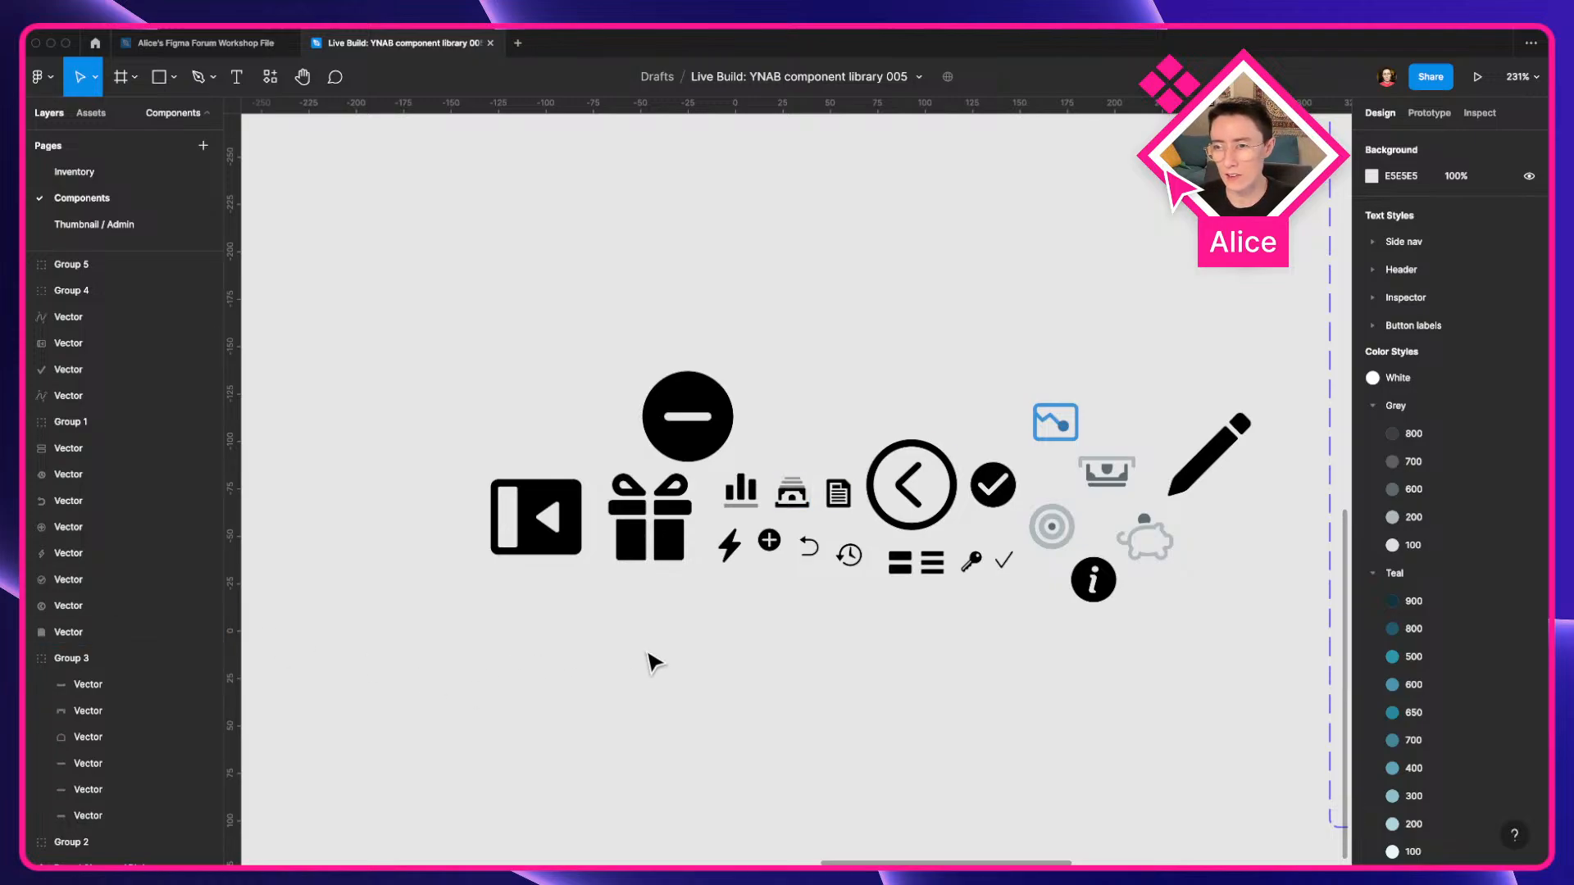
# Select the Group 3 icon on the Components page and examine it alongside the surrounding loose icons, and clear the selection.
pyautogui.scroll(-5, 652, 660)
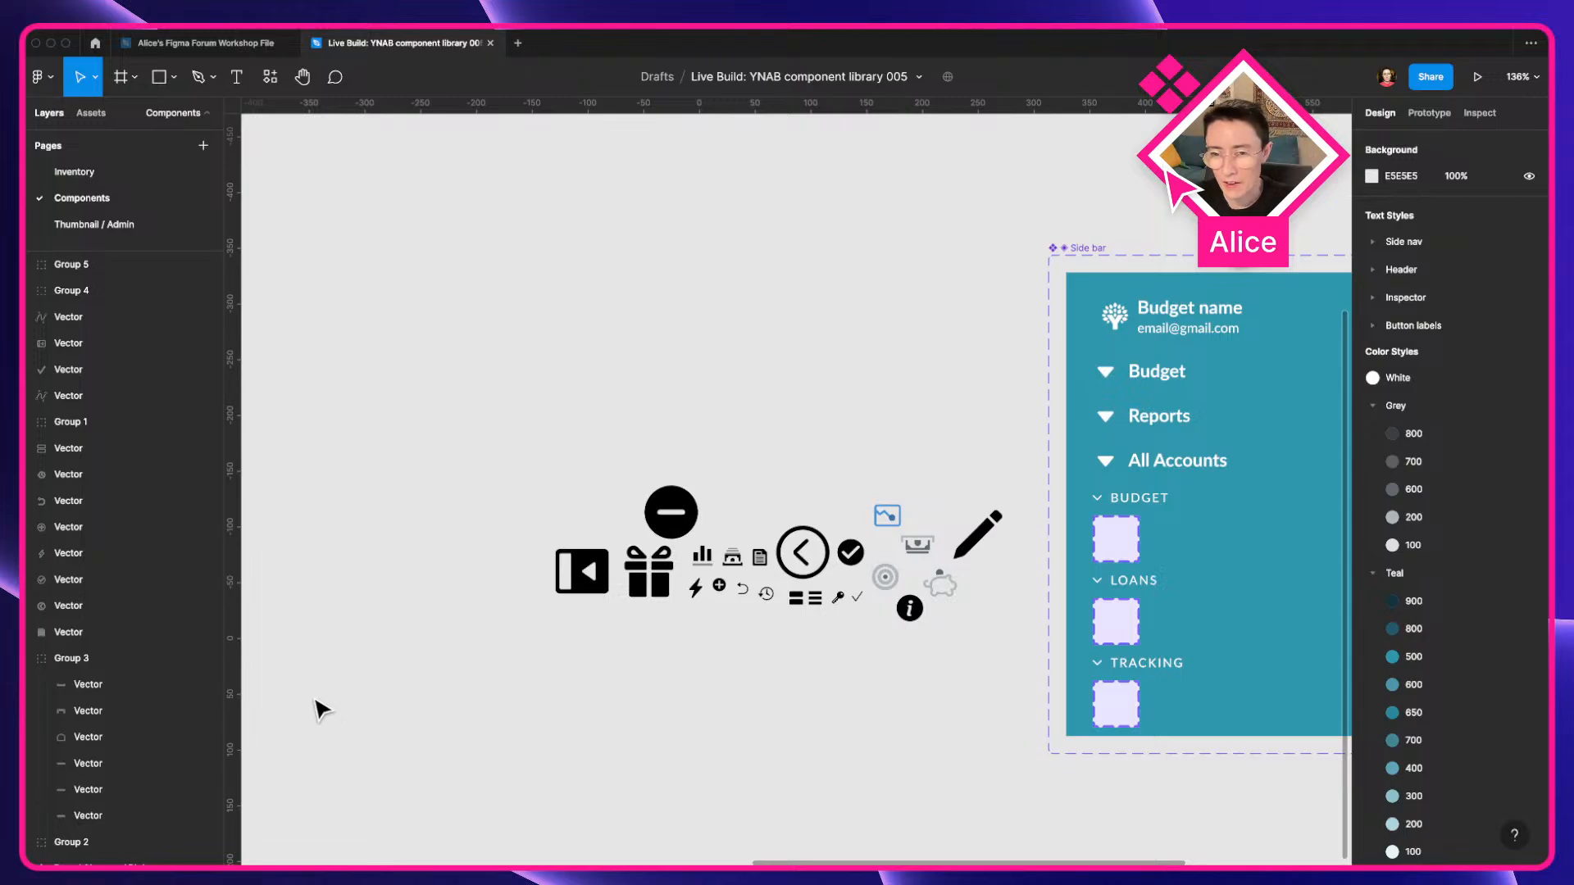
pyautogui.scroll(-1, 141, 644)
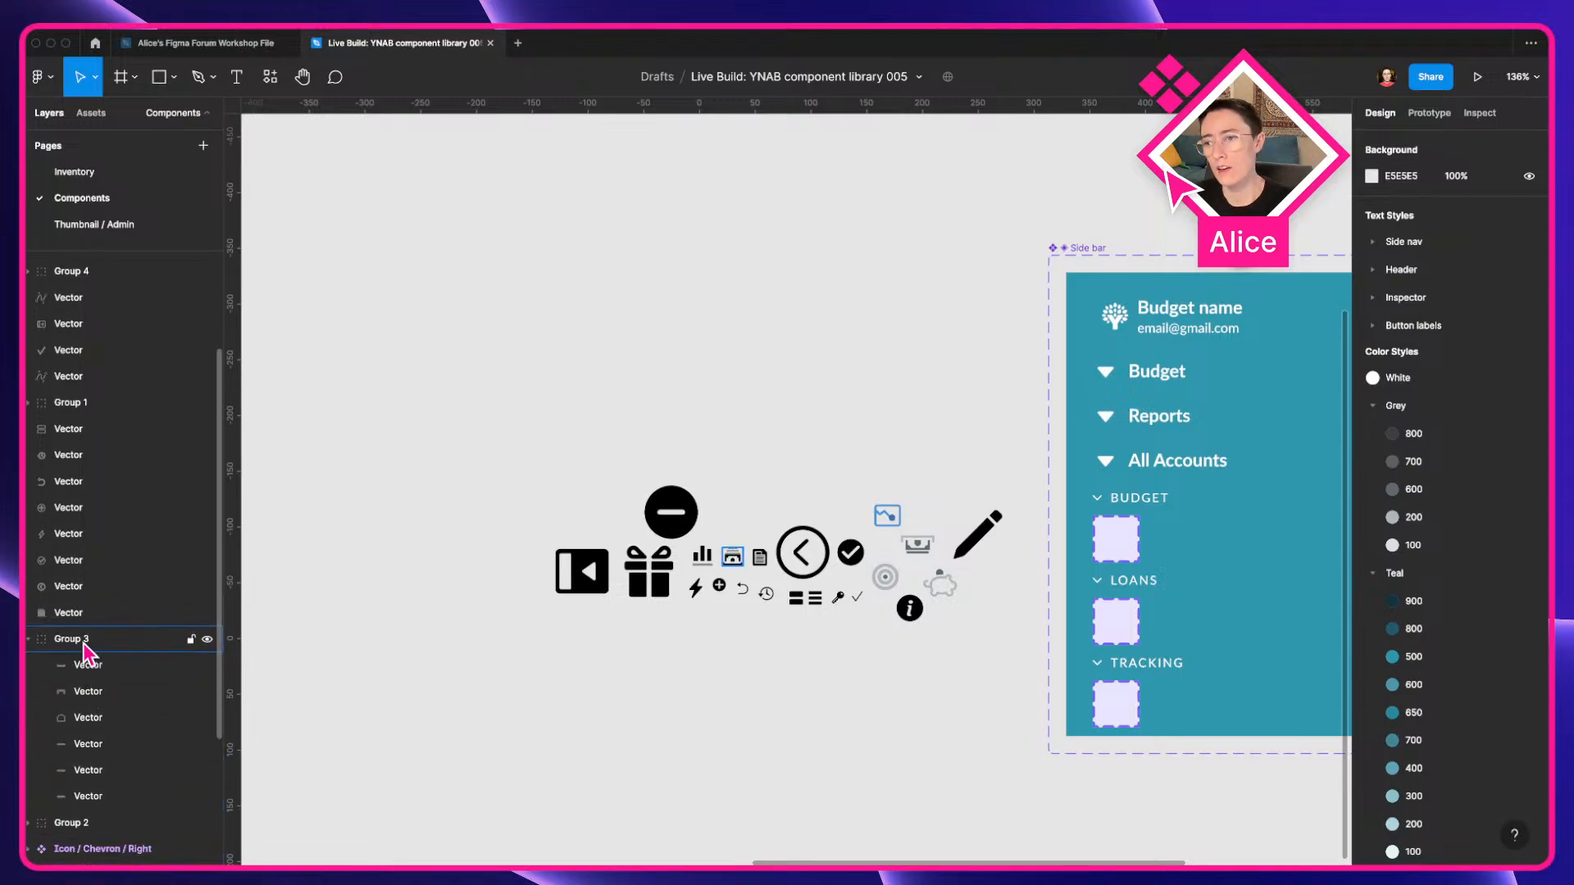
pyautogui.click(92, 667)
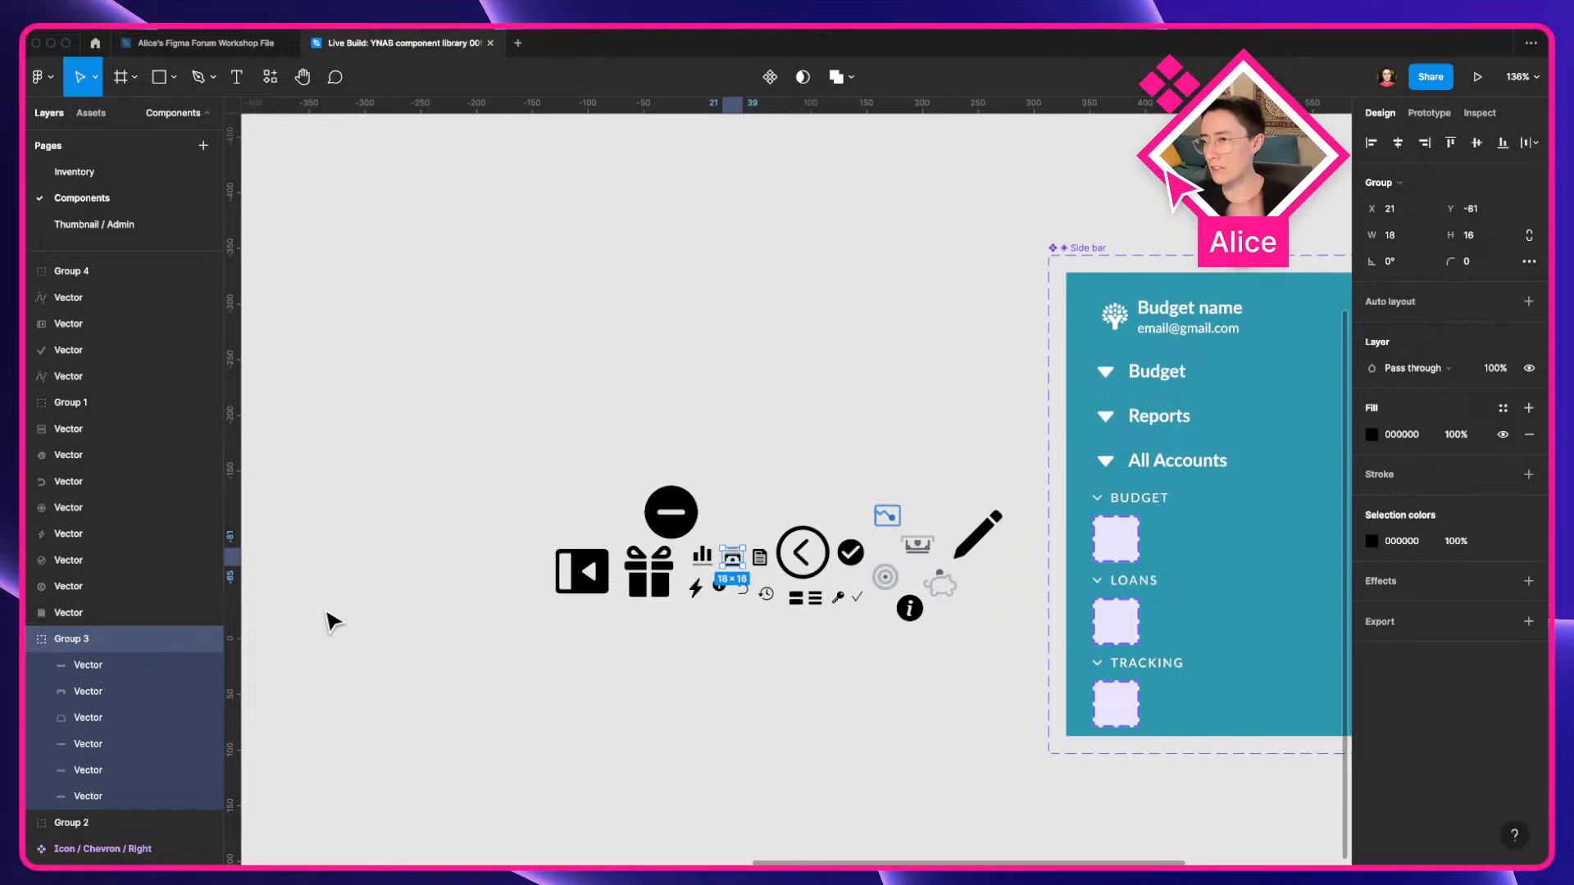
pyautogui.scroll(5, 660, 689)
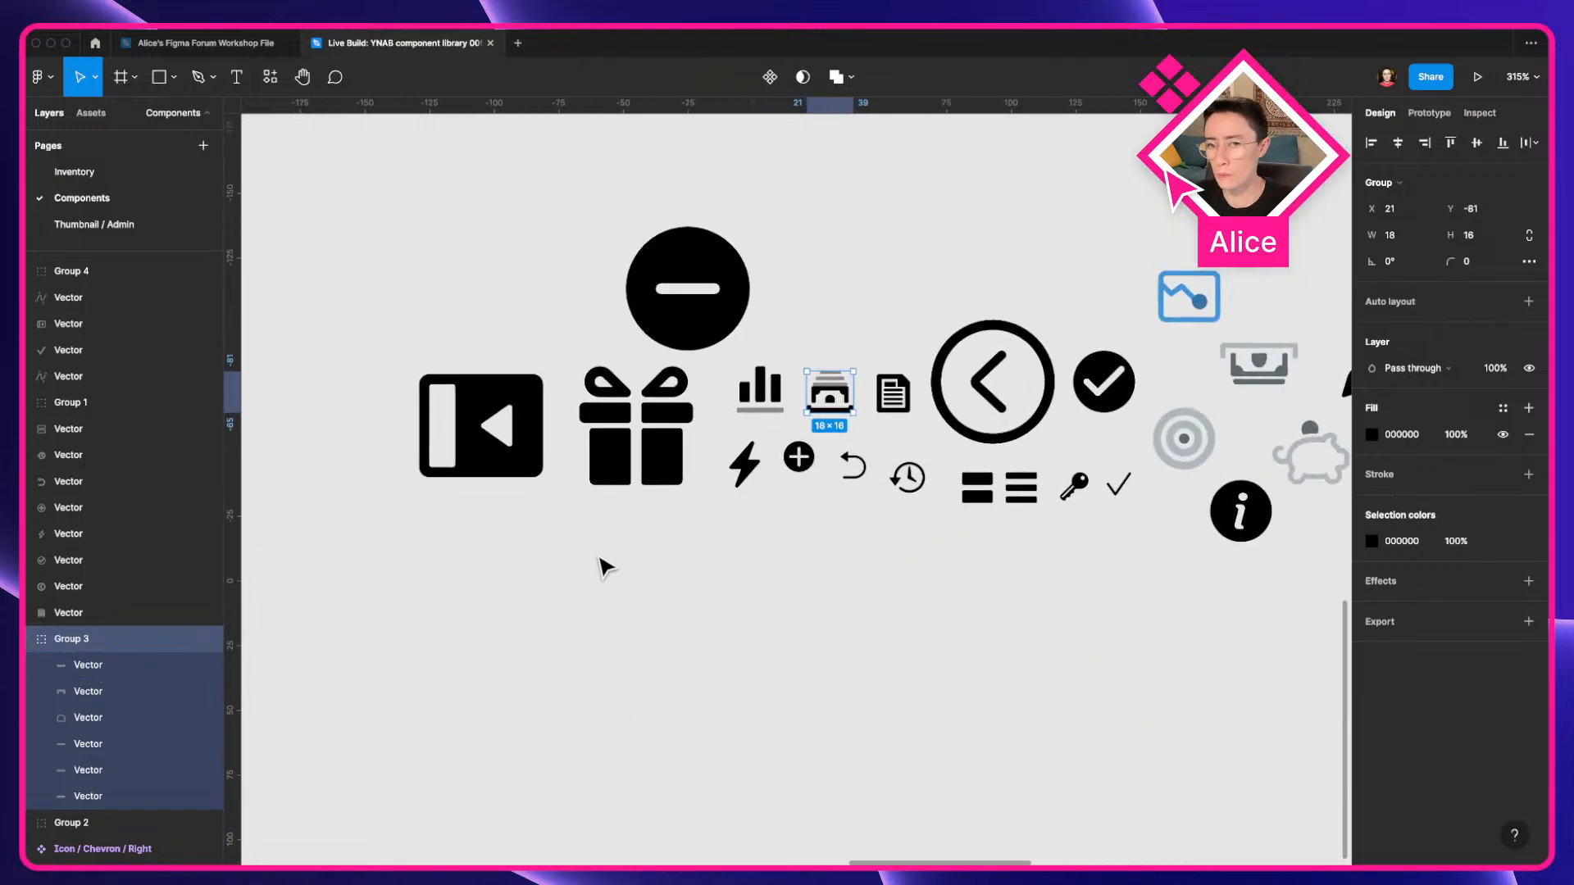
pyautogui.scroll(2, 730, 552)
pyautogui.scroll(5, 730, 552)
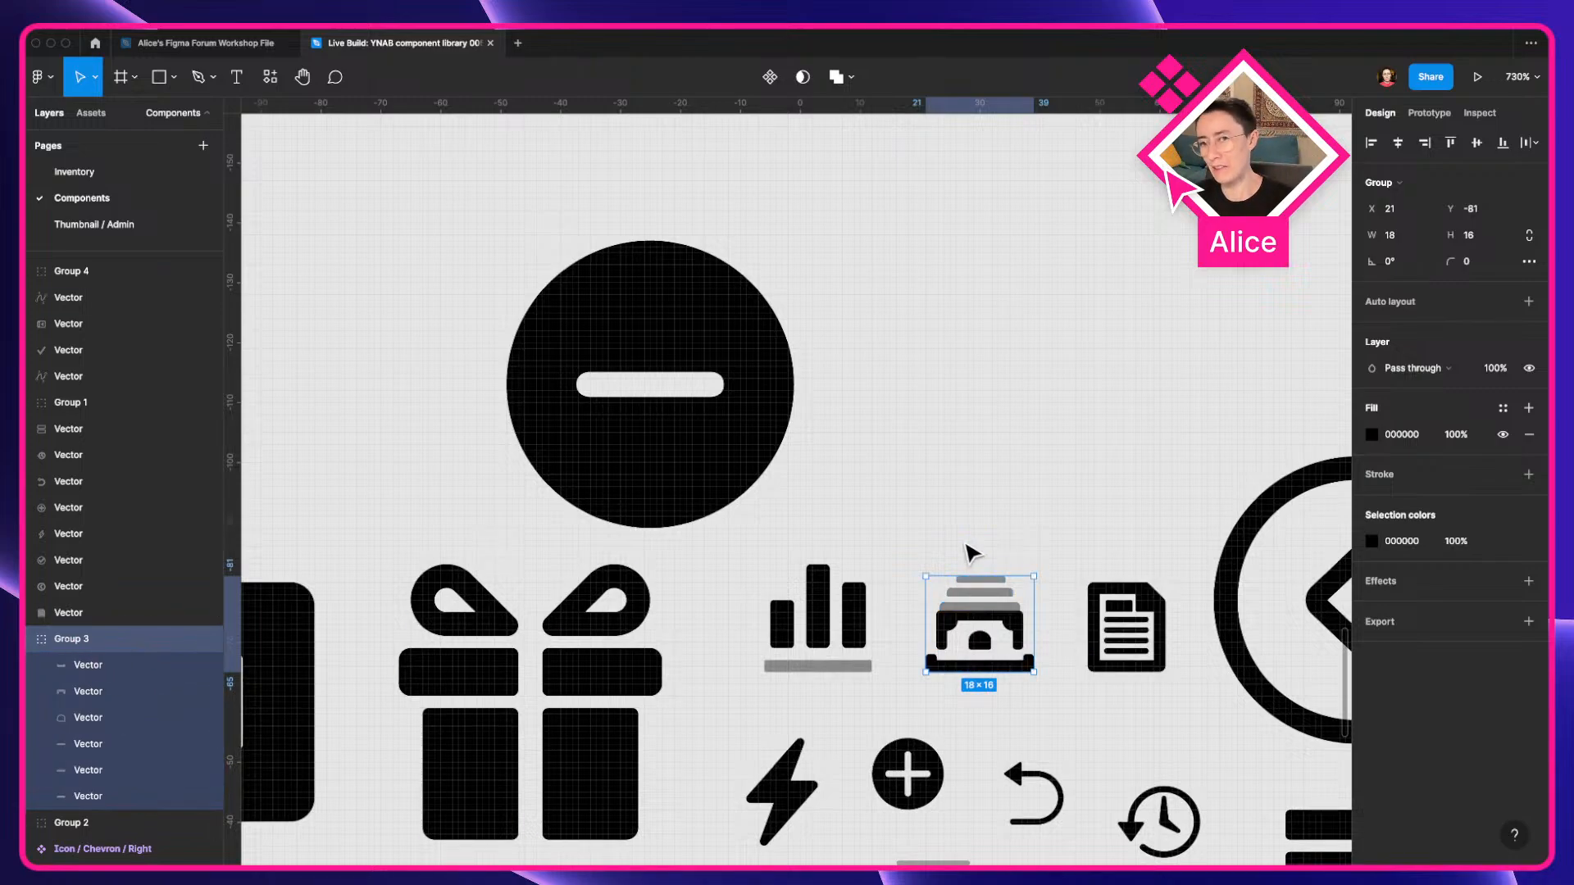
pyautogui.scroll(-3, 972, 554)
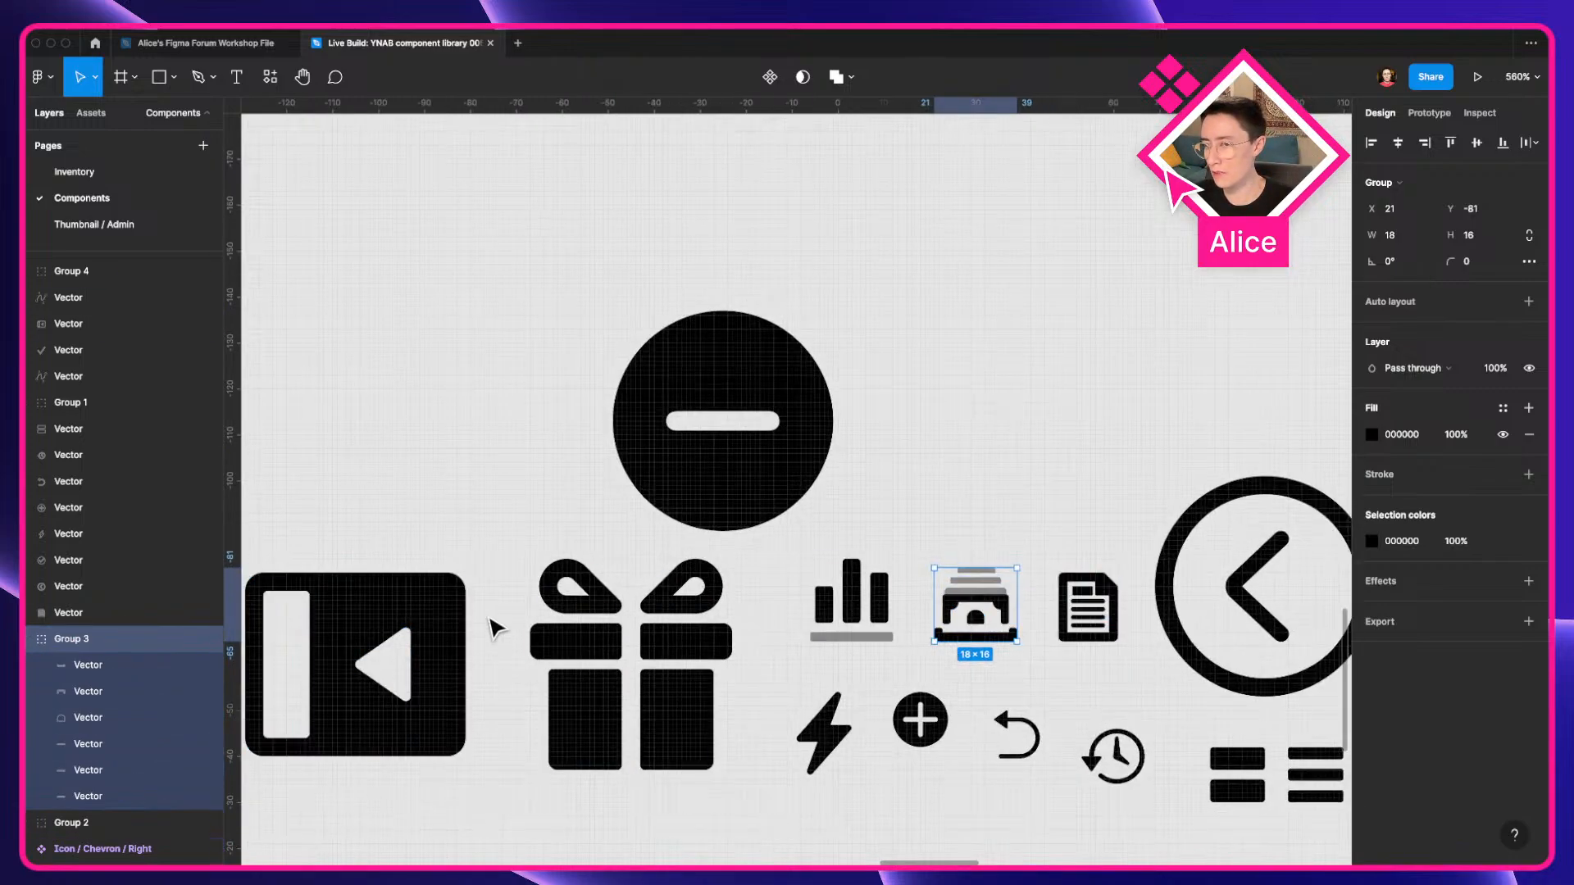
pyautogui.click(808, 534)
pyautogui.scroll(-3, 808, 529)
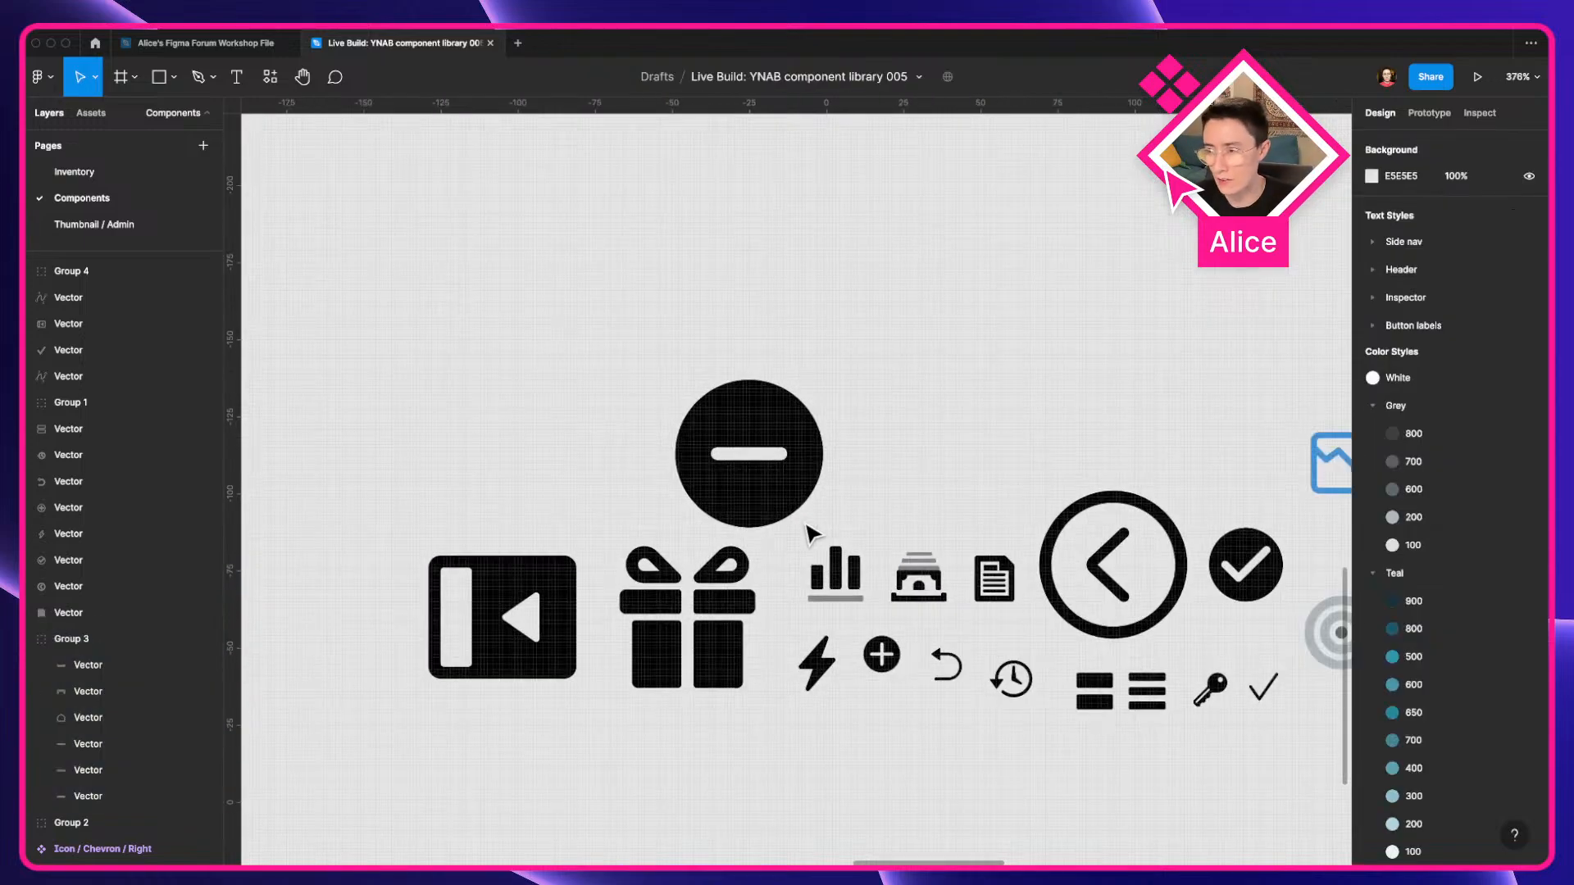
# Select all the loose icons beside the side bar component to review the full set, and deselect them.
pyautogui.scroll(-2, 808, 533)
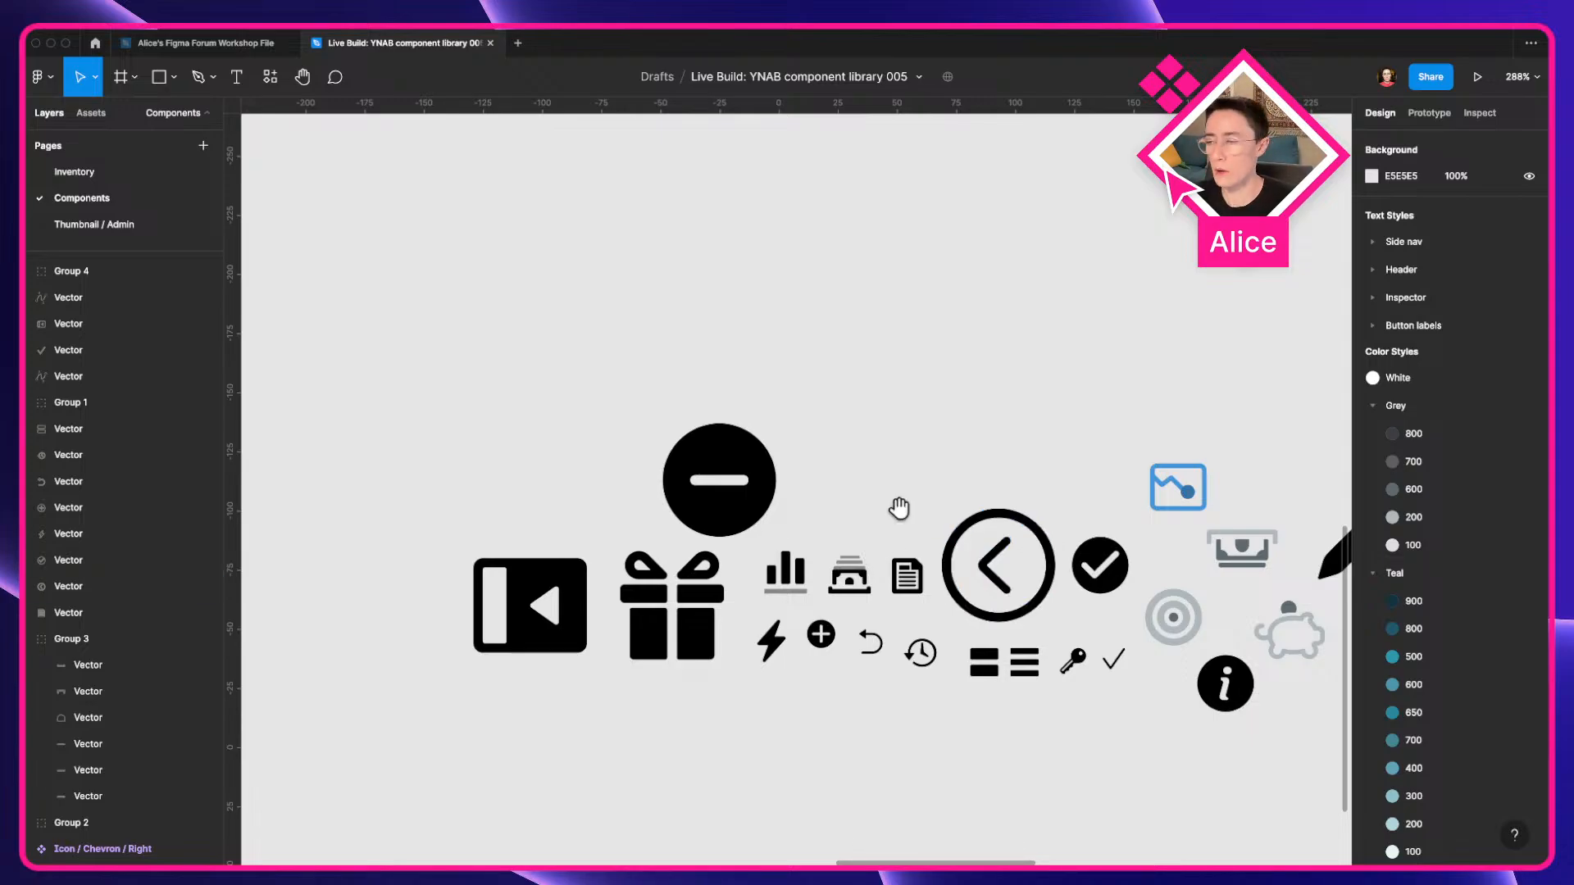
pyautogui.scroll(-4, 735, 495)
pyautogui.moveTo(439, 397)
pyautogui.mouseDown()
pyautogui.moveTo(1024, 635)
pyautogui.moveTo(1147, 712)
pyautogui.mouseUp()
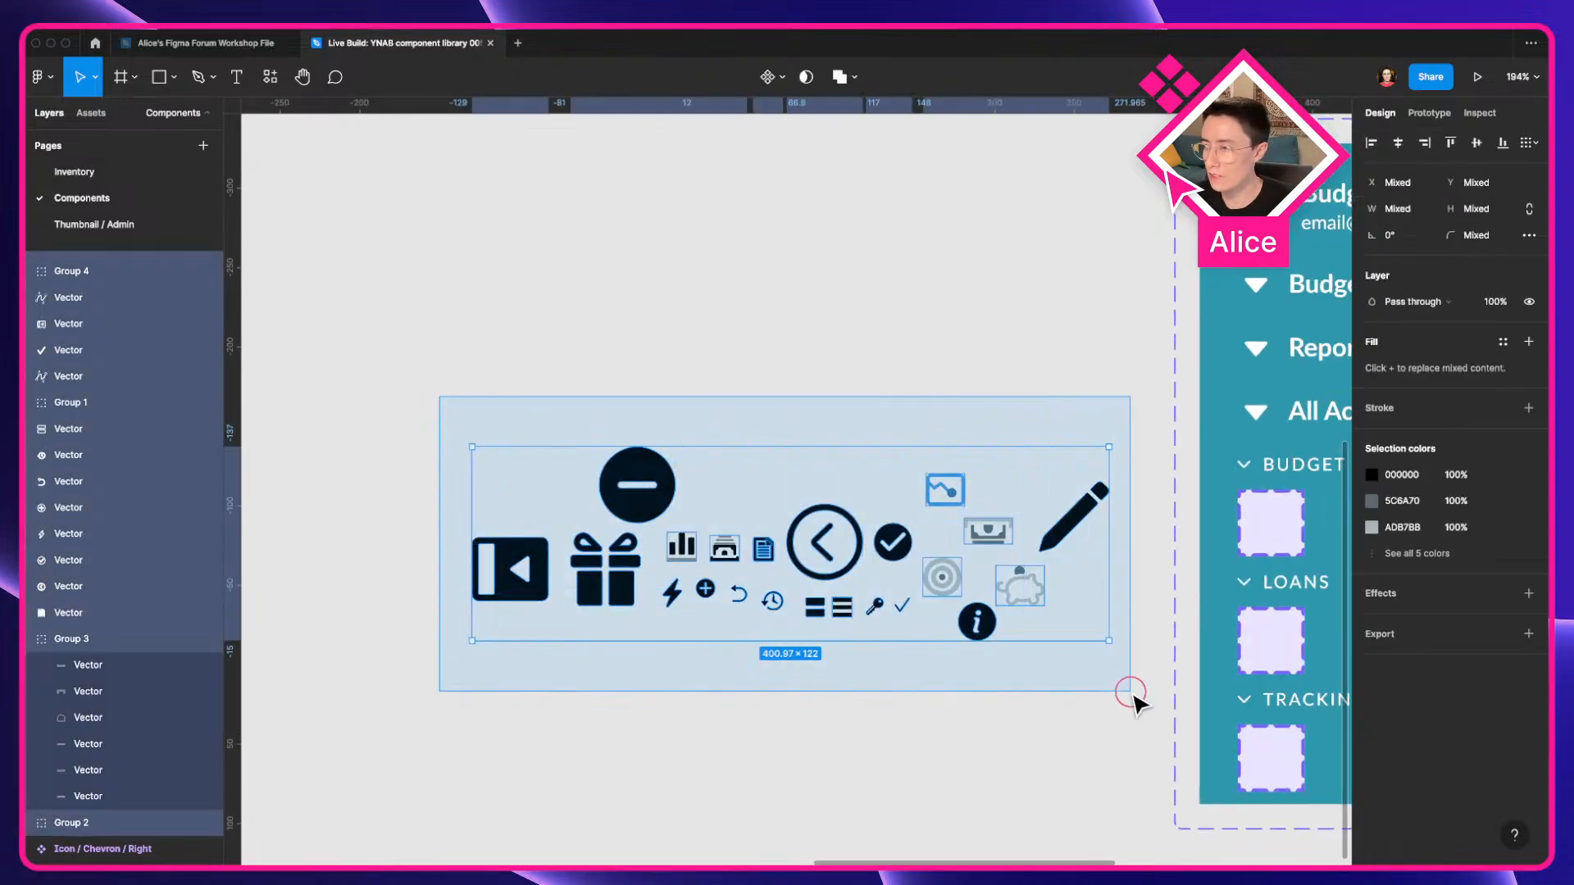
pyautogui.scroll(-3, 849, 494)
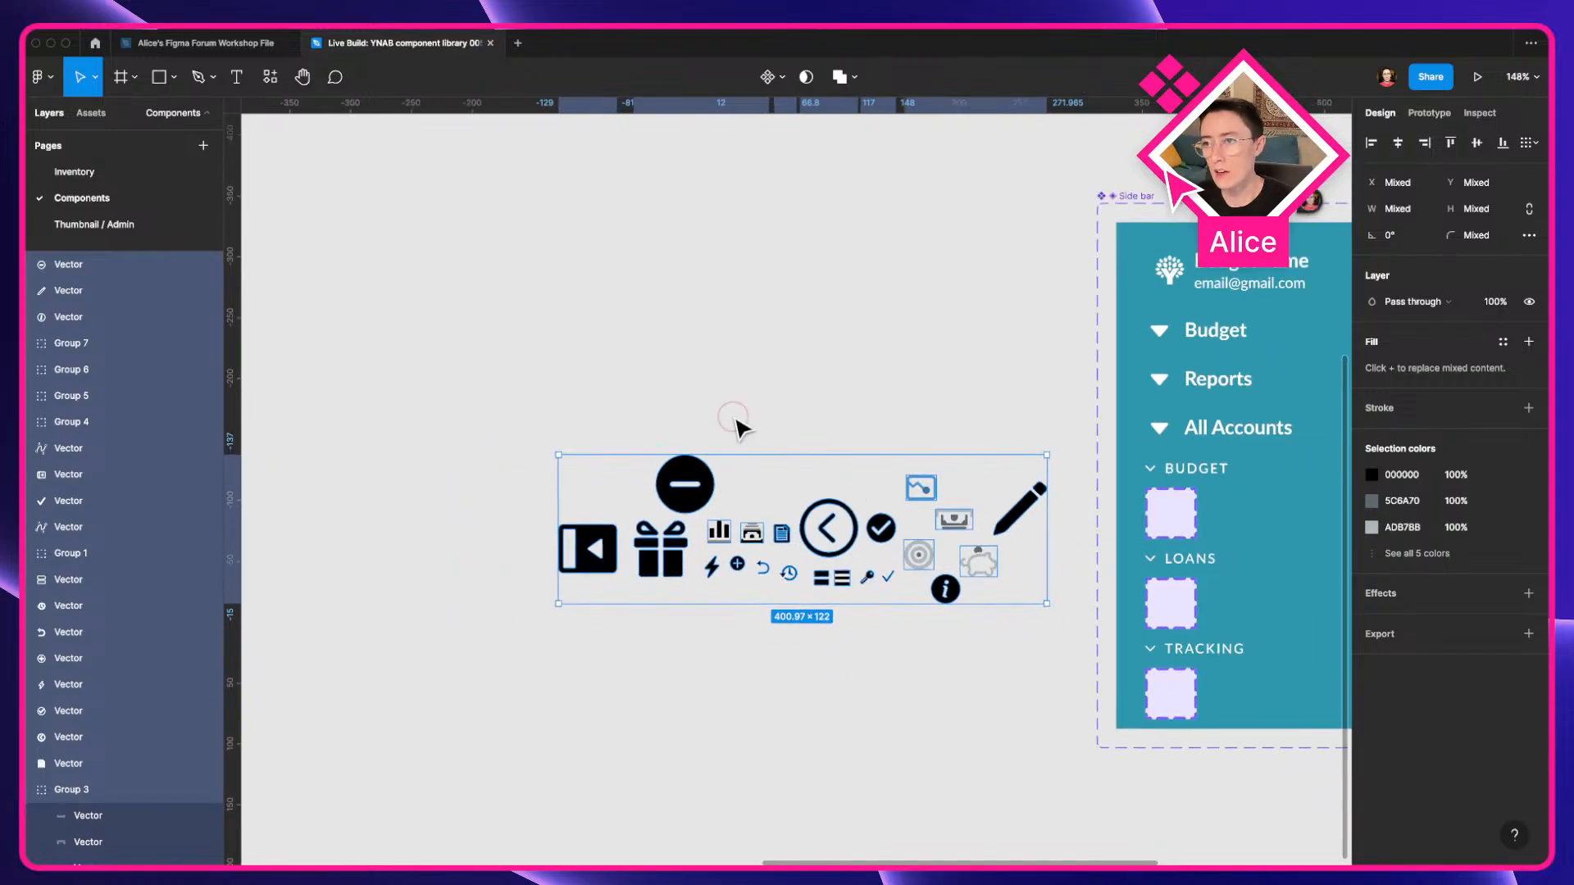
pyautogui.click(740, 428)
# Check the YNAB budget page in the browser, return to Figma and search its commands for "svg", closing the search without running anything.
pyautogui.press('super+Tab')
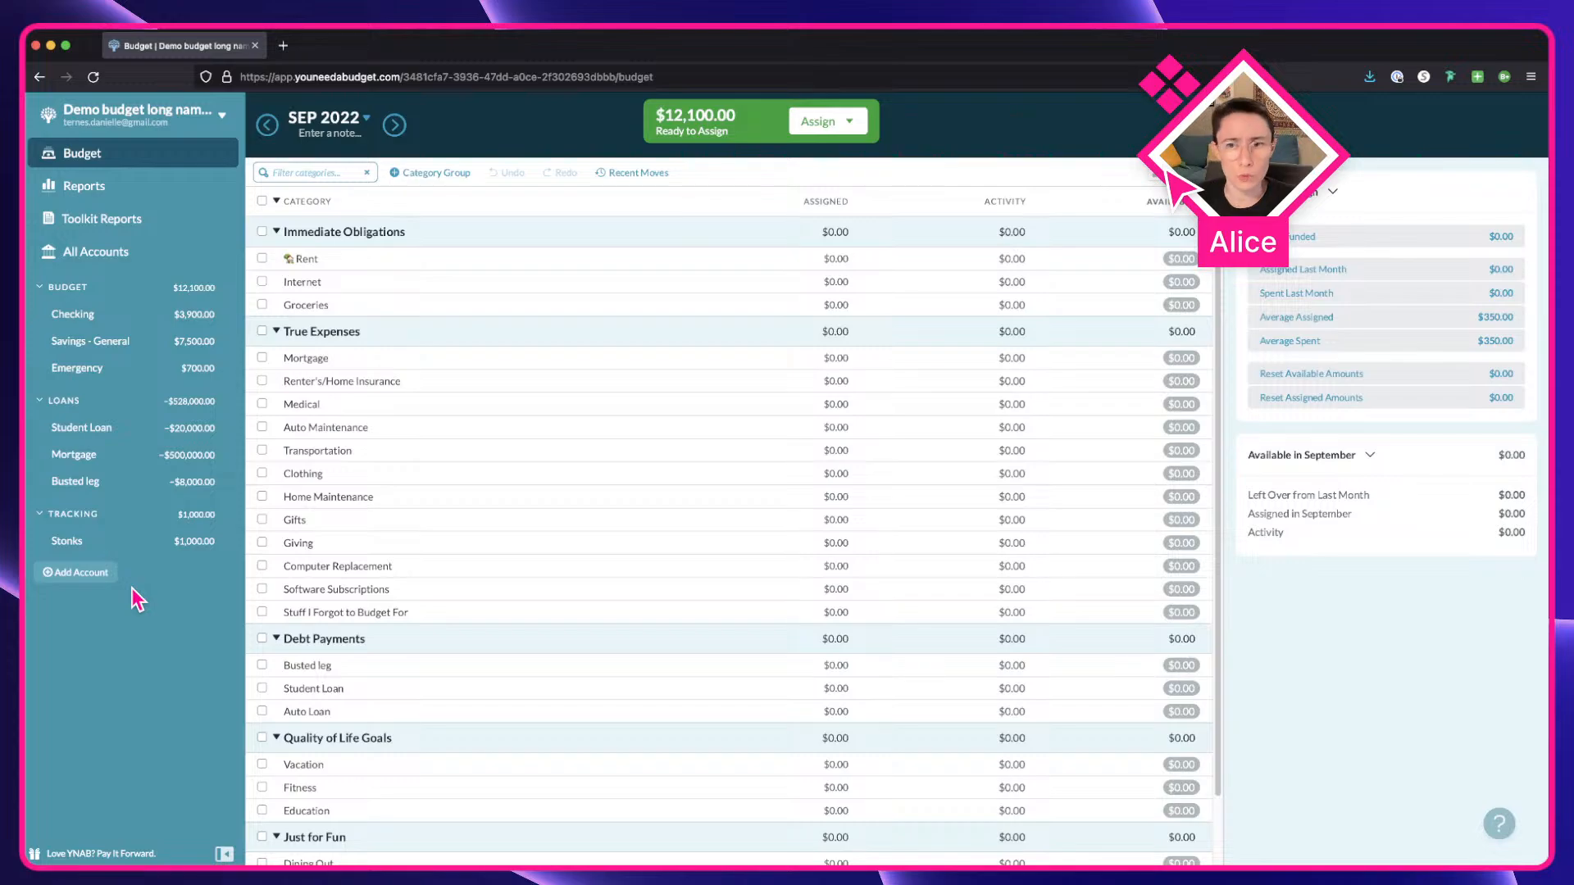
pyautogui.hotkey('ctrl', 'Right')
pyautogui.press('super+slash')
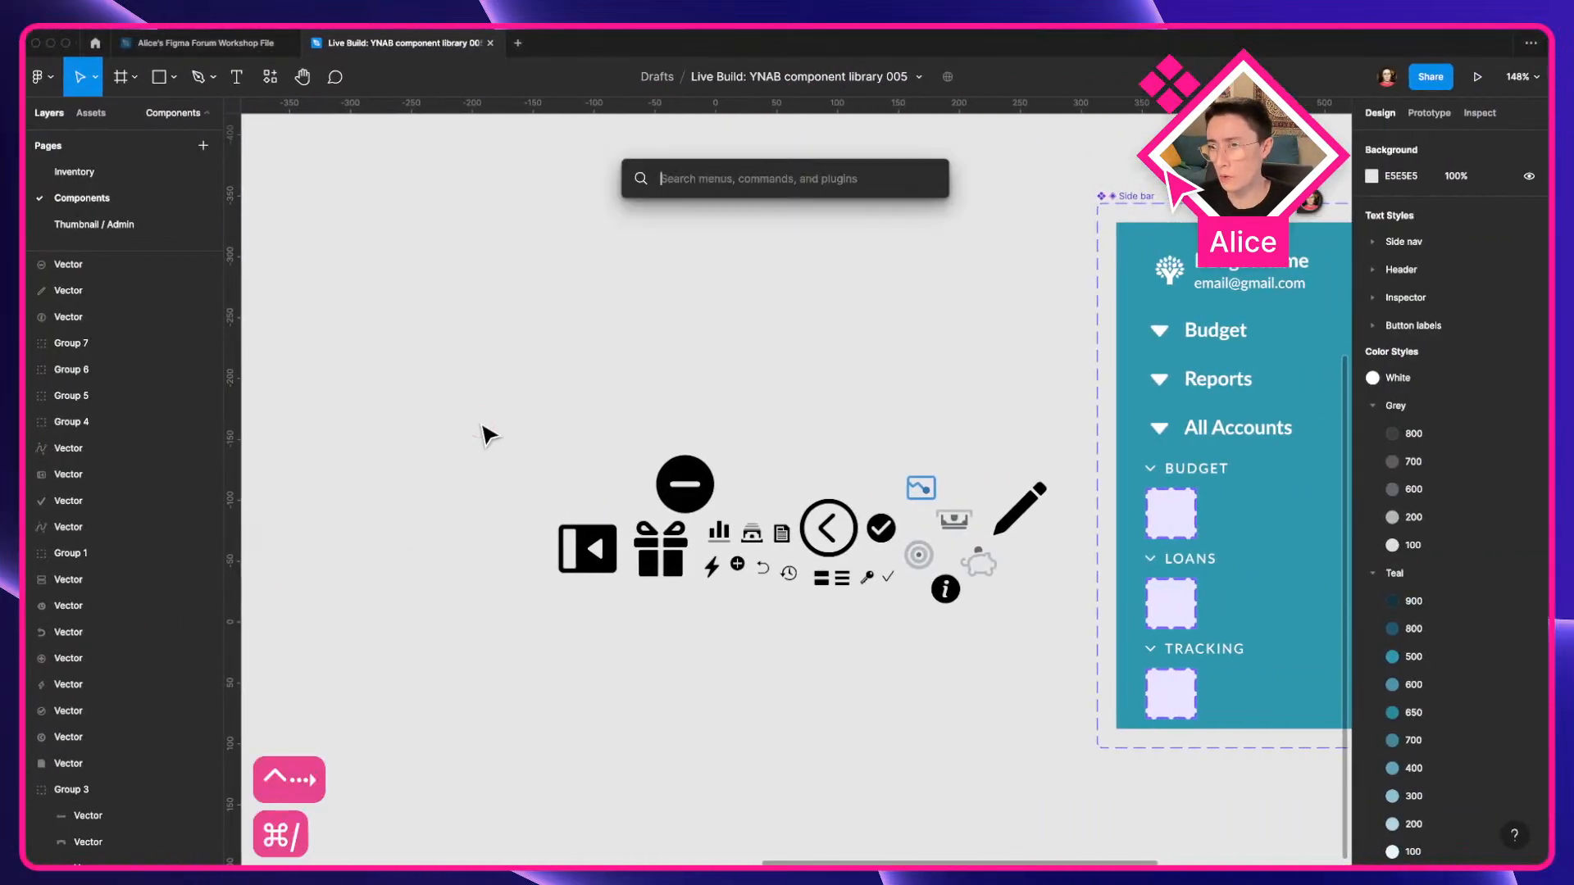
pyautogui.write('svg')
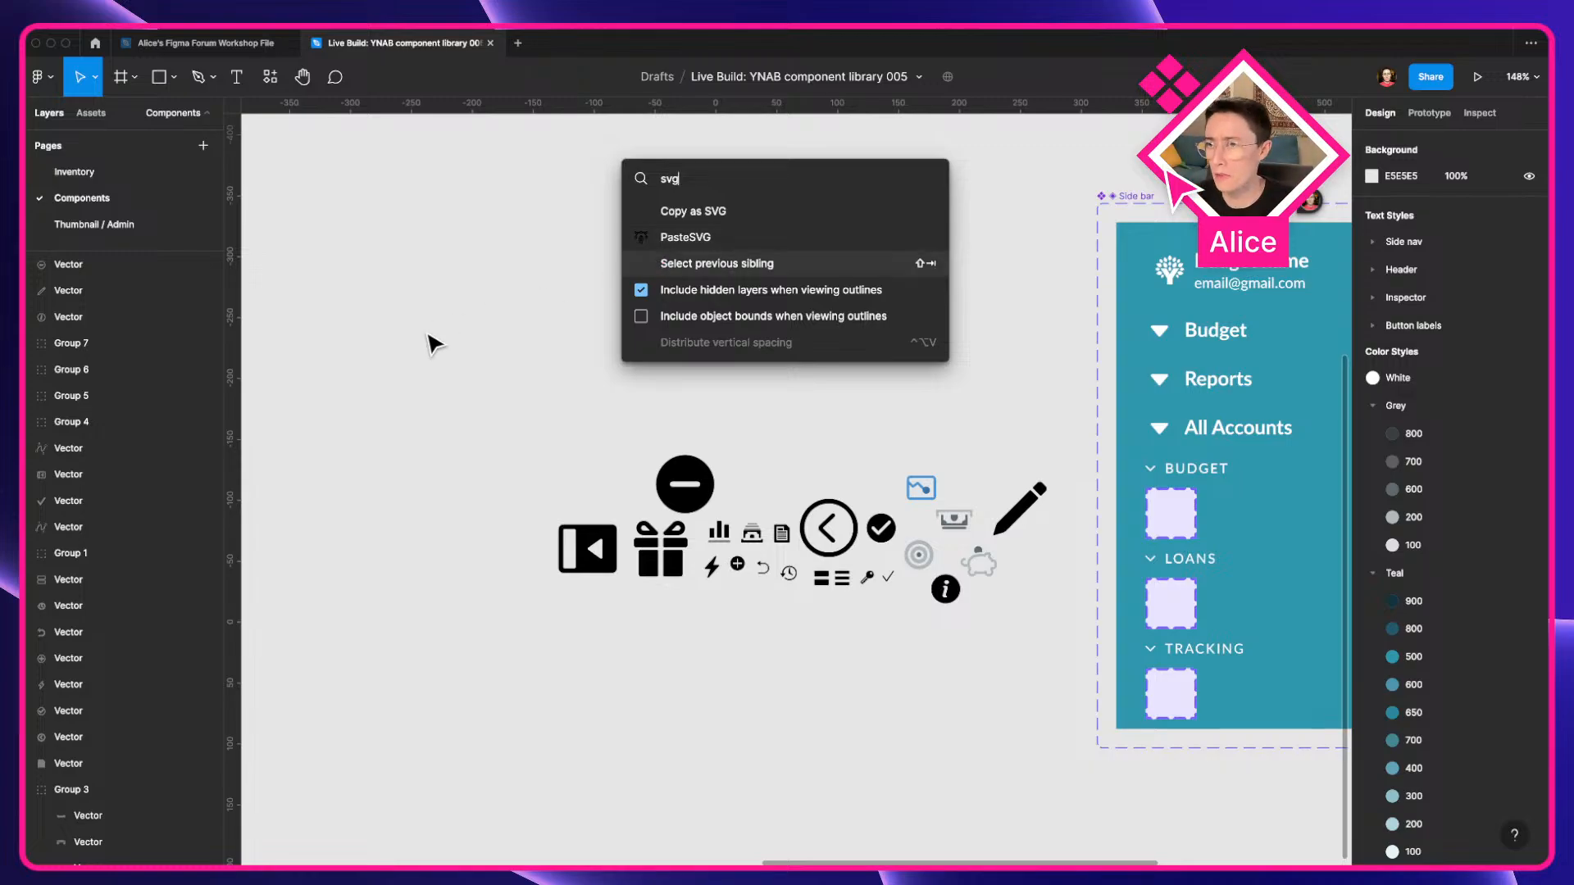
pyautogui.press('Escape')
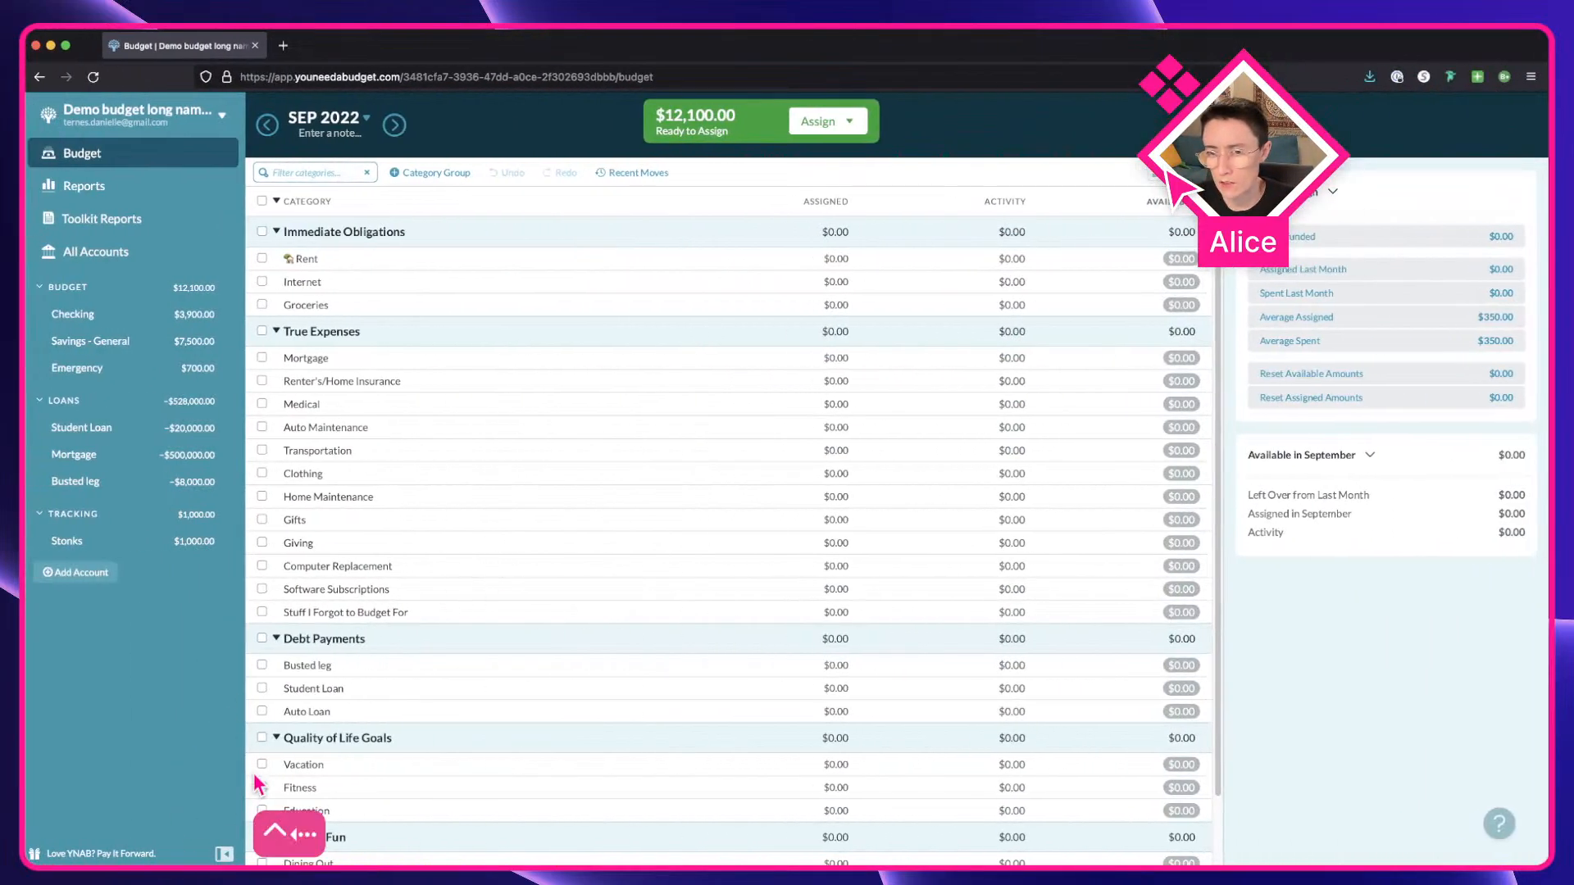
# Inspect the Toolkit Reports item on the YNAB page and expand its icon markup down to the ::before element.
pyautogui.rightClick(123, 233)
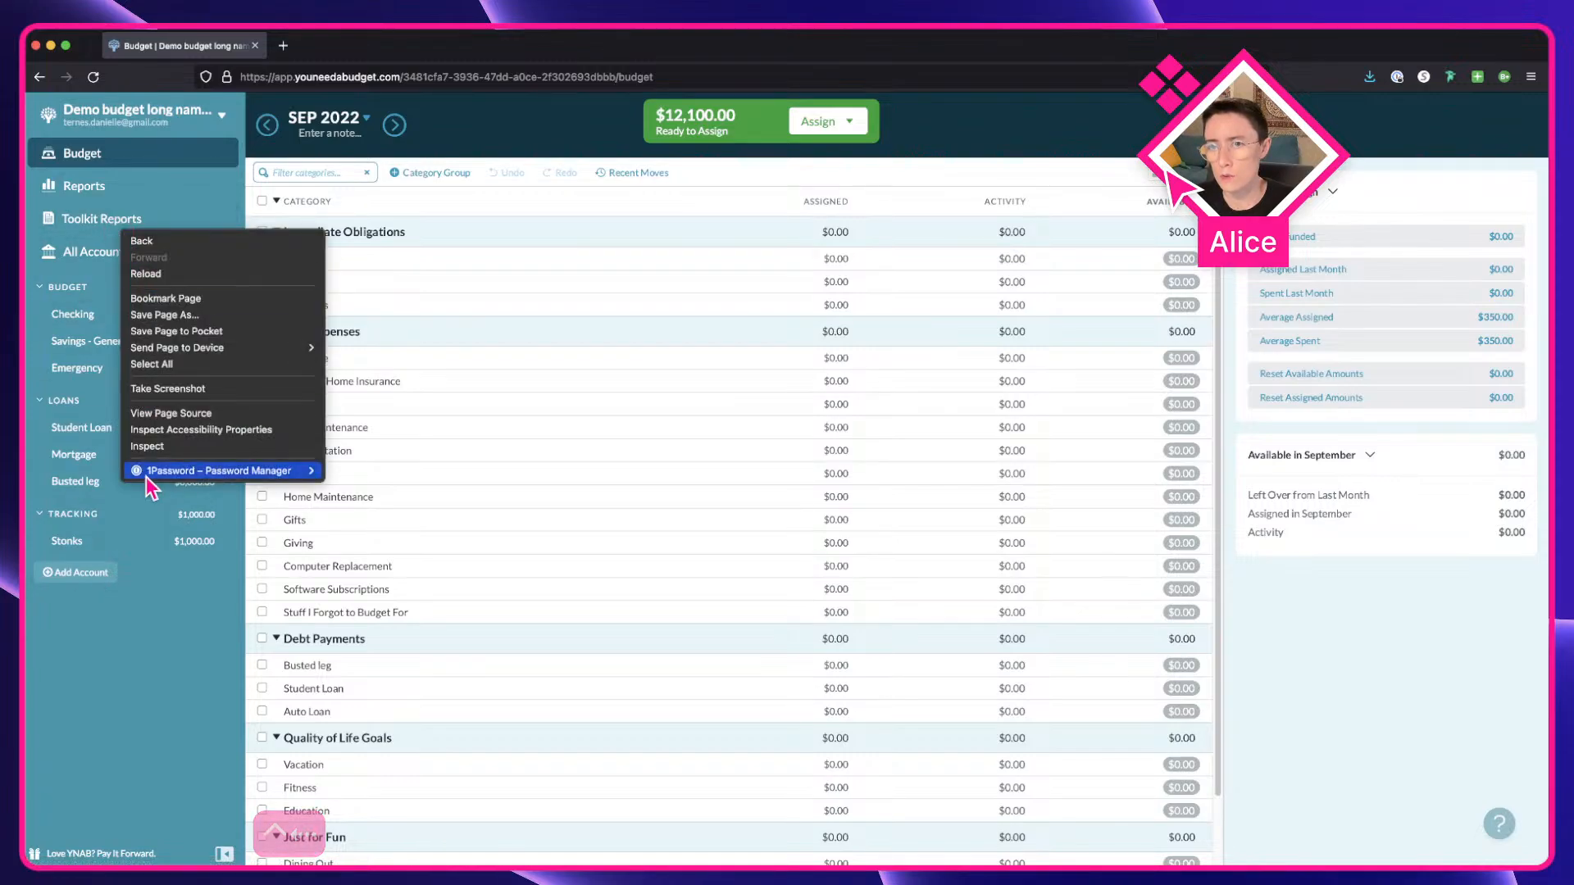
pyautogui.click(149, 447)
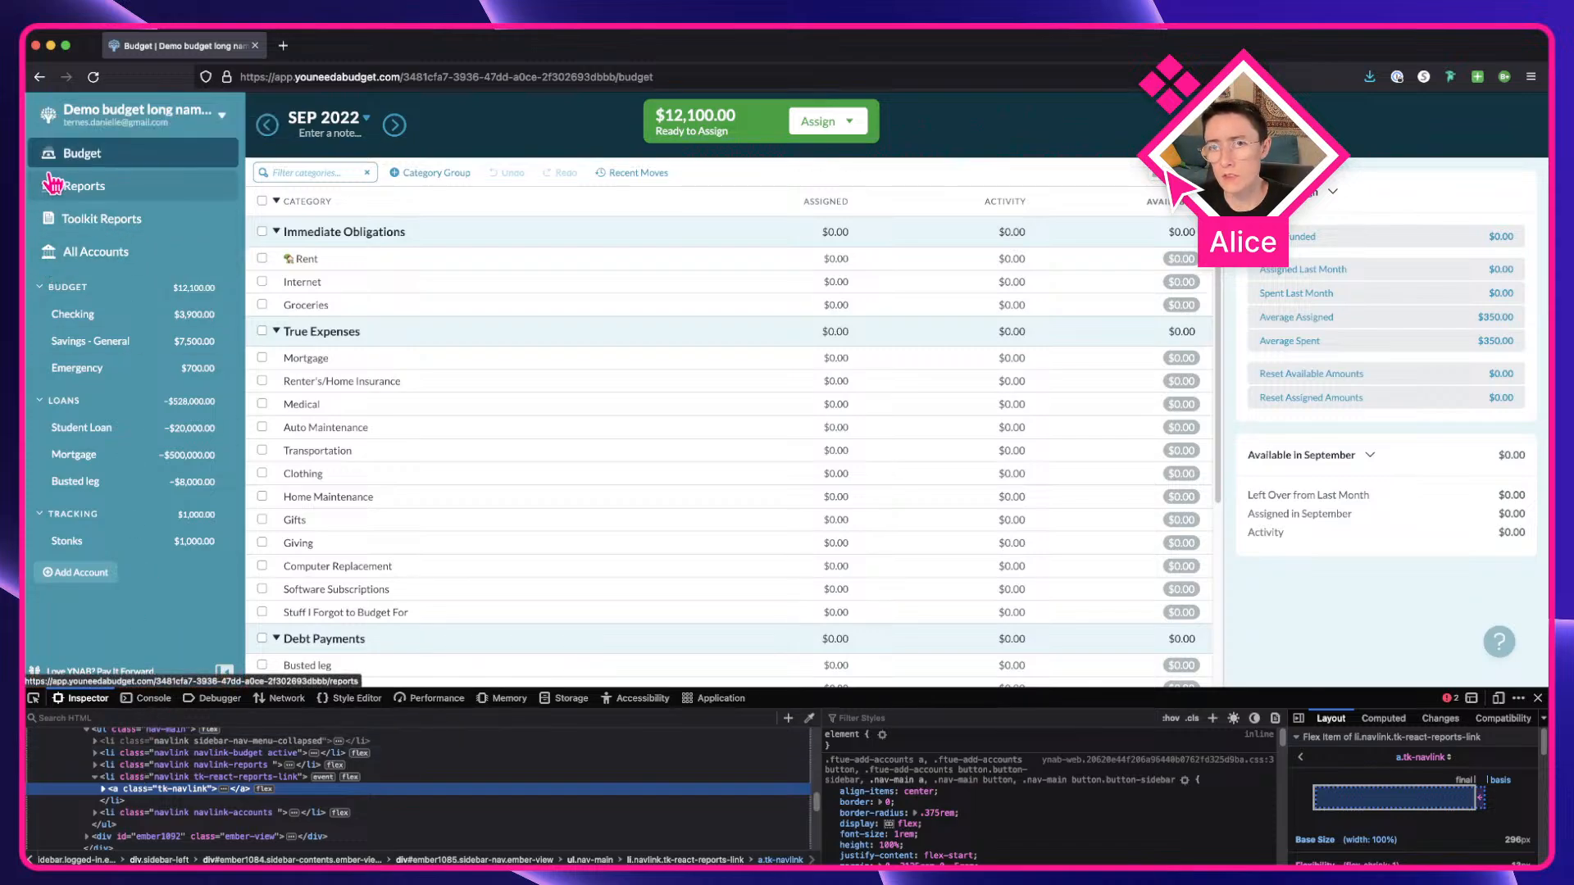
pyautogui.click(105, 789)
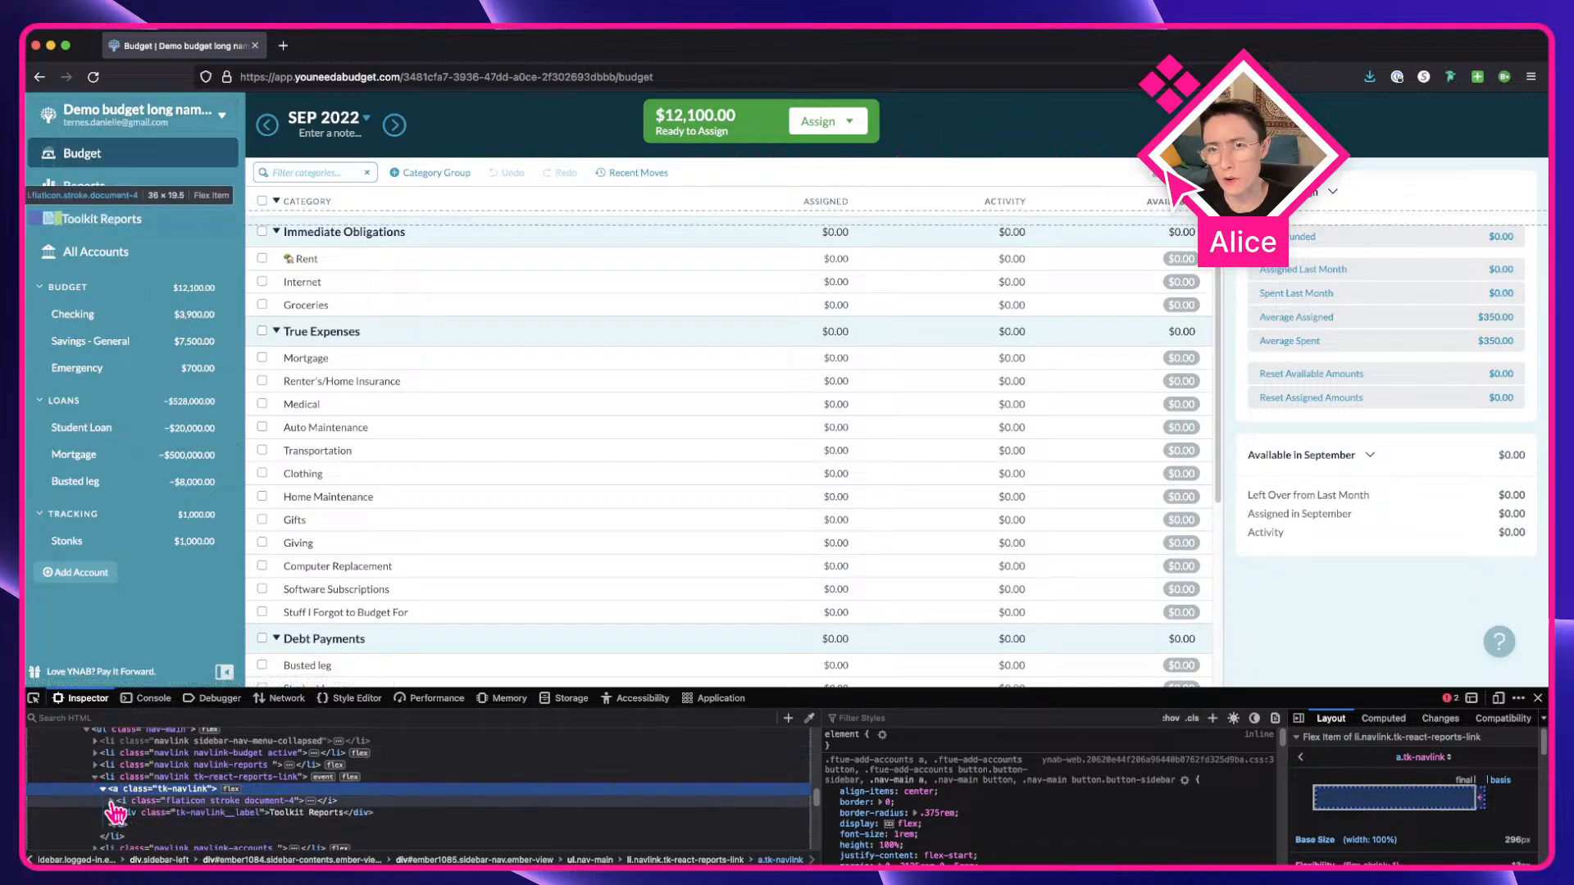
pyautogui.click(111, 802)
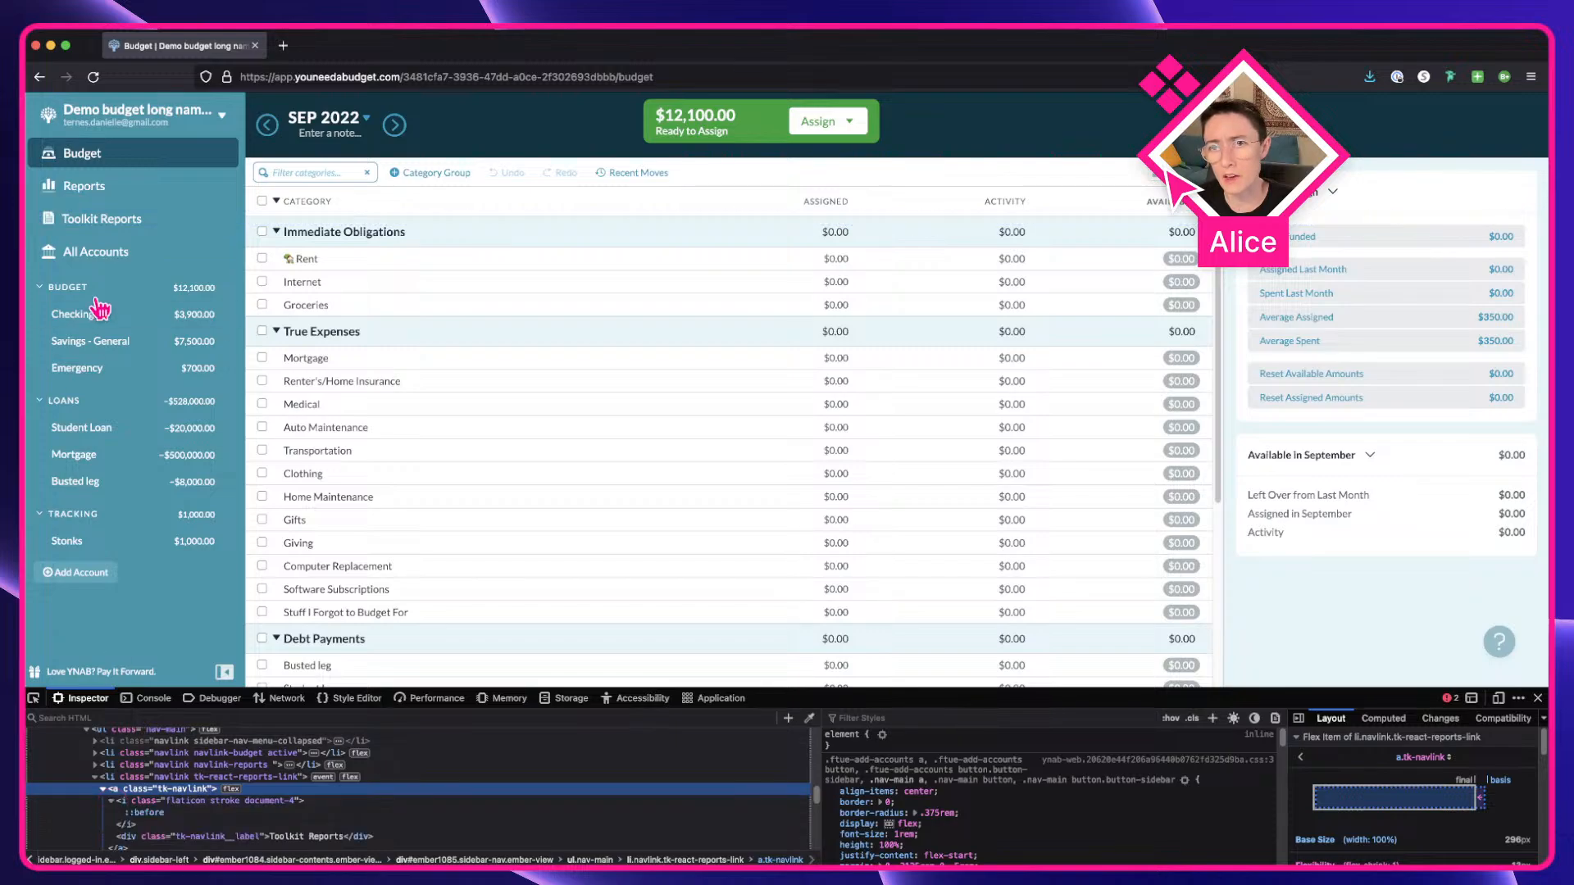
pyautogui.scroll(10, 55, 219)
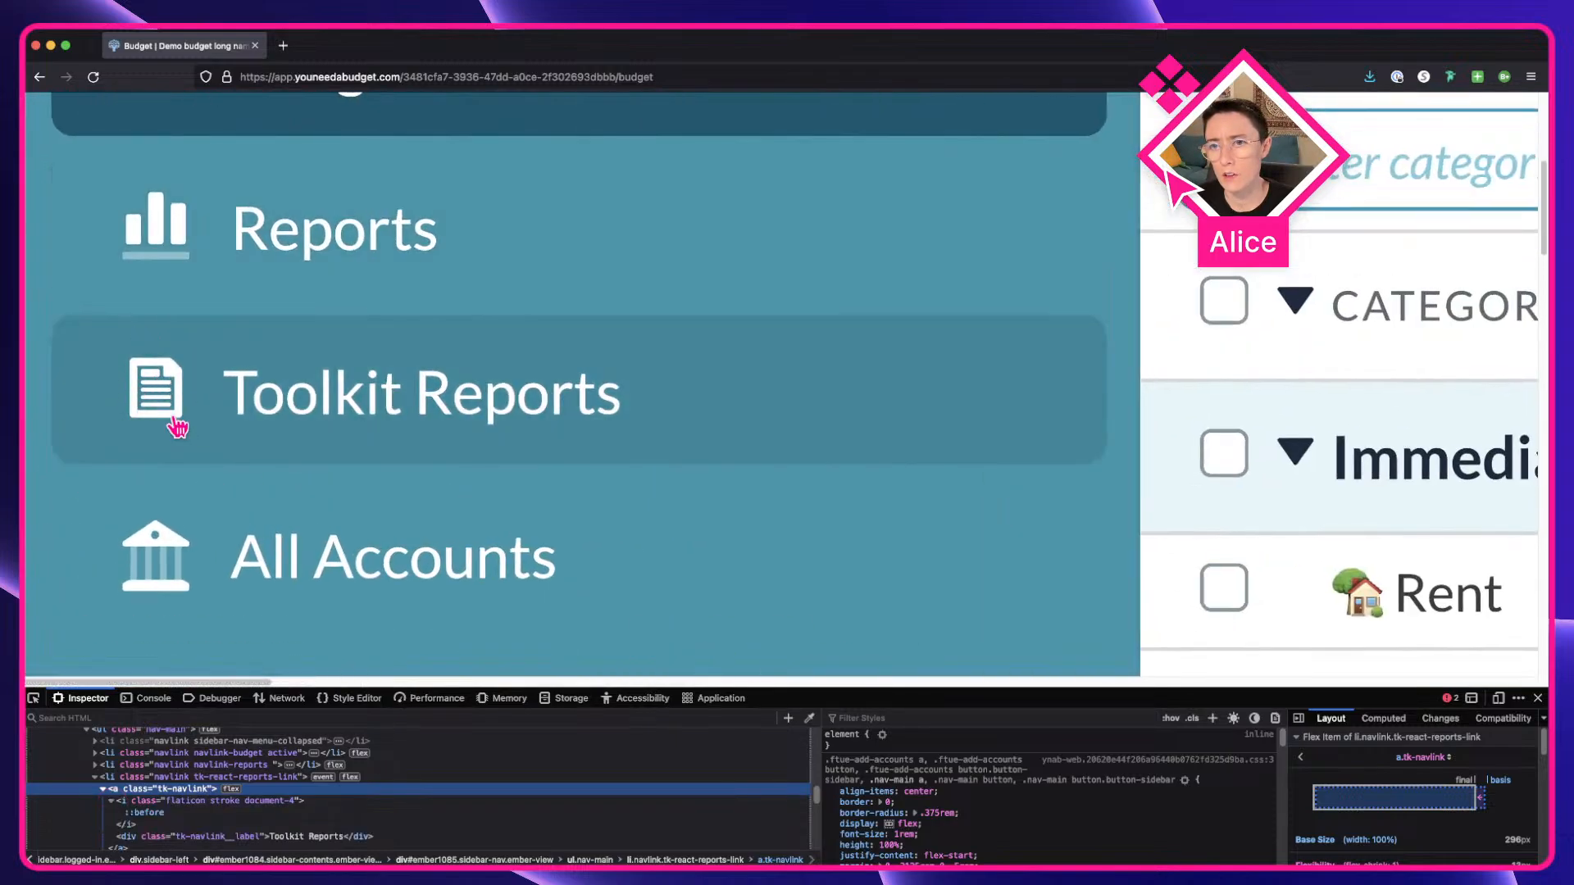
pyautogui.scroll(-1, 170, 820)
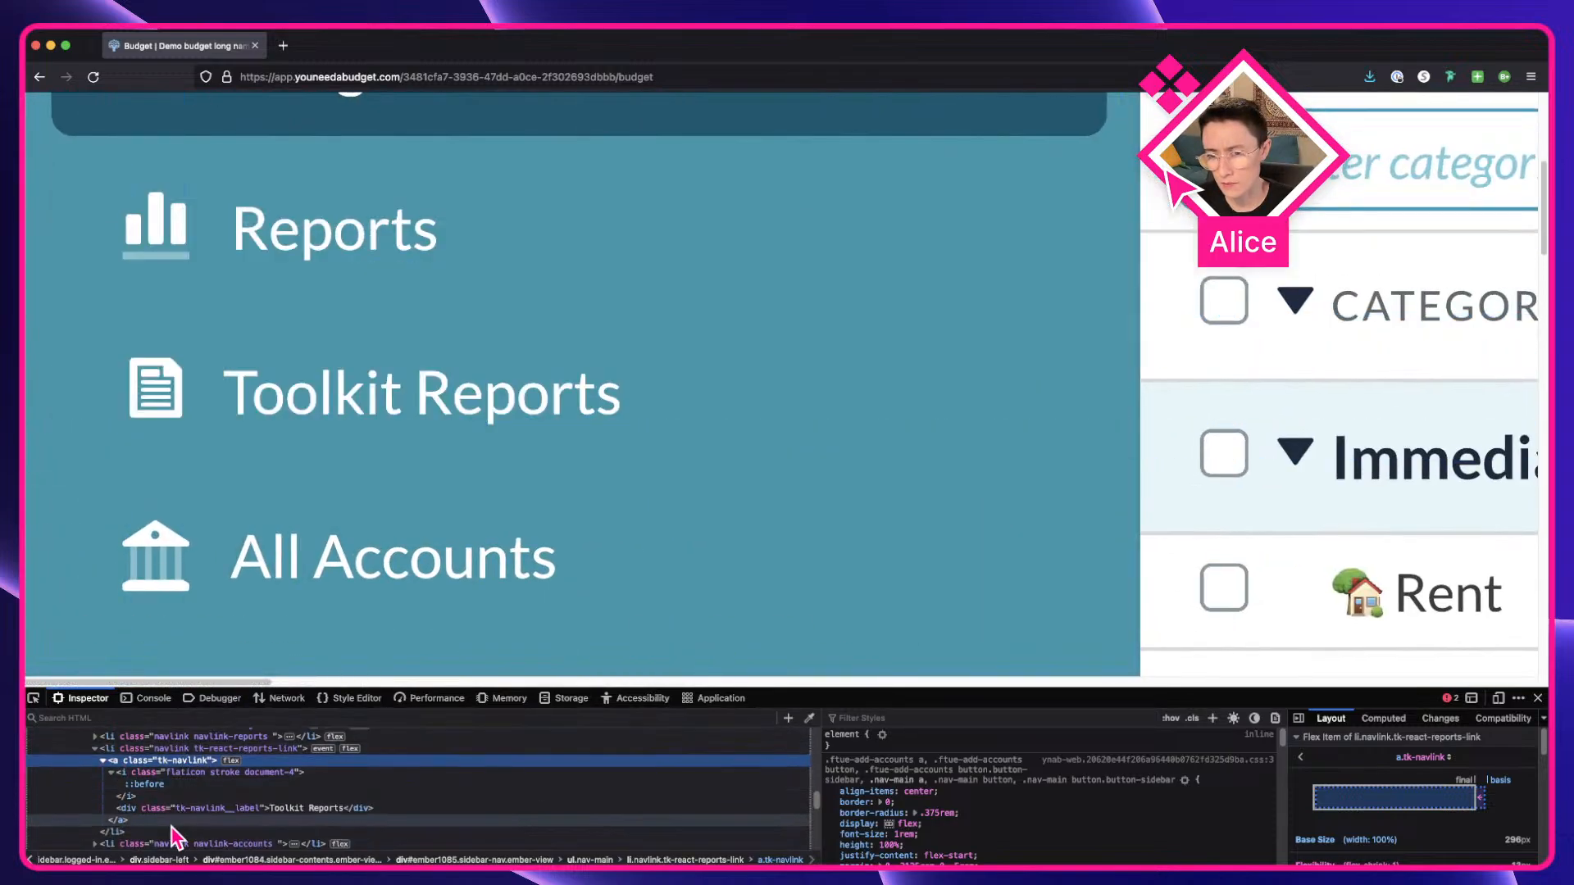
pyautogui.click(135, 785)
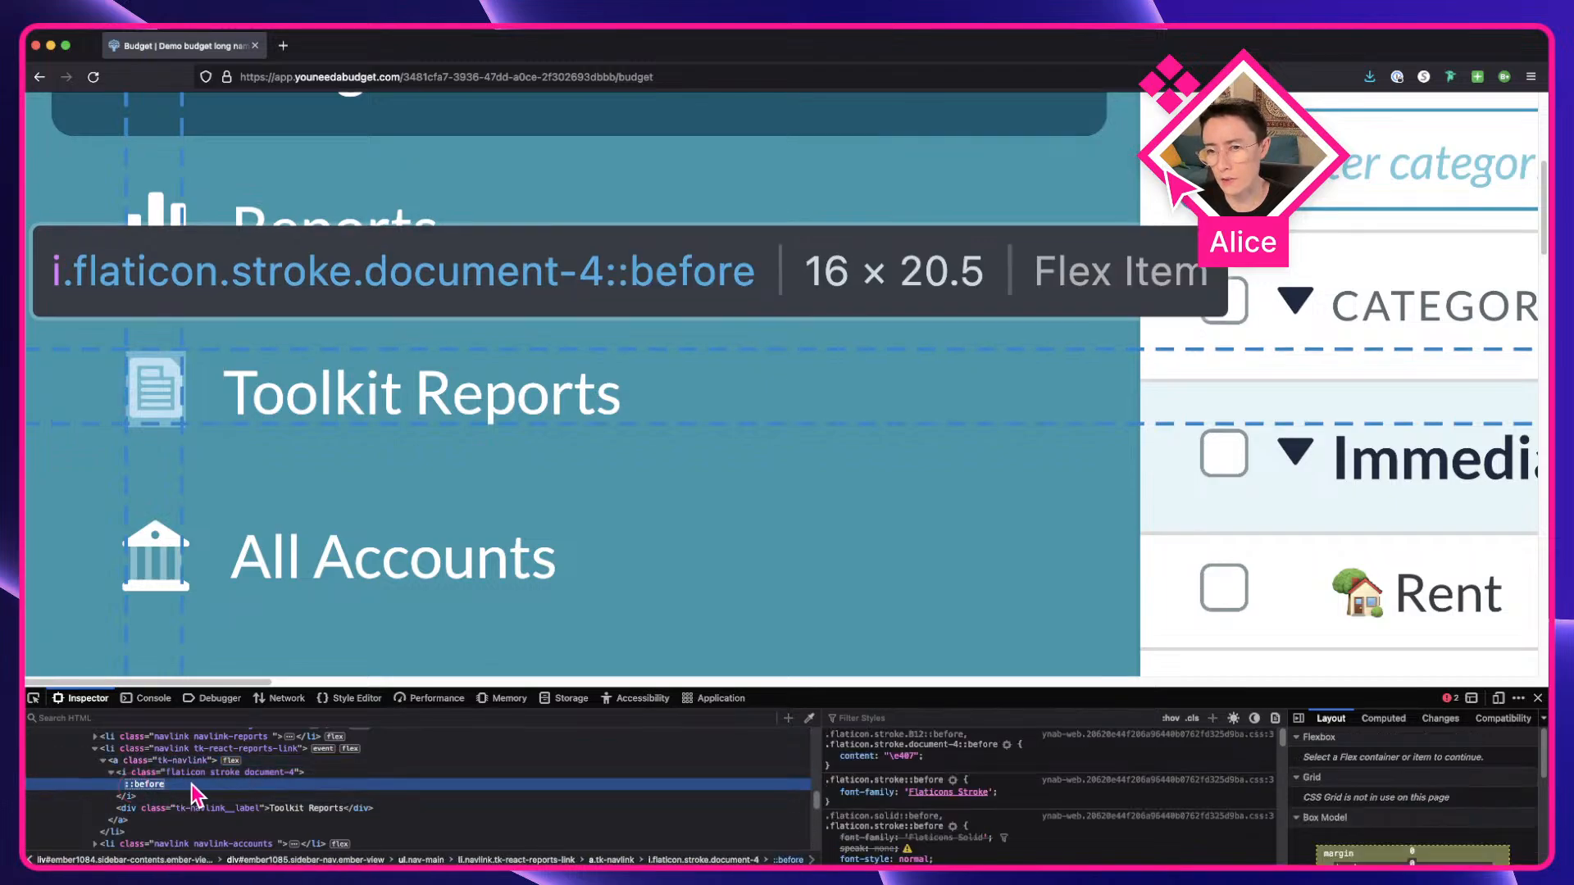
pyautogui.scroll(-1, 215, 497)
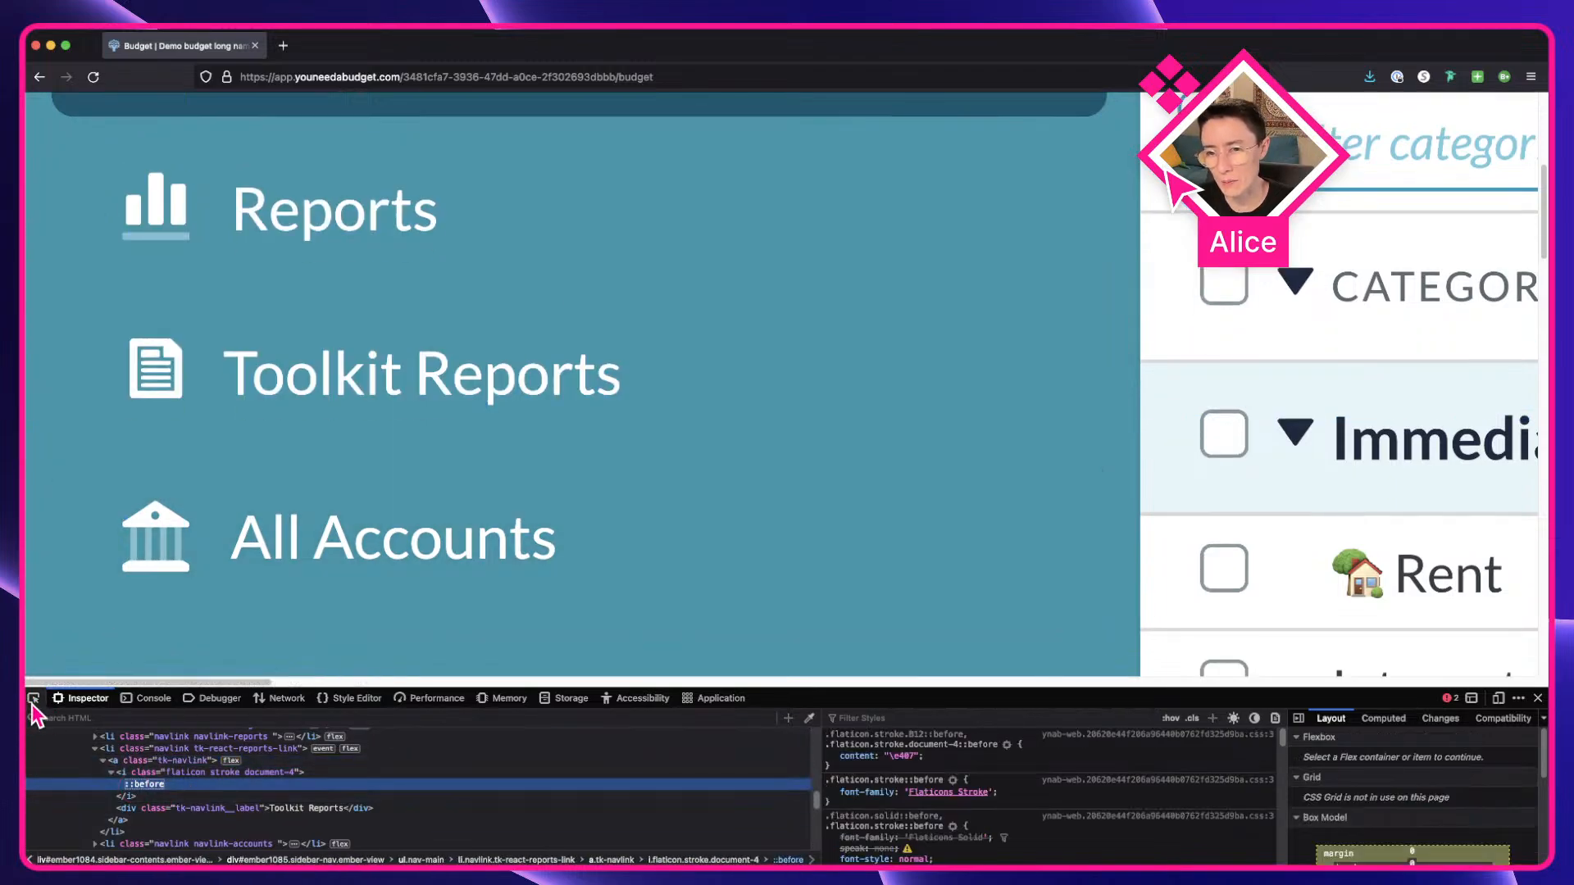
# Inspect the All Accounts icon and expand its svg markup through the use element and shadow root to the symbol's paths.
pyautogui.click(33, 701)
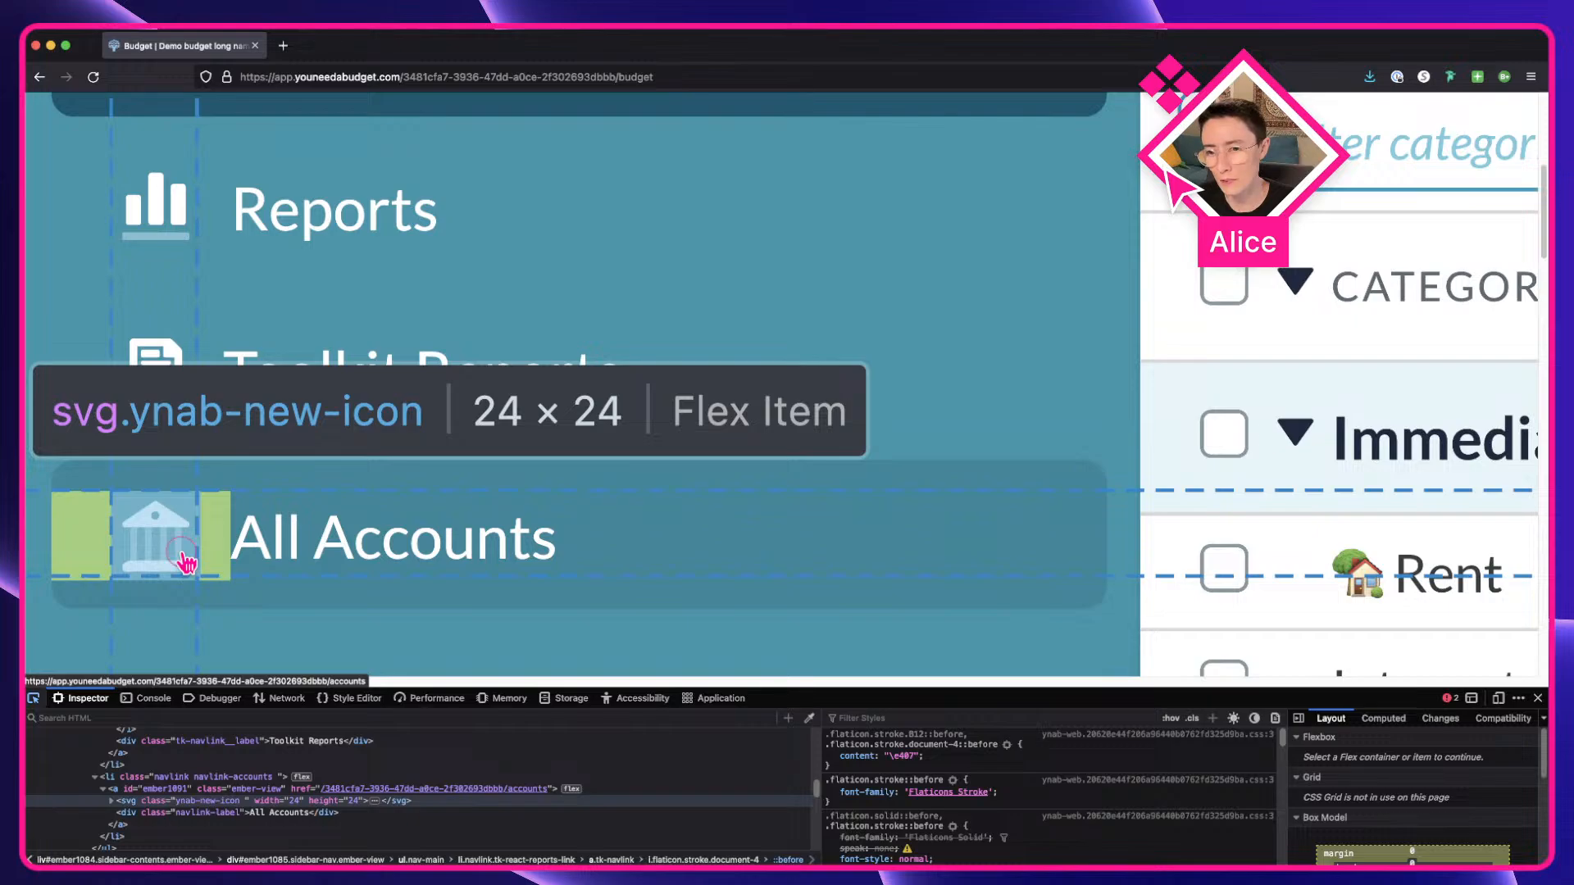
pyautogui.click(187, 563)
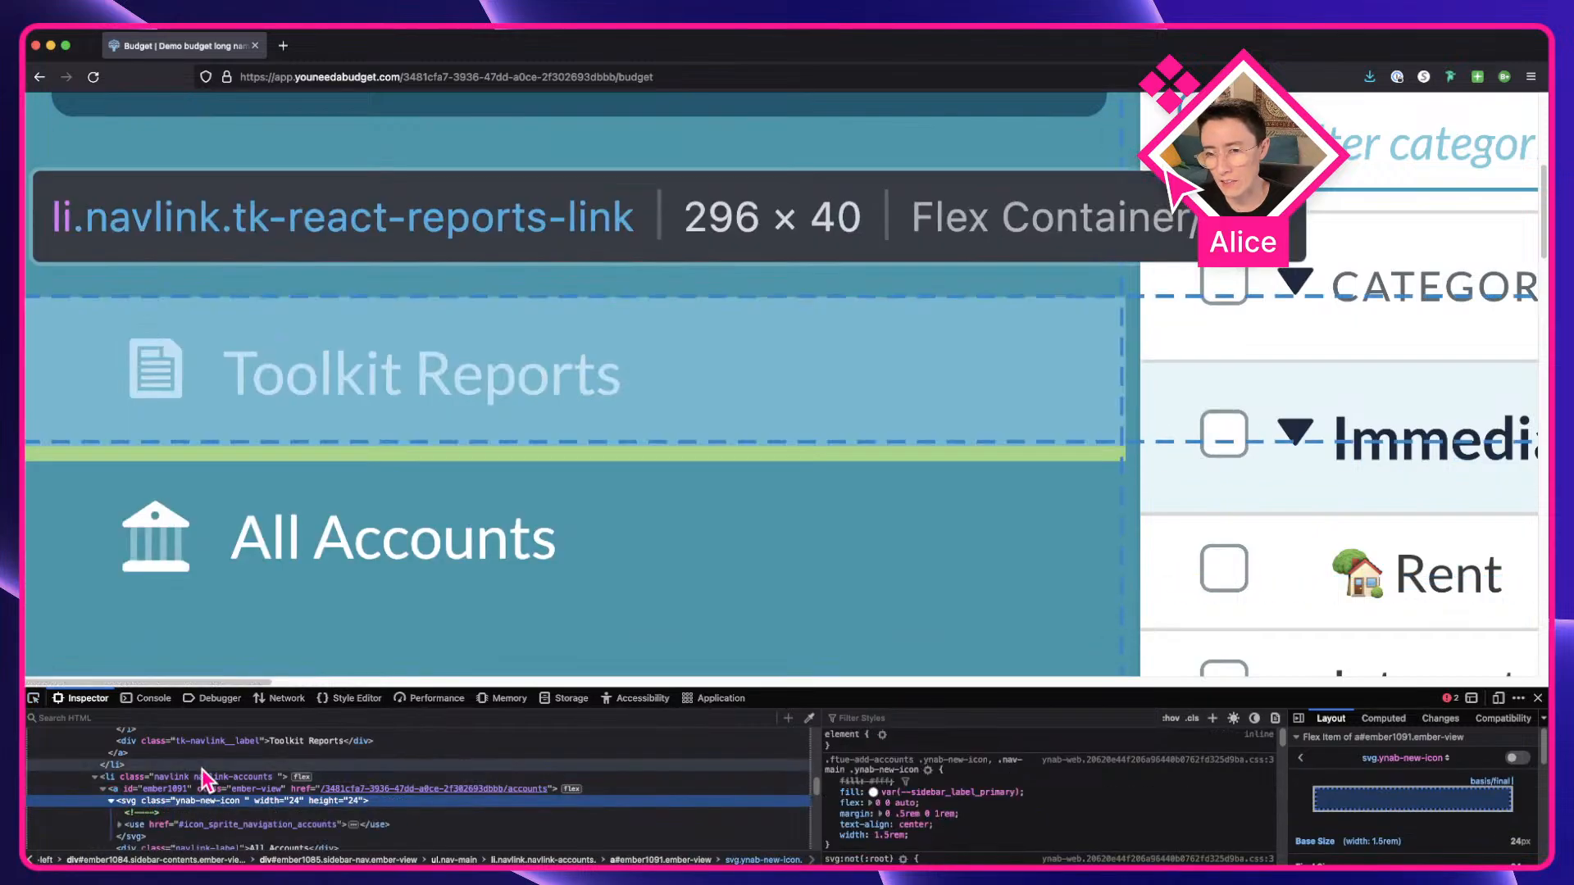
pyautogui.scroll(-1, 202, 768)
pyautogui.click(119, 805)
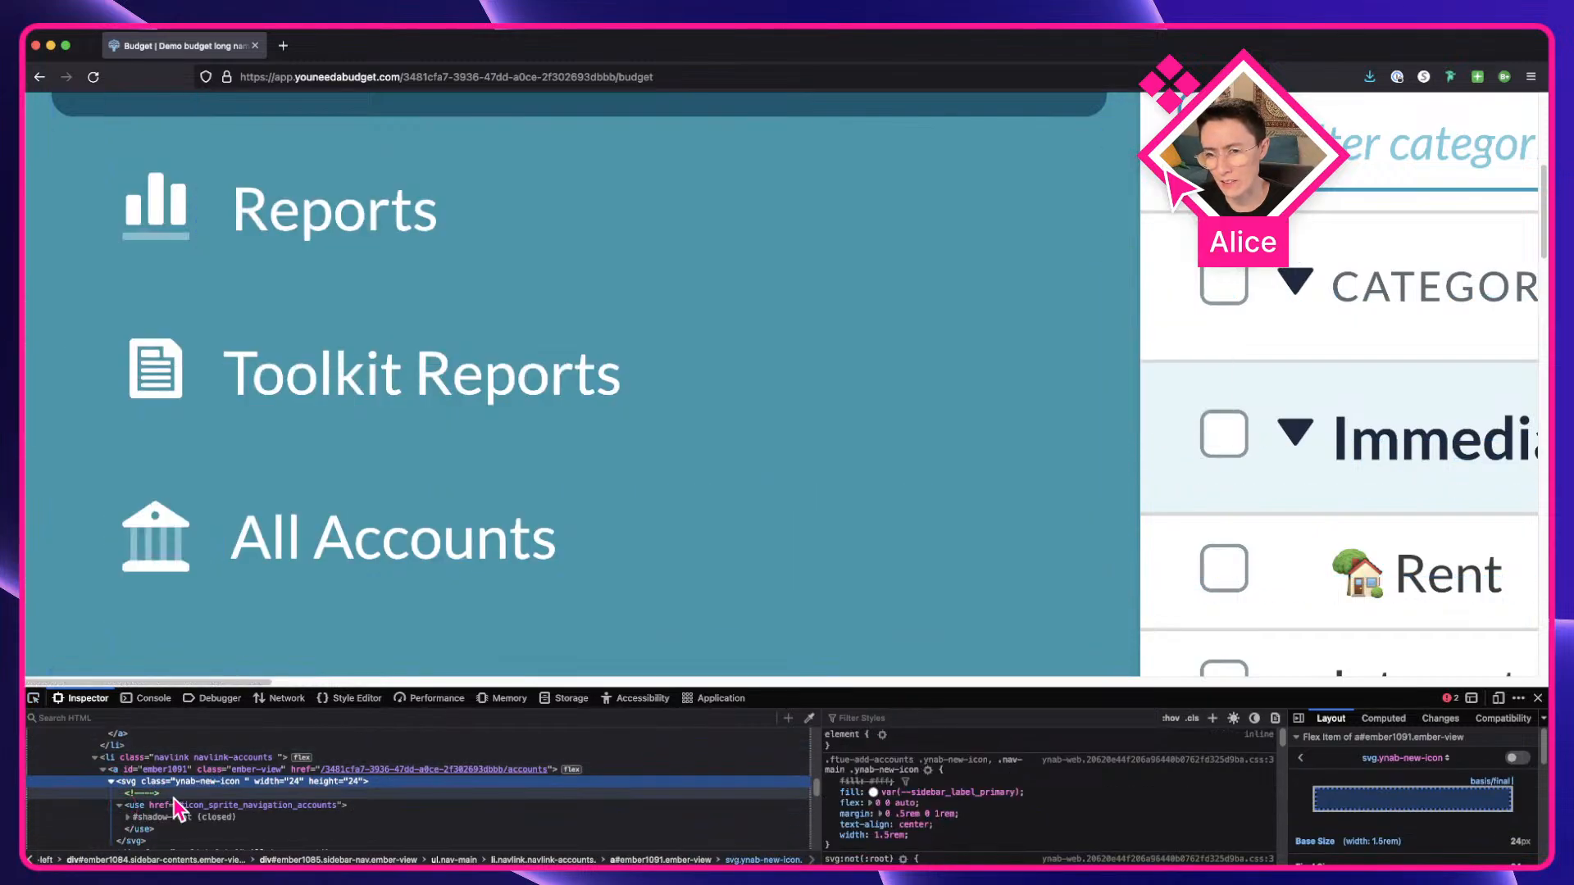
pyautogui.scroll(-1, 174, 799)
pyautogui.click(127, 798)
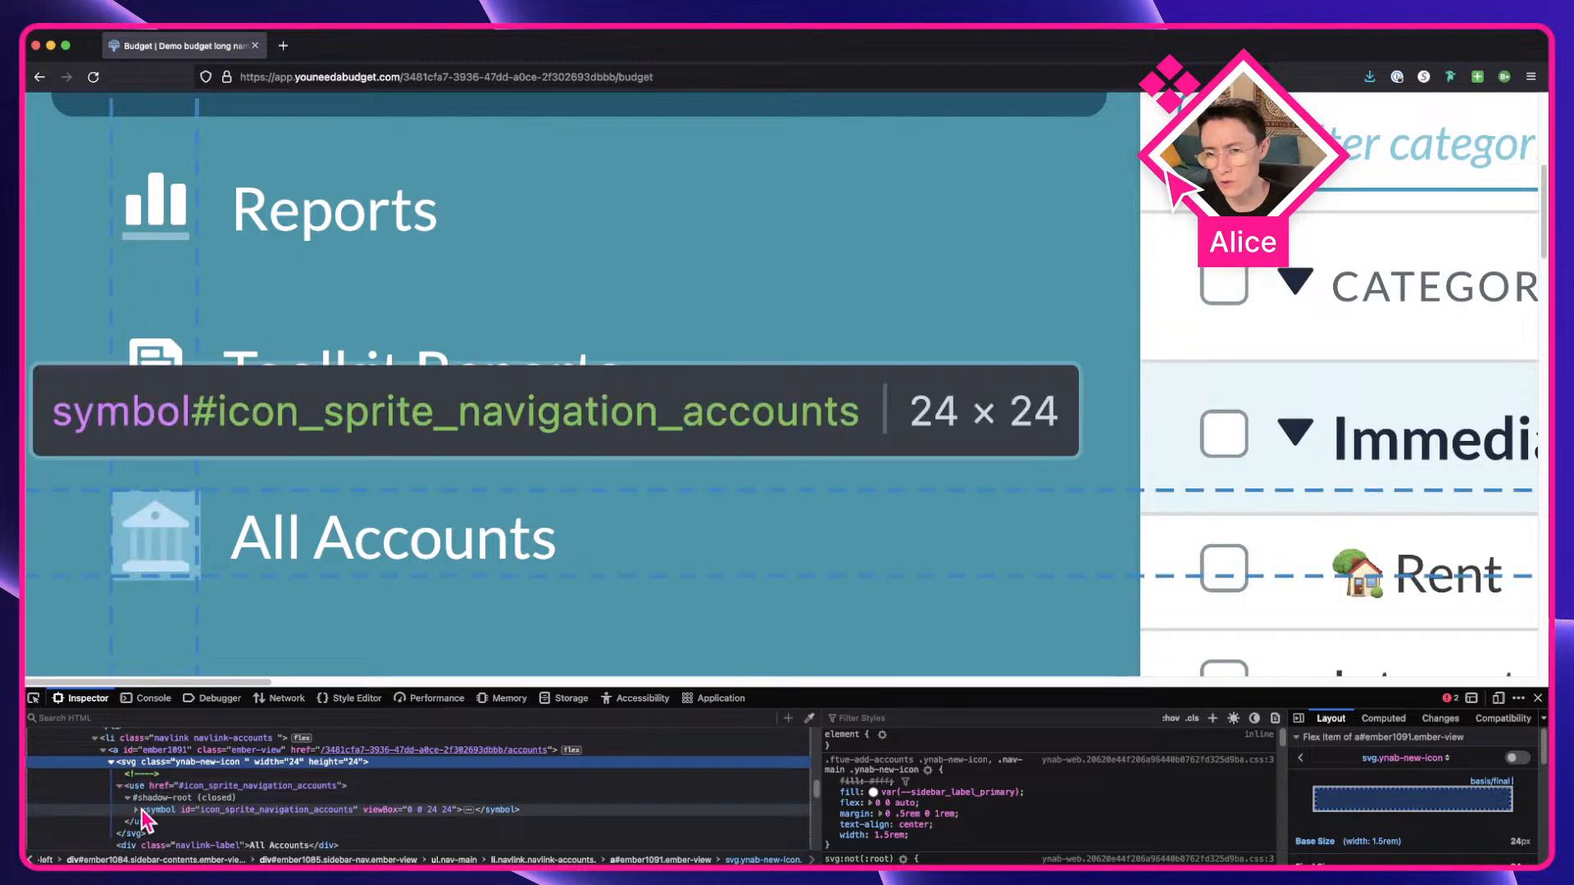
pyautogui.click(137, 810)
pyautogui.scroll(-2, 244, 799)
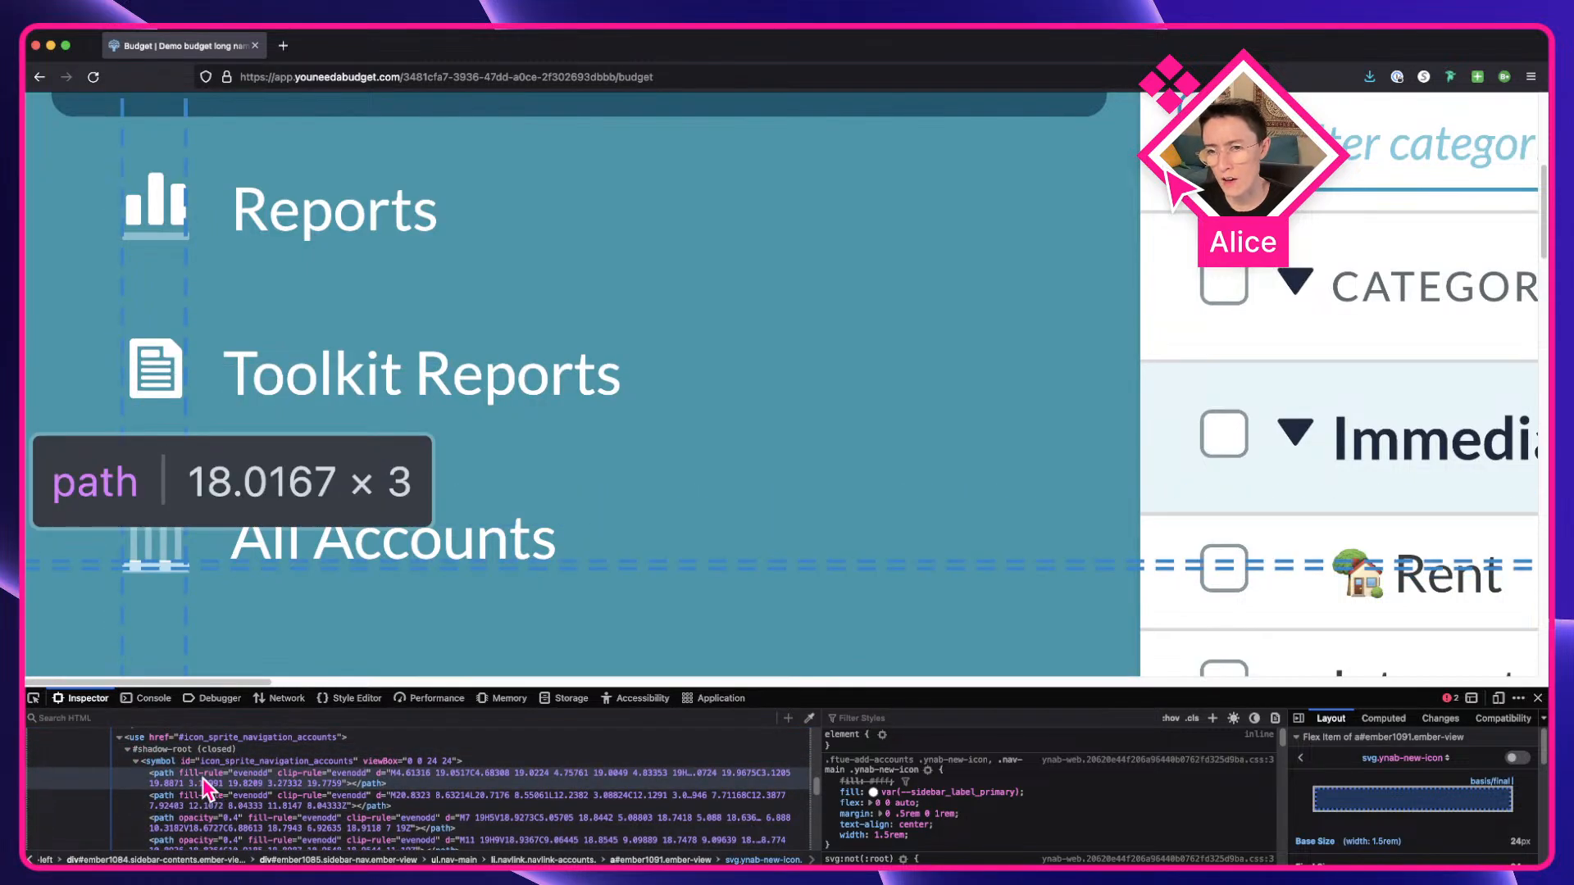
# Compare the first two paths of the All Accounts icon's symbol and copy the second path, which draws the roof.
pyautogui.click(204, 778)
pyautogui.scroll(-1, 306, 785)
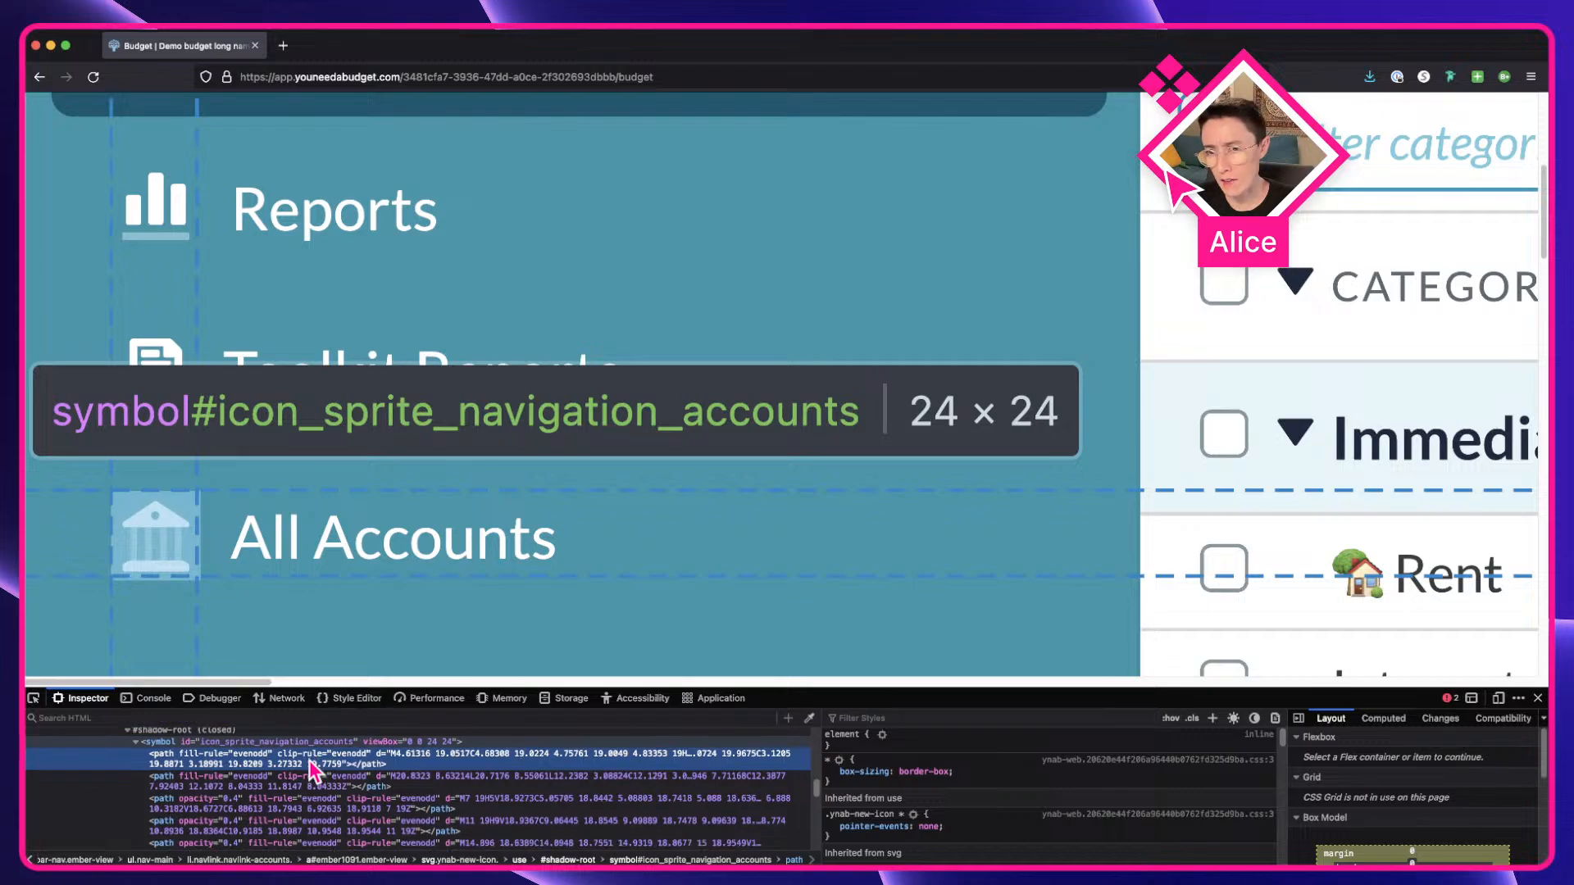
pyautogui.click(292, 780)
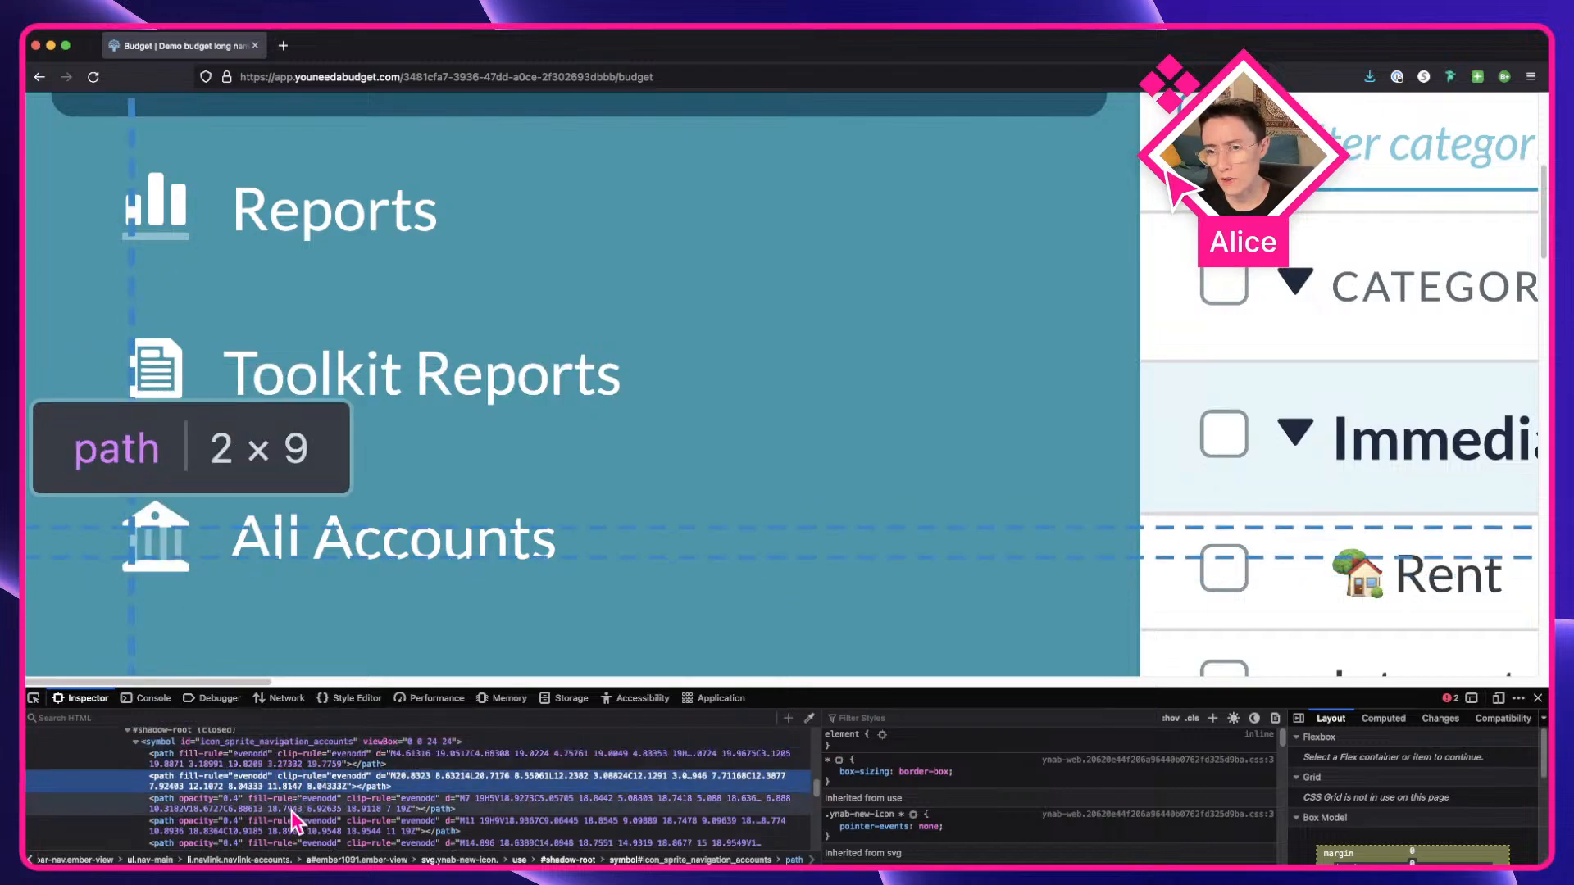
pyautogui.click(293, 756)
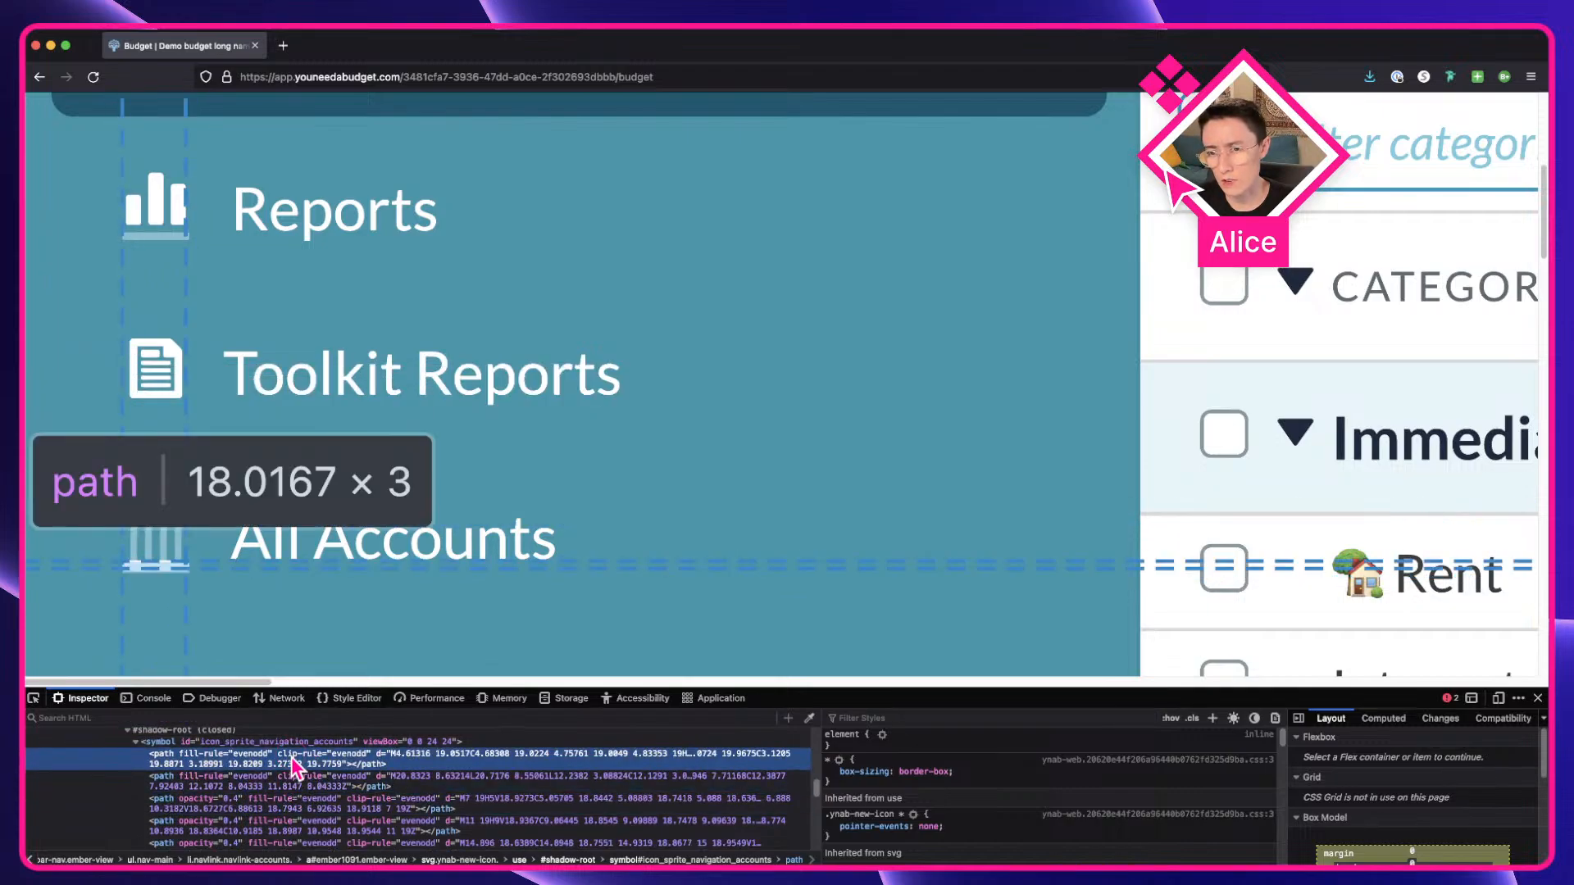
pyautogui.click(292, 779)
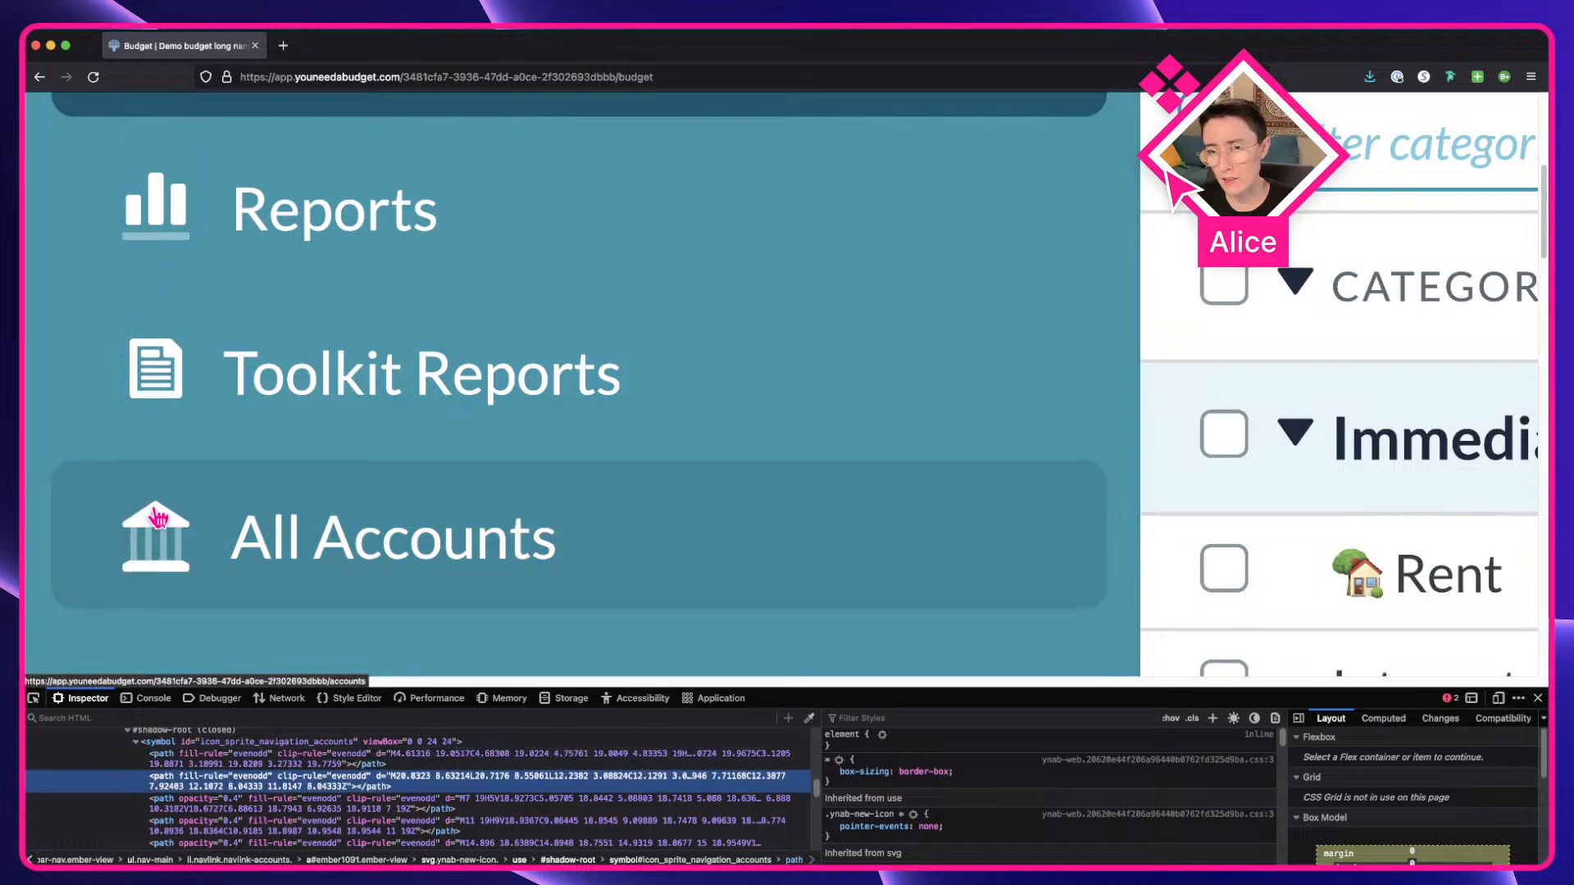
pyautogui.scroll(-1, 189, 541)
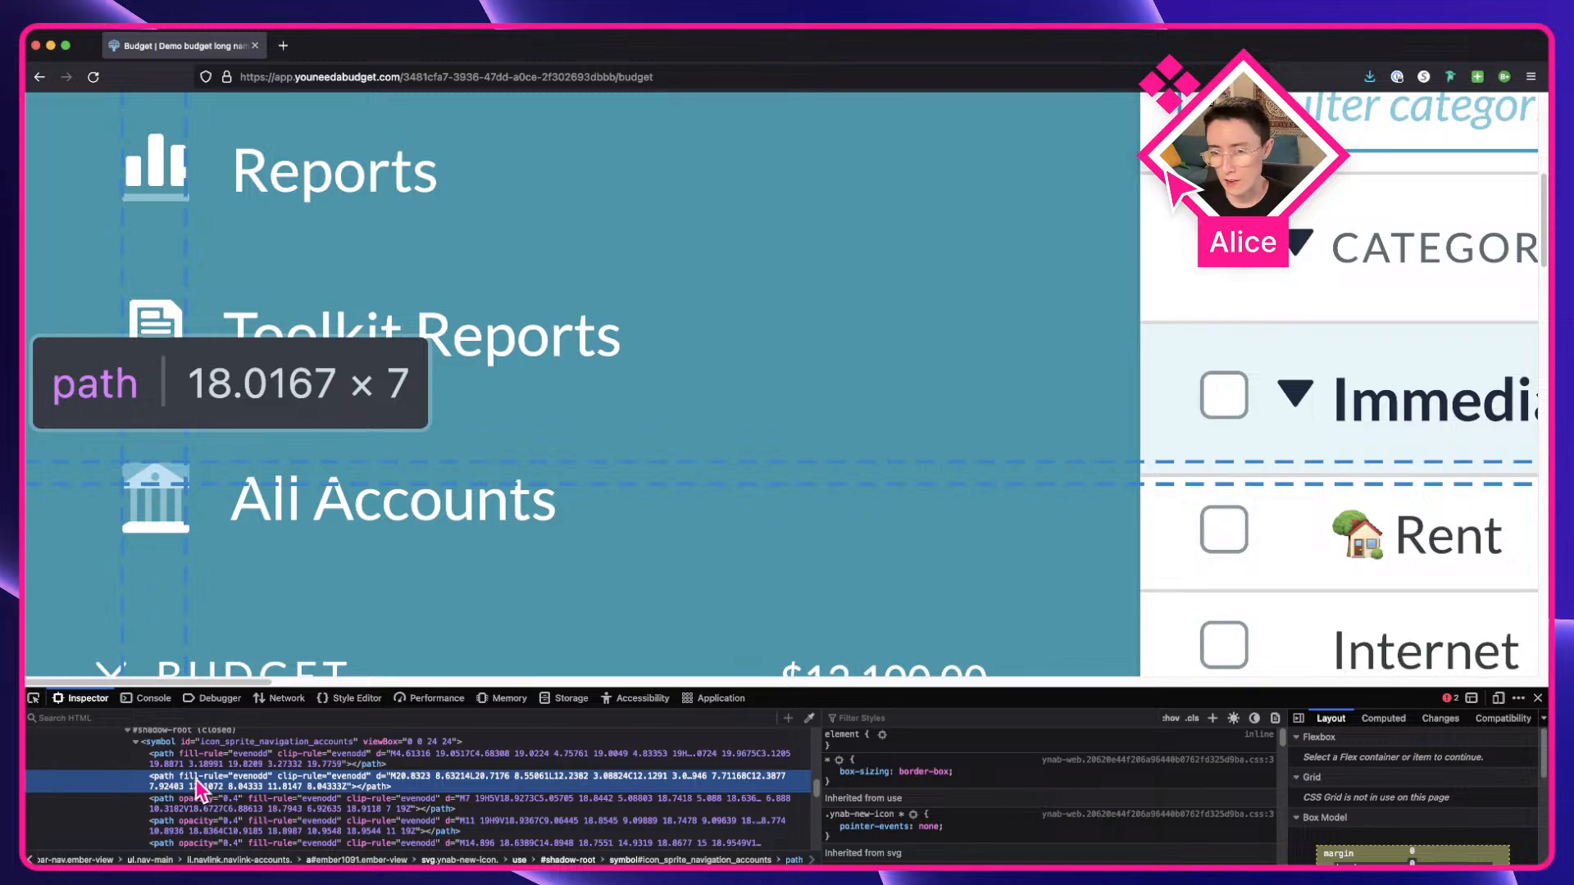
pyautogui.press('super+c')
# Switch back to the Figma component library and look up the SVG commands by searching for "svg".
pyautogui.hotkey('ctrl', 'Right')
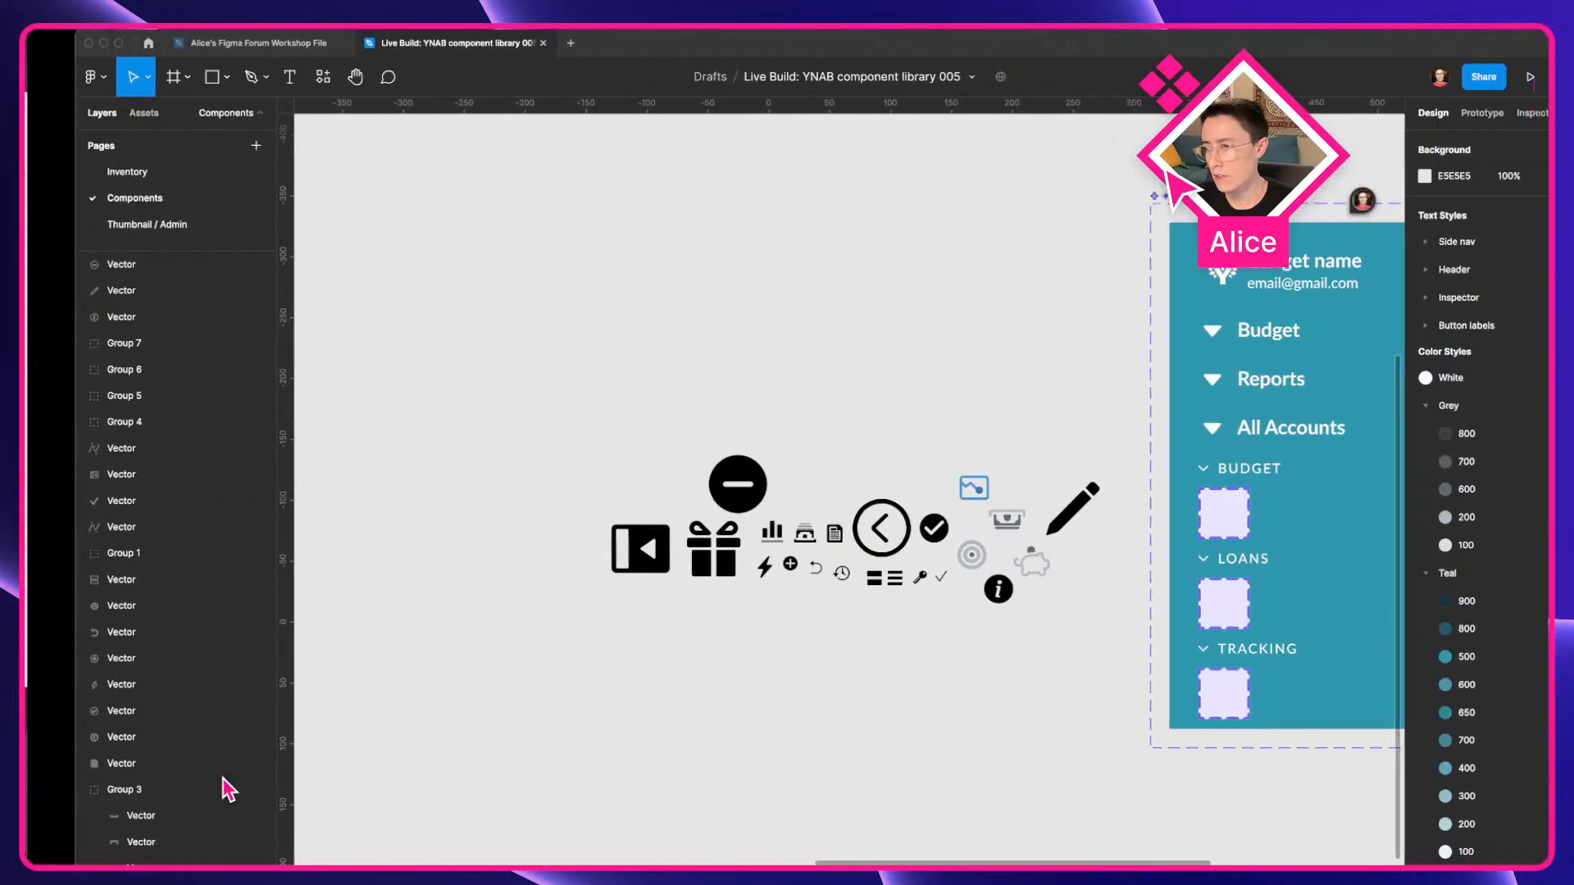
pyautogui.click(448, 668)
pyautogui.press('super+slash')
pyautogui.write('svg')
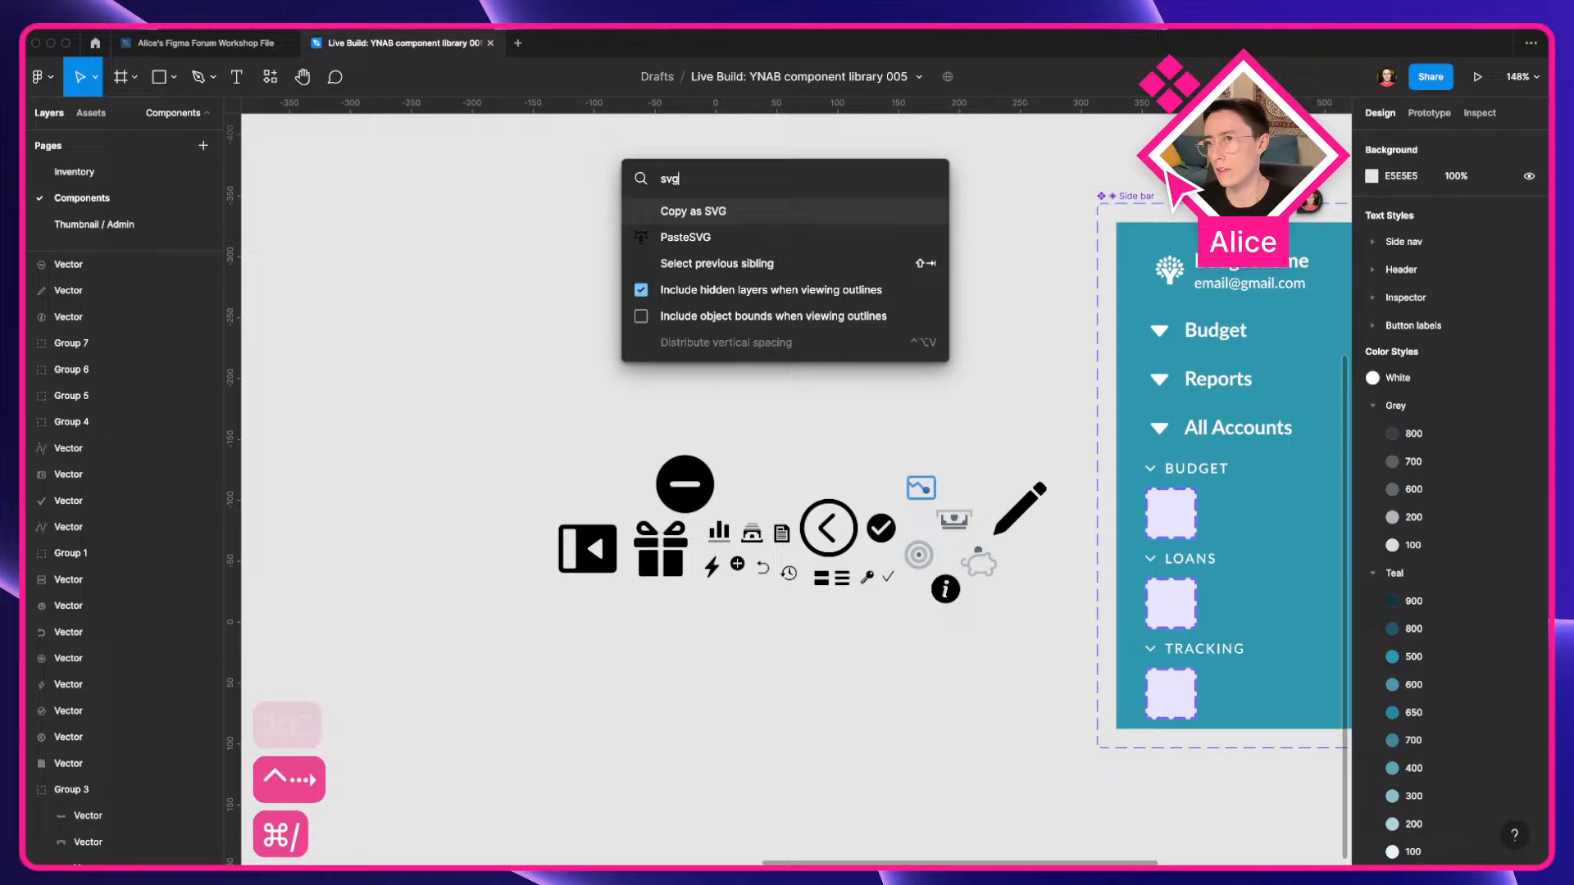
pyautogui.press('Return')
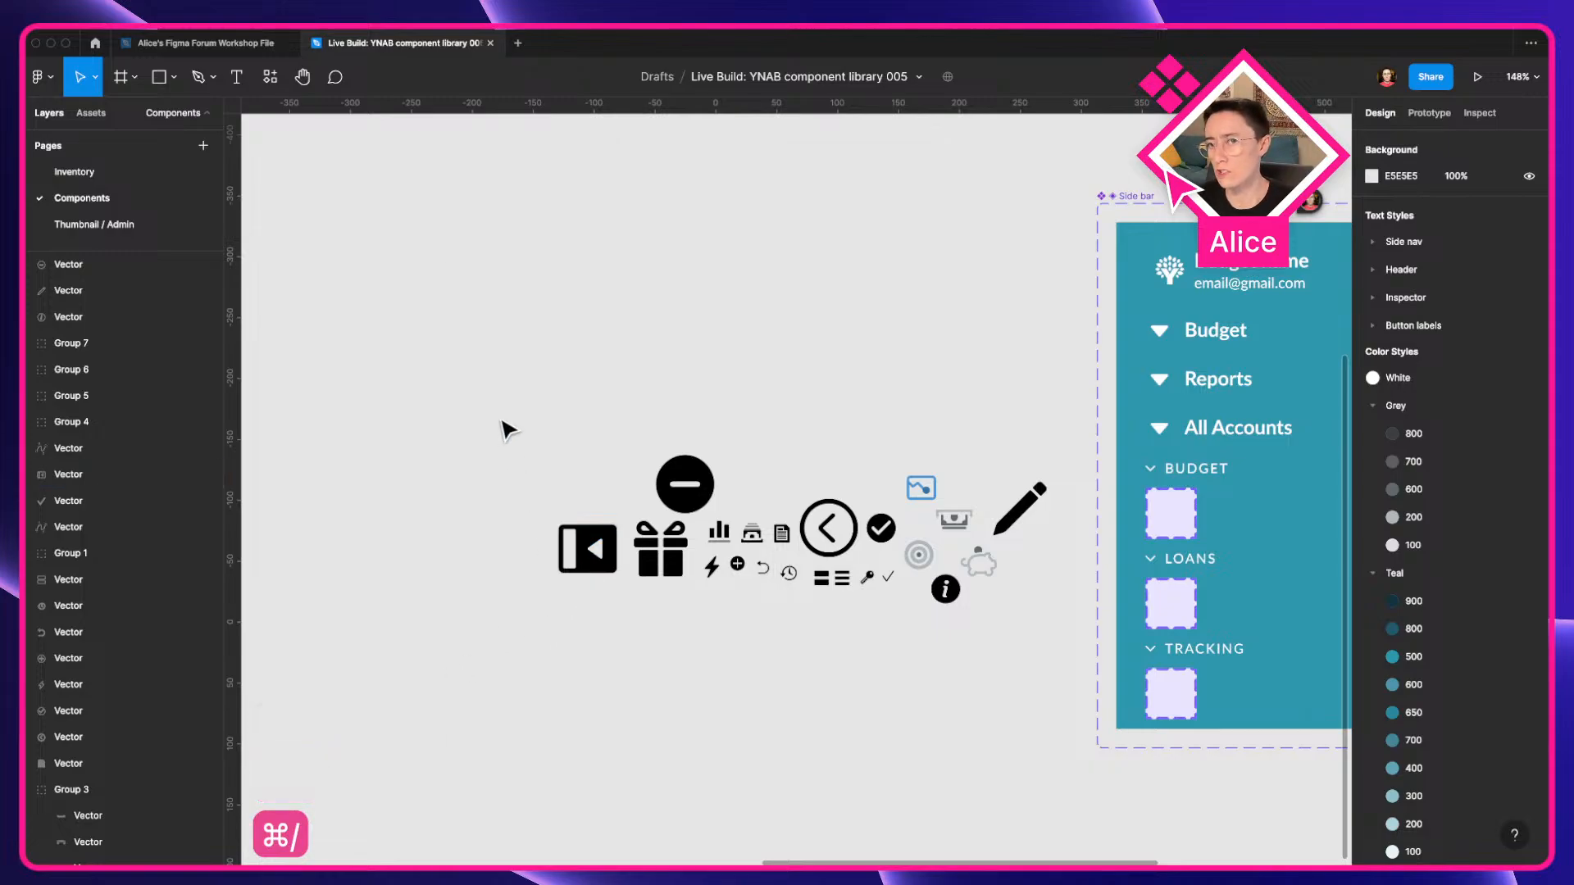
# Paste the copied roof path into PasteSVG and create a vector from it on the canvas.
pyautogui.press('super+v')
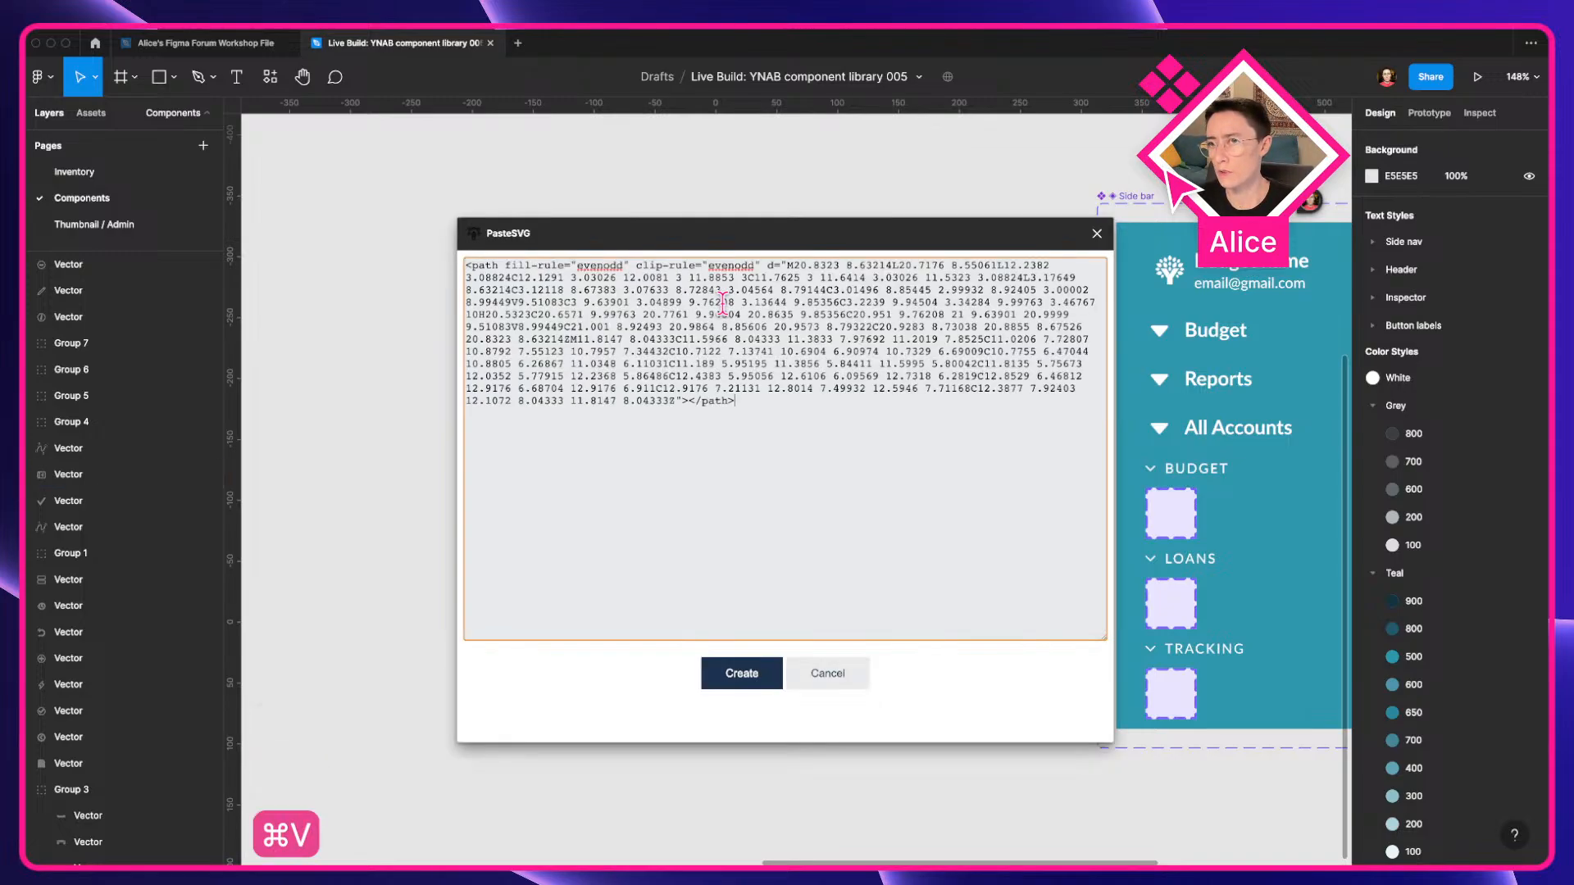
pyautogui.click(743, 673)
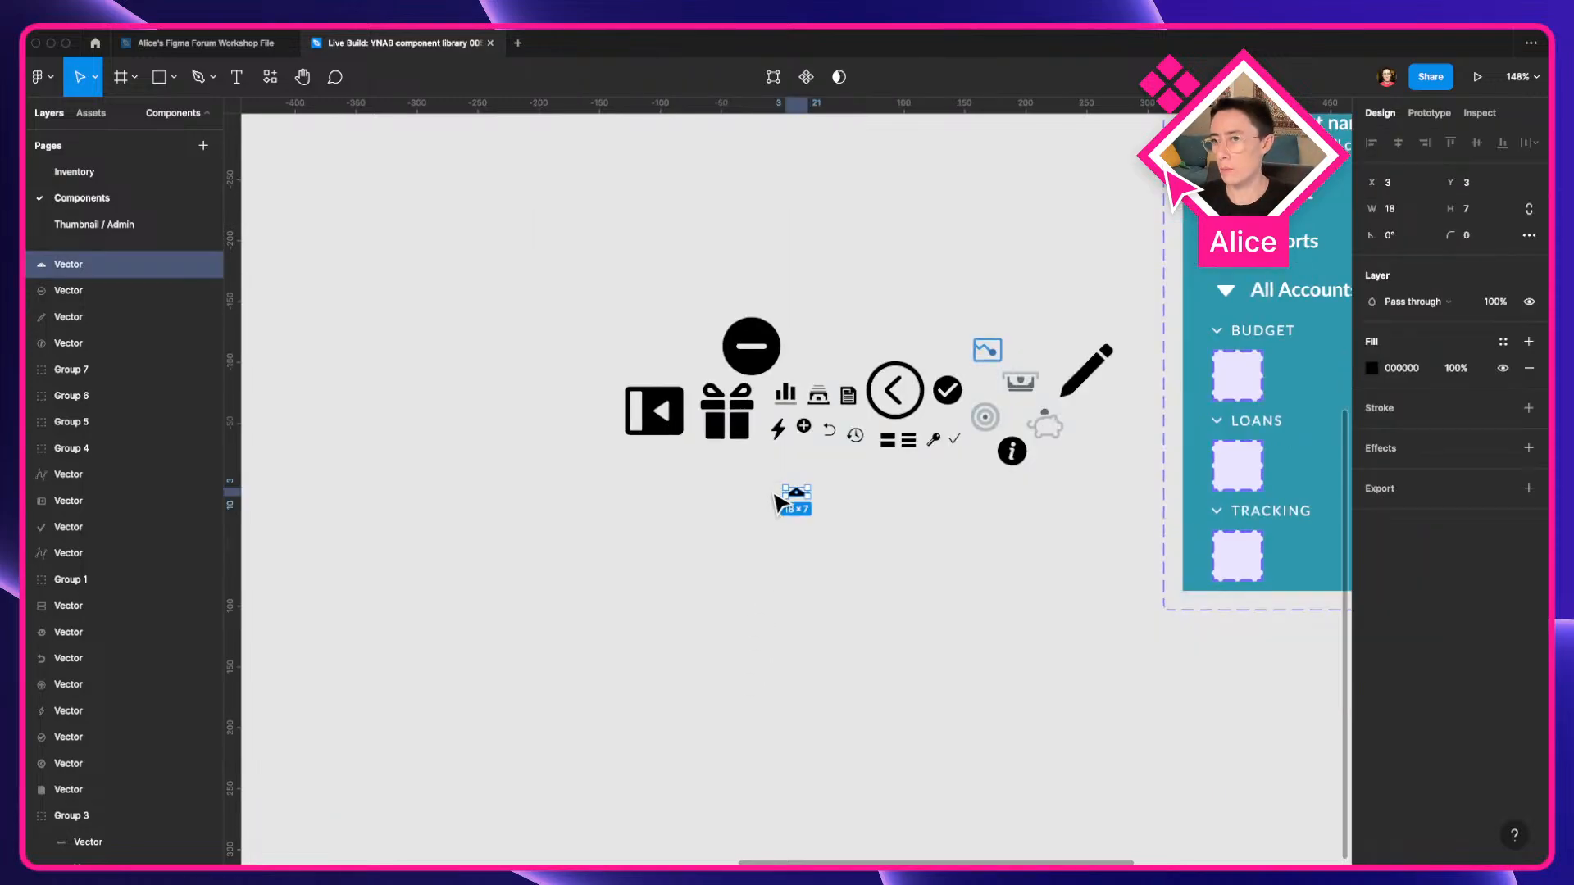
pyautogui.scroll(10, 779, 508)
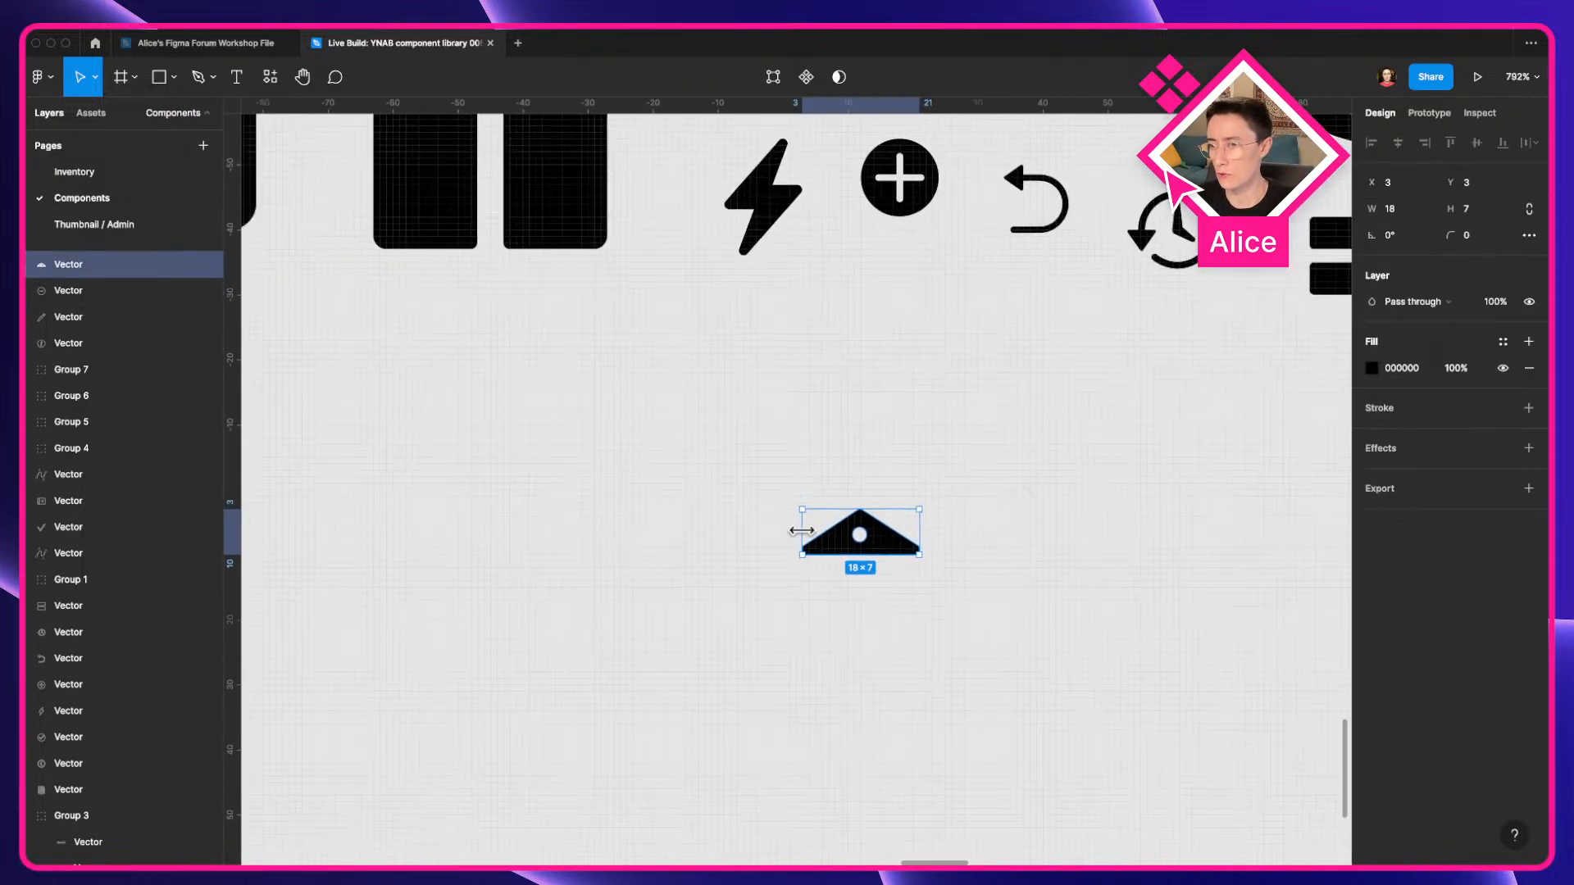
# Switch to the browser, look over the remaining paths of the All Accounts symbol, and return to Figma.
pyautogui.press('super+Tab')
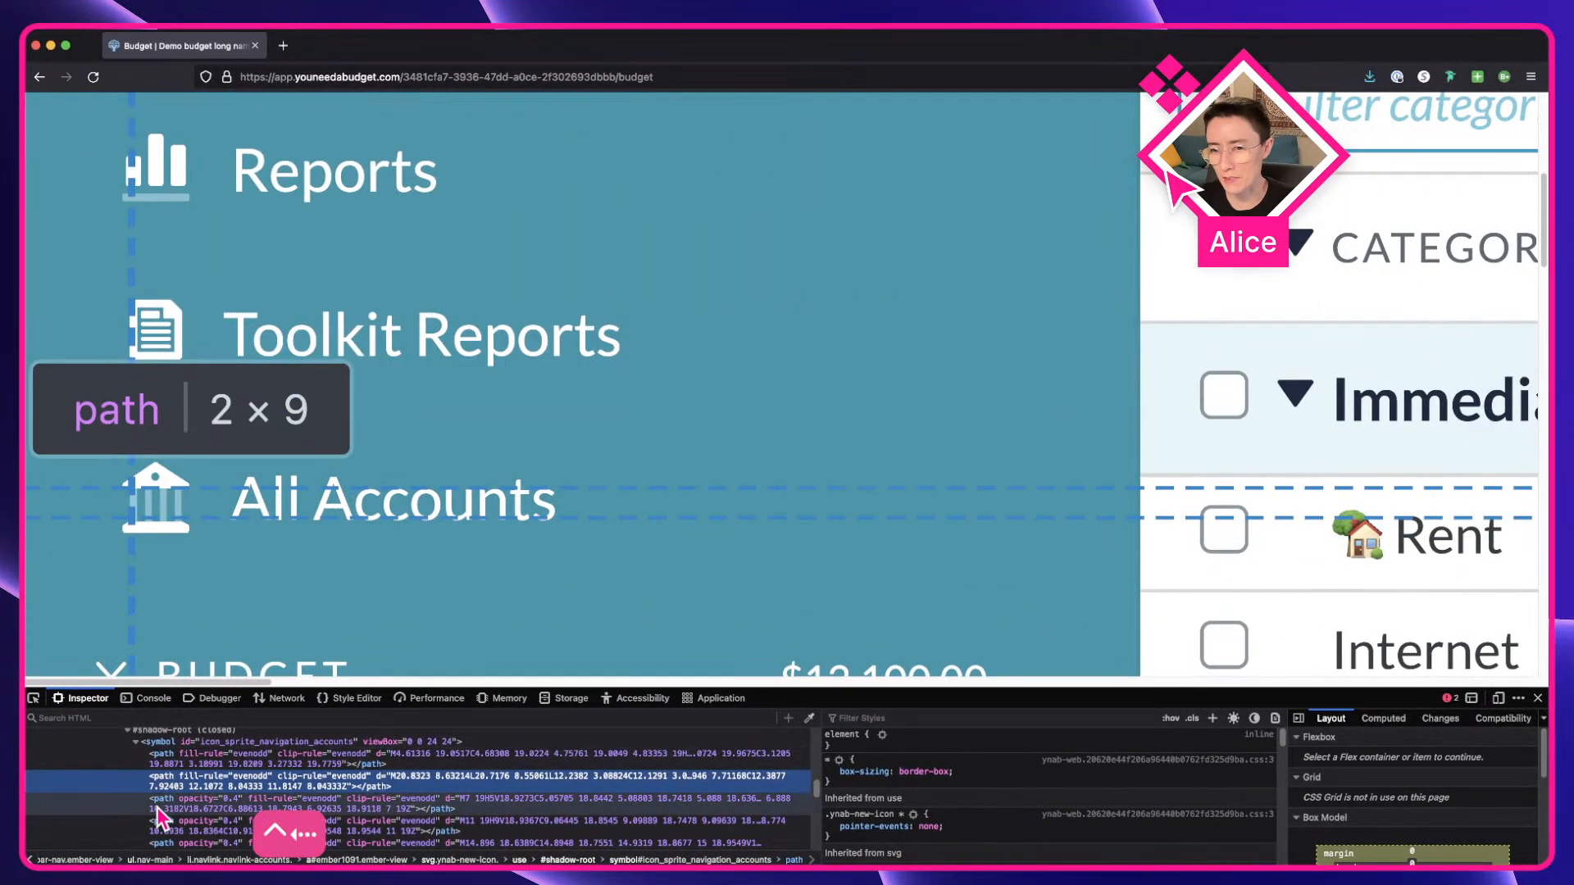
pyautogui.scroll(-1, 190, 828)
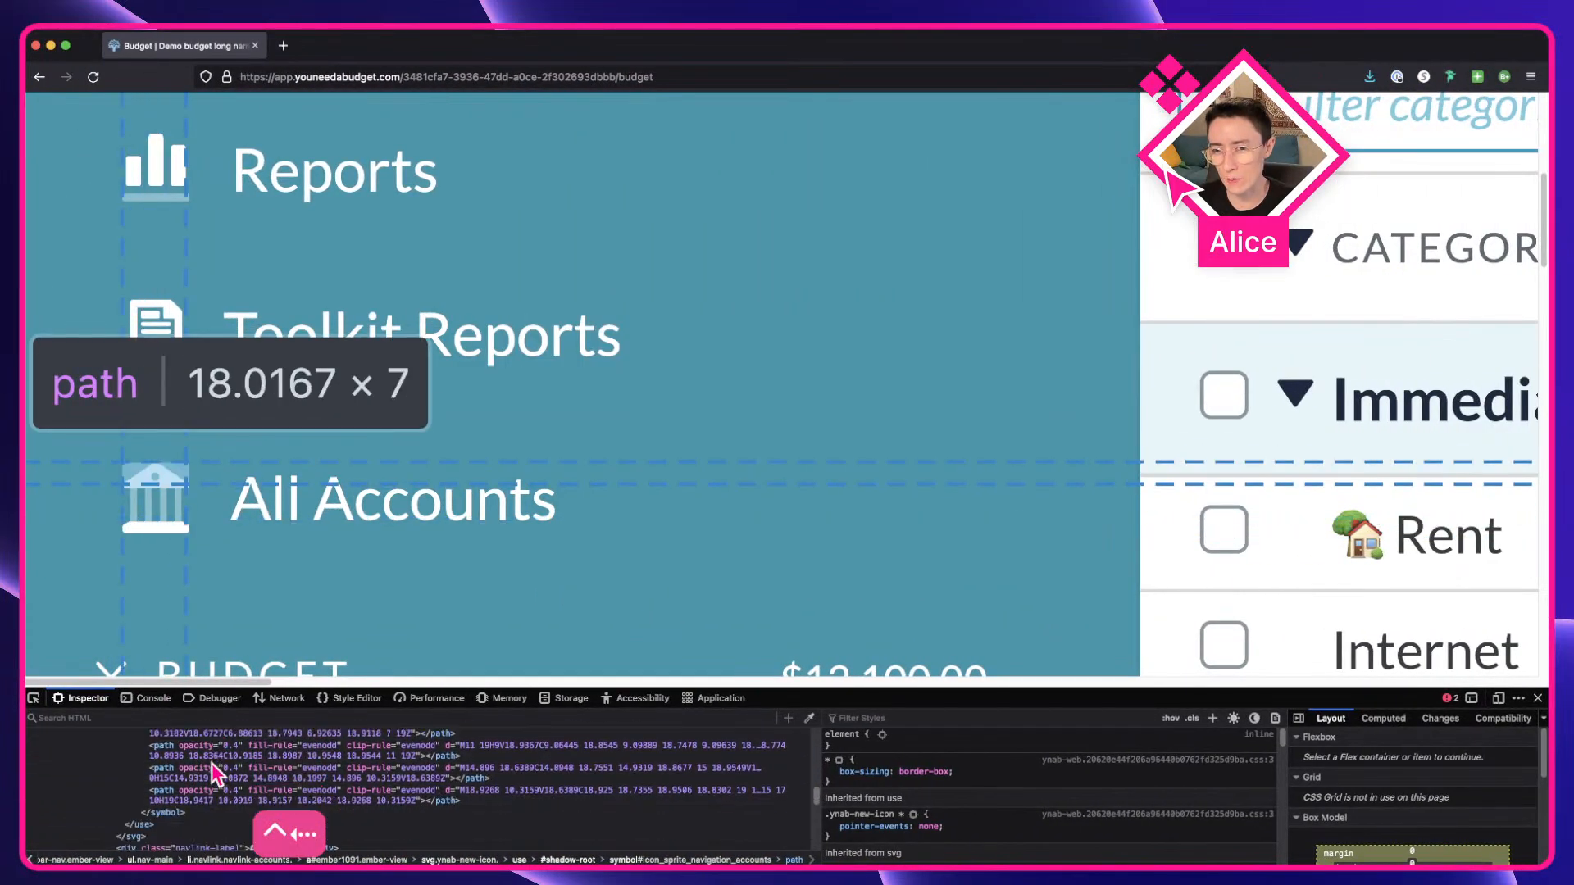
pyautogui.press('super+Tab')
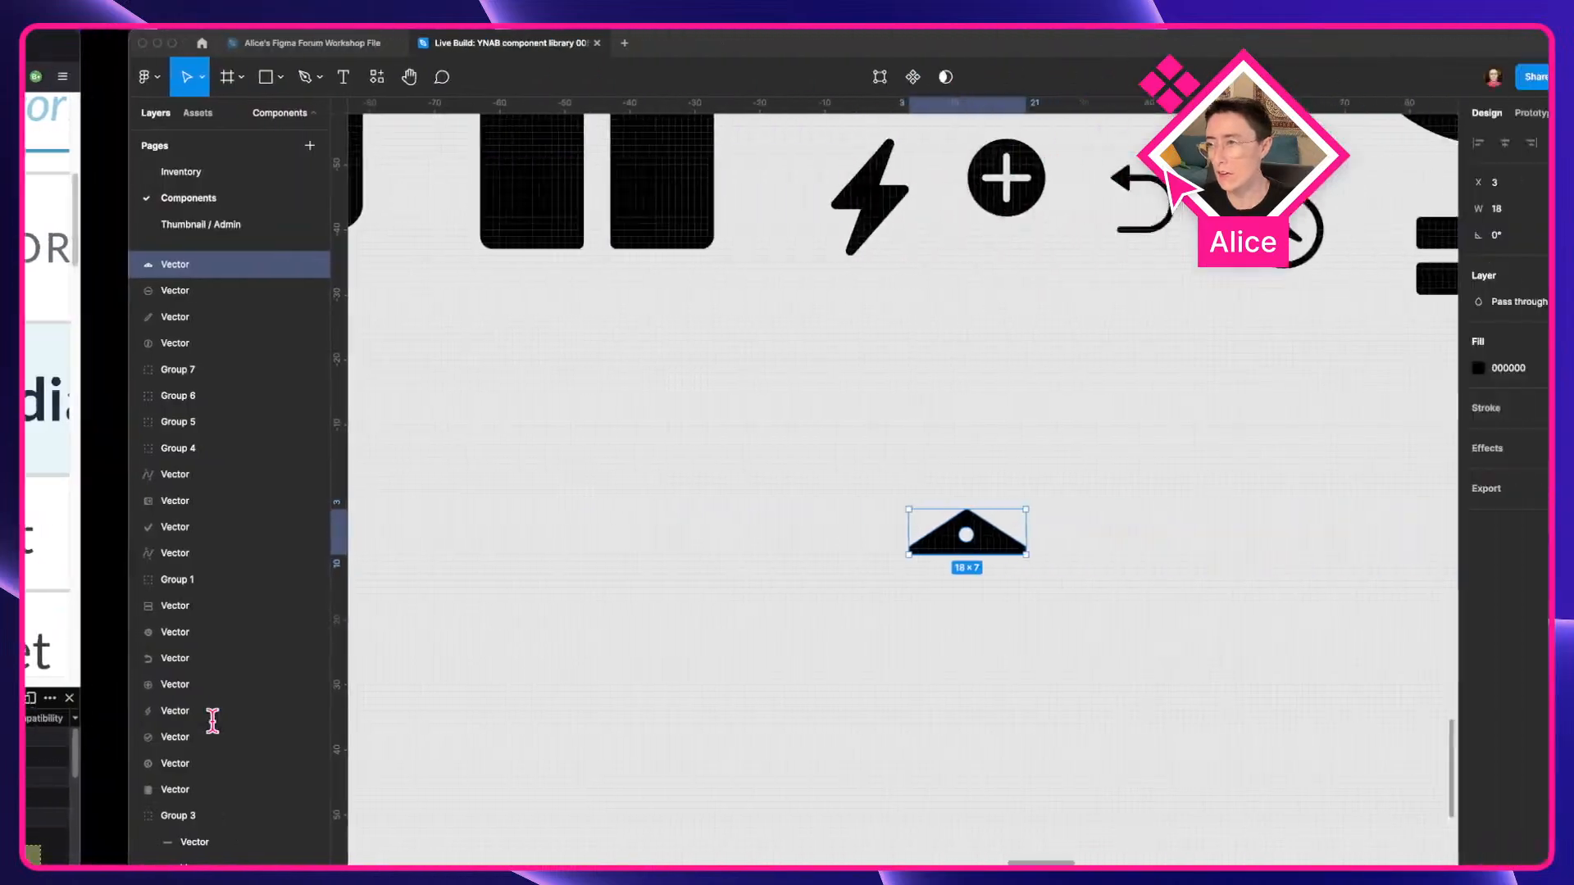
# Move the imported roof vector below the other icons and delete it.
pyautogui.scroll(-10, 1026, 495)
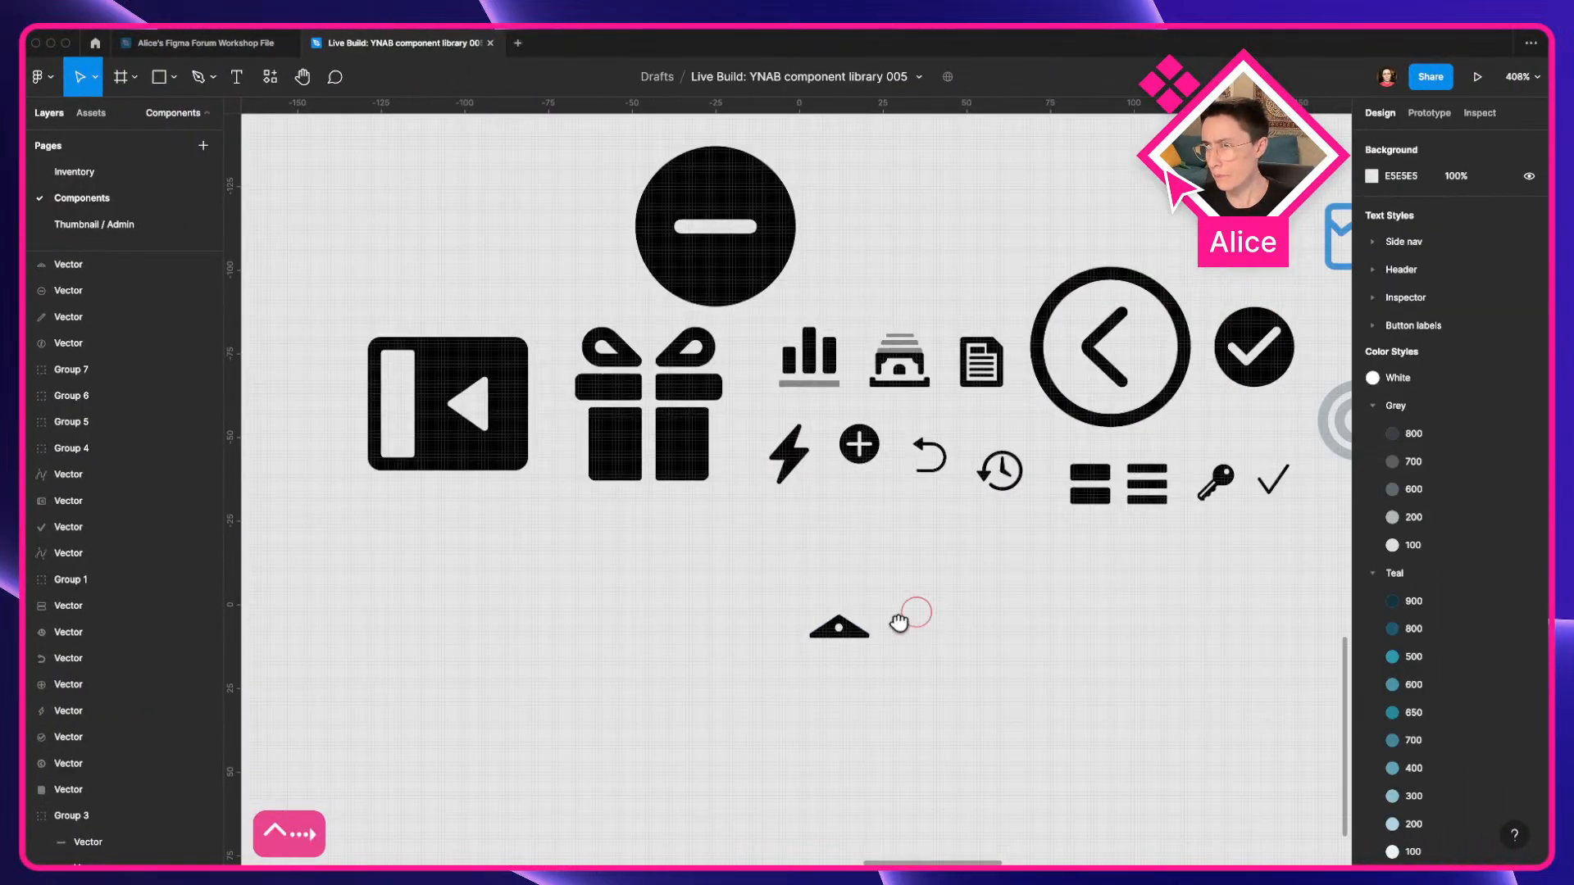
pyautogui.scroll(3, 906, 619)
pyautogui.click(766, 655)
pyautogui.moveTo(768, 654); pyautogui.dragTo(701, 650)
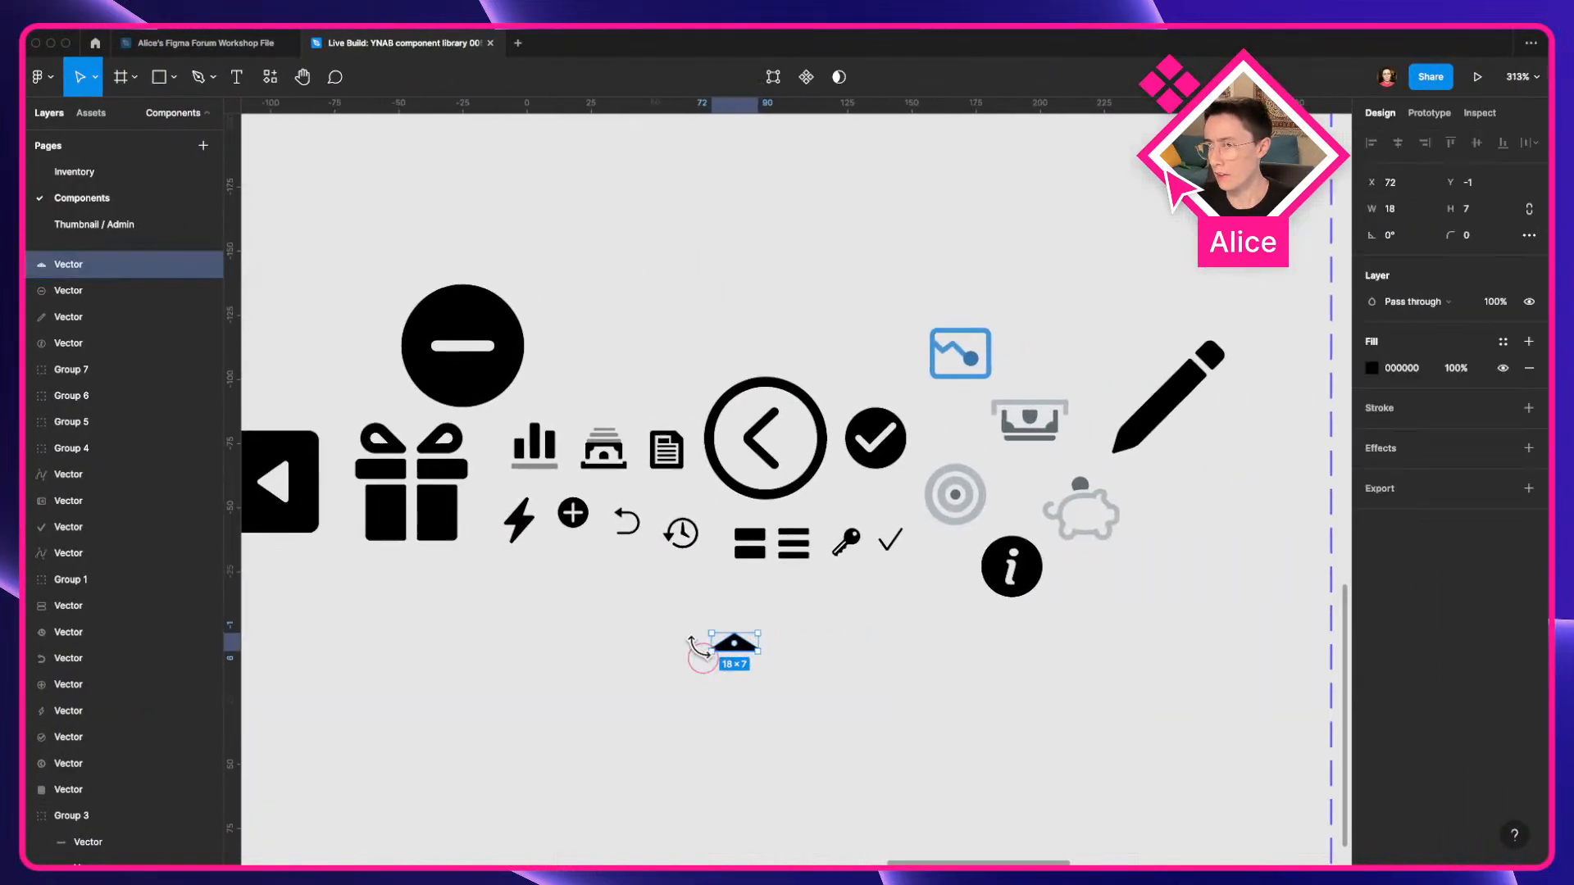
pyautogui.press('BackSpace')
# Undo past changes until the All Accounts icon's separate vectors are back beside the chevron icons, without the stray grey bar.
pyautogui.scroll(-10, 710, 663)
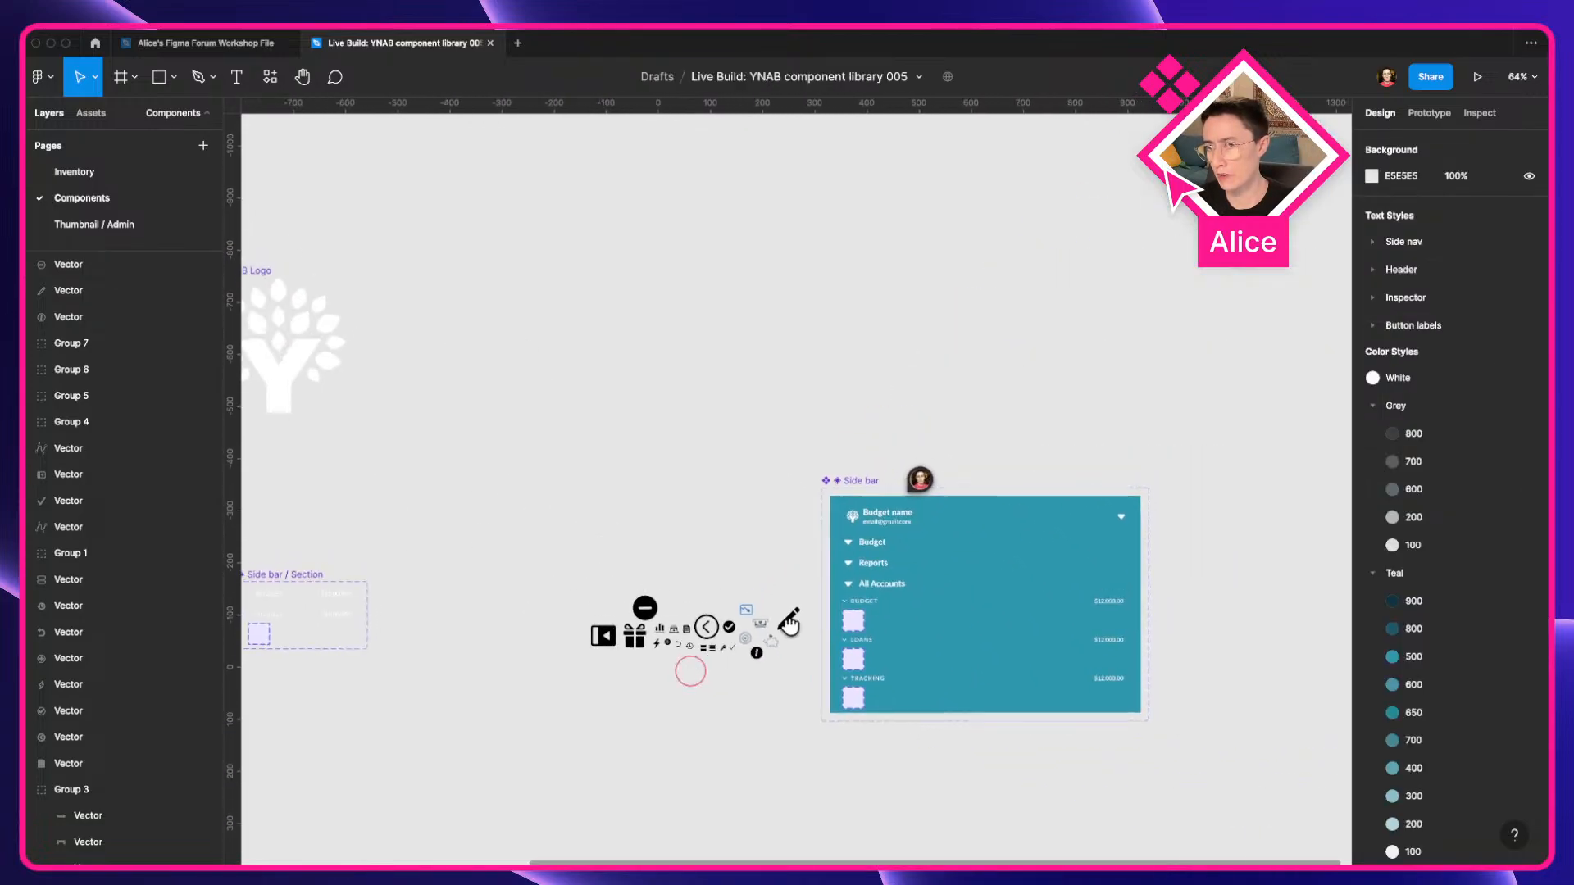
pyautogui.hscroll(-5, 934, 569)
pyautogui.hscroll(5, 558, 459)
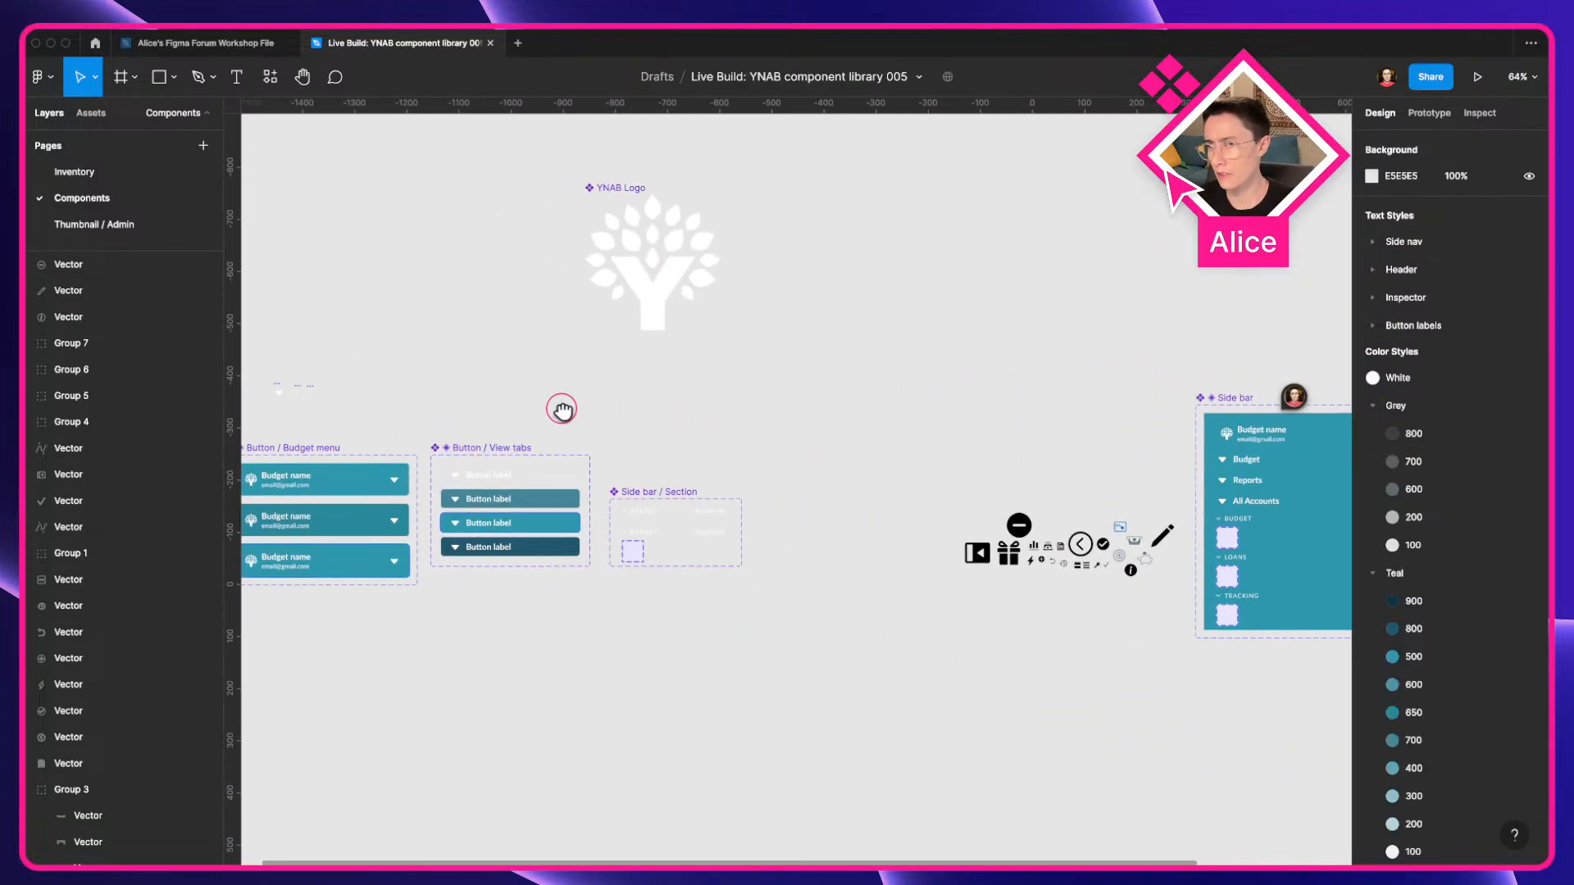
pyautogui.moveTo(561, 410); pyautogui.dragTo(713, 404)
pyautogui.press('super+z')
pyautogui.press('super+z')
pyautogui.press('super+z')
pyautogui.press('super+z')
pyautogui.press('super+z')
pyautogui.press('super+z')
pyautogui.press('super+z')
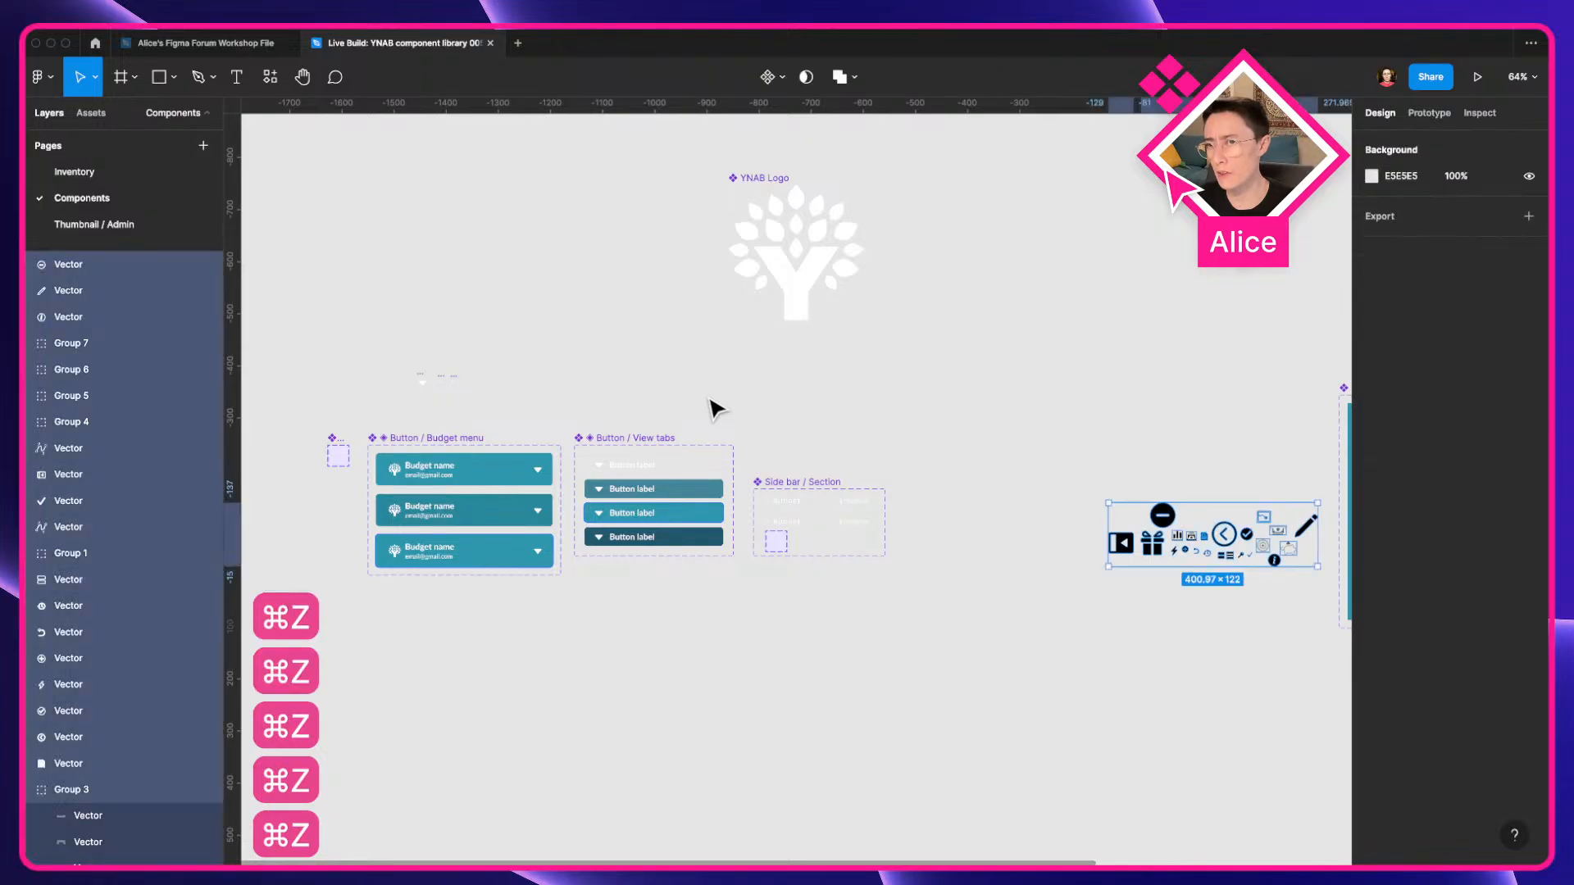
pyautogui.press('super+z')
pyautogui.press('super+z')
pyautogui.press('super+z')
pyautogui.press('super+z')
pyautogui.press('super+z')
pyautogui.press('super+z')
pyautogui.press('super+z')
pyautogui.press('super+z')
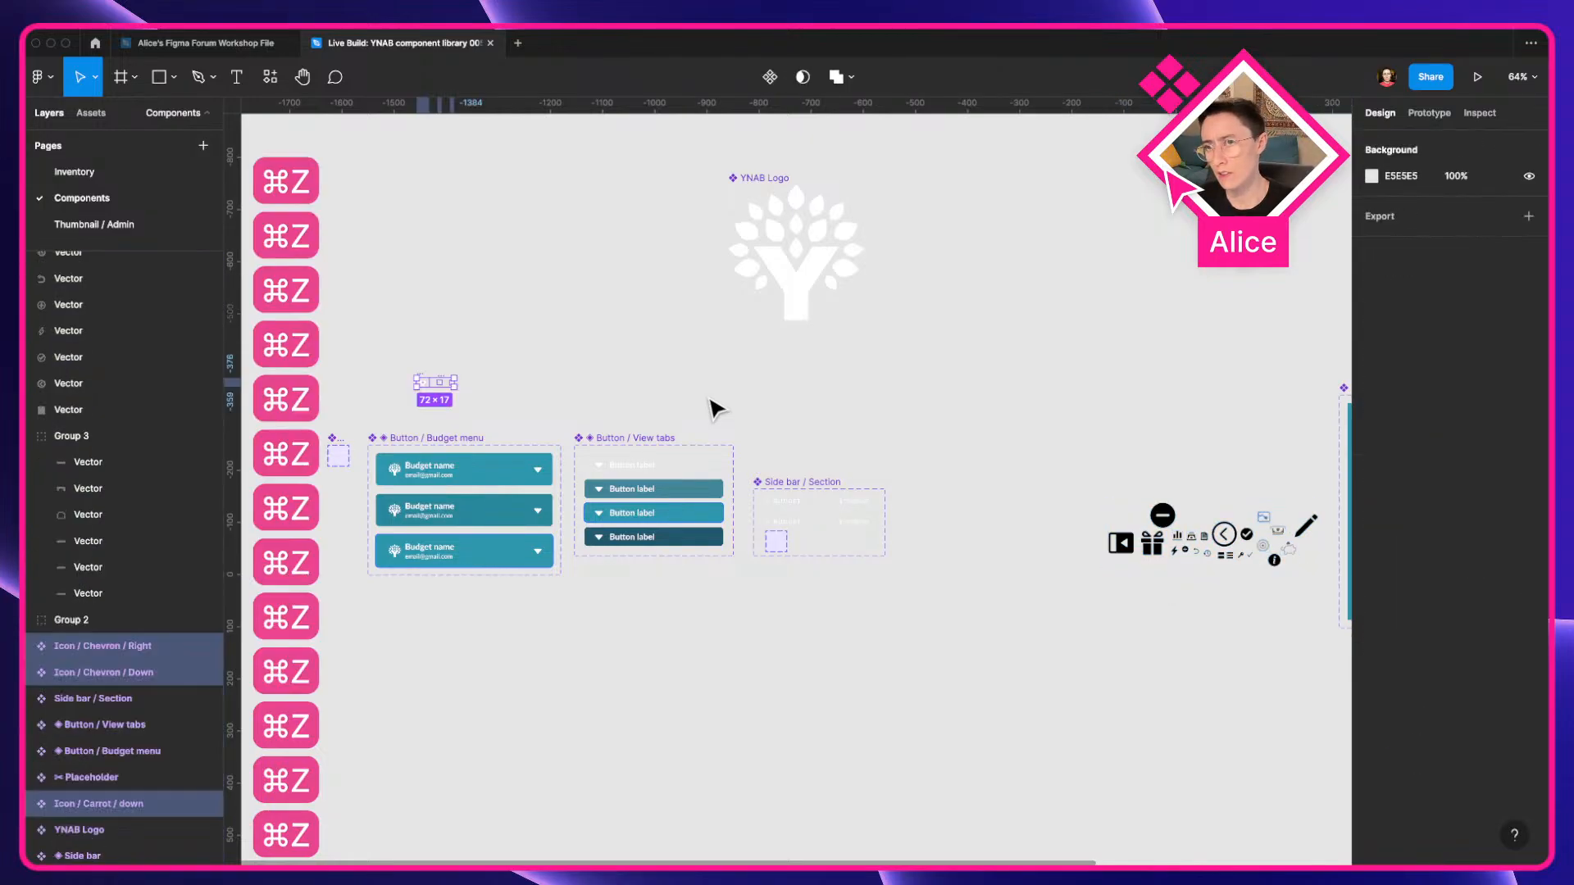
pyautogui.press('super+z')
pyautogui.press('super+z')
pyautogui.press('super+z')
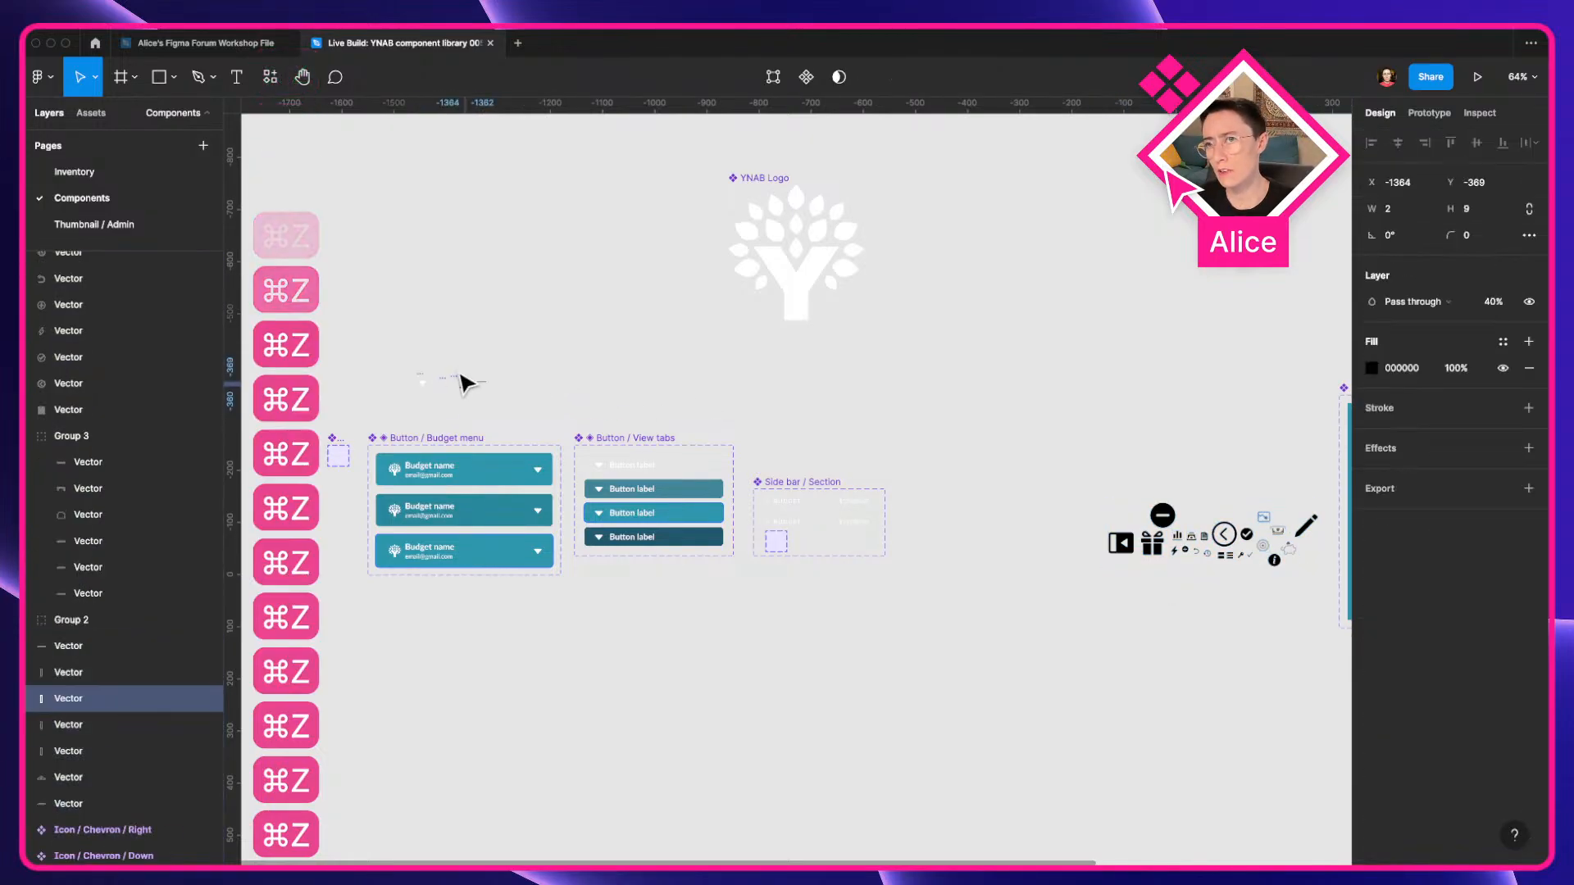
pyautogui.scroll(6, 459, 378)
pyautogui.click(461, 391)
pyautogui.scroll(3, 461, 391)
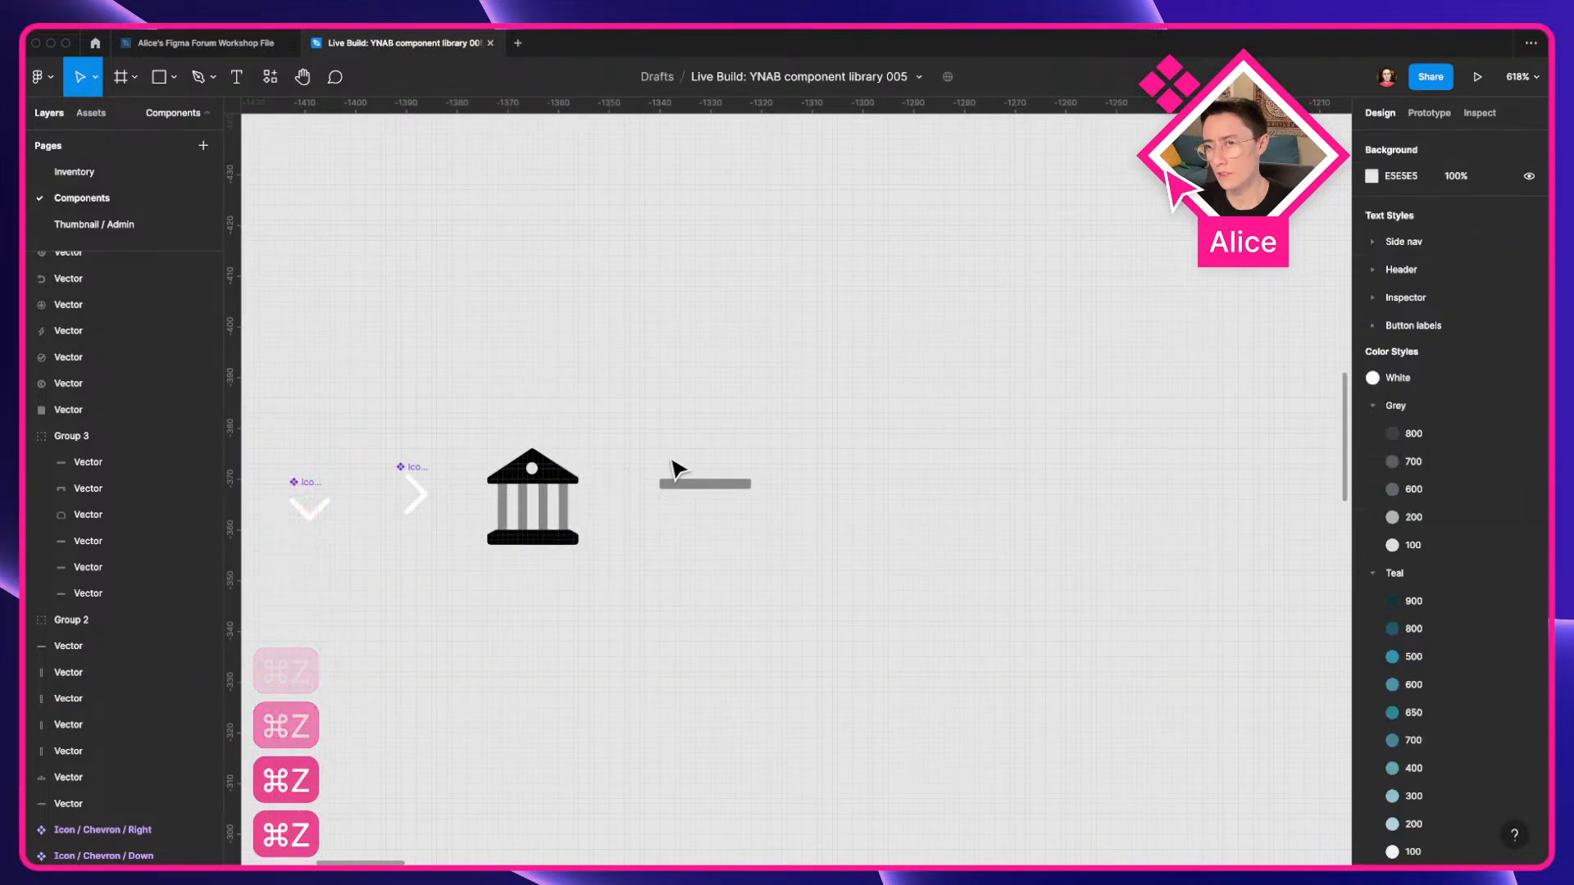
pyautogui.click(685, 484)
pyautogui.press('super+z')
# Group the six vectors of the All Accounts bank icon and move the group over to the other imported icons.
pyautogui.moveTo(742, 633); pyautogui.dragTo(502, 426)
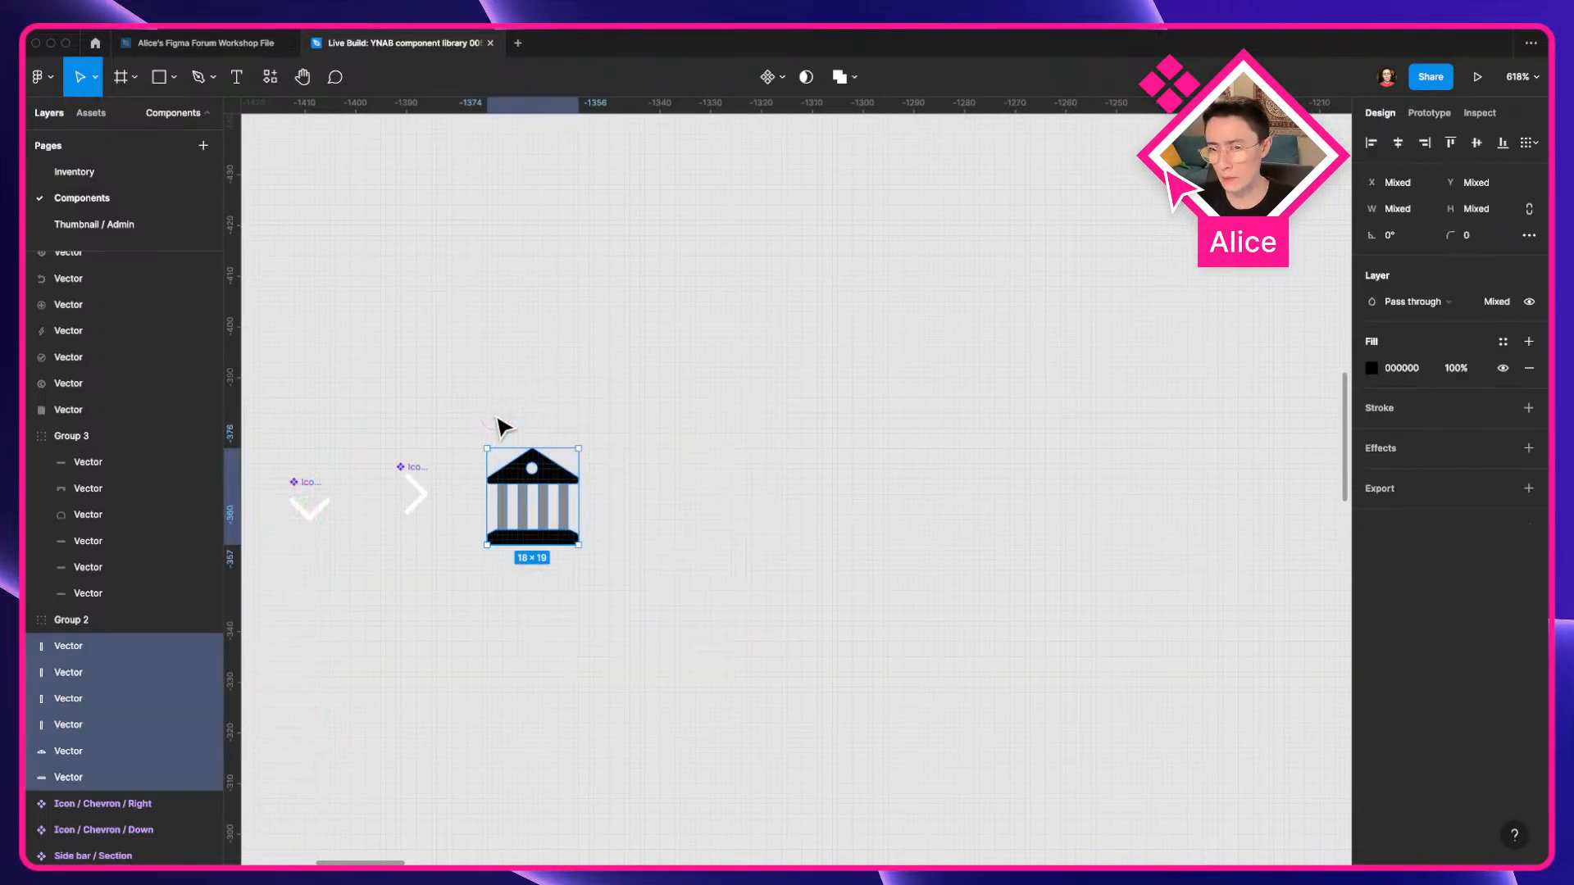
pyautogui.press('super+g')
pyautogui.scroll(-7, 502, 427)
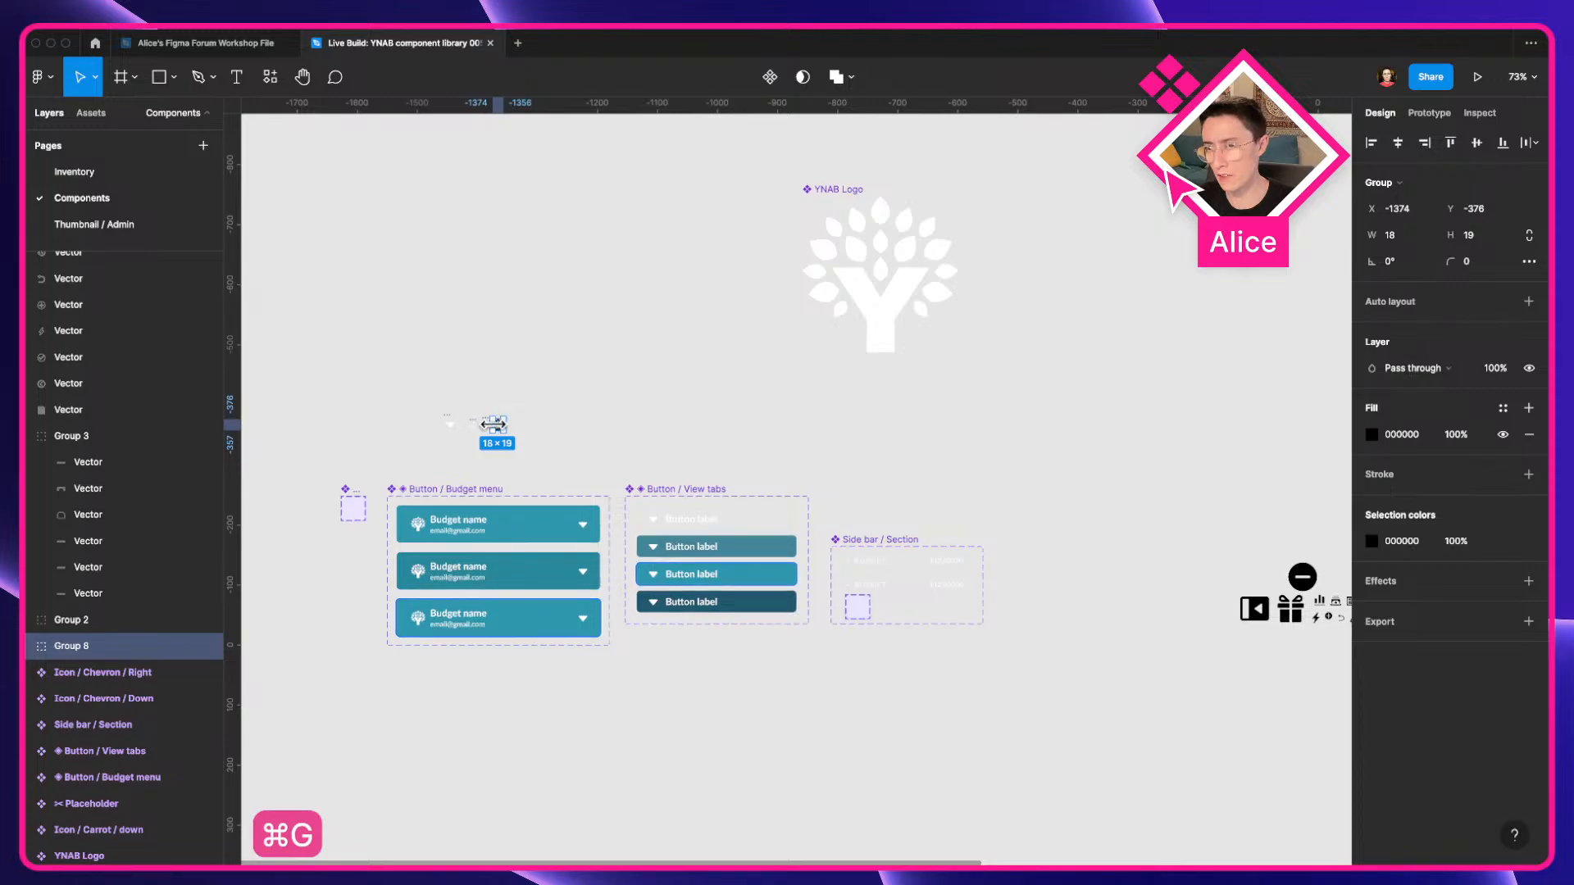
pyautogui.moveTo(502, 432); pyautogui.dragTo(1274, 592)
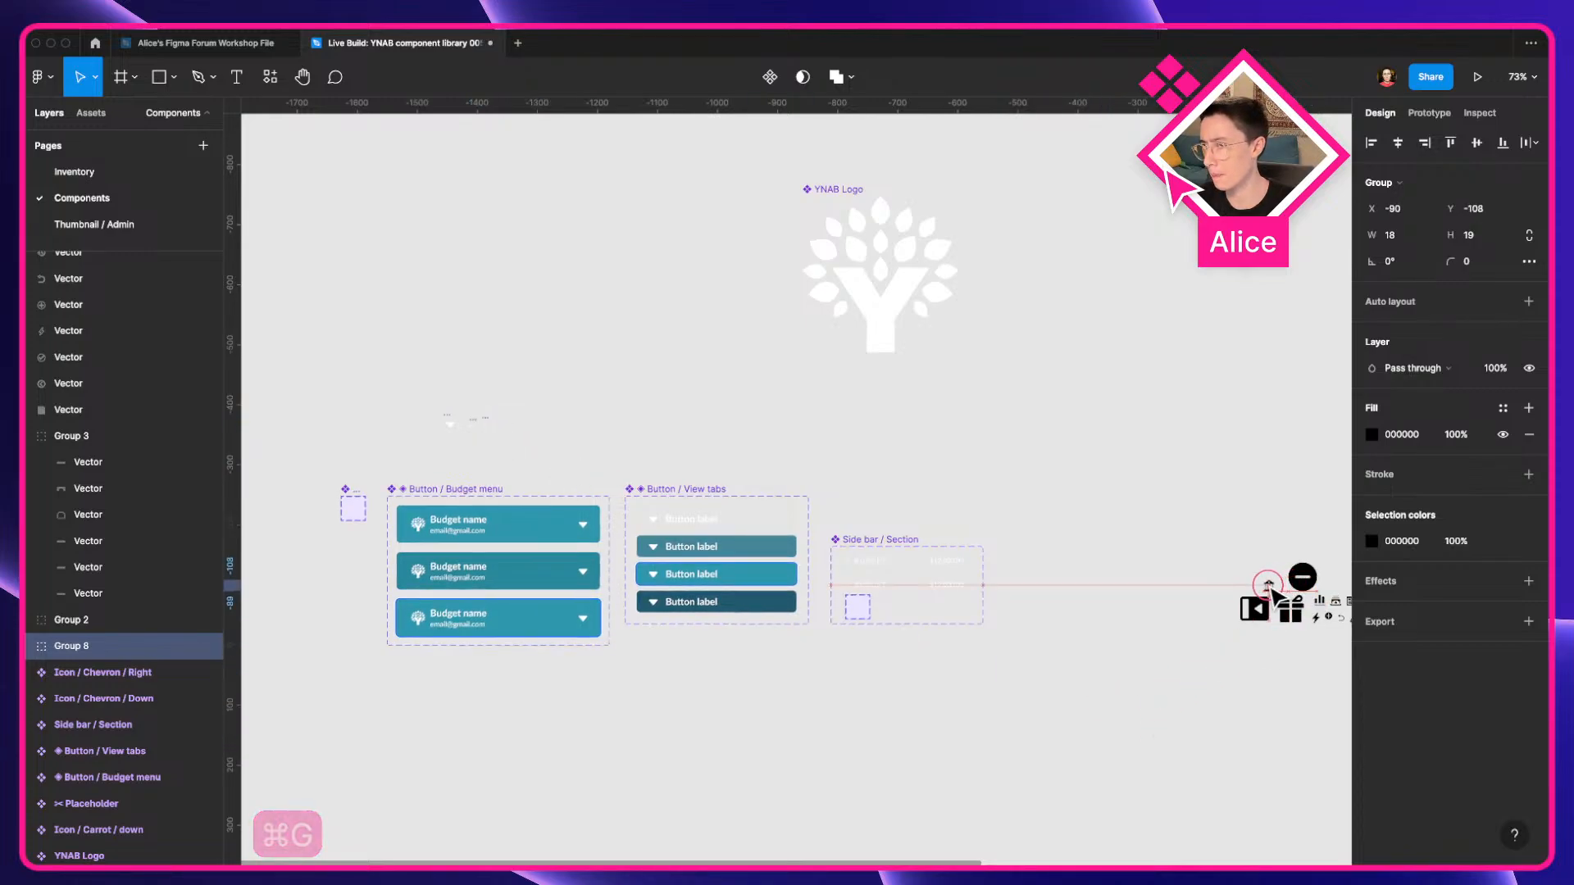
pyautogui.click(1250, 525)
pyautogui.moveTo(1250, 525); pyautogui.dragTo(775, 419)
pyautogui.scroll(5, 927, 548)
pyautogui.moveTo(927, 549); pyautogui.dragTo(882, 589)
pyautogui.moveTo(380, 288); pyautogui.dragTo(1026, 625)
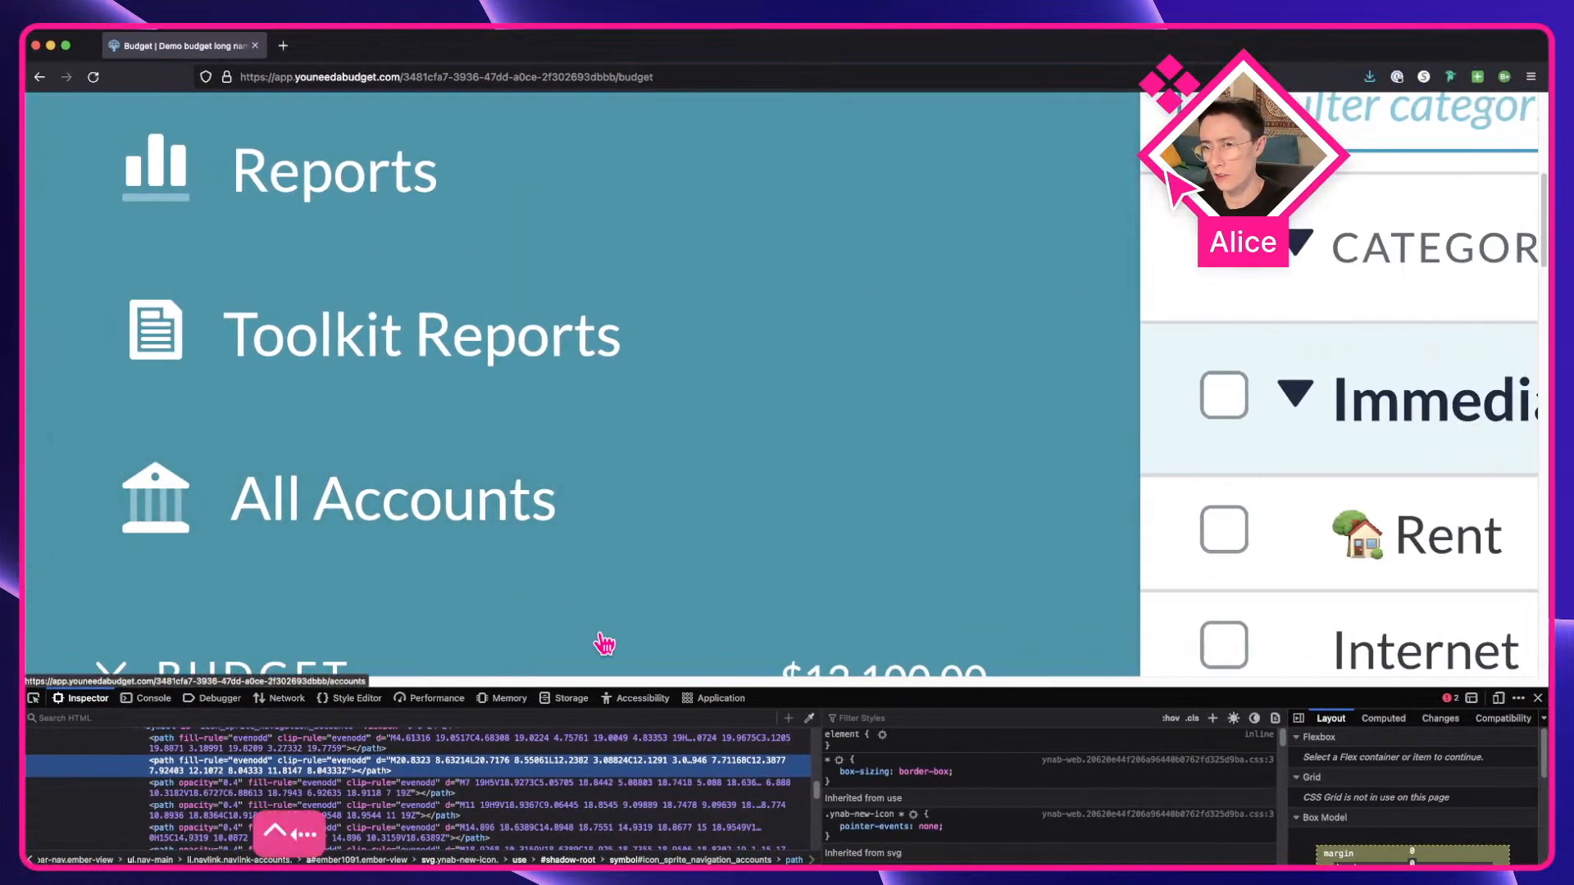
# Switch to YNAB in the browser and examine the sidebar's account rows and their edit pencil, from Loans up to Budget.
pyautogui.hotkey('ctrl', '0')
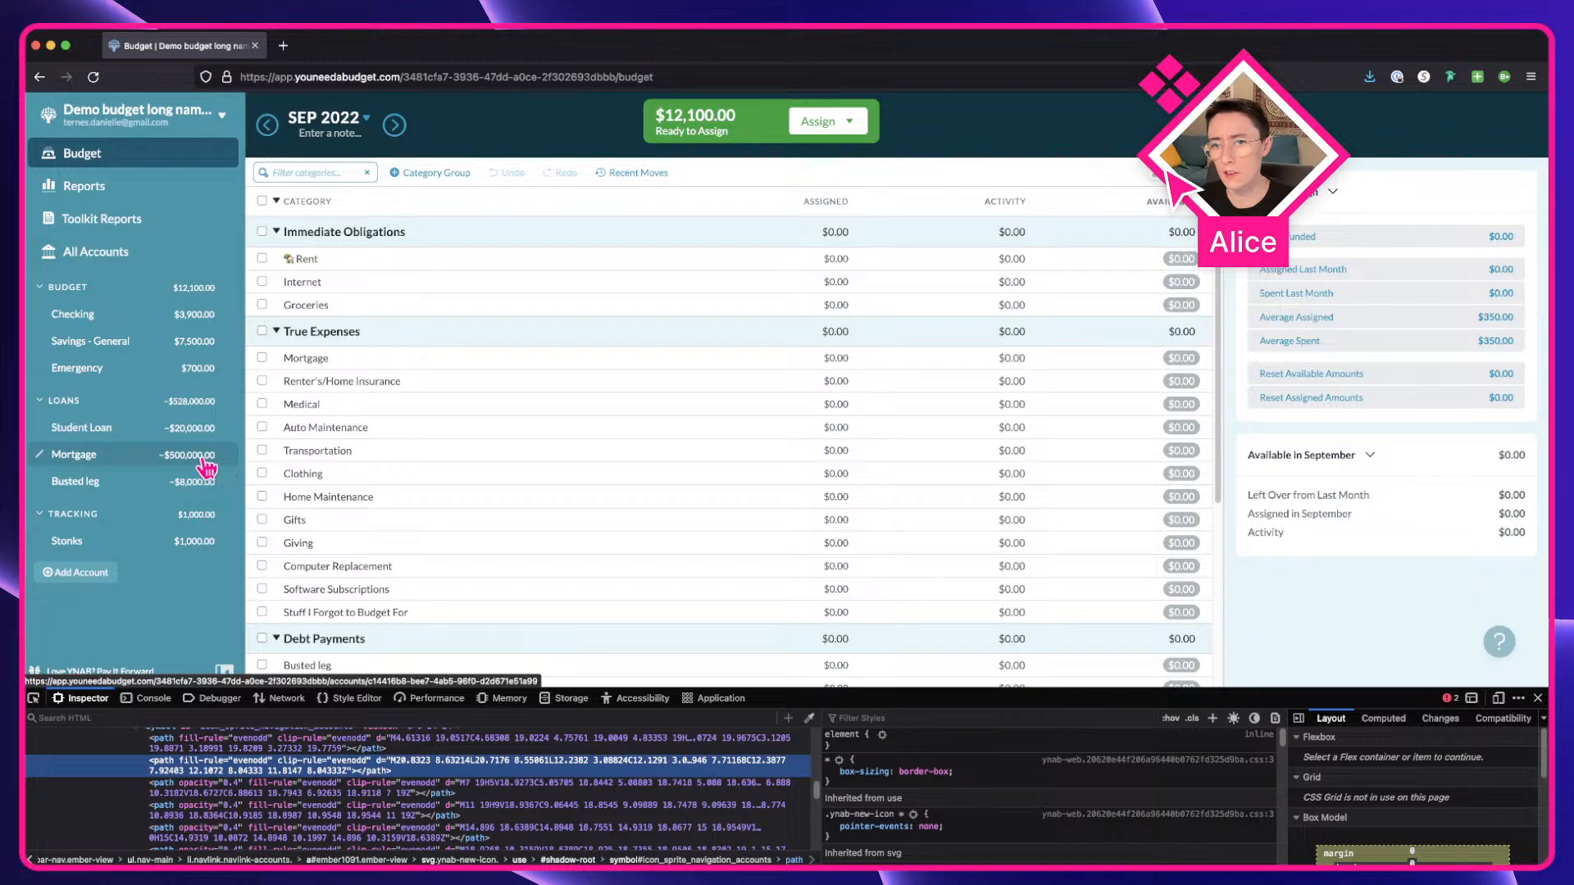
pyautogui.scroll(5, 205, 461)
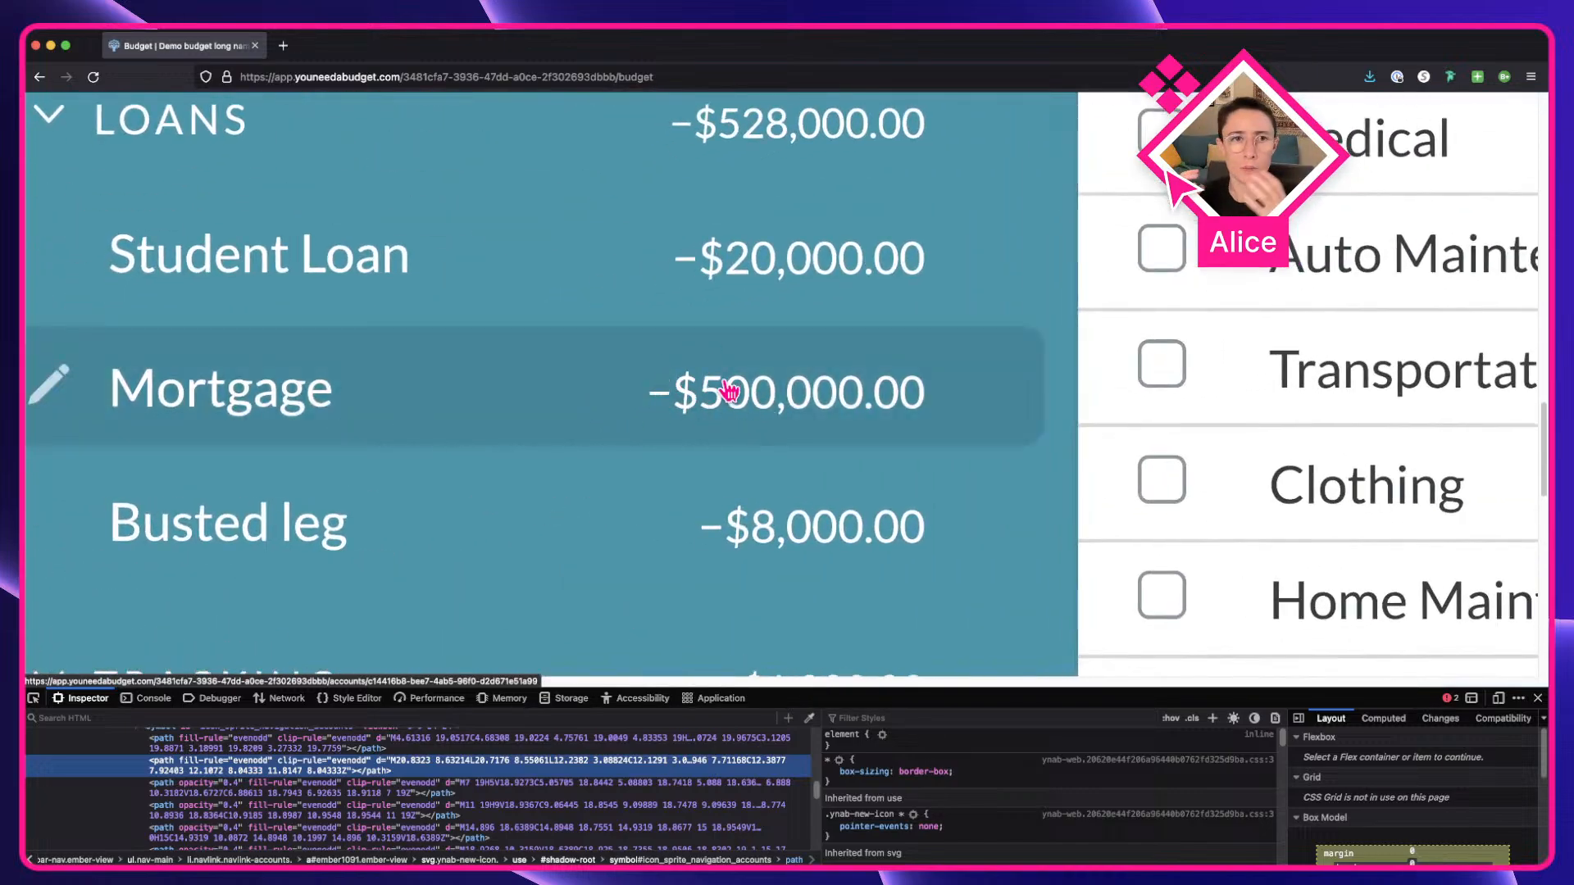
pyautogui.scroll(1, 728, 392)
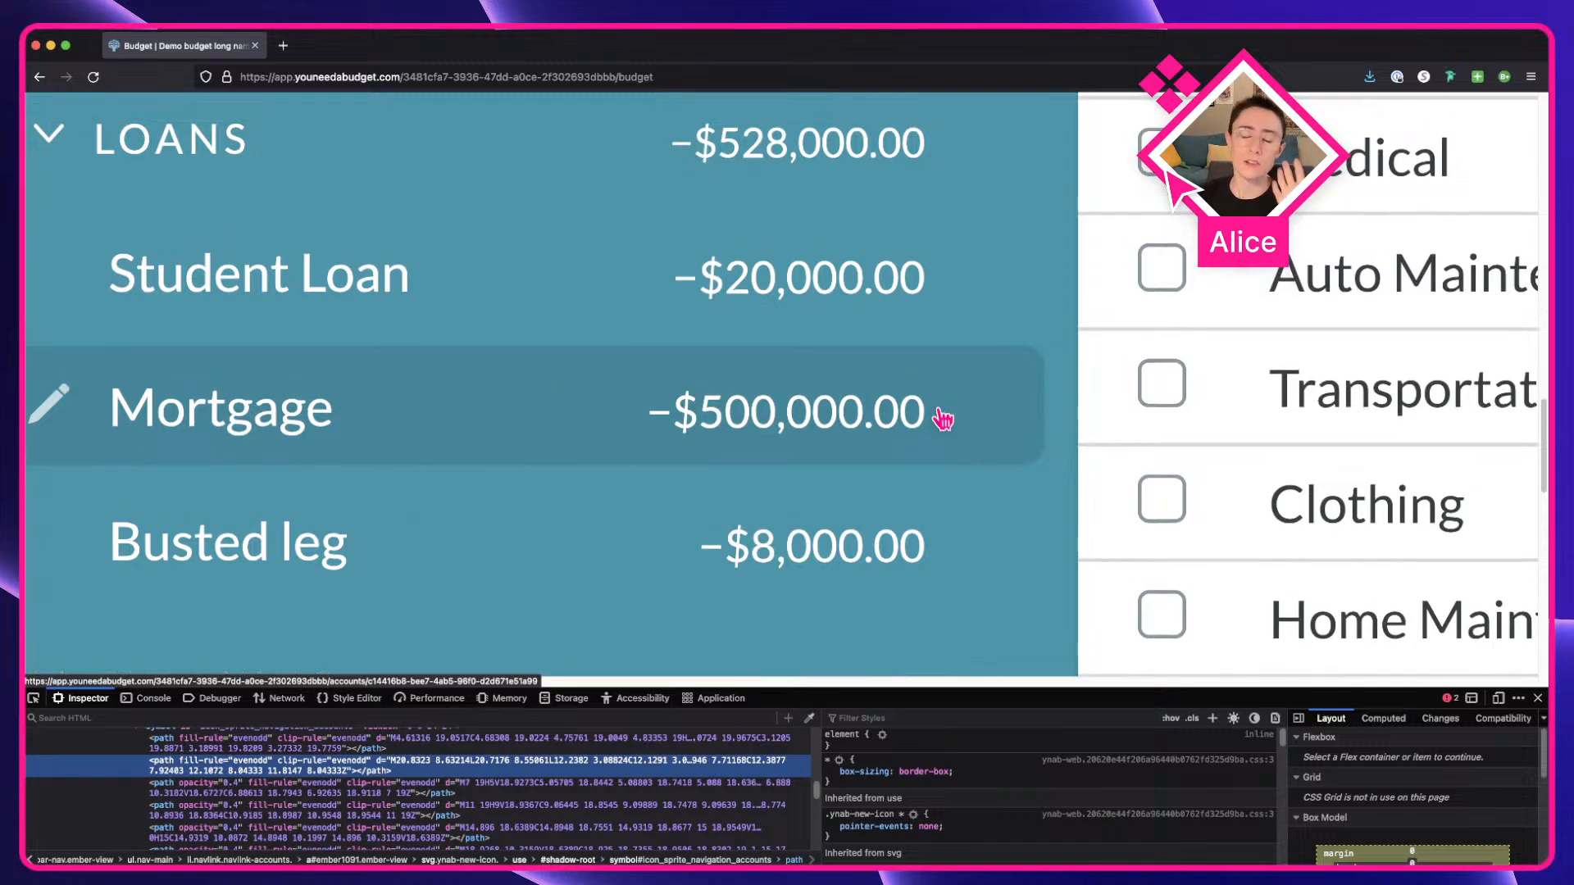
pyautogui.scroll(5, 943, 419)
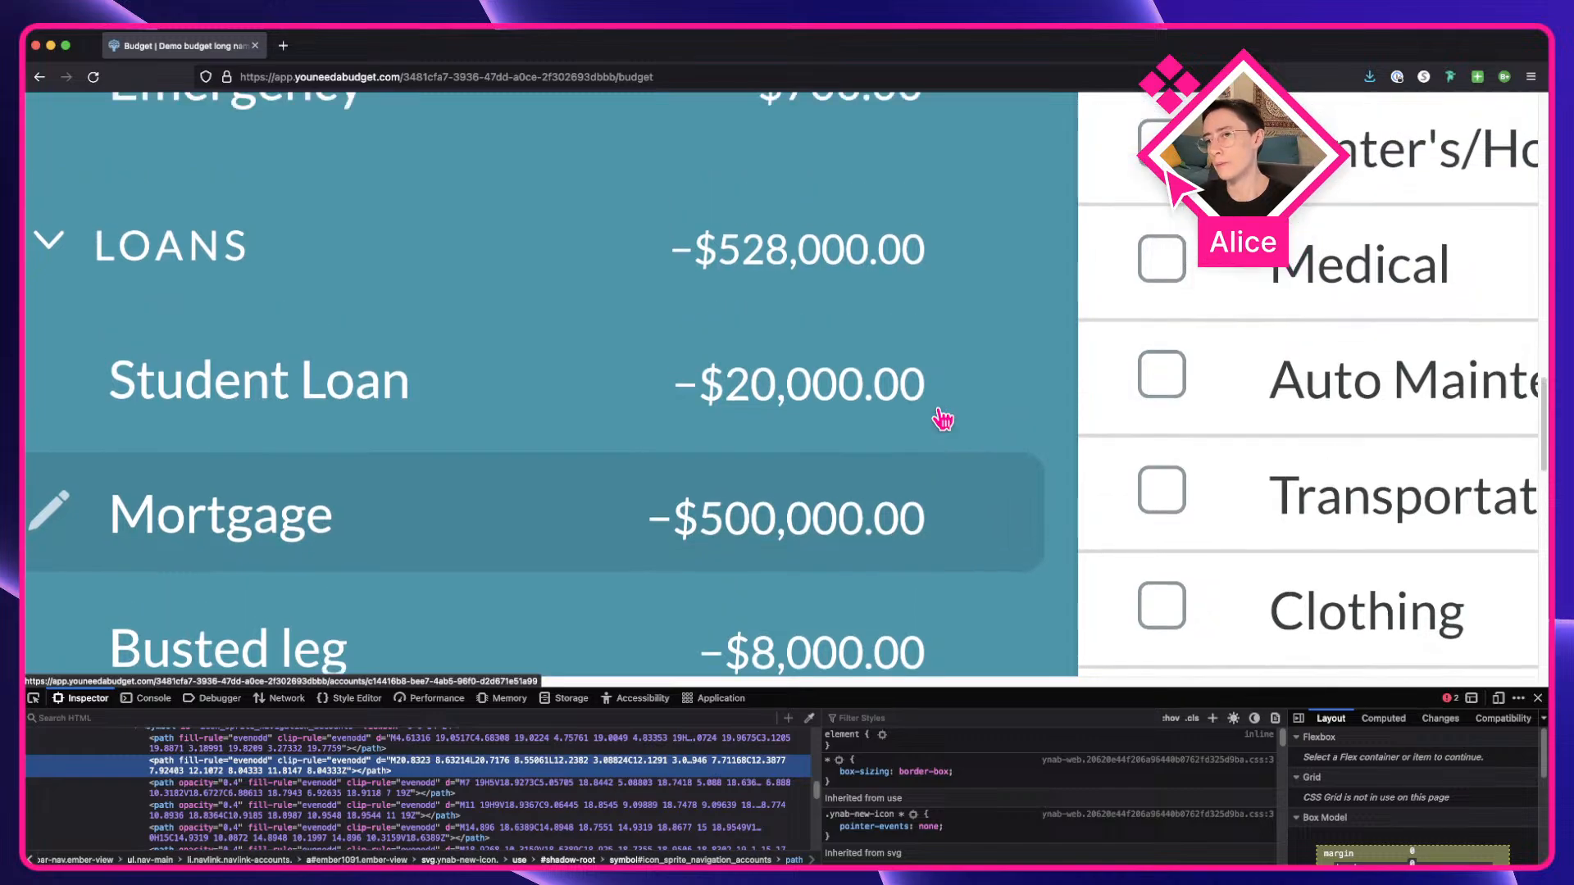
pyautogui.scroll(3, 943, 419)
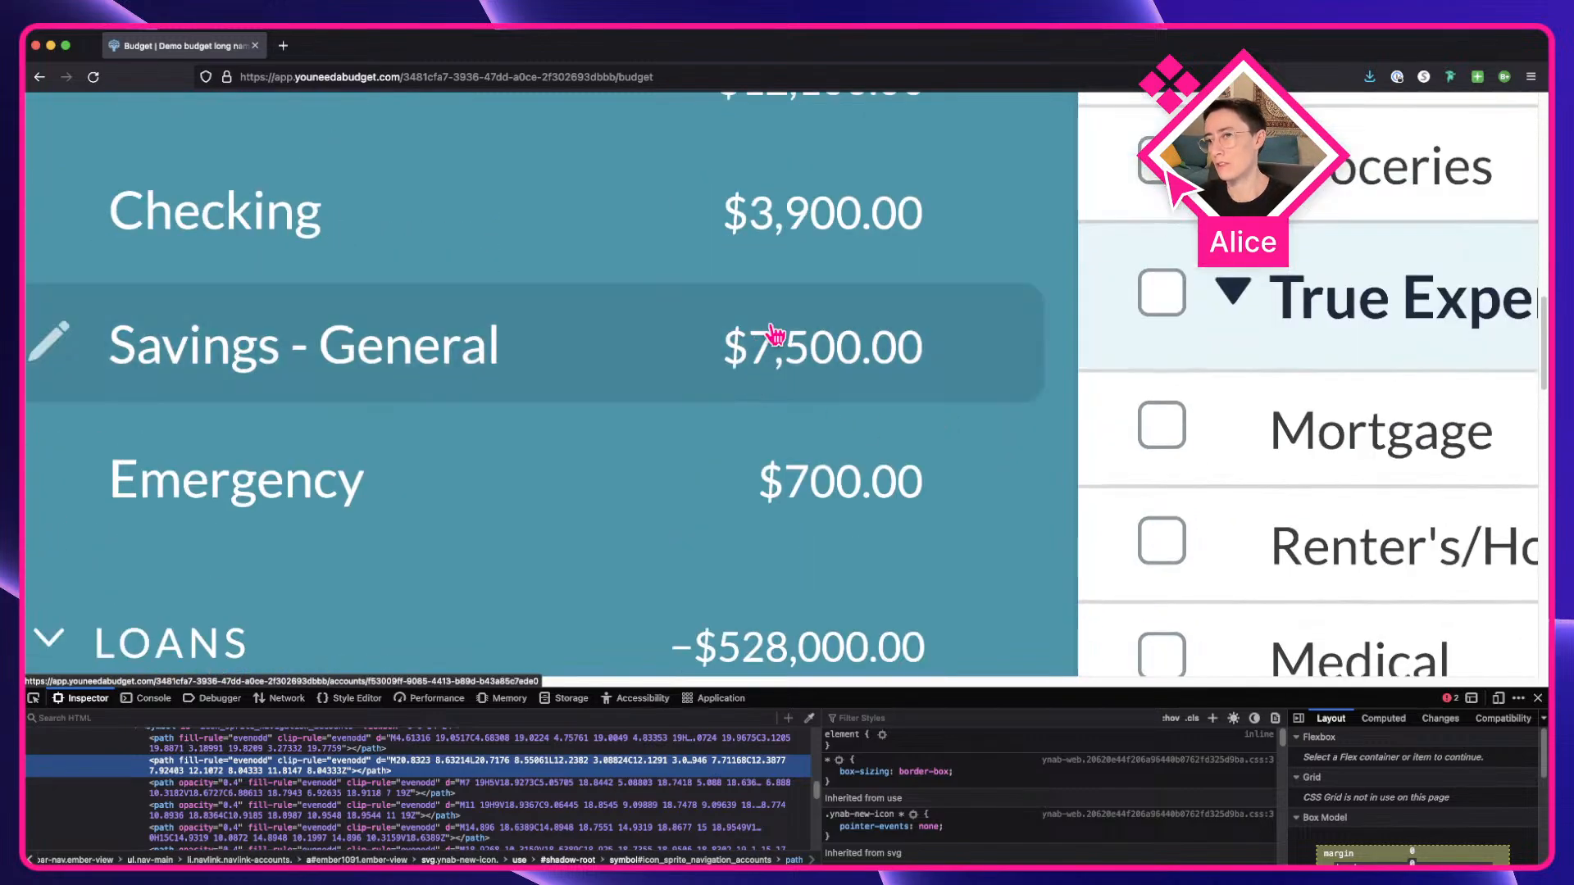
pyautogui.scroll(1, 542, 316)
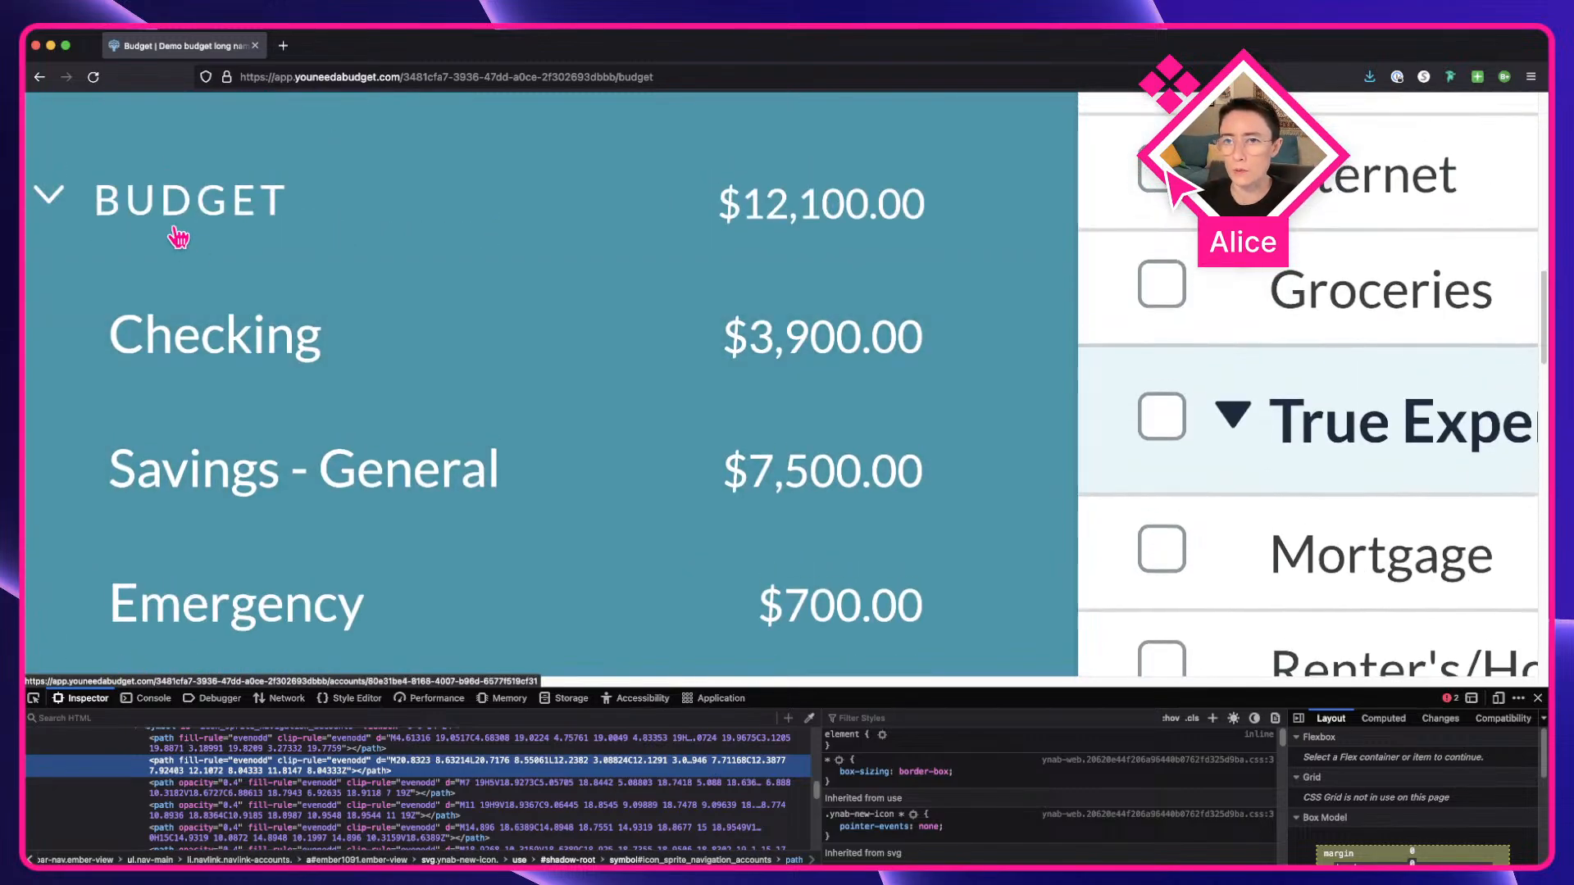
# Collapse the Budget, Loans and Tracking account groups in the sidebar and expand all three again.
pyautogui.hotkey('ctrl', '0')
pyautogui.click(38, 288)
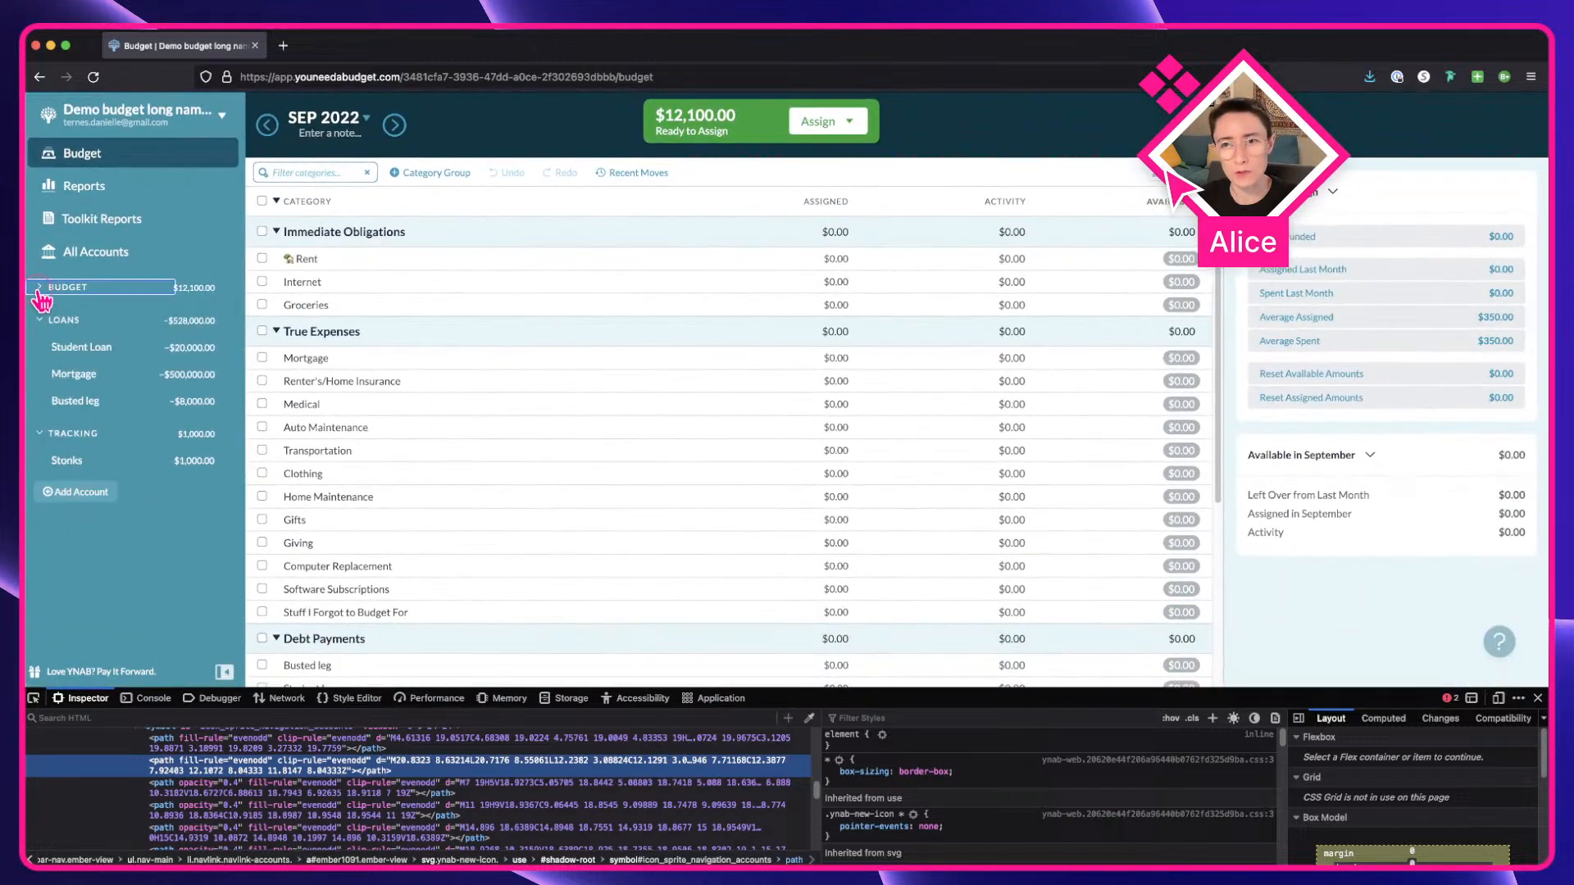
pyautogui.click(39, 320)
pyautogui.click(43, 353)
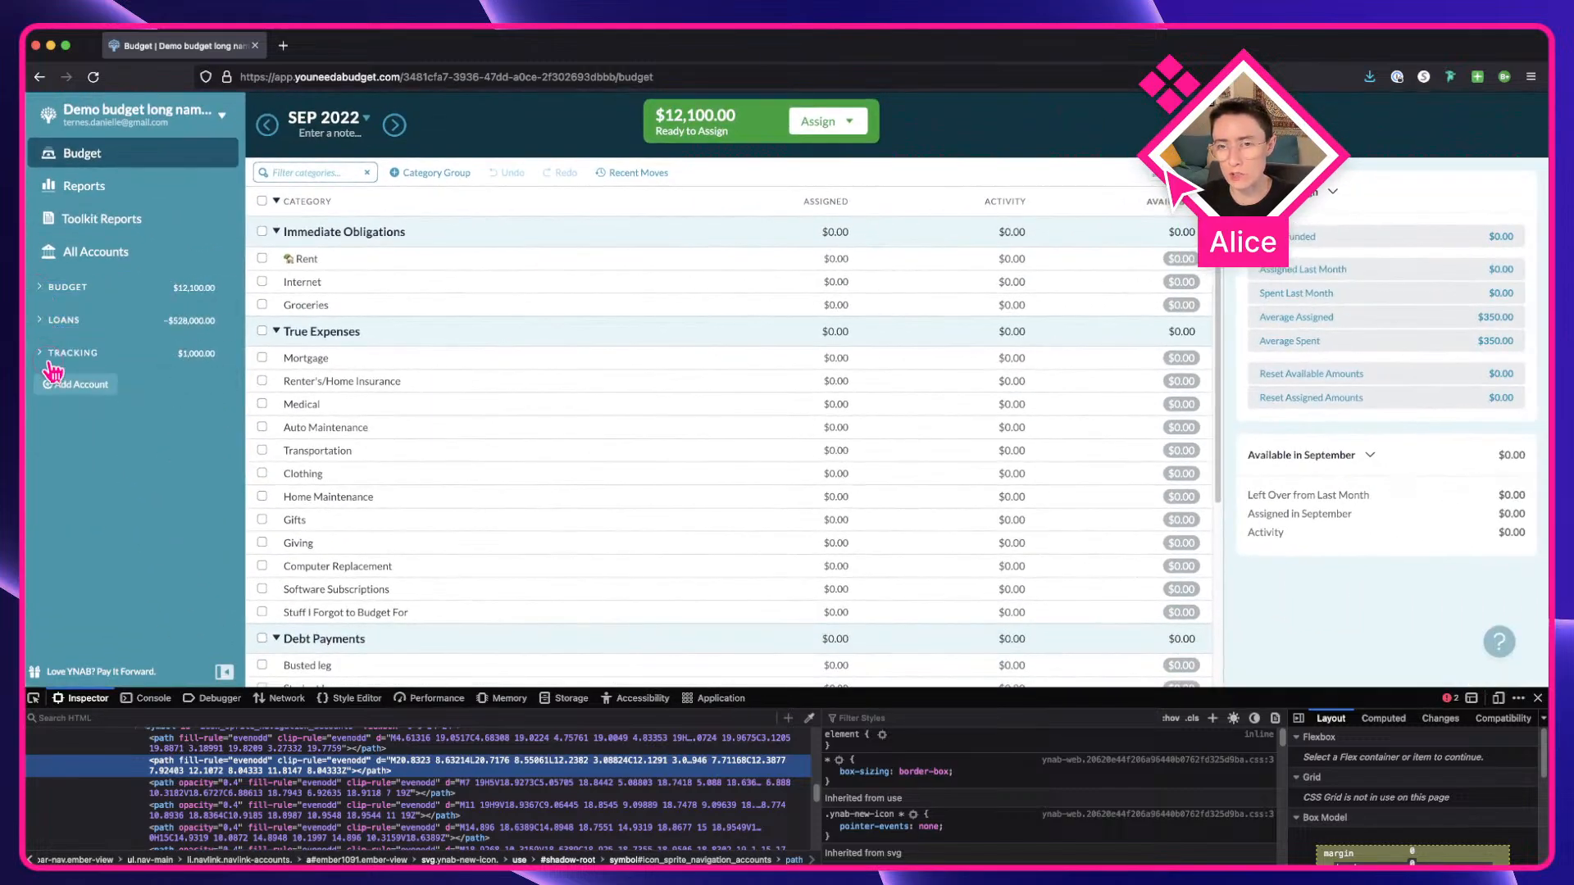
pyautogui.click(42, 353)
pyautogui.click(49, 319)
pyautogui.click(56, 289)
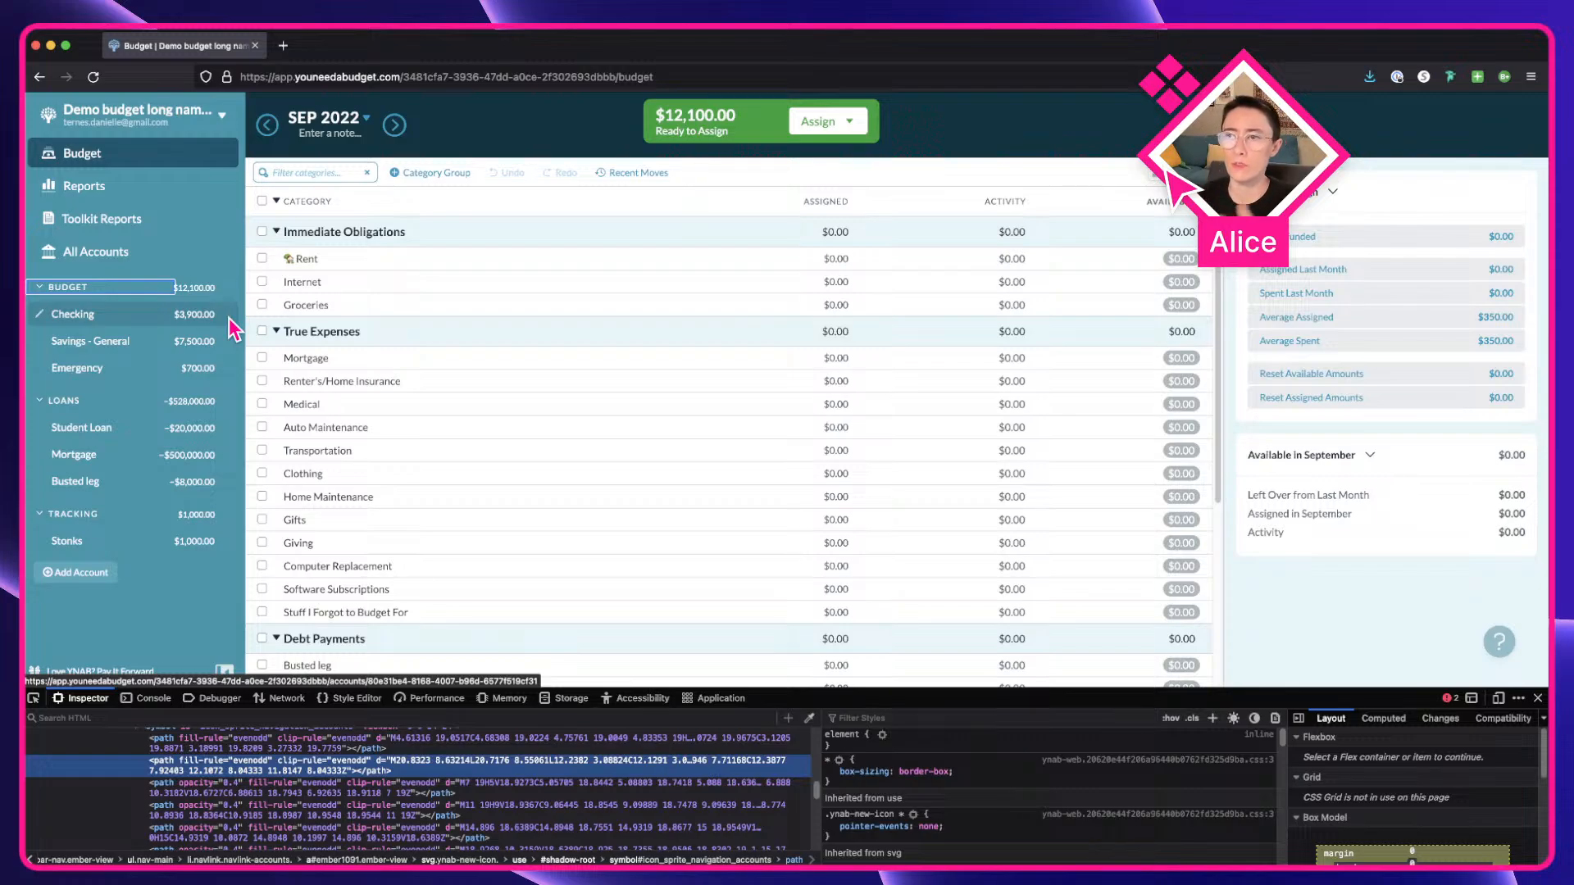
# Open the Checking account's details for editing, look over its fields, and close them without saving.
pyautogui.click(41, 315)
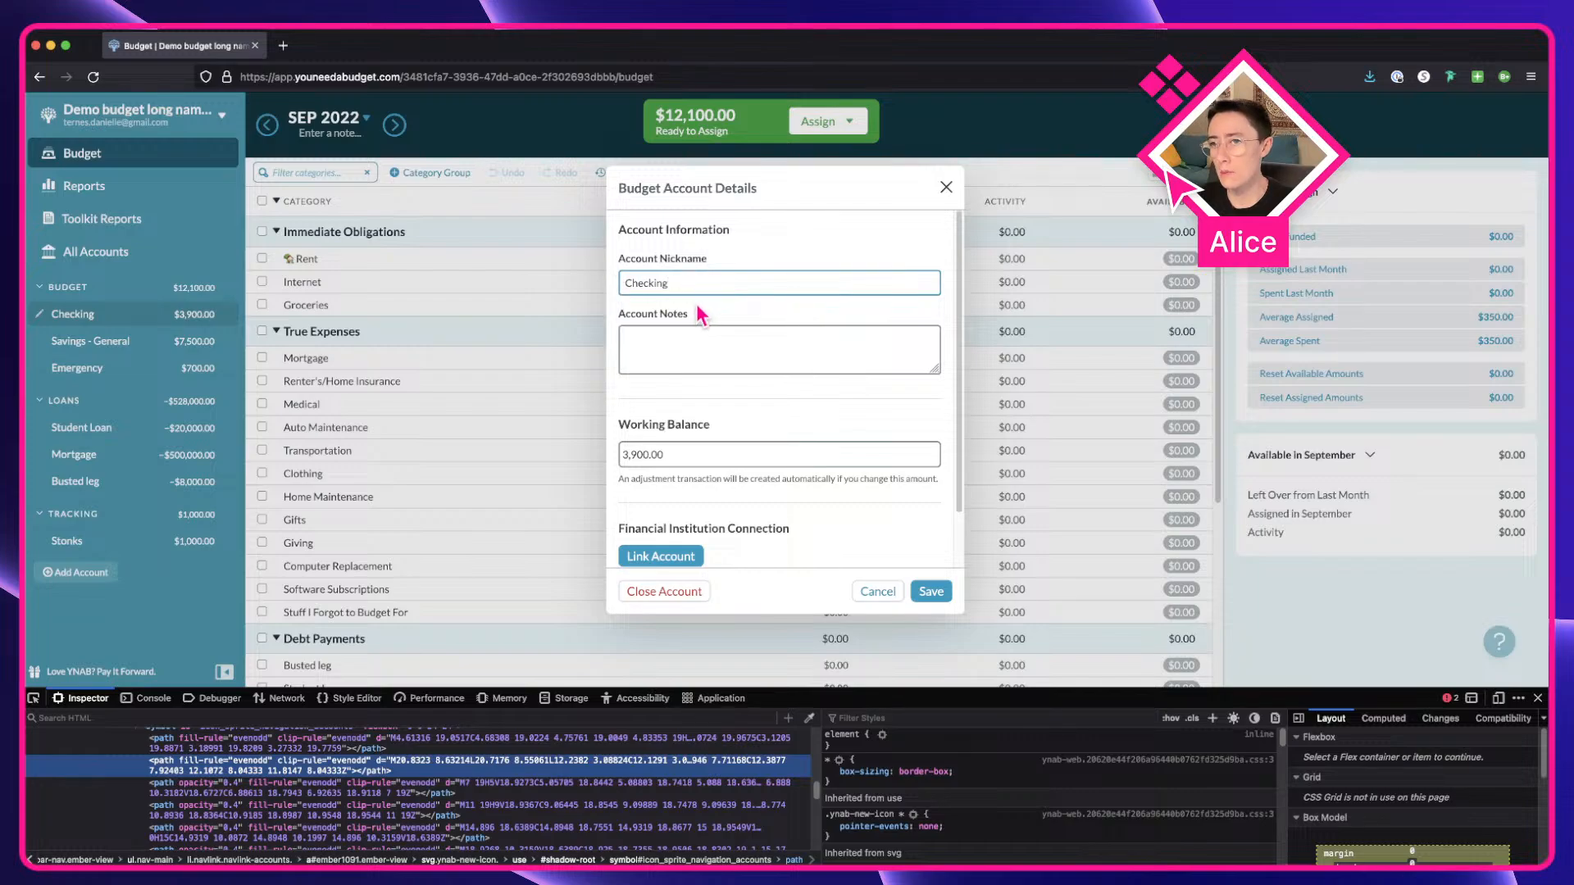
pyautogui.click(734, 362)
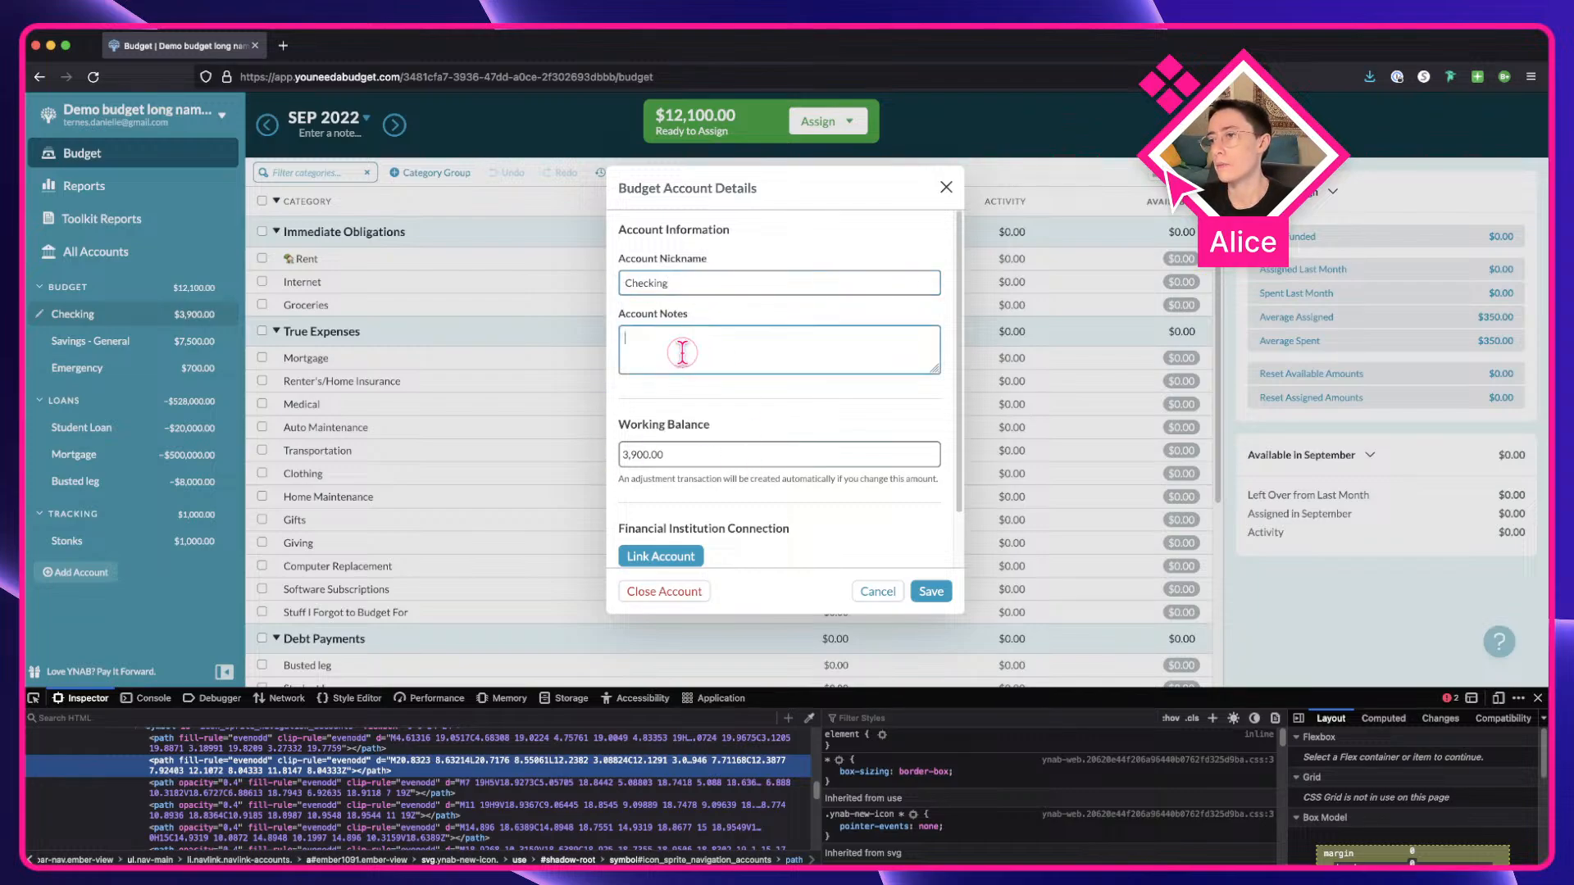
pyautogui.scroll(-1, 734, 387)
pyautogui.scroll(1, 675, 399)
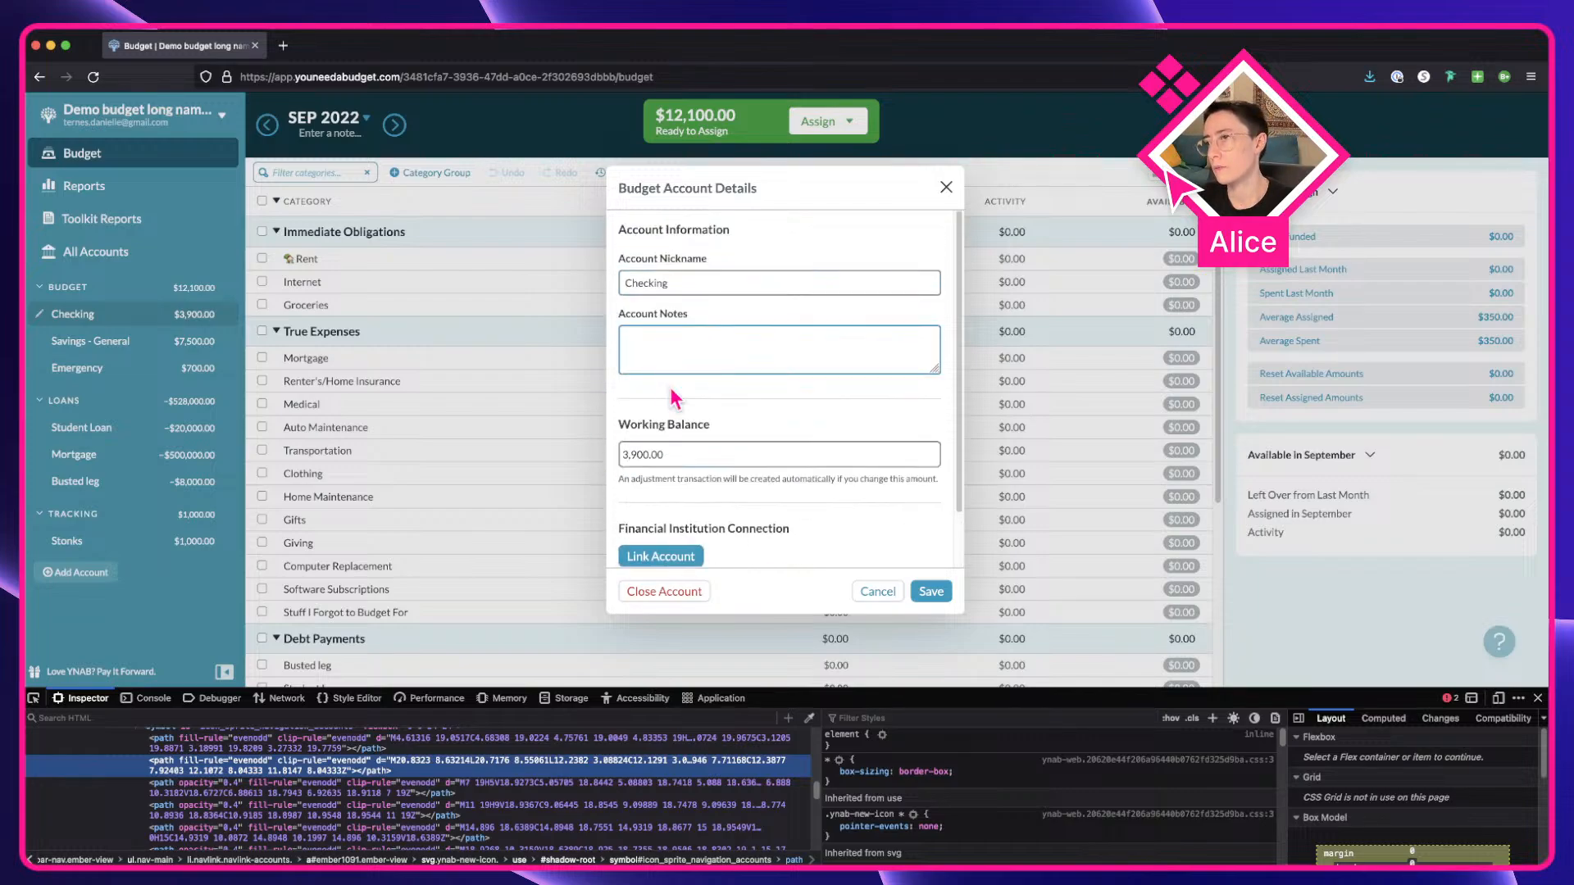
pyautogui.click(946, 187)
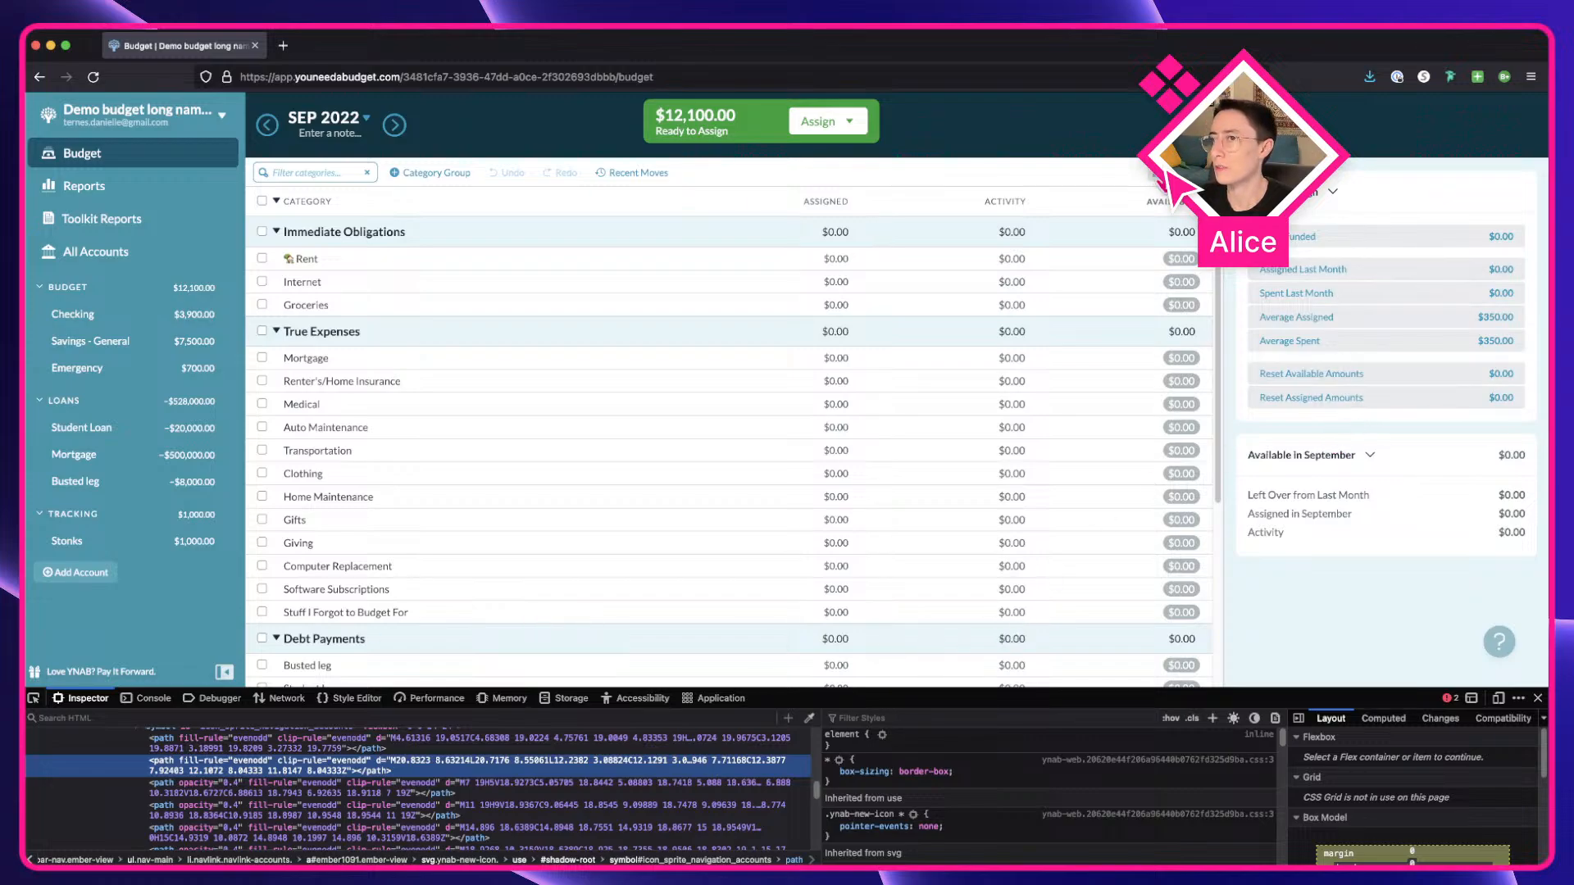
# View the month picker and the budget menu, closing each without choosing anything.
pyautogui.click(354, 120)
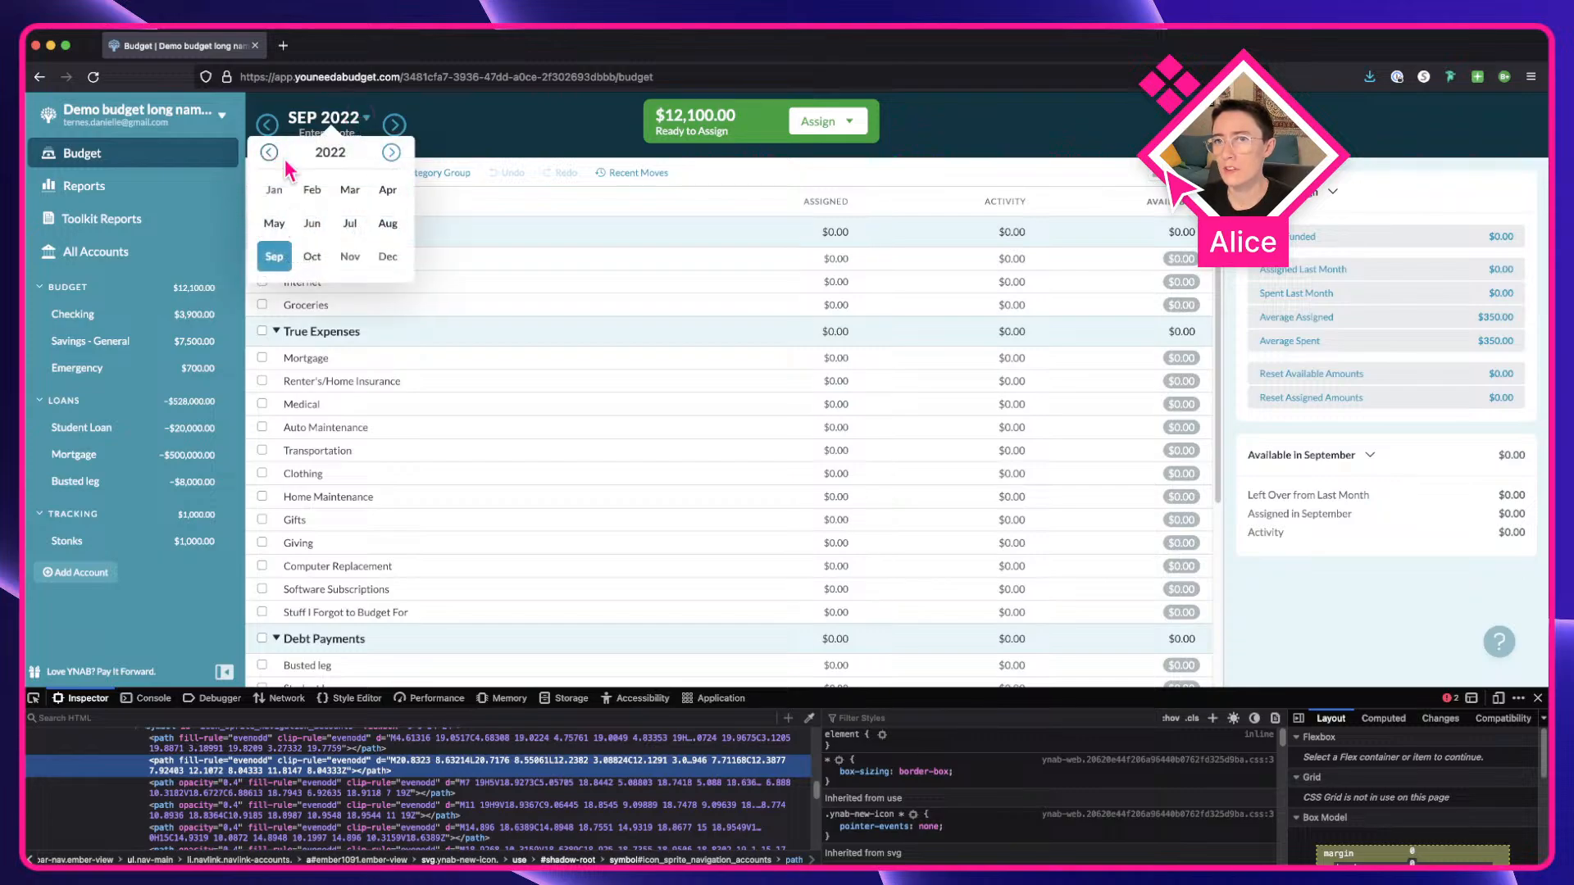
pyautogui.click(572, 136)
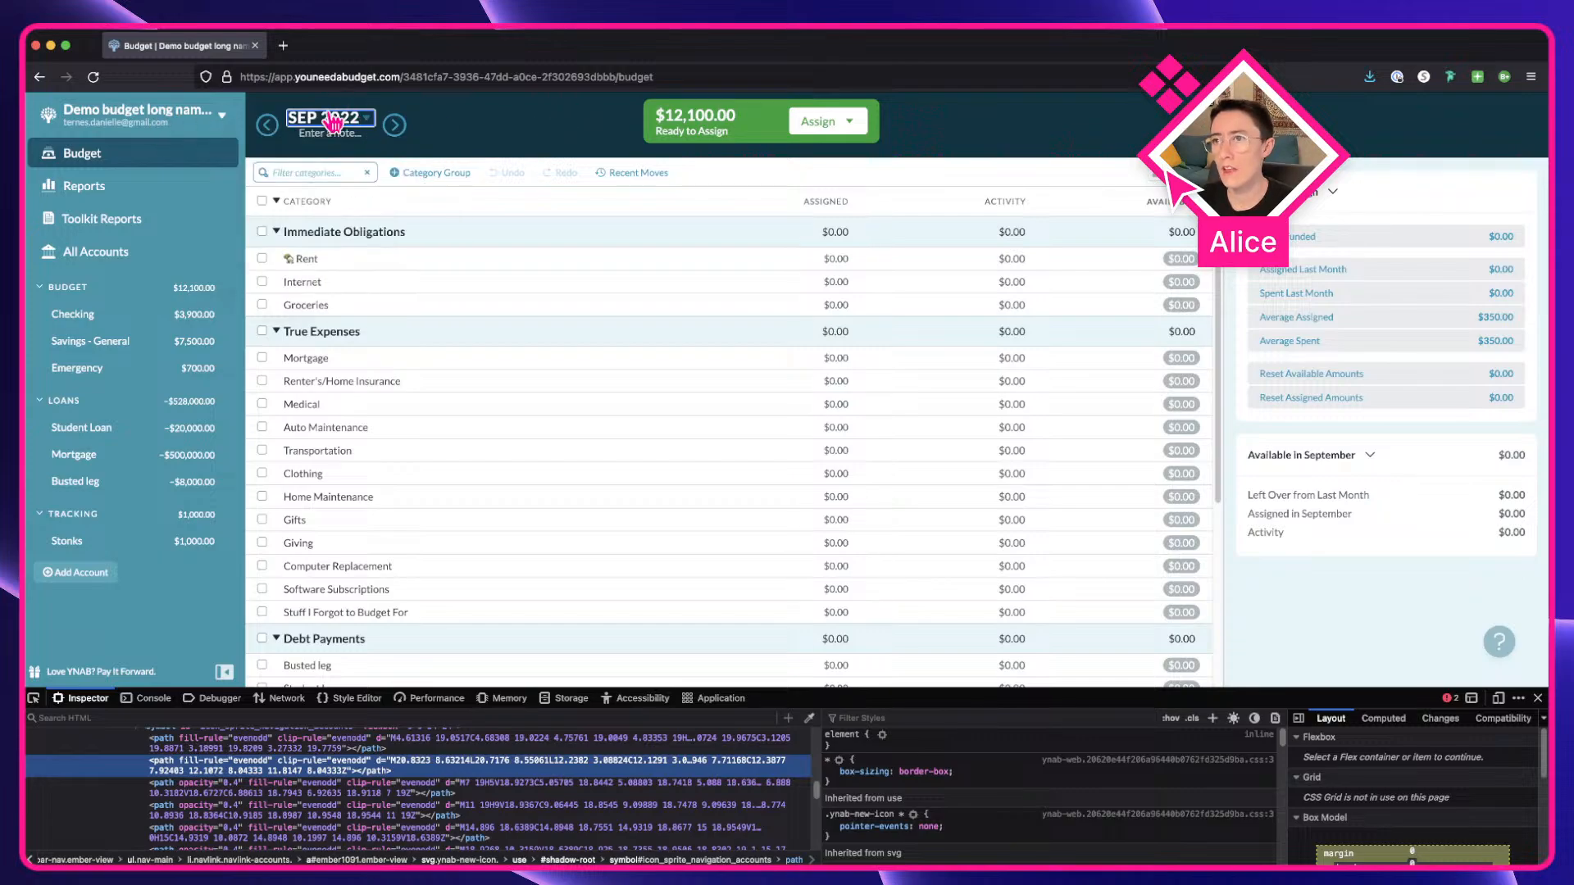
pyautogui.click(217, 116)
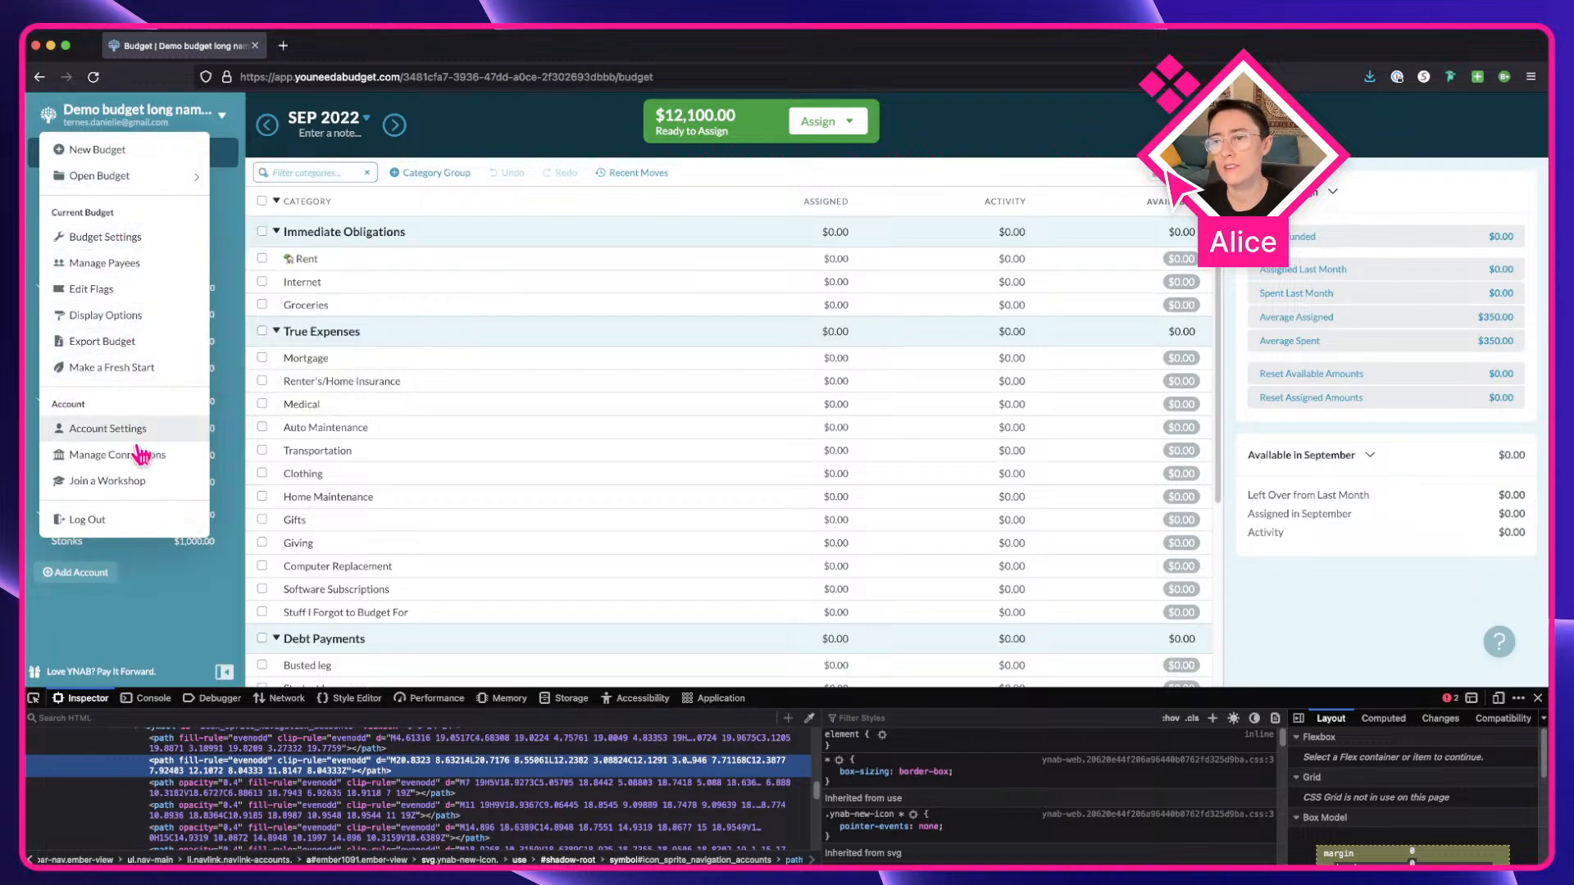
pyautogui.click(227, 120)
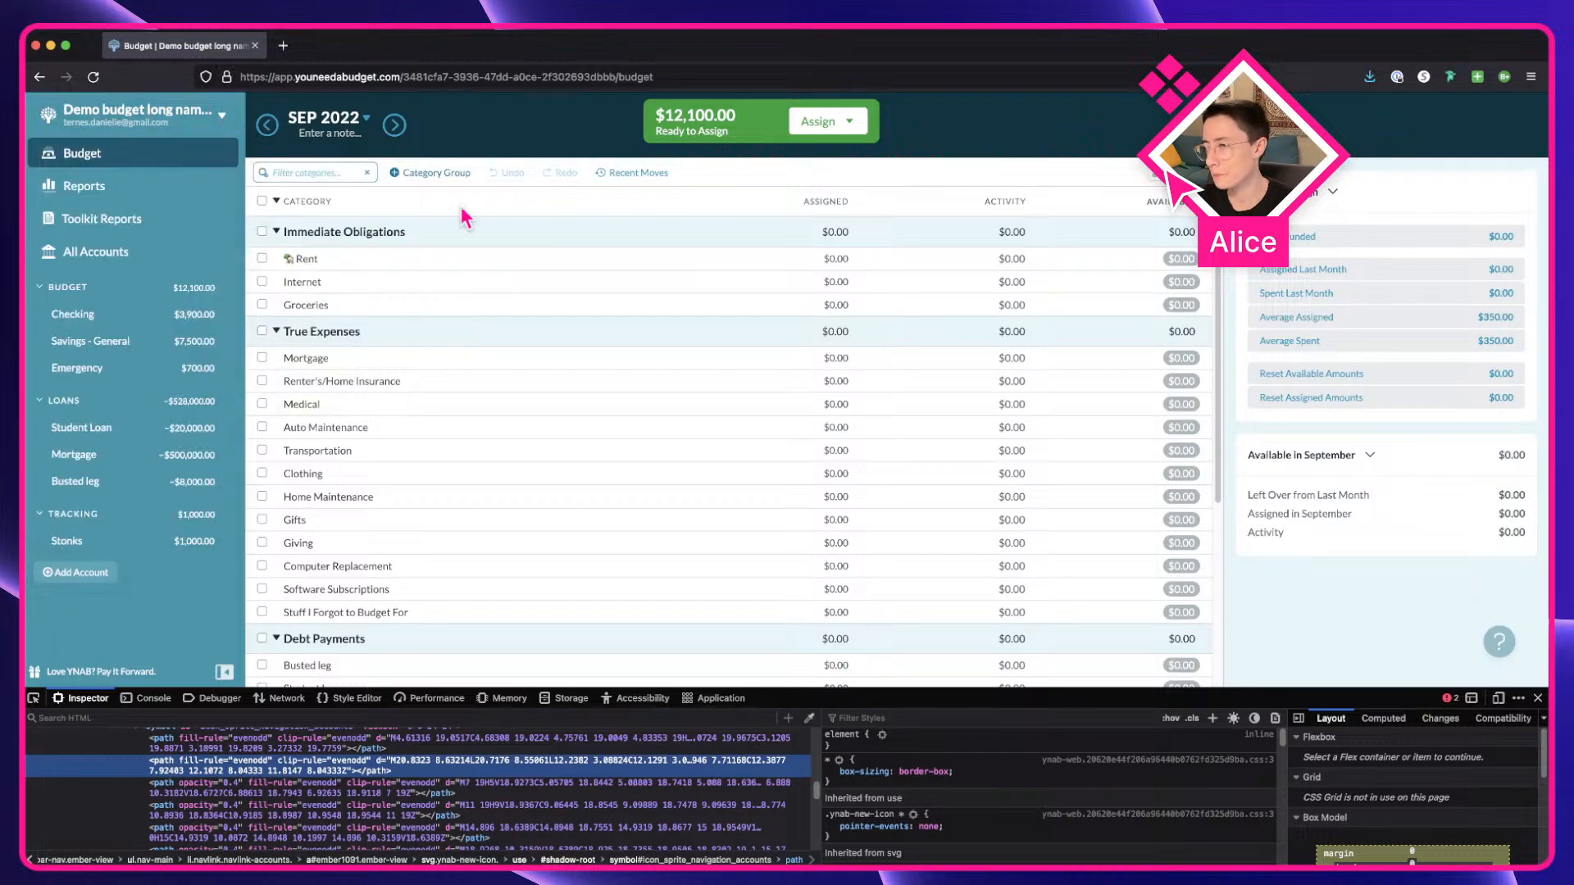
# Switch to Figma and examine the pasted icons and the Side bar component's placeholders under Budget, Loans and Tracking.
pyautogui.hotkey('ctrl', 'Right')
pyautogui.click(578, 249)
pyautogui.scroll(-5, 580, 250)
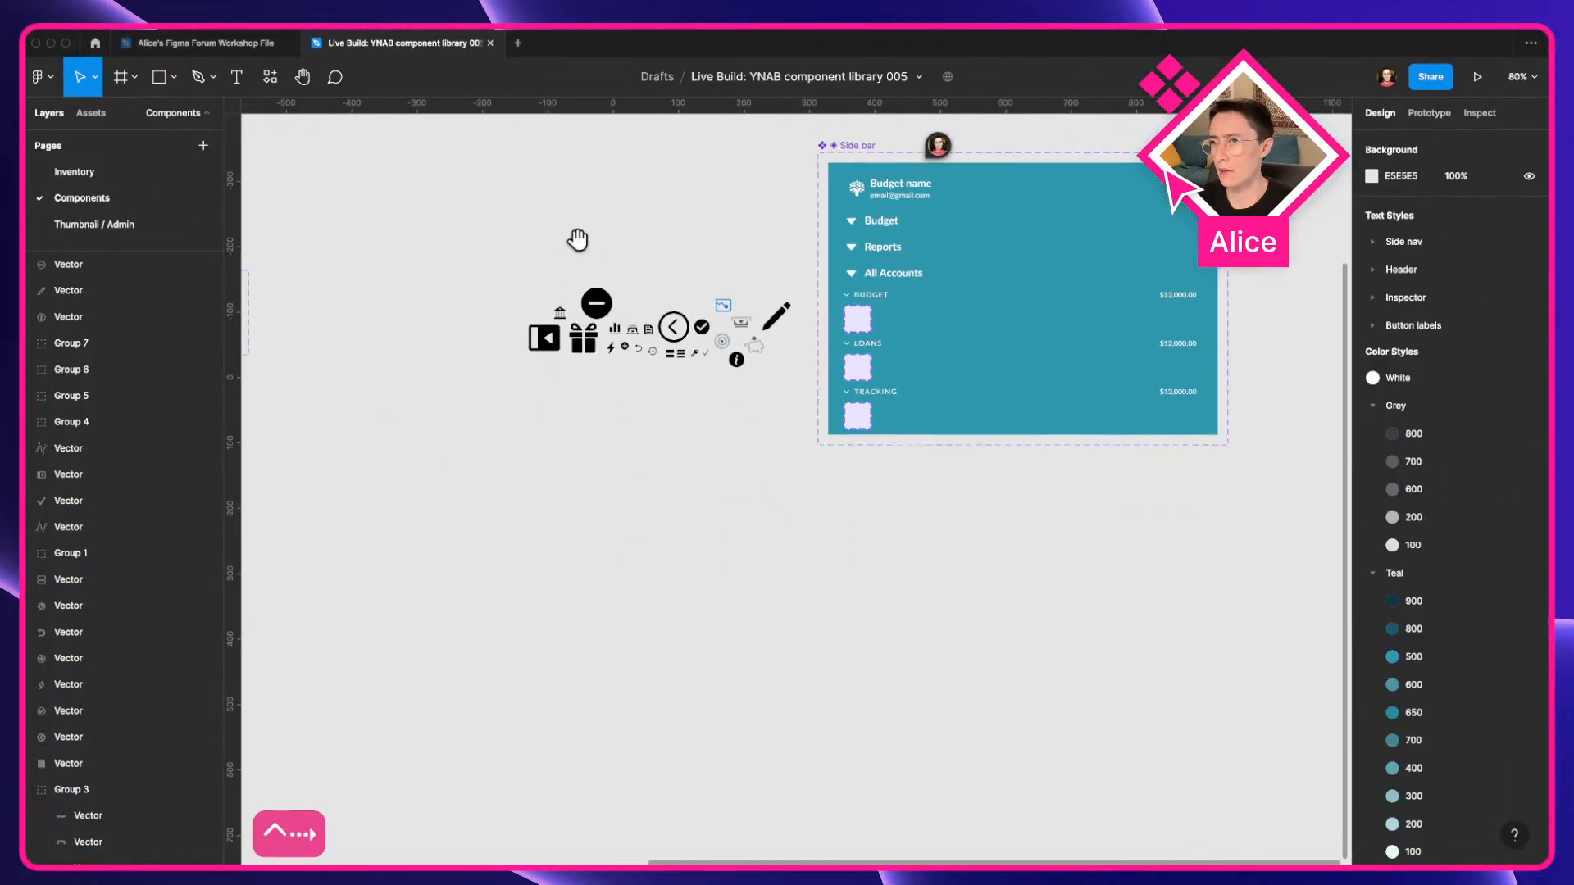
pyautogui.moveTo(578, 240); pyautogui.dragTo(678, 360)
pyautogui.moveTo(928, 270); pyautogui.dragTo(876, 268)
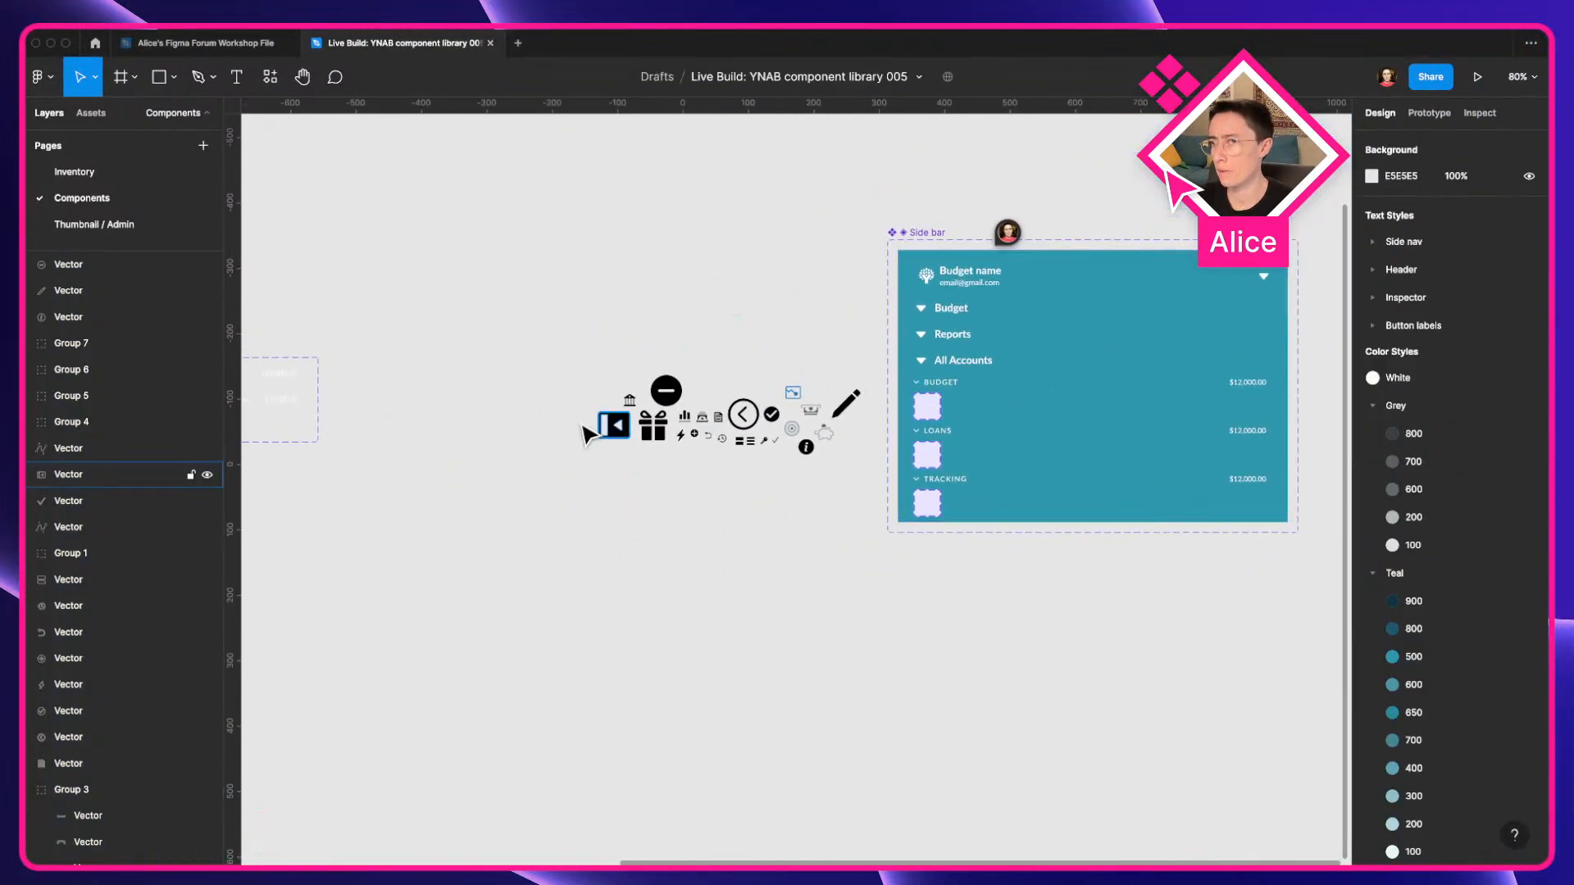
pyautogui.hscroll(5, 1041, 435)
pyautogui.scroll(5, 799, 431)
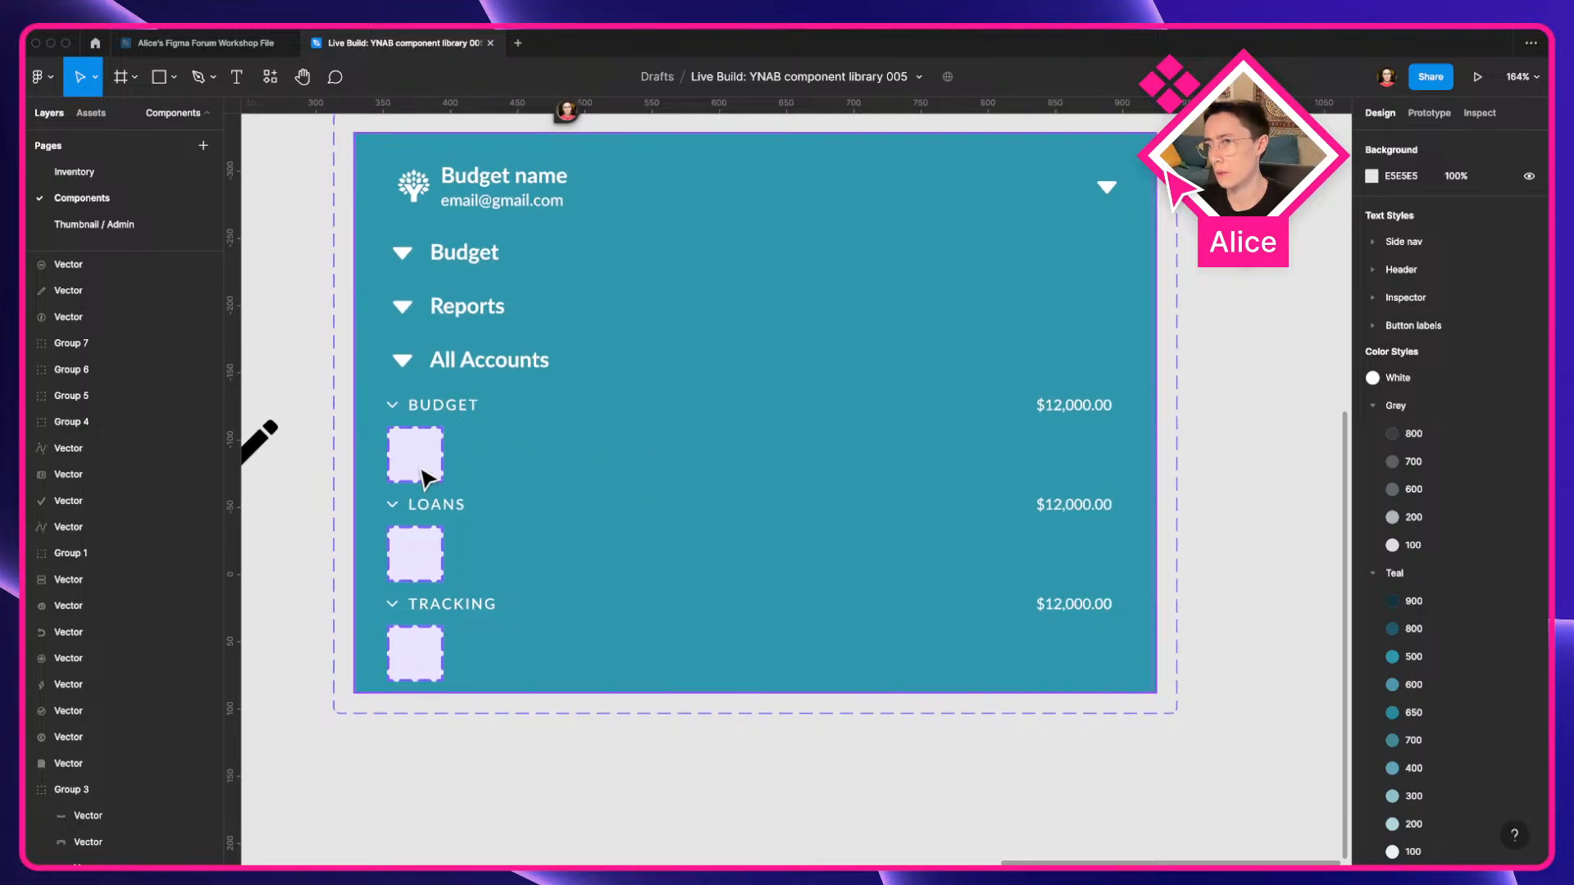
pyautogui.scroll(-5, 419, 432)
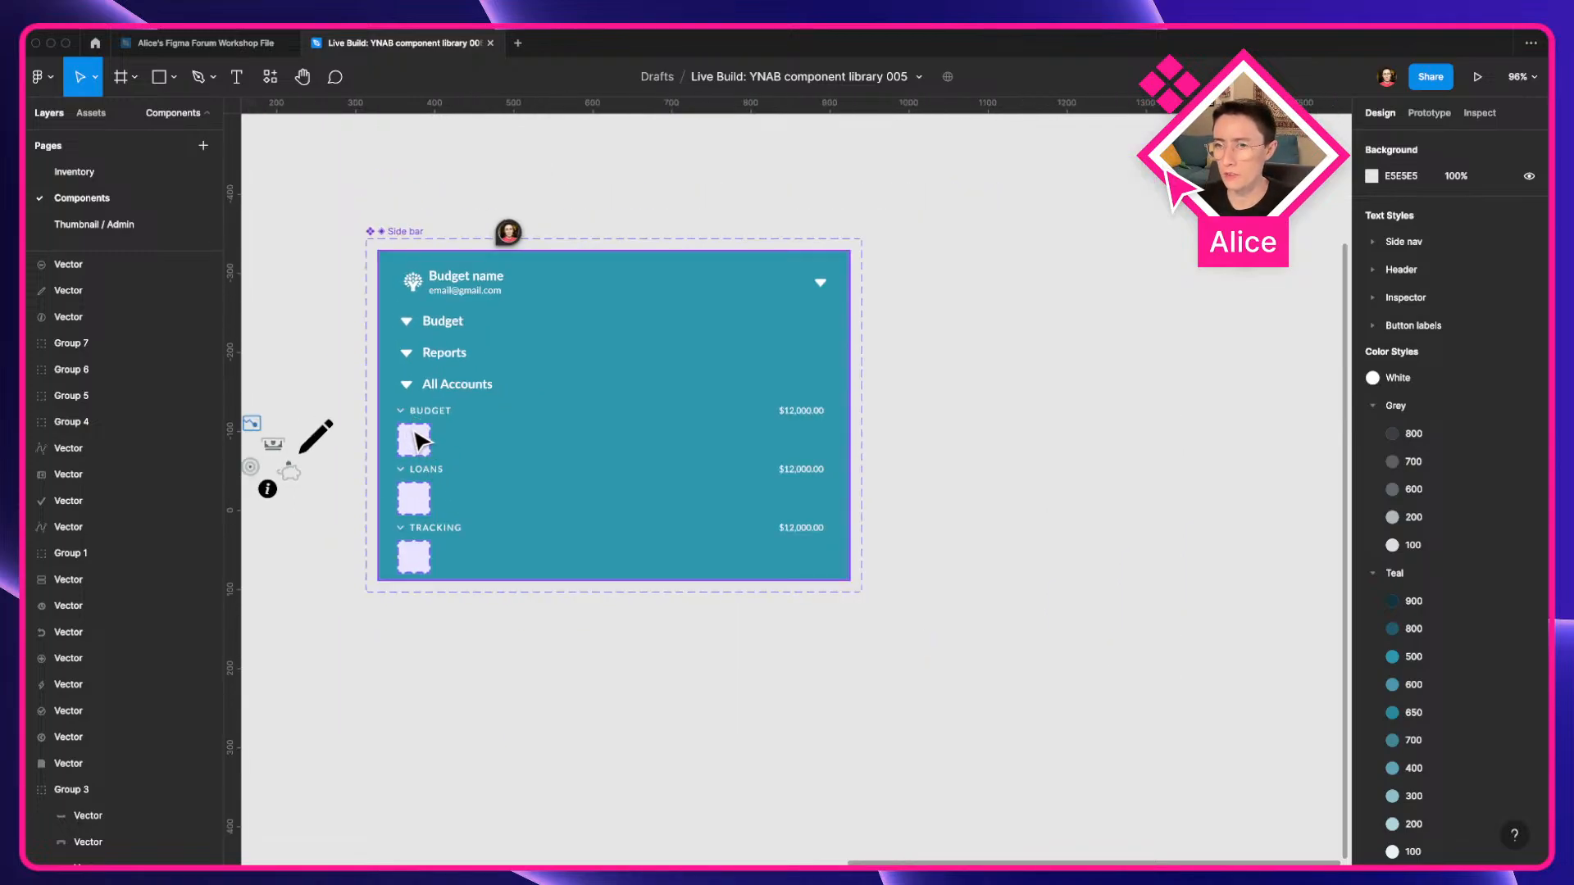
# Switch to YNAB in the browser and inspect the sidebar's Checking row, selecting its nav-account-row element in the markup.
pyautogui.hotkey('ctrl', 'Left')
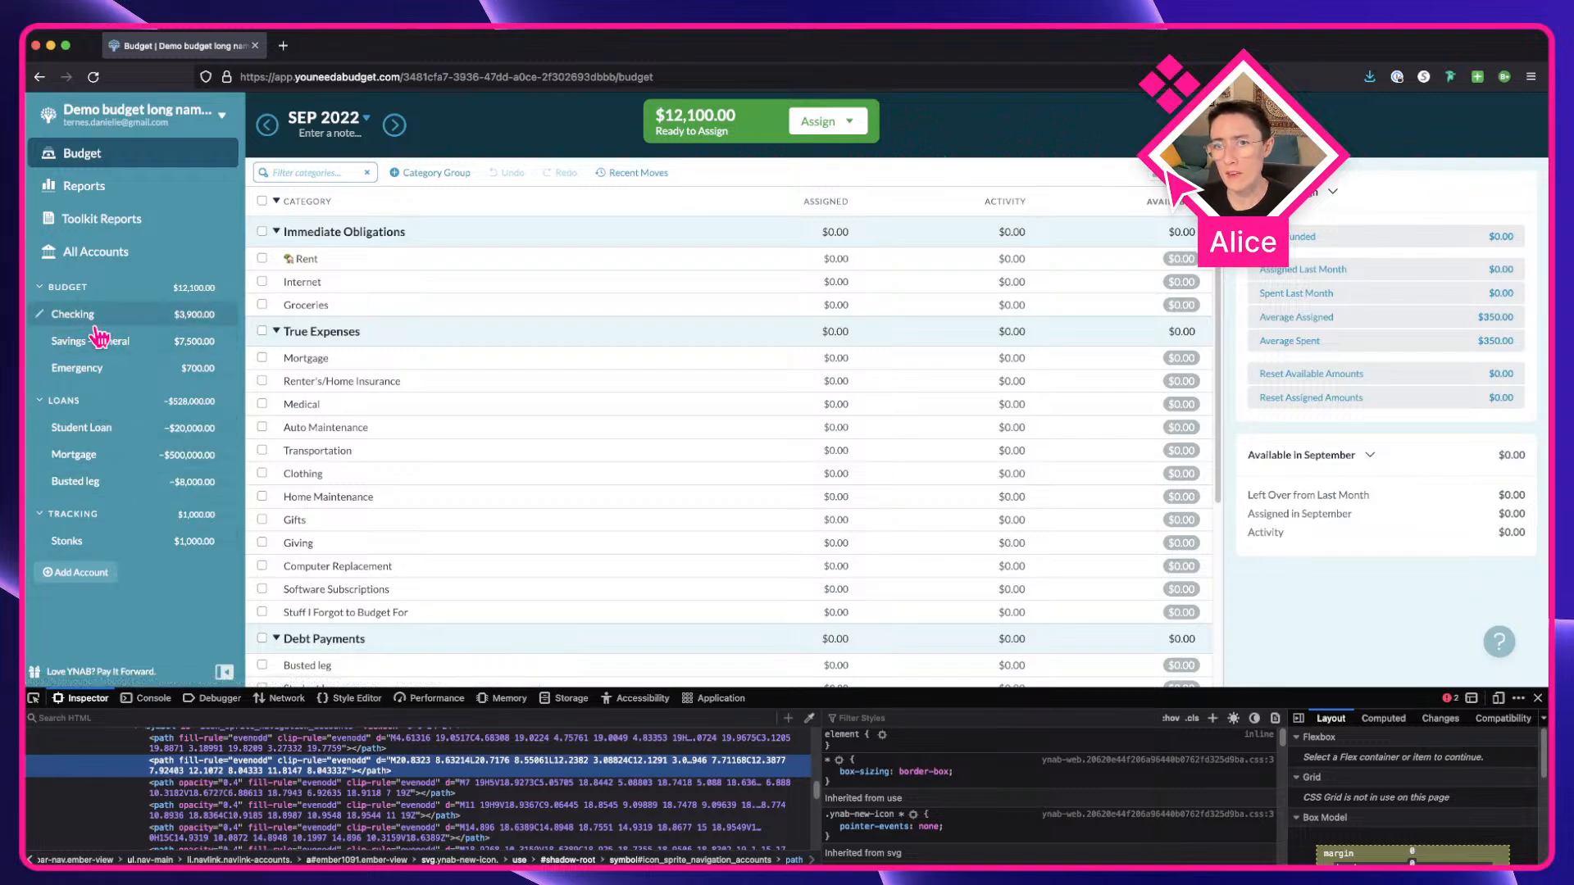
pyautogui.click(33, 697)
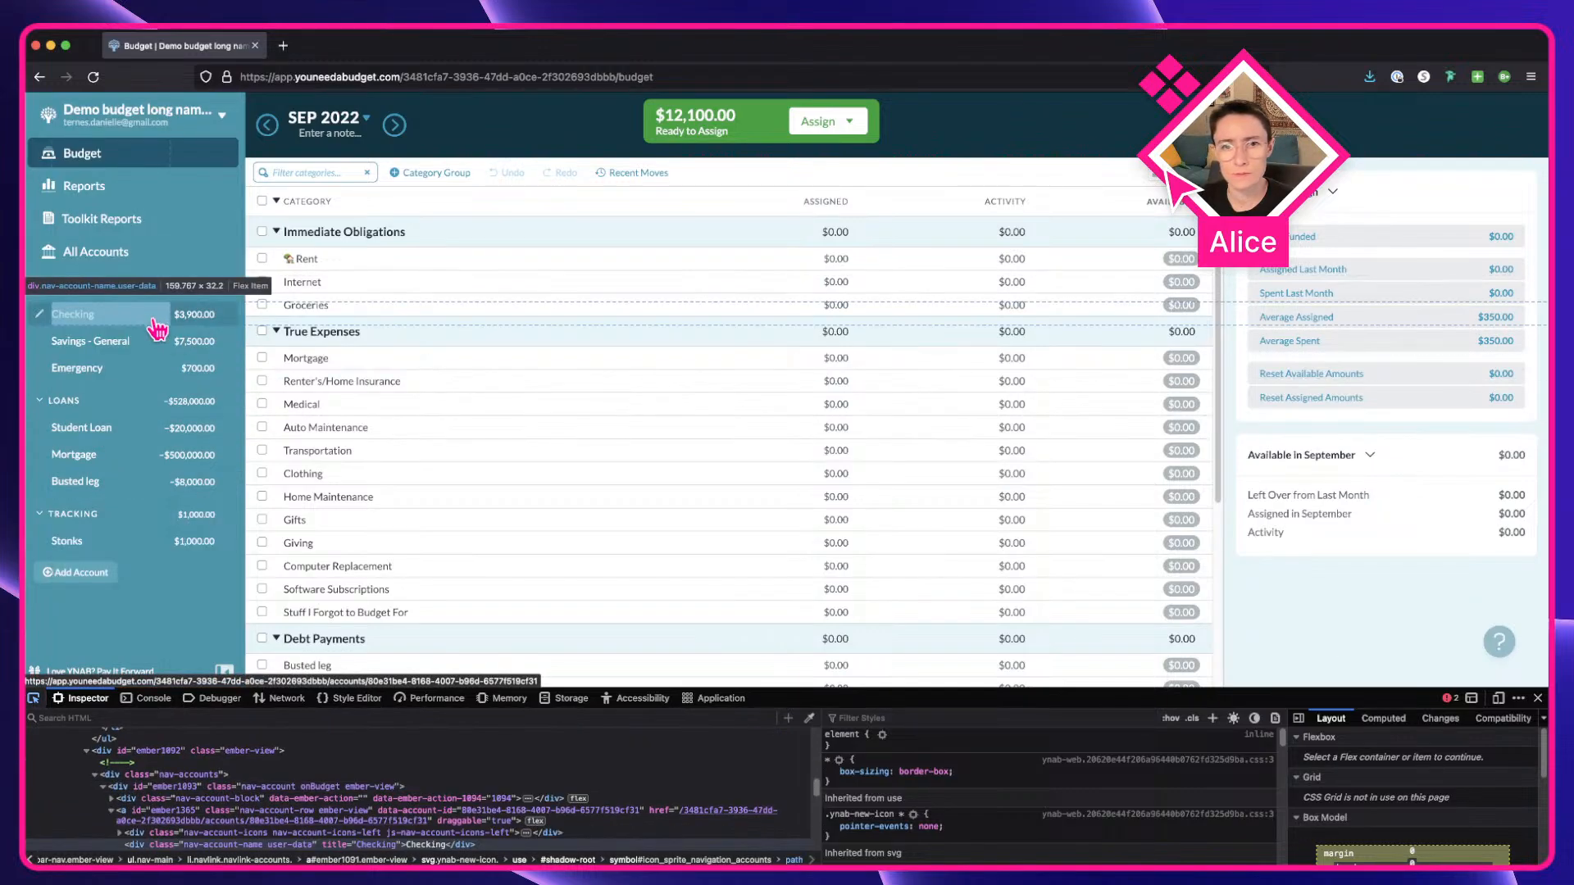
pyautogui.click(154, 325)
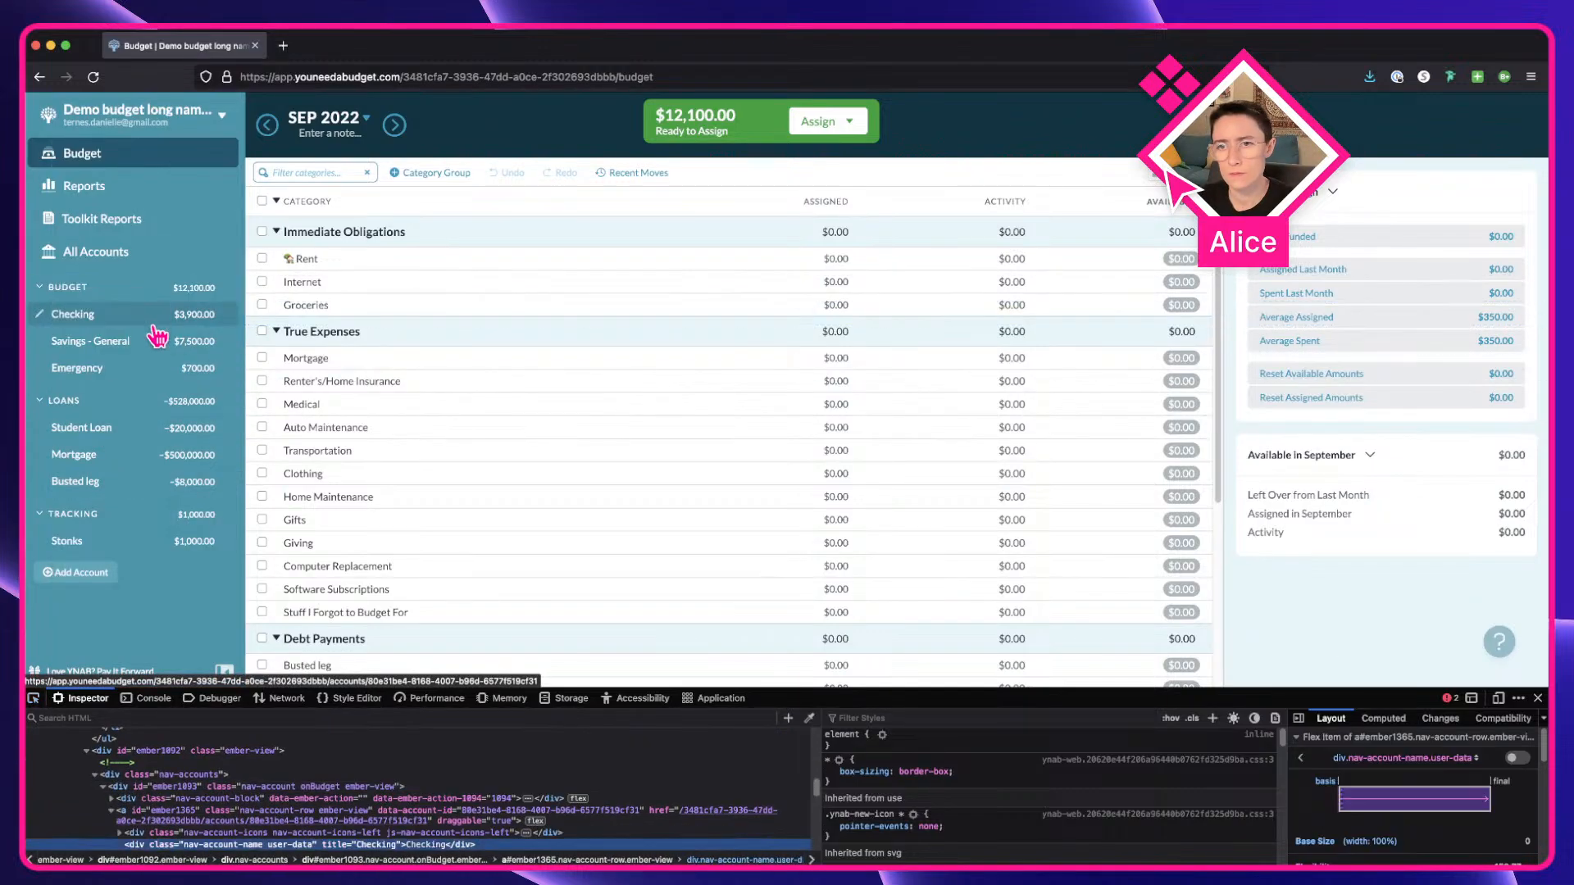
pyautogui.click(140, 809)
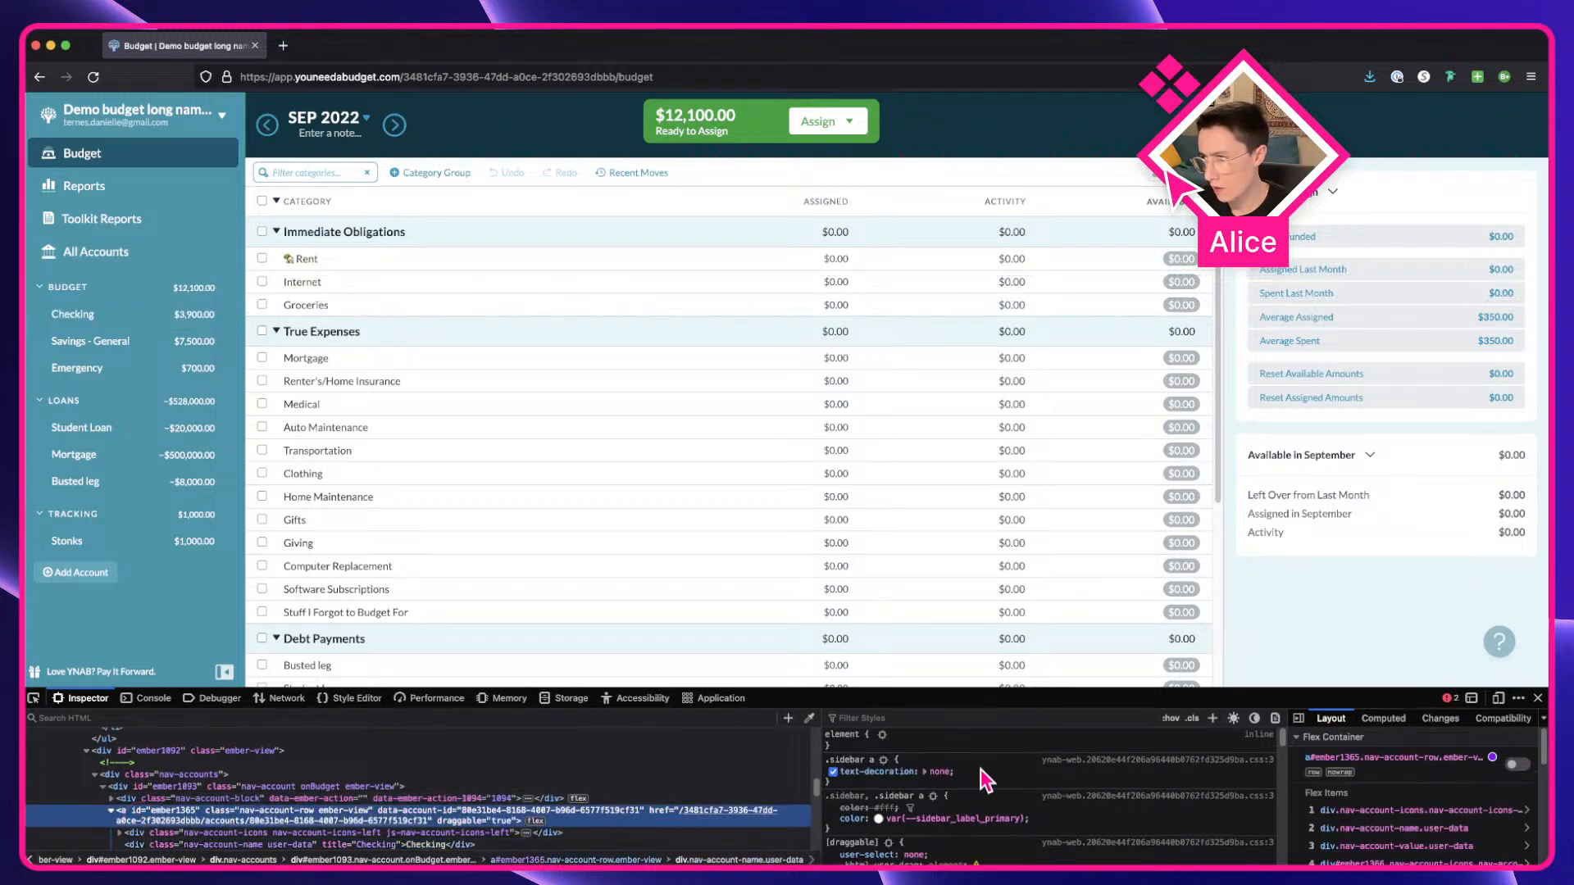
# Examine the Checking row's computed styles and box model, enlarging the inspector so the whole box model fits.
pyautogui.click(1382, 719)
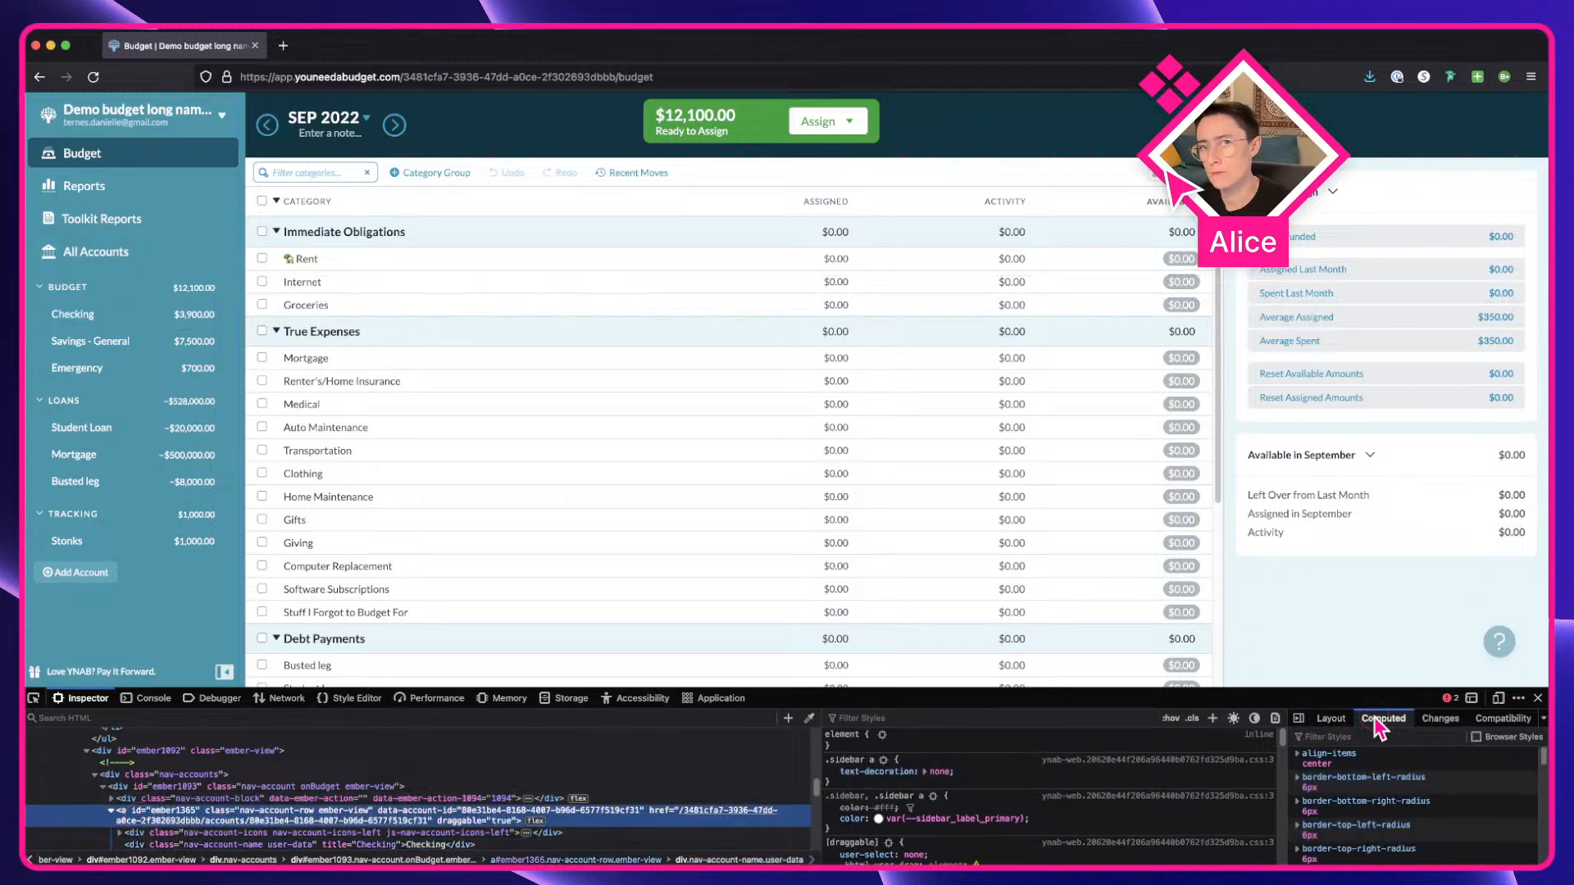
pyautogui.scroll(-5, 1372, 779)
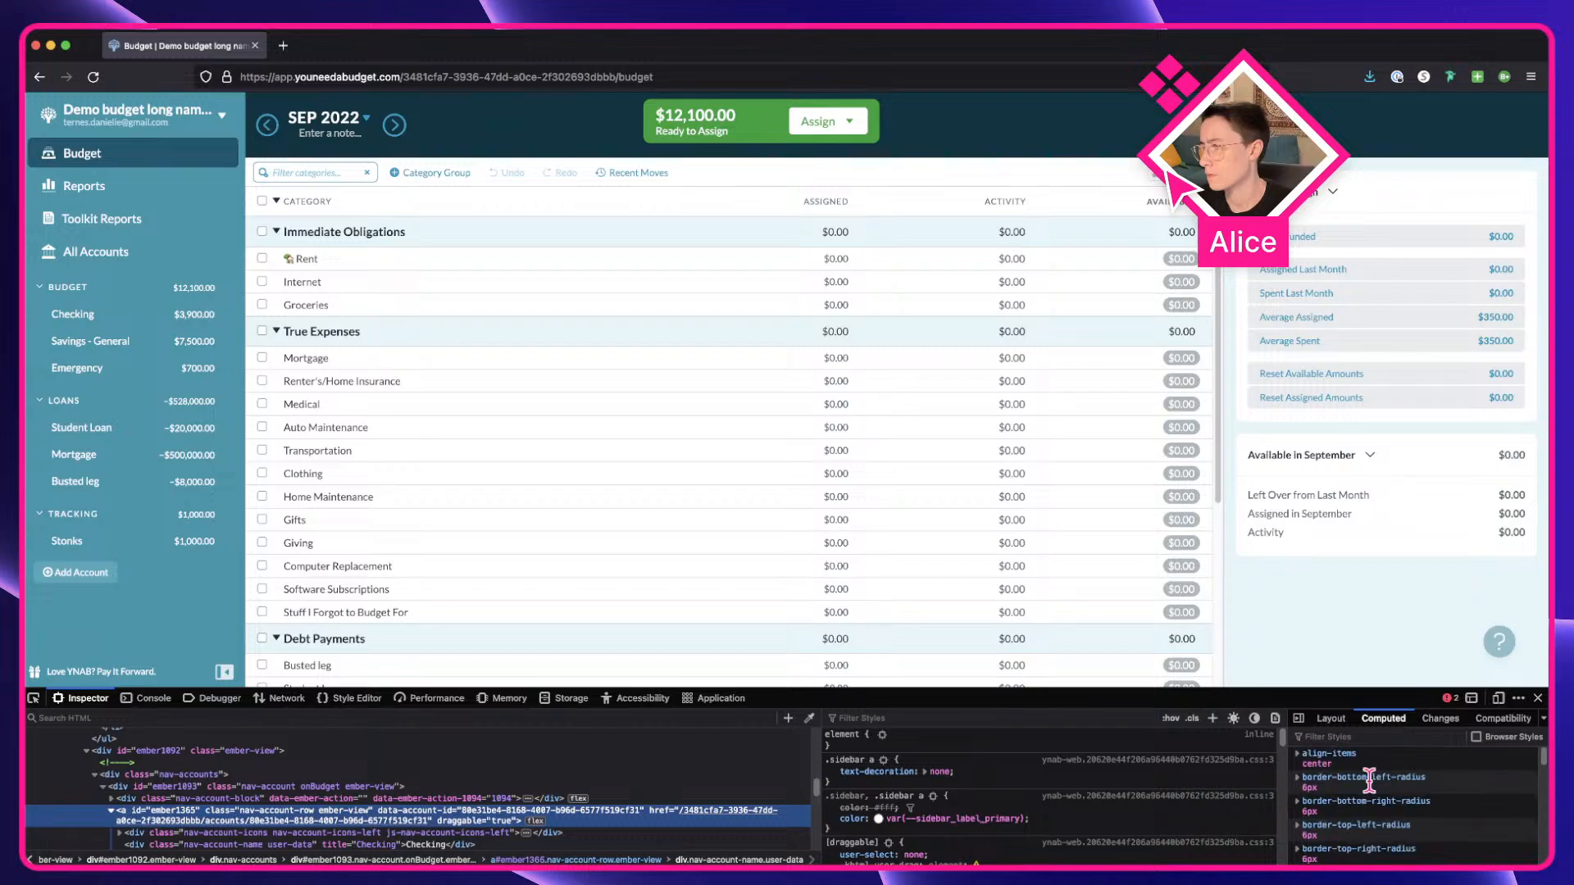
pyautogui.scroll(5, 1372, 791)
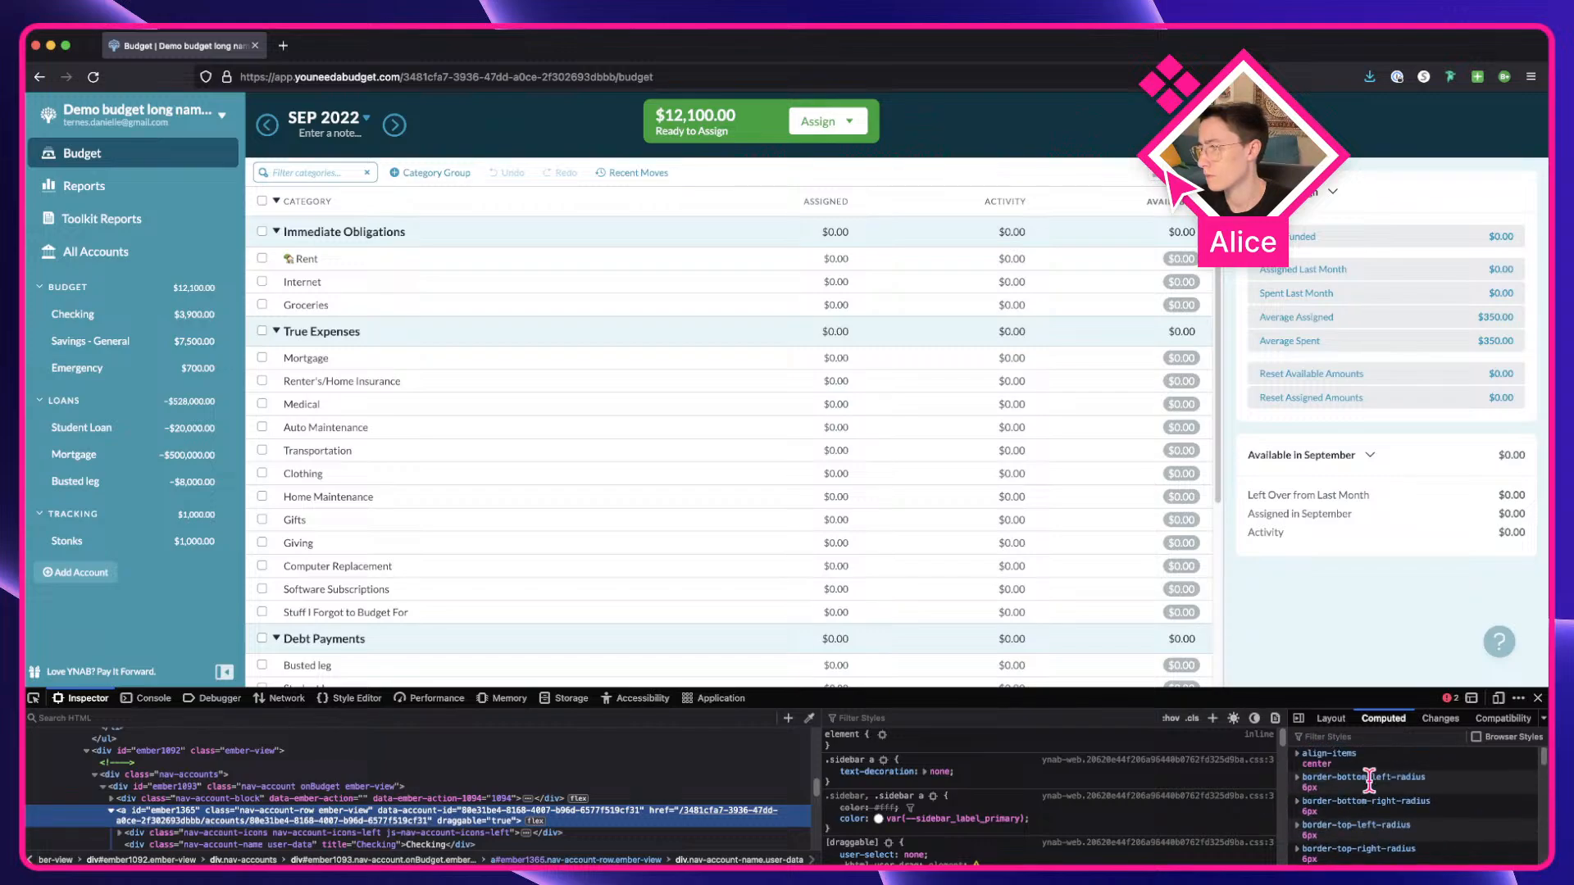
pyautogui.click(1329, 719)
pyautogui.scroll(-3, 1410, 804)
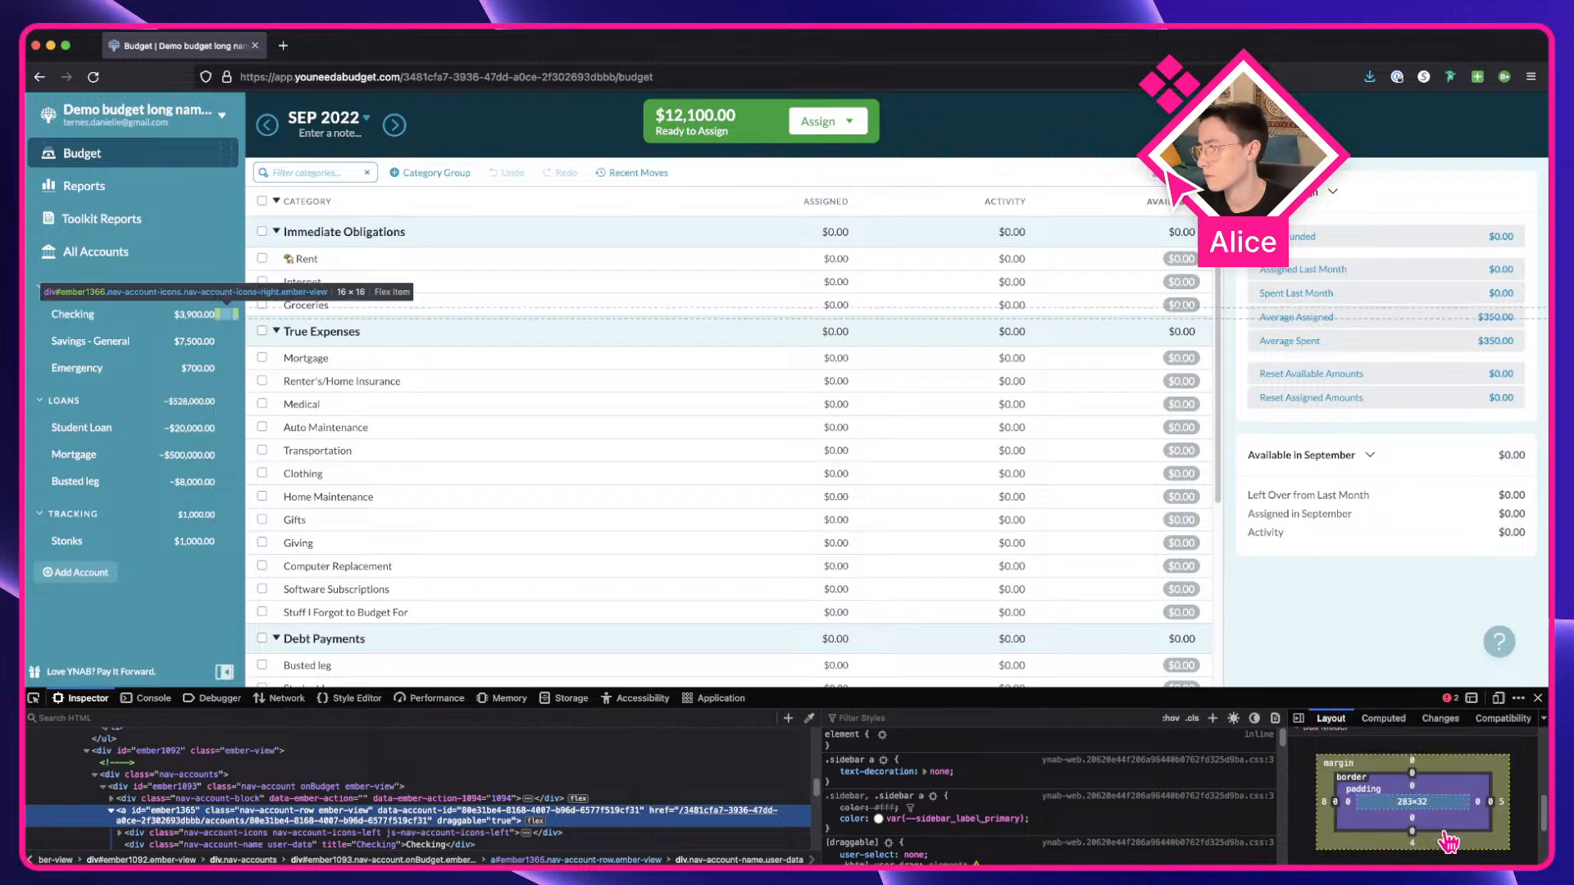
pyautogui.scroll(-1, 1446, 842)
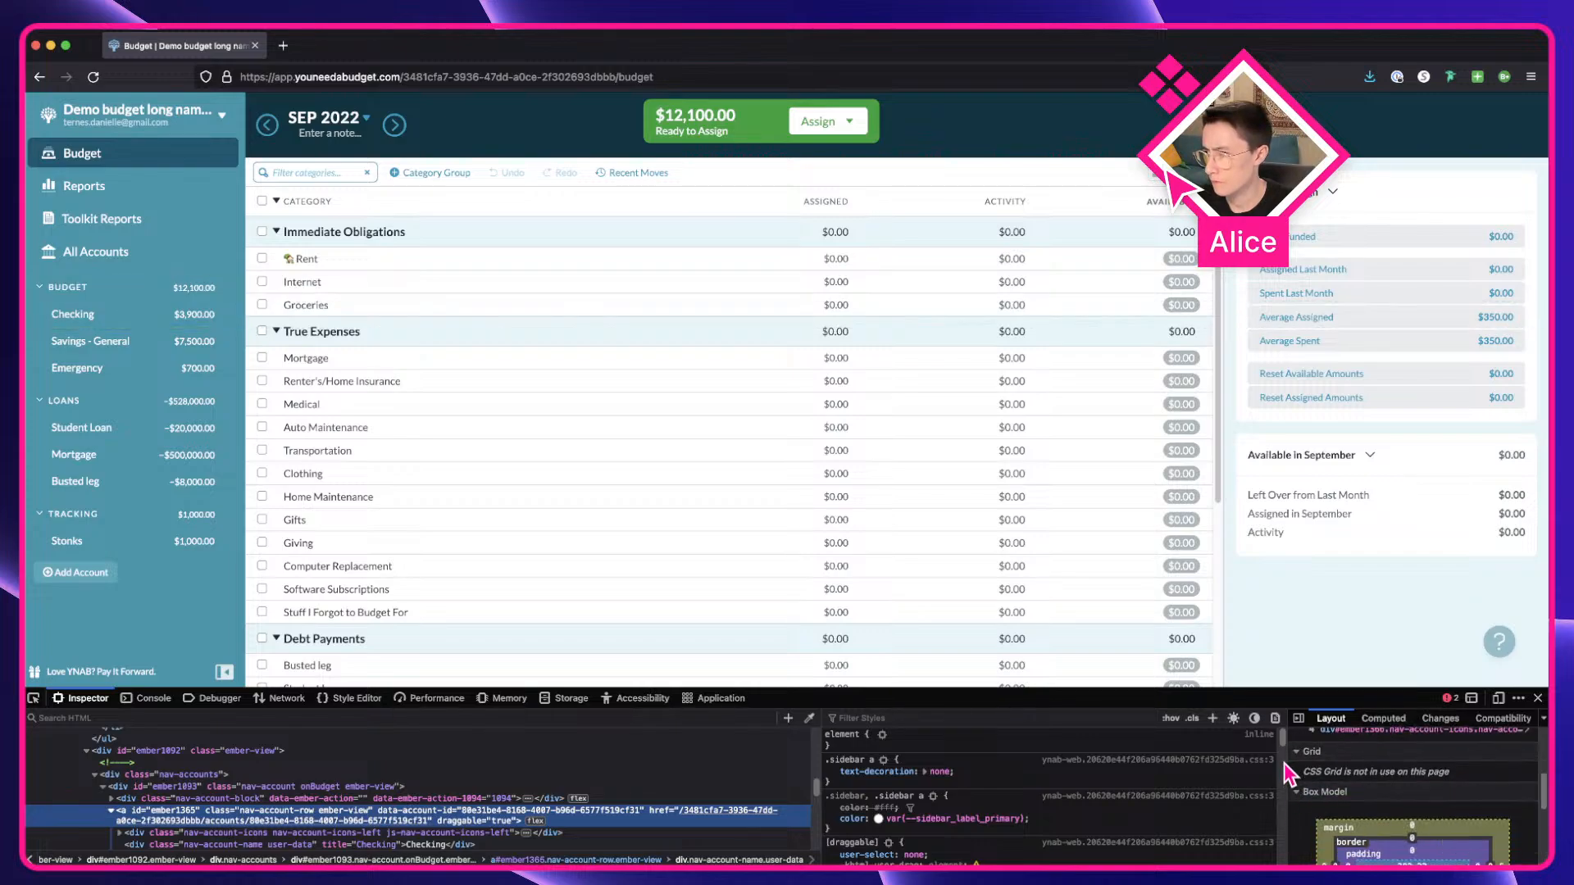
pyautogui.moveTo(1288, 769); pyautogui.dragTo(1172, 769)
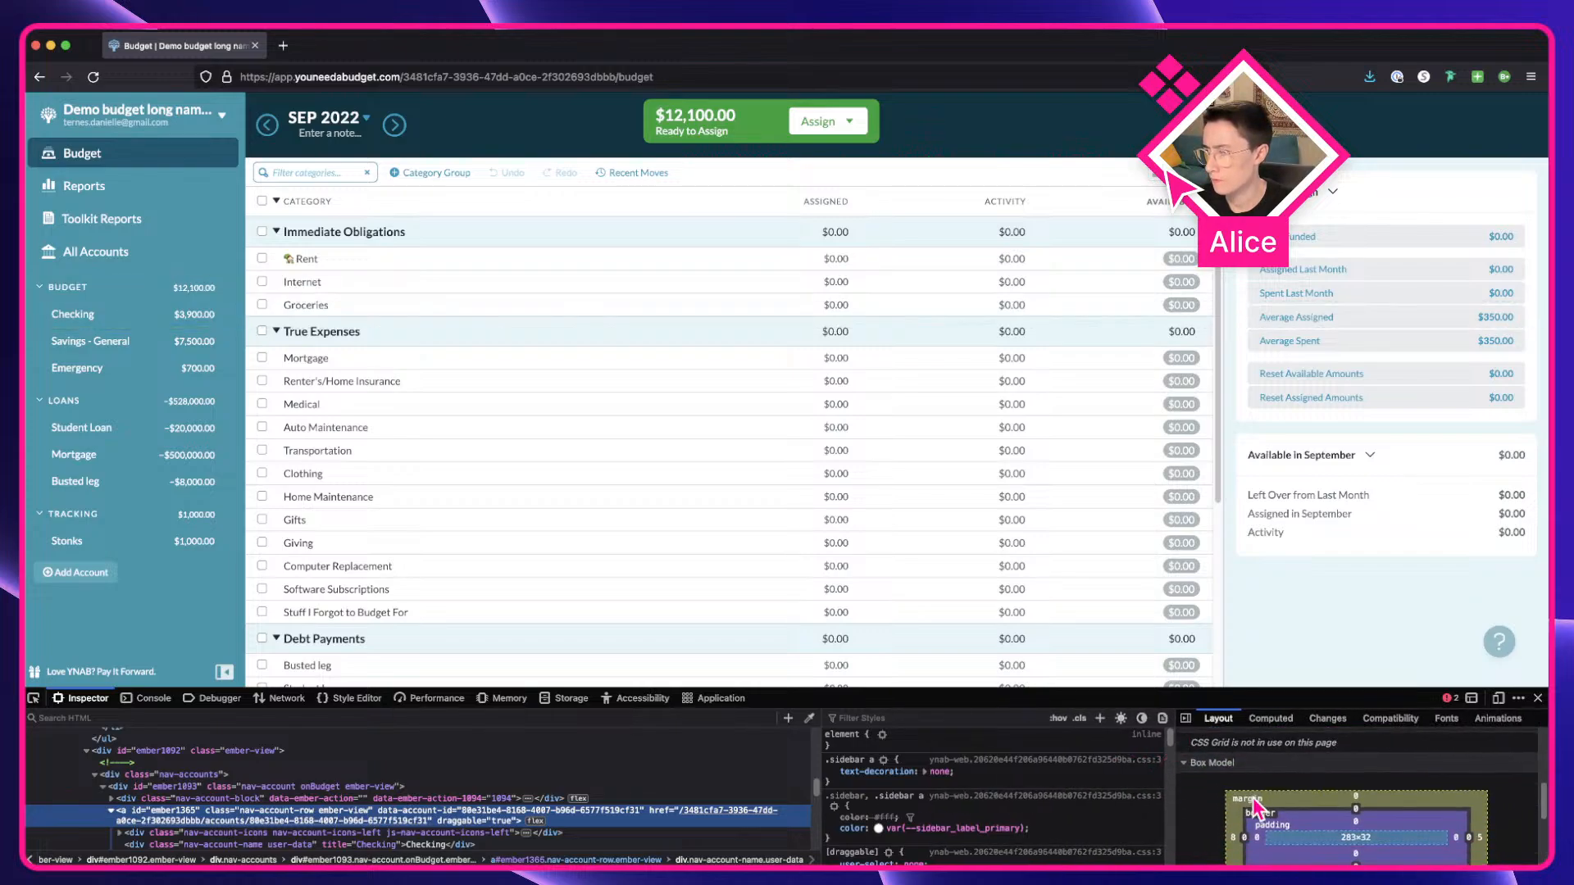
pyautogui.moveTo(1261, 687); pyautogui.dragTo(1260, 637)
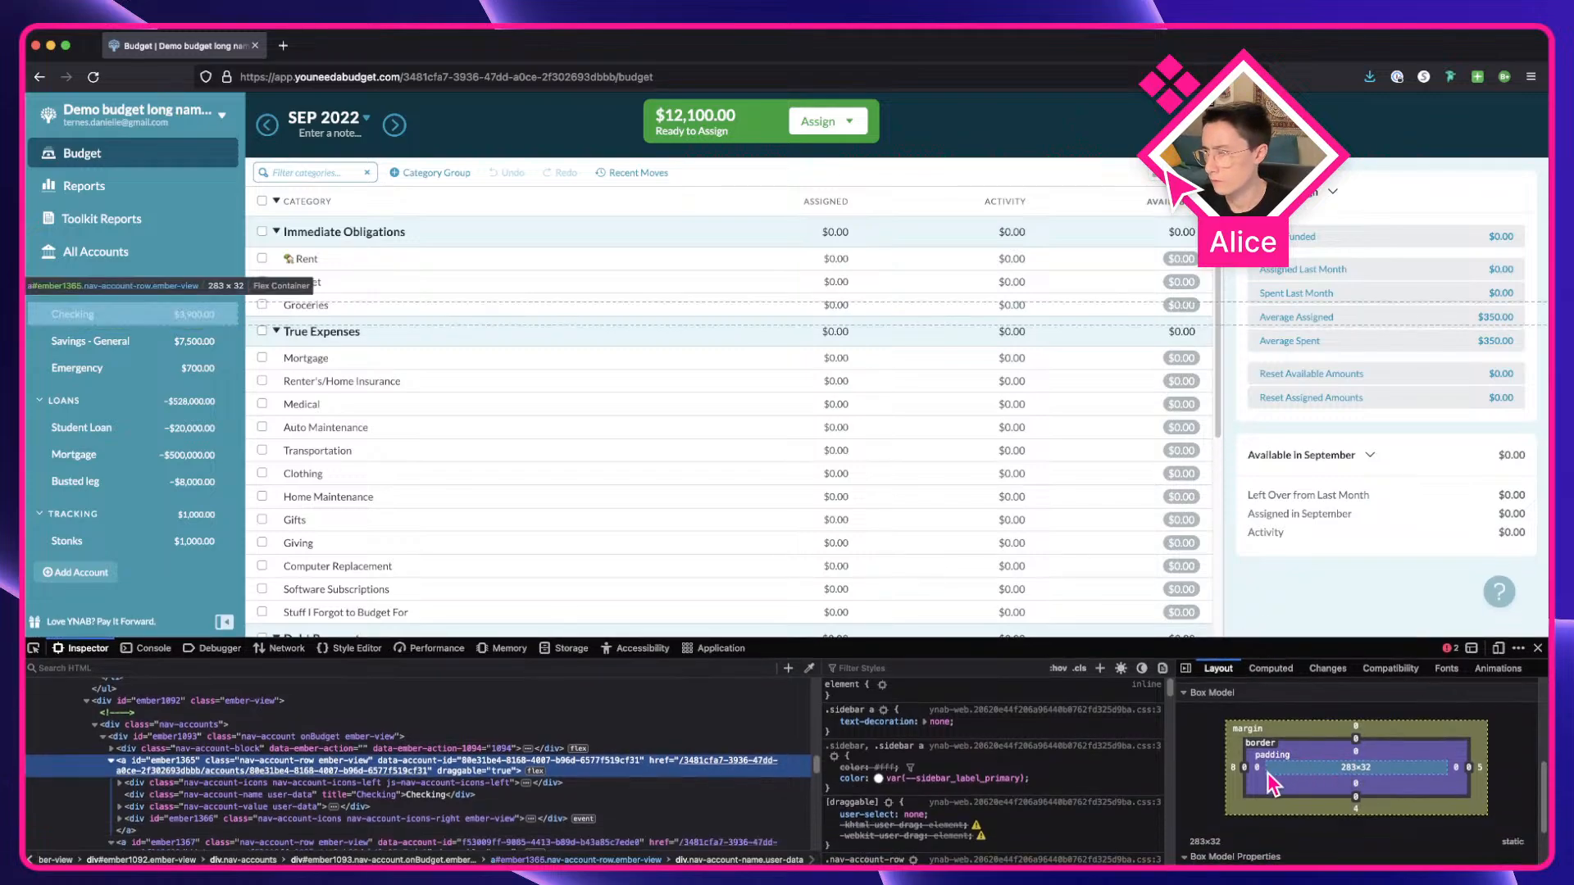
# Expand the Checking row's nav-account-icons-left element and its edit icon SVG to examine them, and reselect the row element.
pyautogui.click(182, 786)
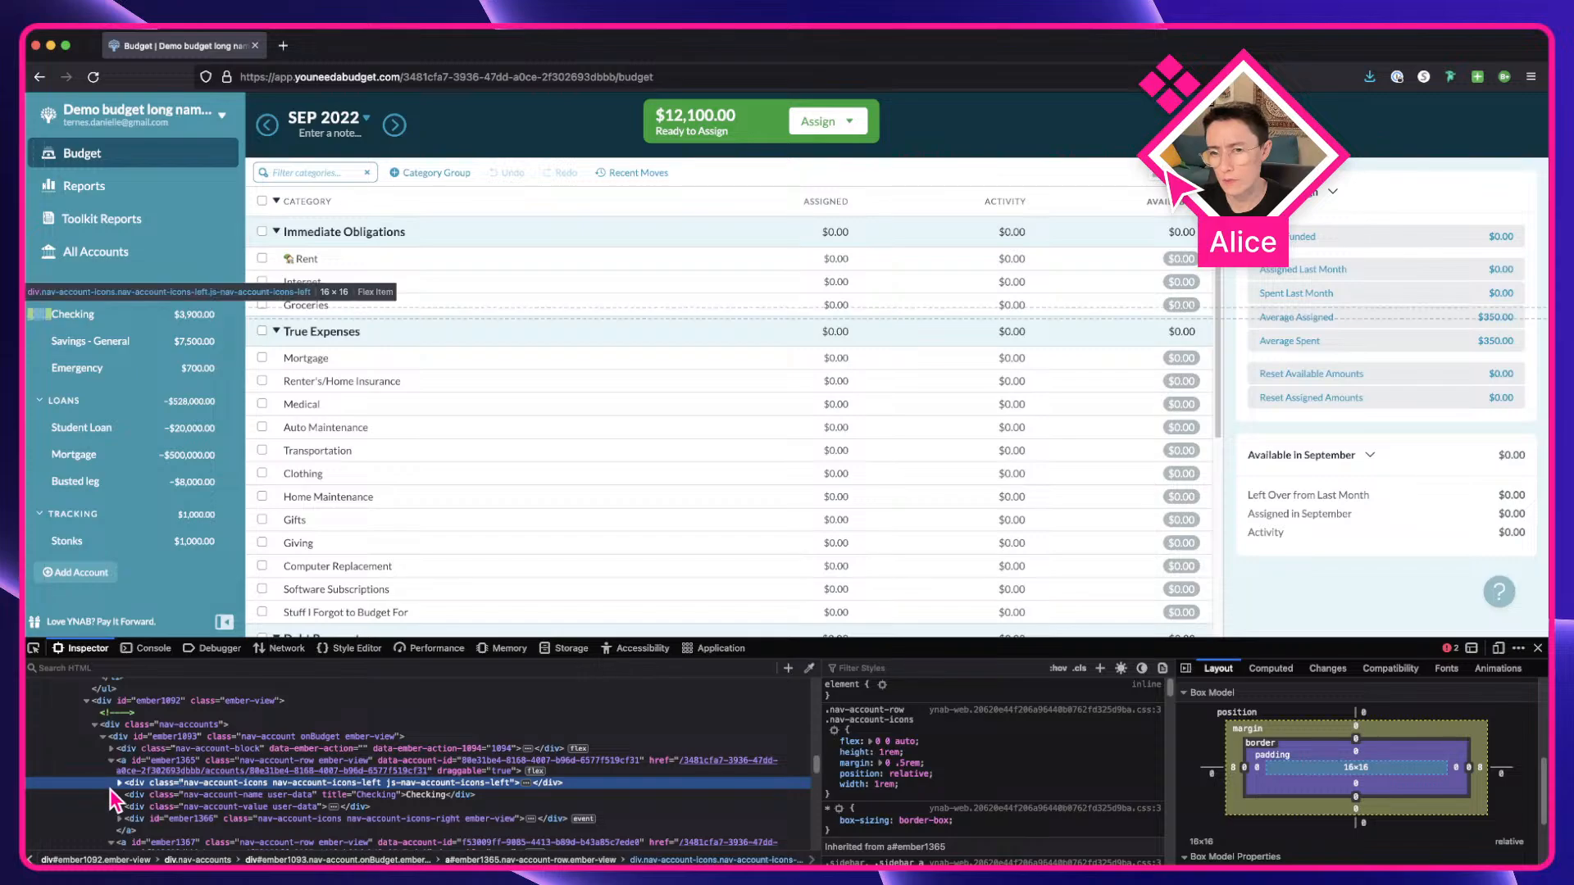
pyautogui.click(120, 784)
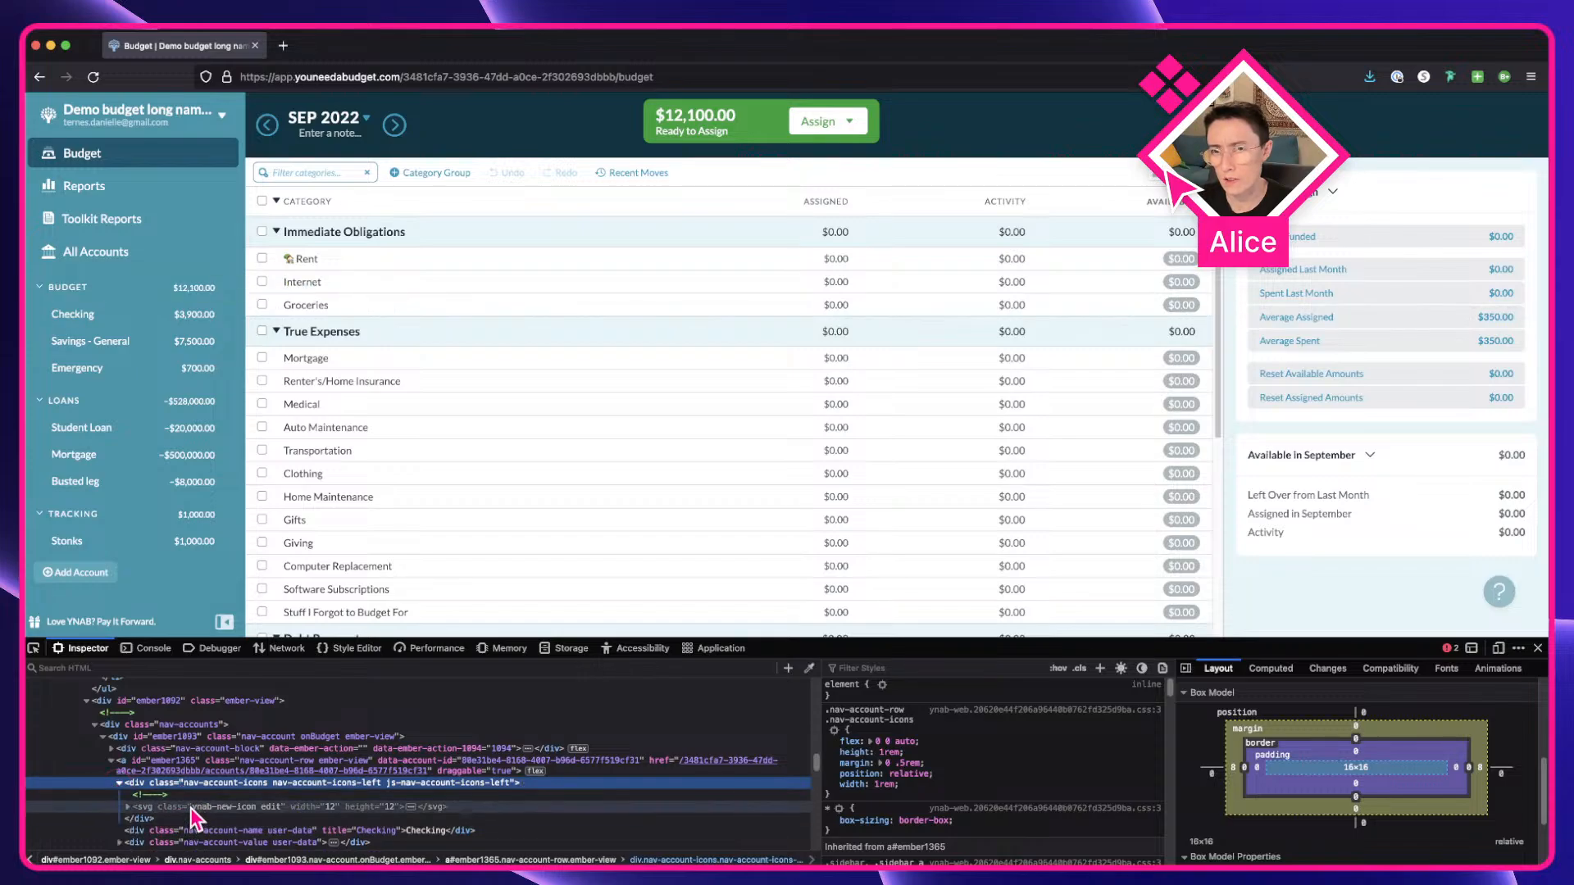
pyautogui.click(190, 808)
pyautogui.click(127, 807)
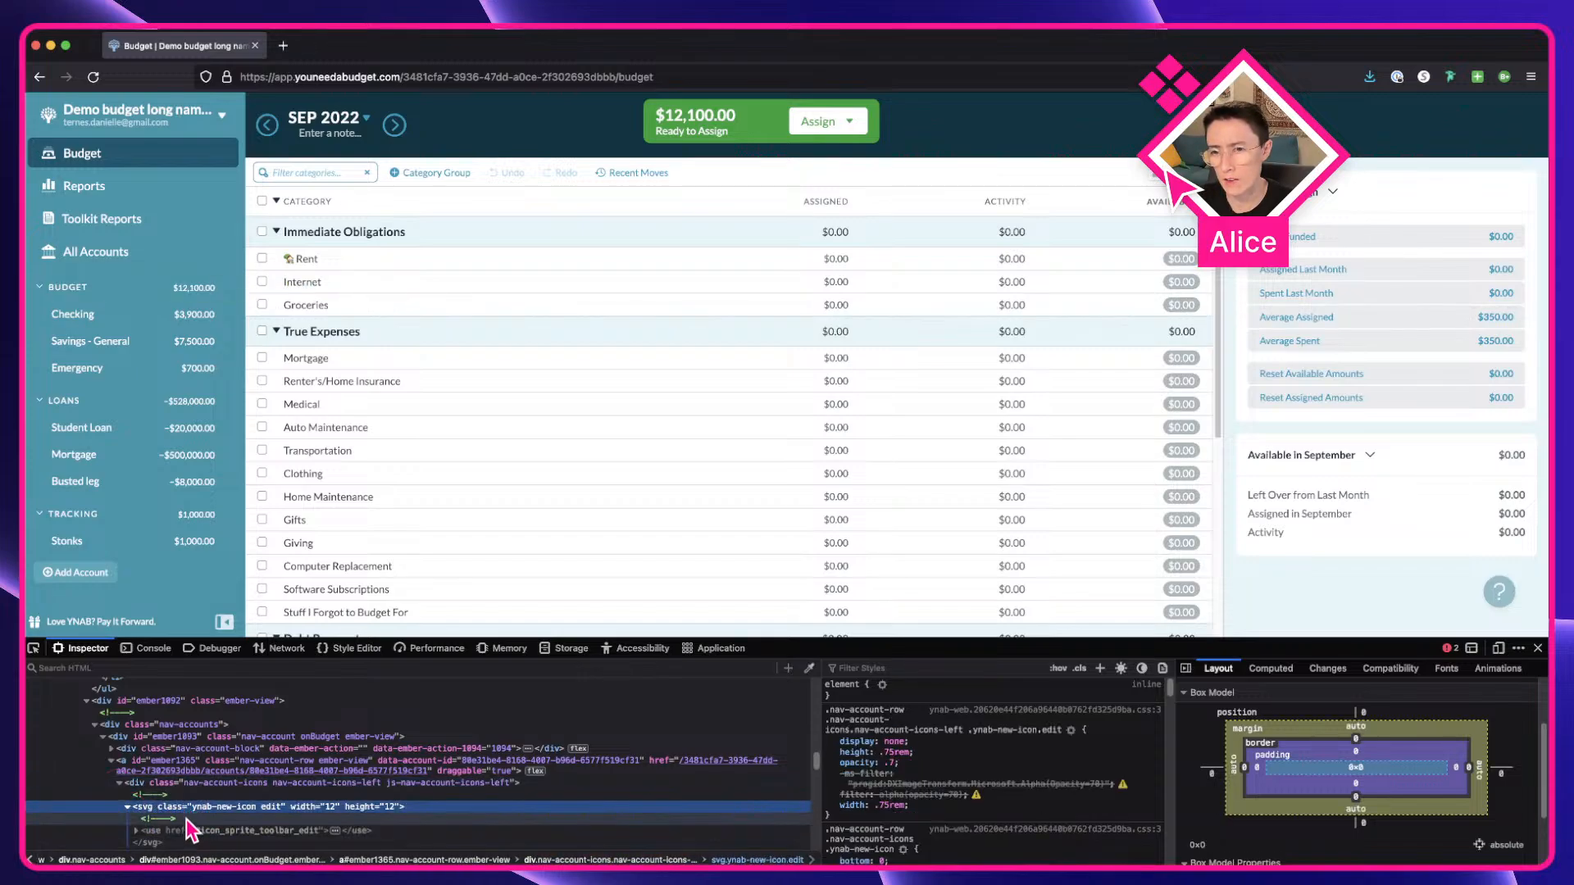
pyautogui.scroll(-1, 190, 837)
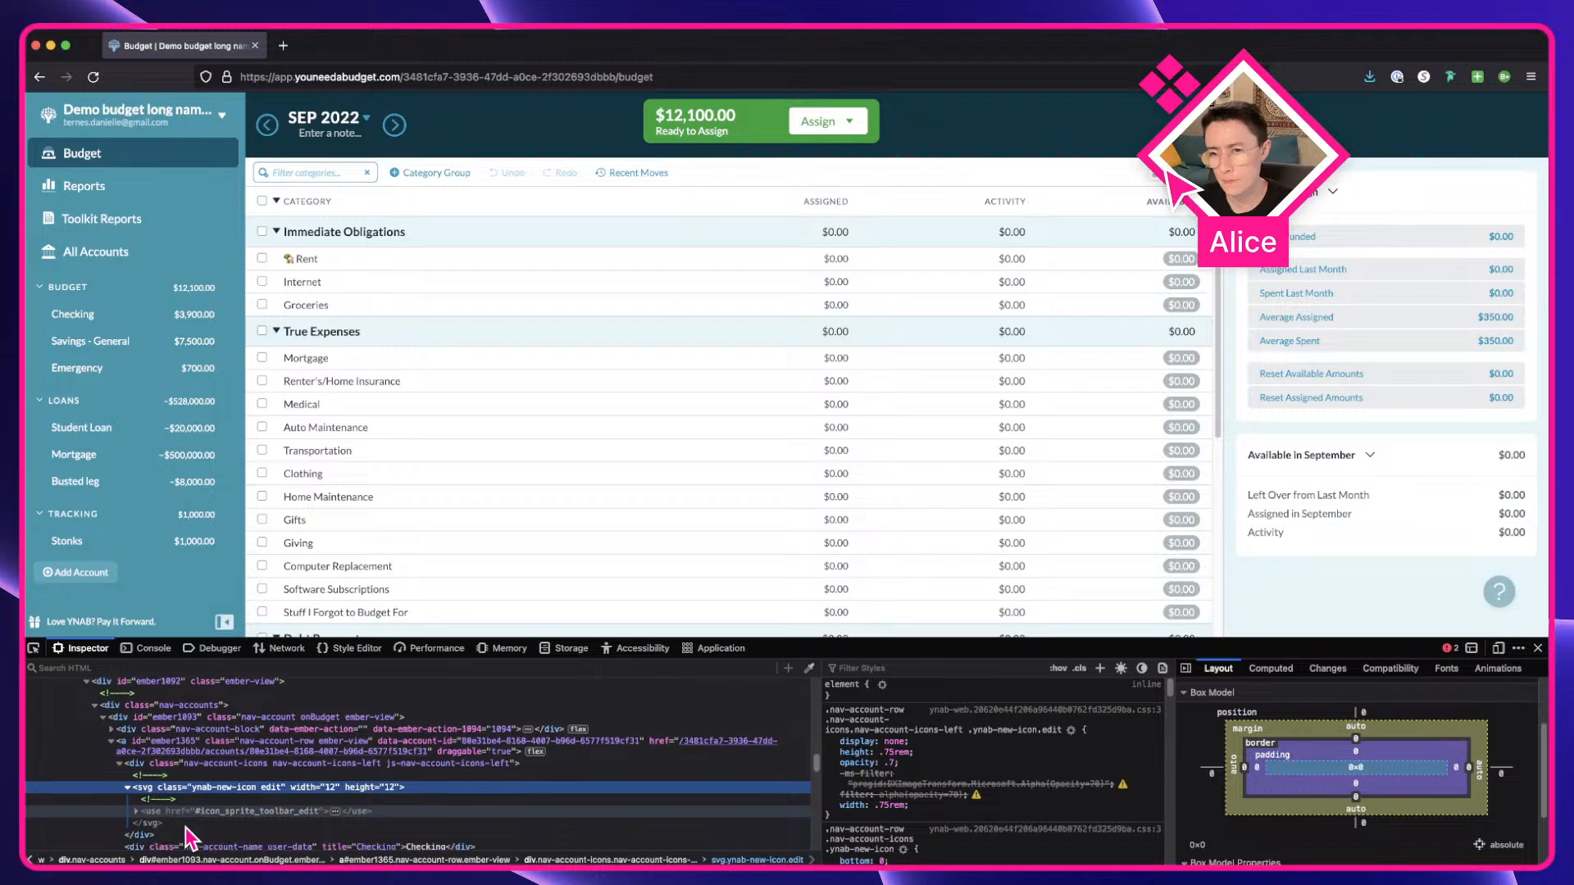
pyautogui.click(159, 744)
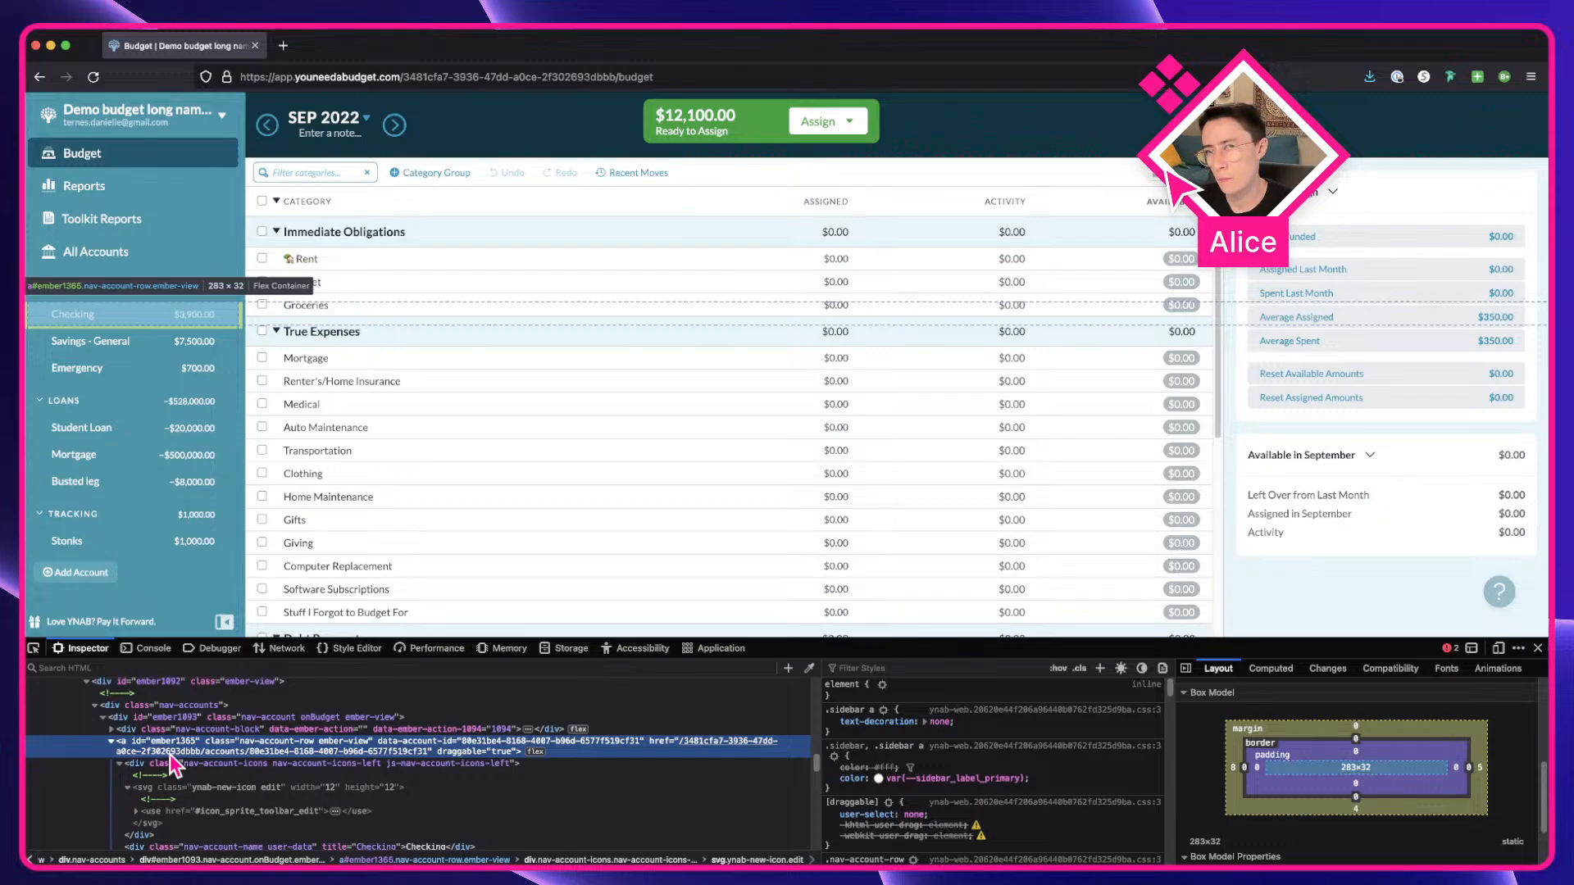
# Switch to Figma and connect the Side bar / Section component's Open=False variant to Open=True with an on-click interaction.
pyautogui.hotkey('ctrl', 'Right')
pyautogui.moveTo(246, 633); pyautogui.dragTo(1046, 618)
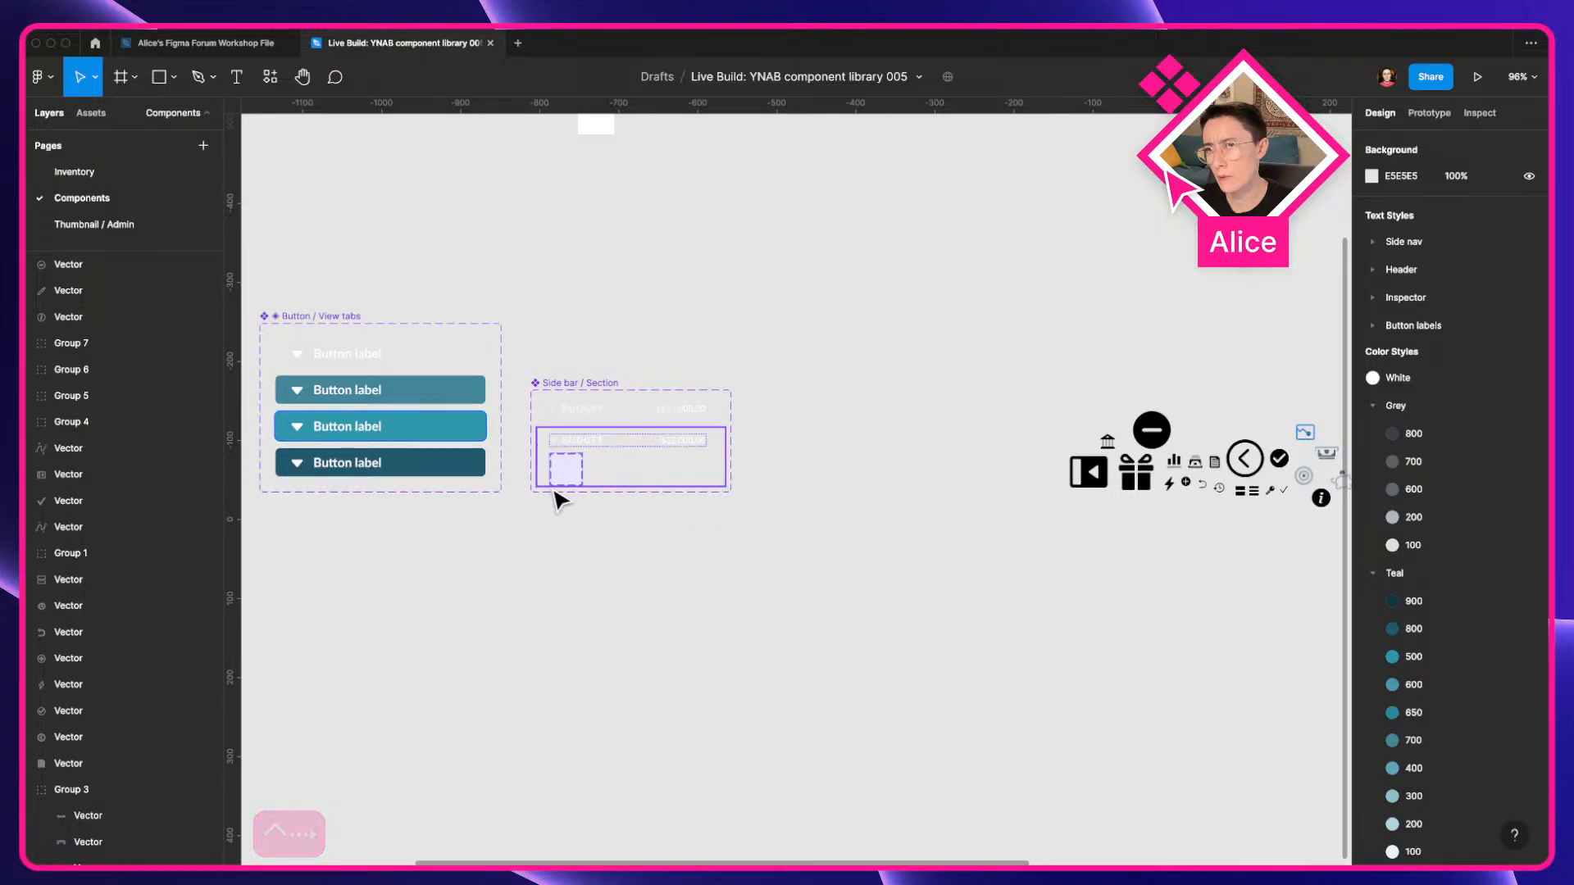
pyautogui.scroll(5, 587, 479)
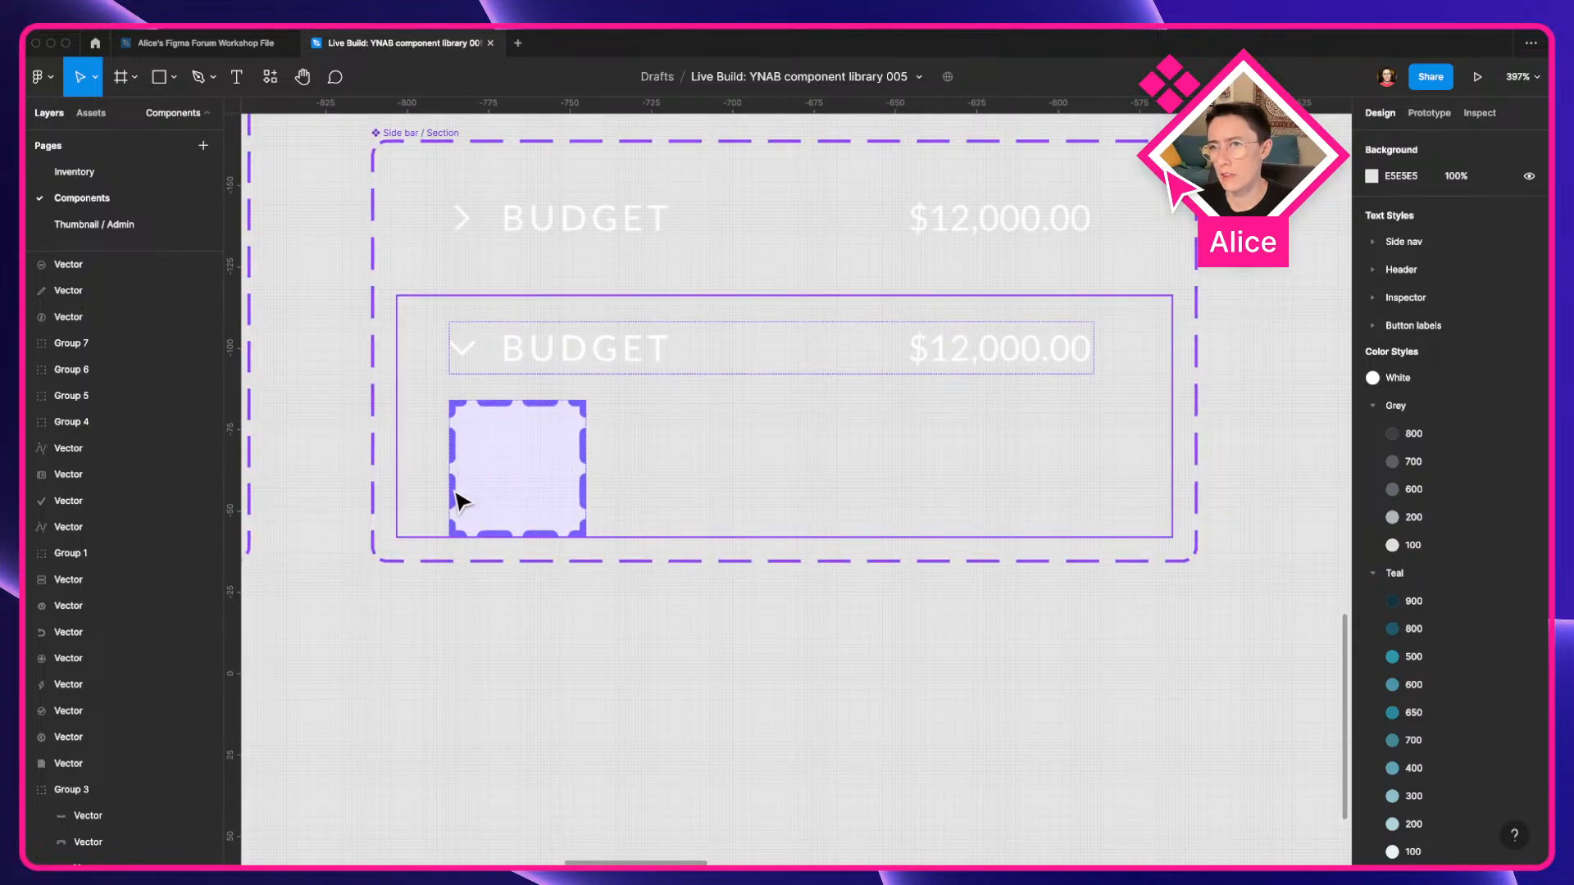
pyautogui.scroll(-4, 617, 285)
pyautogui.scroll(-2, 601, 270)
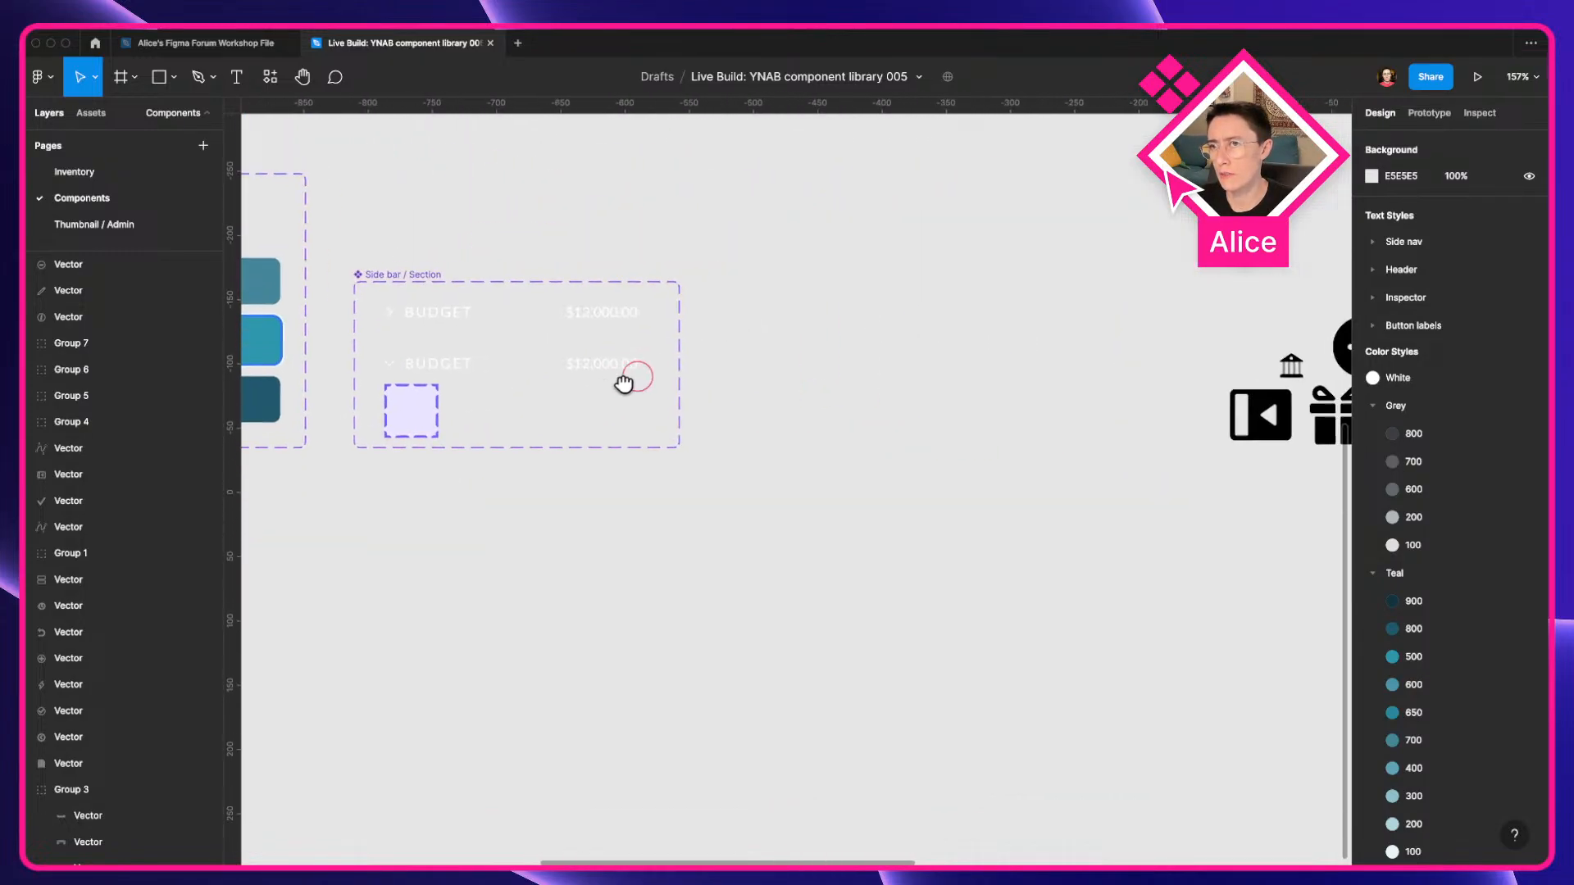
pyautogui.scroll(-6, 594, 373)
pyautogui.click(588, 355)
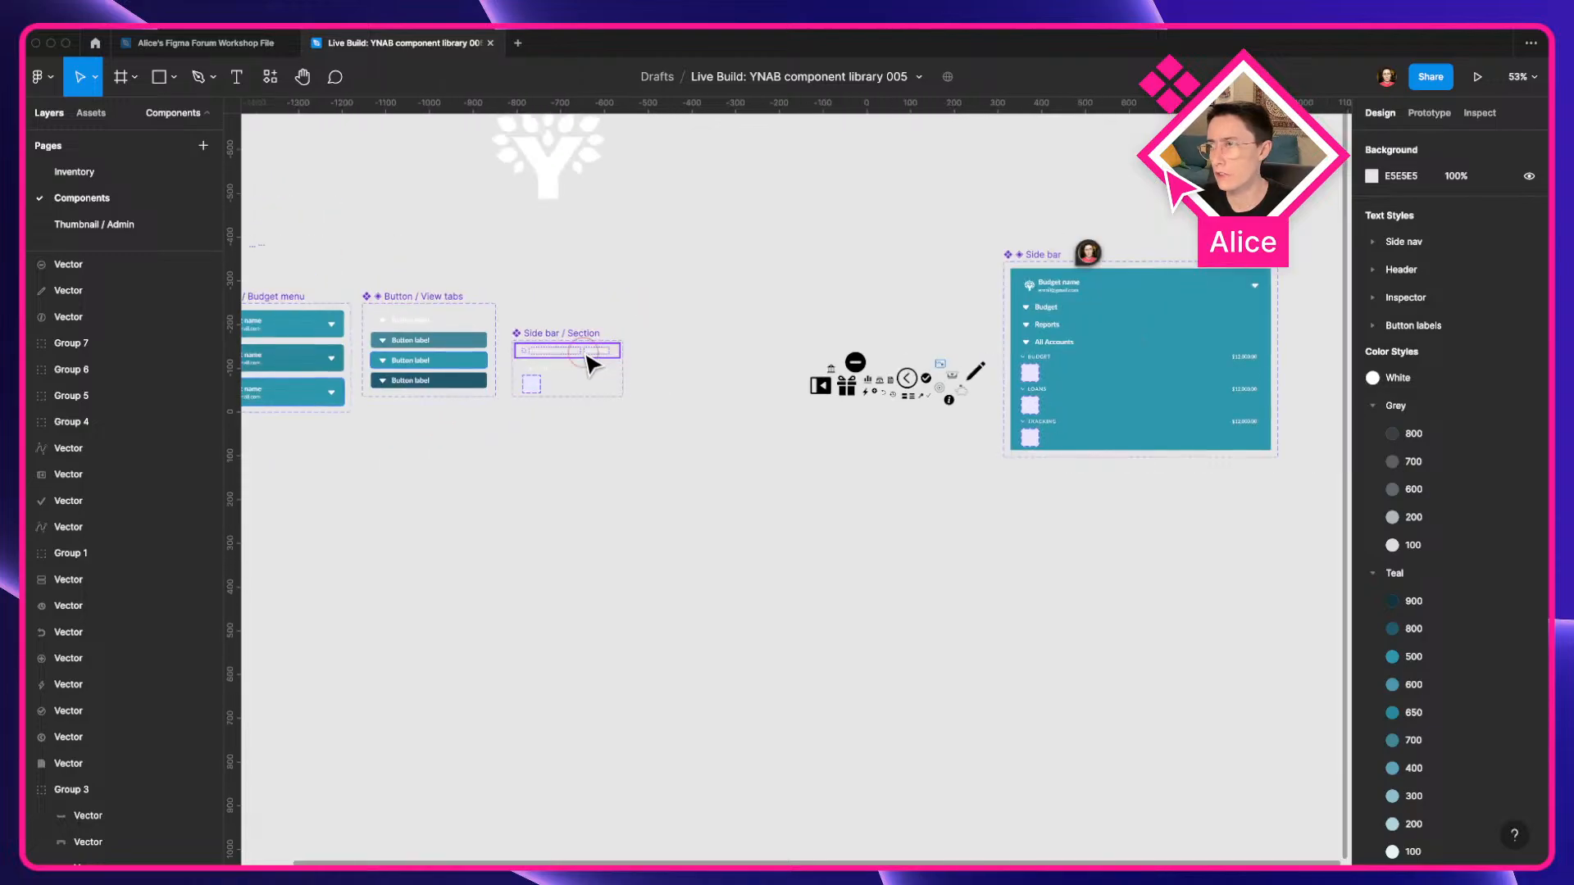
pyautogui.click(1429, 112)
pyautogui.scroll(5, 766, 309)
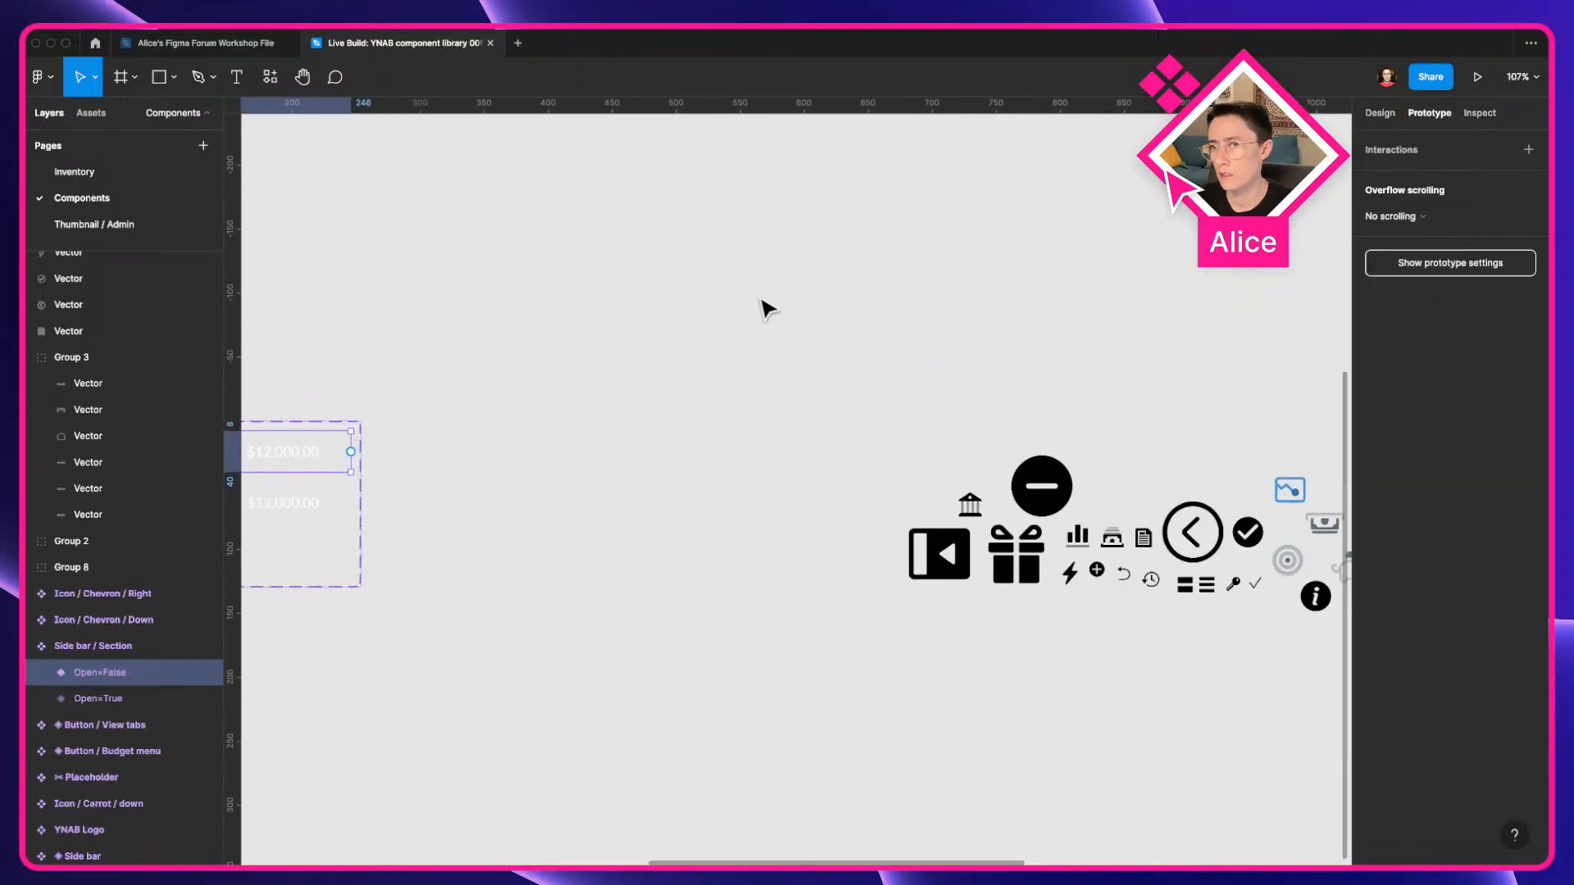
pyautogui.scroll(2, 628, 409)
pyautogui.moveTo(628, 410); pyautogui.dragTo(836, 408)
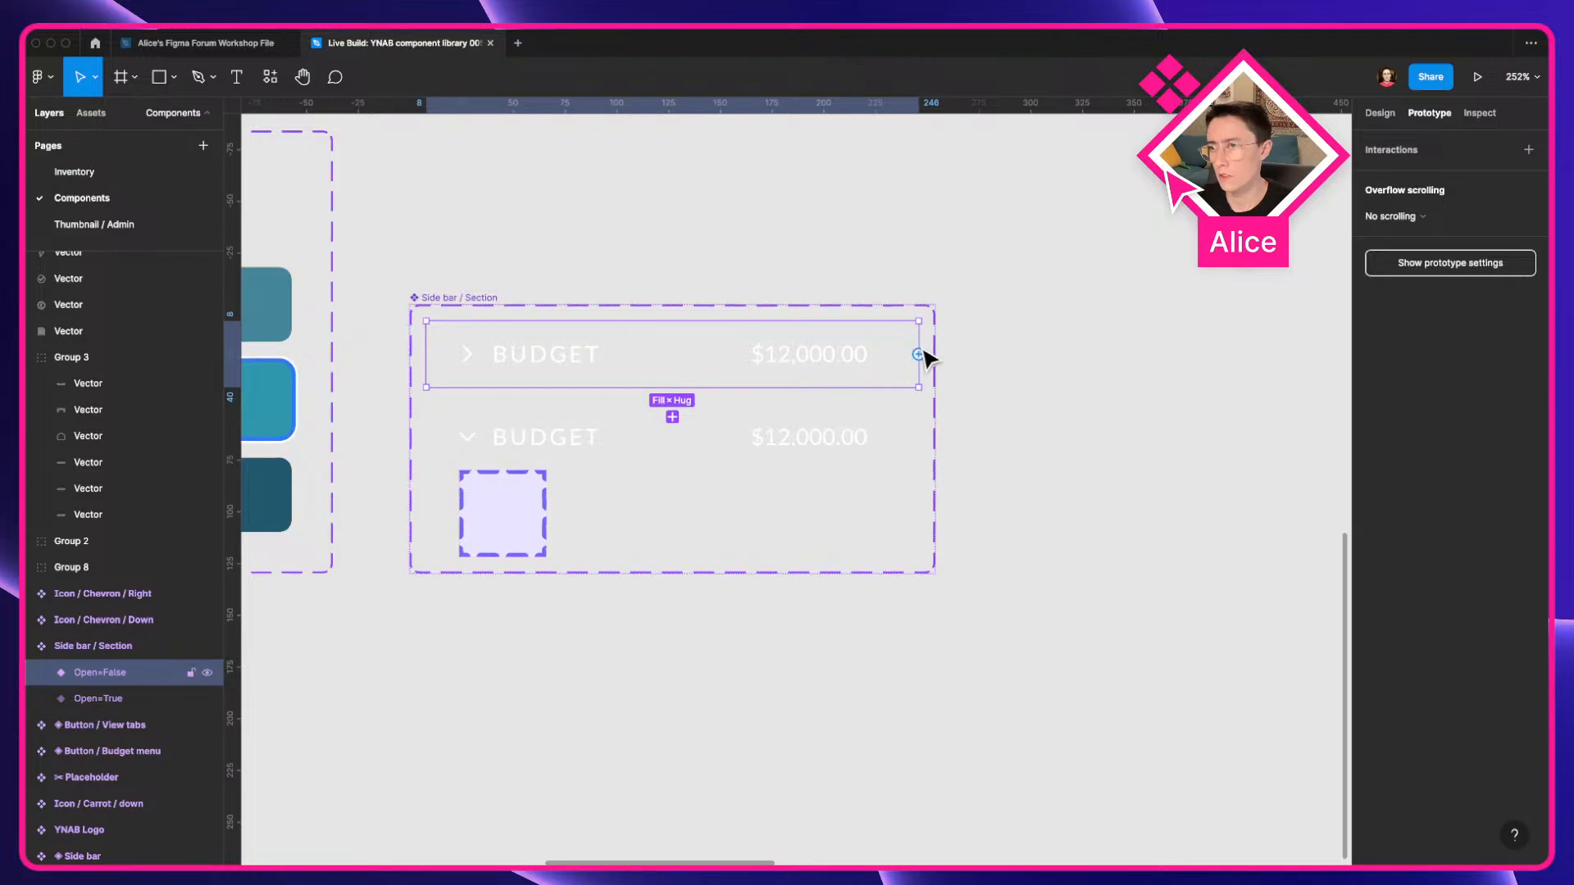
pyautogui.moveTo(918, 355); pyautogui.dragTo(717, 432)
pyautogui.click(1193, 217)
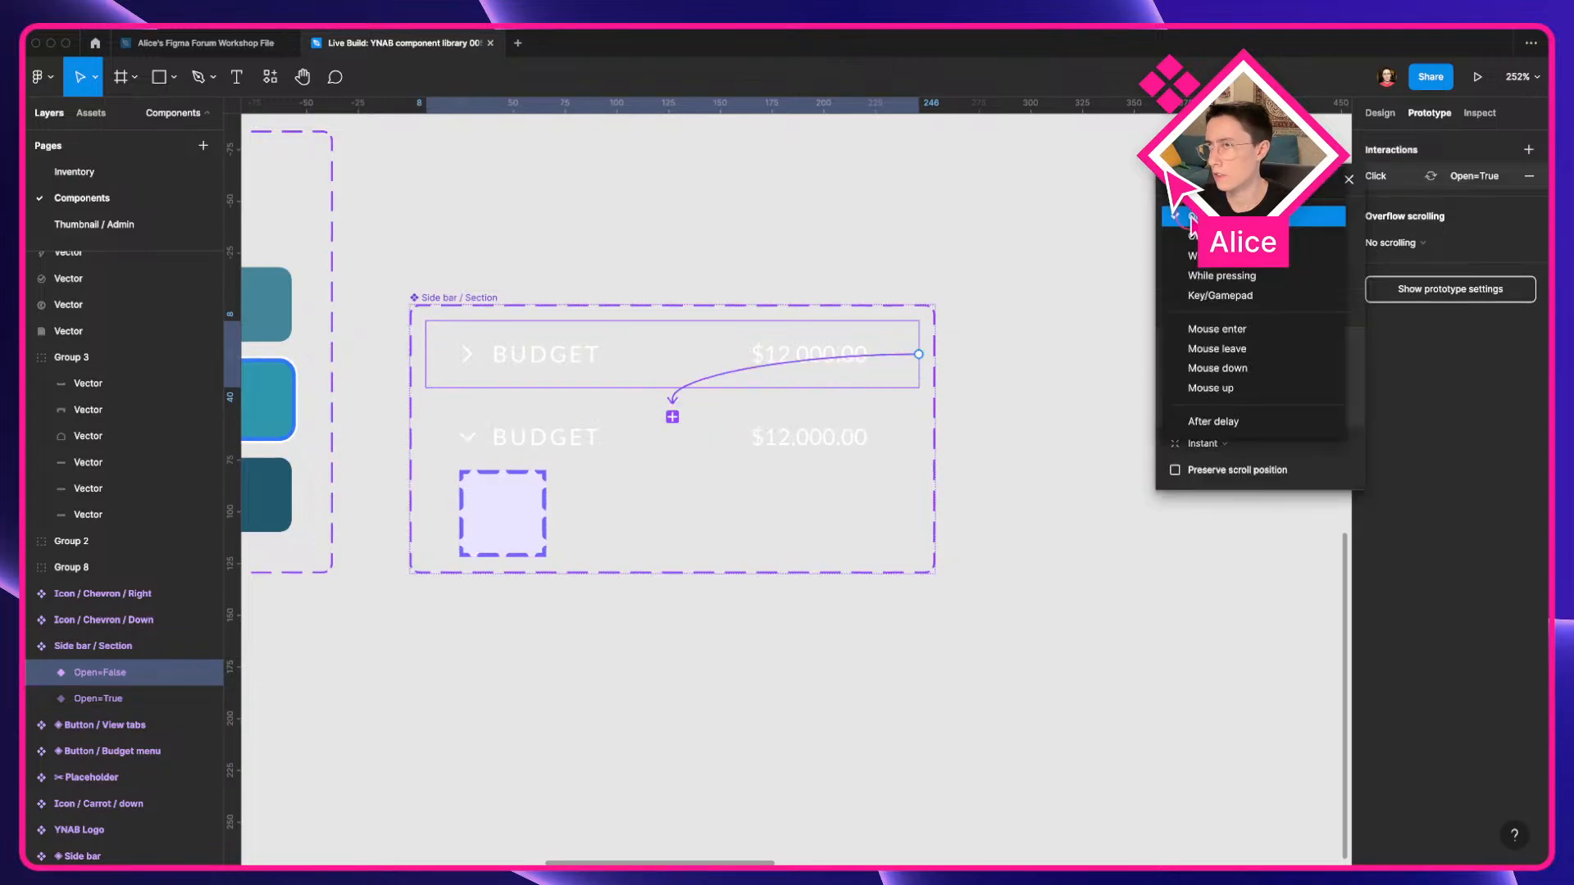
pyautogui.click(1193, 218)
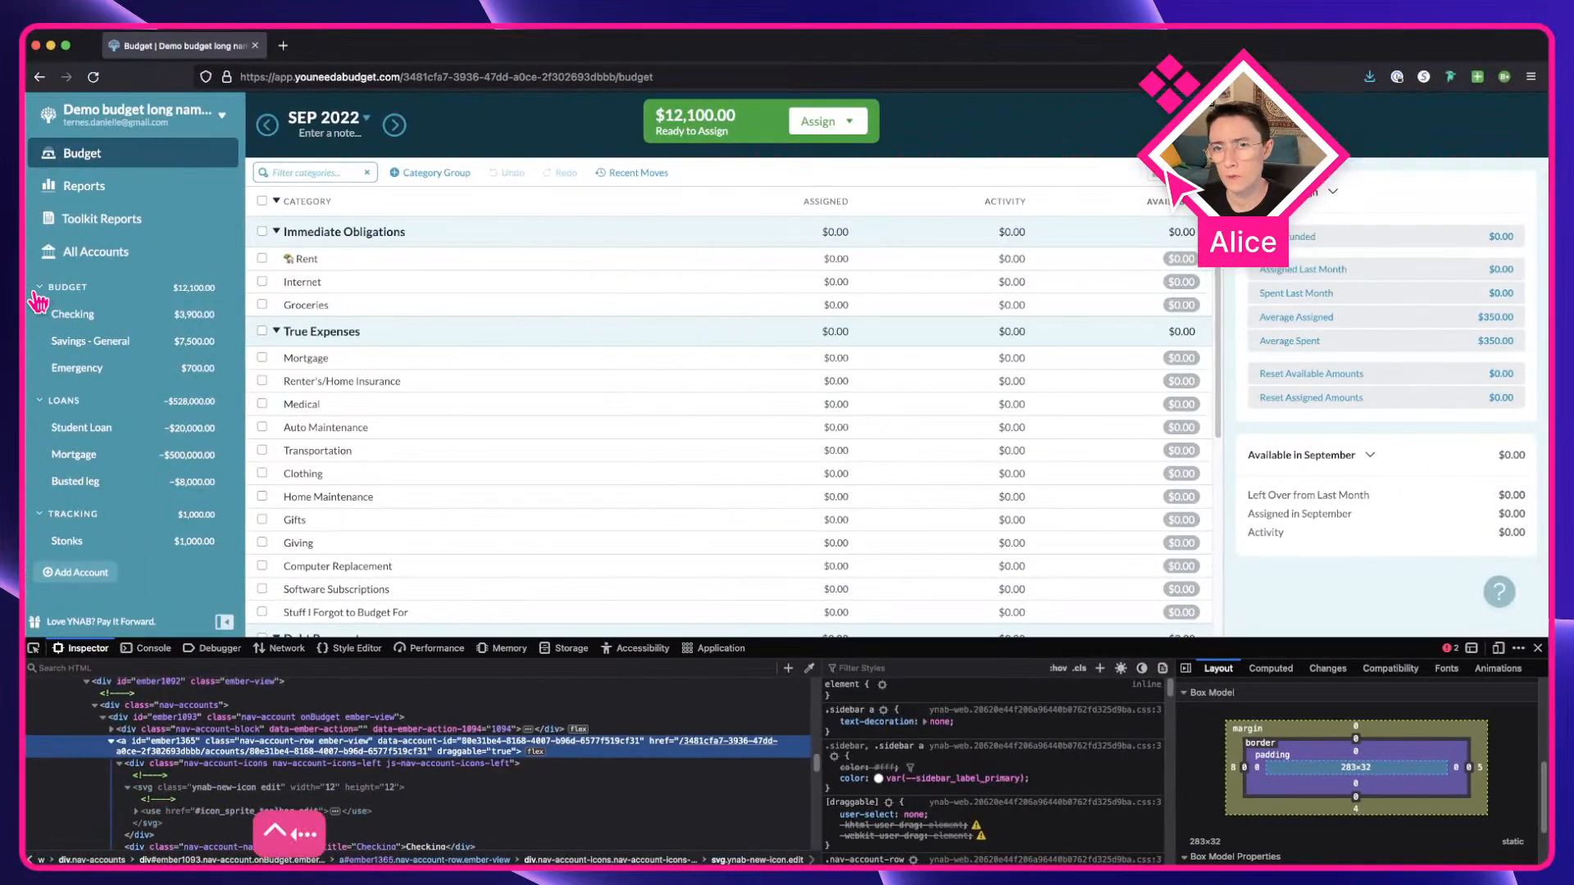
# Toggle YNAB's Budget account group closed and open, and return to Figma to select the header container inside the Open=True variant.
pyautogui.click(34, 292)
pyautogui.click(35, 293)
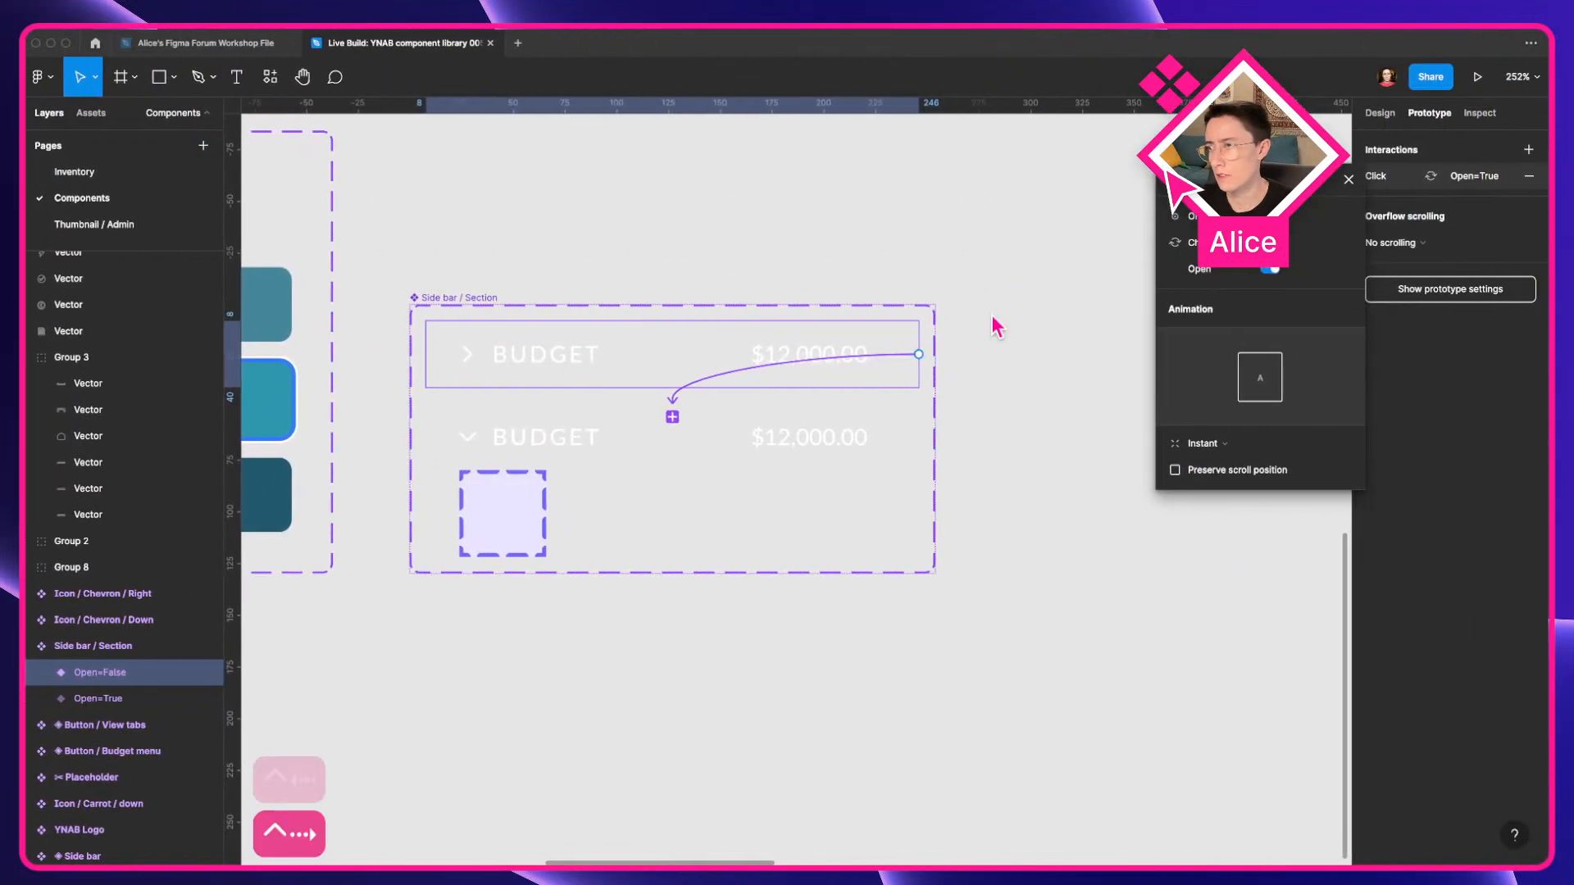
pyautogui.click(777, 433)
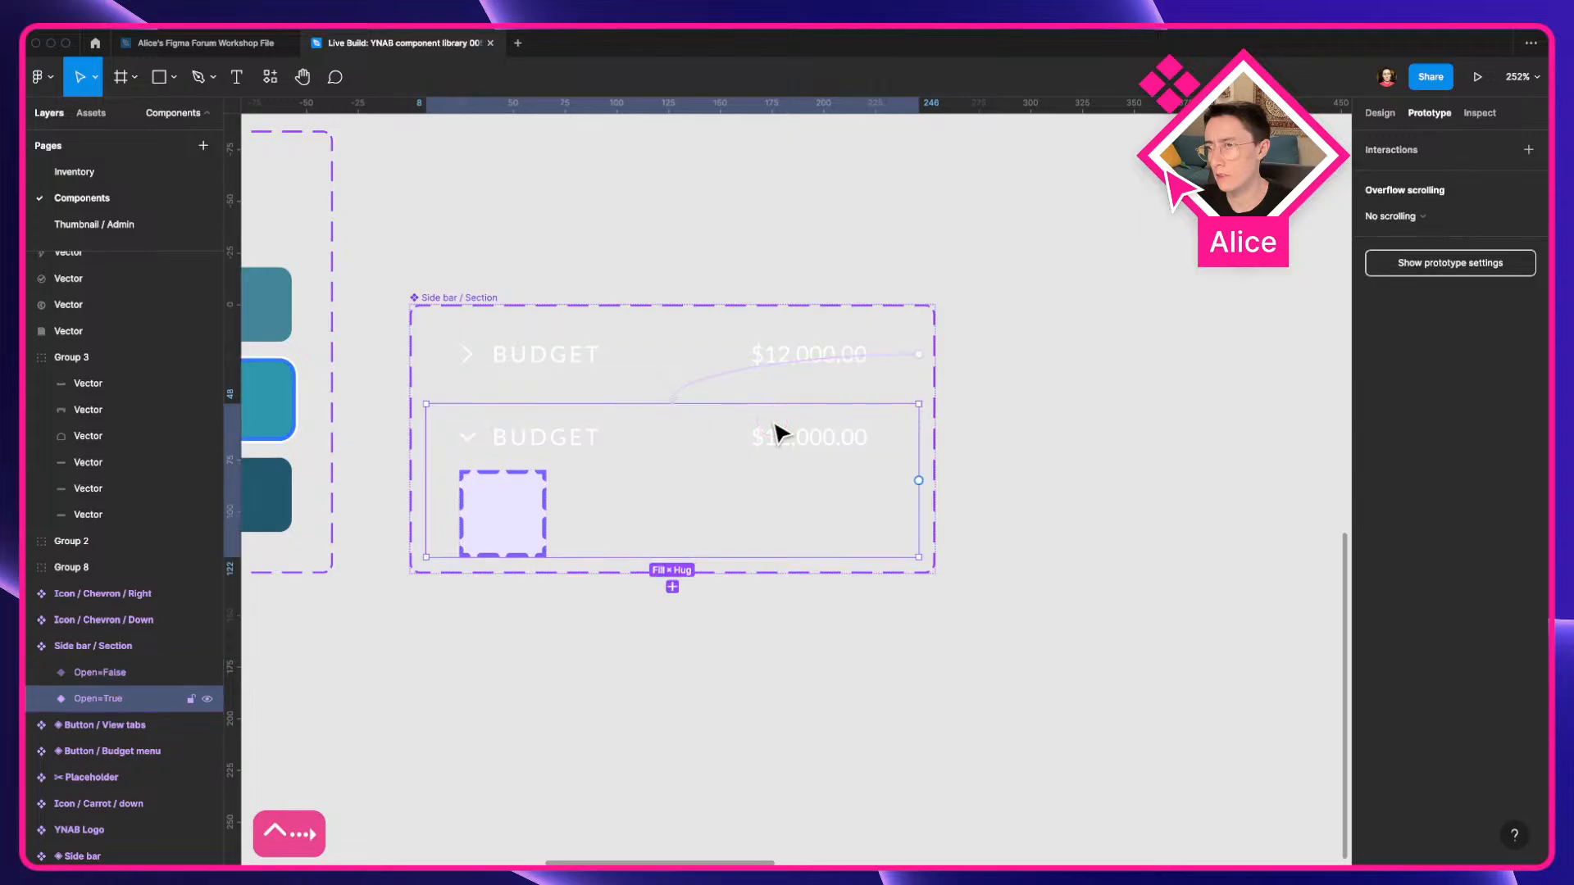
pyautogui.click(783, 437)
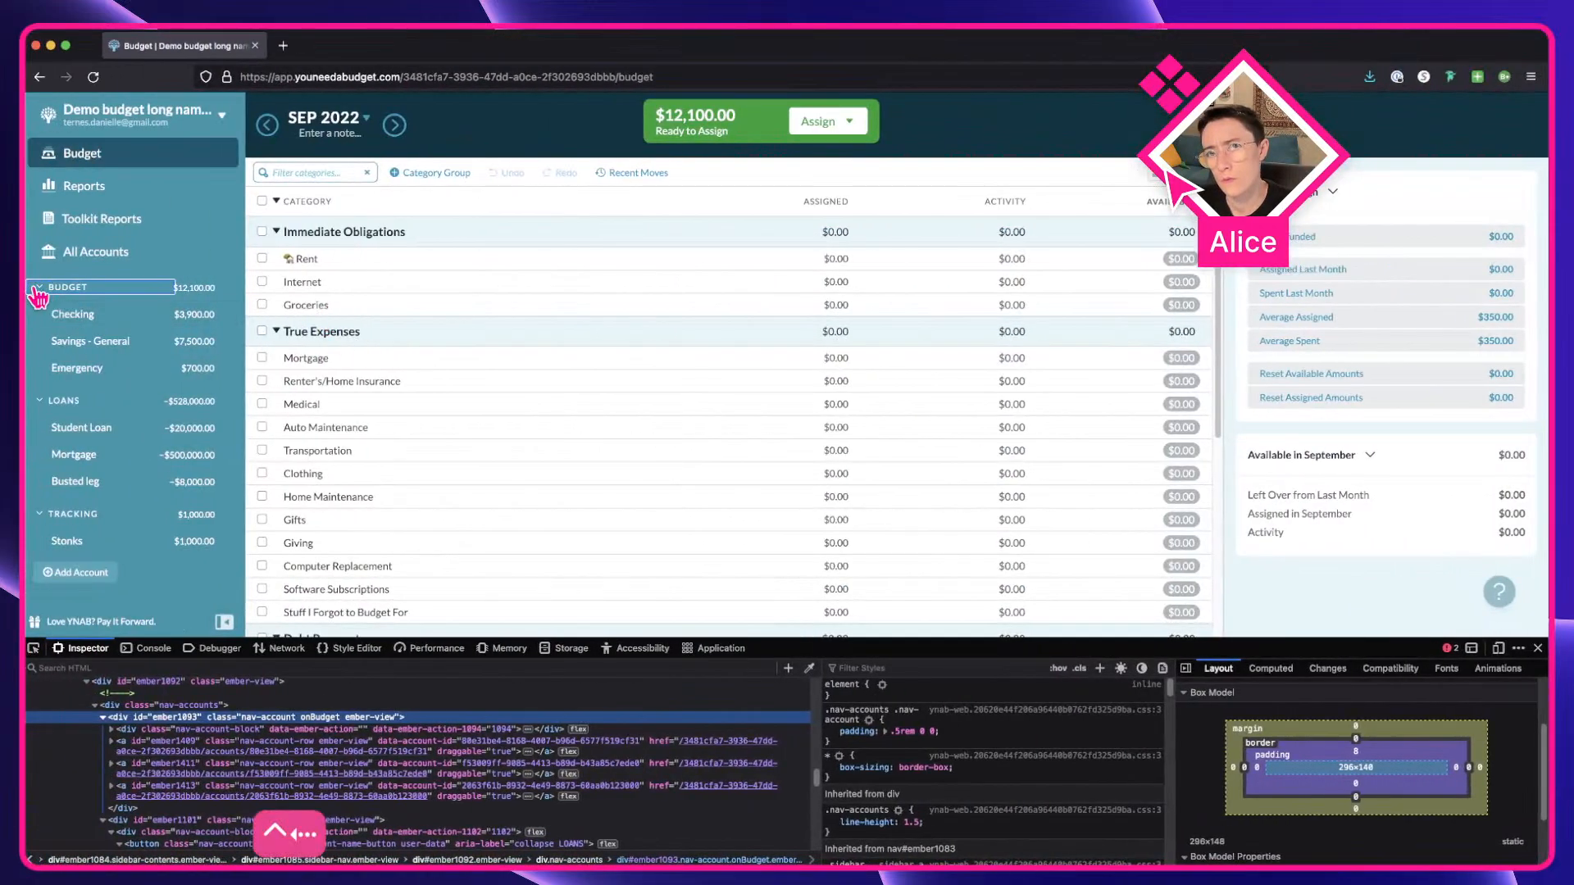
# Switch to YNAB and test which parts of the Budget group's header toggle it, trying the empty space, the amount and the name.
pyautogui.click(158, 287)
pyautogui.click(158, 287)
pyautogui.click(158, 287)
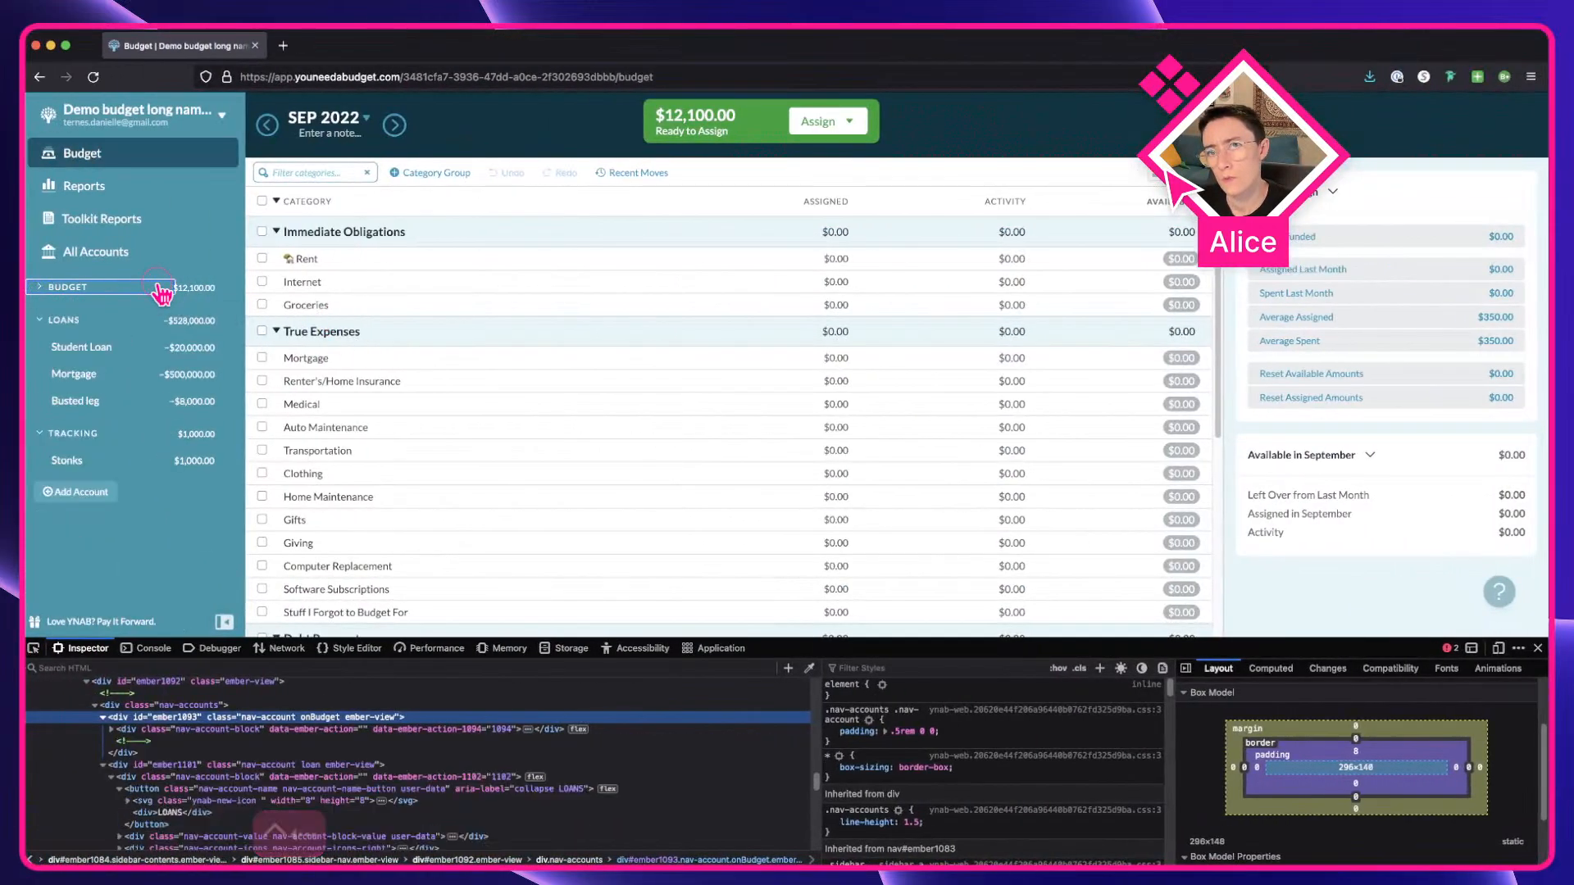
pyautogui.click(159, 287)
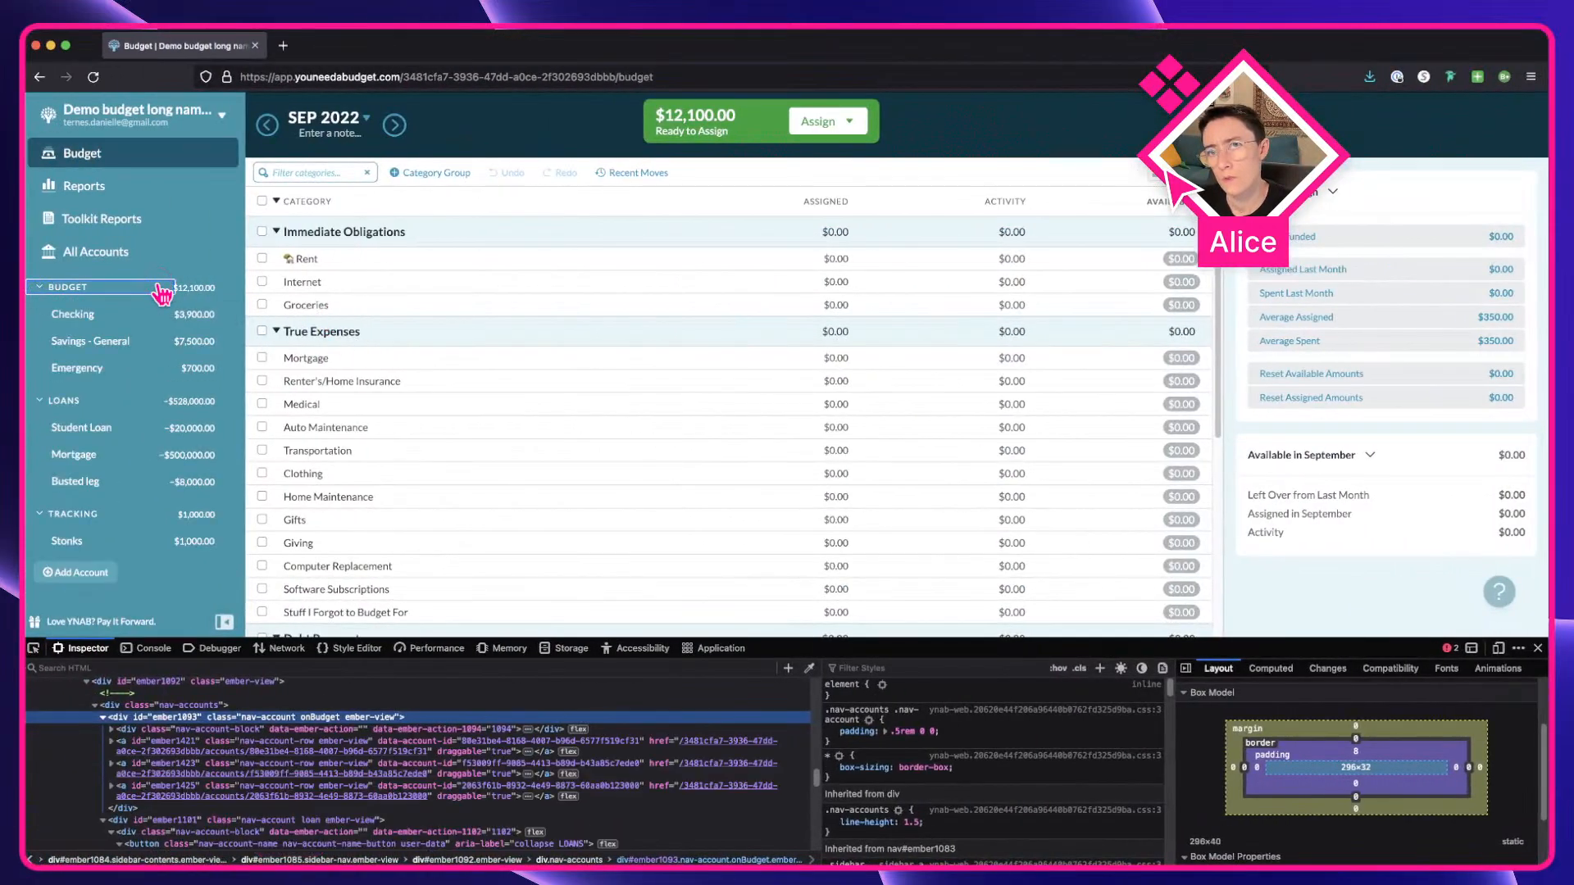
pyautogui.click(202, 294)
pyautogui.click(203, 295)
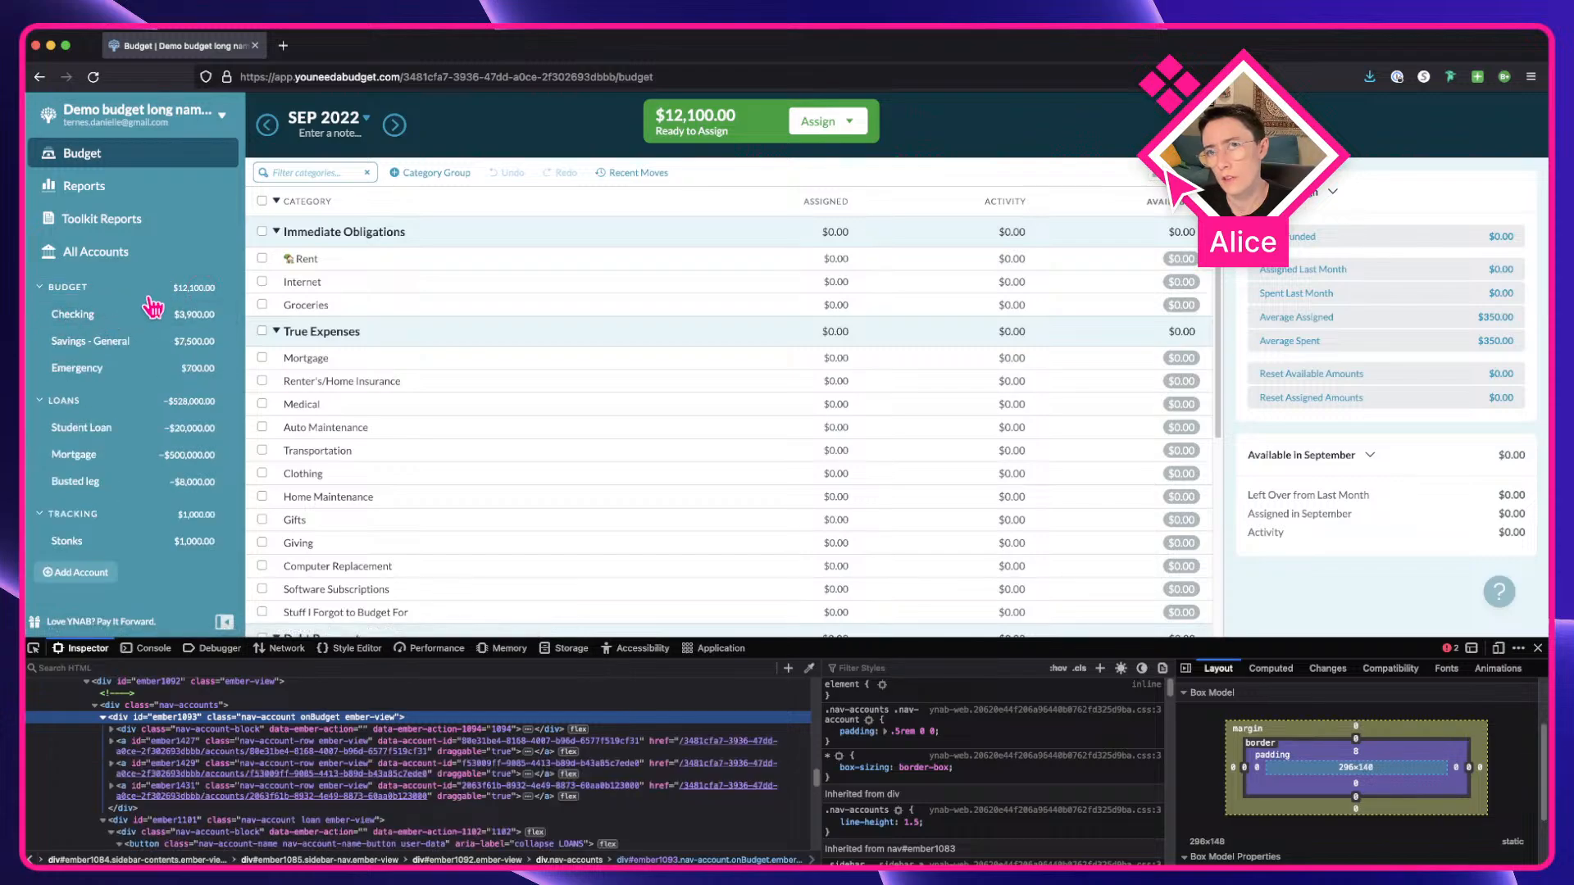
pyautogui.click(86, 288)
pyautogui.click(86, 289)
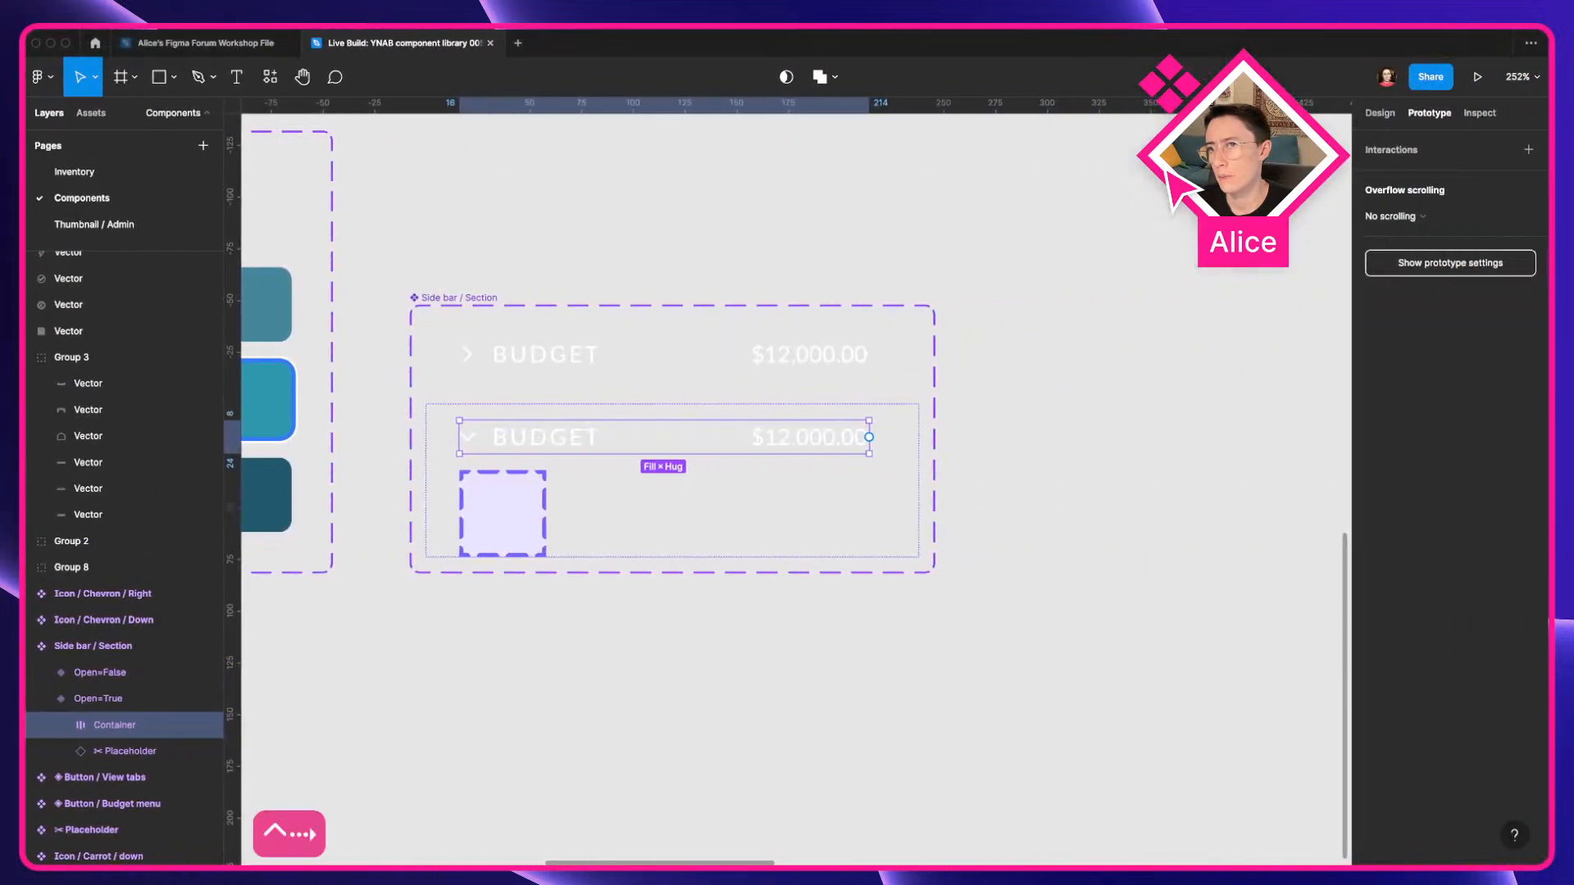
# Examine the design properties and layer structure of the Open=False and Open=True variants, comparing the header container with the ungrouped chevron and label.
pyautogui.click(1378, 115)
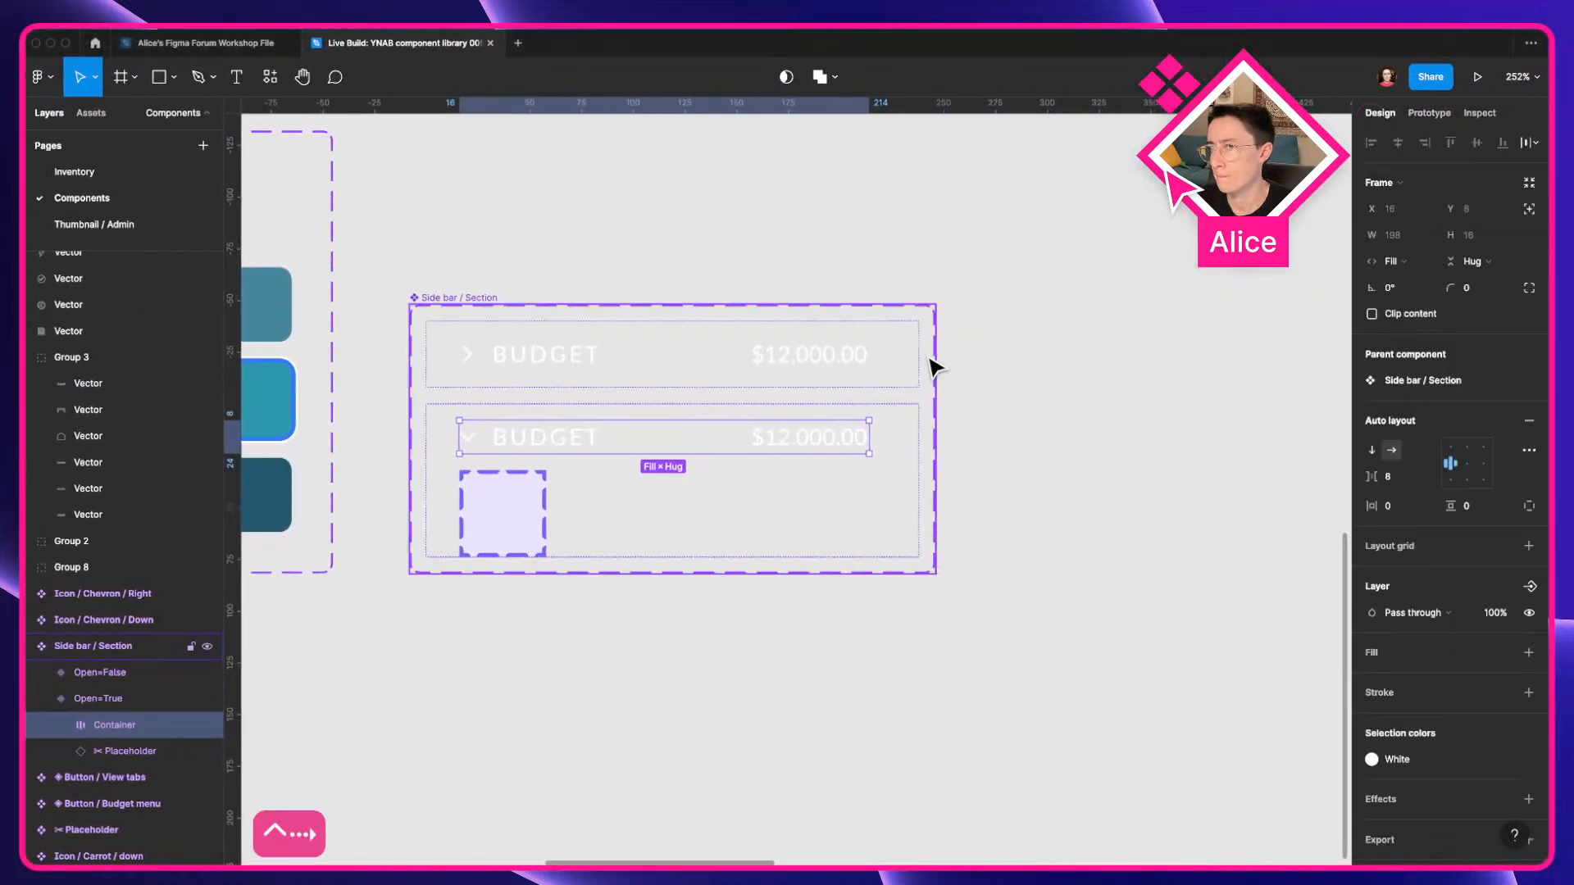
pyautogui.click(758, 369)
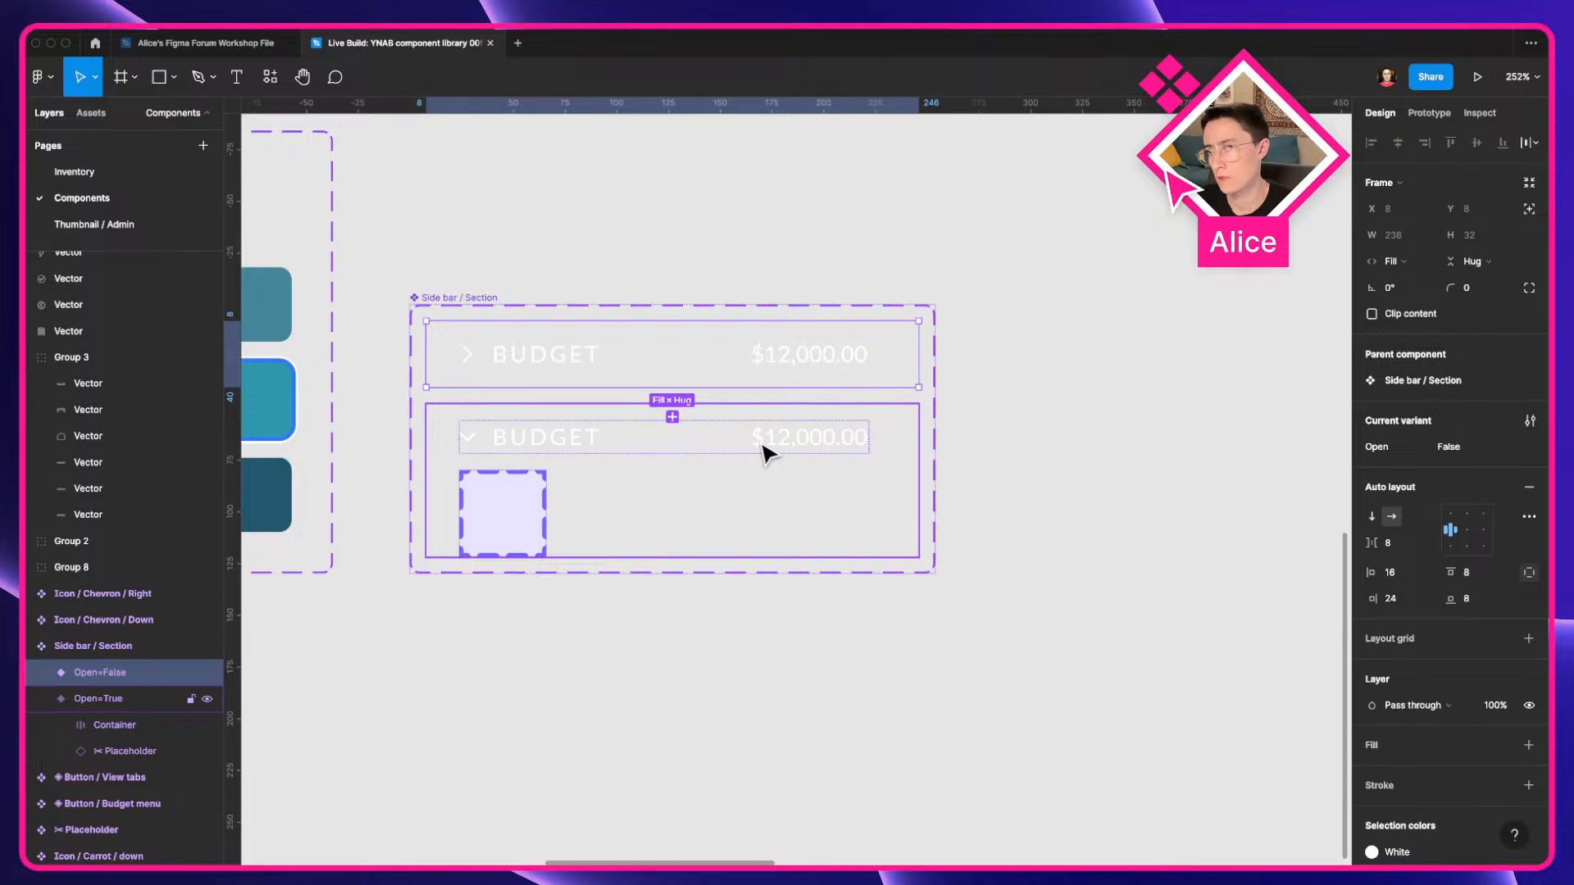
pyautogui.doubleClick(766, 453)
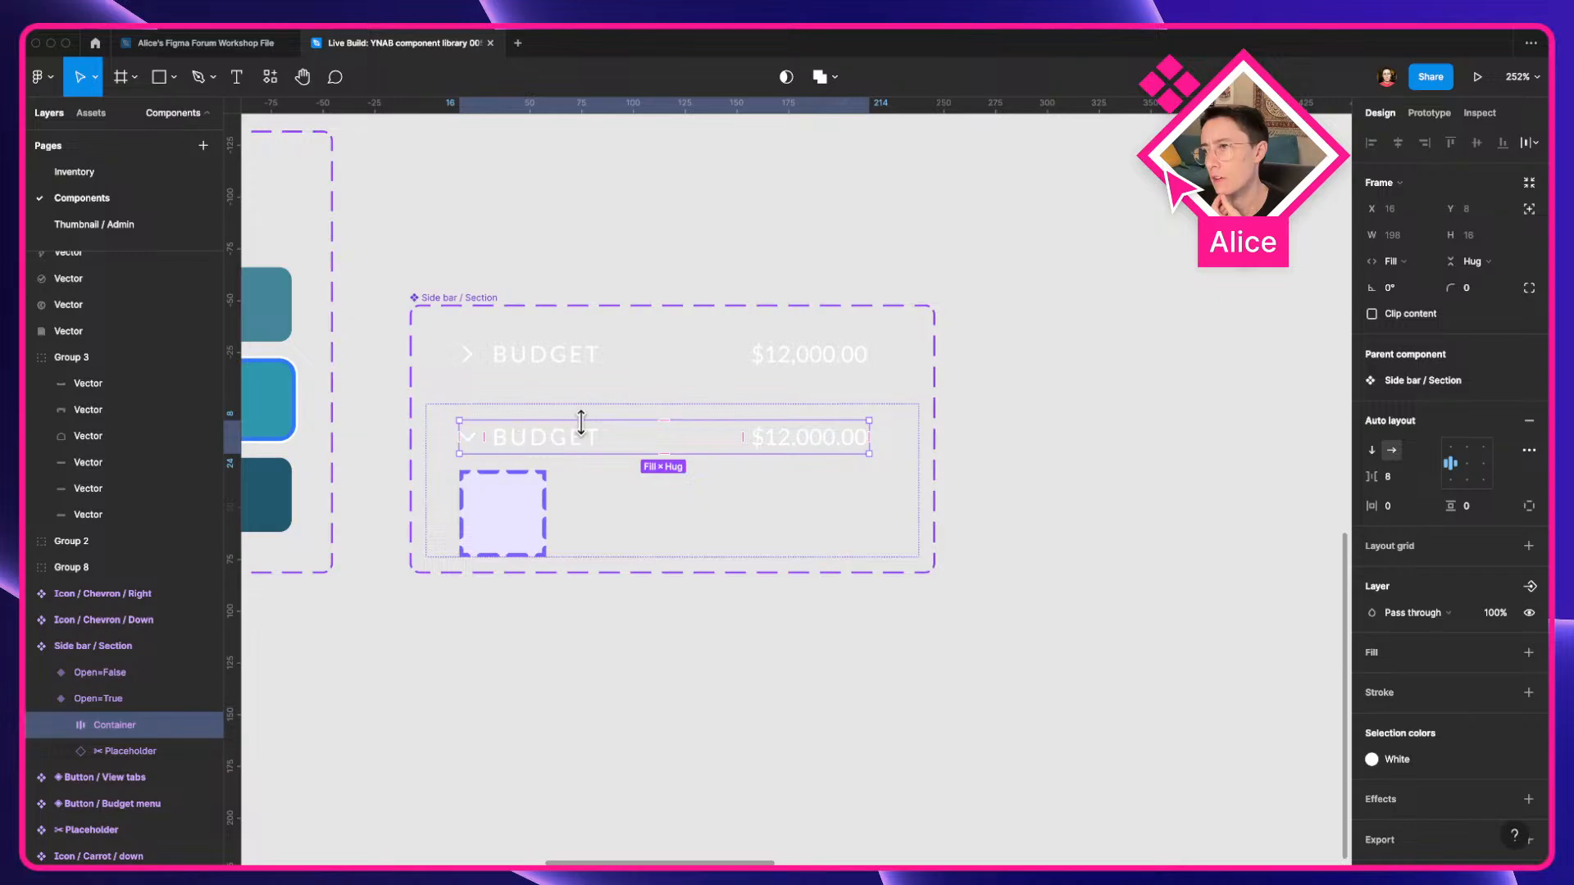
pyautogui.click(548, 367)
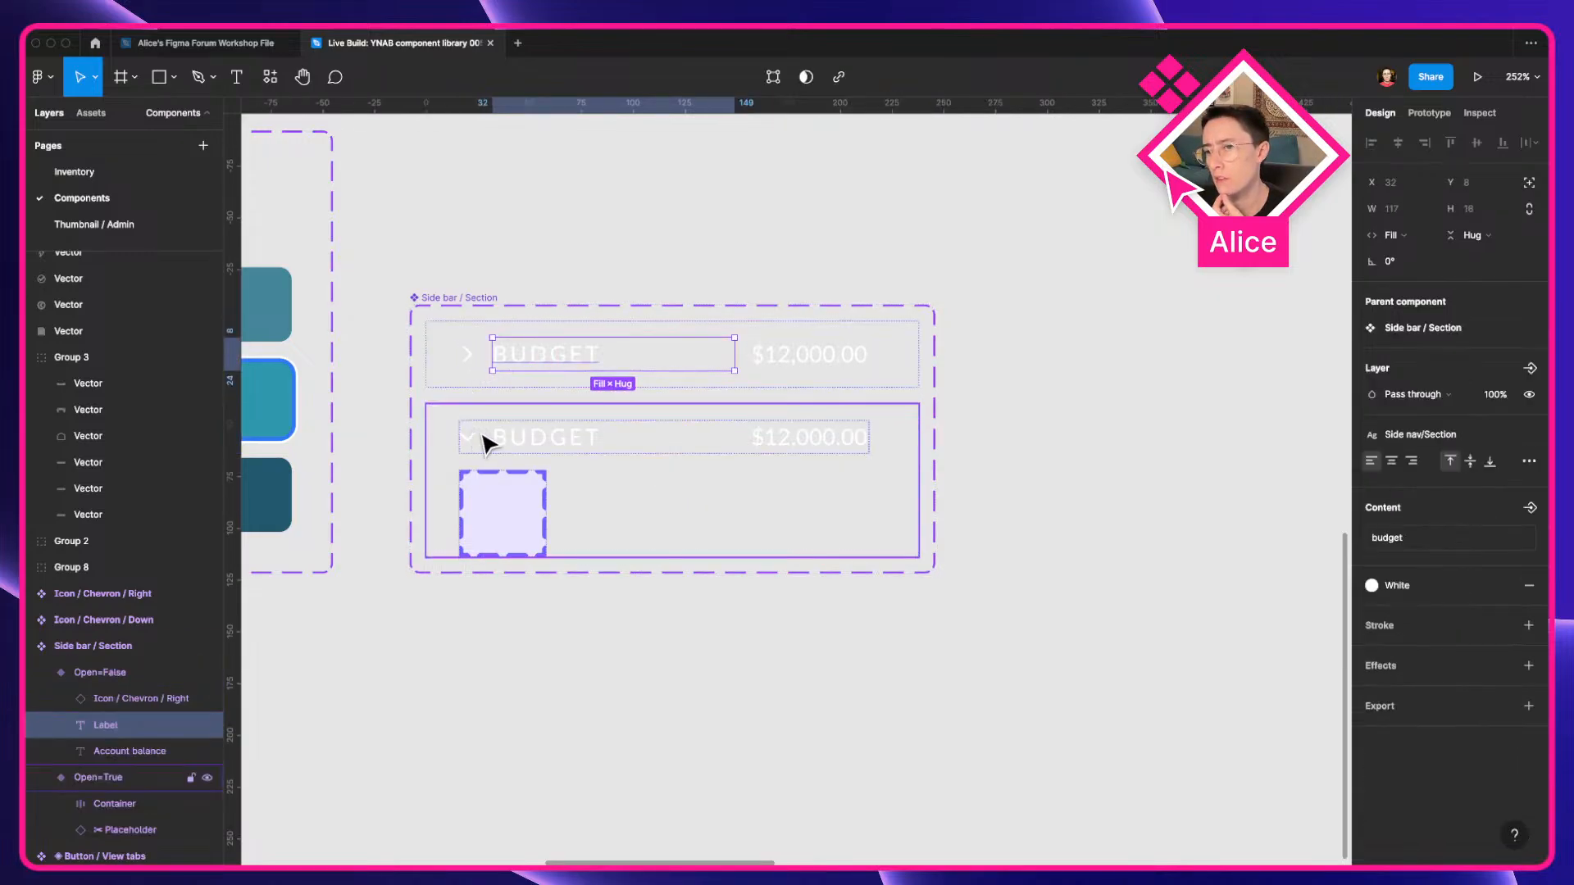
pyautogui.click(590, 440)
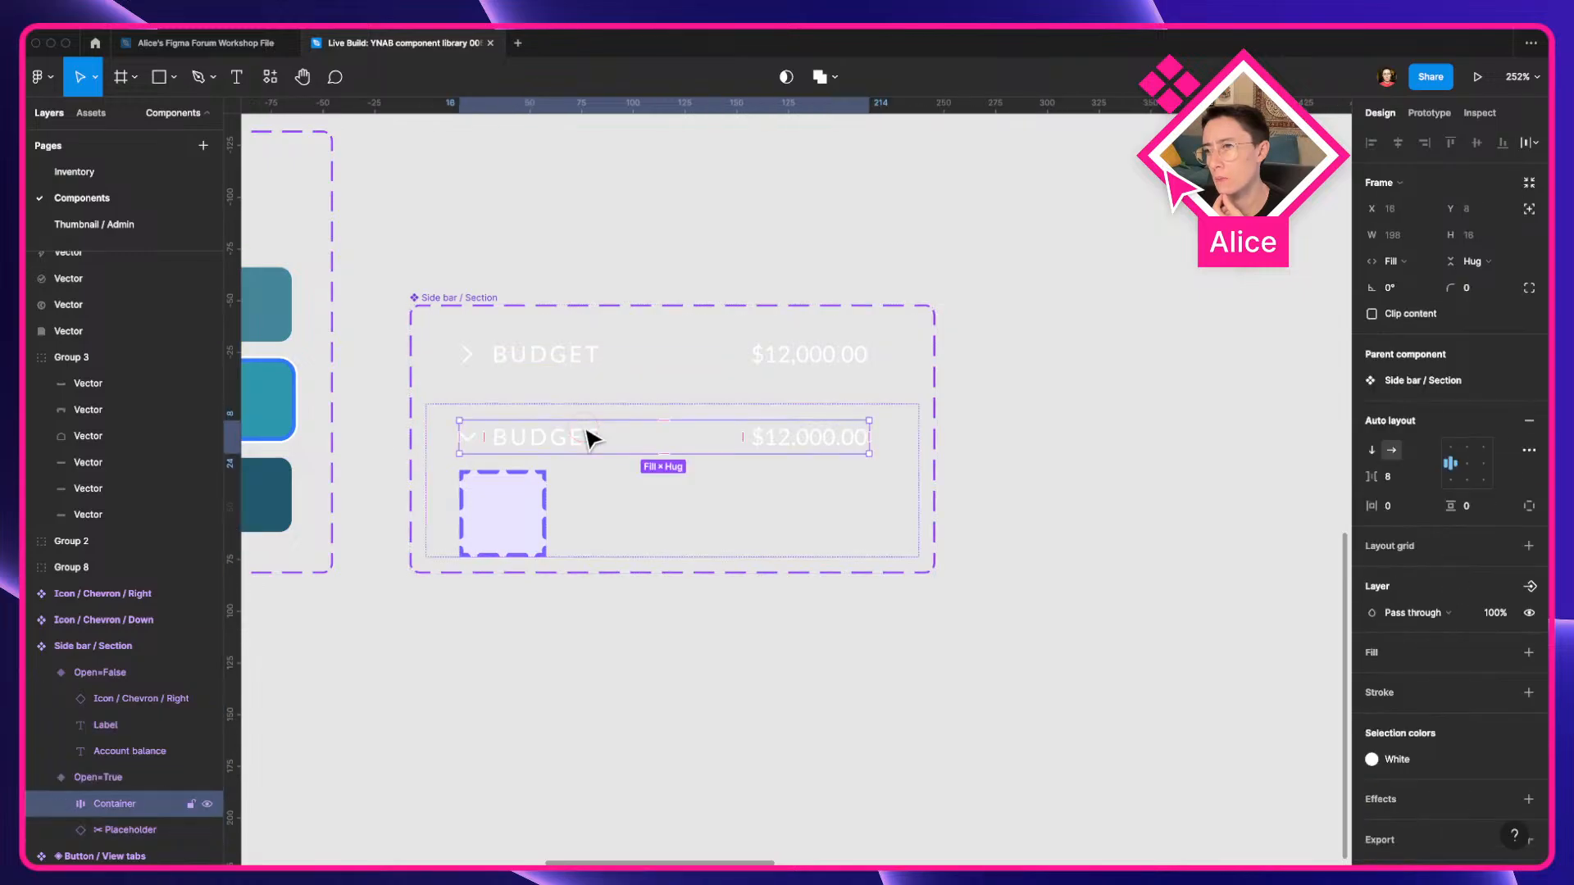
pyautogui.click(611, 482)
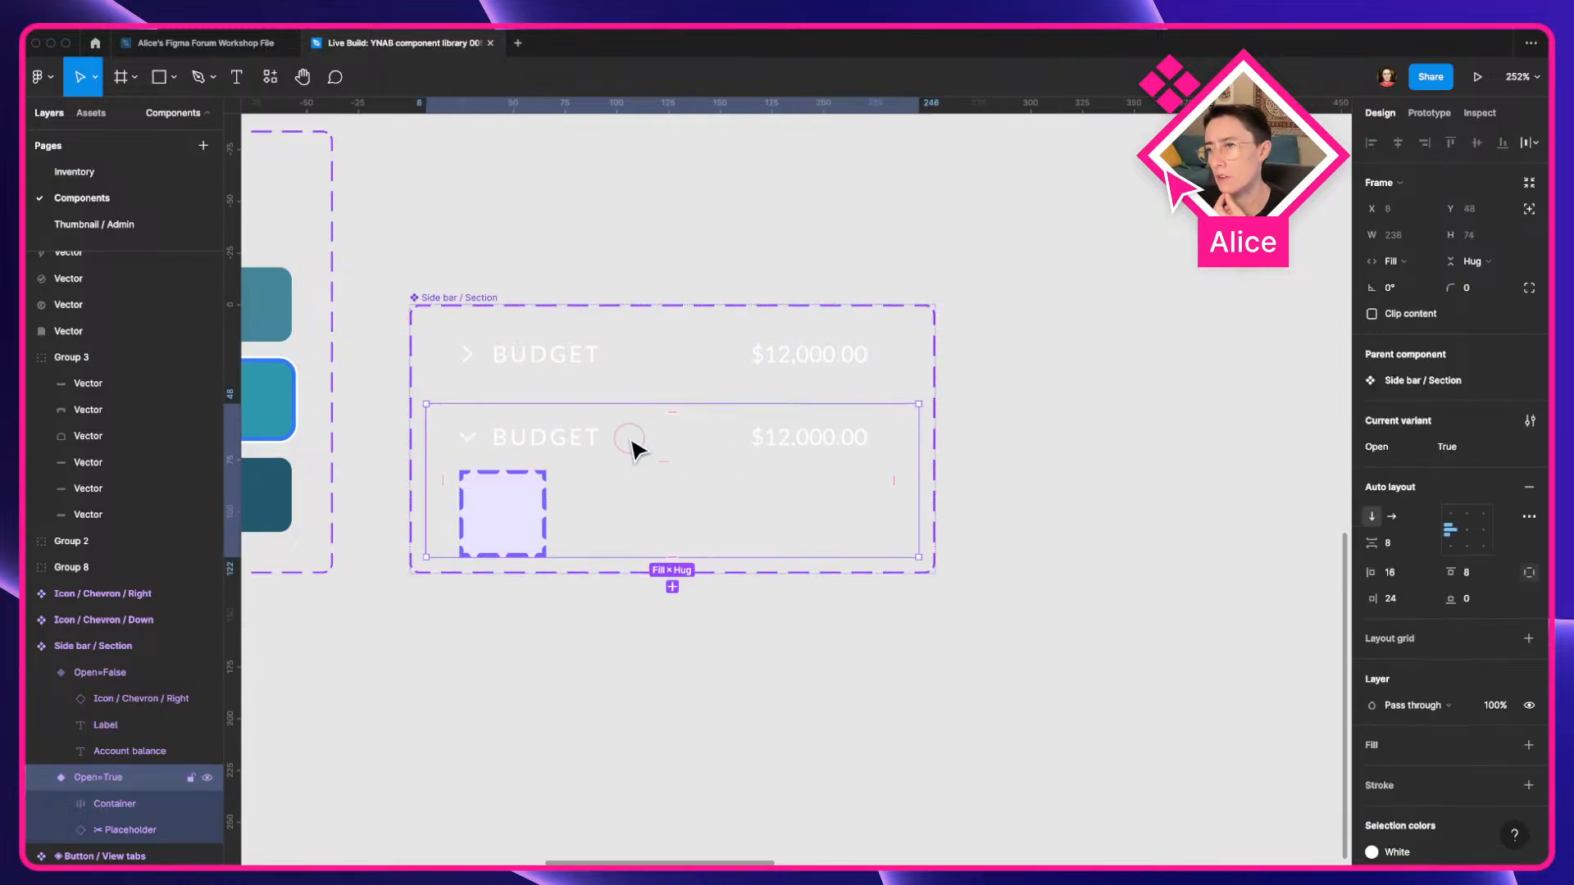
pyautogui.click(636, 449)
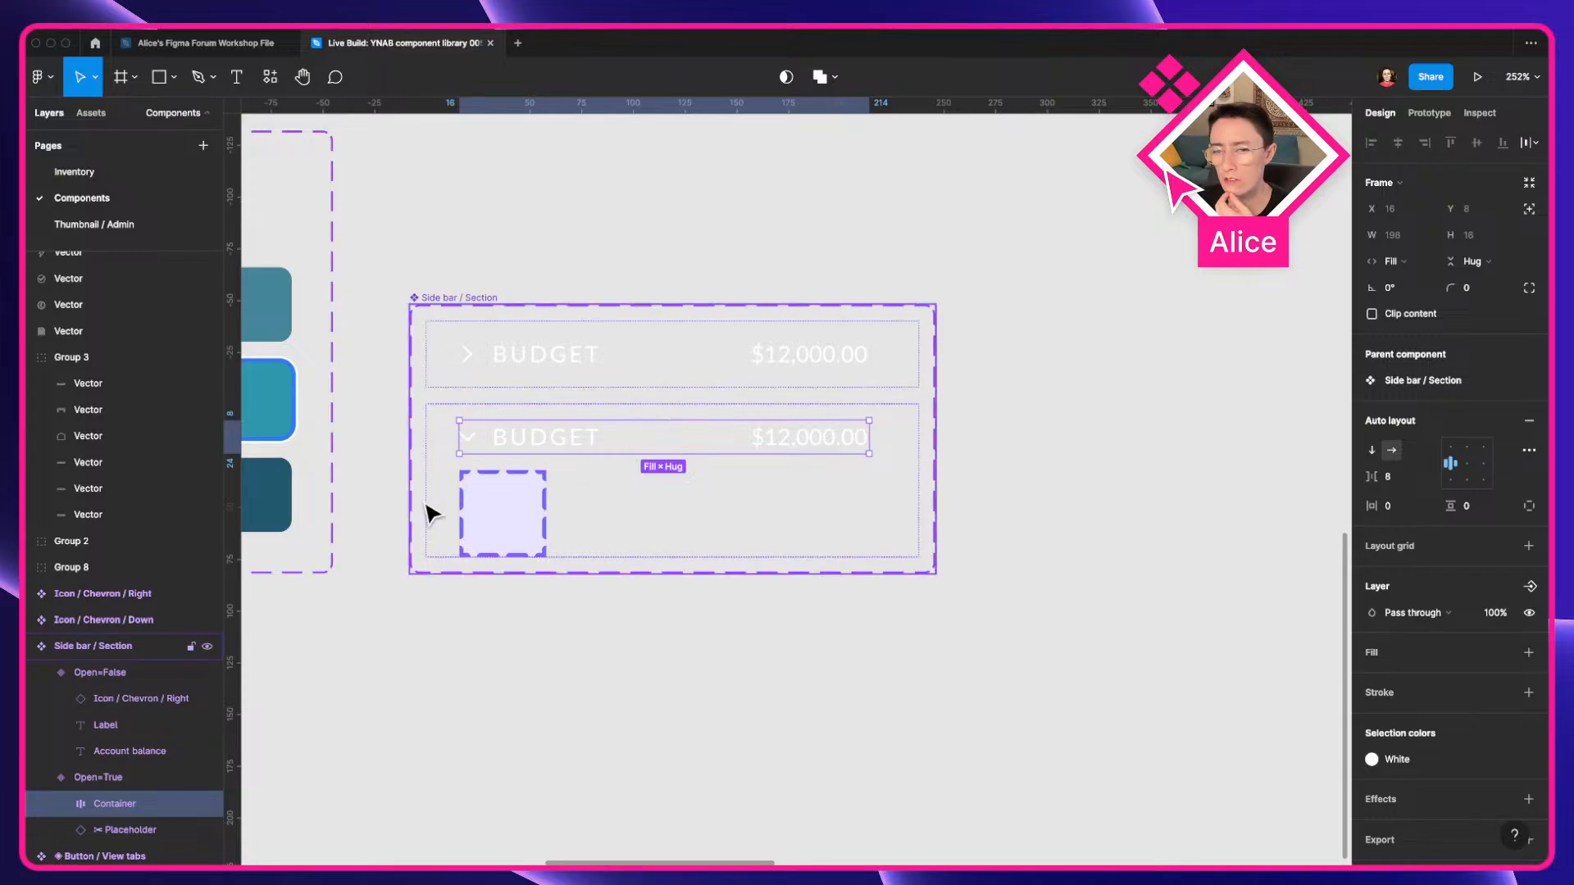
pyautogui.click(128, 732)
pyautogui.click(143, 701)
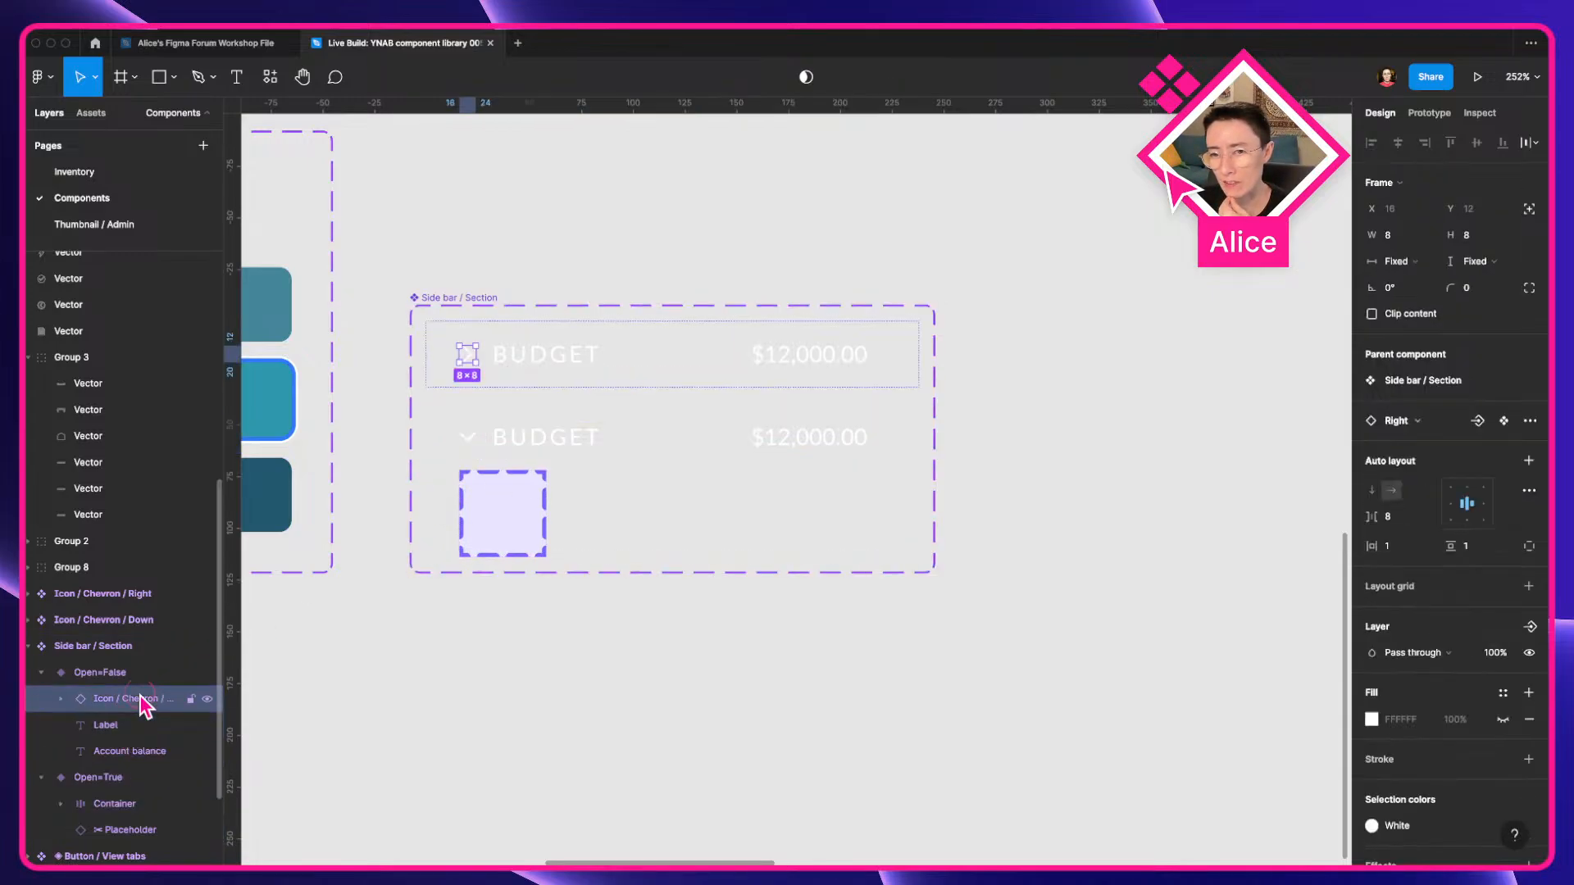
# Place an instance of the Side bar / Section component's Open=False variant on the empty canvas beside the component set.
pyautogui.scroll(-5, 640, 463)
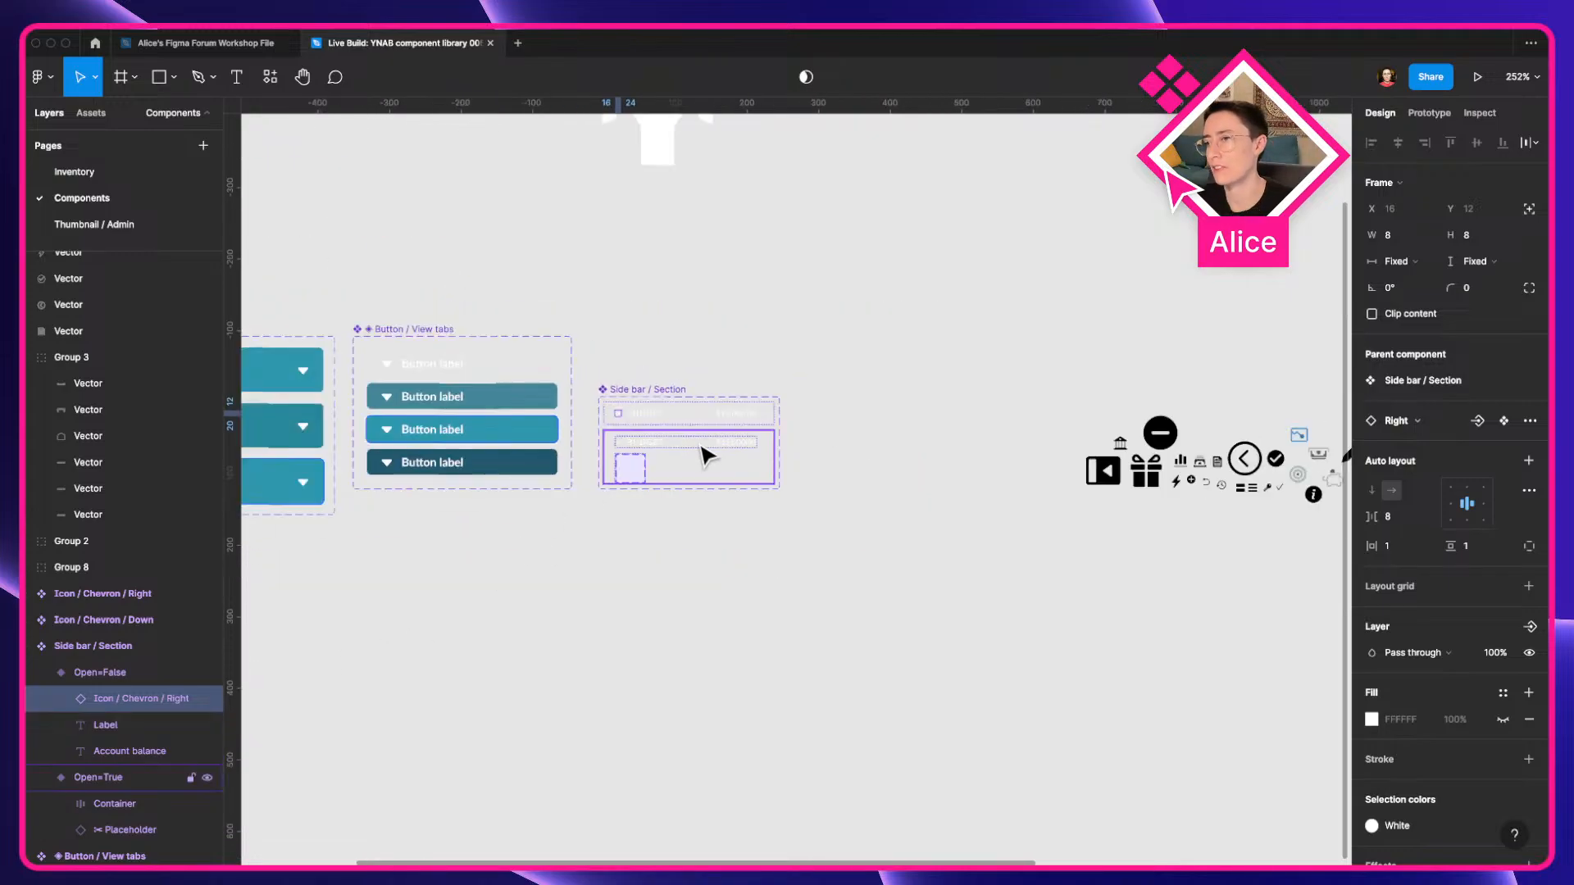
pyautogui.scroll(3, 678, 429)
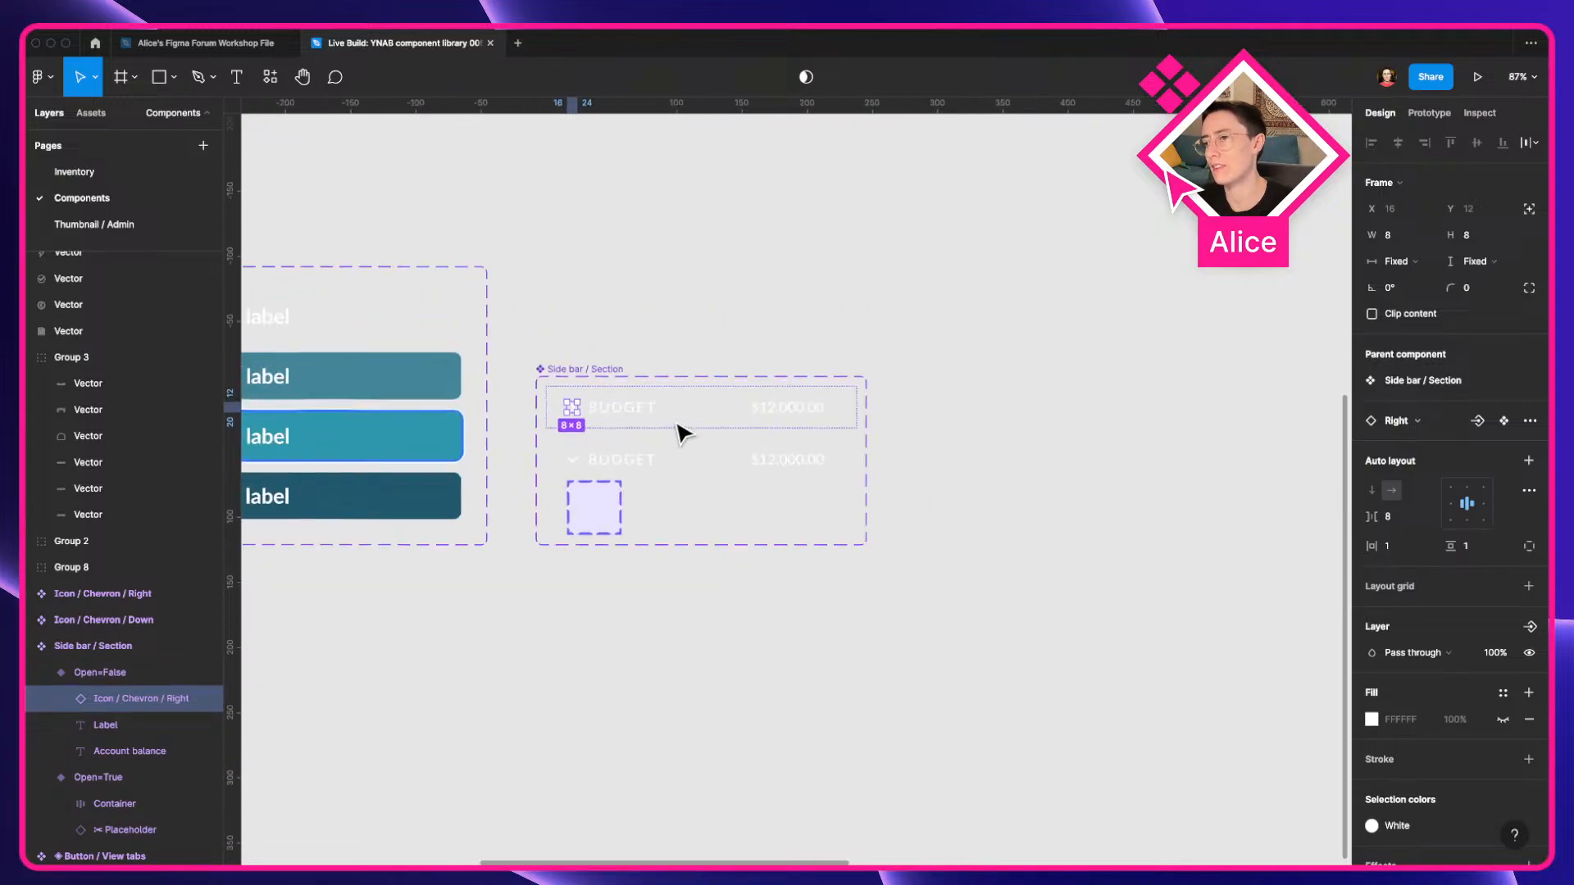
pyautogui.click(925, 414)
pyautogui.hscroll(3, 901, 415)
pyautogui.click(587, 429)
pyautogui.moveTo(595, 424); pyautogui.dragTo(973, 468)
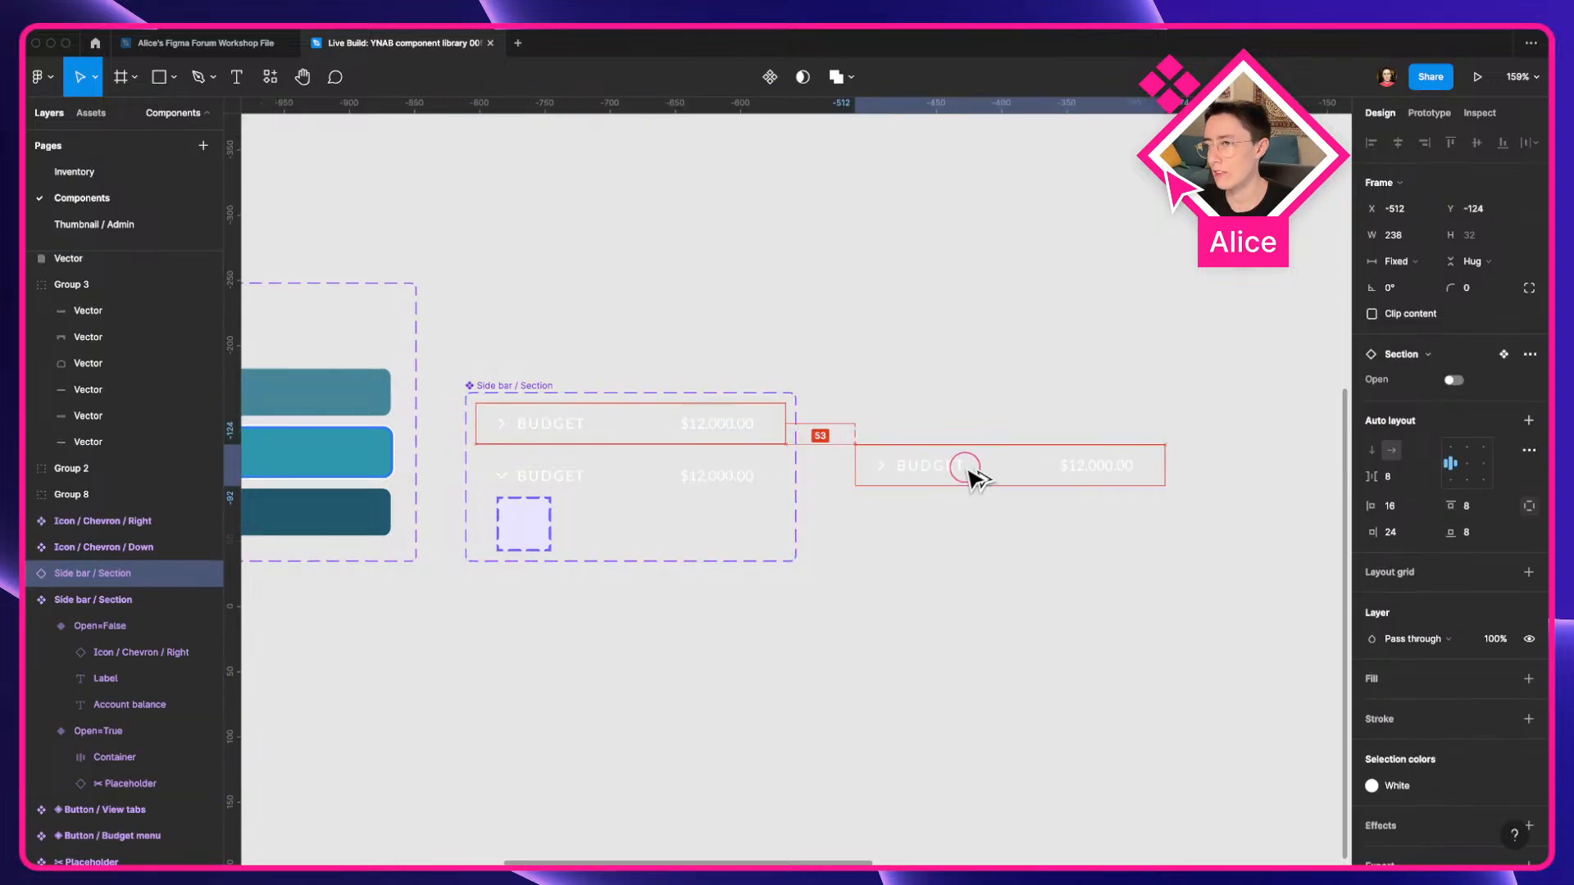
# Enclose the Section instance in a new frame with a dark grey fill and position the instance at X 16, Y 11.
pyautogui.press('f')
pyautogui.moveTo(830, 413)
pyautogui.mouseDown()
pyautogui.moveTo(1229, 552)
pyautogui.moveTo(1163, 588)
pyautogui.moveTo(999, 621)
pyautogui.mouseUp()
pyautogui.click(1373, 635)
pyautogui.click(1002, 628)
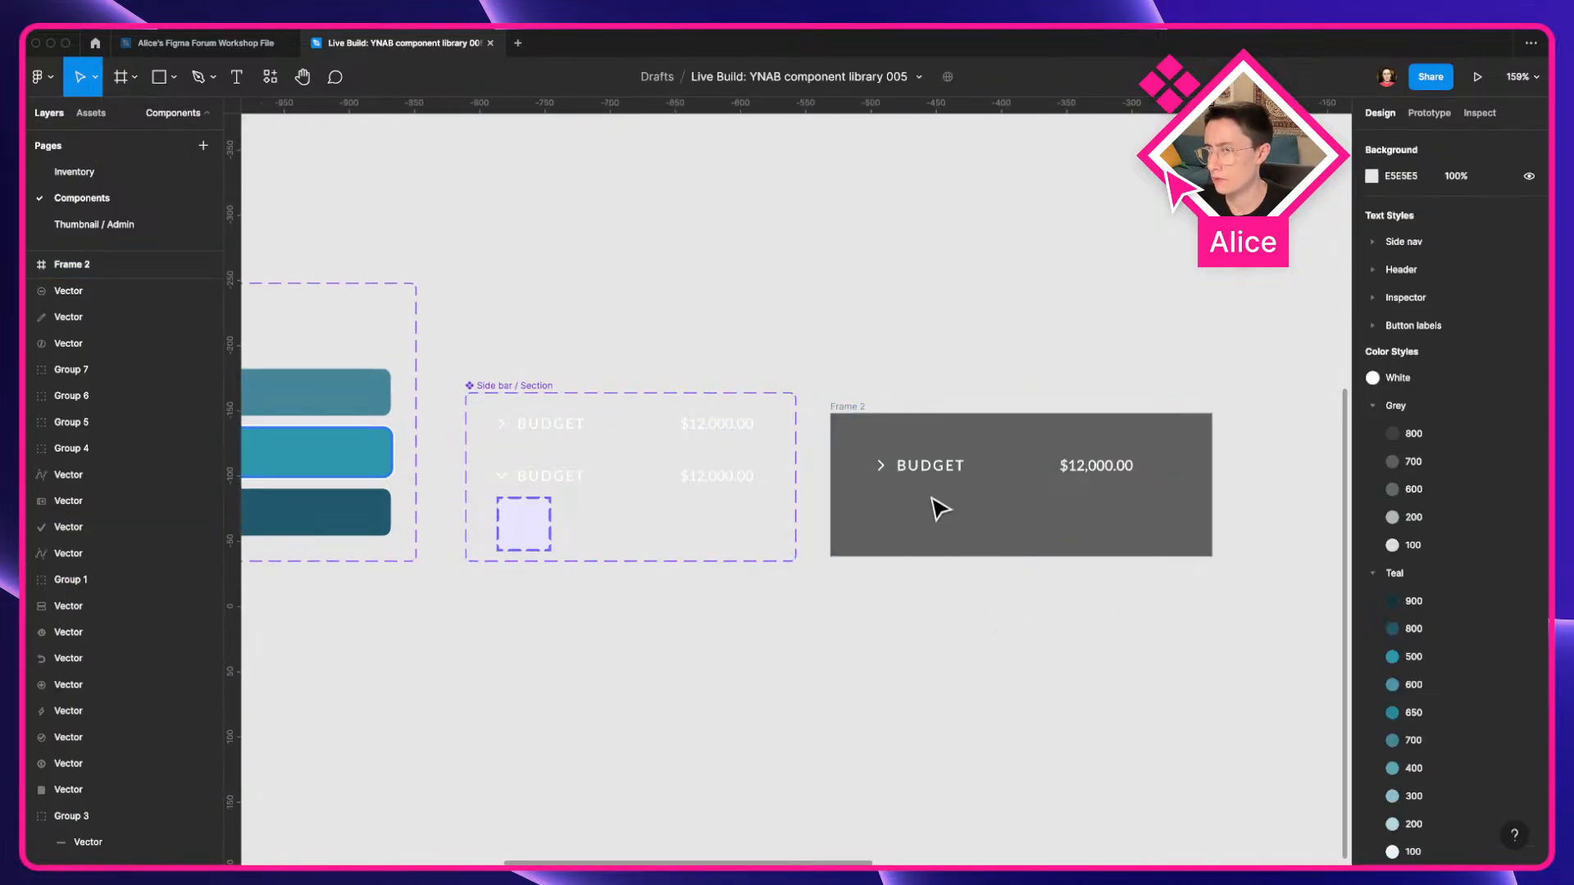
pyautogui.click(949, 460)
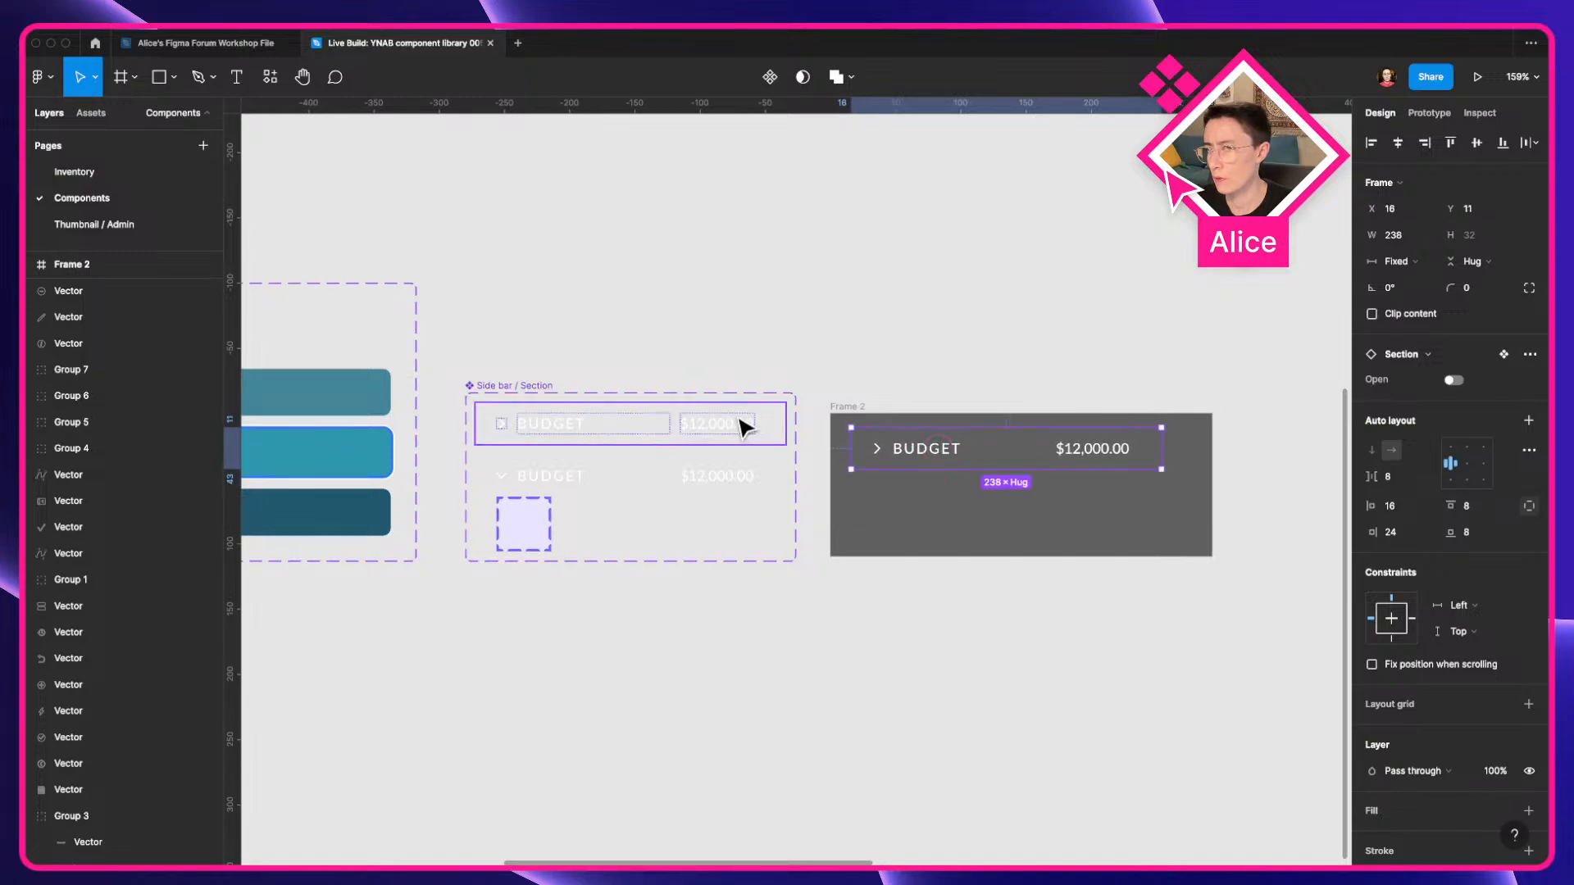
# Present the grey test frame as a prototype, scale it to fill the view, and open the Budget section.
pyautogui.click(856, 408)
pyautogui.click(1477, 76)
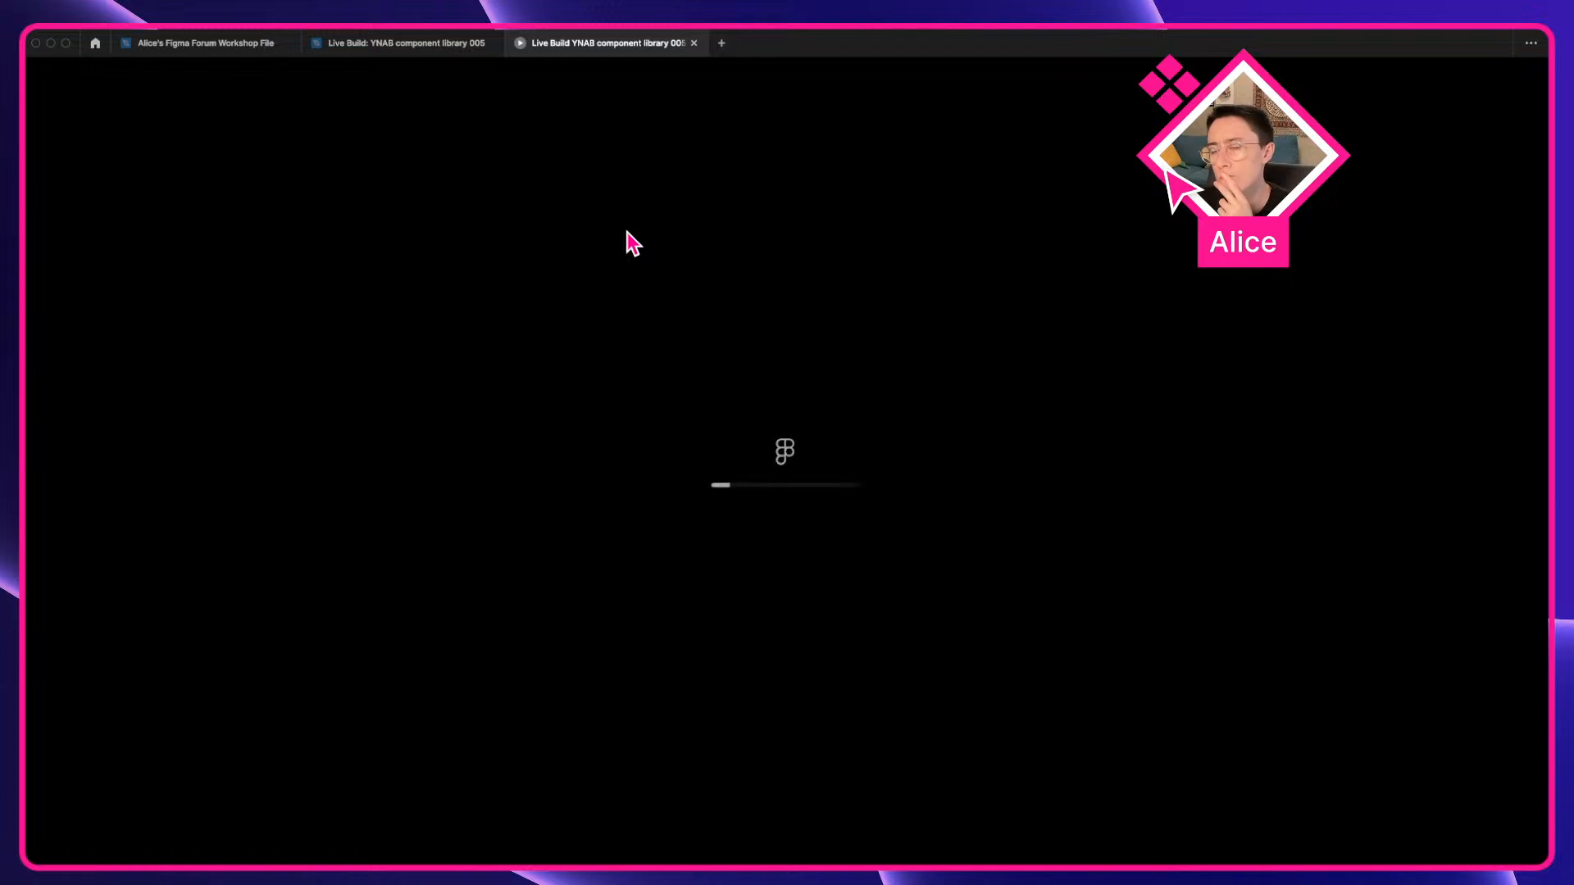
pyautogui.press('z')
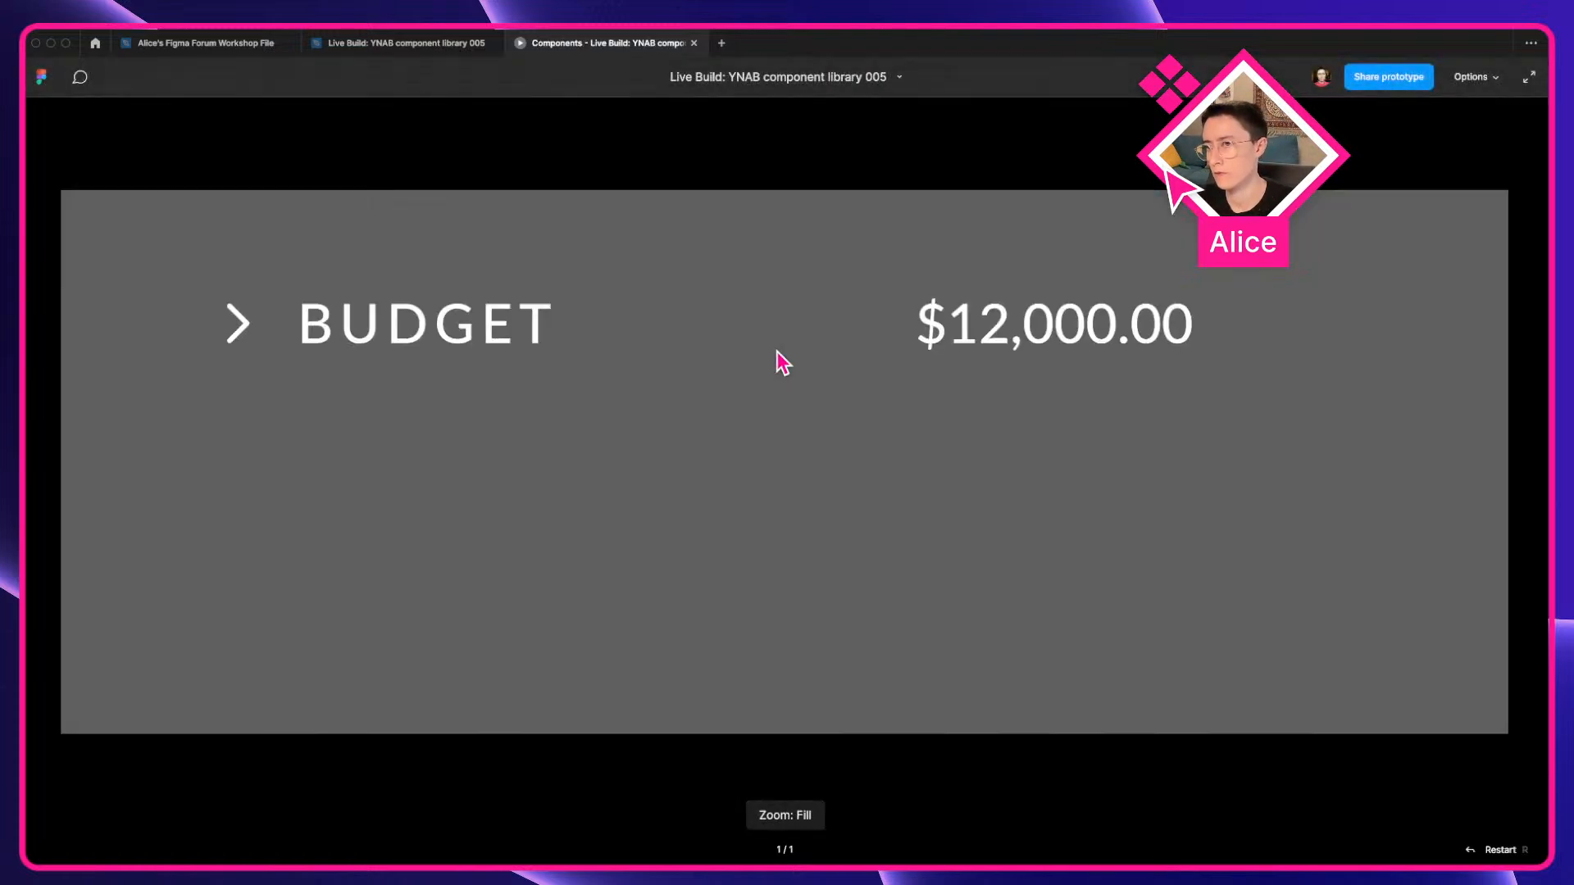
pyautogui.click(461, 344)
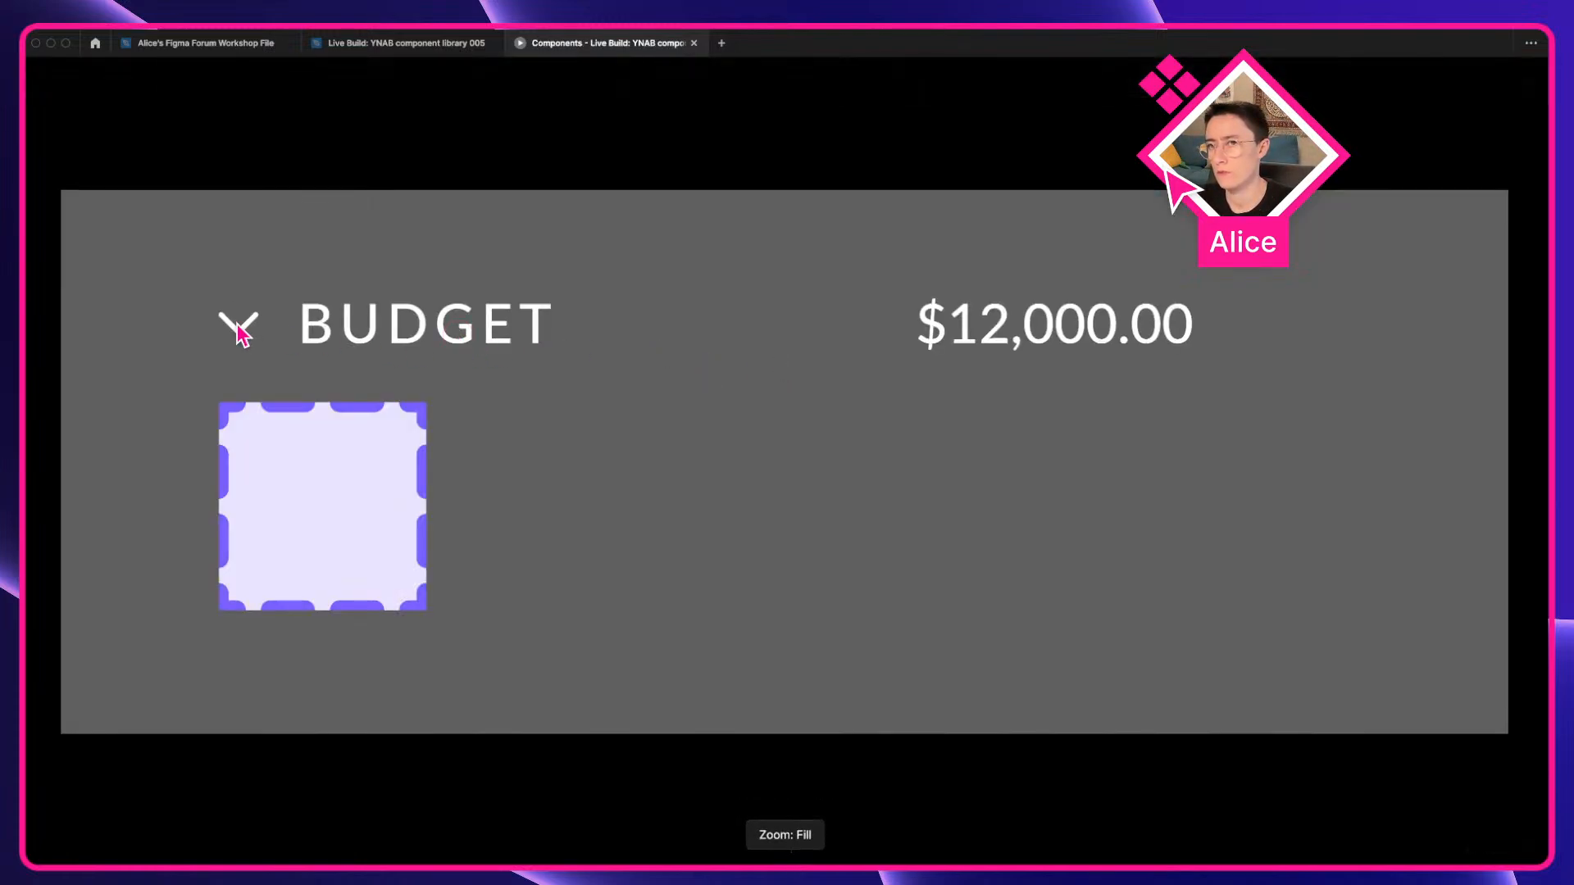
# Return to the component file and connect the Open=True variant back to Open=False with an instant on-click interaction.
pyautogui.click(345, 43)
pyautogui.click(610, 489)
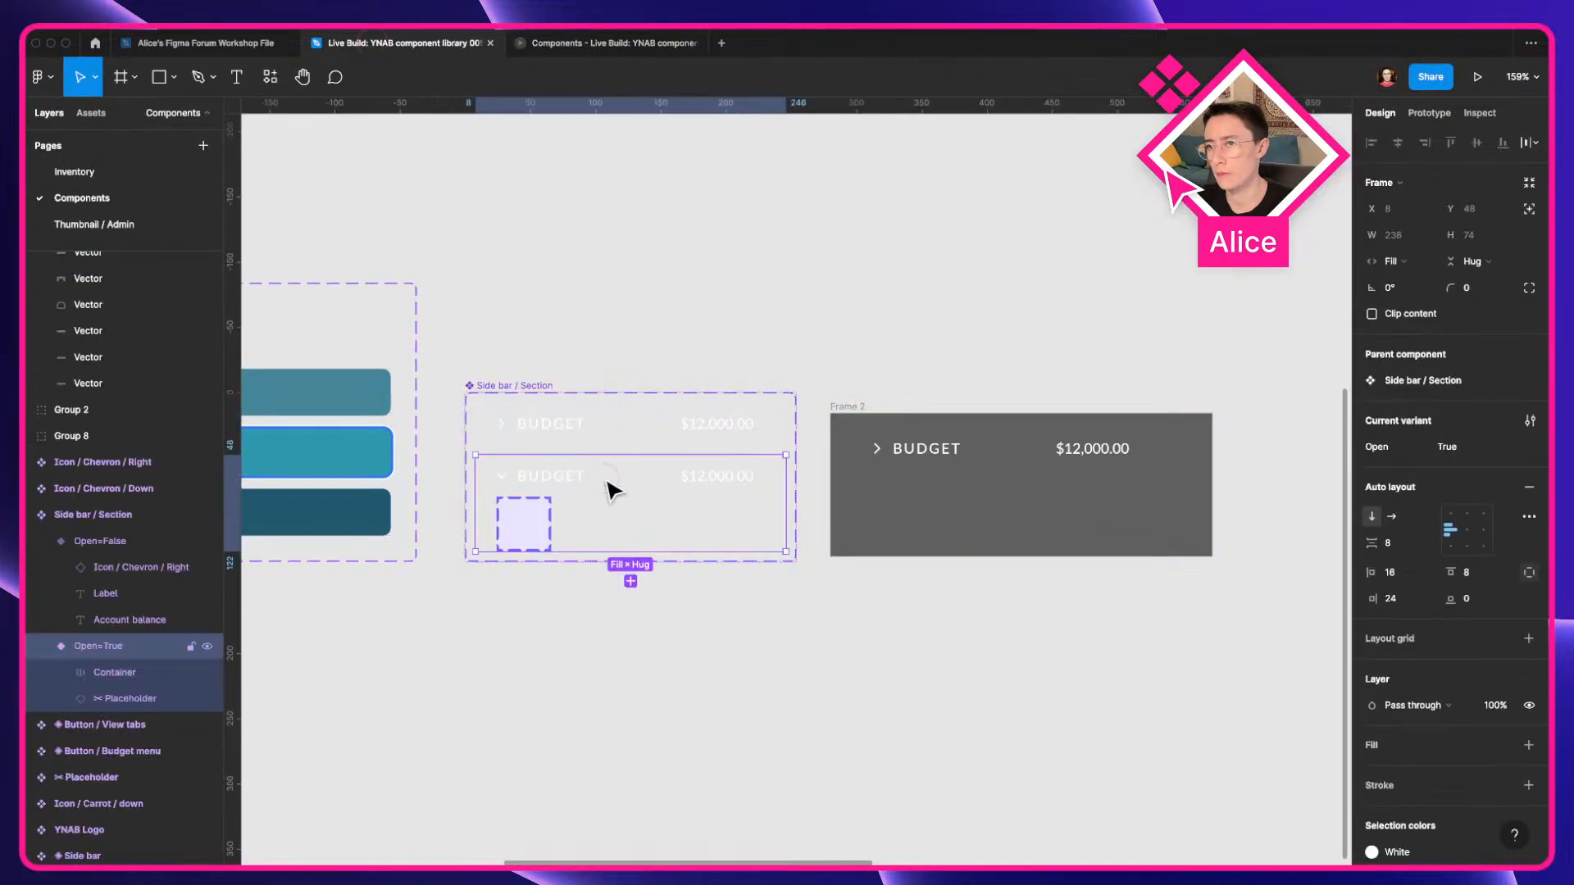
pyautogui.click(1428, 114)
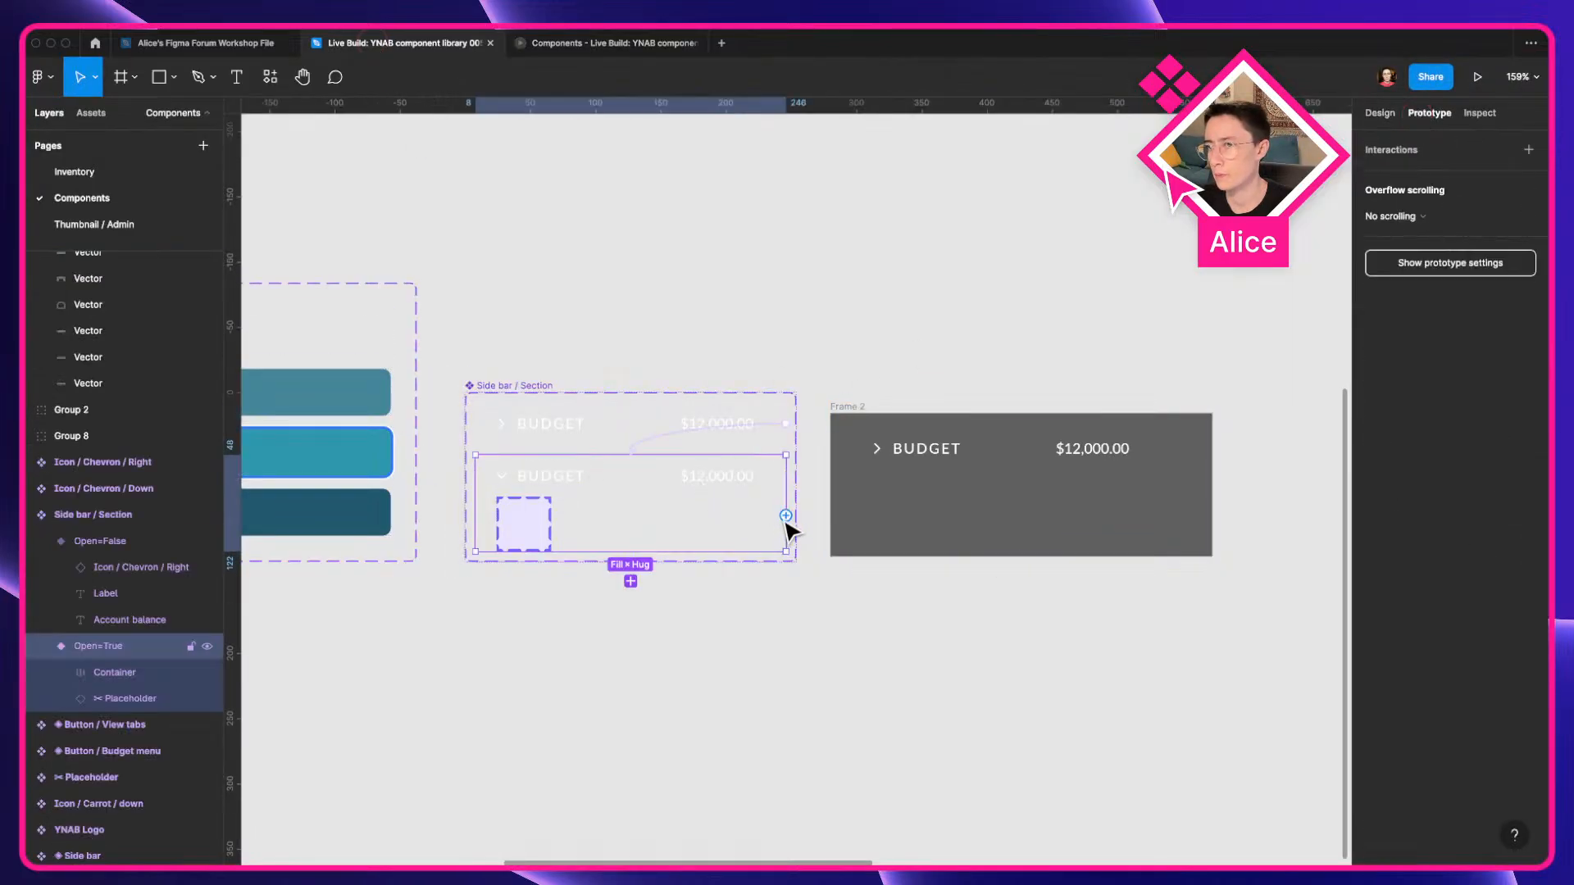
pyautogui.moveTo(785, 518); pyautogui.dragTo(633, 420)
# Go back to the prototype preview and test closing and reopening the Budget section from its header.
pyautogui.click(603, 42)
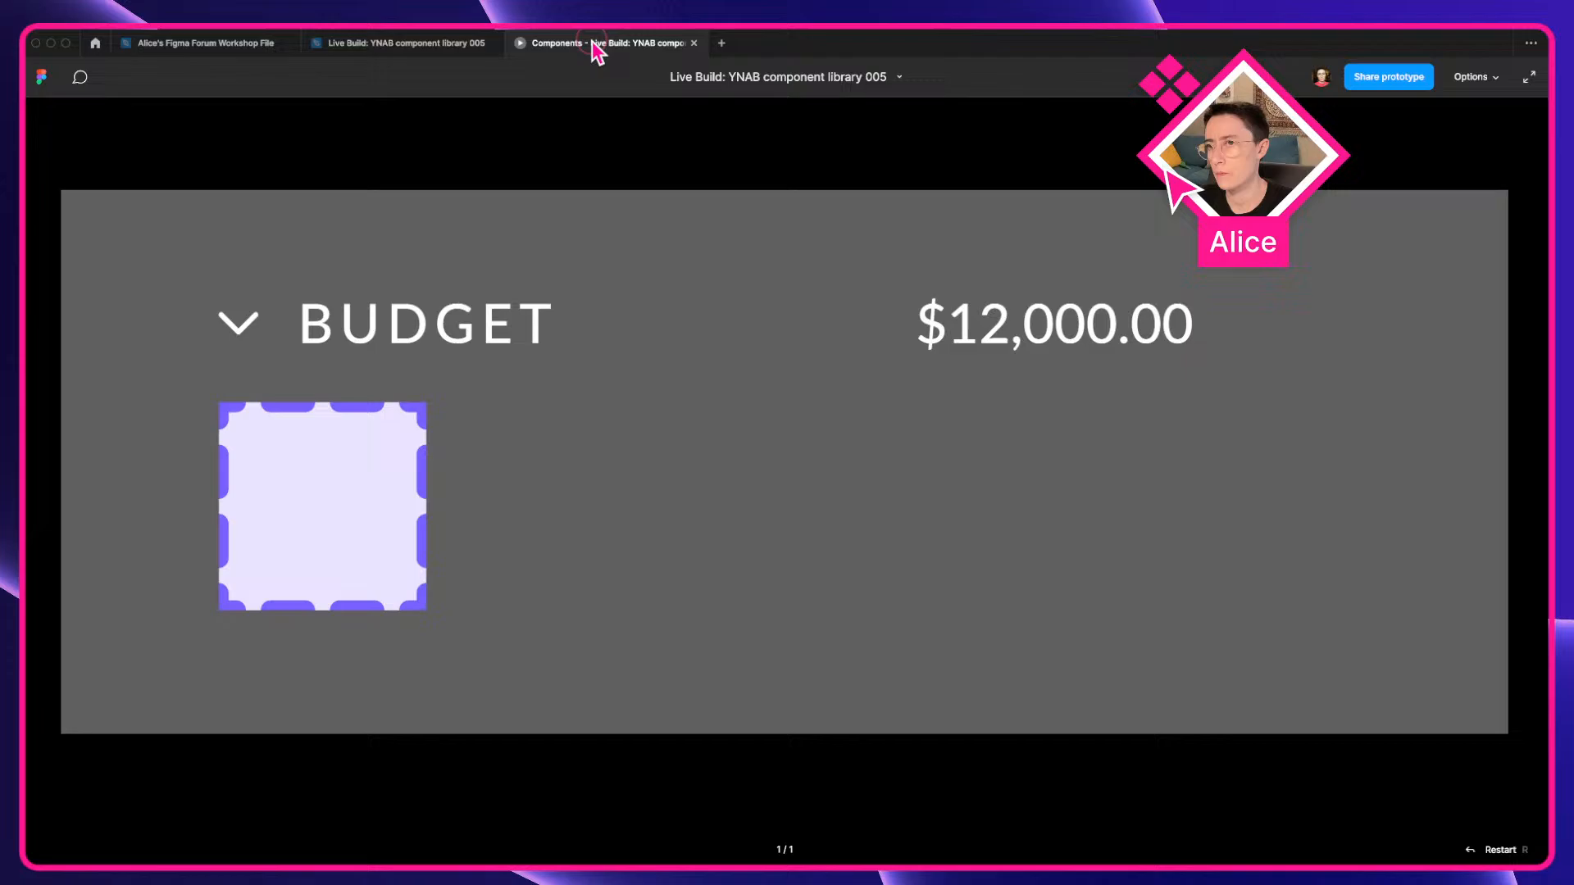
pyautogui.click(752, 346)
pyautogui.click(752, 346)
# In the component file, override the test instance's account balance text with ASDHFIU.
pyautogui.click(409, 43)
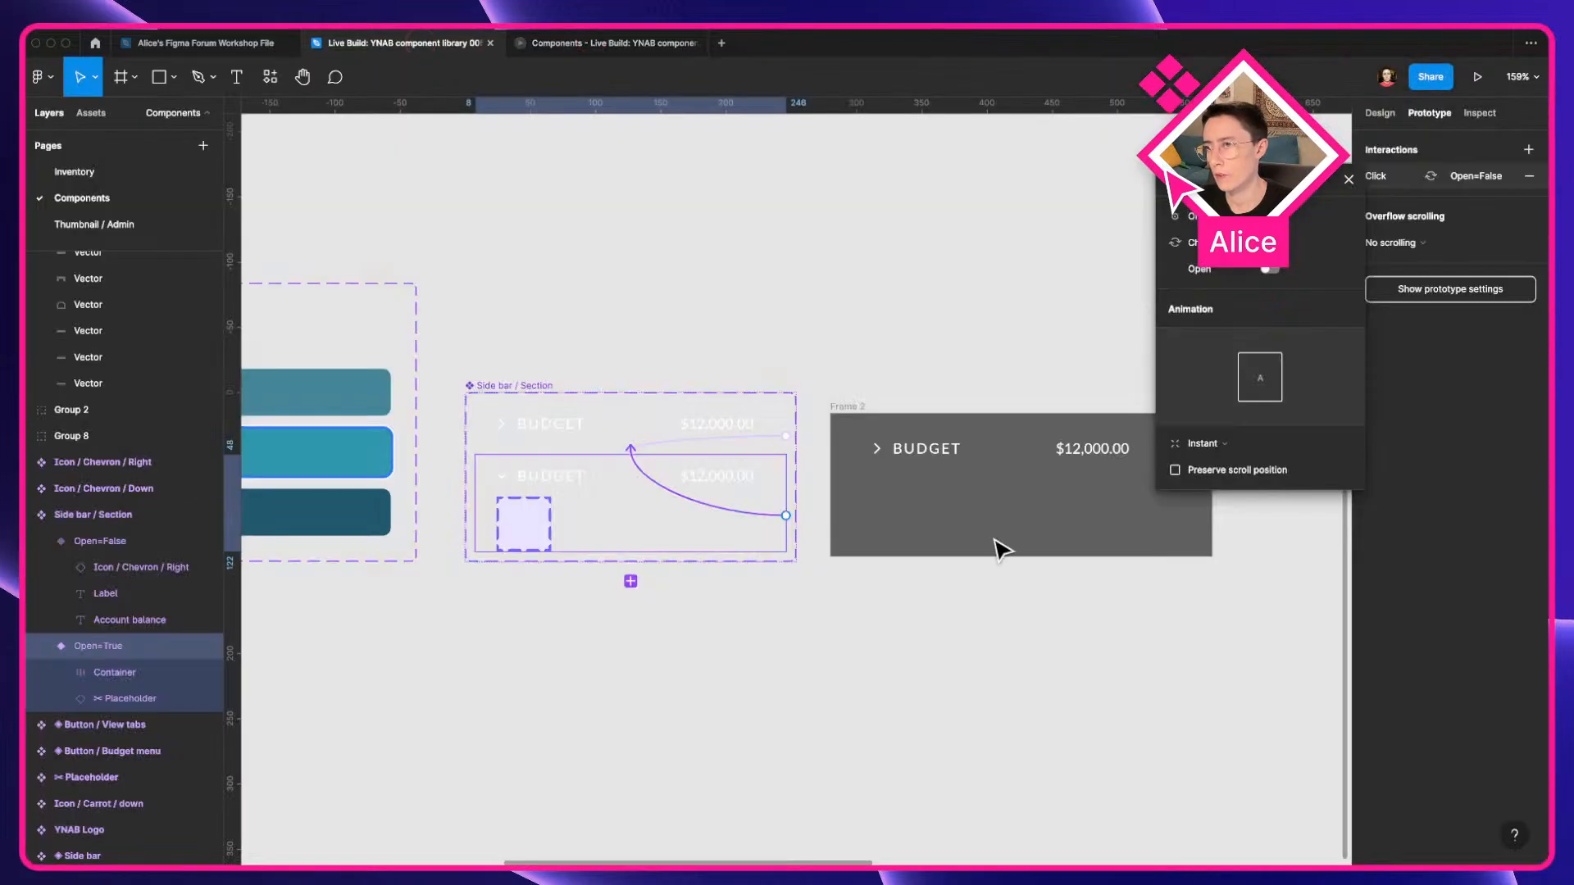
pyautogui.click(938, 451)
pyautogui.click(1090, 459)
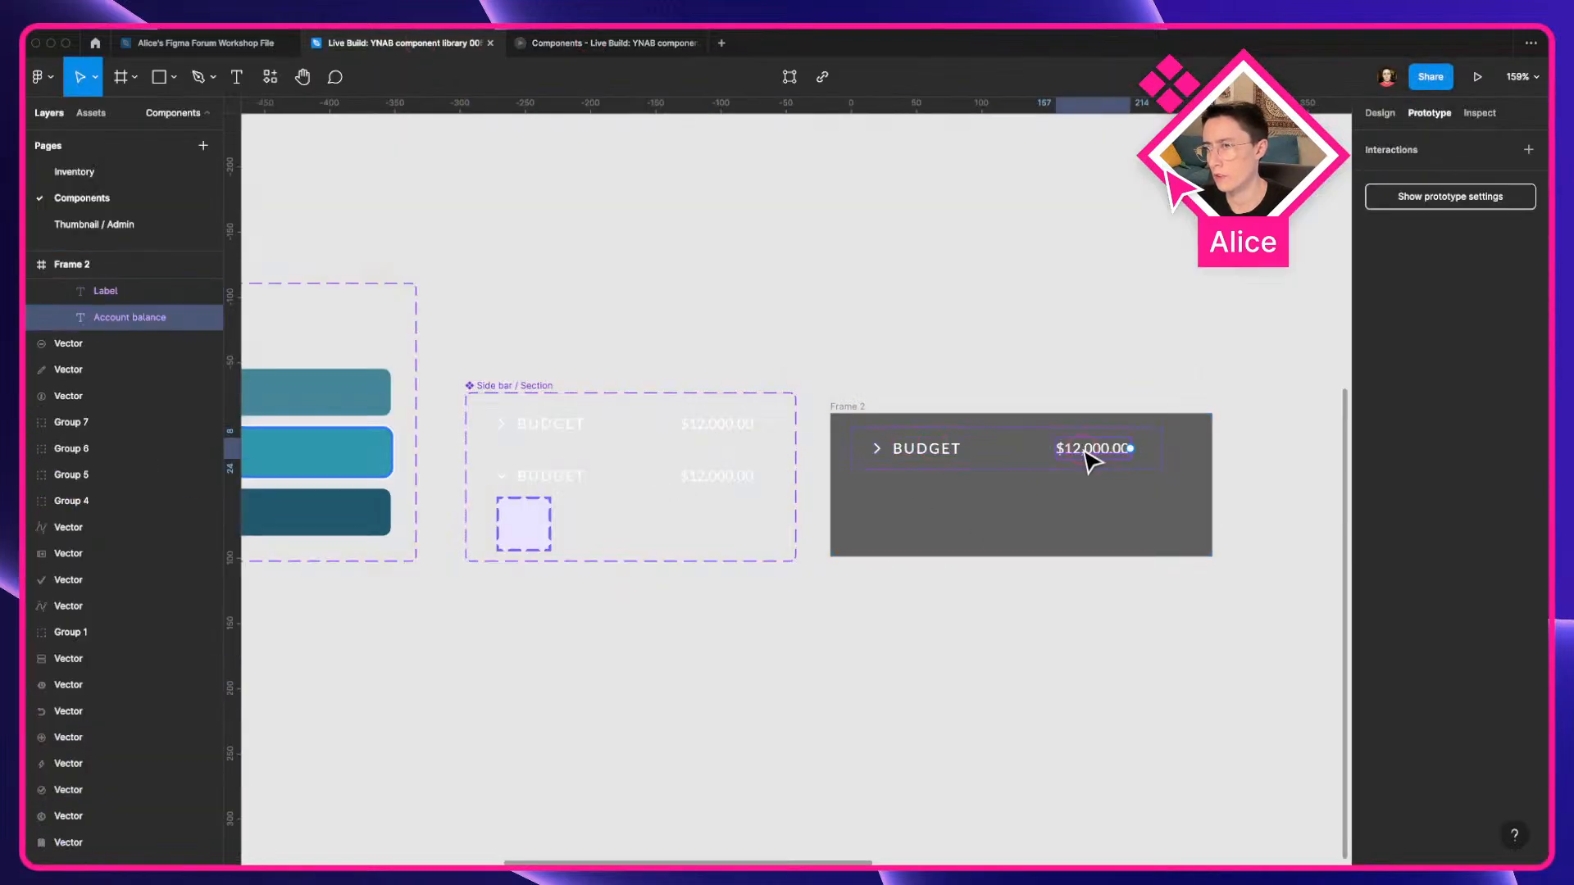
pyautogui.doubleClick(1082, 448)
pyautogui.write('ASDHFIU')
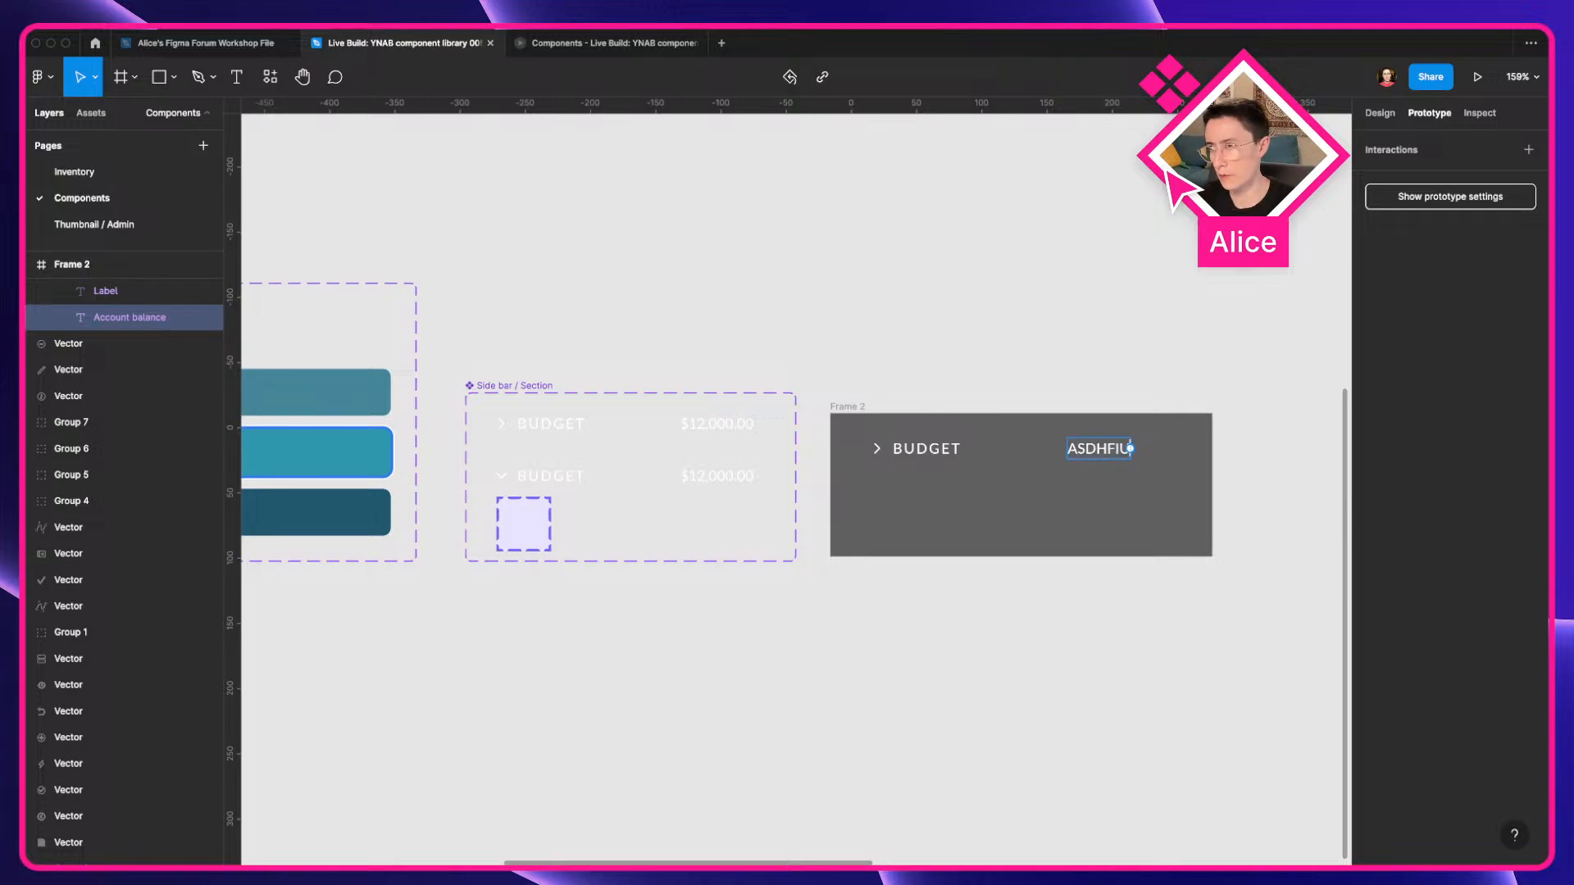
pyautogui.click(1014, 338)
# Toggle the Budget section repeatedly in the prototype preview to check that the overridden balance text carries between both states.
pyautogui.click(620, 45)
pyautogui.click(713, 312)
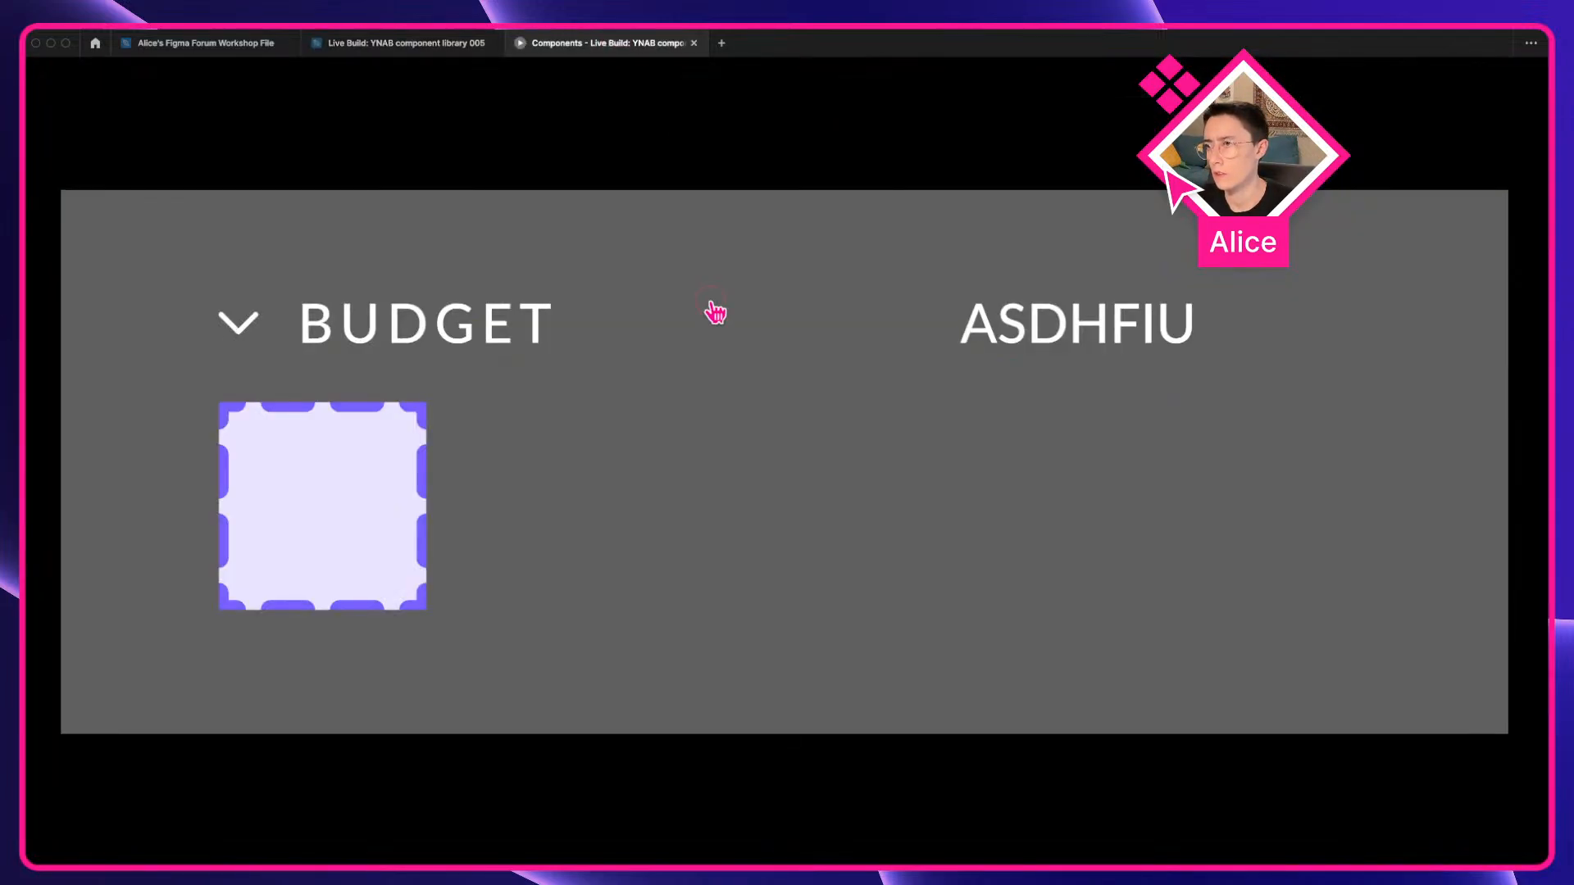
pyautogui.click(713, 312)
pyautogui.click(713, 311)
pyautogui.click(714, 311)
pyautogui.click(713, 311)
pyautogui.click(713, 311)
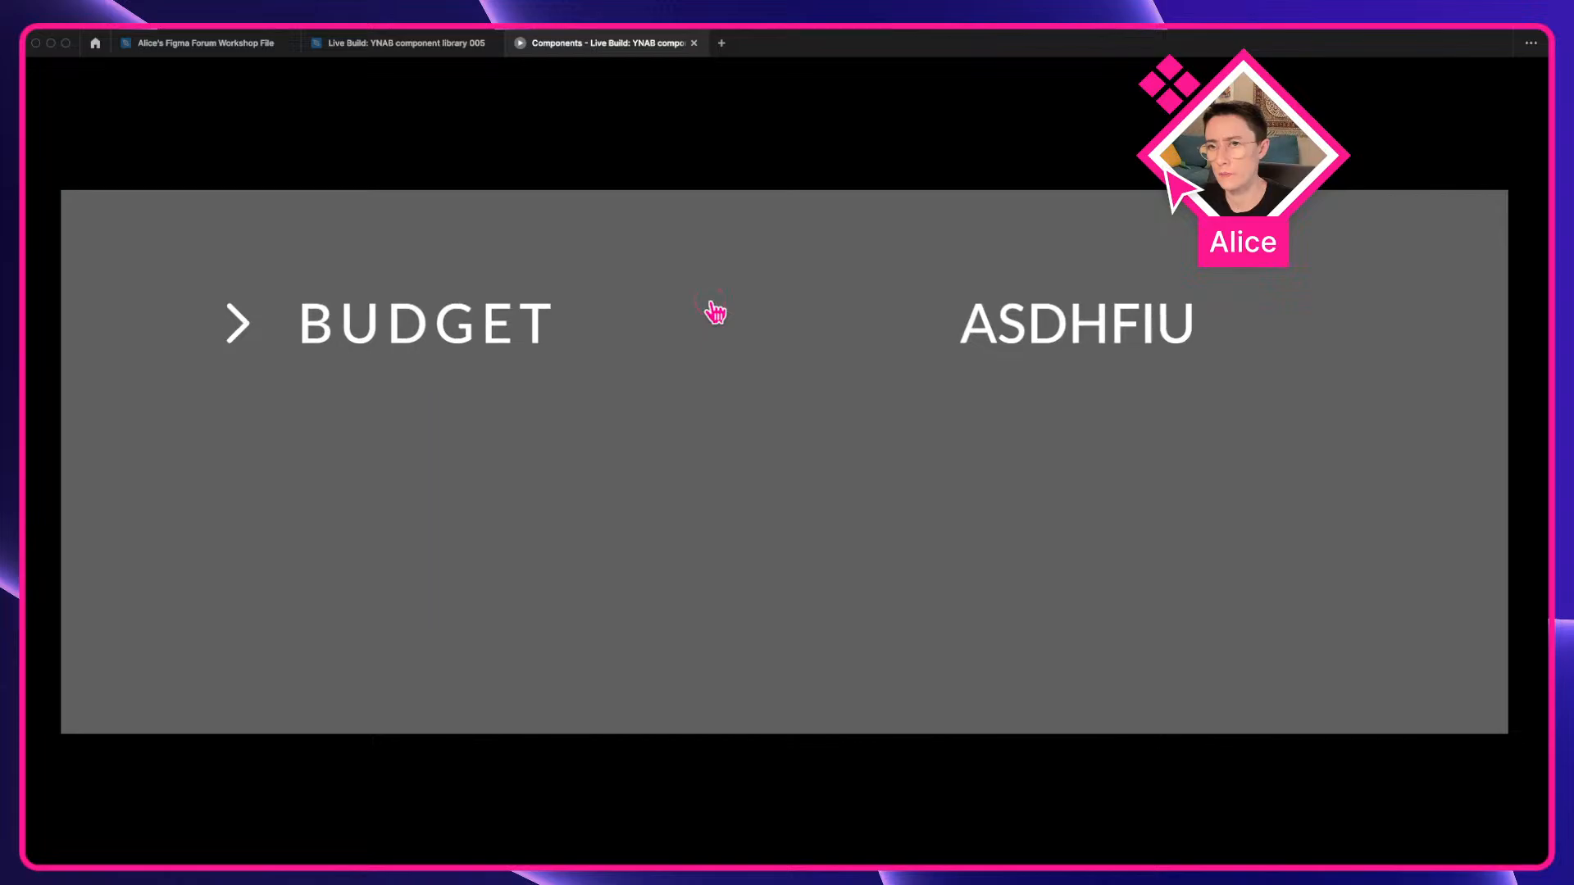
pyautogui.click(713, 311)
pyautogui.click(711, 310)
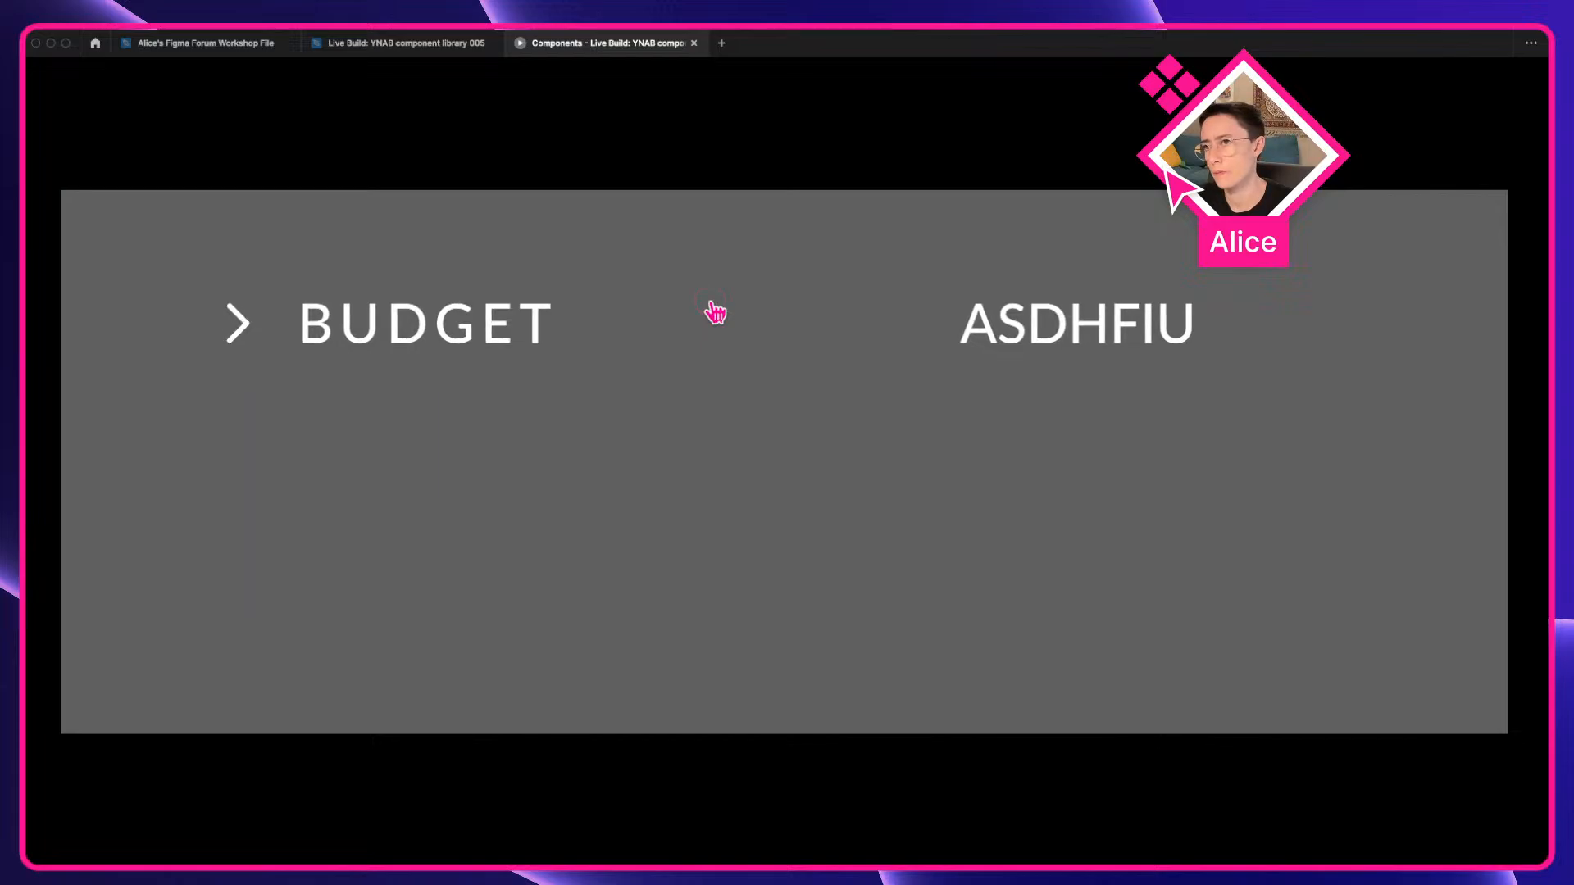
pyautogui.click(636, 332)
# Return to the component file and examine the Open=True interaction and the Open=False variant's chevron, label and account balance layers.
pyautogui.click(410, 45)
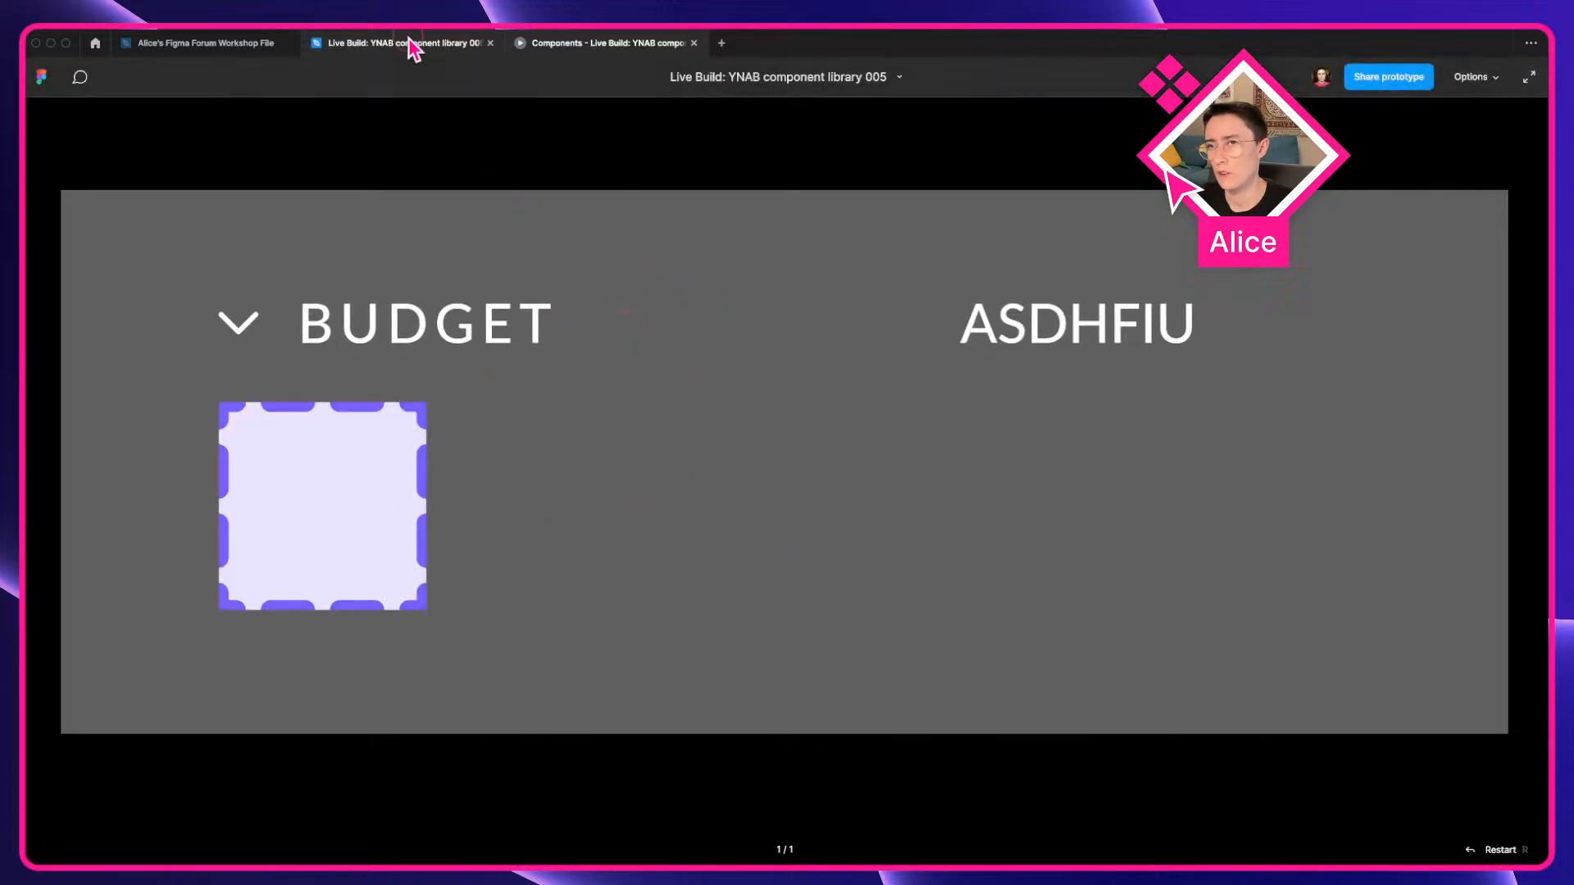
pyautogui.click(731, 516)
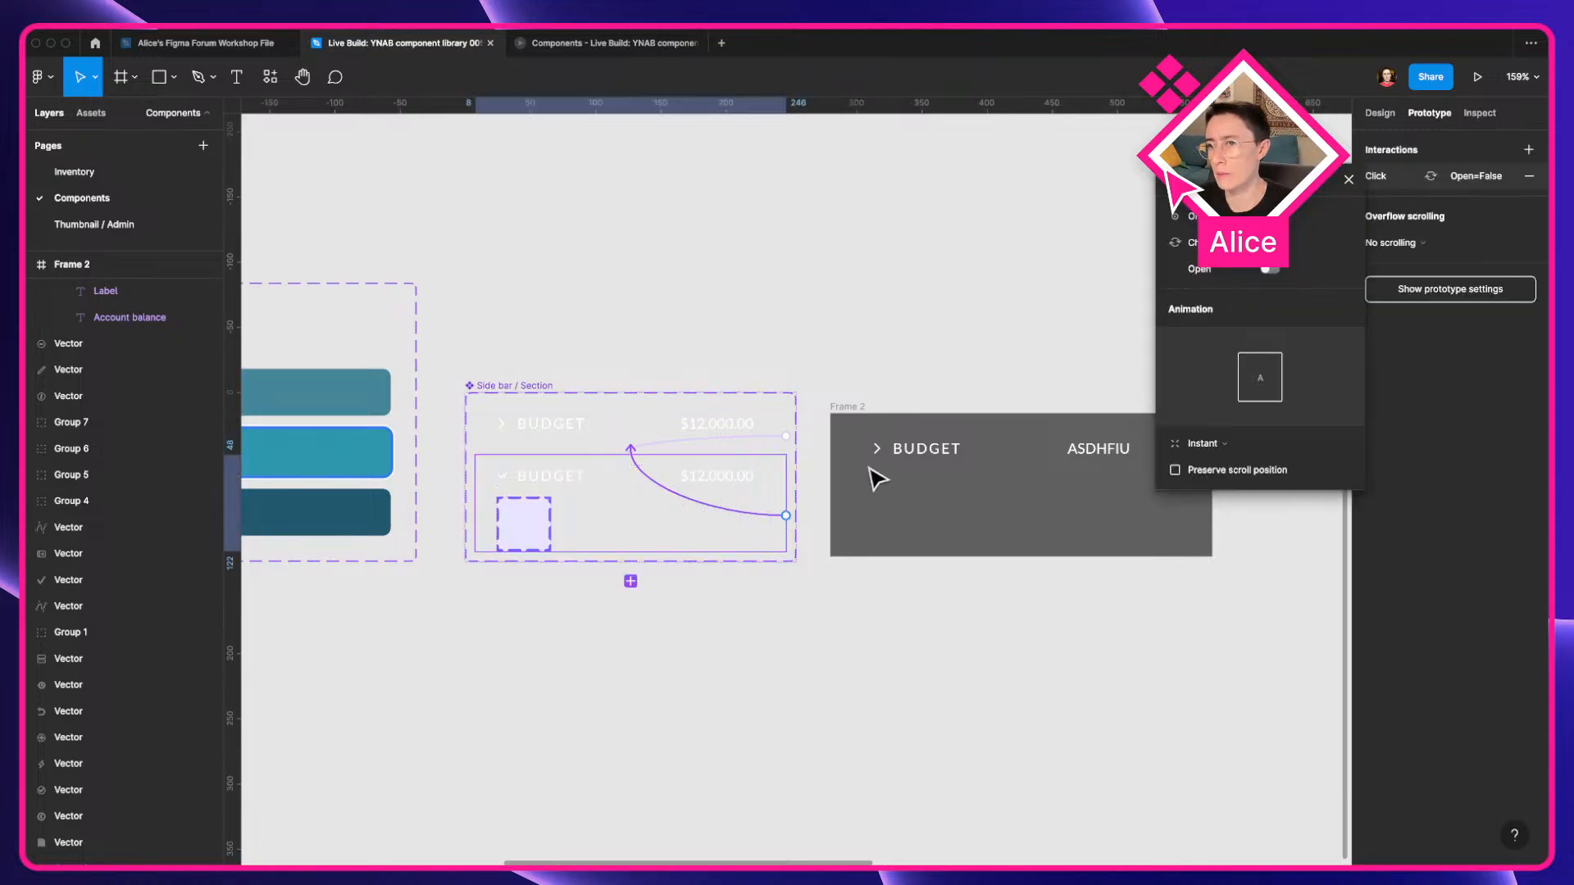
pyautogui.scroll(1, 431, 403)
pyautogui.scroll(3, 432, 403)
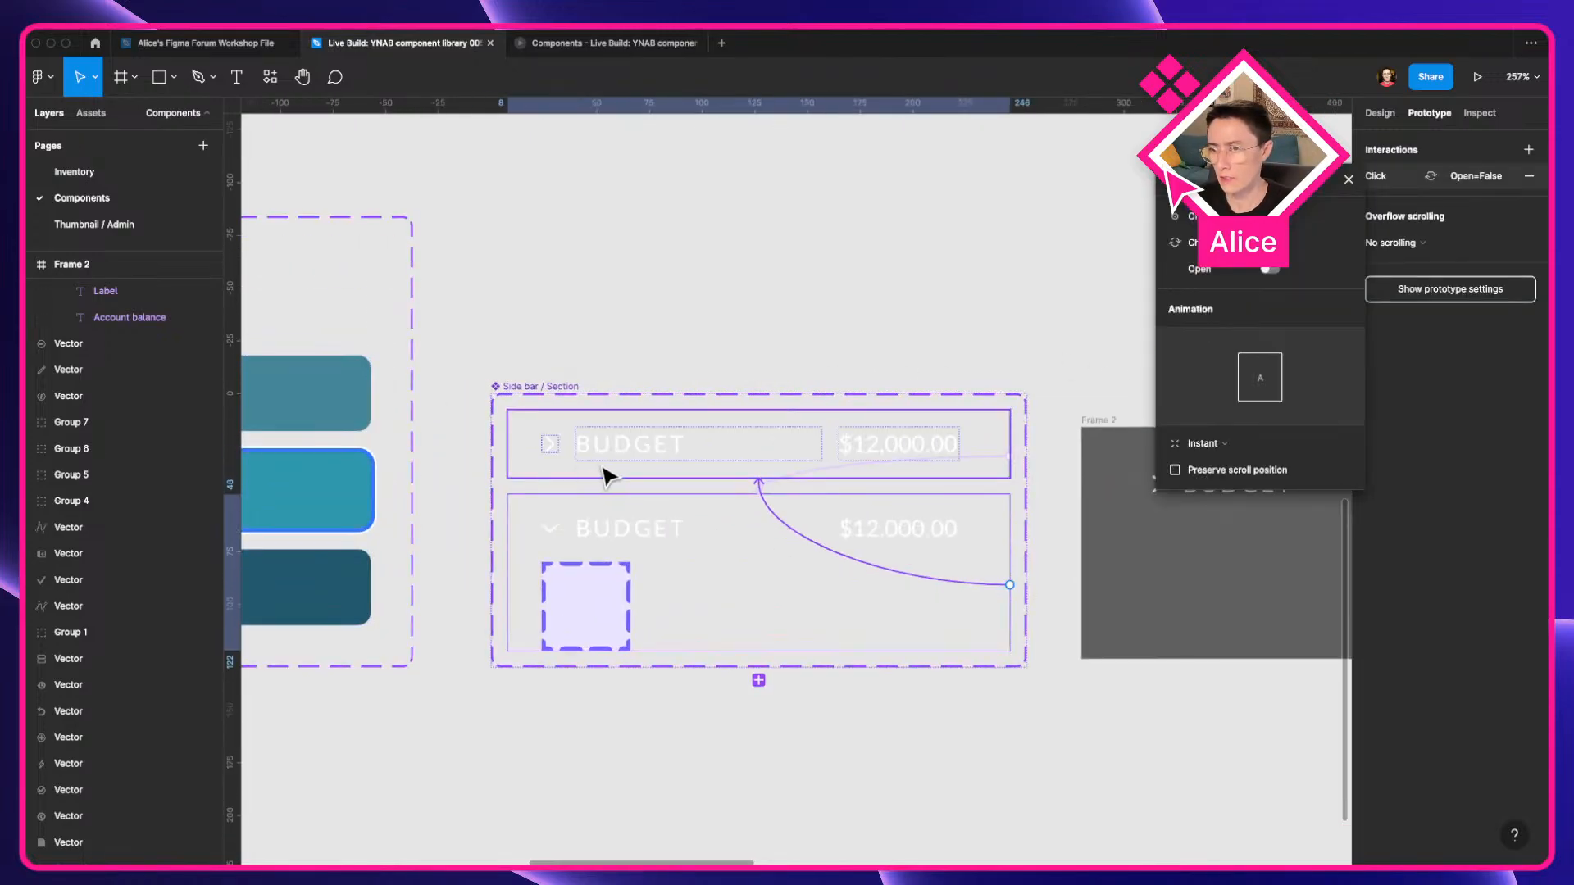
pyautogui.click(615, 459)
pyautogui.click(668, 441)
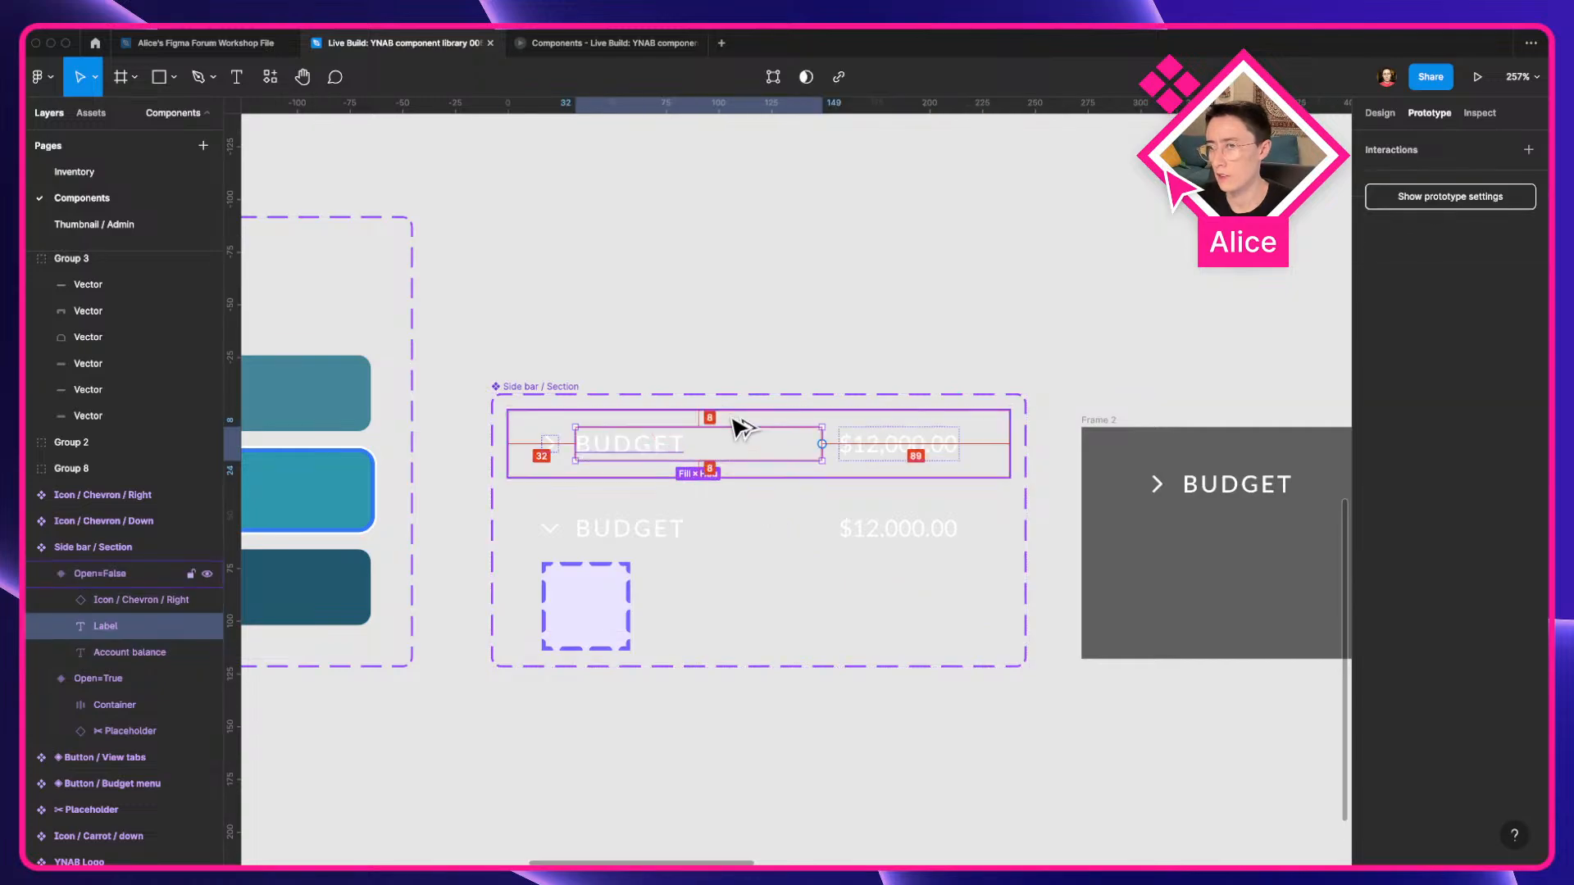
pyautogui.keyDown('shift'); pyautogui.click(550, 449); pyautogui.keyUp('shift')
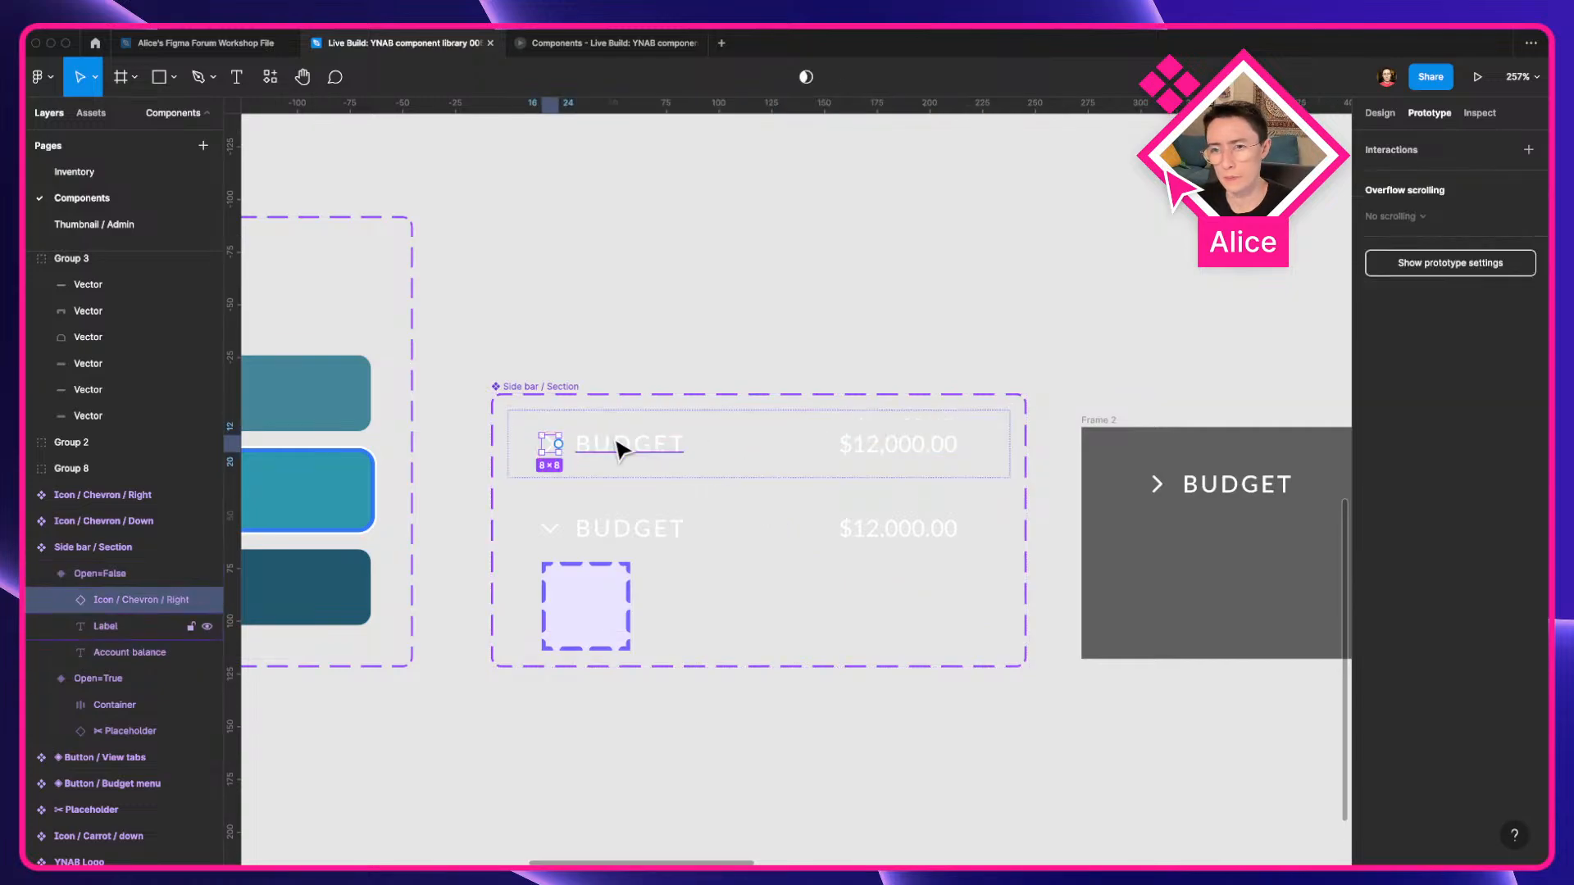
pyautogui.keyDown('shift'); pyautogui.click(836, 448); pyautogui.keyUp('shift')
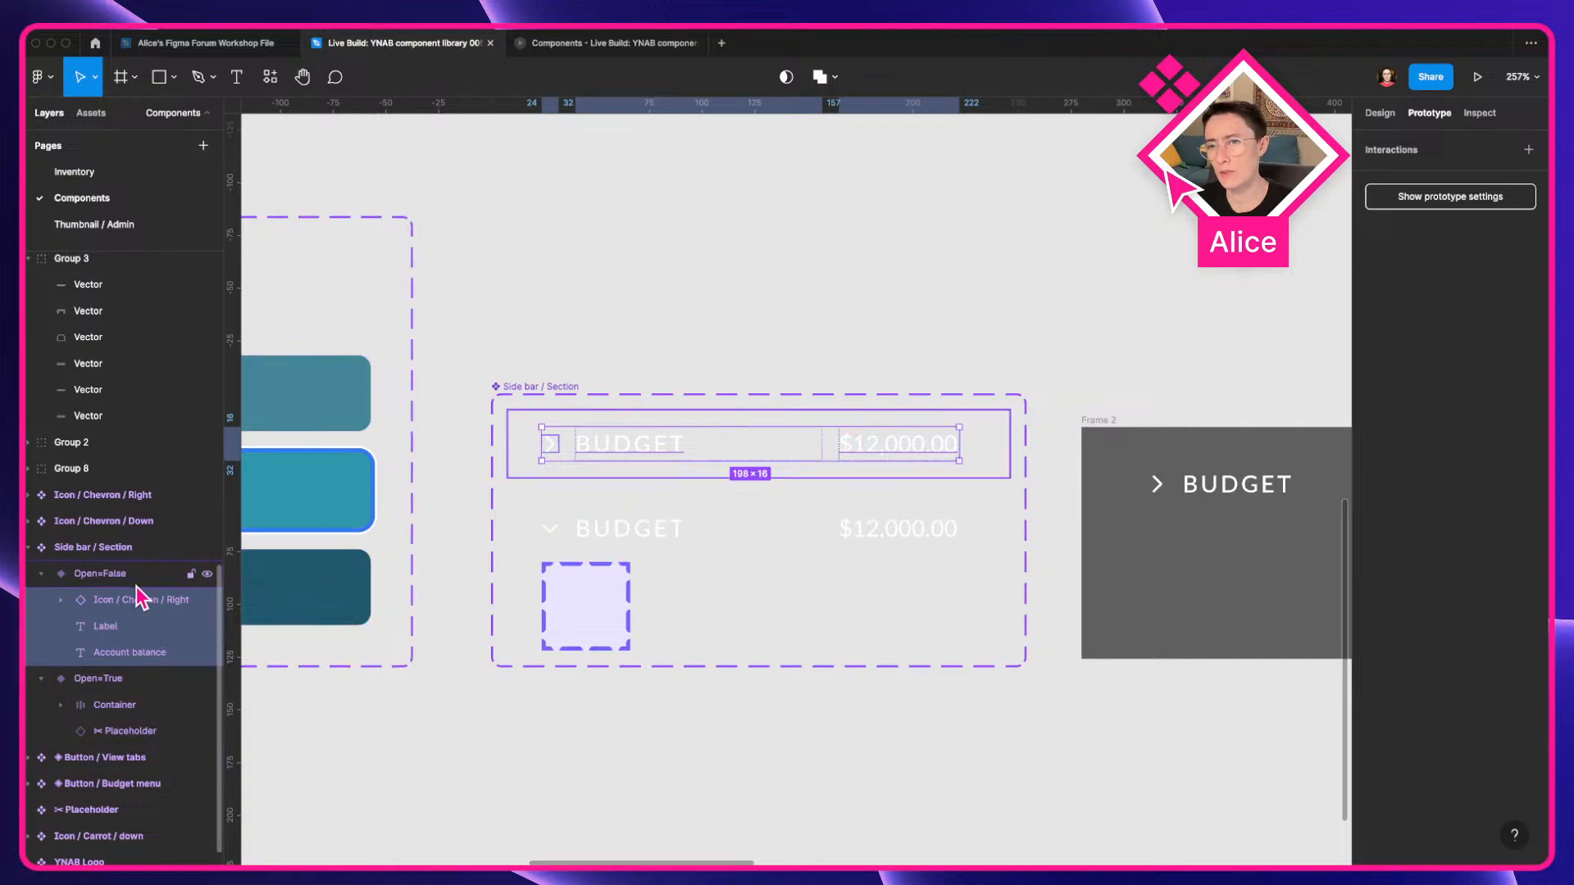
# Review the Open=False variant's click interaction beside the test instance, and select the Open=True variant's header Container for comparison.
pyautogui.click(742, 480)
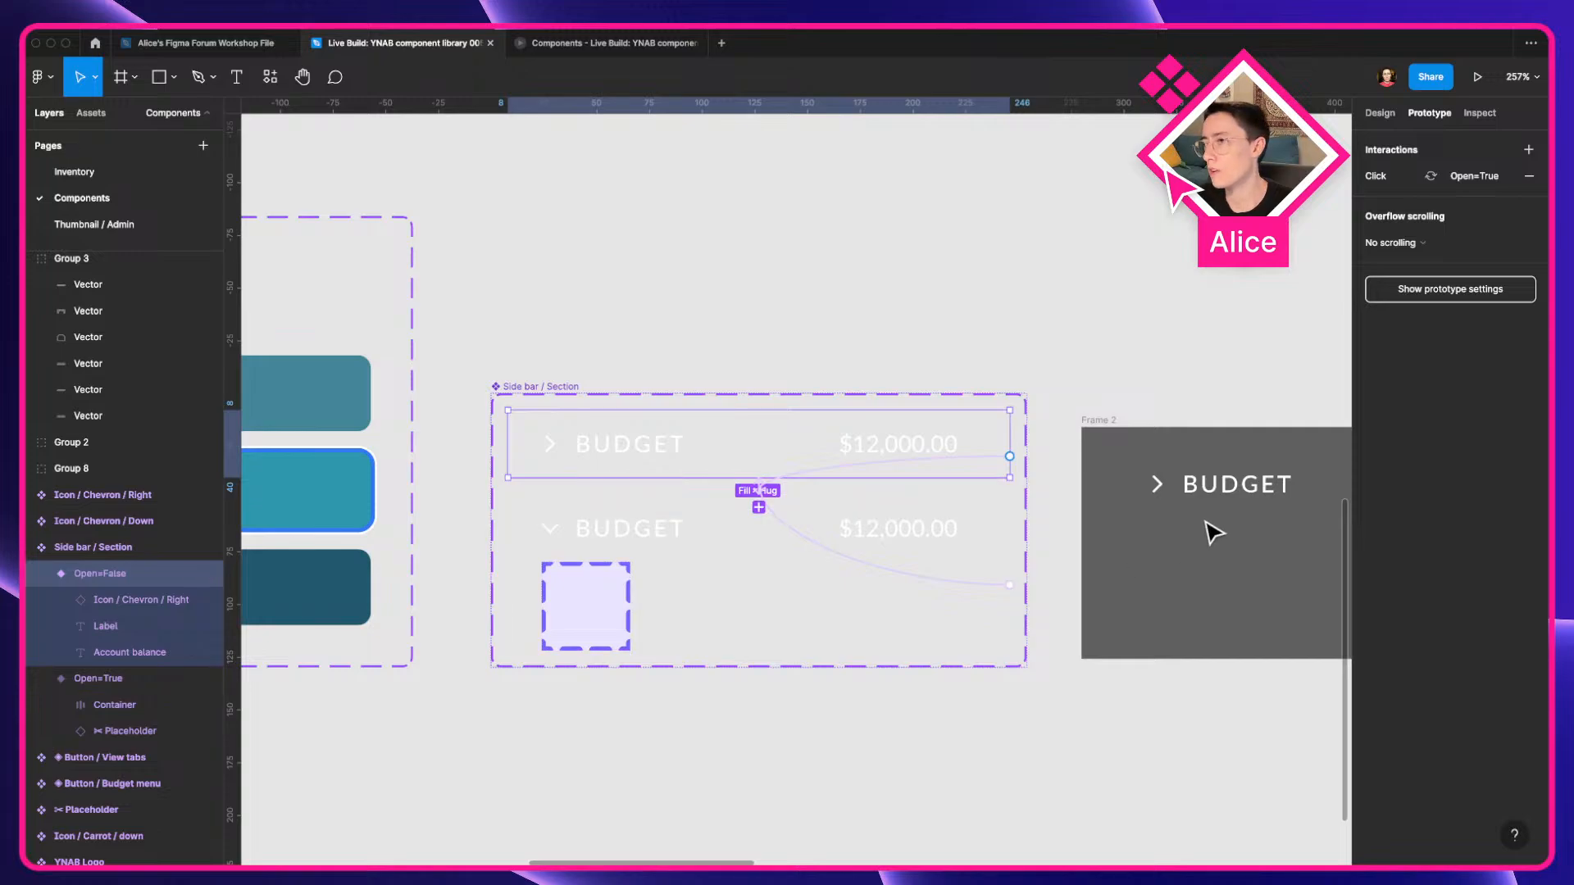
pyautogui.moveTo(1121, 477); pyautogui.dragTo(882, 492)
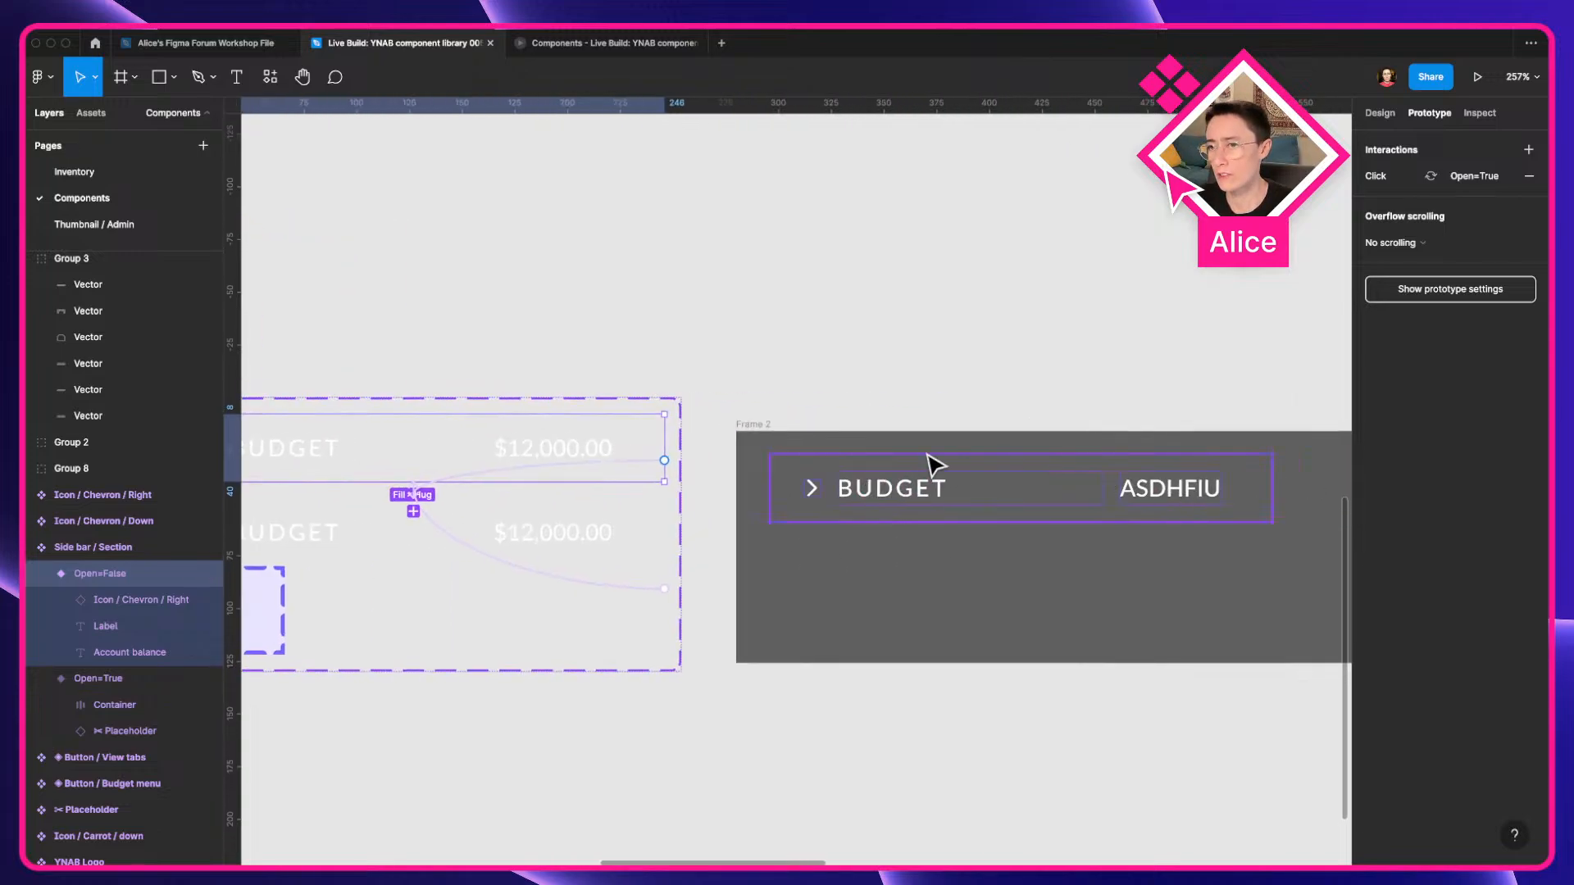
pyautogui.moveTo(932, 459); pyautogui.dragTo(1072, 405)
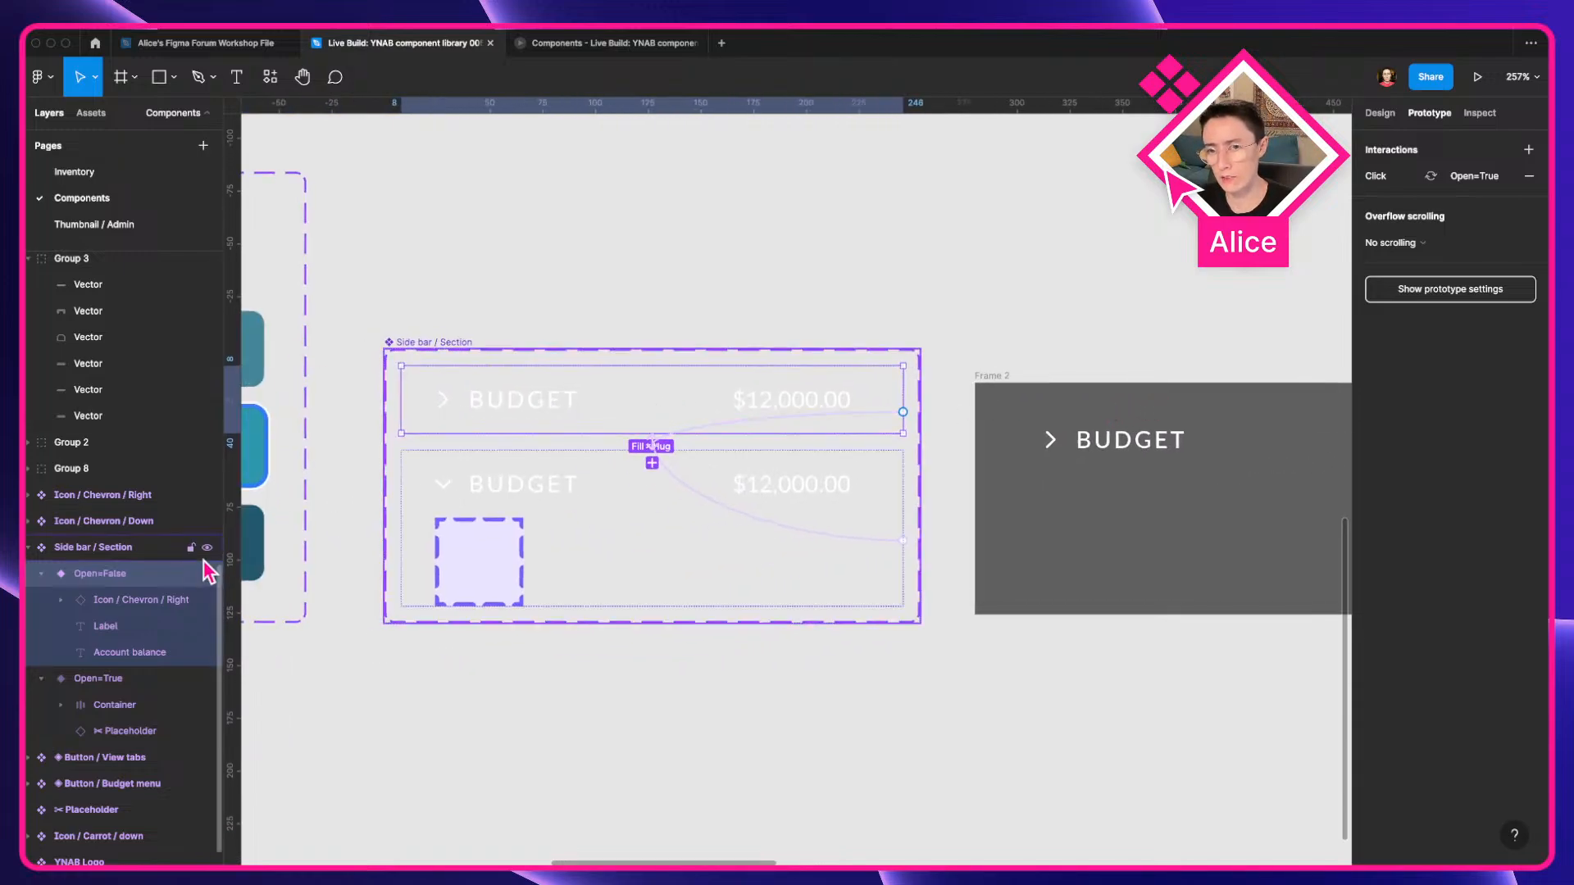
pyautogui.click(89, 702)
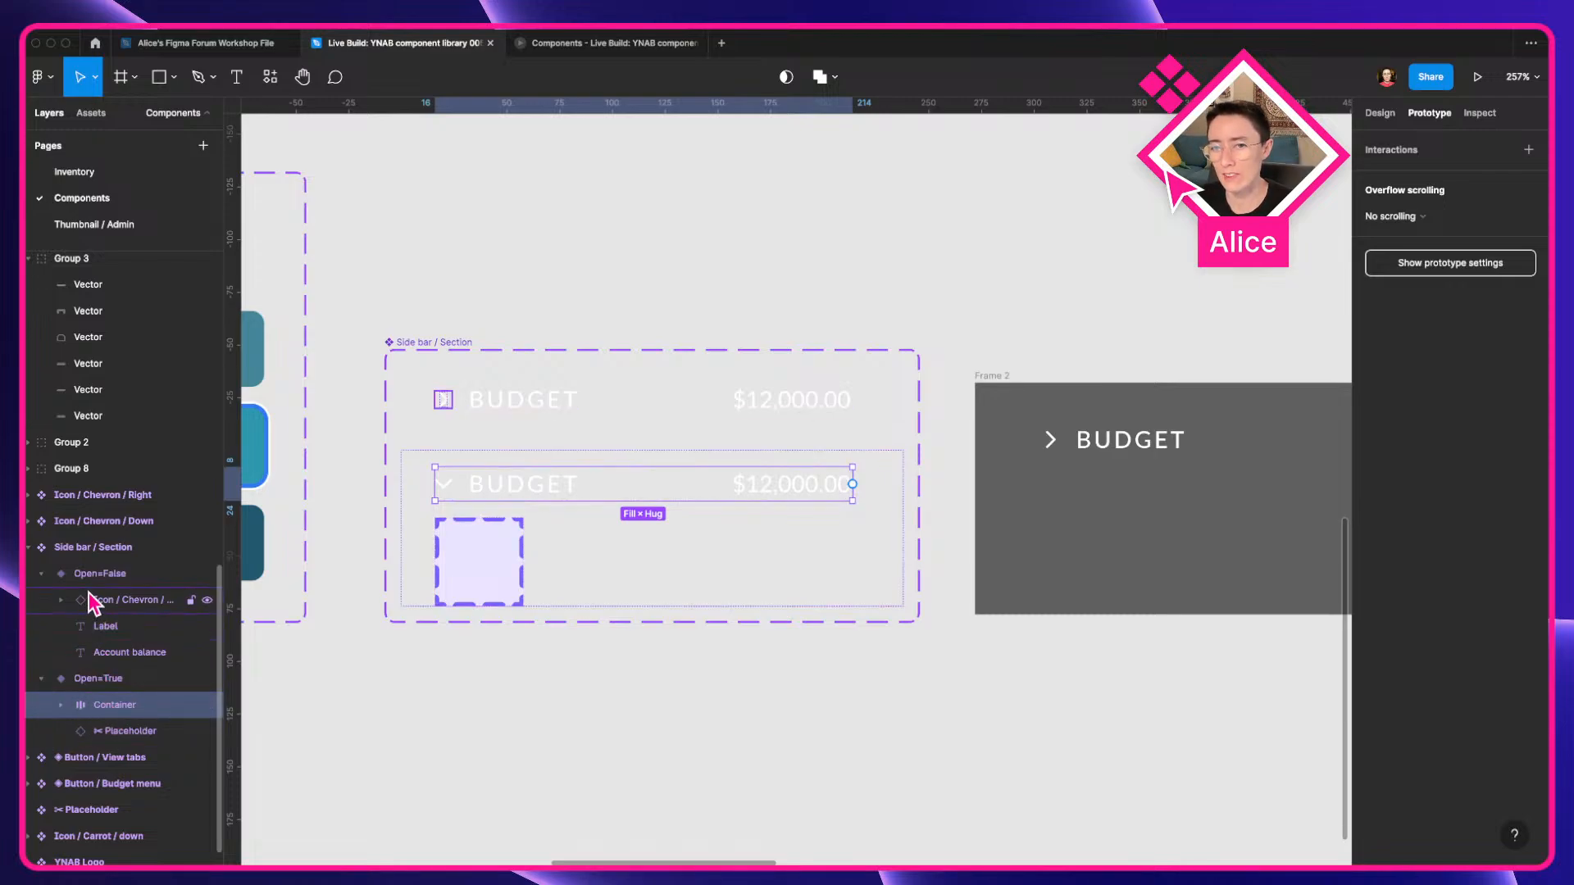
# Compare the auto layout settings of the Open=False and Open=True variants and the Open=True variant's header Container.
pyautogui.click(60, 705)
pyautogui.click(61, 705)
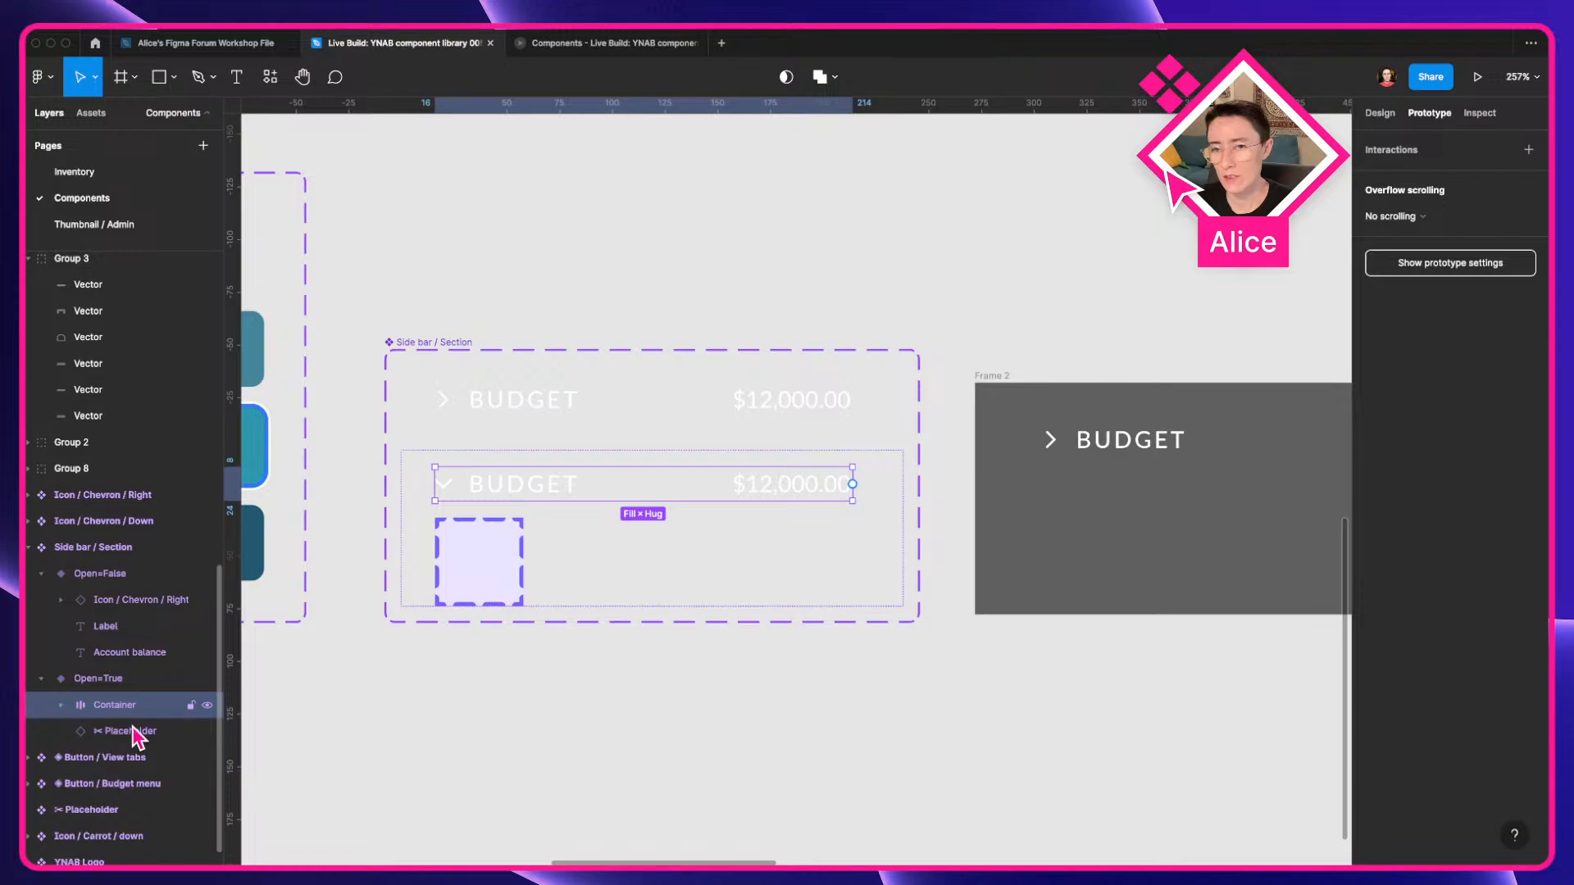
pyautogui.click(93, 680)
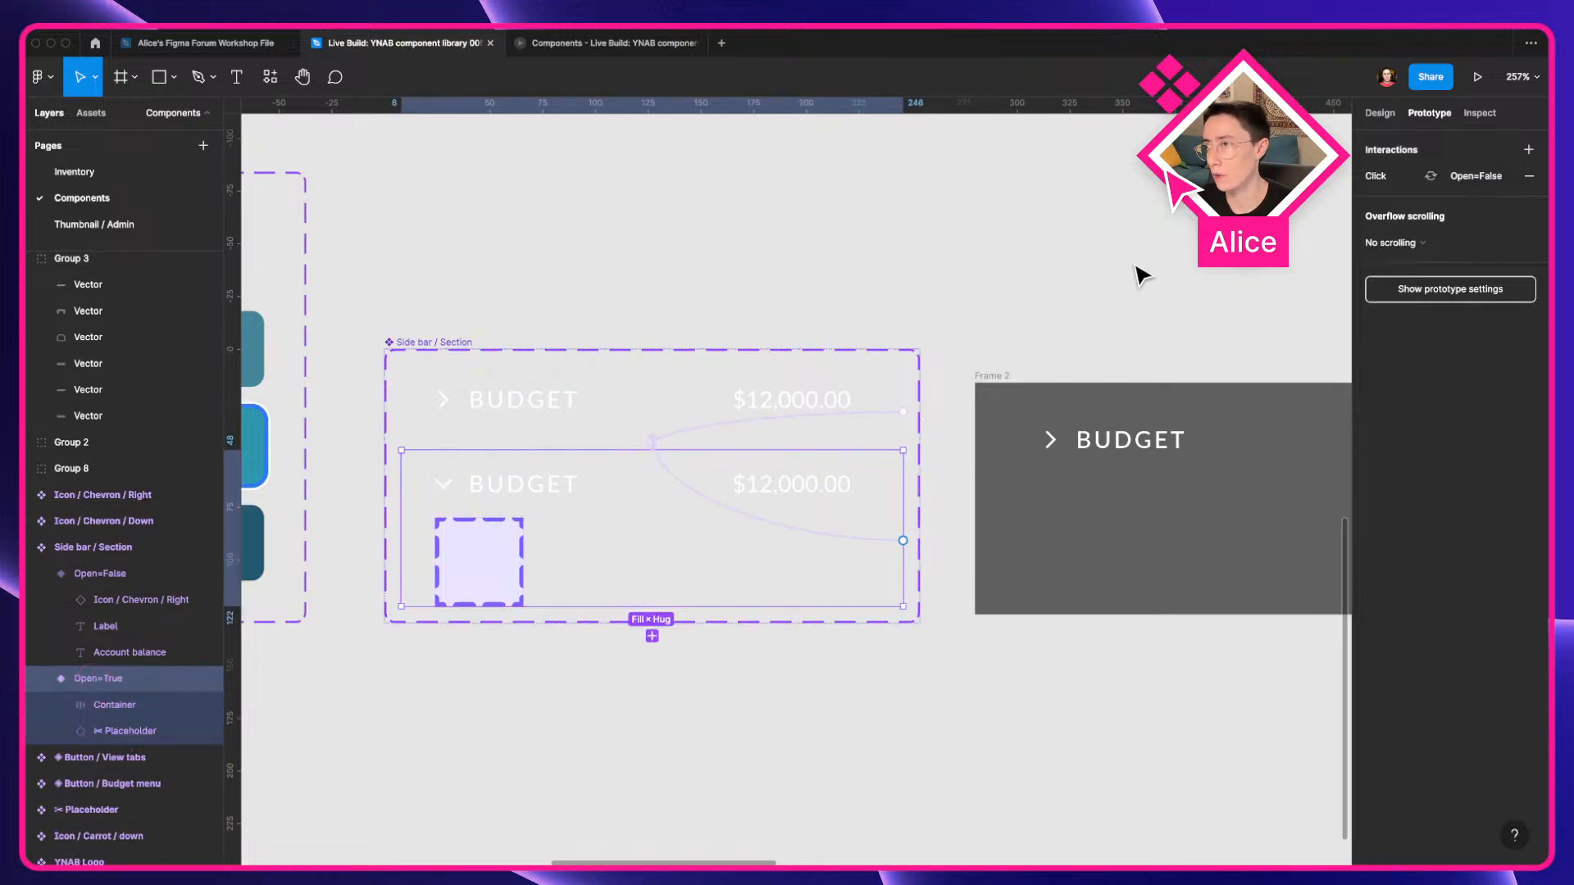
pyautogui.click(1380, 117)
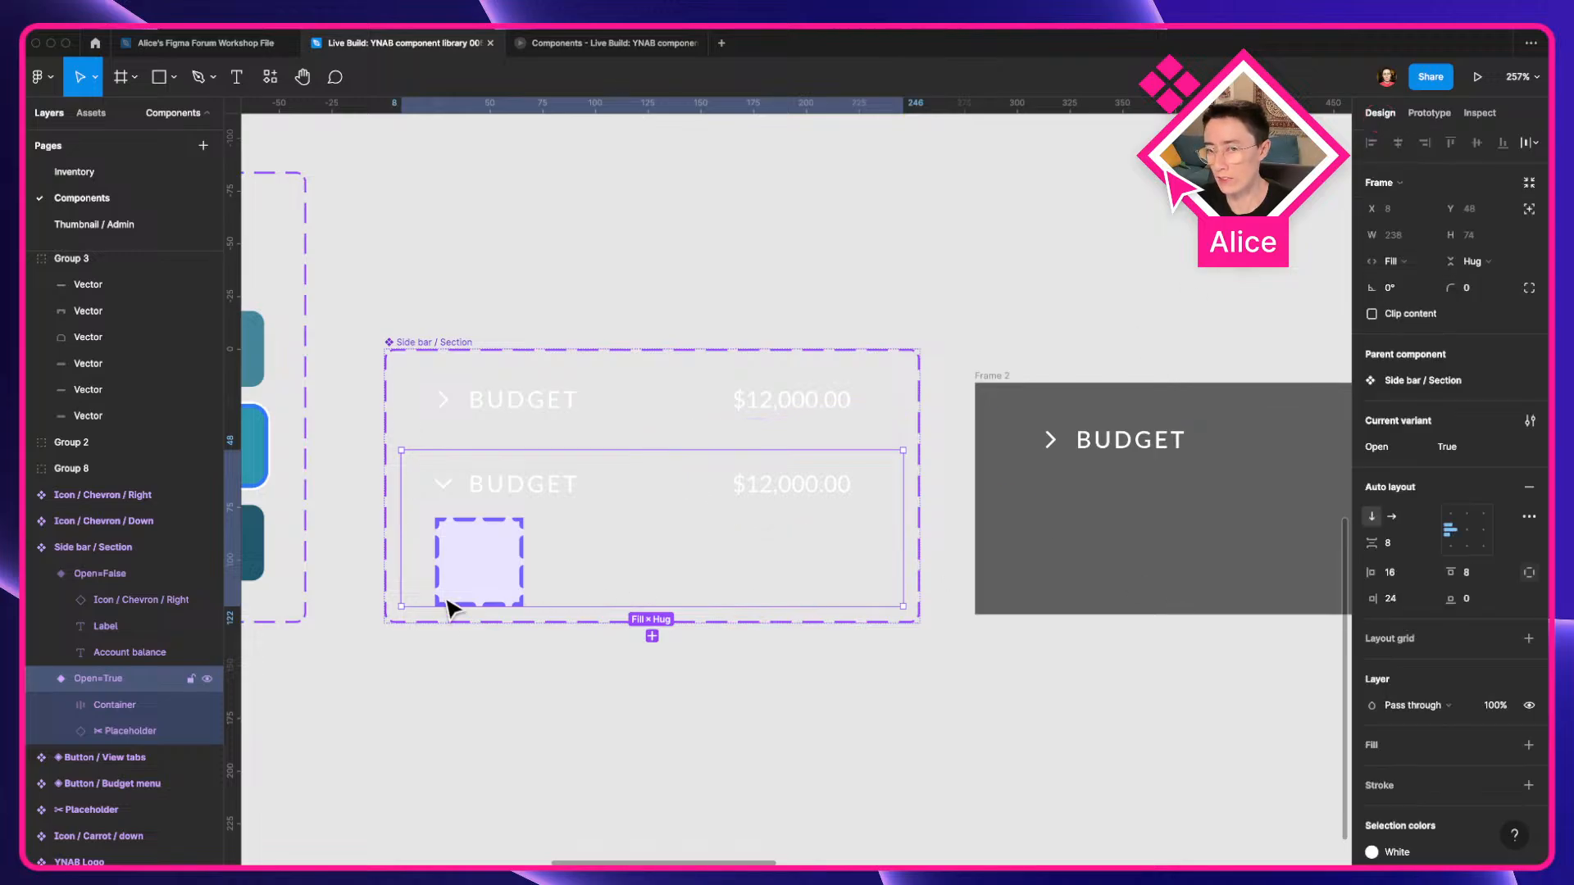
pyautogui.click(101, 572)
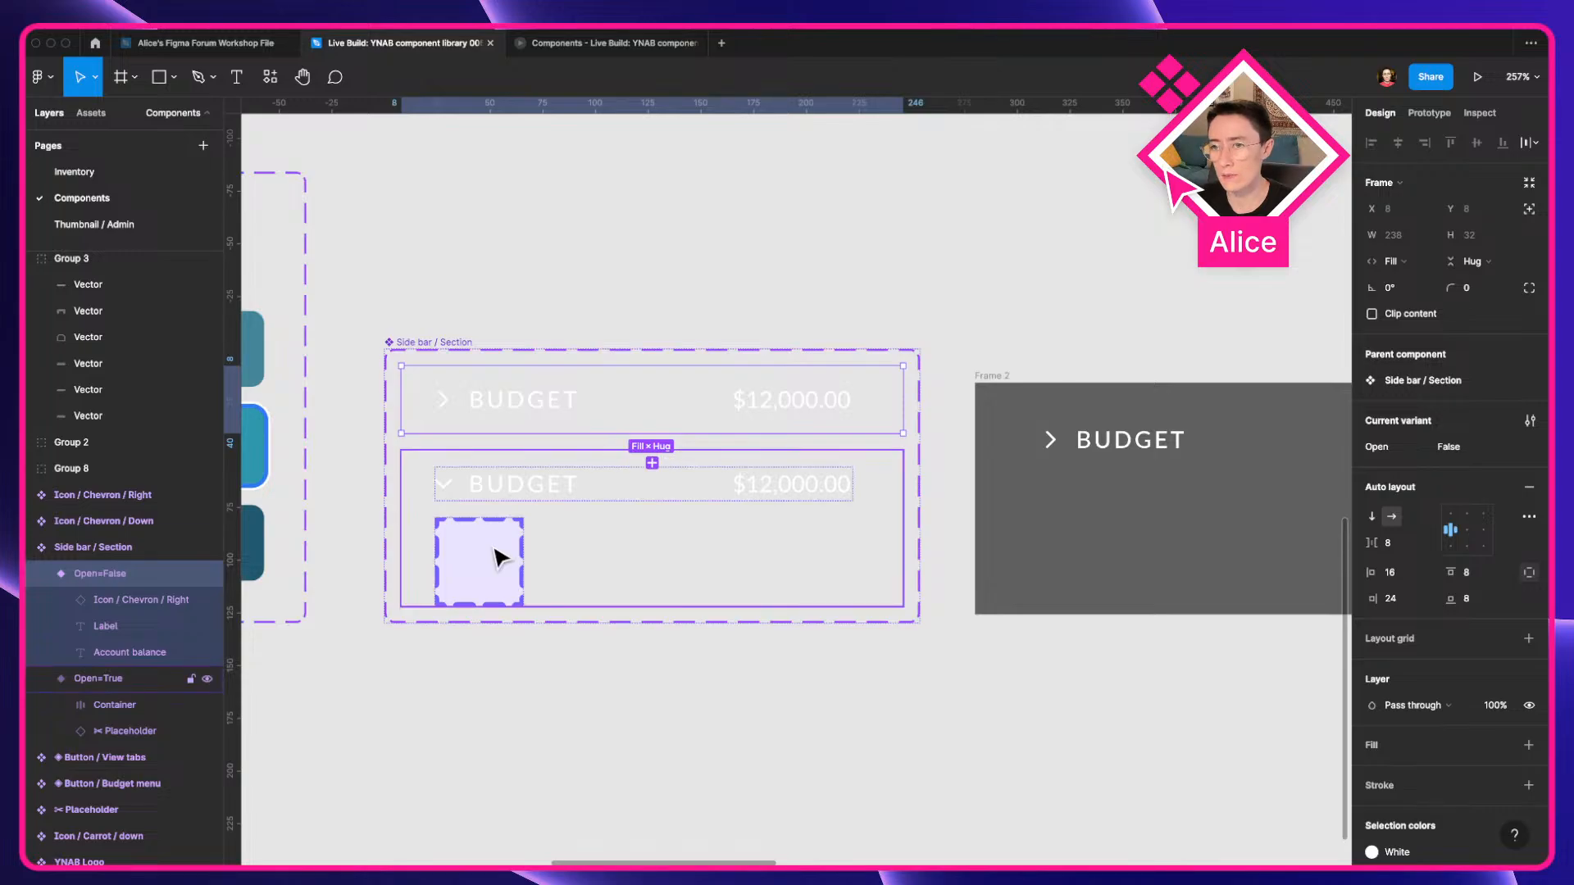
pyautogui.click(517, 533)
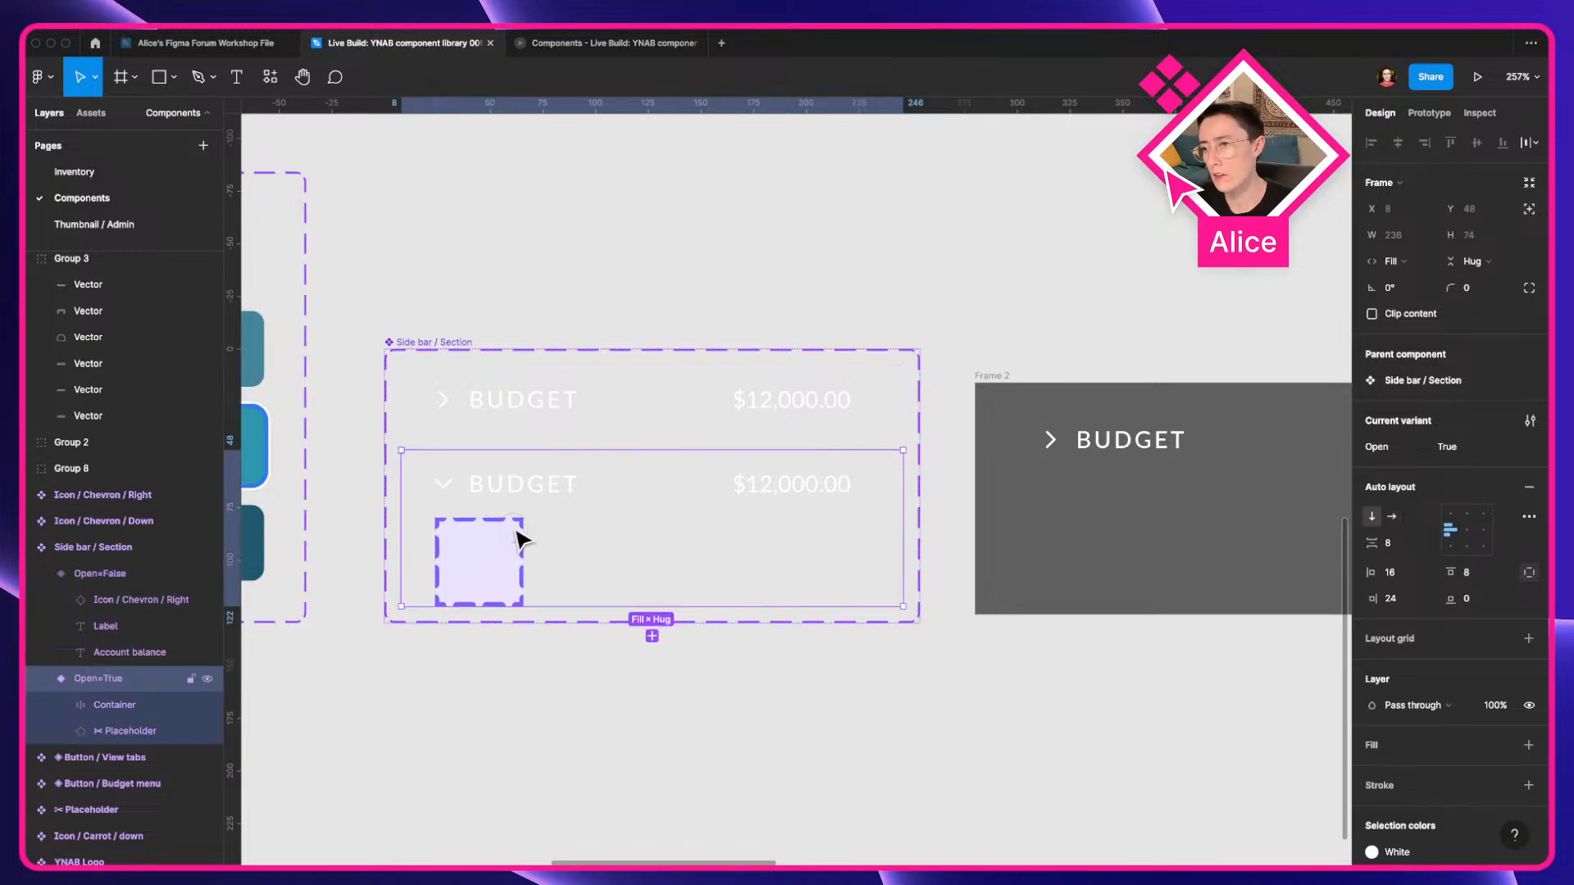
pyautogui.click(559, 500)
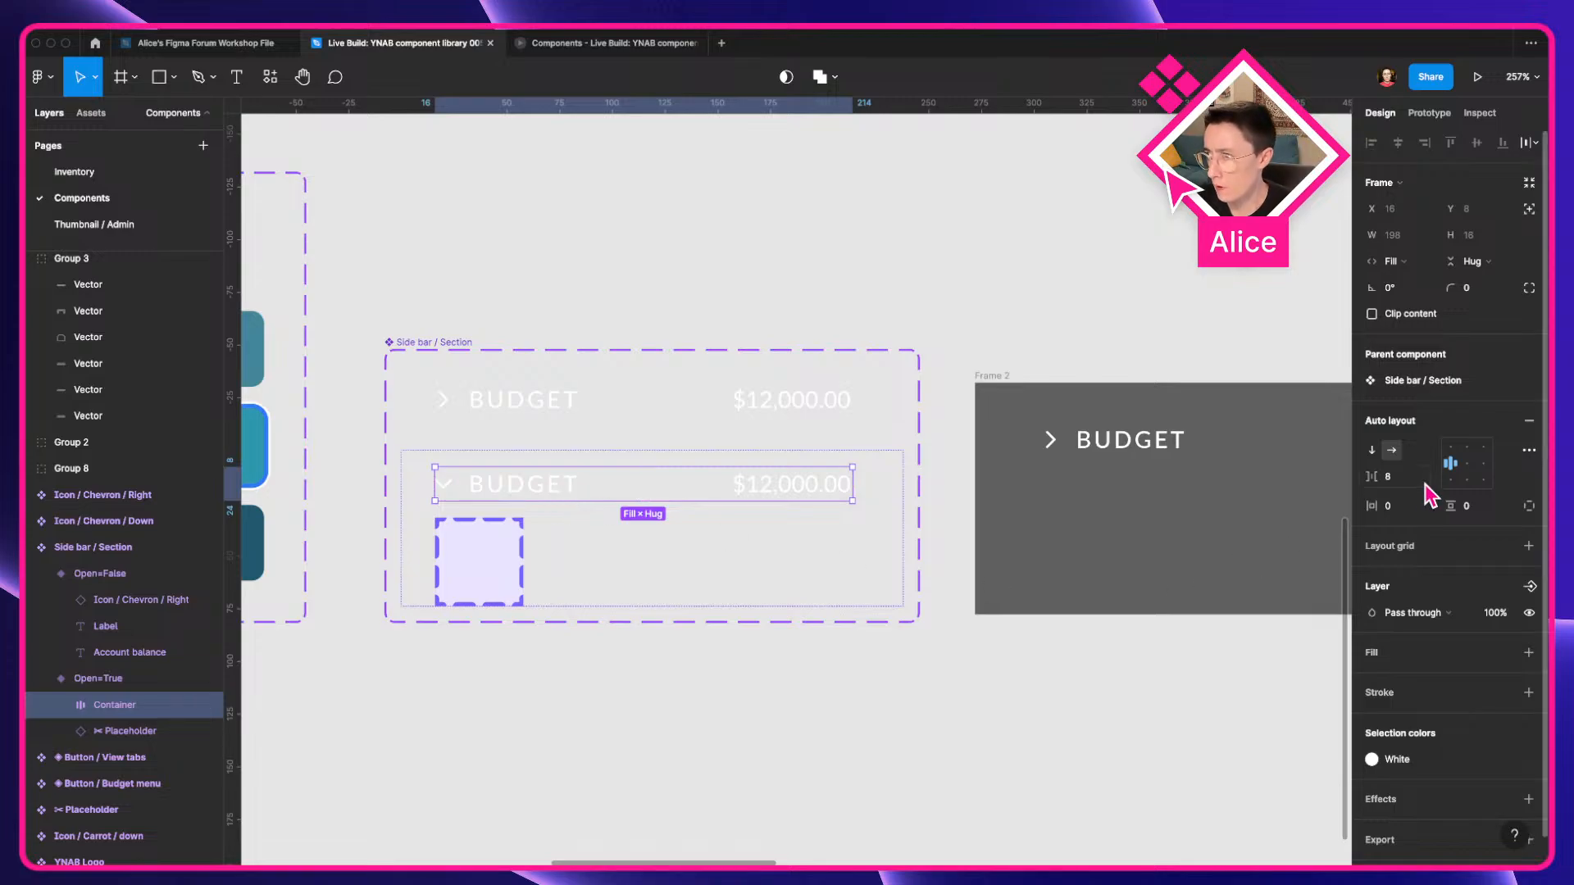
# Set the Open=True variant's top padding and the spacing between its items to 0.
pyautogui.click(598, 546)
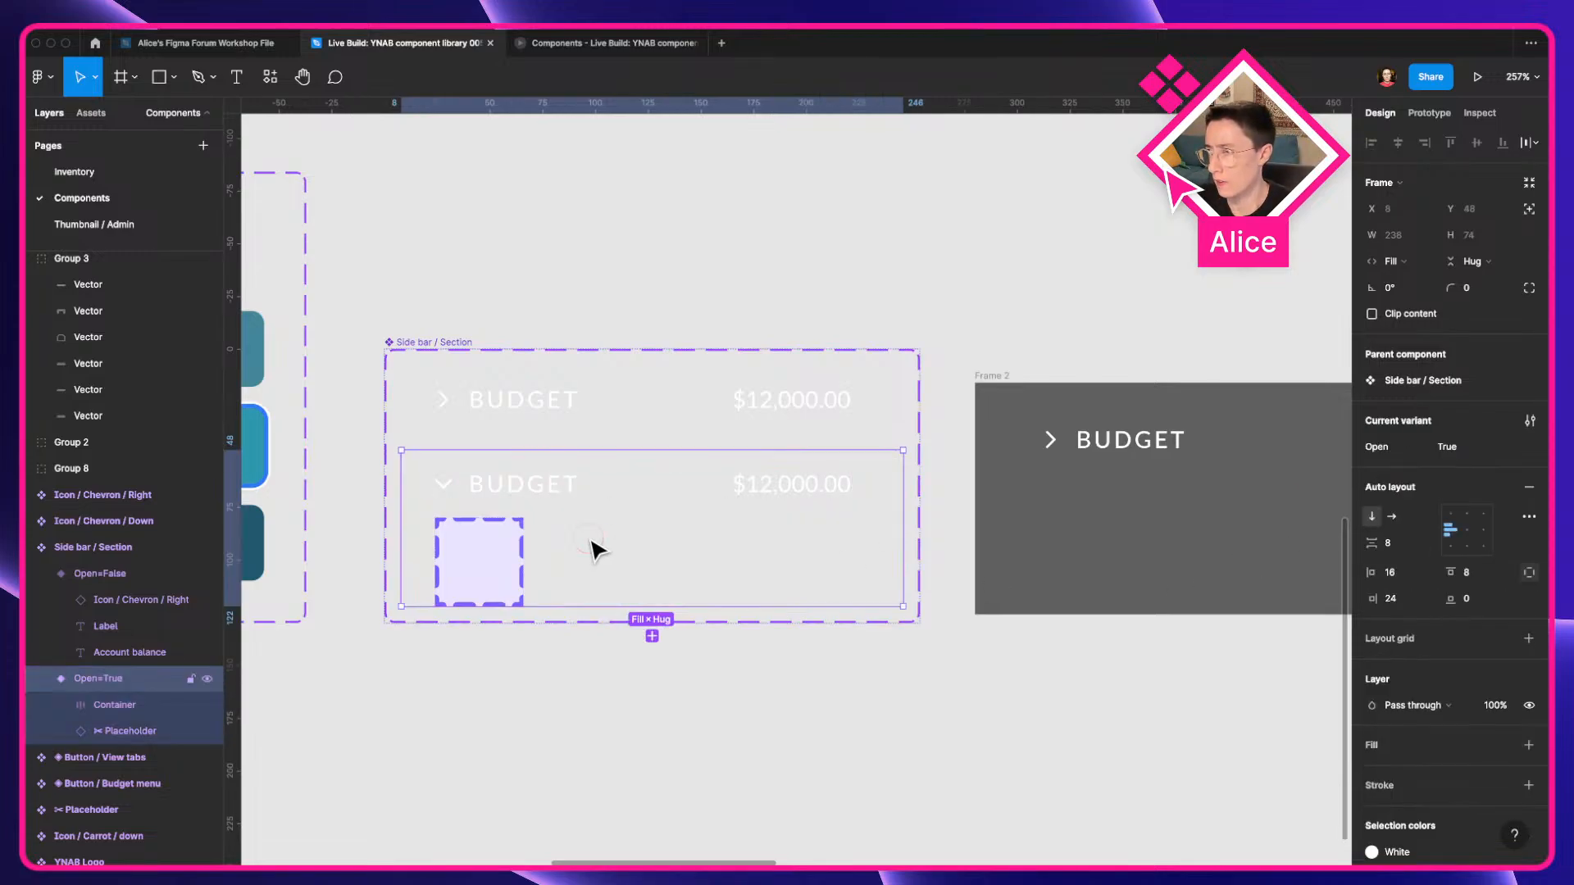
pyautogui.click(1469, 574)
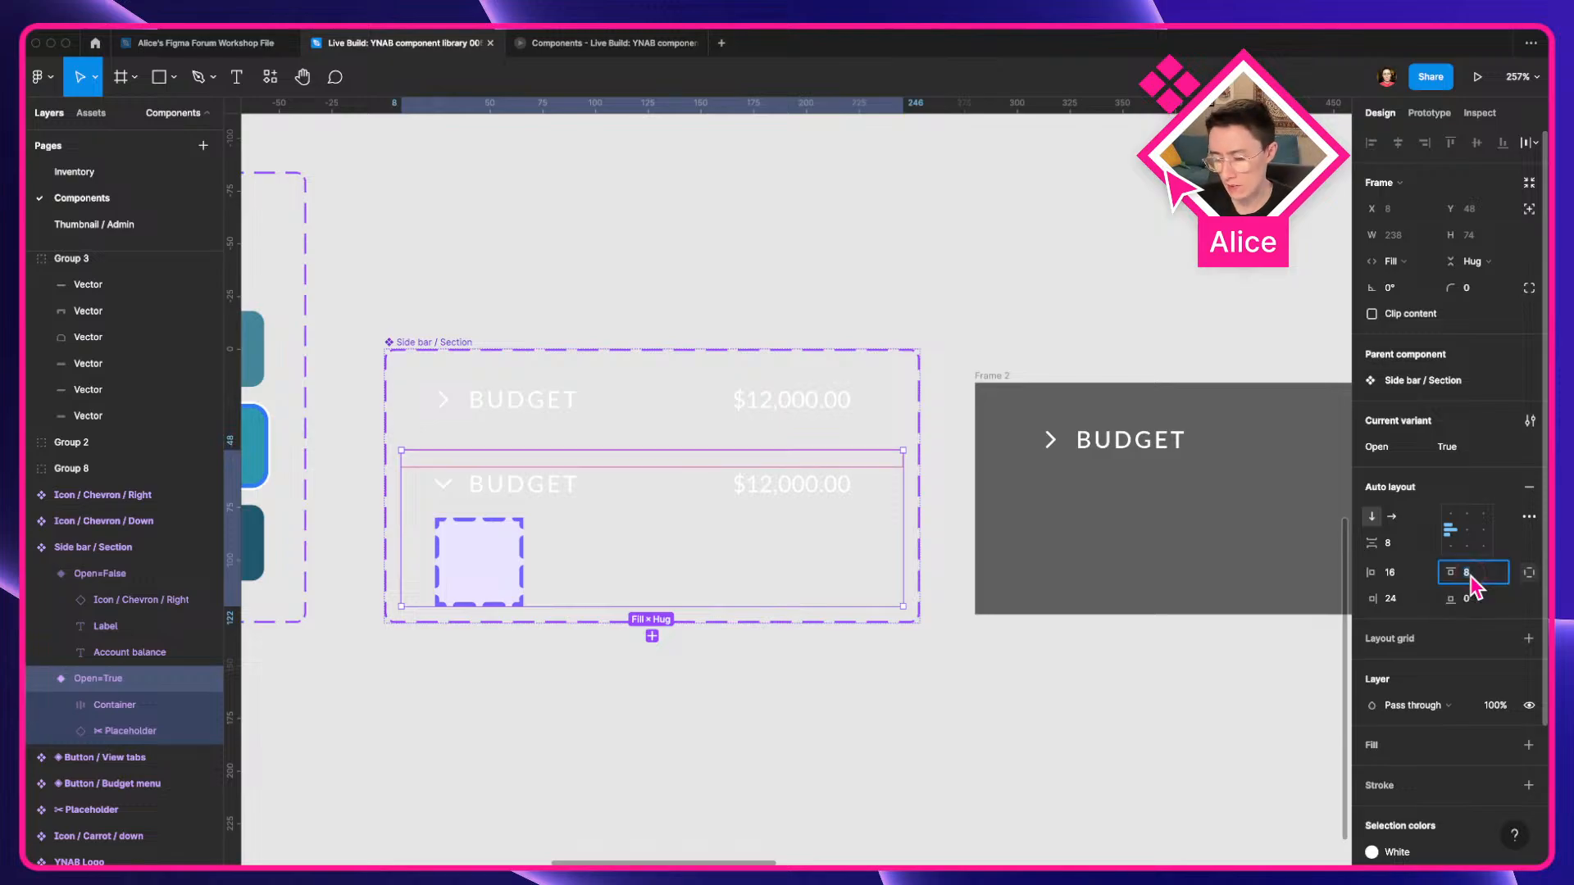
pyautogui.write('0')
pyautogui.press('Tab')
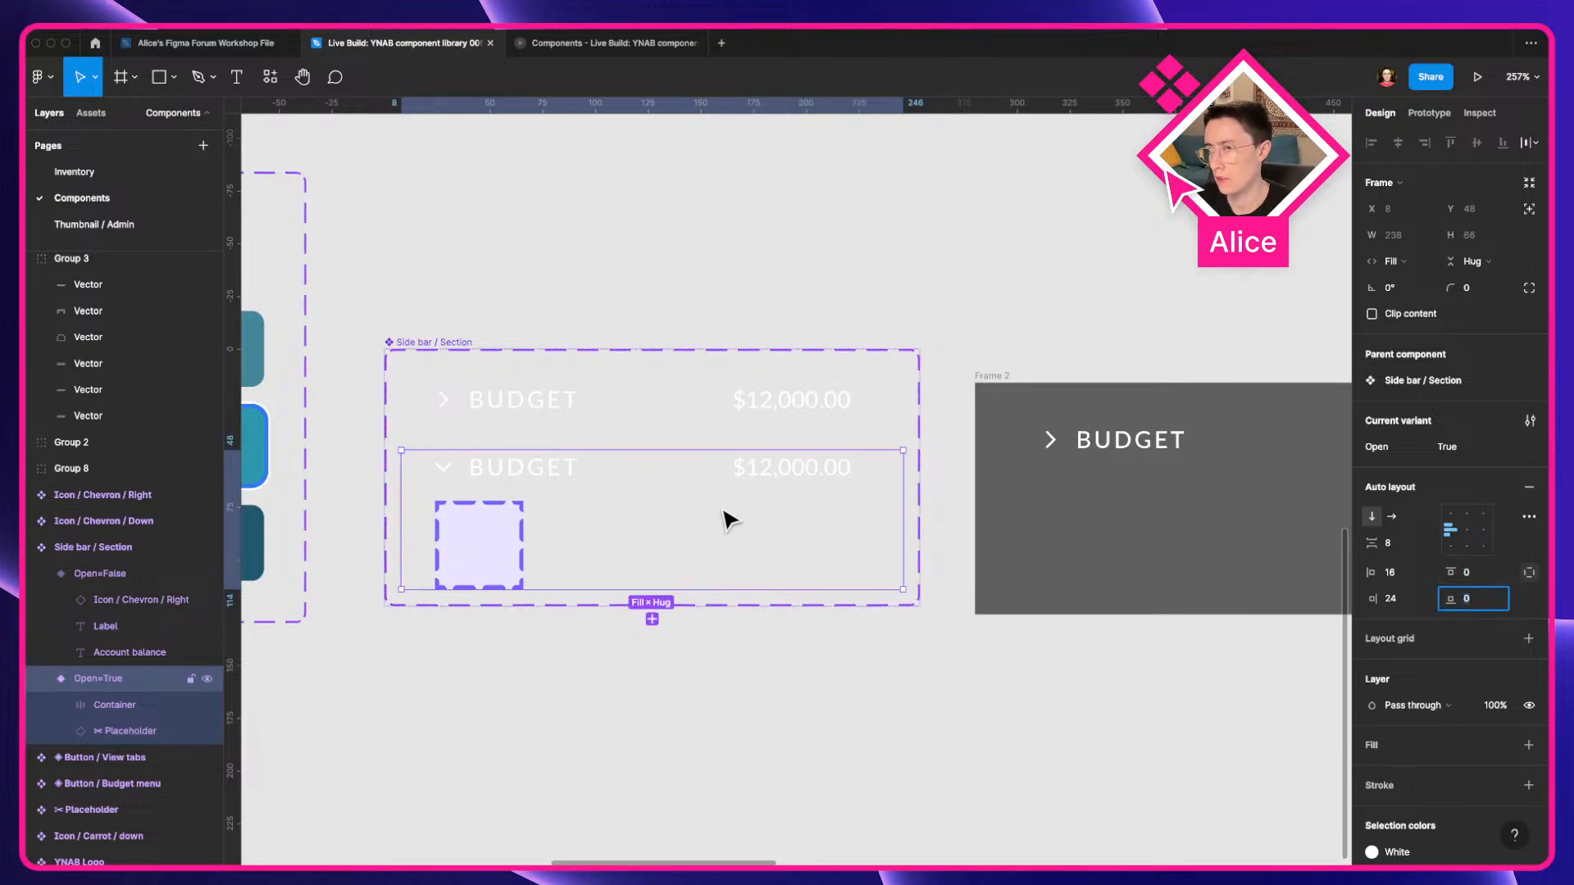
pyautogui.click(1416, 546)
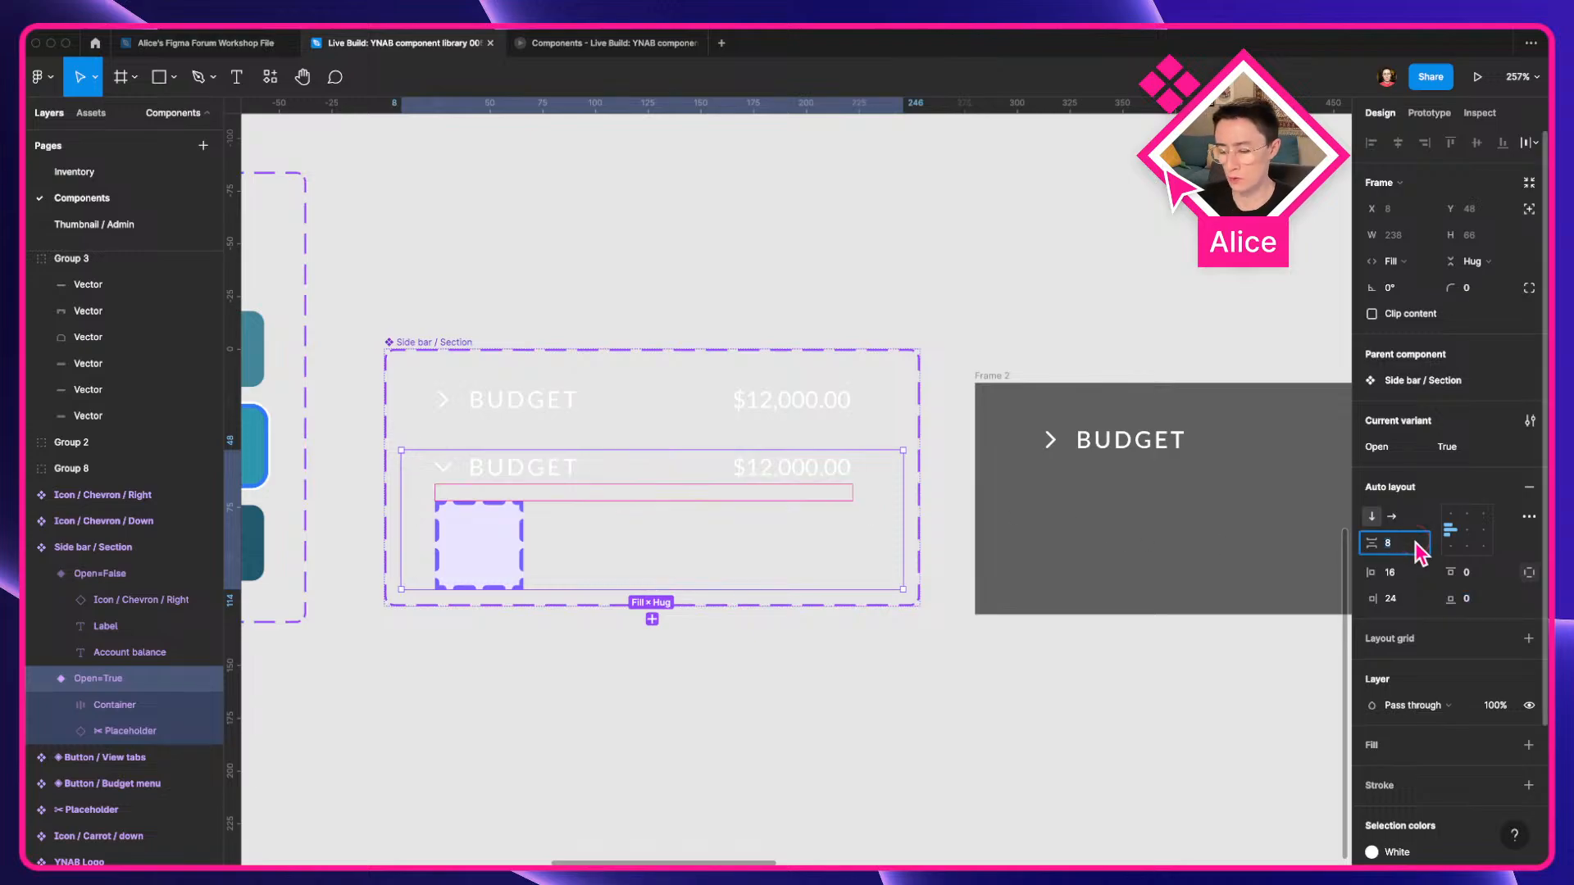
pyautogui.write('0')
pyautogui.press('Return')
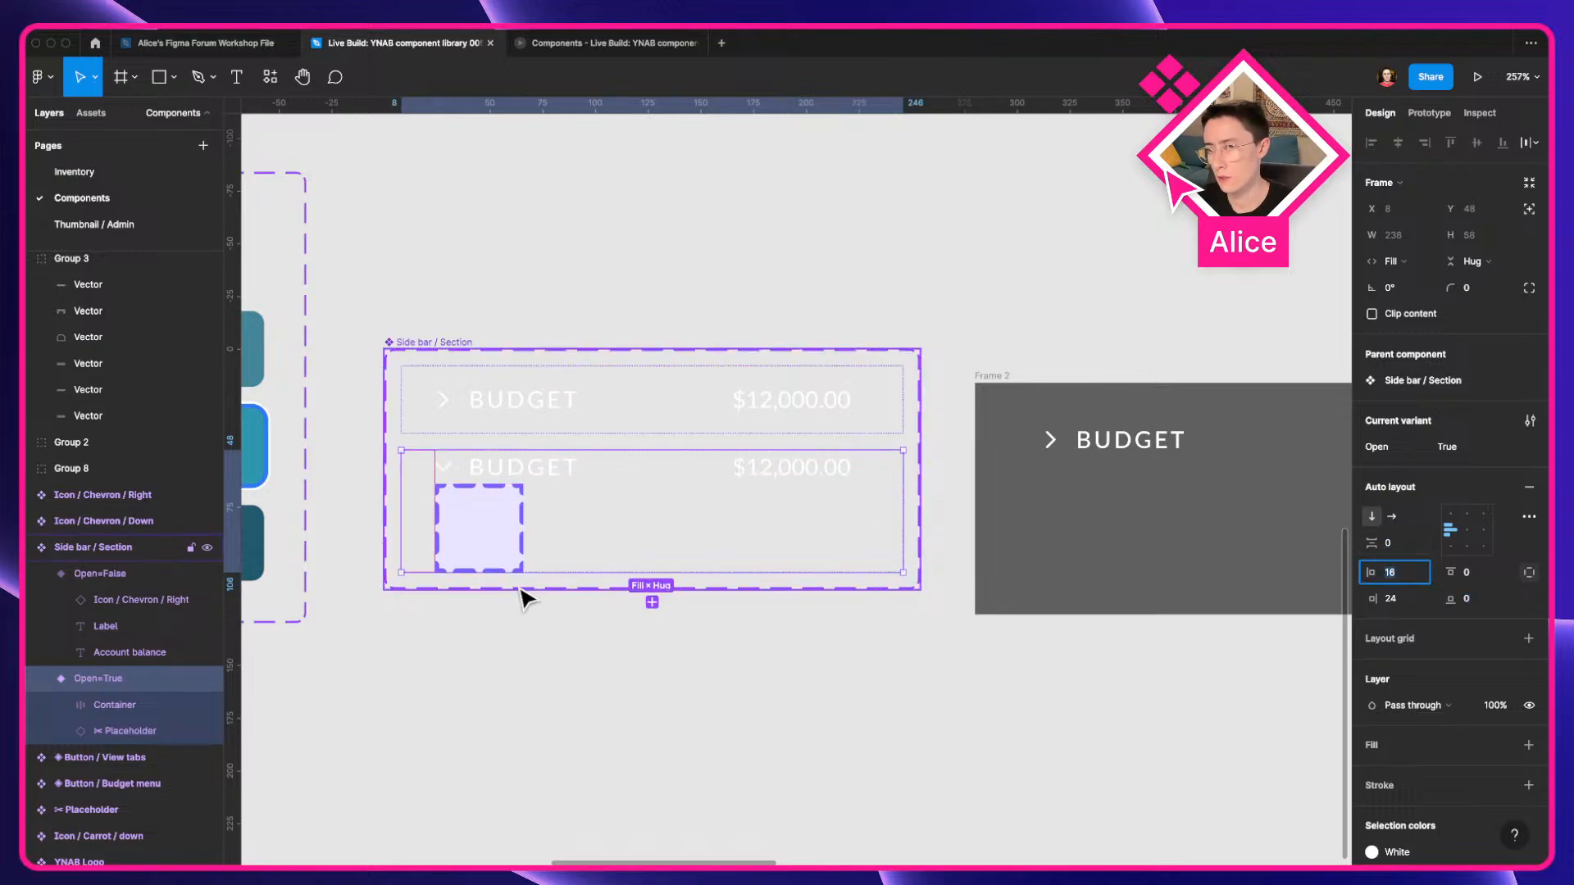
# Set the vertical padding of the Open=True variant's header Container to 8.
pyautogui.click(556, 482)
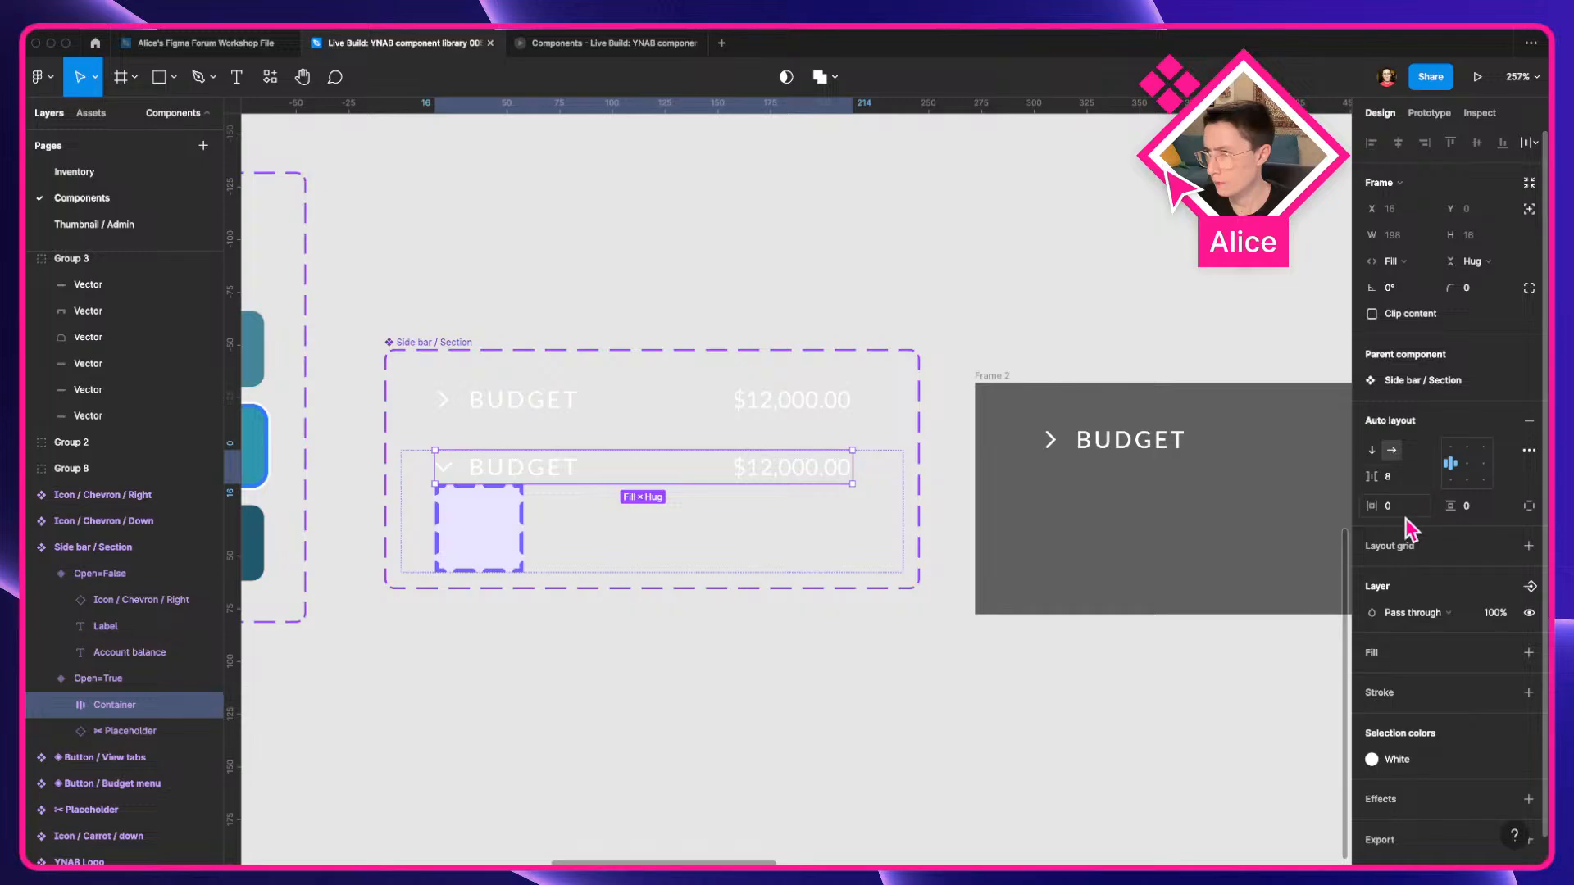
pyautogui.click(1493, 509)
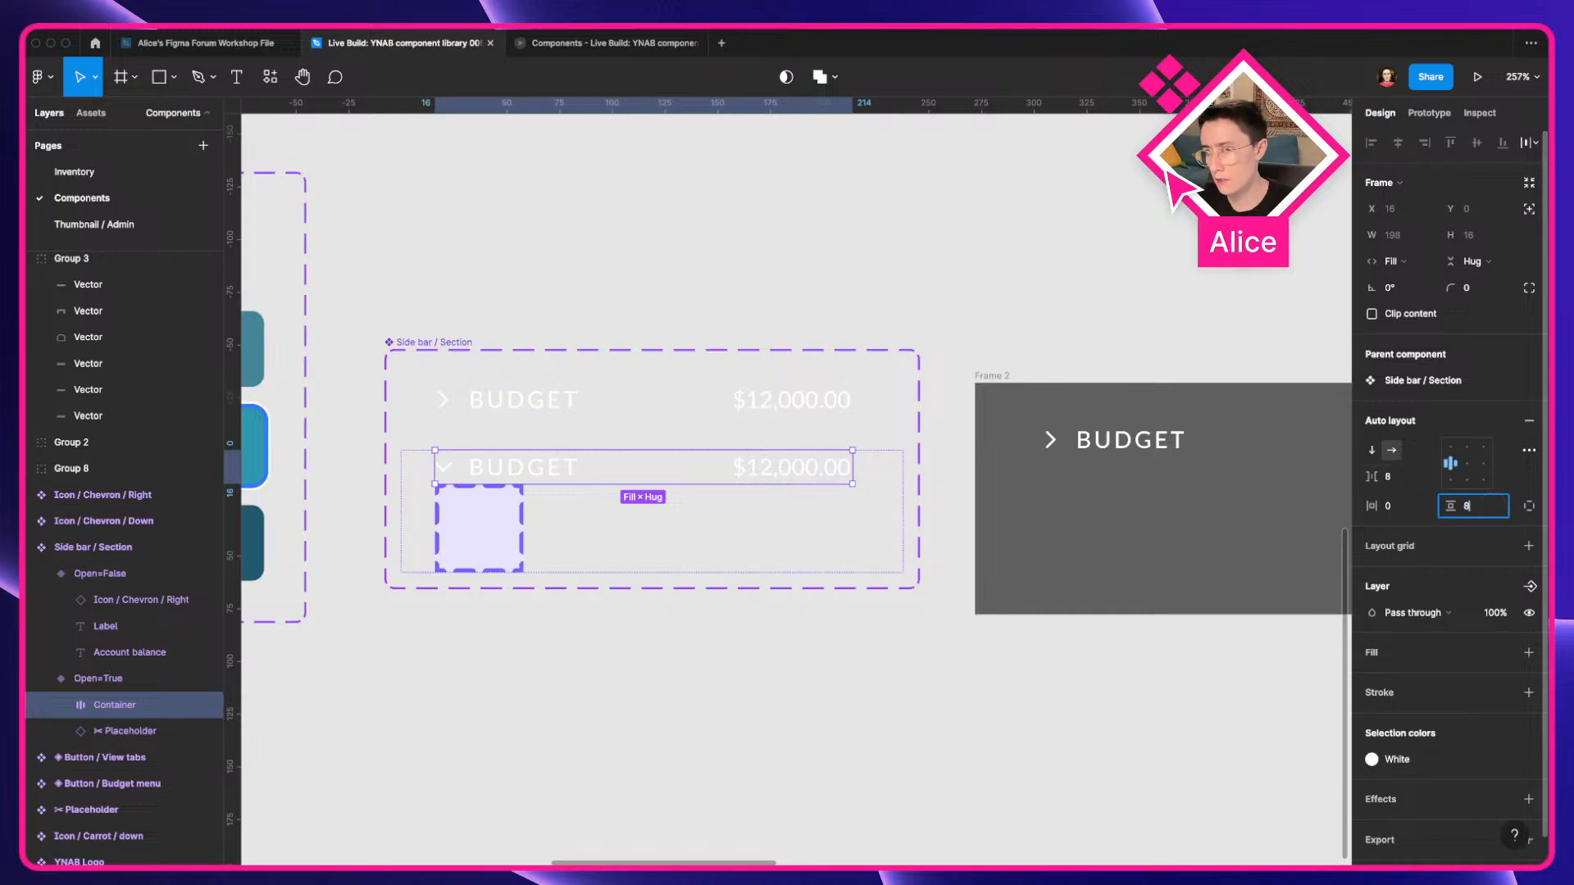
pyautogui.press('Tab')
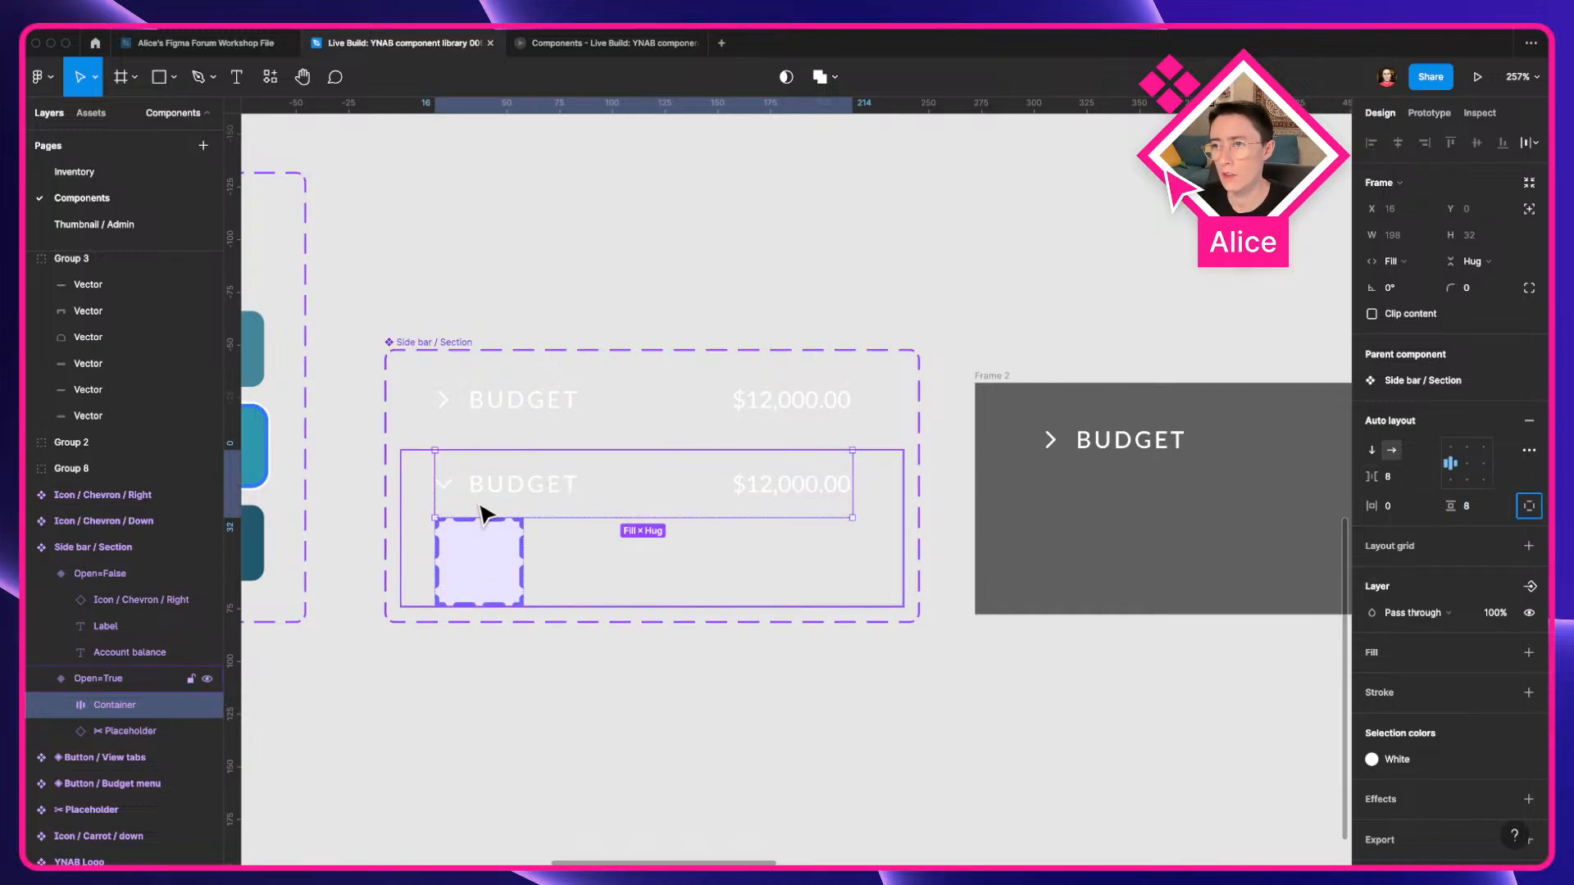
# Set the Open=True variant's left and right padding to 0.
pyautogui.click(429, 544)
pyautogui.click(1400, 574)
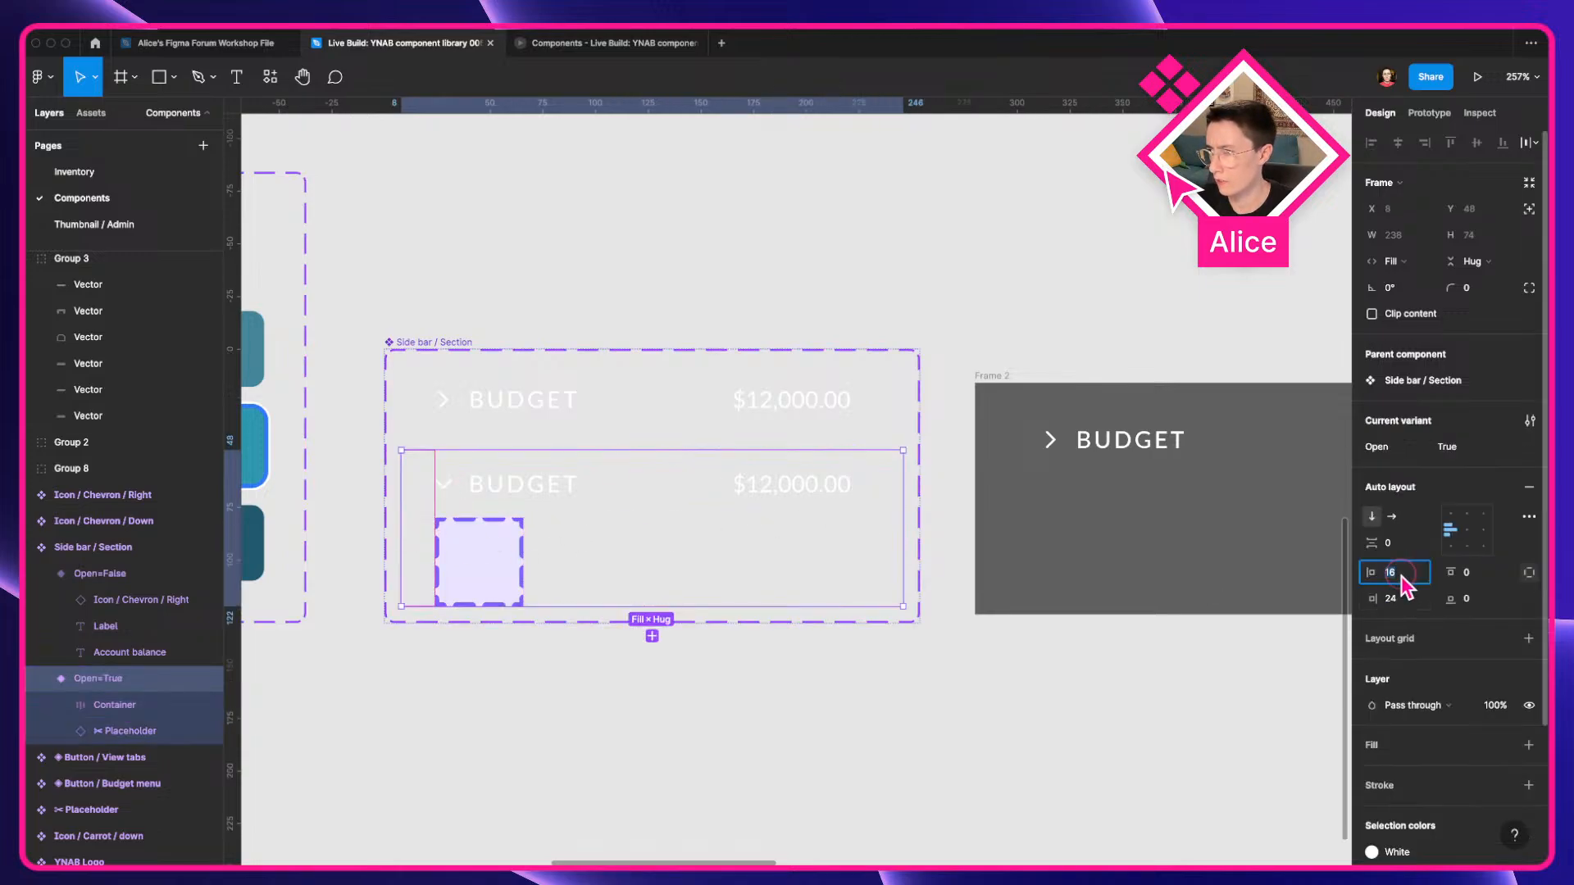
pyautogui.click(1405, 598)
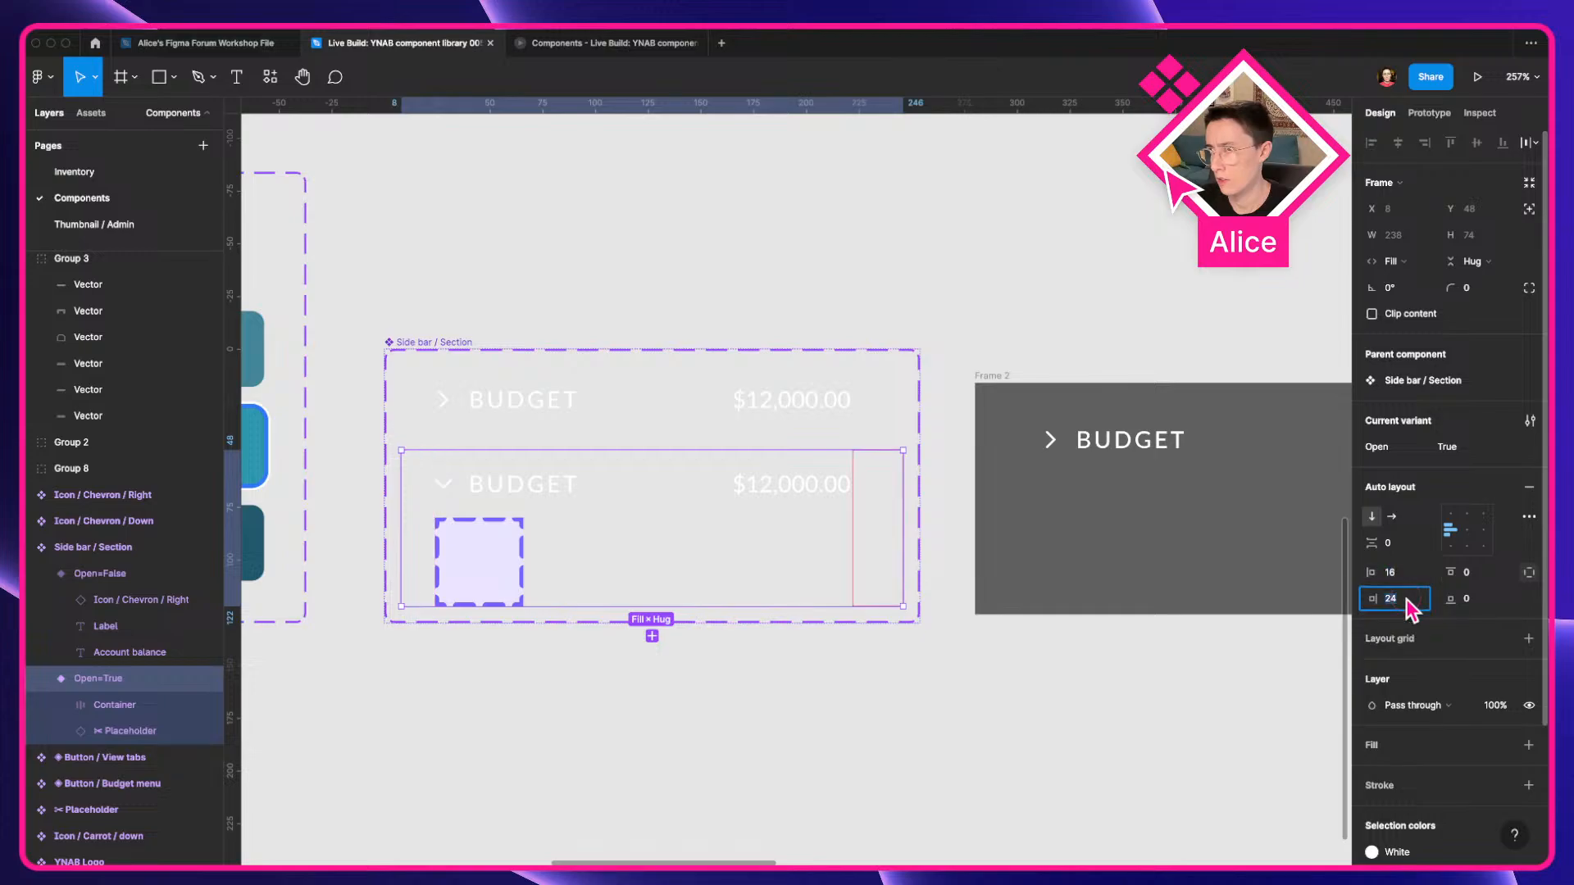
pyautogui.click(1410, 574)
pyautogui.write('0')
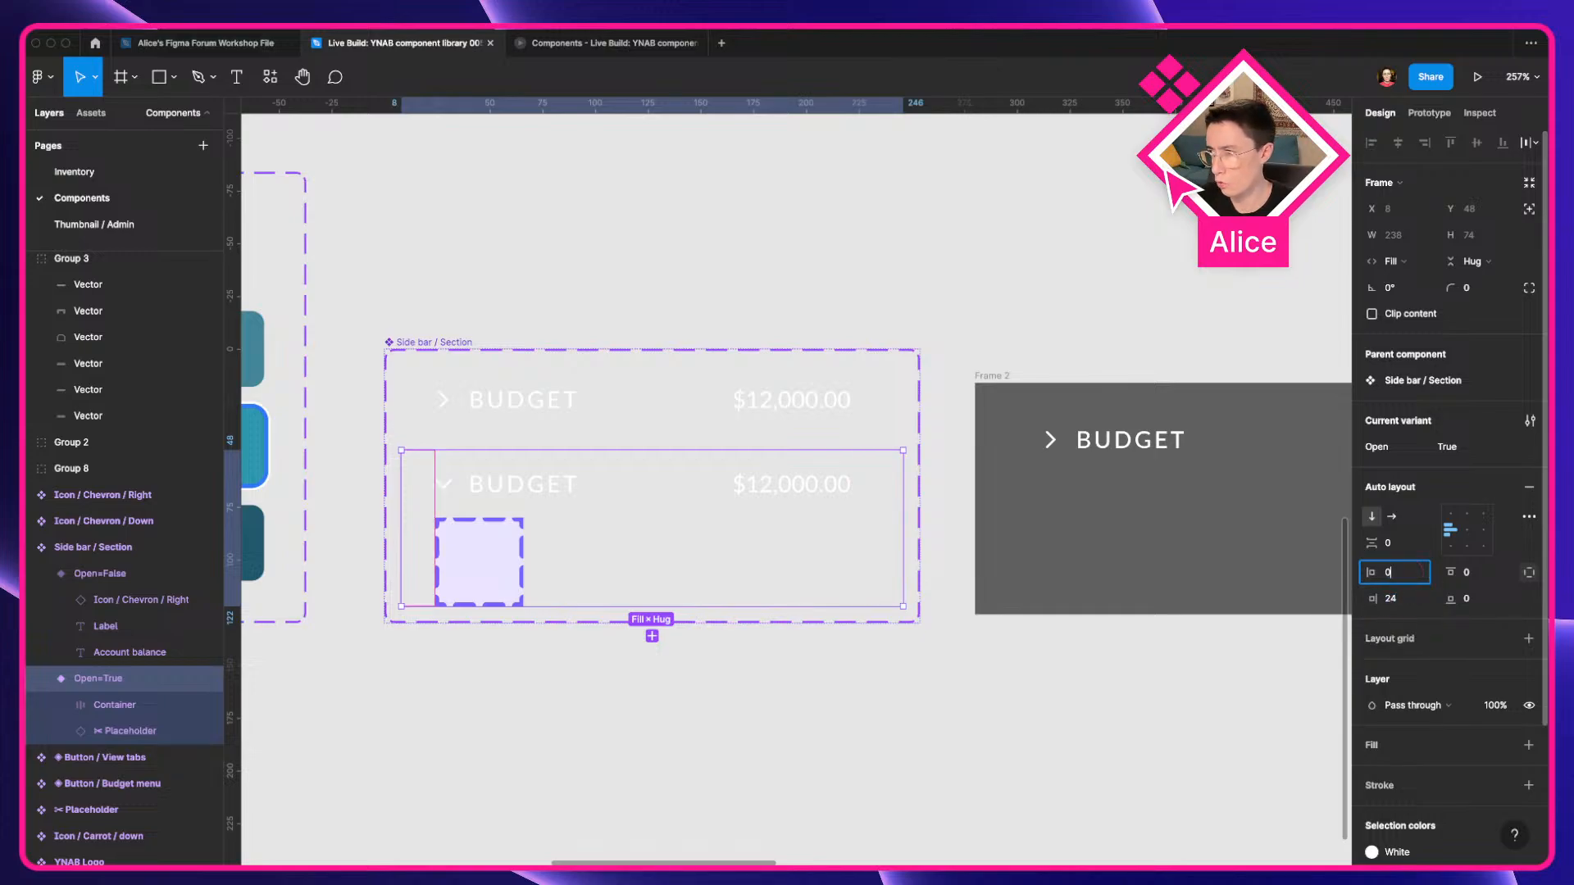
pyautogui.press('Tab')
pyautogui.write('0')
pyautogui.press('Tab')
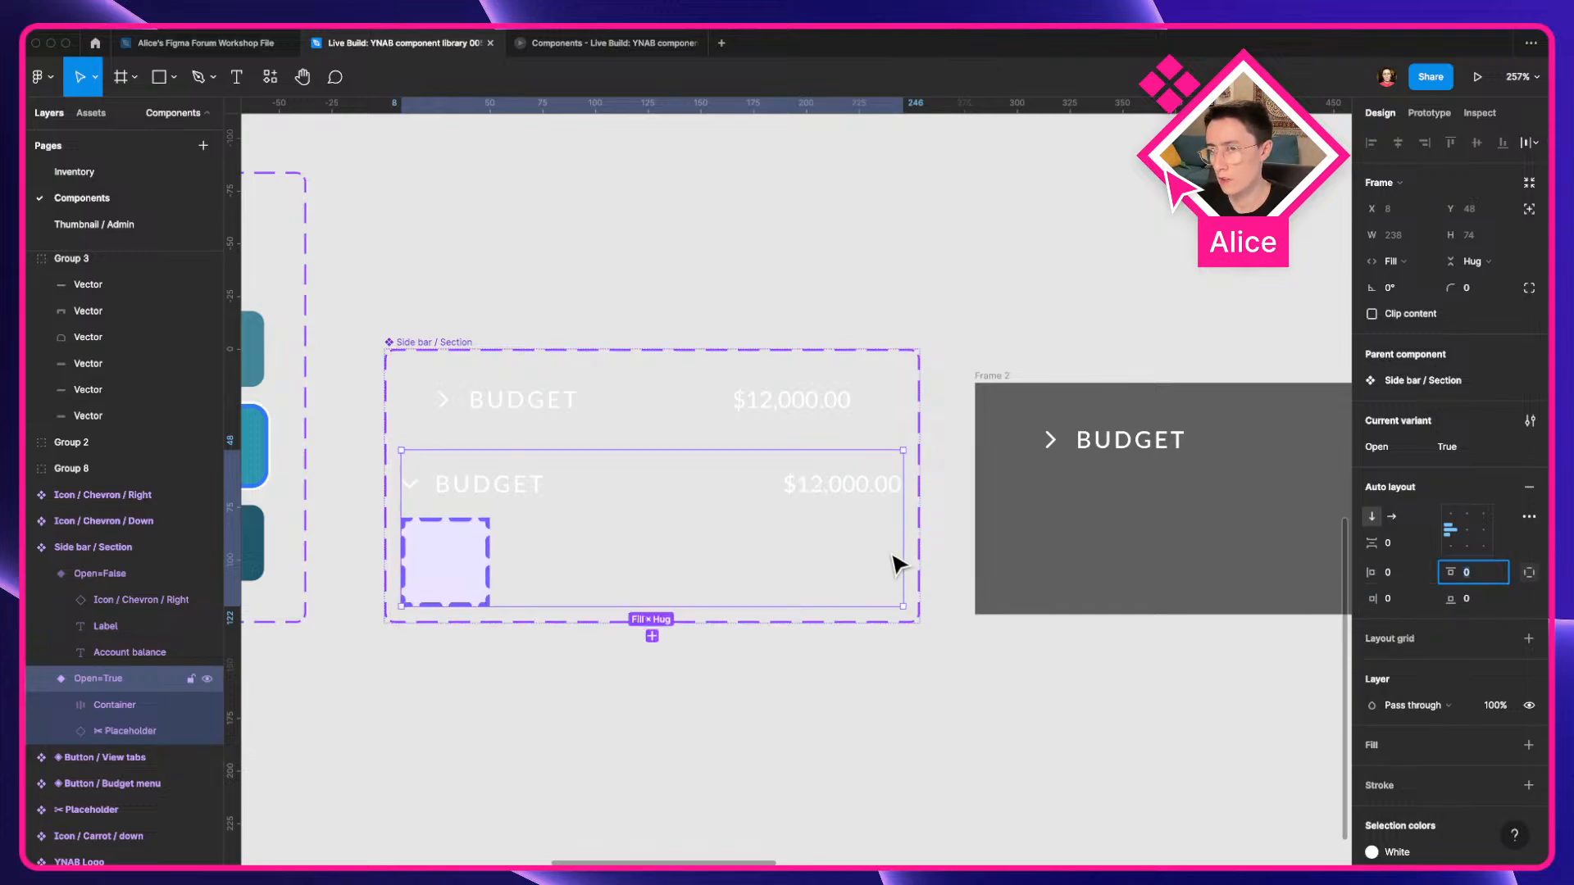
# Give the Open=True header Container individual paddings of 16 on the left and 24 on the right.
pyautogui.click(844, 500)
pyautogui.click(1403, 505)
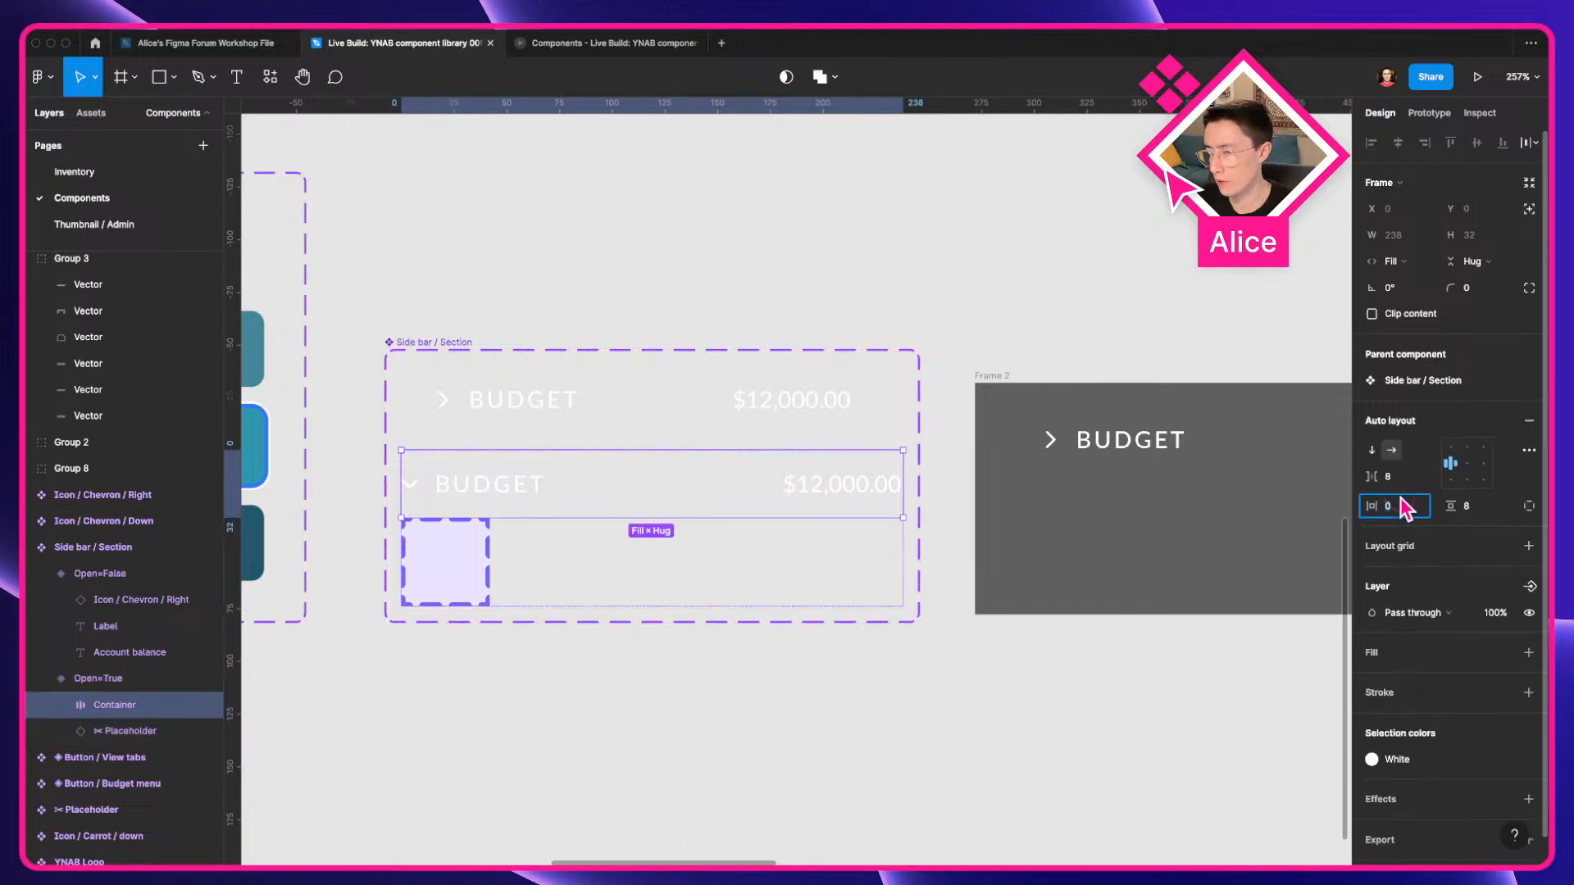
pyautogui.click(1529, 507)
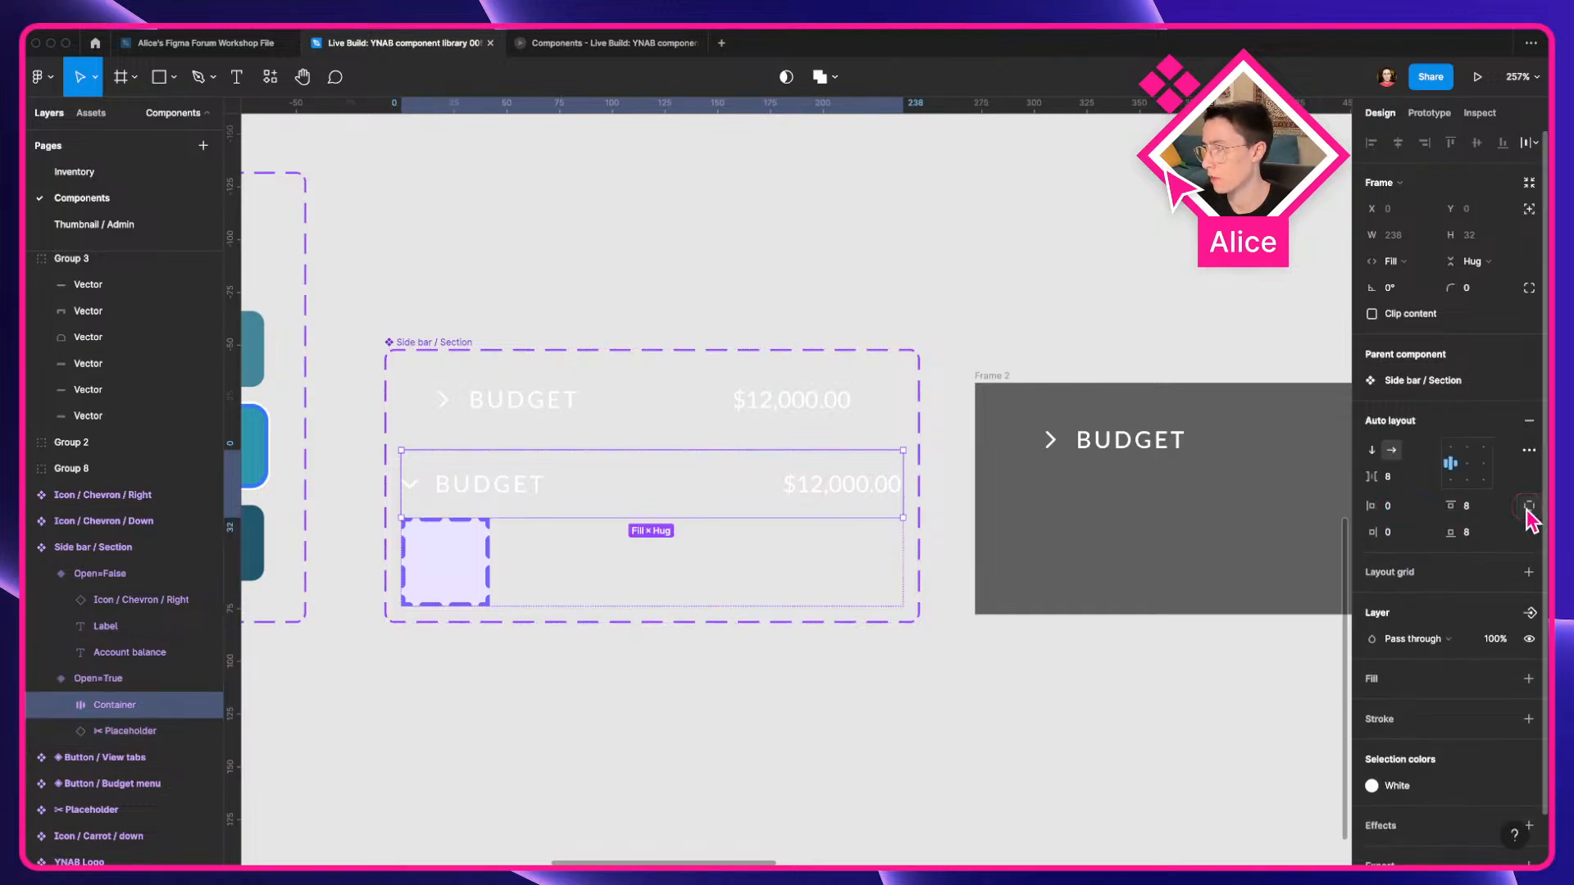
pyautogui.click(1389, 509)
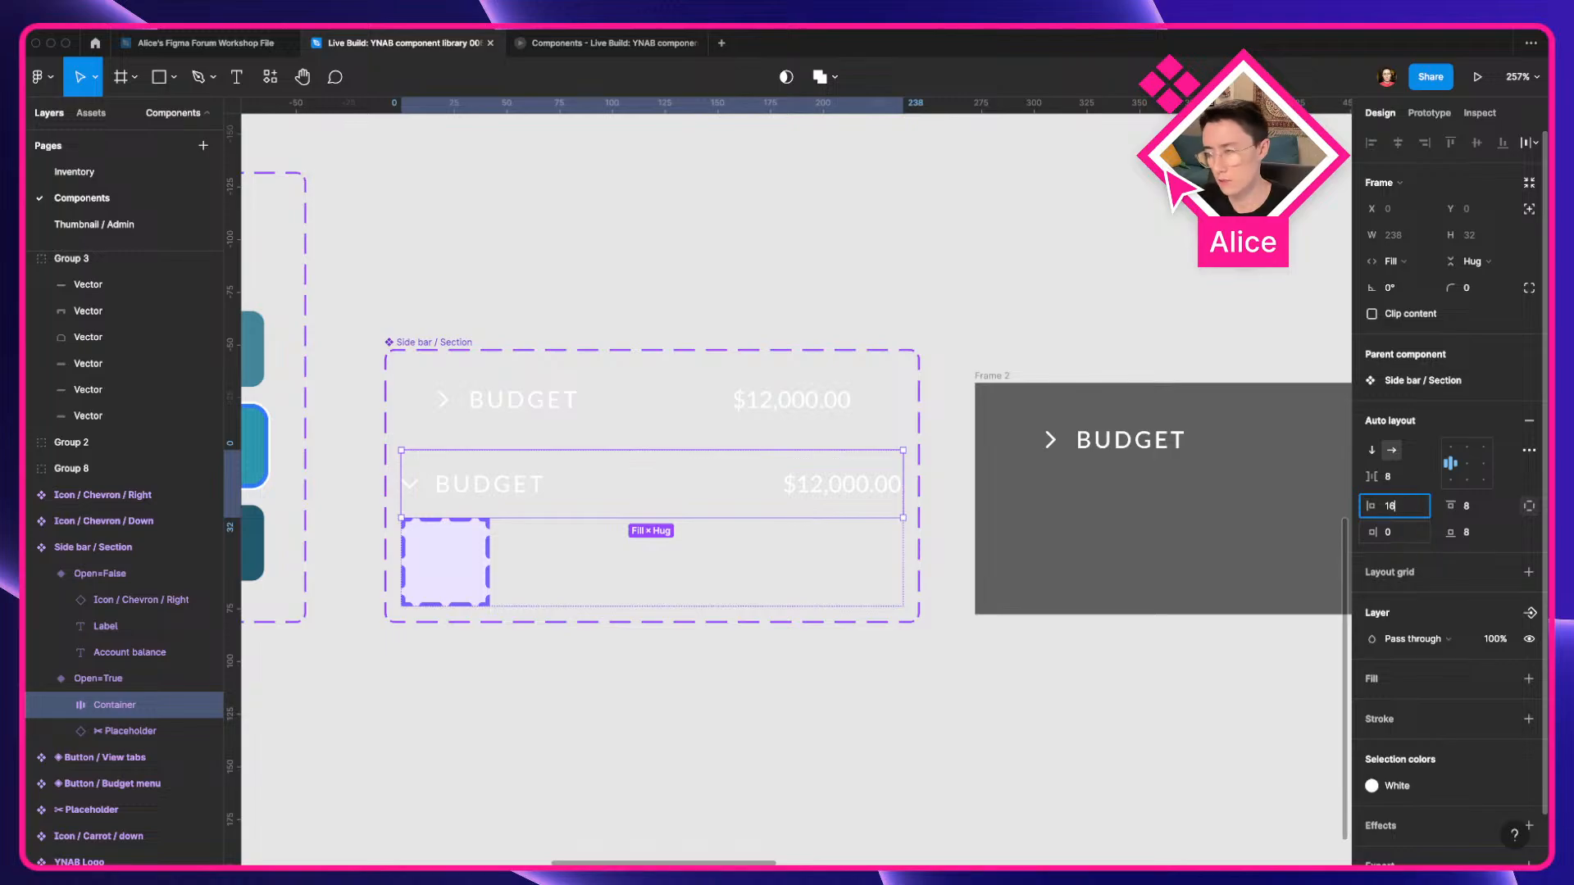
pyautogui.press('Tab')
pyautogui.write('24')
pyautogui.press('Return')
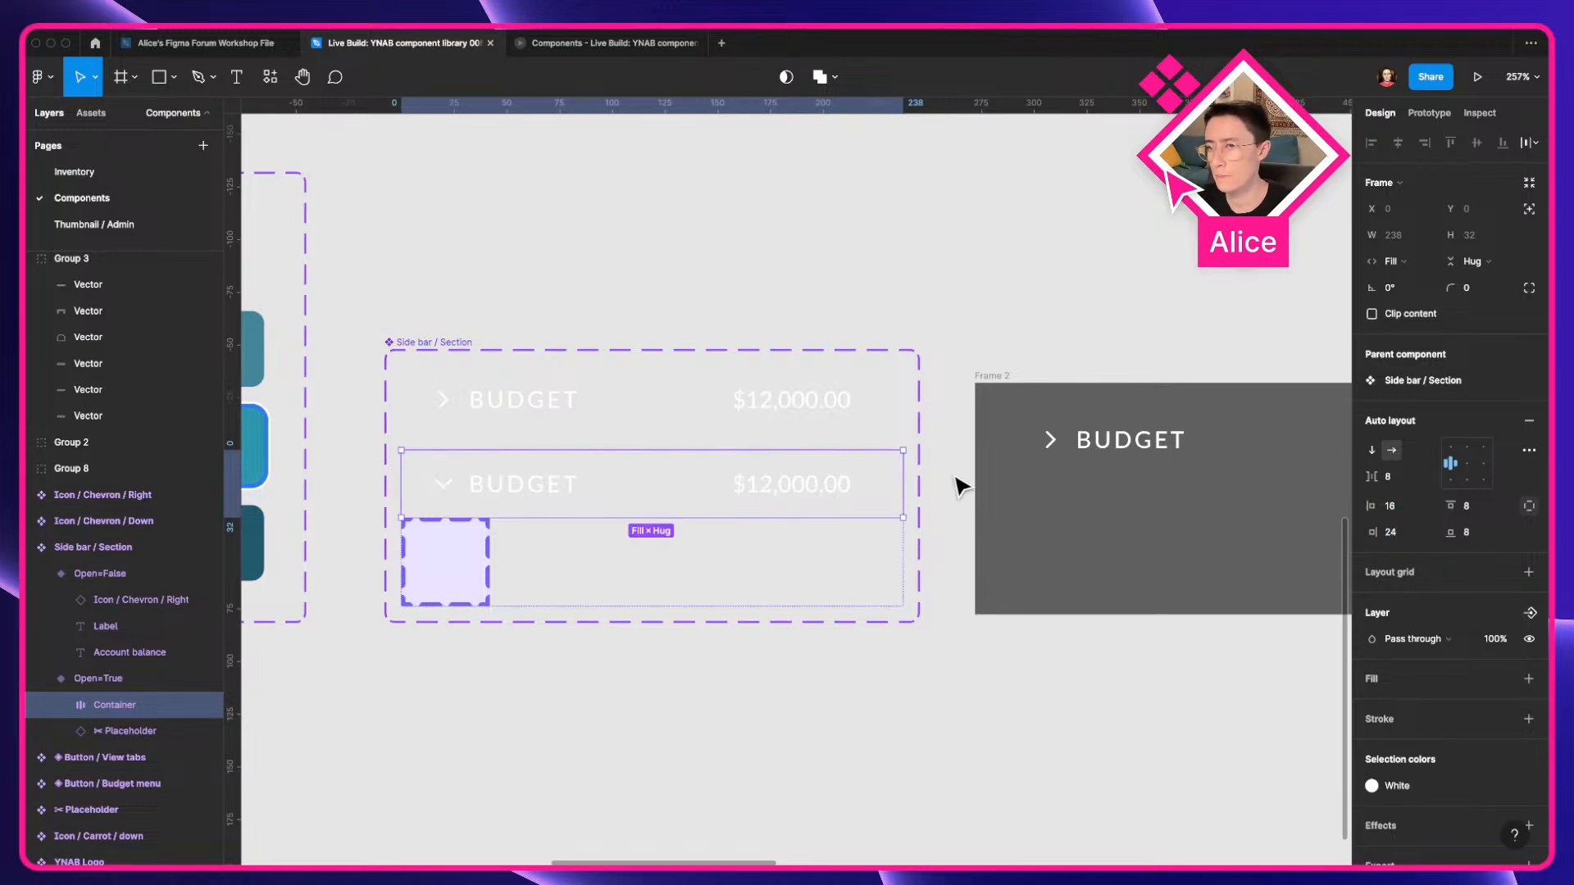
# Try a horizontal padding of 16 on the Open=True variant so the placeholder is inset too.
pyautogui.click(484, 586)
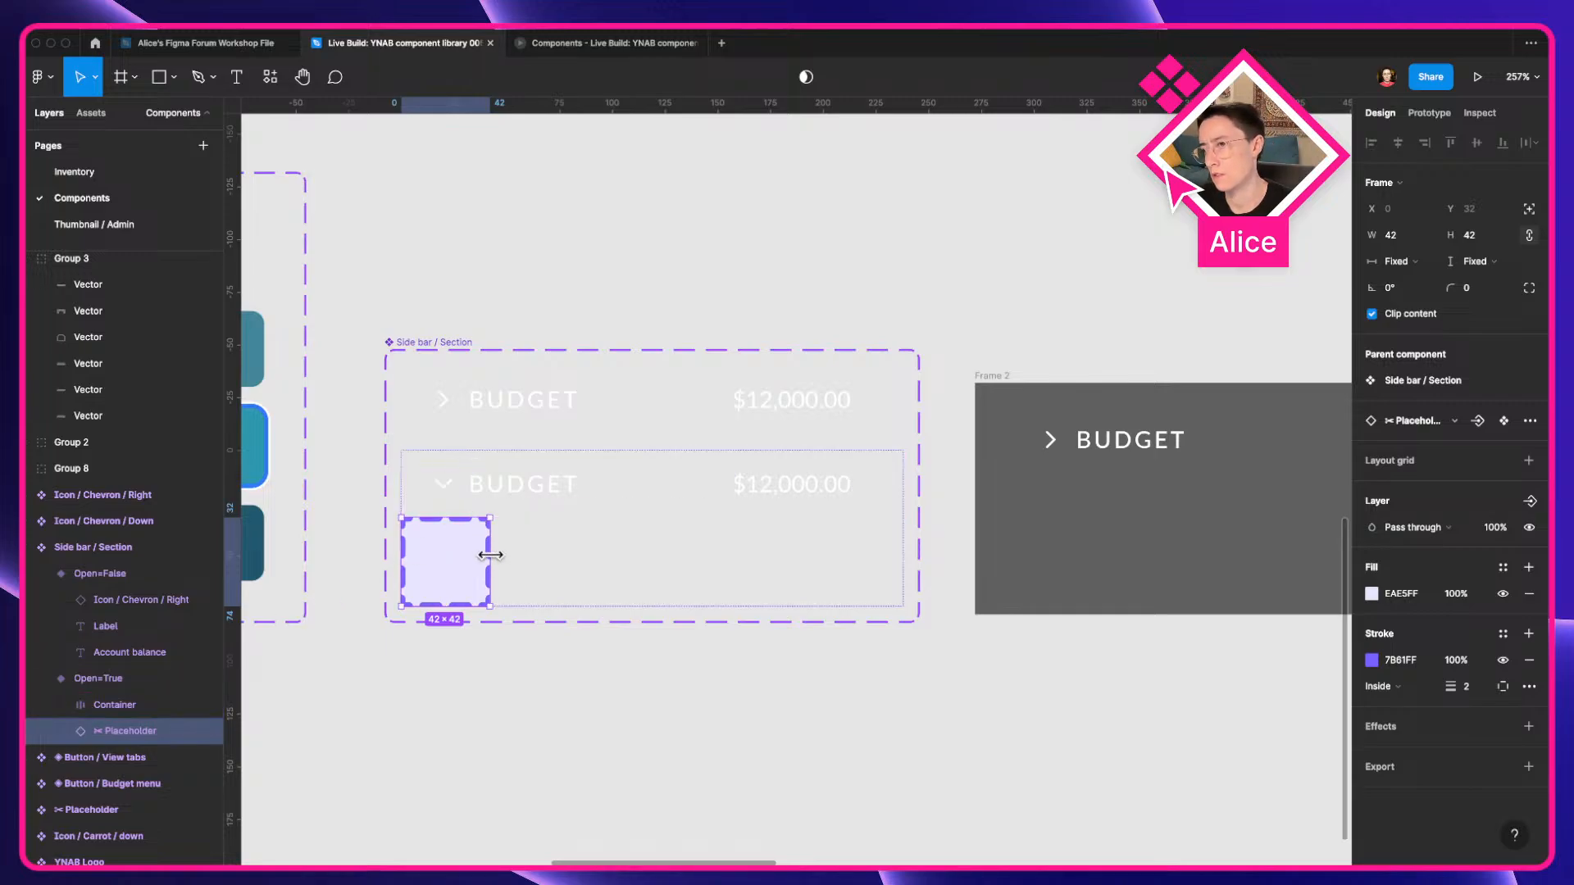
pyautogui.click(560, 570)
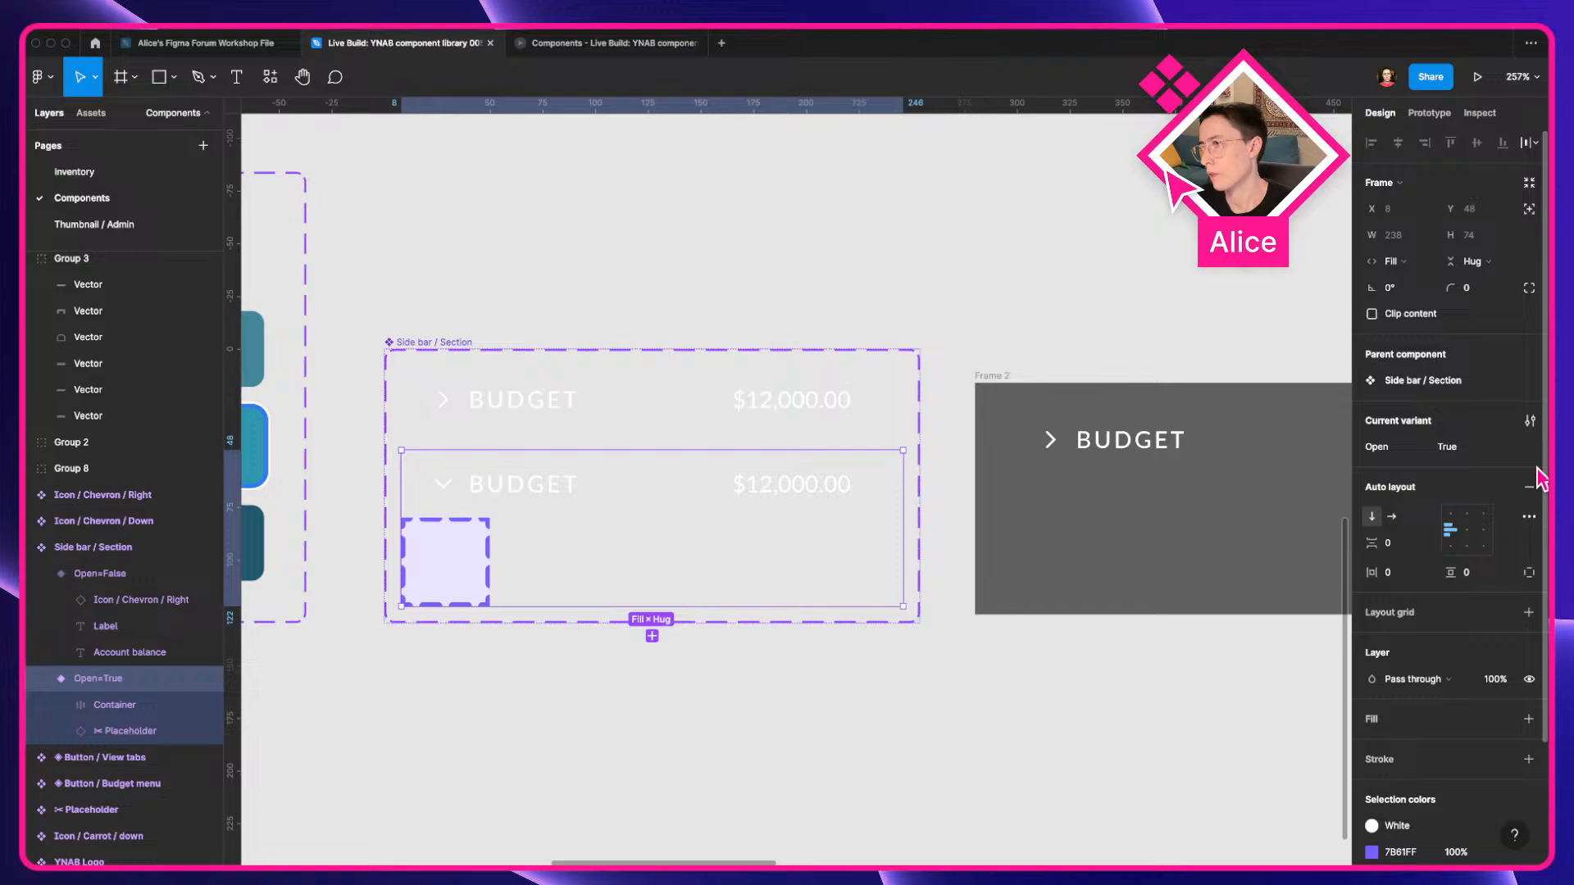
pyautogui.click(1408, 576)
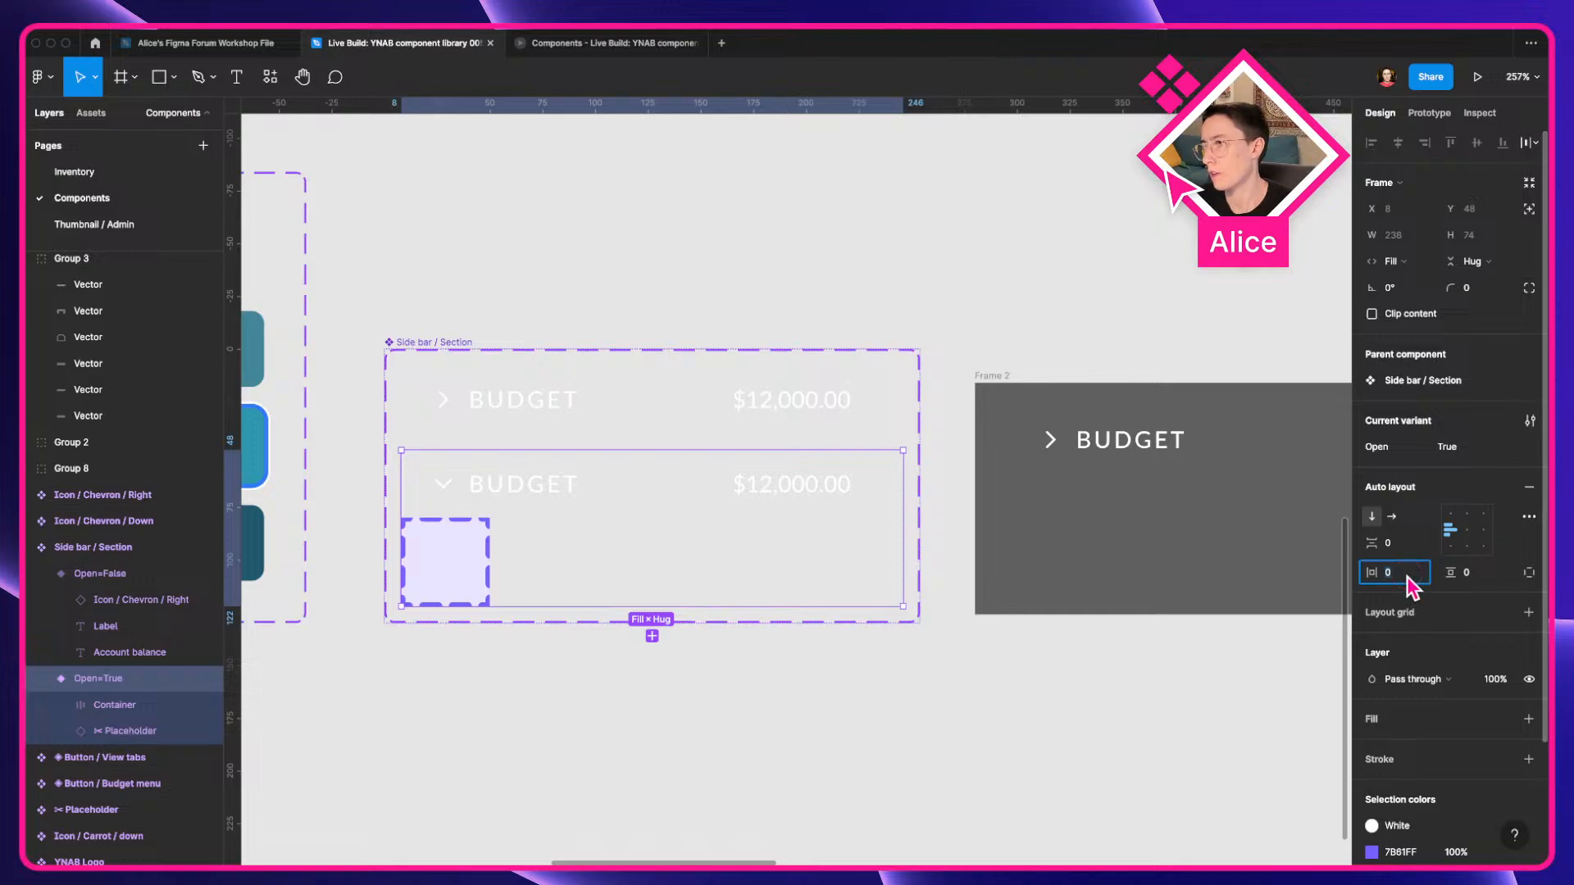
pyautogui.write('16')
pyautogui.press('Return')
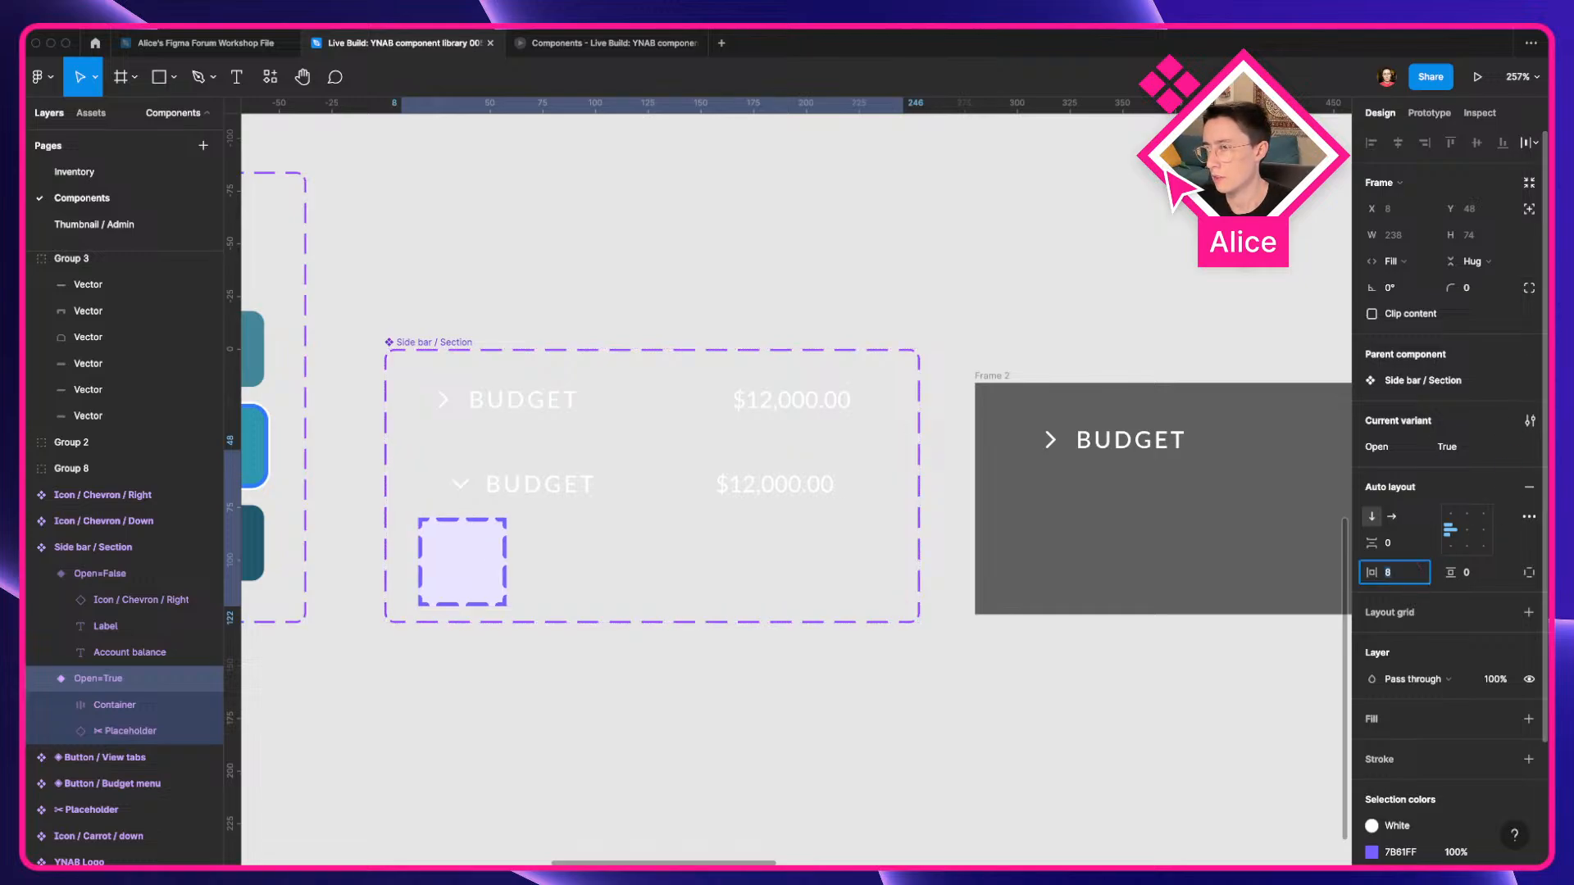
# Set the left padding of the Open=True variant's header Container to 0.
pyautogui.click(647, 497)
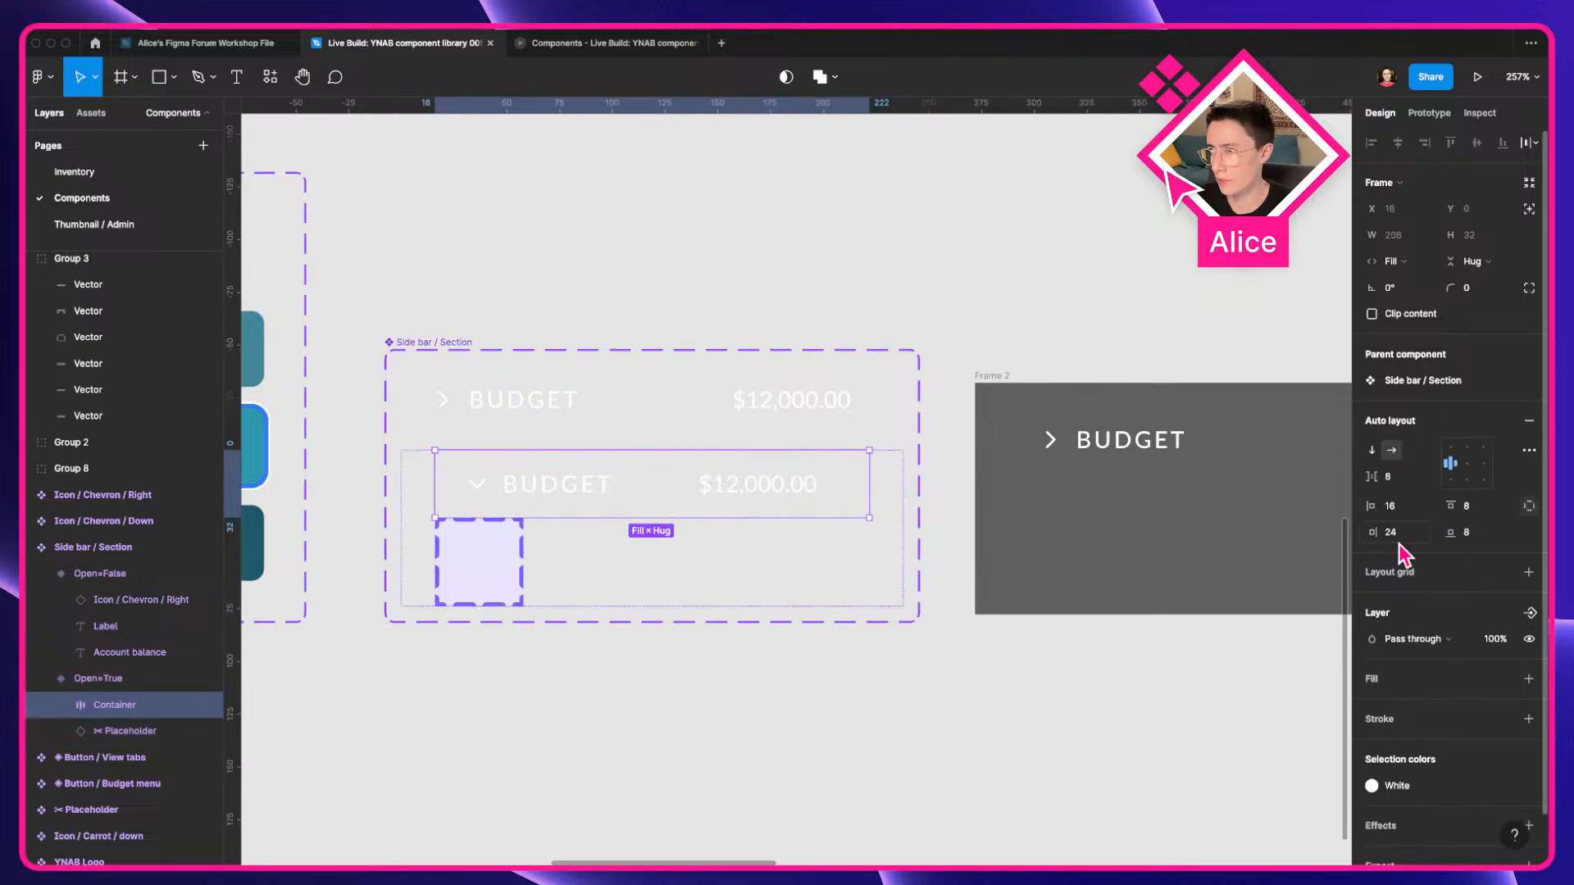
pyautogui.click(1411, 507)
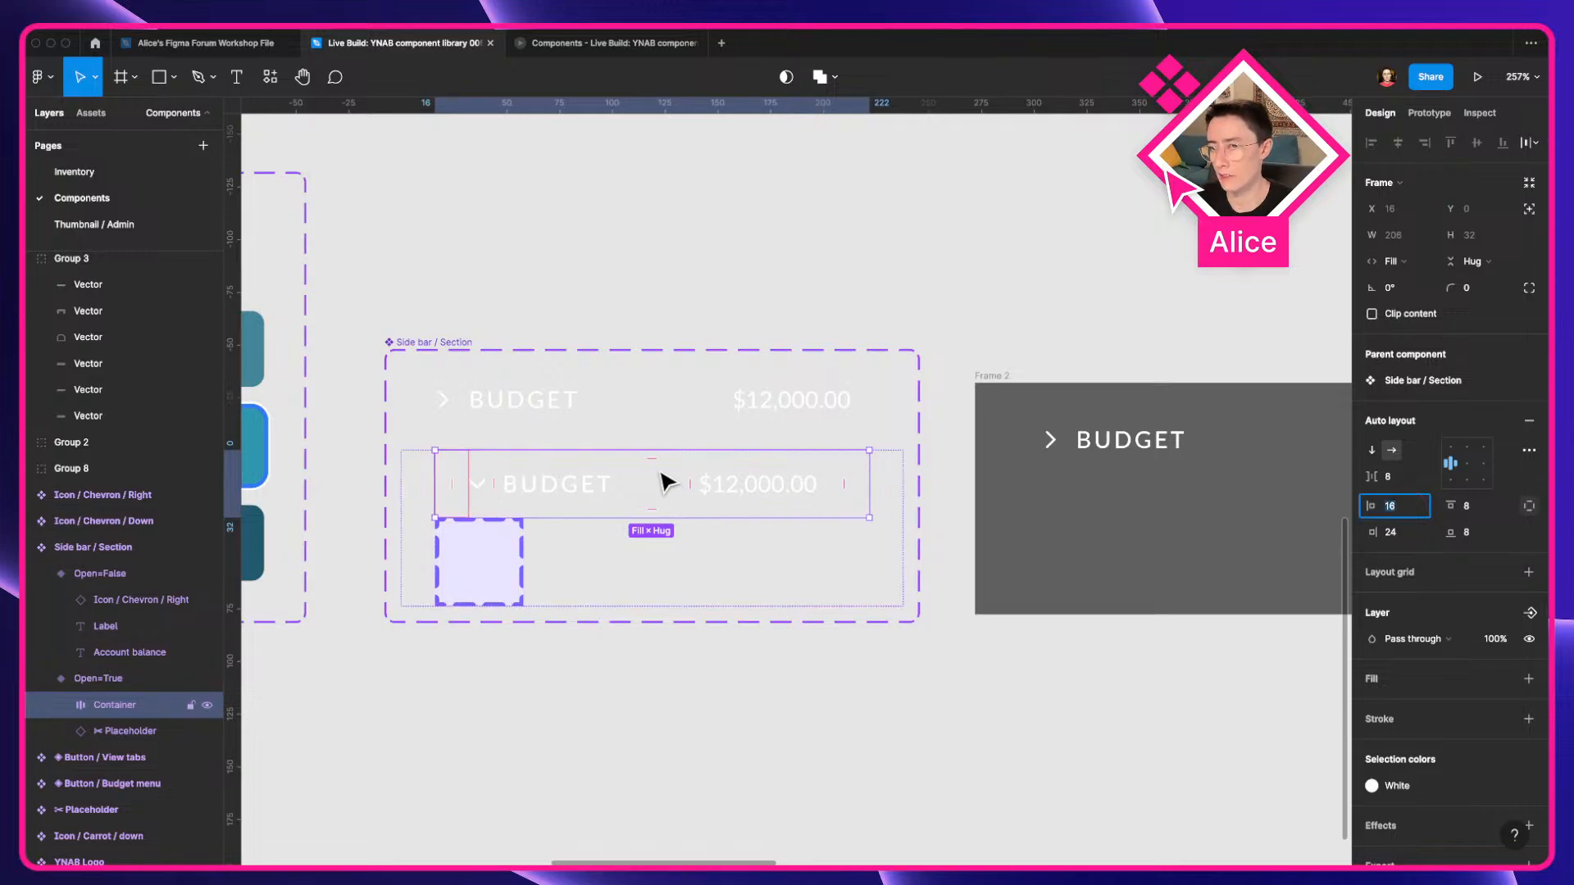
pyautogui.write('0')
pyautogui.press('Tab')
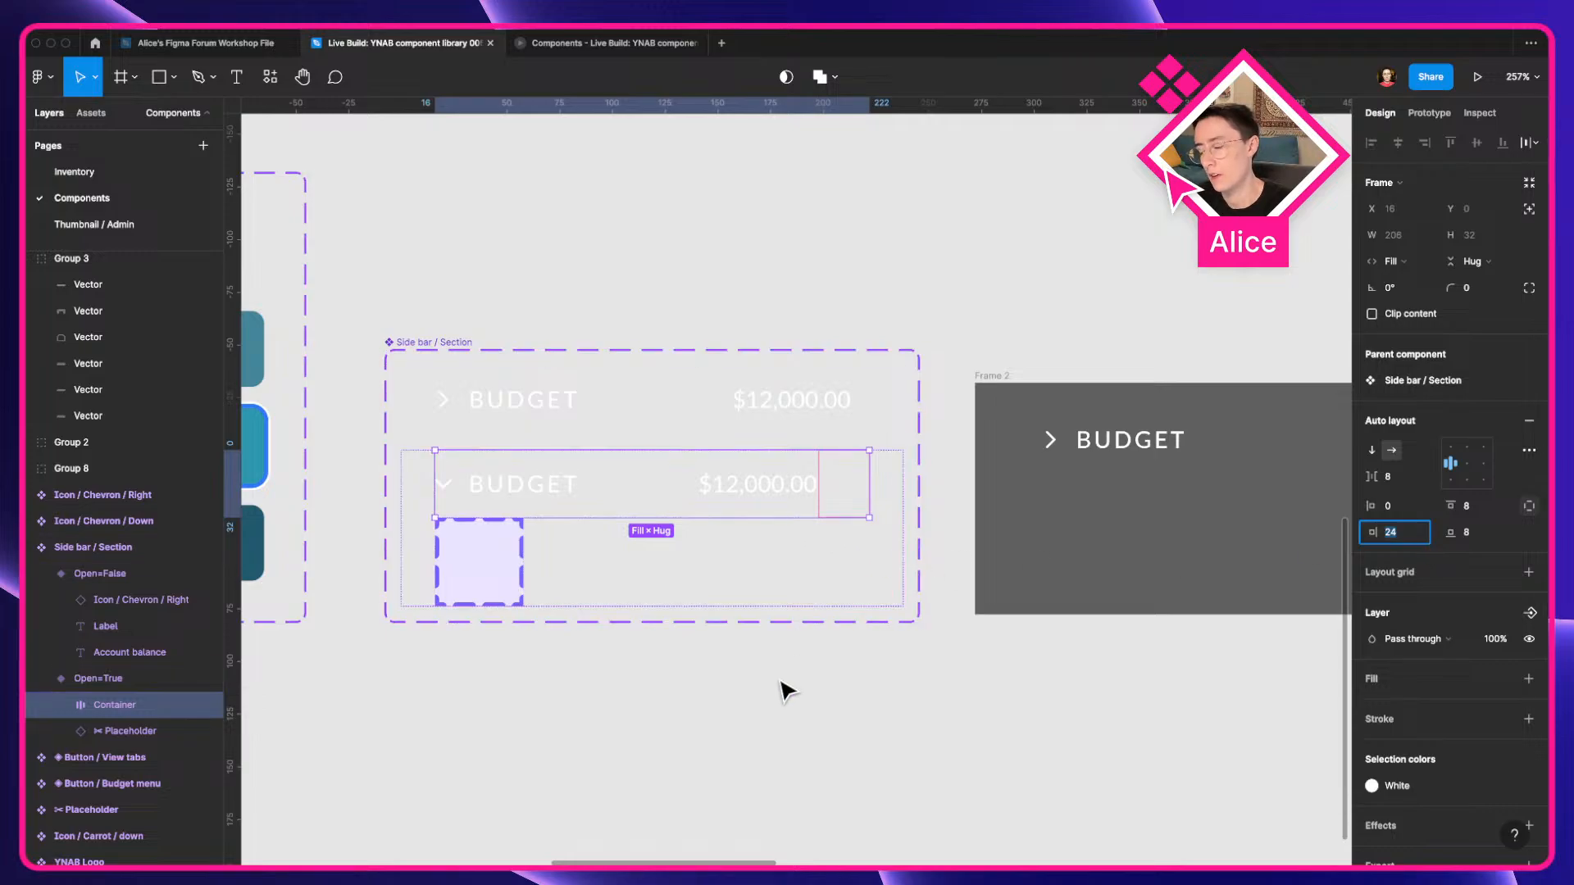
# Undo the horizontal padding changes on the Open=True variant and its header Container.
pyautogui.press('super+z')
pyautogui.press('super+z')
pyautogui.press('super+z')
pyautogui.press('super+z')
pyautogui.press('super+z')
pyautogui.press('super+z')
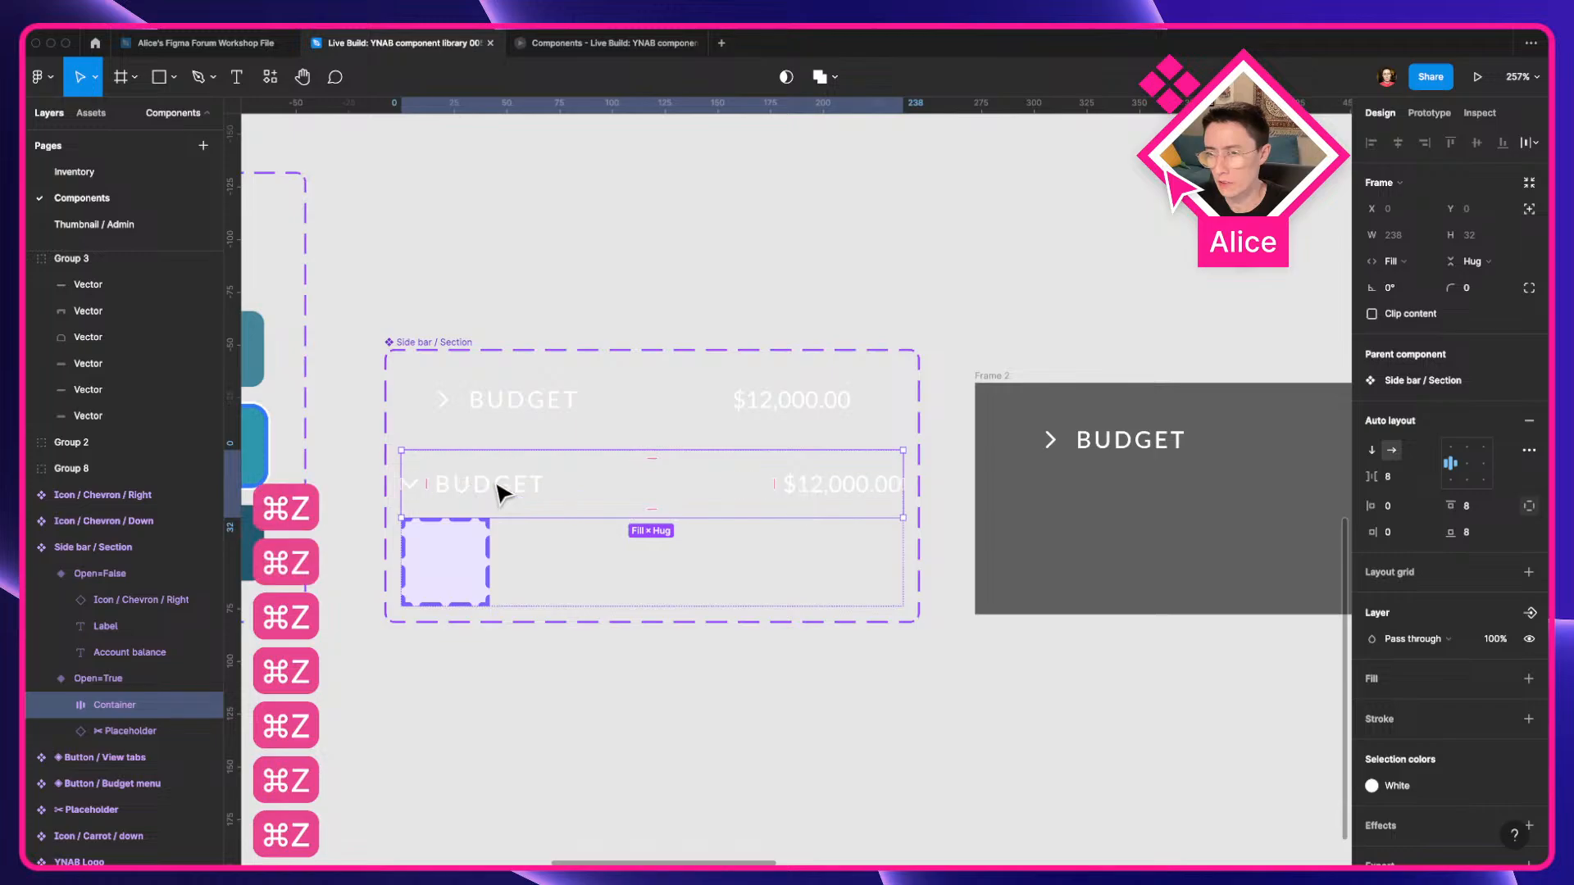
pyautogui.press('super+z')
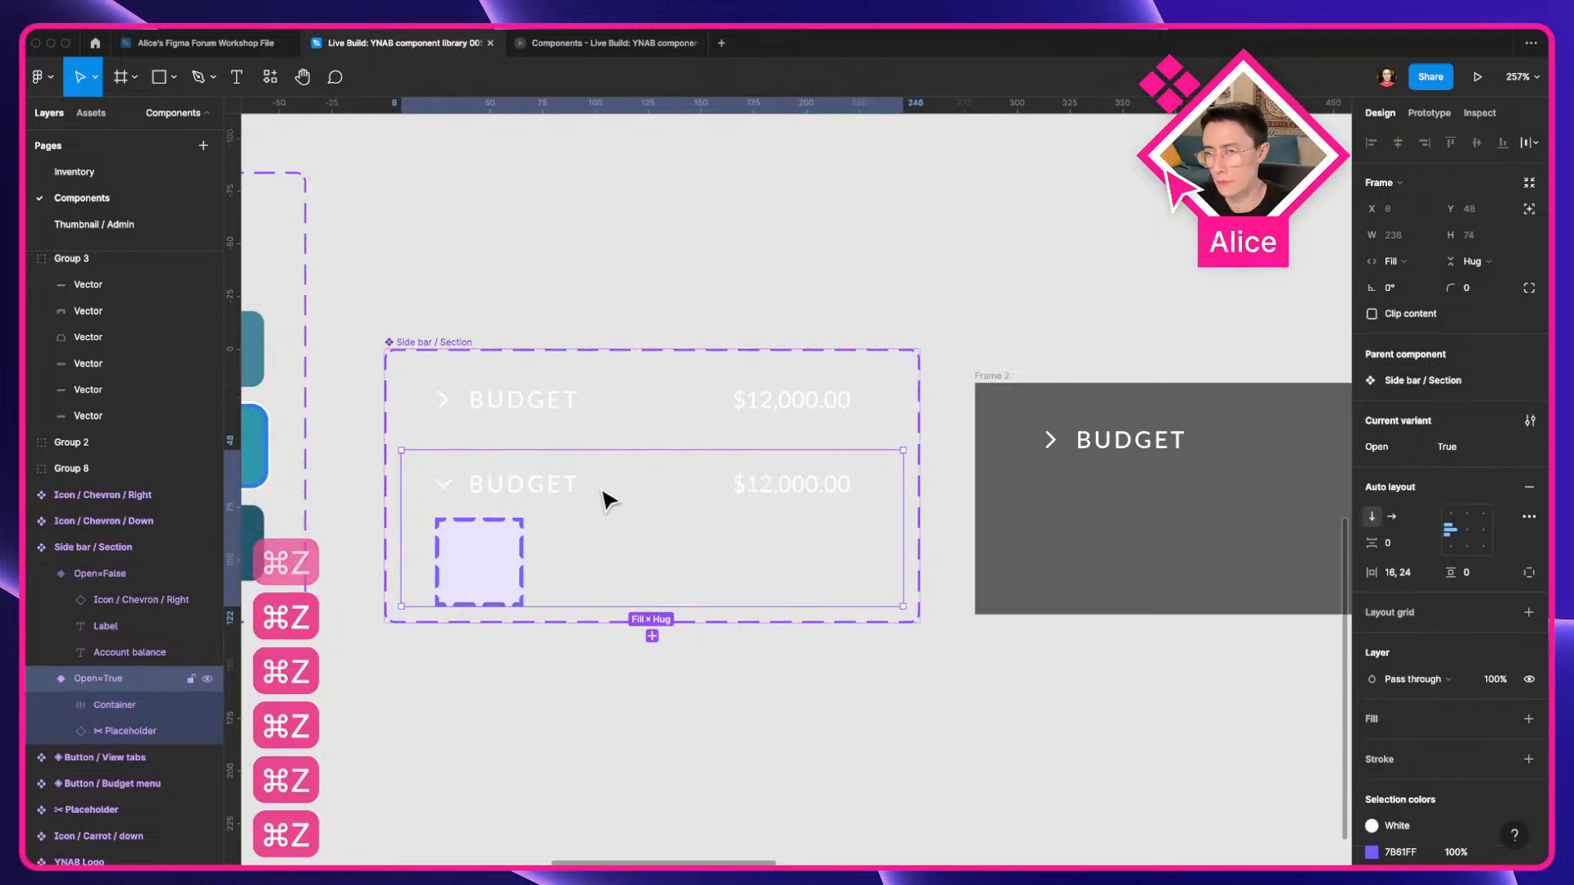
# Add a prototype connection from the Open=True variant's header Container to the Open=False variant.
pyautogui.click(605, 499)
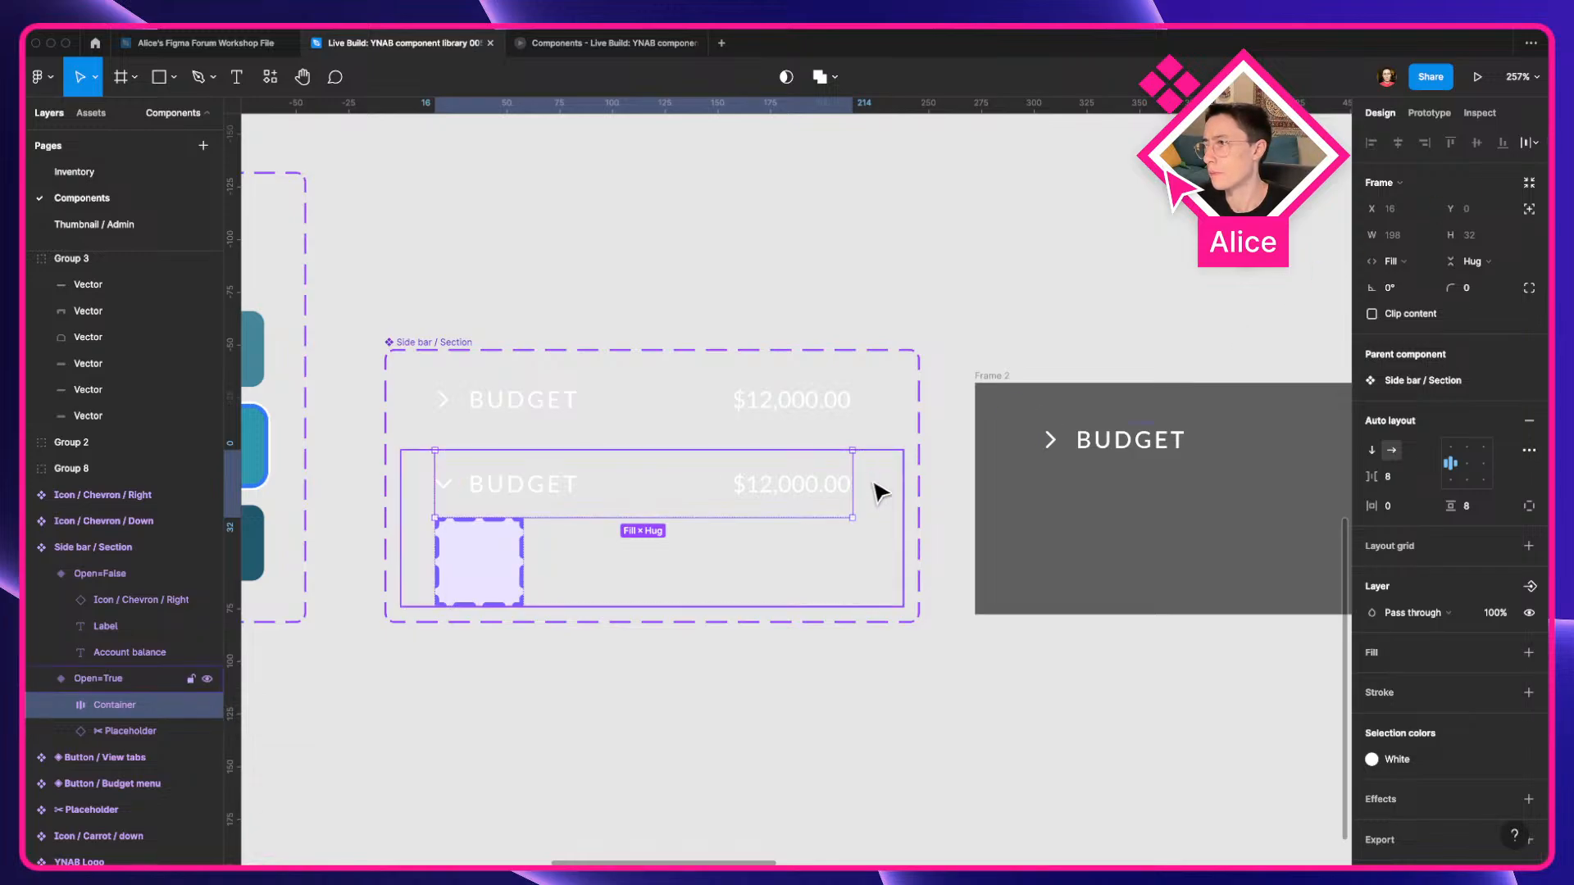
pyautogui.click(1429, 112)
pyautogui.moveTo(852, 483); pyautogui.dragTo(618, 429)
# Switch to the prototype preview and toggle the Budget section, testing clicks on the header and the area below it.
pyautogui.click(596, 43)
pyautogui.click(737, 373)
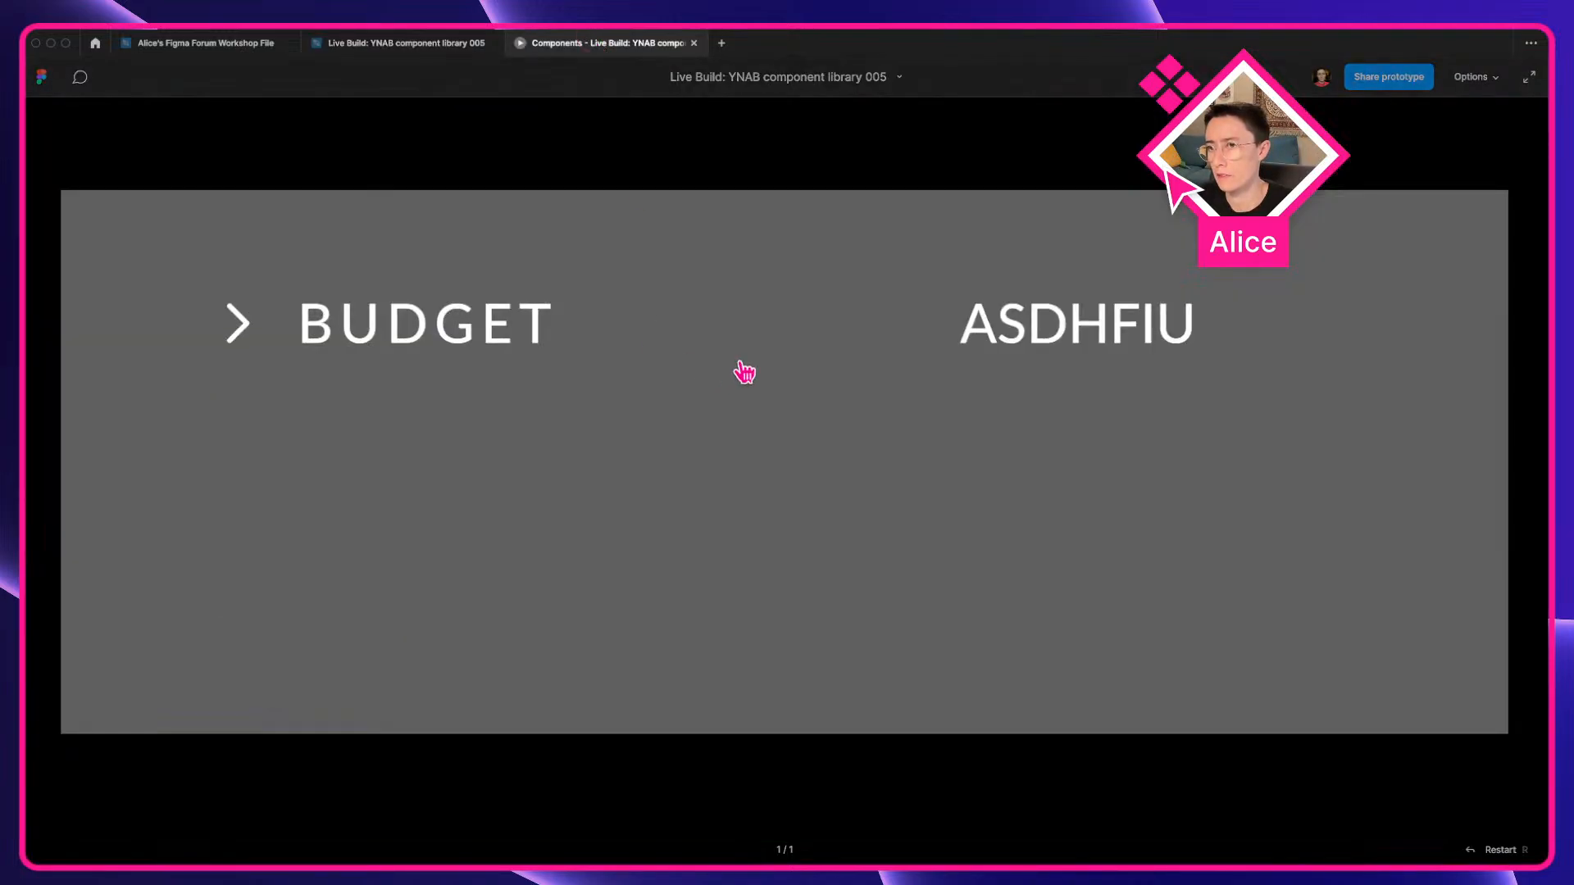
pyautogui.click(558, 341)
pyautogui.click(604, 506)
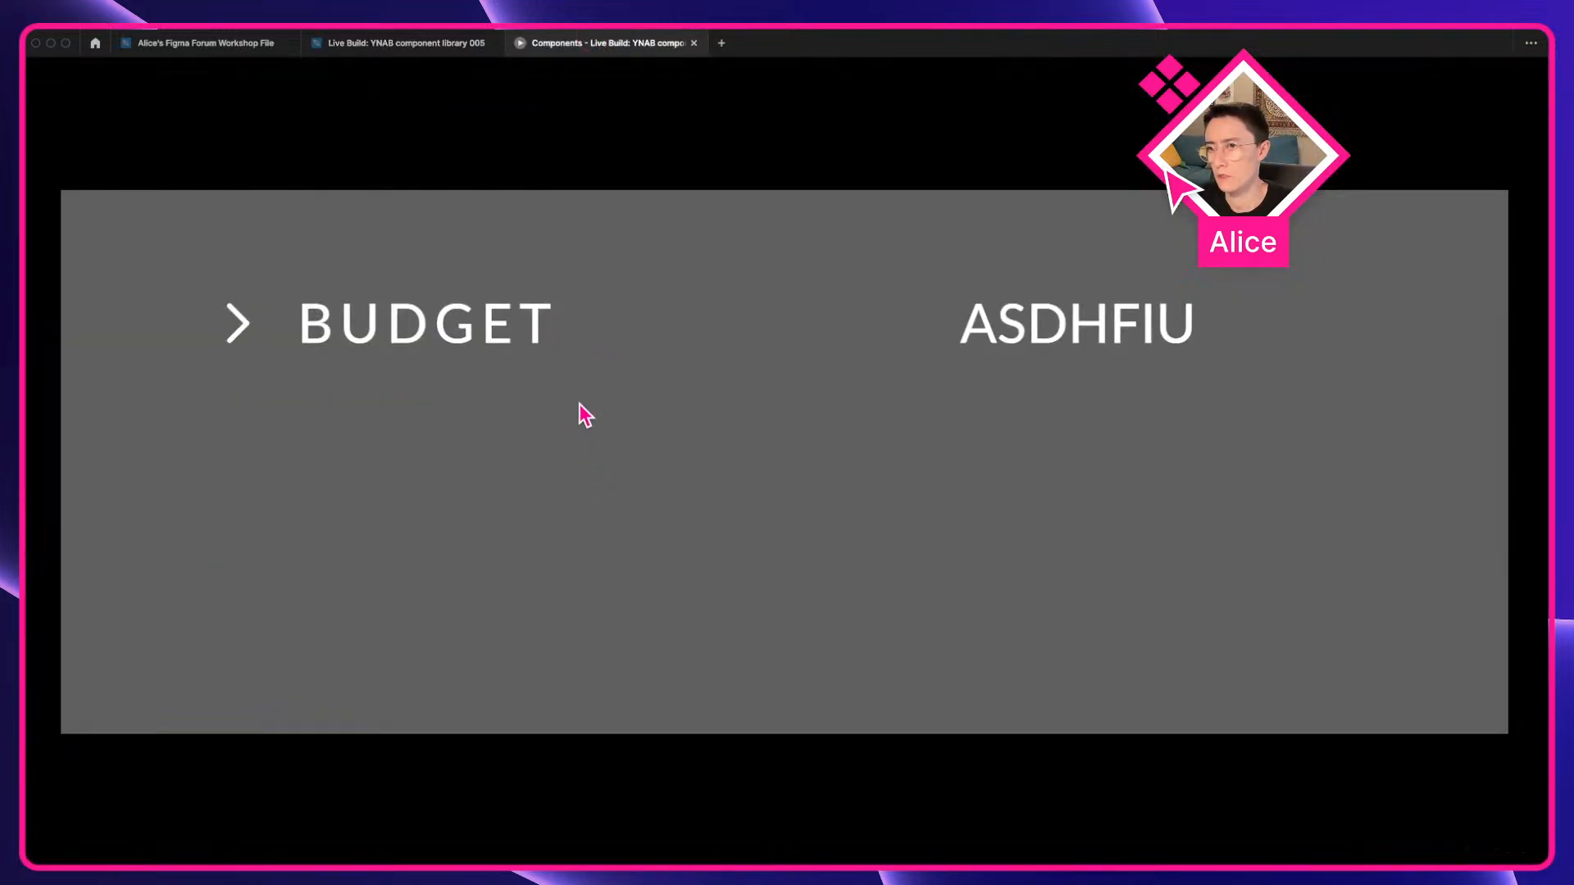
pyautogui.click(451, 555)
pyautogui.click(521, 454)
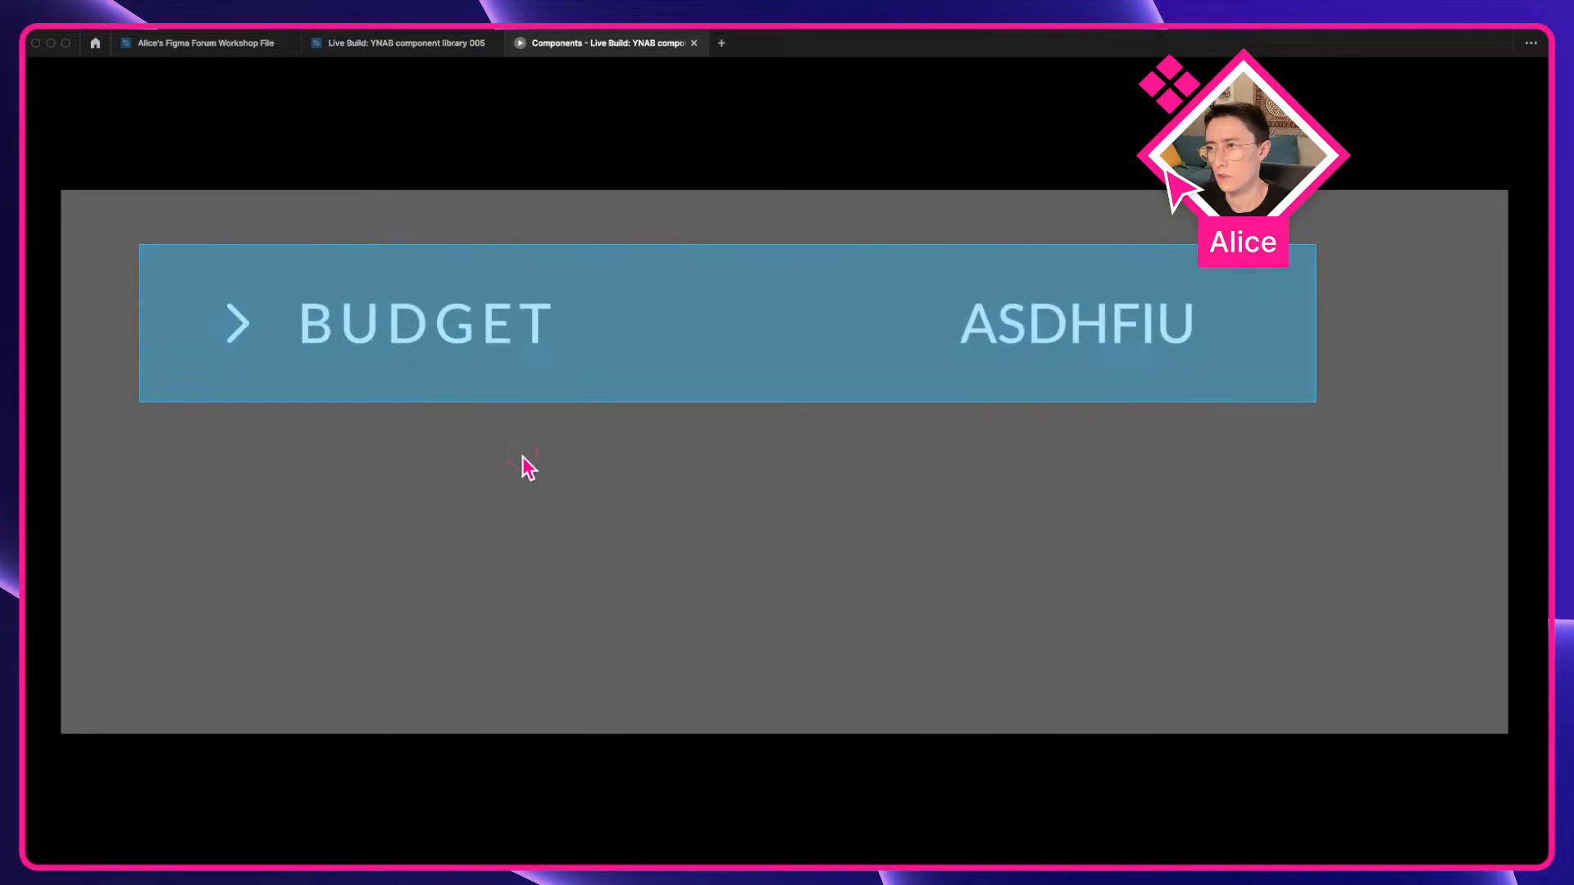
# Return to the component library file and delete the prototype connection that starts from the whole Open=True variant.
pyautogui.click(423, 320)
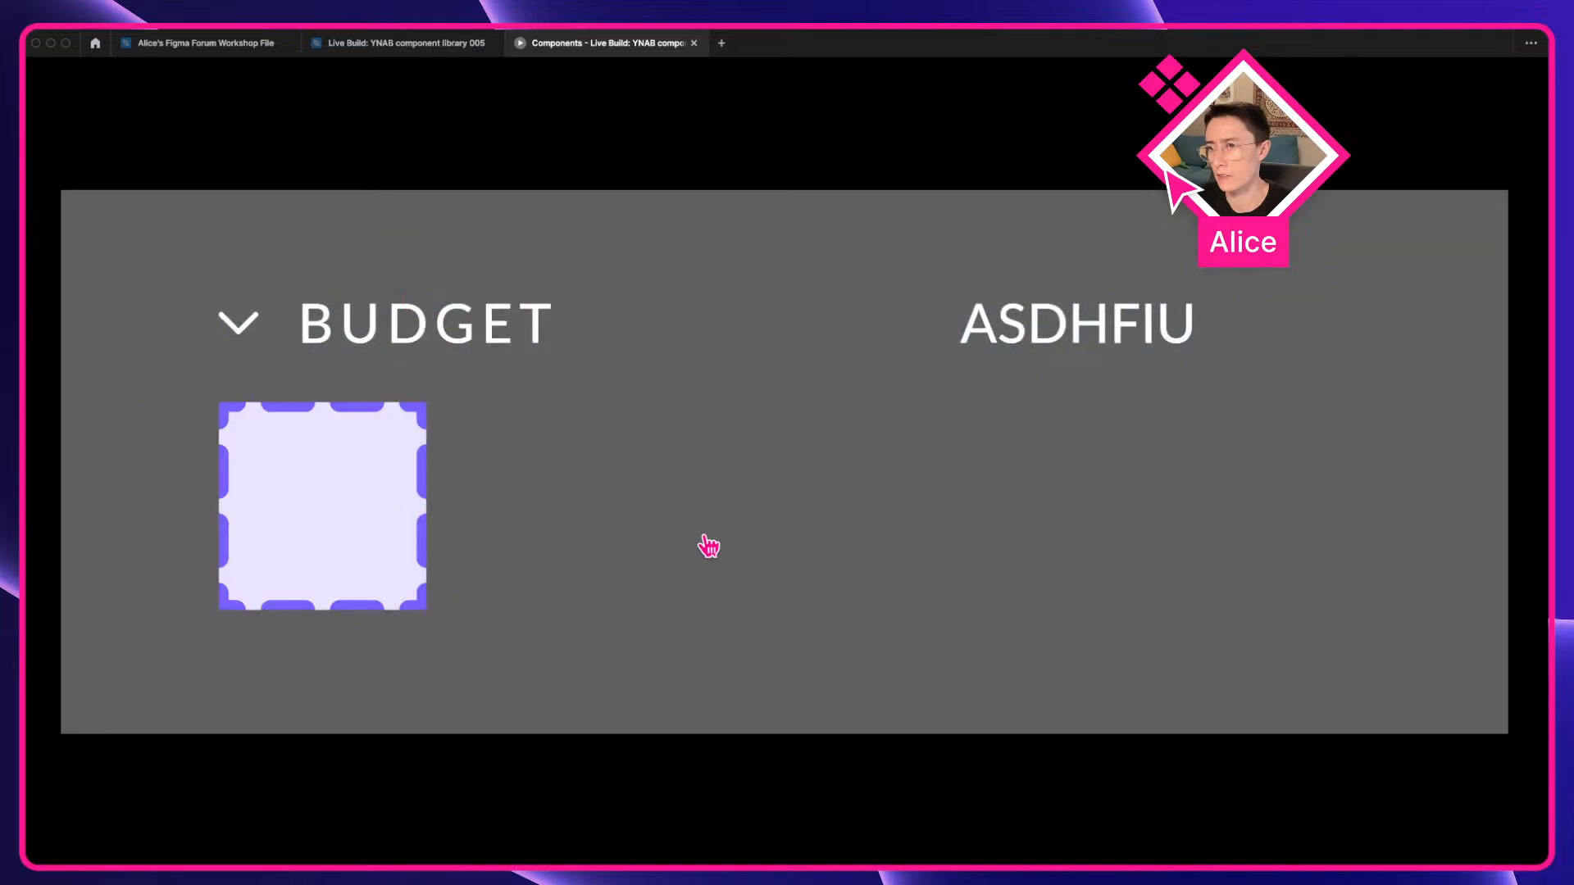
pyautogui.click(780, 704)
pyautogui.click(432, 45)
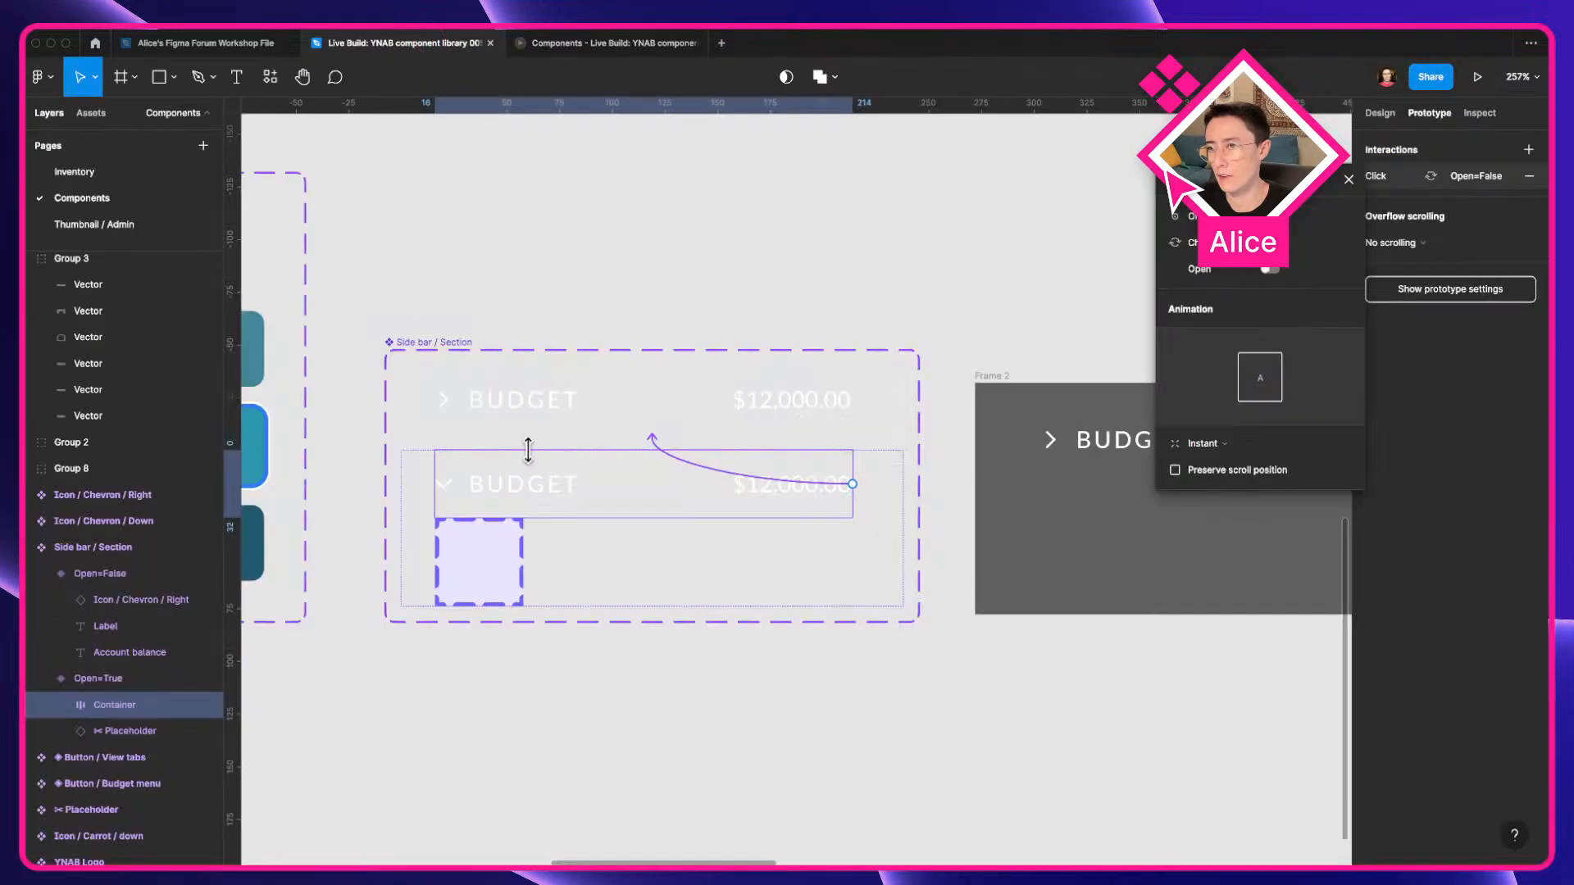
pyautogui.click(616, 567)
pyautogui.click(859, 540)
pyautogui.press('BackSpace')
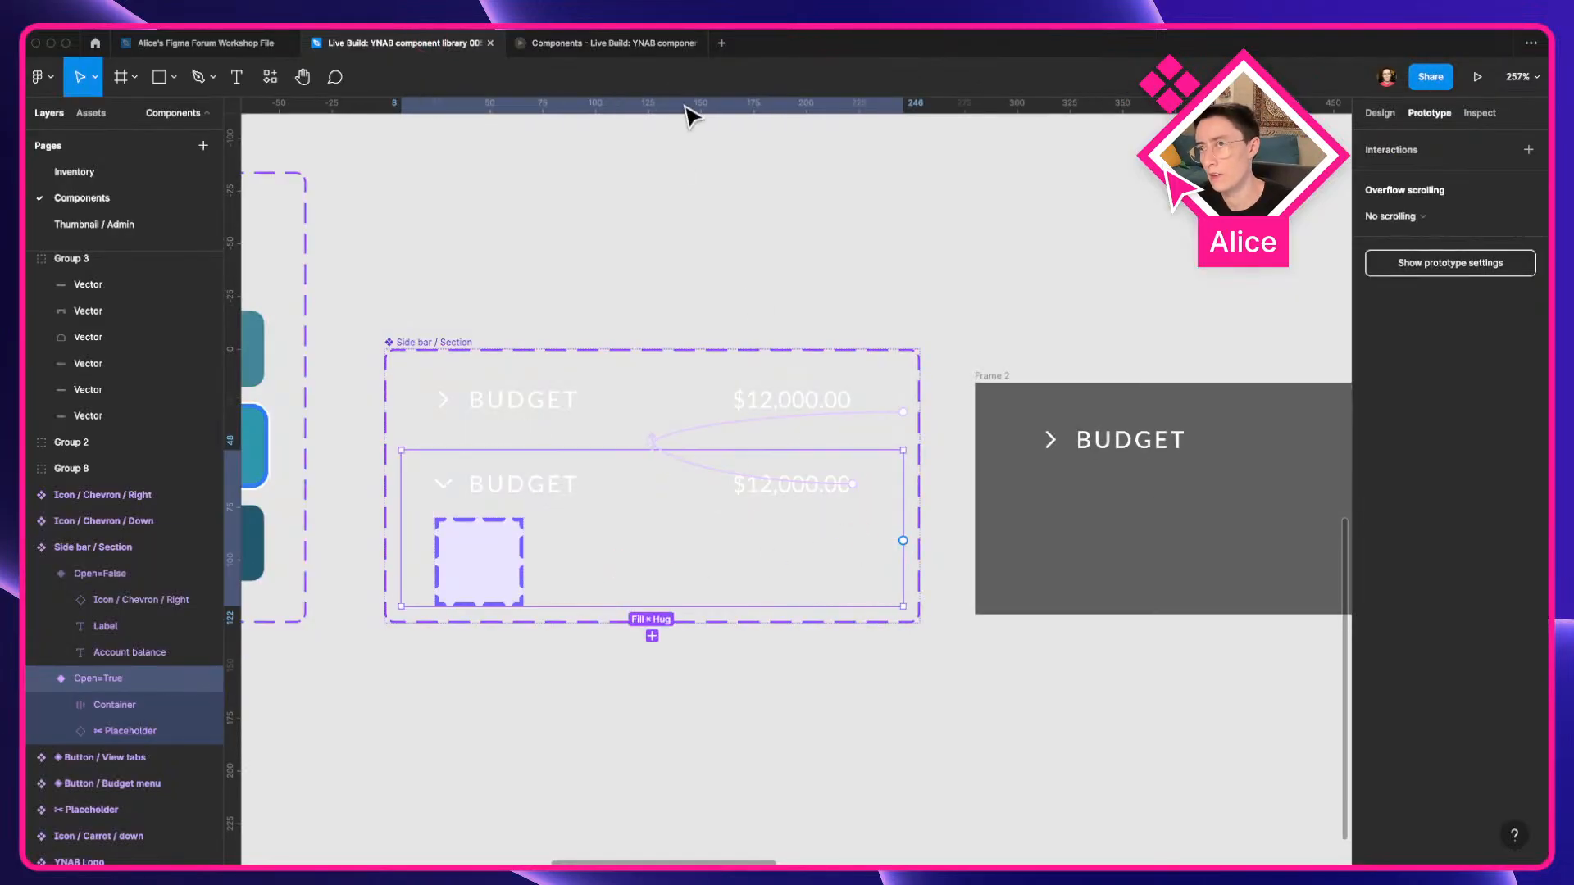
# Switch to the prototype preview and test toggling the Budget section from its header, the placeholder and the empty area.
pyautogui.click(612, 54)
pyautogui.click(828, 631)
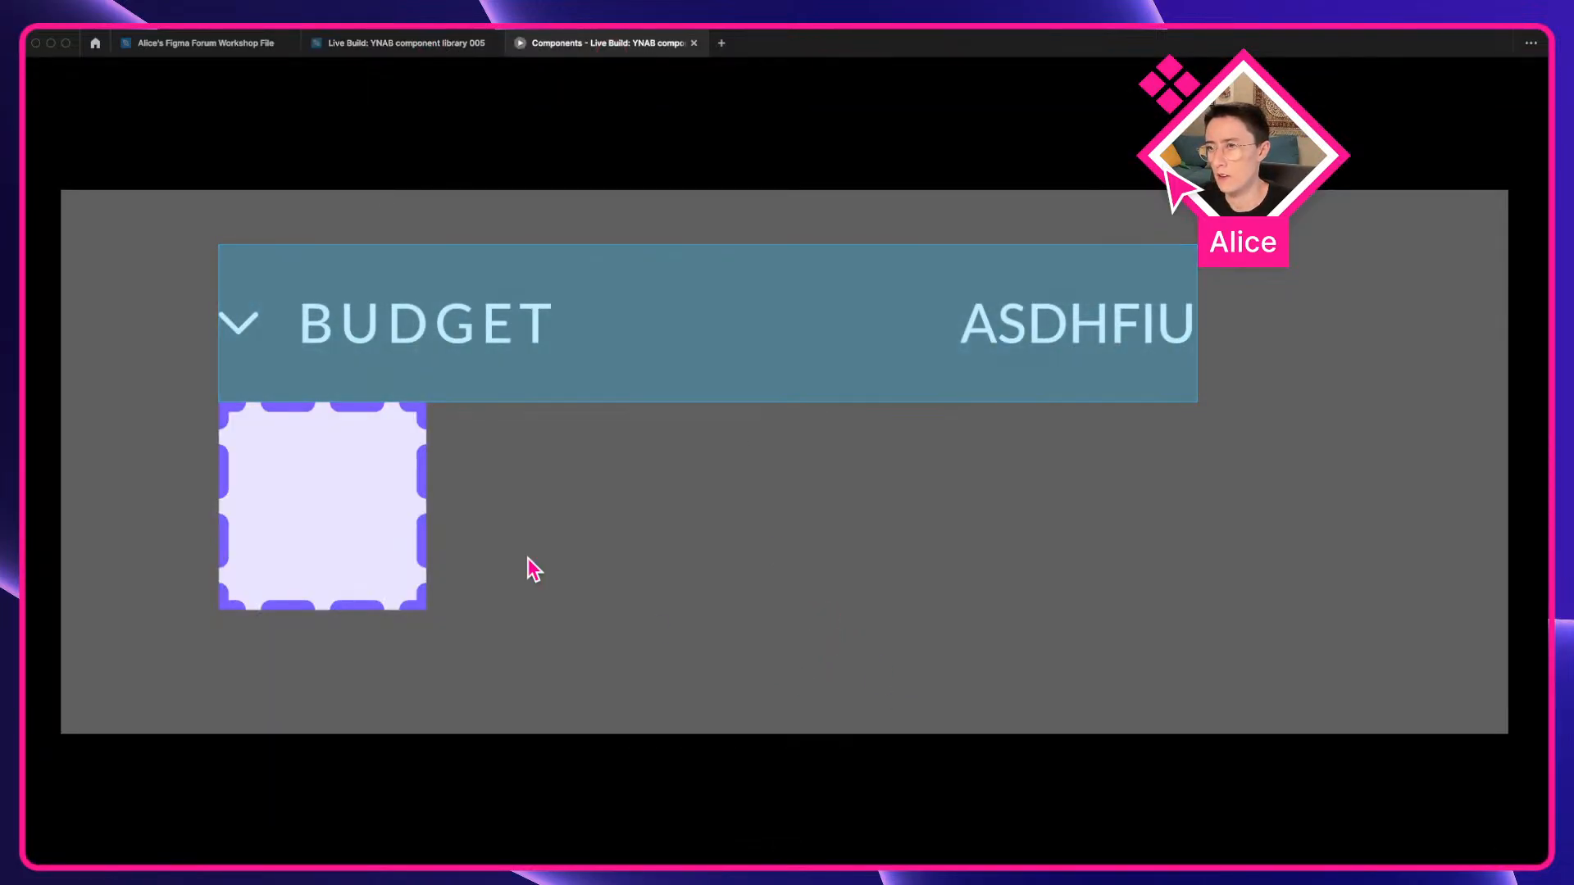
pyautogui.click(604, 341)
pyautogui.click(604, 341)
pyautogui.click(604, 340)
pyautogui.click(604, 341)
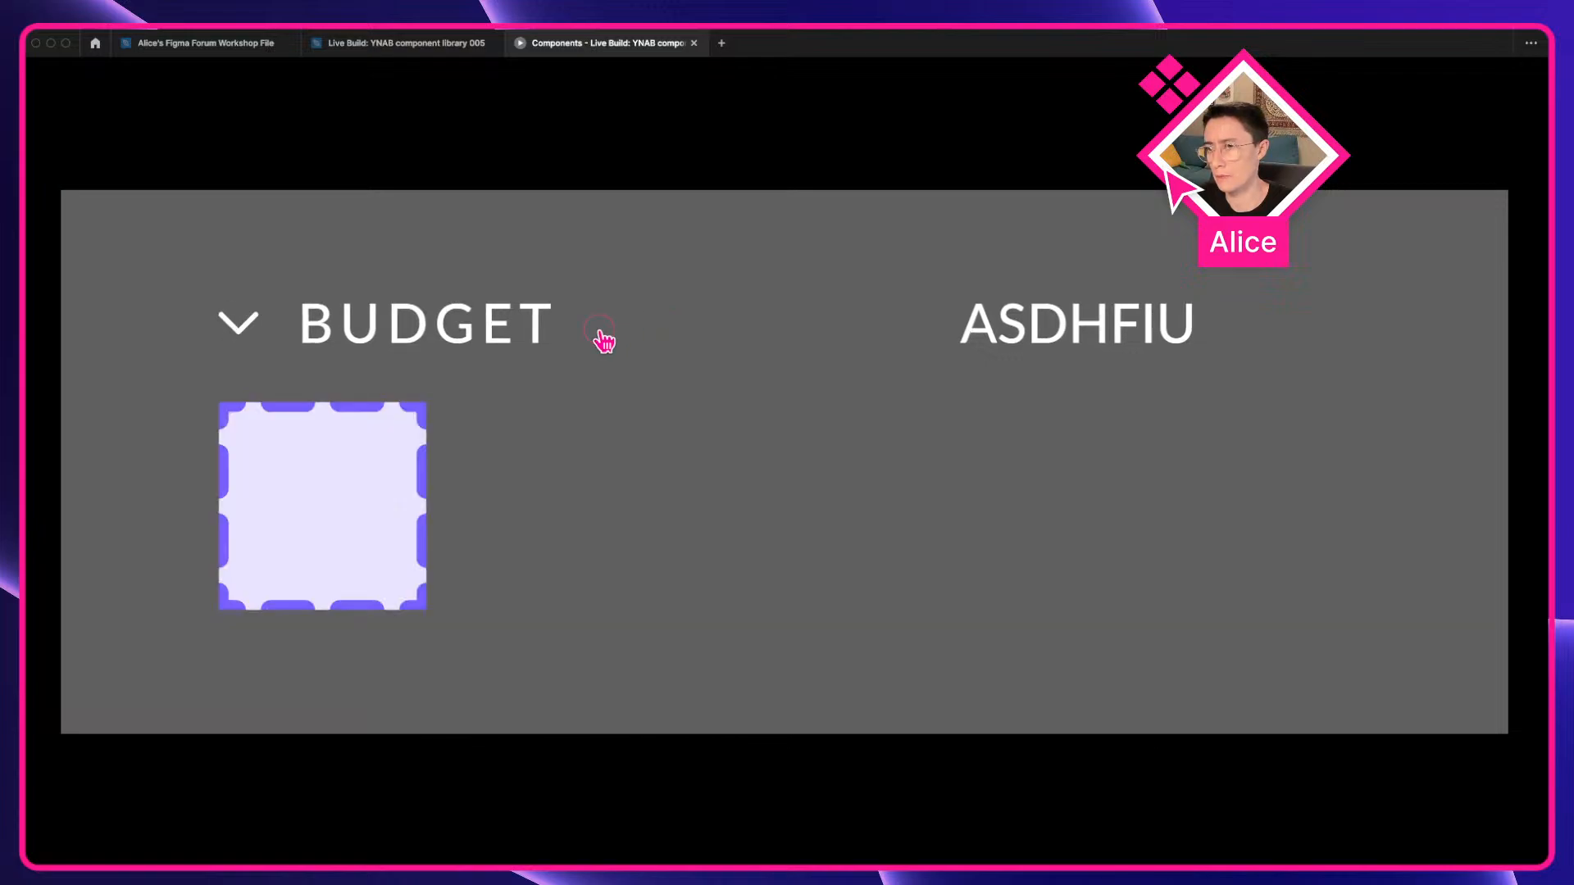
pyautogui.click(385, 534)
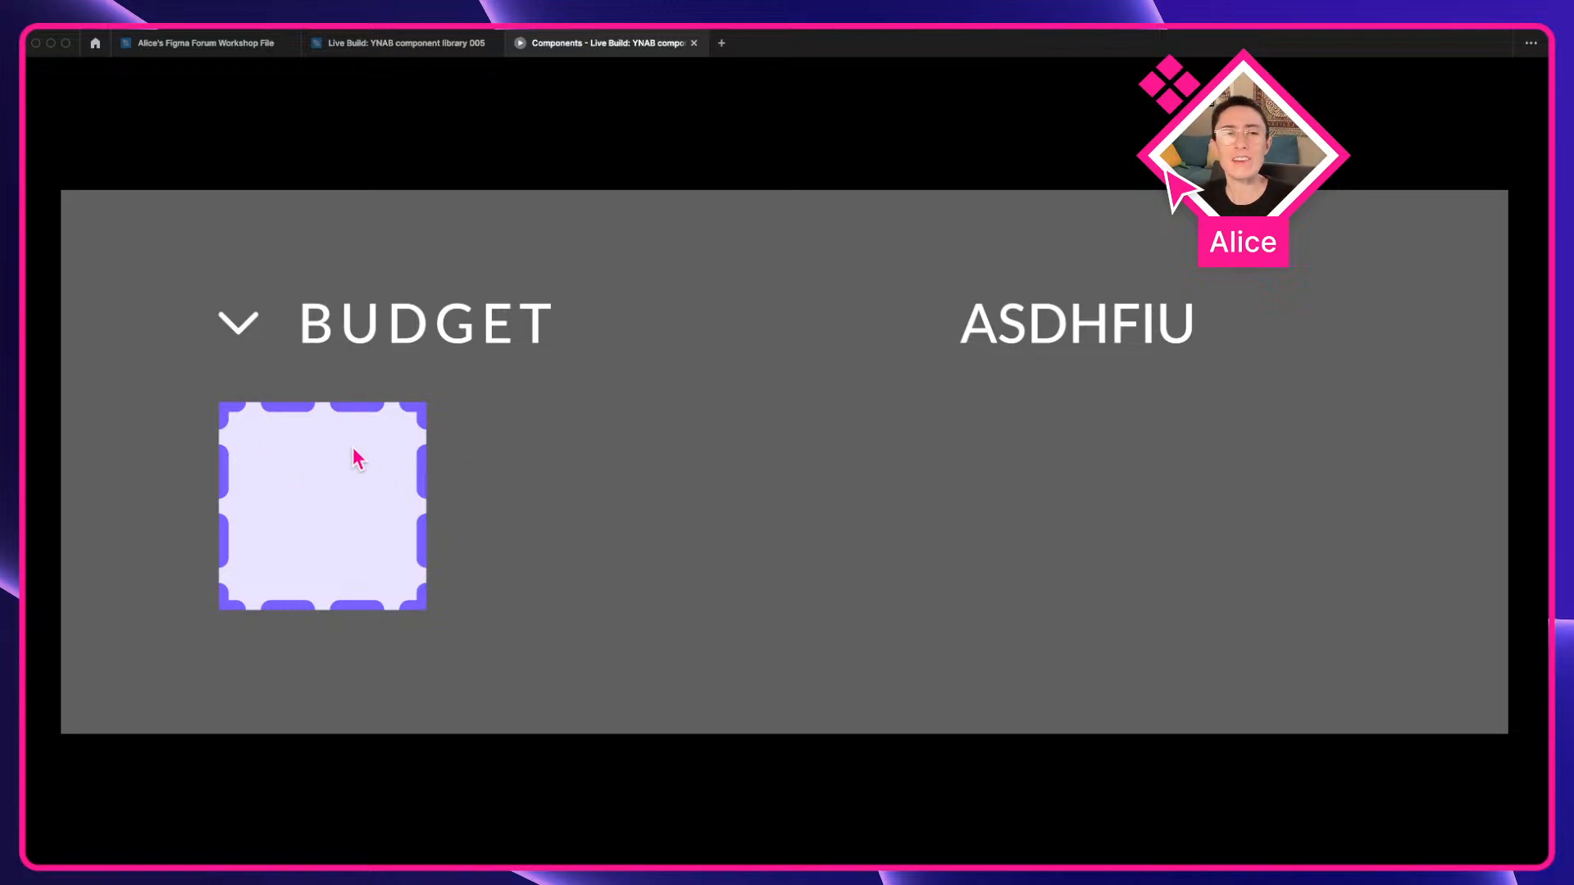
pyautogui.click(504, 351)
pyautogui.click(504, 351)
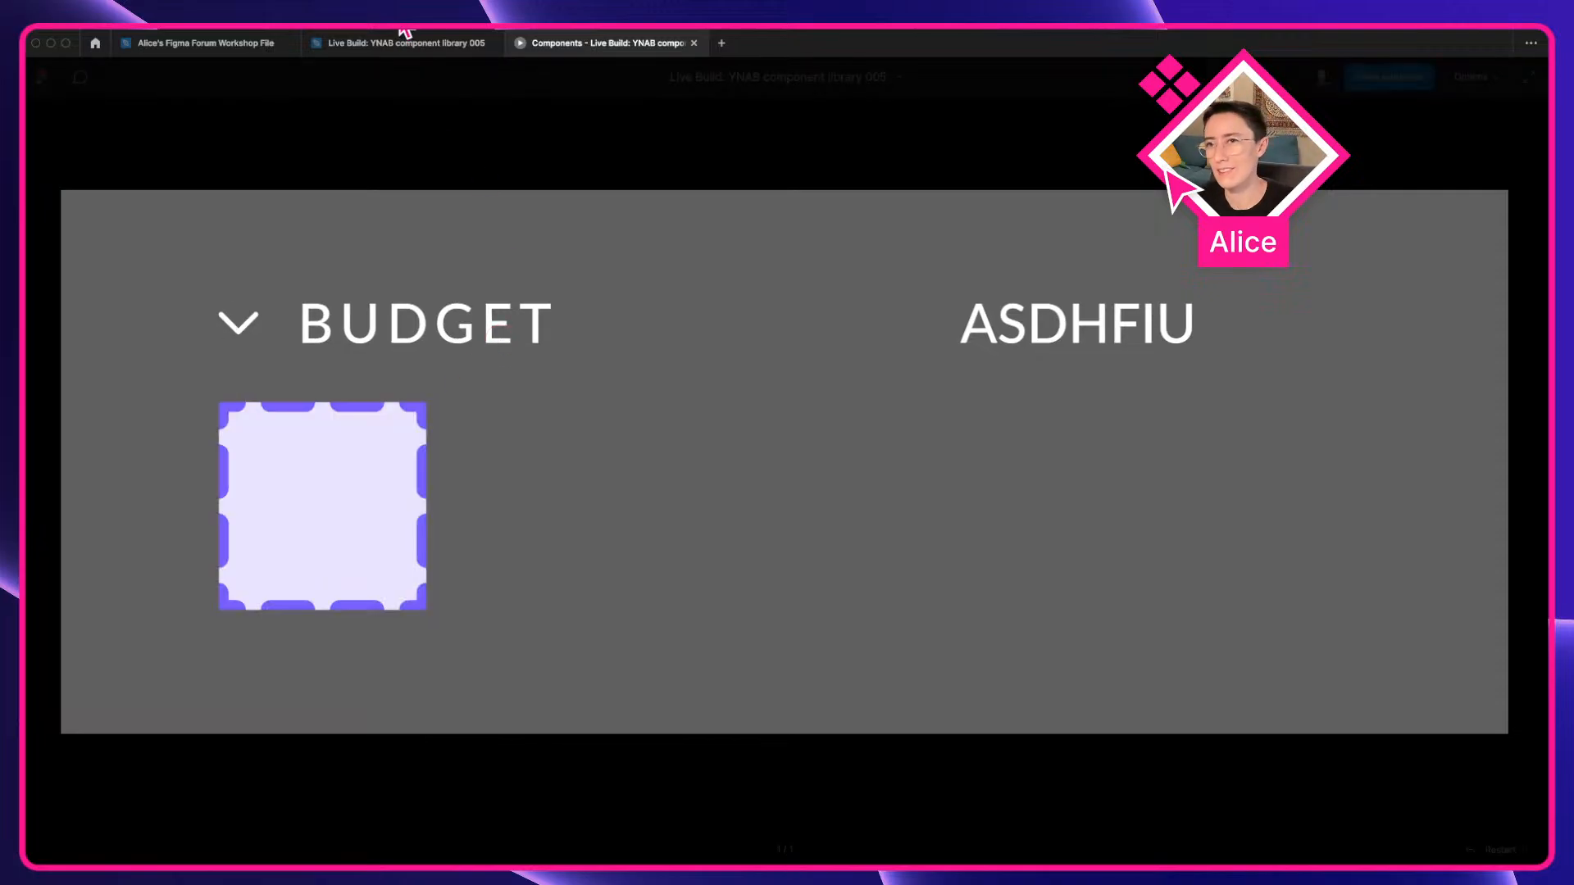
# Return to the component library file and delete the Frame 2 test frame beside the Side bar / Section component set.
pyautogui.hotkey('ctrl', 'shift', 'Tab')
pyautogui.hscroll(5, 574, 632)
pyautogui.scroll(-2, 574, 631)
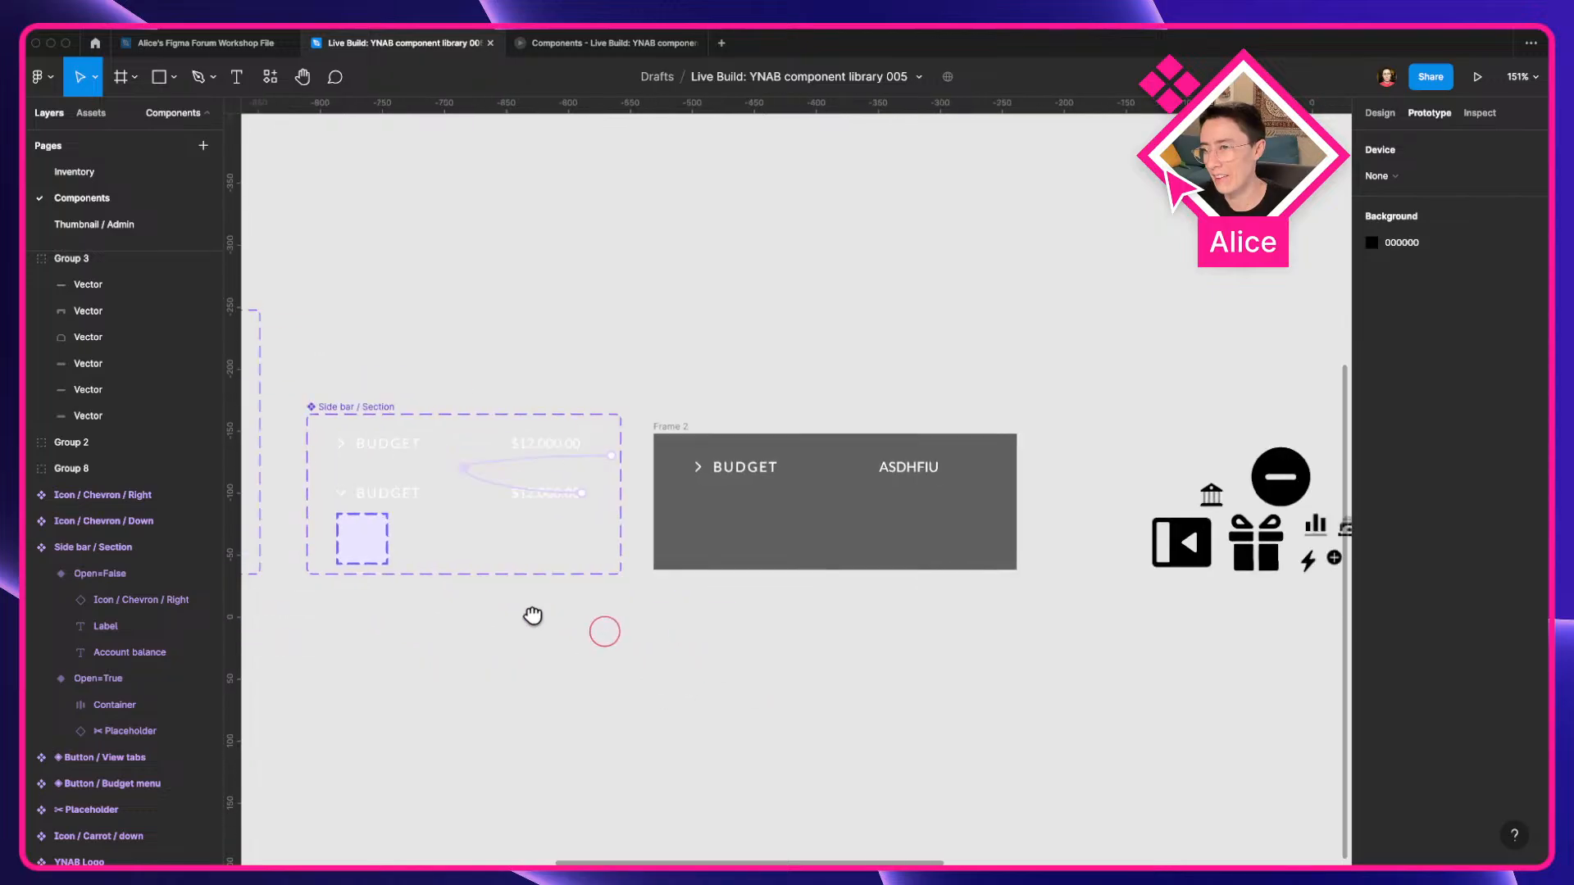
pyautogui.click(670, 434)
pyautogui.press('Delete')
pyautogui.hscroll(10, 656, 459)
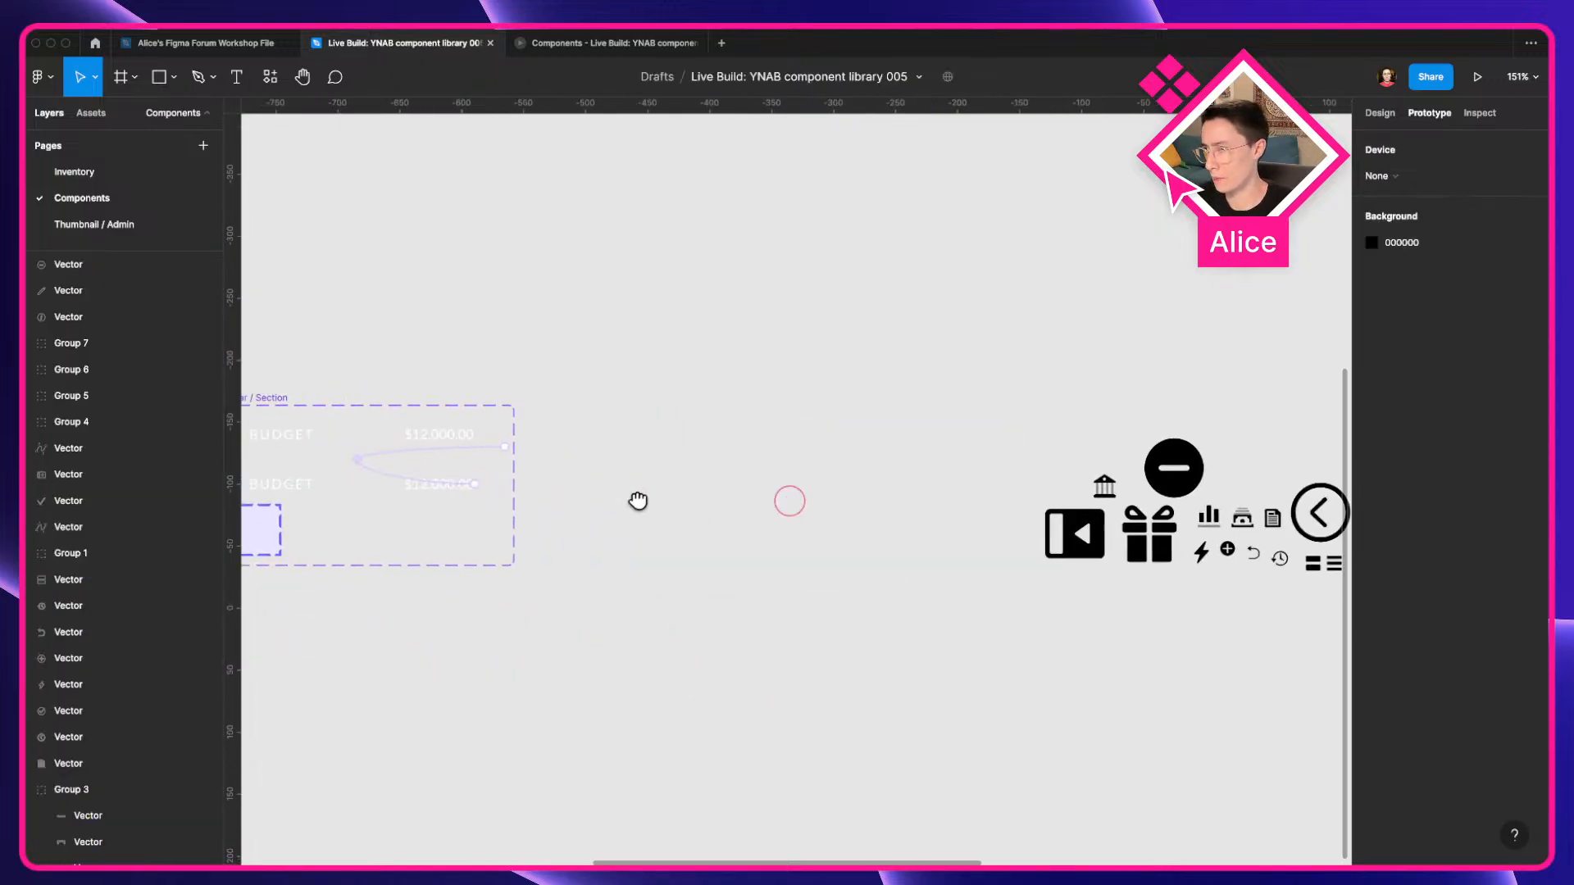
# Duplicate the Open=False variant's Label below the component set and apply the Side nav/Bank account name text style to the copy.
pyautogui.hscroll(-15, 850, 450)
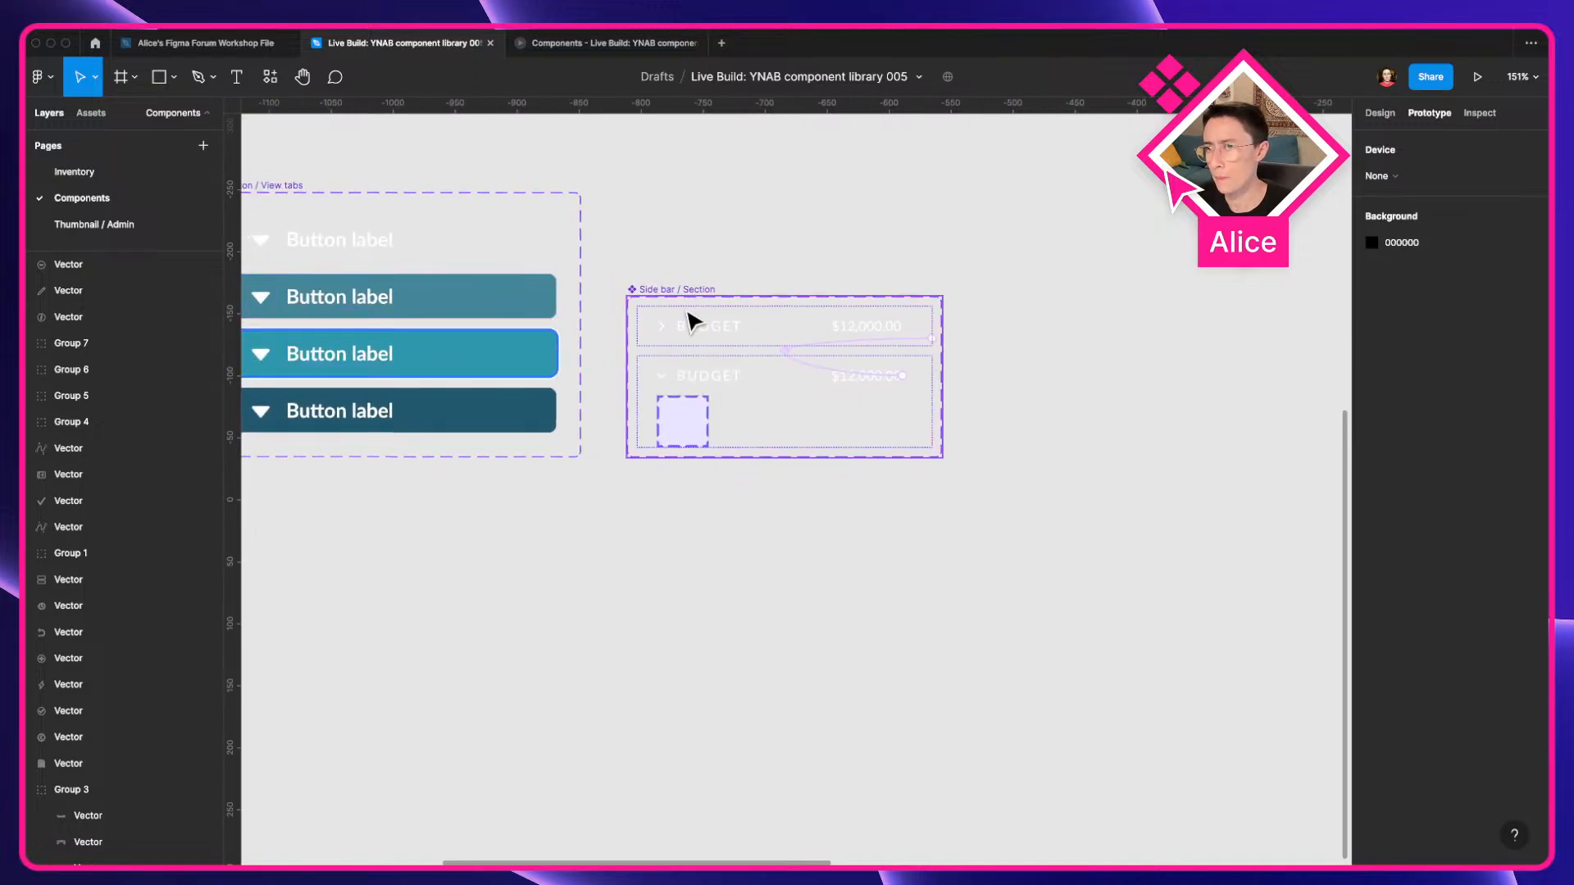
pyautogui.doubleClick(692, 326)
pyautogui.click(1379, 112)
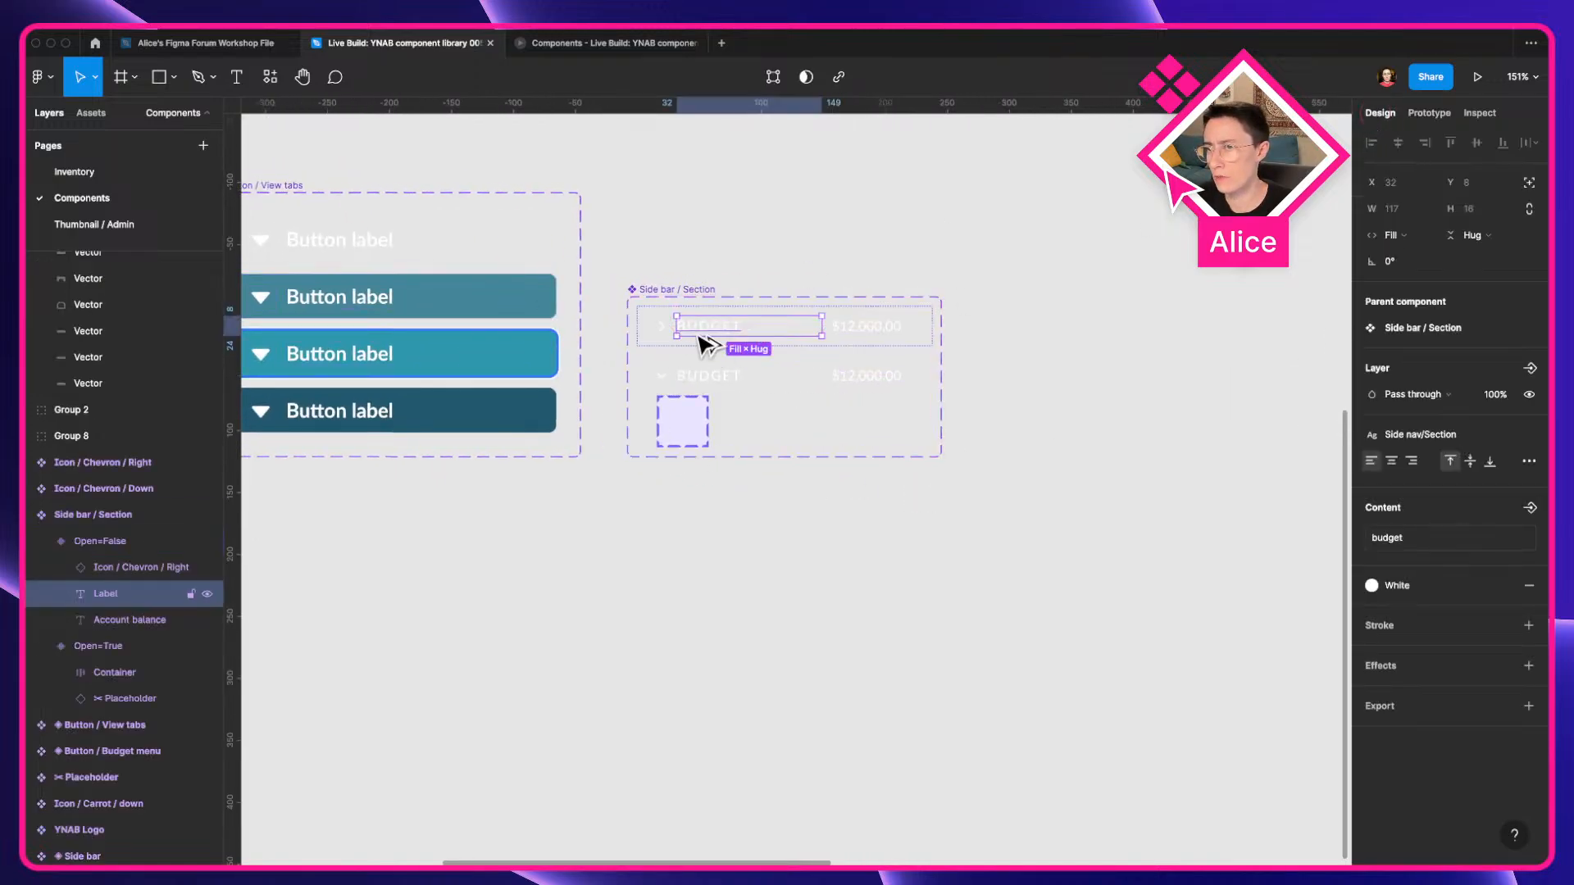
pyautogui.moveTo(702, 341); pyautogui.dragTo(702, 566)
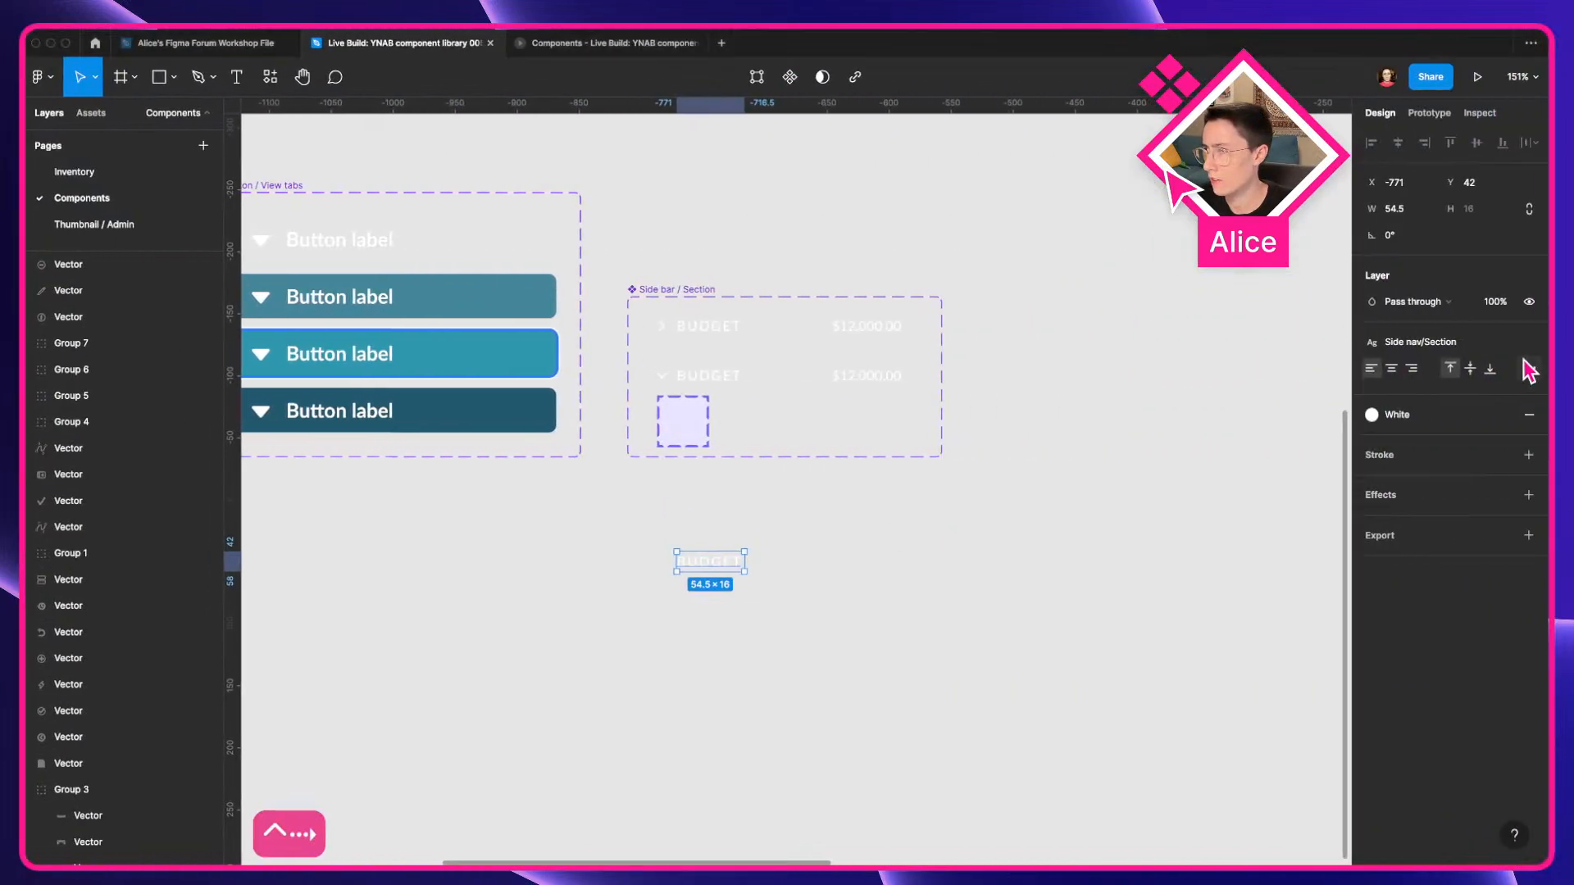
pyautogui.click(1423, 344)
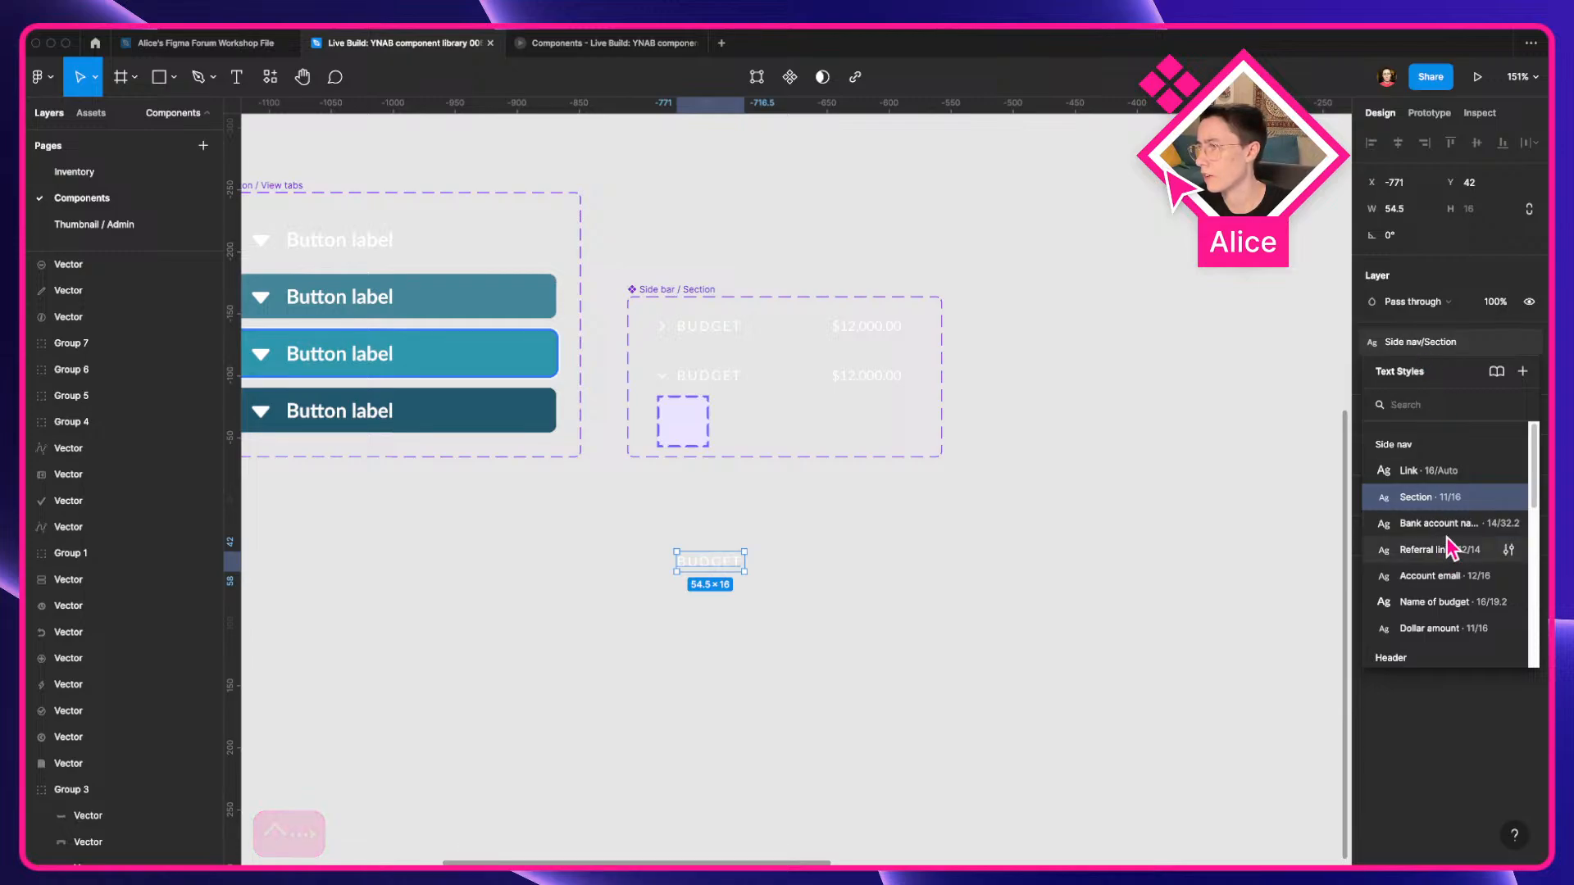
pyautogui.click(1438, 523)
# Change the copied label's text to "Checking", set its resizing to auto width and move it closer to the component set.
pyautogui.doubleClick(721, 580)
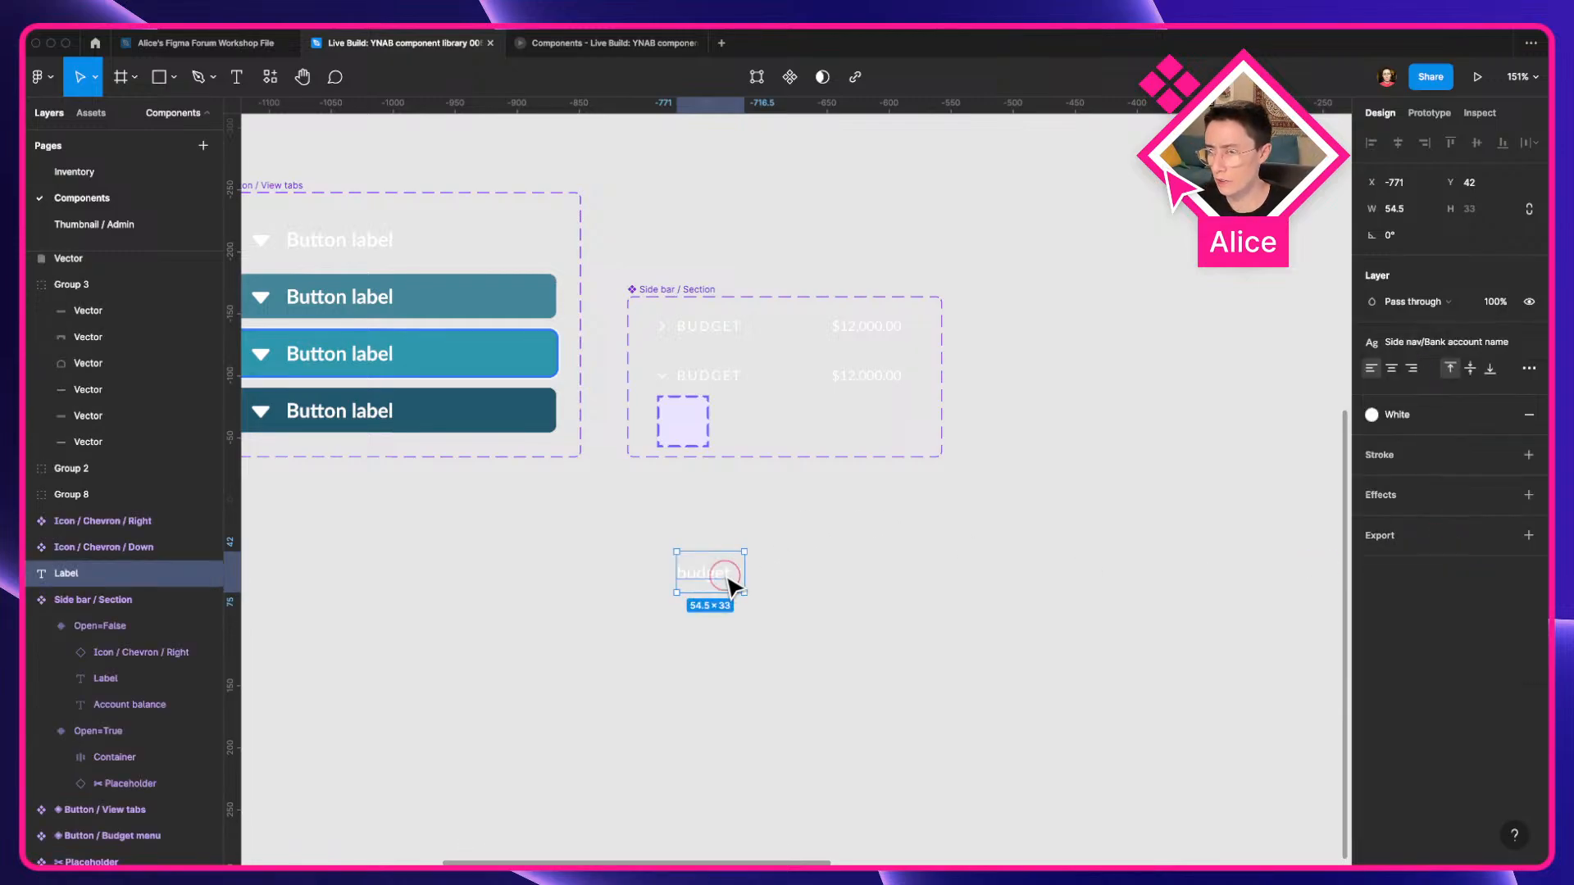
pyautogui.write('Checking')
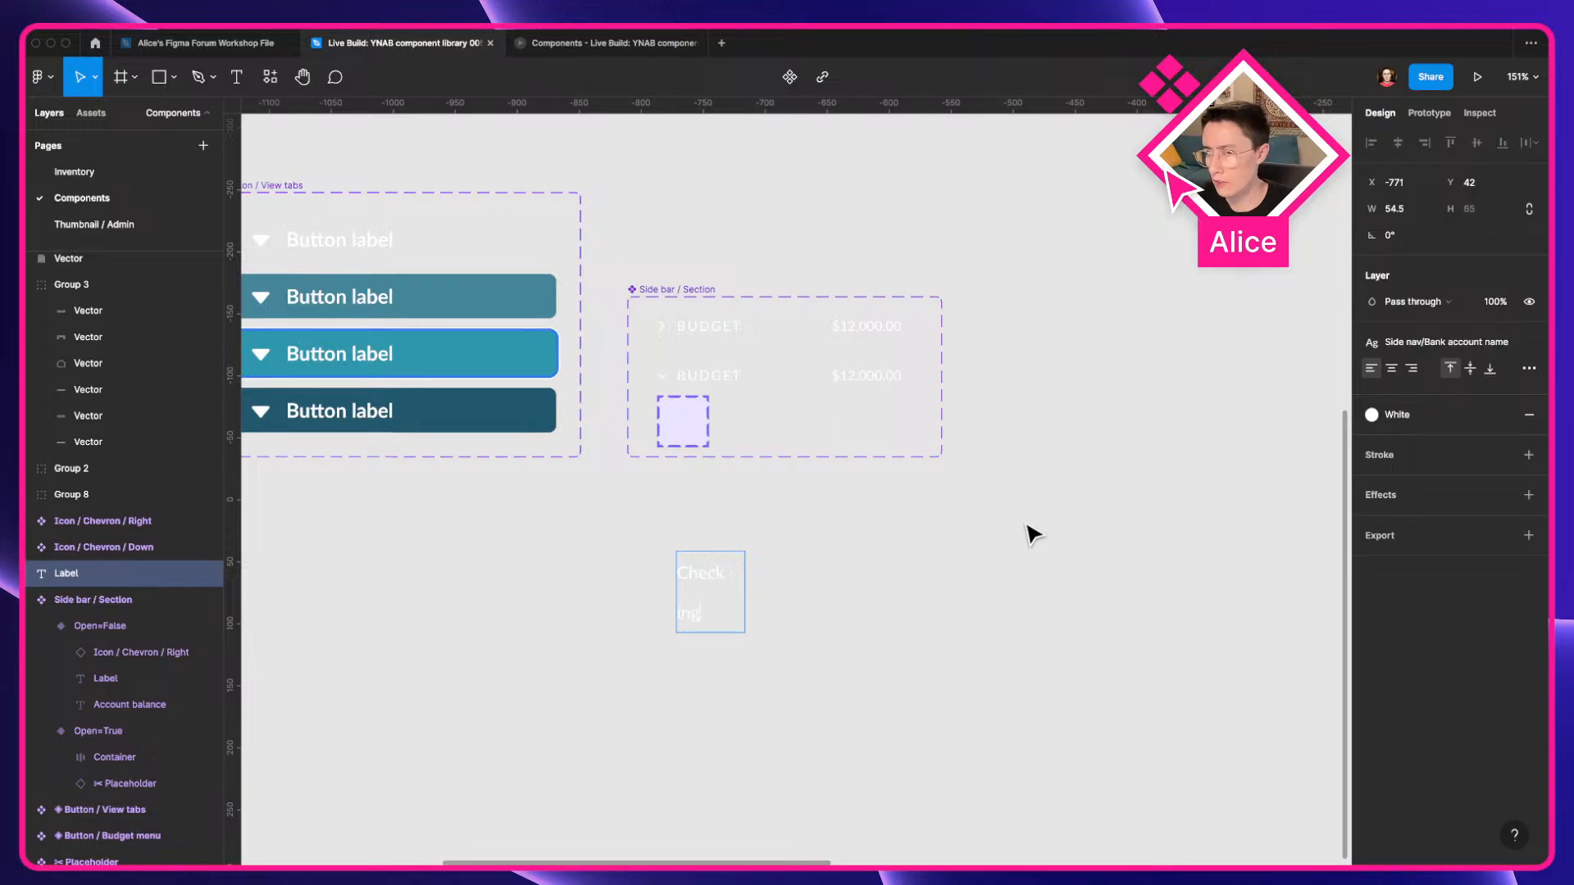
pyautogui.press('Escape')
pyautogui.click(1529, 368)
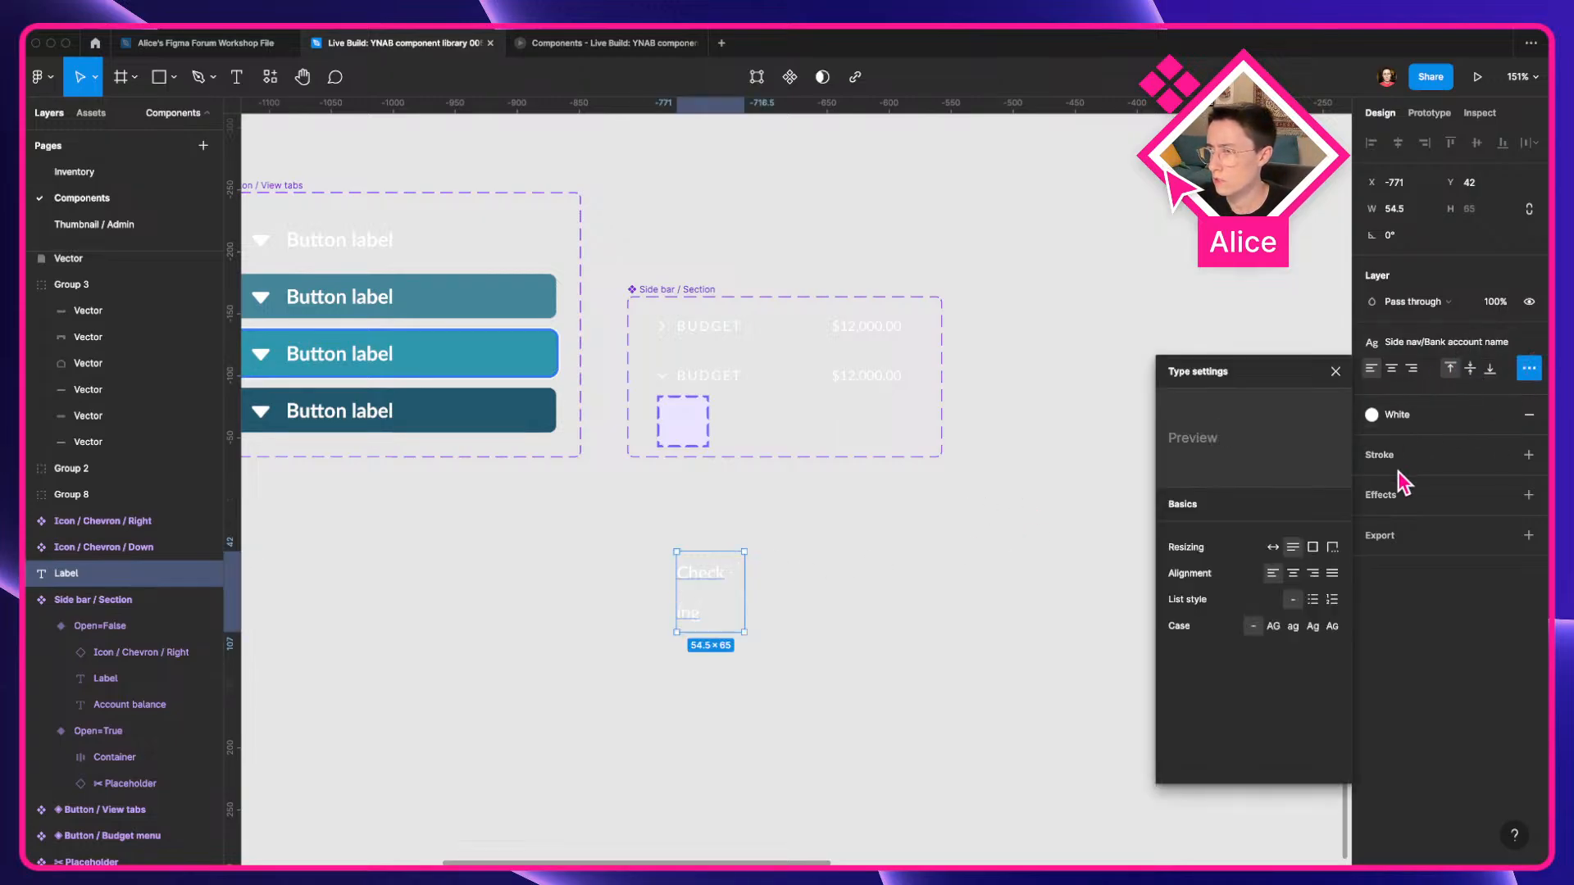
pyautogui.click(1273, 547)
pyautogui.click(771, 585)
pyautogui.click(710, 577)
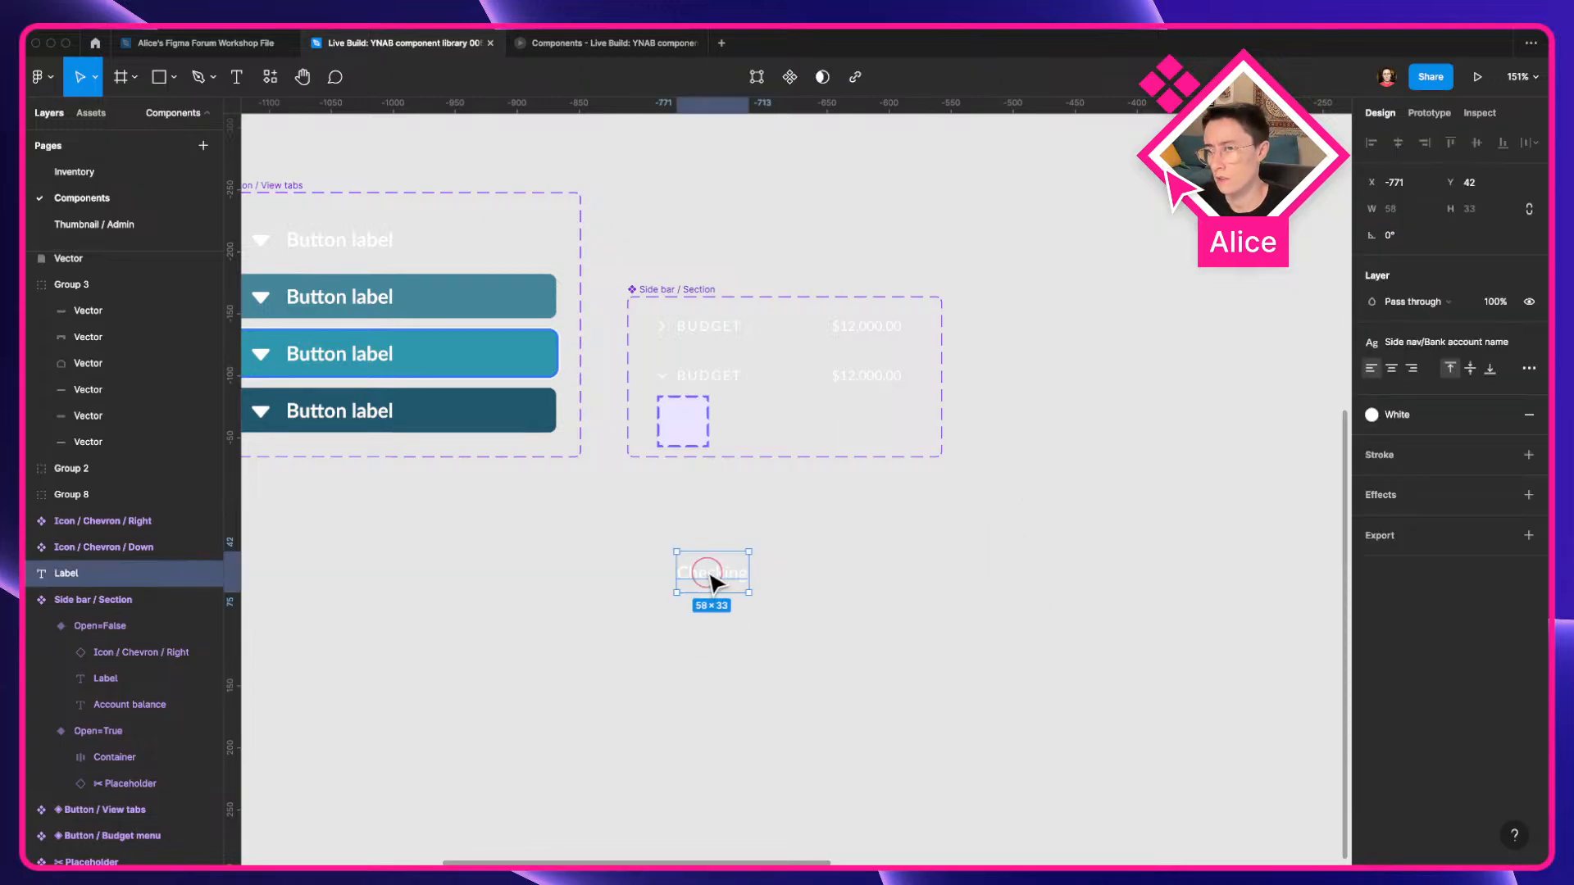
pyautogui.moveTo(710, 575); pyautogui.dragTo(701, 548)
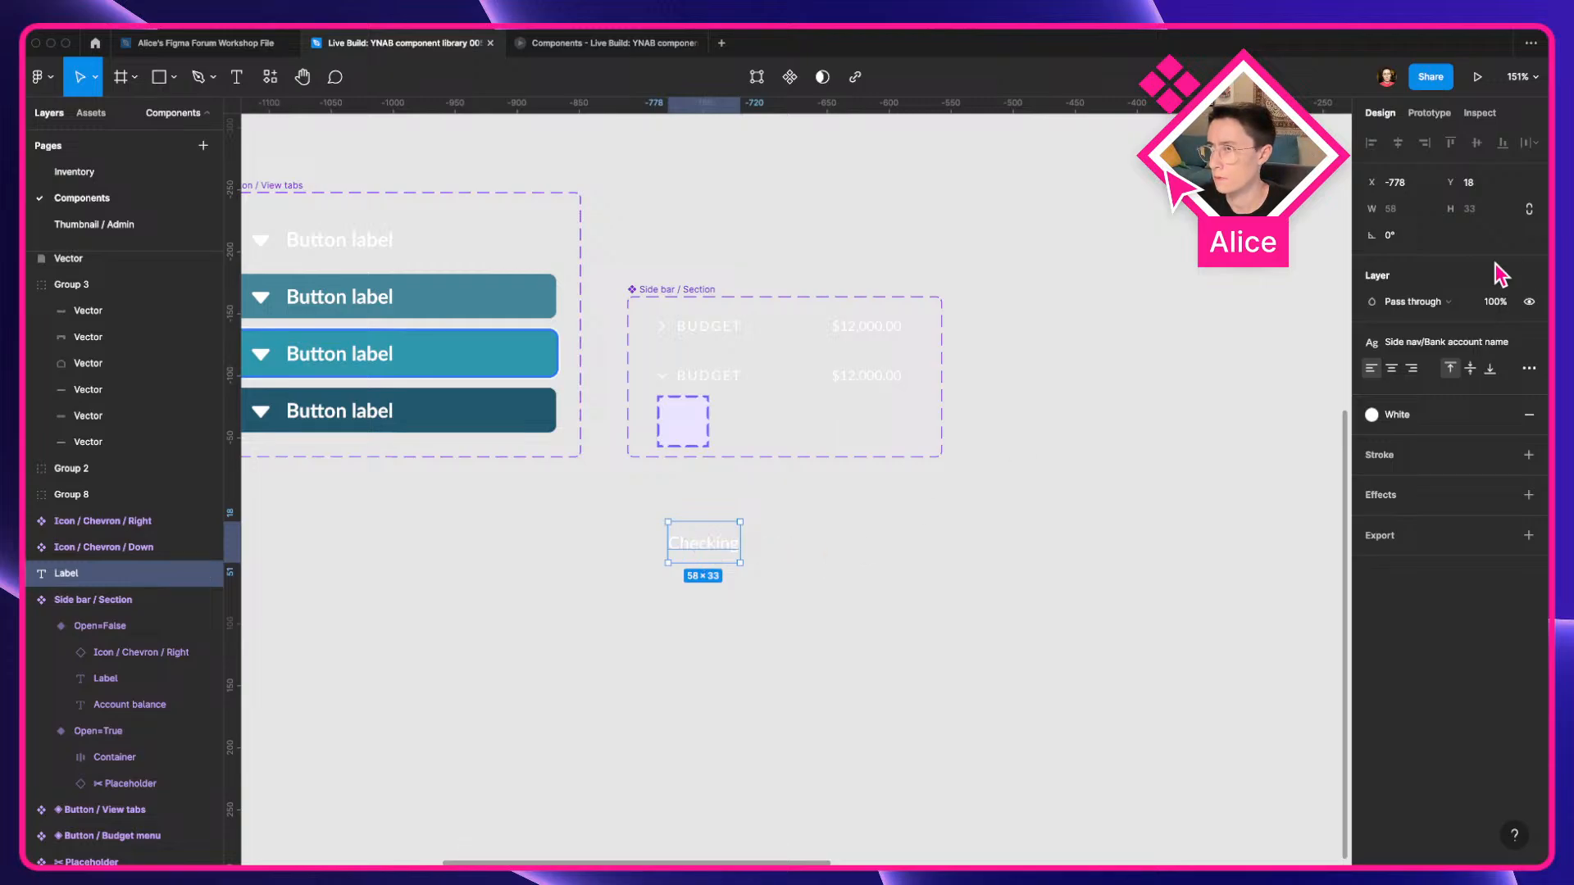
# Duplicate the Checking label beside it and change the copy's text to "$000.00", using YNAB's Checking row as reference.
pyautogui.hotkey('ctrl', 'Left')
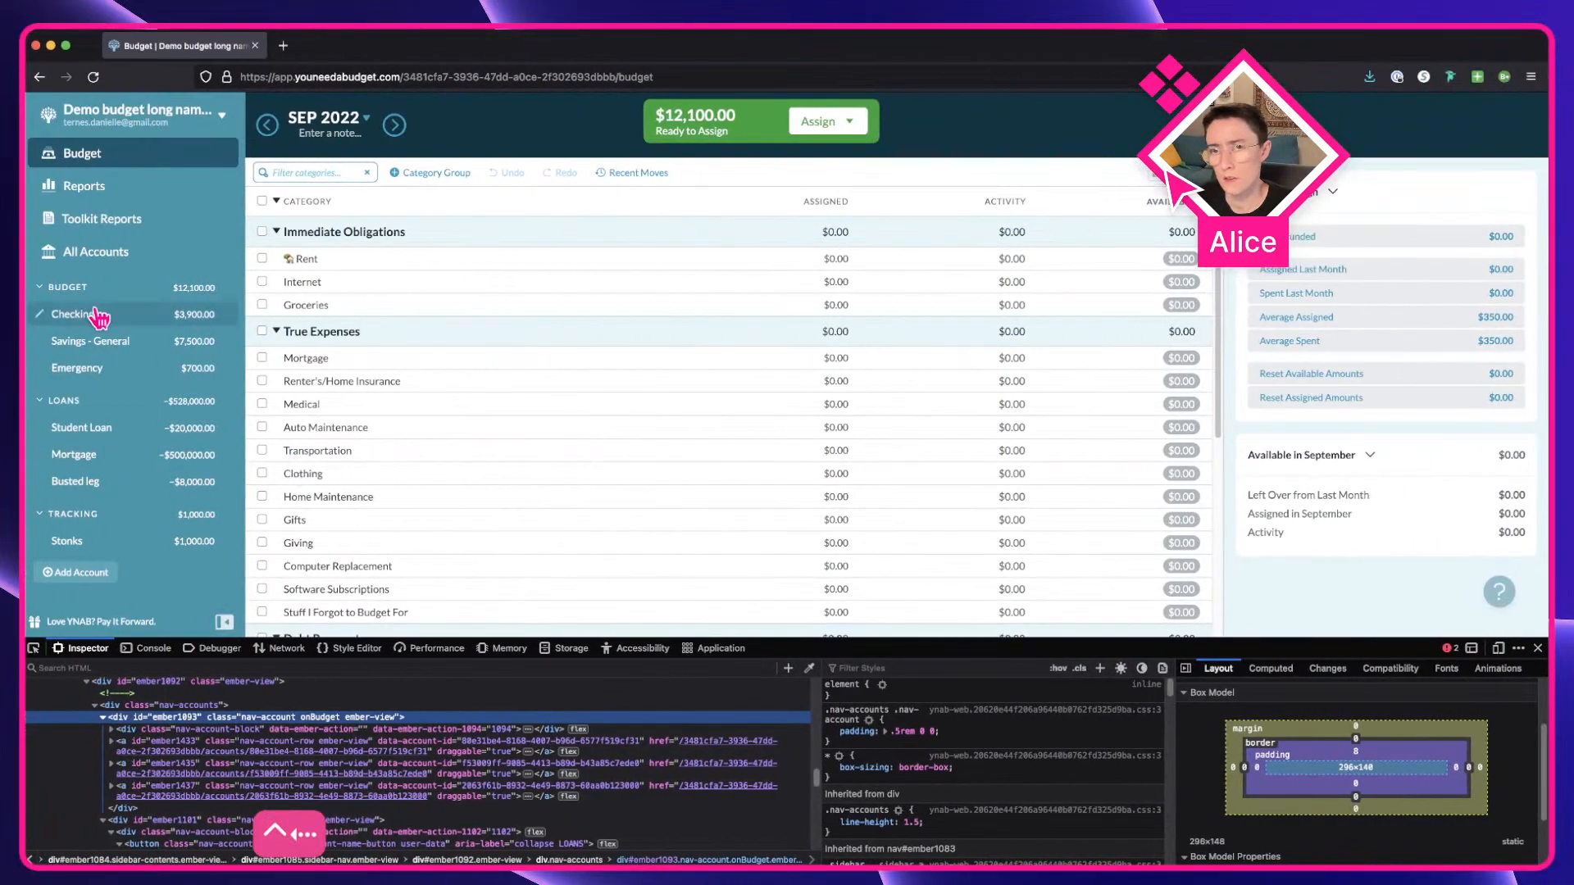
pyautogui.hotkey('ctrl', 'Right')
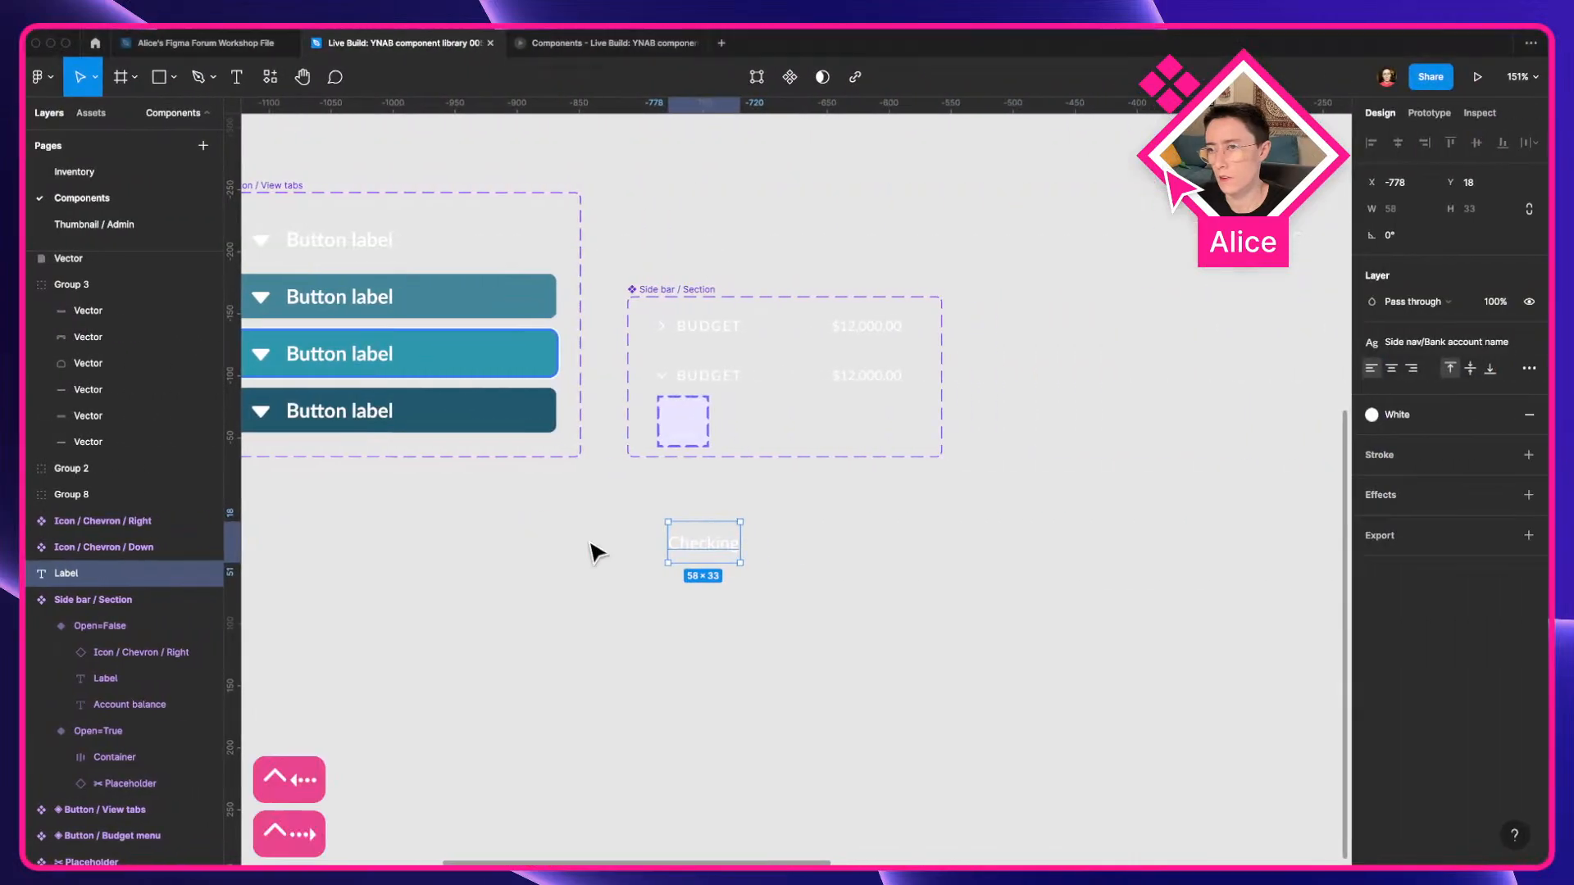
pyautogui.keyDown('super'); pyautogui.click(873, 395); pyautogui.keyUp('super')
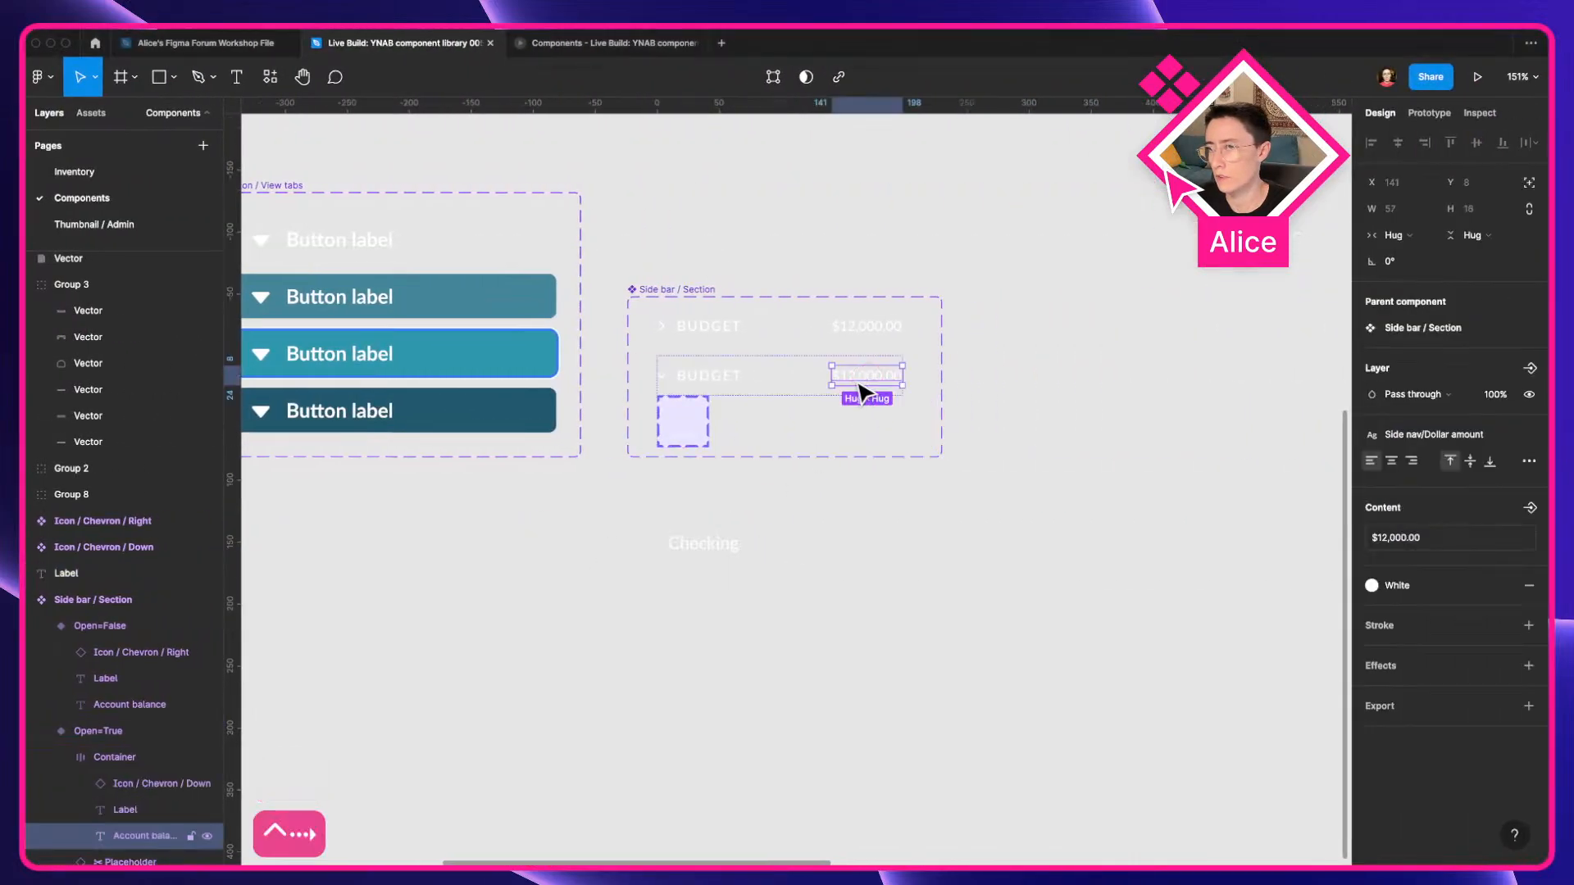
pyautogui.keyDown('ctrl'); pyautogui.scroll(5, 864, 392); pyautogui.keyUp('ctrl')
pyautogui.keyDown('ctrl'); pyautogui.scroll(6, 865, 392); pyautogui.keyUp('ctrl')
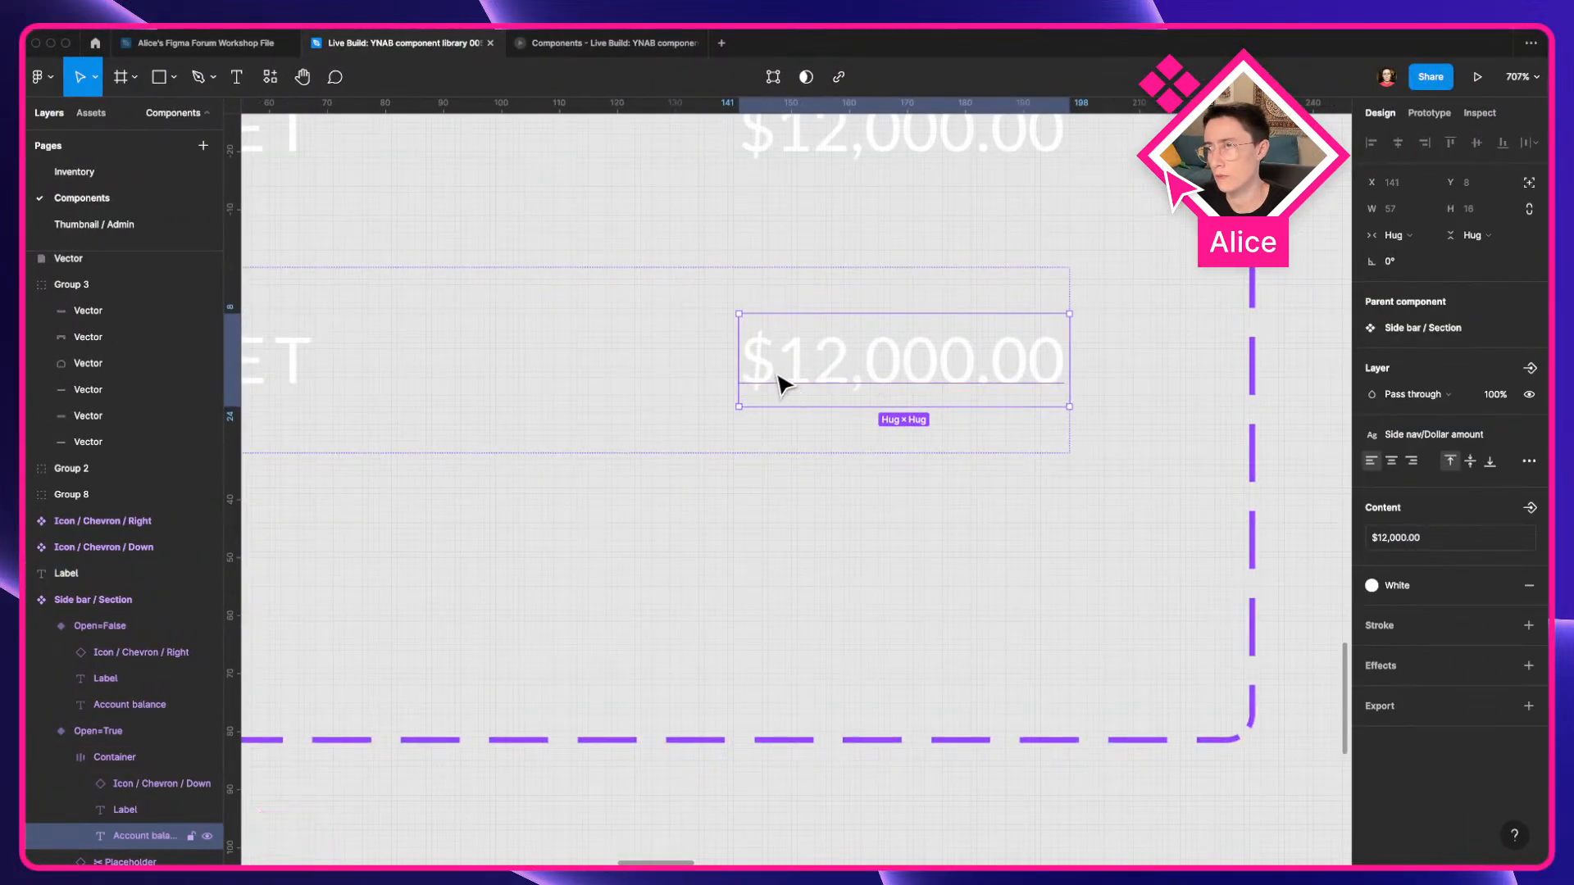
pyautogui.keyDown('ctrl'); pyautogui.scroll(-8, 781, 383); pyautogui.keyUp('ctrl')
pyautogui.click(625, 617)
pyautogui.keyDown('alt'); pyautogui.moveTo(626, 616); pyautogui.dragTo(777, 617); pyautogui.keyUp('alt')
pyautogui.doubleClick(768, 605)
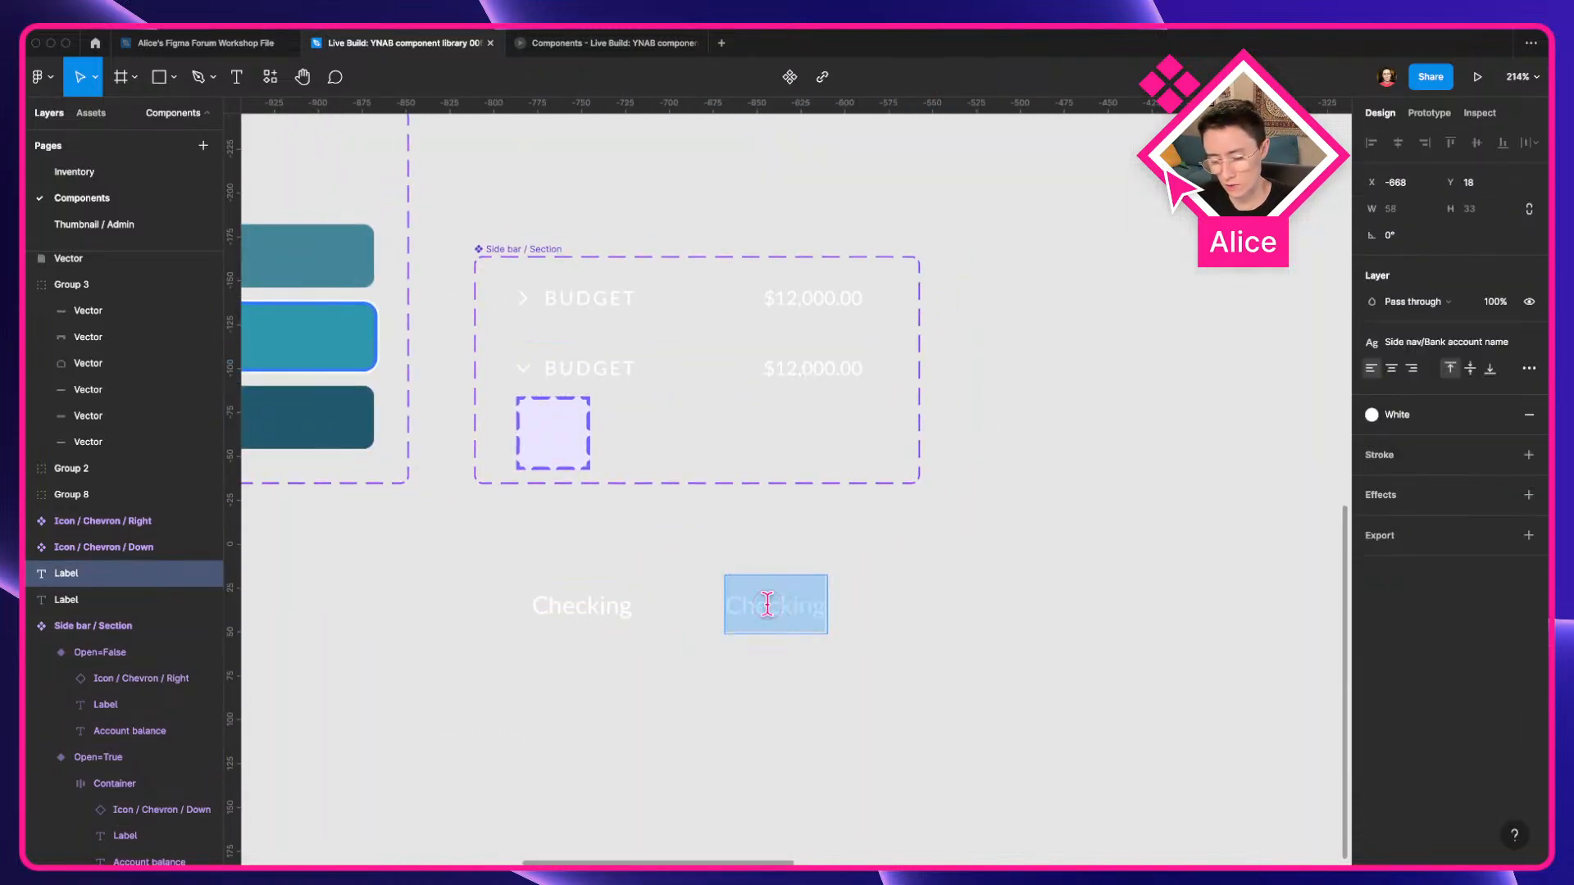
pyautogui.write('$000.00')
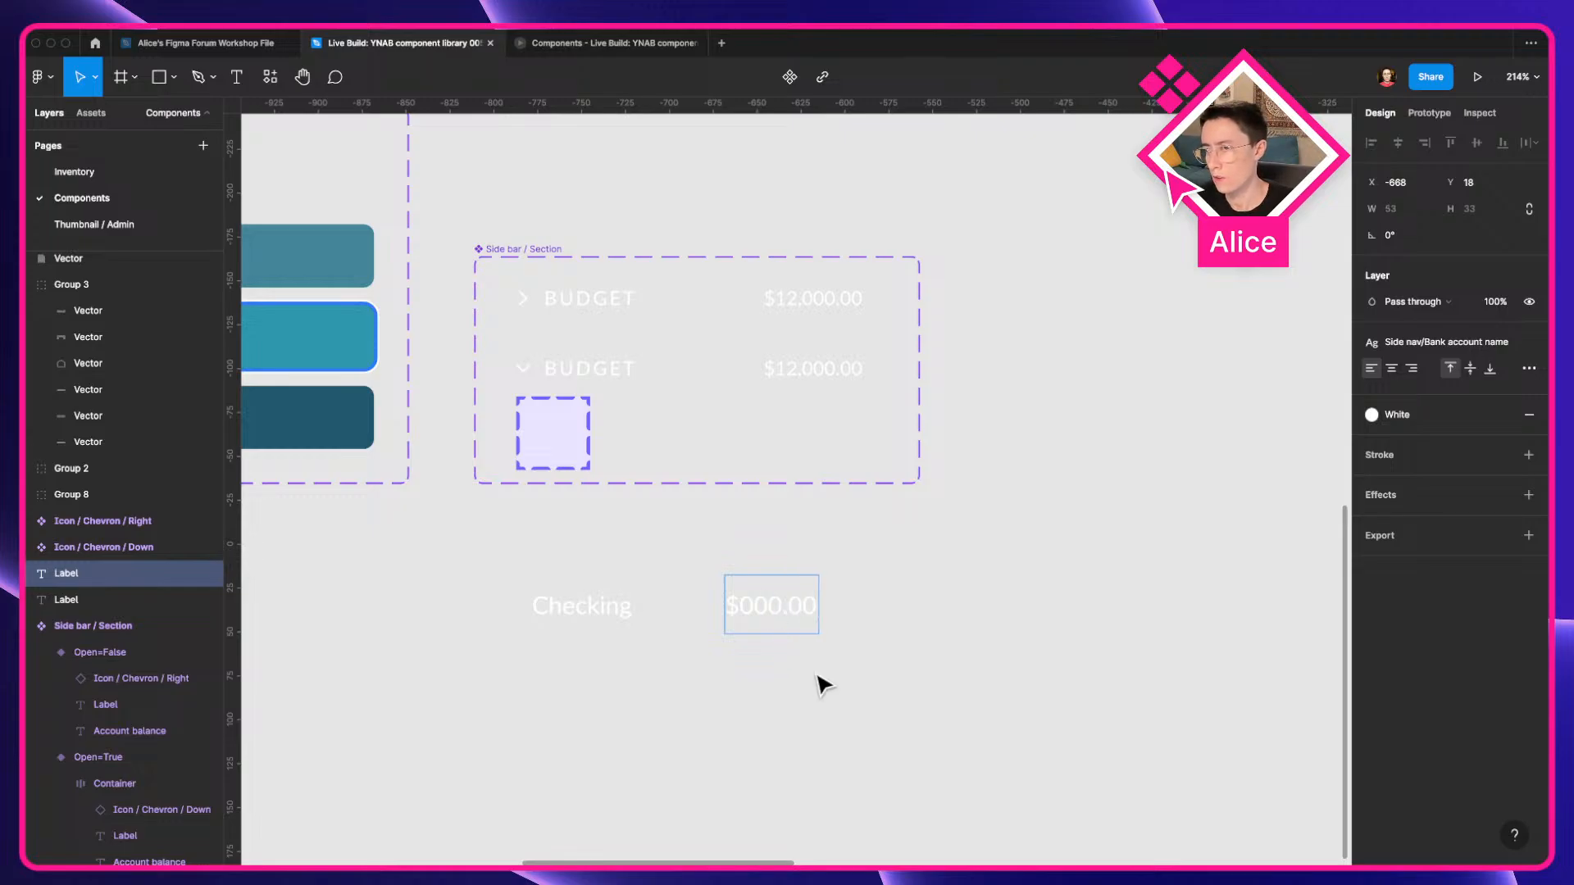
pyautogui.click(822, 685)
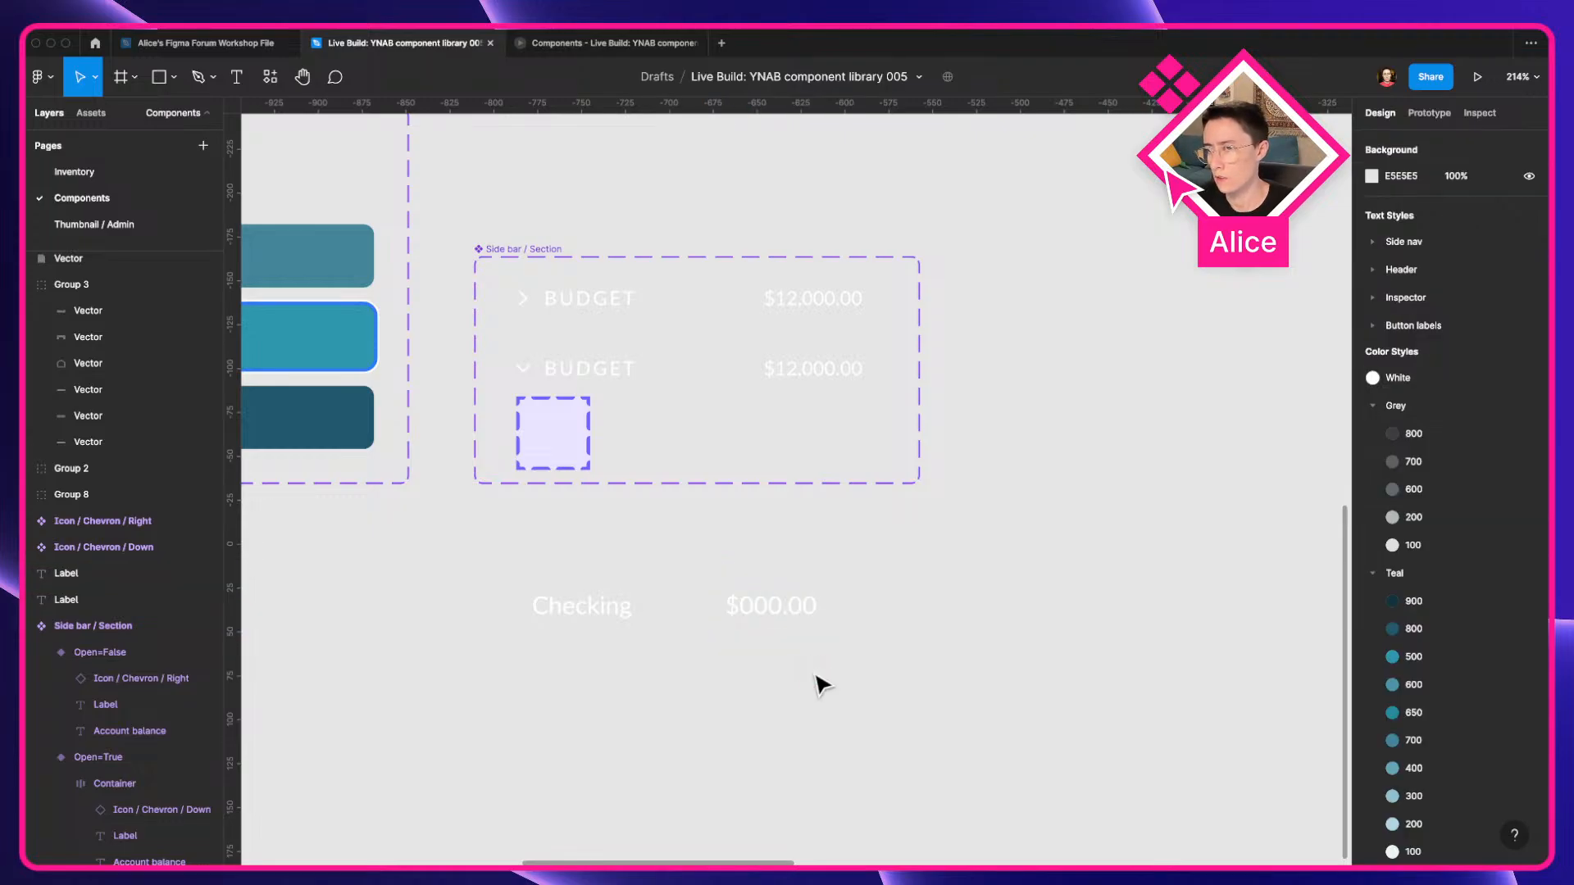
# Wrap the Checking and $000.00 labels together in an auto layout frame.
pyautogui.click(766, 623)
pyautogui.keyDown('shift'); pyautogui.click(562, 604); pyautogui.keyUp('shift')
pyautogui.hotkey('shift', 'a')
# Switch to YNAB in the browser and inspect the Checking account row's dimensions and spacing against the auto layout frame.
pyautogui.hotkey('ctrl', 'Left')
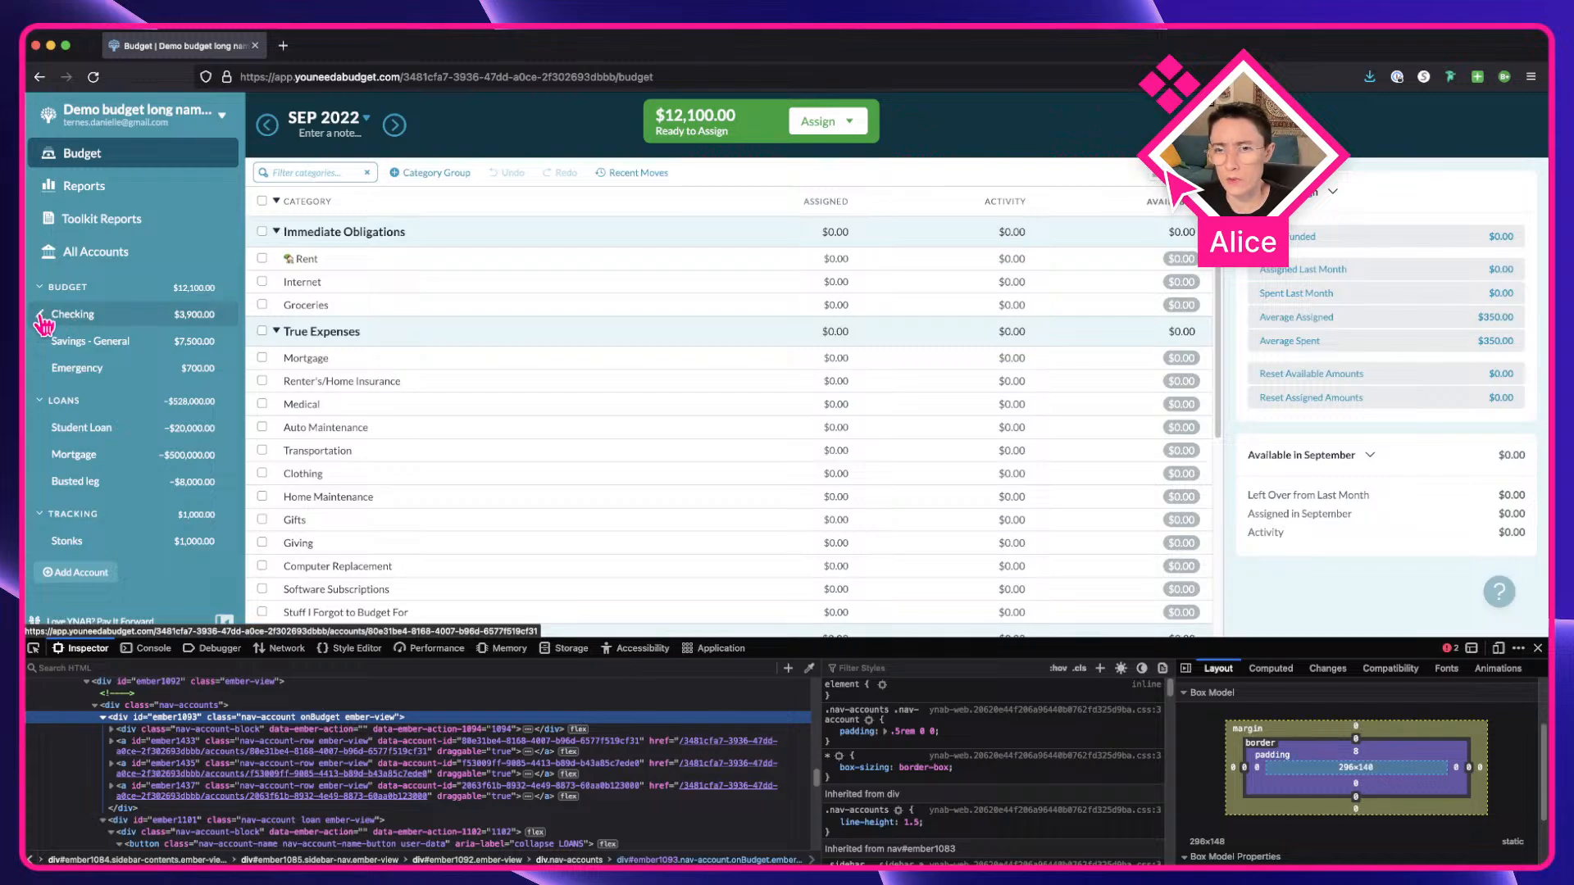
pyautogui.scroll(5, 40, 323)
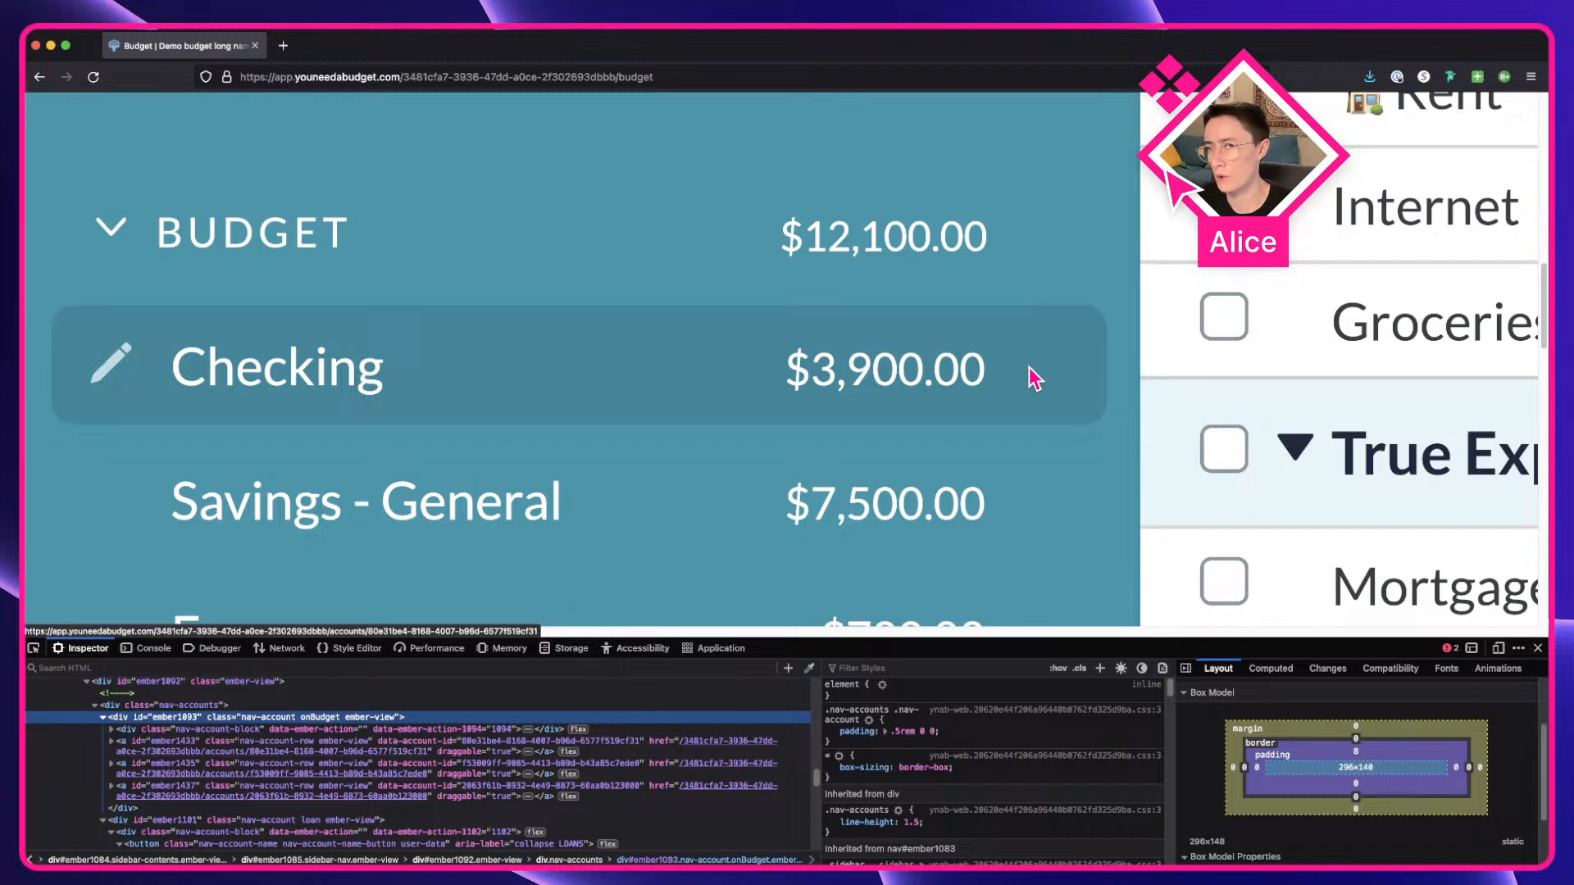
pyautogui.hotkey('ctrl', 'Right')
pyautogui.click(913, 554)
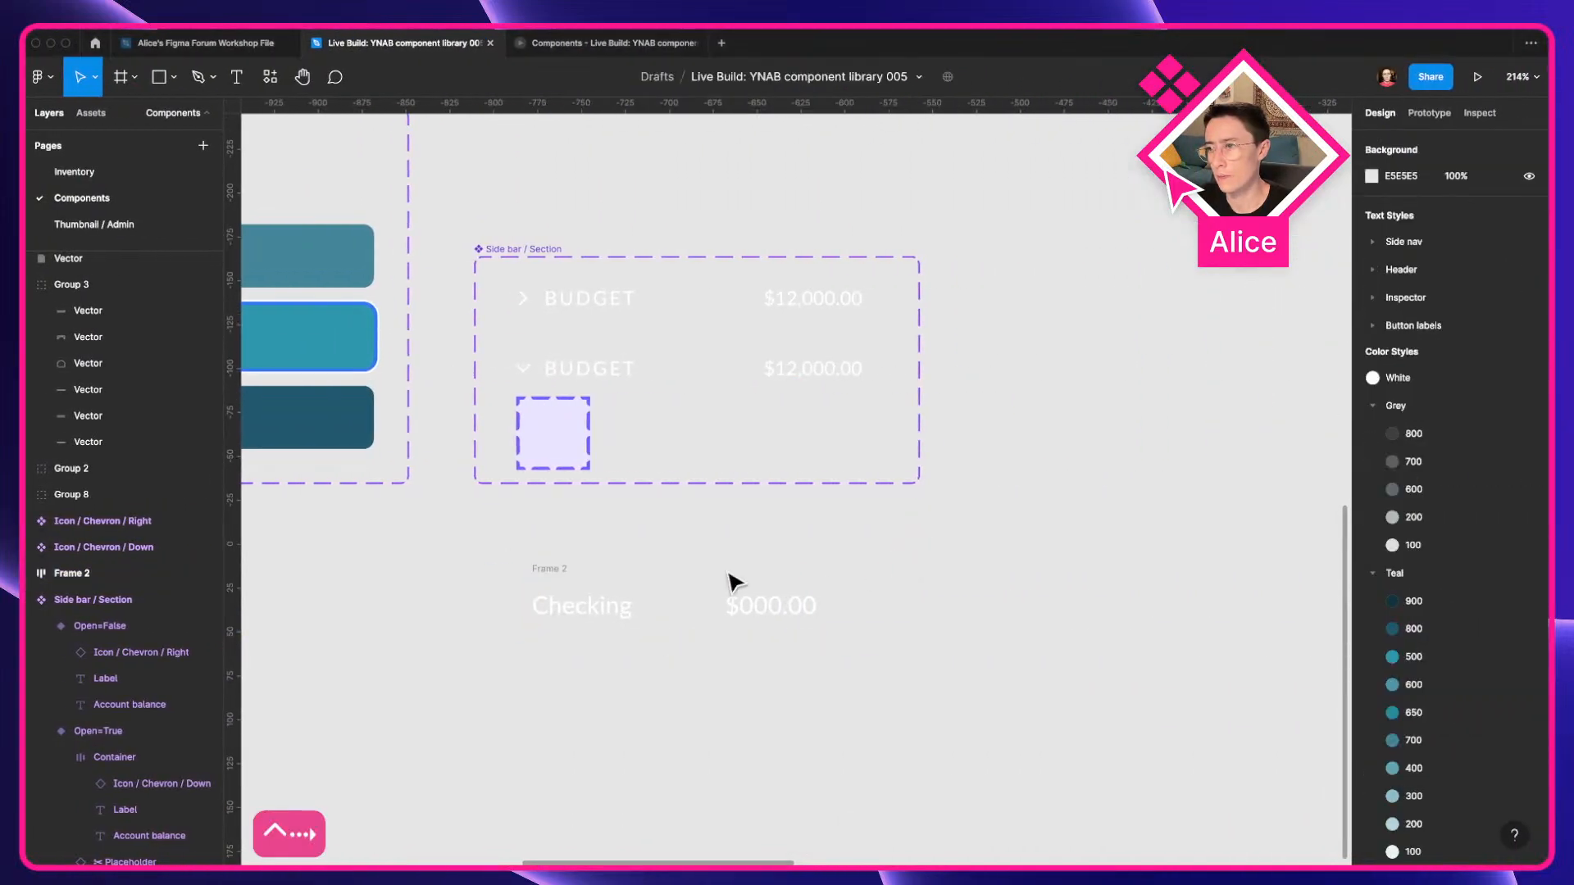
pyautogui.click(562, 578)
pyautogui.click(627, 611)
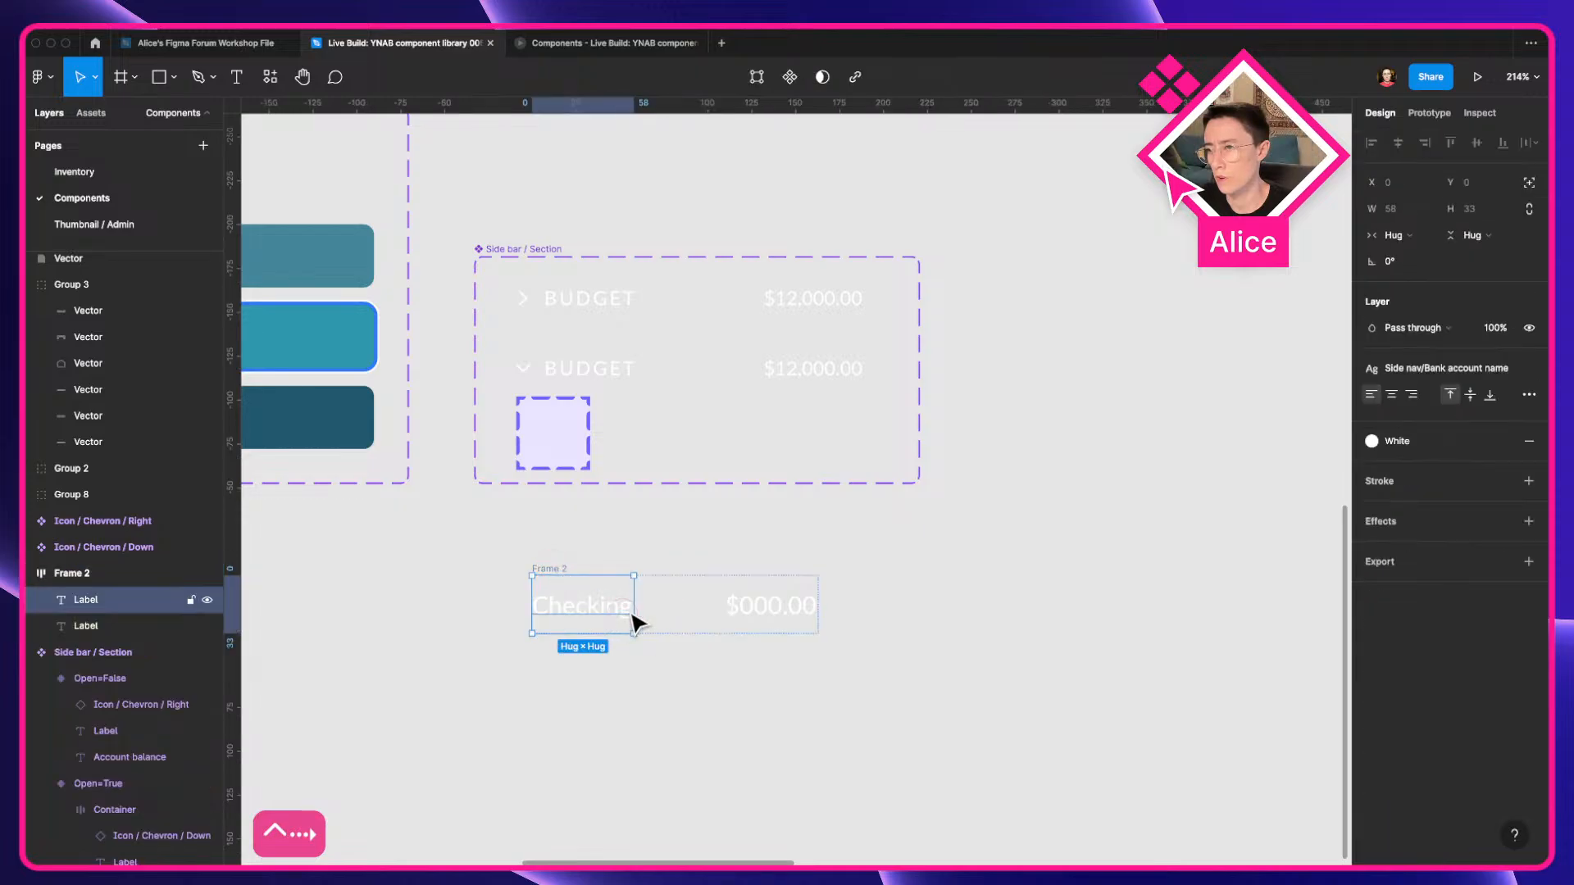
pyautogui.click(680, 607)
pyautogui.hotkey('ctrl', 'Left')
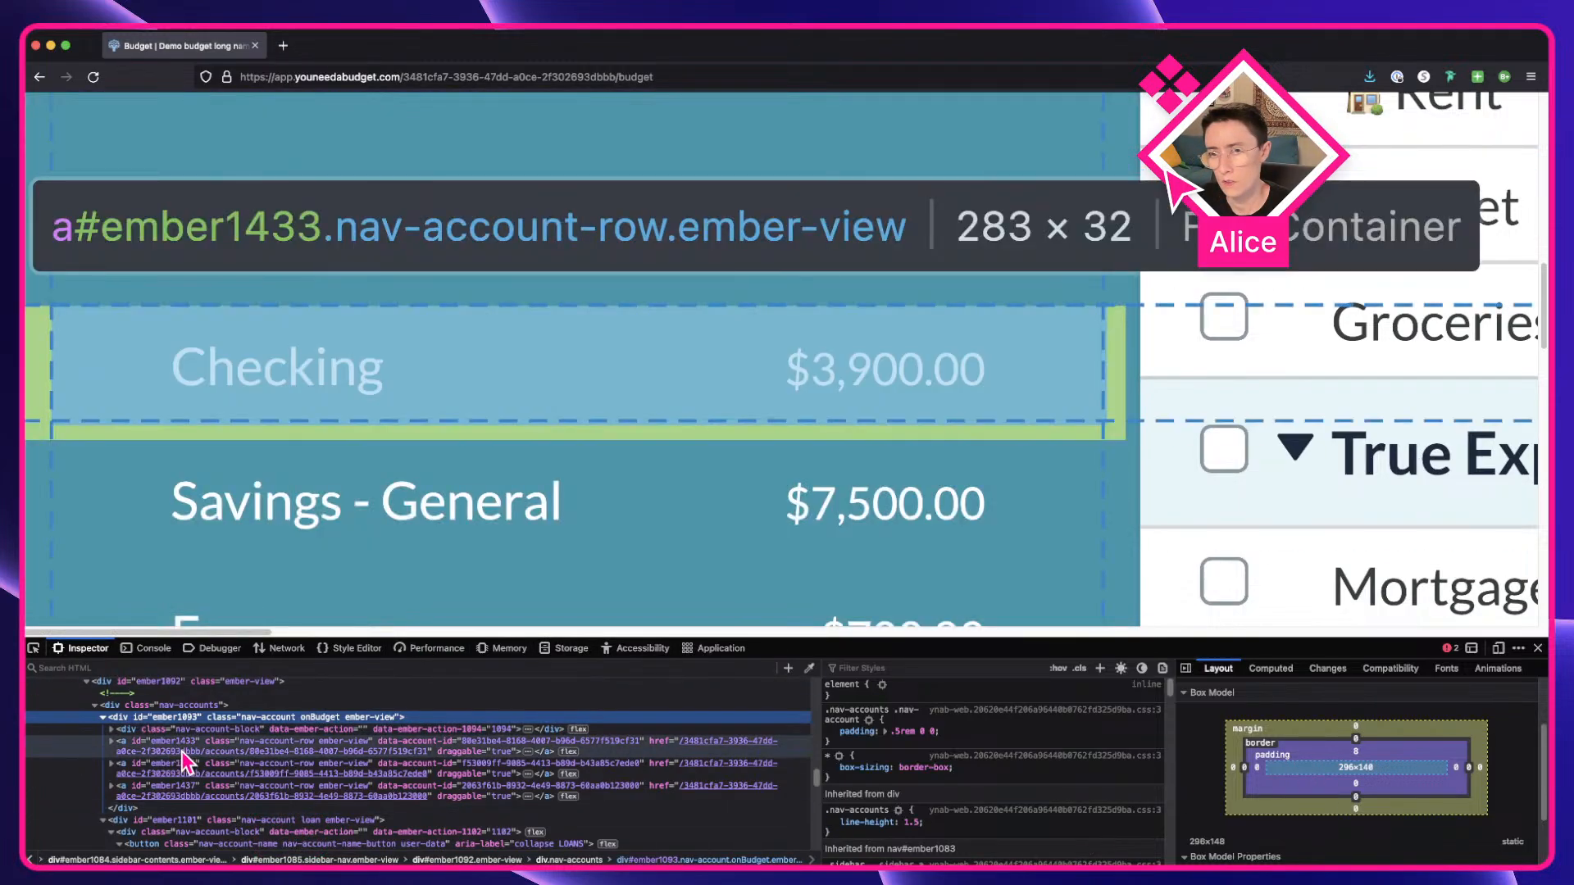
pyautogui.click(183, 751)
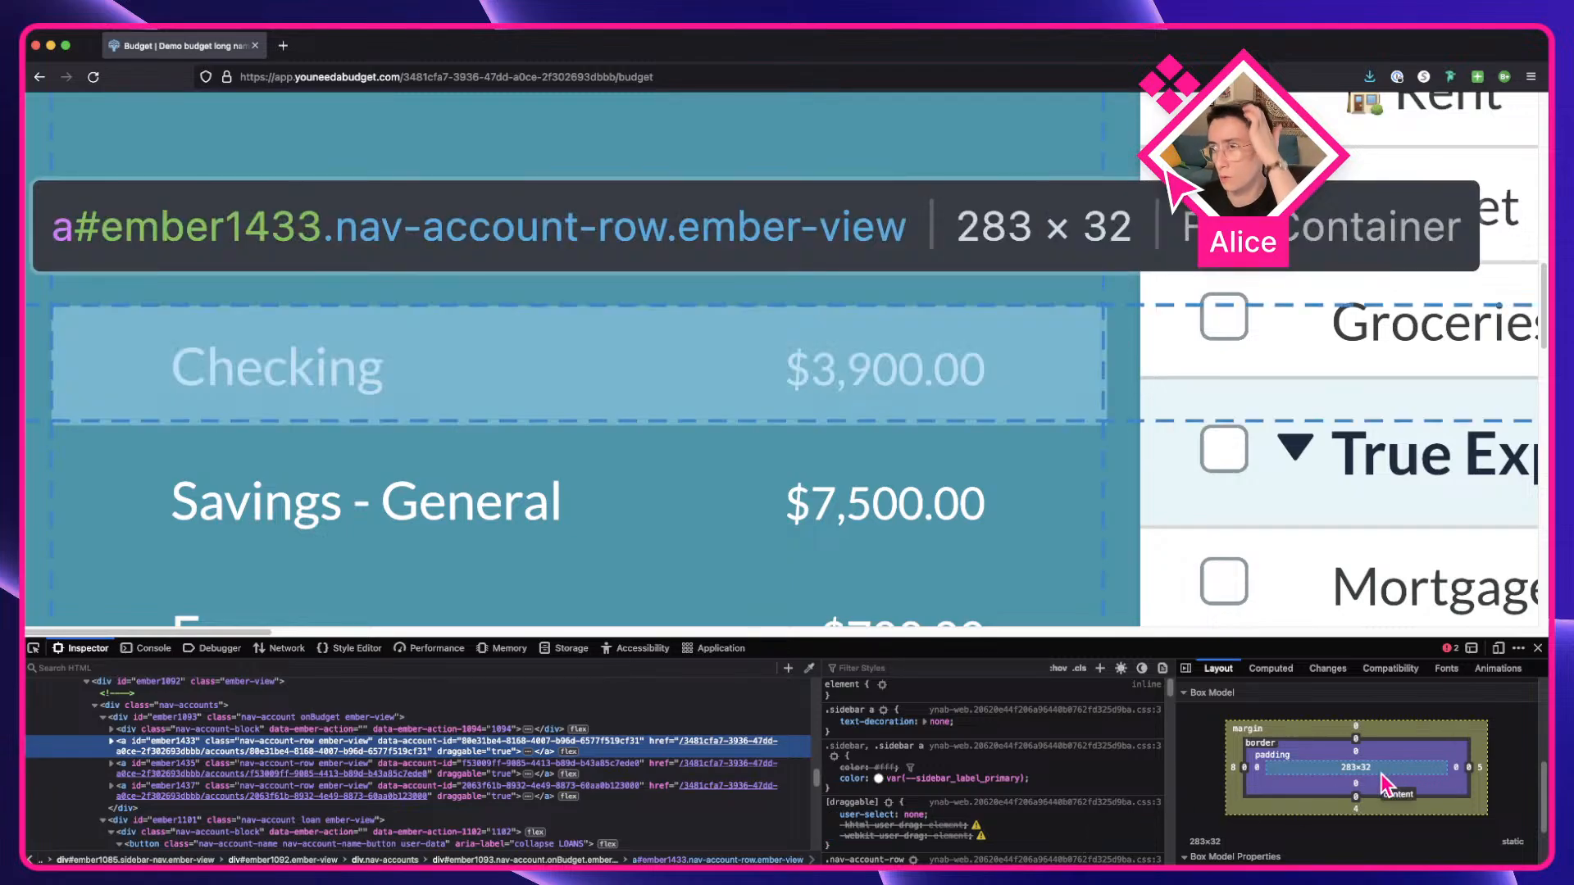
pyautogui.hotkey('ctrl', 'Right')
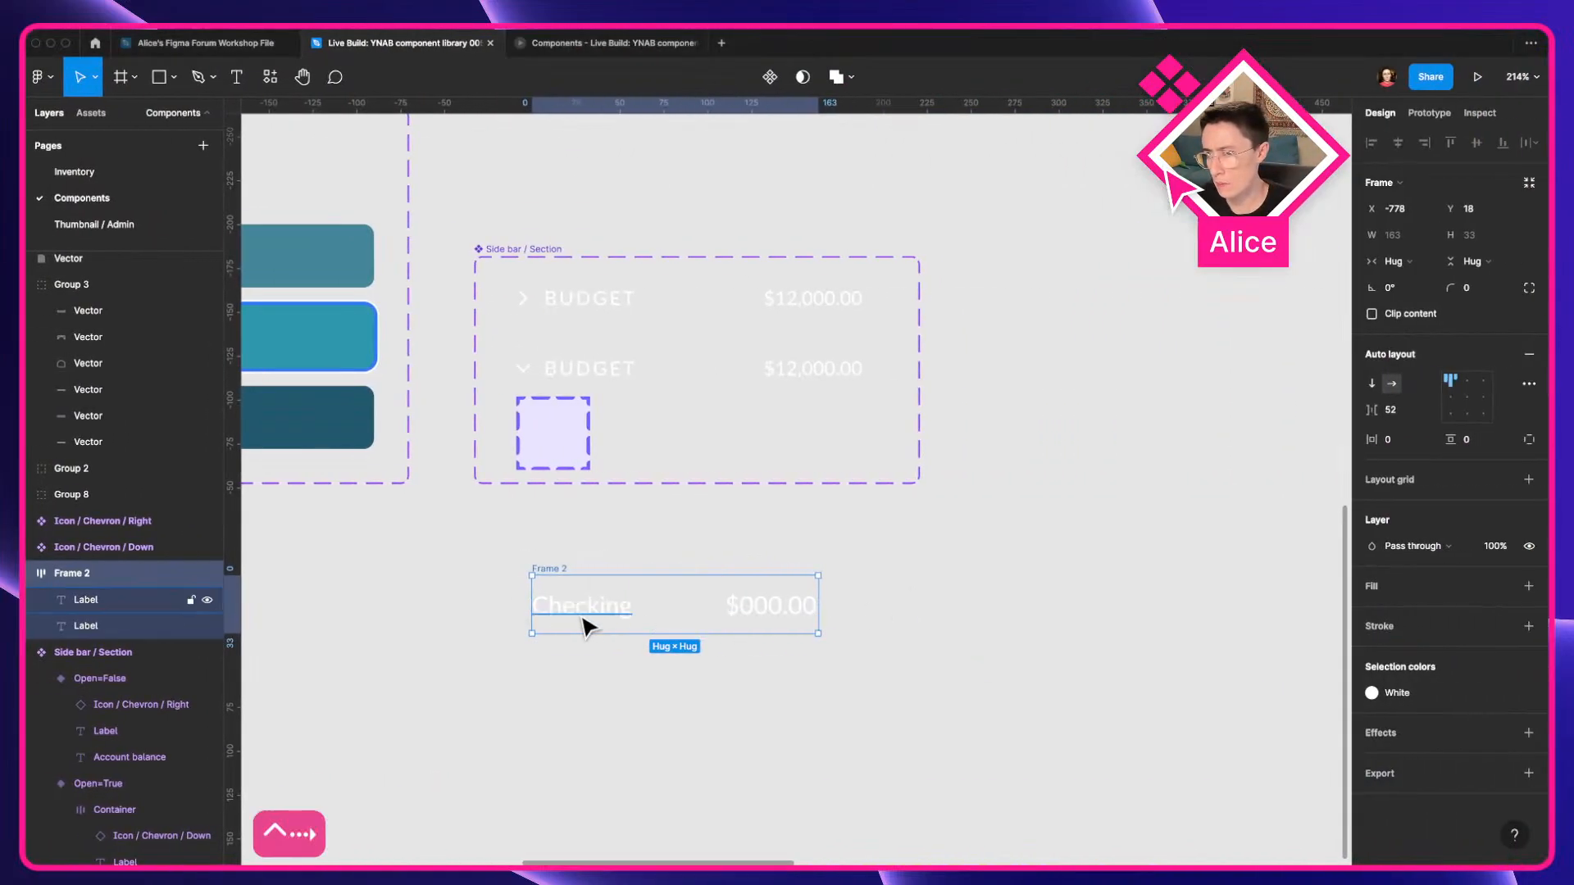
# Set the line height of the Checking label's Bank account name text style to 31.2 and check both labels and their frame.
pyautogui.click(587, 627)
pyautogui.click(1441, 373)
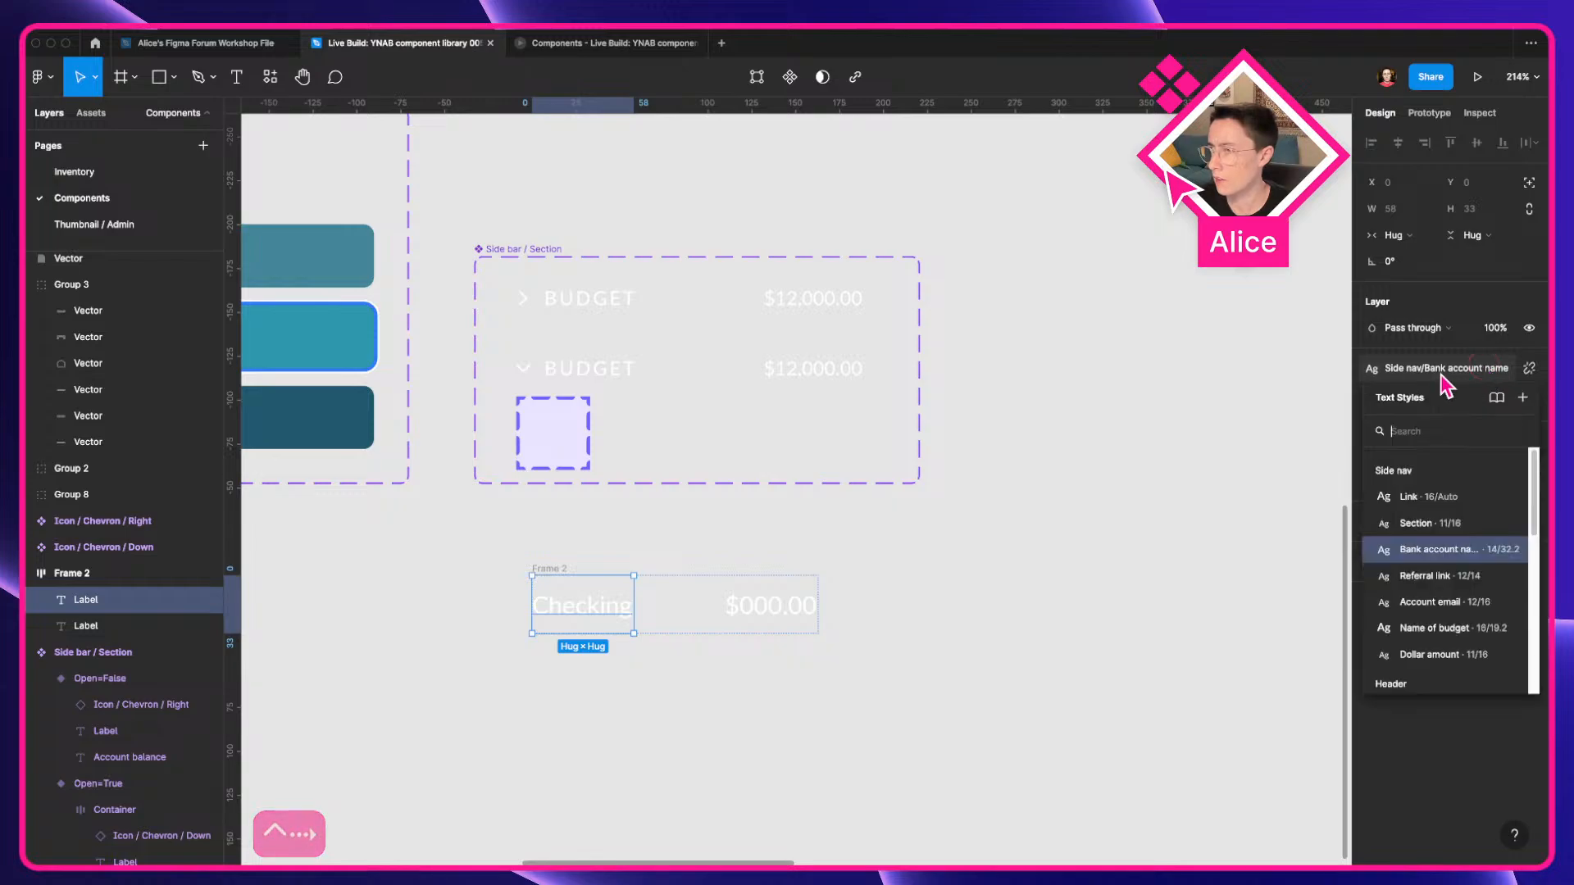
pyautogui.click(1513, 549)
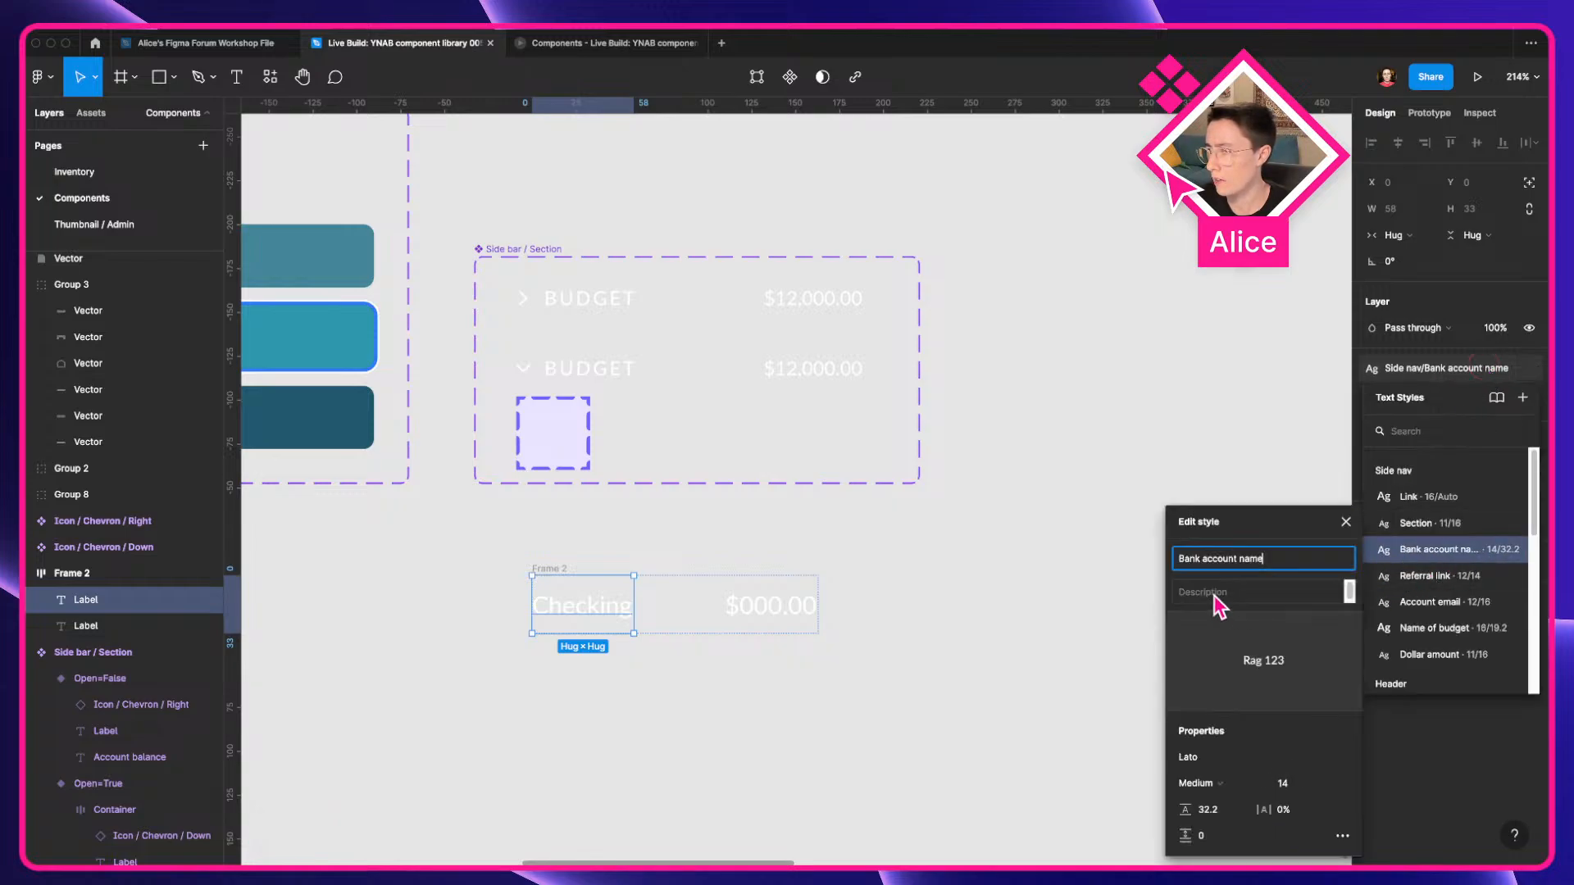
pyautogui.click(1233, 810)
pyautogui.press('Down')
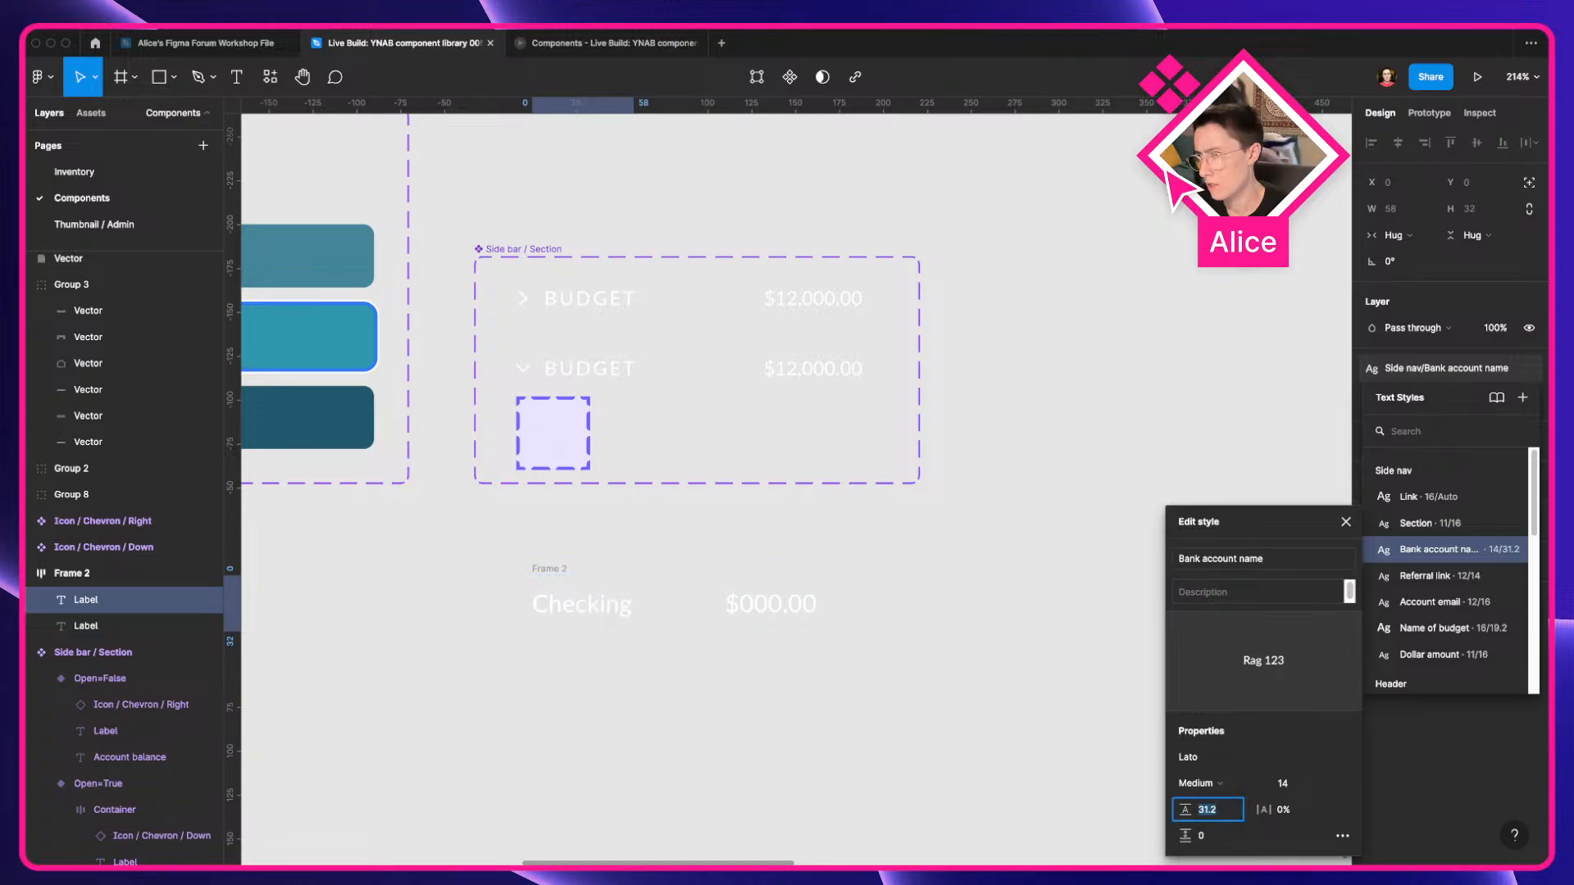
pyautogui.press('Return')
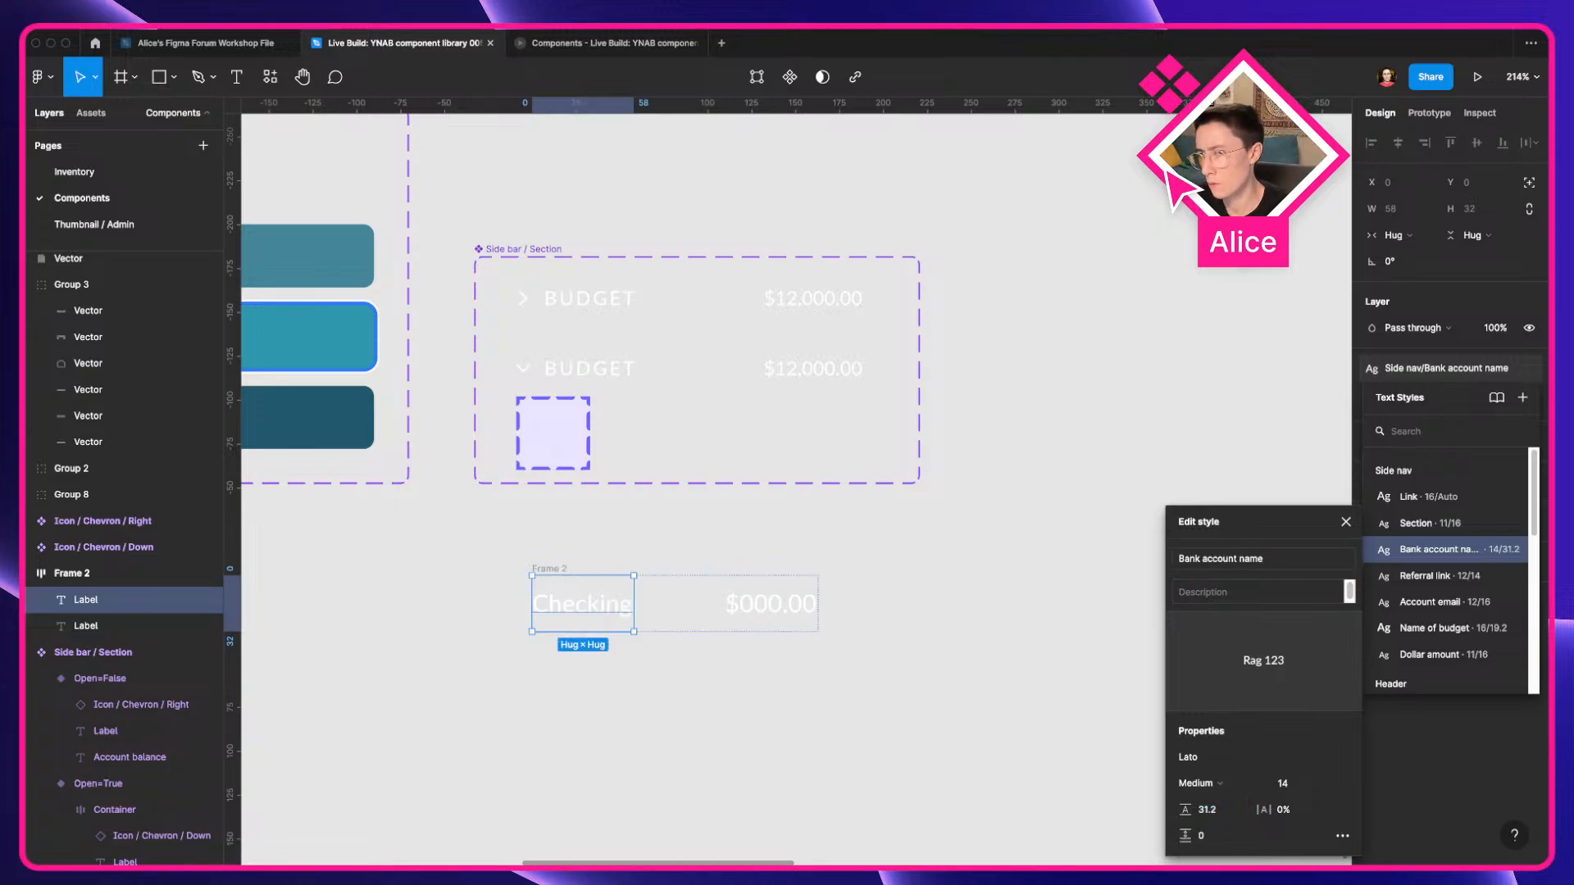
pyautogui.click(610, 654)
pyautogui.click(548, 573)
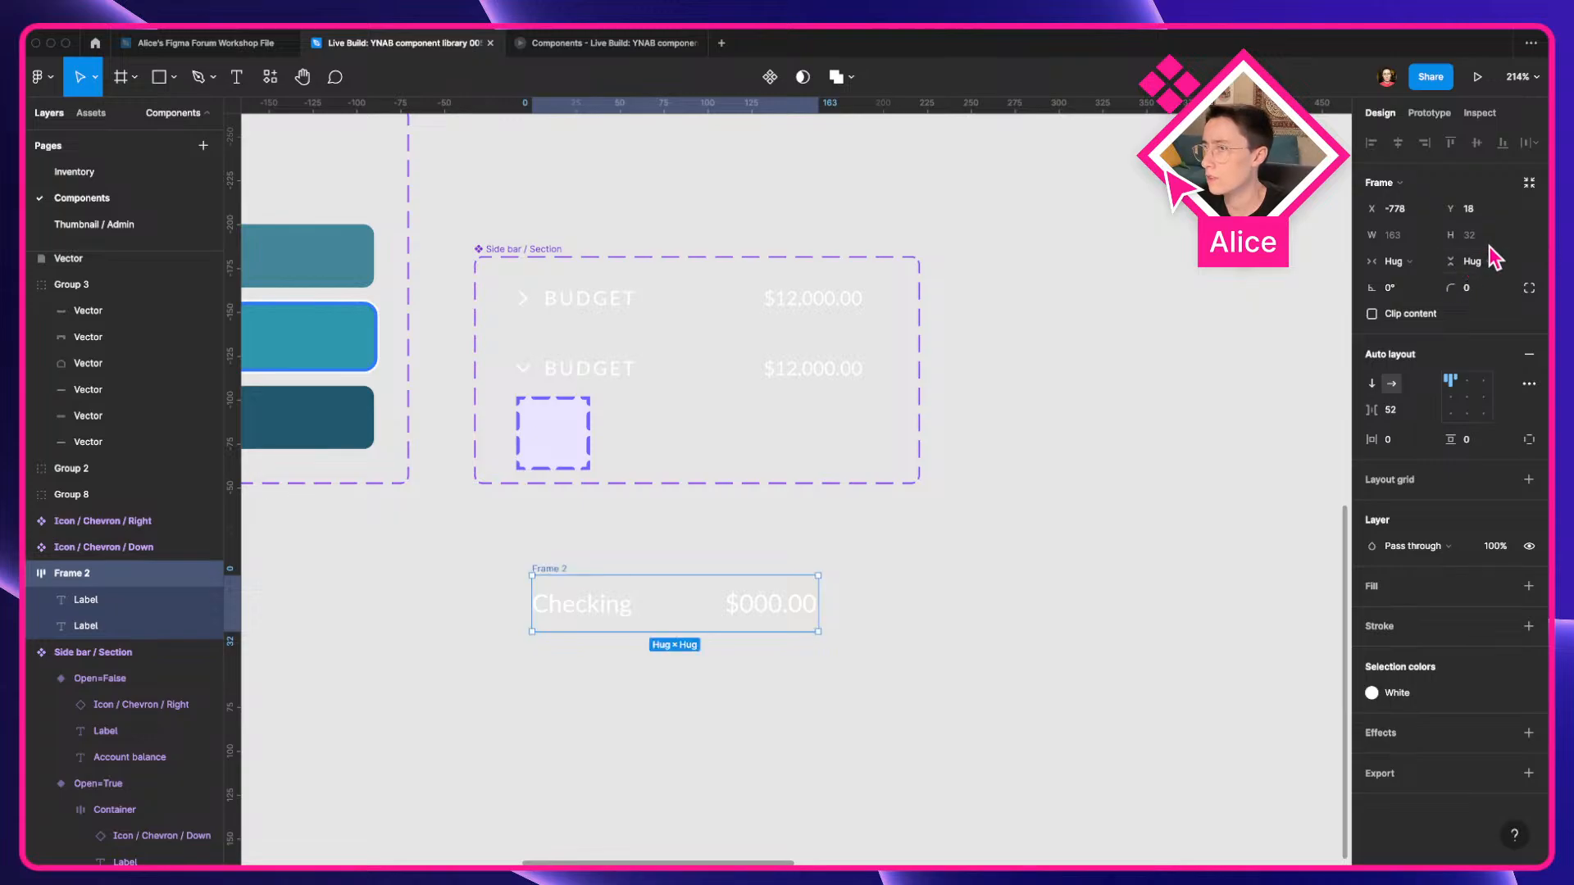
pyautogui.click(632, 687)
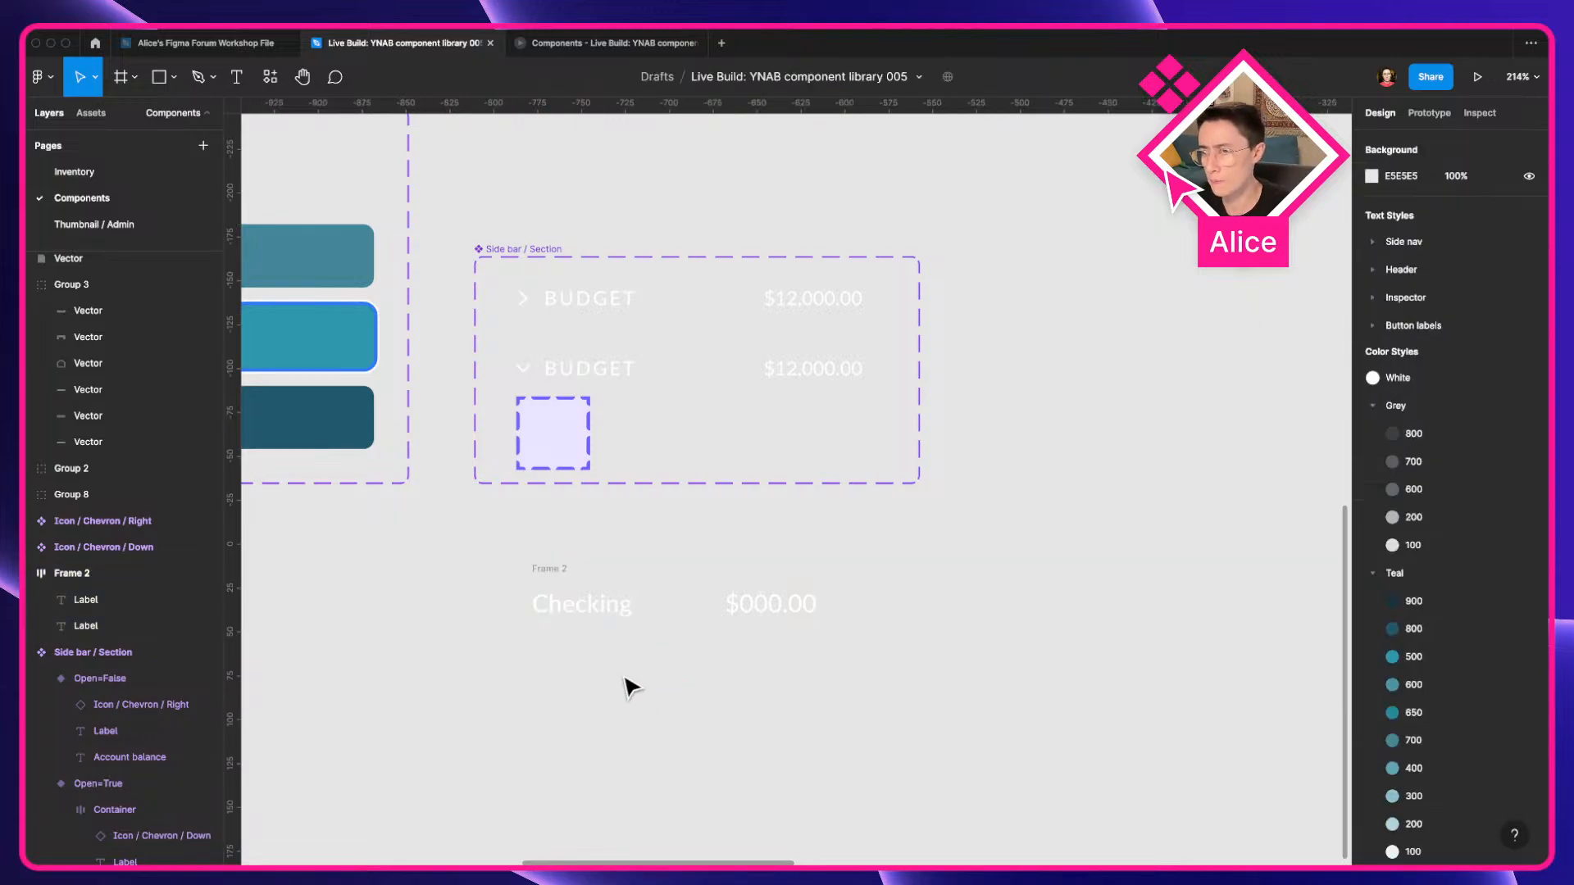
pyautogui.click(602, 609)
pyautogui.click(746, 610)
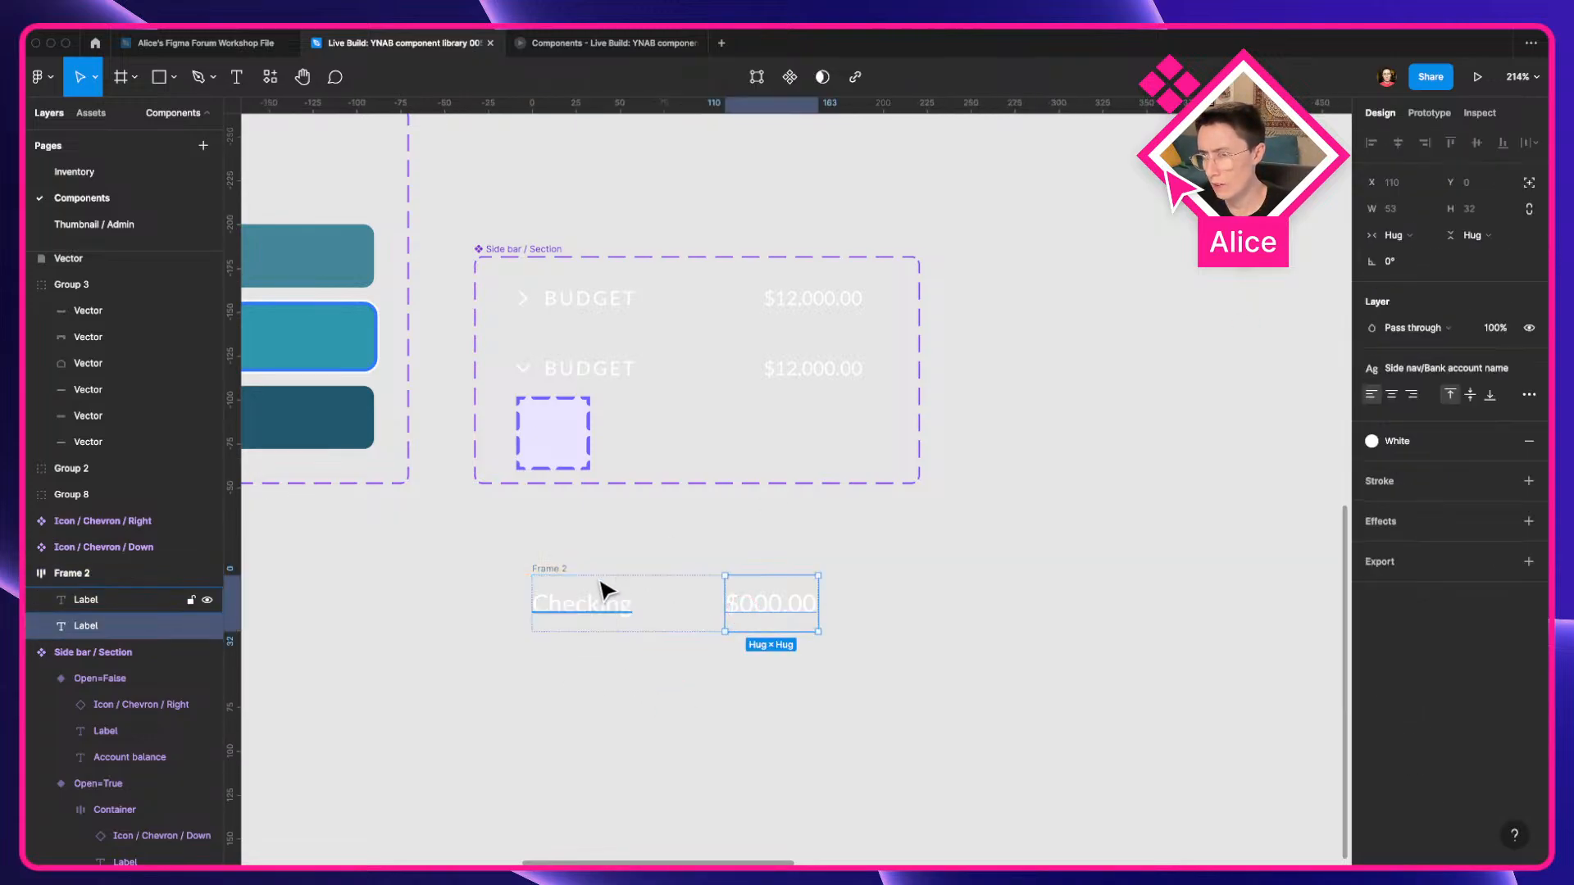
pyautogui.click(685, 607)
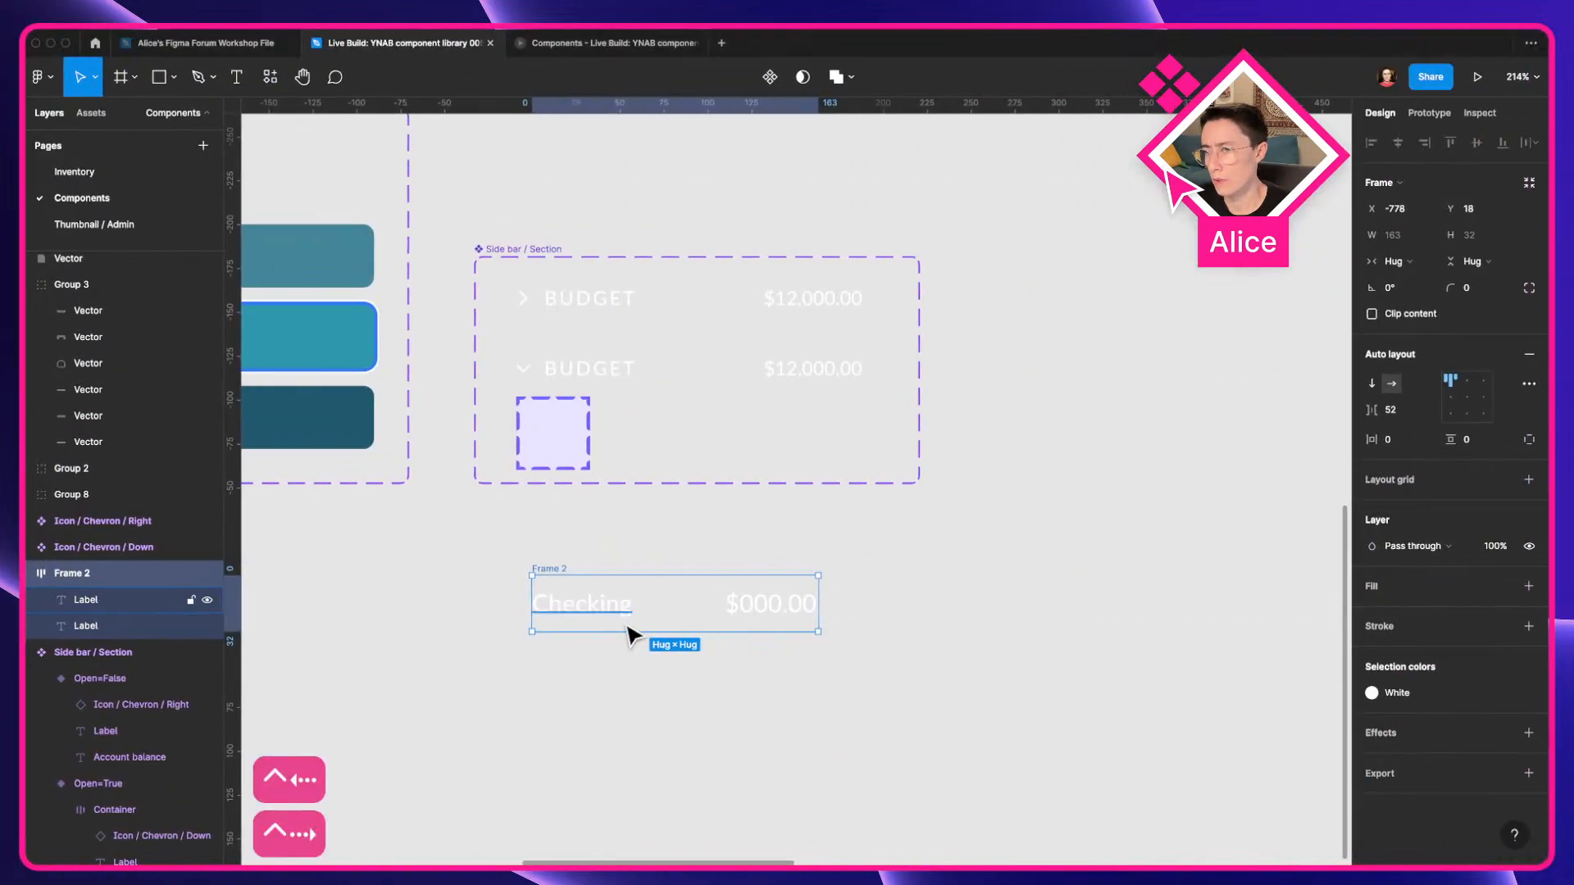
# Move the pencil icon slightly up, away from the other loose icons beside the Side bar component.
pyautogui.click(935, 632)
pyautogui.scroll(-5, 933, 628)
pyautogui.moveTo(899, 643); pyautogui.dragTo(689, 580)
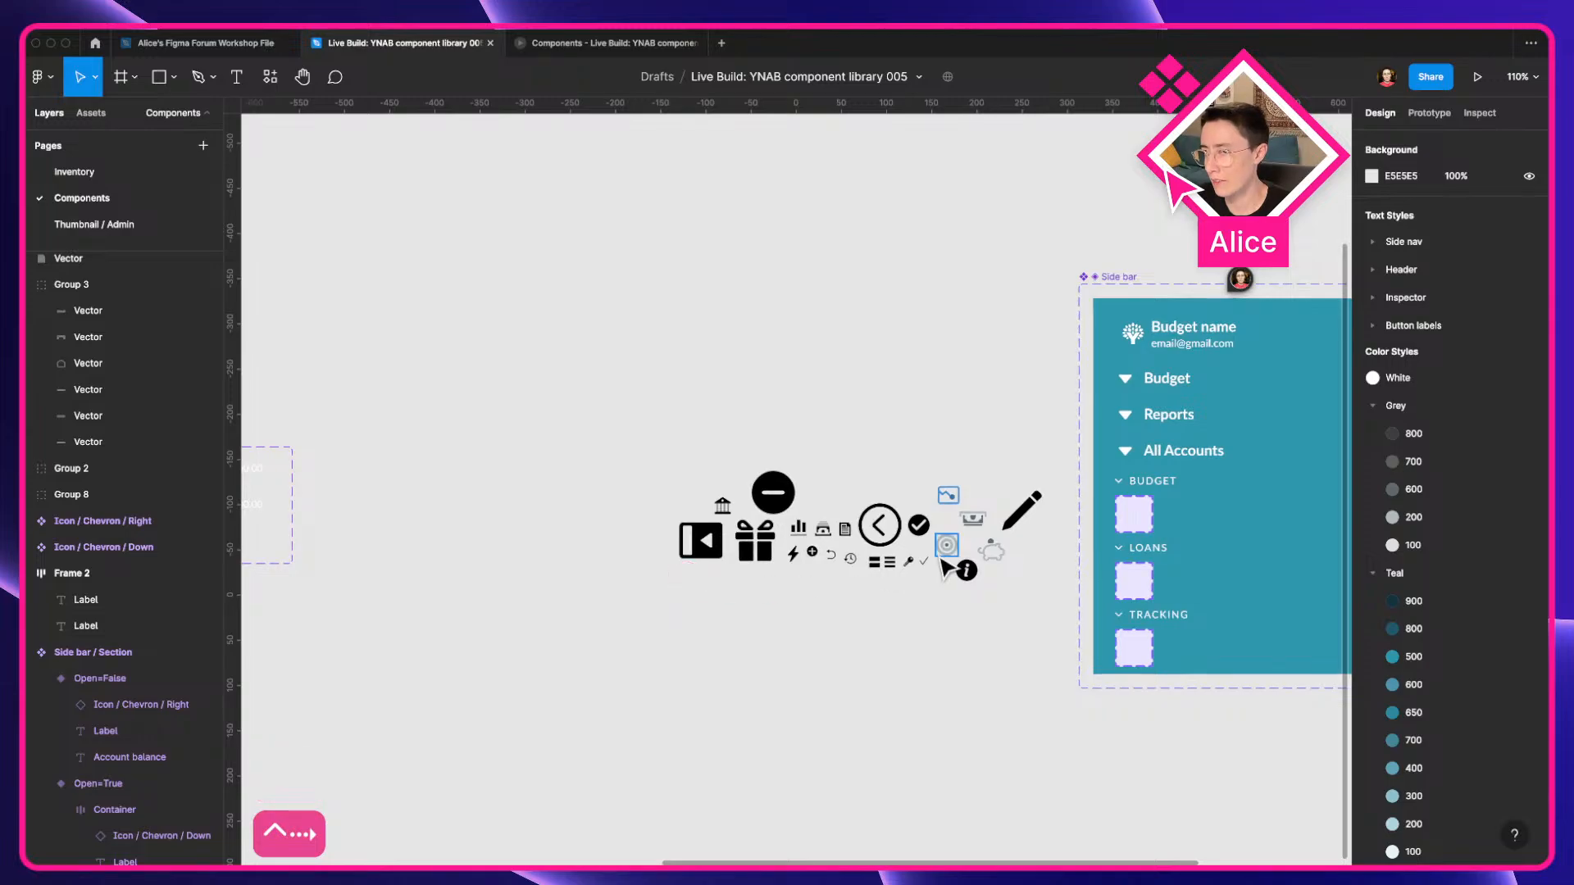
pyautogui.scroll(5, 942, 564)
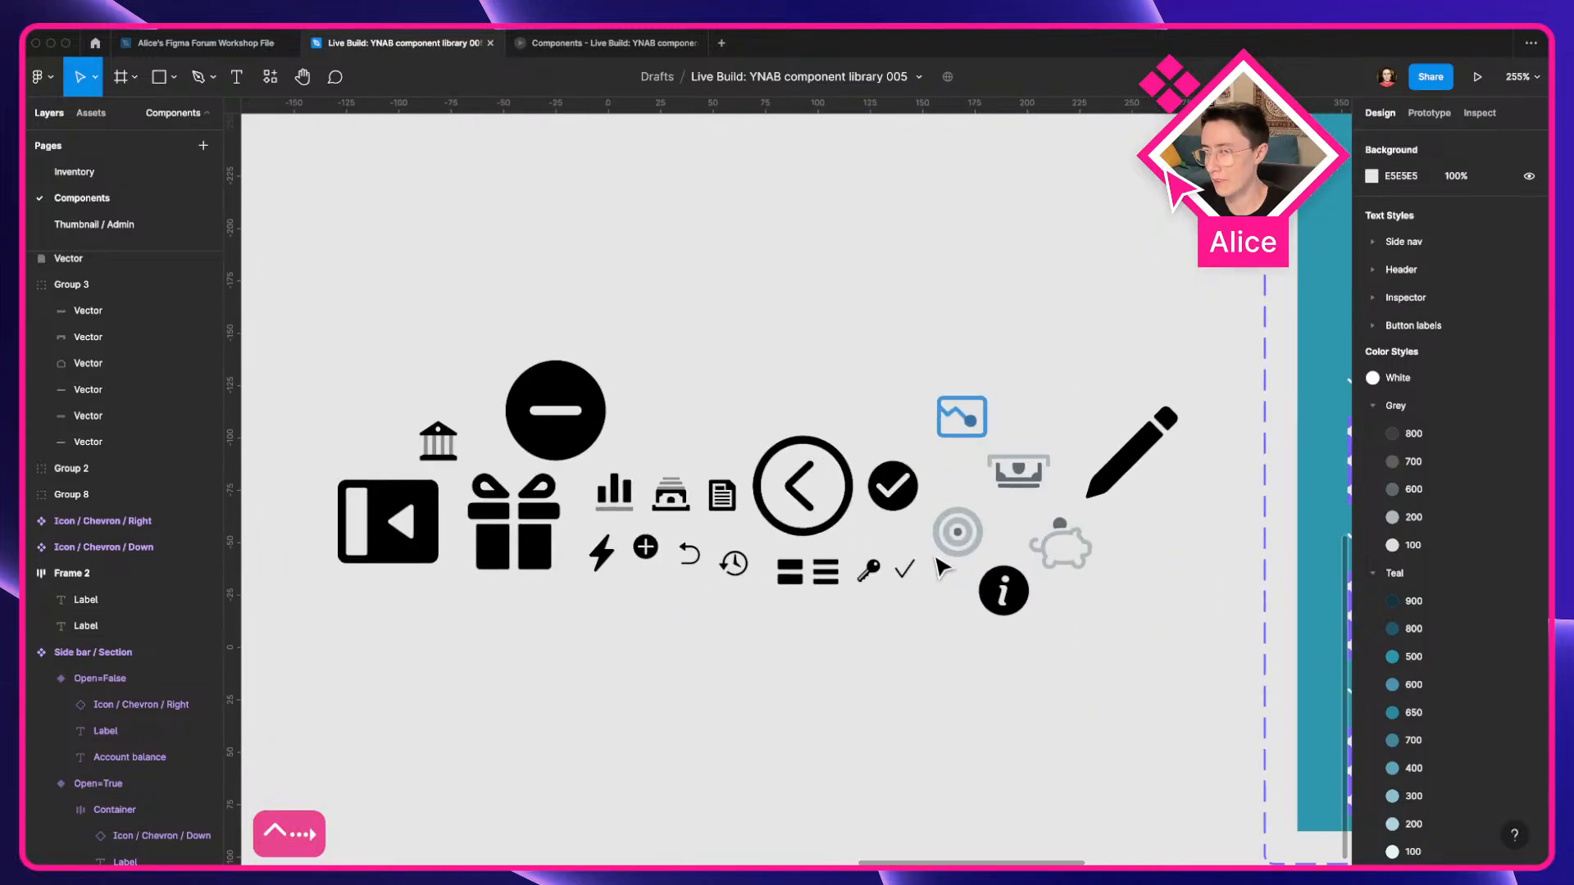
pyautogui.click(1147, 439)
pyautogui.moveTo(1123, 446); pyautogui.dragTo(1135, 404)
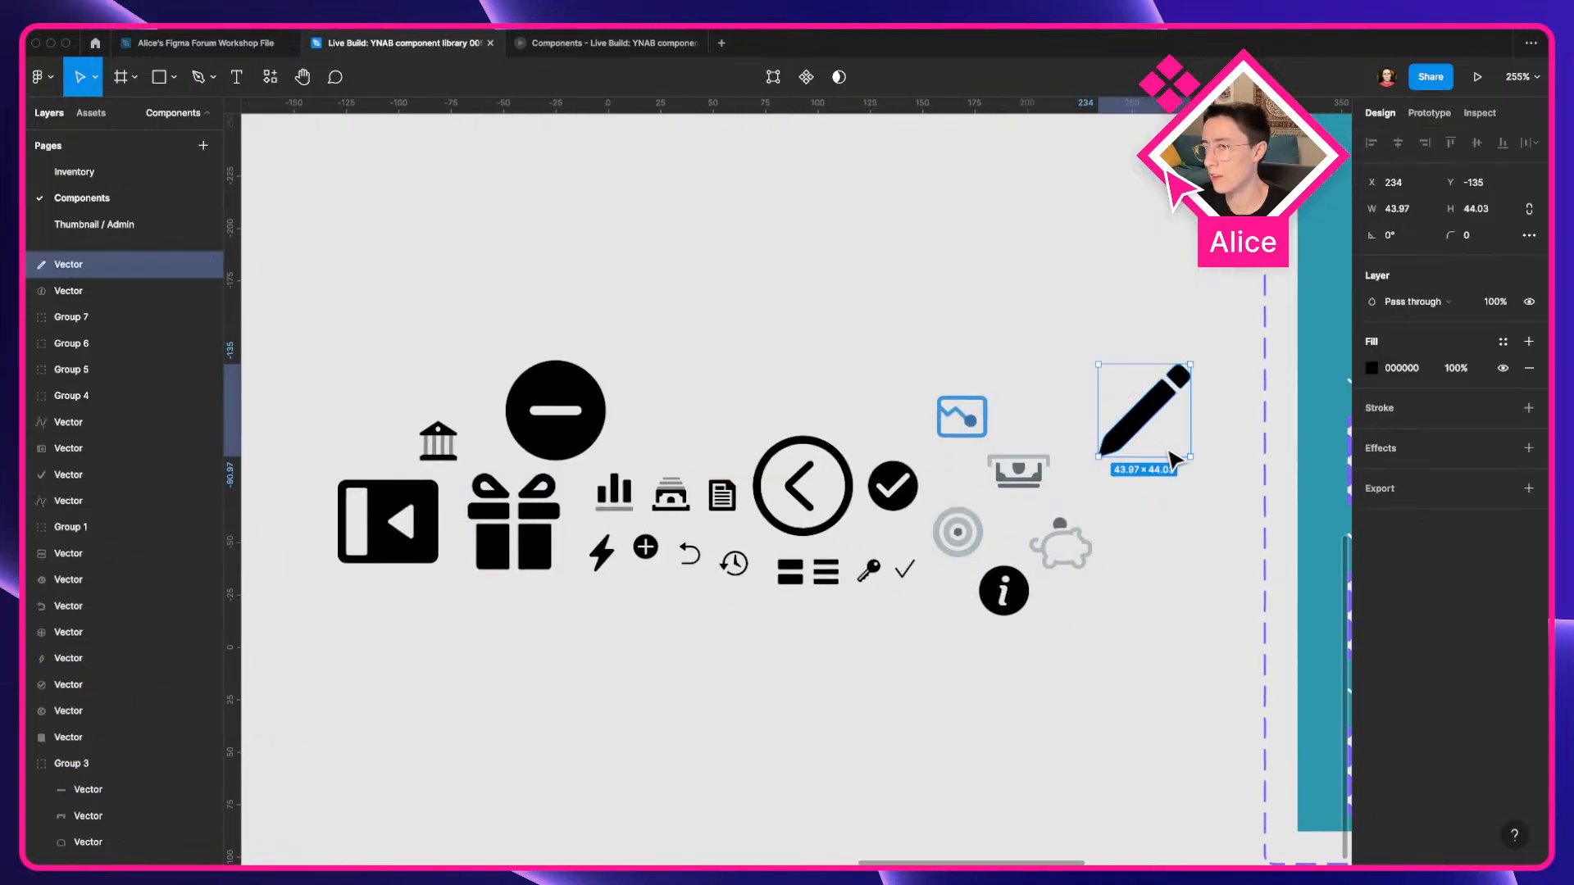
pyautogui.scroll(10, 1170, 456)
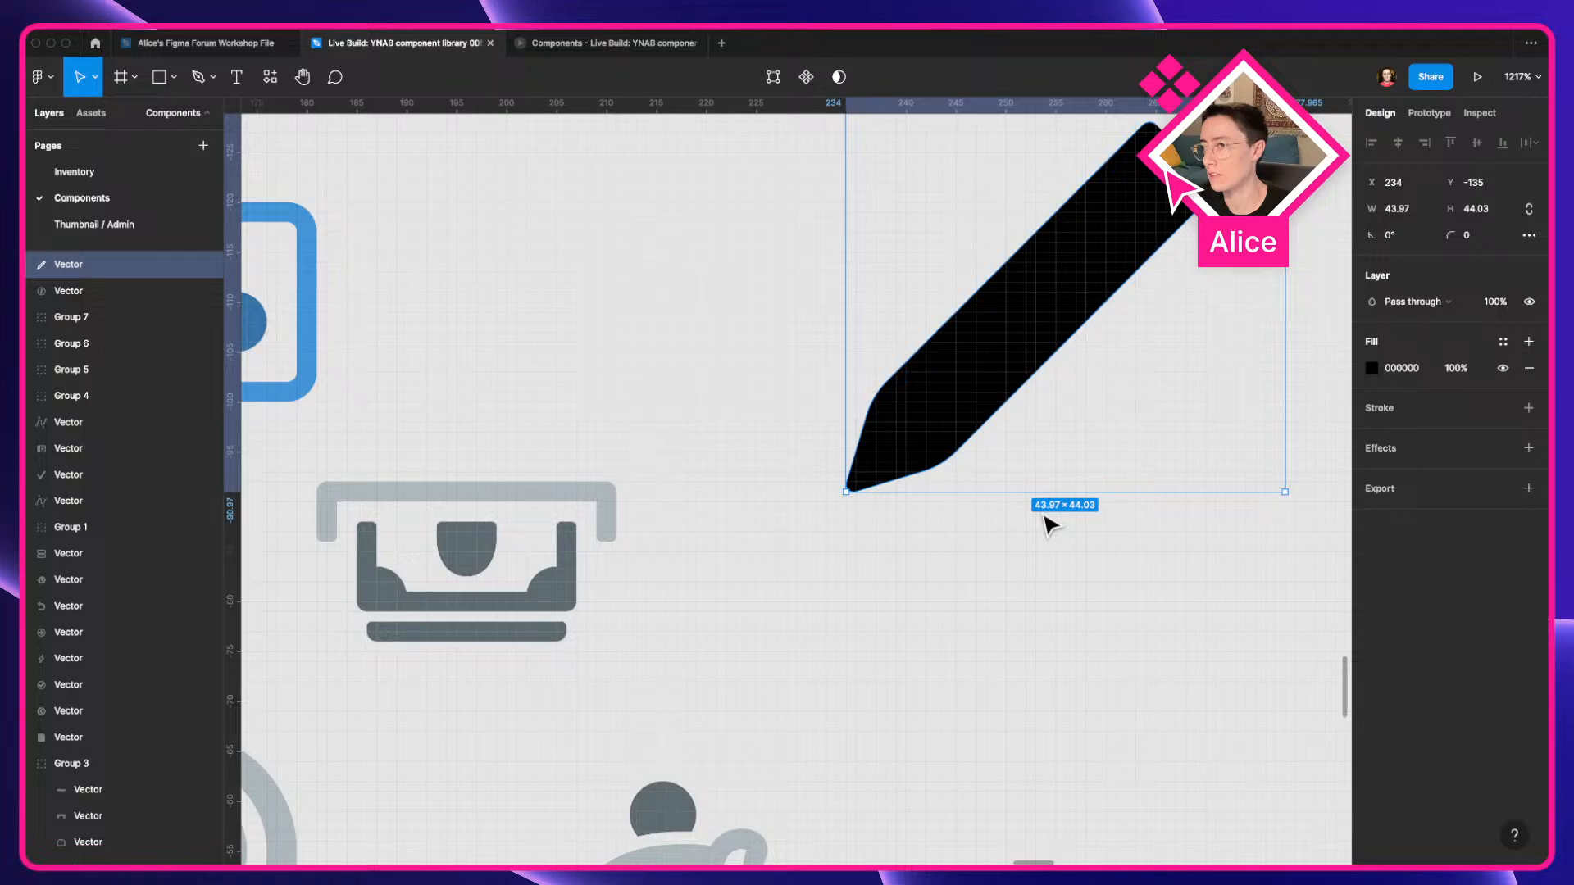
pyautogui.scroll(-10, 1045, 514)
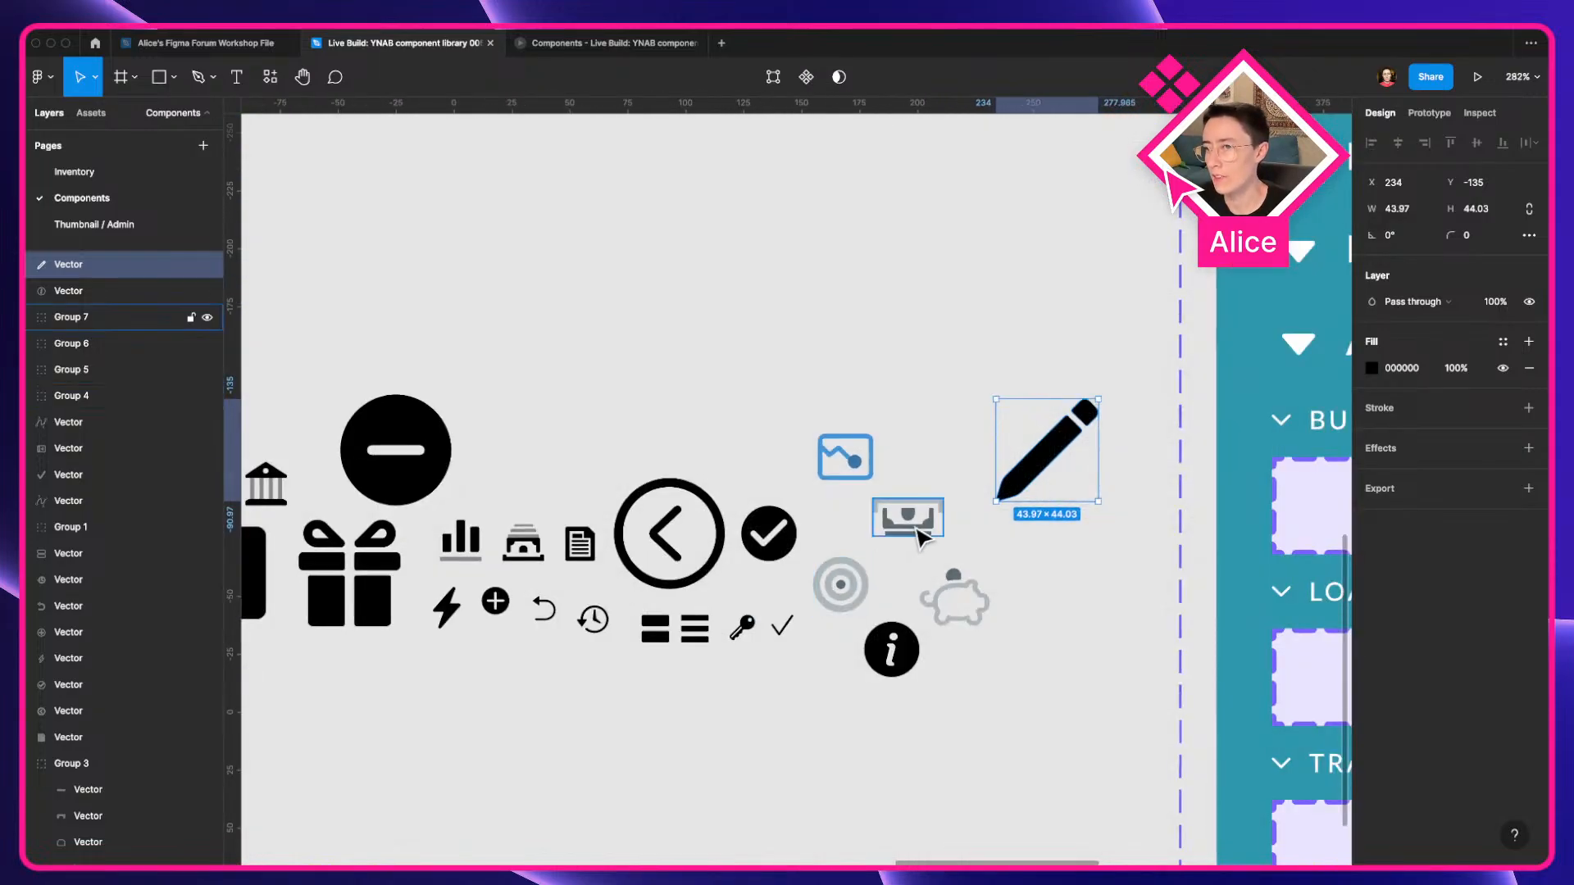
# Inspect the loose cash, chart and minus-circle icons to compare their dimensions.
pyautogui.click(918, 531)
pyautogui.scroll(5, 935, 538)
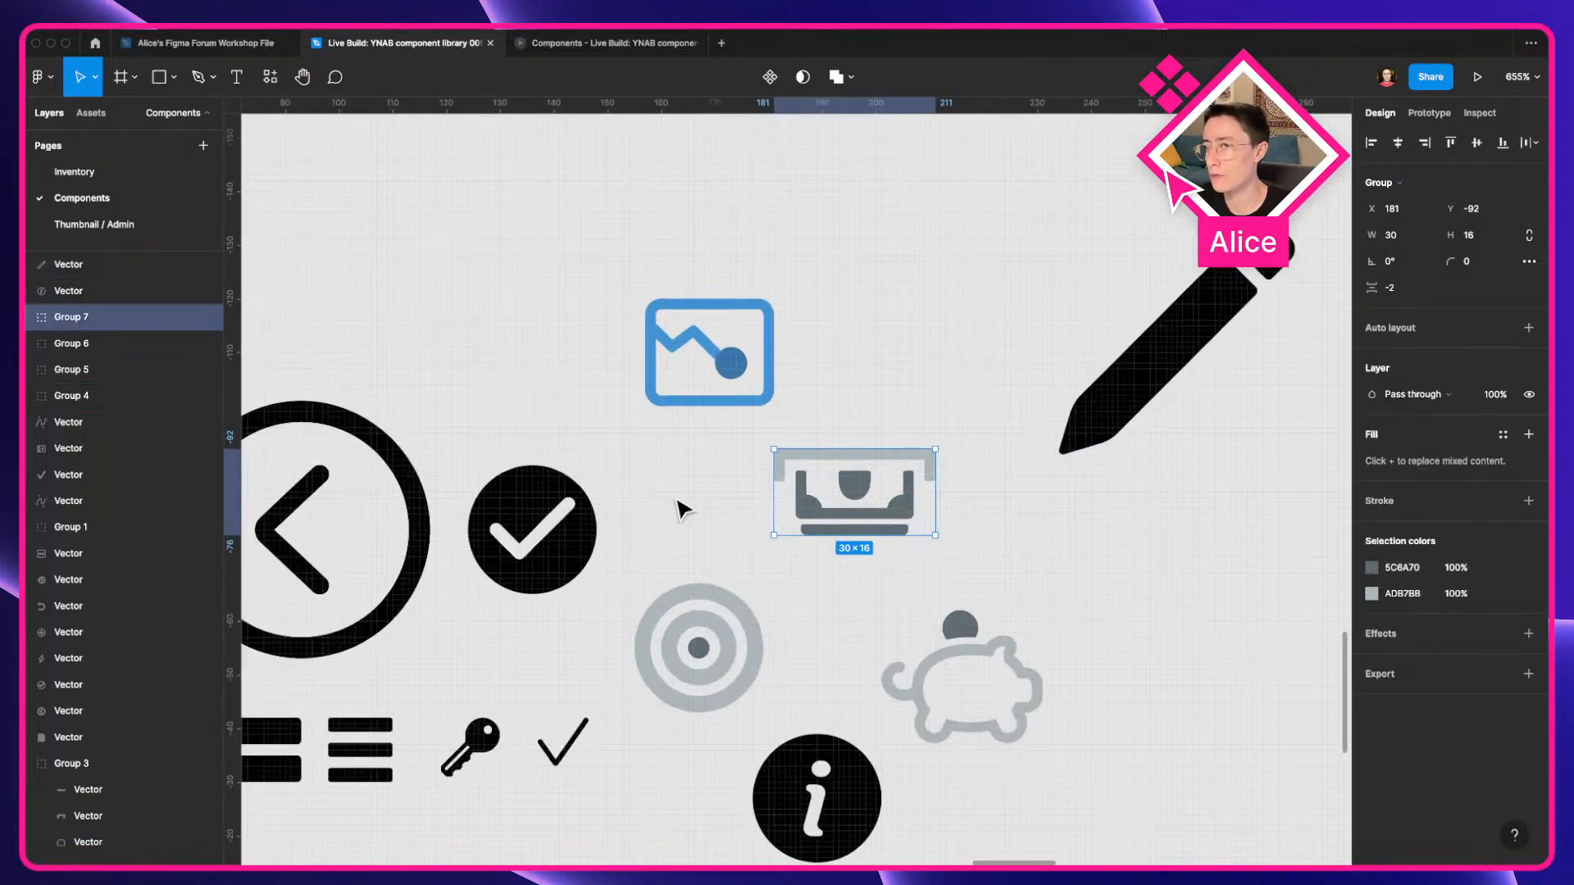
pyautogui.click(714, 324)
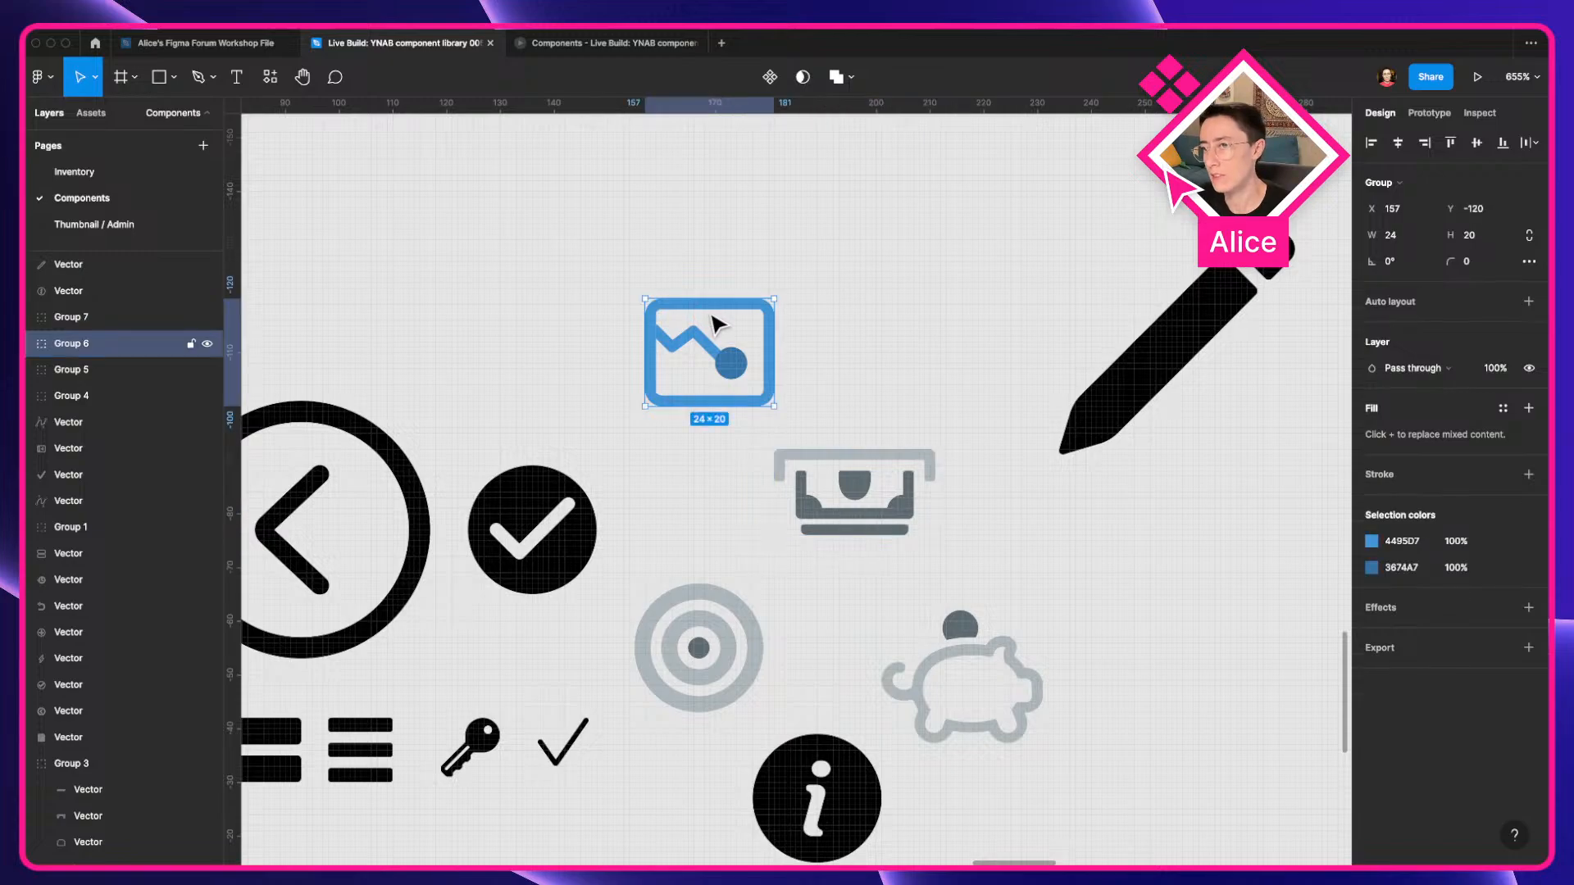
pyautogui.click(946, 426)
pyautogui.scroll(-5, 938, 420)
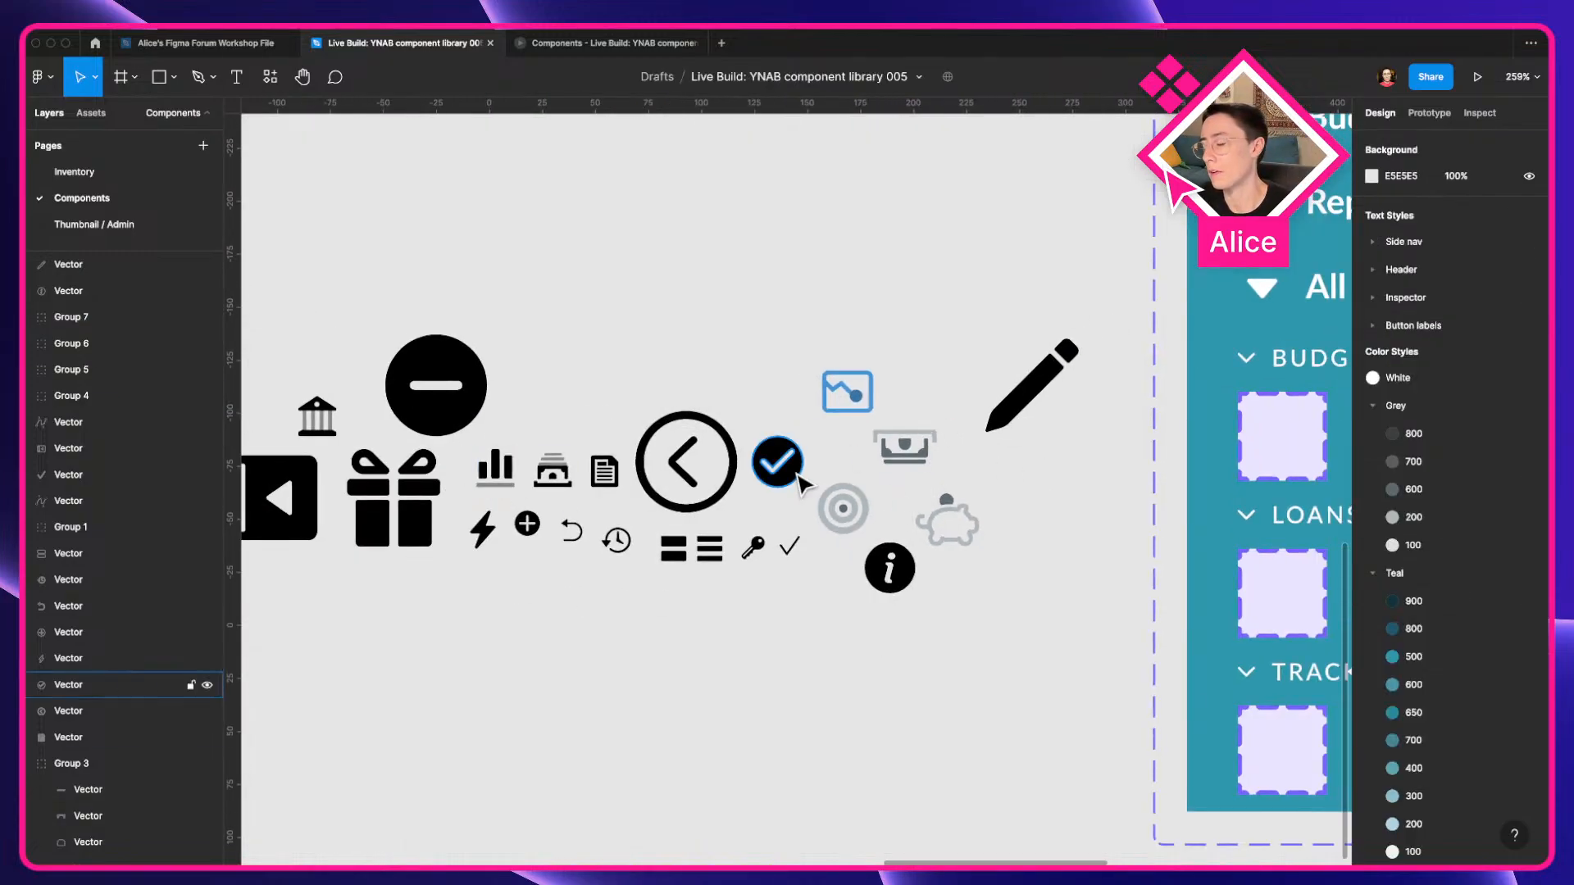
pyautogui.scroll(-2, 801, 483)
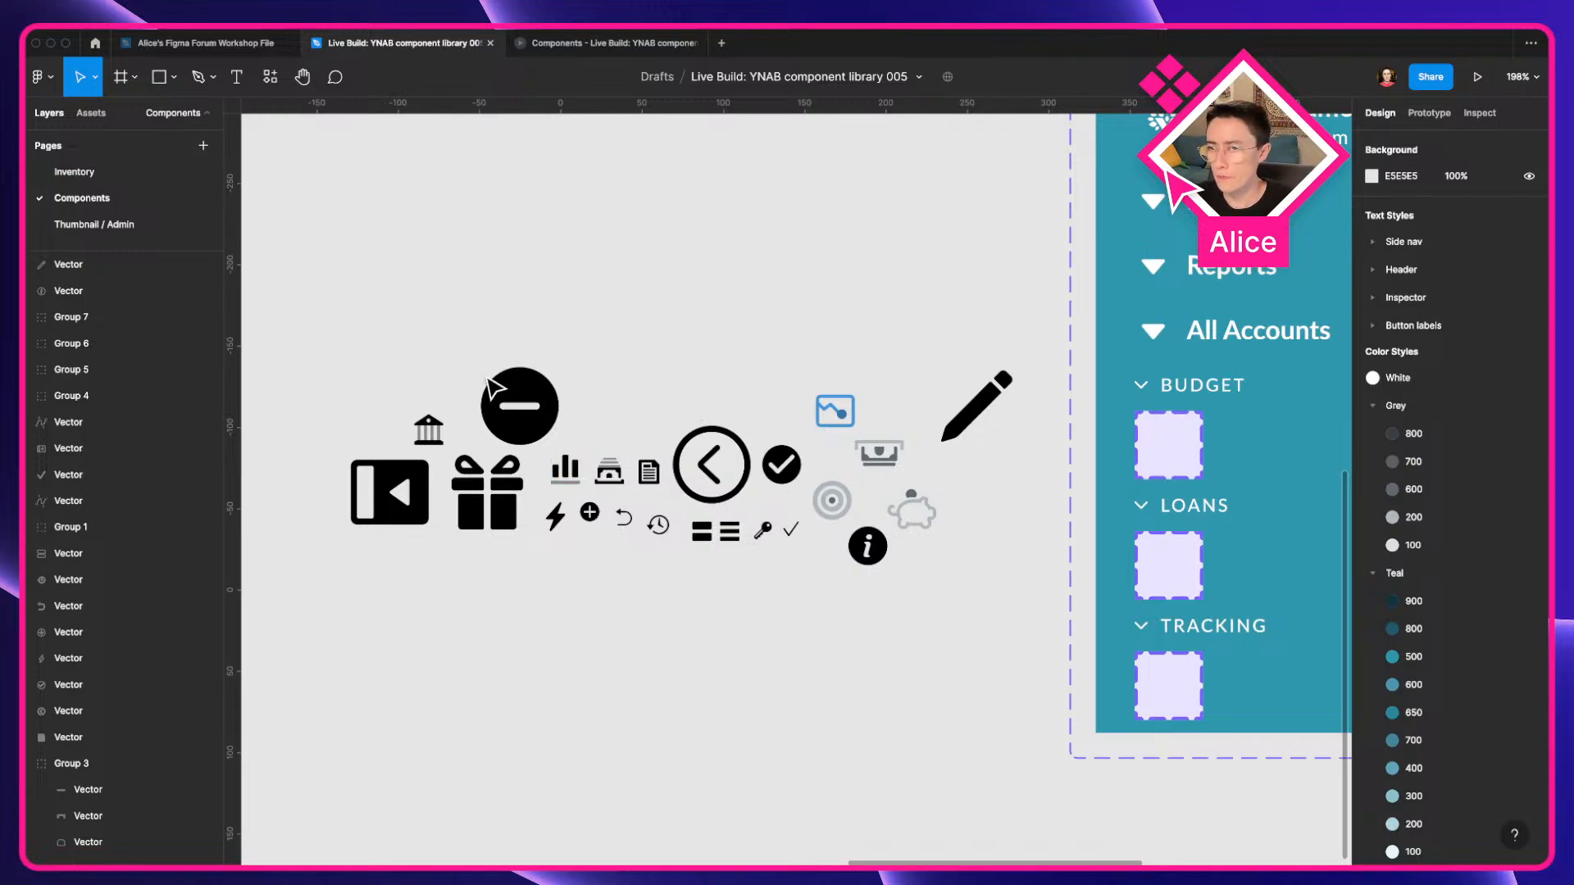
pyautogui.click(514, 397)
pyautogui.click(692, 397)
pyautogui.moveTo(692, 396); pyautogui.dragTo(832, 404)
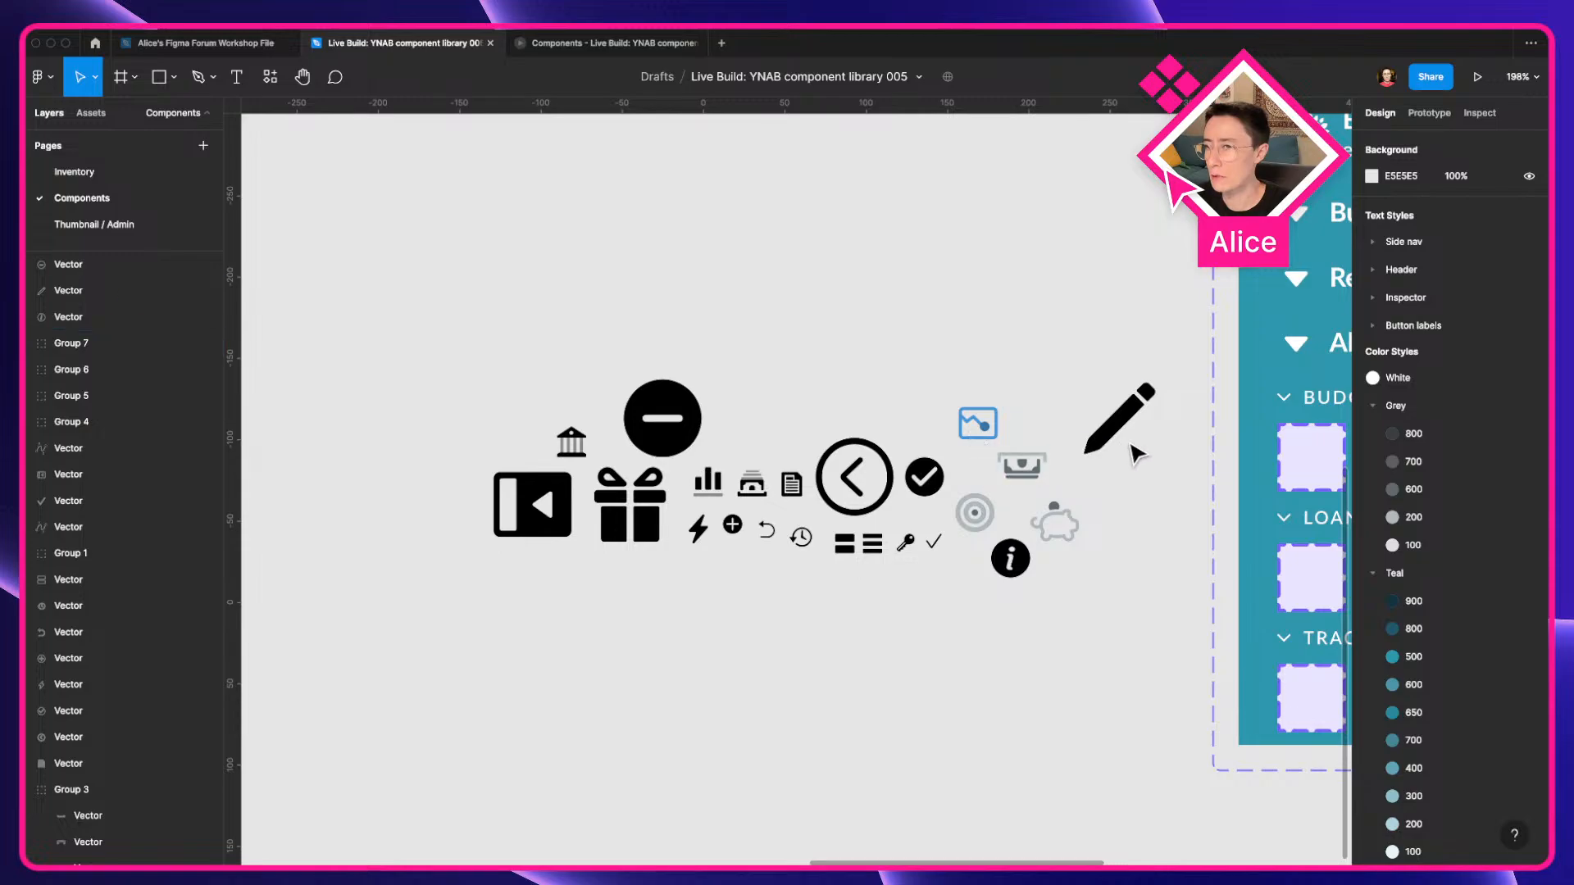
# Select all the loose icons and tidy them up into a compact grid.
pyautogui.scroll(-10, 1132, 442)
pyautogui.hscroll(3, 718, 355)
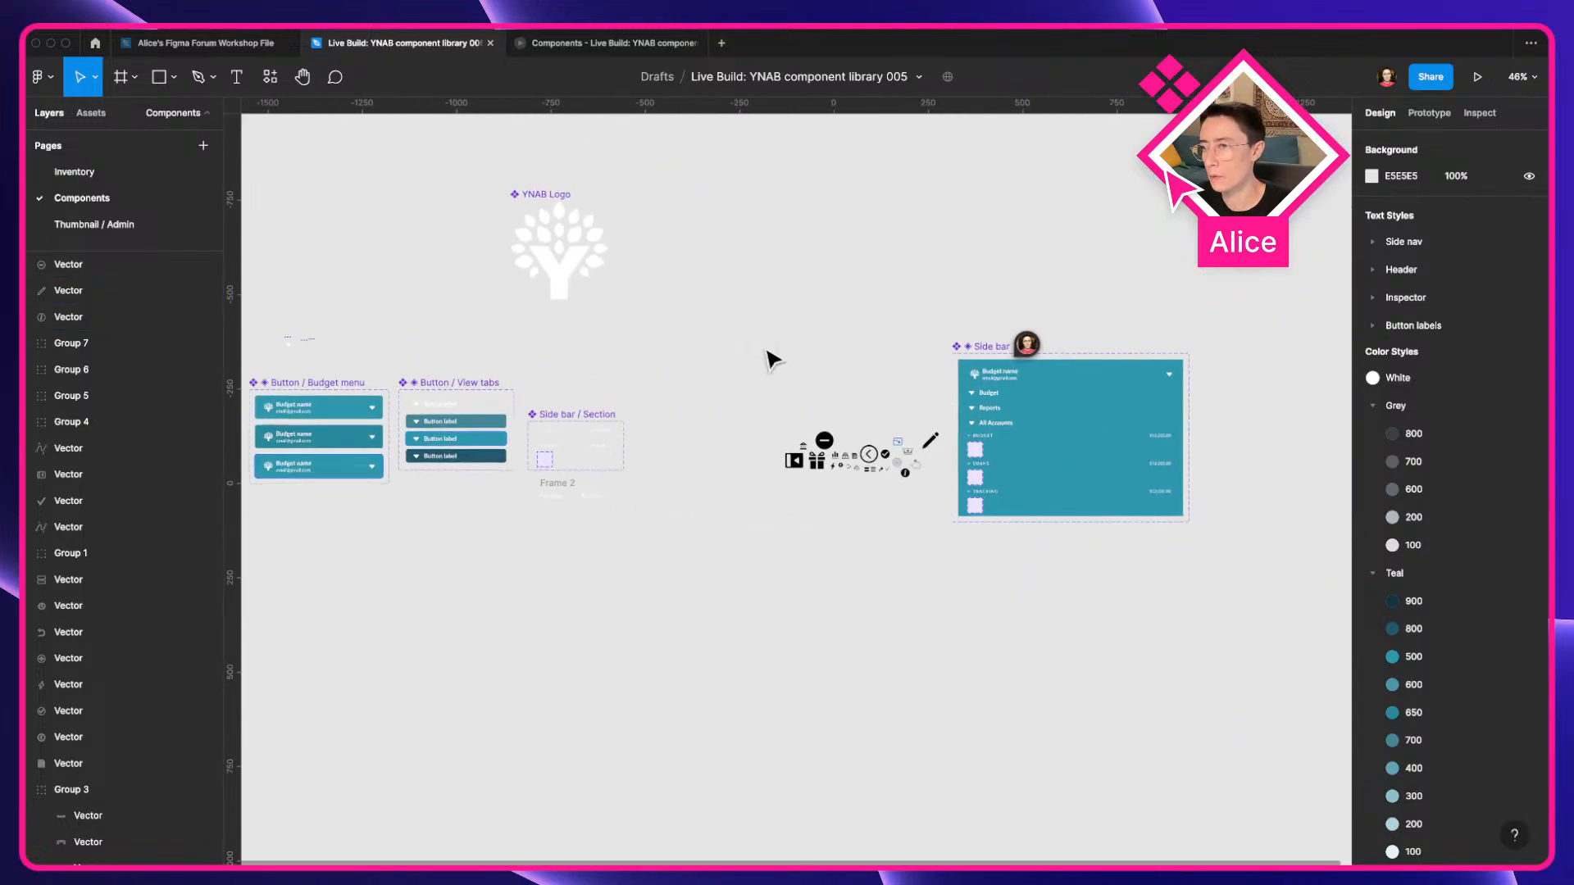
pyautogui.scroll(5, 767, 352)
pyautogui.moveTo(766, 347); pyautogui.dragTo(618, 278)
pyautogui.moveTo(612, 423); pyautogui.dragTo(974, 578)
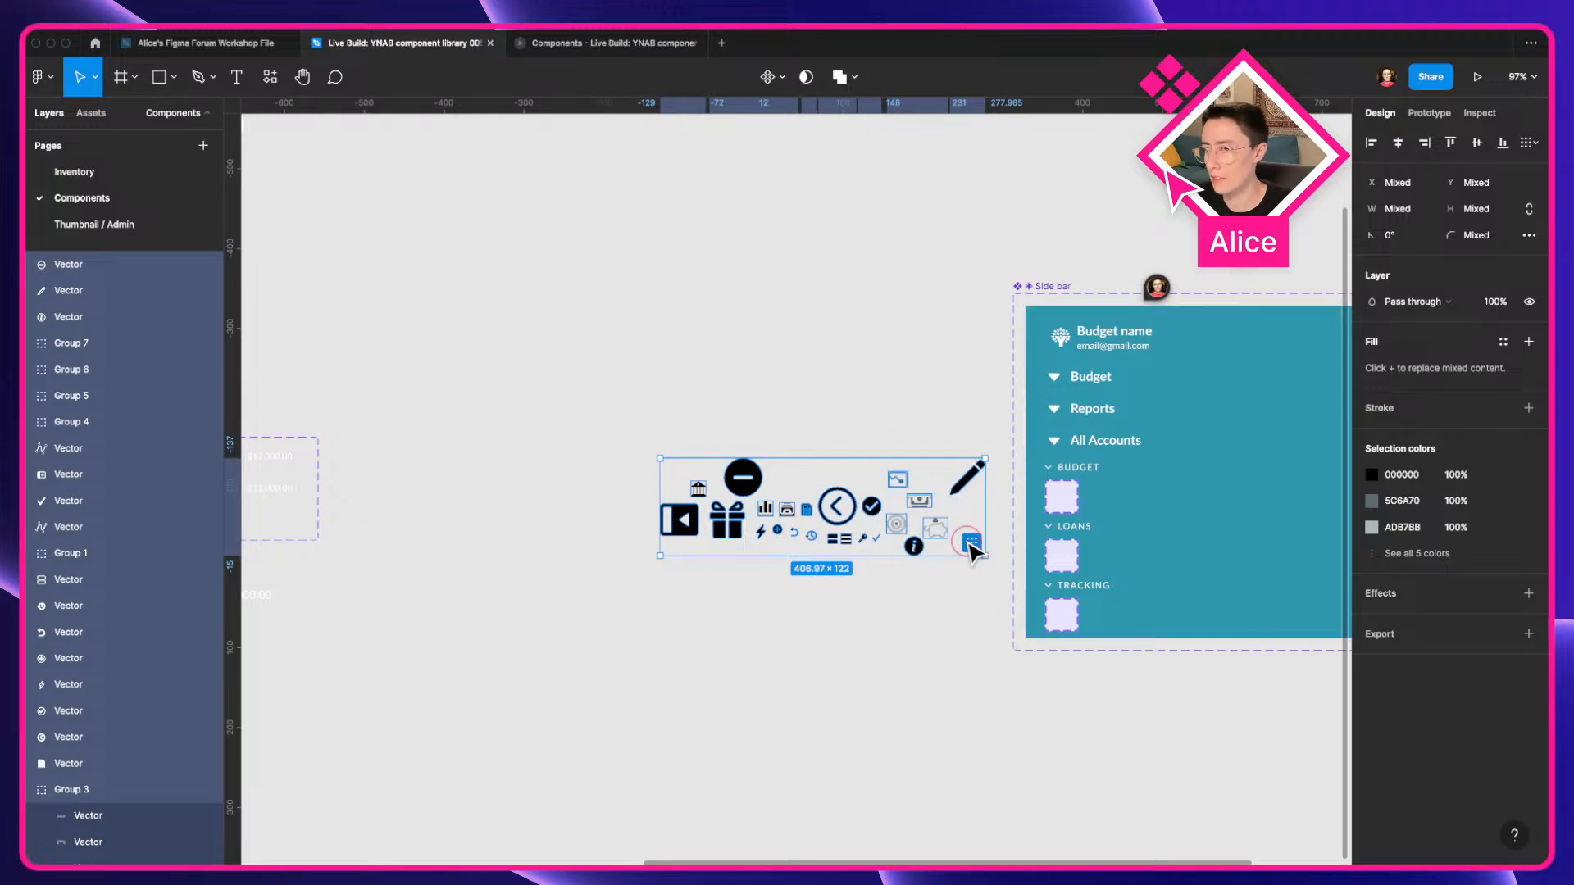
pyautogui.hotkey('ctrl', 'alt', 't')
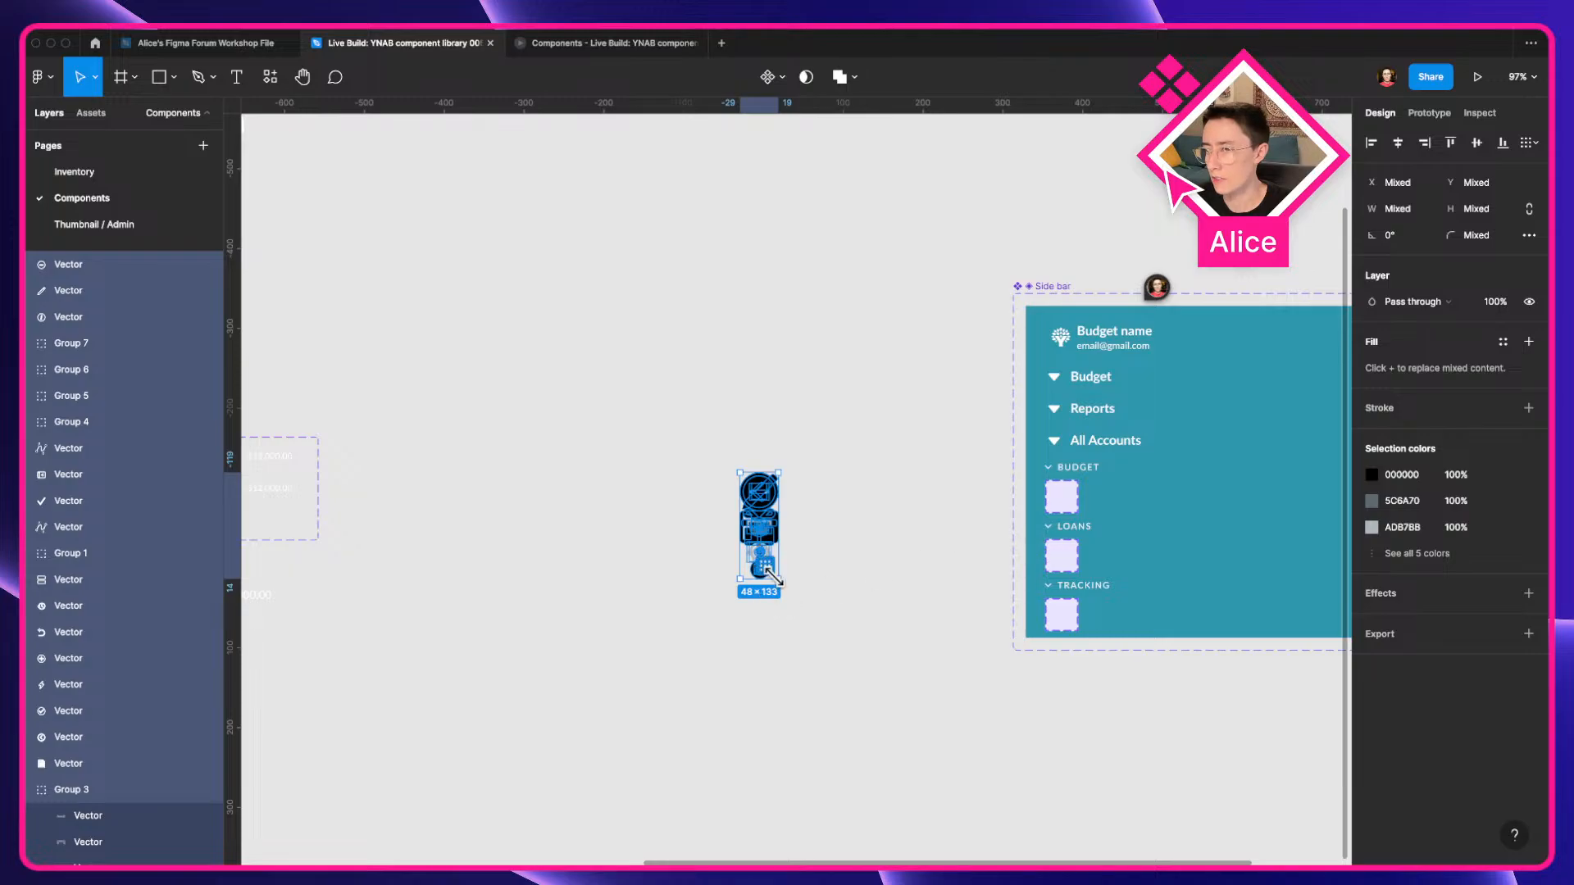
# Undo the alignment that stacked the loose icons on top of each other.
pyautogui.click(788, 419)
pyautogui.moveTo(719, 433); pyautogui.dragTo(816, 610)
pyautogui.press('super+z')
pyautogui.press('super+z')
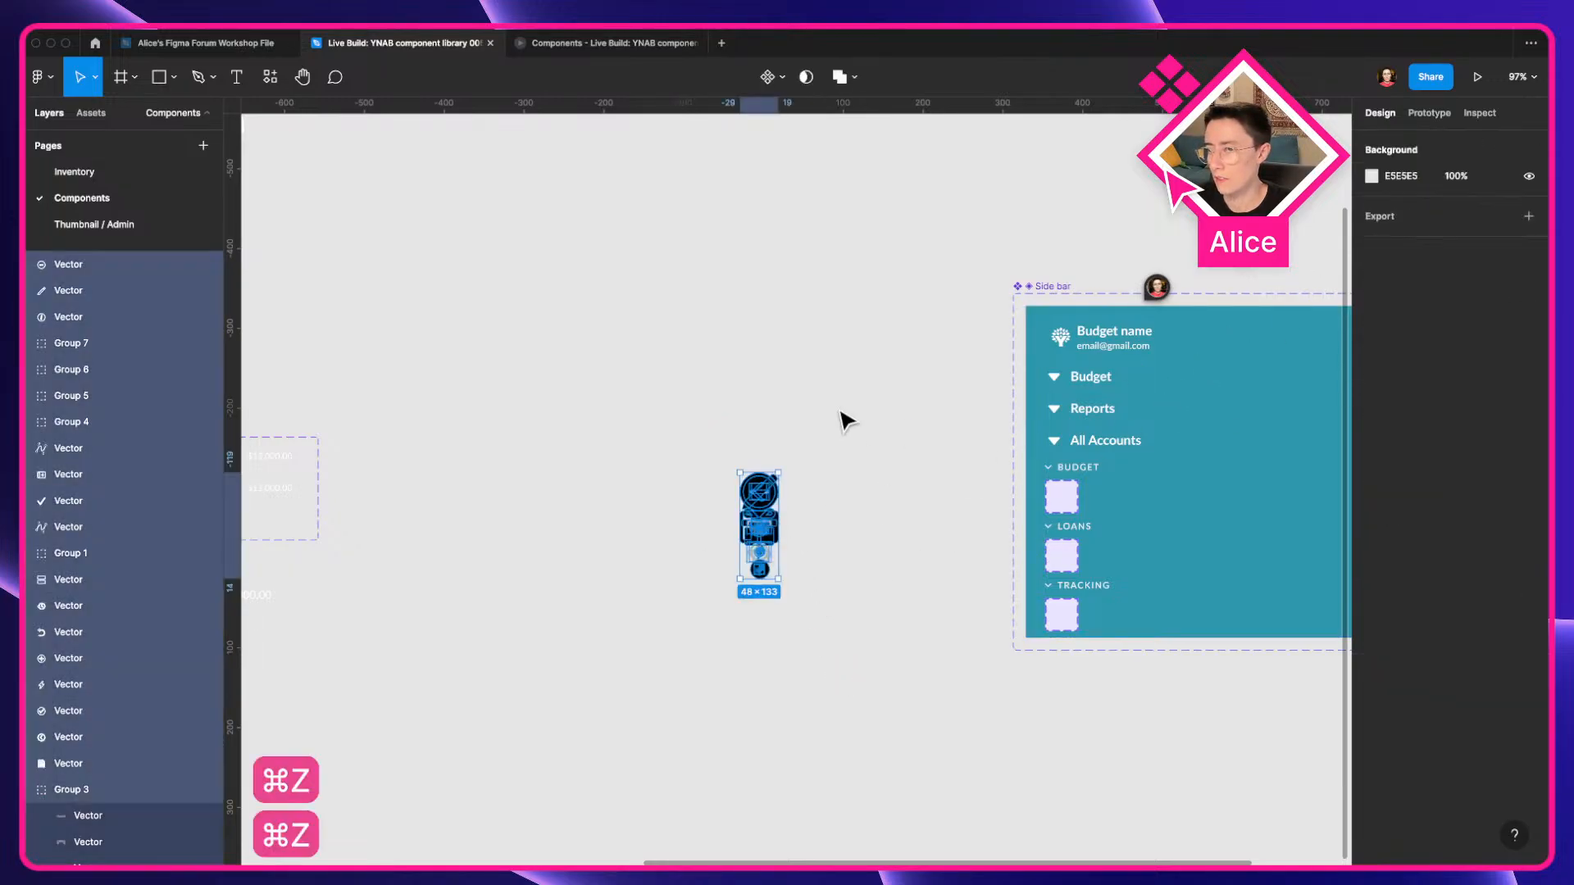
pyautogui.press('super+z')
# Move the lower rows of icons alongside the upper row and align them all in one horizontal row with 9 px spacing.
pyautogui.click(833, 379)
pyautogui.moveTo(640, 539); pyautogui.dragTo(907, 528)
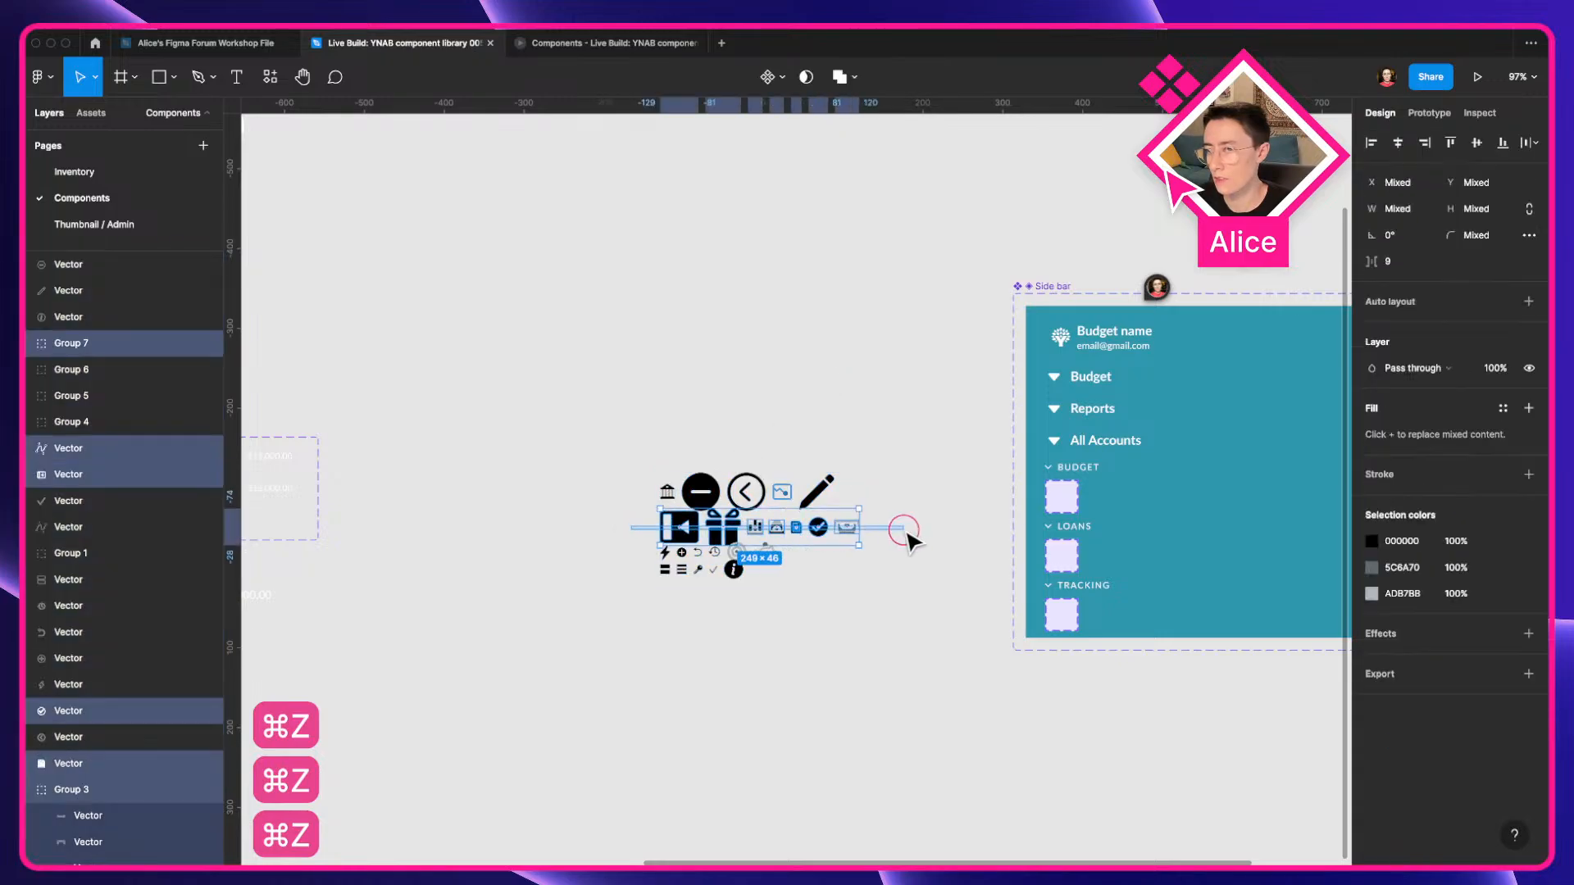
pyautogui.moveTo(792, 542); pyautogui.dragTo(956, 497)
pyautogui.moveTo(848, 615); pyautogui.dragTo(600, 548)
pyautogui.moveTo(707, 572); pyautogui.dragTo(984, 533)
pyautogui.click(952, 503)
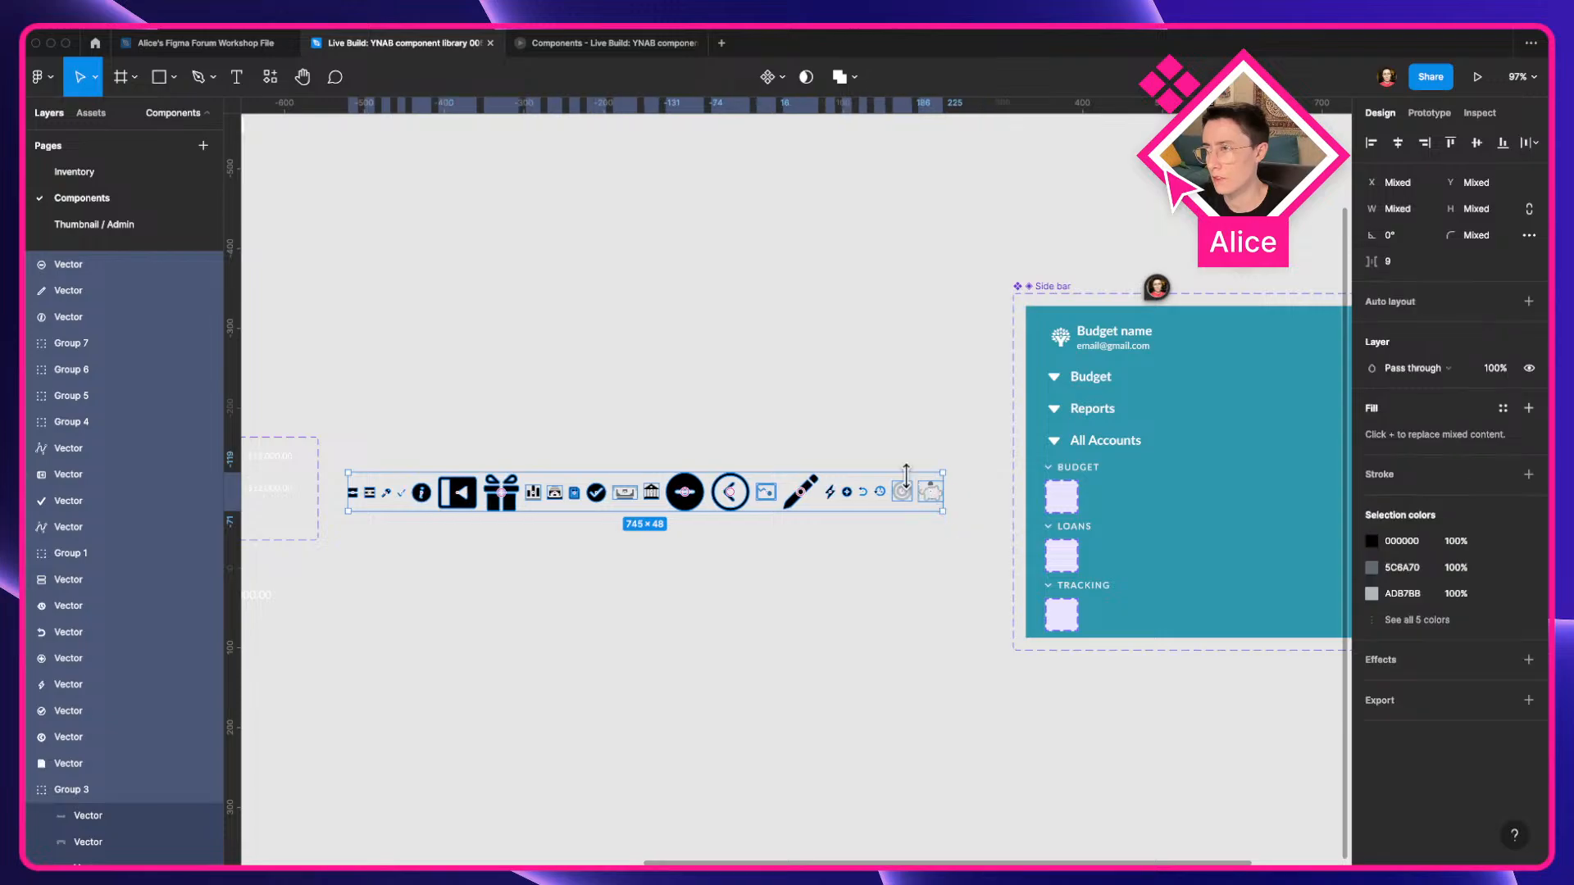
pyautogui.click(951, 428)
# Inspect the two-bar icon at the start of the row and compare it with the YNAB interface in the browser.
pyautogui.moveTo(512, 464); pyautogui.dragTo(735, 432)
pyautogui.scroll(5, 523, 493)
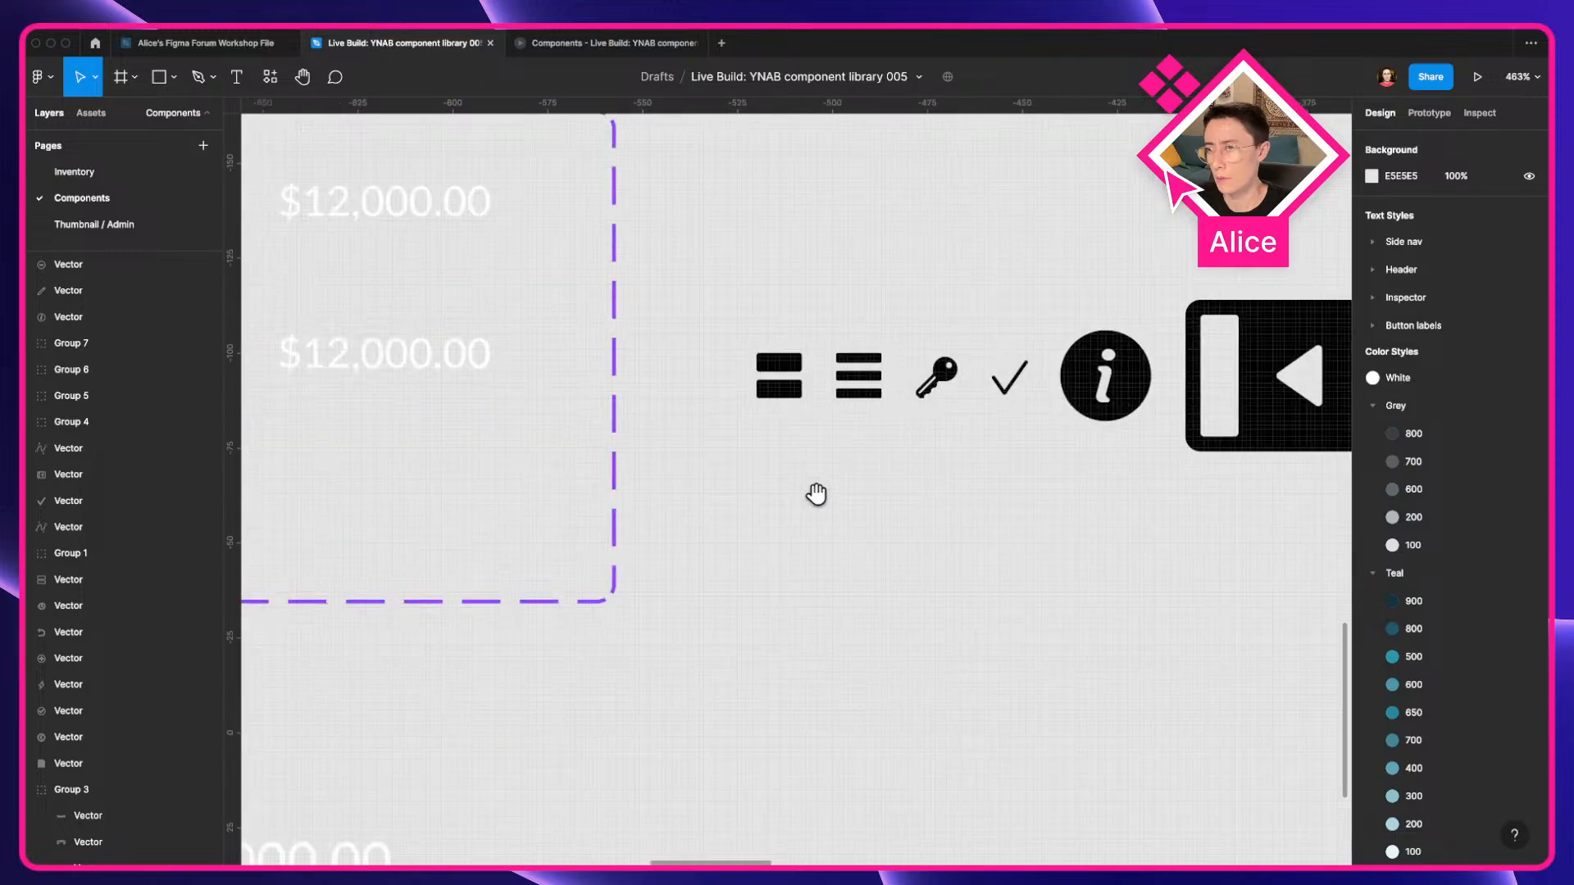
pyautogui.moveTo(817, 493); pyautogui.dragTo(639, 548)
pyautogui.click(606, 451)
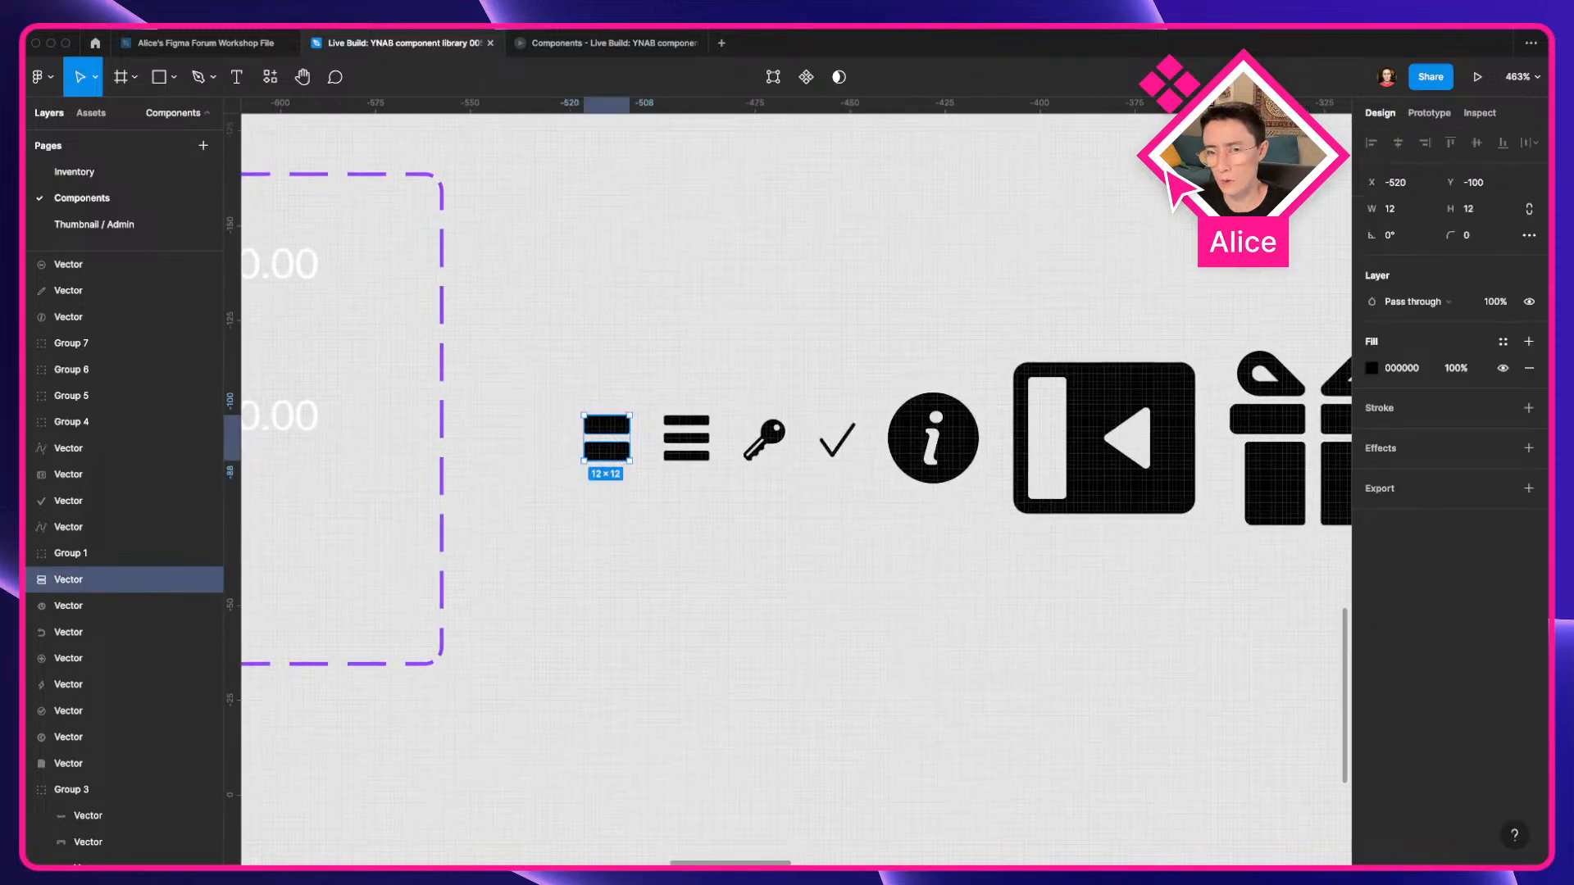
pyautogui.scroll(5, 654, 449)
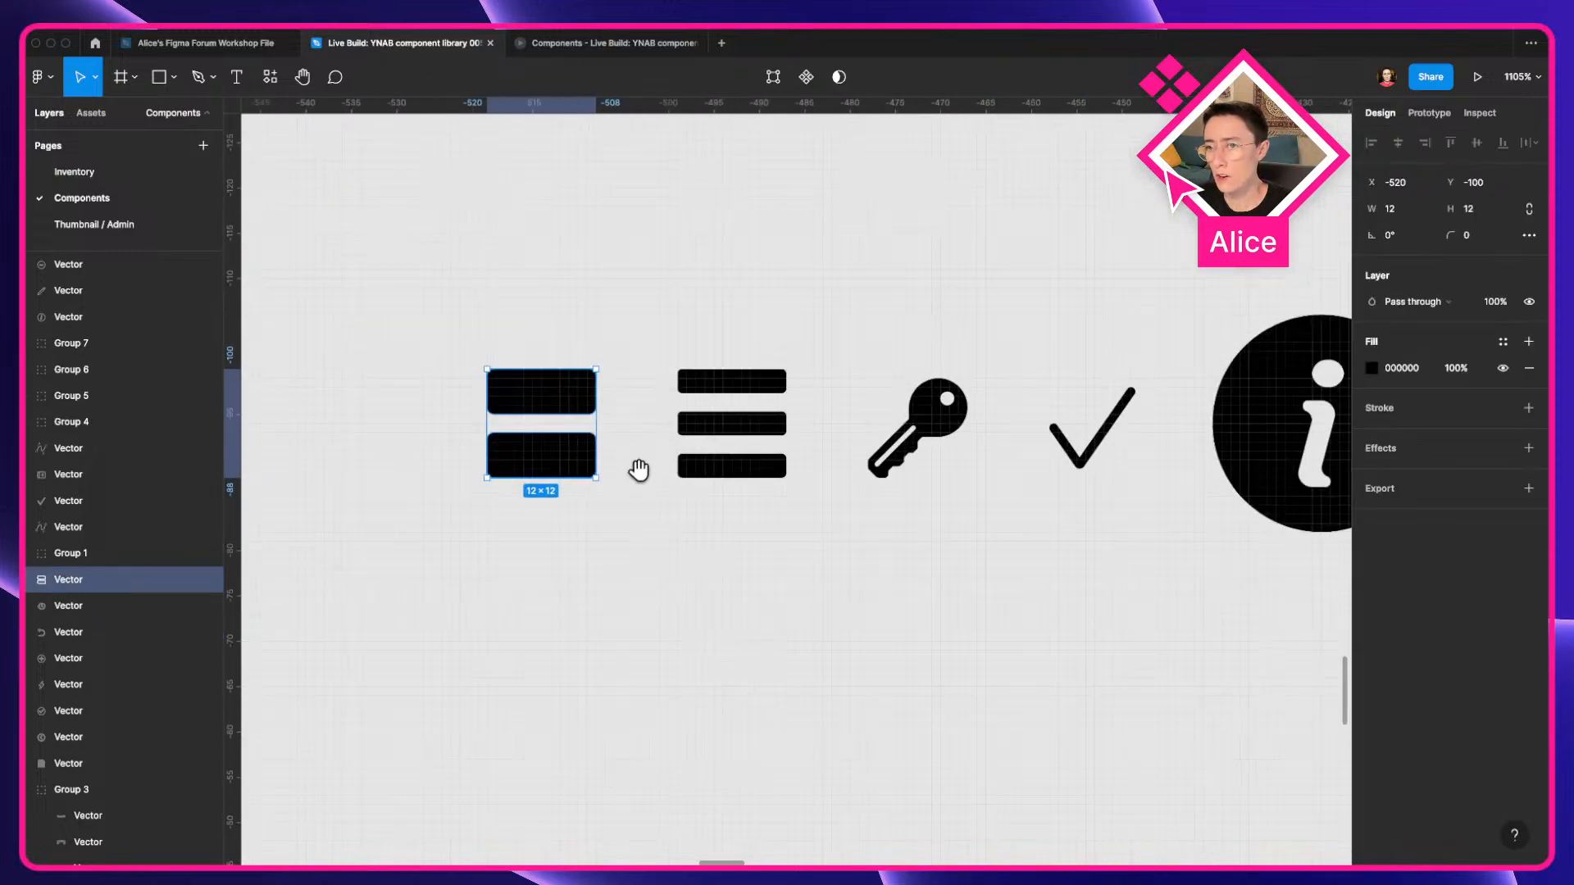
pyautogui.moveTo(639, 469); pyautogui.dragTo(822, 505)
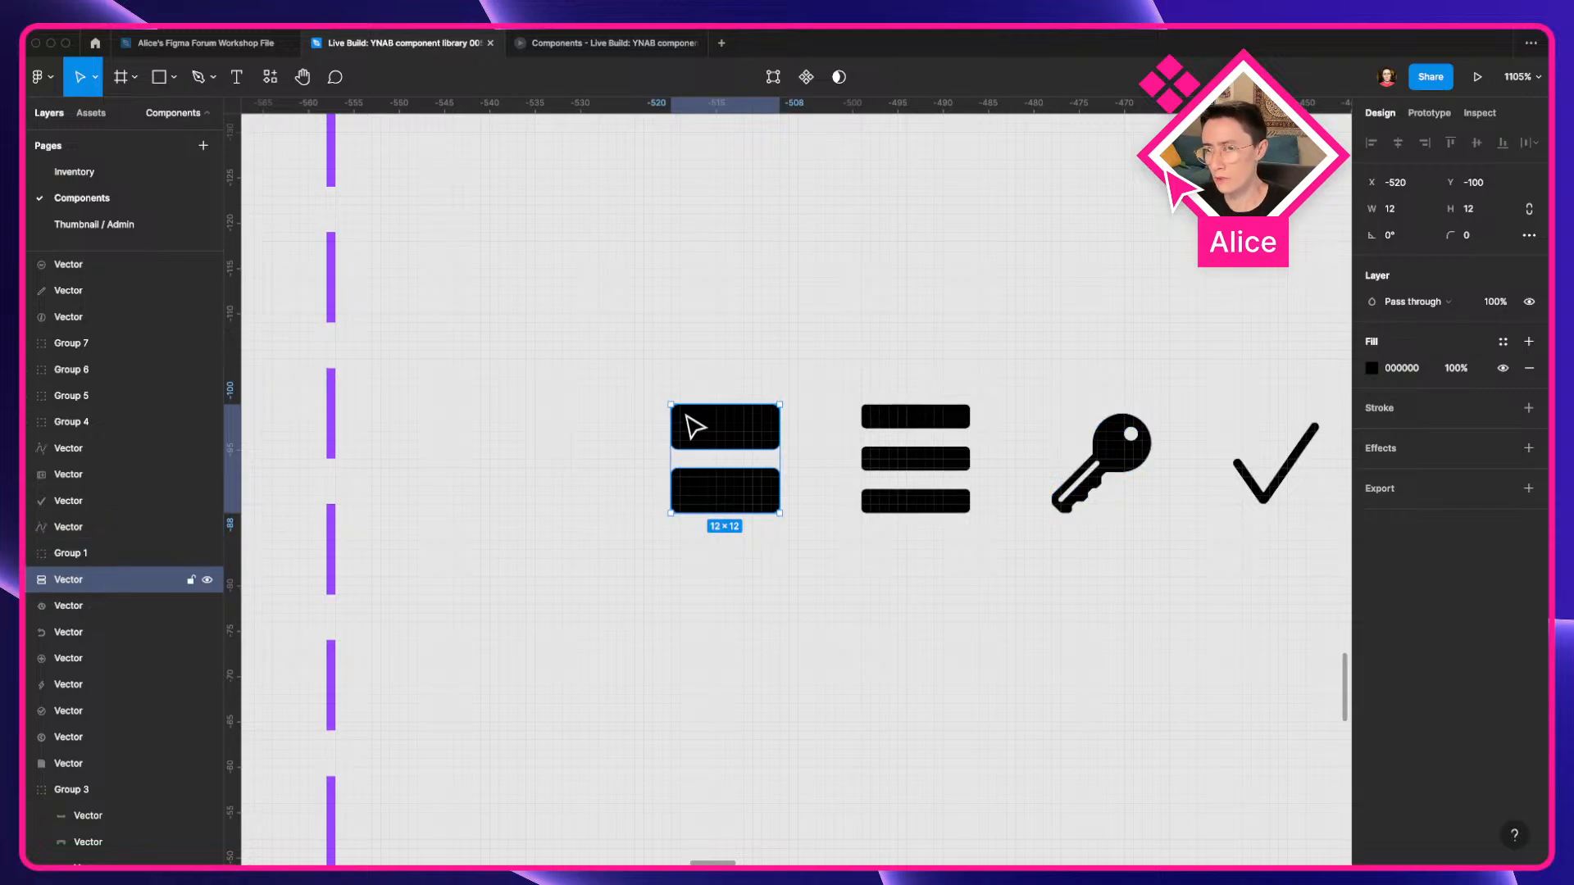
pyautogui.scroll(-5, 686, 416)
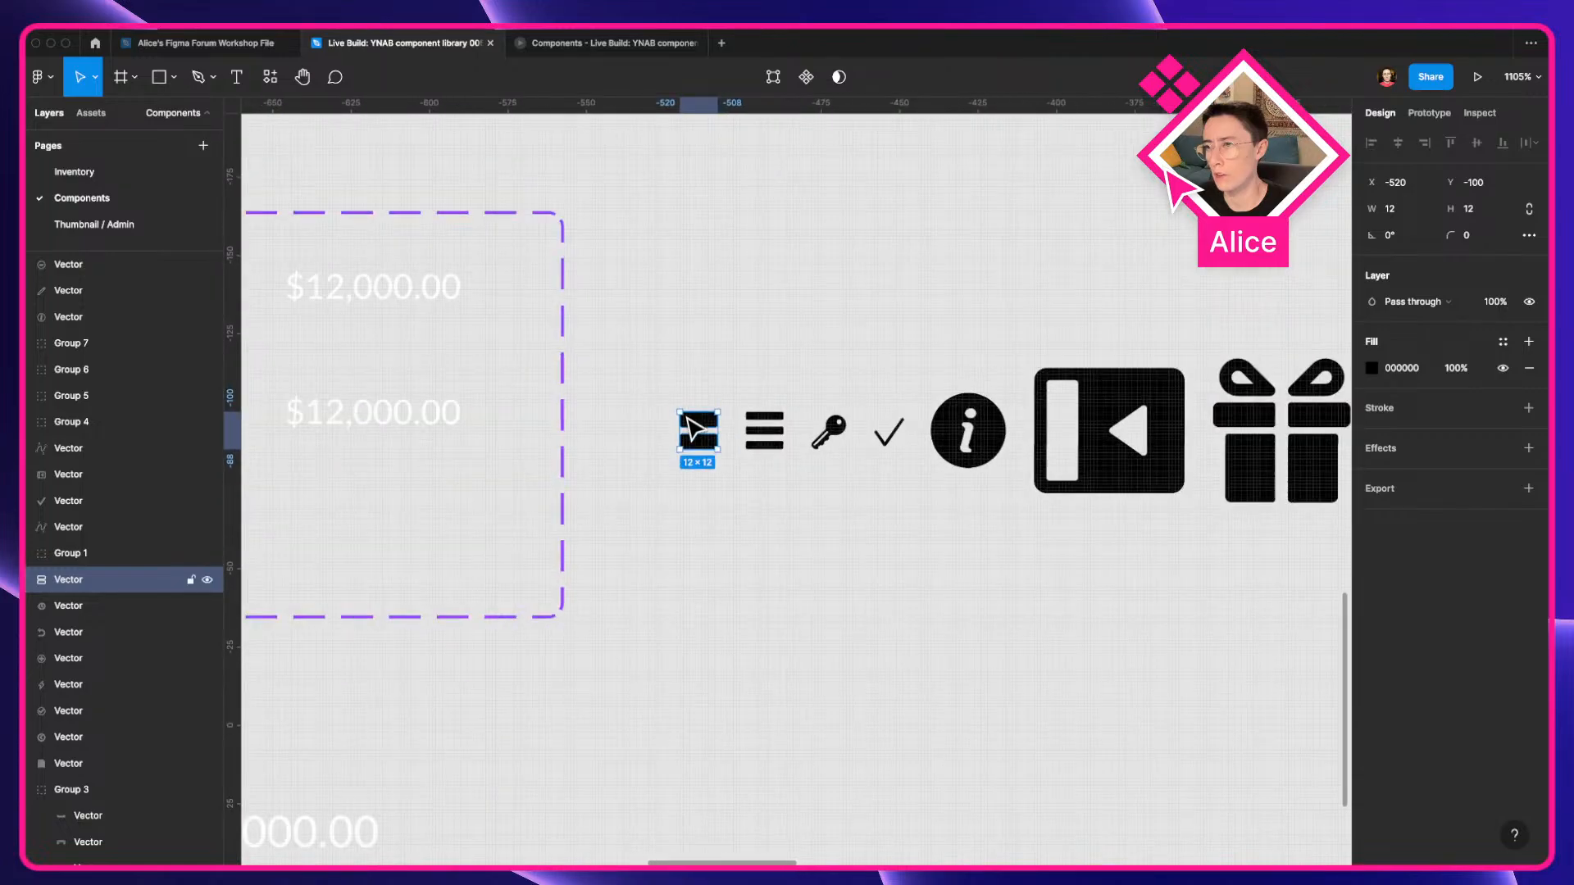
pyautogui.hotkey('ctrl', 'Left')
pyautogui.scroll(-5, 672, 386)
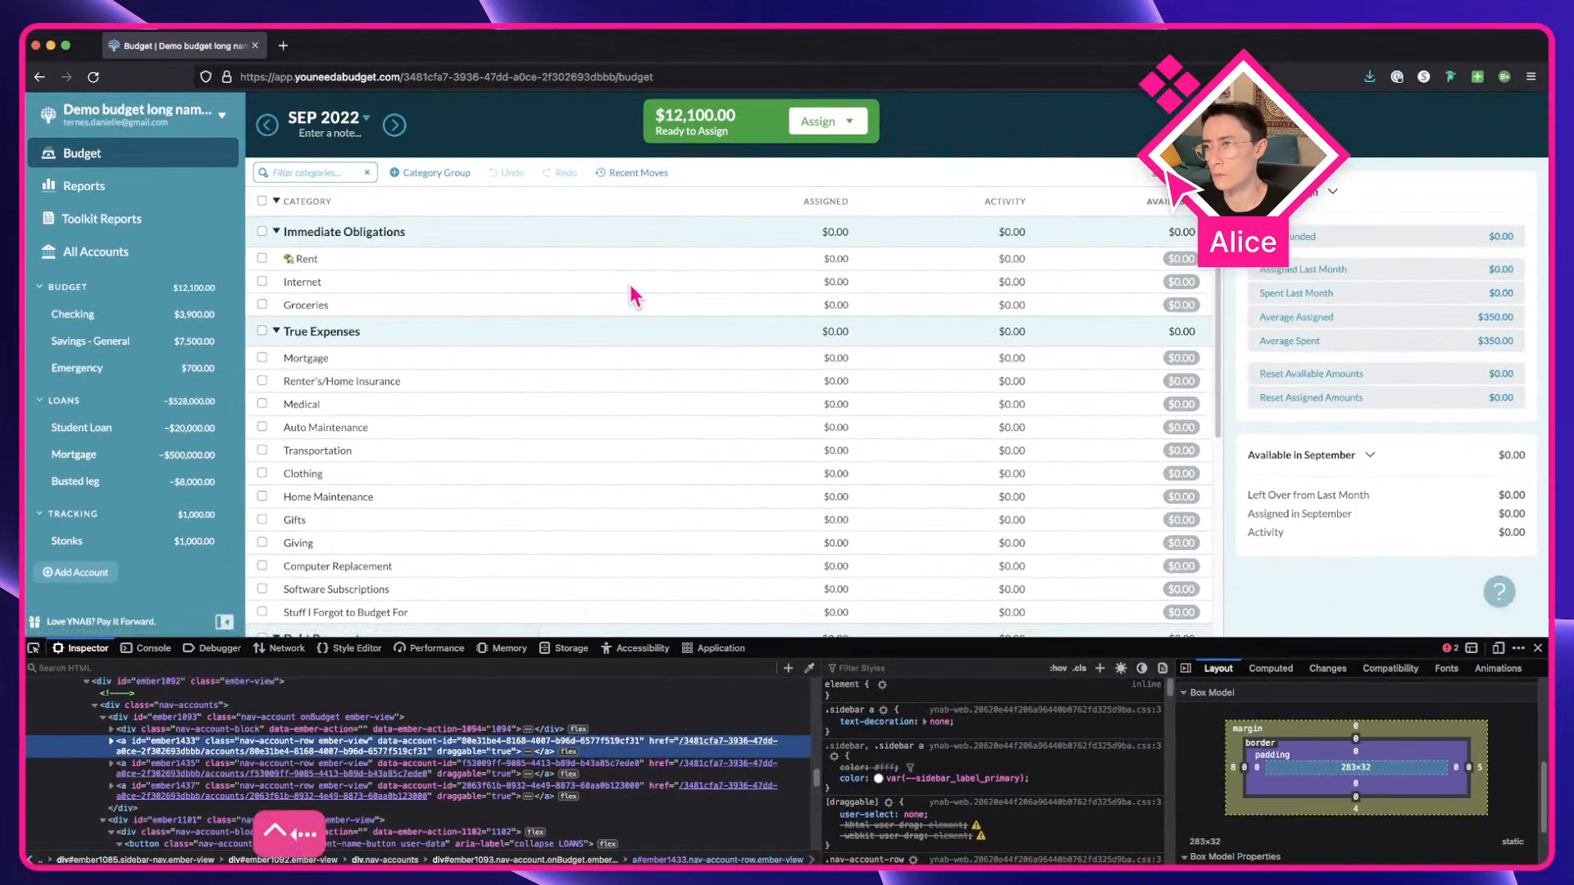
pyautogui.hotkey('ctrl', 'Right')
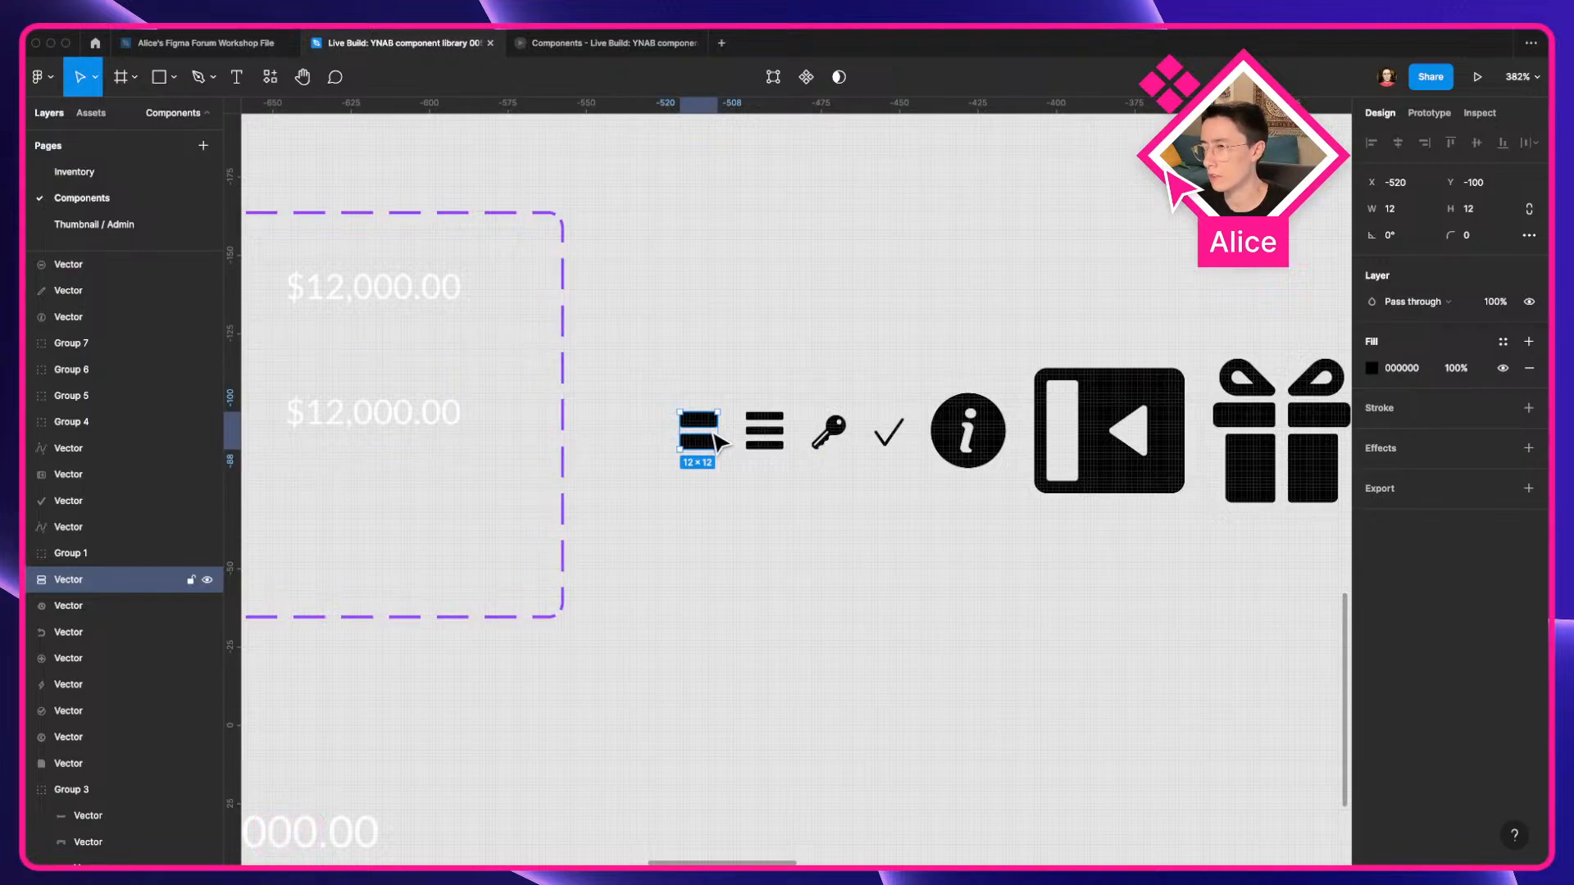
# Enlarge the key icon to 12 × 12 to match the neighbouring two-bar and three-bar icons.
pyautogui.click(783, 448)
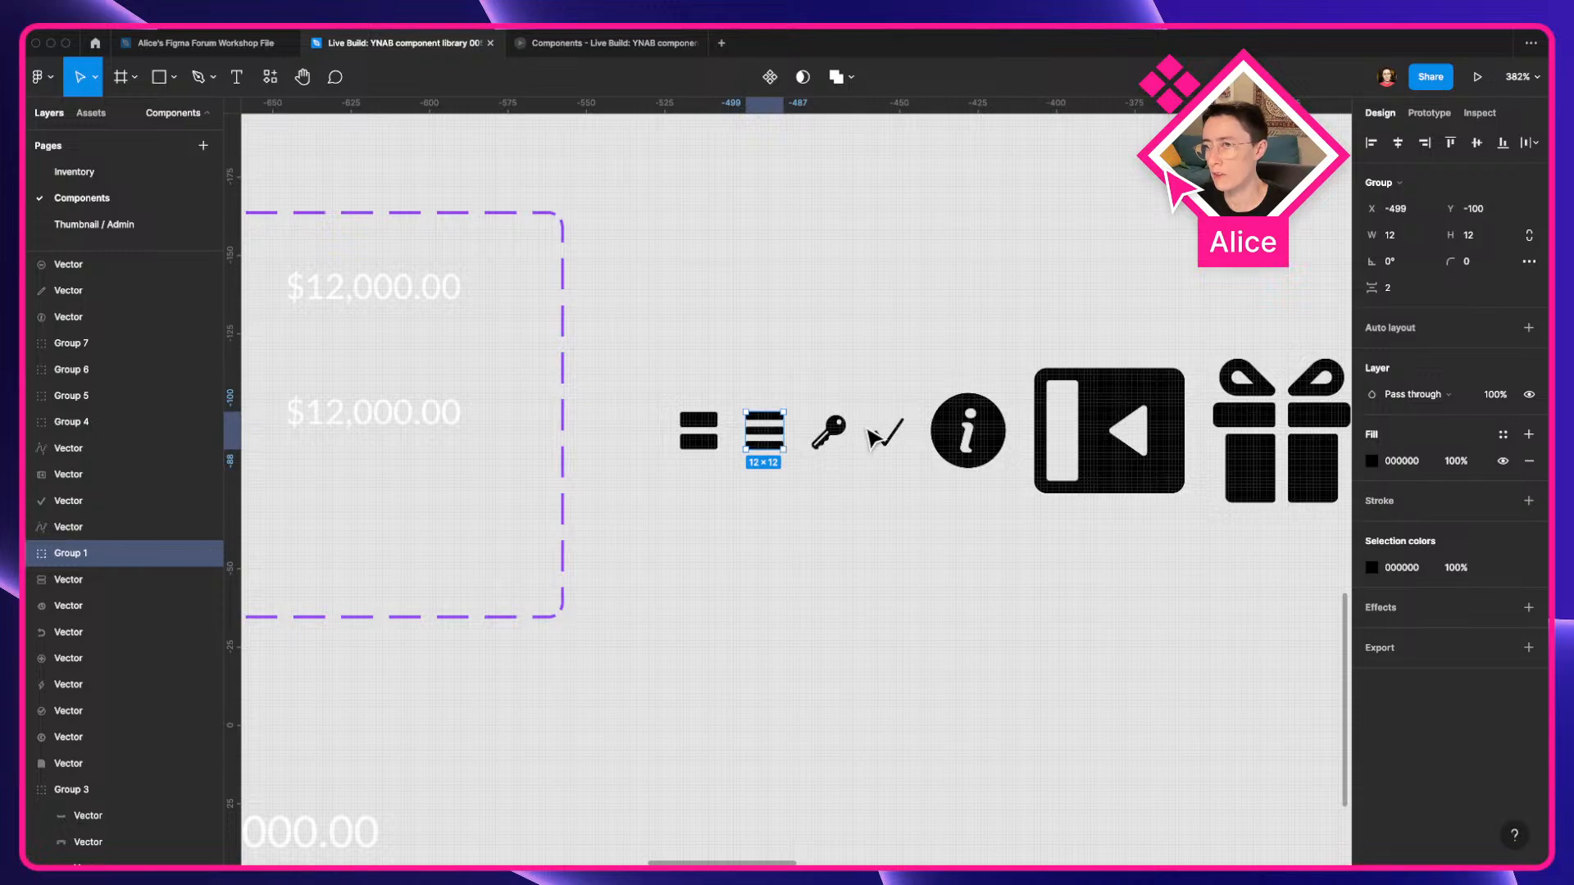
pyautogui.click(853, 432)
pyautogui.keyDown('ctrl'); pyautogui.scroll(5, 843, 422); pyautogui.keyUp('ctrl')
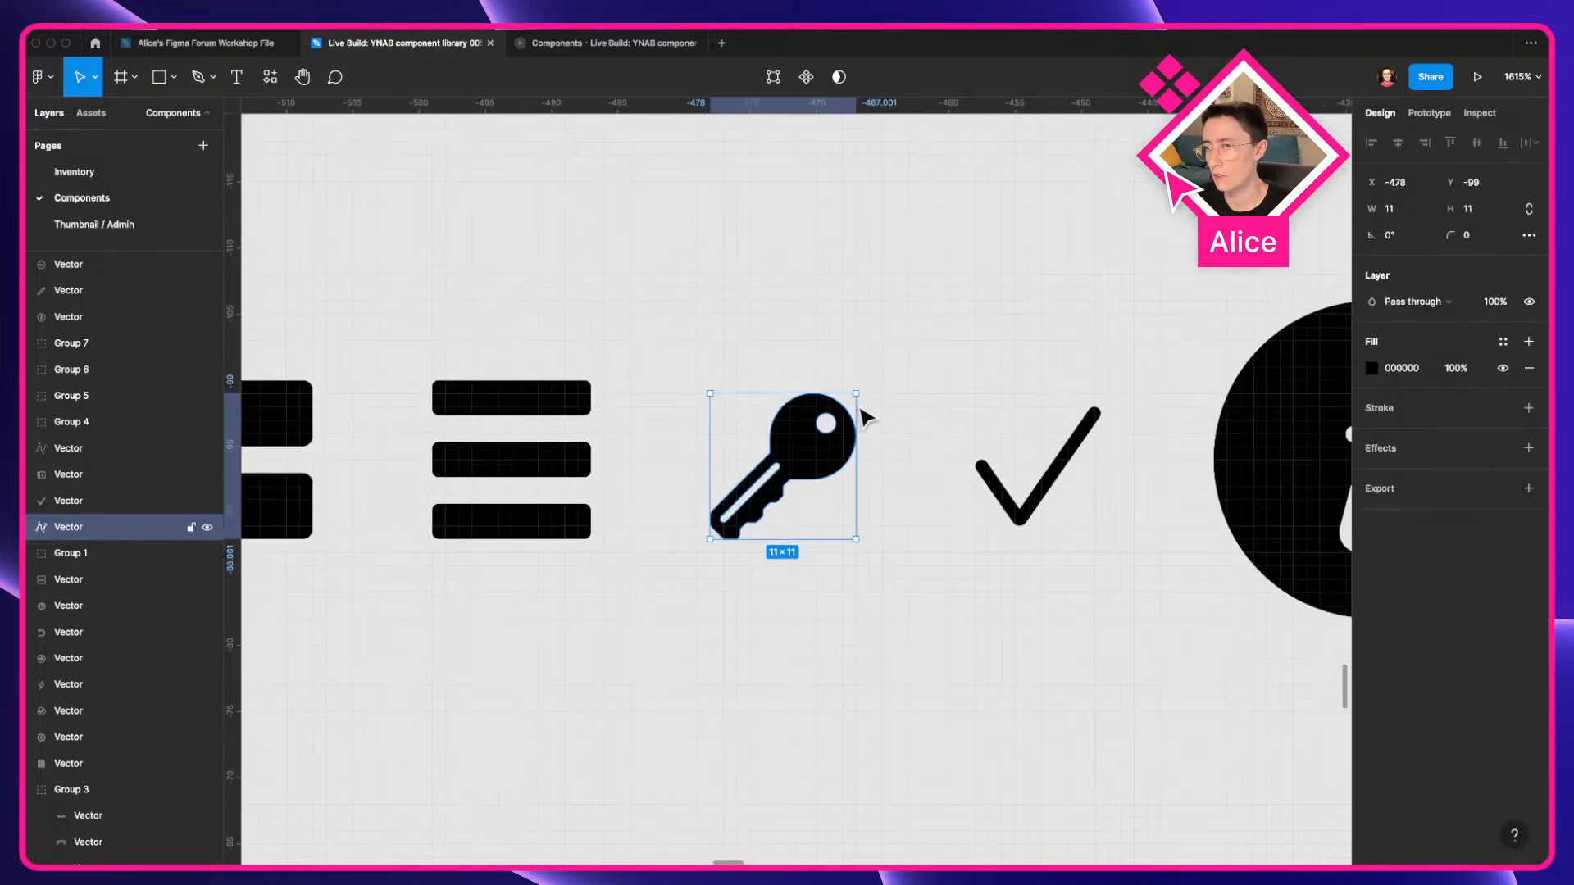
pyautogui.moveTo(859, 397)
pyautogui.mouseDown()
pyautogui.moveTo(882, 378)
pyautogui.moveTo(871, 398)
pyautogui.mouseUp()
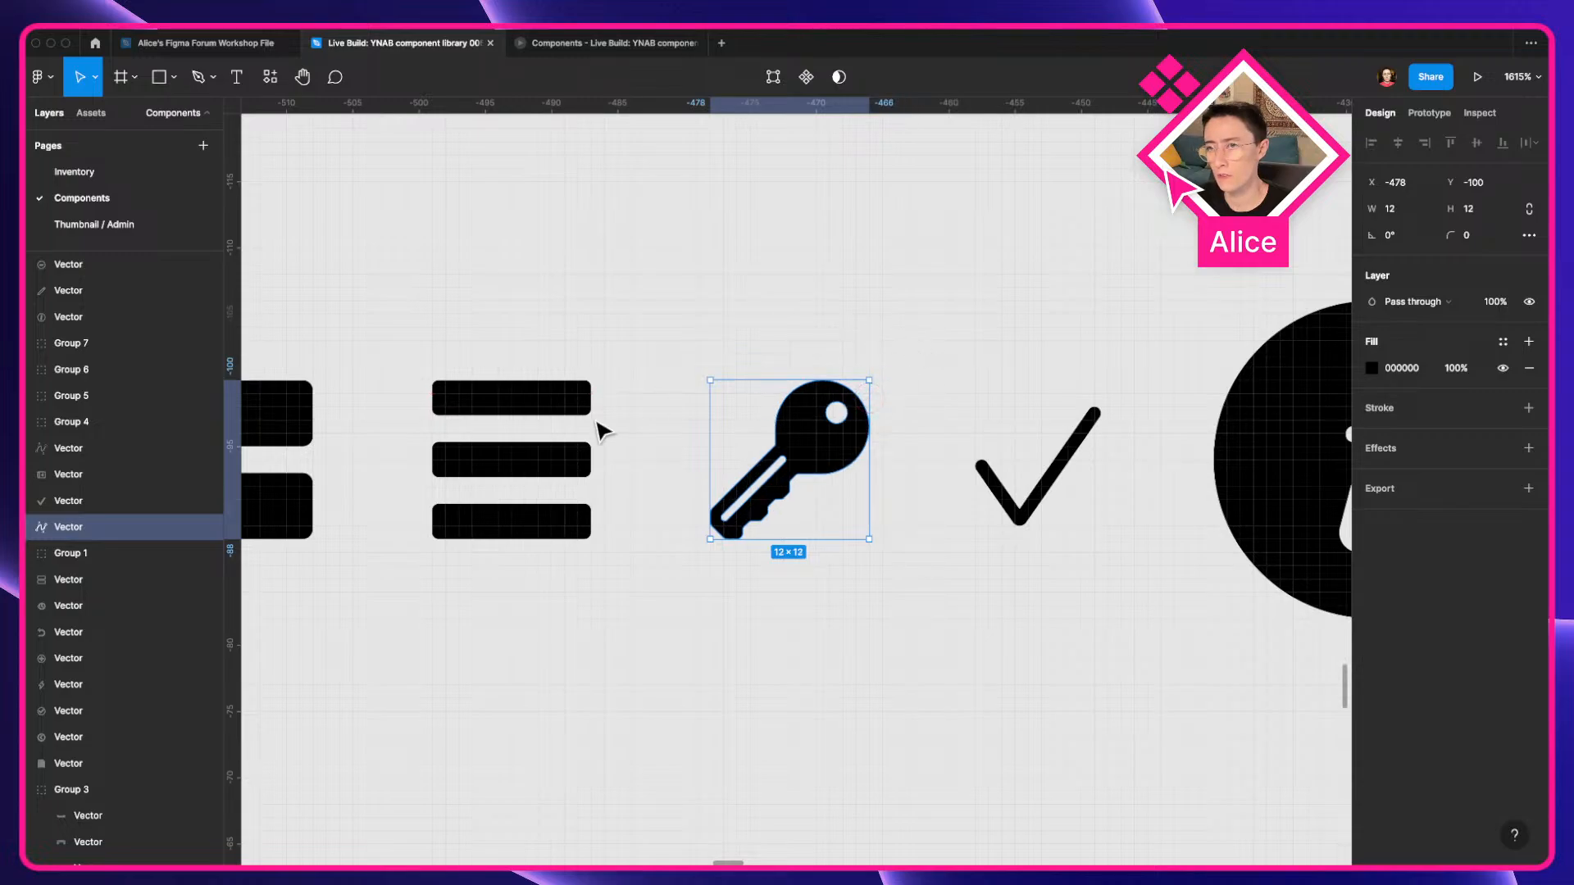
pyautogui.click(562, 406)
pyautogui.hscroll(-5, 562, 410)
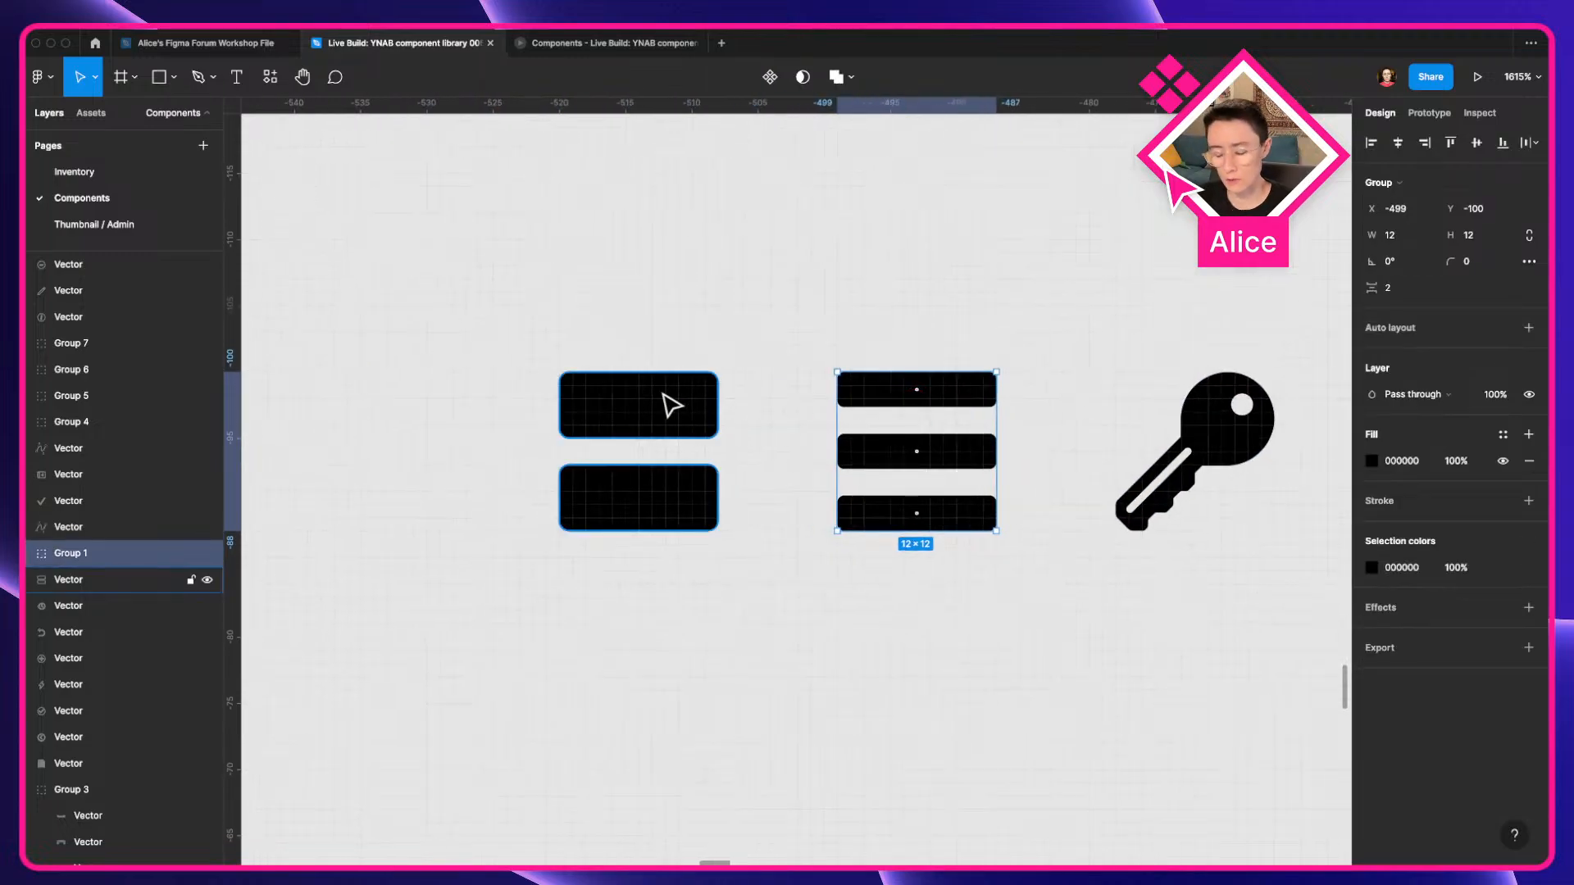
# Flatten the grouped three-bar icon into a single vector.
pyautogui.press('super+e')
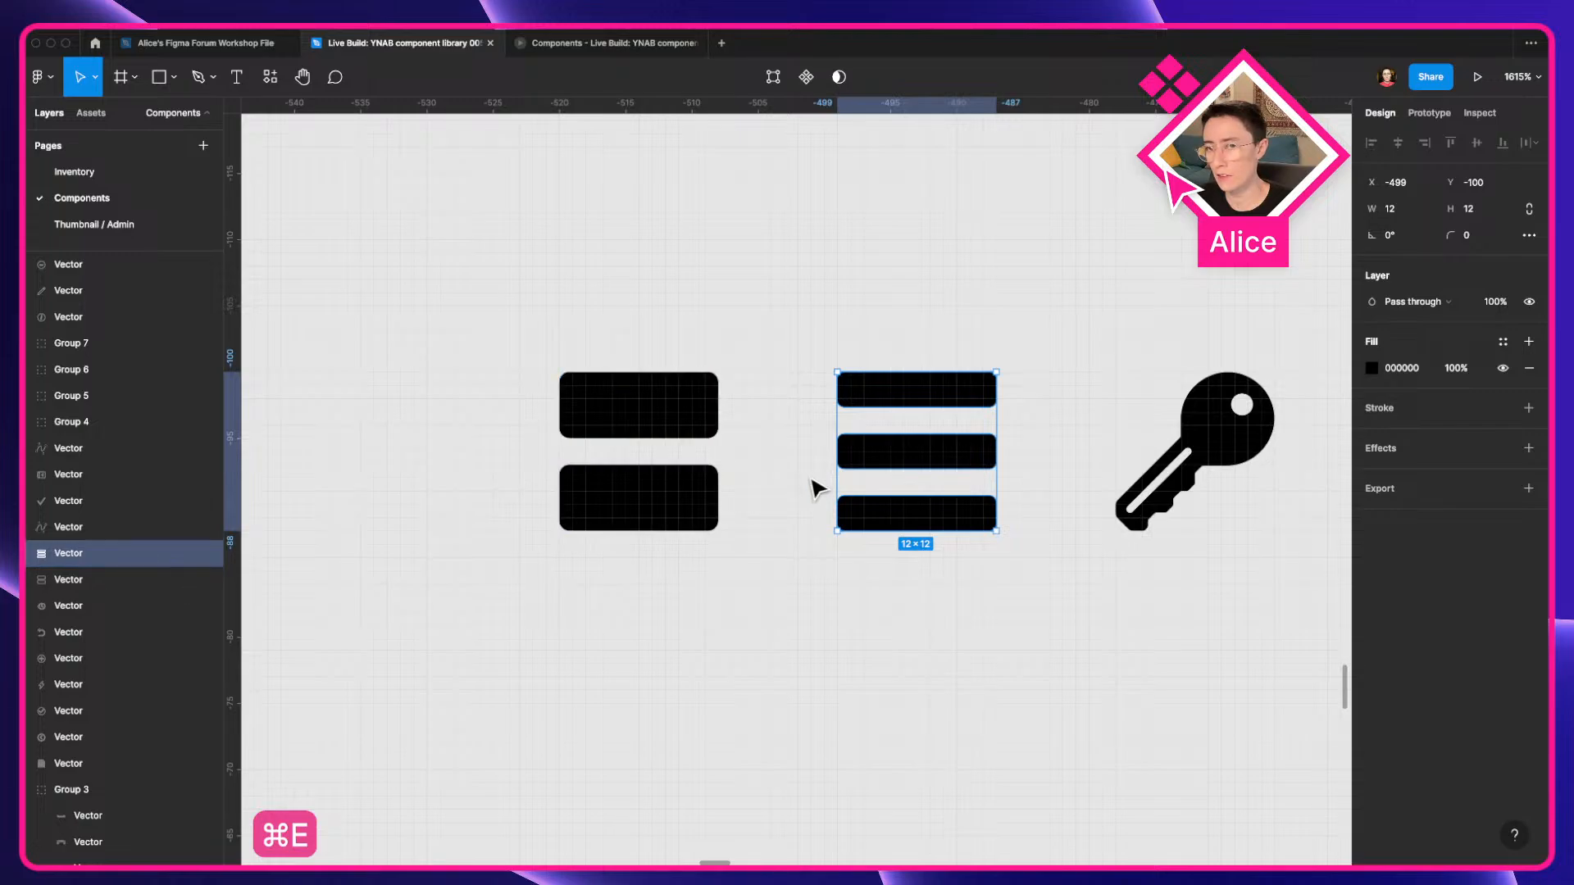
pyautogui.press('super+r')
pyautogui.press('Return')
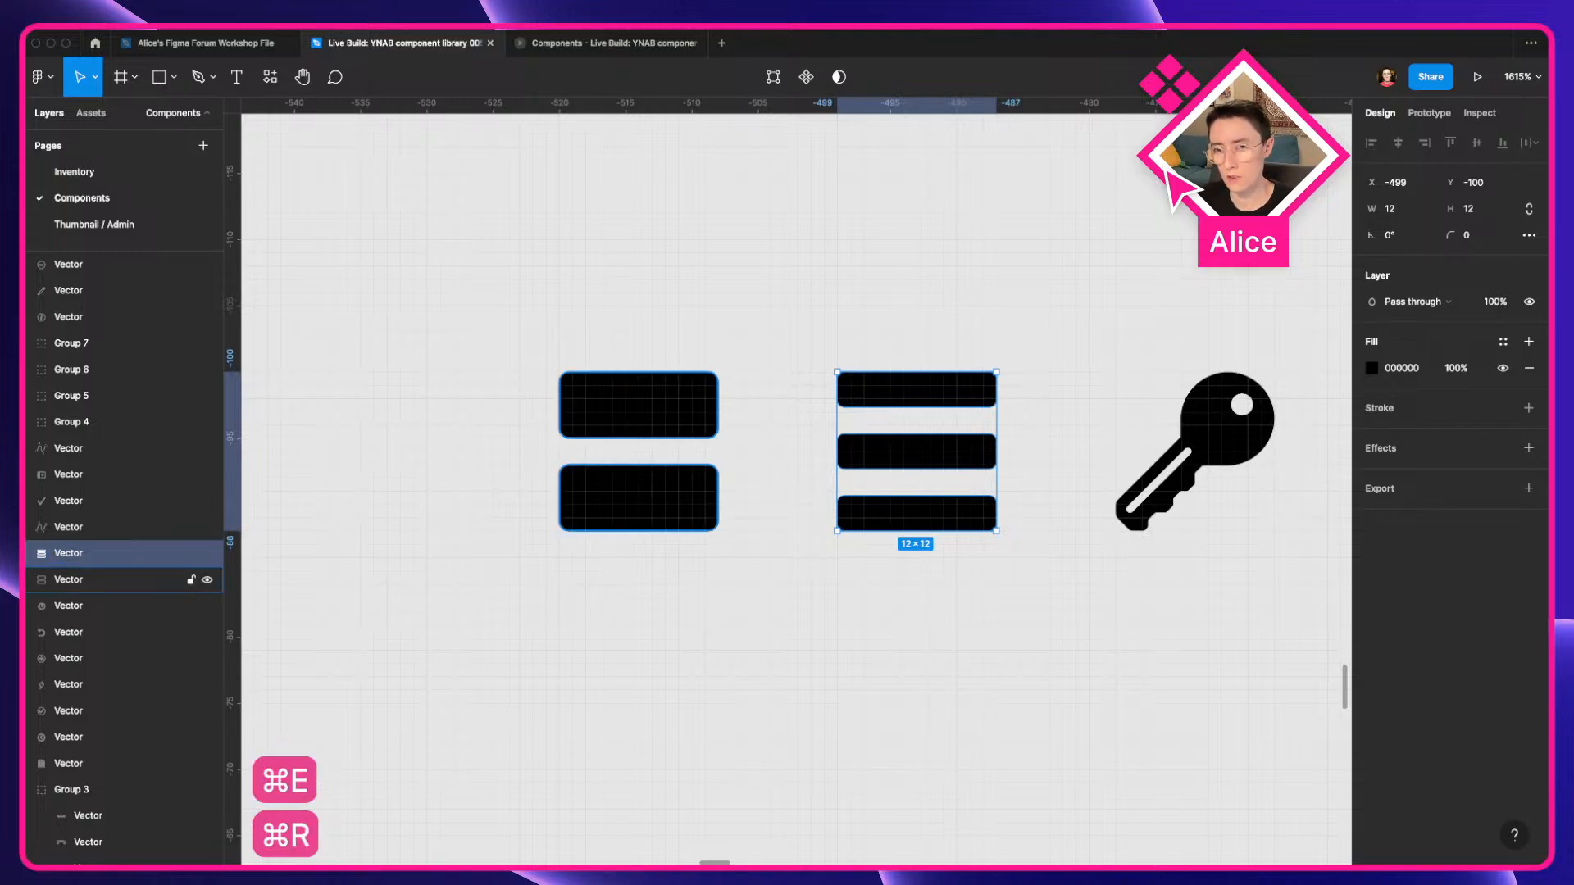
# Check the dimensions of the two-bar, three-bar, key and check mark icons.
pyautogui.click(660, 516)
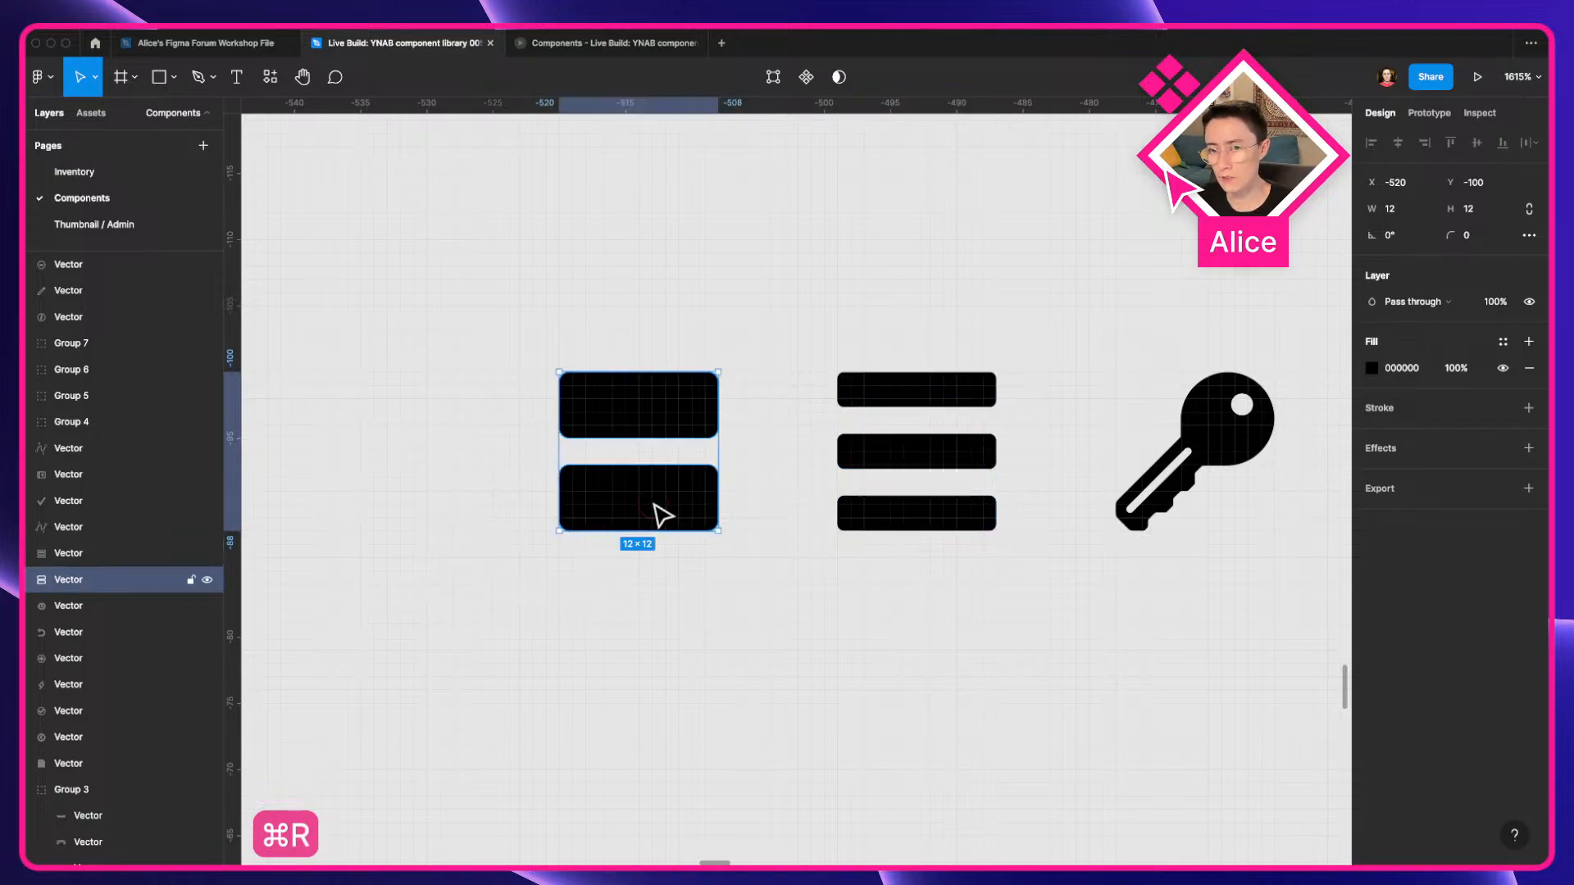
pyautogui.click(877, 455)
pyautogui.click(1180, 459)
pyautogui.hscroll(10, 892, 464)
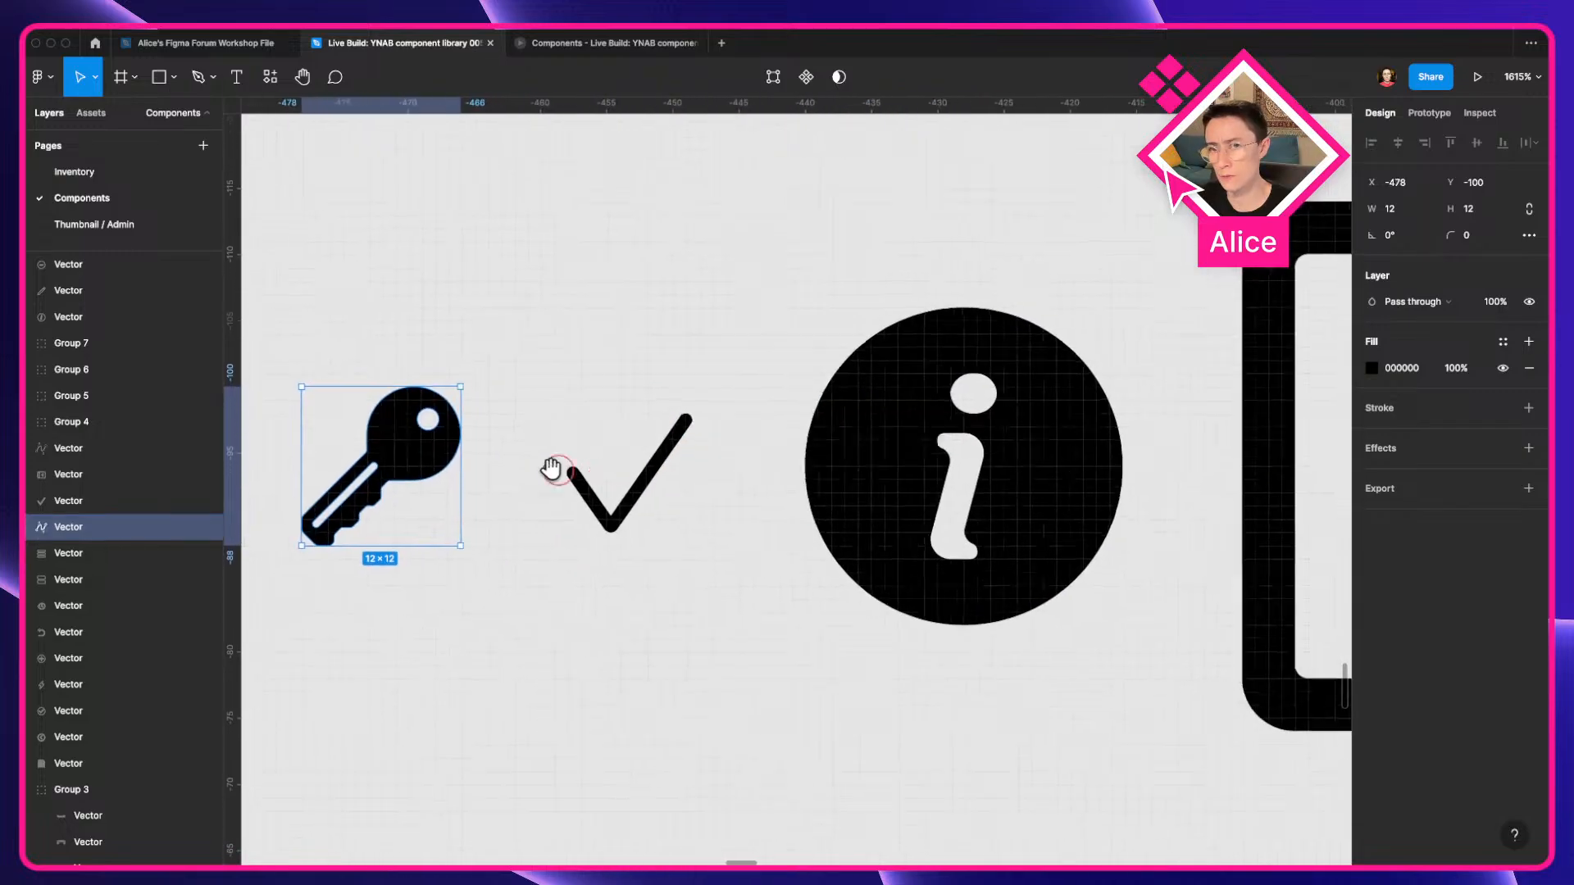
pyautogui.click(654, 490)
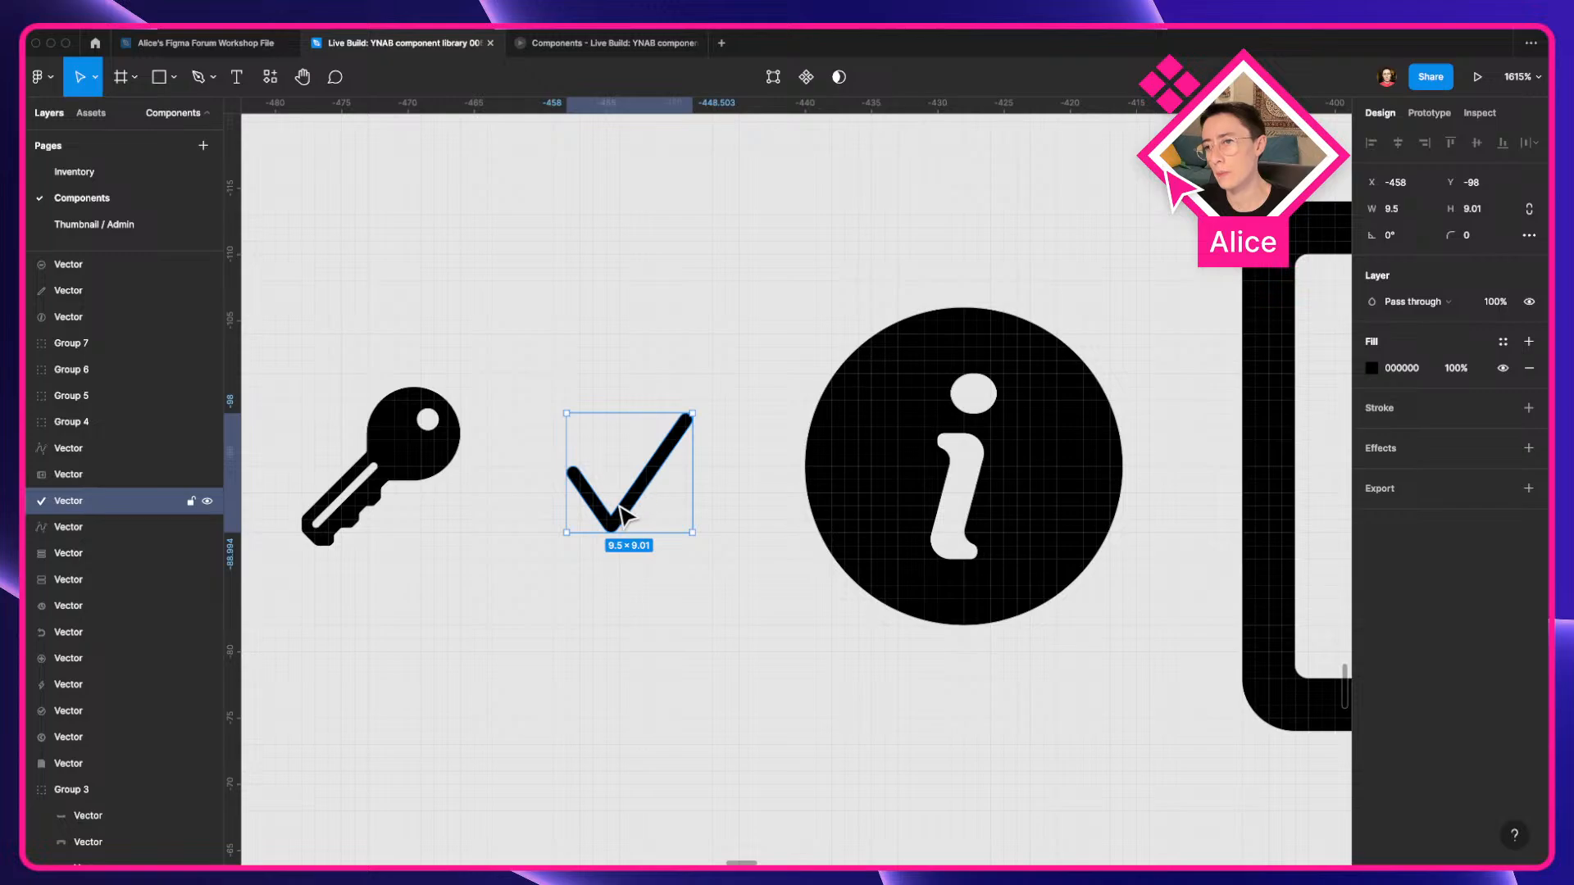
# Turn the two-bar, three-bar, key and check mark icons into four separate components.
pyautogui.scroll(-5, 624, 517)
pyautogui.hscroll(-5, 642, 481)
pyautogui.click(621, 474)
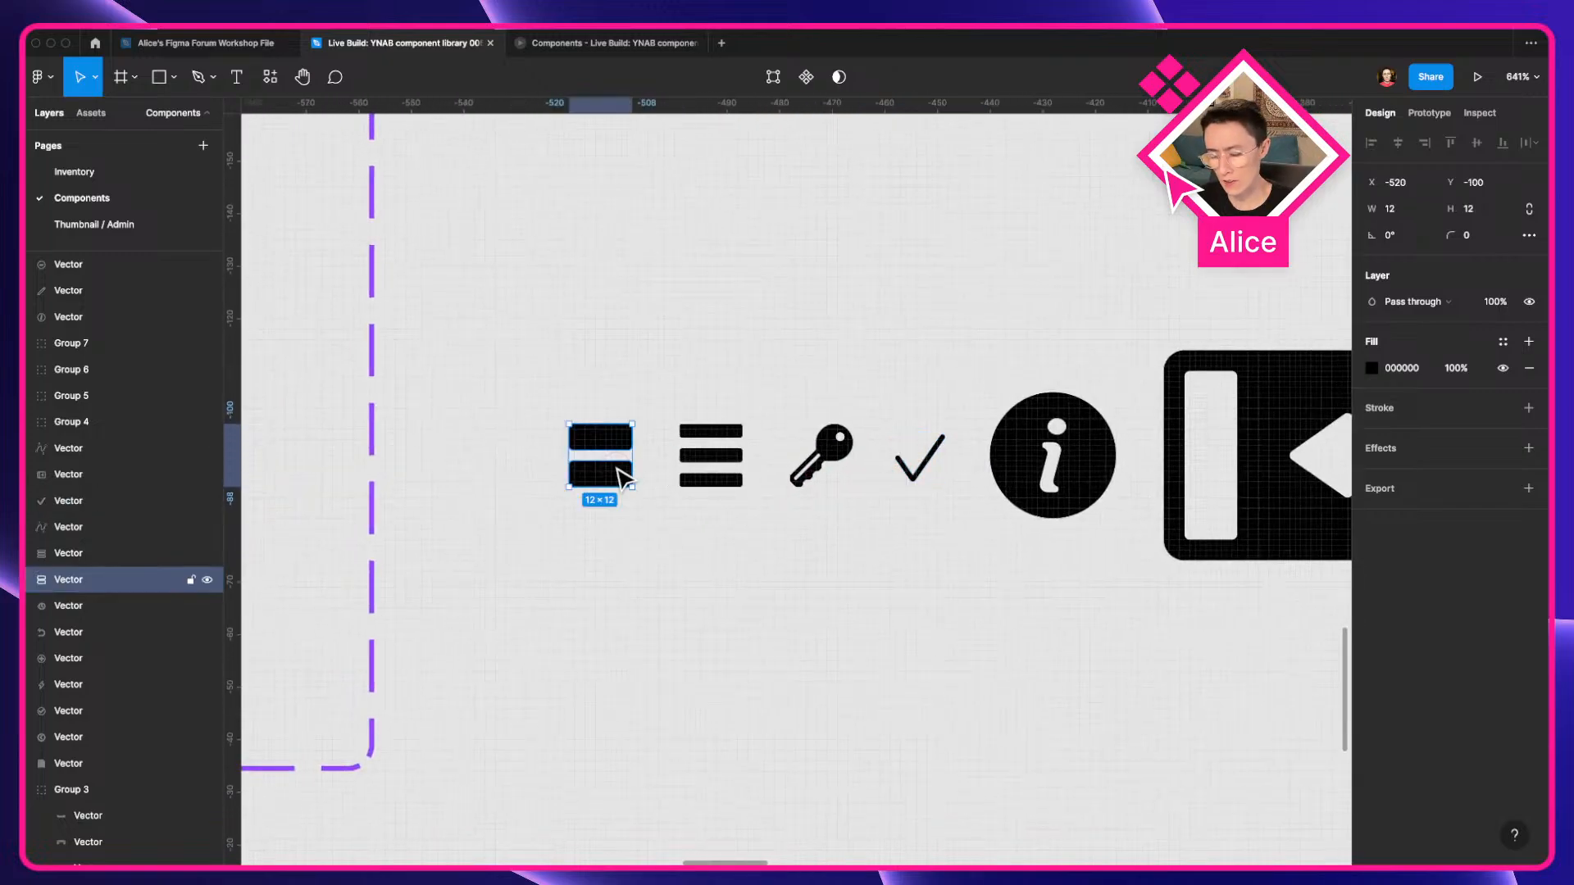
pyautogui.press('alt+super+k')
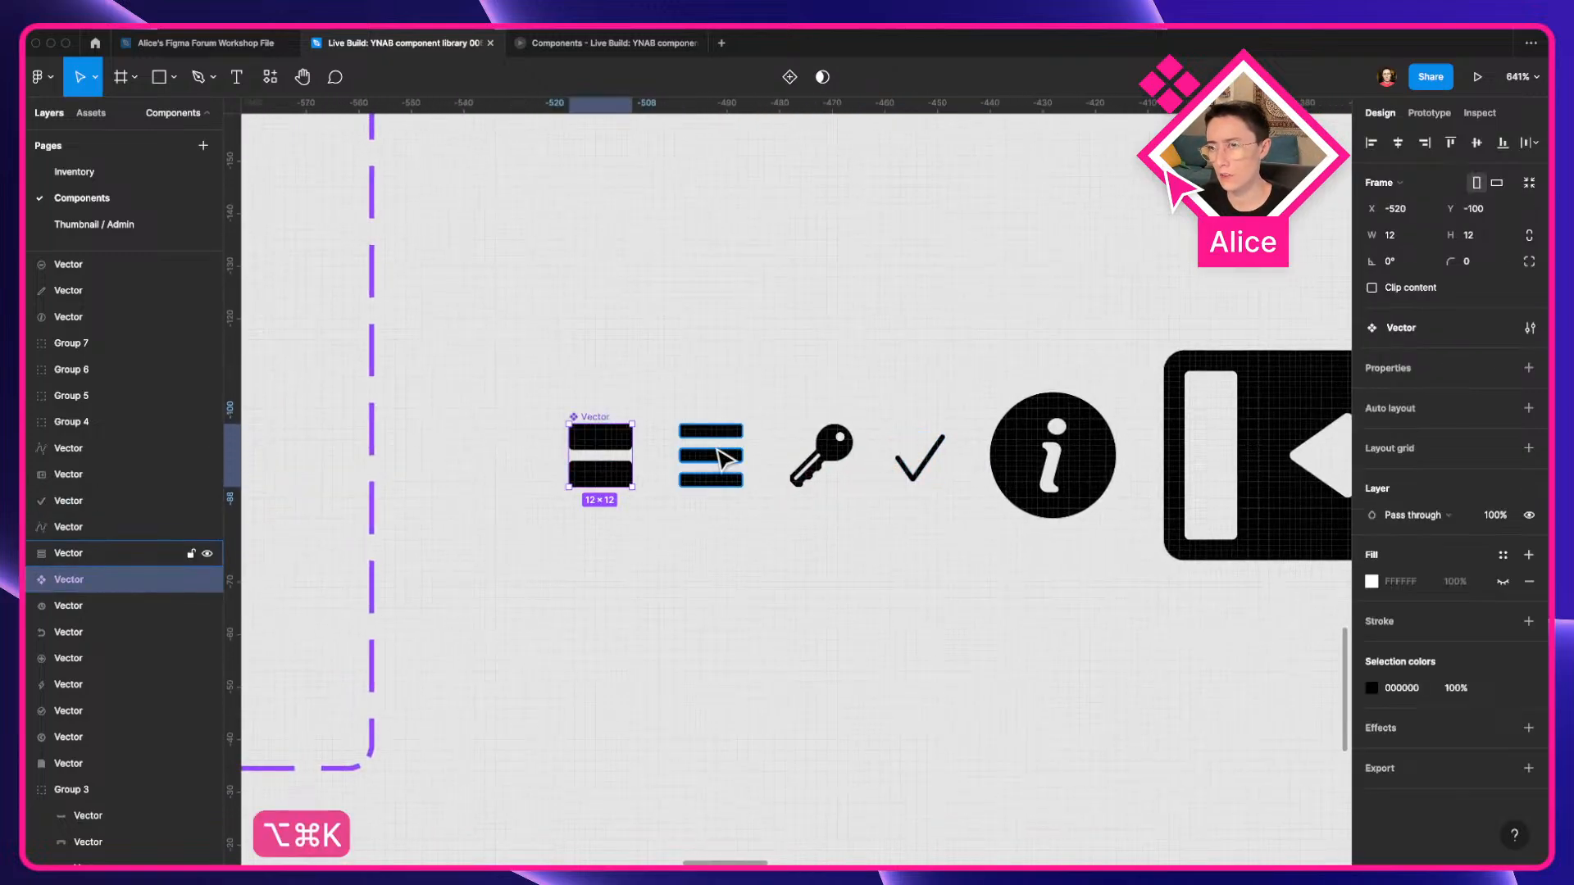
pyautogui.click(723, 476)
pyautogui.press('alt+super+k')
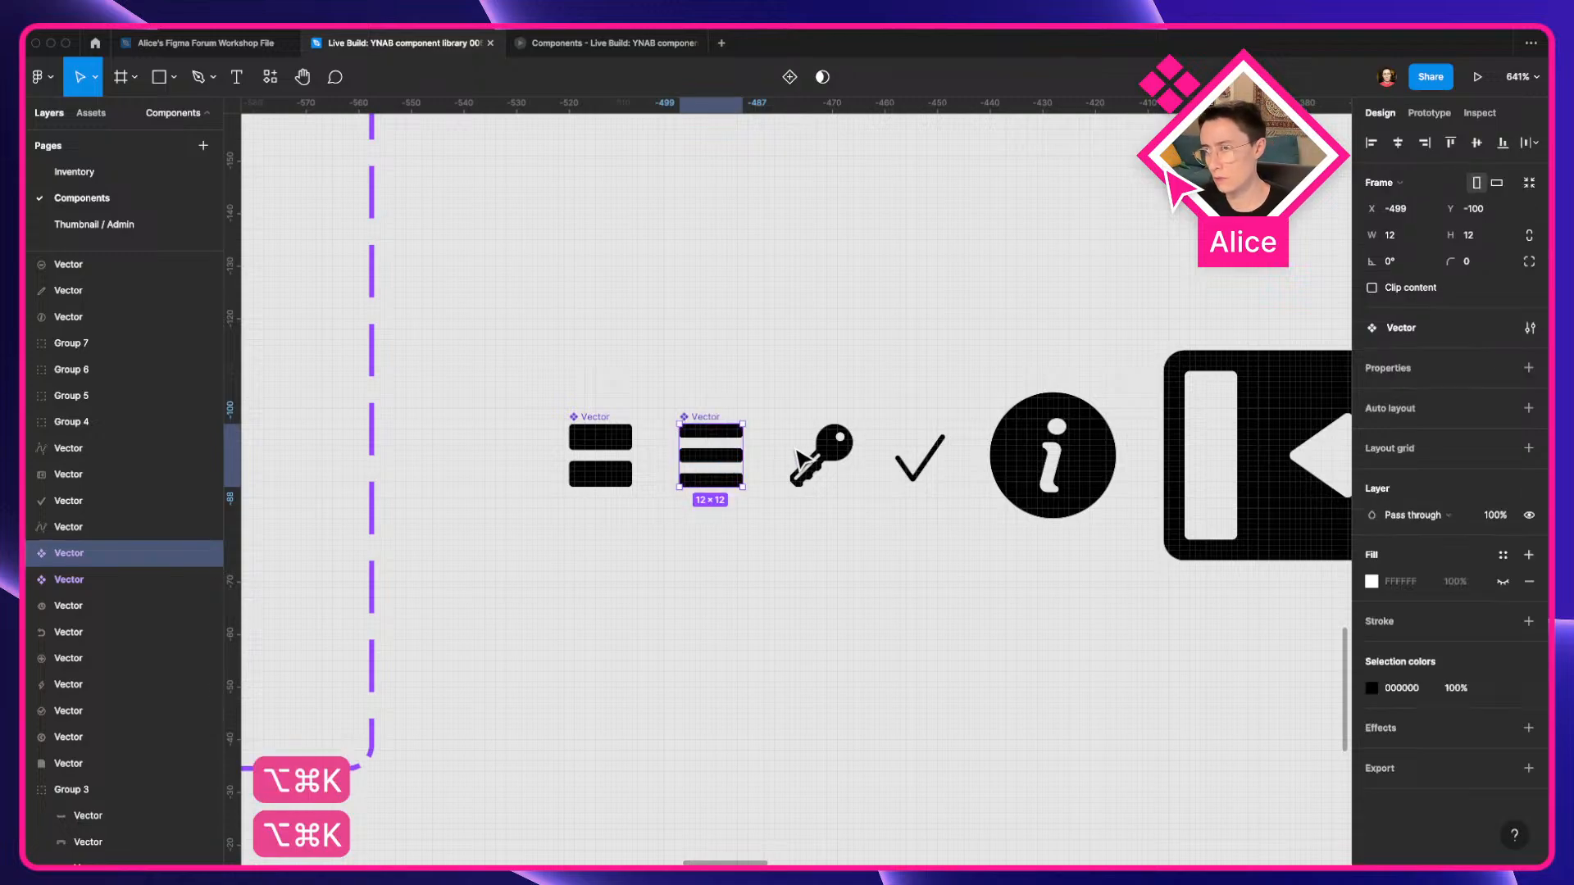
pyautogui.click(850, 449)
pyautogui.press('alt+super+k')
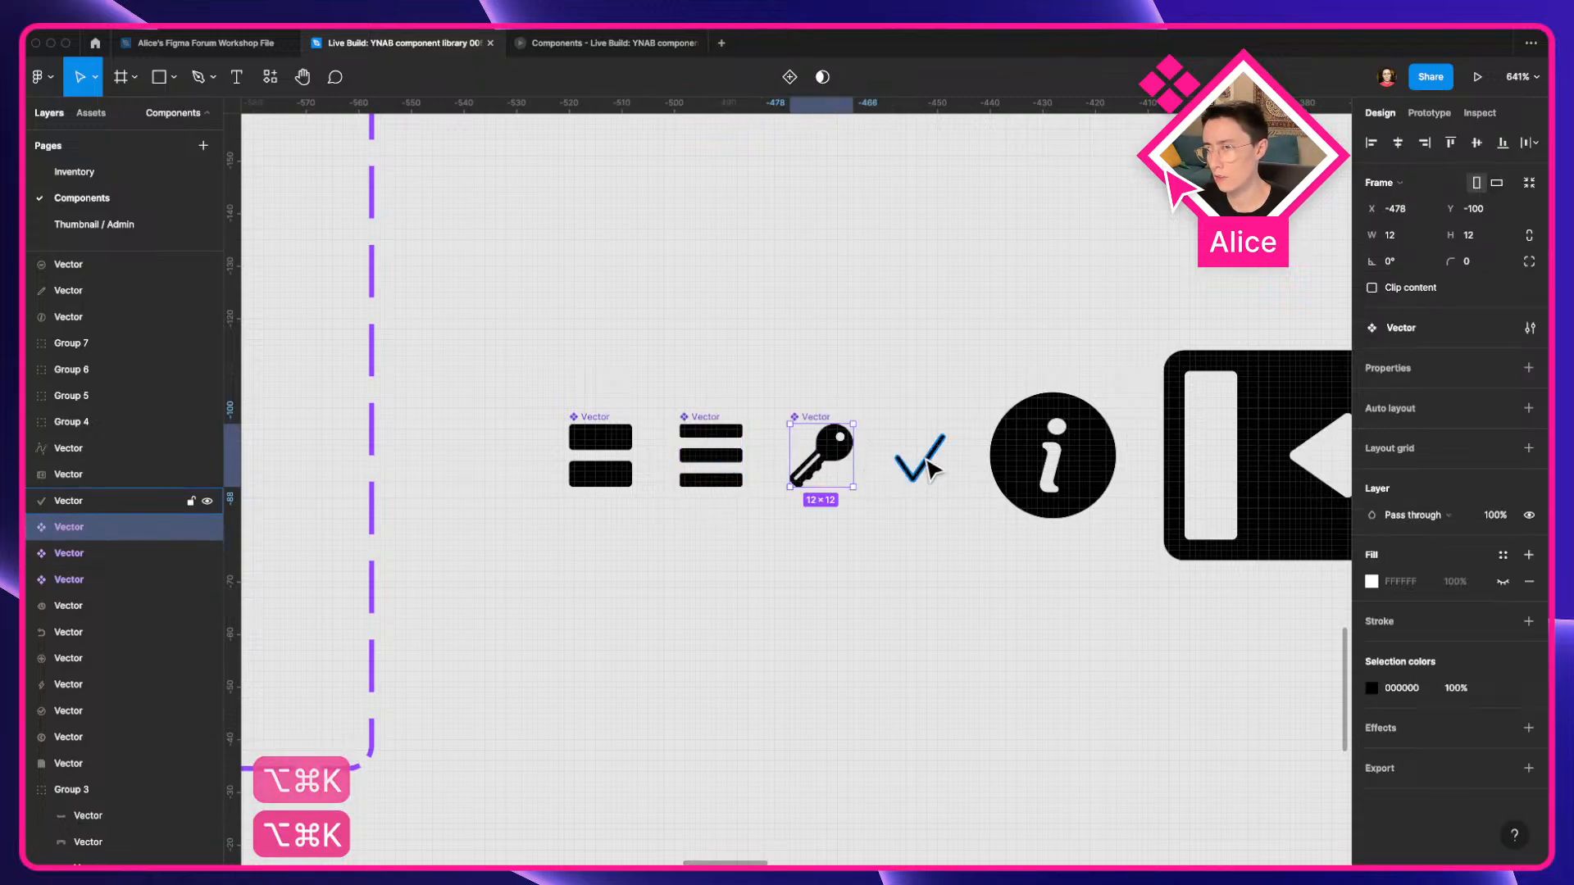
pyautogui.click(933, 466)
pyautogui.press('alt+super+k')
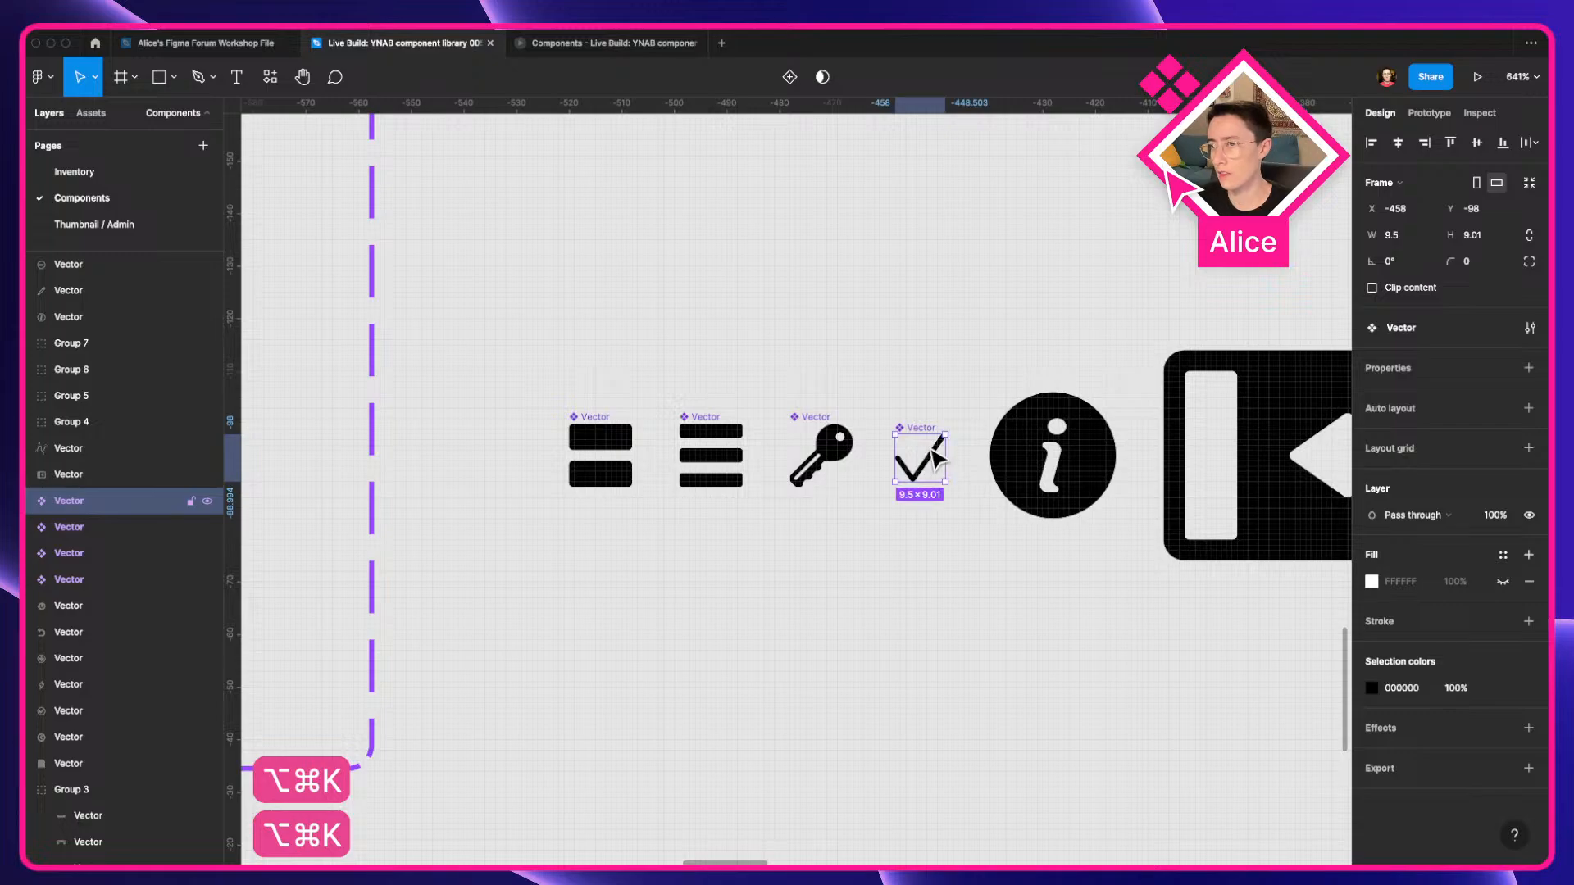
# Resize the check mark component's frame to 12 × 12, in line with the top and bottom of the key component.
pyautogui.scroll(5, 933, 466)
pyautogui.moveTo(911, 461); pyautogui.dragTo(828, 482)
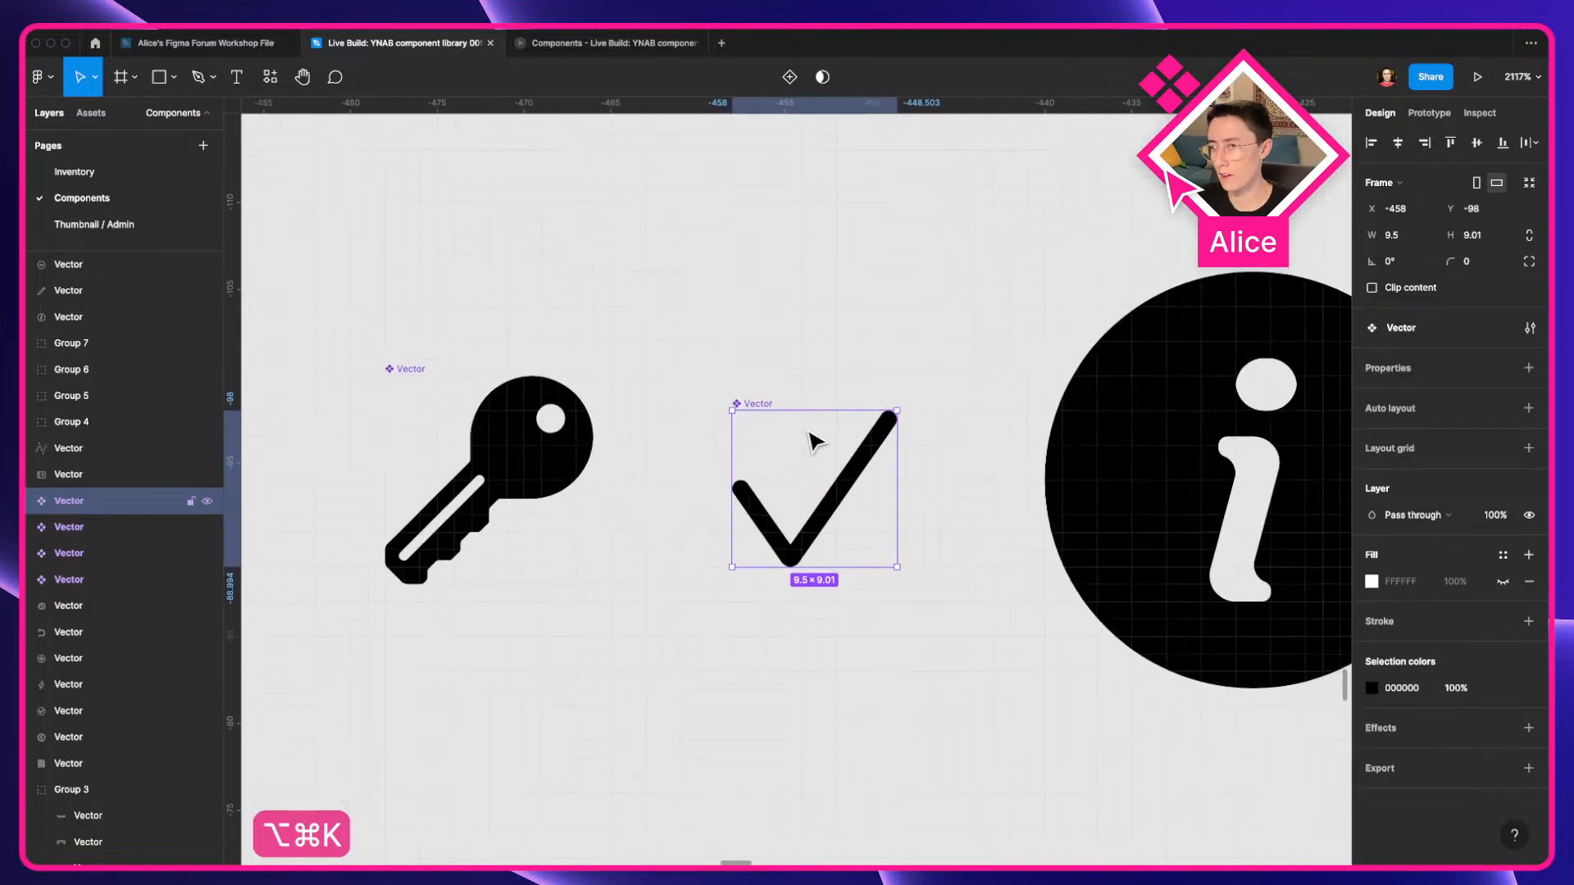
pyautogui.moveTo(809, 410); pyautogui.dragTo(810, 378)
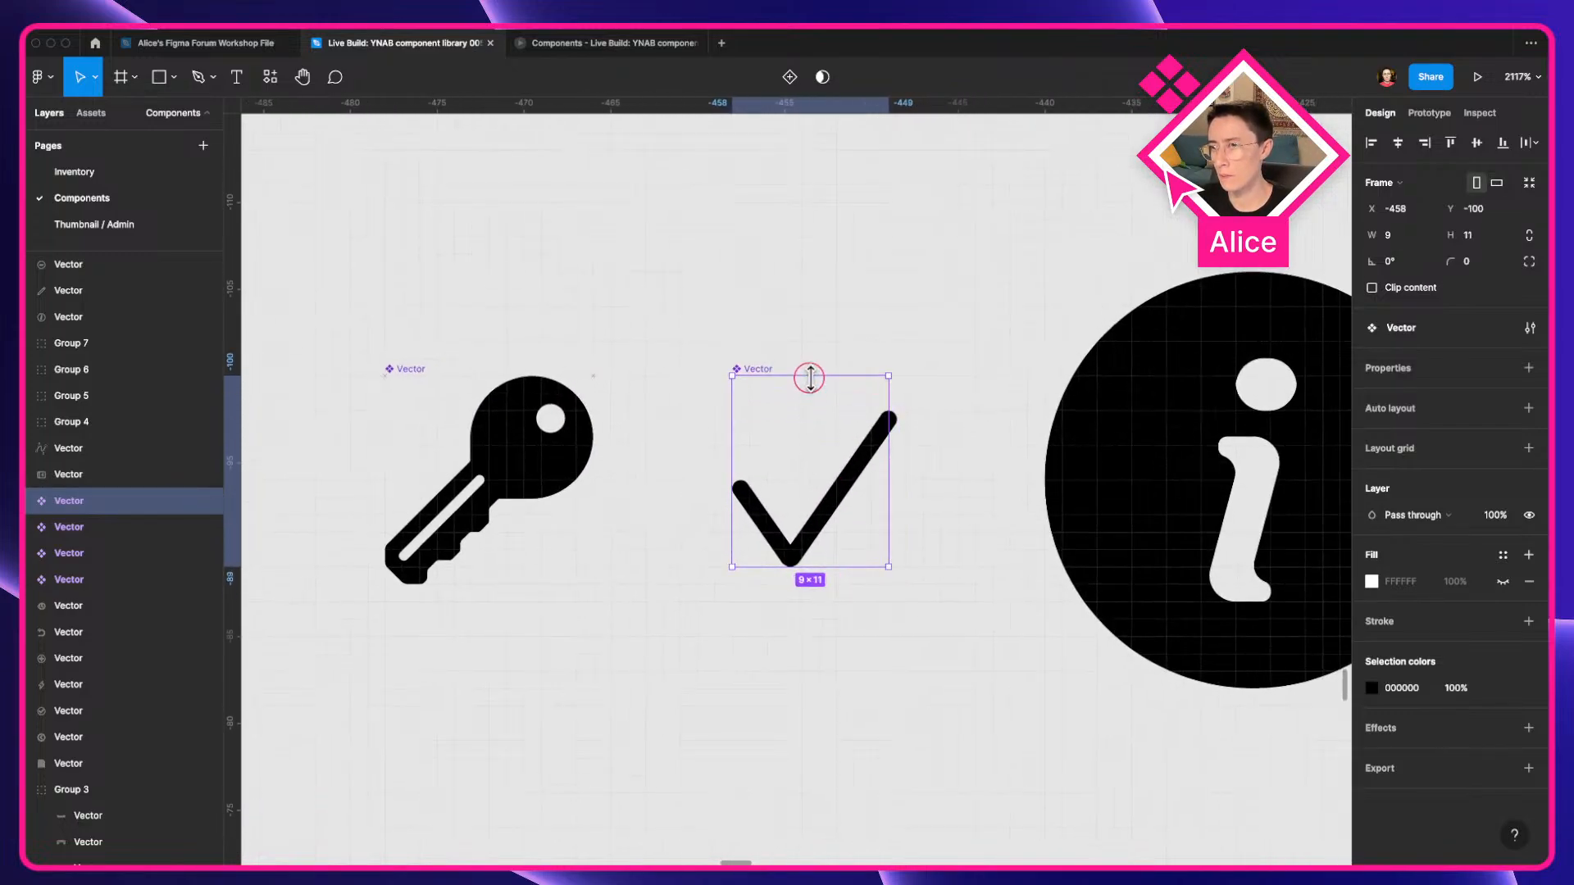
pyautogui.moveTo(832, 573); pyautogui.dragTo(832, 592)
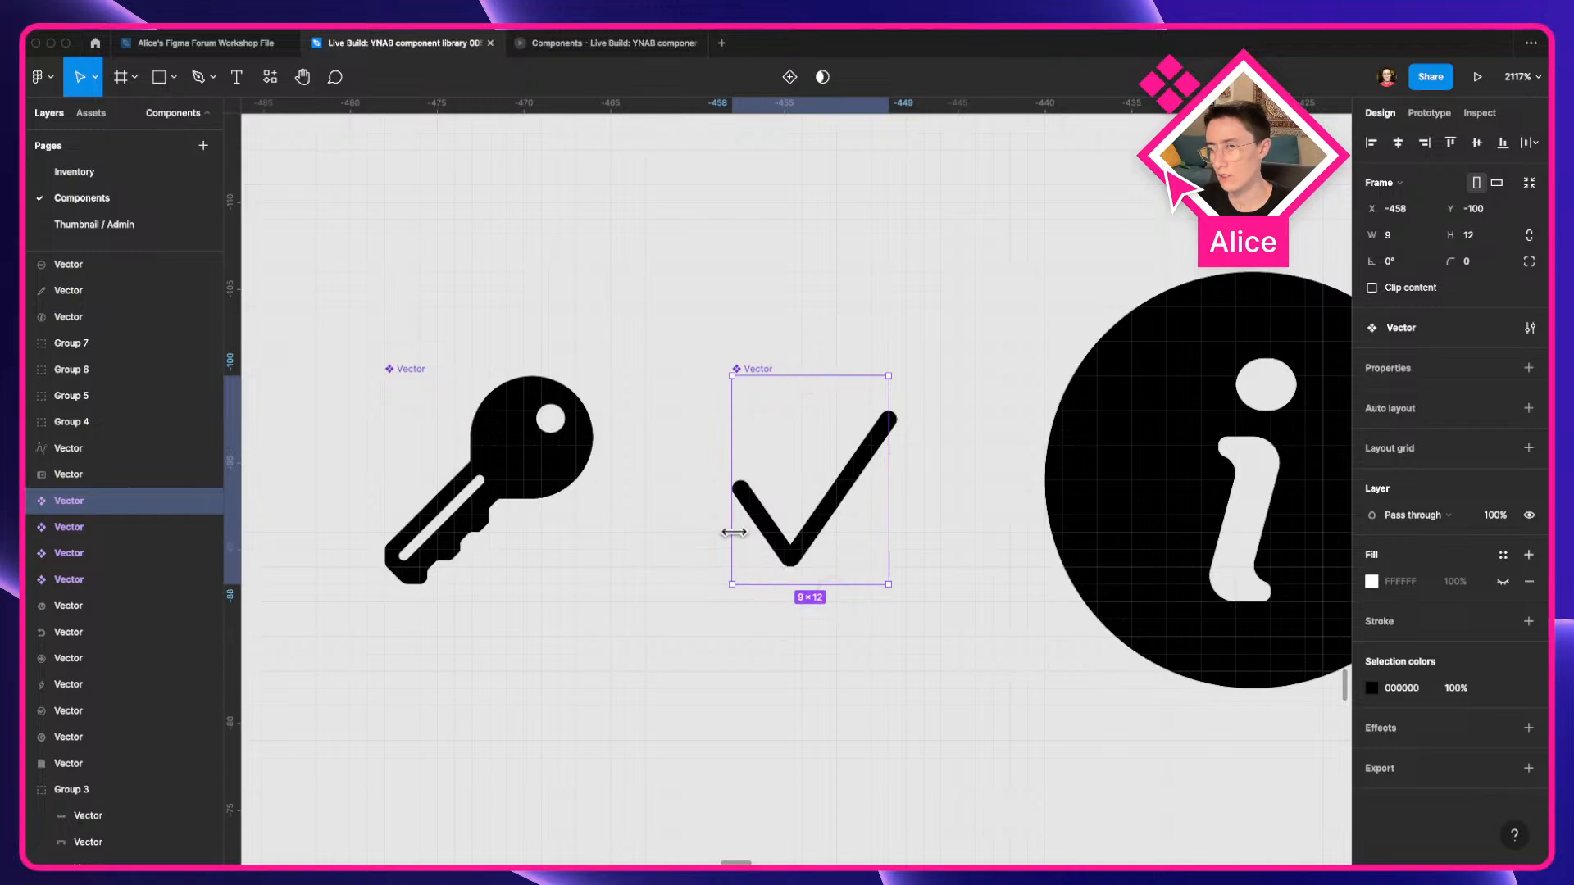
pyautogui.moveTo(734, 532); pyautogui.dragTo(680, 533)
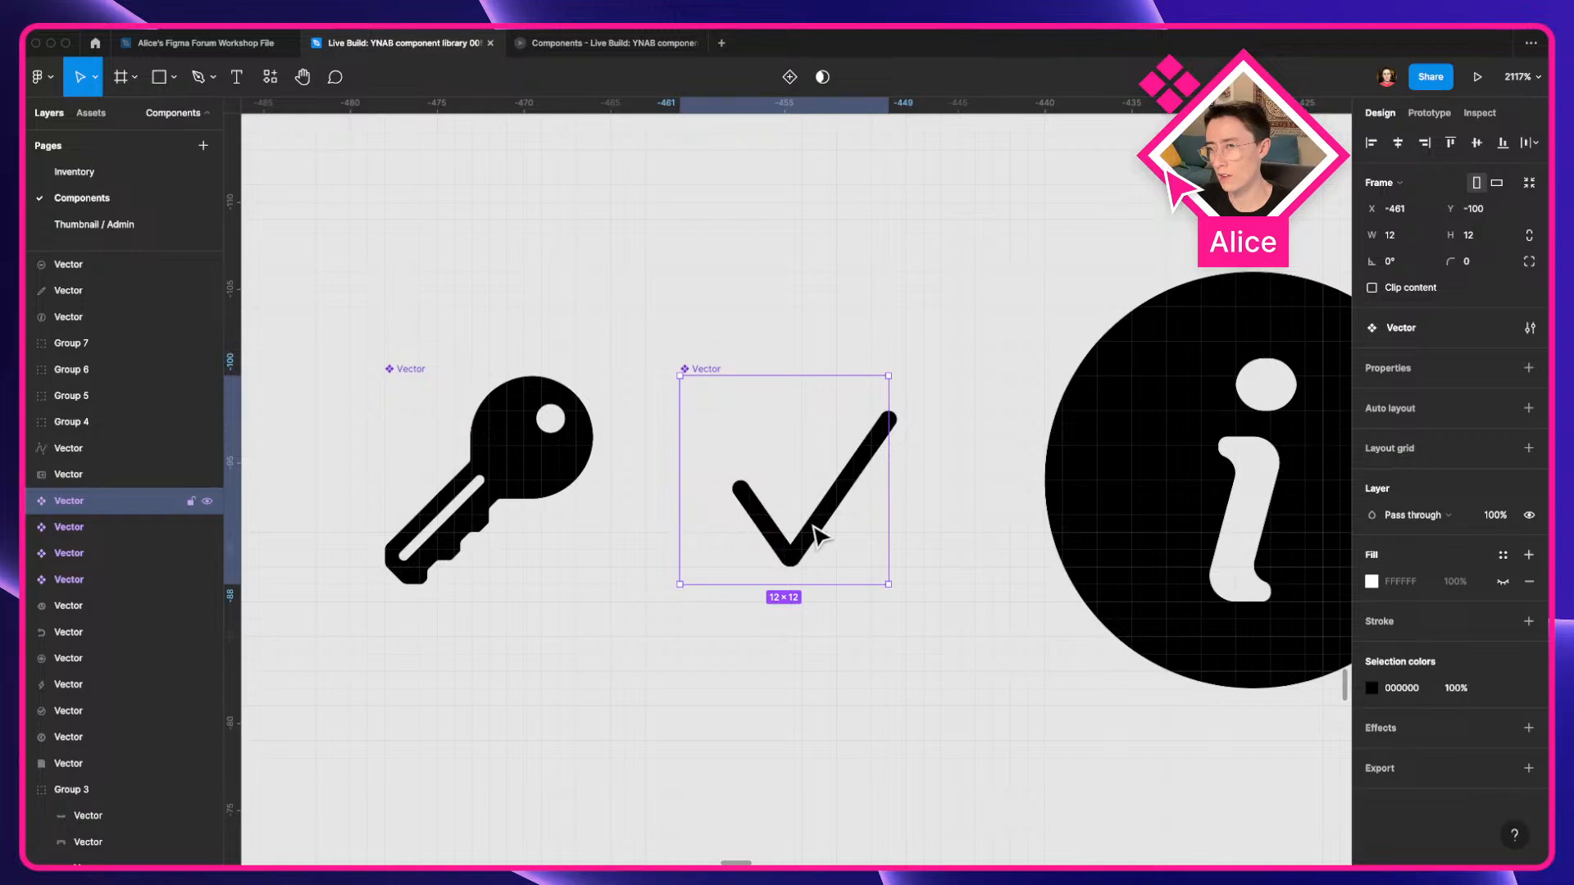
# Centre the check mark vector horizontally and vertically inside its component frame.
pyautogui.doubleClick(818, 534)
pyautogui.click(1398, 143)
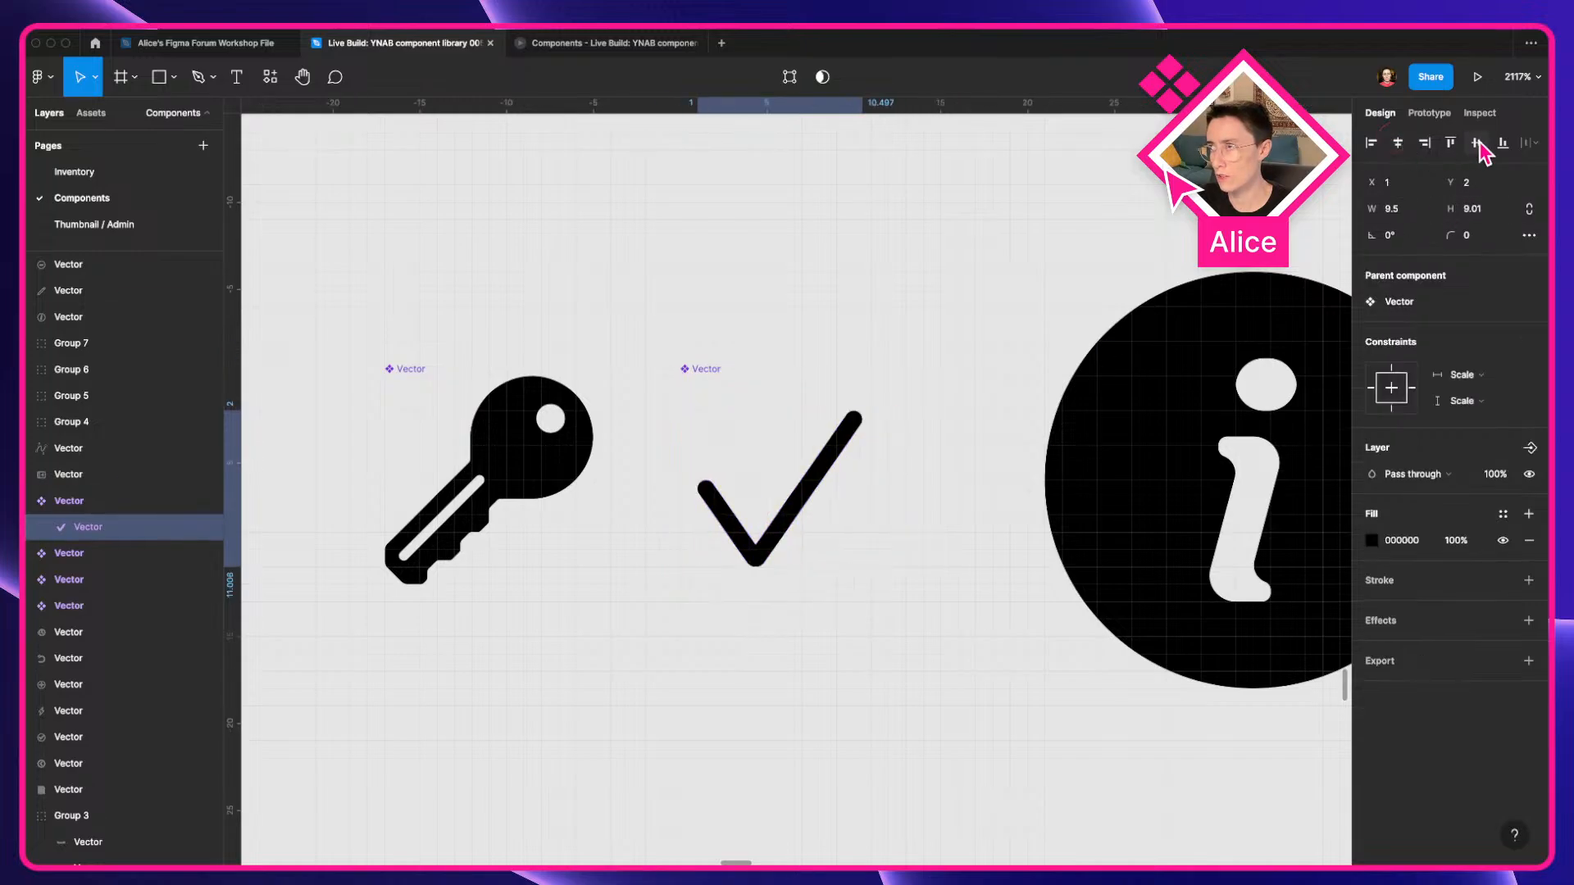
pyautogui.click(1477, 143)
pyautogui.click(980, 235)
pyautogui.click(750, 471)
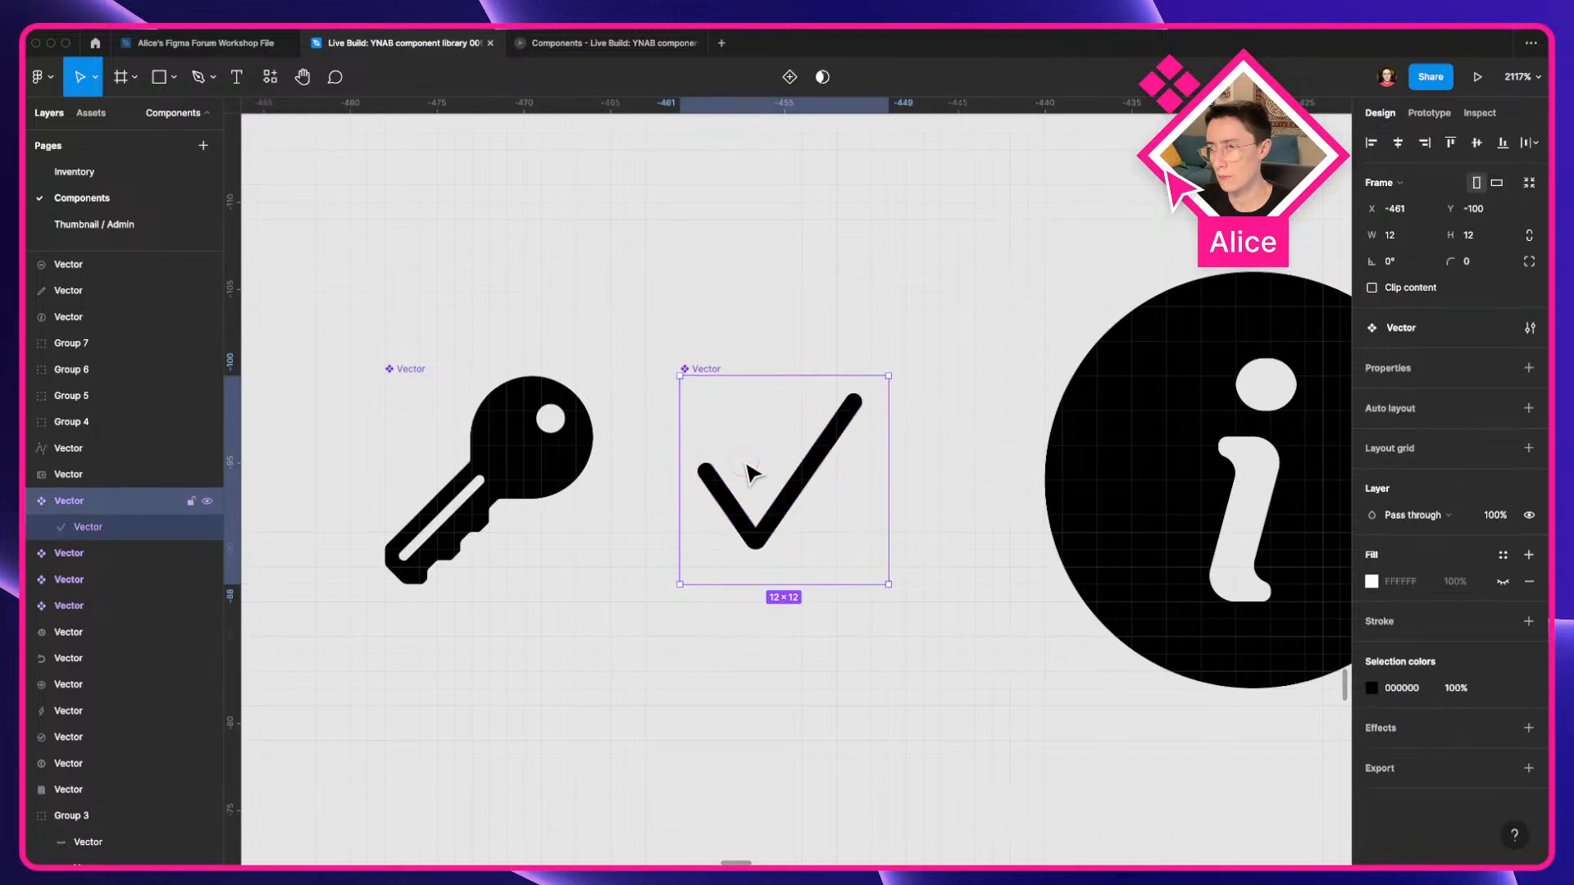
# Lower the check mark vector inside its component to X 1, Y 2.
pyautogui.doubleClick(799, 496)
pyautogui.moveTo(808, 503); pyautogui.dragTo(808, 519)
pyautogui.press('Escape')
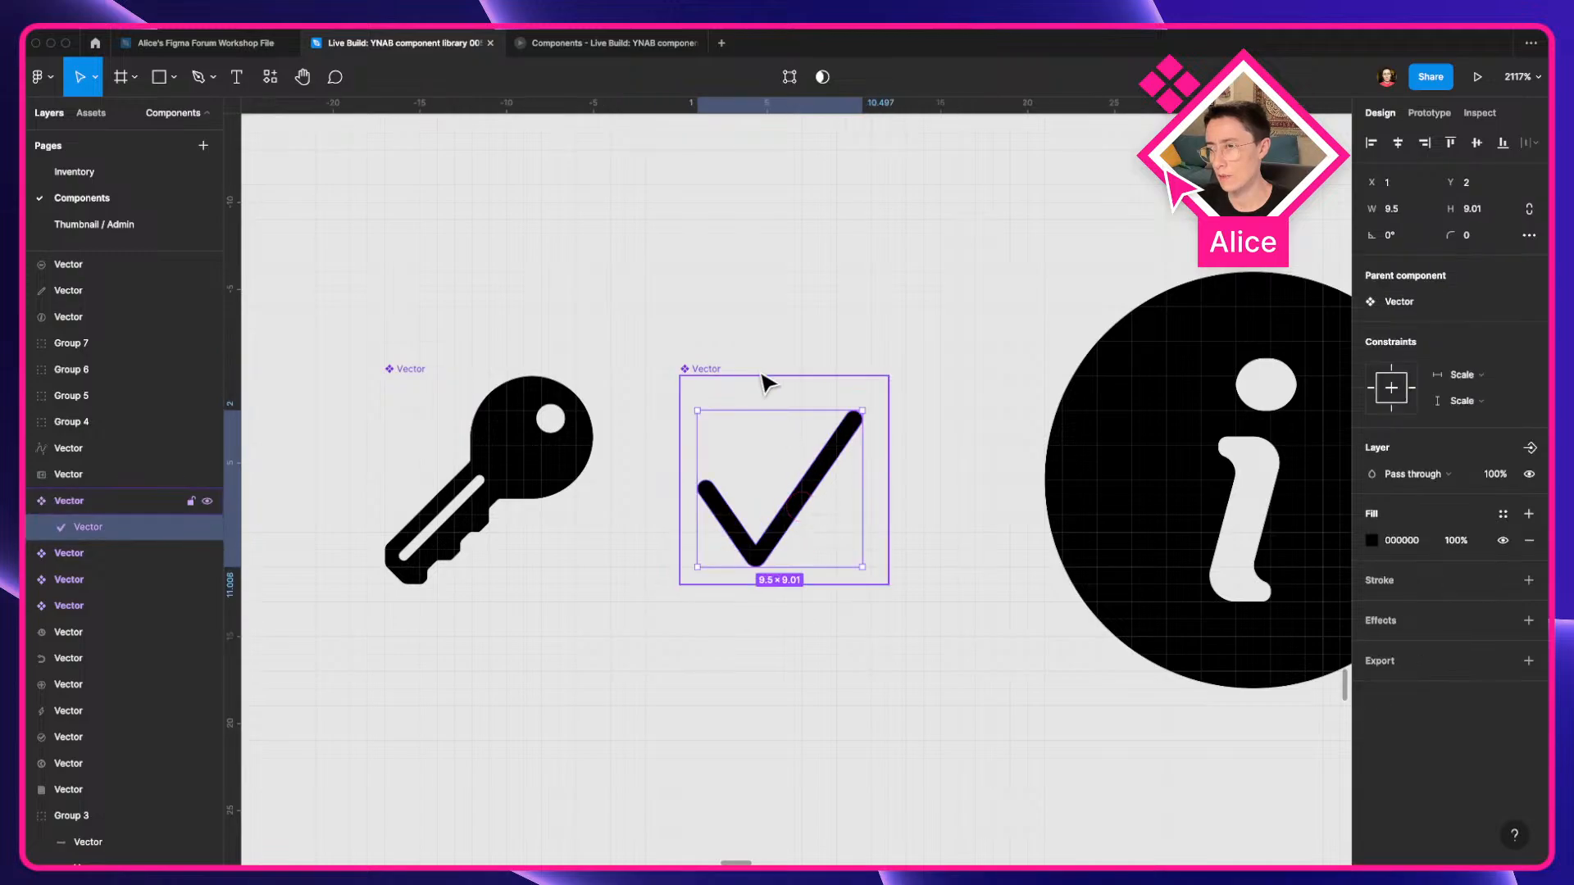
pyautogui.press('Escape')
pyautogui.click(764, 414)
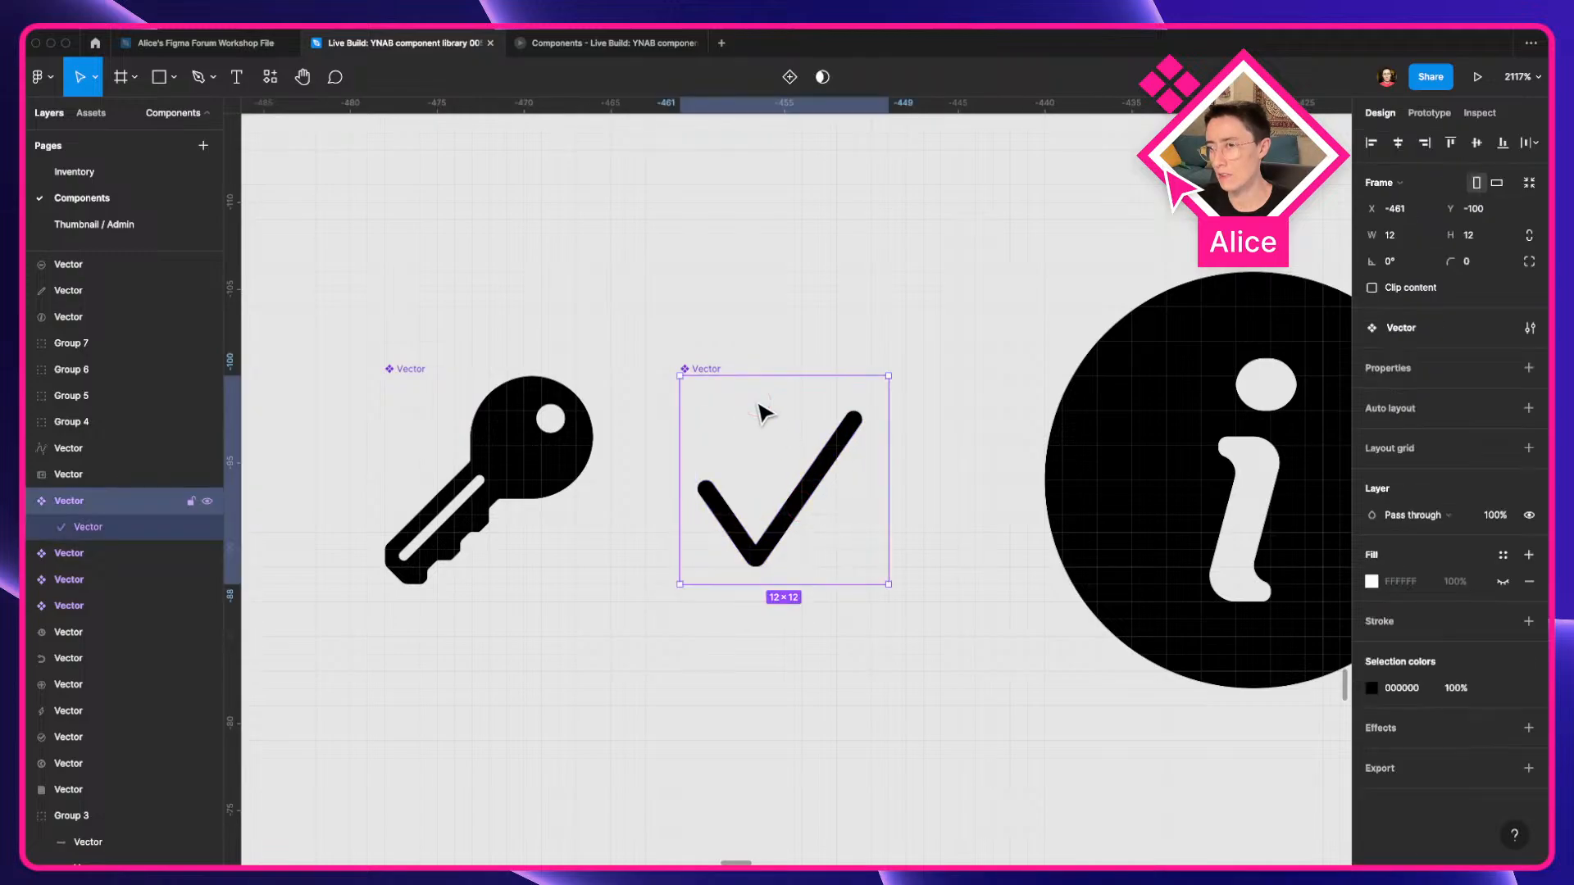
pyautogui.doubleClick(809, 481)
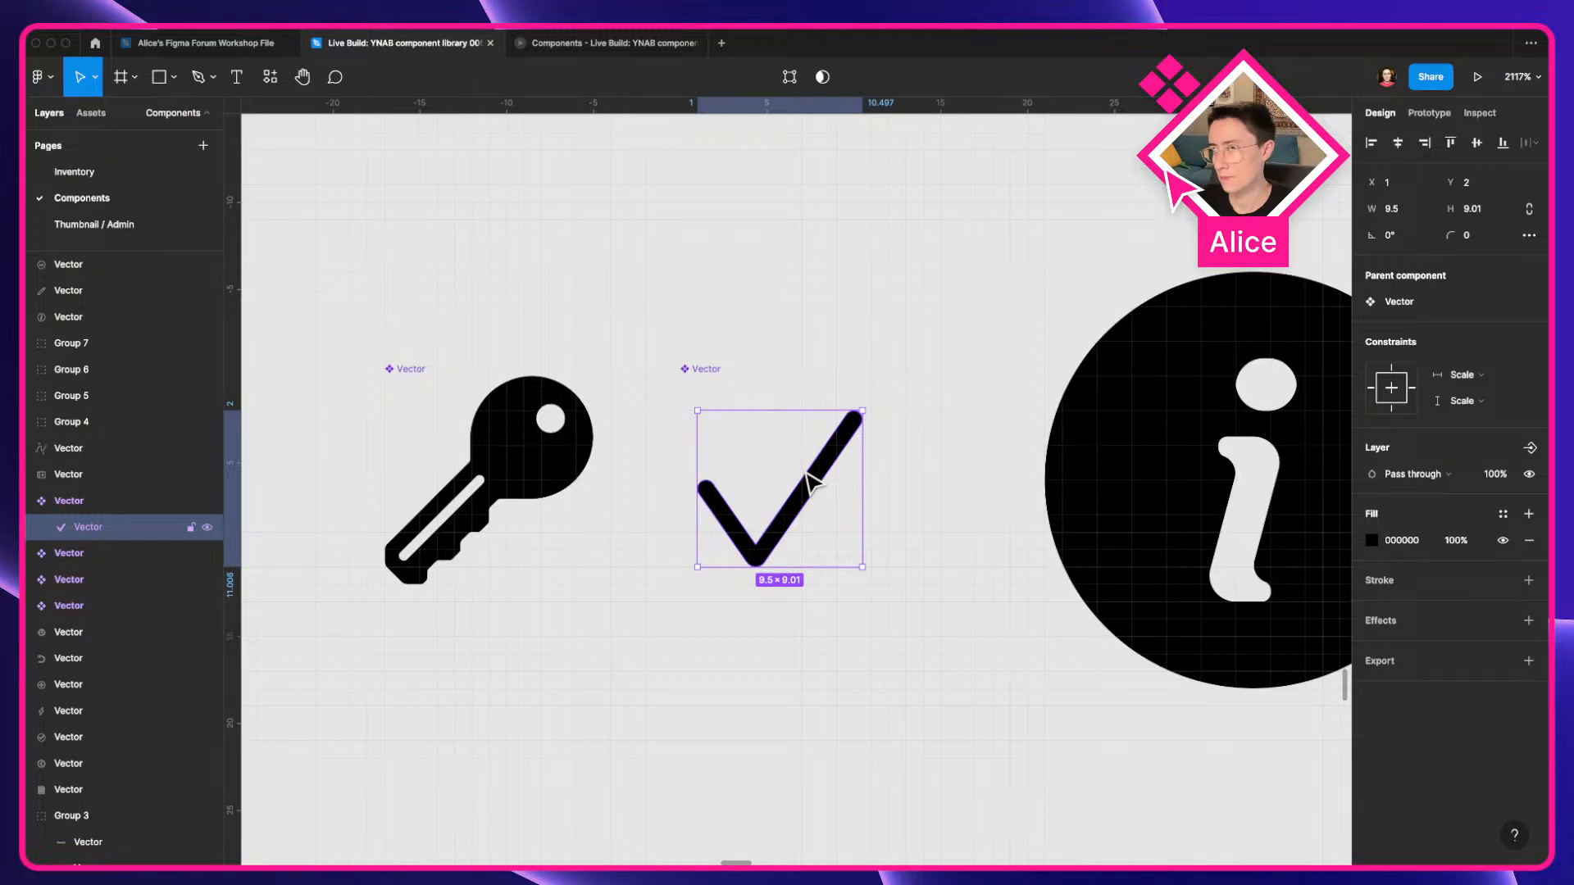
pyautogui.moveTo(805, 480); pyautogui.dragTo(809, 473)
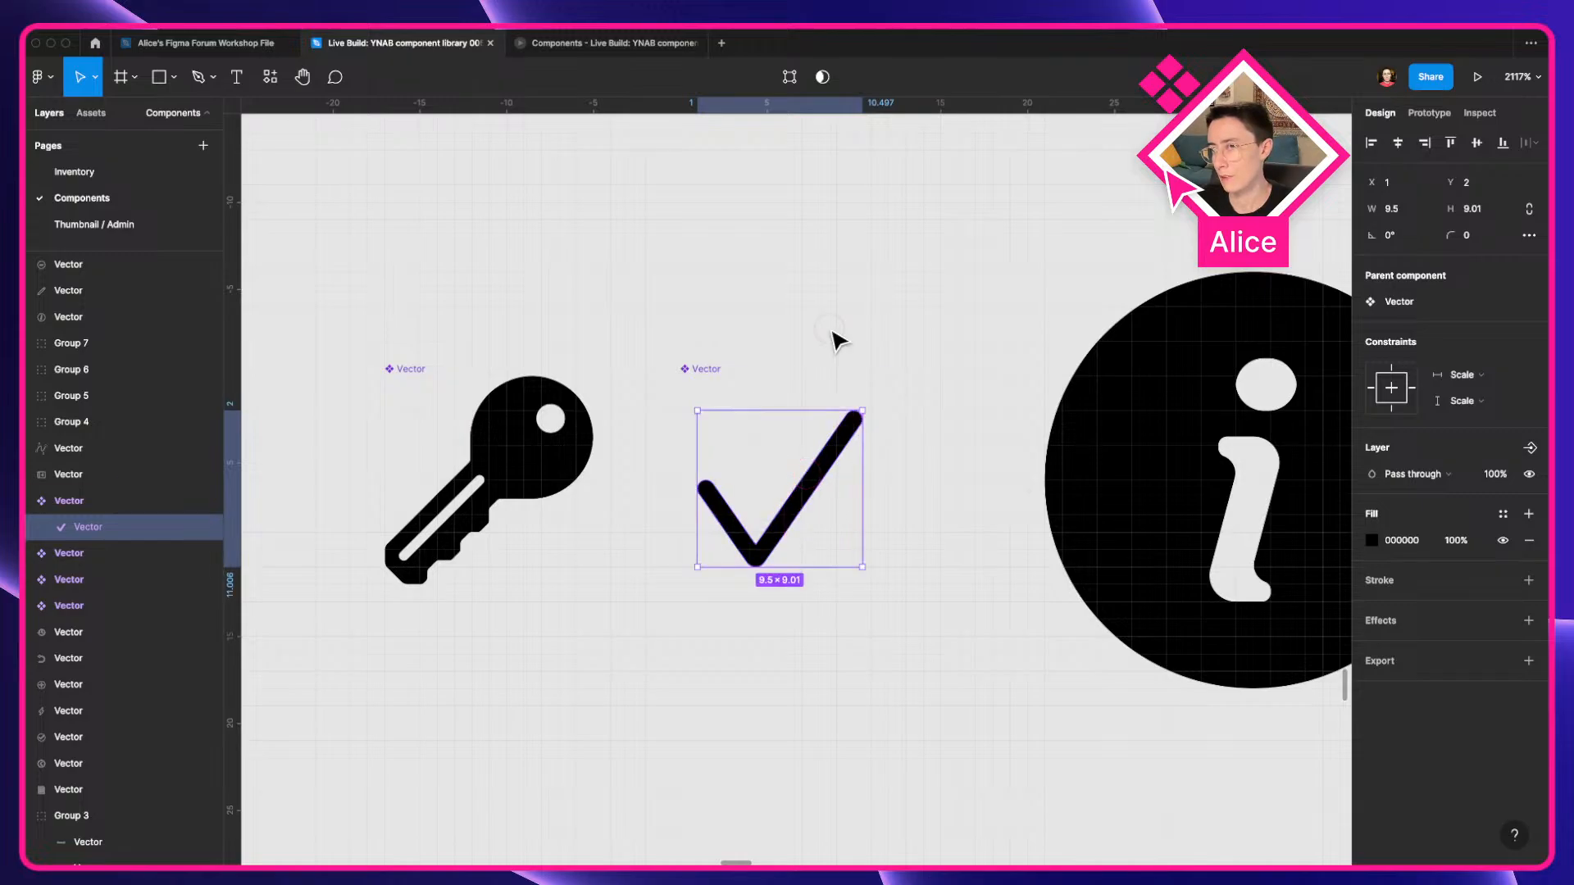
pyautogui.click(832, 335)
pyautogui.click(764, 447)
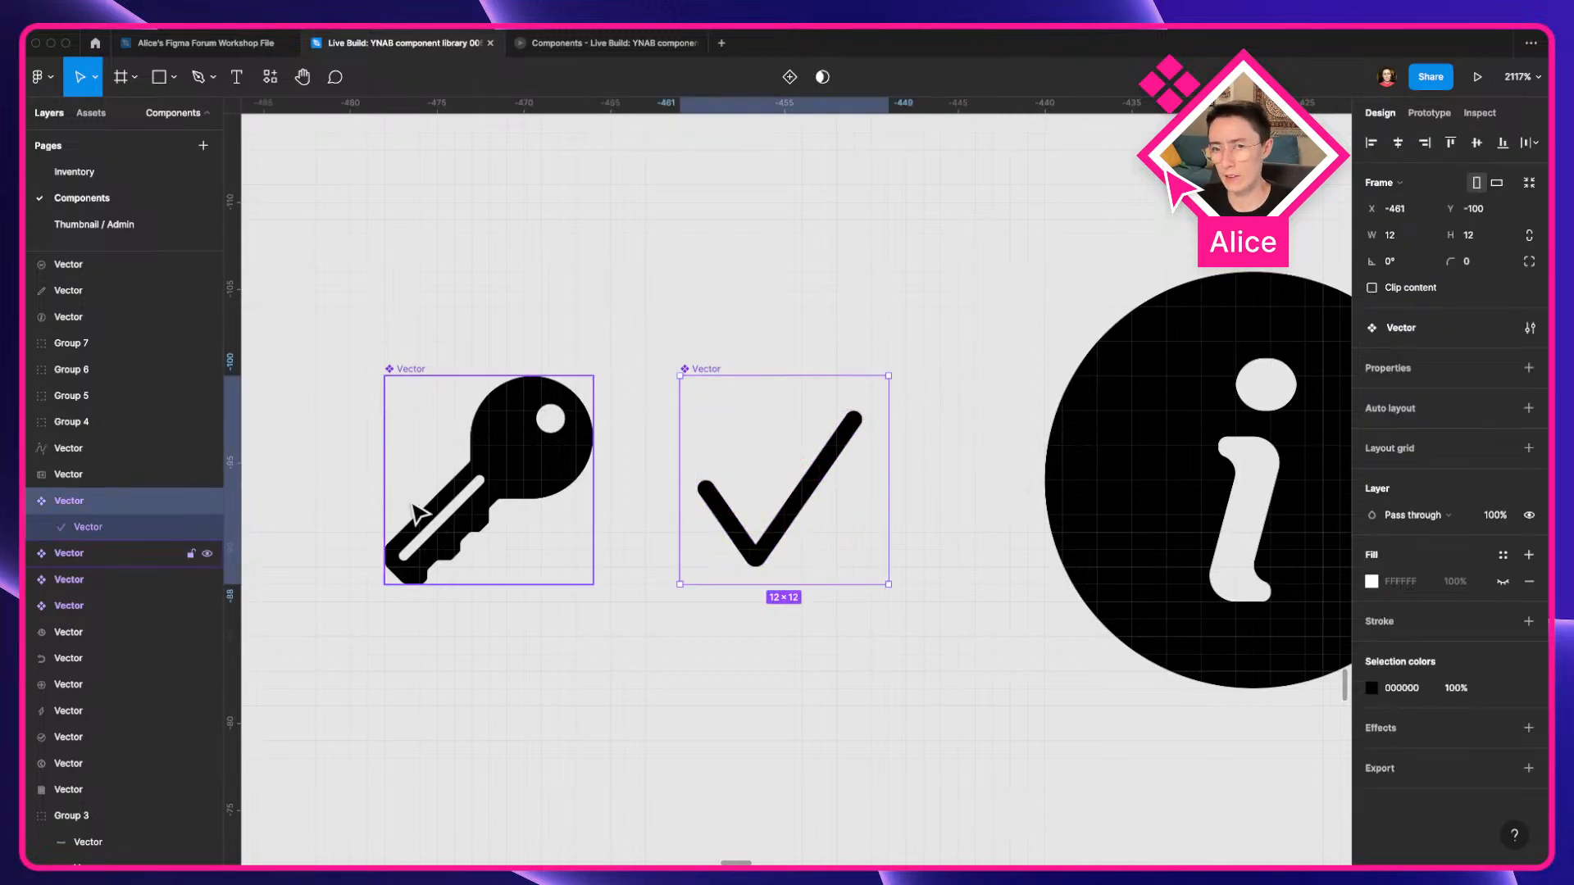
# Inspect the size and position of the vector nested inside the key component.
pyautogui.scroll(-5, 717, 505)
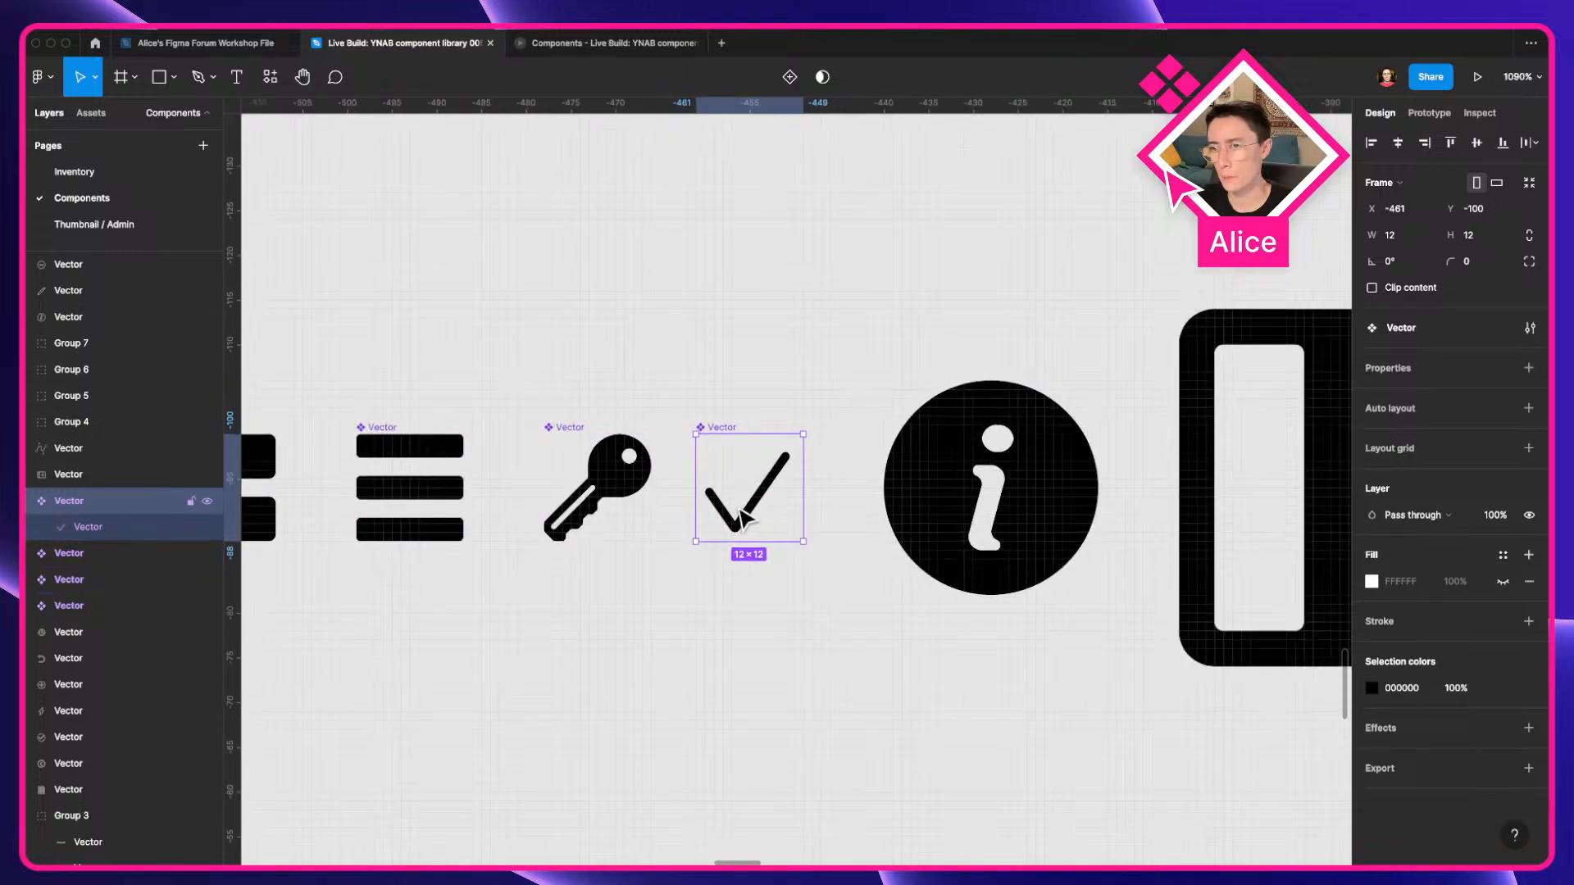
pyautogui.doubleClick(602, 489)
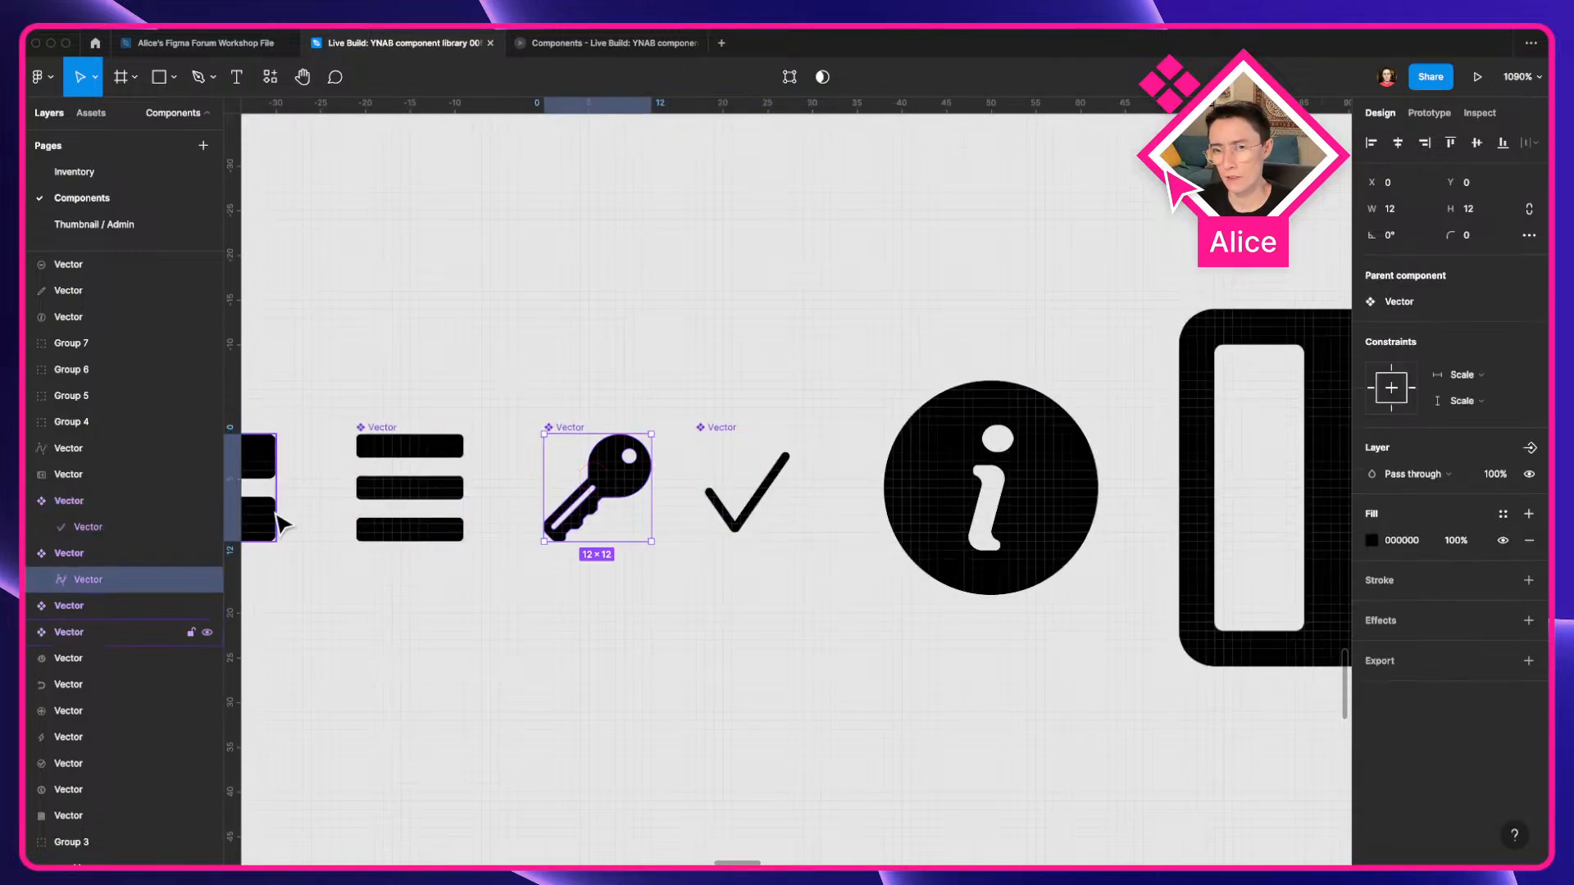
pyautogui.click(920, 633)
# Scale the round info icon down to 12 × 12 and turn it into a component.
pyautogui.hscroll(5, 738, 573)
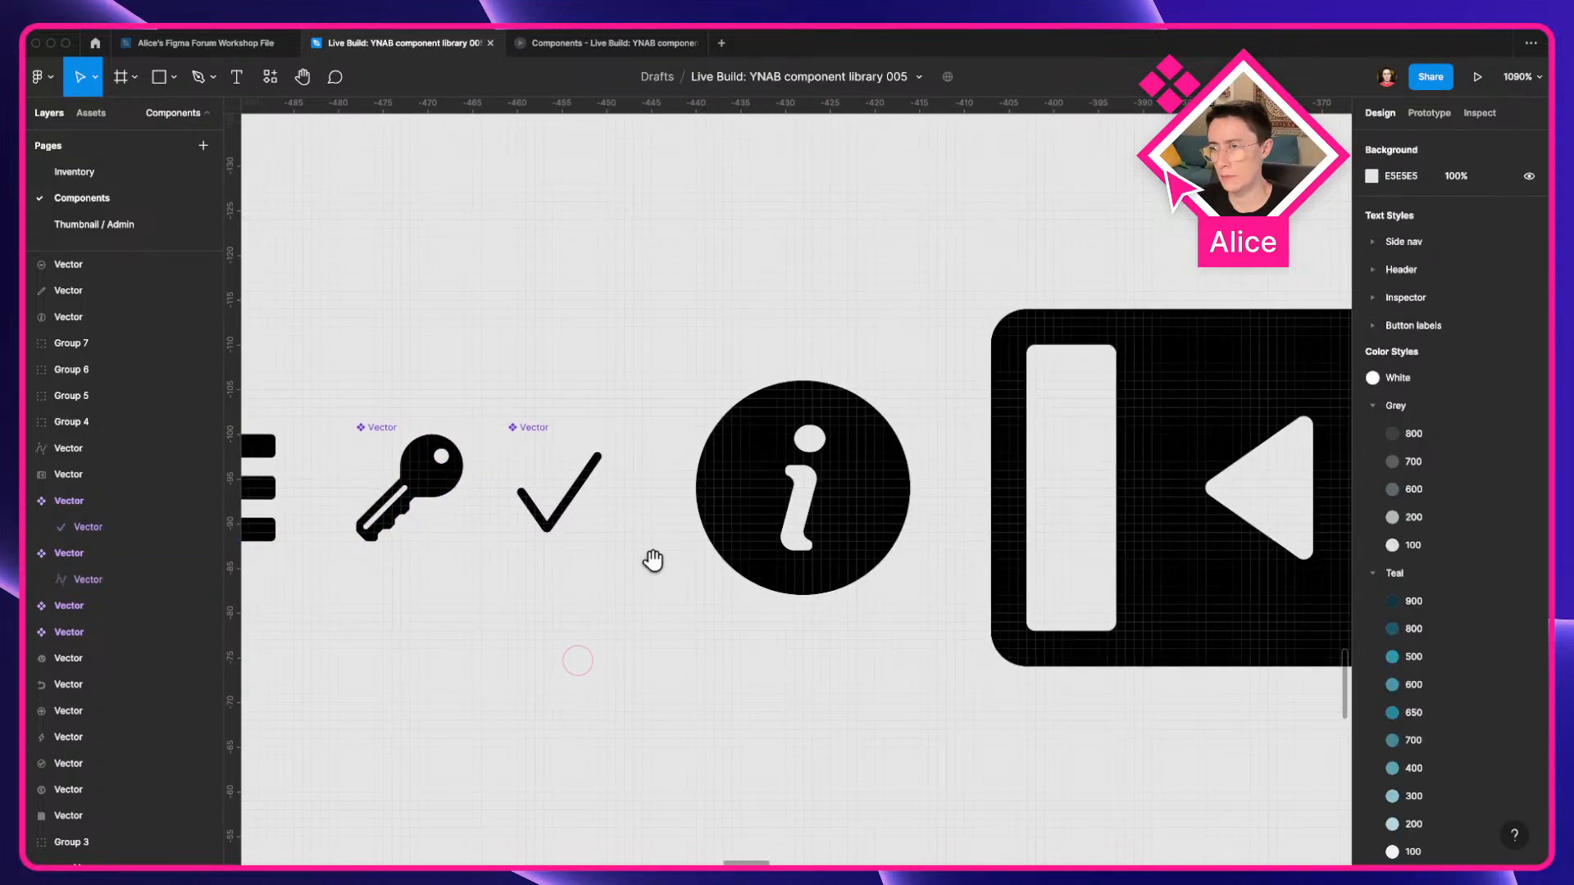
pyautogui.click(710, 509)
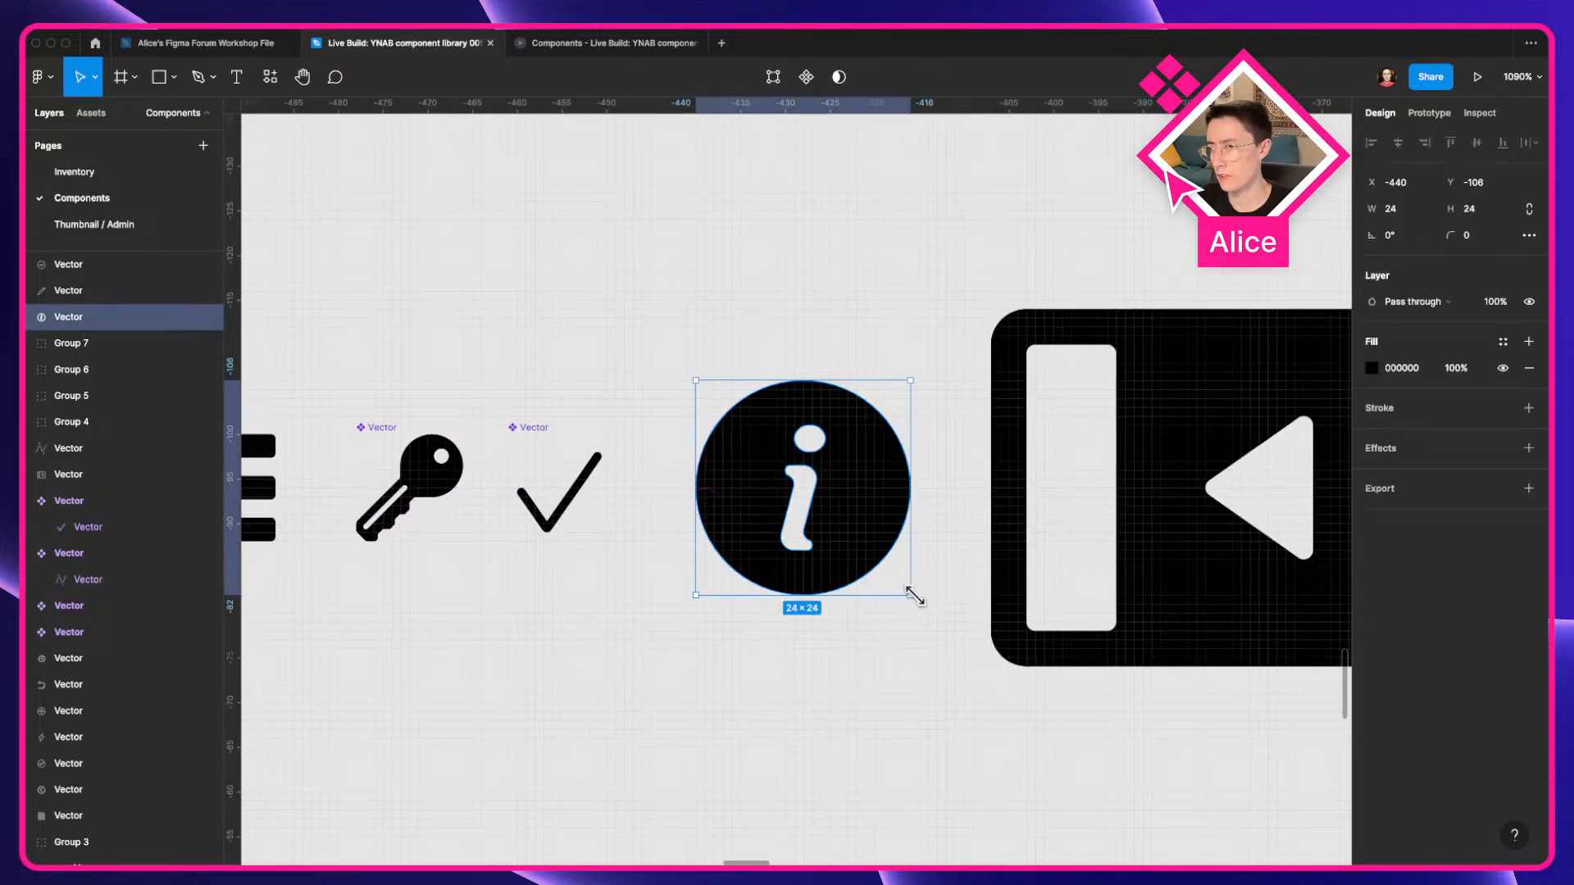
pyautogui.moveTo(911, 595); pyautogui.dragTo(744, 509)
pyautogui.press('alt+super+k')
# Scale the collapse-sidebar icon down to 14 × 12 beside the info icon and turn it into a component.
pyautogui.moveTo(812, 610); pyautogui.dragTo(412, 608)
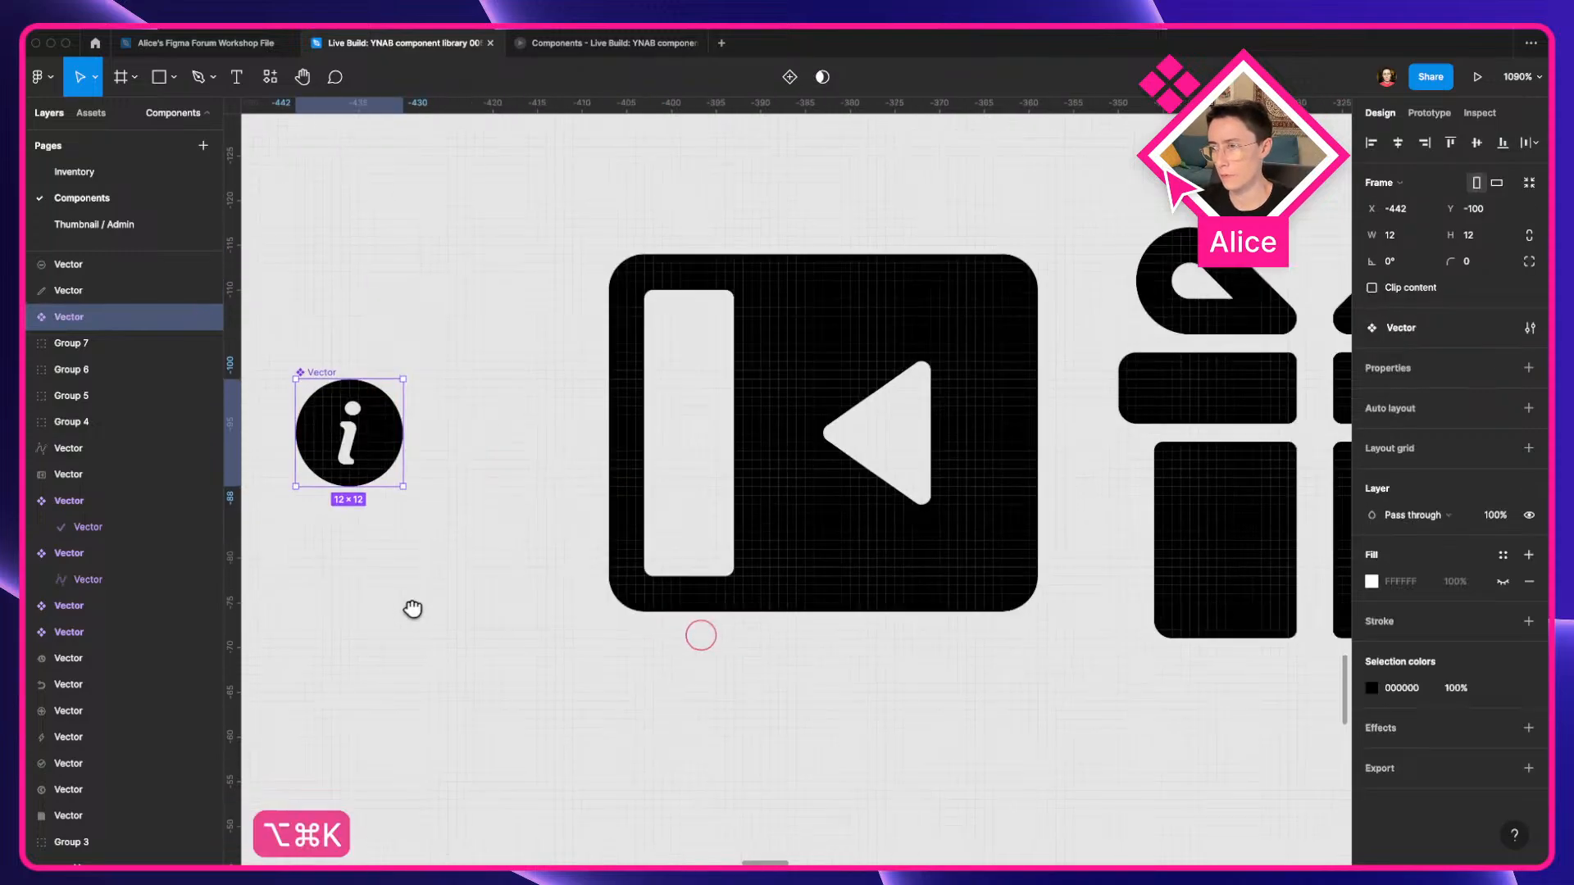
pyautogui.click(832, 502)
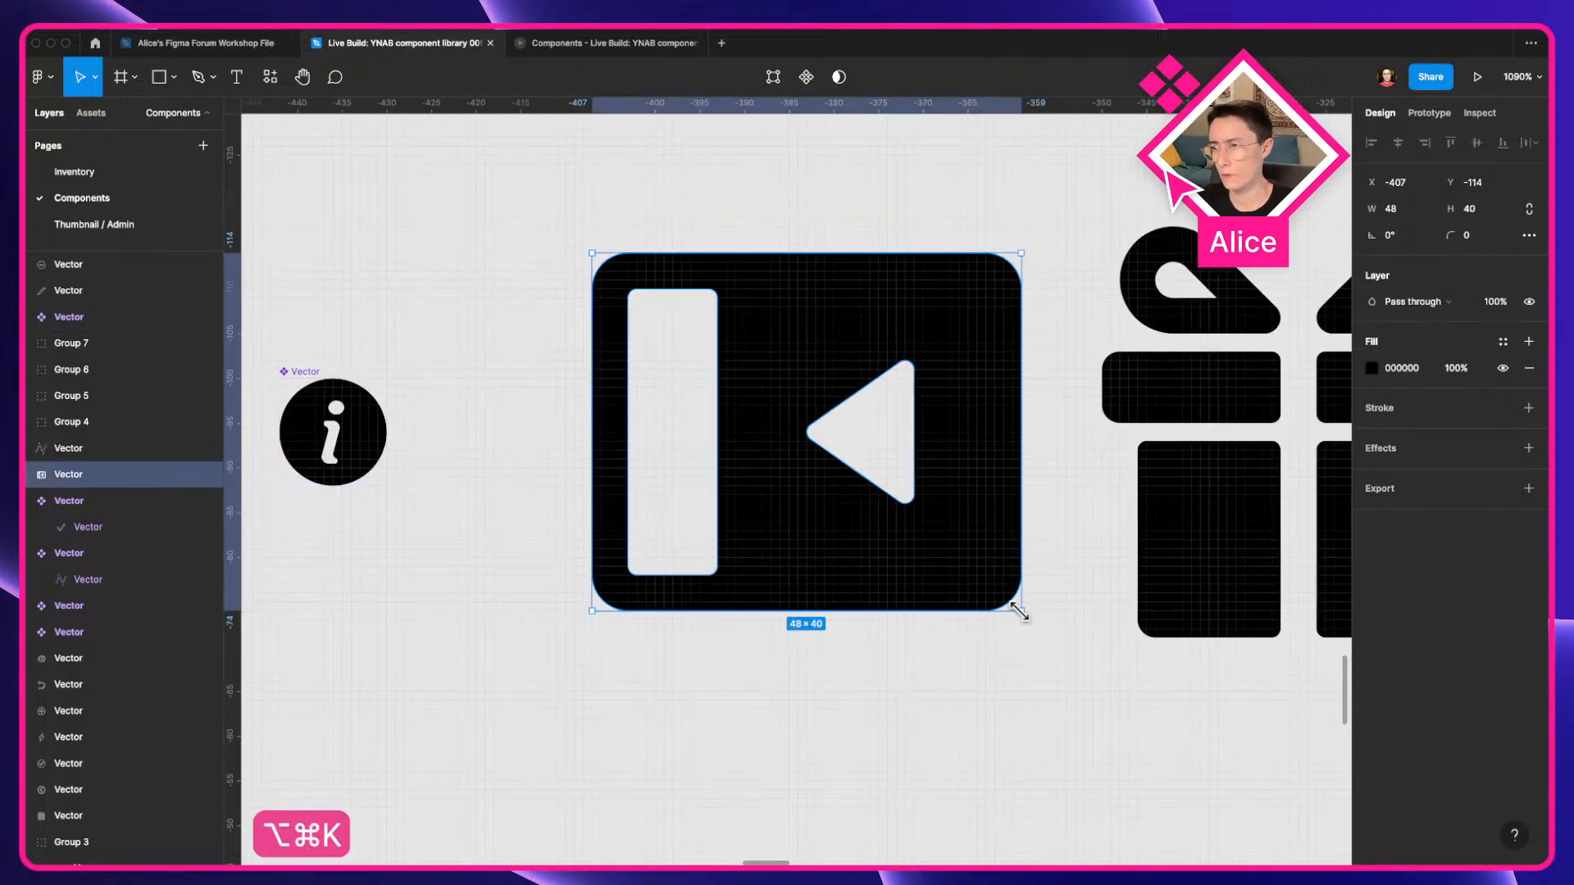
pyautogui.moveTo(1019, 610); pyautogui.dragTo(583, 457)
pyautogui.scroll(4, 583, 458)
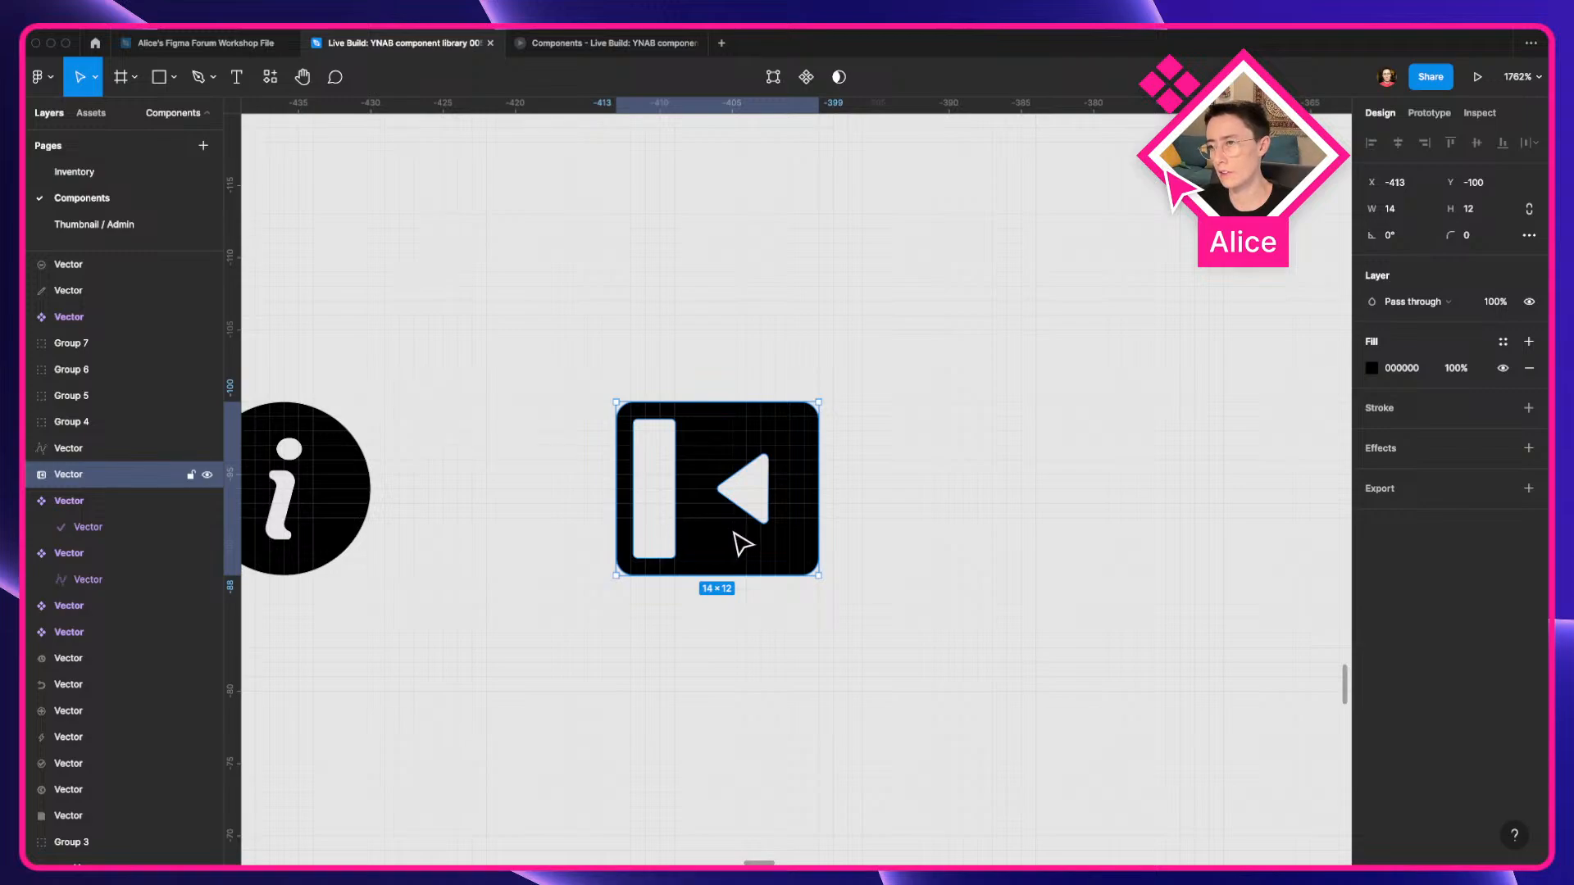
pyautogui.moveTo(742, 544); pyautogui.dragTo(645, 548)
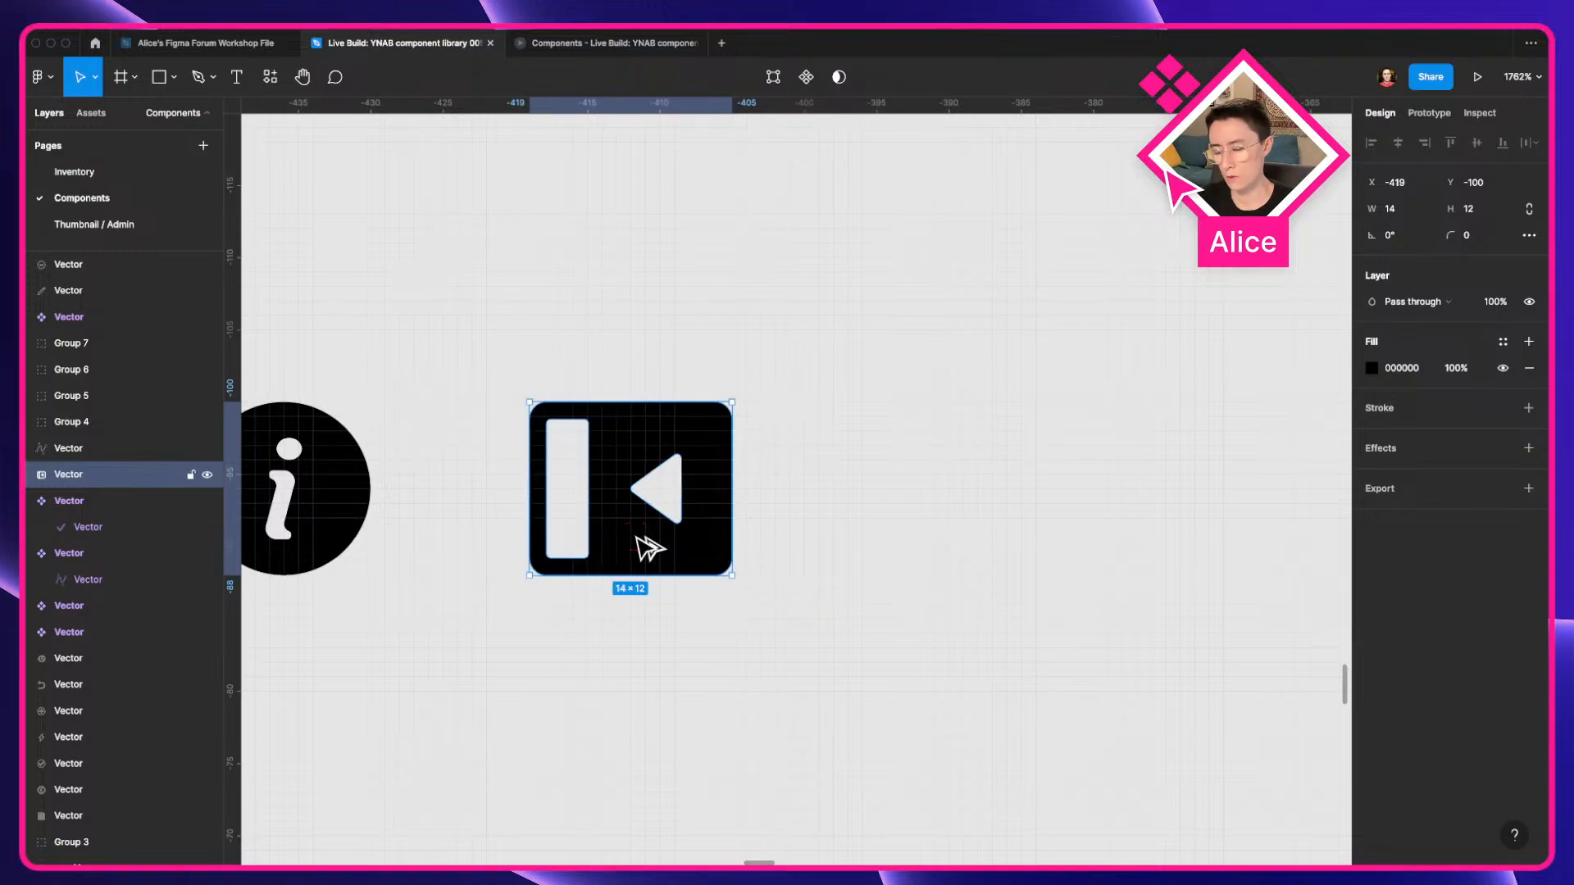
pyautogui.press('alt+super+k')
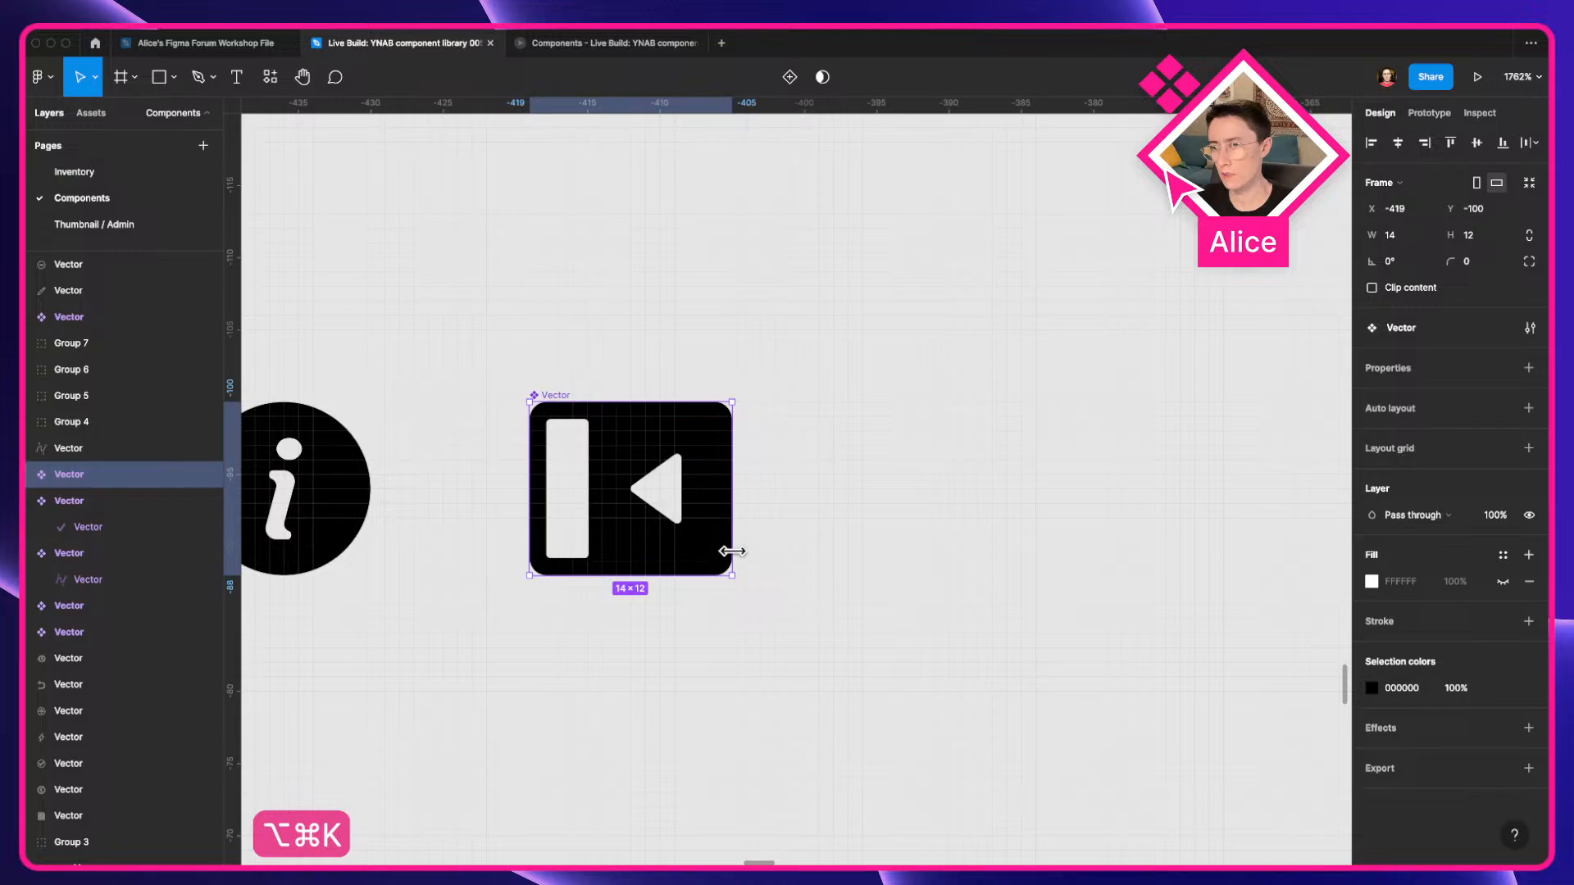
# Scale the collapse-sidebar component to 12 × 10, then extend its frame to 12 × 12 with the icon centred vertically.
pyautogui.moveTo(735, 575); pyautogui.dragTo(673, 547)
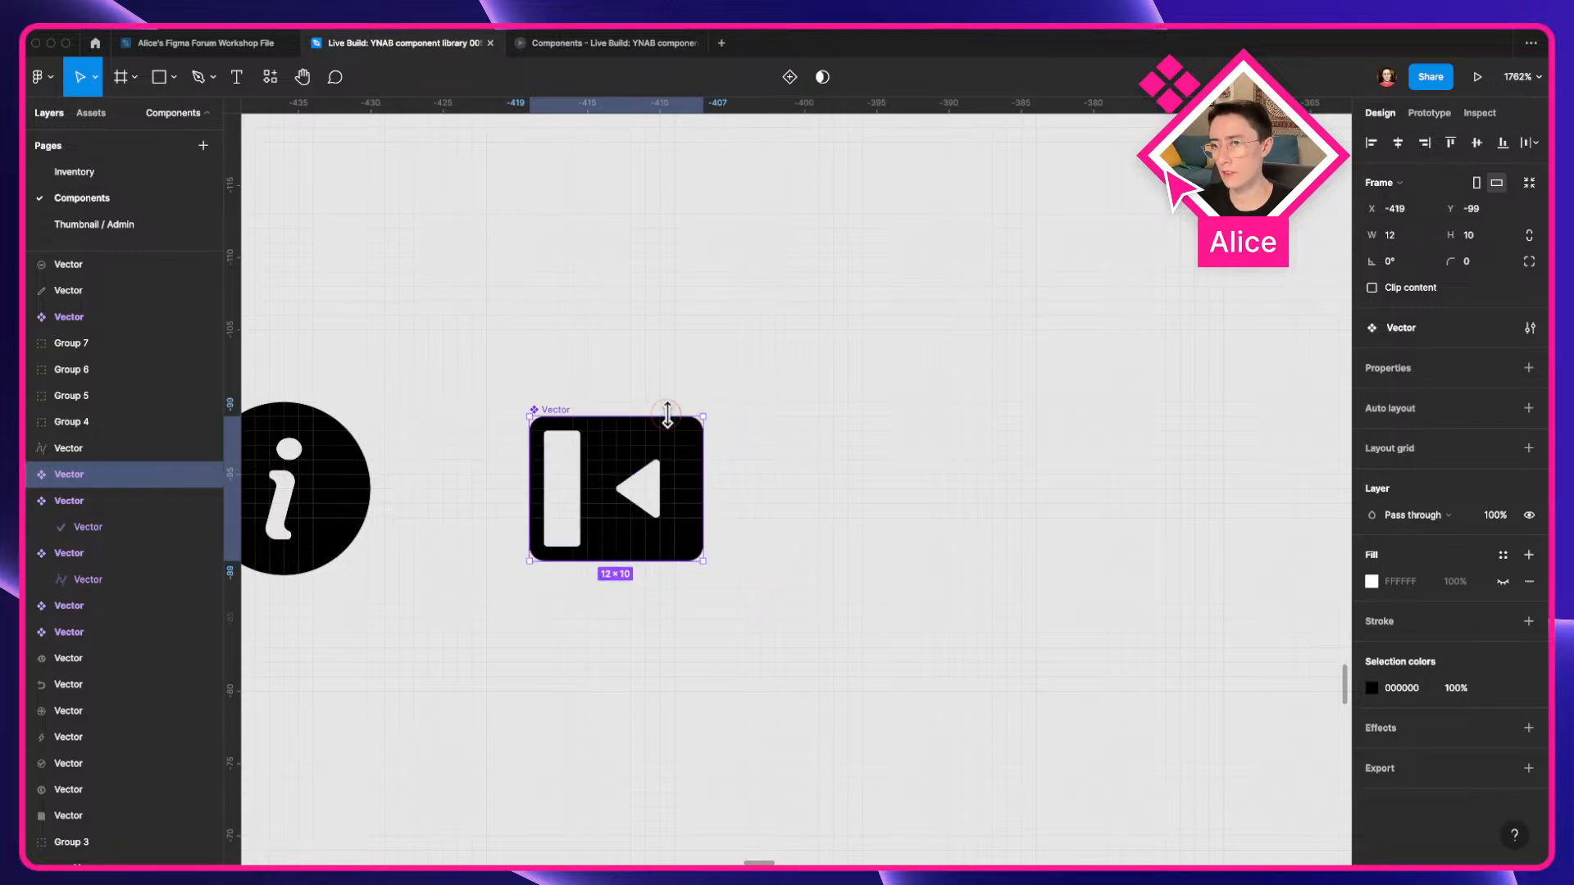
pyautogui.moveTo(664, 417); pyautogui.dragTo(664, 394)
pyautogui.click(654, 448)
pyautogui.moveTo(654, 449); pyautogui.dragTo(653, 430)
pyautogui.click(821, 464)
pyautogui.click(636, 484)
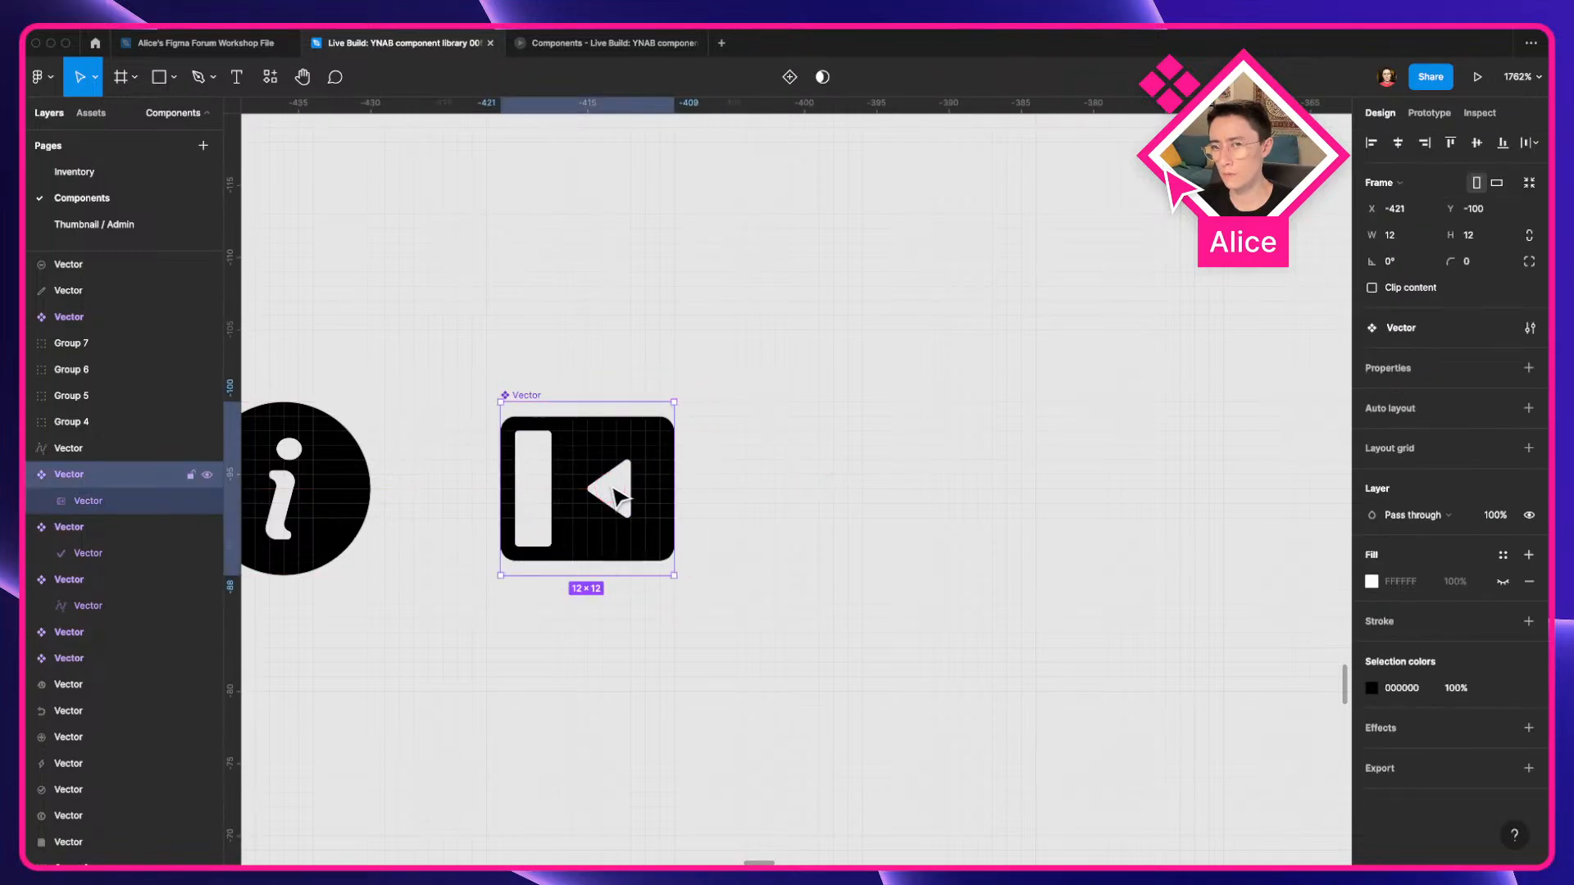
# Move the gift icon closer to the collapse-sidebar component and set its height to 12 with proportions locked.
pyautogui.scroll(-5, 607, 500)
pyautogui.hscroll(5, 755, 506)
pyautogui.click(879, 505)
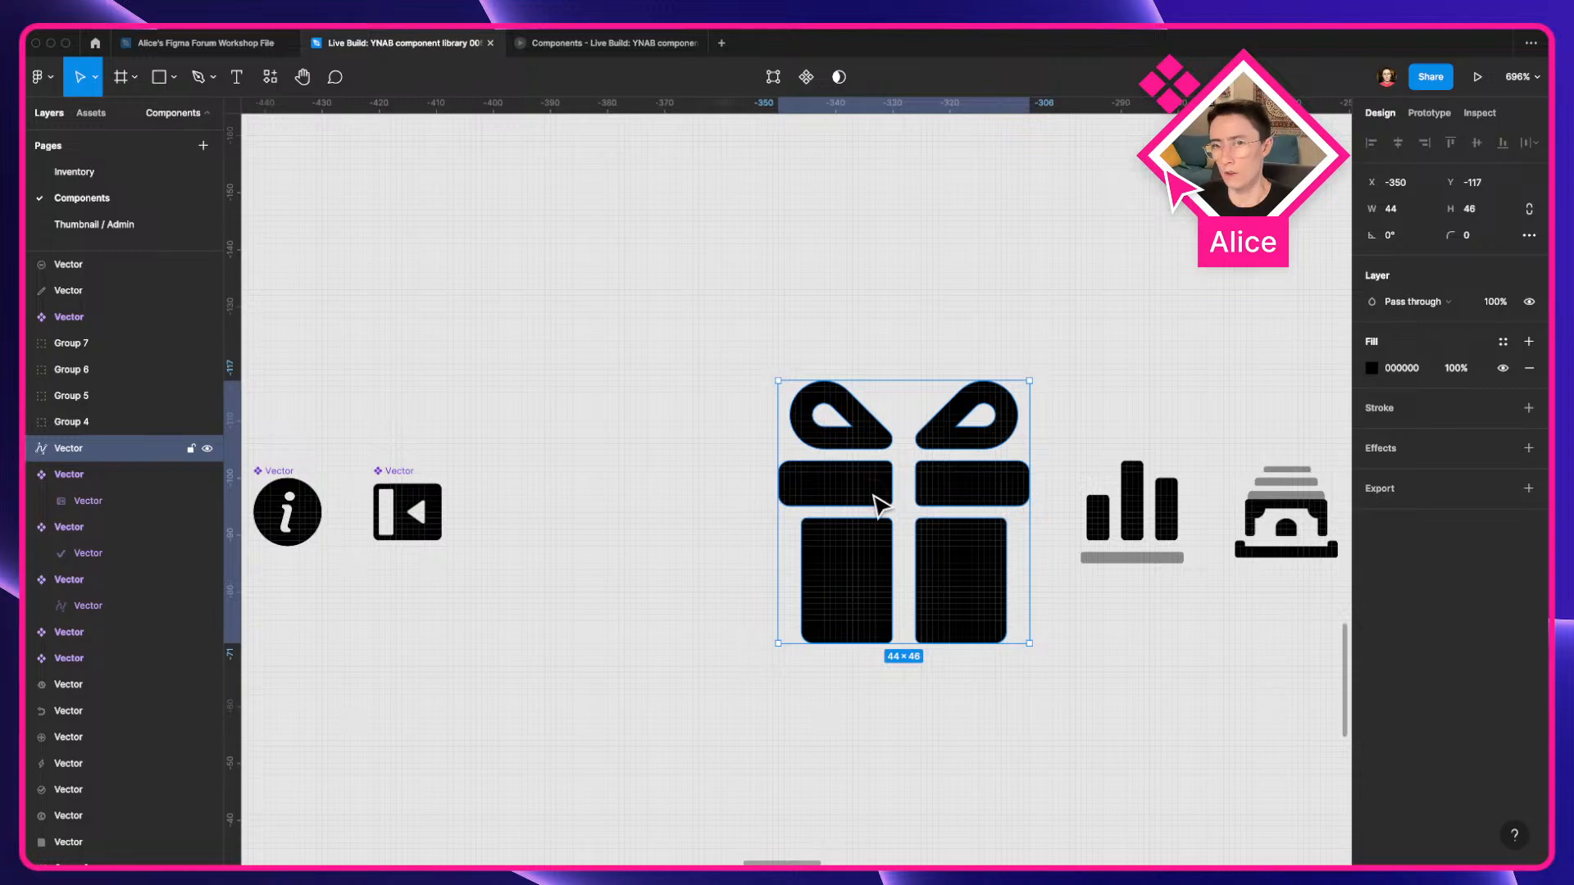
pyautogui.moveTo(879, 506); pyautogui.dragTo(653, 513)
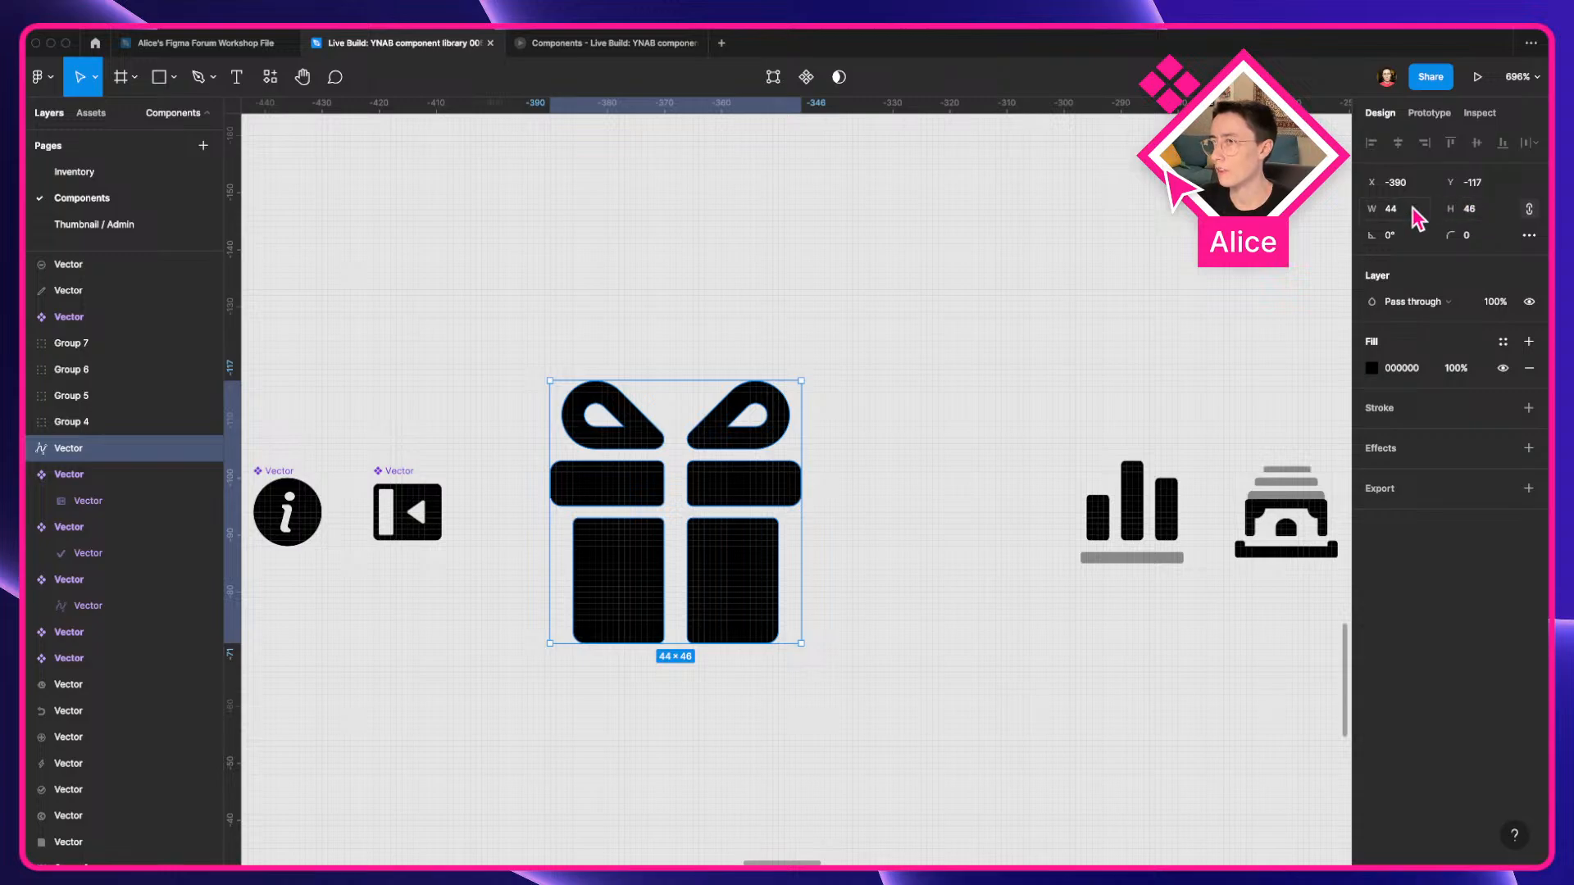
pyautogui.press('Tab')
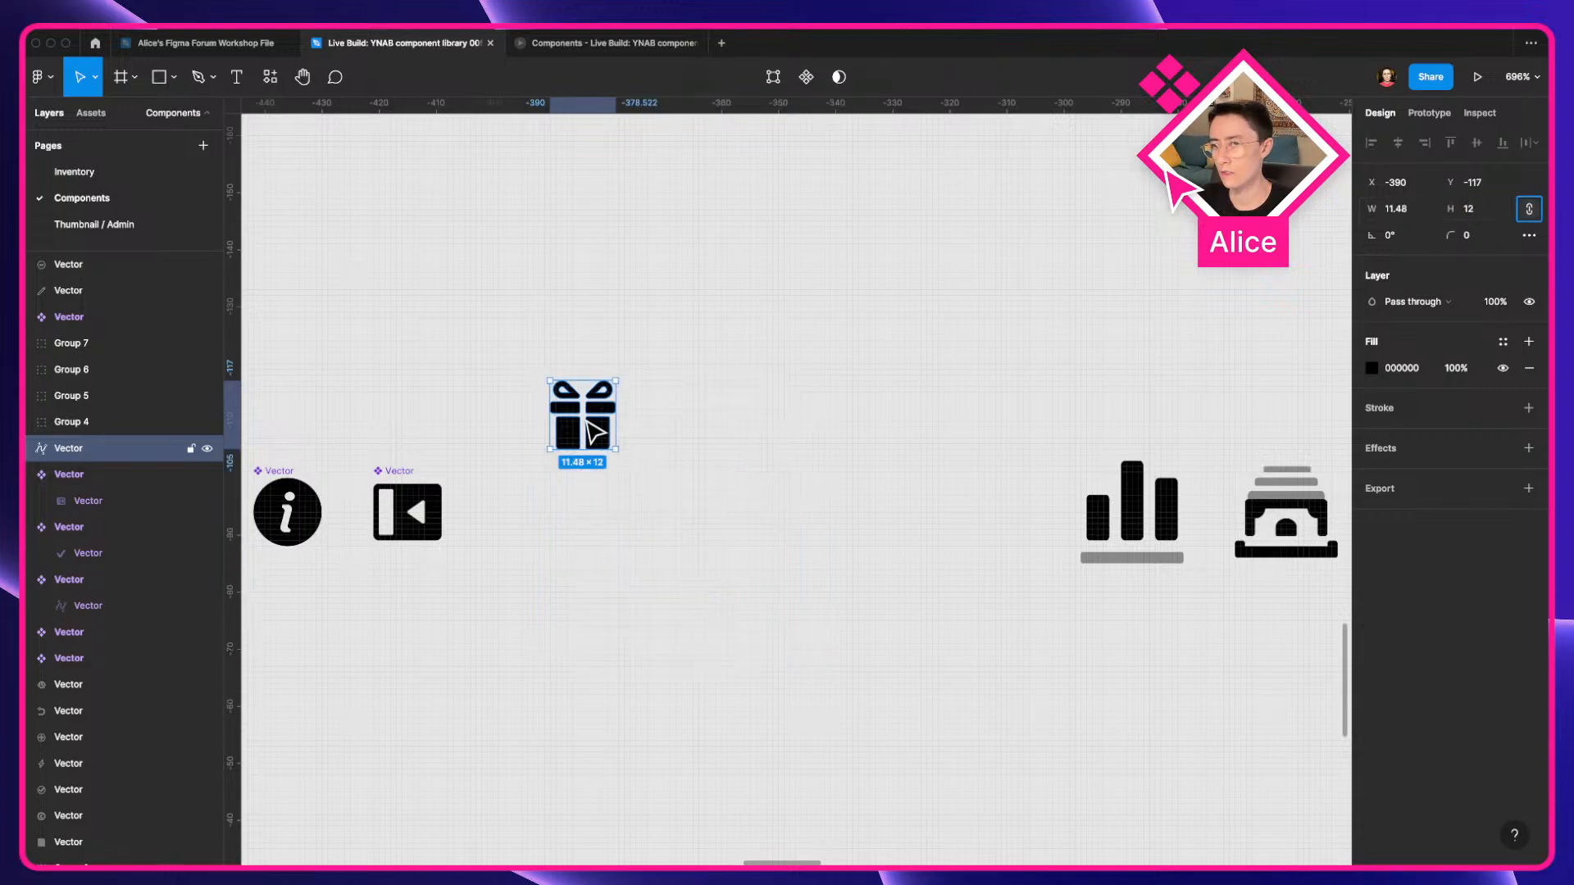
# Move the gift icon down next to the collapse-sidebar component and turn it into a component.
pyautogui.moveTo(596, 432); pyautogui.dragTo(747, 516)
pyautogui.scroll(5, 578, 513)
pyautogui.press('alt+super+k')
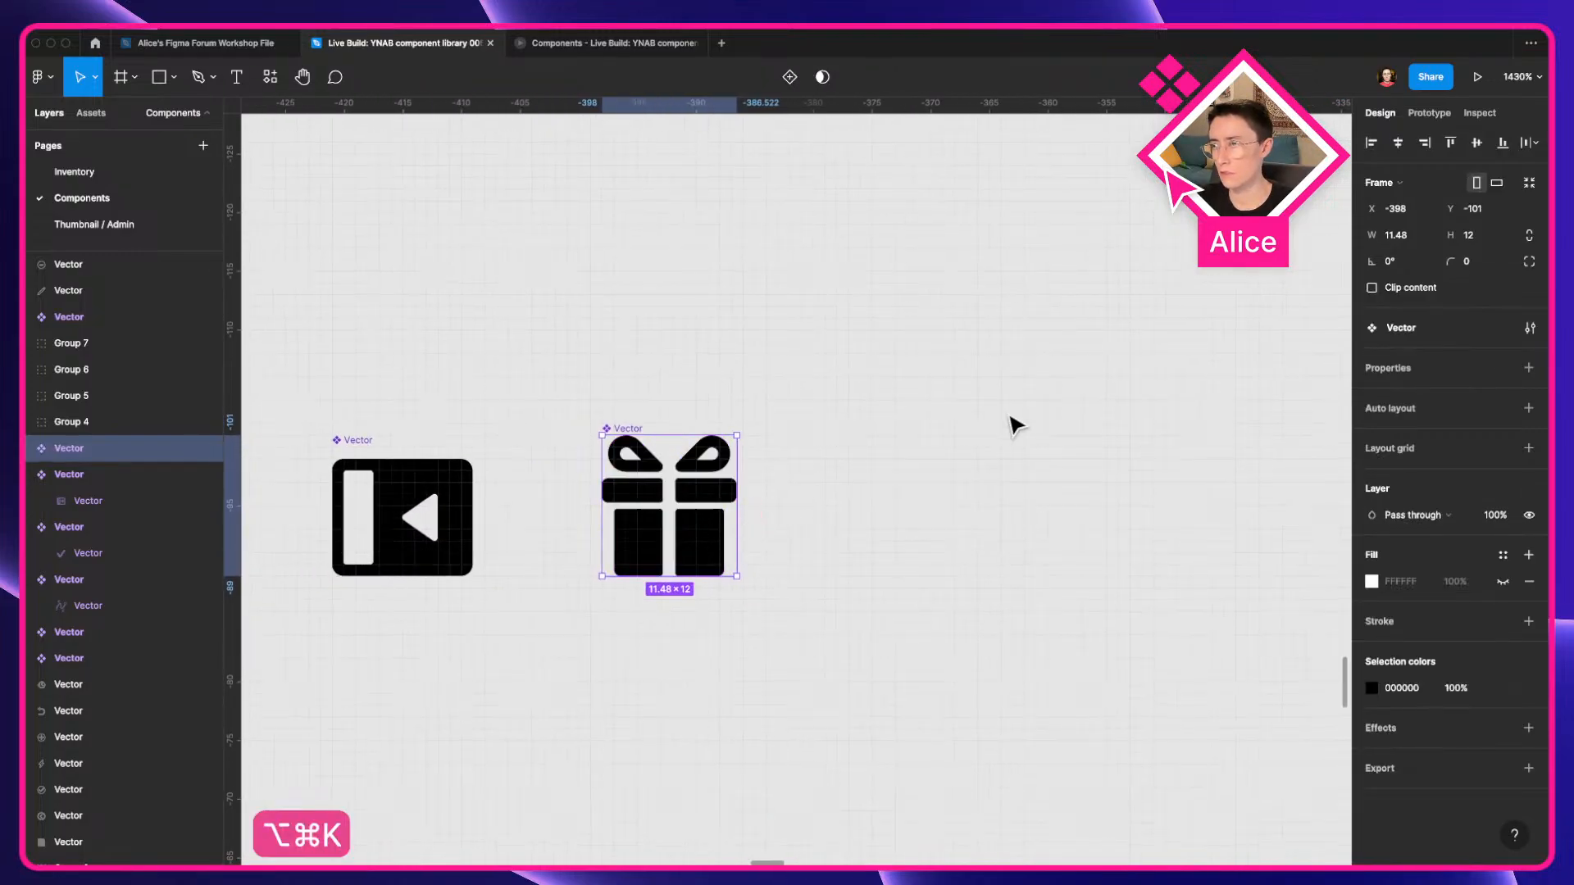
# Try setting the gift component's width to 12.
pyautogui.click(1410, 236)
pyautogui.write('12')
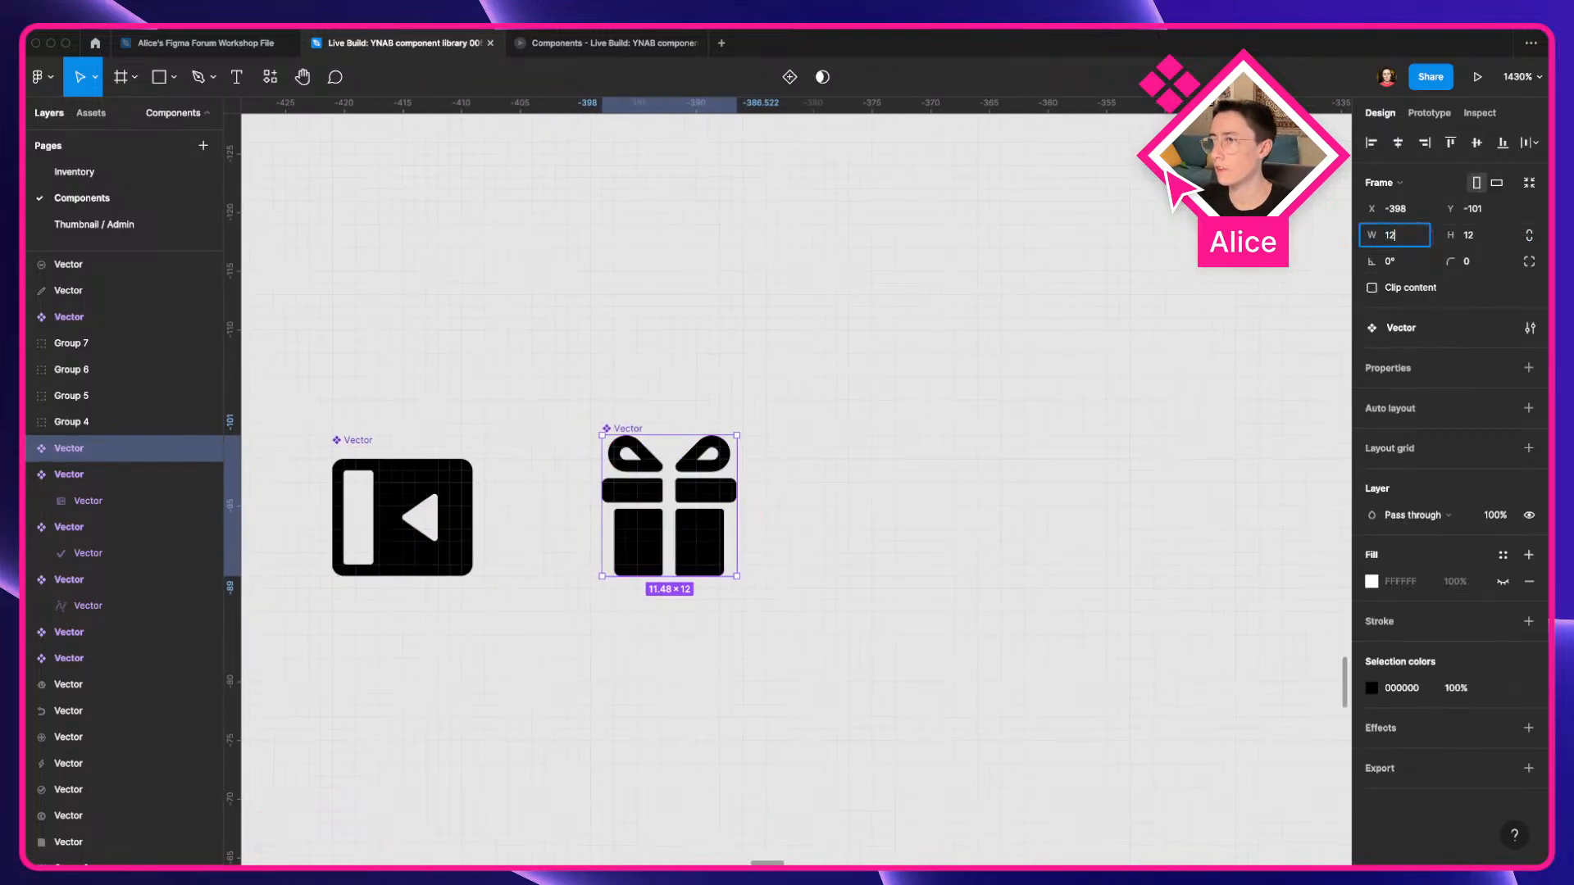
pyautogui.press('Tab')
pyautogui.press('super+z')
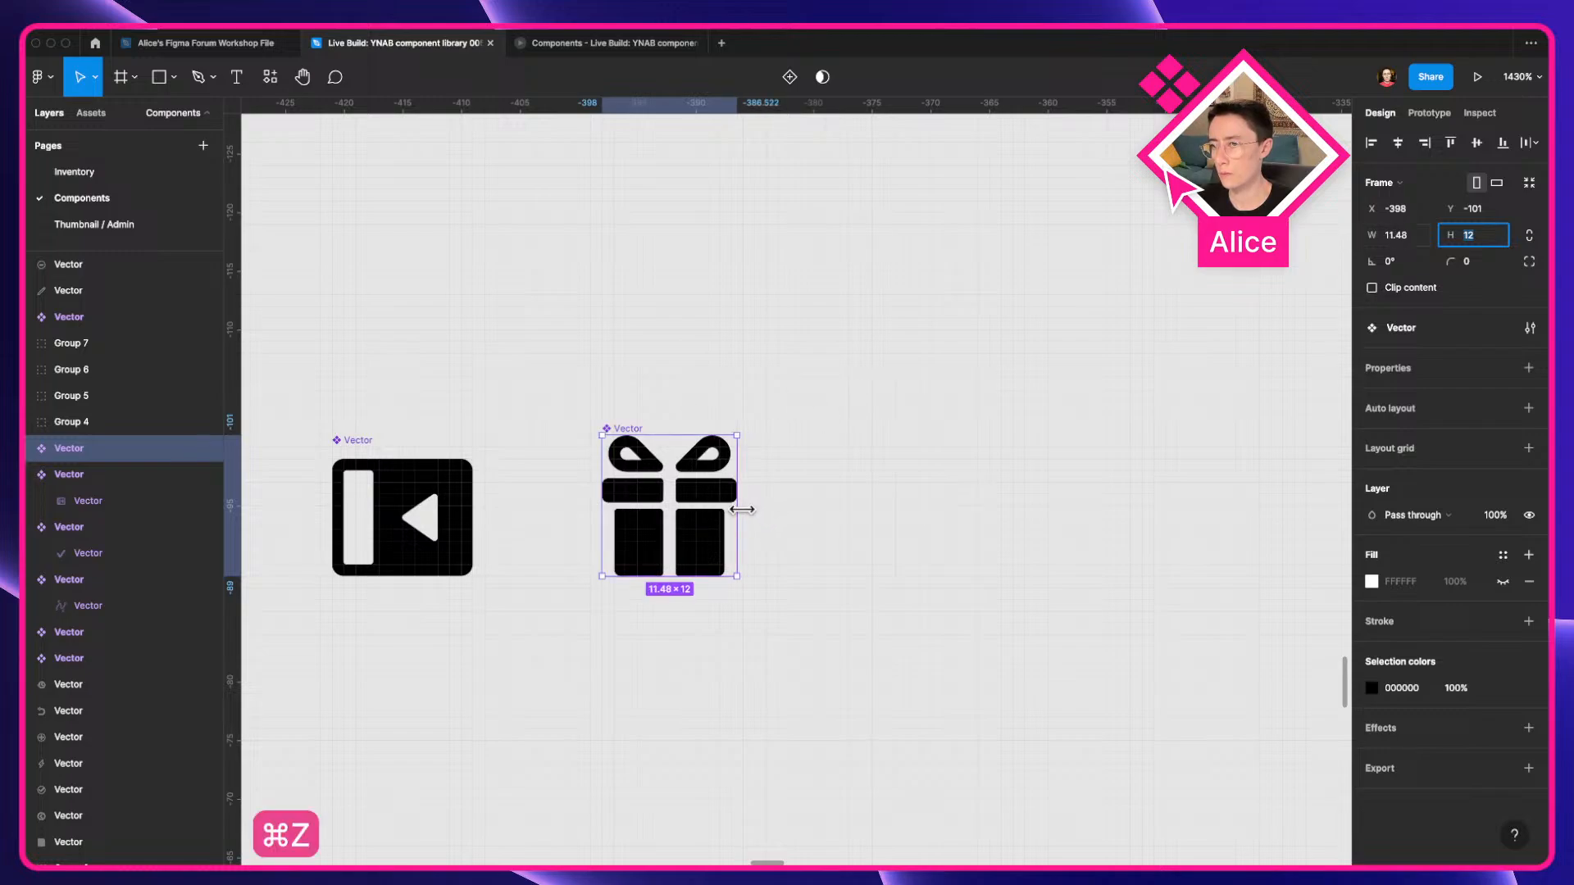
# Extend the gift component's frame to 12 × 12 without stretching the icon, and move it closer to the collapse-sidebar component.
pyautogui.moveTo(742, 510); pyautogui.dragTo(745, 512)
pyautogui.press('super+z')
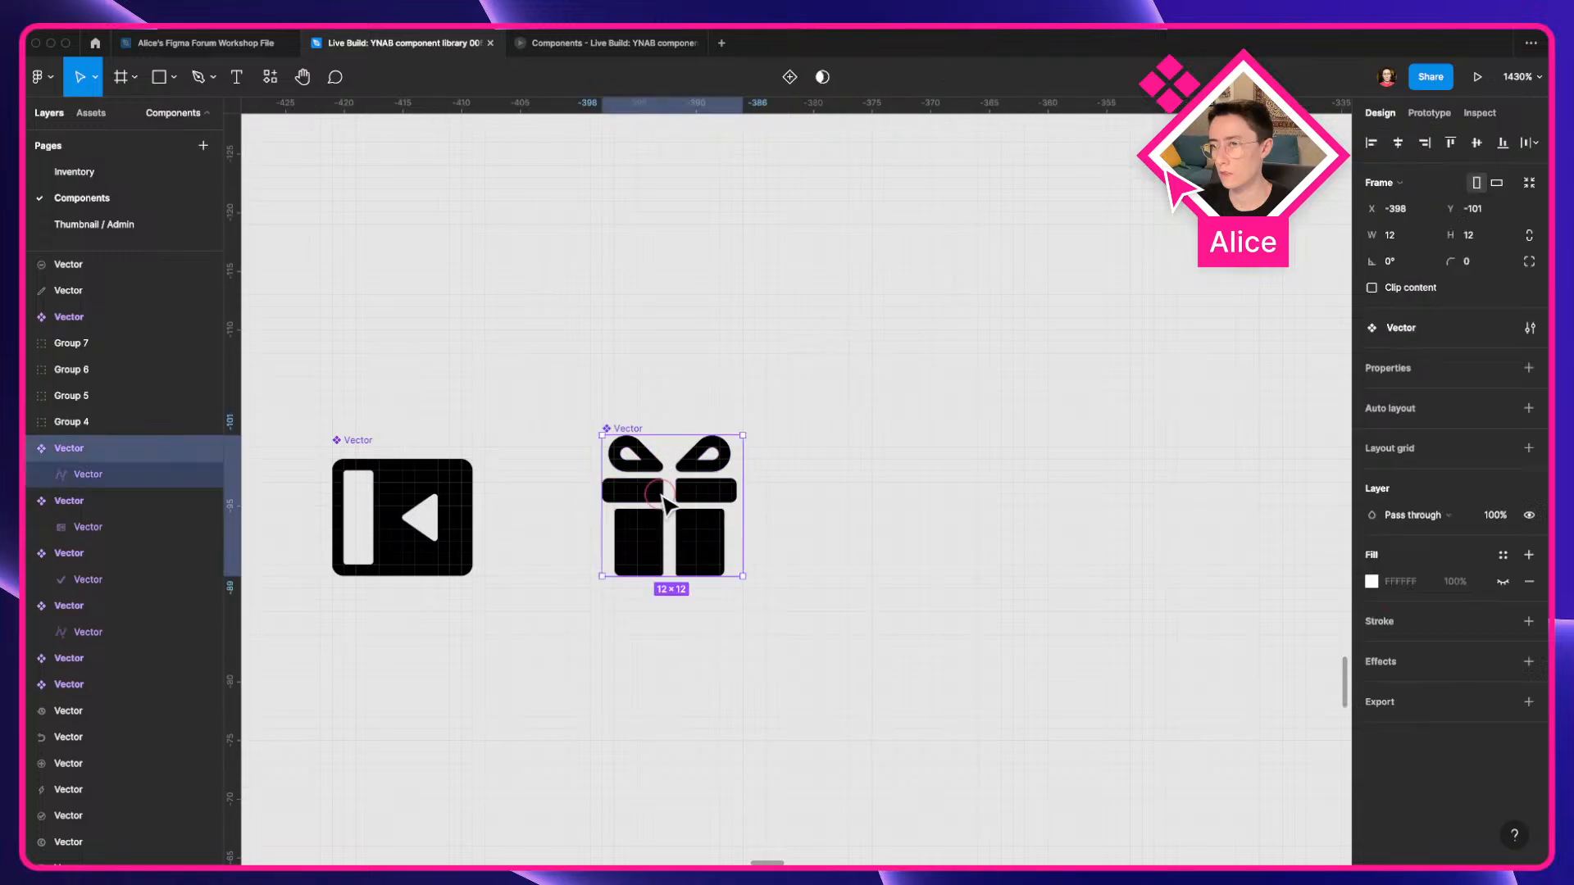
pyautogui.scroll(5, 664, 502)
pyautogui.scroll(-5, 920, 523)
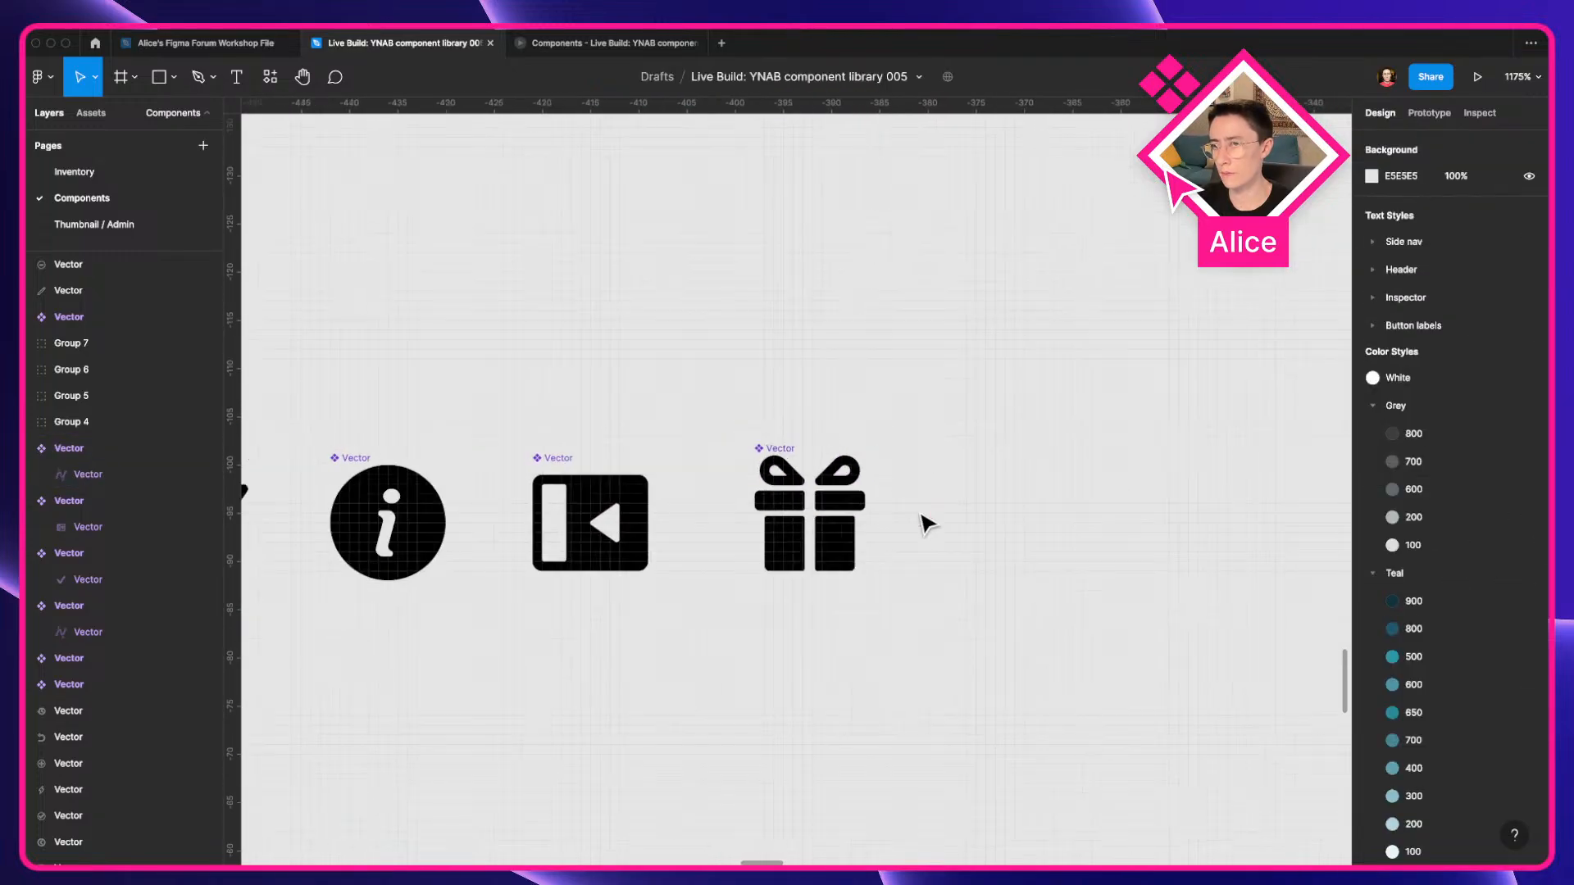
pyautogui.moveTo(815, 548); pyautogui.dragTo(771, 551)
pyautogui.doubleClick(771, 551)
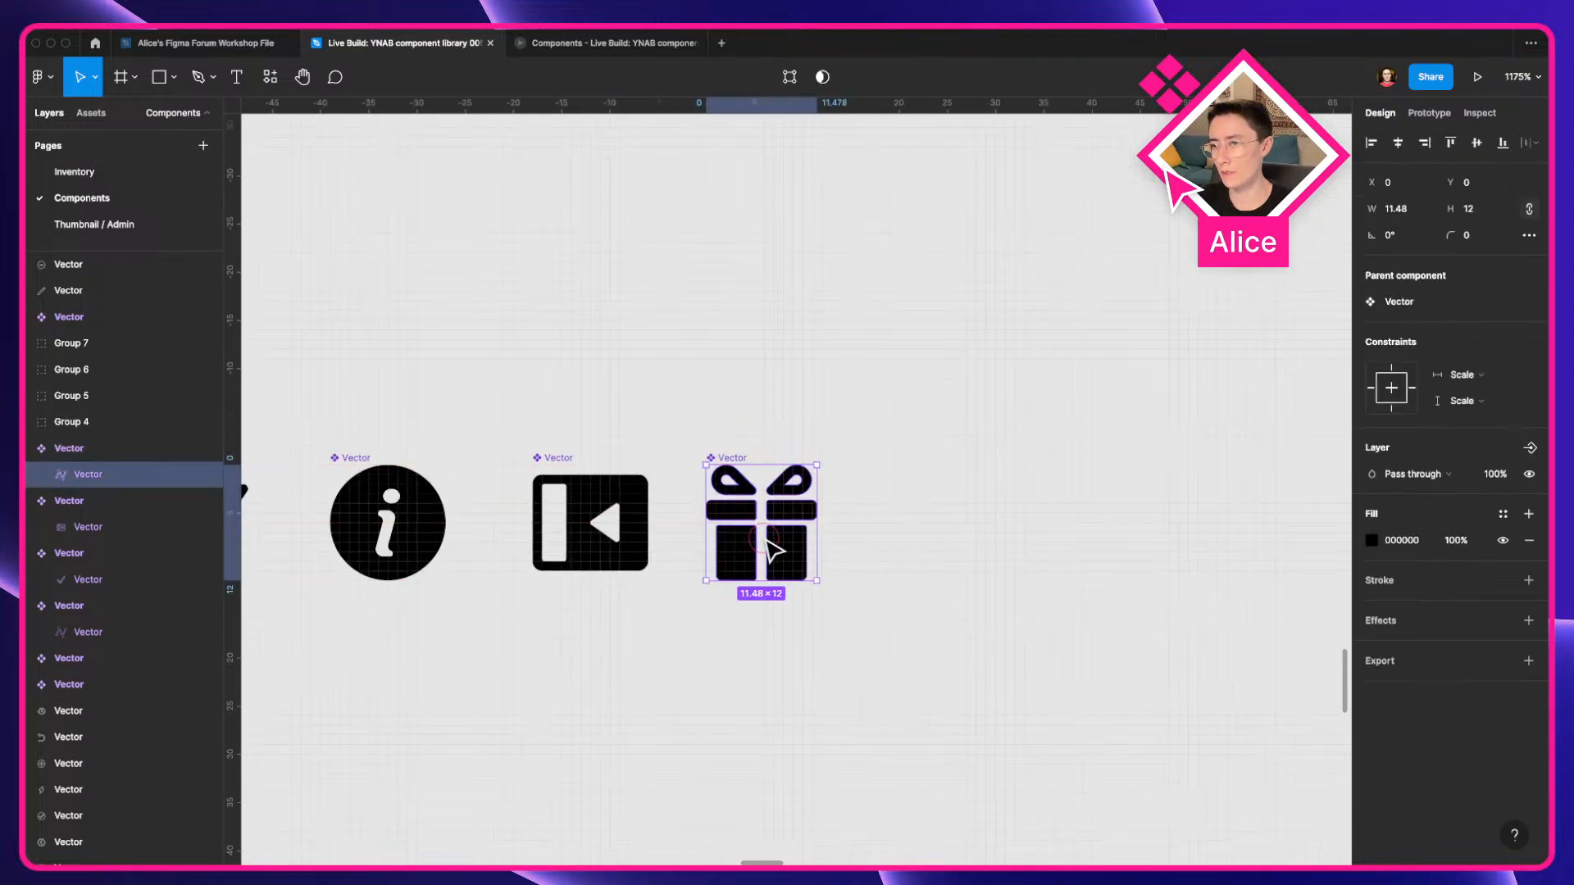
pyautogui.click(903, 516)
pyautogui.moveTo(897, 489); pyautogui.dragTo(627, 527)
# Move the bar-chart icon group from the remaining loose icons to the space beside the gift component.
pyautogui.scroll(-5, 588, 528)
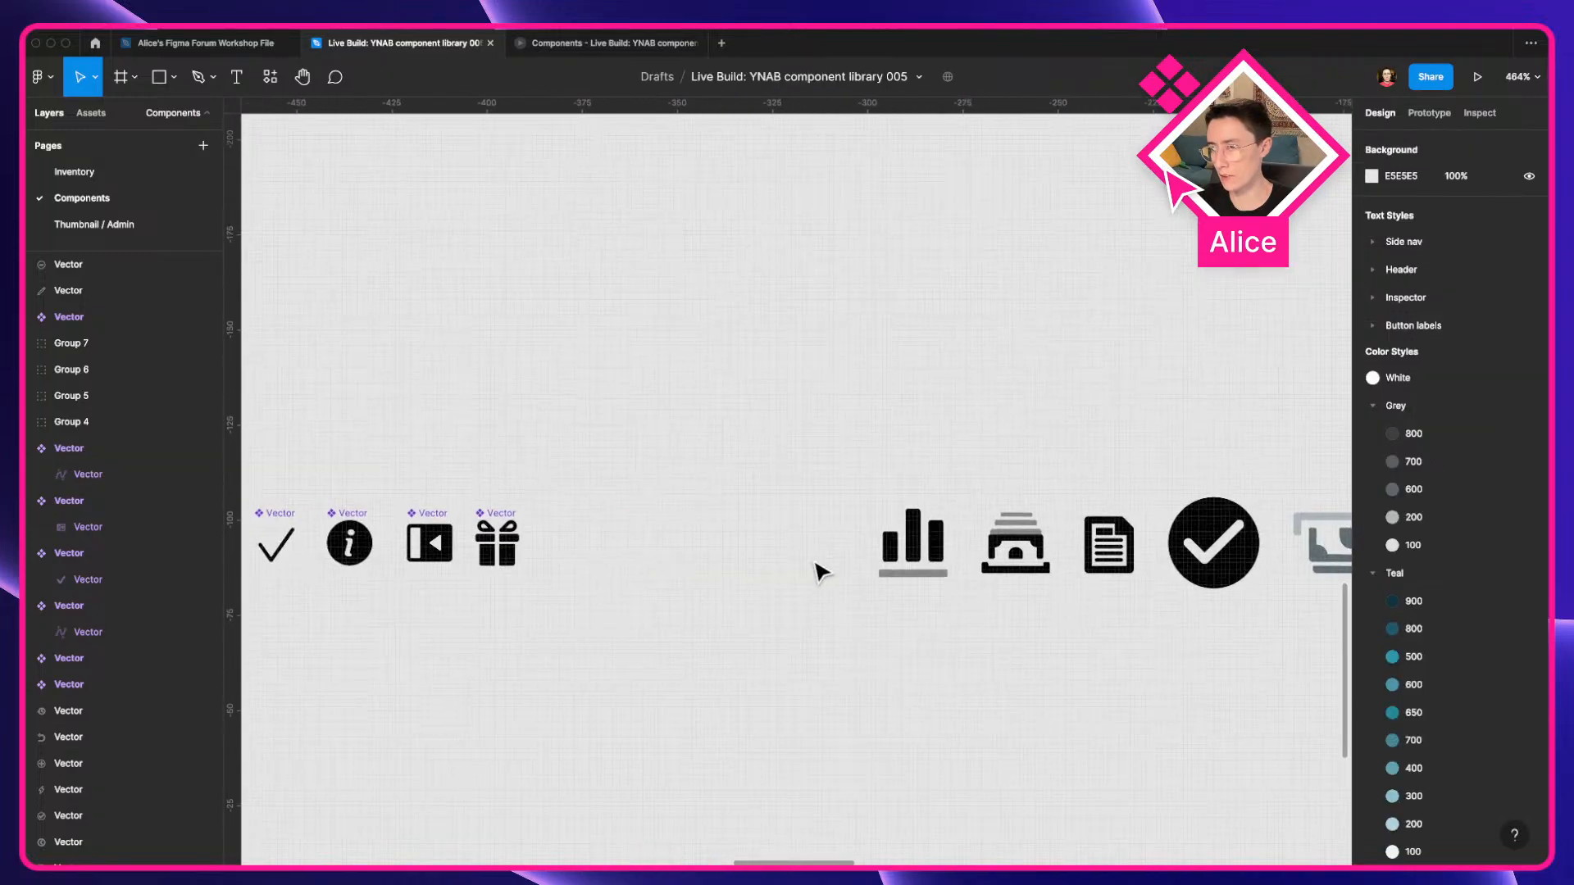
pyautogui.click(899, 545)
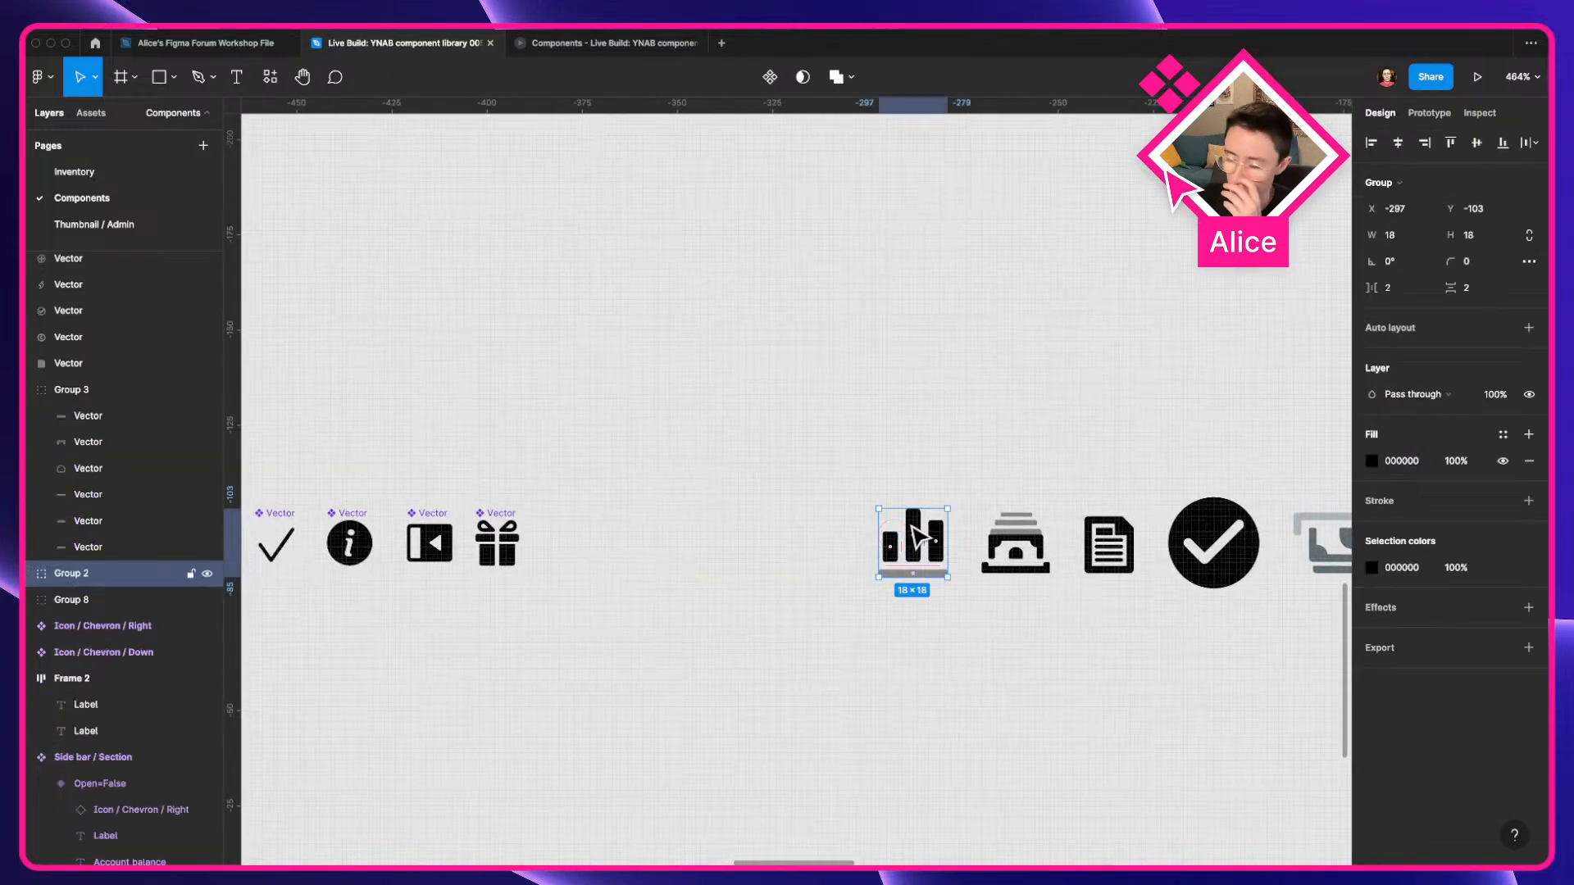
pyautogui.moveTo(916, 536); pyautogui.dragTo(711, 496)
pyautogui.scroll(5, 605, 530)
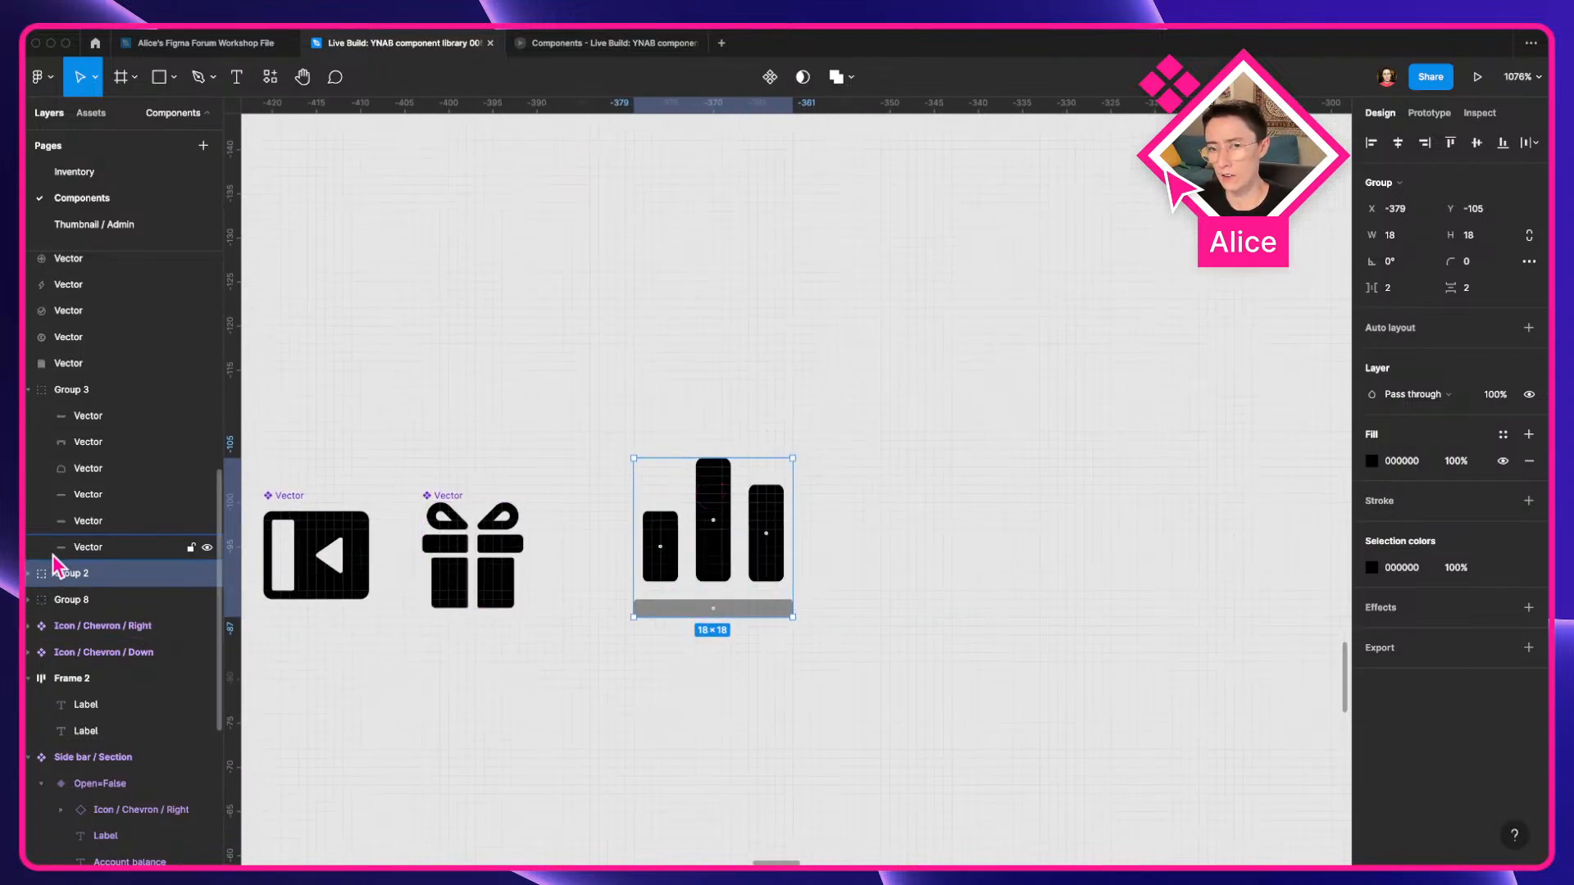
# Expand the bar-chart group and examine its grey baseline and middle bar individually.
pyautogui.click(30, 573)
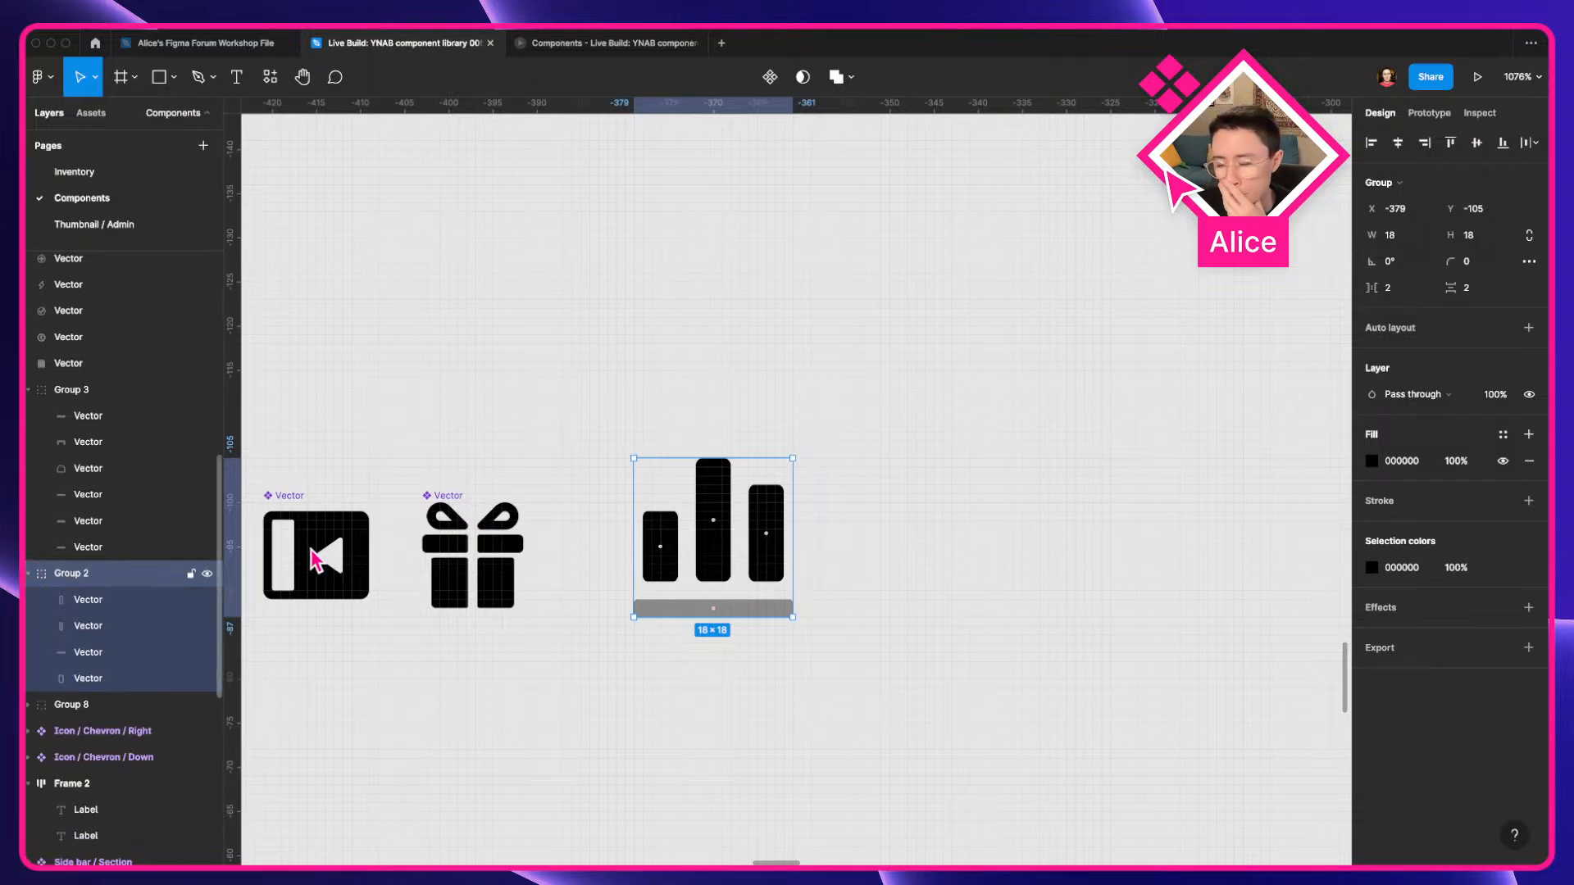
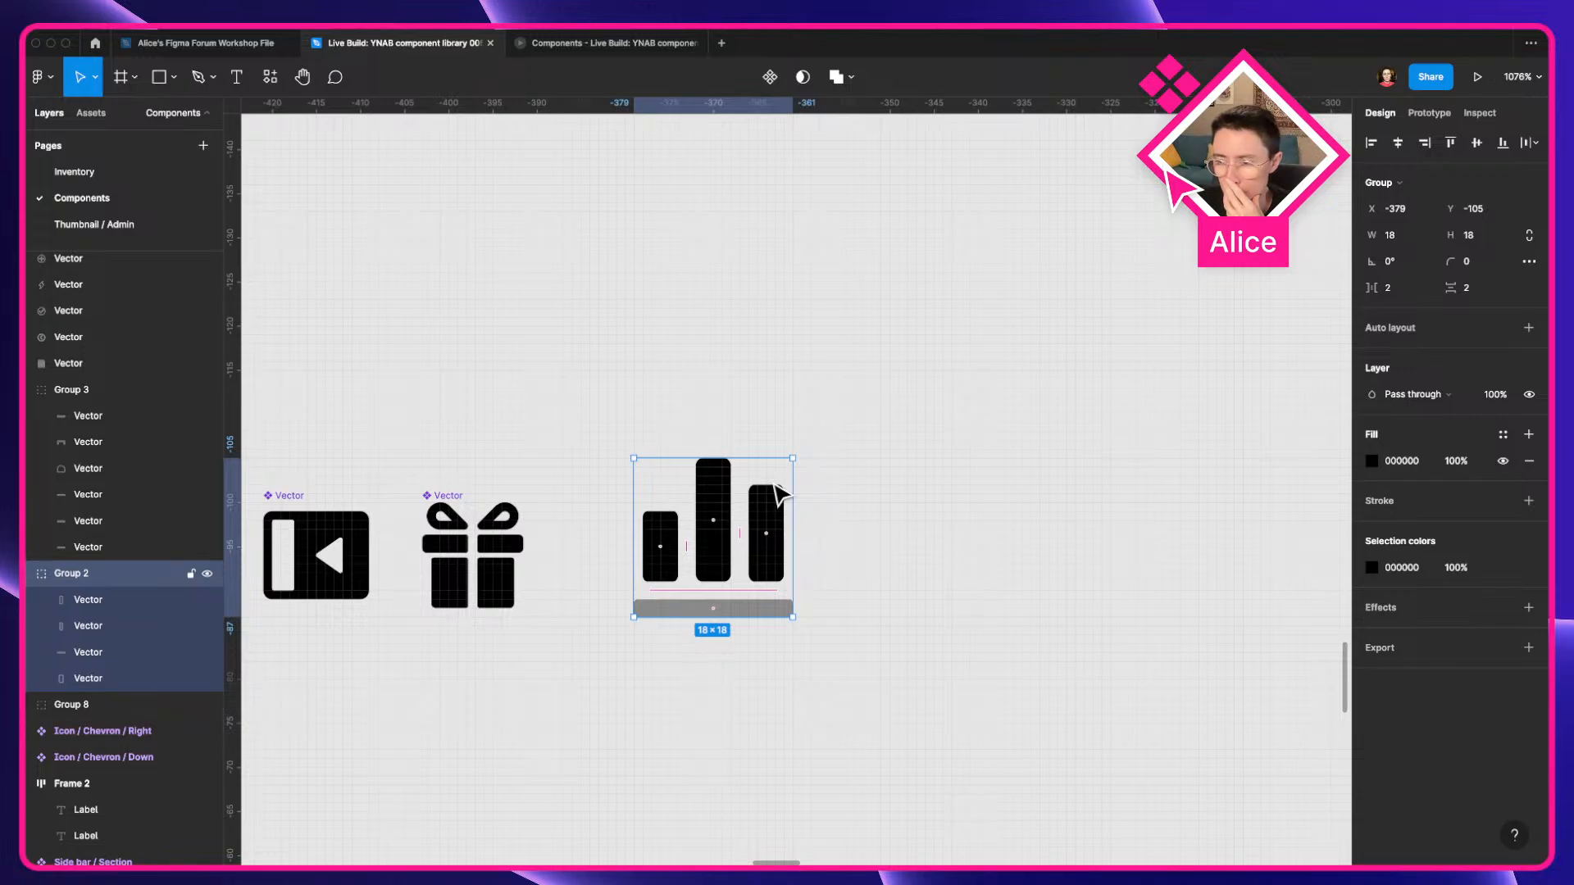
pyautogui.doubleClick(733, 607)
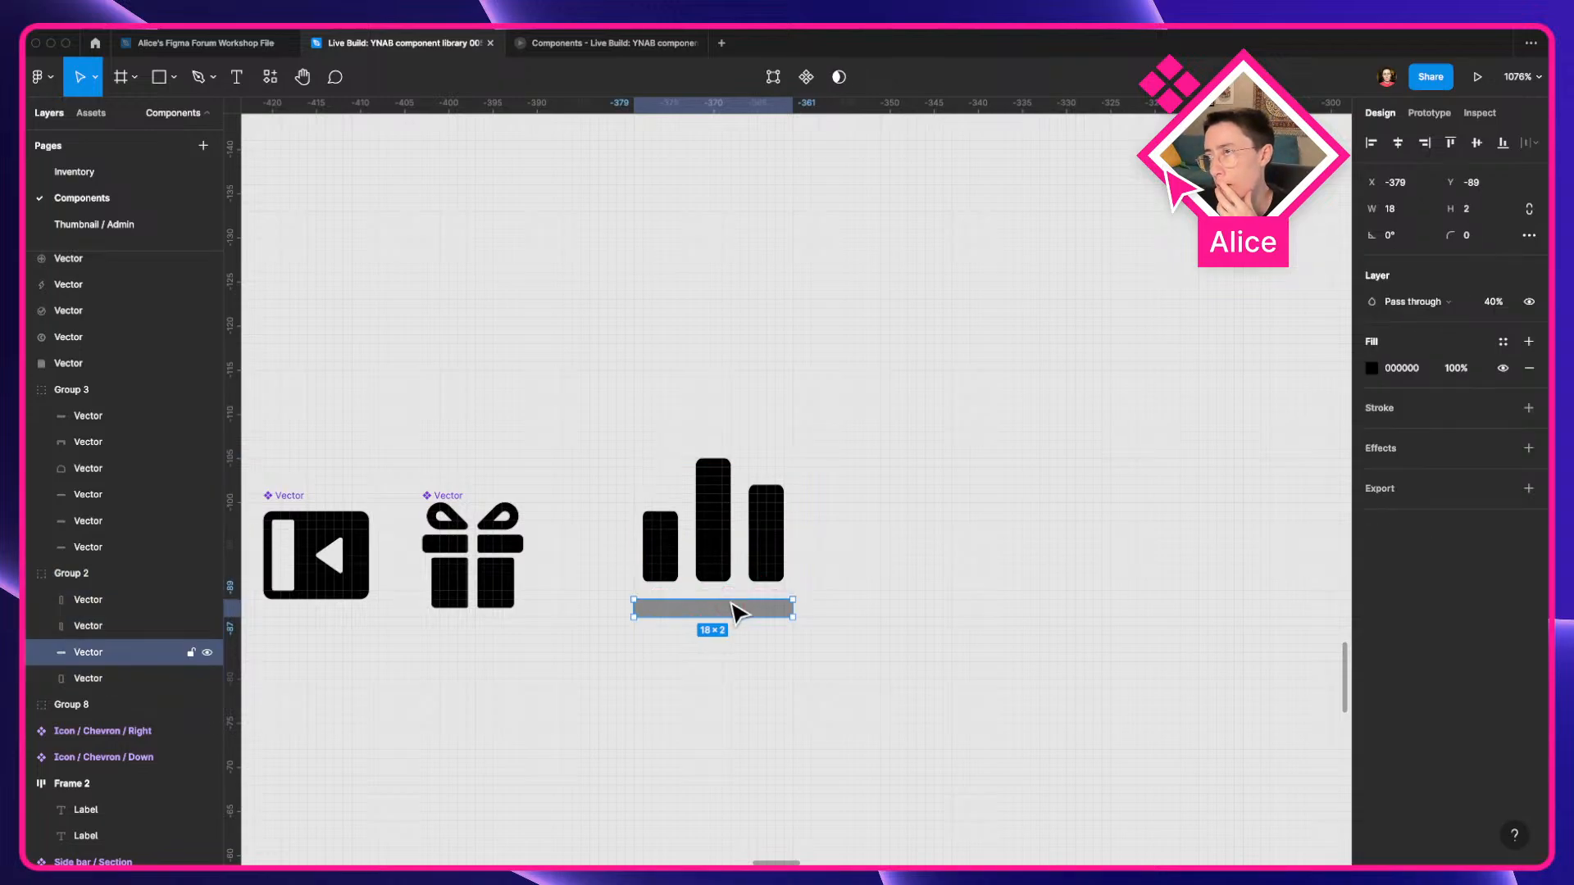
pyautogui.click(732, 529)
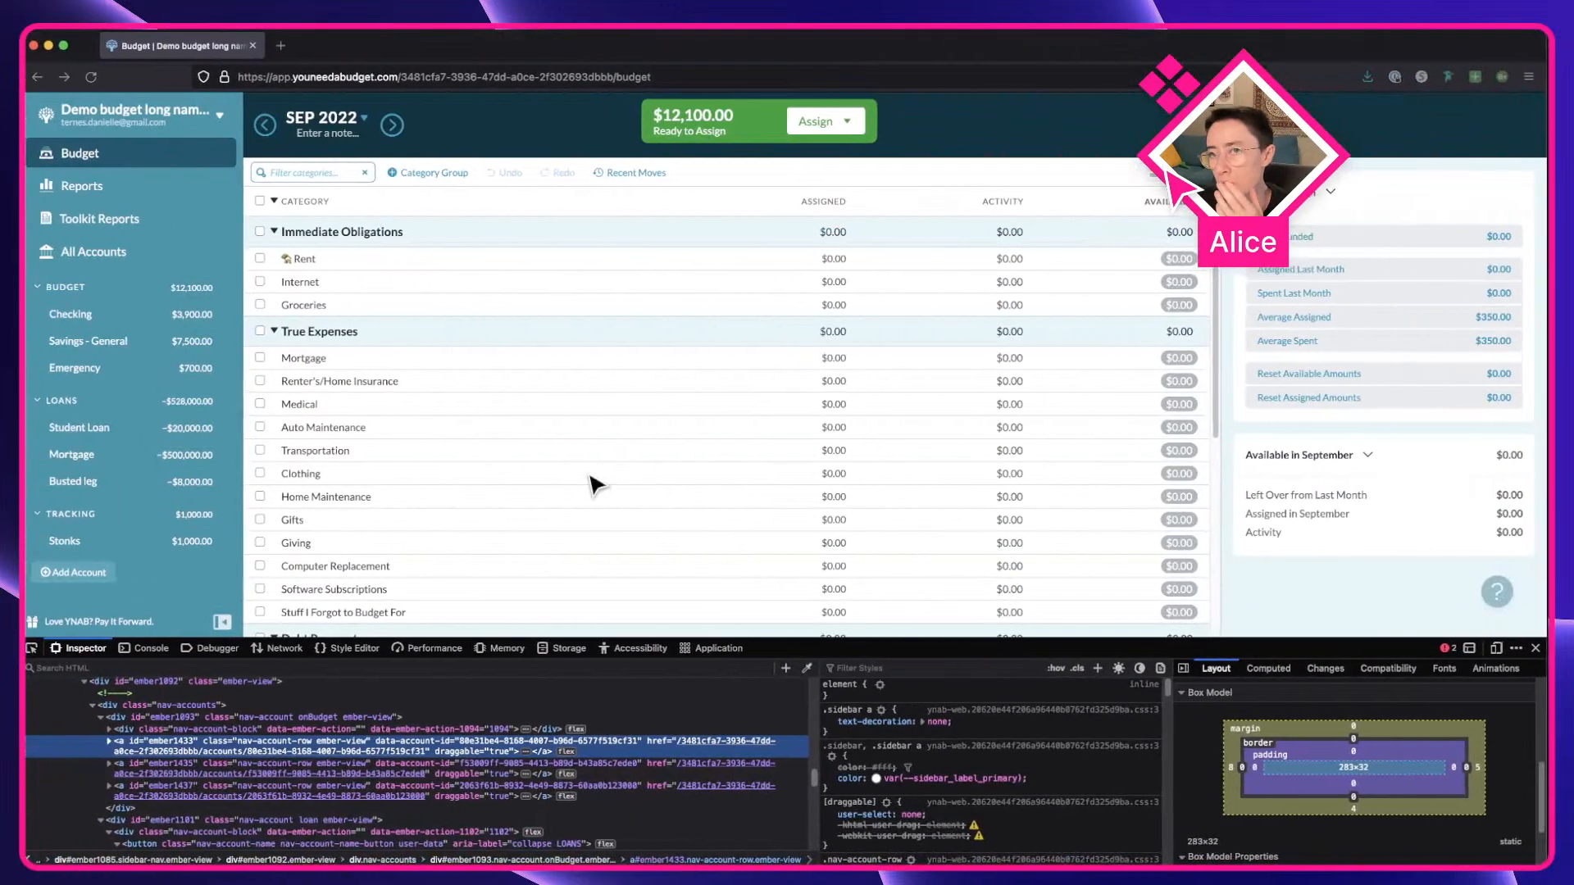
# Switch to YNAB in the browser, close the developer tools, open Reports and examine the Budget and Reports sidebar icons up close.
pyautogui.click(1533, 647)
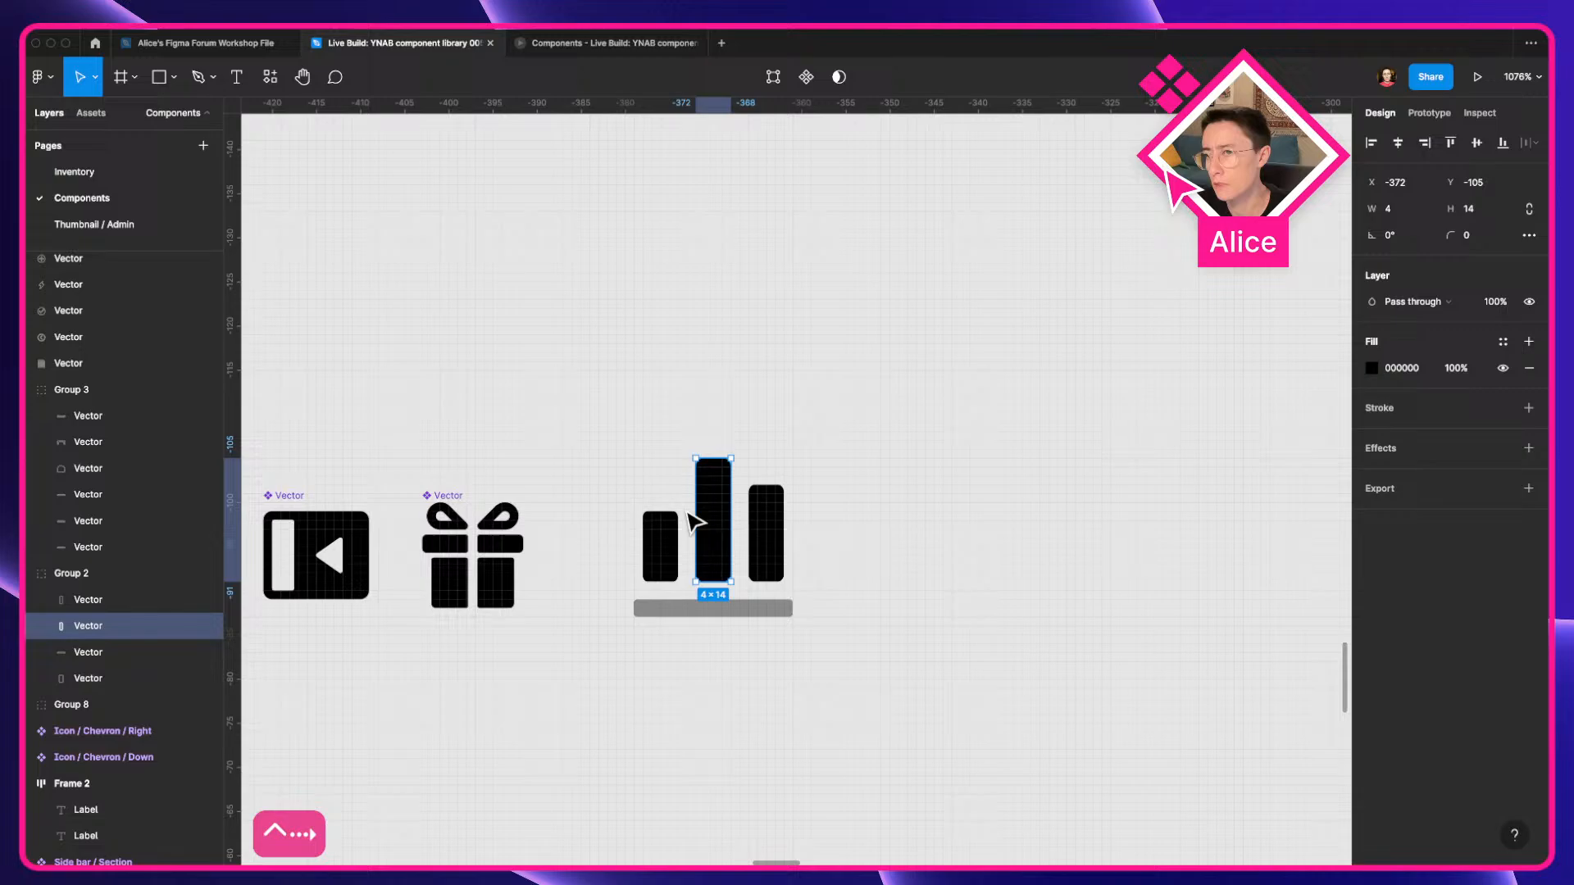
pyautogui.moveTo(613, 449); pyautogui.dragTo(937, 699)
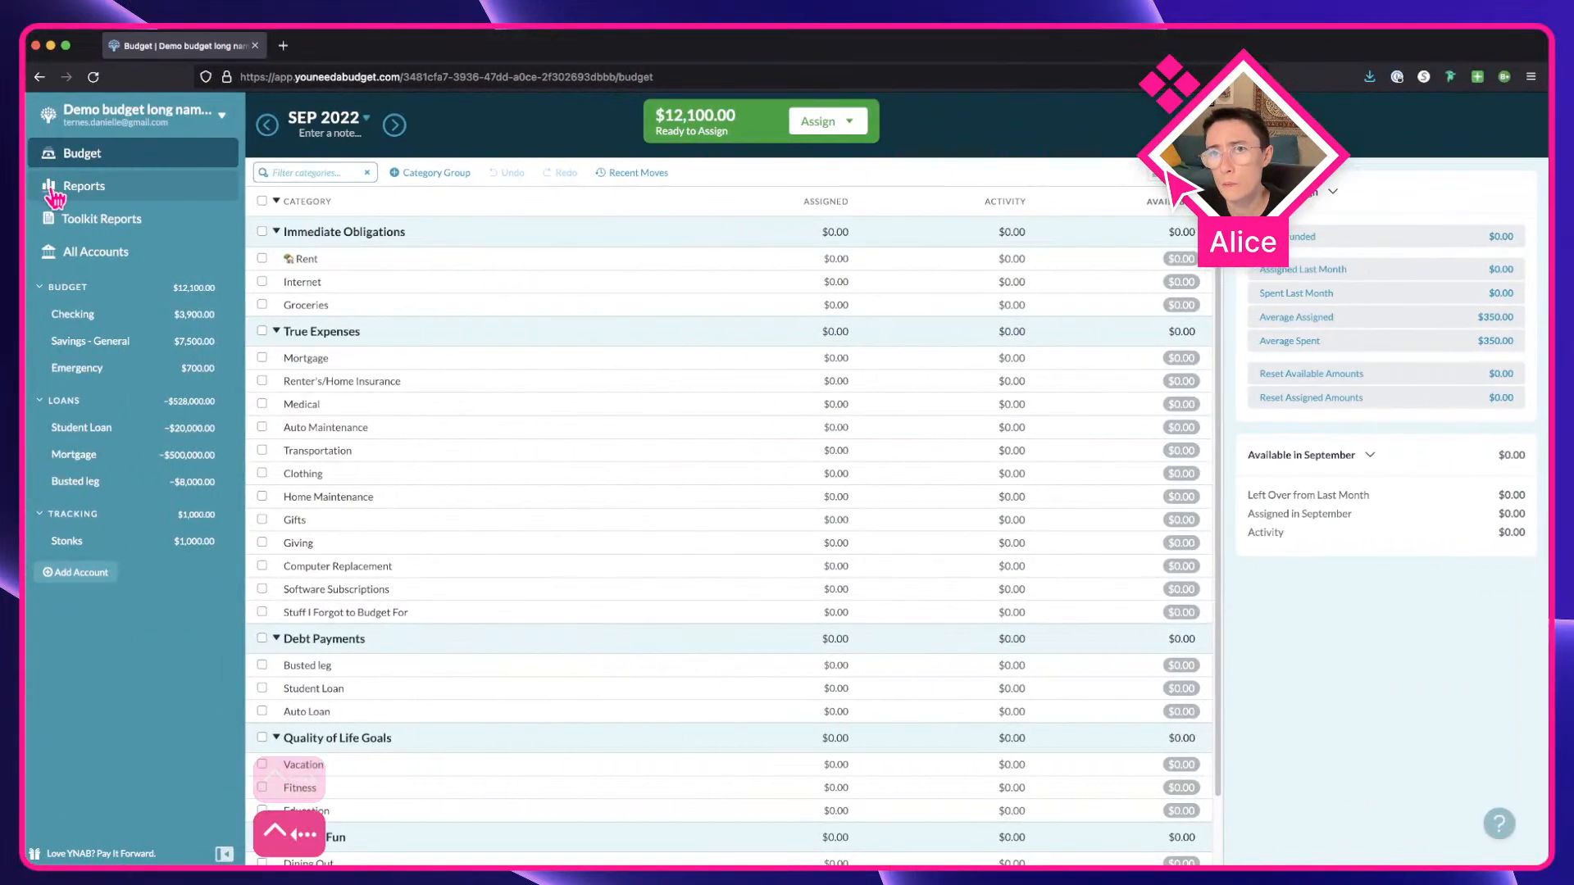
pyautogui.scroll(5, 72, 187)
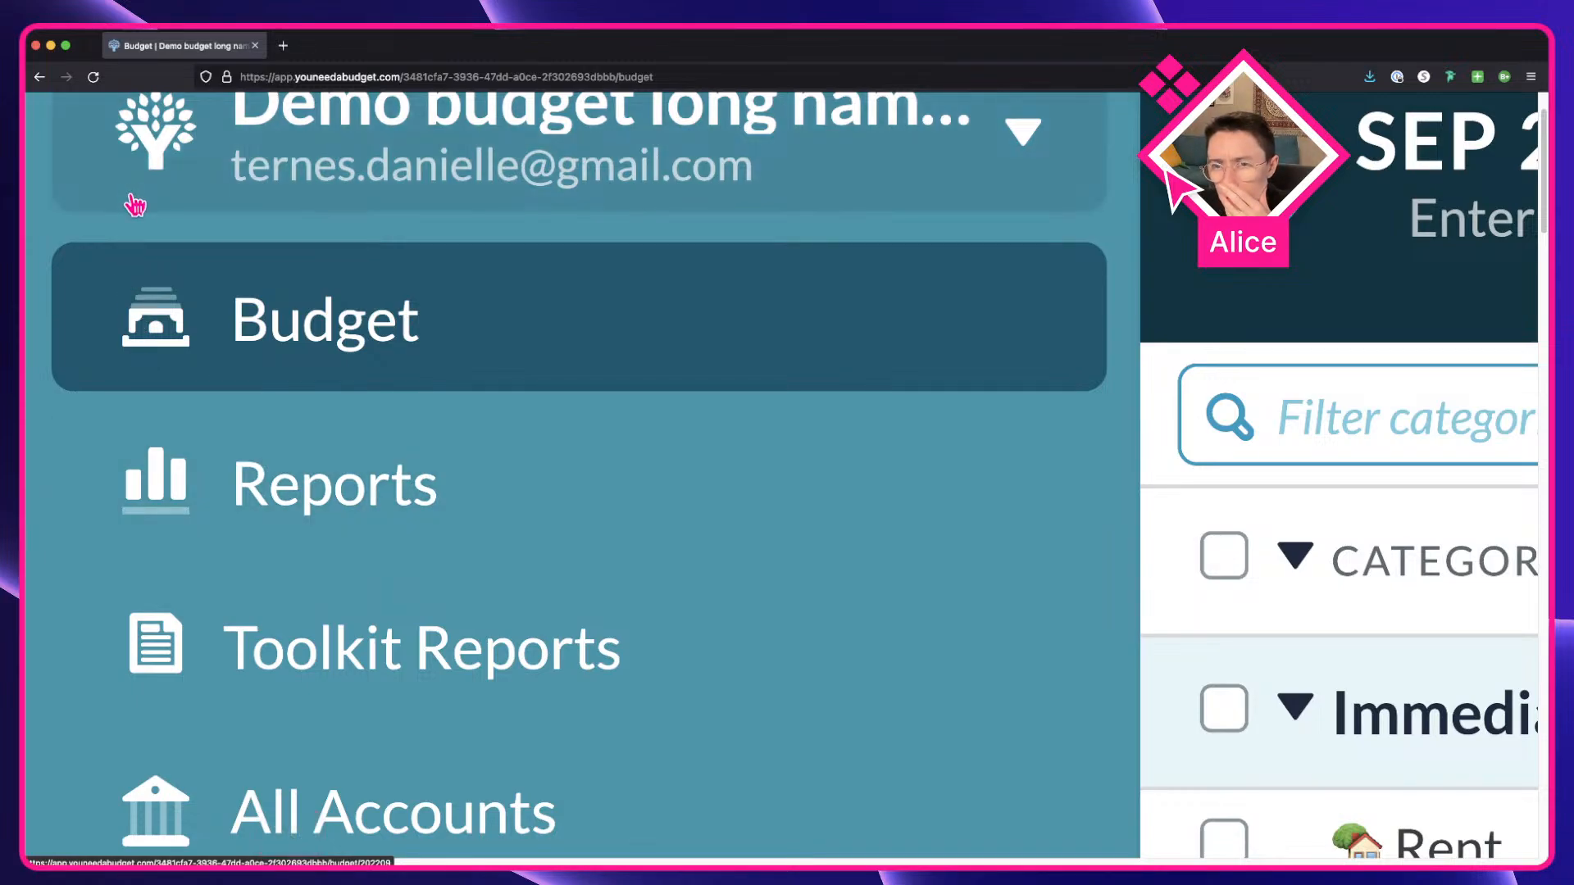
pyautogui.click(195, 456)
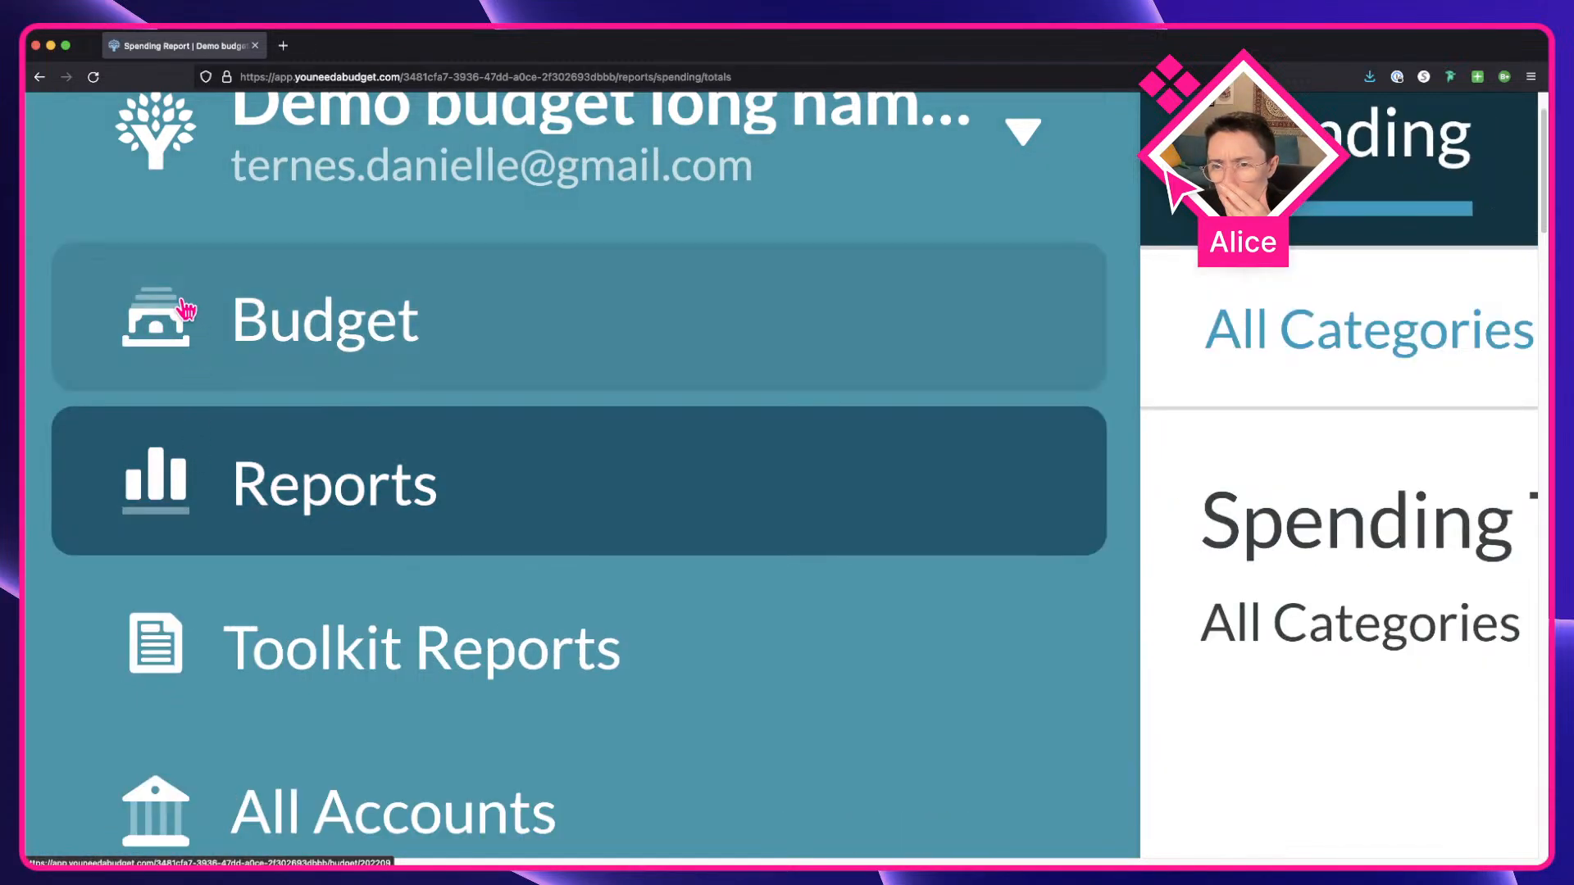
pyautogui.scroll(-5, 172, 320)
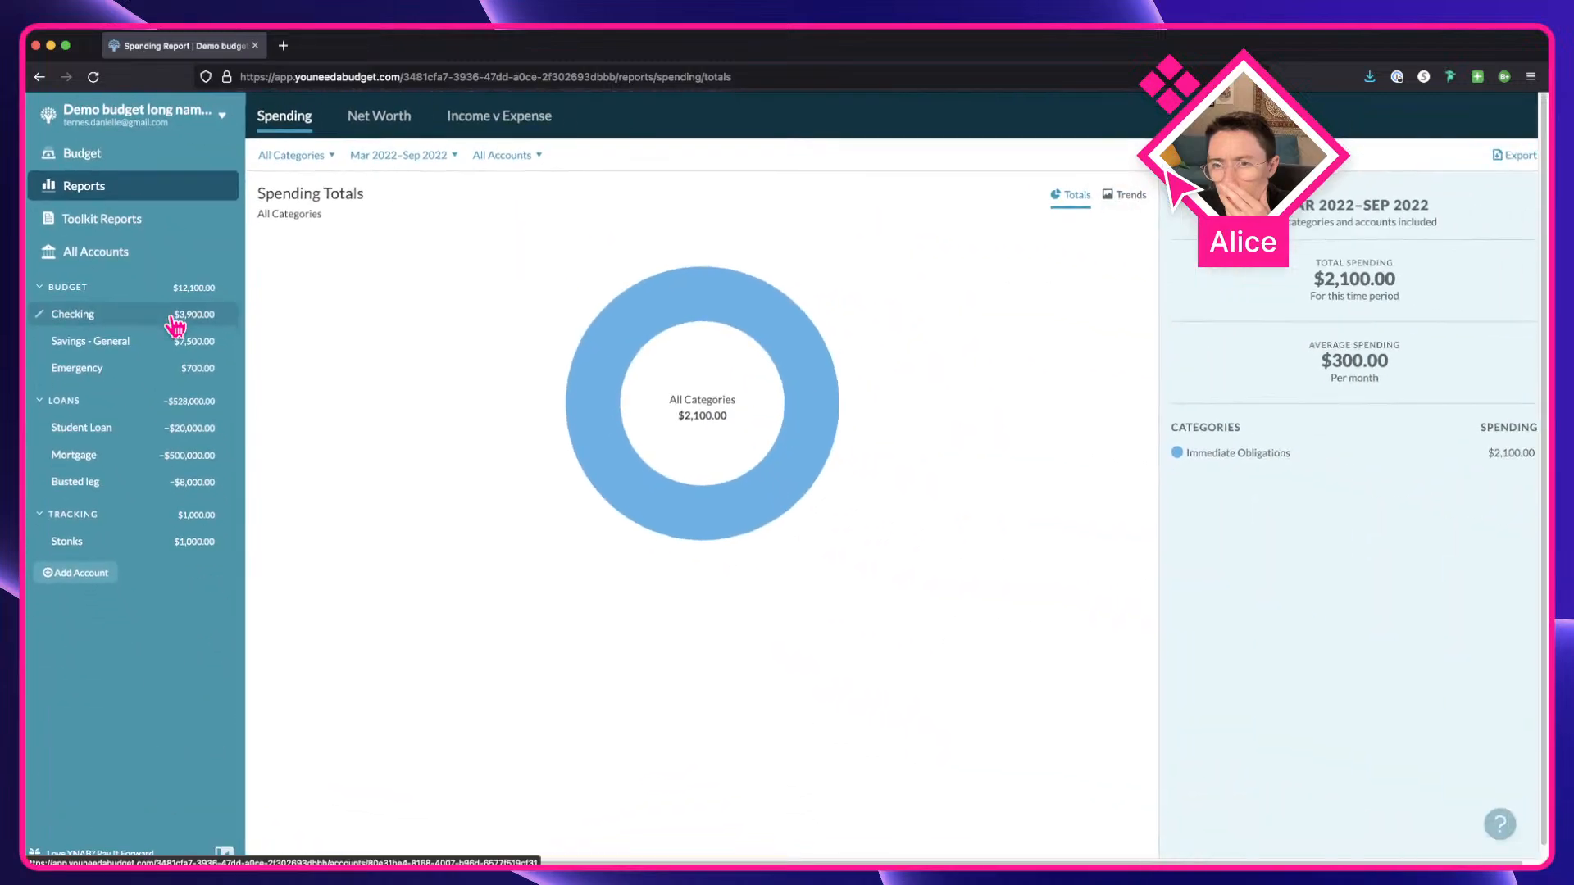
pyautogui.scroll(5, 174, 320)
pyautogui.scroll(6, 171, 266)
pyautogui.scroll(3, 176, 266)
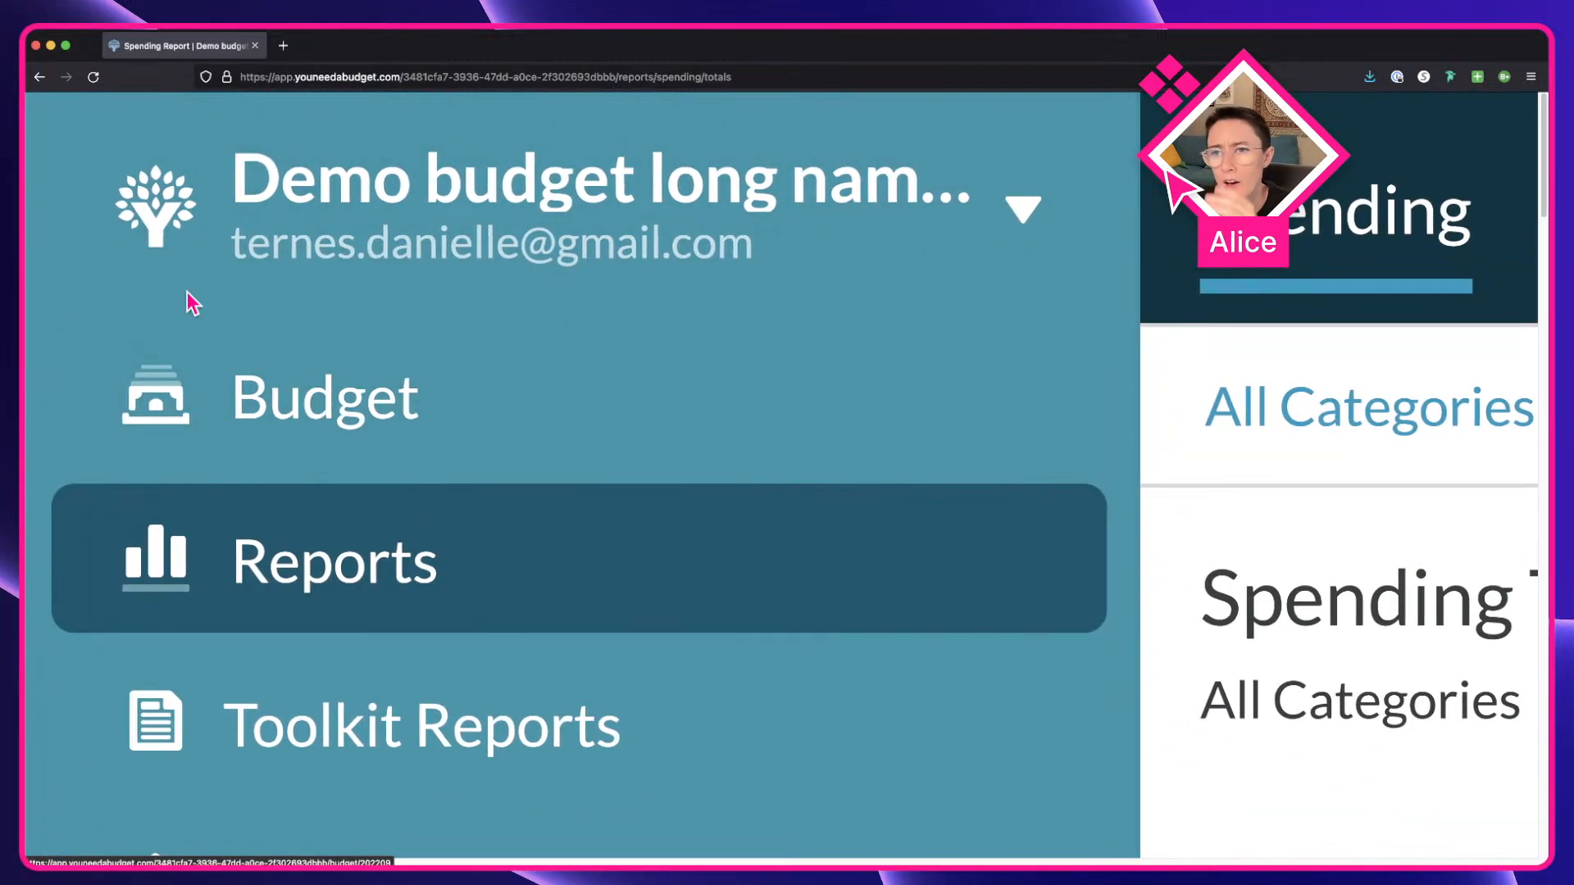
# Inspect the sidebar's Budget icon in the page code, expanding its svg down to the icon_sprite_navigation_budget symbol.
pyautogui.rightClick(156, 385)
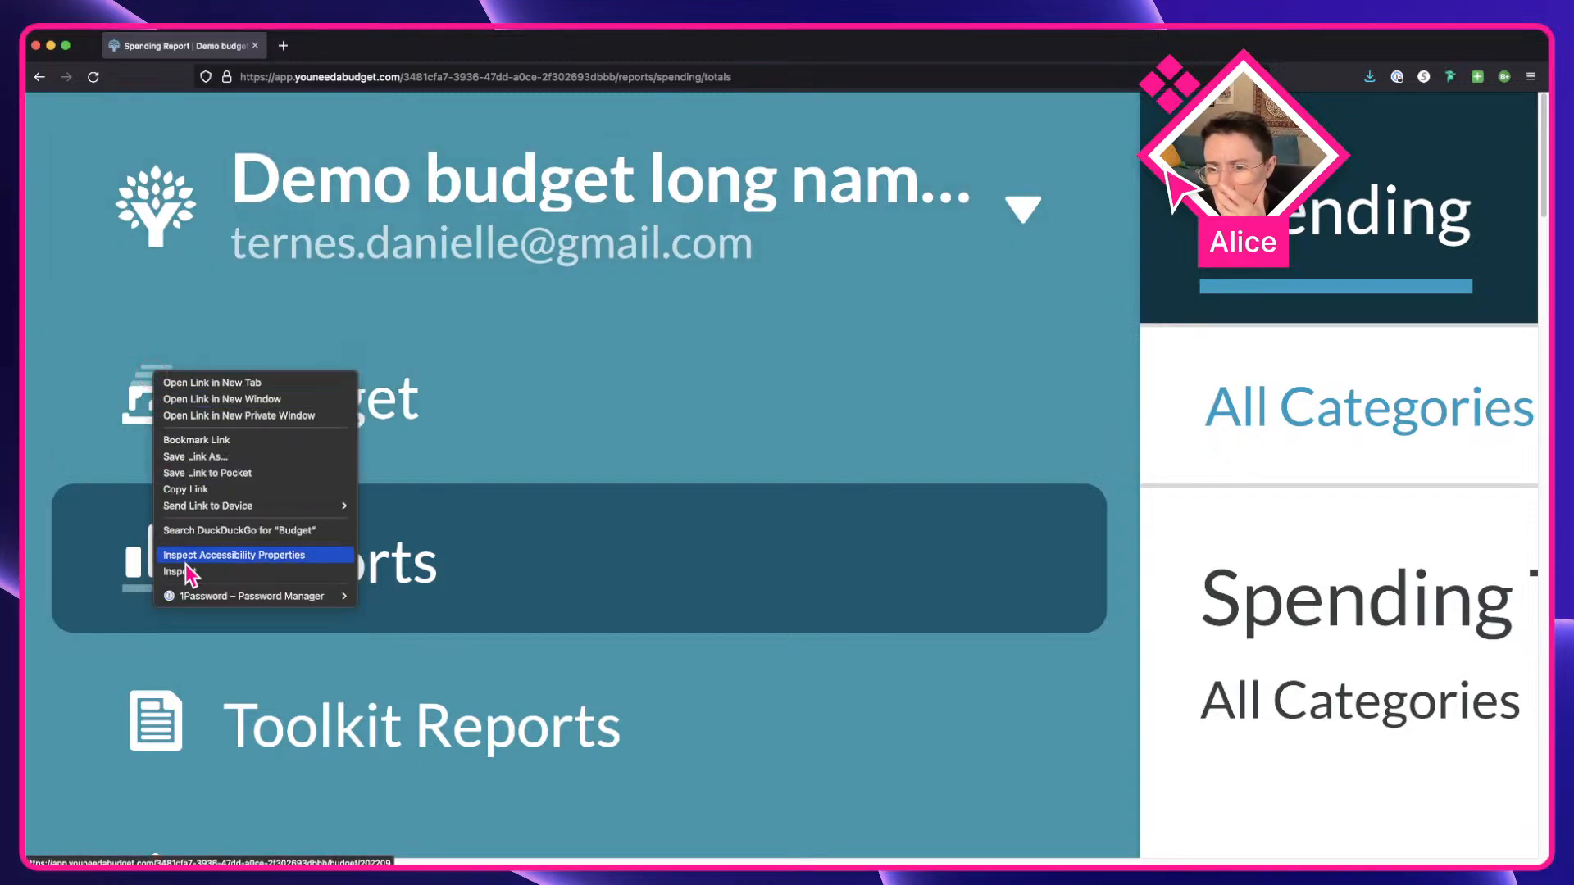
pyautogui.click(185, 568)
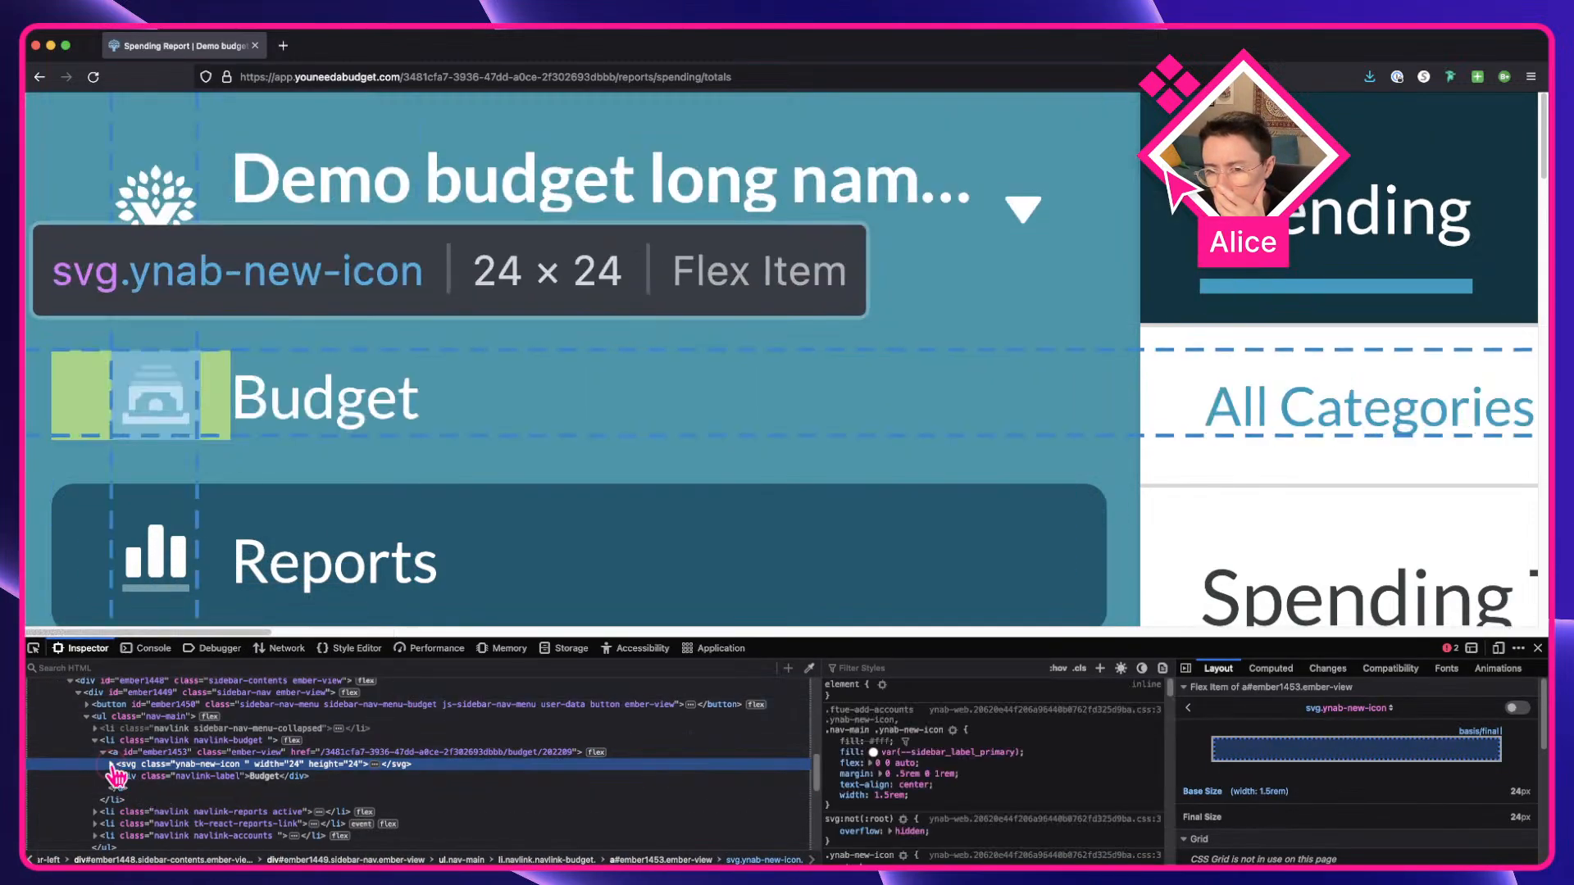
pyautogui.click(112, 764)
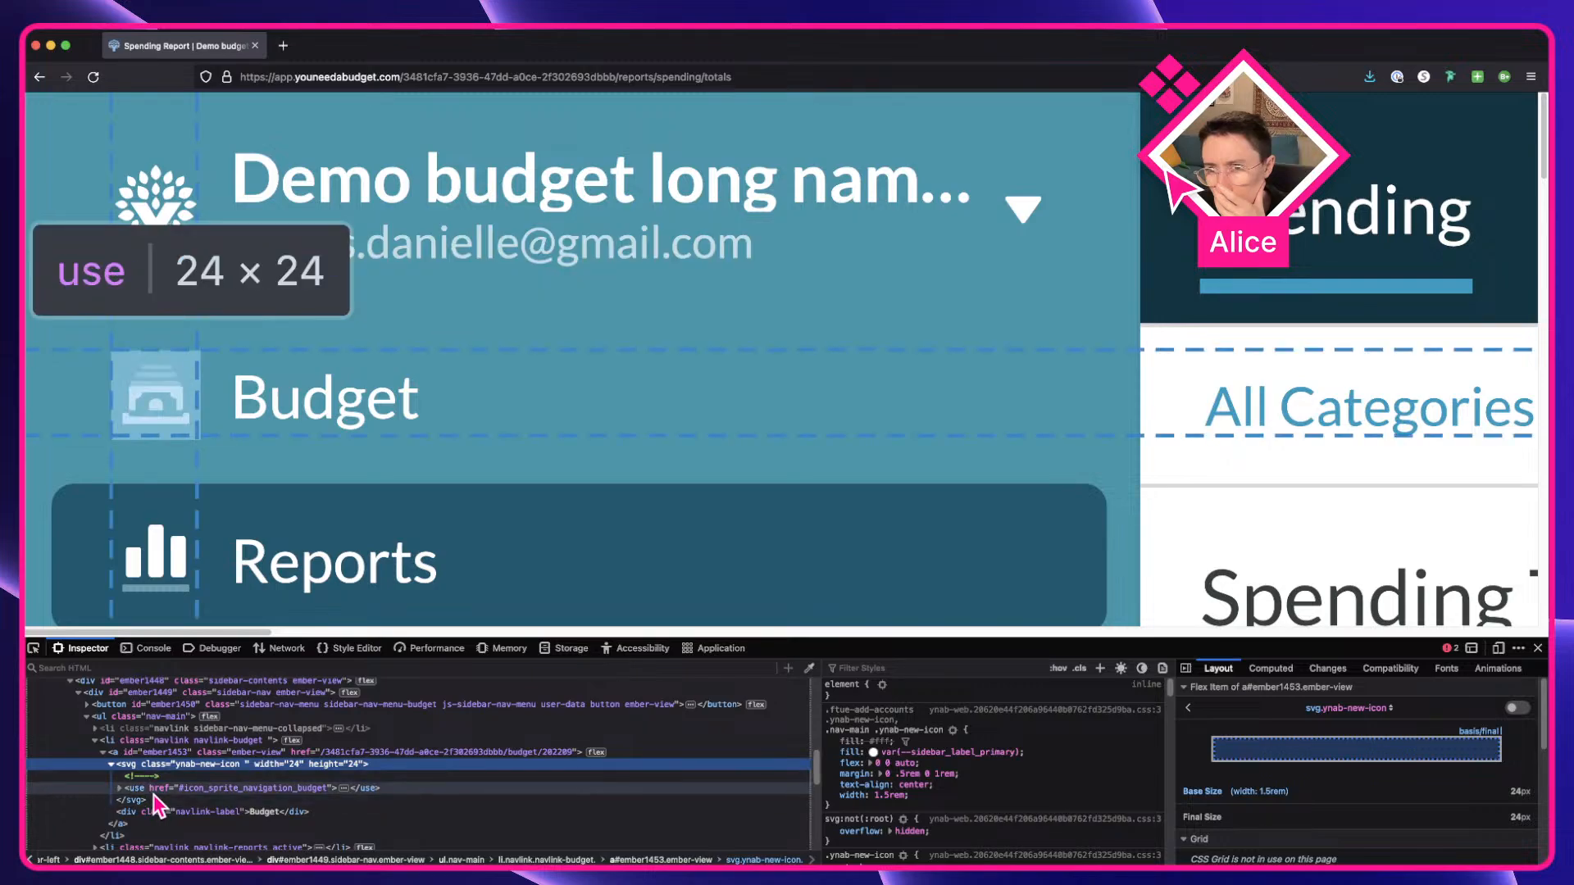
pyautogui.click(119, 788)
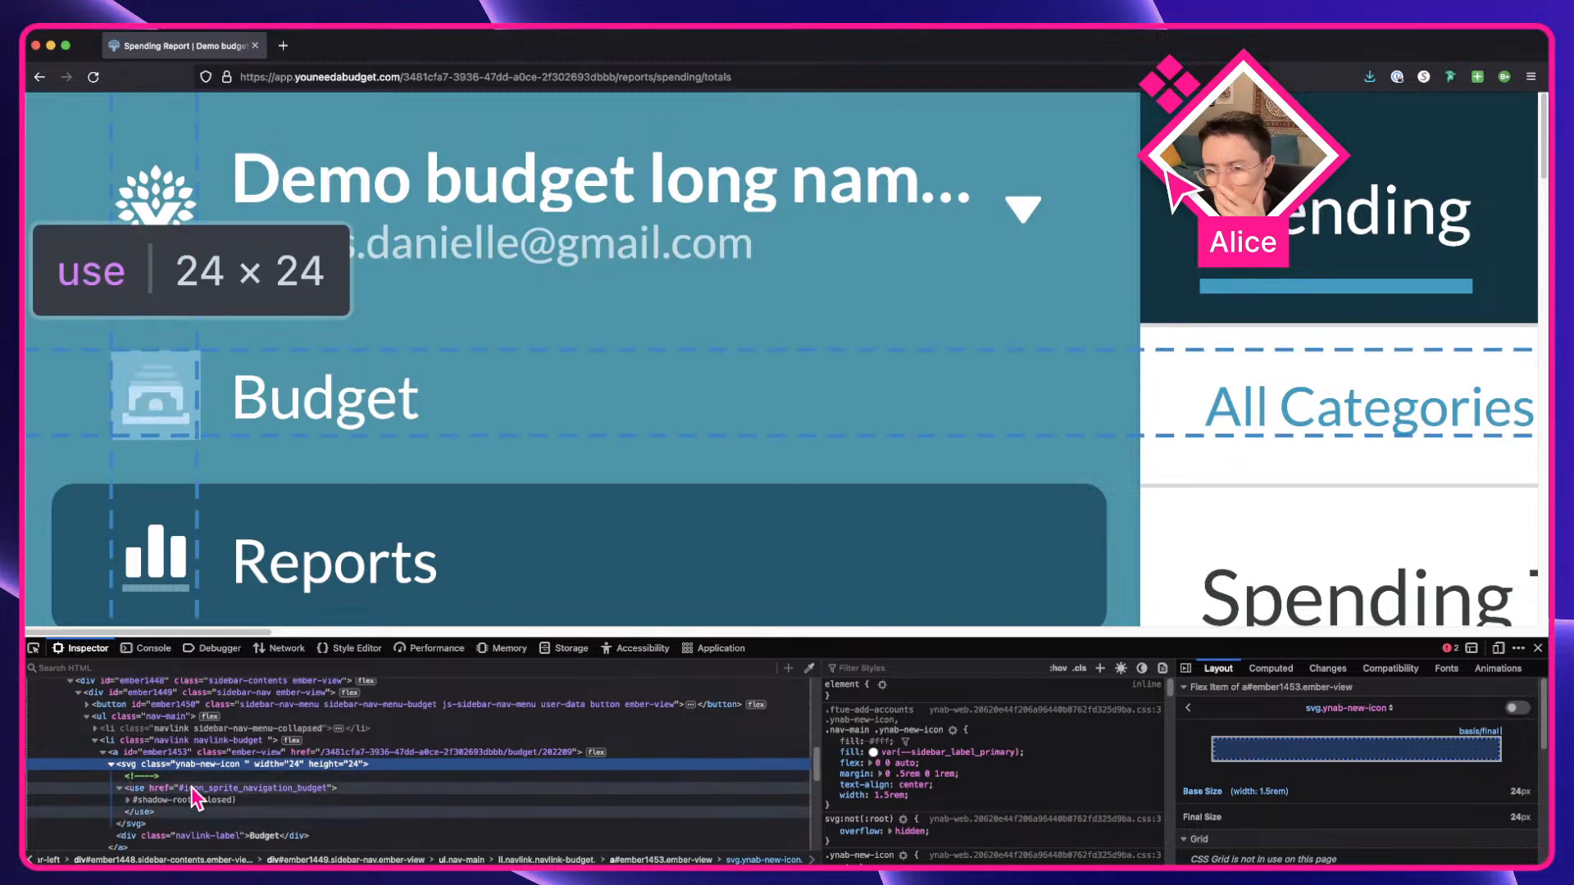
pyautogui.click(127, 801)
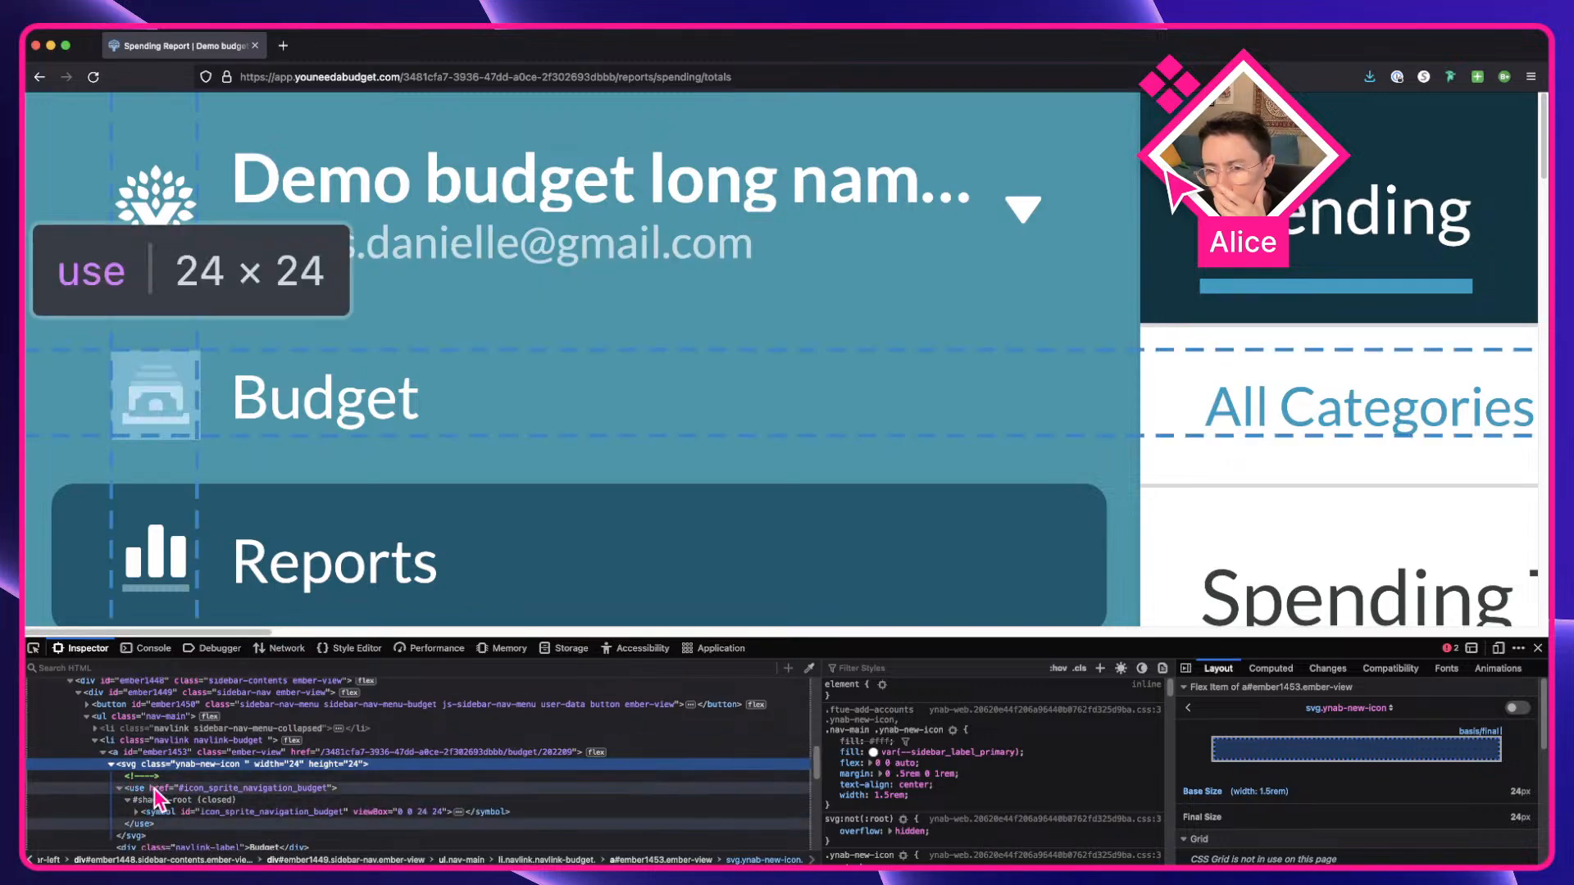
pyautogui.click(138, 813)
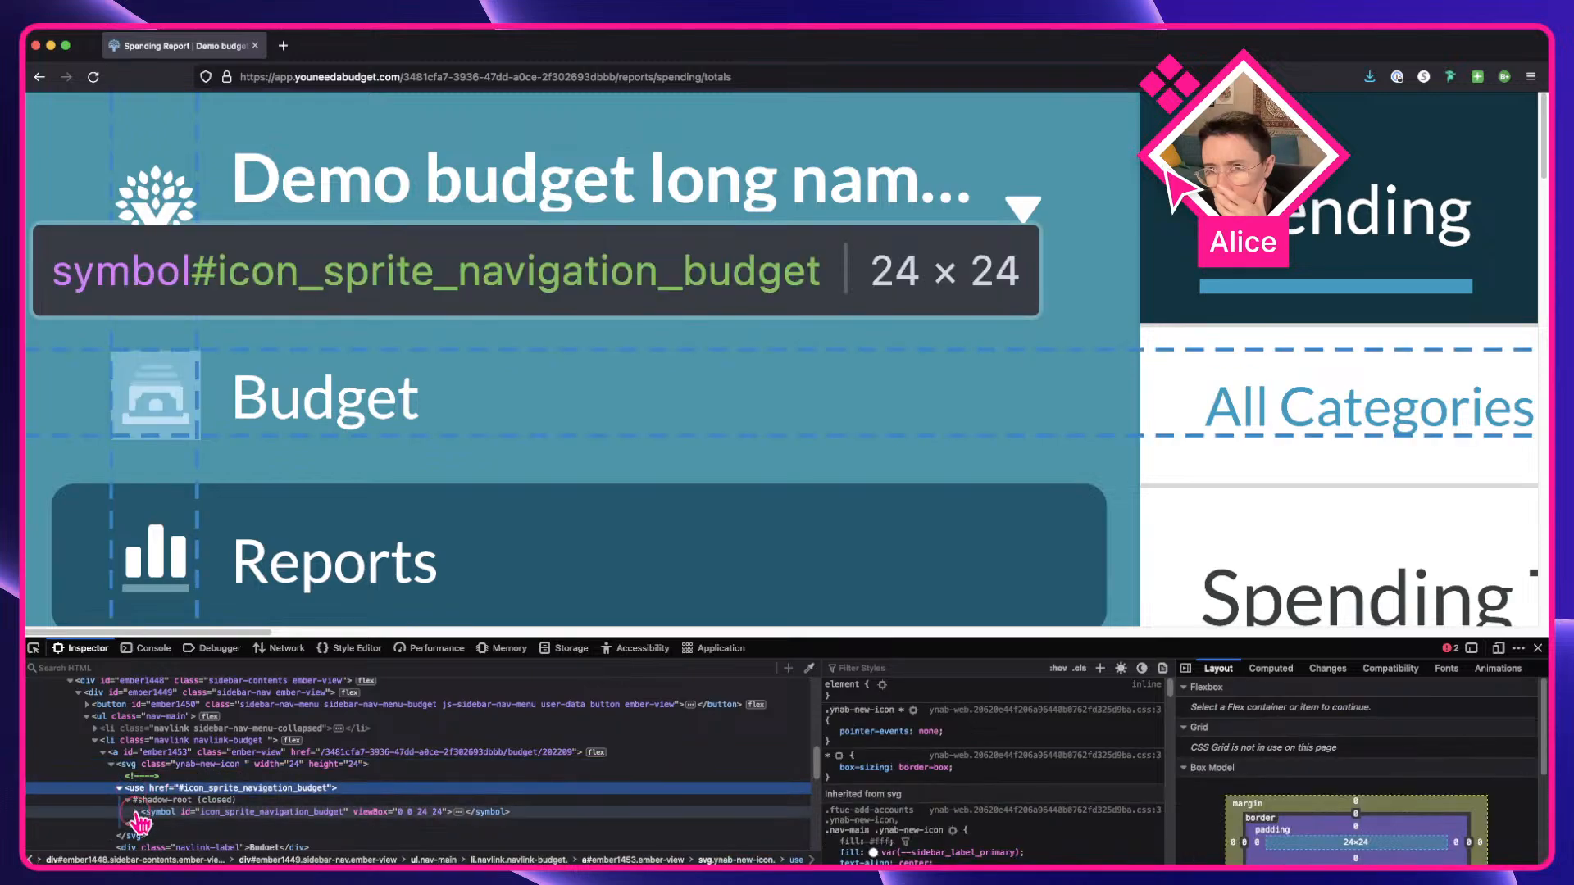
pyautogui.click(135, 811)
# Go through the Budget symbol's paths with opacity 0.4 one by one to identify the icon's faded bars.
pyautogui.scroll(-3, 205, 803)
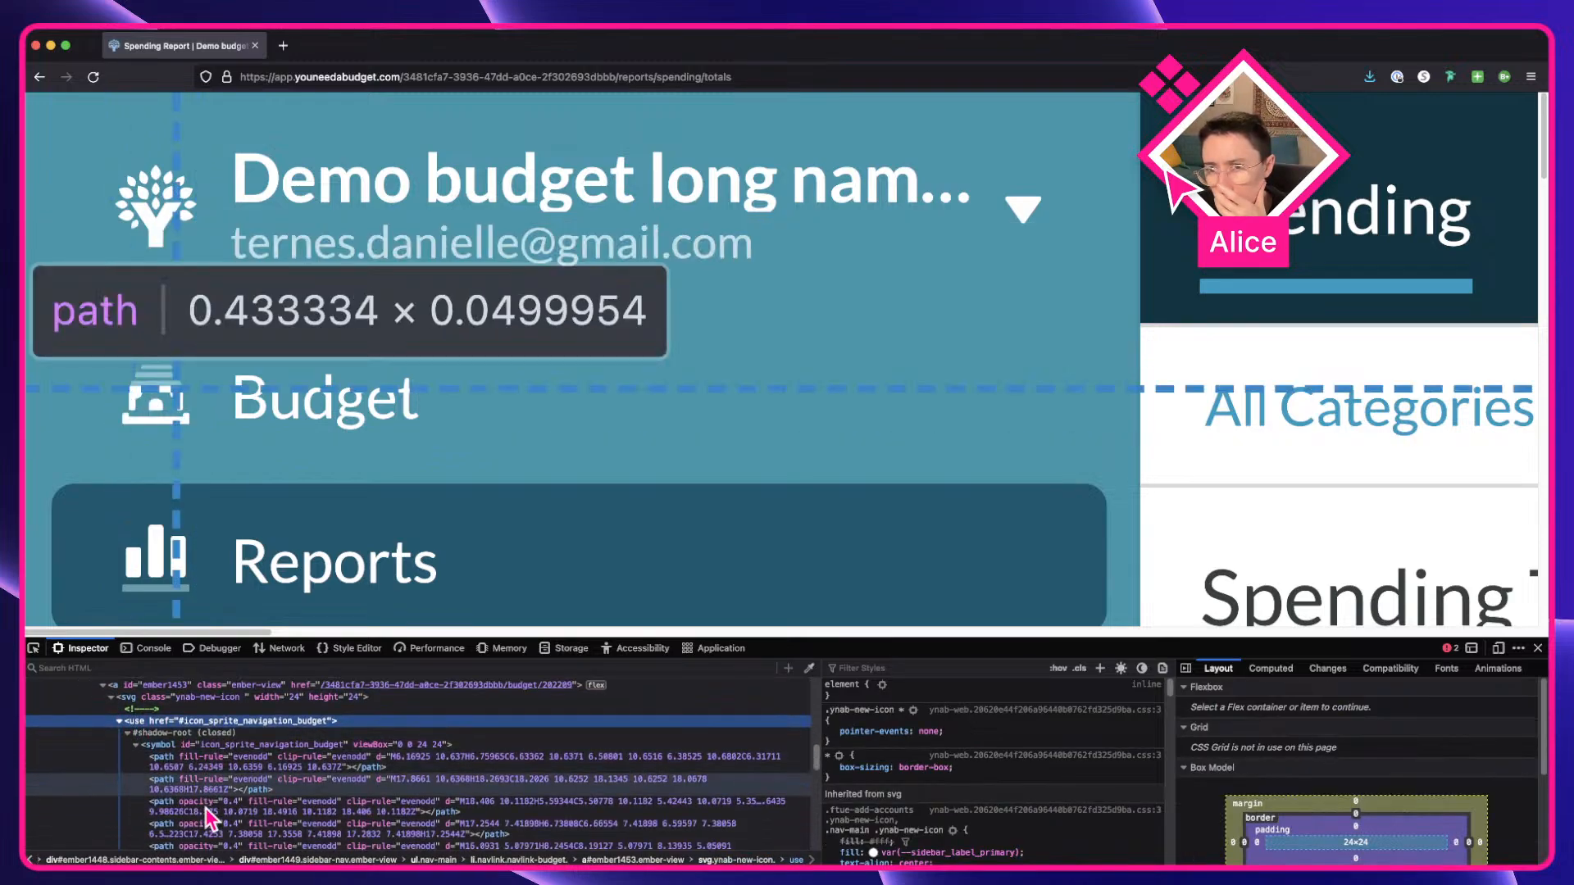
pyautogui.click(205, 812)
pyautogui.scroll(-1, 401, 759)
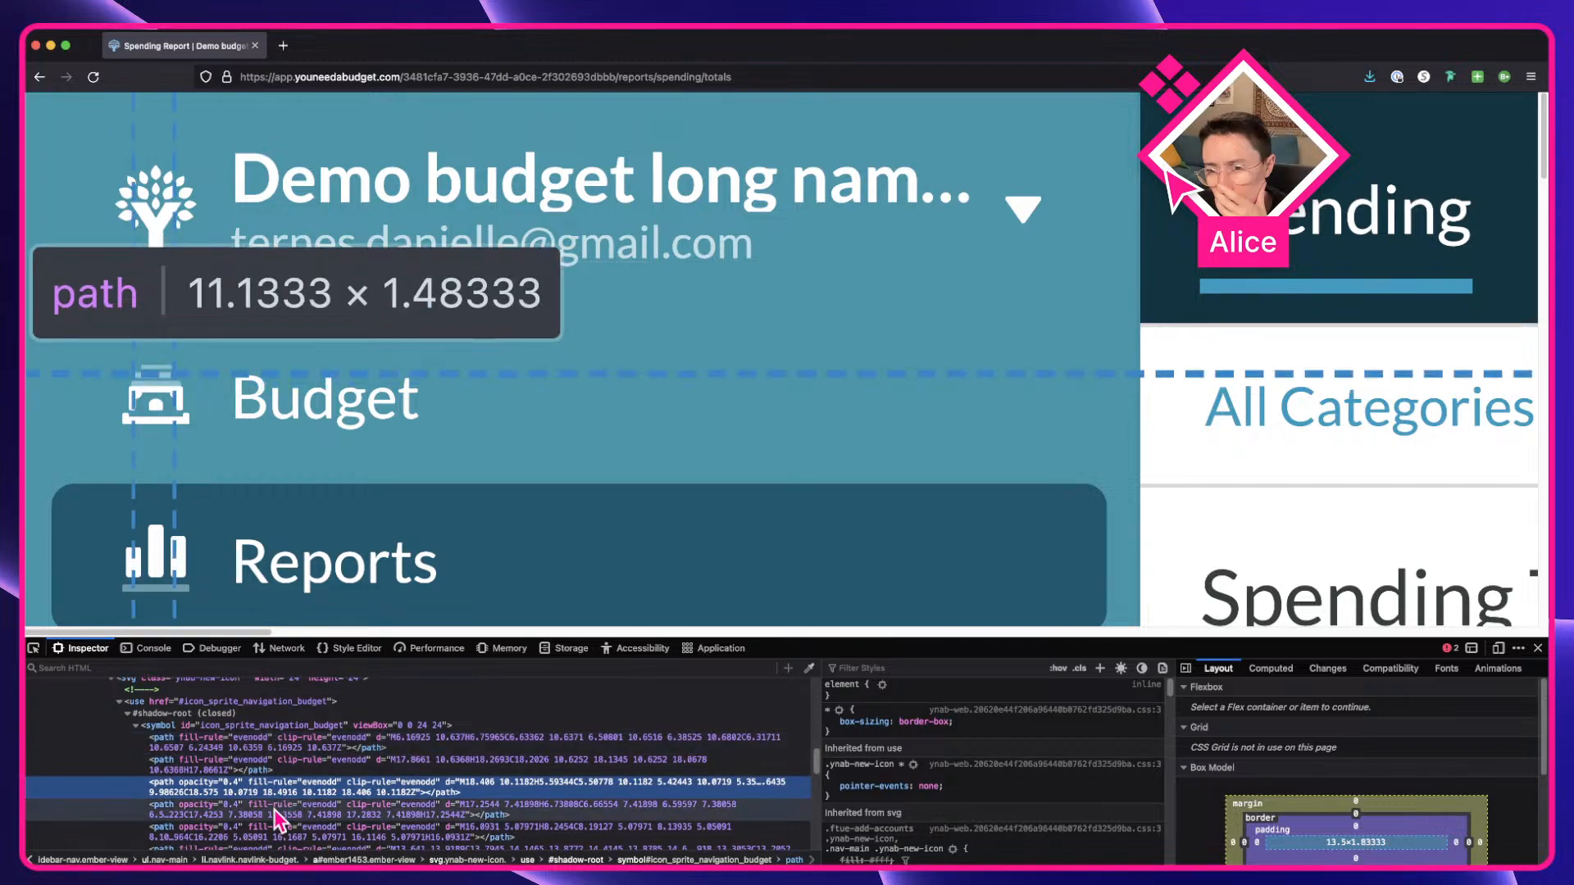
pyautogui.click(277, 811)
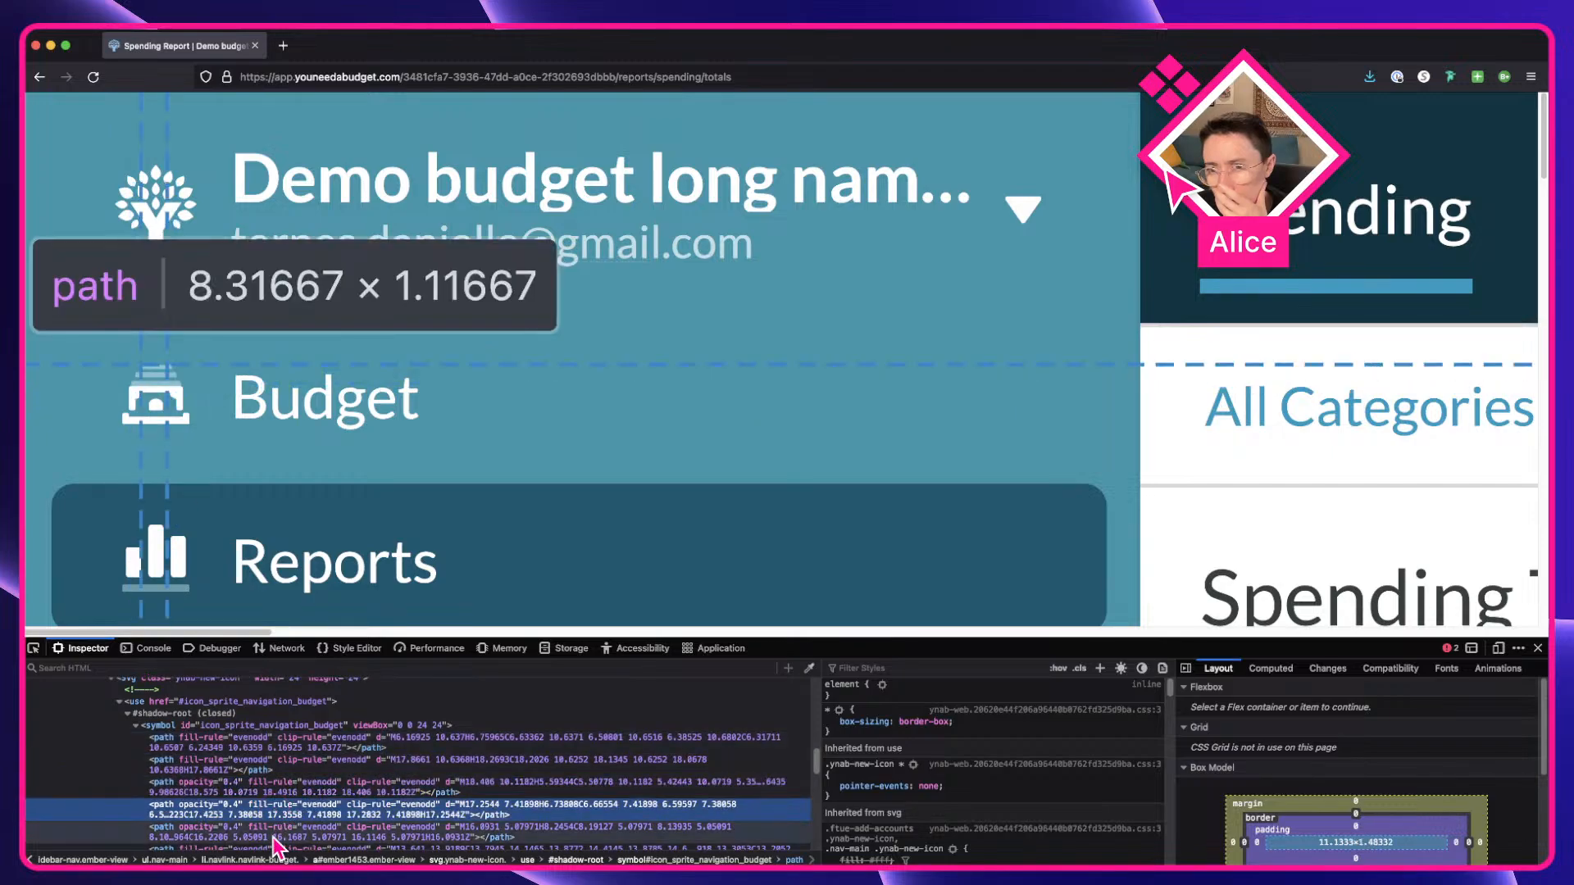
pyautogui.click(276, 832)
pyautogui.scroll(-1, 277, 820)
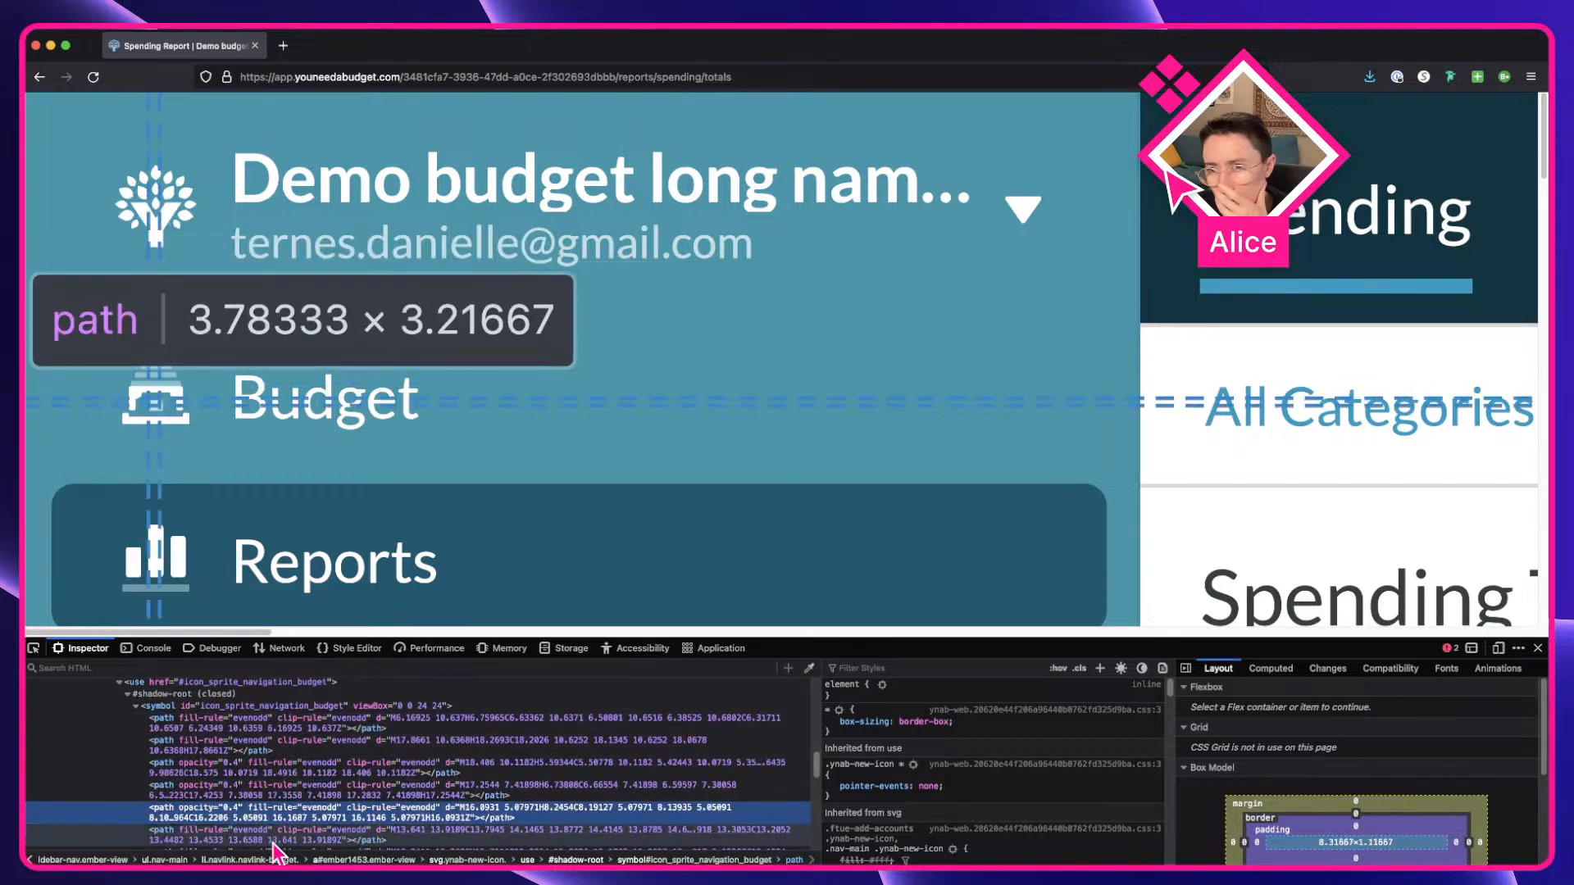
pyautogui.click(276, 800)
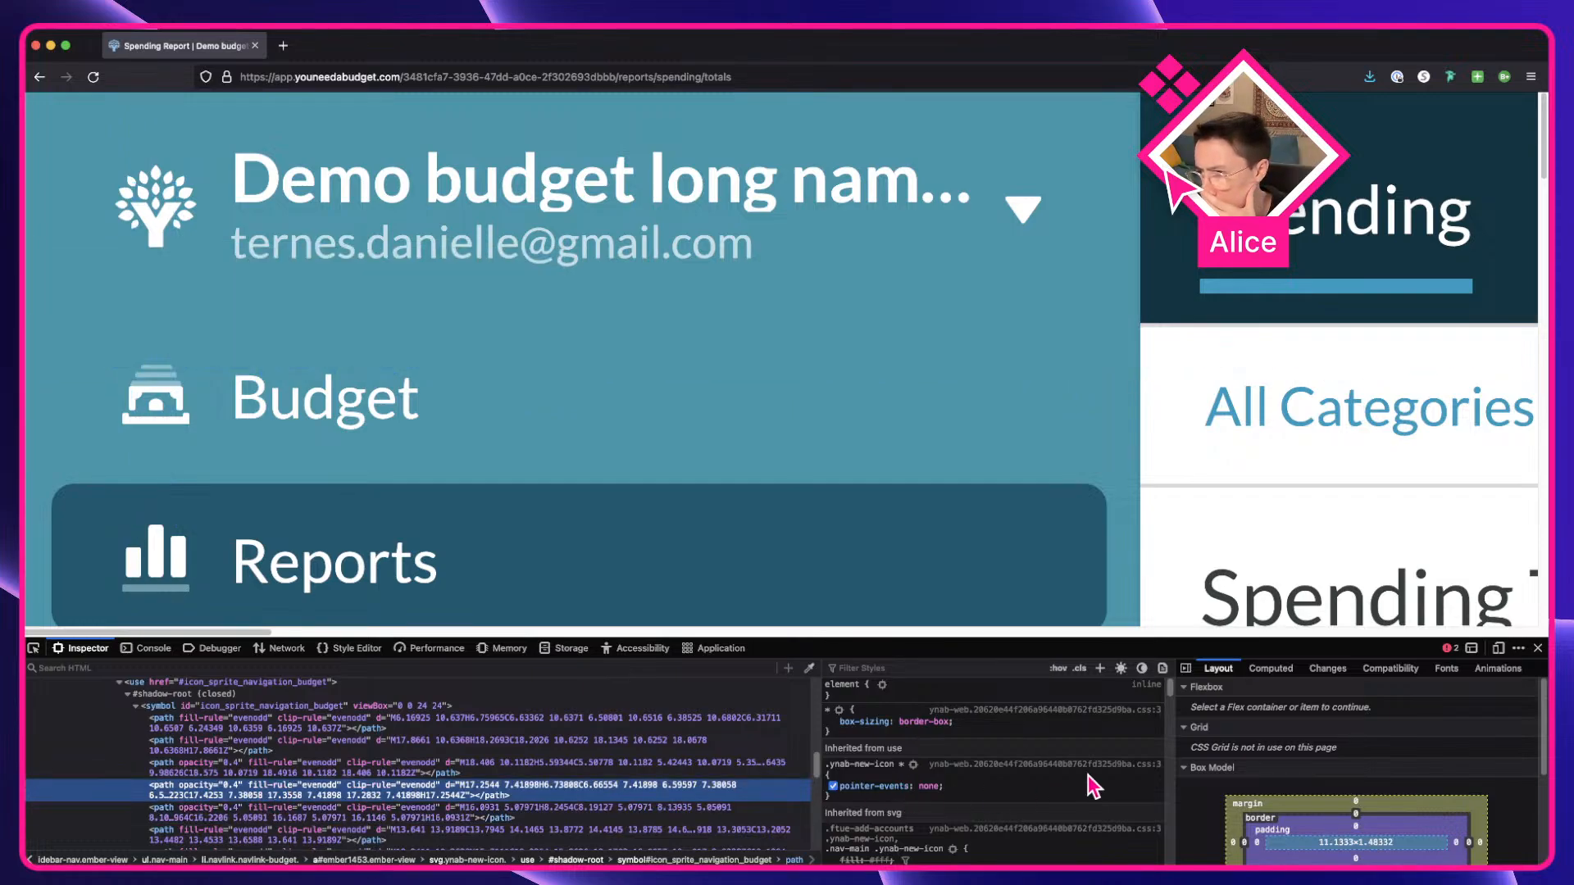
# Examine the selected faded path's inherited style rules and box model properties.
pyautogui.scroll(-1, 1130, 783)
pyautogui.scroll(-1, 1130, 783)
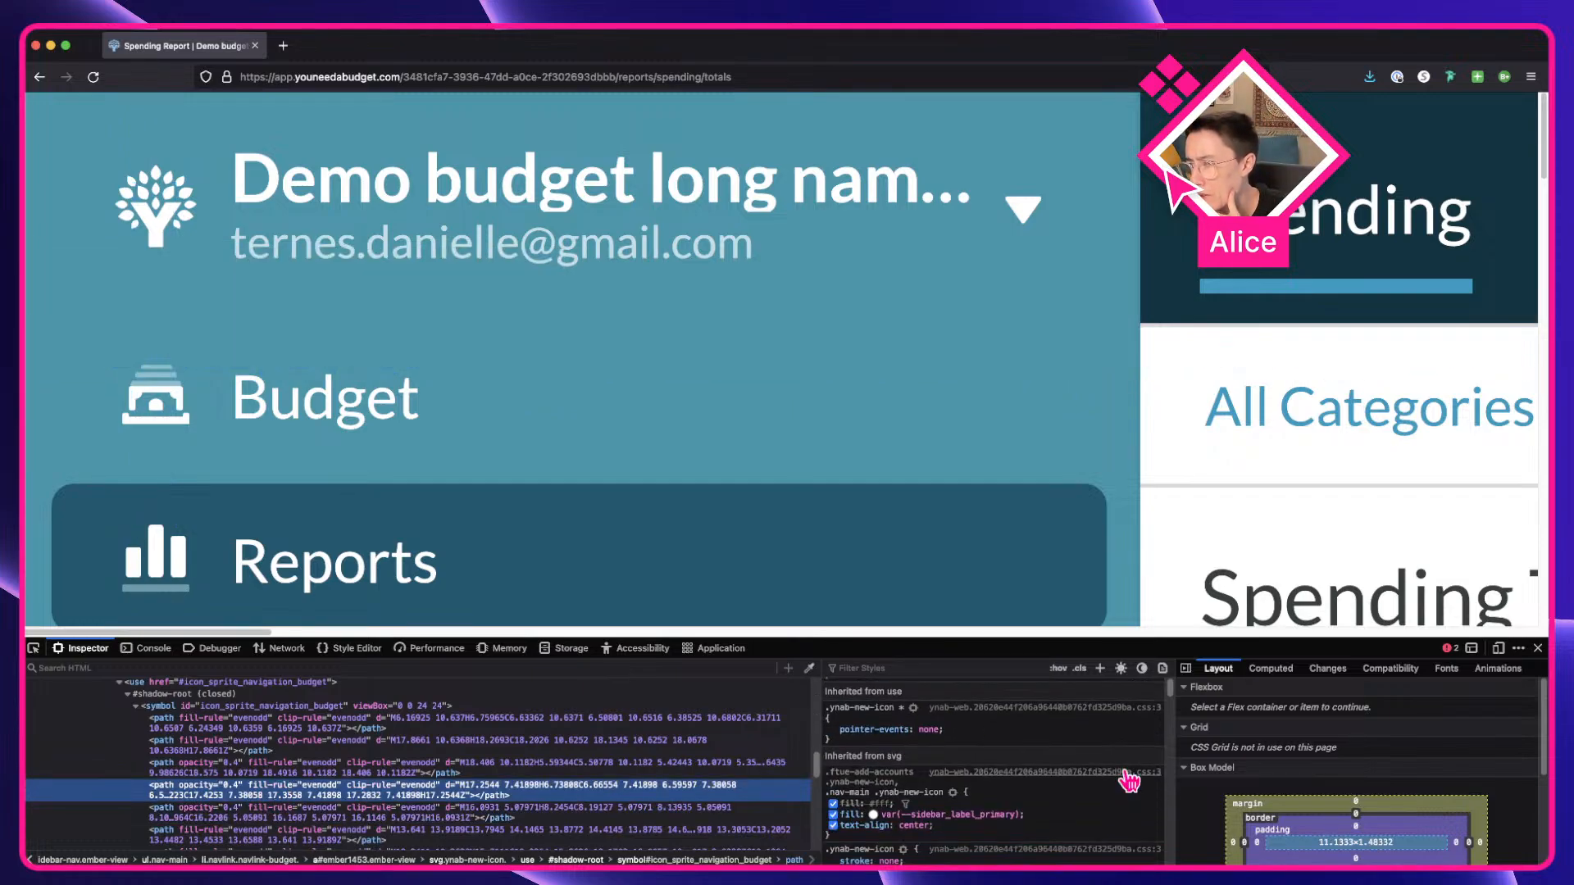
pyautogui.scroll(-3, 1129, 783)
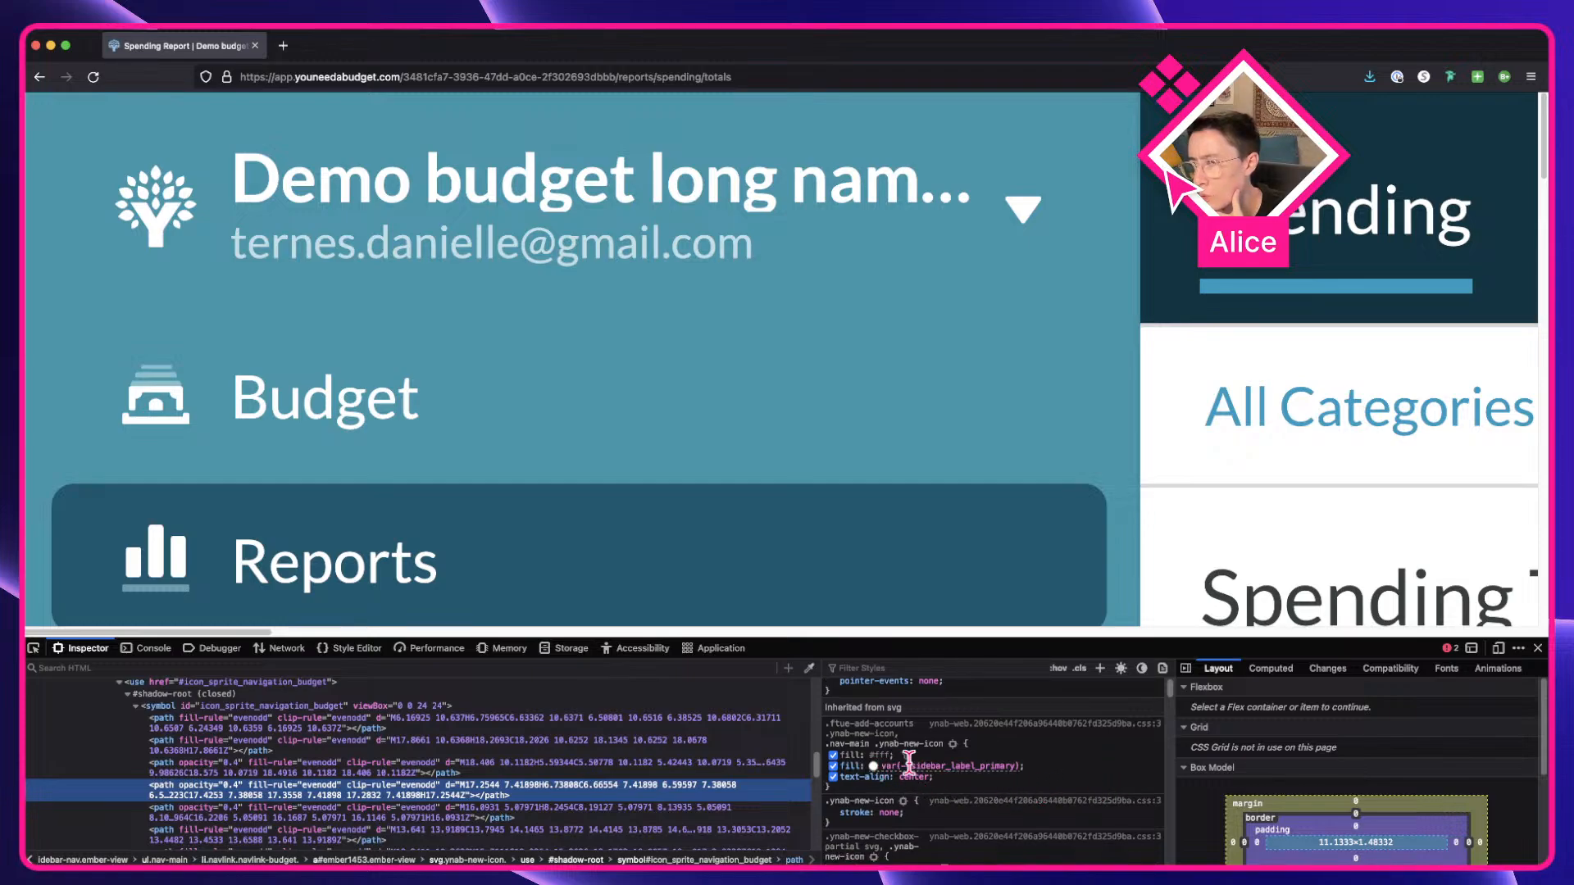
pyautogui.scroll(5, 1031, 799)
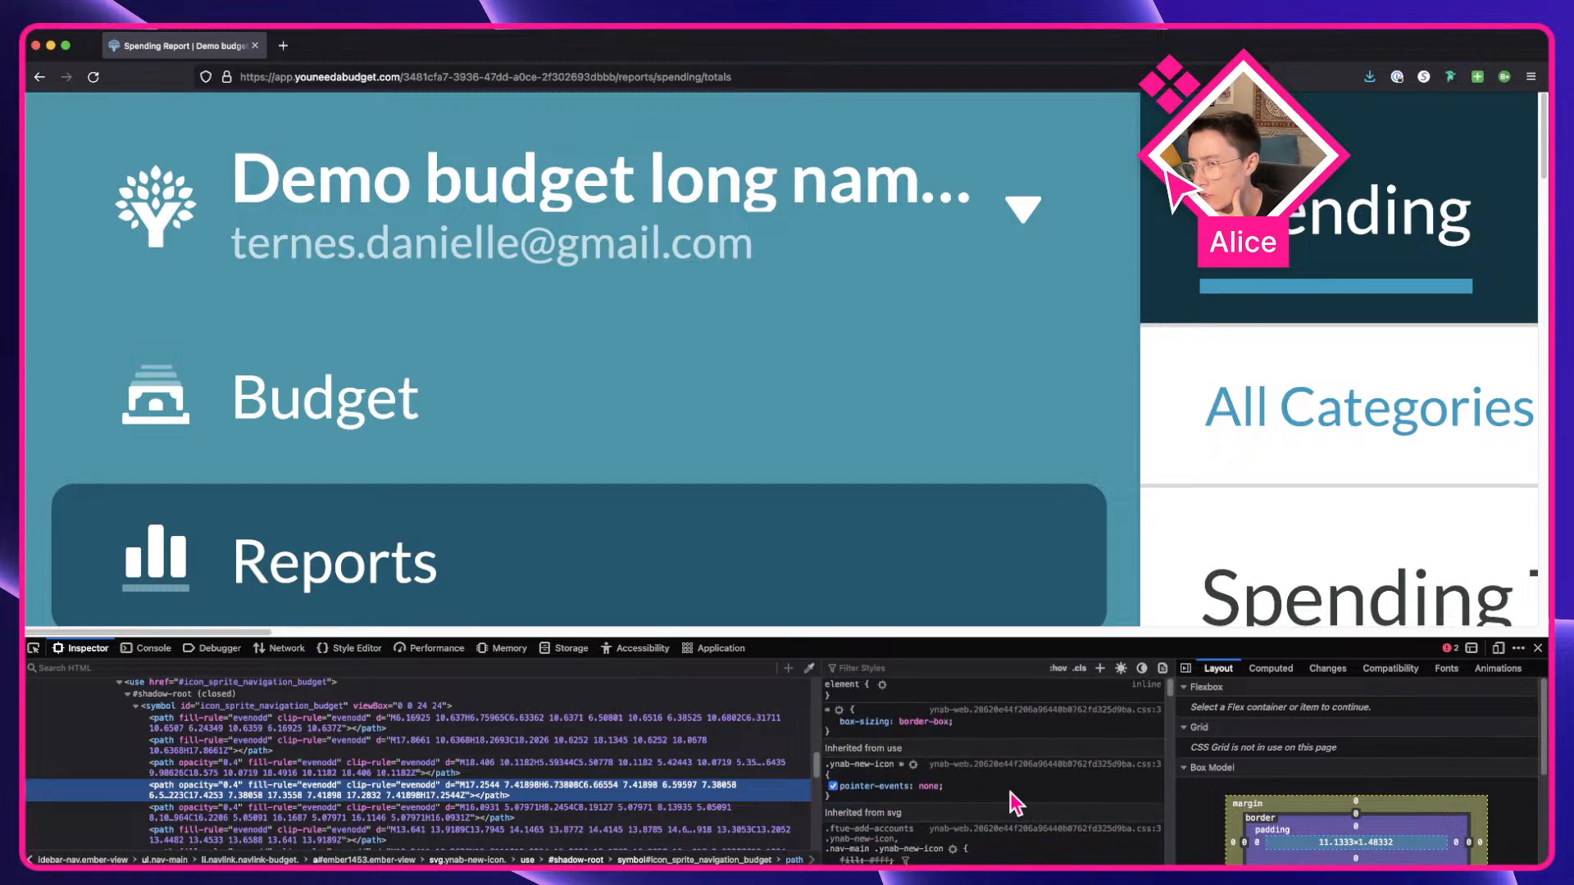
pyautogui.scroll(-3, 1282, 705)
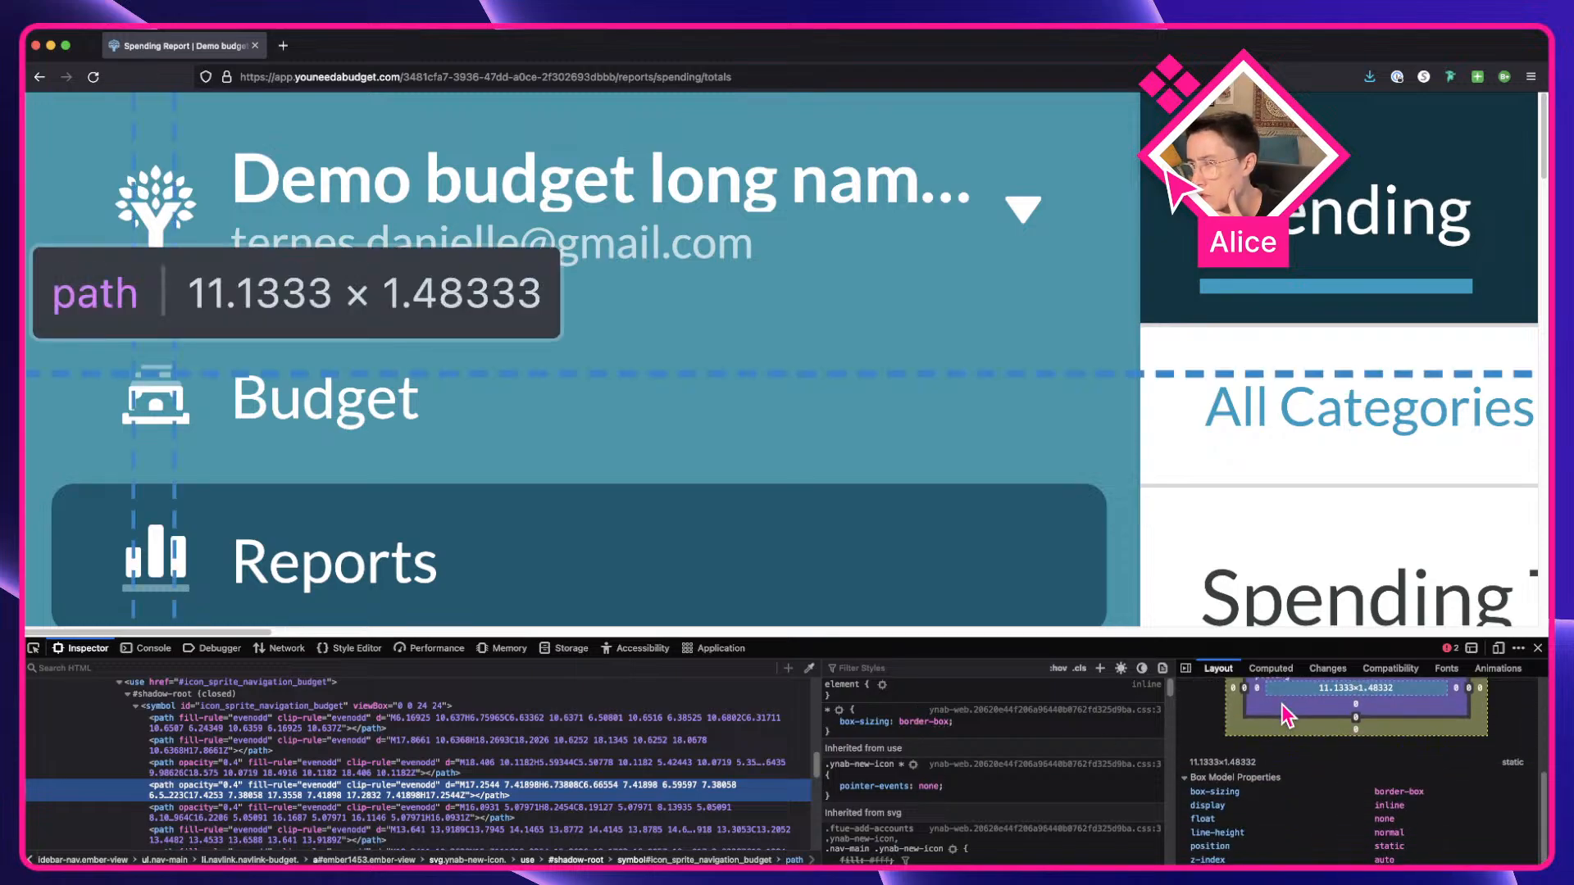
pyautogui.scroll(5, 1394, 850)
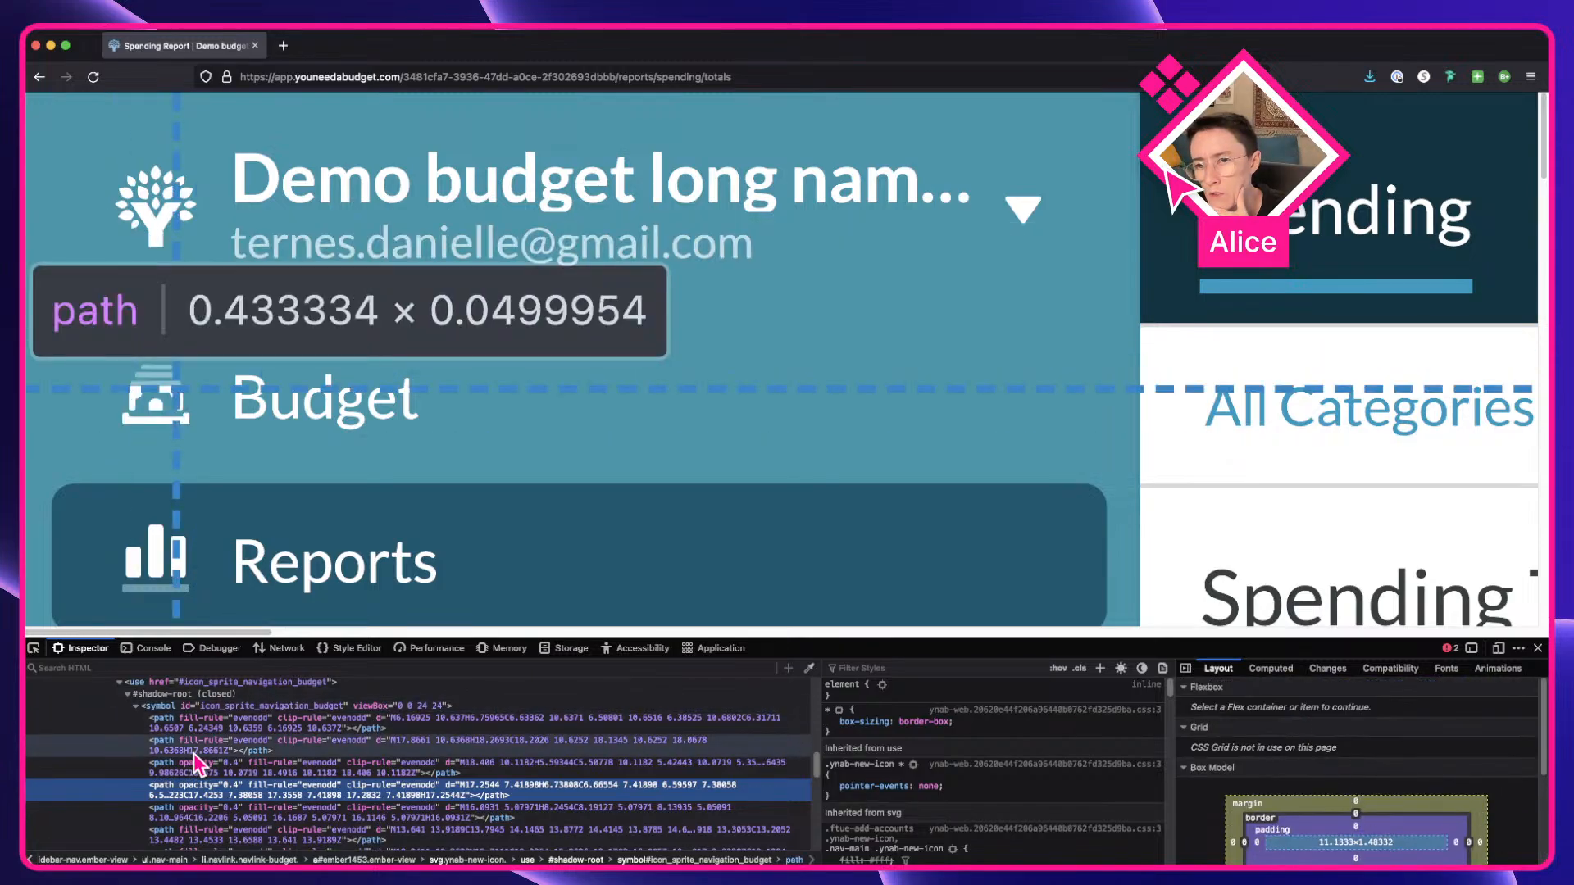
# Look through the Budget symbol's remaining paths and select the next one with opacity 0.4, starting at M16.0931.
pyautogui.scroll(-1, 211, 809)
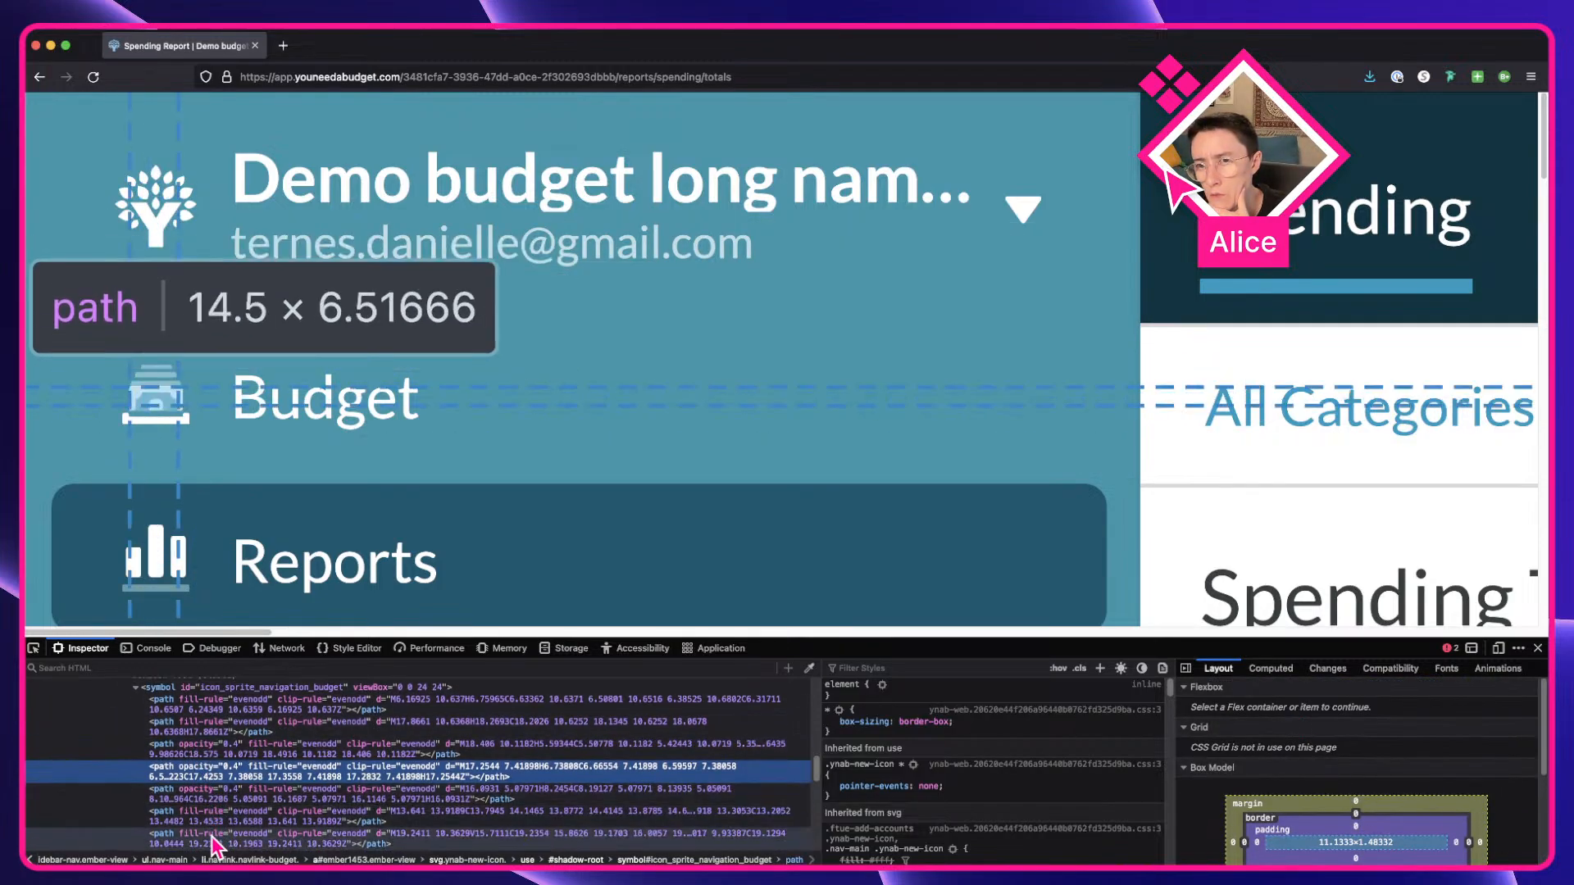
pyautogui.scroll(-1, 211, 836)
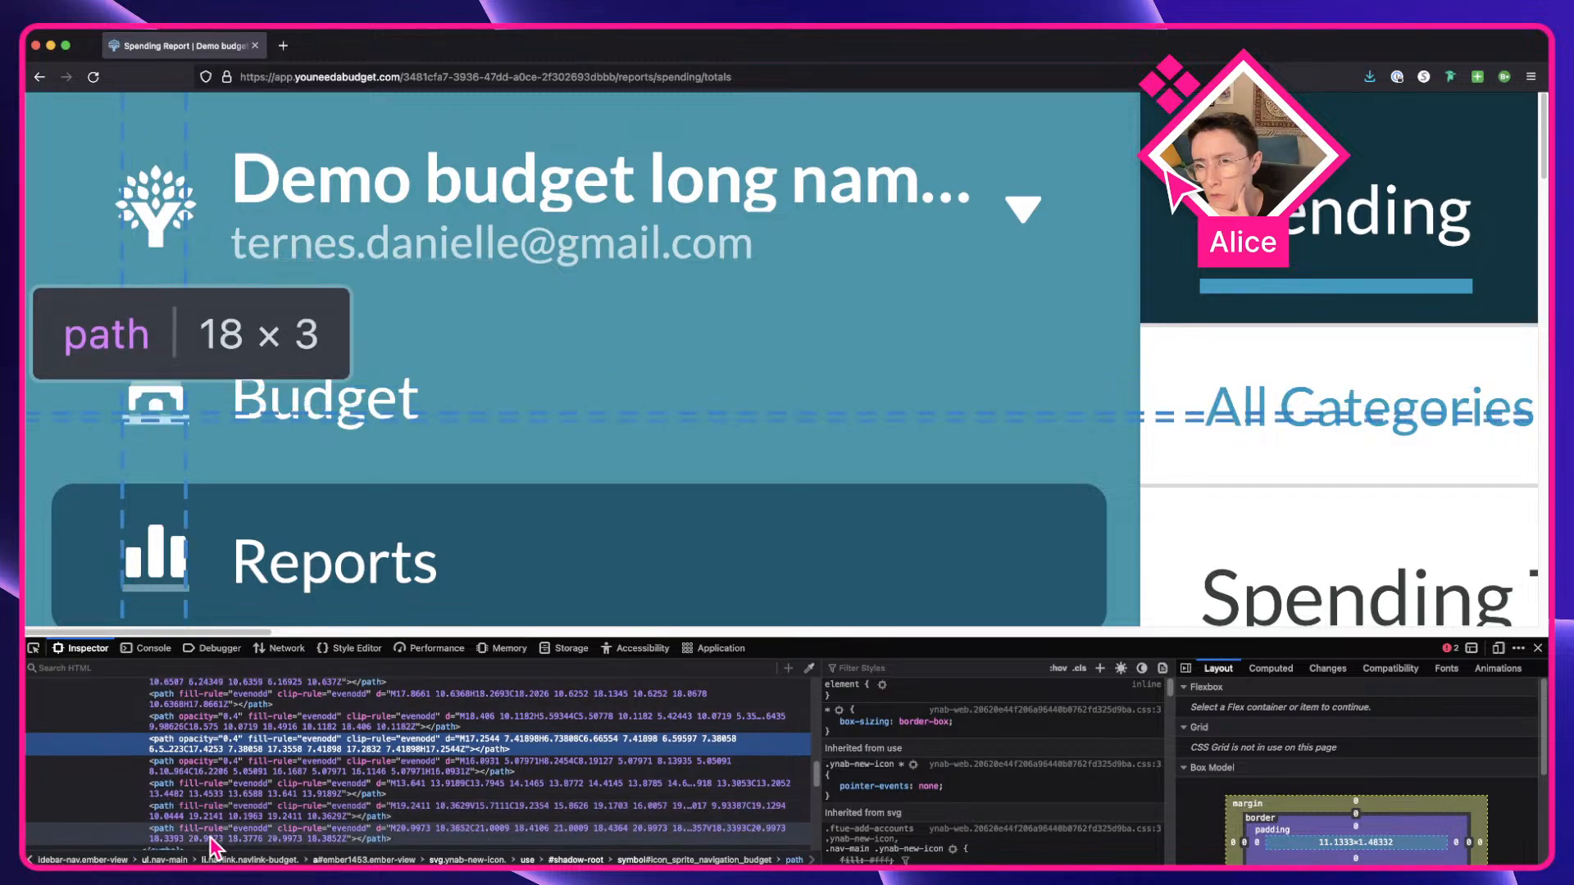
pyautogui.click(426, 774)
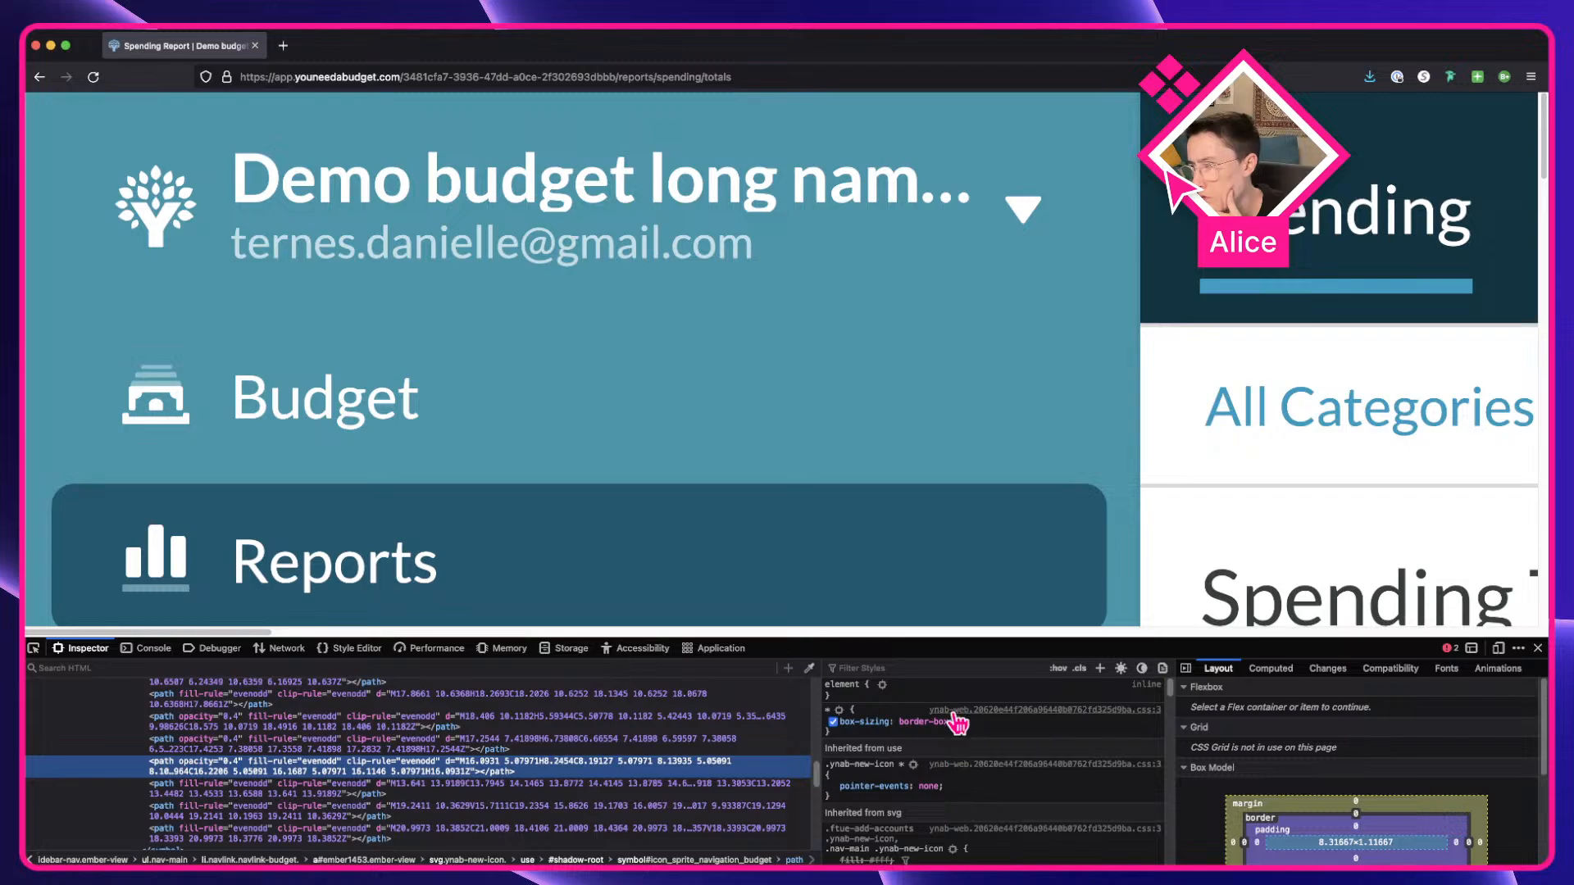
# Examine the selected faded path's inherited style rules, from the icon's fill through to the body's theme colour variables.
pyautogui.scroll(-3, 951, 754)
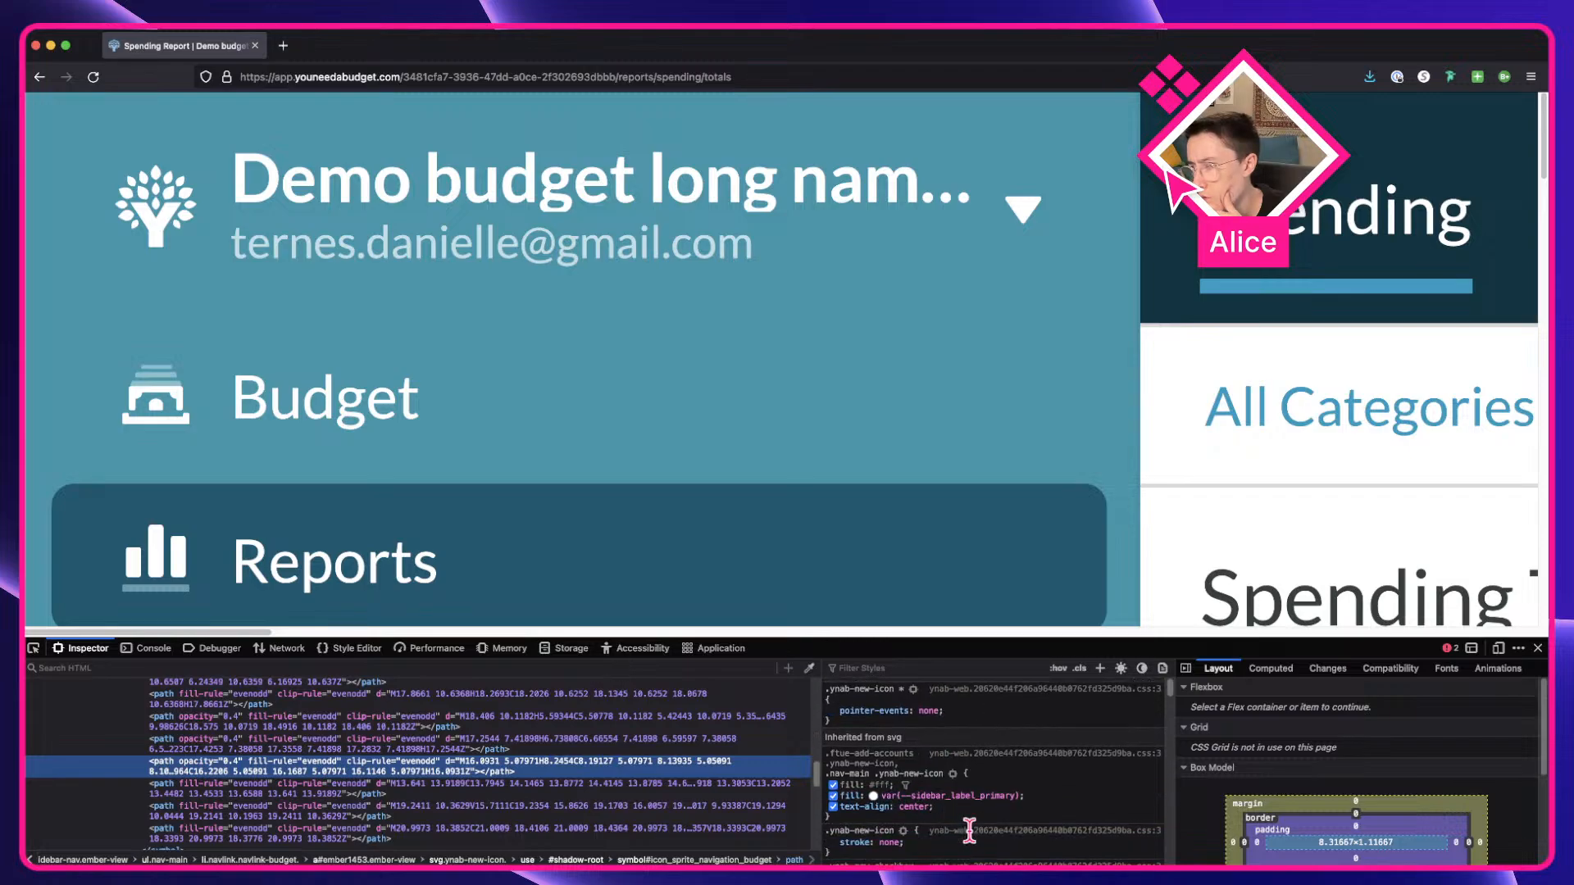
pyautogui.scroll(-5, 970, 830)
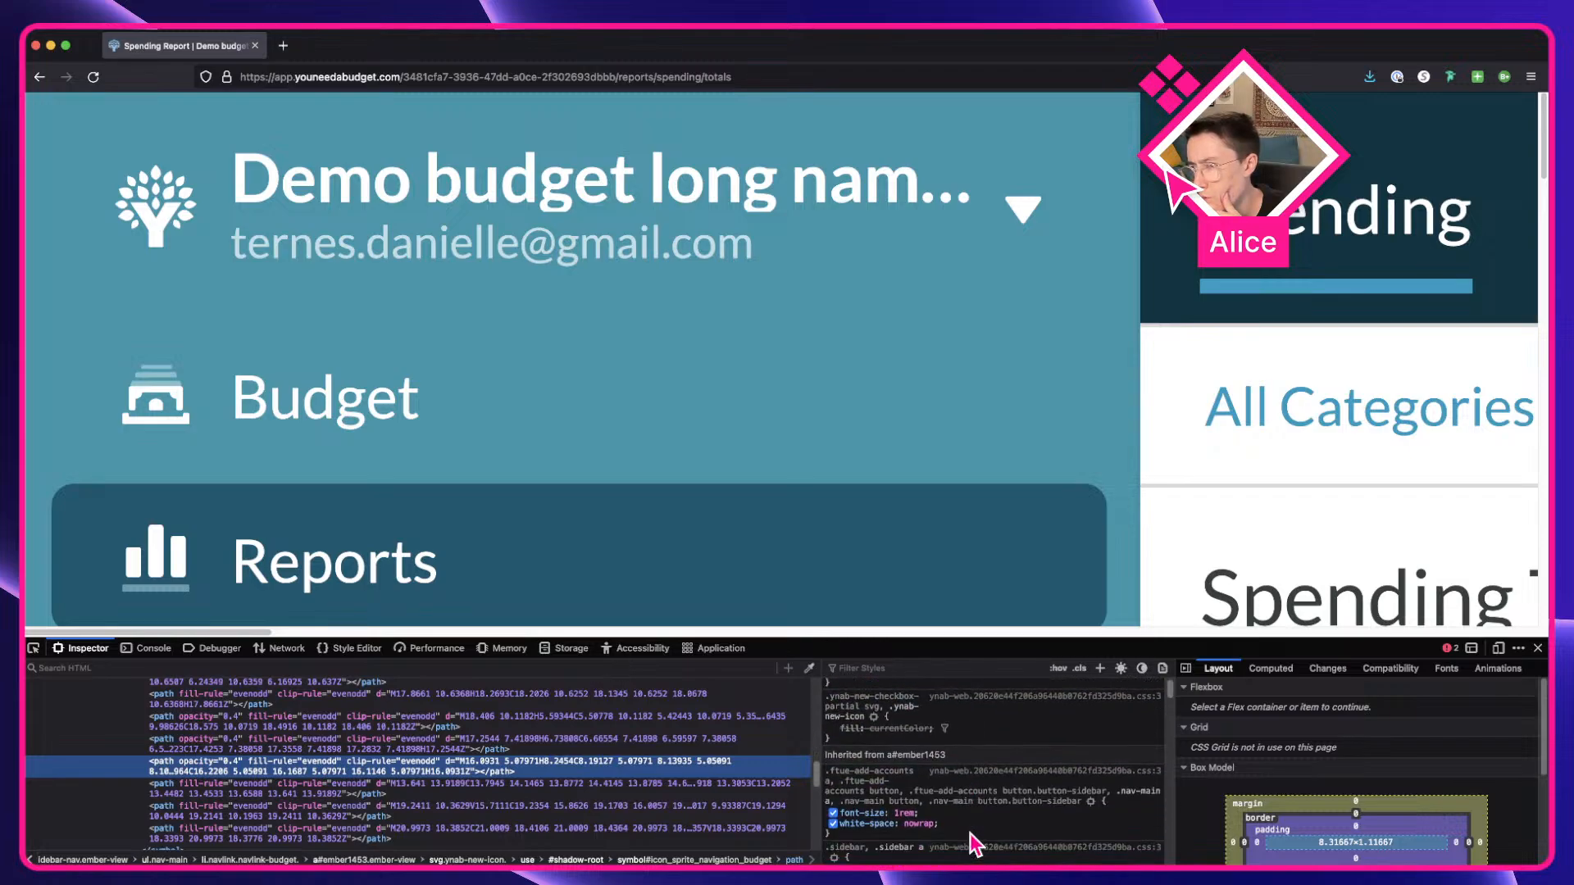
pyautogui.scroll(-3, 969, 831)
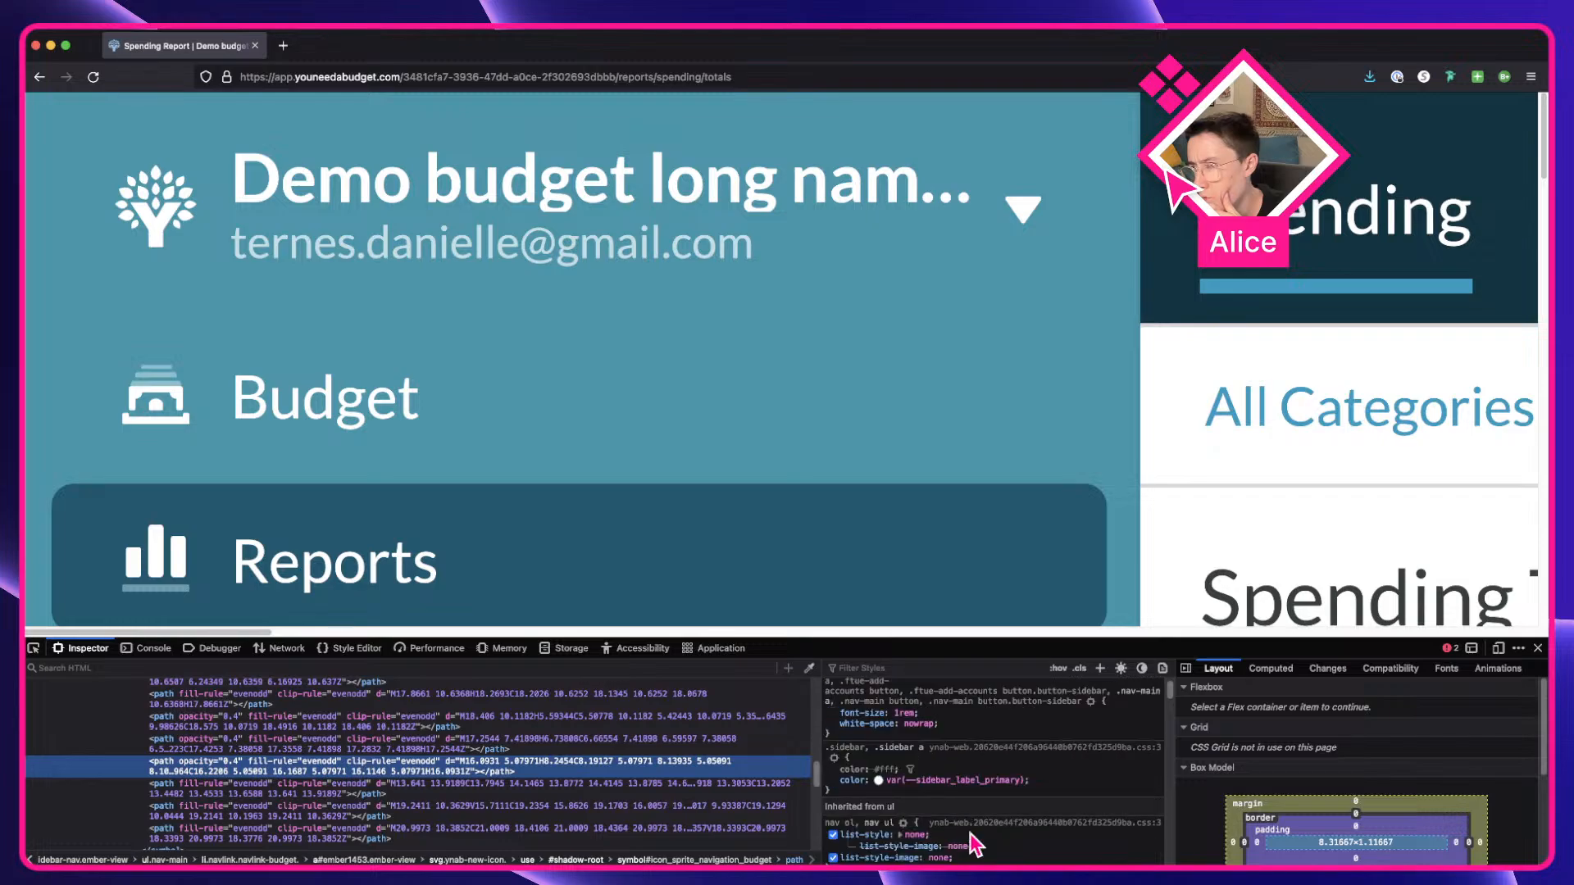
pyautogui.scroll(-3, 945, 787)
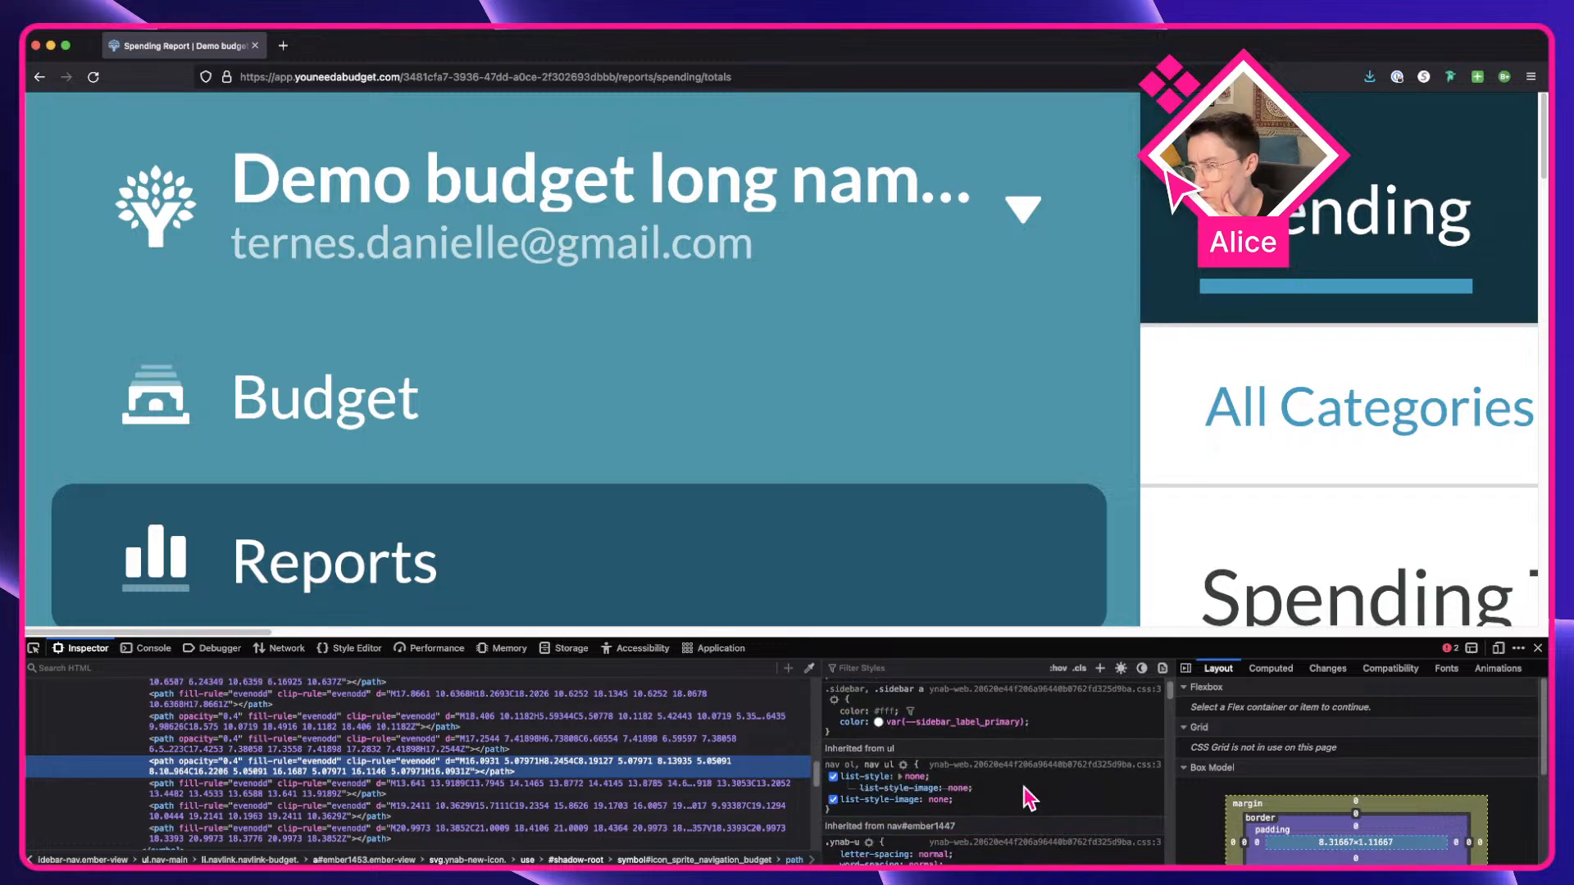
pyautogui.scroll(-5, 1023, 784)
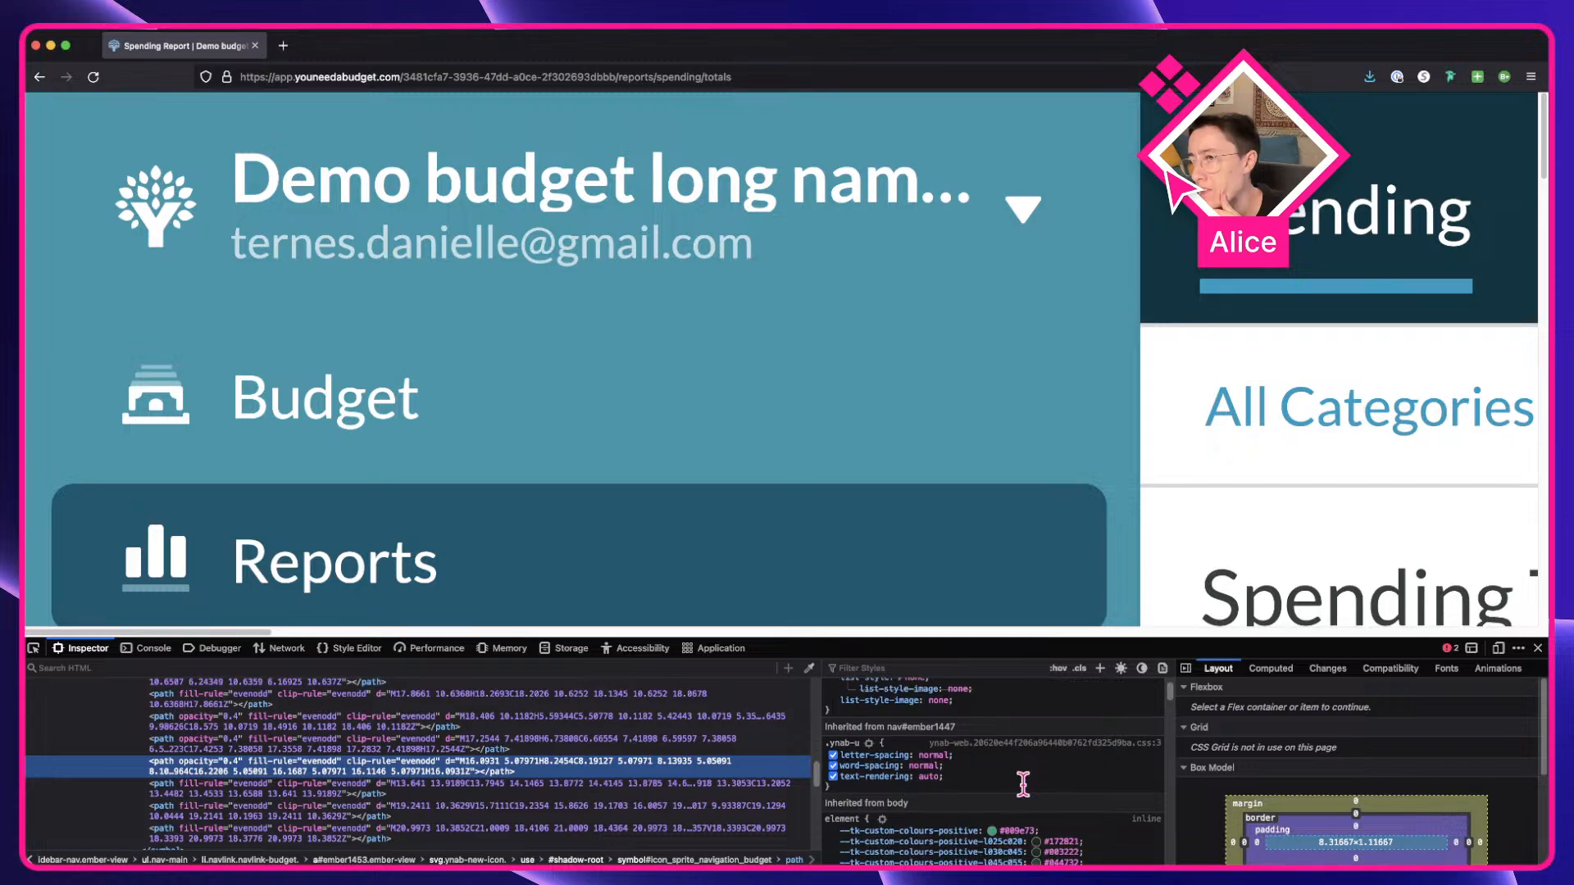
pyautogui.scroll(-5, 1023, 785)
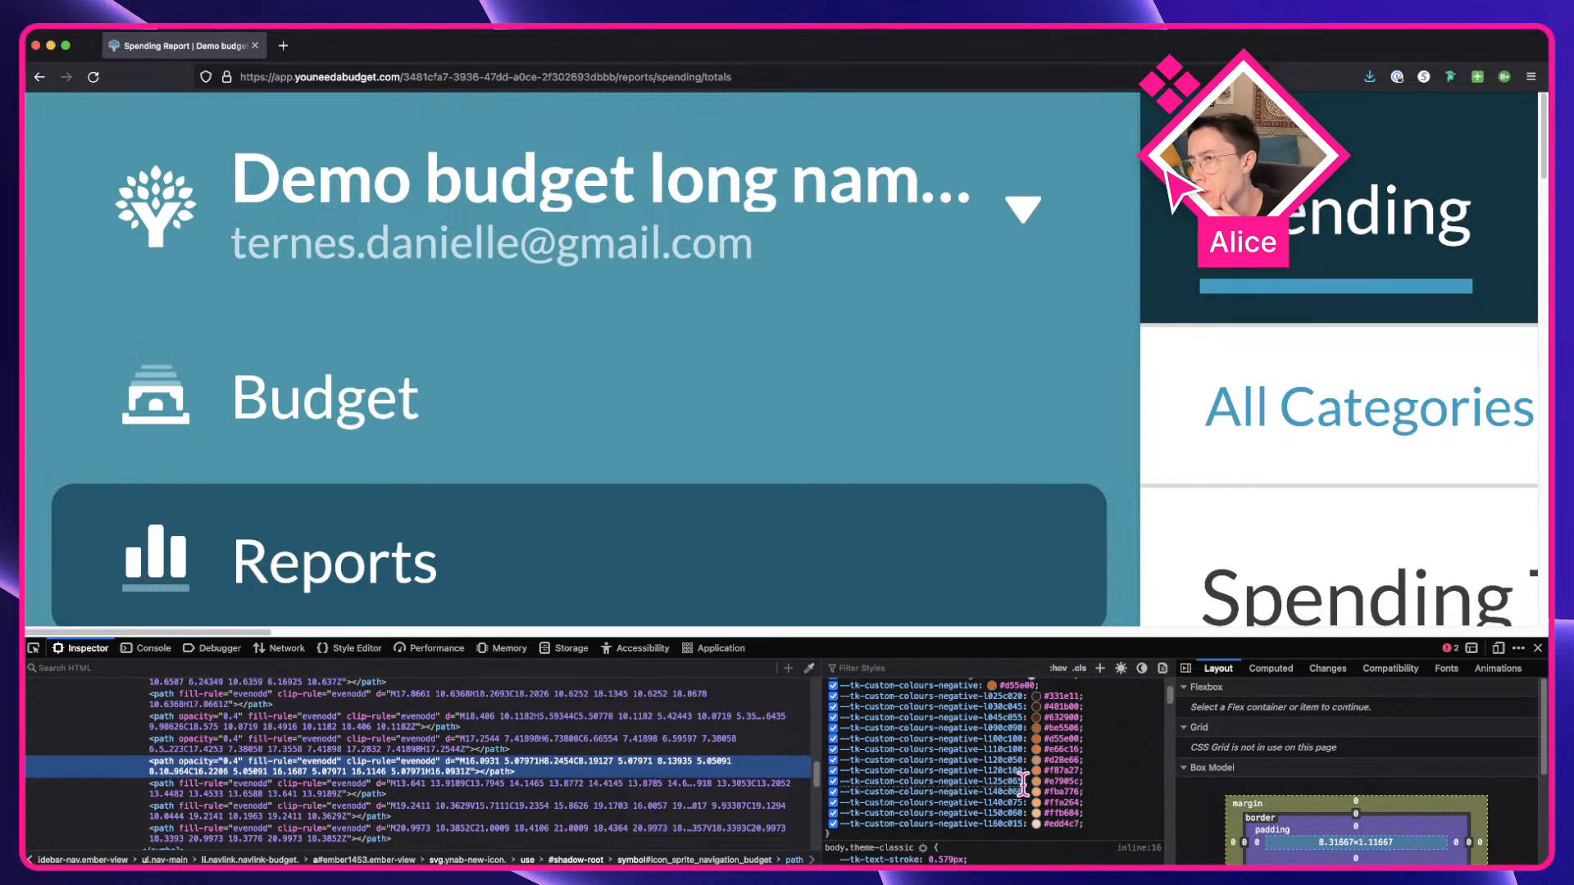
pyautogui.scroll(-2, 1023, 784)
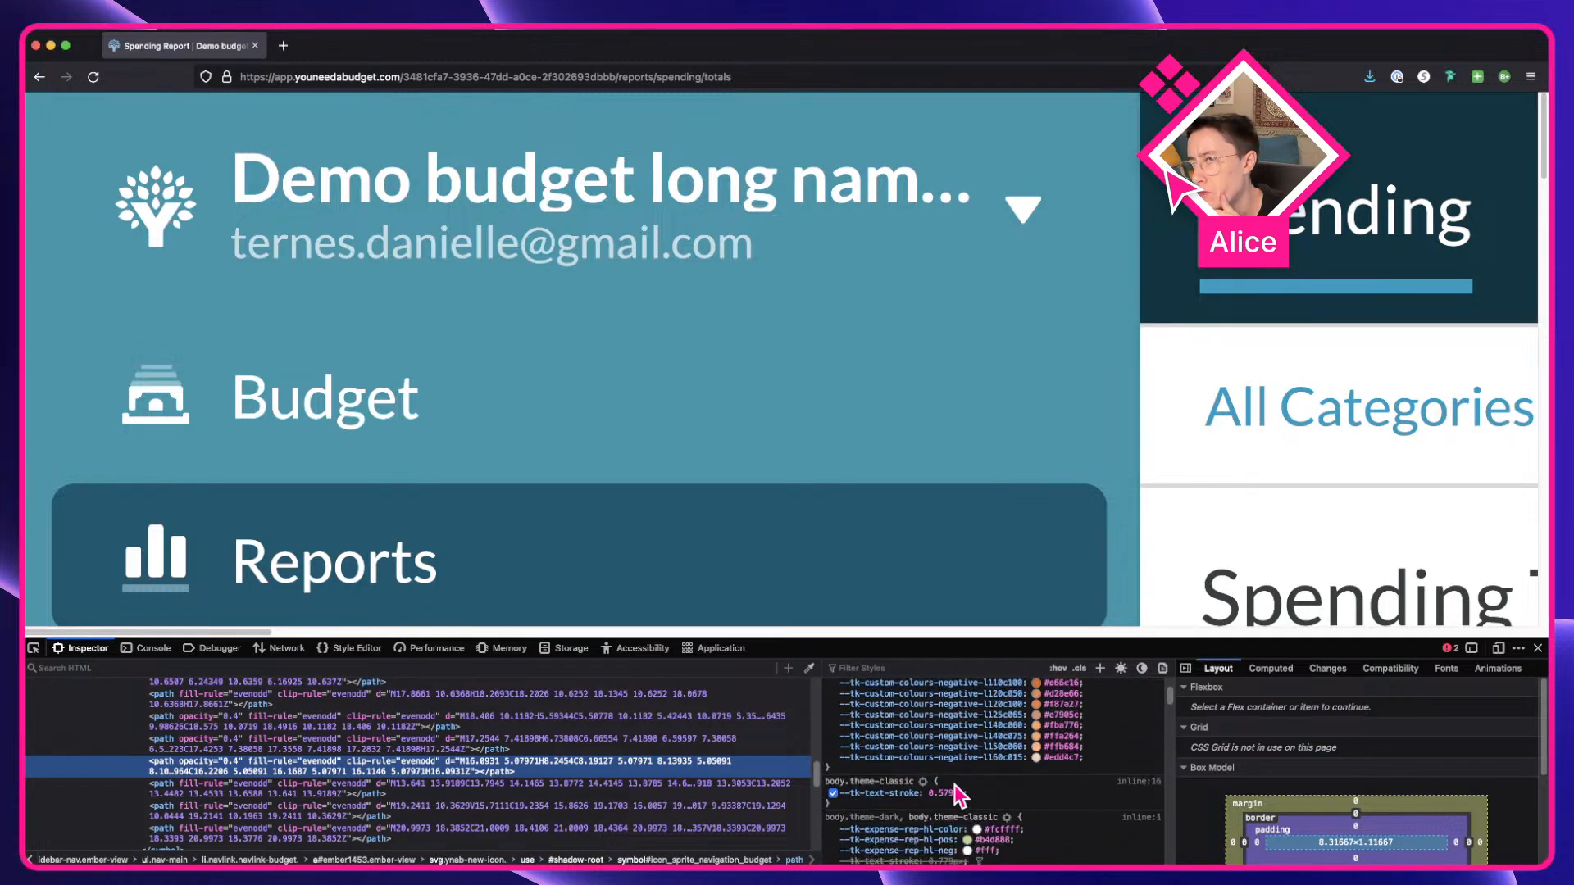
pyautogui.scroll(-3, 1059, 799)
pyautogui.scroll(-10, 1059, 799)
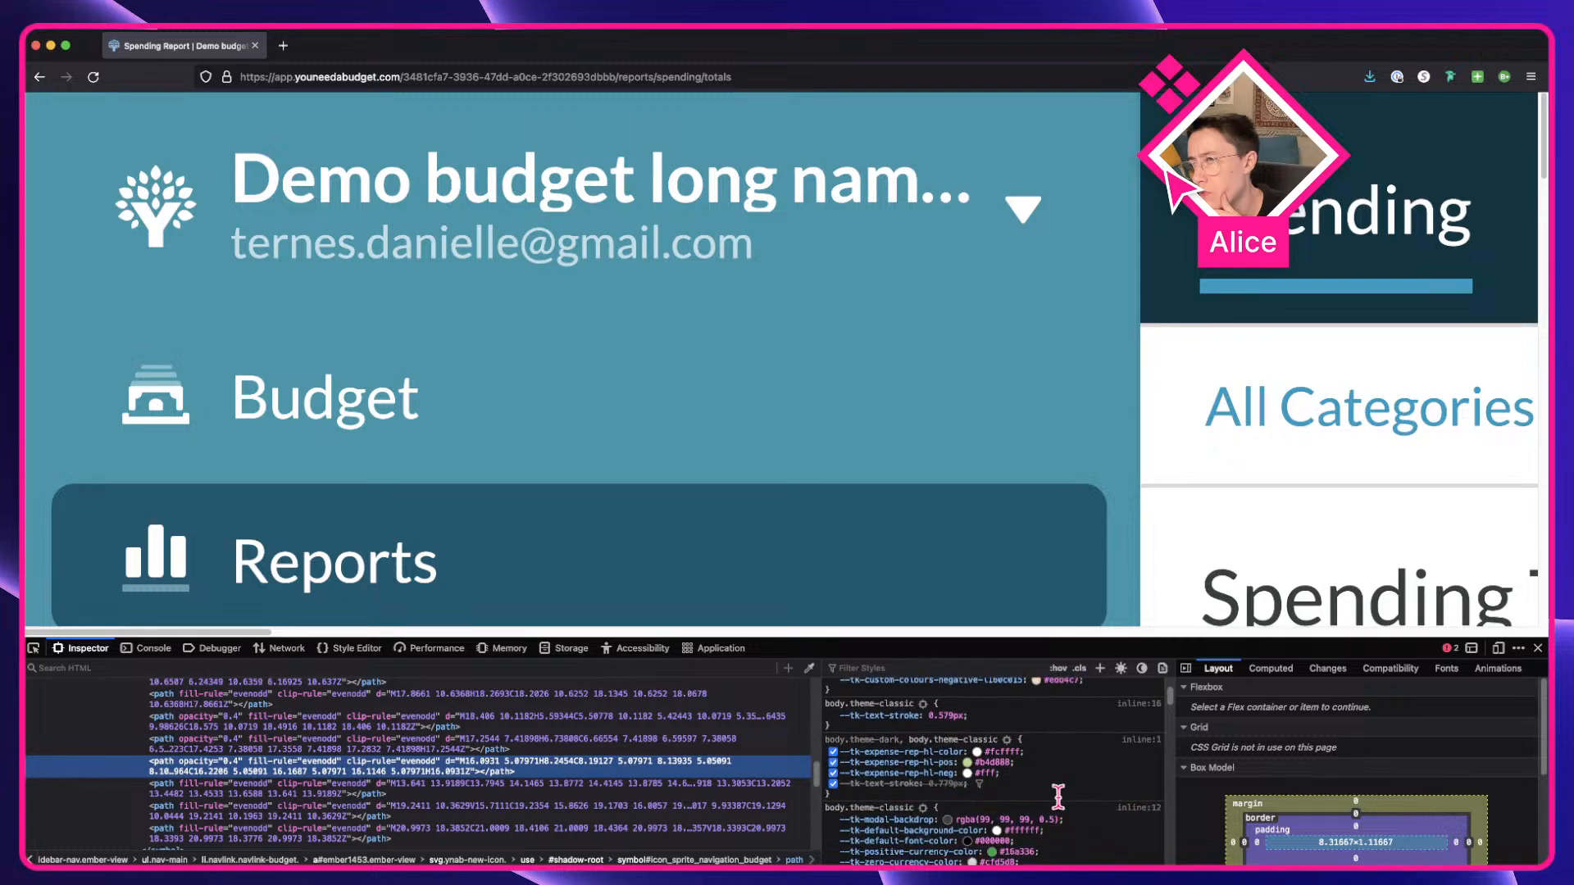
pyautogui.scroll(3, 1059, 799)
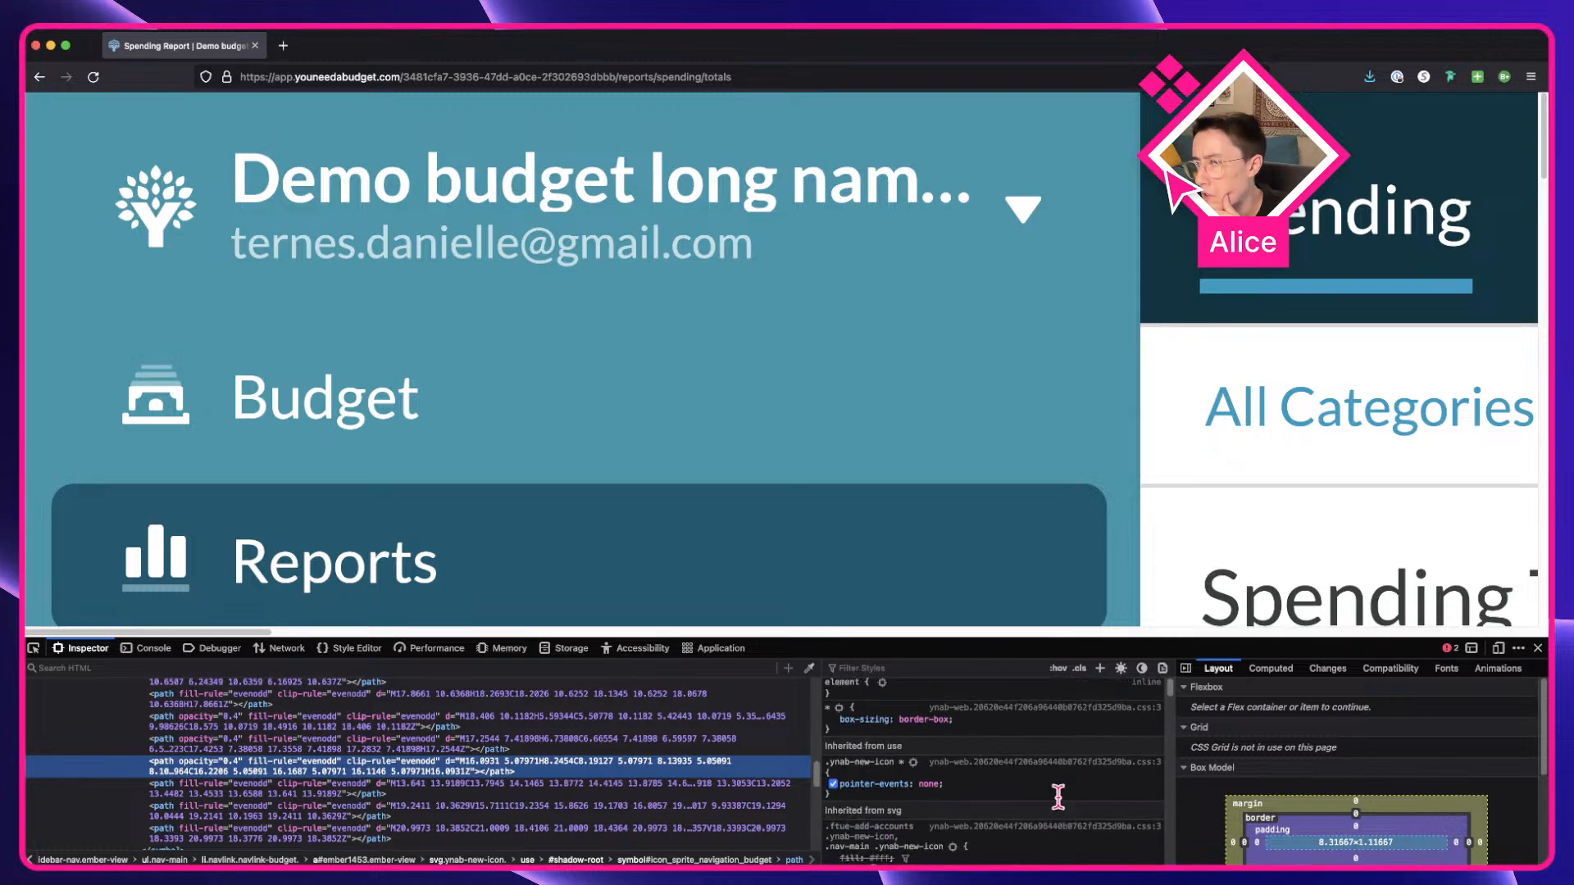
# Test the navigation icons' inherited colour by toggling the sidebar_label_primary fill off and on, then setting it to #000000.
pyautogui.click(833, 852)
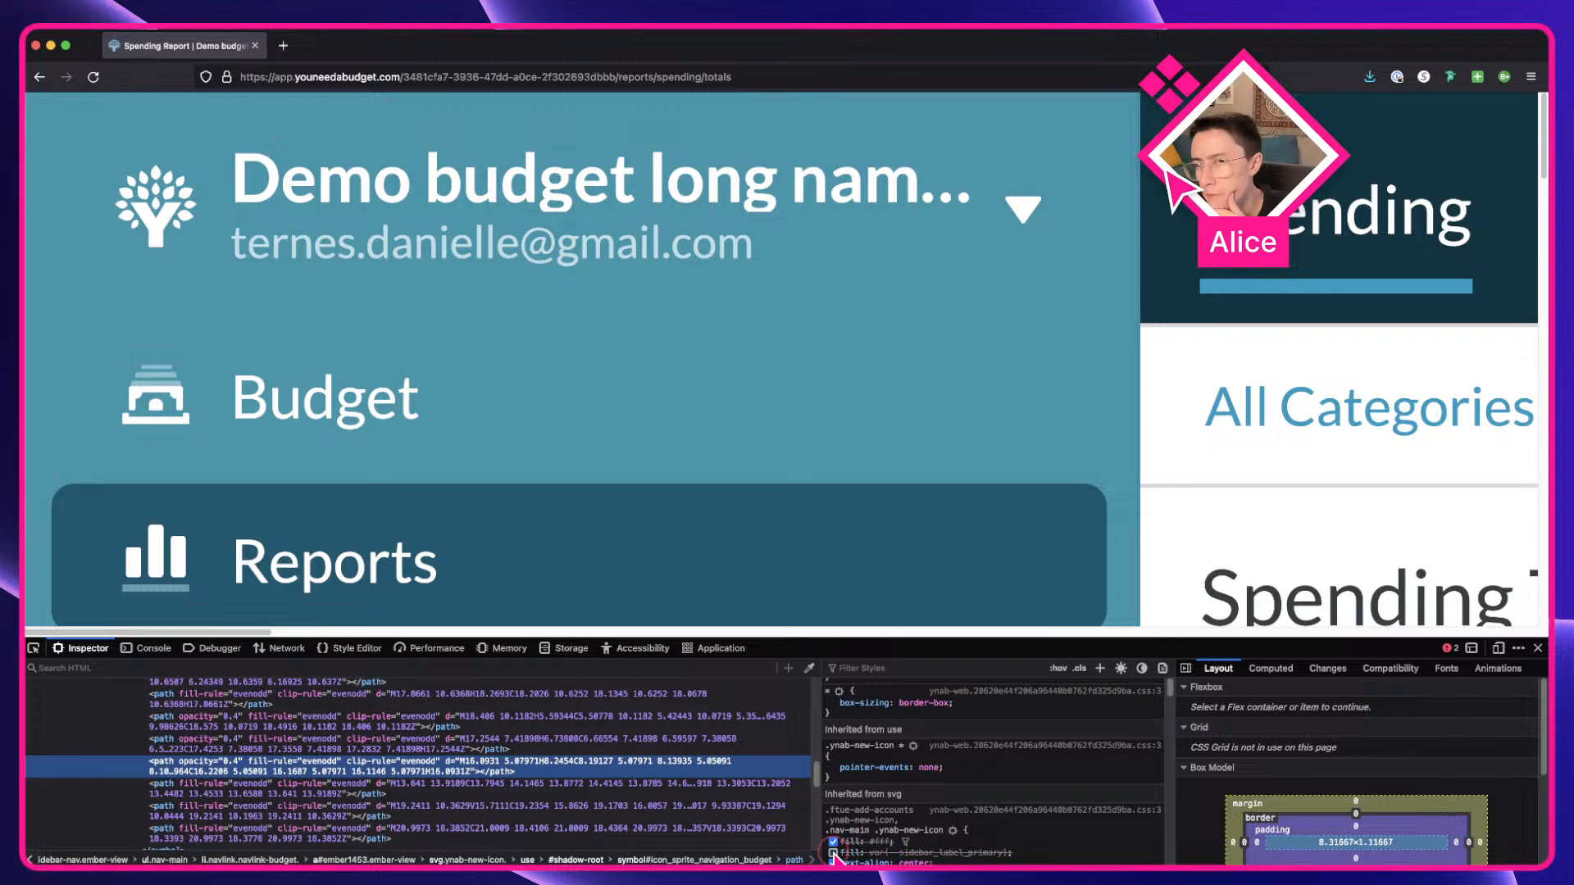
pyautogui.click(833, 853)
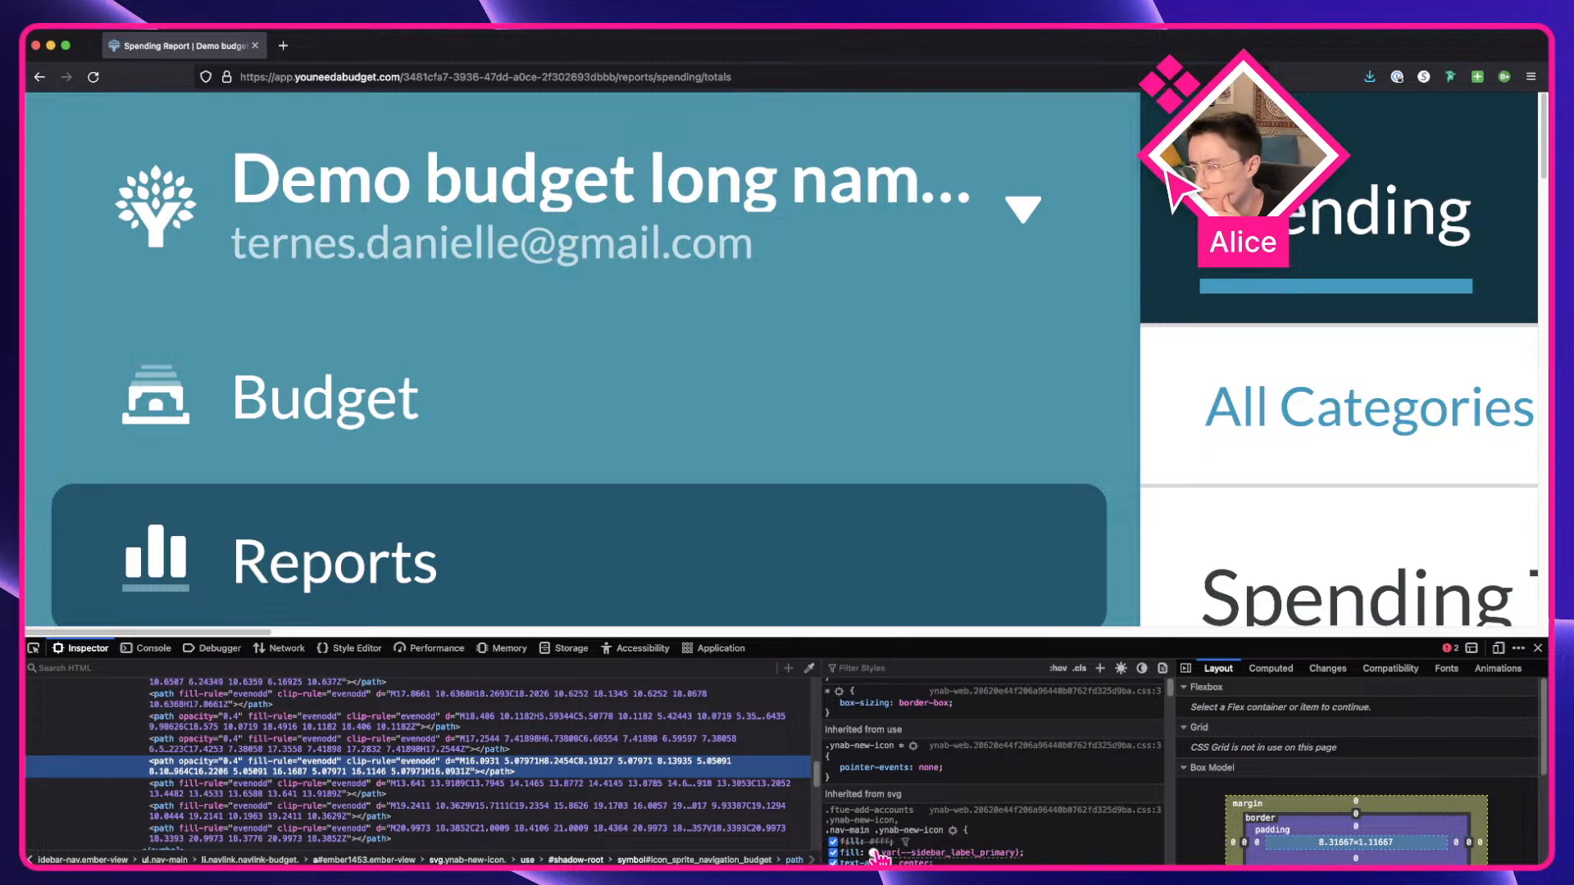
pyautogui.click(871, 852)
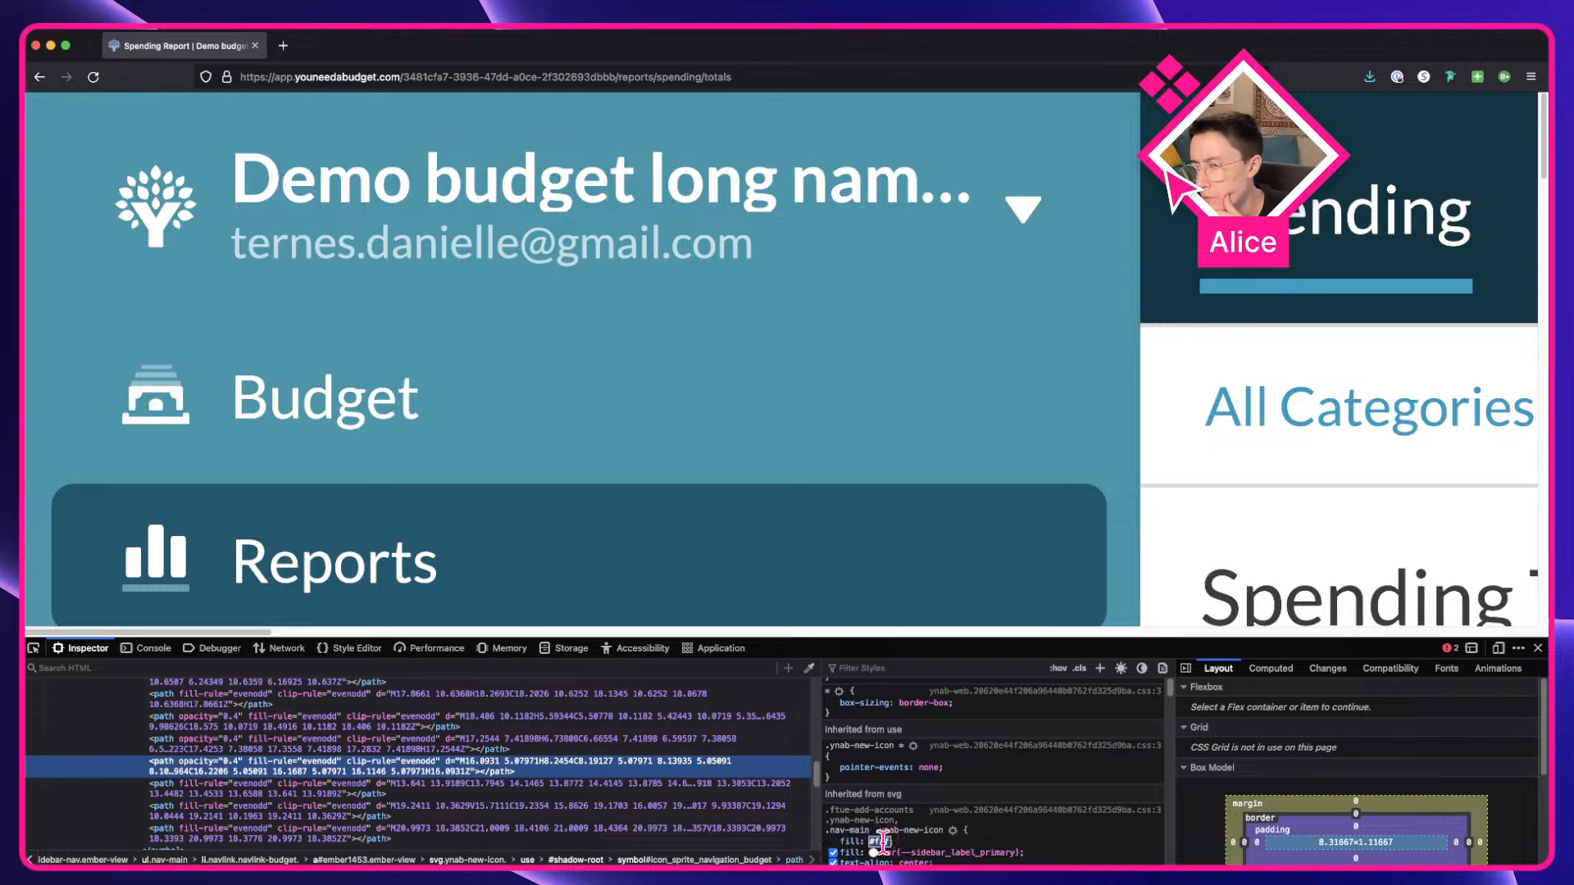
pyautogui.write('#')
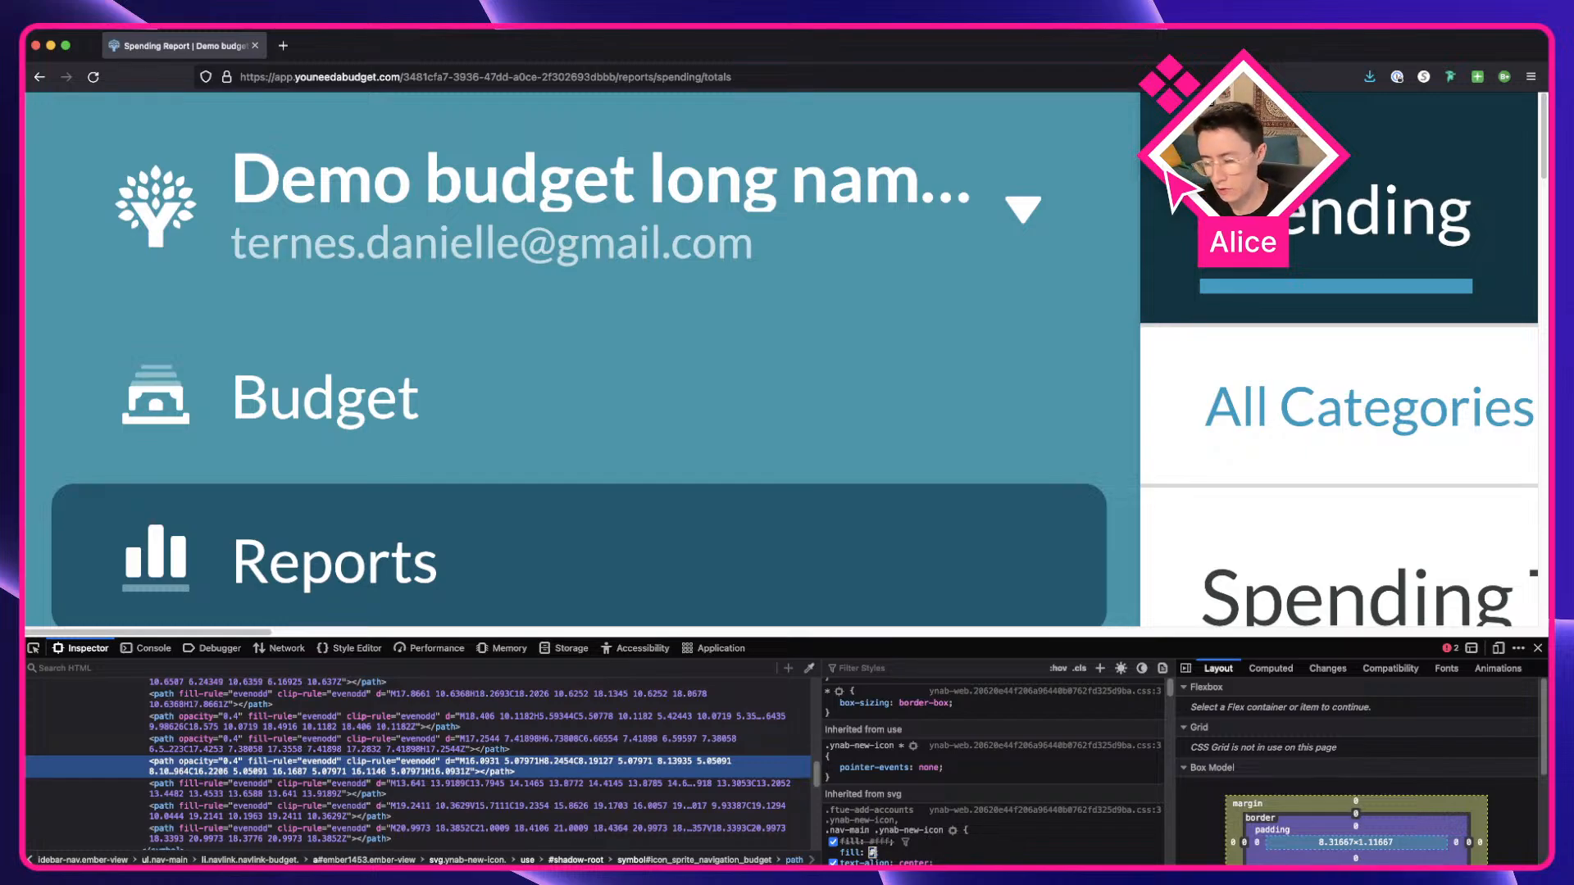
pyautogui.write('000000')
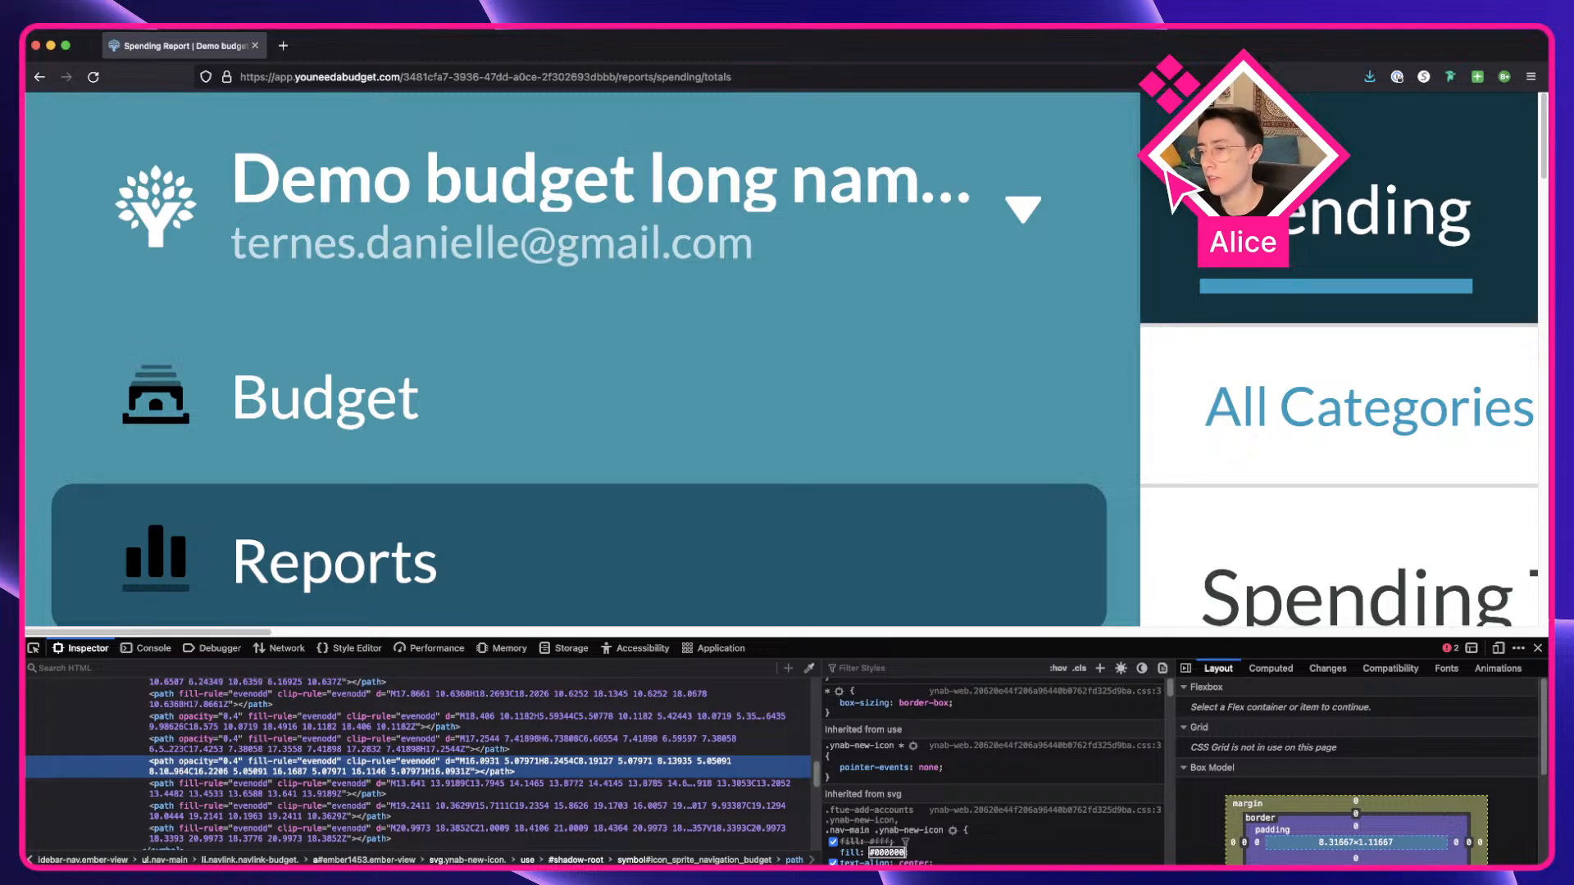
pyautogui.scroll(-2, 1002, 798)
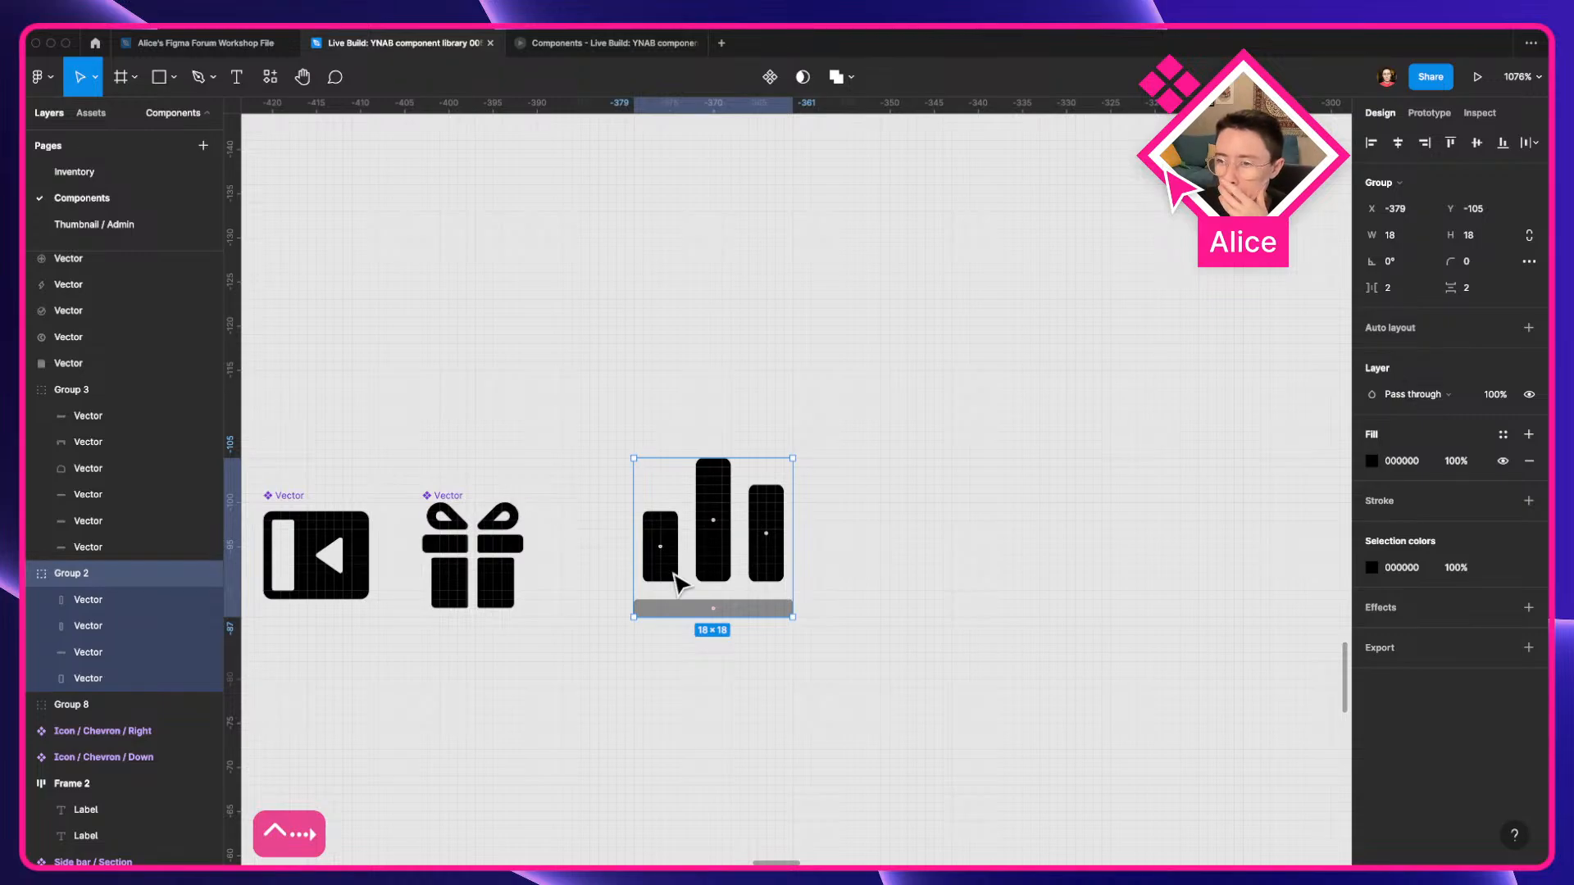
# Switch to Figma and compare the fill and layer opacity of the gift icon, the chart's bars and its faded base.
pyautogui.doubleClick(492, 579)
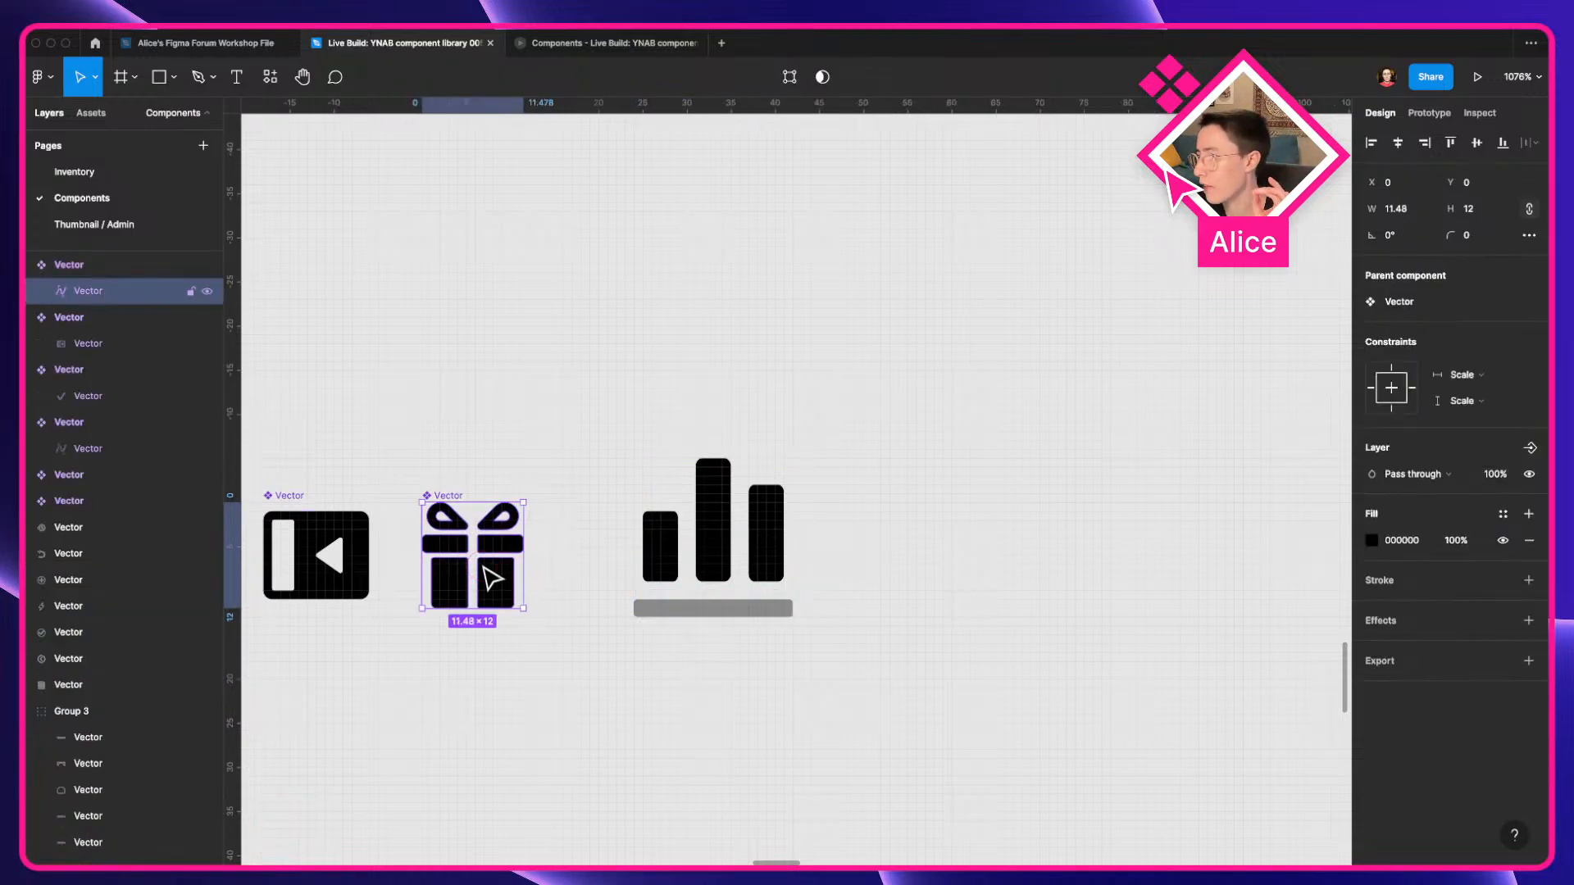
pyautogui.doubleClick(764, 566)
pyautogui.click(725, 609)
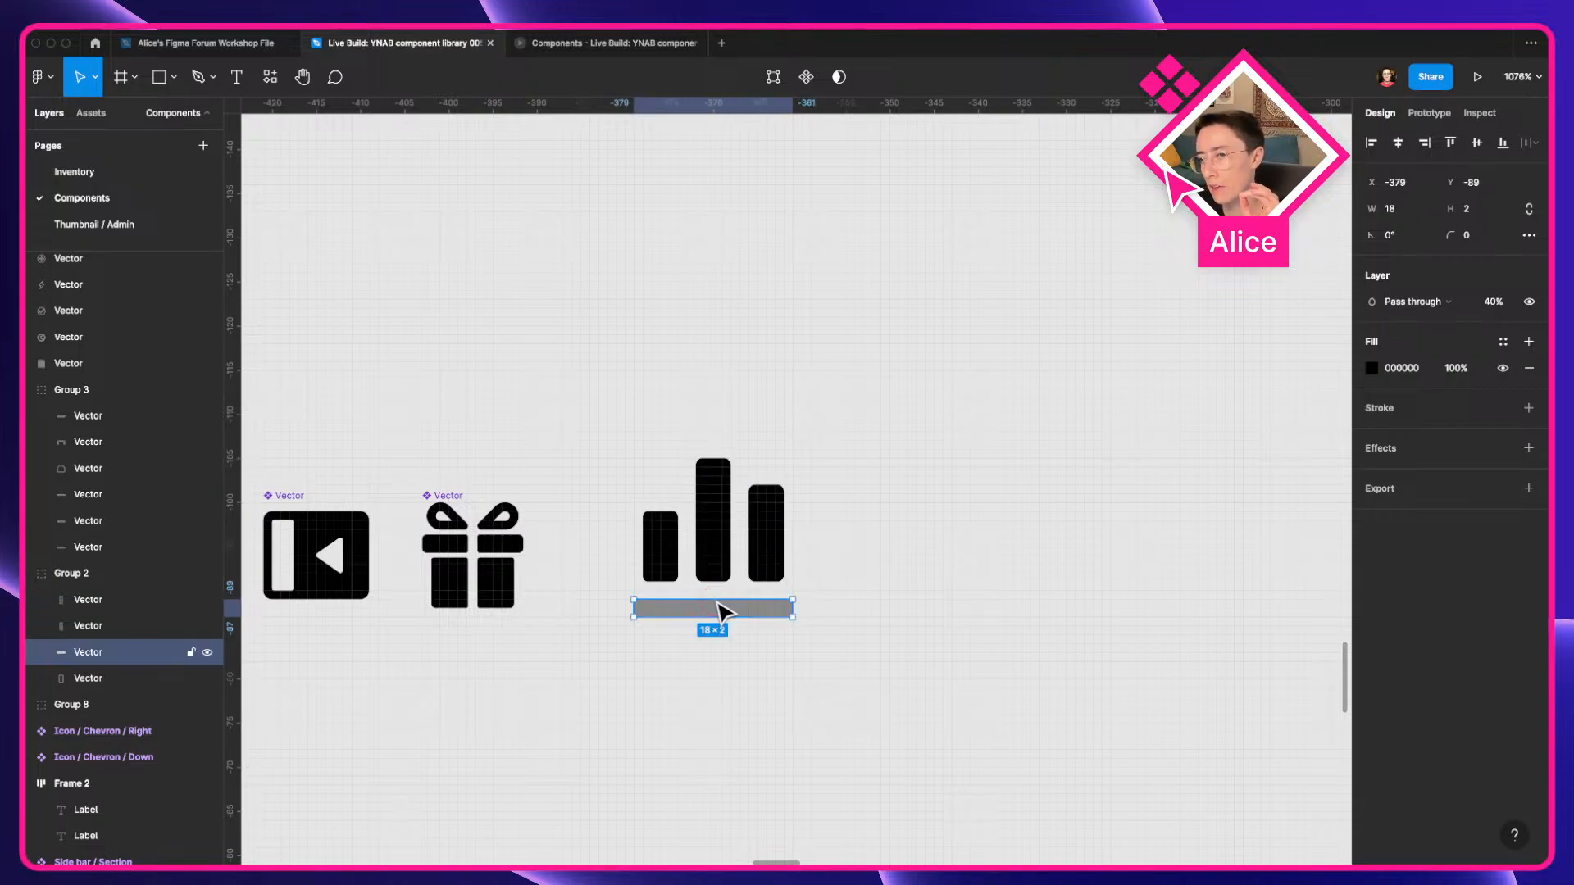
# Duplicate the bar chart icon group beside the original and flatten the copy into a single vector.
pyautogui.moveTo(644, 680); pyautogui.dragTo(917, 490)
pyautogui.keyDown('alt'); pyautogui.moveTo(719, 557); pyautogui.dragTo(987, 480); pyautogui.keyUp('alt')
pyautogui.hscroll(5, 992, 489)
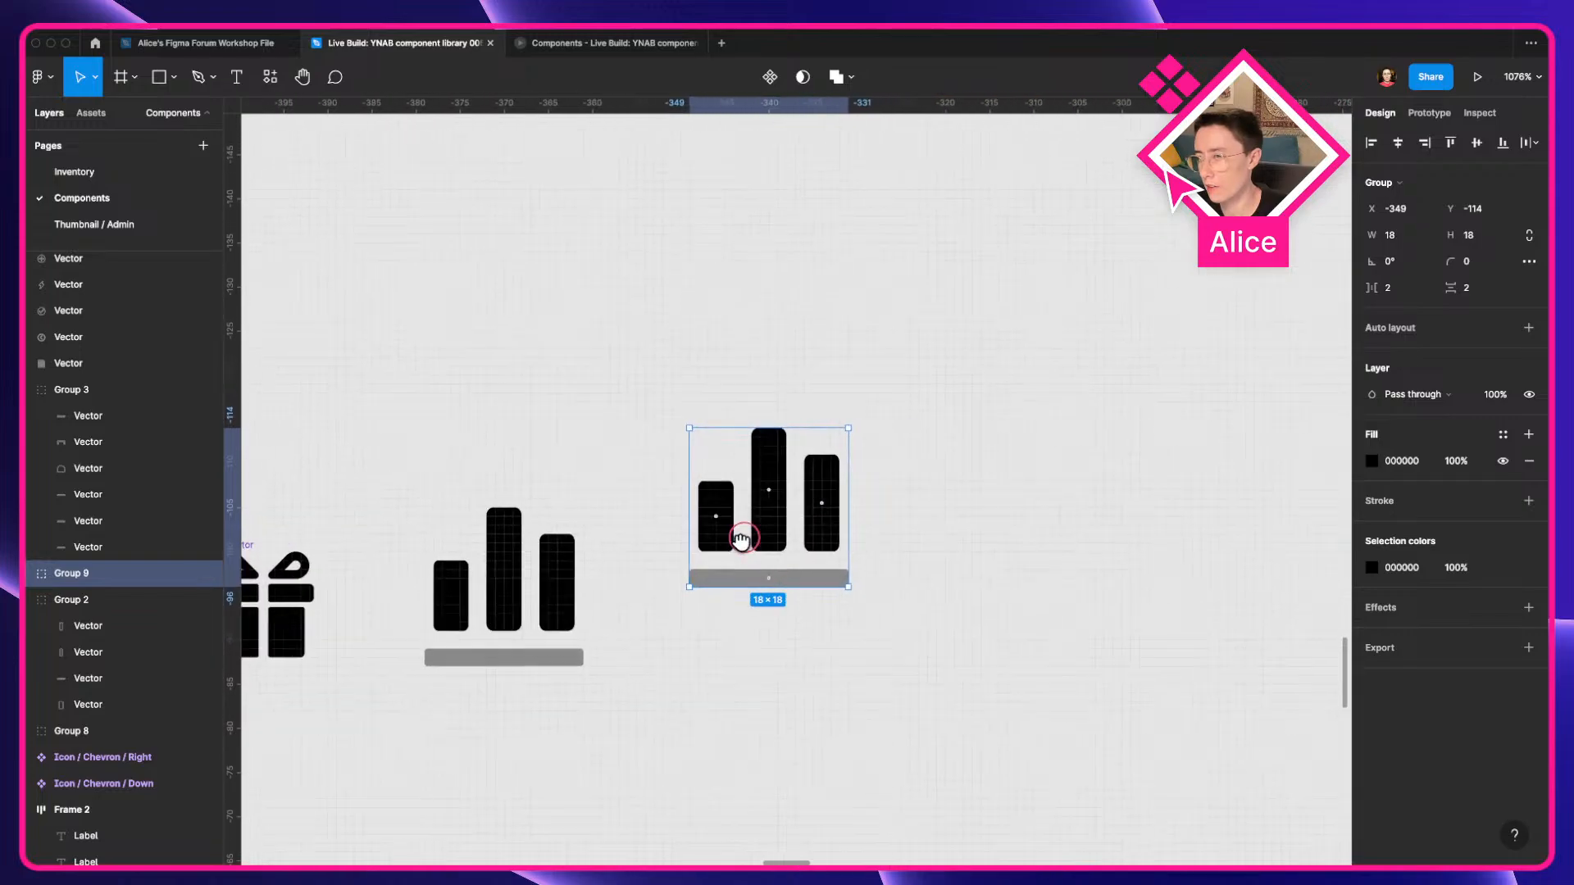
pyautogui.press('cmd+r')
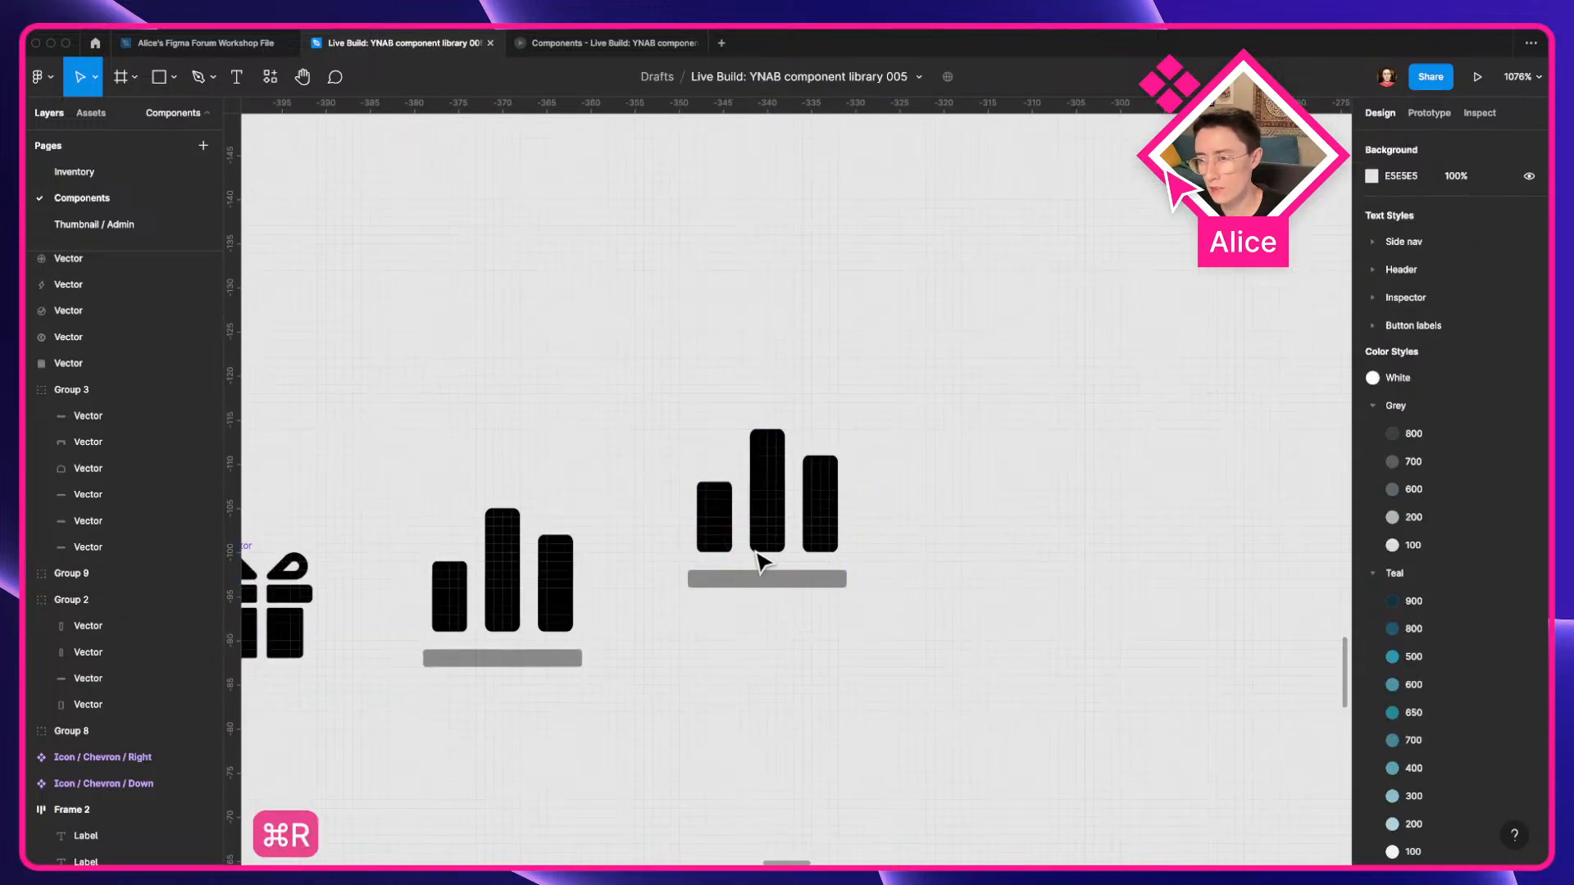
pyautogui.press('cmd+e')
pyautogui.click(727, 661)
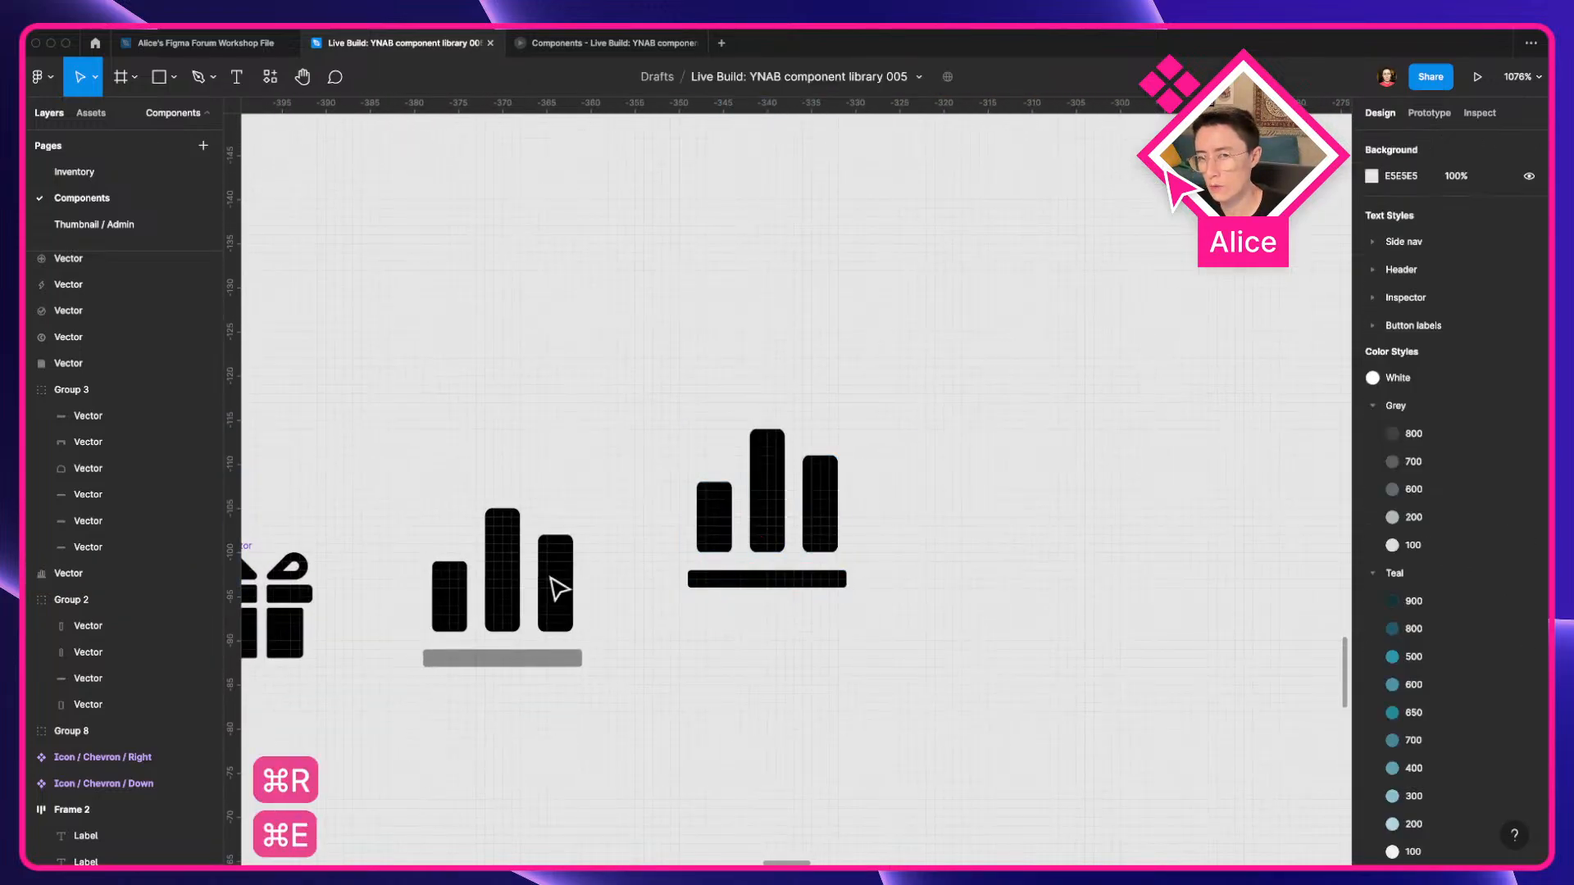
# Open the flattened chart copy for vector editing and examine its base bar as a separate shape.
pyautogui.click(768, 583)
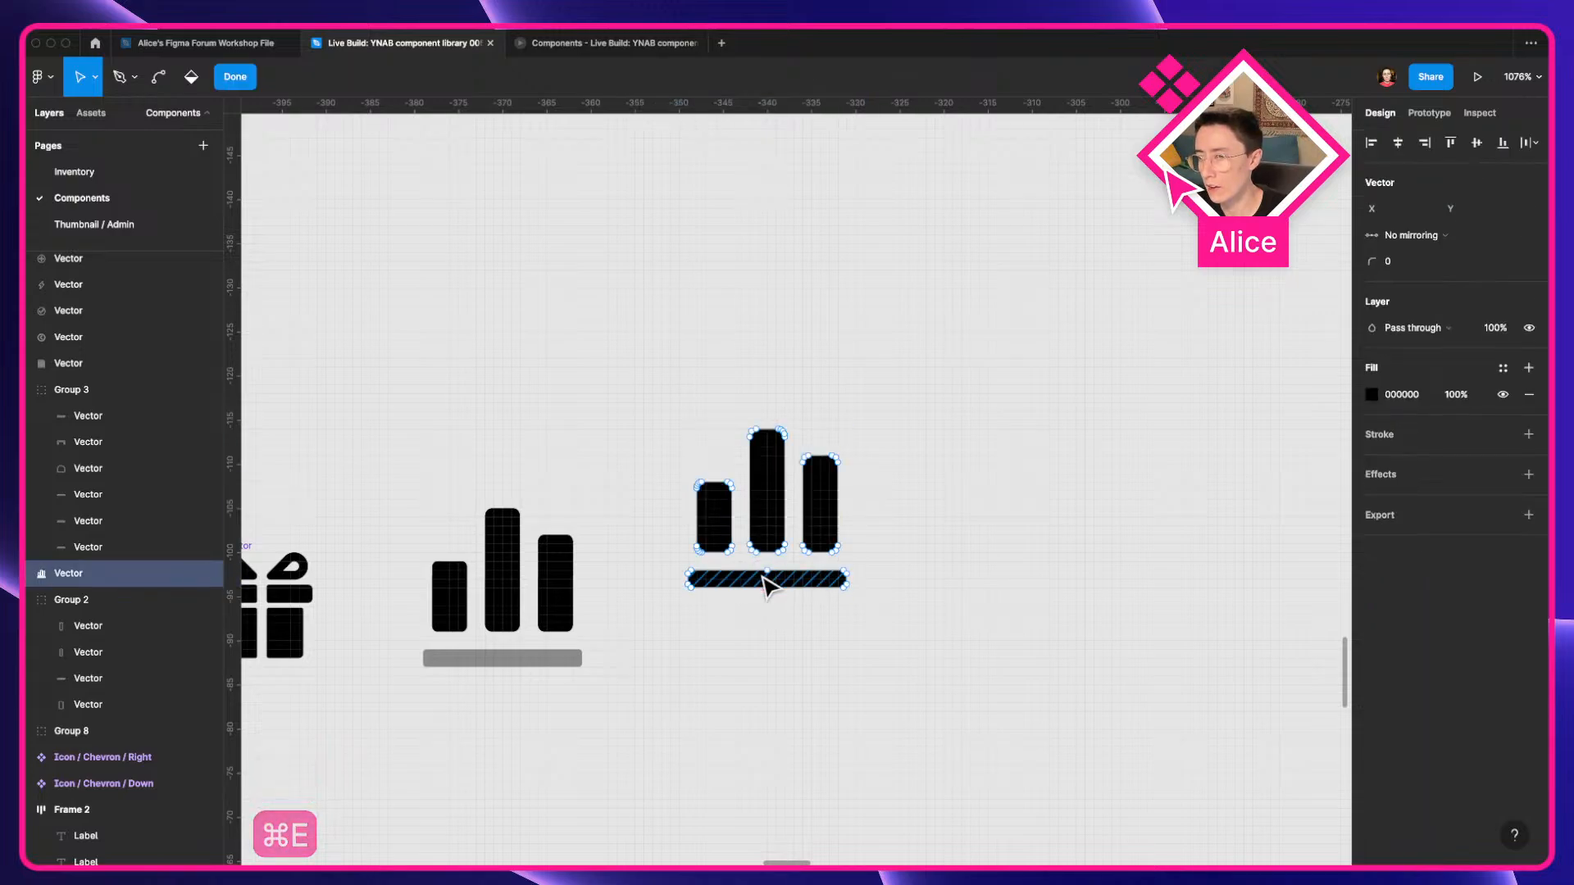
pyautogui.doubleClick(768, 583)
pyautogui.scroll(5, 768, 584)
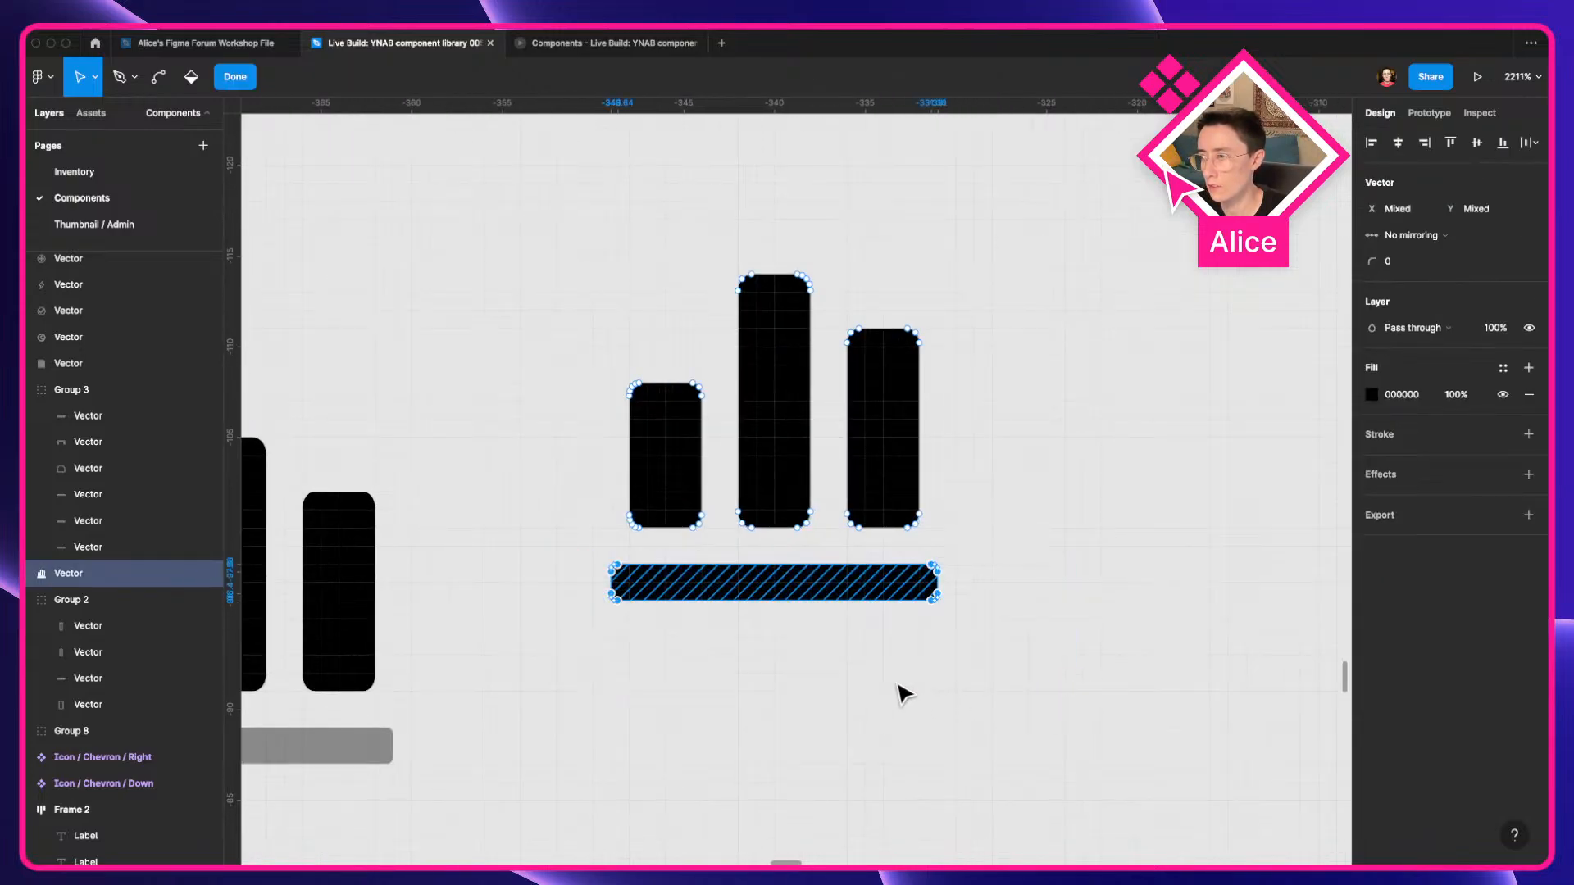
pyautogui.click(785, 728)
# Move the flattened chart copy against the original so that their base bars overlap.
pyautogui.moveTo(677, 472); pyautogui.dragTo(441, 635)
pyautogui.moveTo(385, 765); pyautogui.dragTo(478, 667)
pyautogui.scroll(6, 618, 702)
# Select only the base bar within the flattened chart copy and set its fill opacity to 50%.
pyautogui.click(525, 553)
pyautogui.doubleClick(525, 552)
pyautogui.scroll(-5, 528, 563)
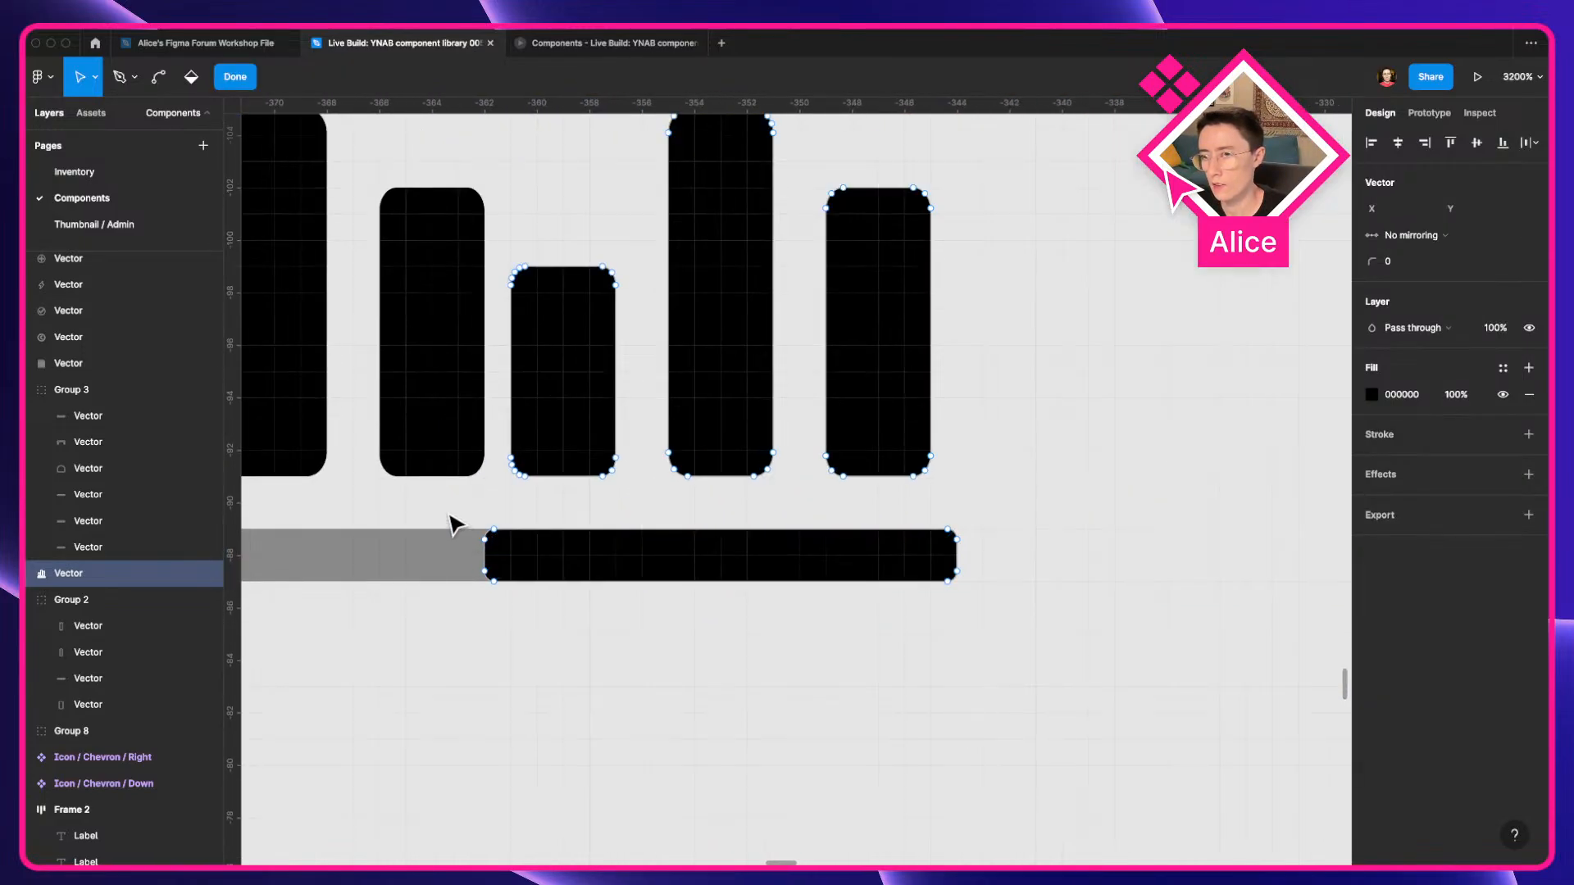
pyautogui.moveTo(447, 518); pyautogui.dragTo(989, 658)
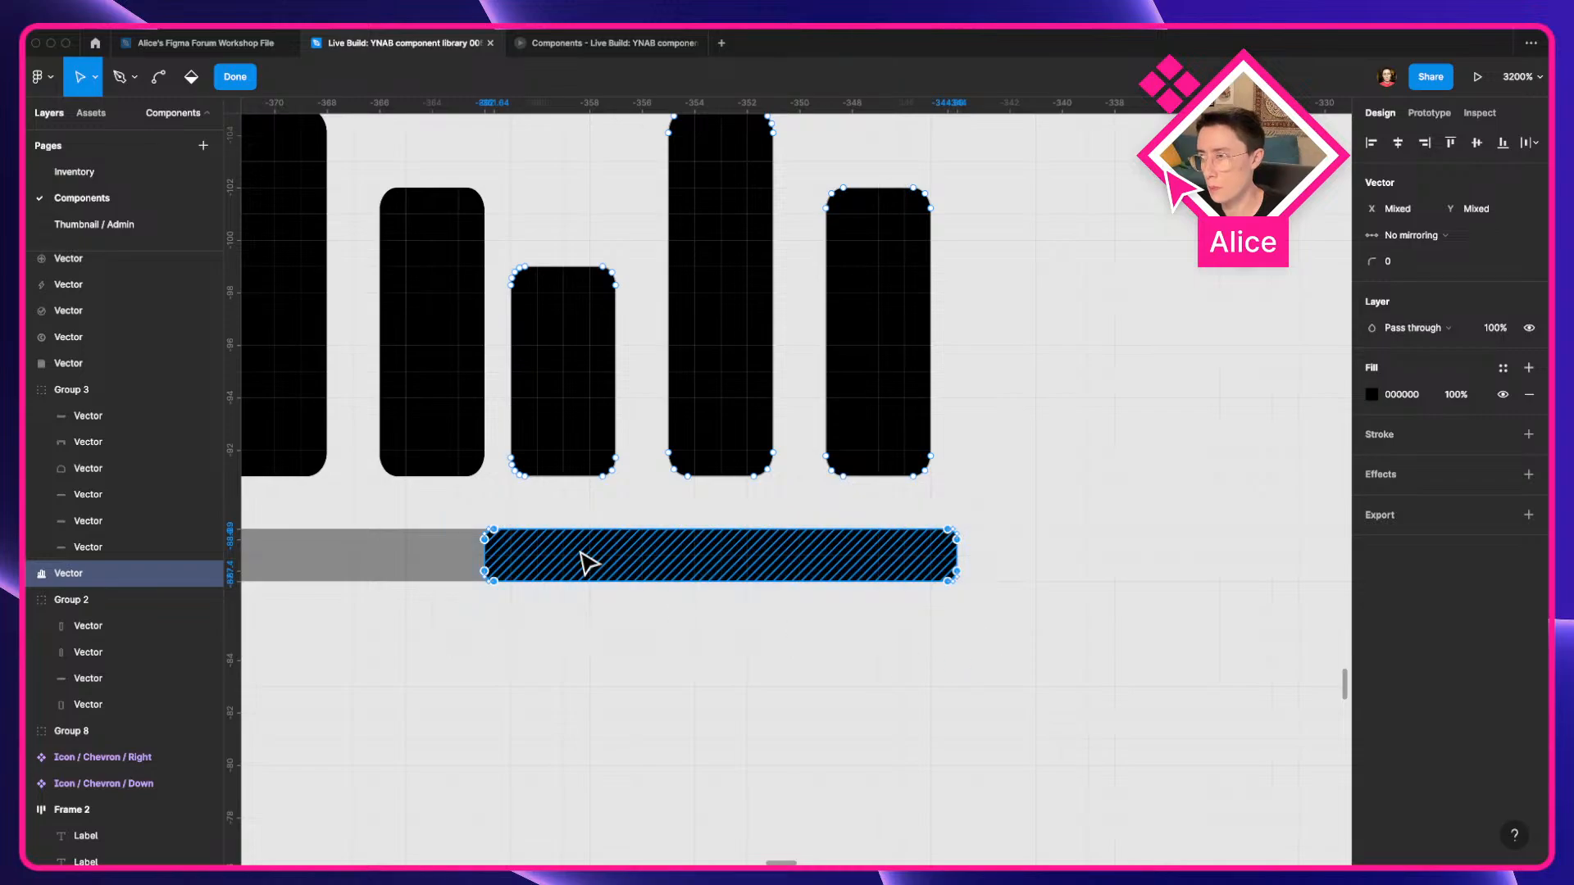
pyautogui.click(1453, 395)
pyautogui.write('80')
pyautogui.press('Return')
pyautogui.hotkey('shift', 'Down')
pyautogui.hotkey('shift', 'Down')
pyautogui.hotkey('shift', 'Down')
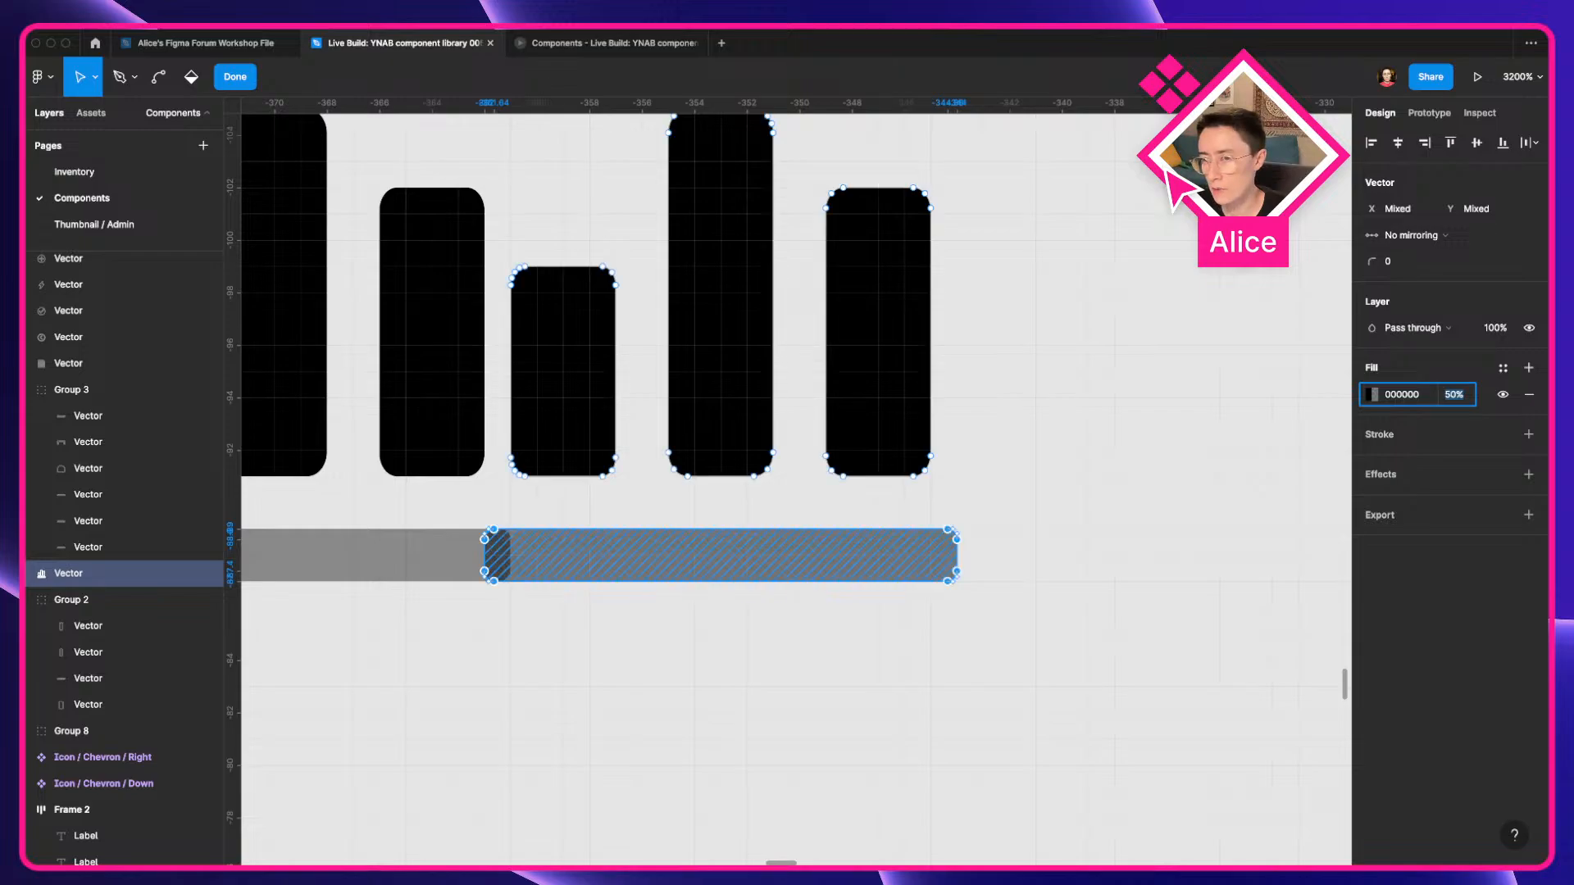
pyautogui.press('Return')
pyautogui.press('Escape')
pyautogui.click(682, 629)
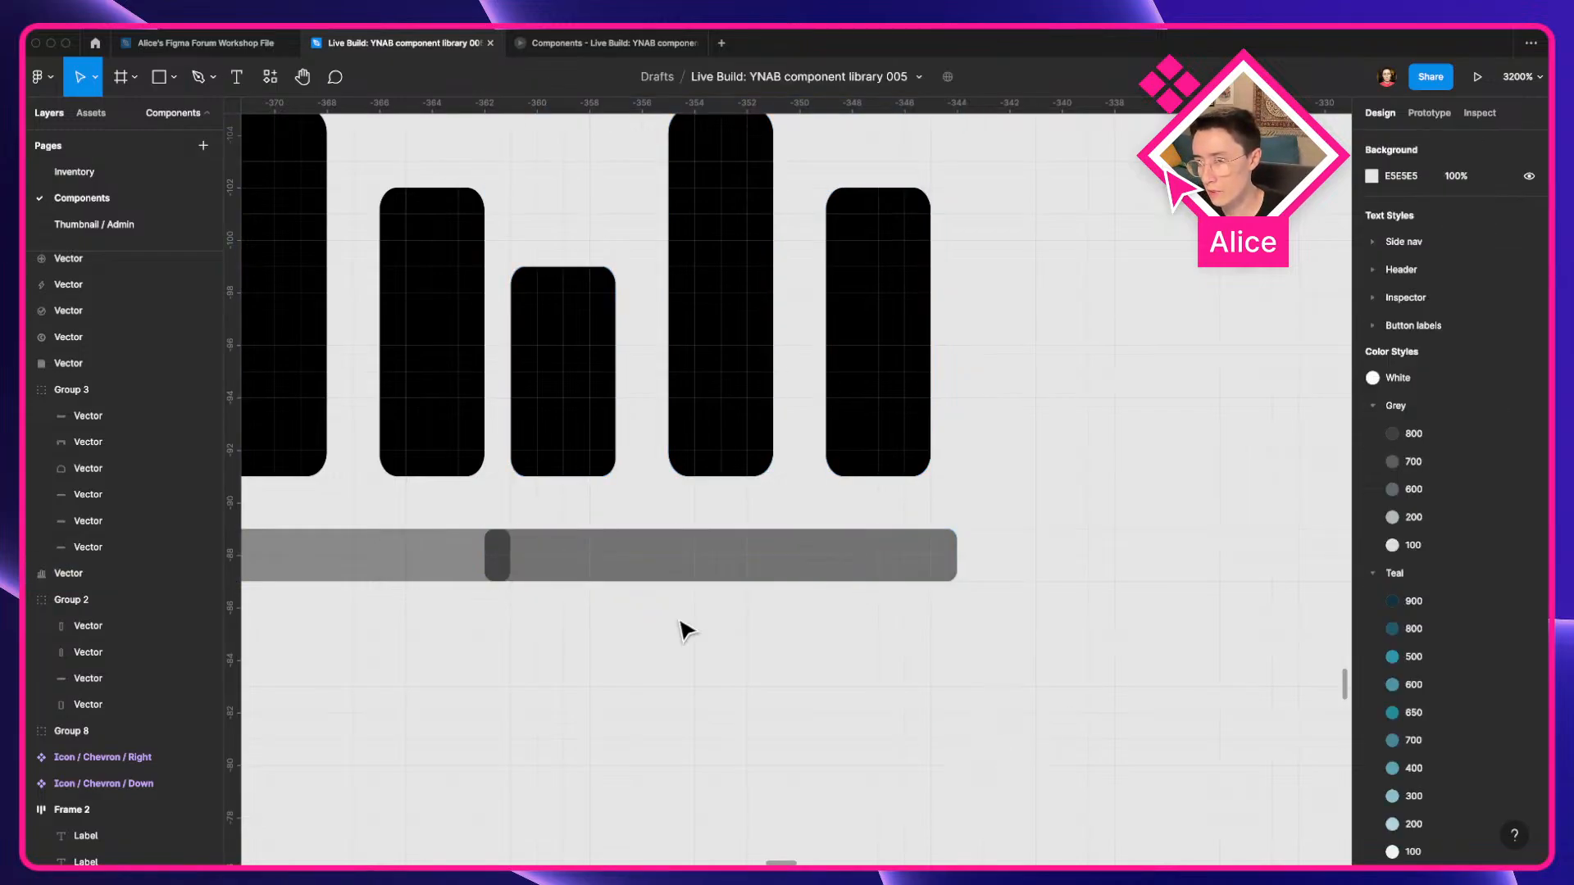
# Offset the flattened chart copy to X -363, Y -103 and reduce its base bar's fill opacity to 40%.
pyautogui.moveTo(562, 429); pyautogui.dragTo(534, 469)
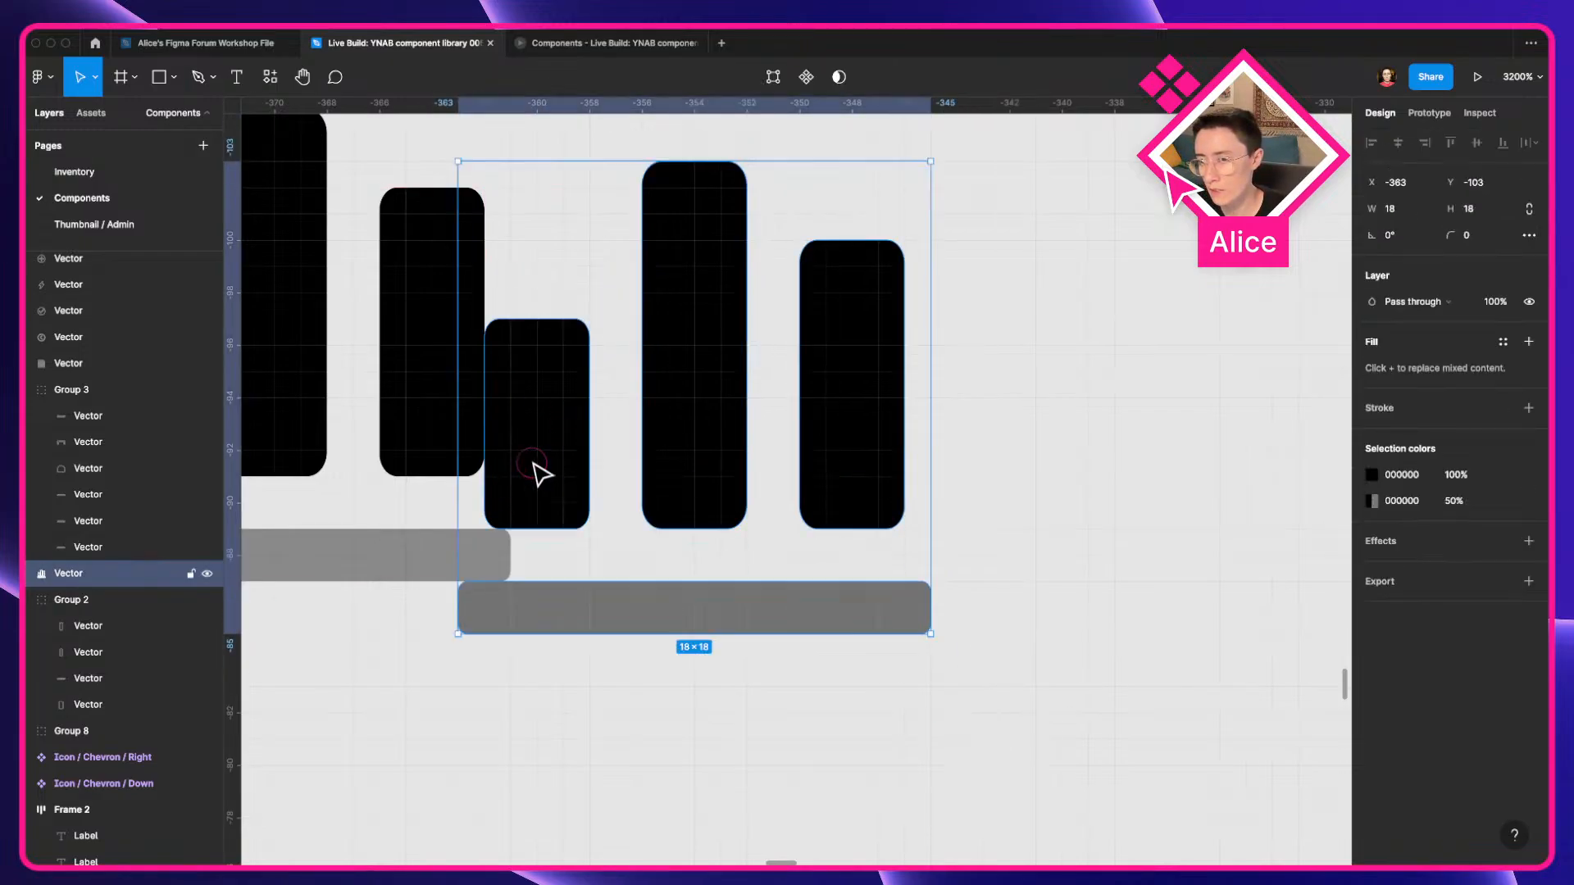
pyautogui.scroll(3, 530, 590)
pyautogui.doubleClick(554, 638)
pyautogui.moveTo(348, 696); pyautogui.dragTo(1127, 632)
pyautogui.click(1461, 399)
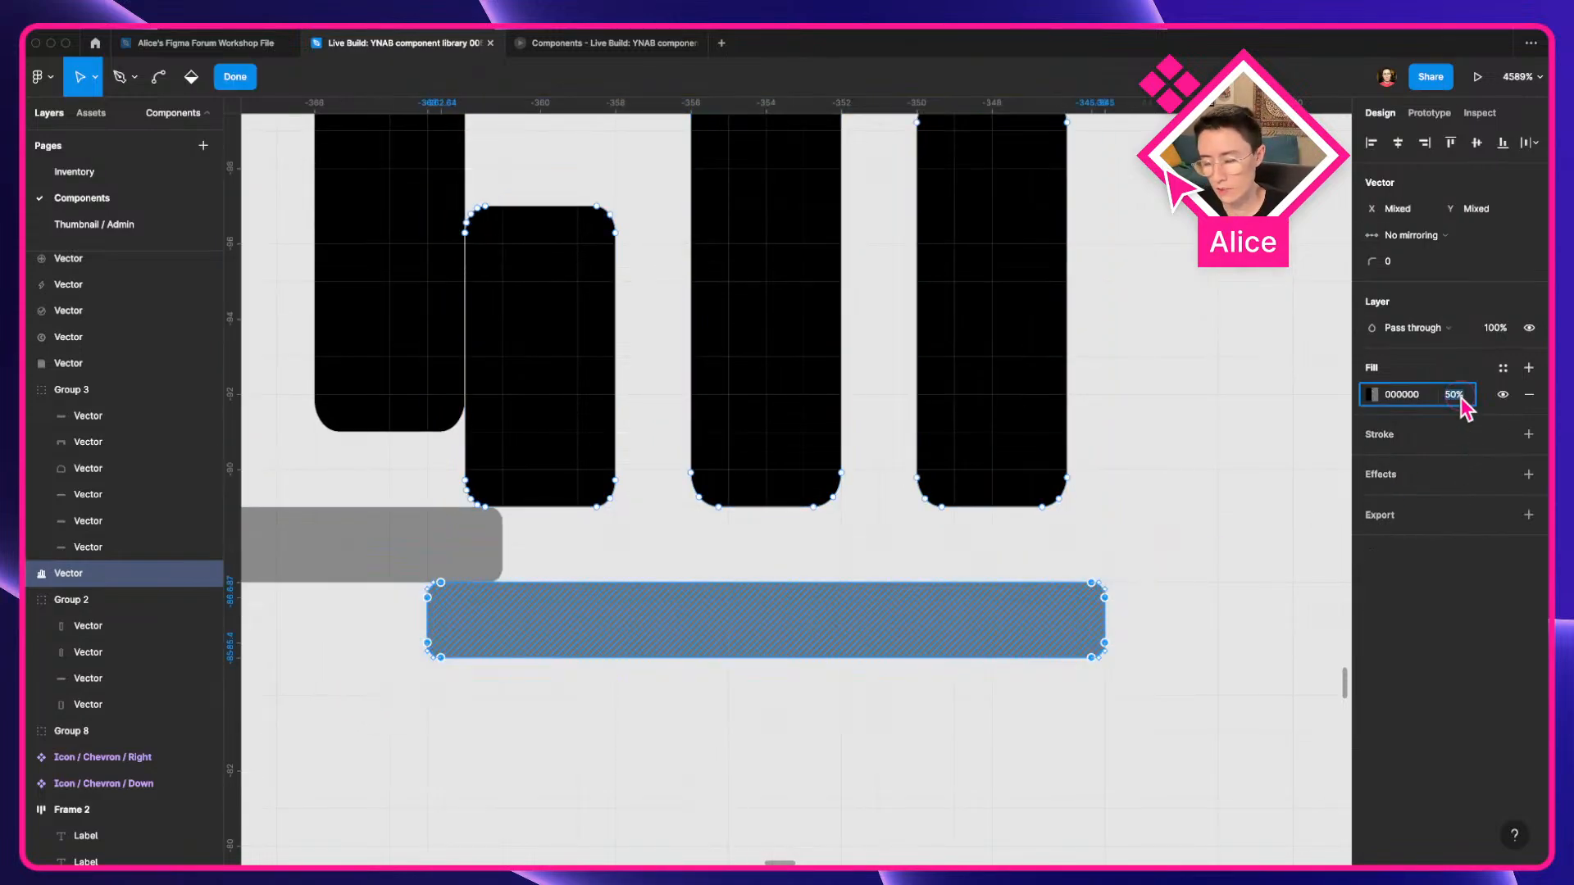
pyautogui.press('Down')
pyautogui.press('Down')
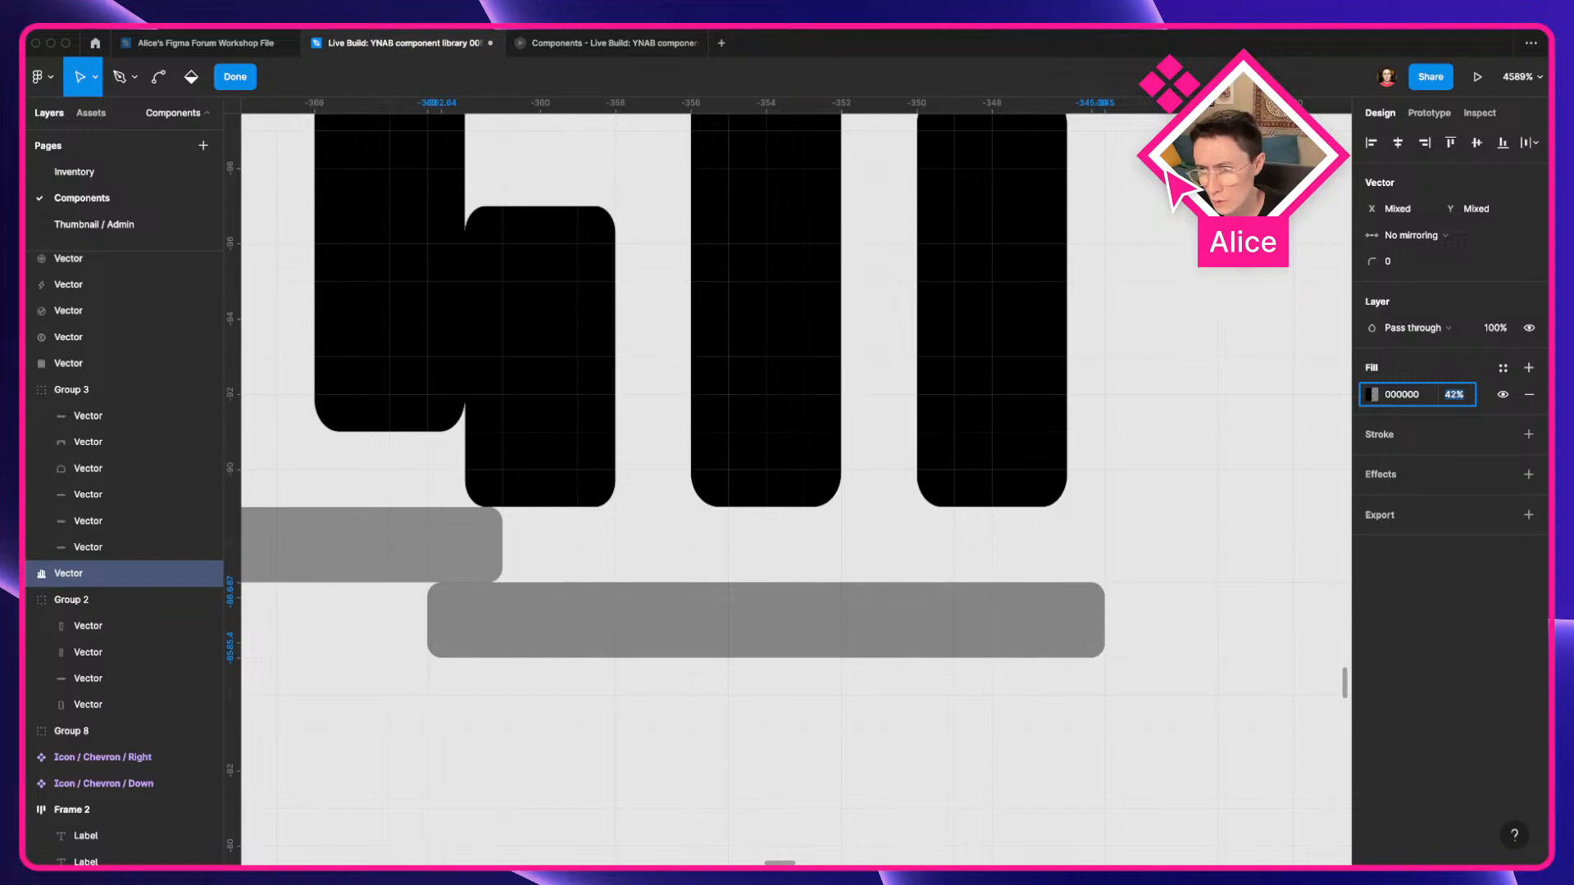
pyautogui.press('Down')
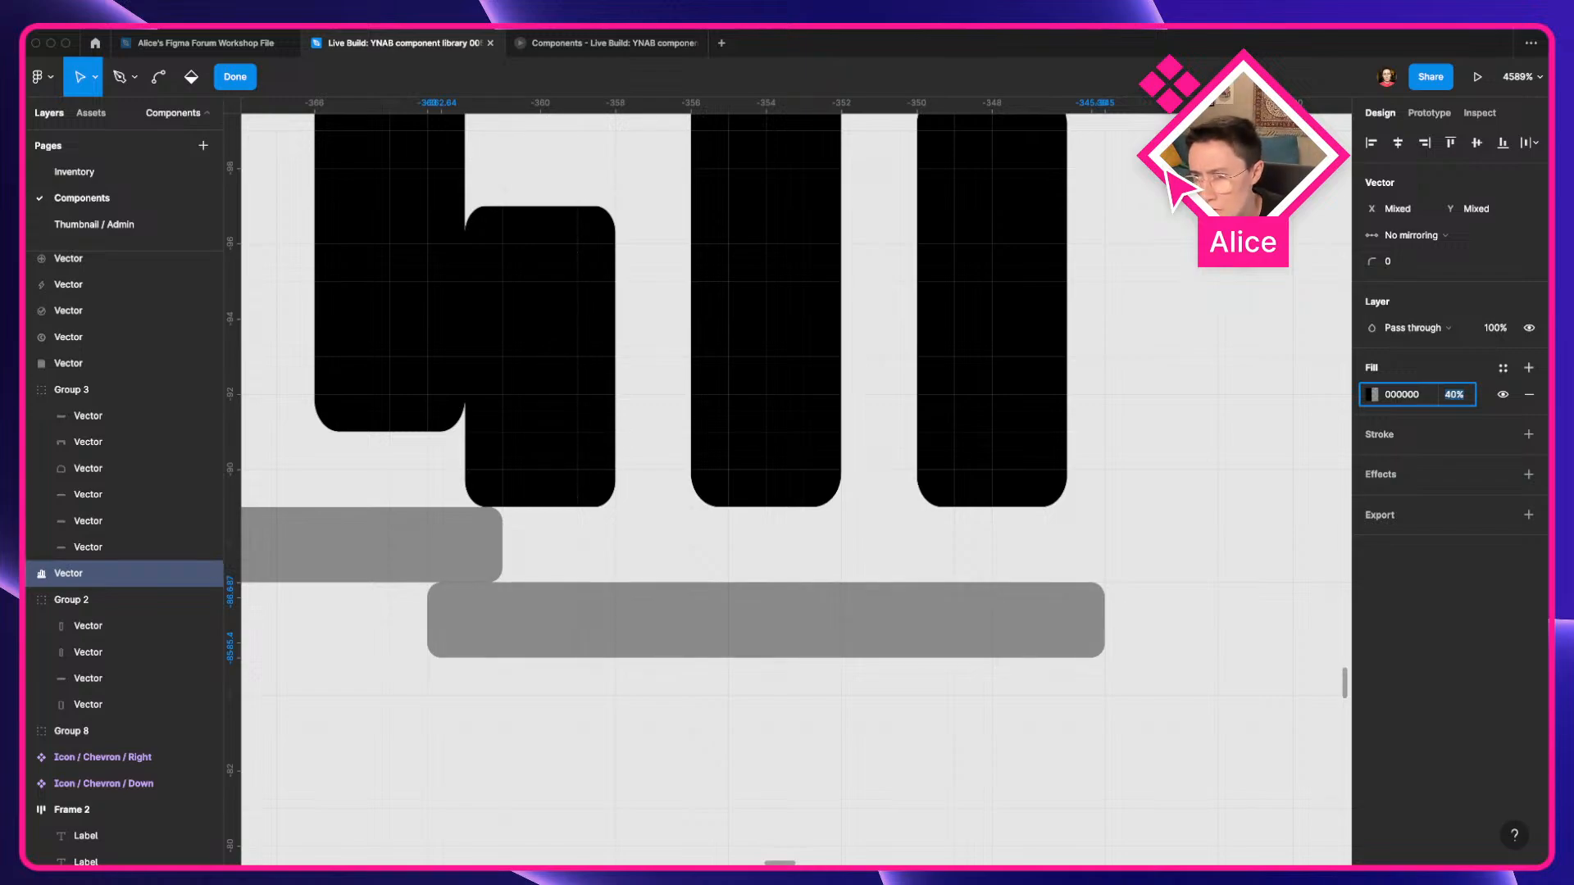
pyautogui.press('Escape')
pyautogui.press('Escape')
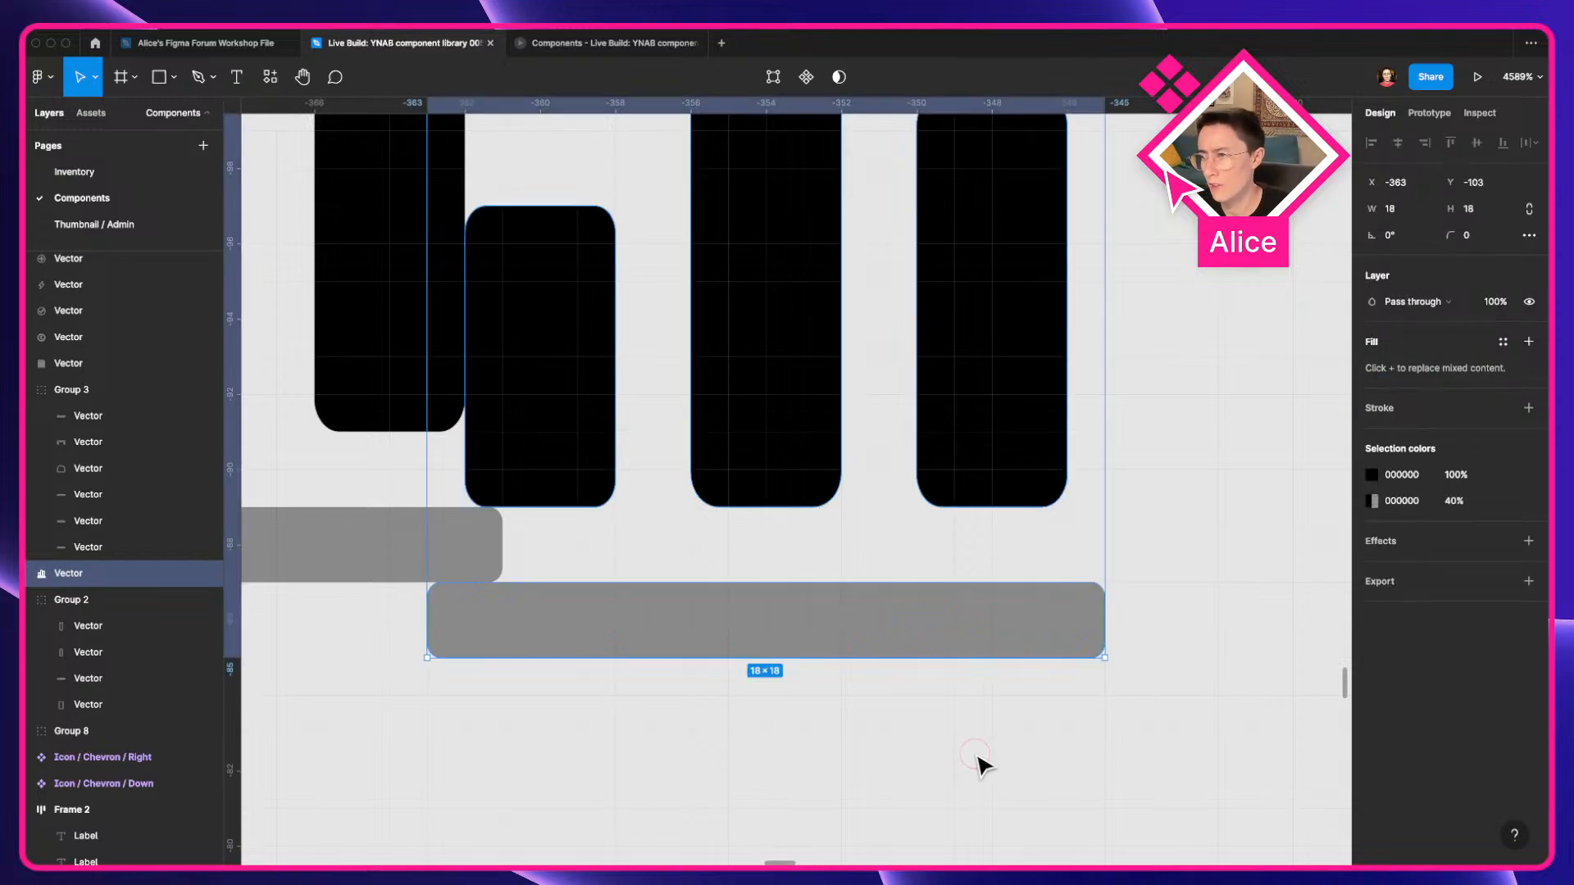
# Move the flattened chart copy clear of the original so the two icons sit side by side.
pyautogui.click(975, 755)
pyautogui.scroll(-5, 975, 755)
pyautogui.moveTo(854, 579); pyautogui.dragTo(988, 545)
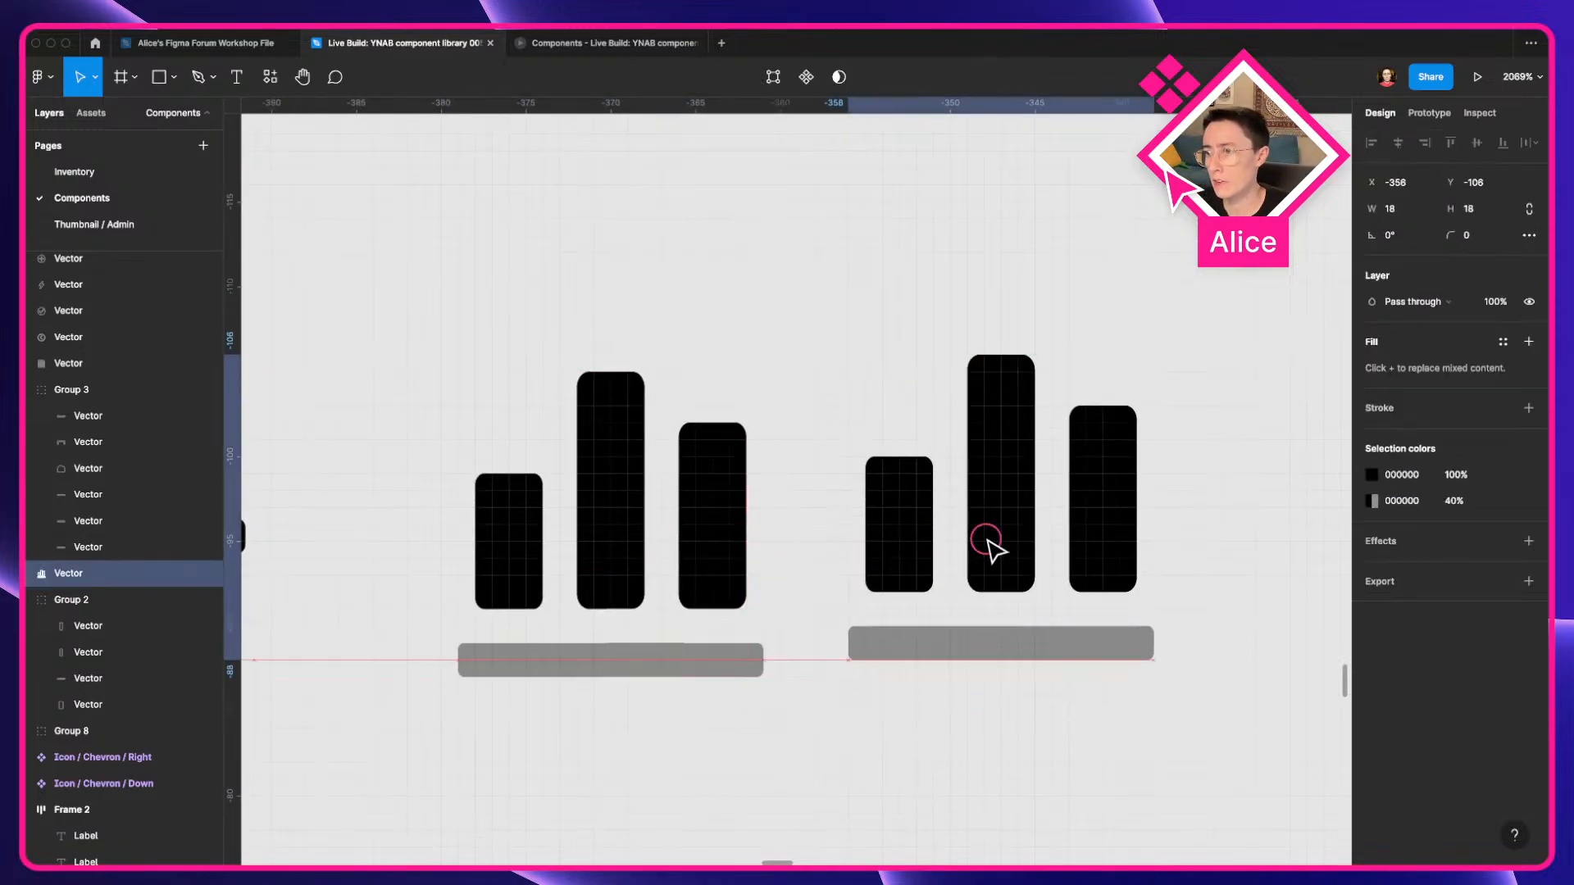
# Recolour the flattened chart copy's upright bars and its 40% opacity base bar to FF0000.
pyautogui.scroll(-5, 1197, 518)
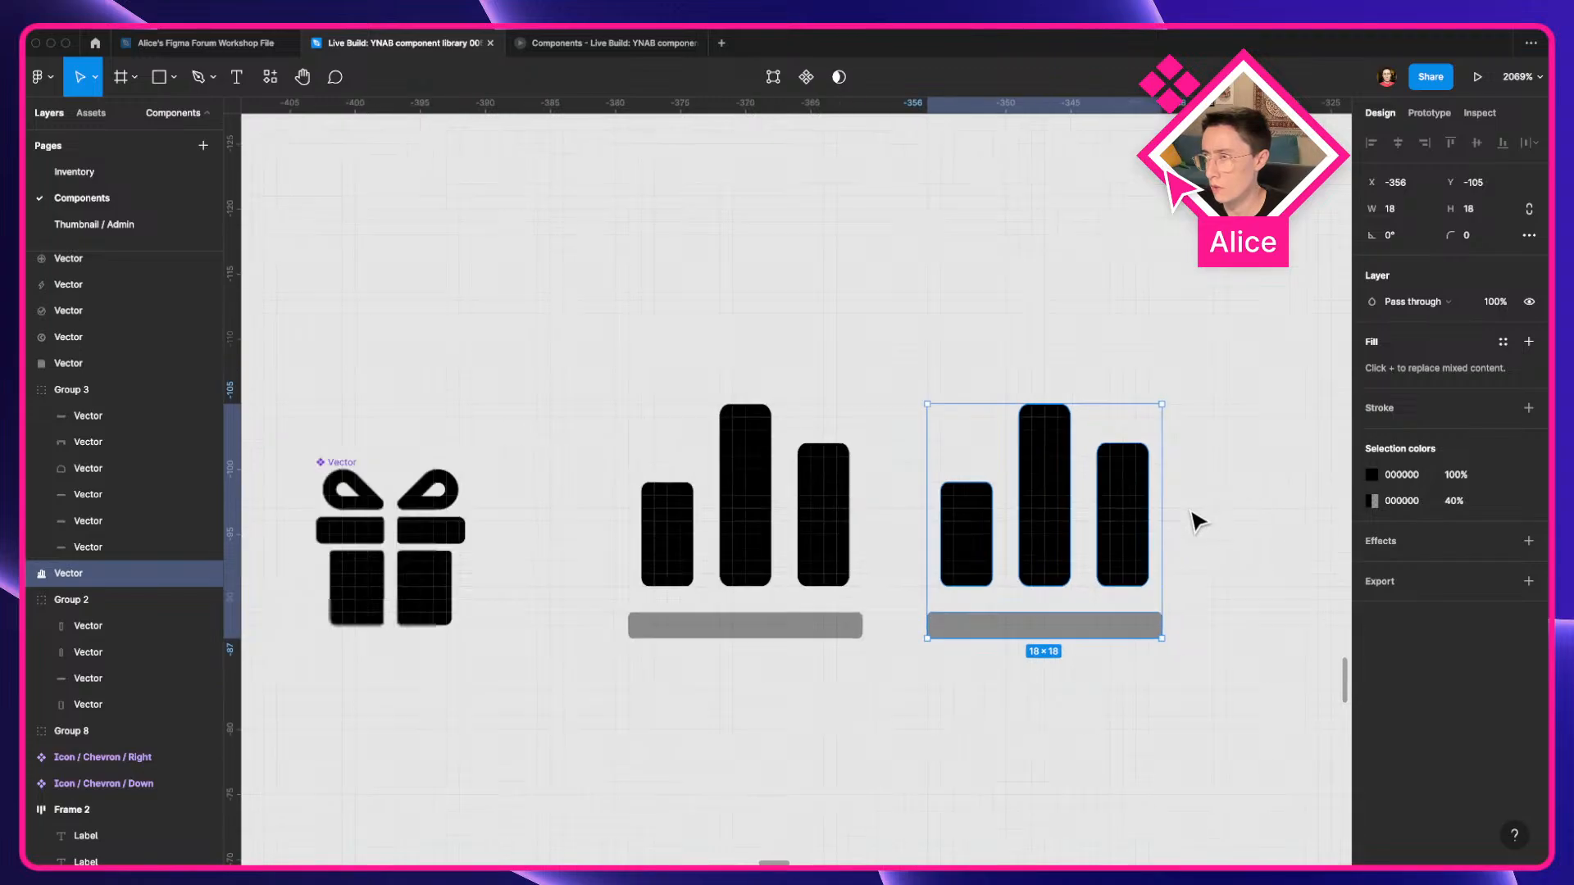
pyautogui.hscroll(3, 1179, 513)
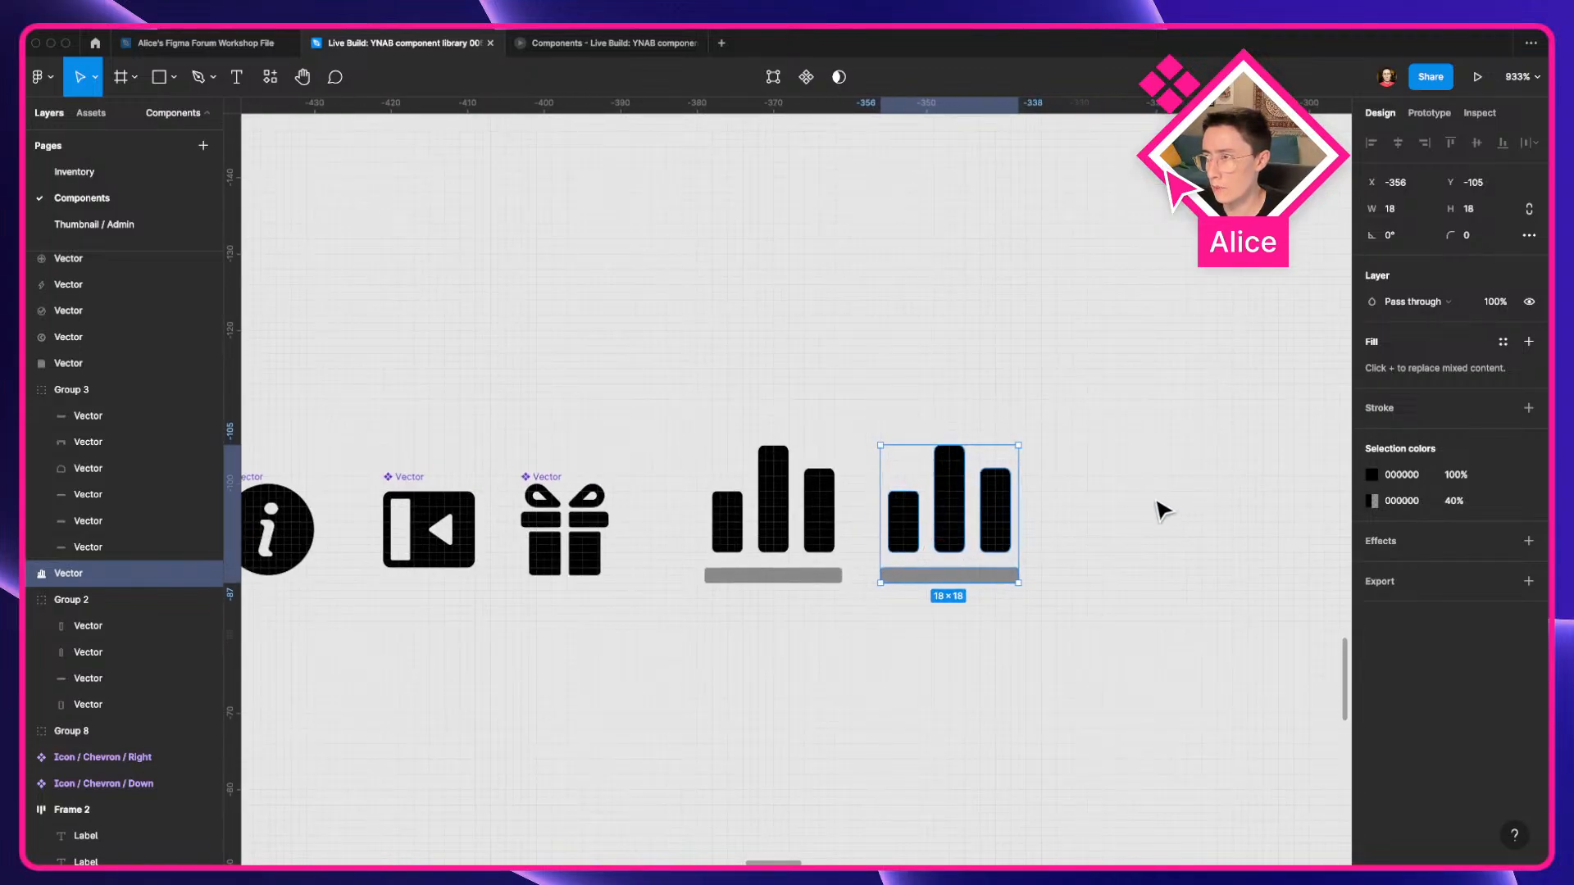
pyautogui.click(1164, 512)
pyautogui.click(981, 529)
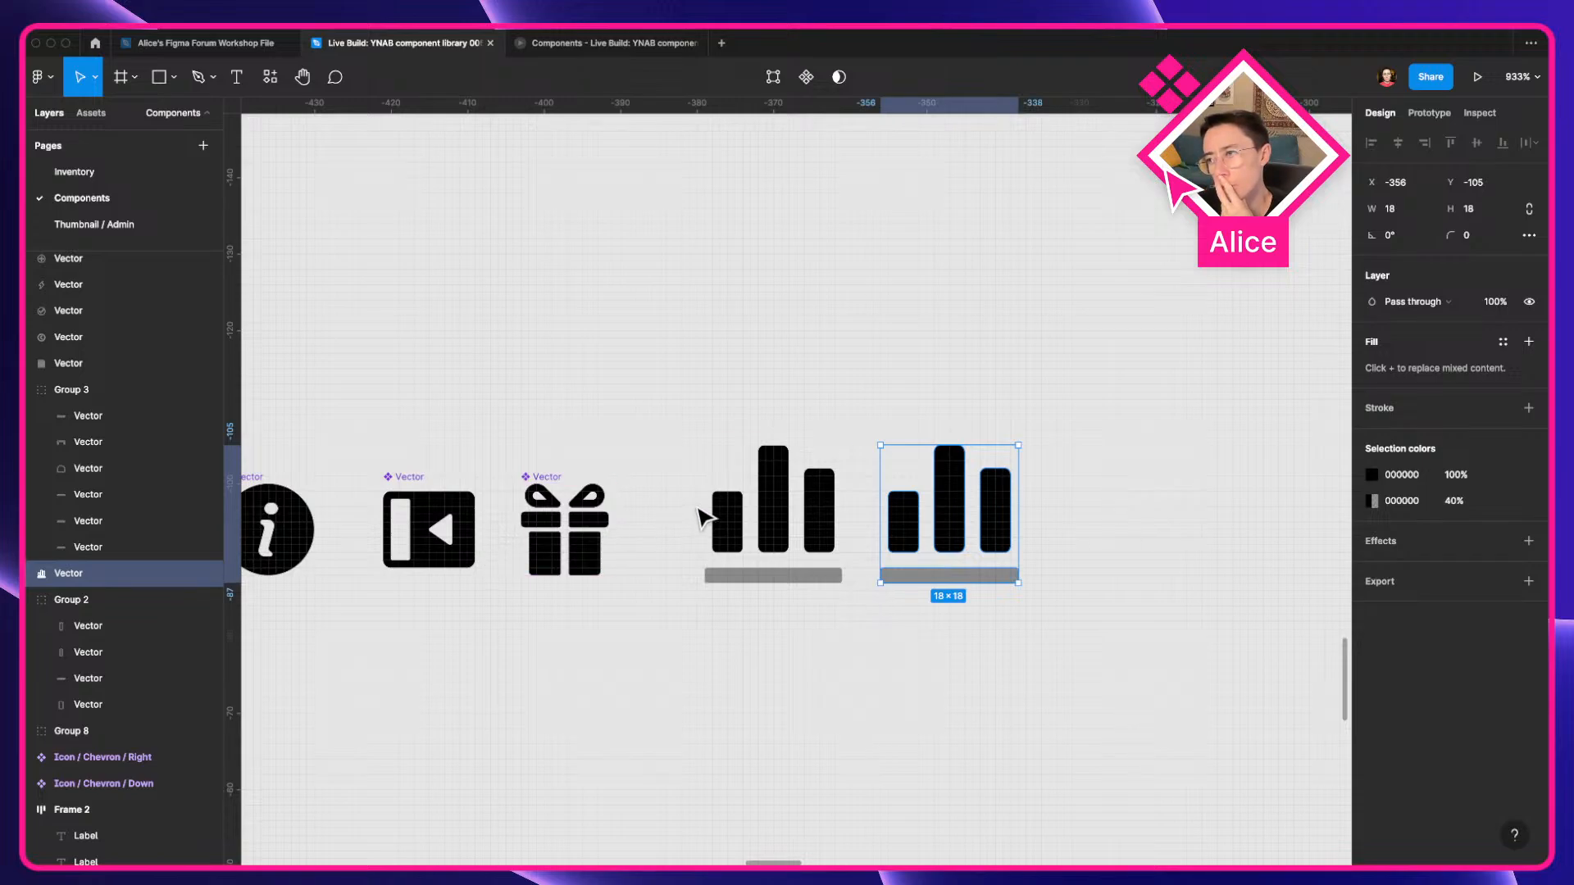
pyautogui.click(1371, 476)
pyautogui.moveTo(1258, 510); pyautogui.dragTo(1453, 376)
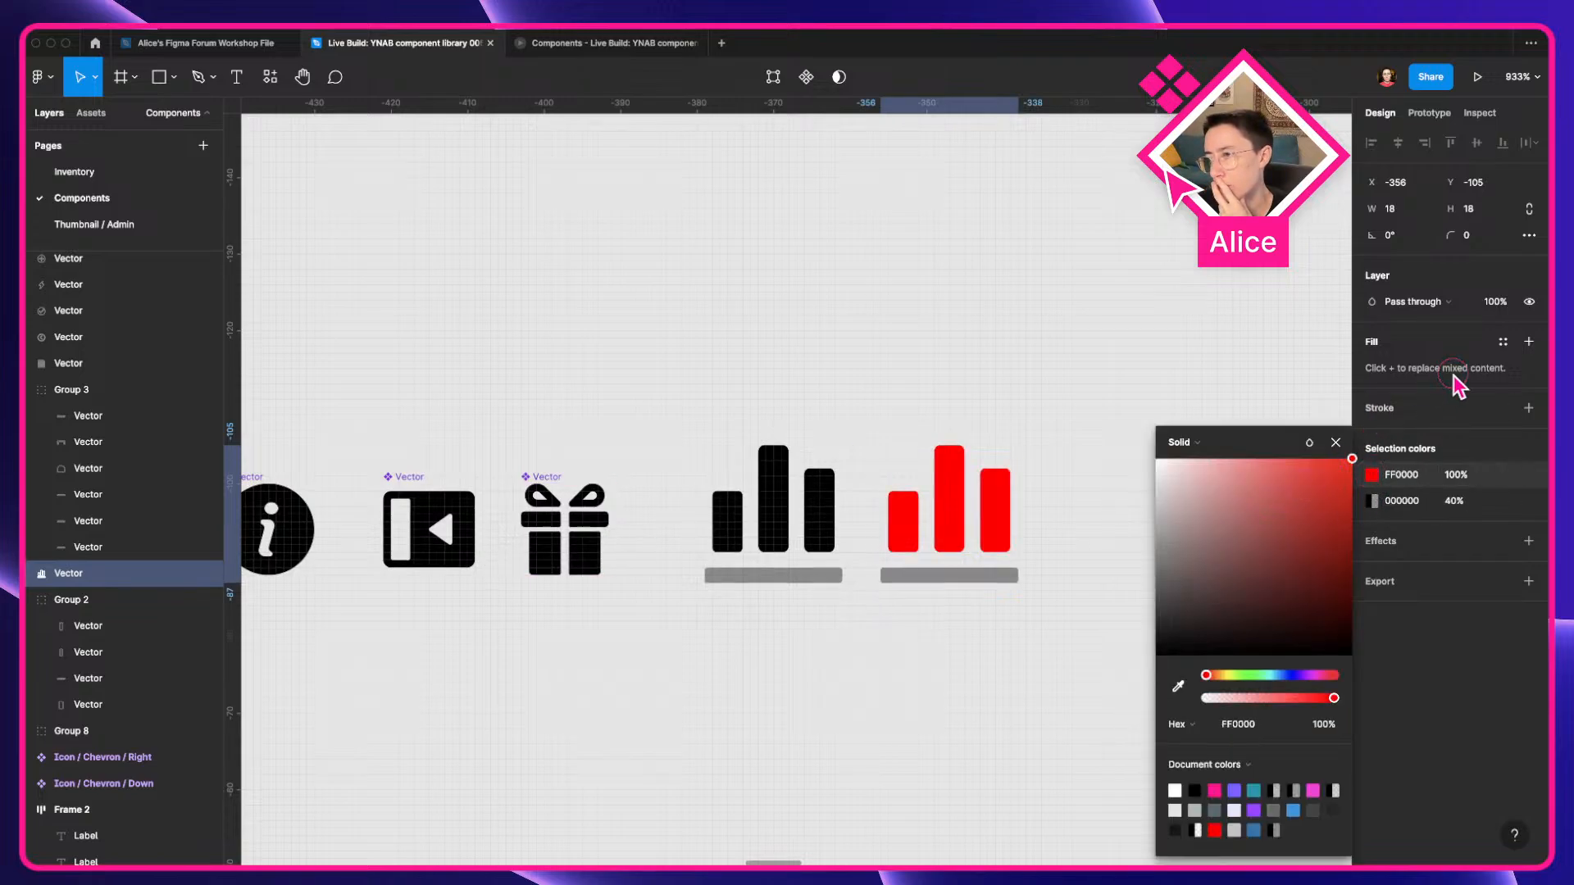
pyautogui.click(1372, 501)
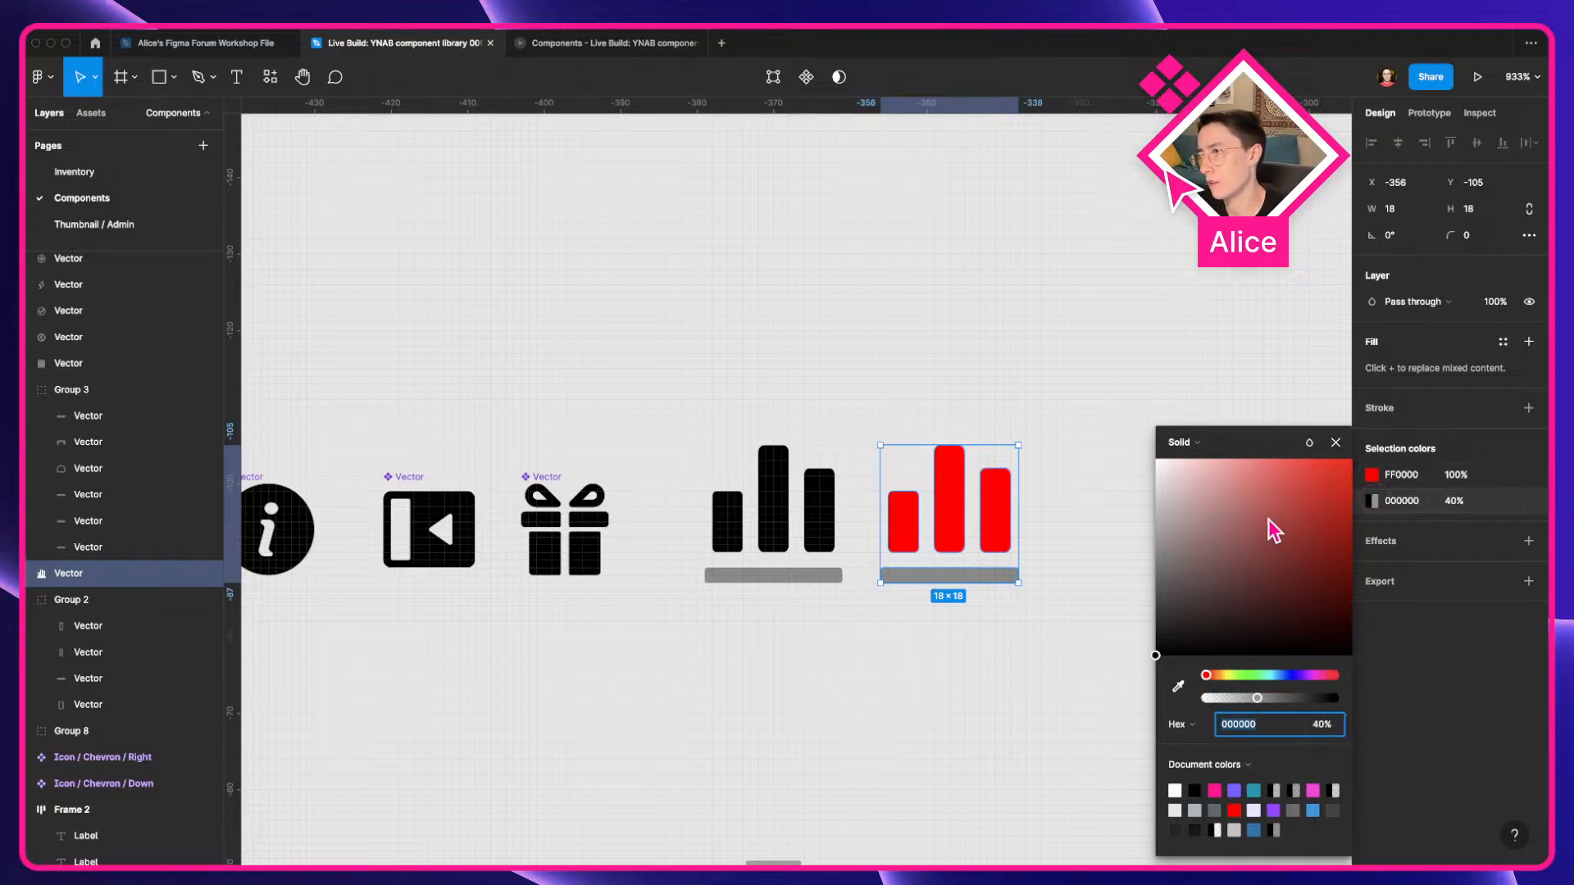
pyautogui.moveTo(1268, 519); pyautogui.dragTo(1474, 387)
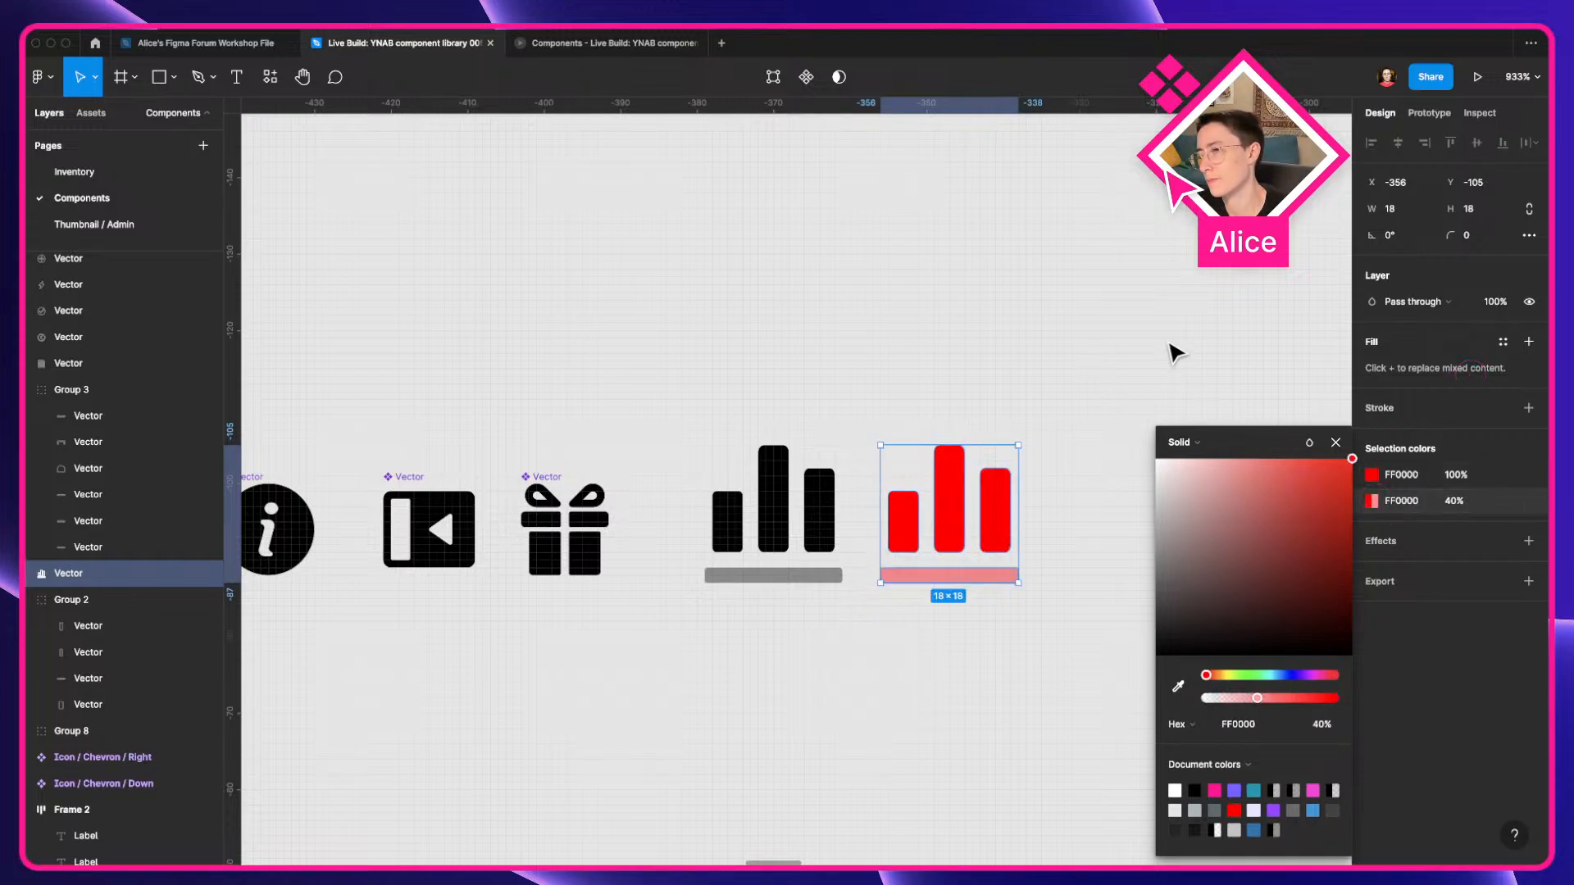
pyautogui.click(1174, 353)
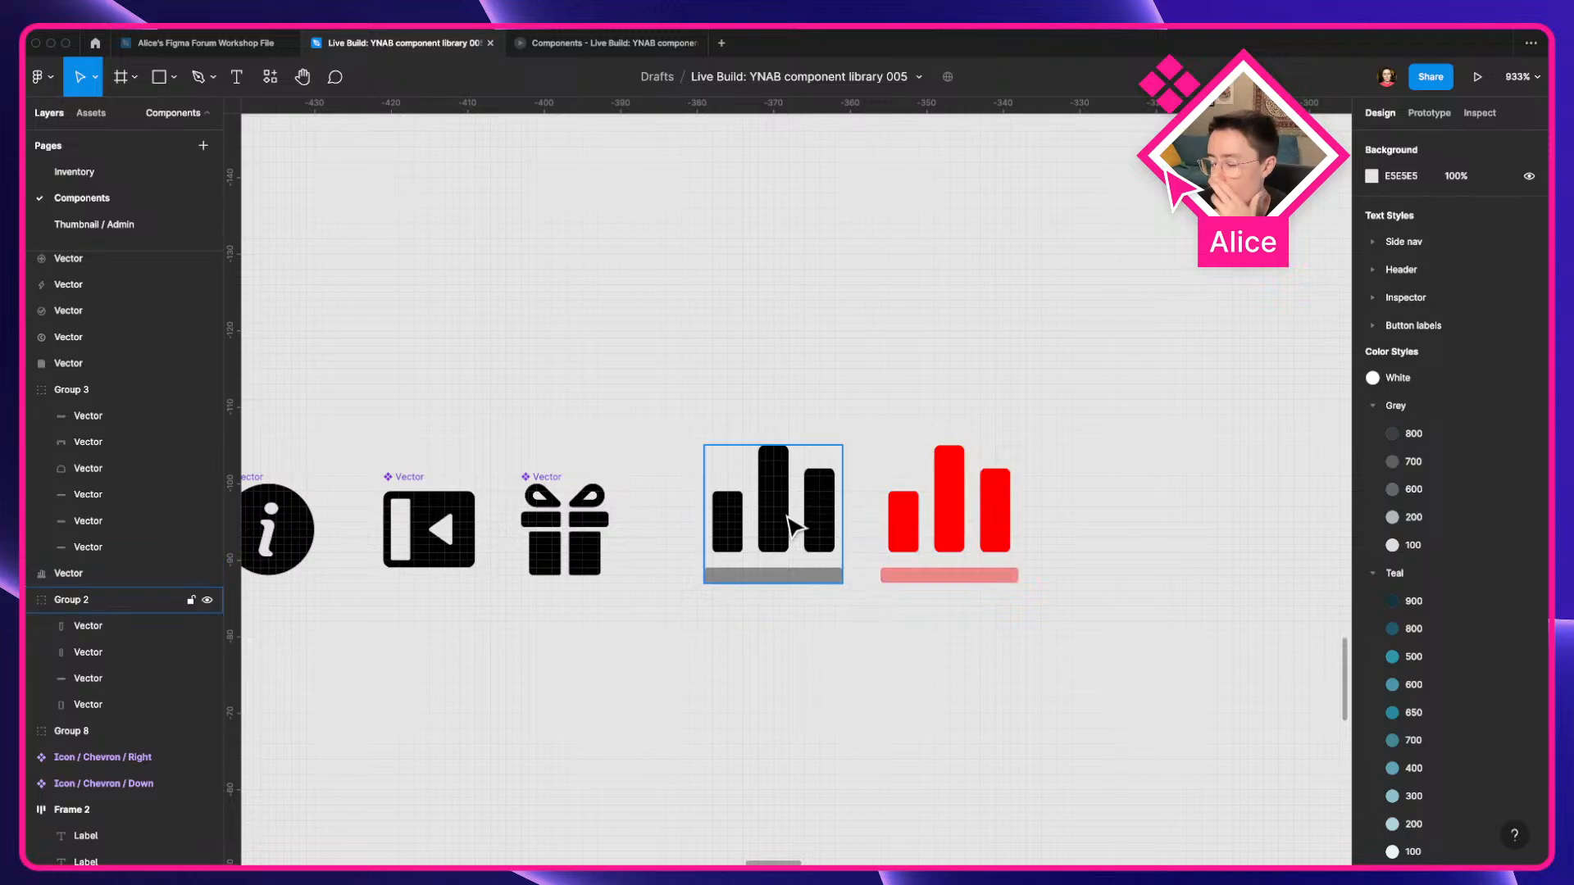
# Delete the original grouped chart icon beside the flattened copy.
pyautogui.click(792, 524)
pyautogui.press('Delete')
# Set the flattened chart icon's upright bars and base bar back to 000000, keeping the base bar at 40% opacity.
pyautogui.click(998, 533)
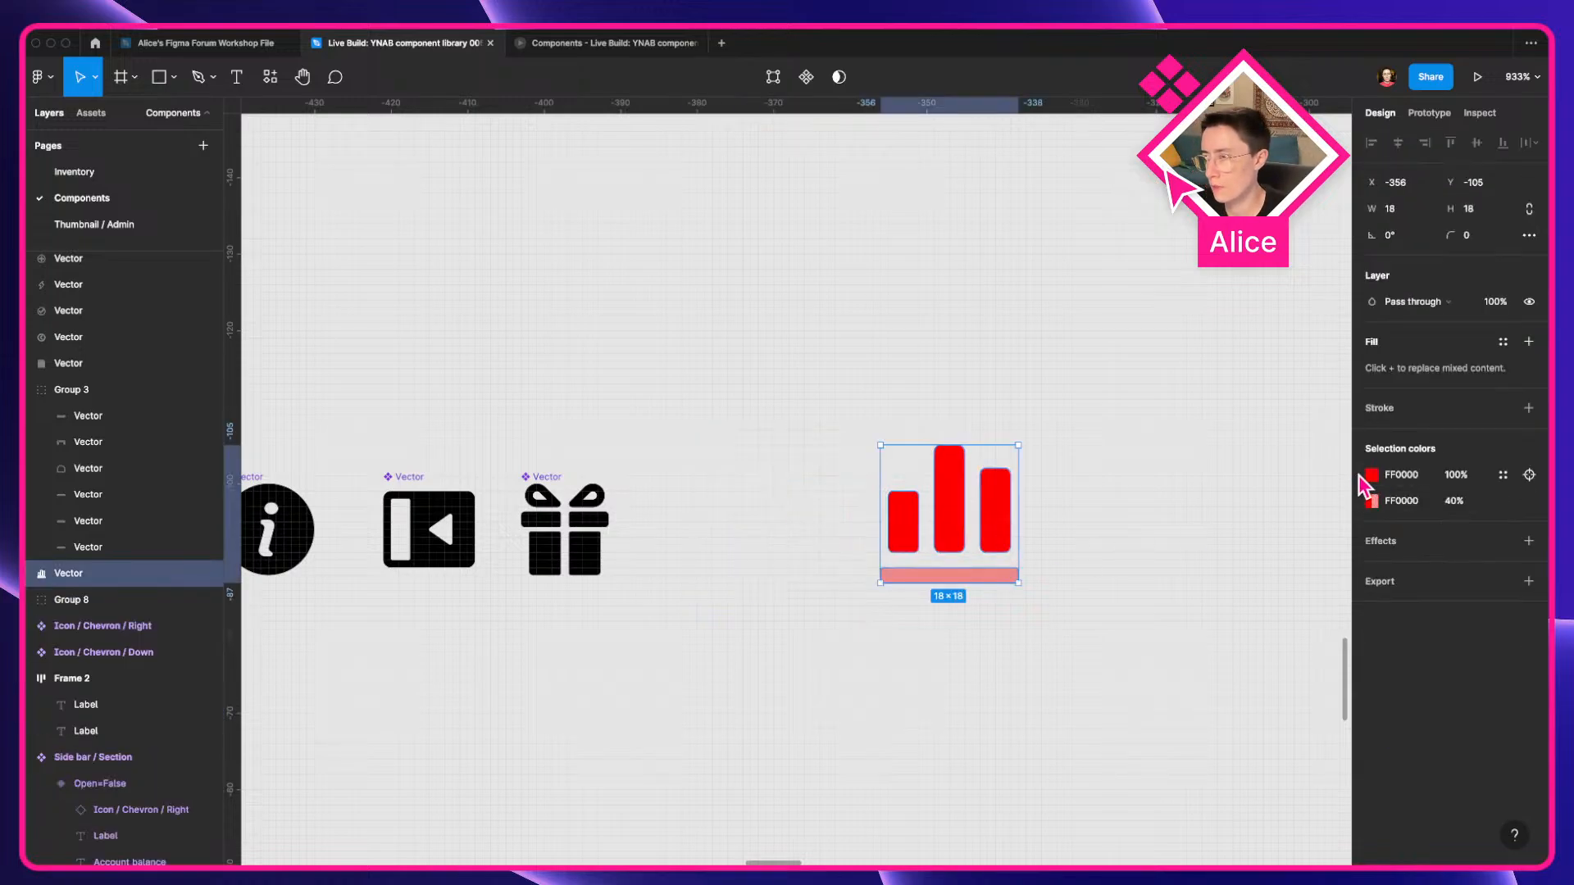
pyautogui.click(1372, 474)
pyautogui.moveTo(1263, 490); pyautogui.dragTo(1082, 801)
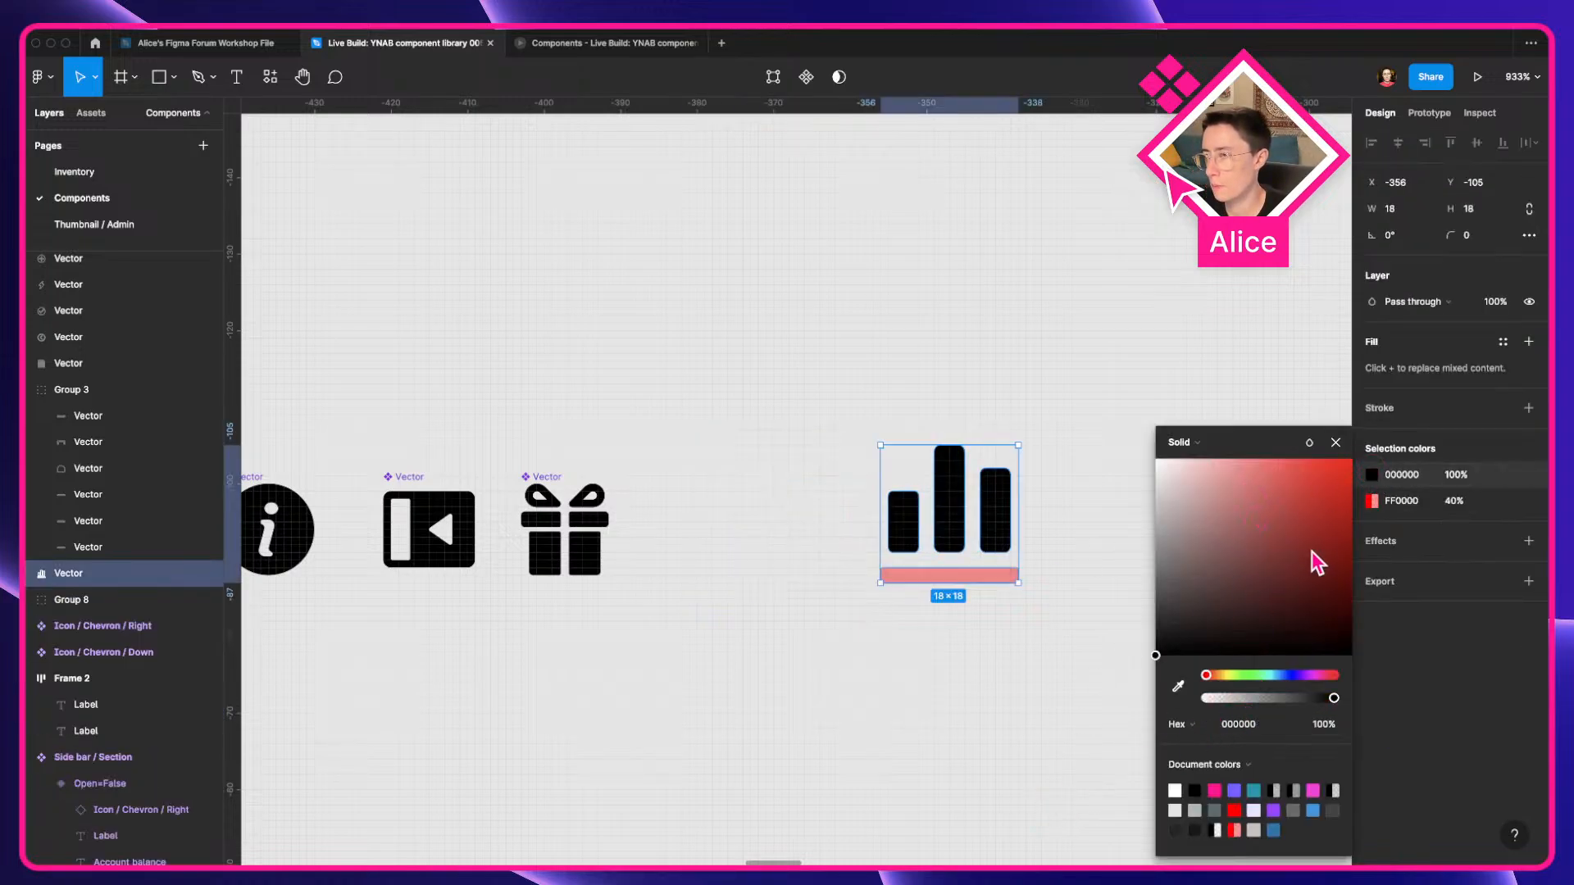
pyautogui.click(1372, 502)
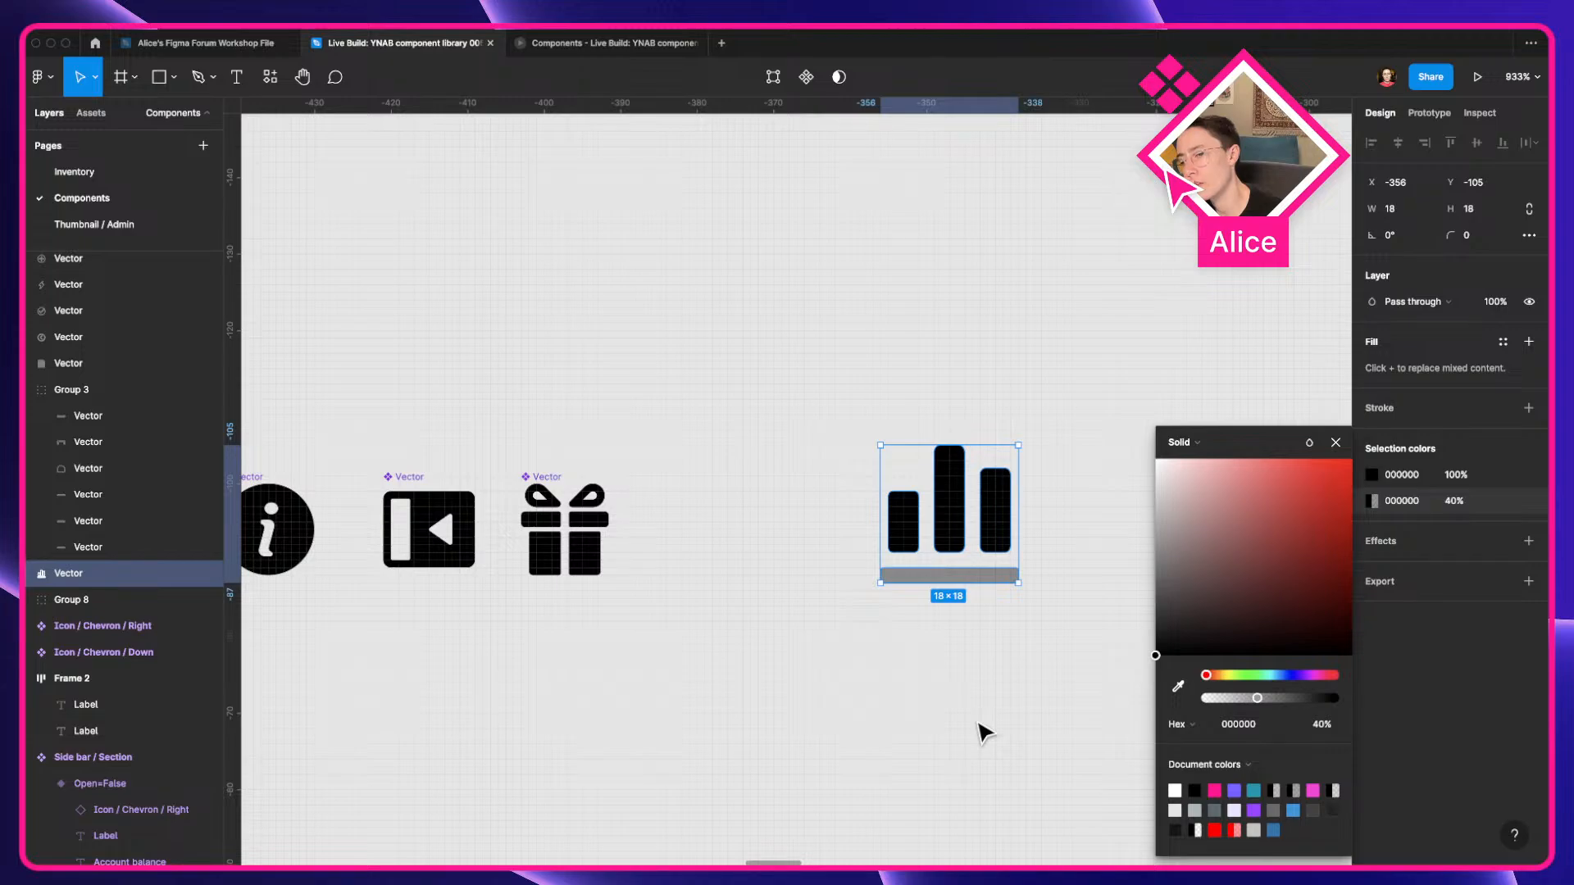
pyautogui.click(984, 732)
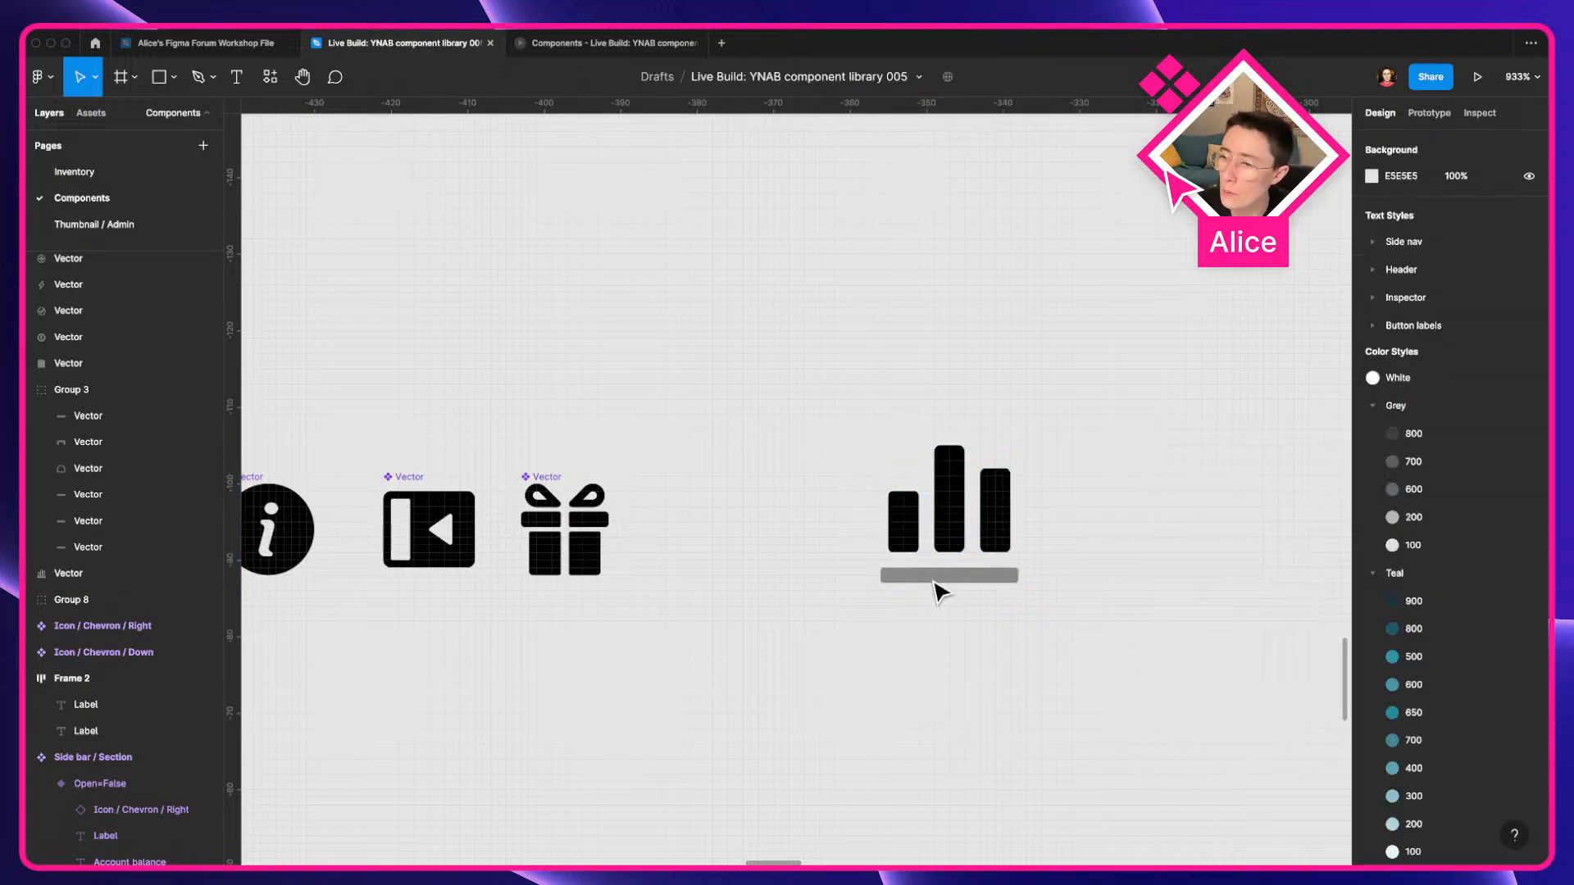
# Move the flattened chart icon next to the gift component and scale it proportionally to 12 × 12.
pyautogui.moveTo(942, 552); pyautogui.dragTo(712, 541)
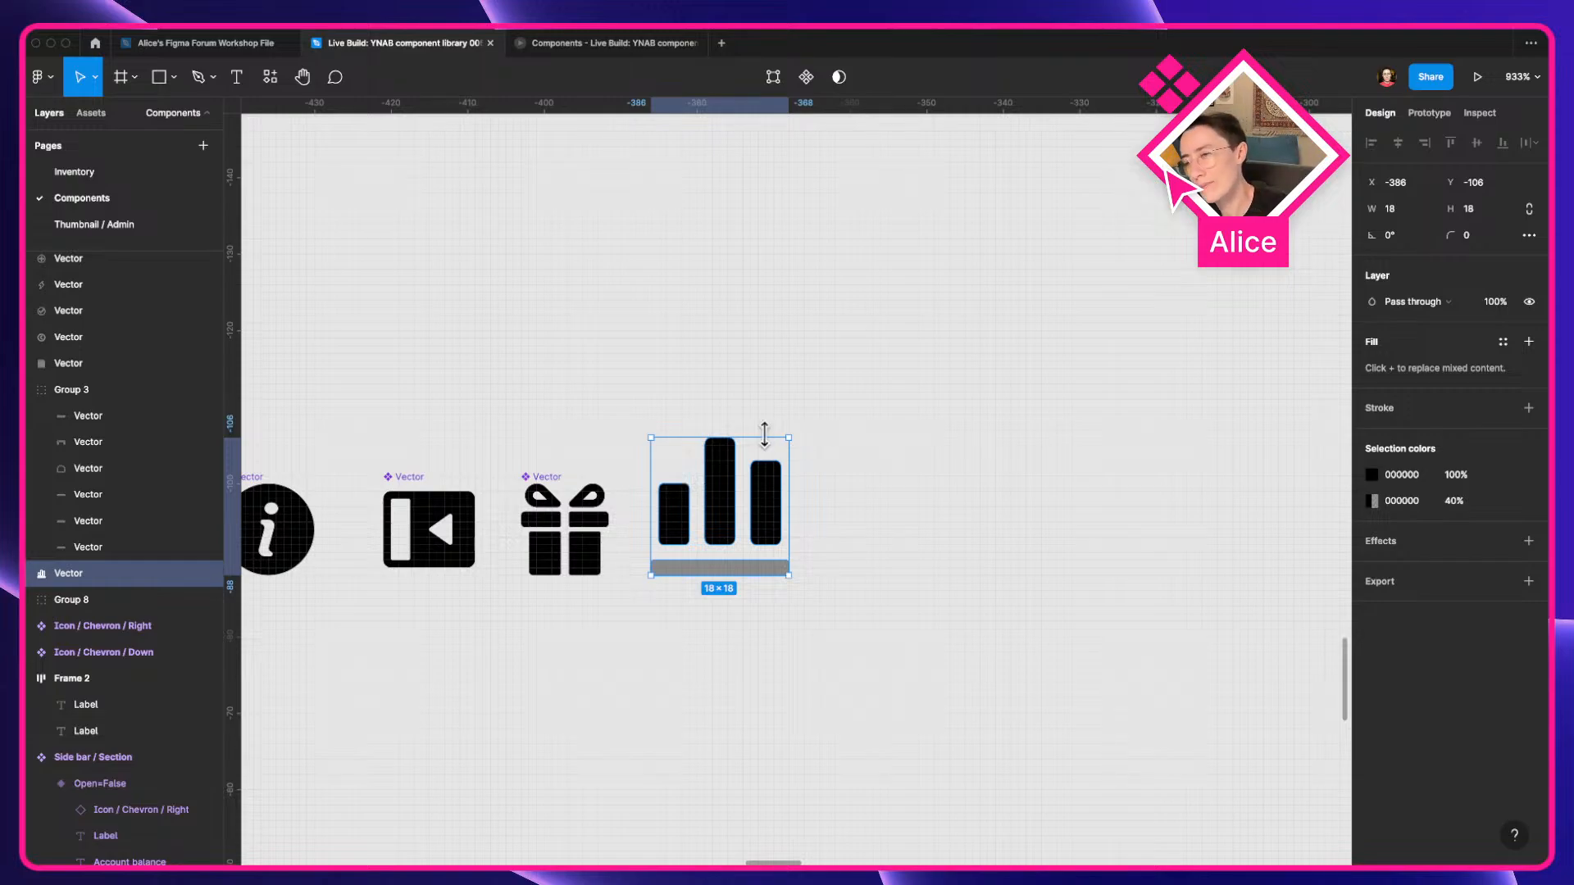
pyautogui.moveTo(763, 433); pyautogui.dragTo(761, 486)
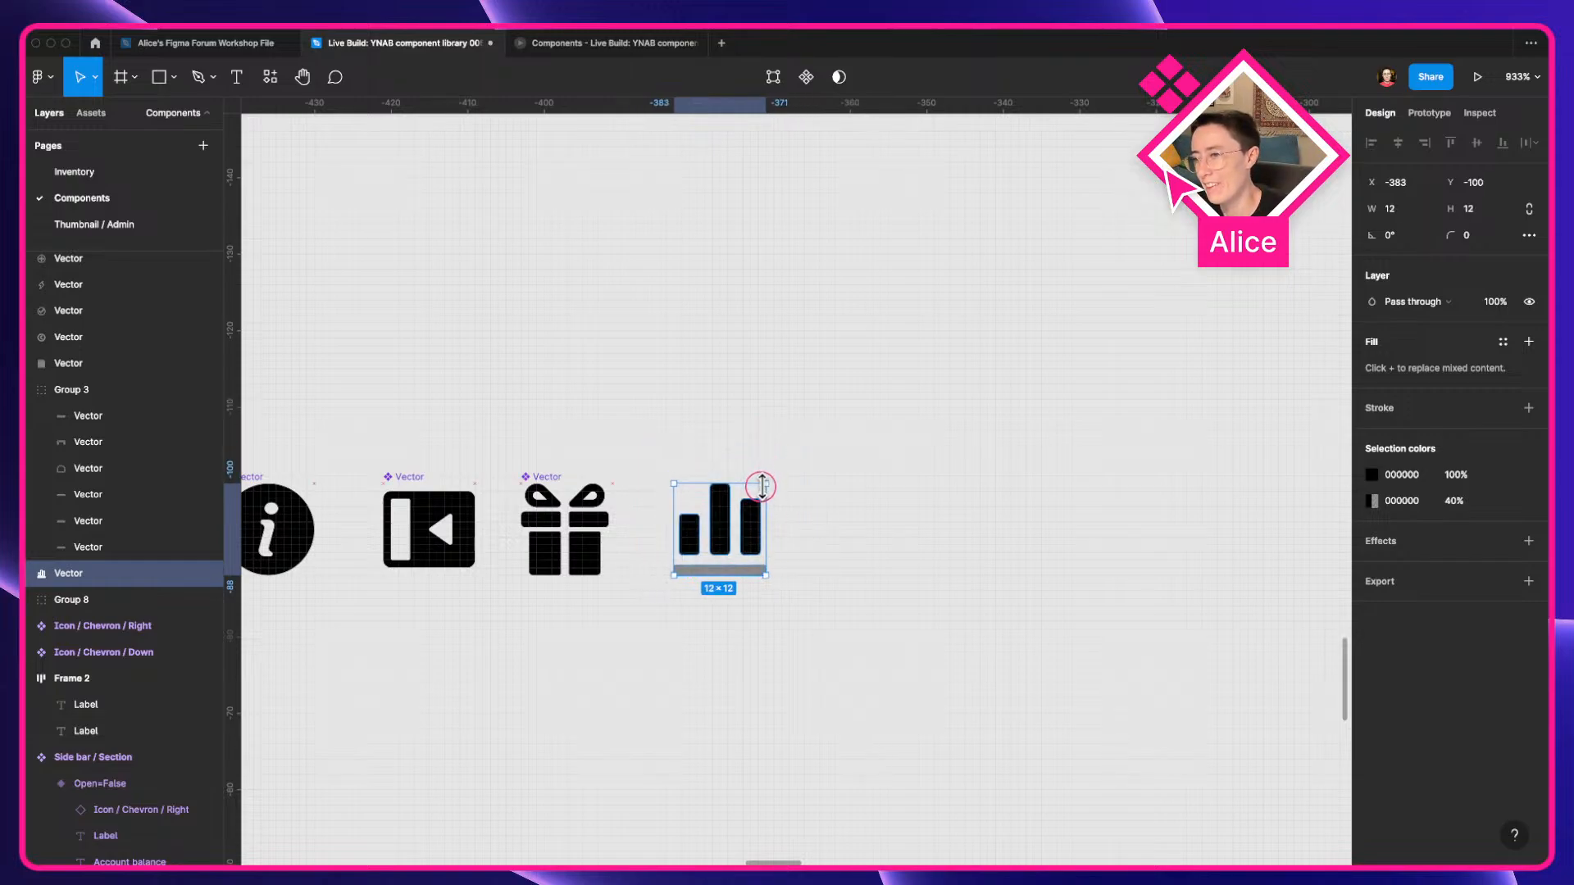
pyautogui.click(778, 485)
# Turn the 12 × 12 flattened chart icon into a component.
pyautogui.click(719, 534)
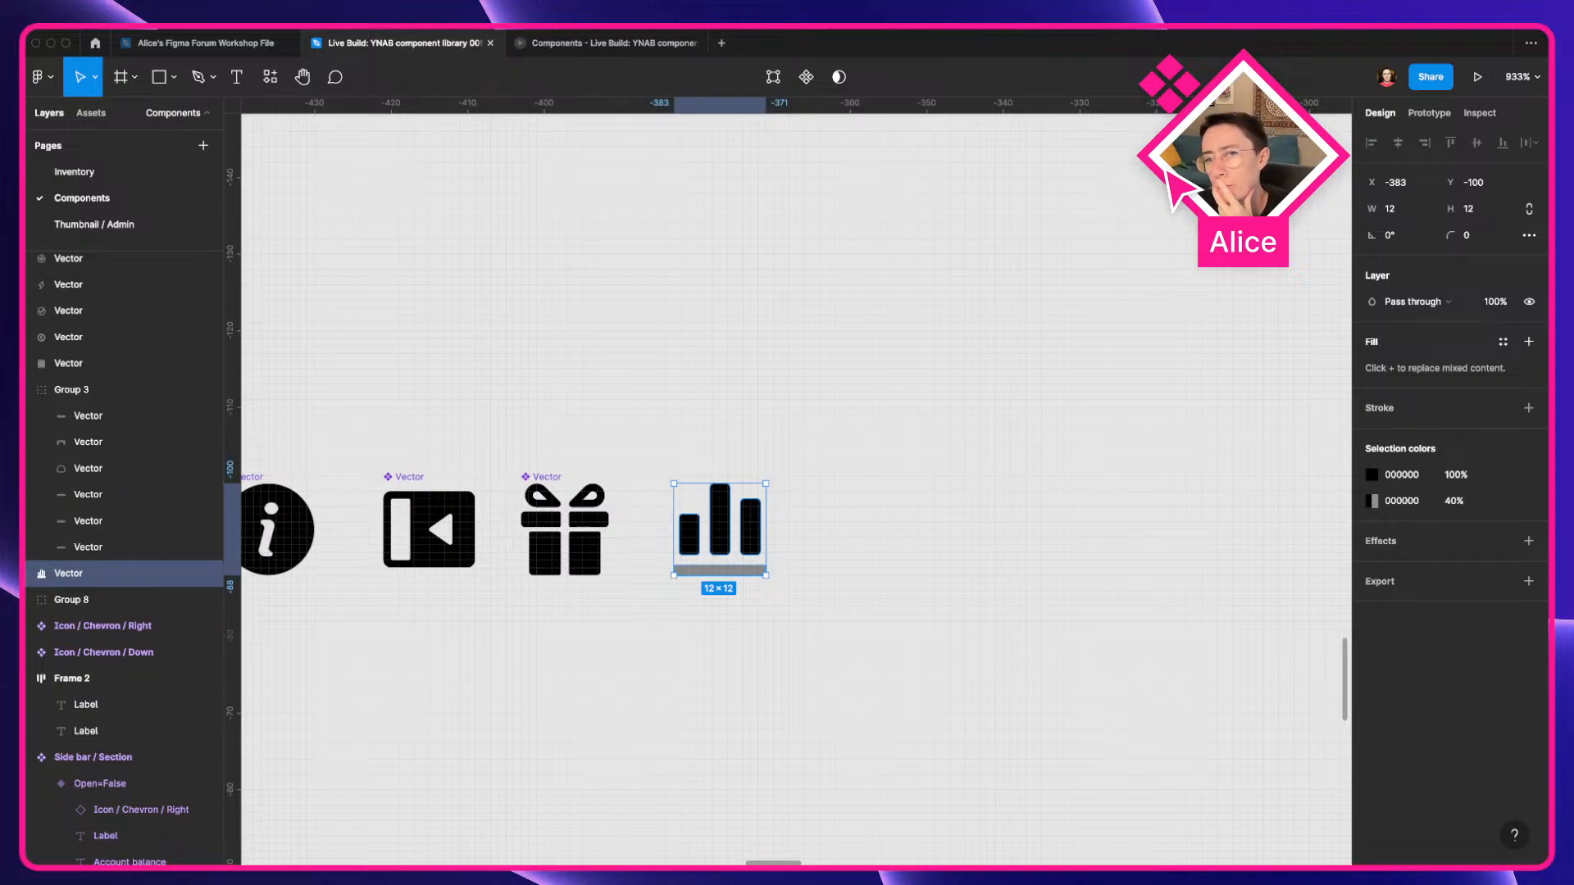
pyautogui.hotkey('ctrl', 'Right')
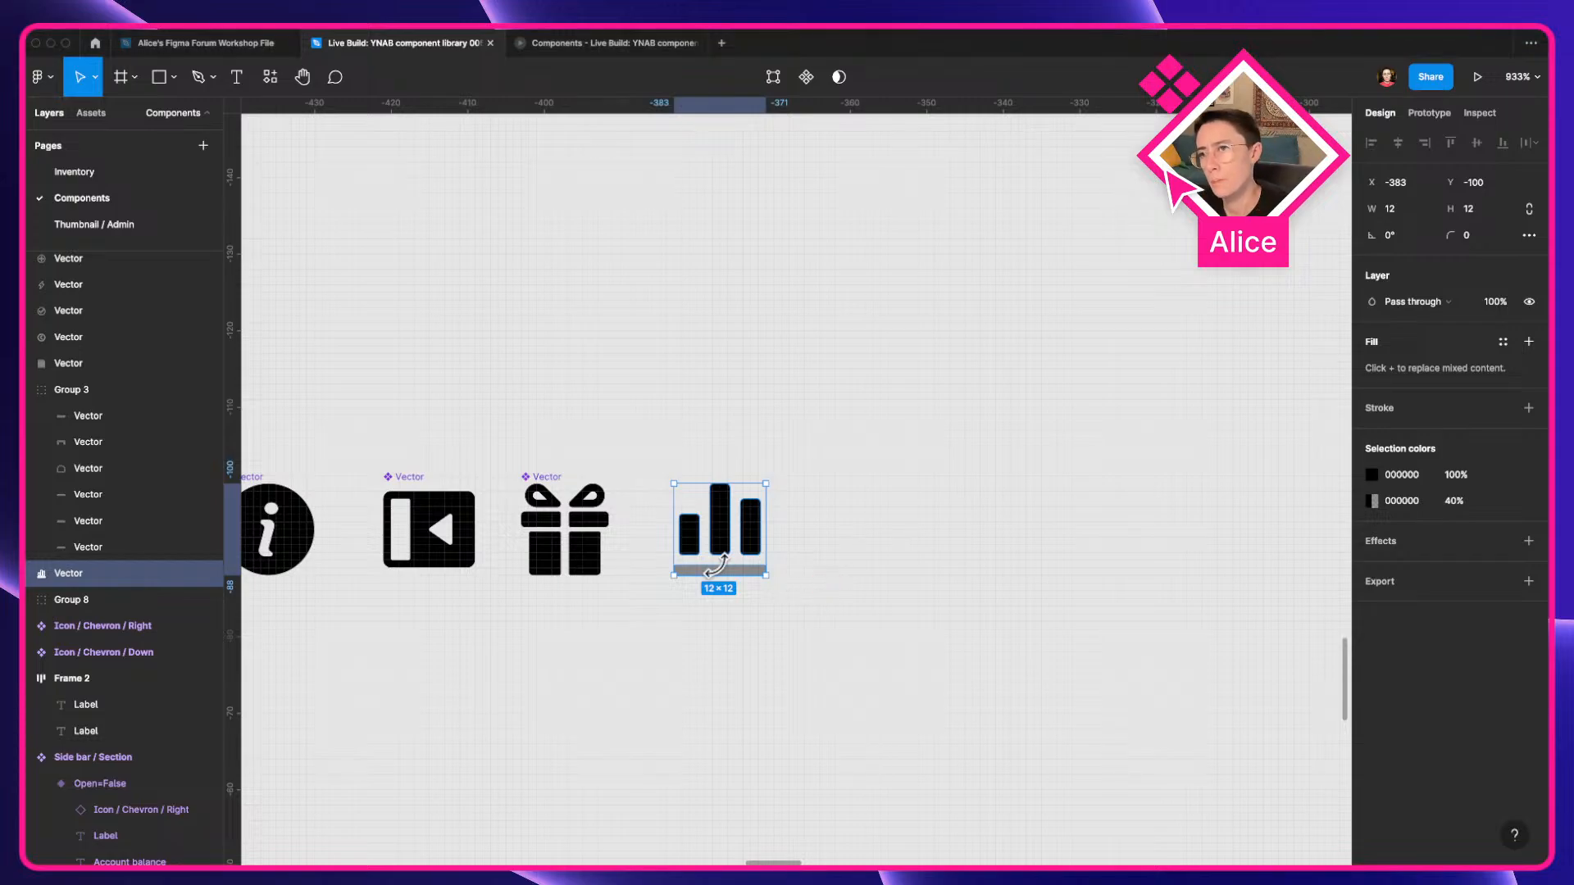
pyautogui.press('alt+super+k')
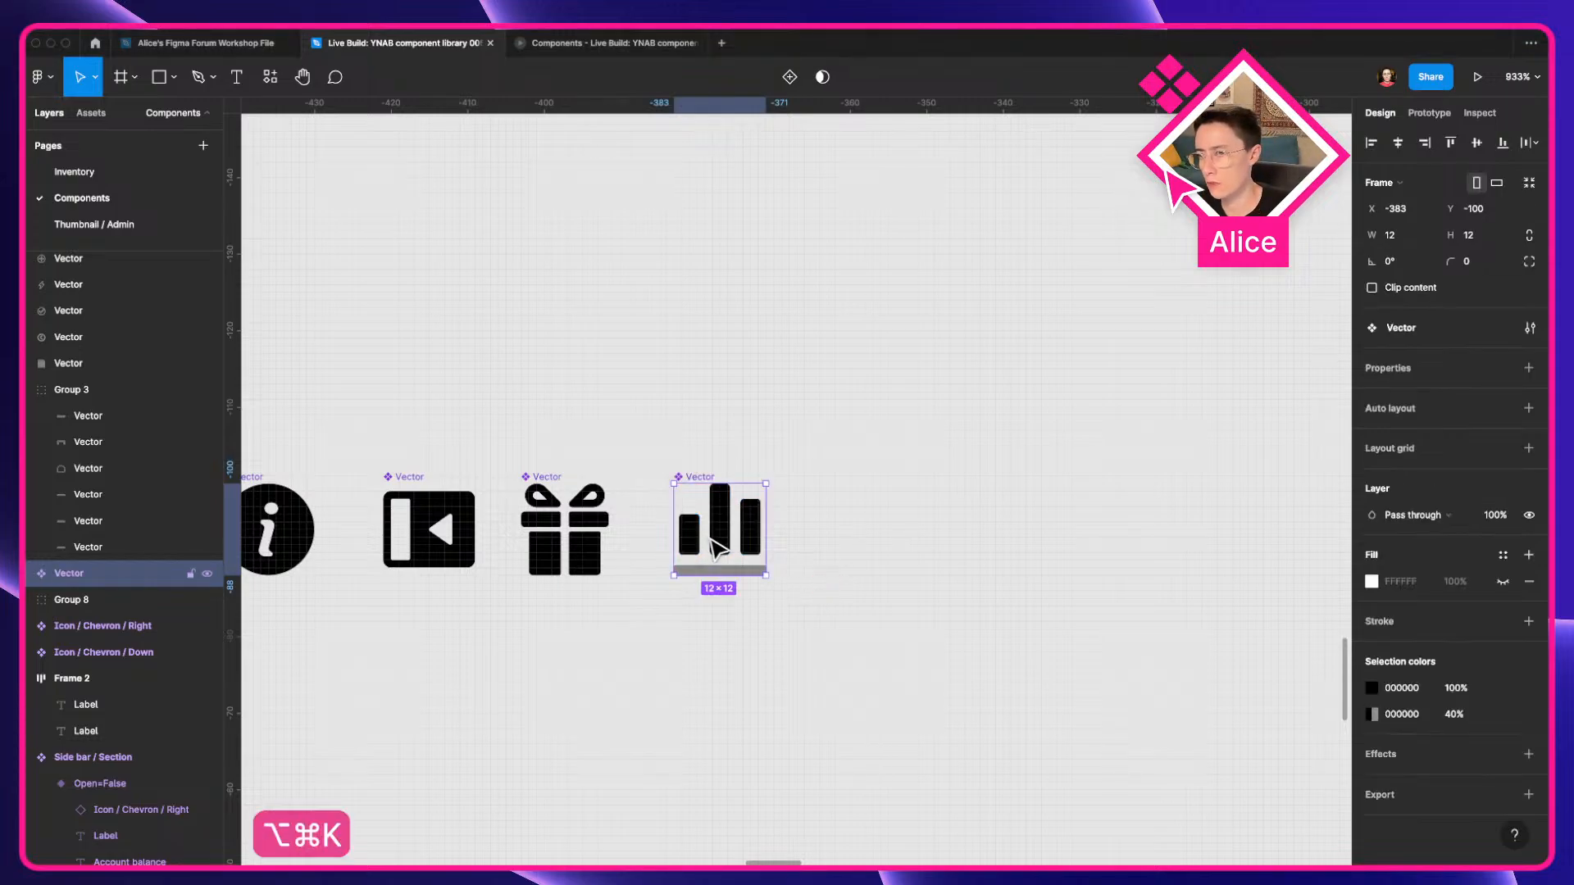
pyautogui.click(808, 548)
# Move the stacked banknotes icon group beside the chart component, to X -366, Y -103.
pyautogui.scroll(-5, 812, 546)
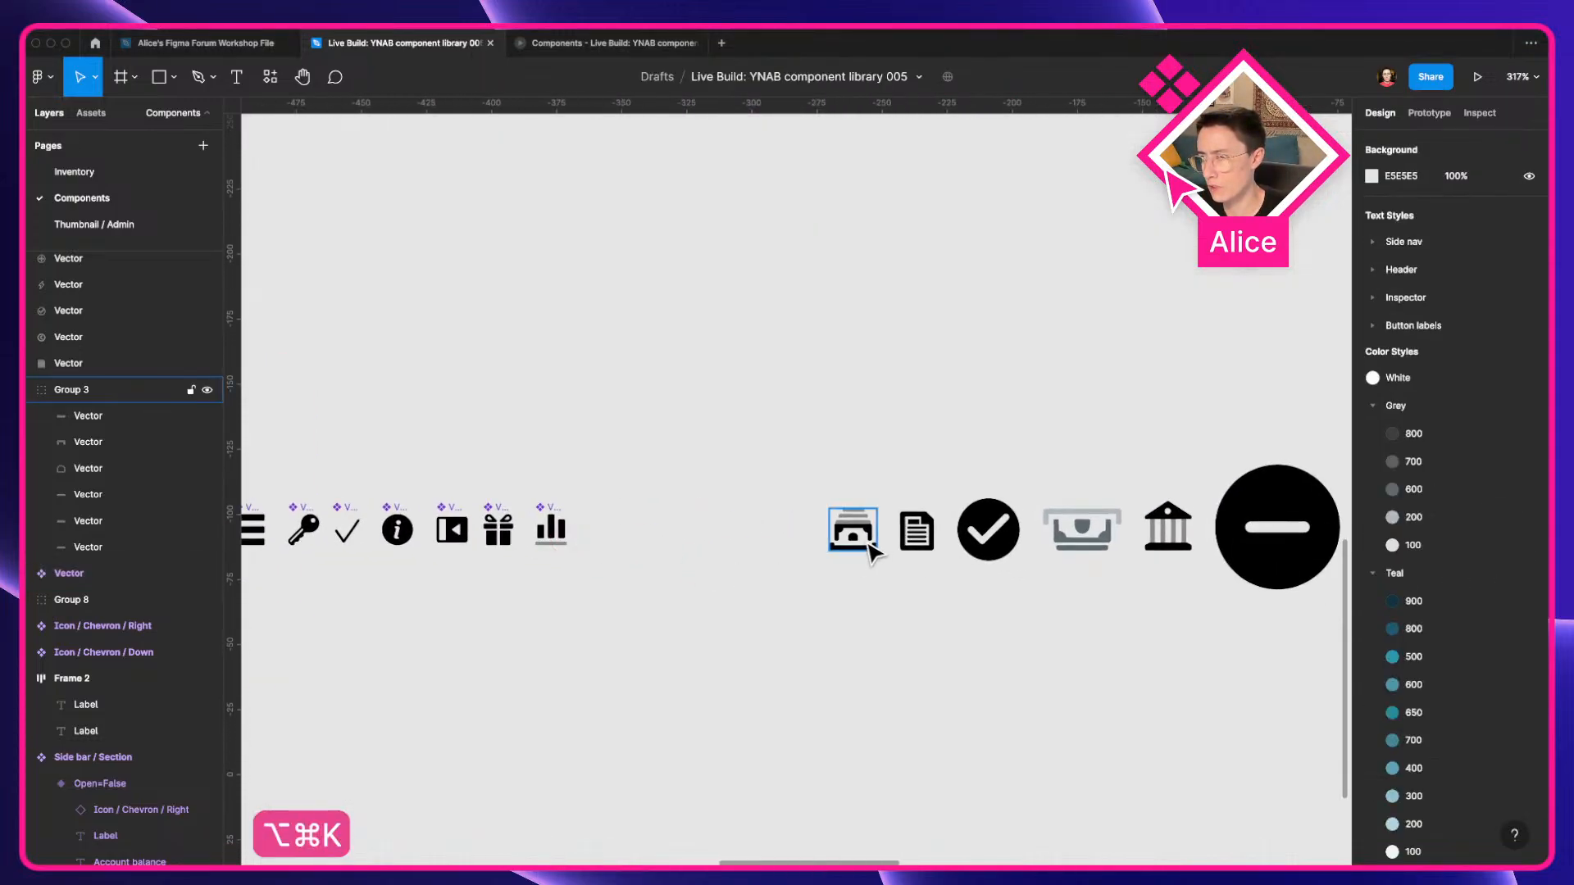
pyautogui.moveTo(867, 548); pyautogui.dragTo(591, 544)
pyautogui.scroll(5, 597, 541)
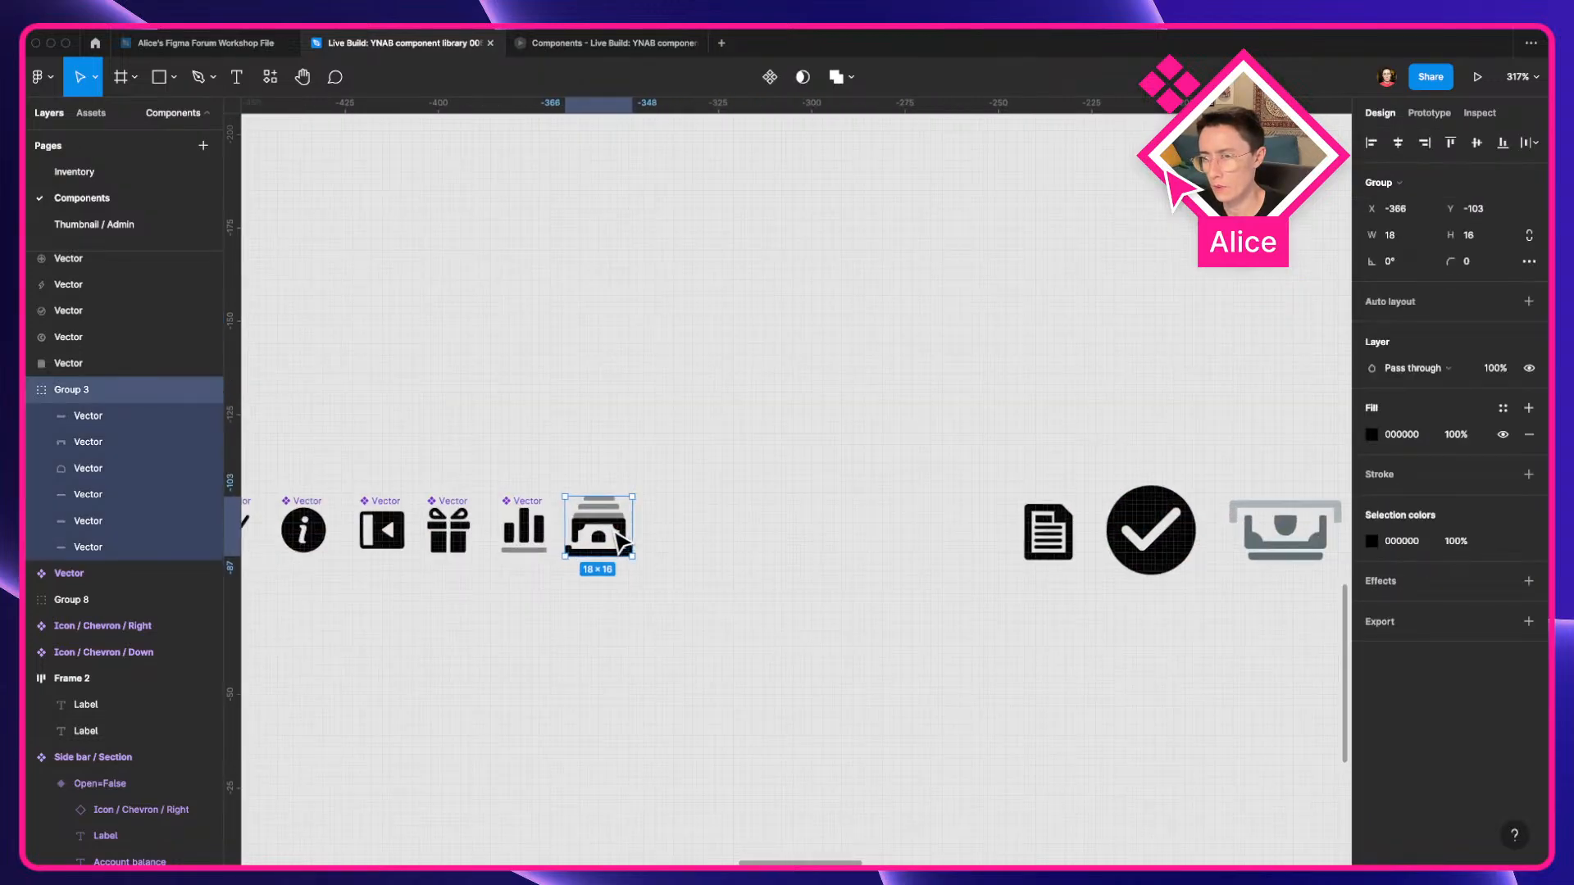
pyautogui.hscroll(-4, 621, 543)
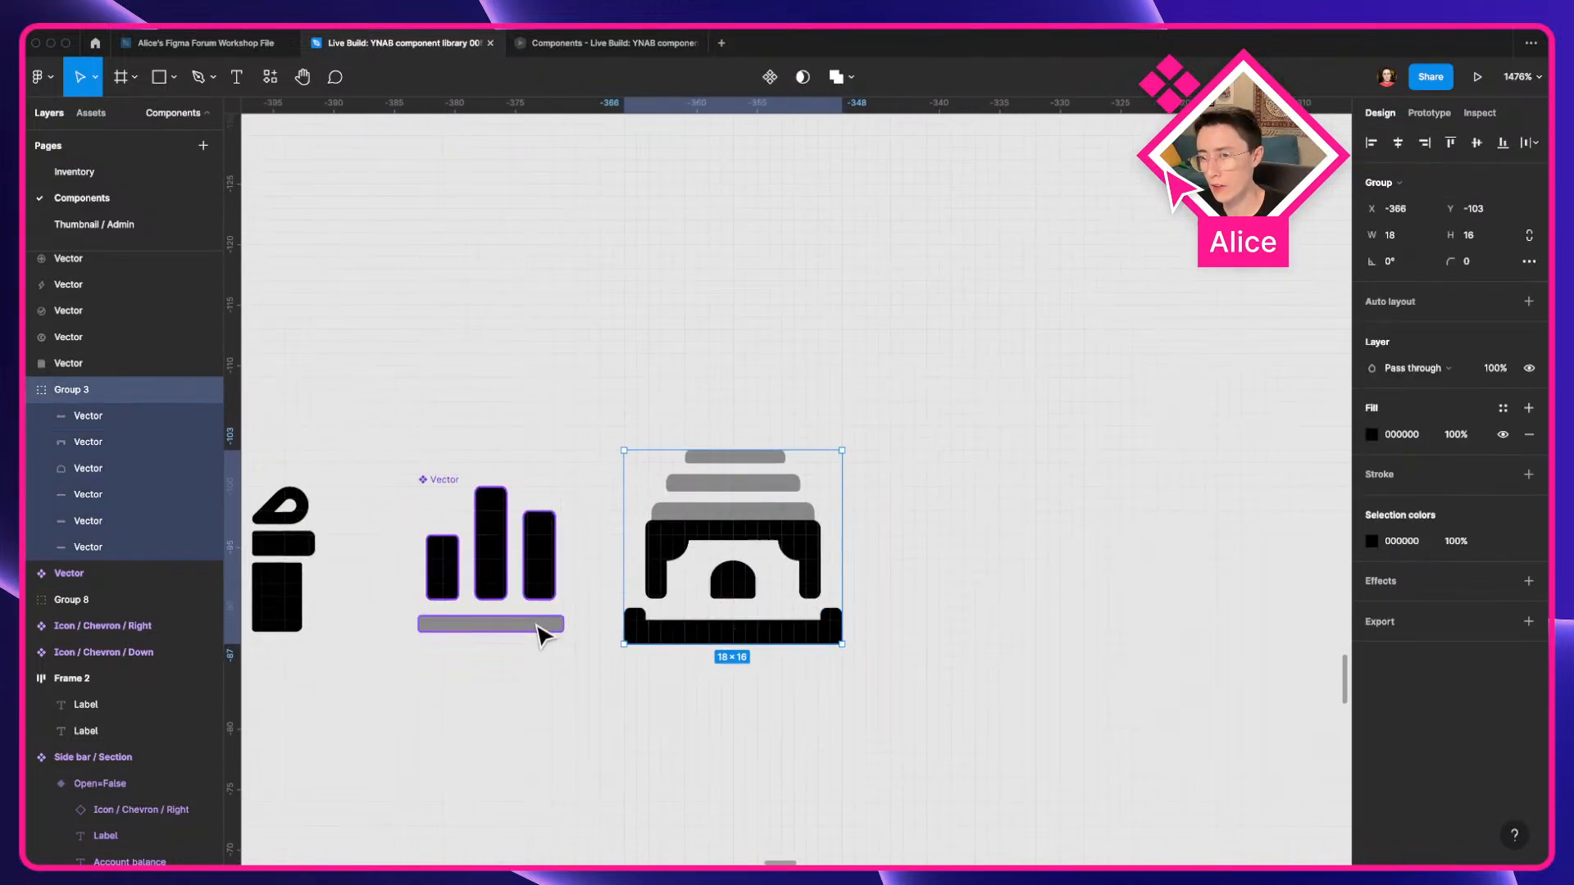
# Flatten the stacked-banknotes icon group into a single vector and open it for point editing.
pyautogui.click(541, 631)
pyautogui.click(615, 741)
pyautogui.click(643, 525)
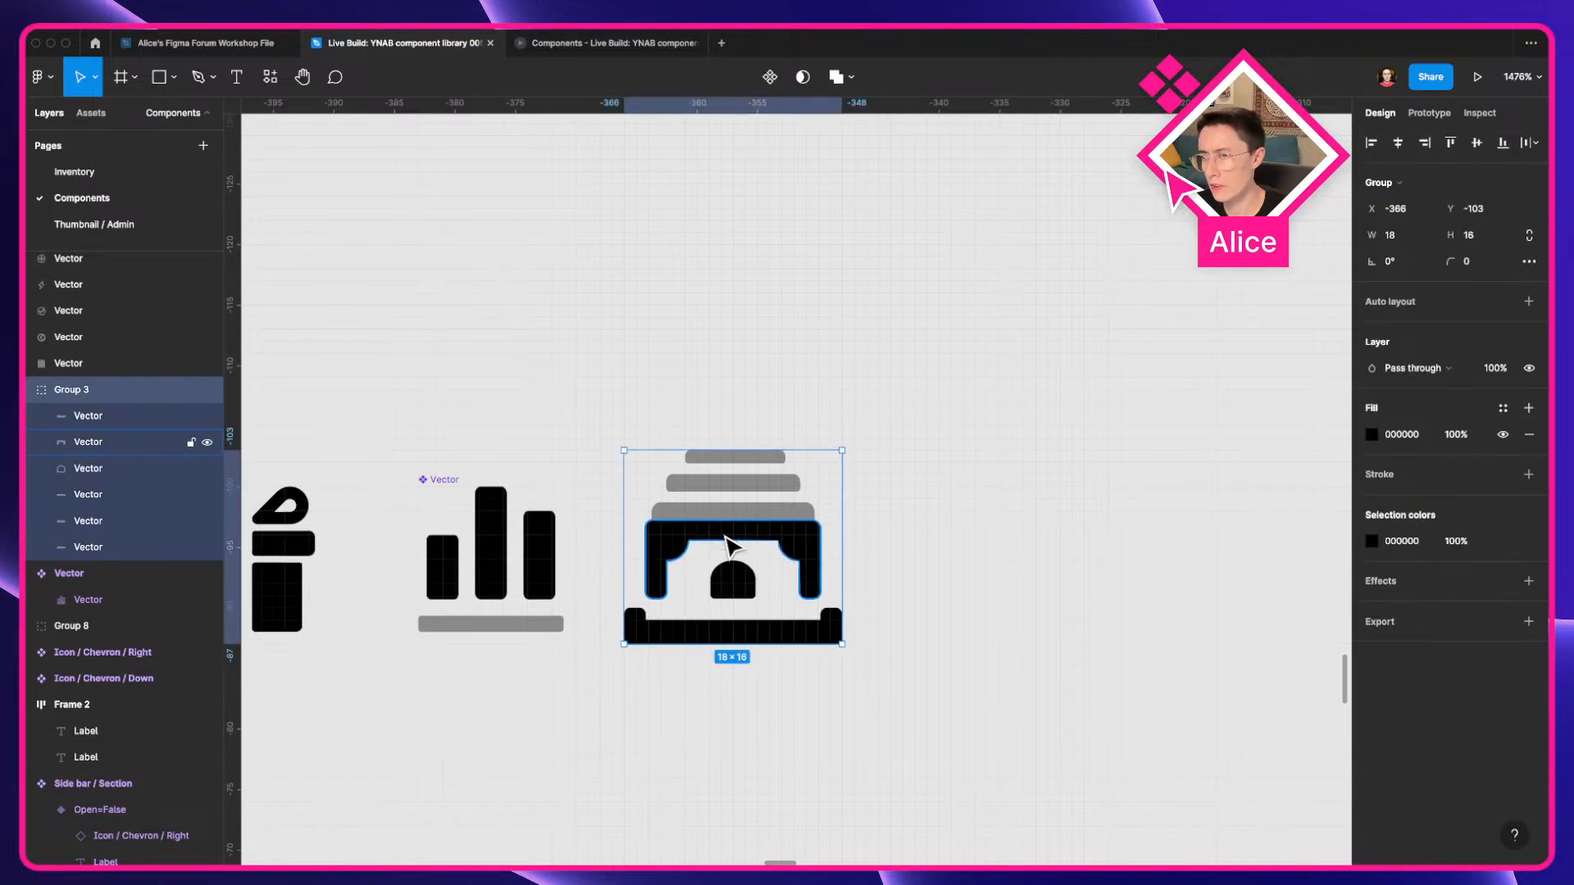
pyautogui.press('super+e')
pyautogui.doubleClick(706, 518)
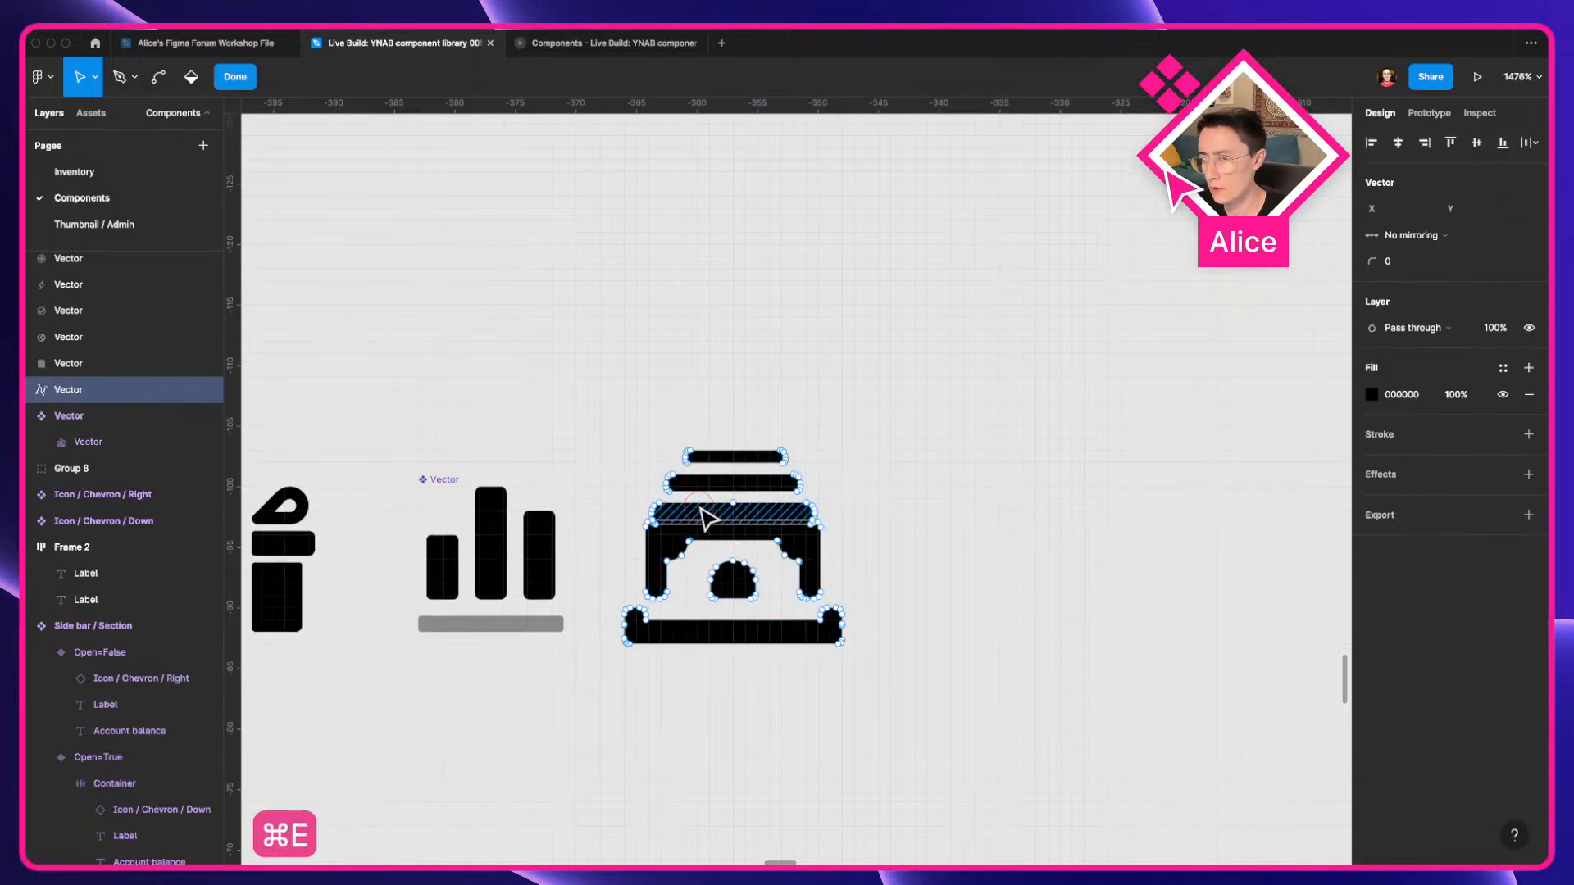
# Set the fill opacity of the flattened icon's two uppermost bars to 40%.
pyautogui.scroll(5, 705, 517)
pyautogui.moveTo(618, 312)
pyautogui.mouseDown()
pyautogui.moveTo(980, 465)
pyautogui.moveTo(988, 489)
pyautogui.mouseUp()
pyautogui.click(1453, 396)
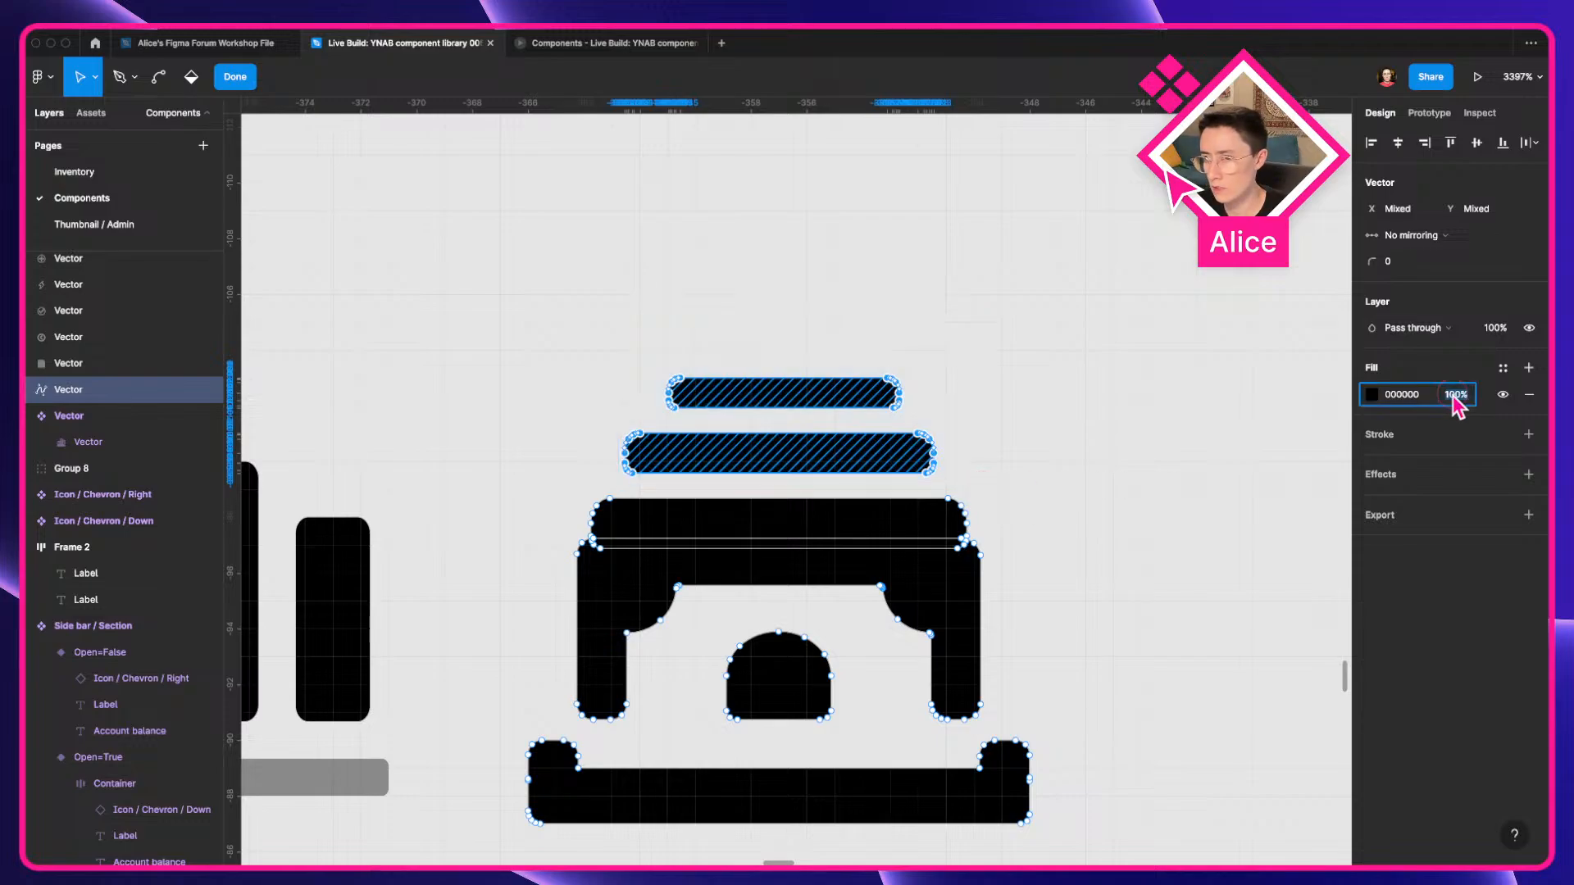
pyautogui.write('40')
pyautogui.press('Return')
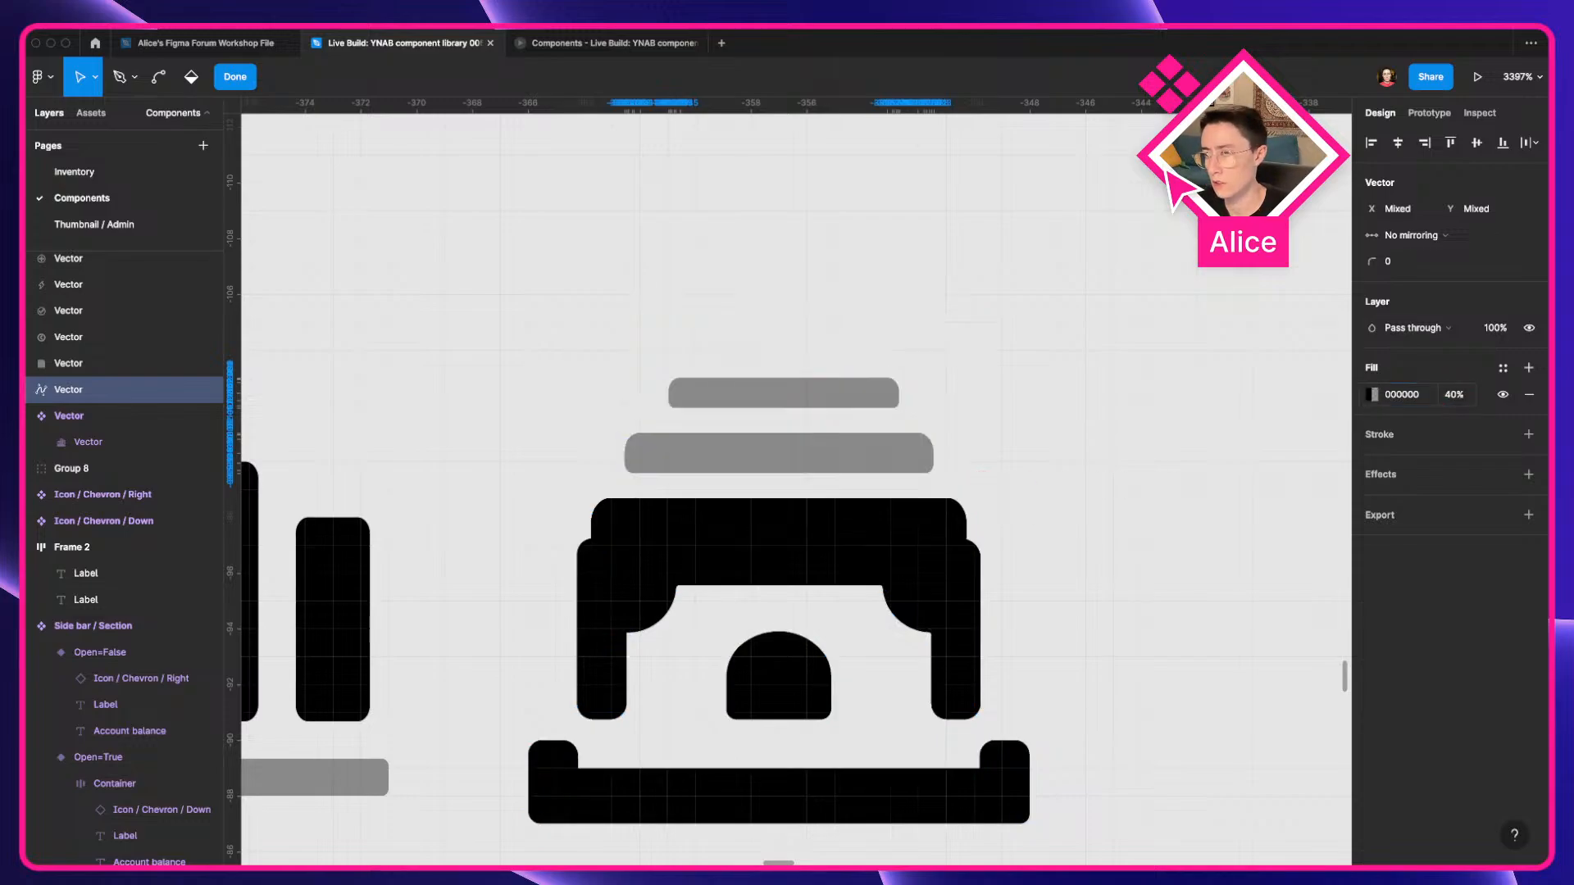
# Reopen the flattened icon for point editing and select the upper points of the third bar.
pyautogui.keyDown('shift'); pyautogui.click(775, 533); pyautogui.keyUp('shift')
pyautogui.scroll(3, 766, 541)
pyautogui.doubleClick(374, 520)
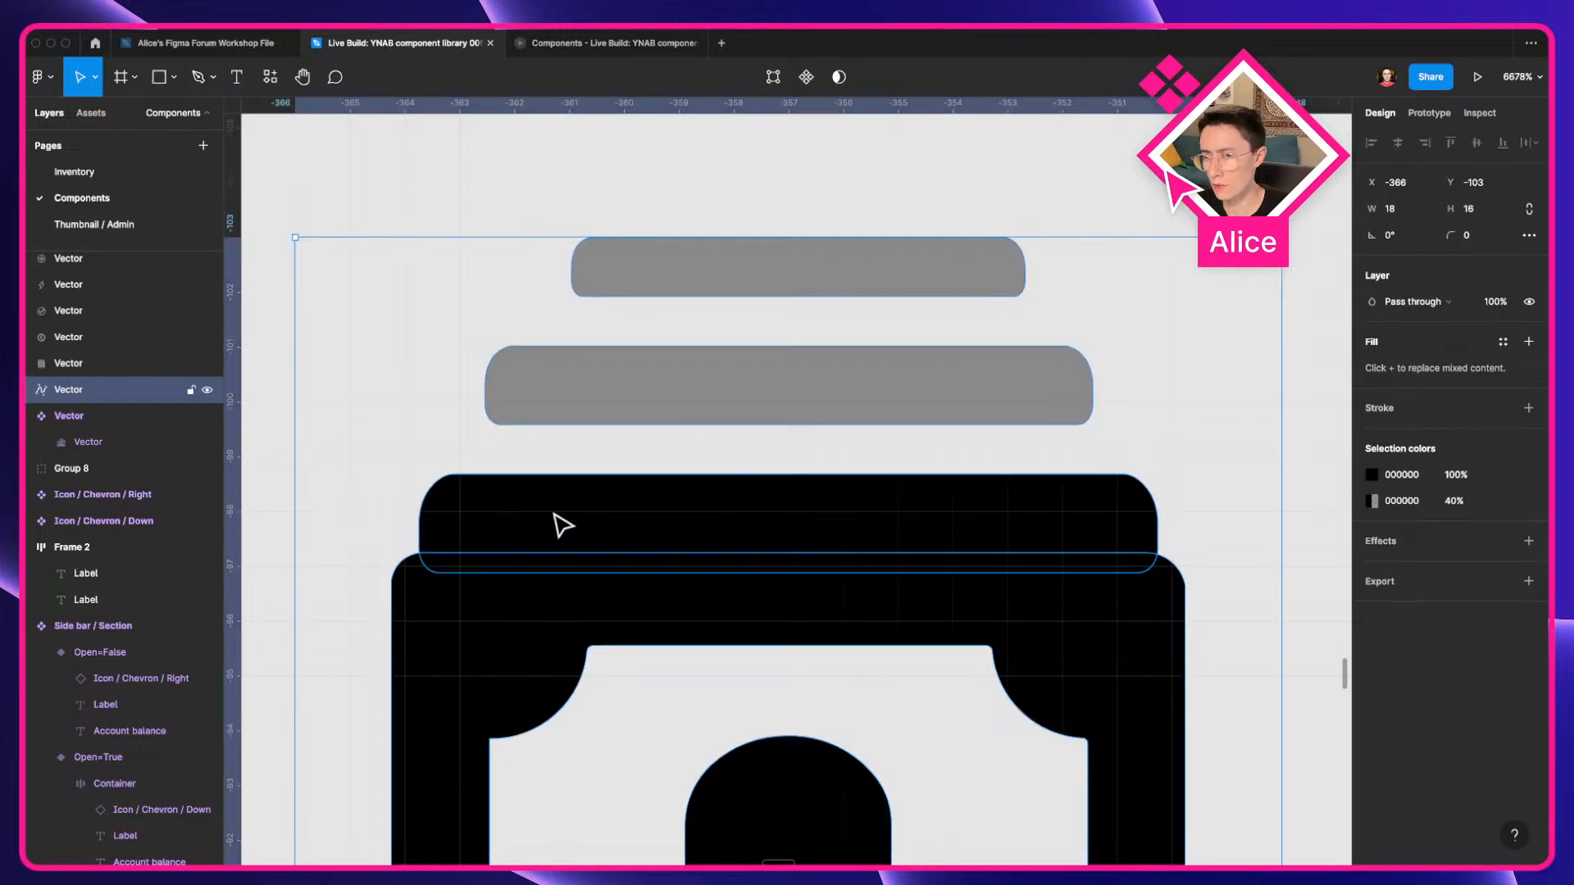
pyautogui.click(371, 556)
pyautogui.doubleClick(520, 533)
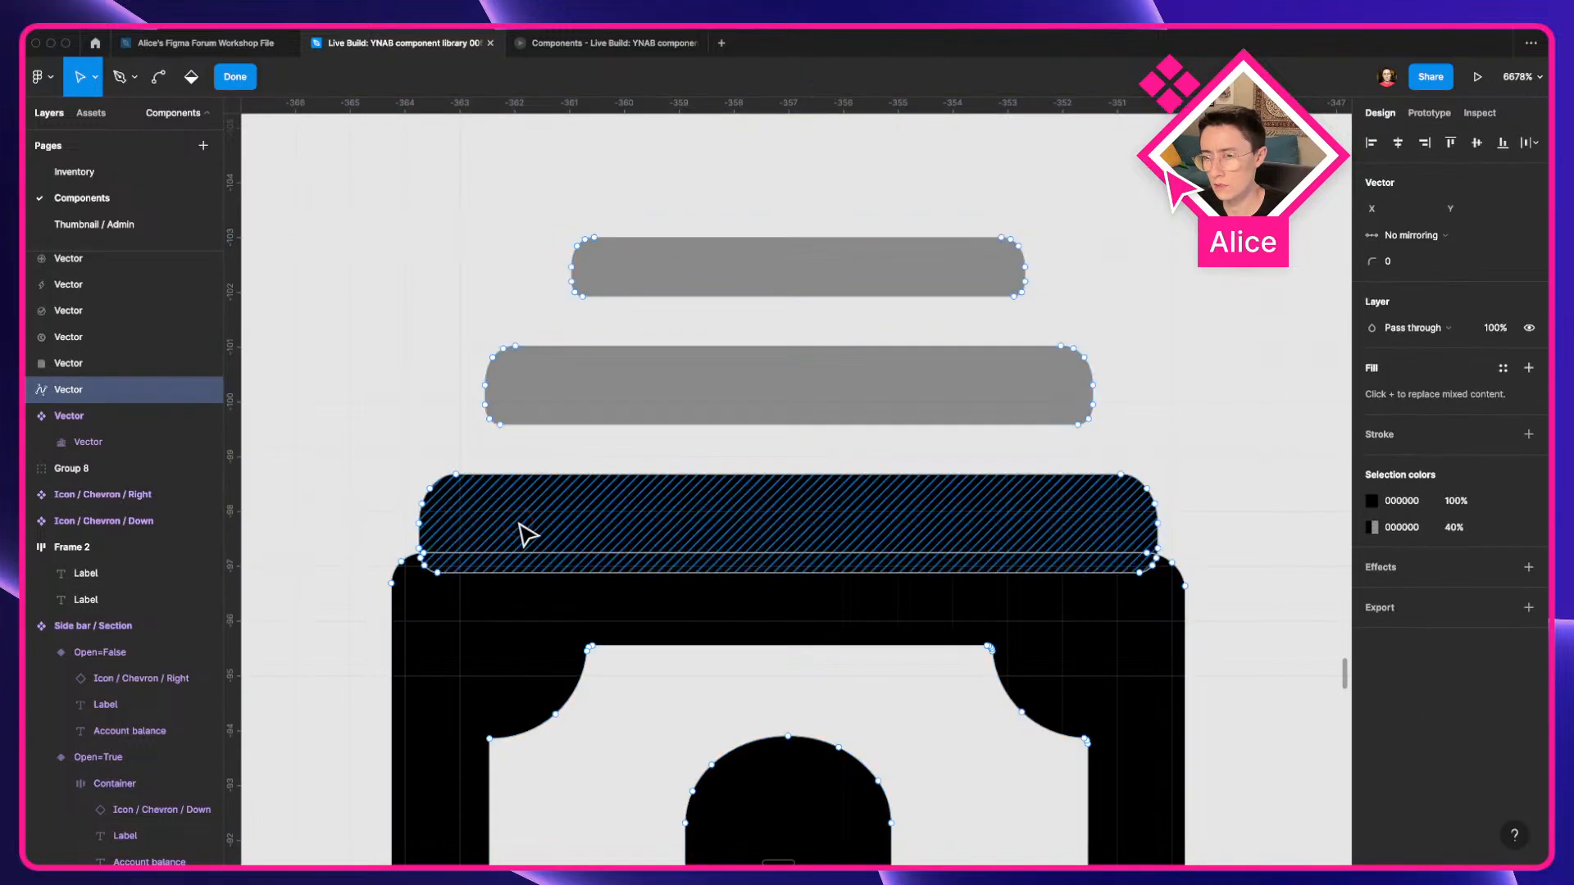
pyautogui.moveTo(375, 461); pyautogui.dragTo(1193, 555)
pyautogui.scroll(5, 1193, 554)
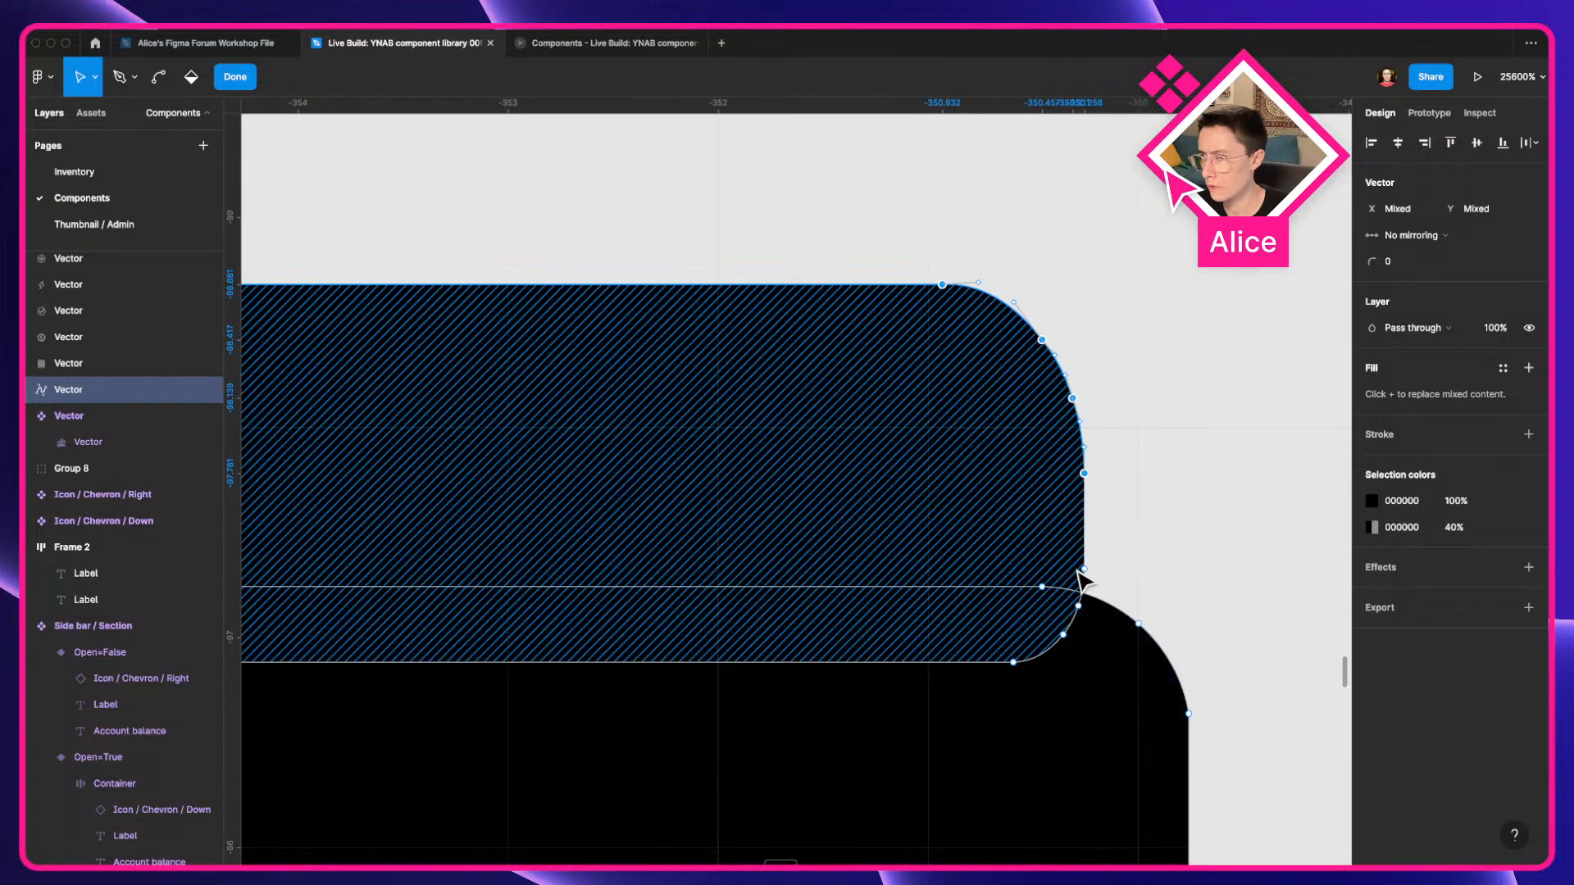
# Add the third bar's lower corner points at both ends to the point selection.
pyautogui.keyDown('shift'); pyautogui.click(1084, 569); pyautogui.keyUp('shift')
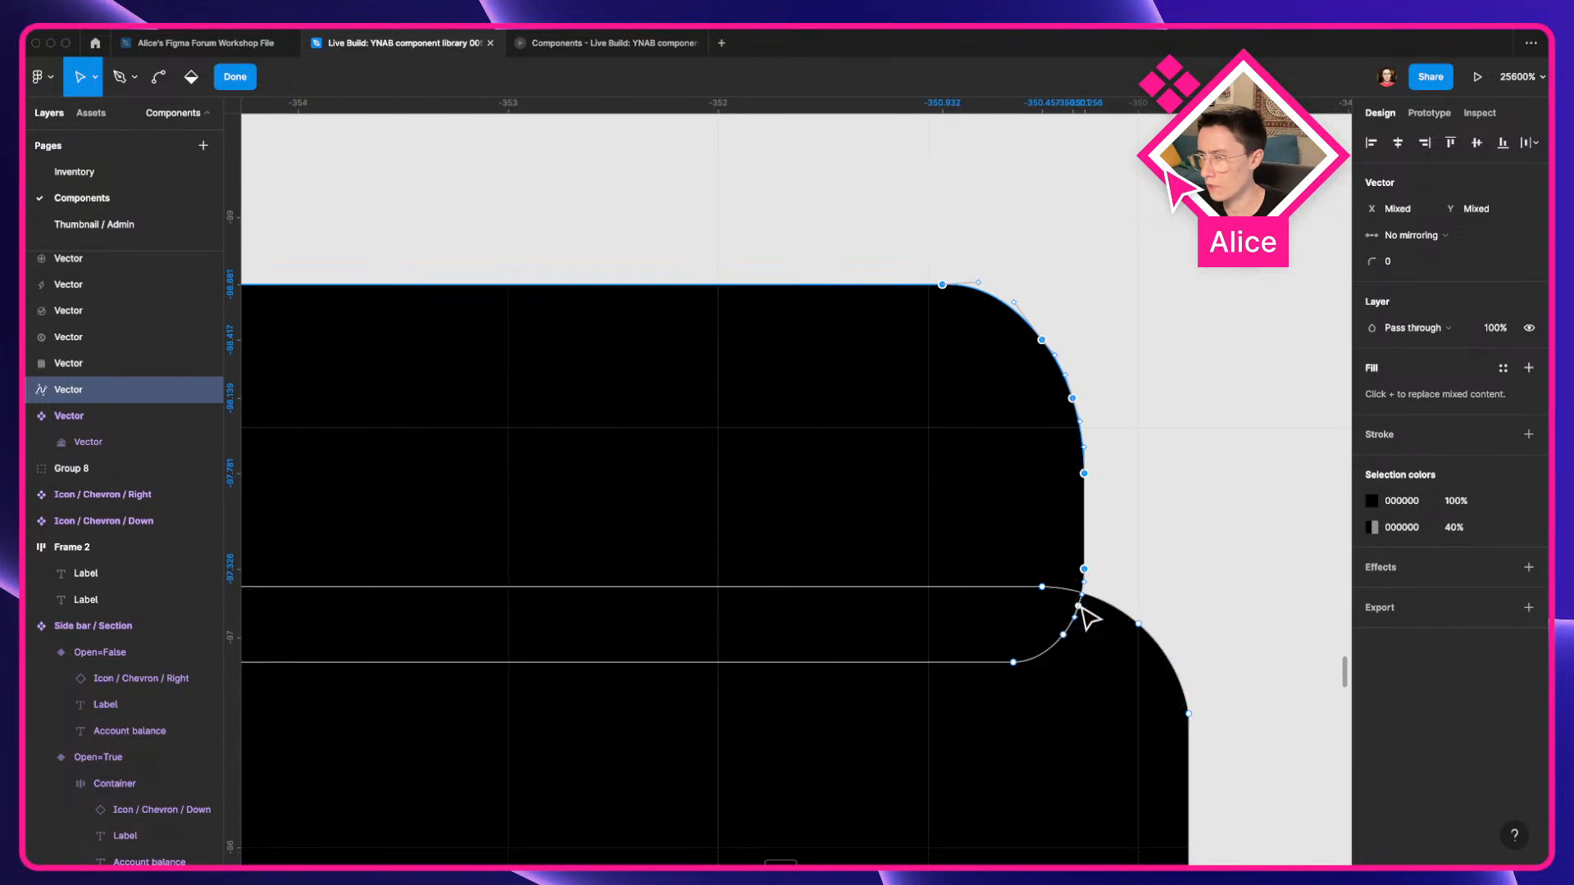
pyautogui.keyDown('shift'); pyautogui.click(1078, 607); pyautogui.keyUp('shift')
pyautogui.keyDown('shift'); pyautogui.click(1063, 635); pyautogui.keyUp('shift')
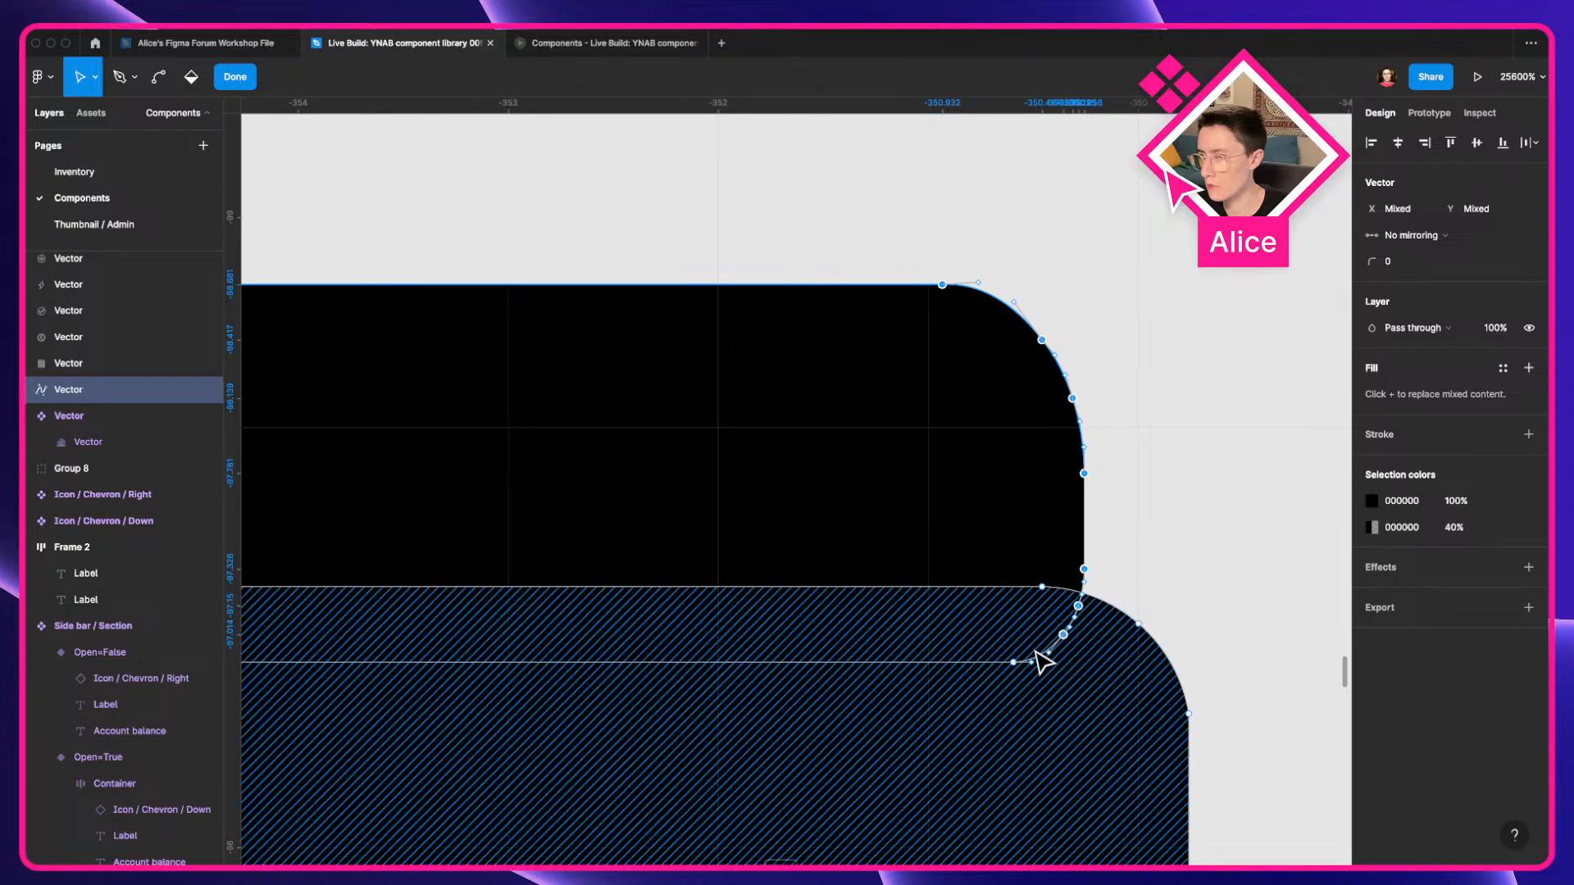
pyautogui.keyDown('shift'); pyautogui.click(1013, 662); pyautogui.keyUp('shift')
pyautogui.moveTo(843, 661); pyautogui.dragTo(1293, 594)
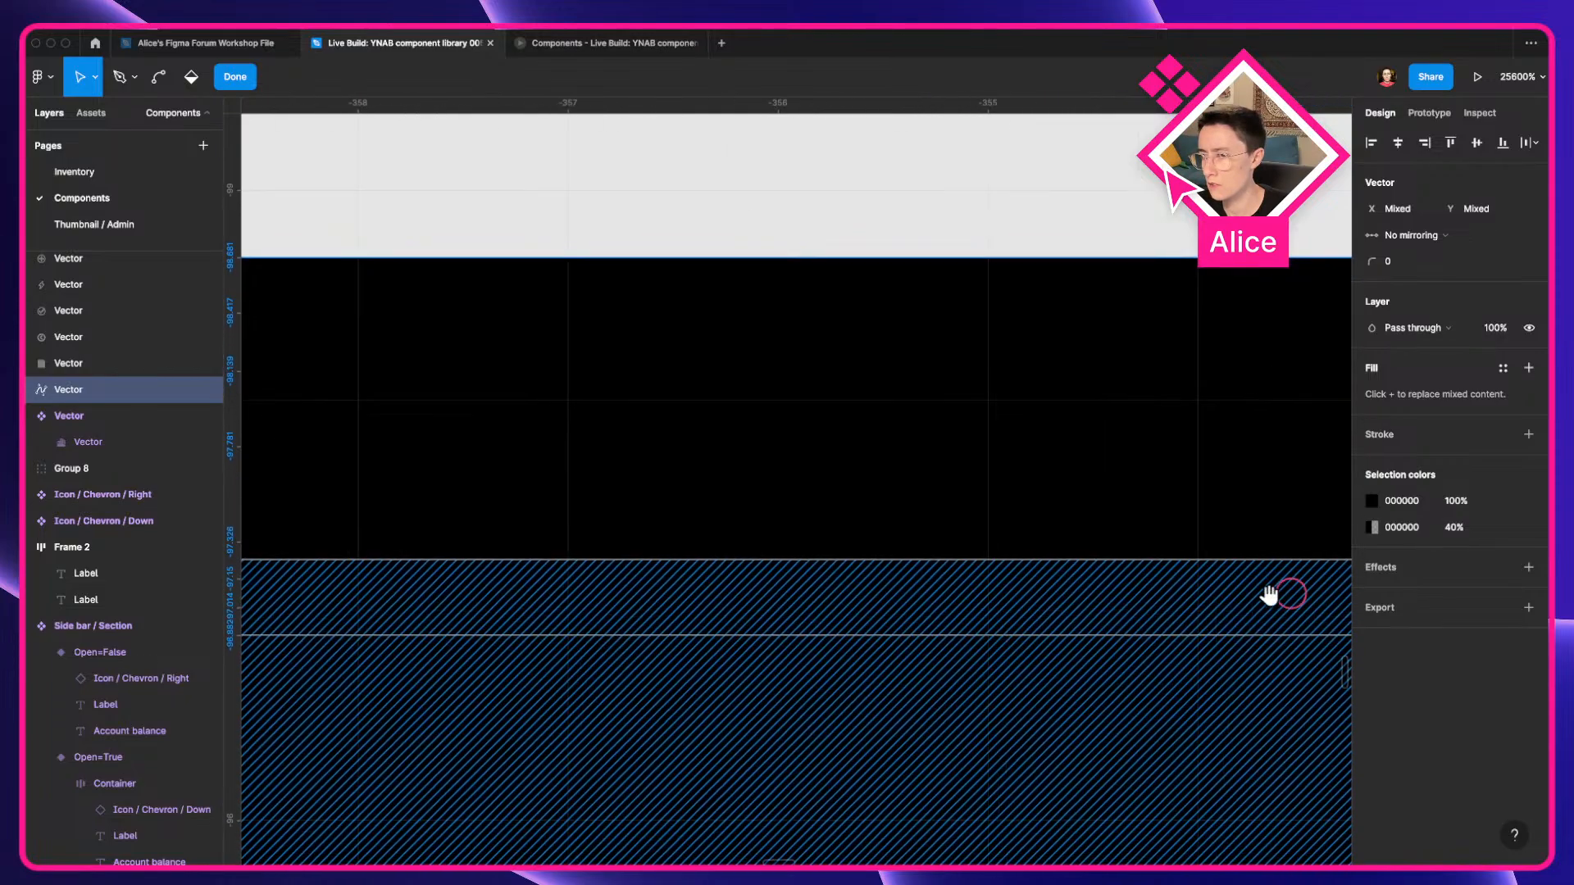
pyautogui.moveTo(737, 574); pyautogui.dragTo(1212, 545)
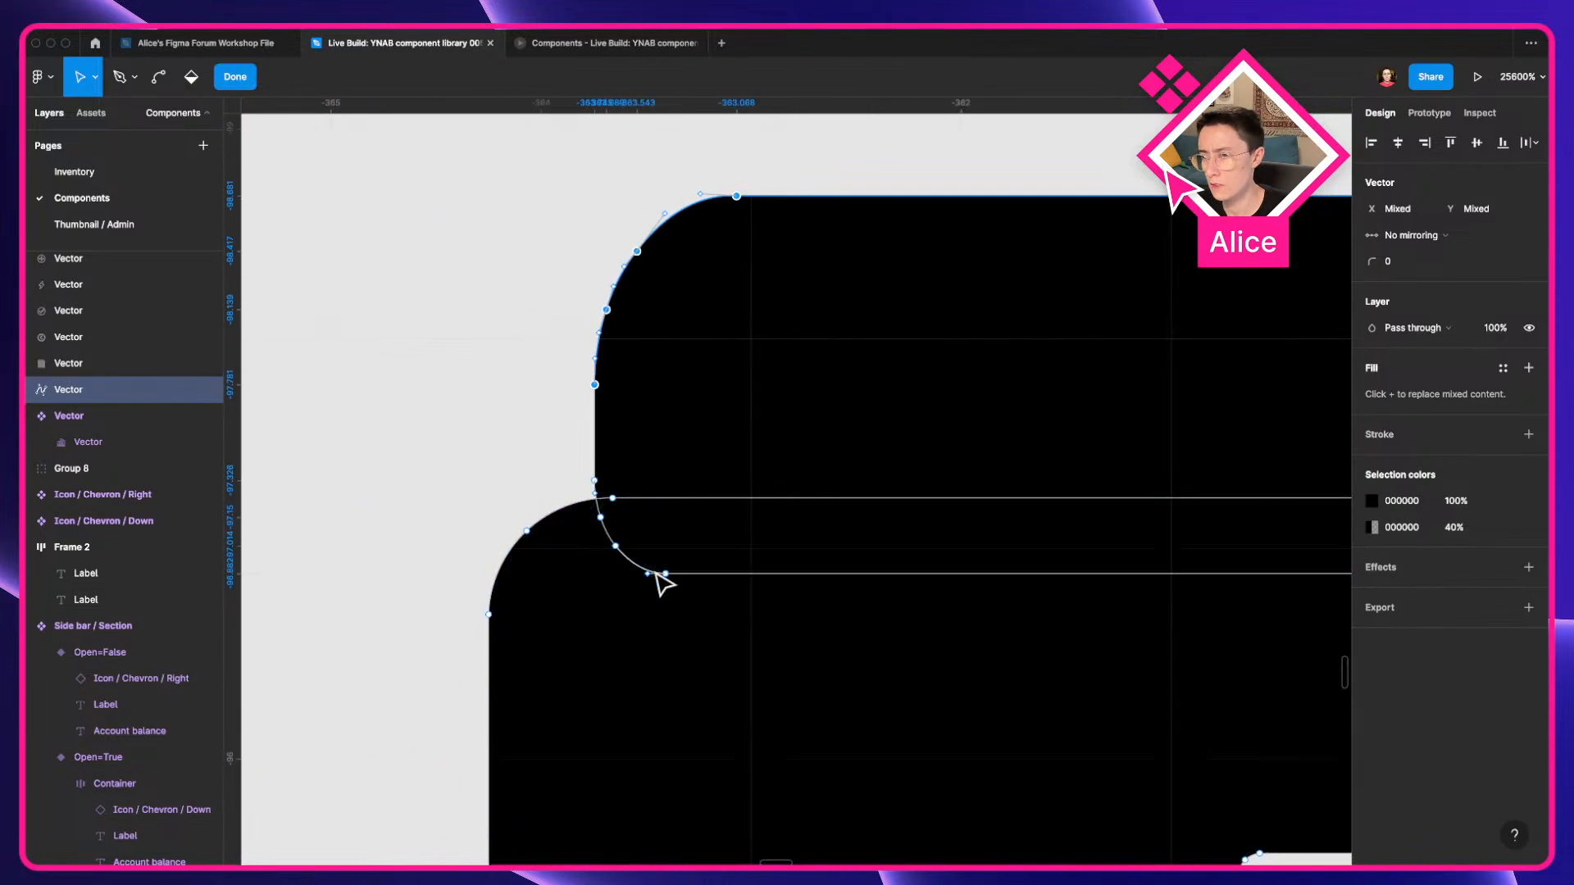
pyautogui.keyDown('shift'); pyautogui.click(664, 574); pyautogui.keyUp('shift')
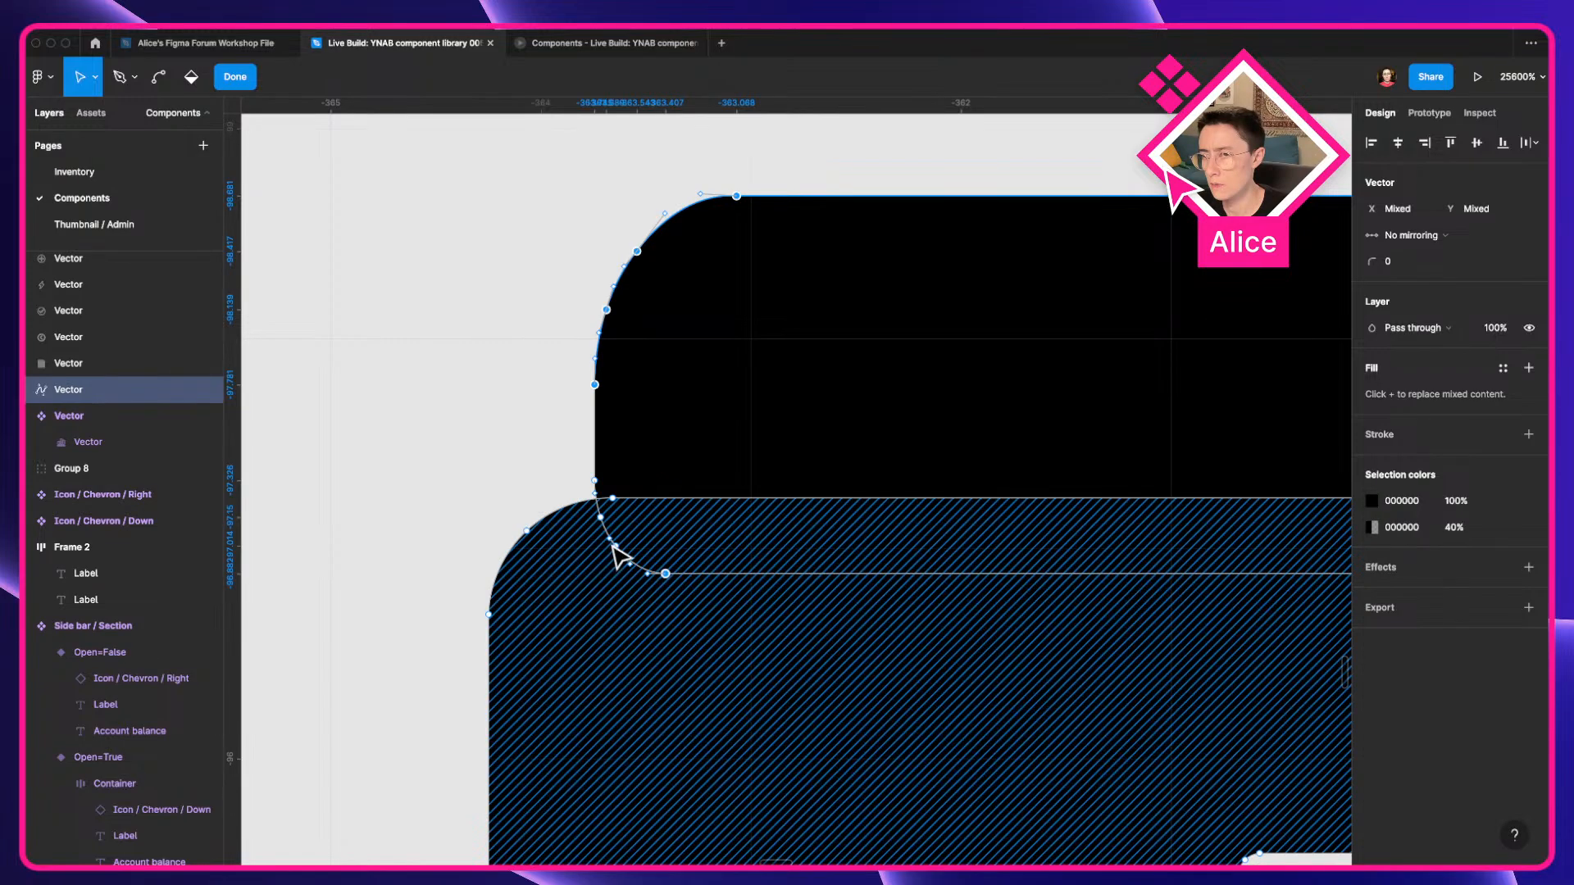
pyautogui.keyDown('shift'); pyautogui.click(614, 546); pyautogui.keyUp('shift')
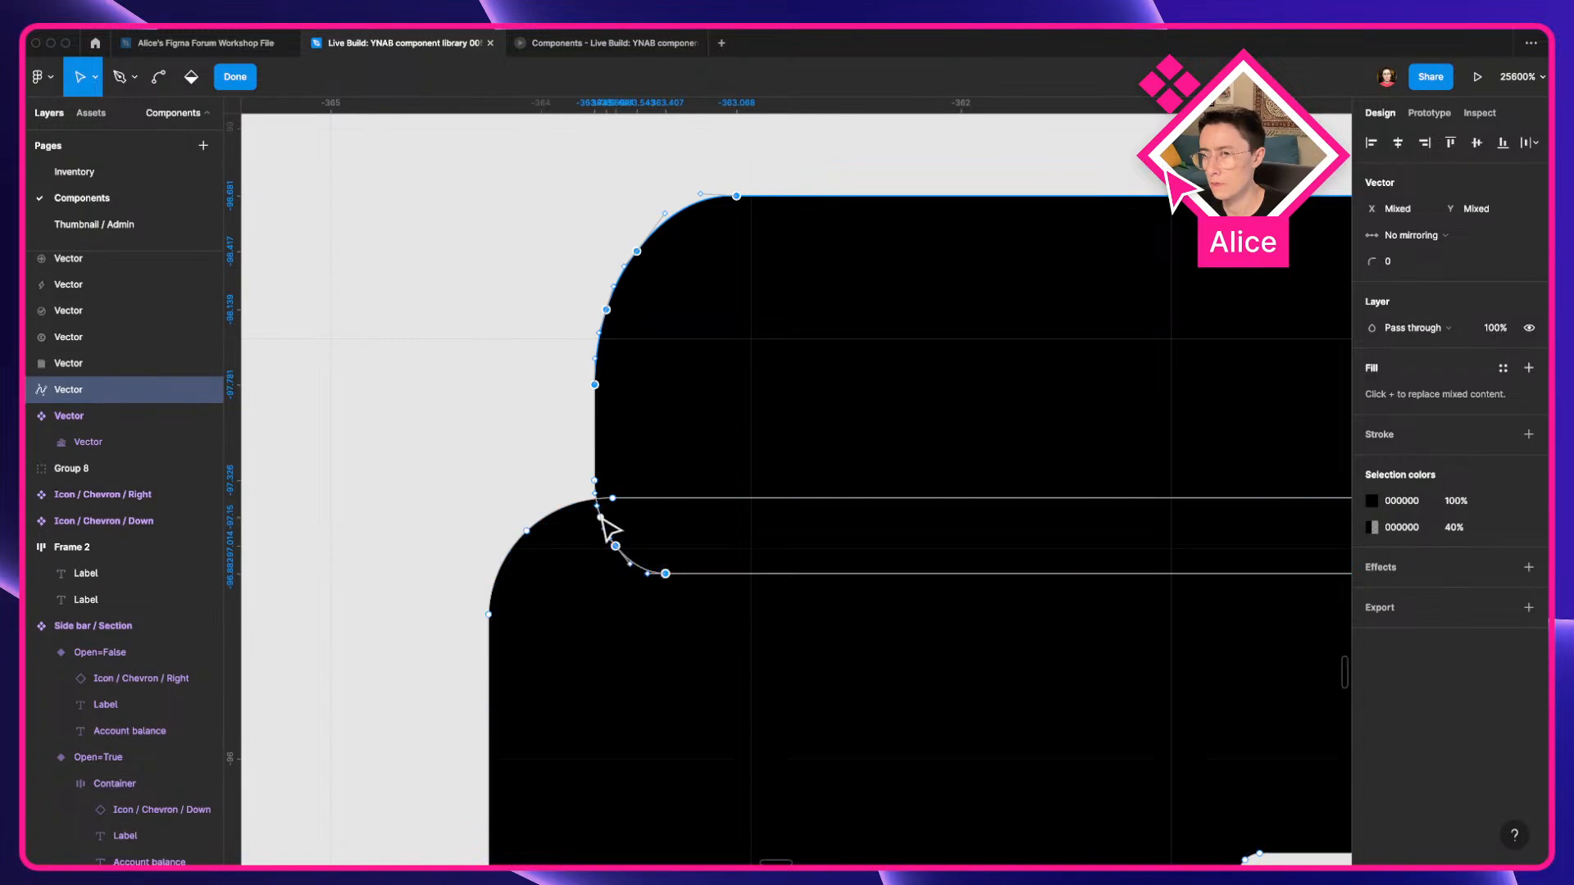
pyautogui.scroll(-5, 931, 467)
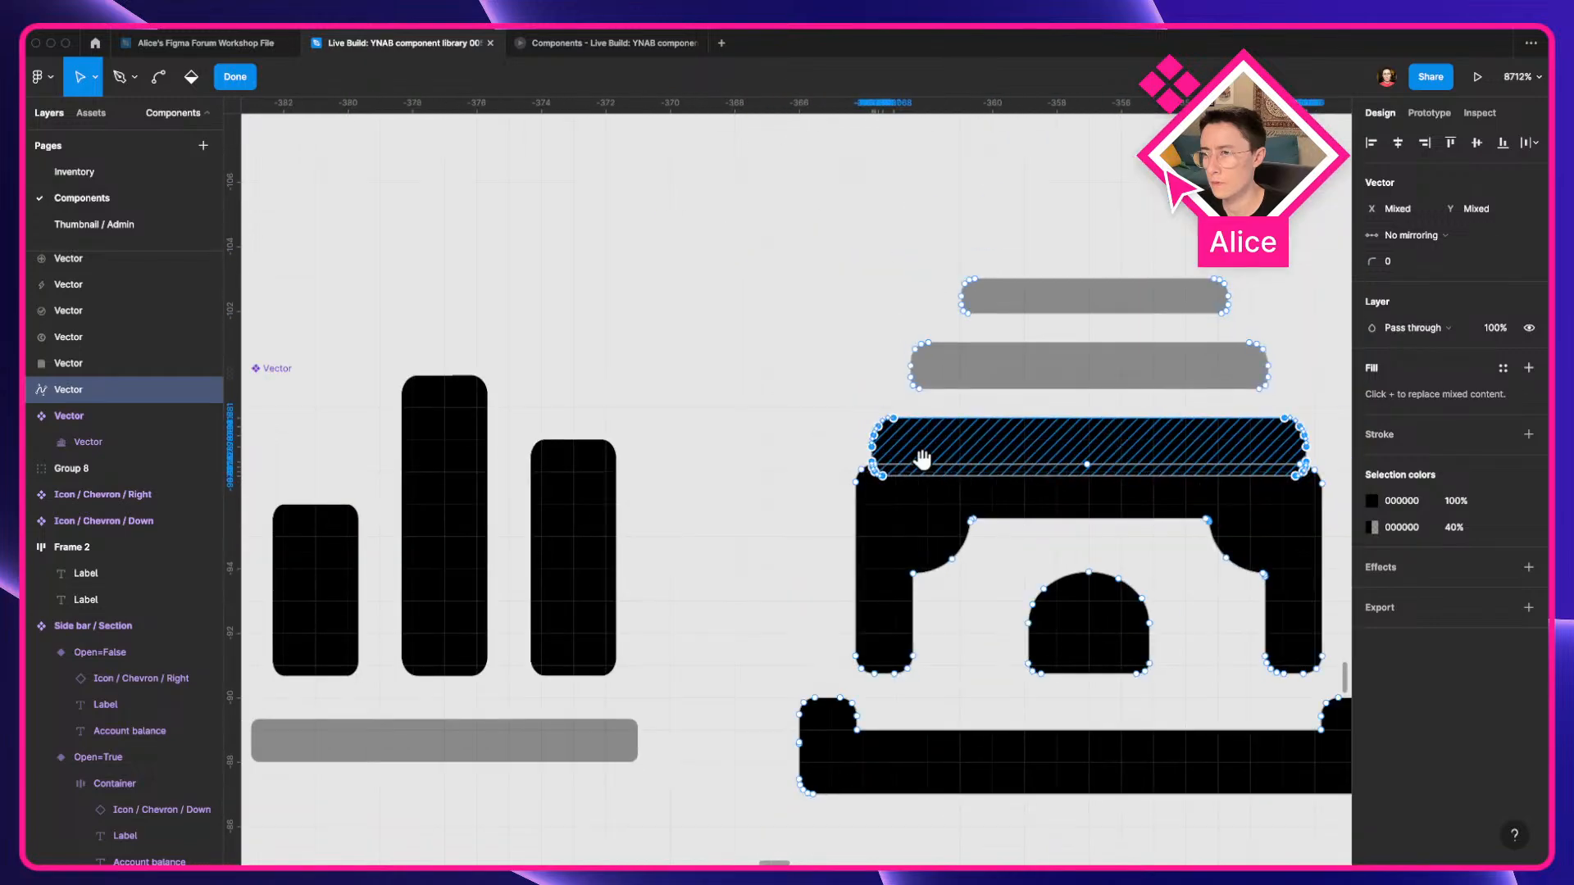
pyautogui.scroll(-4, 923, 459)
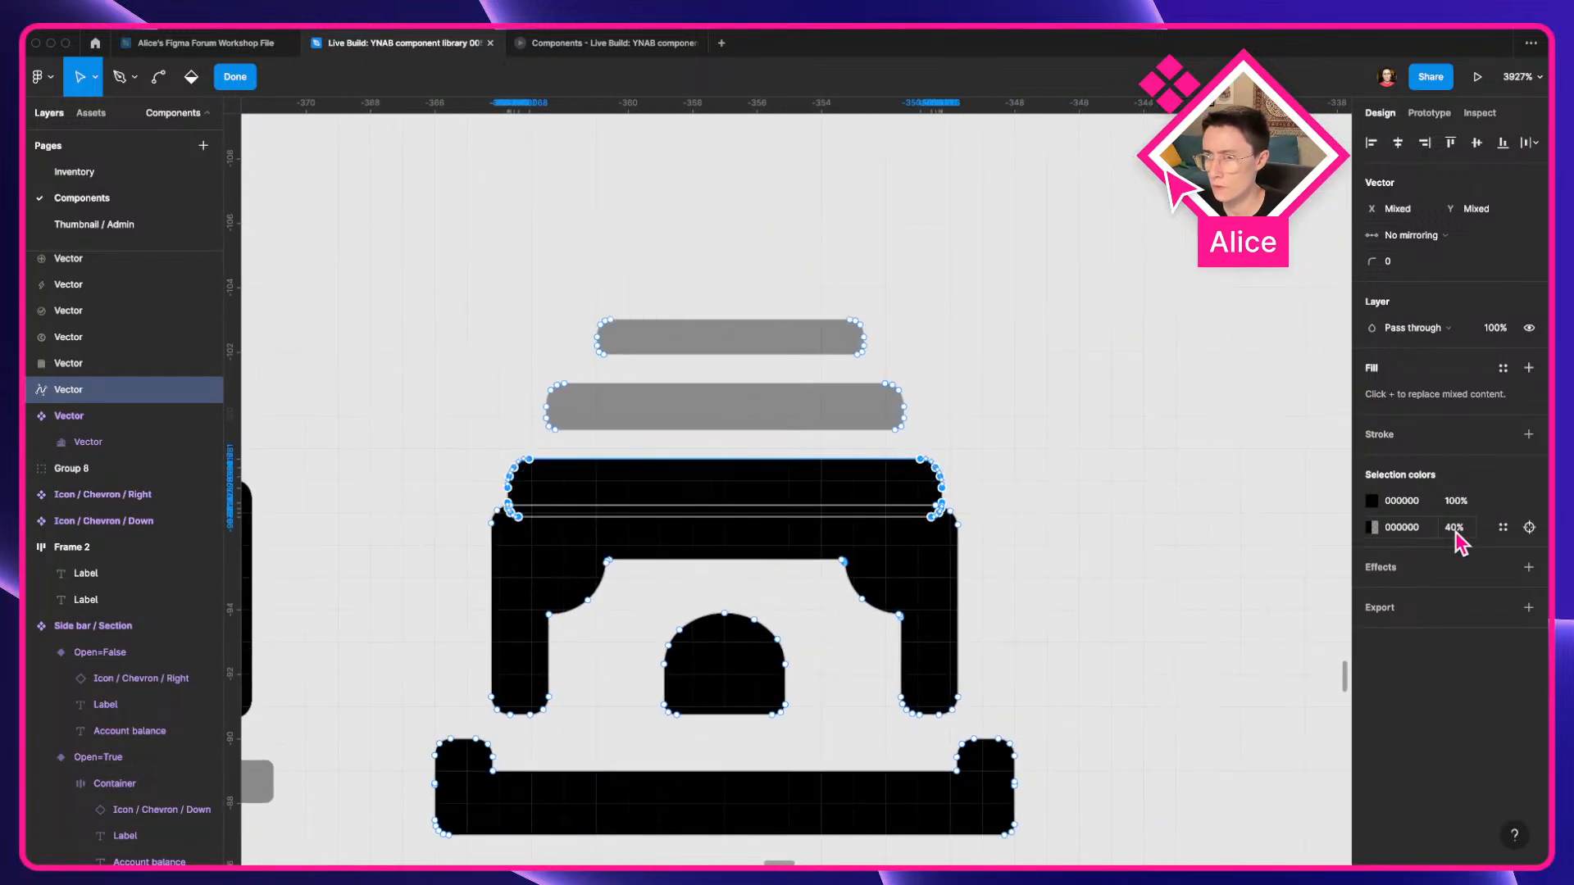
# Try to isolate the third bar from the banknote frame for a separate fill opacity, and leave point editing.
pyautogui.press('Escape')
pyautogui.press('super+z')
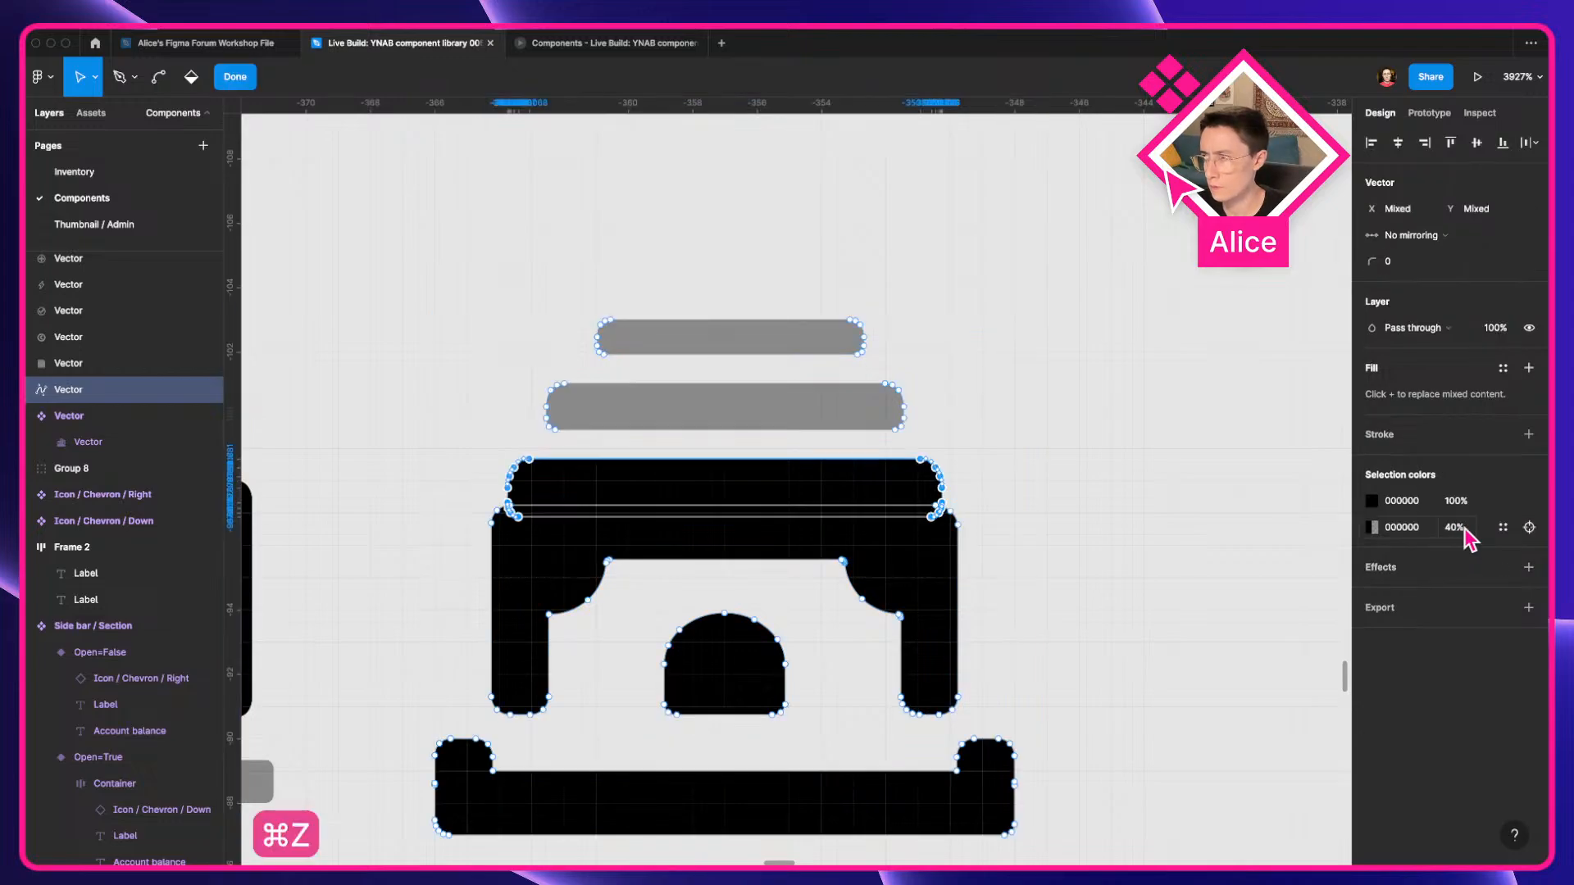
pyautogui.click(1464, 529)
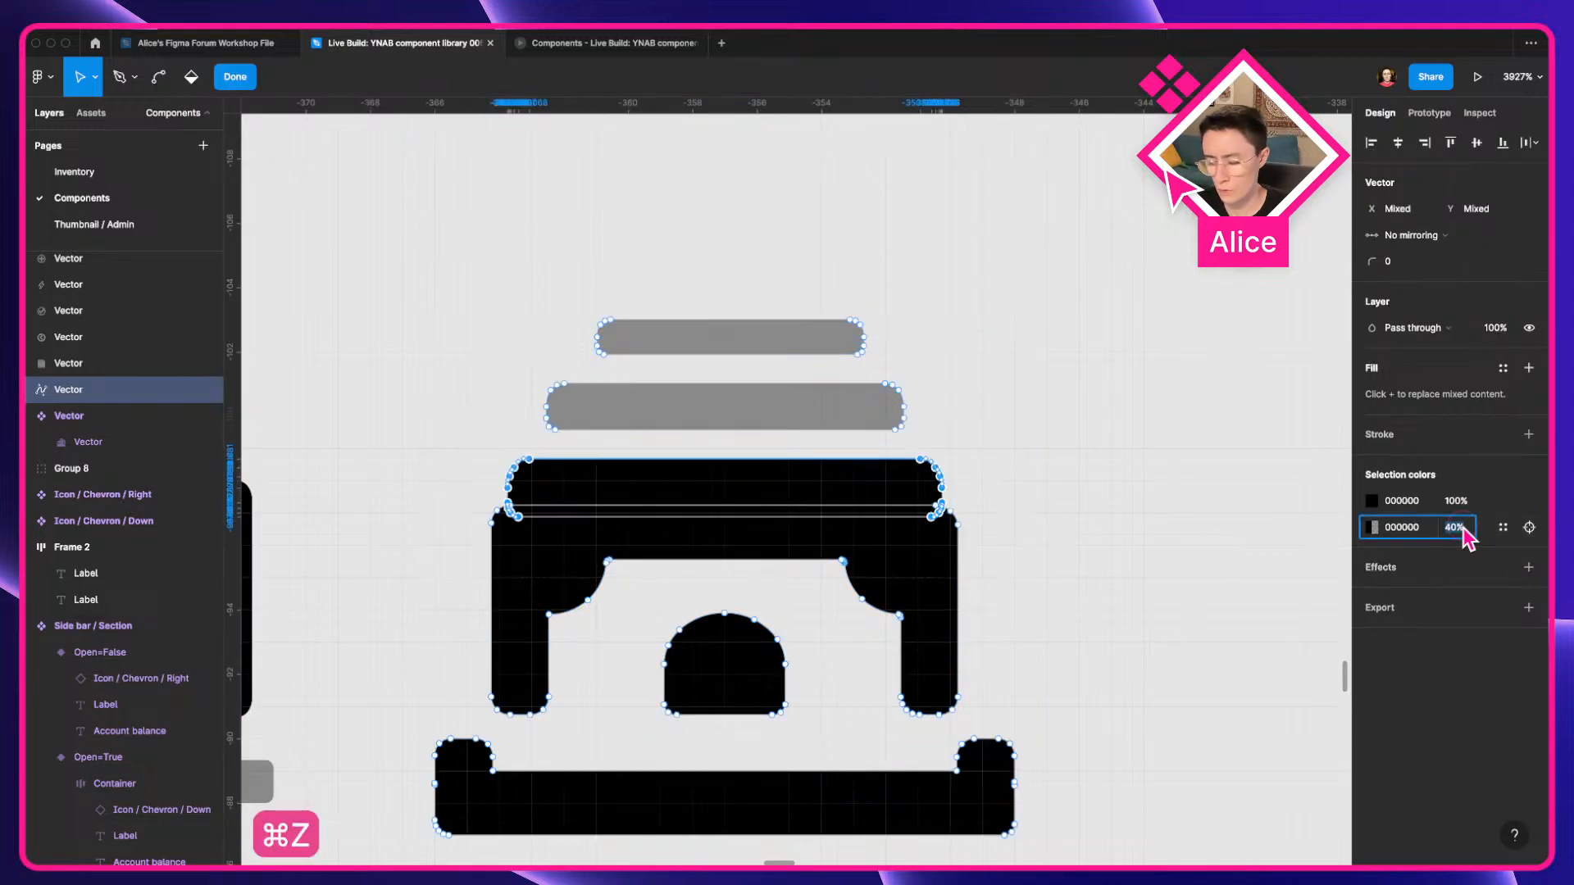
pyautogui.click(1100, 427)
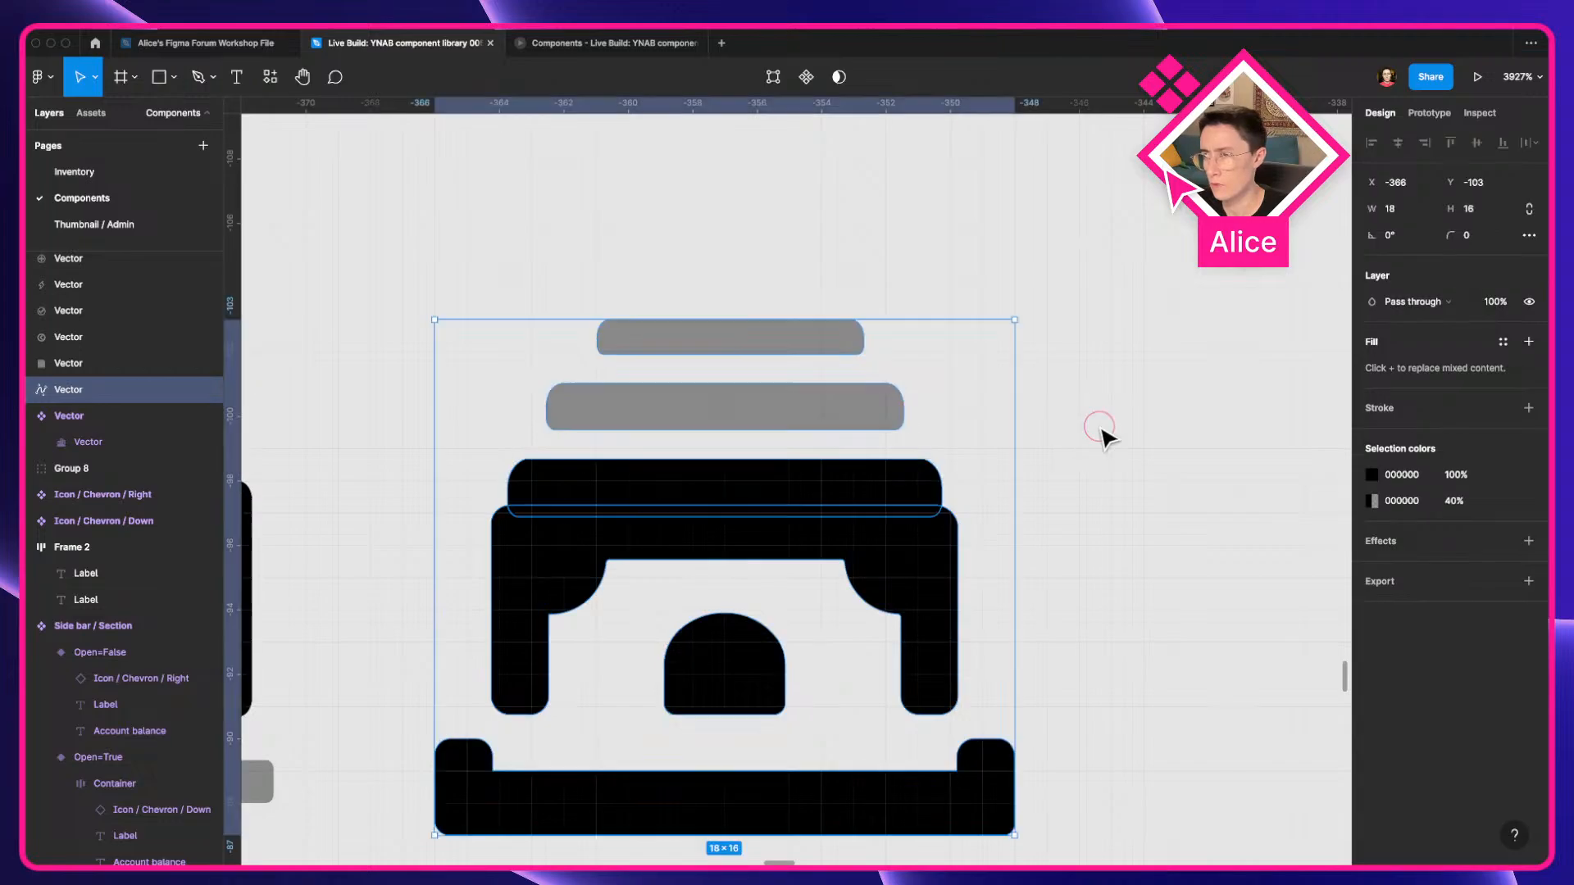
pyautogui.doubleClick(627, 492)
pyautogui.moveTo(460, 447); pyautogui.dragTo(1032, 504)
pyautogui.click(1065, 490)
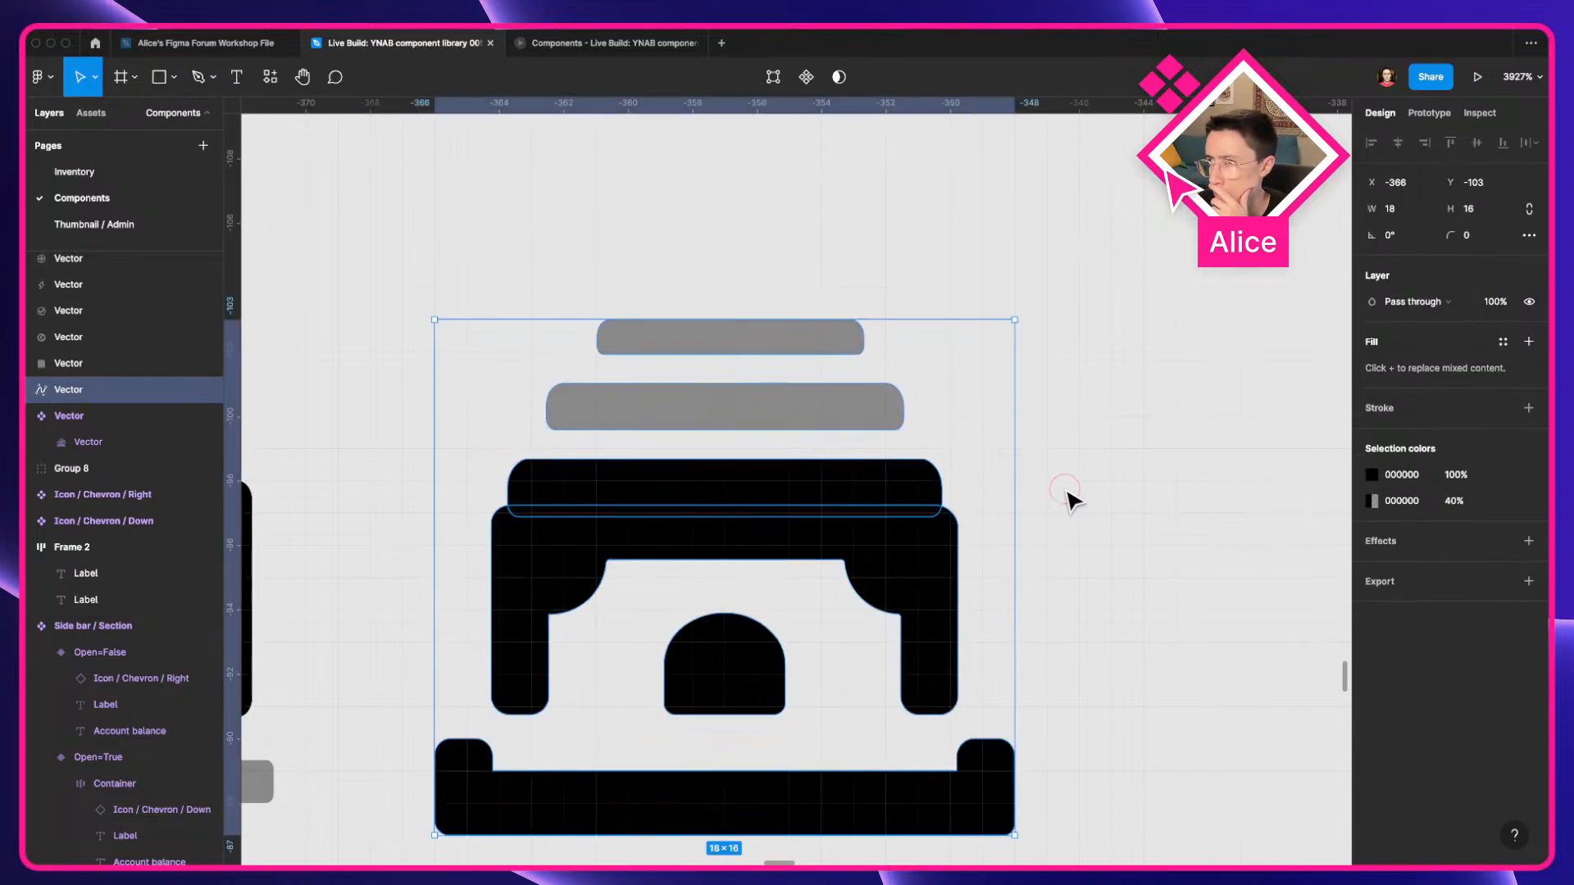
pyautogui.doubleClick(899, 436)
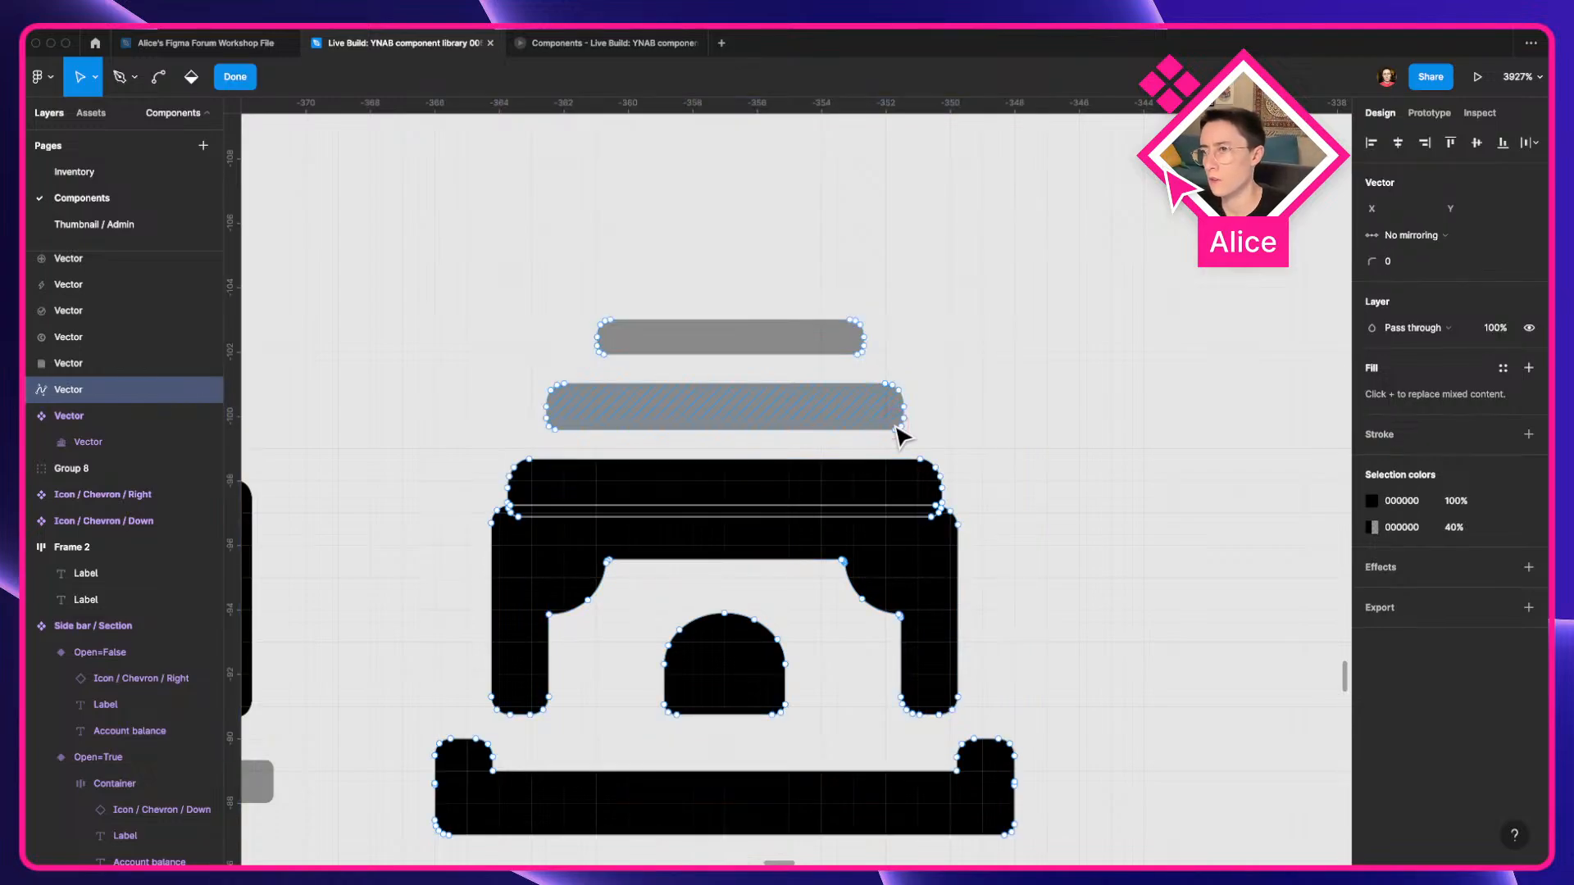
pyautogui.click(957, 451)
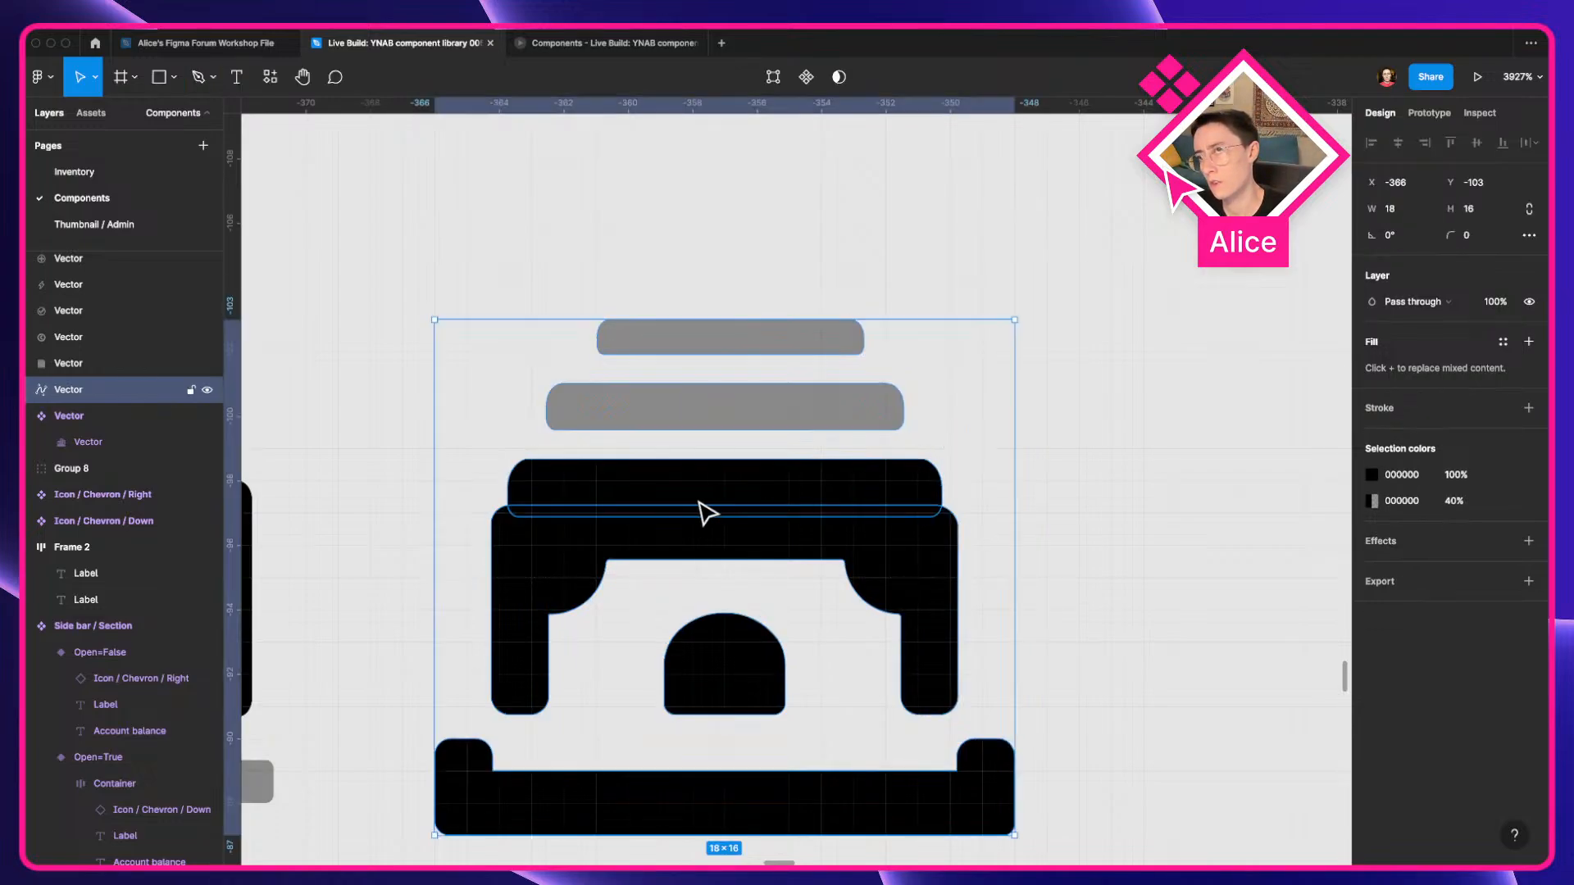
# Undo the opacity, point-selection and flatten edits until the icon is the original group again.
pyautogui.scroll(-10, 995, 479)
pyautogui.click(977, 323)
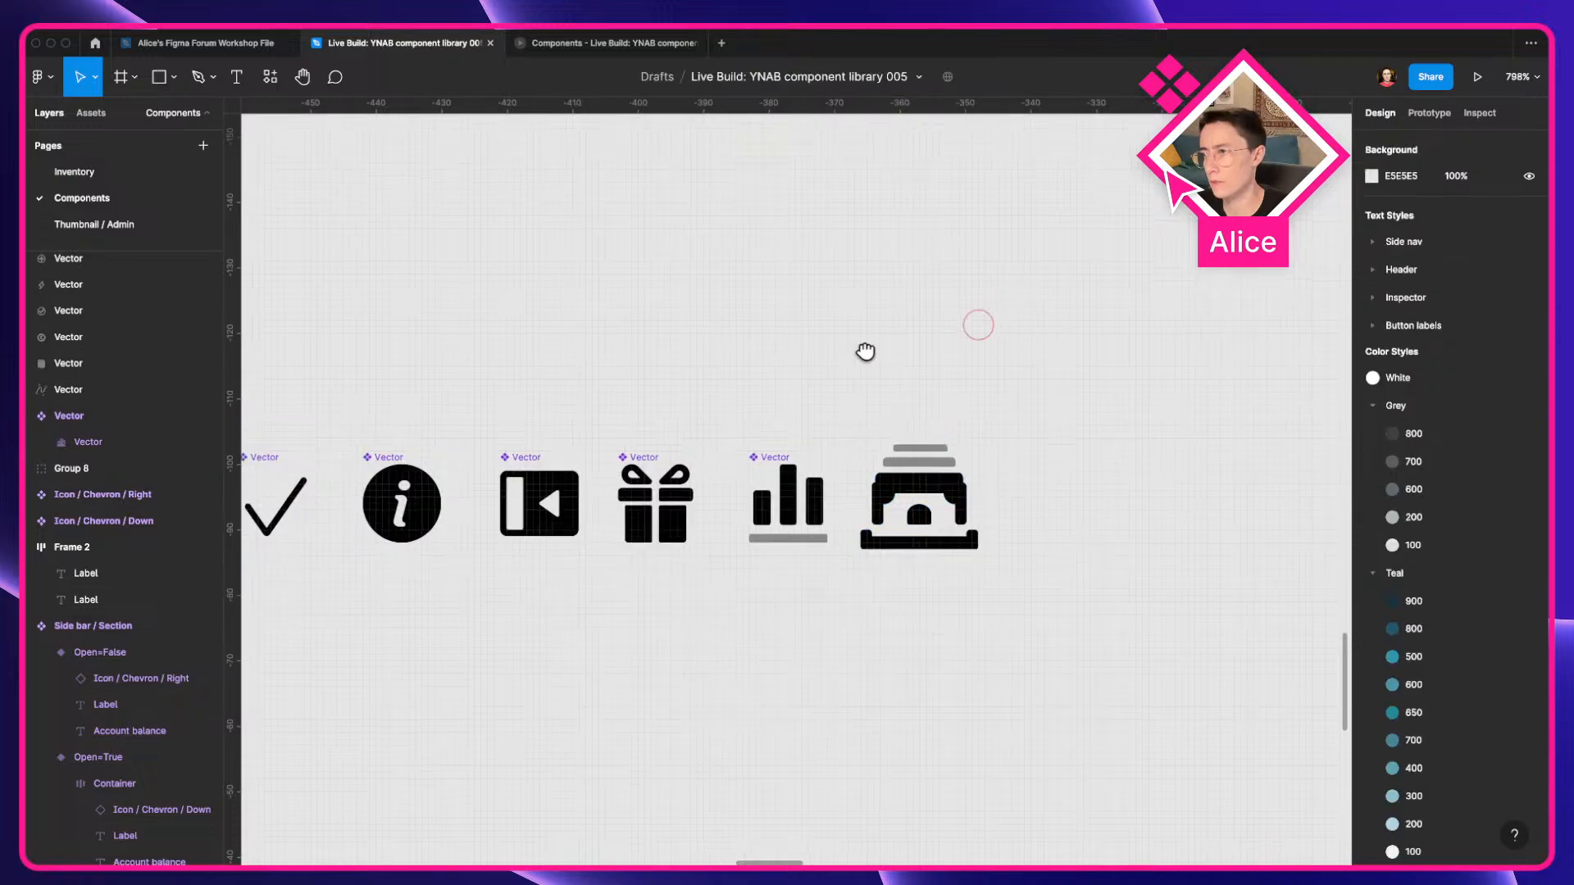
pyautogui.hscroll(5, 864, 352)
pyautogui.press('super+z')
pyautogui.press('super+z')
pyautogui.press('super+z')
pyautogui.press('super+z')
pyautogui.press('super+z')
pyautogui.press('super+z')
pyautogui.press('super+z')
pyautogui.press('super+z')
pyautogui.press('super+z')
pyautogui.press('super+z')
pyautogui.press('super+z')
pyautogui.press('super+z')
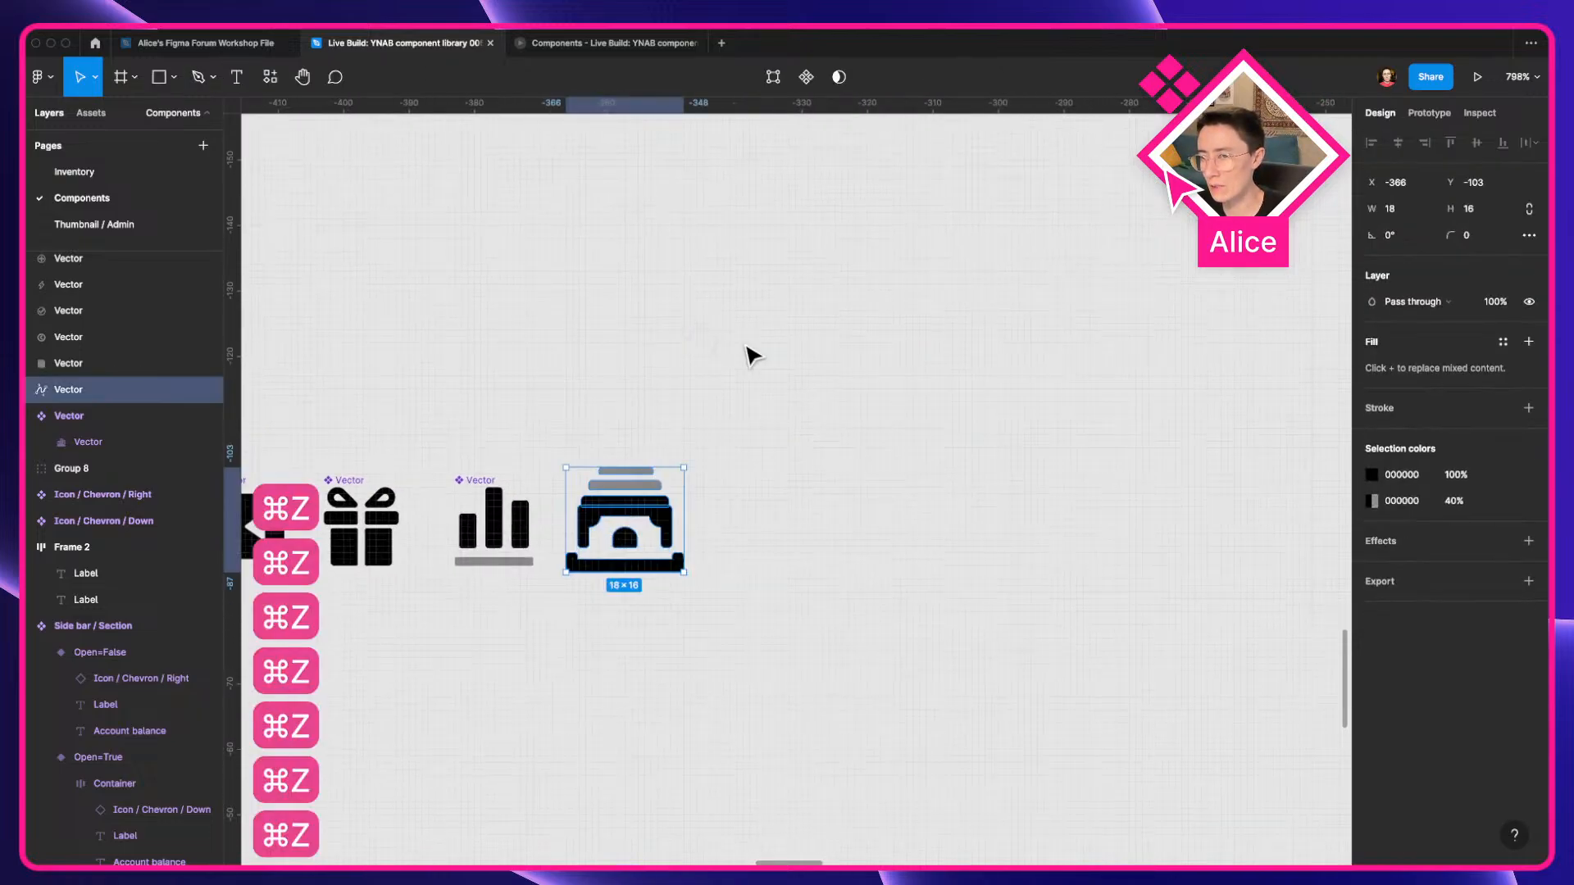
pyautogui.press('super+z')
pyautogui.press('super+z')
pyautogui.press('super+z')
pyautogui.press('super+z')
pyautogui.press('super+z')
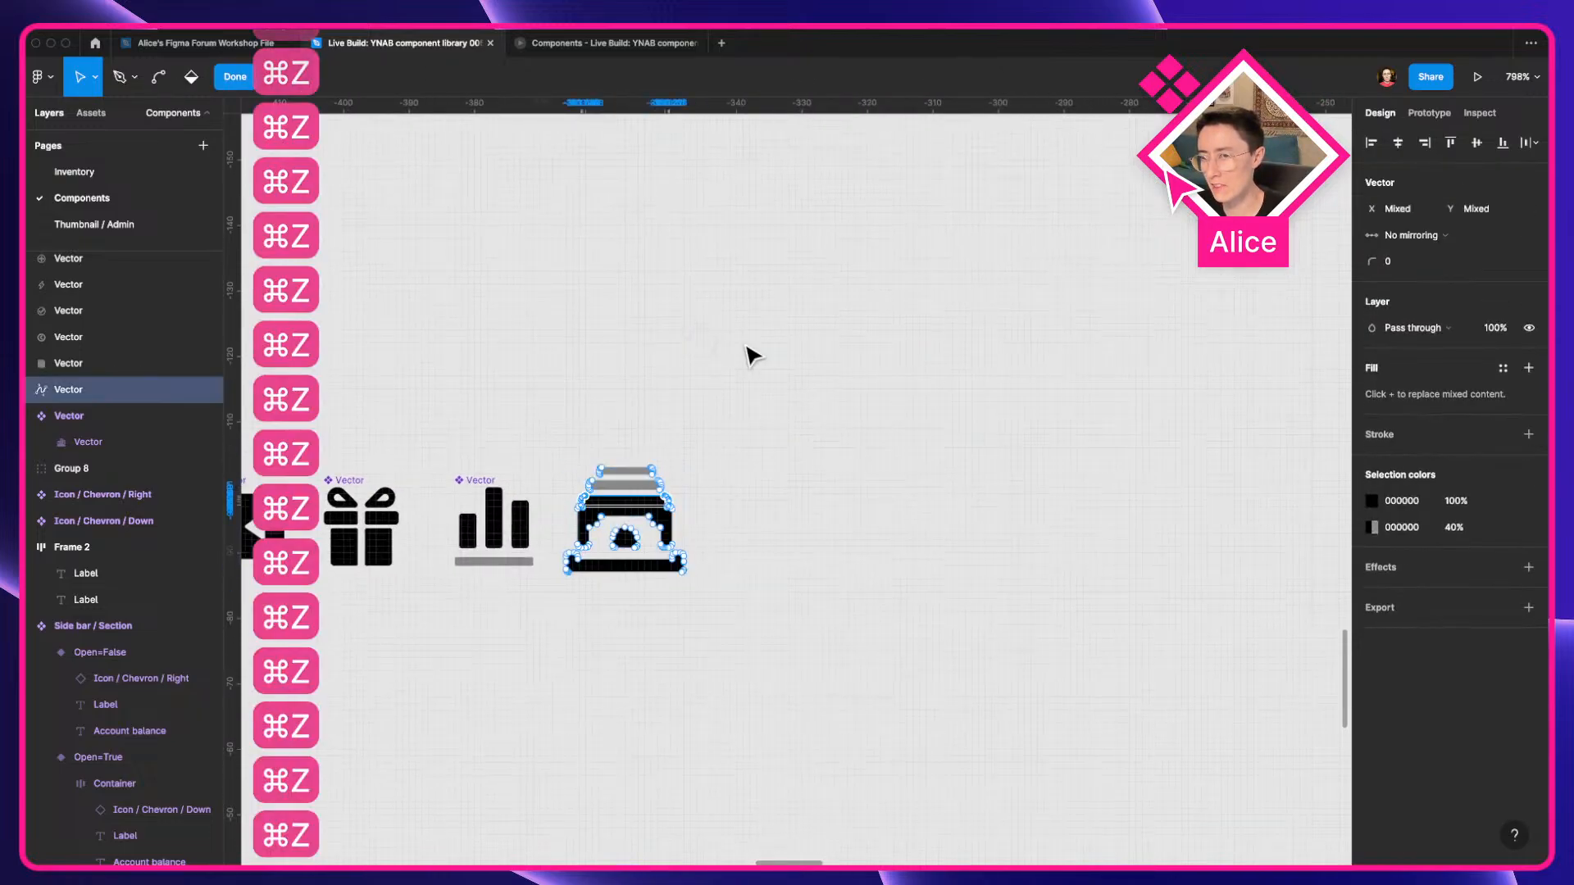
pyautogui.press('super+z')
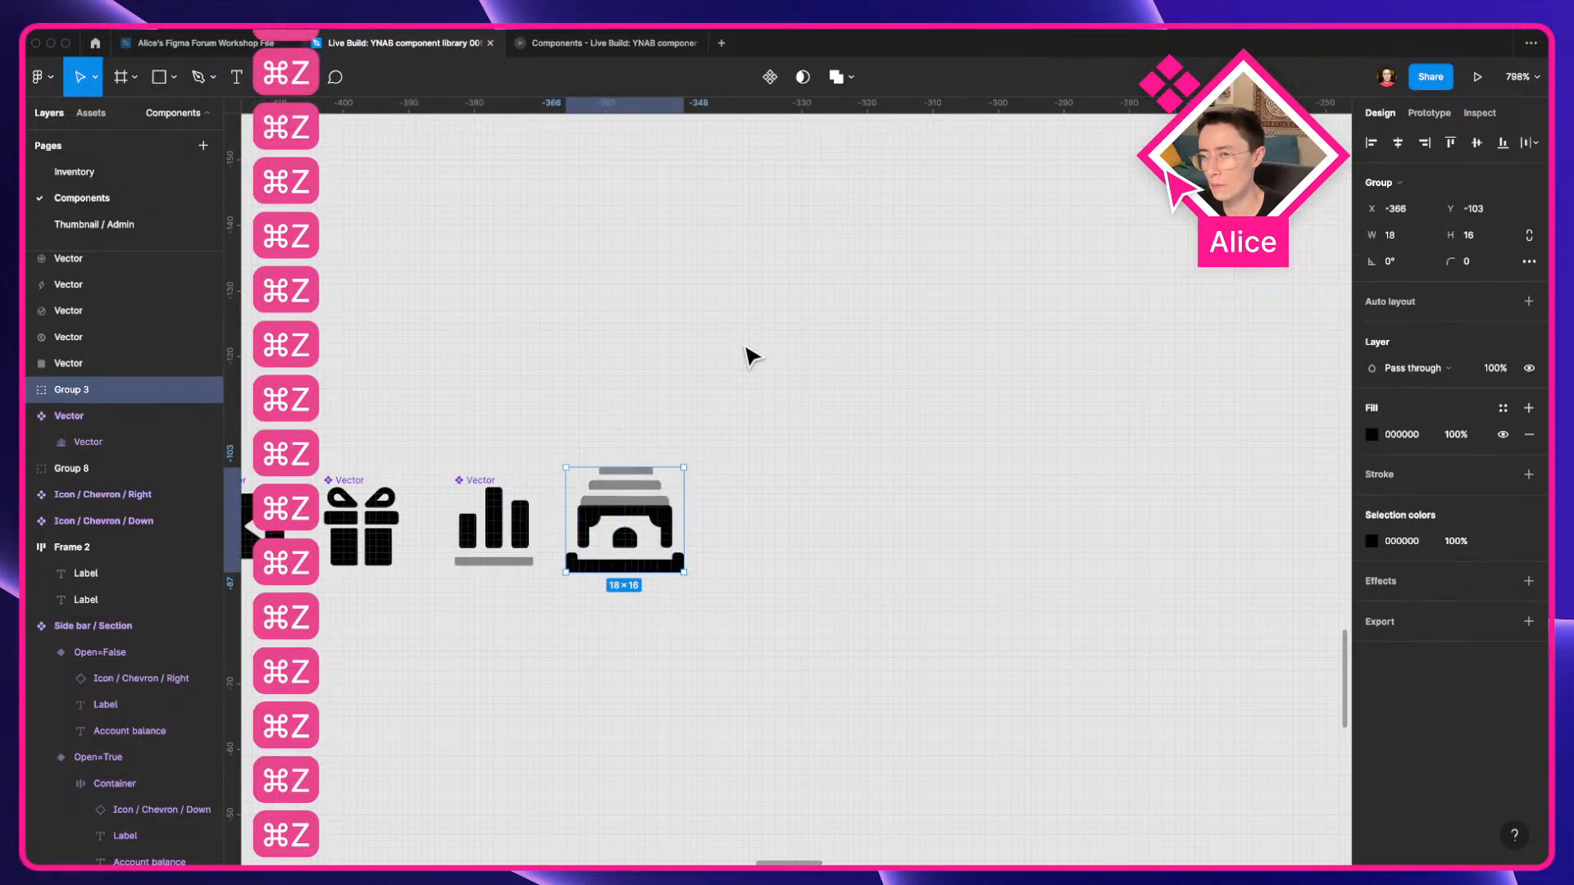
# Duplicate the stacked-banknotes icon group beside the original, at about X -342, Y -94.
pyautogui.click(750, 355)
pyautogui.click(676, 494)
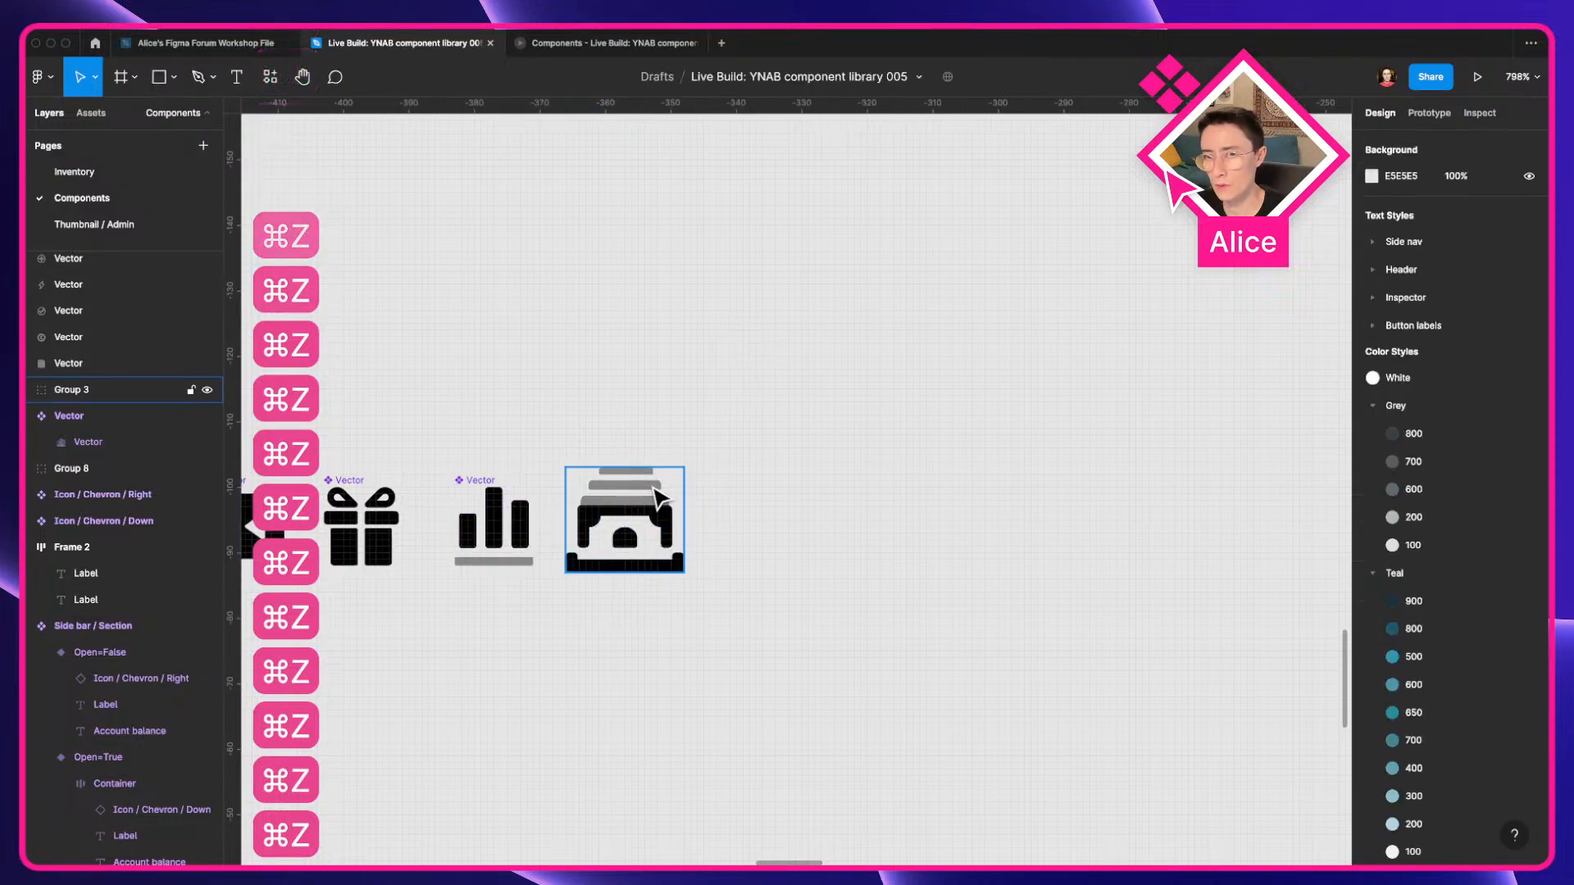
pyautogui.moveTo(640, 503); pyautogui.dragTo(796, 562)
# Try flattening the duplicated icon into a single vector, and undo the flatten.
pyautogui.press('super+e')
pyautogui.scroll(5, 791, 562)
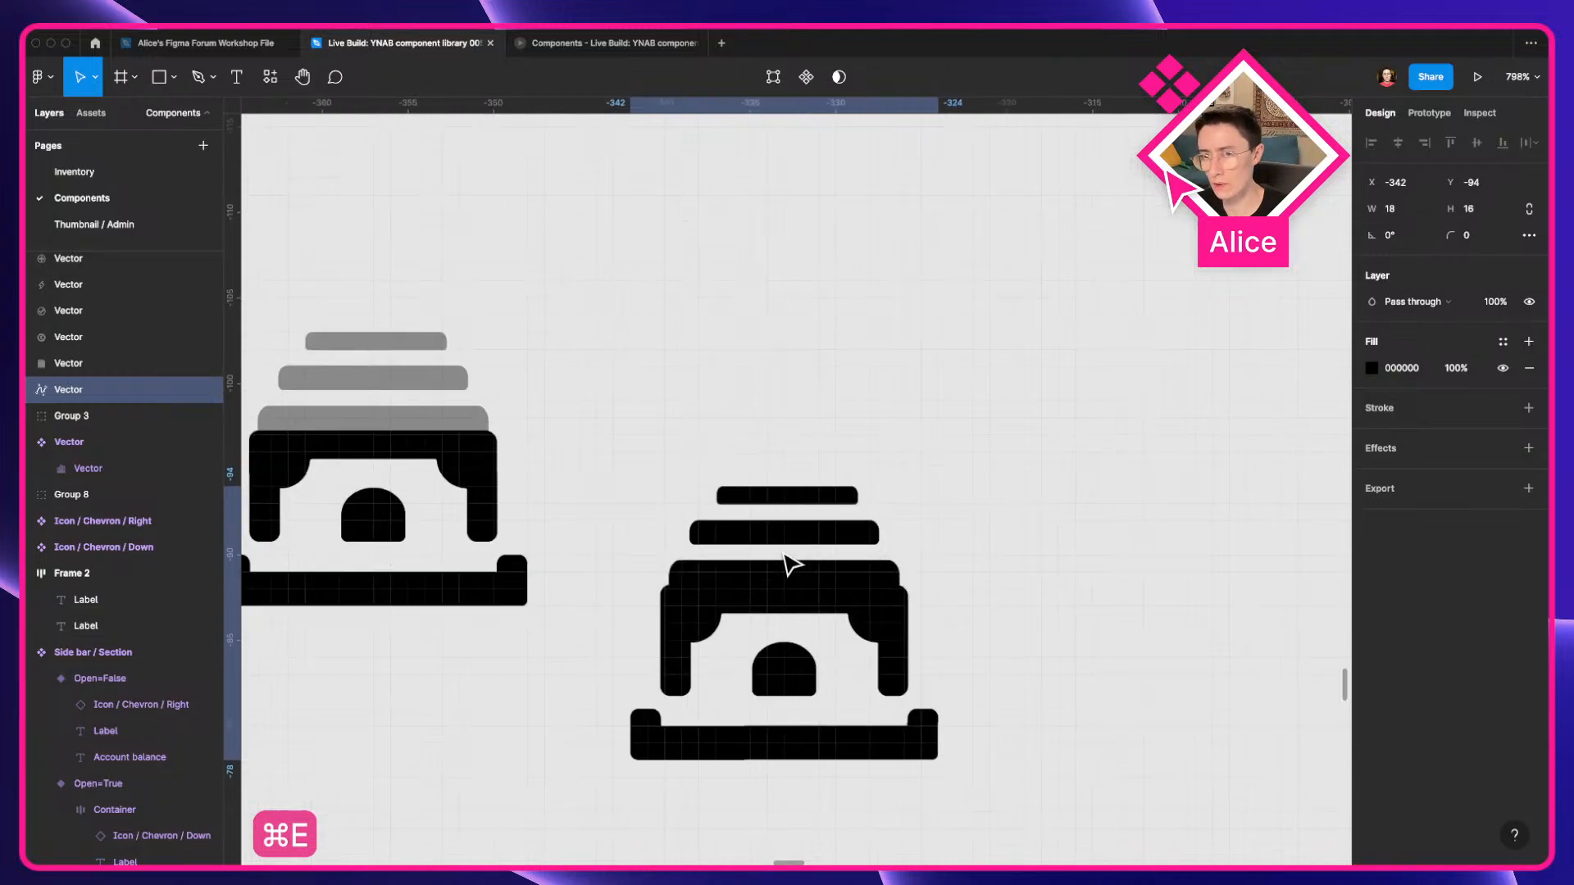
pyautogui.press('super+z')
pyautogui.press('Escape')
pyautogui.scroll(5, 779, 510)
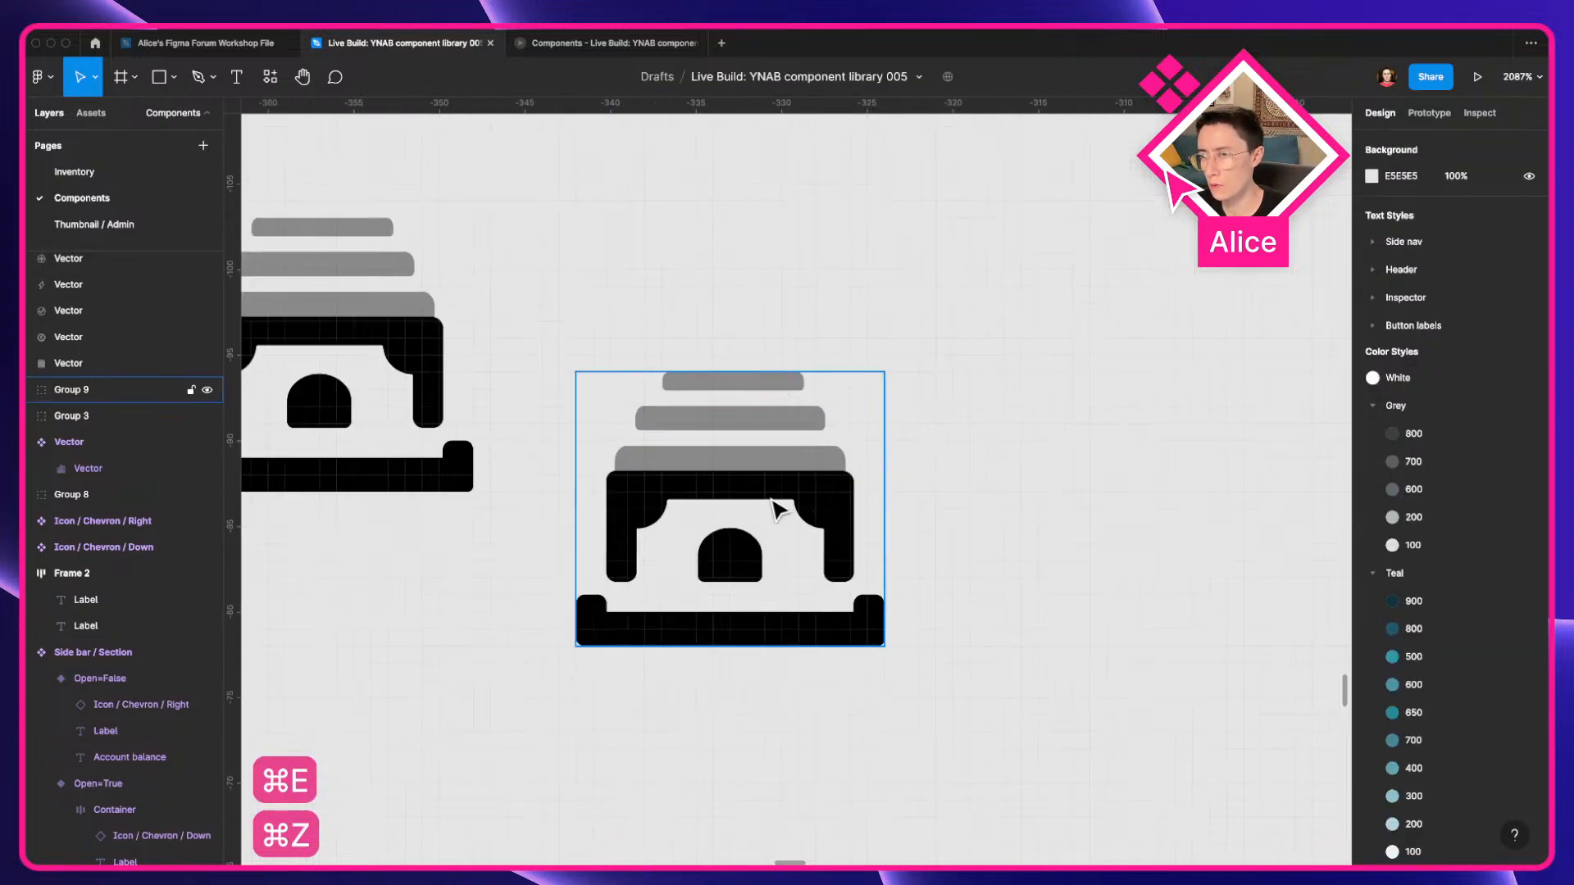
pyautogui.hscroll(-2, 774, 496)
# Try moving the copied icon's third bar slightly away from the banknote frame, and undo the move.
pyautogui.doubleClick(770, 470)
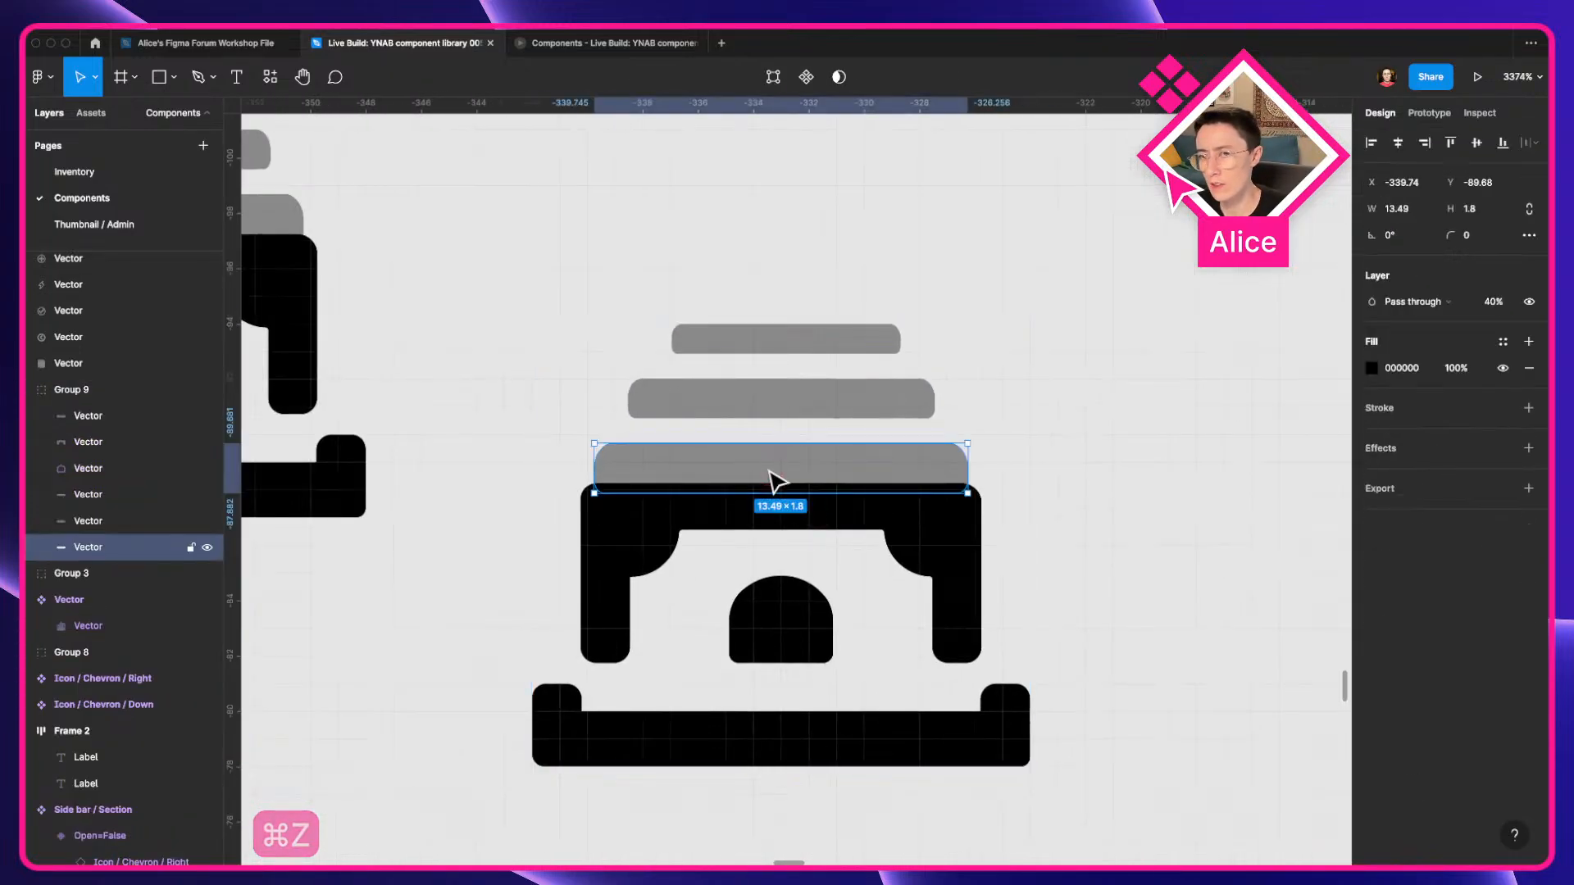
pyautogui.moveTo(770, 471)
pyautogui.mouseDown()
pyautogui.moveTo(771, 444)
pyautogui.moveTo(776, 460)
pyautogui.mouseUp()
pyautogui.press('super+z')
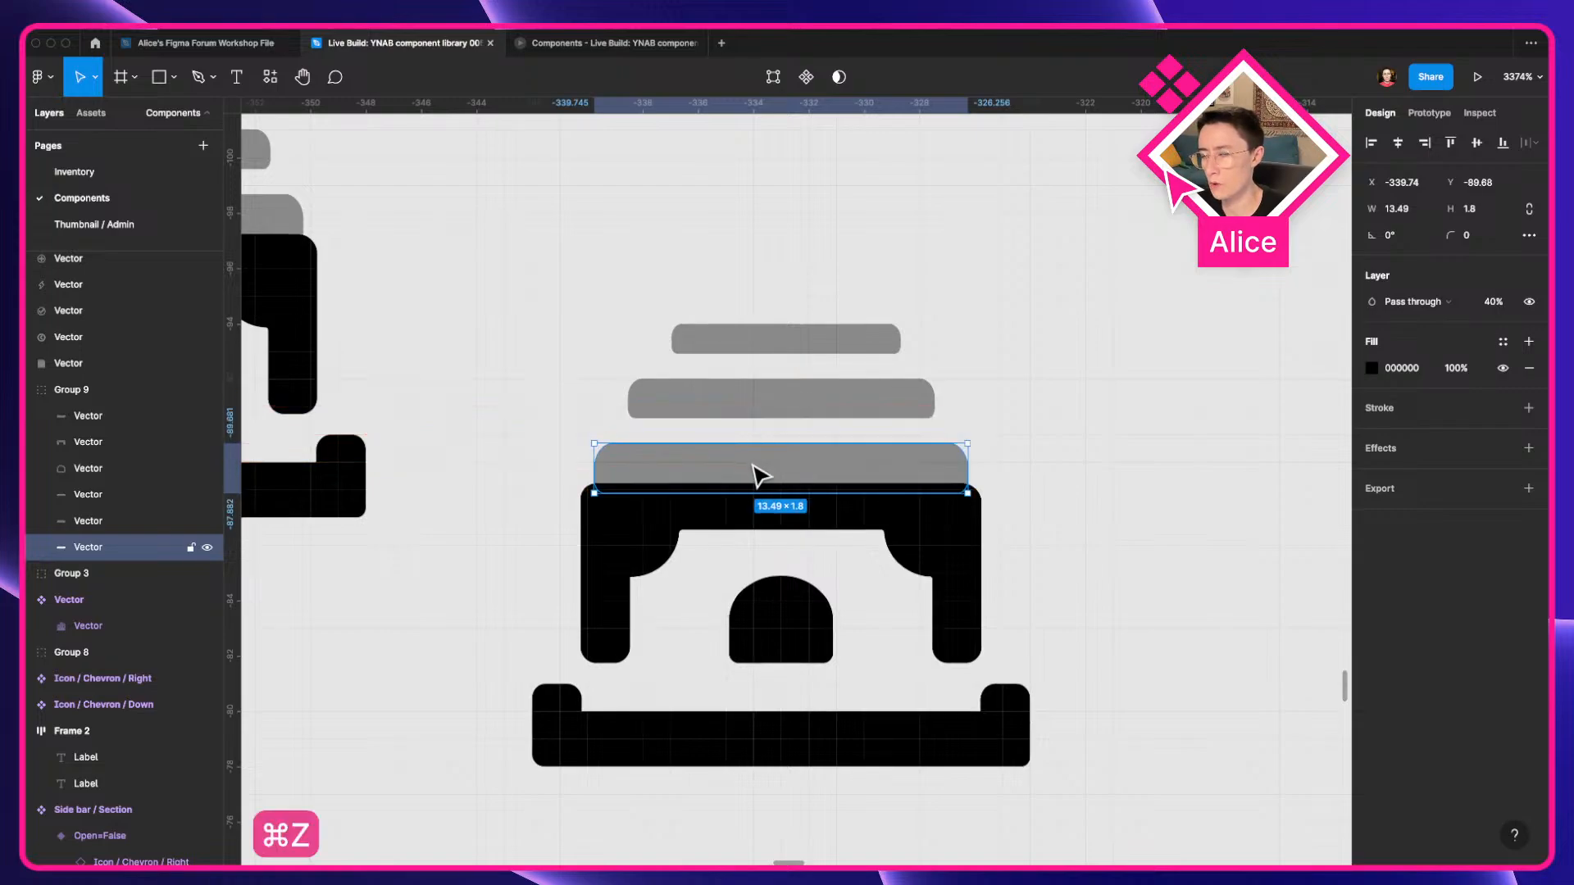
pyautogui.scroll(5, 760, 475)
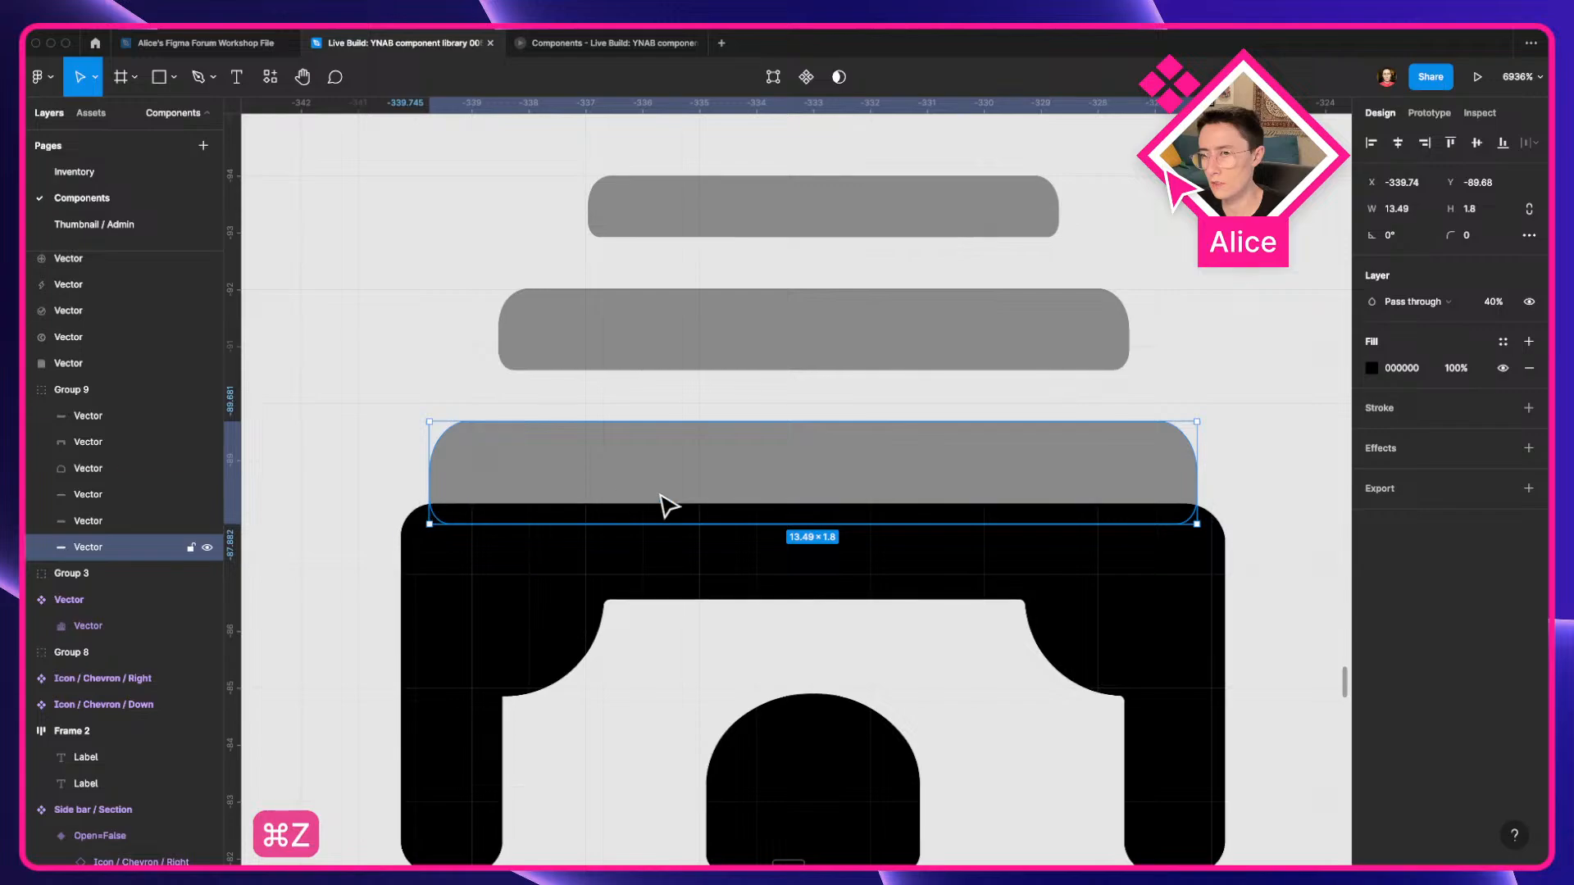
pyautogui.click(159, 77)
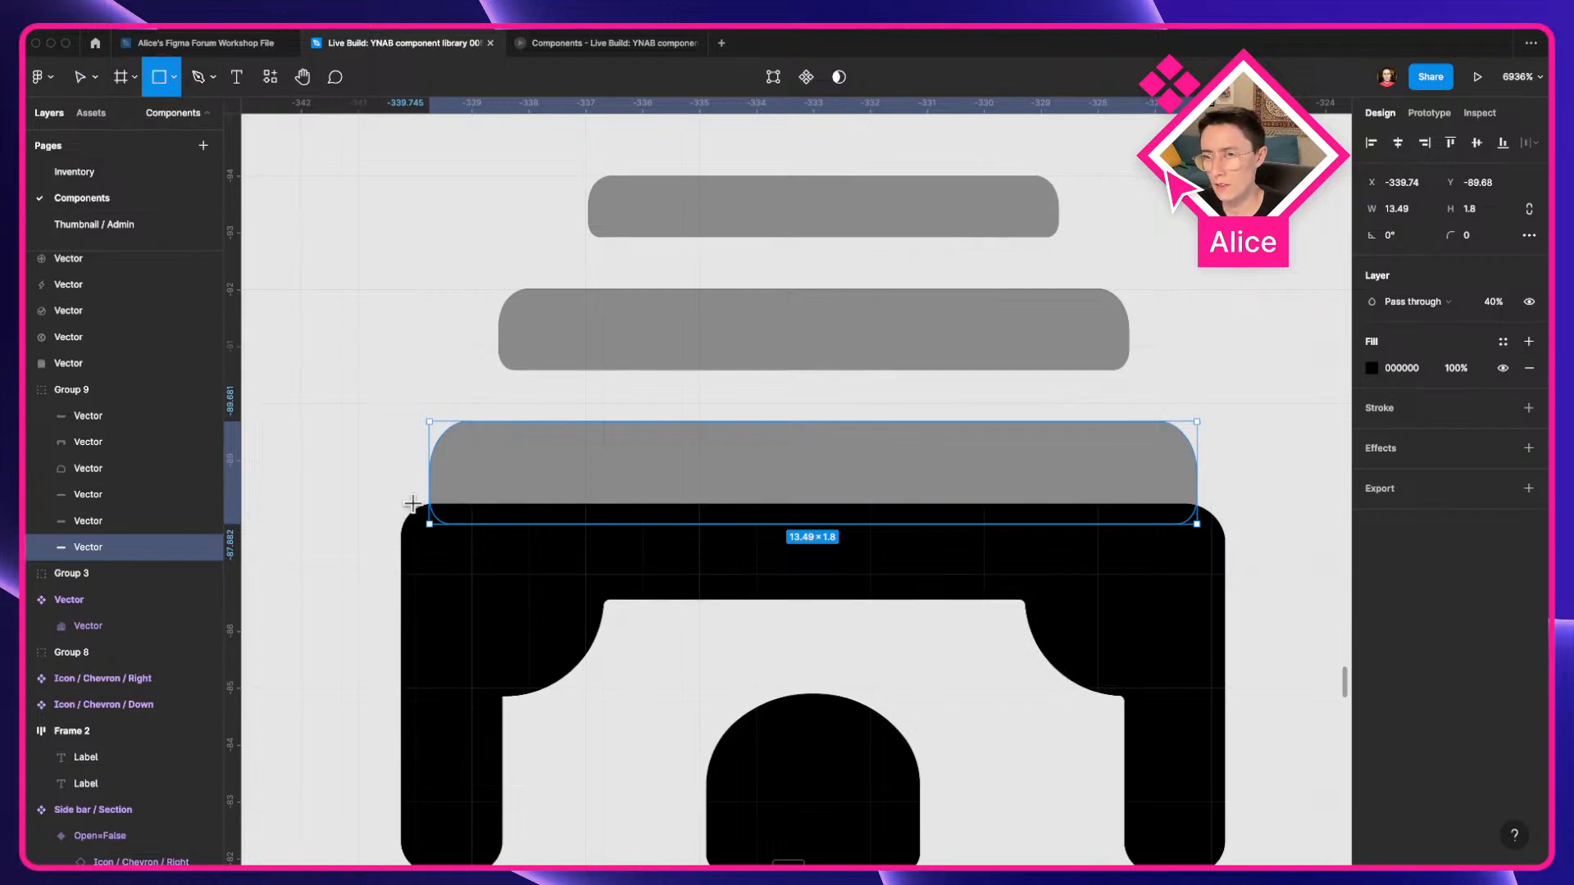
pyautogui.press('v')
pyautogui.click(471, 517)
# Duplicate the copied icon's banknote frame shape out to the side, at about X -317, Y -88.24.
pyautogui.scroll(-5, 509, 555)
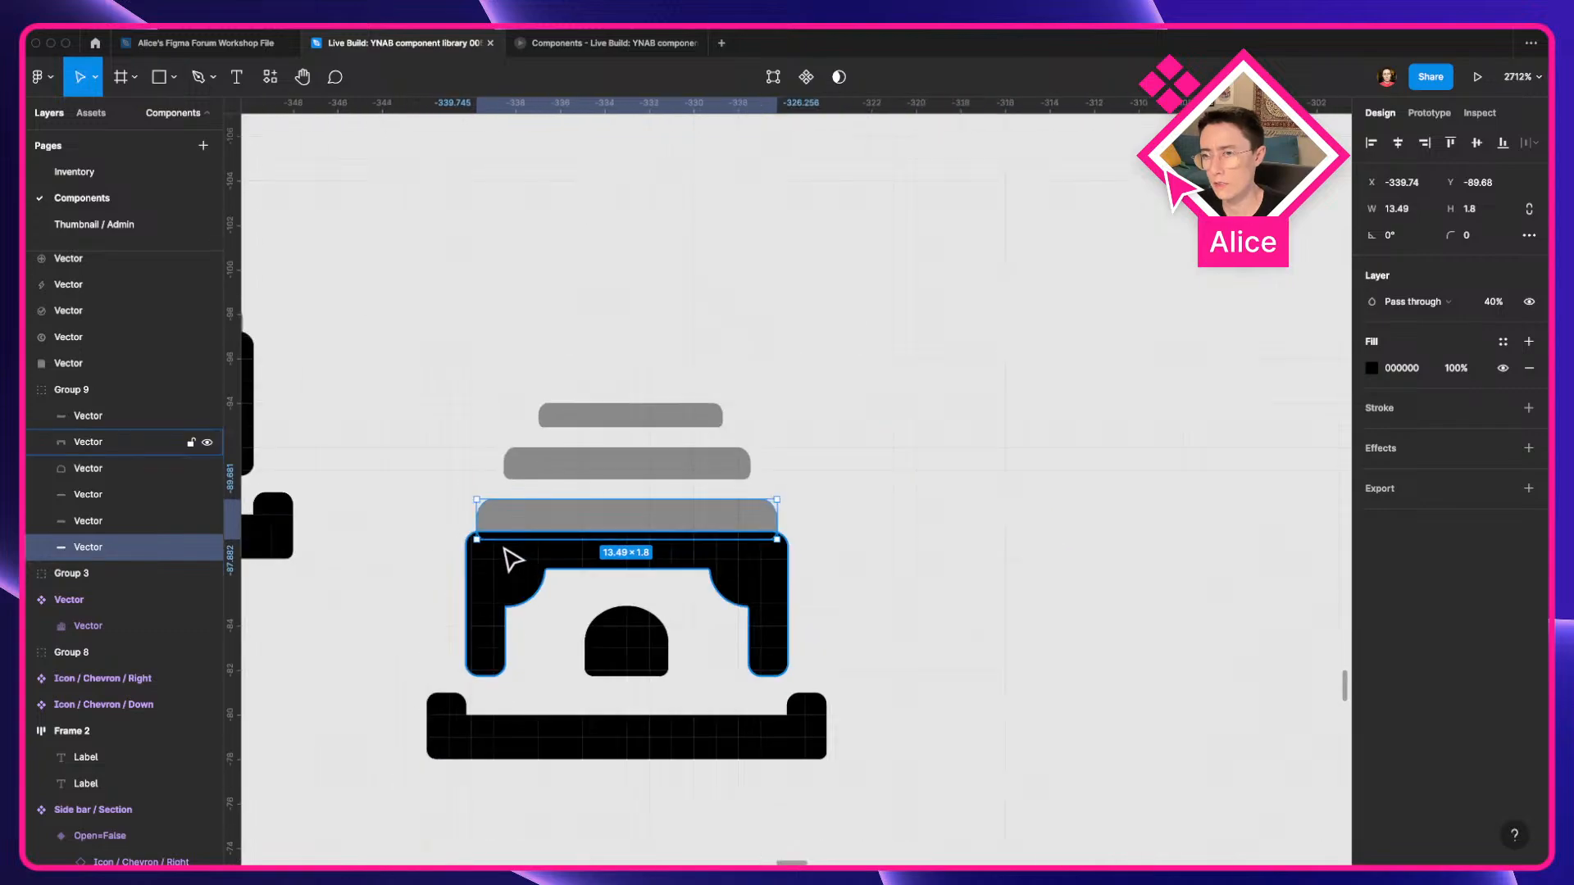
pyautogui.moveTo(508, 566); pyautogui.dragTo(1027, 565)
pyautogui.scroll(3, 586, 555)
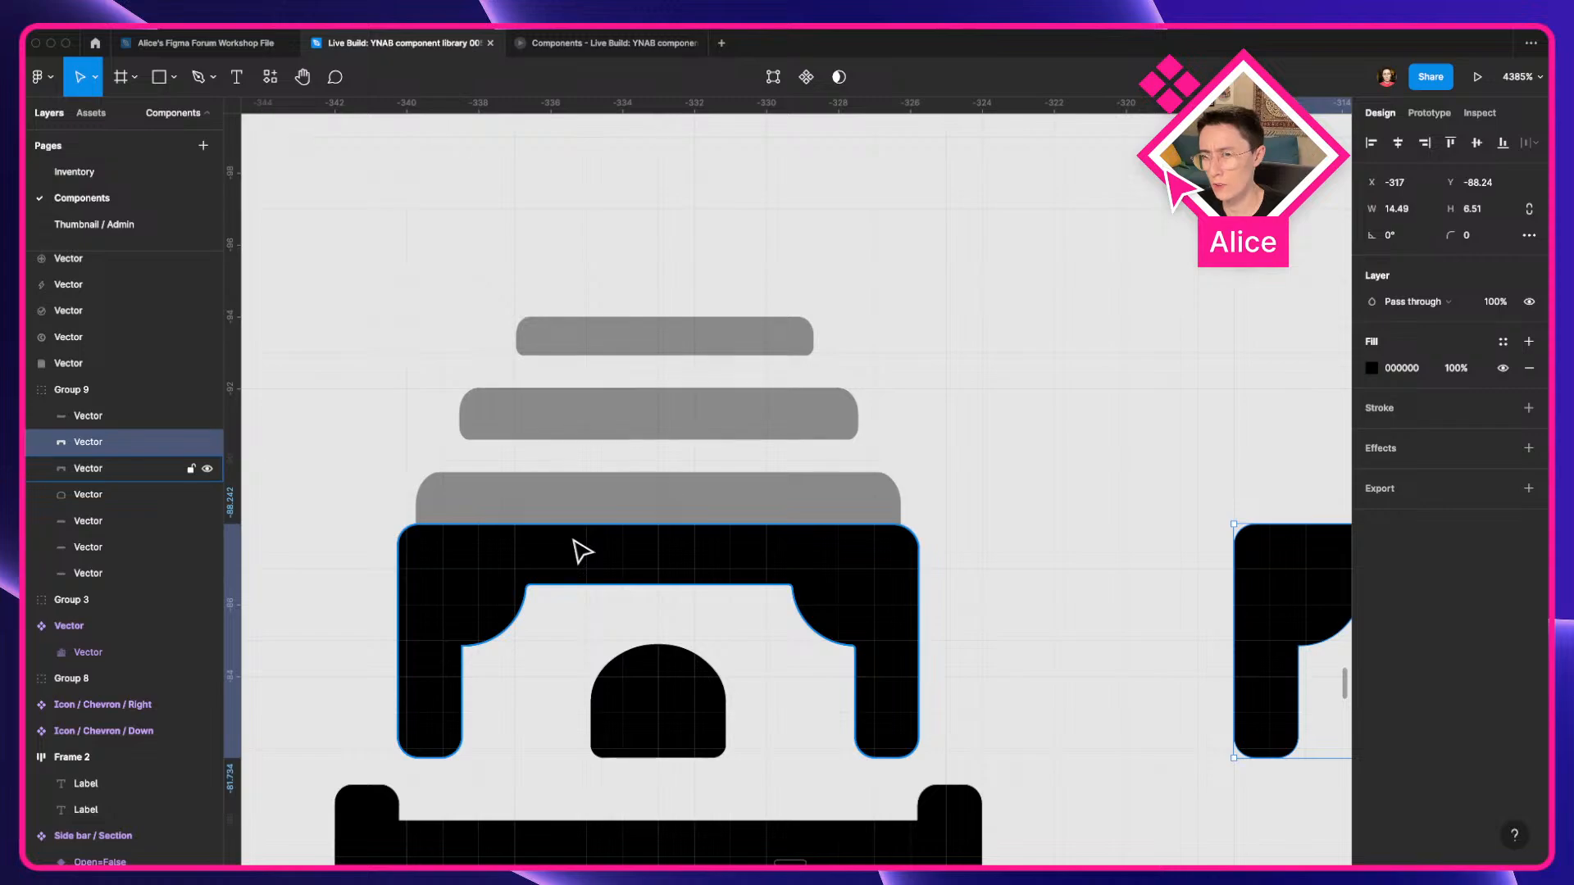
# Subtract the copied icon's banknote frame from the third bar so the overlapping part is cut away.
pyautogui.click(582, 552)
pyautogui.keyDown('shift'); pyautogui.click(429, 499); pyautogui.keyUp('shift')
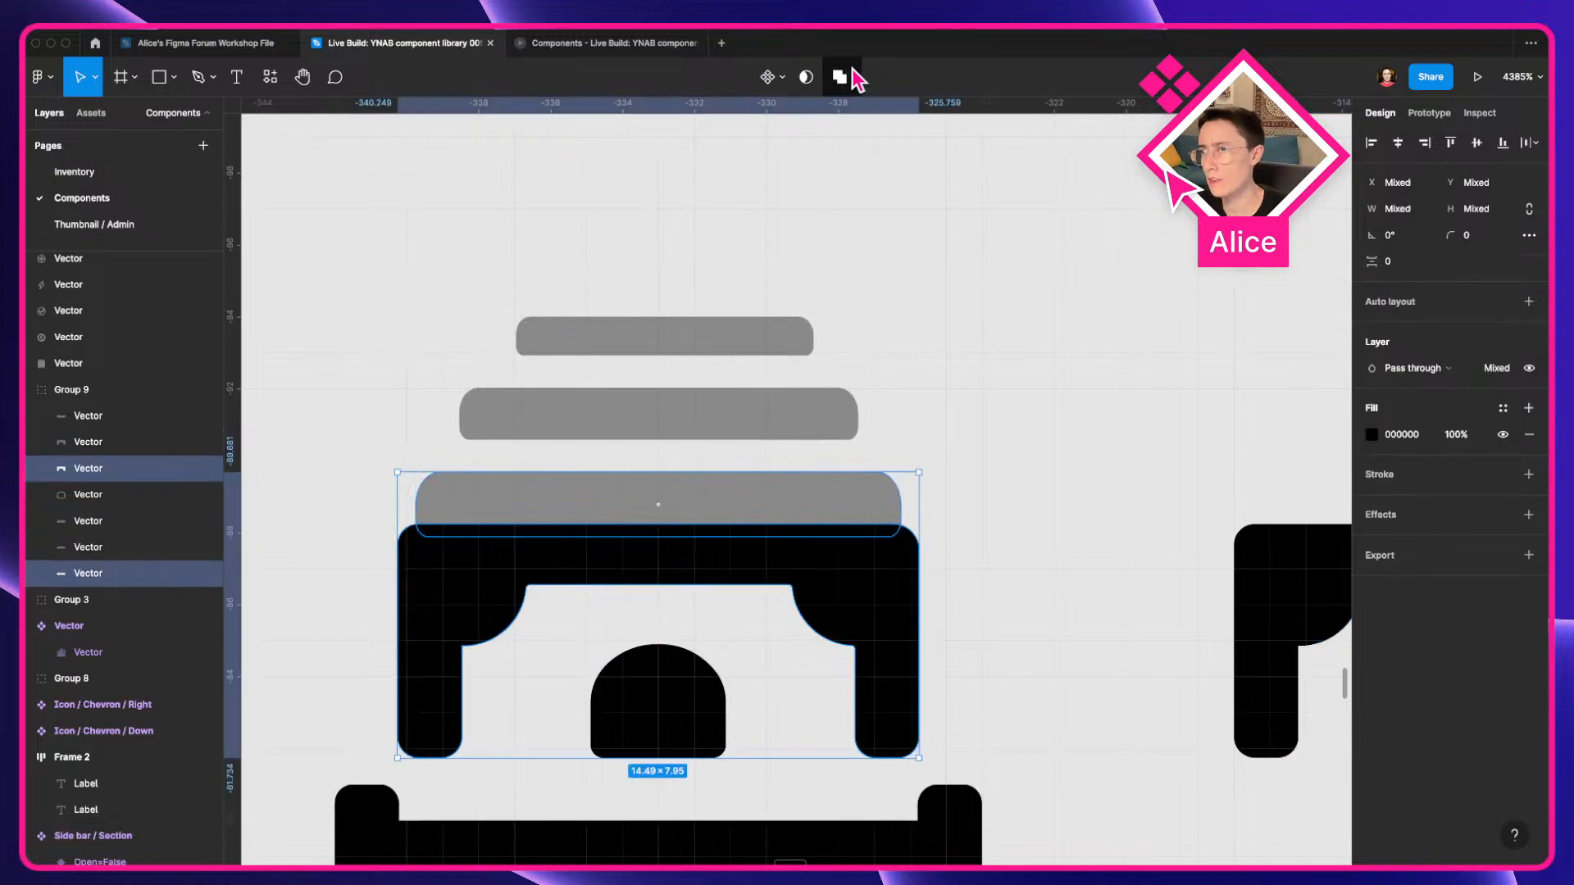
pyautogui.click(854, 77)
pyautogui.click(832, 137)
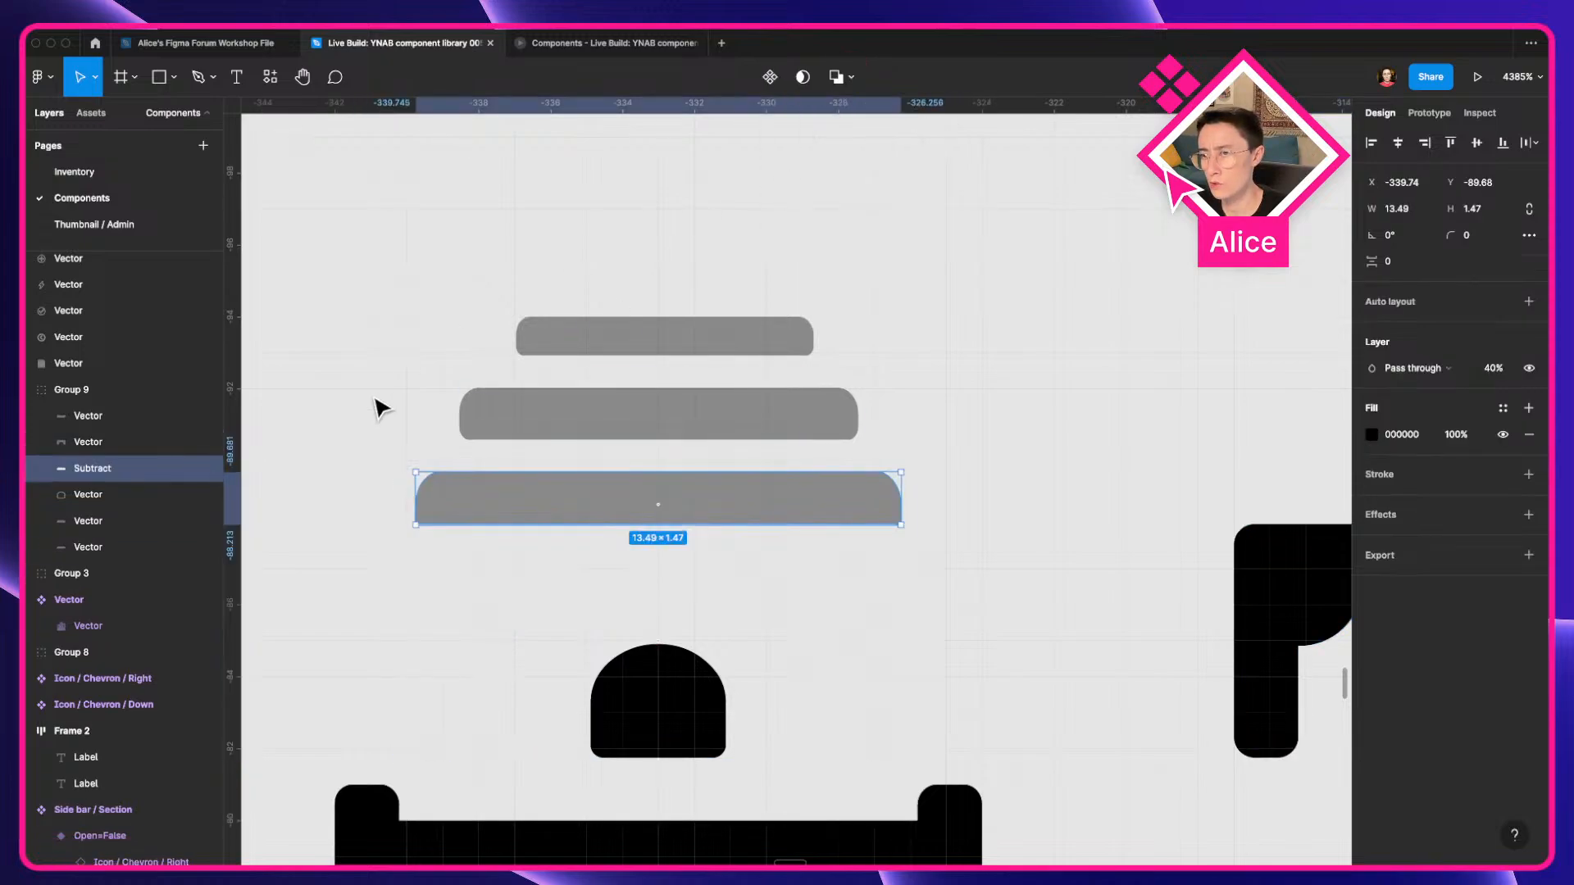
pyautogui.click(361, 513)
pyautogui.click(582, 509)
pyautogui.scroll(-3, 583, 509)
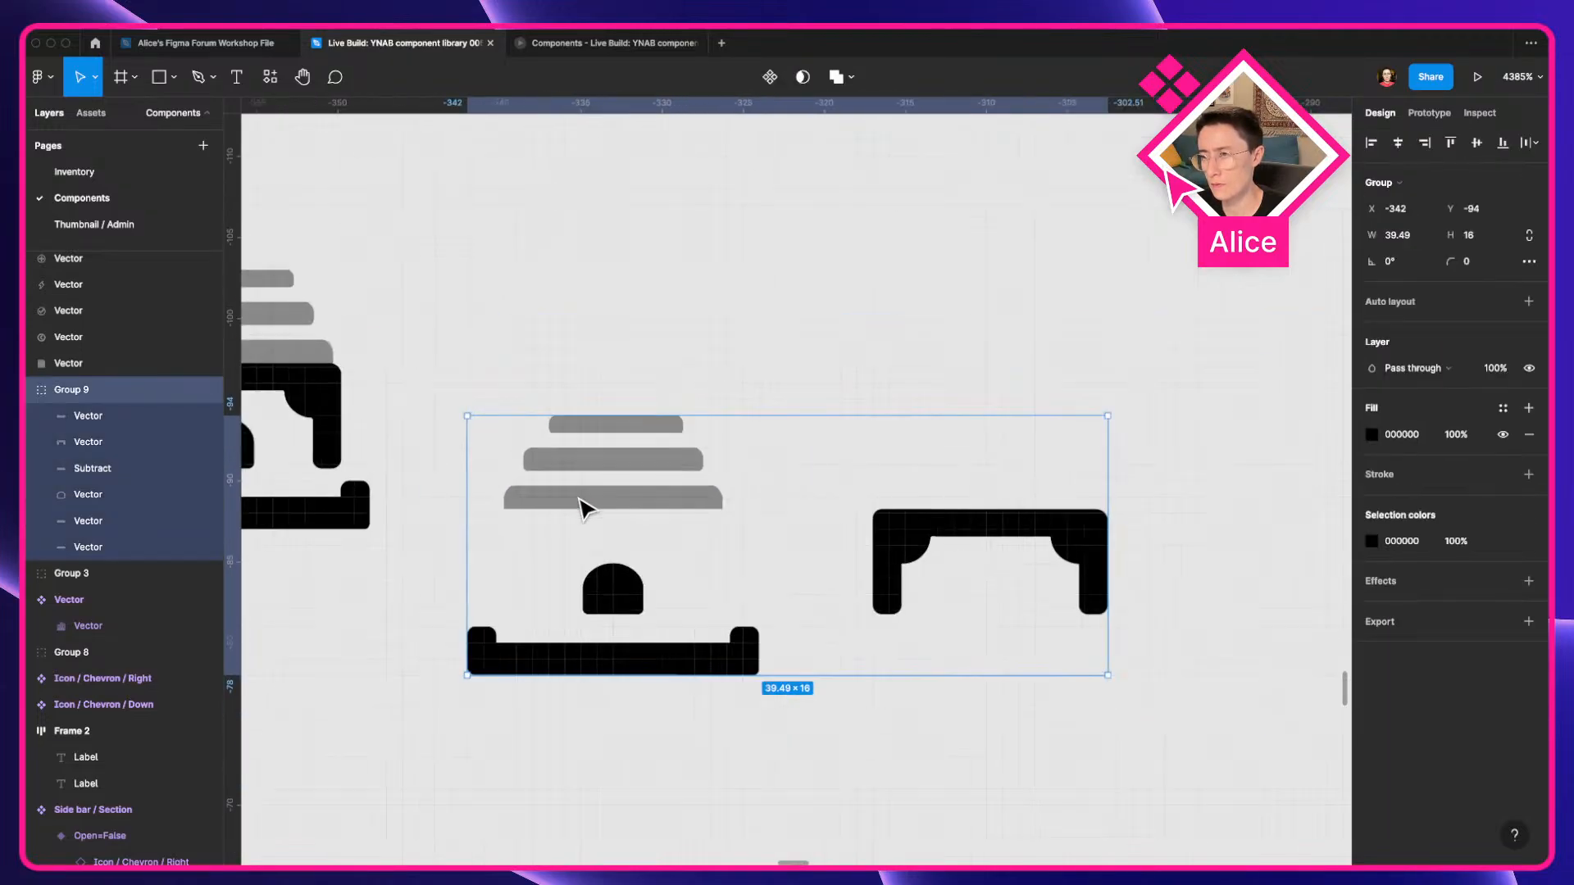
# Move the duplicated banknote frame back into the copied icon beneath the third bar, at X -340, Y -88.24.
pyautogui.click(583, 509)
pyautogui.click(916, 532)
pyautogui.moveTo(917, 531); pyautogui.dragTo(544, 532)
pyautogui.scroll(5, 815, 547)
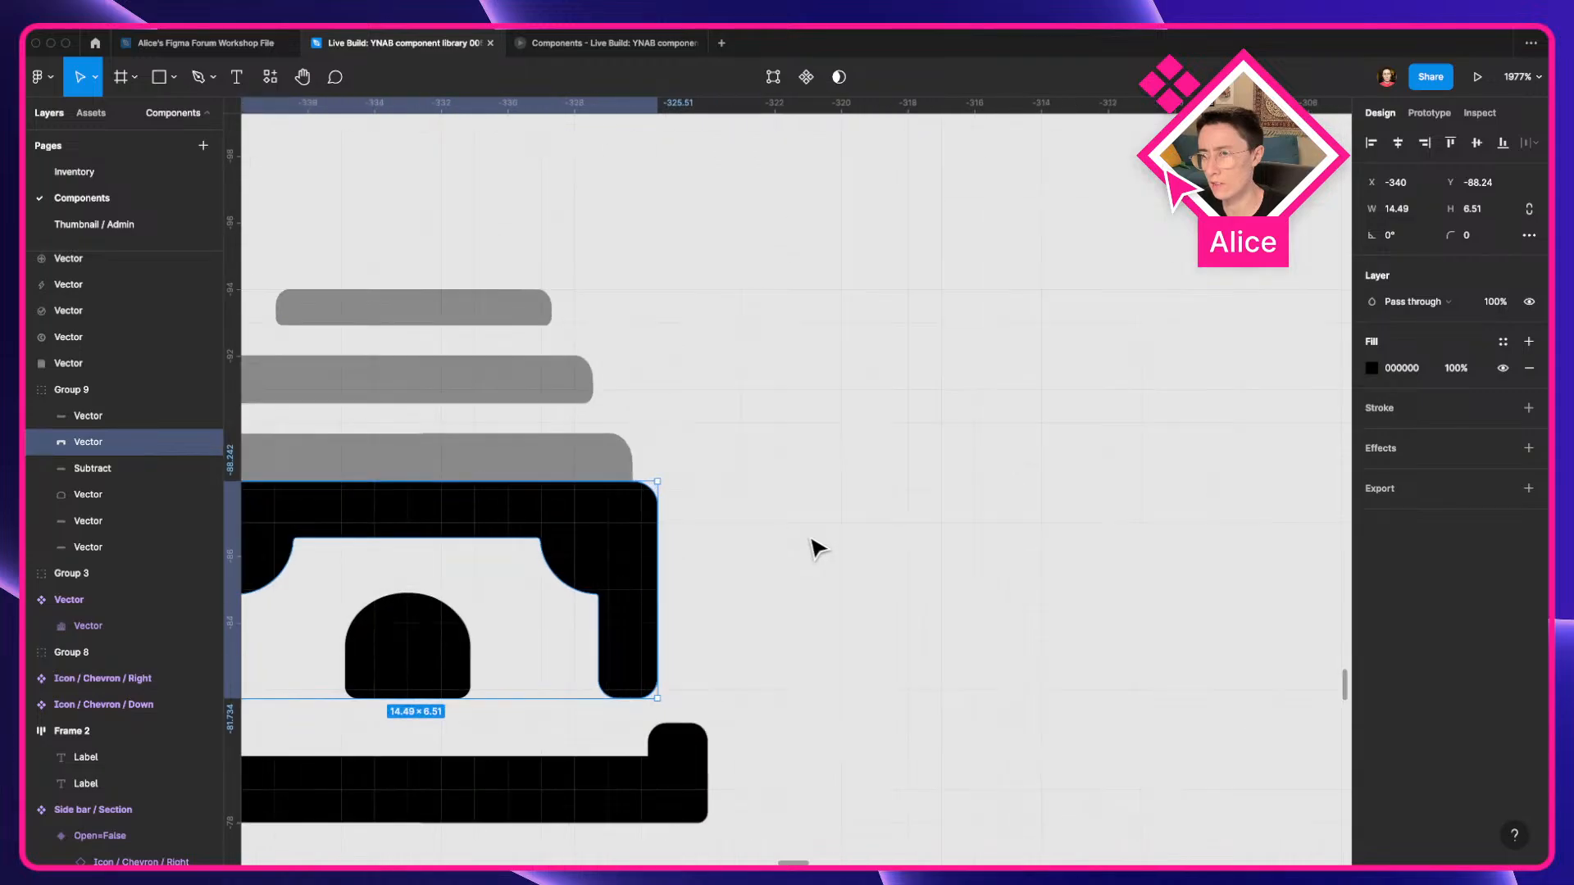
pyautogui.hscroll(-4, 1008, 516)
# Turn off Snap to pixel grid and centre the banknote frame beneath the trimmed third bar.
pyautogui.press('super+slash')
pyautogui.write('snap')
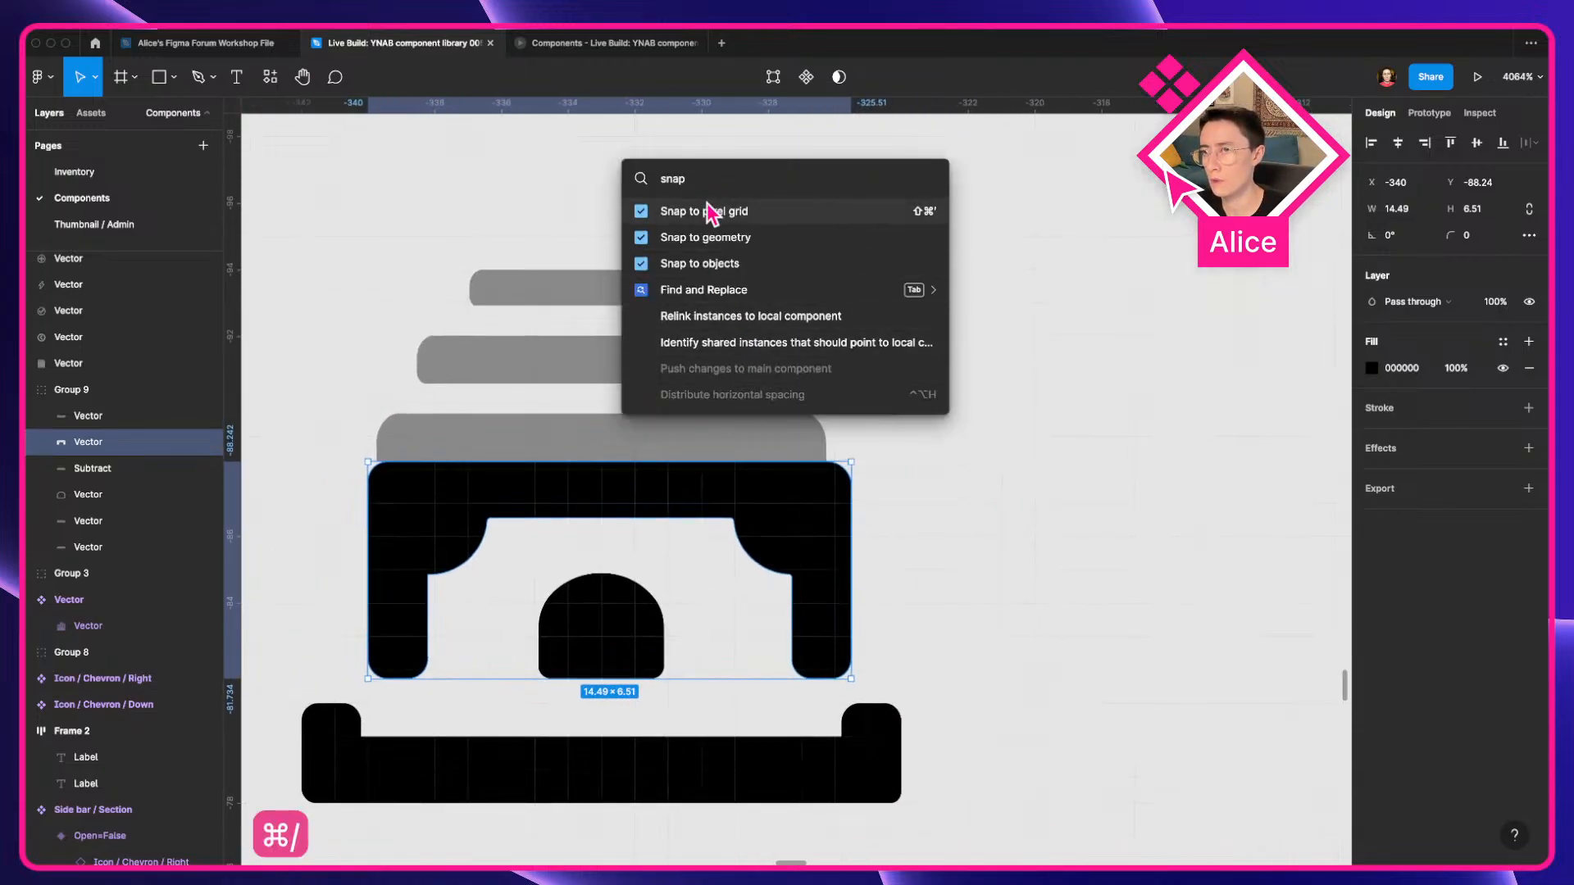
pyautogui.click(709, 212)
pyautogui.moveTo(757, 515); pyautogui.dragTo(899, 525)
pyautogui.click(953, 483)
pyautogui.click(754, 449)
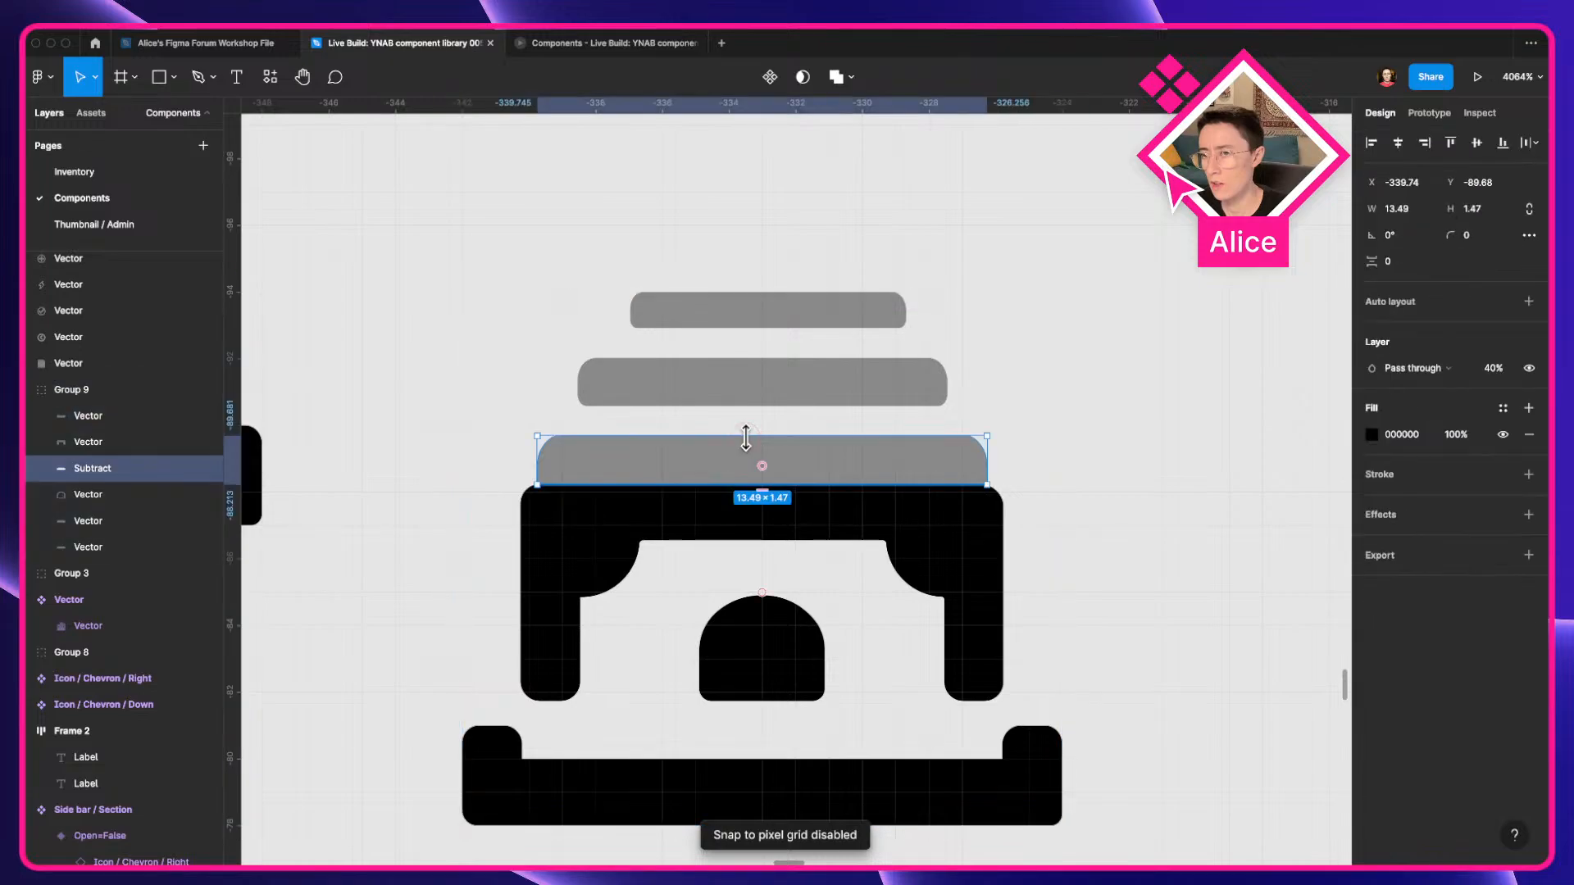
# Fine-tune the banknote frame flush against the third bar's lower edge, at about X -340.24, Y -88.24.
pyautogui.scroll(5, 750, 450)
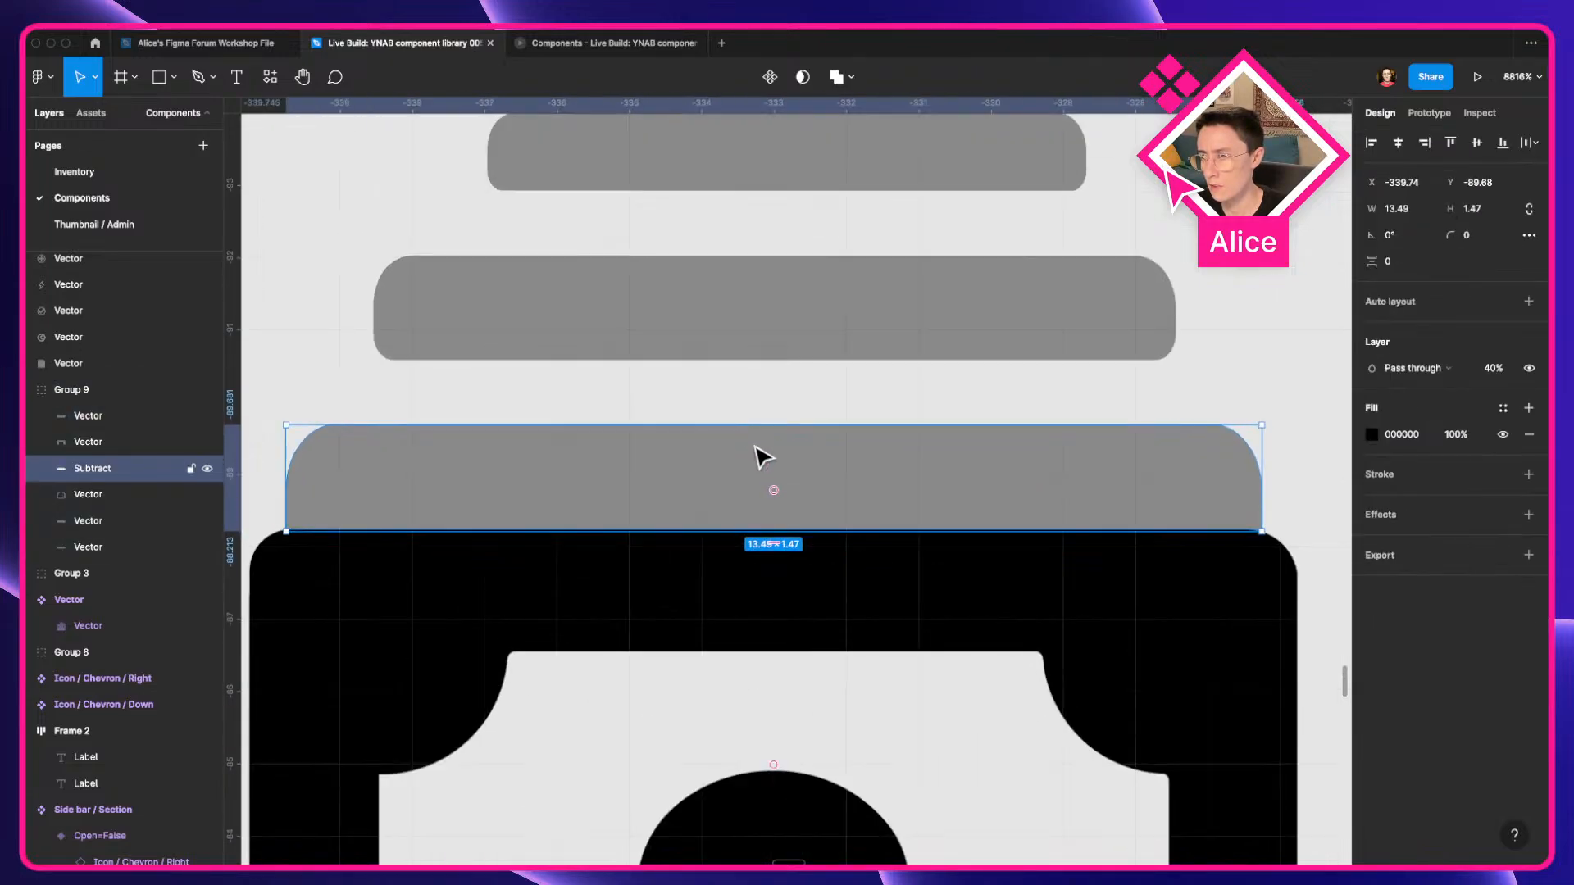
pyautogui.scroll(-5, 758, 456)
pyautogui.scroll(6, 611, 527)
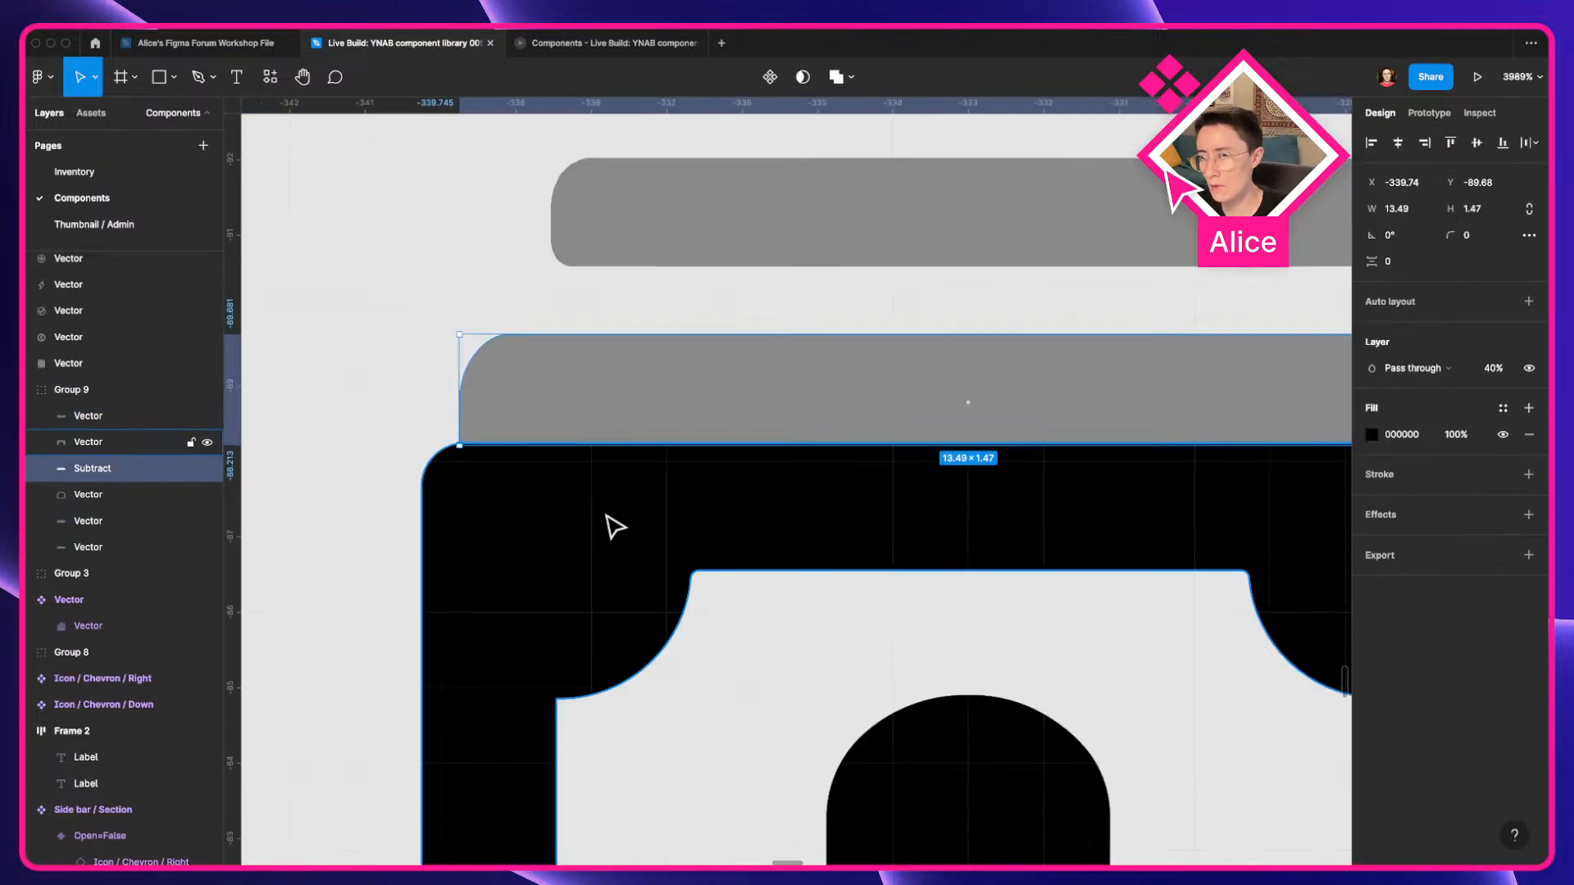
pyautogui.moveTo(872, 683); pyautogui.dragTo(1174, 746)
pyautogui.click(689, 573)
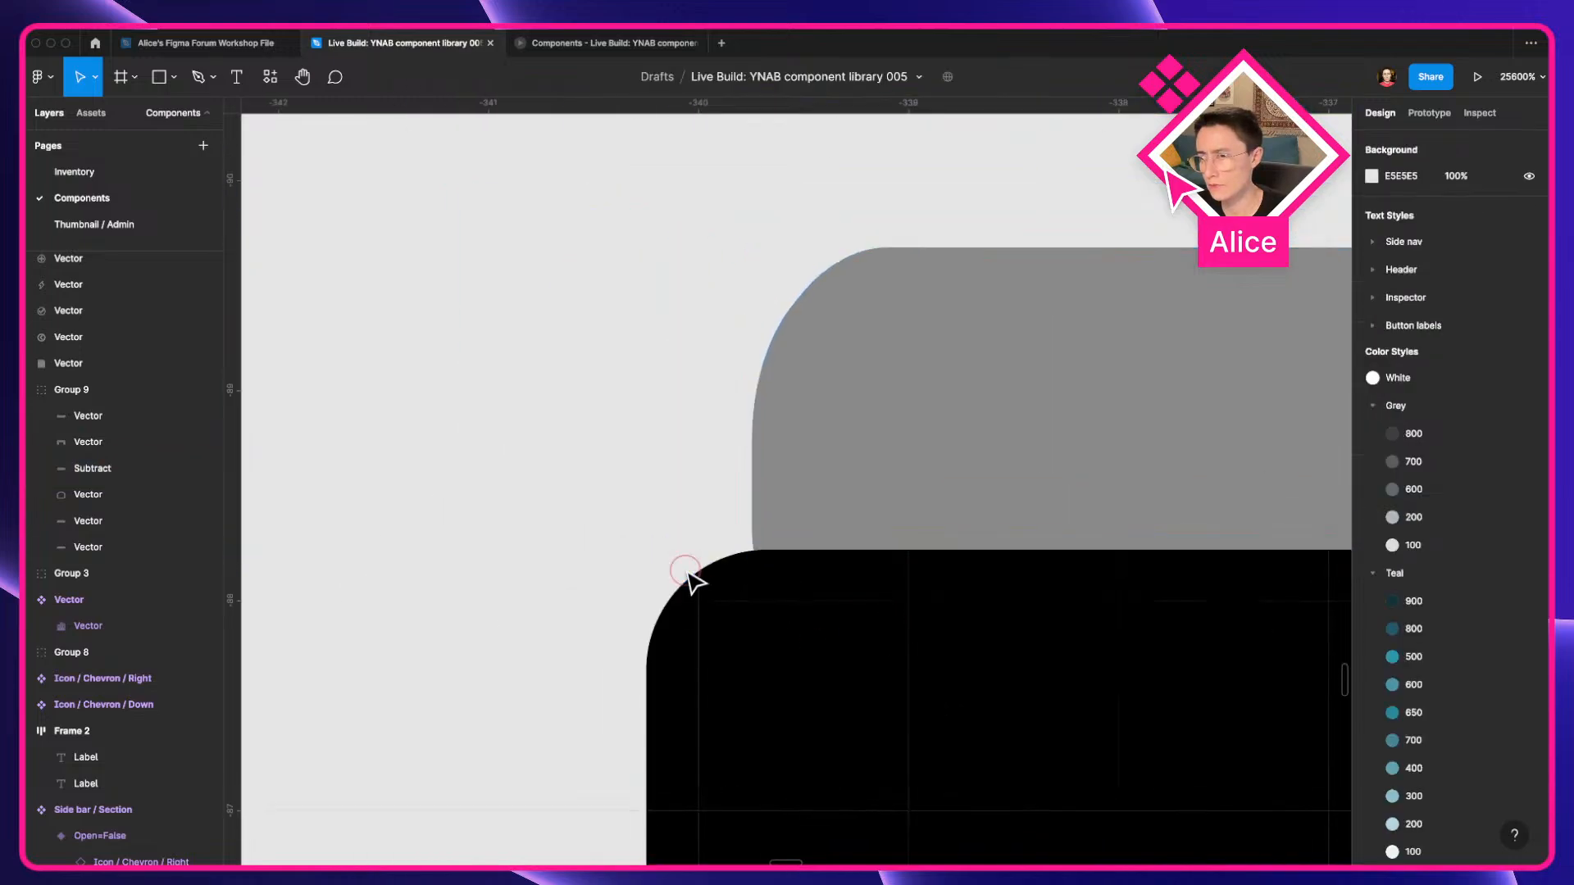
pyautogui.click(836, 619)
pyautogui.doubleClick(836, 627)
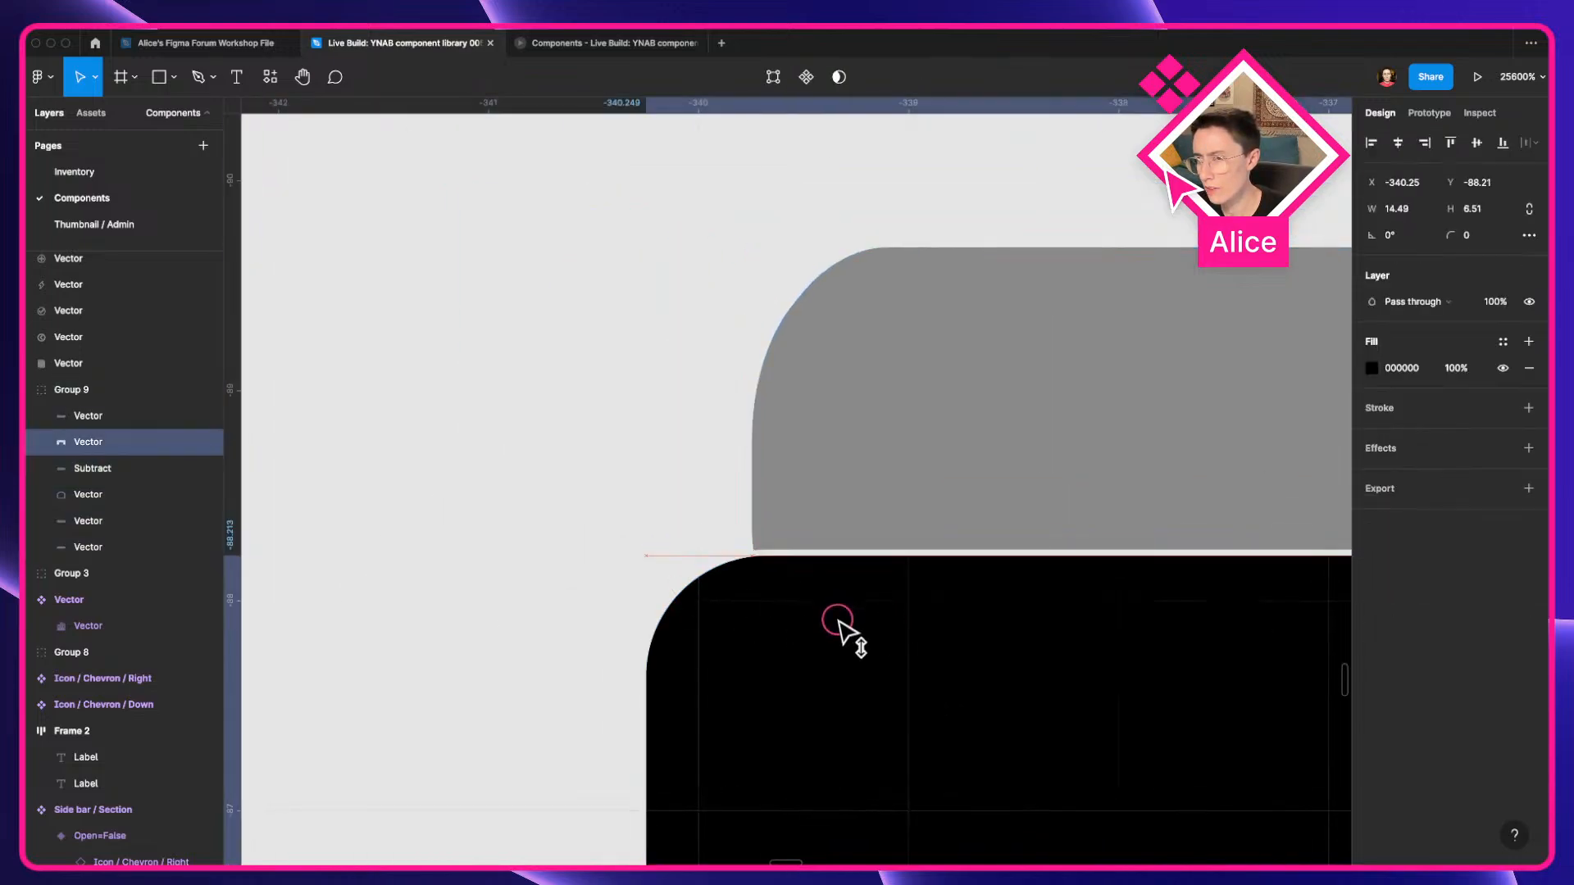
pyautogui.moveTo(838, 616); pyautogui.dragTo(839, 612)
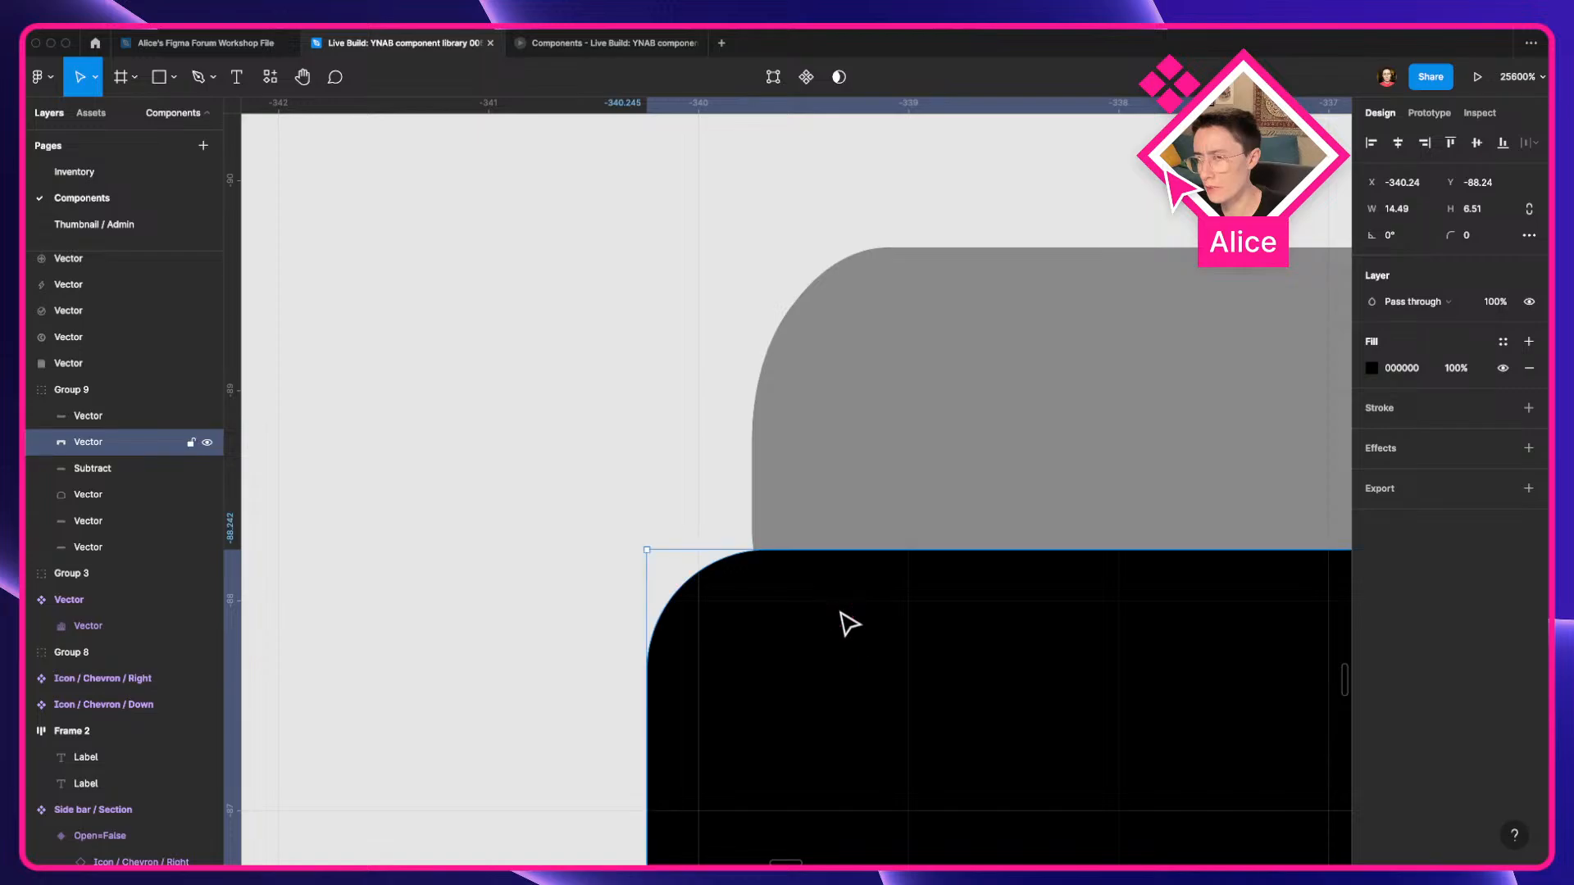
pyautogui.scroll(-10, 844, 622)
pyautogui.click(607, 582)
pyautogui.click(854, 579)
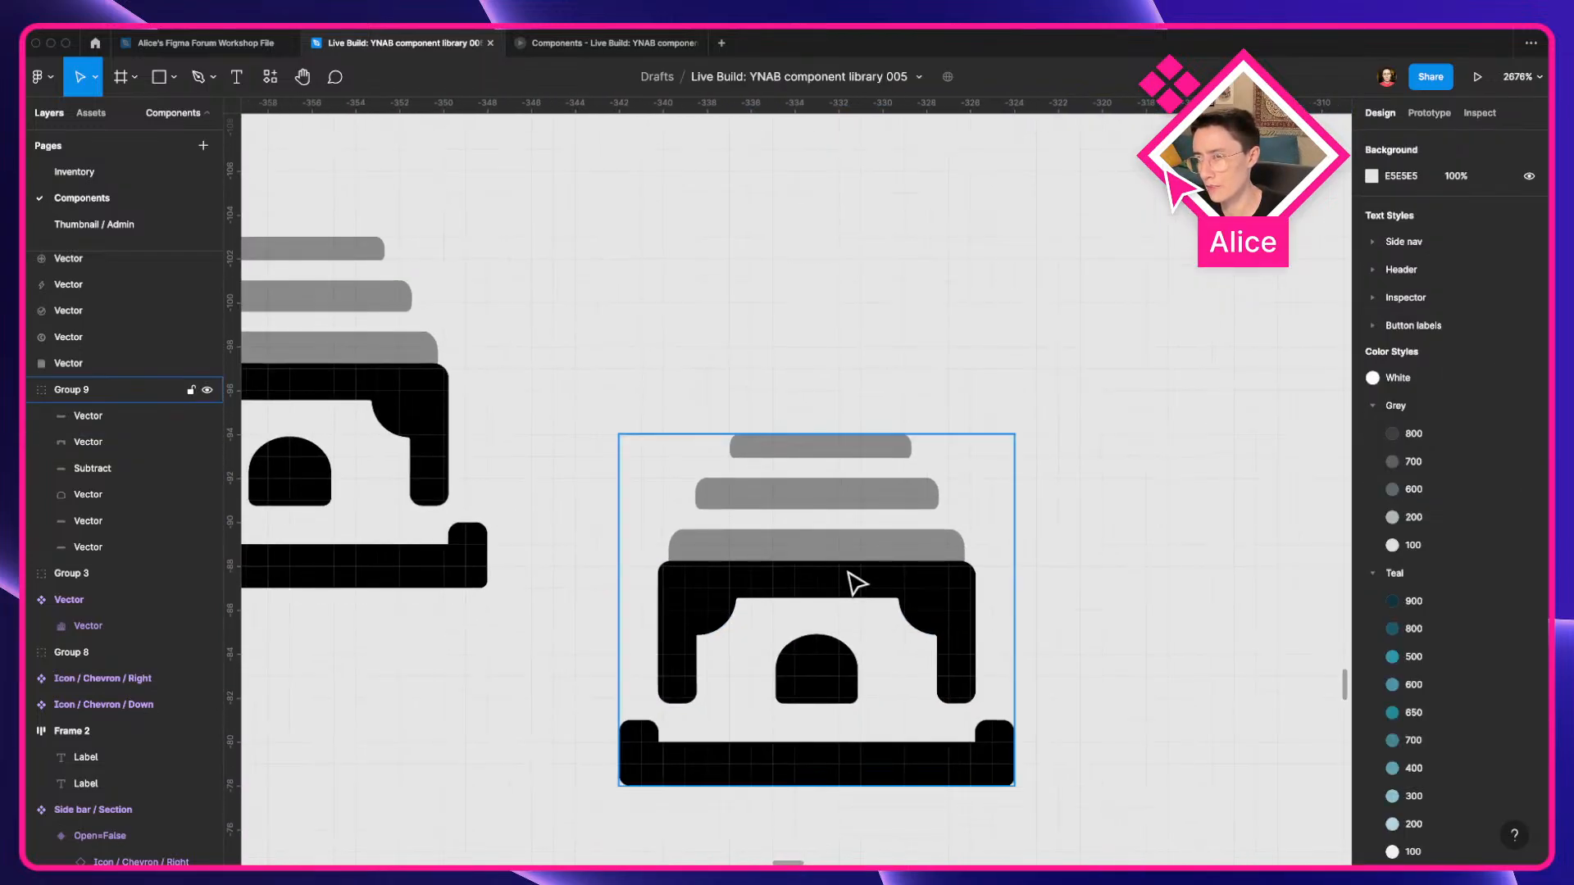
# Lower the banknote frame to about Y -87.7 so a small gap separates it from the third bar.
pyautogui.scroll(10, 860, 580)
pyautogui.doubleClick(875, 583)
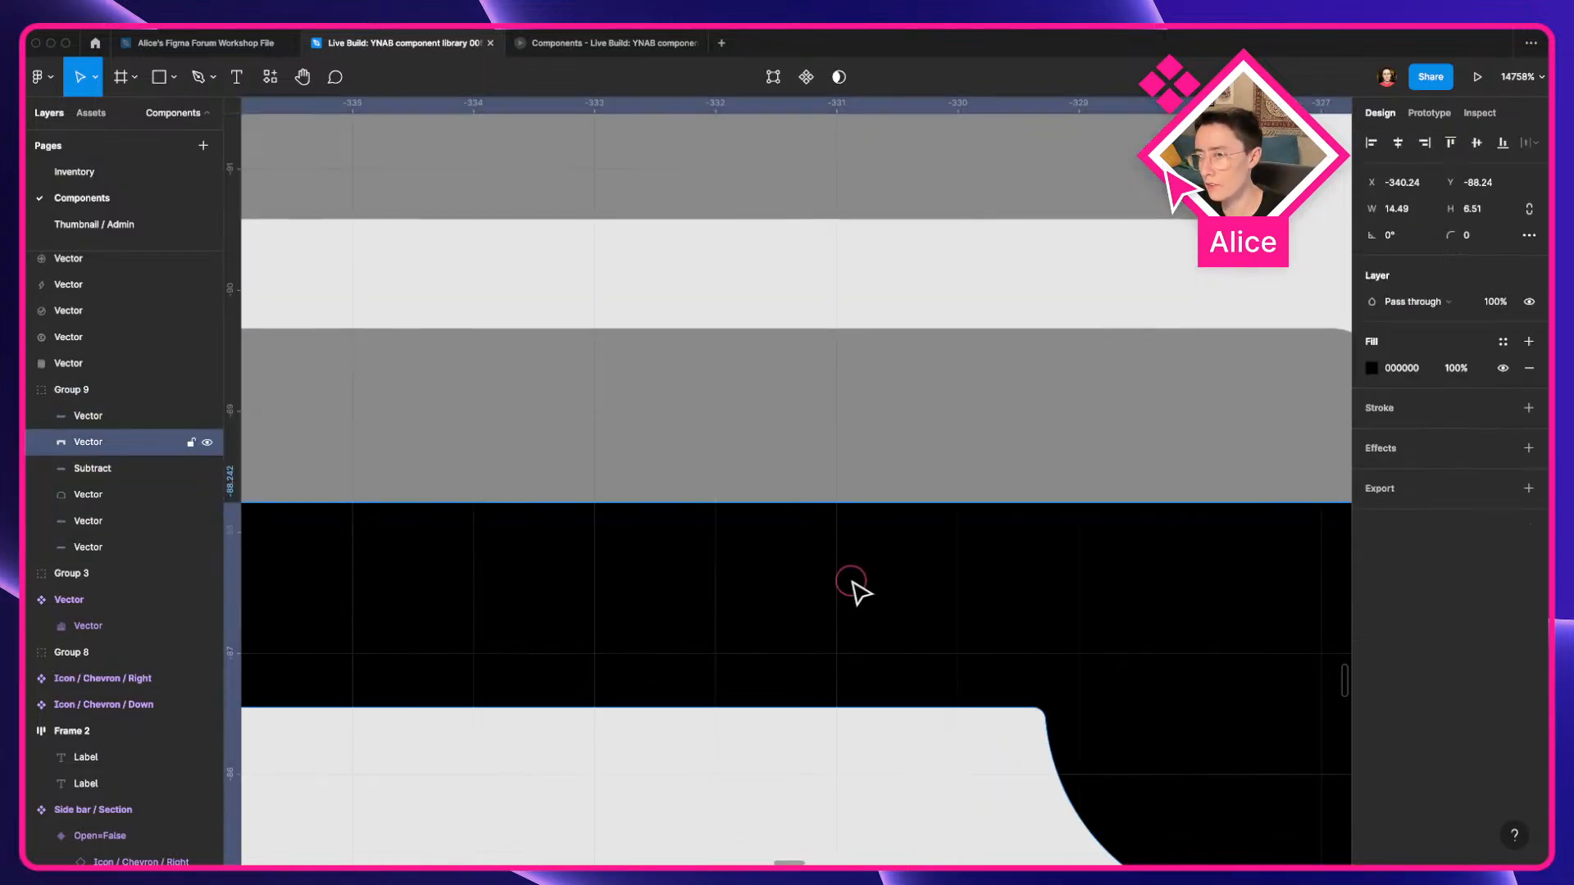
pyautogui.scroll(-10, 853, 590)
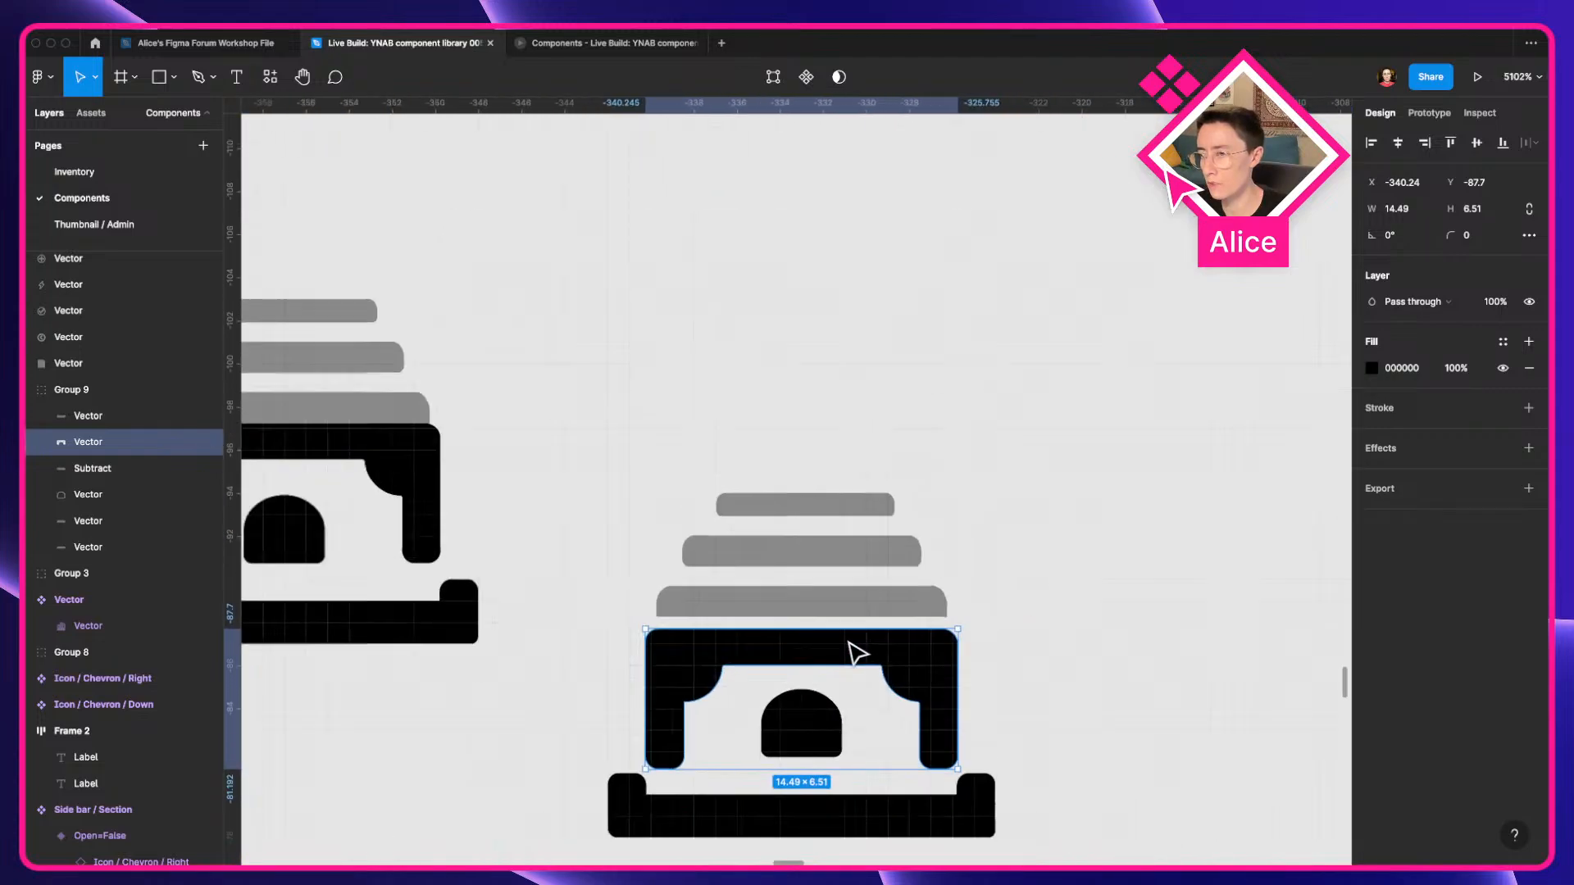
pyautogui.click(1052, 656)
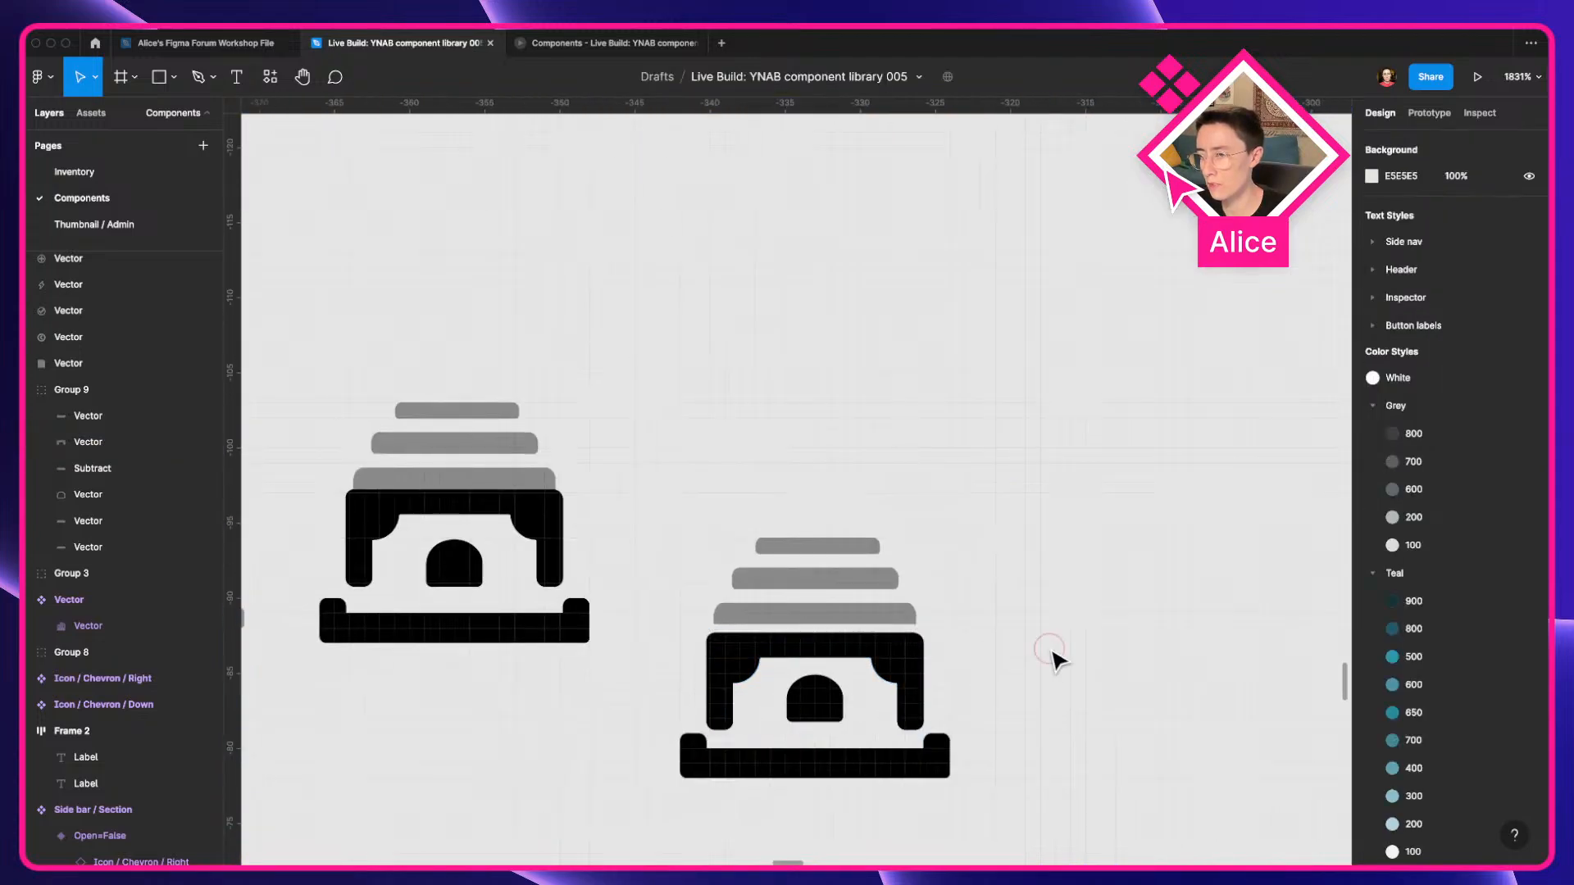
# Flatten the copied banknotes icon group into a single vector.
pyautogui.scroll(5, 983, 552)
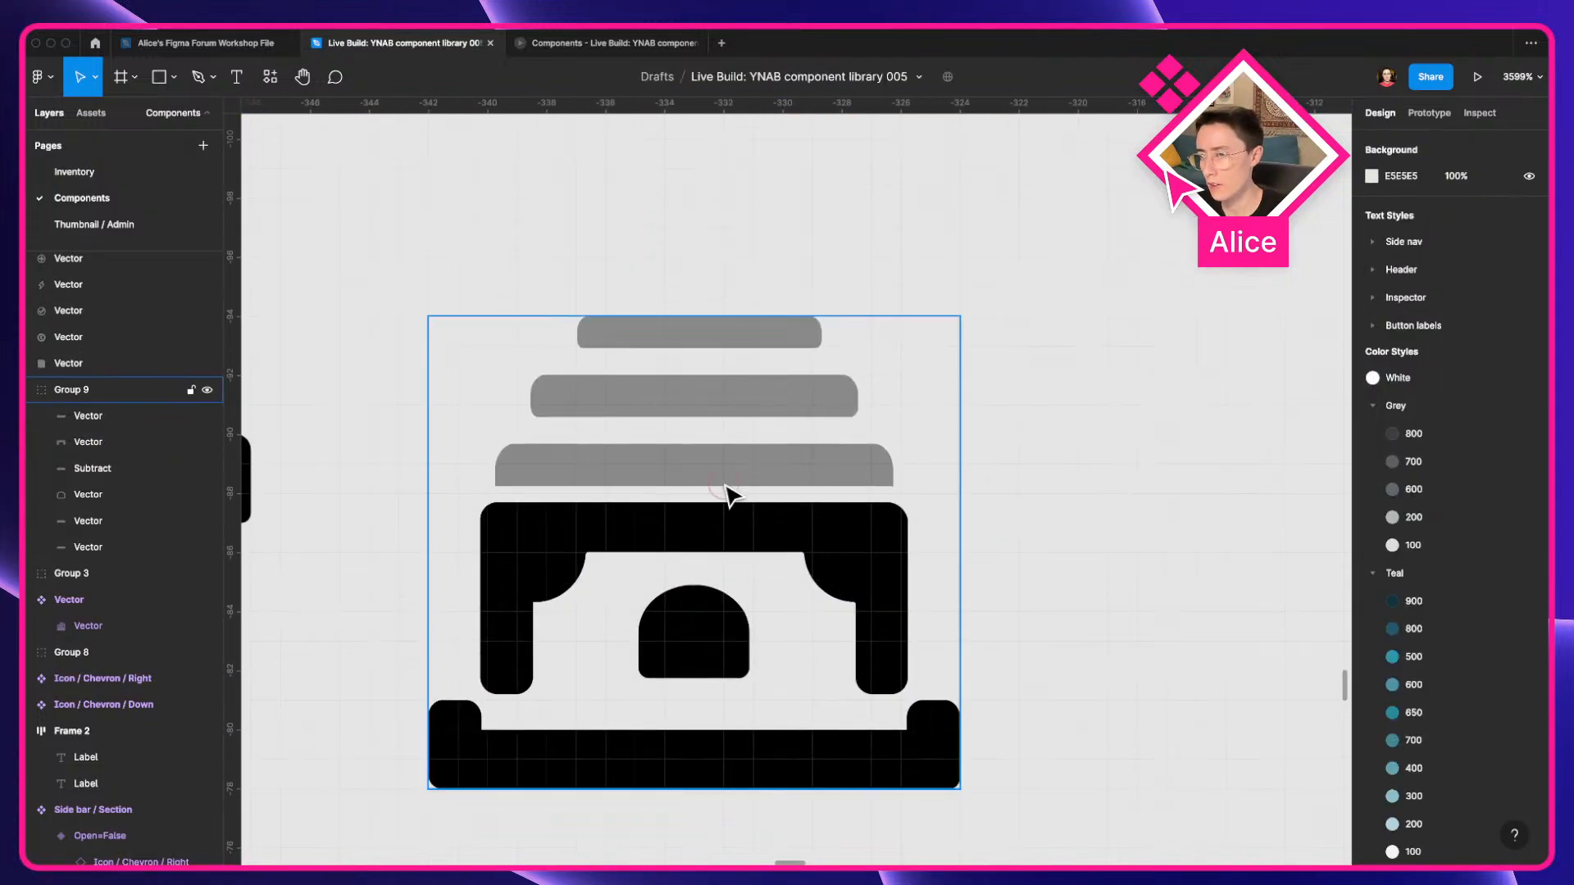
pyautogui.click(730, 492)
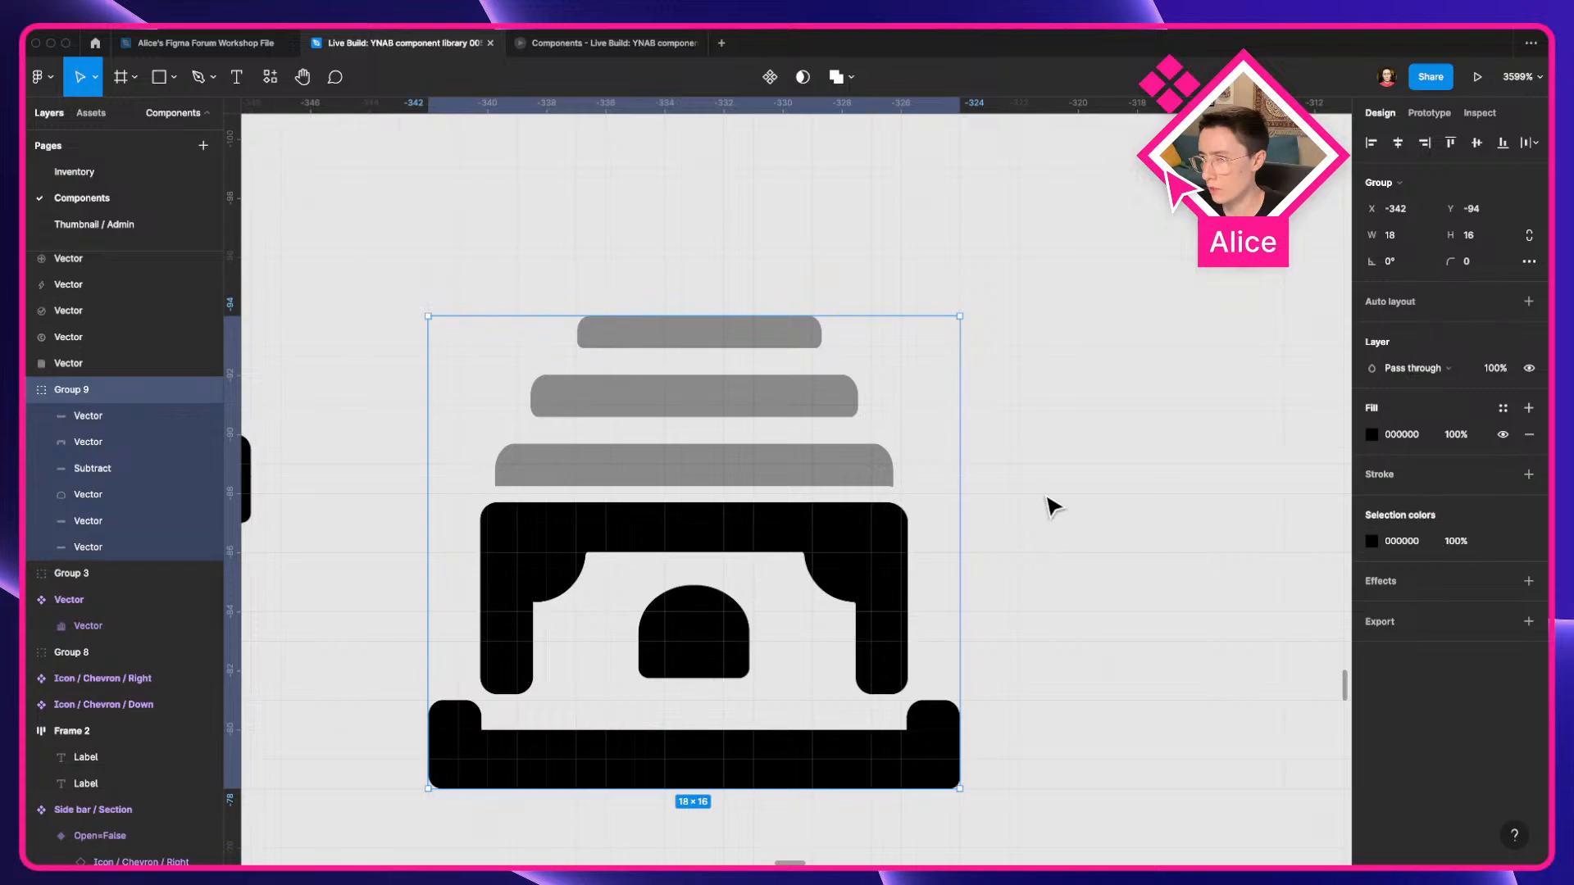
pyautogui.press('super+e')
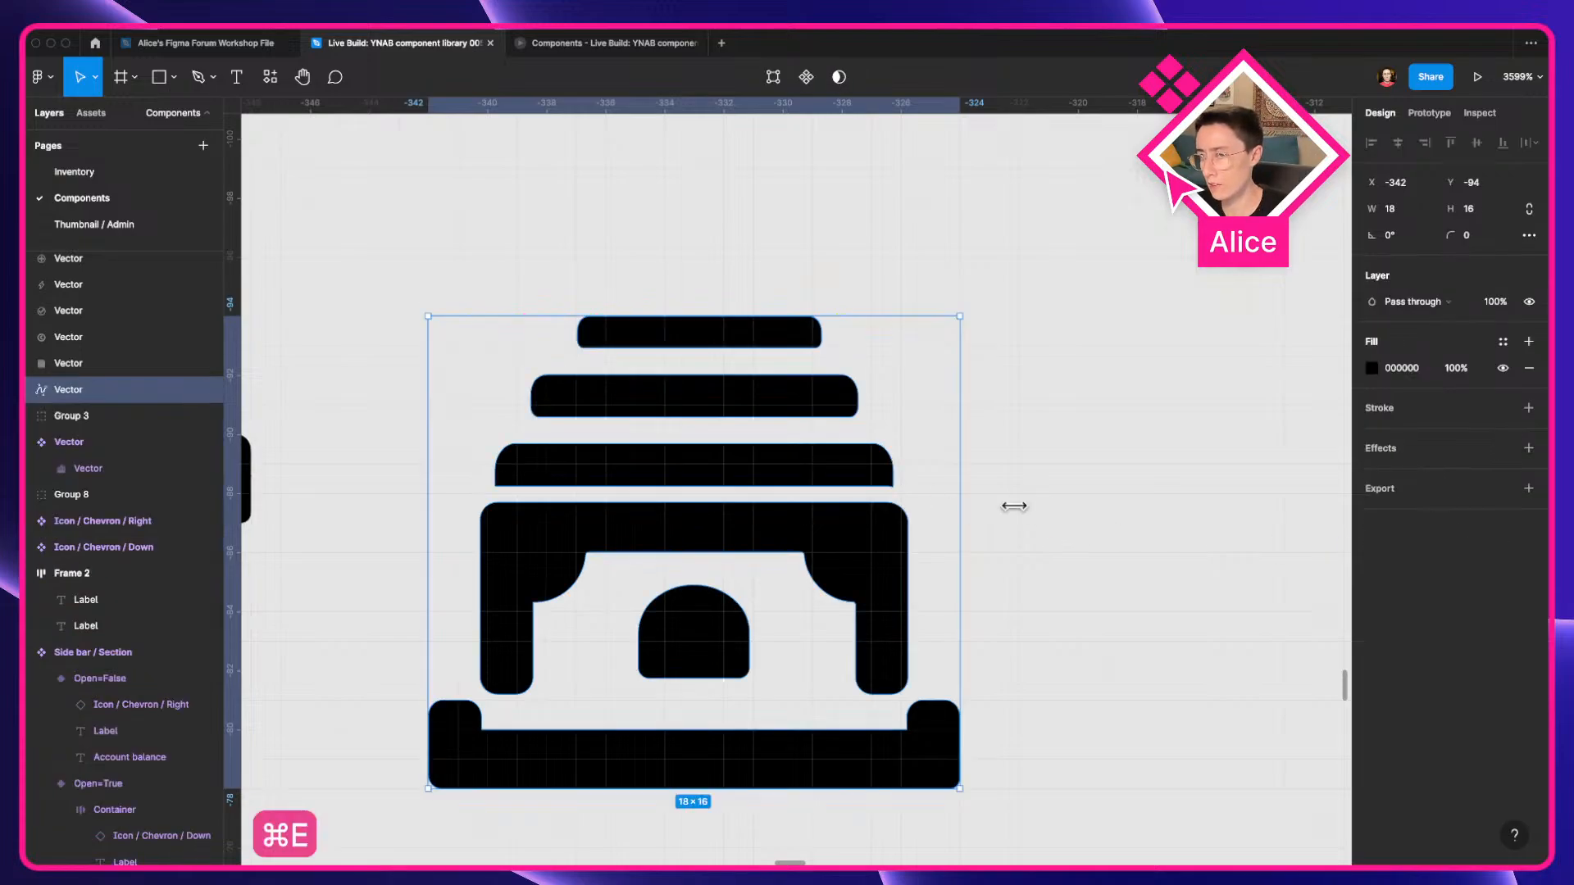
# Edit the flattened vector and set the fill opacity of its three upper bars to 40%.
pyautogui.doubleClick(845, 467)
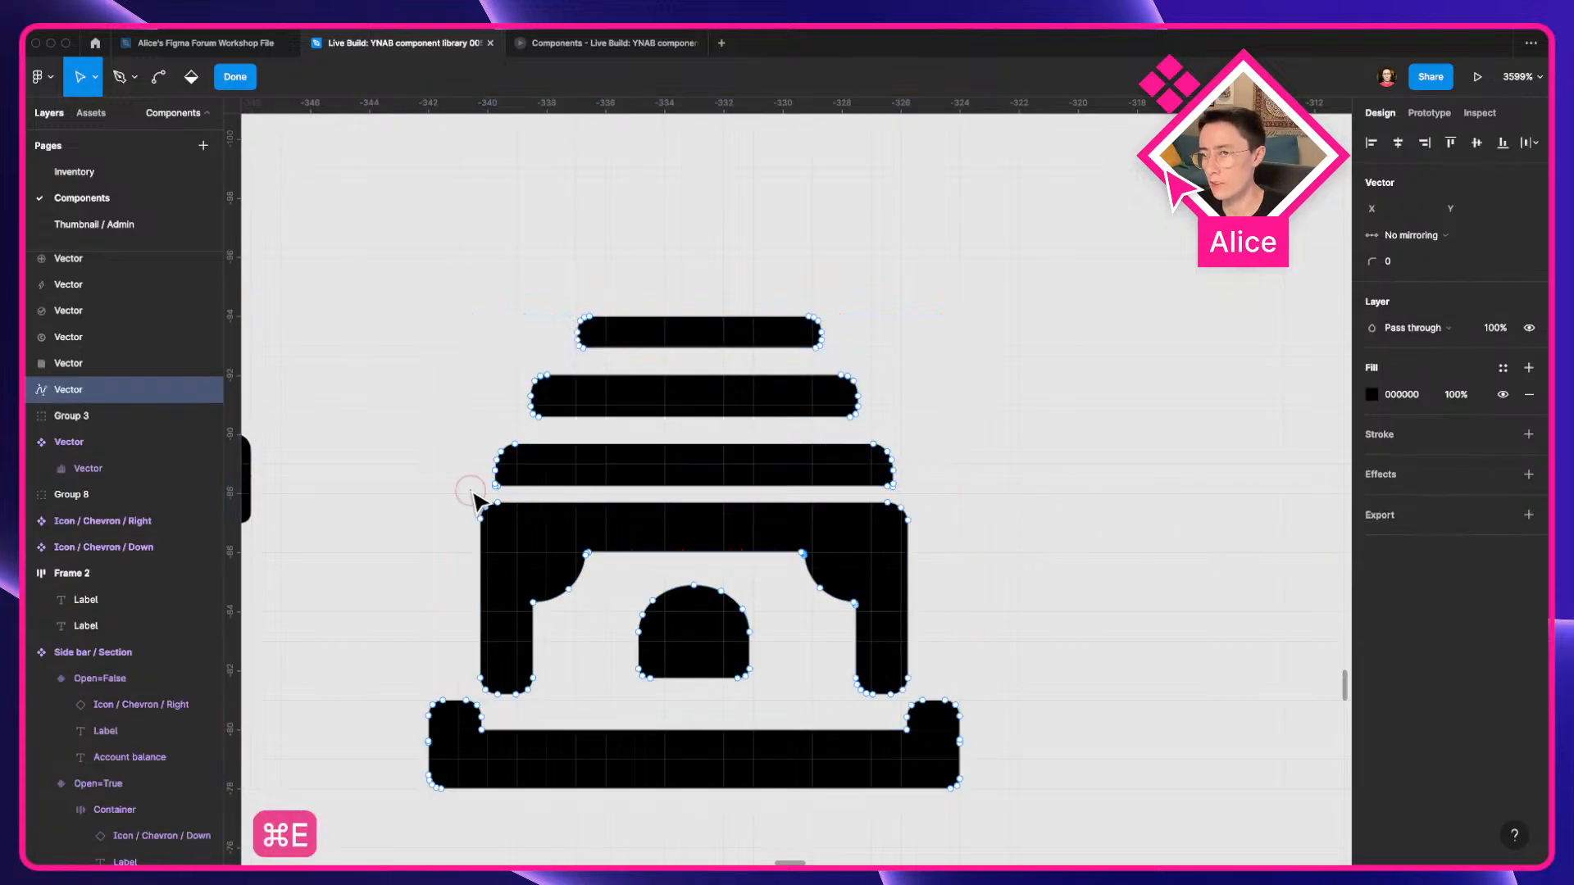
pyautogui.moveTo(473, 495); pyautogui.dragTo(1022, 309)
pyautogui.click(1457, 396)
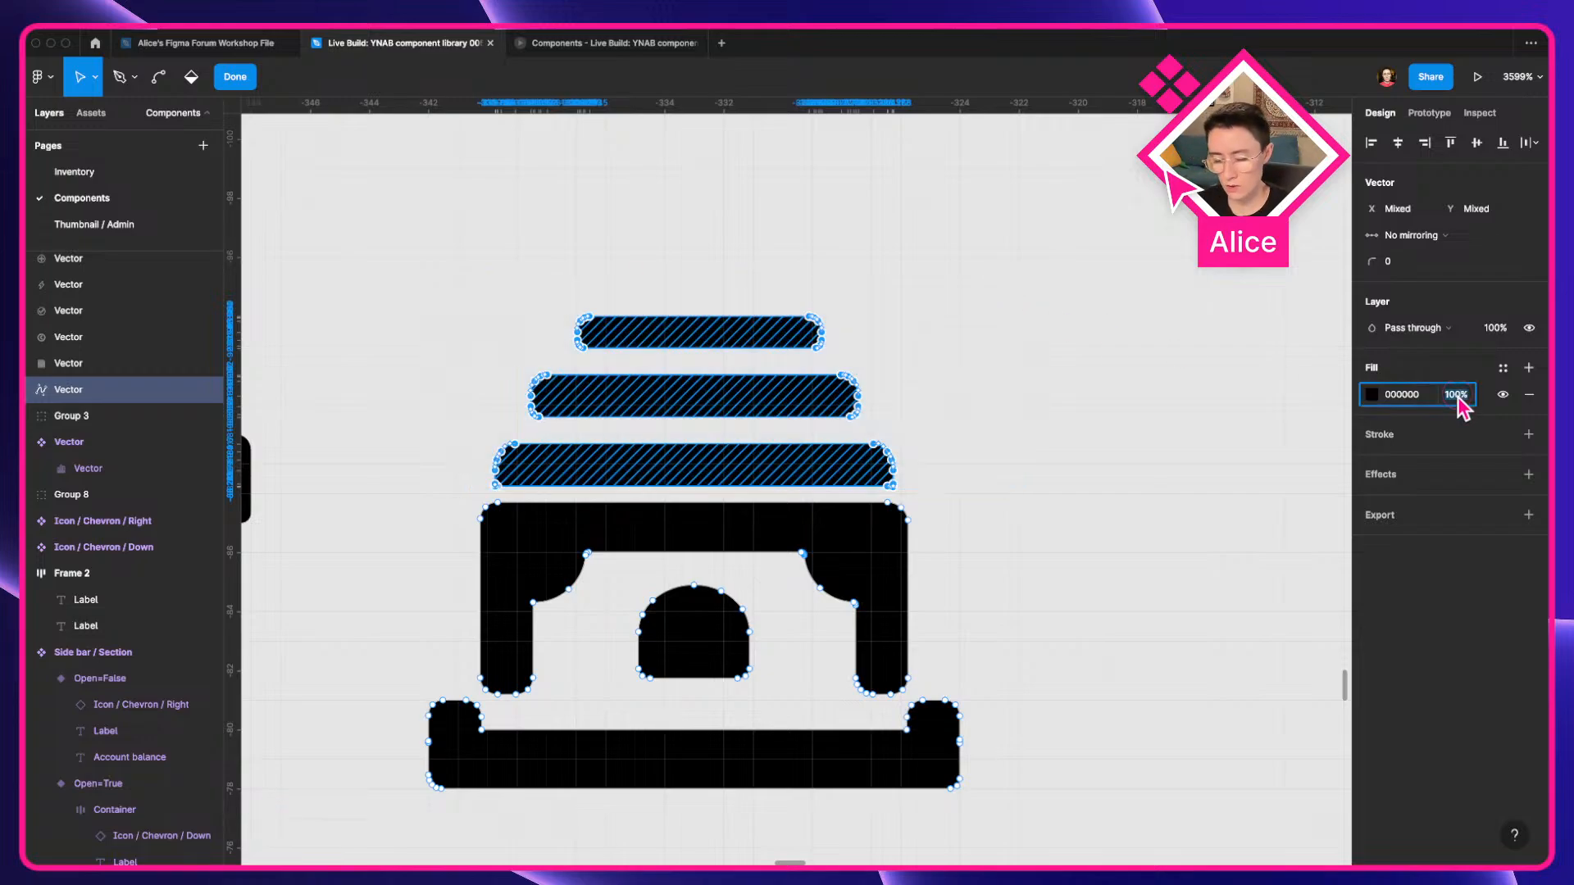
pyautogui.write('40')
pyautogui.press('Return')
pyautogui.press('super+a')
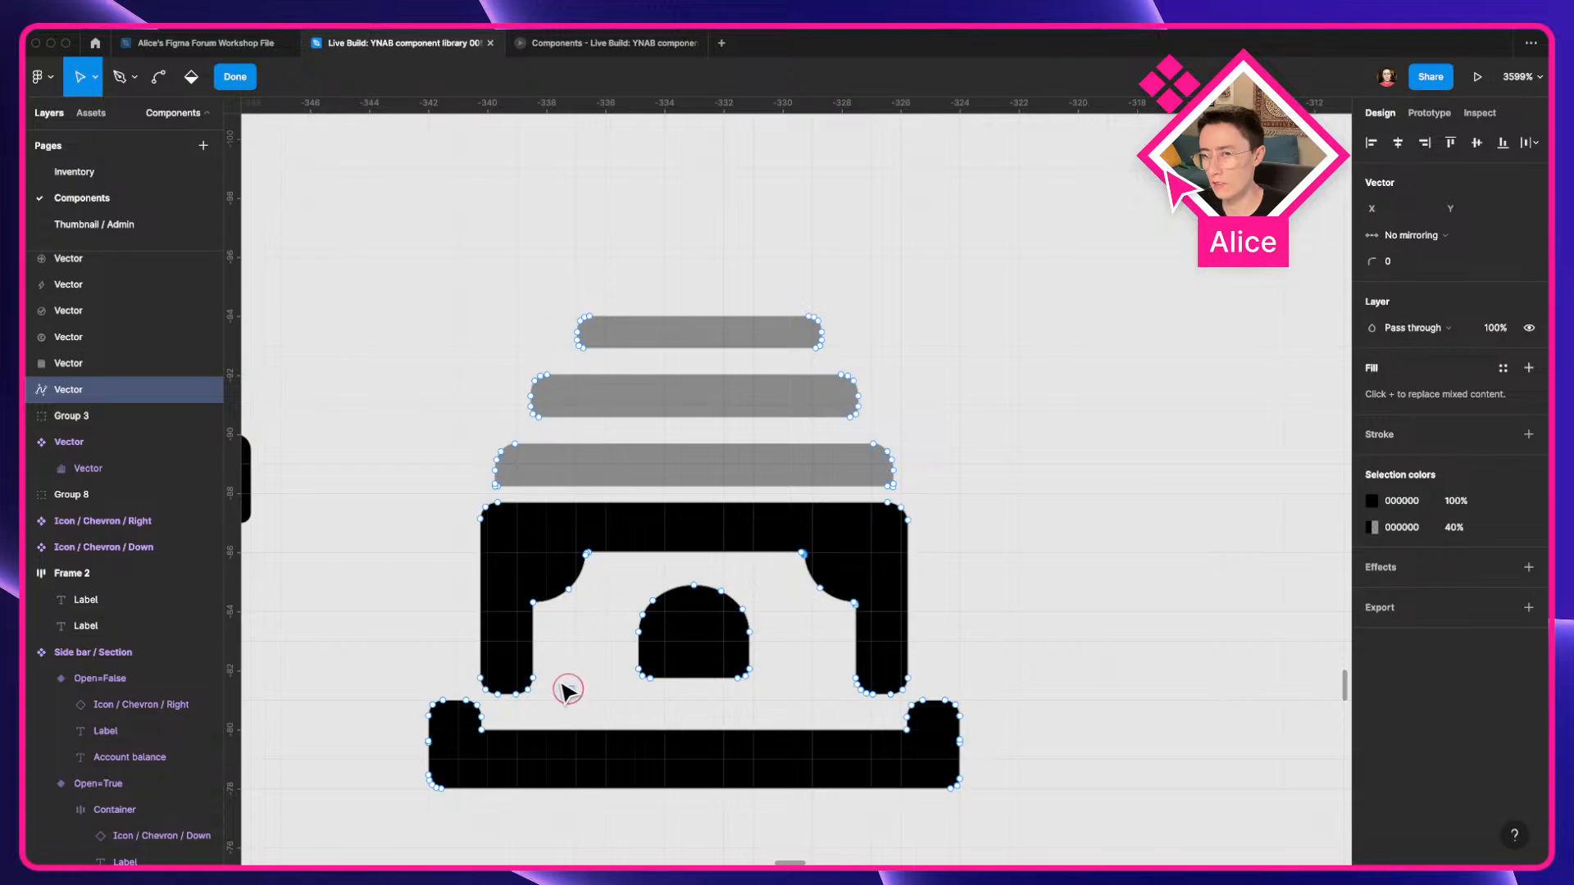
# Move the banknote frame's path within the vector up flush against the third bar, and finish vector editing.
pyautogui.moveTo(573, 693); pyautogui.dragTo(476, 505)
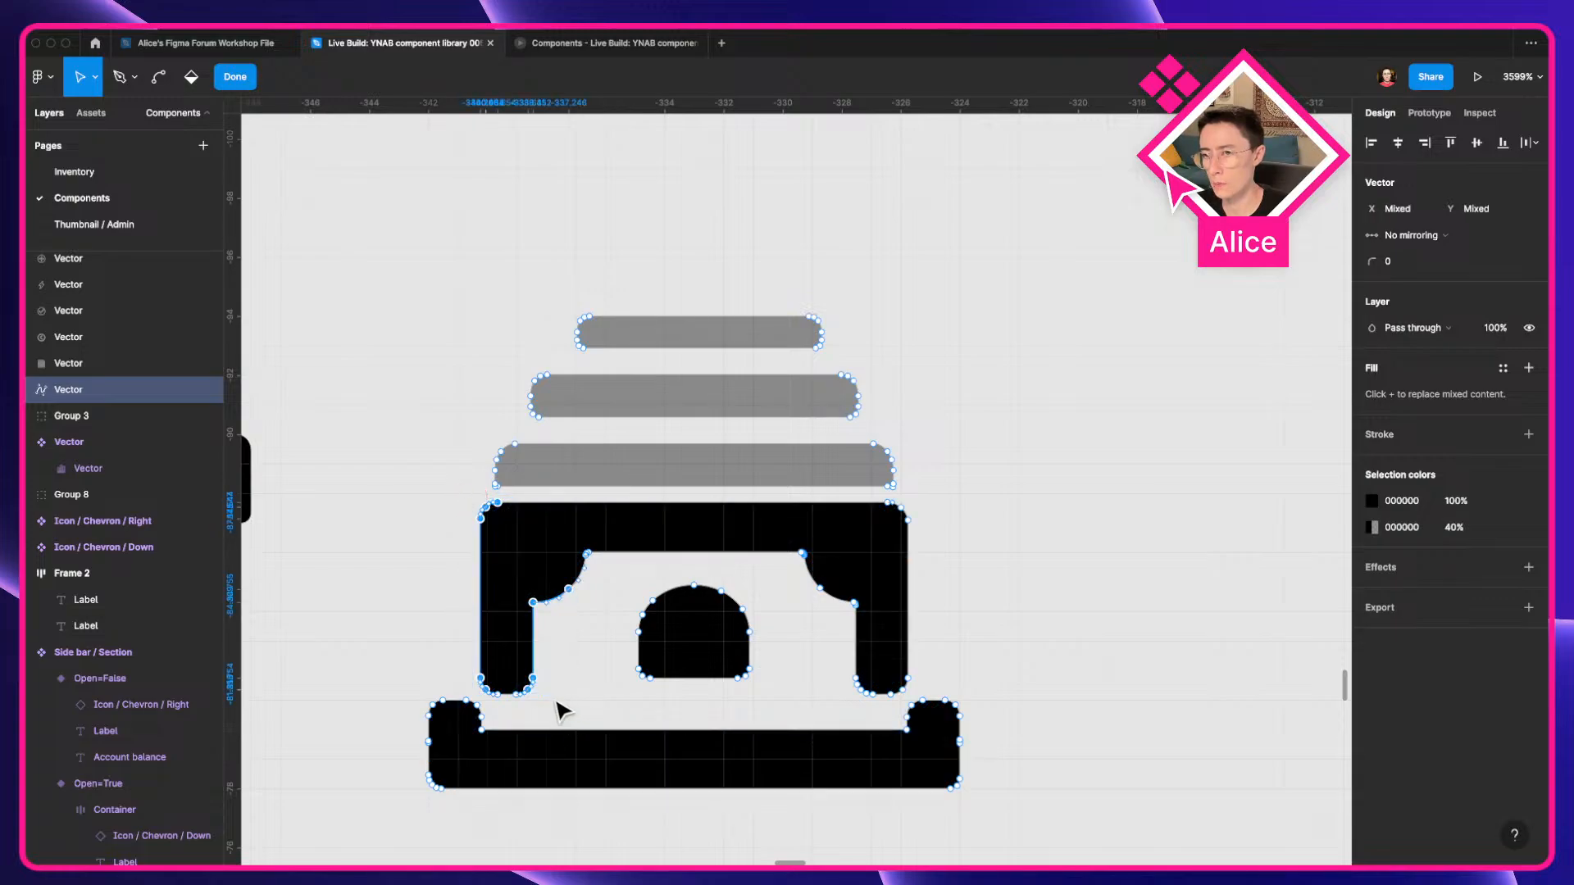
pyautogui.moveTo(544, 698); pyautogui.dragTo(459, 502)
pyautogui.moveTo(544, 622); pyautogui.dragTo(630, 523)
pyautogui.moveTo(762, 574); pyautogui.dragTo(919, 701)
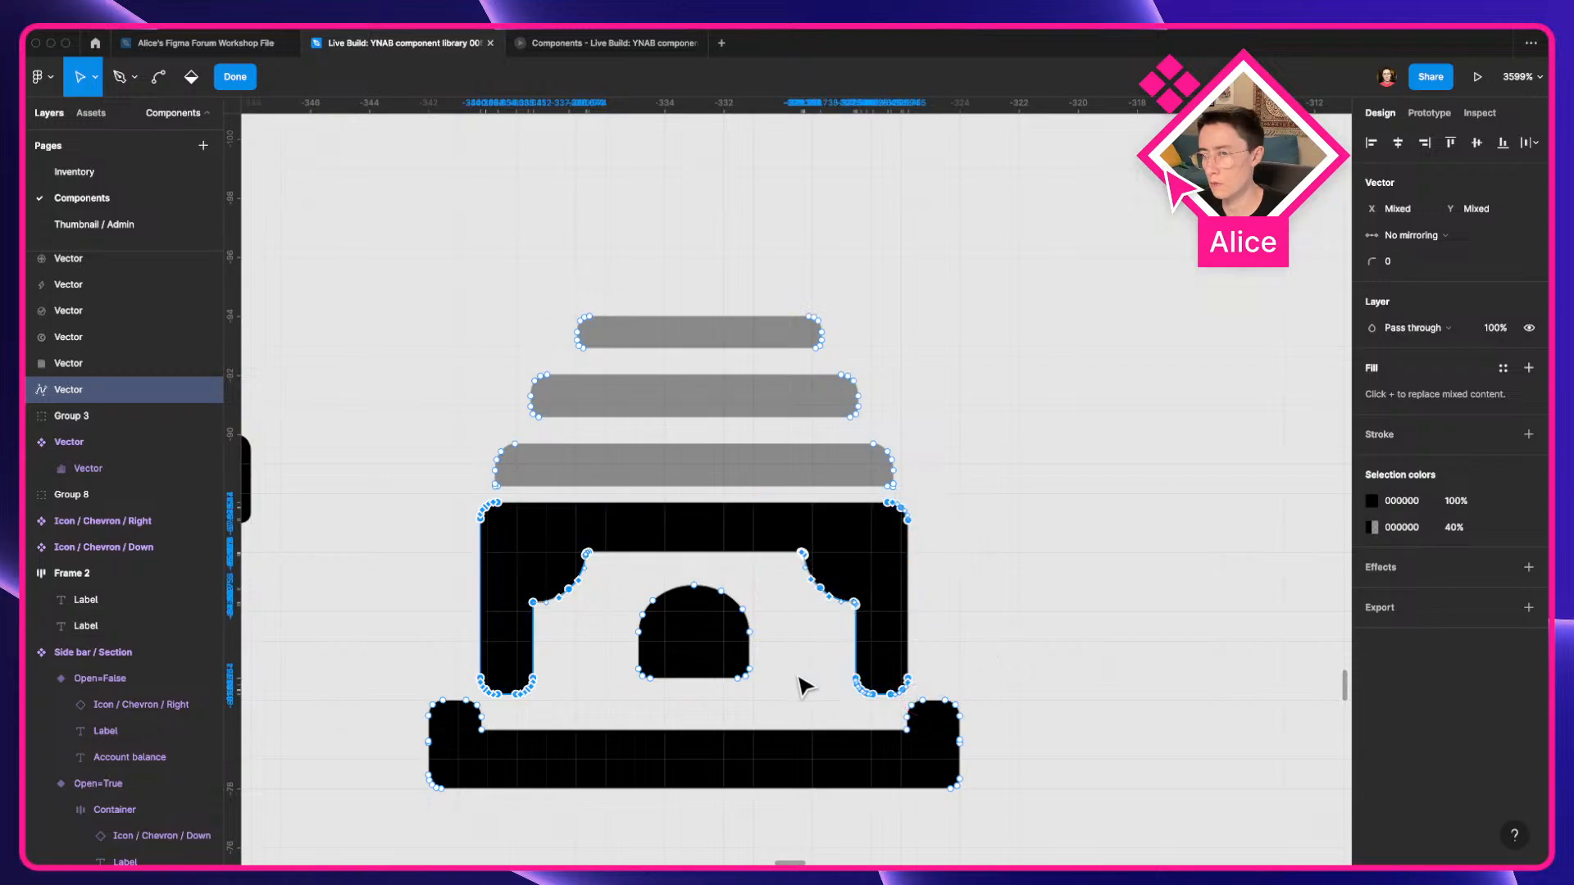
pyautogui.scroll(5, 779, 519)
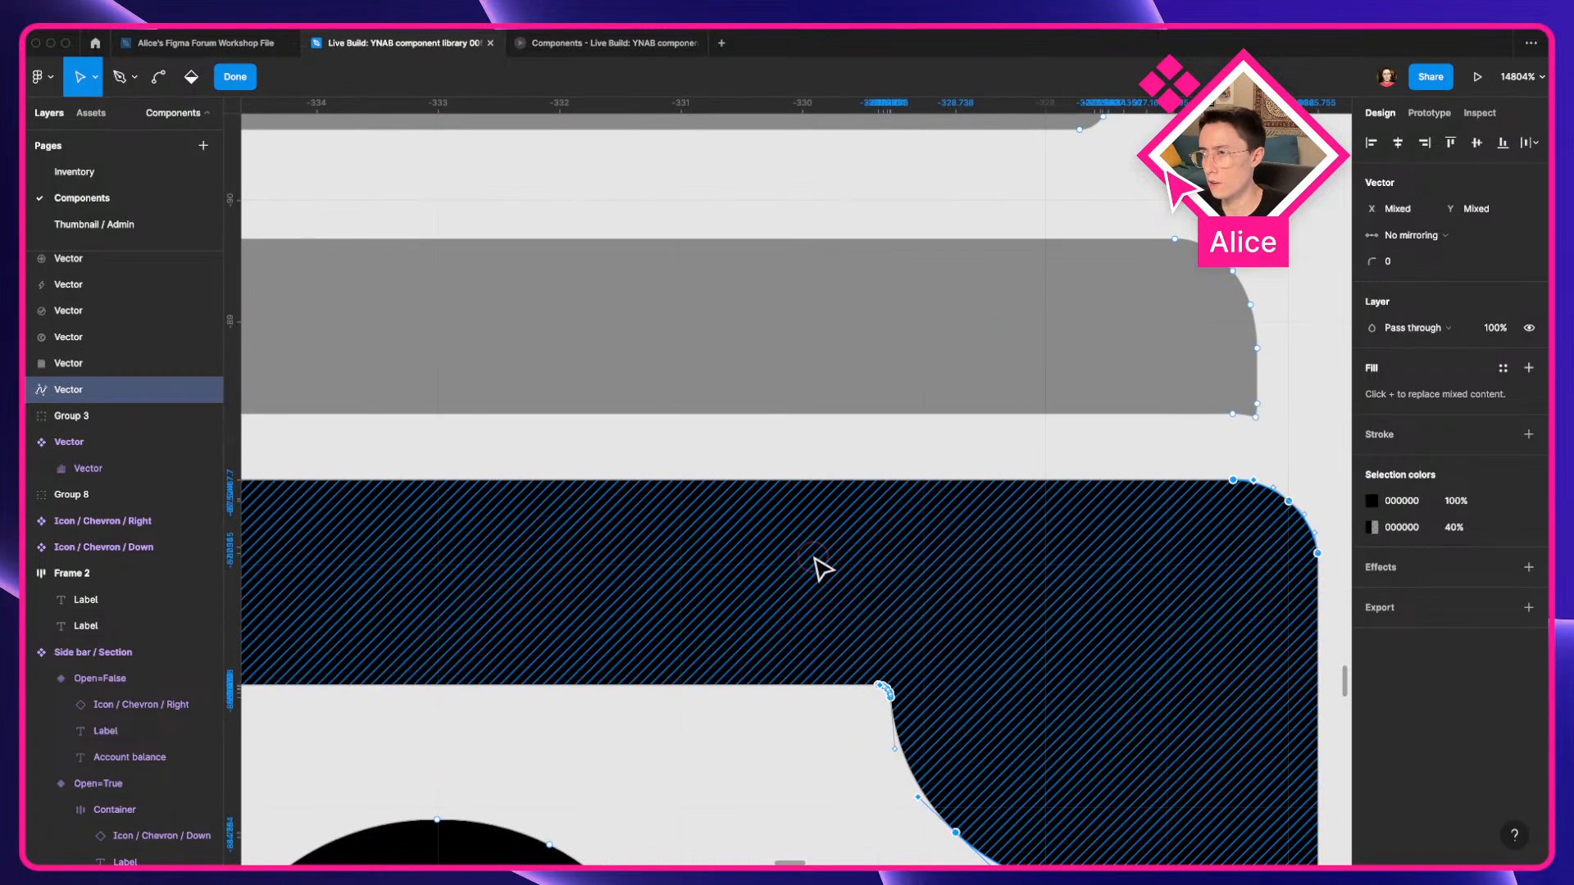
pyautogui.click(810, 527)
pyautogui.moveTo(810, 527); pyautogui.dragTo(804, 492)
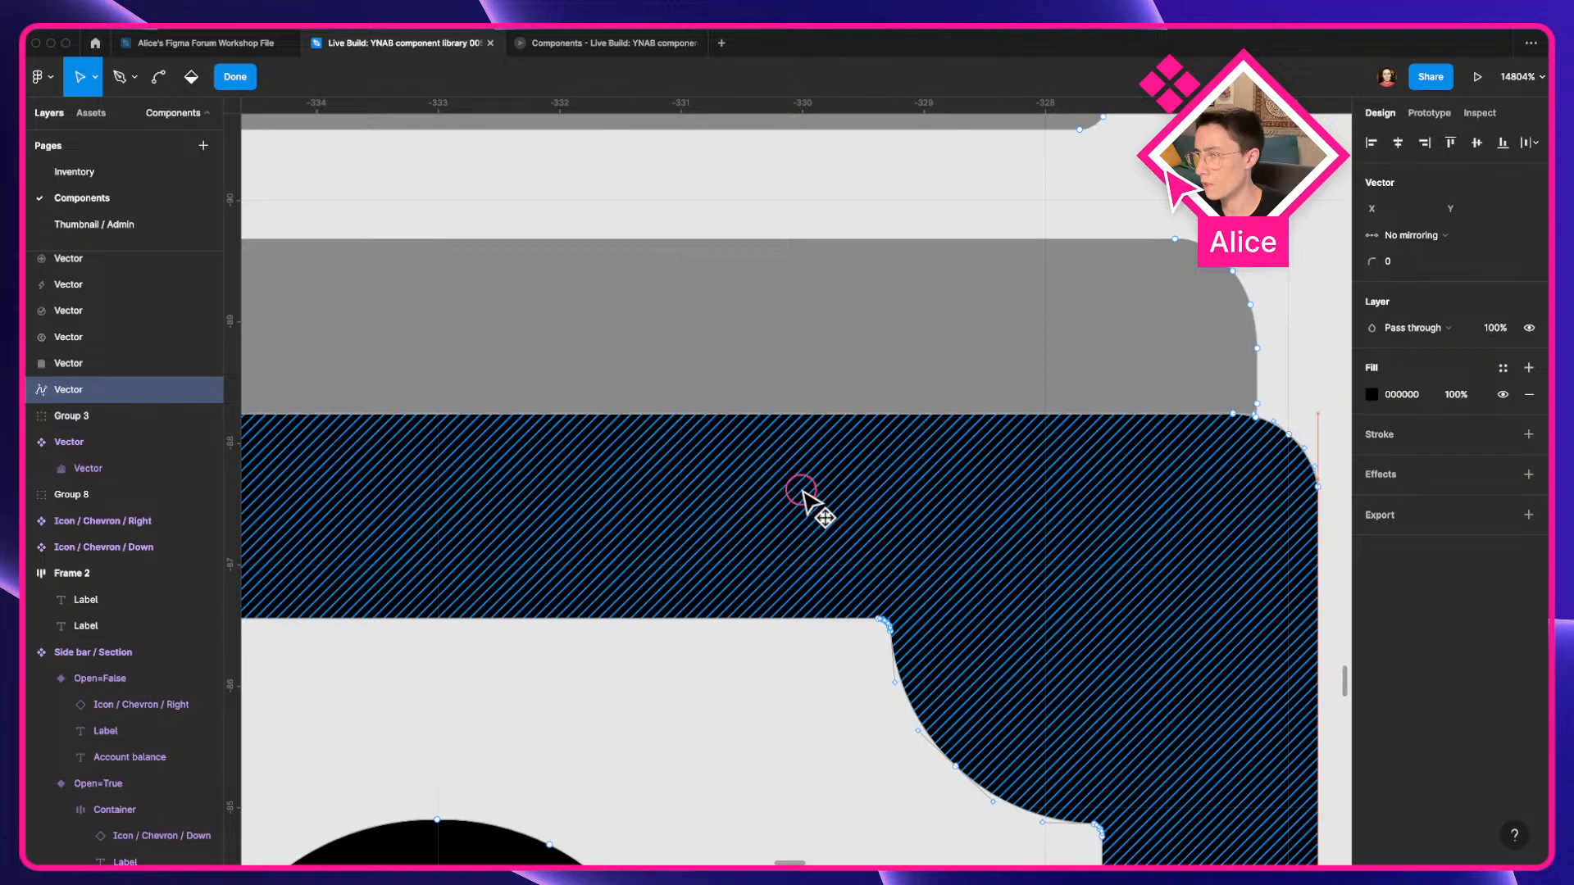
pyautogui.scroll(-10, 808, 502)
pyautogui.press('Escape')
pyautogui.press('Escape')
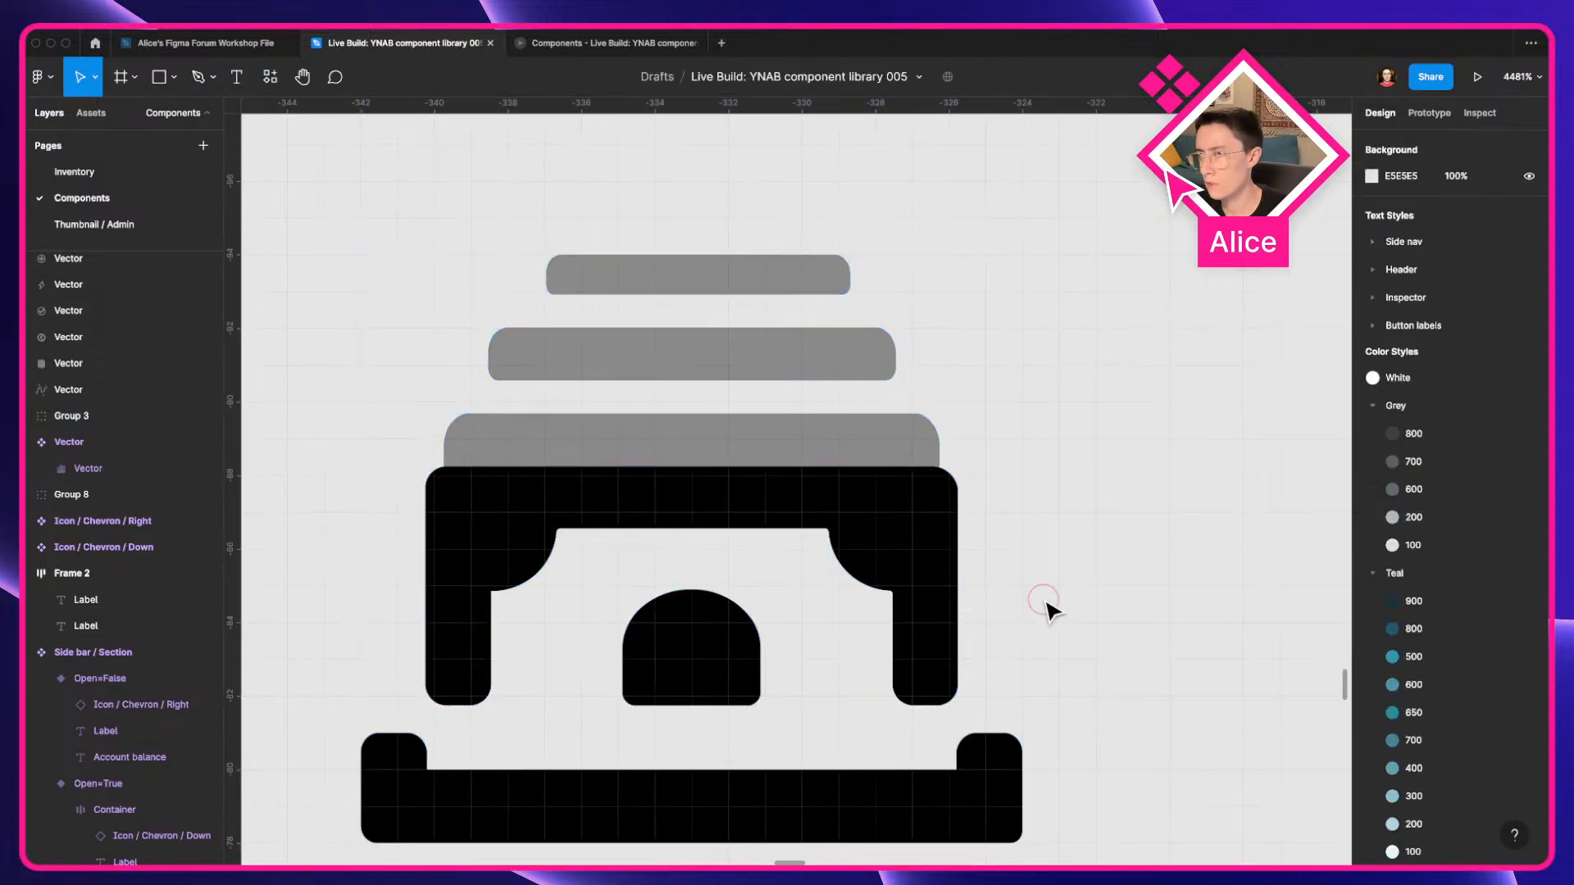
# Delete the original grouped banknotes icon.
pyautogui.scroll(-9, 1048, 608)
pyautogui.click(672, 462)
pyautogui.press('Delete')
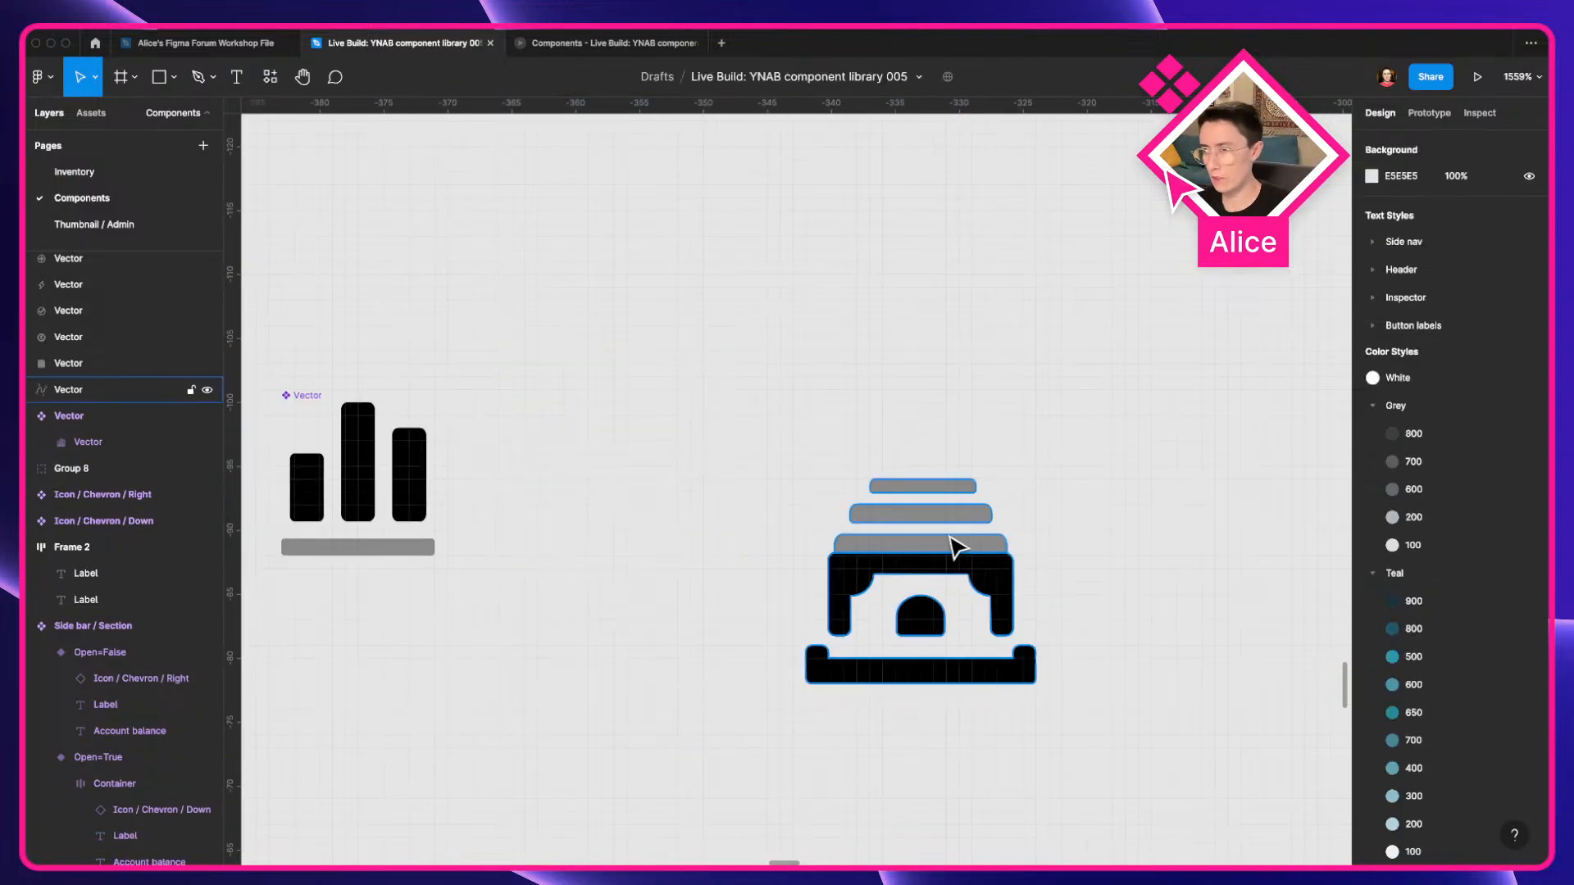
# Make the flattened banknotes icon a component, scaled to 12 × 10 and placed beside the bar-chart icon at X -366, Y -98.
pyautogui.moveTo(948, 551); pyautogui.dragTo(691, 440)
pyautogui.press('alt+super+k')
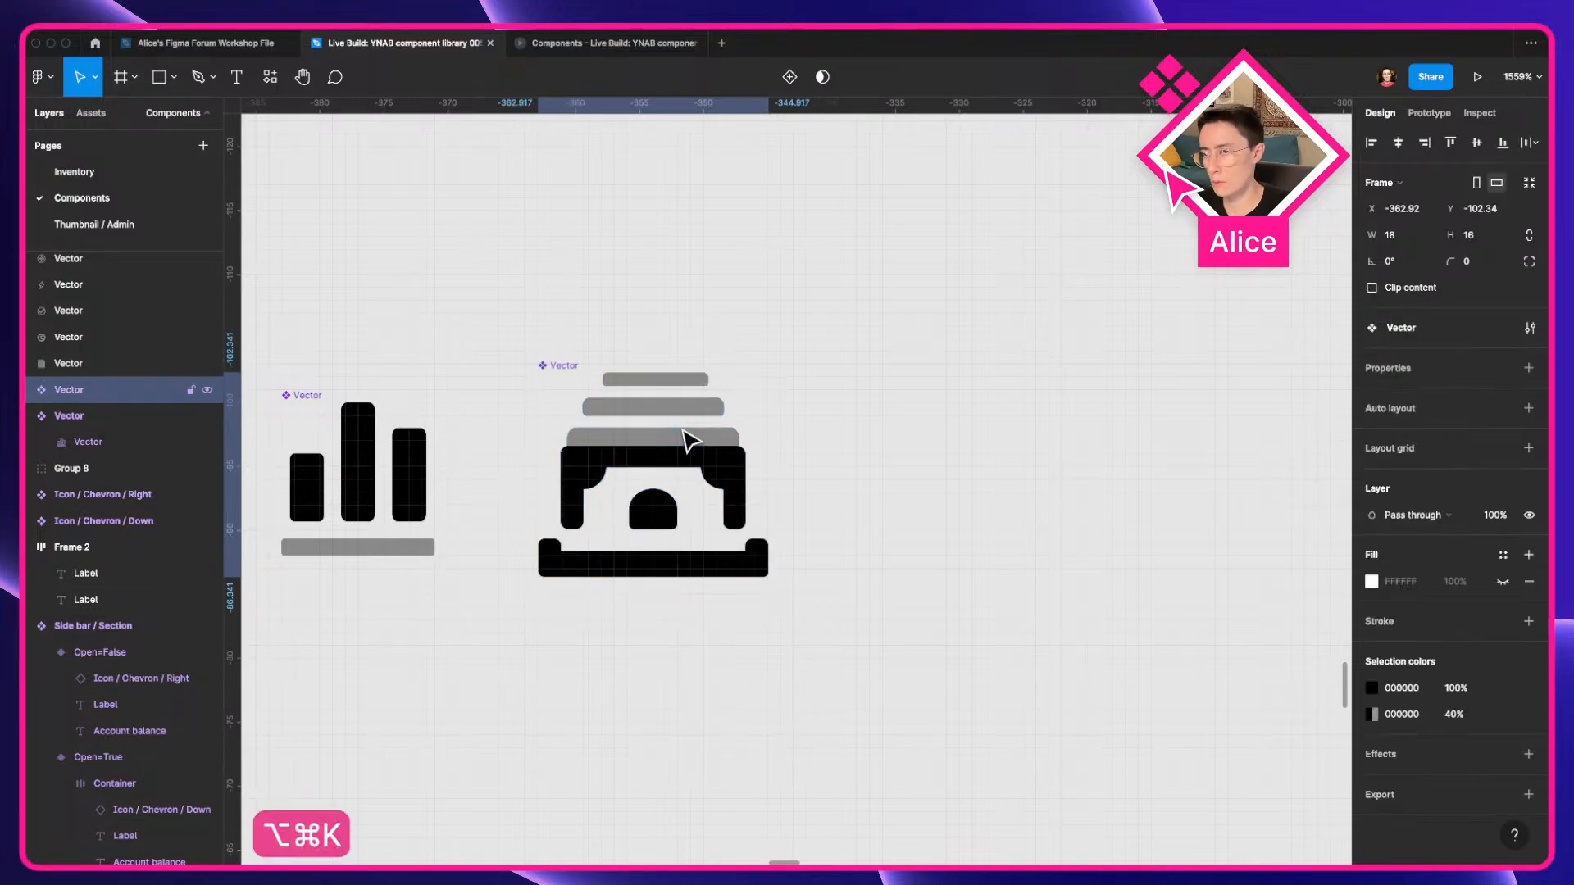
pyautogui.moveTo(767, 575); pyautogui.dragTo(691, 506)
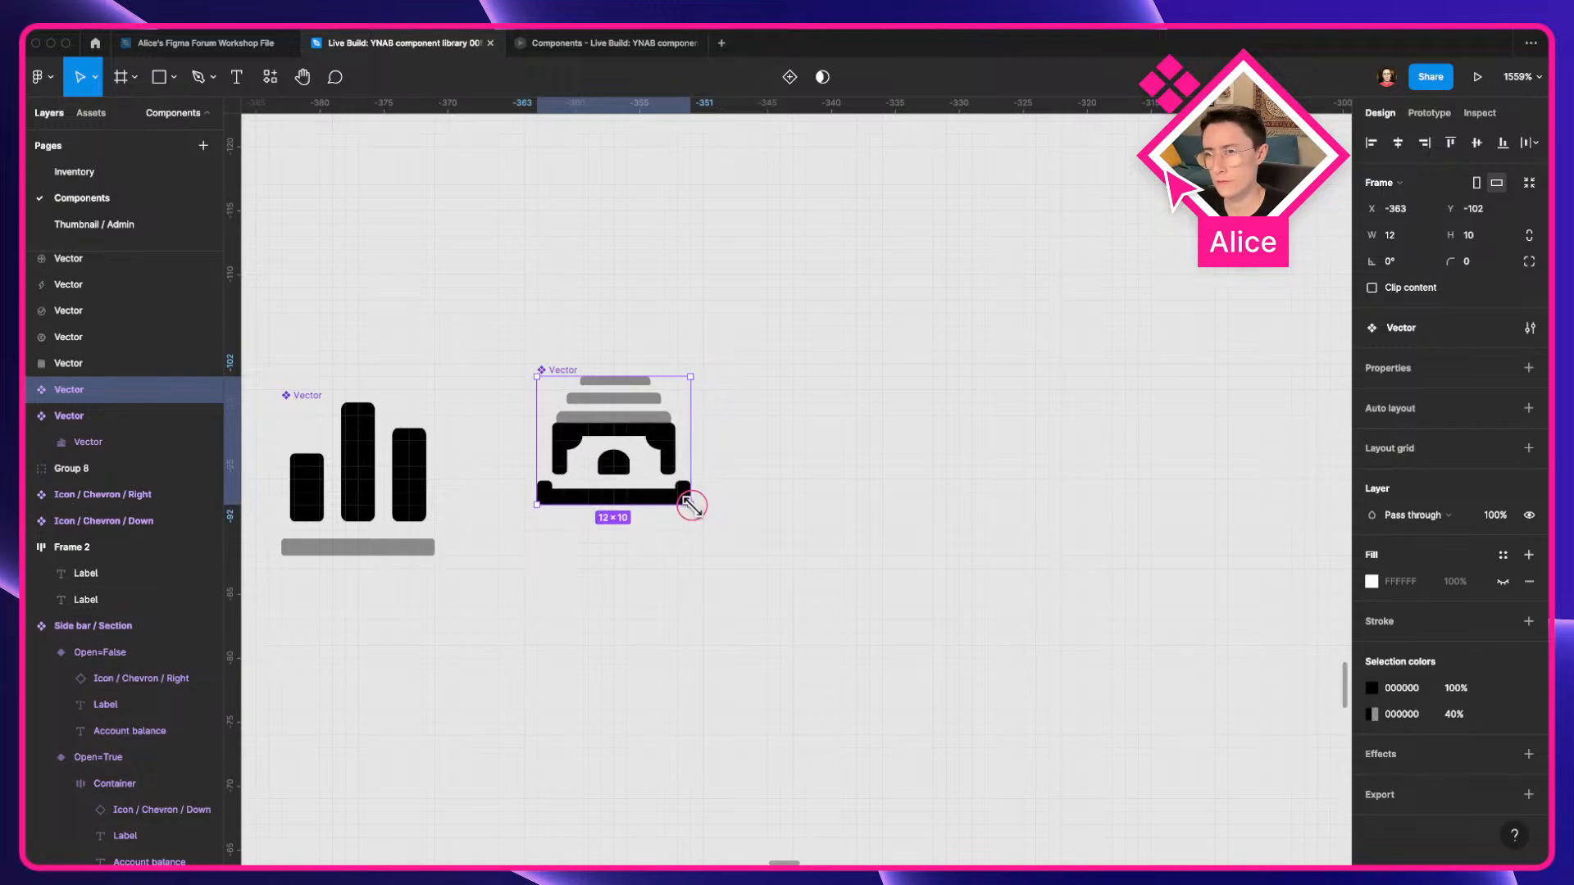
pyautogui.moveTo(631, 438); pyautogui.dragTo(584, 481)
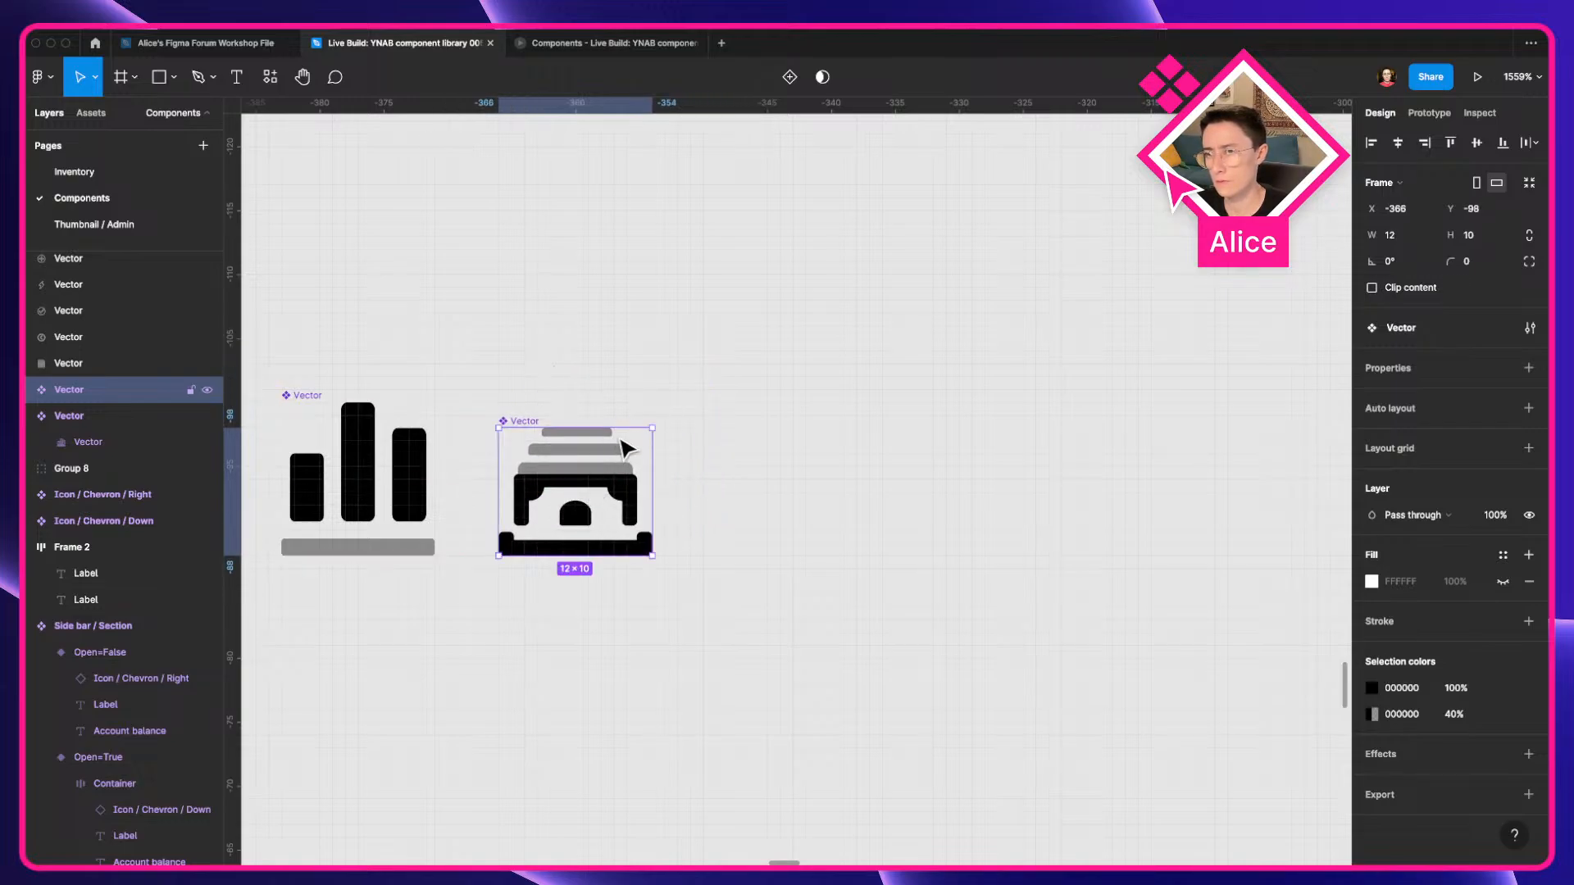
# Extend the banknotes component's frame upward to match the bar-chart component's top edge and centre the vector vertically inside it.
pyautogui.moveTo(620, 421); pyautogui.dragTo(622, 405)
pyautogui.doubleClick(623, 477)
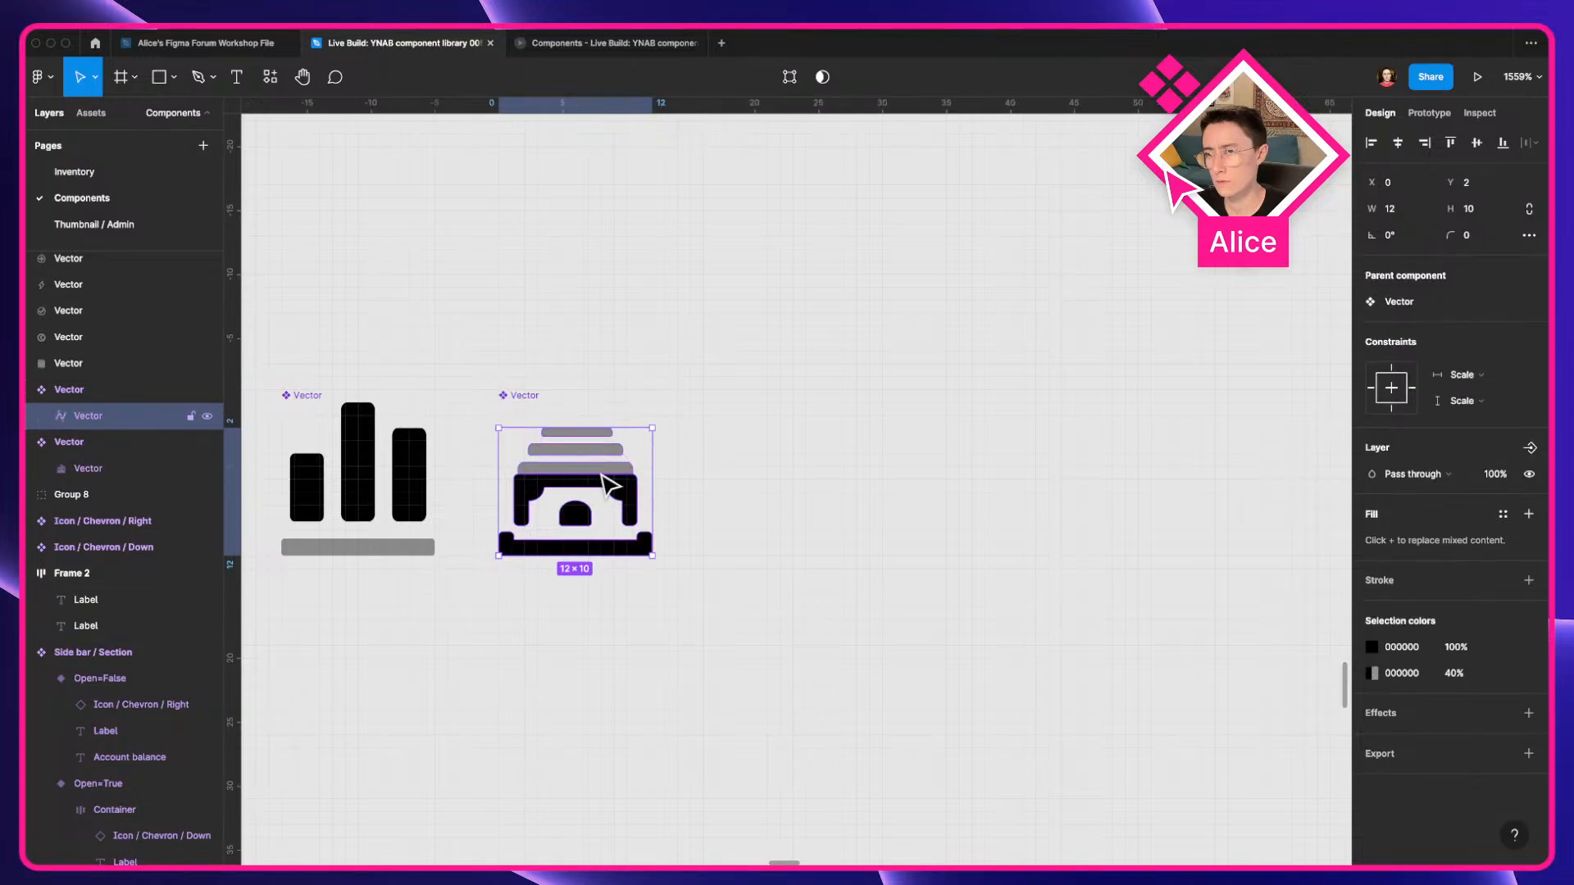
pyautogui.moveTo(607, 481); pyautogui.dragTo(605, 467)
pyautogui.click(762, 484)
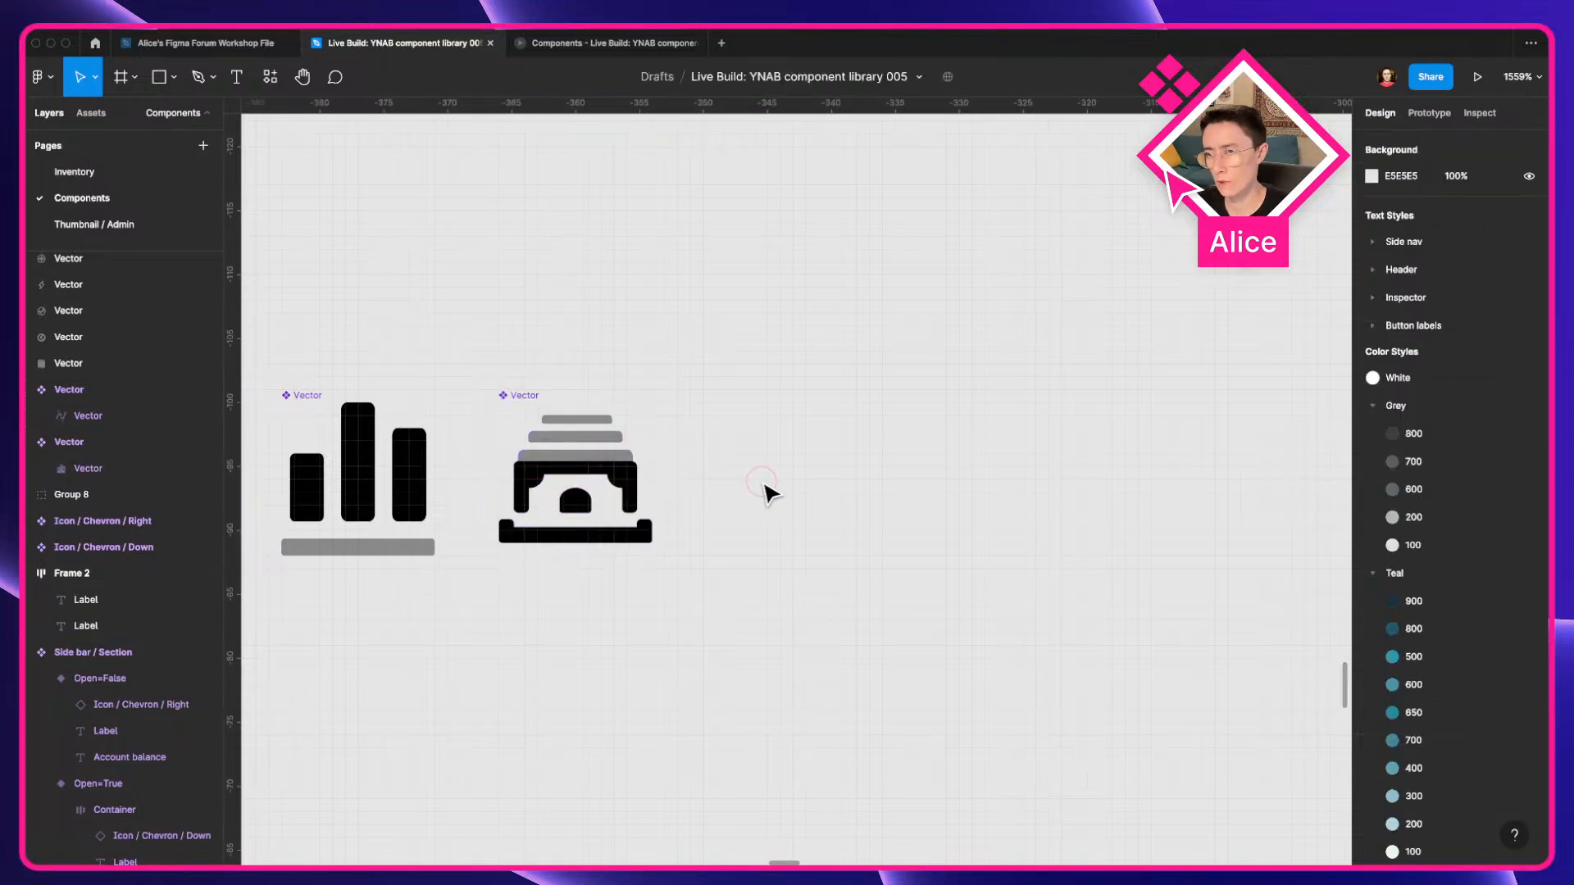
# Turn Snap to pixel grid back on.
pyautogui.press('super+slash')
pyautogui.write('snap')
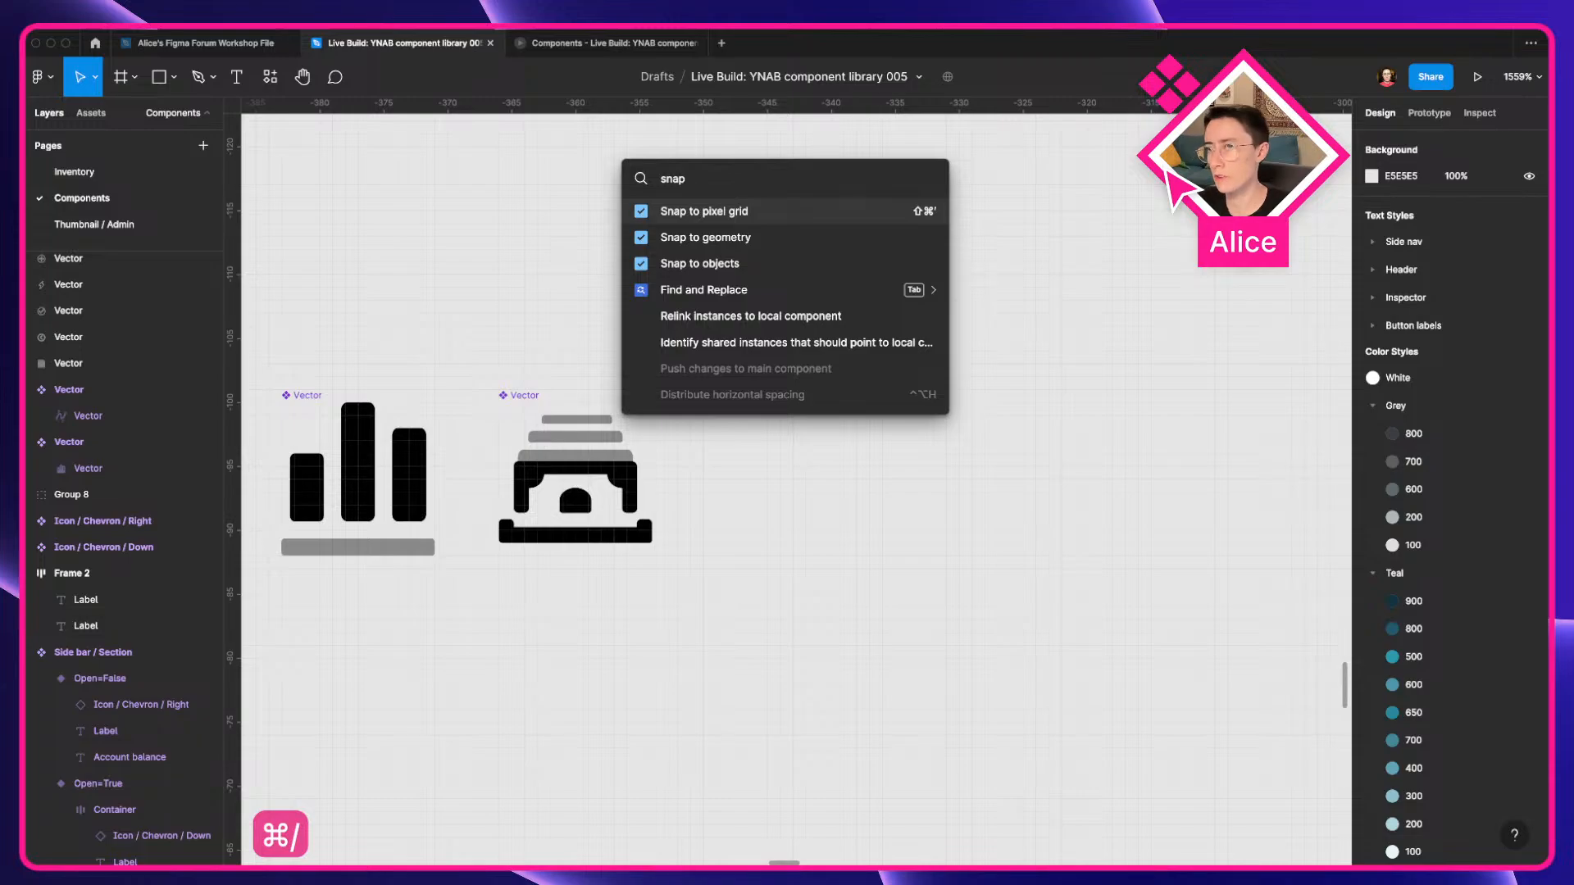
pyautogui.press('Return')
pyautogui.scroll(-10, 878, 667)
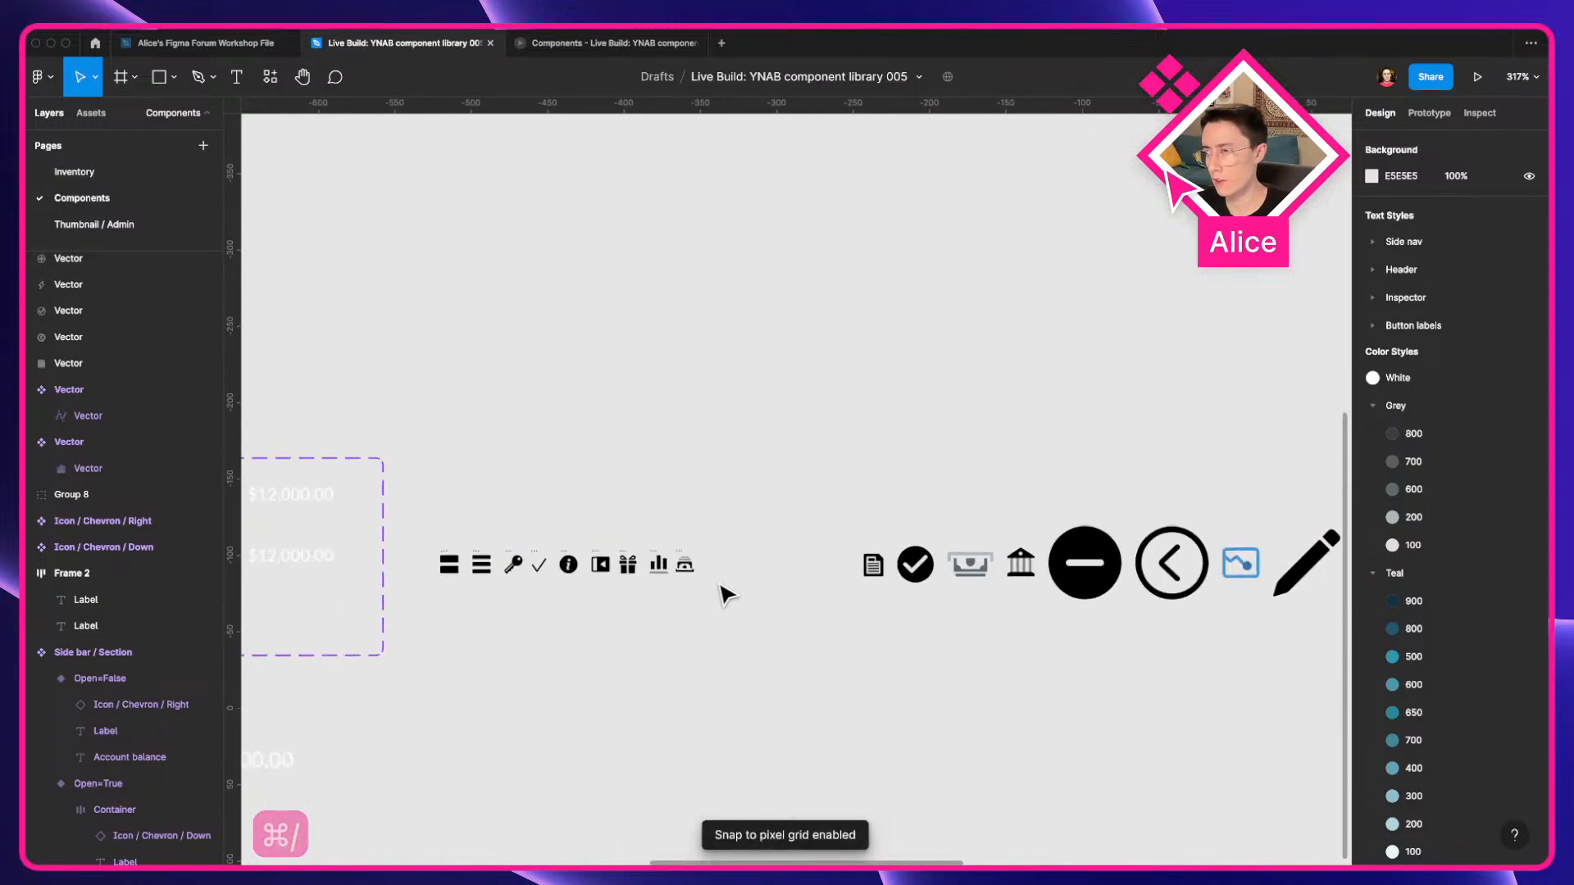
# Move the document icon beside the banknotes component at X -341, Y -103, and flatten it into a single vector.
pyautogui.moveTo(679, 599); pyautogui.dragTo(425, 593)
pyautogui.moveTo(894, 602); pyautogui.dragTo(1081, 547)
pyautogui.scroll(5, 818, 457)
pyautogui.hscroll(-3, 819, 460)
pyautogui.moveTo(988, 497); pyautogui.dragTo(693, 502)
pyautogui.scroll(10, 693, 501)
pyautogui.press('super+e')
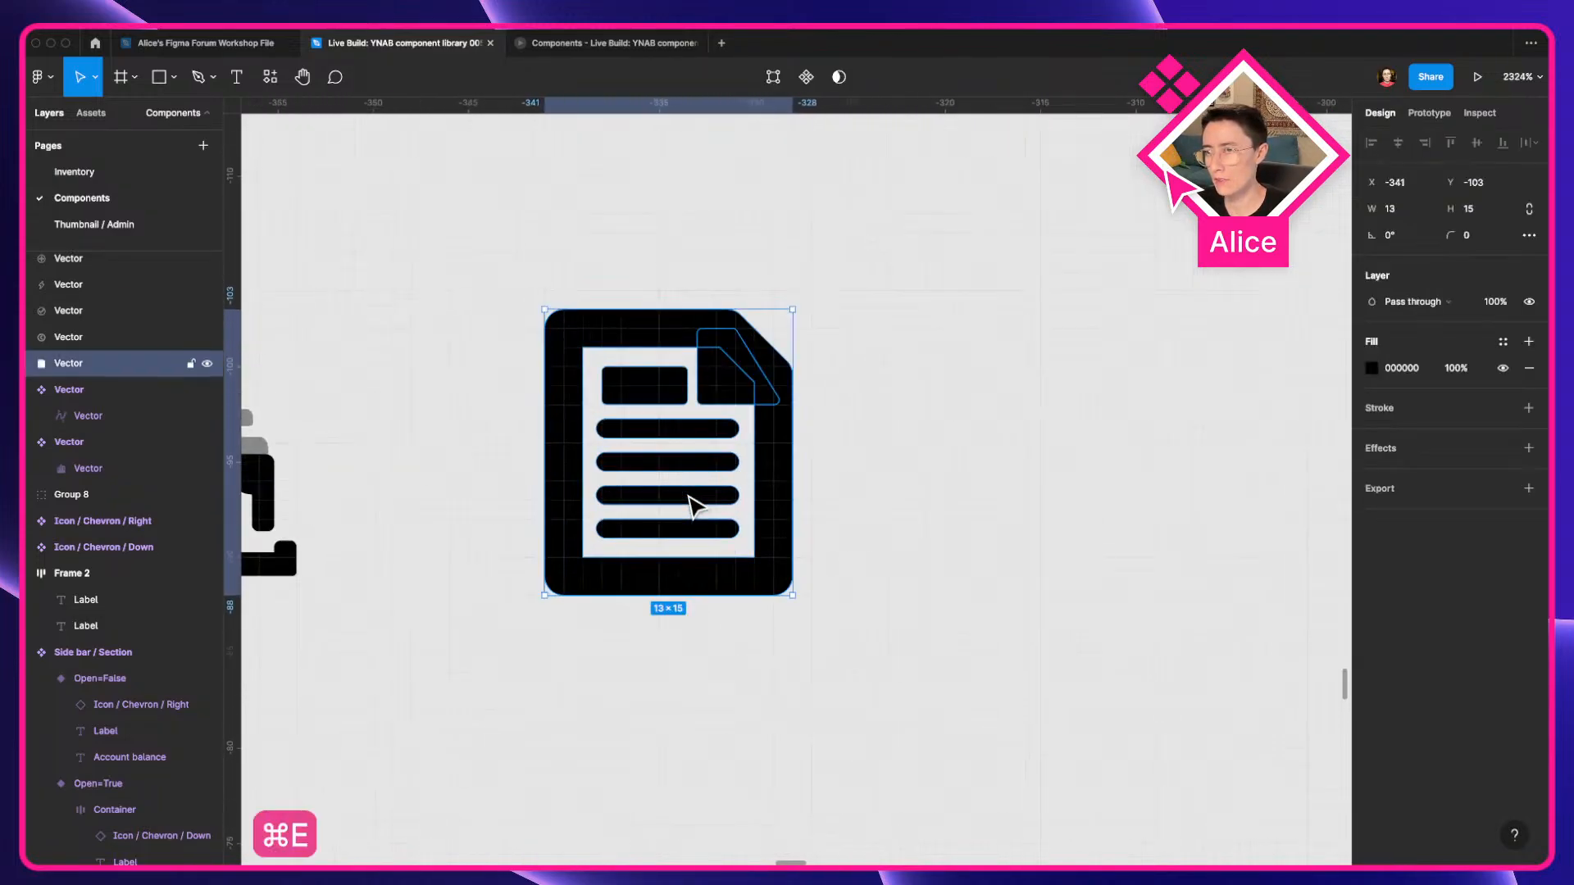
# Place the flattened document vector at X -350, Y -104 and scale it proportionally to a height of 12.
pyautogui.moveTo(698, 404); pyautogui.dragTo(768, 366)
pyautogui.press('super+z')
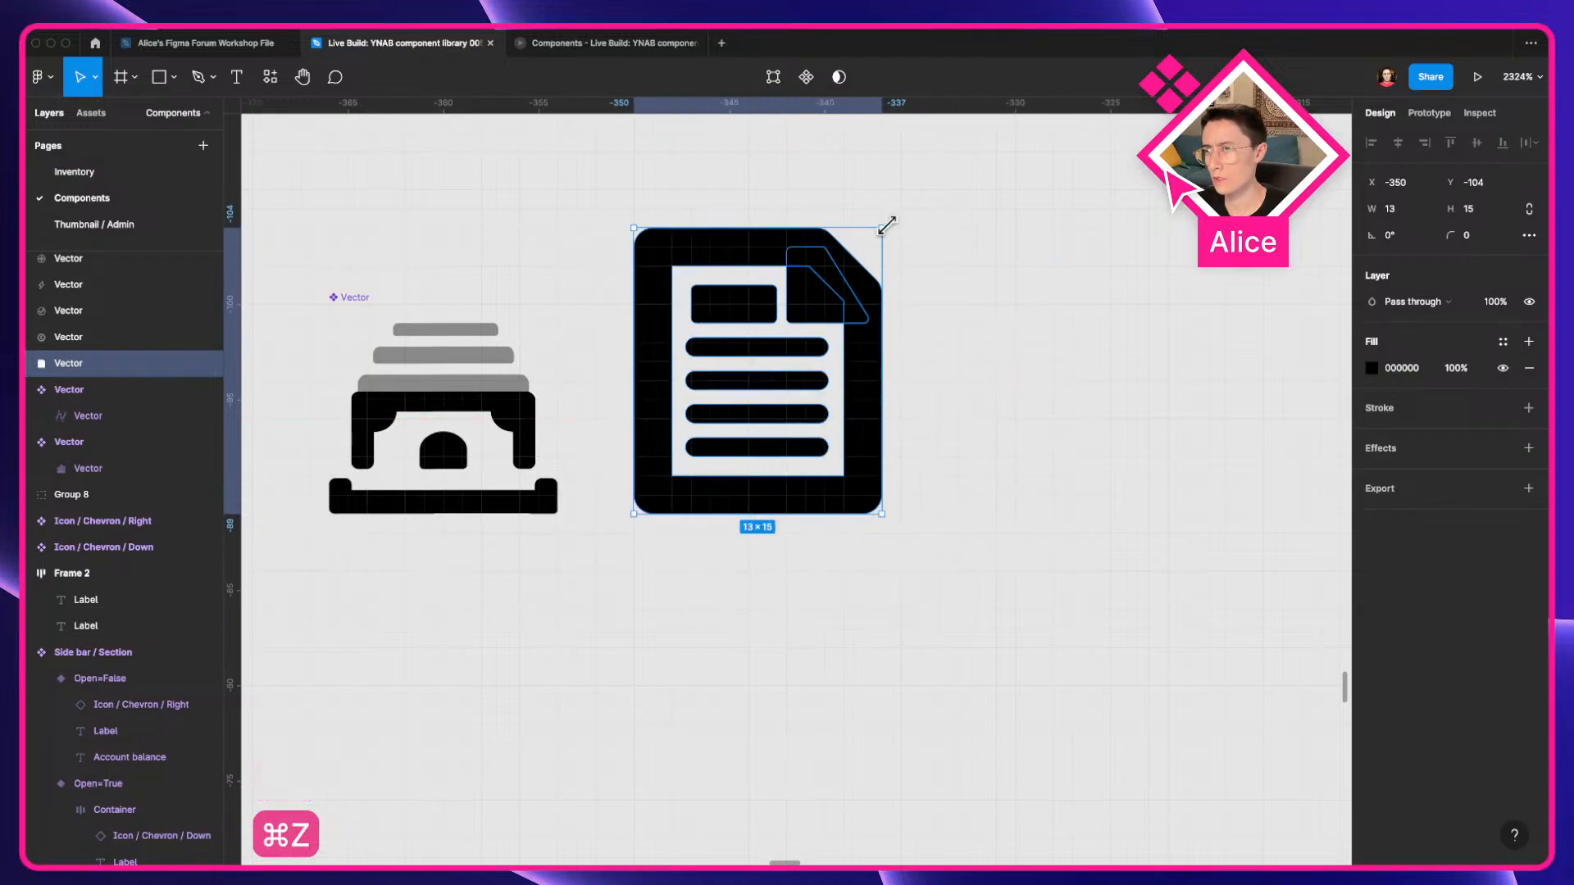
pyautogui.click(1409, 211)
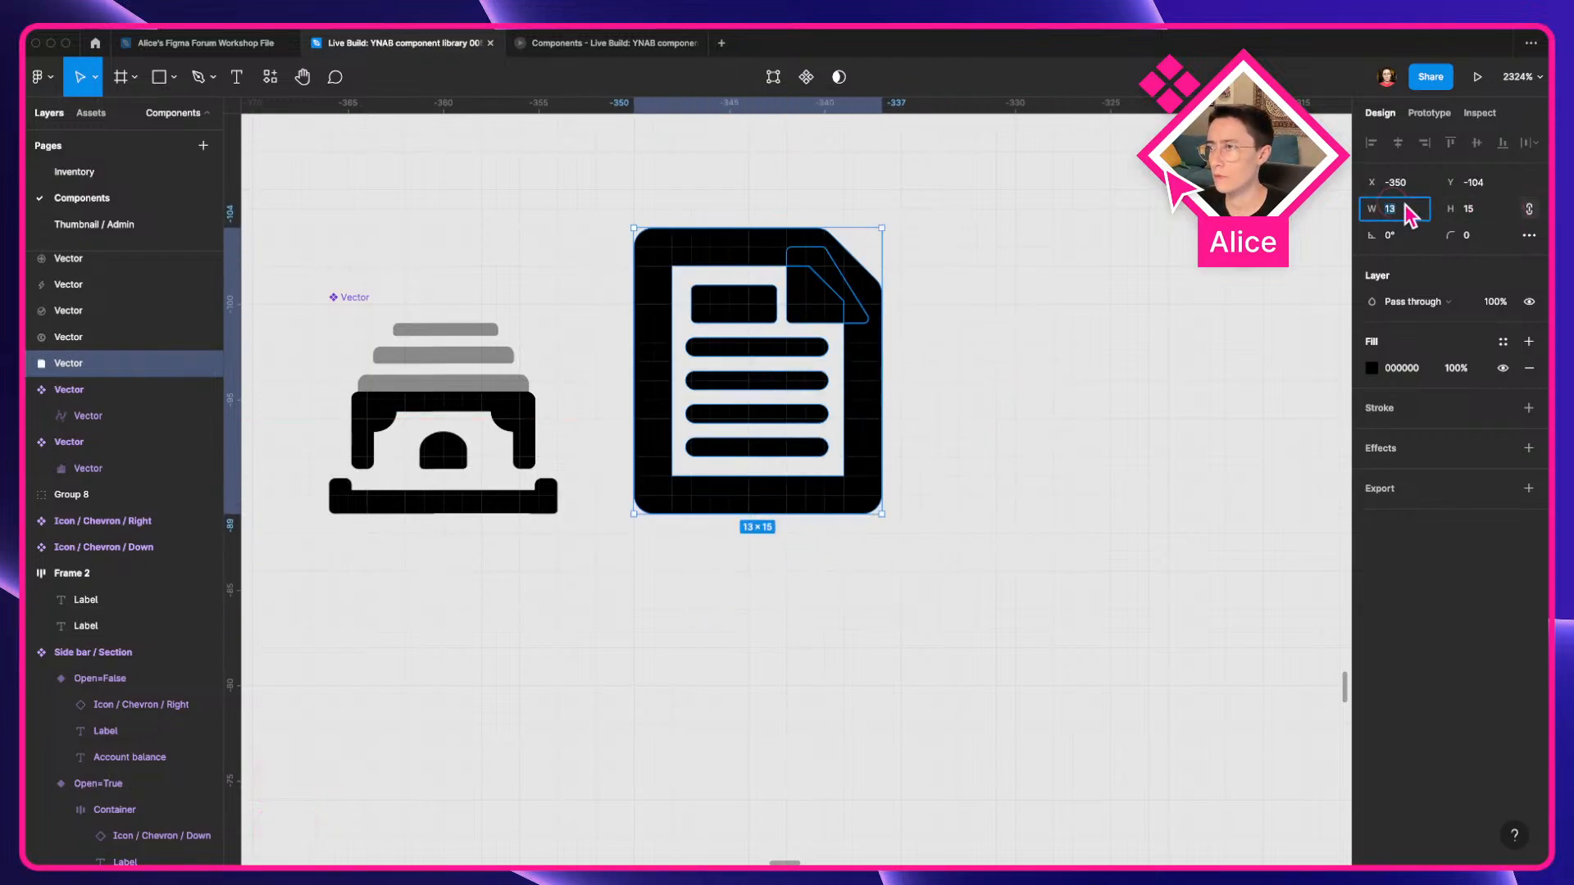
pyautogui.click(1492, 215)
pyautogui.write('12')
pyautogui.press('Return')
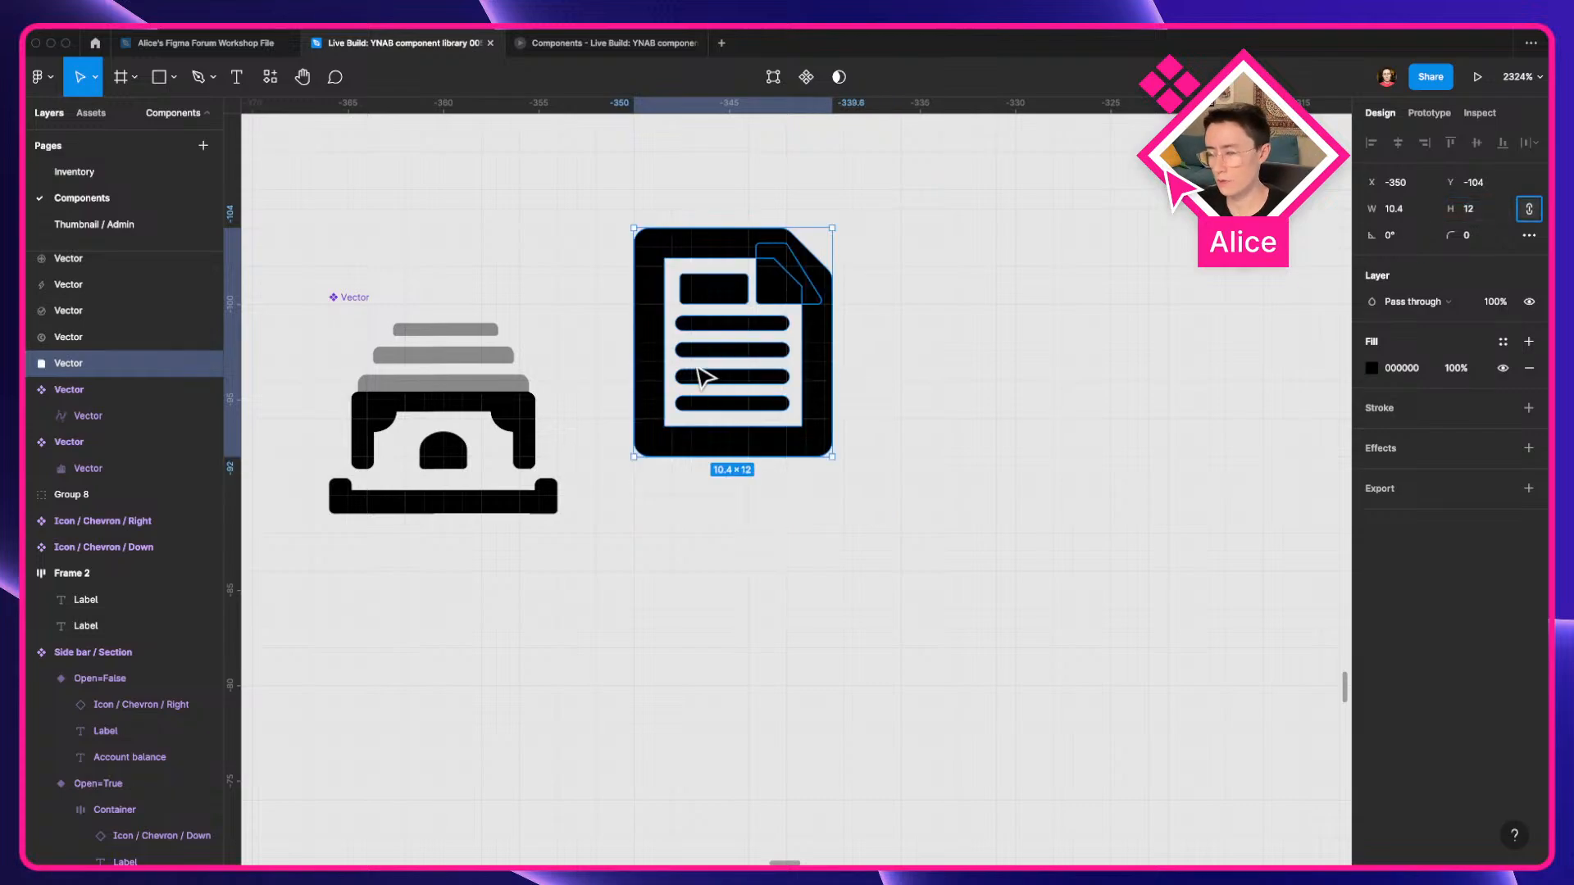
# Make the document vector a component at Y -101, widen its frame to 12 × 12 and centre the vector horizontally inside it.
pyautogui.press('alt+super+k')
pyautogui.moveTo(721, 351); pyautogui.dragTo(713, 394)
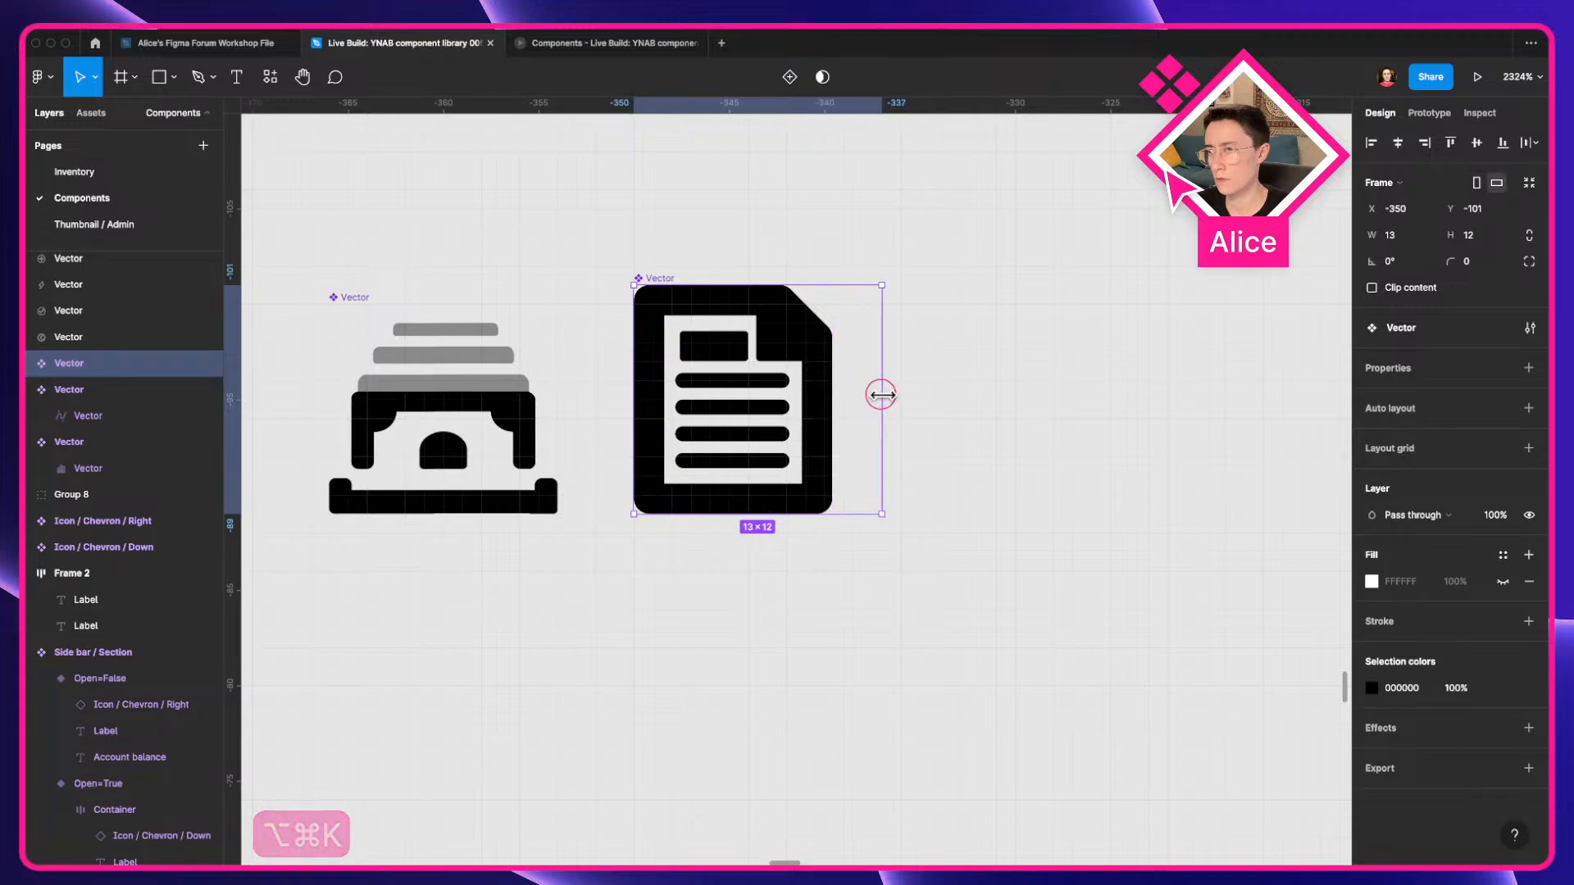
pyautogui.doubleClick(818, 394)
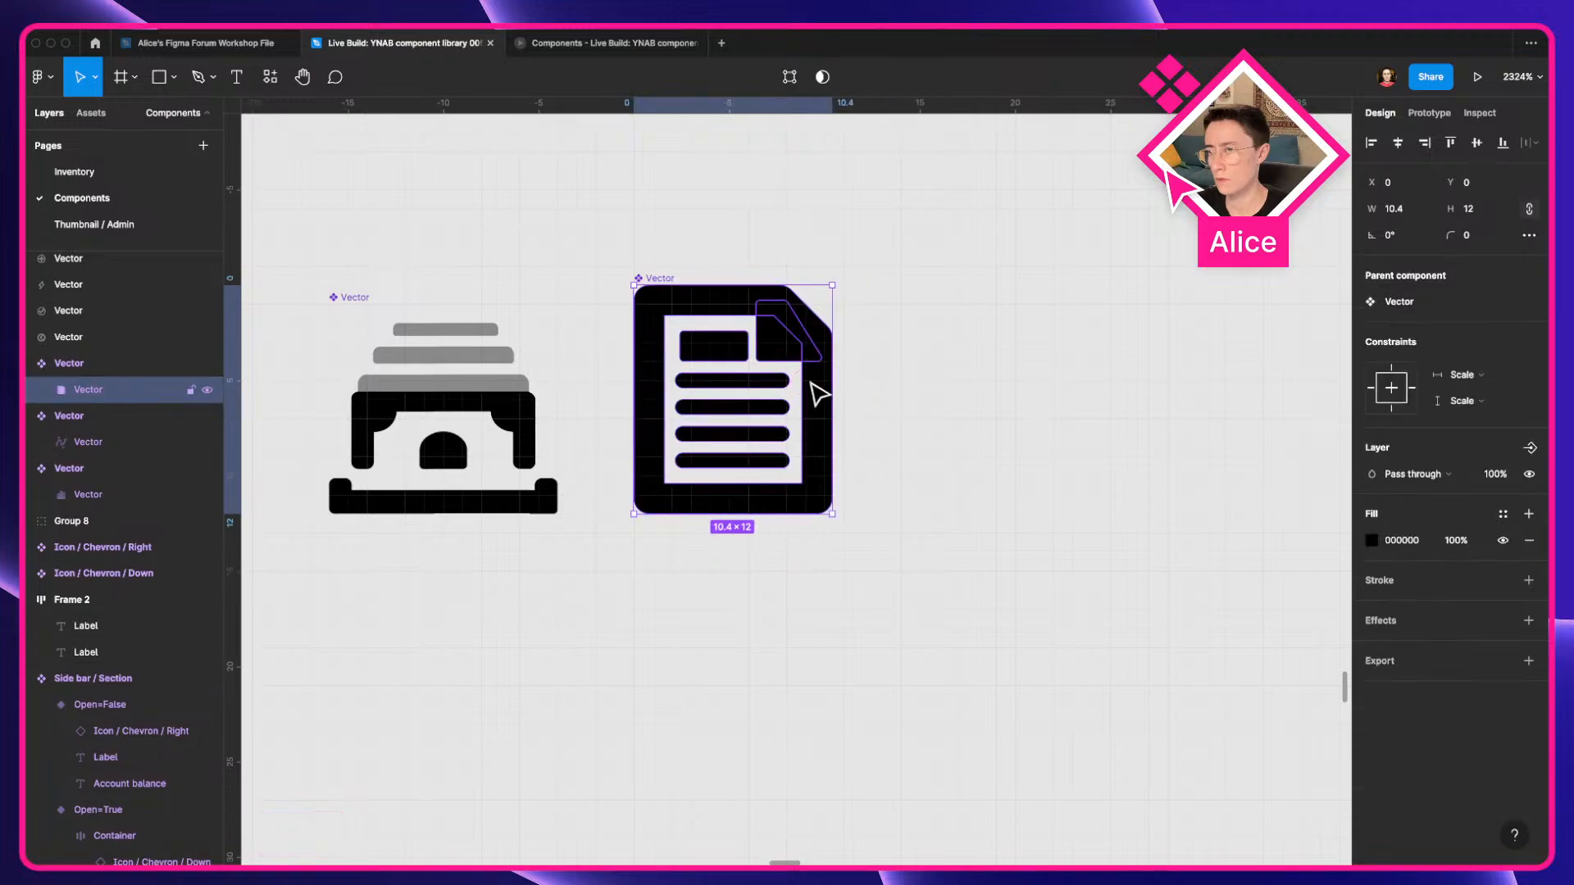
pyautogui.click(1396, 142)
pyautogui.click(922, 267)
pyautogui.scroll(-3, 920, 266)
pyautogui.moveTo(921, 267); pyautogui.dragTo(451, 351)
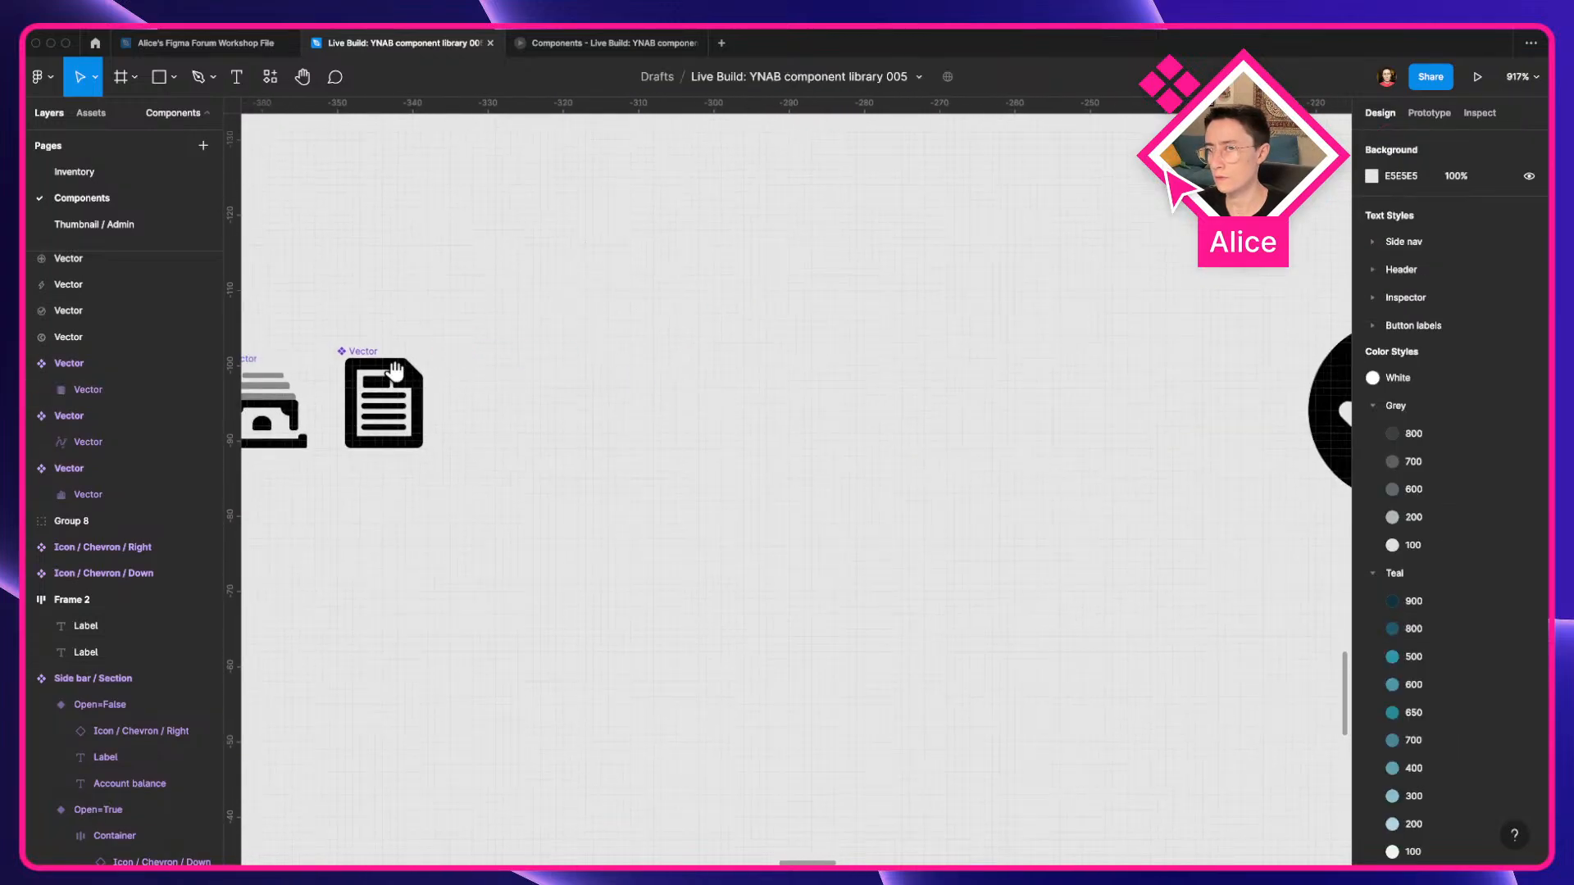
# Move the document component down until it is level with the banknotes component.
pyautogui.moveTo(318, 381); pyautogui.dragTo(534, 394)
pyautogui.click(612, 410)
pyautogui.scroll(5, 611, 413)
pyautogui.scroll(-4, 610, 413)
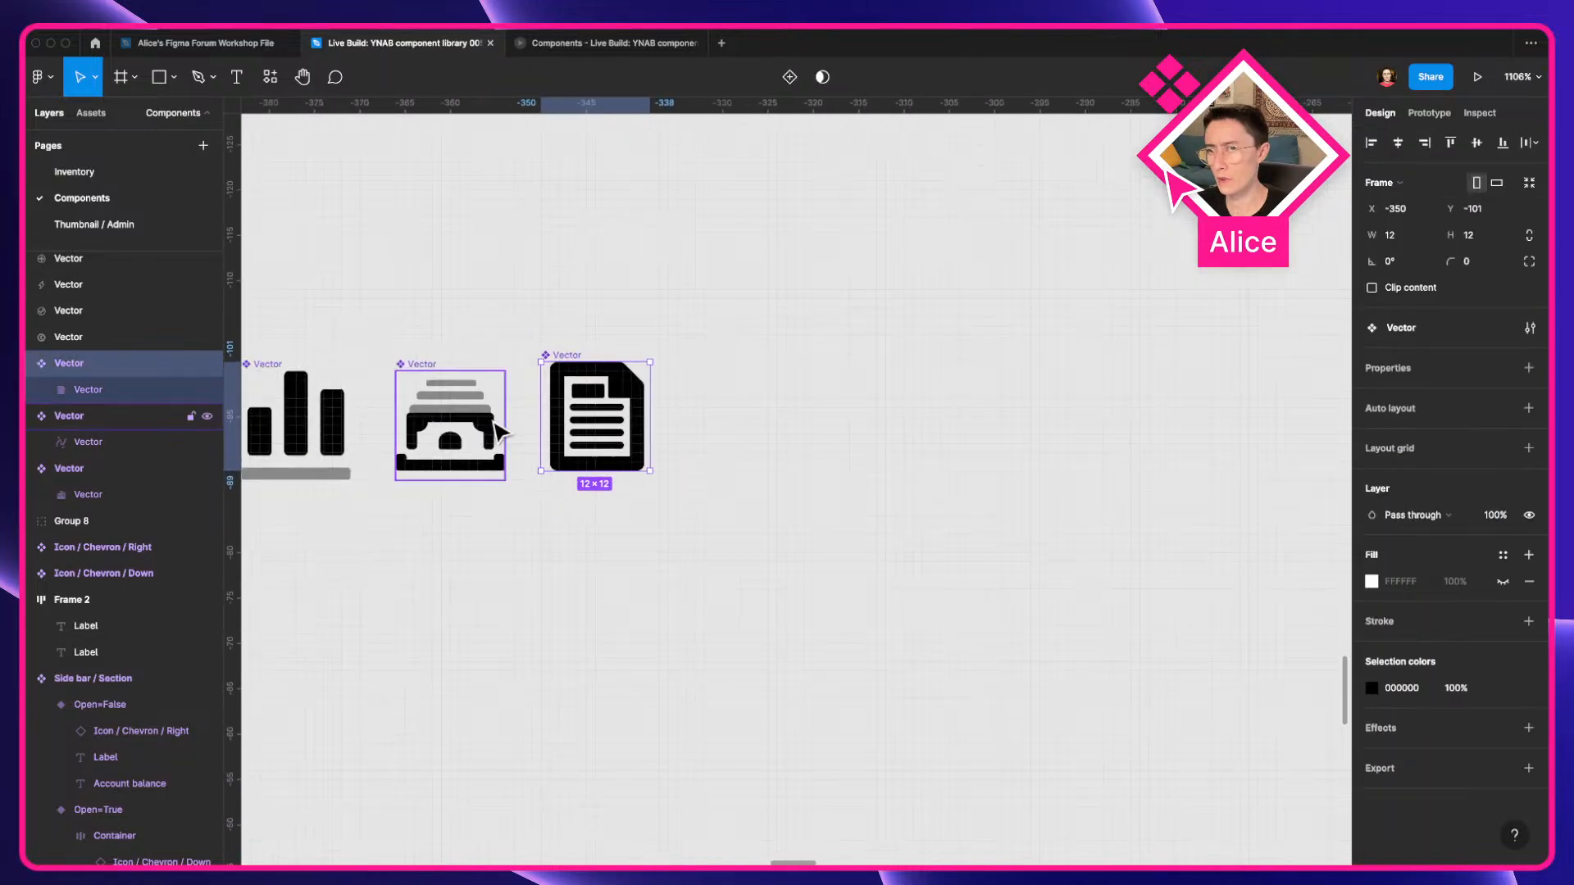
pyautogui.click(500, 432)
pyautogui.moveTo(632, 422); pyautogui.dragTo(629, 430)
# Move the circled checkmark icon toward the document component, to X -309, Y -106.
pyautogui.click(844, 425)
pyautogui.moveTo(844, 425); pyautogui.dragTo(588, 405)
pyautogui.scroll(-4, 587, 405)
pyautogui.moveTo(988, 400); pyautogui.dragTo(667, 404)
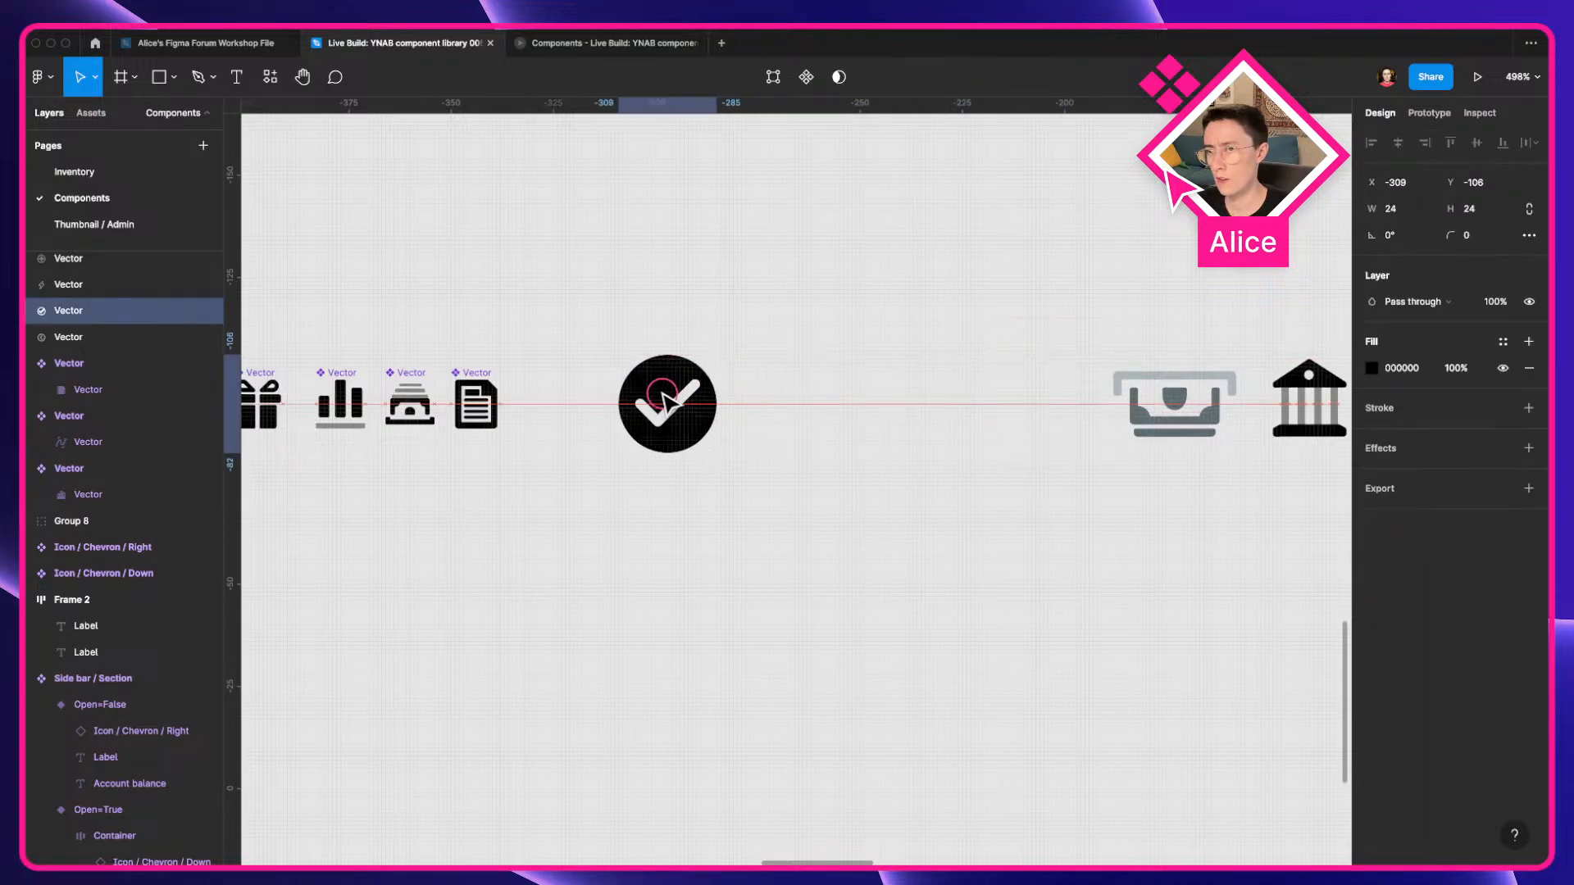
pyautogui.scroll(3, 663, 381)
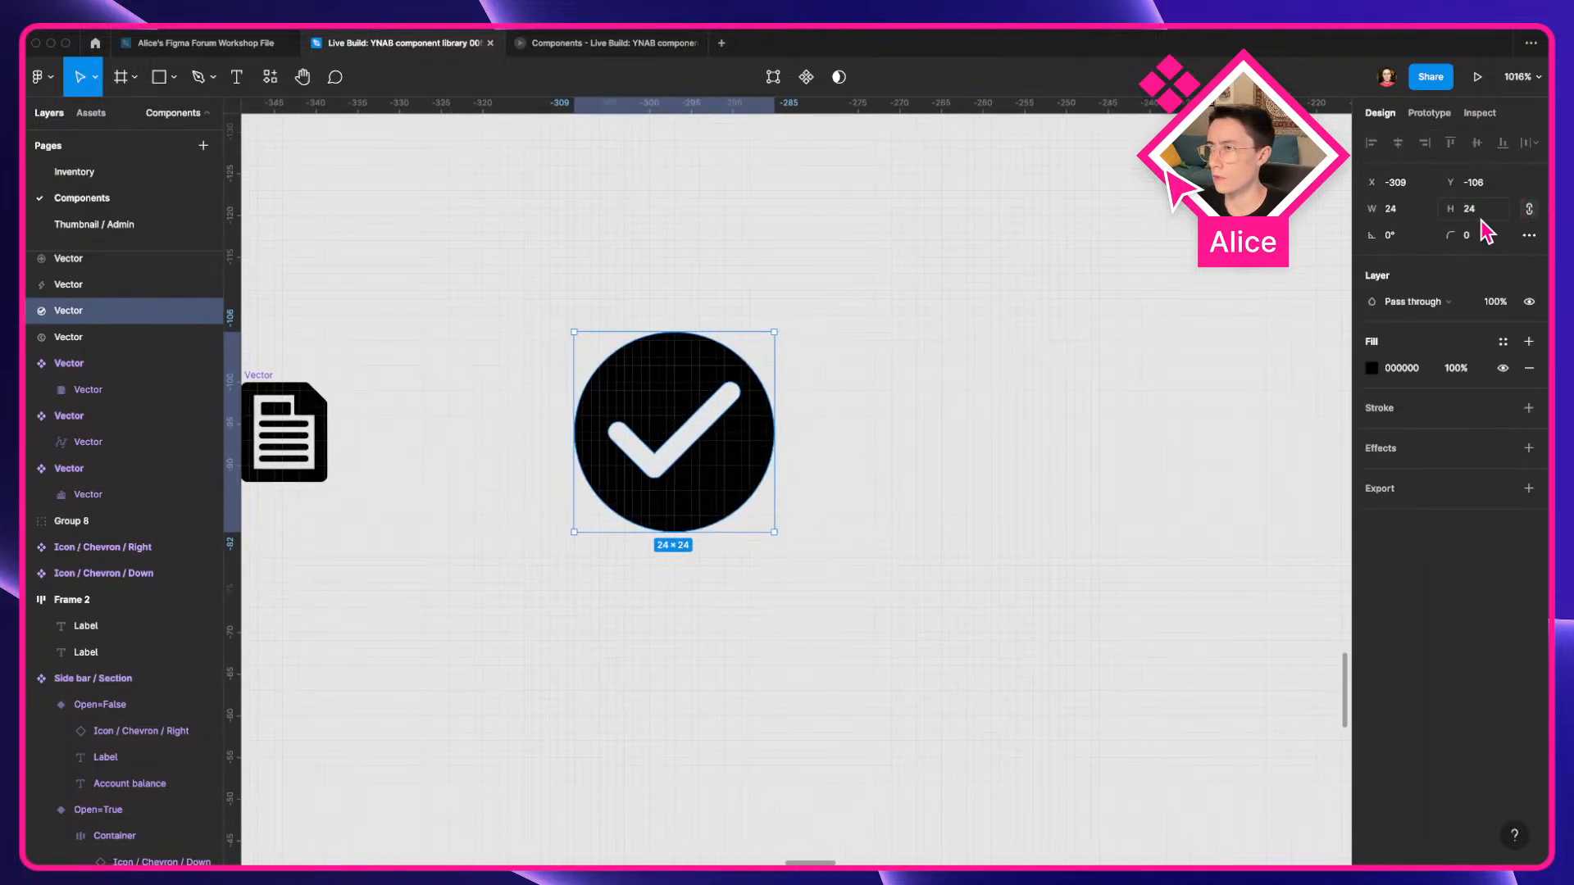
# Scale the circled checkmark to 12 × 12, place it at X -332, Y -100, and make it a component.
pyautogui.click(1481, 215)
pyautogui.write('12')
pyautogui.press('Return')
pyautogui.click(839, 391)
pyautogui.moveTo(632, 357); pyautogui.dragTo(776, 433)
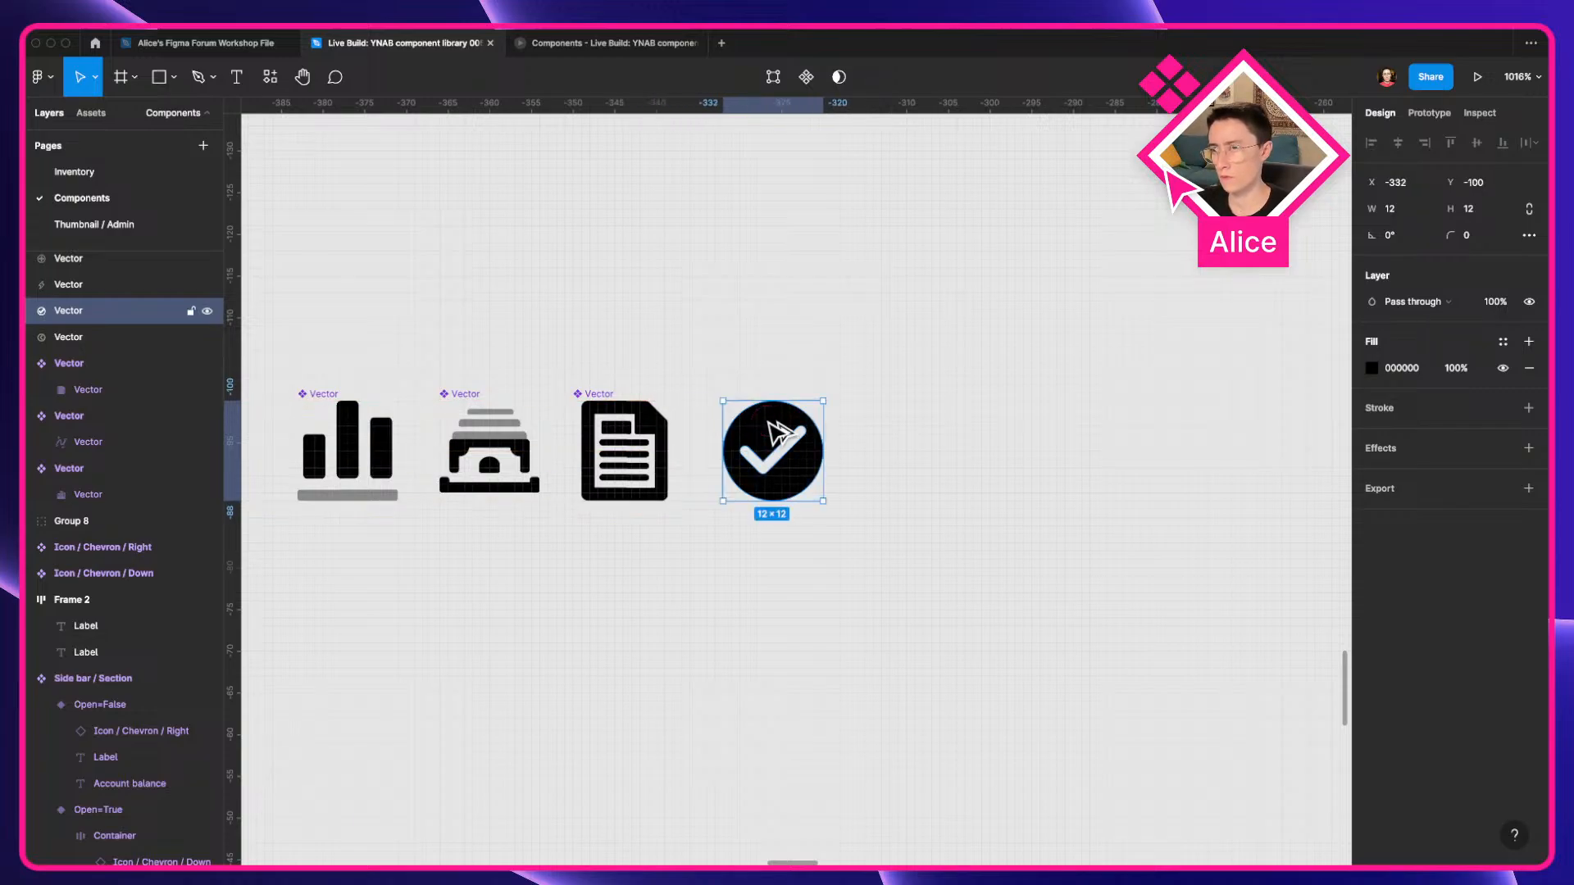
pyautogui.press('alt+super+k')
pyautogui.click(969, 423)
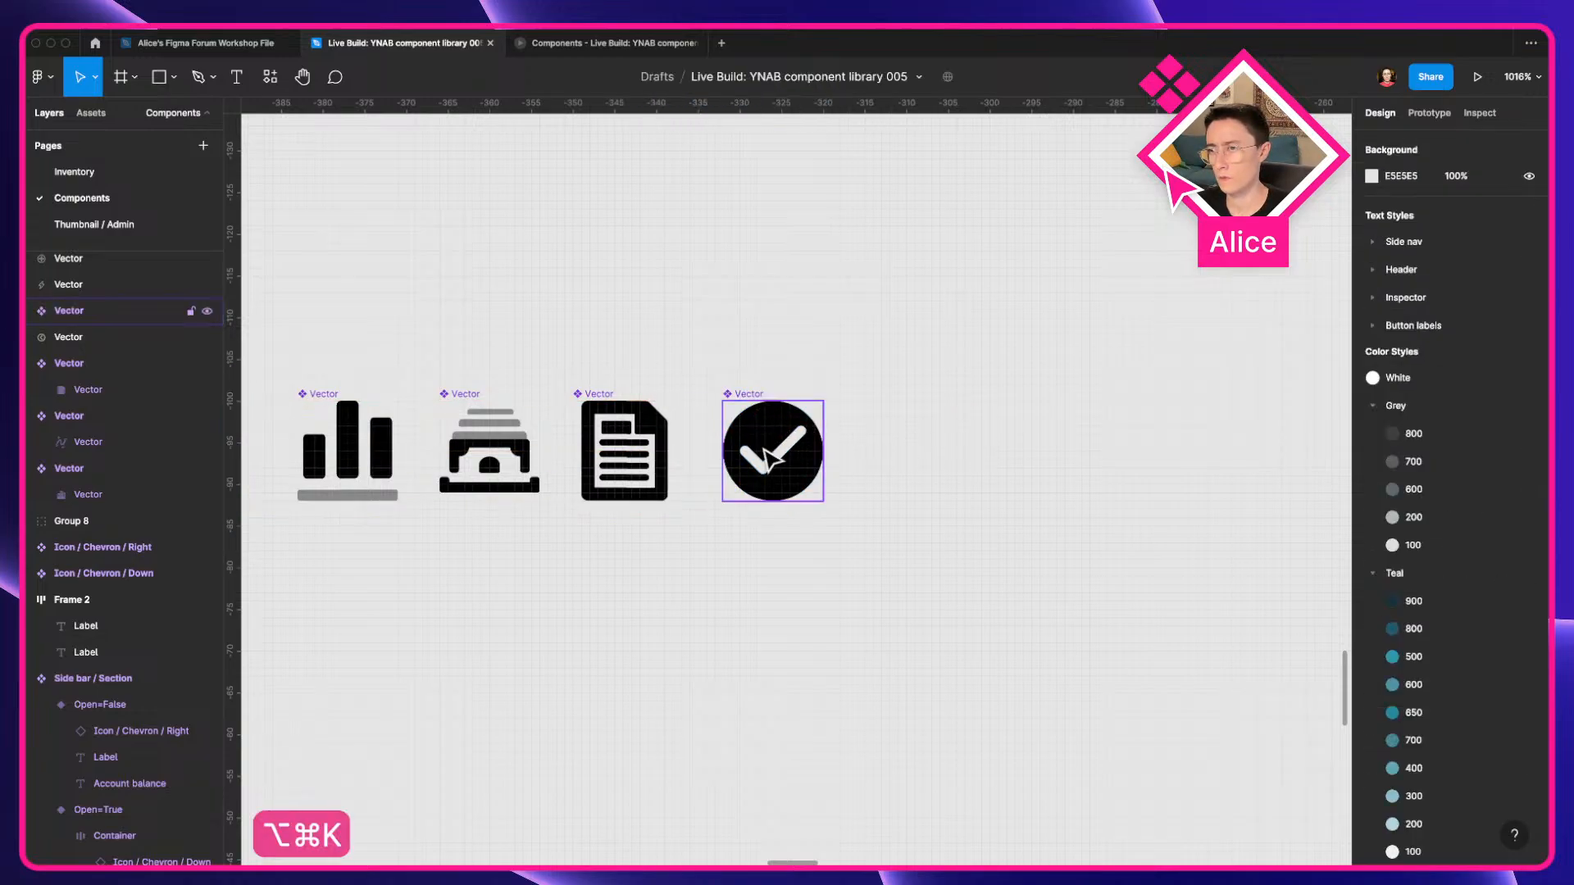
pyautogui.click(766, 455)
pyautogui.click(894, 405)
# Move the grey cash-dispenser icon beside the checkmark component at X -316, Y -104, and flatten it into a single vector.
pyautogui.scroll(-5, 907, 401)
pyautogui.moveTo(907, 401); pyautogui.dragTo(666, 401)
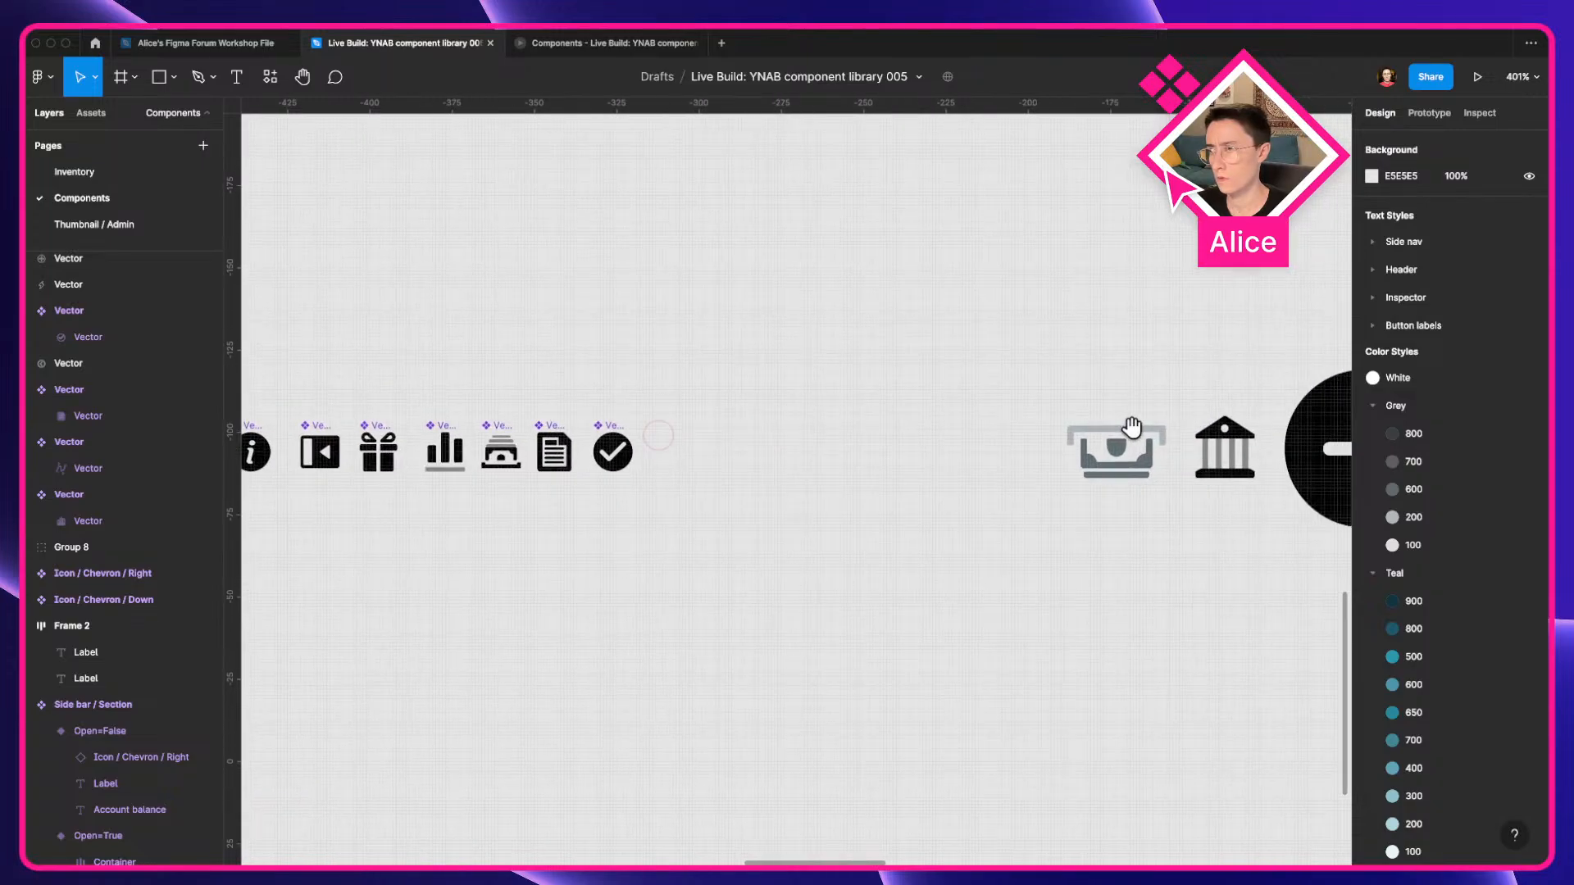
pyautogui.moveTo(1119, 446); pyautogui.dragTo(716, 448)
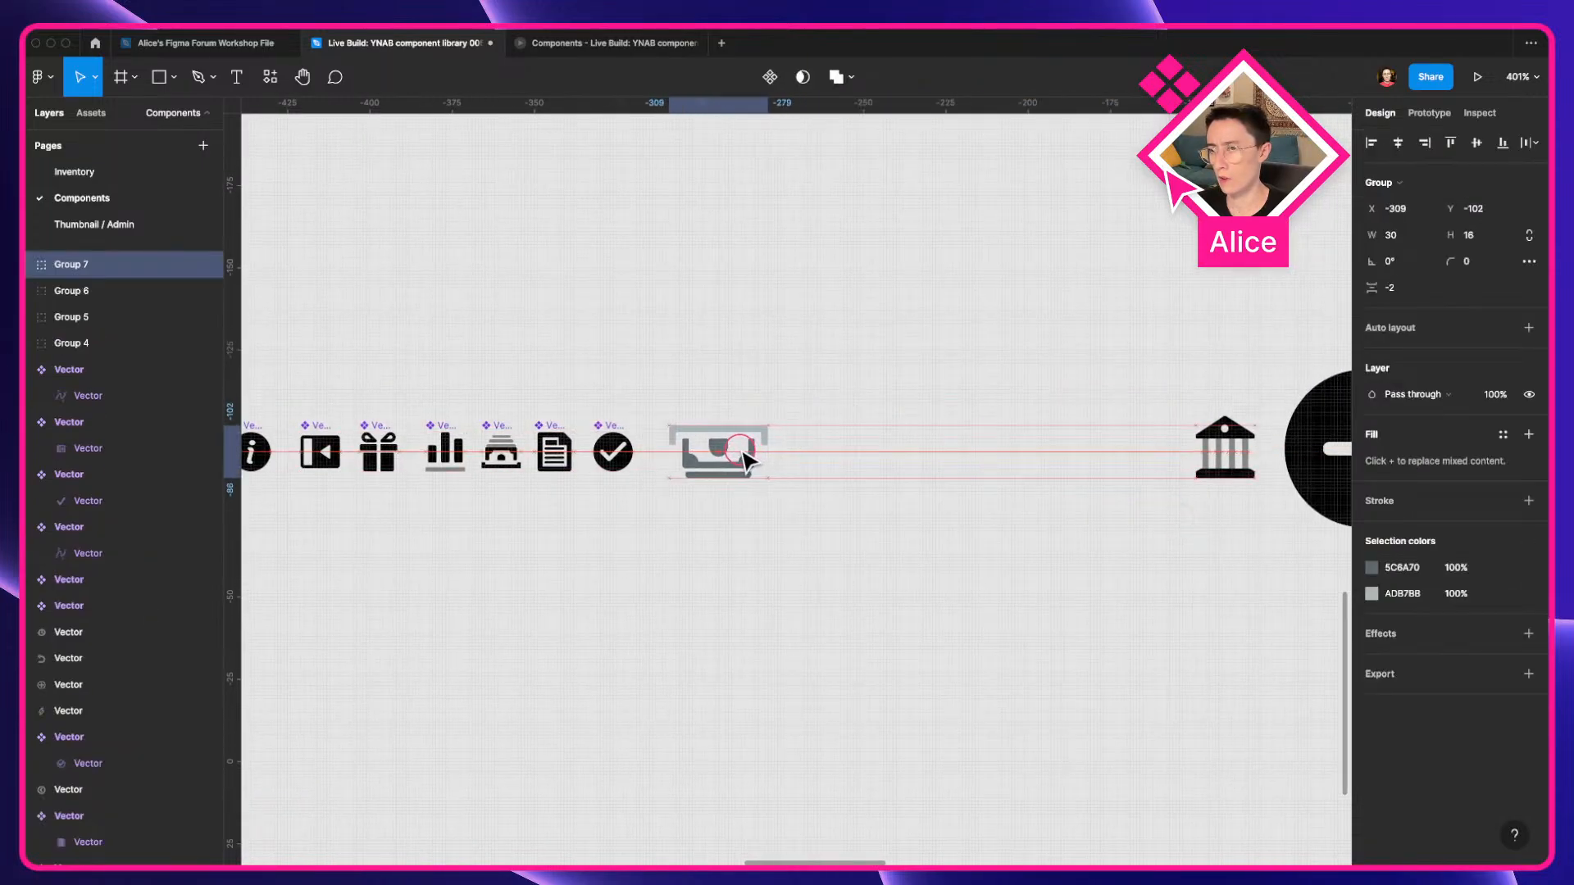
pyautogui.scroll(10, 742, 457)
pyautogui.scroll(-4, 918, 496)
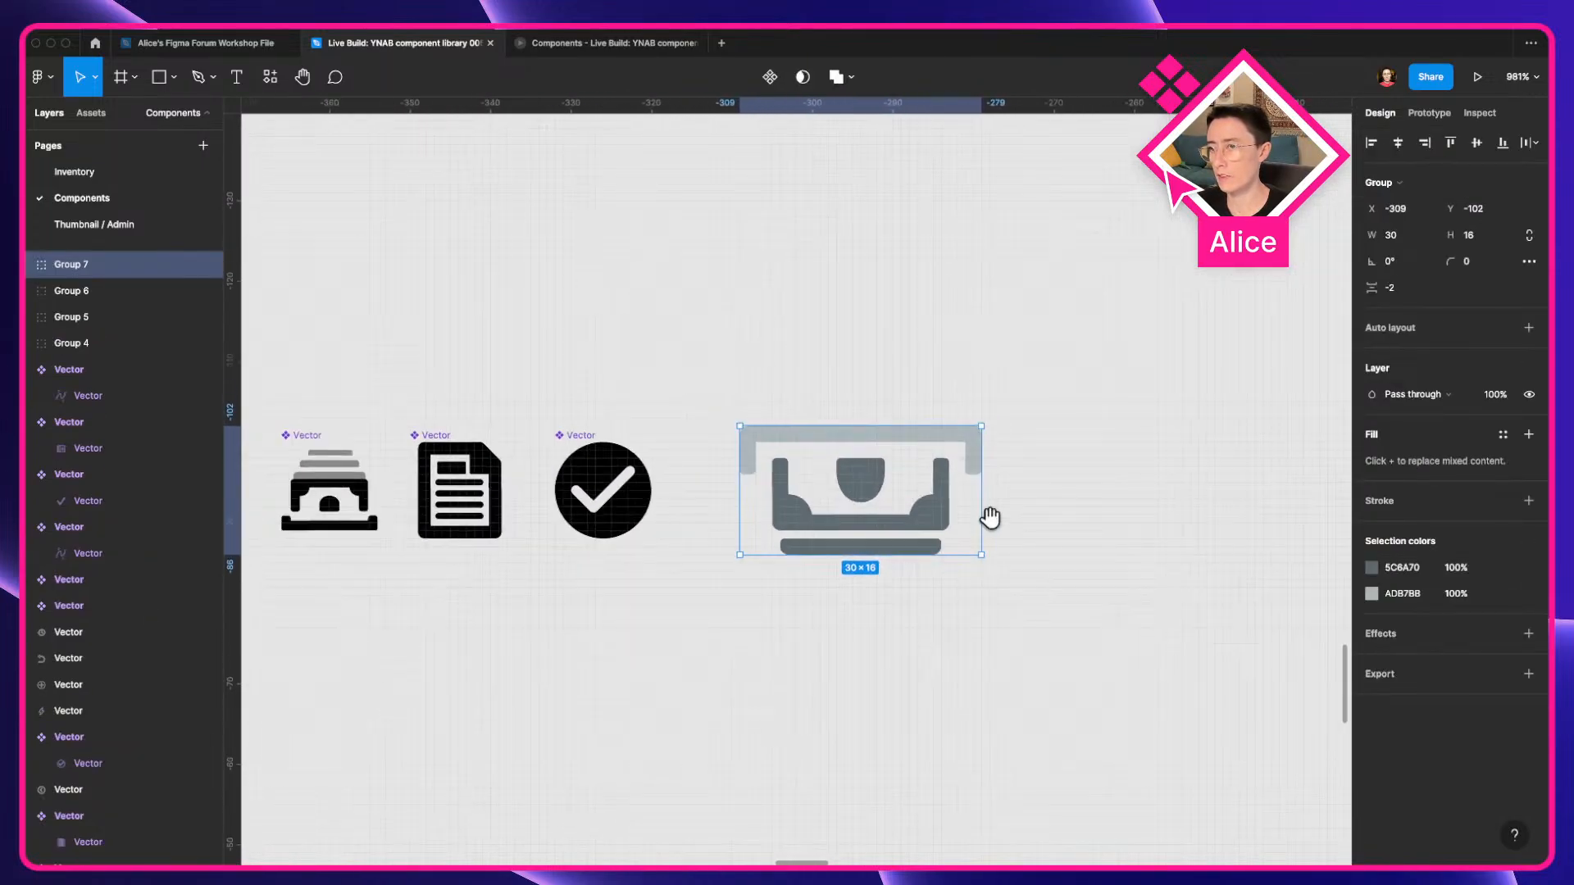
pyautogui.moveTo(991, 520); pyautogui.dragTo(1072, 522)
pyautogui.moveTo(907, 472); pyautogui.dragTo(846, 479)
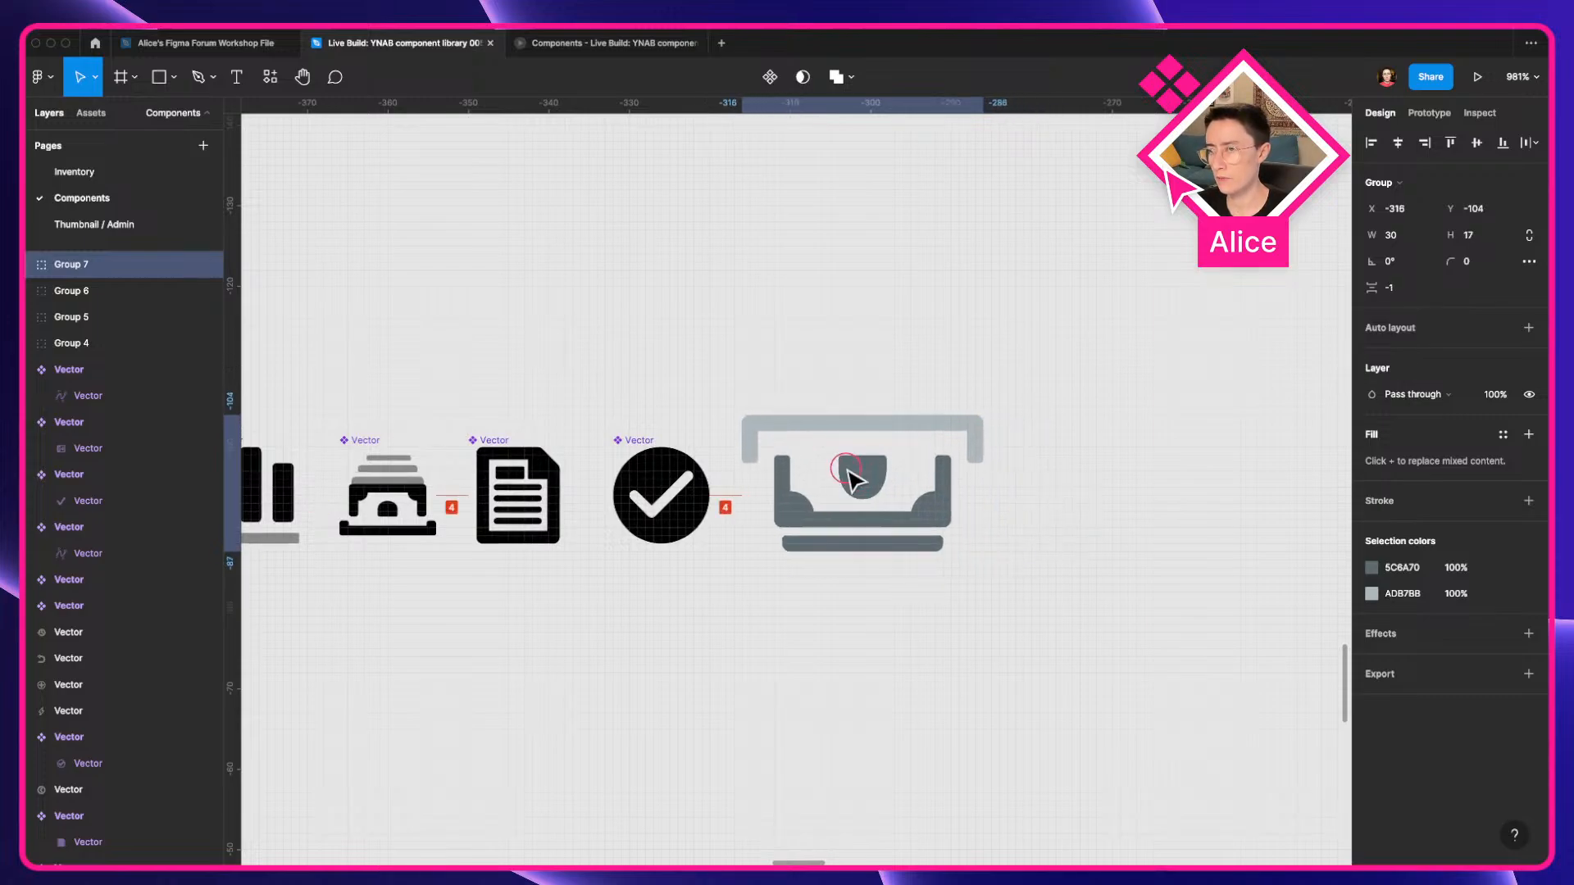
pyautogui.press('super+e')
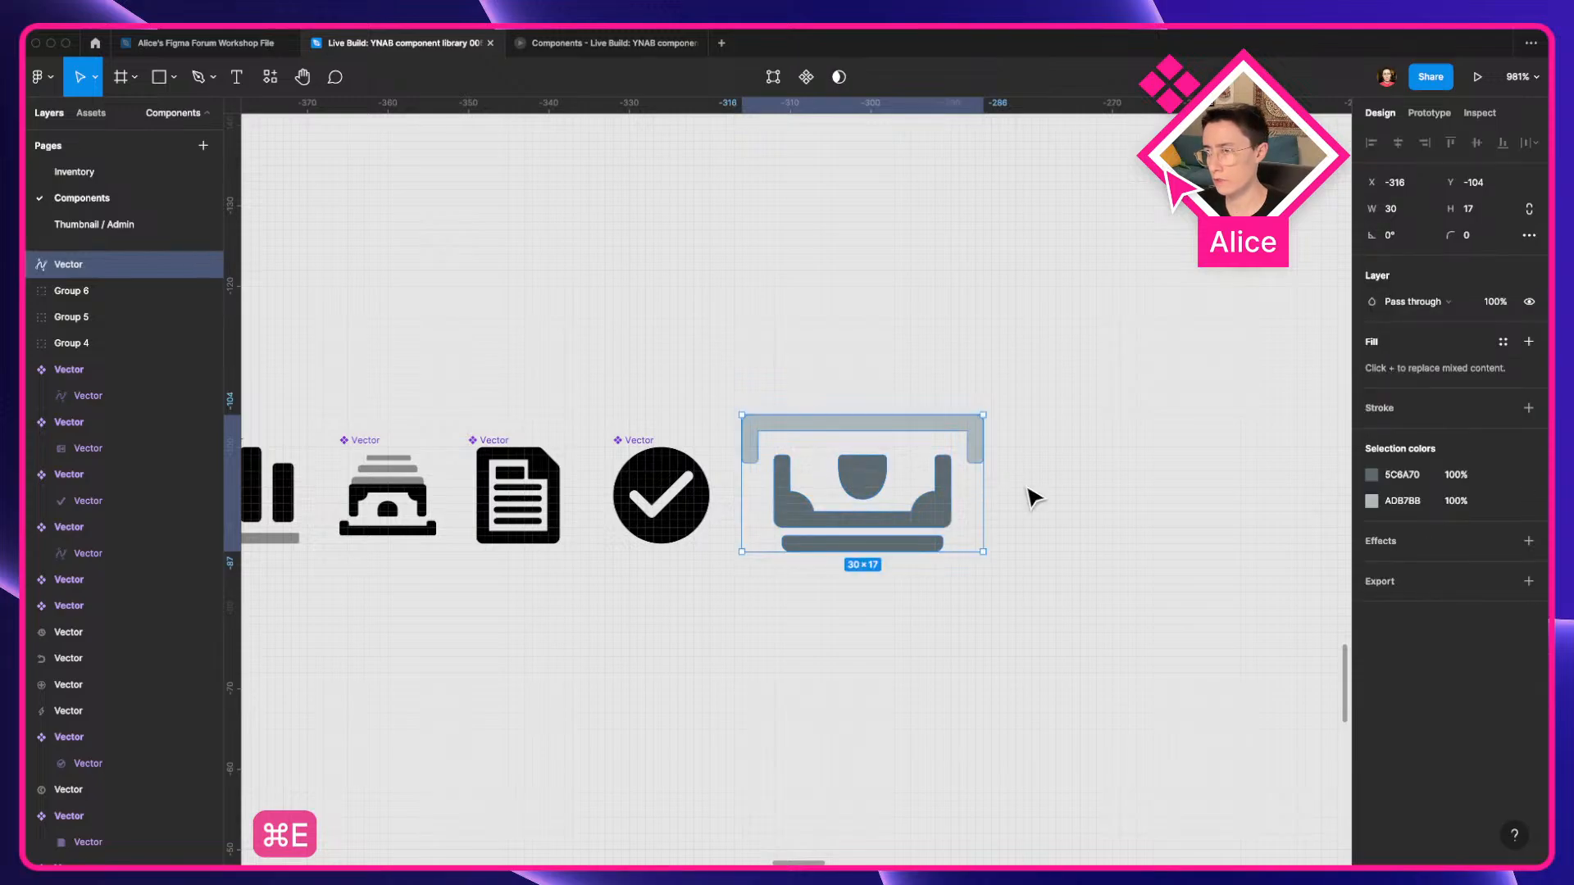
# Recolour the cash-dispenser vector to 000000, setting its lighter upper bracket to 40% opacity.
pyautogui.click(1402, 479)
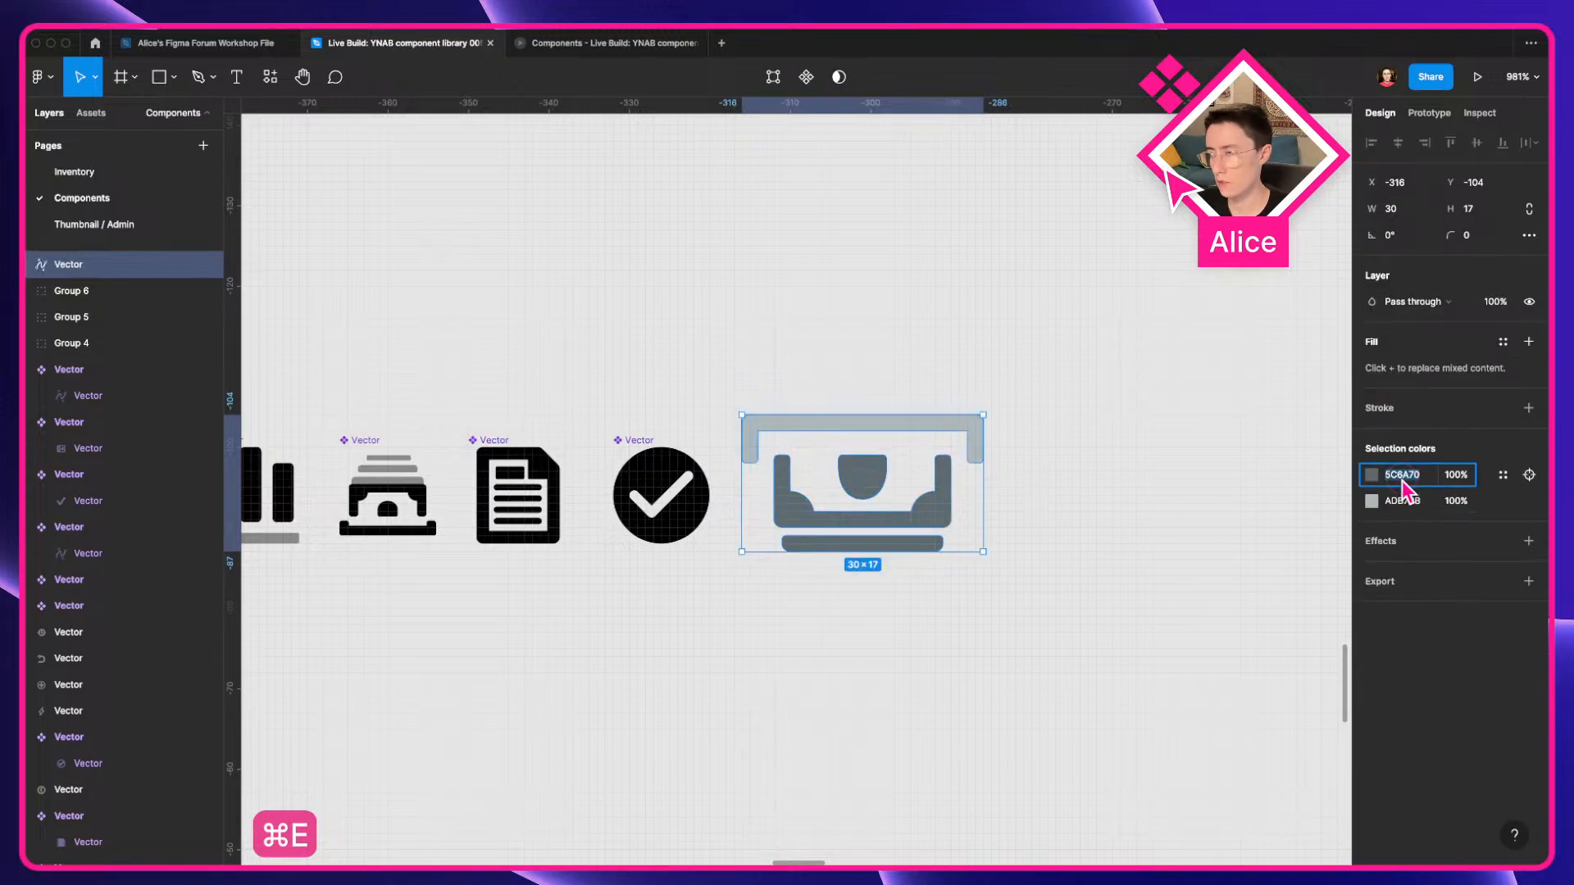
pyautogui.write('000000')
pyautogui.press('Tab')
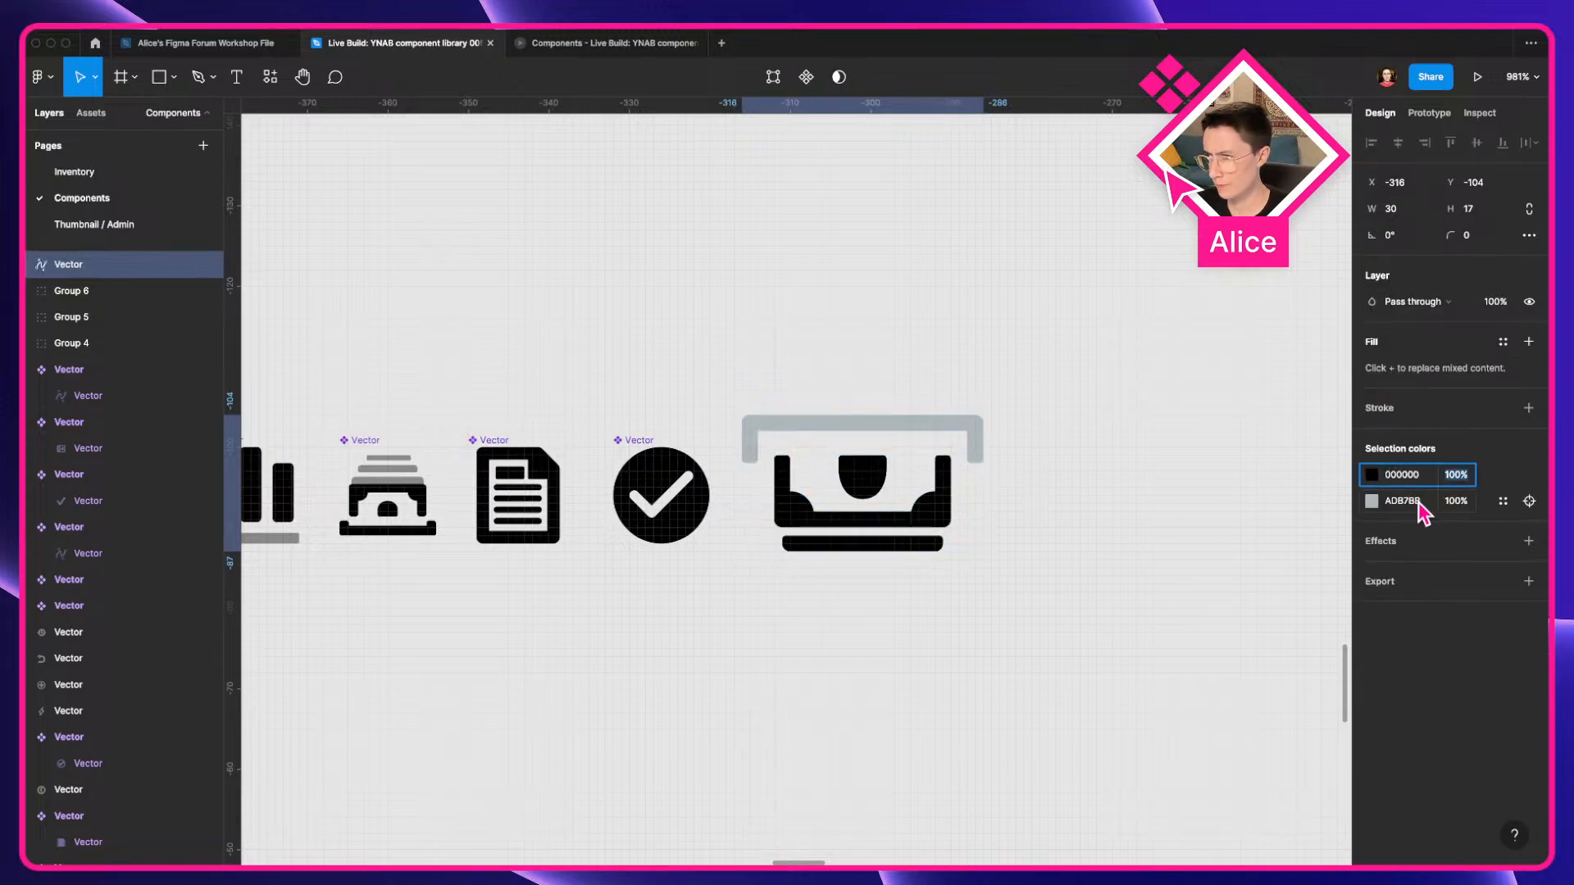
pyautogui.press('Escape')
pyautogui.write('000000')
pyautogui.press('Tab')
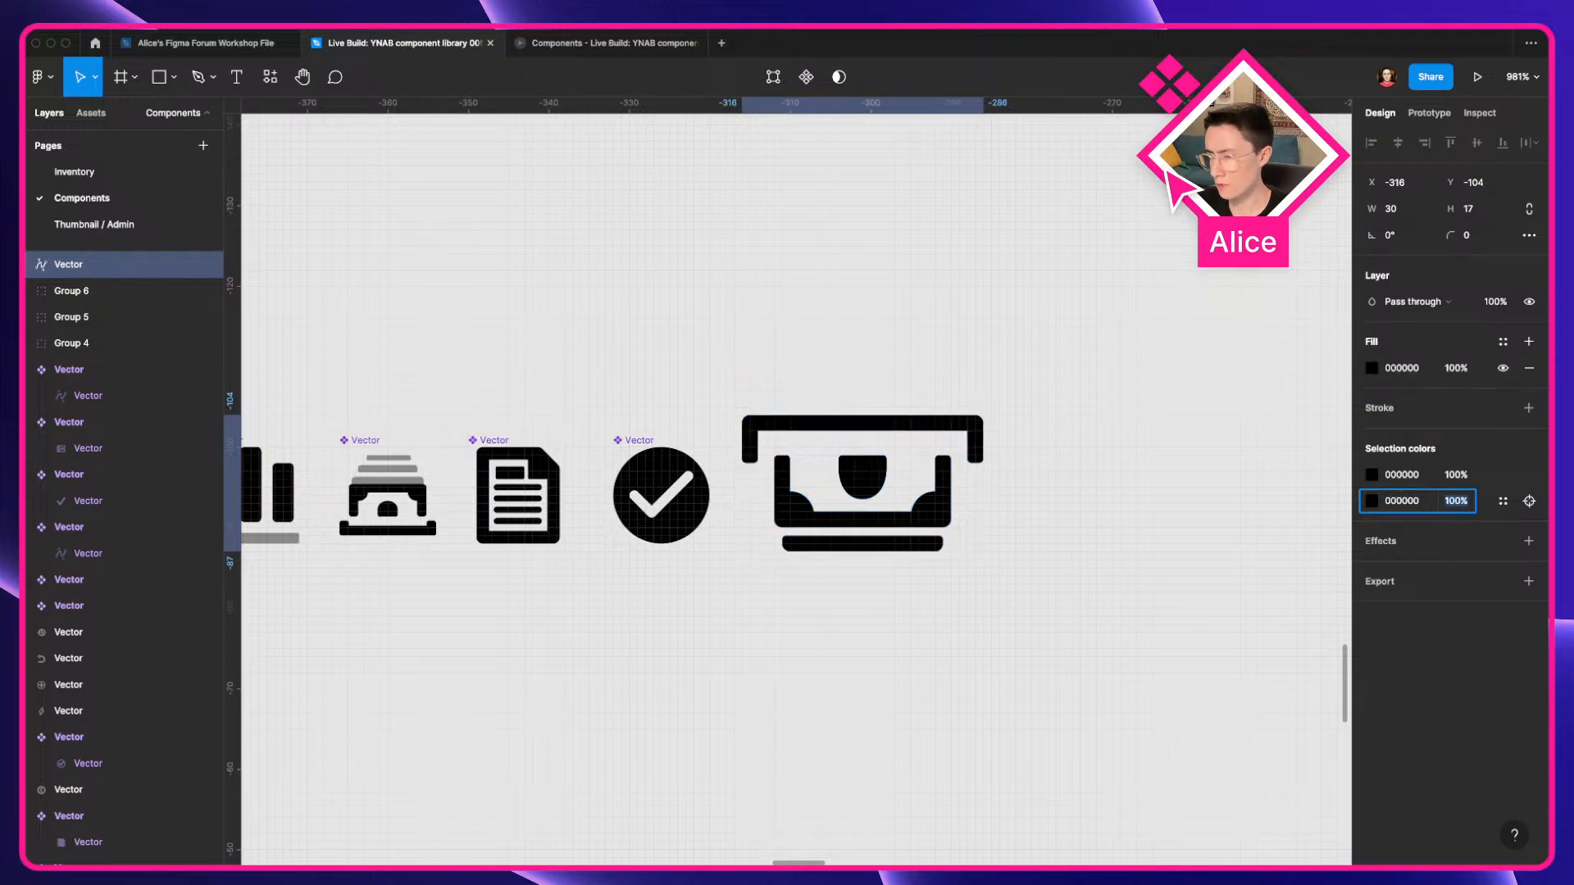
pyautogui.write('30')
pyautogui.press('Return')
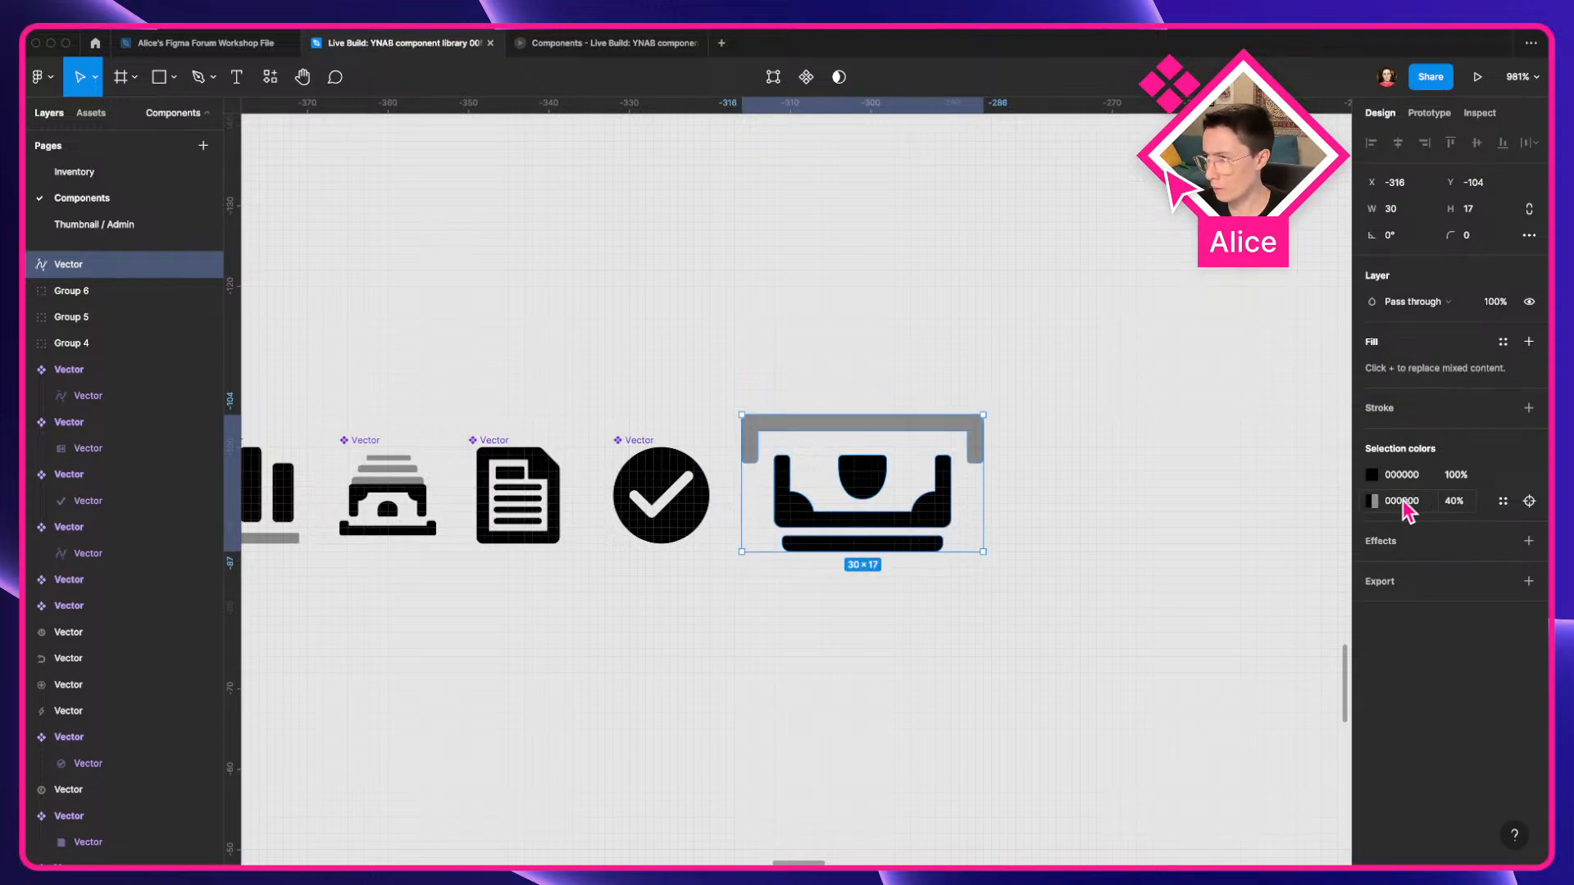
pyautogui.click(1128, 523)
pyautogui.click(943, 426)
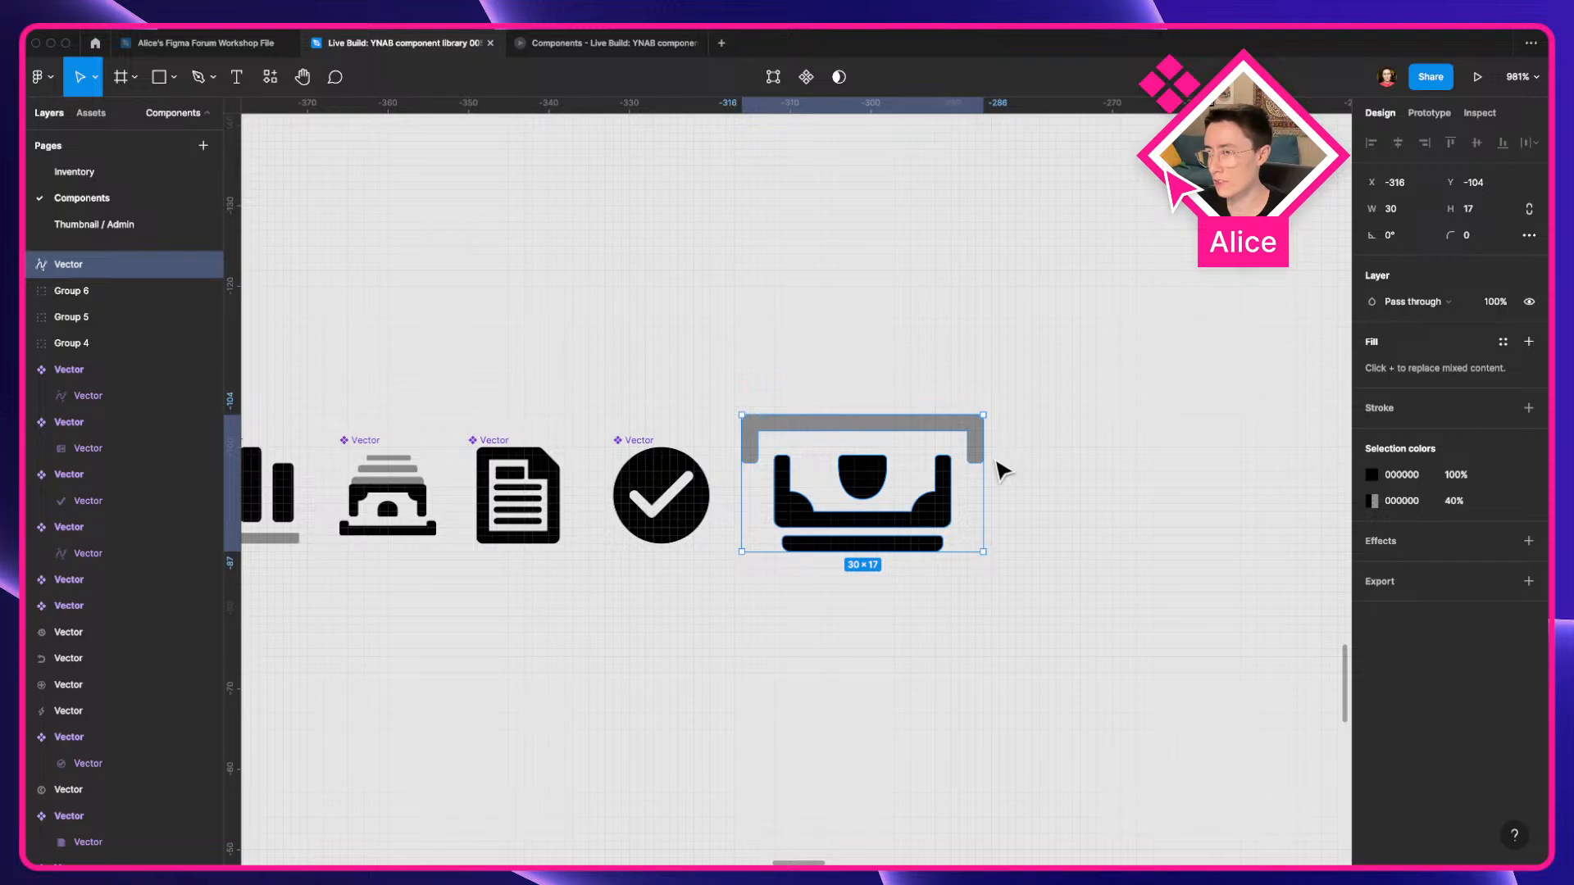
pyautogui.moveTo(983, 474); pyautogui.dragTo(841, 496)
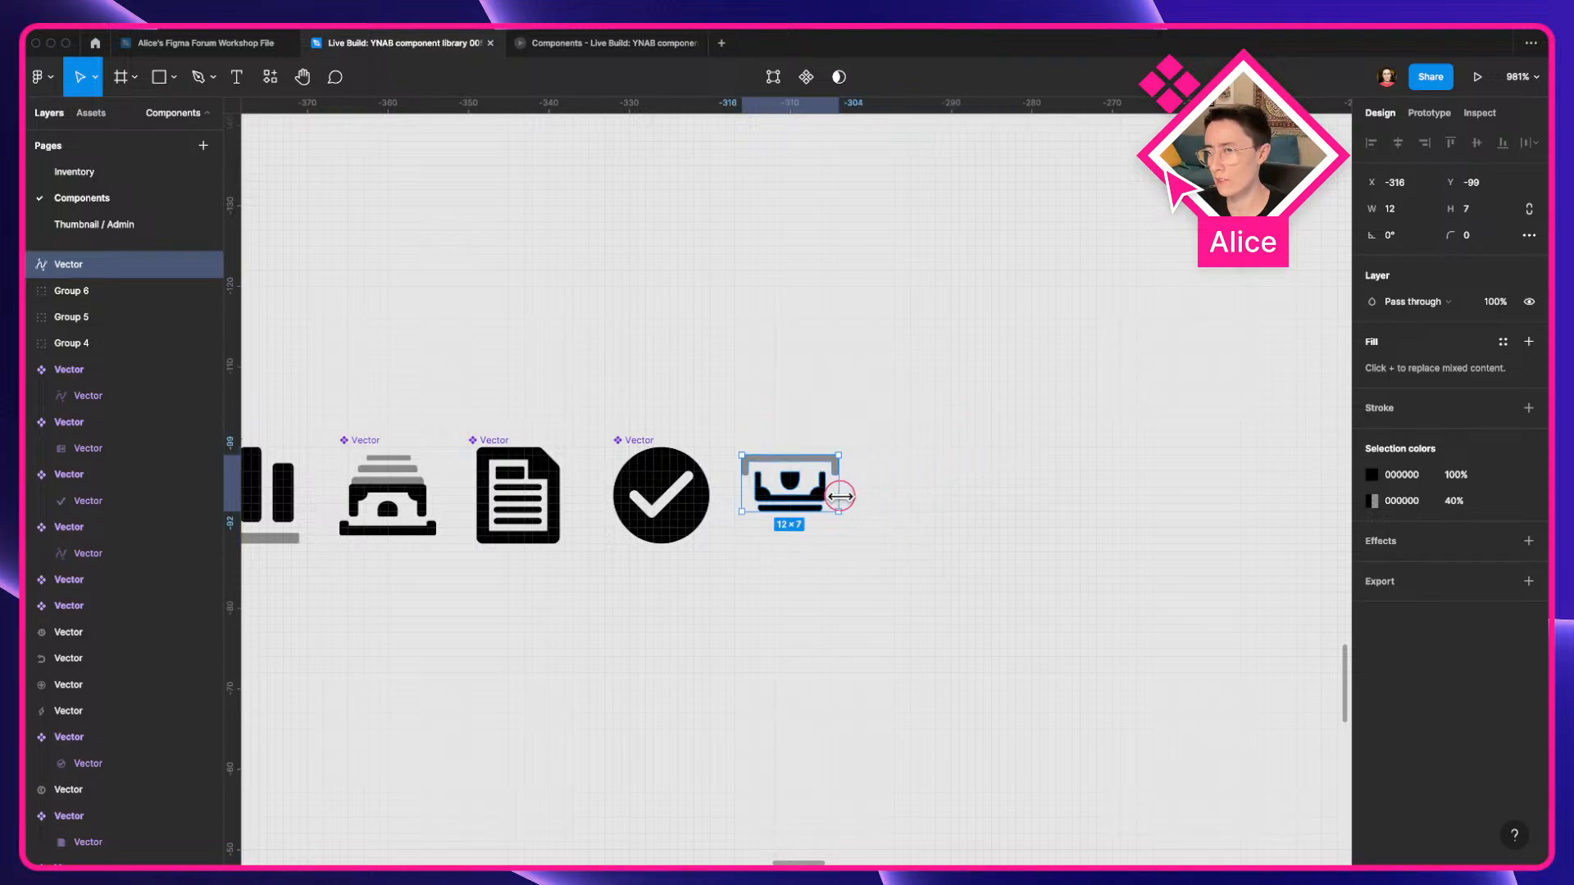
pyautogui.scroll(7, 848, 490)
pyautogui.press('super+z')
# Scale the cash-dispenser vector proportionally to 12 × 6.8 with the Scale tool and make it a component.
pyautogui.scroll(-6, 791, 550)
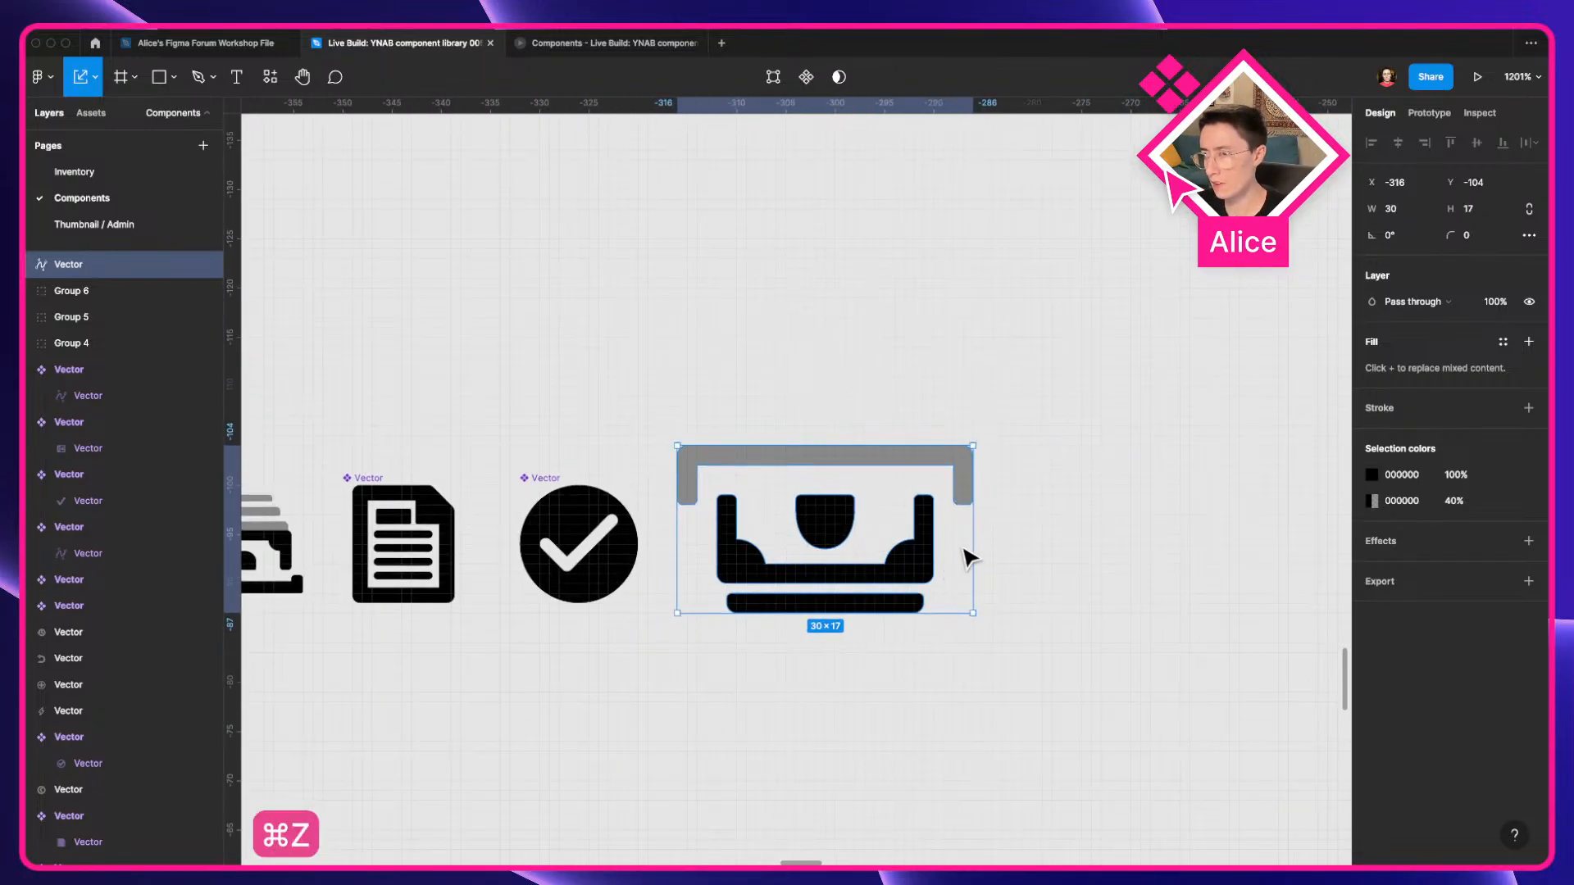
pyautogui.moveTo(973, 555); pyautogui.dragTo(797, 550)
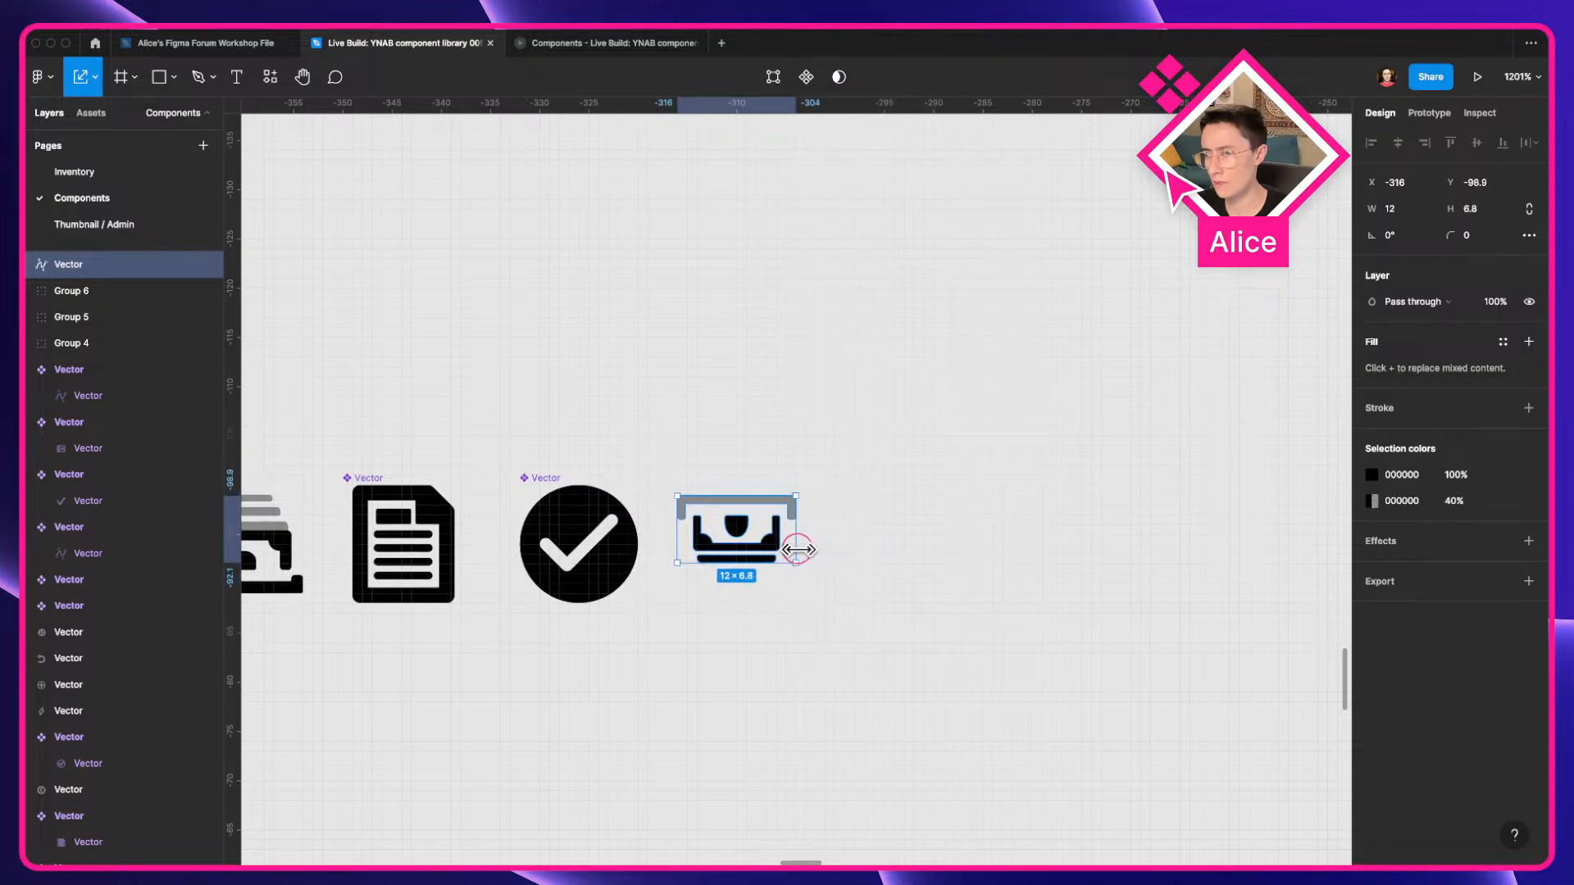
pyautogui.click(875, 525)
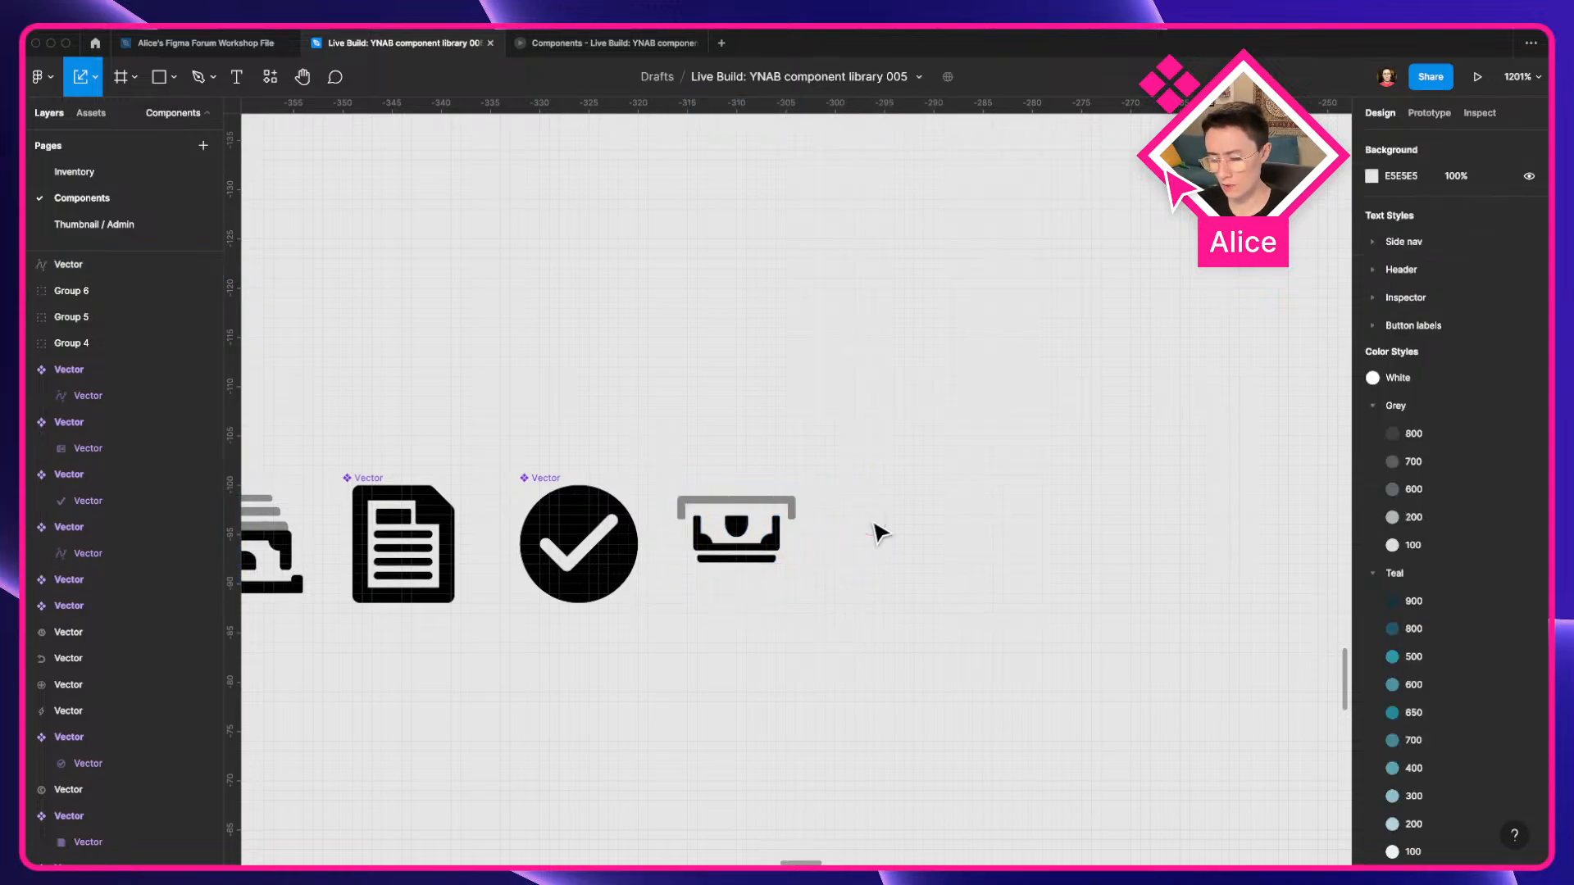
pyautogui.click(763, 558)
pyautogui.press('alt+super+k')
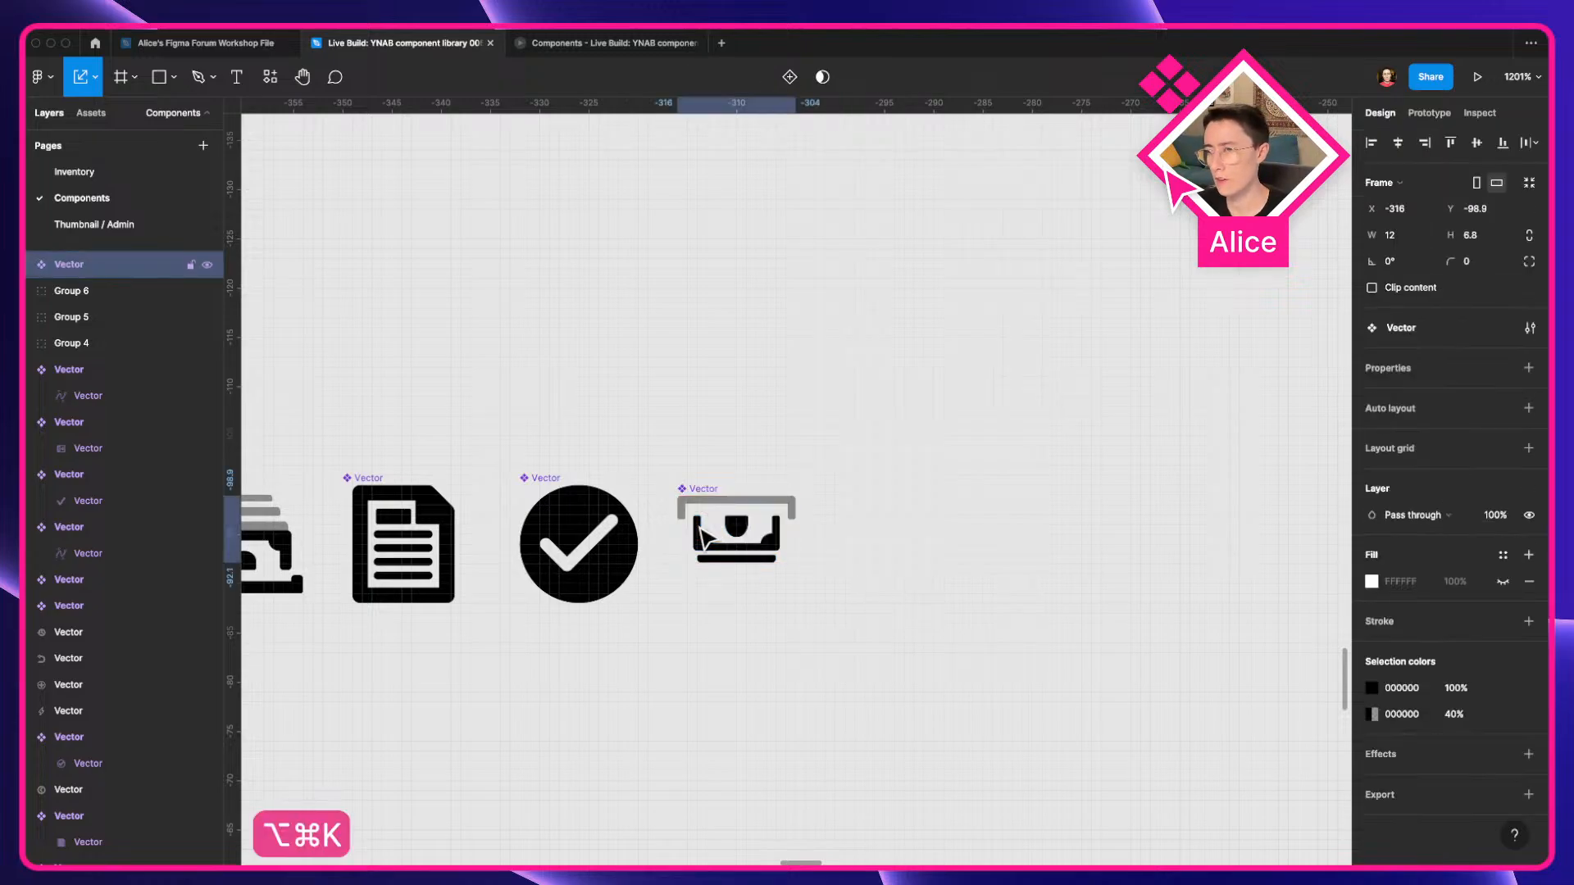
pyautogui.doubleClick(697, 557)
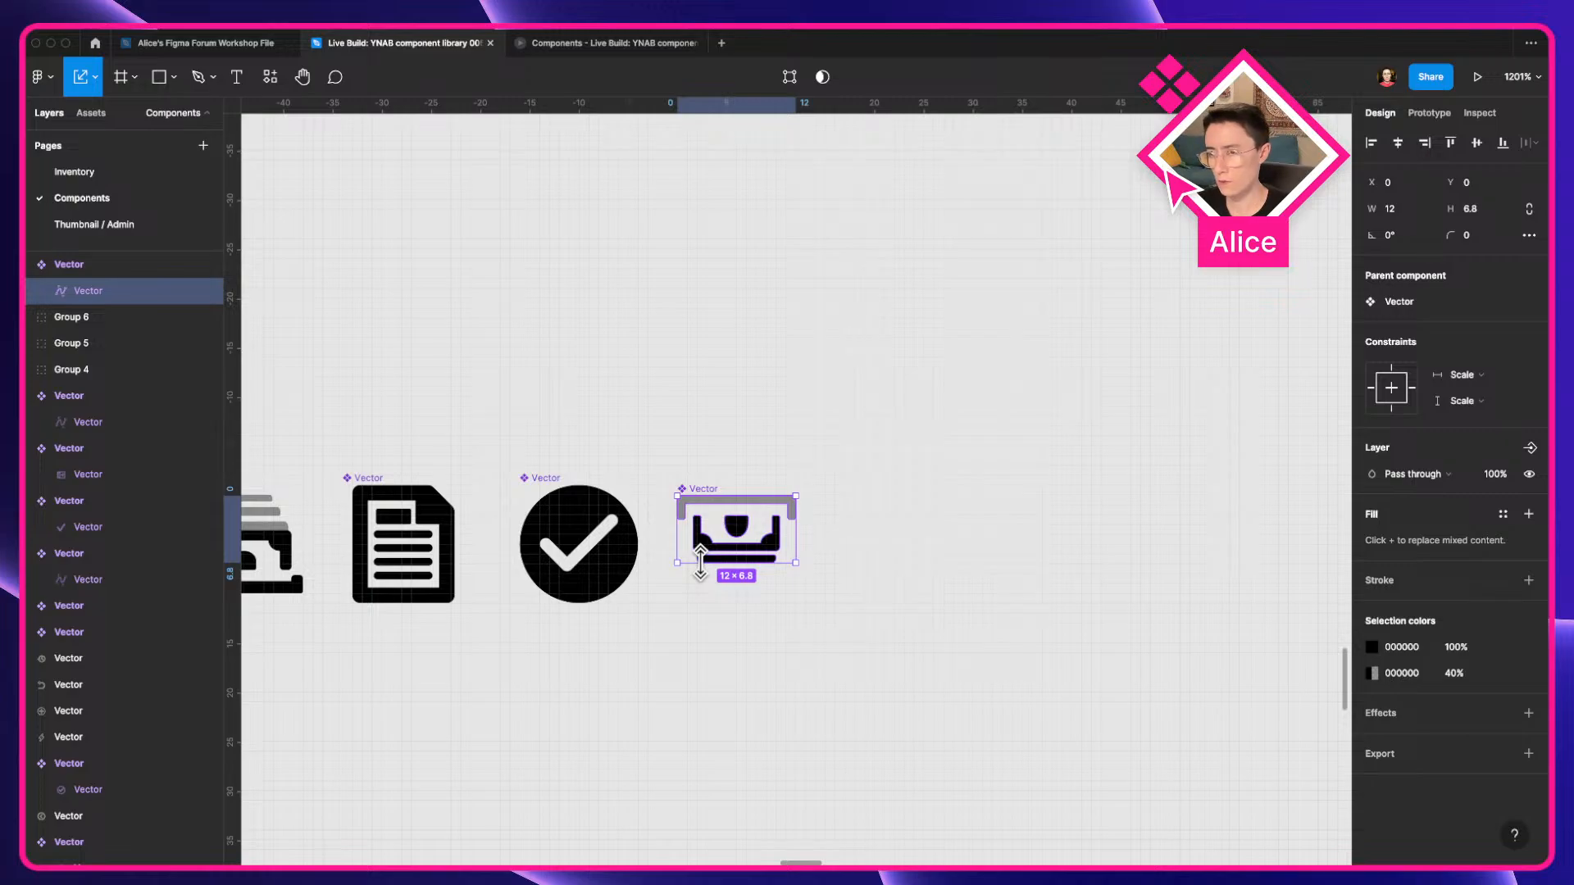
pyautogui.moveTo(709, 563); pyautogui.dragTo(717, 582)
pyautogui.press('super+z')
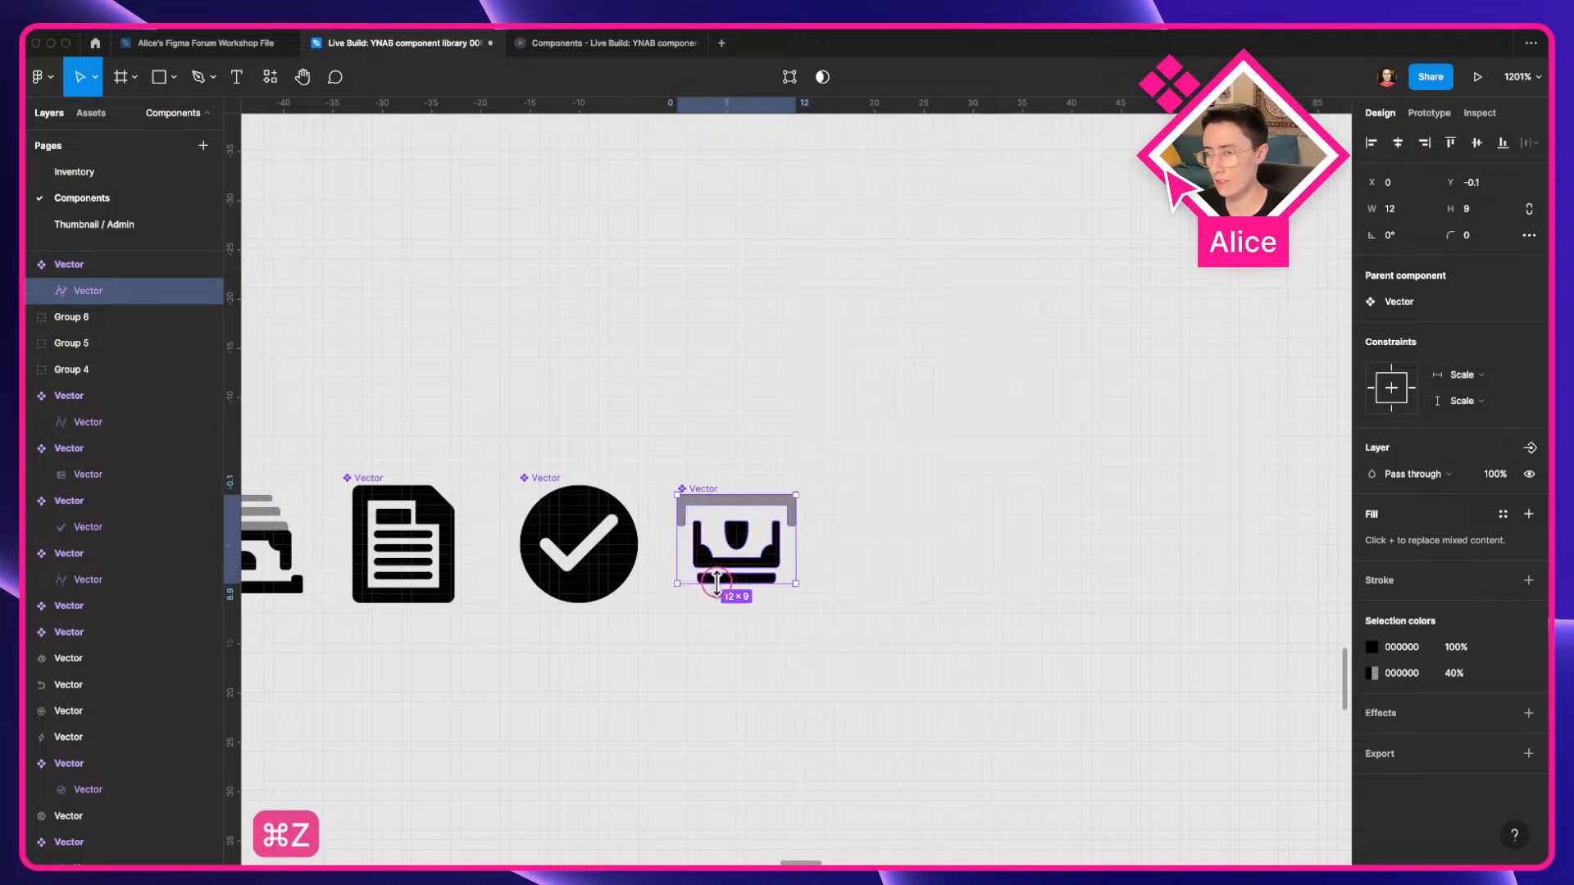
pyautogui.press('super+z')
pyautogui.click(828, 543)
# Extend the cash-dispenser component's frame downward to 12 × 12 and move the vector down toward the frame's middle.
pyautogui.scroll(5, 660, 501)
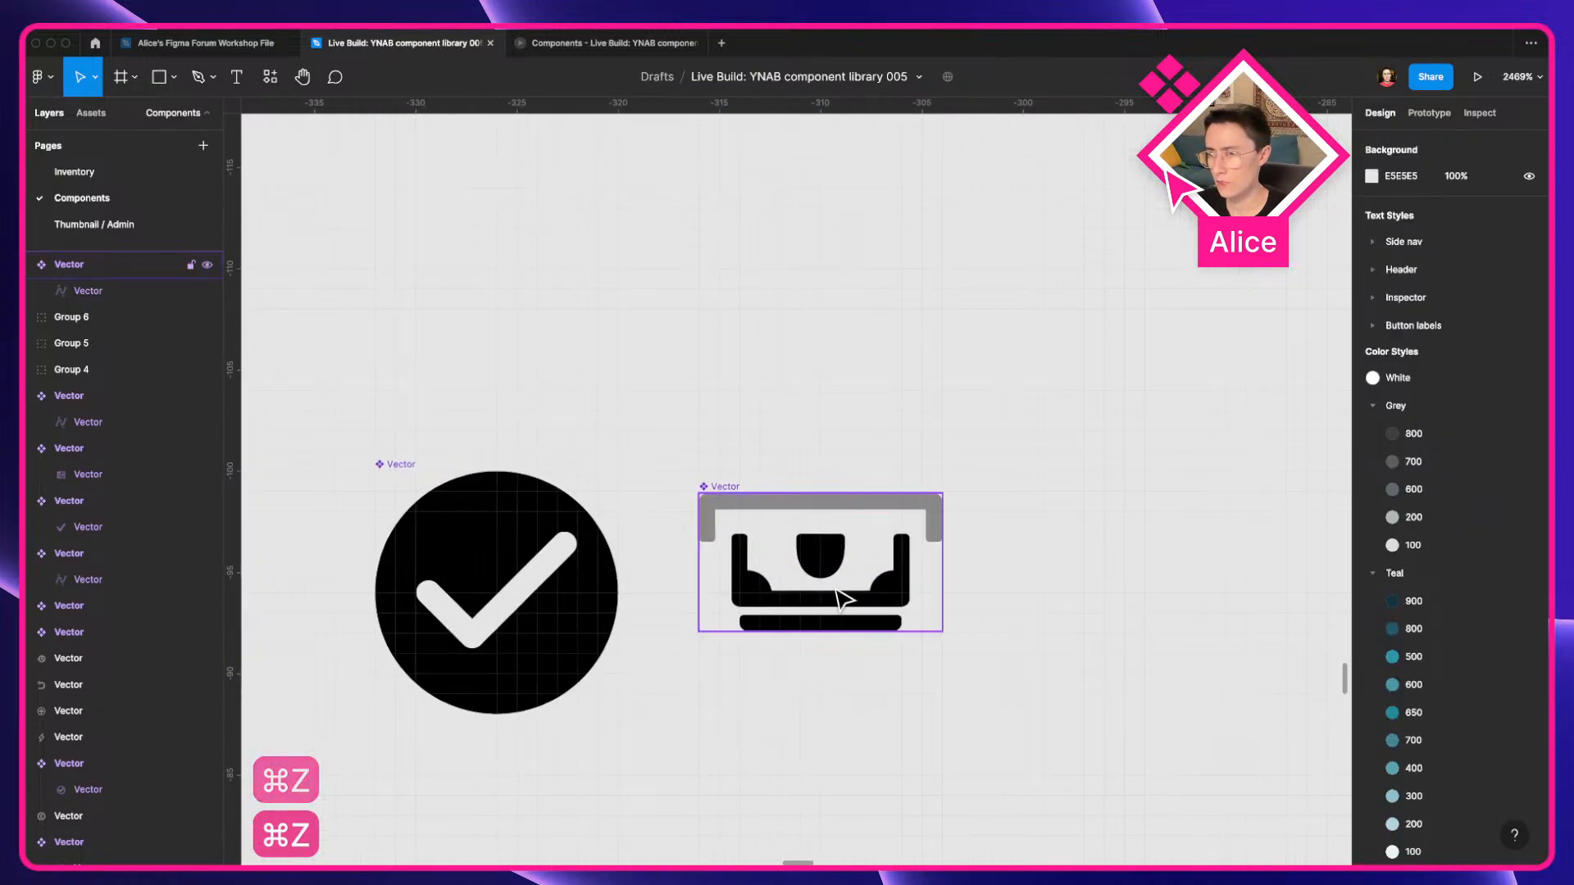
pyautogui.click(836, 589)
pyautogui.click(842, 571)
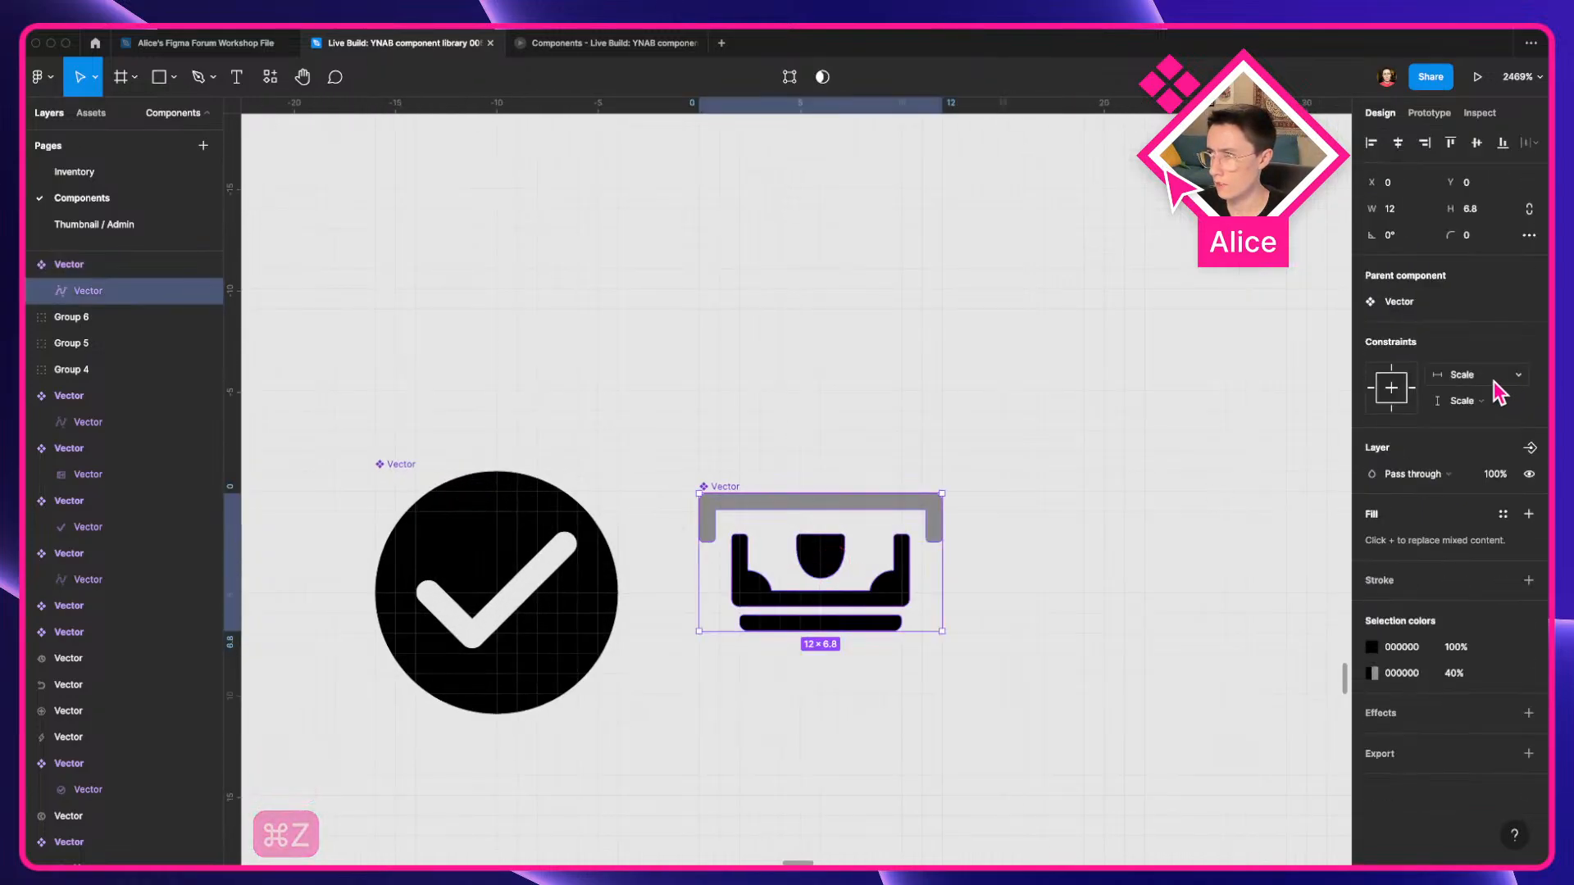
pyautogui.click(1074, 464)
pyautogui.click(873, 510)
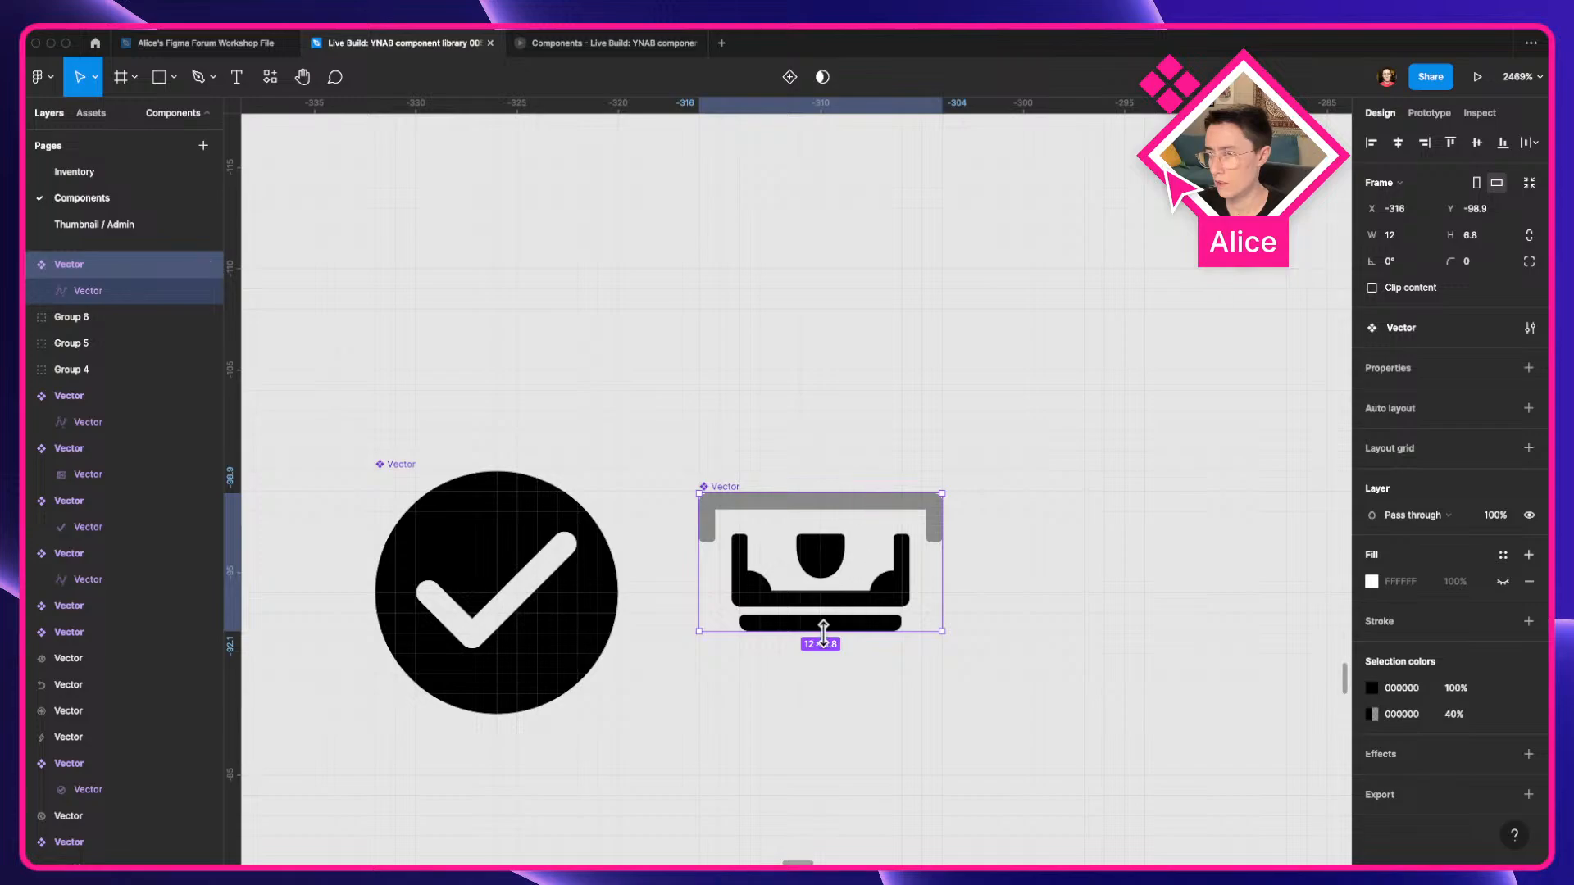
pyautogui.moveTo(823, 631); pyautogui.dragTo(908, 728)
pyautogui.doubleClick(899, 611)
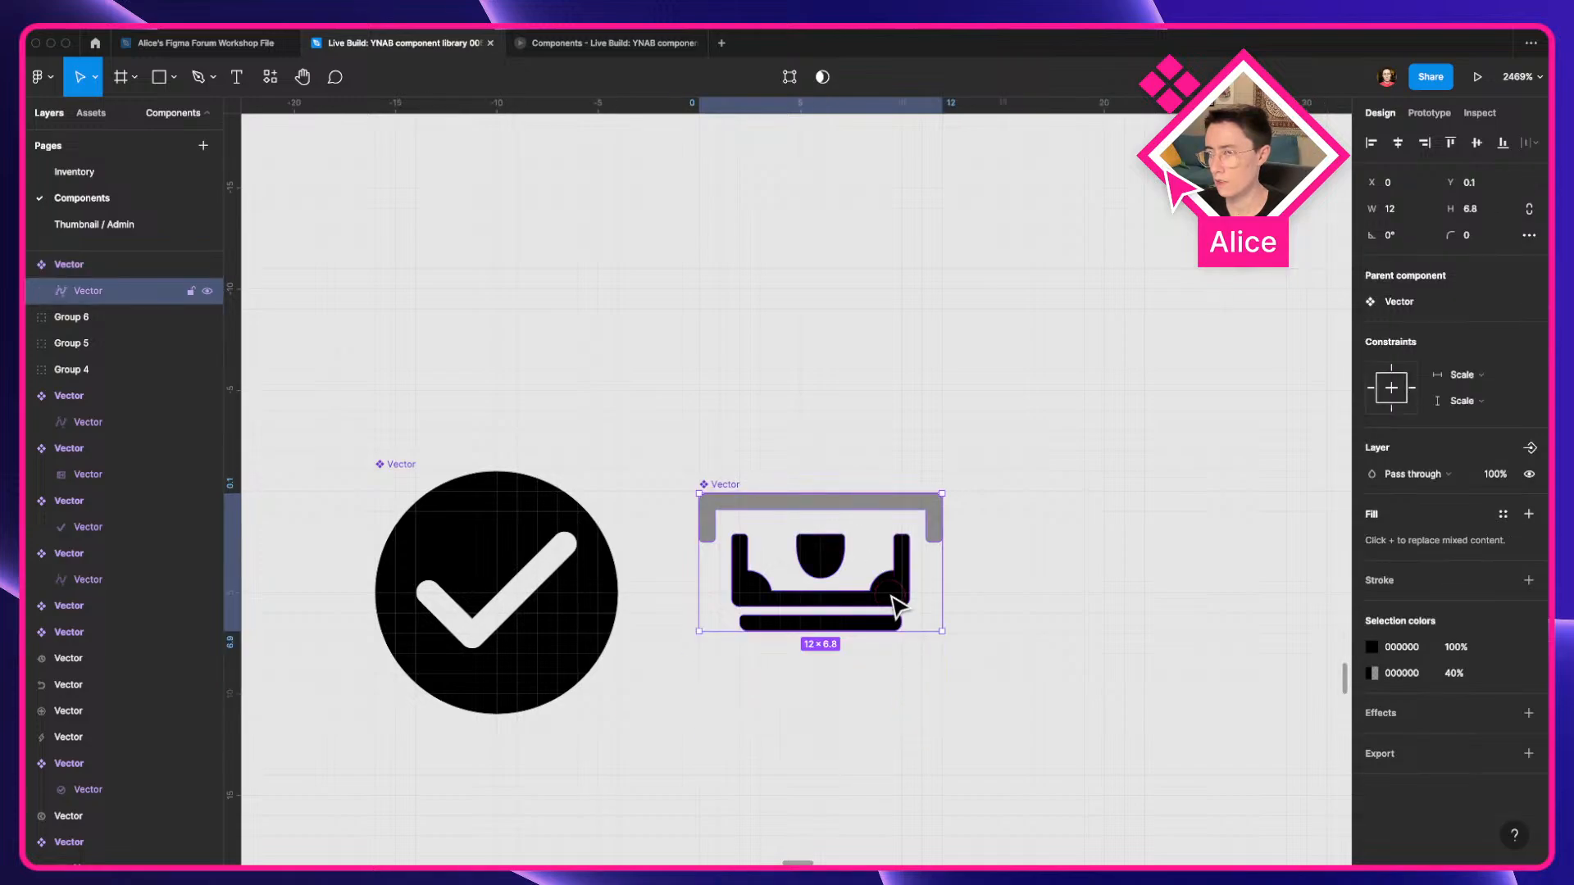
pyautogui.moveTo(896, 604); pyautogui.dragTo(906, 656)
pyautogui.click(1098, 591)
# Move the cash-dispenser component up to Y -100, level with the checkmark component.
pyautogui.scroll(-5, 1098, 592)
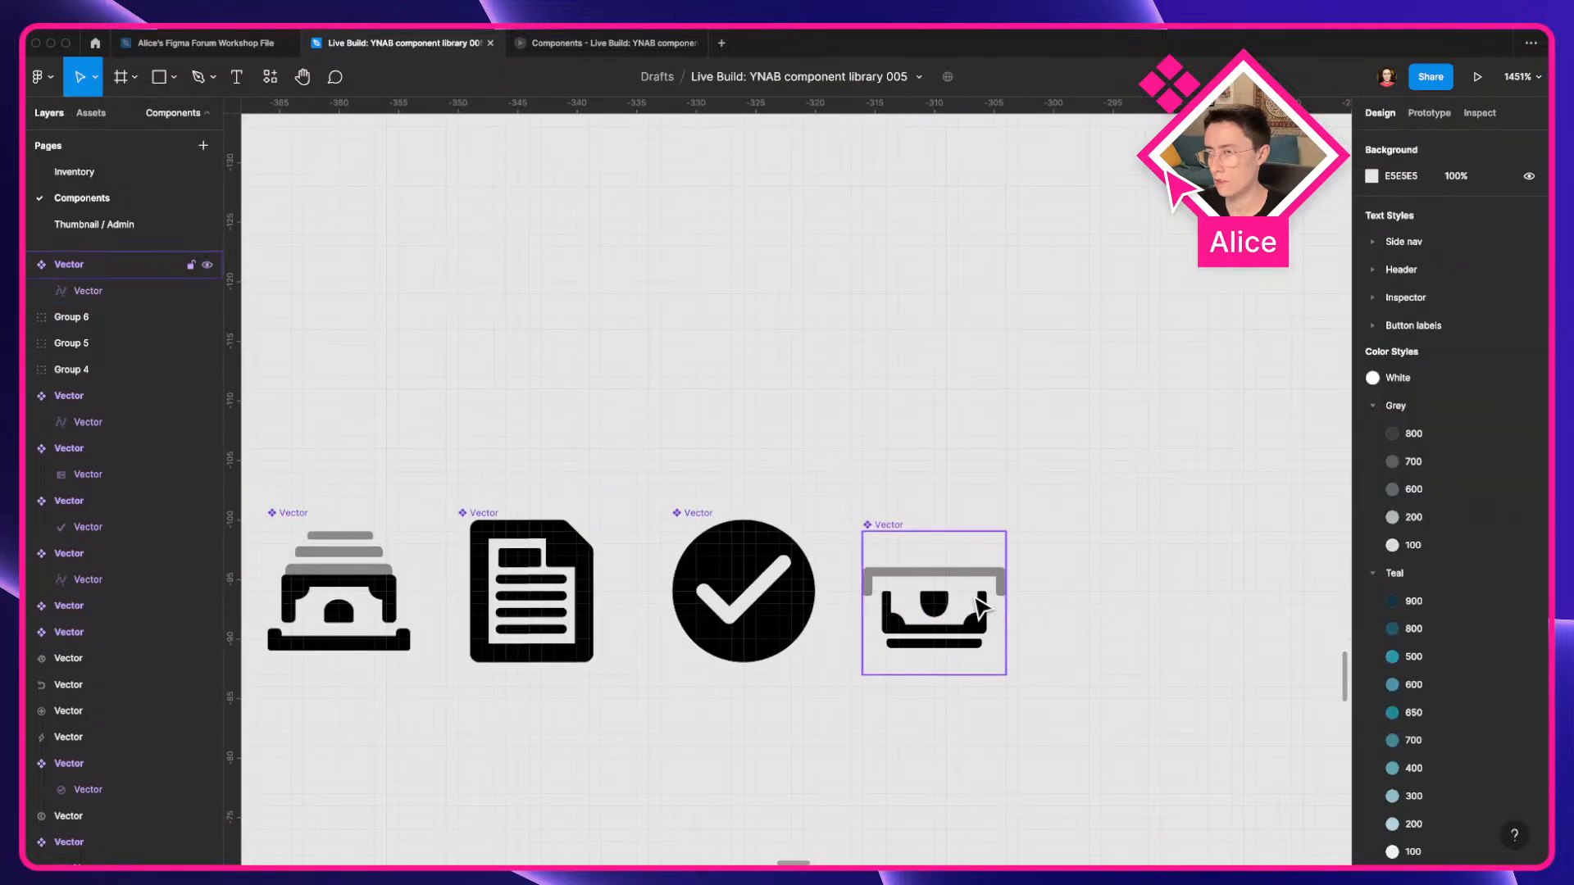
pyautogui.click(980, 596)
pyautogui.click(1151, 599)
pyautogui.scroll(-8, 1151, 599)
pyautogui.moveTo(833, 593); pyautogui.dragTo(707, 572)
pyautogui.click(665, 580)
pyautogui.moveTo(846, 570); pyautogui.dragTo(805, 580)
# Move the bank building icon beside the cash-dispenser component at X -292, Y -105.
pyautogui.scroll(-4, 607, 578)
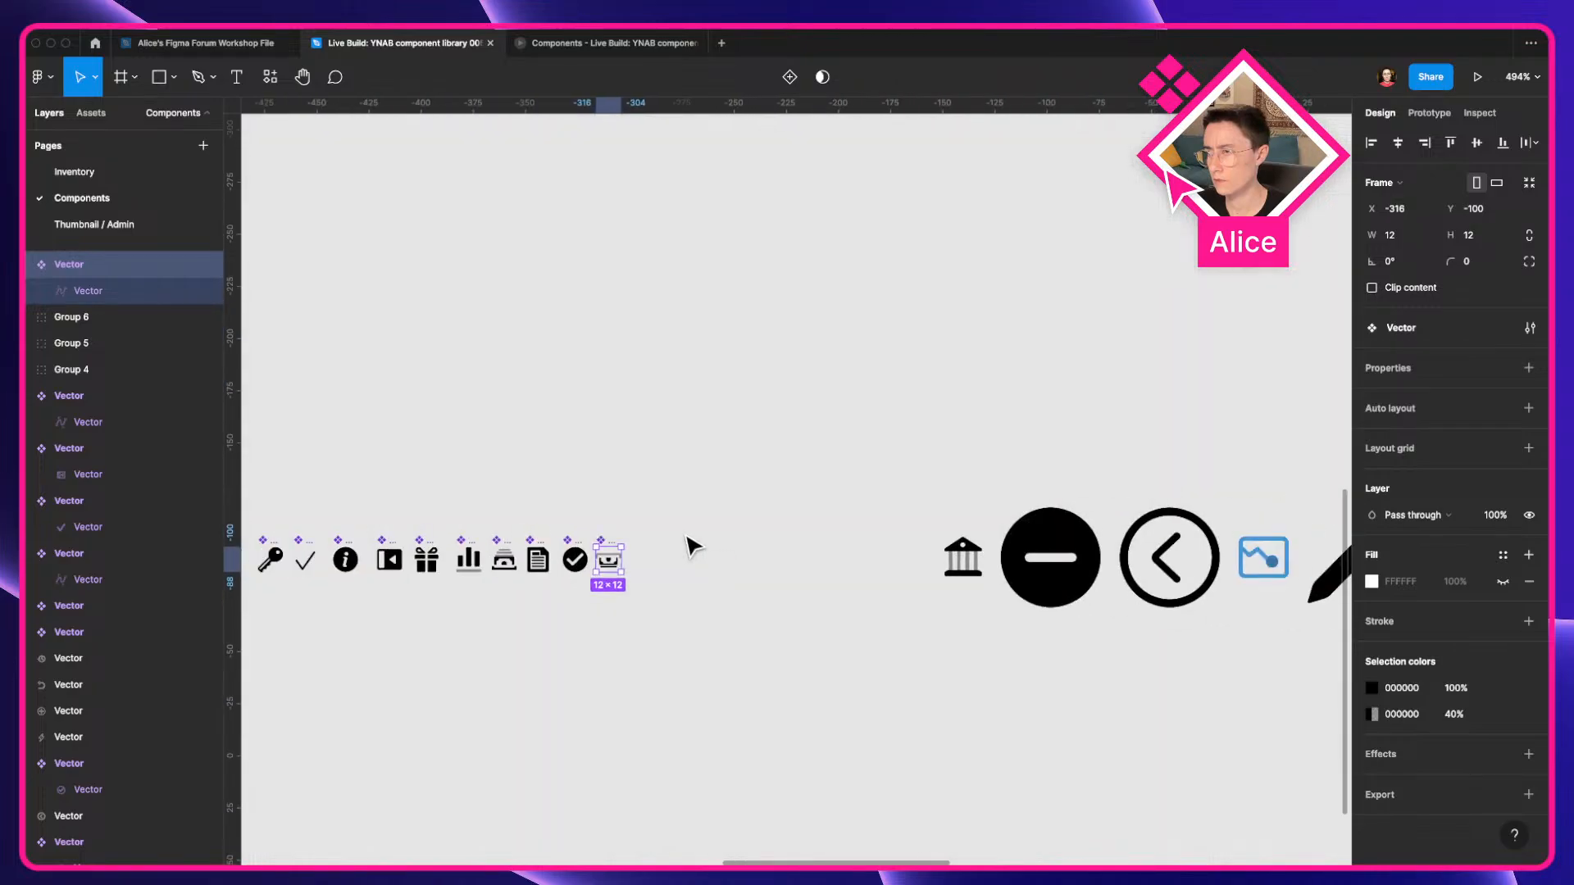
pyautogui.moveTo(959, 552); pyautogui.dragTo(673, 553)
pyautogui.scroll(8, 672, 554)
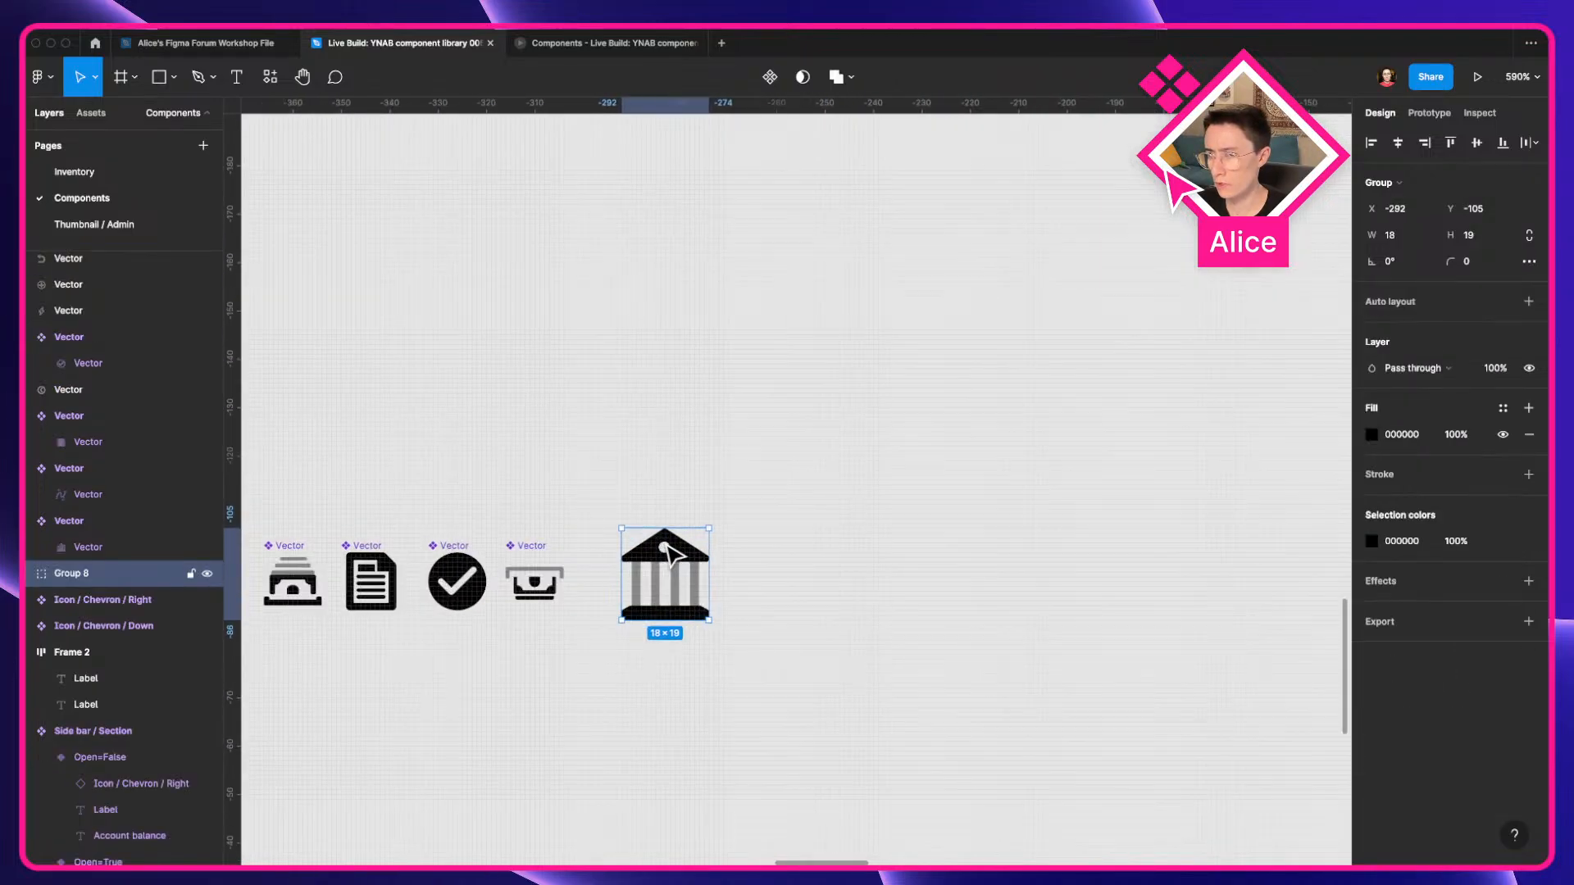
# Shift the bank icon to X -295, and separate its parts by moving the base to Y -88 and the roof to Y -106.
pyautogui.moveTo(880, 521); pyautogui.dragTo(857, 527)
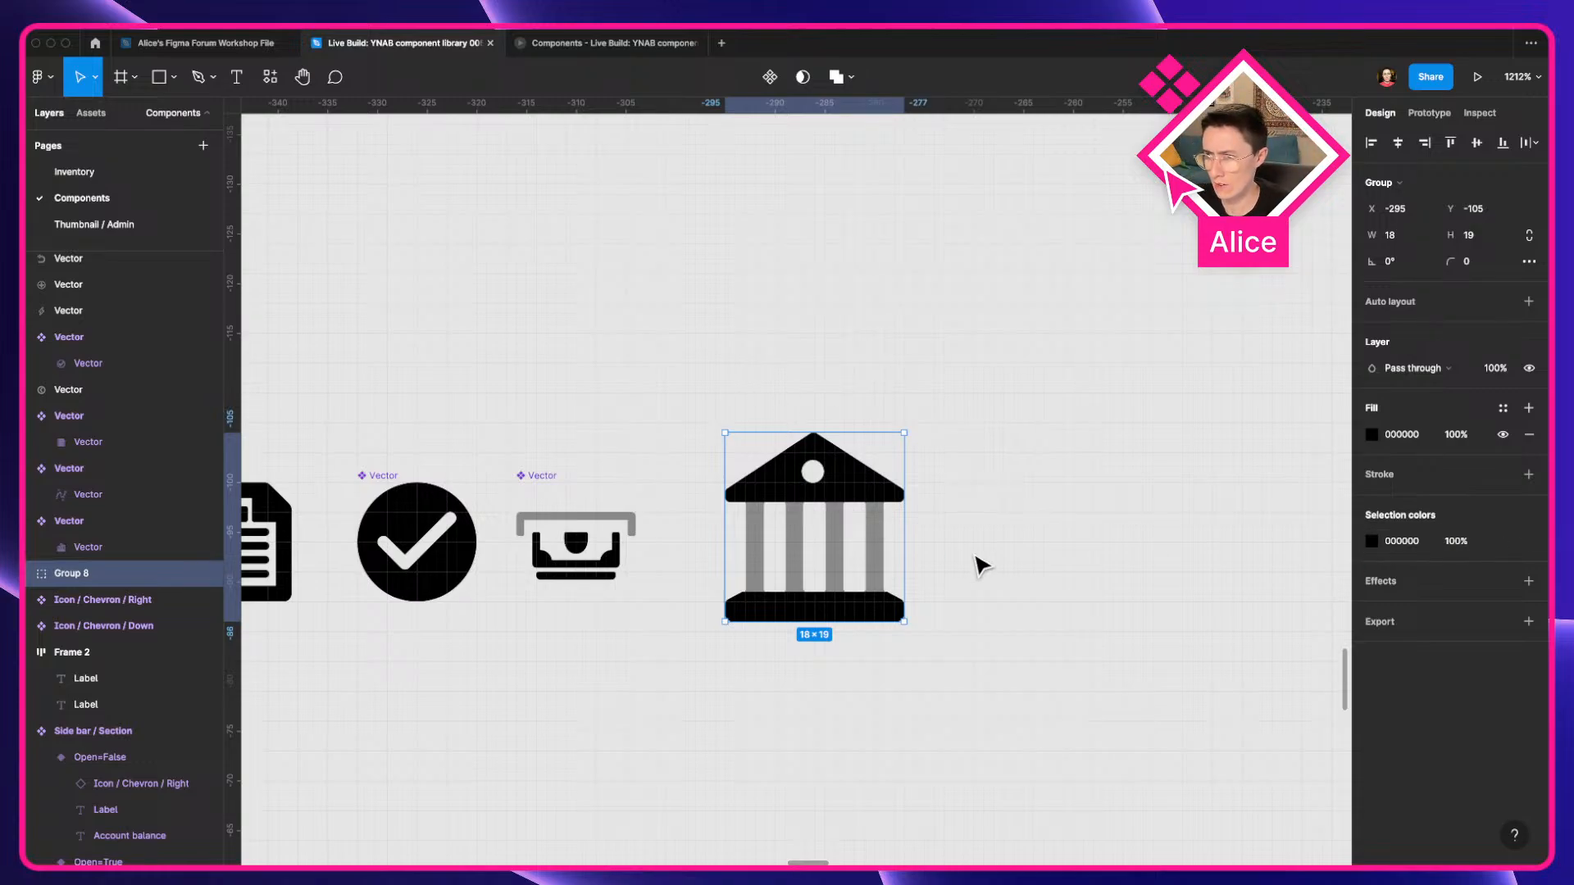
pyautogui.scroll(3, 921, 564)
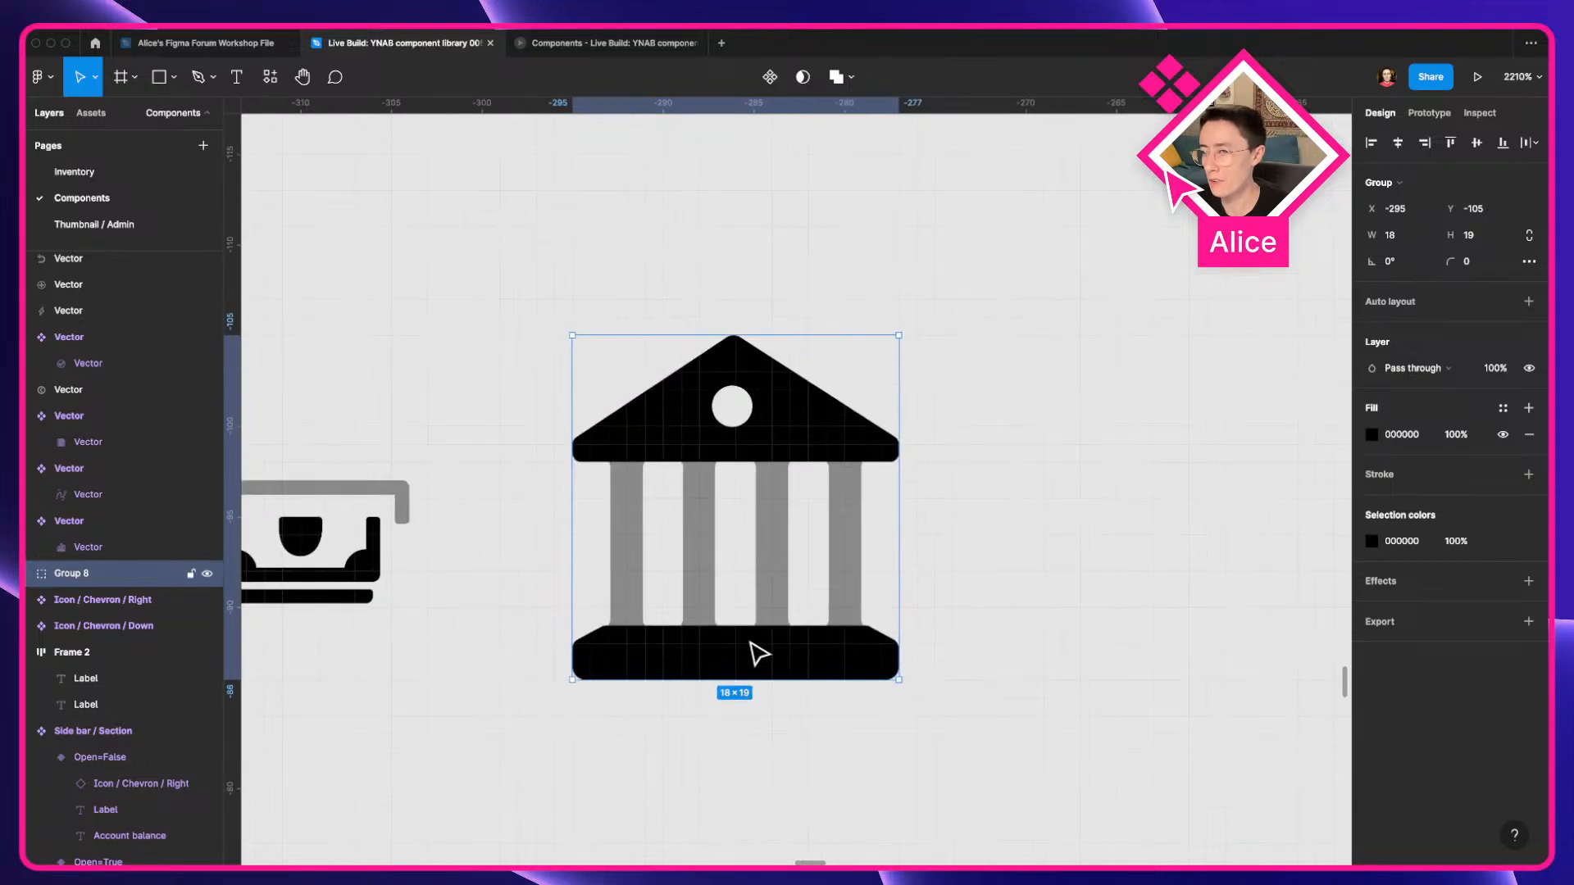
pyautogui.doubleClick(748, 643)
pyautogui.moveTo(725, 646); pyautogui.dragTo(730, 662)
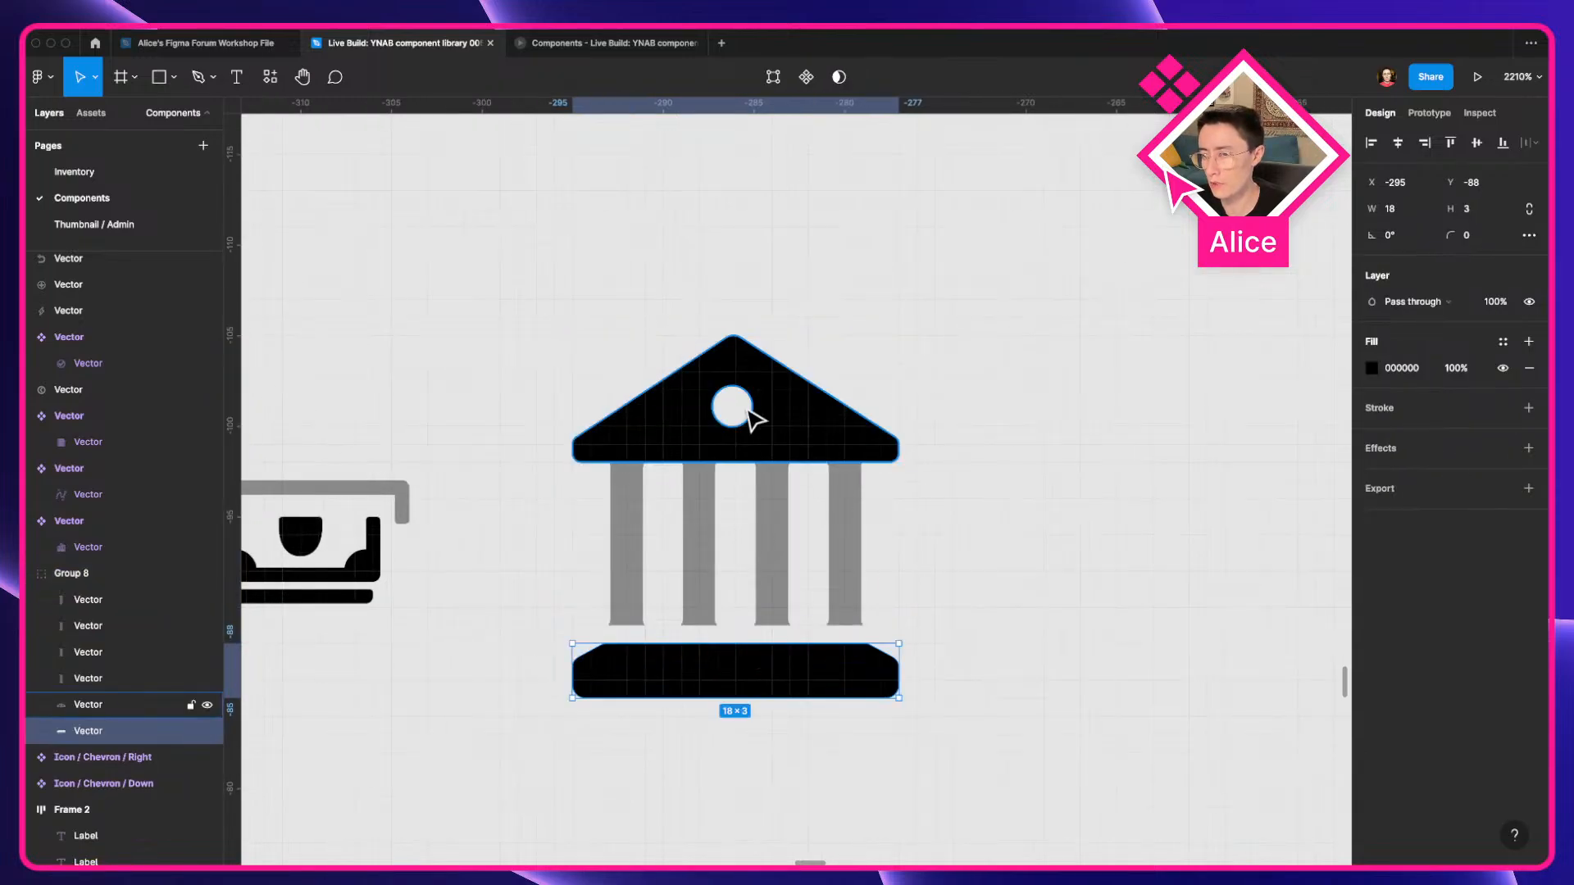
pyautogui.click(744, 408)
pyautogui.doubleClick(799, 434)
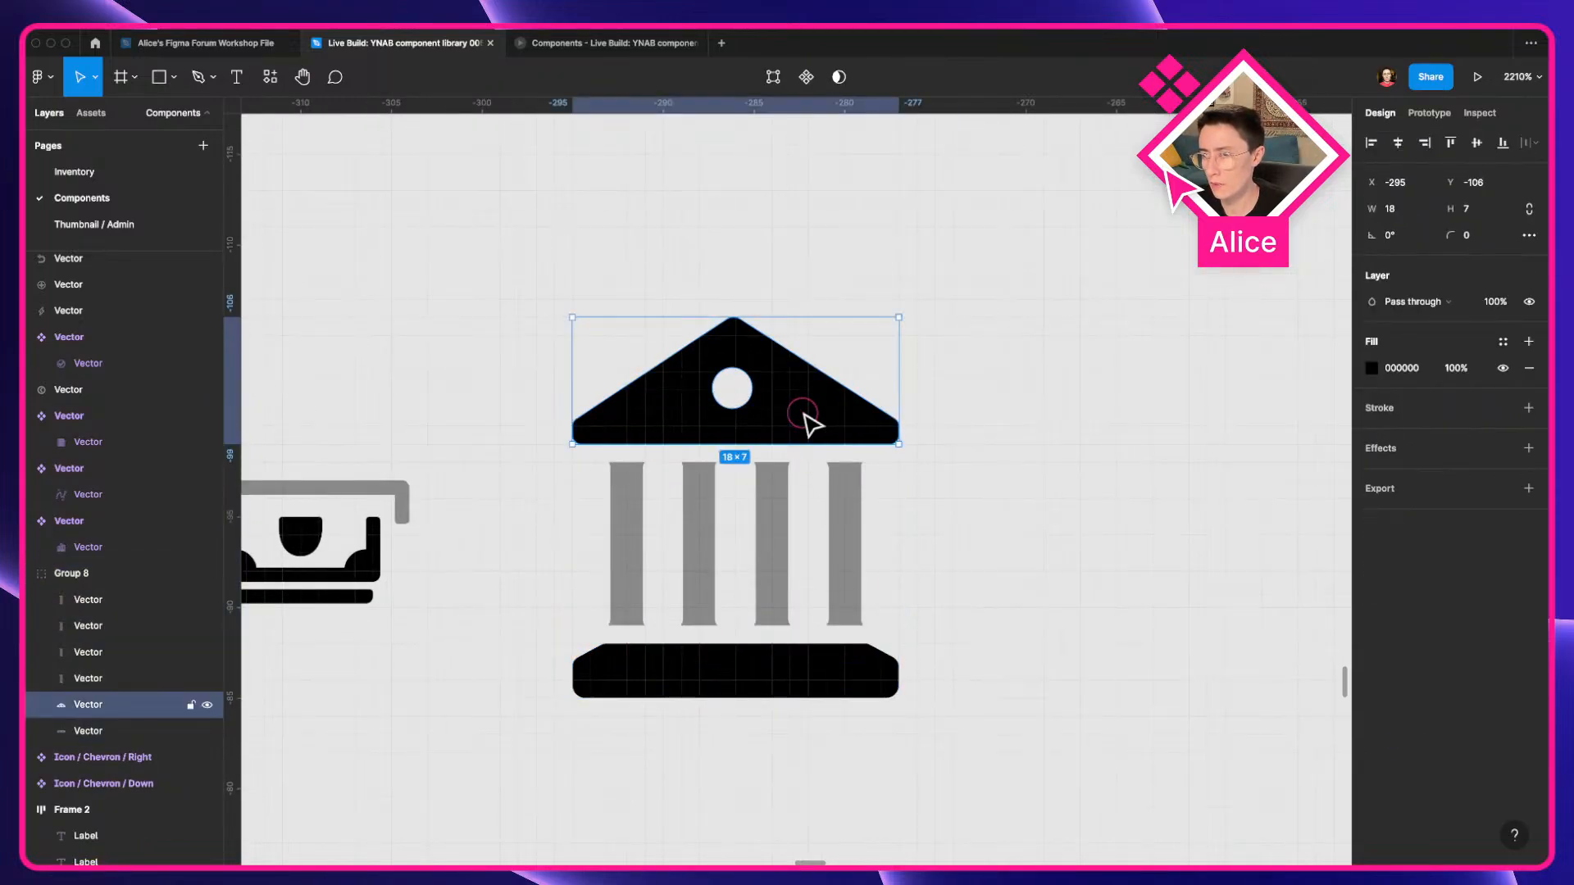
# Try to flatten the whole bank icon group into a single vector.
pyautogui.click(924, 544)
pyautogui.click(843, 552)
pyautogui.scroll(1, 848, 553)
pyautogui.press('super+e')
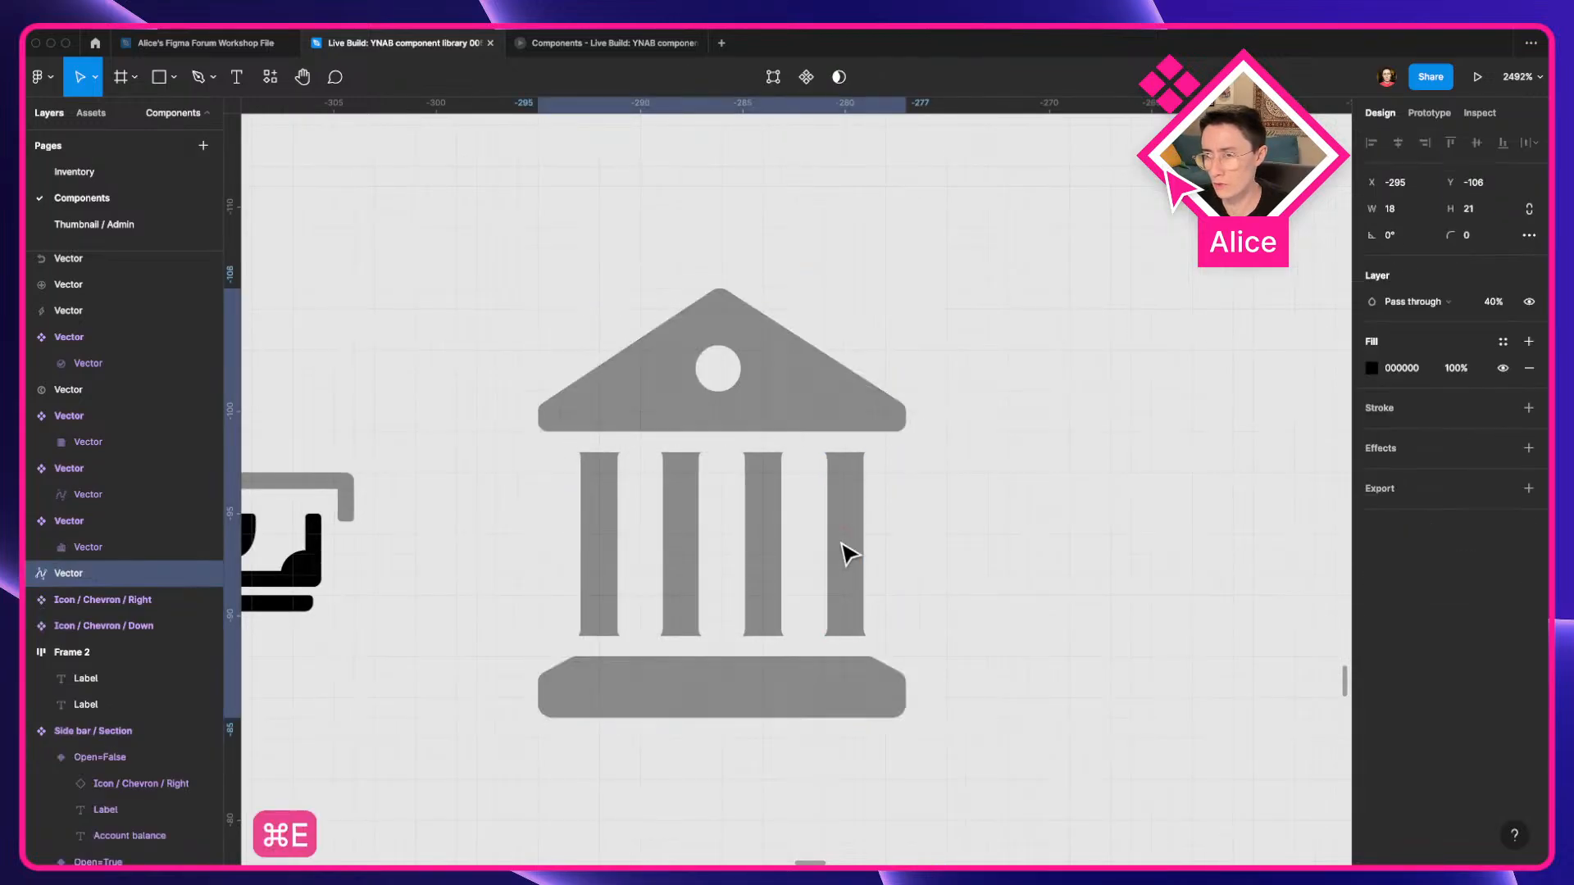
pyautogui.click(1410, 371)
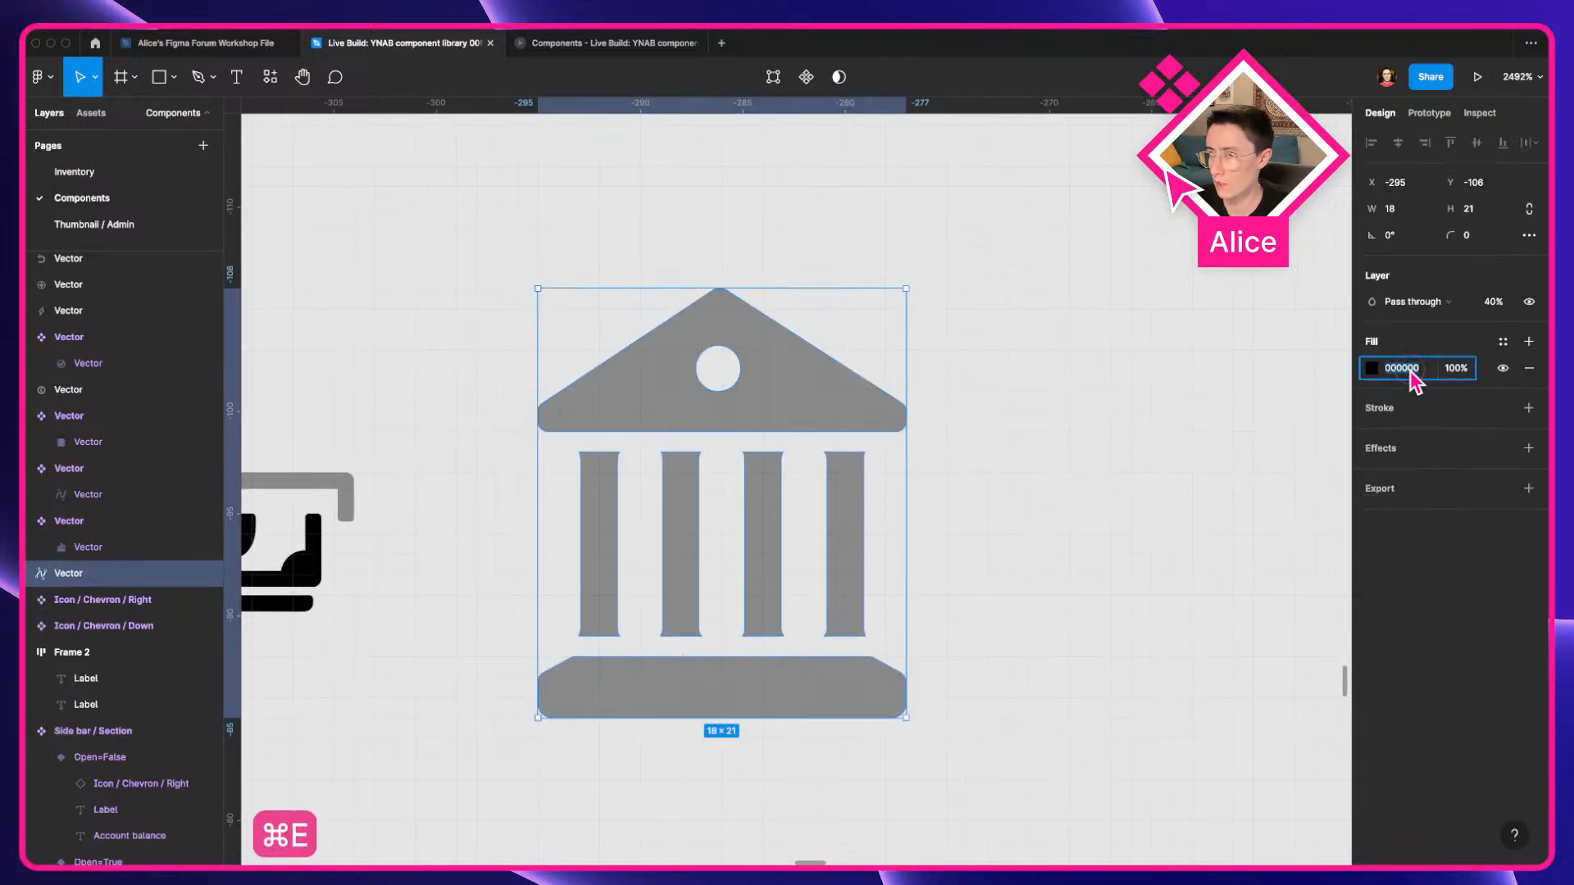
pyautogui.click(1024, 438)
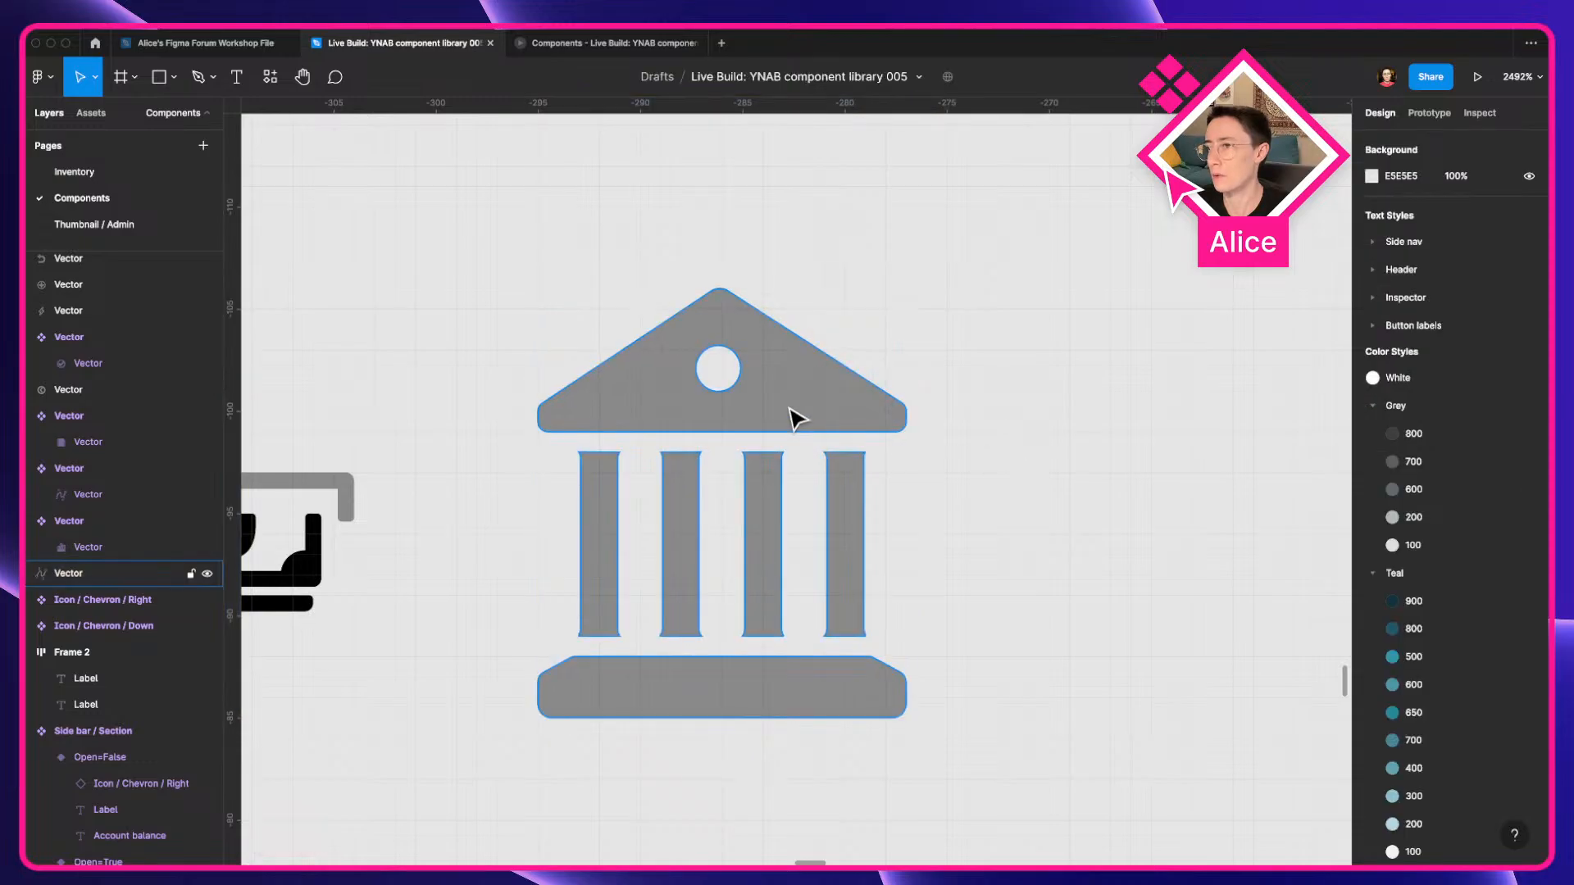
# Try to recolour all the points of the flattened bank vector with the fill FF0000.
pyautogui.click(792, 411)
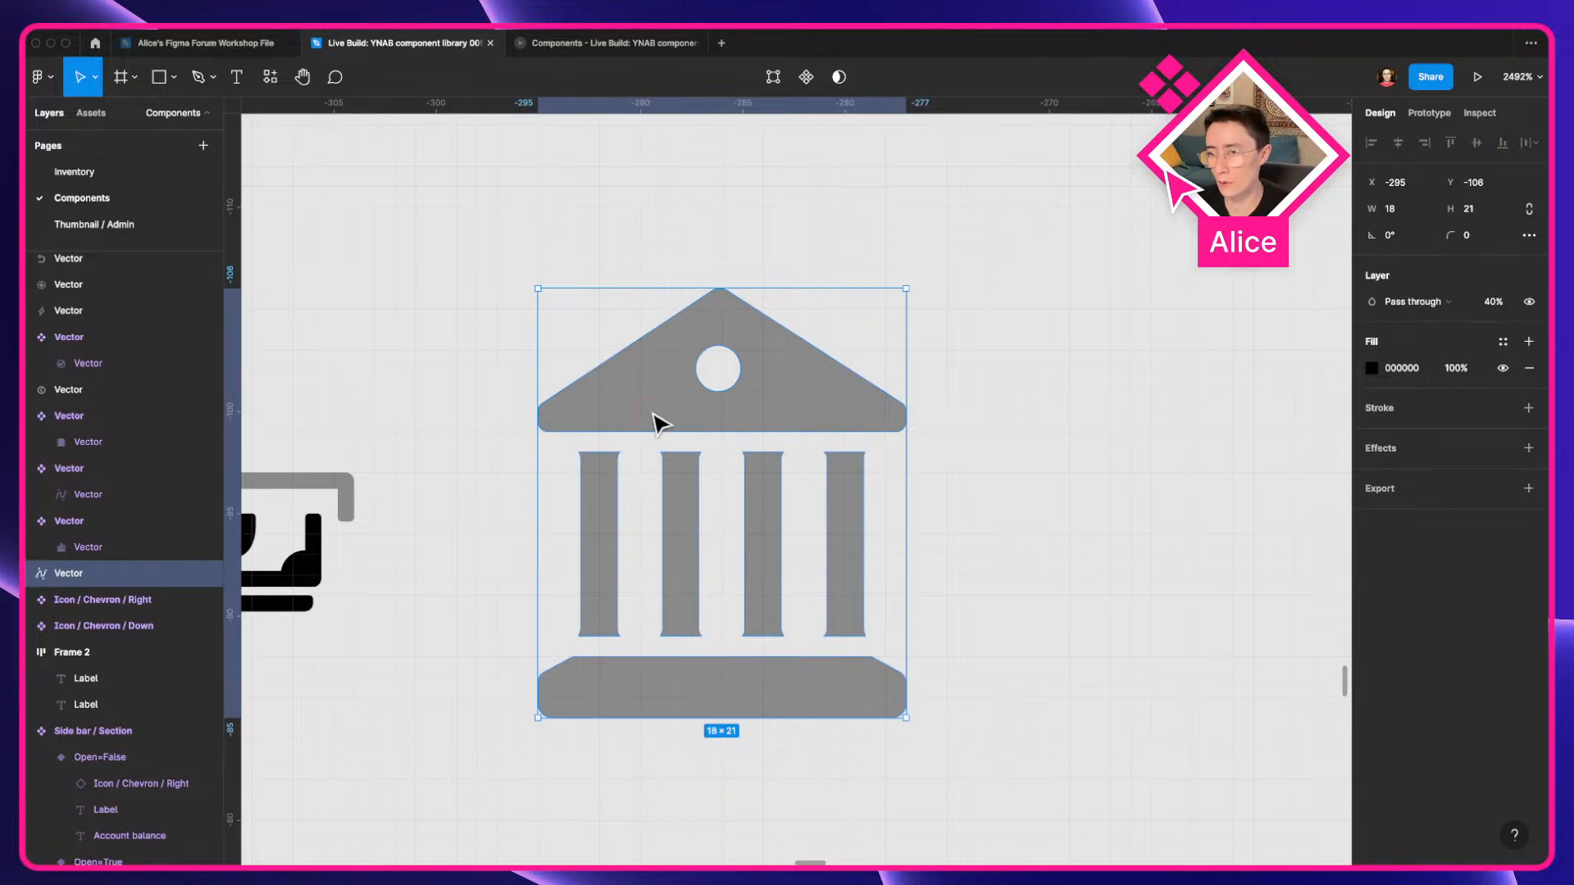
pyautogui.doubleClick(655, 415)
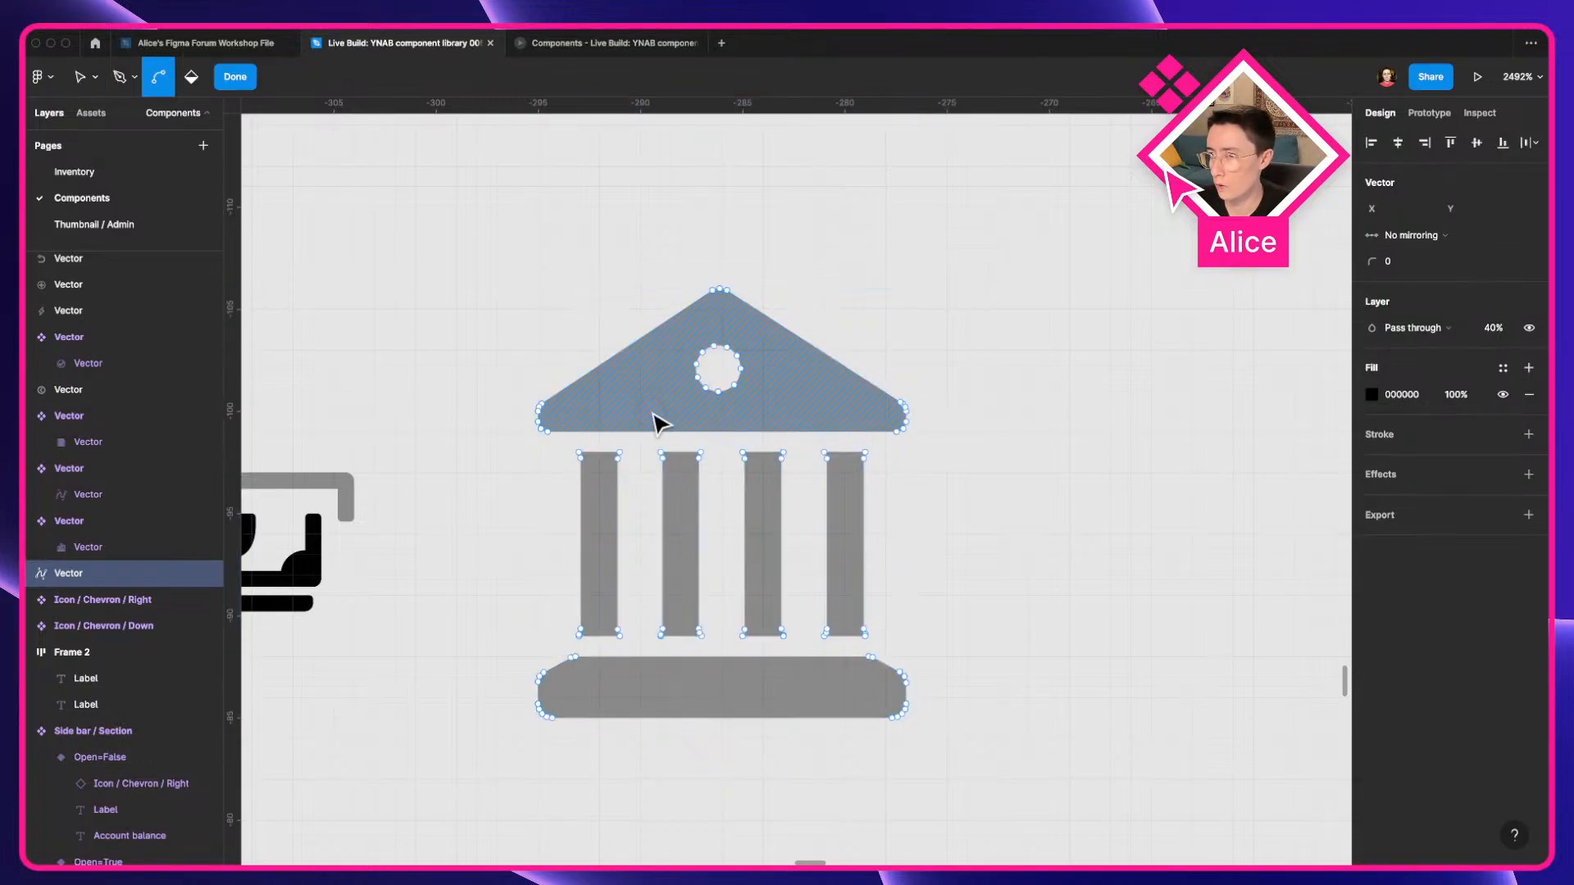
pyautogui.press('super+a')
pyautogui.click(1452, 396)
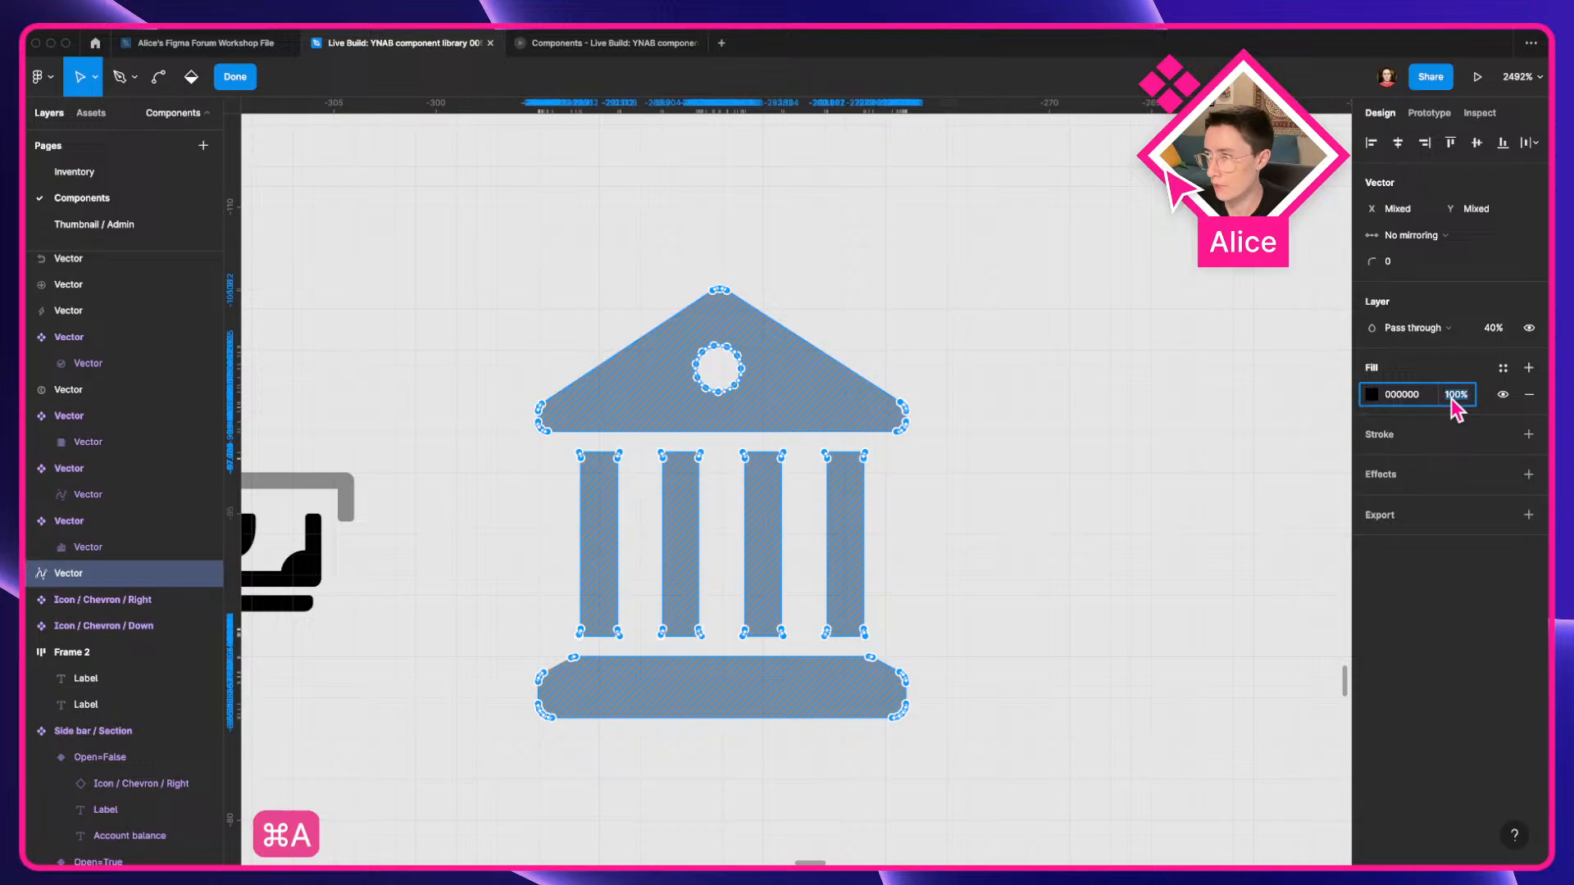
pyautogui.click(1373, 397)
pyautogui.write('FF0000')
pyautogui.press('Return')
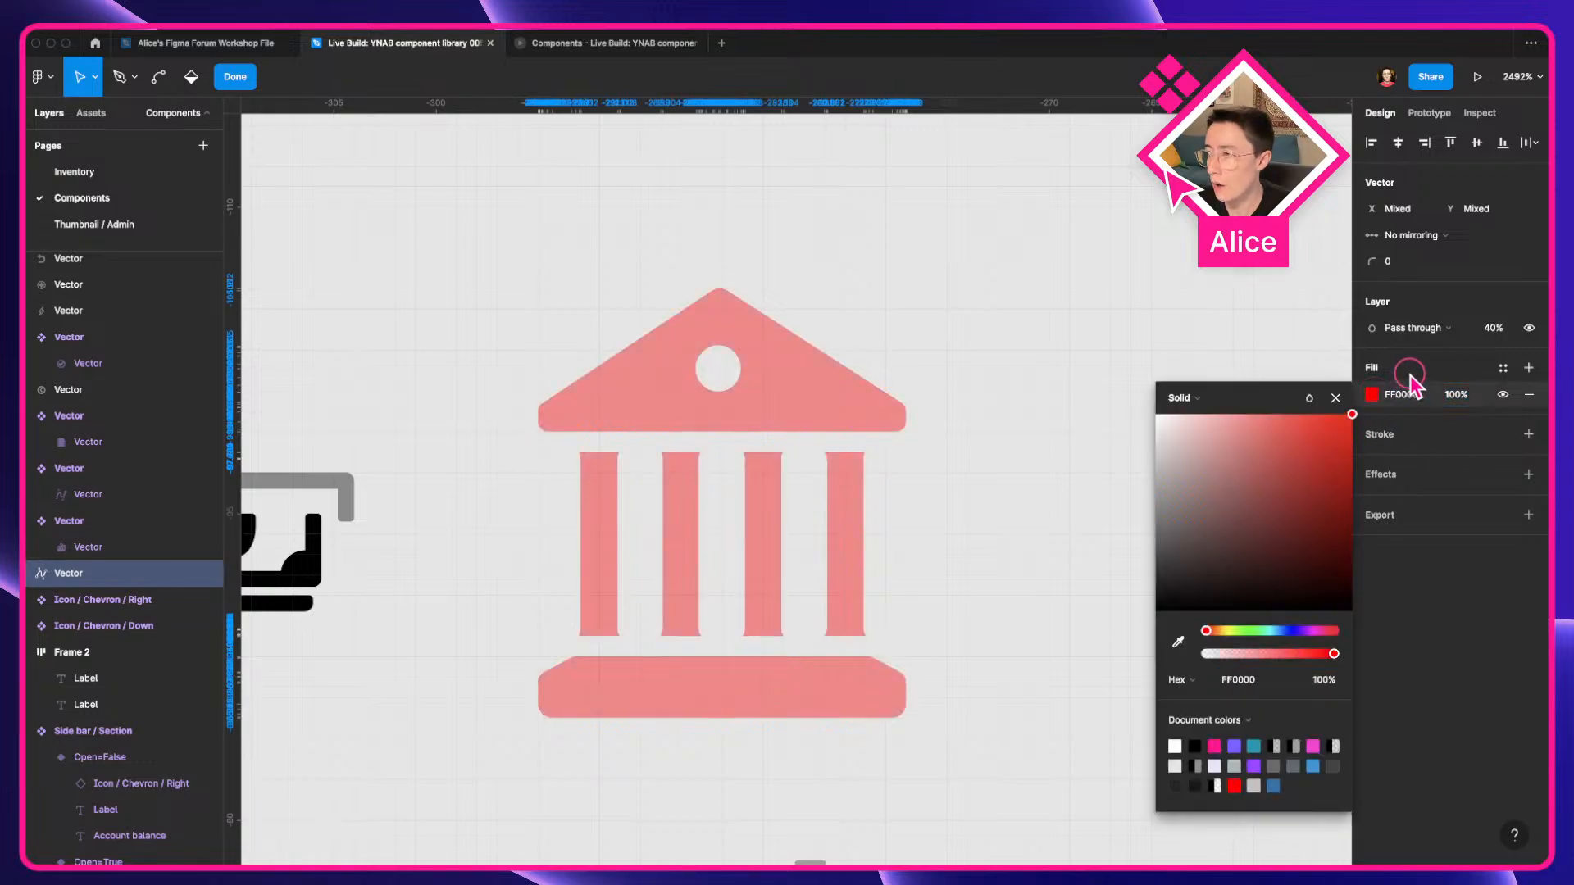
pyautogui.click(953, 499)
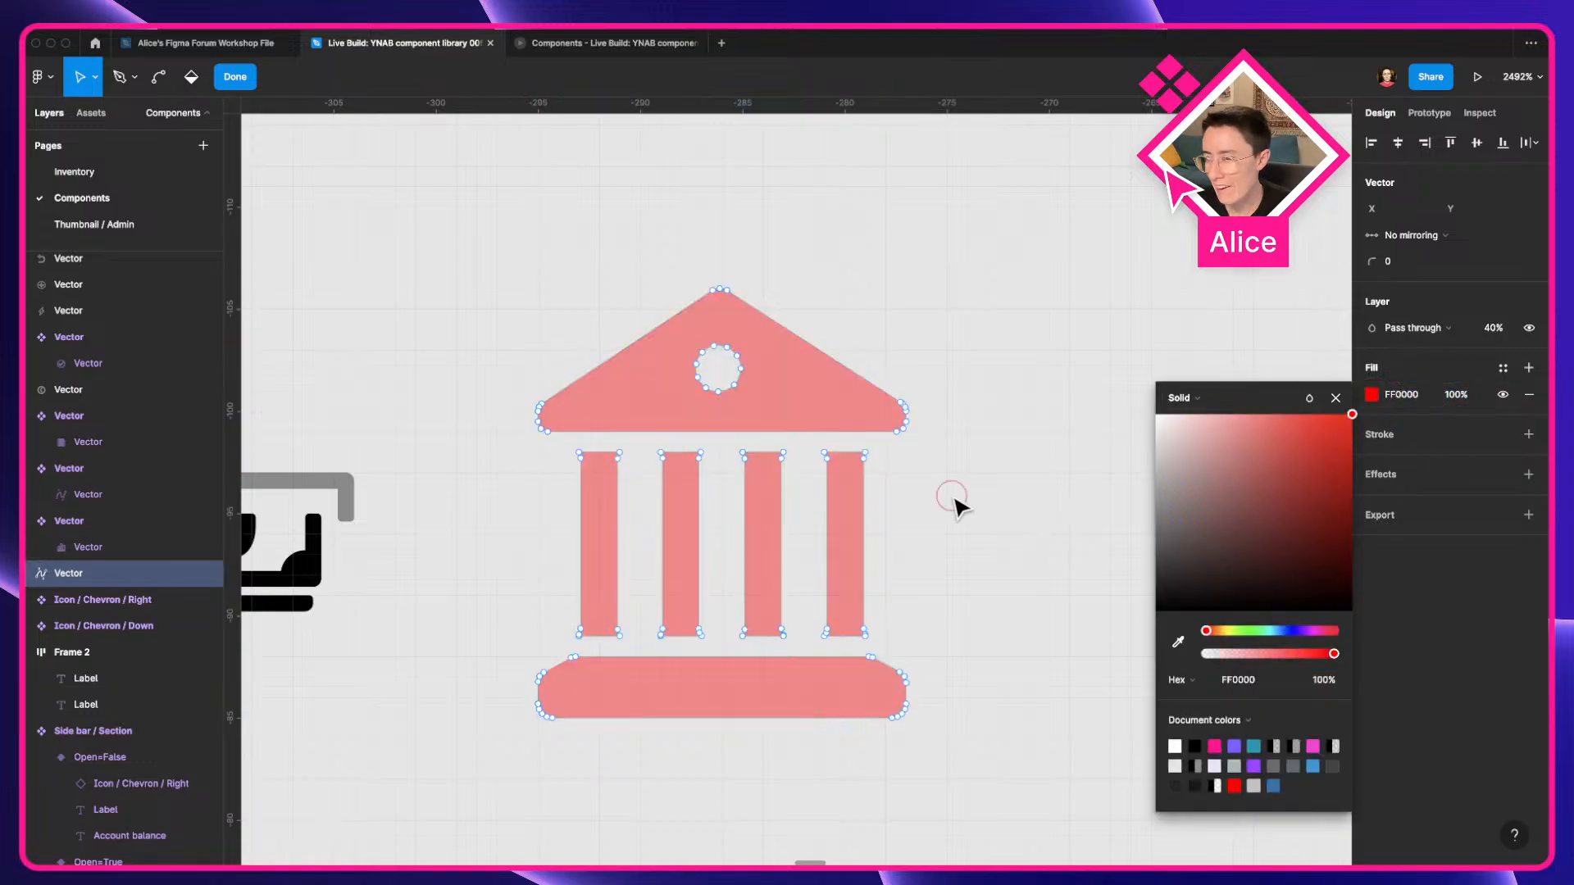
pyautogui.click(955, 504)
# Try to flatten the red bank vector again and reset its fill to black 000000.
pyautogui.click(685, 398)
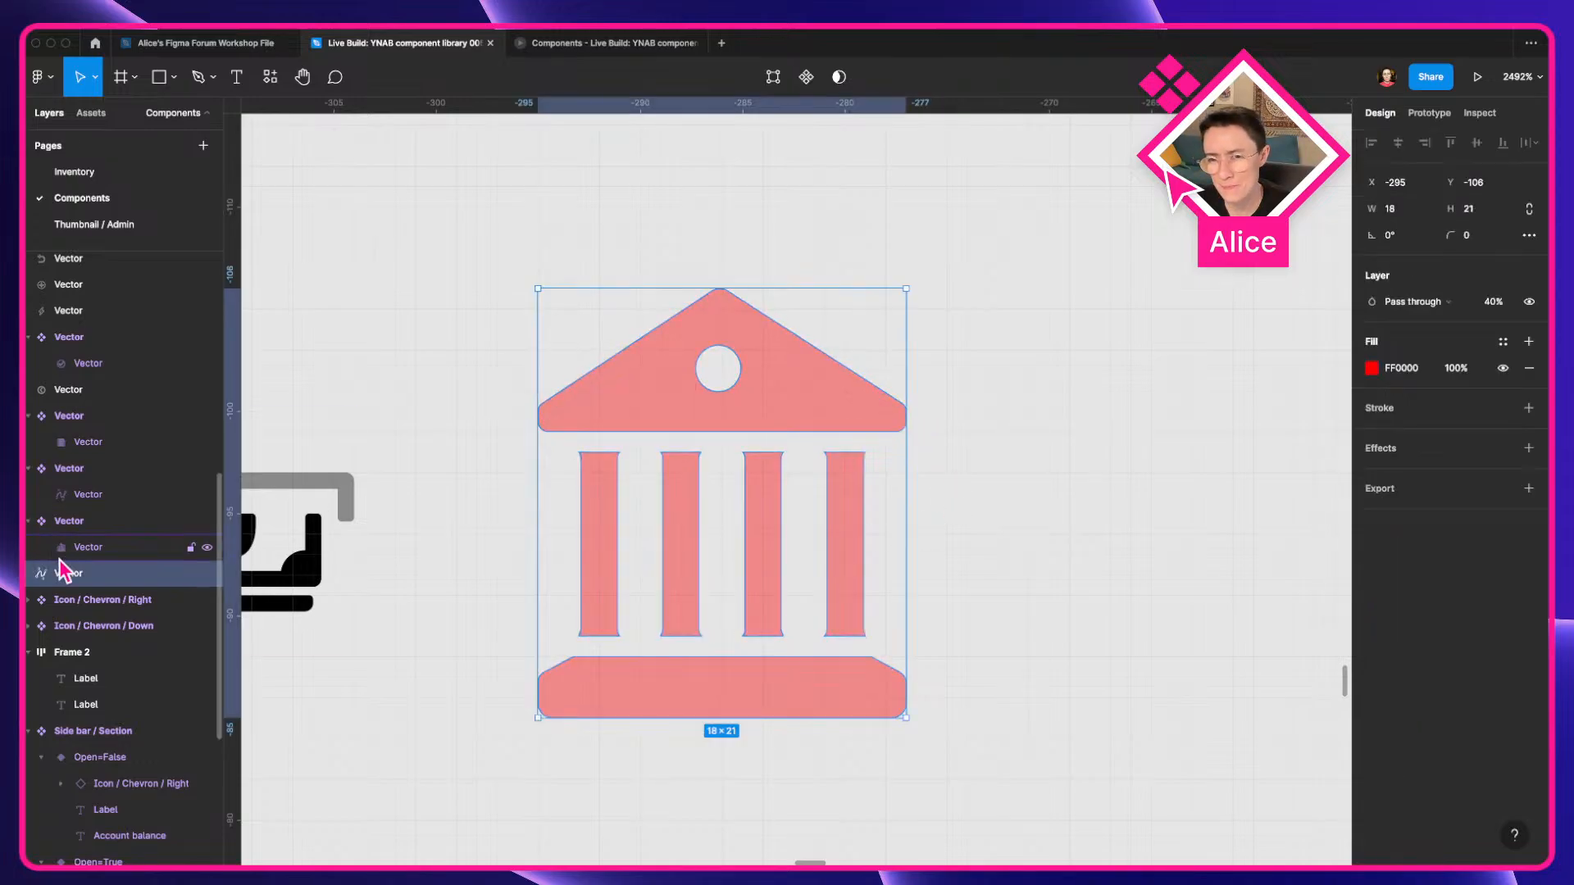
pyautogui.press('super+e')
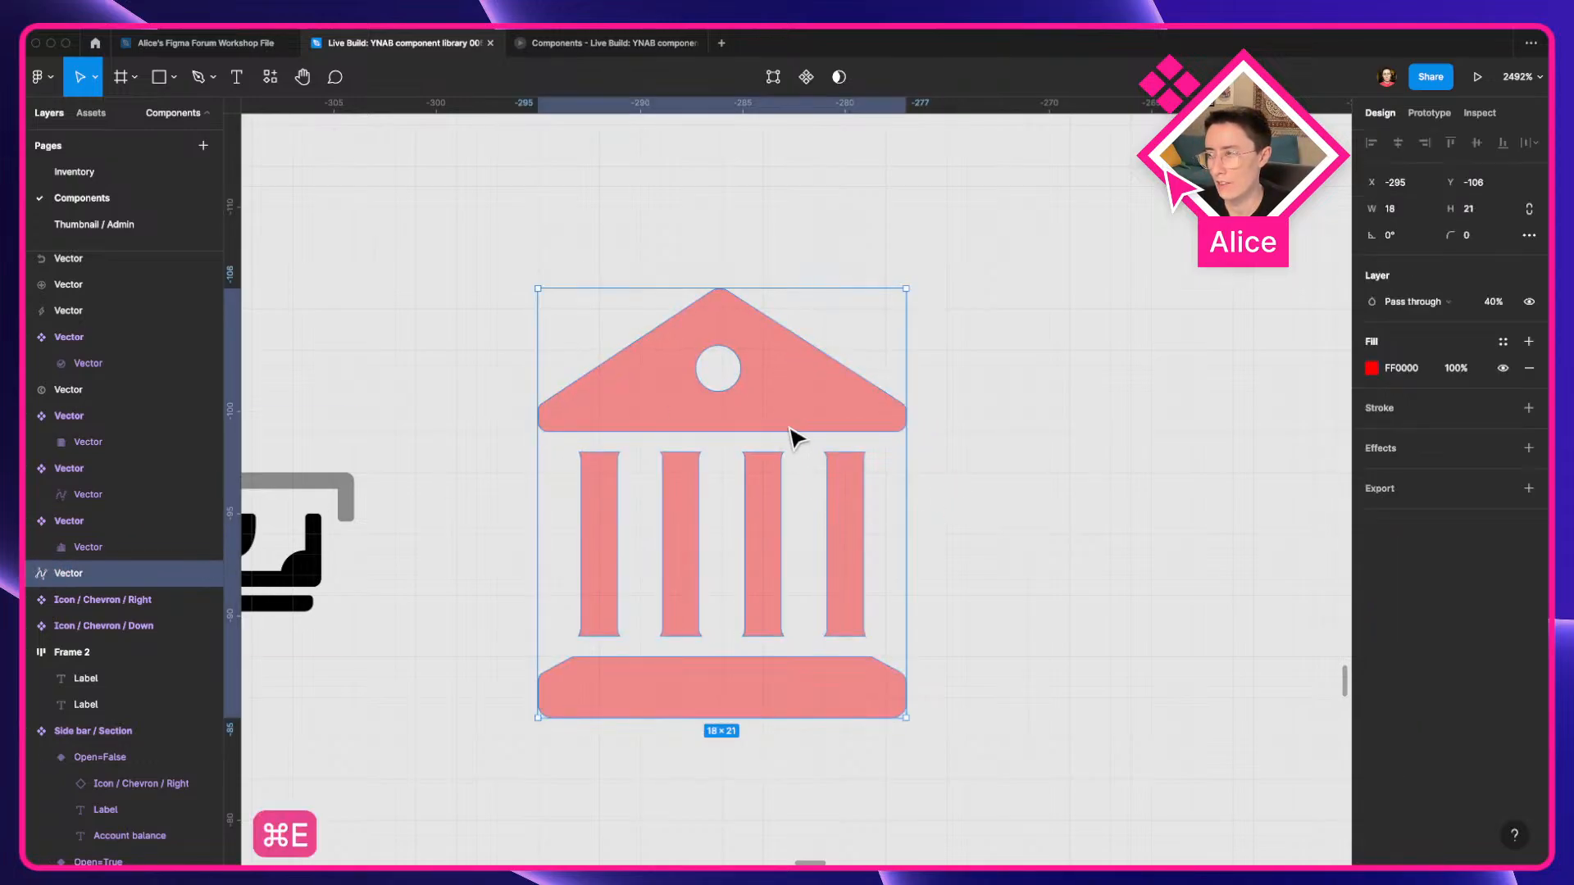
pyautogui.click(1370, 371)
pyautogui.moveTo(1247, 432); pyautogui.dragTo(1069, 707)
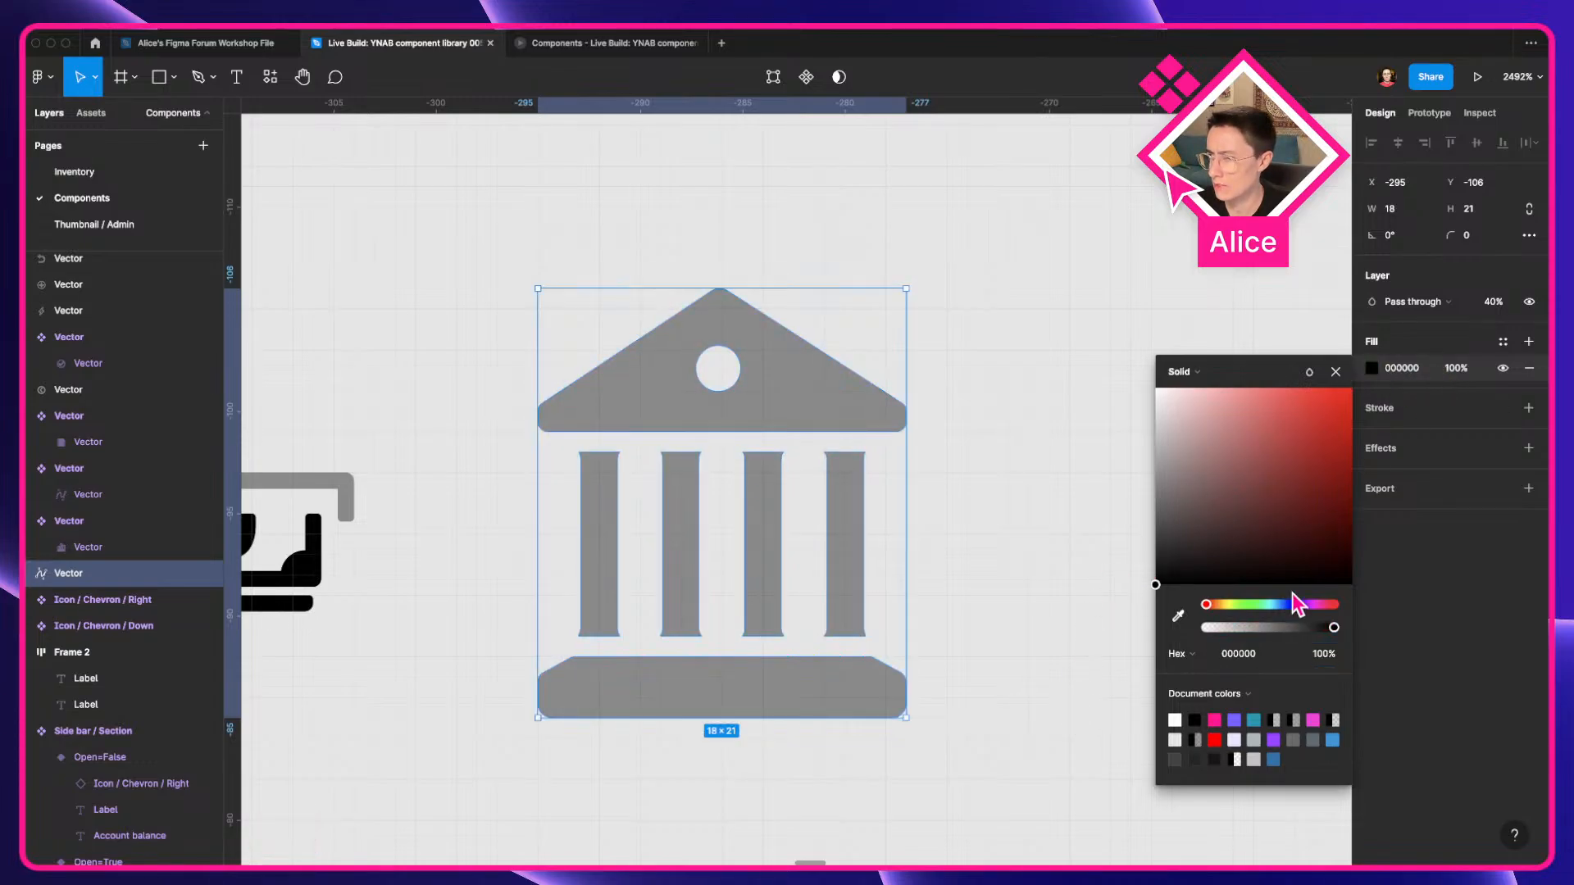
pyautogui.click(1214, 719)
pyautogui.moveTo(1275, 510); pyautogui.dragTo(1099, 639)
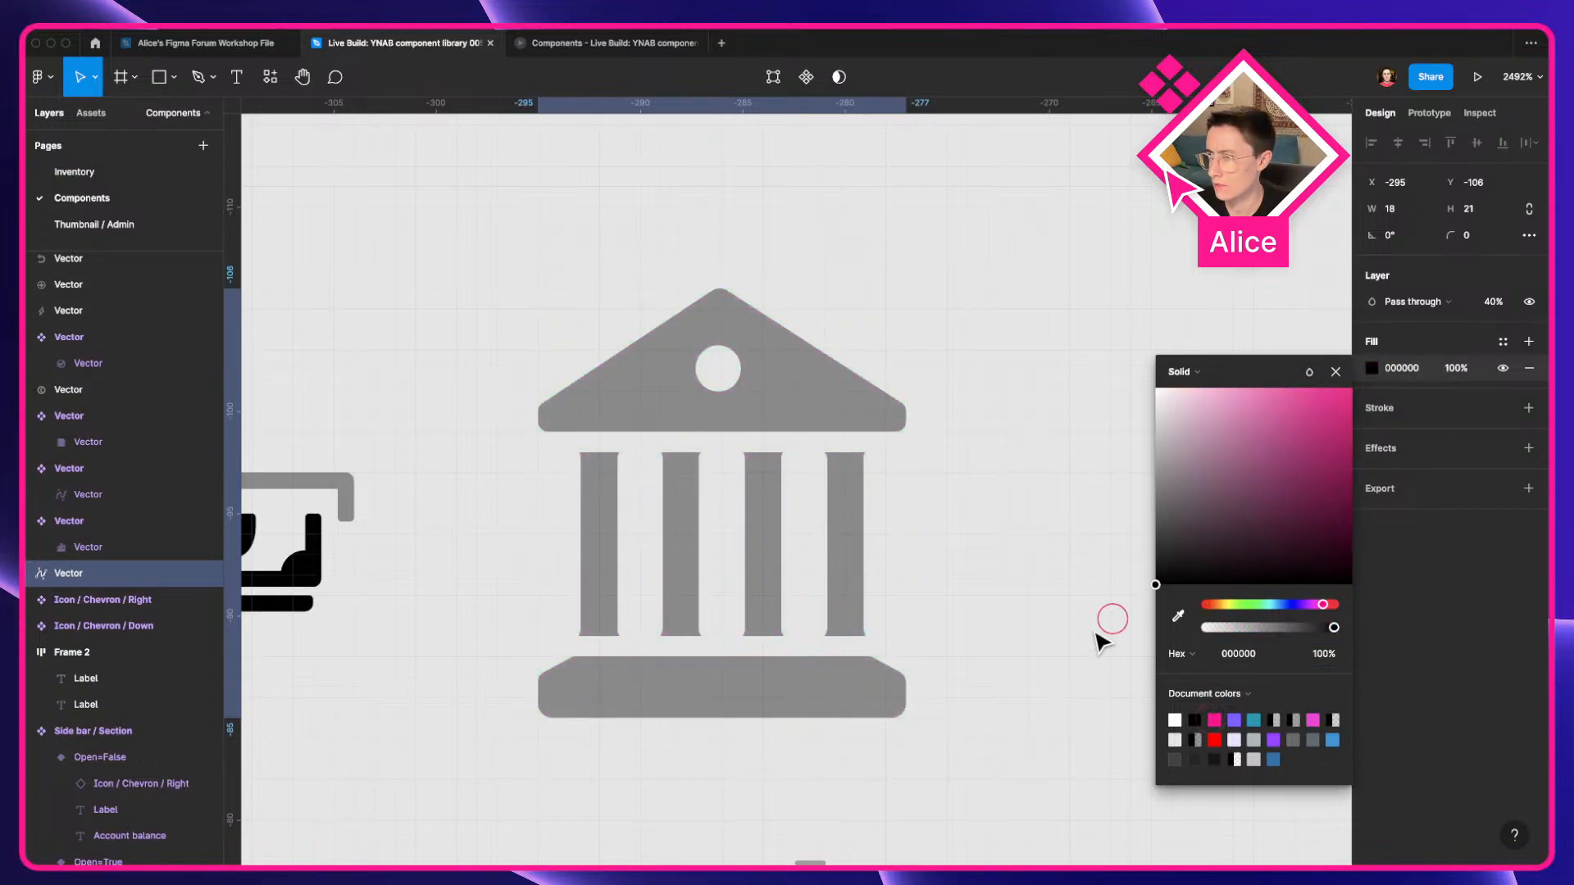
pyautogui.click(997, 534)
# Undo the bank icon's recolouring and flattening, back to the group of separate roof, column and base vectors.
pyautogui.scroll(-5, 998, 539)
pyautogui.press('super+z')
pyautogui.press('super+z')
pyautogui.press('super+z')
pyautogui.press('super+z')
pyautogui.press('super+z')
pyautogui.press('super+z')
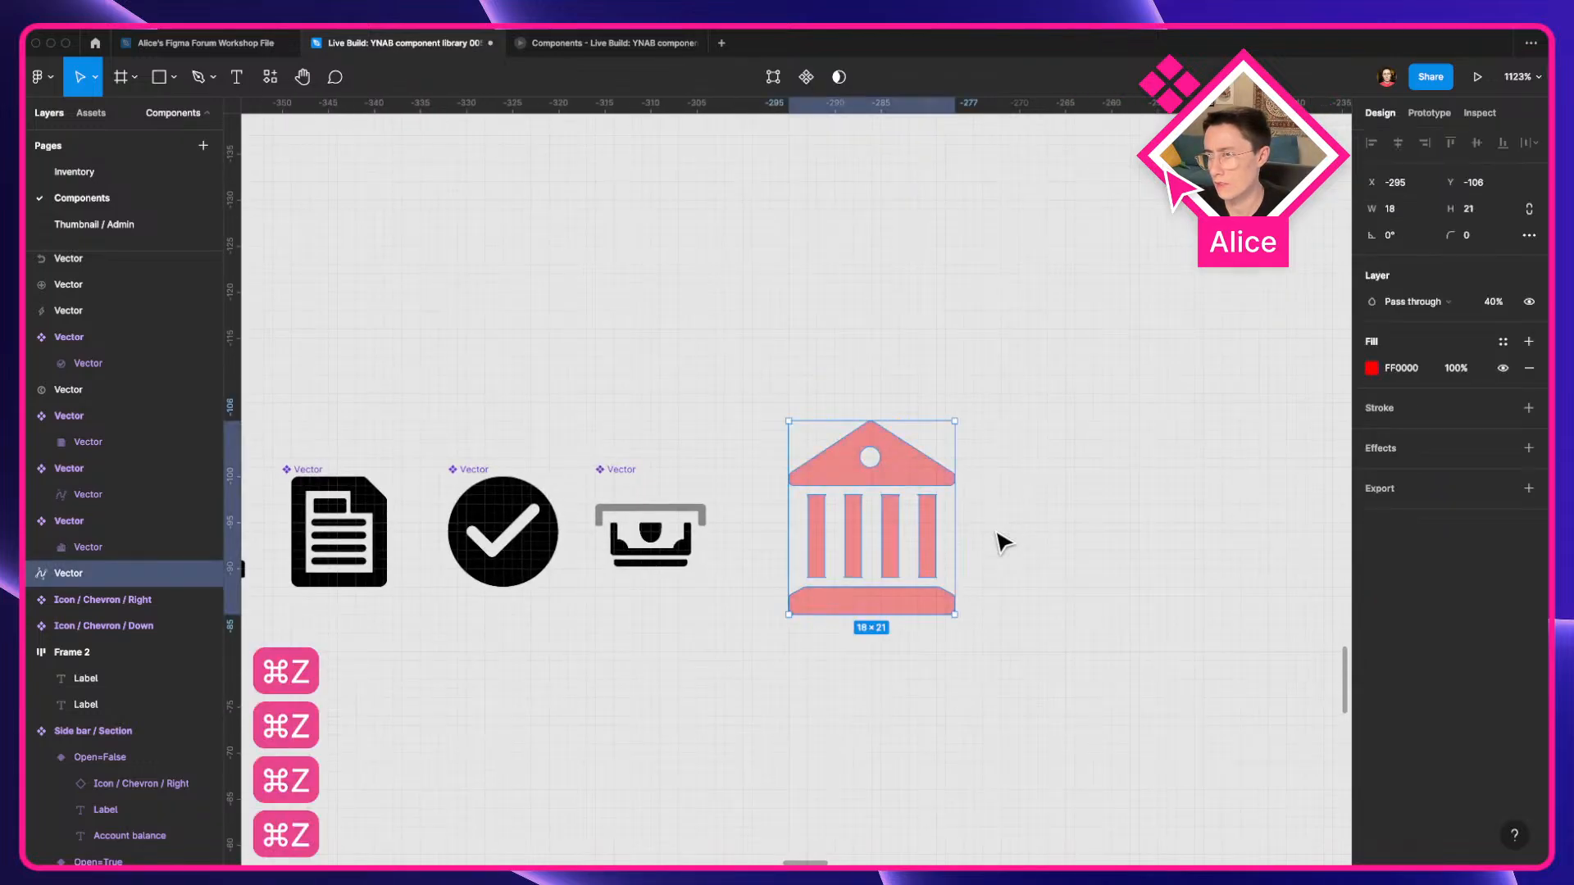
pyautogui.press('super+z')
pyautogui.press('super+z')
pyautogui.press('super+z')
pyautogui.press('super+z')
pyautogui.press('super+z')
pyautogui.press('super+z')
pyautogui.press('super+z')
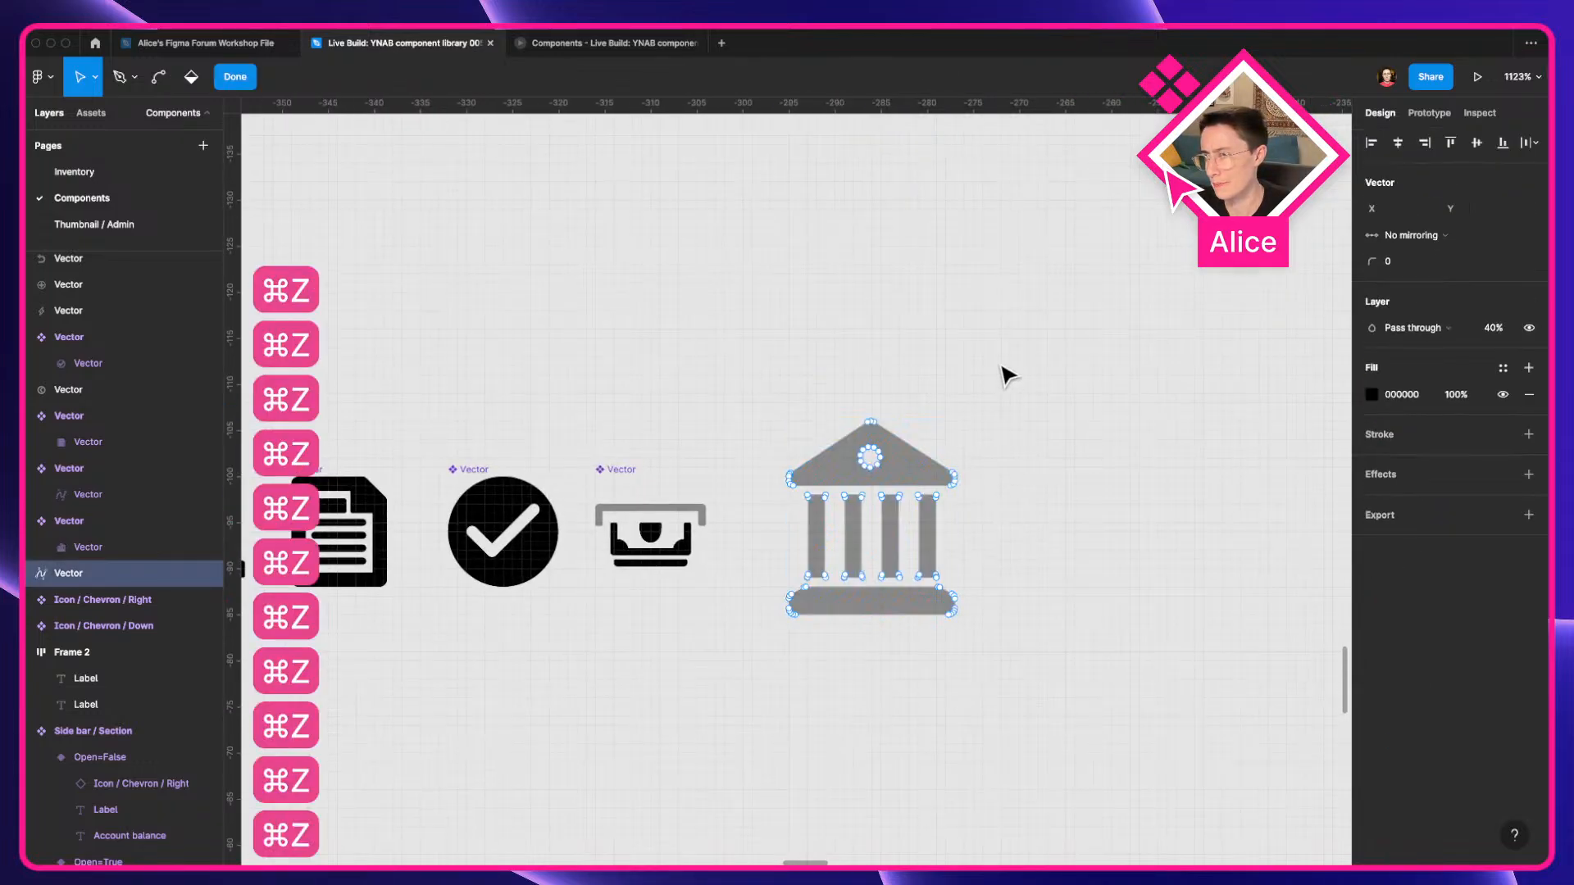
pyautogui.press('super+z')
pyautogui.press('super+z')
pyautogui.press('super+z')
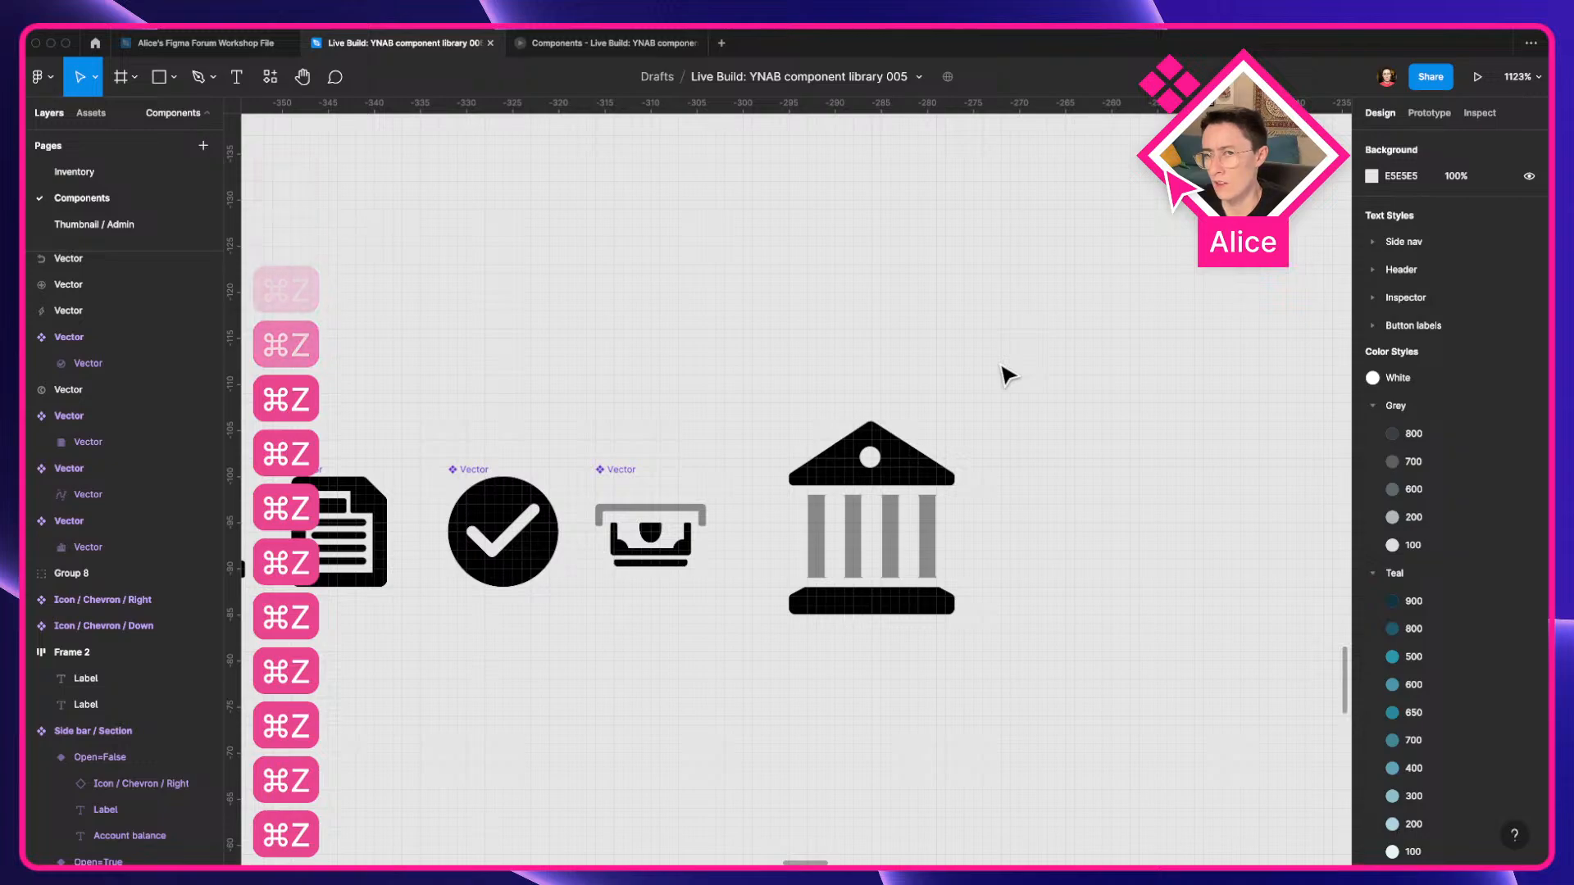
# Select the bank icon's four columns together and check their shared layer opacity and fill.
pyautogui.doubleClick(924, 461)
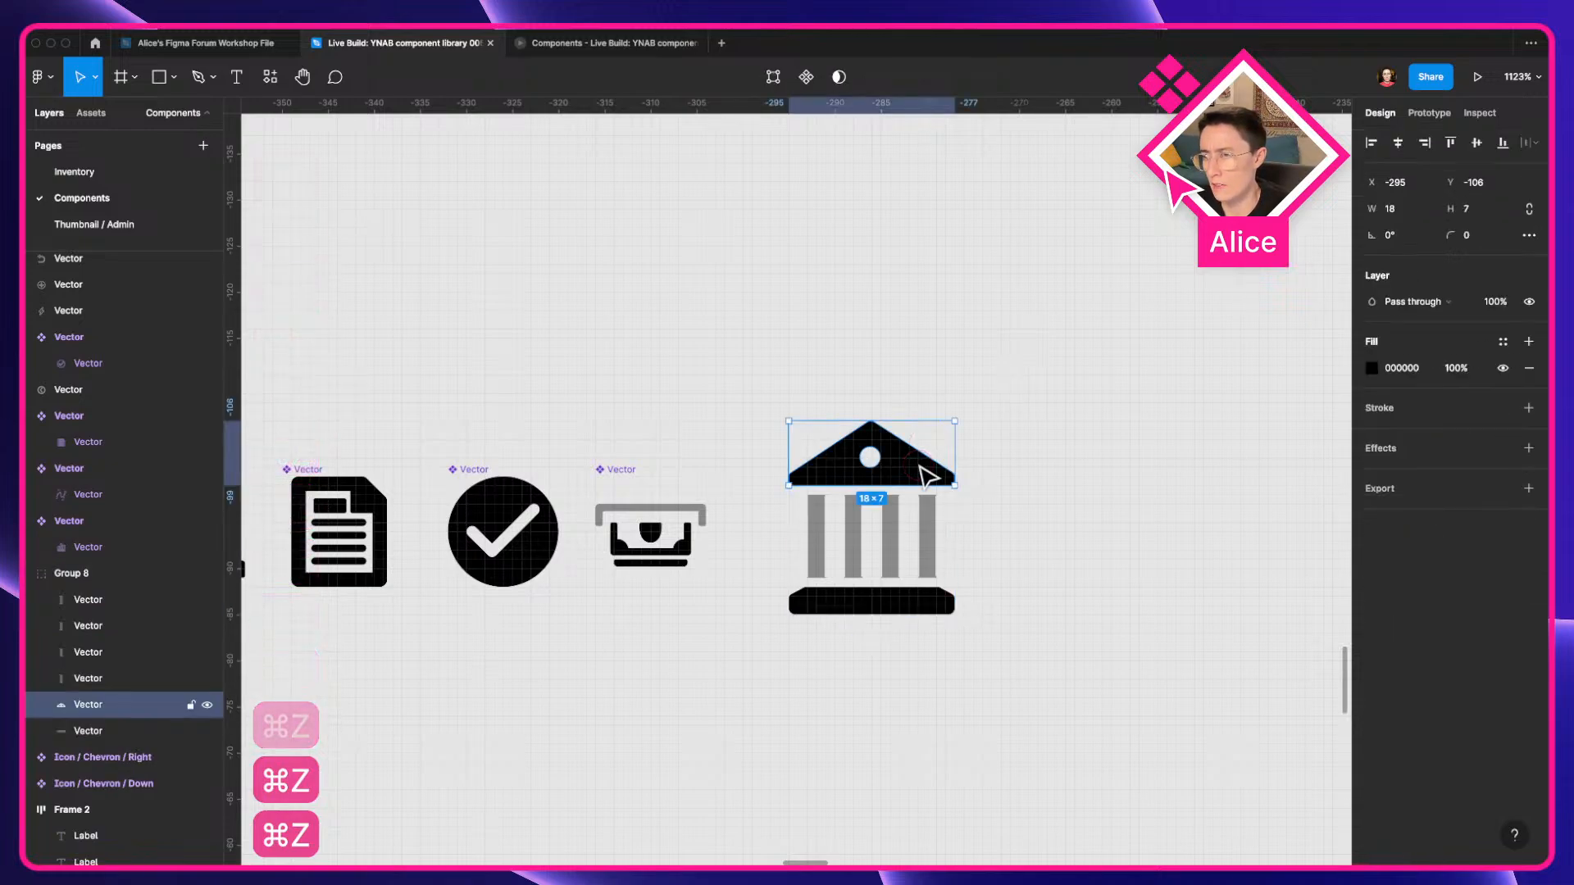
pyautogui.scroll(3, 929, 477)
pyautogui.click(943, 586)
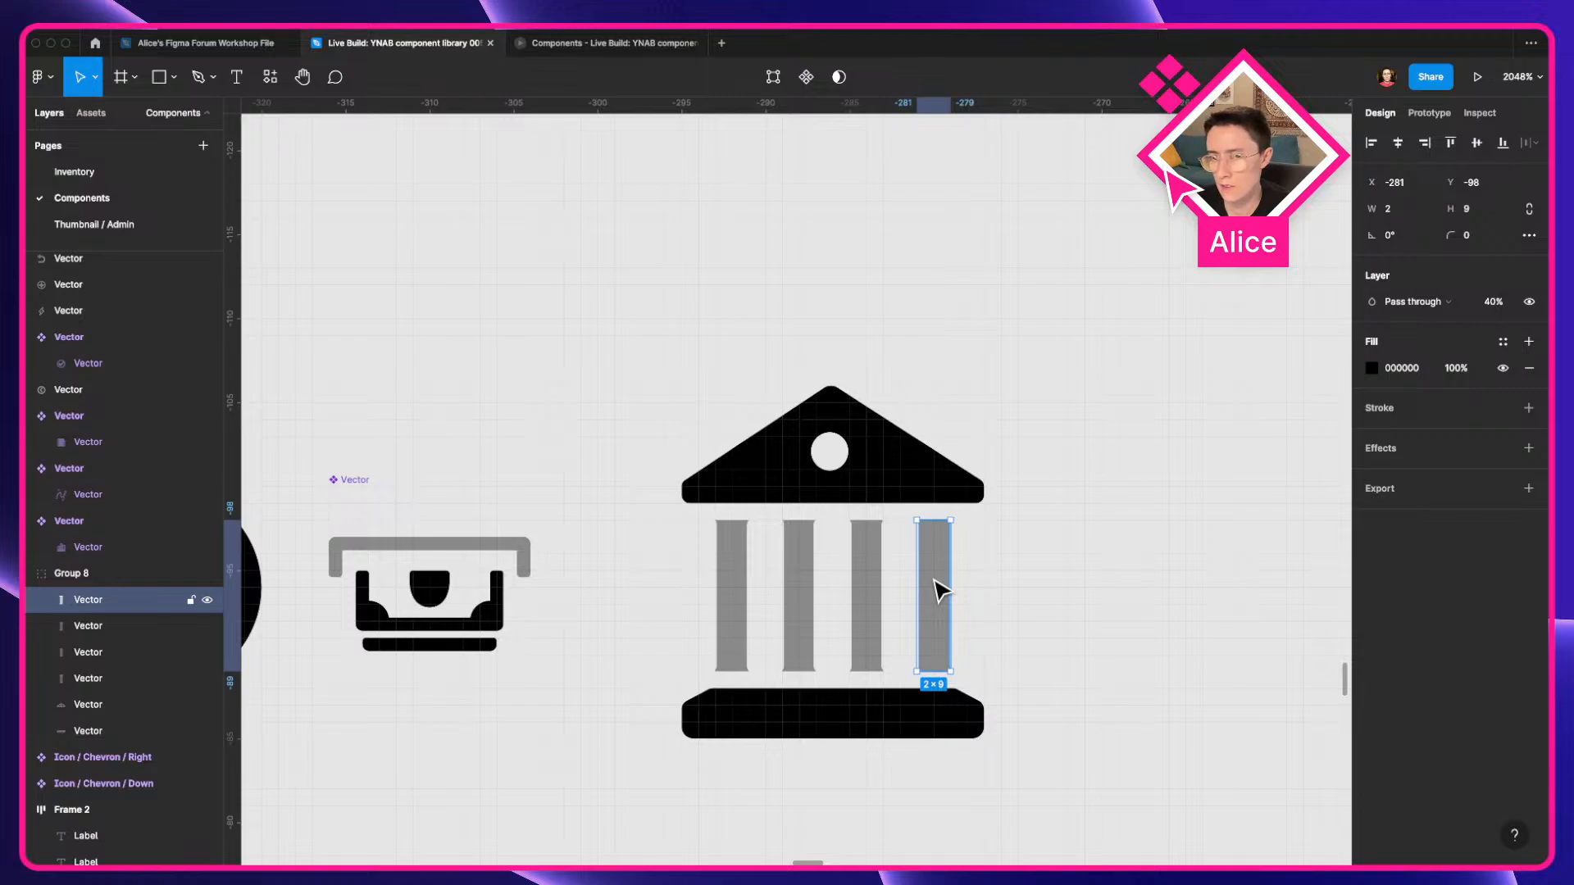
pyautogui.keyDown('shift'); pyautogui.click(879, 596); pyautogui.keyUp('shift')
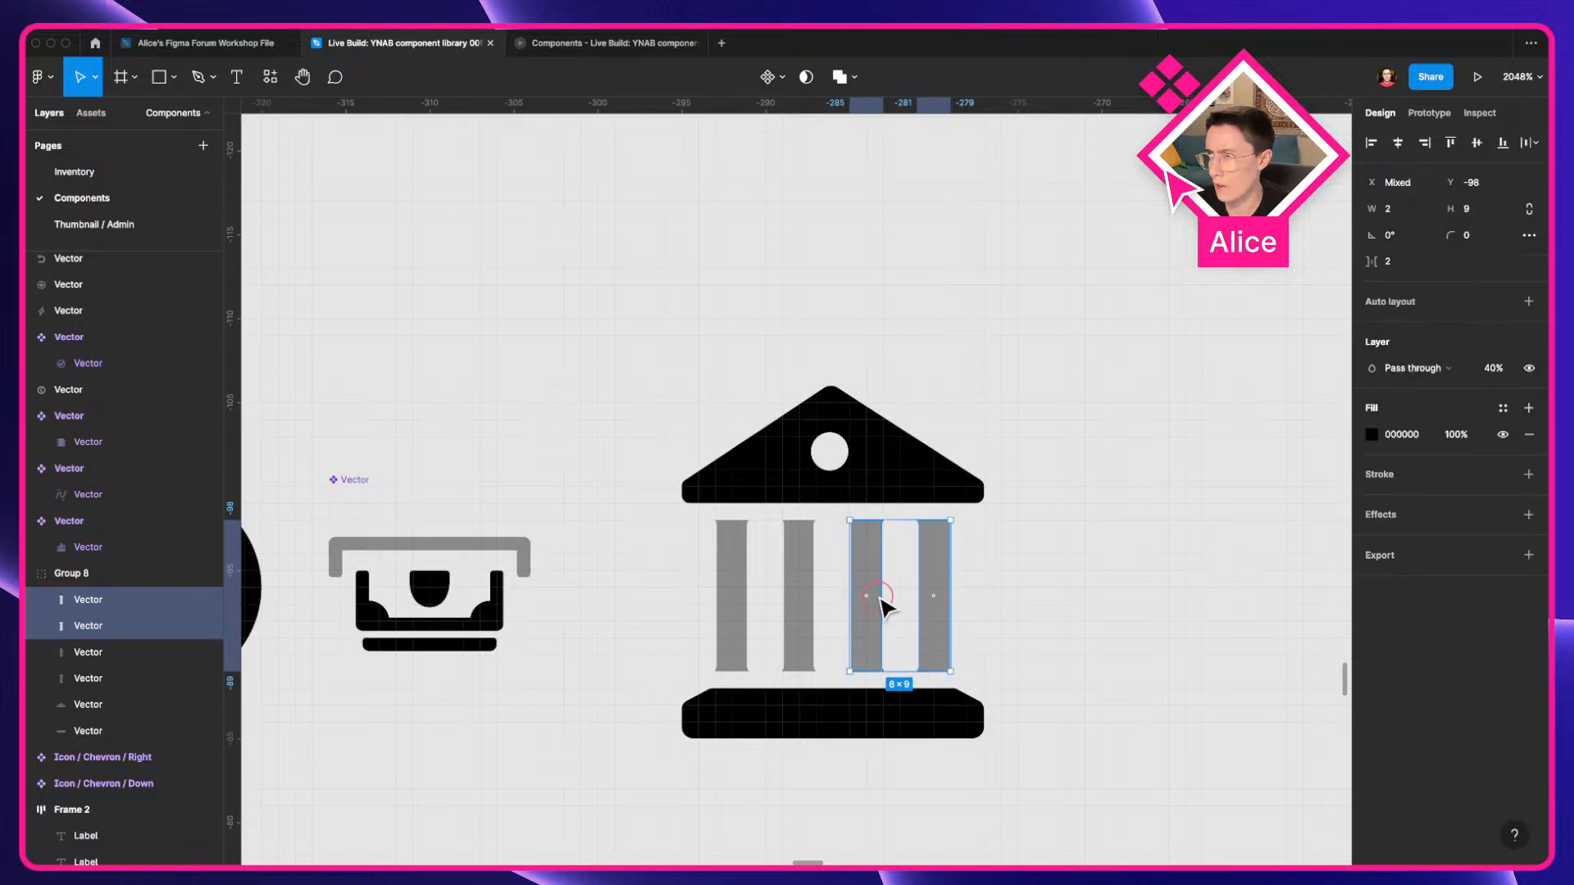
pyautogui.keyDown('shift'); pyautogui.click(802, 609); pyautogui.keyUp('shift')
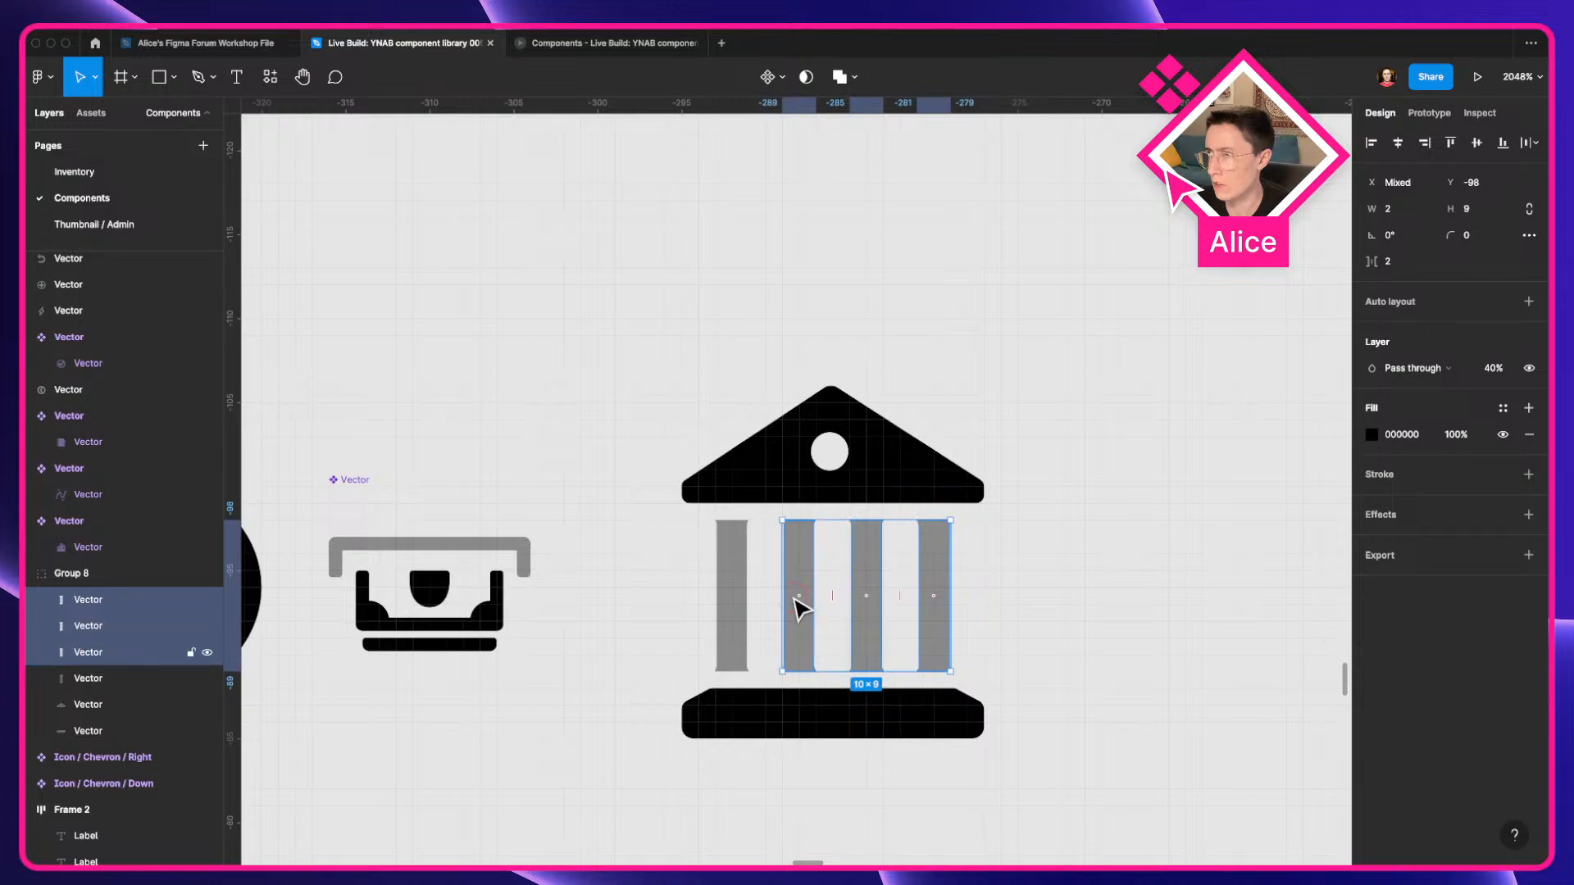
pyautogui.keyDown('shift'); pyautogui.click(742, 613); pyautogui.keyUp('shift')
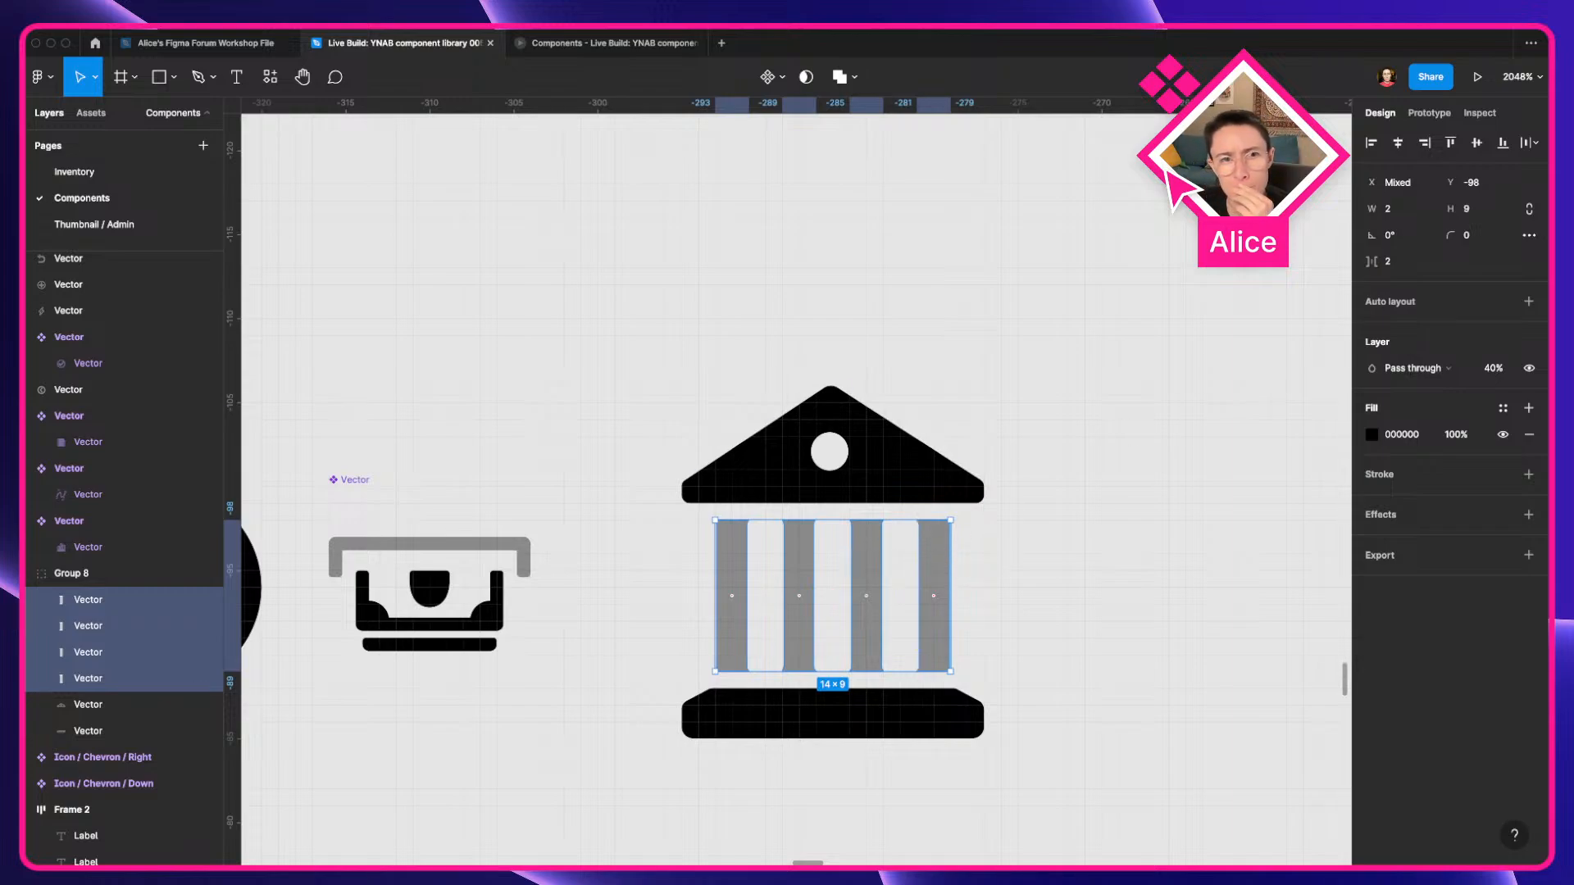
pyautogui.hotkey('ctrl', 'Left')
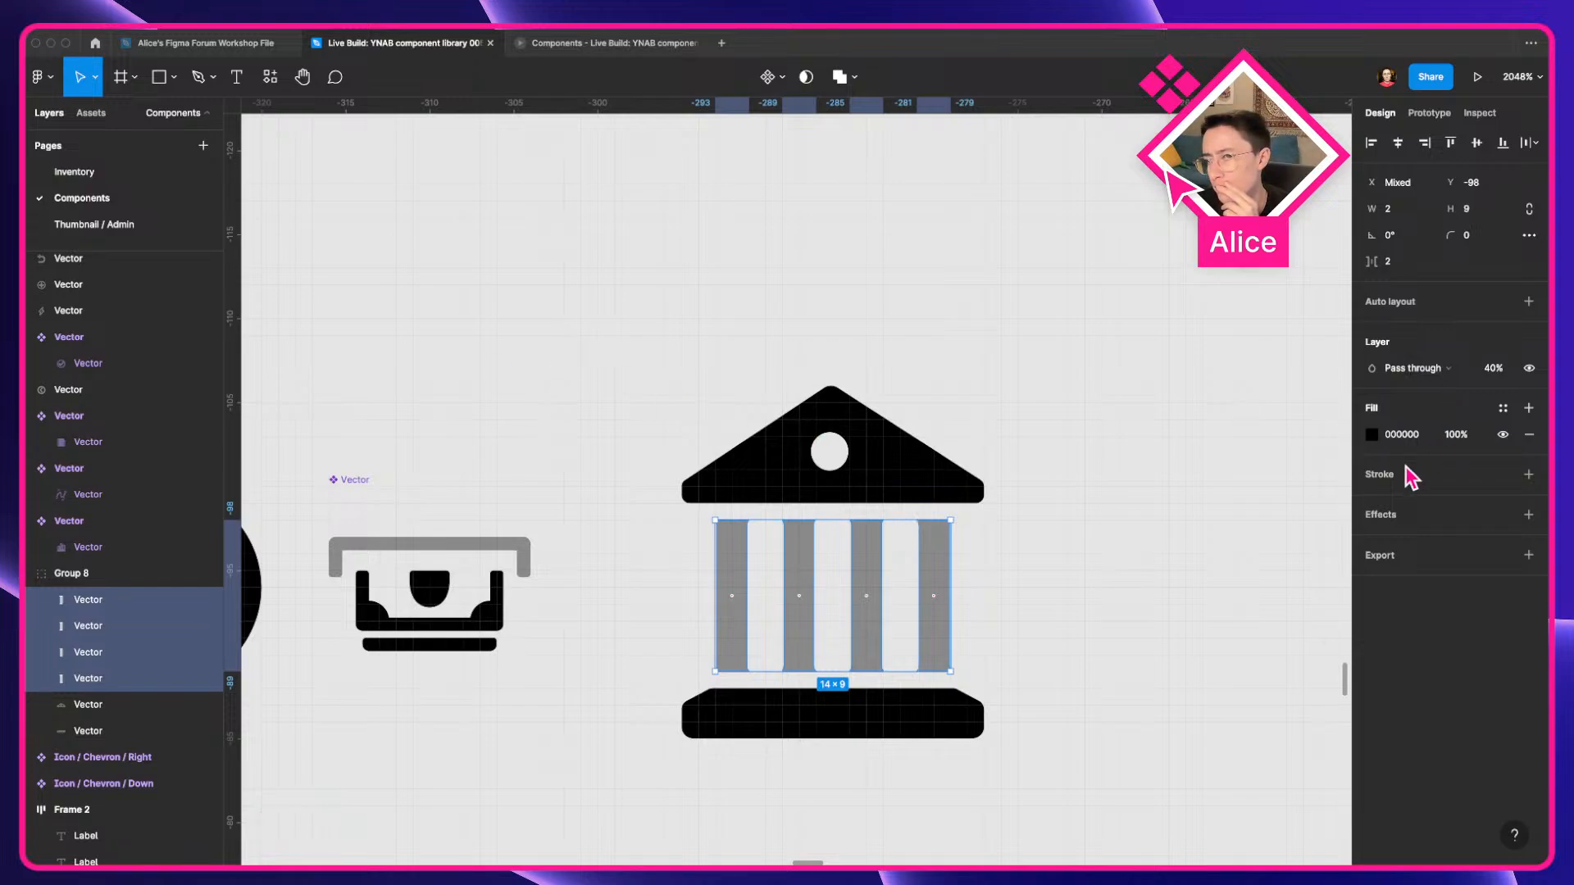
# Move the whole bank icon group up to Y -142, above the row of finished icon components.
pyautogui.scroll(-10, 916, 534)
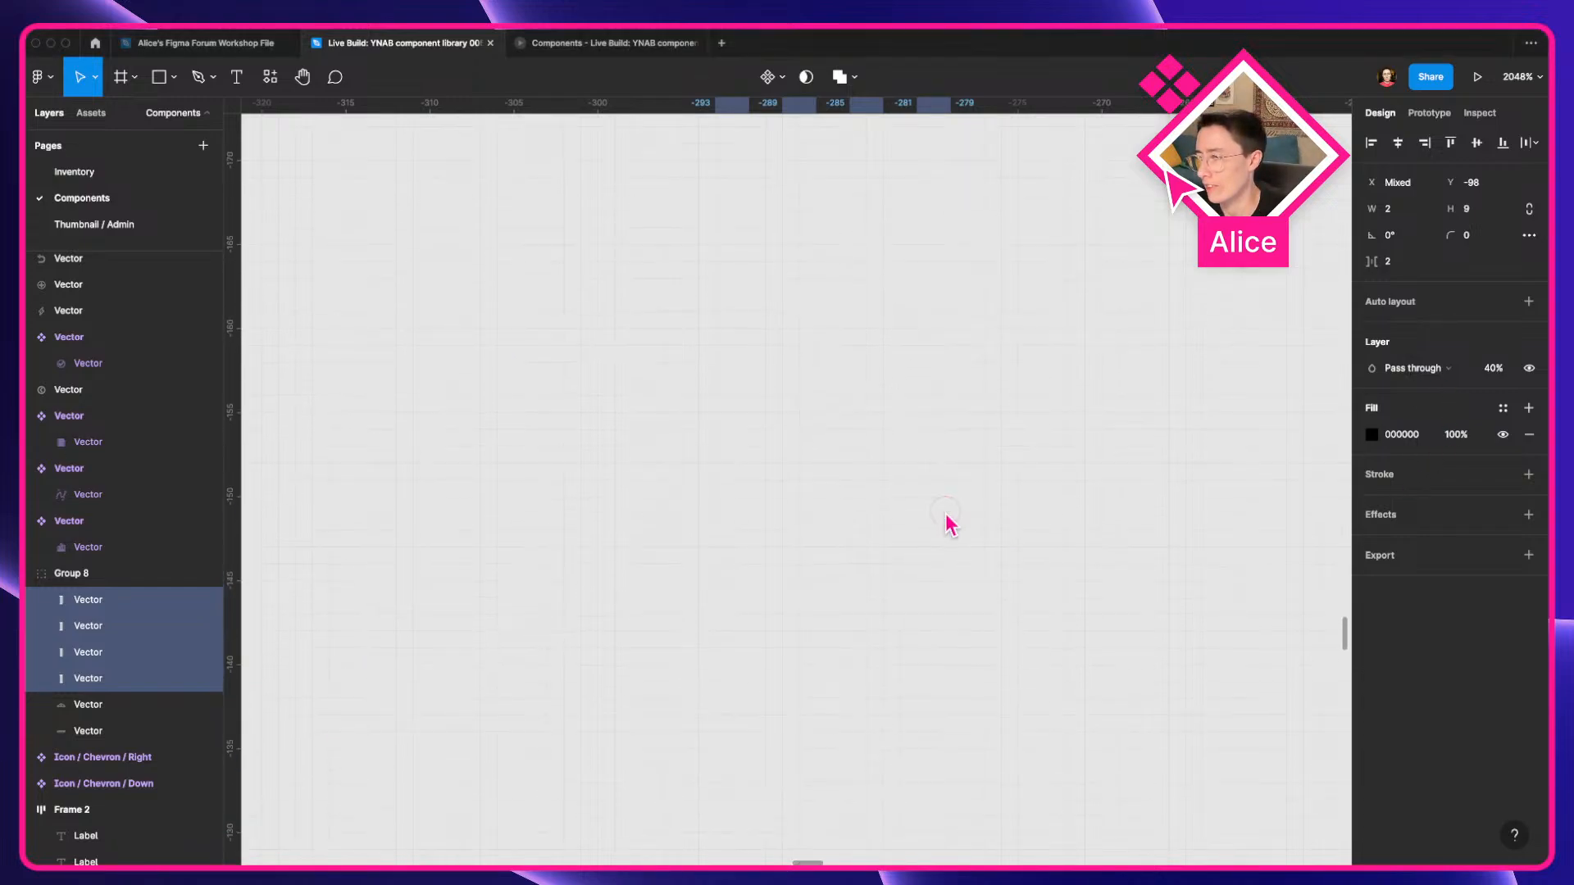
pyautogui.moveTo(1008, 538); pyautogui.dragTo(818, 453)
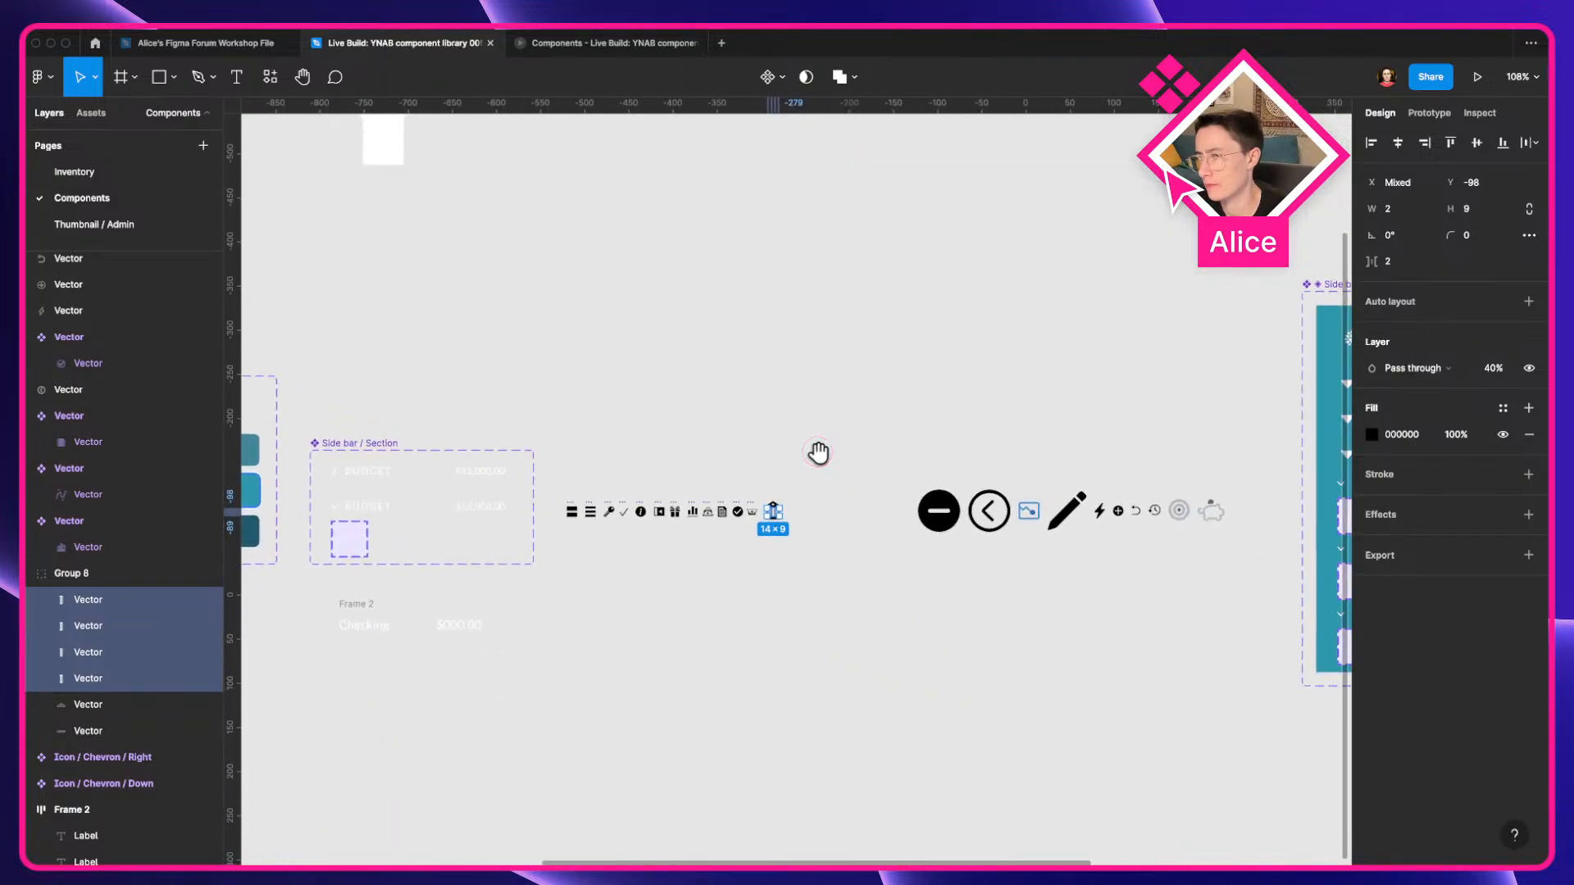
pyautogui.scroll(6, 826, 478)
pyautogui.click(822, 474)
pyautogui.moveTo(621, 641); pyautogui.dragTo(619, 504)
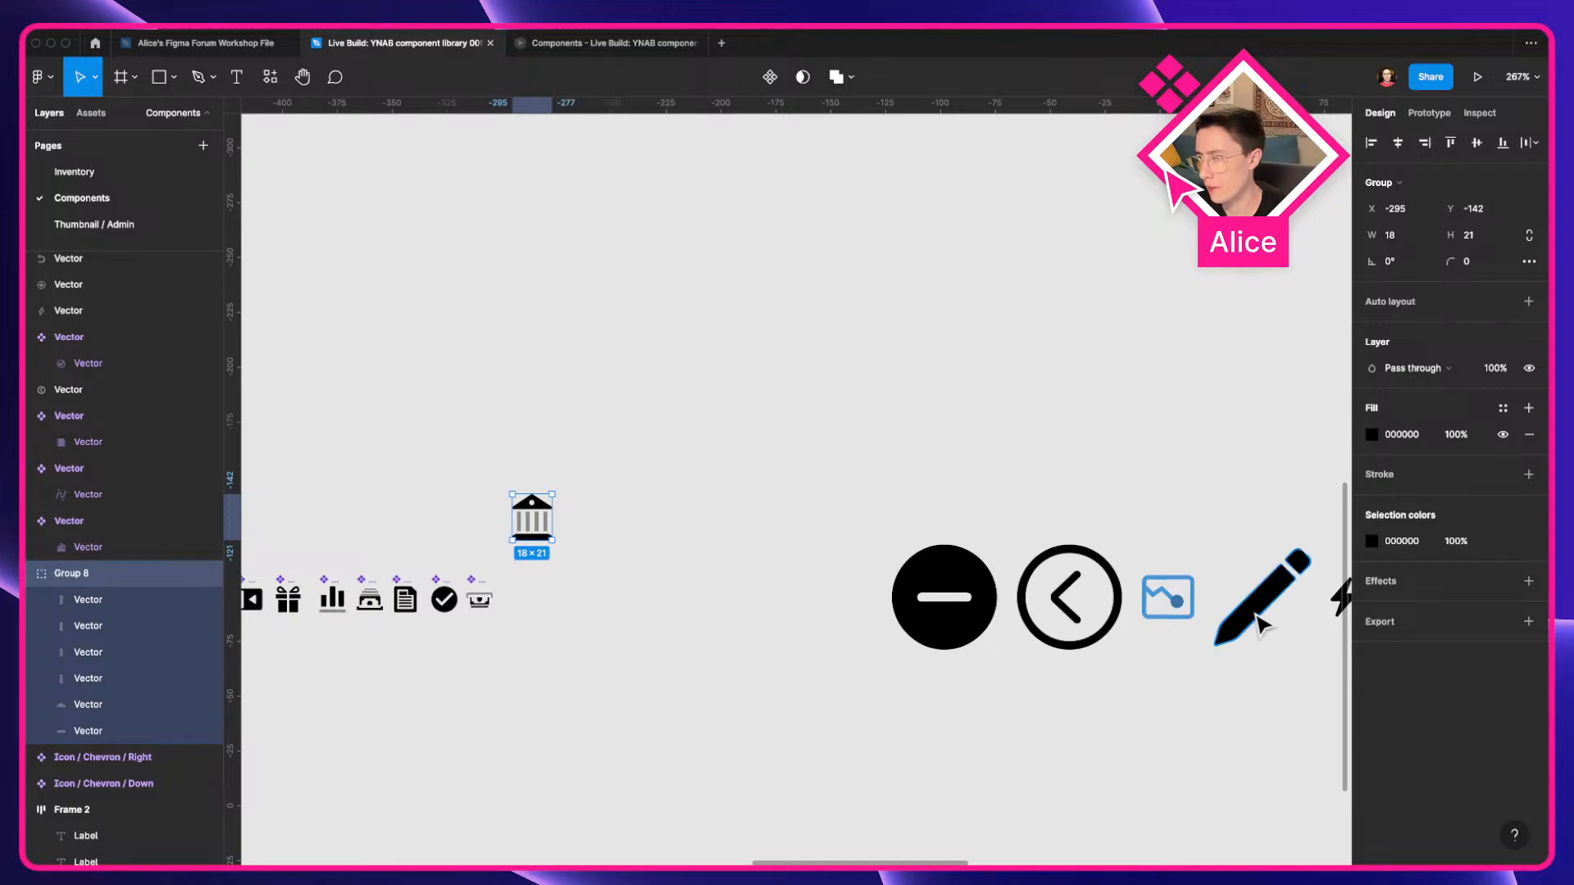
# Place the pencil icon after the cash-dispenser component, scale it down to the row's icon size, and make it a component.
pyautogui.moveTo(1270, 628)
pyautogui.mouseDown()
pyautogui.moveTo(558, 667)
pyautogui.moveTo(587, 656)
pyautogui.moveTo(578, 627)
pyautogui.mouseUp()
pyautogui.scroll(10, 578, 627)
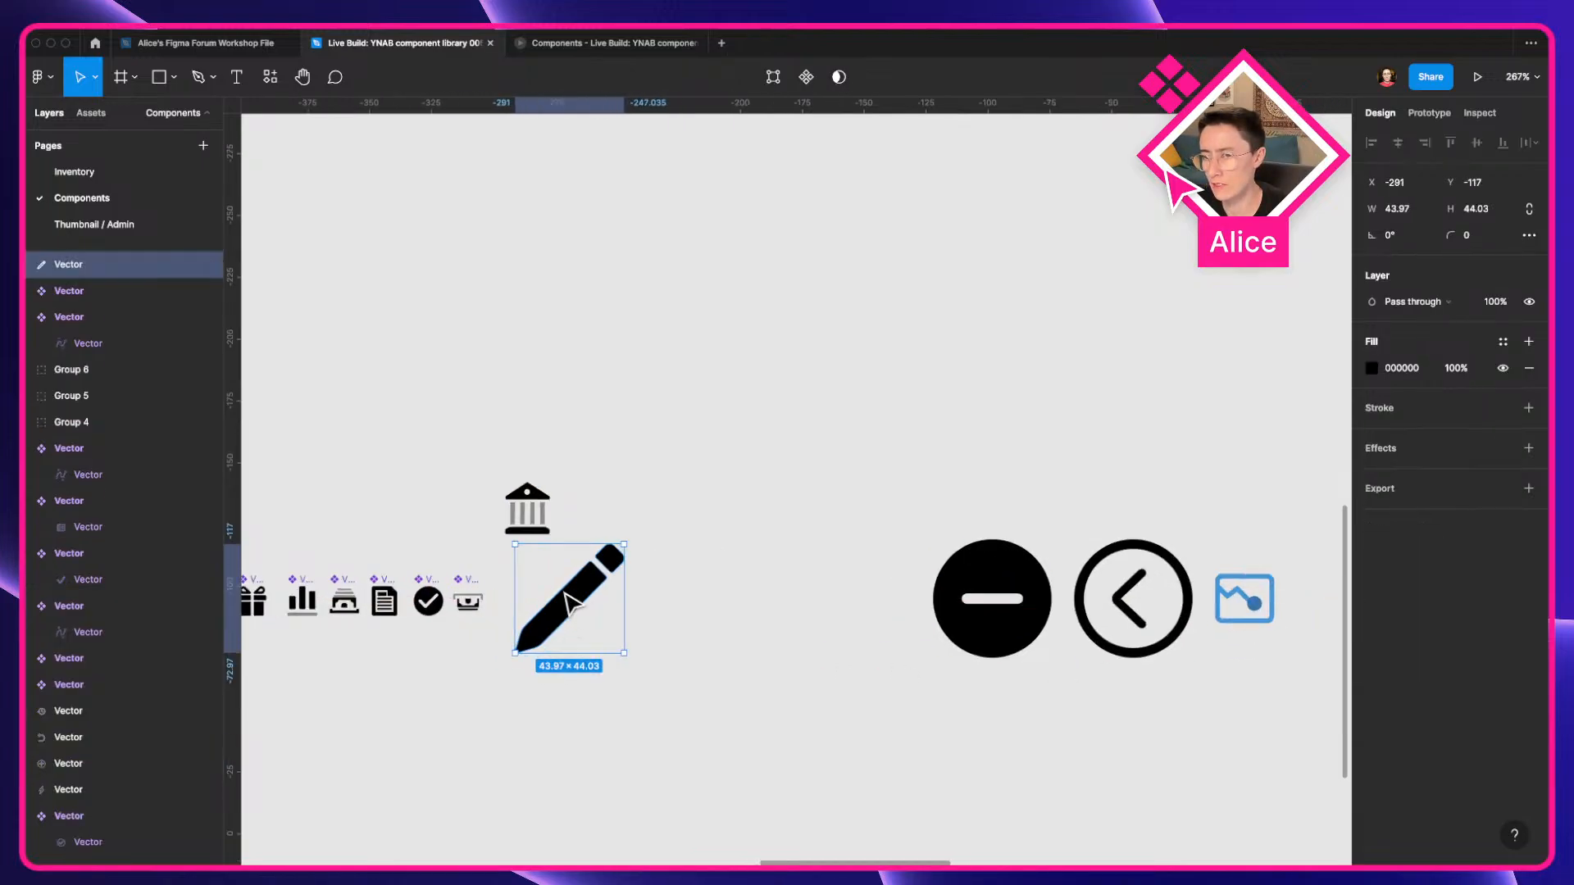
pyautogui.moveTo(924, 652)
pyautogui.mouseDown()
pyautogui.moveTo(574, 642)
pyautogui.moveTo(976, 613)
pyautogui.mouseUp()
pyautogui.moveTo(832, 607); pyautogui.dragTo(772, 611)
pyautogui.press('alt+super+k')
pyautogui.click(877, 620)
pyautogui.scroll(-10, 877, 621)
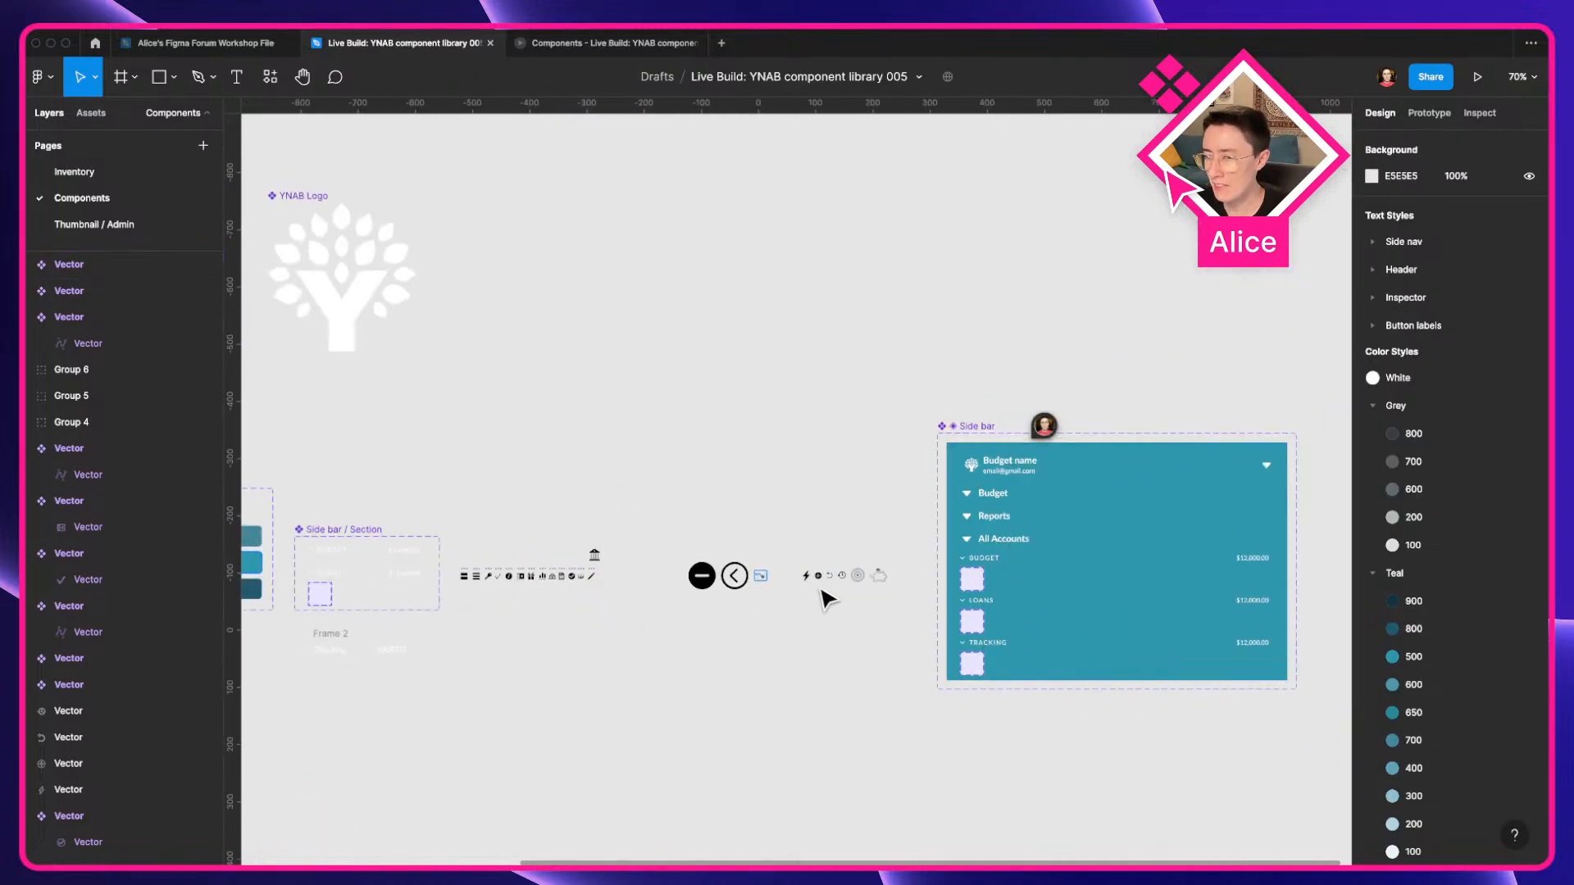
pyautogui.scroll(10, 818, 585)
pyautogui.moveTo(818, 596); pyautogui.dragTo(1205, 543)
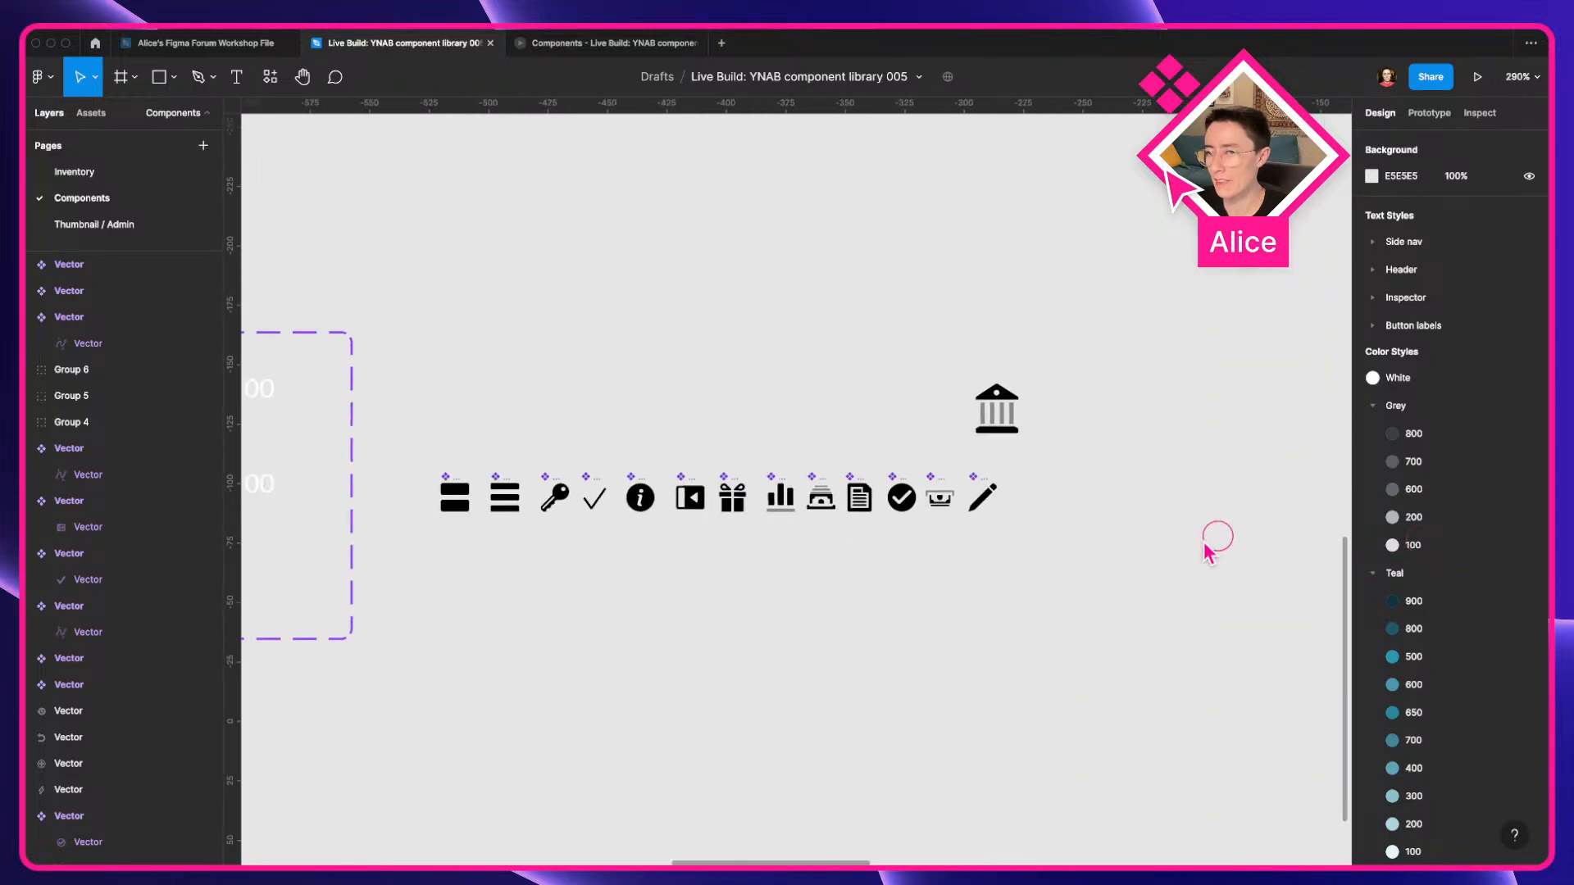
pyautogui.click(980, 506)
pyautogui.moveTo(1092, 563); pyautogui.dragTo(912, 582)
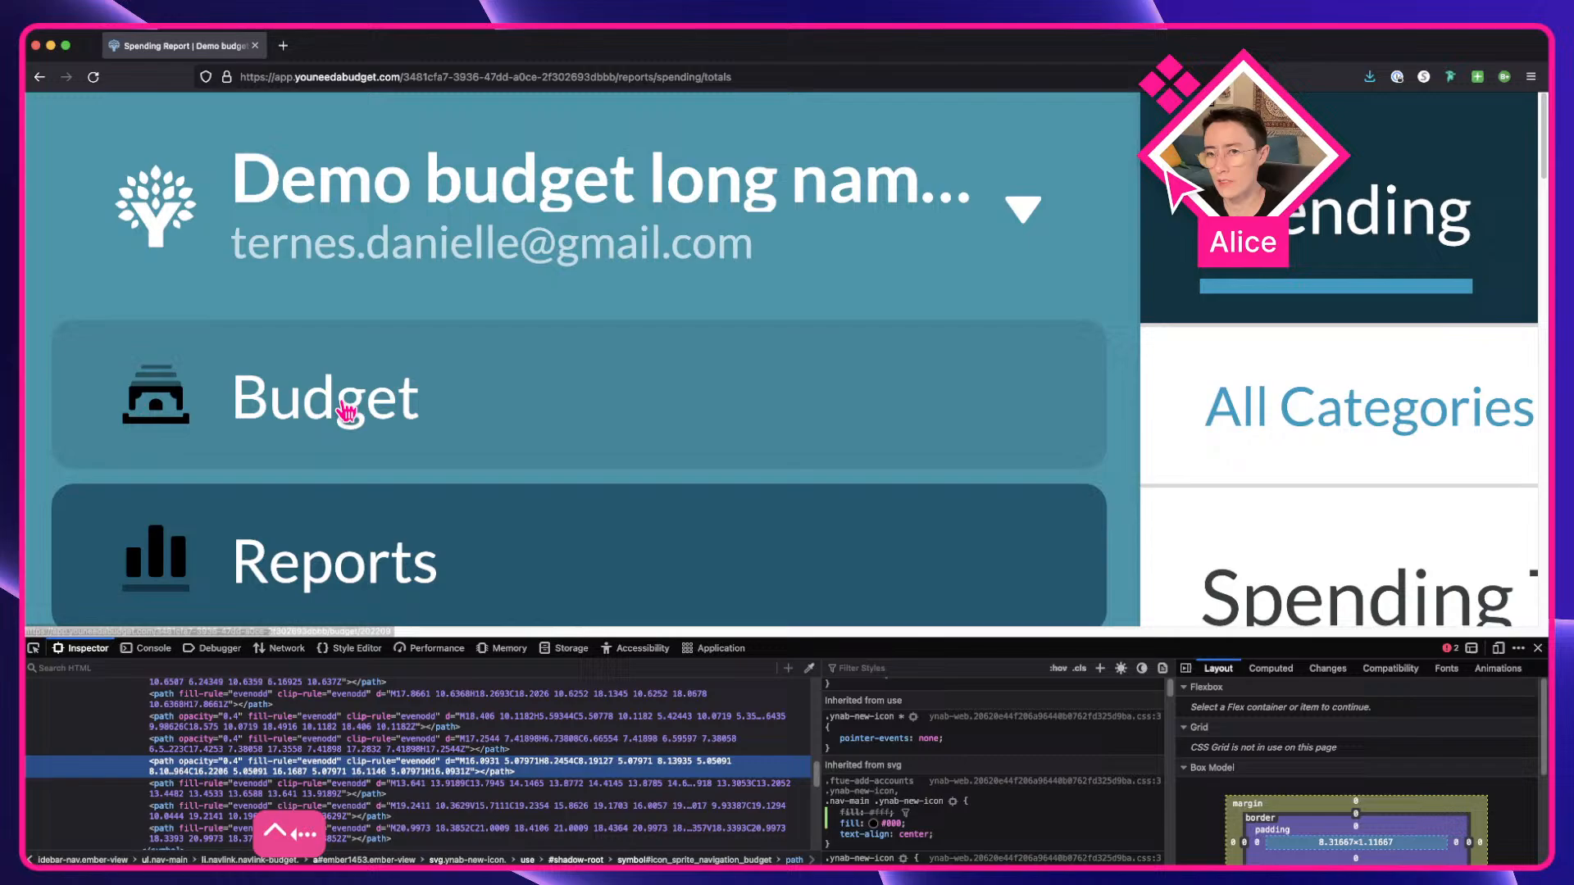
# Reload the YNAB spending report page in the browser and close the developer tools.
pyautogui.scroll(-3, 514, 529)
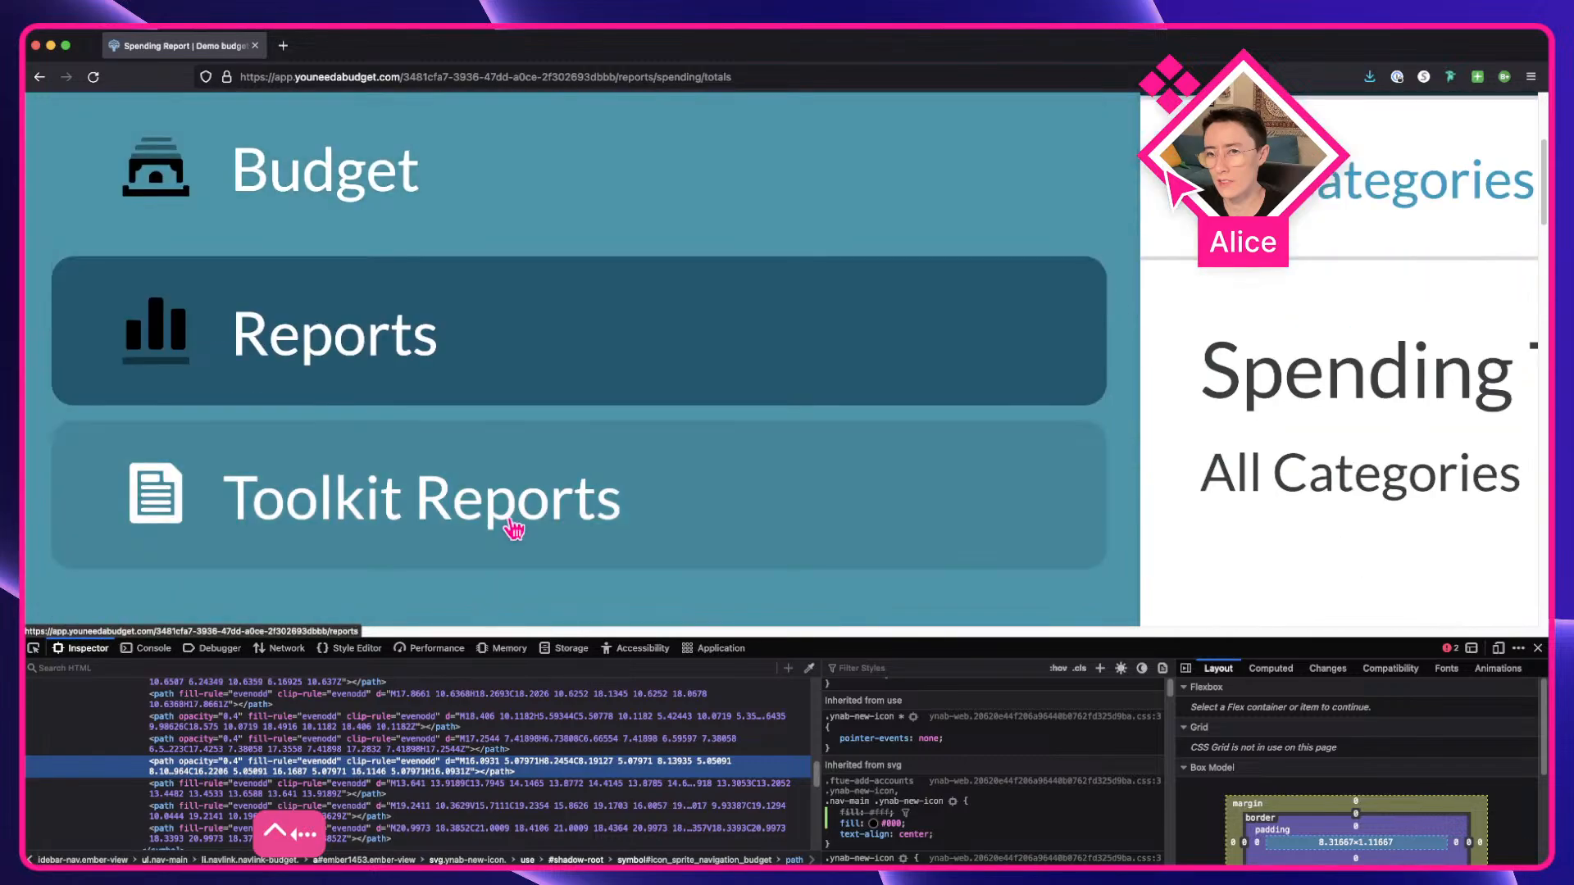
pyautogui.press('super+r')
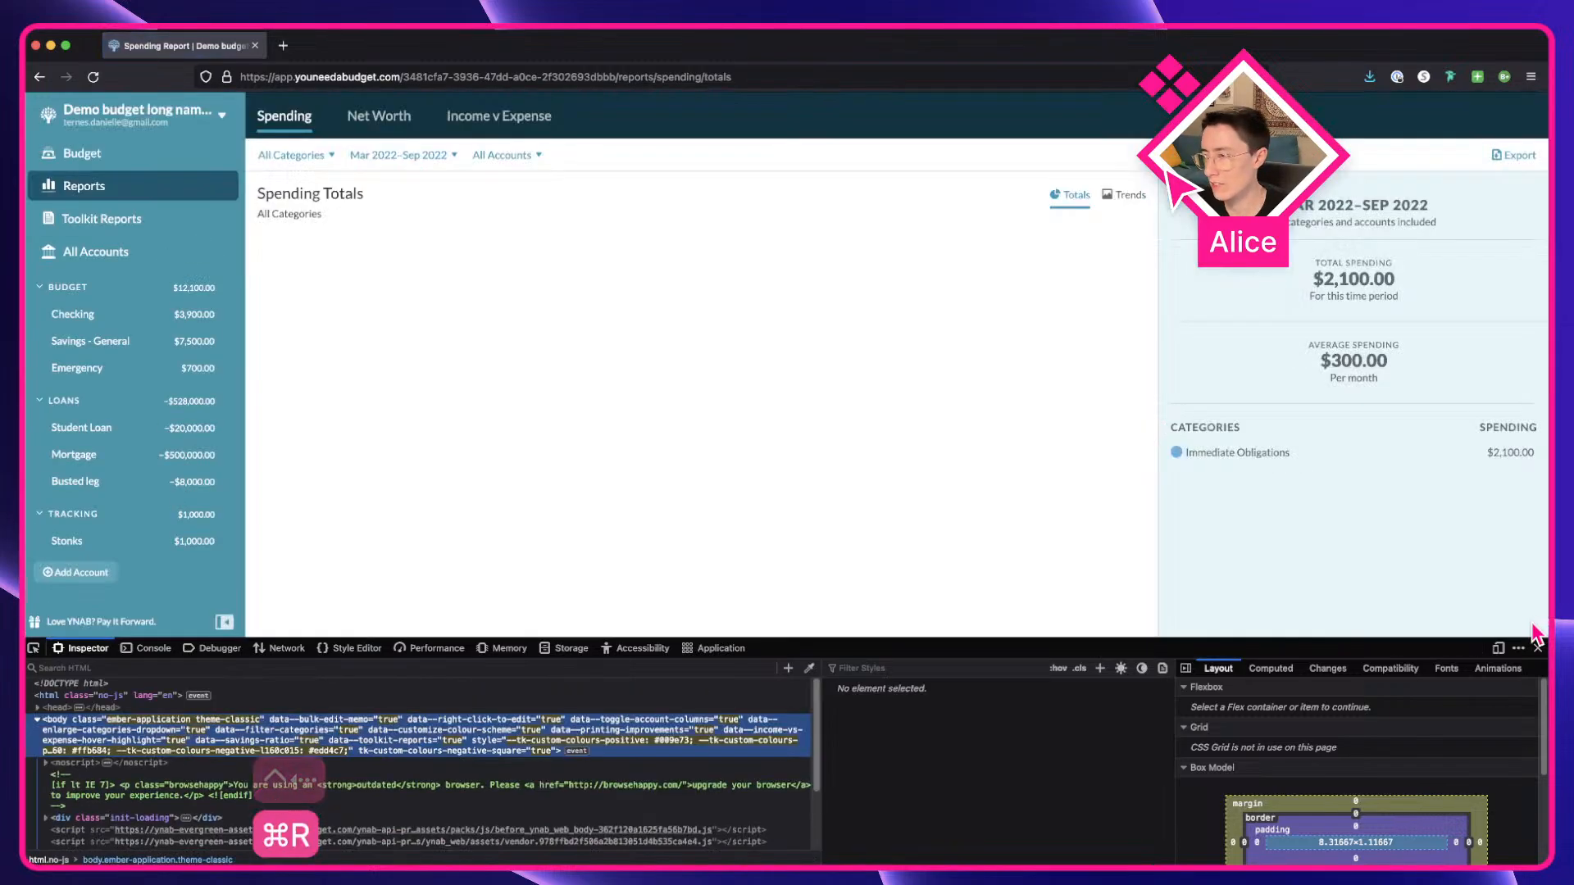
pyautogui.click(1538, 648)
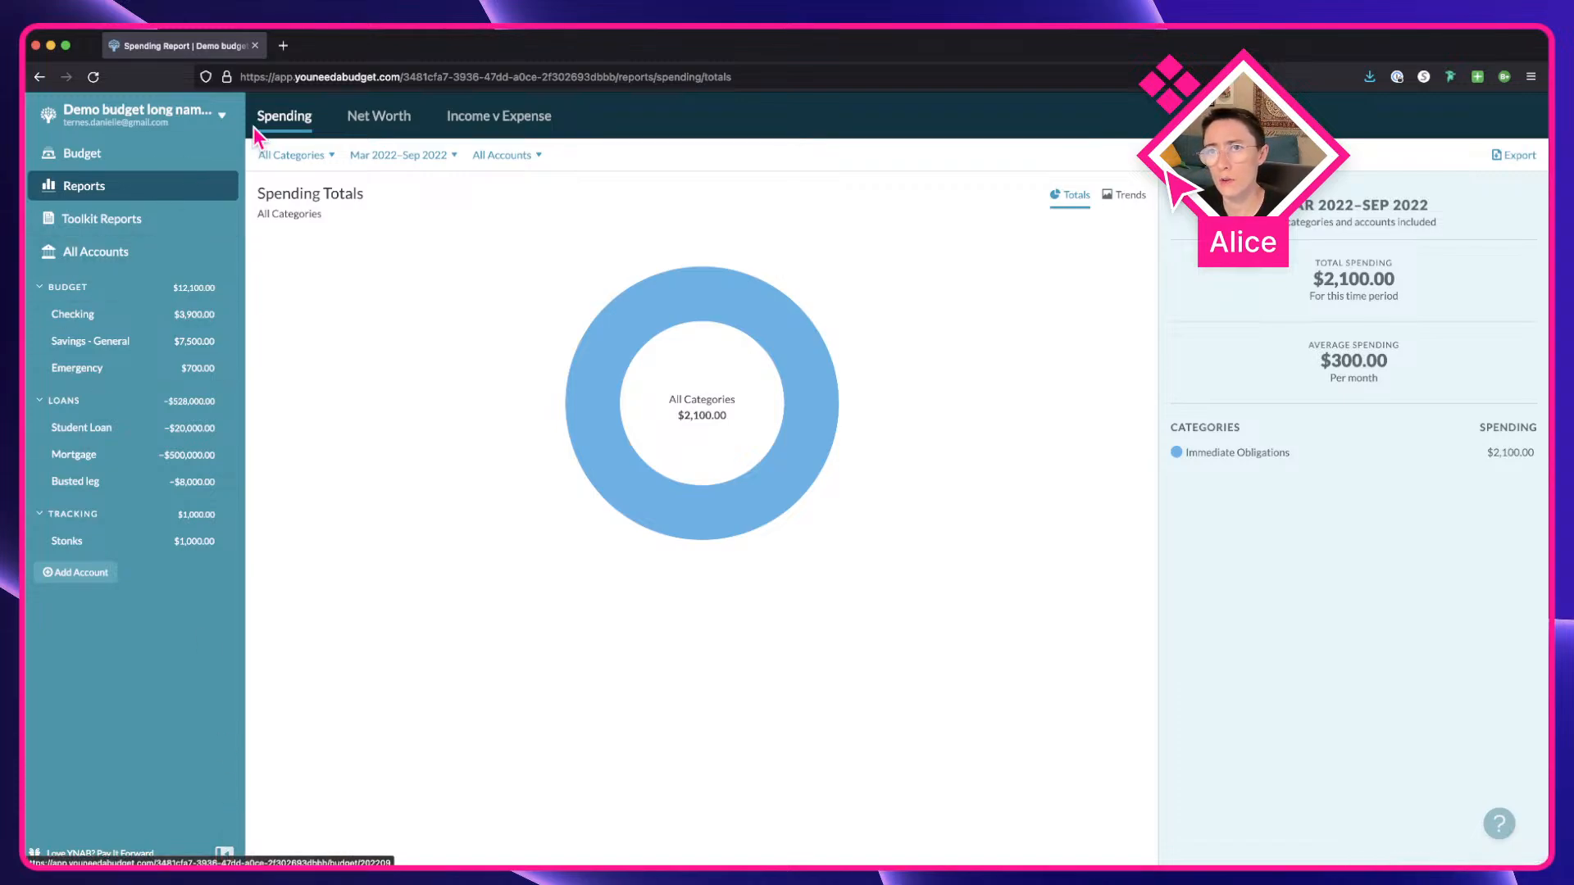
# Return to Figma and compare the icon row, loose icons, button components and side bar with the icons in YNAB's live side bar.
pyautogui.hotkey('ctrl', 'Right')
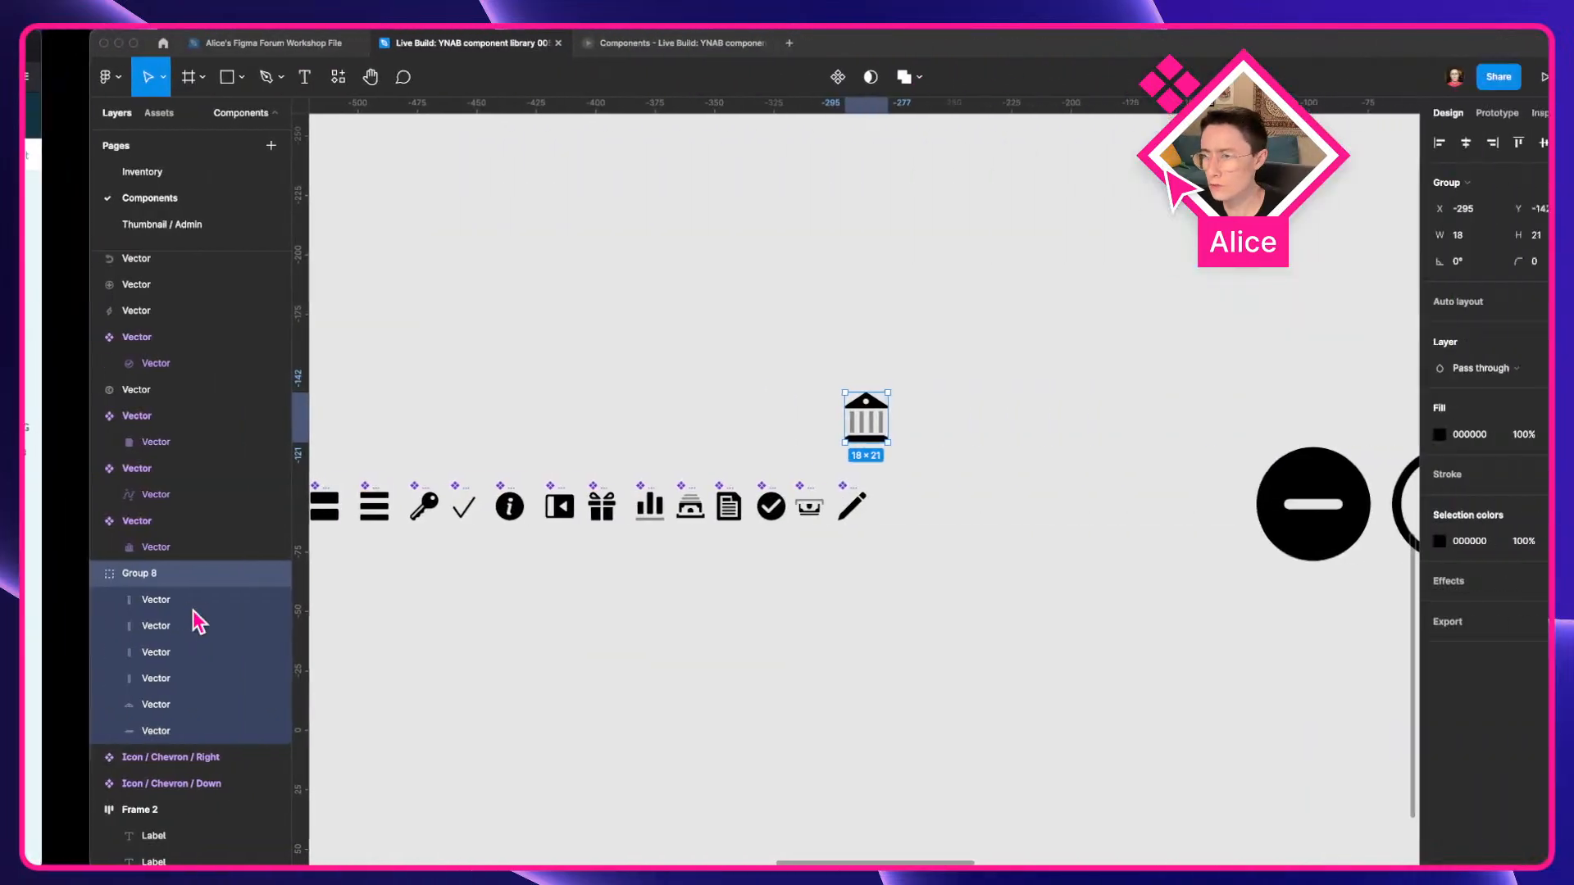
pyautogui.moveTo(569, 609); pyautogui.dragTo(1108, 645)
pyautogui.moveTo(566, 530); pyautogui.dragTo(1258, 509)
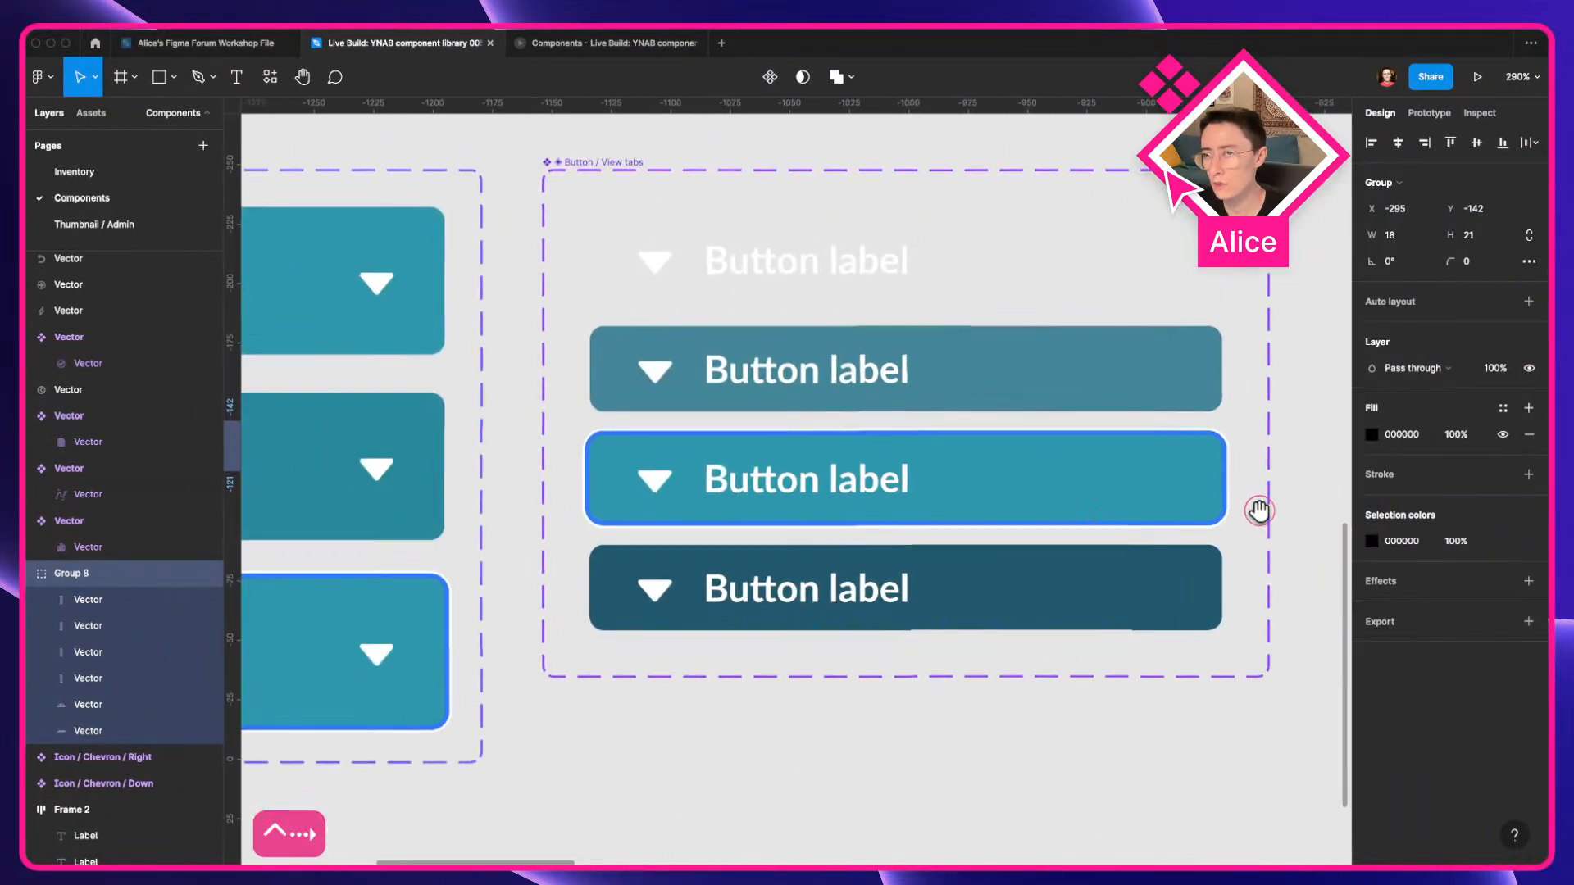
pyautogui.scroll(-5, 805, 517)
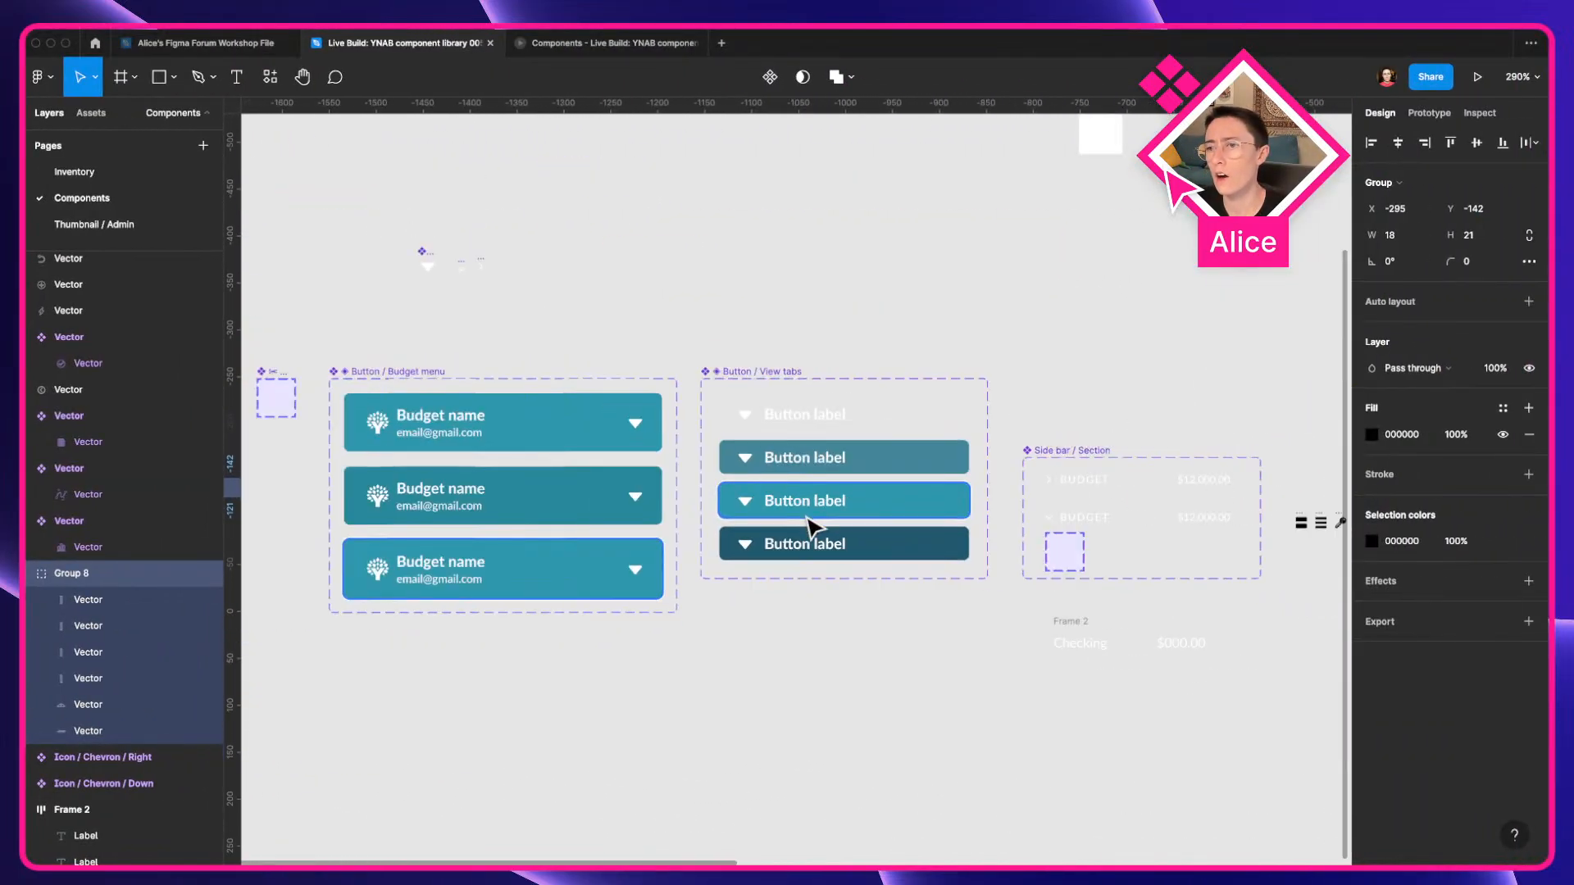
pyautogui.scroll(10, 425, 260)
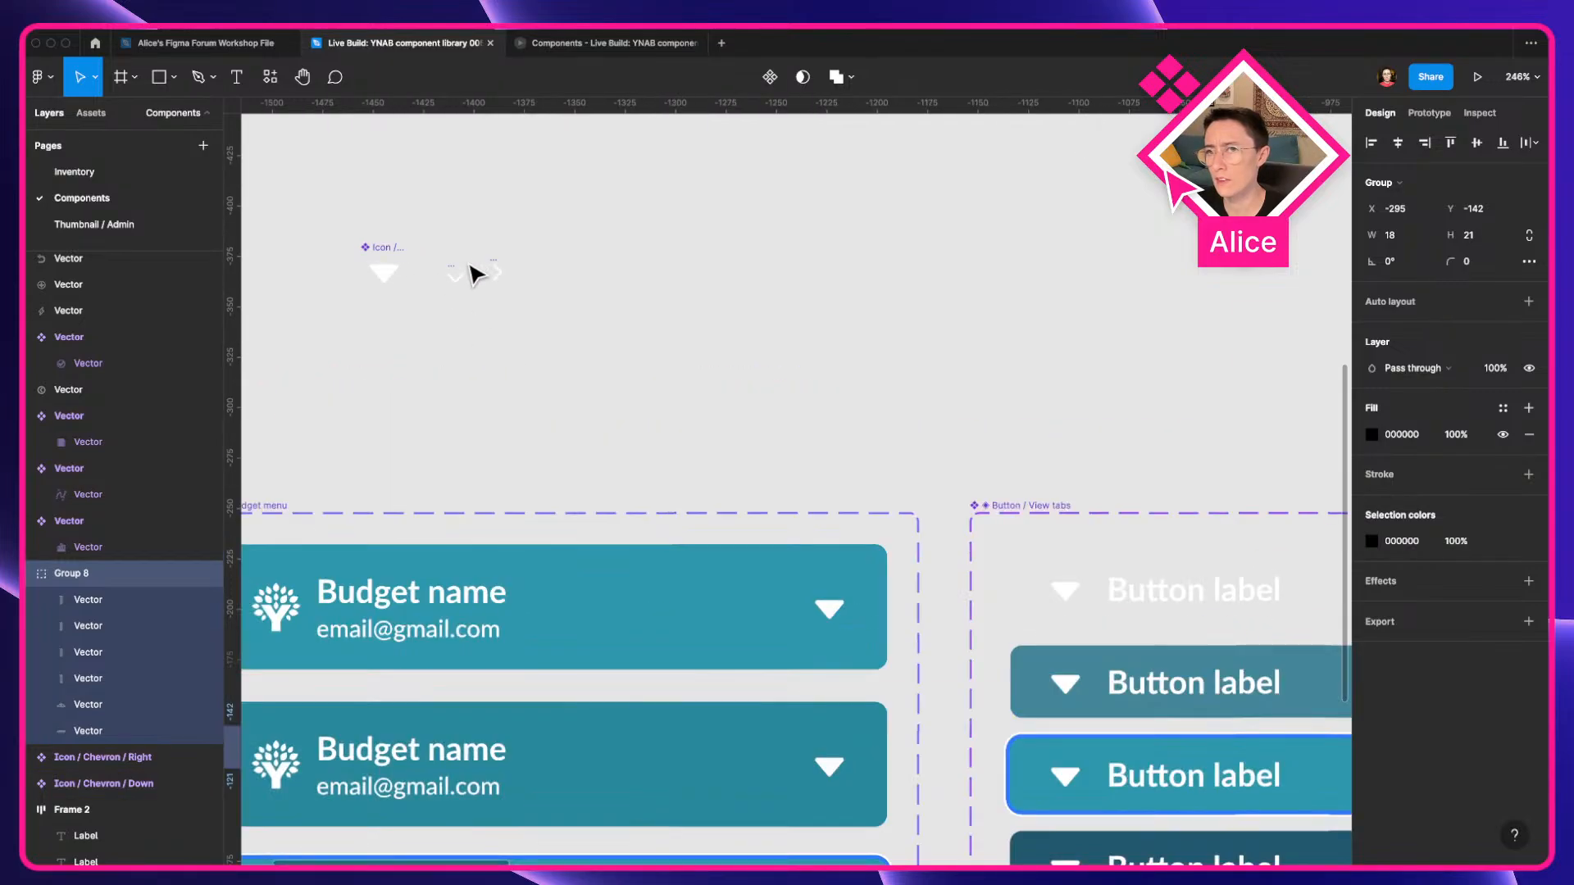
pyautogui.scroll(-10, 623, 361)
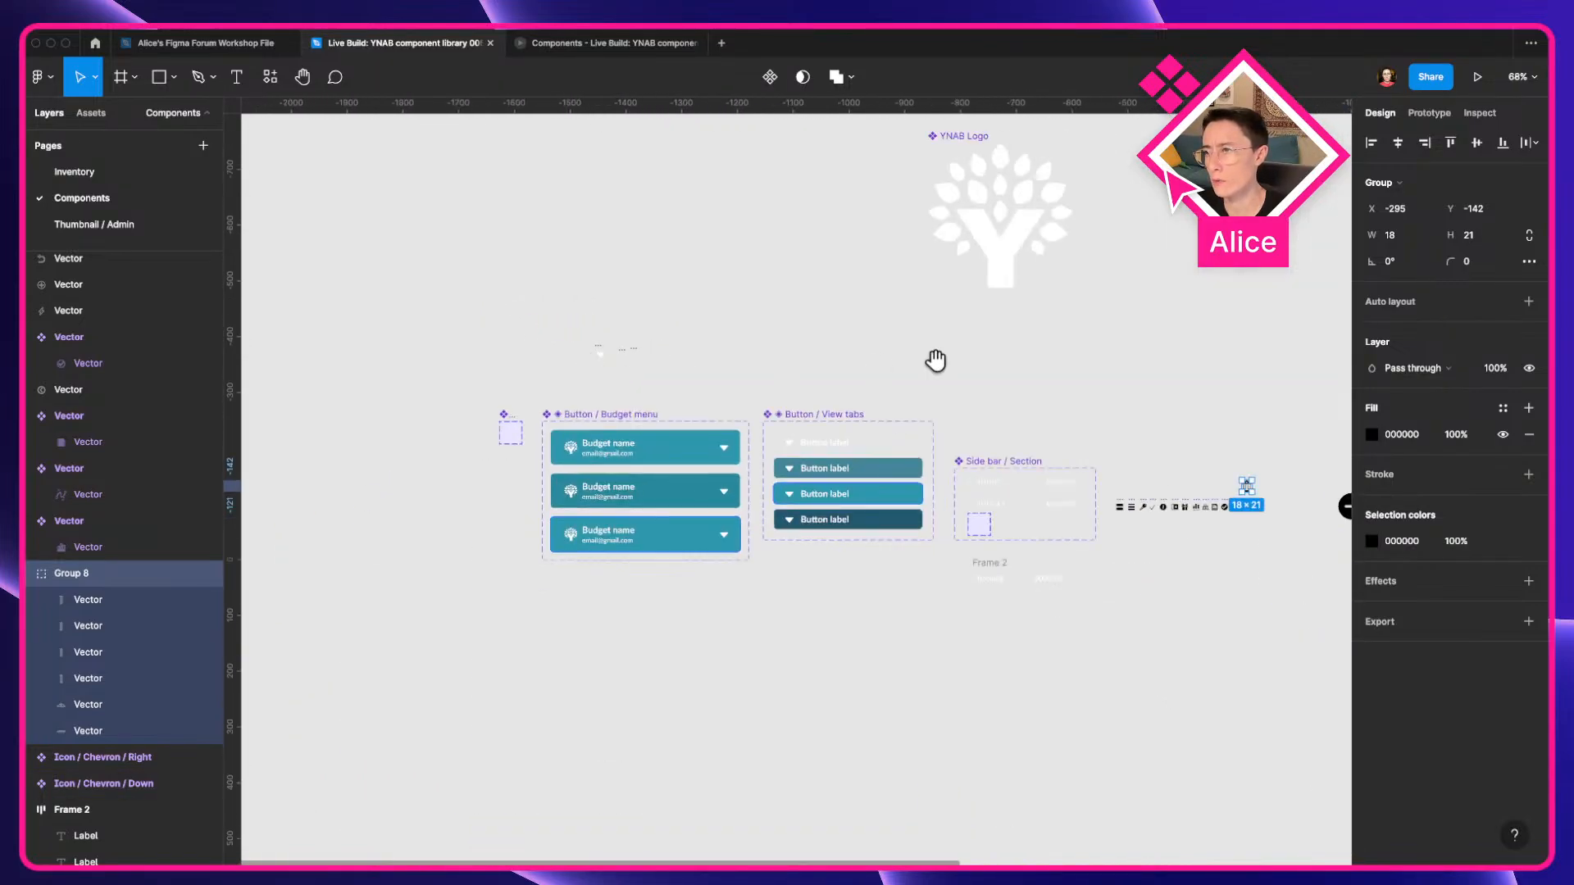
pyautogui.scroll(5, 879, 518)
pyautogui.moveTo(879, 524); pyautogui.dragTo(647, 517)
pyautogui.moveTo(1222, 517); pyautogui.dragTo(669, 497)
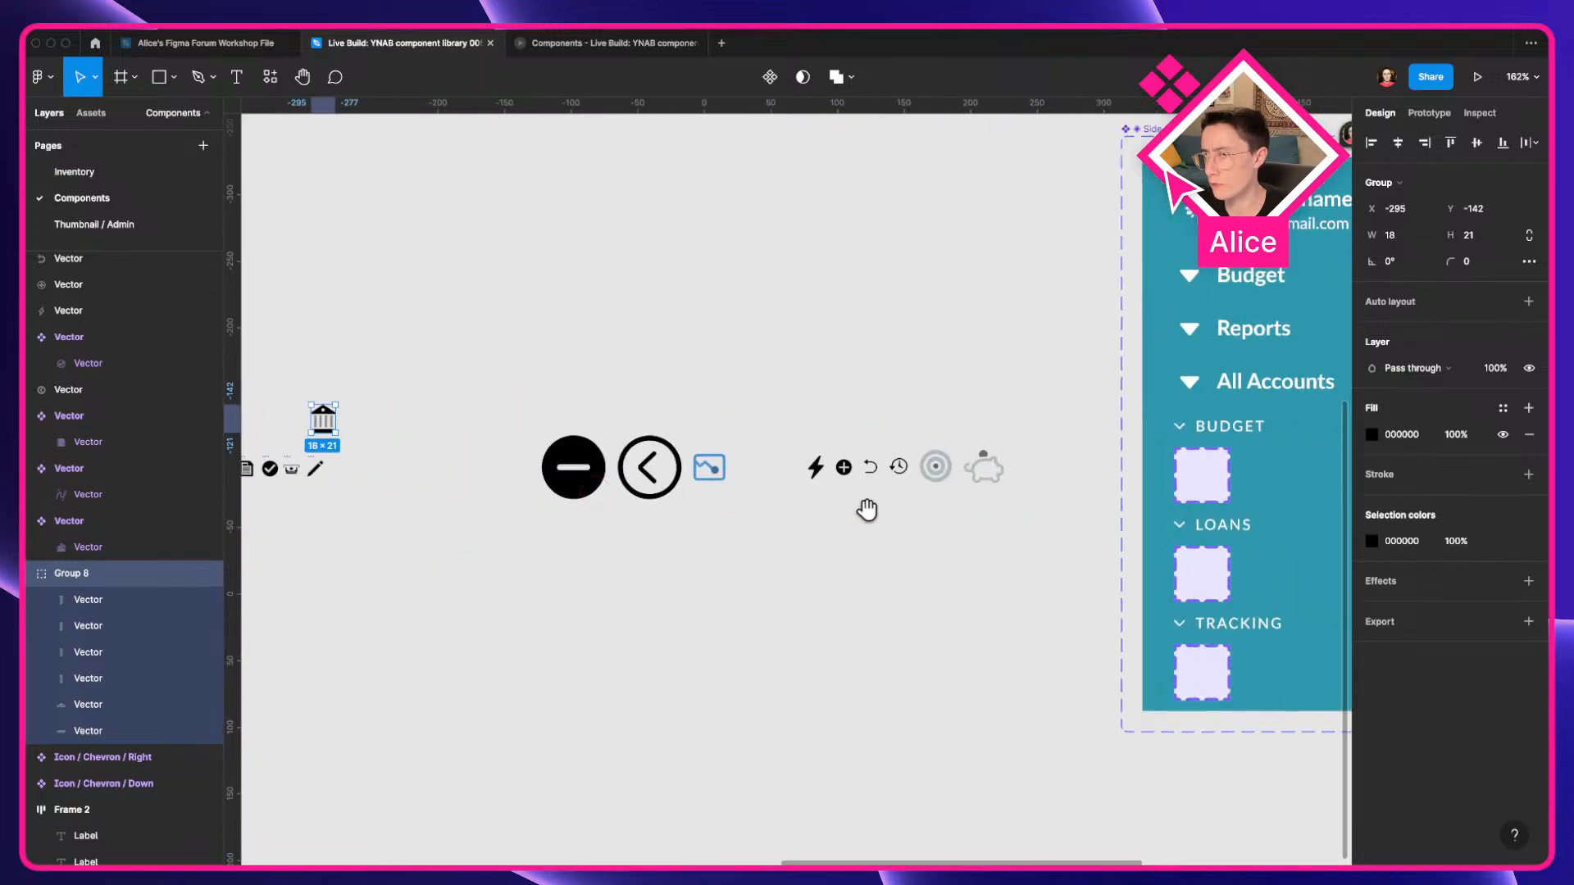
pyautogui.moveTo(783, 491); pyautogui.dragTo(1211, 480)
pyautogui.scroll(-5, 975, 464)
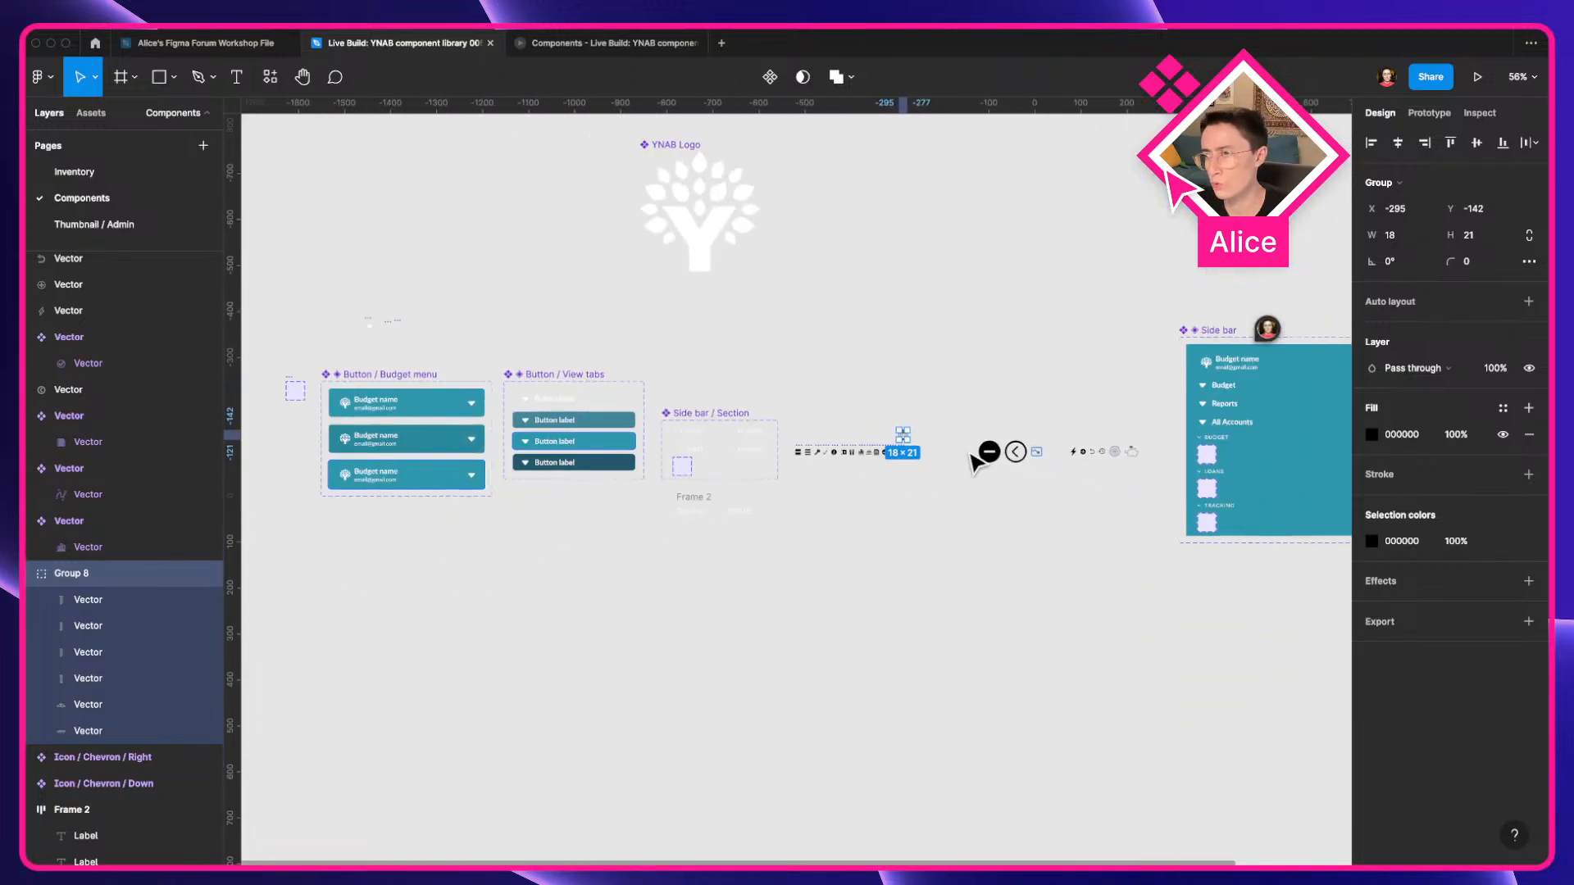
pyautogui.hotkey('ctrl', 'Left')
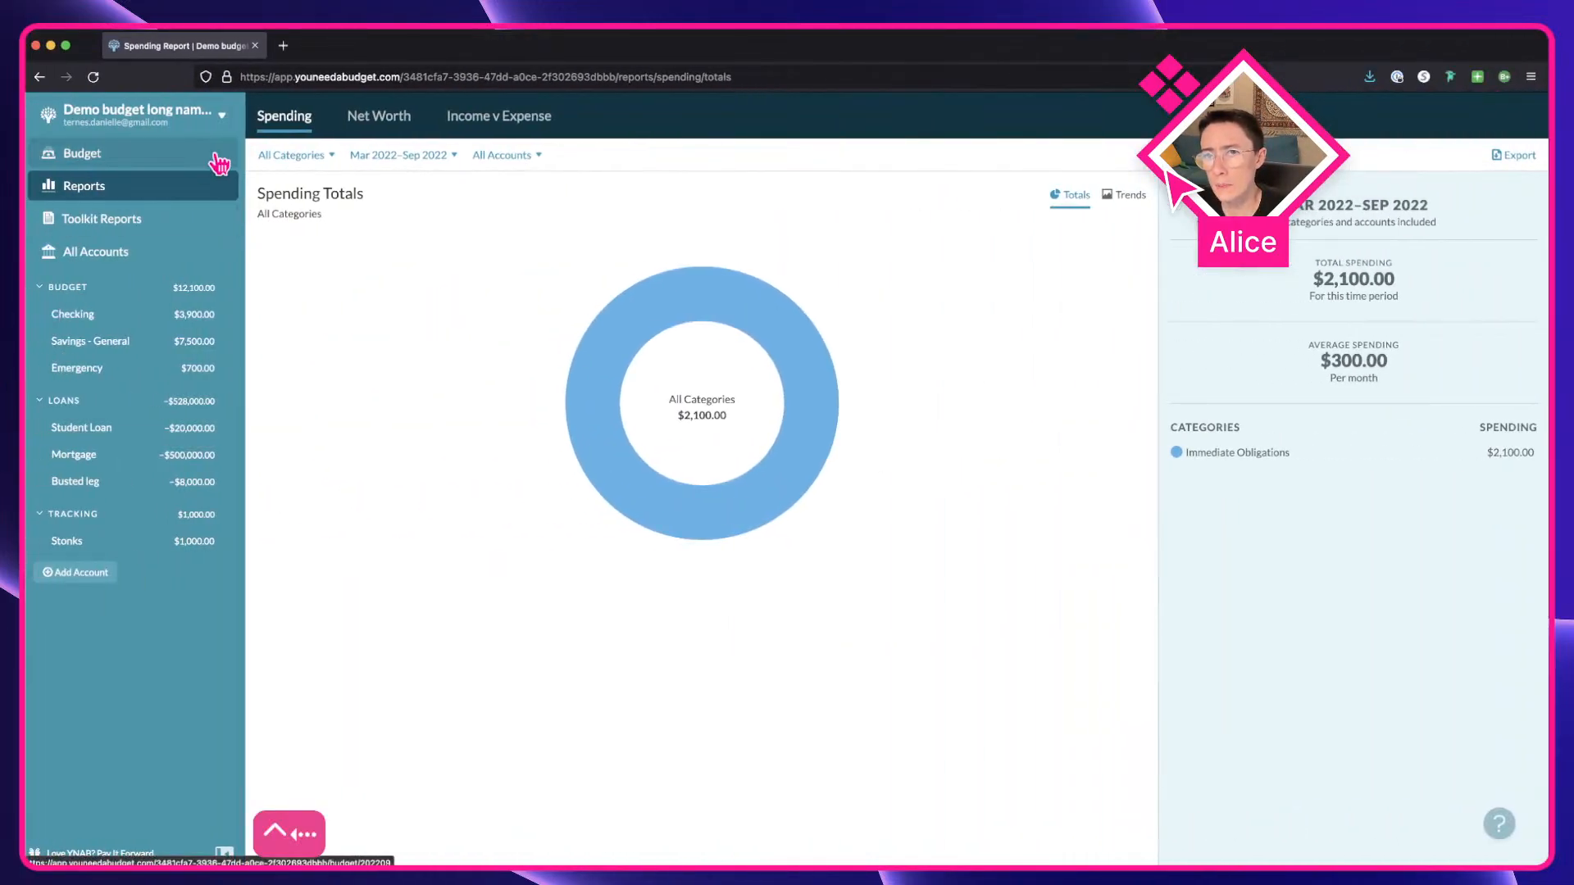
pyautogui.hotkey('ctrl', 'Right')
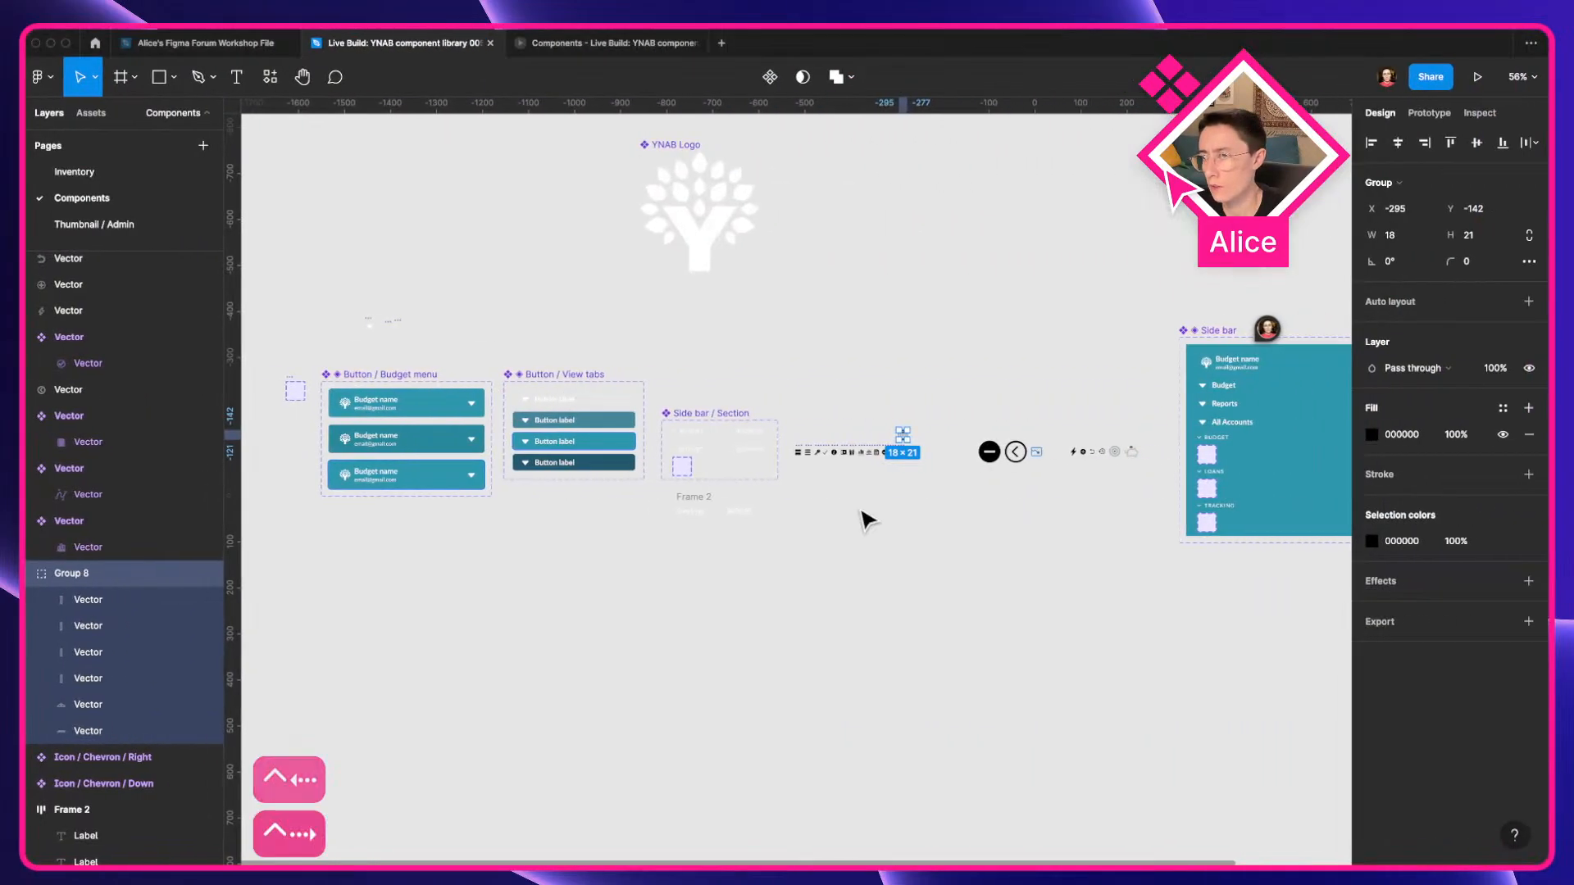
# Move the cash-drawer, document, gift and collapse-side-bar icon components slightly below the icon row.
pyautogui.scroll(5, 866, 520)
pyautogui.click(889, 427)
pyautogui.moveTo(890, 427); pyautogui.dragTo(830, 562)
pyautogui.moveTo(847, 407)
pyautogui.mouseDown()
pyautogui.moveTo(848, 429)
pyautogui.moveTo(868, 407)
pyautogui.moveTo(871, 425)
pyautogui.mouseUp()
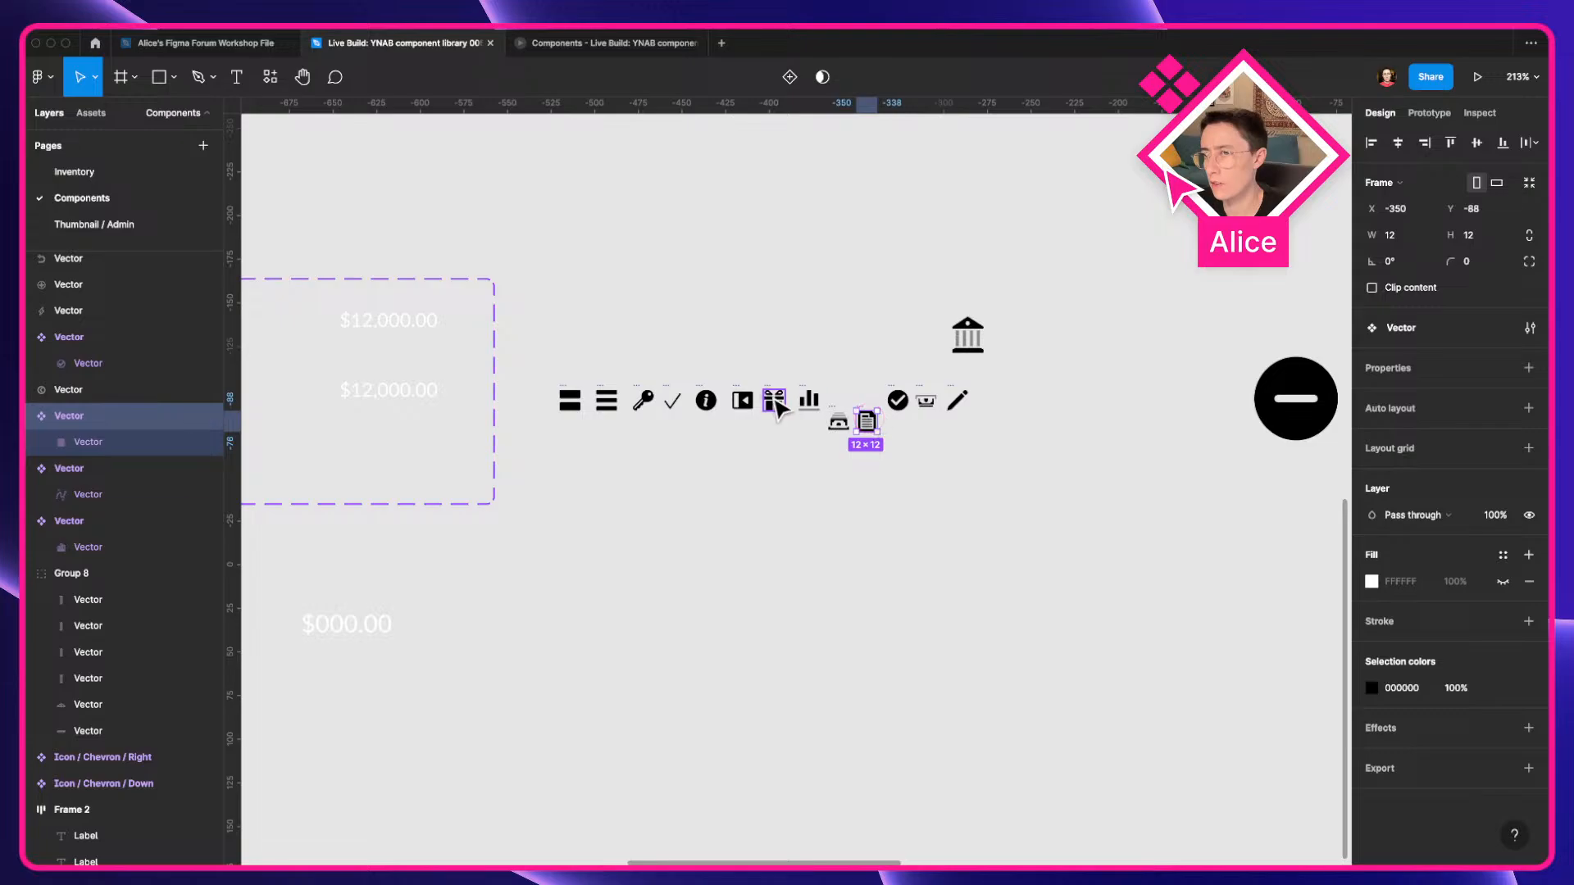
pyautogui.moveTo(774, 400); pyautogui.dragTo(746, 423)
pyautogui.click(737, 406)
pyautogui.click(742, 401)
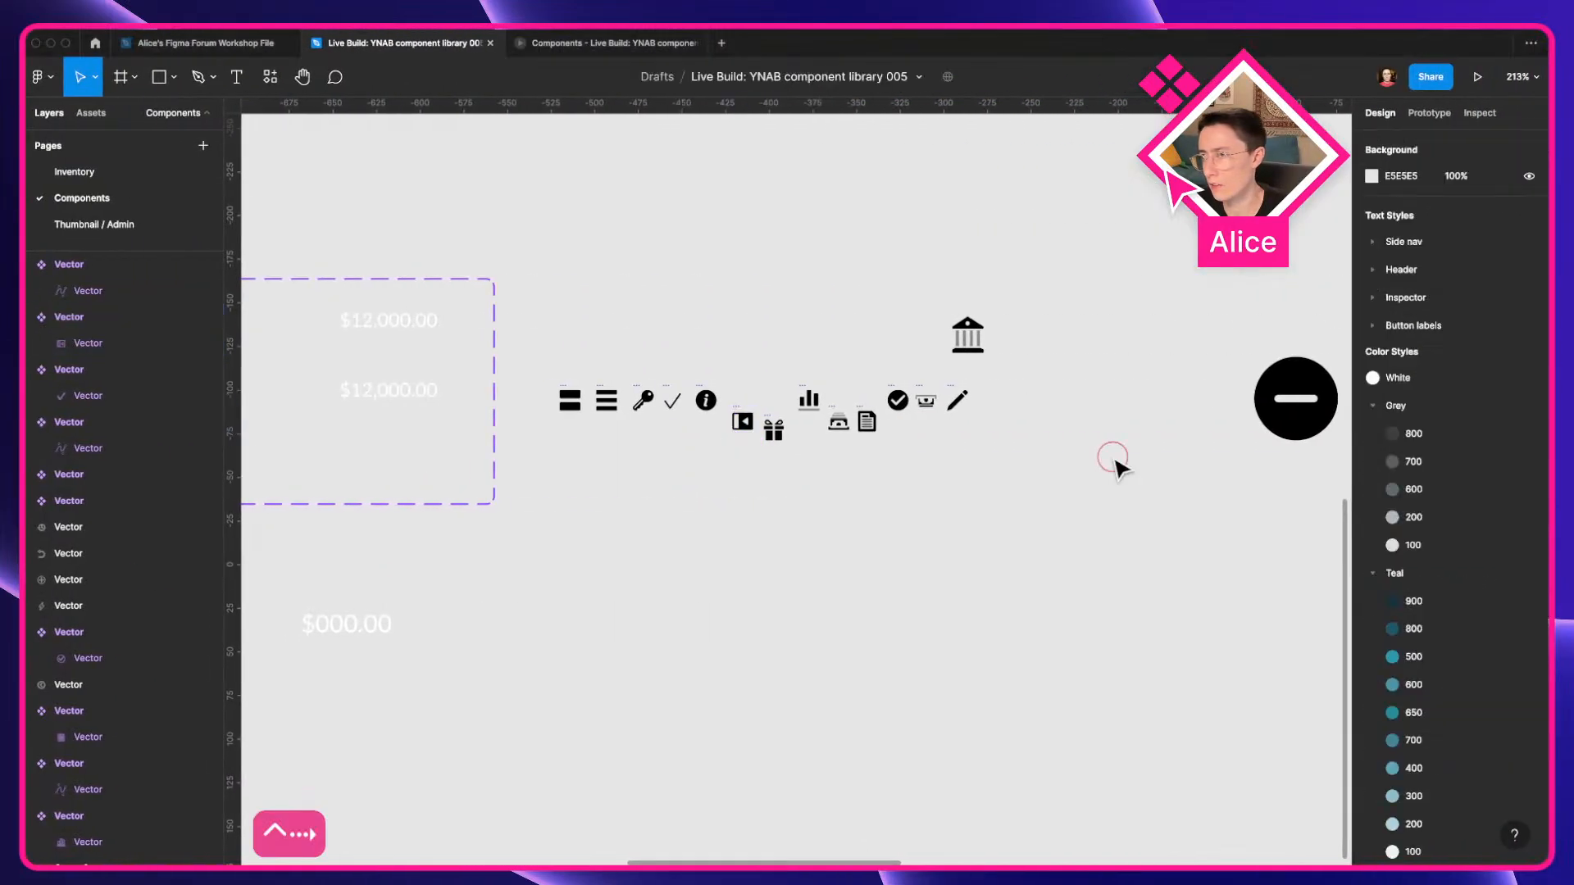
# Switch to the YNAB page in the browser and inspect the Add Account button's plus icon down to its ::before element.
pyautogui.moveTo(1088, 492); pyautogui.dragTo(748, 505)
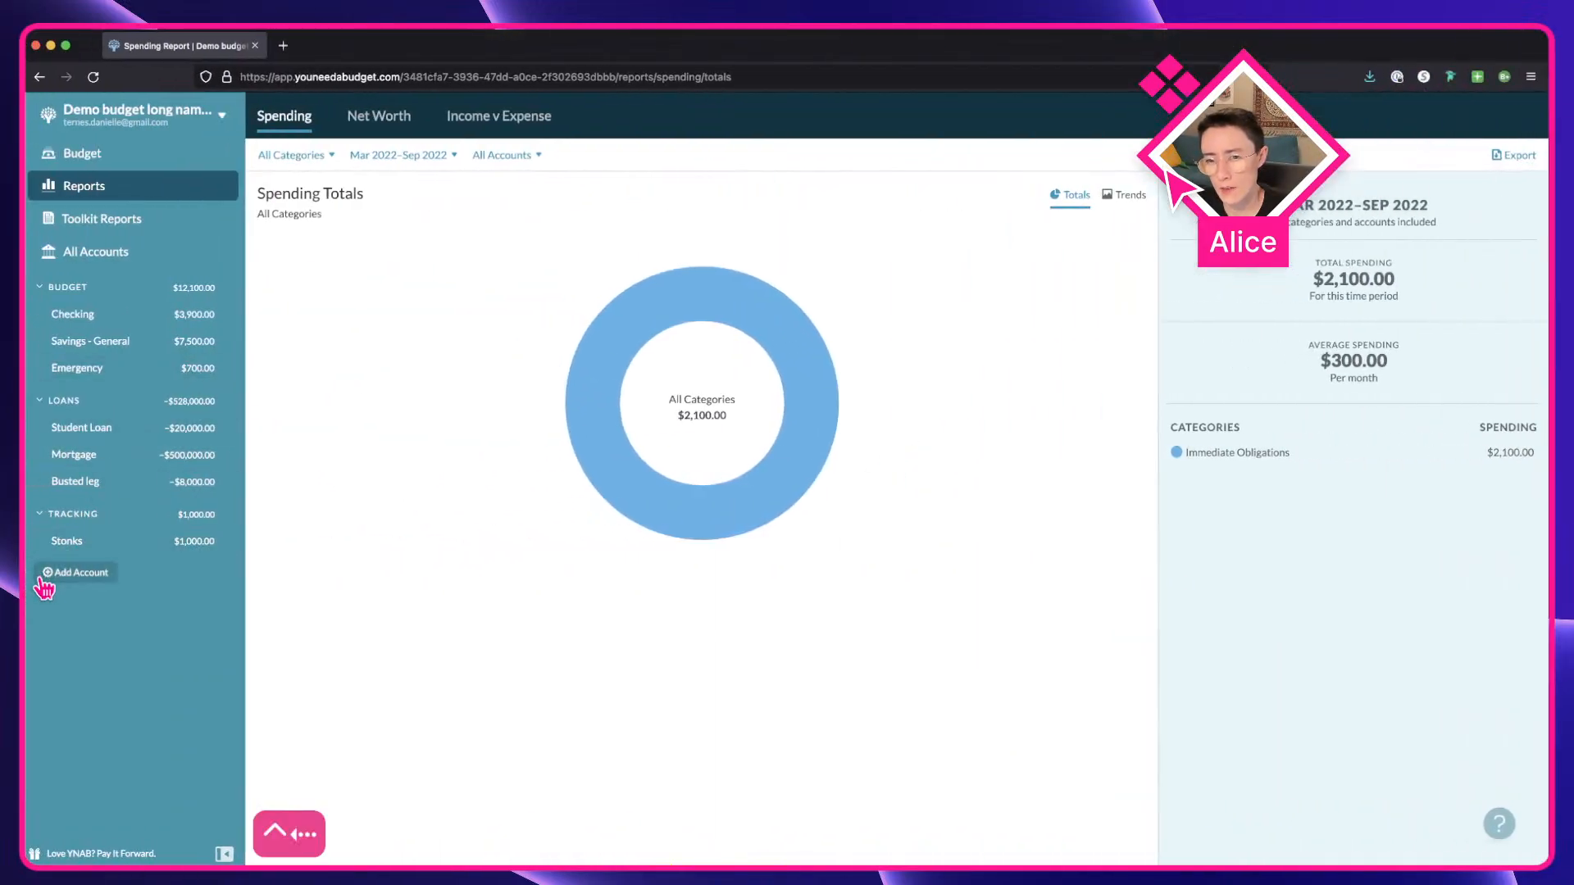
pyautogui.rightClick(49, 576)
pyautogui.click(100, 788)
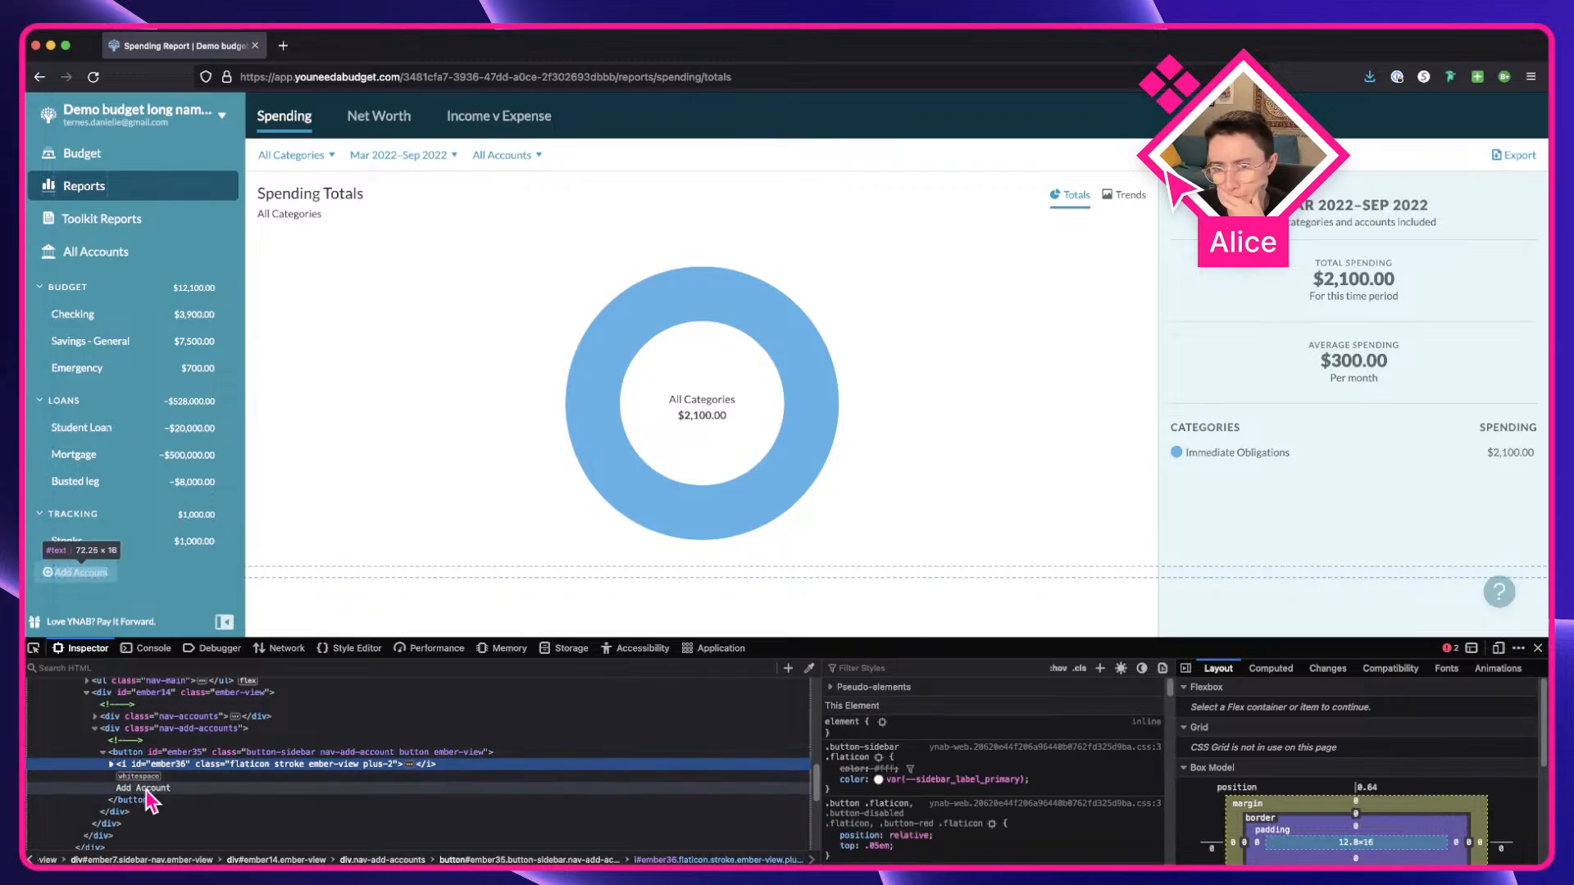
pyautogui.click(150, 777)
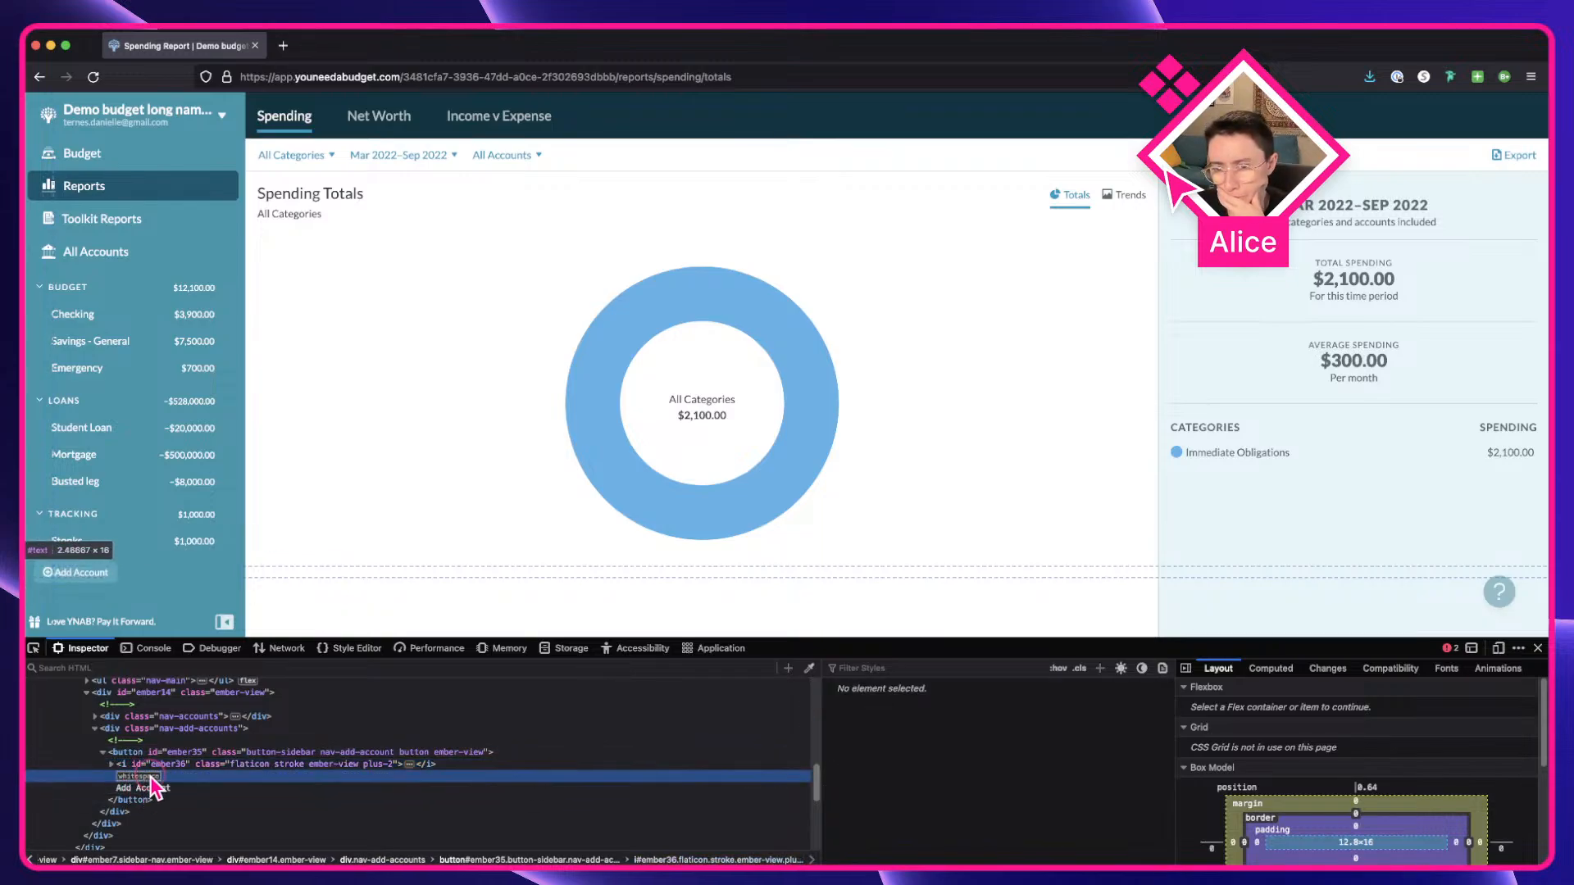
pyautogui.doubleClick(218, 761)
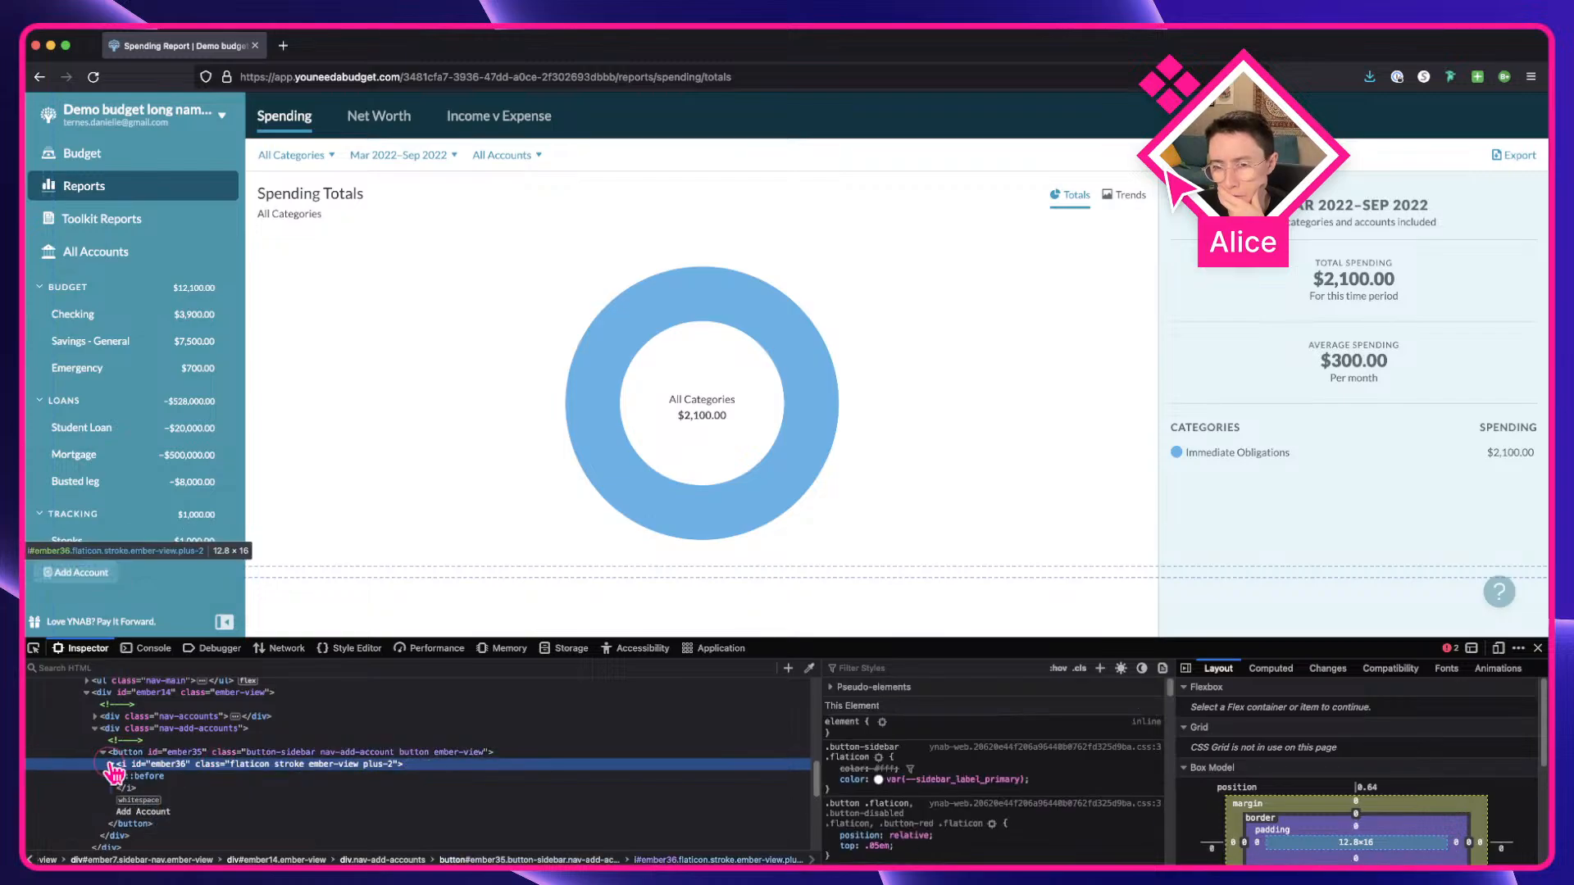
pyautogui.click(219, 776)
# Capture a screenshot of the enlarged Add Account plus icon and place it in Figma below the loose icons.
pyautogui.scroll(5, 49, 582)
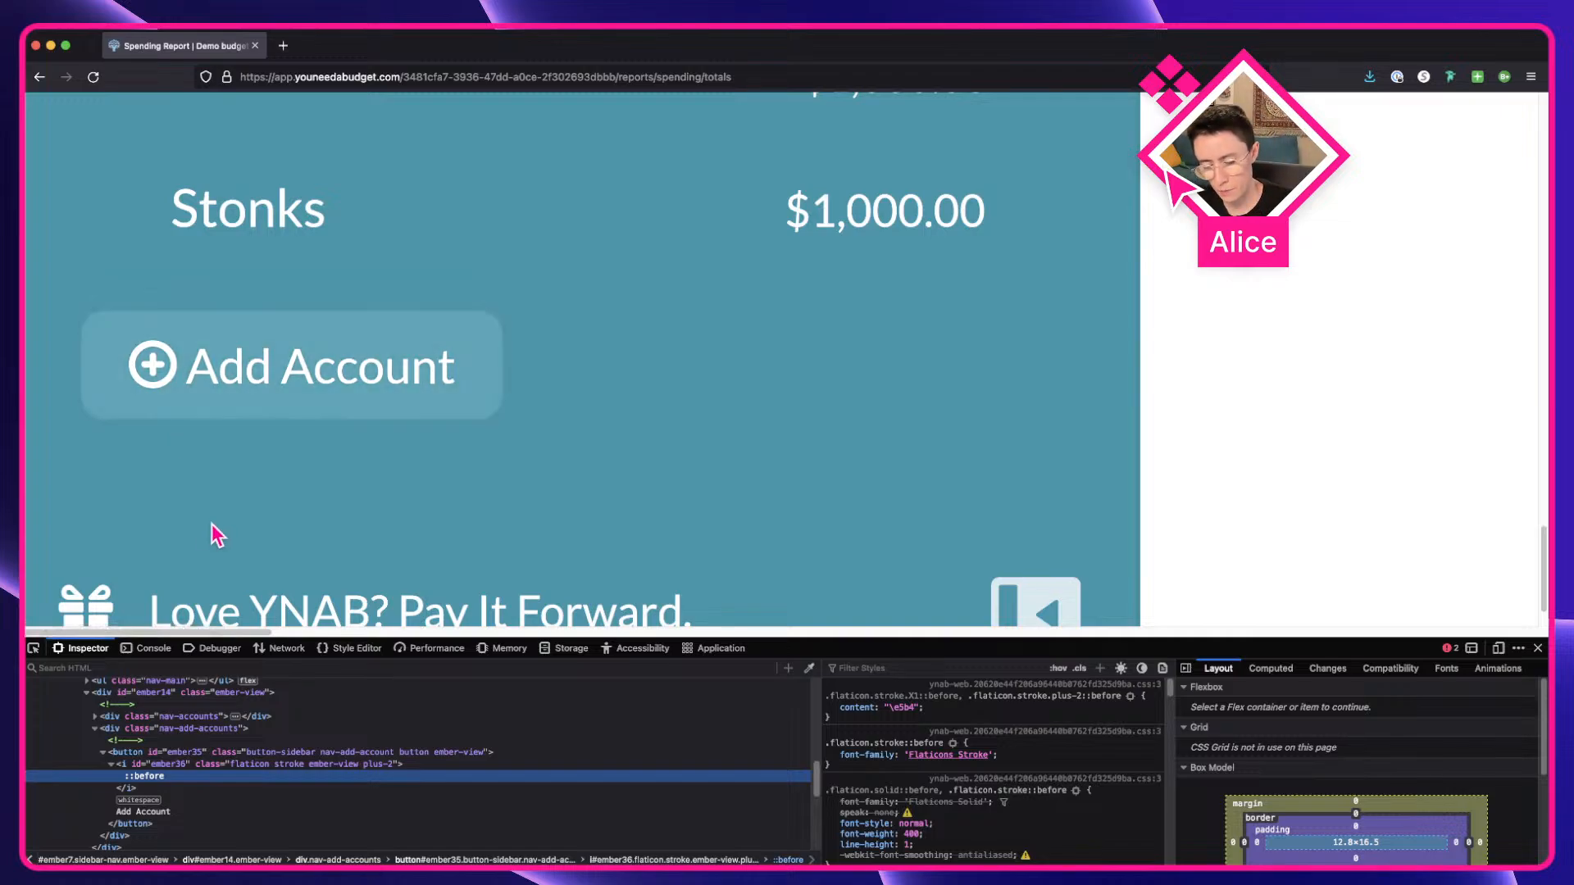
pyautogui.press('shift+super+4')
pyautogui.moveTo(120, 328); pyautogui.dragTo(206, 401)
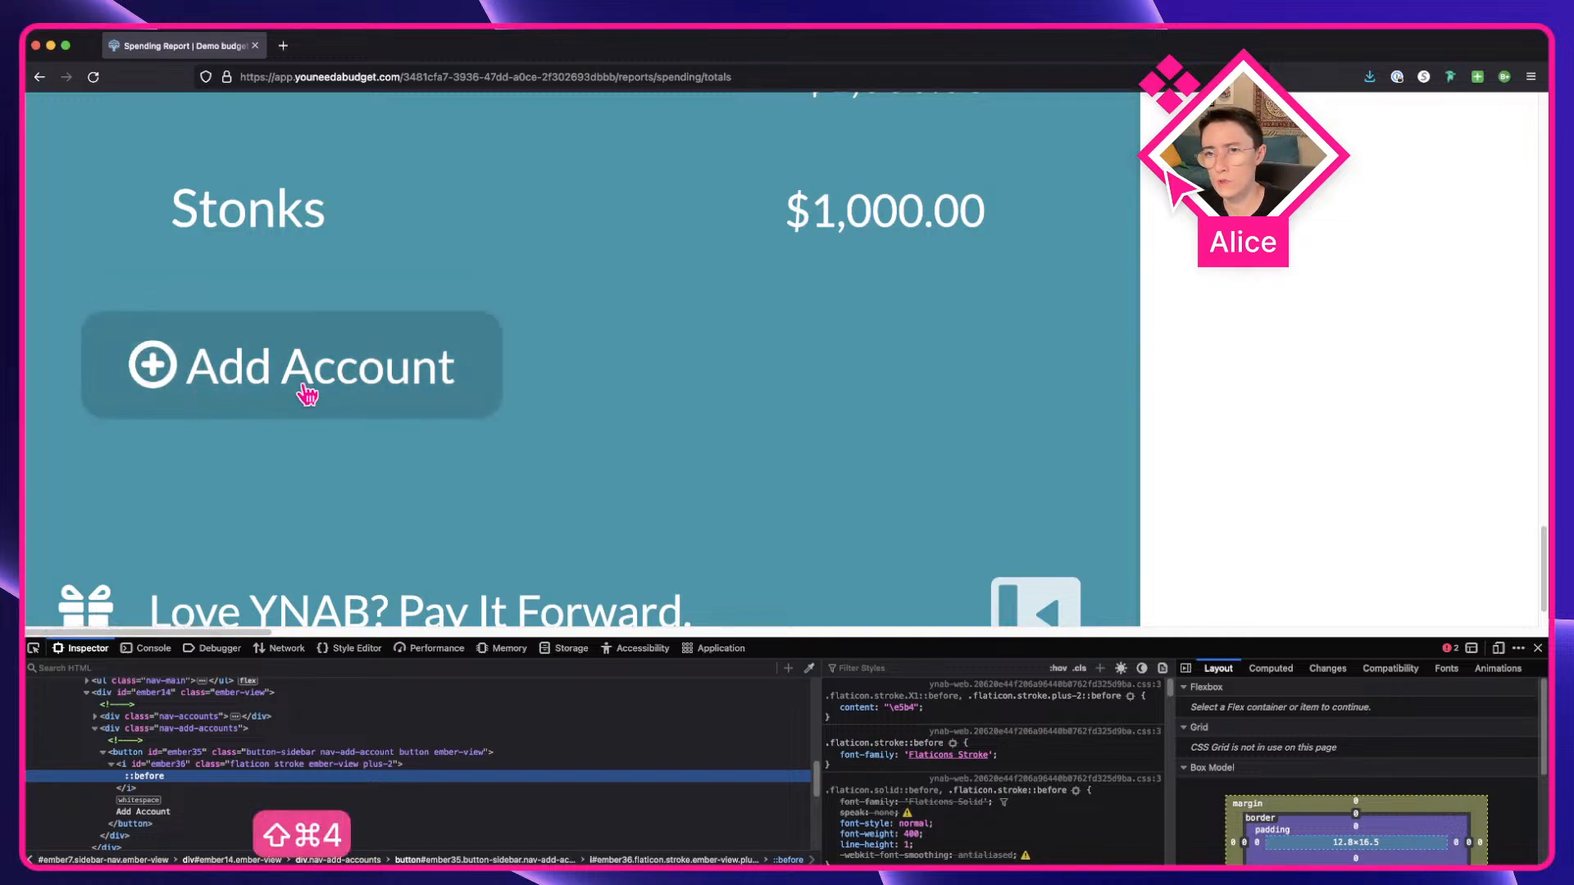
pyautogui.hotkey('ctrl', 'Right')
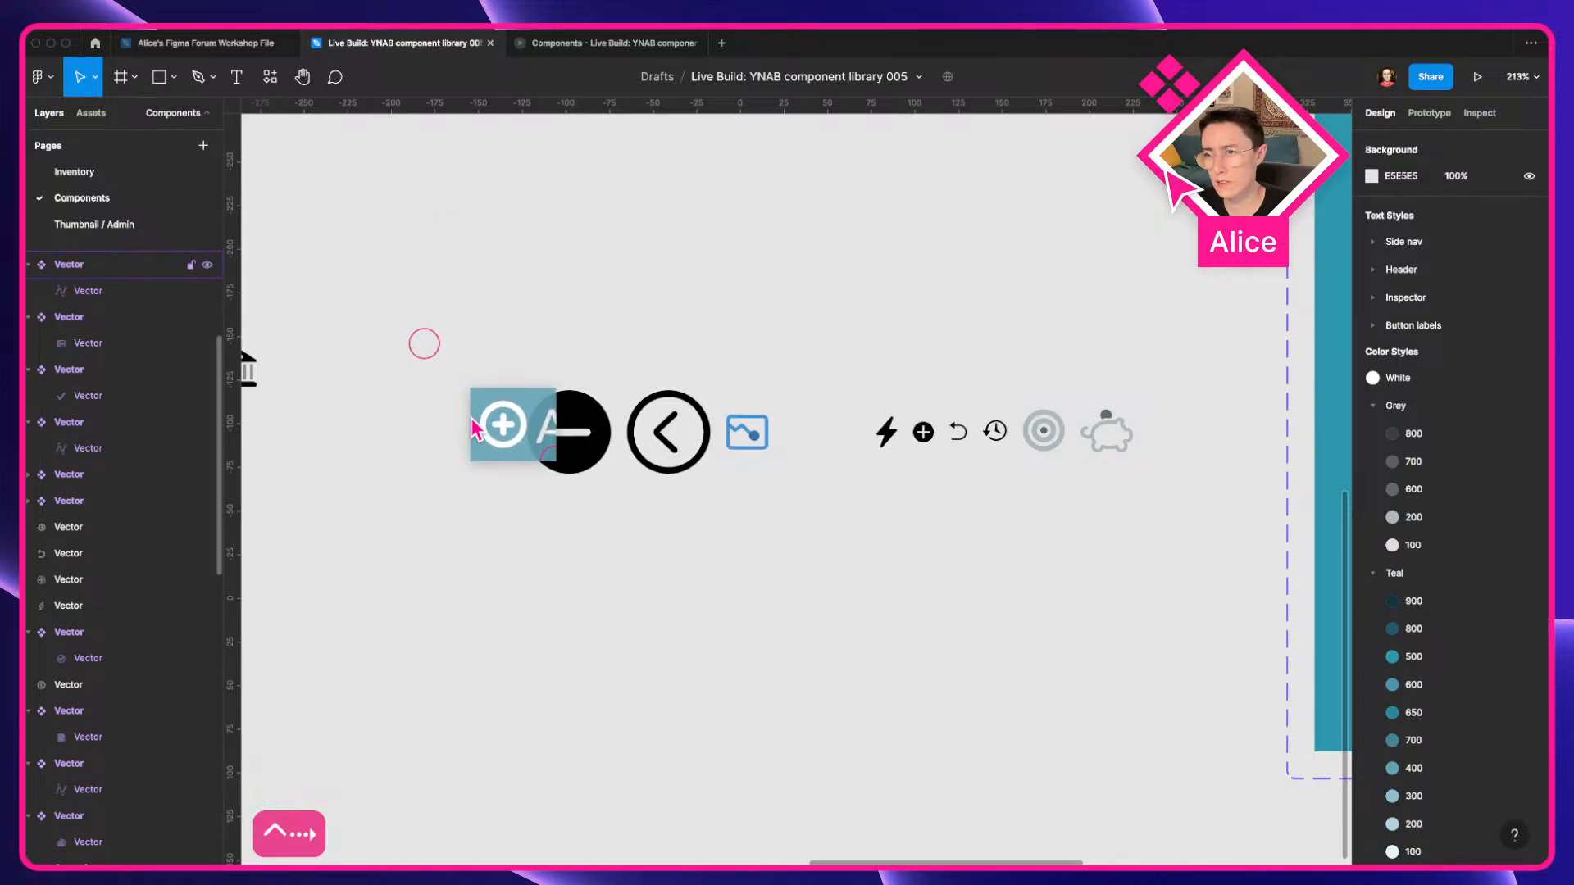
pyautogui.moveTo(422, 341); pyautogui.dragTo(598, 510)
pyautogui.click(523, 613)
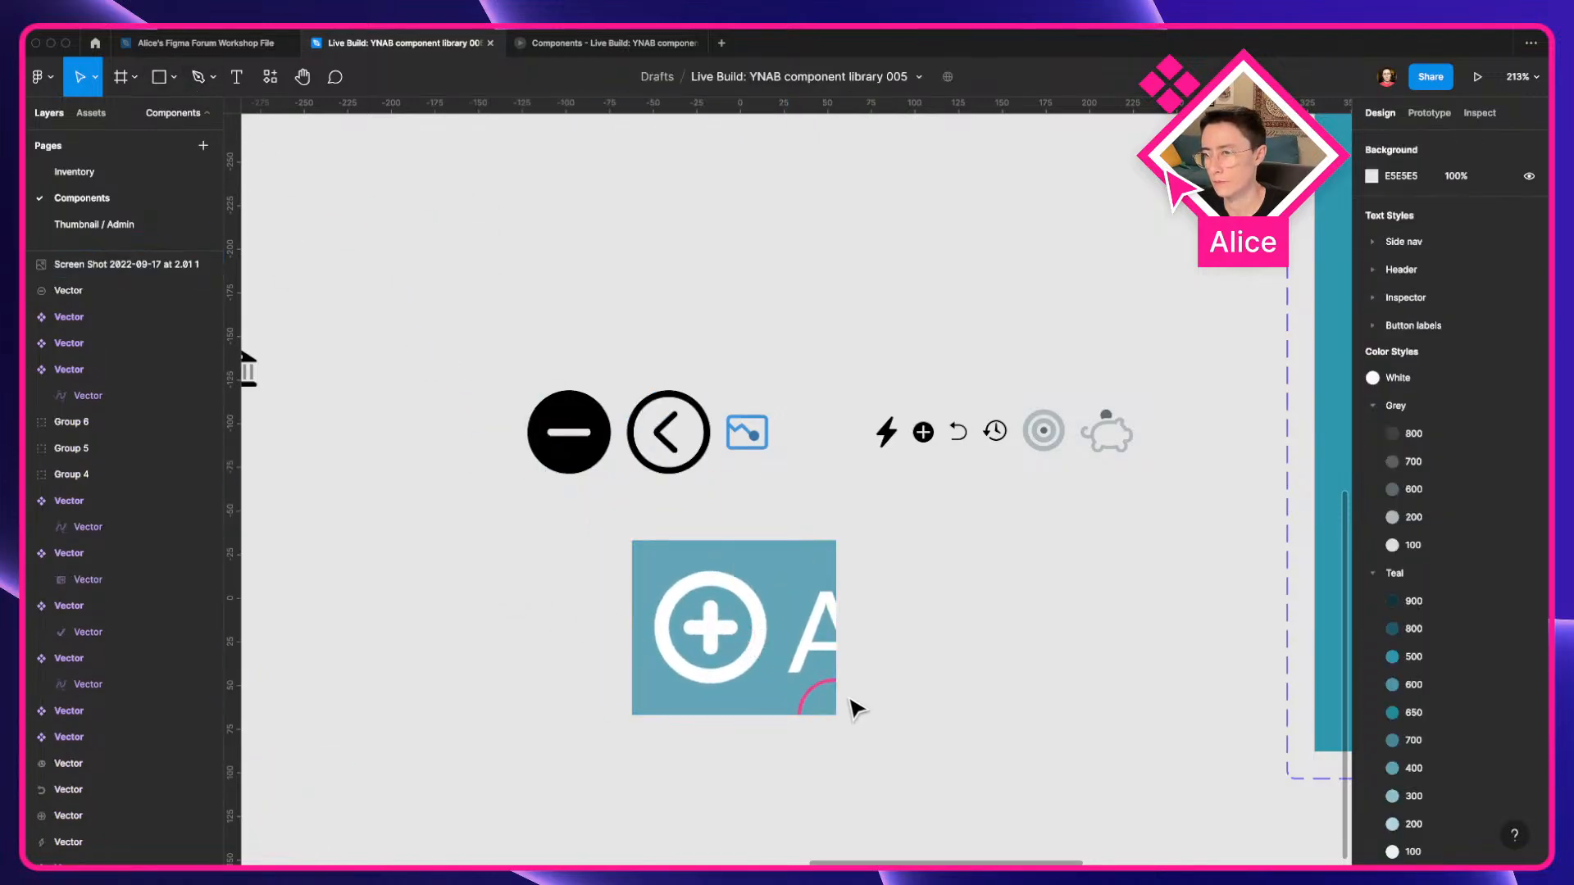
# Crop the plus icon screenshot tightly around its circle to 64 × 64.
pyautogui.click(819, 696)
pyautogui.moveTo(836, 715); pyautogui.dragTo(742, 677)
pyautogui.scroll(5, 773, 688)
pyautogui.moveTo(625, 650); pyautogui.dragTo(978, 796)
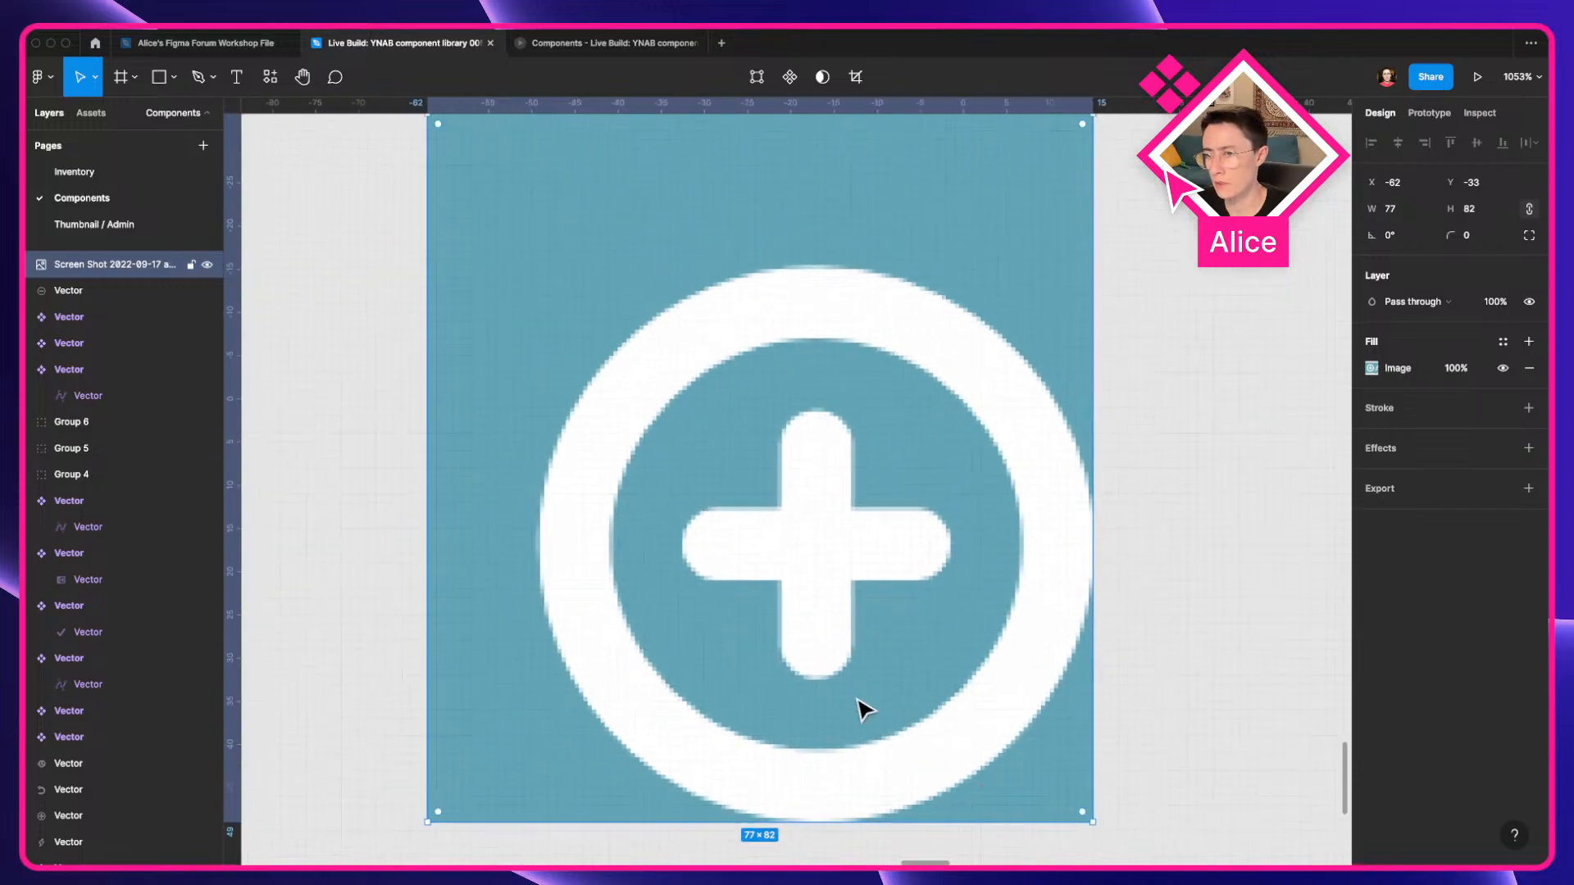
pyautogui.moveTo(1088, 520); pyautogui.dragTo(1096, 530)
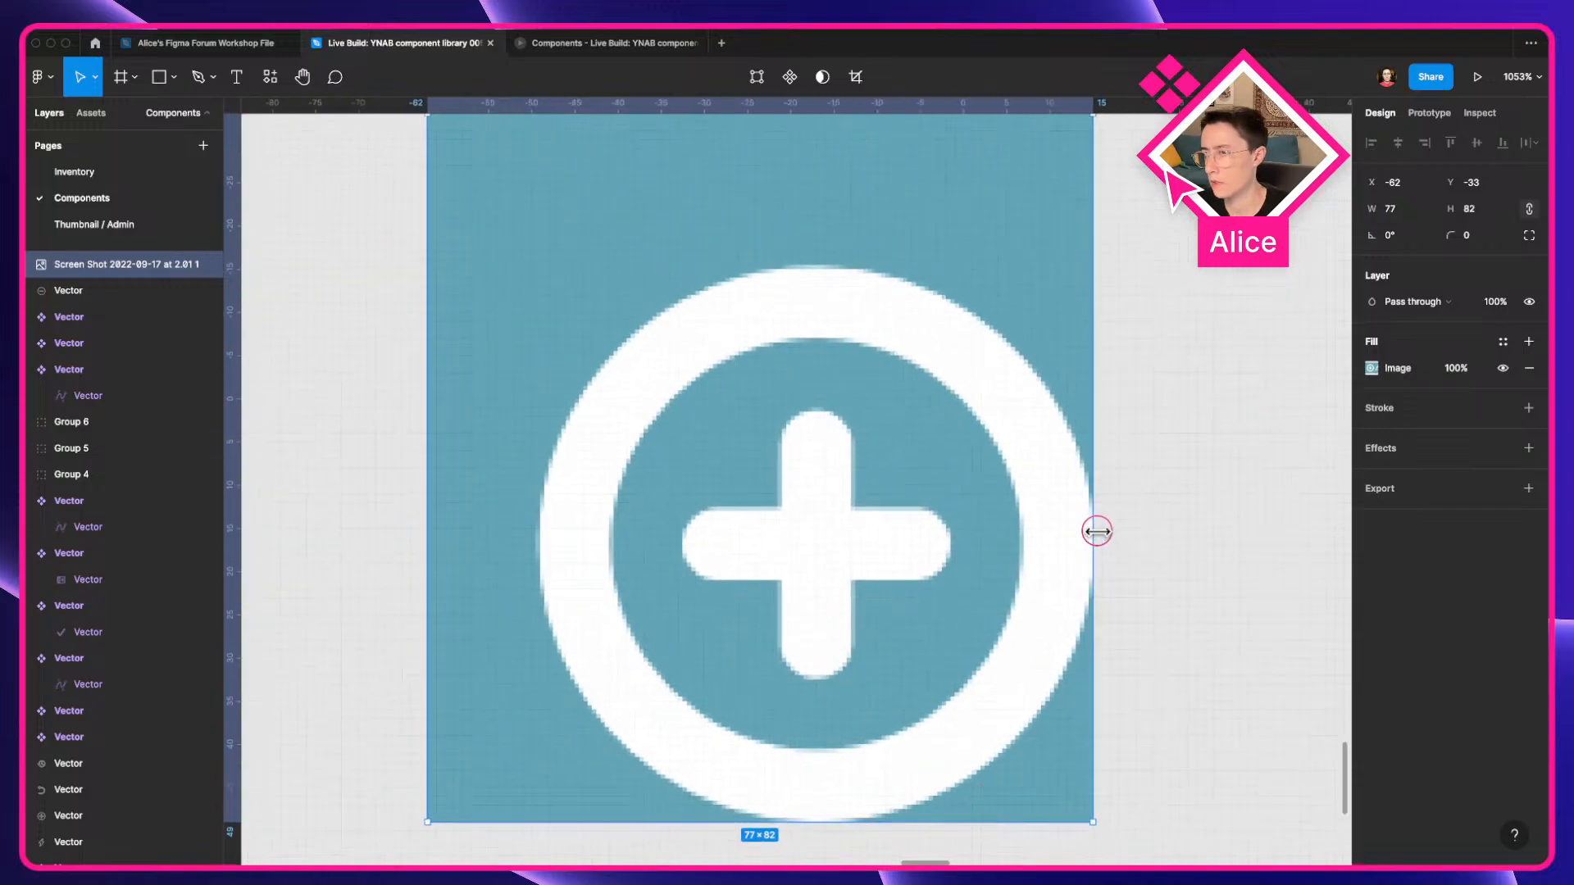
pyautogui.scroll(3, 1097, 532)
pyautogui.moveTo(428, 358); pyautogui.dragTo(532, 515)
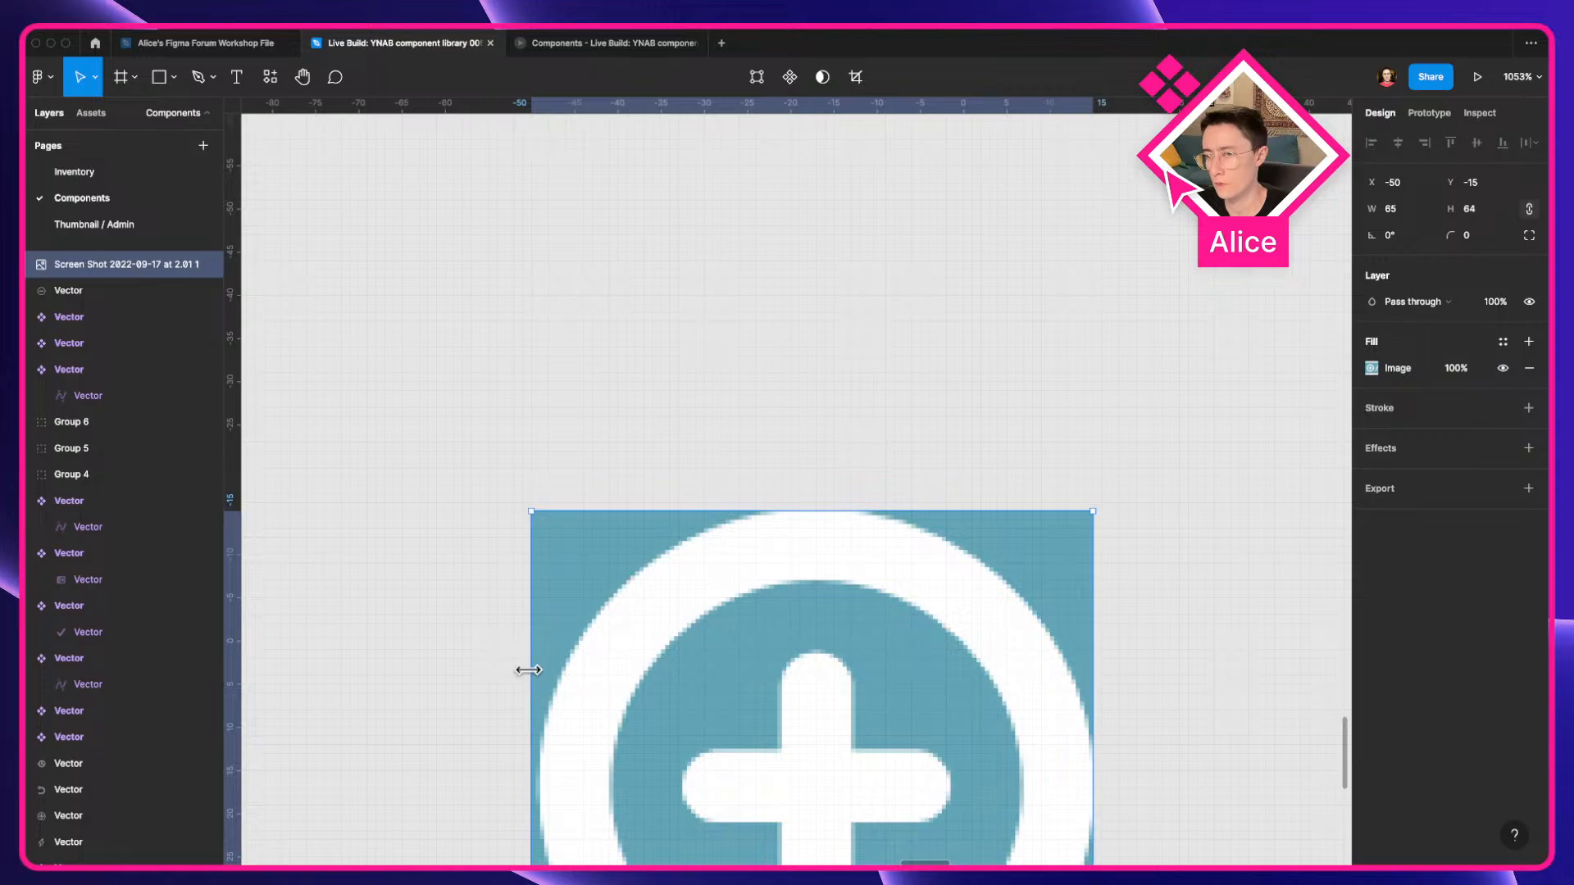
pyautogui.moveTo(534, 672); pyautogui.dragTo(541, 673)
# Scale the cropped plus icon screenshot down to 12 × 12.
pyautogui.scroll(-5, 538, 671)
pyautogui.scroll(-2, 539, 671)
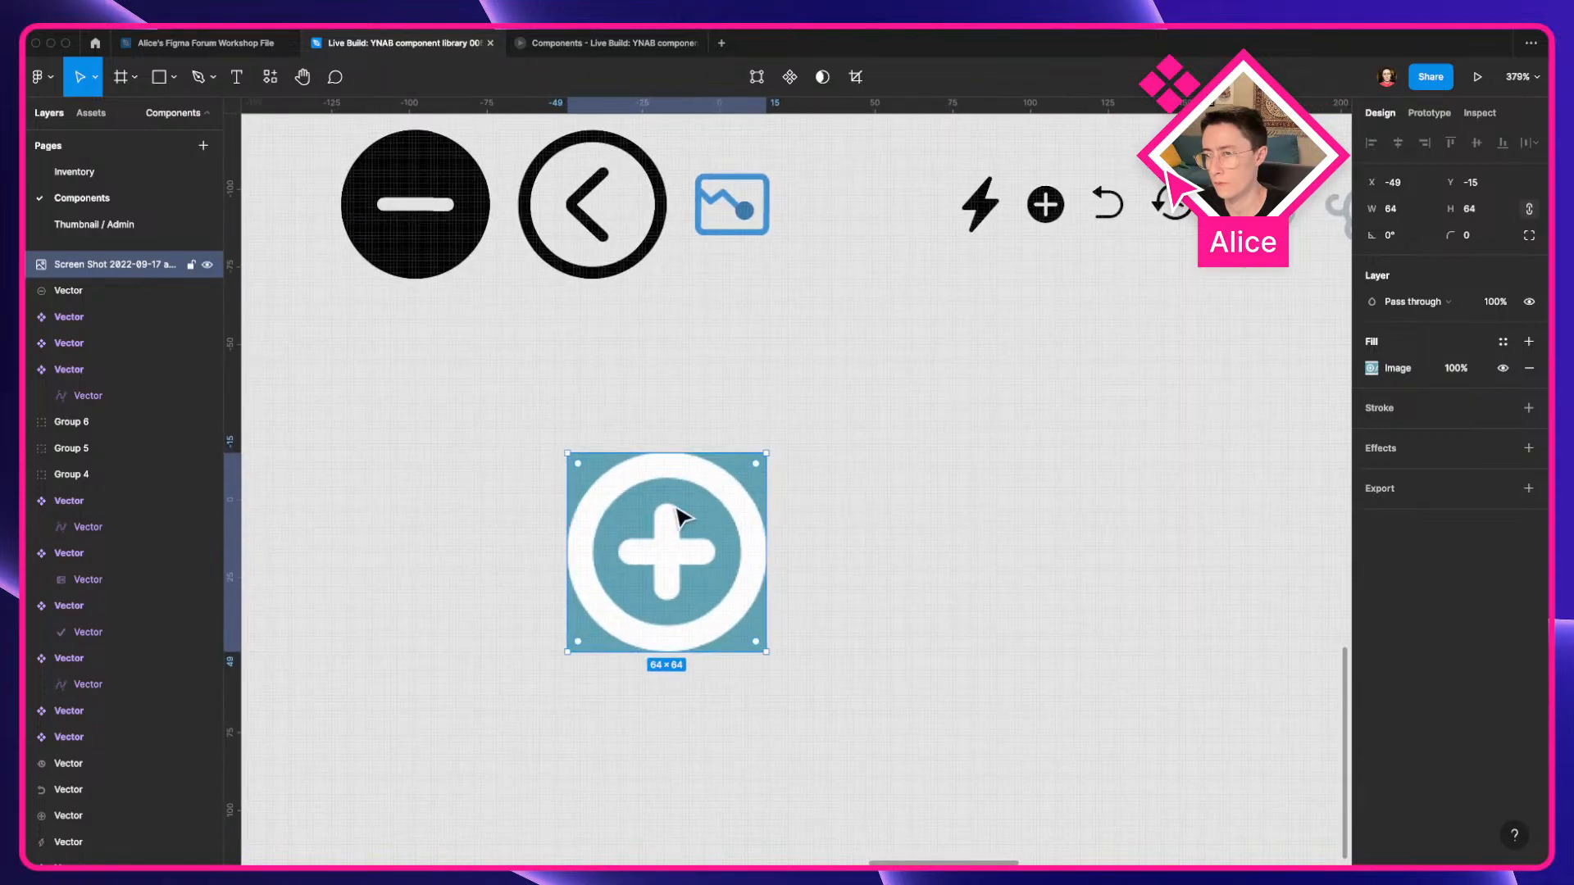
pyautogui.moveTo(771, 556); pyautogui.dragTo(606, 537)
pyautogui.click(688, 595)
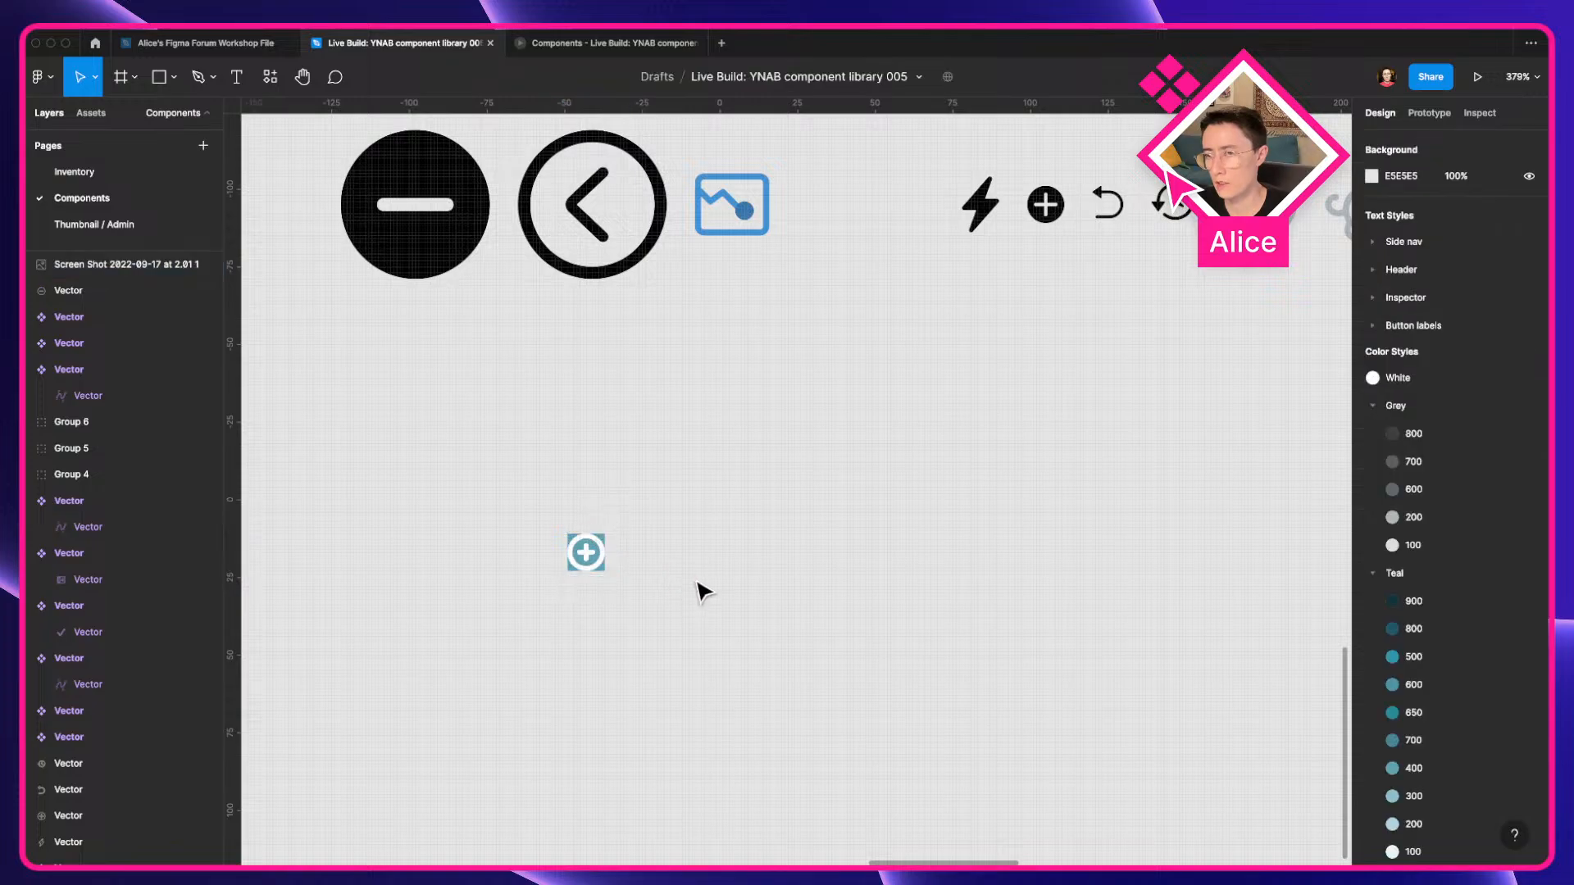
# Draw a 12 × 12 ellipse just beside the plus icon screenshot, aligned with it at Y 11.
pyautogui.scroll(5, 770, 637)
pyautogui.click(170, 77)
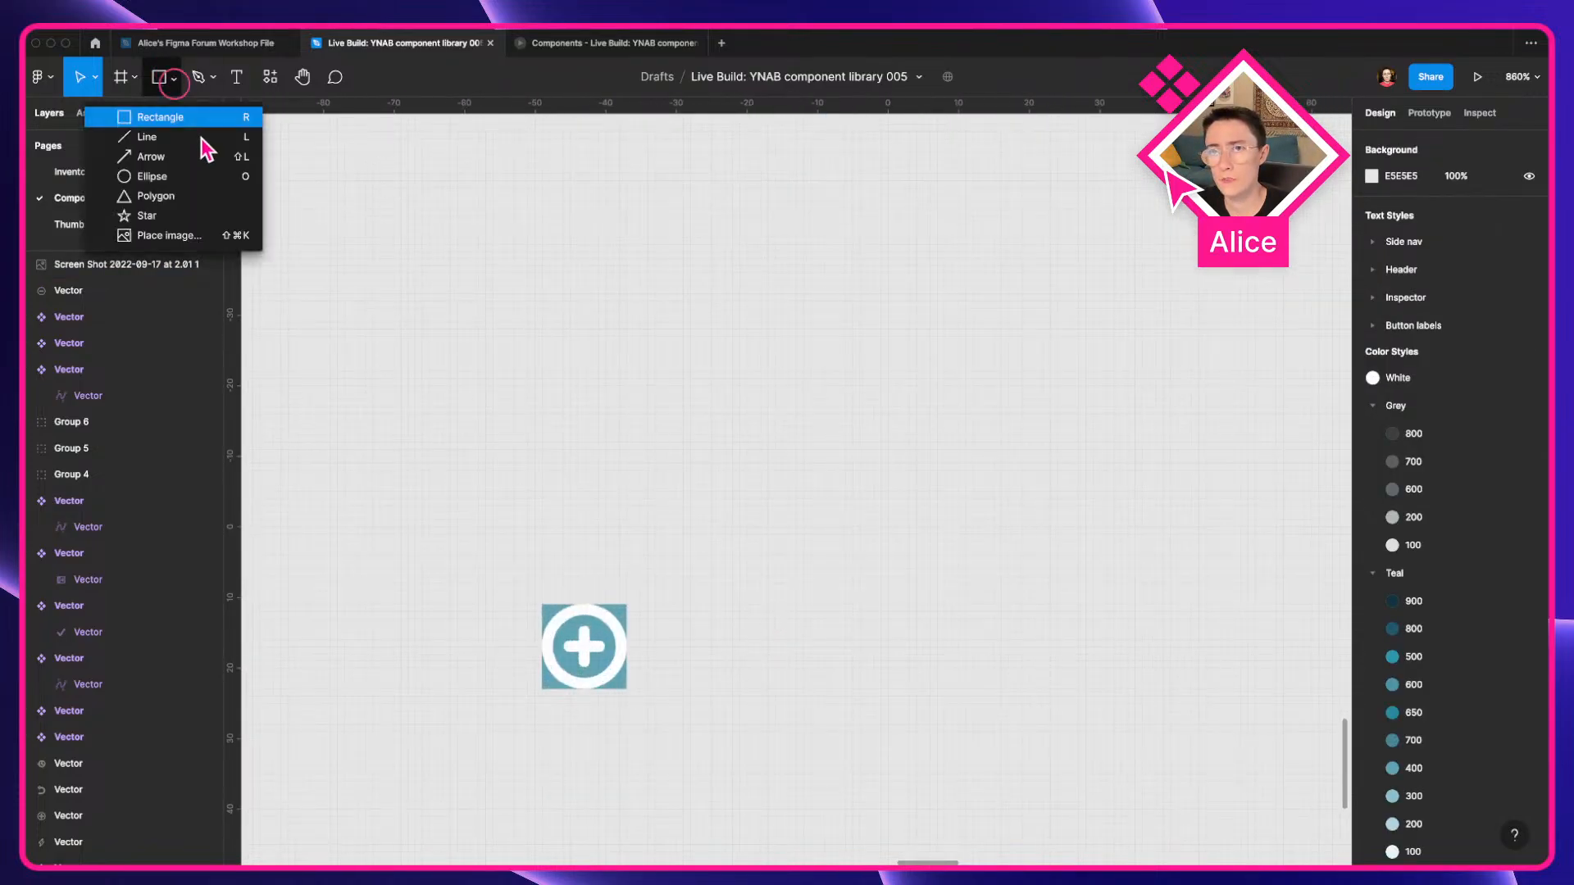
pyautogui.click(204, 173)
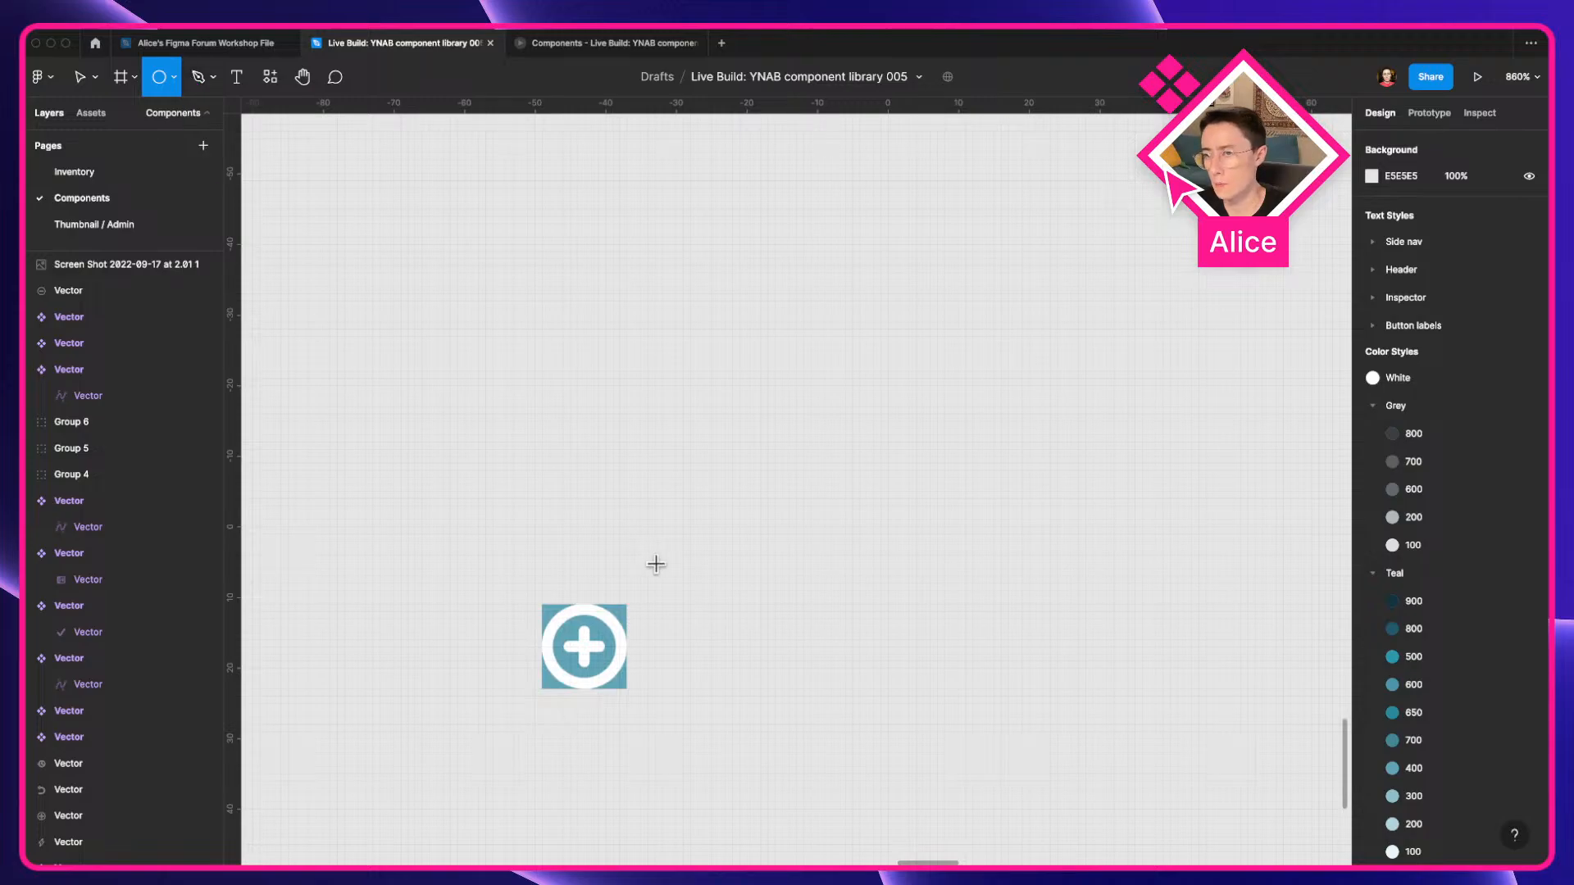
pyautogui.moveTo(642, 606); pyautogui.dragTo(727, 689)
# Remove the ellipse's fill and give it a black 000000 inside stroke of weight 2.
pyautogui.click(1529, 368)
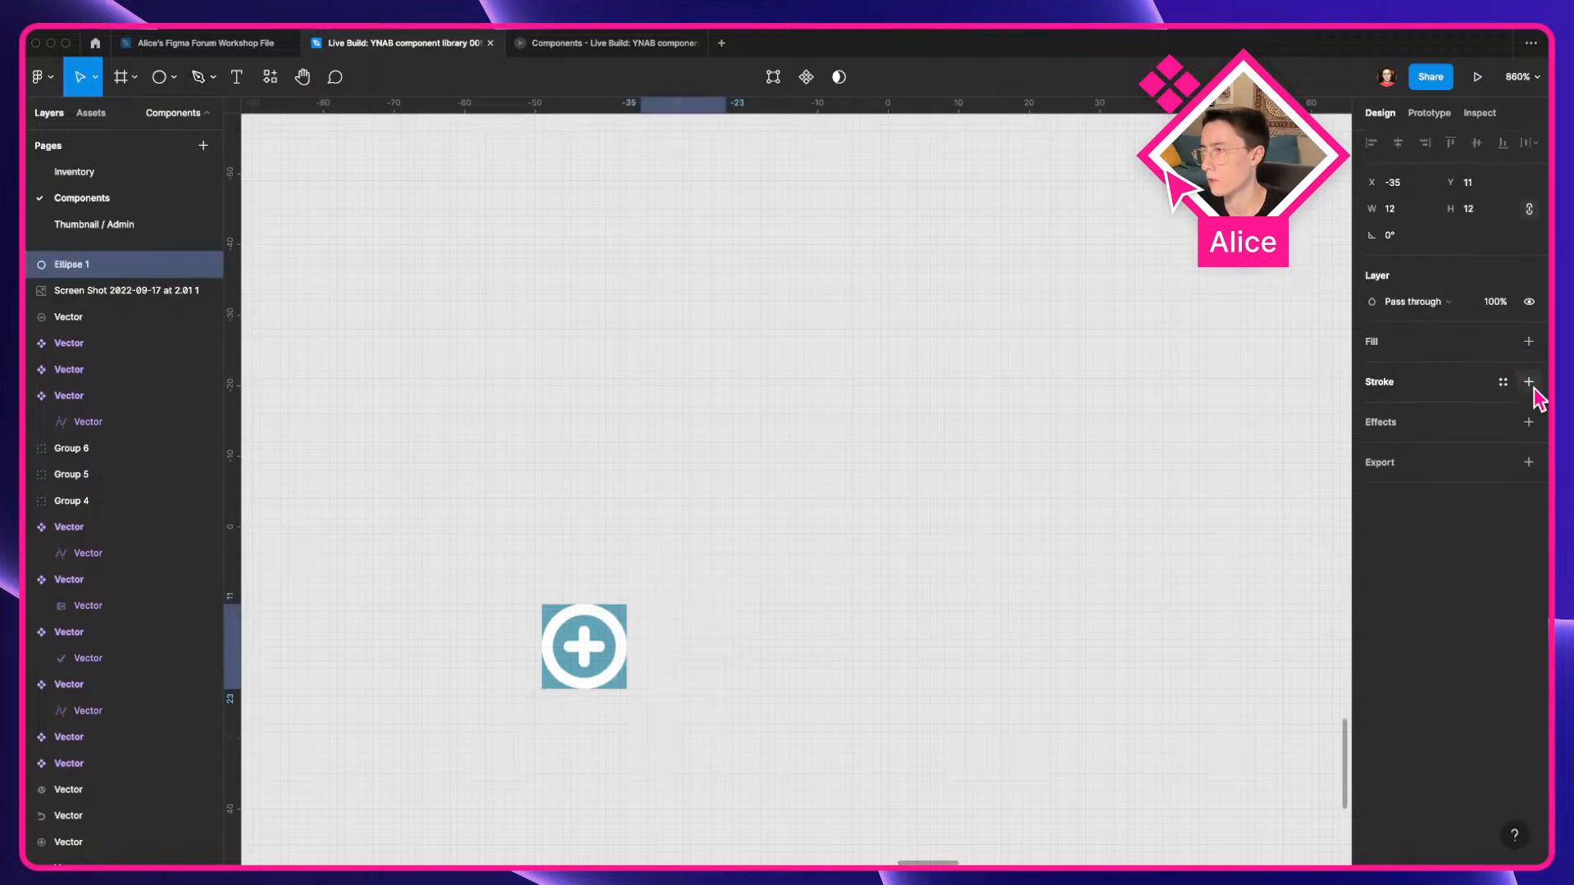
pyautogui.click(1528, 381)
pyautogui.write('2')
pyautogui.press('Tab')
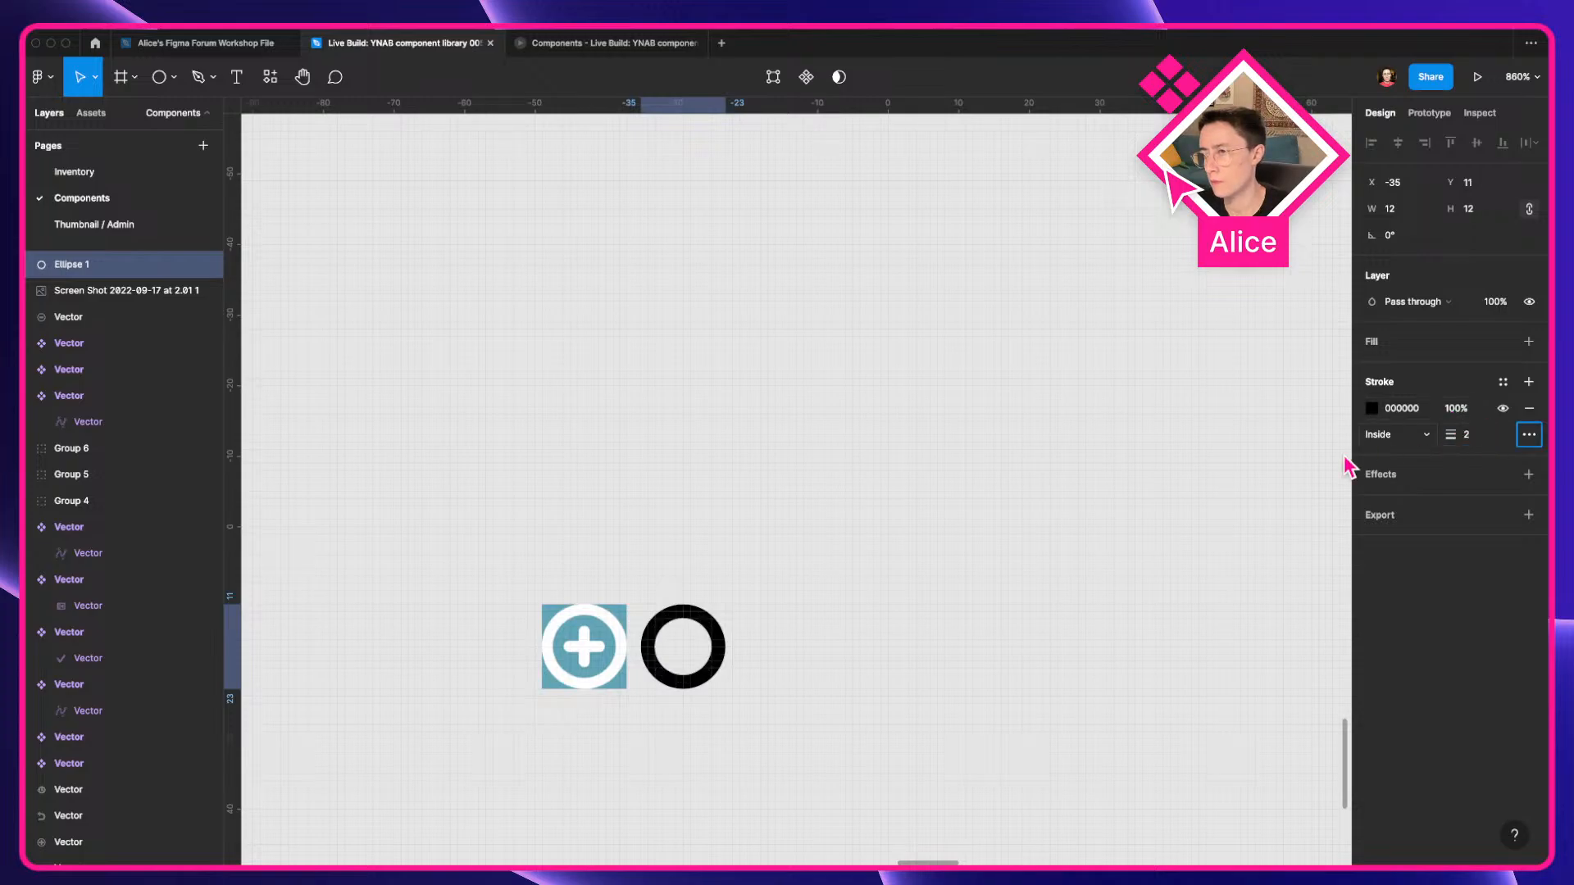
pyautogui.click(899, 587)
# Draw the upper and left arms of a plus inside the ring with the Pen tool, each 2 px long from the centre.
pyautogui.scroll(5, 660, 644)
pyautogui.press('p')
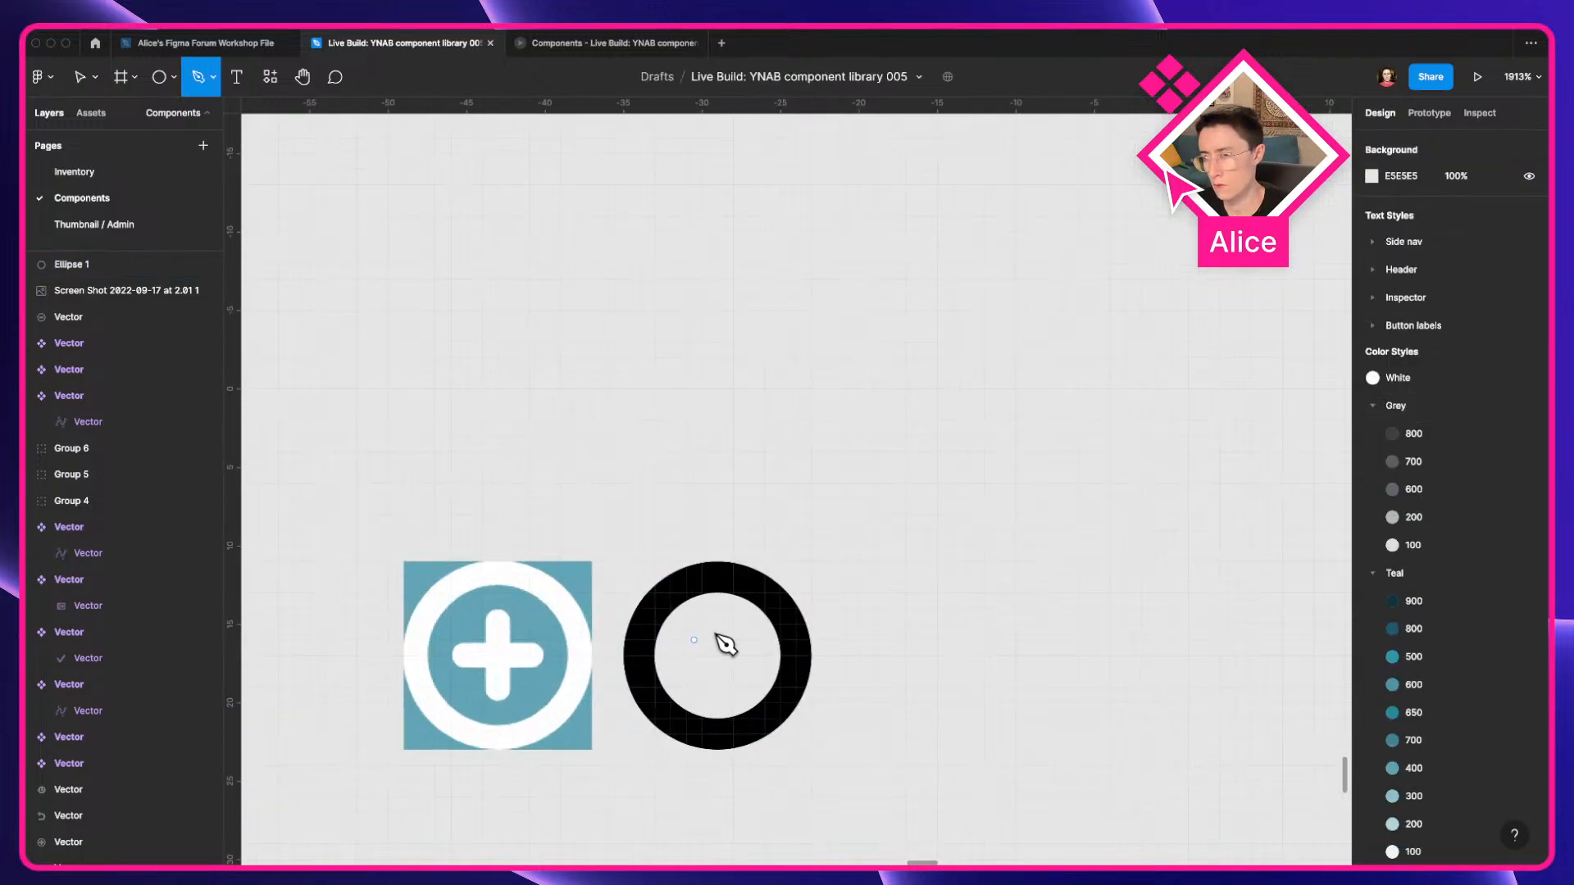
pyautogui.click(717, 626)
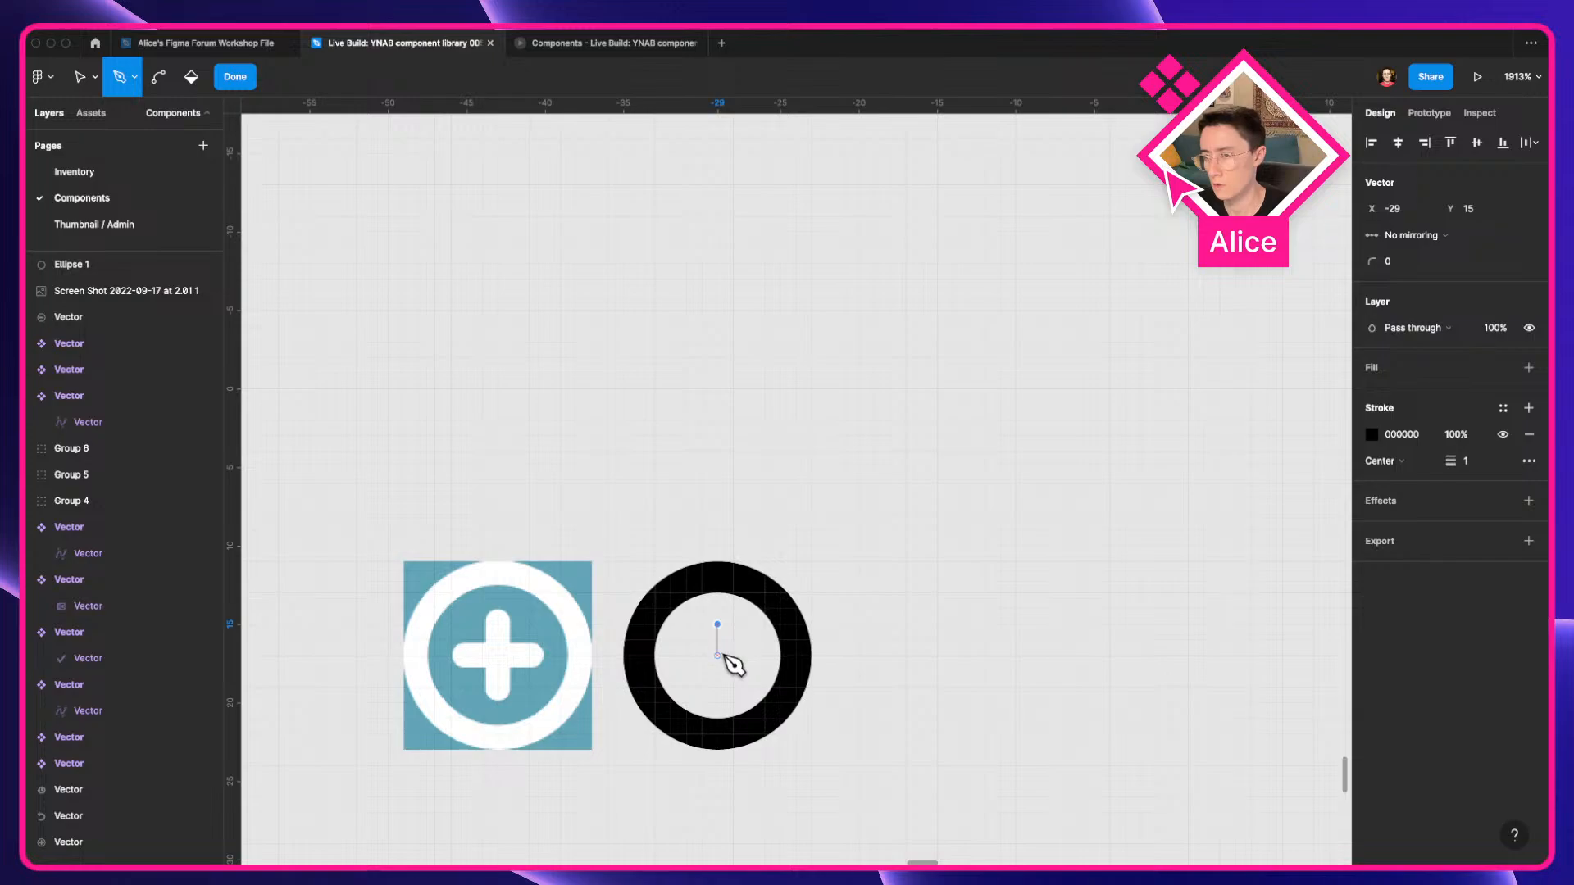
pyautogui.click(718, 656)
pyautogui.press('Escape')
pyautogui.press('p')
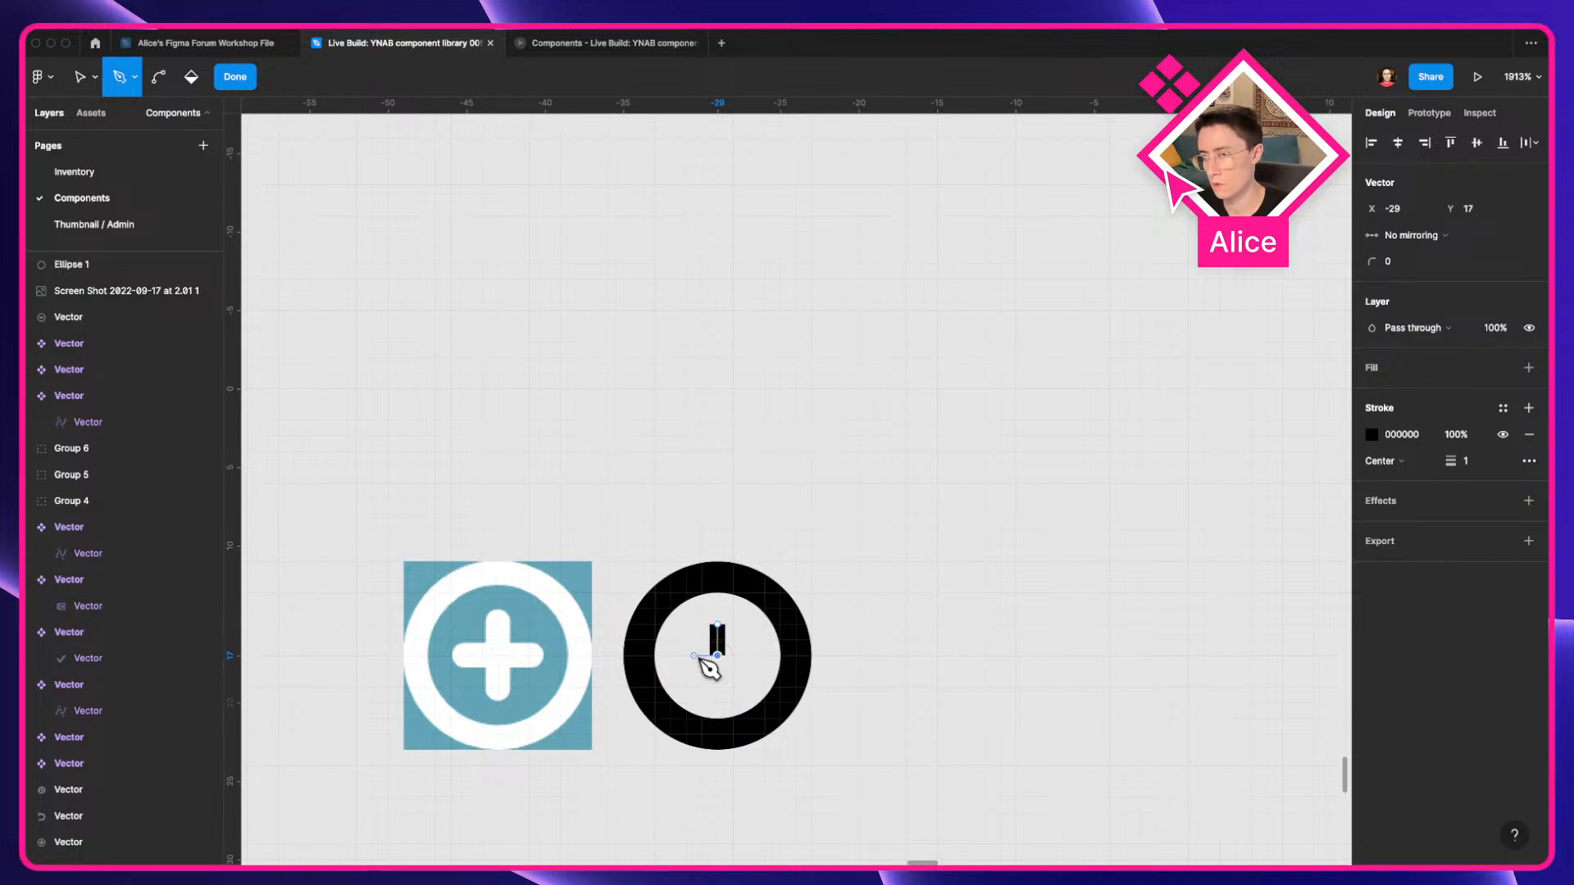
pyautogui.press('Escape')
# Extend the plus from its centre point with a lower and a right arm, each 2 px long.
pyautogui.click(718, 655)
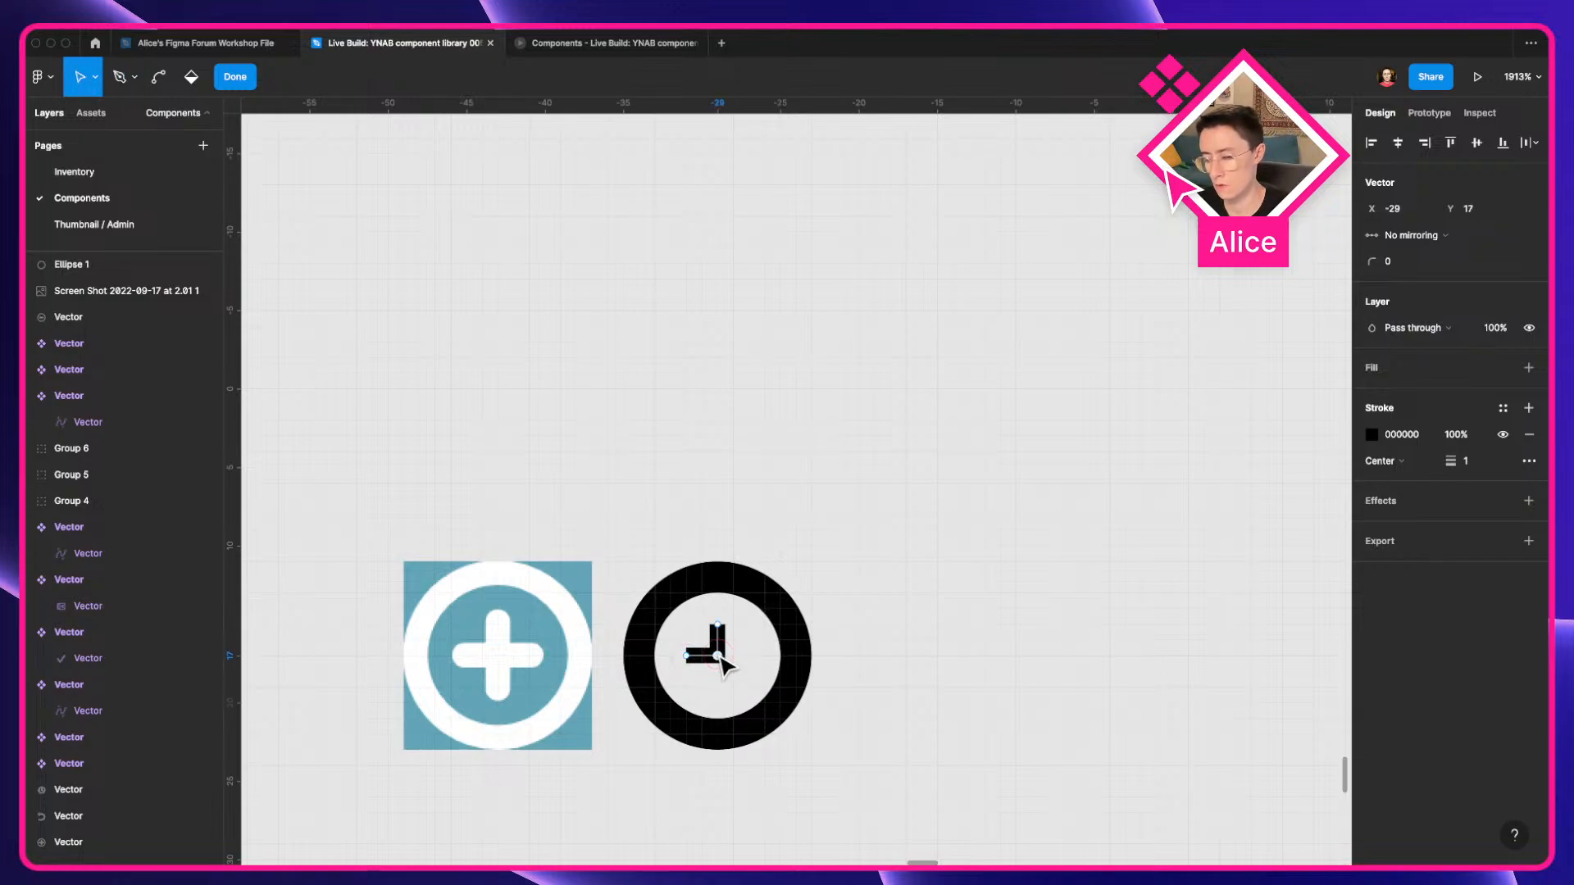
pyautogui.press('p')
pyautogui.click(718, 686)
pyautogui.press('Escape')
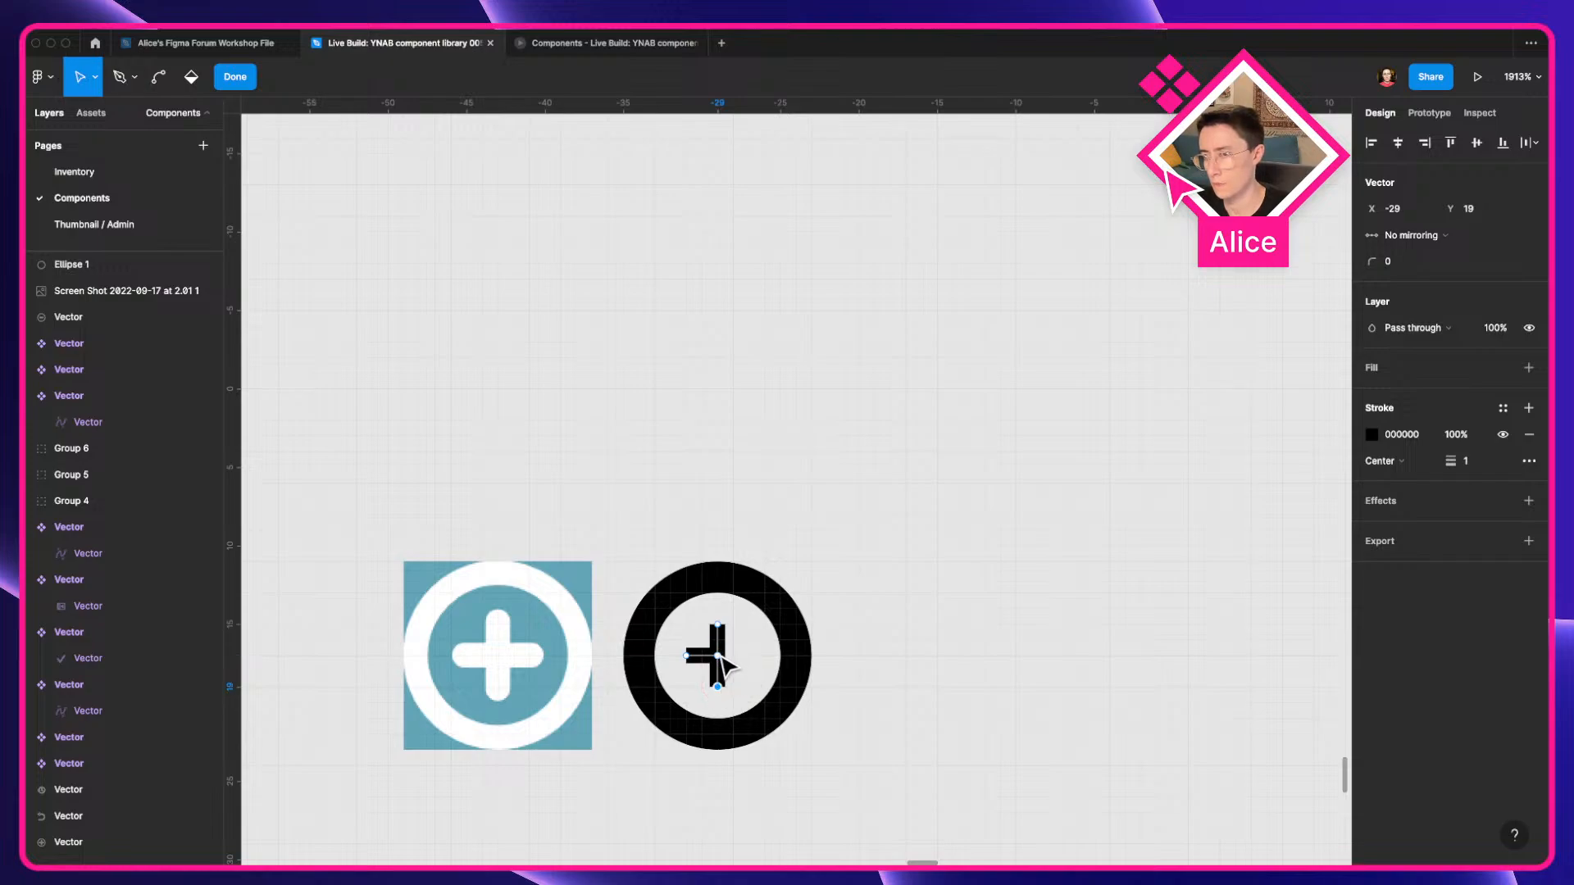
pyautogui.press('p')
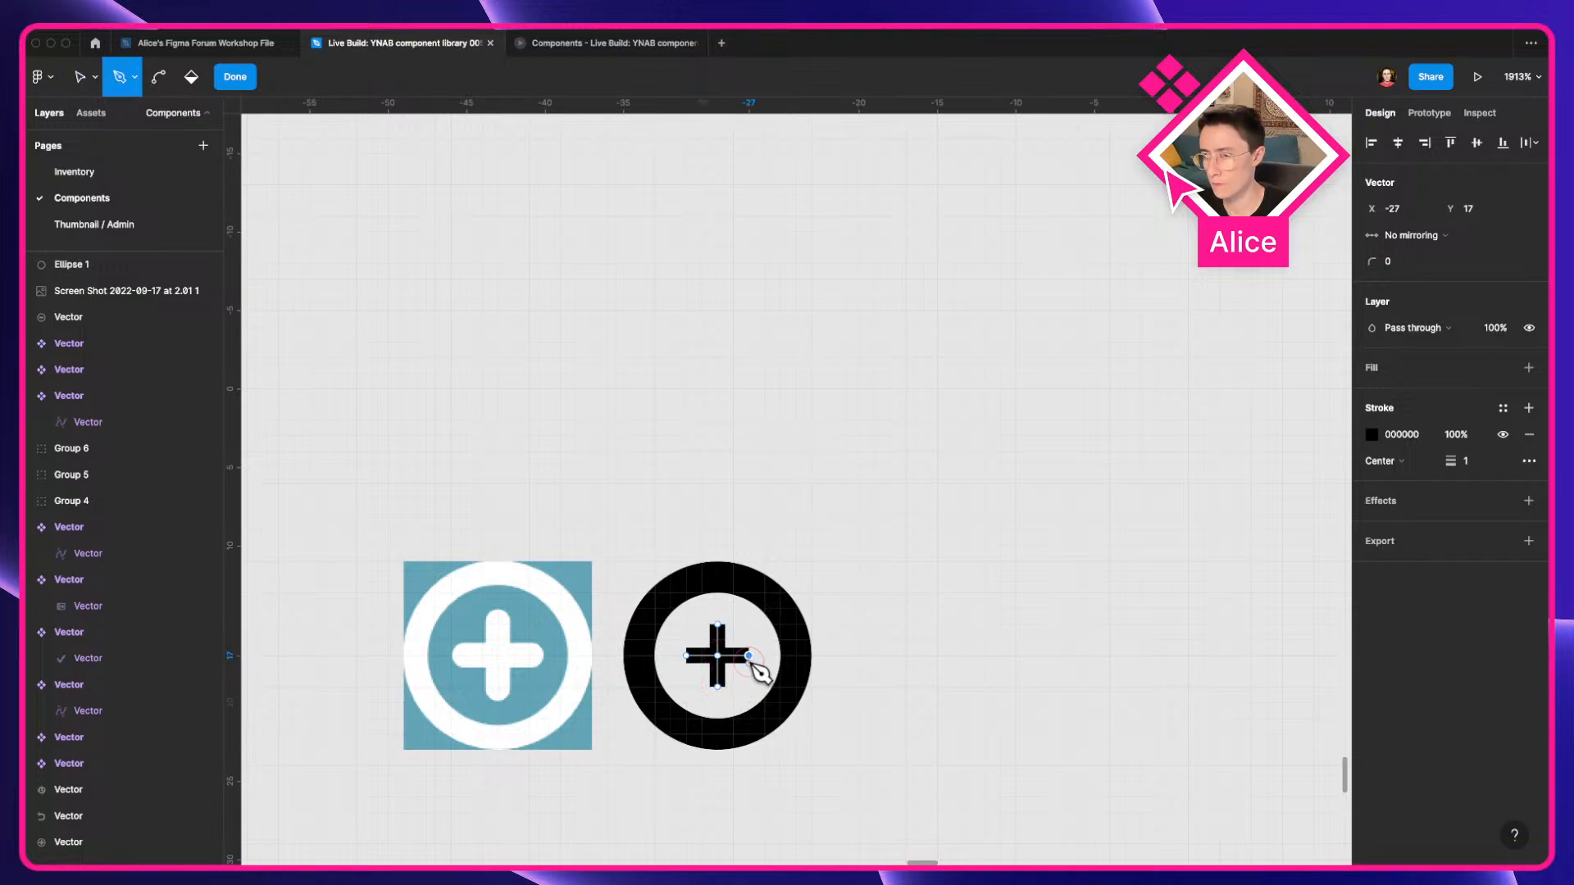
pyautogui.press('Escape')
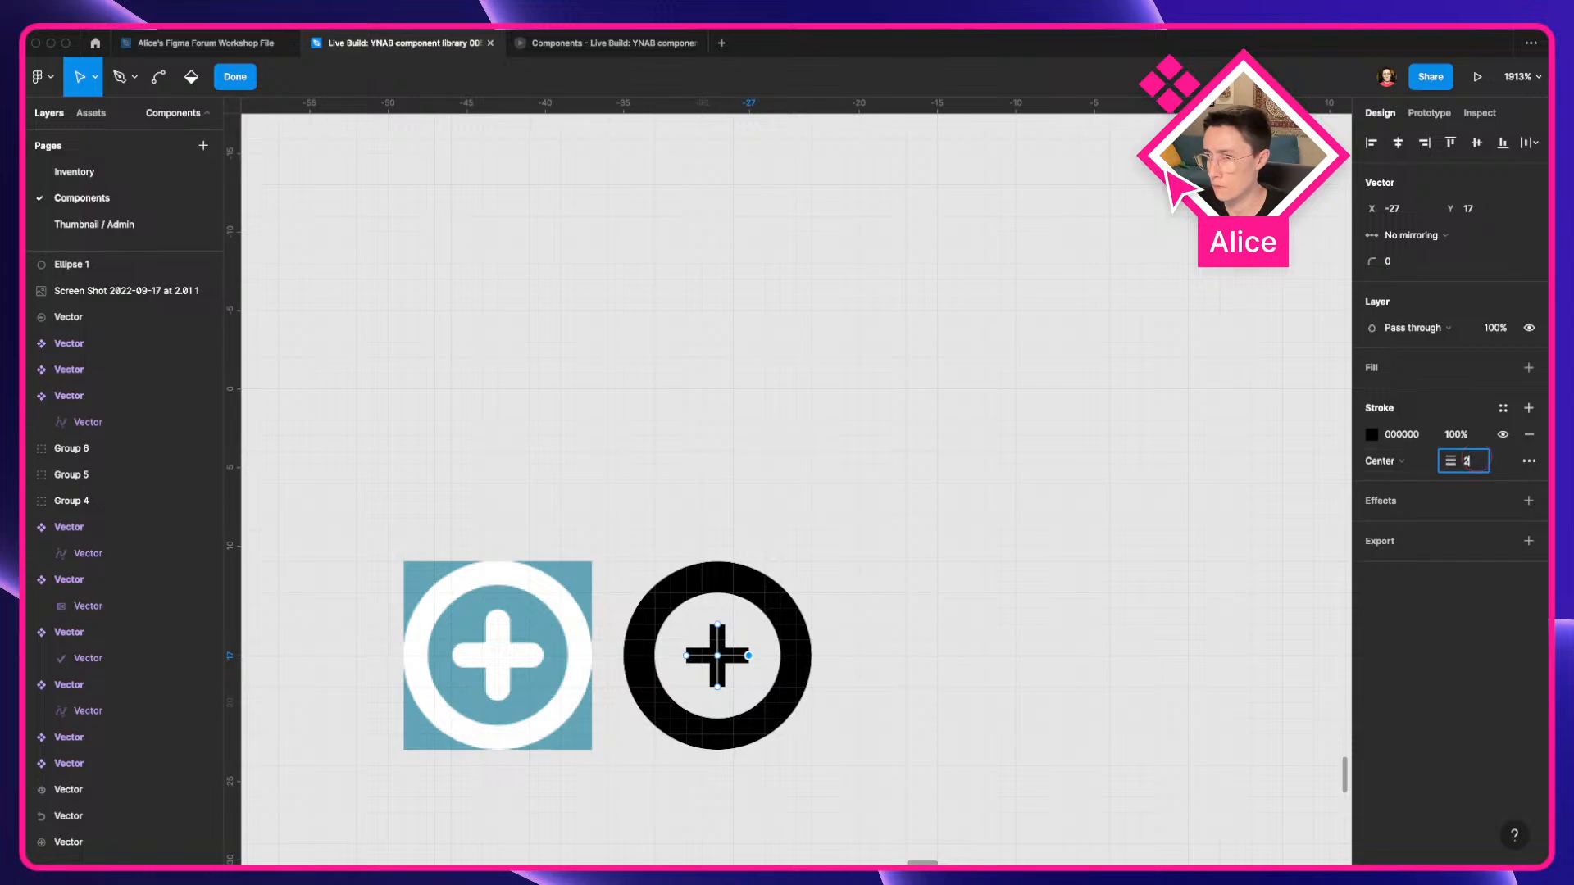
# Set the plus's stroke weight to 2 and give the open end of its right arm a Round end point.
pyautogui.write('2')
pyautogui.press('Tab')
pyautogui.click(1402, 461)
pyautogui.click(1406, 460)
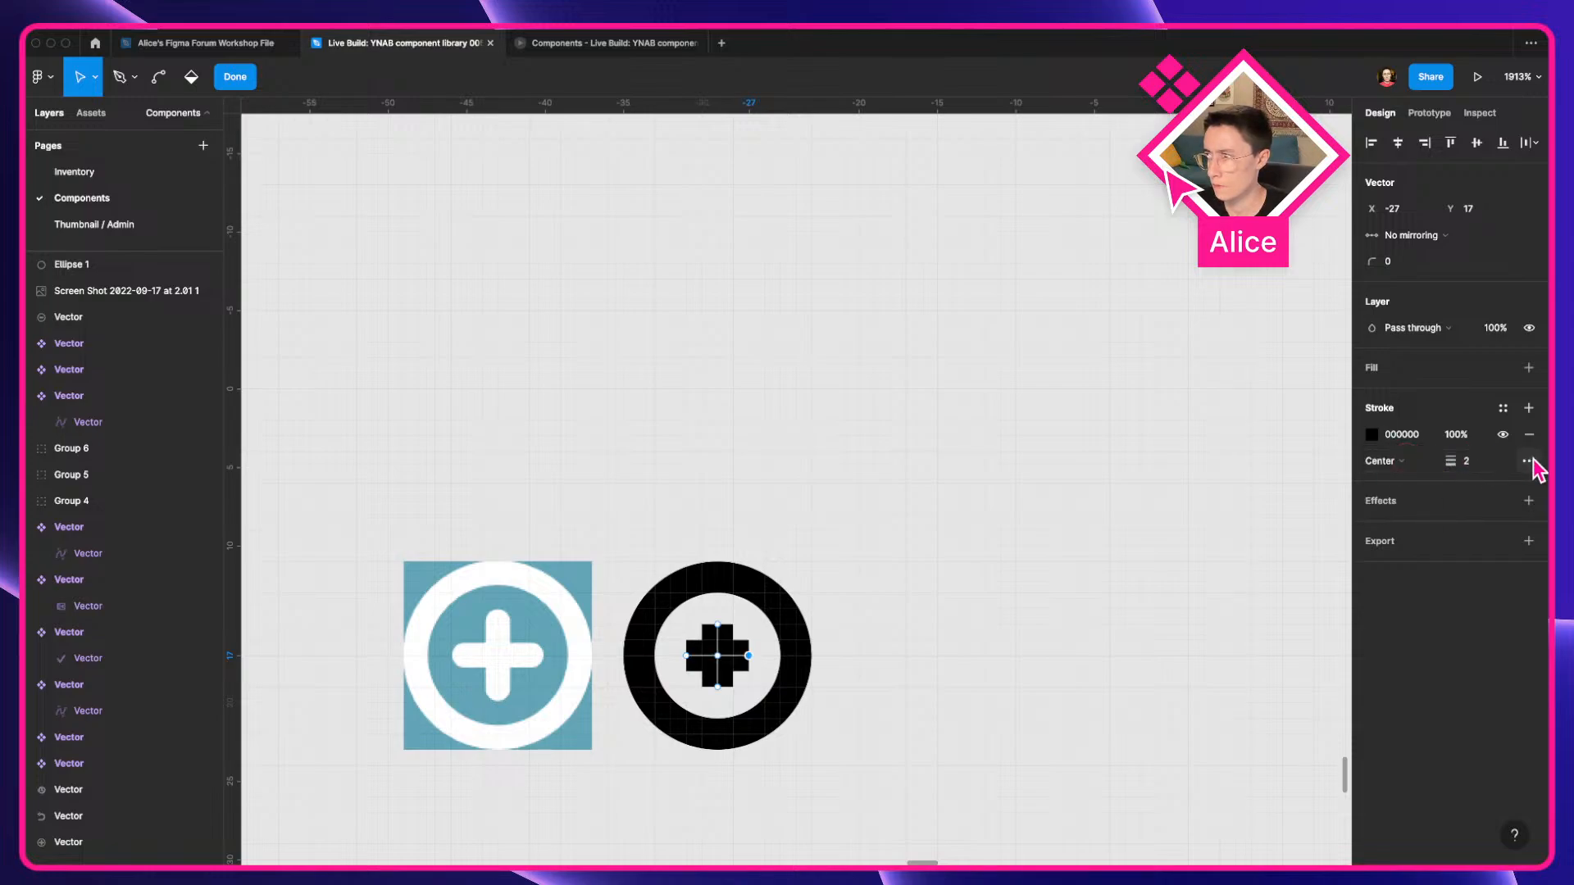
pyautogui.click(1529, 461)
pyautogui.click(1318, 542)
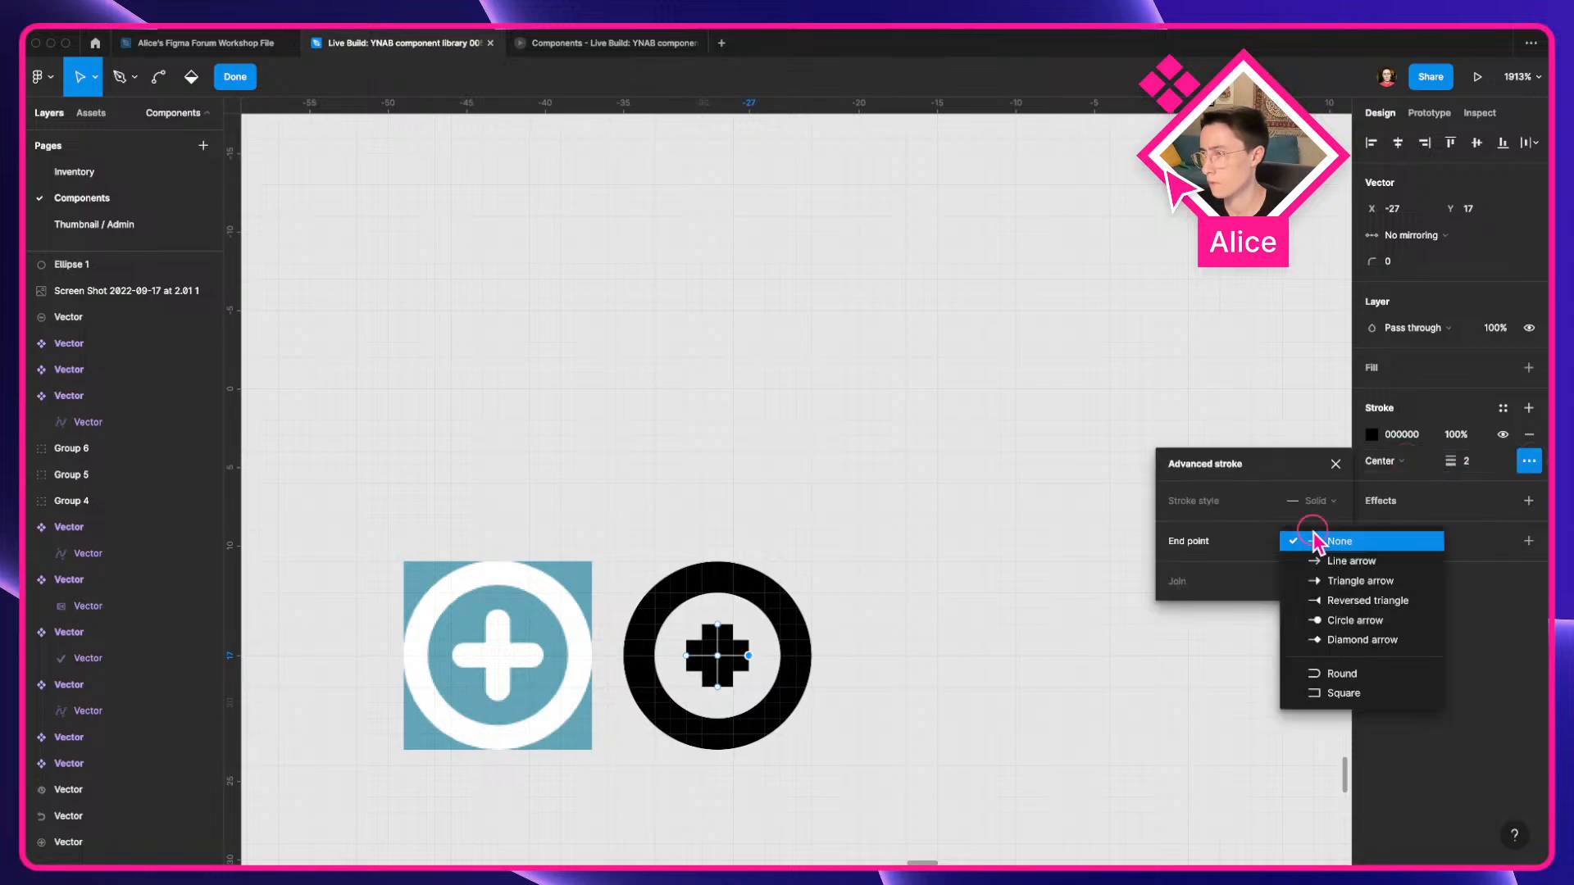
pyautogui.click(1332, 674)
# Try a Dash stroke style with a round dash cap on the whole plus, undoing the dashes.
pyautogui.press('super+a')
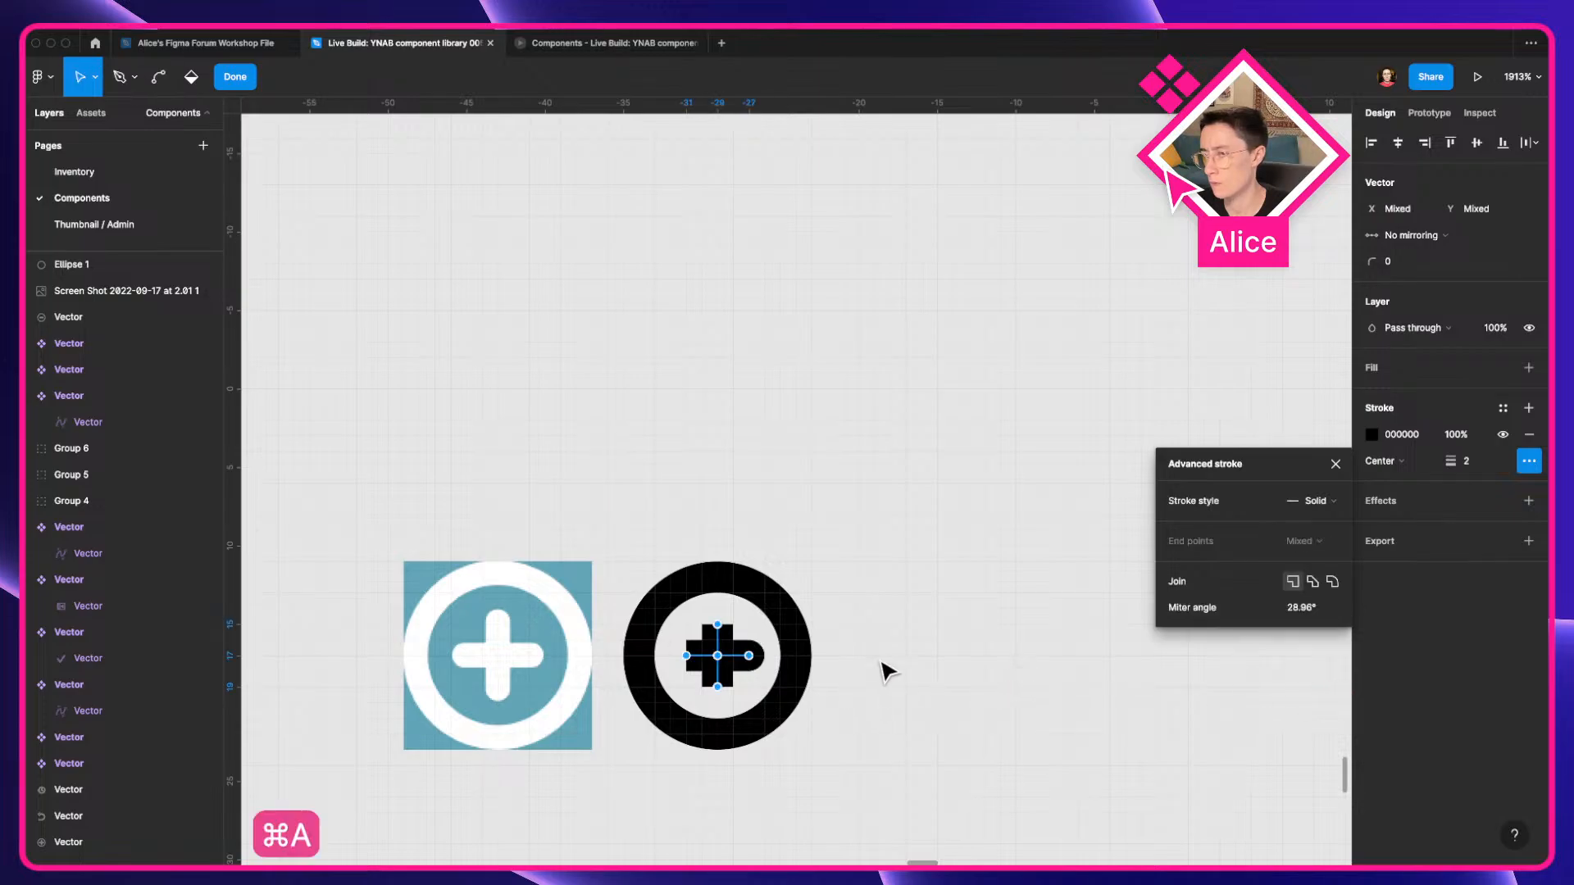
pyautogui.click(1315, 501)
pyautogui.click(1332, 515)
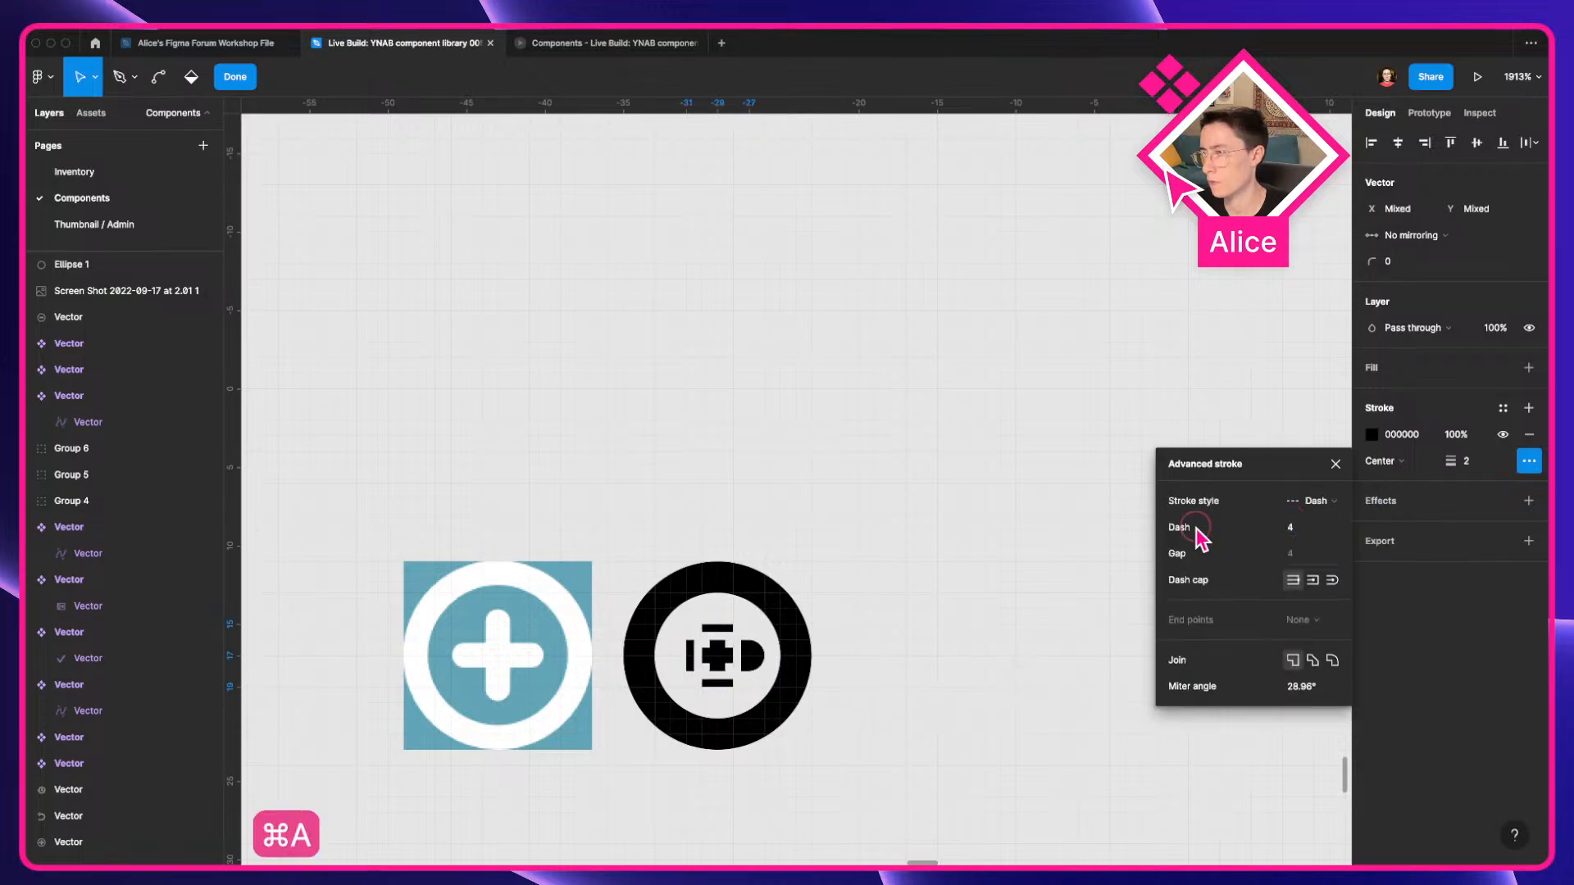
pyautogui.press('super+z')
pyautogui.press('super+z')
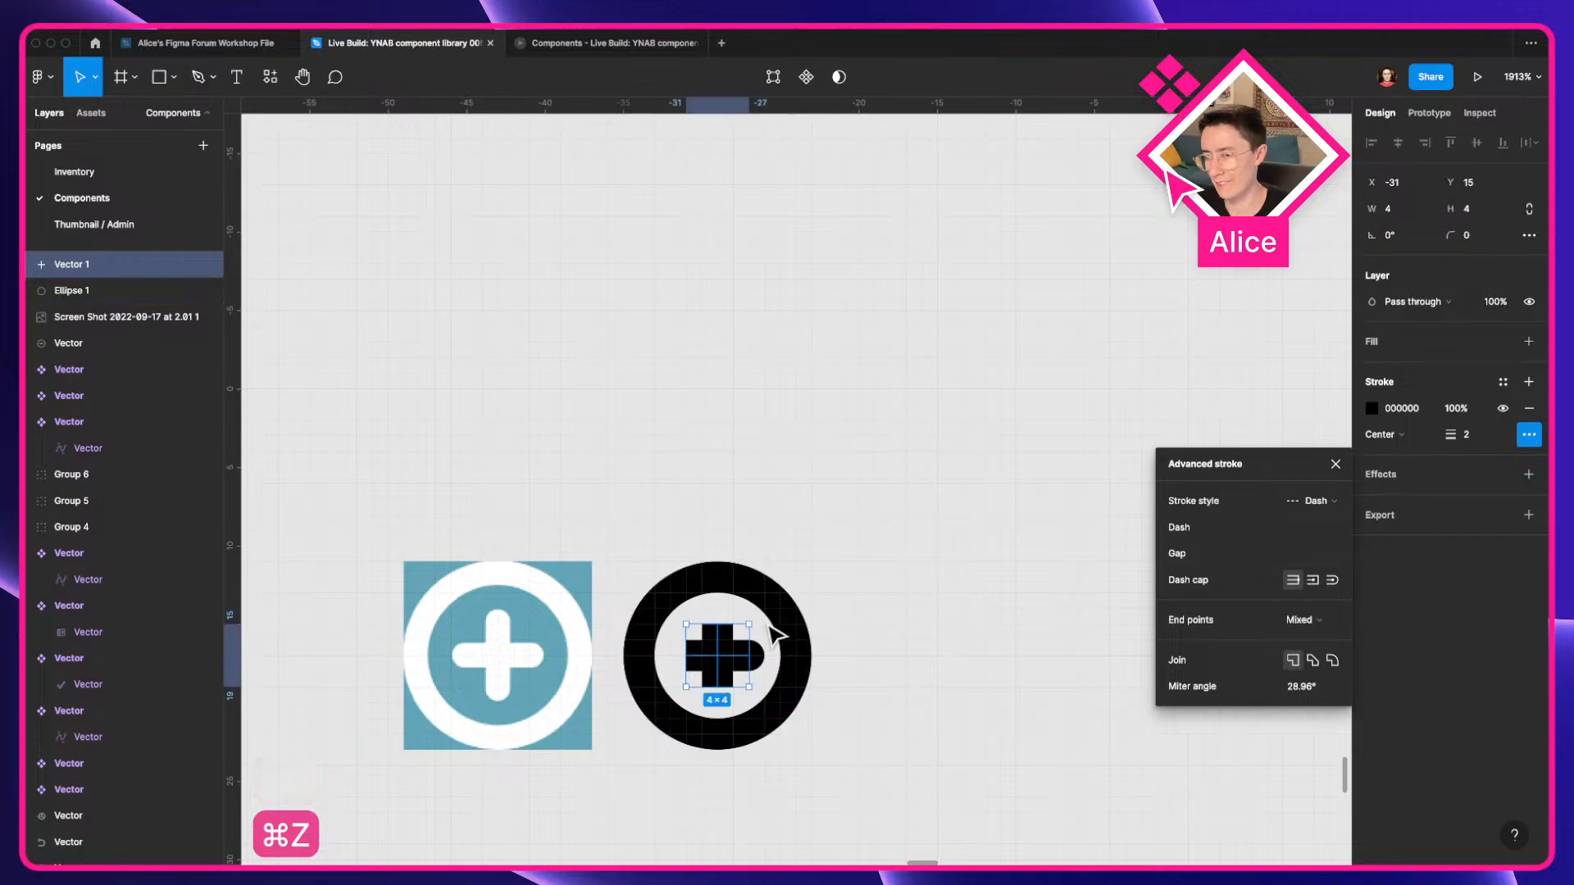
pyautogui.click(1316, 501)
pyautogui.click(1312, 502)
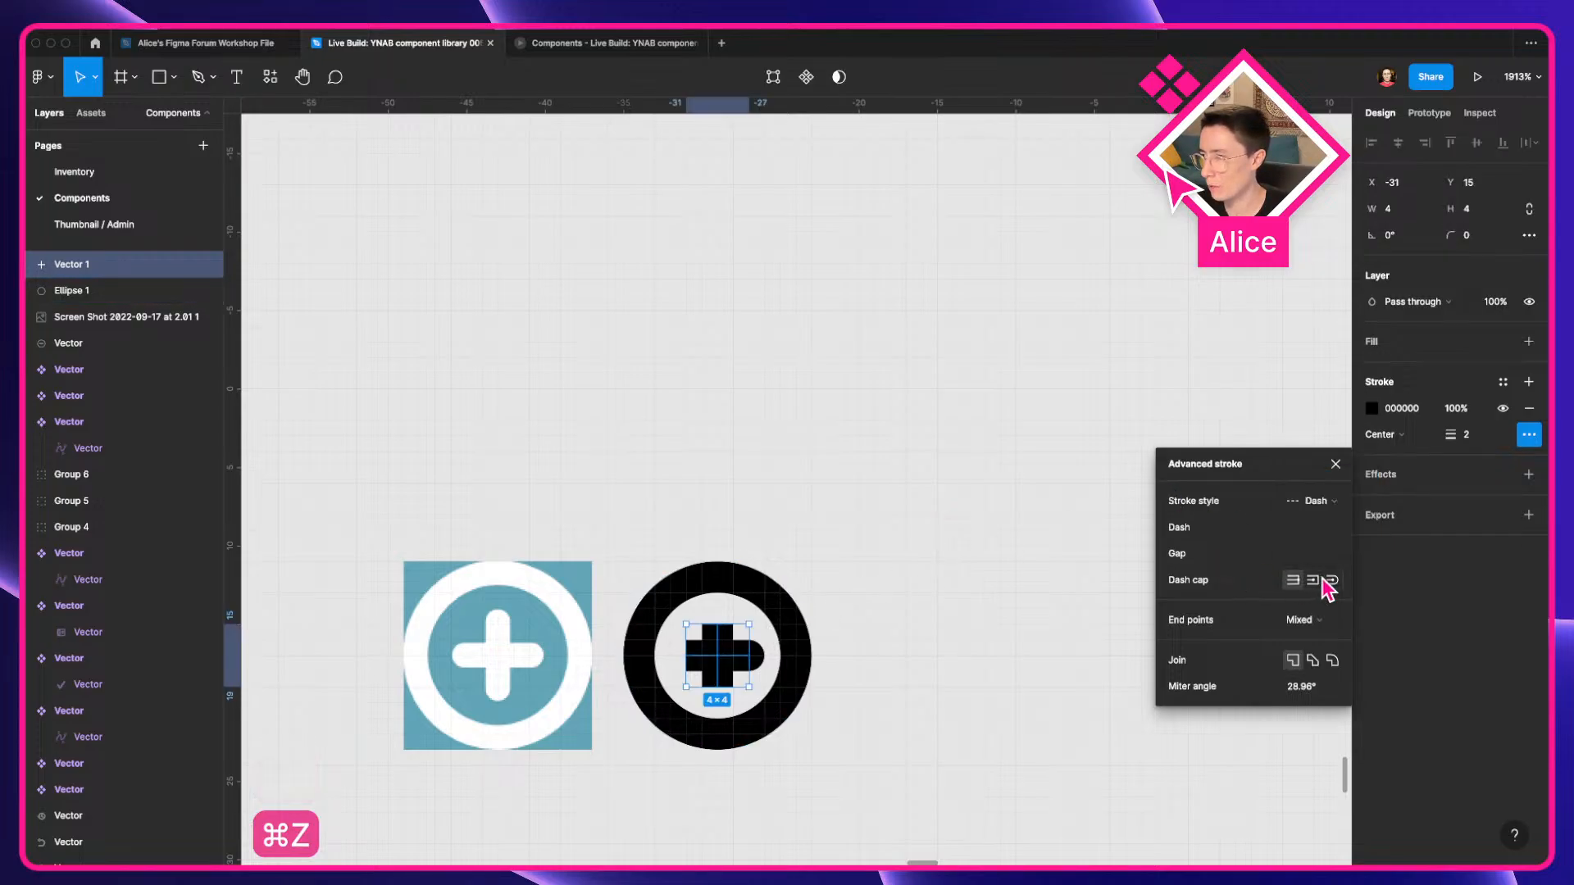
pyautogui.click(1330, 580)
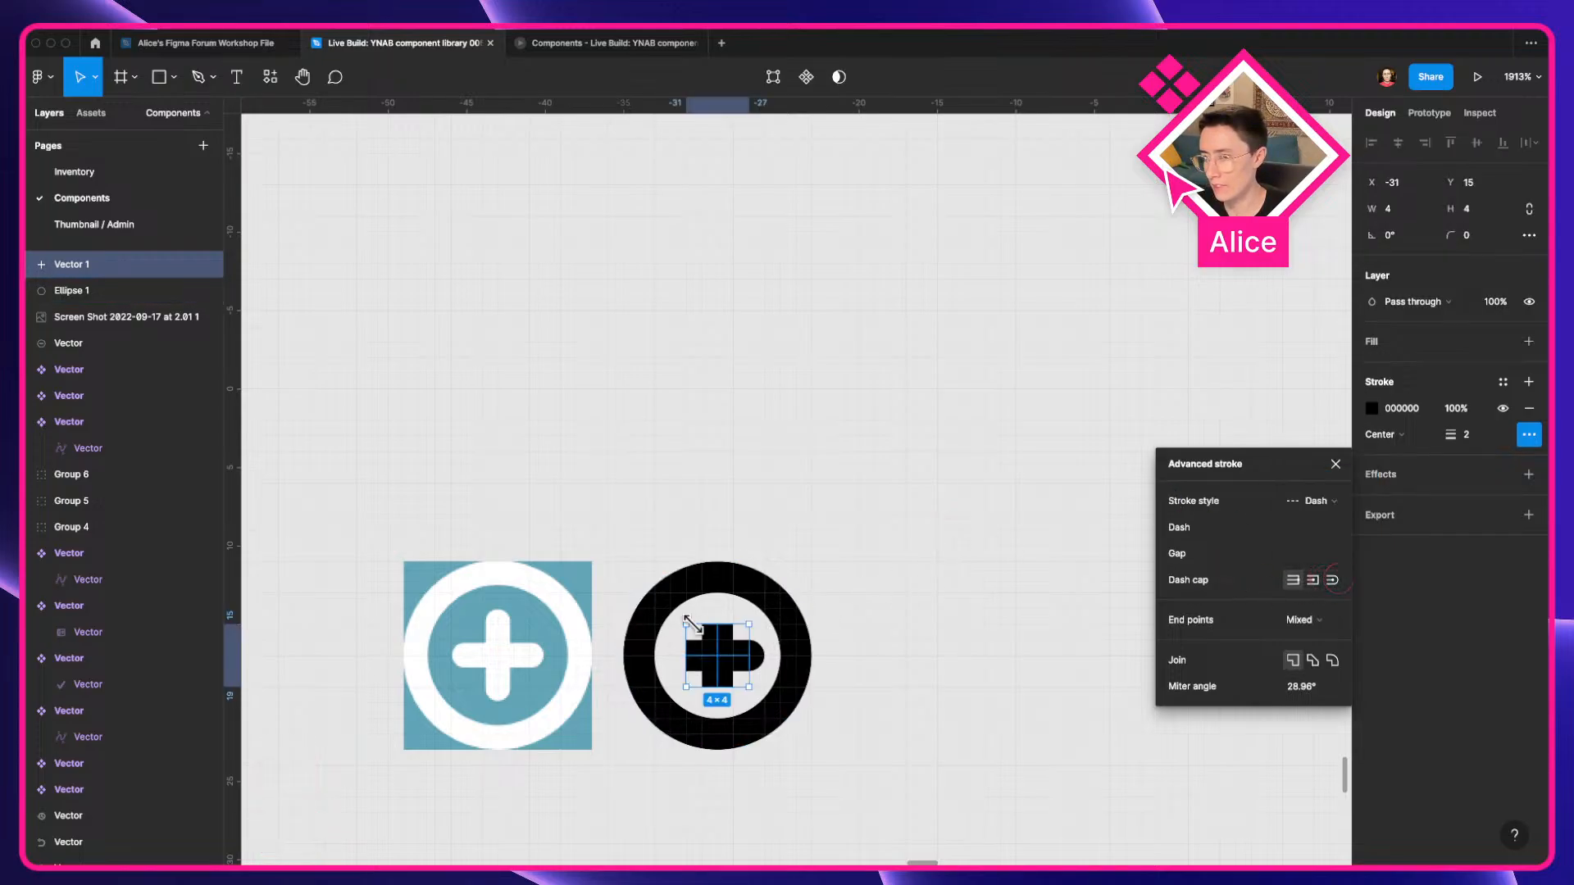
pyautogui.press('Escape')
# Set the end points of all the plus's arms to Round.
pyautogui.click(725, 660)
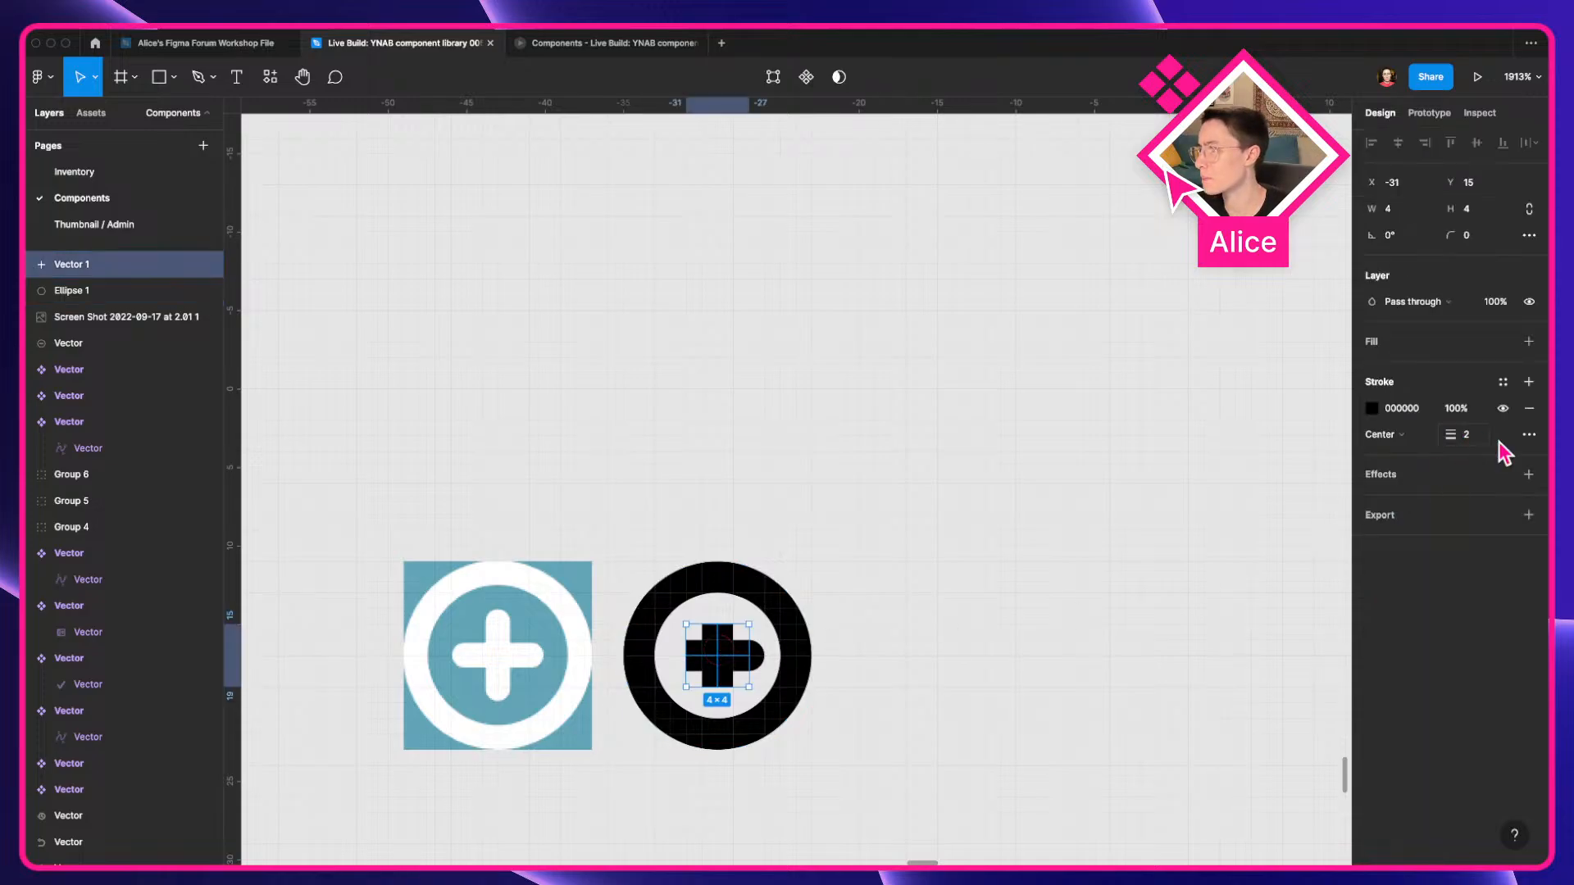
pyautogui.click(1529, 434)
pyautogui.click(1343, 515)
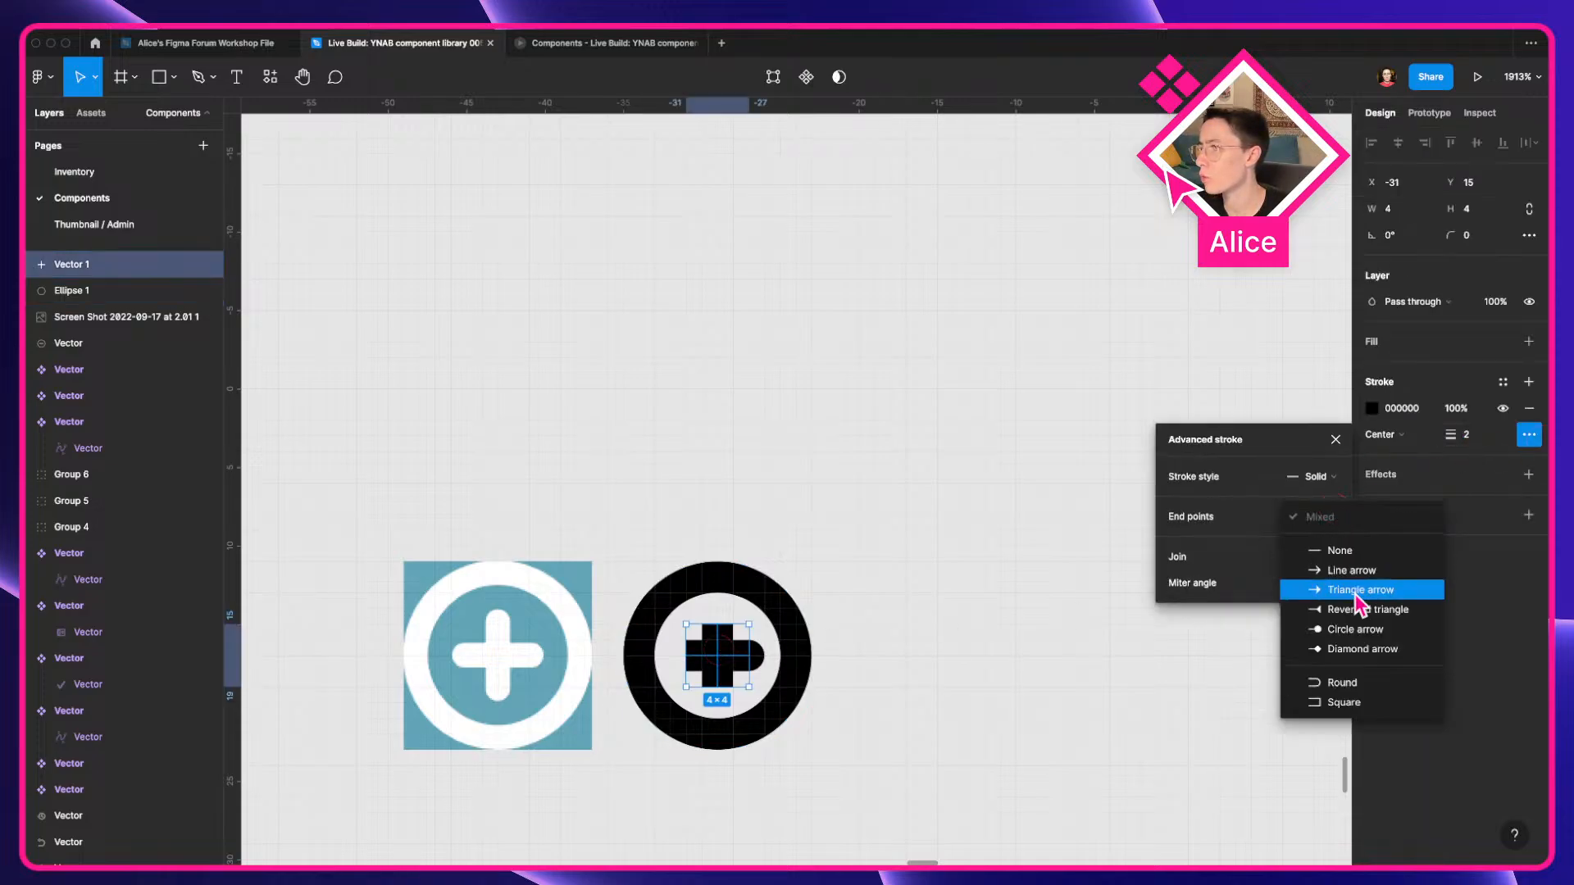
pyautogui.click(1391, 684)
pyautogui.click(1062, 712)
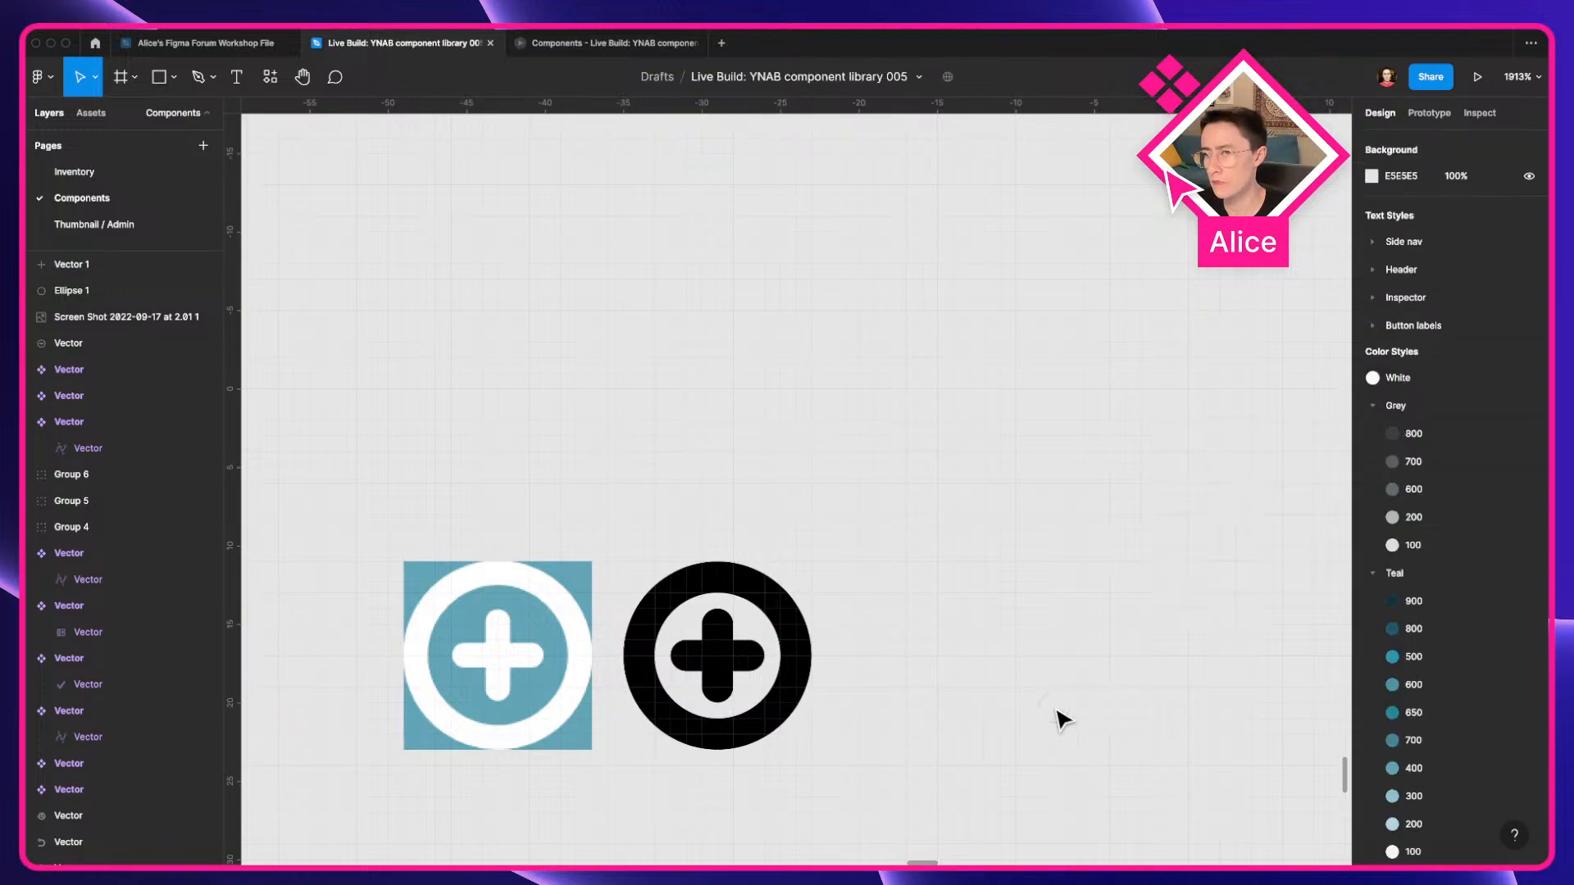
# Set the stroke weight of both the ring and the plus to 1.5.
pyautogui.click(721, 646)
pyautogui.moveTo(677, 505); pyautogui.dragTo(783, 751)
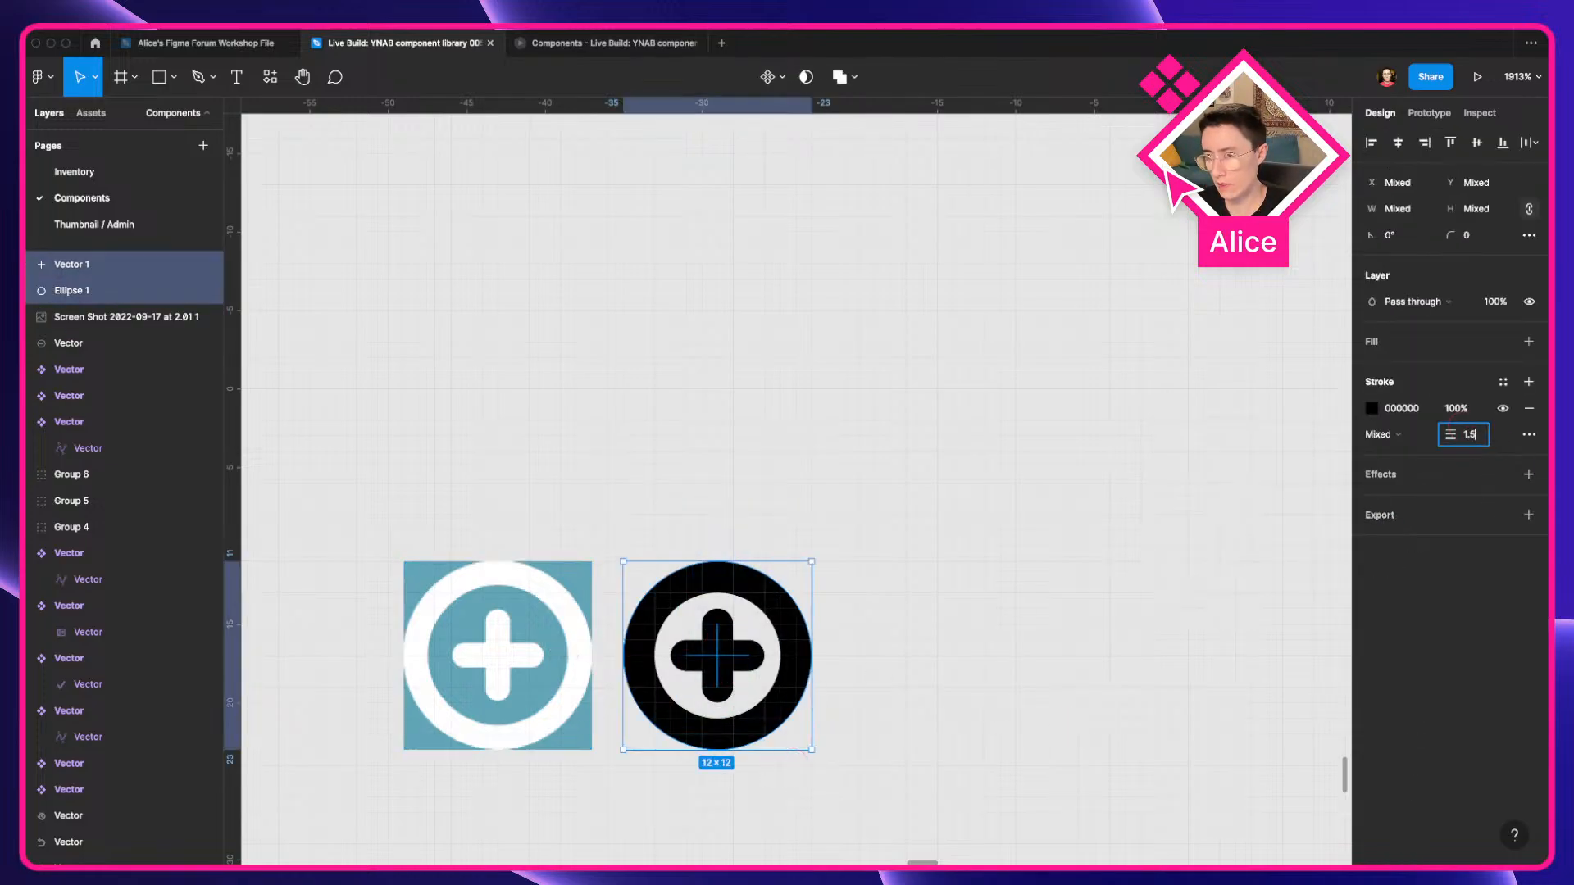
pyautogui.write('1.5')
pyautogui.press('Return')
pyautogui.click(984, 523)
# Overlay the ring and plus on the reference screenshot to compare their proportions, and move them back off beside it.
pyautogui.moveTo(677, 510); pyautogui.dragTo(847, 678)
pyautogui.scroll(-1, 847, 679)
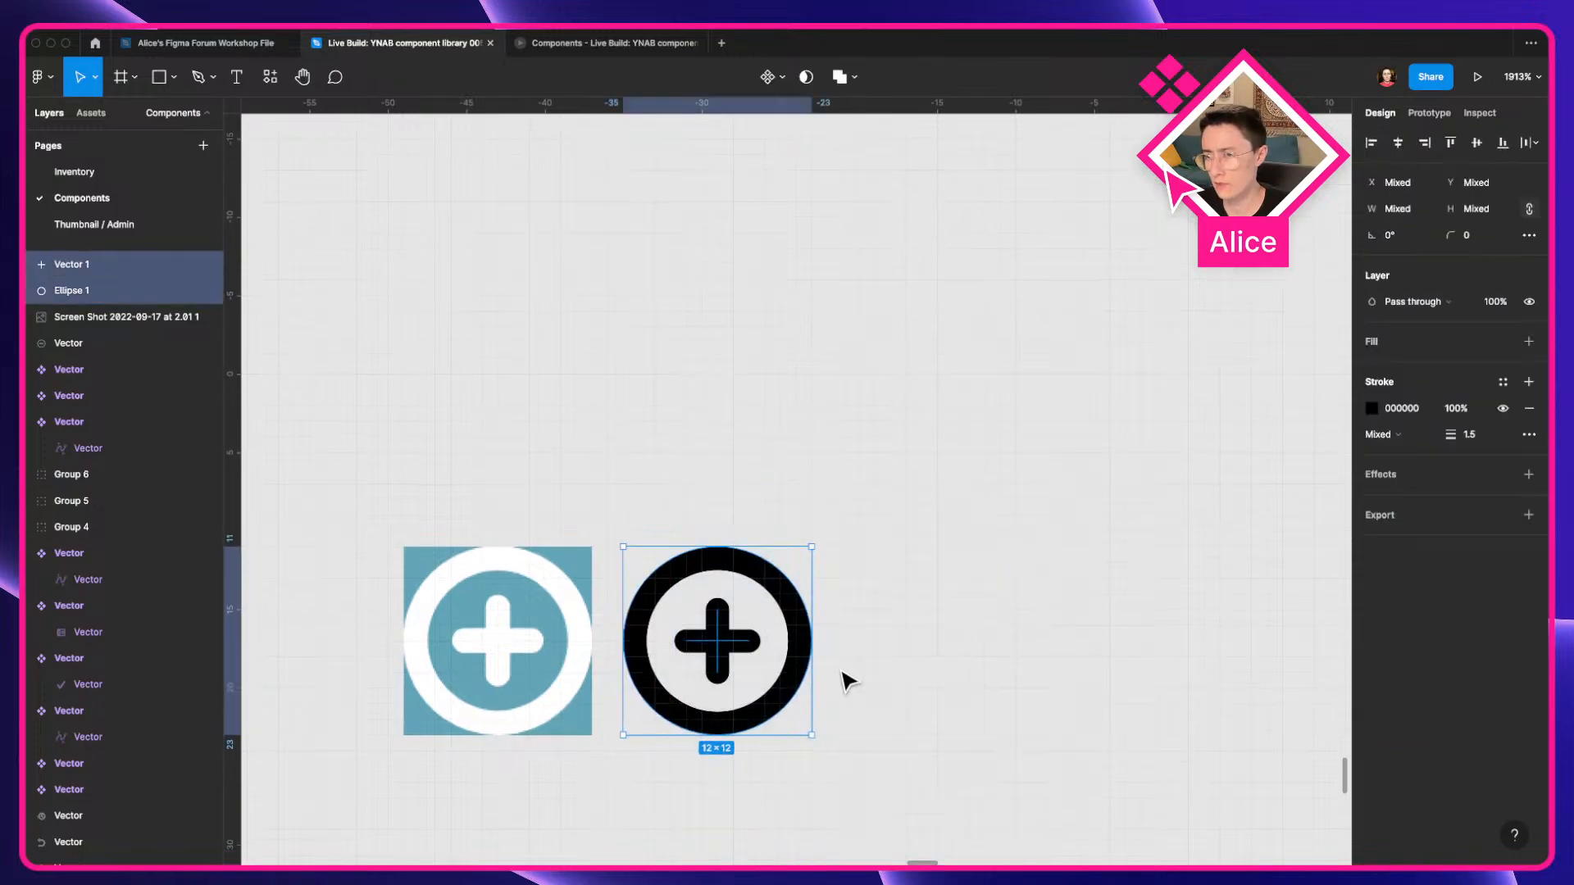
pyautogui.moveTo(783, 613); pyautogui.dragTo(574, 631)
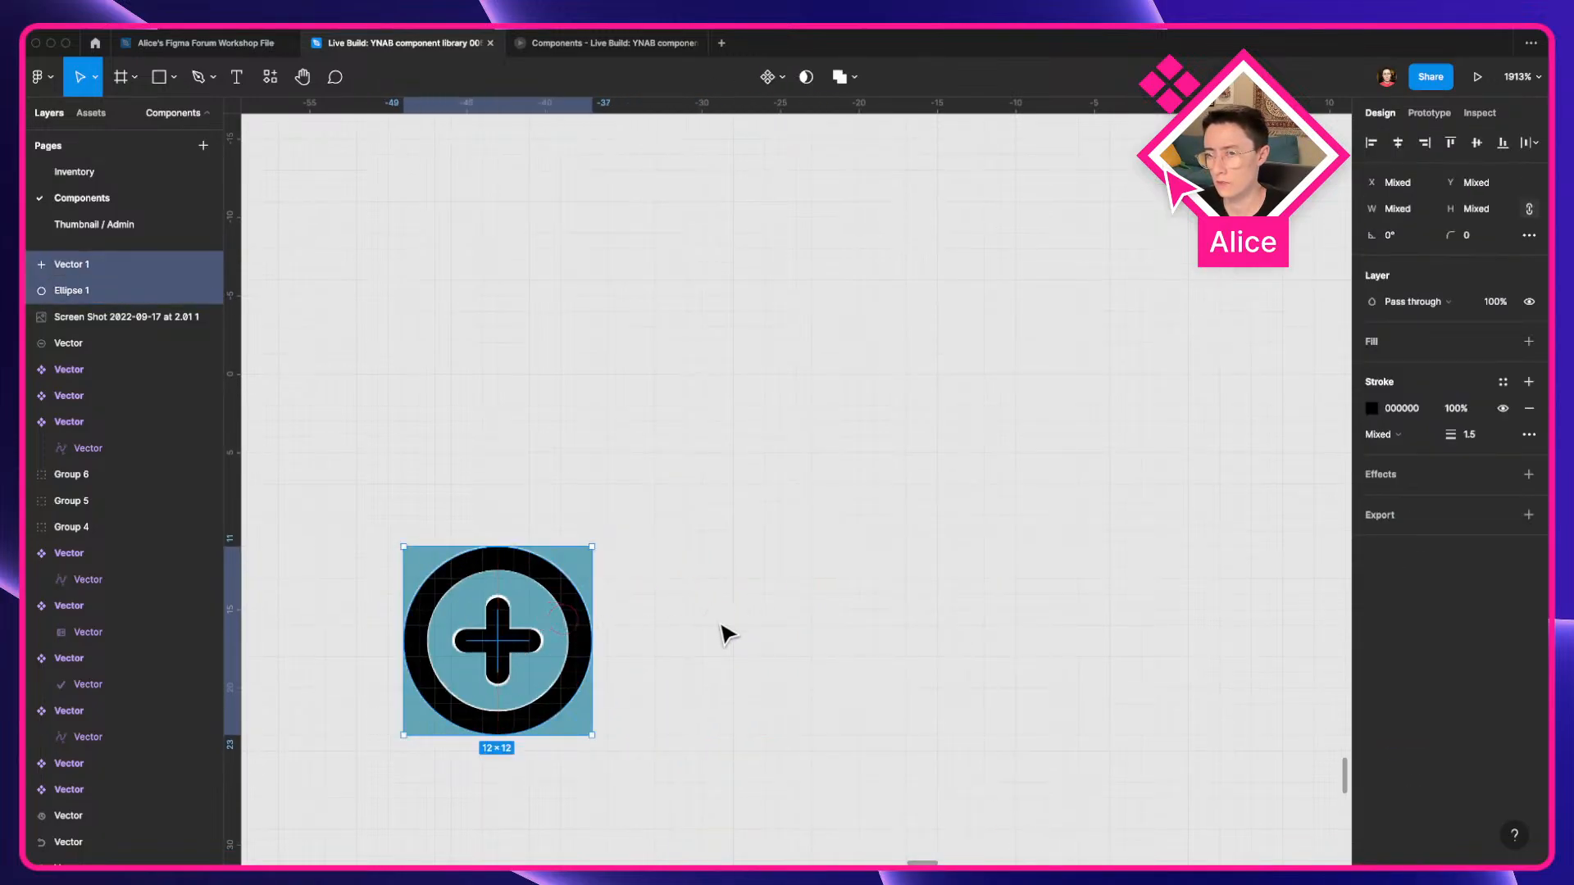
pyautogui.click(602, 636)
pyautogui.scroll(5, 598, 632)
pyautogui.scroll(-2, 1093, 548)
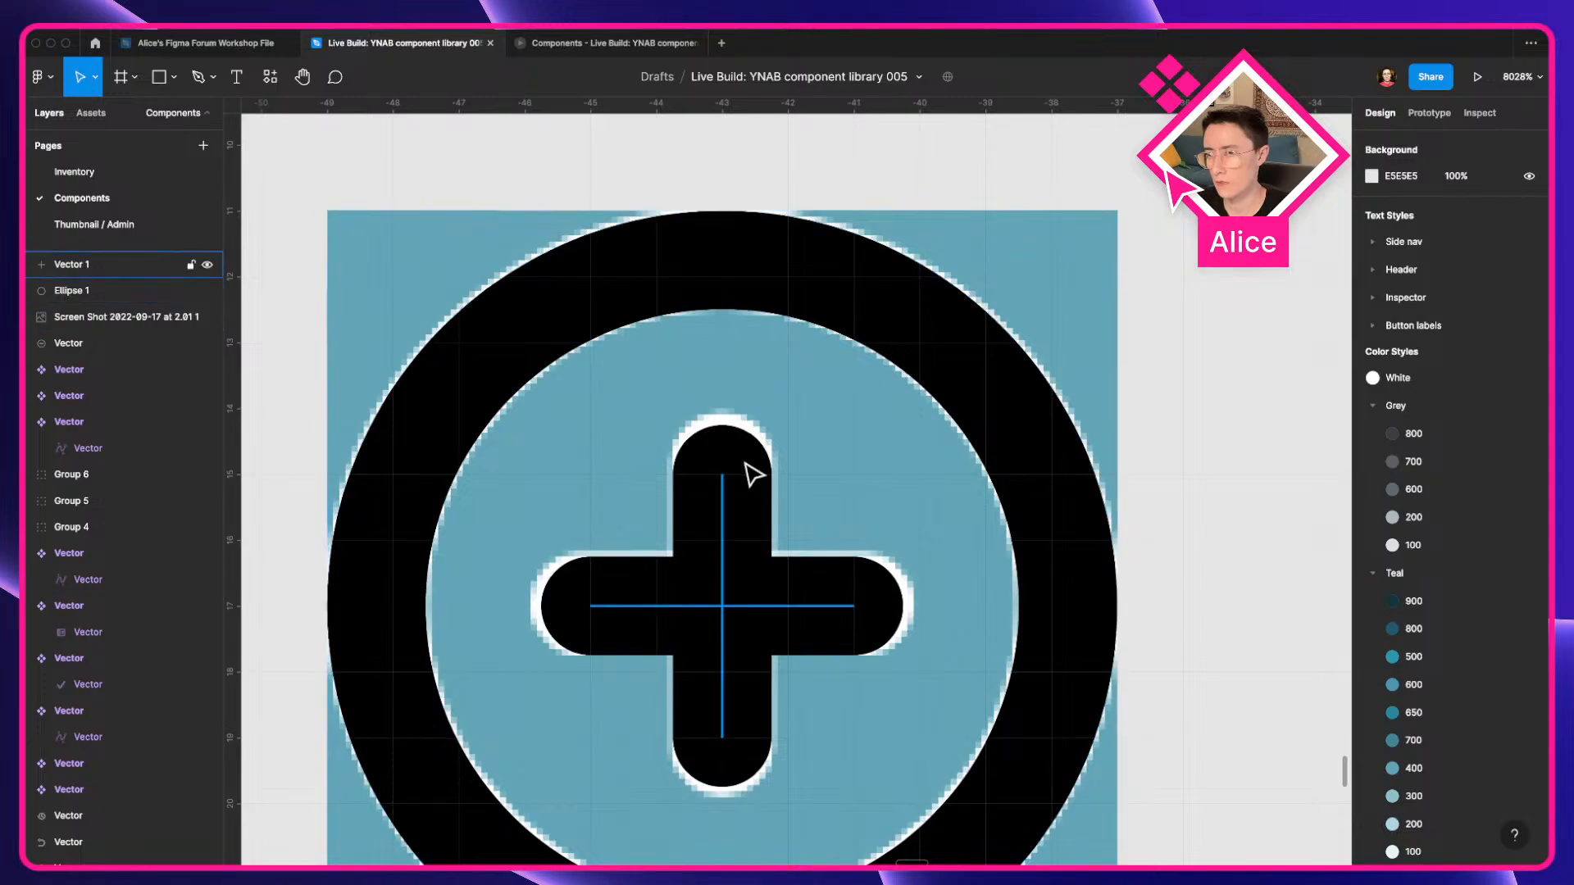
pyautogui.scroll(-5, 746, 474)
pyautogui.scroll(-1, 751, 472)
pyautogui.moveTo(629, 393); pyautogui.dragTo(926, 535)
pyautogui.keyDown('shift'); pyautogui.click(693, 539); pyautogui.keyUp('shift')
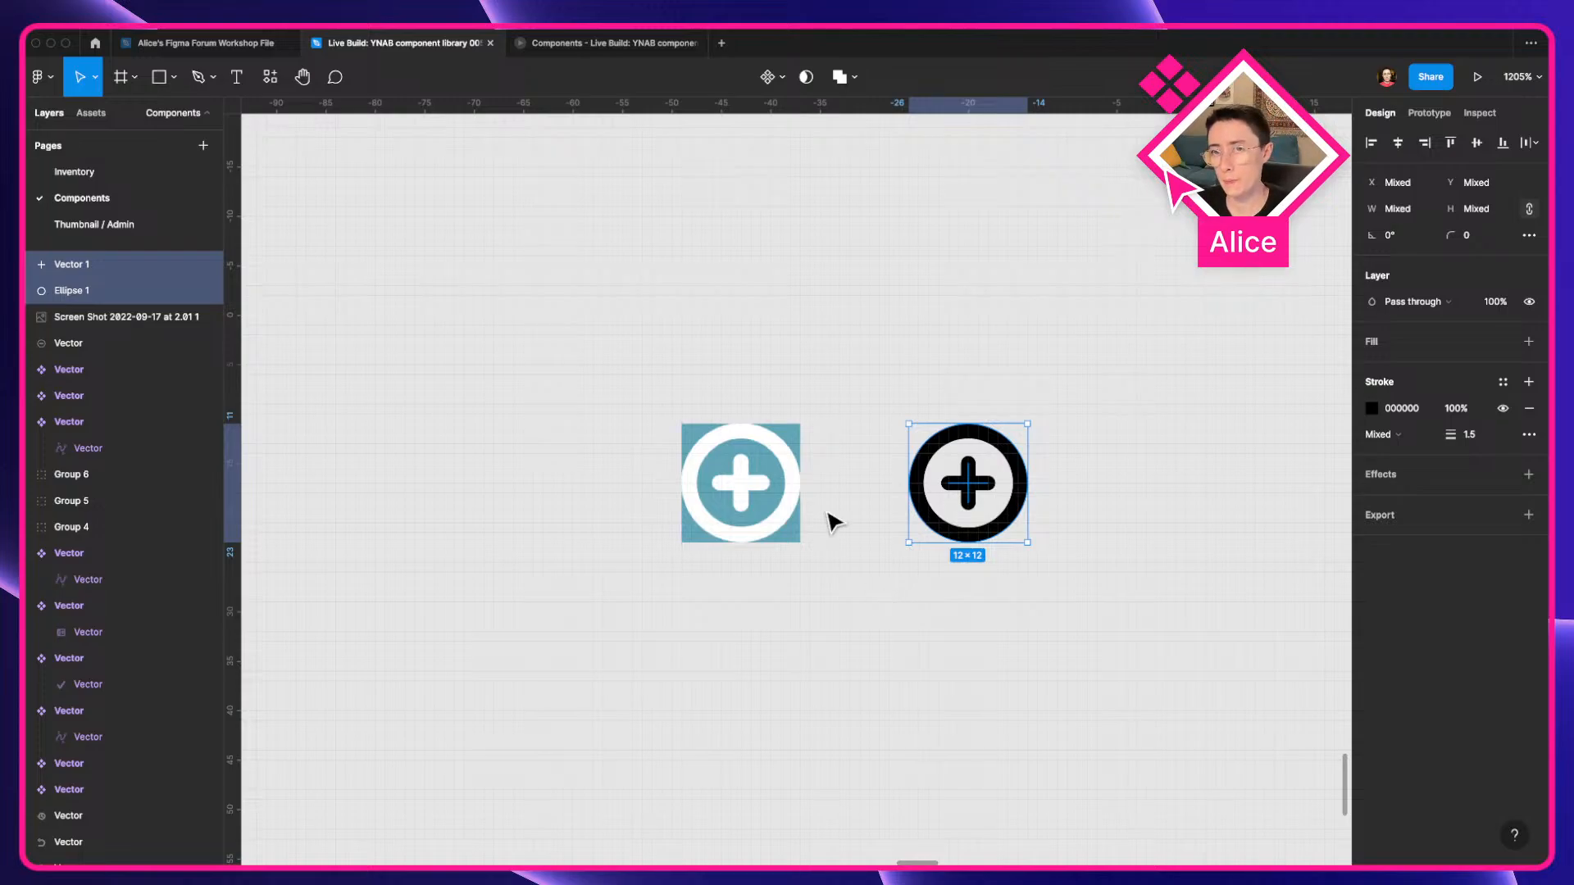
# Try to flatten the ring and plus directly, without outlining their strokes, and undo it.
pyautogui.rightClick(976, 495)
pyautogui.click(1051, 608)
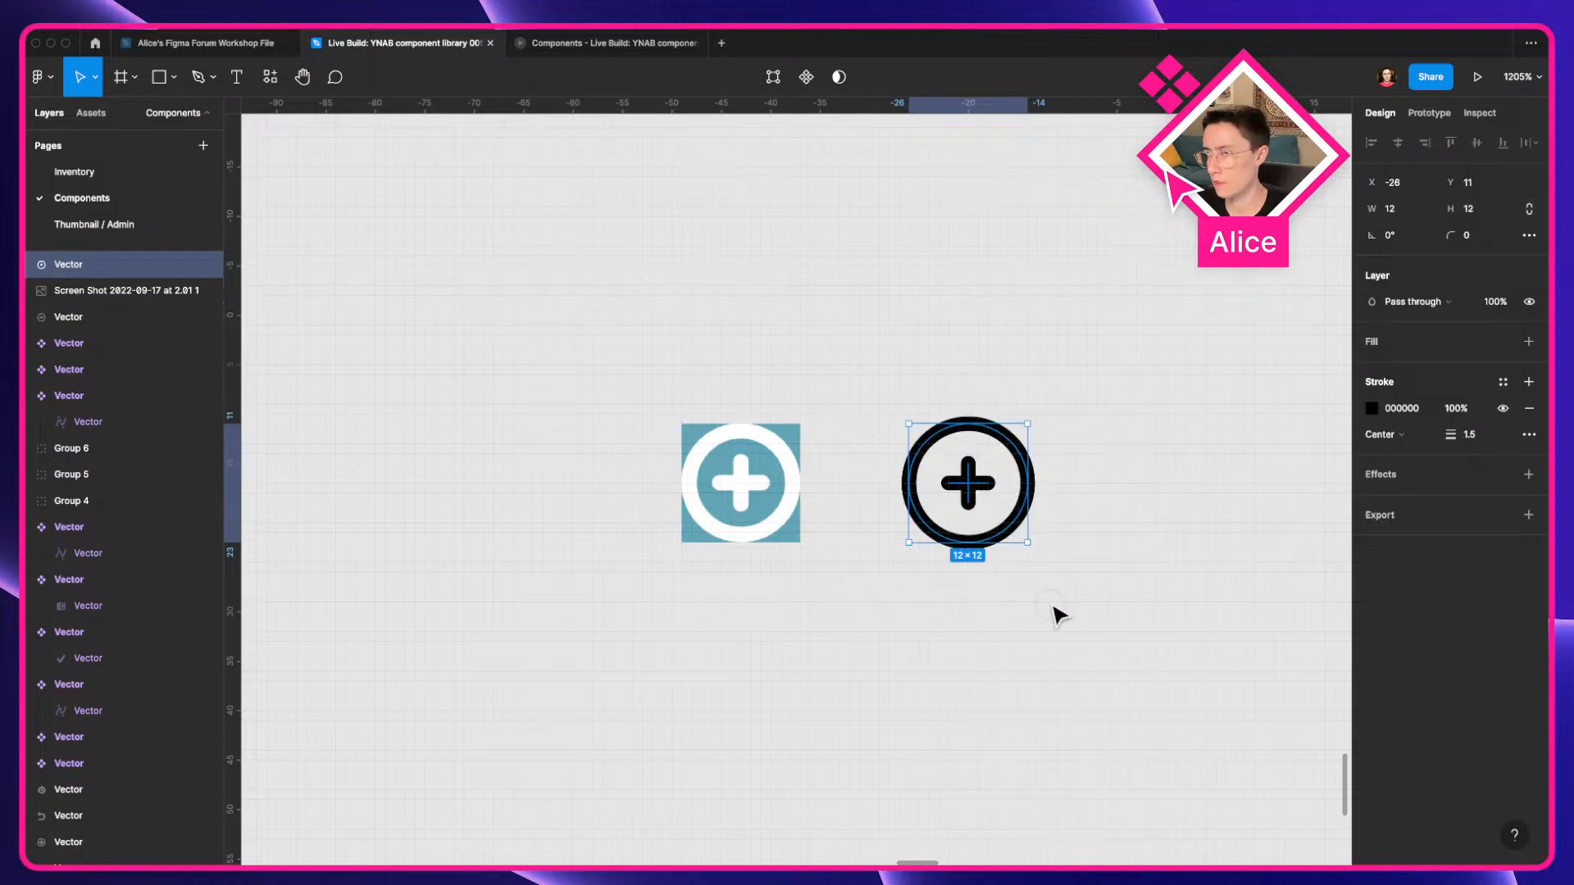
pyautogui.press('cmd+z')
# Outline the strokes of the ring and plus and flatten them into a single vector.
pyautogui.rightClick(963, 500)
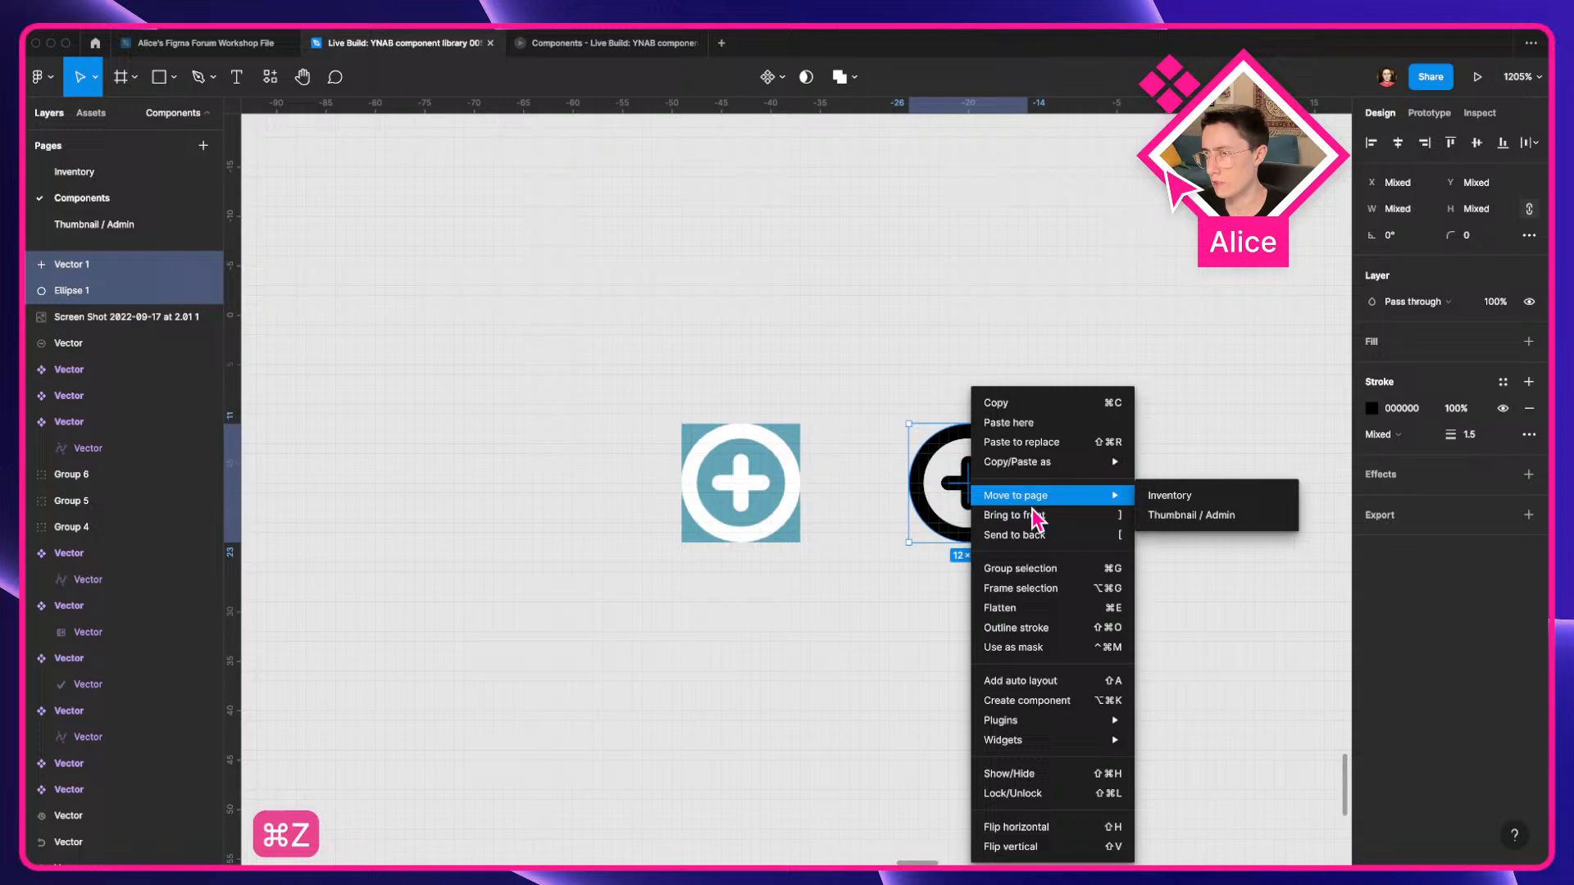
pyautogui.click(1057, 631)
pyautogui.press('super+e')
pyautogui.scroll(-3, 1066, 537)
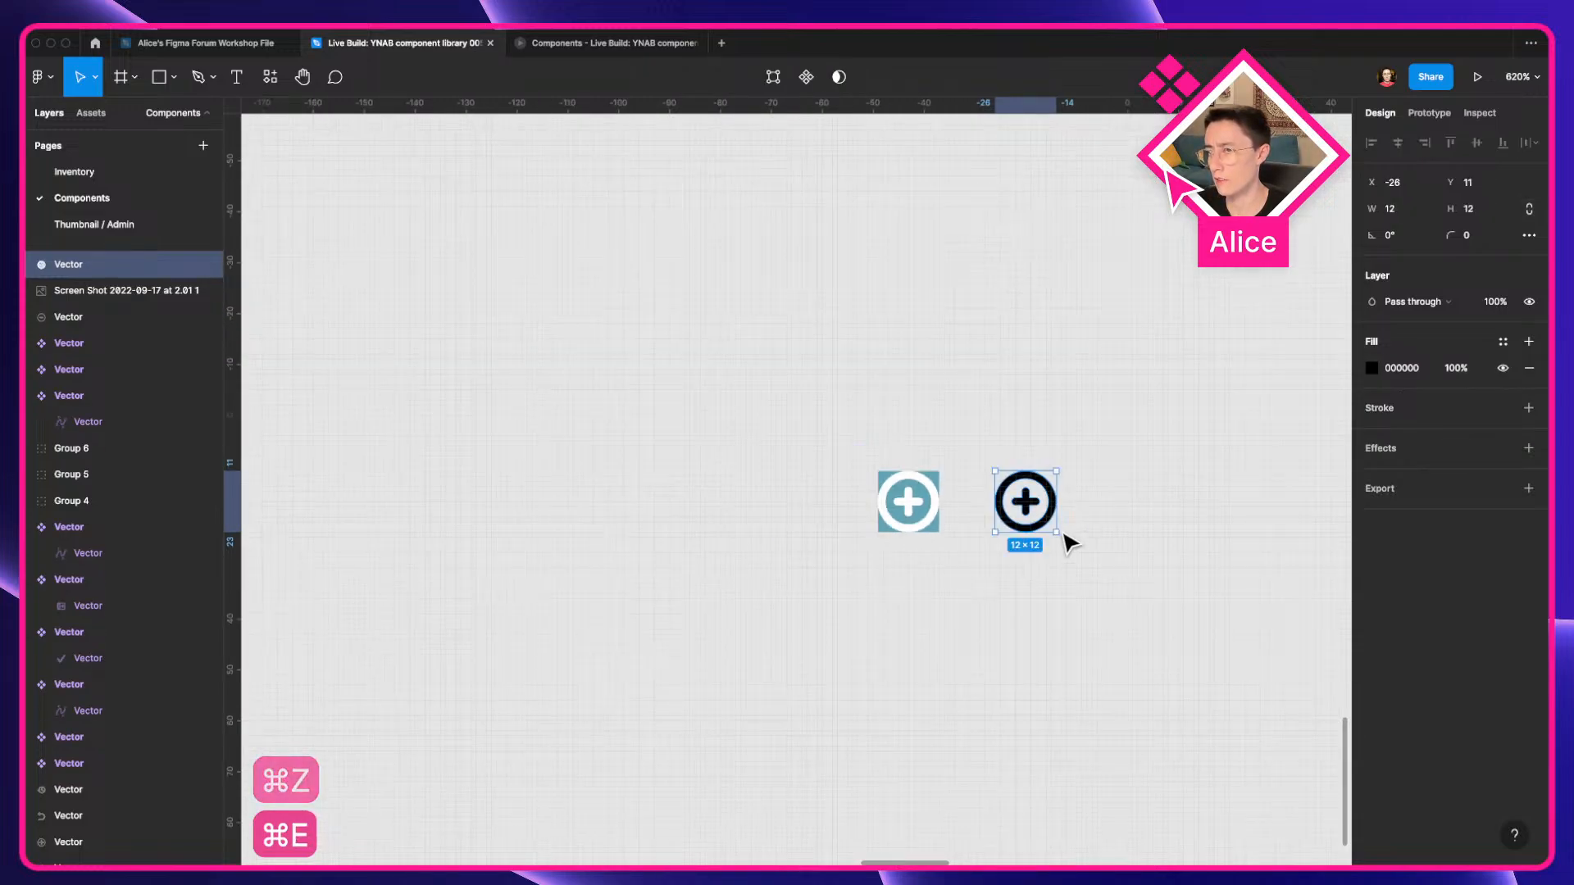
# Delete the teal reference screenshot of the plus icon.
pyautogui.click(911, 518)
pyautogui.press('Delete')
pyautogui.scroll(-3, 918, 525)
# Move the plus circle icon beside the pencil icon at X -279, Y -88 and turn it into a component.
pyautogui.moveTo(948, 513); pyautogui.dragTo(509, 345)
pyautogui.scroll(6, 509, 345)
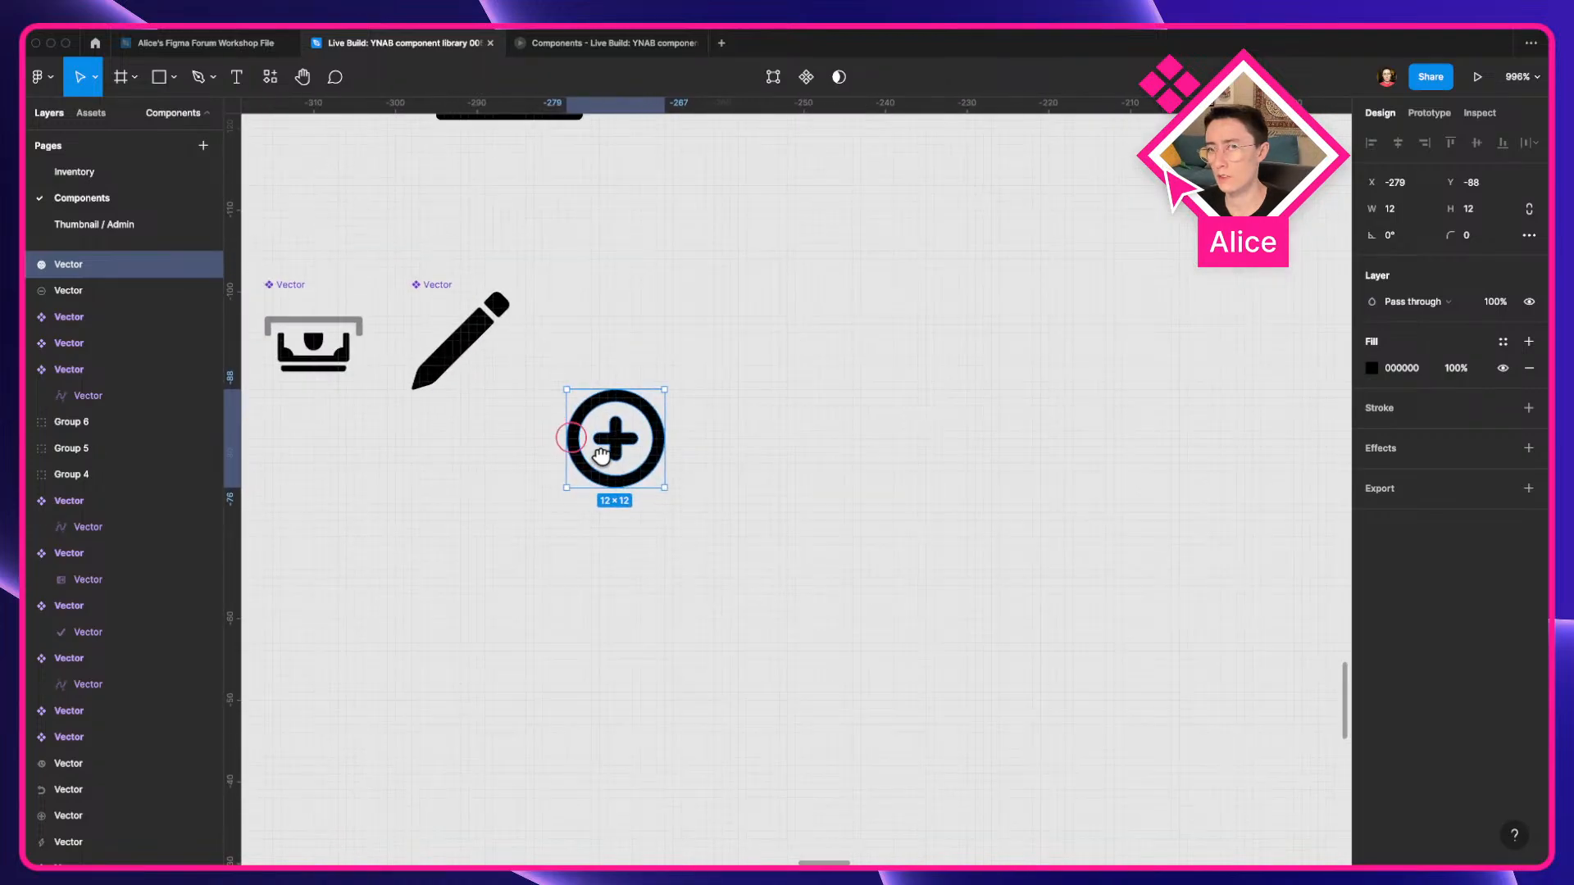
pyautogui.press('alt+super+k')
pyautogui.scroll(-5, 687, 535)
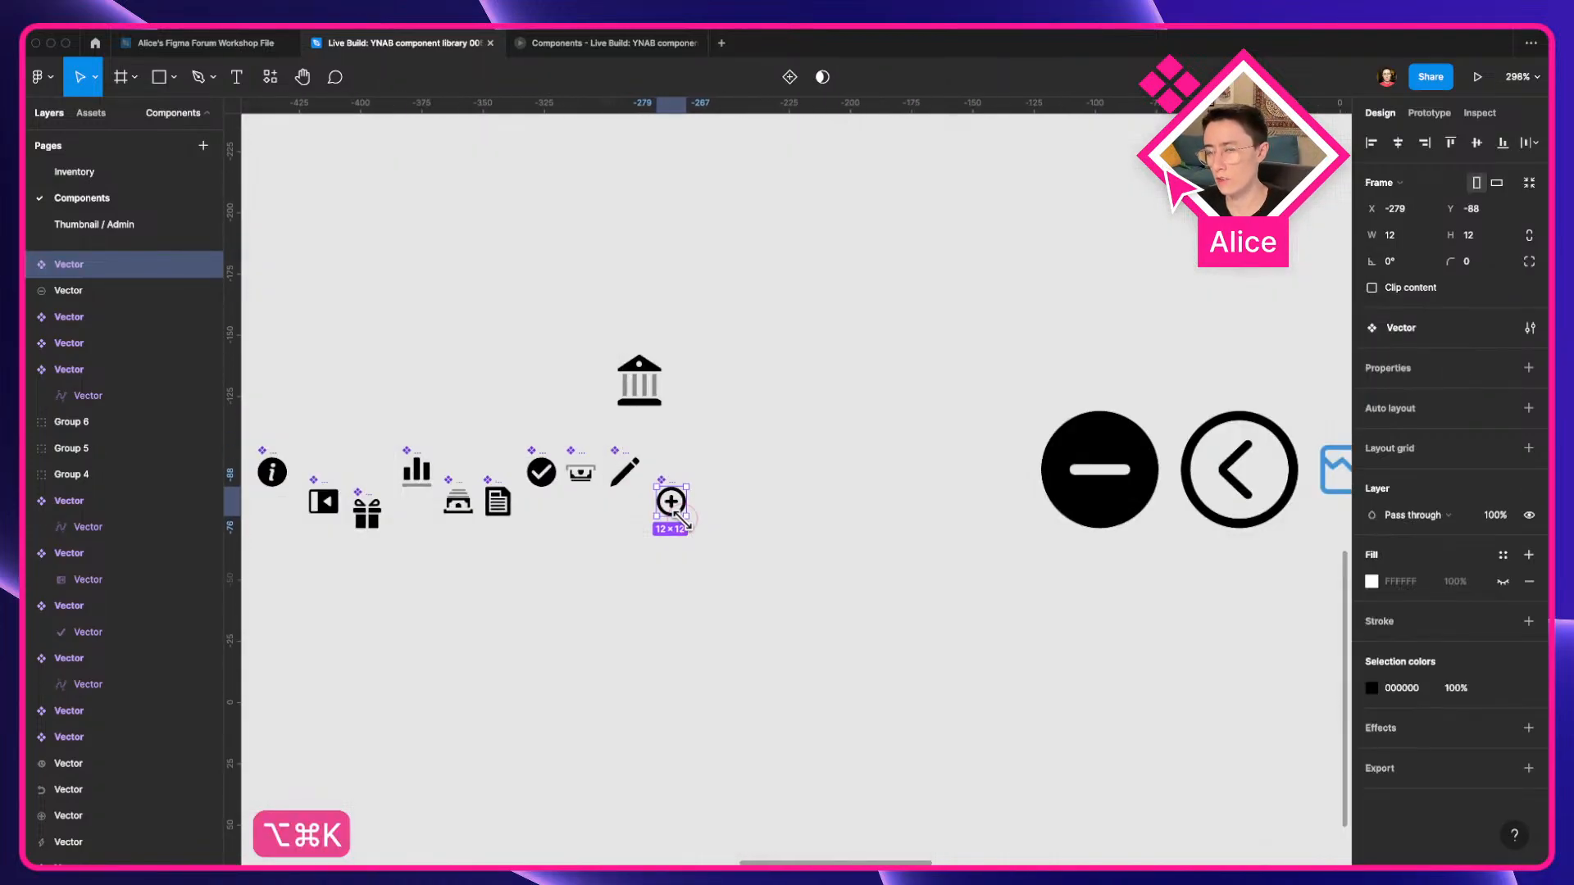
# Compare the row of icon components and the remaining icons with the icons in the live YNAB sidebar in the browser.
pyautogui.moveTo(701, 502); pyautogui.dragTo(1005, 445)
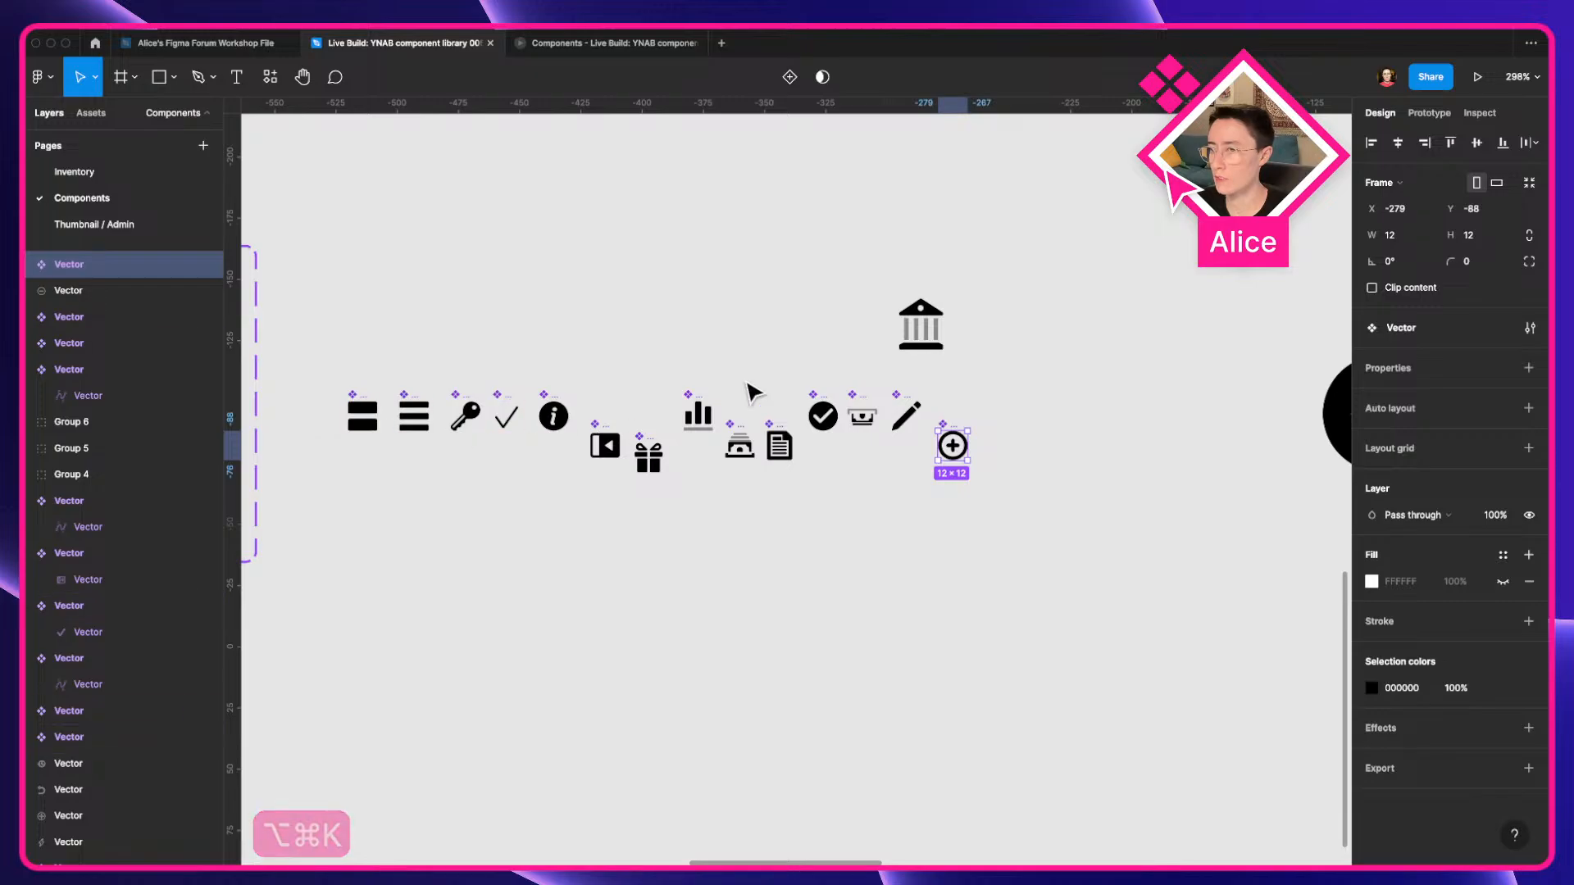
pyautogui.moveTo(784, 470); pyautogui.dragTo(550, 476)
pyautogui.moveTo(877, 490); pyautogui.dragTo(625, 496)
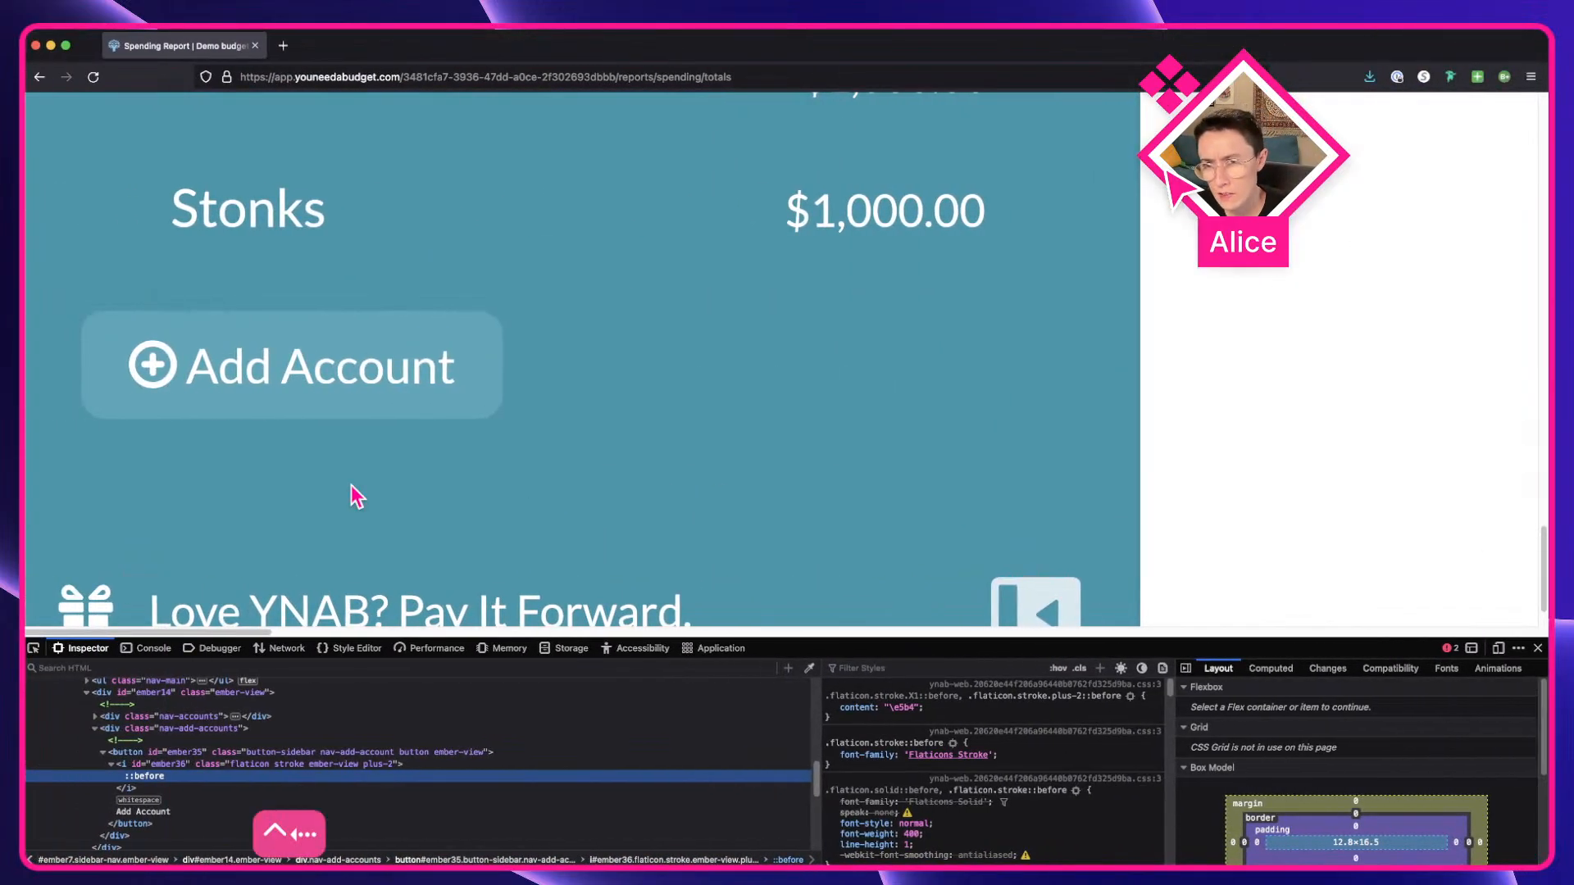
pyautogui.scroll(-1, 351, 495)
pyautogui.scroll(-5, 257, 438)
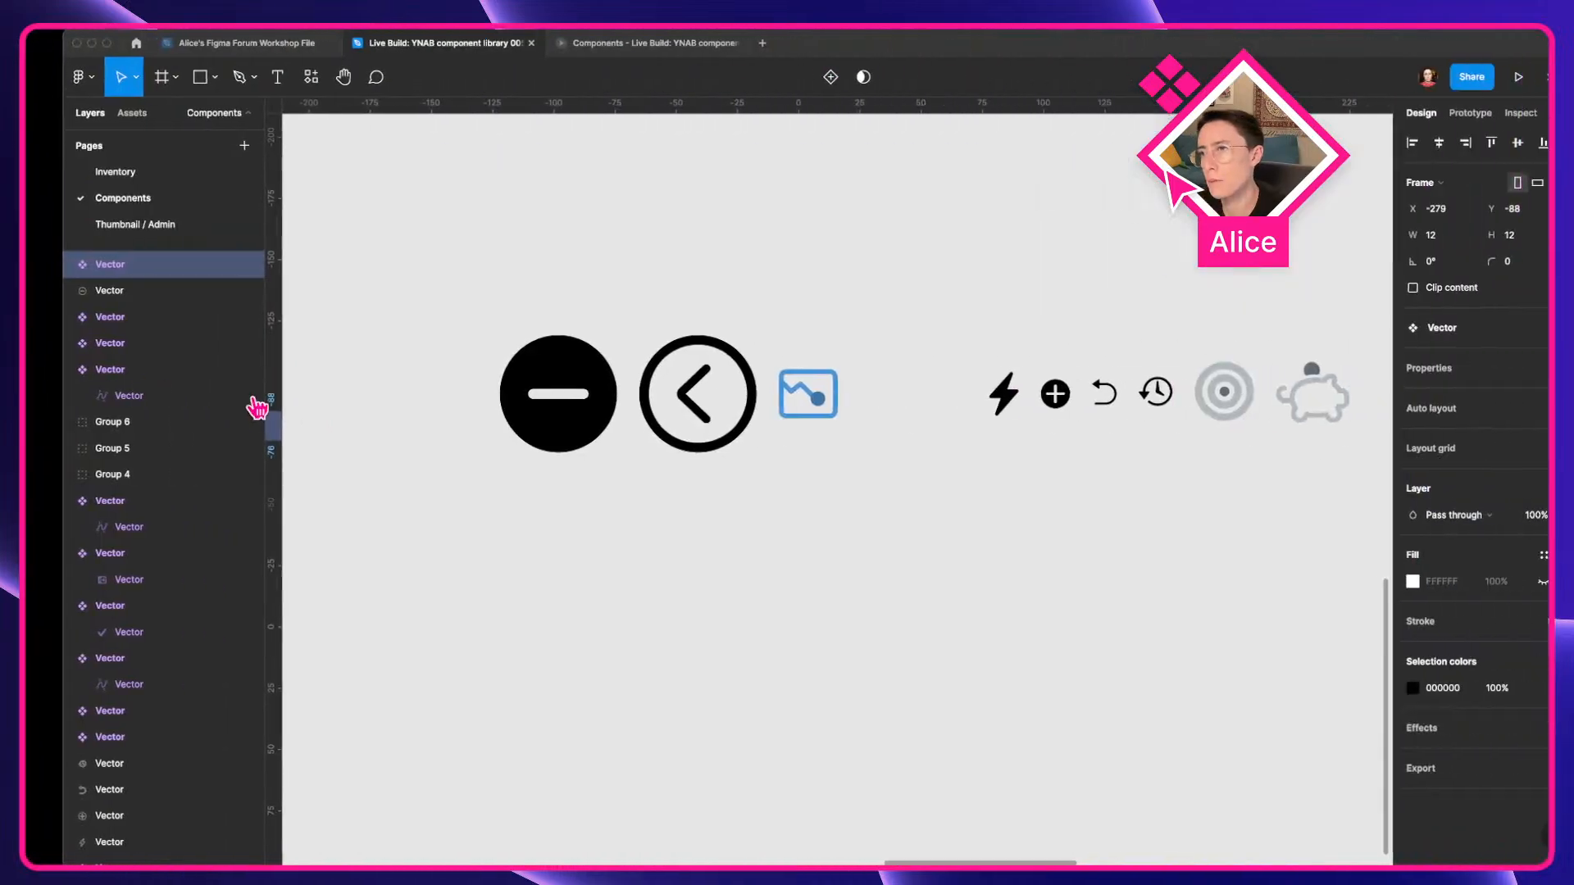
pyautogui.click(598, 516)
pyautogui.hscroll(-5, 656, 492)
pyautogui.click(565, 437)
# Examine the vector shape and layer opacity of a grey column in the bank icon.
pyautogui.scroll(10, 566, 443)
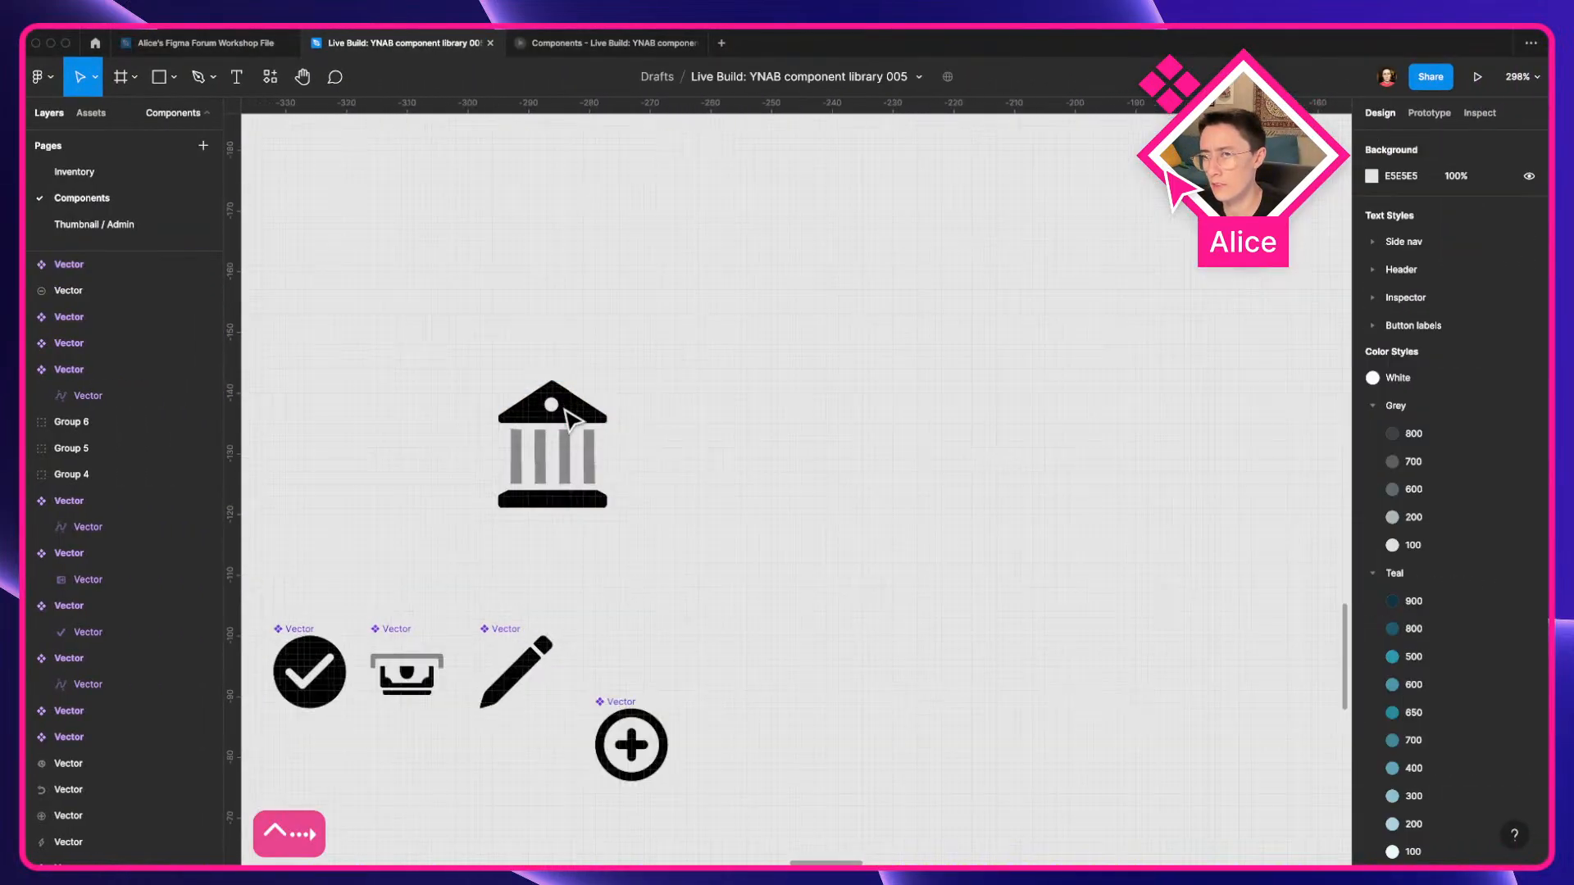
pyautogui.scroll(5, 726, 562)
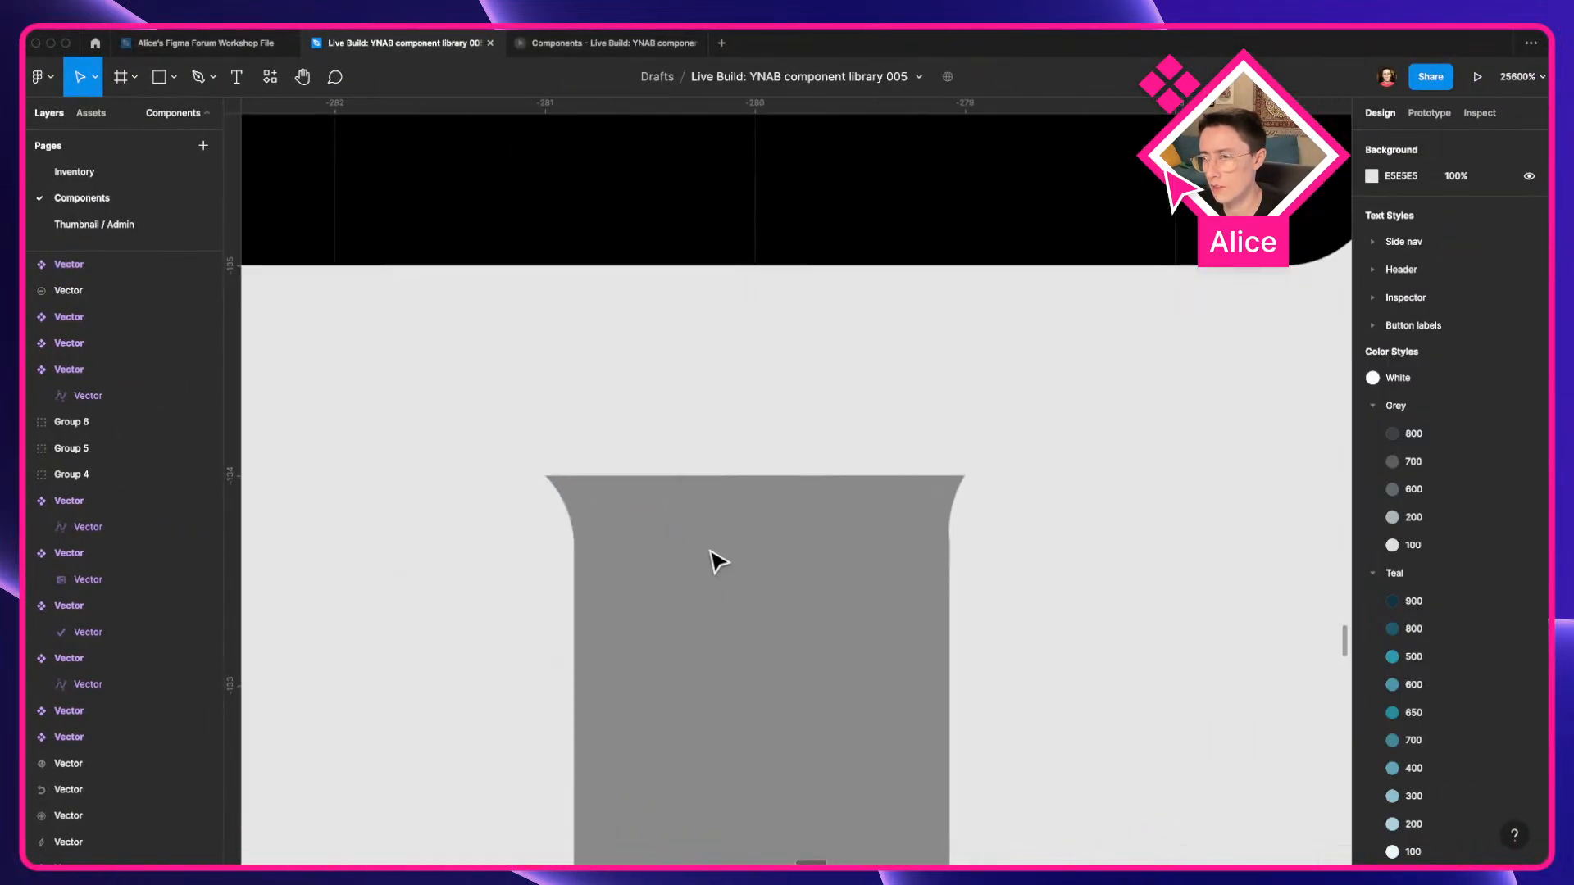
pyautogui.keyDown('super'); pyautogui.click(718, 563); pyautogui.keyUp('super')
pyautogui.doubleClick(710, 552)
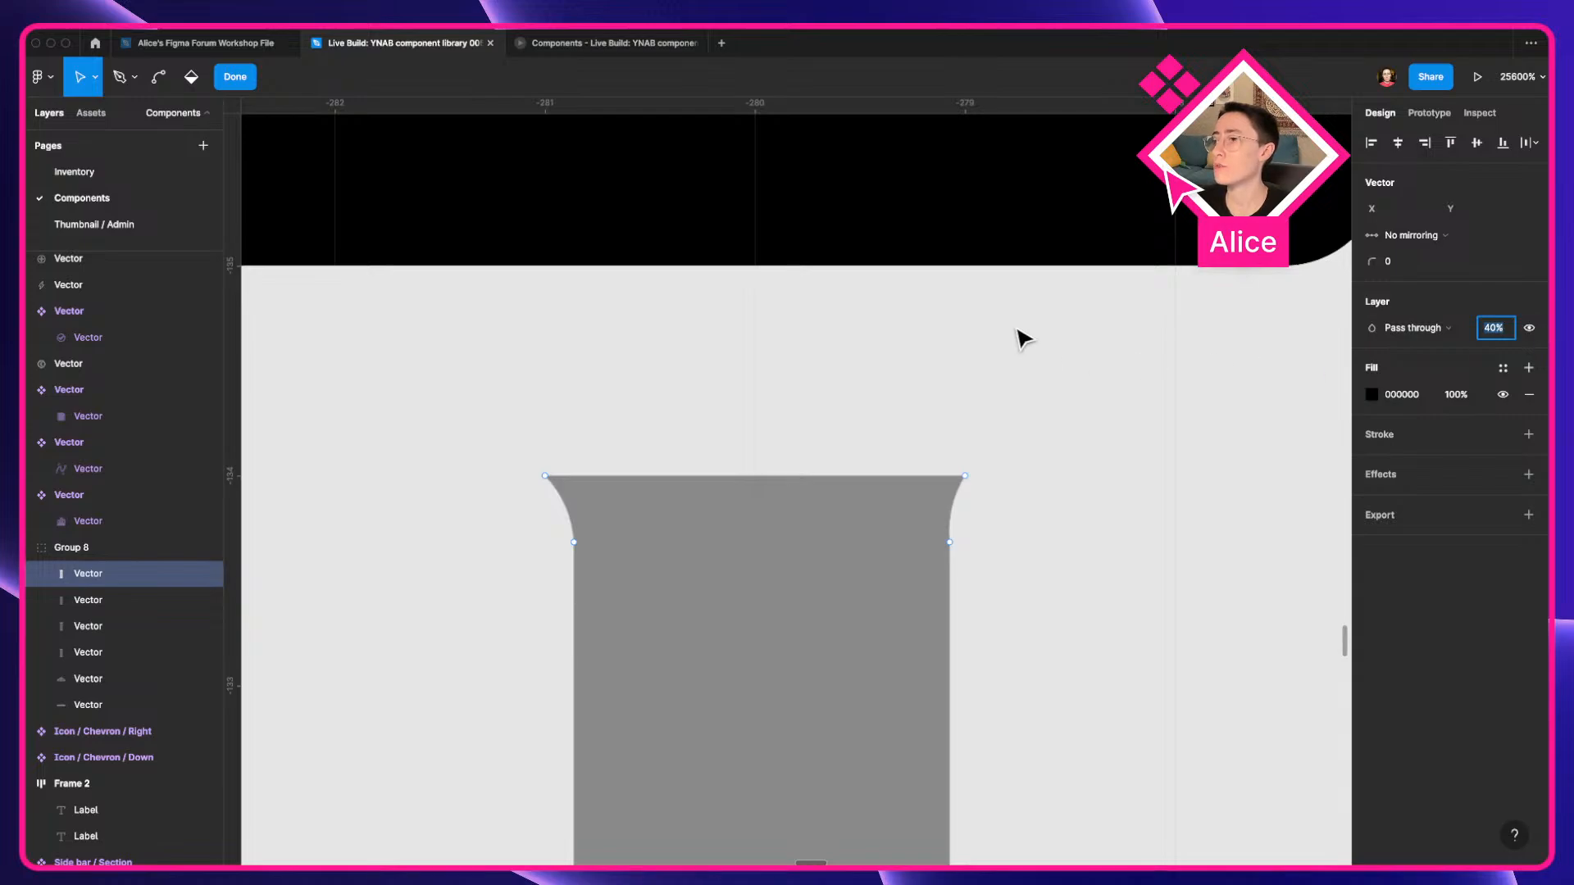
pyautogui.scroll(-10, 1024, 340)
pyautogui.click(1152, 396)
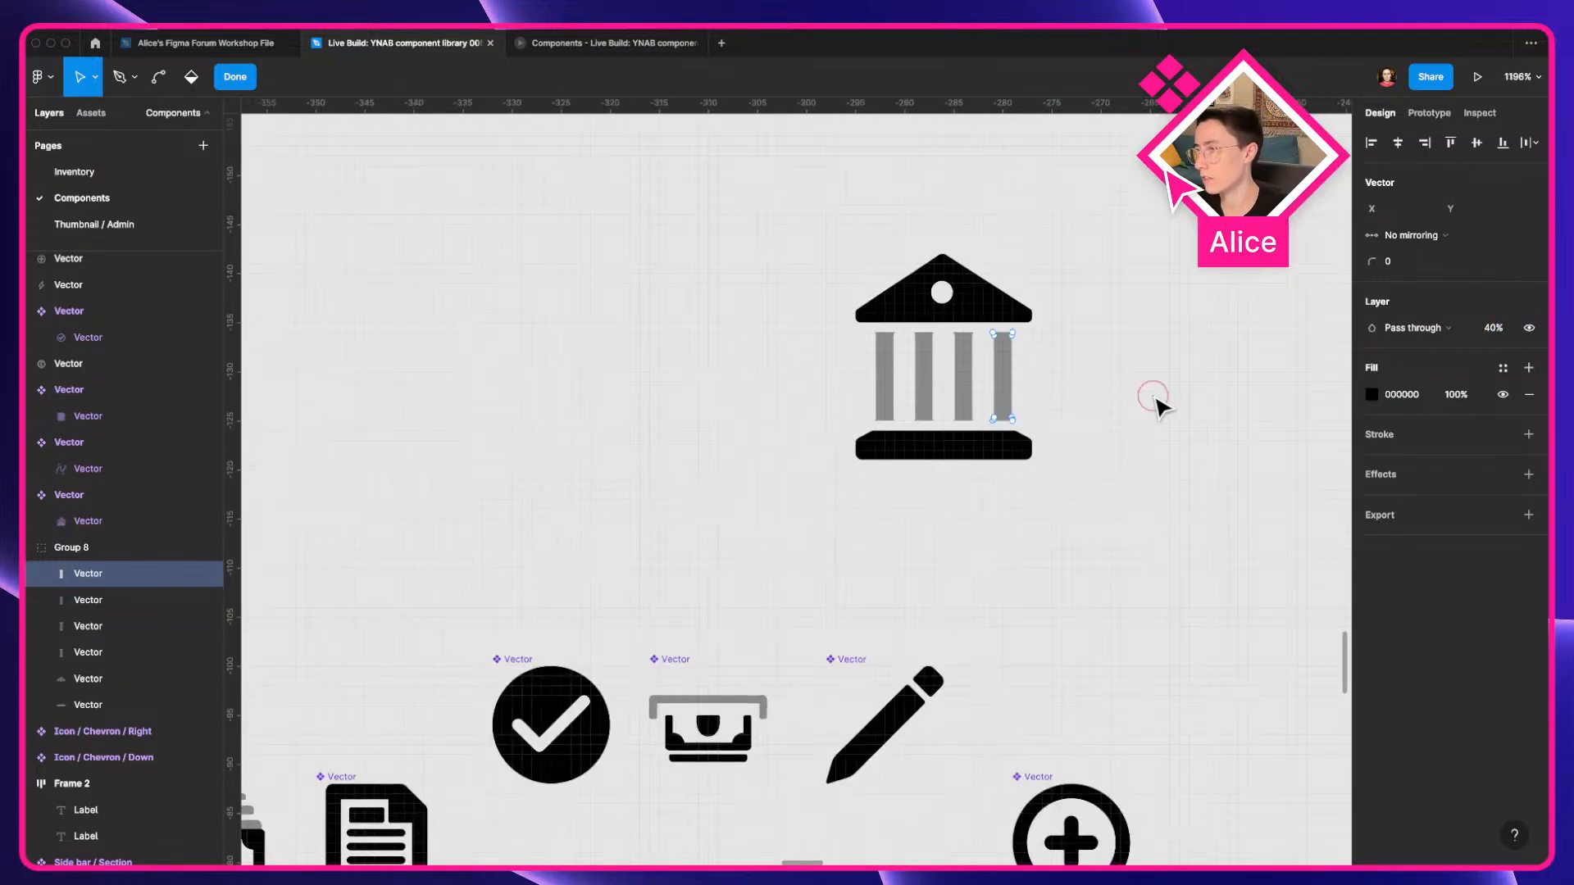
pyautogui.press('Escape')
# Set the layer opacity of all four columns in the bank icon to 100%.
pyautogui.click(933, 375)
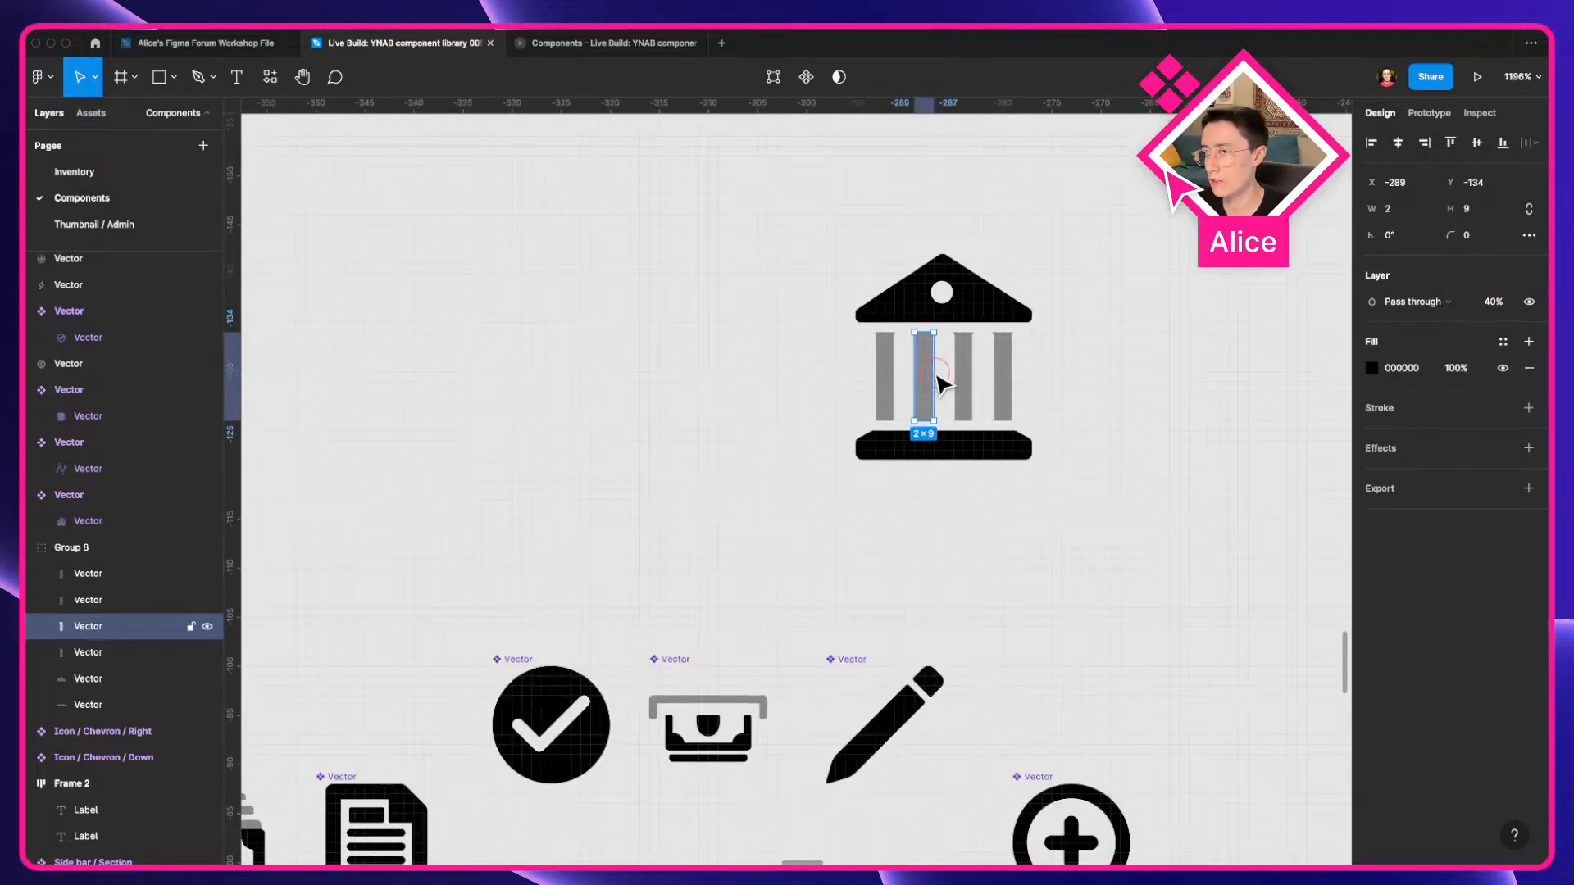
pyautogui.moveTo(787, 360); pyautogui.dragTo(1097, 377)
pyautogui.doubleClick(970, 370)
pyautogui.moveTo(808, 366); pyautogui.dragTo(1084, 368)
pyautogui.doubleClick(928, 365)
pyautogui.moveTo(833, 321); pyautogui.dragTo(1099, 443)
pyautogui.click(1506, 373)
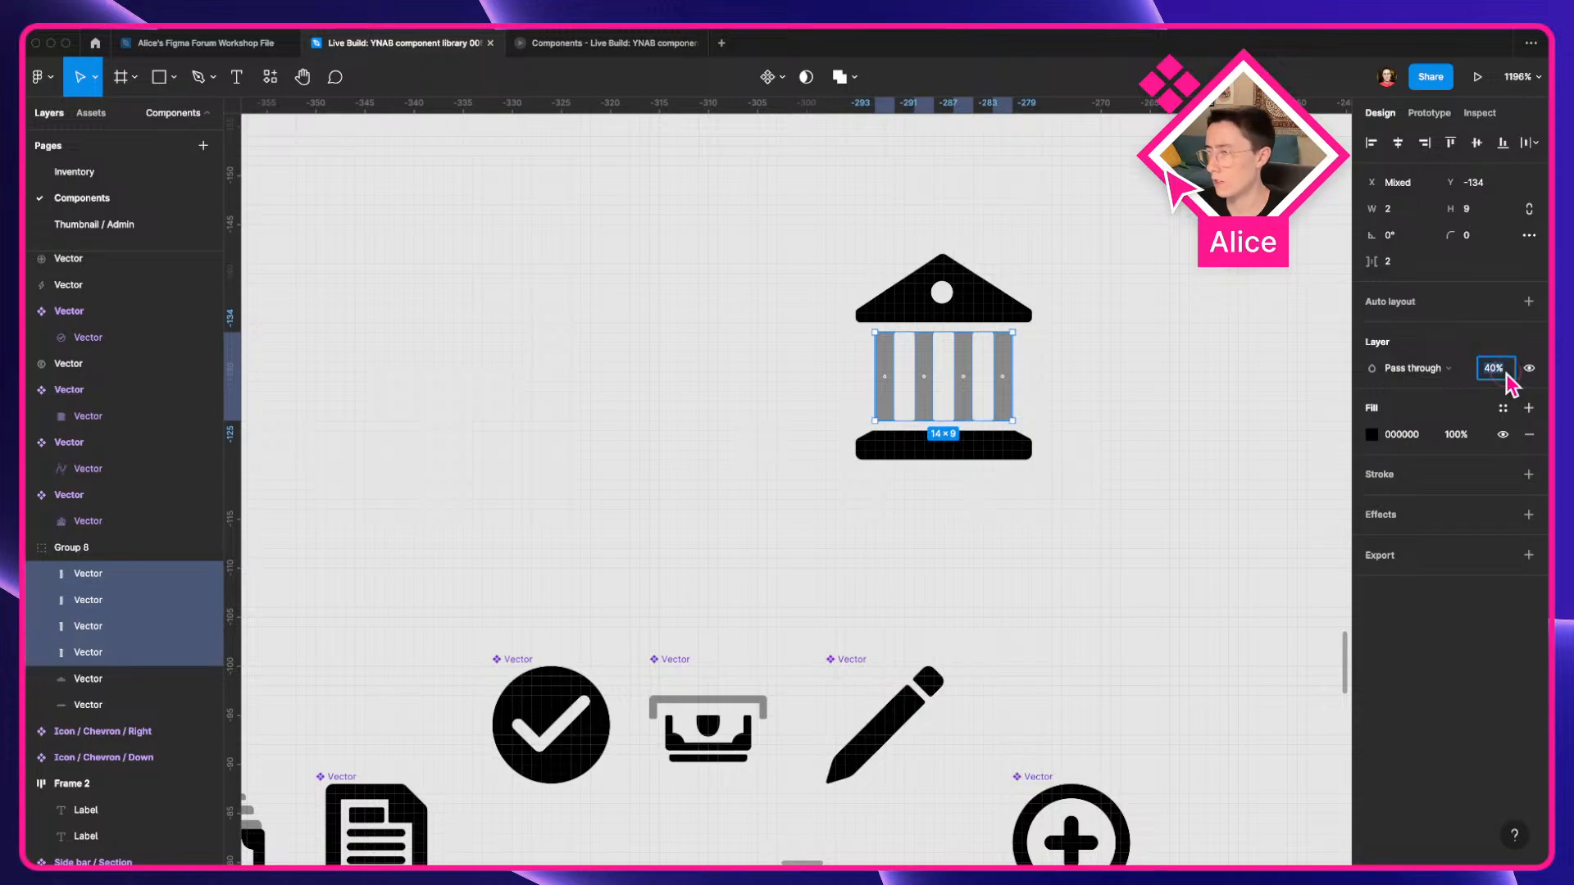
pyautogui.write('100')
pyautogui.press('Tab')
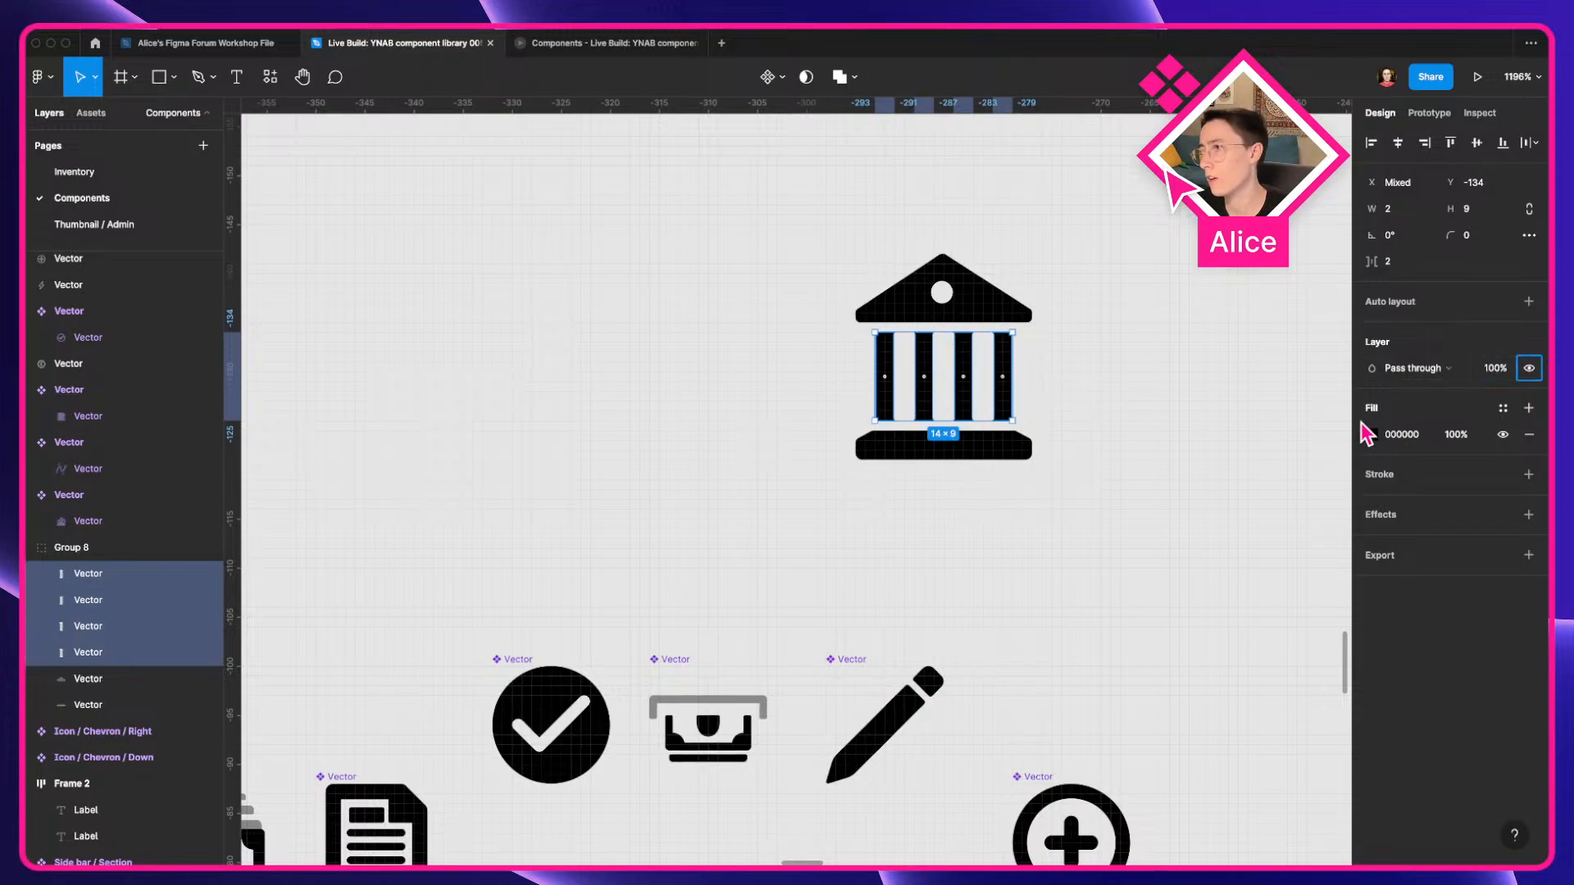
pyautogui.click(1456, 437)
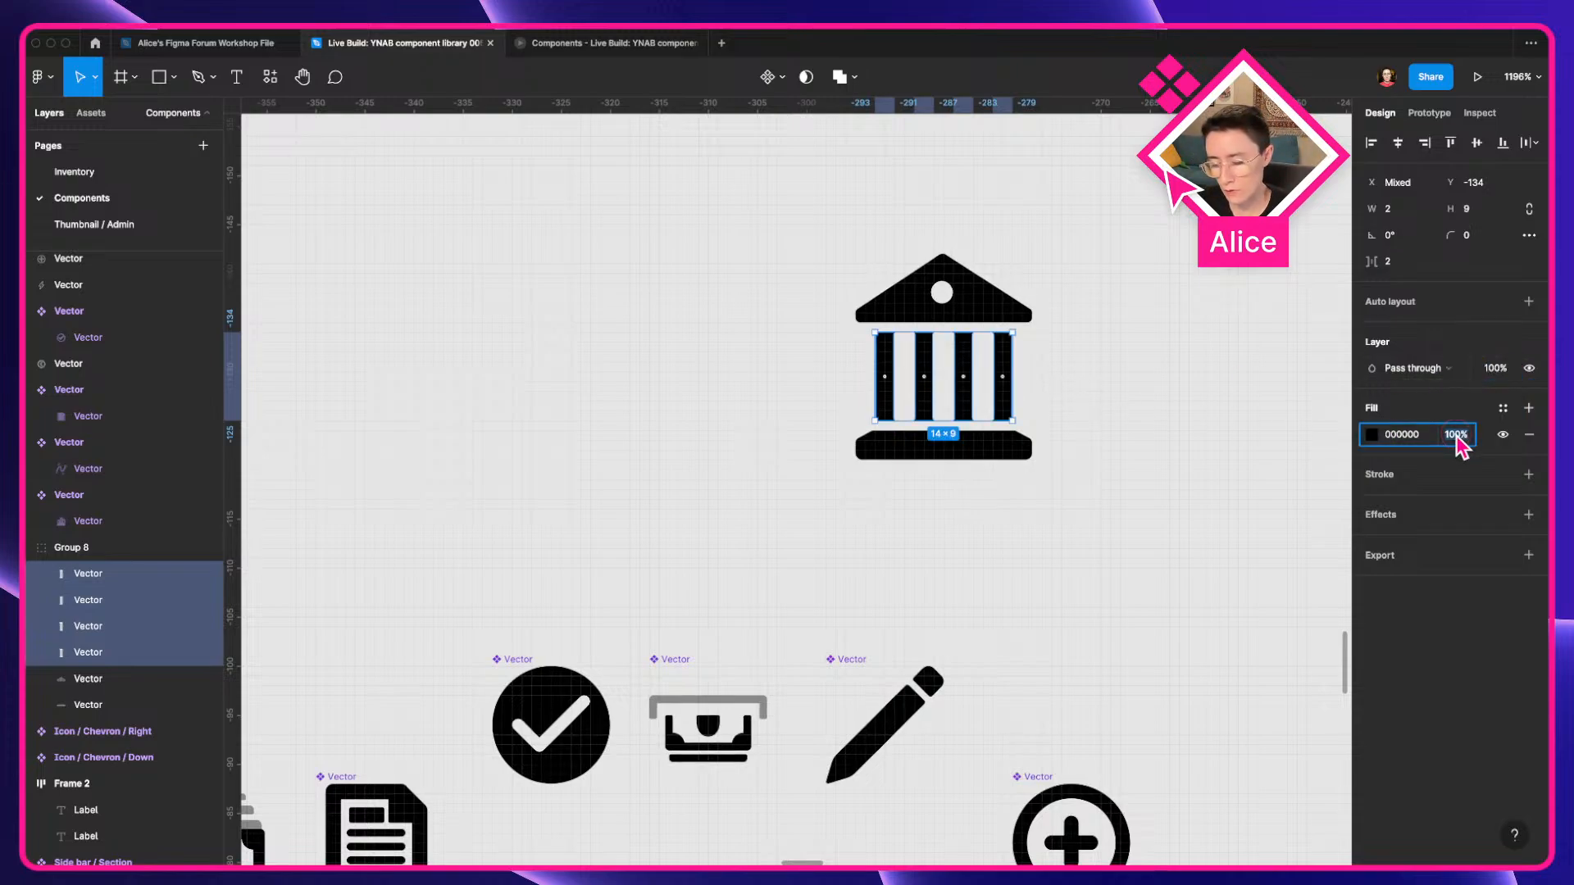
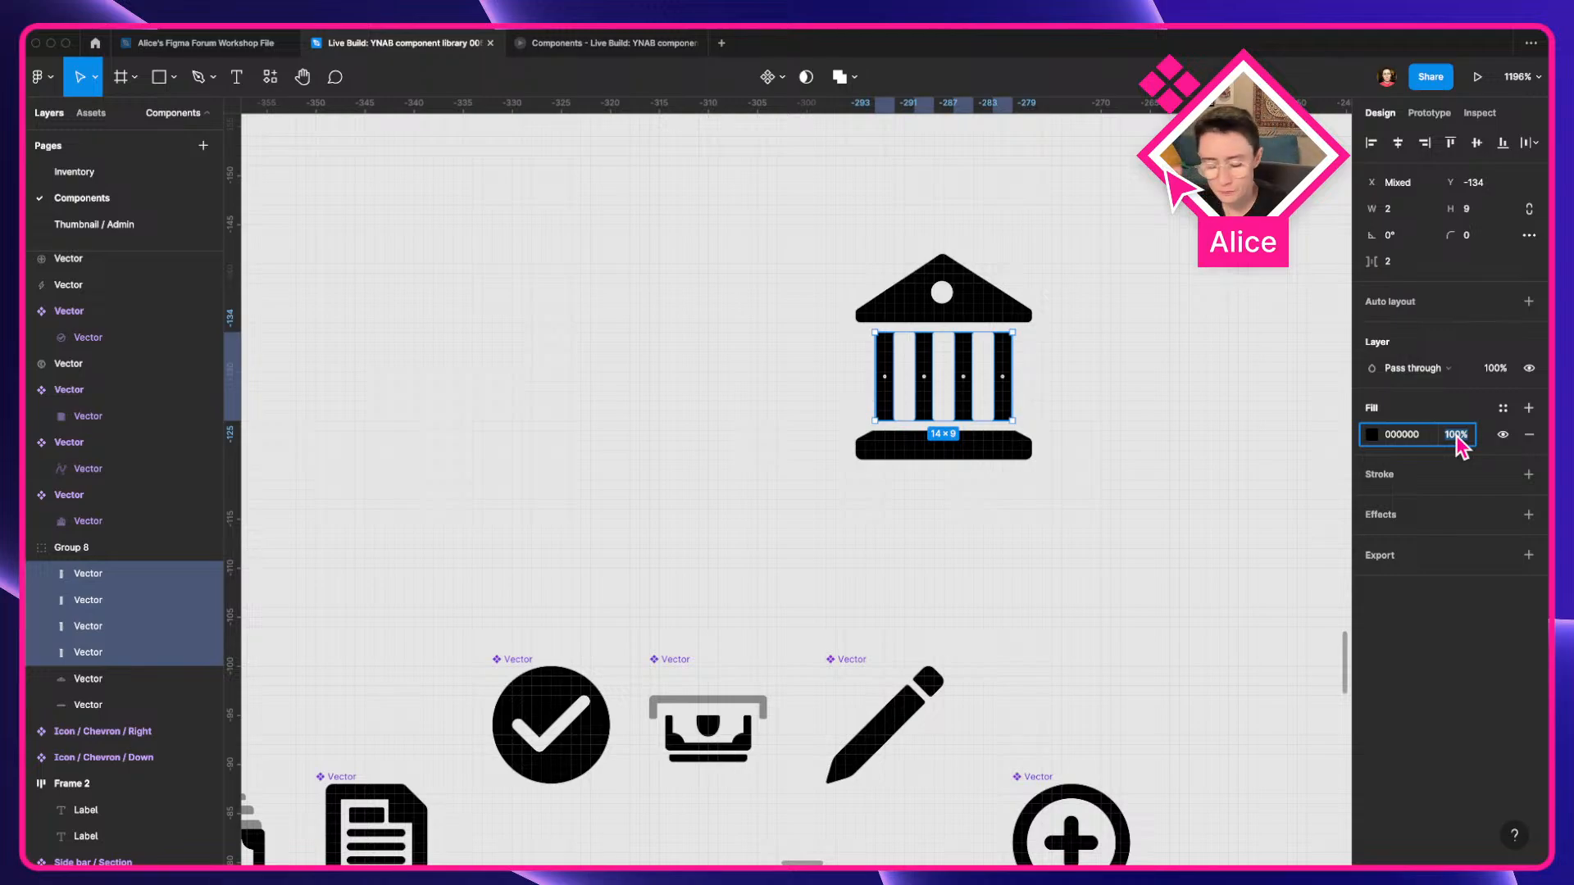
pyautogui.click(1197, 492)
# Set the fill opacity of the base bar in the bar chart icon's vector to 100%.
pyautogui.scroll(-5, 1200, 488)
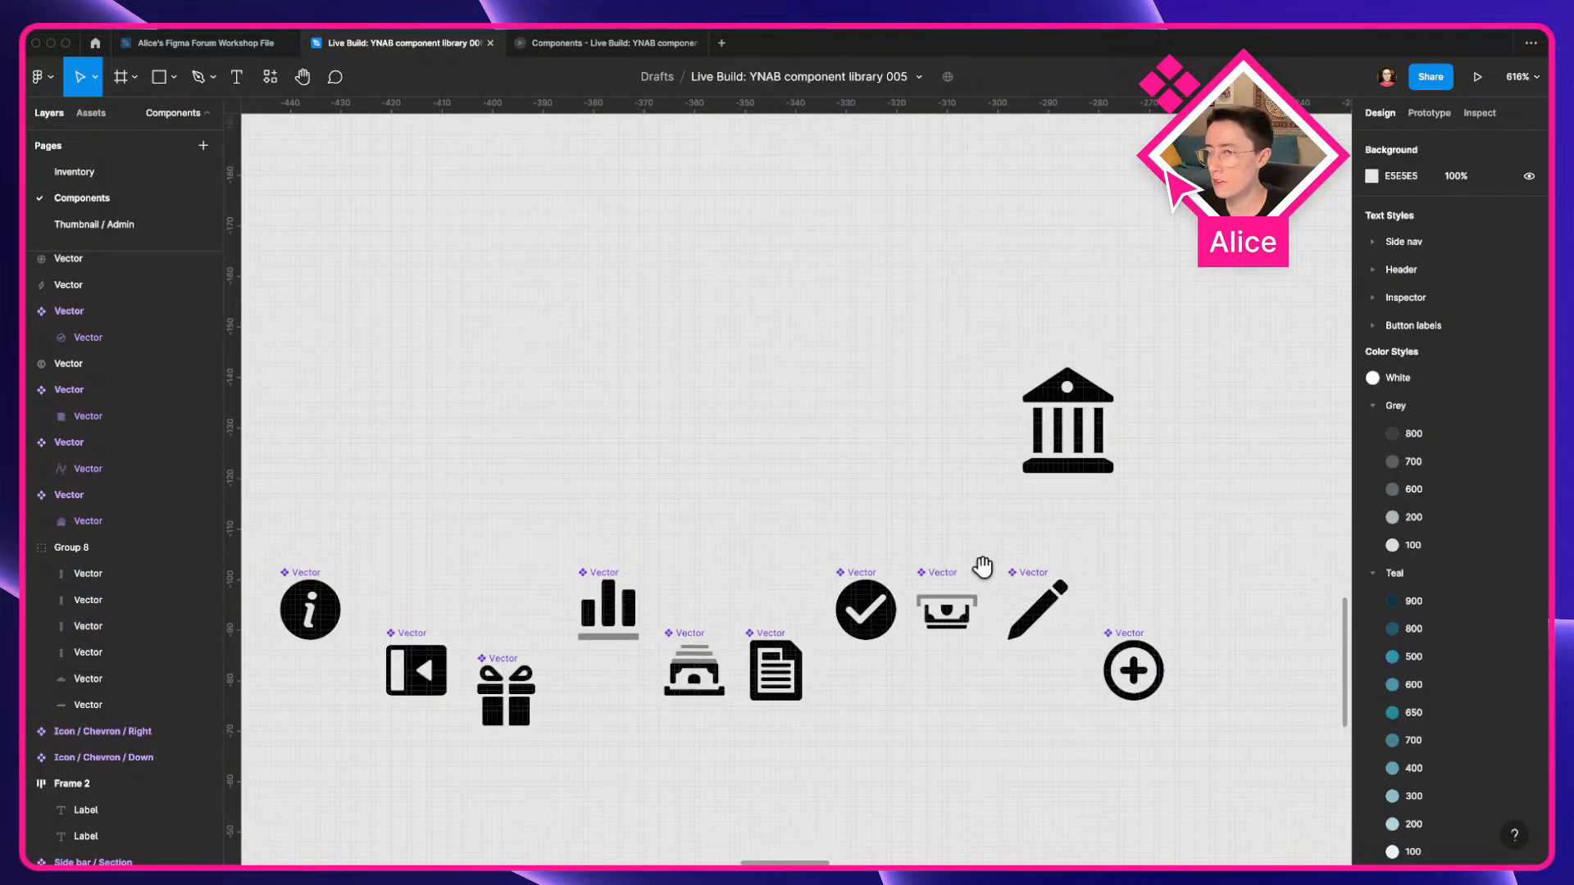
pyautogui.scroll(6, 719, 638)
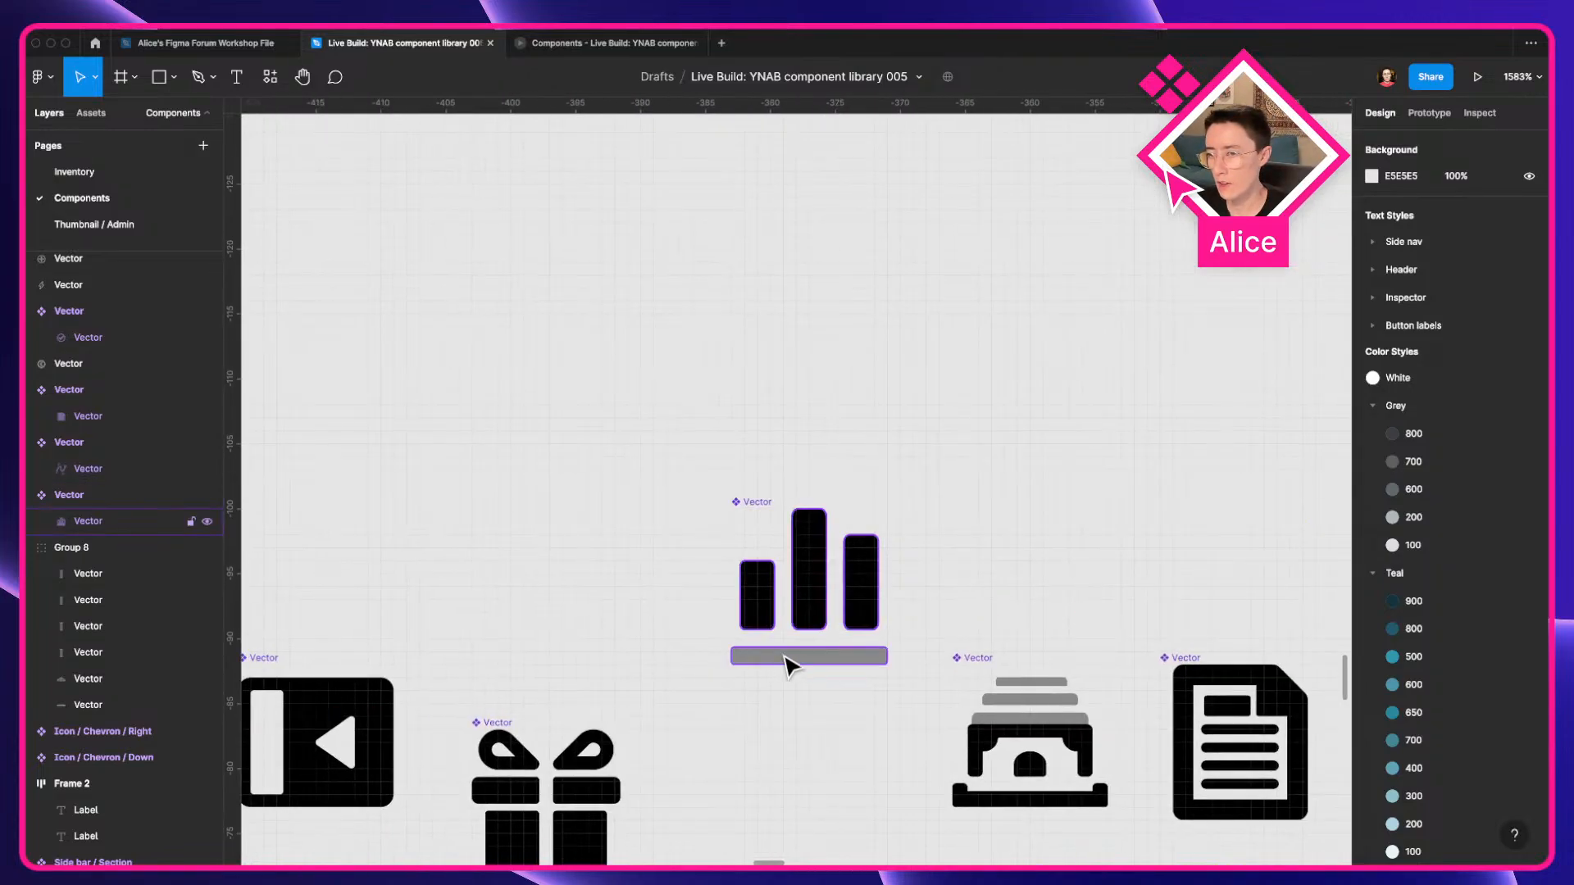
pyautogui.click(800, 661)
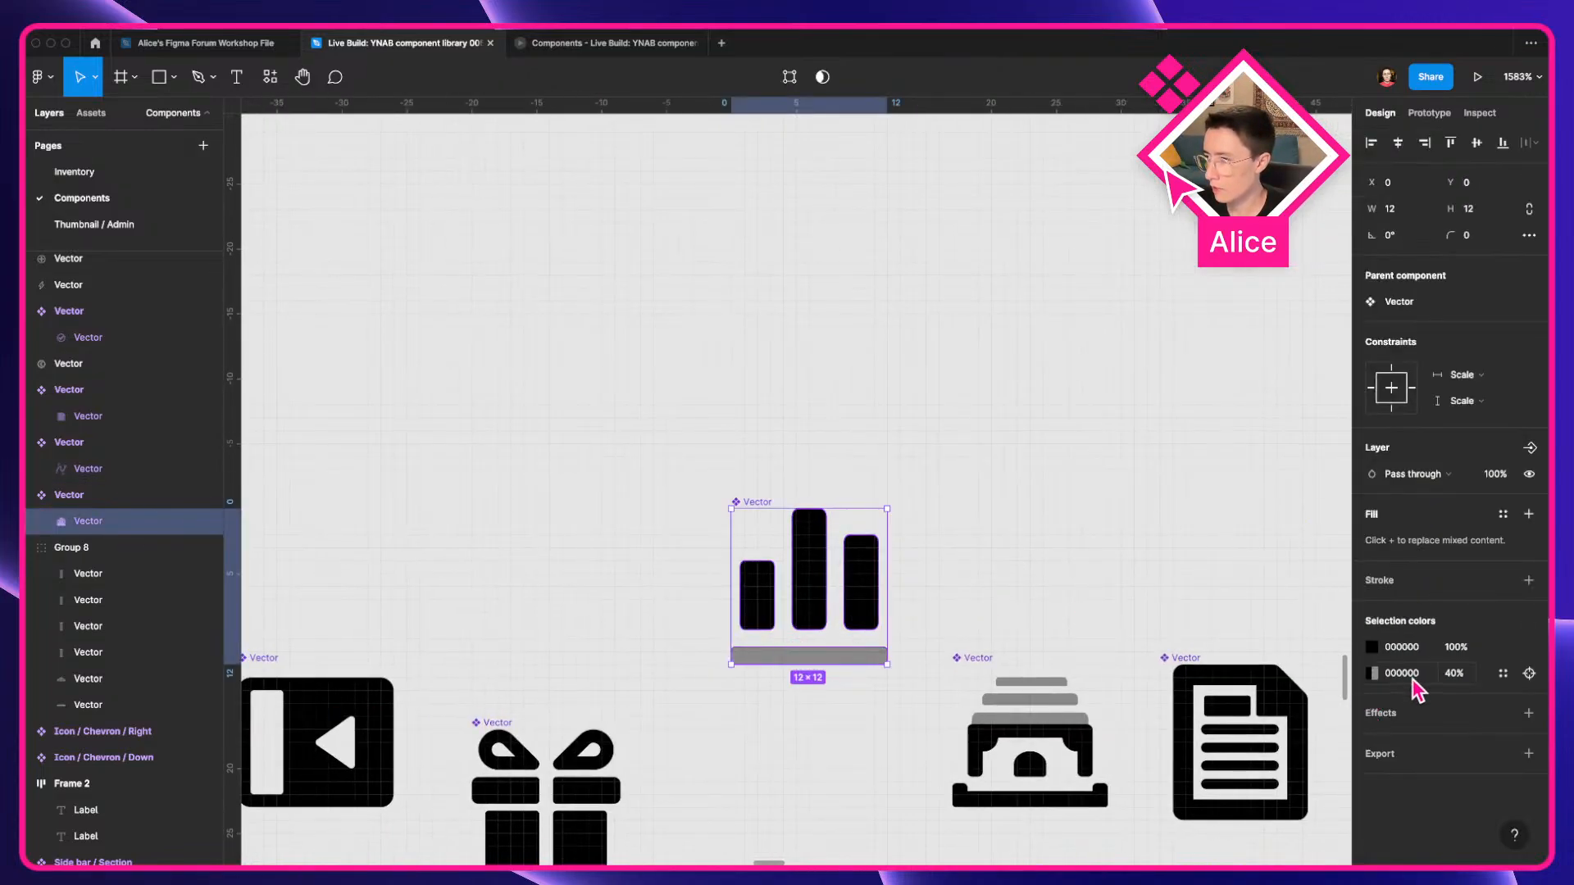
pyautogui.hotkey('shift', '2')
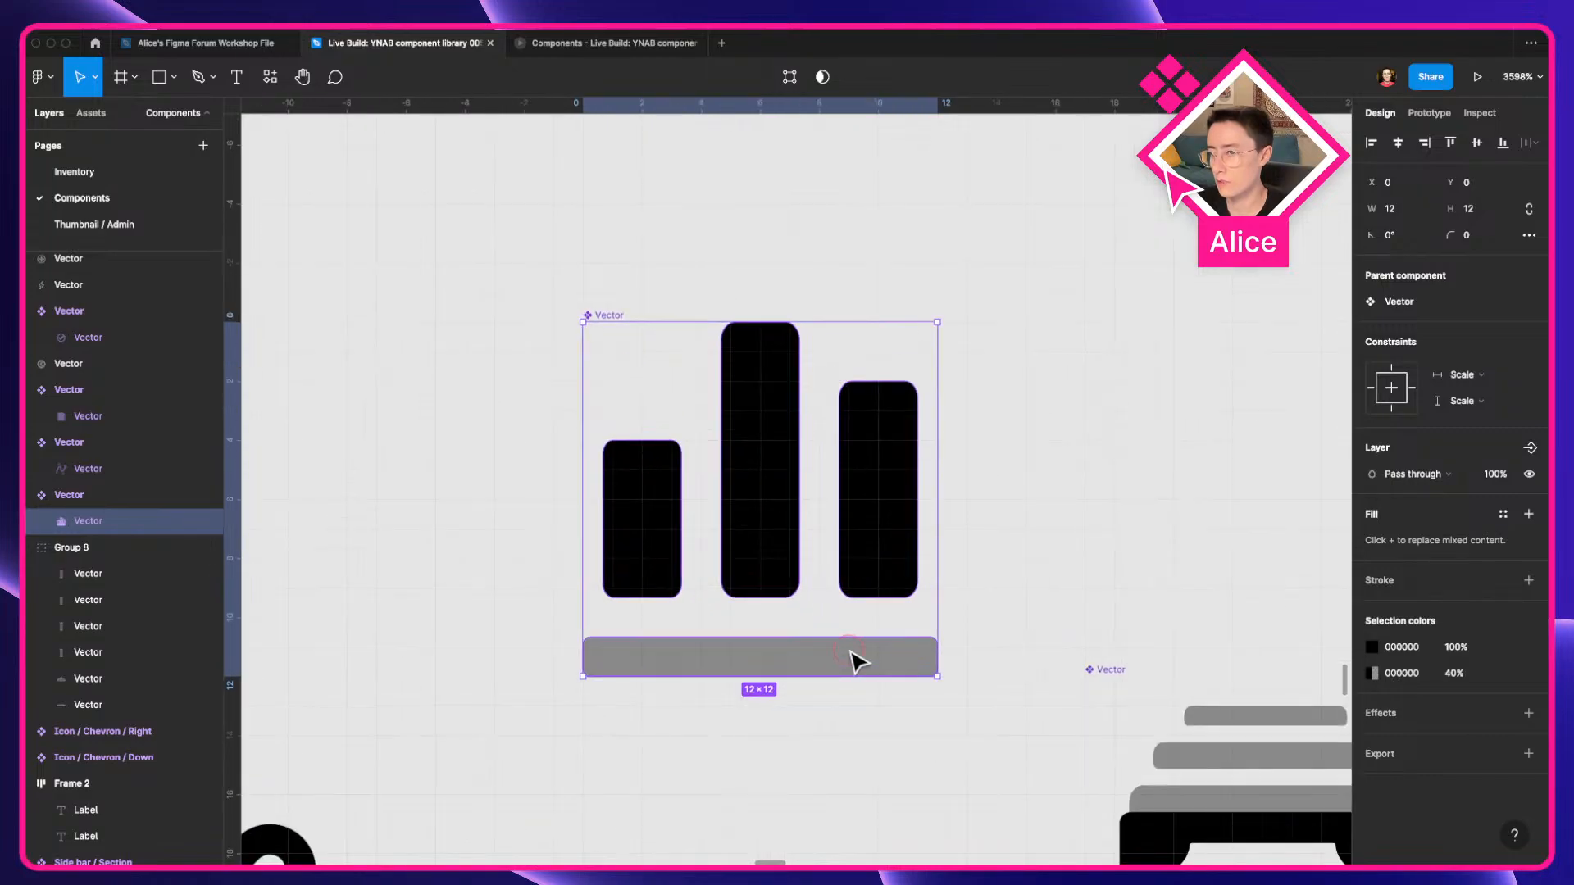
pyautogui.doubleClick(850, 656)
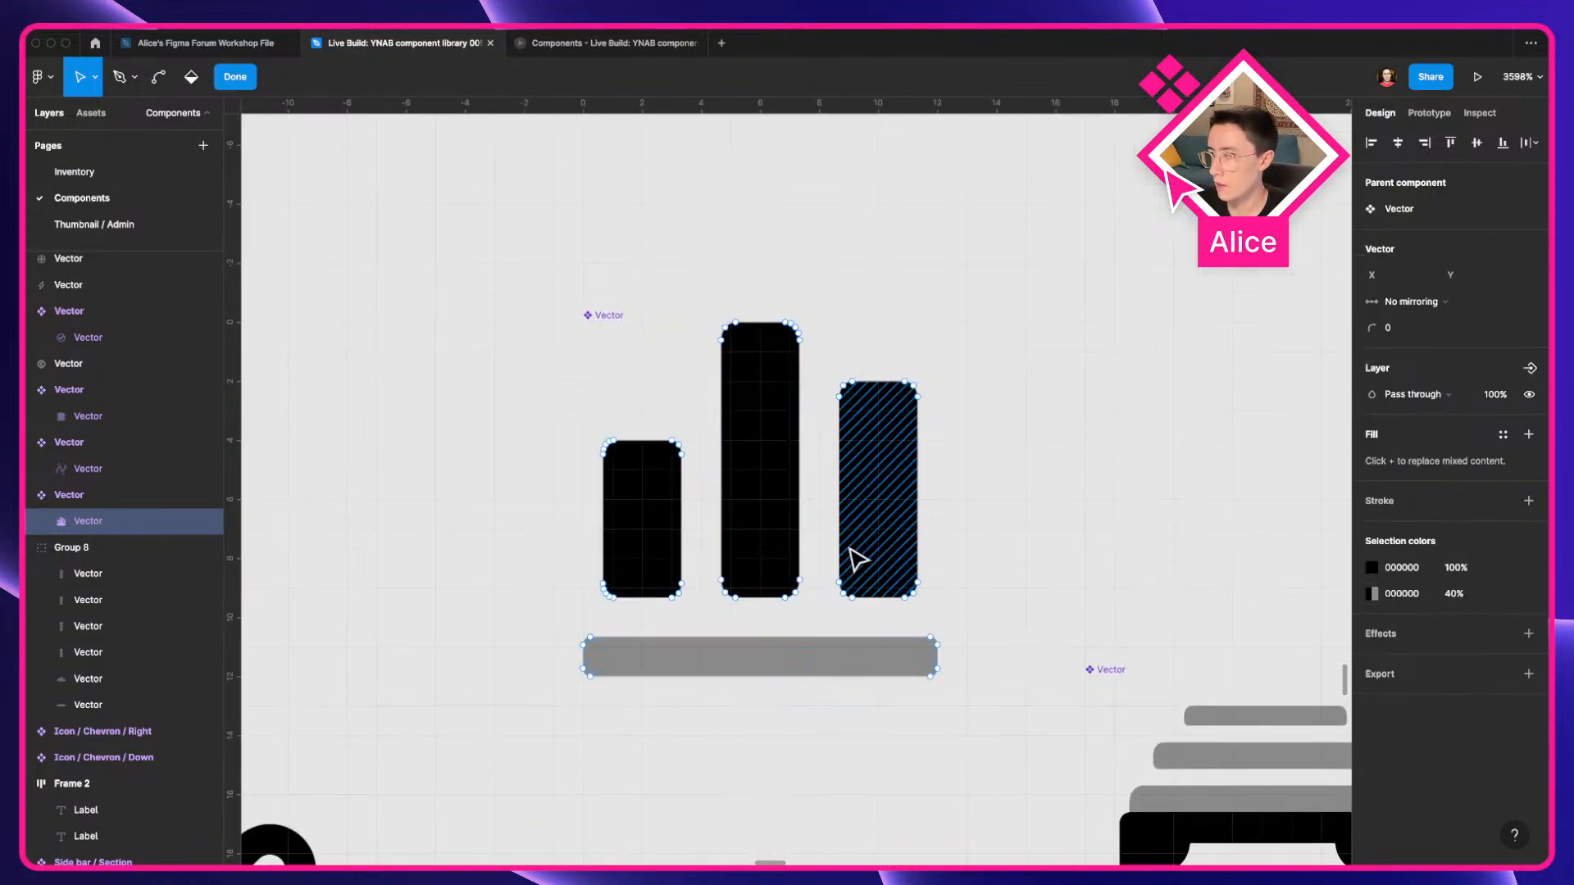
pyautogui.moveTo(544, 624); pyautogui.dragTo(951, 704)
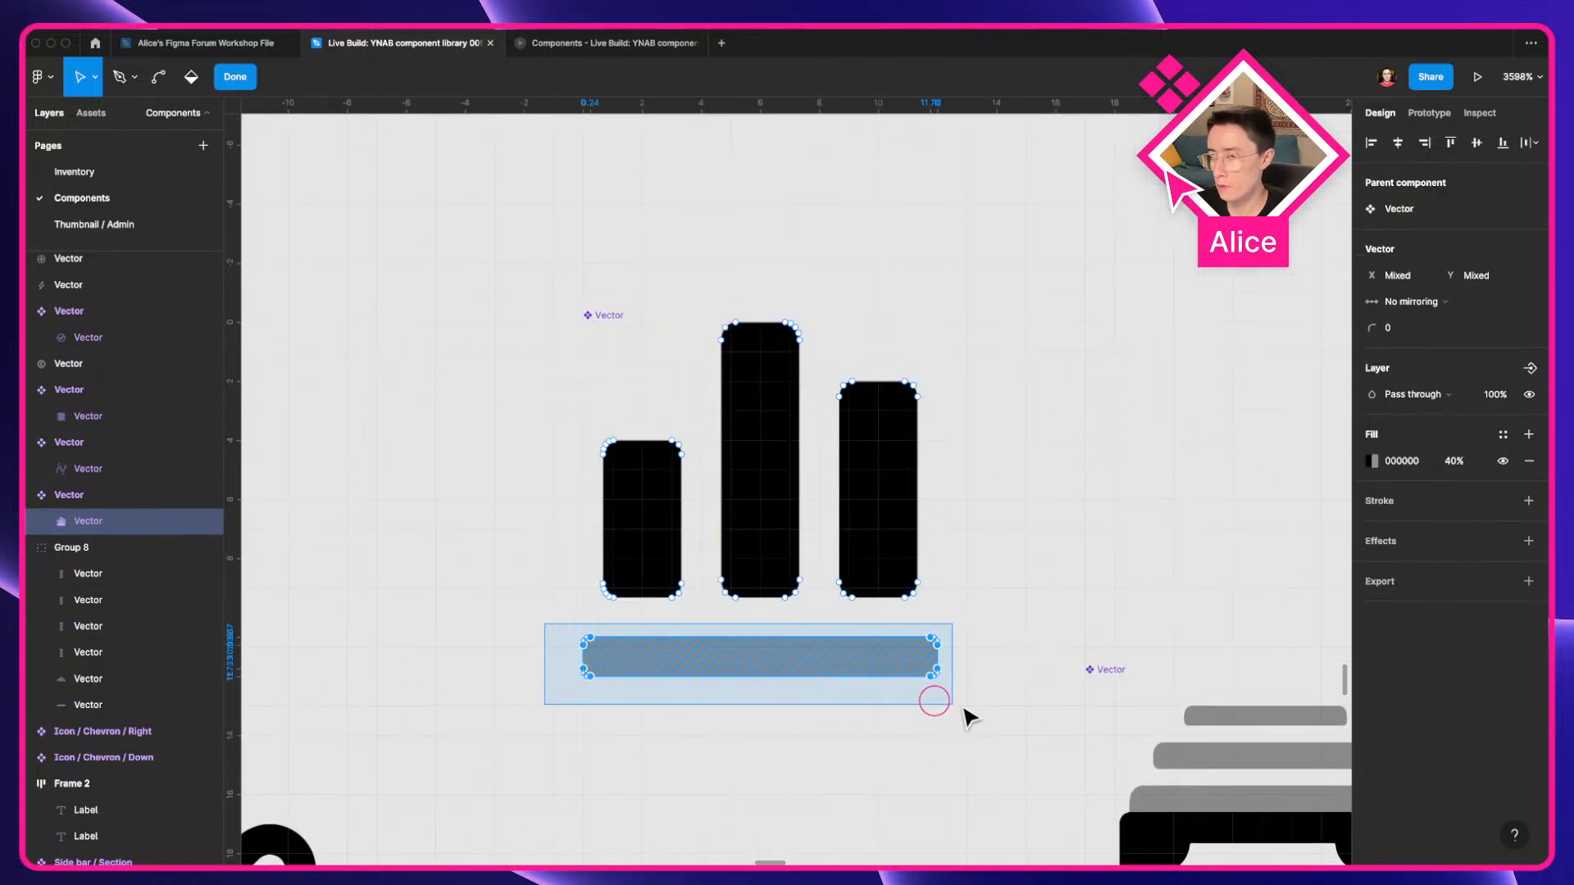
pyautogui.click(1453, 460)
pyautogui.write('100')
pyautogui.press('Tab')
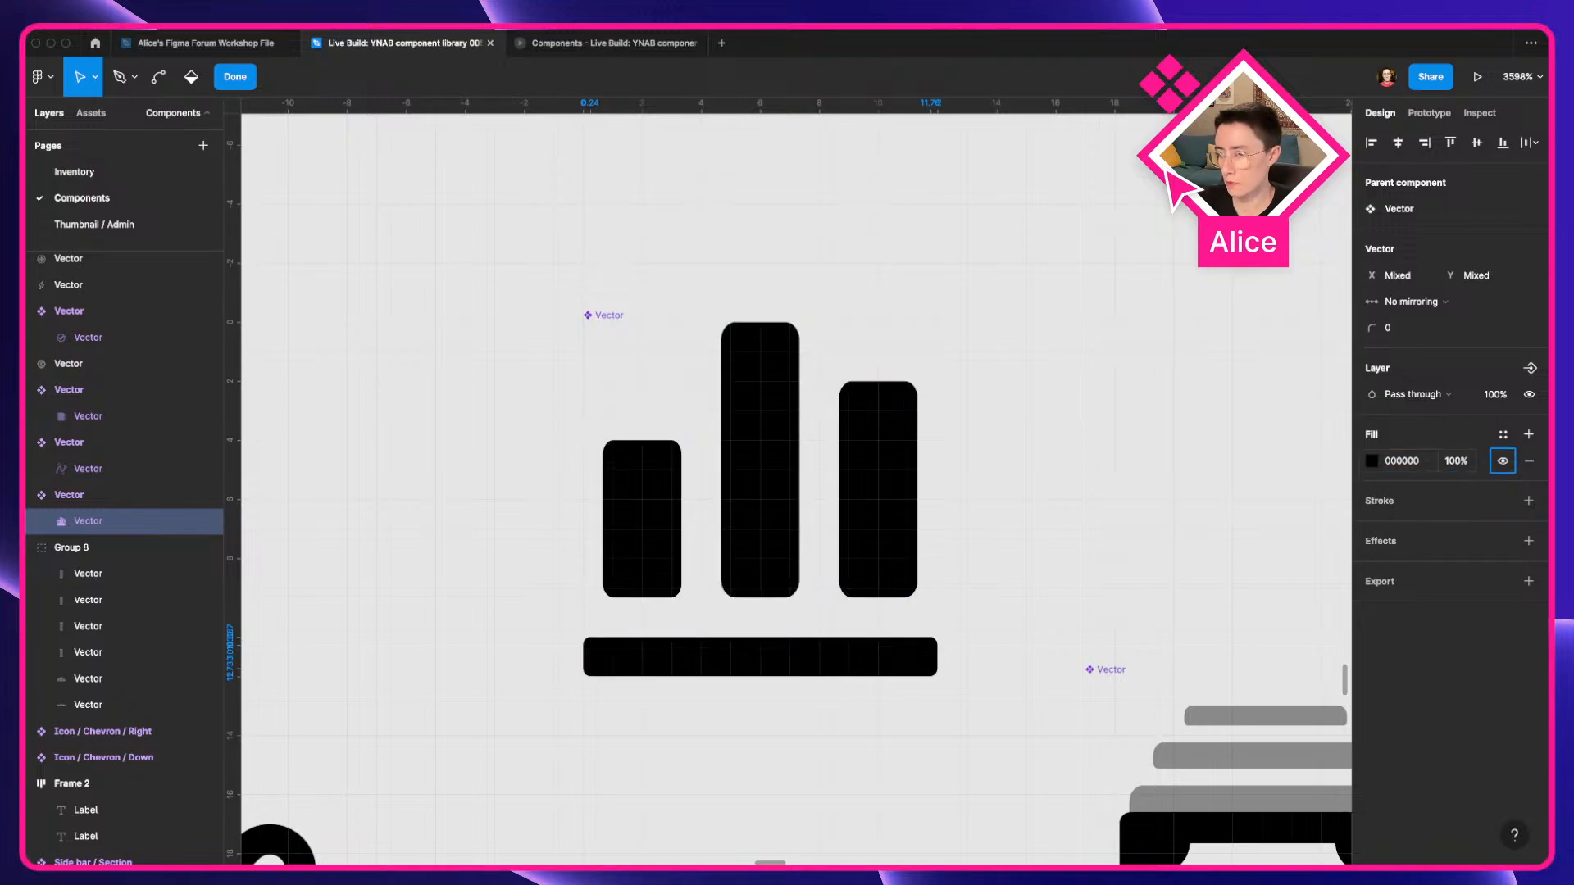
# Try setting the bar chart icon's layer opacity to 40% for the base bar only, and attempt to undo it.
pyautogui.click(1500, 397)
pyautogui.write('40')
pyautogui.press('Tab')
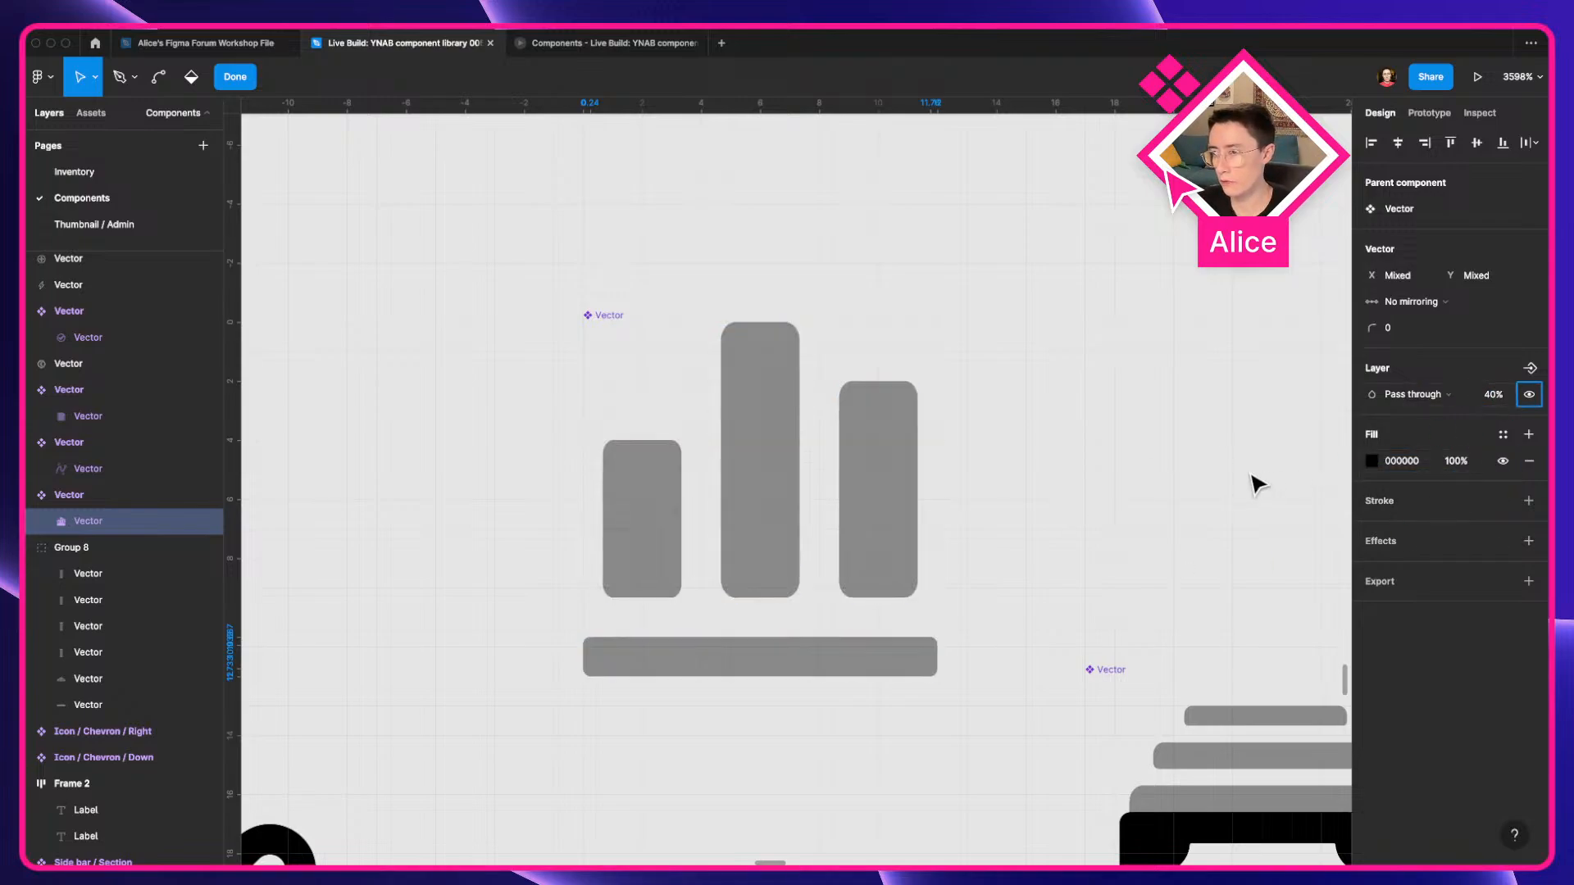
pyautogui.press('super+z')
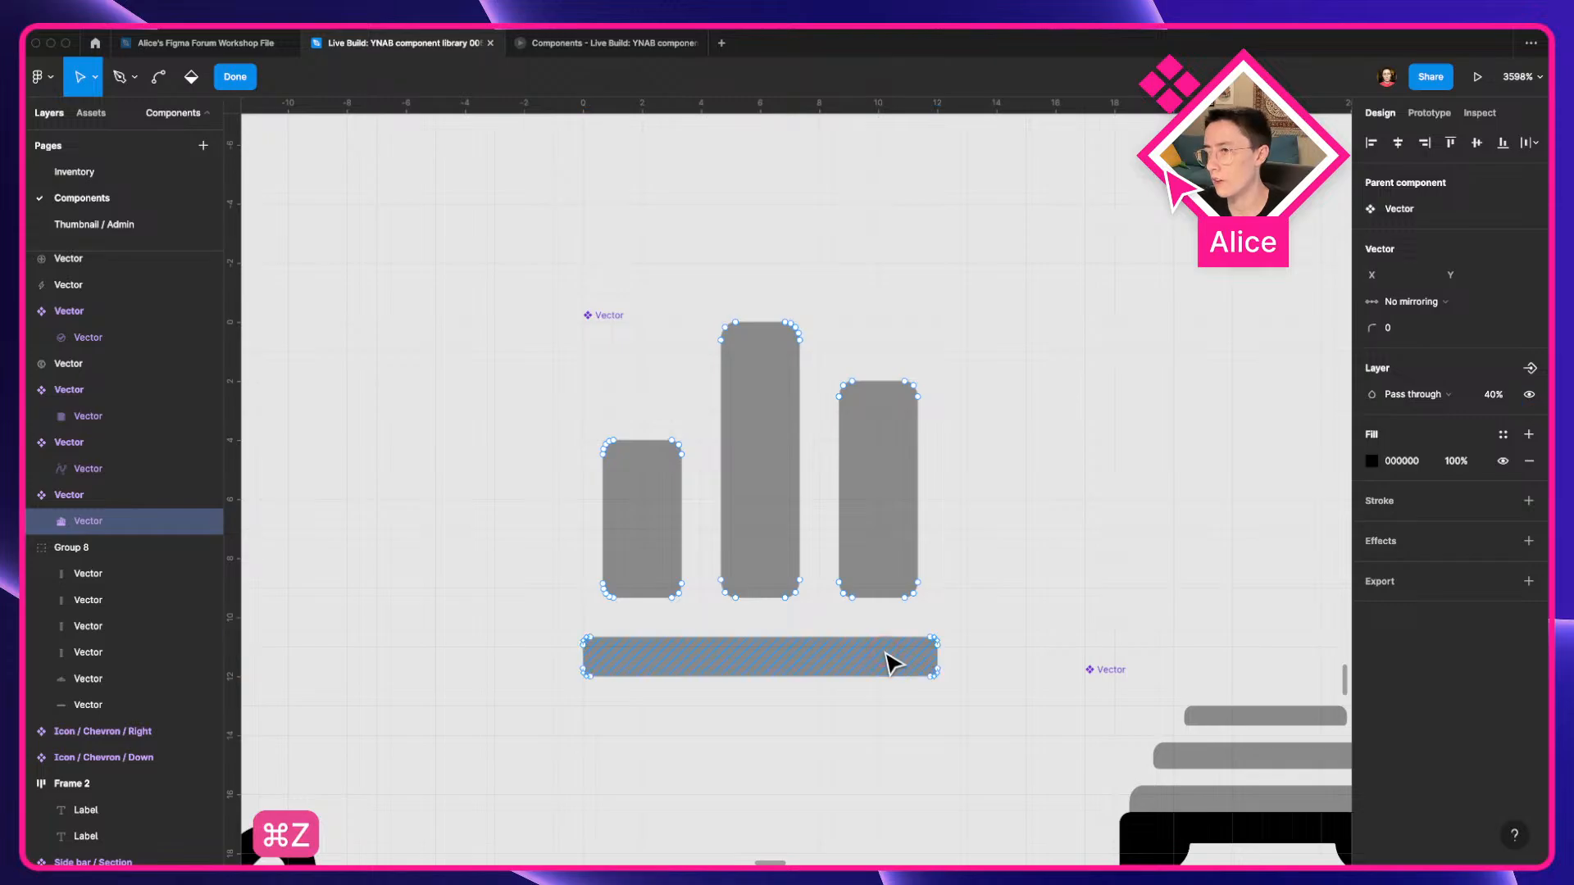
# Try setting the layer opacity of only the three upright bars in the bar chart icon to 100%.
pyautogui.moveTo(522, 627); pyautogui.dragTo(1048, 722)
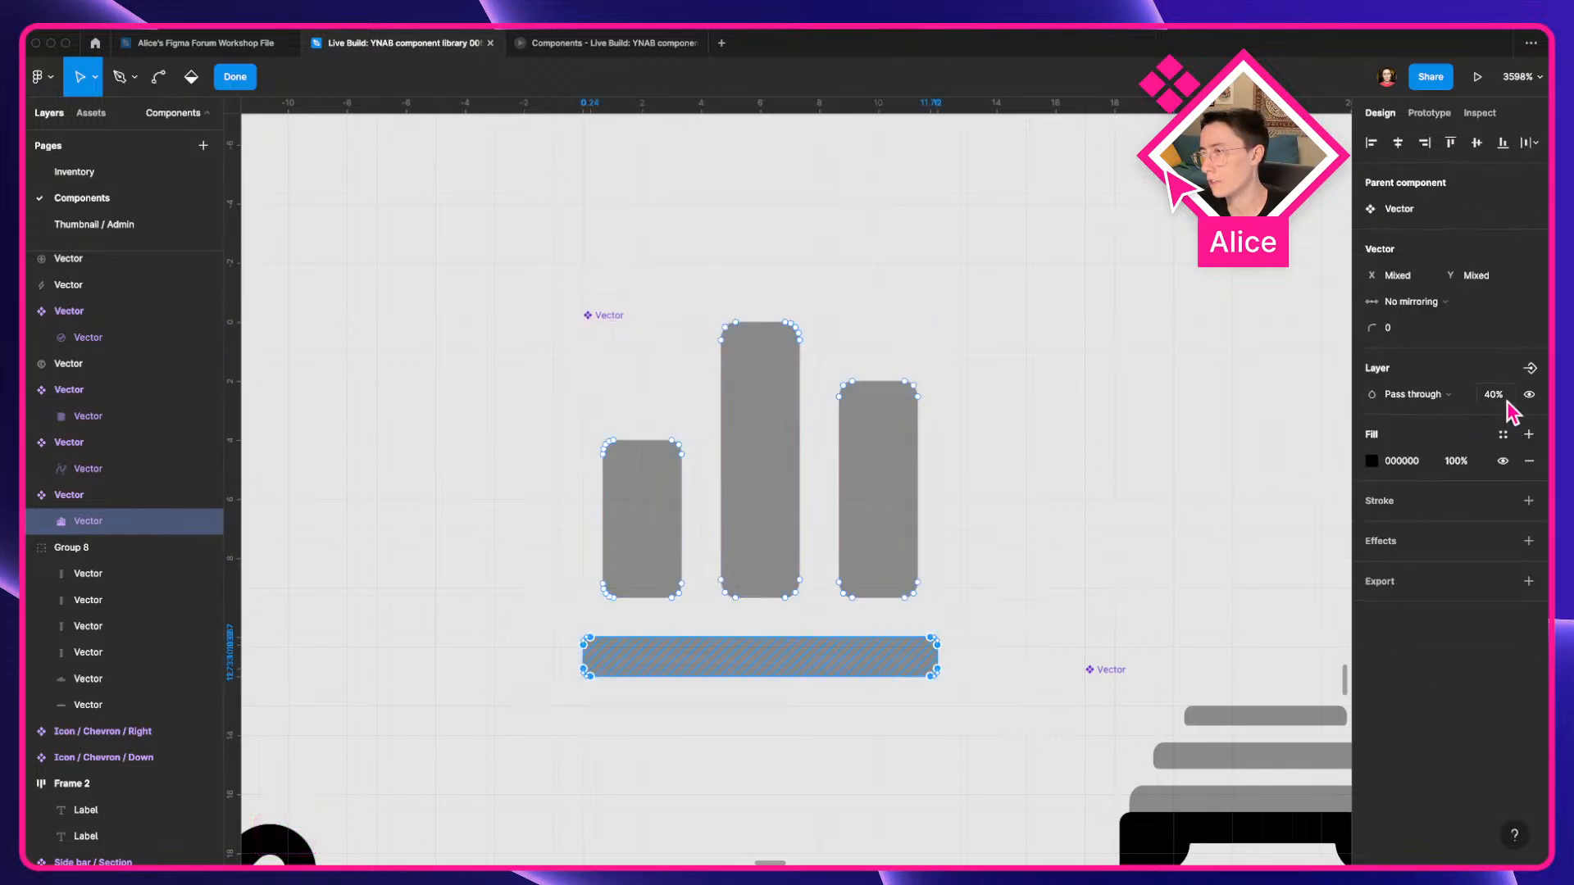
pyautogui.moveTo(984, 611); pyautogui.dragTo(451, 297)
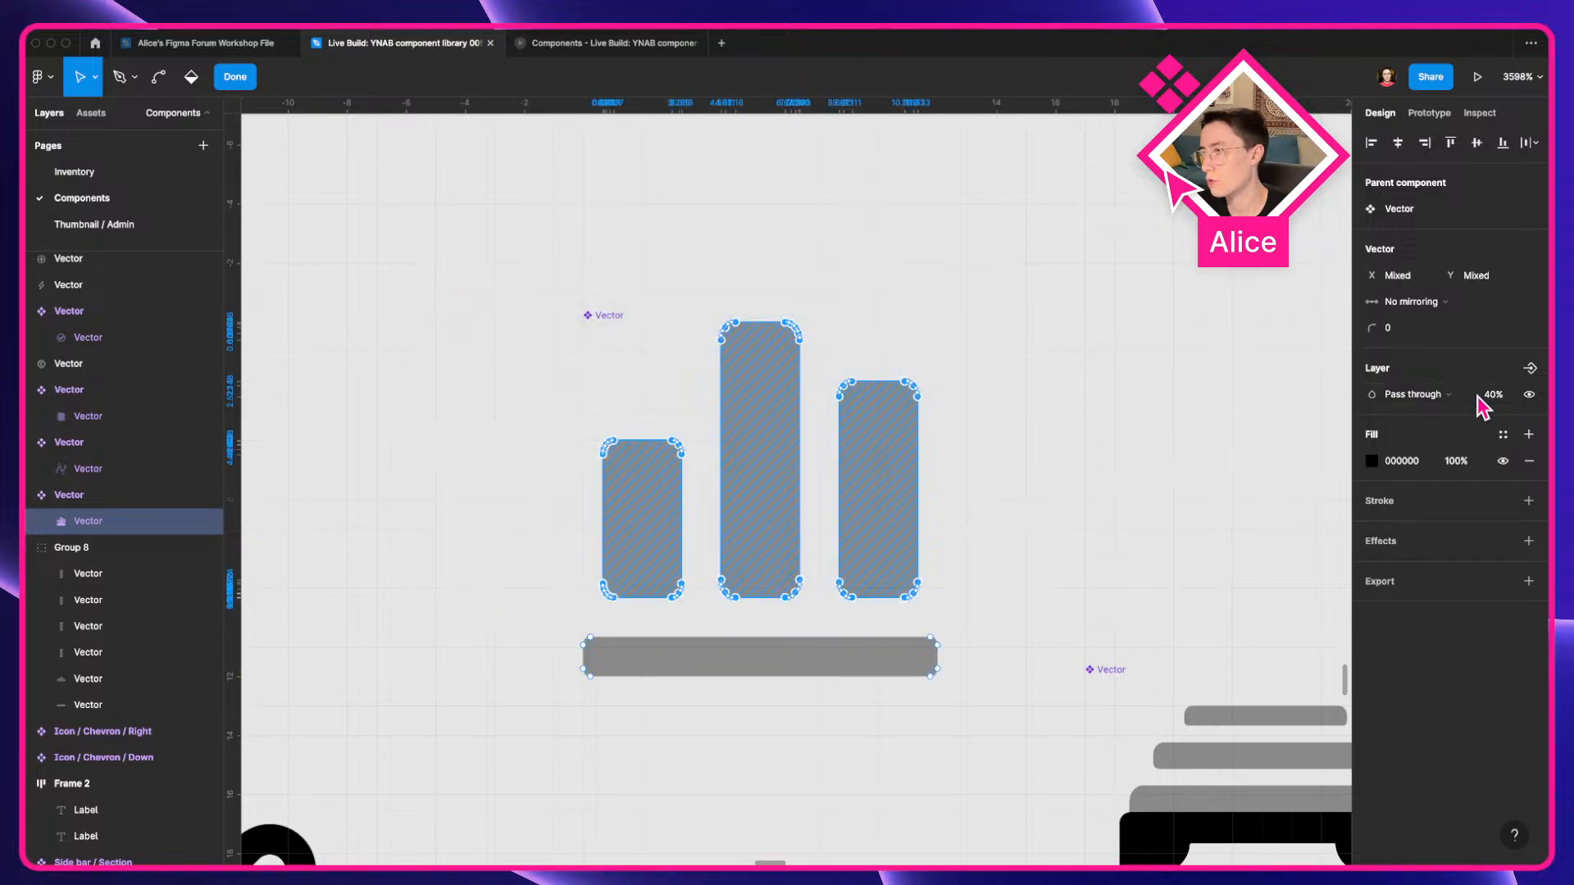
pyautogui.press('Return')
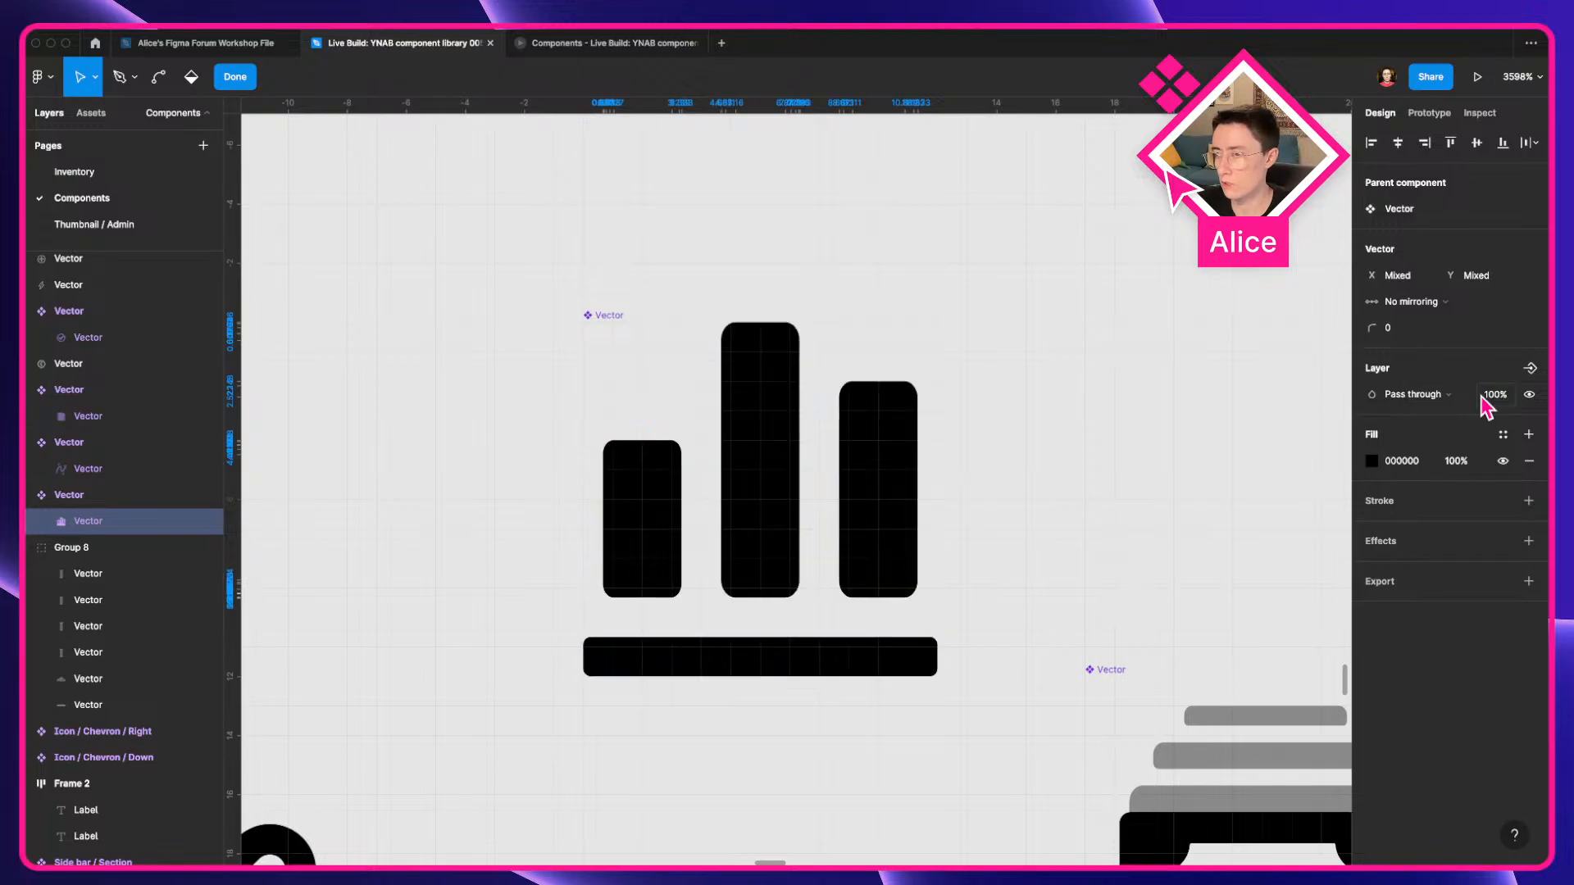
pyautogui.press('super+z')
pyautogui.press('super+z')
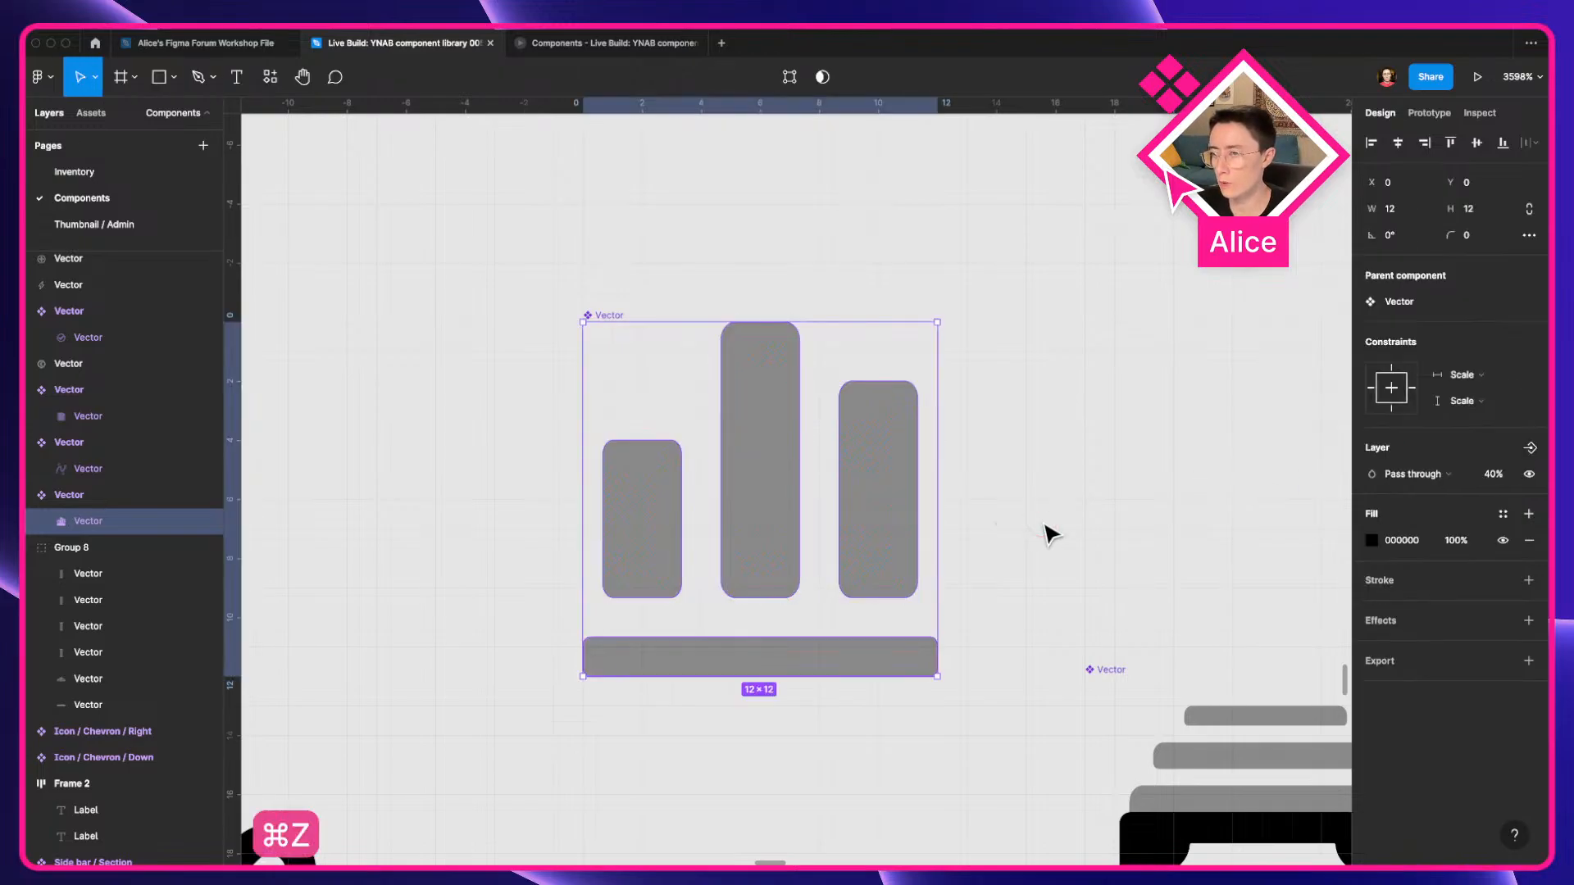
# Undo the fill and layer opacity changes made to the bar chart icon.
pyautogui.press('super+z')
pyautogui.press('super+z')
pyautogui.press('super+z')
pyautogui.press('super+z')
pyautogui.press('super+z')
pyautogui.press('super+z')
pyautogui.press('super+z')
pyautogui.press('super+z')
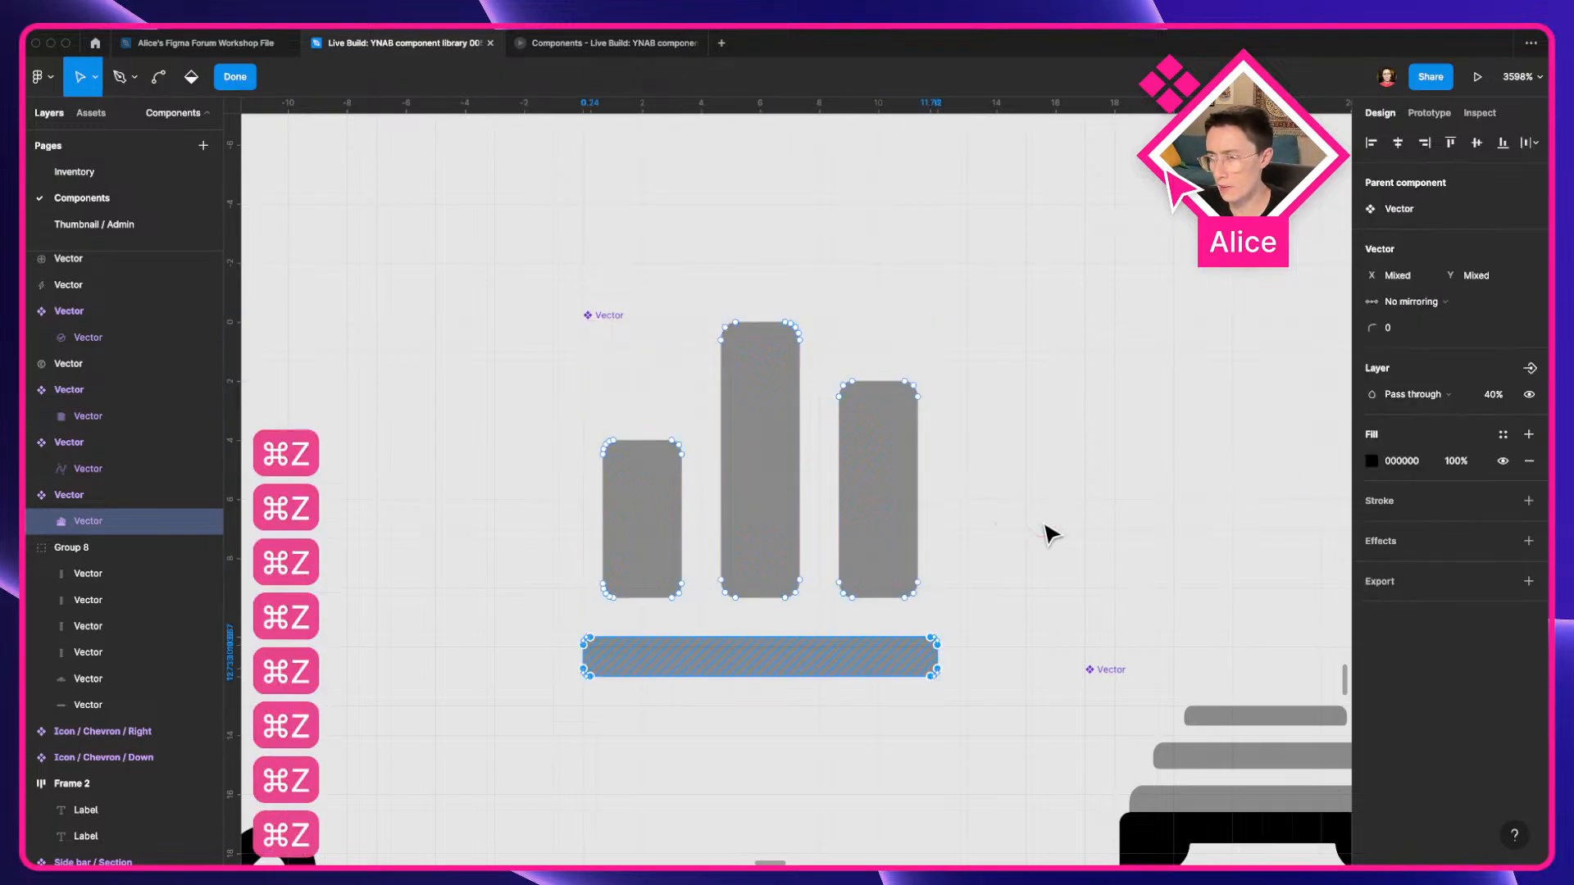
pyautogui.press('super+z')
pyautogui.press('super+z')
pyautogui.press('super+z')
pyautogui.press('super+z')
# Undo the 100% layer opacity applied to the four columns of the bank icon.
pyautogui.scroll(-5, 1039, 534)
pyautogui.moveTo(1039, 533); pyautogui.dragTo(1205, 480)
pyautogui.hscroll(6, 1205, 480)
pyautogui.click(966, 410)
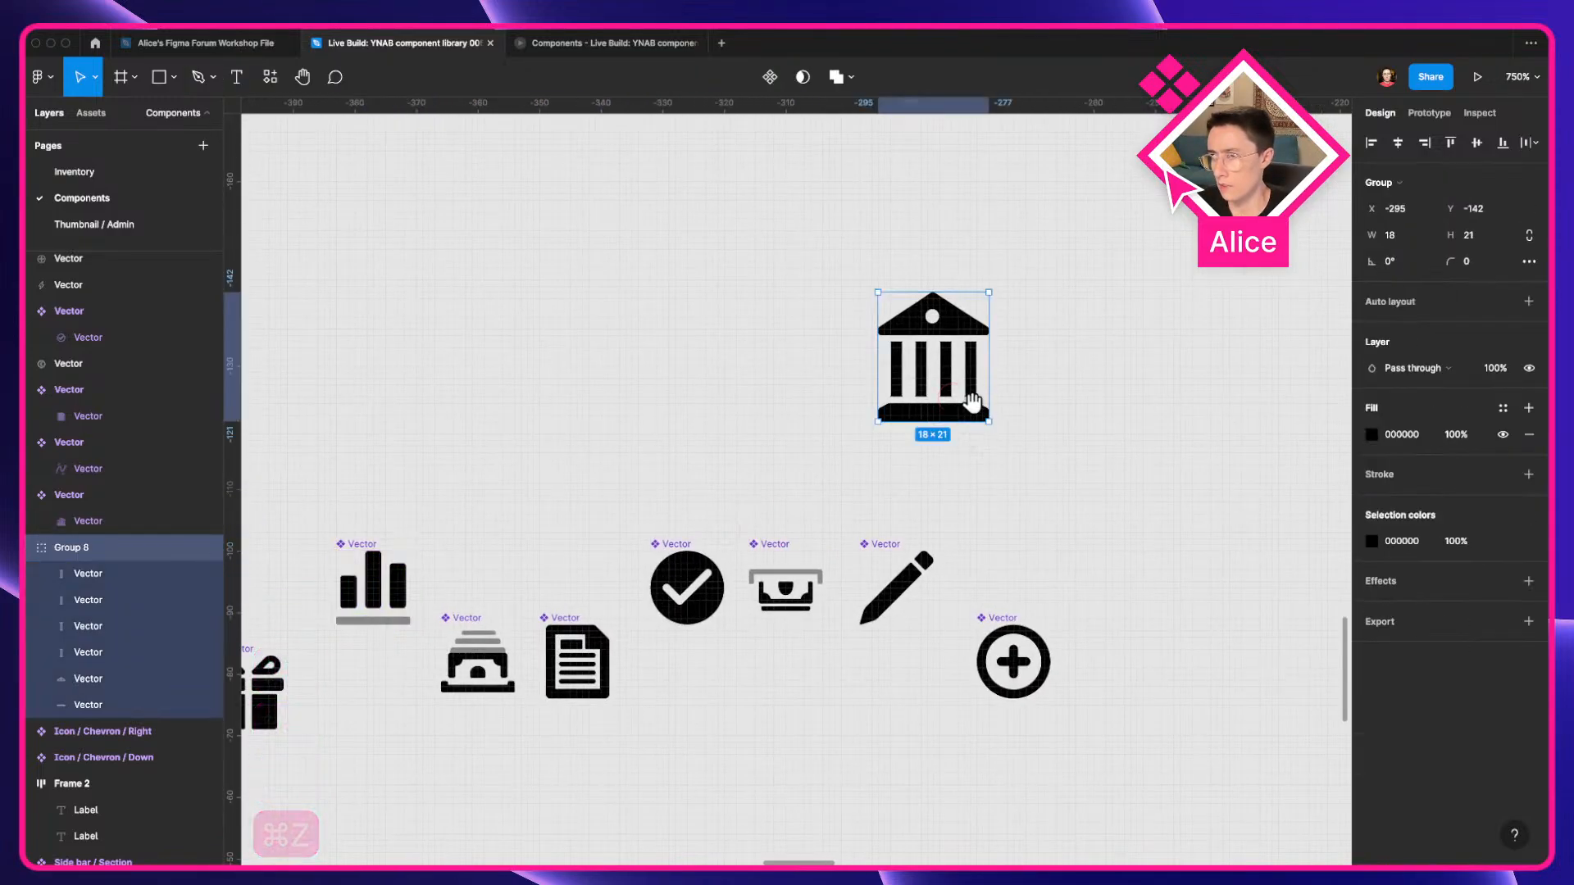
pyautogui.press('super+z')
pyautogui.press('super+z')
pyautogui.press('super+z')
pyautogui.press('super+z')
pyautogui.press('super+z')
pyautogui.press('super+z')
pyautogui.press('super+z')
pyautogui.press('super+z')
pyautogui.press('super+z')
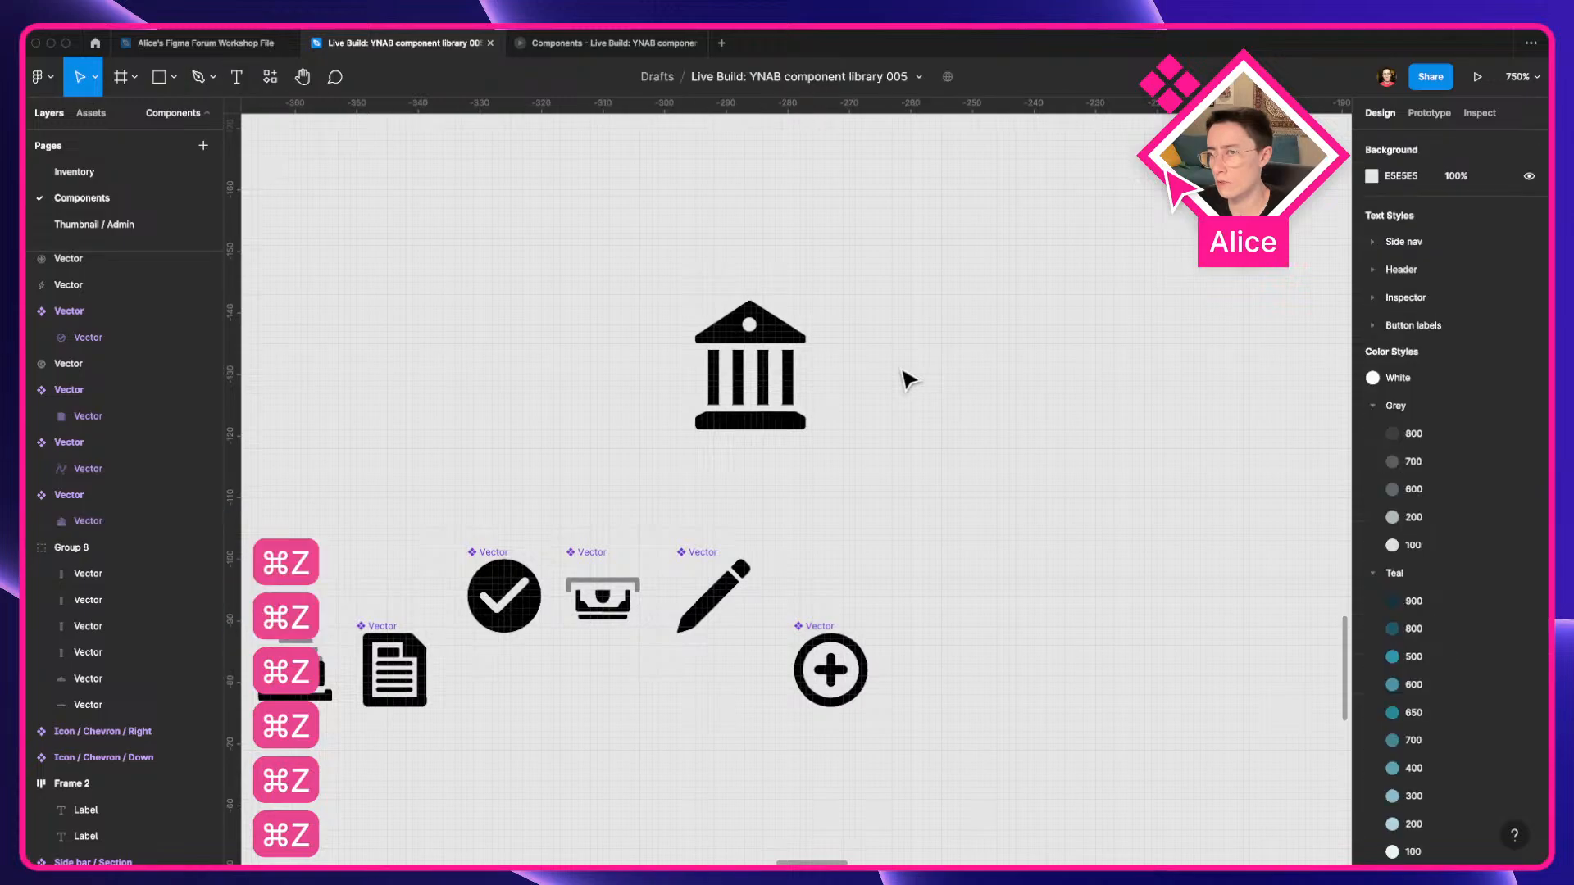
pyautogui.press('shift+super+z')
# Duplicate the bank icon group and place the copy at X -263, Y -123.
pyautogui.click(741, 344)
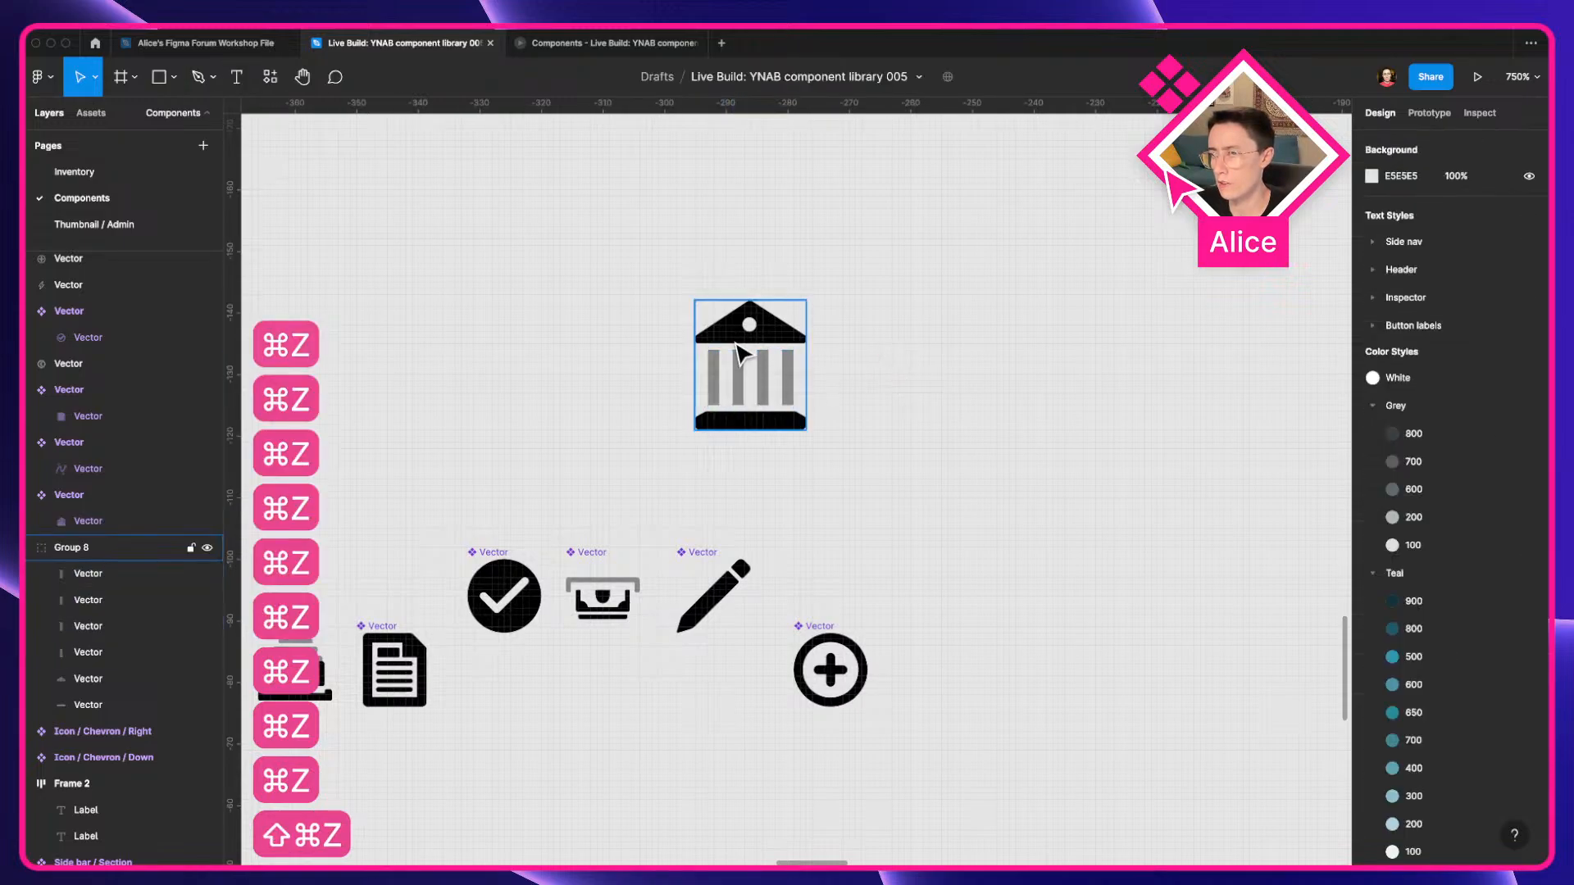
pyautogui.keyDown('alt'); pyautogui.moveTo(742, 345); pyautogui.dragTo(938, 460); pyautogui.keyUp('alt')
pyautogui.scroll(5, 934, 451)
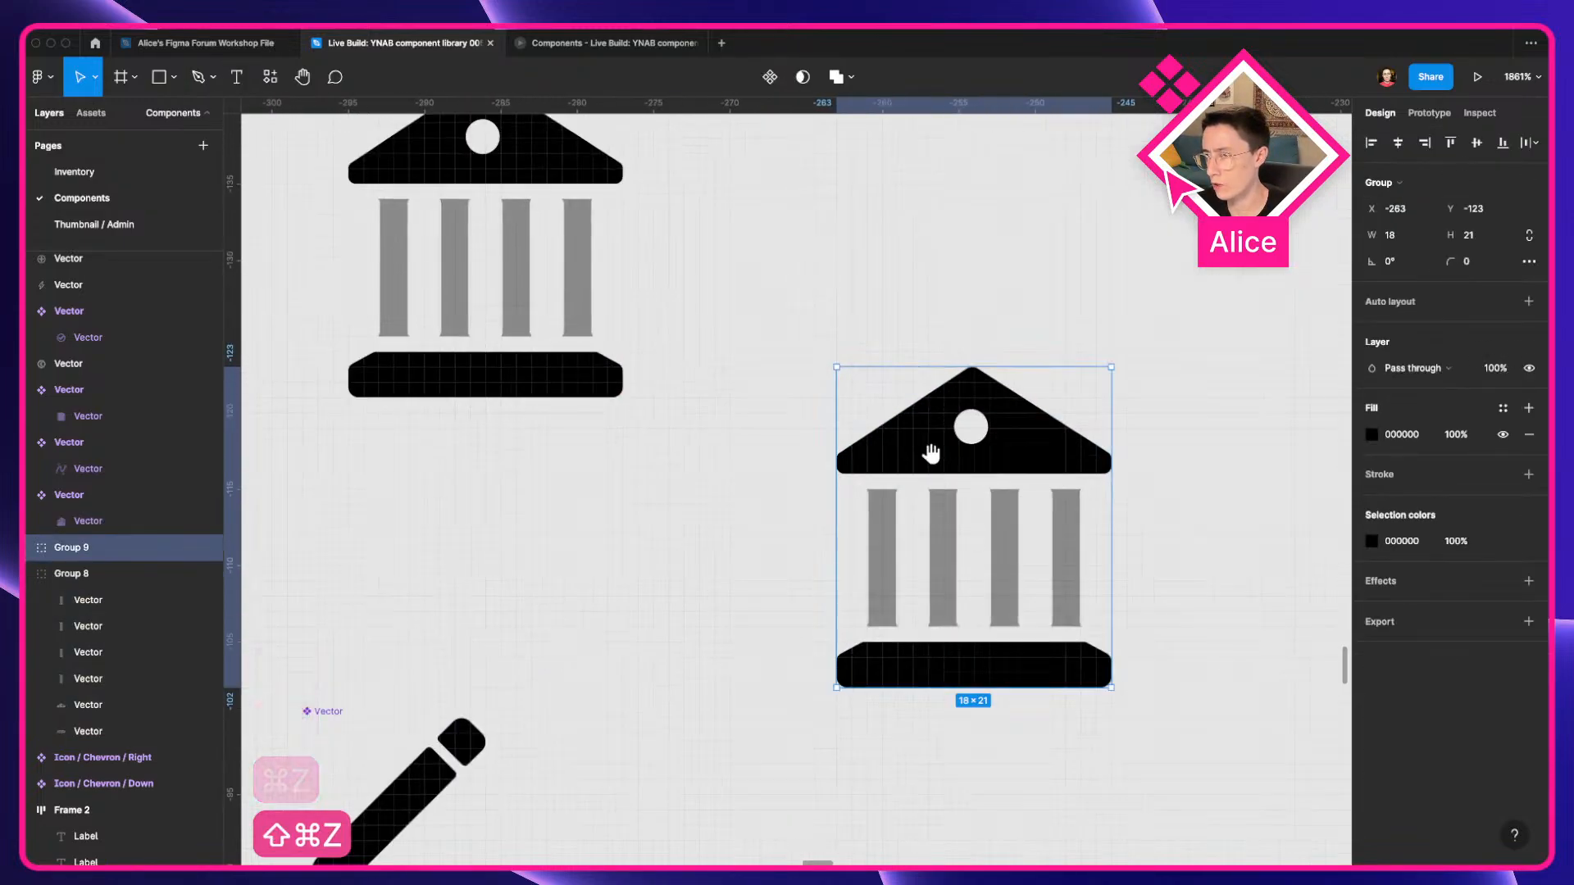
# Check the layer opacity of a column and the base in the copied bank icon, and flatten the copy into one vector.
pyautogui.scroll(3, 838, 452)
pyautogui.doubleClick(774, 564)
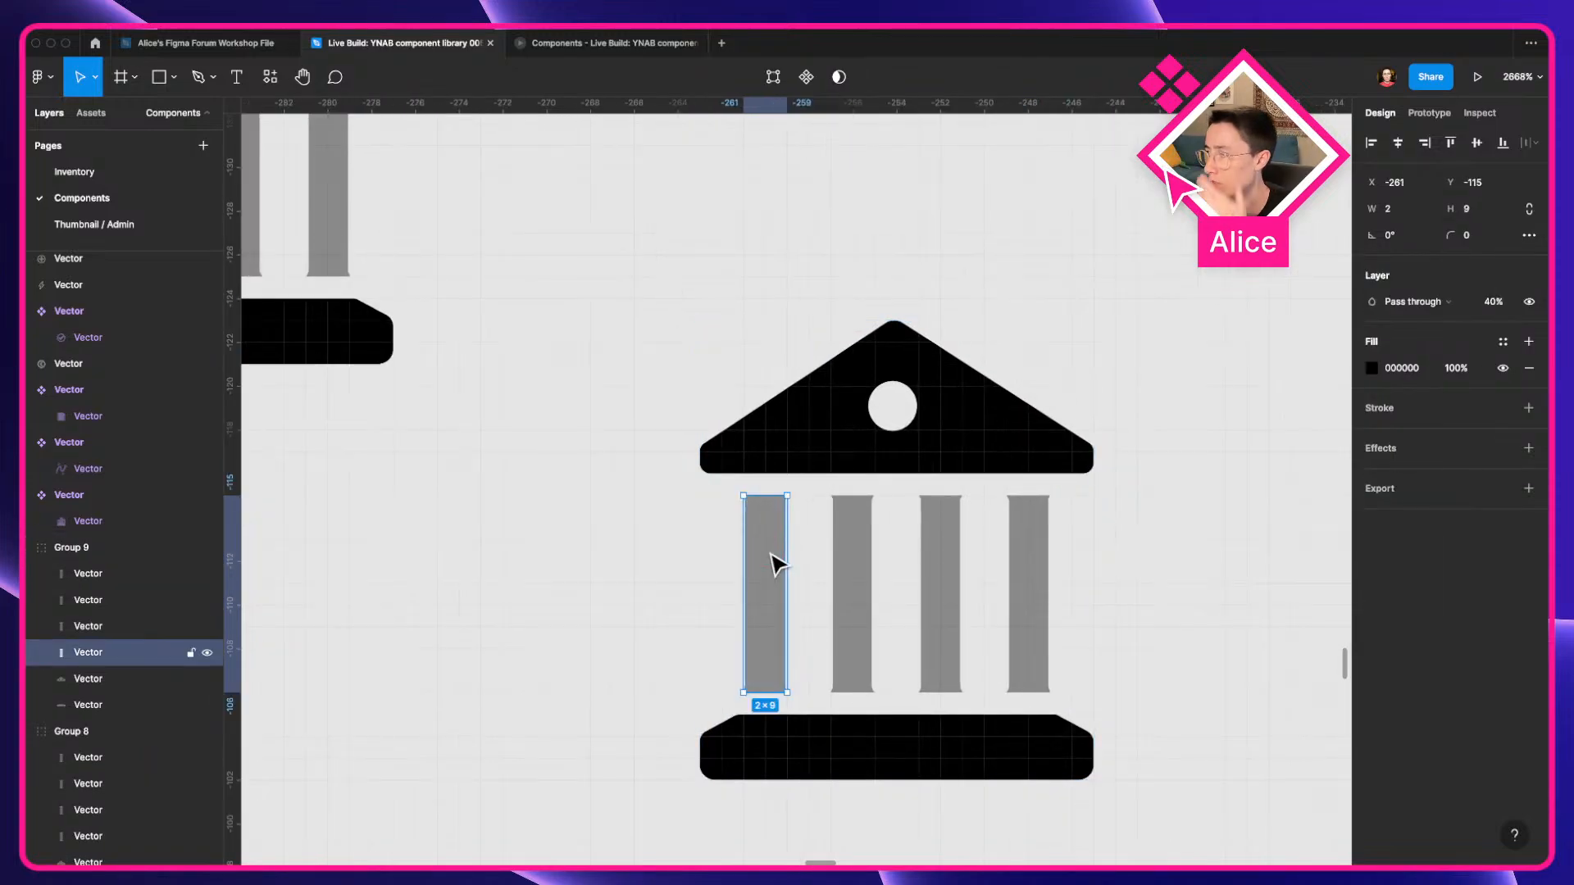
pyautogui.click(875, 748)
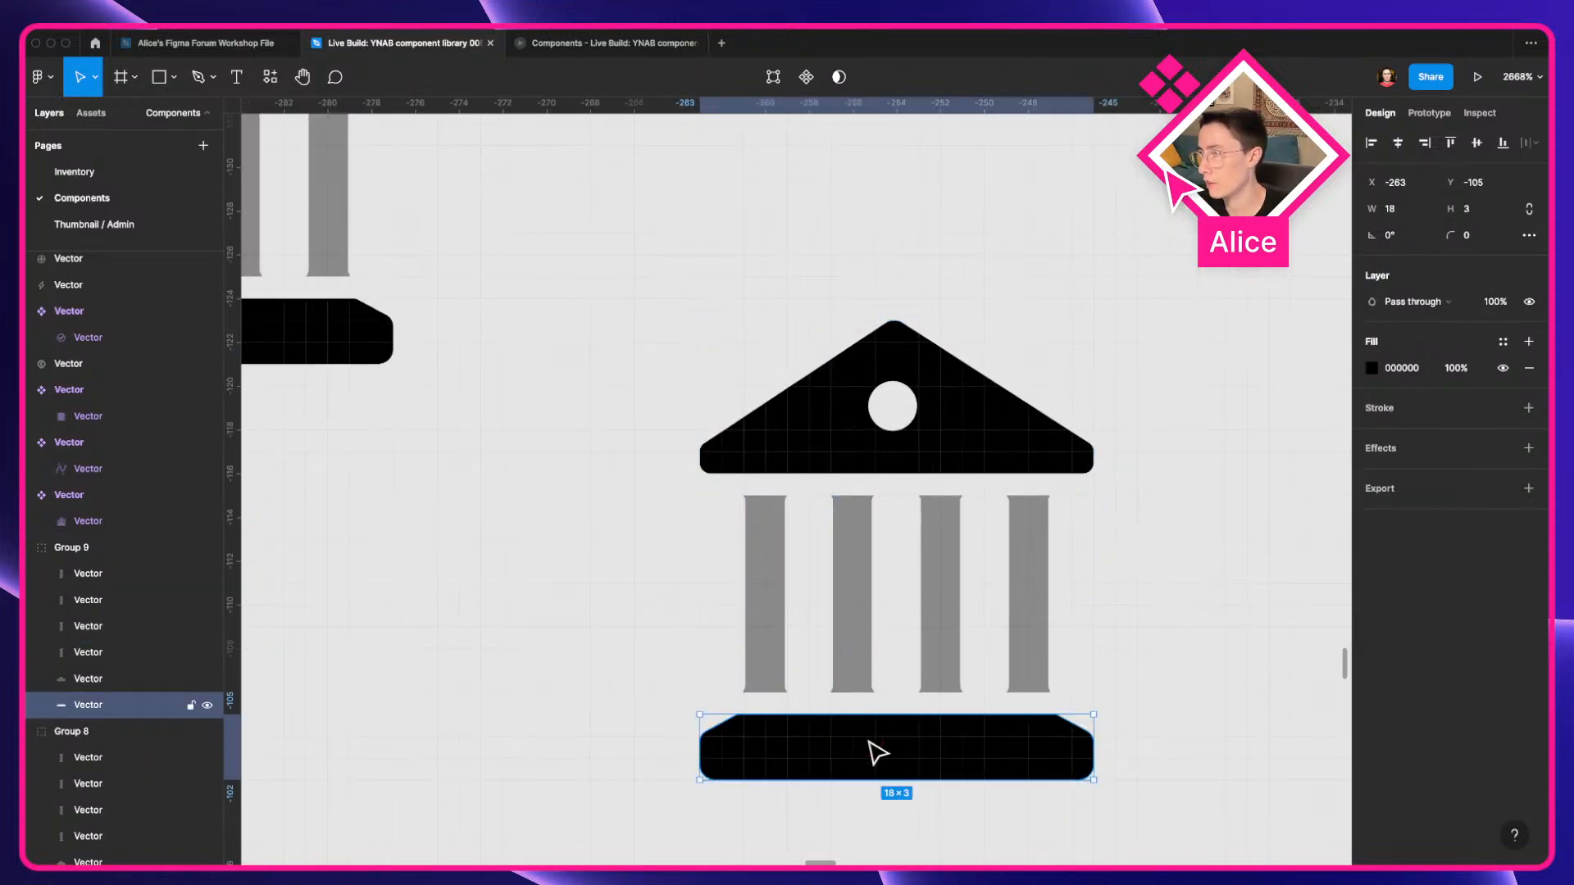
pyautogui.click(90, 548)
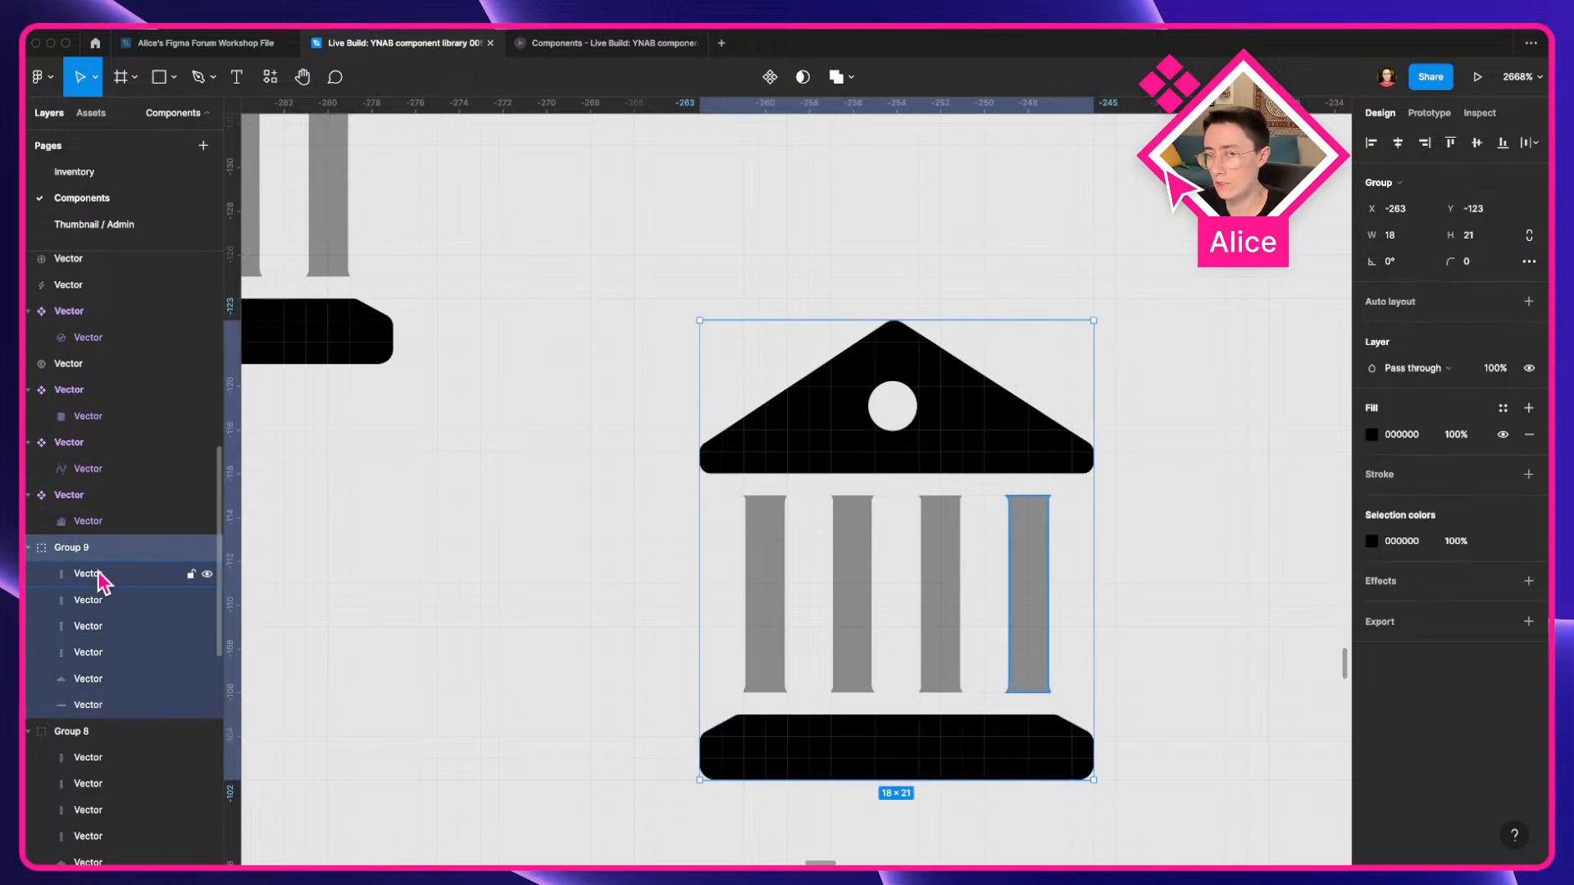
pyautogui.press('super+e')
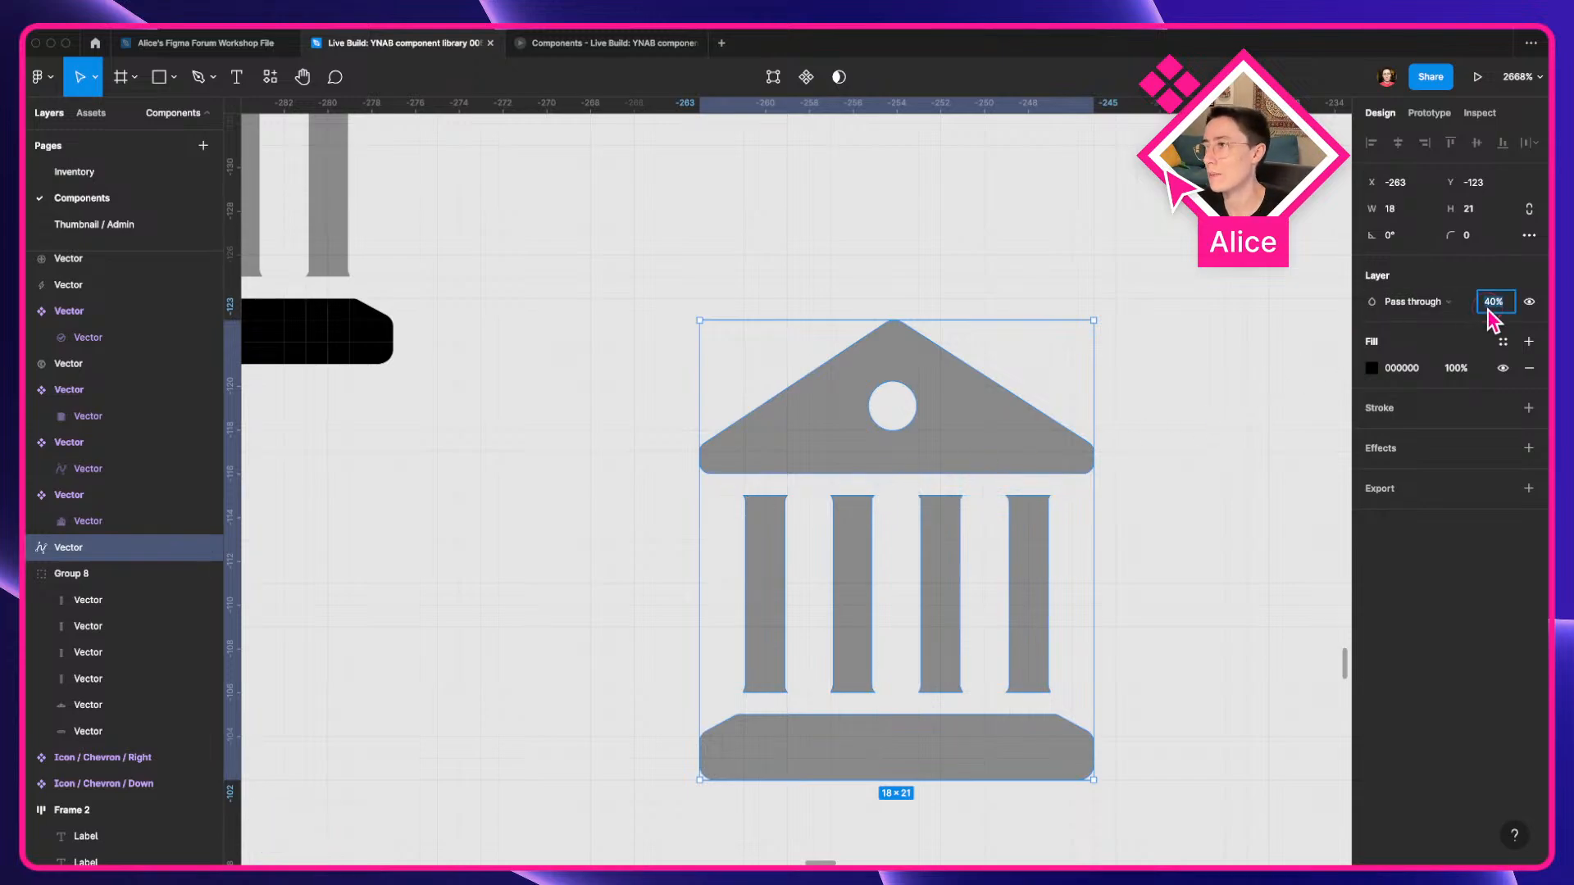
# Try changing only the roof of the flattened bank icon to Normal blend mode and 100% layer opacity.
pyautogui.doubleClick(874, 482)
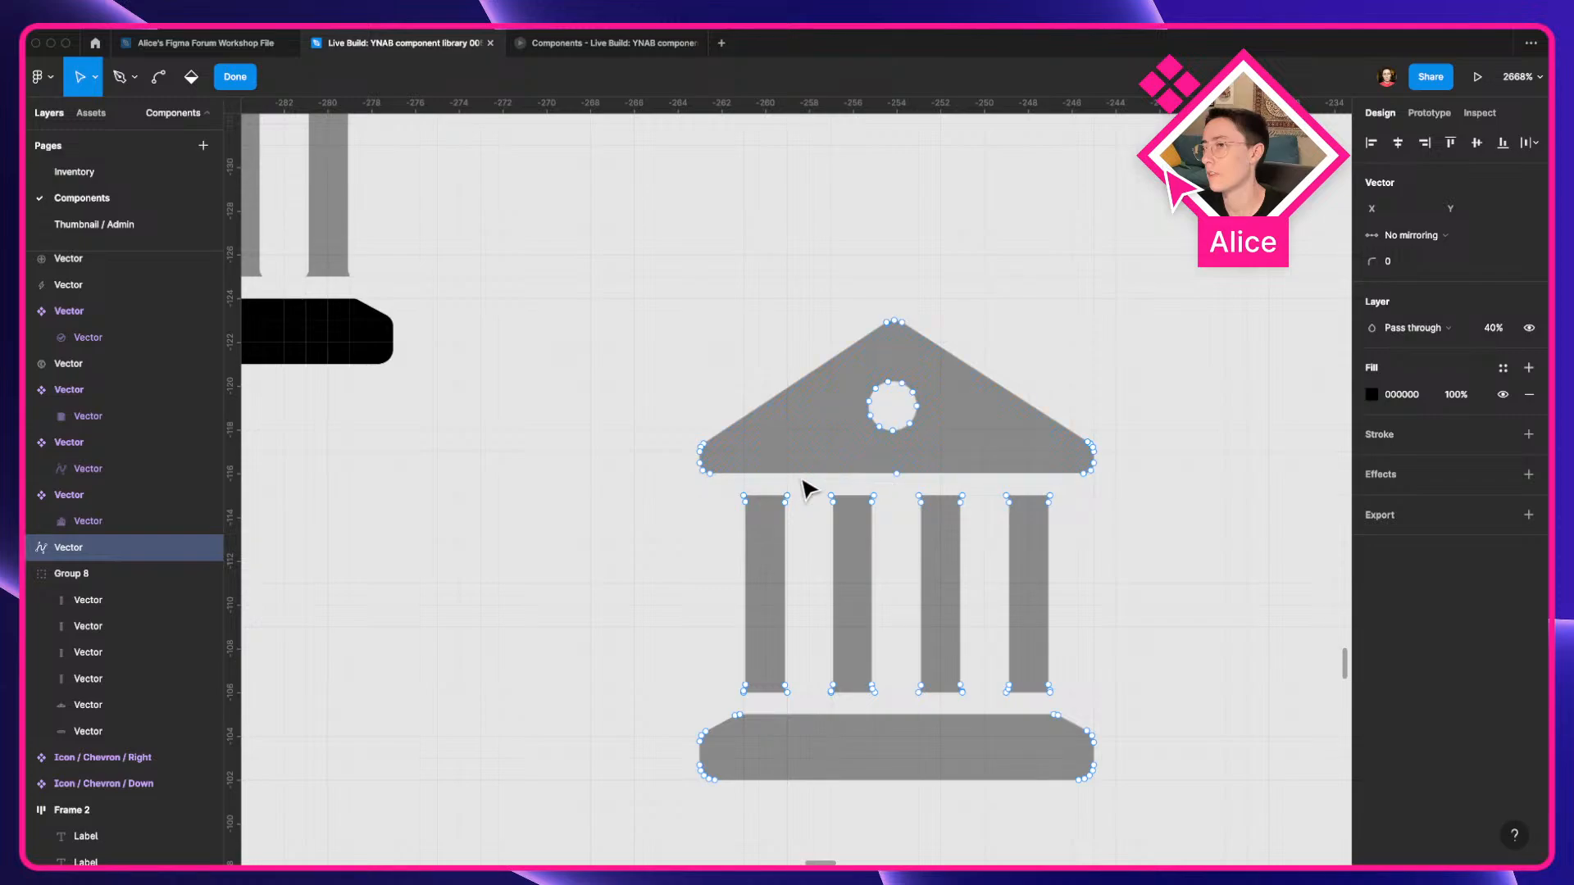
pyautogui.moveTo(673, 489); pyautogui.dragTo(1069, 287)
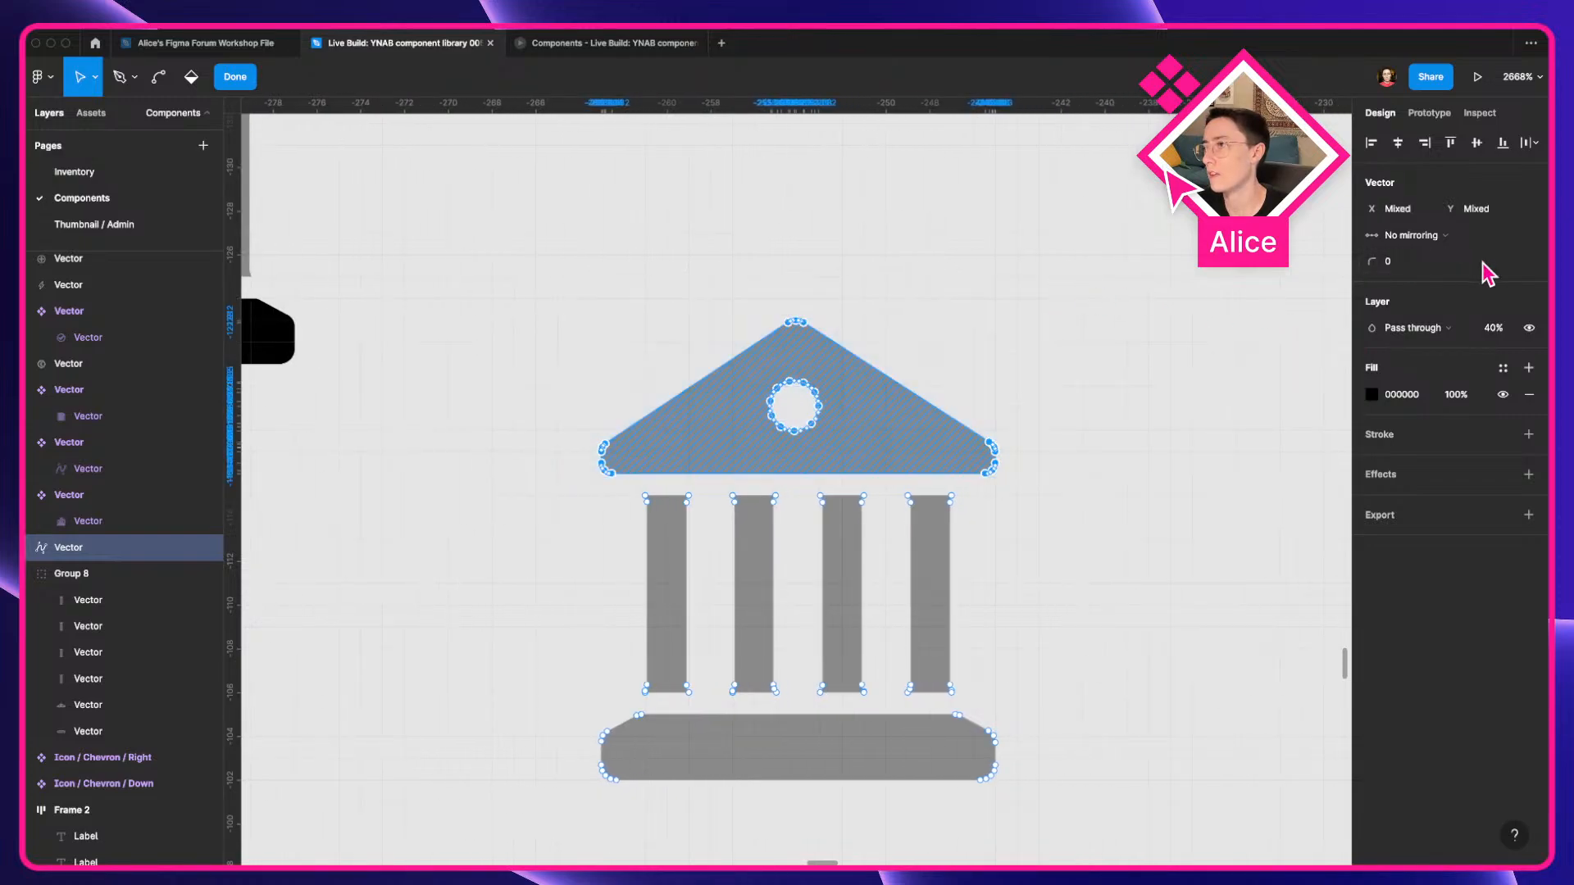
pyautogui.click(1460, 331)
pyautogui.click(1458, 347)
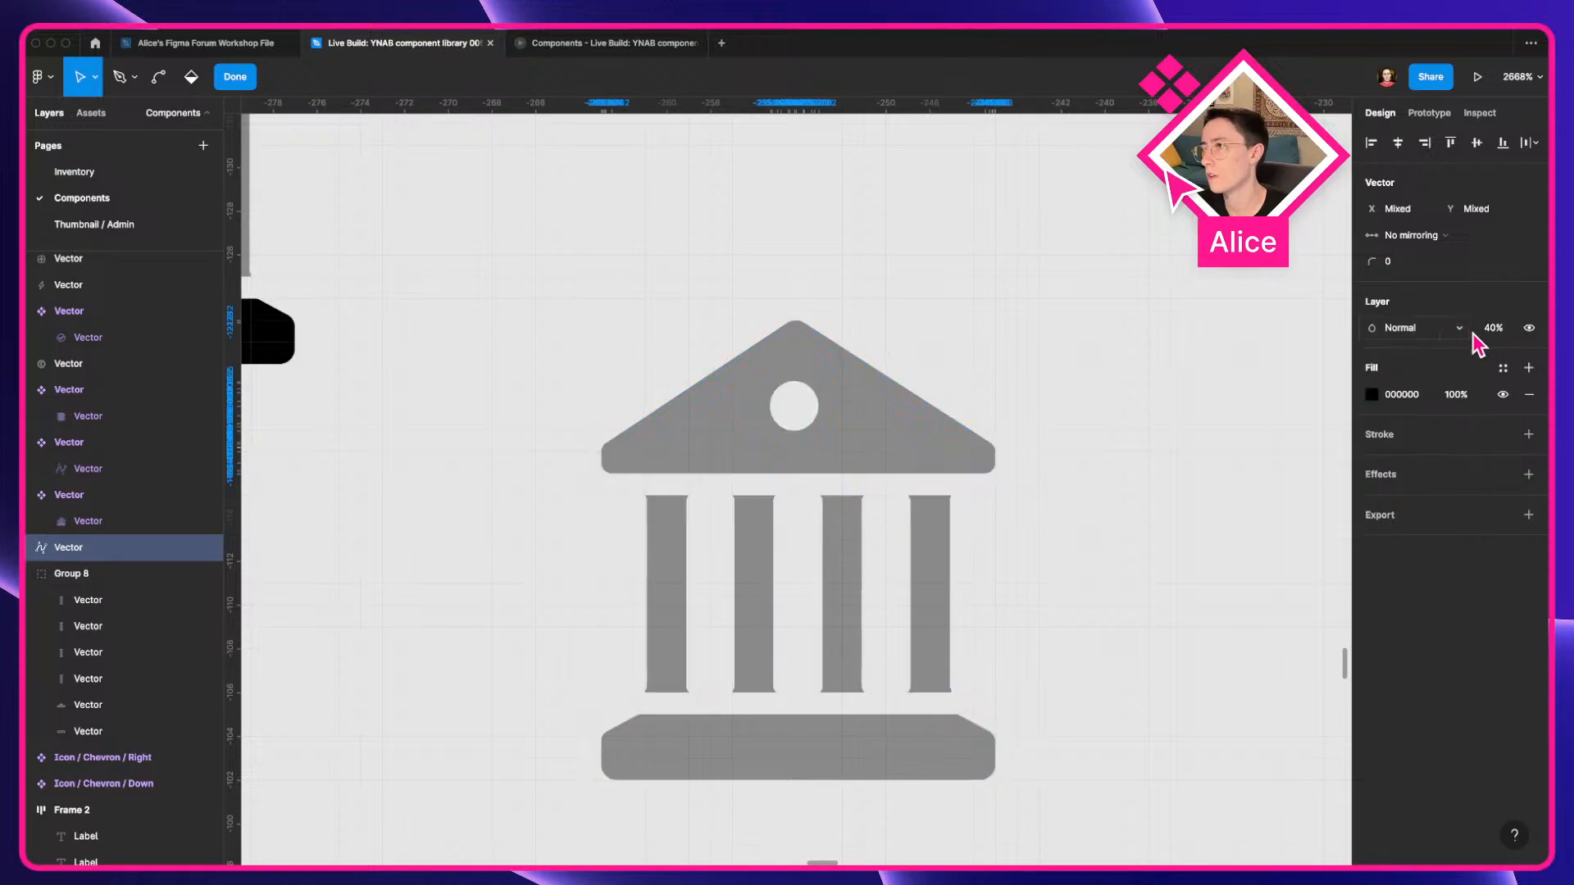
pyautogui.click(1491, 330)
pyautogui.write('100')
pyautogui.press('Tab')
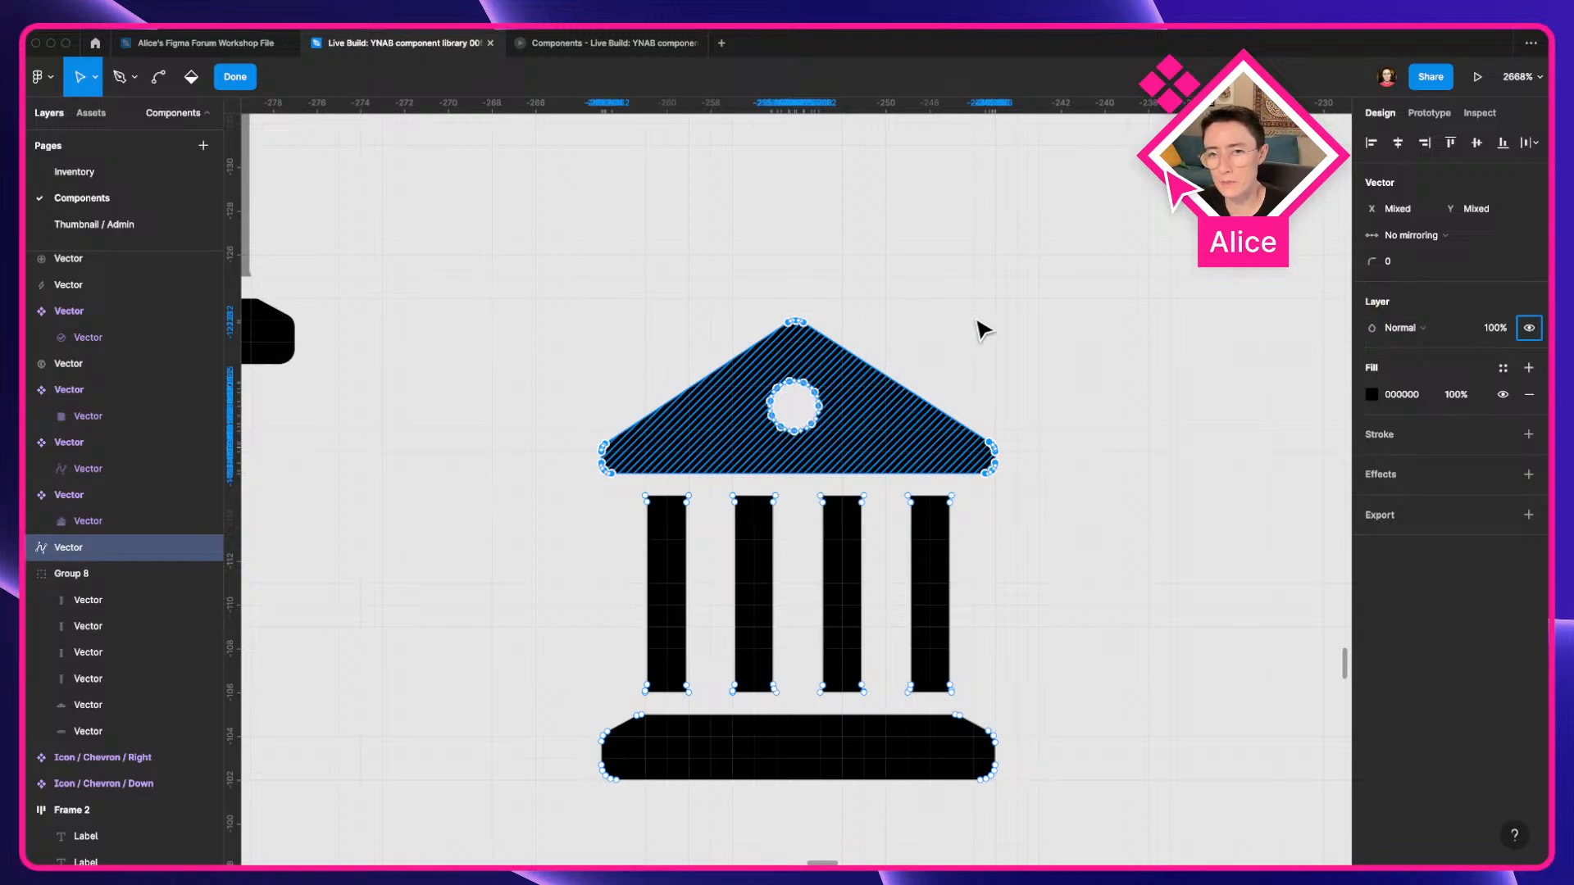
# Undo the roof's blend and opacity changes, the flattening and the duplication of the bank icon.
pyautogui.press('super+z')
pyautogui.press('super+z')
pyautogui.press('super+z')
pyautogui.press('super+z')
pyautogui.press('super+z')
pyautogui.press('super+z')
pyautogui.press('super+z')
pyautogui.press('super+z')
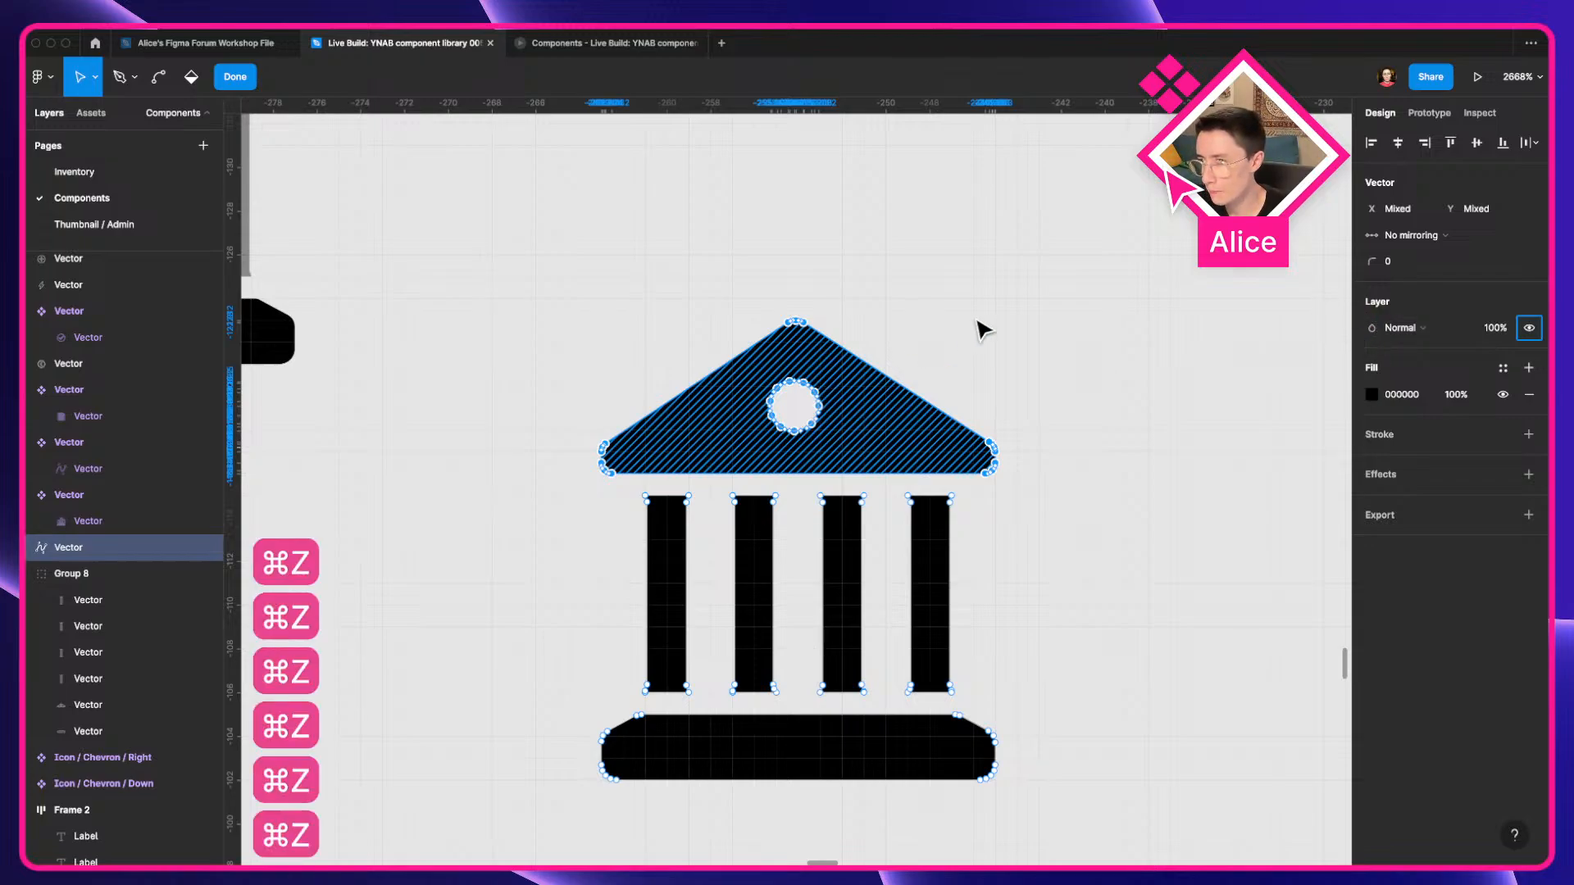
pyautogui.press('super+z')
pyautogui.press('super+z')
pyautogui.press('super+z')
pyautogui.press('super+z')
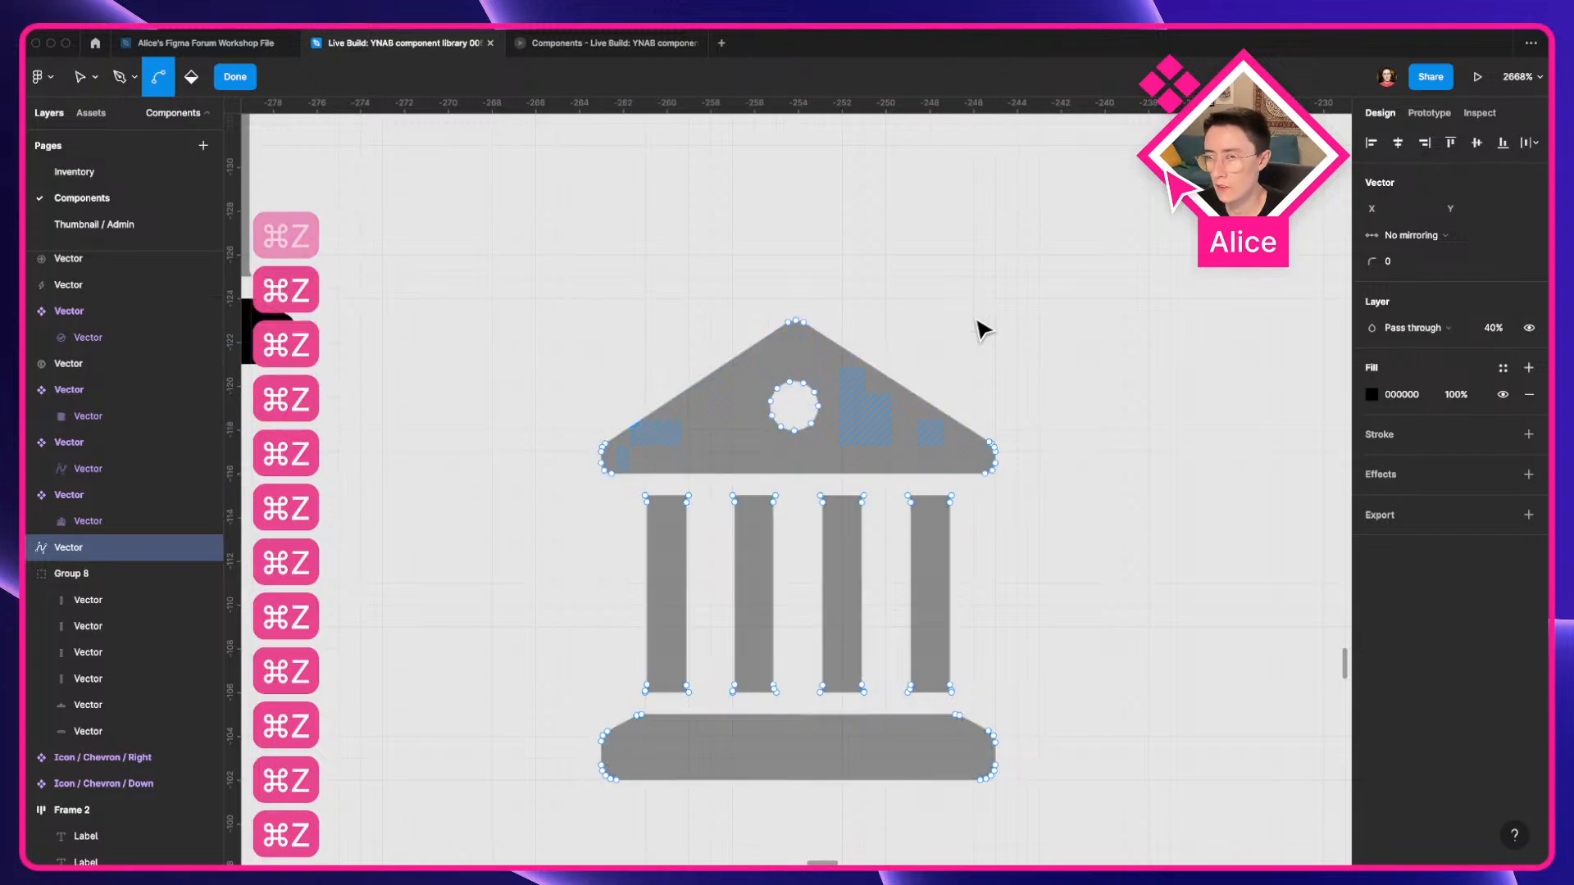
pyautogui.press('super+z')
pyautogui.press('super+z')
pyautogui.press('super+z')
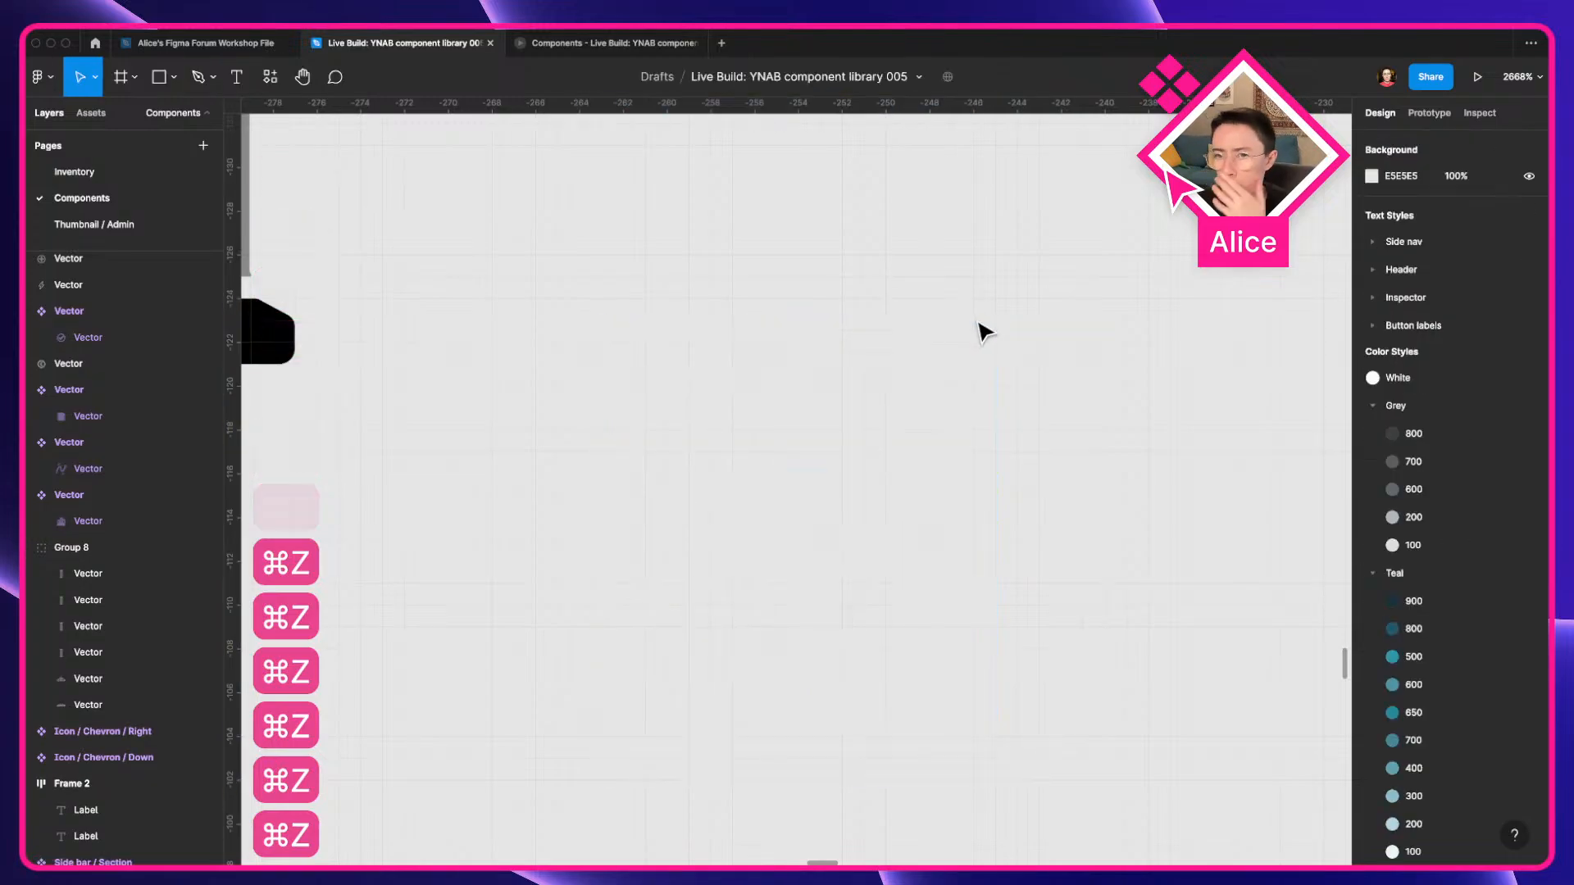
# Place a copy of the bank icon at X -260, Y -123 and merge its shapes with a union and Flatten.
pyautogui.click(176, 548)
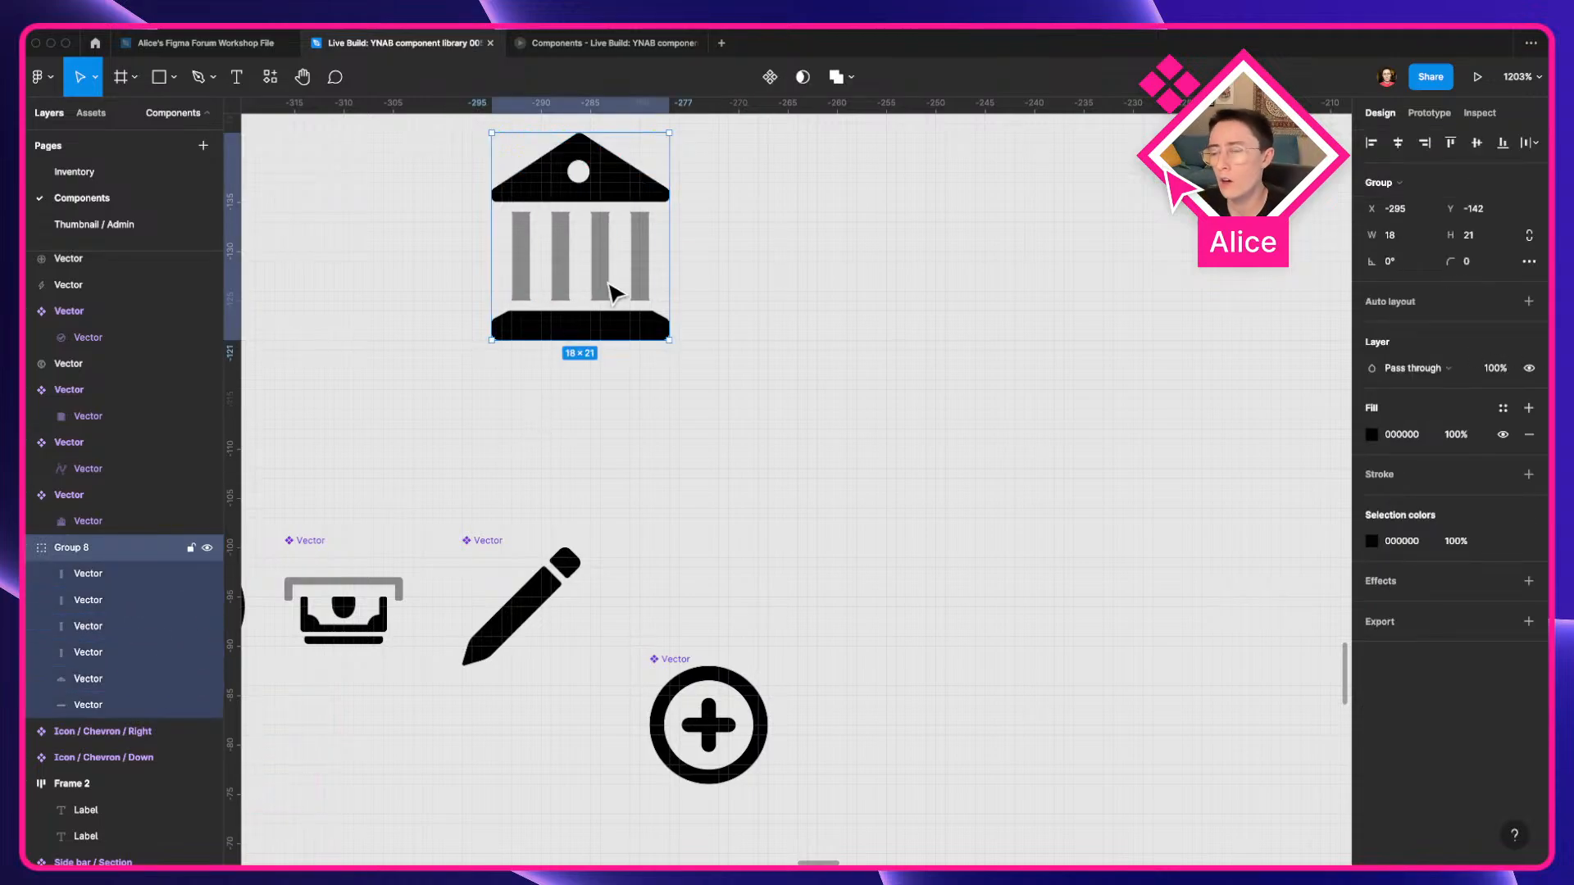
pyautogui.moveTo(604, 285); pyautogui.dragTo(949, 472)
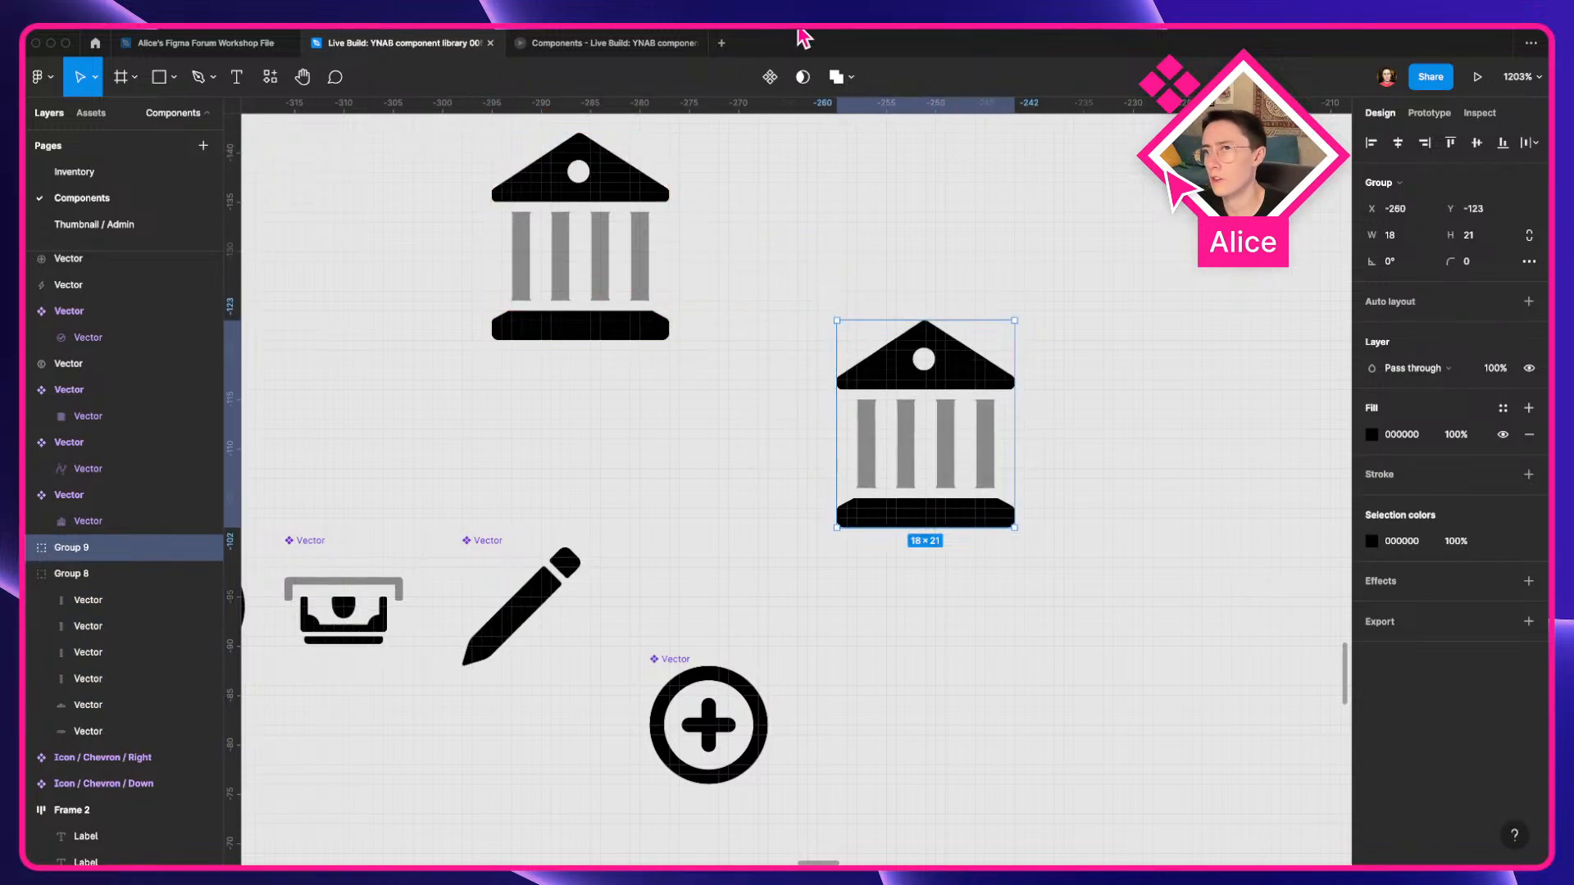
pyautogui.click(852, 79)
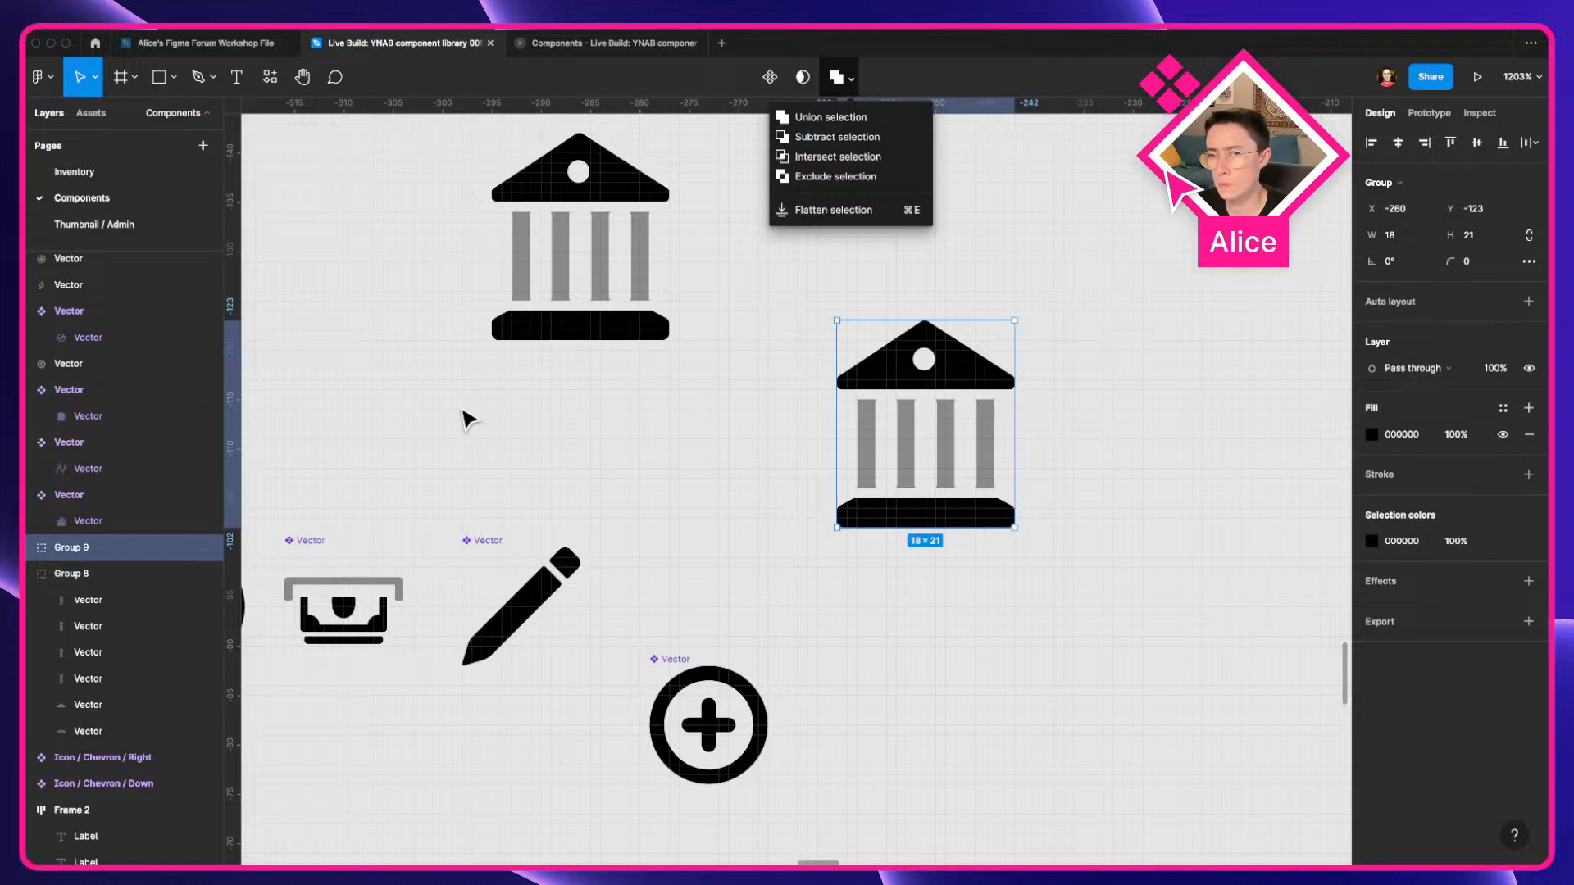
pyautogui.click(830, 117)
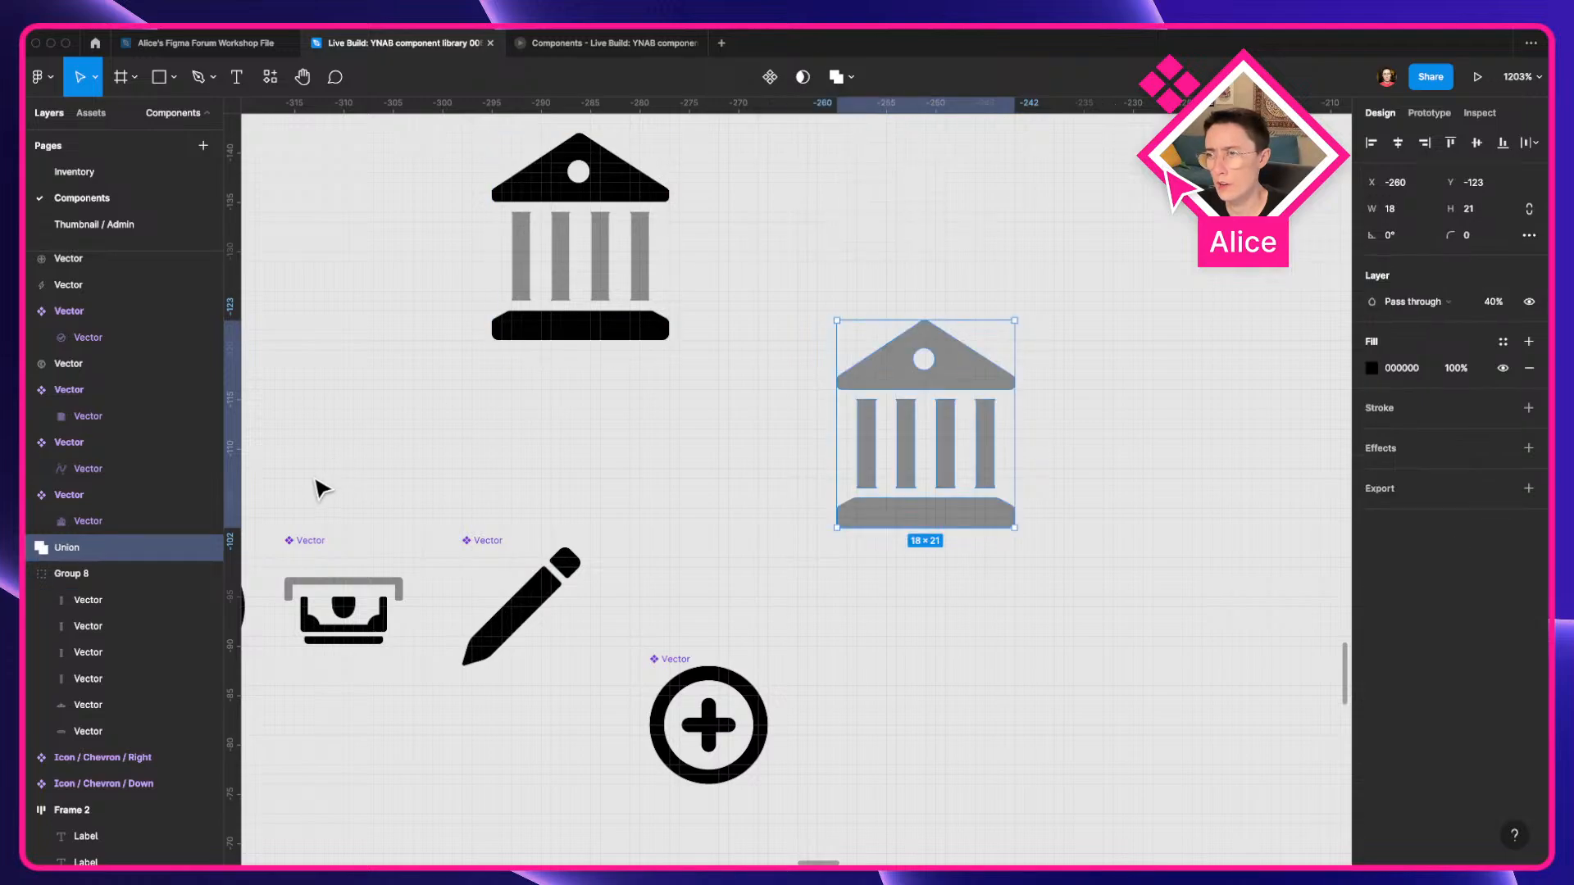
pyautogui.click(30, 547)
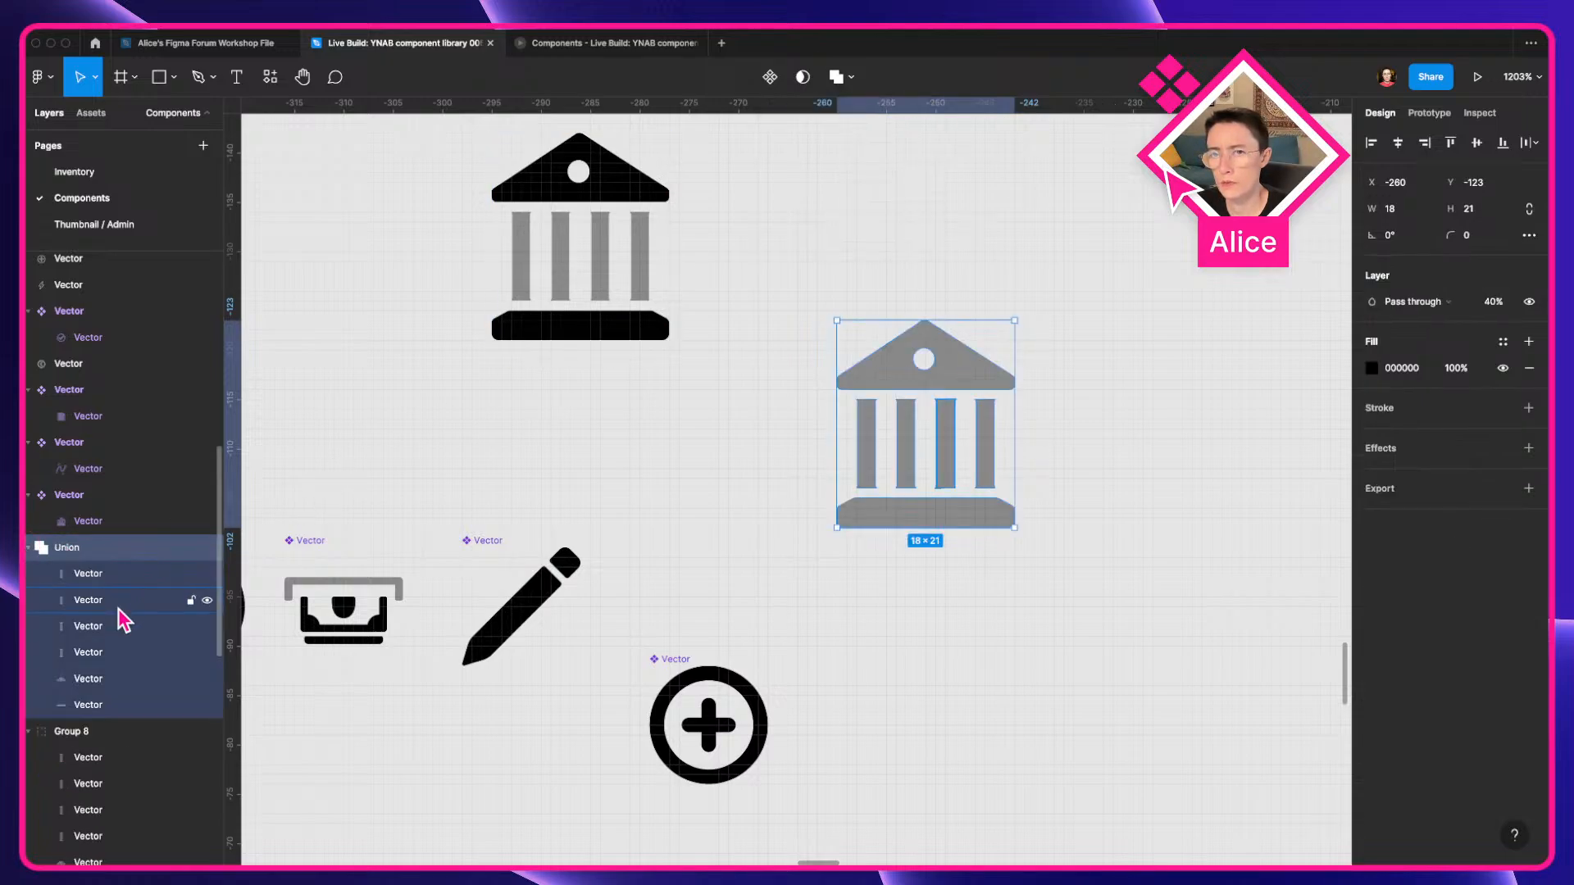
pyautogui.press('super+e')
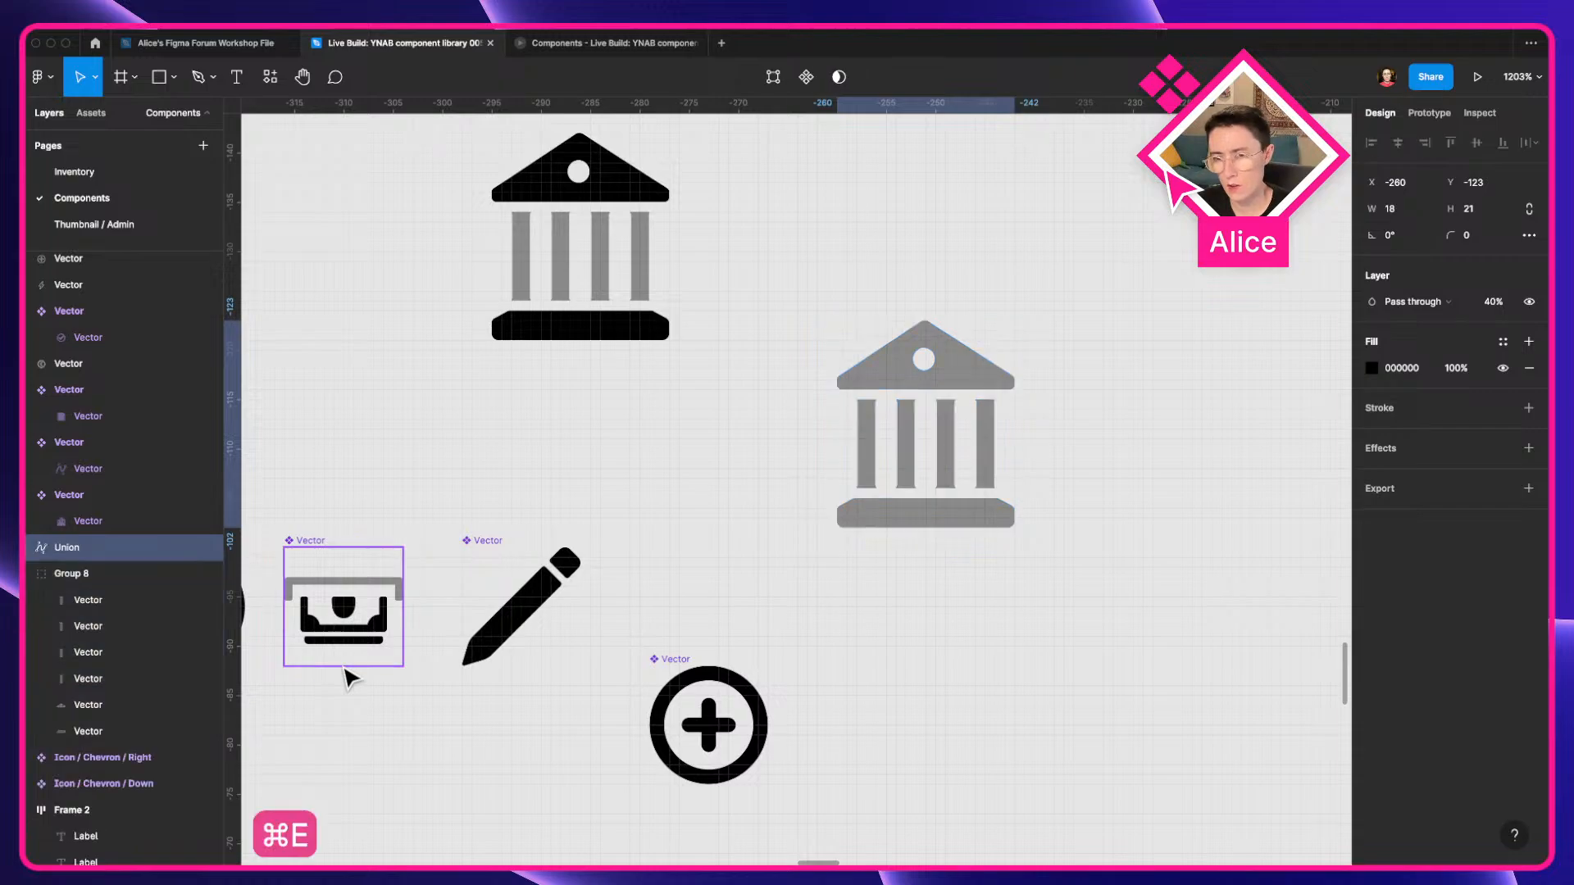
# Rename the merged bank icon Vector and turn it into a component, flipping it vertically before and after.
pyautogui.hotkey('shift', 'v')
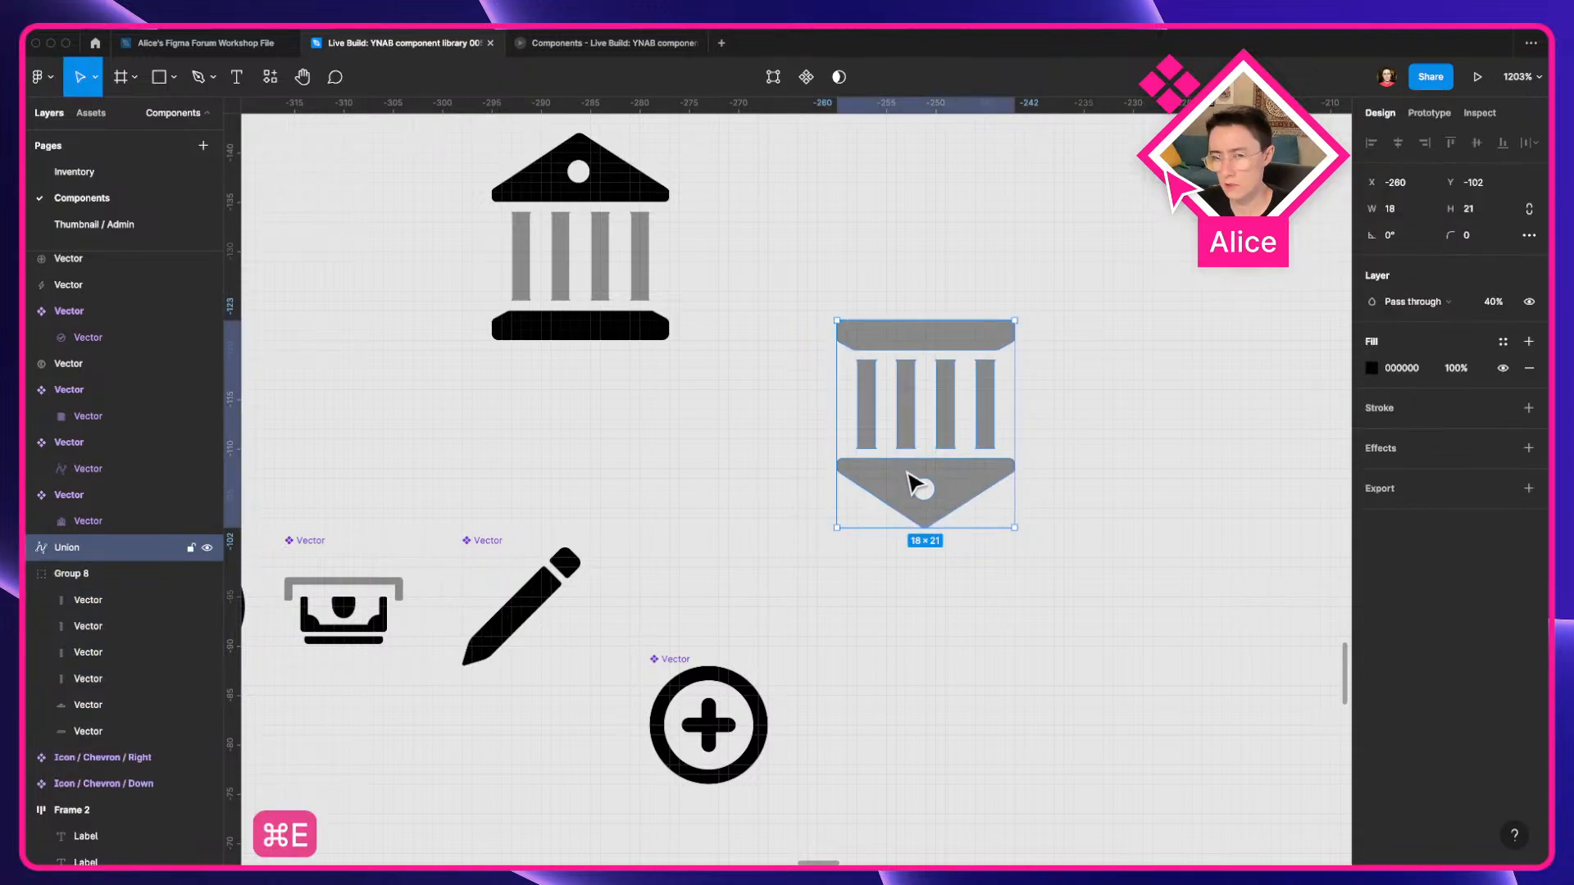
pyautogui.press('super+r')
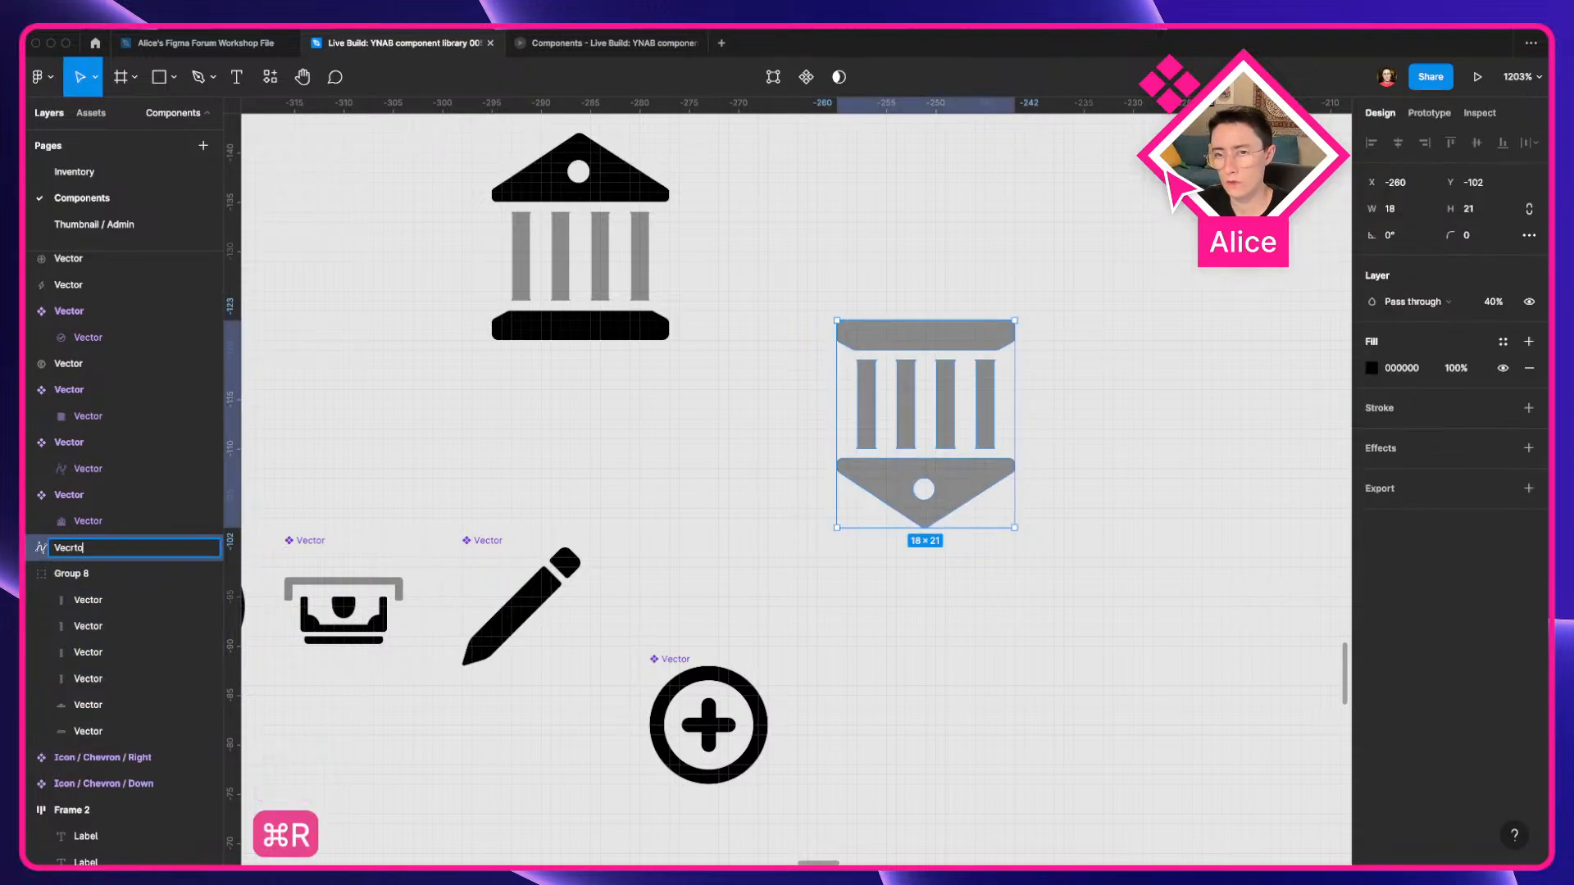
pyautogui.write('Vector')
pyautogui.press('BackSpace')
pyautogui.press('BackSpace')
pyautogui.press('BackSpace')
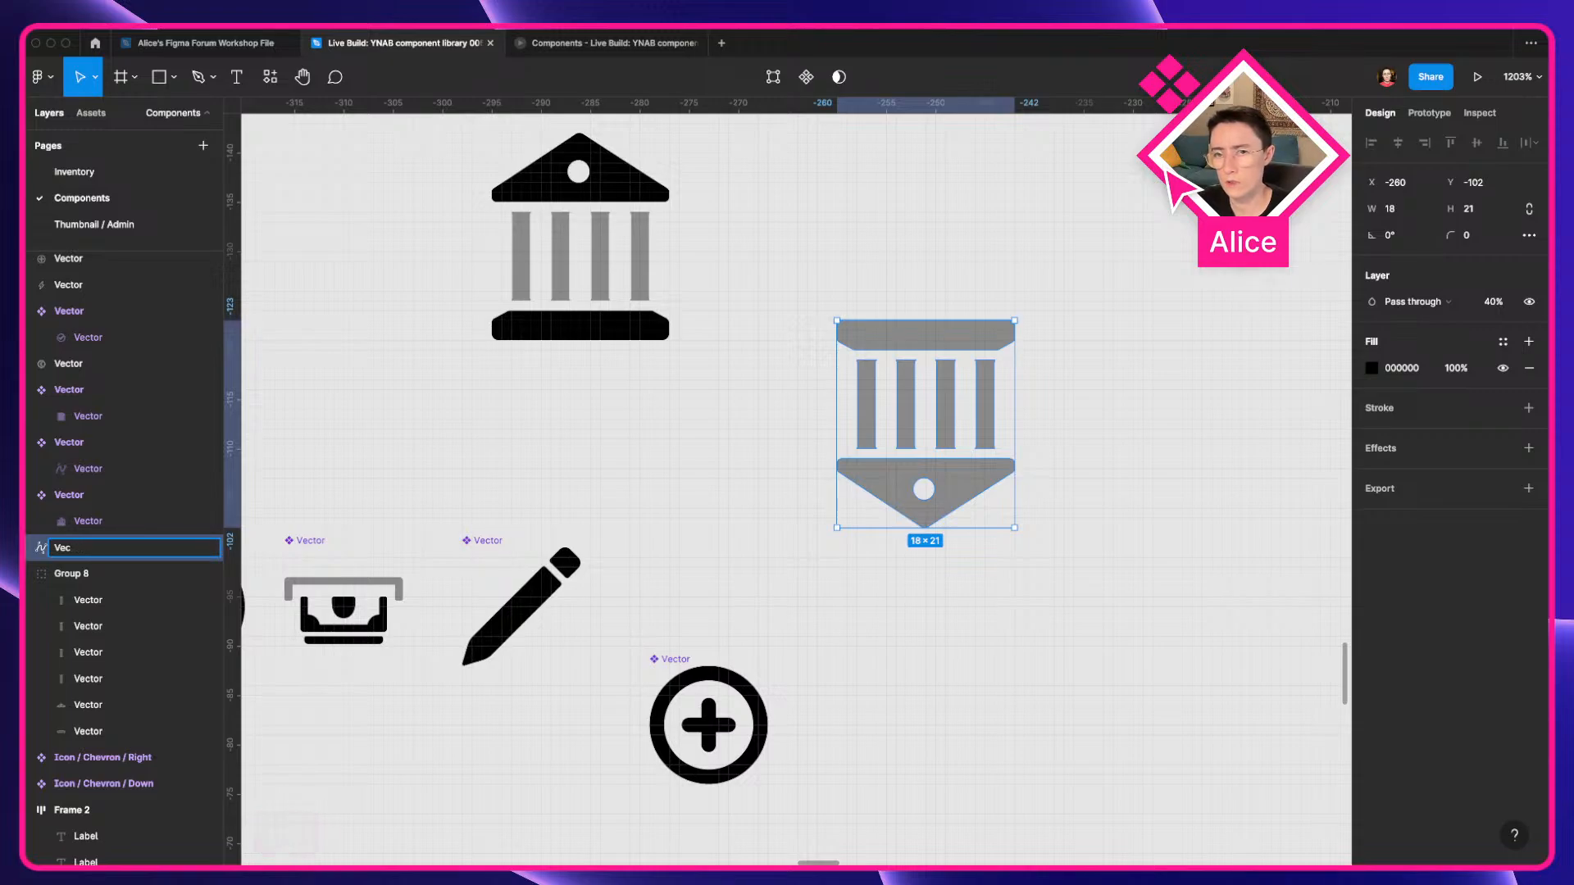
pyautogui.press('Return')
pyautogui.press('alt+super+k')
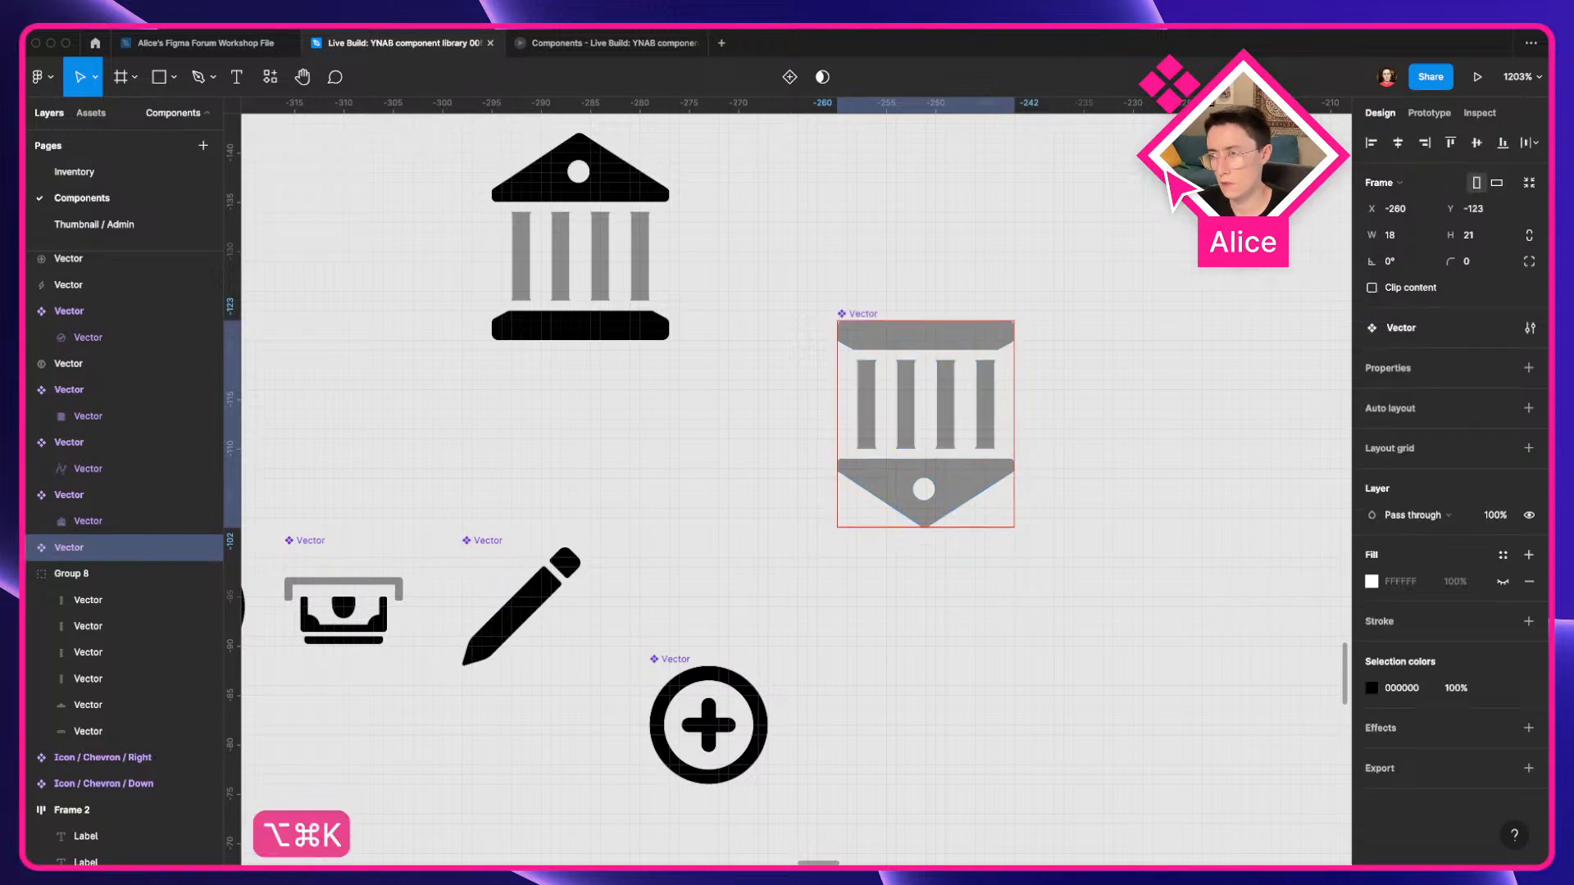
pyautogui.hotkey('shift', 'v')
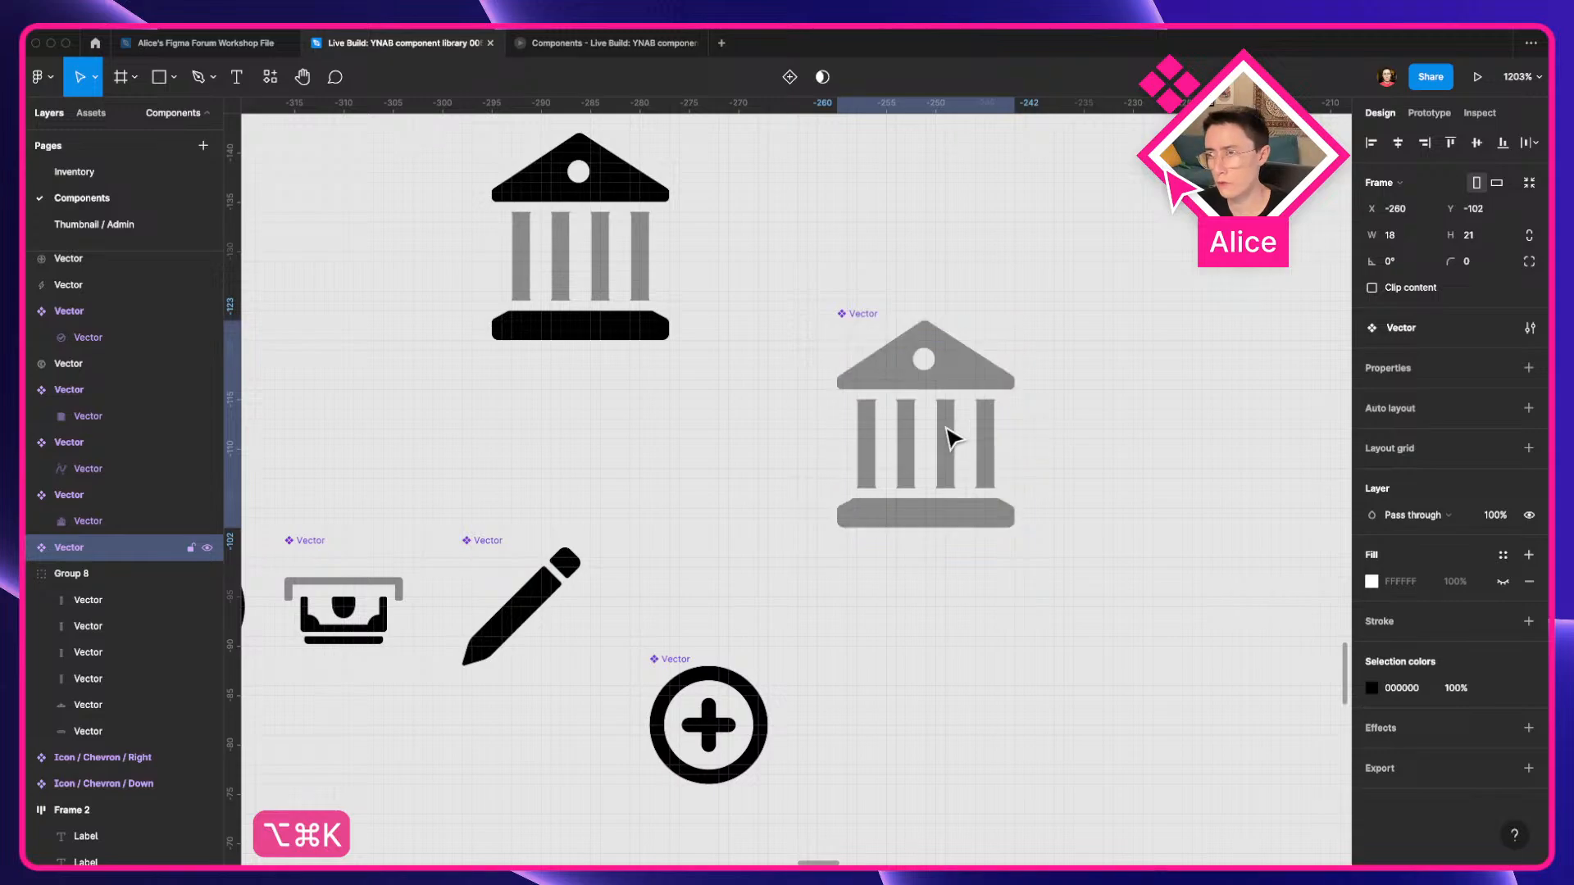
# Try isolating the roof by selecting its points inside the bank component's vector.
pyautogui.moveTo(1124, 377); pyautogui.dragTo(959, 407)
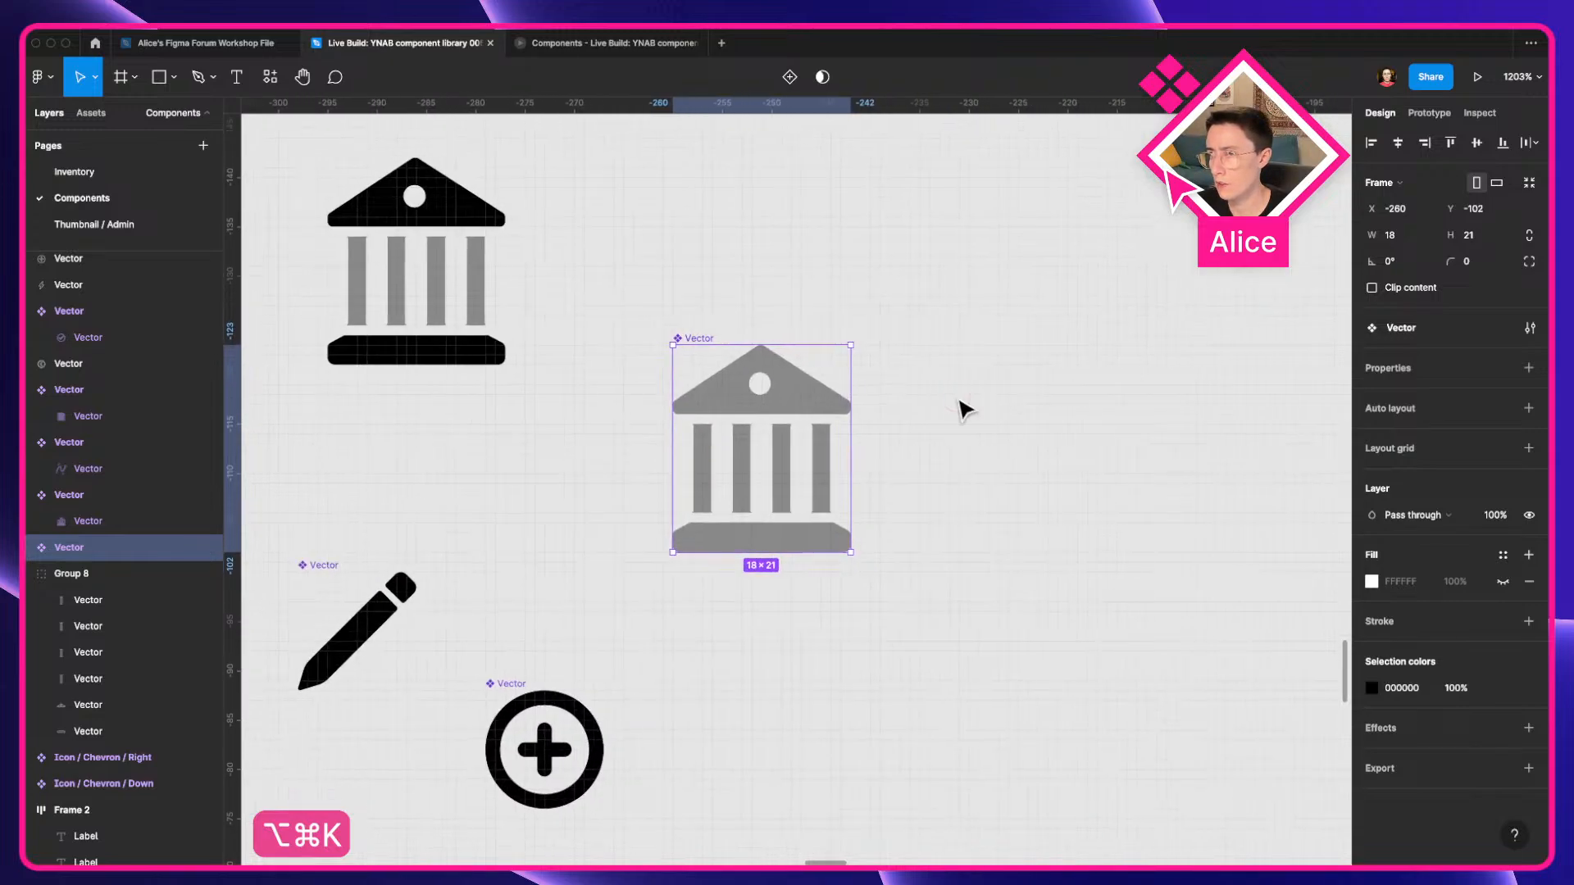
pyautogui.doubleClick(771, 400)
pyautogui.doubleClick(804, 402)
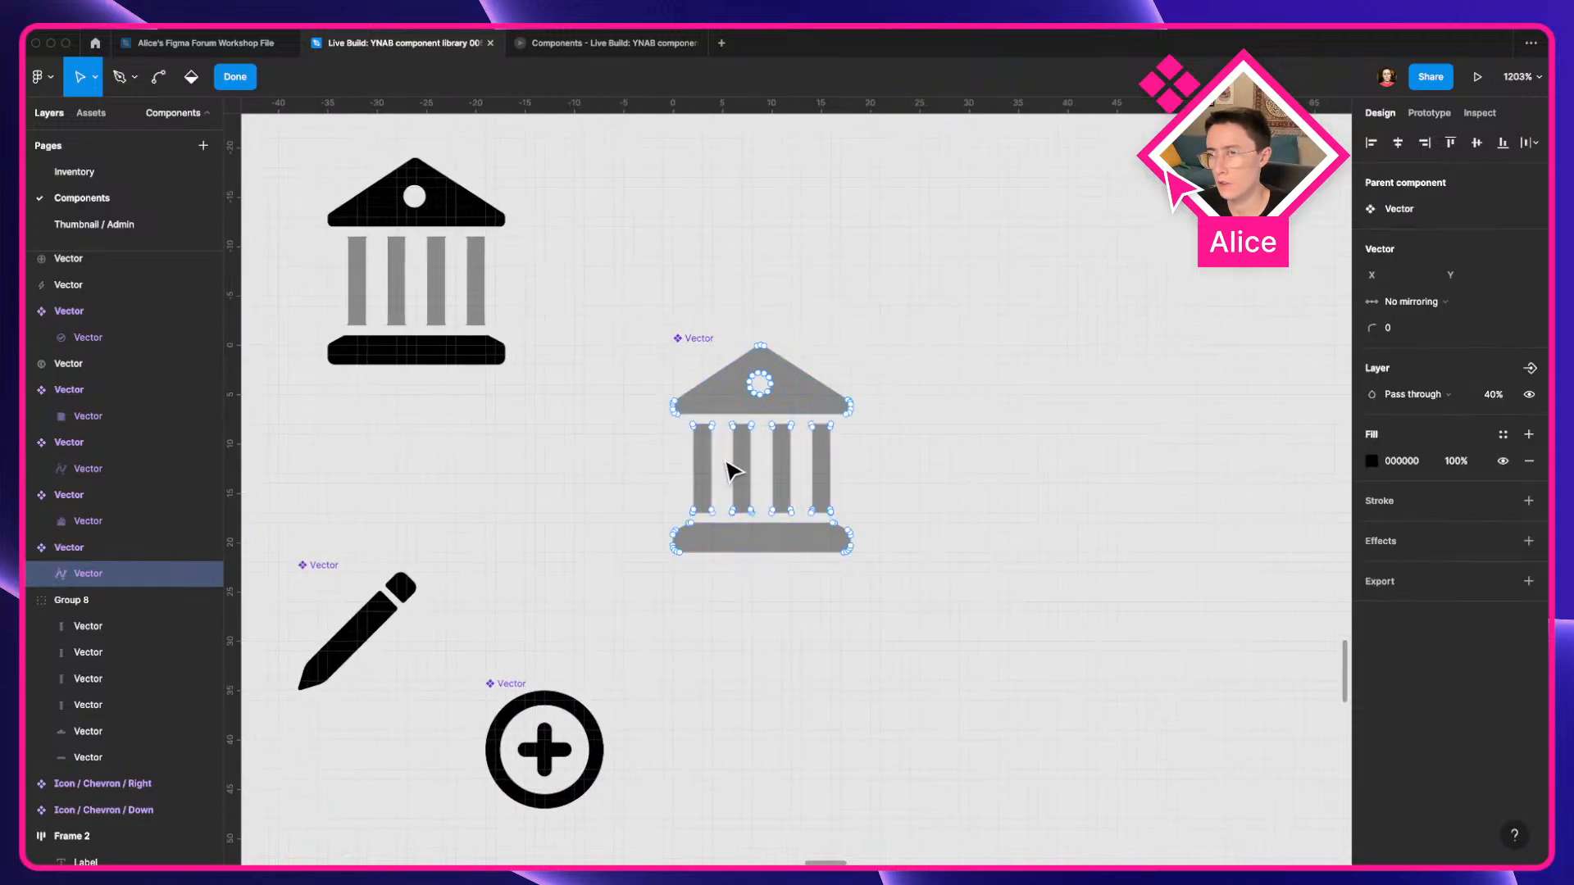
pyautogui.scroll(5, 696, 390)
pyautogui.moveTo(635, 453); pyautogui.dragTo(1148, 238)
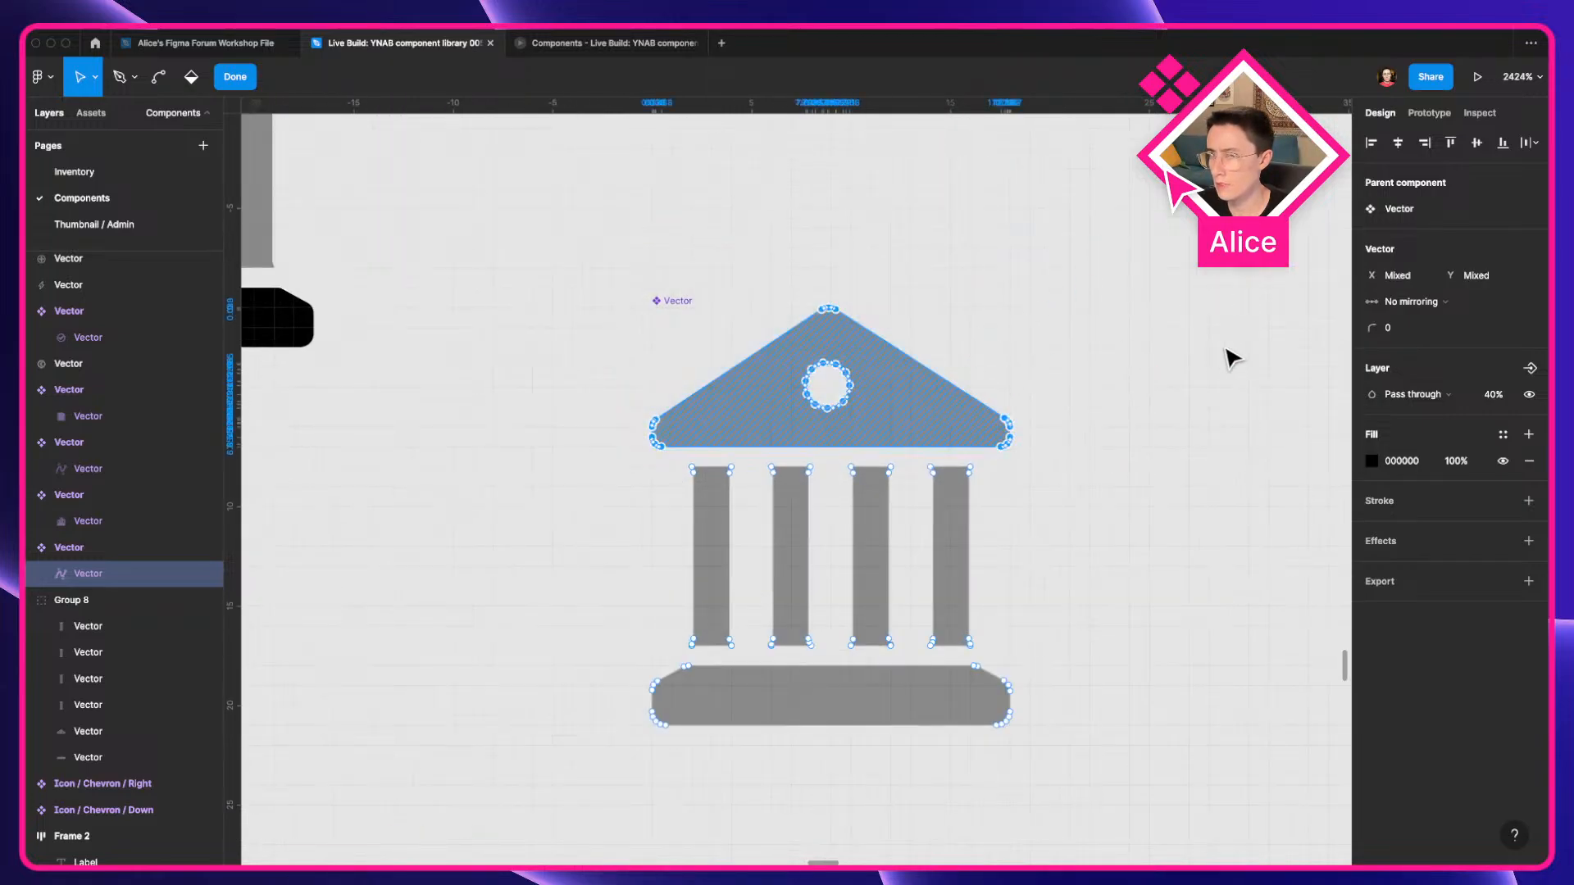
pyautogui.press('Escape')
pyautogui.press('Escape')
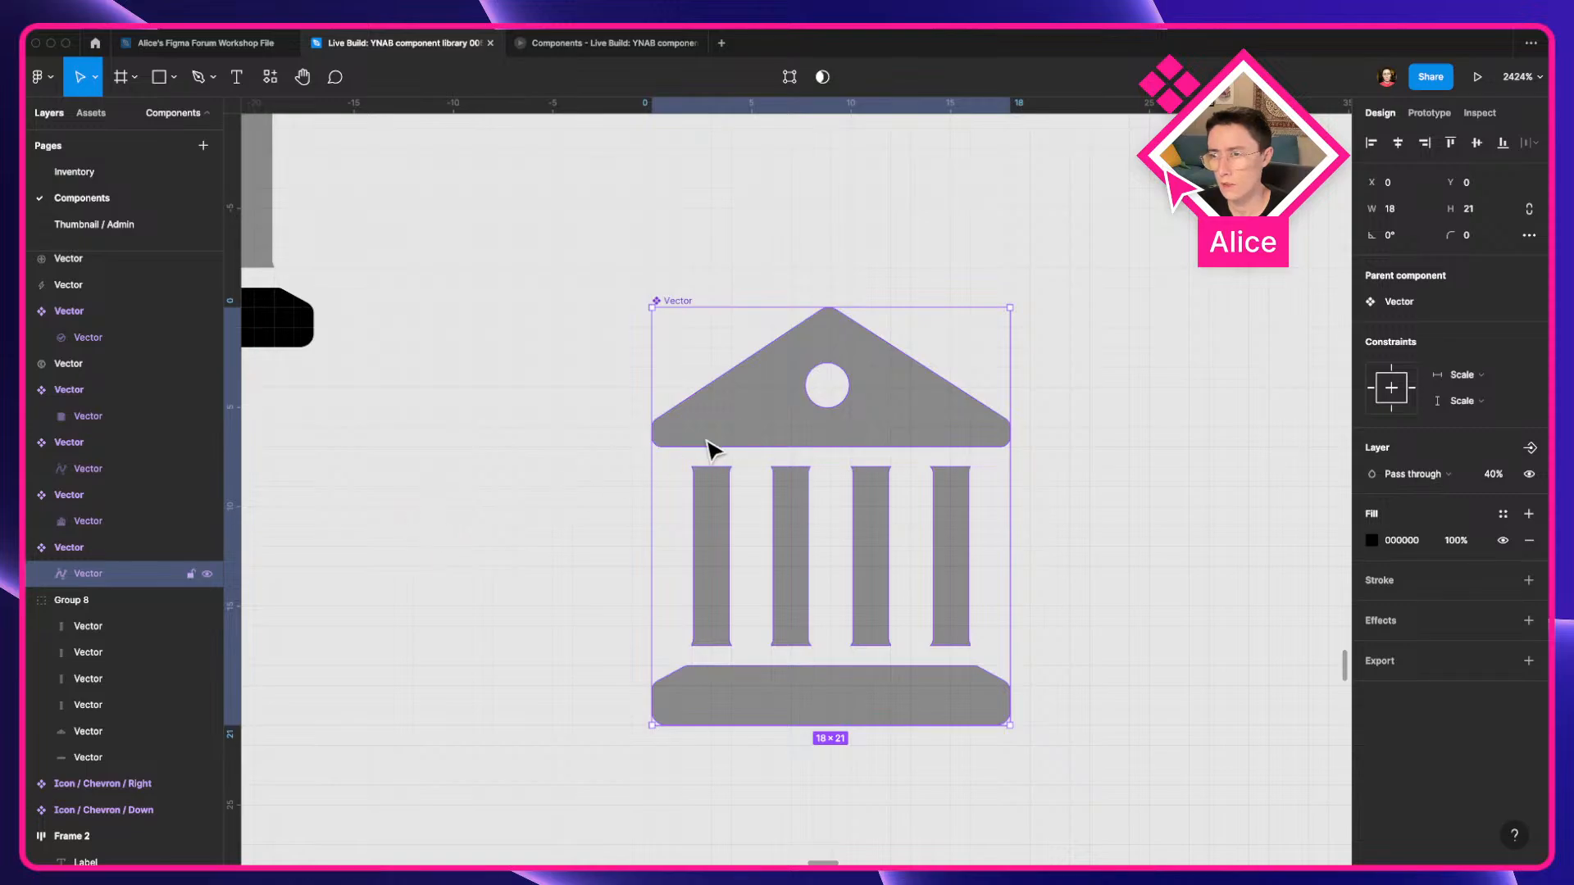
# Undo the bank copy's flips, rename, component creation and flattening, returning to the union.
pyautogui.press('super+z')
pyautogui.press('super+z')
pyautogui.press('super+z')
pyautogui.press('super+z')
pyautogui.press('super+z')
pyautogui.press('super+z')
pyautogui.press('super+z')
pyautogui.press('super+z')
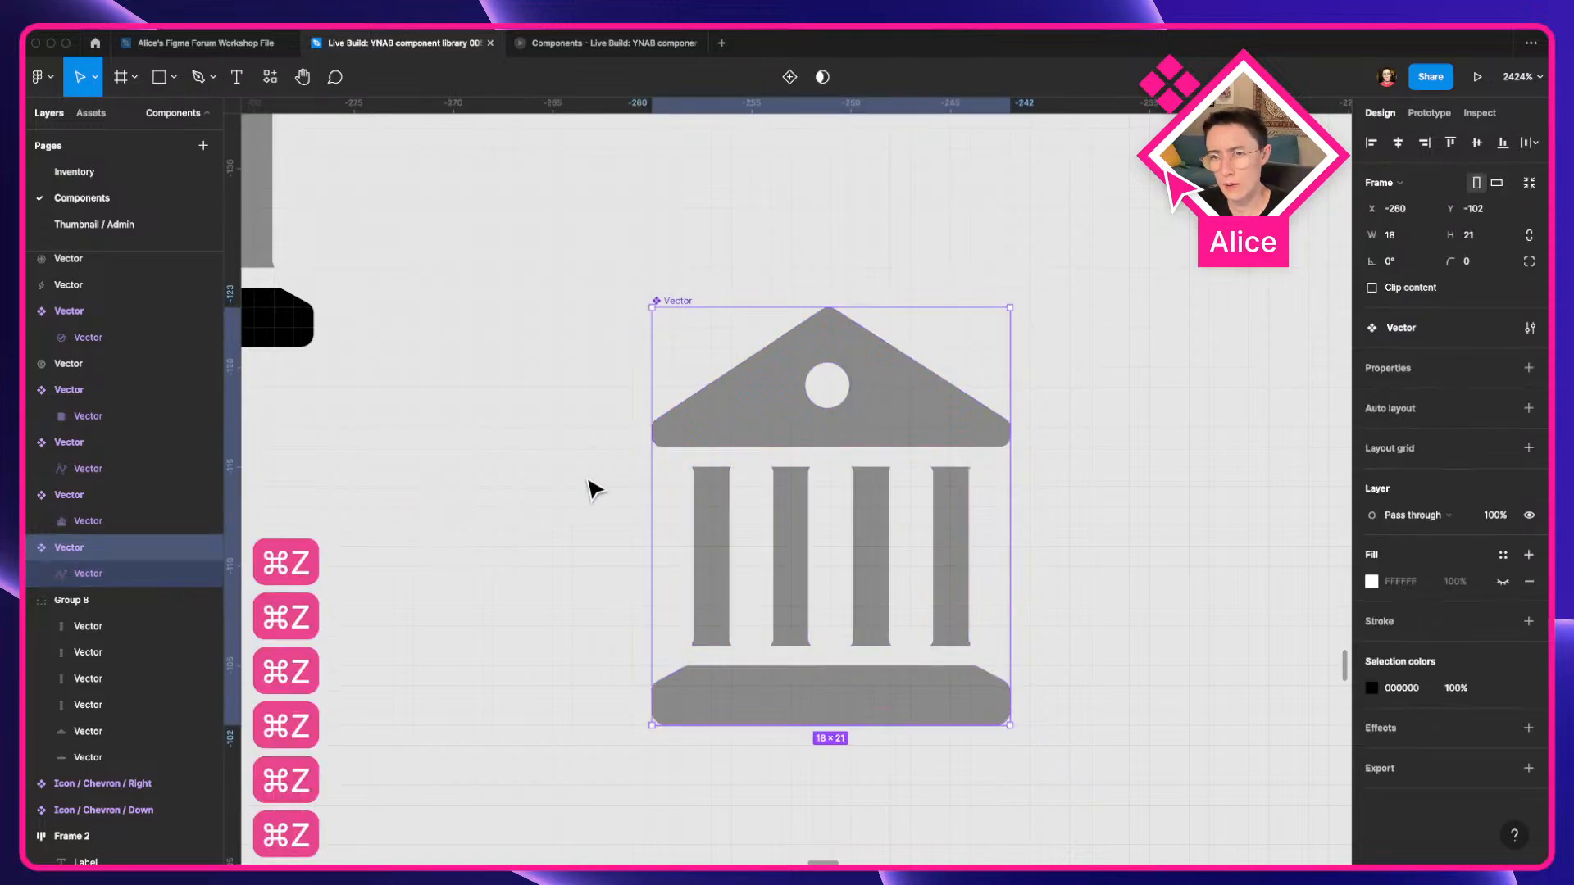
pyautogui.press('super+z')
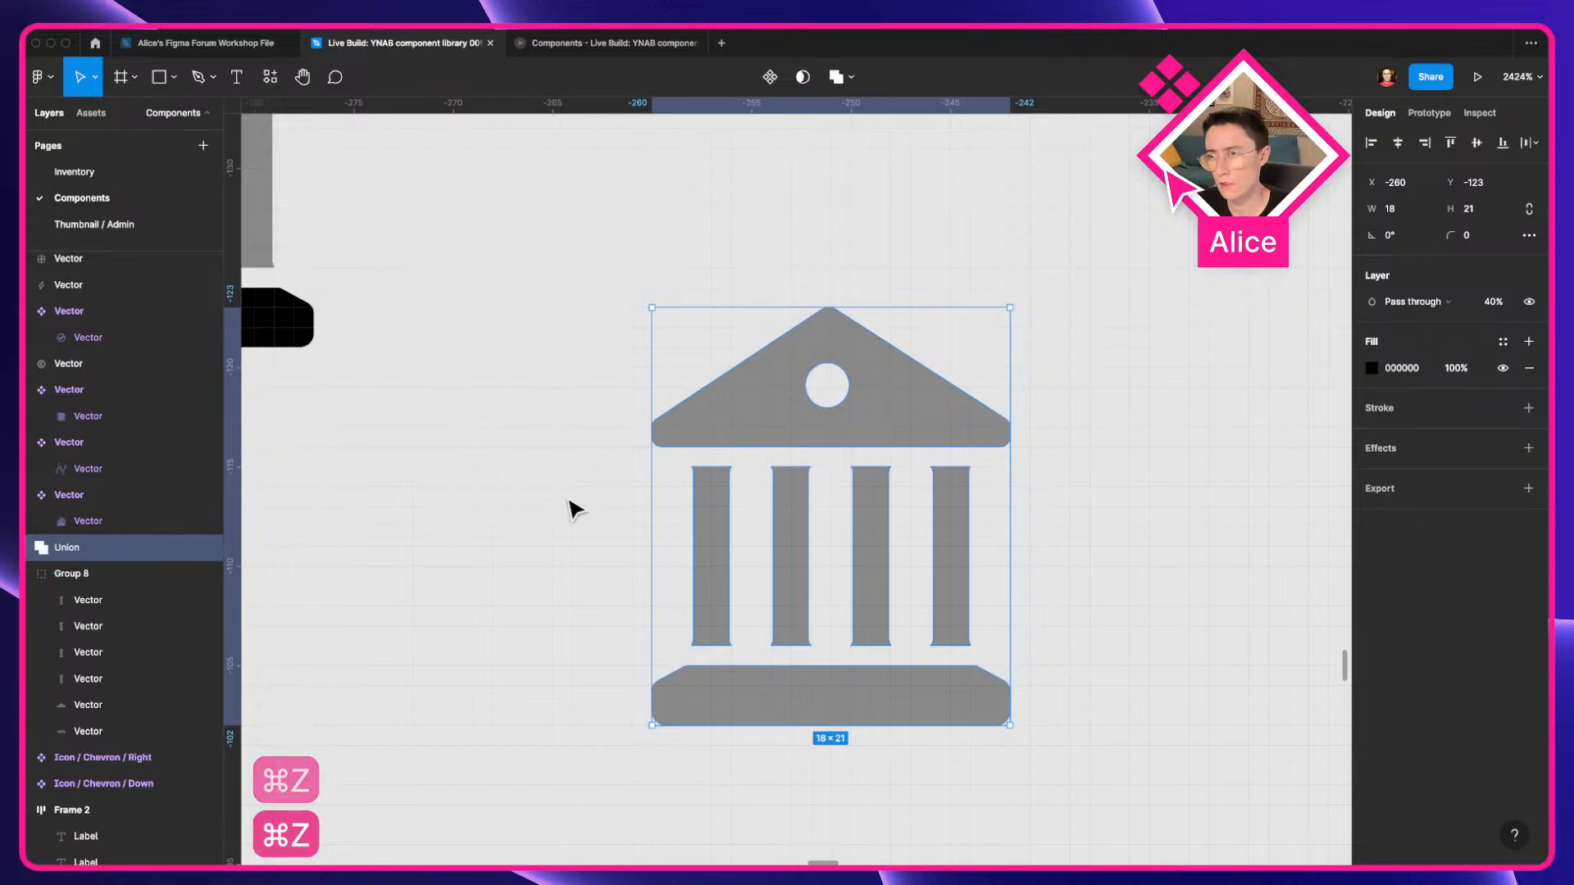
pyautogui.press('super+z')
pyautogui.press('shift+super+z')
# Move the roof and base layers above the column layers inside the bank copy's union.
pyautogui.click(30, 547)
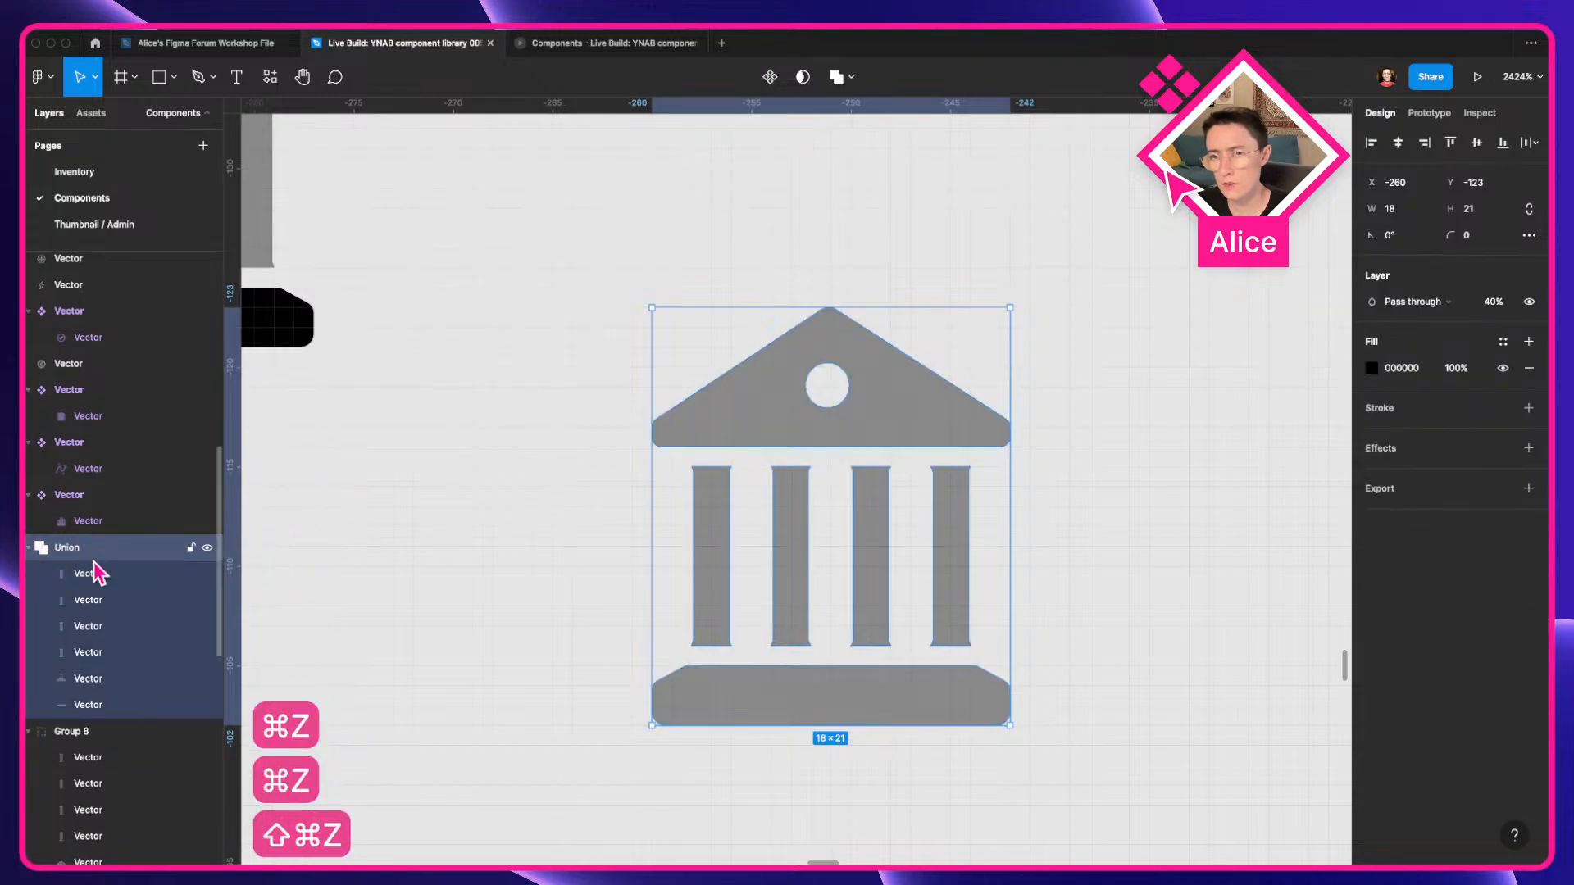
pyautogui.click(97, 680)
pyautogui.keyDown('shift'); pyautogui.click(98, 705); pyautogui.keyUp('shift')
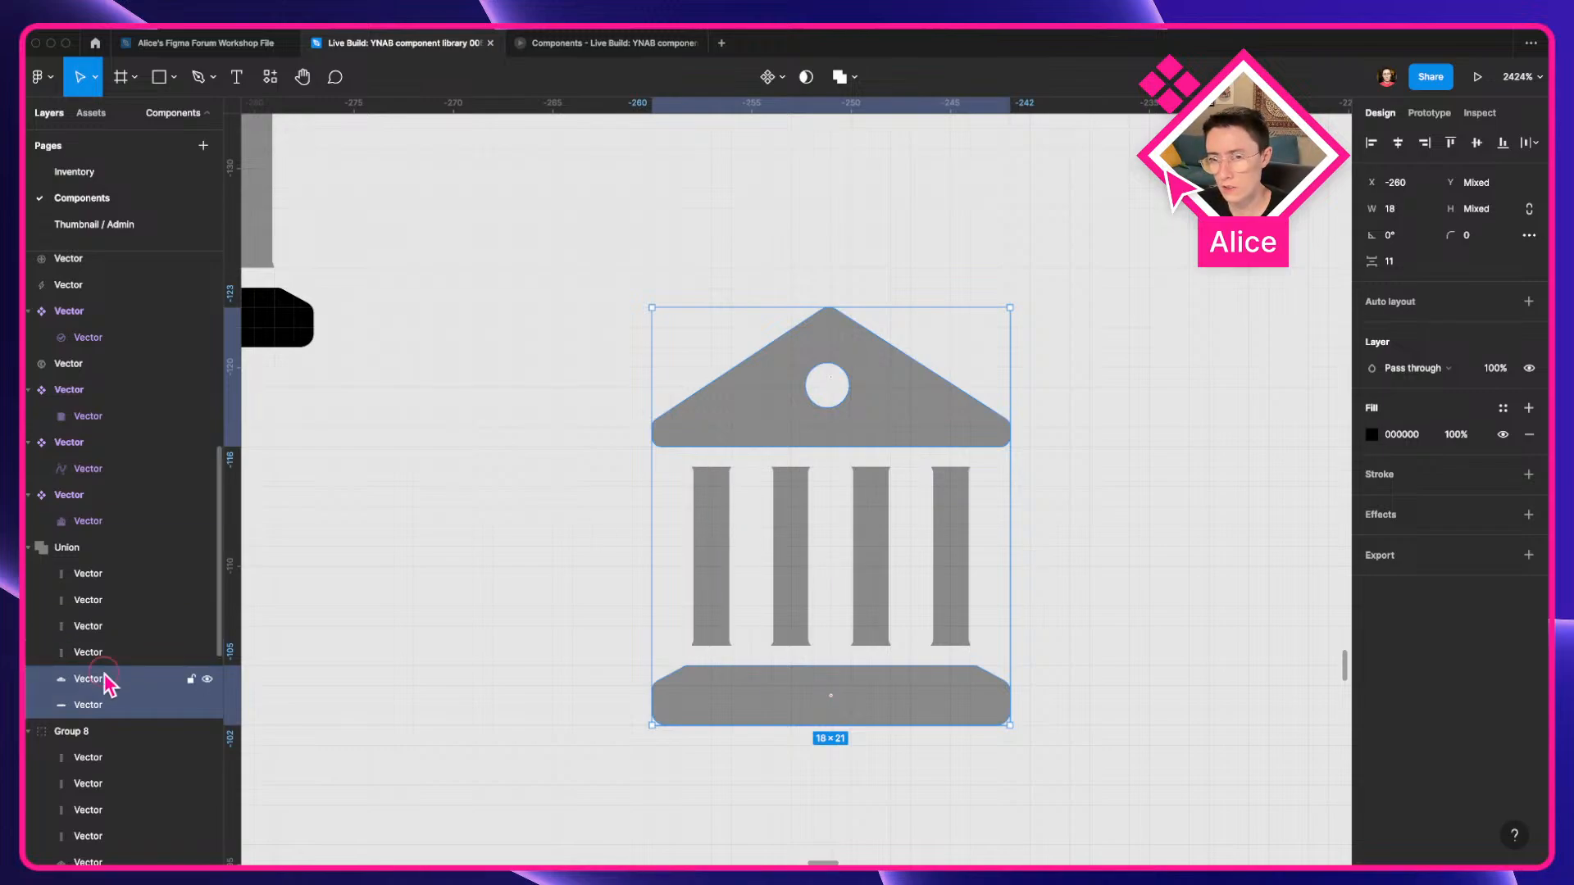
pyautogui.moveTo(105, 686); pyautogui.dragTo(107, 579)
# Try changing the layer opacity of the four columns inside the bank union.
pyautogui.click(98, 631)
pyautogui.keyDown('shift'); pyautogui.click(99, 707); pyautogui.keyUp('shift')
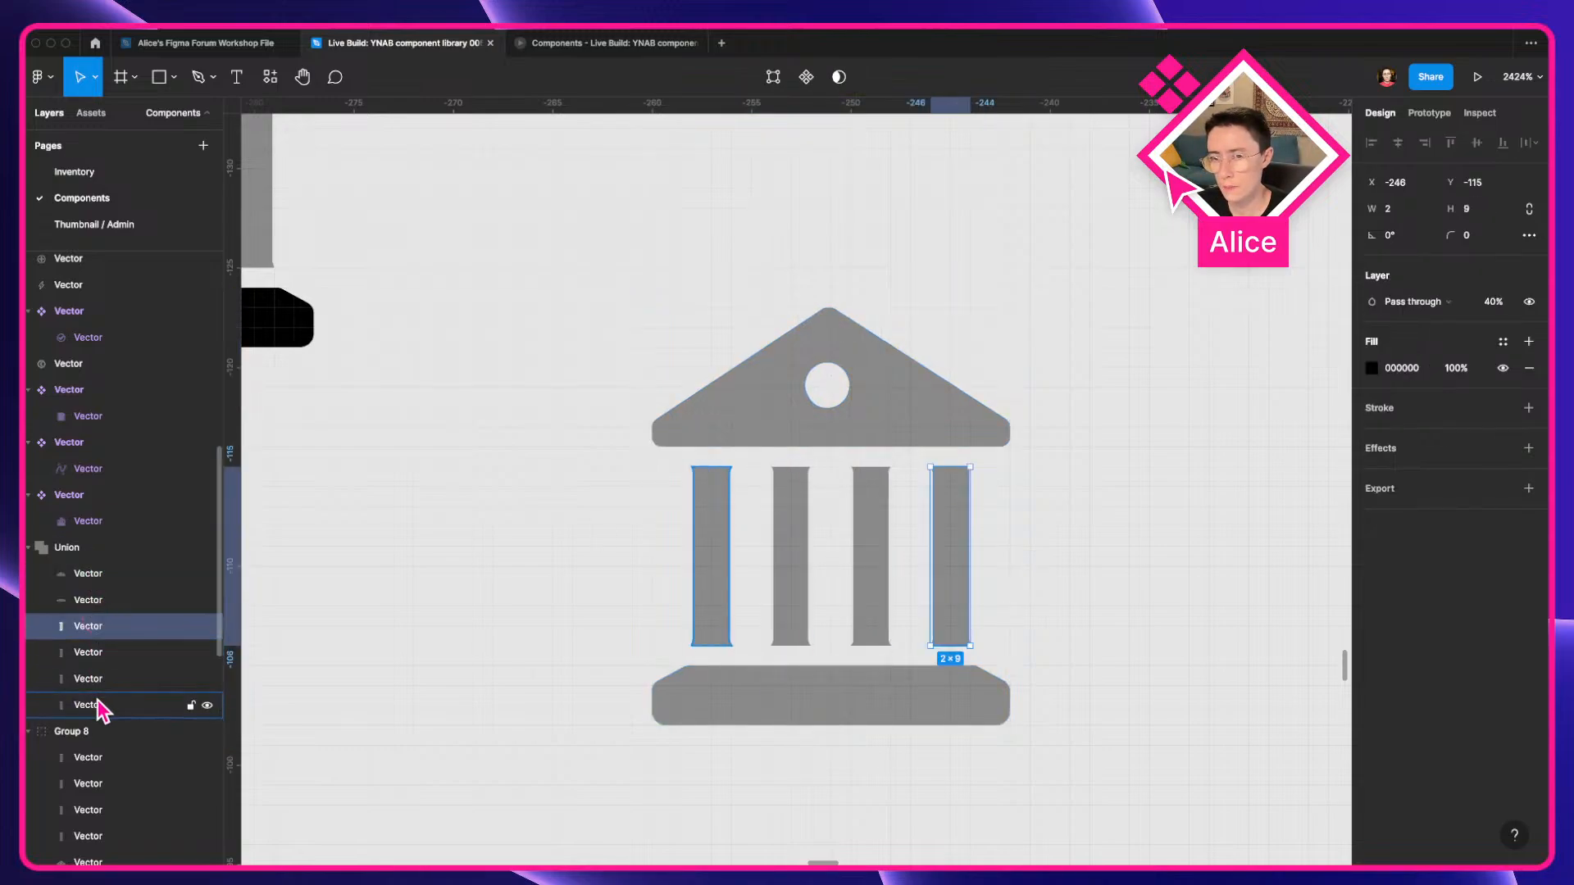
pyautogui.click(1493, 368)
pyautogui.write('20')
pyautogui.press('Return')
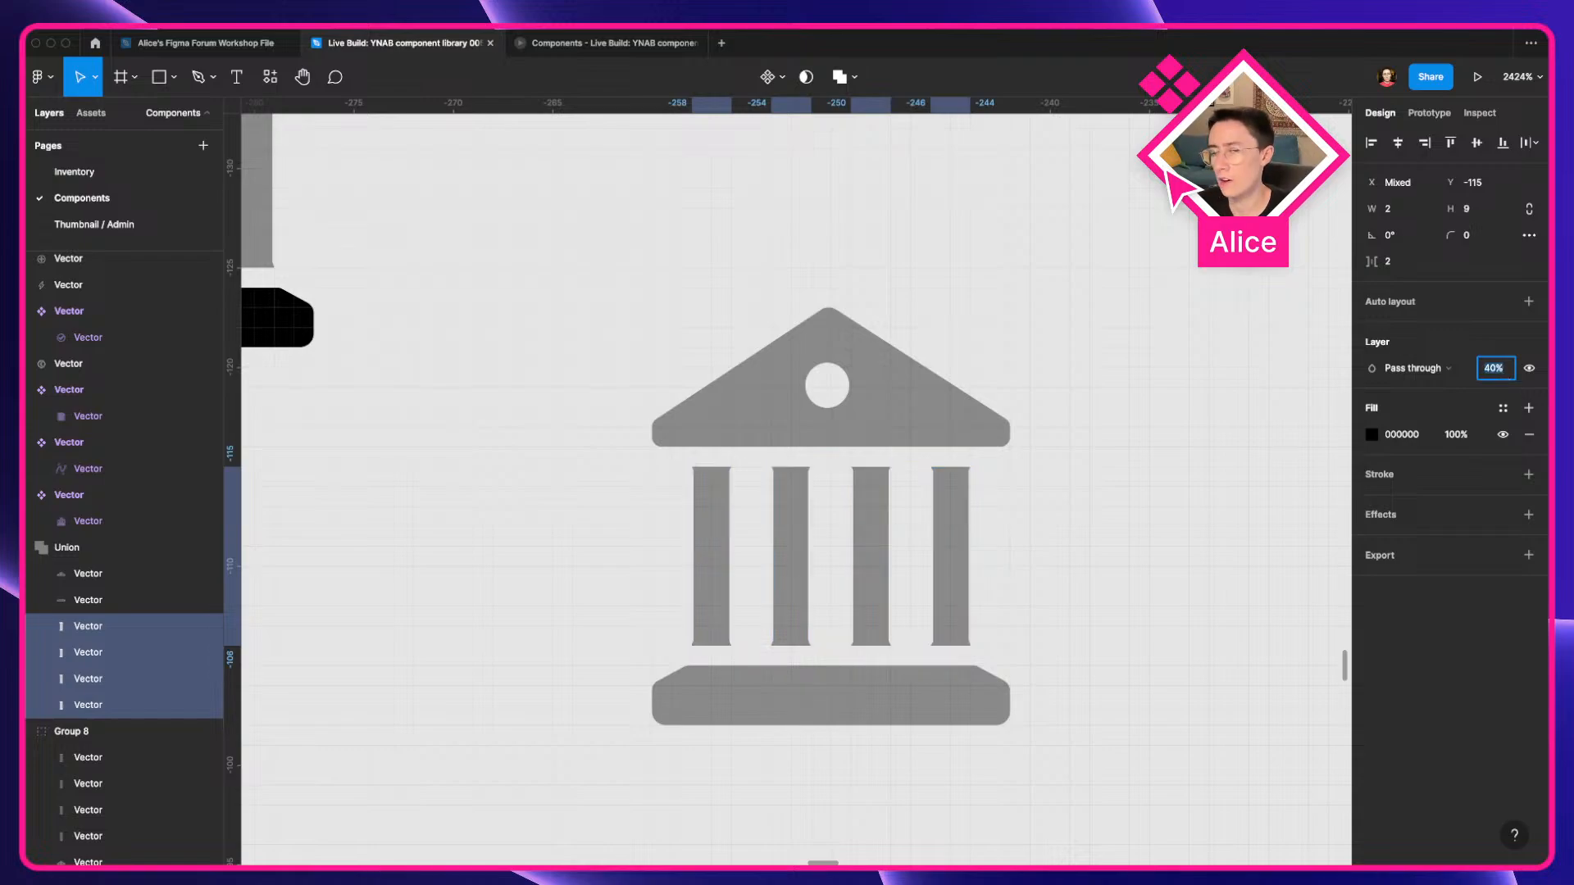
# Delete the union copy of the bank icon, keeping the original group.
pyautogui.click(106, 549)
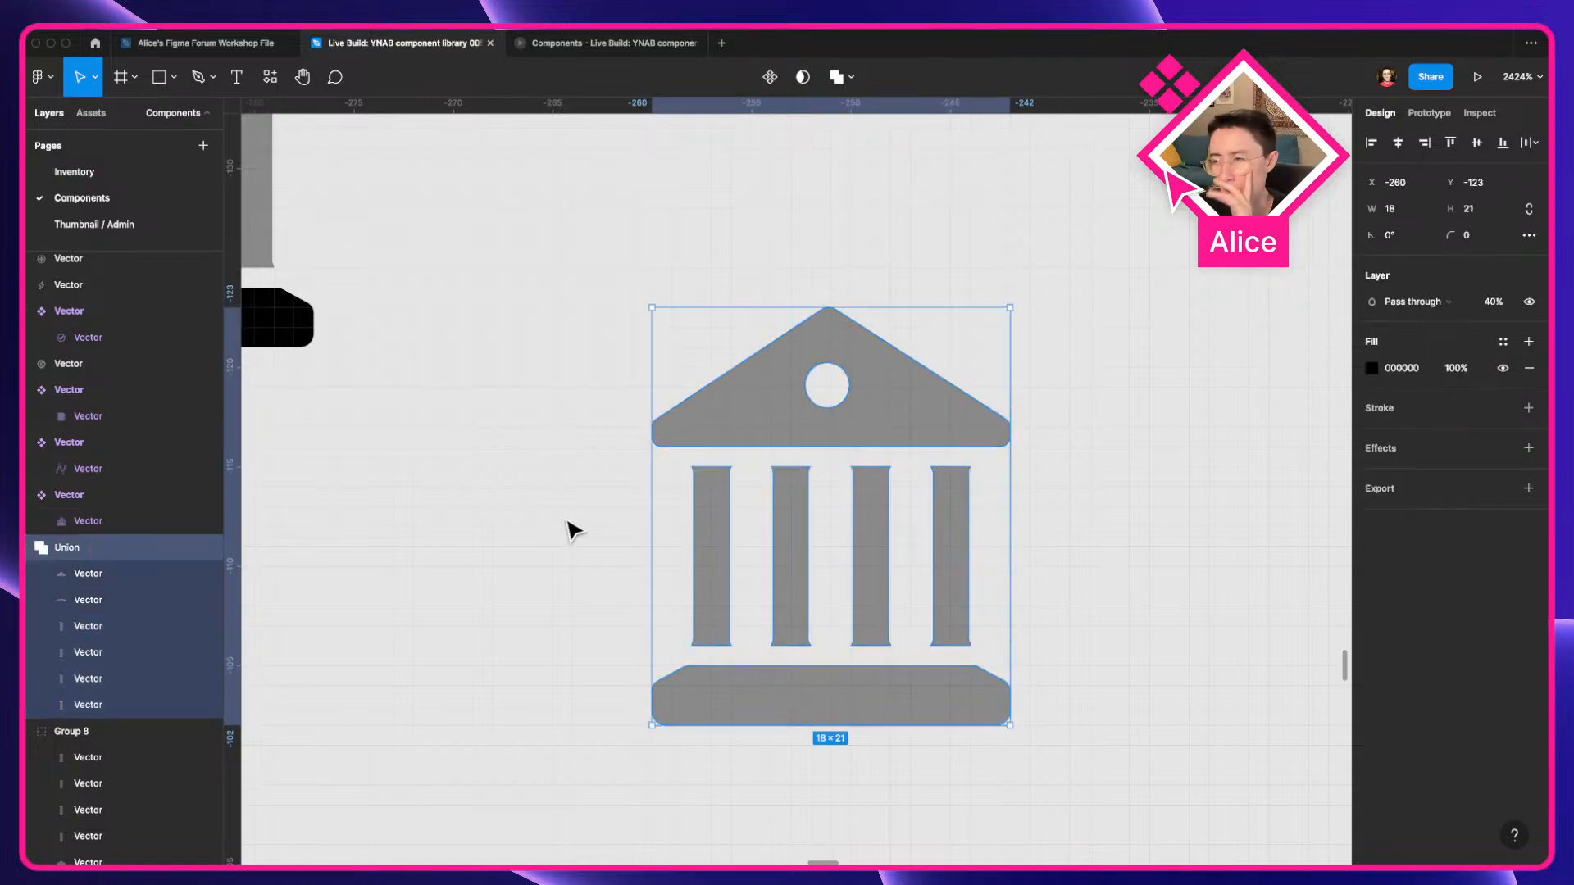
pyautogui.press('Delete')
pyautogui.scroll(-5, 578, 529)
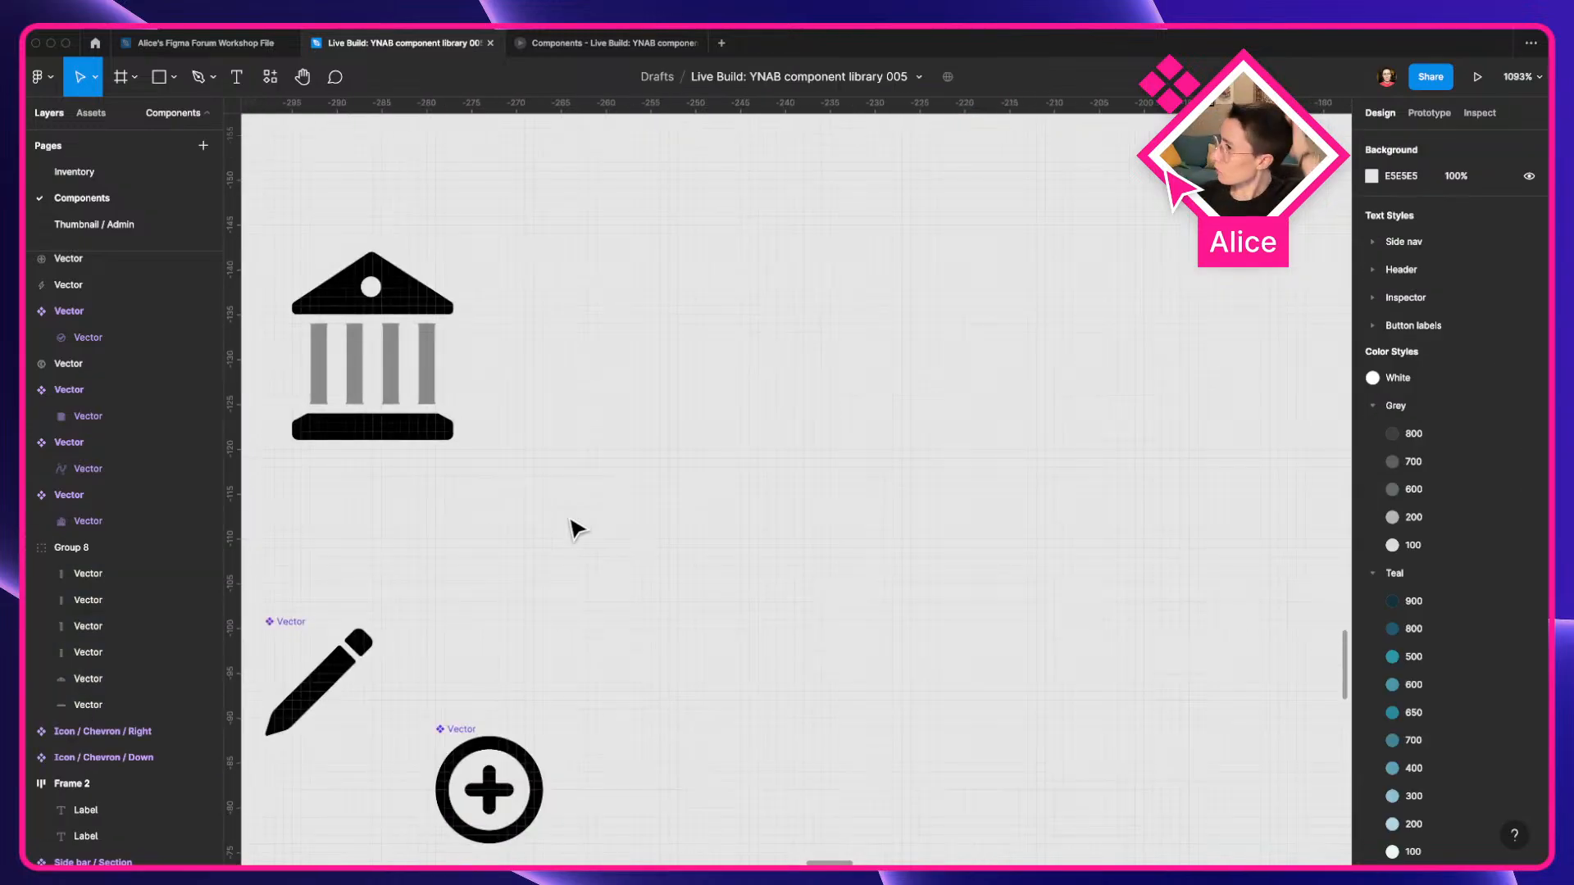
# Examine the fill and selection colors of the flattened stacked-cash icon's vector.
pyautogui.scroll(-4, 577, 529)
pyautogui.moveTo(506, 510); pyautogui.dragTo(693, 500)
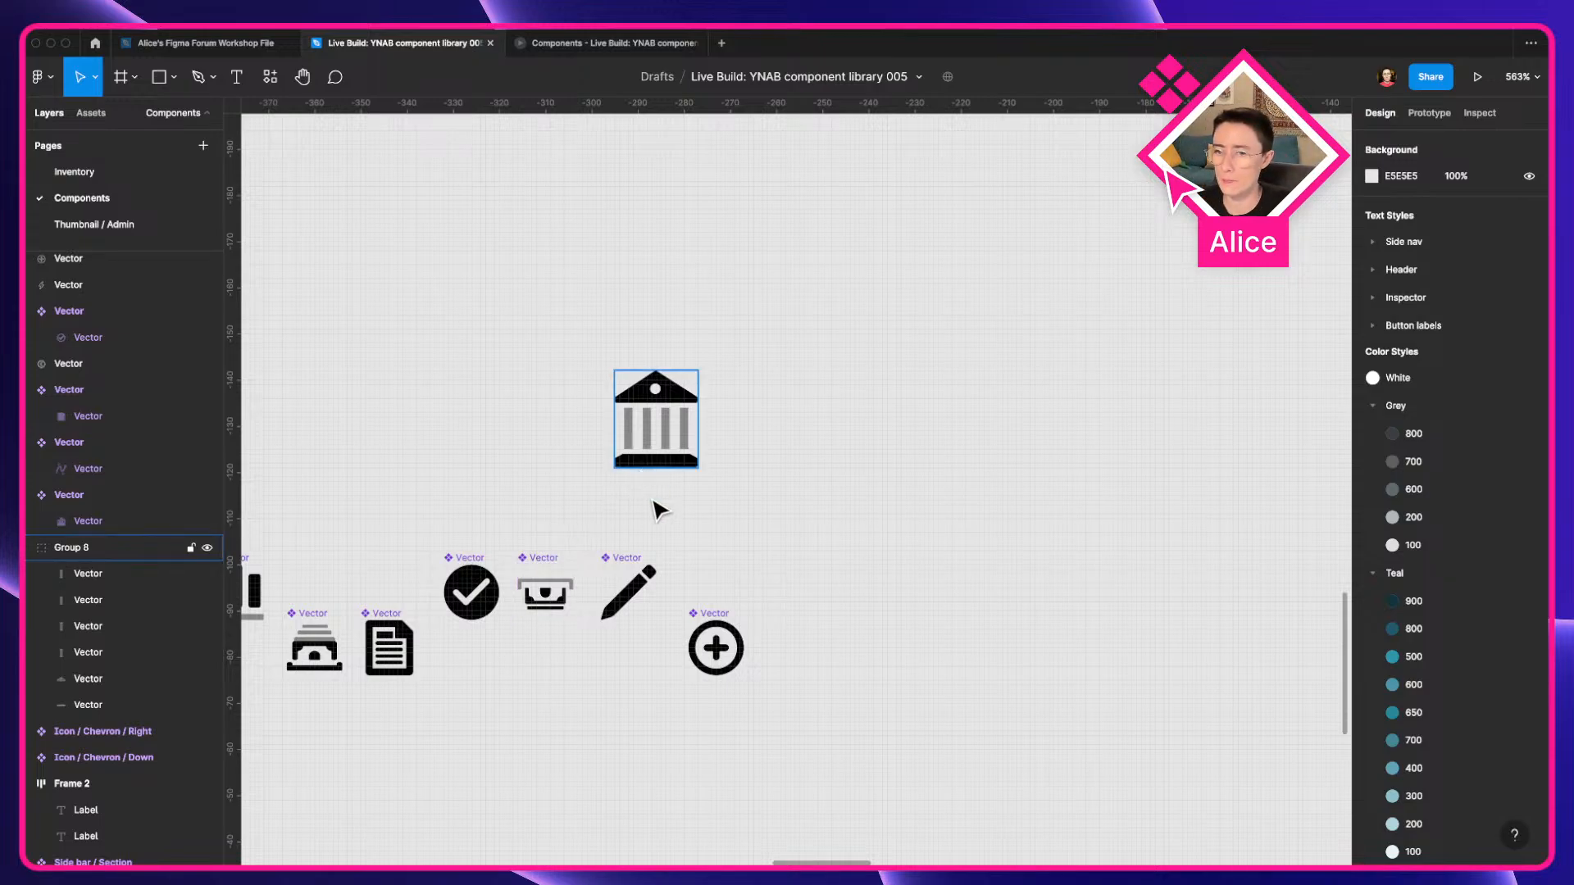
pyautogui.scroll(10, 301, 631)
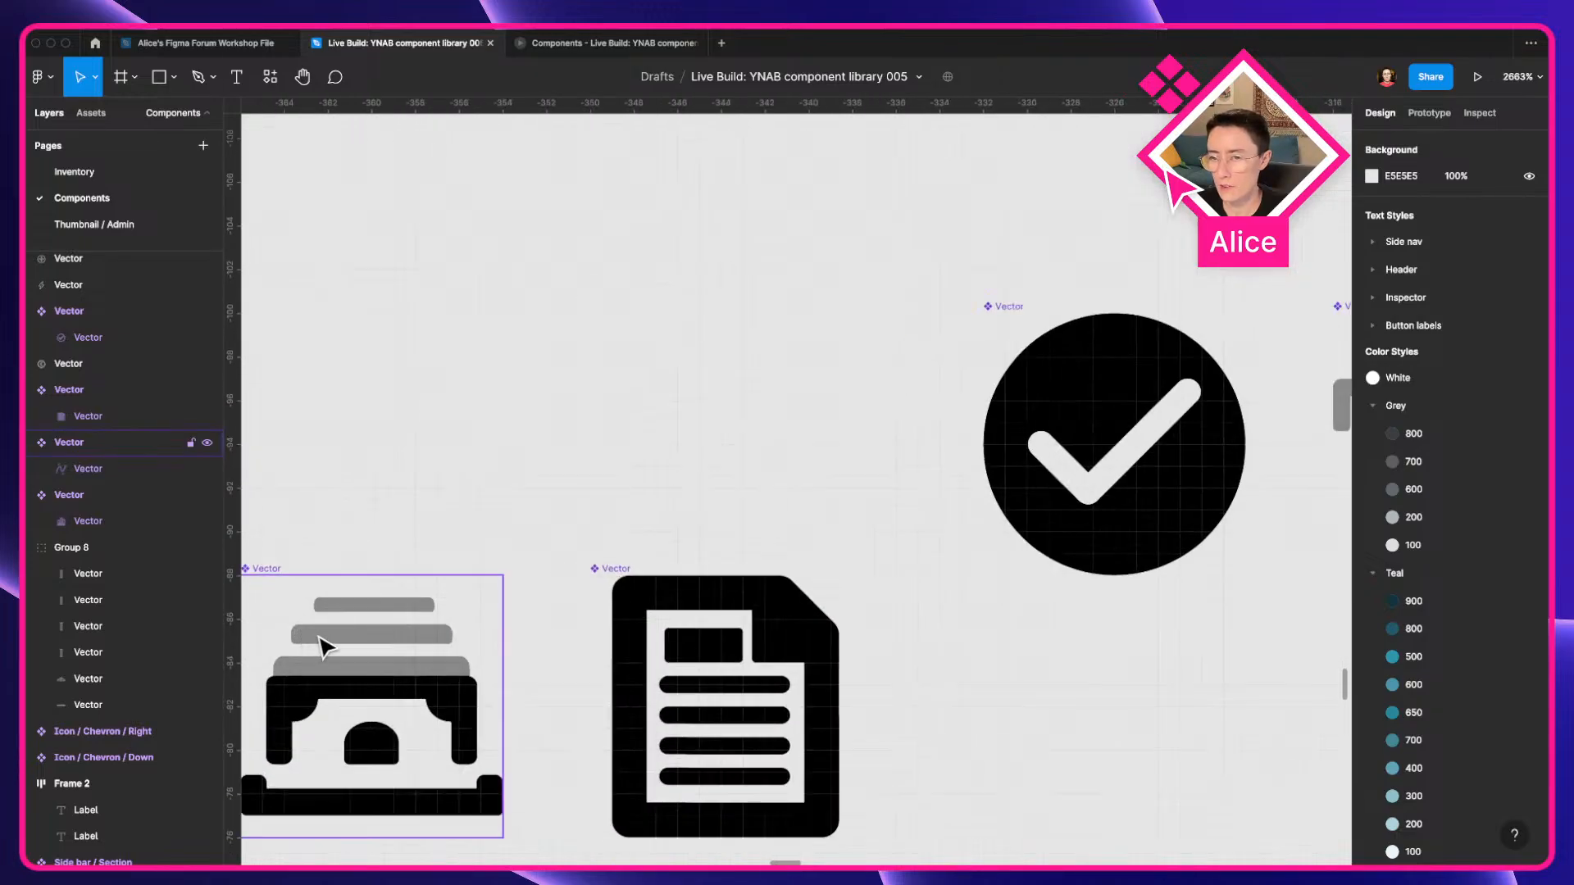
pyautogui.doubleClick(328, 656)
pyautogui.scroll(-5, 340, 666)
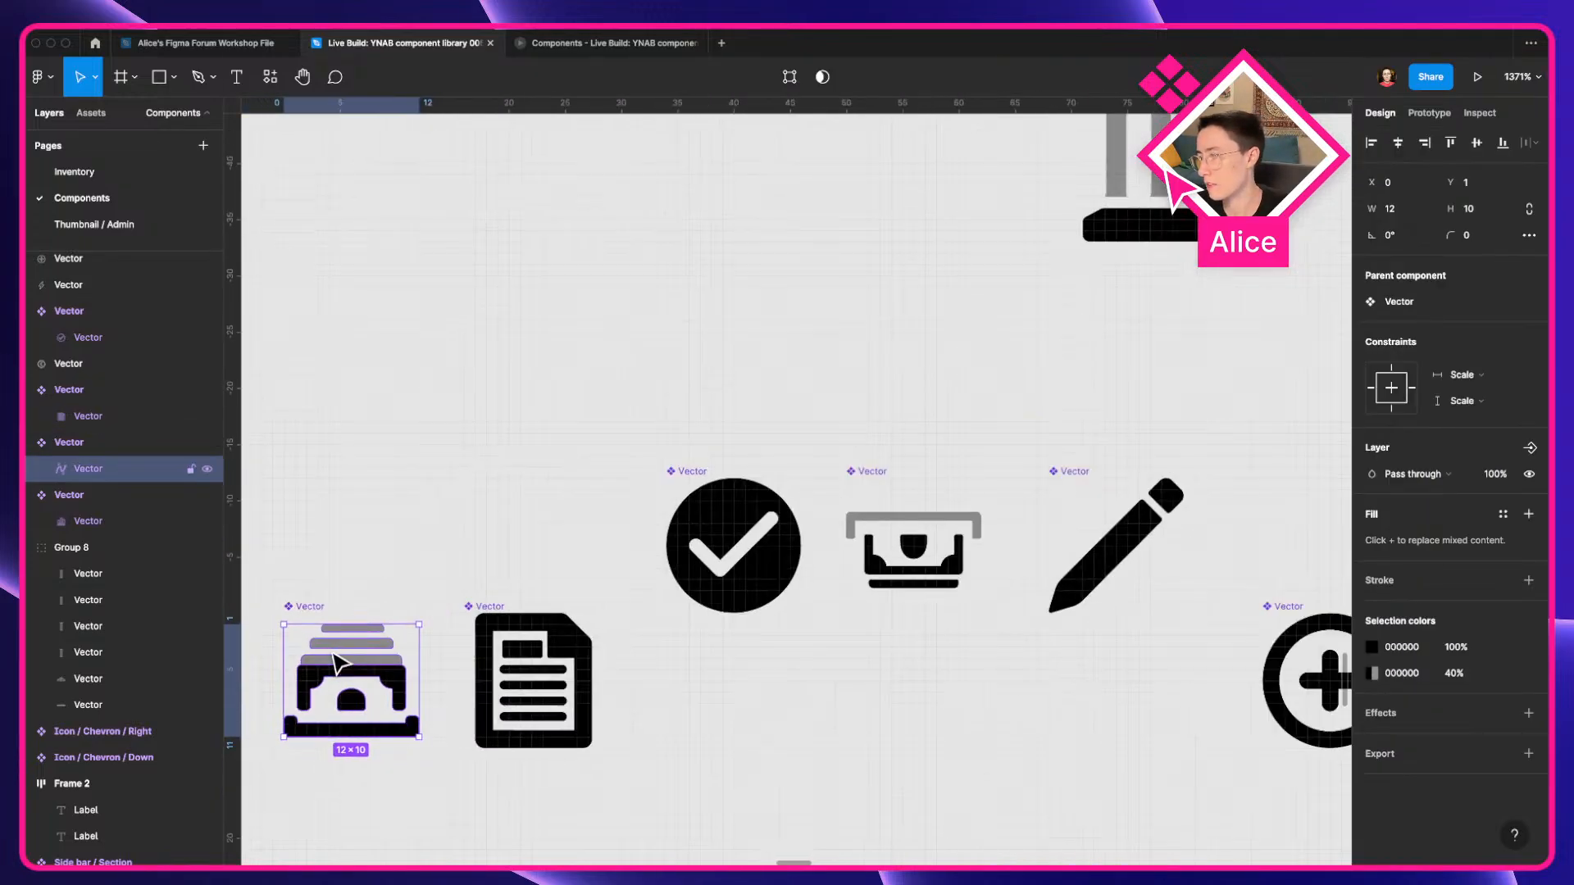
pyautogui.click(474, 548)
pyautogui.scroll(-4, 475, 550)
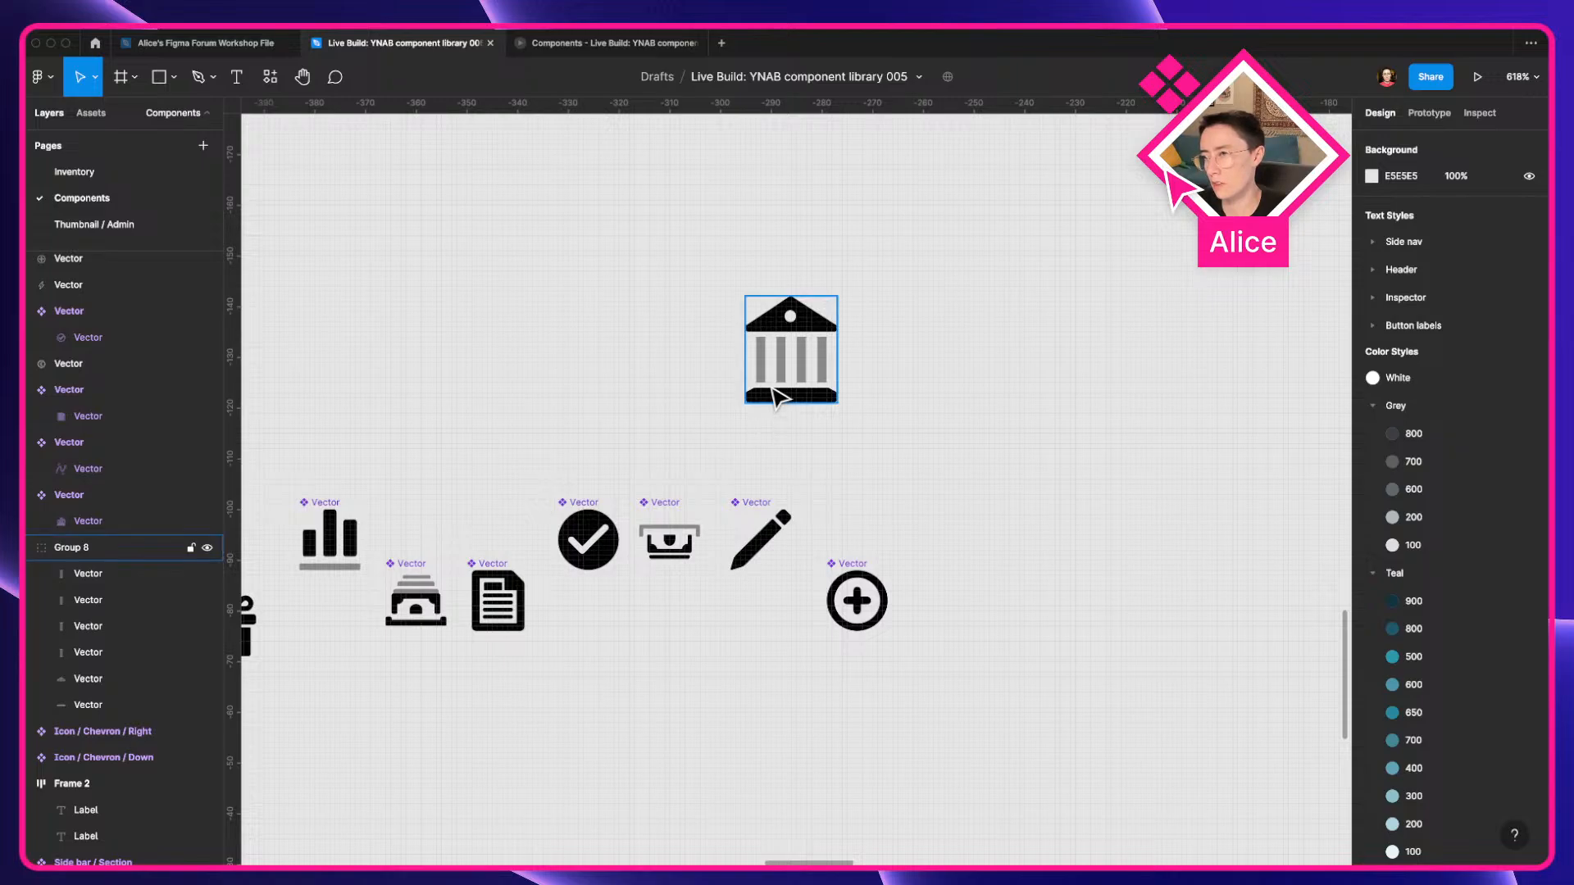
# Select the two-bar icon, switch to the YNAB budget page in the browser and inspect the progress bars toggle's button names.
pyautogui.scroll(-6, 976, 562)
pyautogui.moveTo(823, 556); pyautogui.dragTo(852, 527)
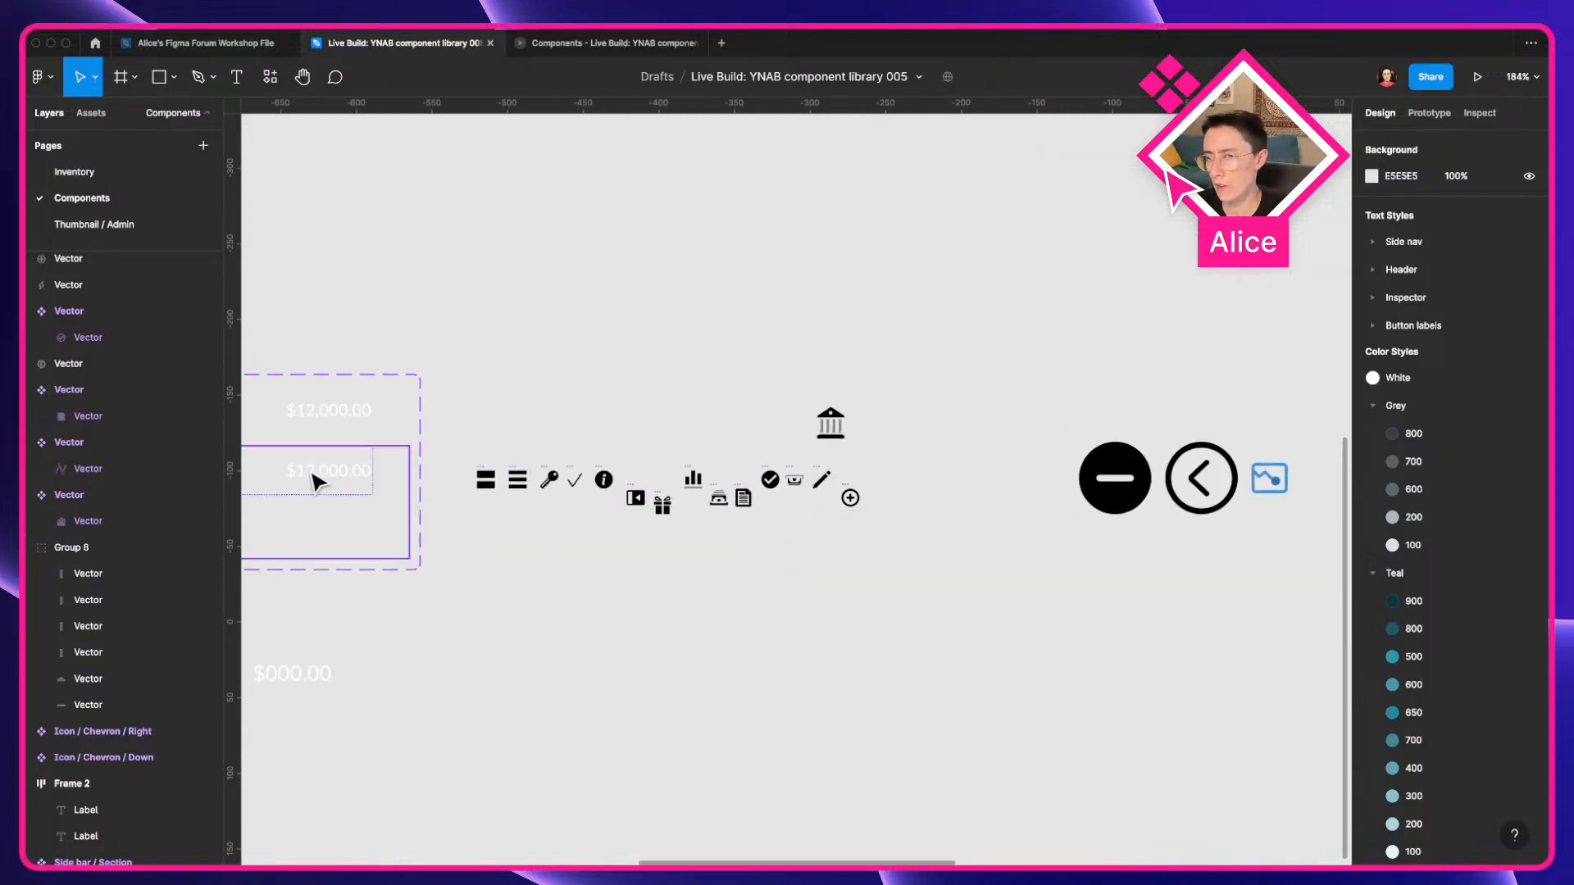
pyautogui.scroll(6, 500, 490)
pyautogui.click(455, 440)
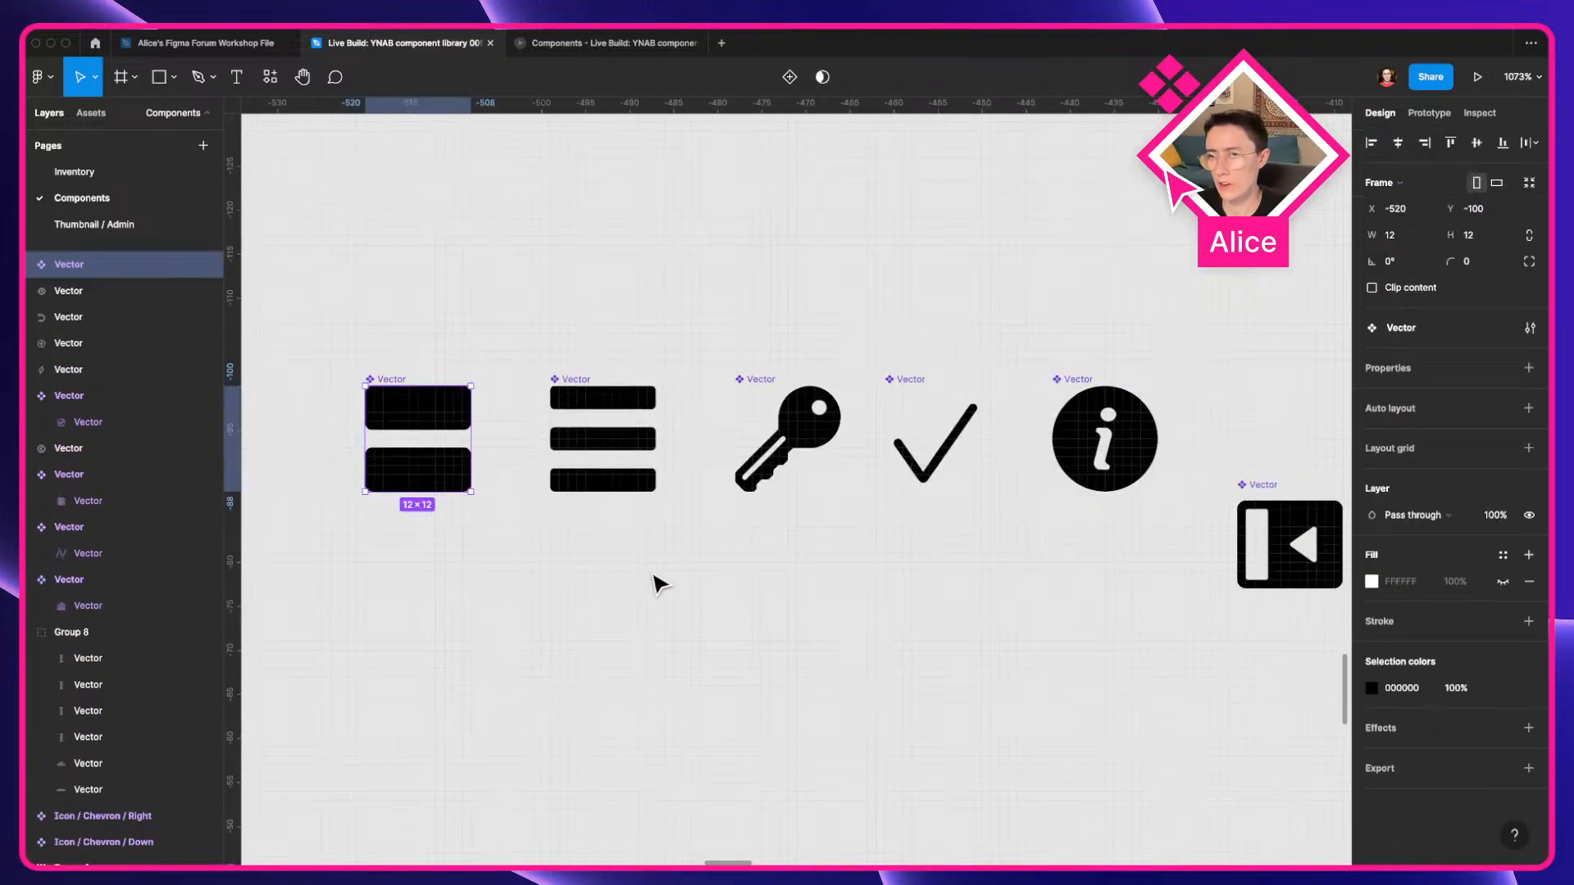
pyautogui.hotkey('ctrl', 'Left')
pyautogui.click(67, 161)
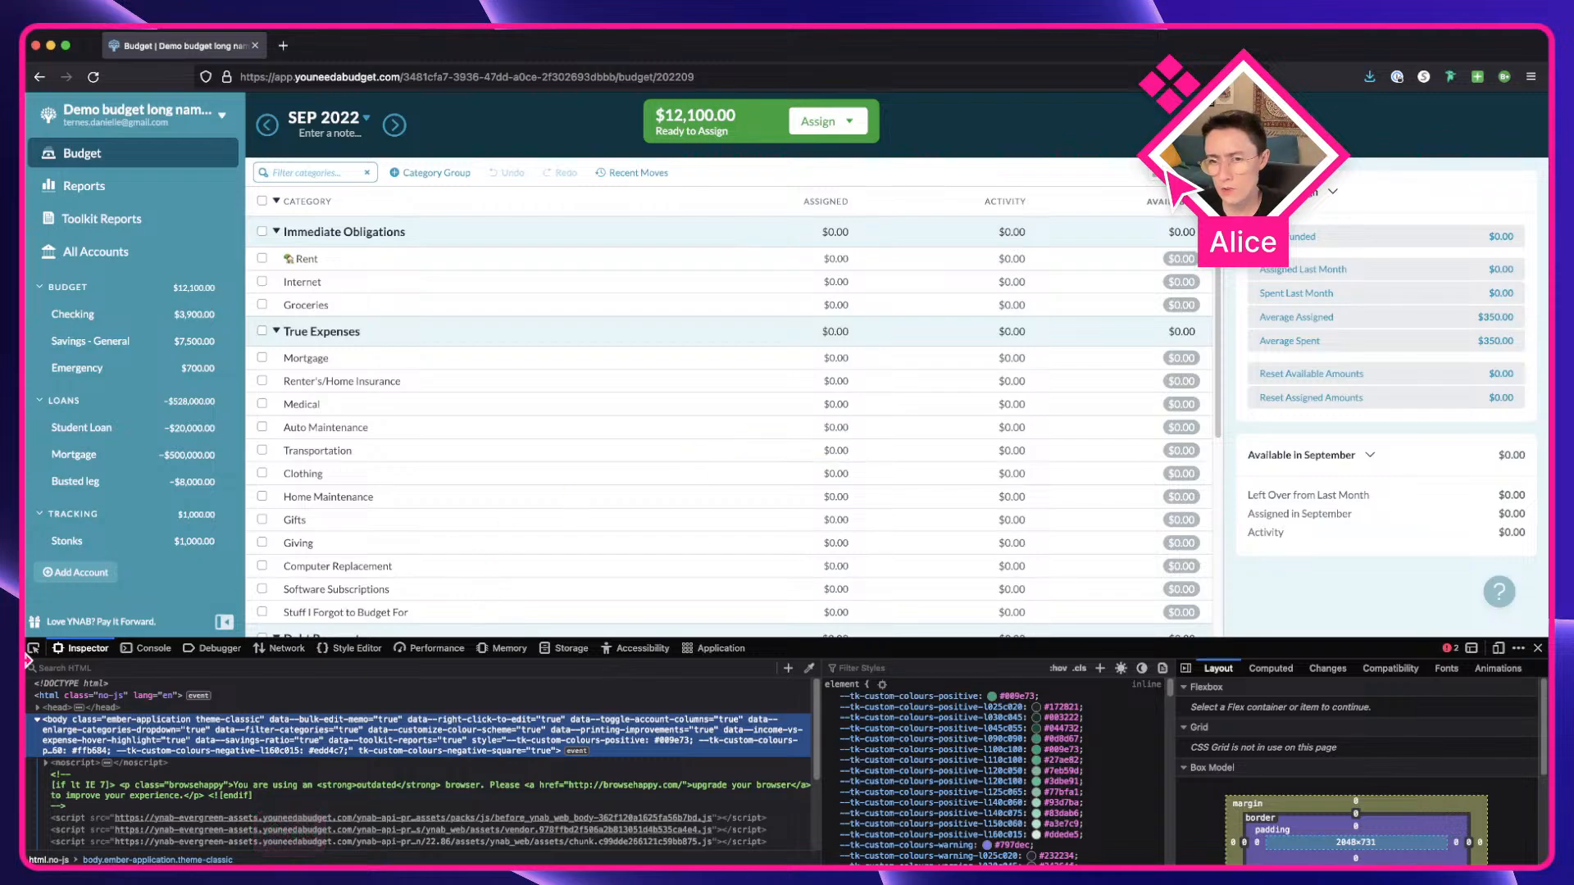
pyautogui.click(32, 649)
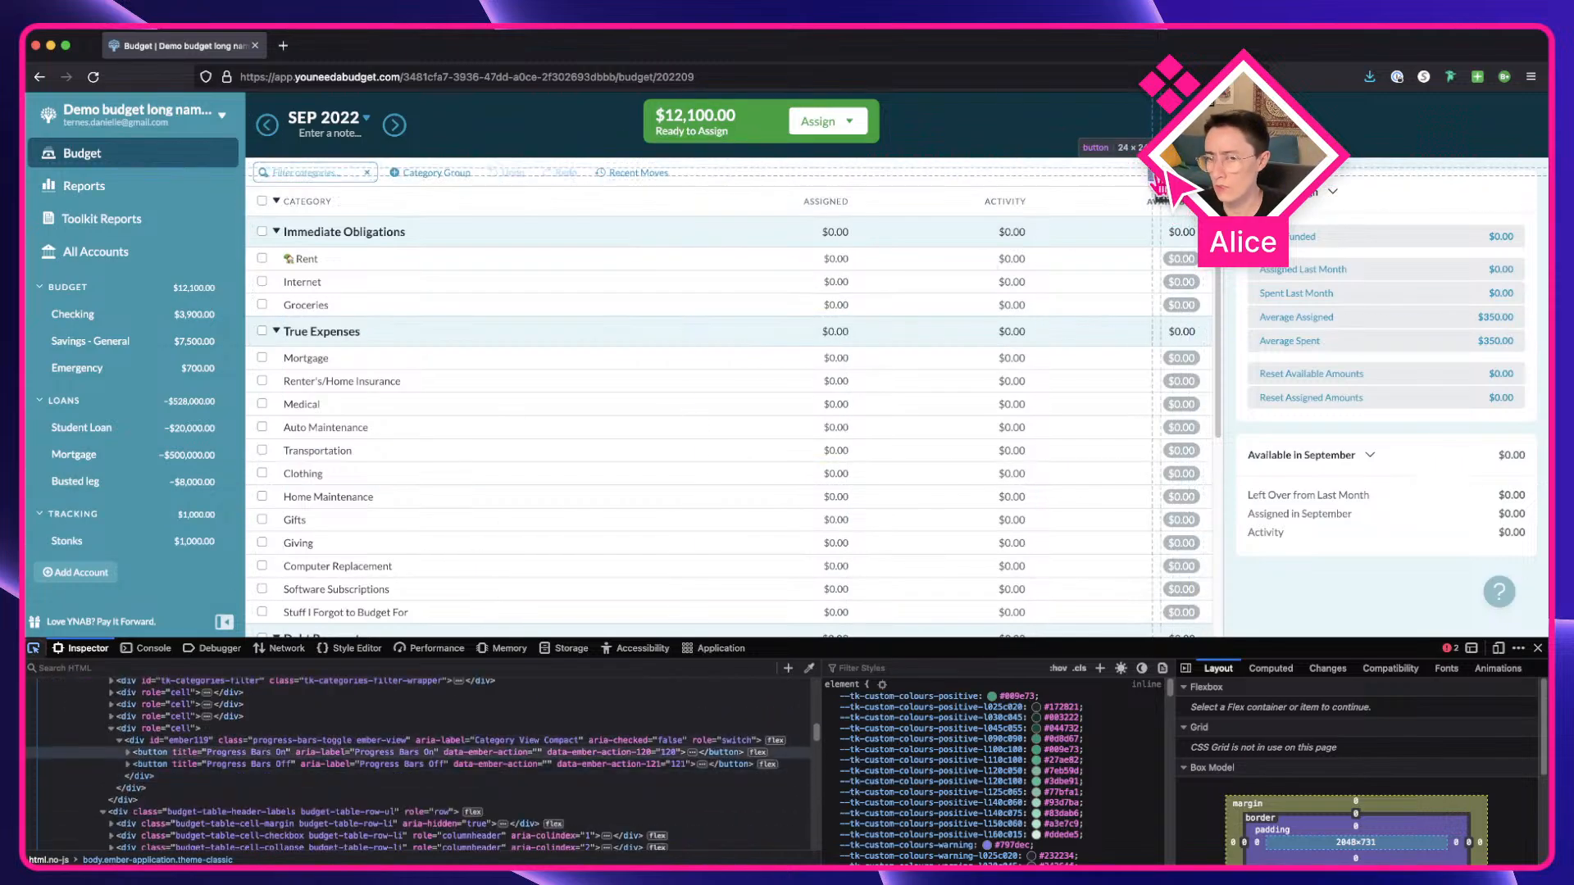
pyautogui.click(1157, 179)
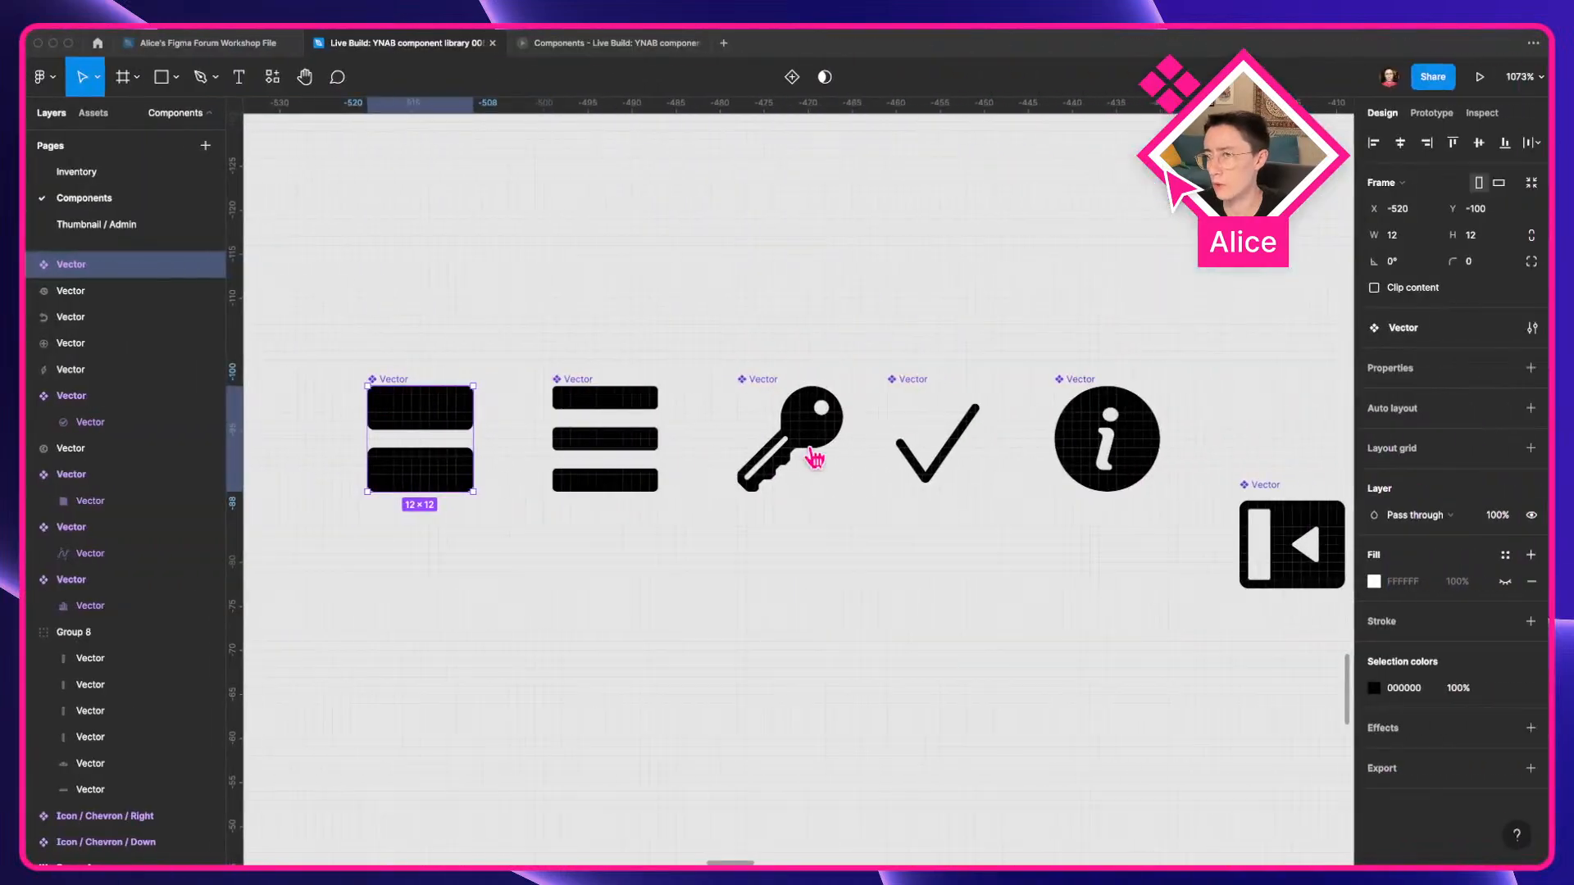
# Switch back to Figma and rename the two-bar icon component "Icon / Progress bars on".
pyautogui.press('super+r')
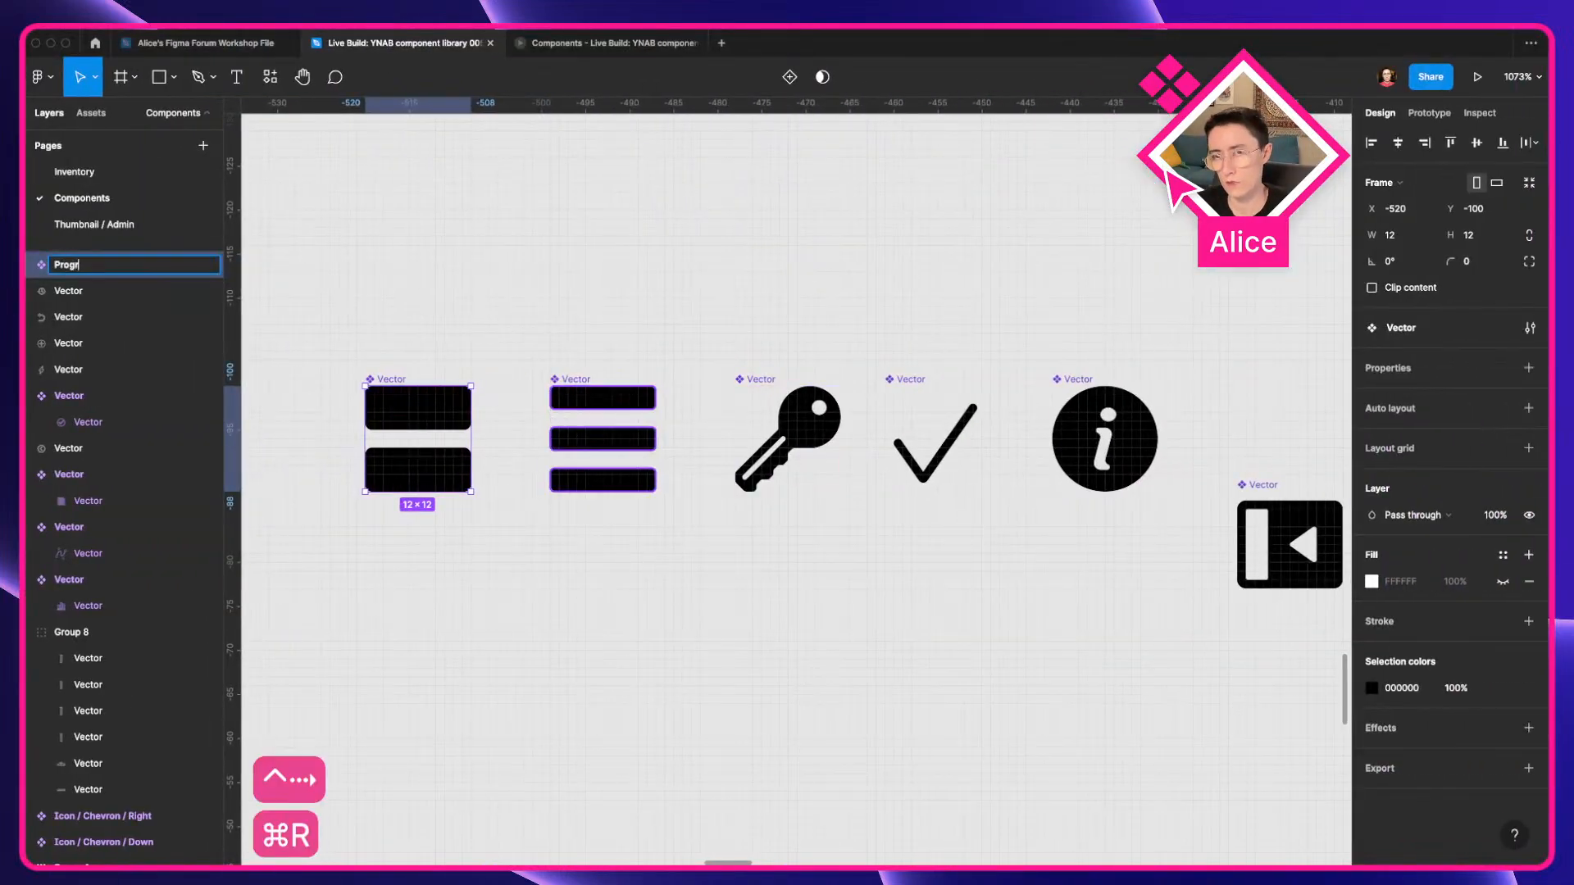
pyautogui.write('Progress bars on')
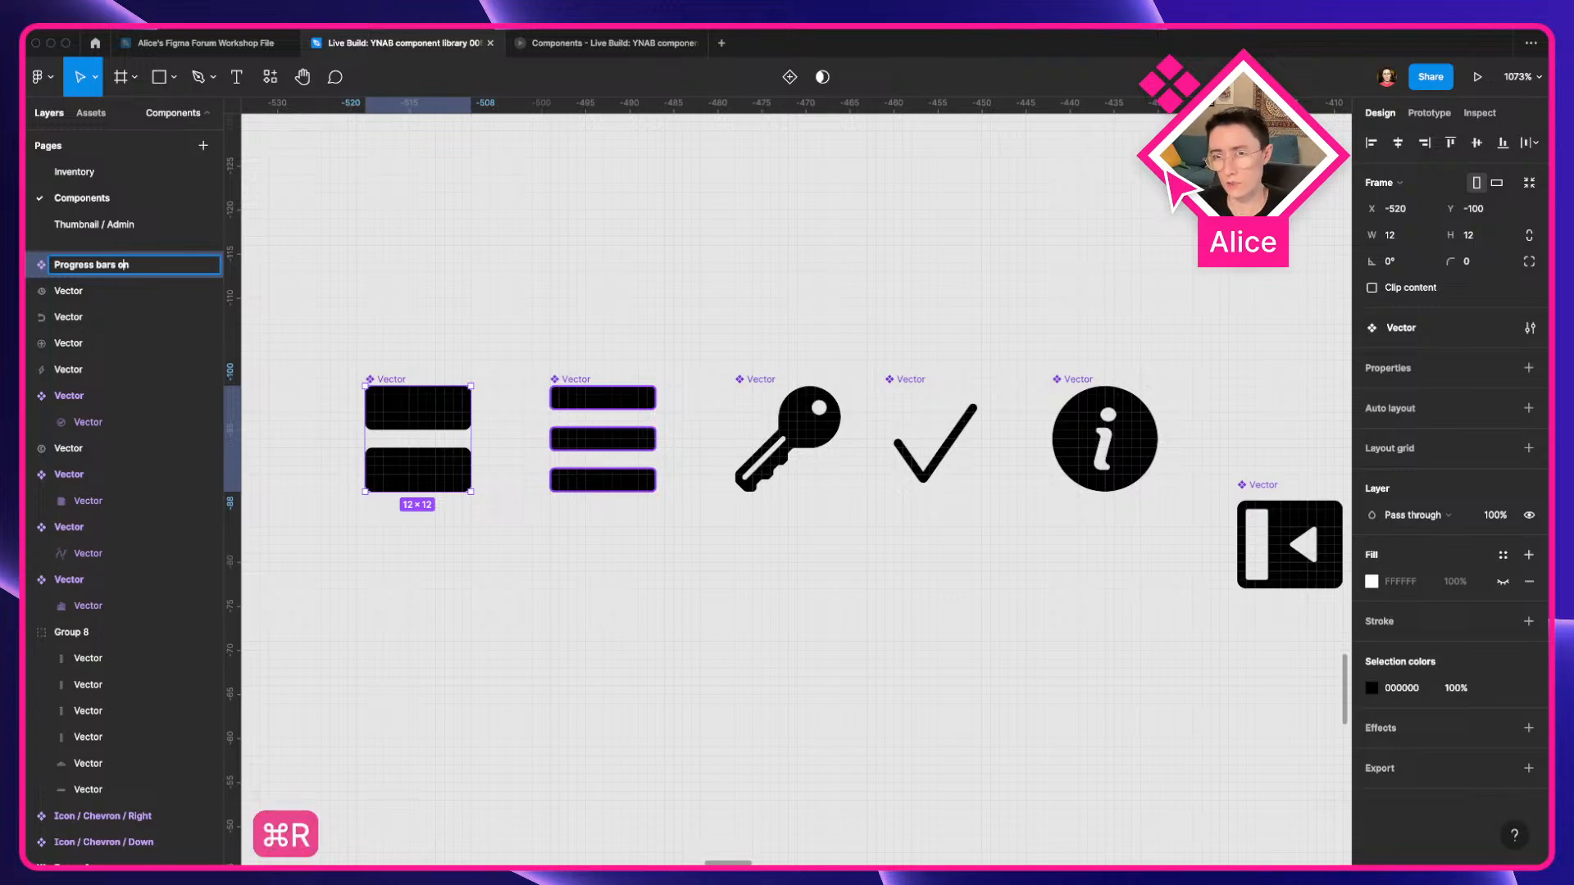
pyautogui.press('super+a')
pyautogui.write('Icon /')
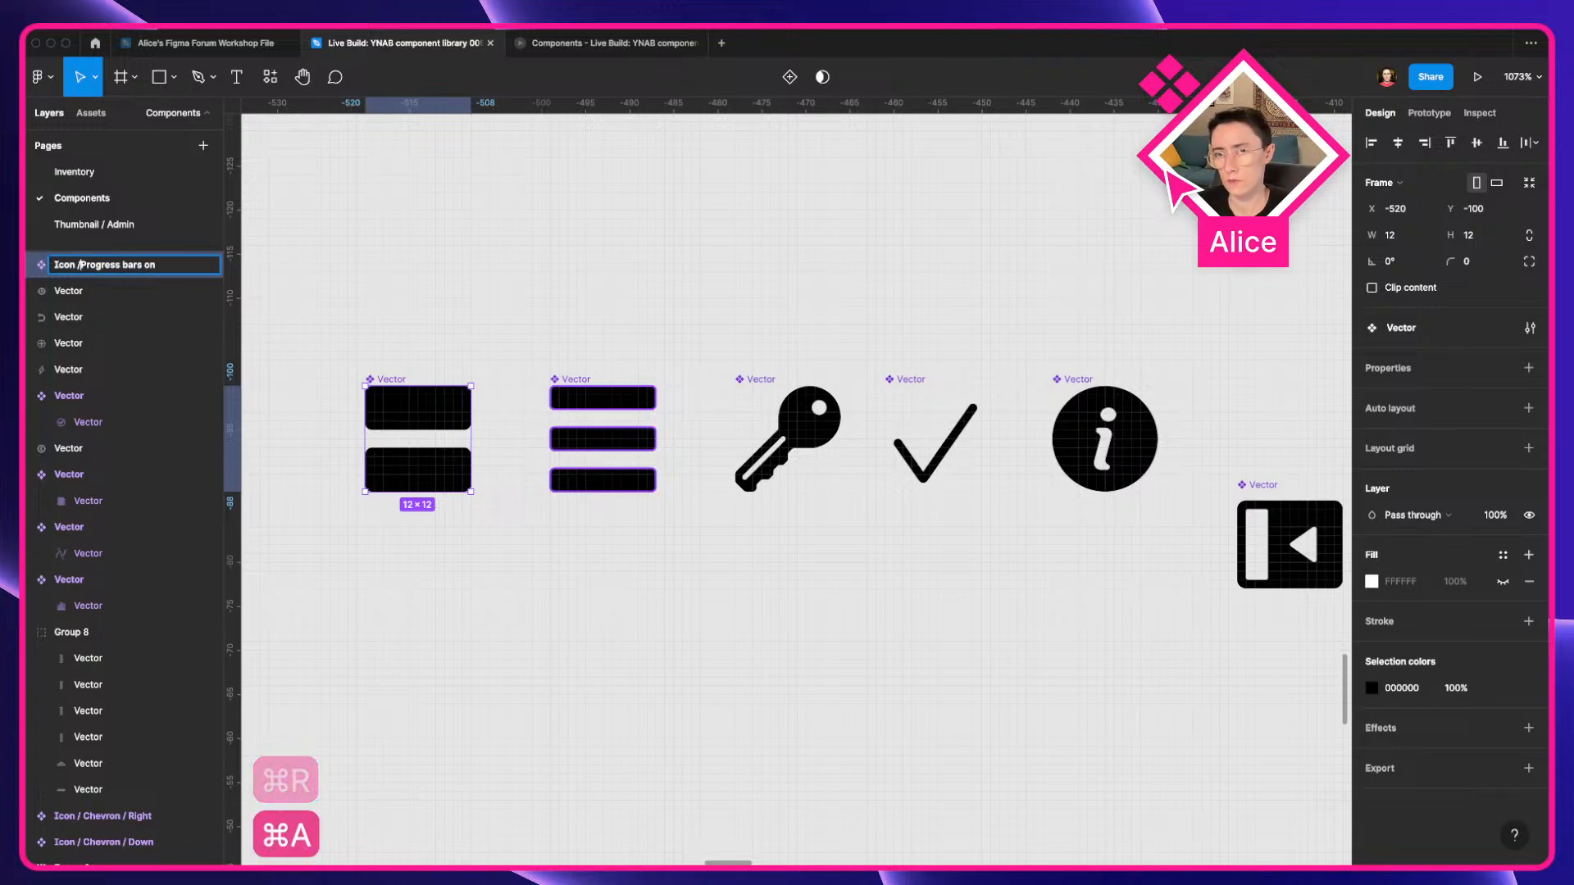
pyautogui.press('Return')
# Batch-rename all the other icon components, from the three-bar icon to the circled plus, as "Icon /".
pyautogui.click(607, 444)
pyautogui.press('super+r')
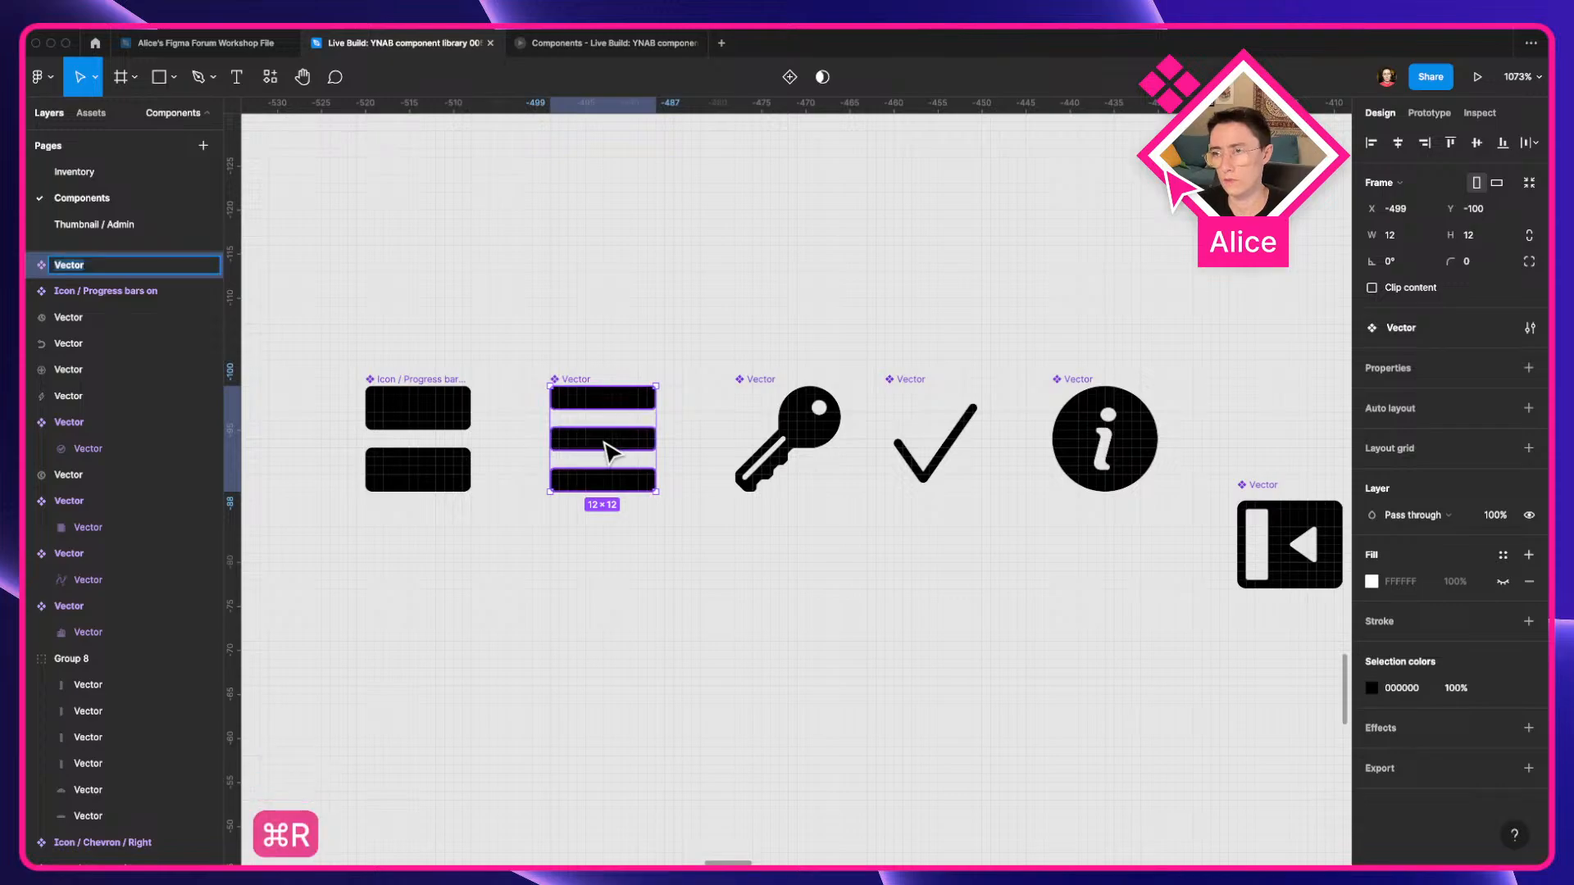
pyautogui.click(662, 615)
pyautogui.scroll(-5, 663, 613)
pyautogui.moveTo(631, 501); pyautogui.dragTo(1285, 702)
pyautogui.press('super+r')
pyautogui.write('Icon')
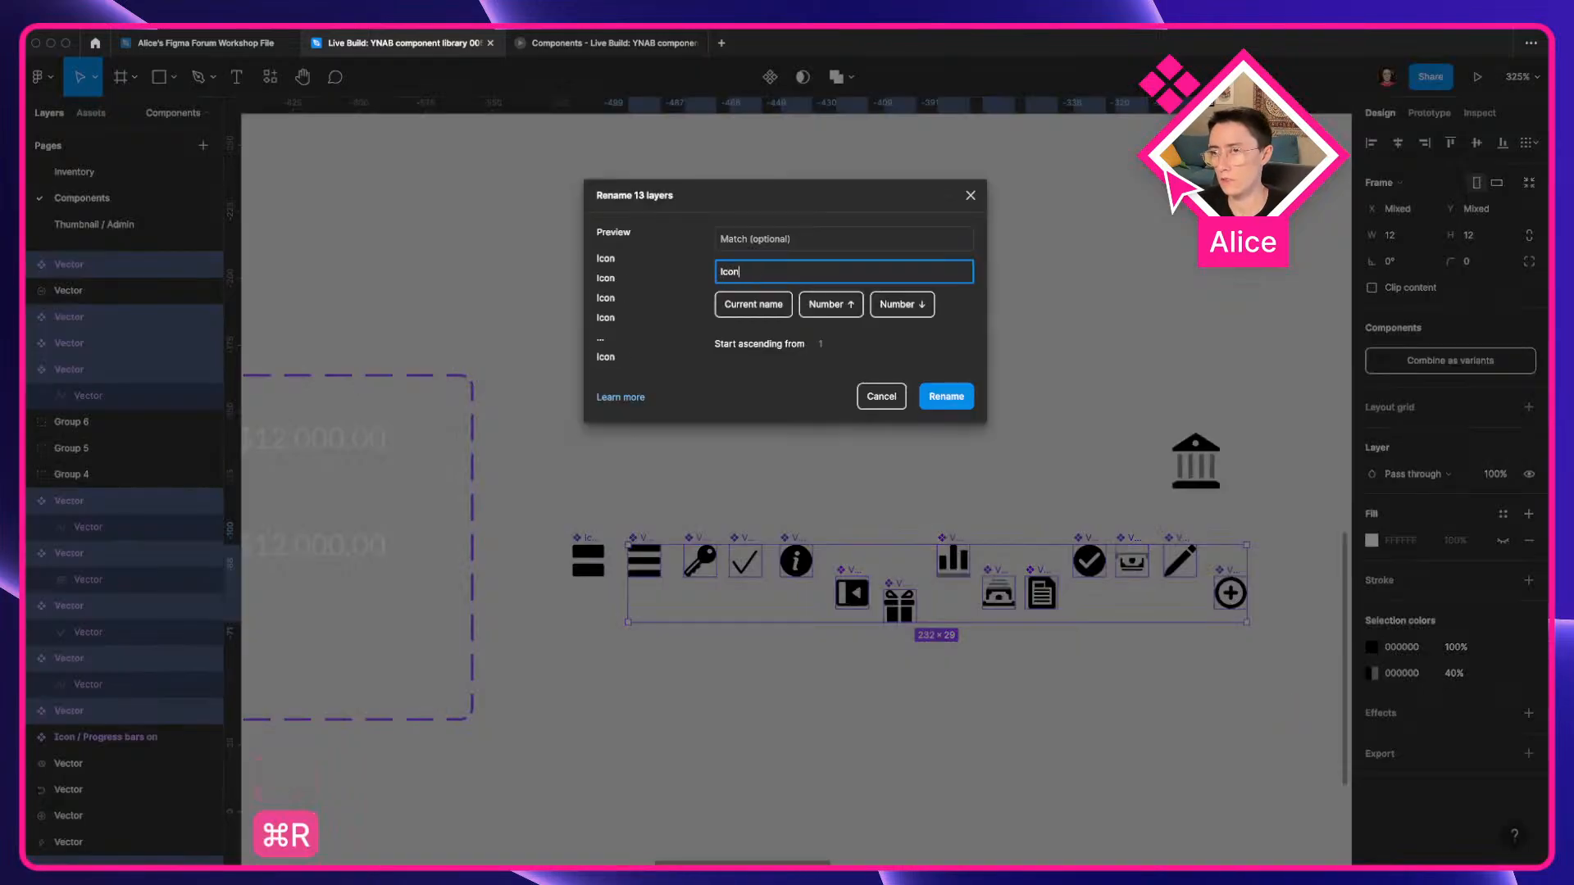
pyautogui.press('Return')
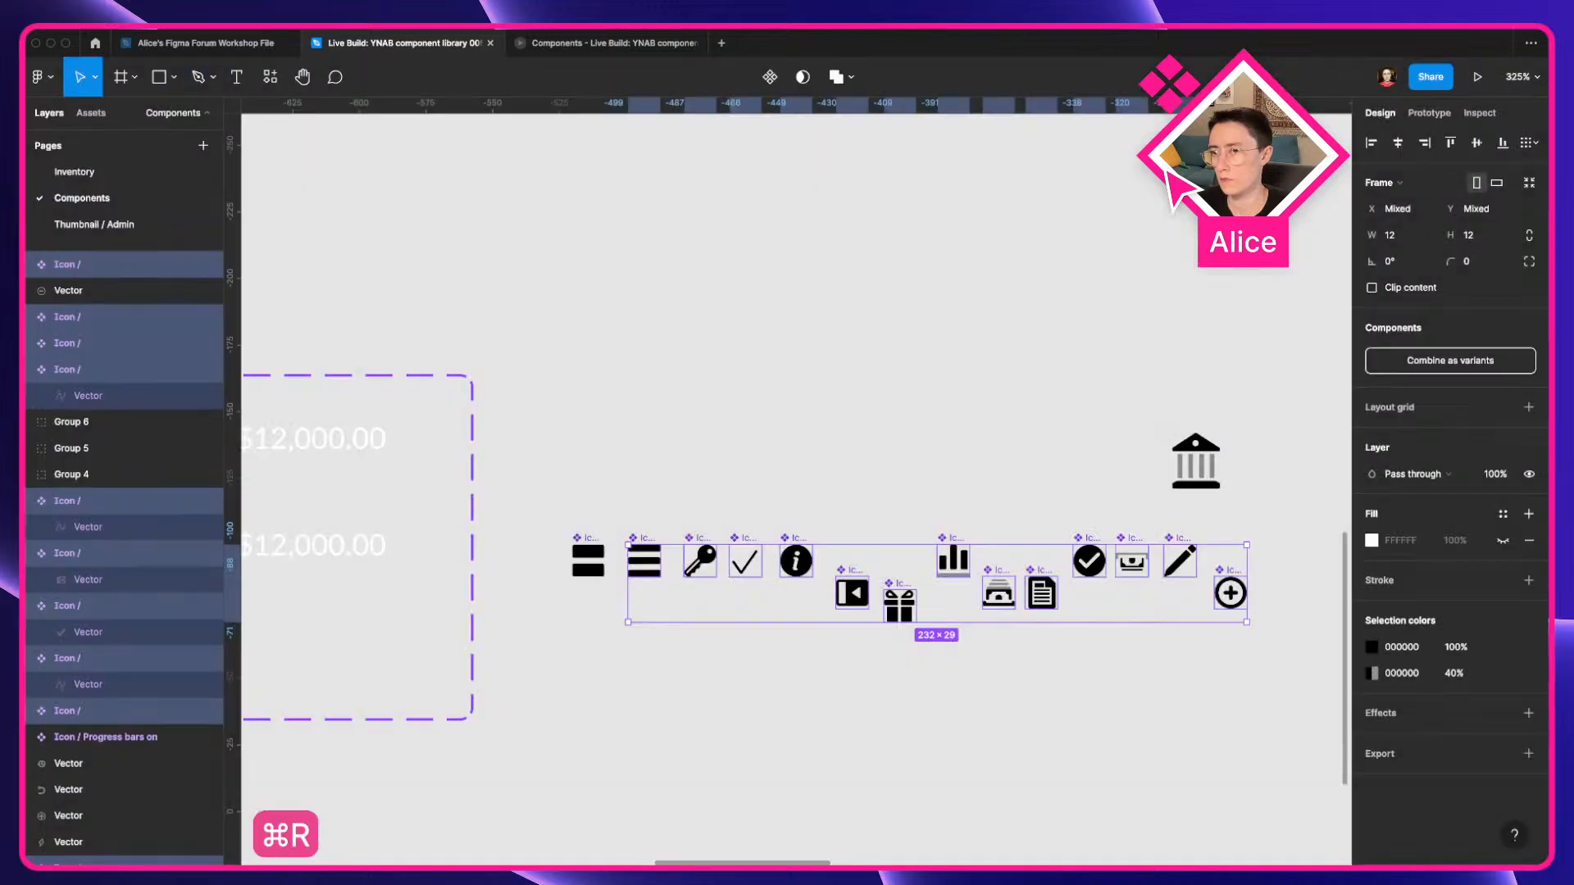
# Rename the three-bar icon component "Icon / Progress bars off".
pyautogui.click(733, 657)
pyautogui.scroll(5, 691, 574)
pyautogui.scroll(5, 574, 537)
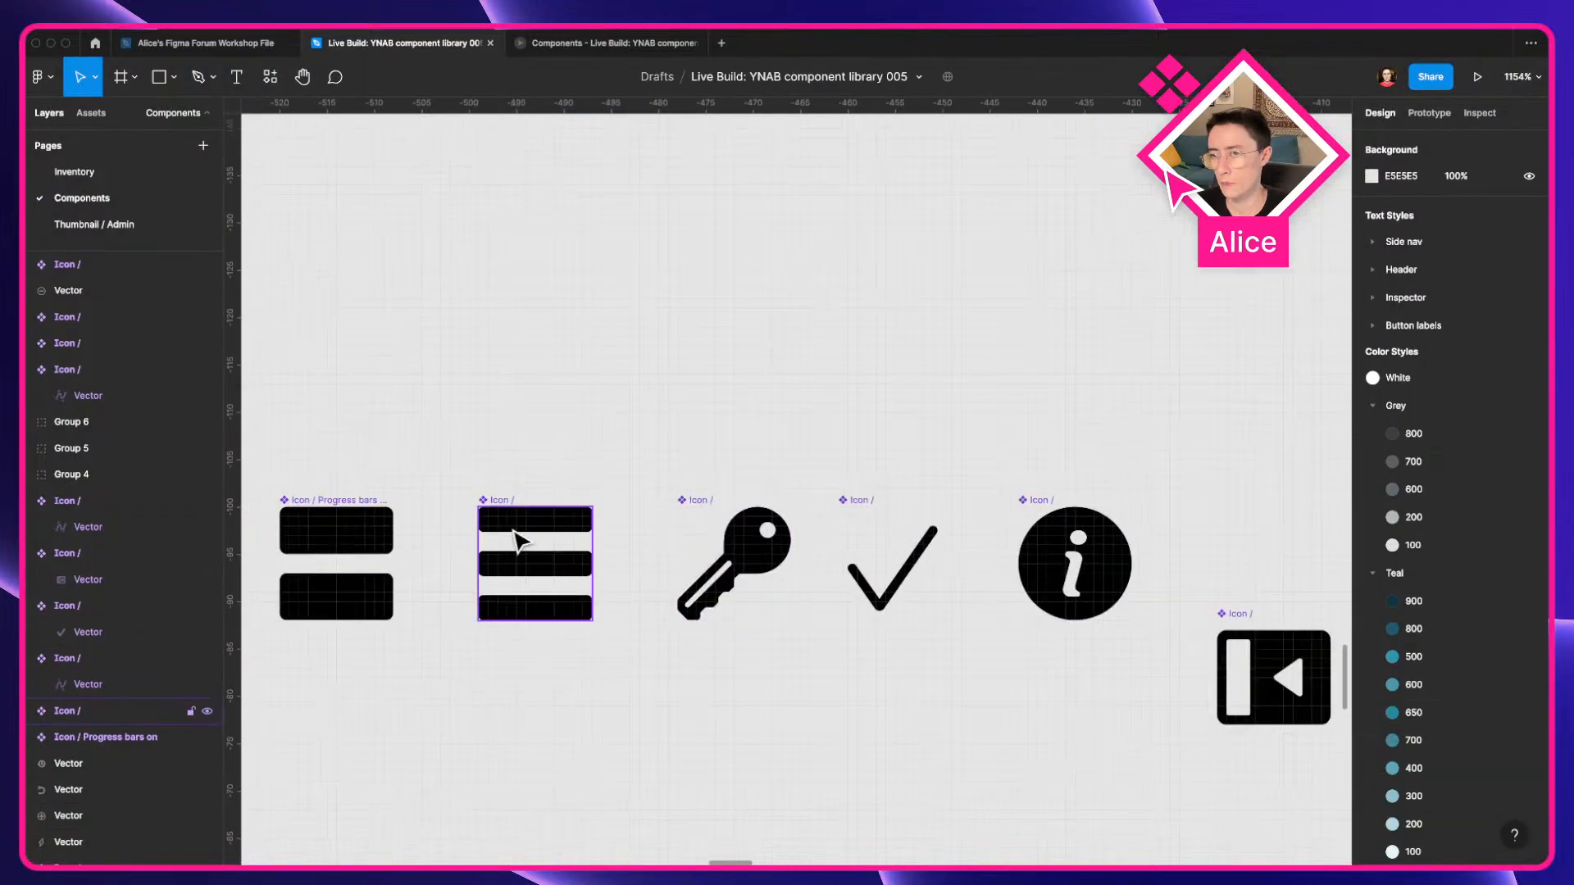
pyautogui.click(519, 538)
pyautogui.press('super+r')
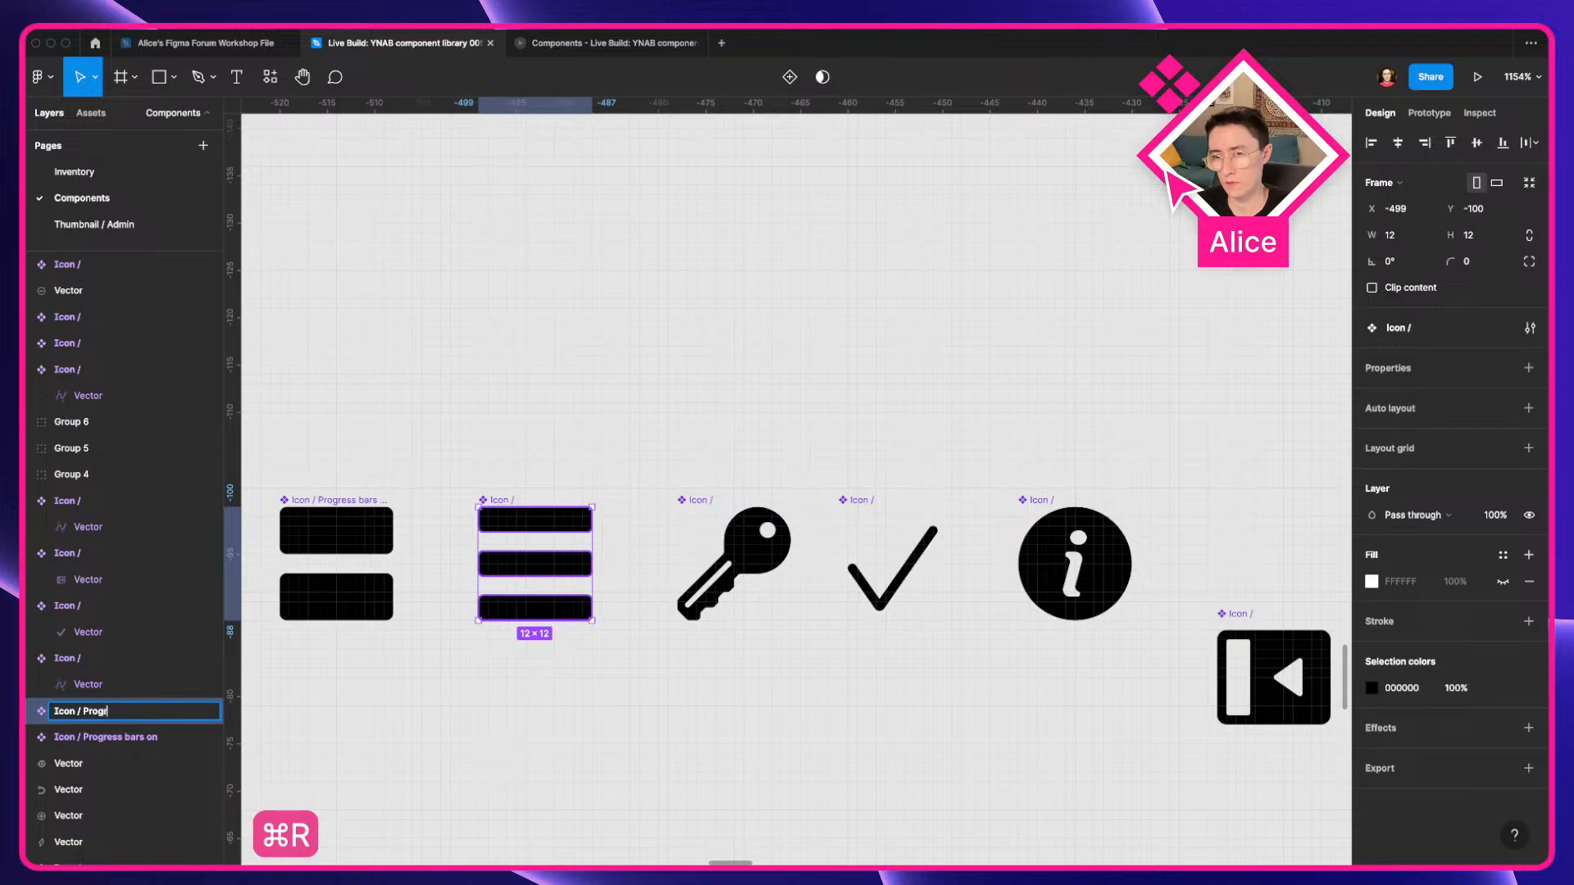
pyautogui.write('Progress bars off')
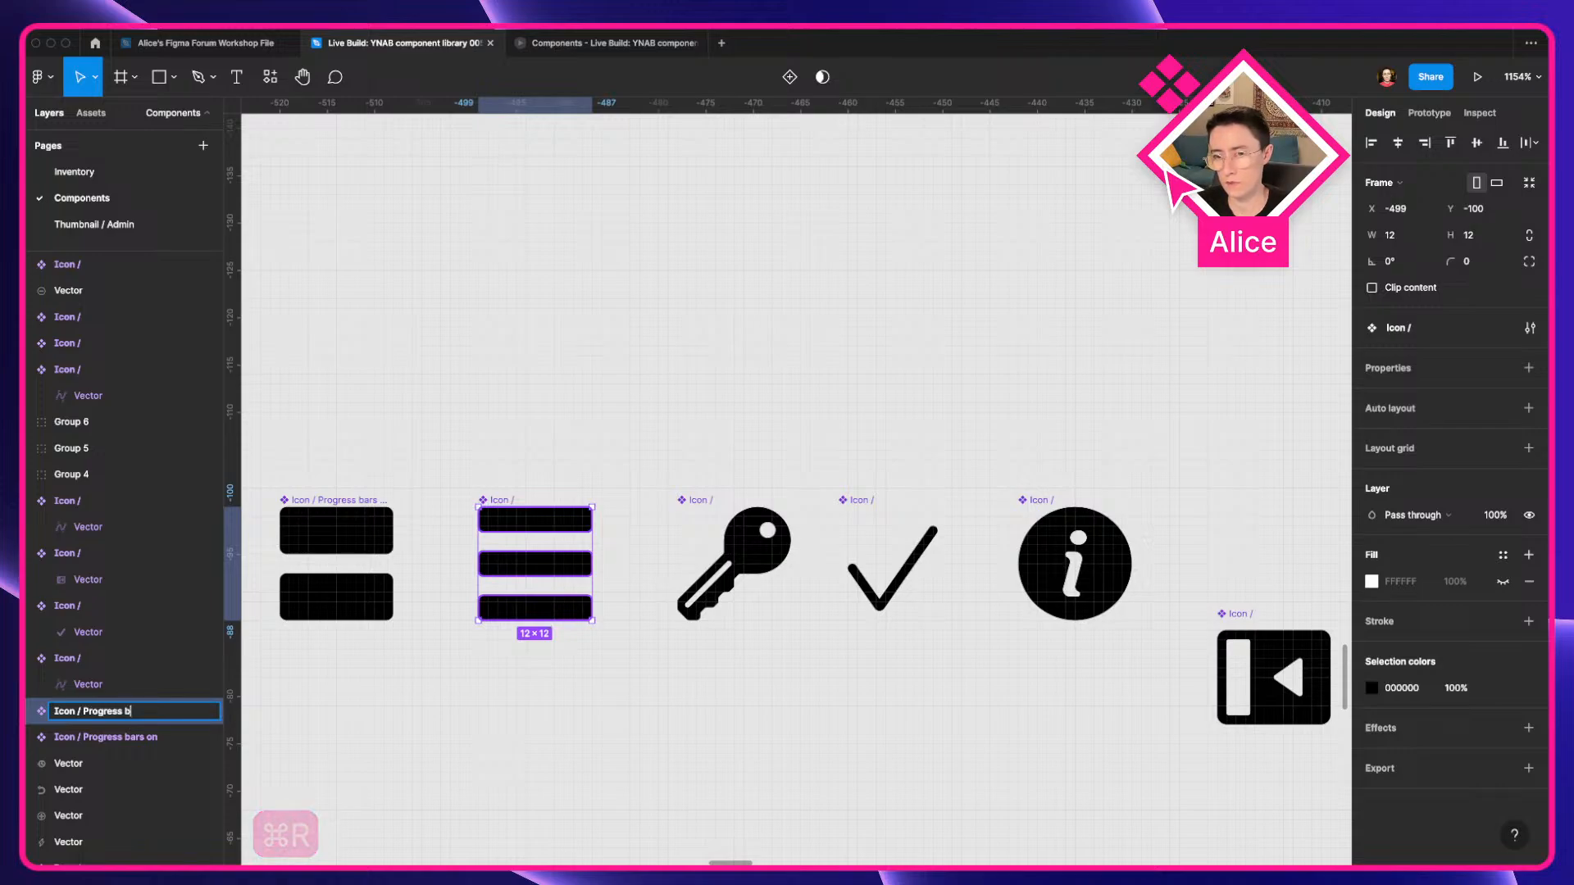
pyautogui.press('Return')
# Rename the key icon component "Icon / Key".
pyautogui.click(771, 541)
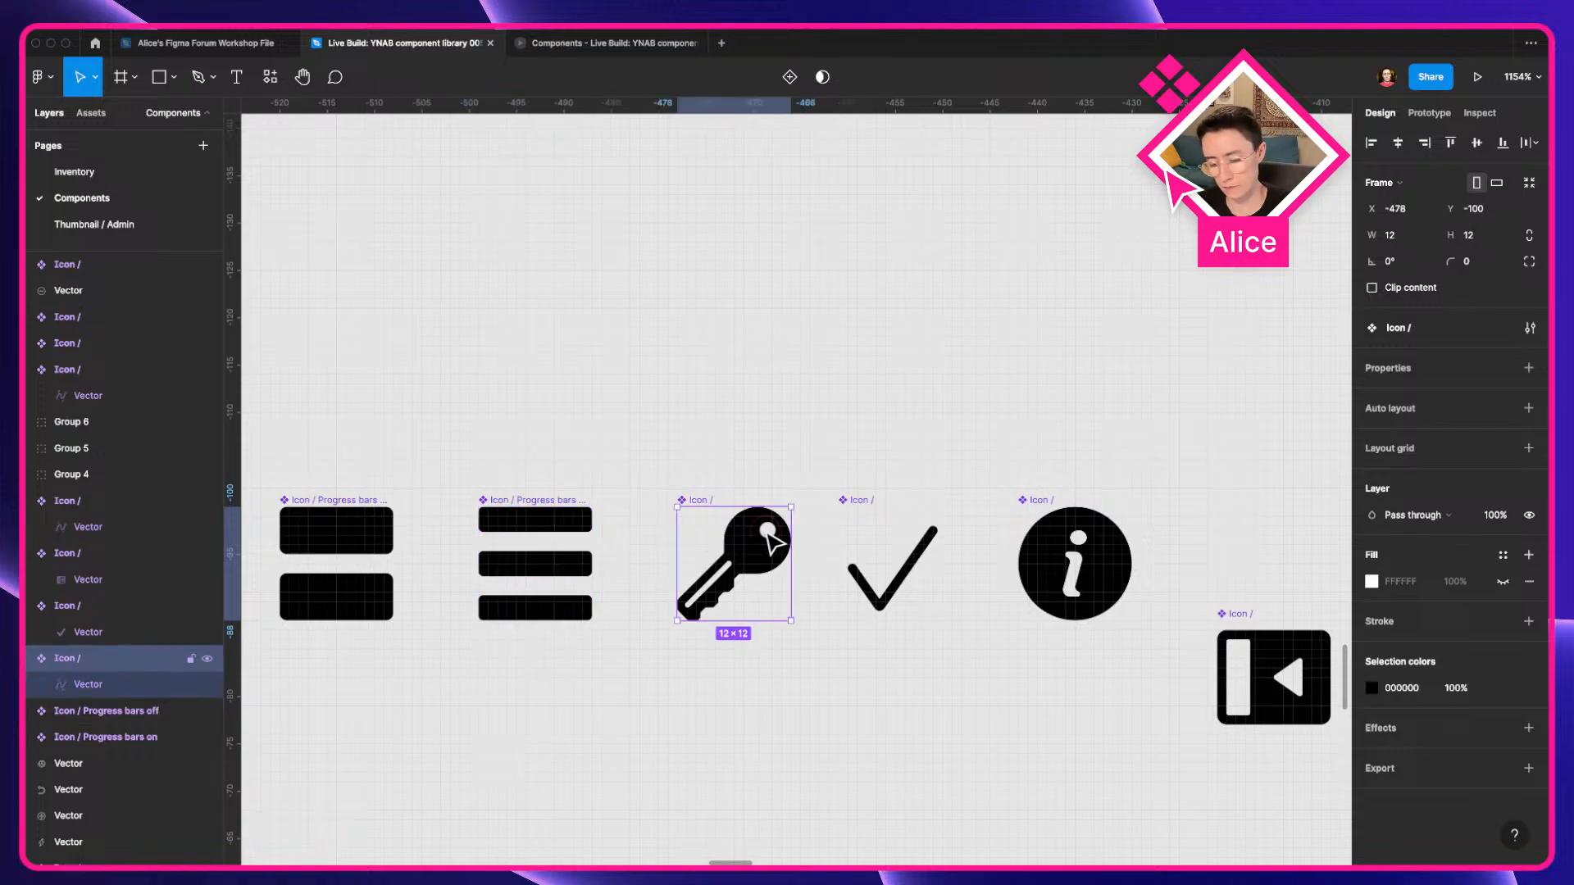
pyautogui.press('super+r')
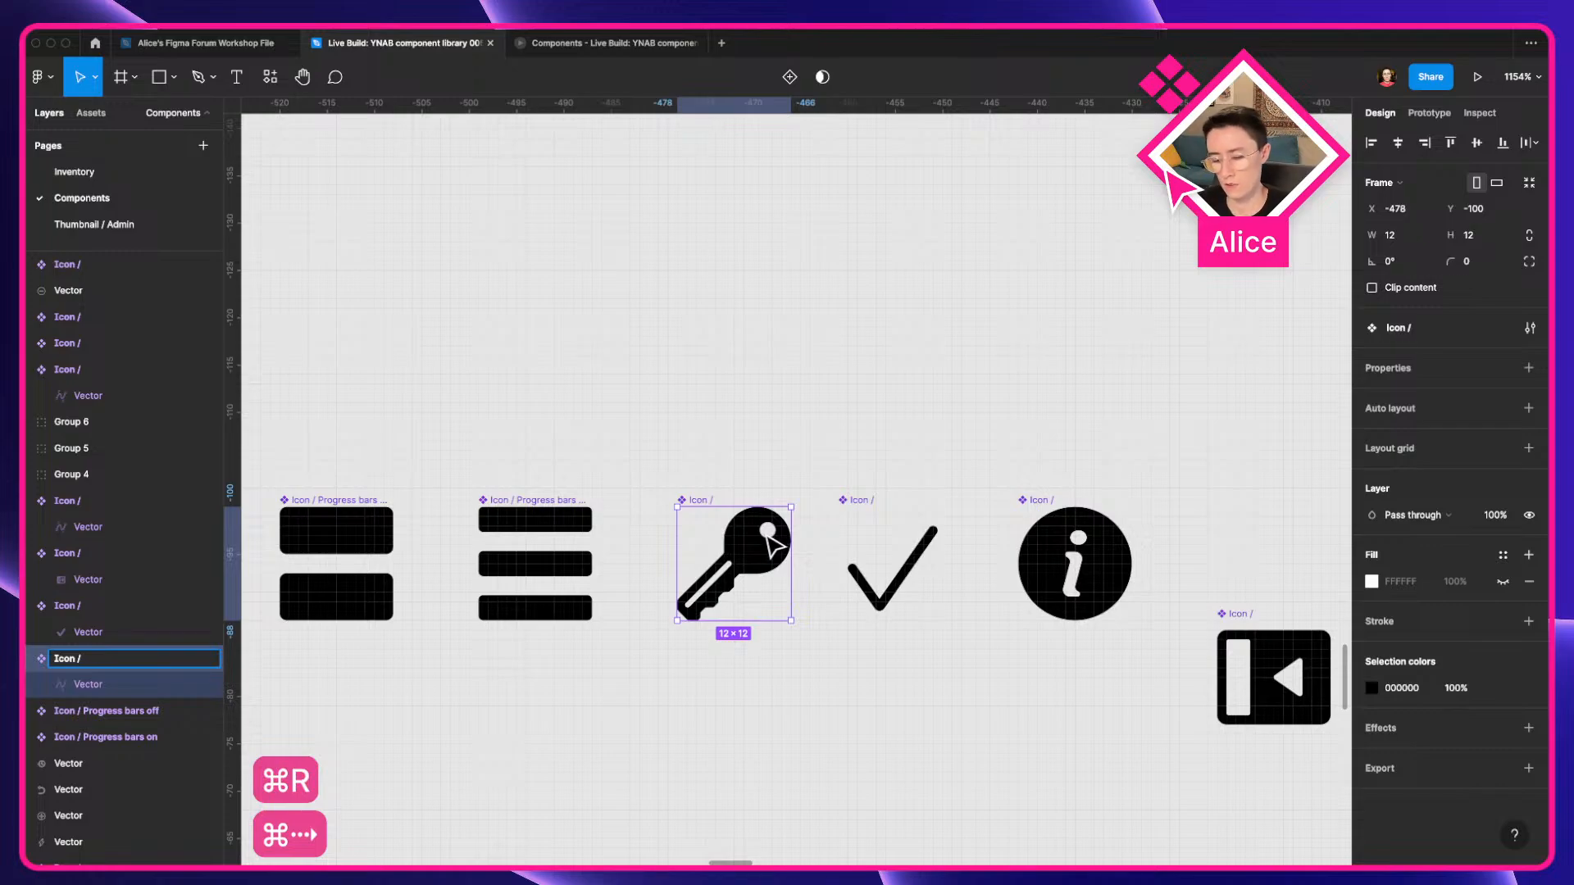
pyautogui.press('Return')
# Rename the plain checkmark icon component "Icon / Check line".
pyautogui.click(901, 583)
pyautogui.press('super+r')
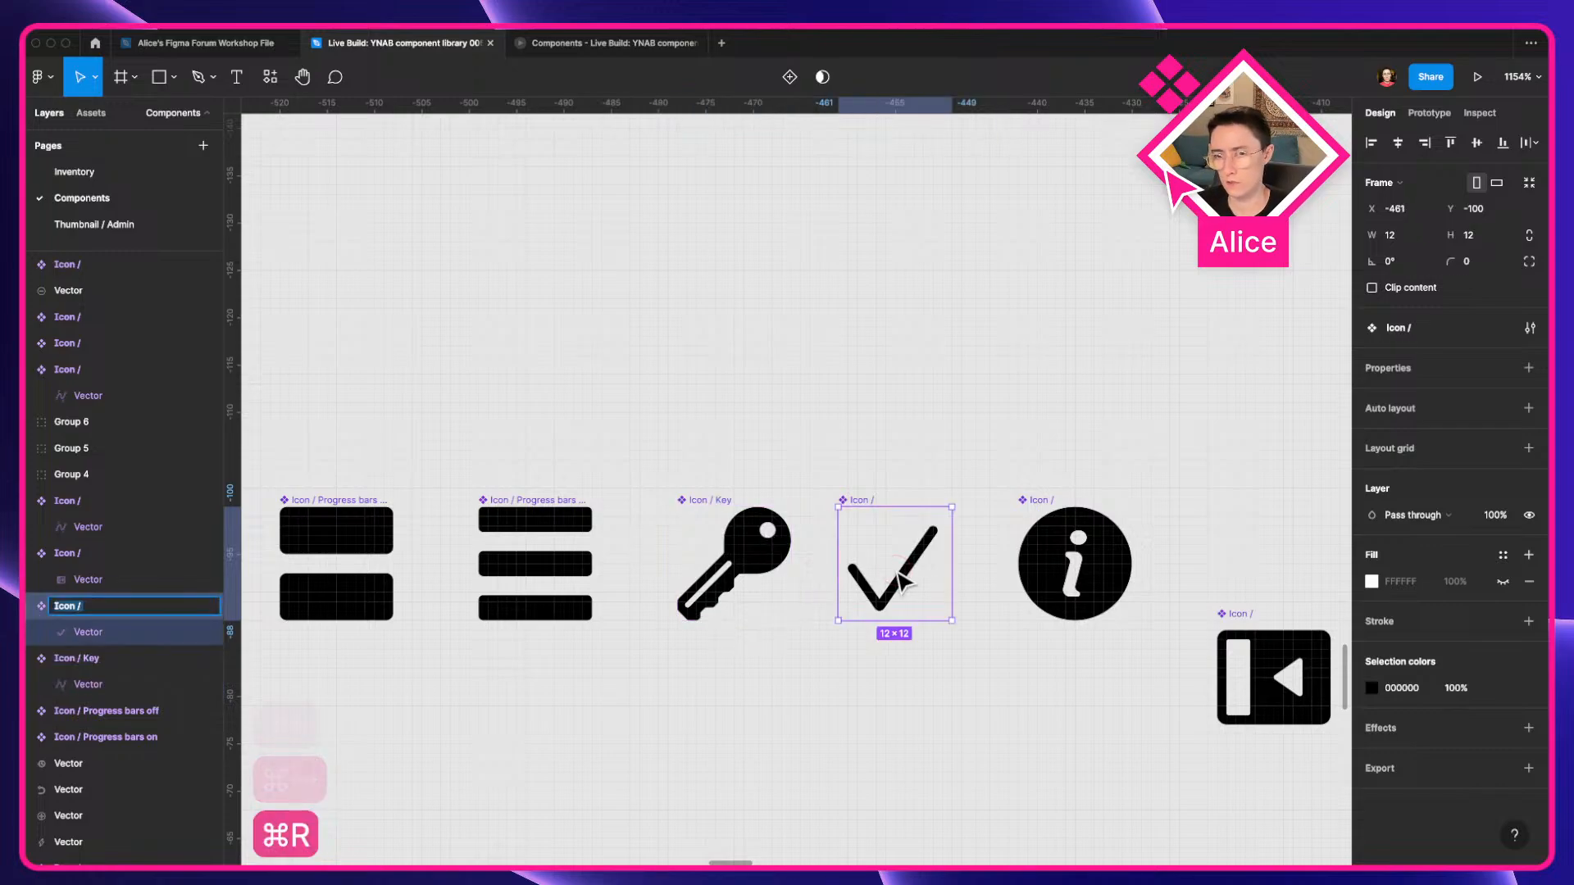
pyautogui.write('Check')
pyautogui.press('Return')
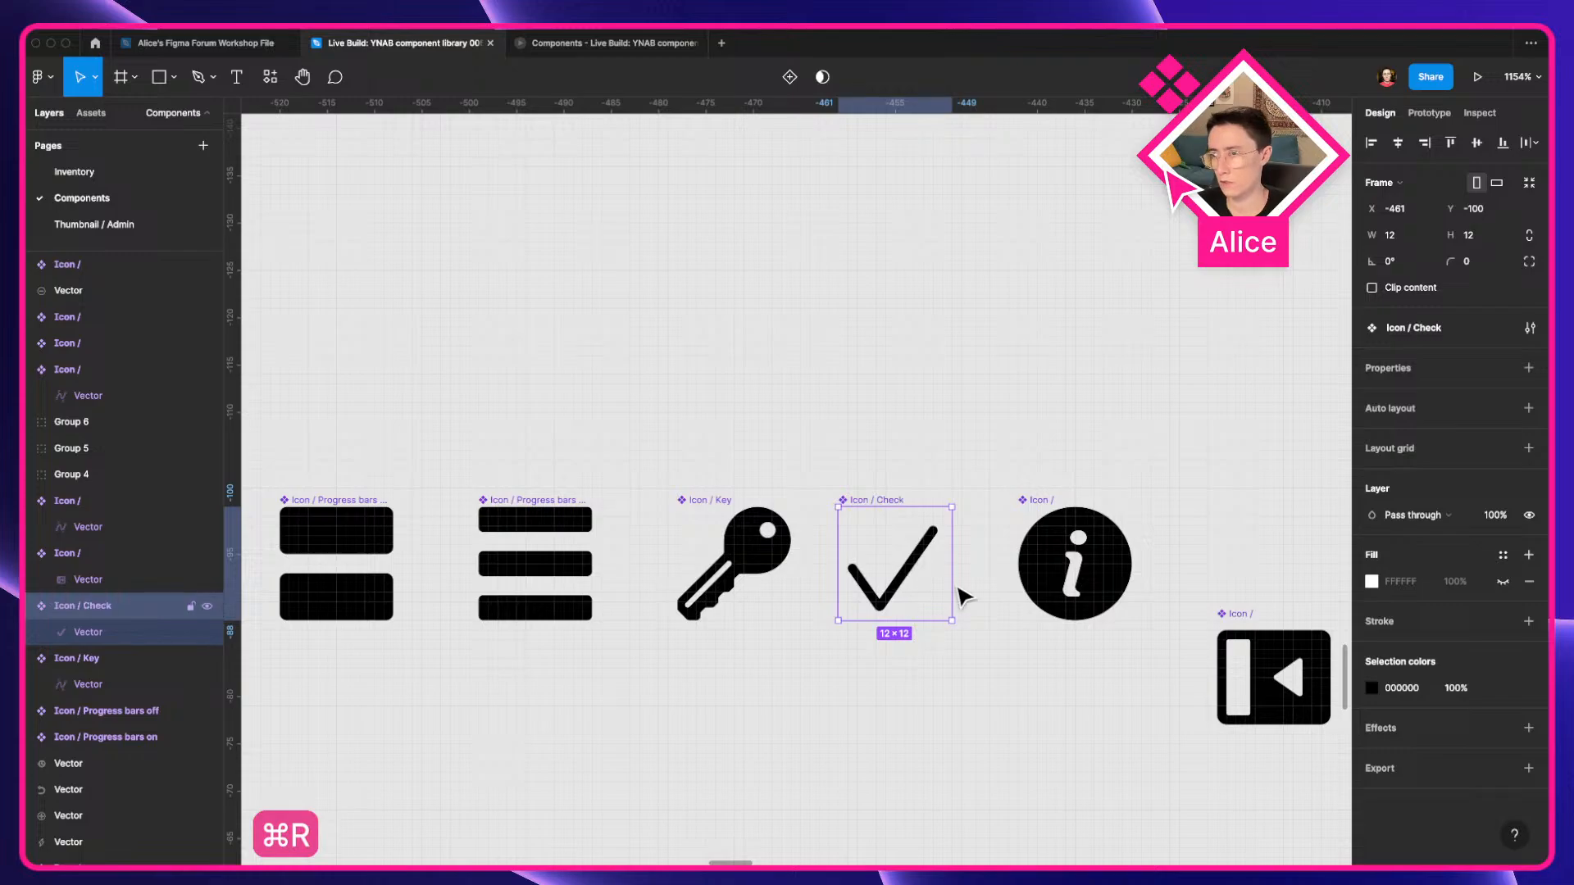
pyautogui.press('super+r')
pyautogui.write('(')
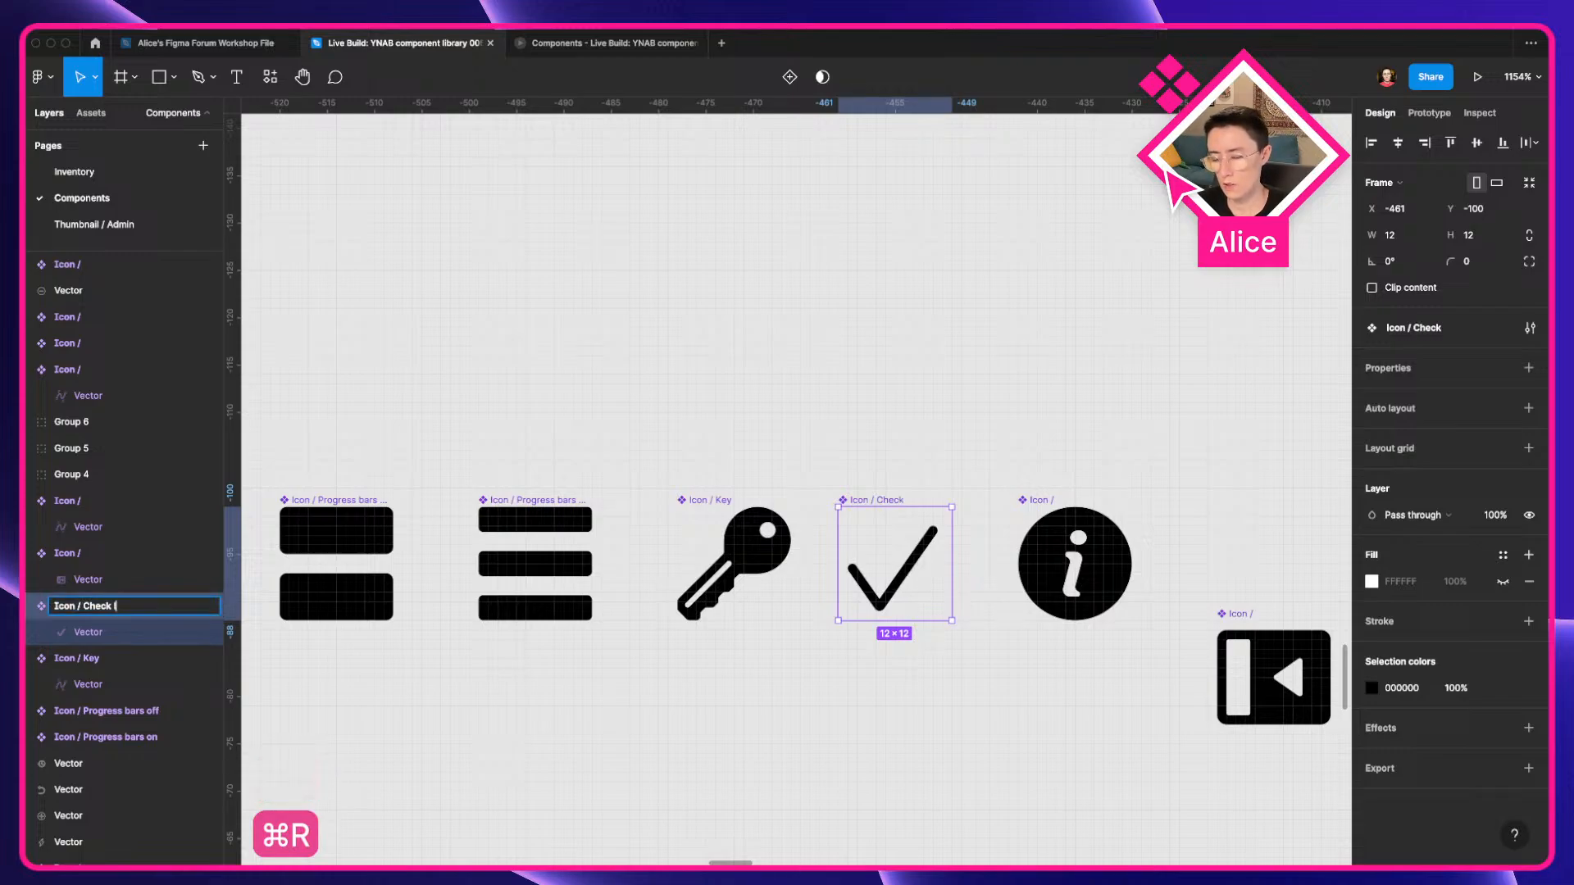
pyautogui.write('ine')
pyautogui.press('Return')
# Examine the remaining icons on the Components page, from the circled checkmark to the piggy bank, for similar shapes.
pyautogui.scroll(-5, 1134, 557)
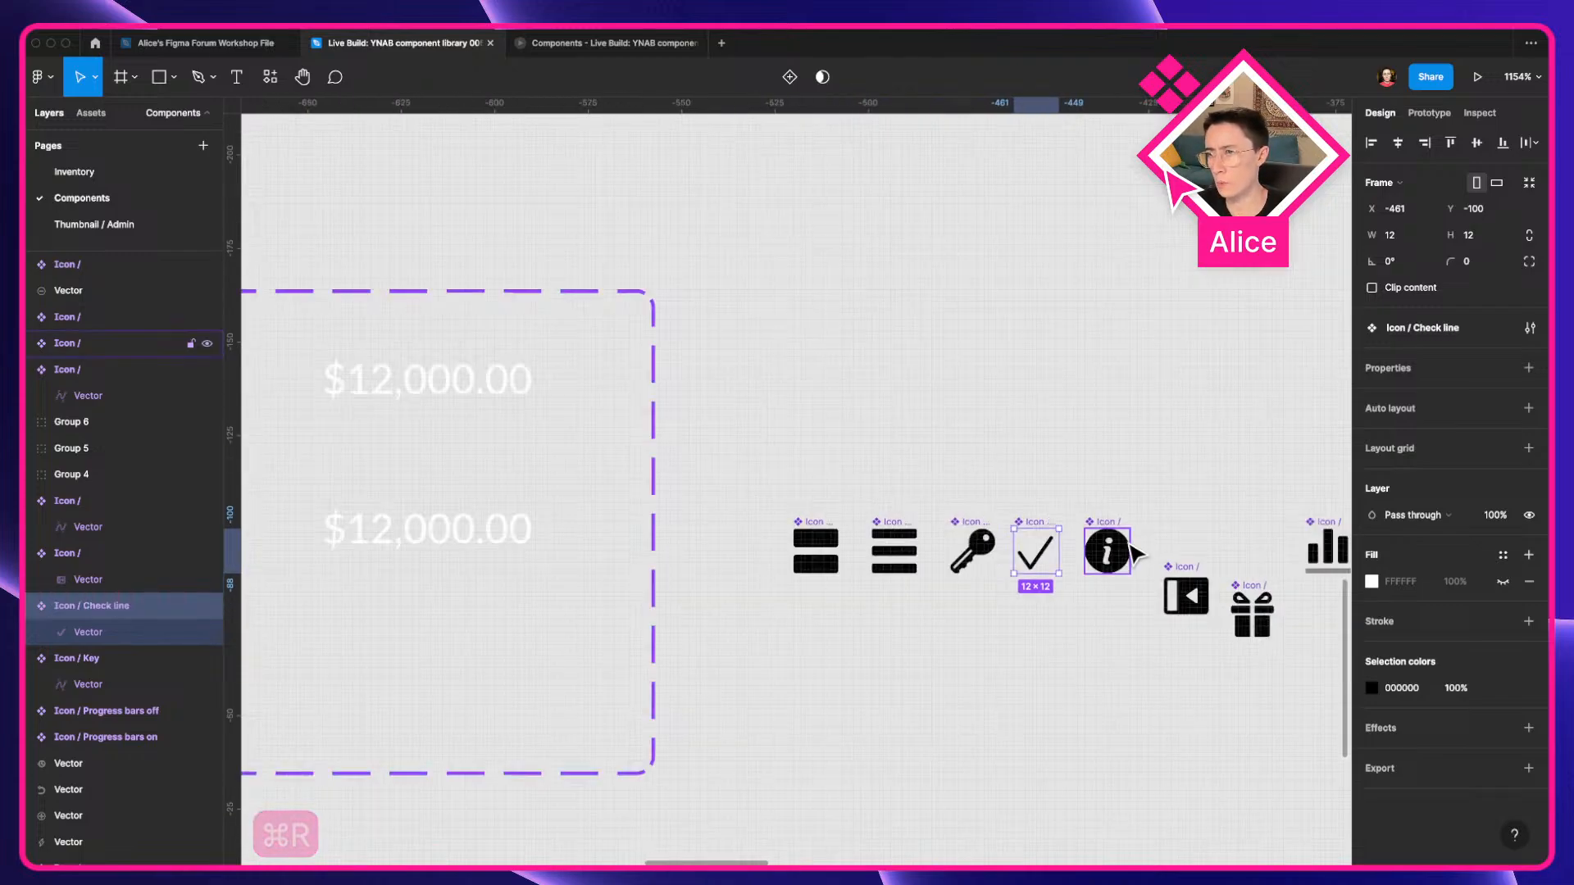
pyautogui.hscroll(10, 1134, 558)
pyautogui.click(819, 563)
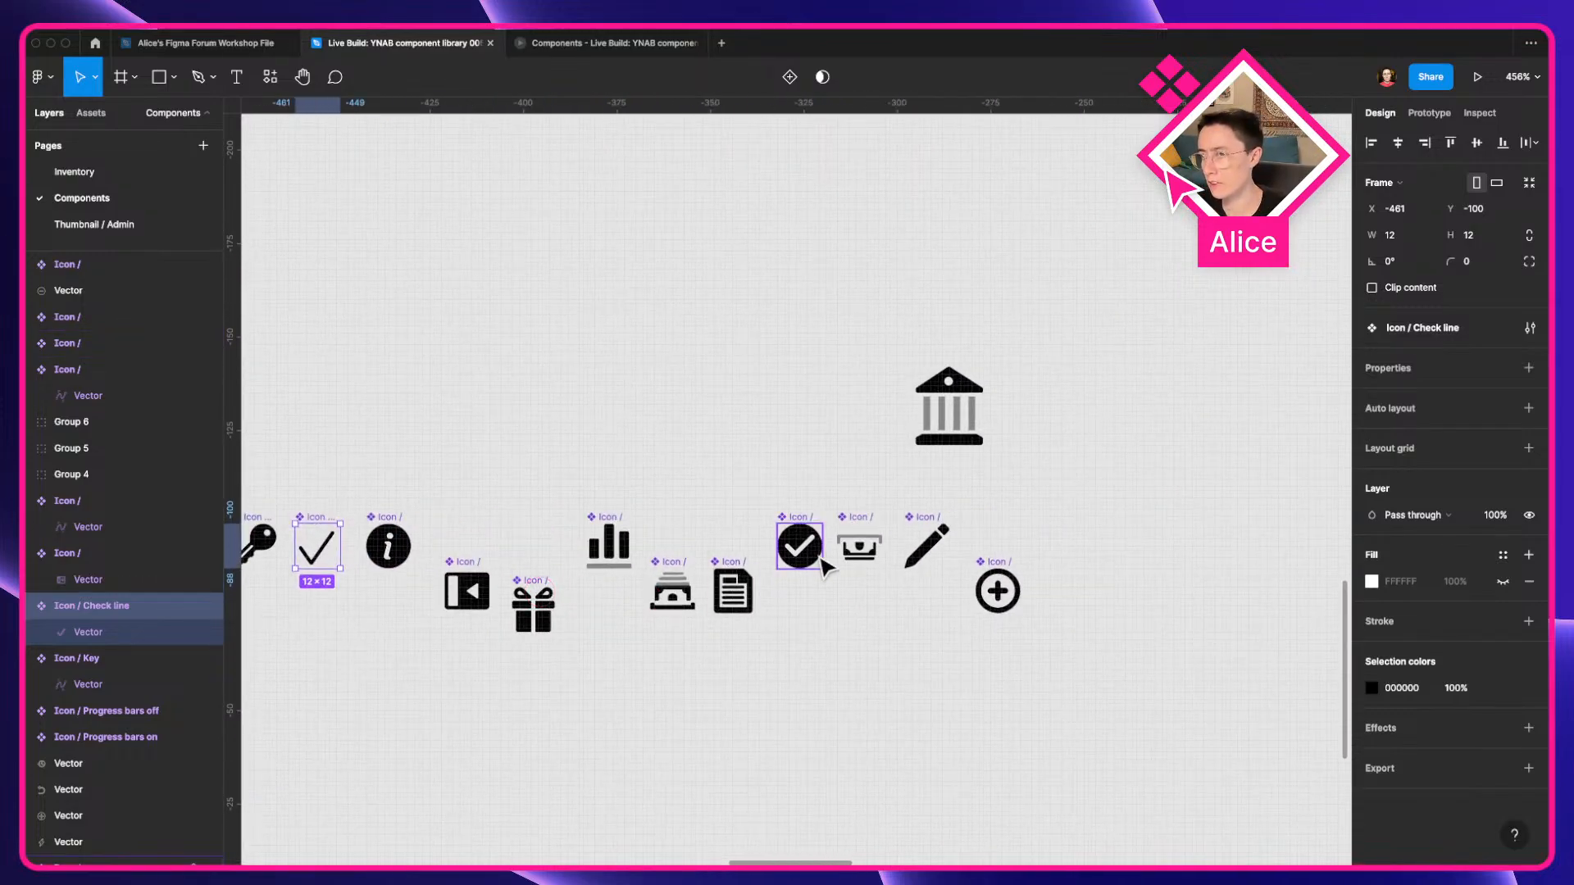
pyautogui.hscroll(15, 825, 565)
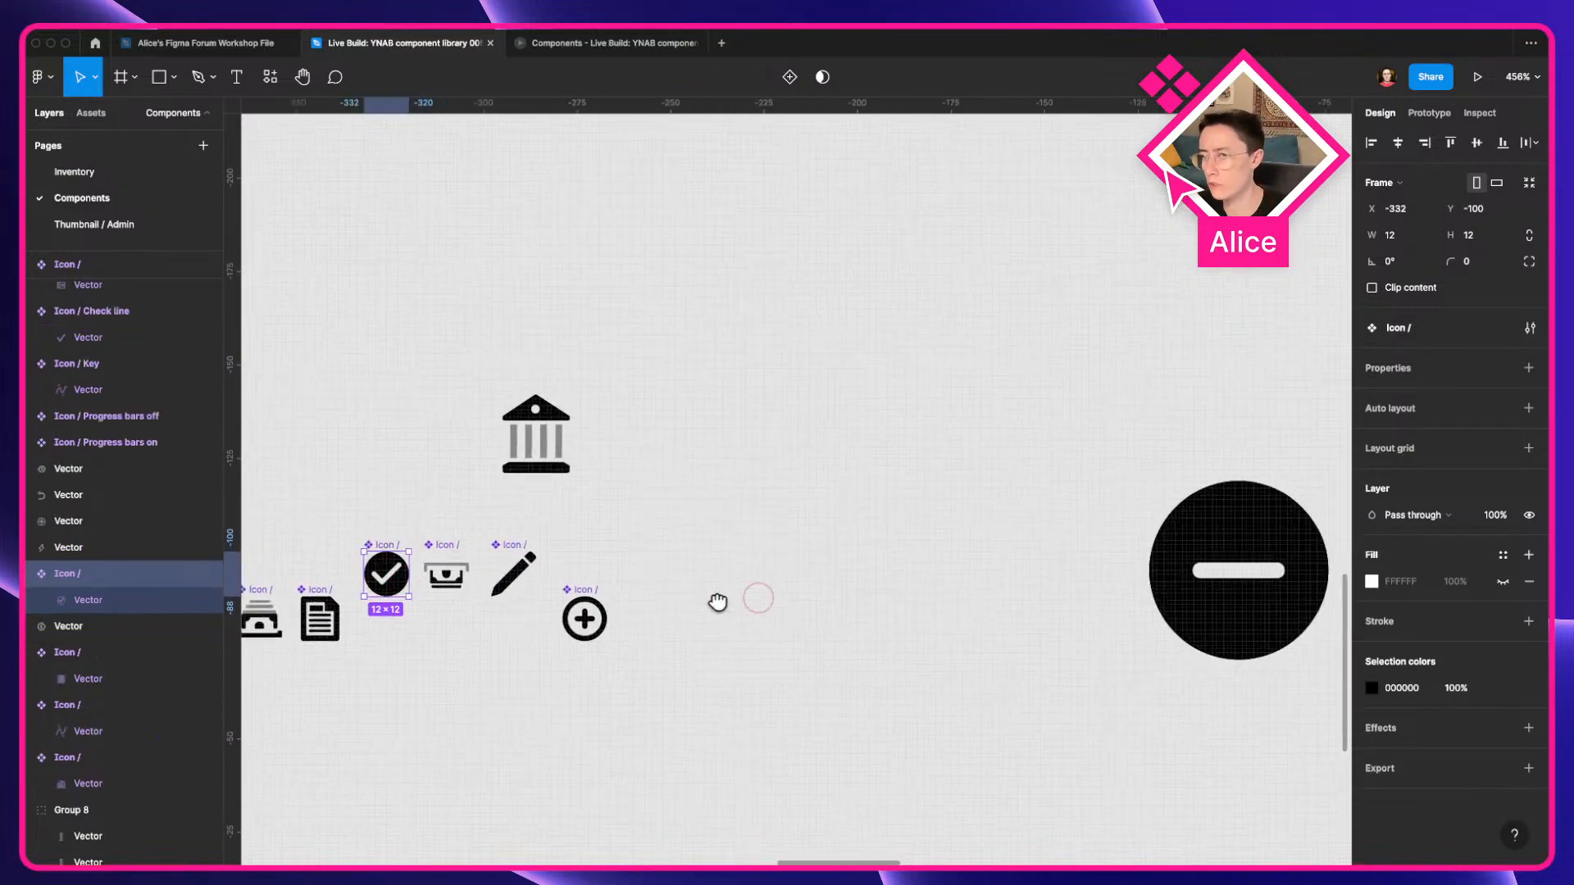
pyautogui.scroll(-3, 717, 563)
pyautogui.hscroll(3, 703, 552)
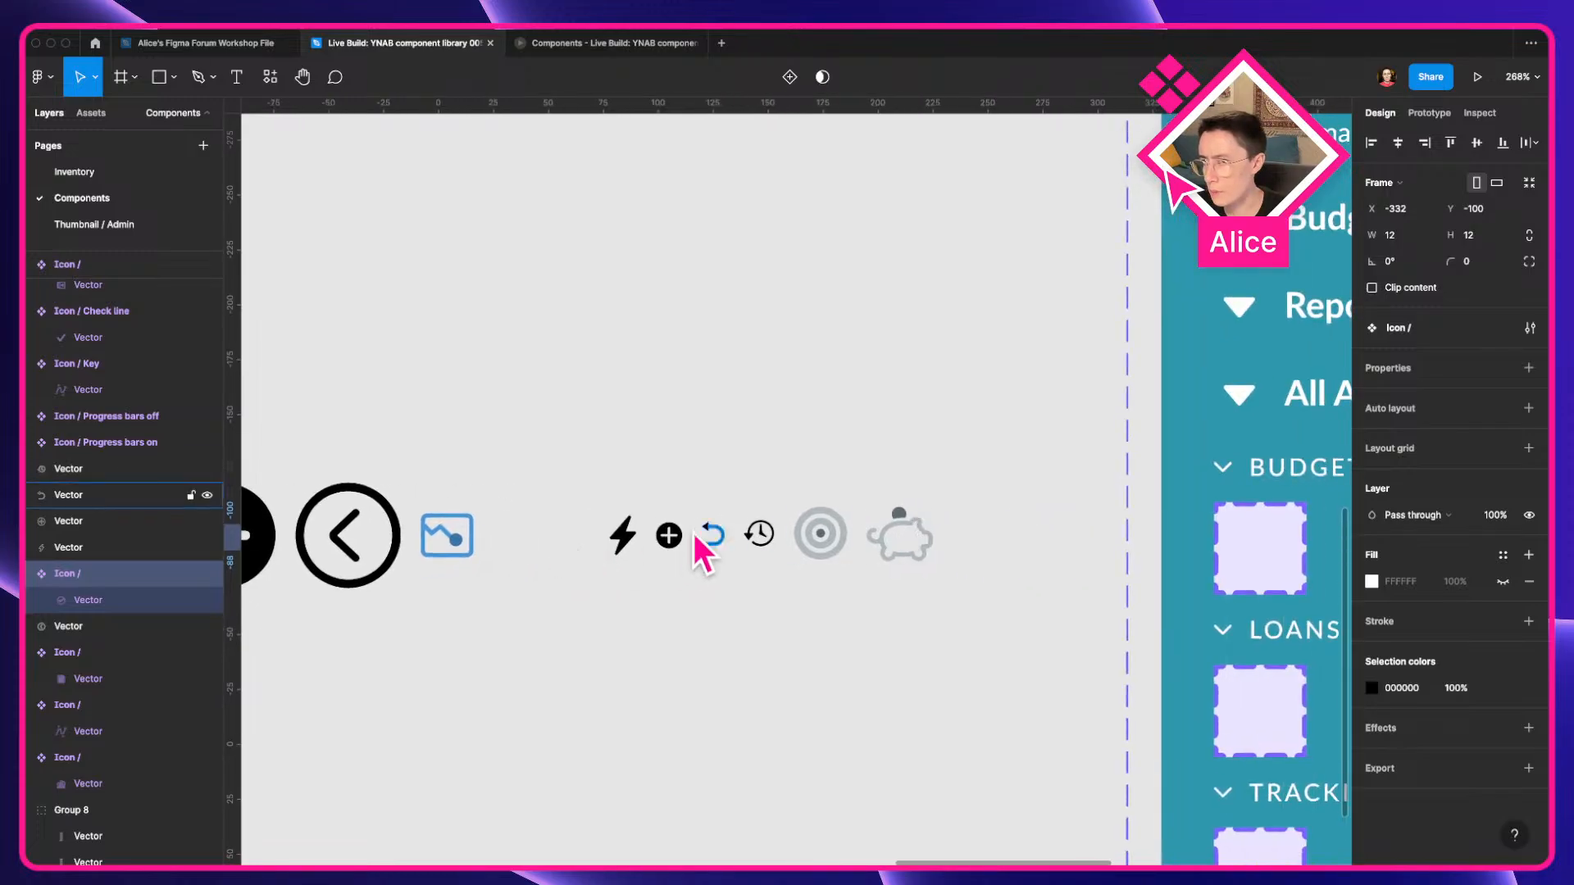
pyautogui.hscroll(-5, 1022, 566)
pyautogui.hscroll(-10, 636, 545)
pyautogui.scroll(10, 631, 566)
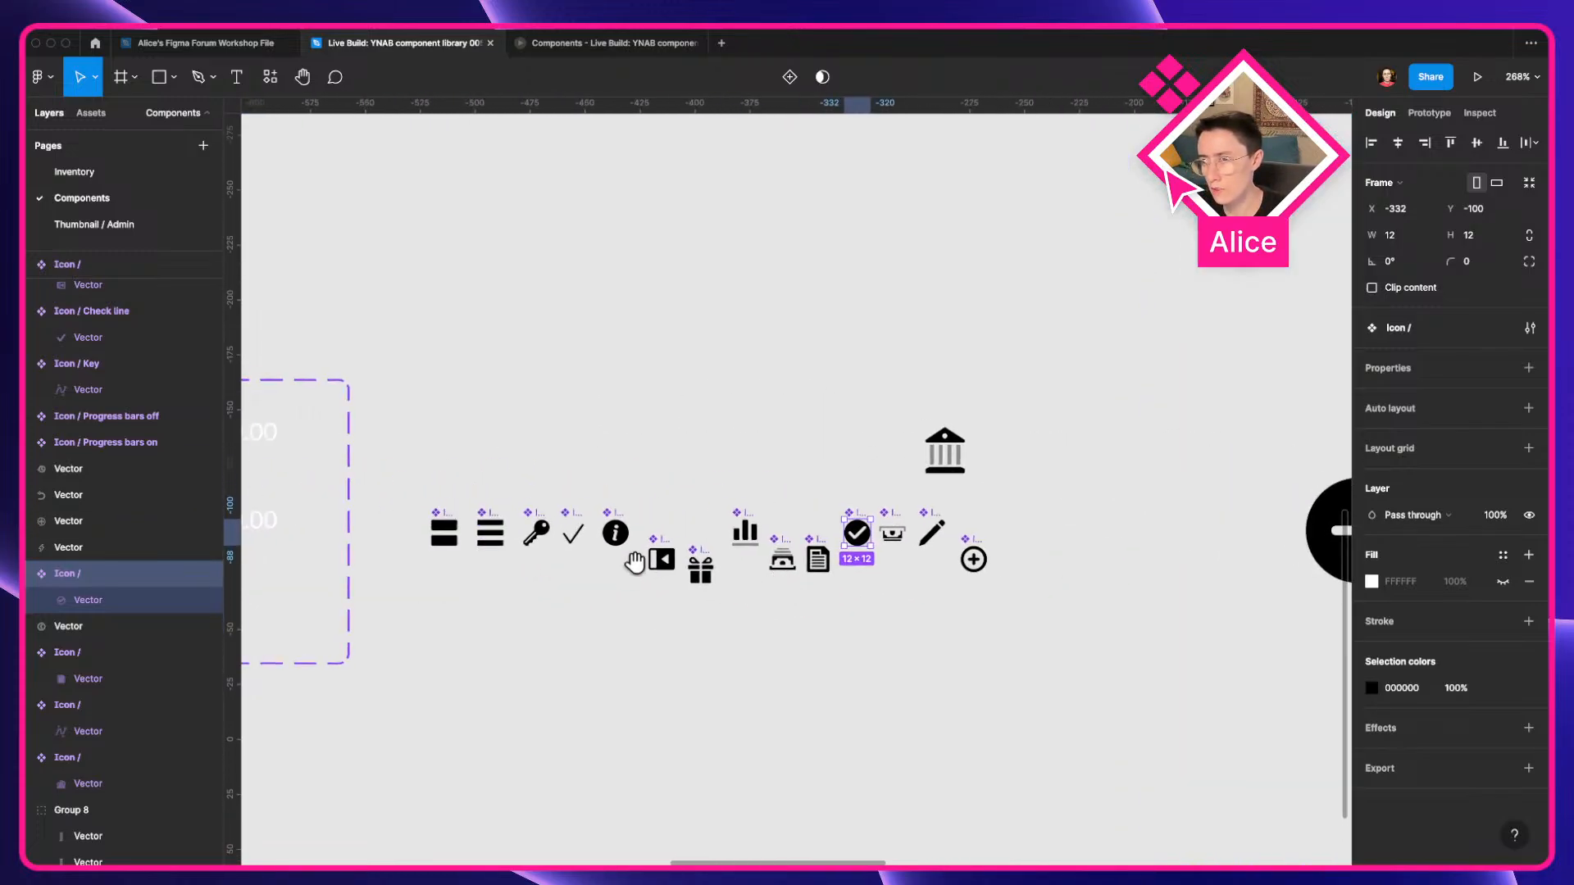
# Rename the circled "i" icon component "Icon / Information".
pyautogui.click(625, 556)
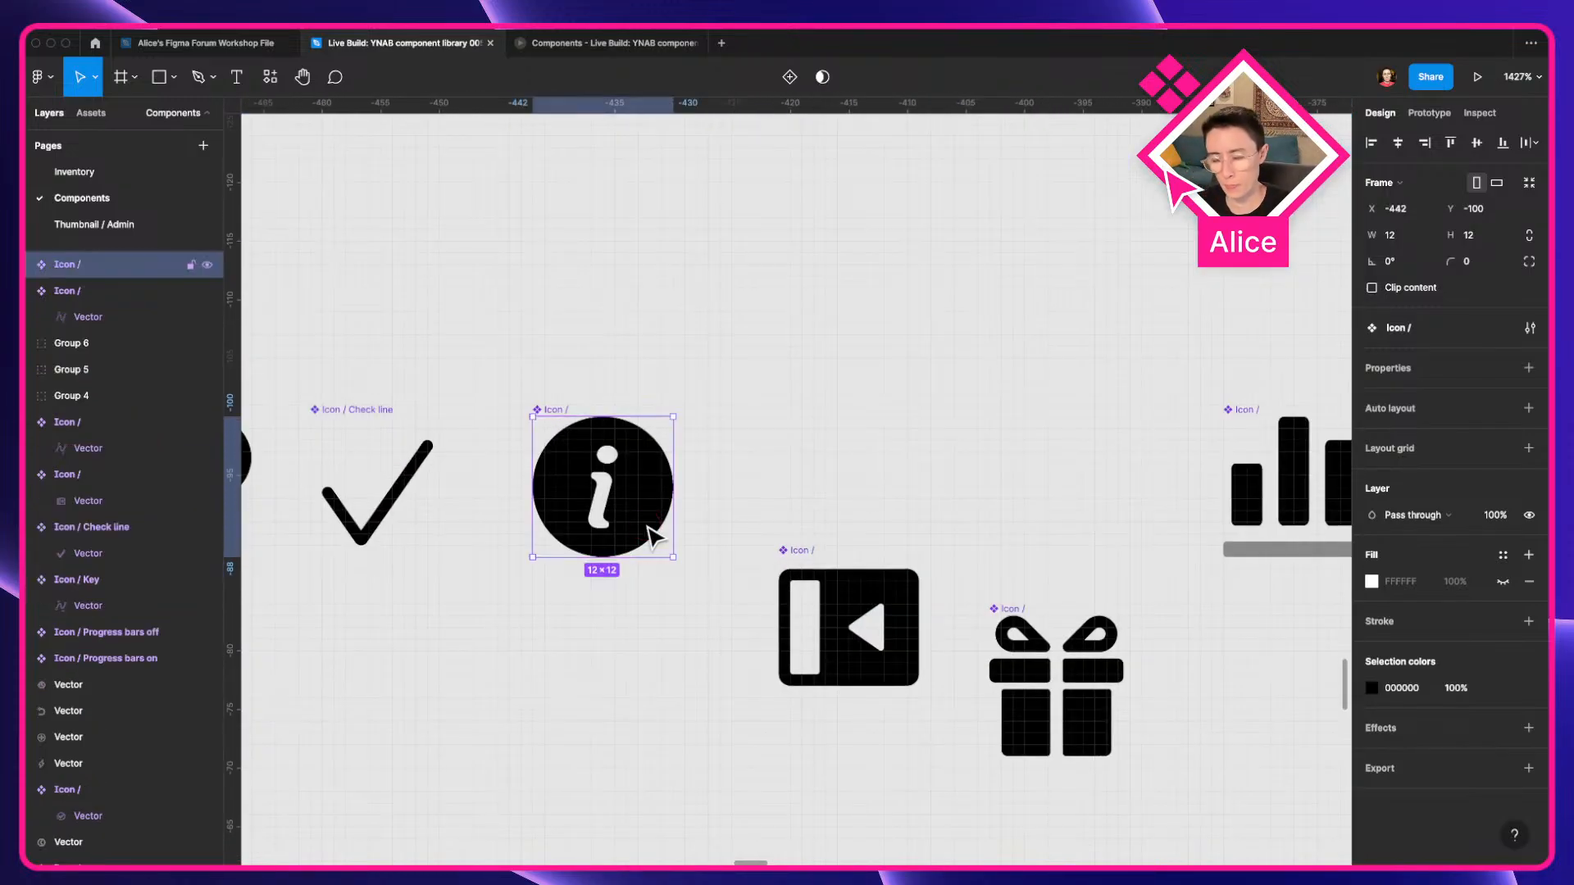
pyautogui.press('super+r')
pyautogui.write('Informatio')
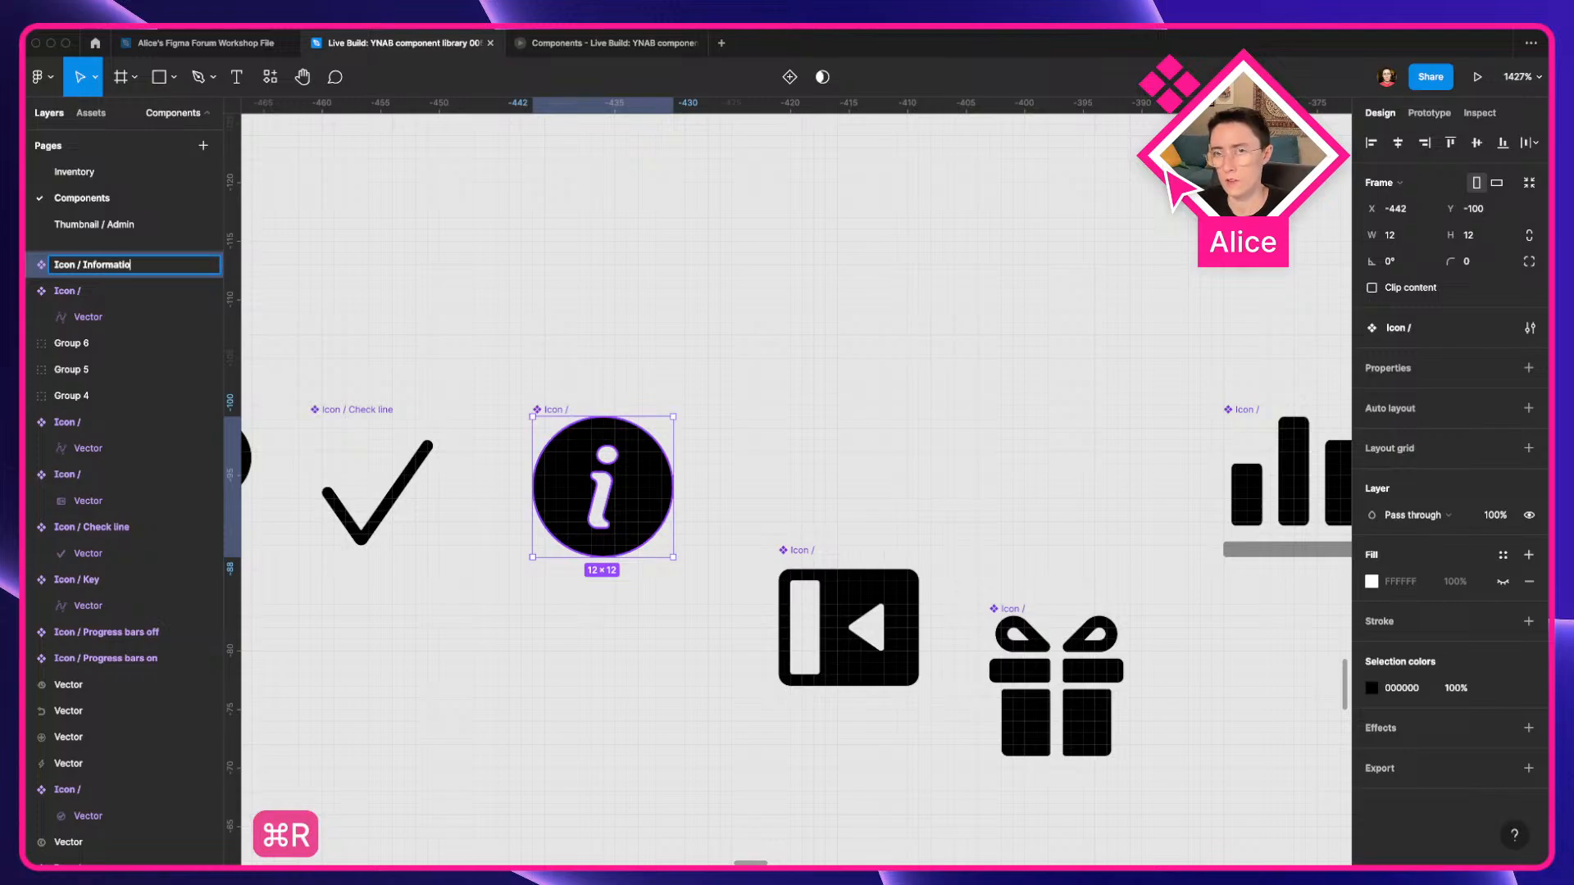
pyautogui.write('n')
pyautogui.press('Return')
# Rename the panel-with-arrow icon component "Icon / Collapse sidebar" and try the sidebar toggle on the YNAB budget page in the browser.
pyautogui.click(852, 648)
pyautogui.press('super+r')
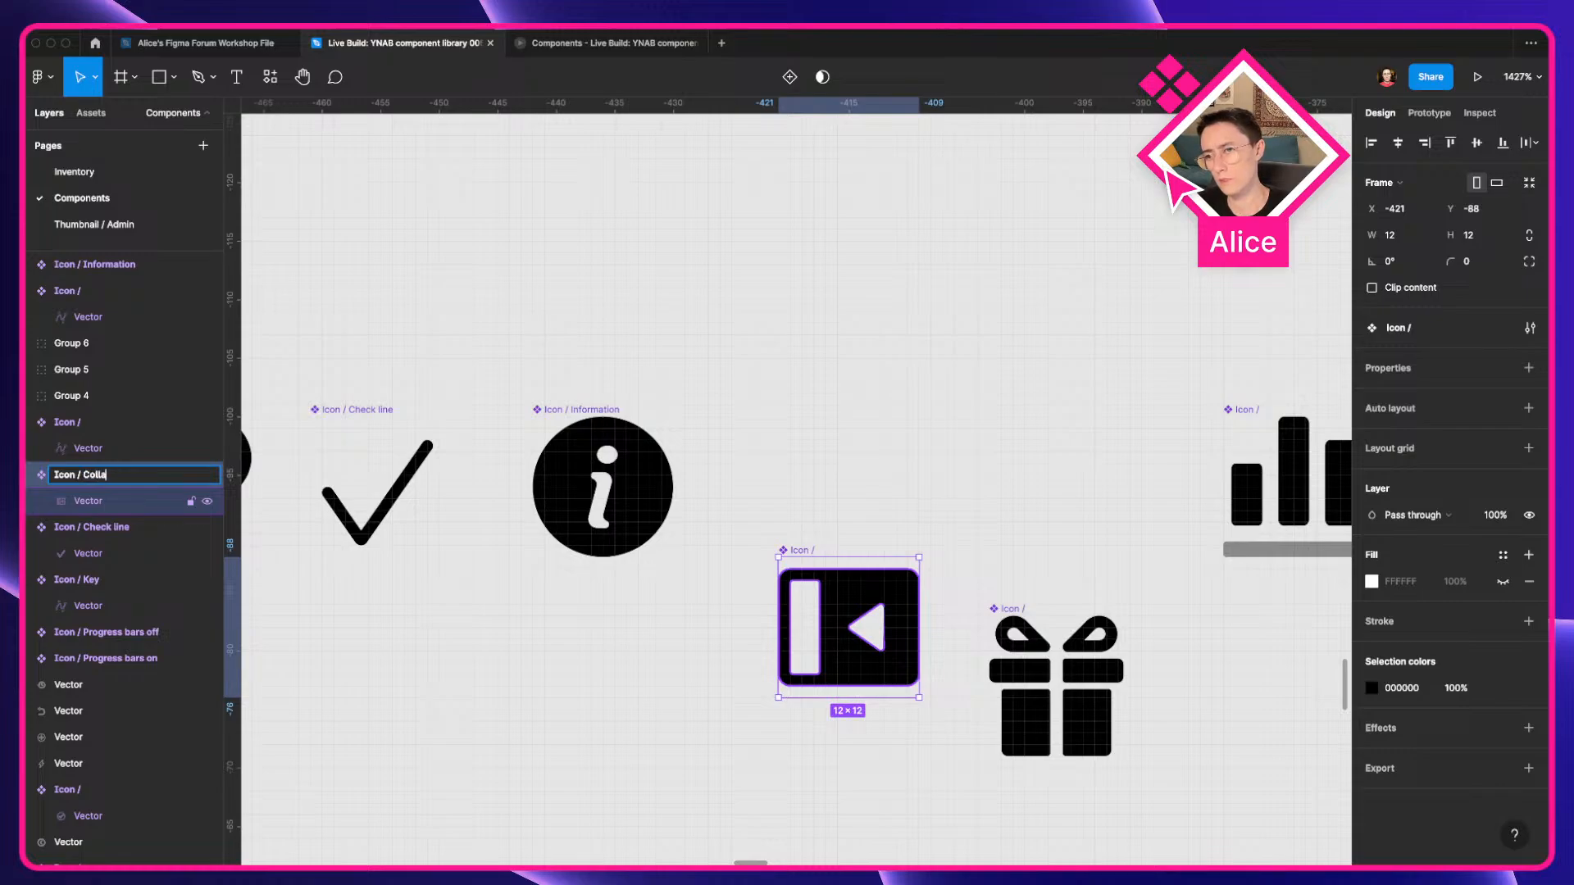
pyautogui.write('bar')
pyautogui.press('Return')
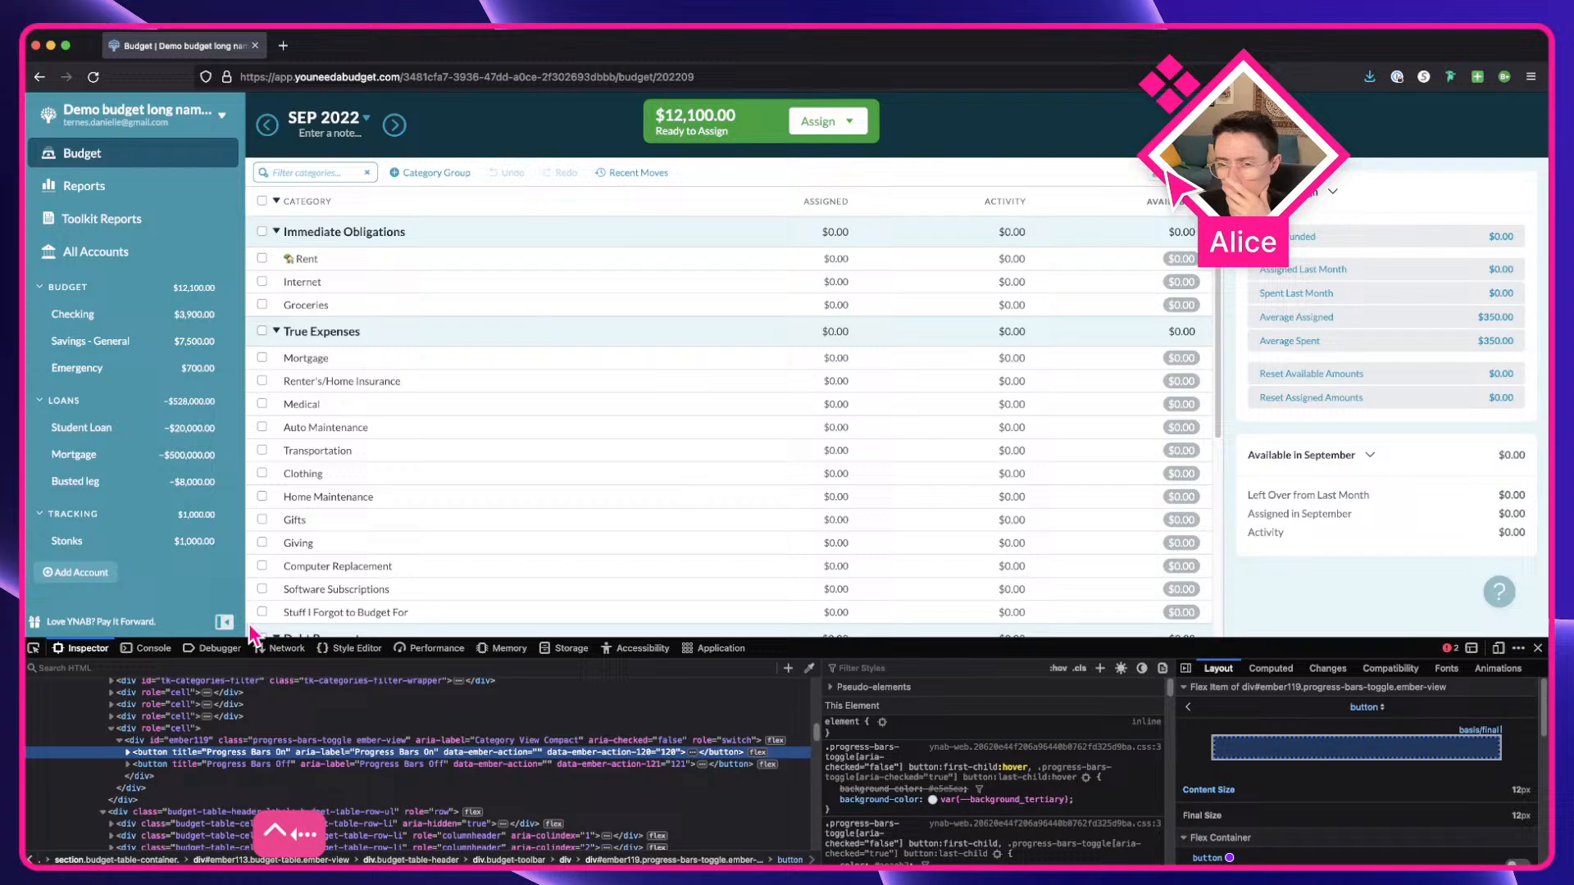
pyautogui.click(231, 631)
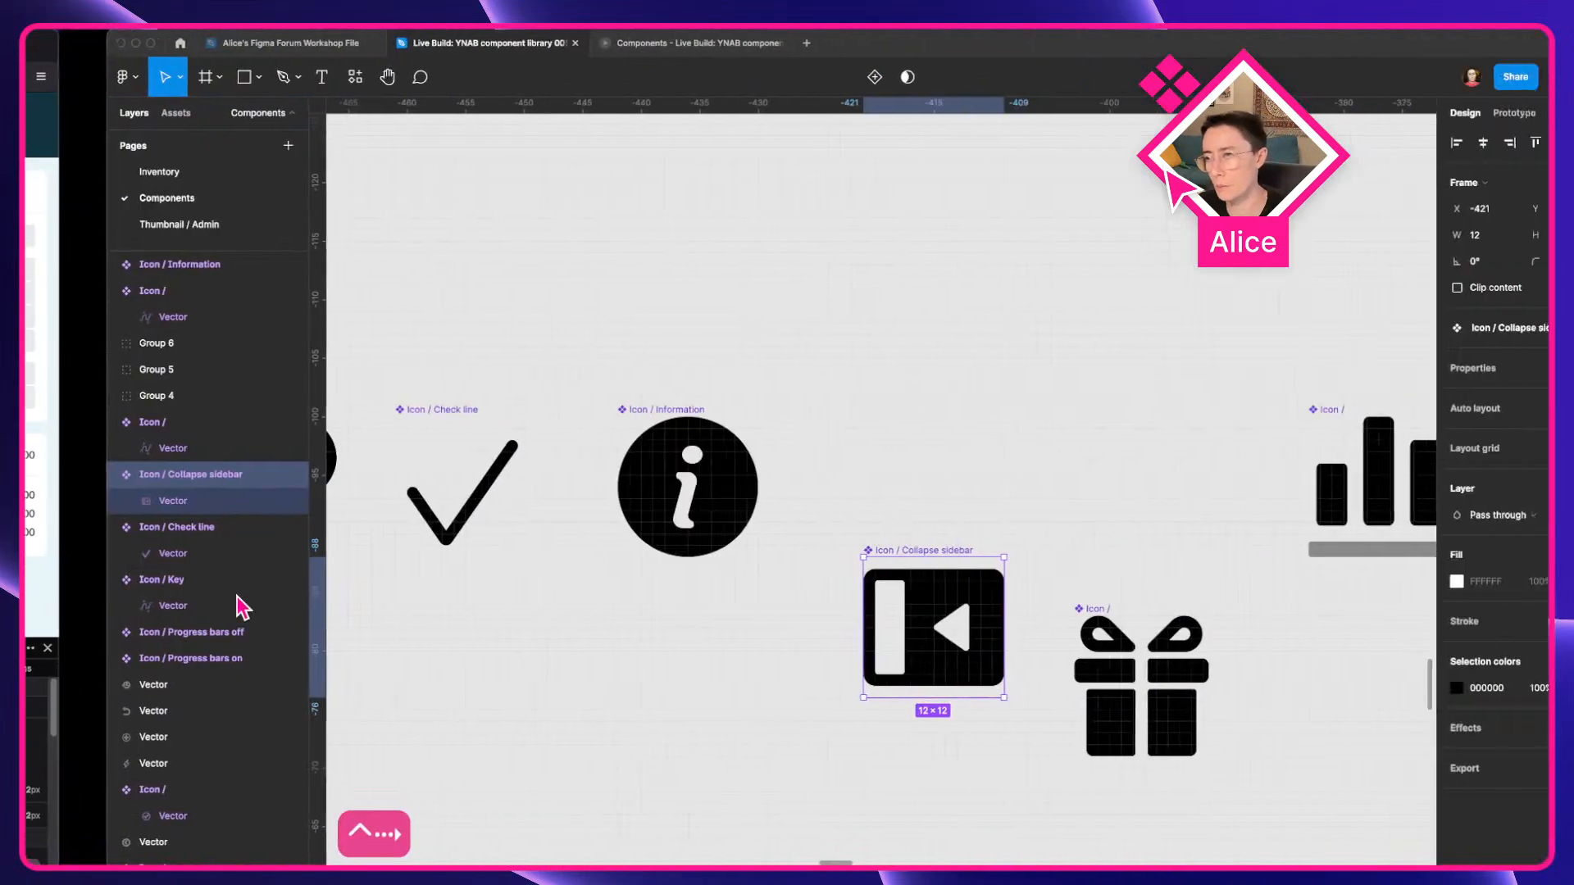
# Back in Figma, duplicate the sidebar icon directly below itself, detach the copy and turn it into its own component.
pyautogui.click(665, 580)
pyautogui.scroll(-3, 693, 607)
pyautogui.moveTo(862, 552); pyautogui.dragTo(880, 735)
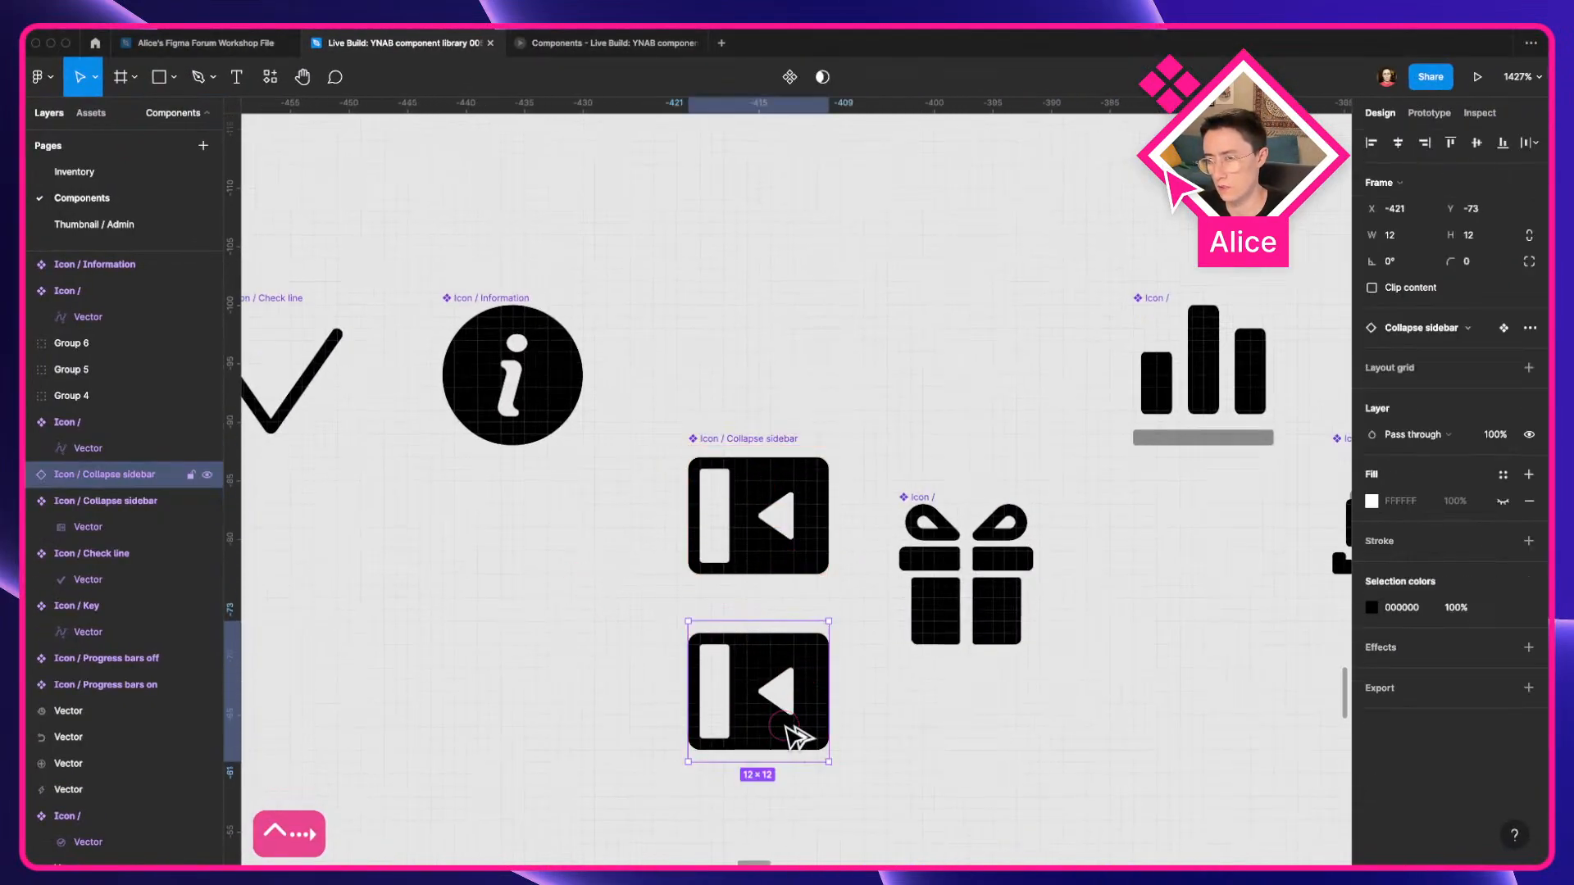
pyautogui.press('alt+super+b')
pyautogui.press('alt+super+k')
# Rename the lower sidebar icon component "Icon / Sidebar collapse".
pyautogui.press('super+r')
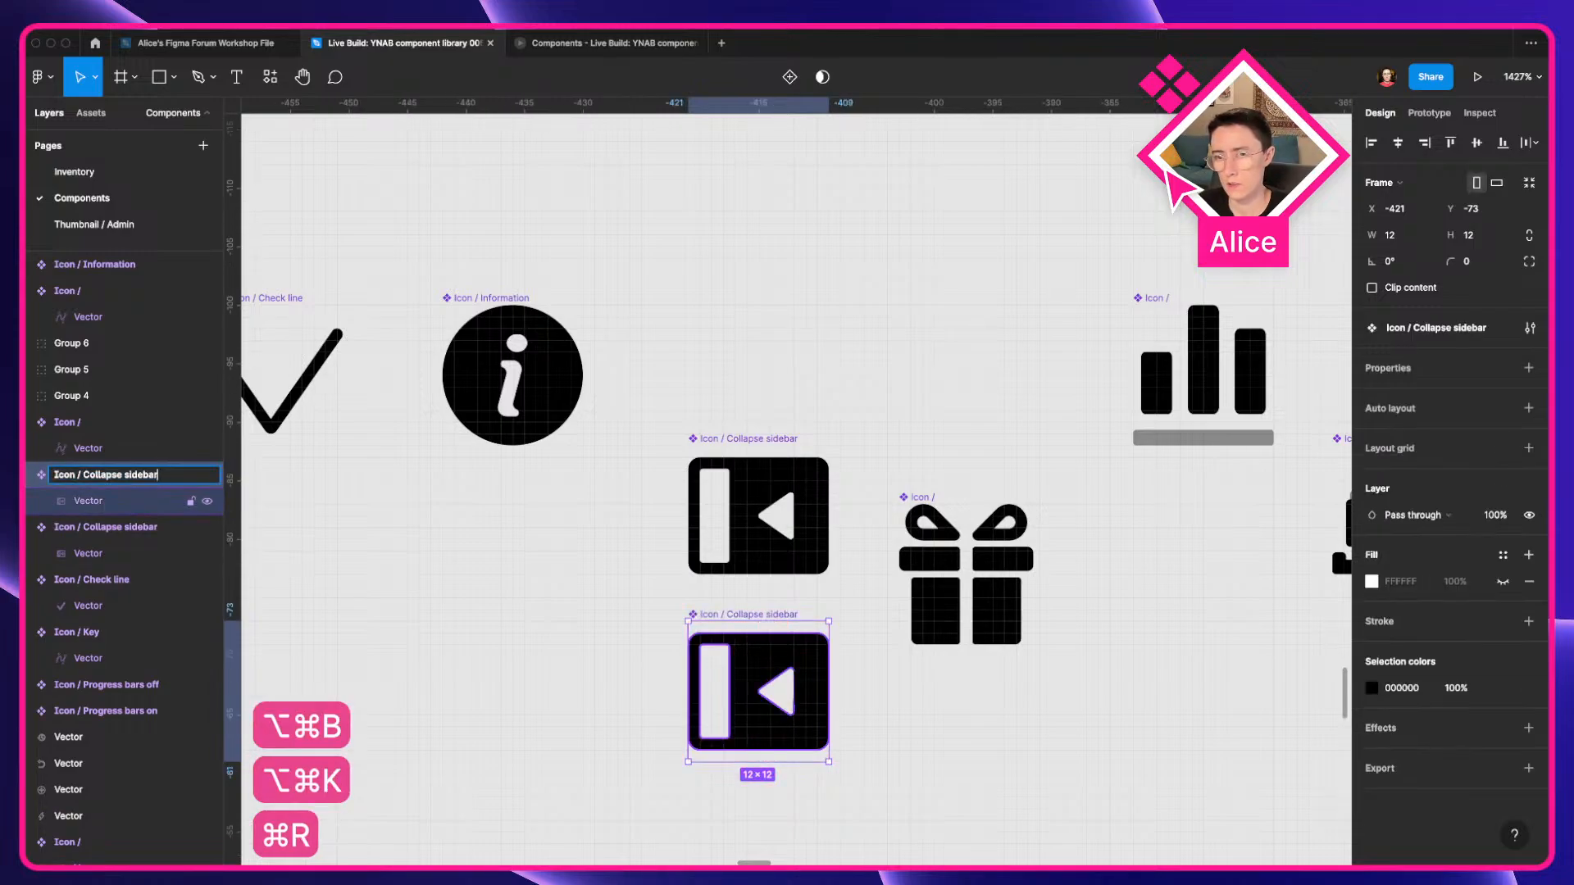
pyautogui.hotkey('alt', 'shift', 'Left')
pyautogui.hotkey('alt', 'shift', 'Left')
pyautogui.write('Sidebar collapse')
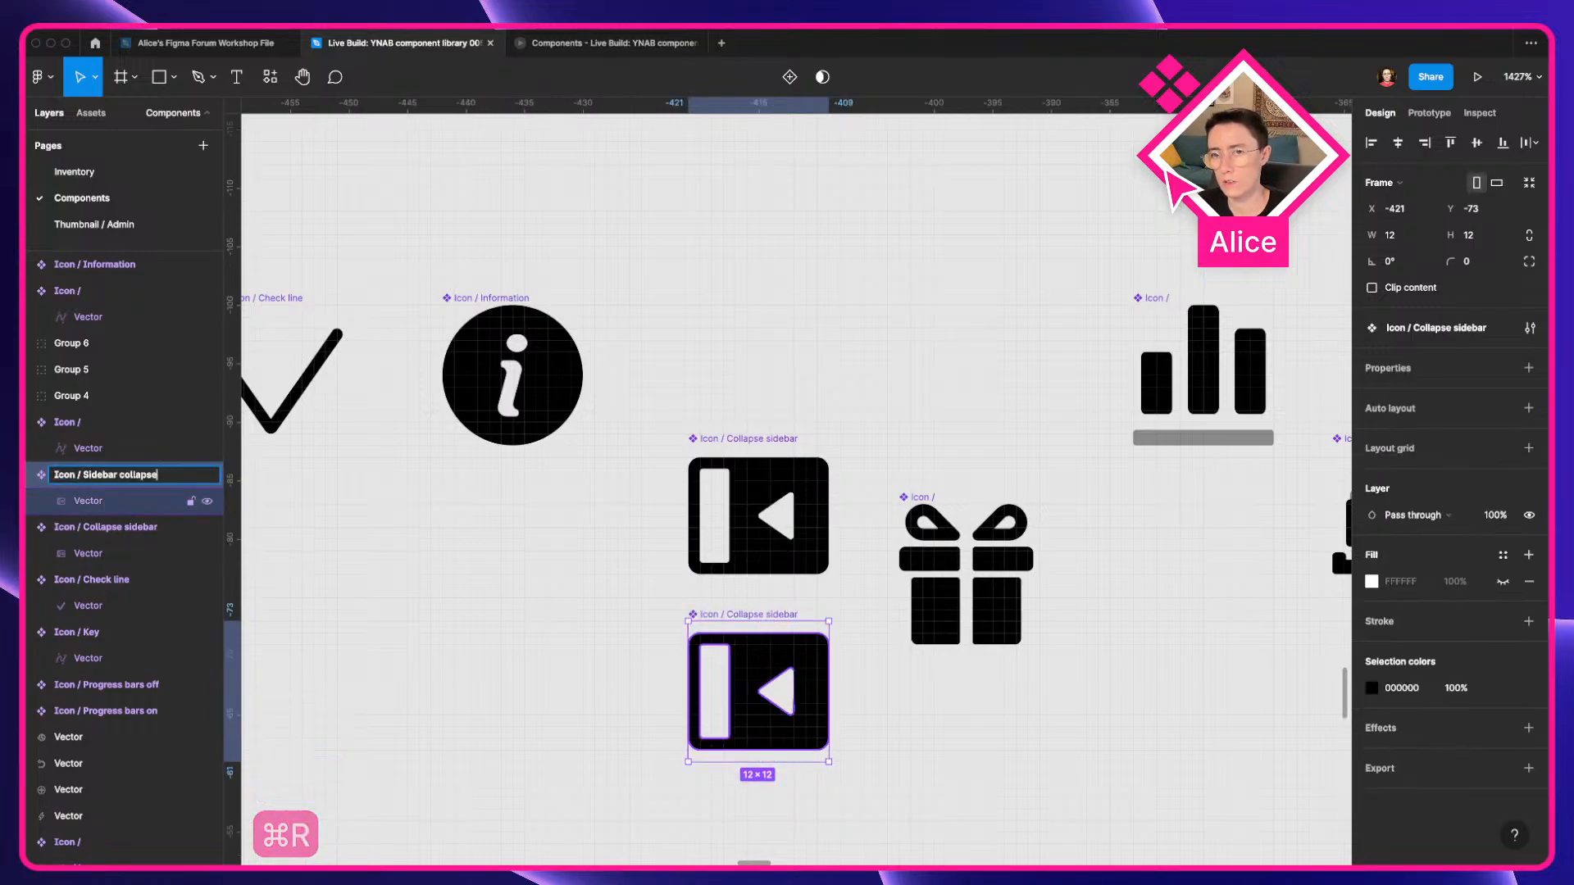
pyautogui.press('Return')
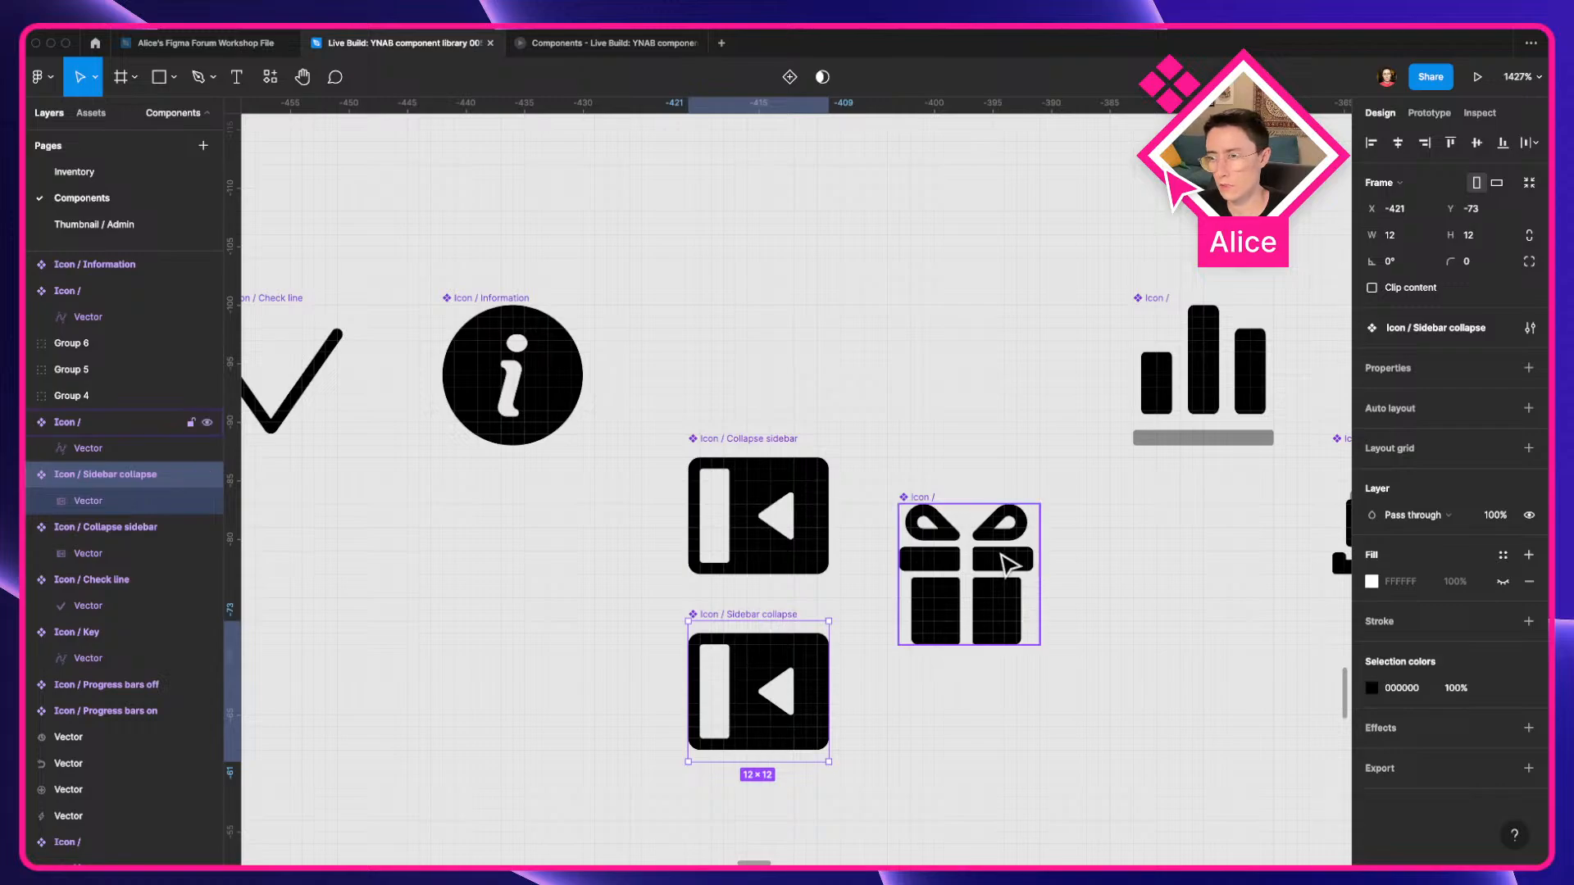
# Rename the upper sidebar icon component "Icon / Sidebar expand".
pyautogui.click(735, 541)
pyautogui.press('super+r')
pyautogui.write('S')
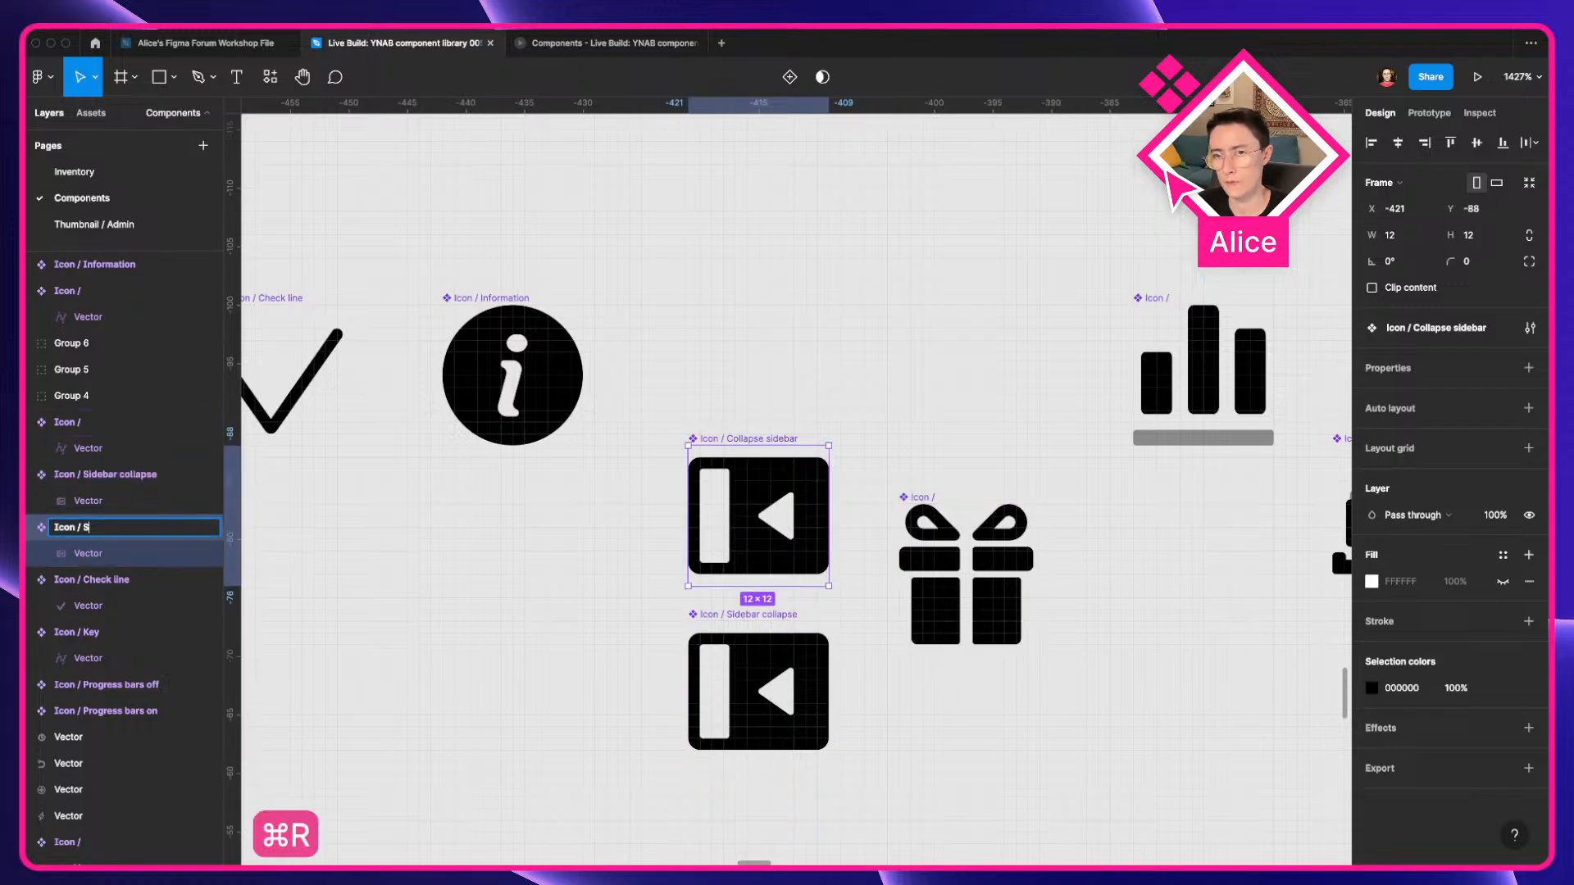
pyautogui.press('Return')
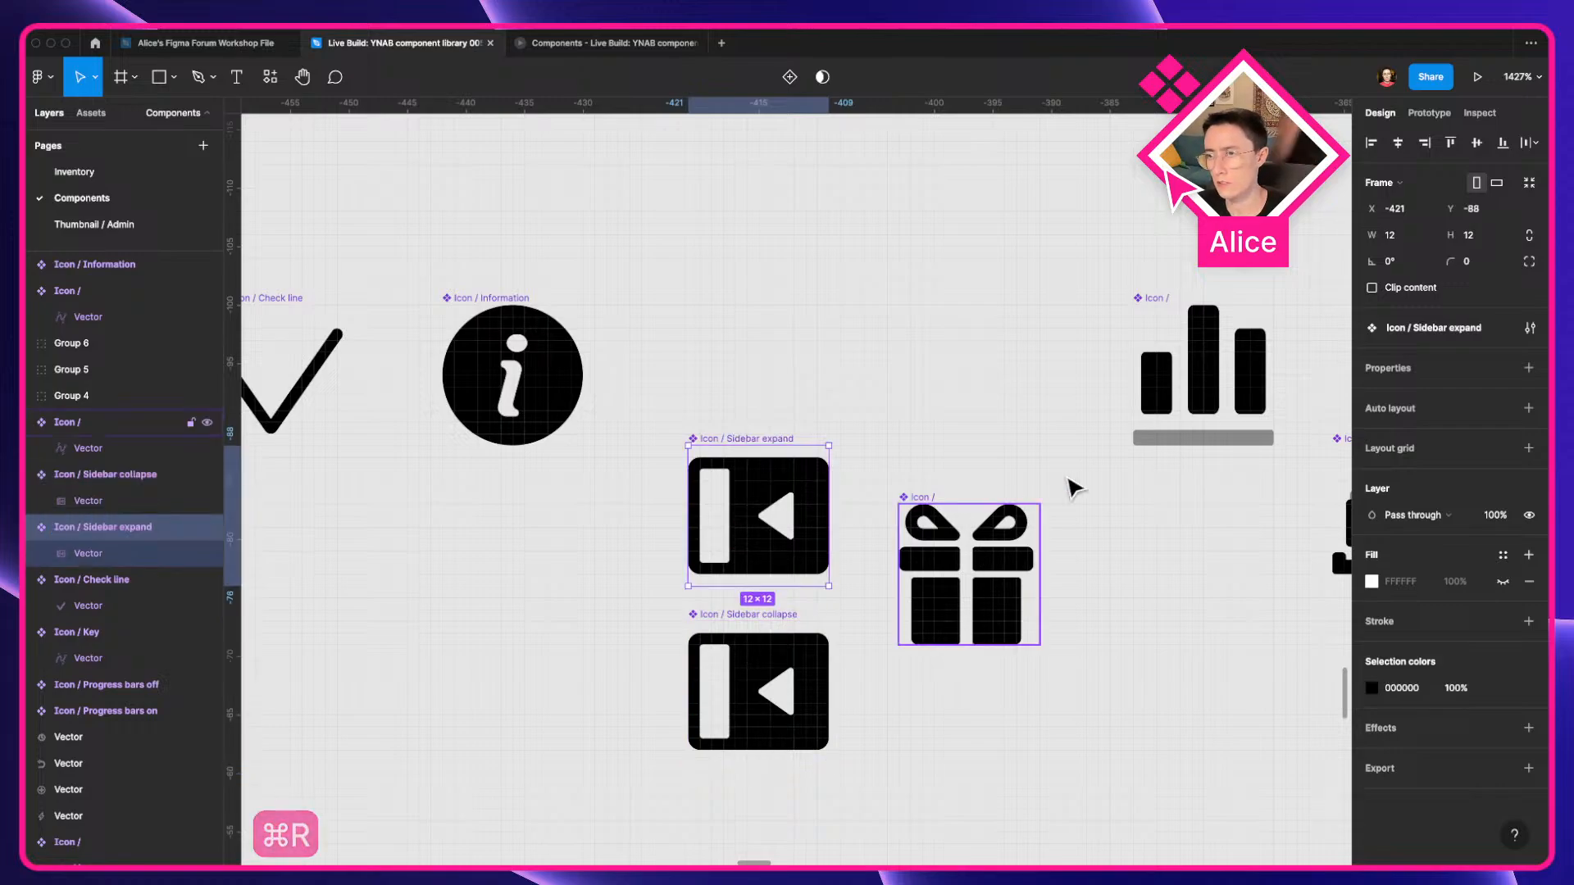
# Rename the gift box icon component "Icon / Gift".
pyautogui.click(885, 411)
pyautogui.hscroll(4, 801, 517)
pyautogui.click(840, 564)
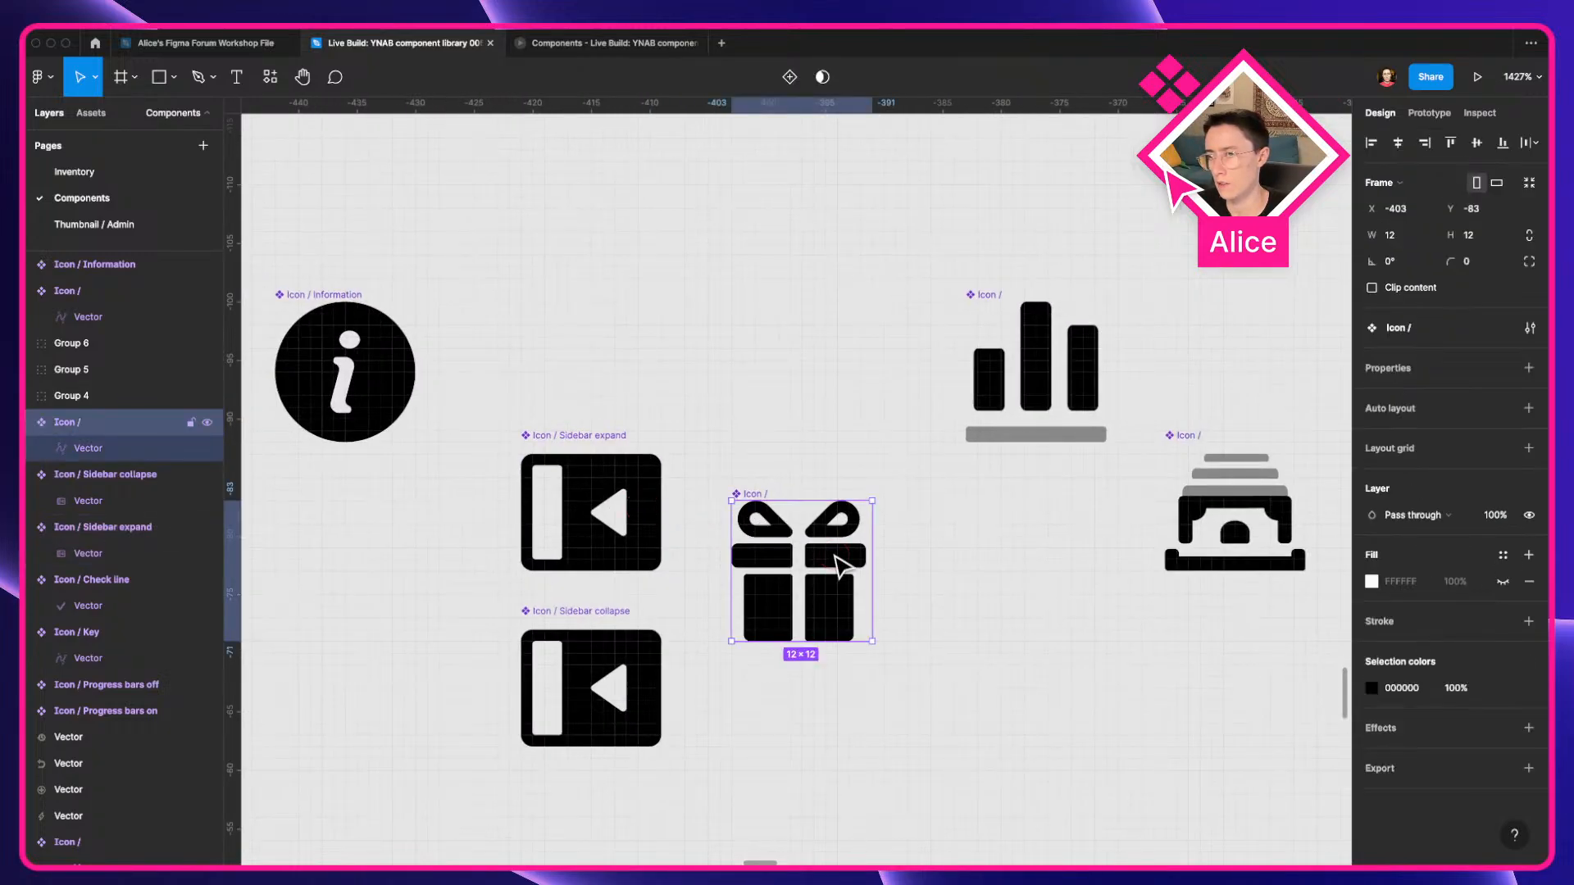
pyautogui.press('super+r')
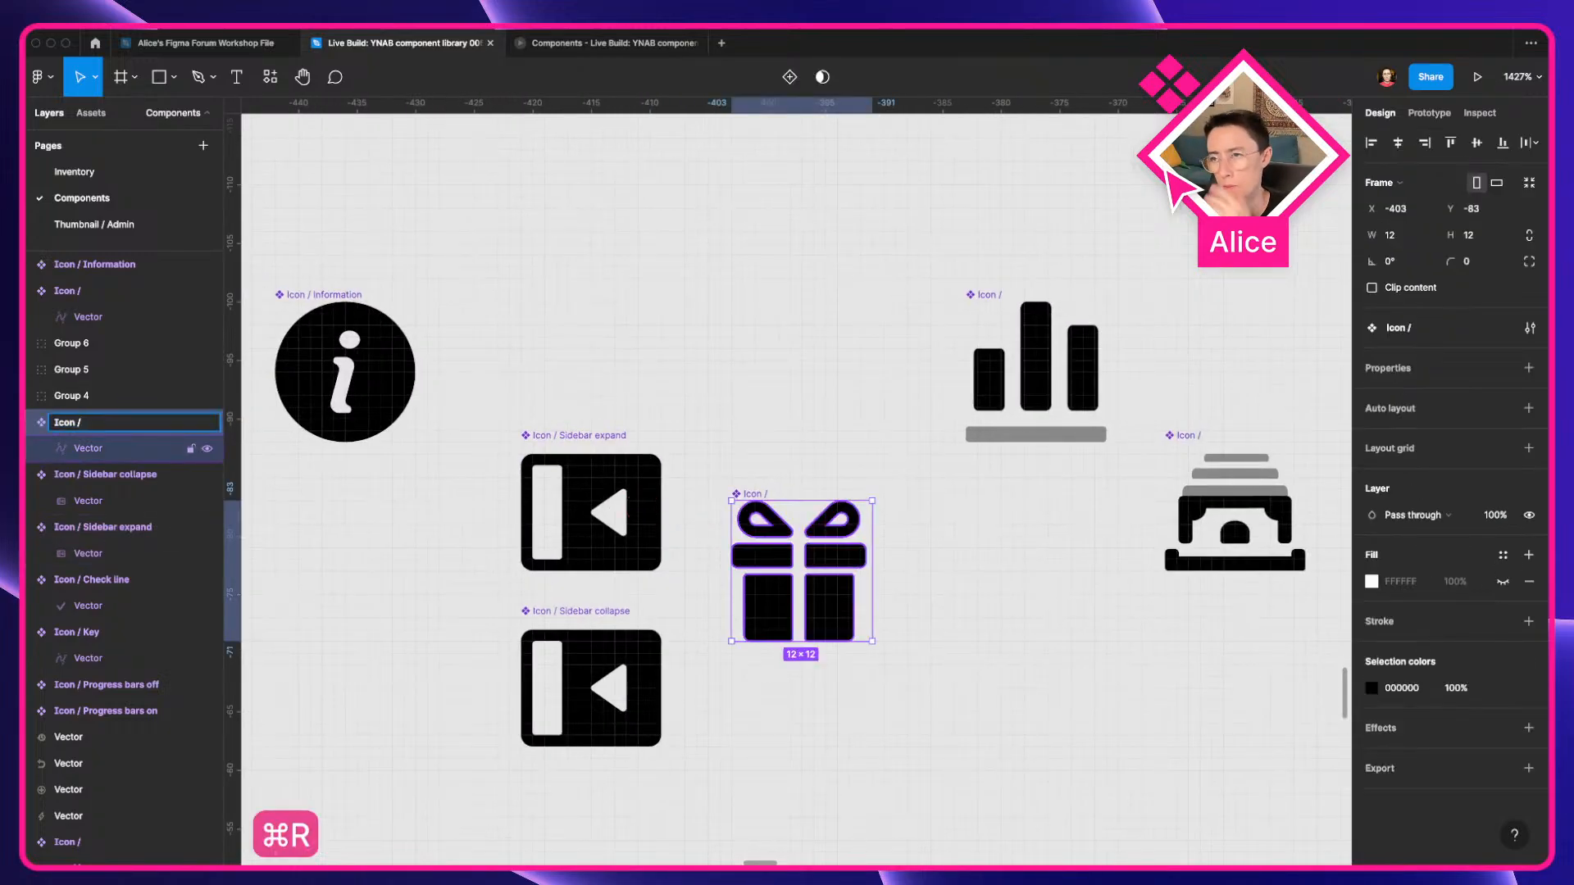
pyautogui.write('Referral')
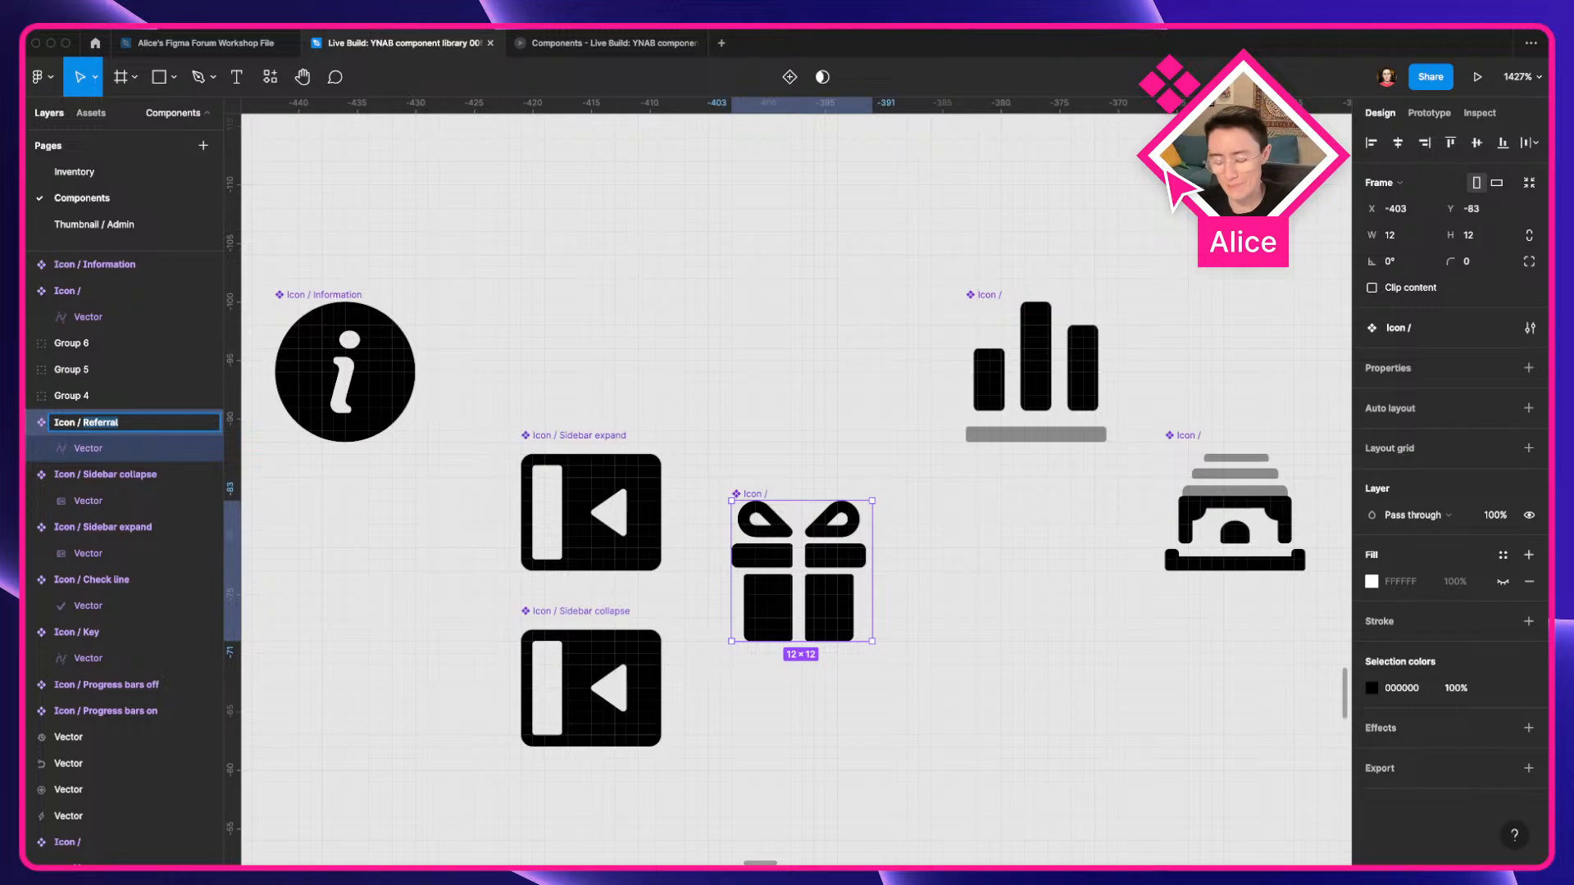
pyautogui.press('Return')
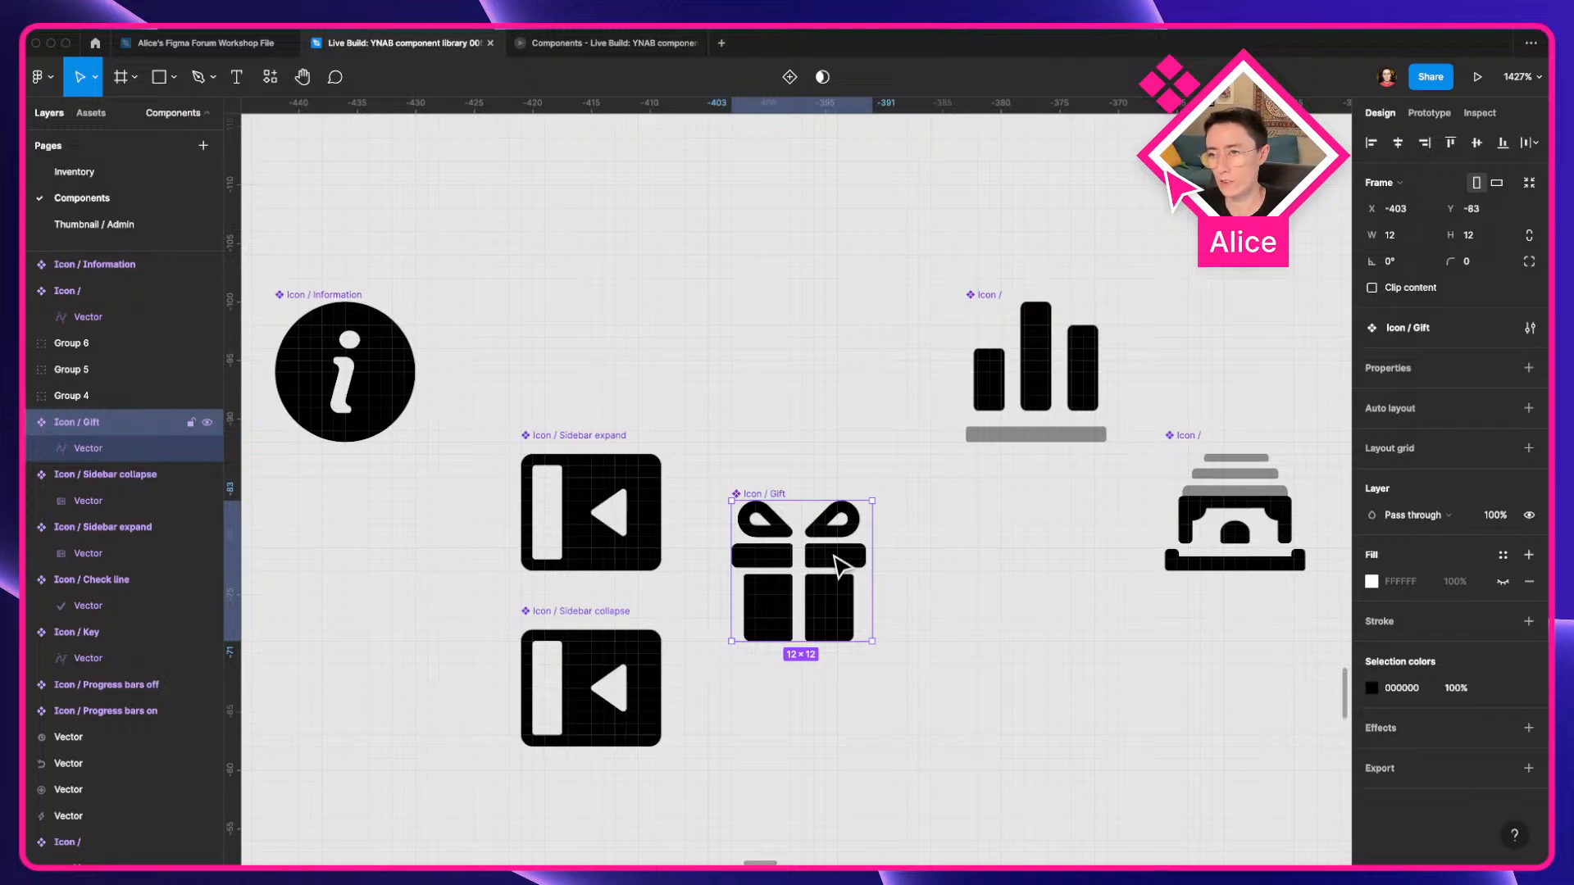
# Rename the bar chart icon component "Icon / Bar graph".
pyautogui.click(1047, 422)
pyautogui.press('super+r')
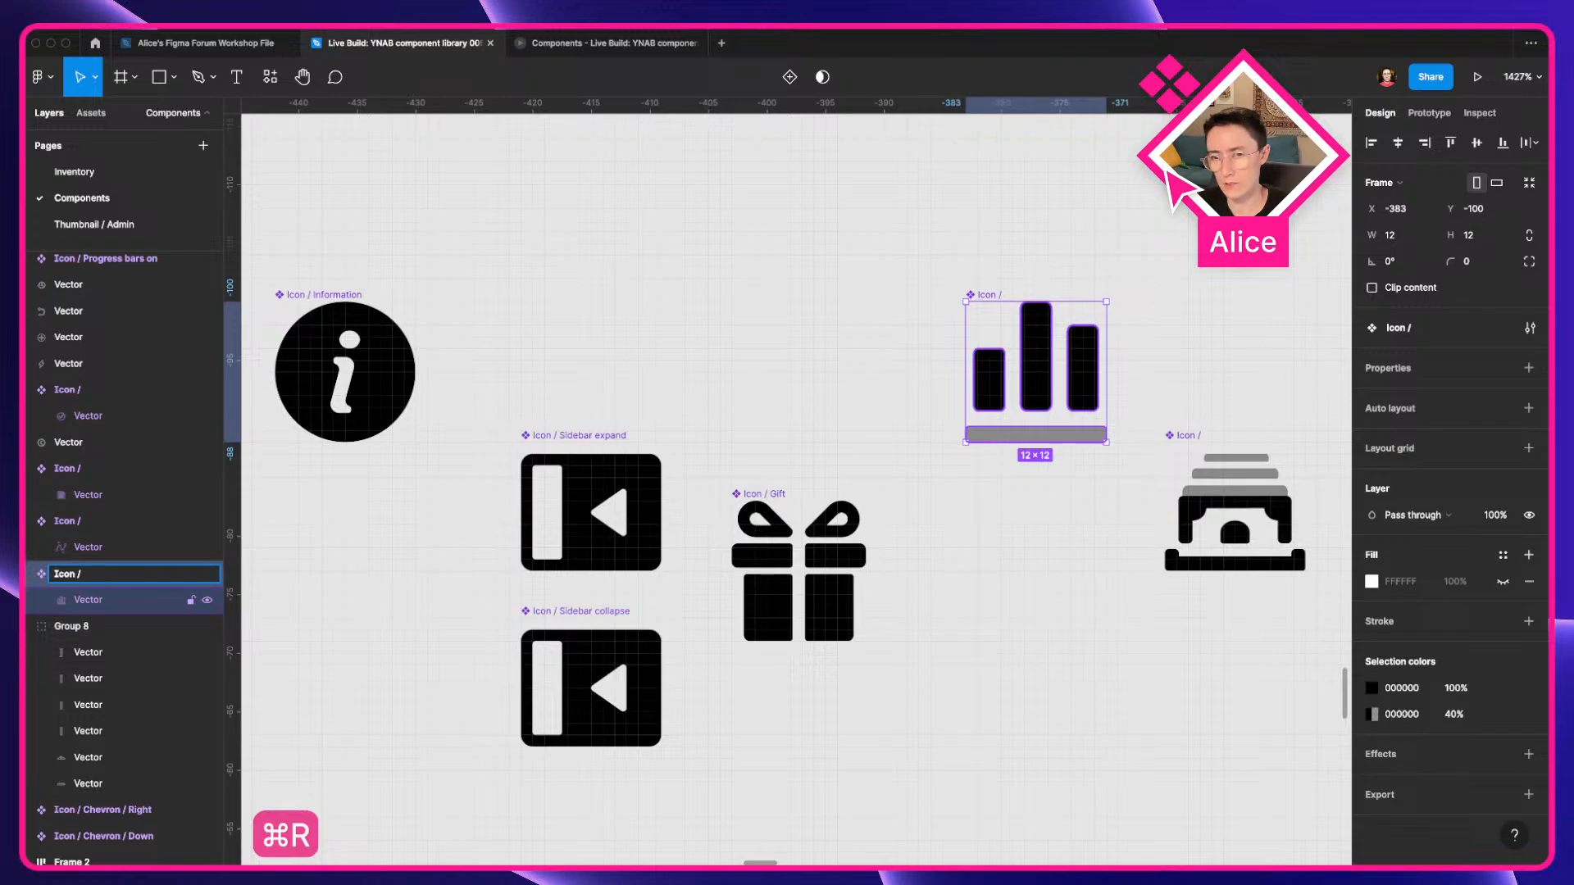
pyautogui.write('Bar graph')
pyautogui.press('Return')
# Rename the stacked-cash icon component "Icon / Stacked dollars".
pyautogui.moveTo(1172, 432); pyautogui.dragTo(874, 432)
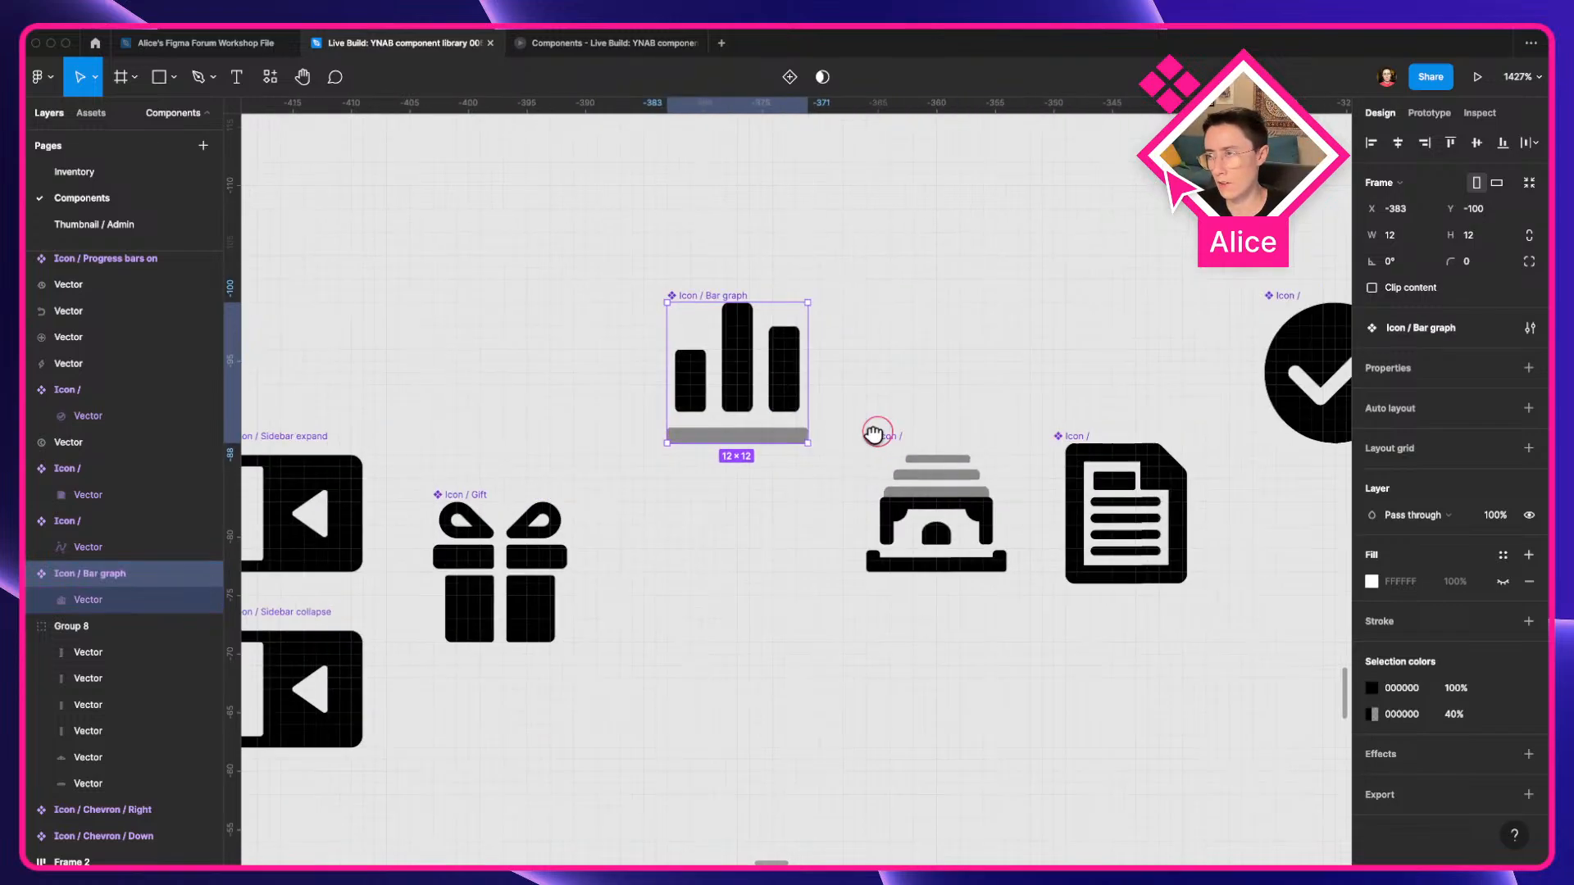
pyautogui.click(877, 434)
pyautogui.press('super+r')
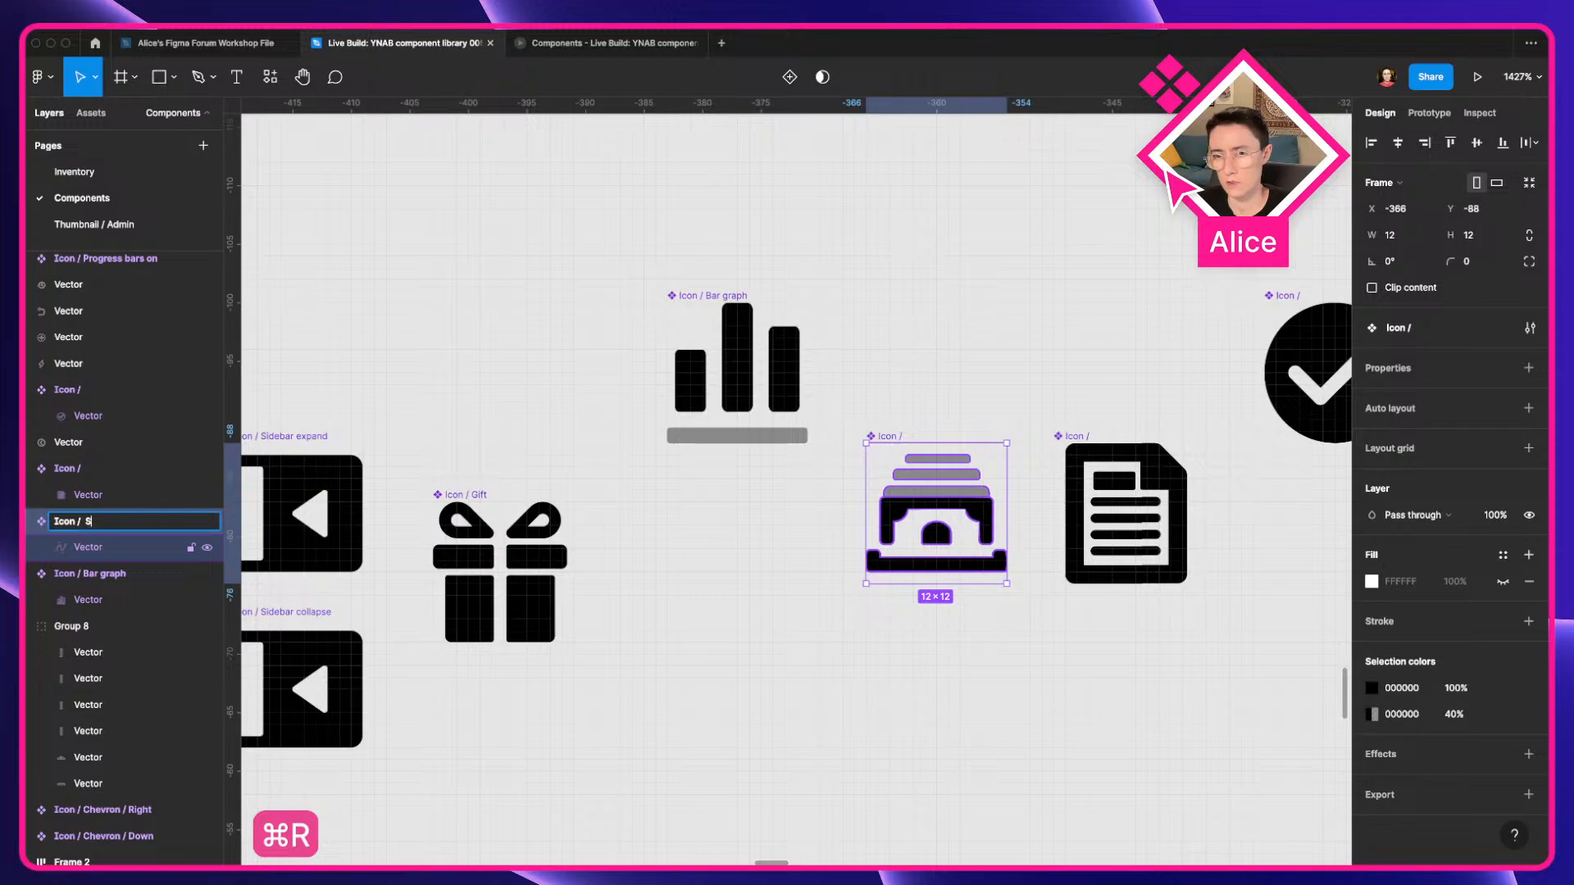
pyautogui.write('Stacked dollars')
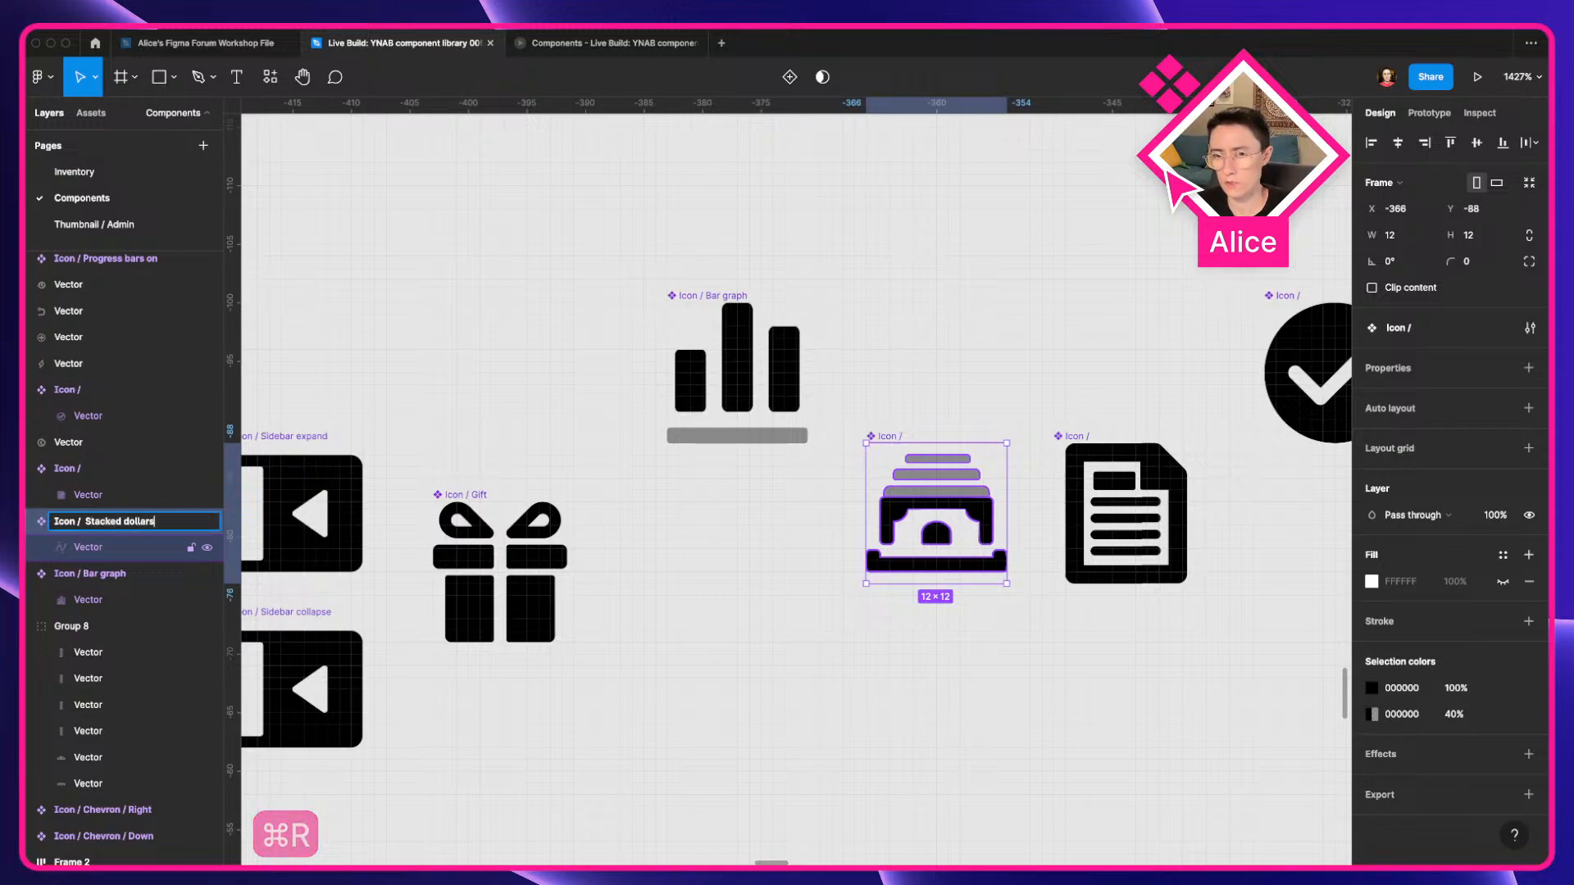
pyautogui.press('Return')
# Extend the stacked-cash icon component's name to "Icon / Stacked dollars vertical".
pyautogui.moveTo(1047, 590); pyautogui.dragTo(633, 565)
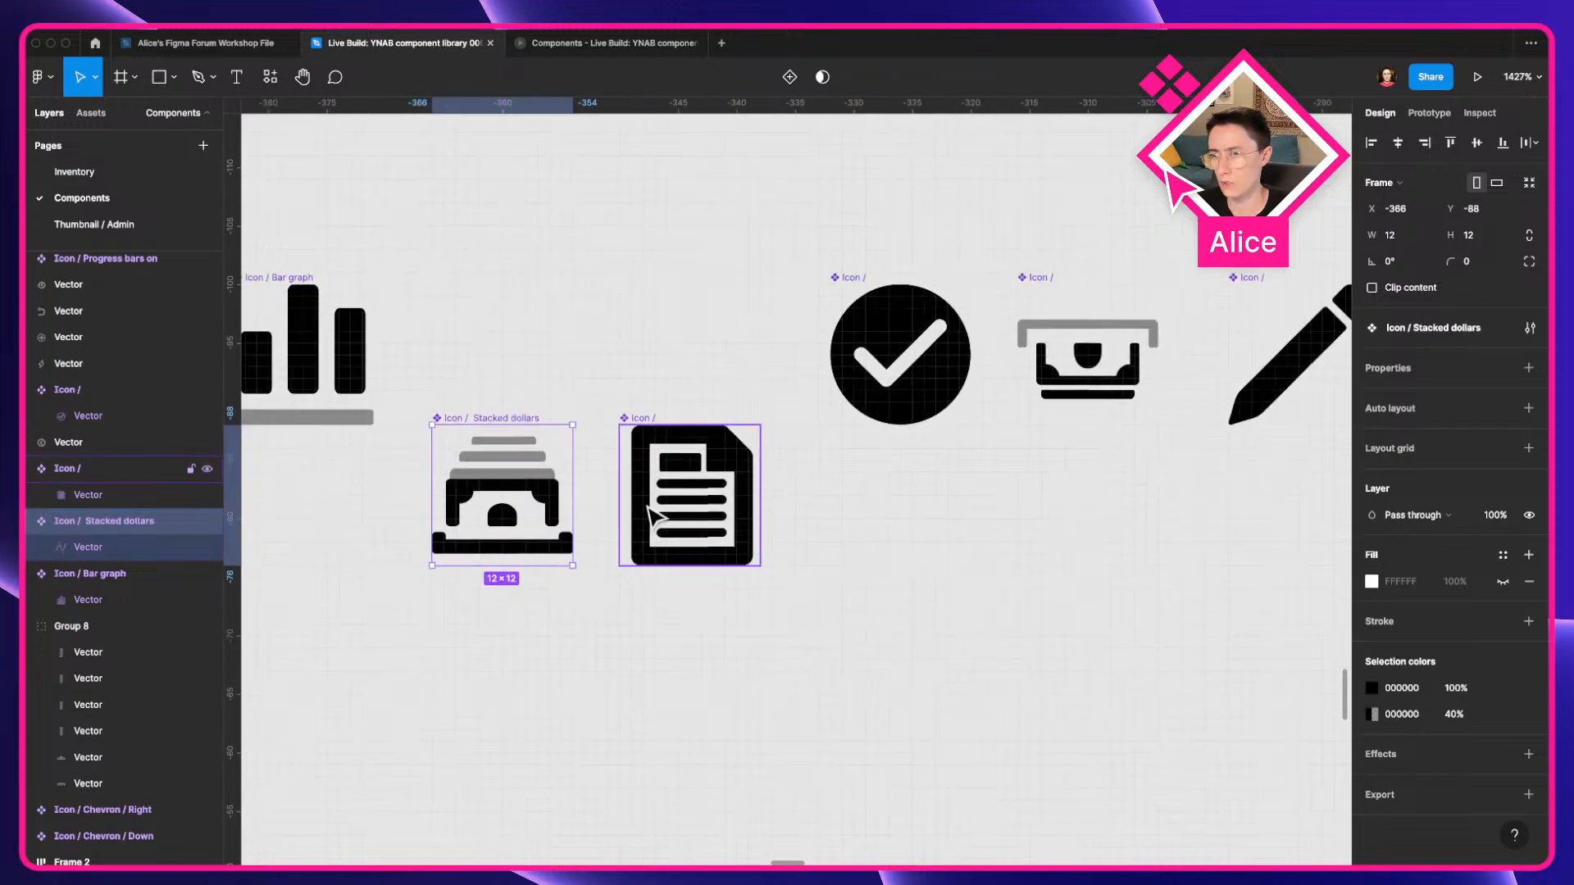
pyautogui.scroll(-5, 512, 500)
pyautogui.scroll(4, 727, 445)
pyautogui.moveTo(734, 436); pyautogui.dragTo(940, 430)
pyautogui.press('super+r')
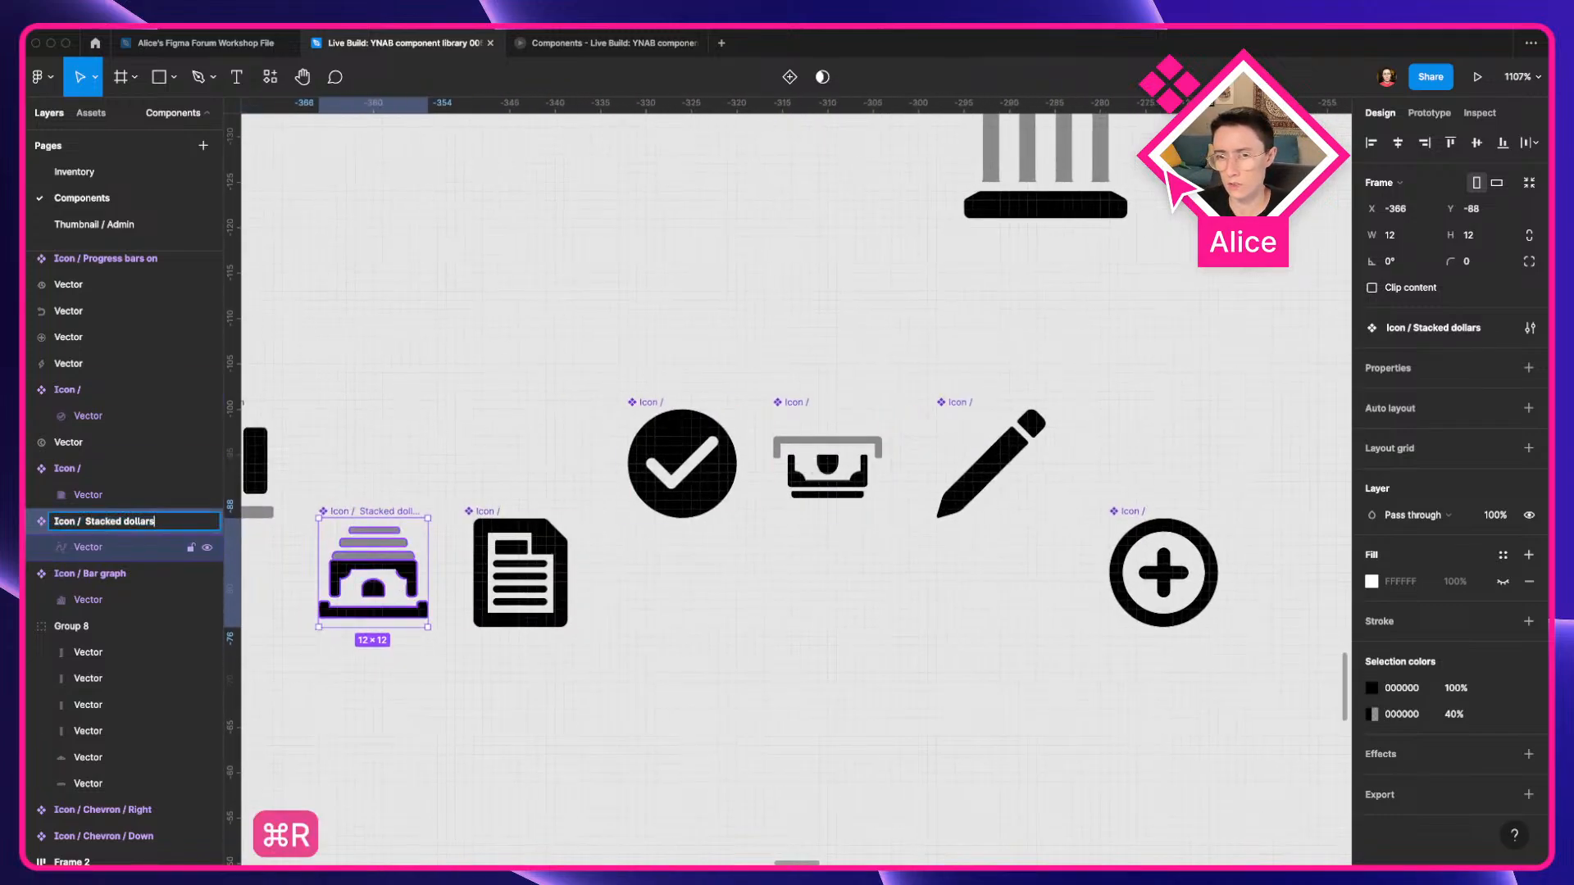
pyautogui.write('vertical')
pyautogui.press('Return')
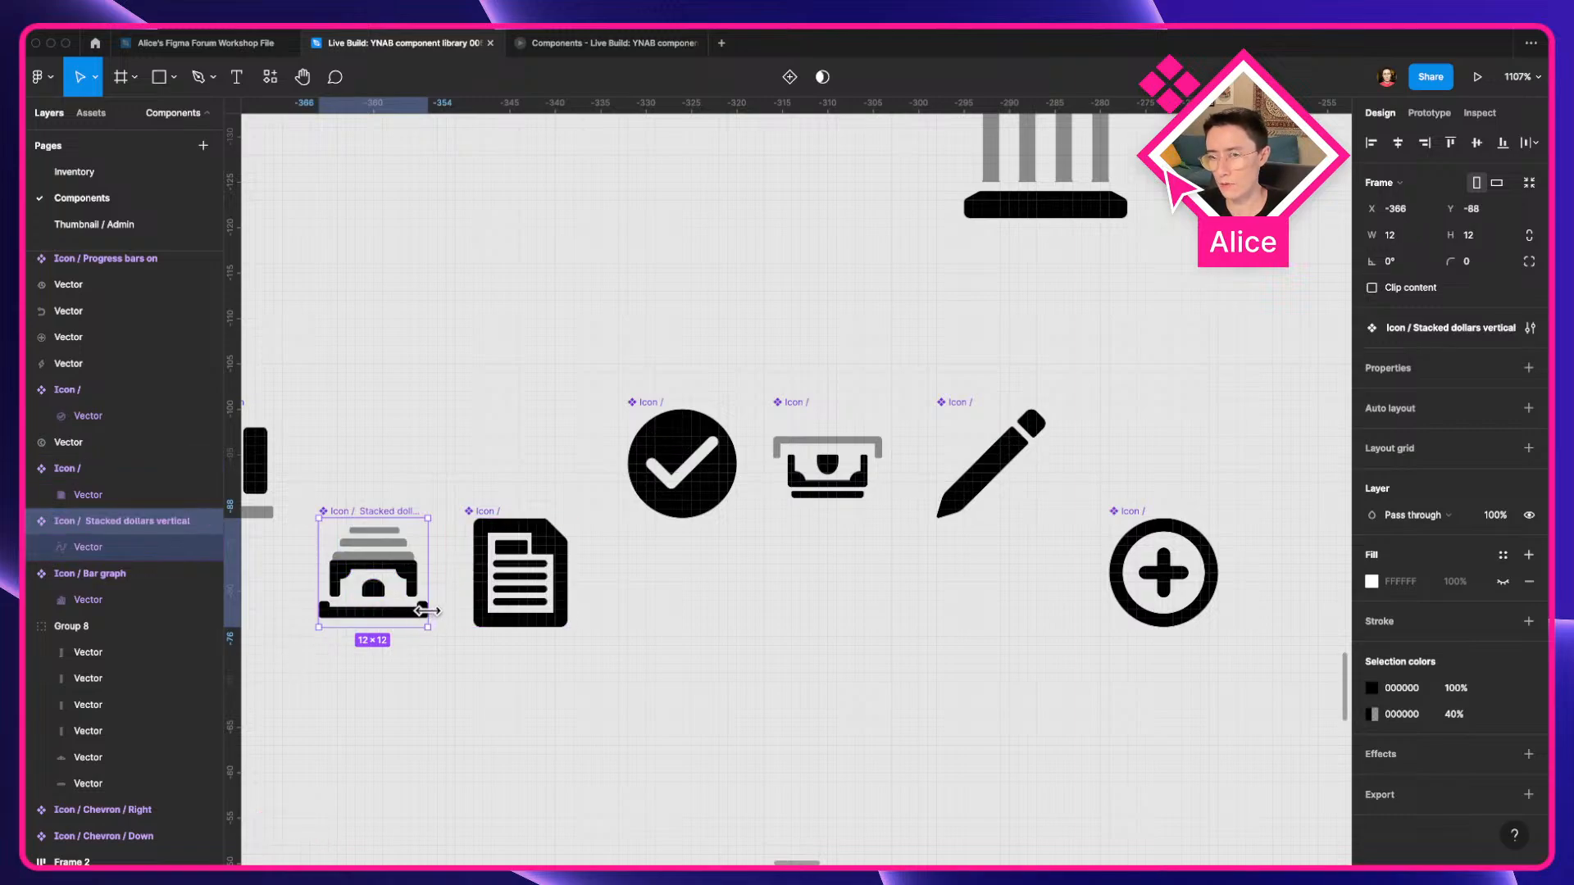
# Rename the inverted stacked-cash icon component "Icon / Stacked dollars upsidedown".
pyautogui.click(813, 489)
pyautogui.press('super+r')
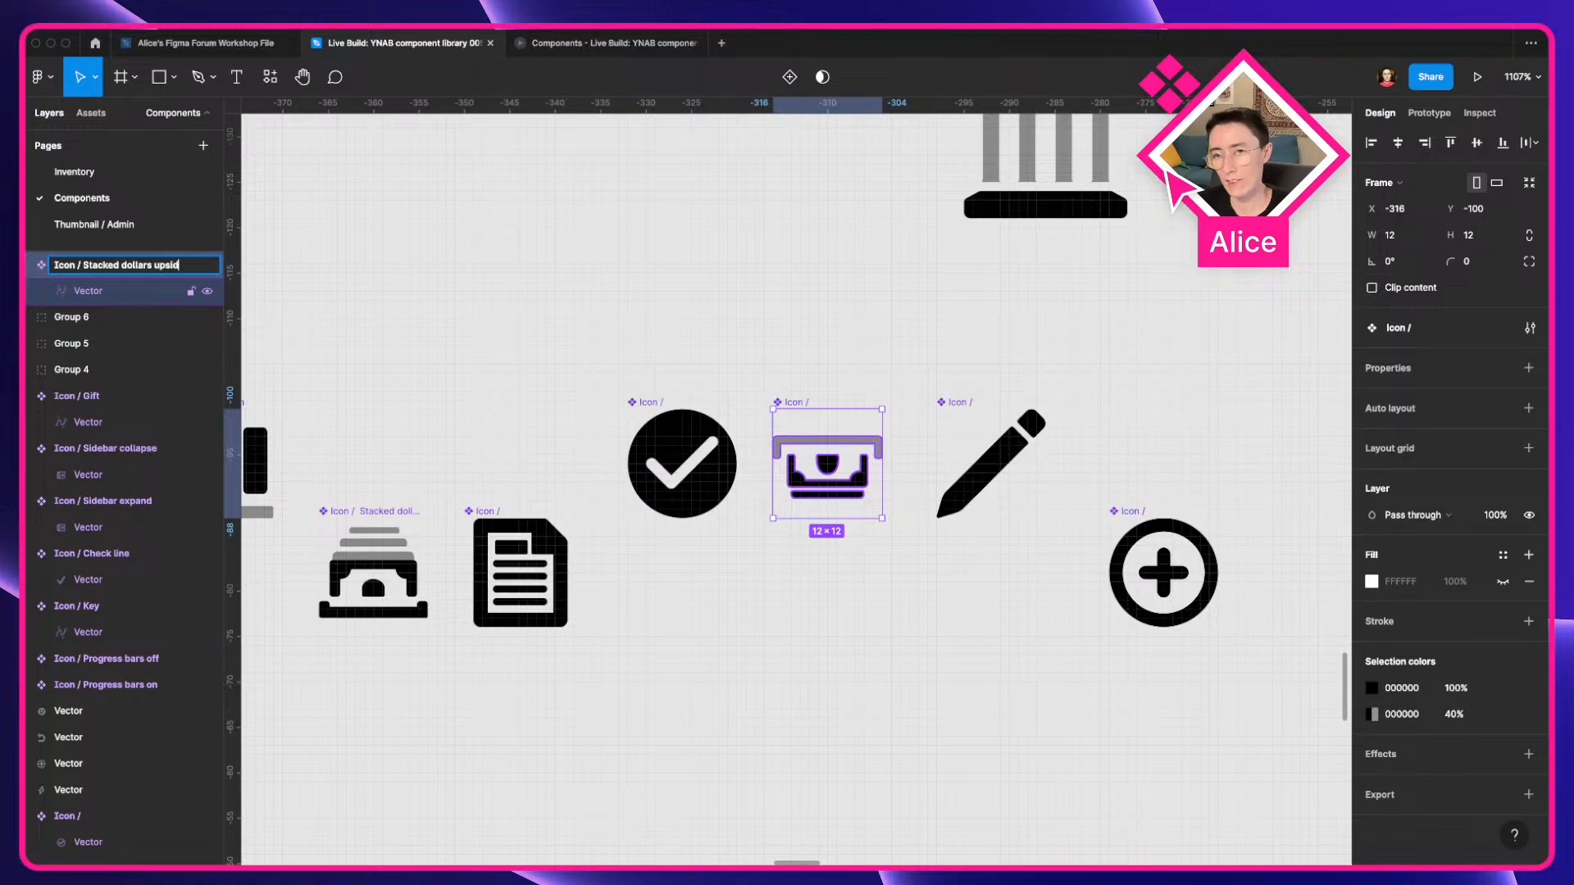
pyautogui.press('Return')
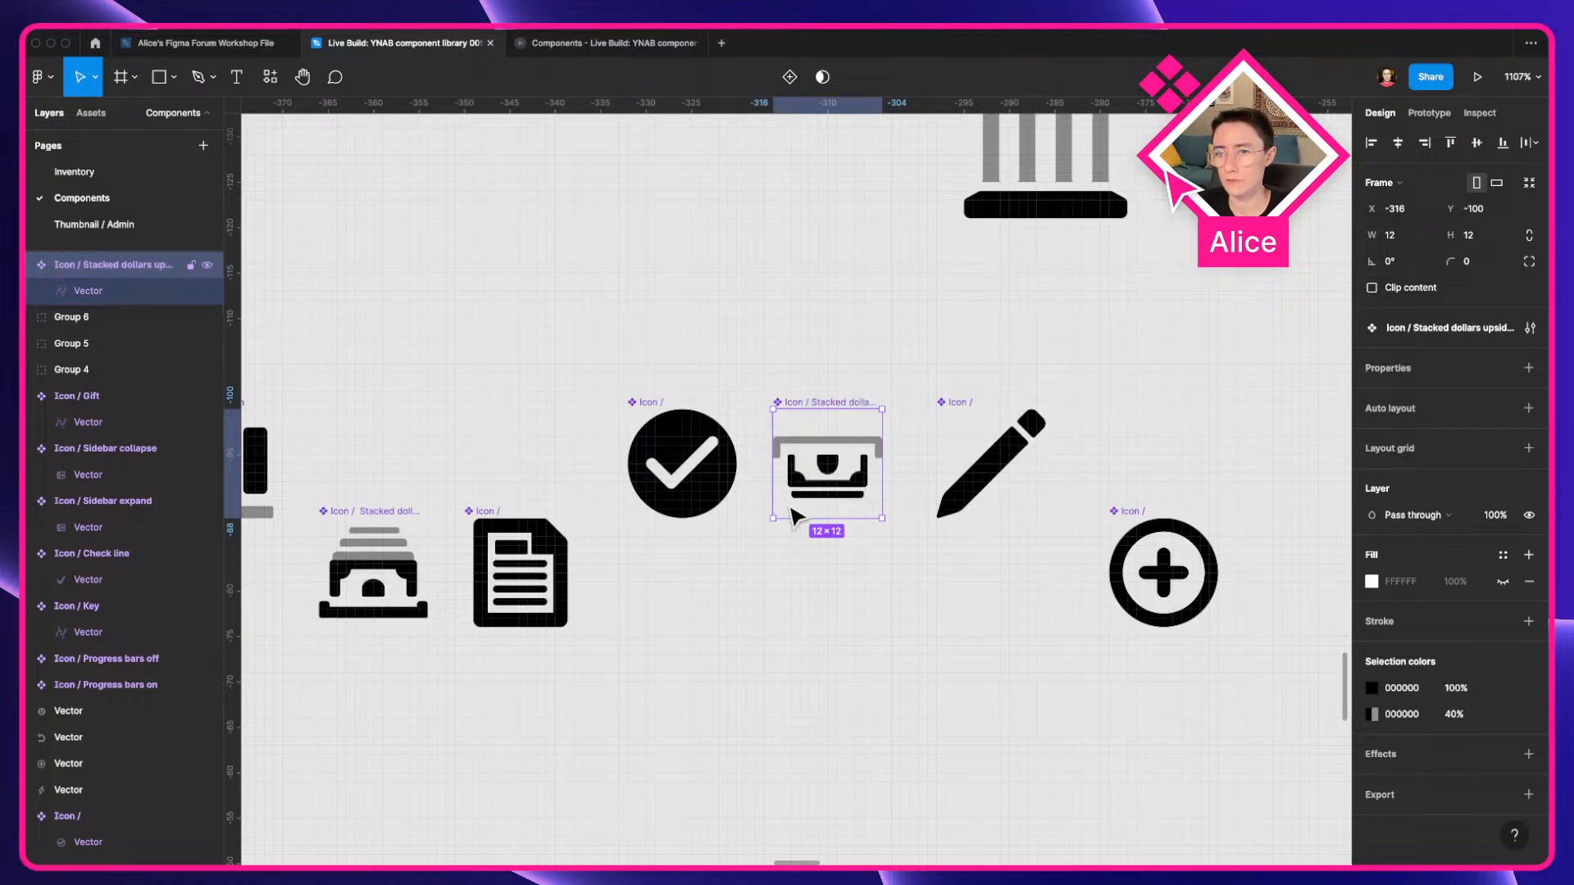
# Rename the upright stacked-cash icon component "Icon / Stacked dollars right side up".
pyautogui.click(410, 579)
pyautogui.press('super+r')
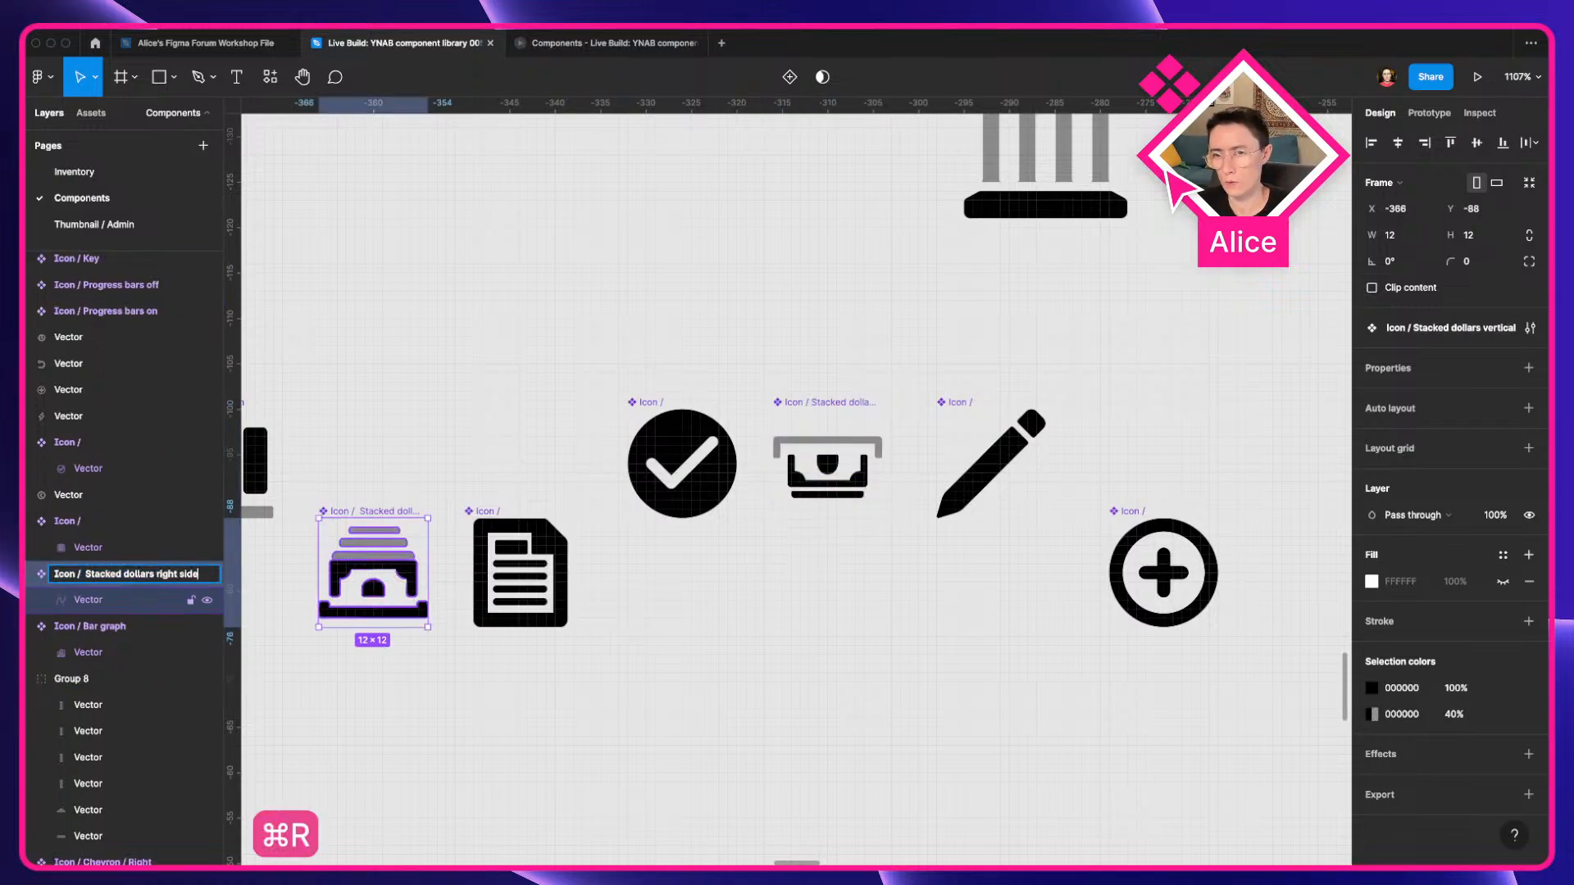
pyautogui.press('Return')
# Rename the page-with-text icon component "Icon / Document".
pyautogui.click(542, 569)
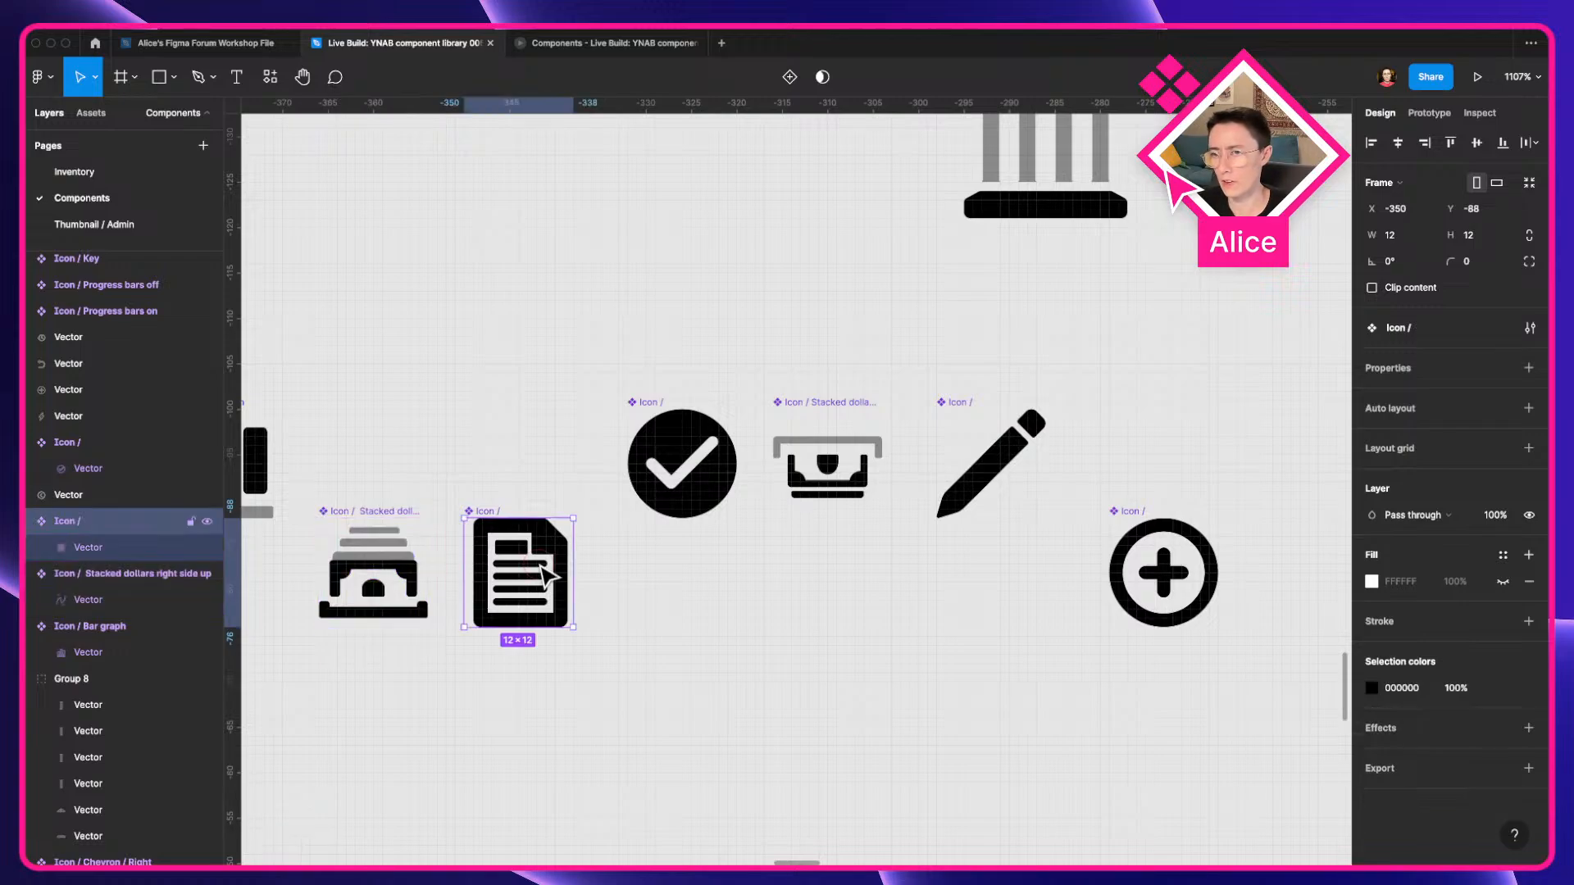
pyautogui.press('super+r')
pyautogui.press('Right')
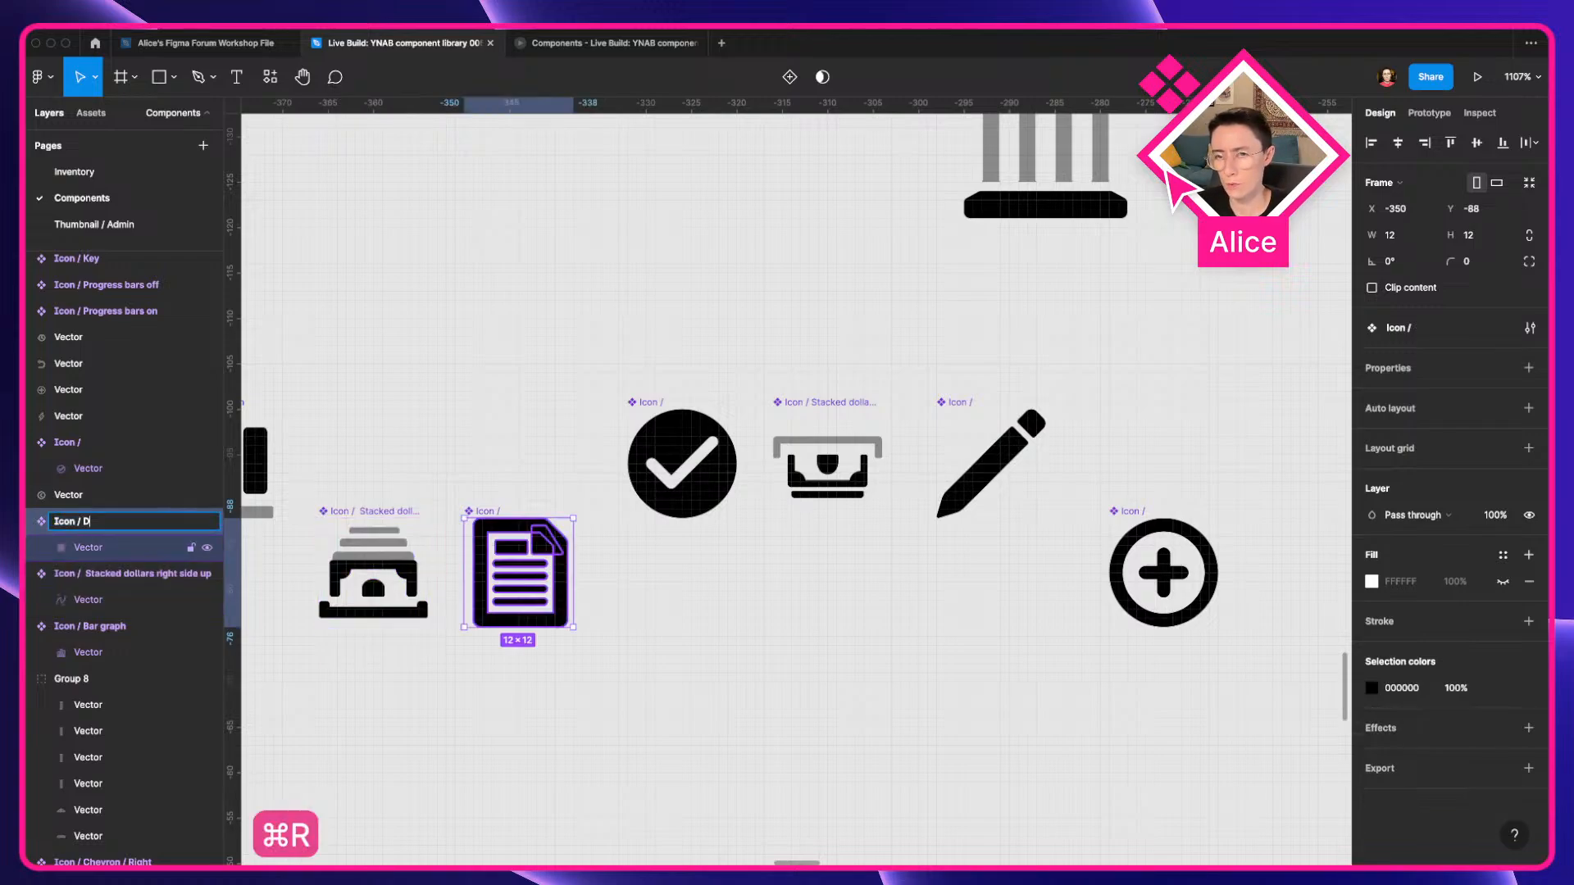
pyautogui.write('Document')
pyautogui.press('Return')
# Rename the icon component with a check mark in a filled circle "Icon / Check circle".
pyautogui.click(701, 490)
pyautogui.press('super+r')
pyautogui.press('Right')
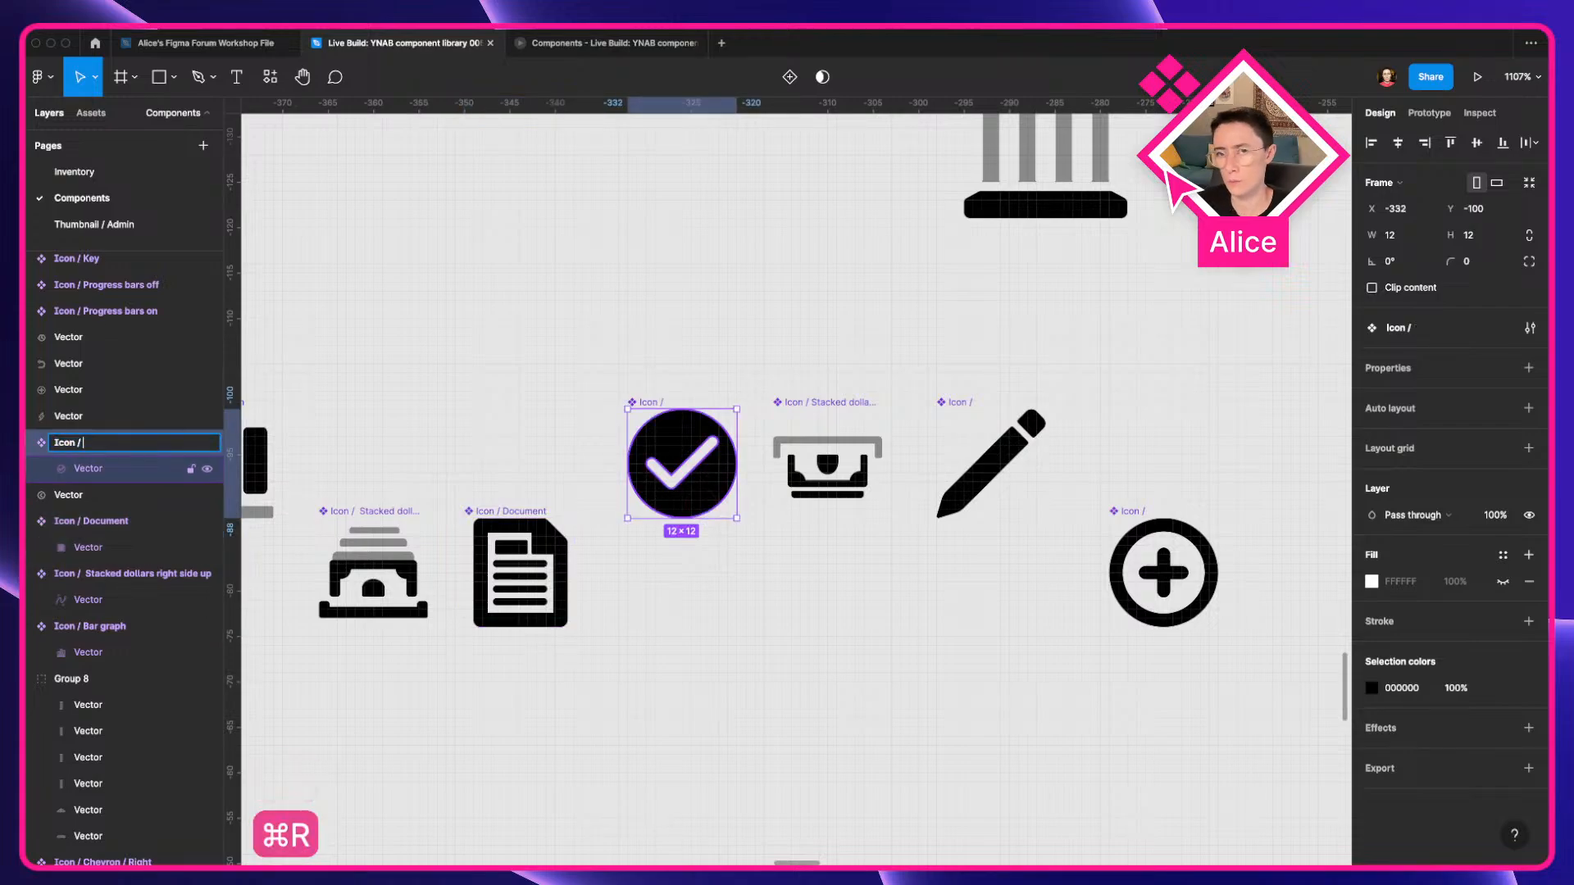
pyautogui.write('Check circle')
pyautogui.press('Return')
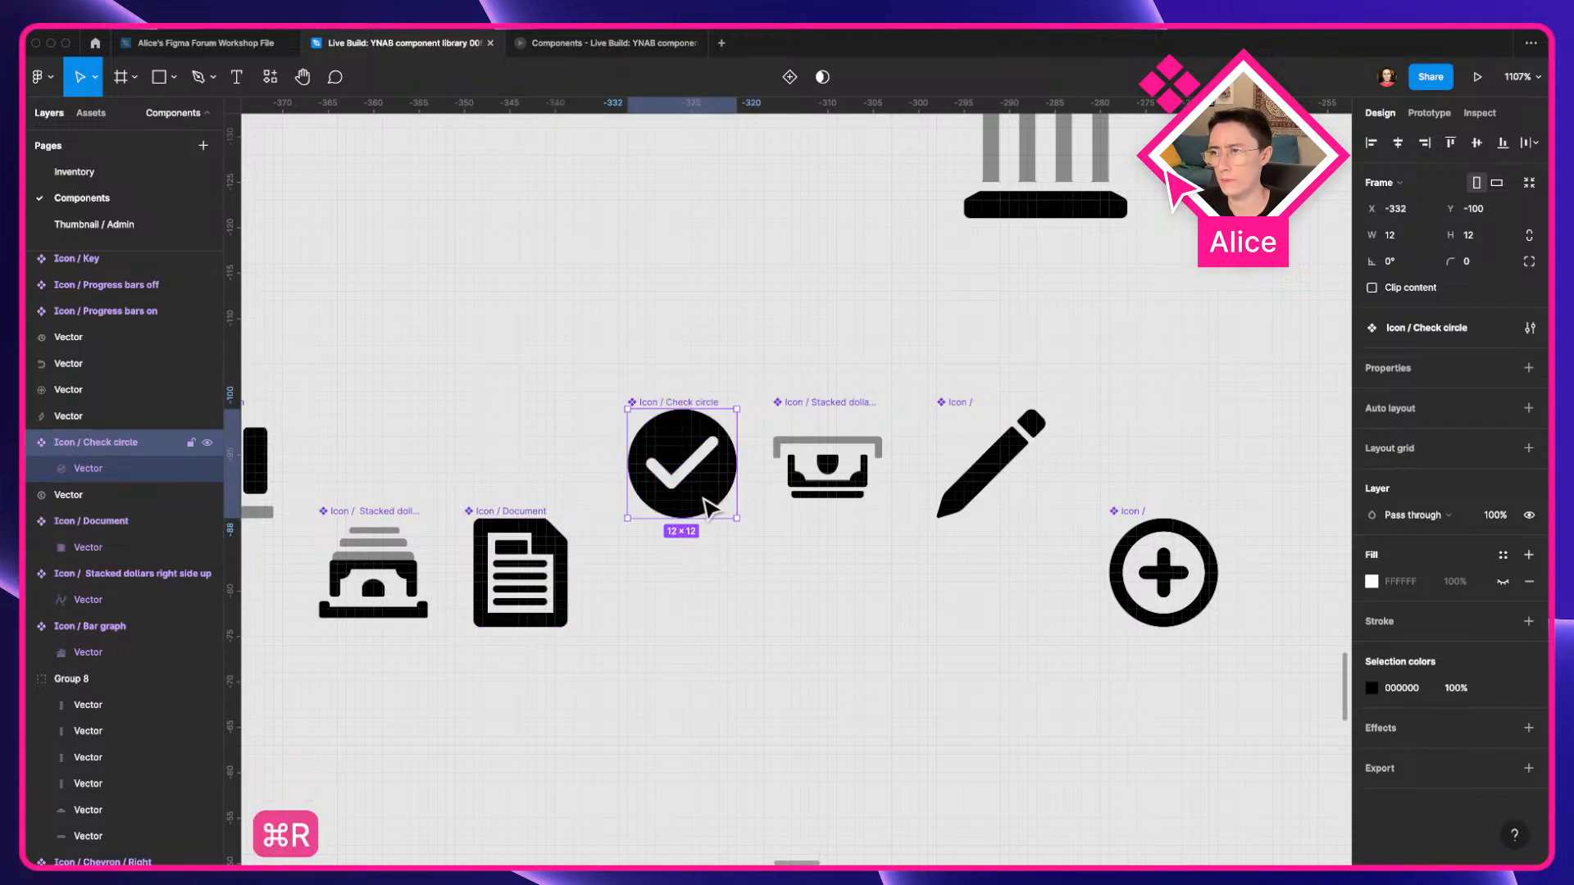
# Rename the pencil icon component "Icon / Pencil".
pyautogui.click(979, 475)
pyautogui.press('super+r')
pyautogui.press('Right')
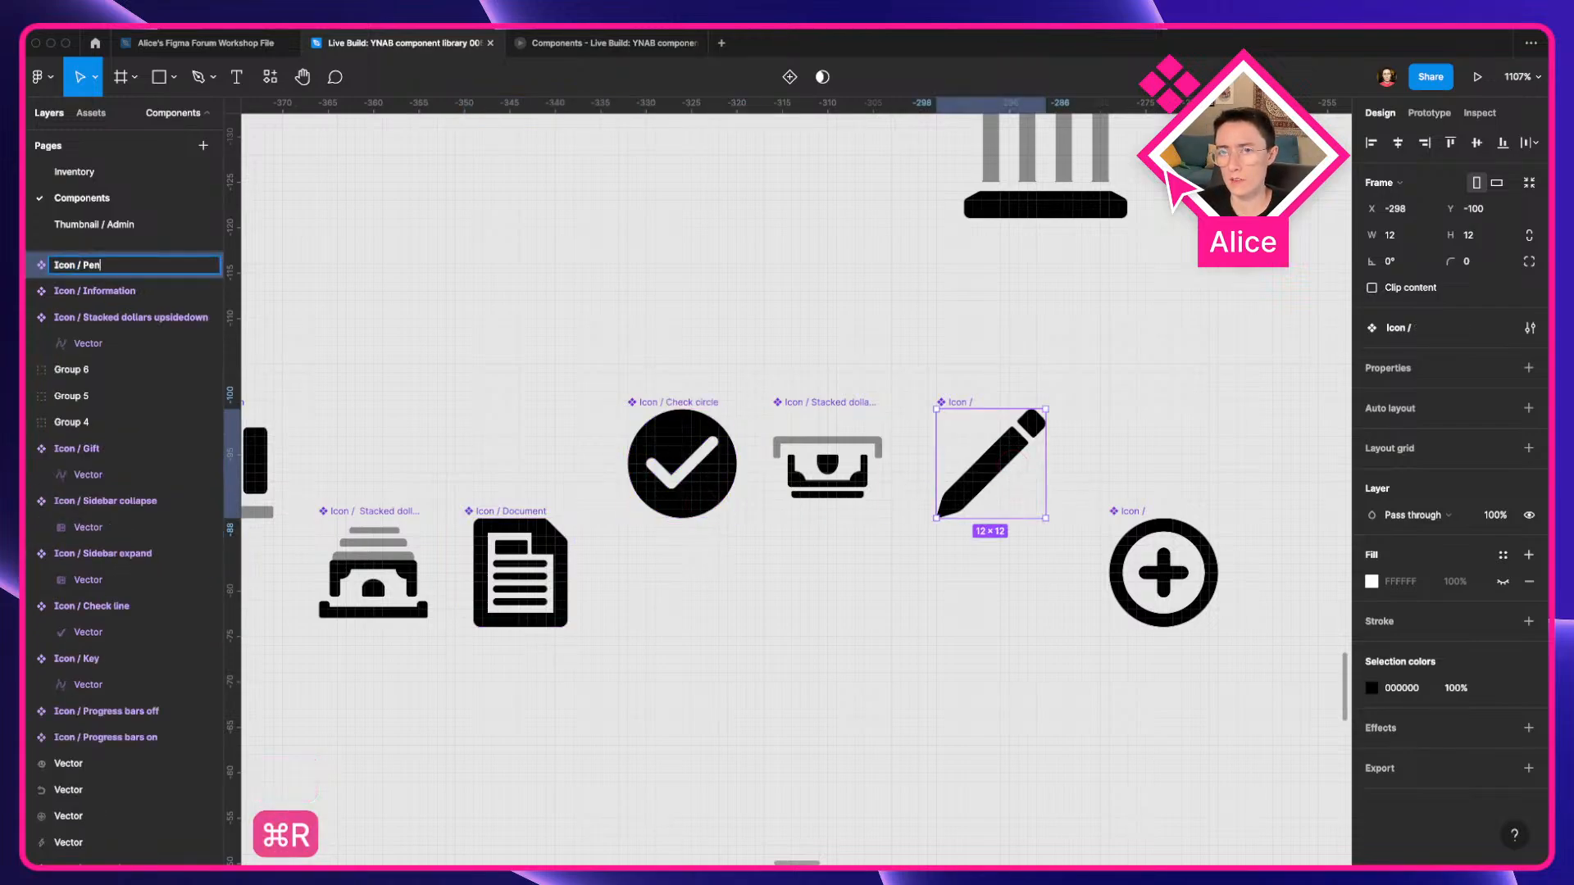
pyautogui.write('Pencil')
pyautogui.press('Return')
# Rename the icon component with a plus sign in a circle "Icon / Plus circle".
pyautogui.hscroll(5, 1198, 525)
pyautogui.click(980, 574)
pyautogui.press('super+r')
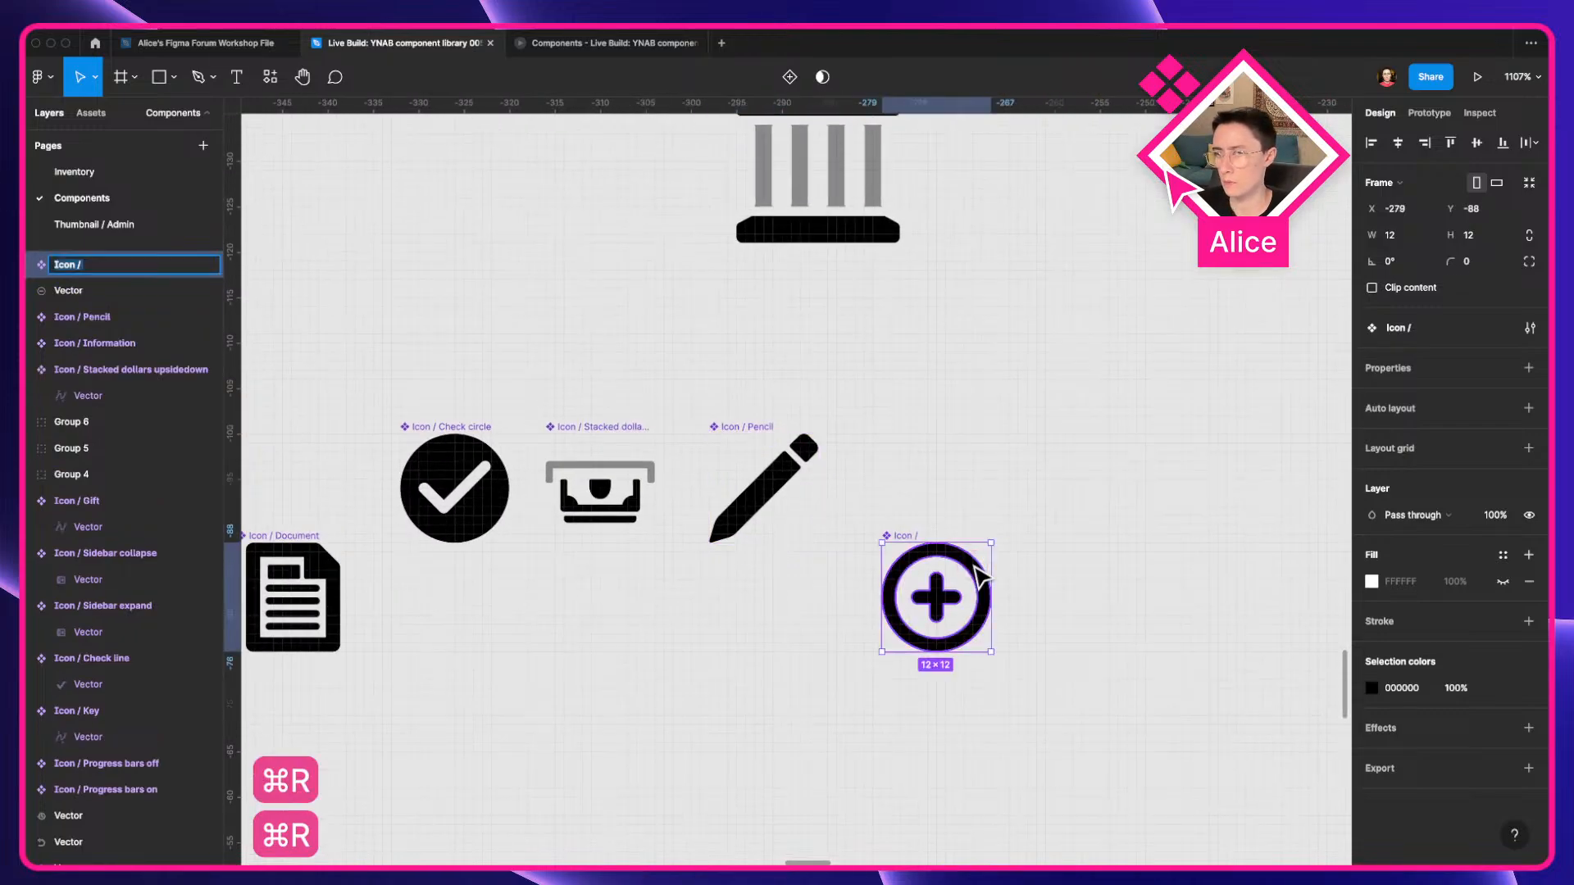
pyautogui.press('Right')
pyautogui.write('Plus circl')
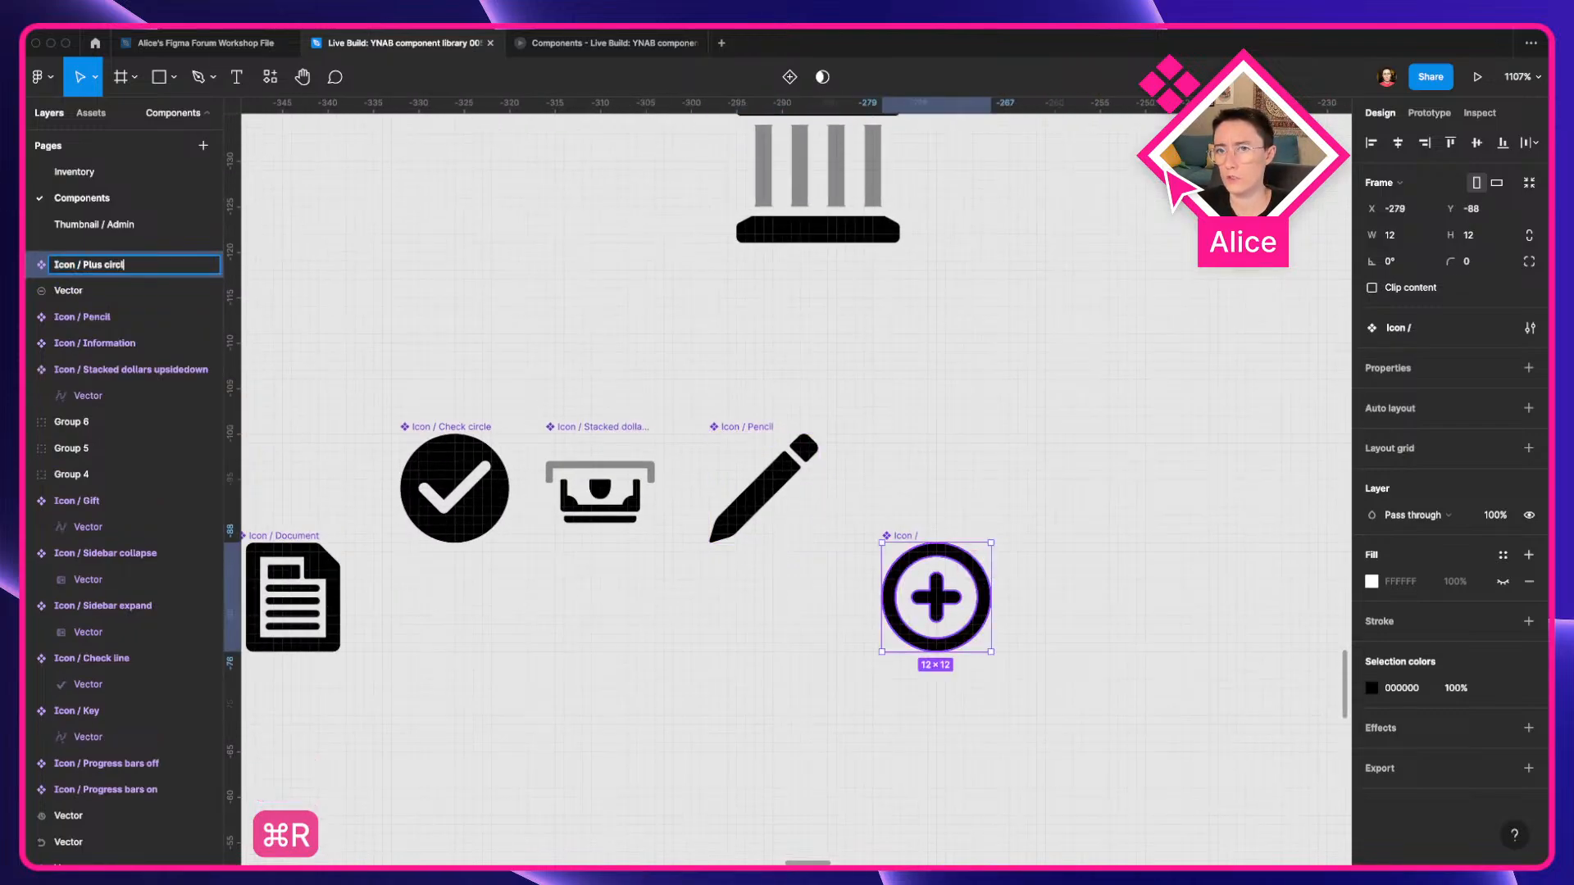
pyautogui.write('e')
pyautogui.press('Return')
# Move all the renamed icon components to the empty area above the Button / Budget menu component, beside the carrot and chevron icons.
pyautogui.scroll(-5, 1148, 574)
pyautogui.click(692, 604)
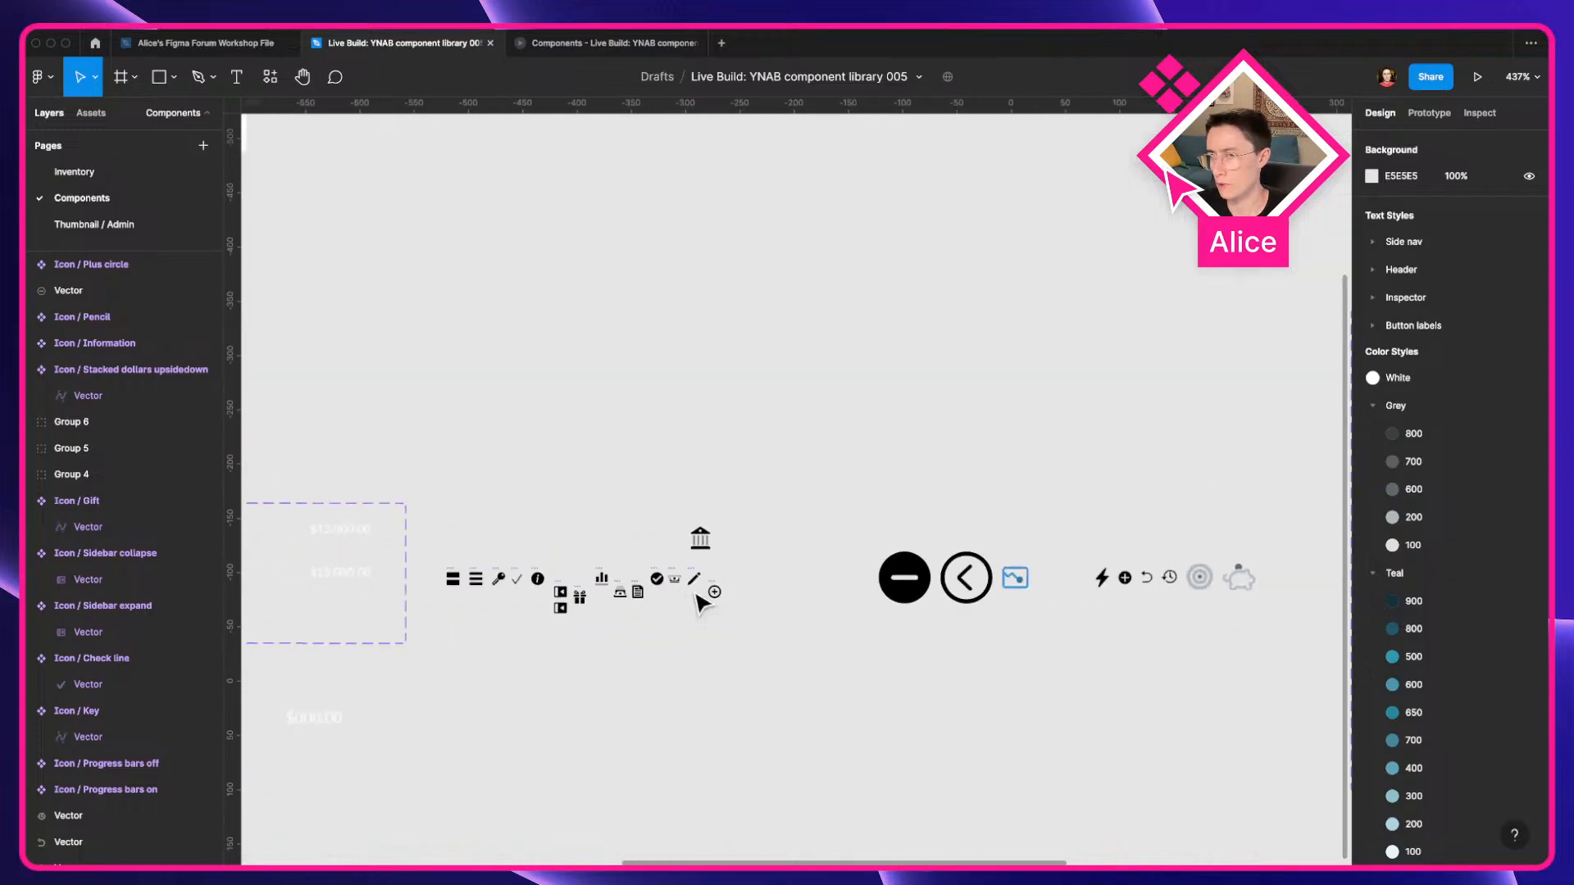
pyautogui.scroll(-5, 701, 604)
pyautogui.moveTo(633, 547); pyautogui.dragTo(992, 638)
pyautogui.moveTo(759, 598); pyautogui.dragTo(510, 387)
pyautogui.moveTo(510, 387); pyautogui.dragTo(657, 380)
pyautogui.scroll(5, 420, 339)
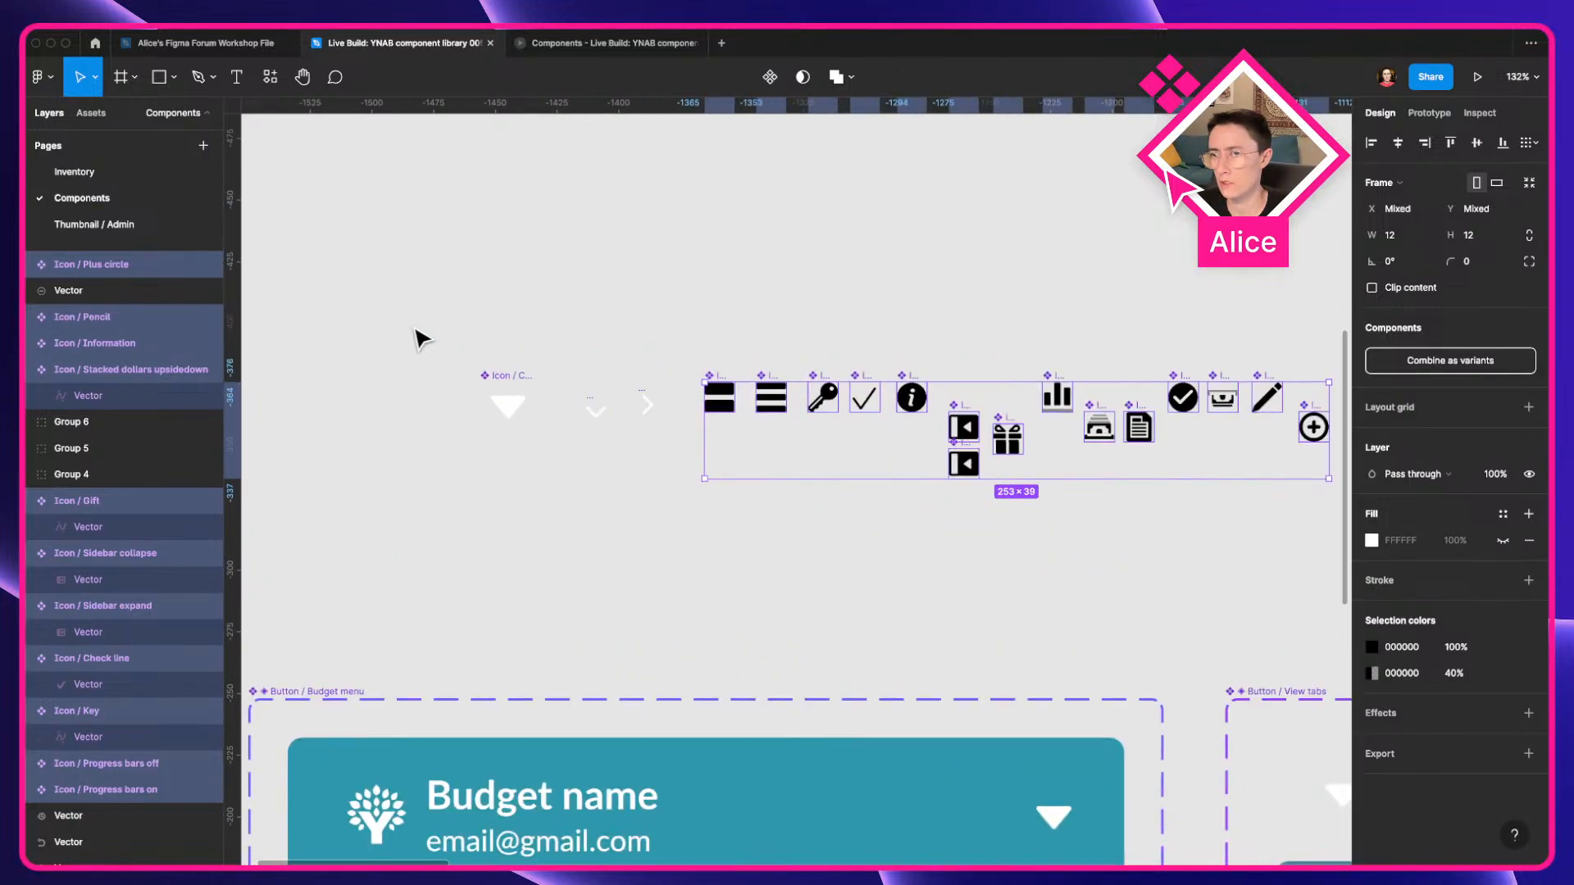
# Recolor all icon components, including the carrot and chevrons, replacing solid black with the White style and the 40% black with FFFFFF.
pyautogui.scroll(3, 418, 334)
pyautogui.moveTo(550, 352); pyautogui.dragTo(720, 411)
pyautogui.scroll(-8, 355, 327)
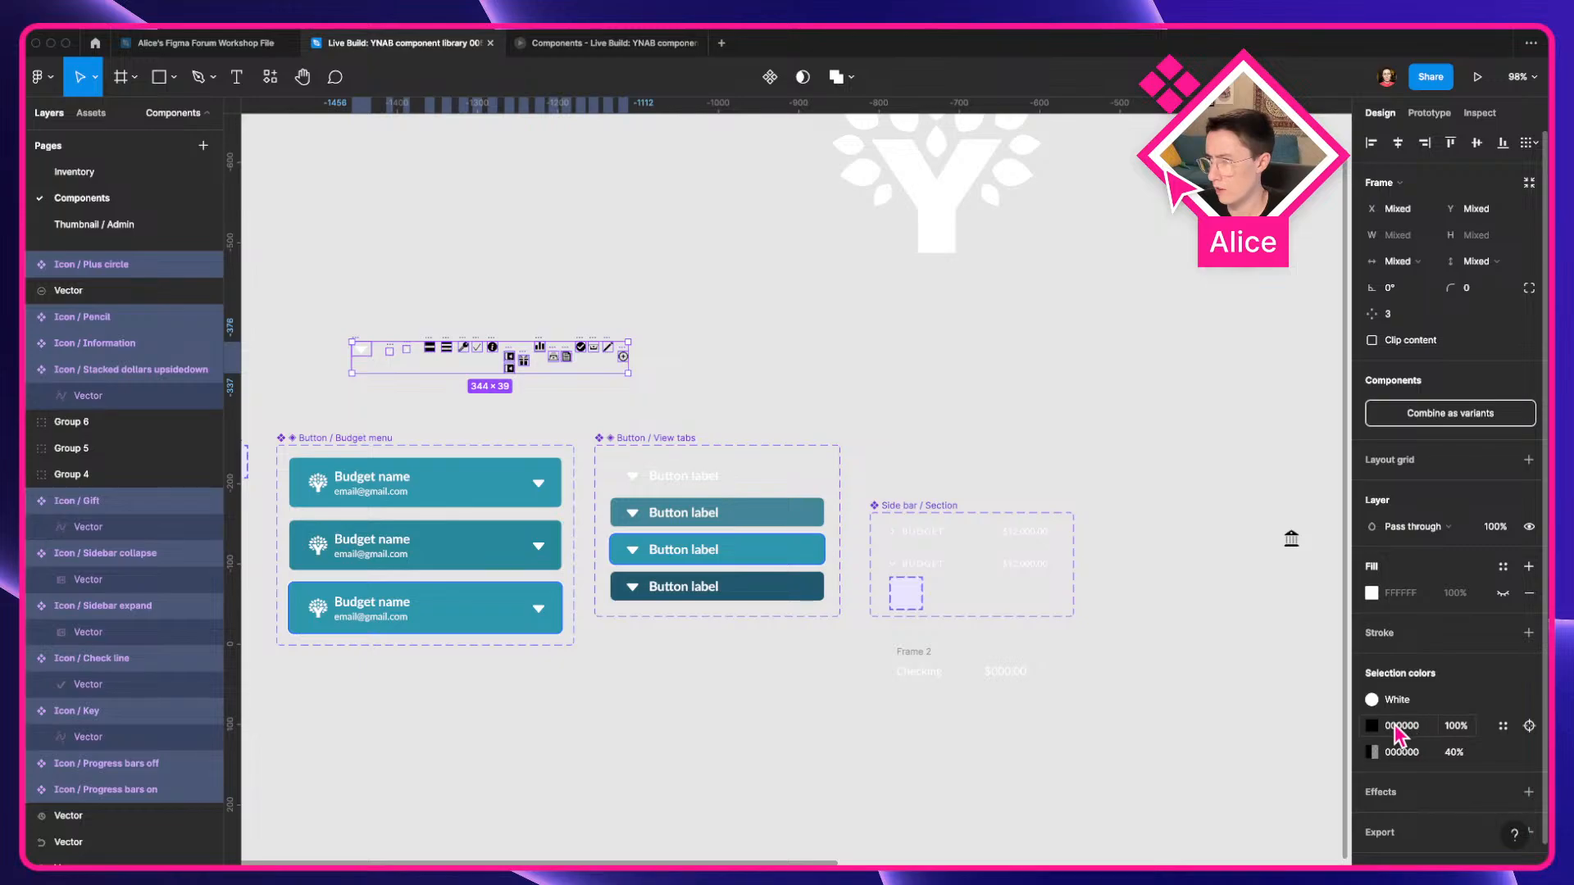
pyautogui.click(1504, 726)
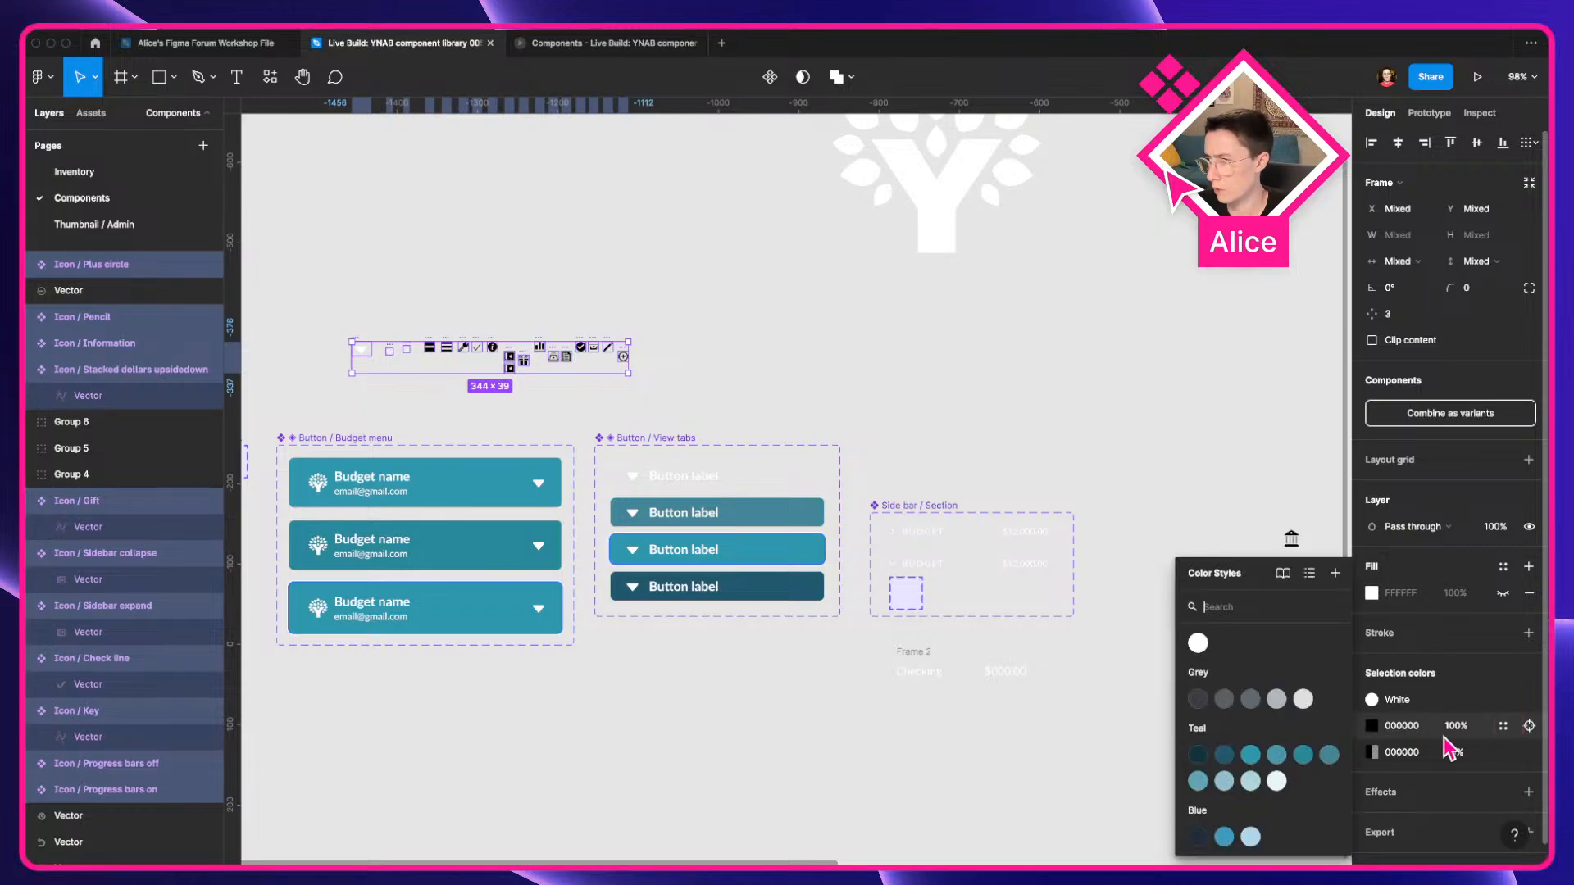
pyautogui.click(1197, 644)
pyautogui.click(1403, 726)
pyautogui.write('fff')
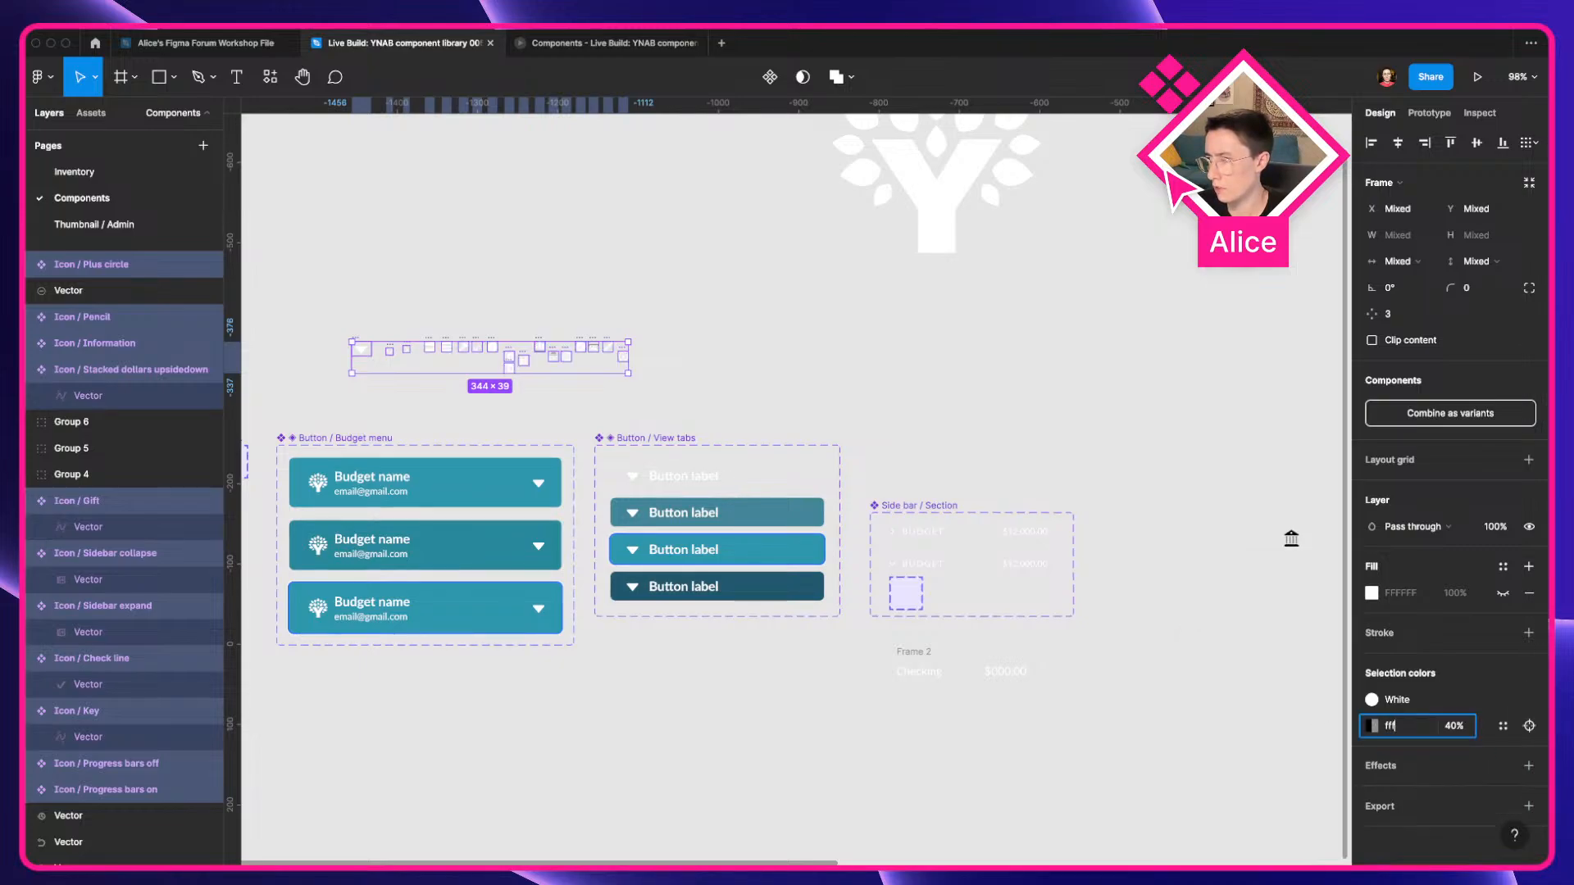
pyautogui.press('Tab')
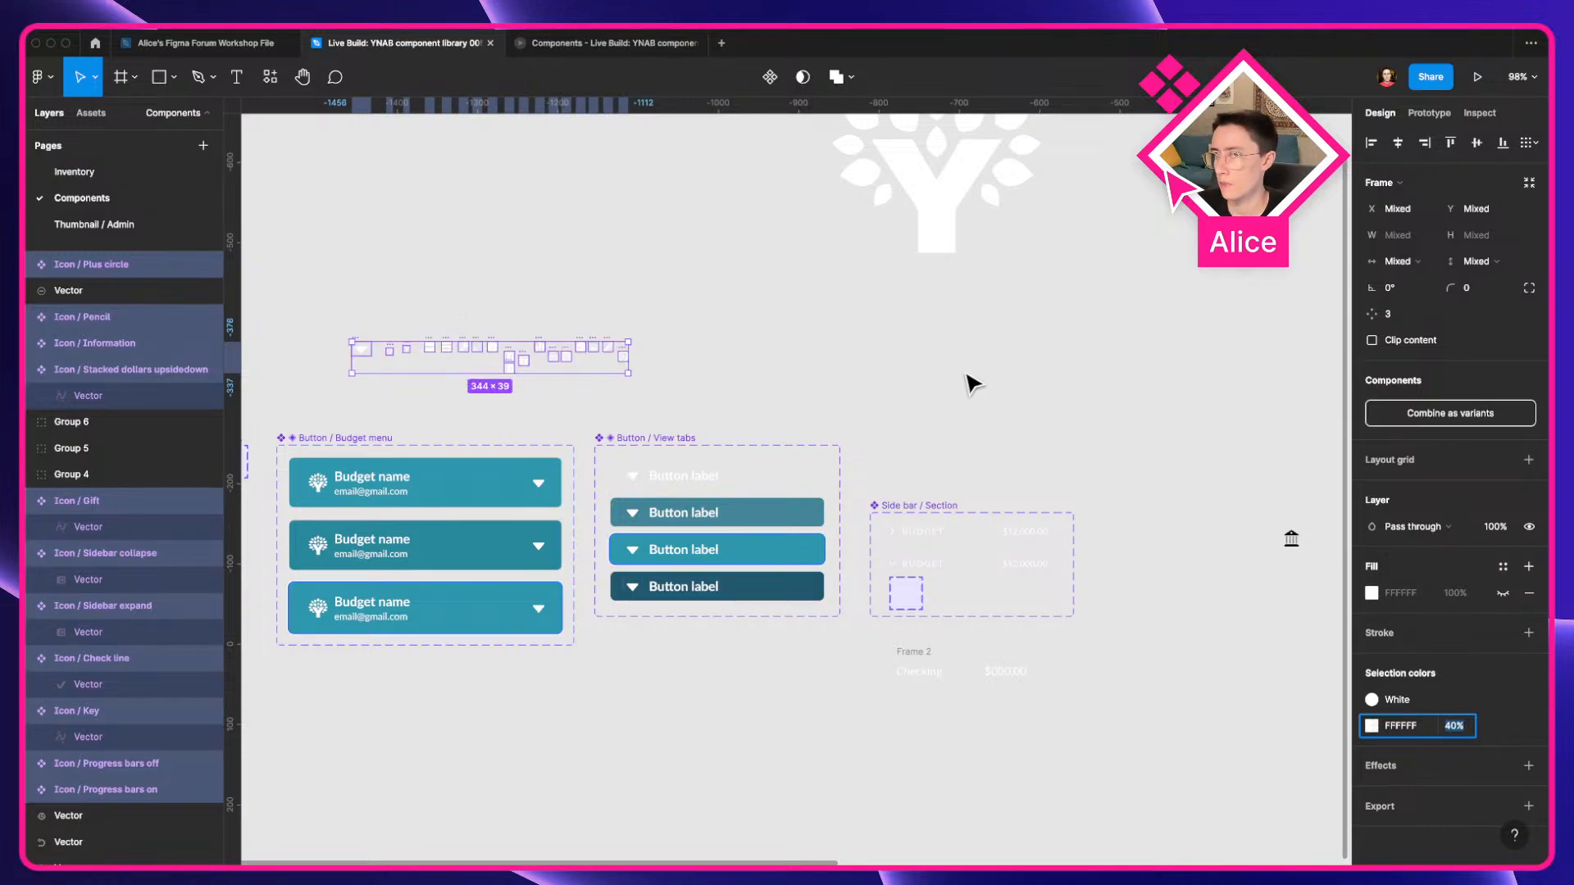
# Tidy the selected icon components into a grid with 4 px horizontal spacing and widen the gap between the rows.
pyautogui.click(616, 366)
pyautogui.scroll(10, 390, 341)
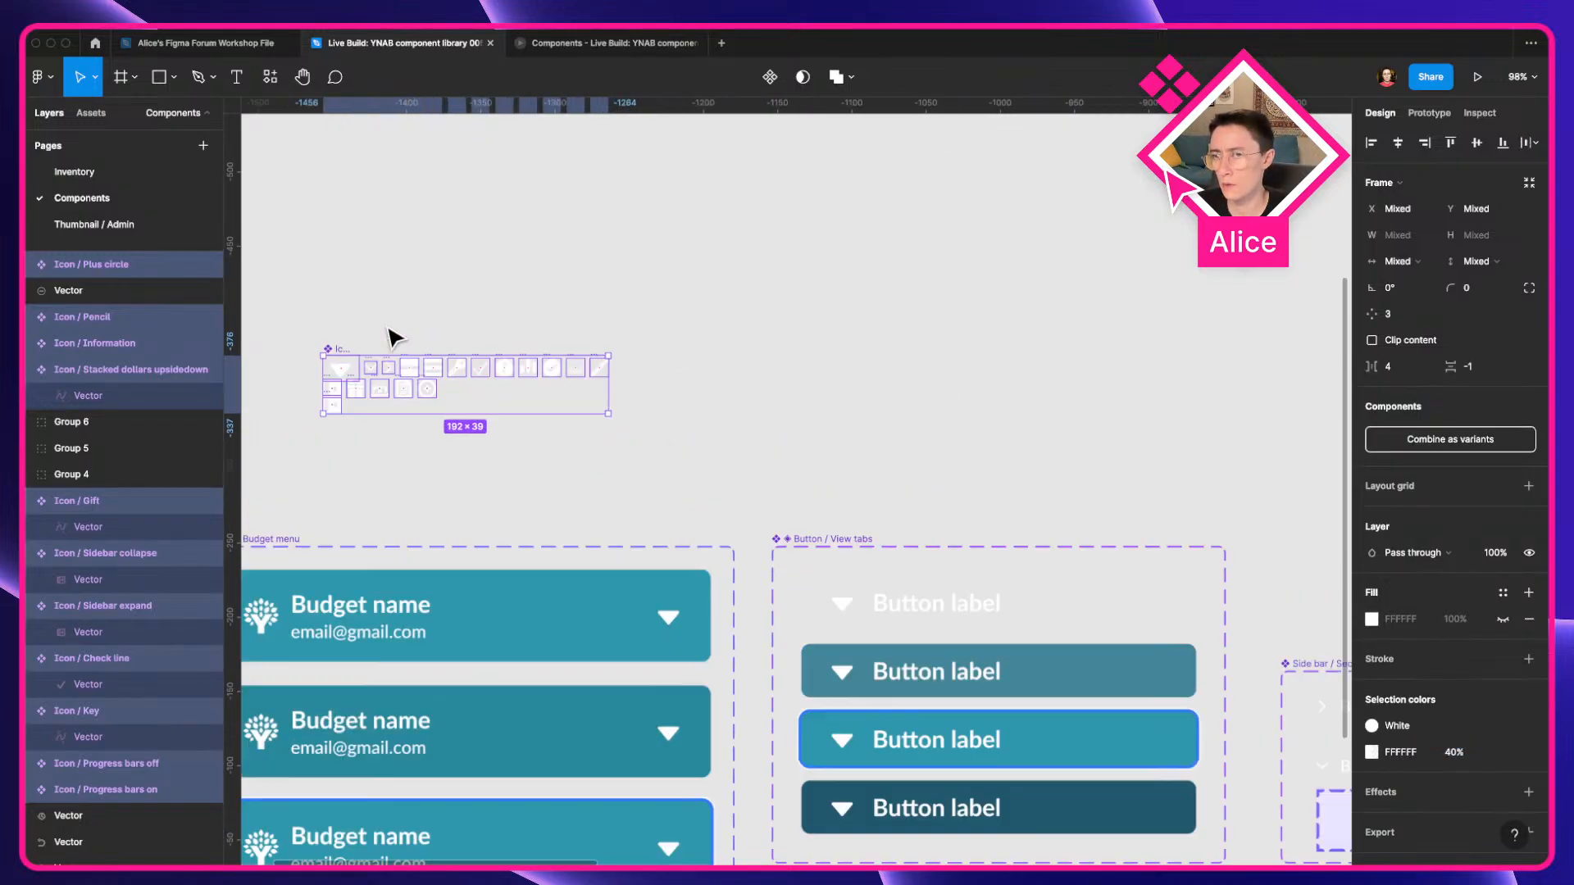
pyautogui.moveTo(503, 503); pyautogui.dragTo(524, 541)
pyautogui.hscroll(-5, 648, 524)
pyautogui.press('Escape')
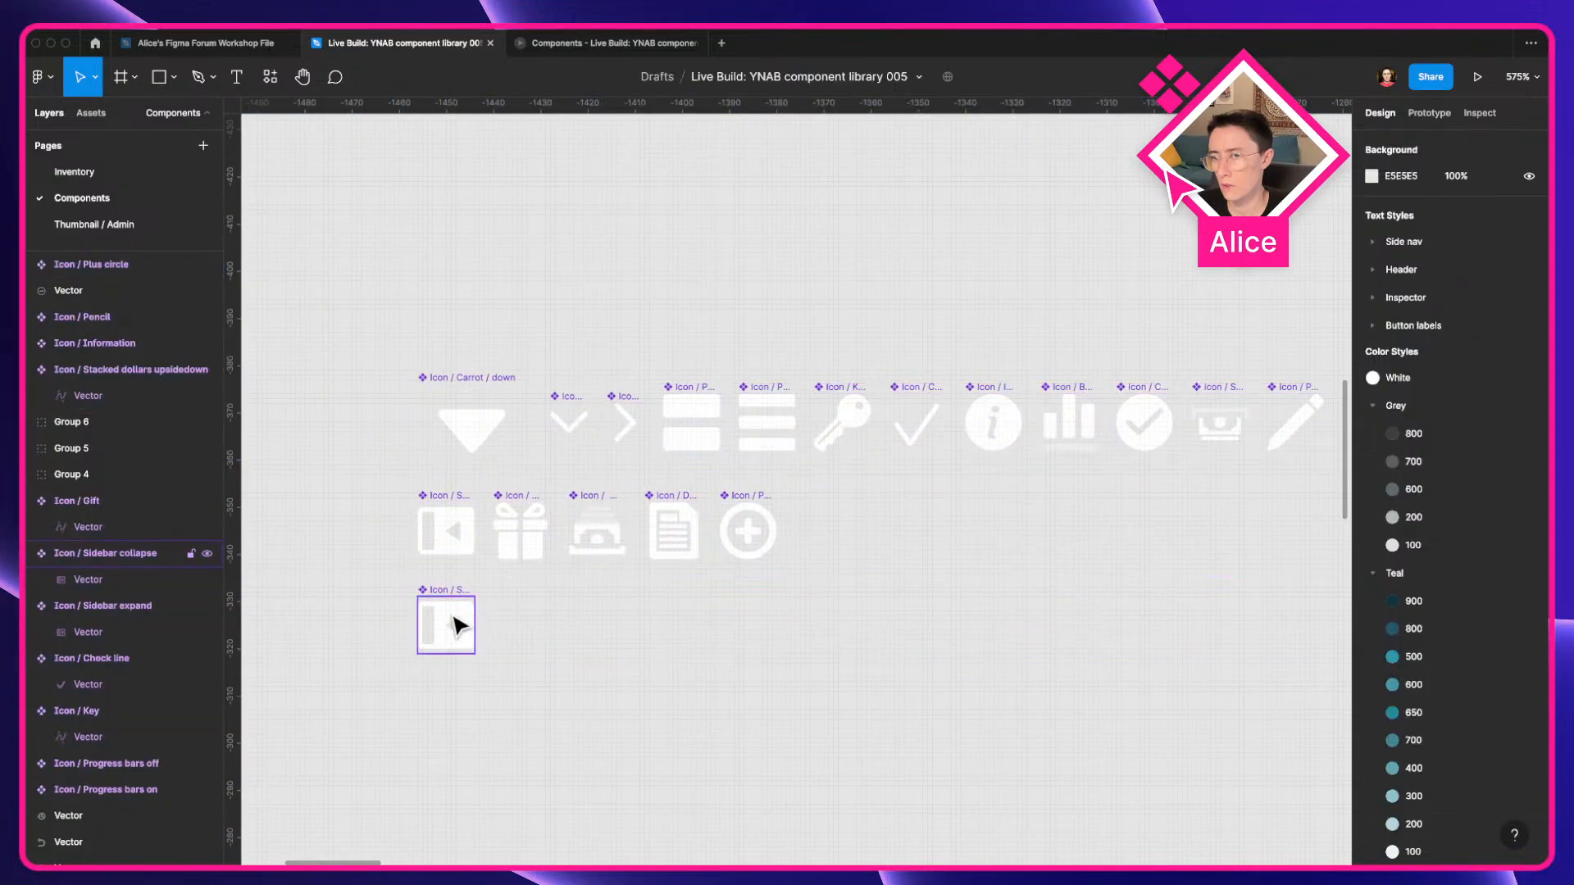
# Move the Icon / Sidebar collapse component from the third row to the end of the second row.
pyautogui.moveTo(457, 626); pyautogui.dragTo(844, 535)
pyautogui.scroll(-5, 764, 445)
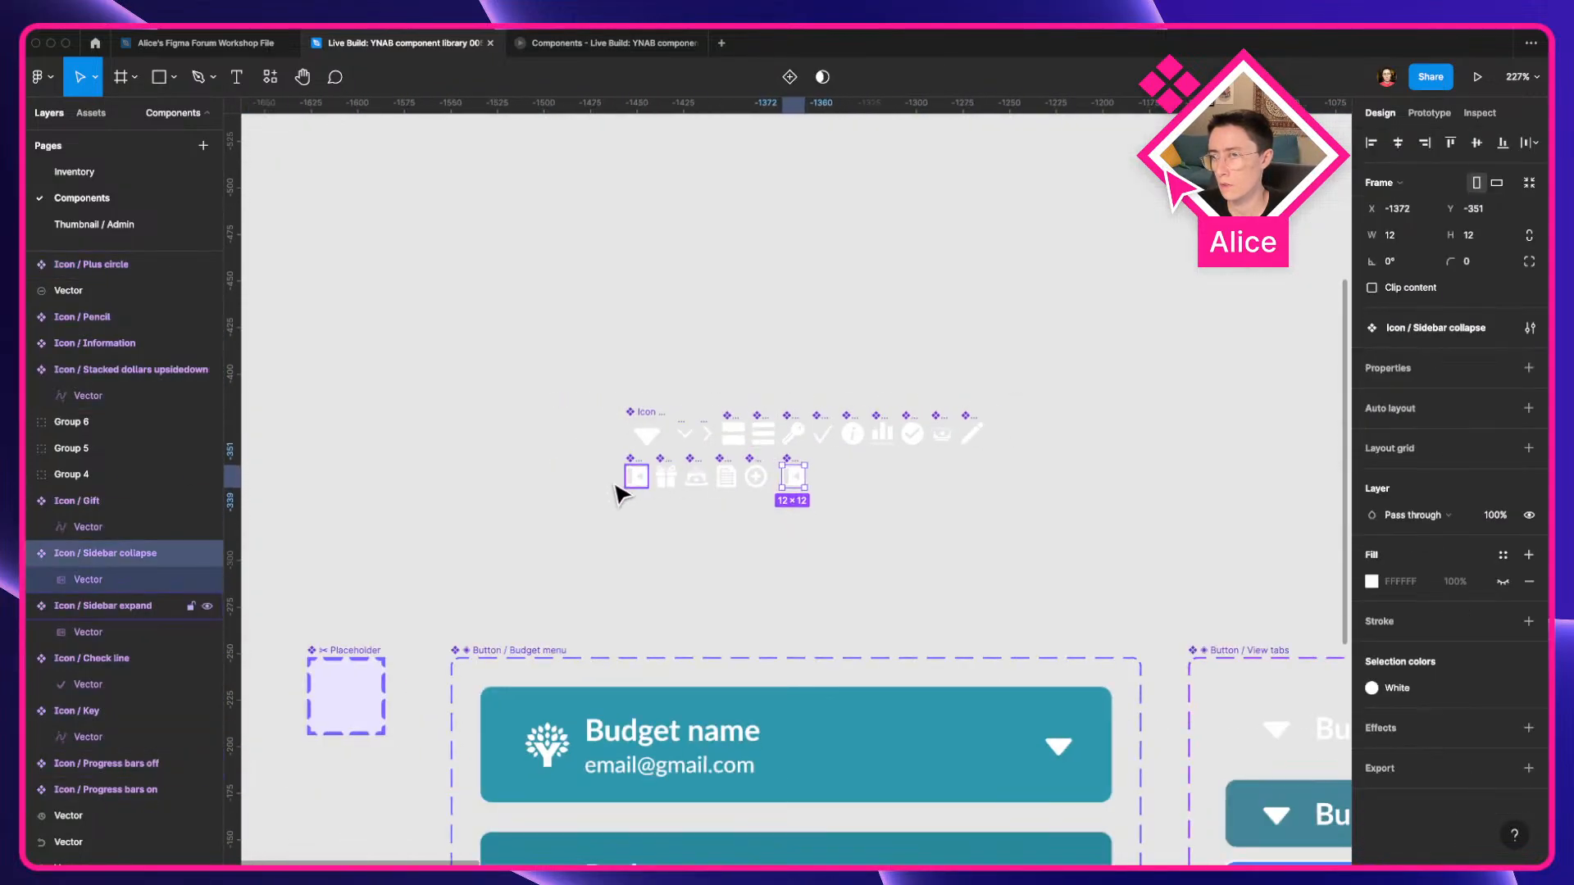
pyautogui.moveTo(562, 466); pyautogui.dragTo(770, 492)
pyautogui.click(907, 530)
# Remove auto layout from the Icon / Chevron / Right and Icon / Chevron / Down components.
pyautogui.scroll(10, 604, 437)
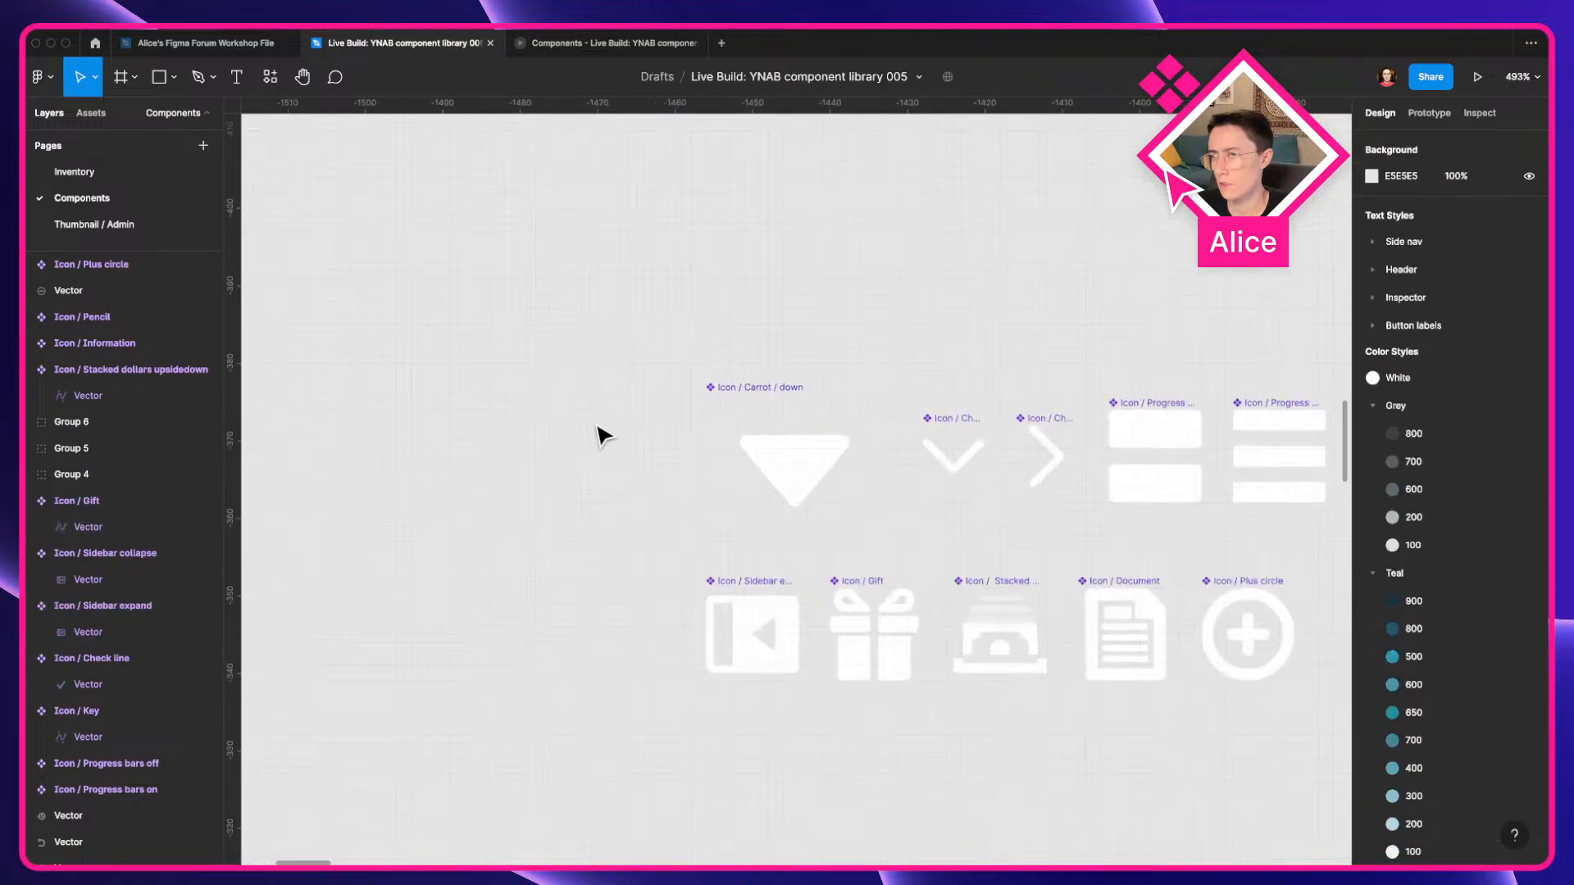
pyautogui.hscroll(5, 604, 437)
pyautogui.click(804, 448)
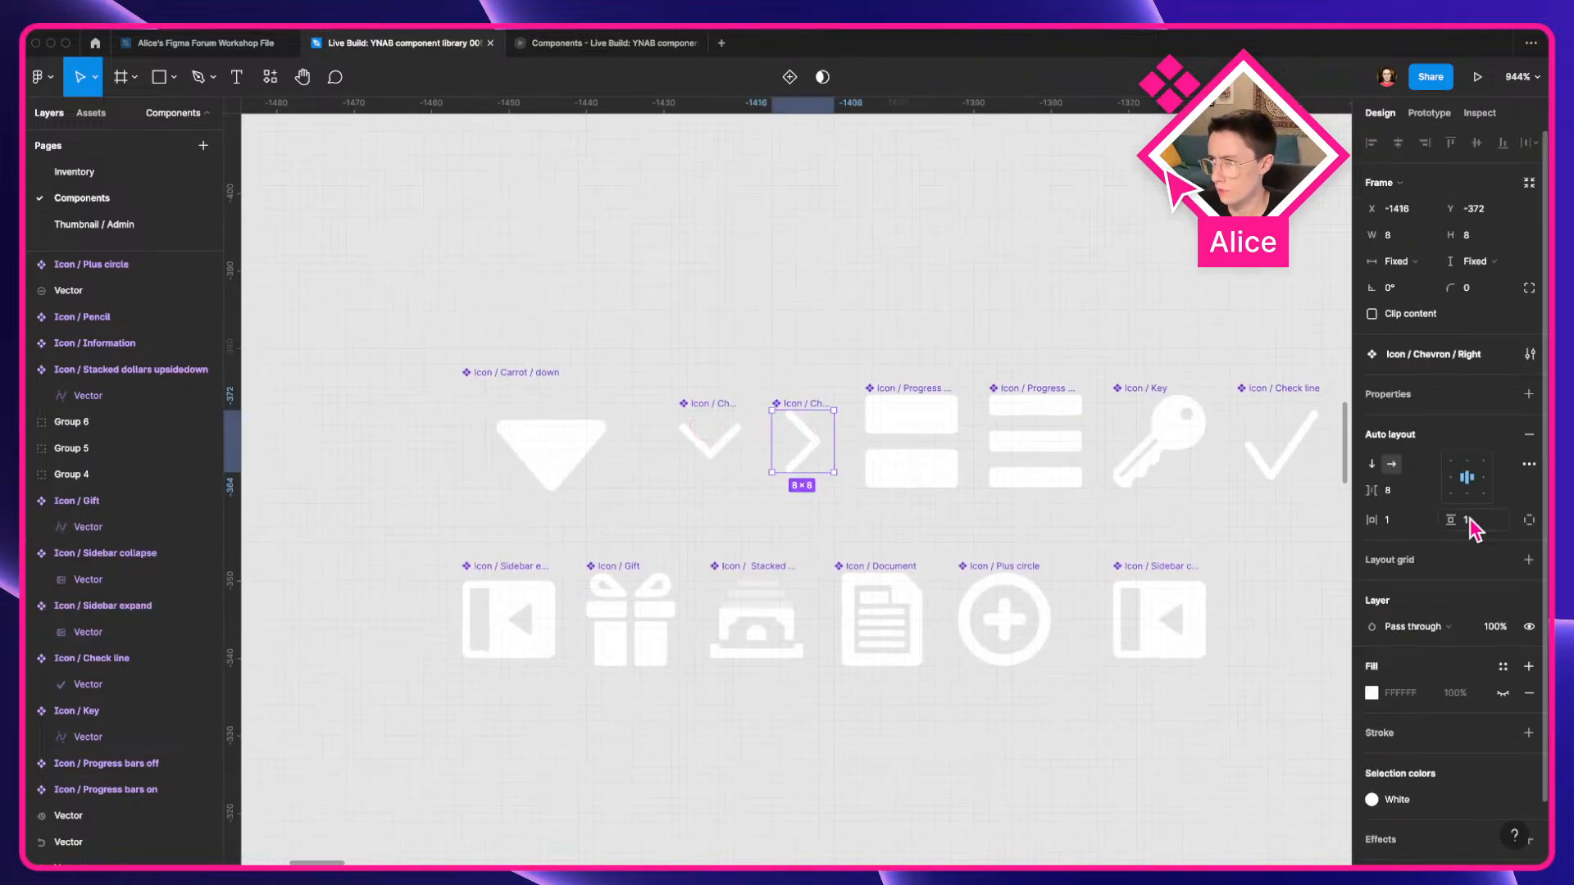
pyautogui.click(1529, 434)
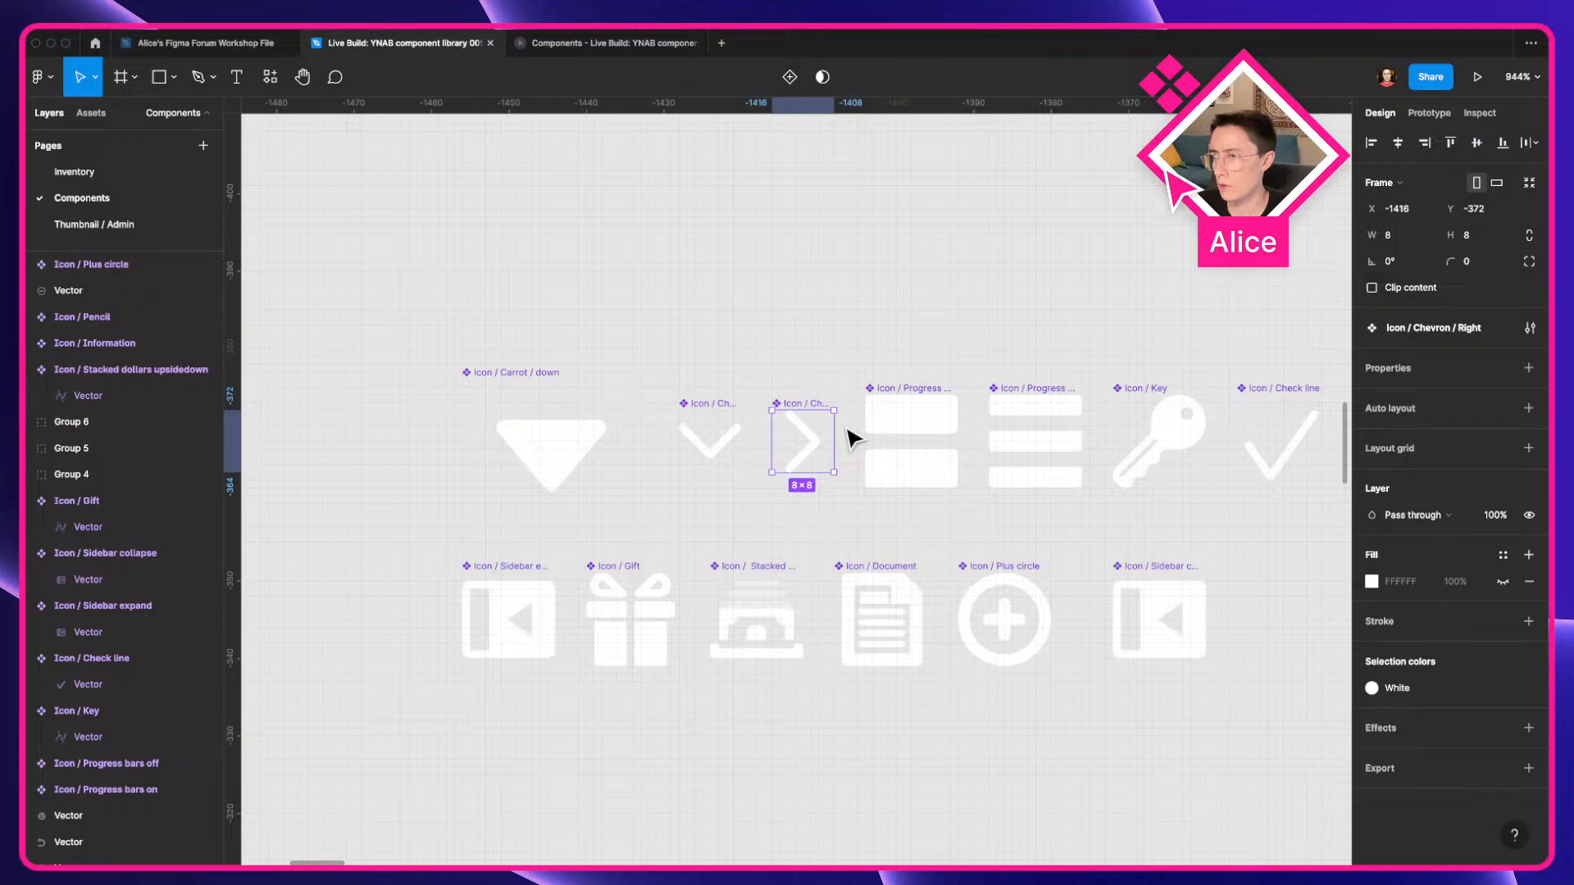
pyautogui.click(714, 446)
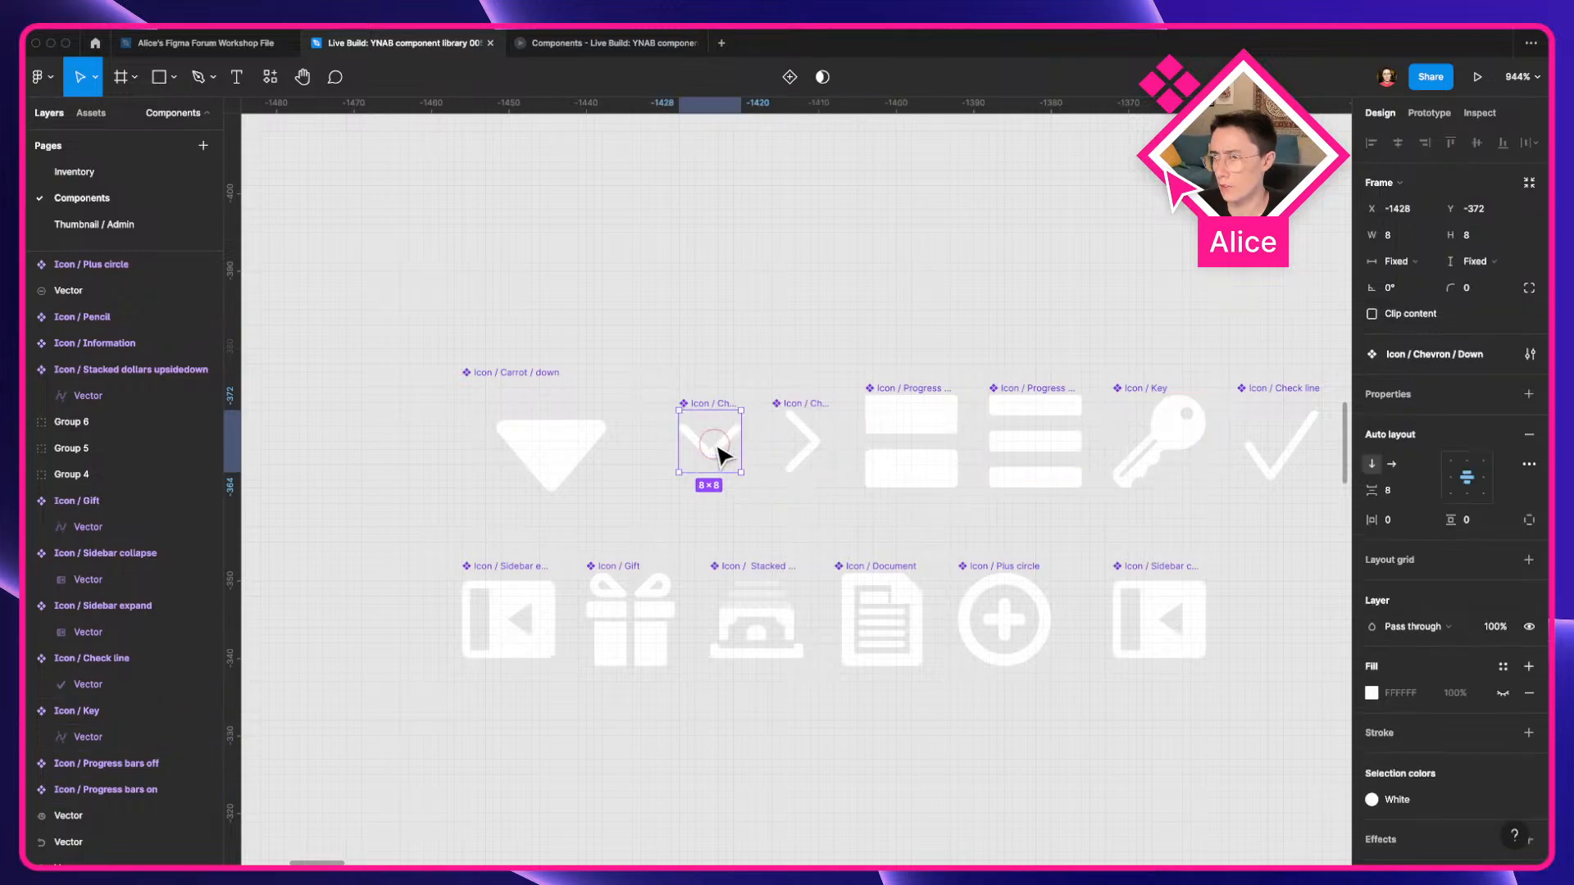
pyautogui.click(1530, 436)
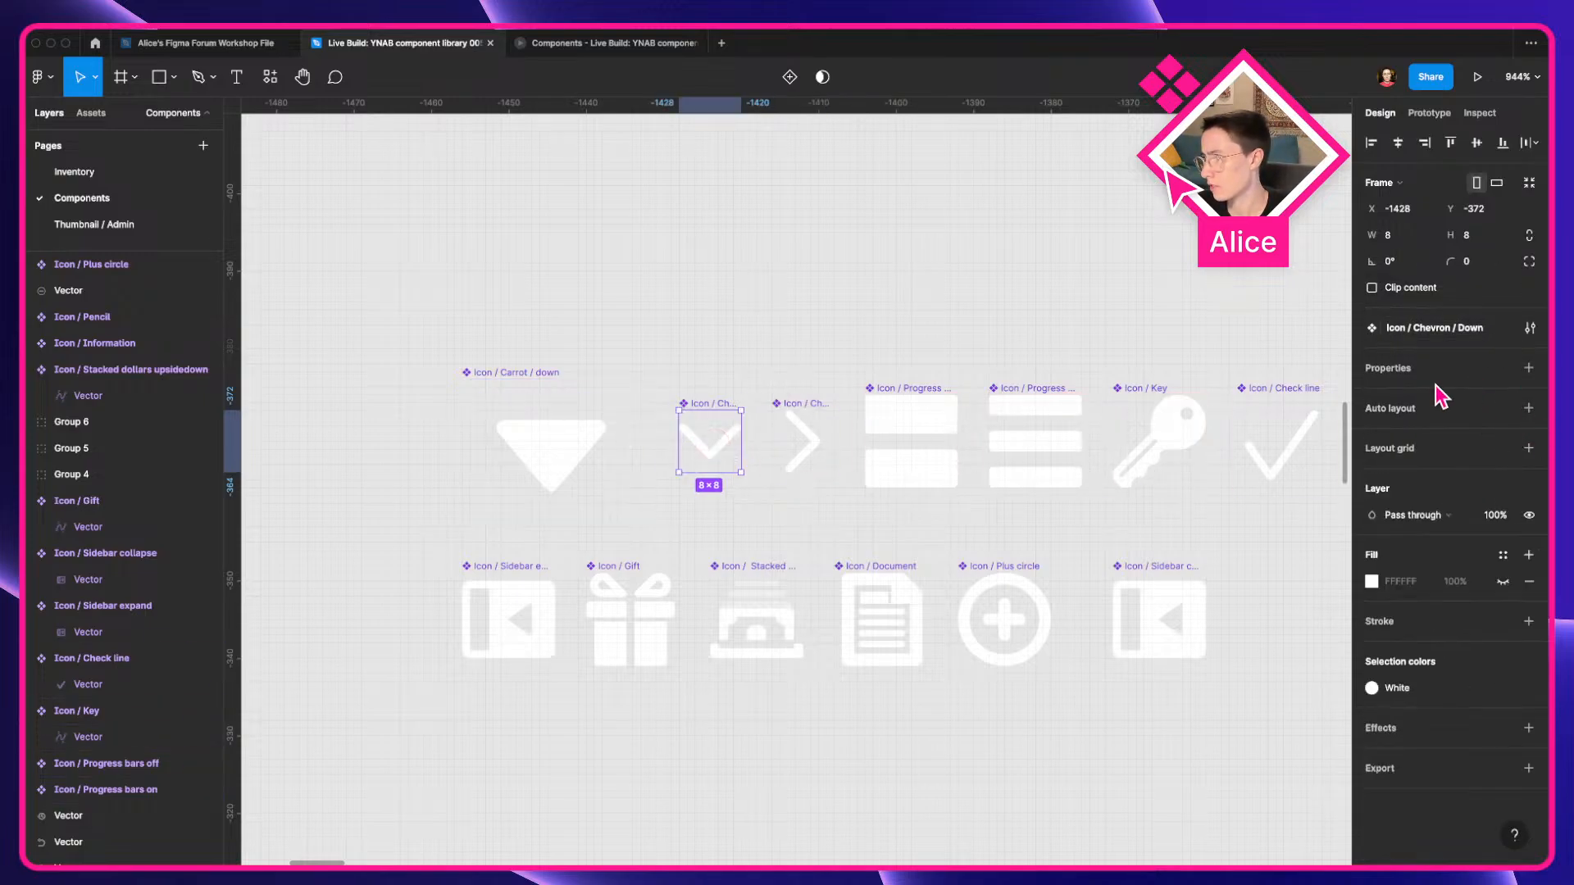
pyautogui.doubleClick(709, 449)
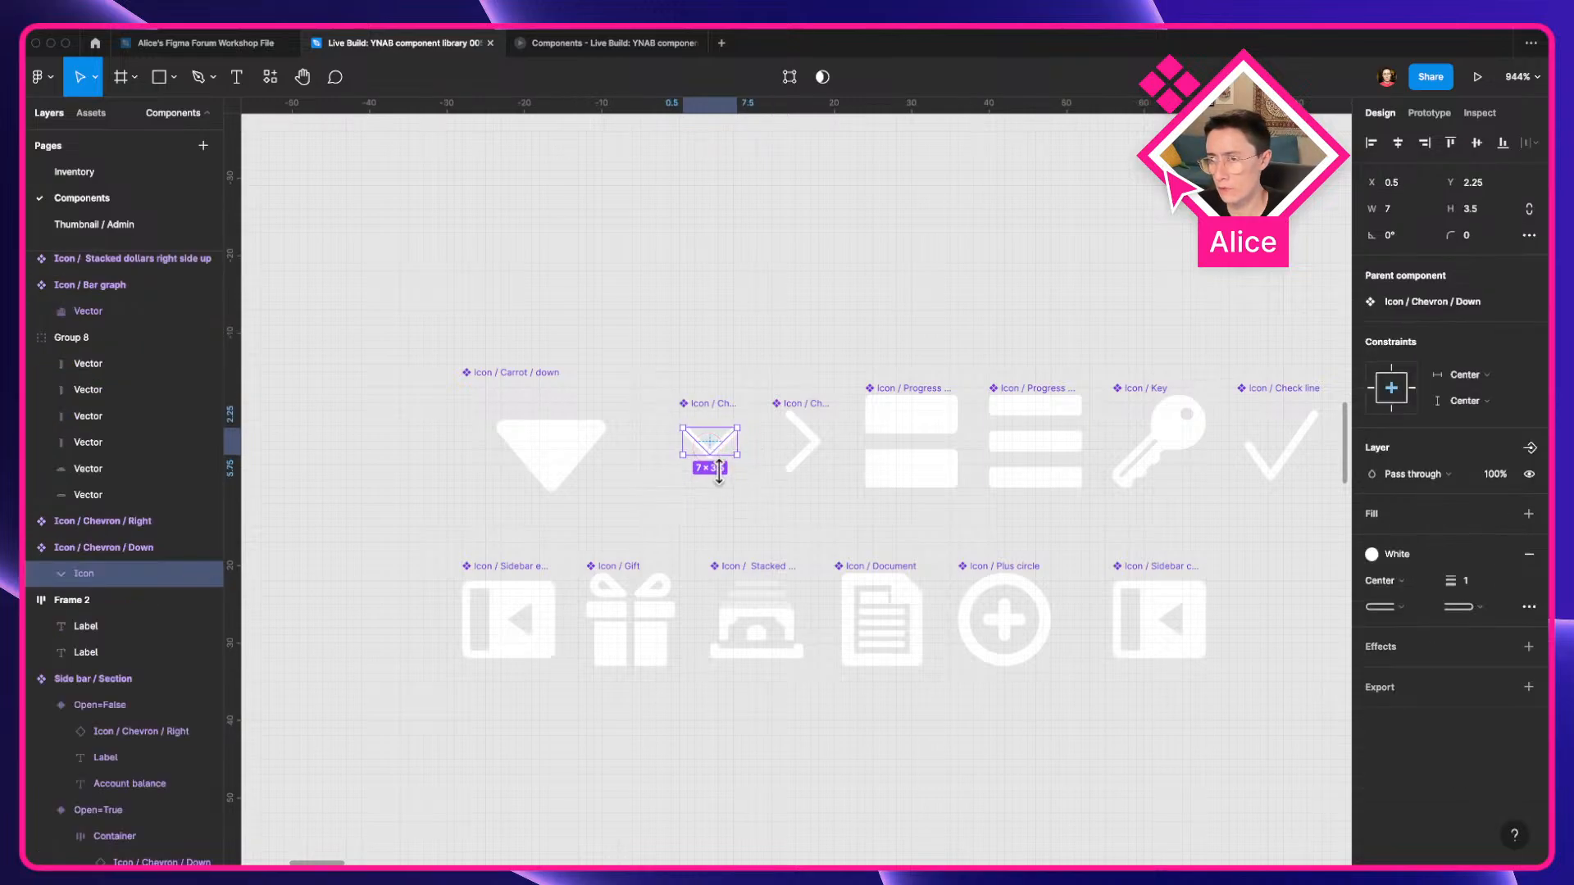
pyautogui.click(718, 494)
pyautogui.click(719, 450)
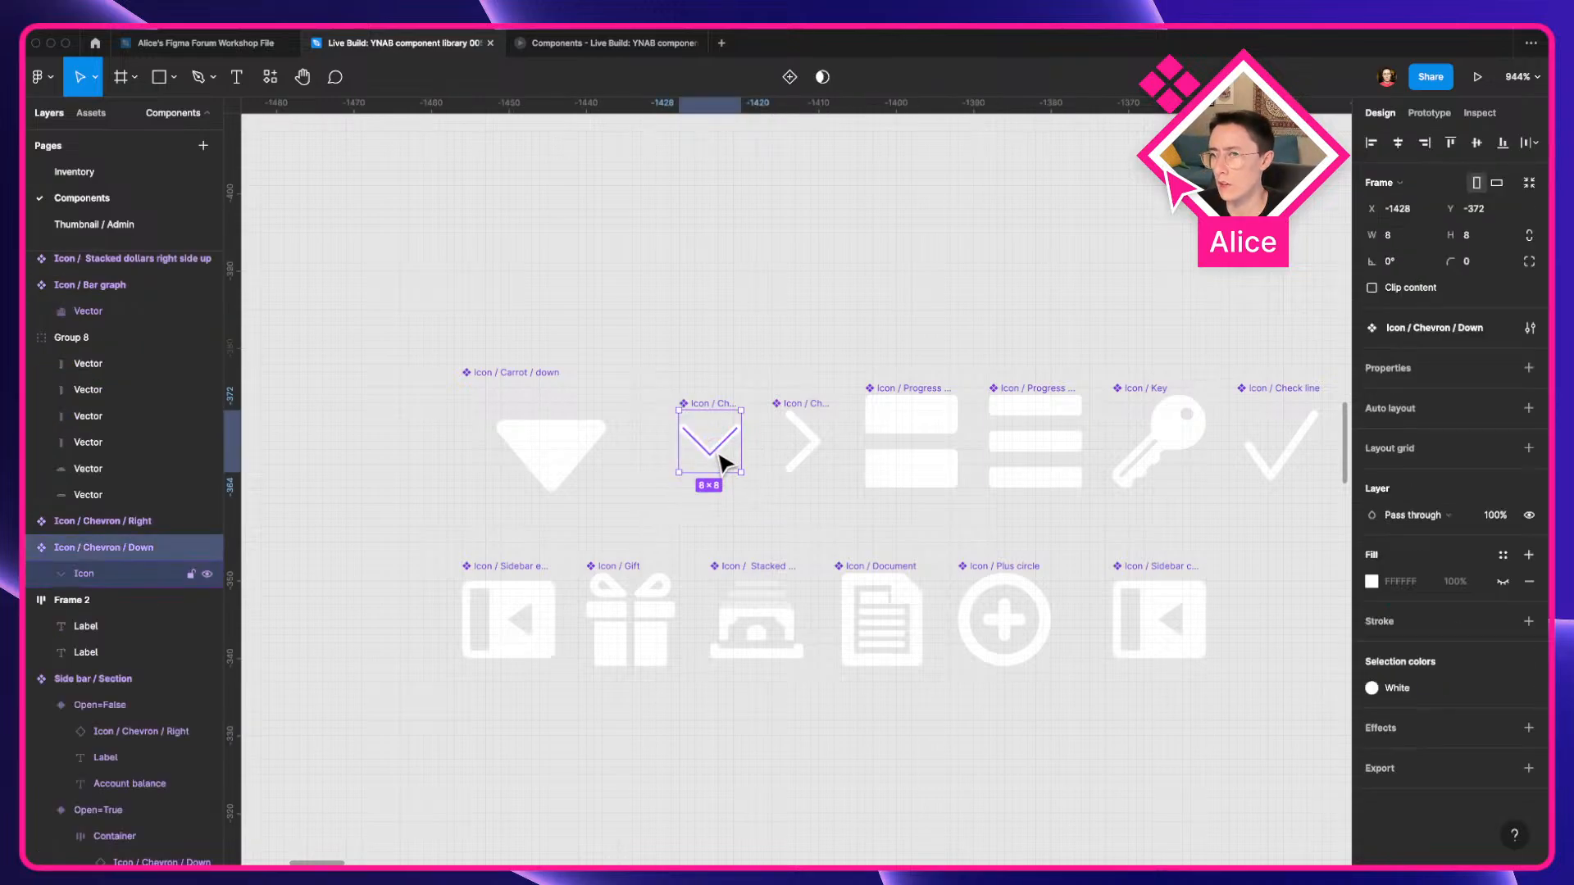
pyautogui.doubleClick(718, 449)
pyautogui.keyDown('shift'); pyautogui.click(812, 443); pyautogui.keyUp('shift')
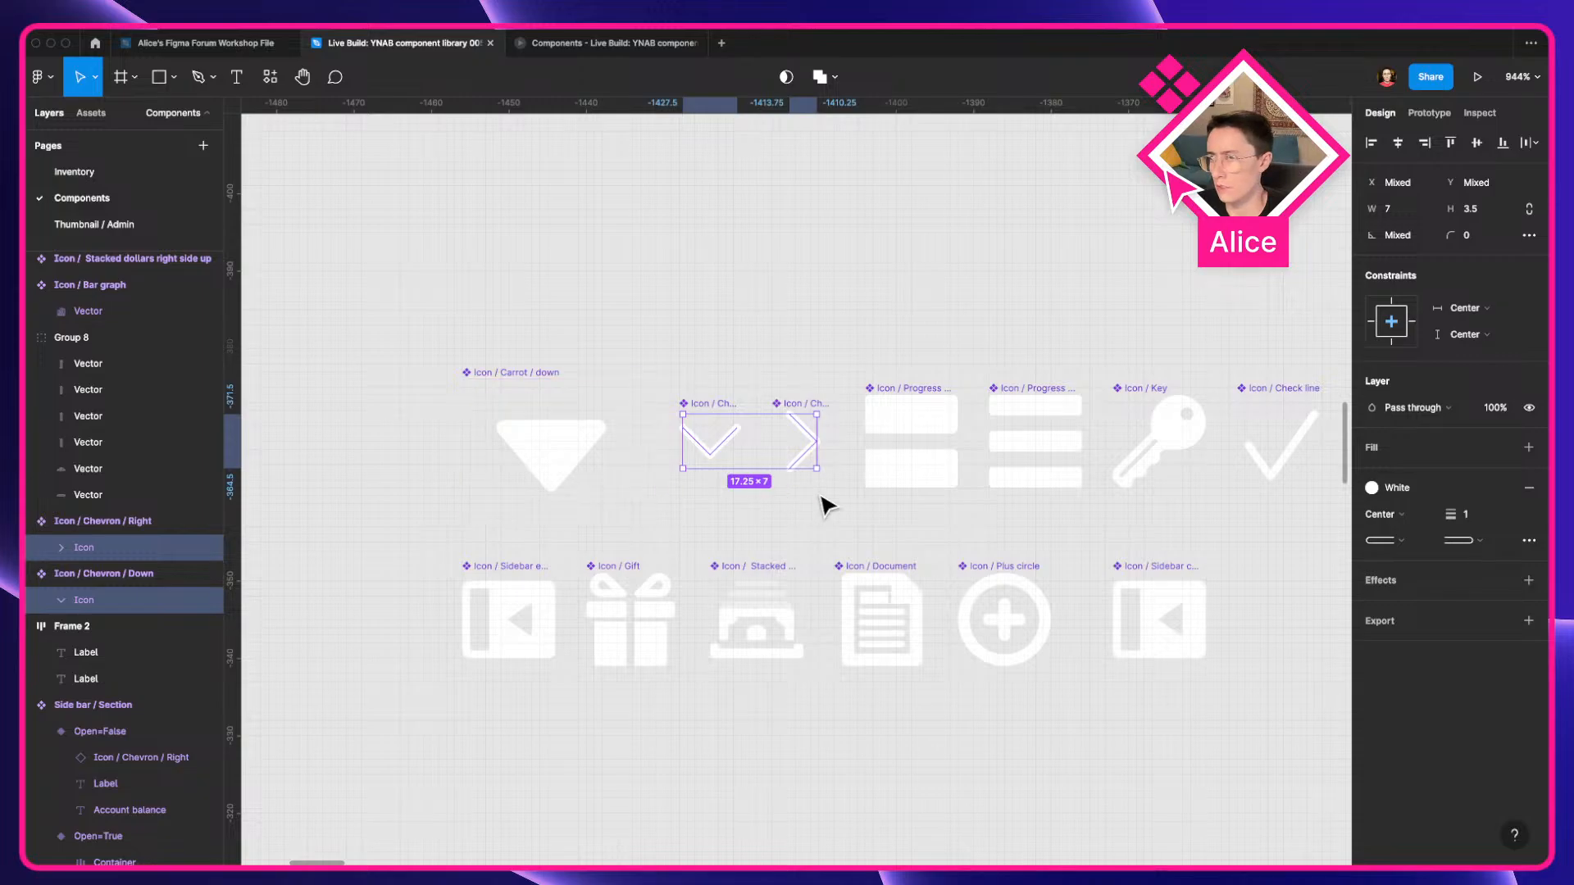
pyautogui.click(835, 77)
pyautogui.click(801, 435)
pyautogui.rightClick(801, 436)
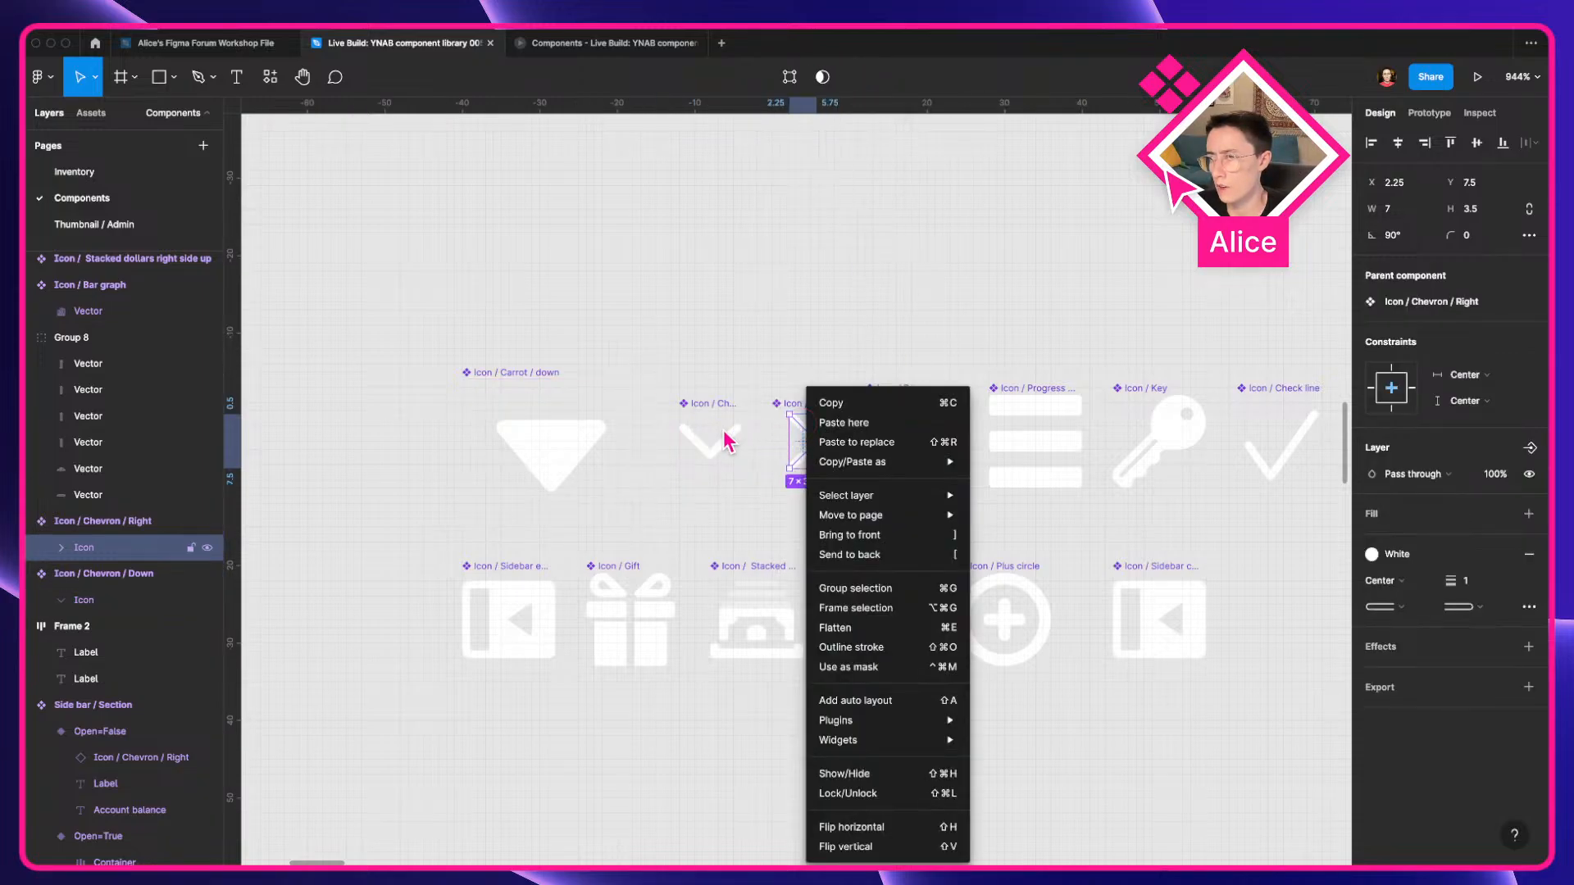
pyautogui.click(725, 447)
# Outline the strokes of the chevron vectors inside the Icon / Chevron / Down and Icon / Chevron / Right components.
pyautogui.click(724, 447)
pyautogui.keyDown('shift'); pyautogui.click(807, 444); pyautogui.keyUp('shift')
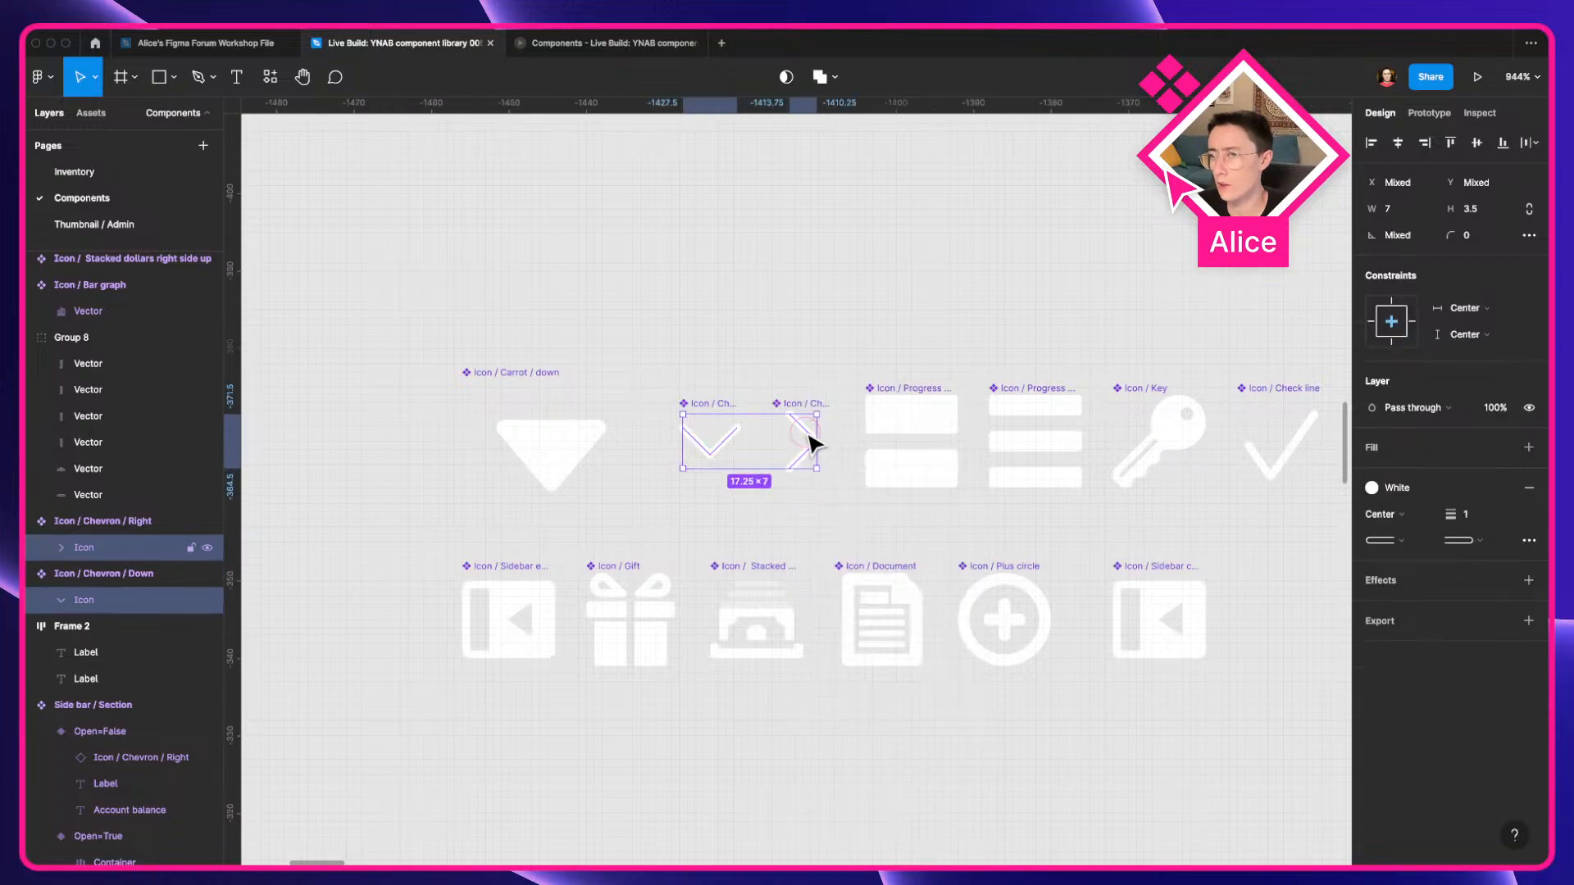
pyautogui.rightClick(808, 443)
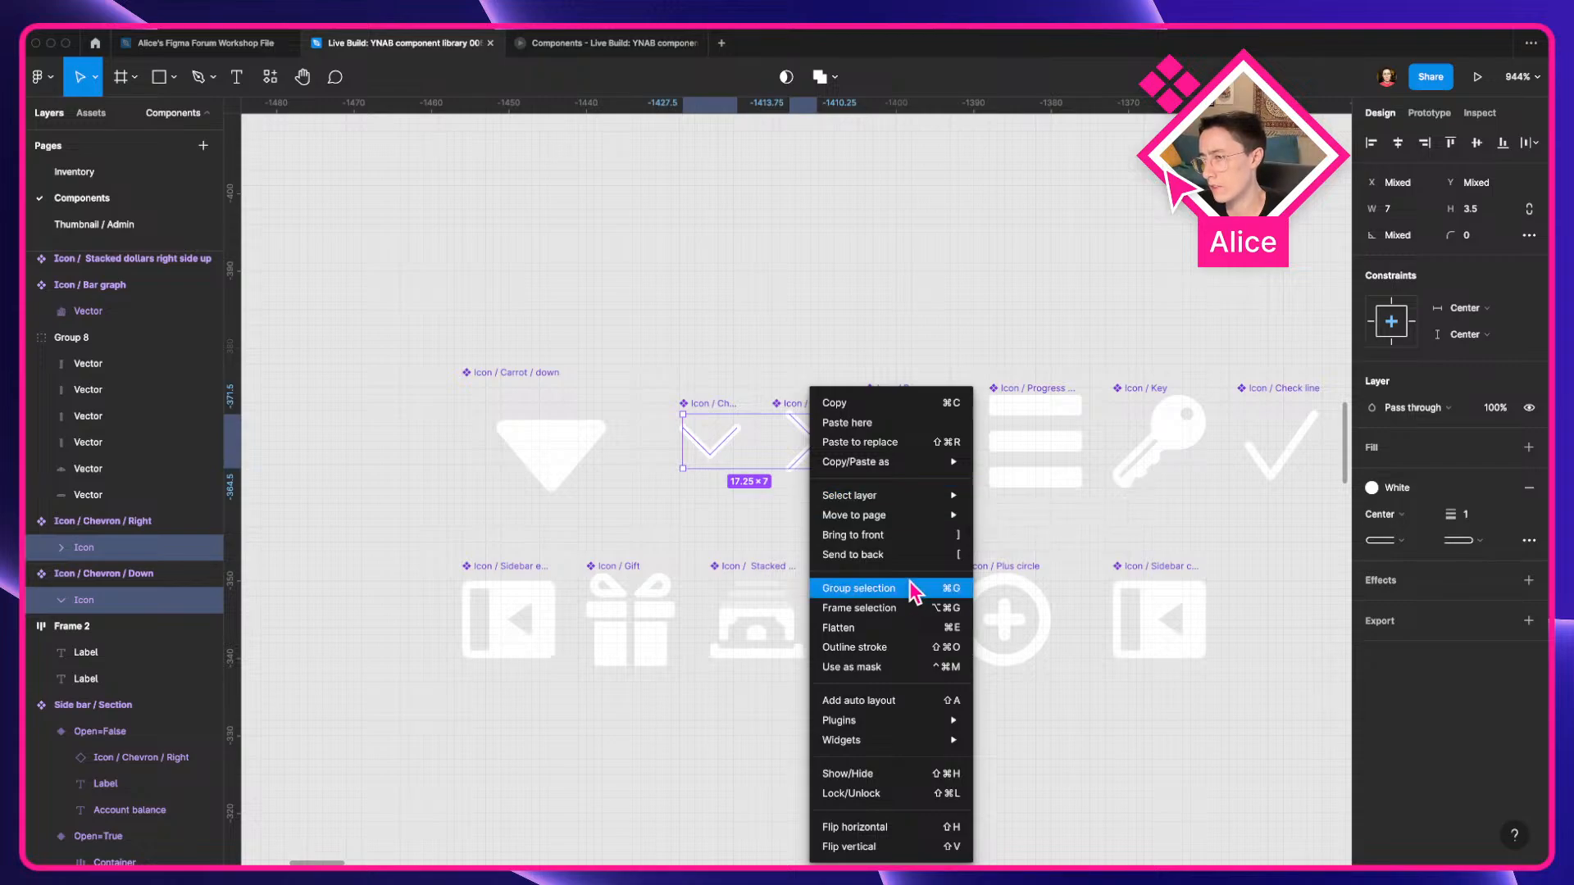
pyautogui.moveTo(830, 497)
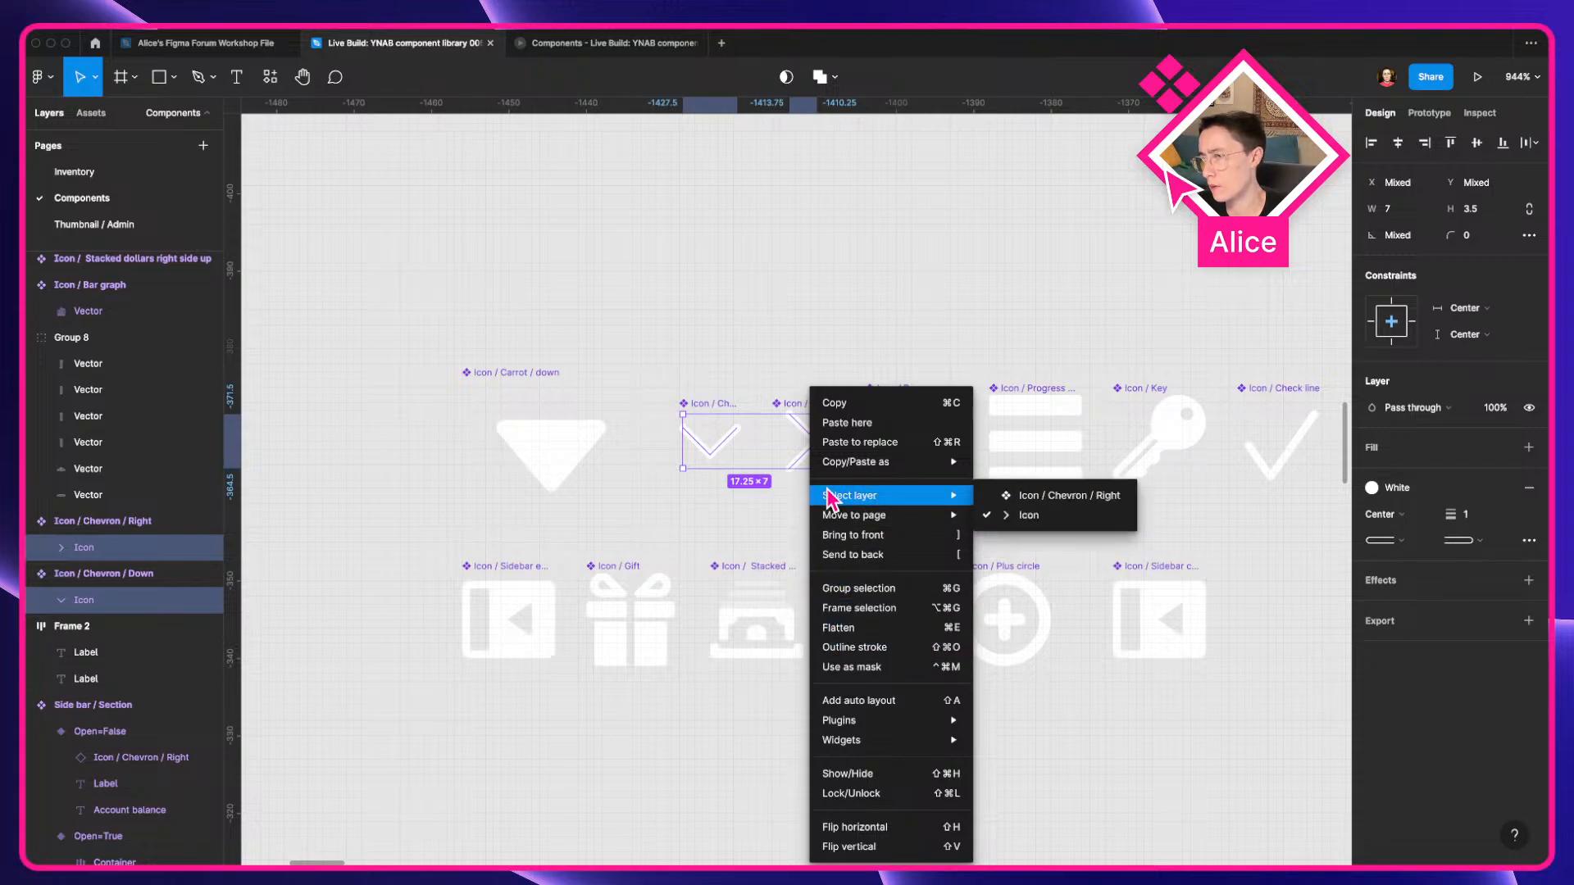
pyautogui.click(923, 647)
pyautogui.click(720, 327)
# Enlarge the Icon / Chevron / Down frame to about 12 × 12 and center its chevron horizontally and vertically inside.
pyautogui.click(699, 428)
pyautogui.click(804, 436)
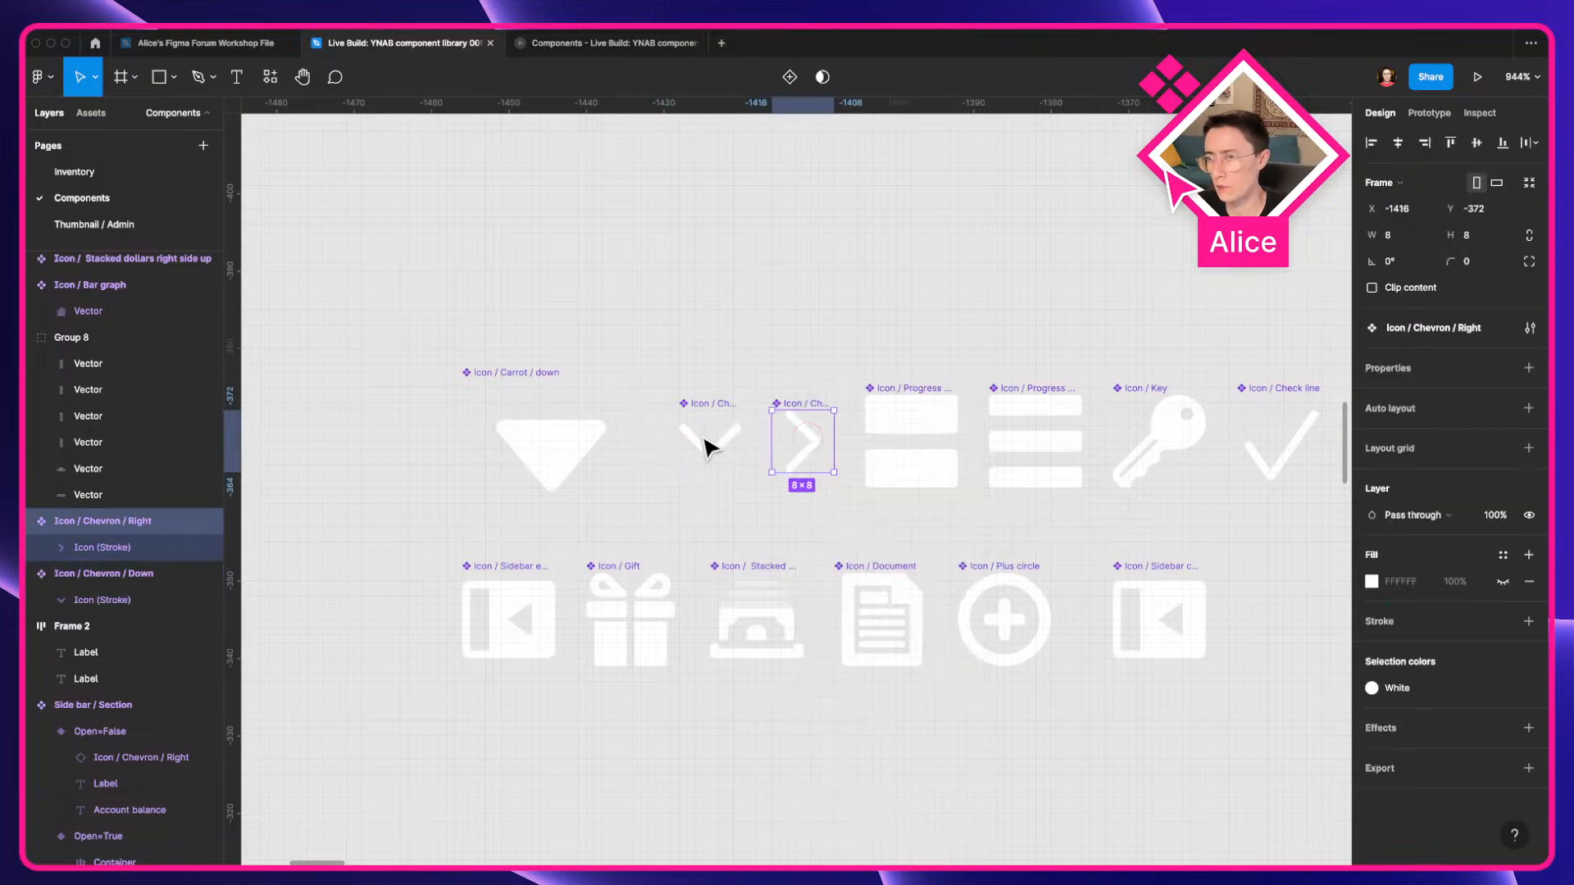
pyautogui.click(692, 436)
pyautogui.moveTo(679, 471); pyautogui.dragTo(648, 484)
pyautogui.click(725, 455)
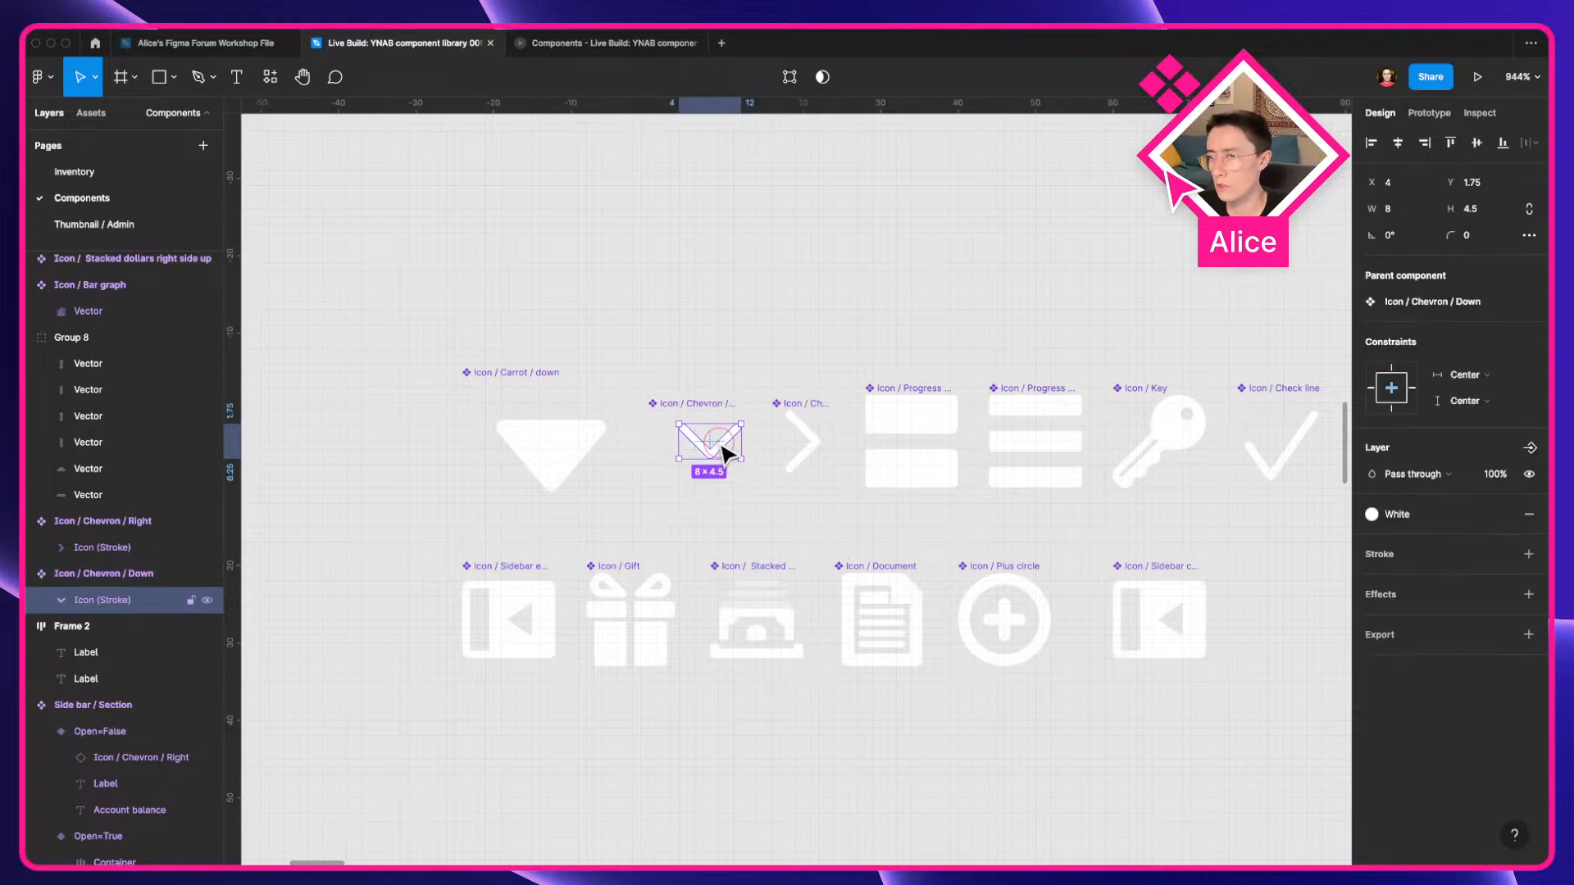
pyautogui.click(1397, 143)
pyautogui.click(1476, 142)
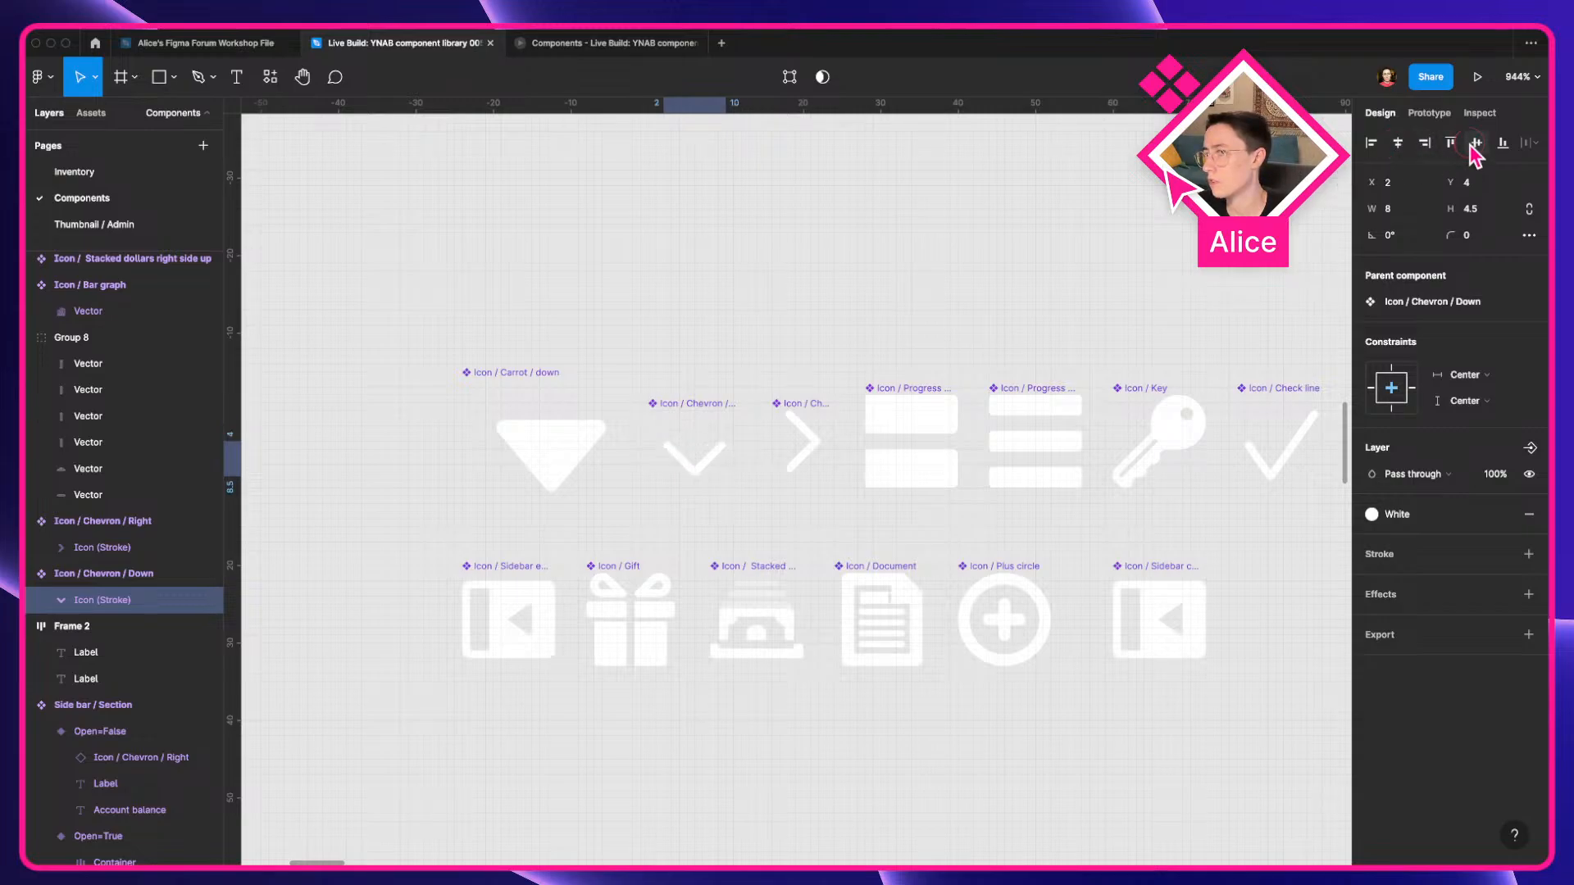
pyautogui.click(724, 271)
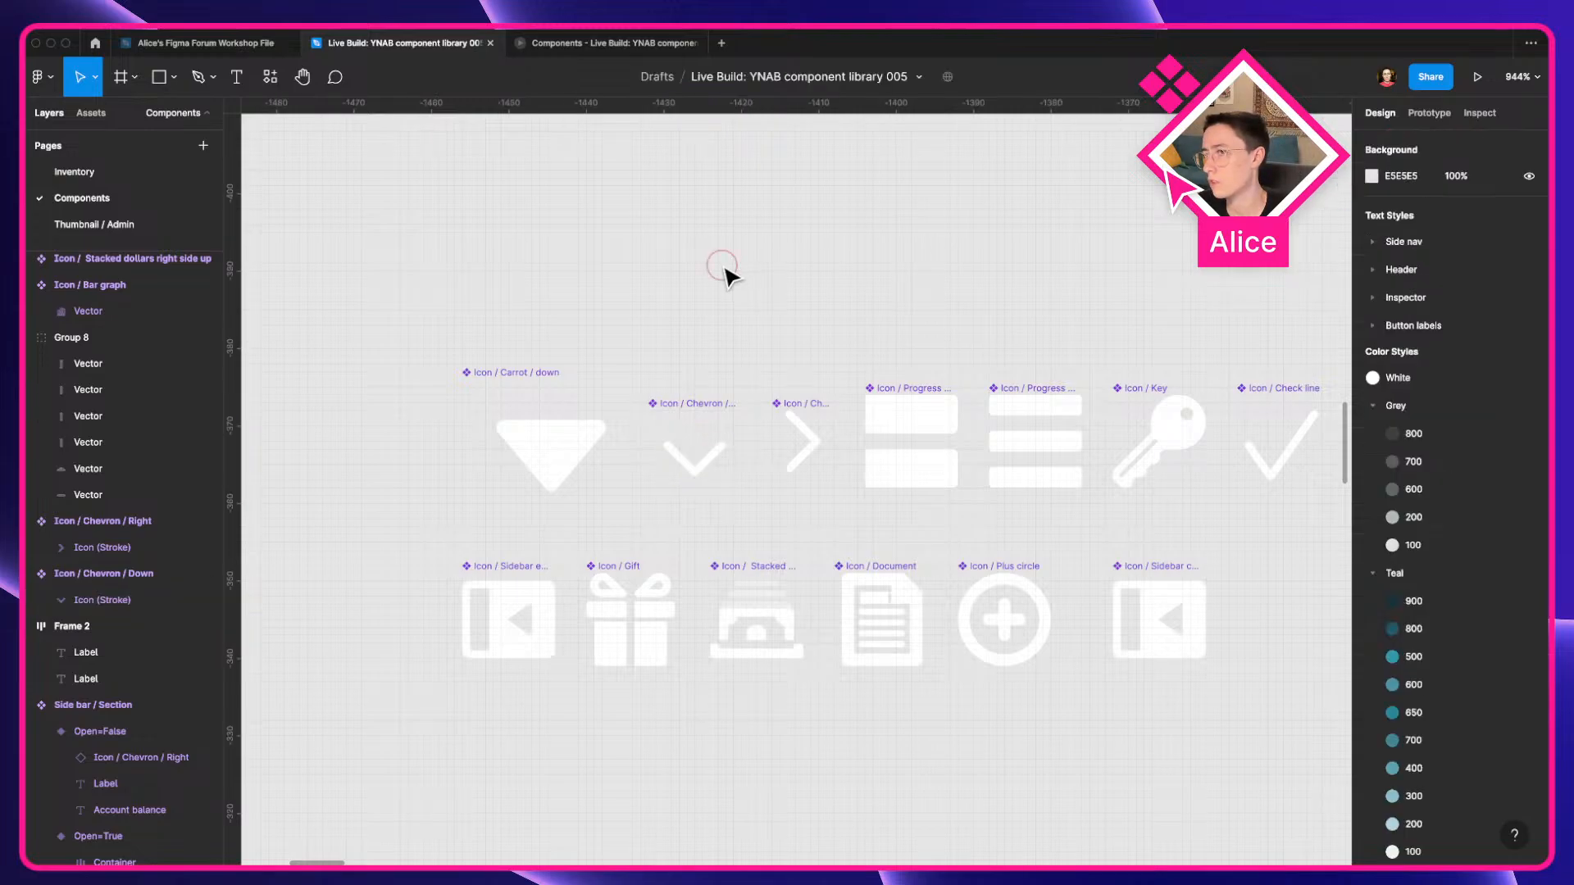
# Examine how the section chevrons appear in the Side bar component after the resize of Icon / Chevron / Down.
pyautogui.click(687, 468)
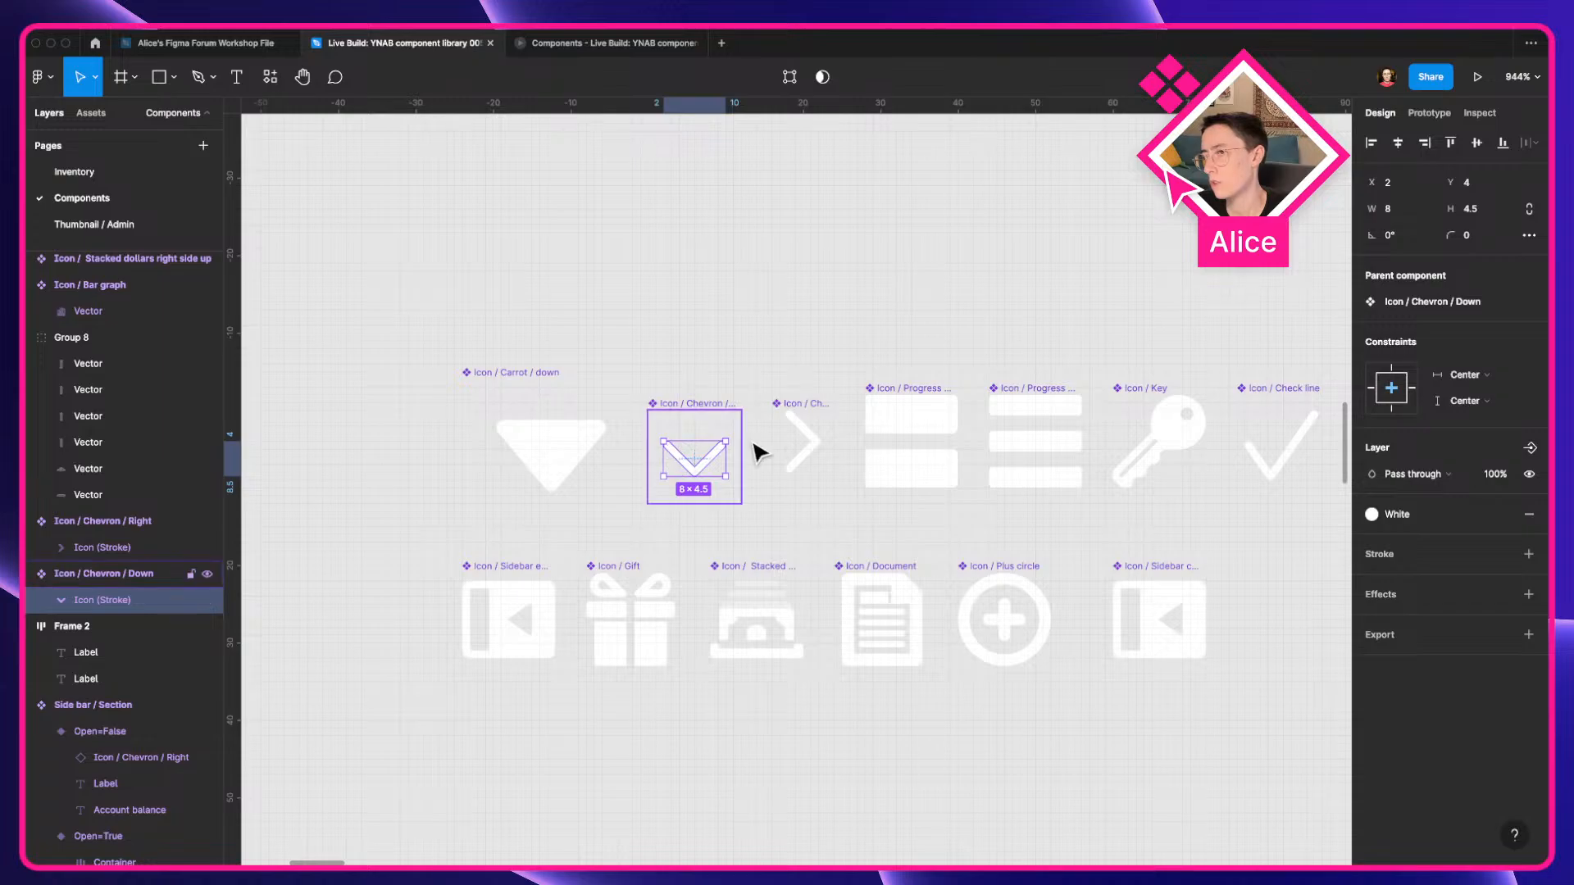
pyautogui.scroll(-5, 832, 438)
pyautogui.scroll(-10, 832, 438)
pyautogui.hscroll(10, 853, 590)
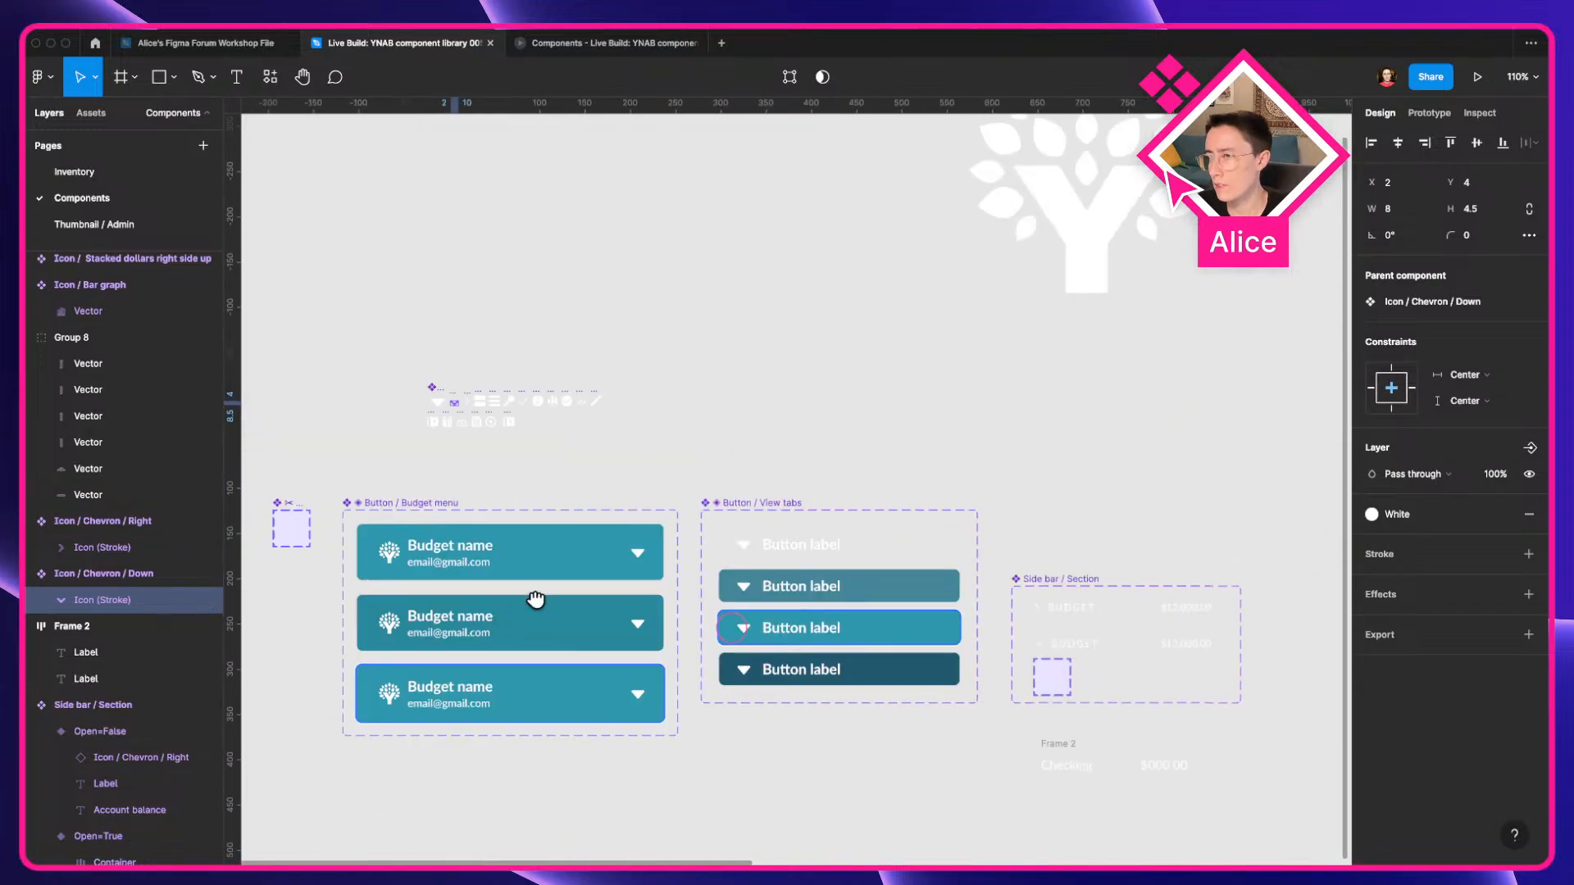
pyautogui.moveTo(926, 655); pyautogui.dragTo(512, 582)
pyautogui.scroll(-5, 522, 580)
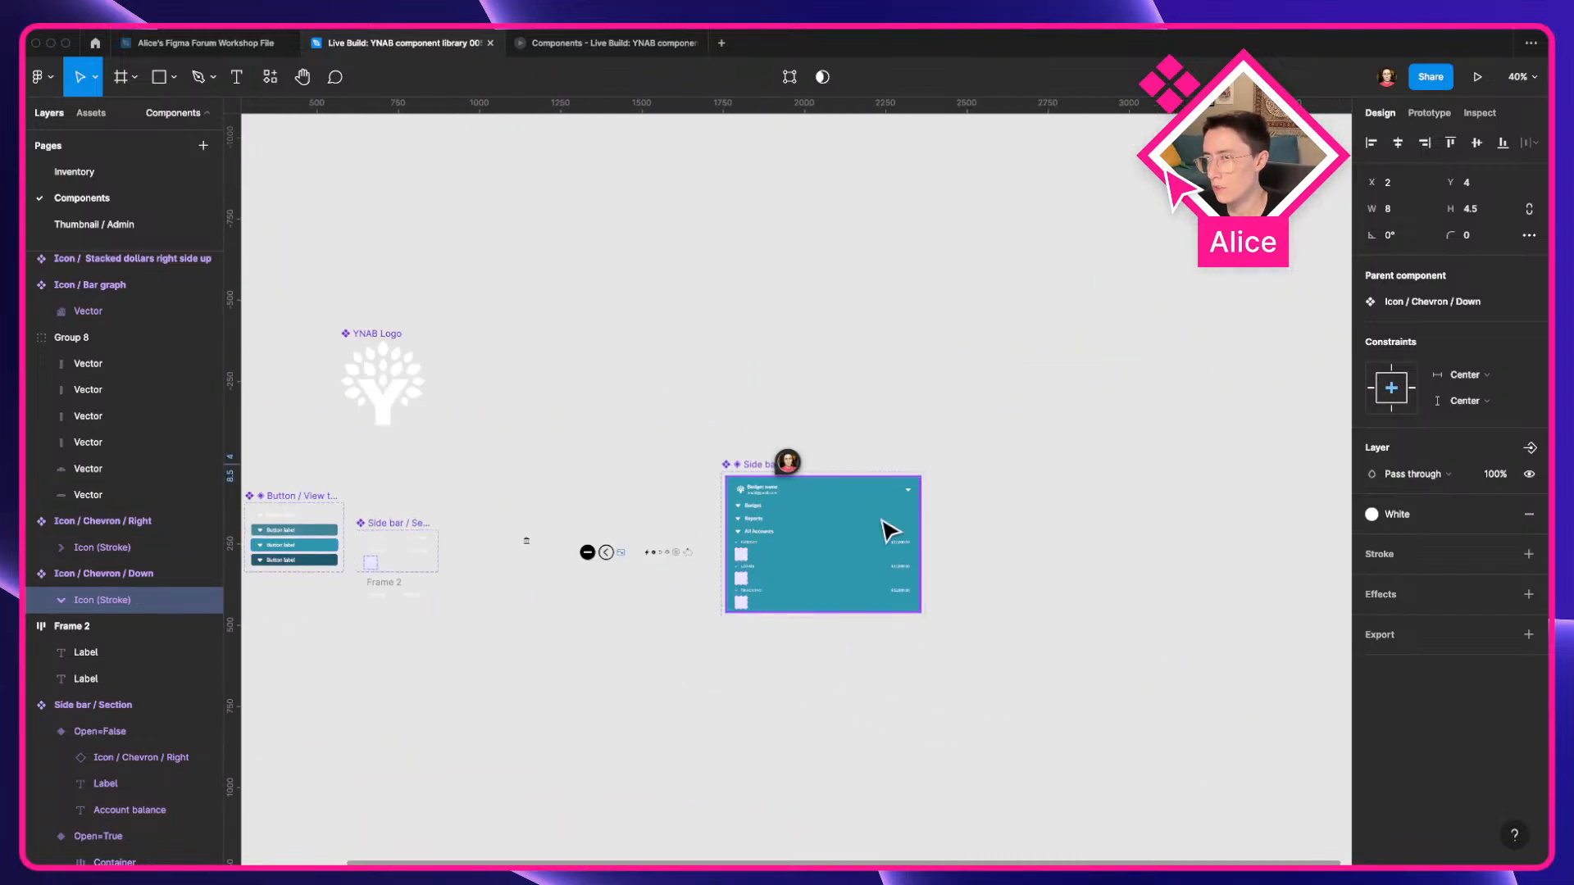
pyautogui.scroll(7, 884, 524)
pyautogui.hscroll(-8, 703, 566)
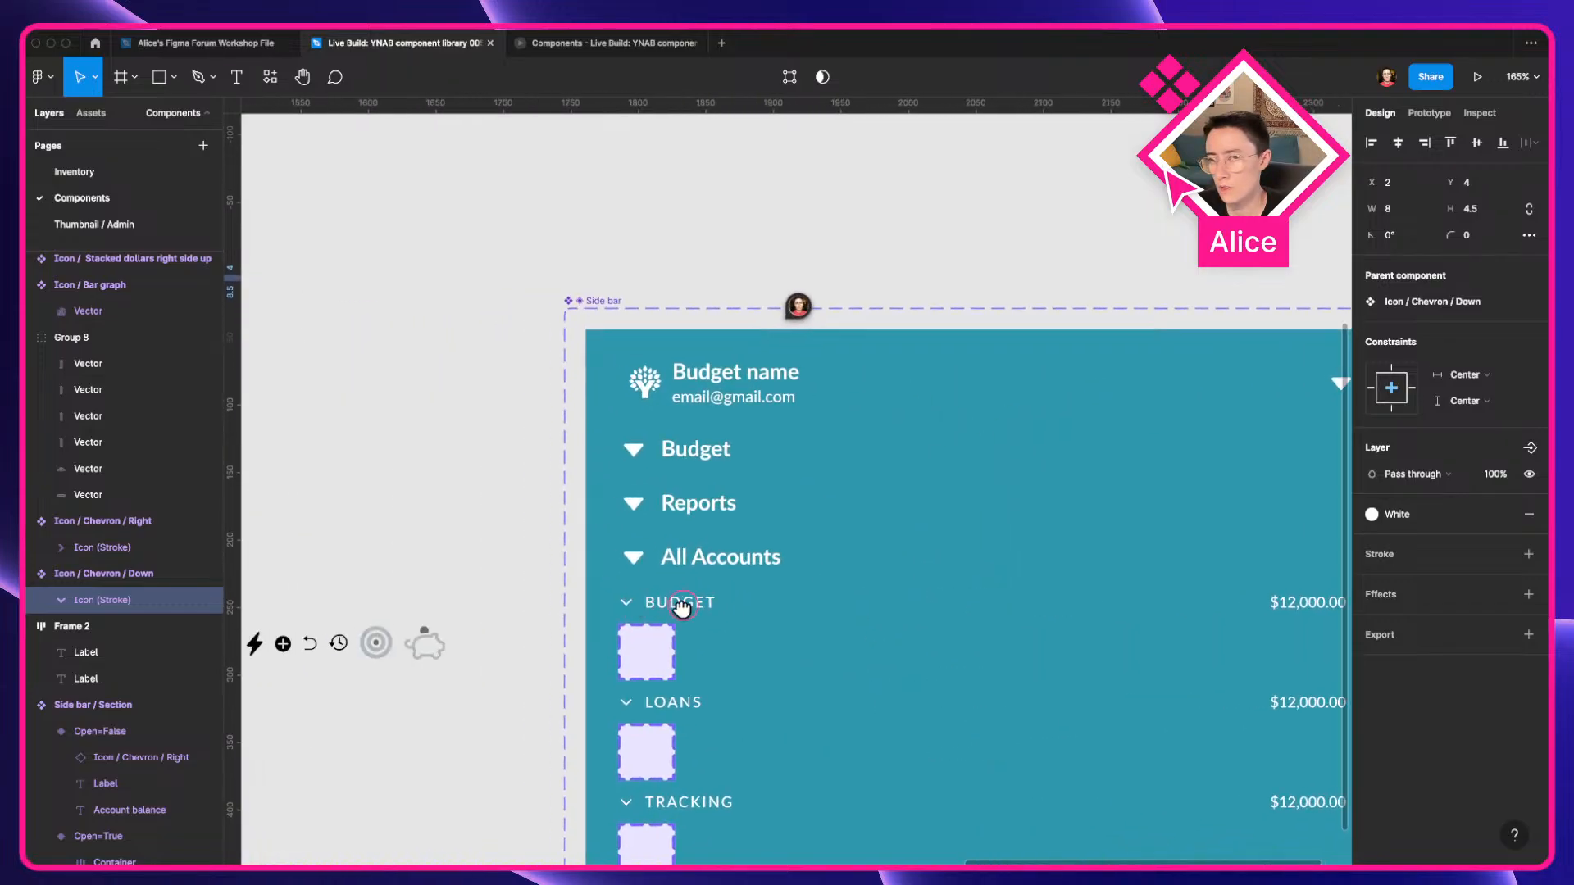
# Go to the main component of the chevron instance in the Side bar's Budget section.
pyautogui.scroll(10, 598, 604)
pyautogui.click(768, 625)
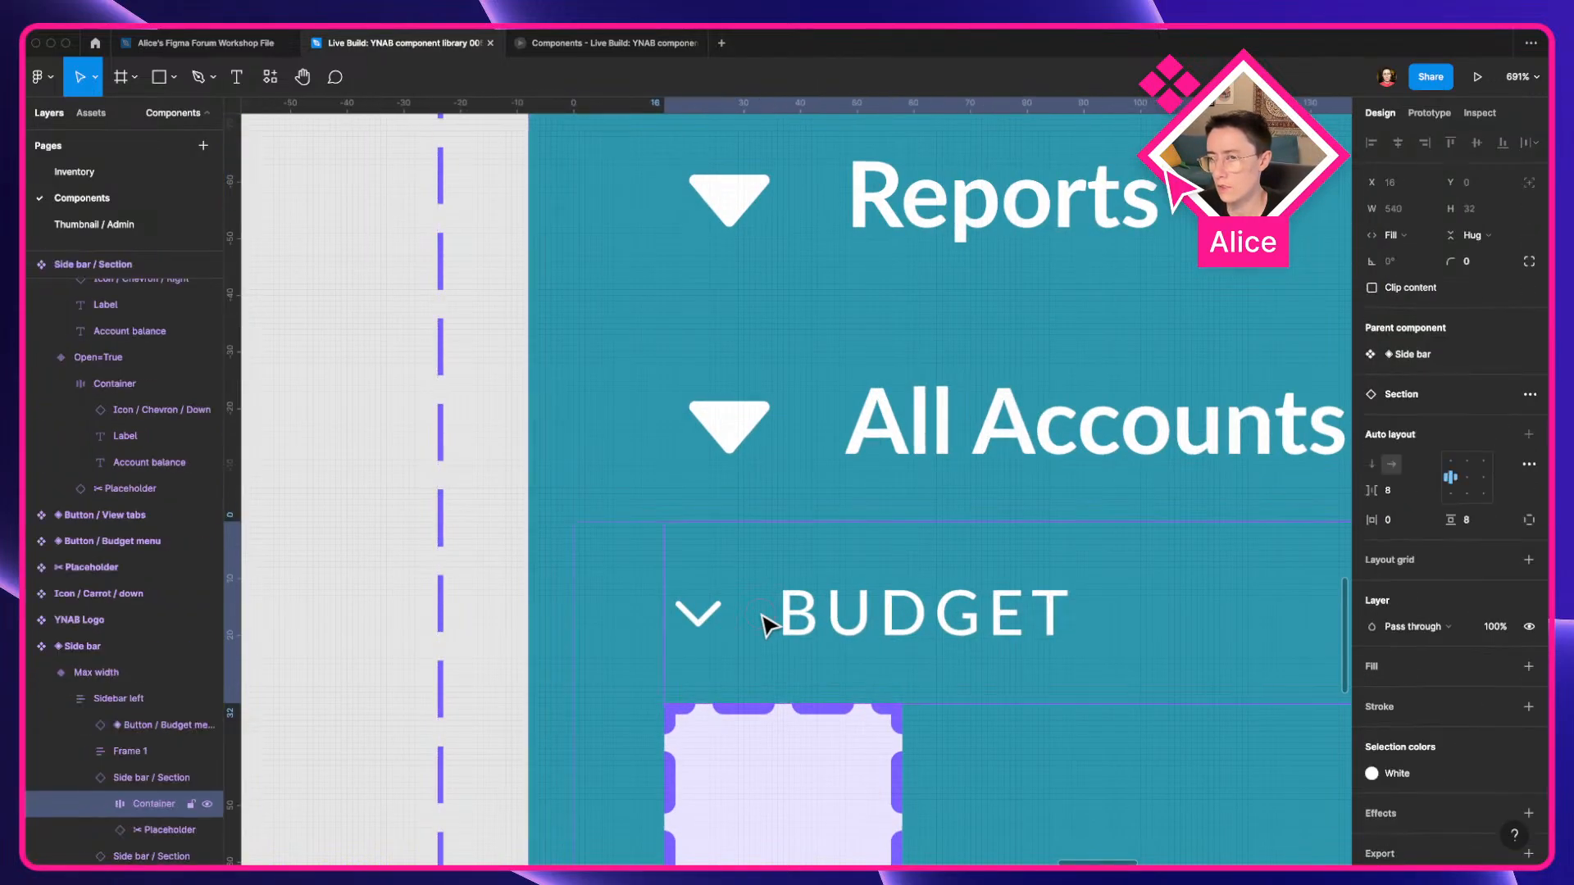
pyautogui.click(705, 621)
pyautogui.rightClick(705, 621)
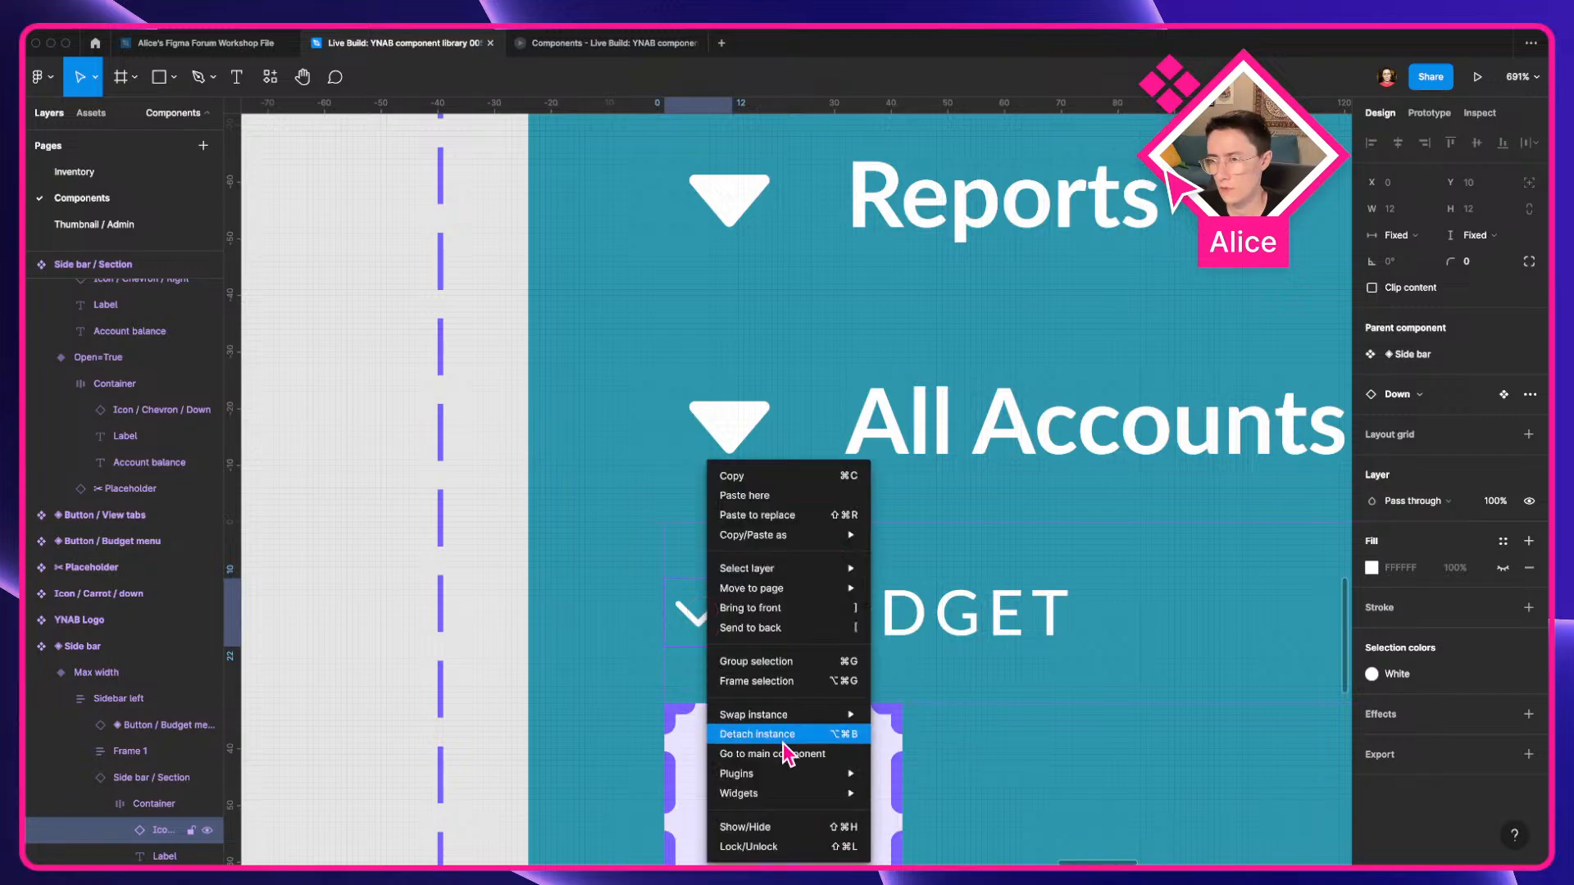
pyautogui.click(779, 750)
# Compare the chevron instances in the Open=False and Open=True variants of the Side bar / Section component.
pyautogui.hscroll(10, 780, 633)
pyautogui.scroll(-5, 781, 633)
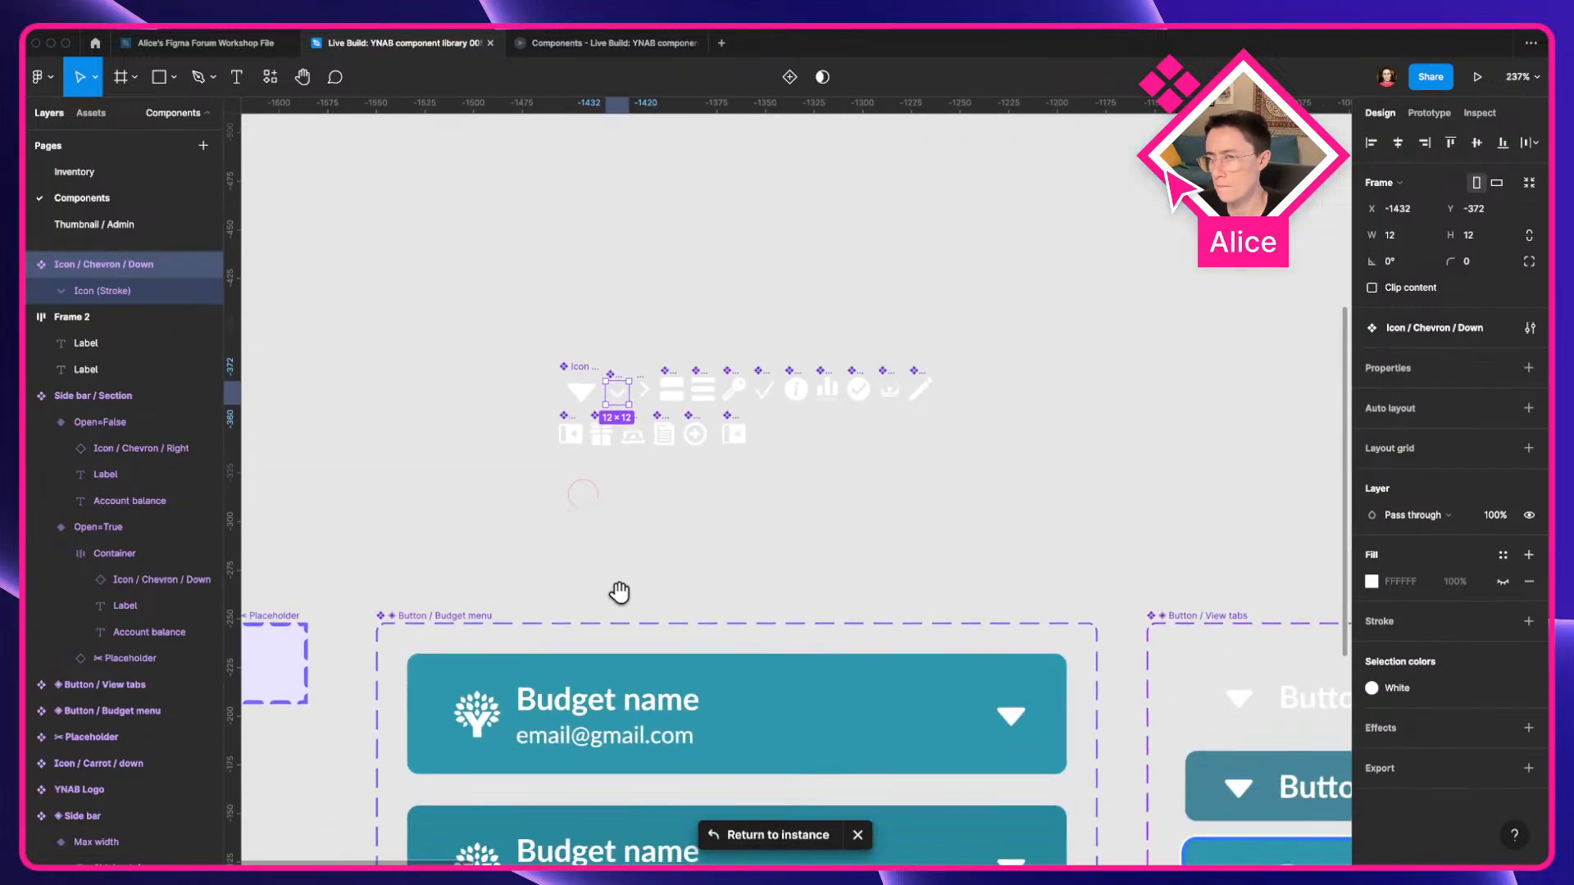
pyautogui.hscroll(5, 850, 624)
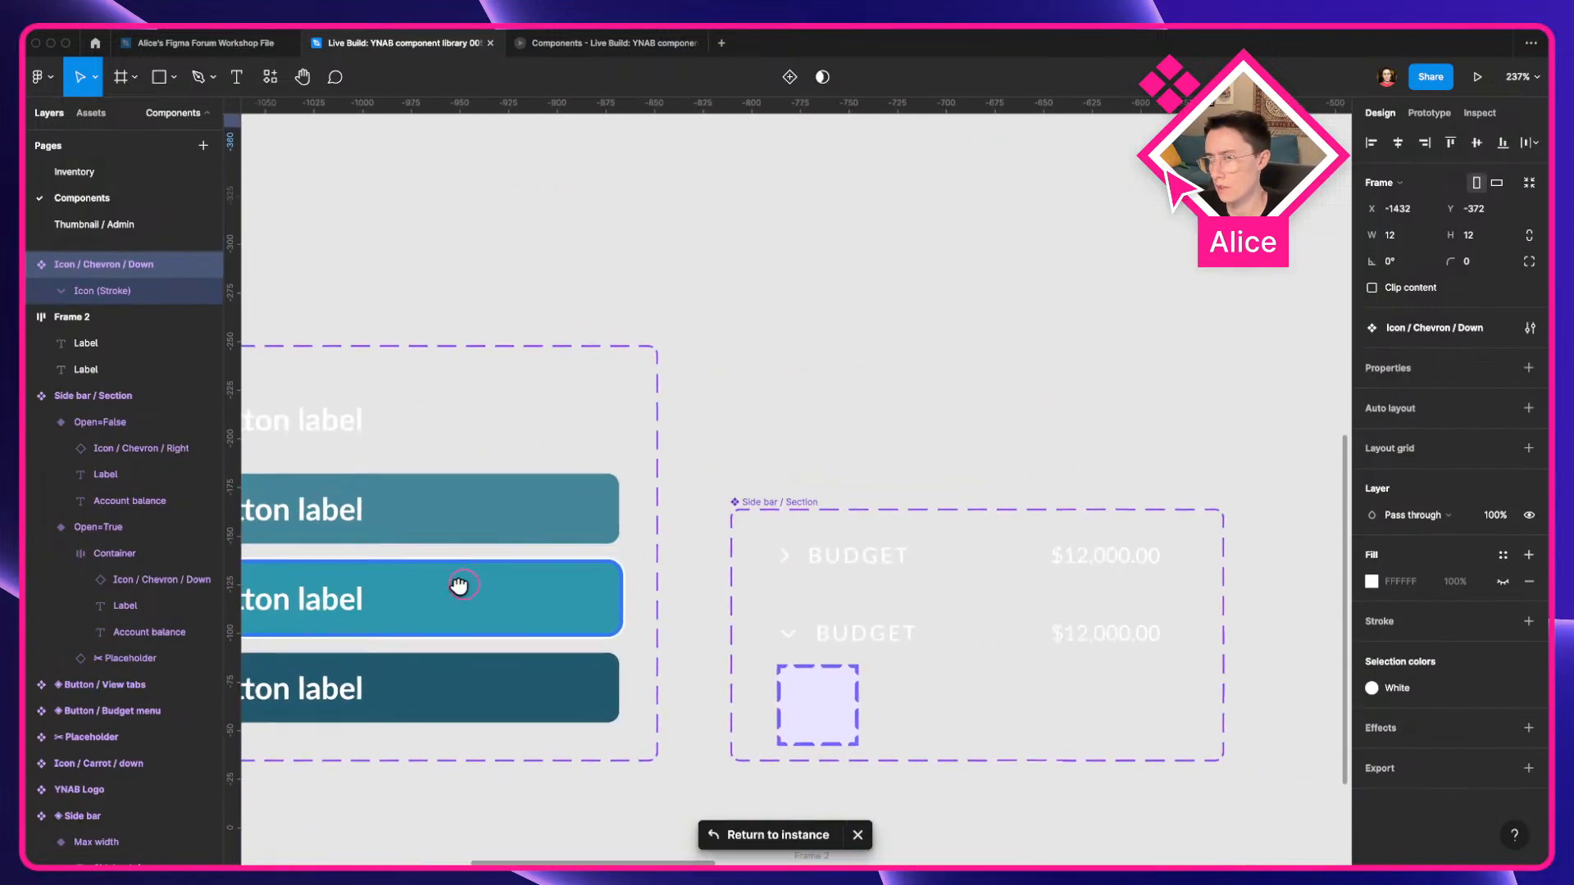
pyautogui.scroll(5, 860, 646)
pyautogui.click(712, 638)
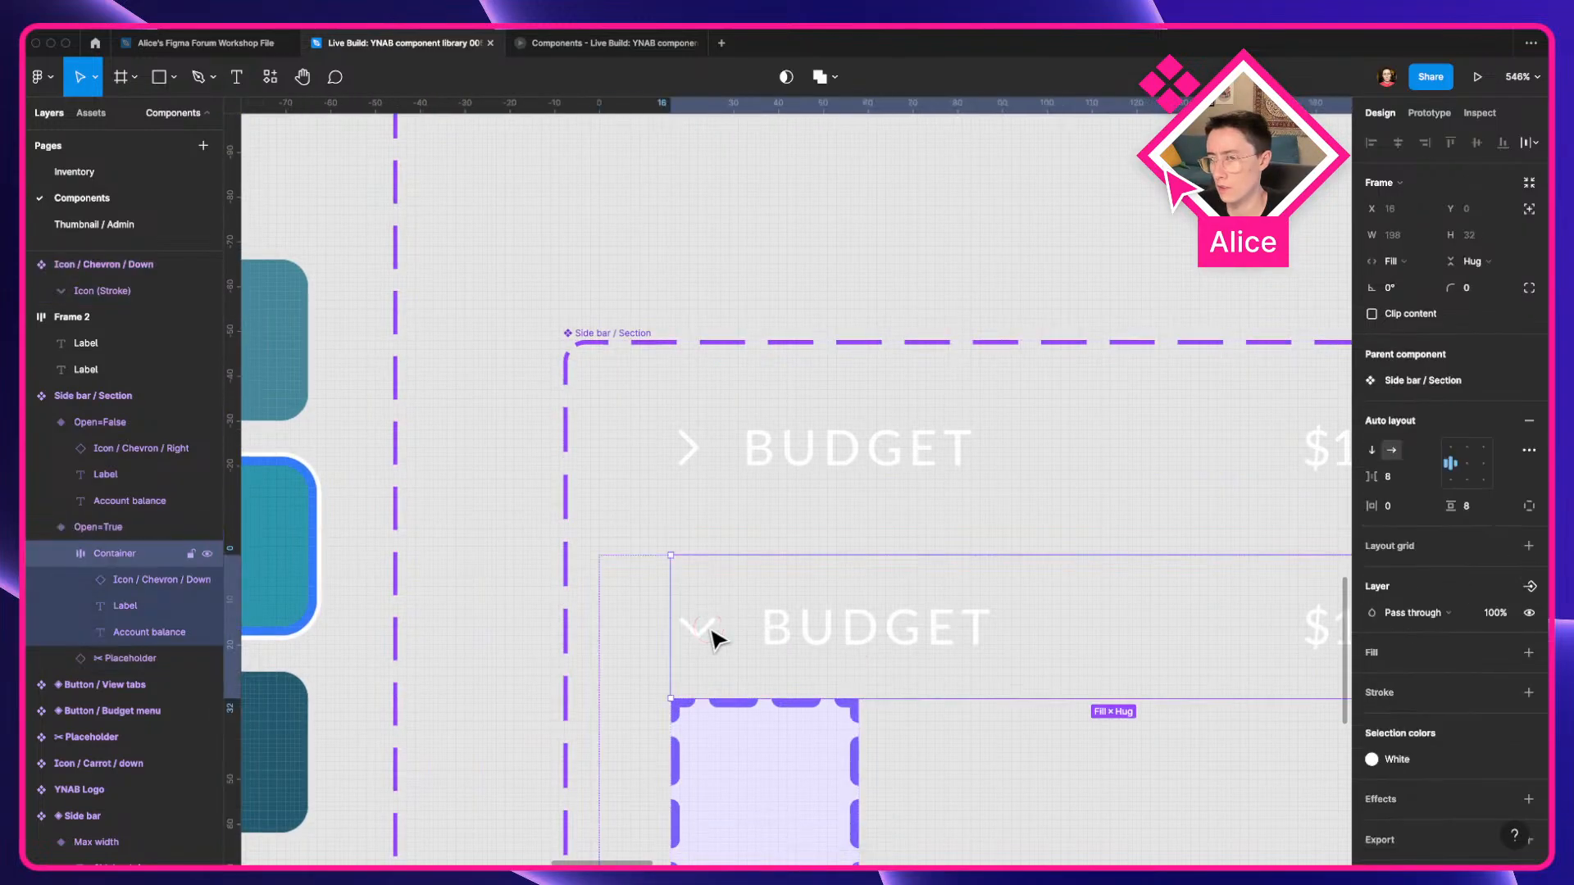
pyautogui.click(712, 638)
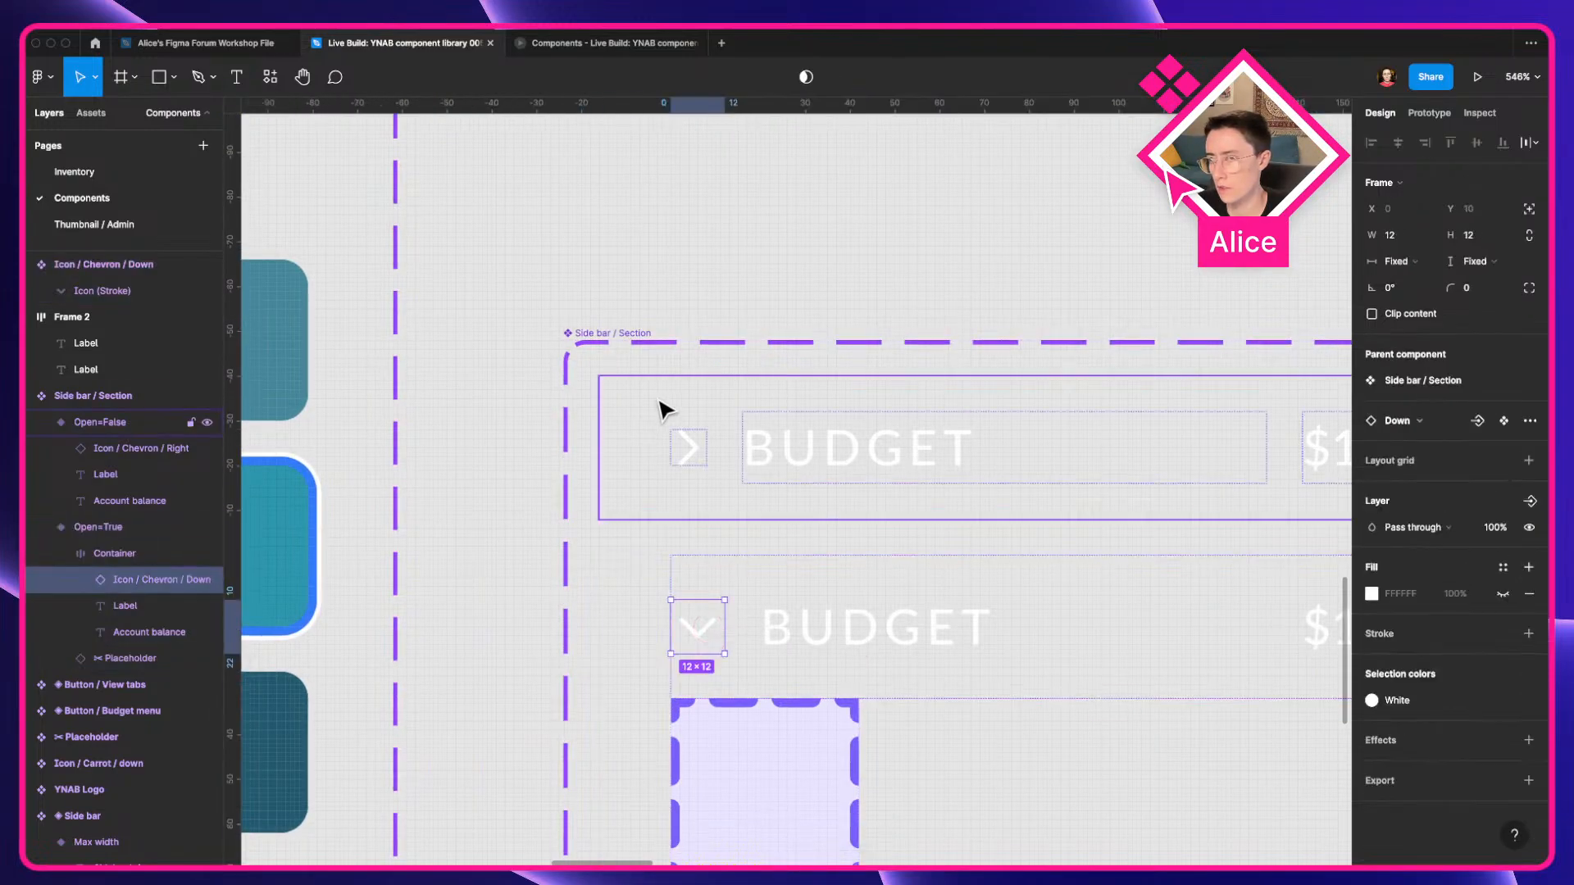
pyautogui.click(685, 451)
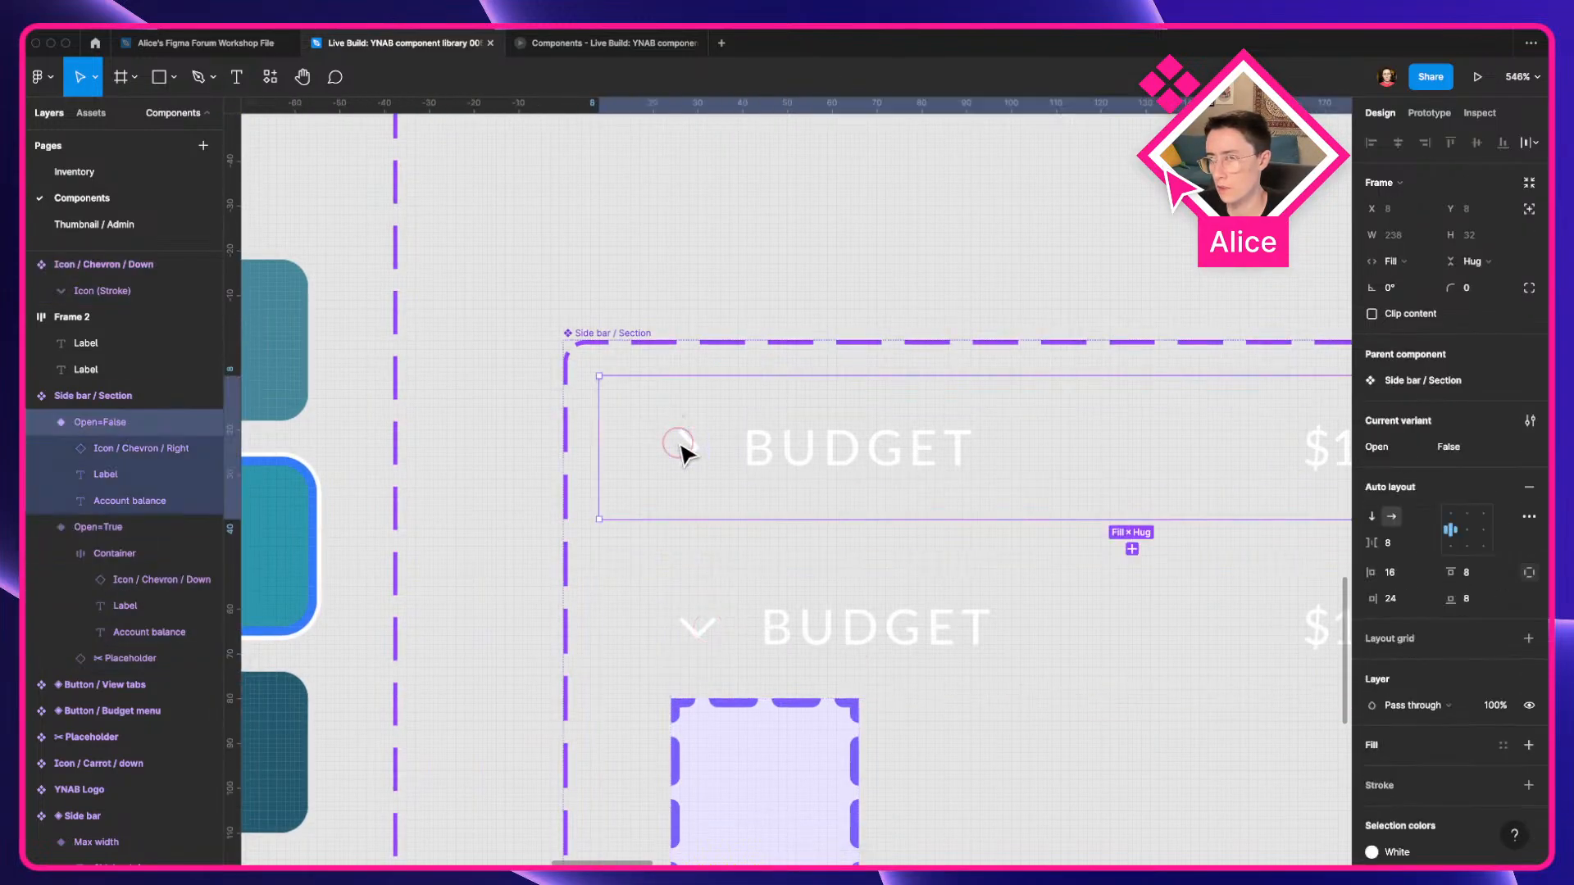
# Narrow the Icon / Chevron / Down instance in the Open=True variant of Side bar / Section to a width of 8.
pyautogui.click(702, 633)
pyautogui.click(703, 632)
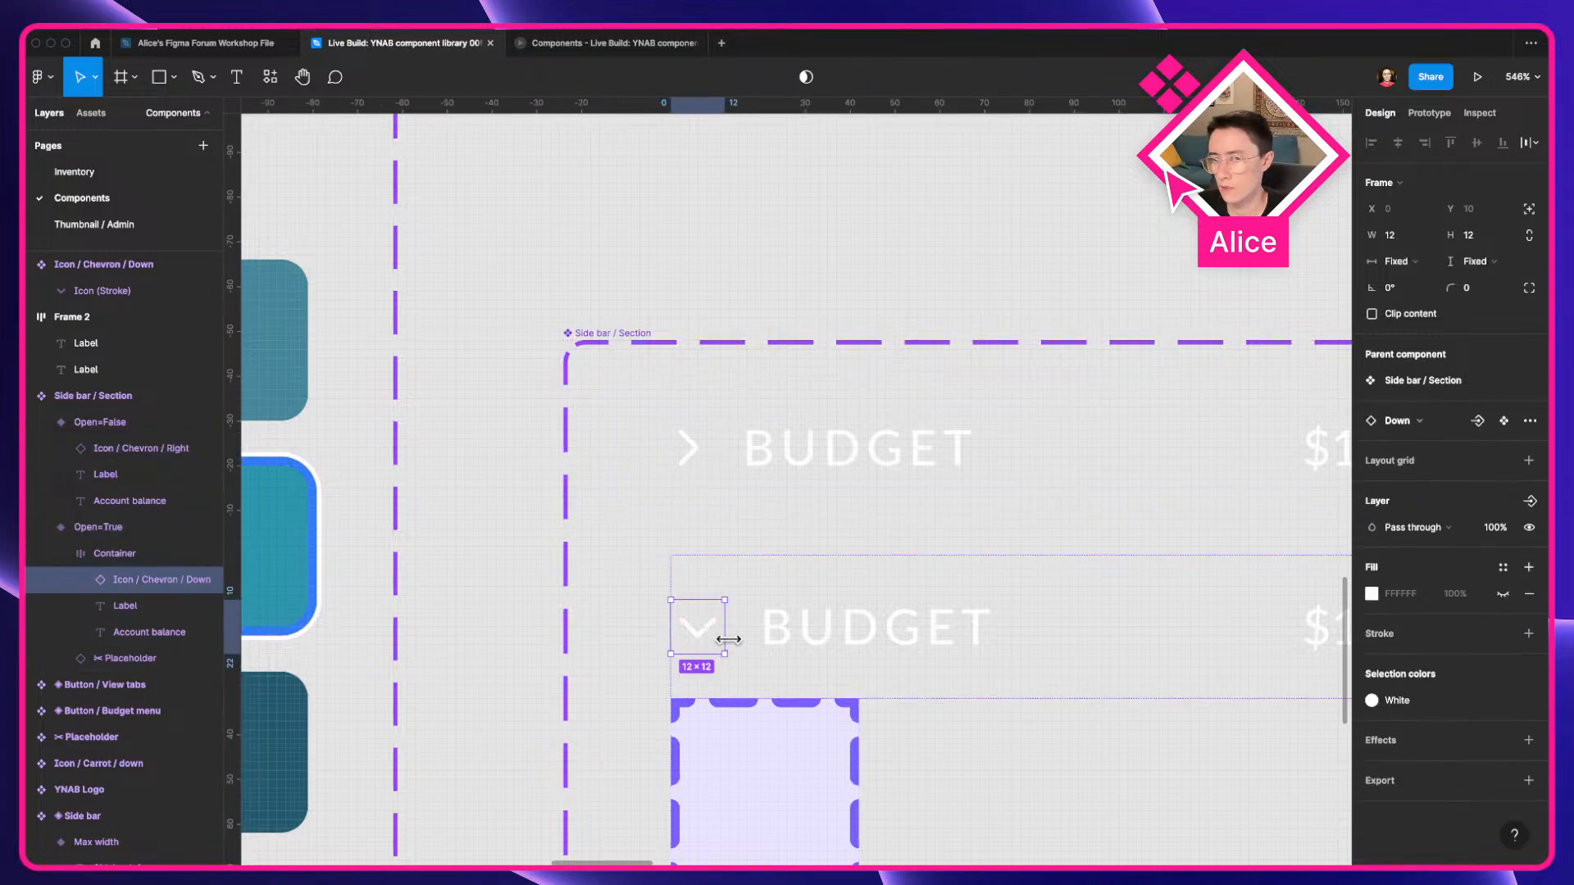
pyautogui.moveTo(725, 639); pyautogui.dragTo(705, 650)
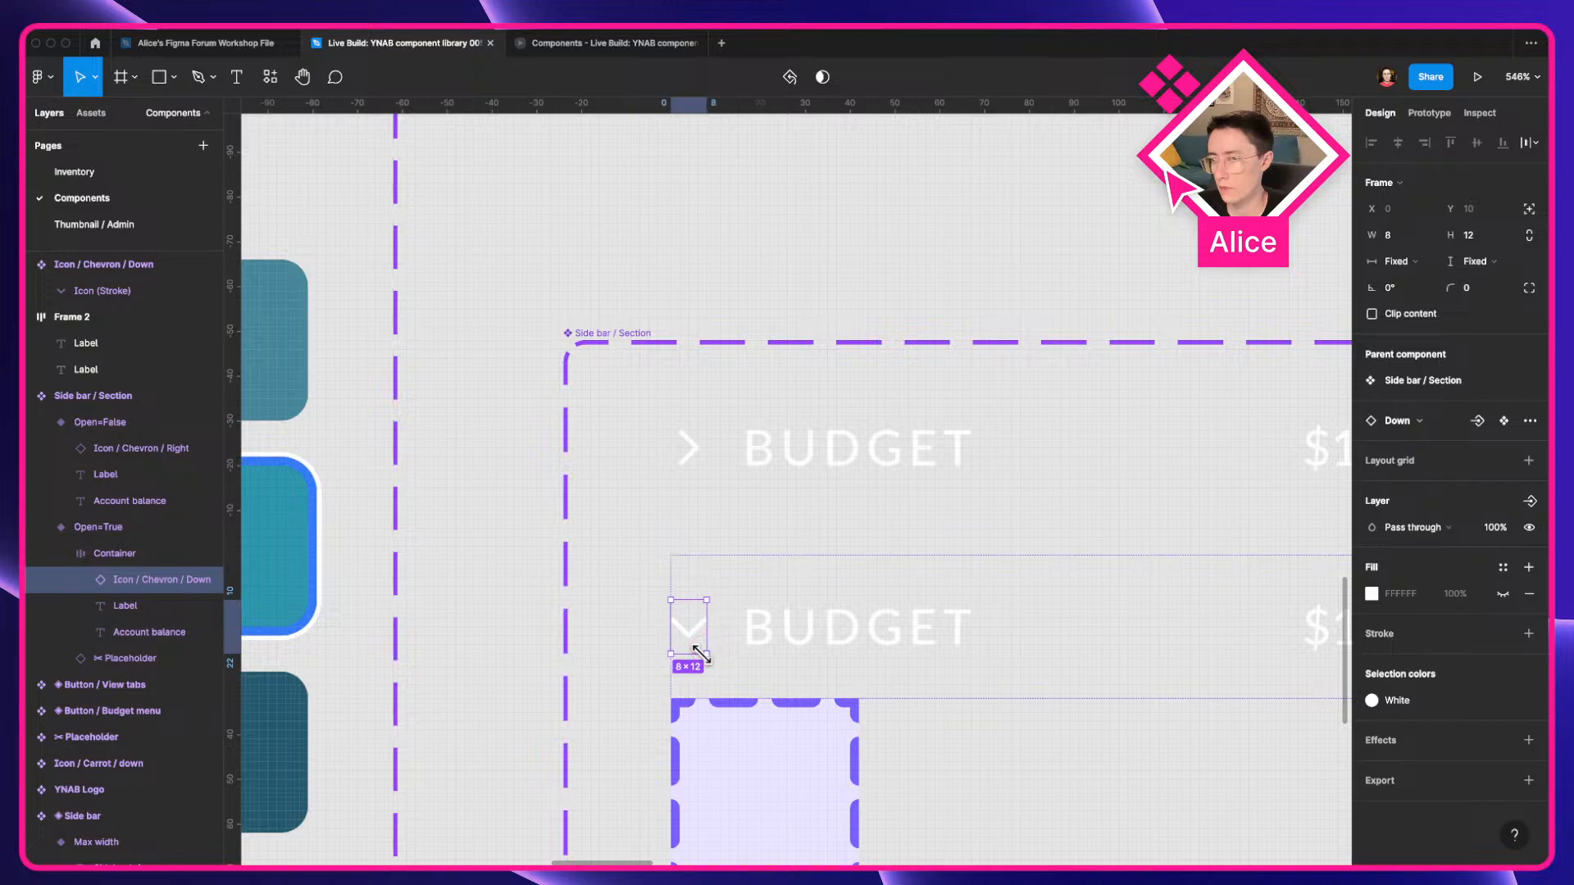
pyautogui.scroll(-5, 700, 642)
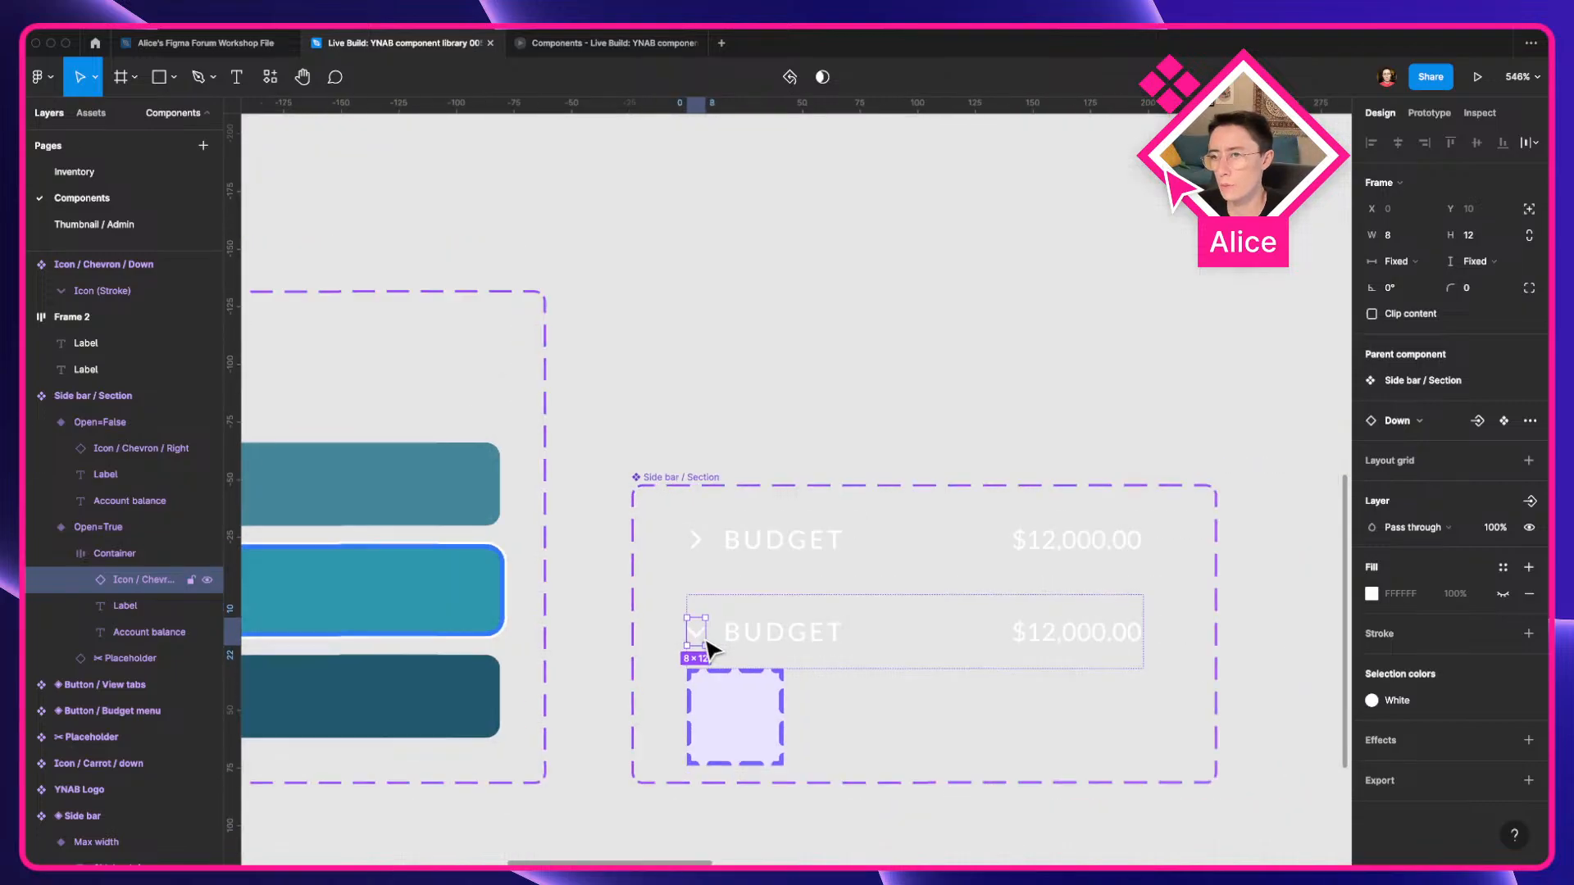
pyautogui.scroll(5, 727, 643)
pyautogui.click(731, 642)
pyautogui.click(667, 631)
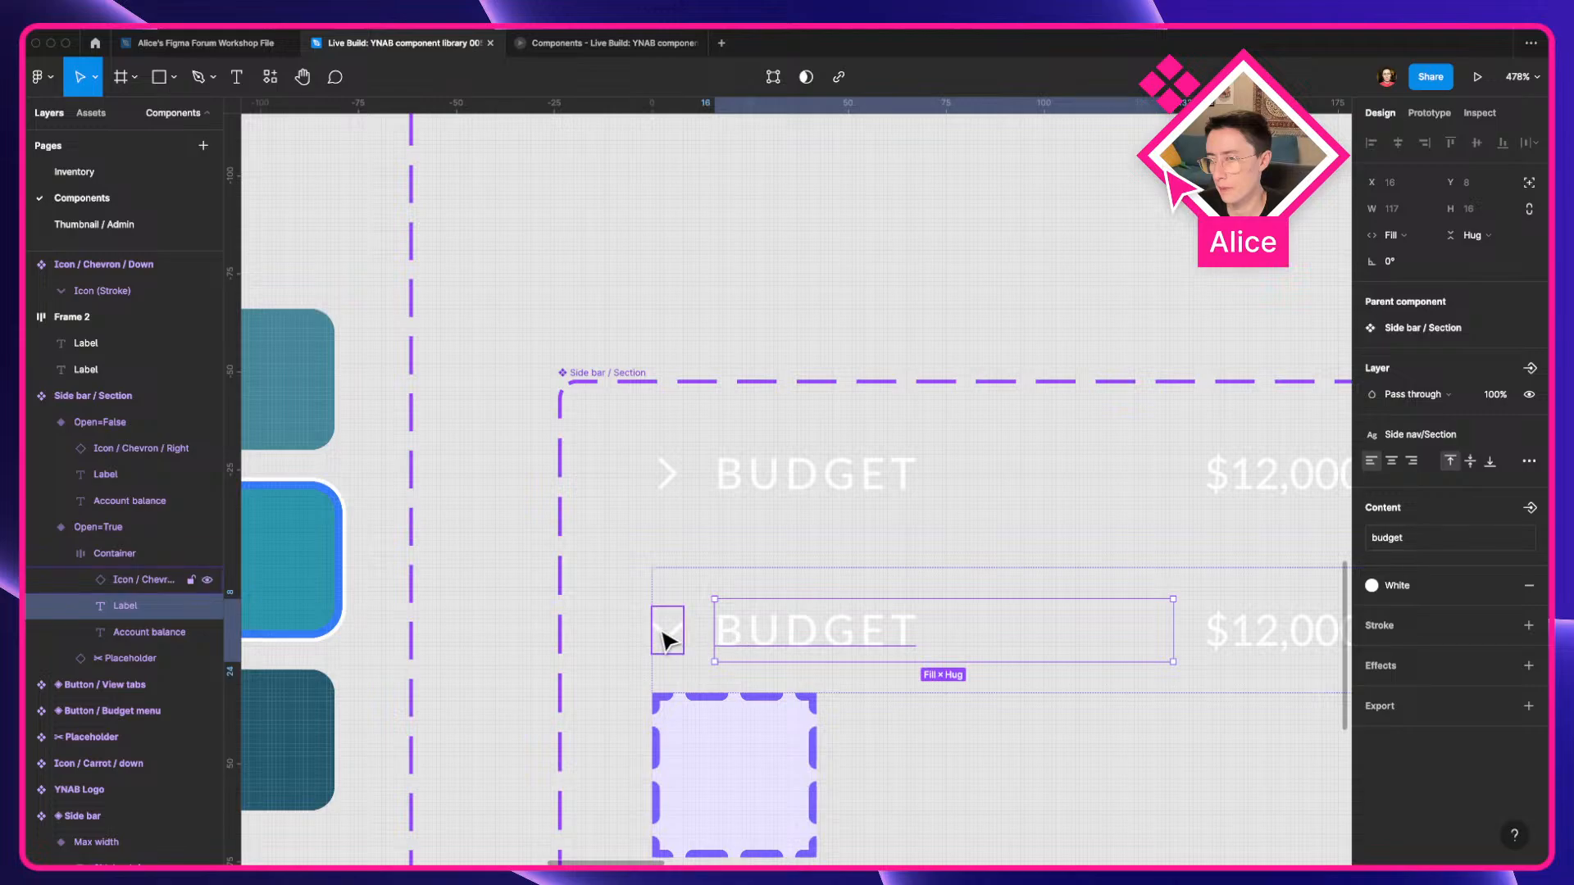
# Enlarge the Icon / Chevron / Right frame to 12 × 12 and center its chevron vertically inside.
pyautogui.scroll(-5, 665, 631)
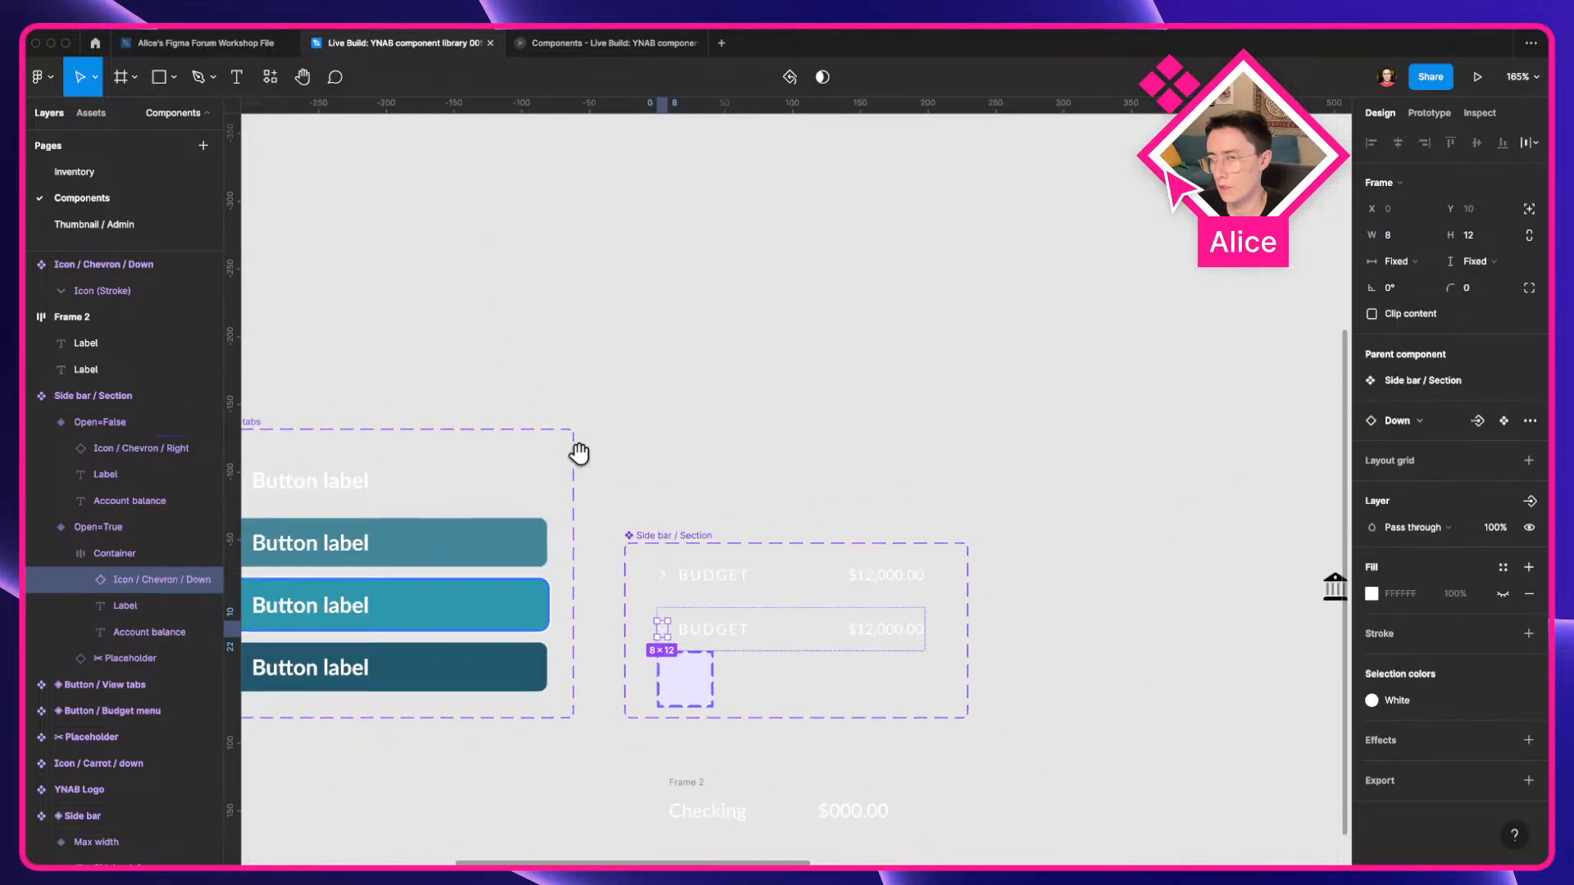
pyautogui.hscroll(-10, 1080, 586)
pyautogui.scroll(4, 717, 485)
pyautogui.scroll(10, 748, 630)
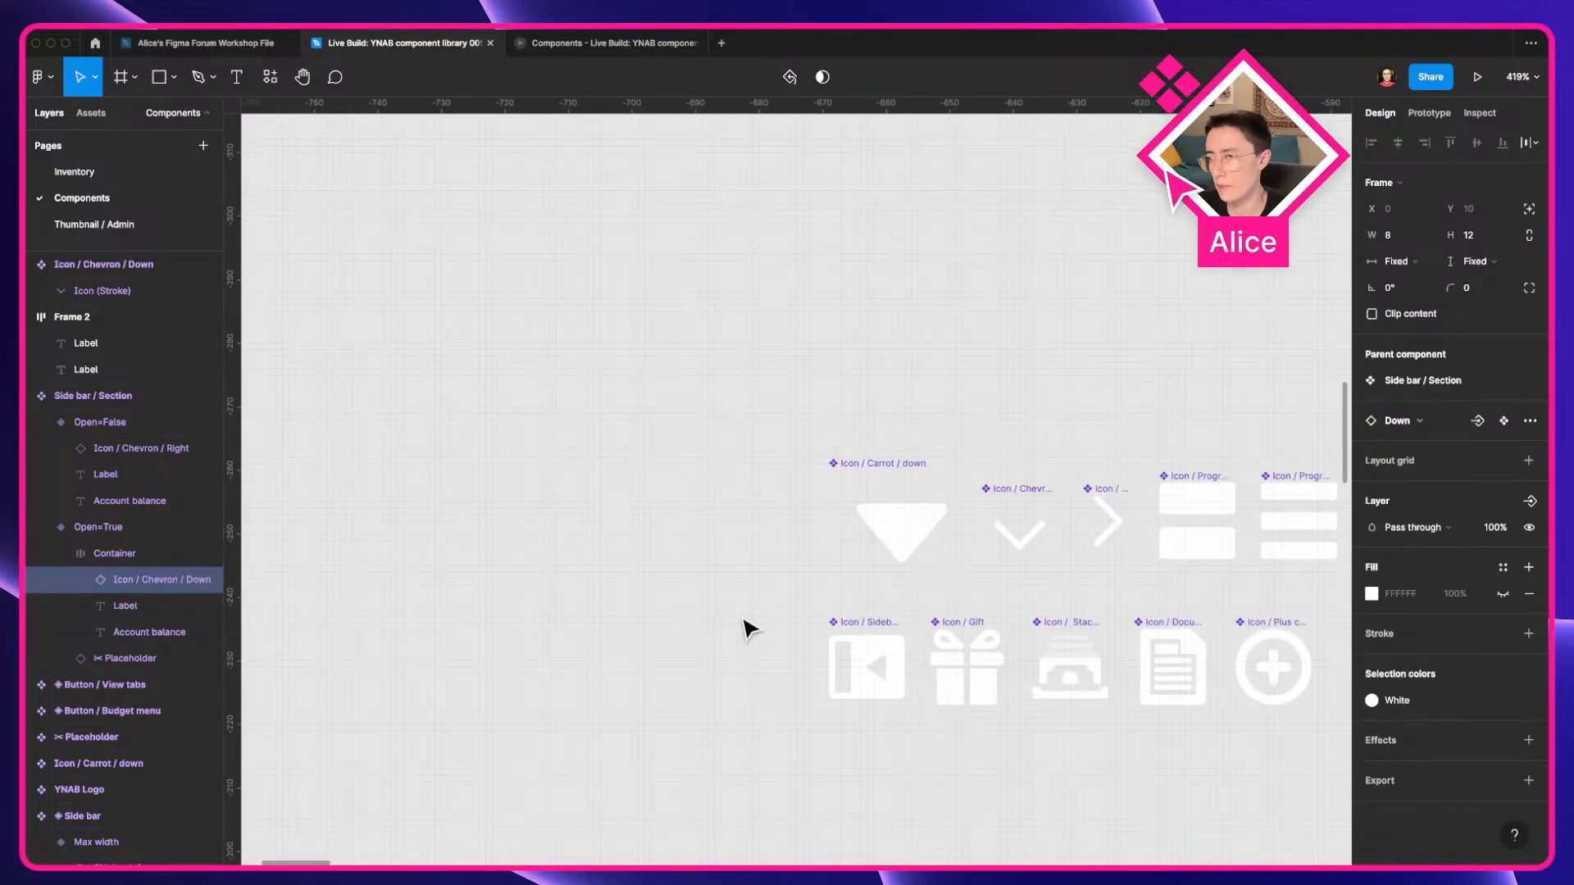
pyautogui.click(938, 590)
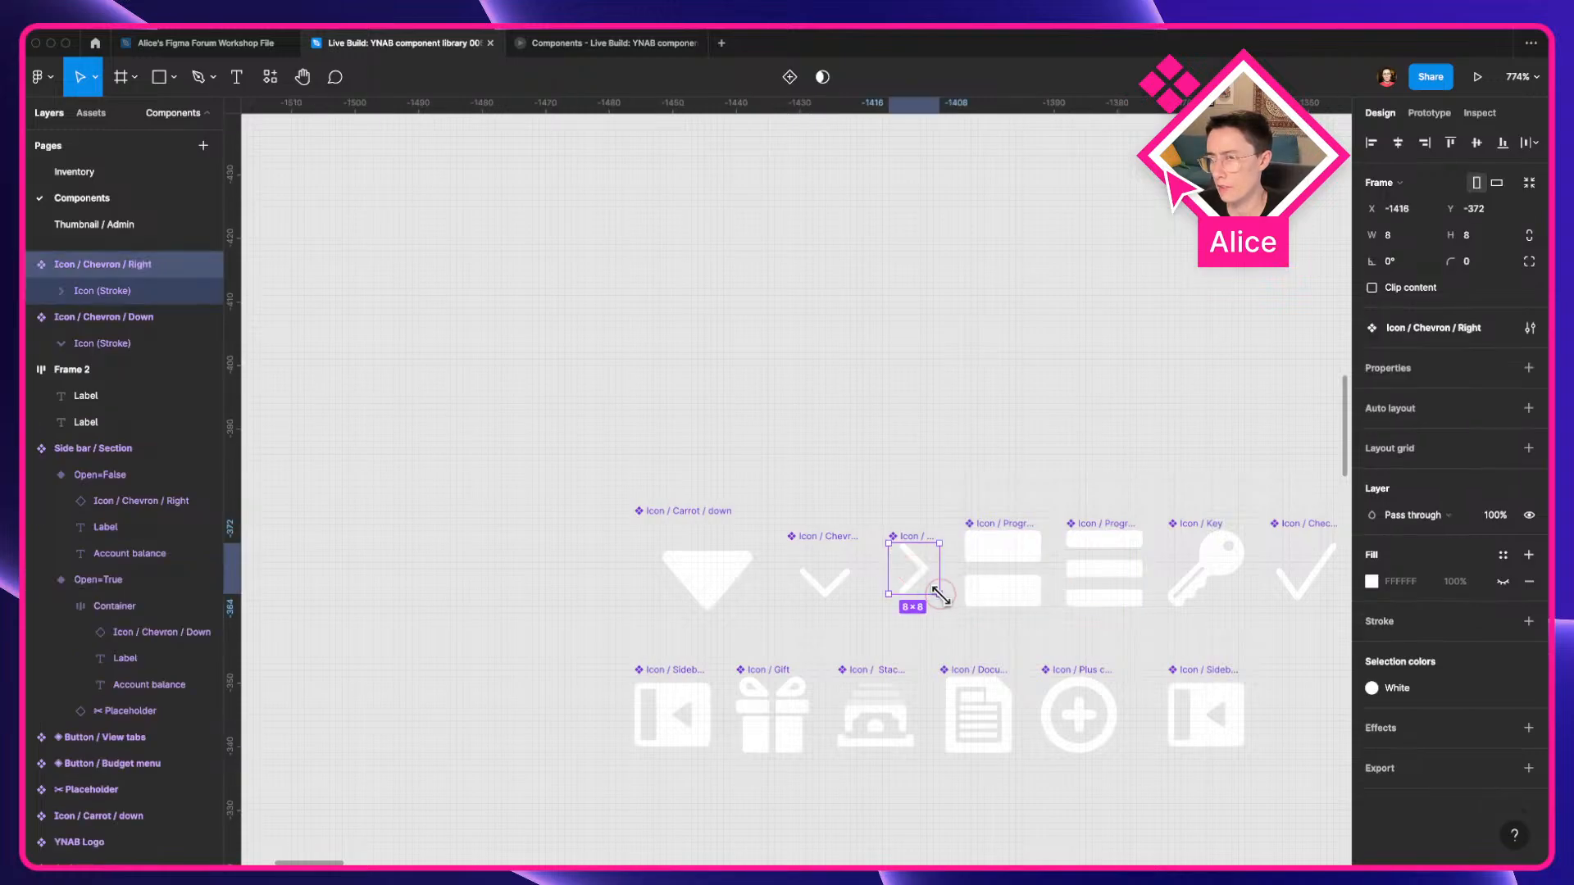
pyautogui.moveTo(940, 596); pyautogui.dragTo(964, 626)
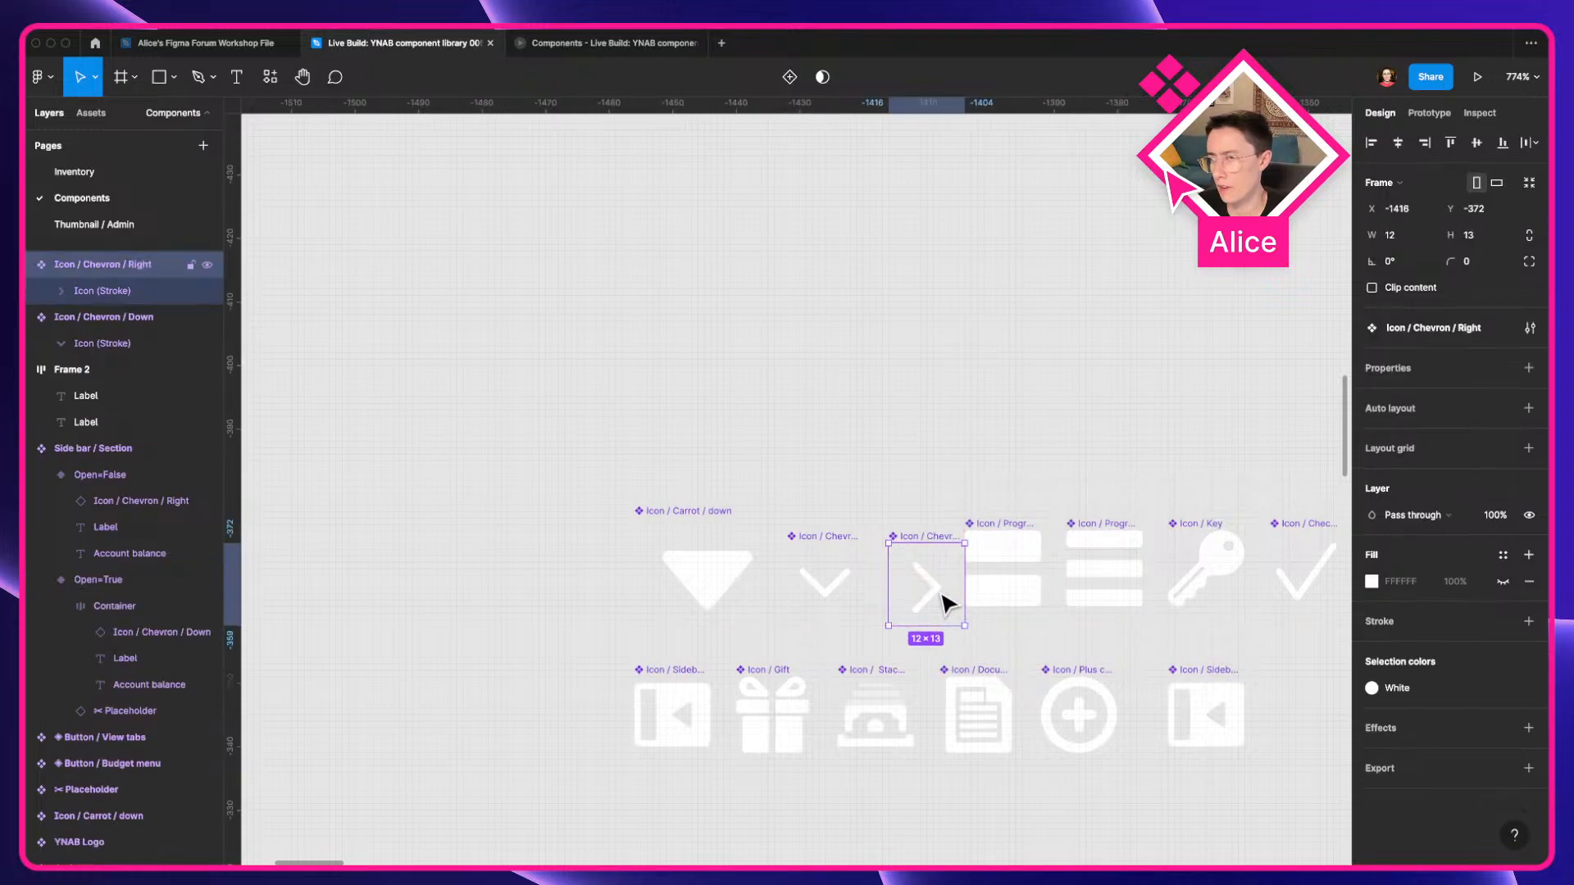
pyautogui.click(940, 592)
pyautogui.click(934, 584)
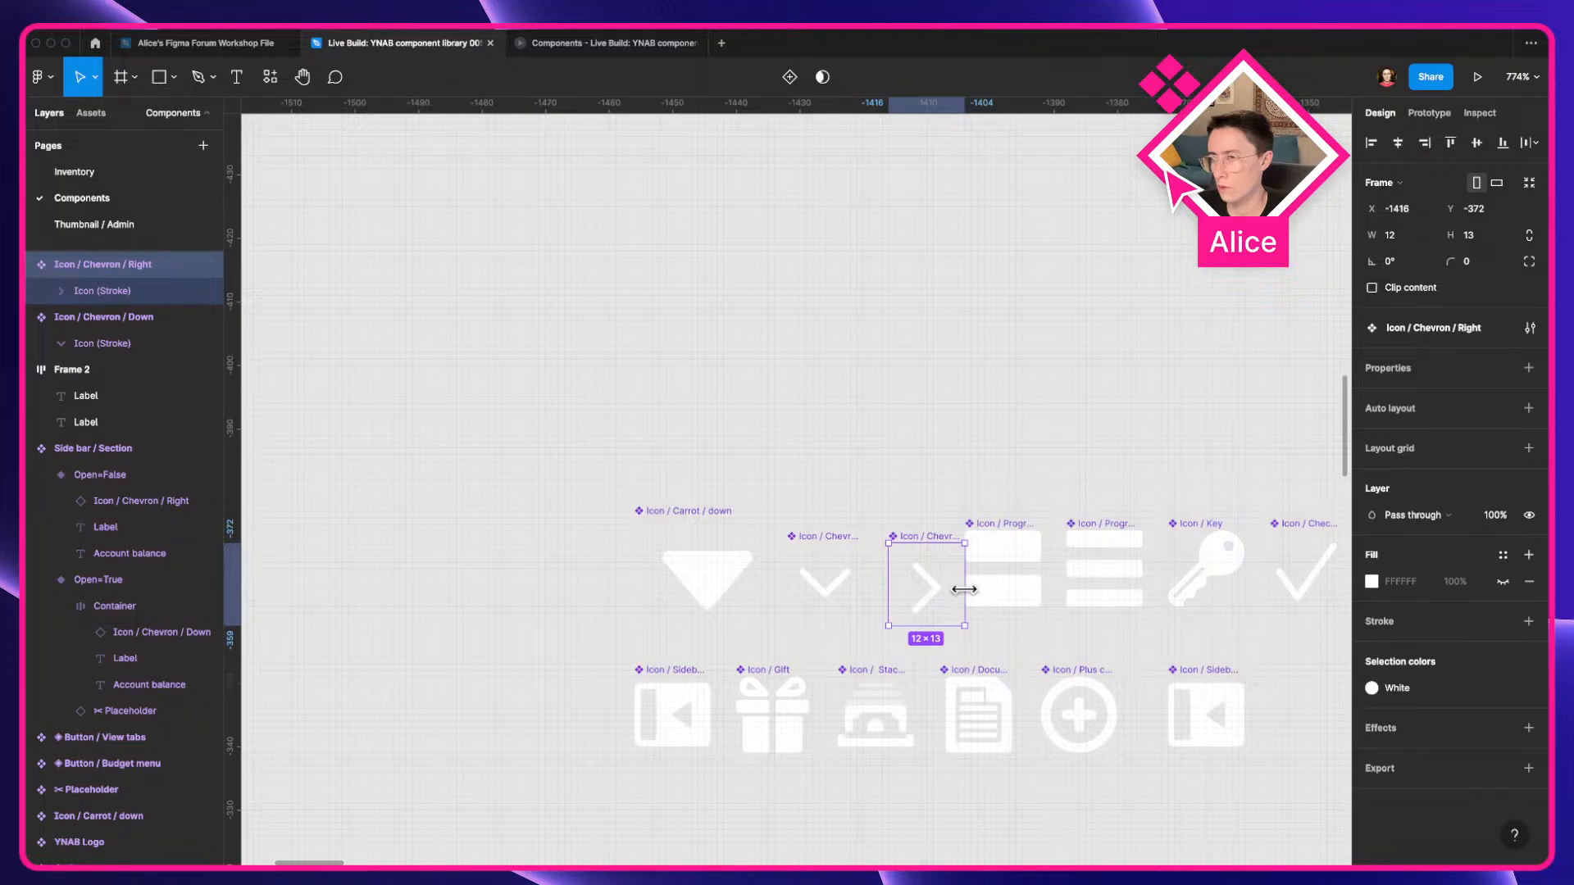
pyautogui.moveTo(958, 591)
pyautogui.mouseDown()
pyautogui.moveTo(939, 615)
pyautogui.moveTo(971, 587)
pyautogui.mouseUp()
pyautogui.scroll(5, 969, 588)
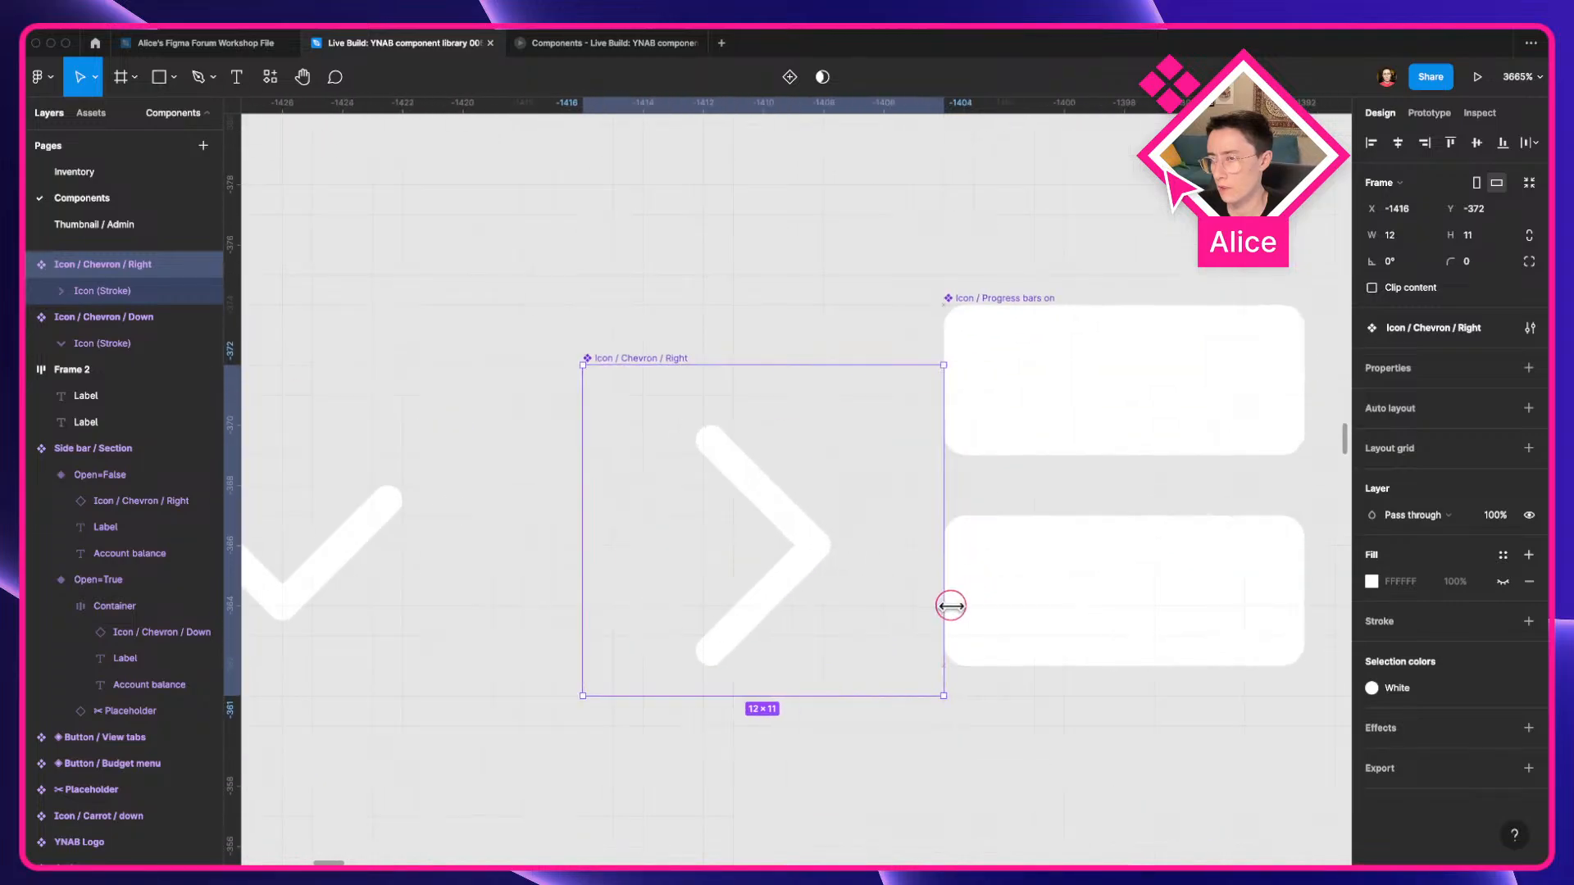
pyautogui.moveTo(862, 697); pyautogui.dragTo(863, 712)
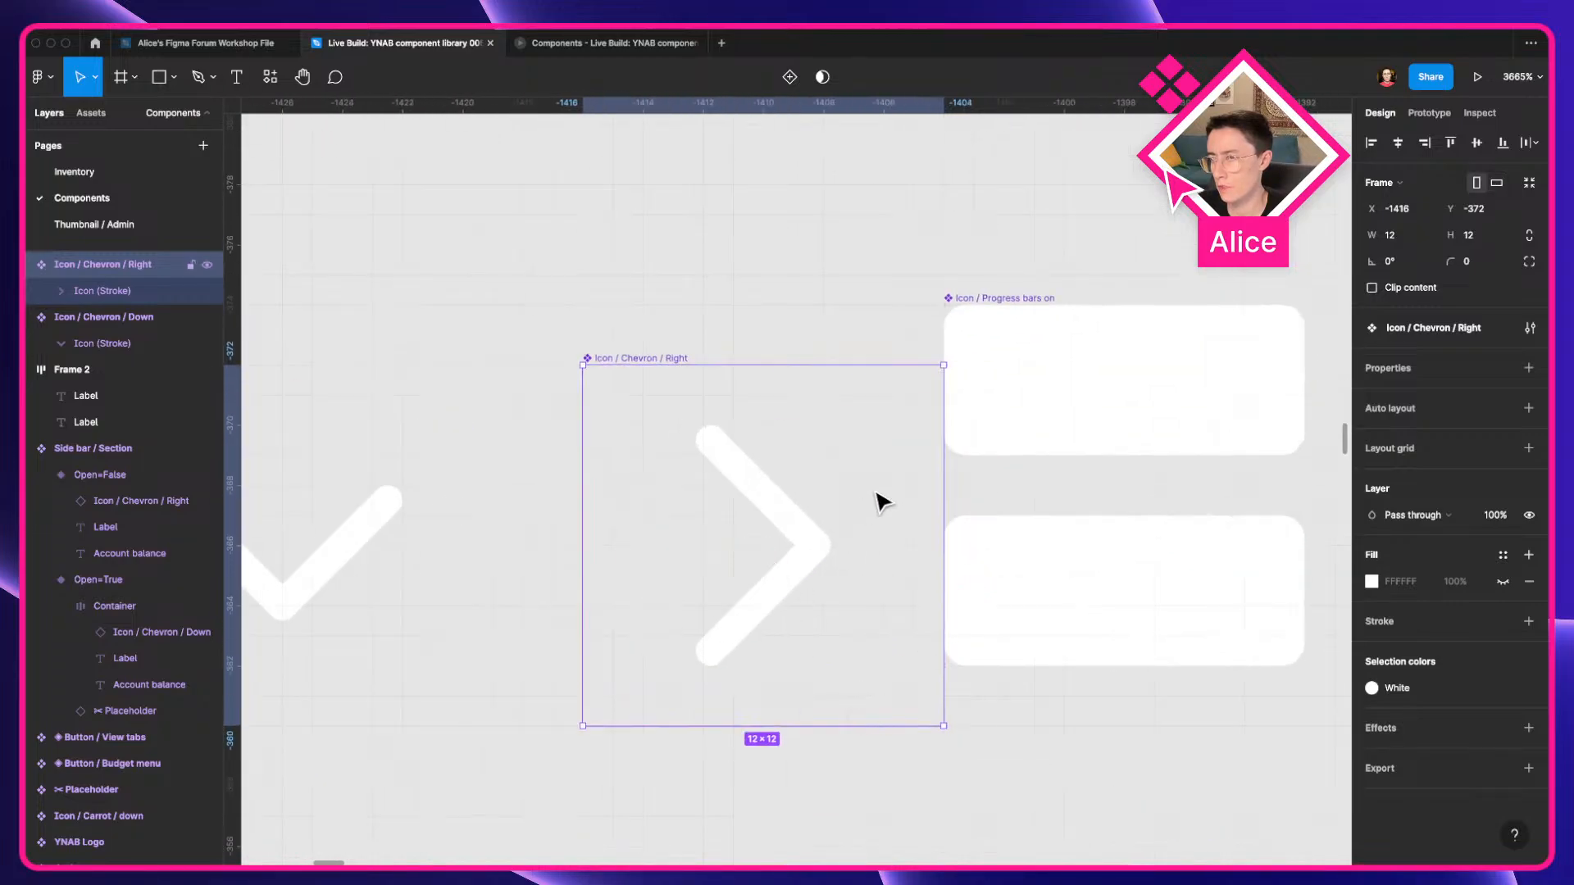
pyautogui.doubleClick(796, 519)
pyautogui.click(1476, 145)
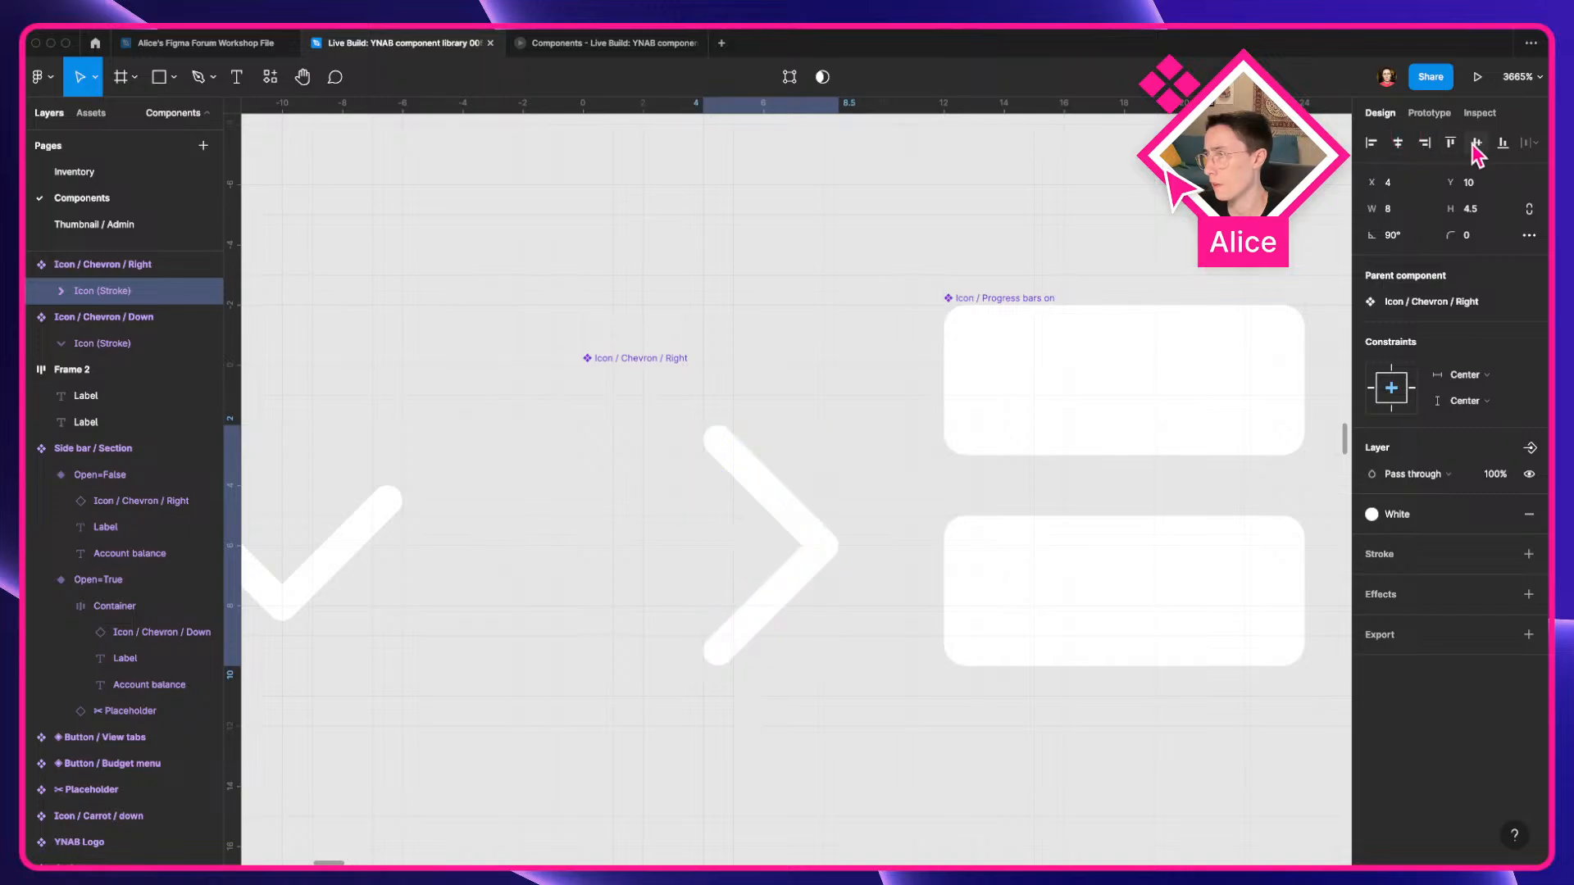
# Shrink the triangle inside the Icon / Carrot / down component to 12 × 8.
pyautogui.click(885, 281)
pyautogui.scroll(-5, 852, 320)
pyautogui.click(832, 365)
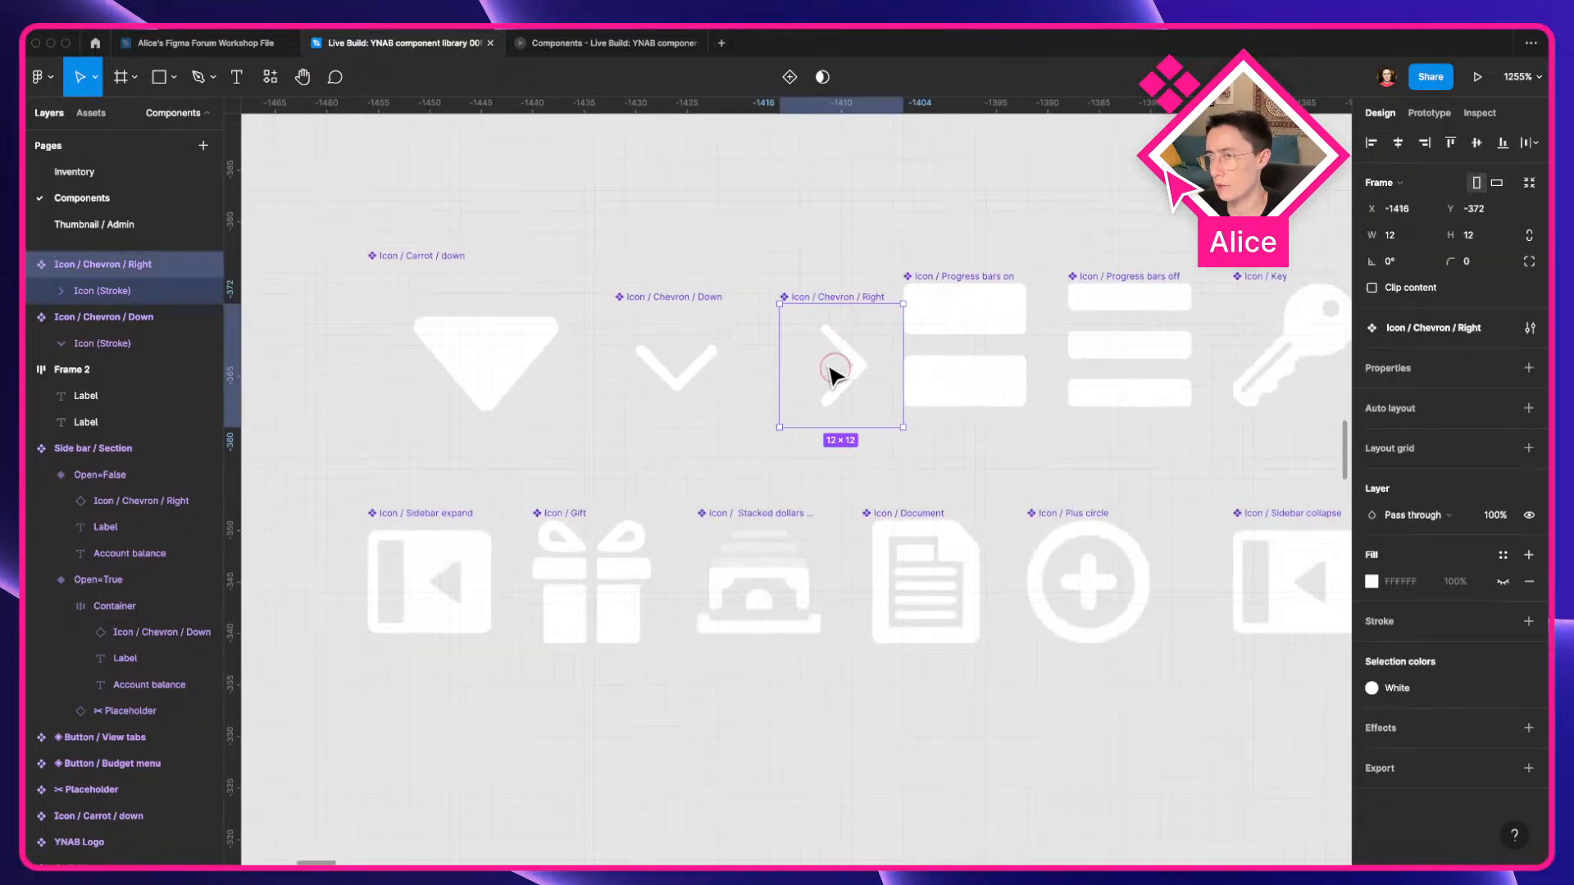
pyautogui.scroll(-2, 818, 366)
pyautogui.click(564, 374)
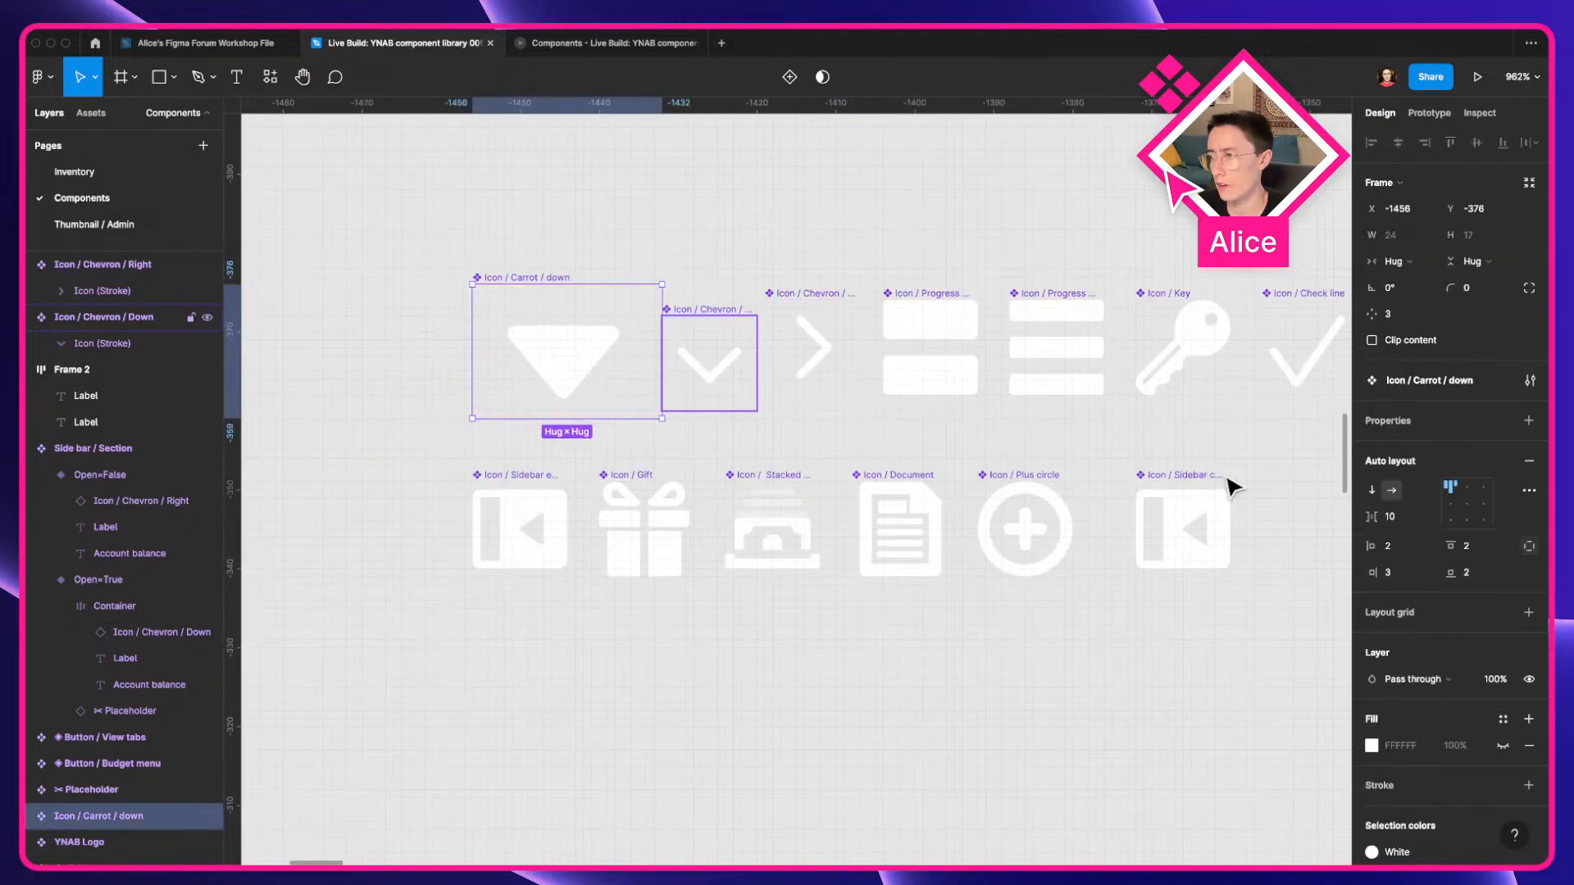
pyautogui.doubleClick(604, 351)
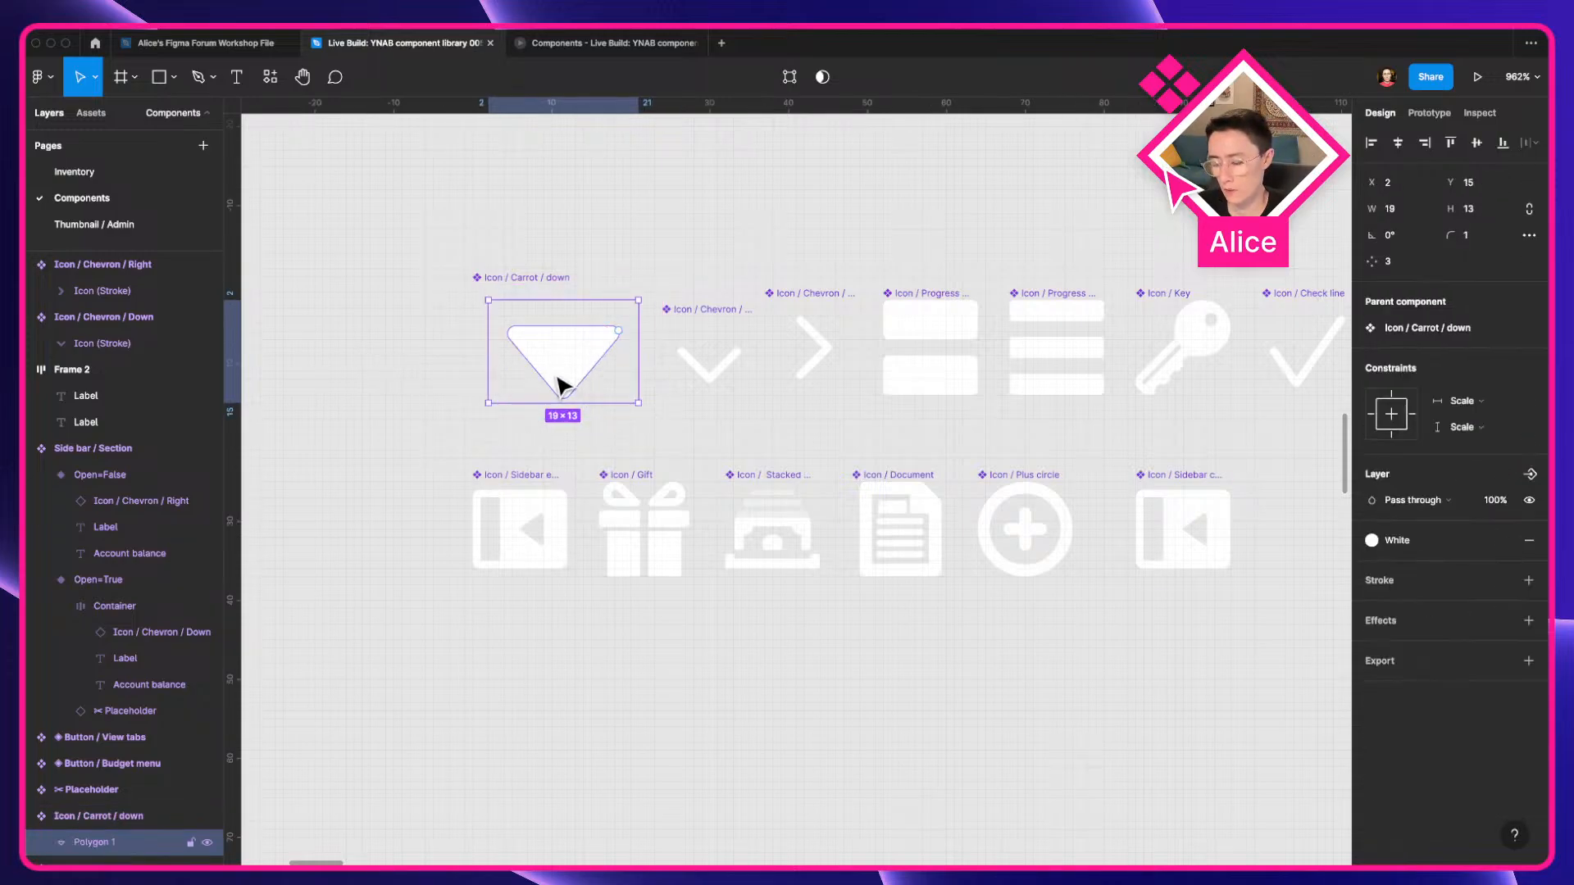
pyautogui.moveTo(640, 369); pyautogui.dragTo(573, 381)
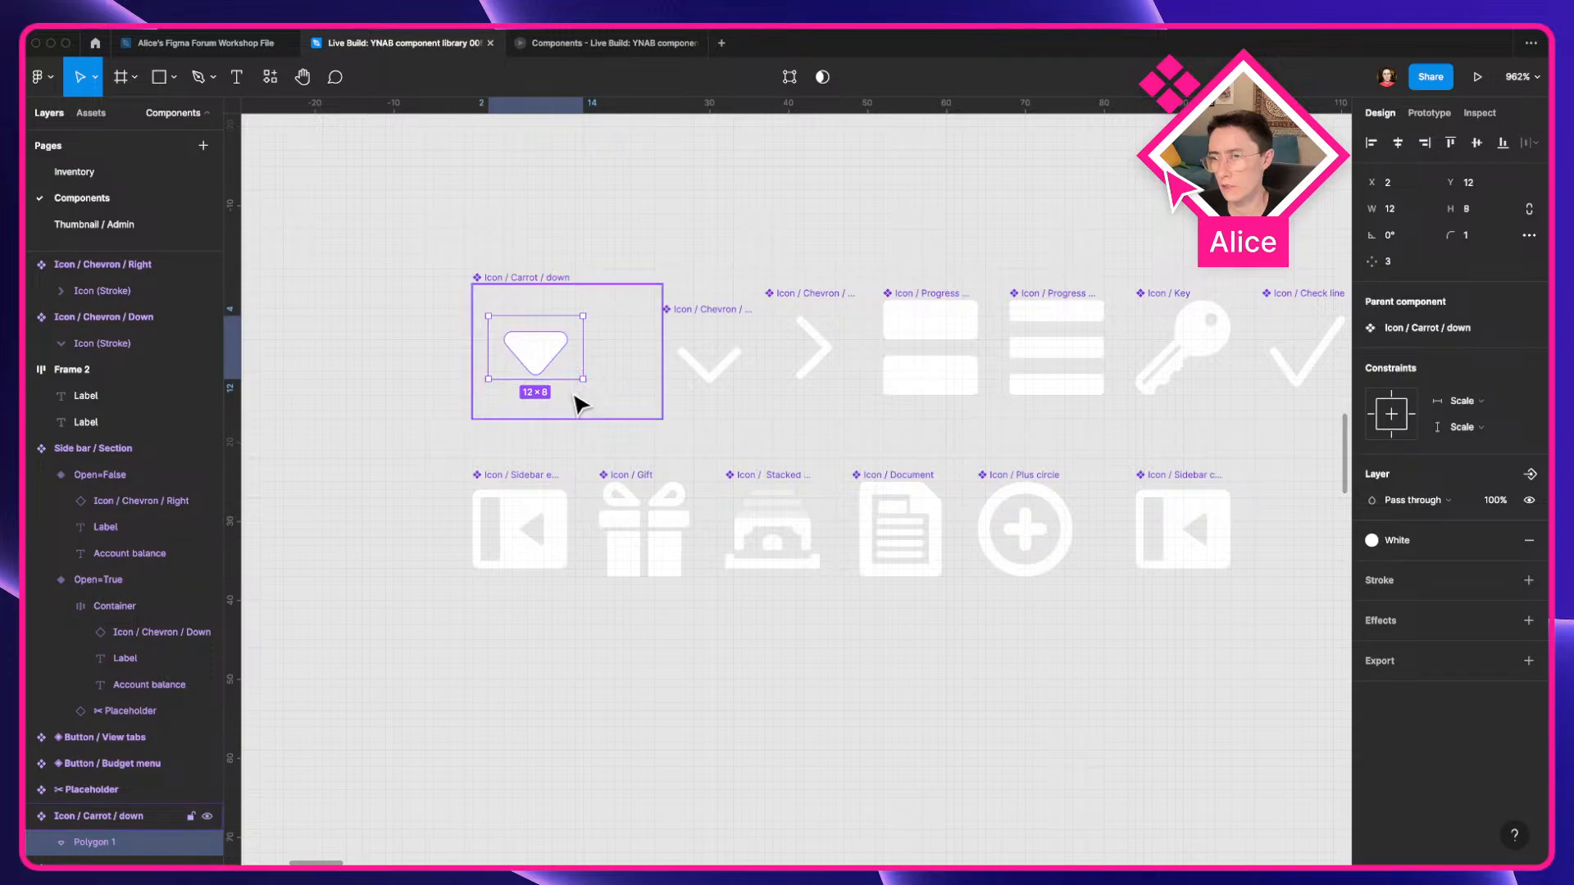
# Resize the Icon / Carrot / down component frame to 12 × 12.
pyautogui.press('Escape')
pyautogui.moveTo(663, 417); pyautogui.dragTo(608, 388)
pyautogui.press('super+z')
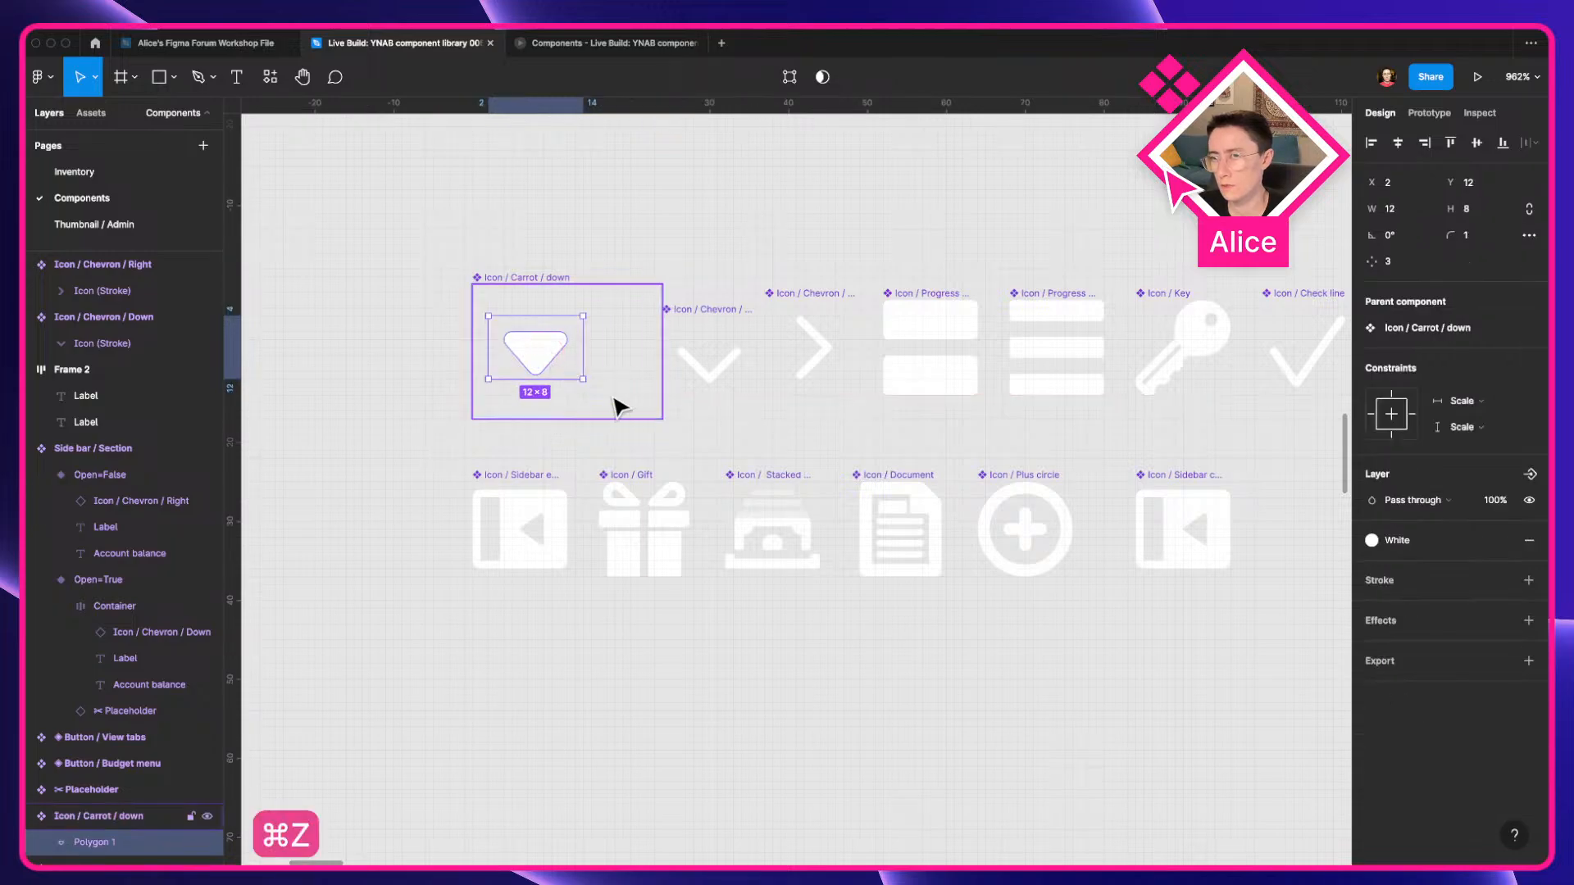
pyautogui.moveTo(660, 421); pyautogui.dragTo(569, 383)
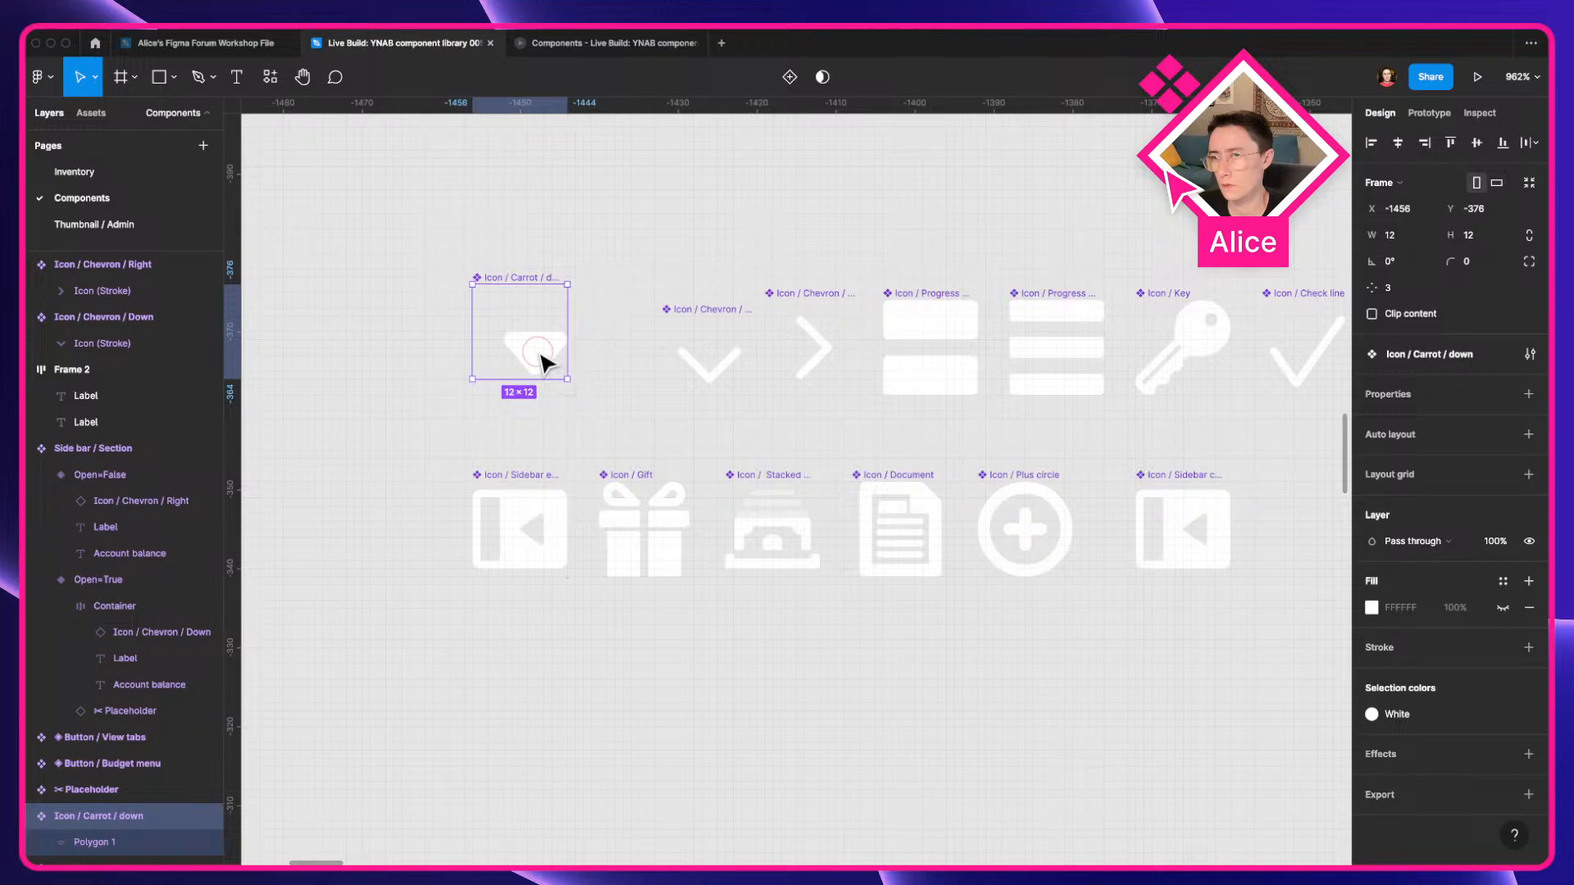
# Center the triangle horizontally and vertically within the Icon / Carrot / down frame and check its placement.
pyautogui.click(542, 363)
pyautogui.click(1477, 146)
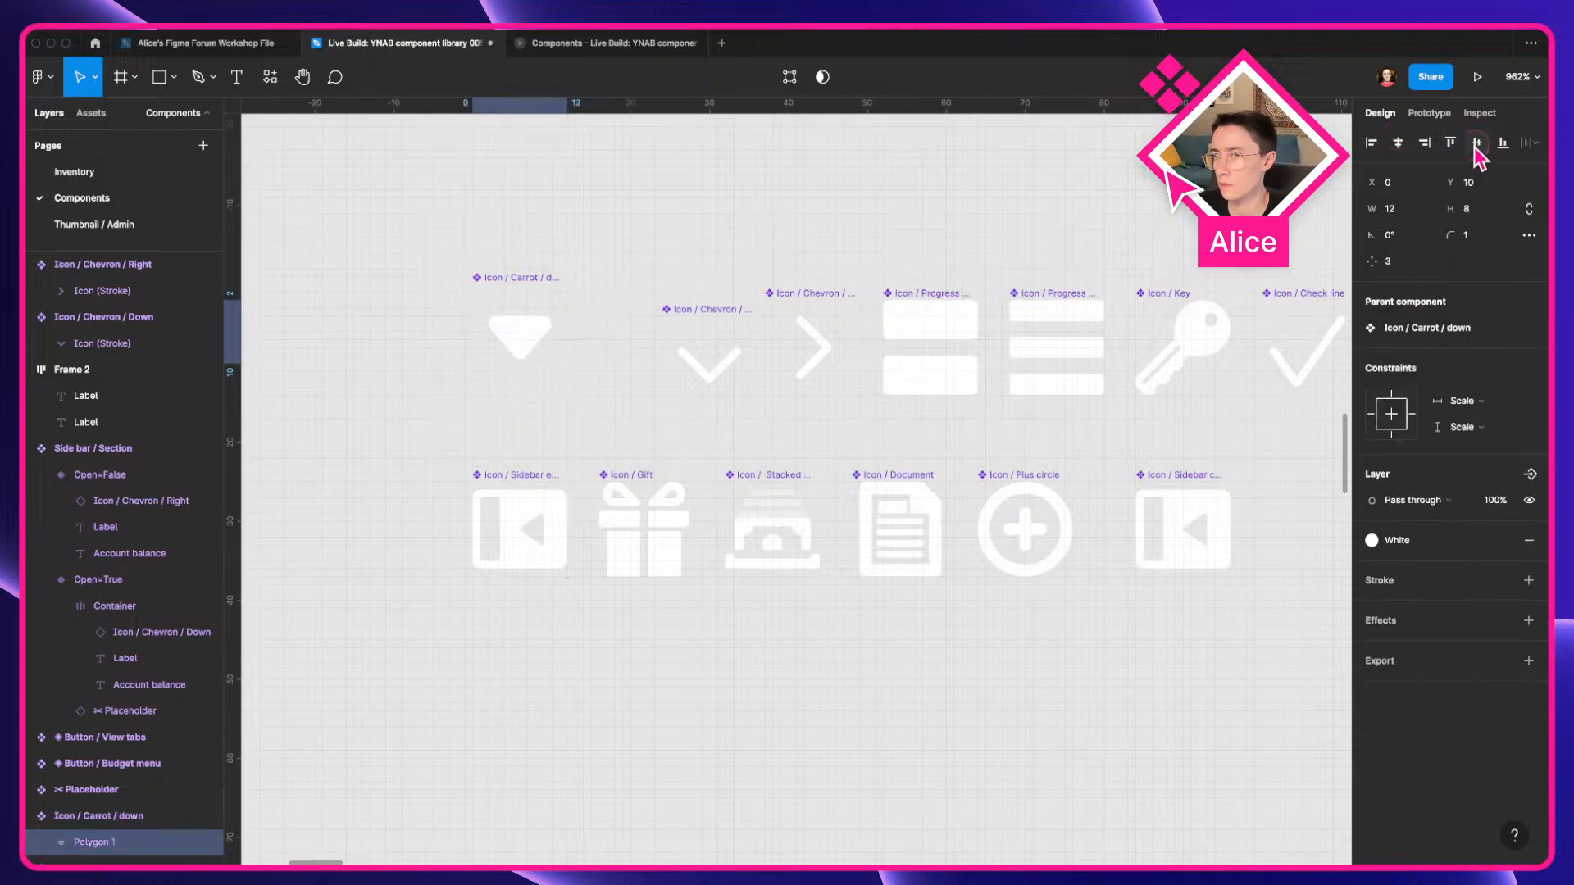
pyautogui.click(702, 235)
pyautogui.click(492, 333)
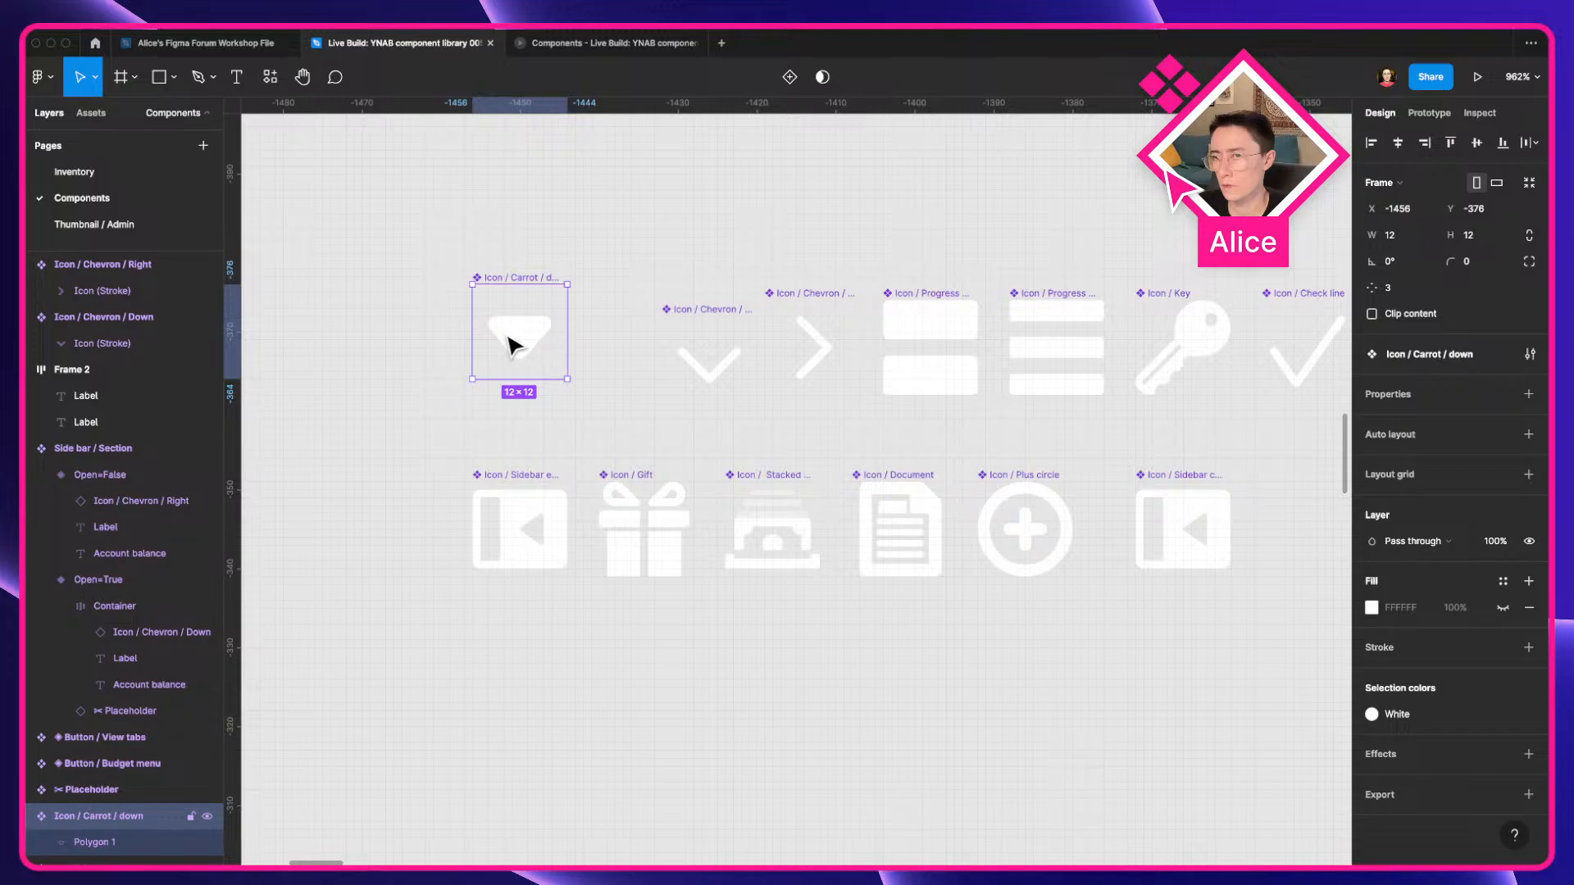
pyautogui.click(513, 346)
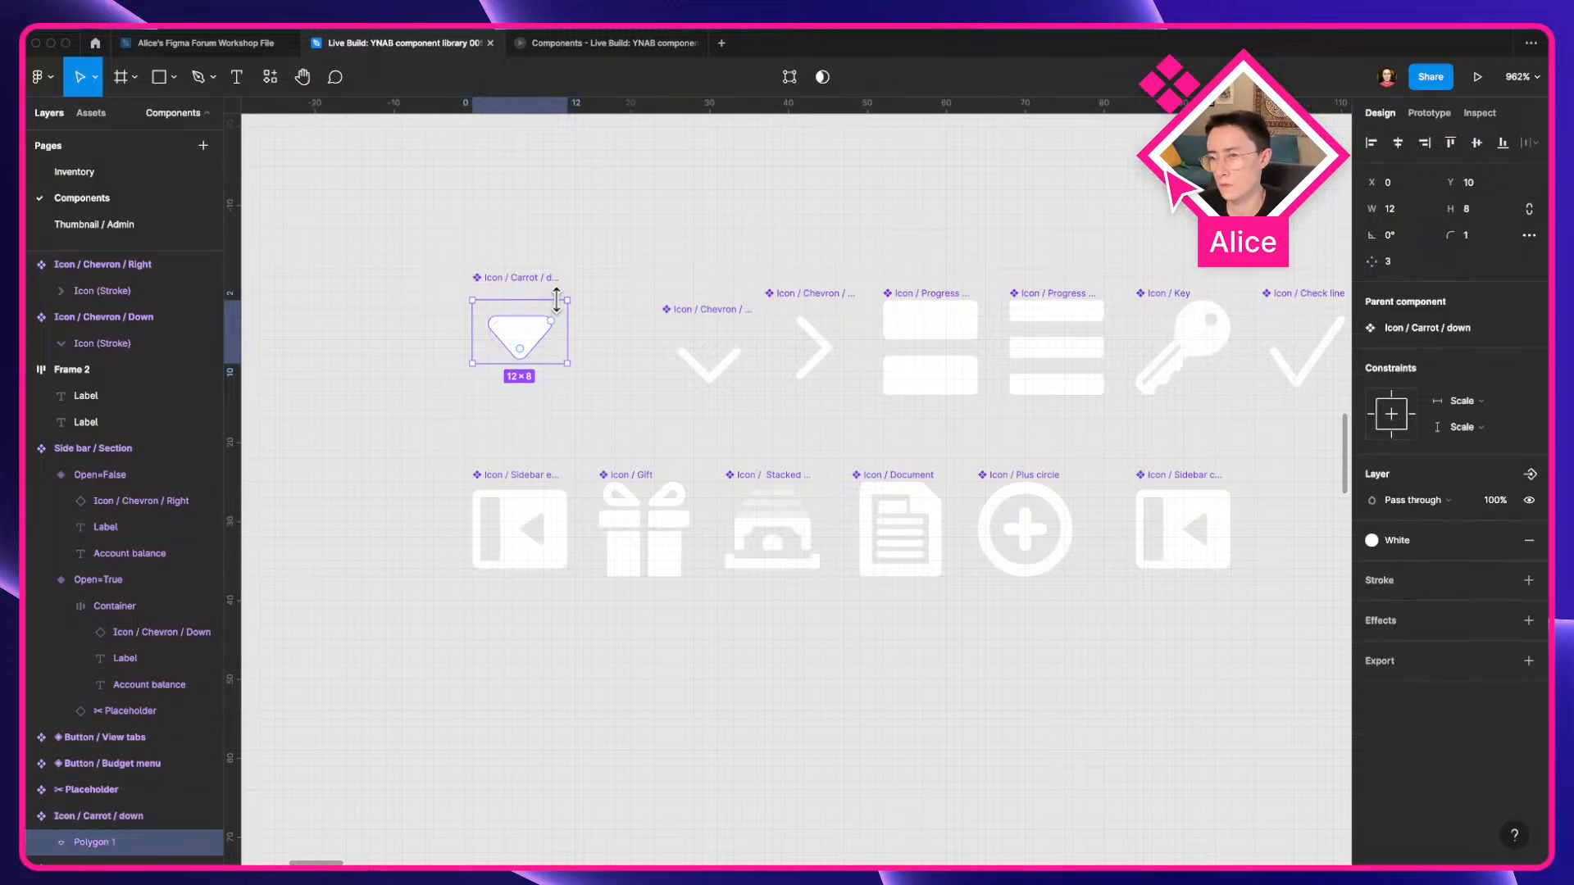
pyautogui.click(657, 257)
pyautogui.click(503, 318)
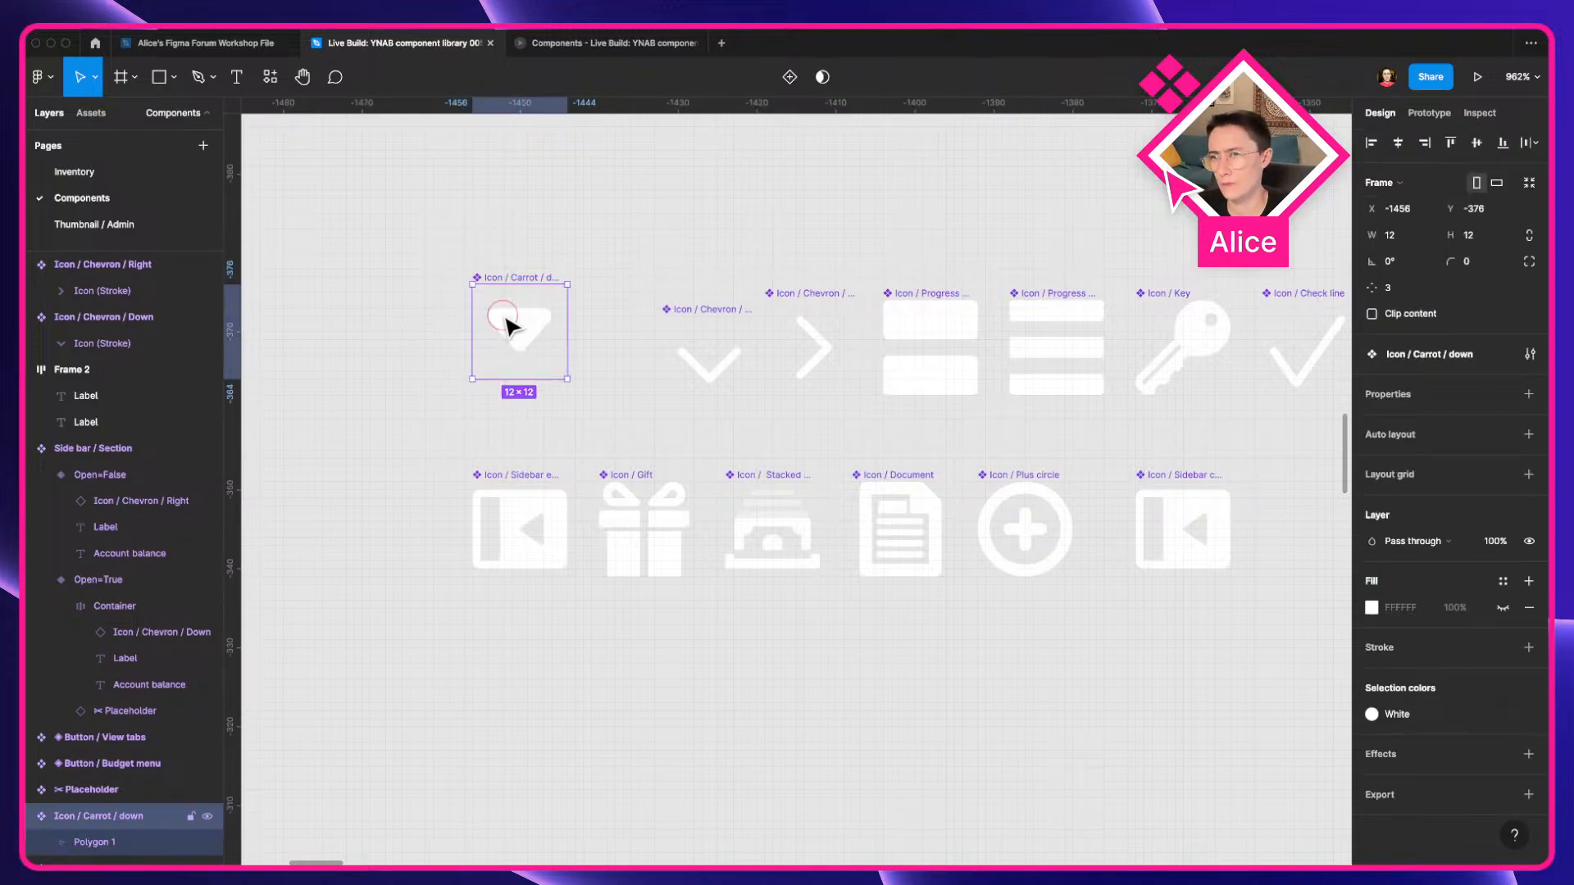
pyautogui.scroll(5, 503, 318)
pyautogui.click(509, 326)
pyautogui.press('Down')
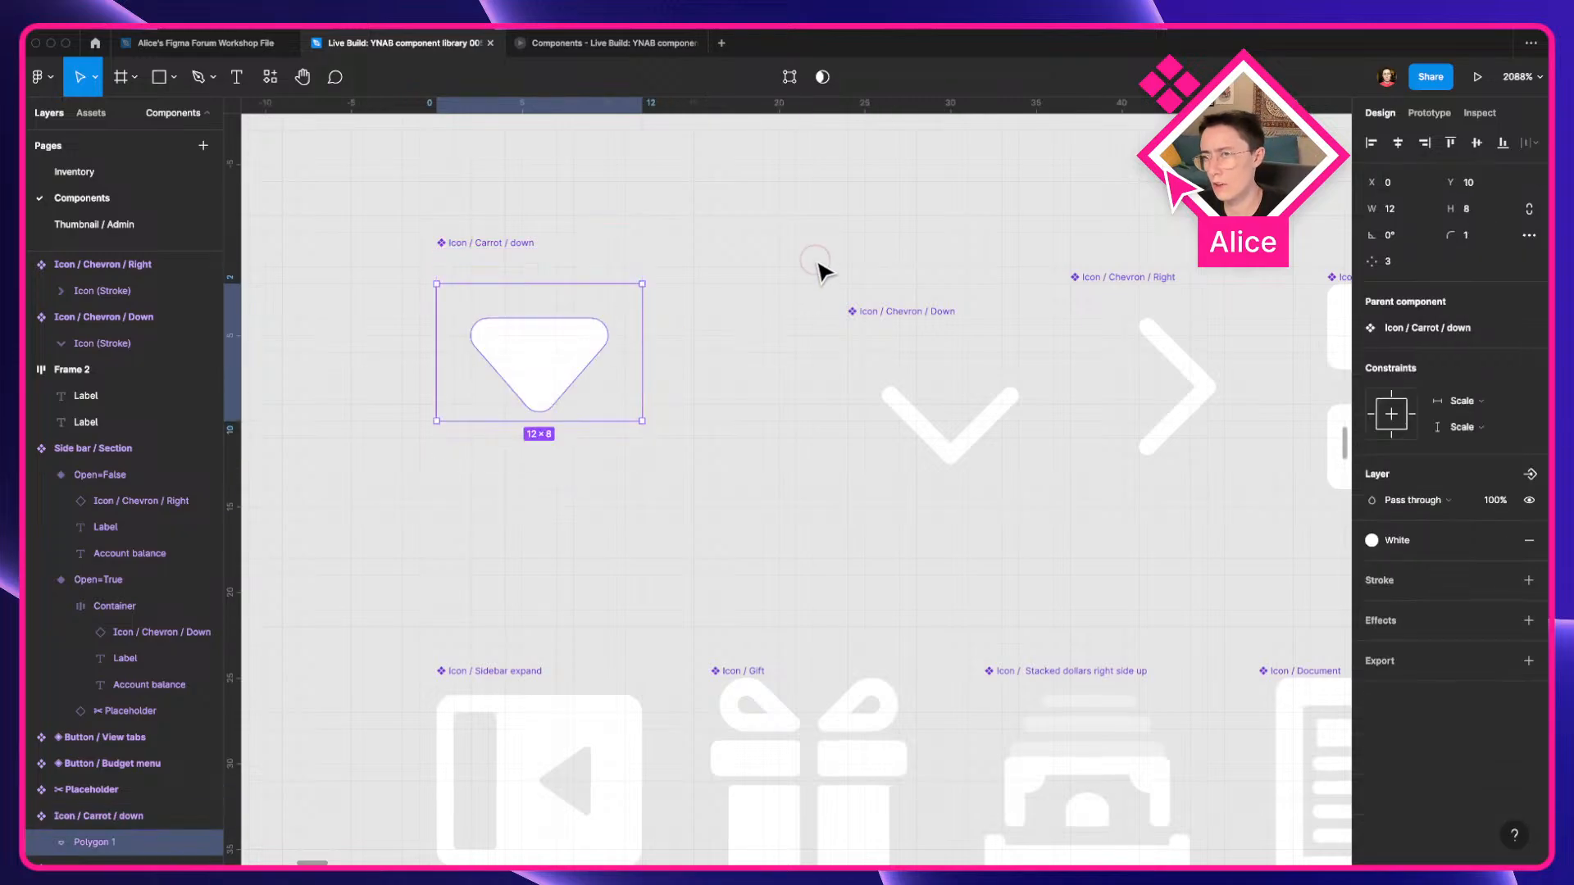
# Go to the main component of the carrot icon used in the default, inactive variant of Button / View tabs.
pyautogui.click(816, 267)
pyautogui.scroll(-8, 819, 268)
pyautogui.moveTo(821, 460); pyautogui.dragTo(476, 244)
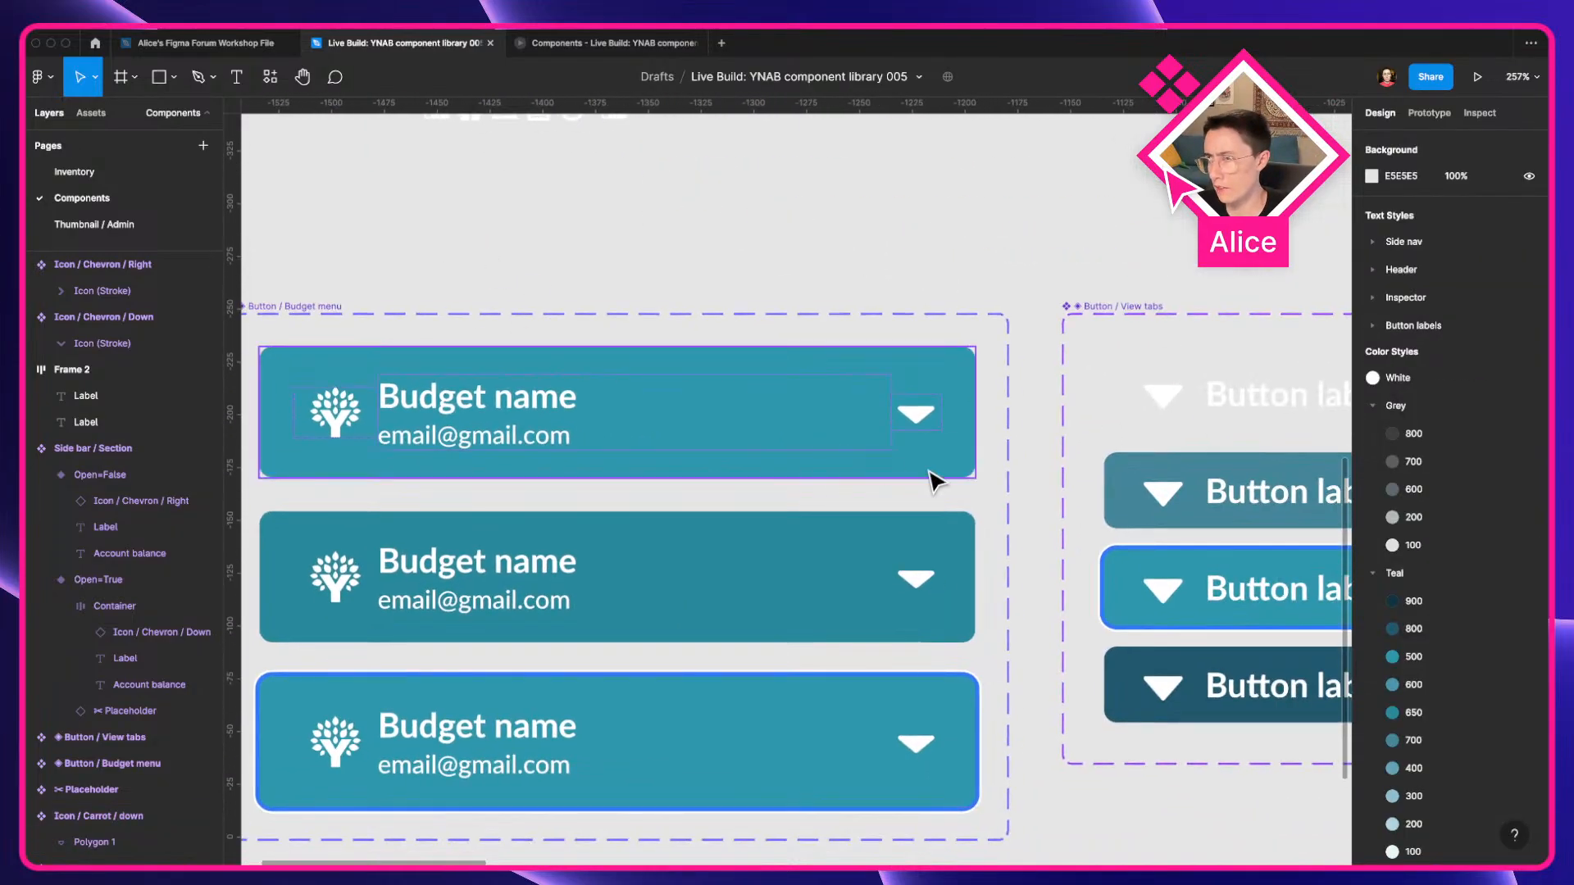
pyautogui.scroll(-5, 931, 471)
pyautogui.click(687, 445)
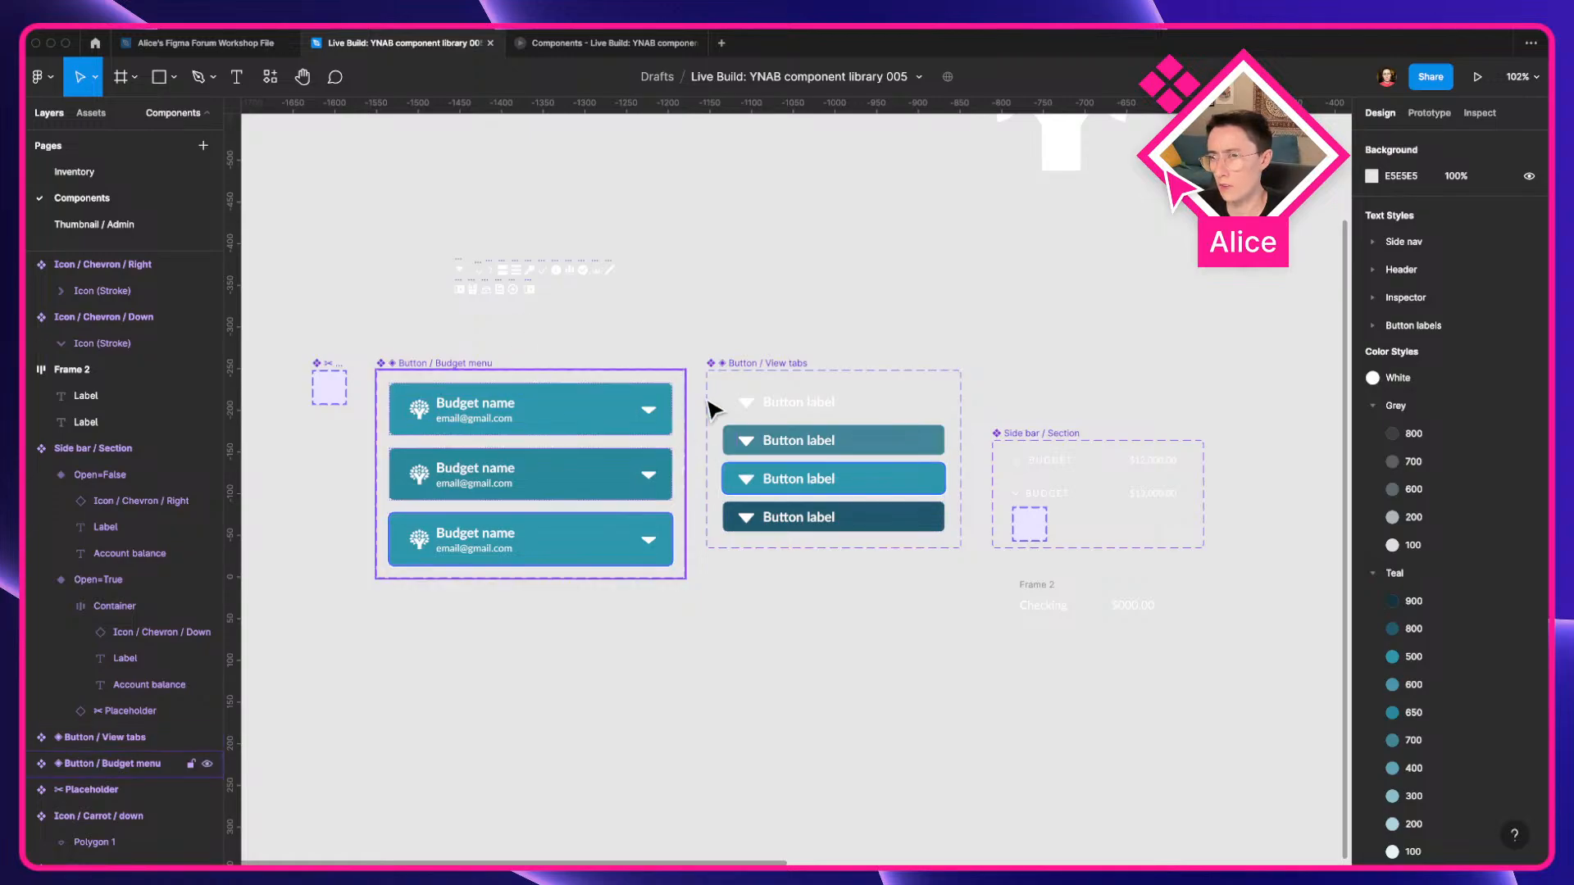
pyautogui.scroll(4, 722, 410)
pyautogui.doubleClick(776, 380)
pyautogui.rightClick(776, 380)
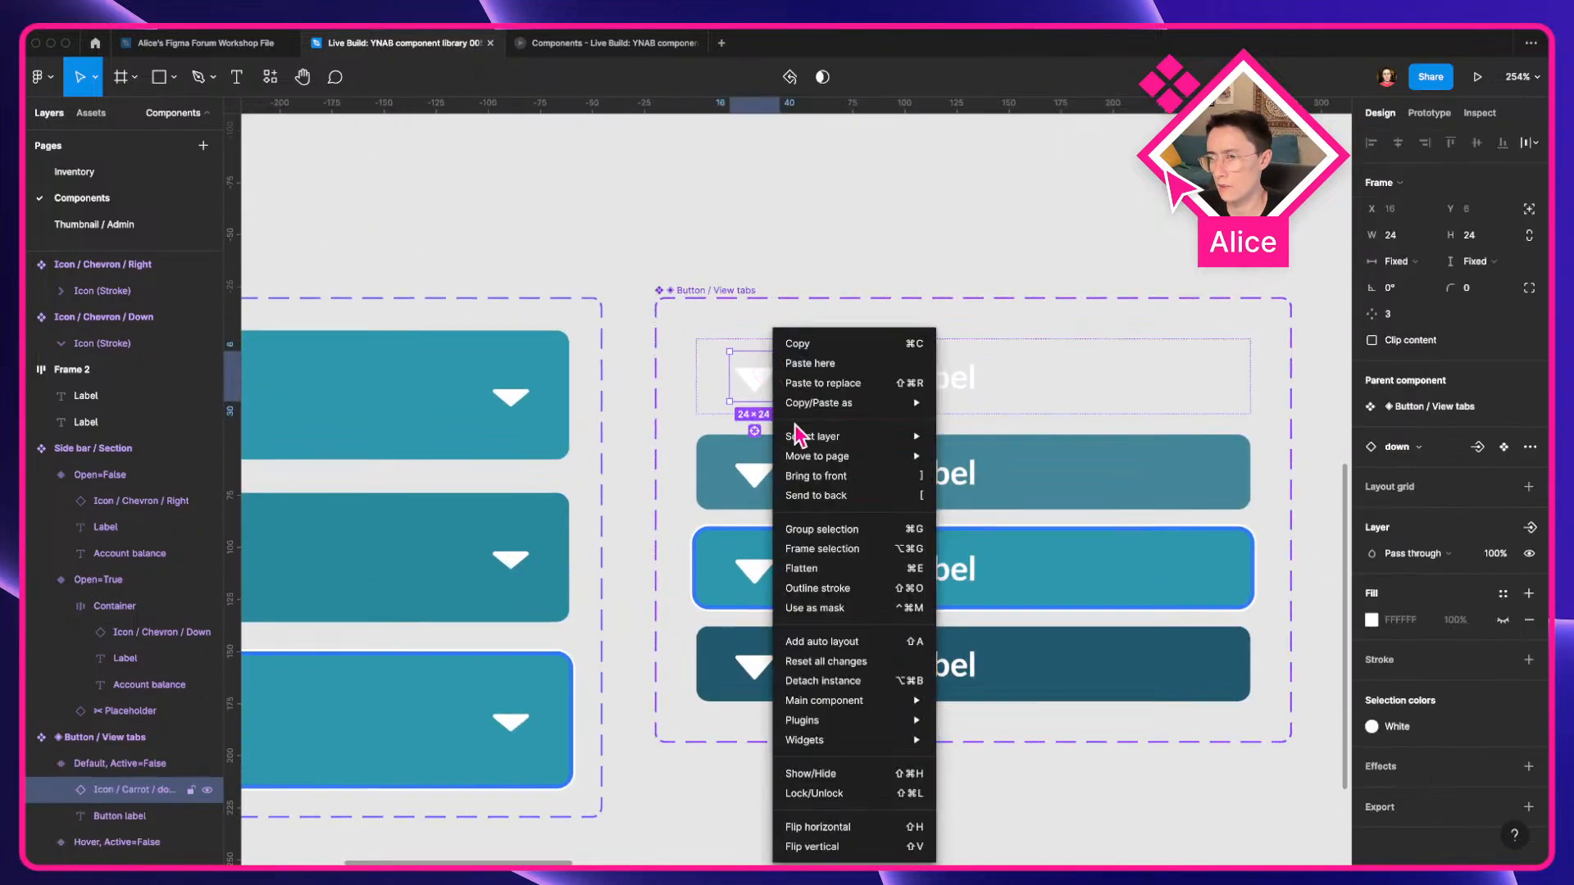
pyautogui.moveTo(820, 700)
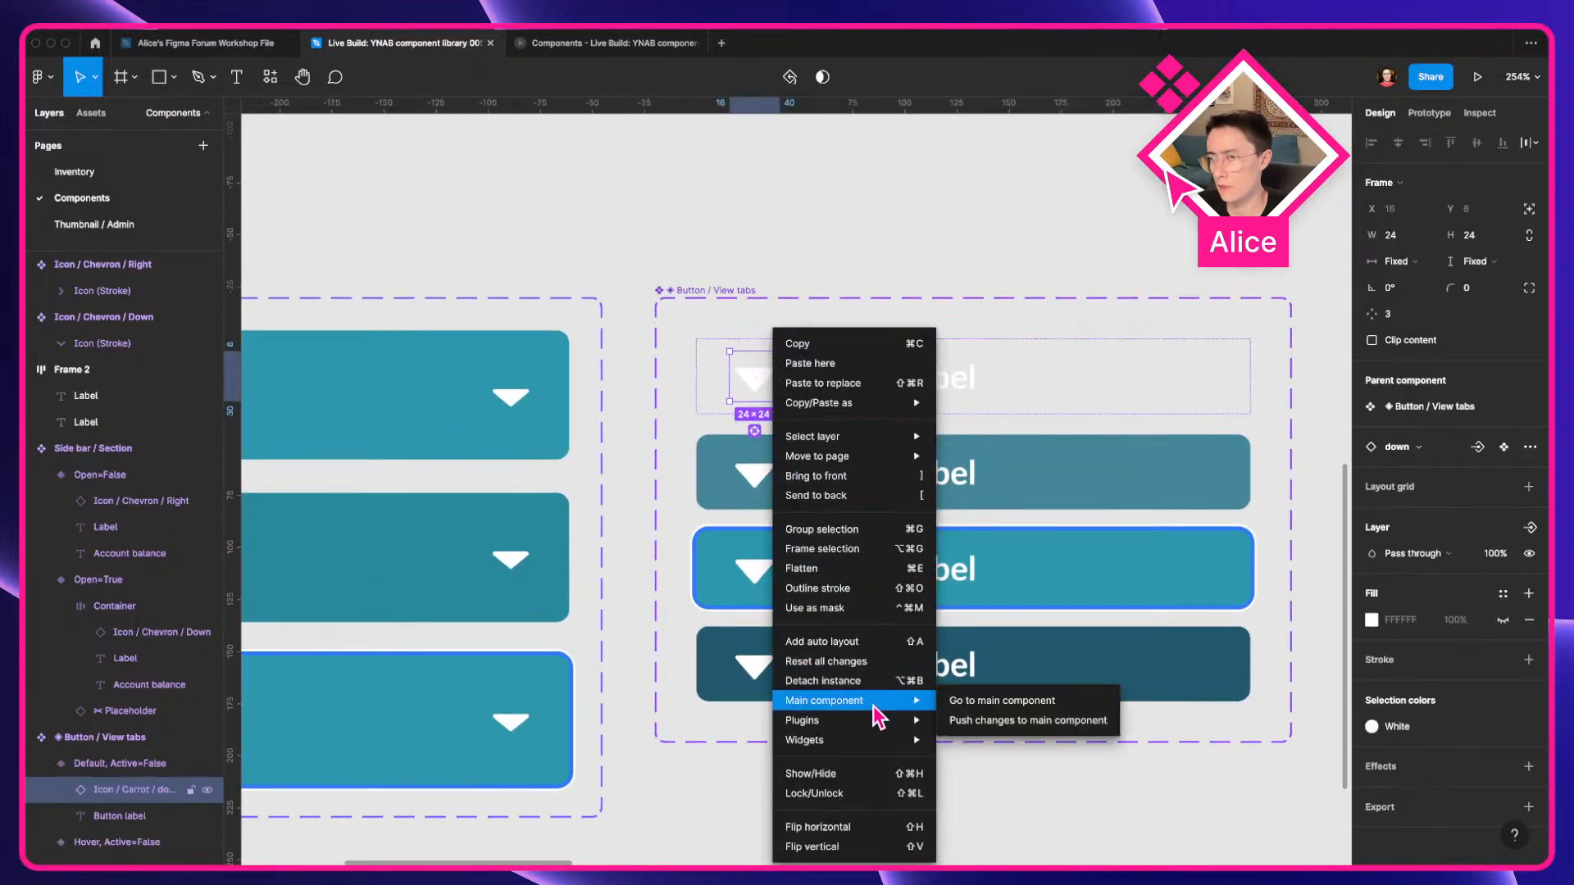
pyautogui.click(1014, 703)
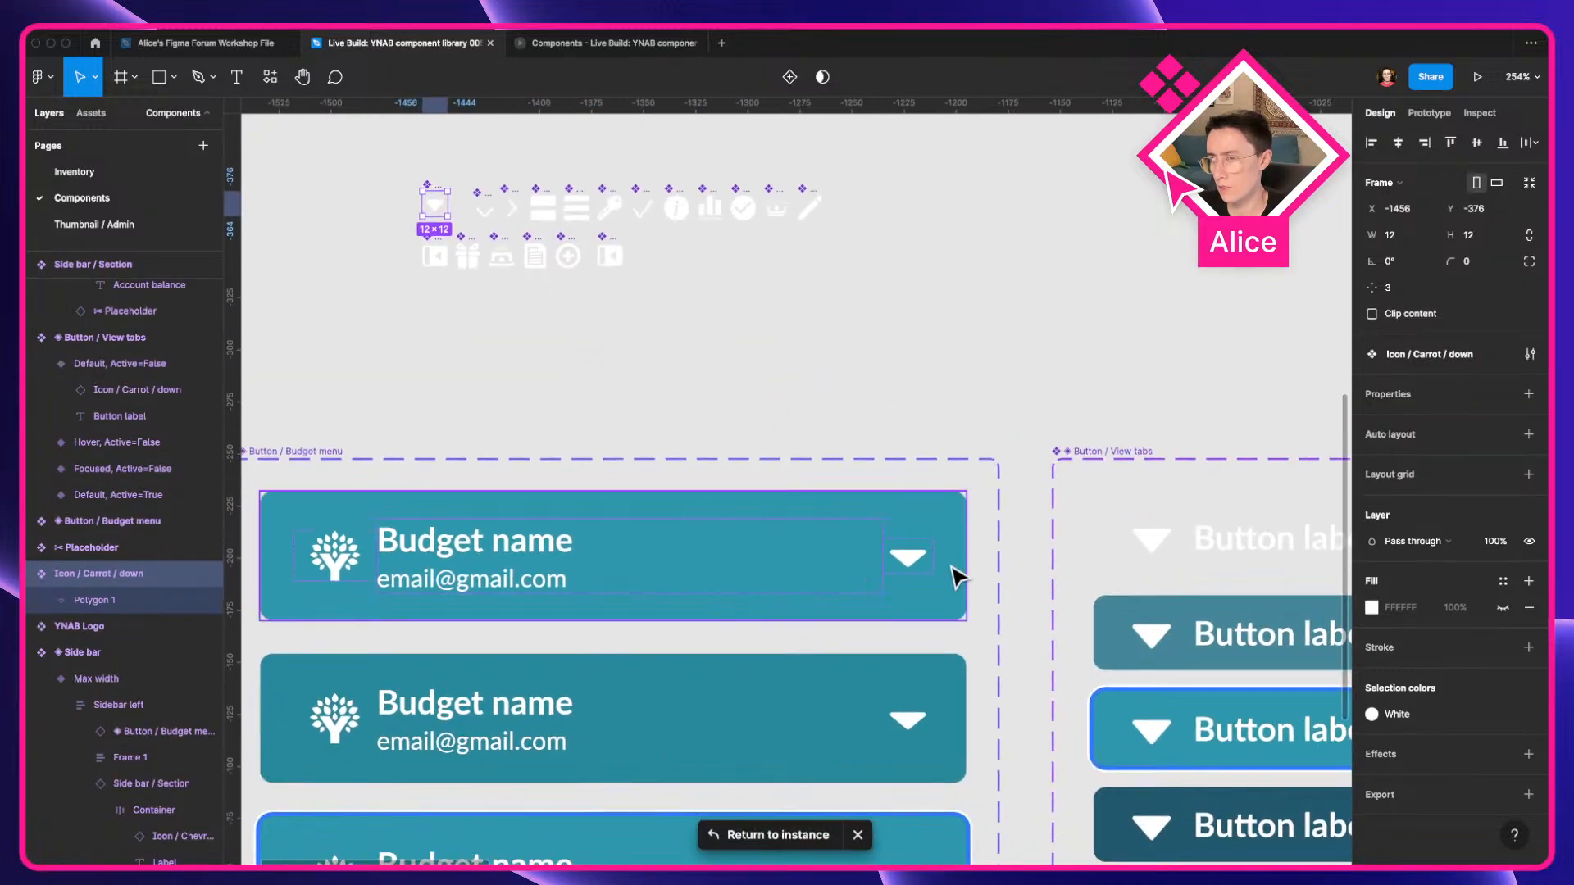
# Check the size of the carrot icon instances in the Default Budget menu button and the Hover View tabs button.
pyautogui.click(917, 559)
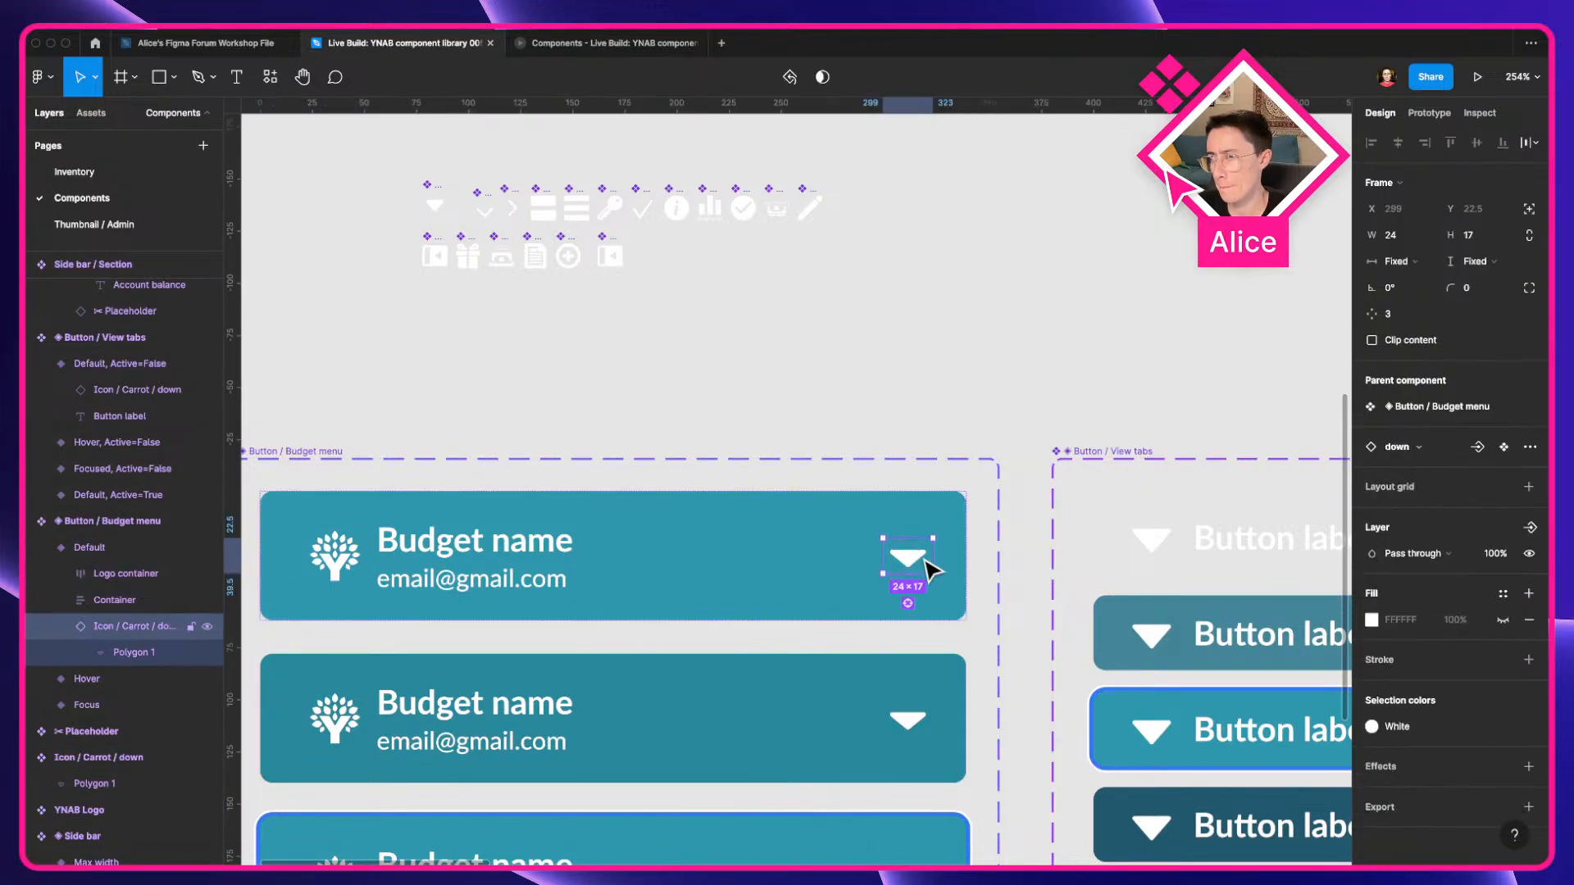
pyautogui.doubleClick(1159, 642)
pyautogui.moveTo(1138, 639); pyautogui.dragTo(1084, 646)
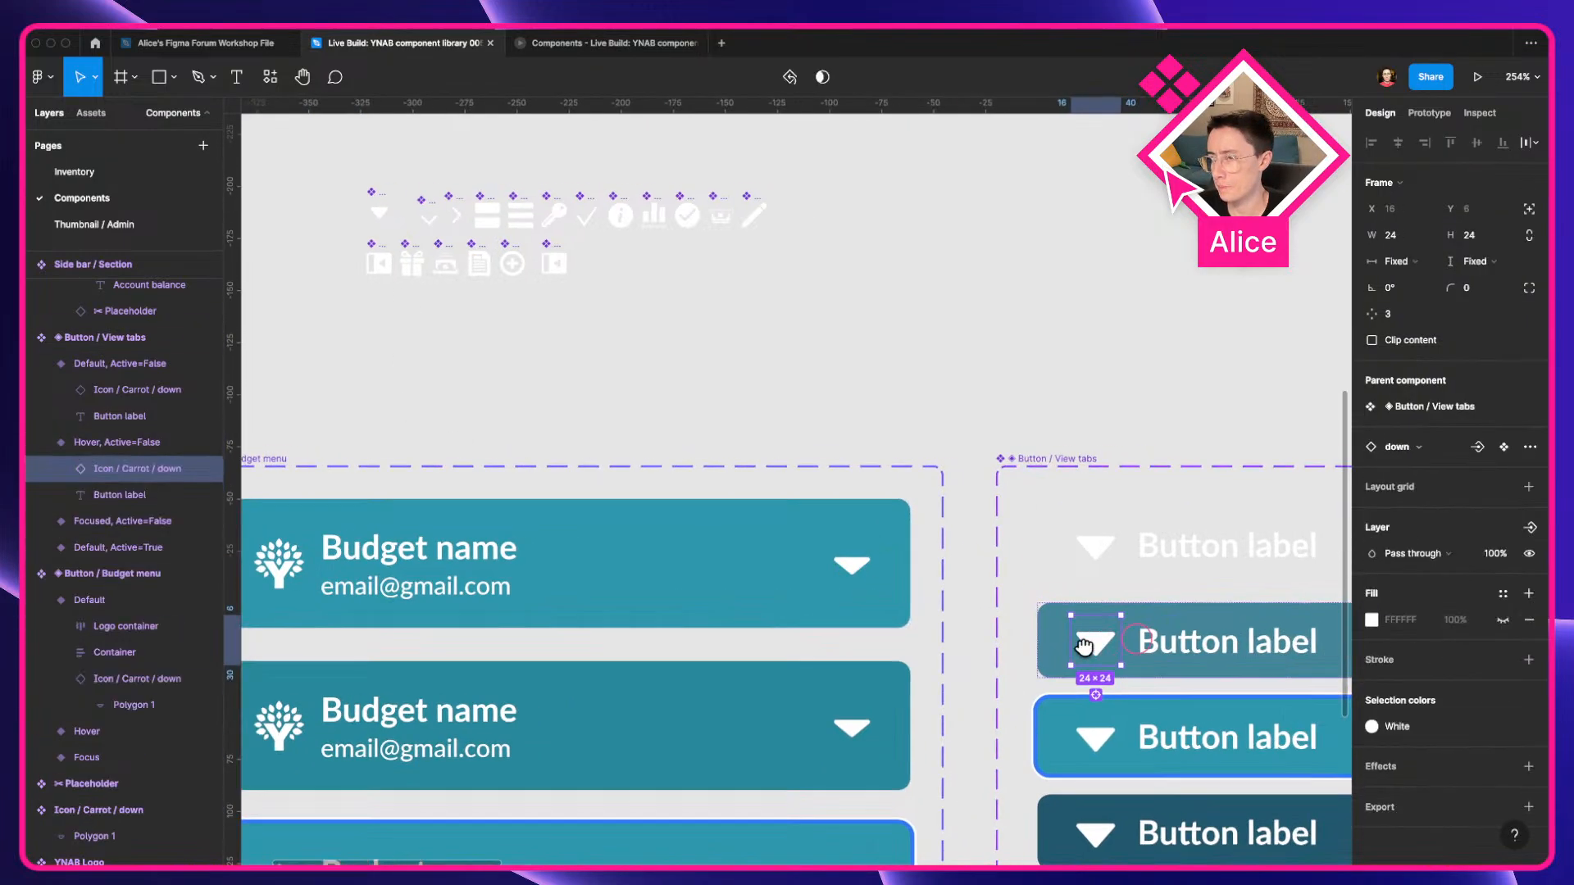
pyautogui.scroll(5, 1066, 656)
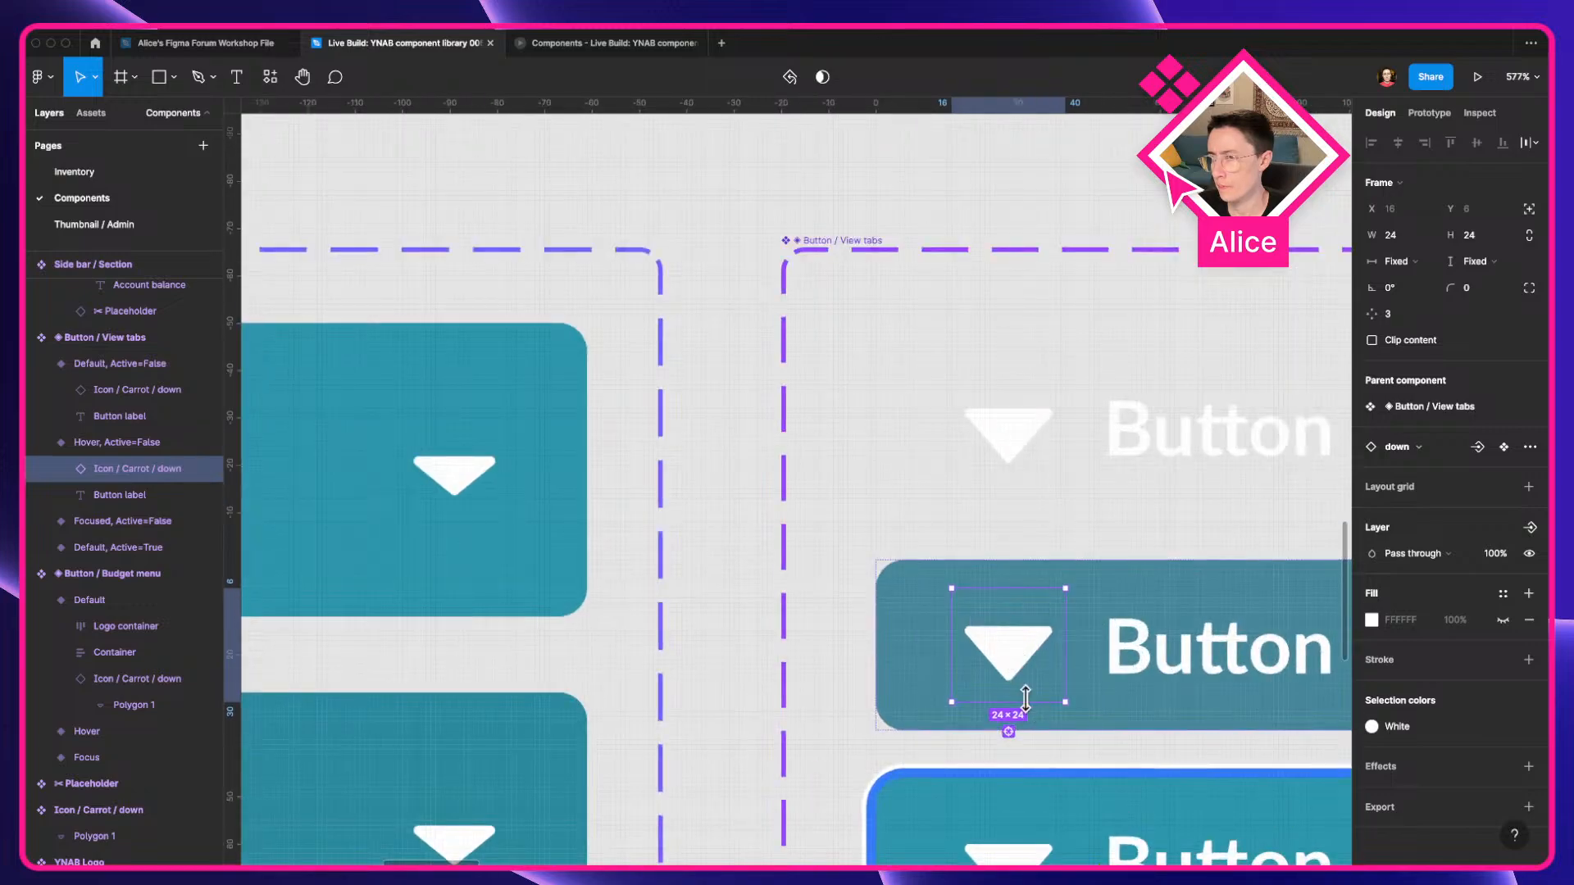
pyautogui.scroll(-5, 1024, 695)
pyautogui.click(842, 314)
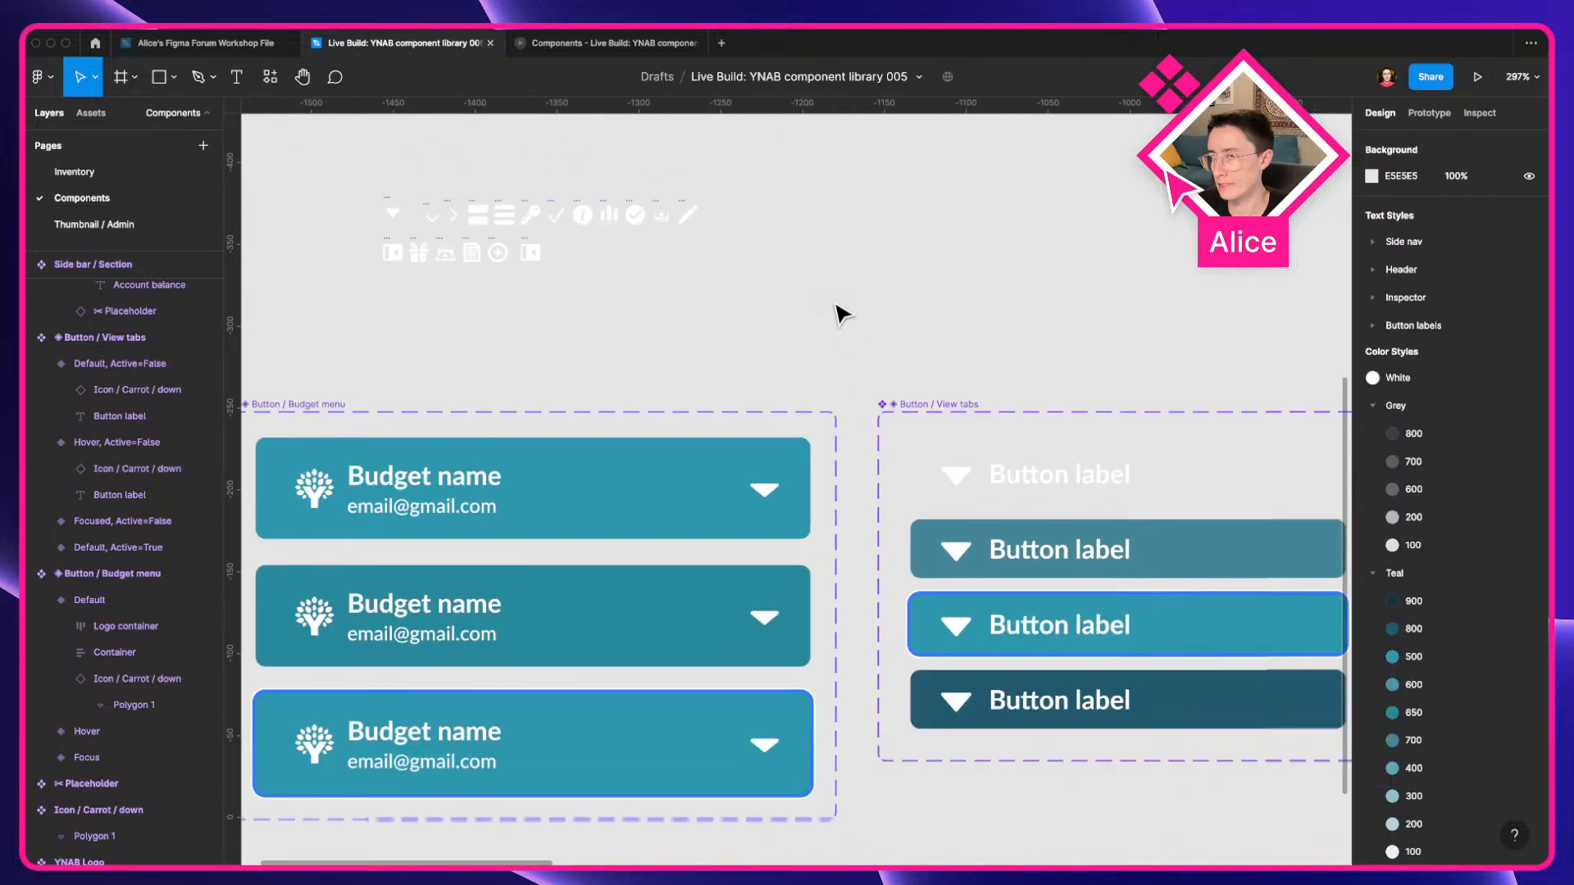
pyautogui.scroll(-2, 842, 314)
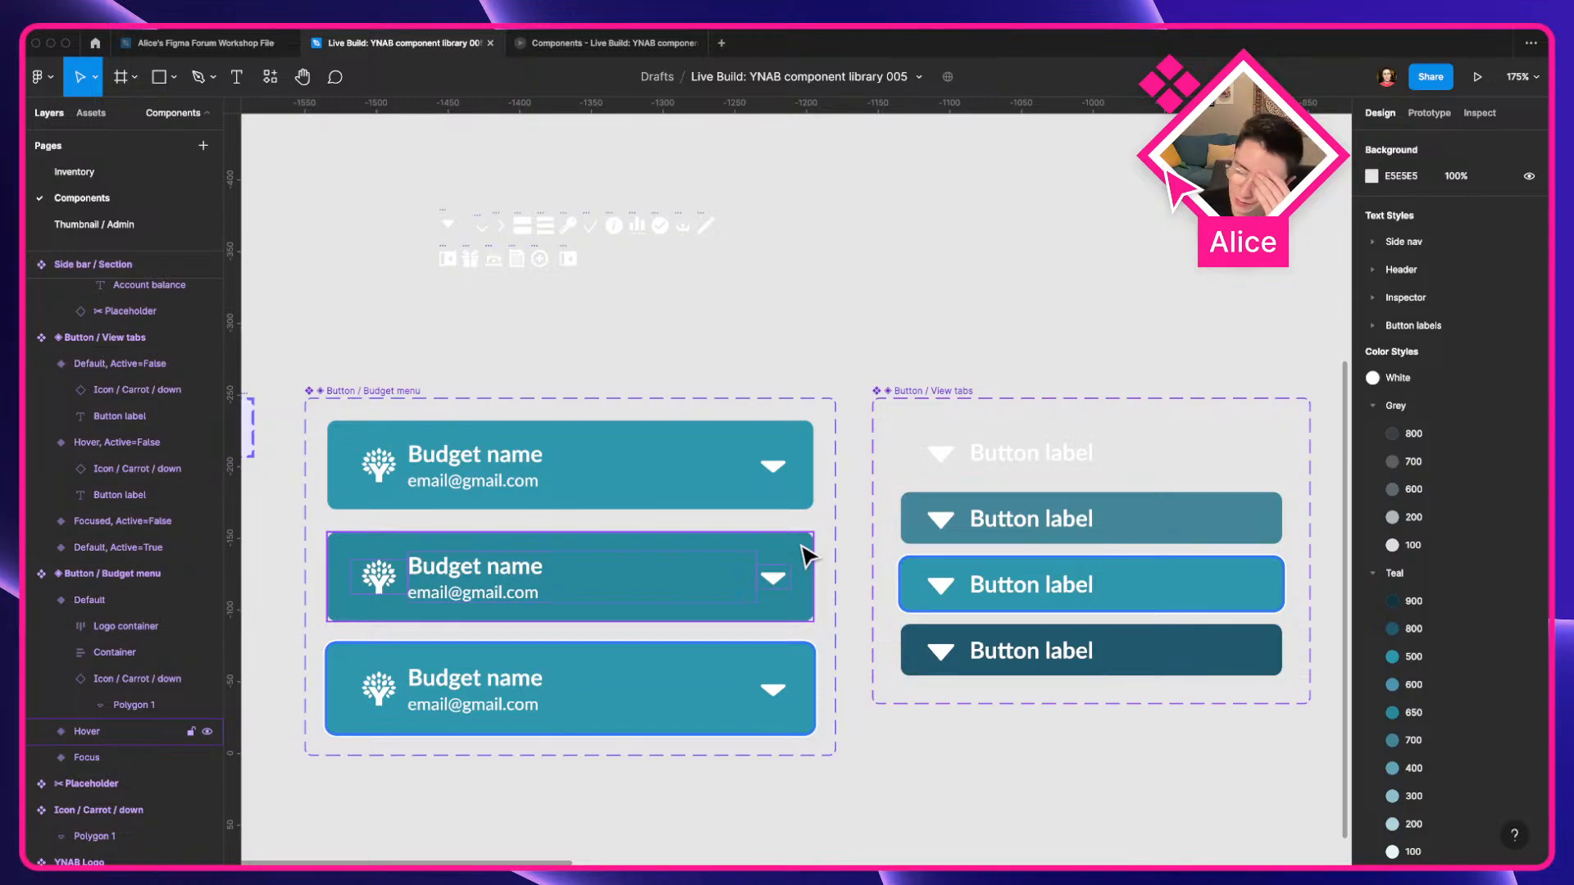
# Examine the chevron icon instance and its stroke layer in the Open=False variant of Side bar / Section.
pyautogui.scroll(-3, 807, 557)
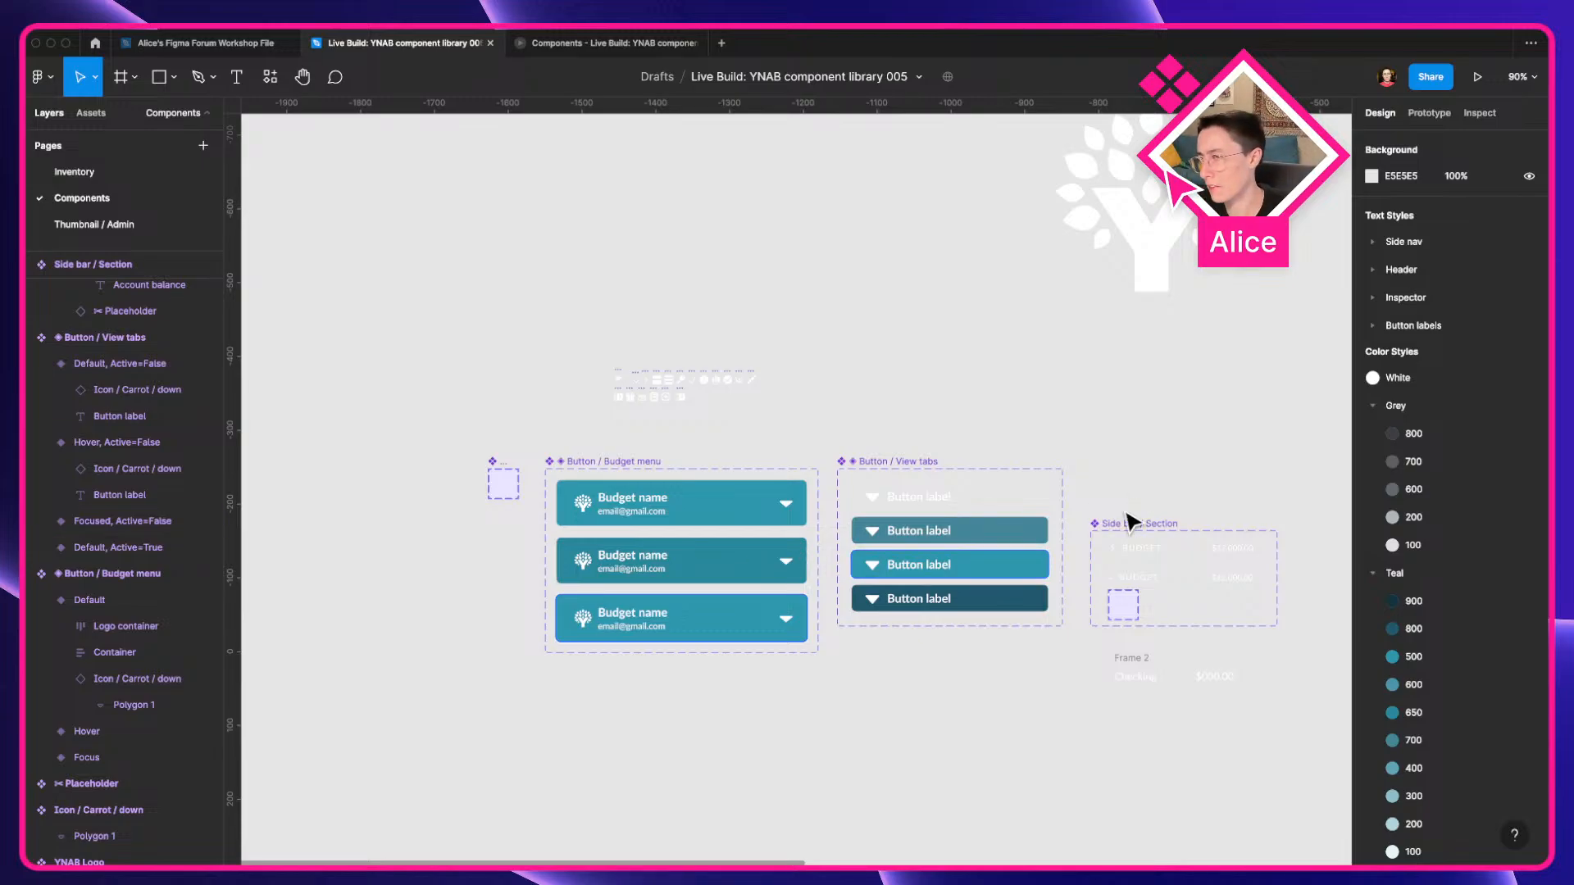
pyautogui.scroll(5, 1178, 626)
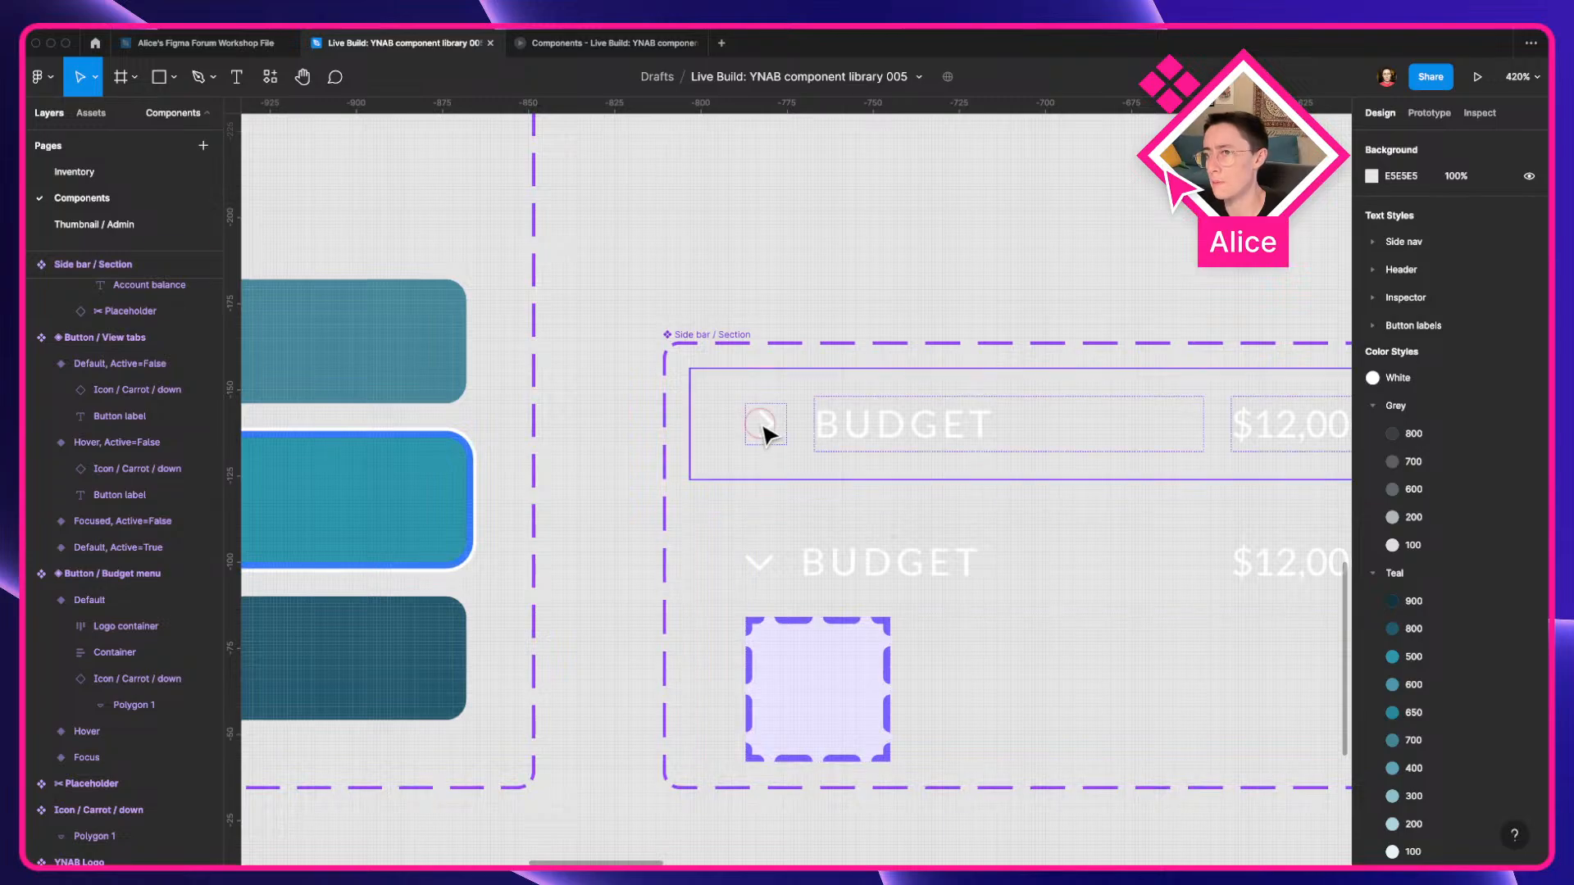
pyautogui.click(769, 428)
pyautogui.moveTo(784, 428); pyautogui.dragTo(735, 447)
pyautogui.scroll(5, 764, 438)
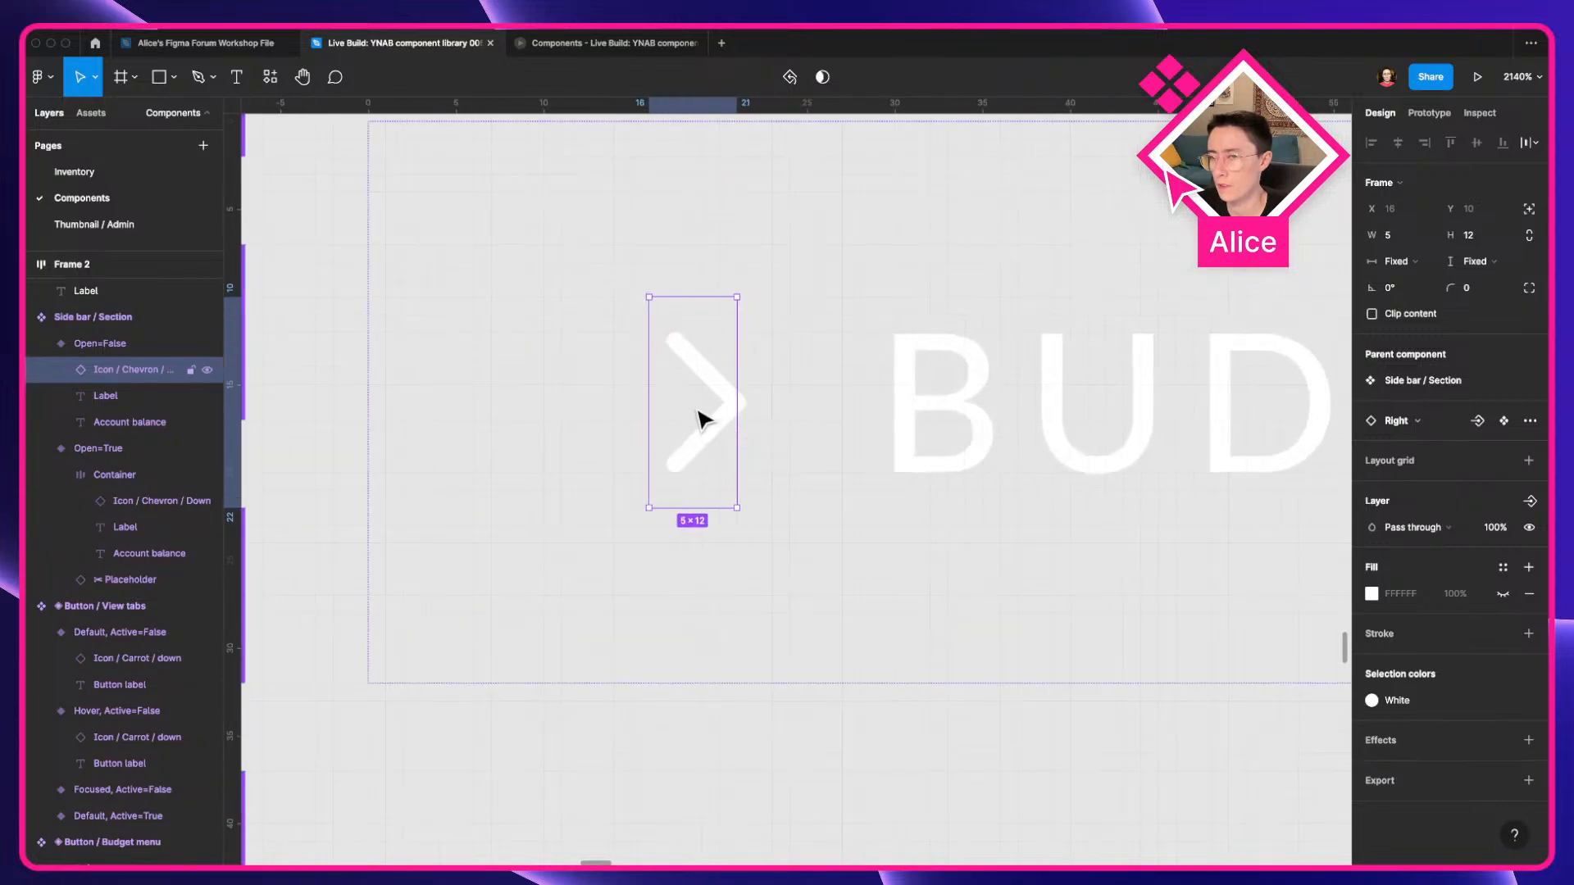
pyautogui.scroll(-10, 724, 394)
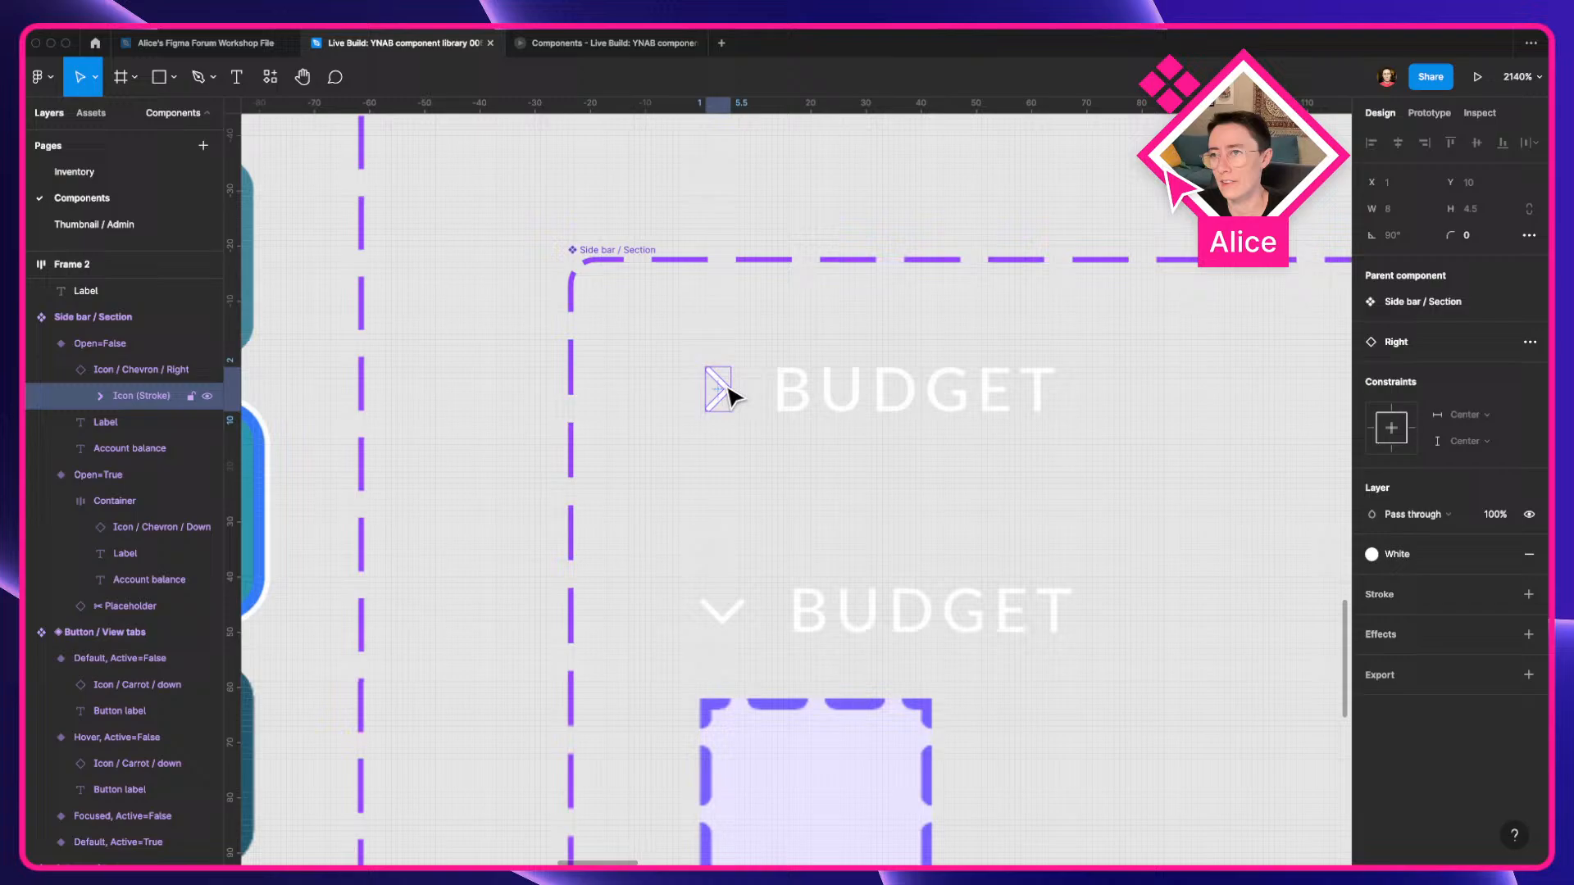
pyautogui.click(790, 402)
pyautogui.scroll(-3, 793, 402)
pyautogui.scroll(-3, 792, 395)
pyautogui.click(831, 617)
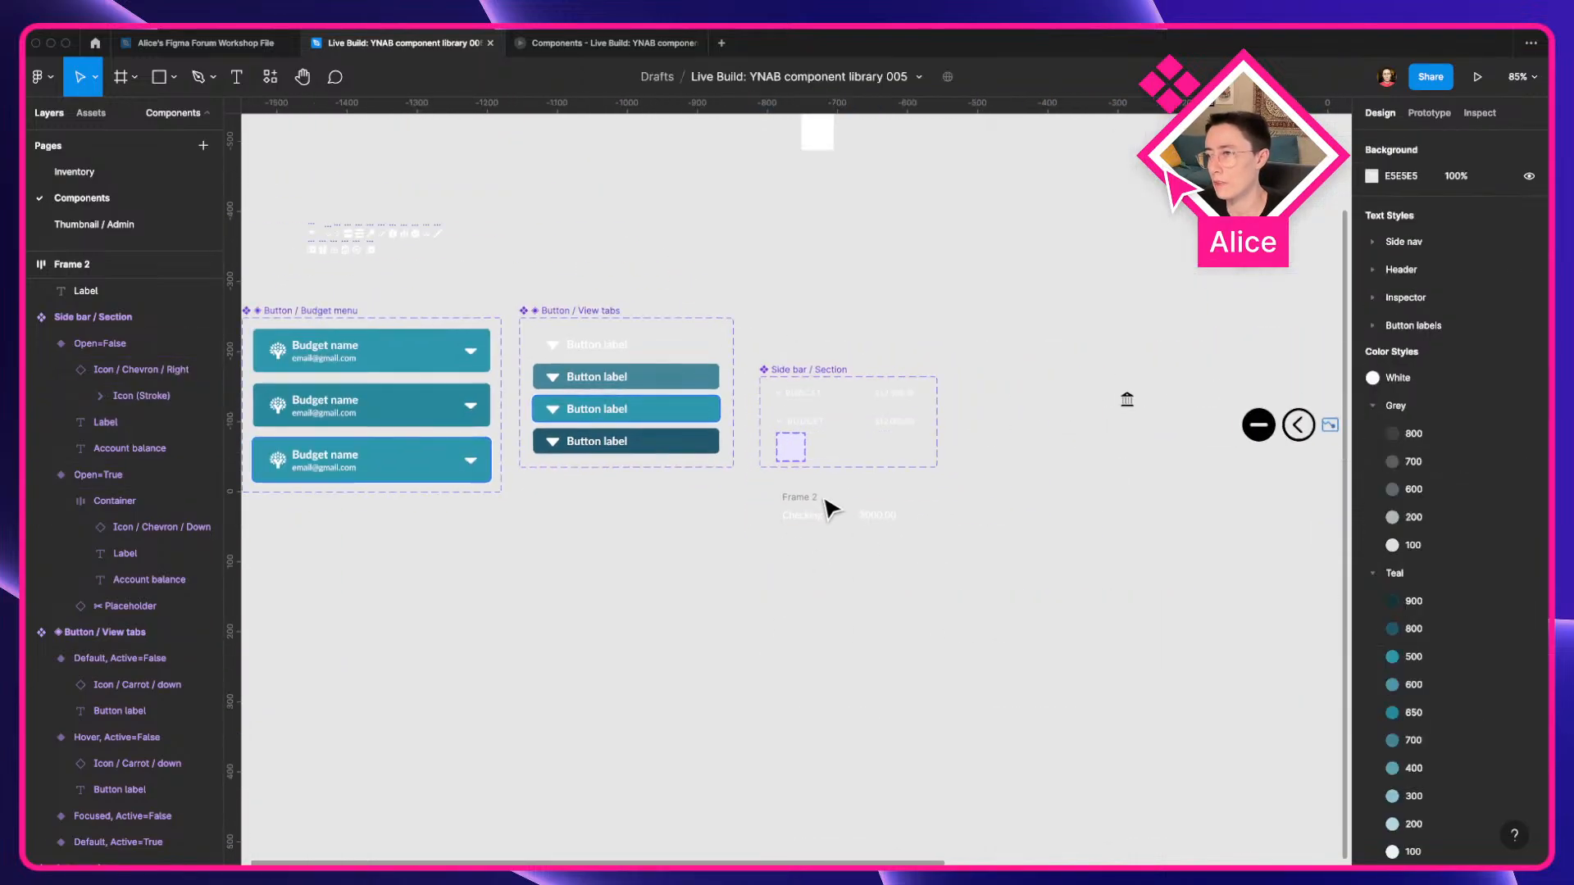
# Switch to the YNAB budget in the browser, expand its sidebar to check the account rows, and return to Figma.
pyautogui.scroll(4, 828, 499)
pyautogui.moveTo(794, 512)
pyautogui.mouseDown()
pyautogui.moveTo(751, 548)
pyautogui.moveTo(784, 525)
pyautogui.mouseUp()
pyautogui.hotkey('ctrl', 'Left')
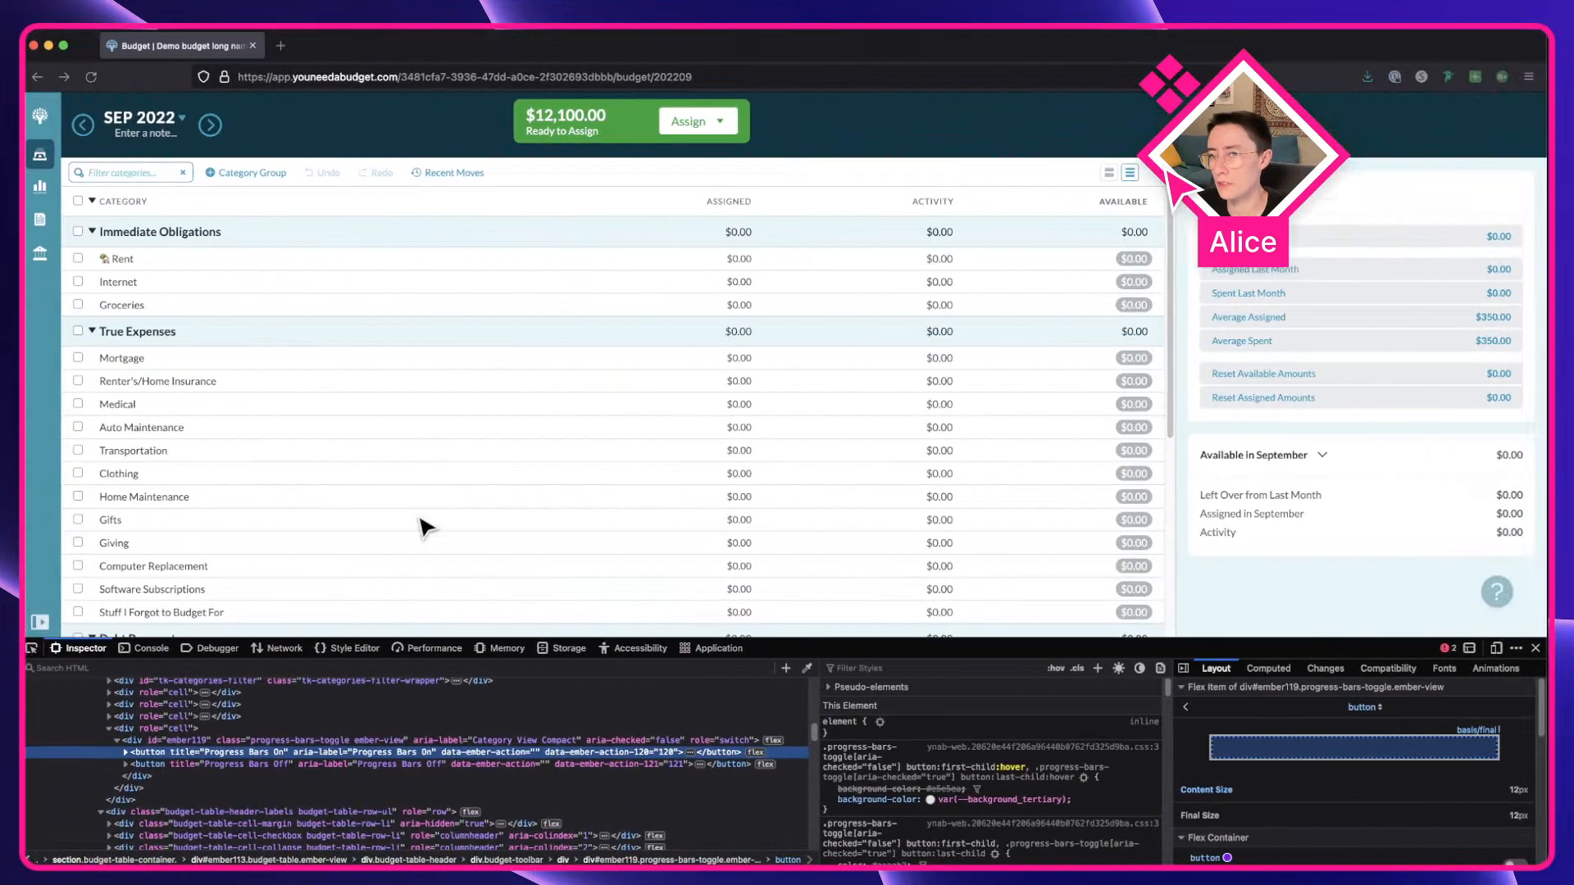
pyautogui.click(49, 623)
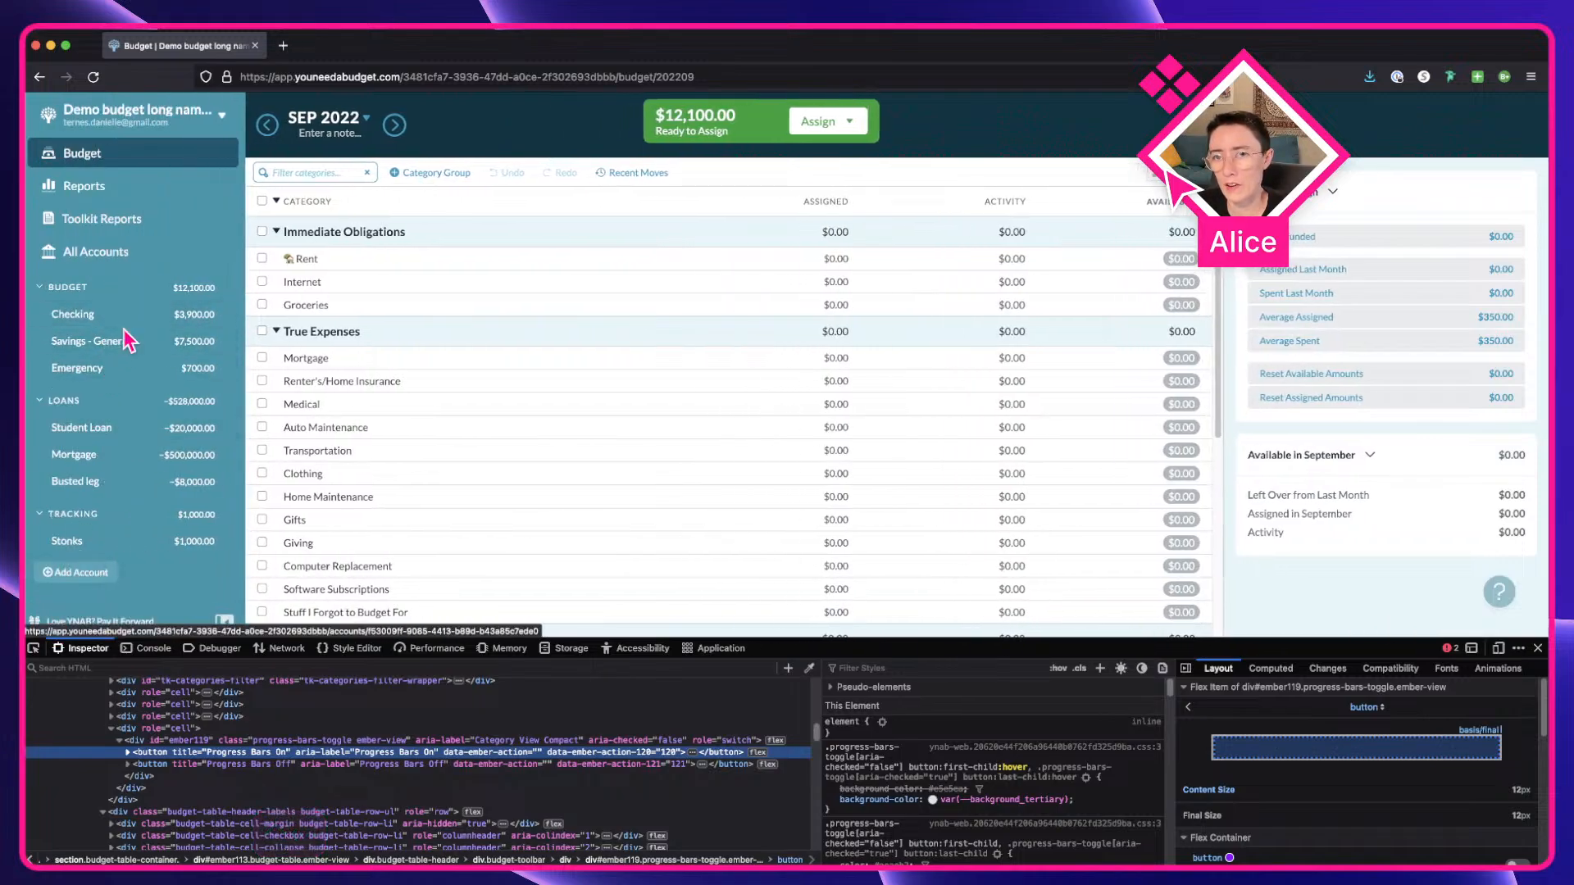
pyautogui.hotkey('ctrl', 'Right')
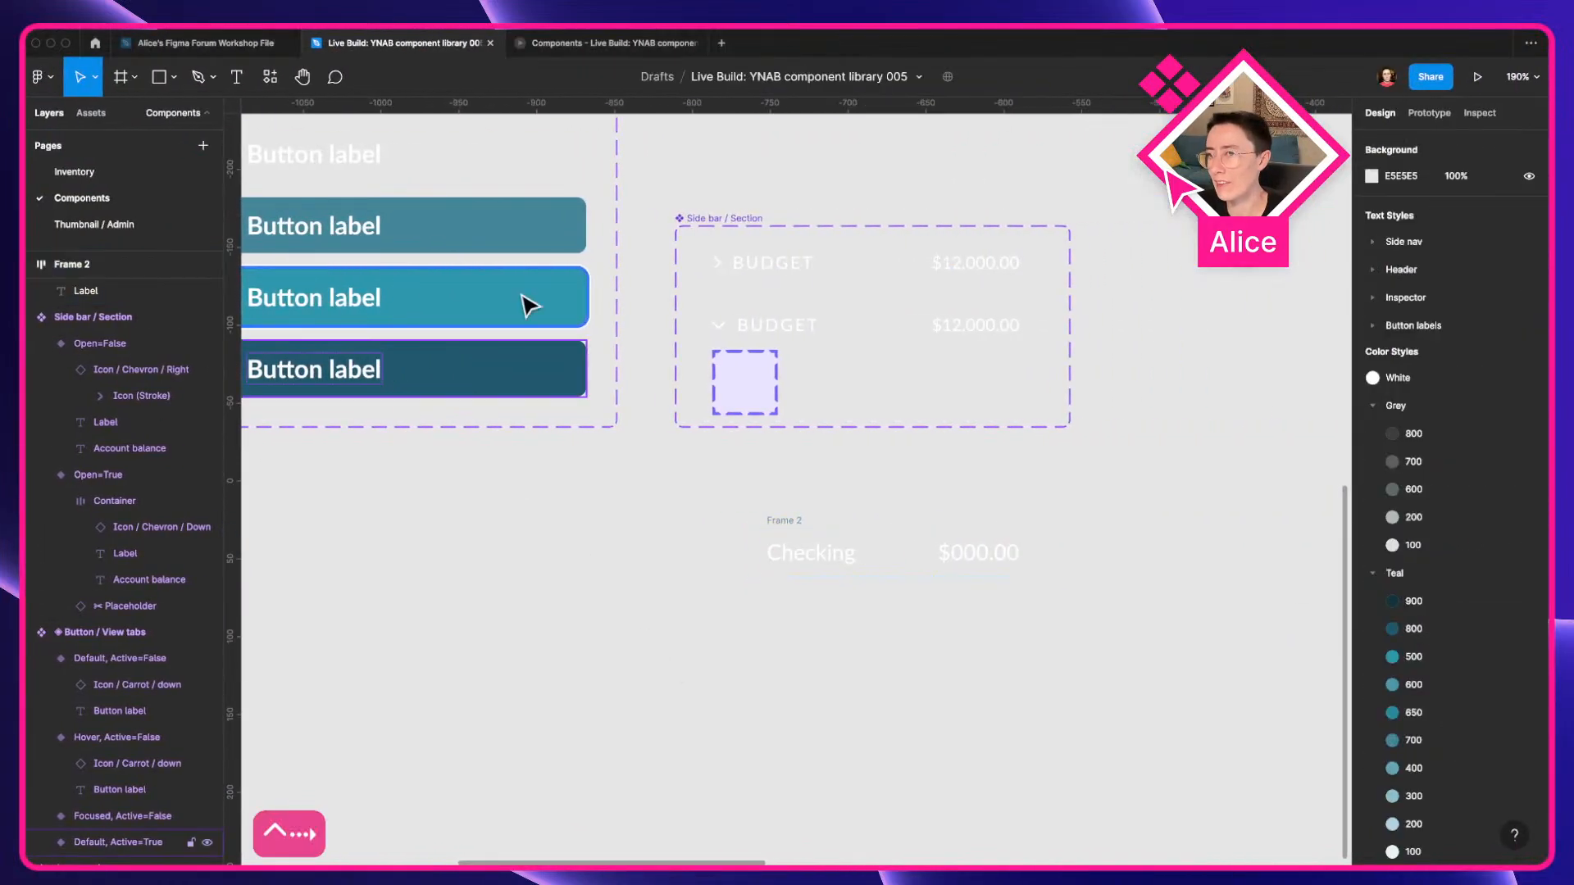
# Search the assets for "pencil" and insert the Pencil icon before the Checking label in Frame 2.
pyautogui.click(91, 113)
pyautogui.write('pendil')
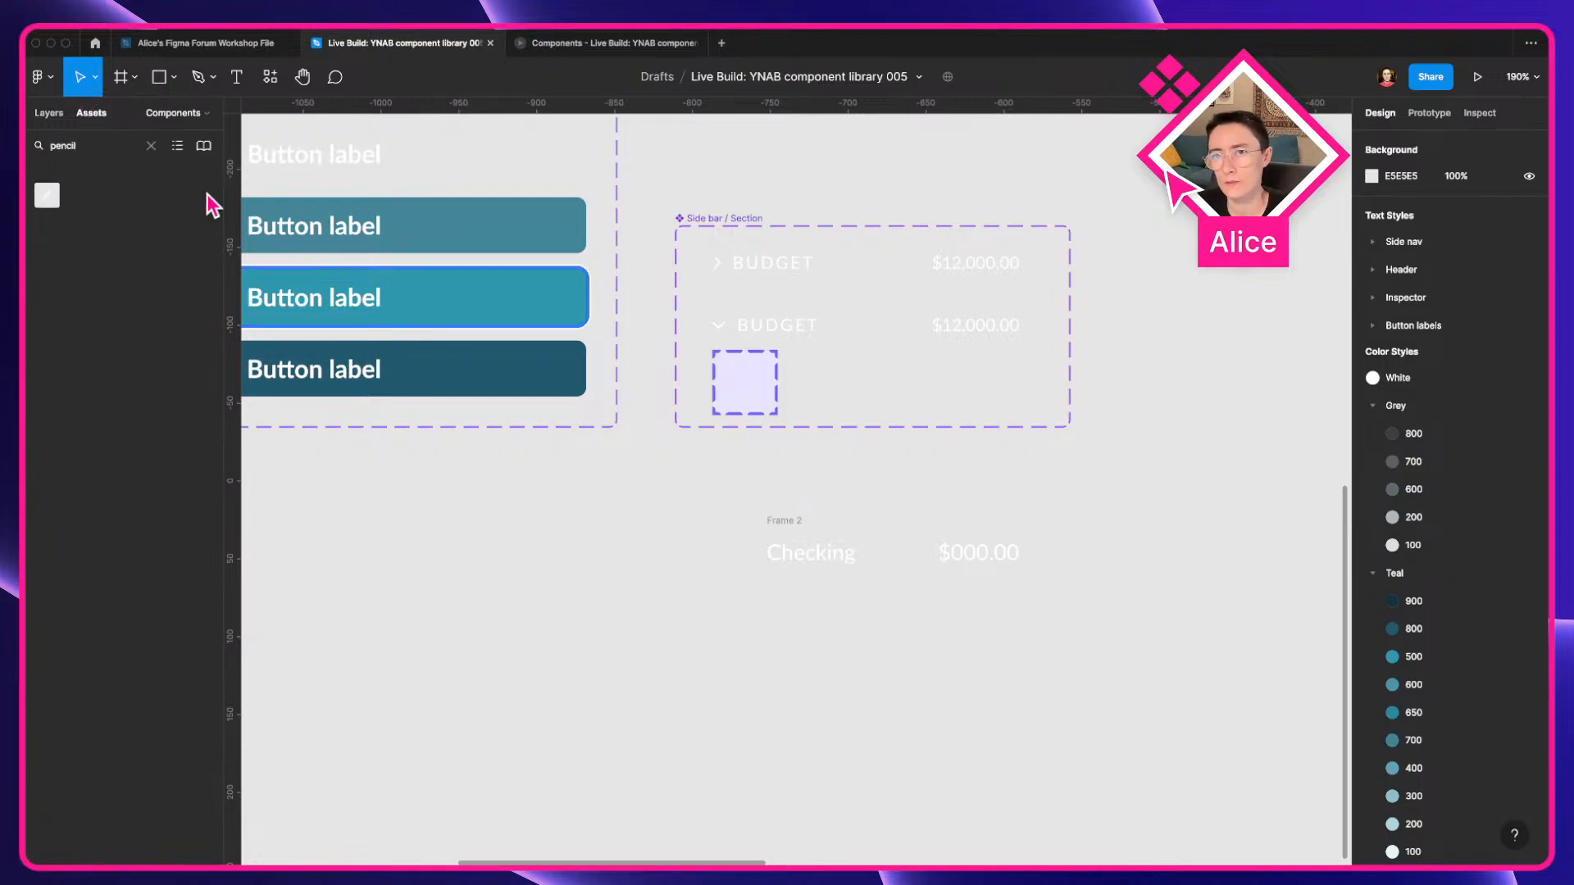
pyautogui.moveTo(46, 200)
pyautogui.mouseDown()
pyautogui.moveTo(766, 577)
pyautogui.moveTo(783, 543)
pyautogui.mouseUp()
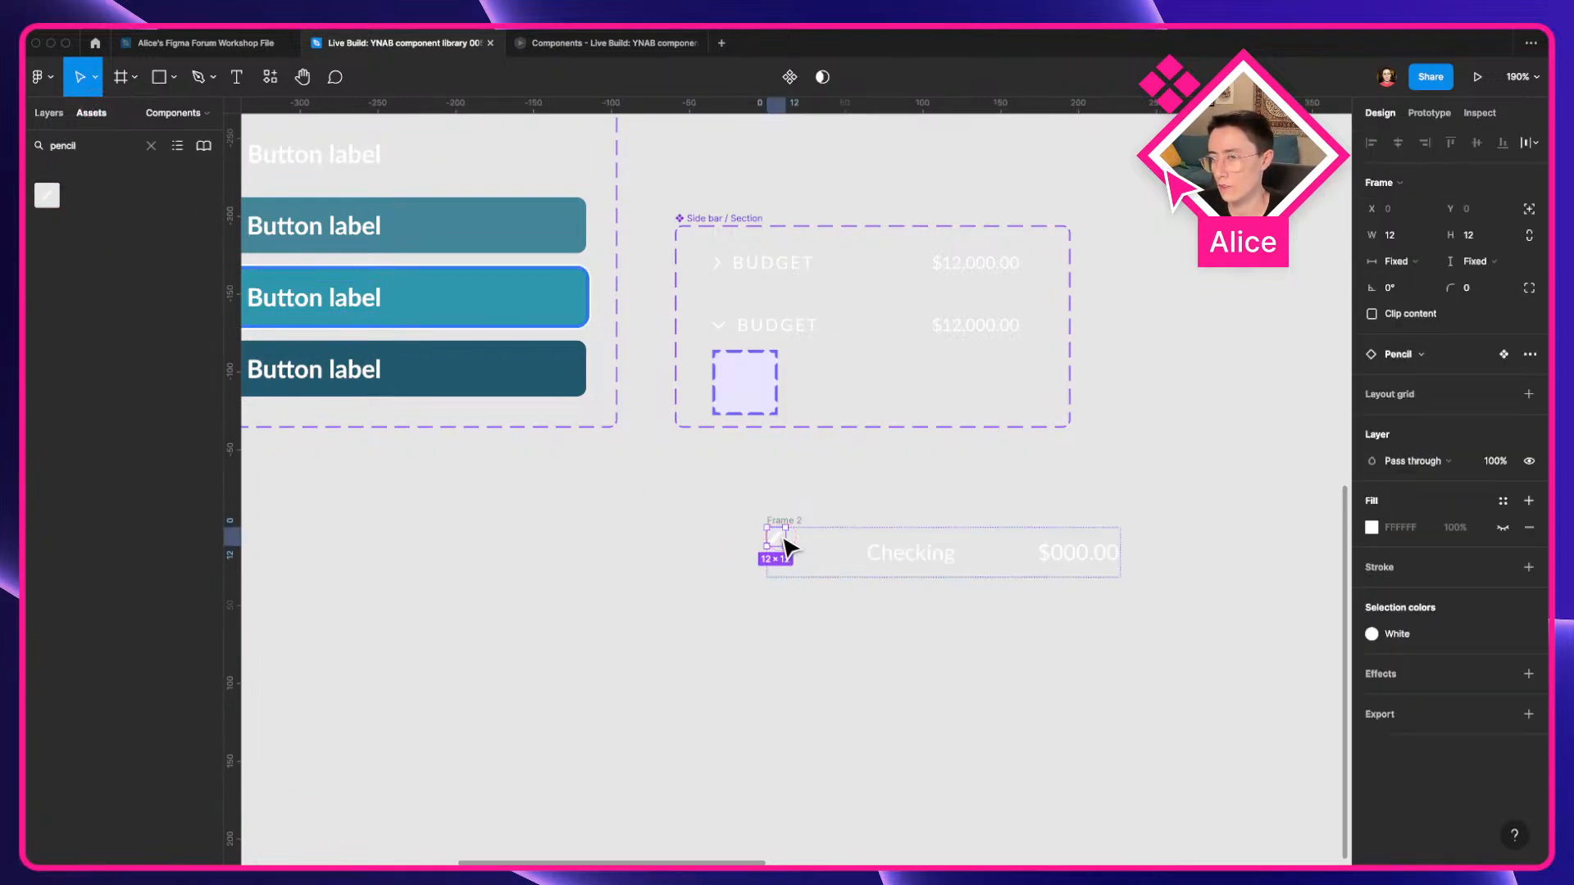
# Align Frame 2's auto layout contents to the left and vertical center, with 8 spacing between items.
pyautogui.click(849, 551)
pyautogui.click(1450, 398)
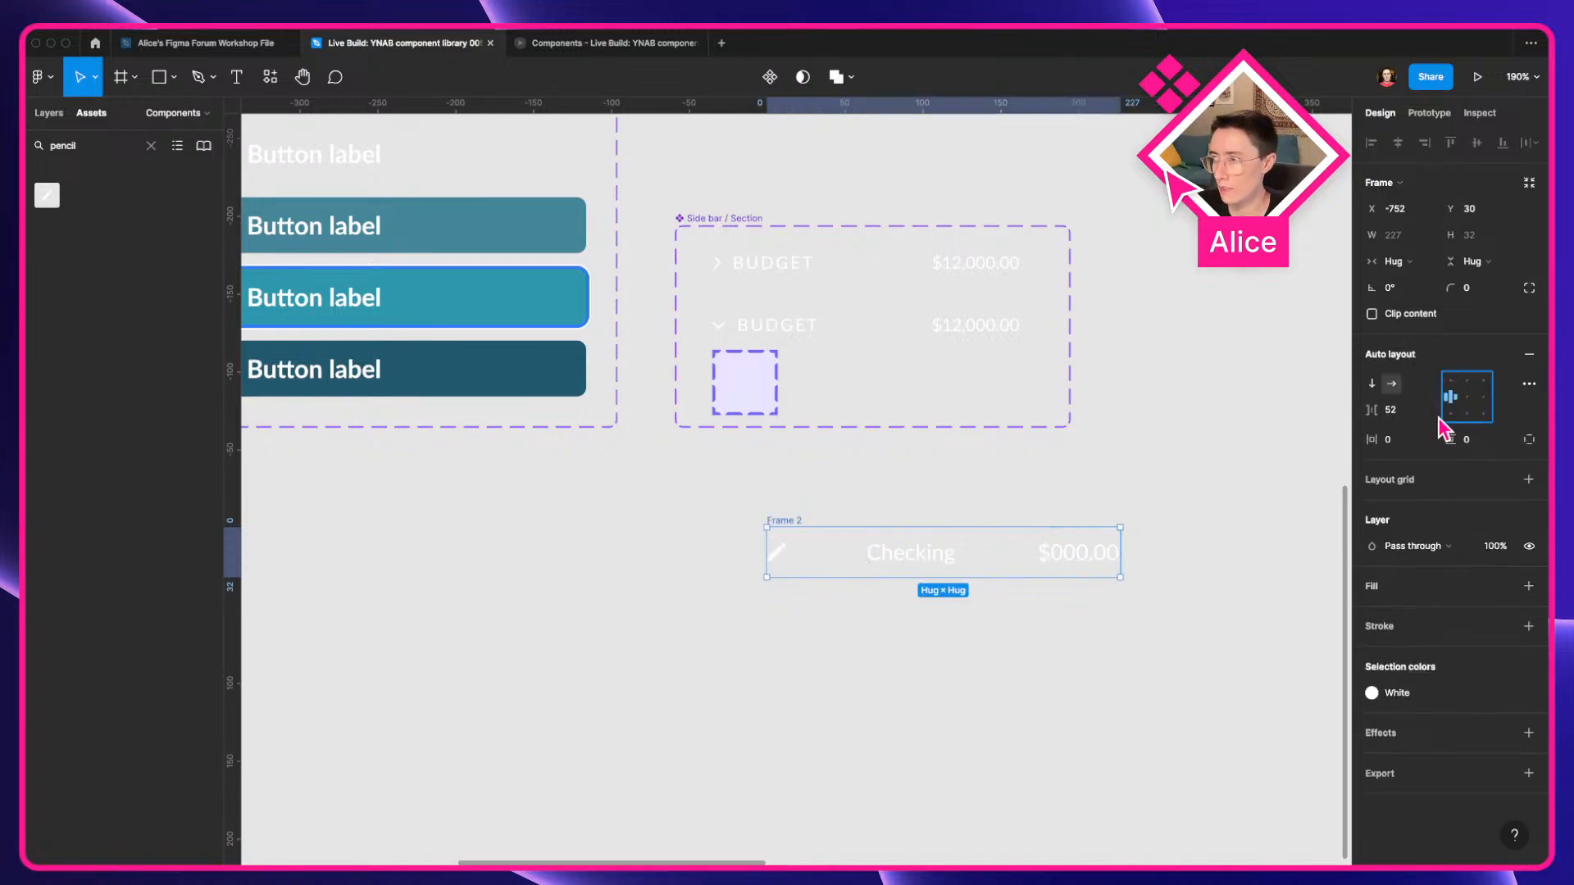
pyautogui.click(1404, 410)
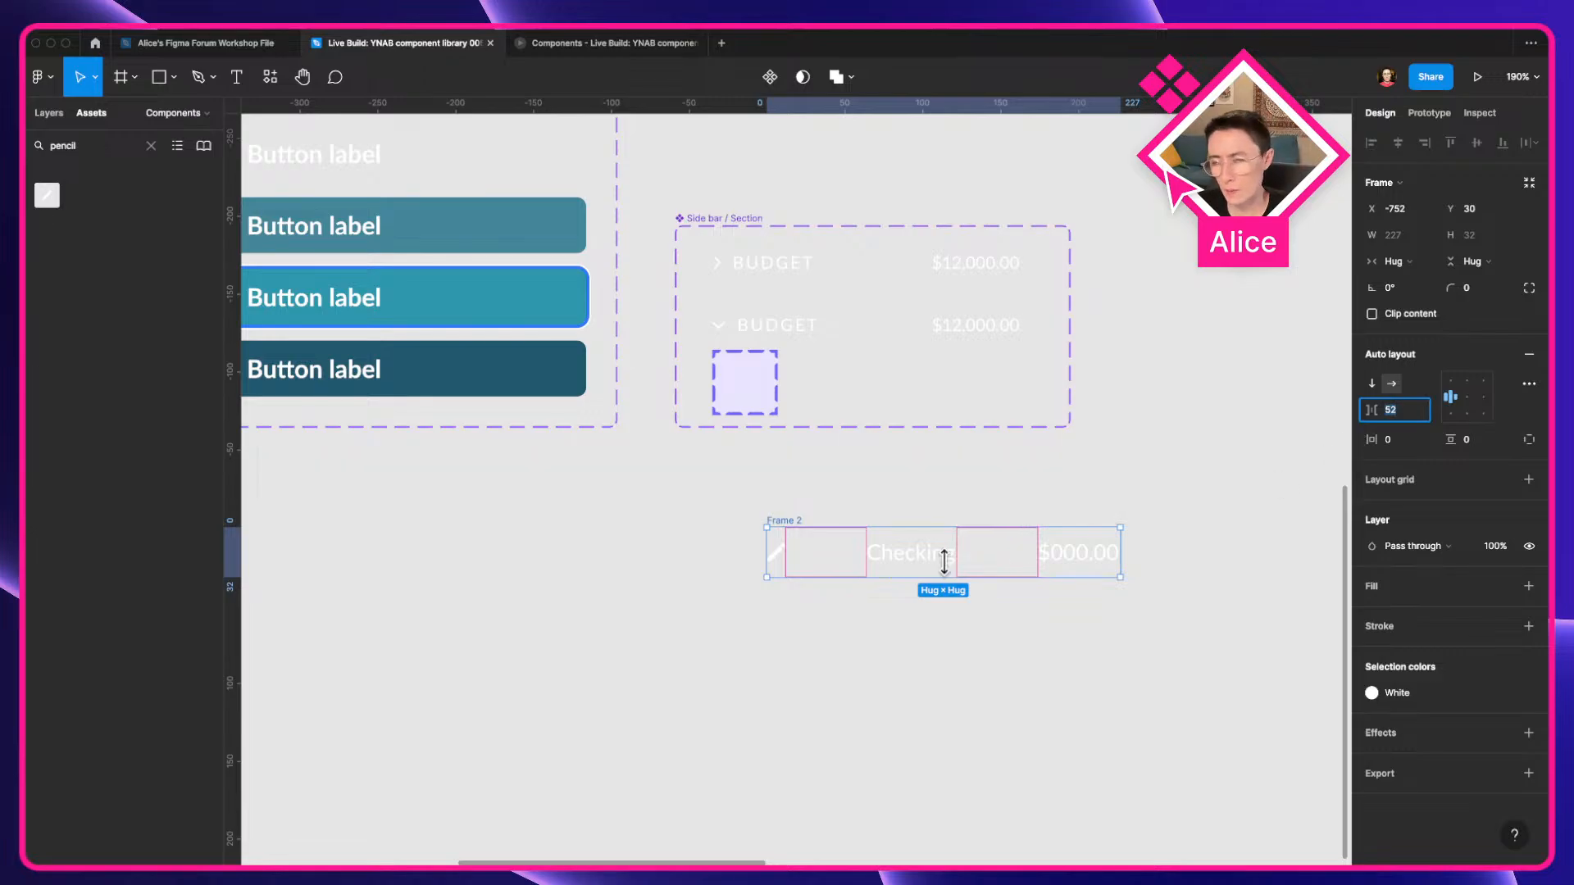
pyautogui.write('8')
pyautogui.press('Return')
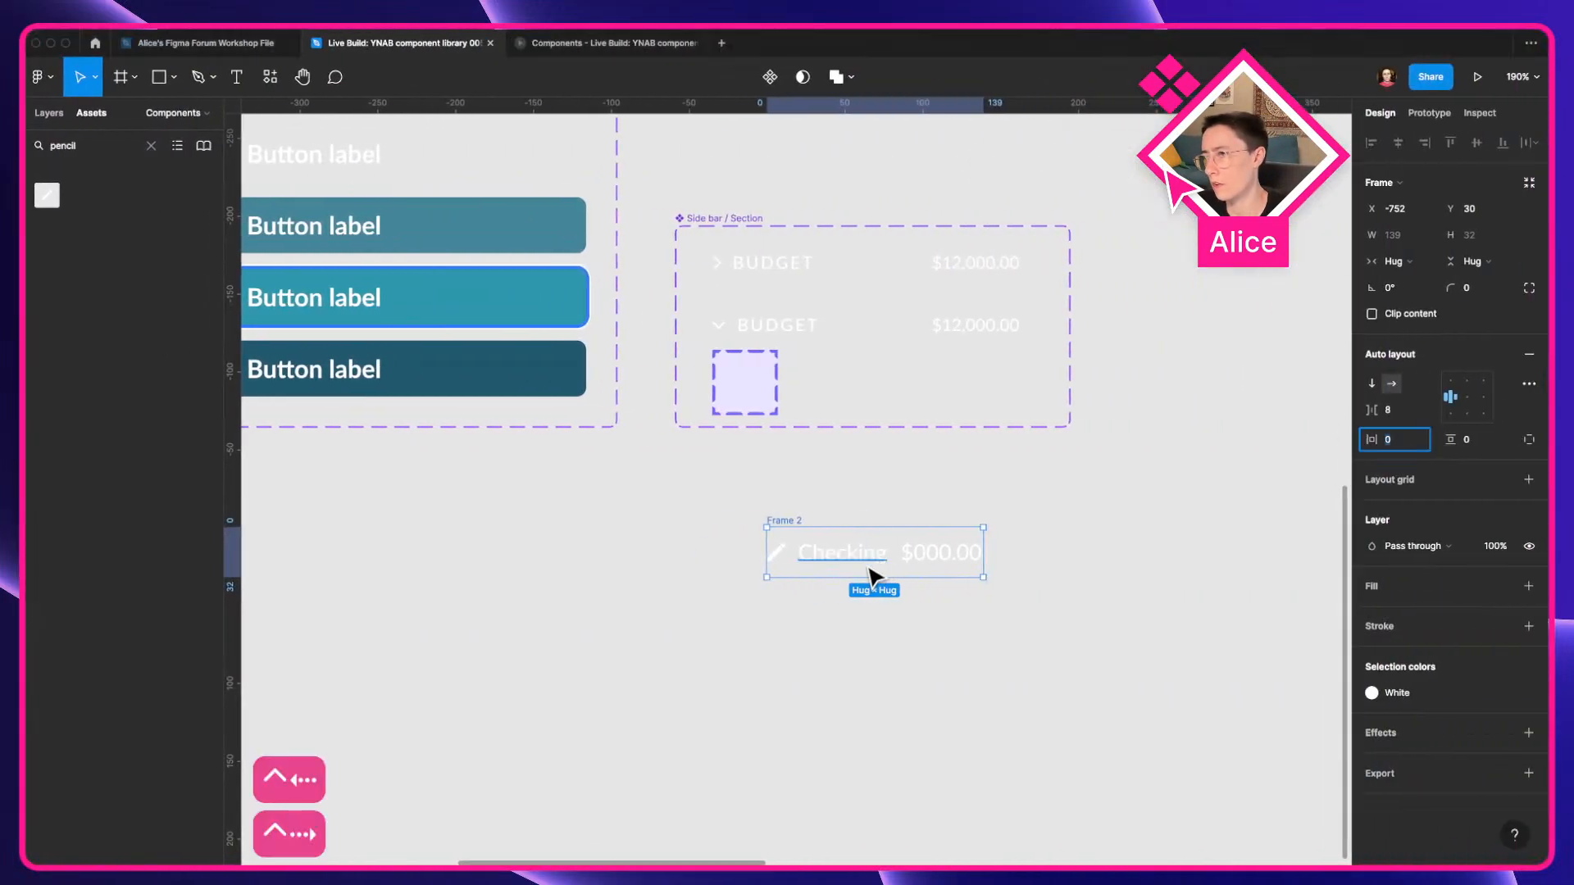
# Set the Checking text in Frame 2 to fill the container's width and check the account rows in the browser.
pyautogui.click(869, 567)
pyautogui.click(1393, 235)
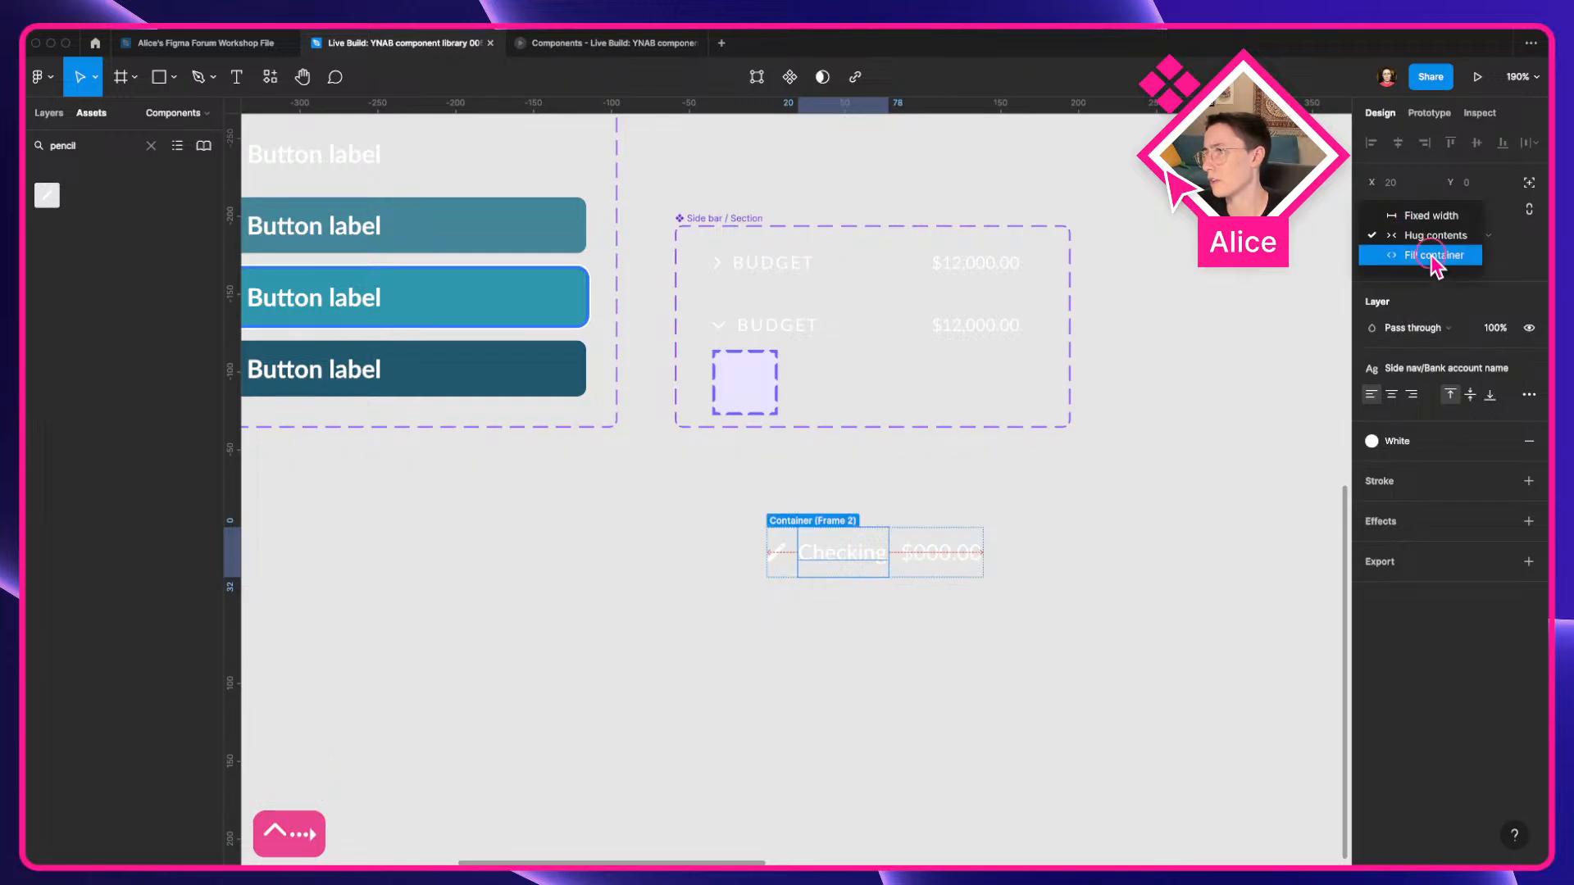
pyautogui.click(1423, 257)
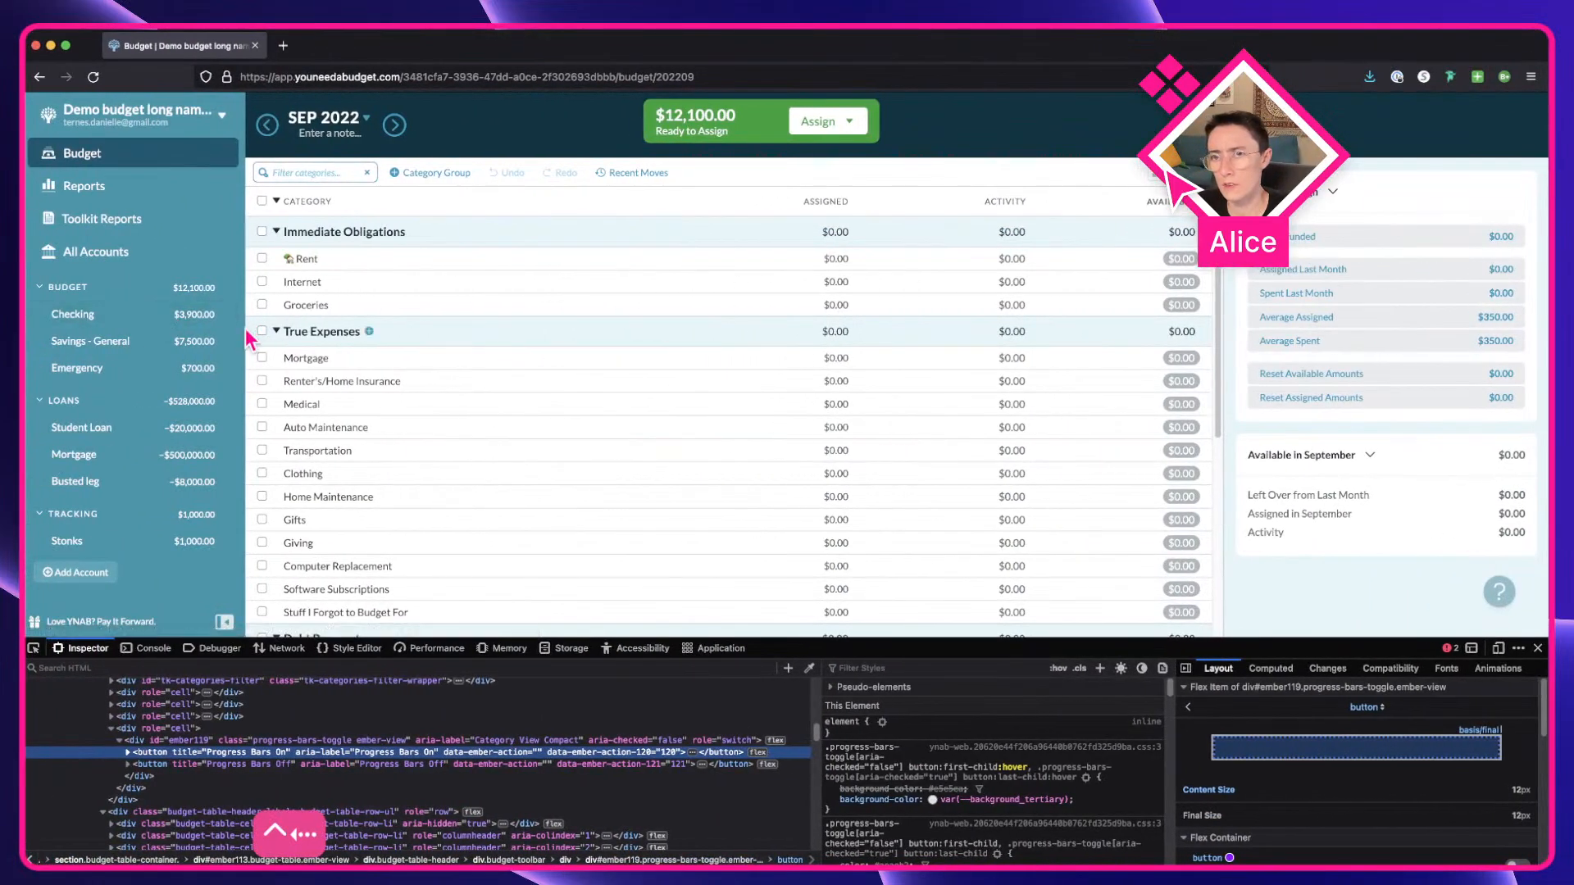
pyautogui.moveTo(232, 327)
pyautogui.mouseDown()
pyautogui.moveTo(198, 349)
pyautogui.moveTo(239, 353)
pyautogui.mouseUp()
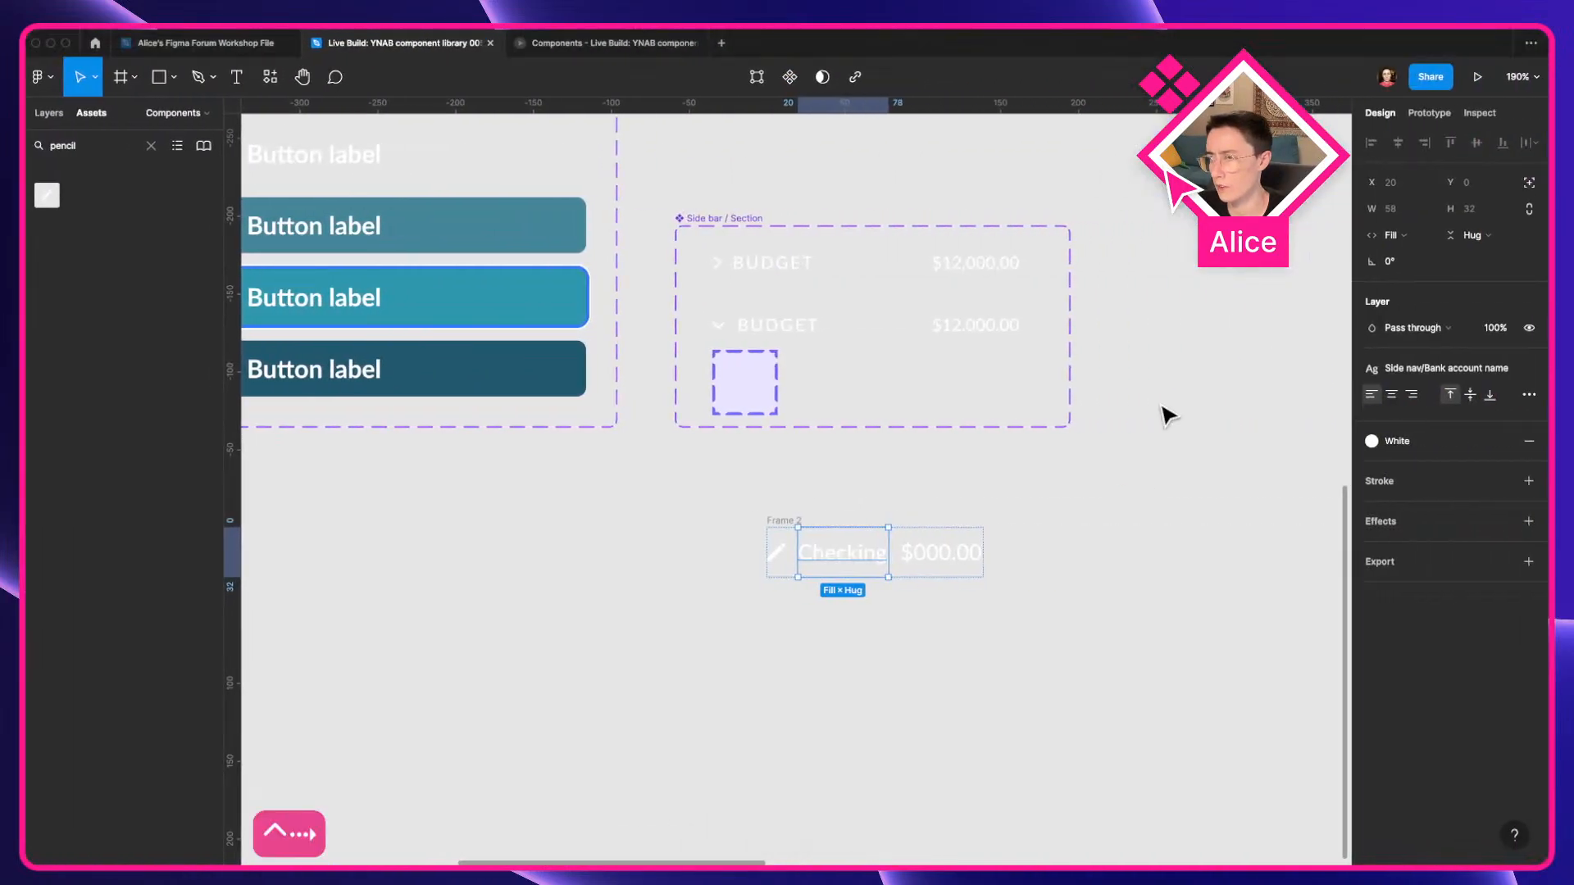
pyautogui.click(1394, 235)
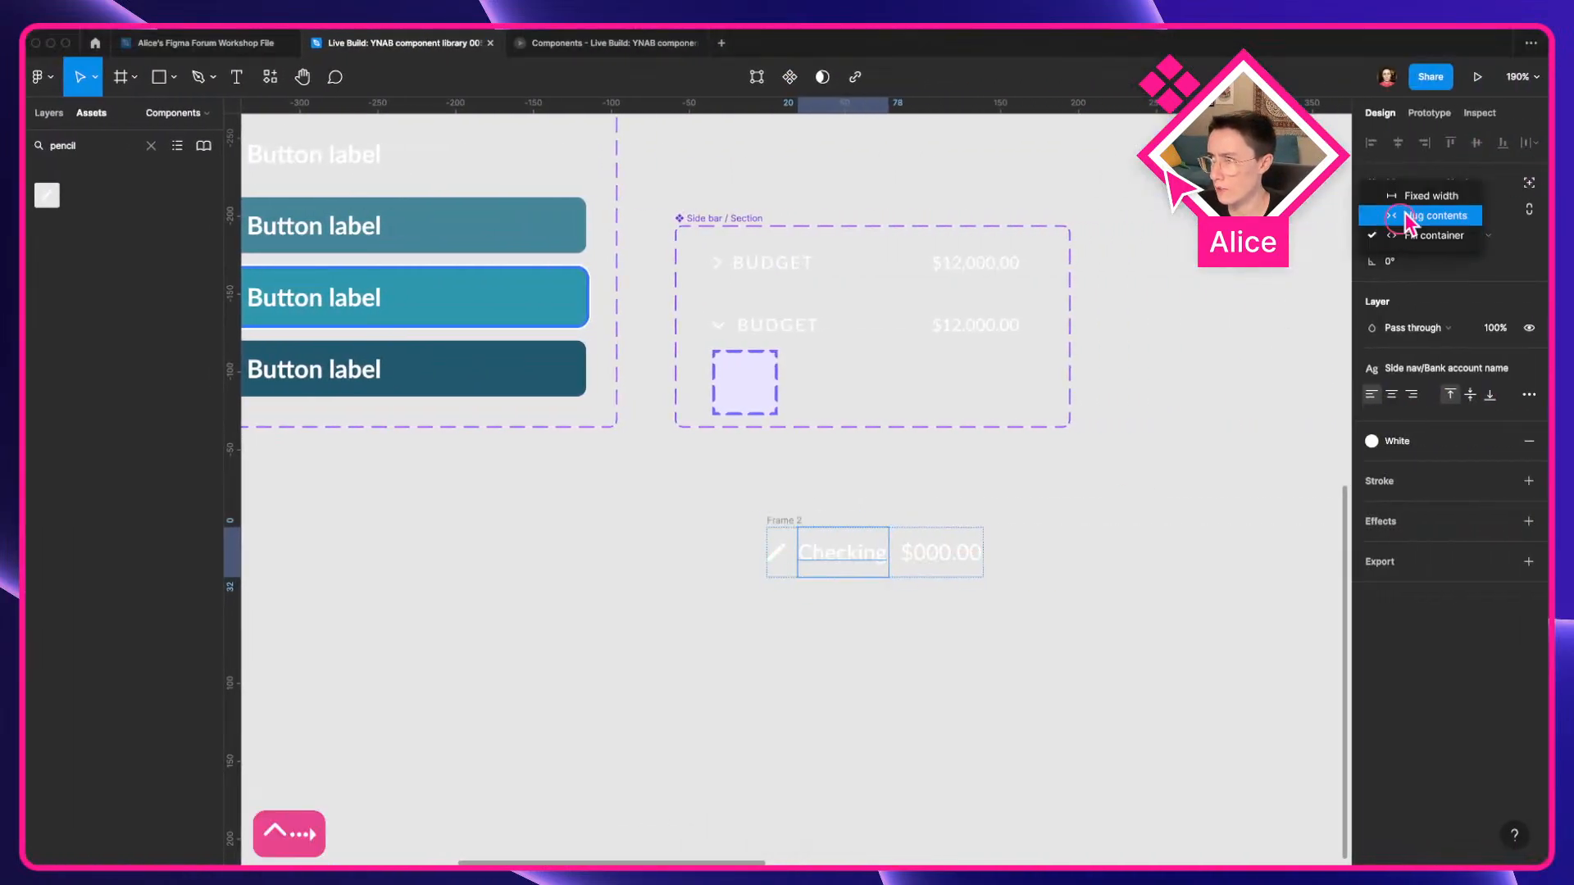
pyautogui.click(1410, 216)
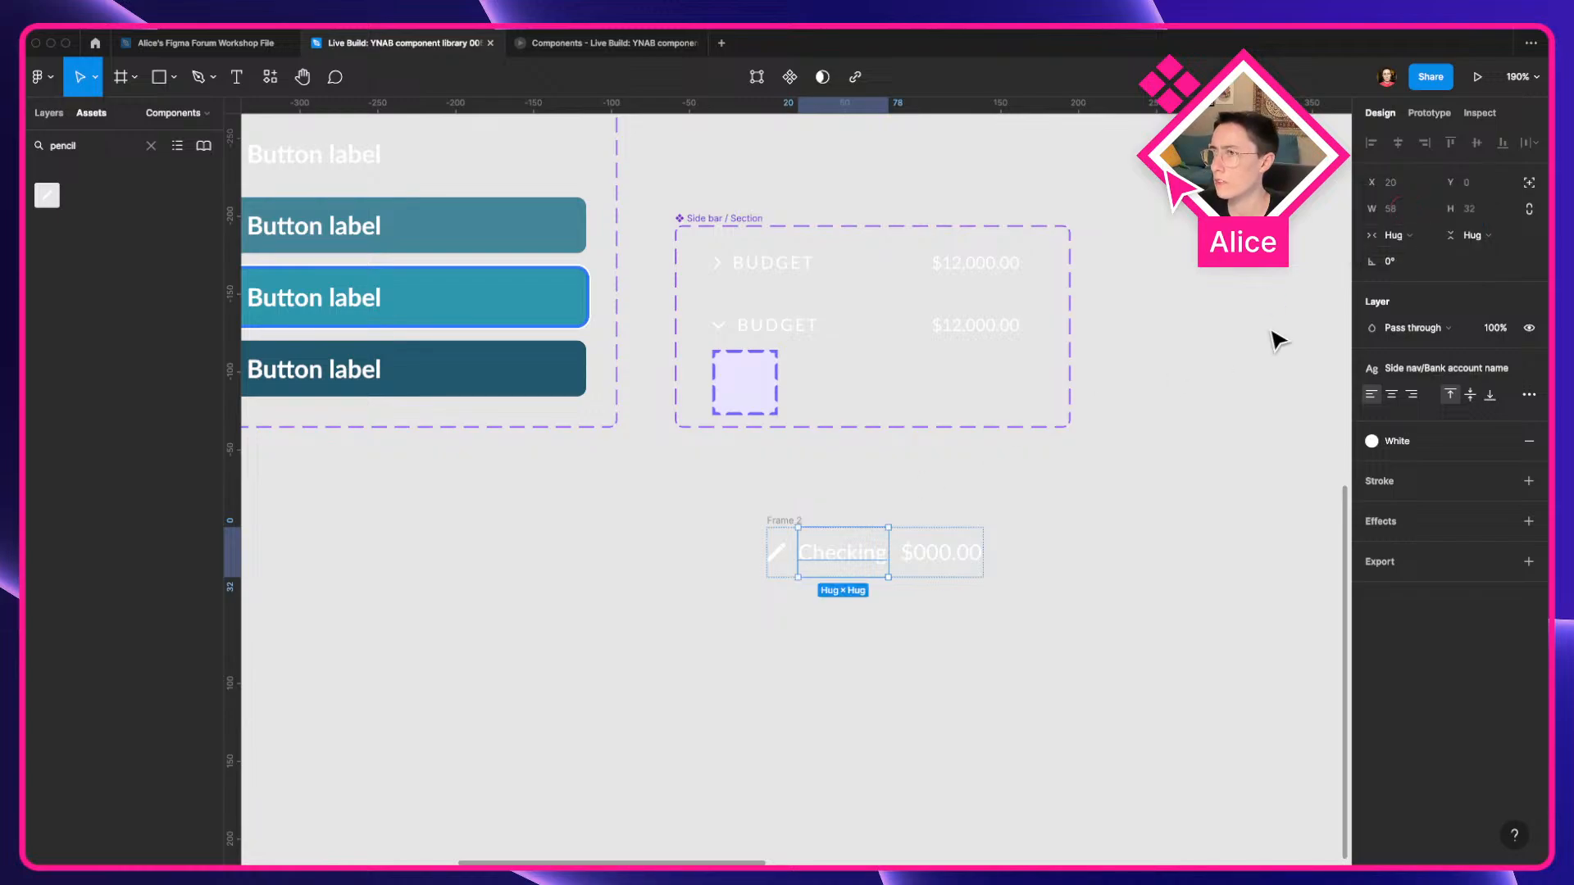
pyautogui.press('super+z')
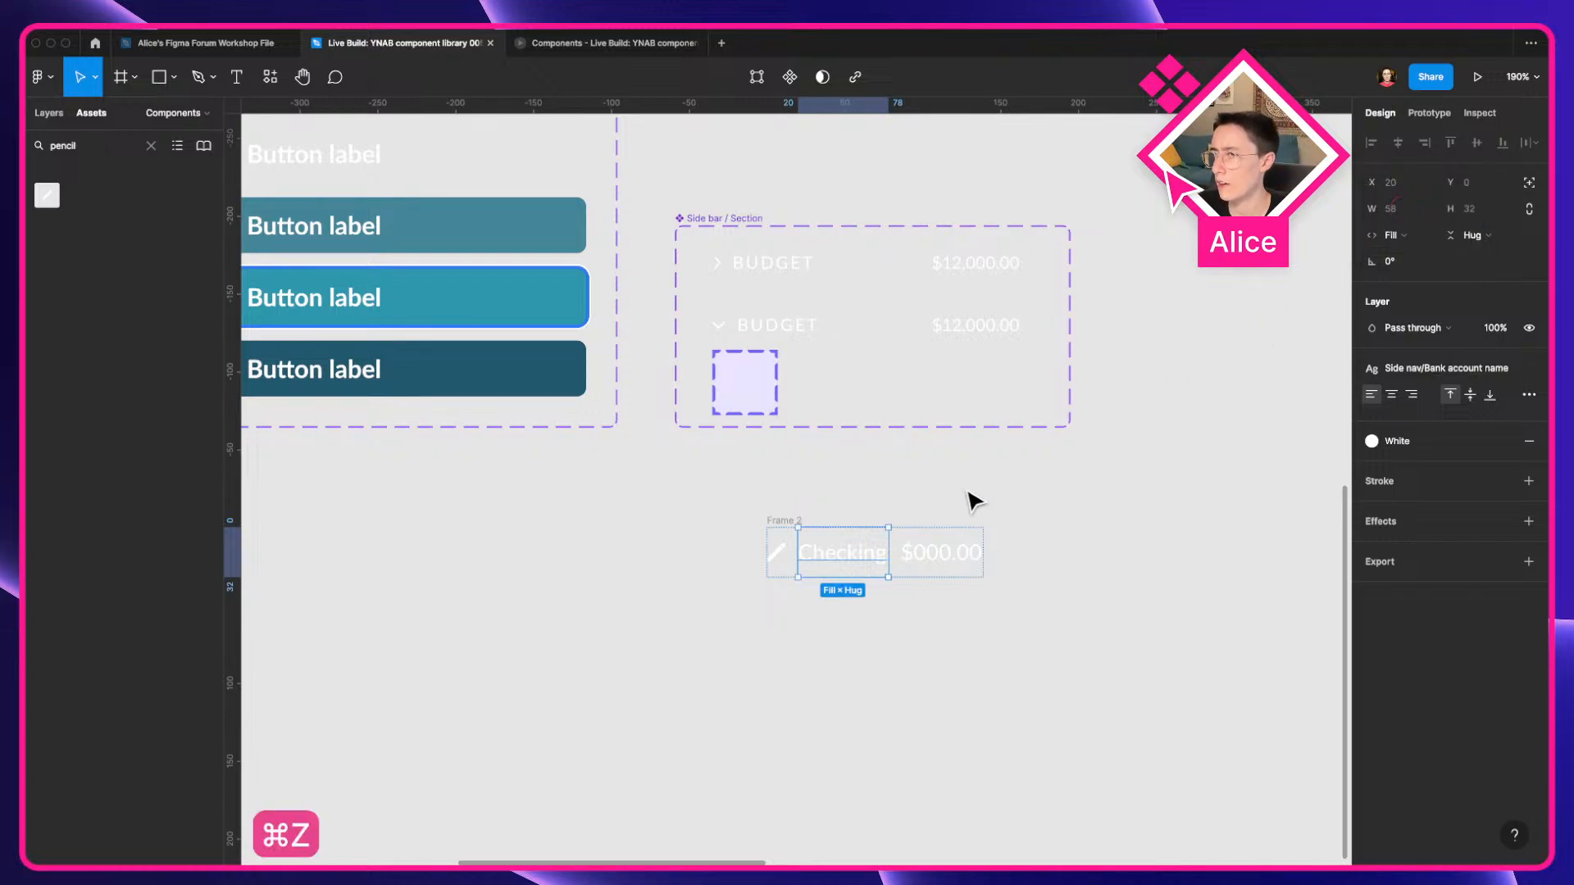
# Set the Checking text's resizing behaviour to truncate text.
pyautogui.click(1528, 395)
pyautogui.click(1333, 573)
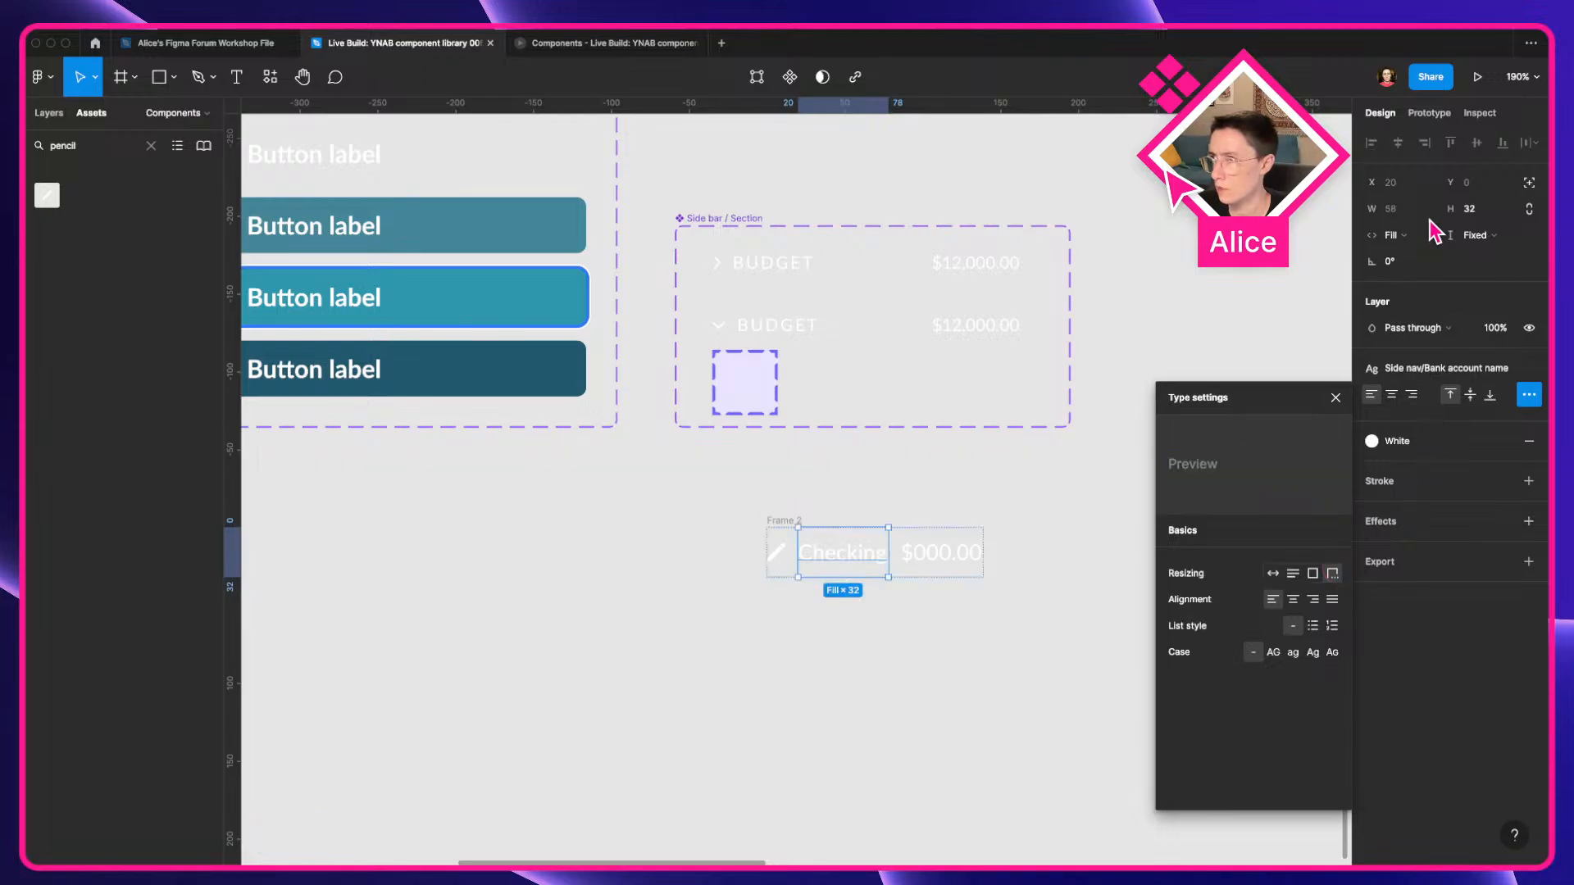
pyautogui.click(1001, 620)
# Try narrowing Frame 2 to about 122 wide to test how the Checking text truncates.
pyautogui.click(783, 520)
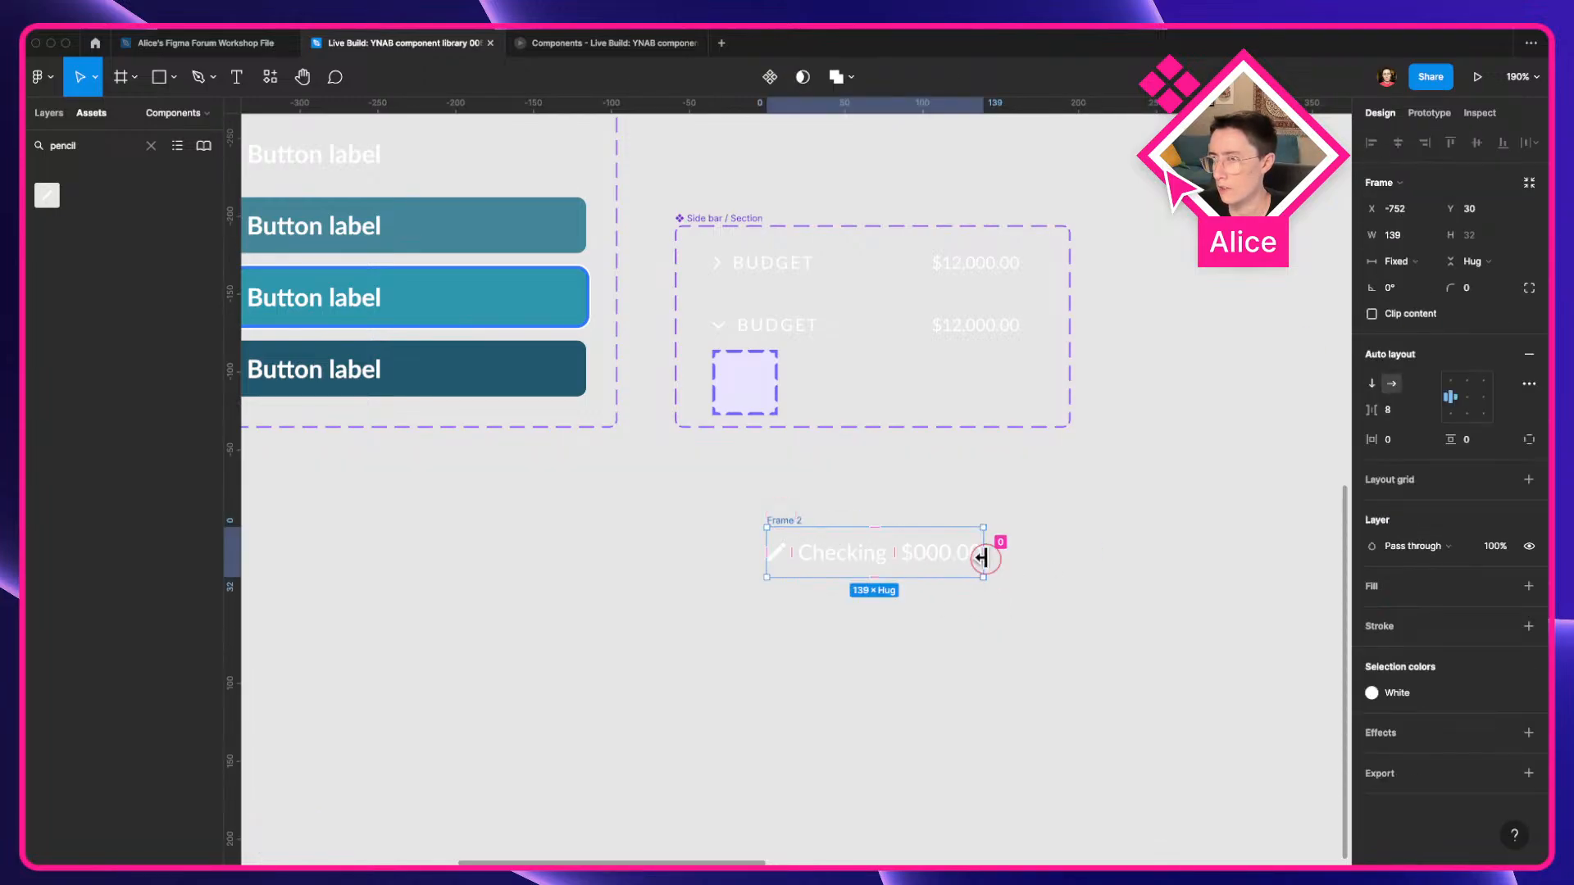
pyautogui.click(1024, 564)
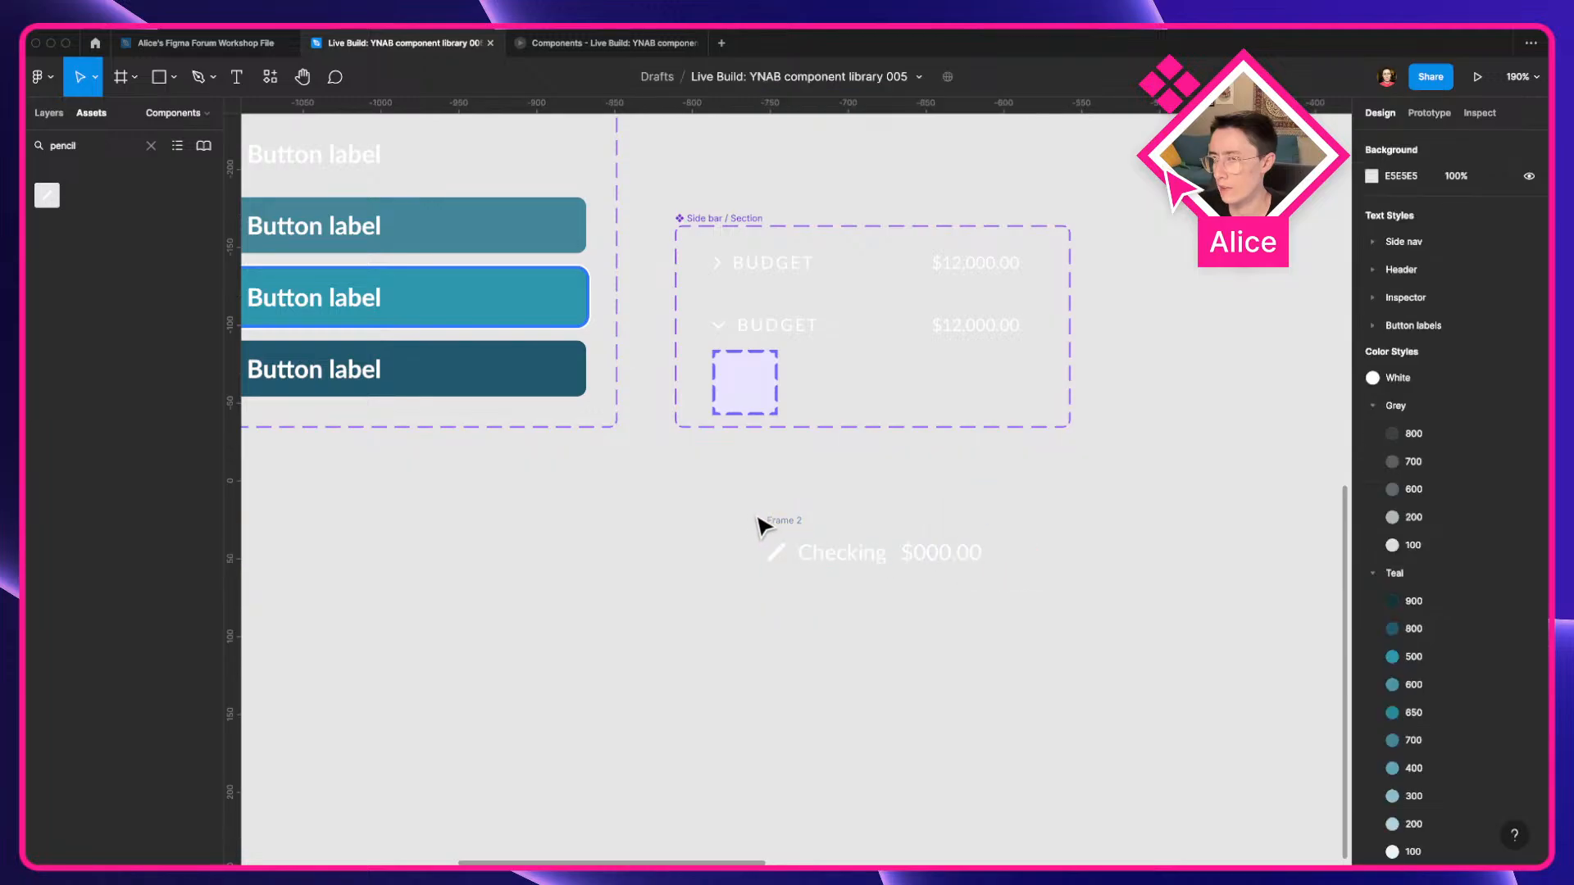
pyautogui.click(772, 520)
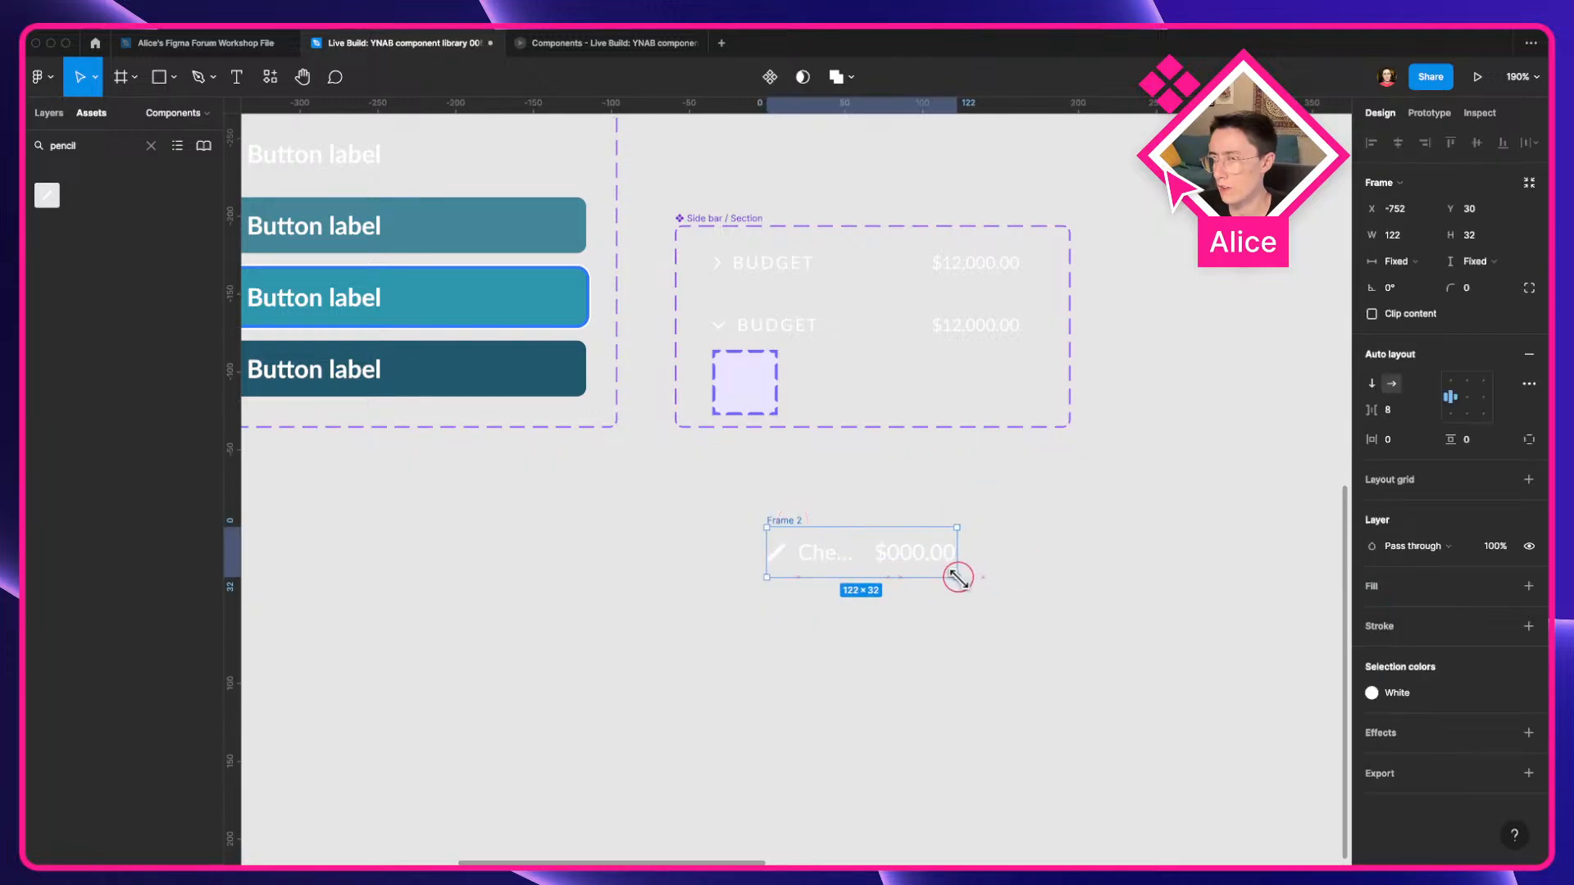
pyautogui.click(852, 561)
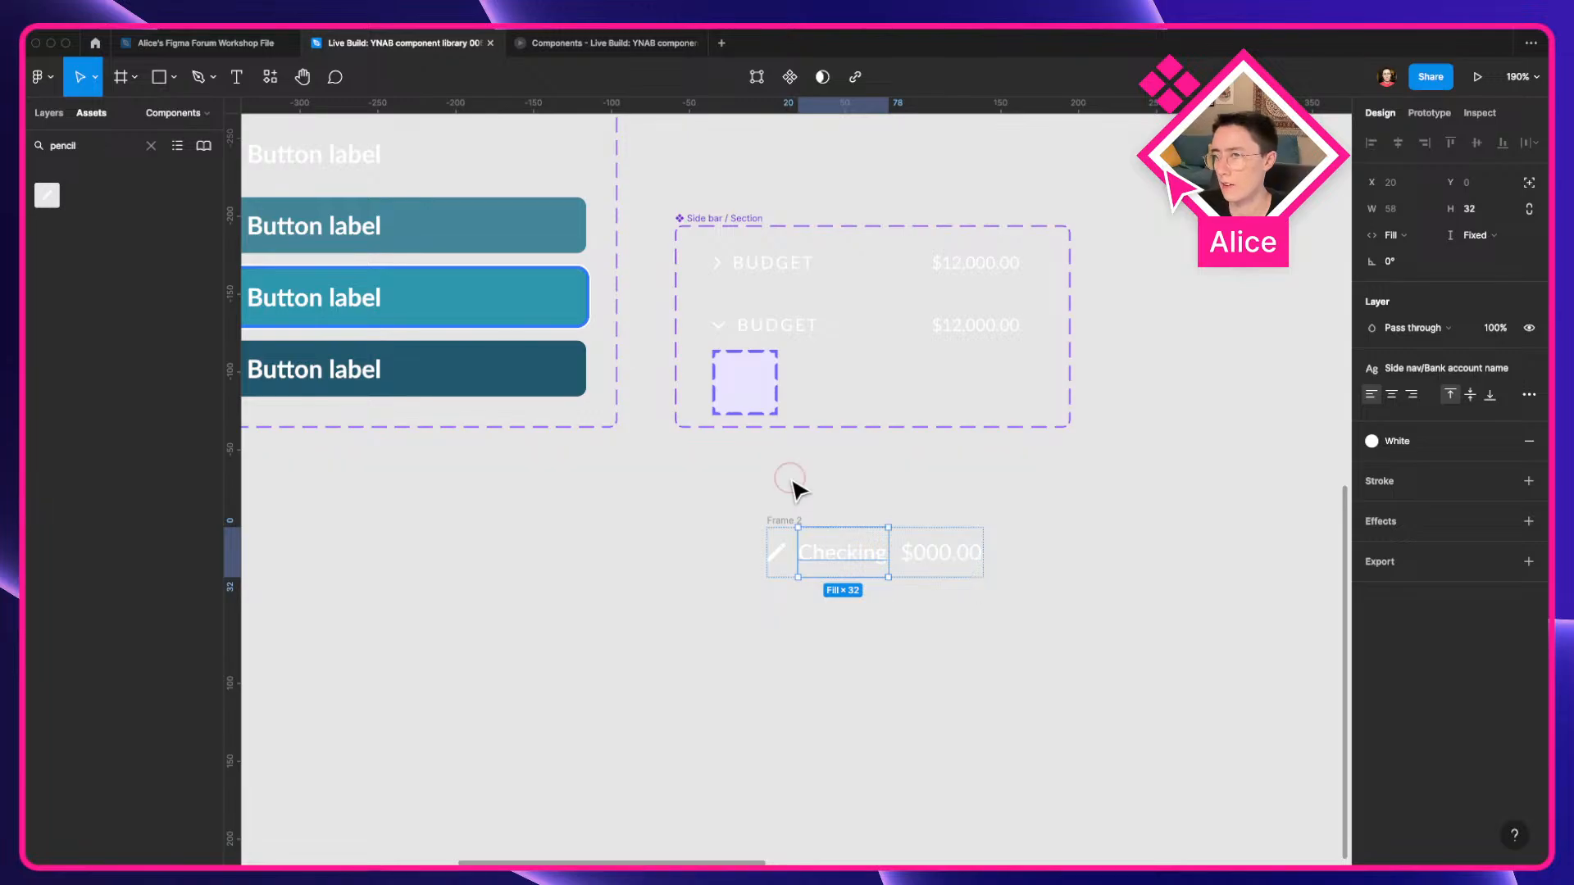
# Show outlines on the canvas and widen Frame 2 to about 212, checking how the Checking text fills it.
pyautogui.click(792, 487)
pyautogui.click(801, 527)
pyautogui.moveTo(983, 574); pyautogui.dragTo(1148, 577)
pyautogui.press('super+y')
pyautogui.press('super+z')
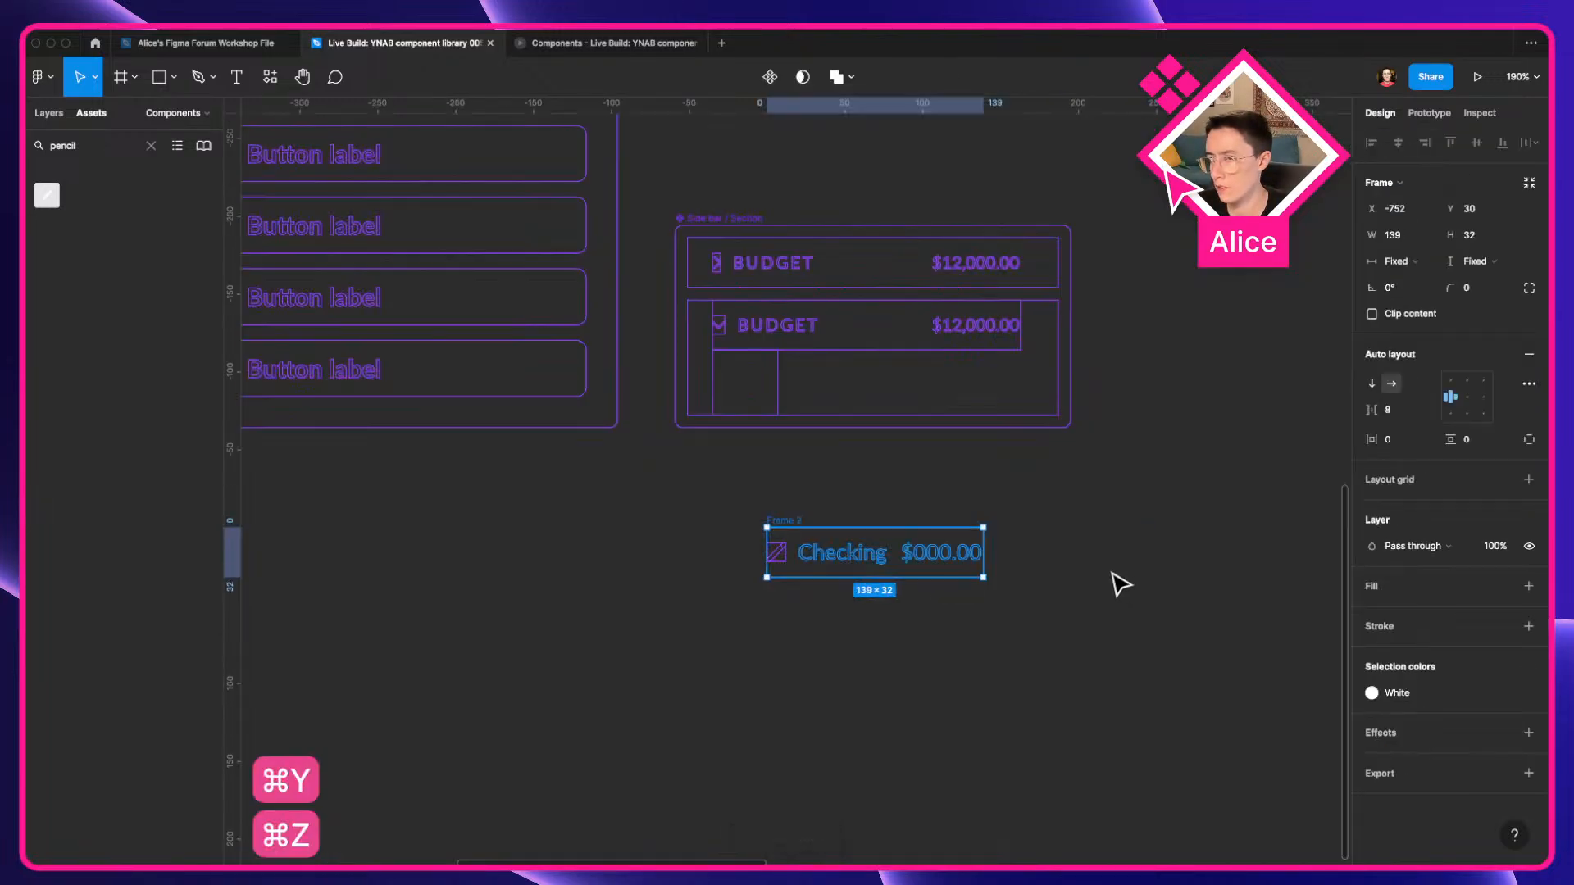
pyautogui.moveTo(983, 568); pyautogui.dragTo(1097, 595)
pyautogui.click(863, 547)
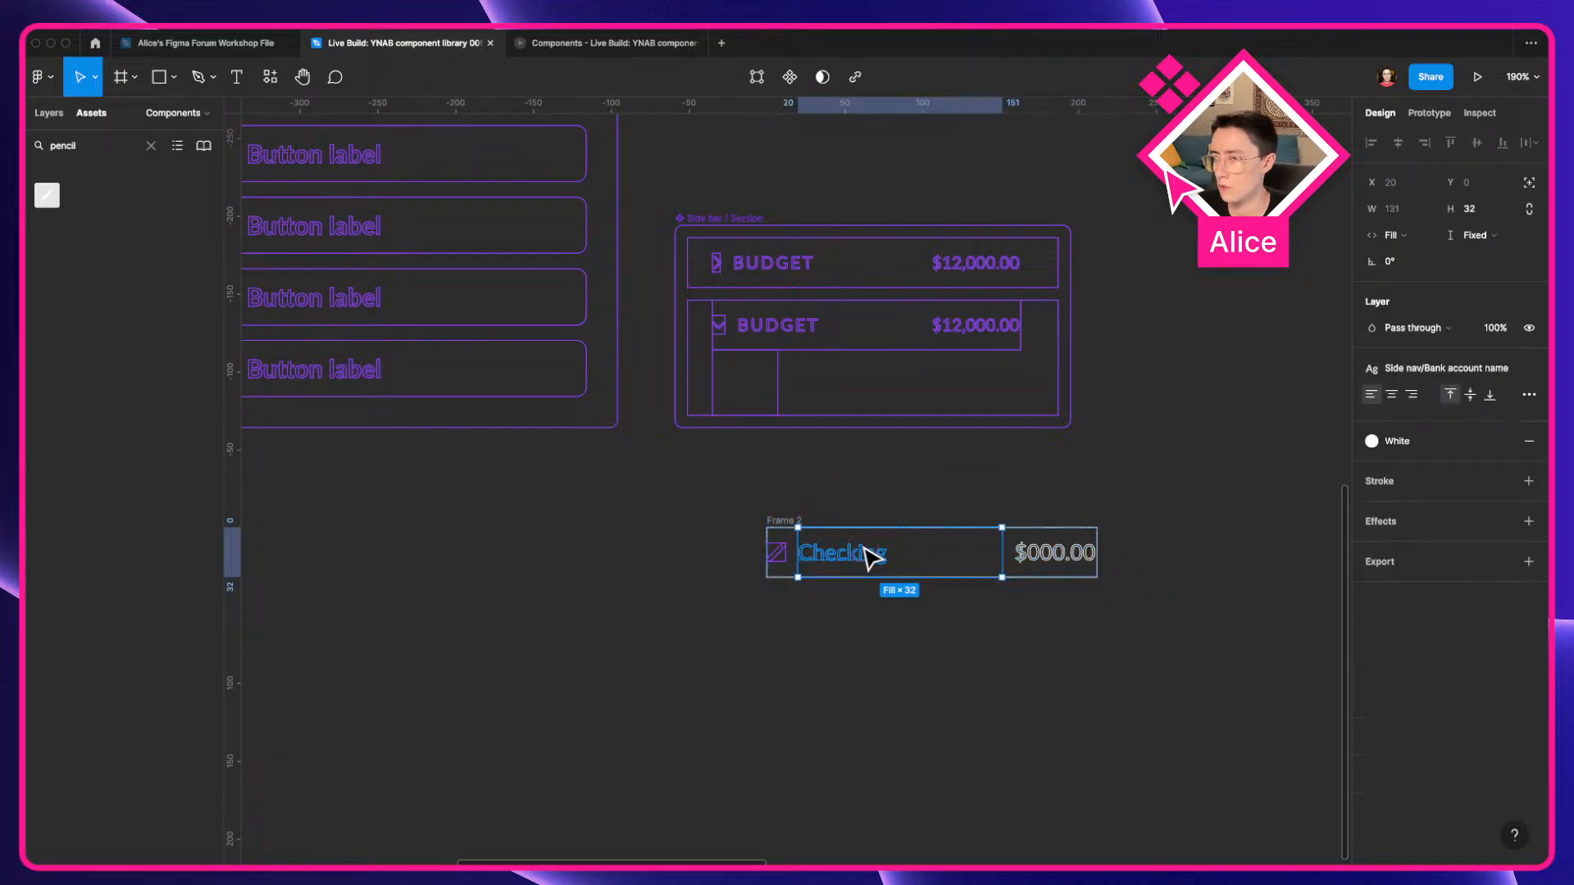
pyautogui.click(924, 628)
pyautogui.click(777, 522)
# Inspect the Checking row and its pencil icon container in the YNAB browser page for size, margin and padding, and return to Figma.
pyautogui.hotkey('ctrl', 'Left')
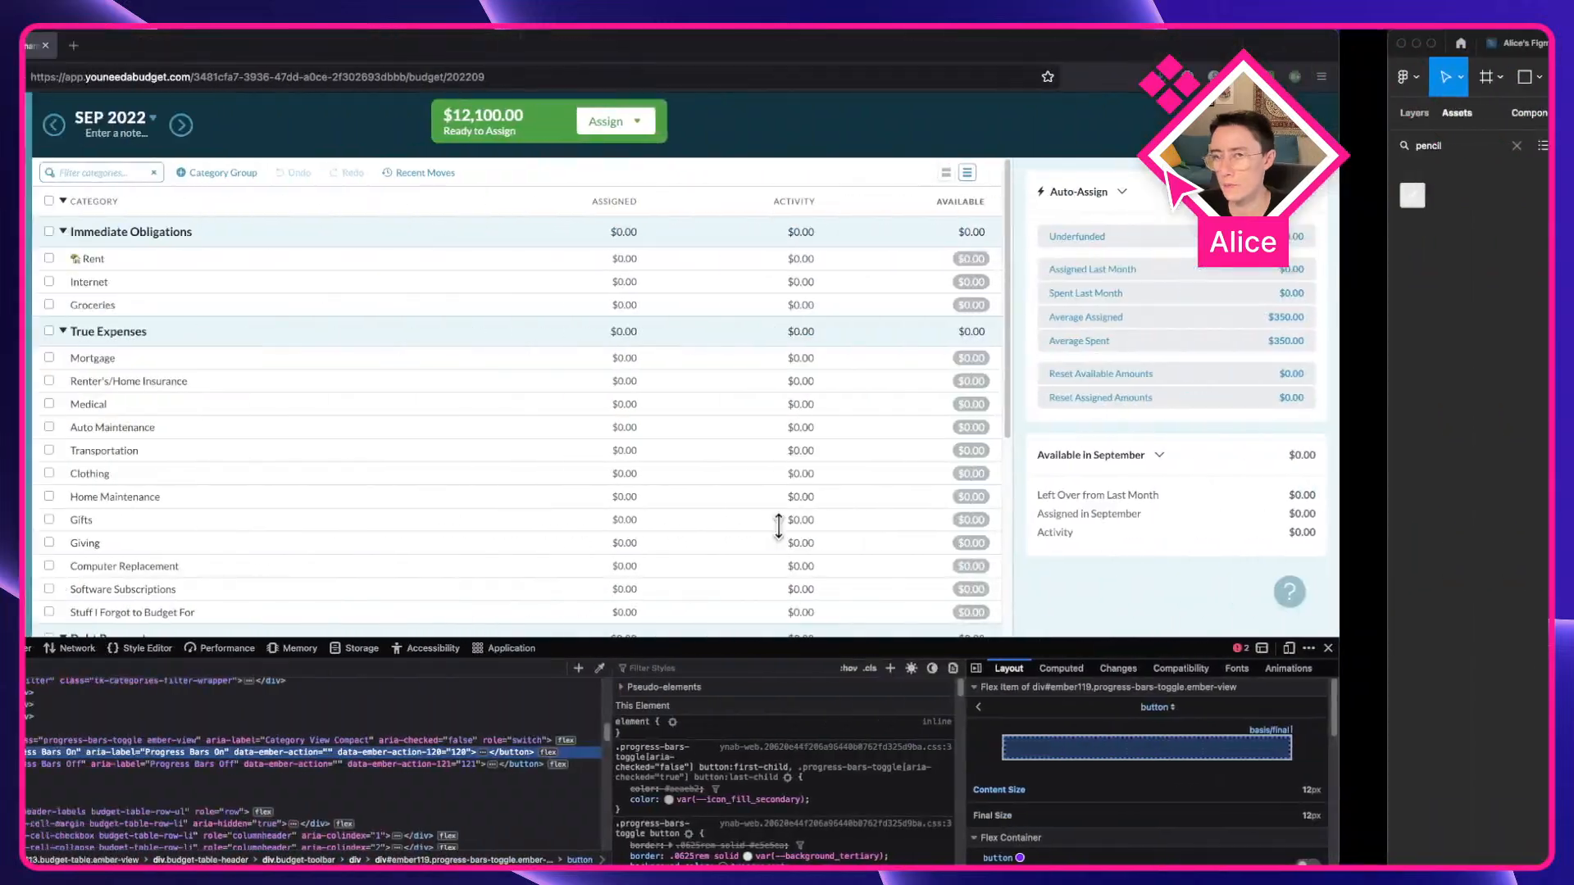
pyautogui.scroll(5, 145, 337)
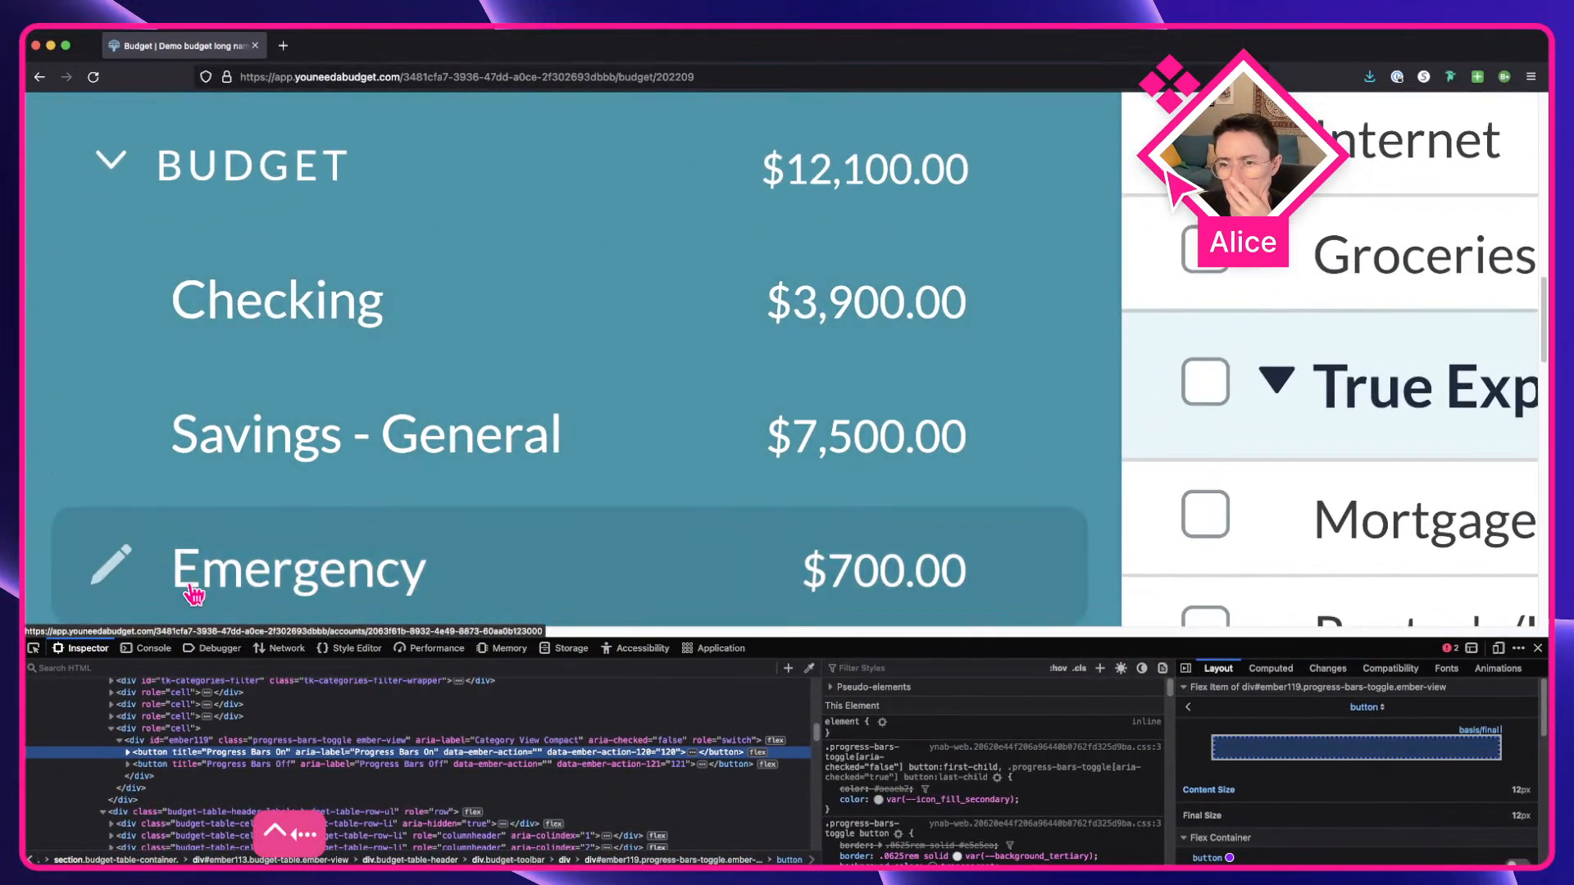
pyautogui.click(33, 648)
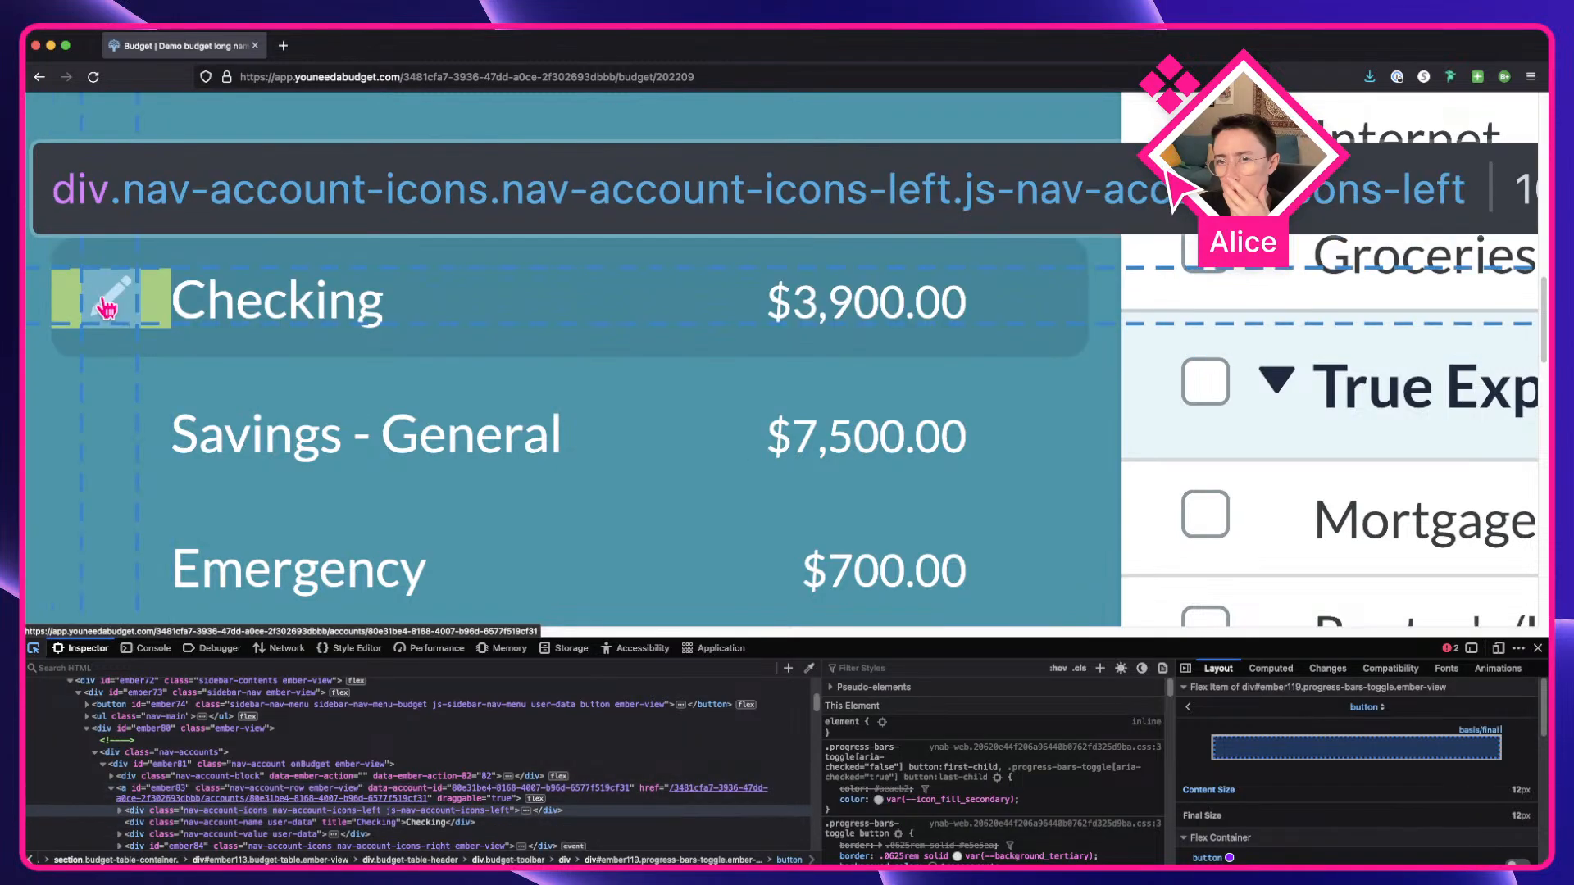
pyautogui.click(107, 308)
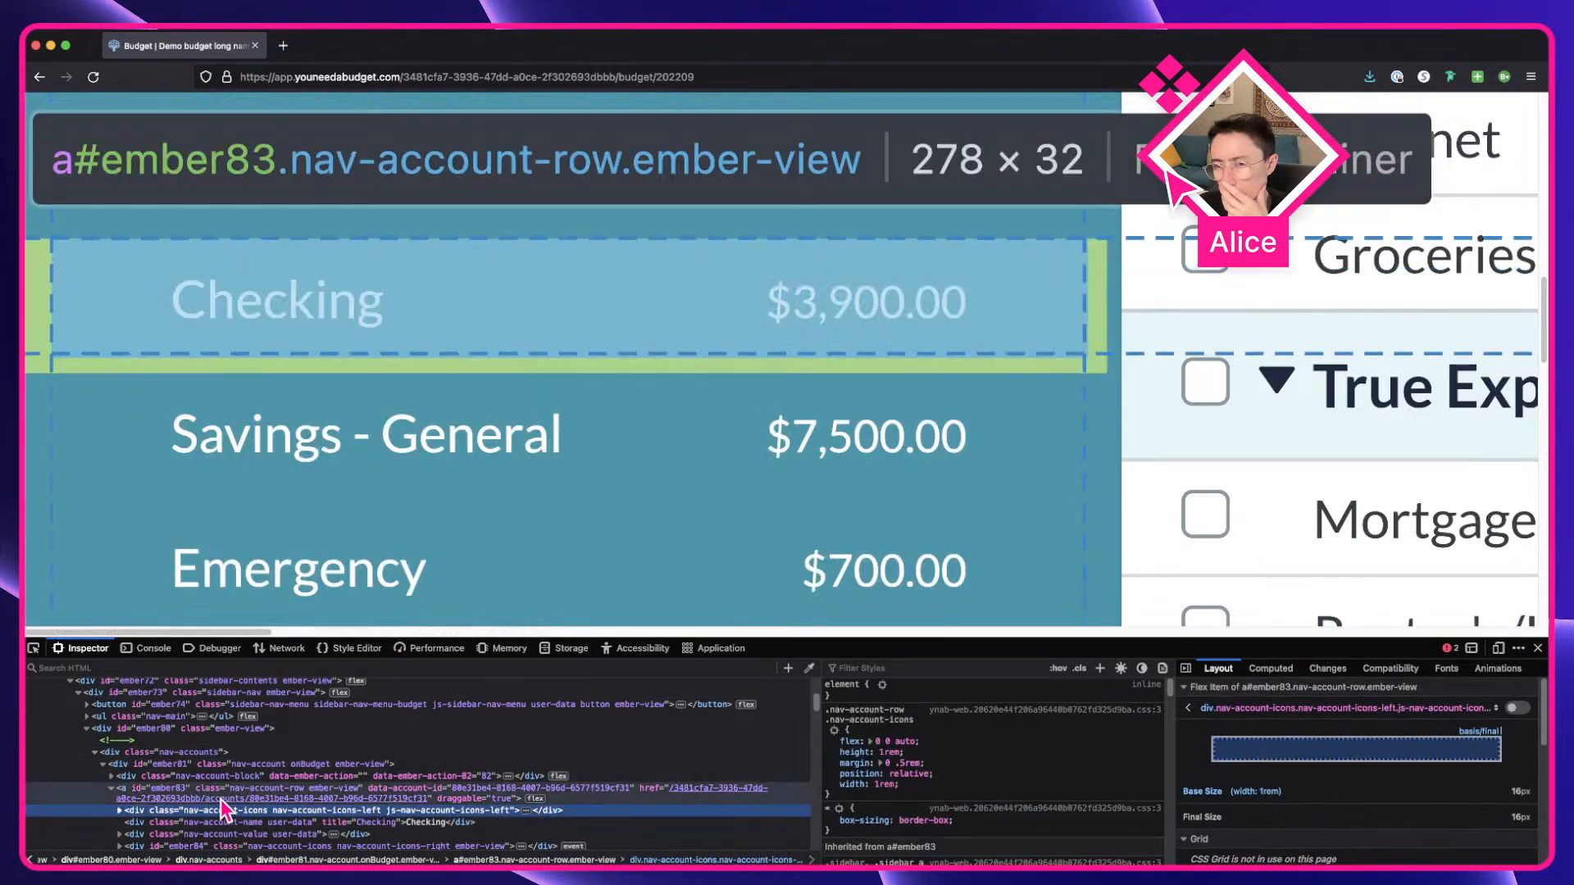
pyautogui.click(222, 799)
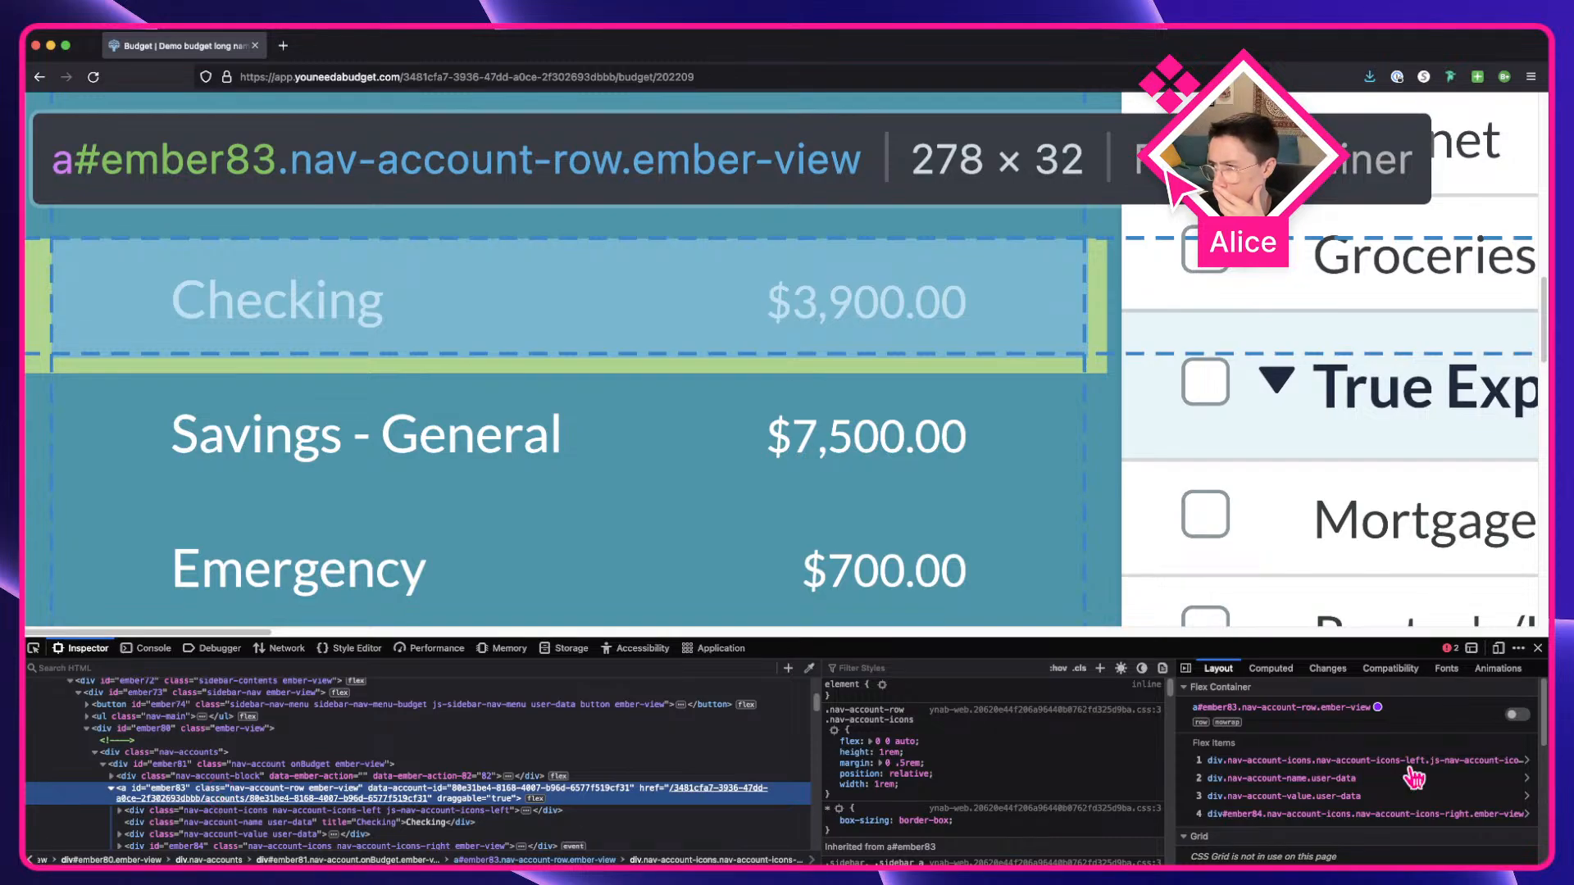
pyautogui.scroll(-5, 1414, 778)
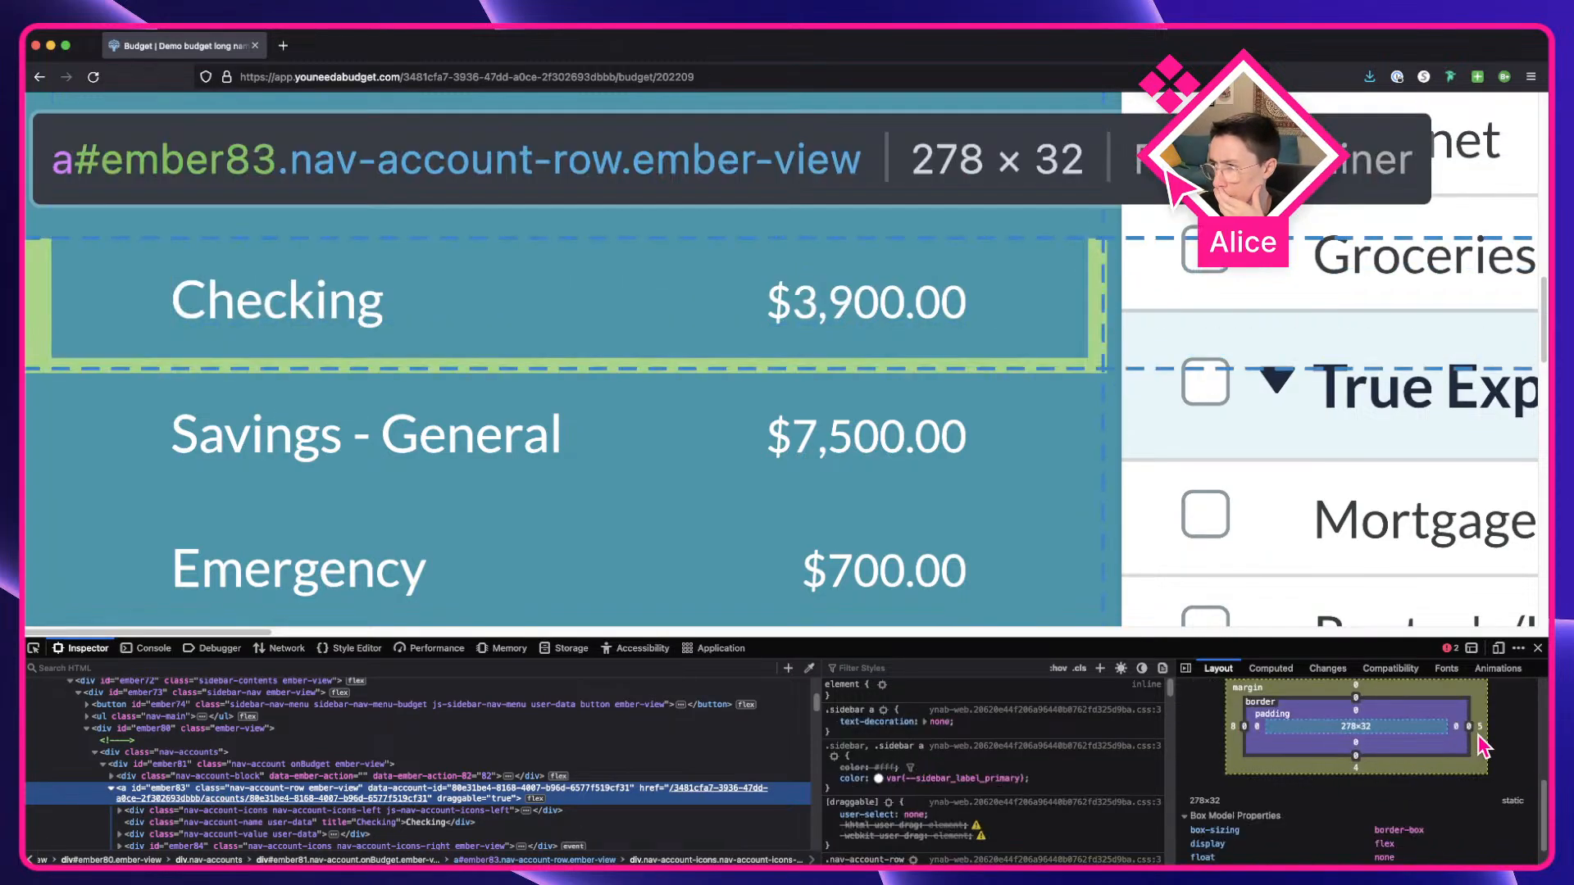
pyautogui.hotkey('ctrl', 'Right')
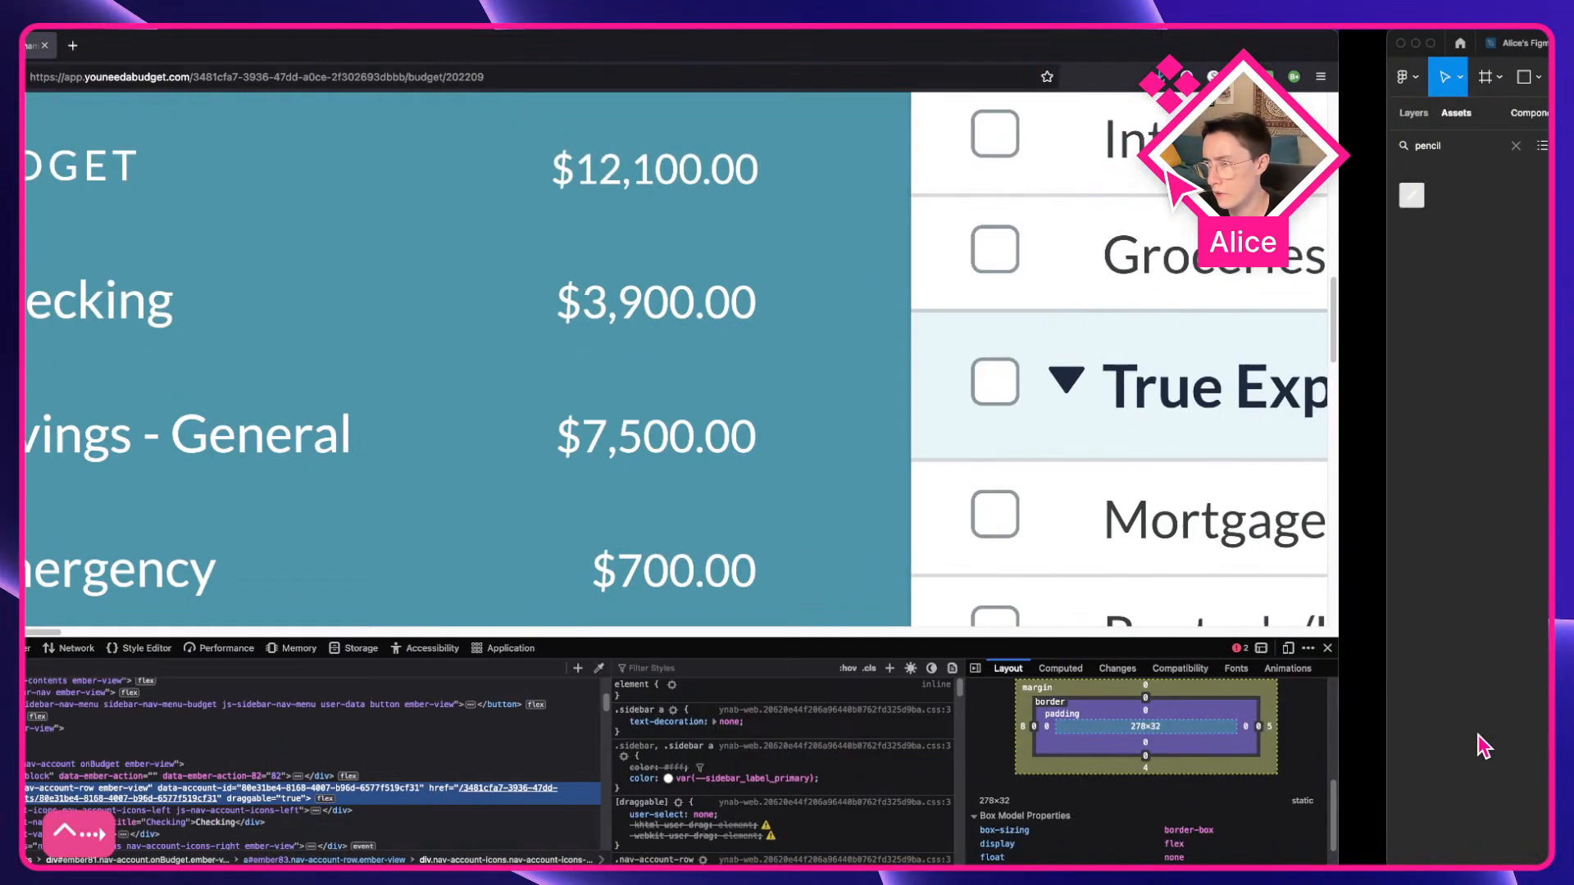
# Hide the outlines, give Frame 2 individual padding with 8 on its left side, and check the pencil icon's spacing.
pyautogui.press('super+y')
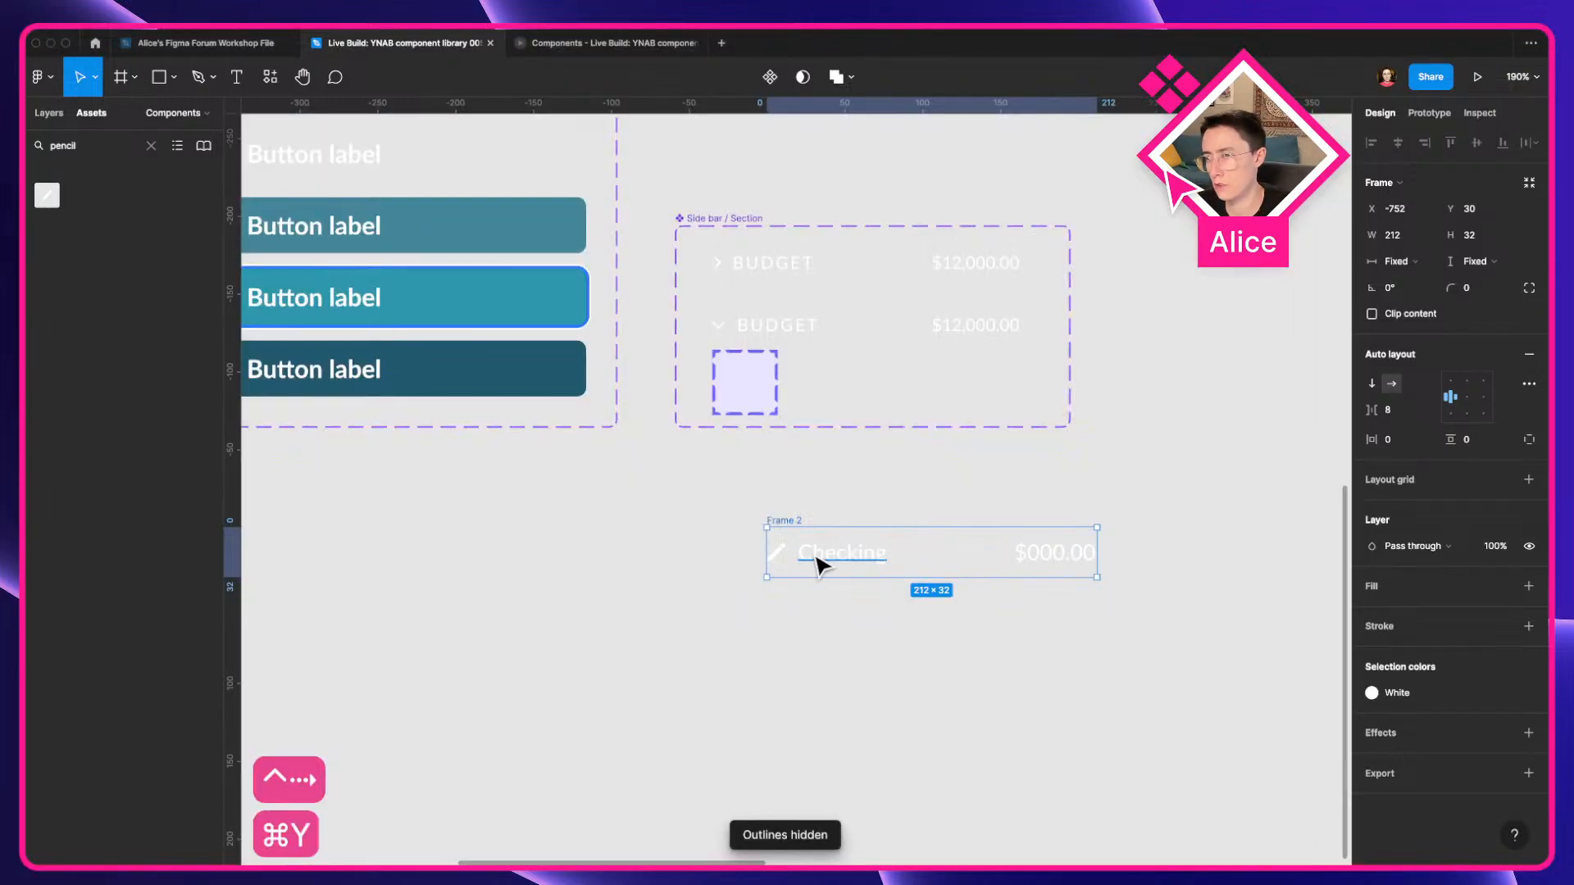
pyautogui.click(776, 552)
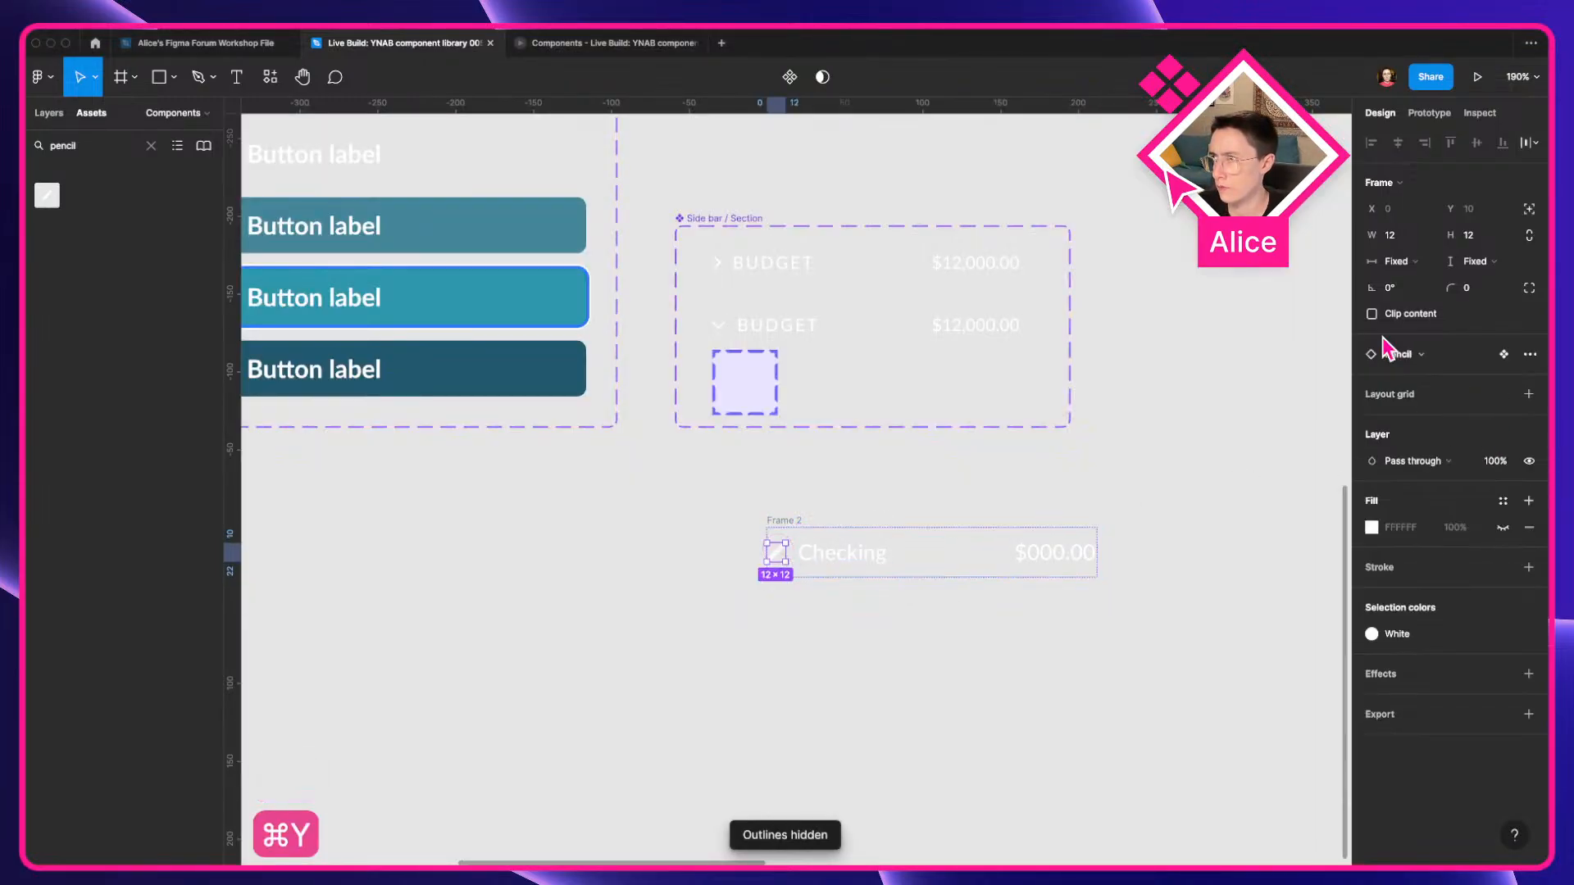
pyautogui.click(779, 521)
pyautogui.hotkey('shift', 'a')
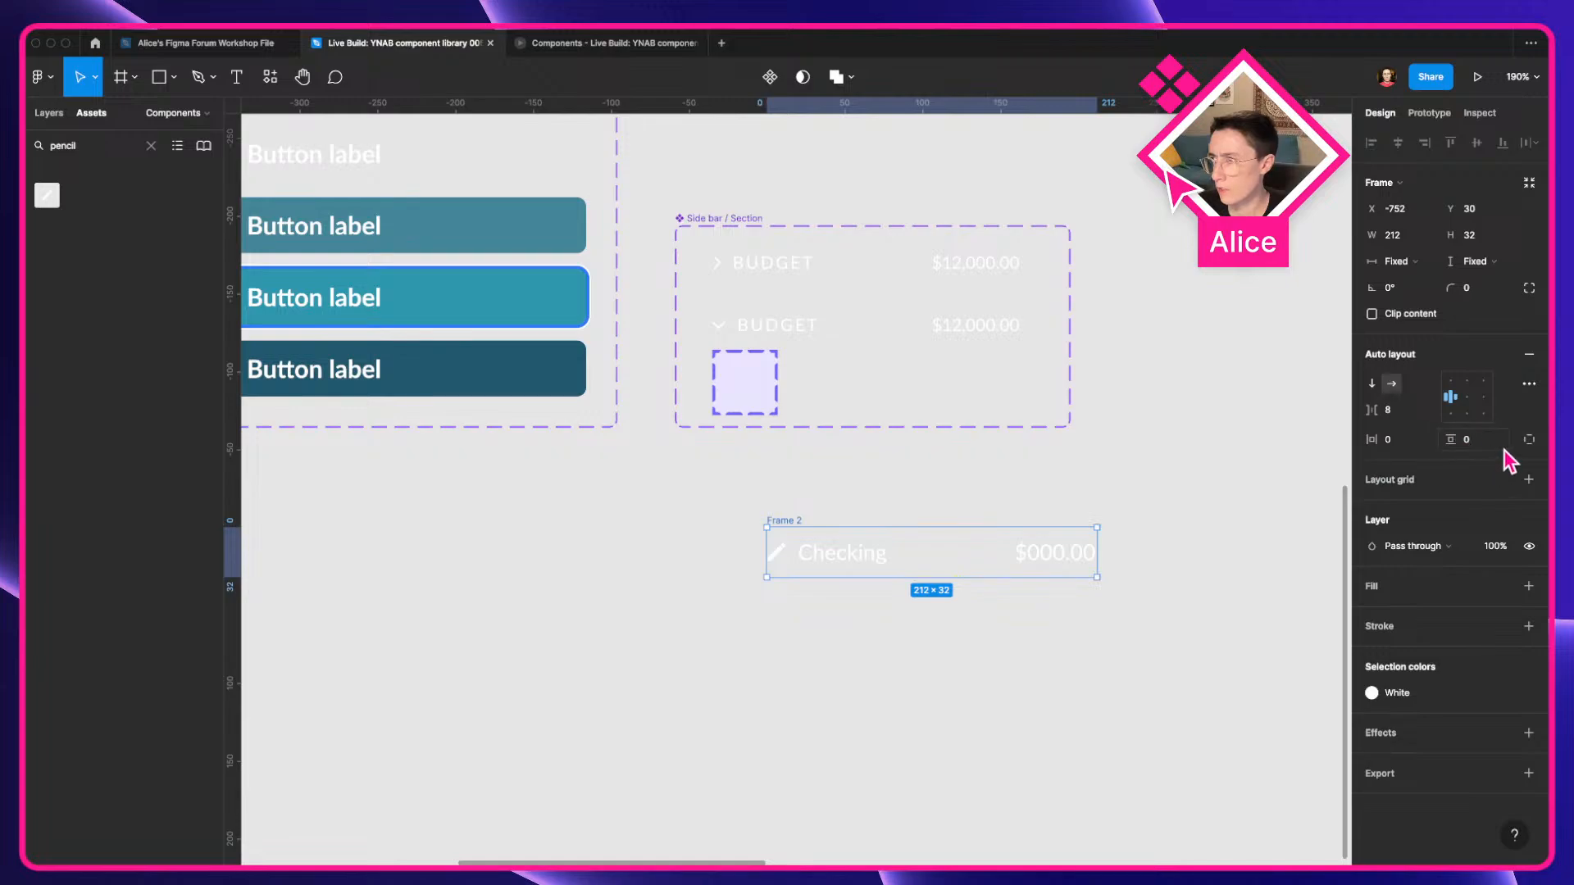
pyautogui.click(1527, 439)
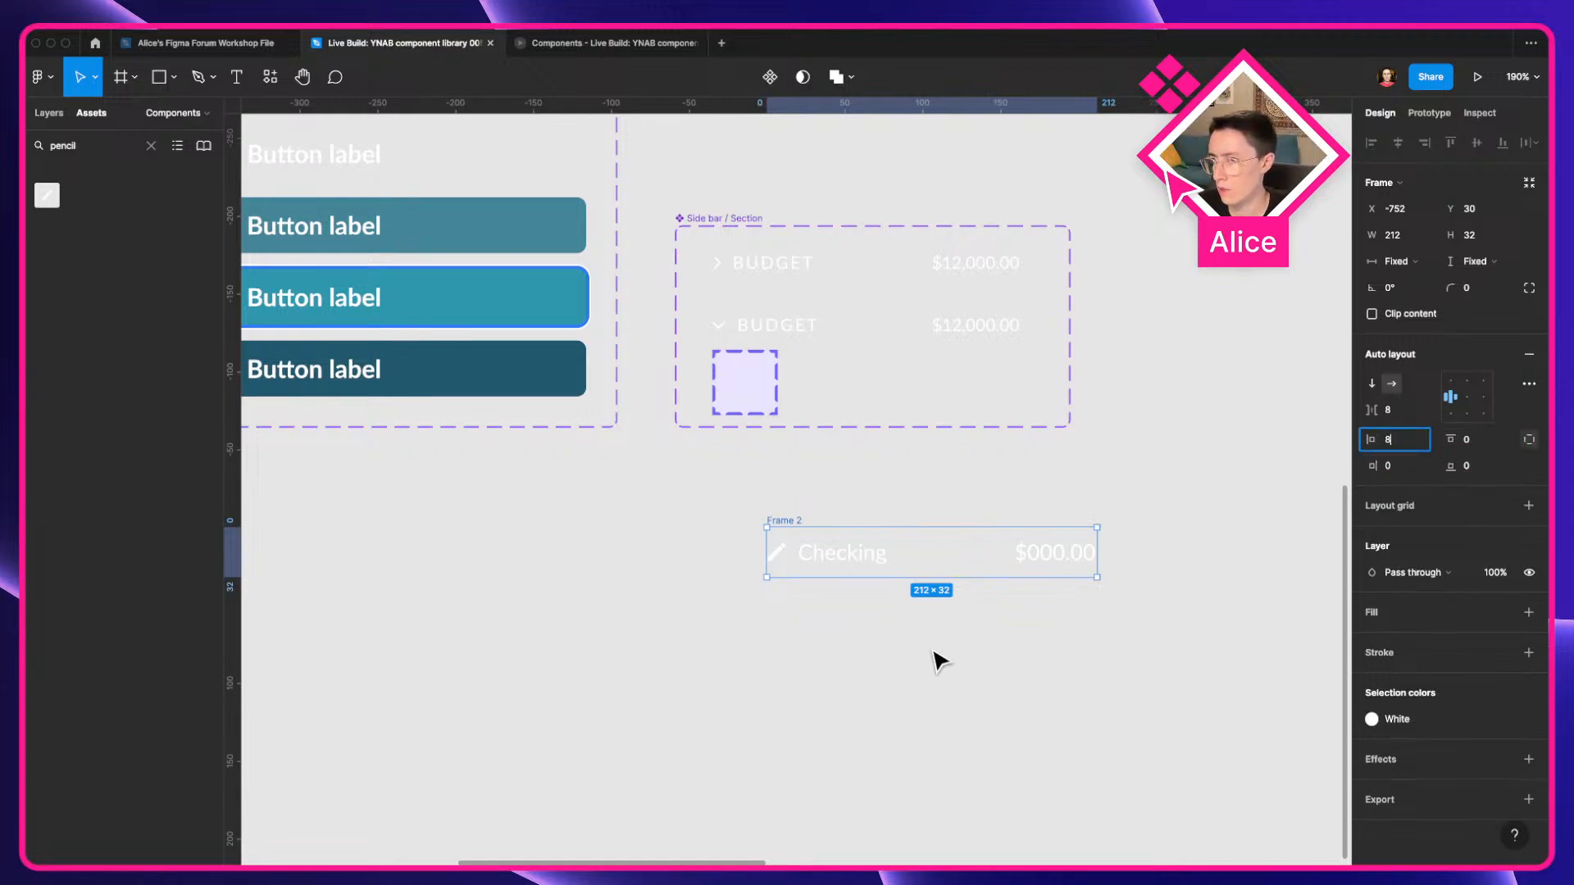
pyautogui.write('8')
pyautogui.press('Tab')
pyautogui.click(794, 556)
pyautogui.press('alt')
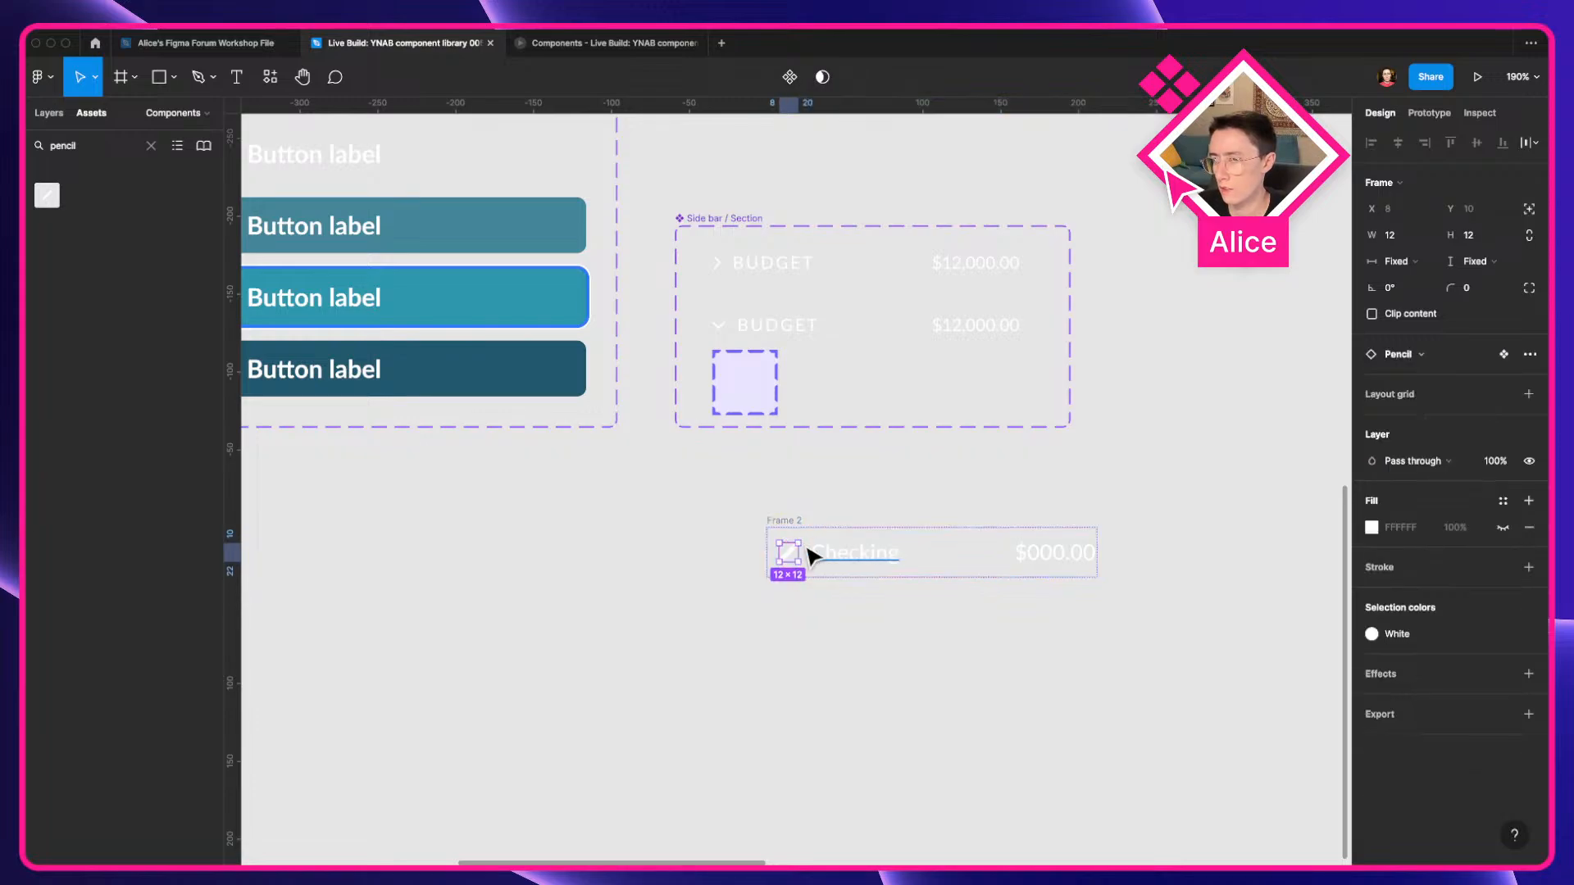
pyautogui.click(779, 522)
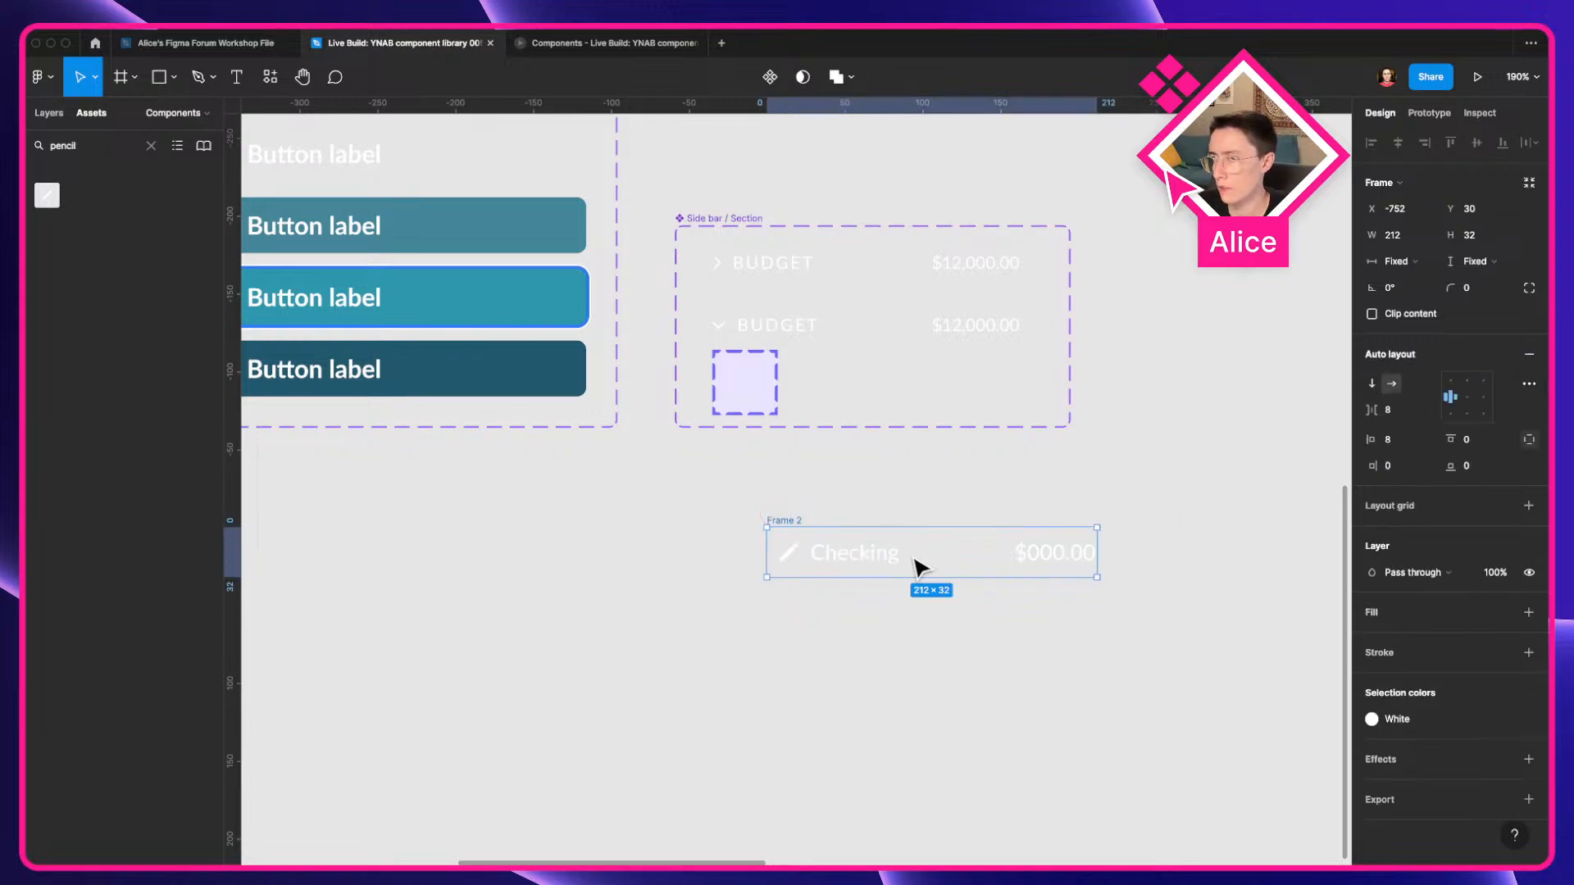
# Try widening the Pencil icon instance in Frame 2 to about 19 × 12 and undo the resize.
pyautogui.click(793, 561)
pyautogui.scroll(5, 836, 565)
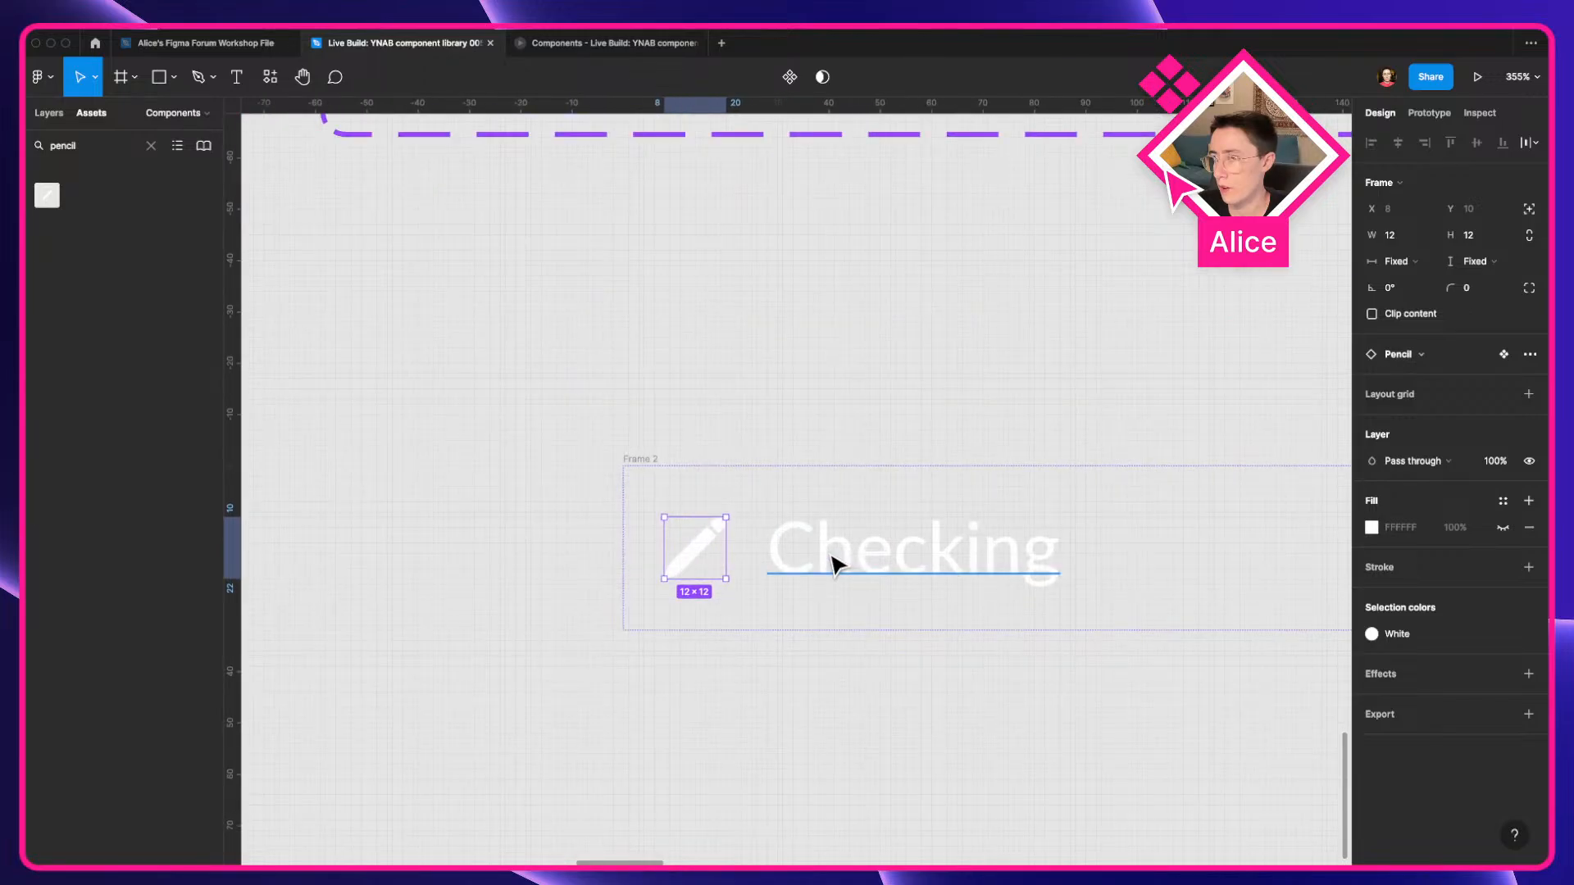
pyautogui.moveTo(720, 549); pyautogui.dragTo(762, 555)
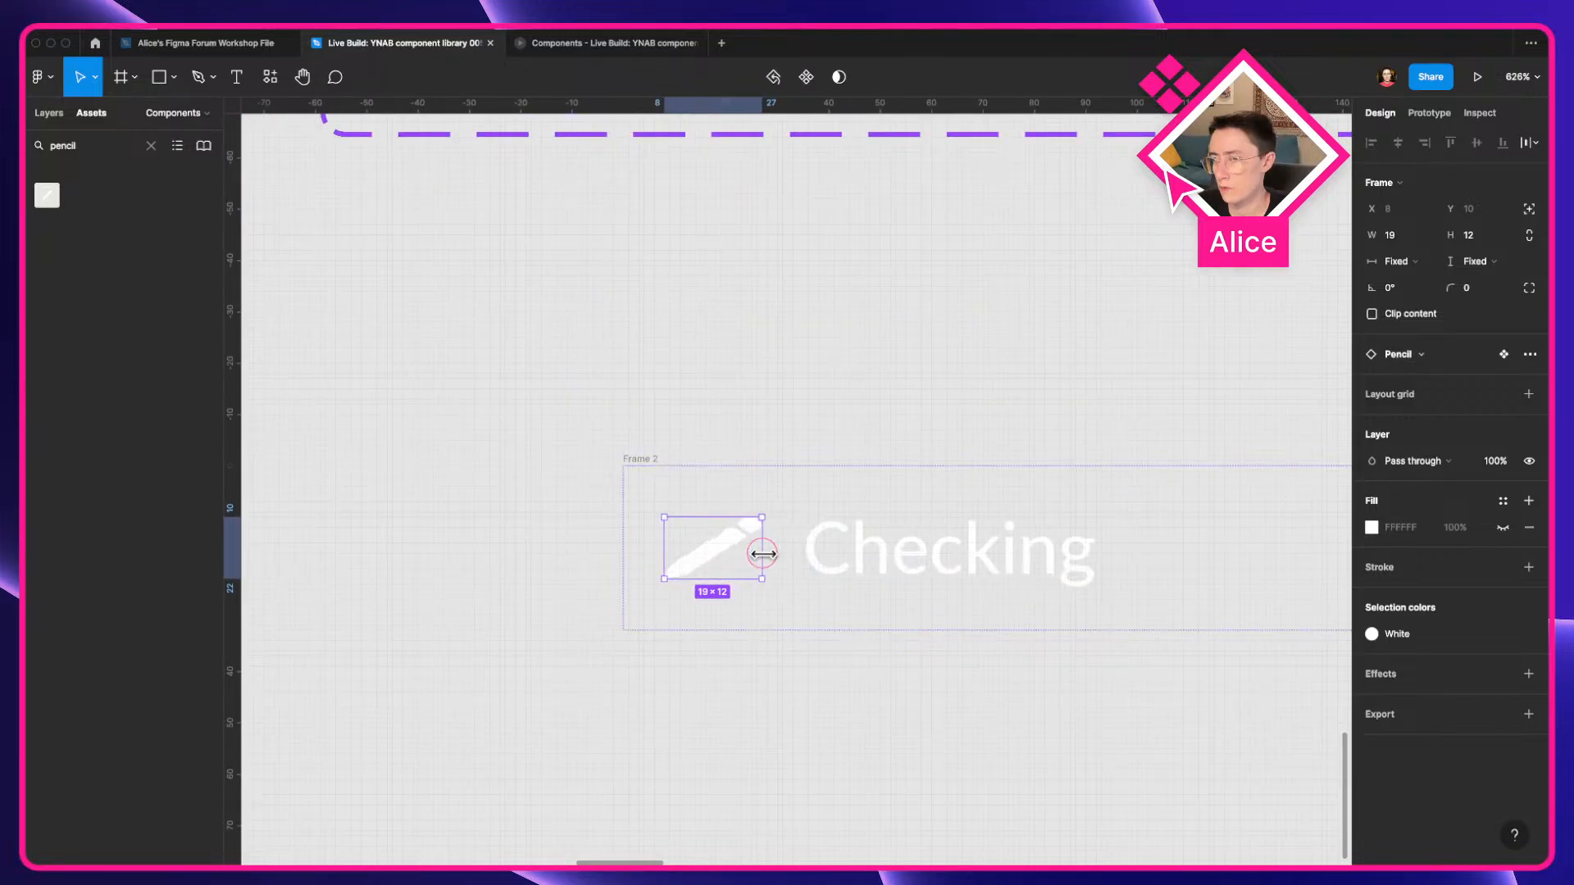
pyautogui.press('super+z')
pyautogui.click(509, 376)
pyautogui.scroll(-5, 509, 375)
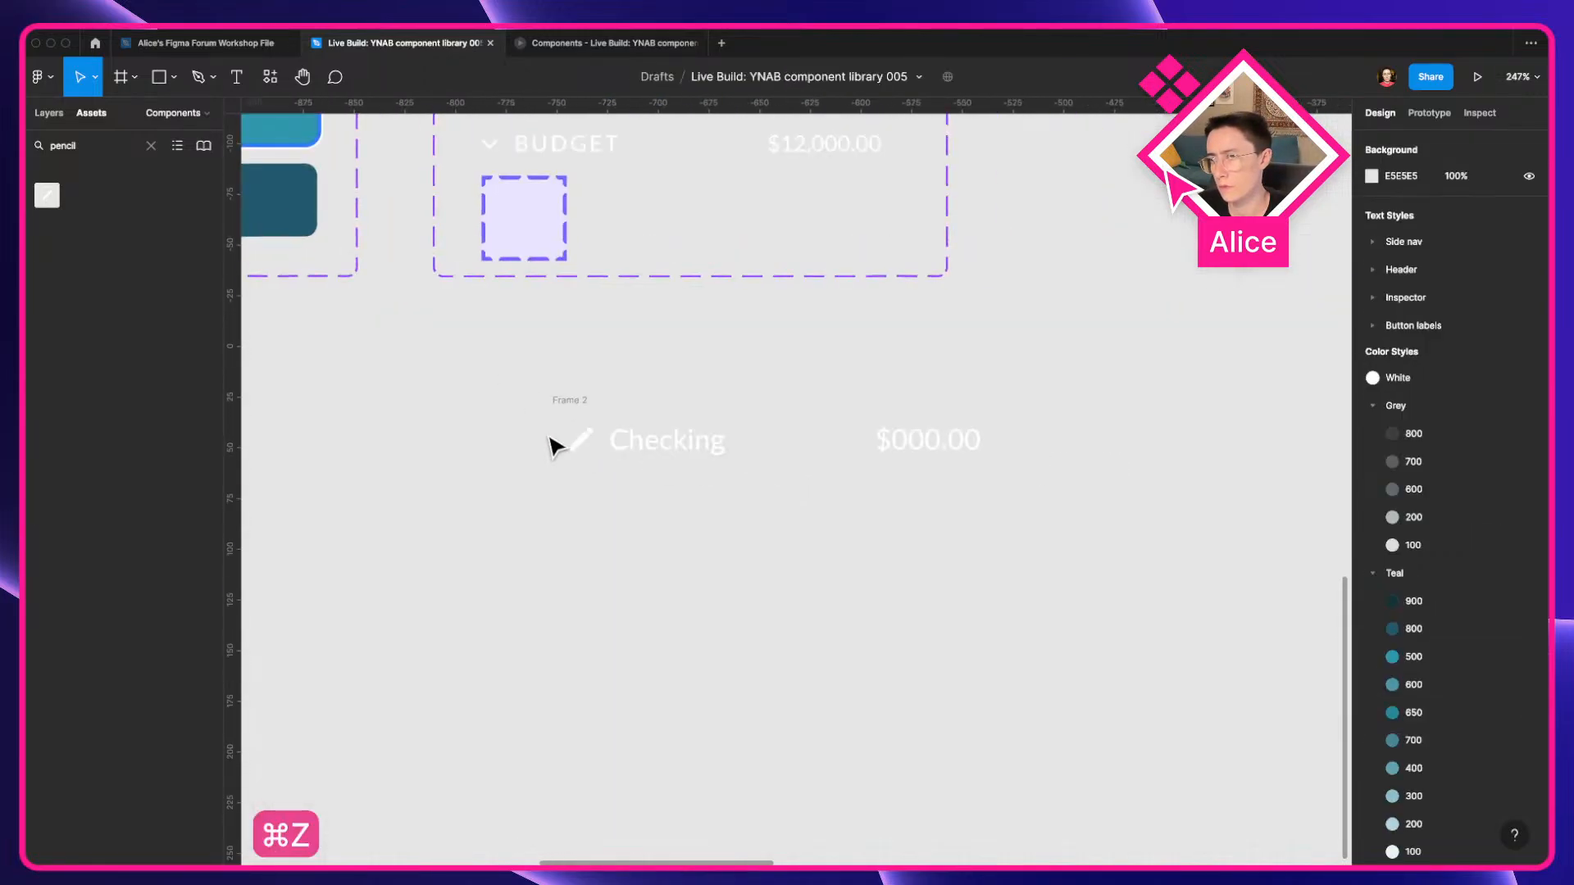
# Recheck the pencil icon container's margins in the browser and set the spacing between Frame 2's items to 5.
pyautogui.hotkey('ctrl', 'Left')
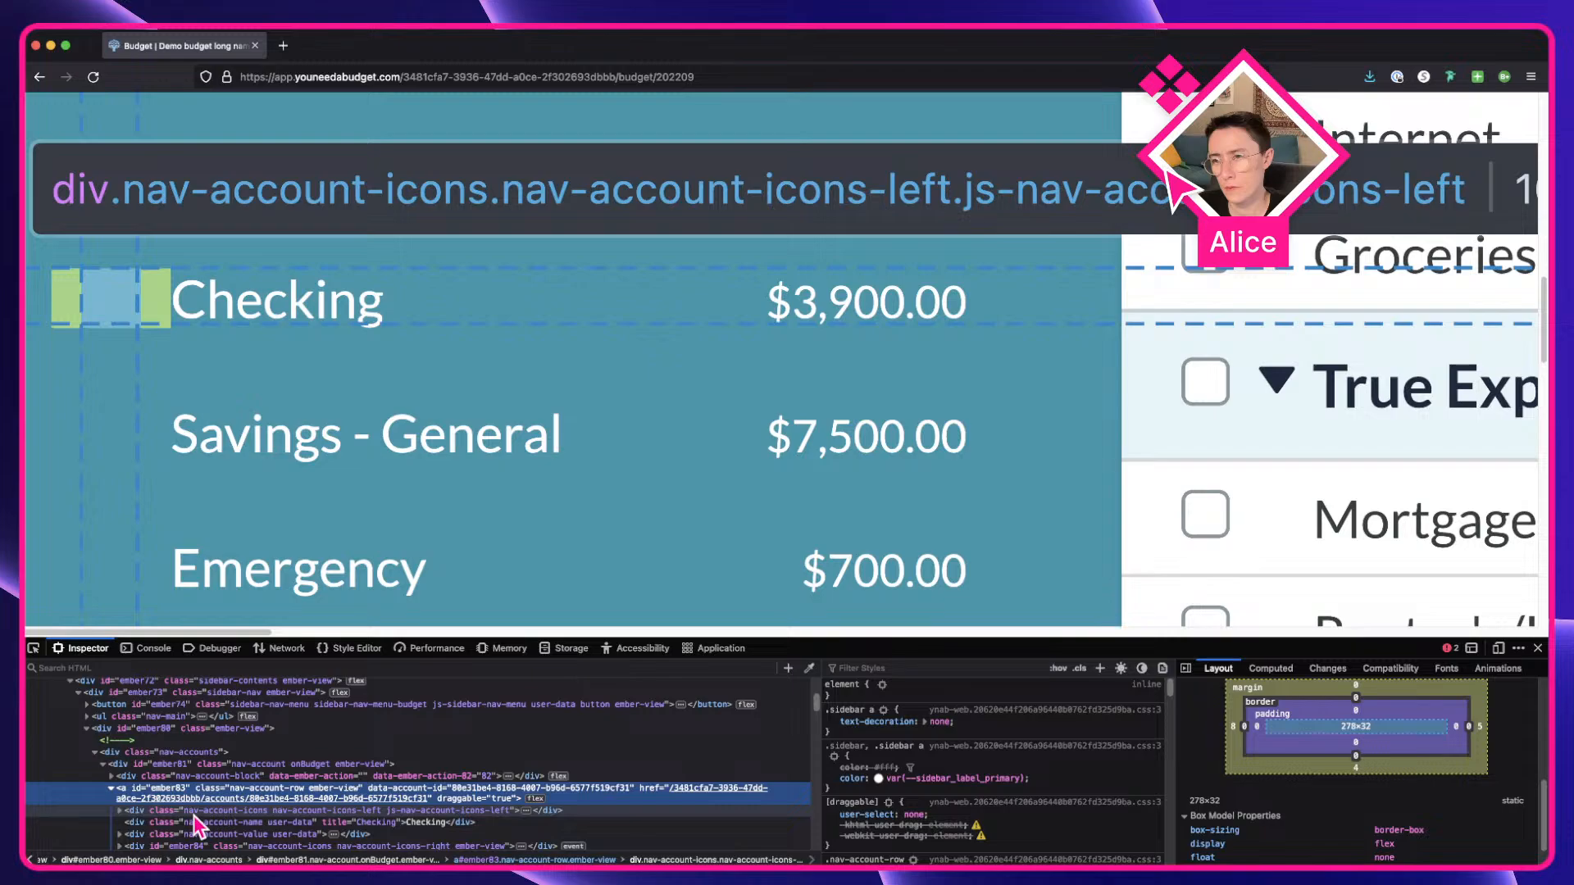
pyautogui.hotkey('ctrl', 'Right')
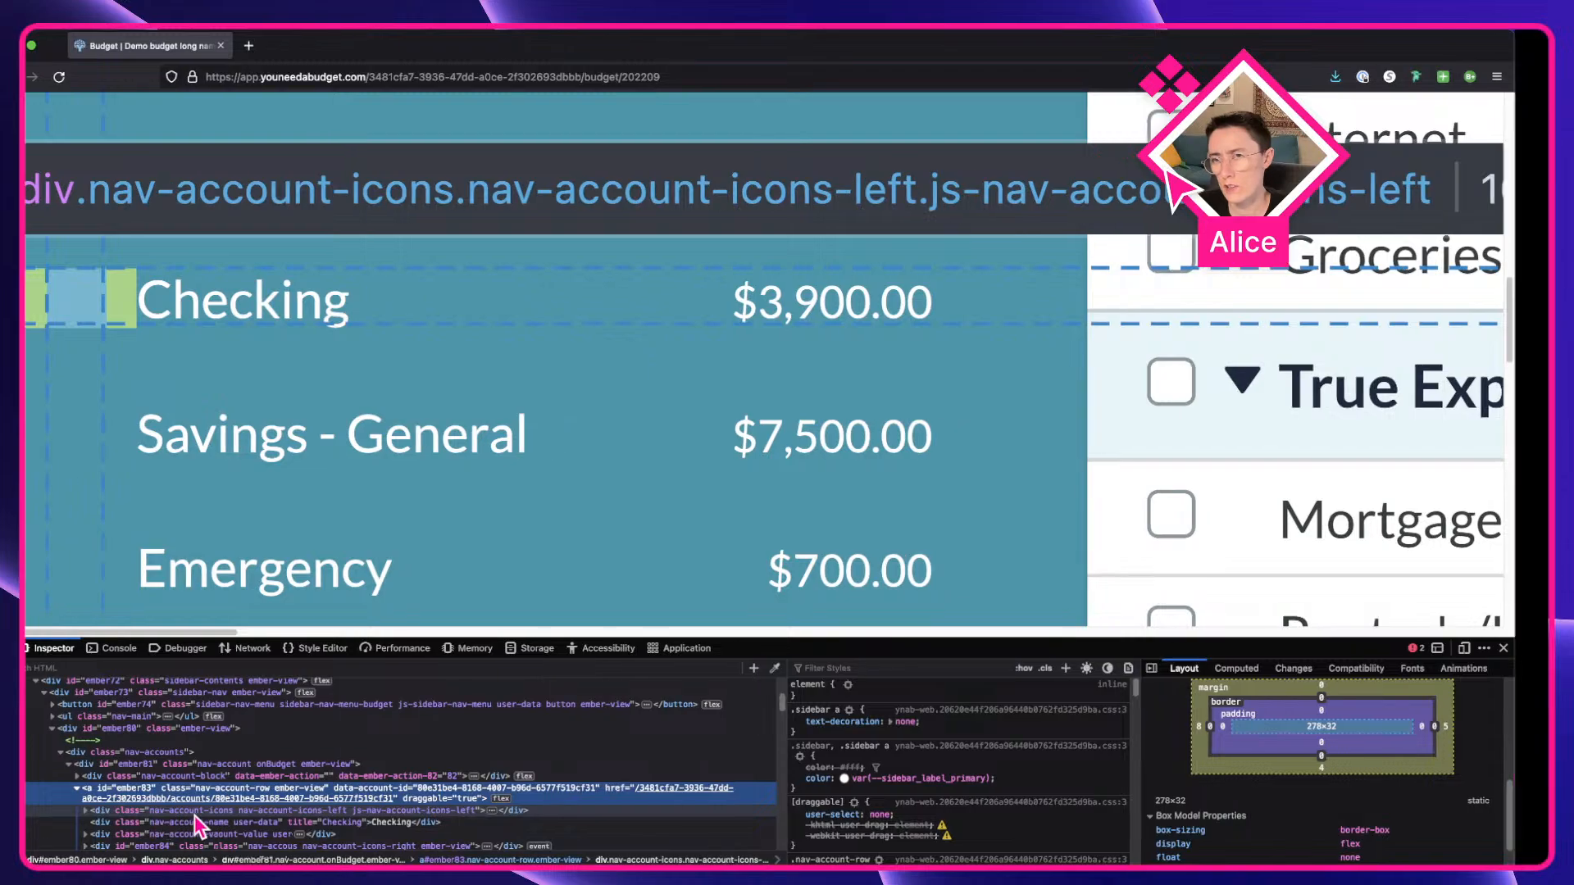
pyautogui.click(573, 401)
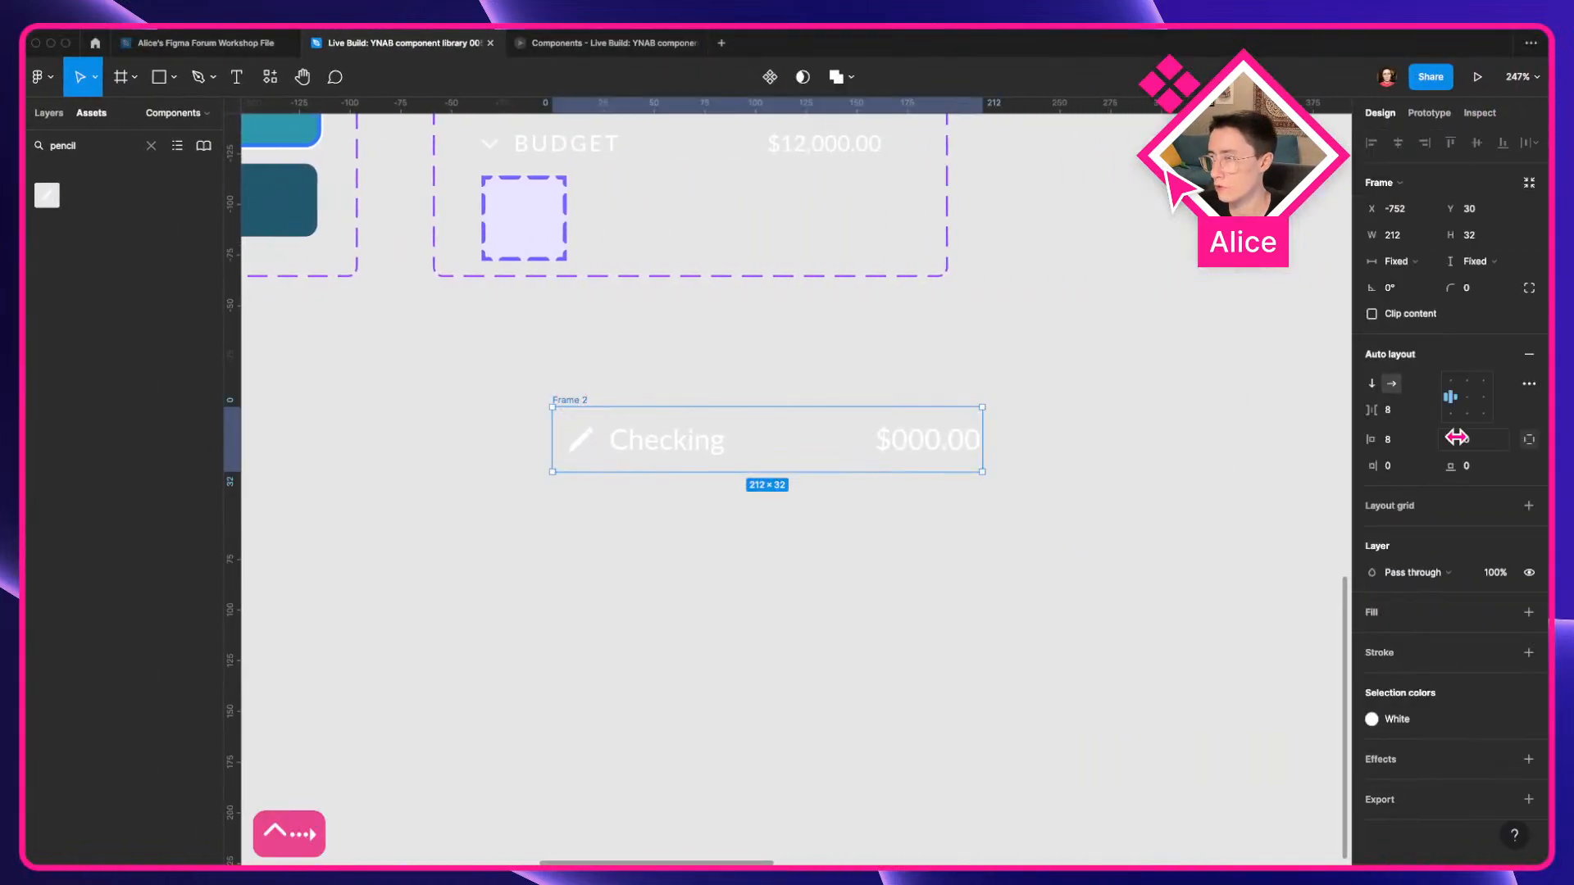
pyautogui.click(1407, 414)
pyautogui.write('5')
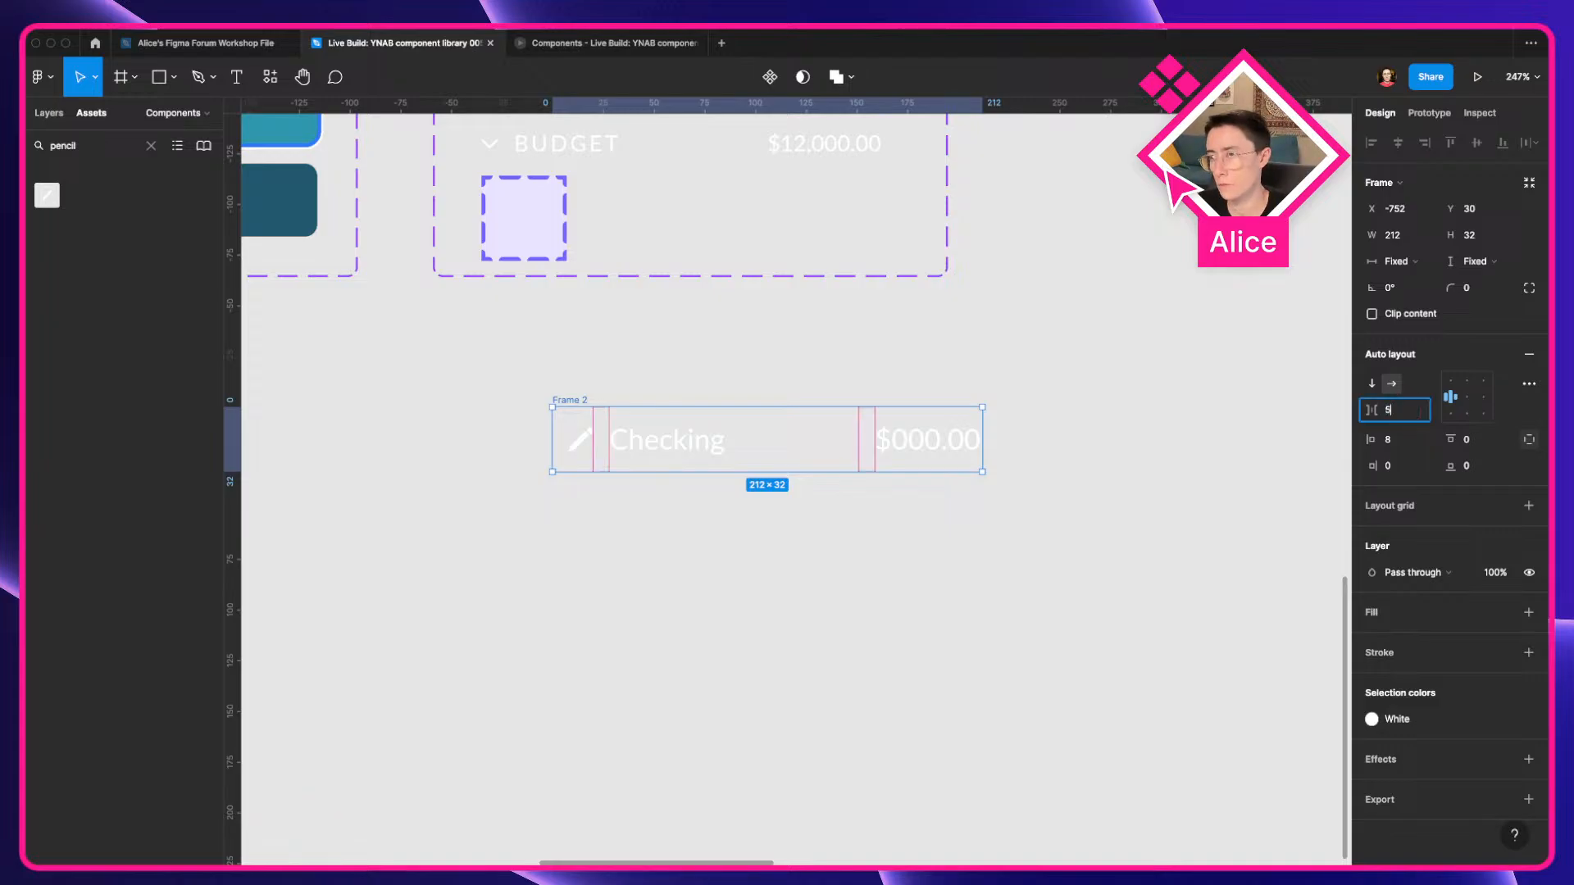
pyautogui.press('Tab')
# Inspect the Checking row's amount and right-hand icon containers in the YNAB browser page while narrowing the sidebar, and return to Figma.
pyautogui.hotkey('ctrl', 'Left')
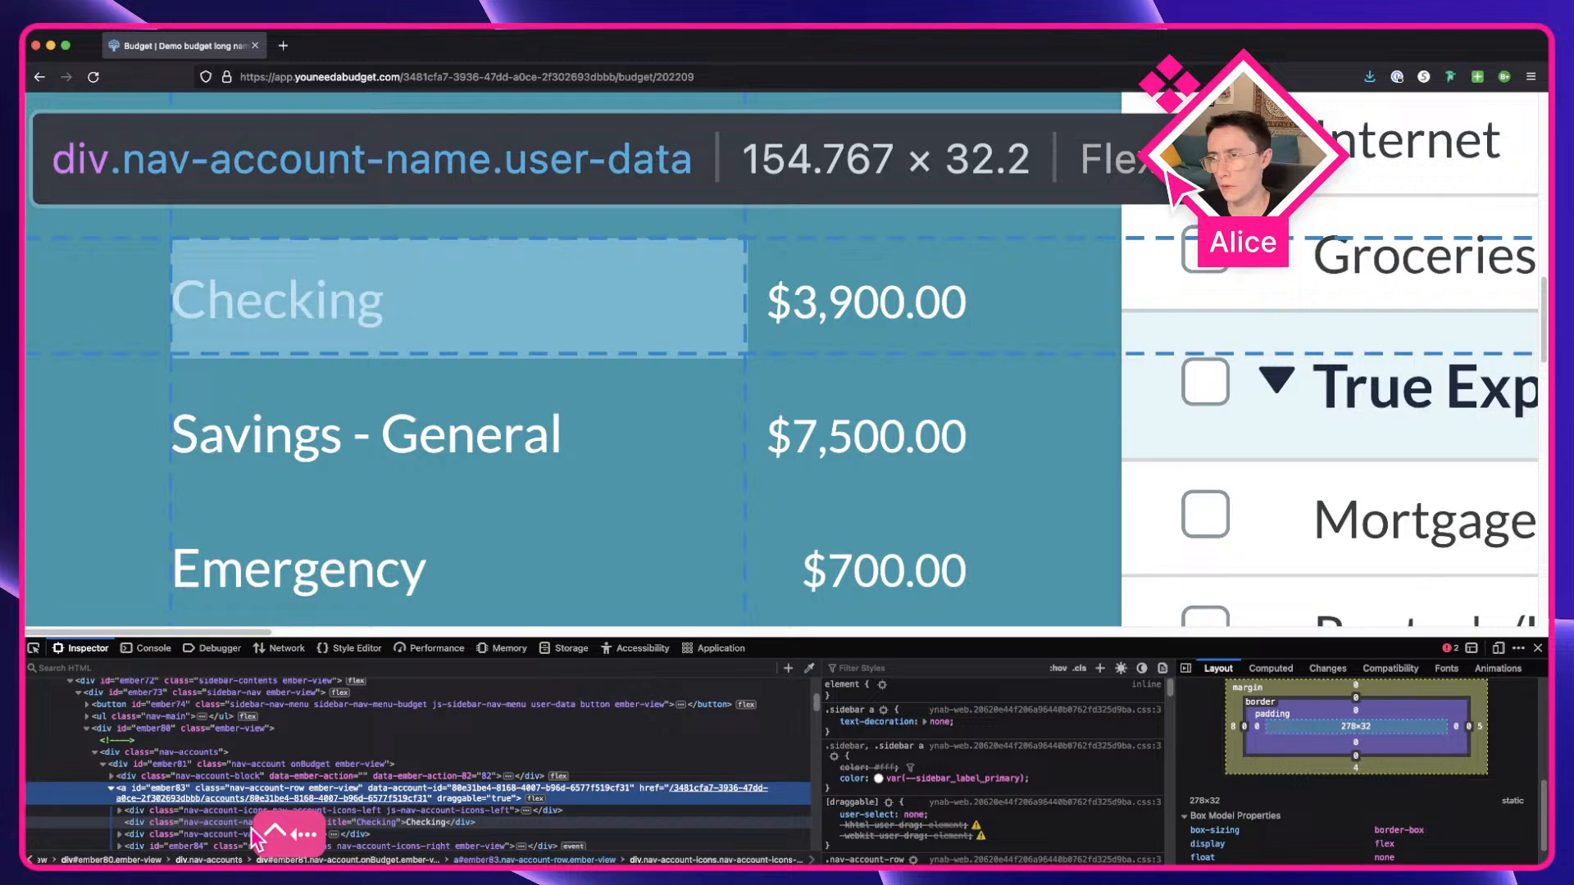
pyautogui.click(254, 834)
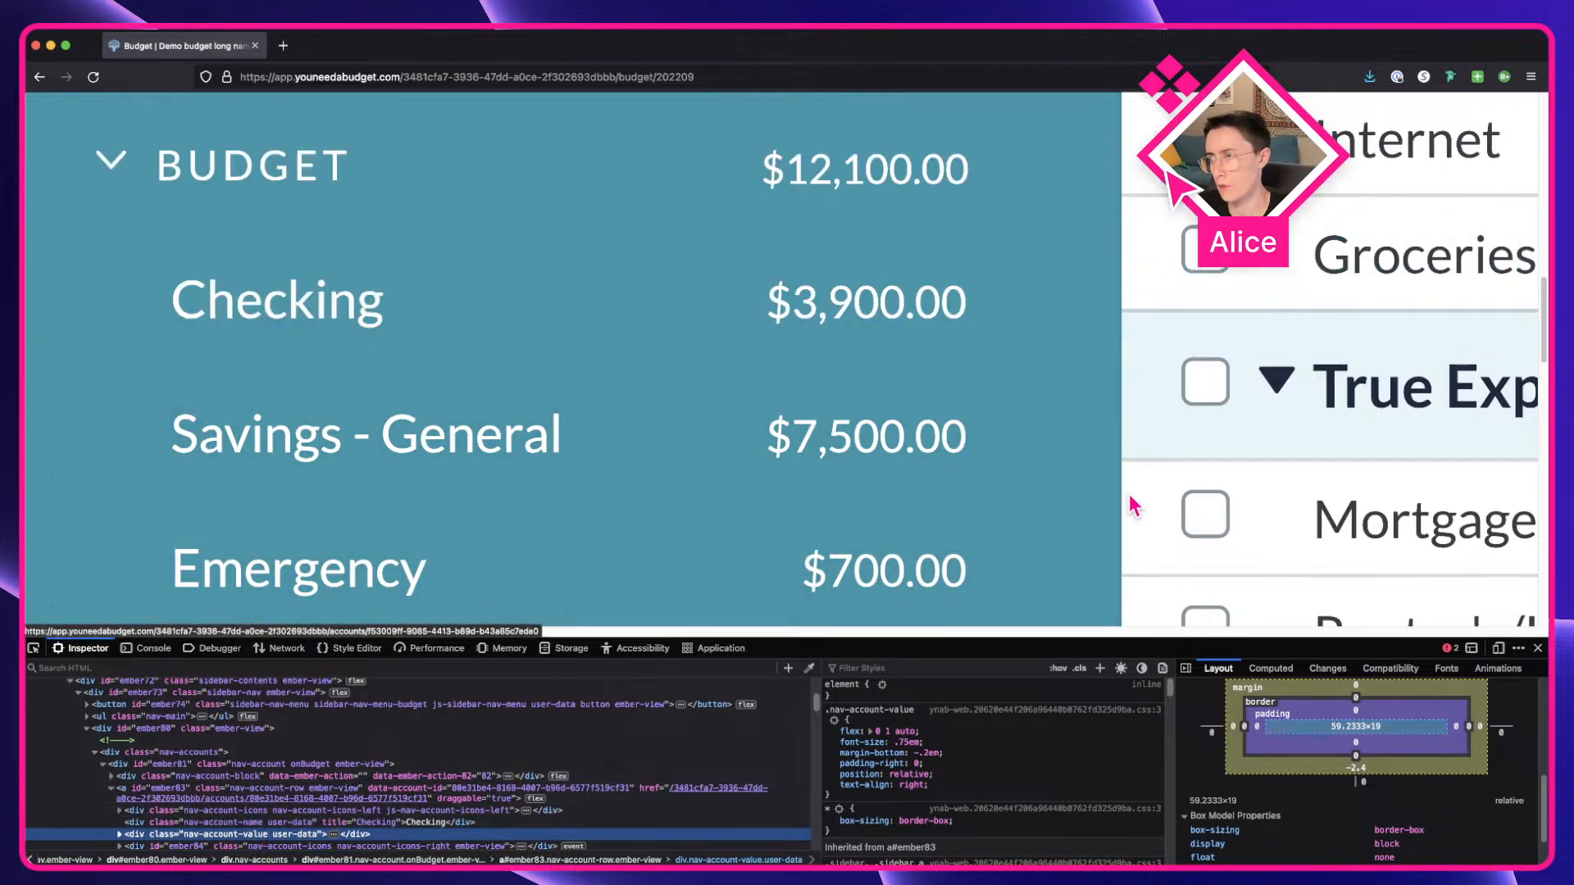
pyautogui.moveTo(1117, 497); pyautogui.dragTo(936, 527)
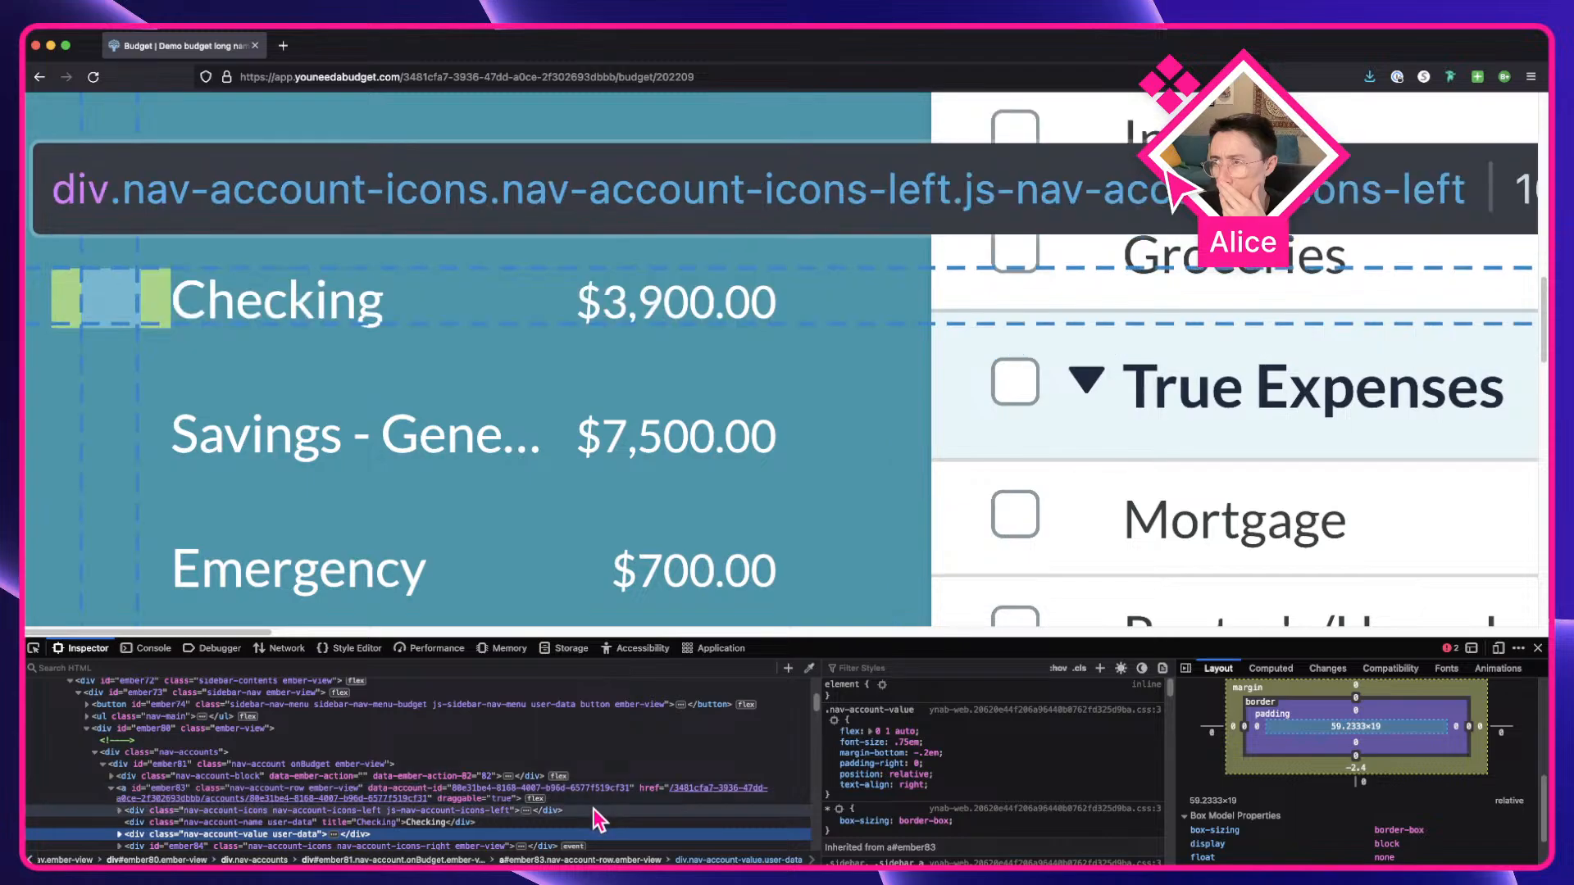
pyautogui.click(547, 845)
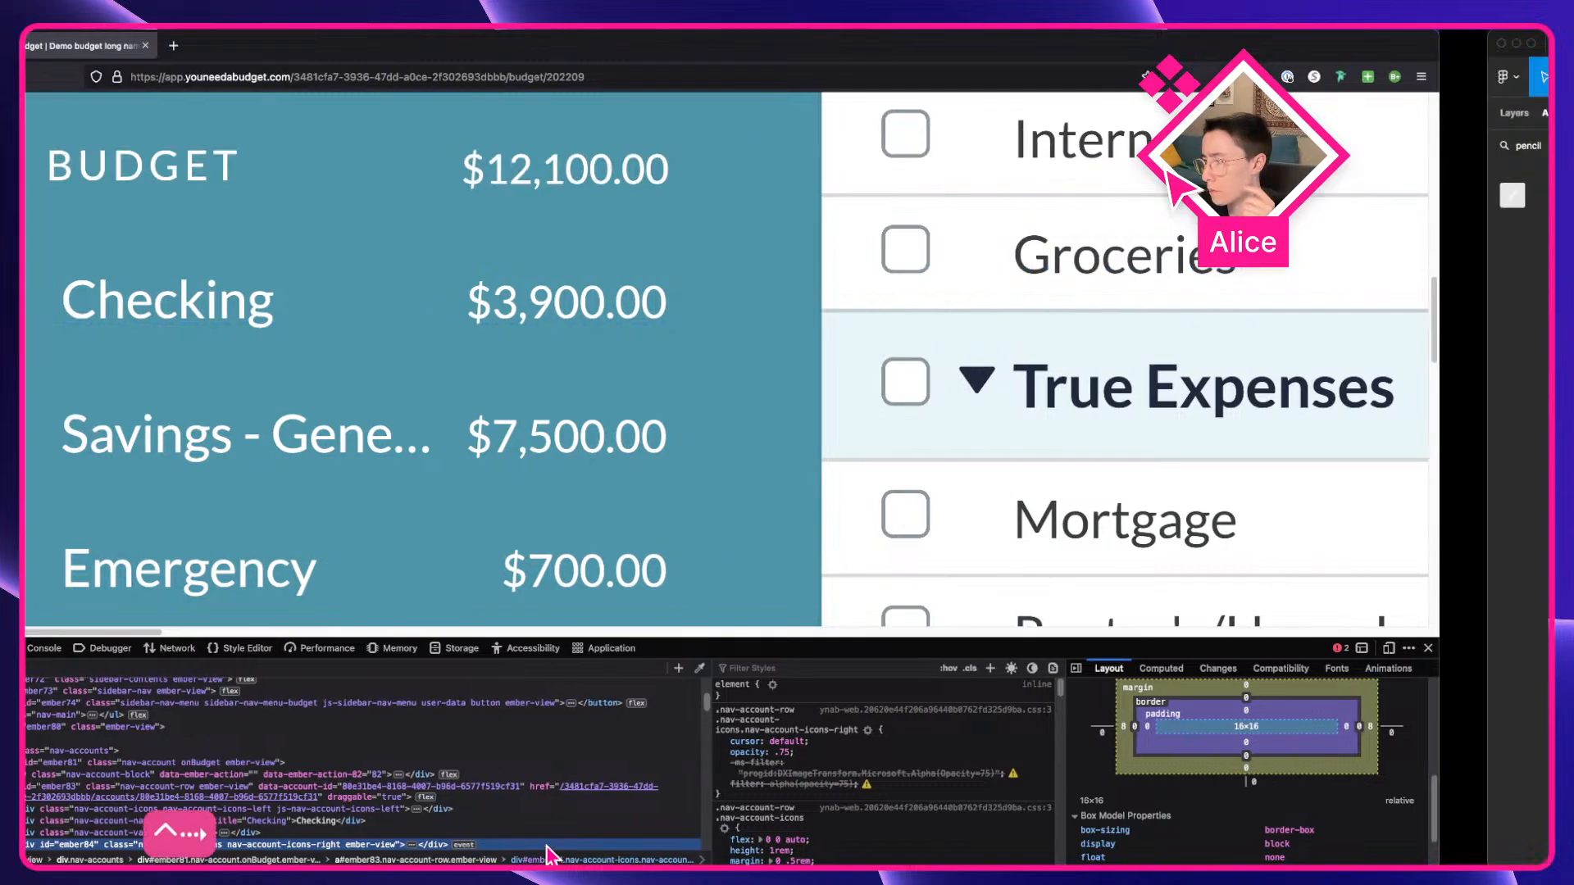
pyautogui.press('super+Tab')
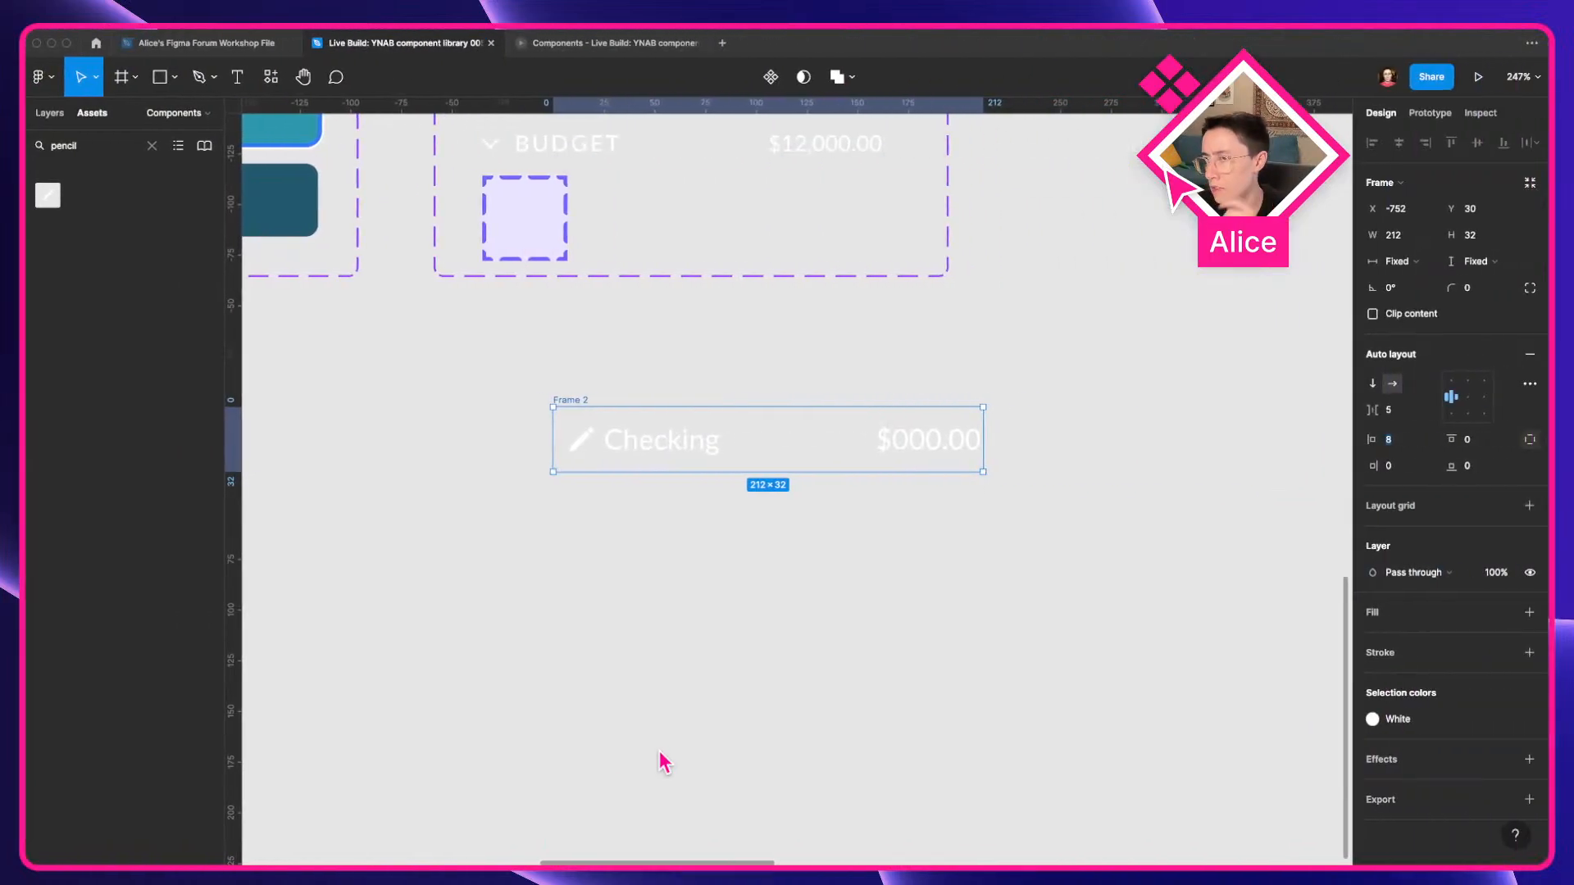
# Duplicate the Pencil icon in Frame 2 and reorder the copy to sit after the $000.00 amount.
pyautogui.click(590, 442)
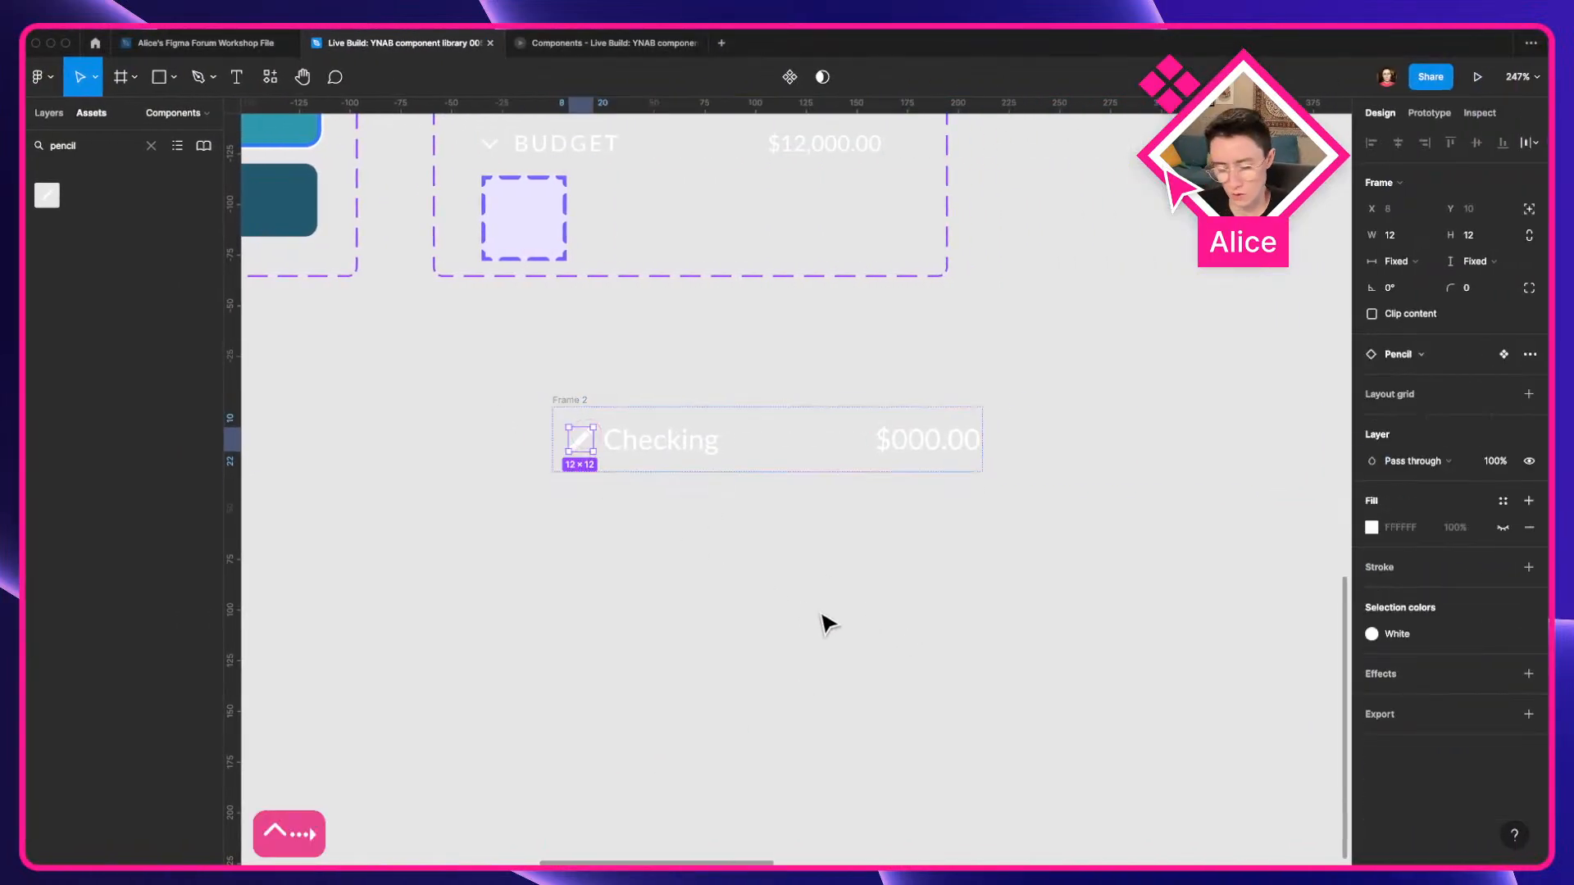
pyautogui.press('super+d')
pyautogui.press('super+bracketright')
pyautogui.press('super+bracketright')
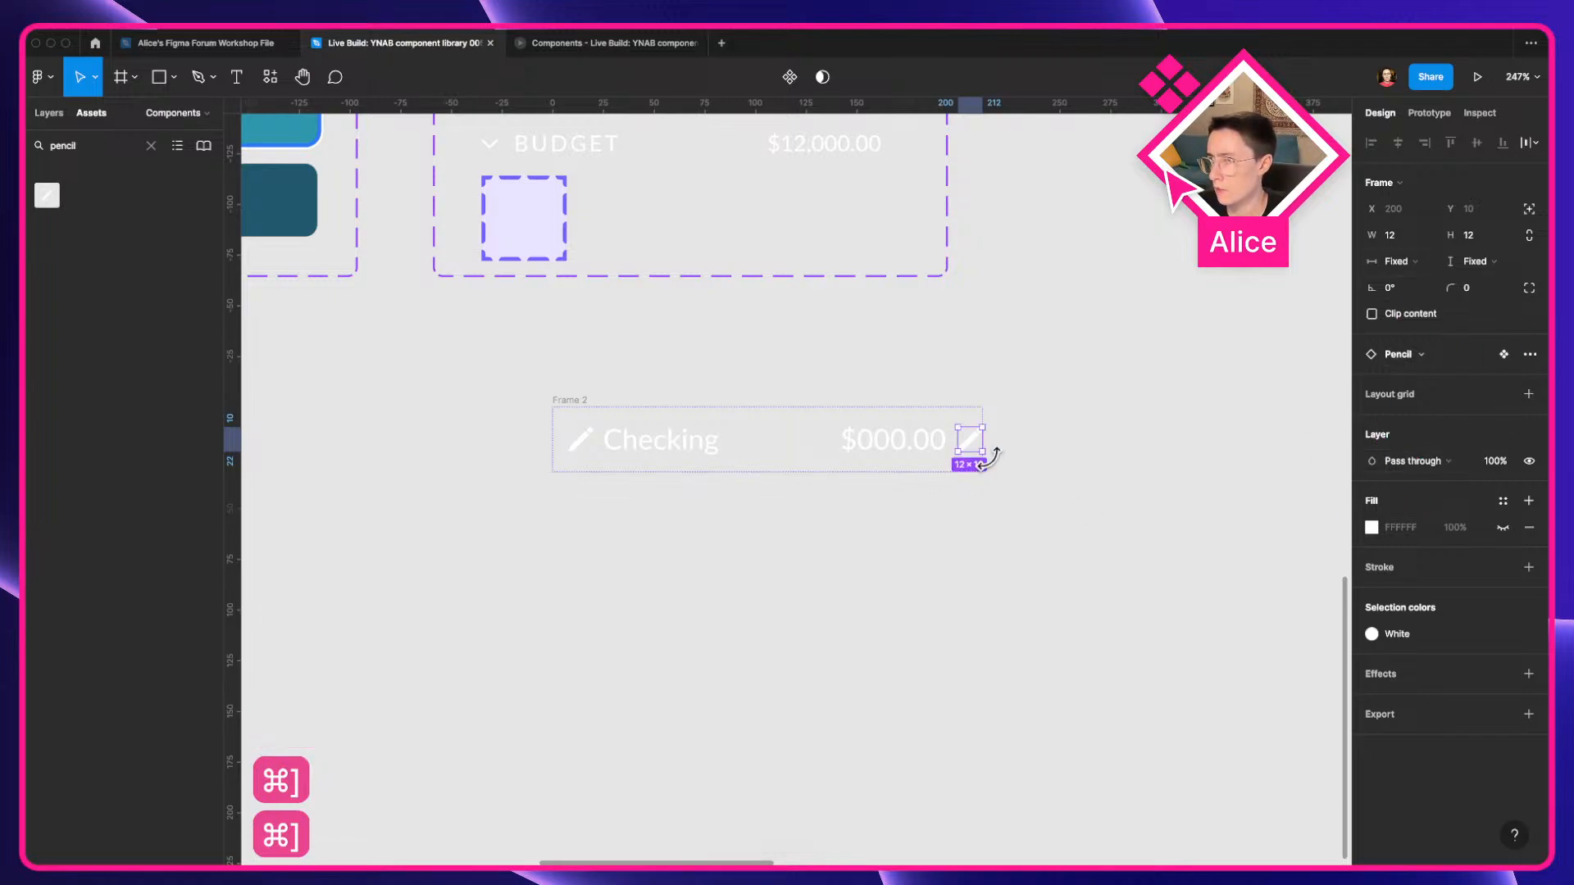
# Set Frame 2's right padding to 8.
pyautogui.click(745, 405)
pyautogui.click(1407, 467)
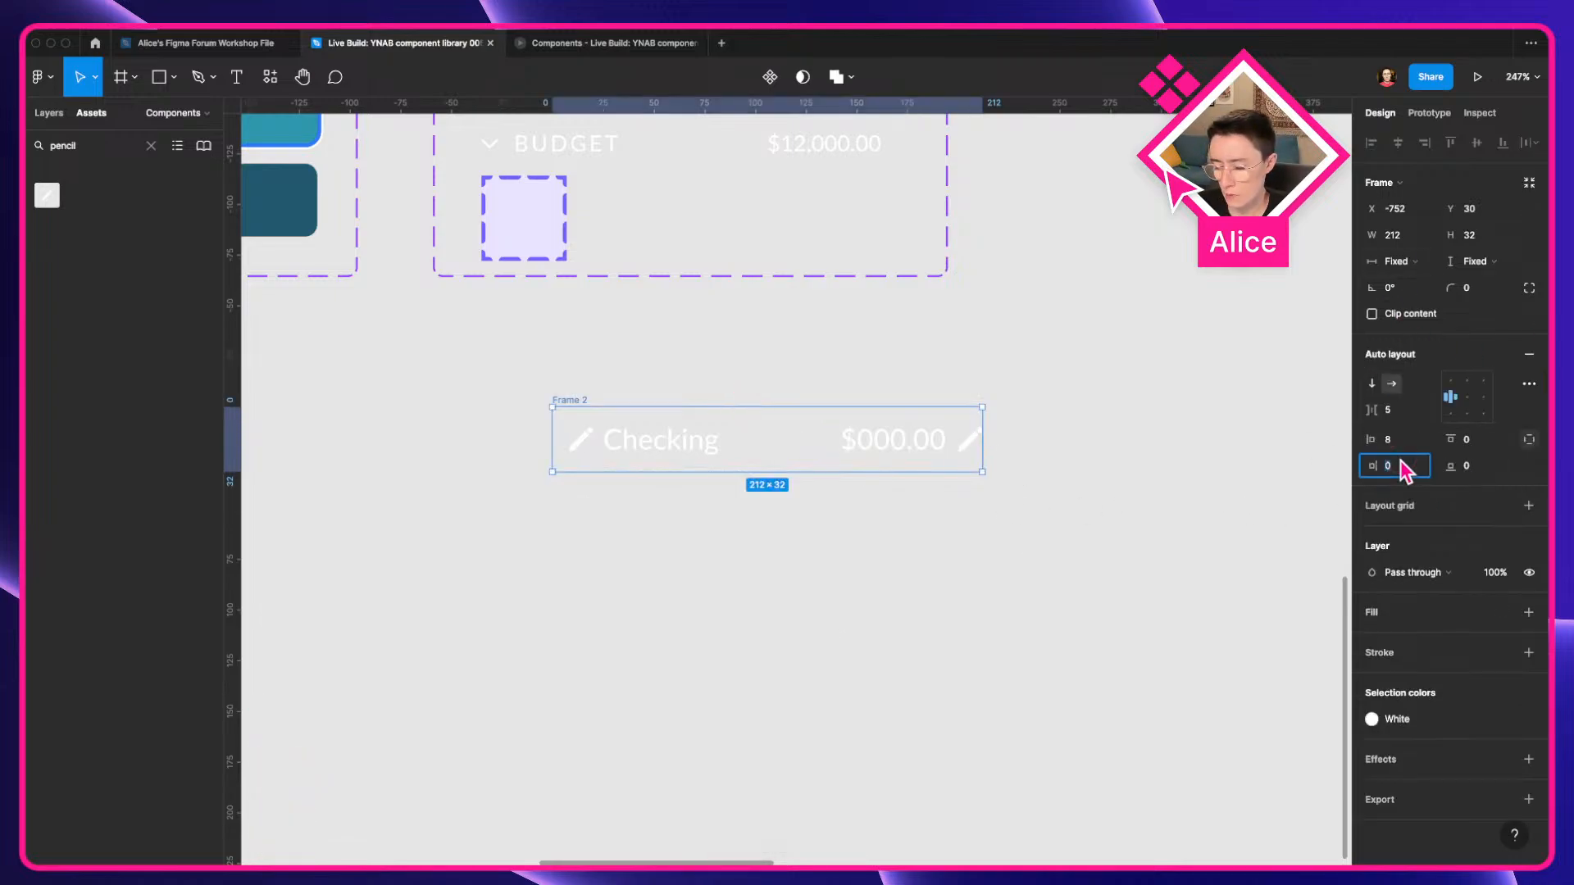
pyautogui.write('8')
pyautogui.press('Tab')
pyautogui.click(870, 497)
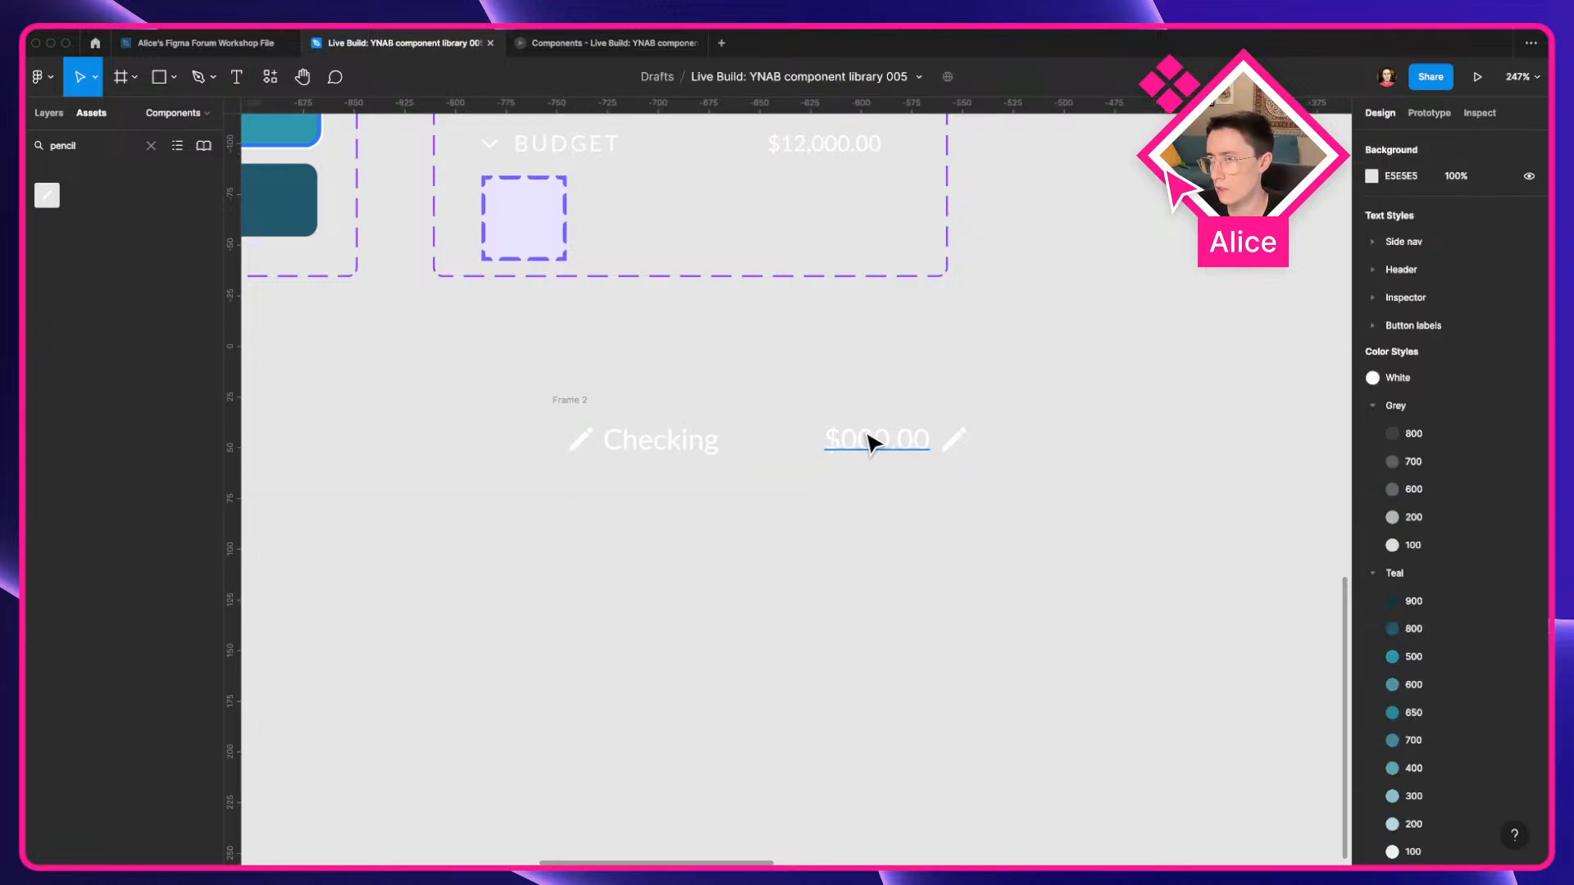
# Examine the spacing and sizing of the Checking label, the amount and the second pencil icon in Frame 2.
pyautogui.click(871, 443)
pyautogui.click(956, 440)
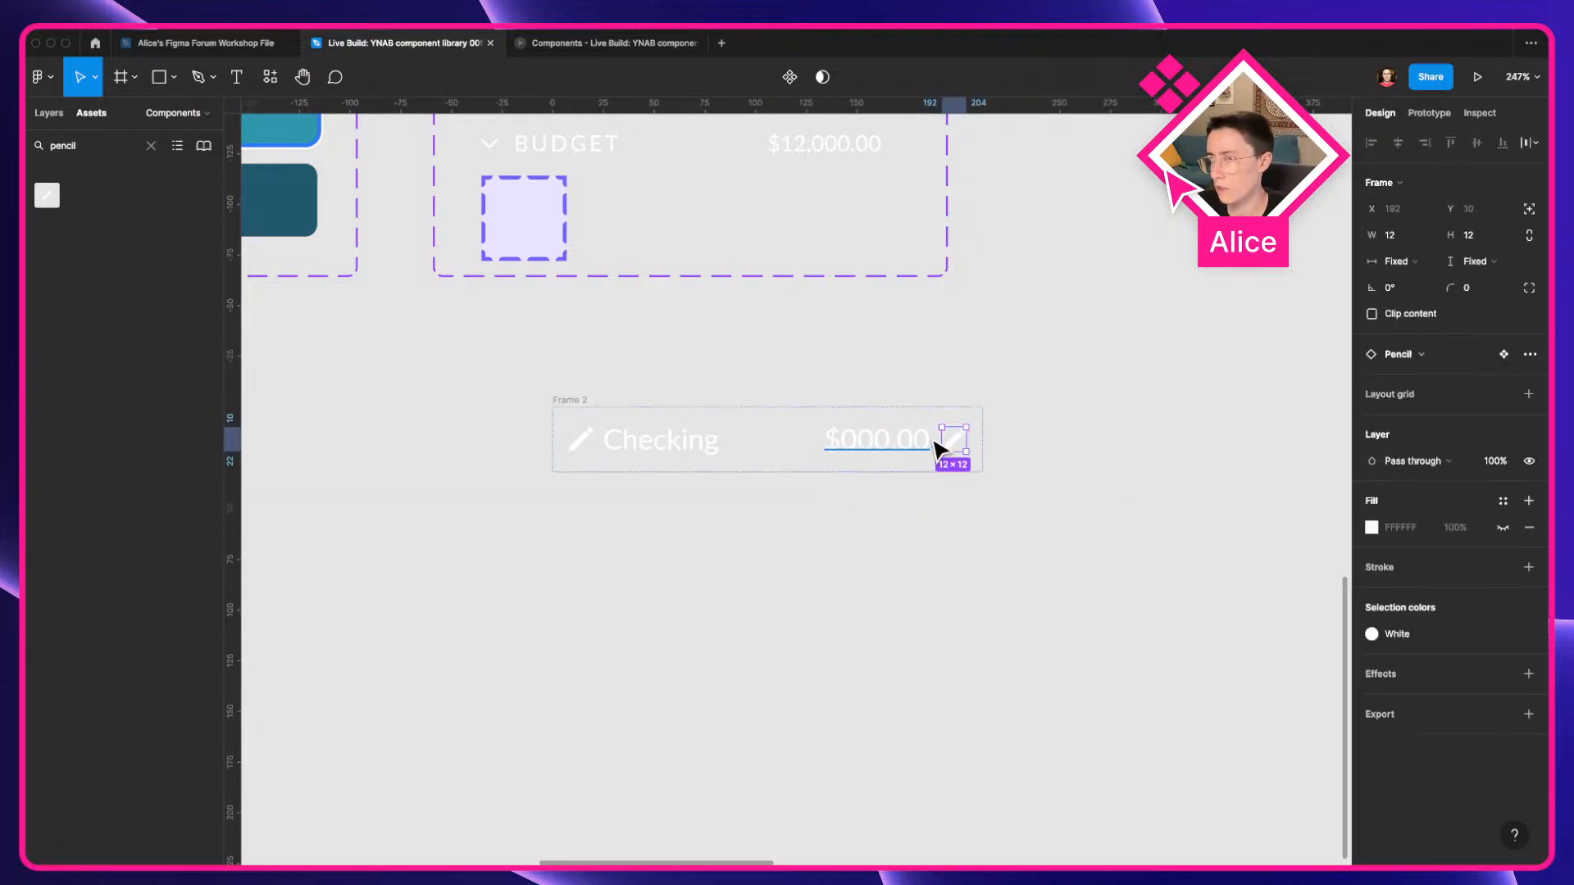
pyautogui.scroll(6, 961, 445)
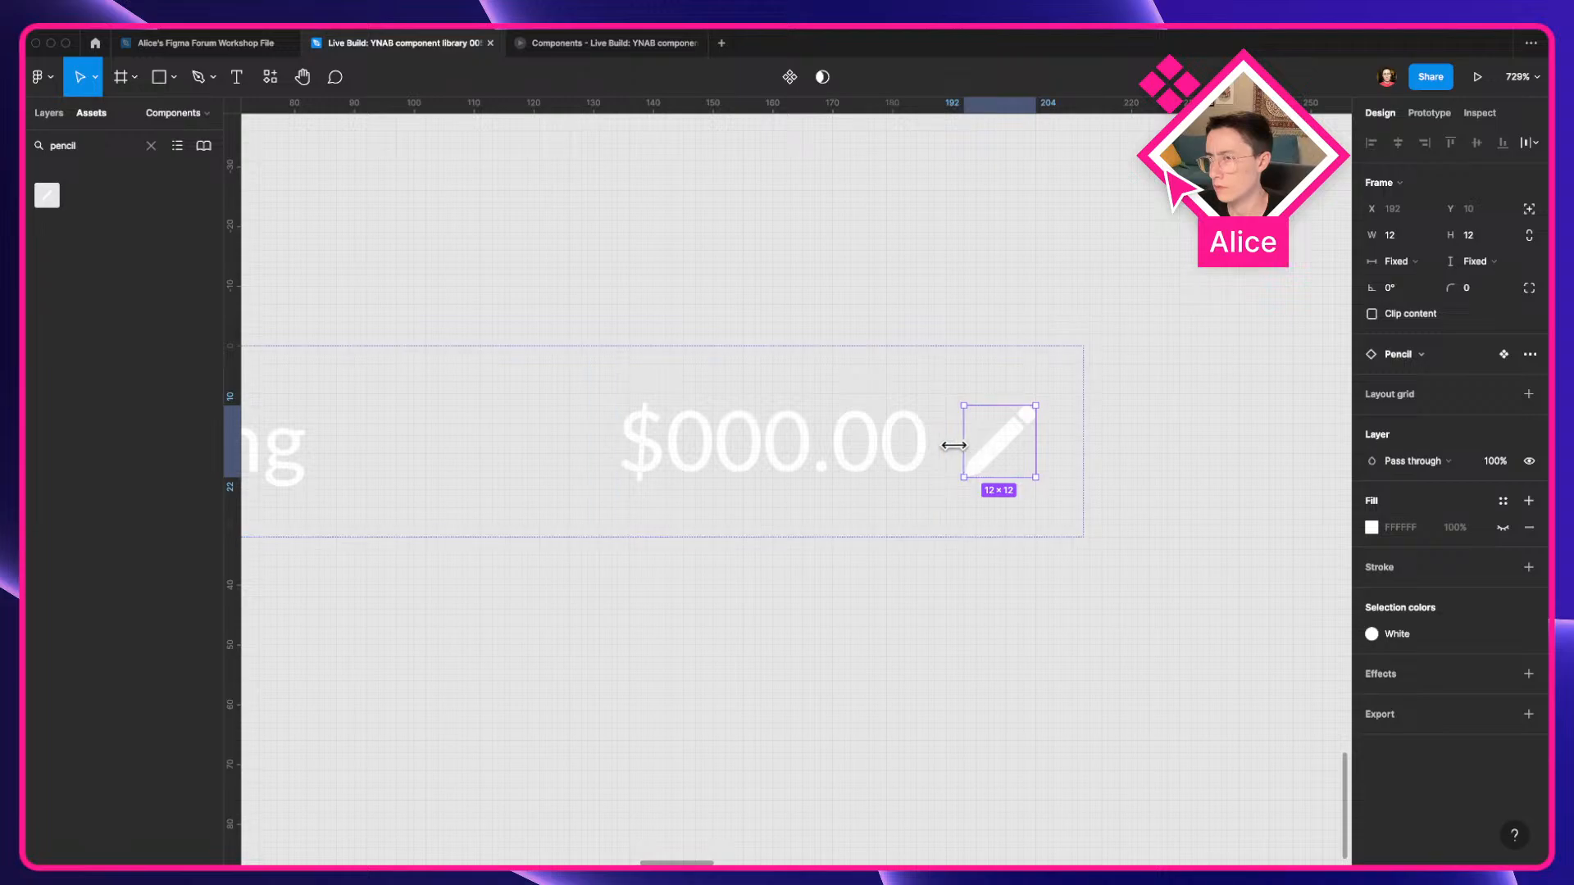
pyautogui.scroll(-4, 942, 456)
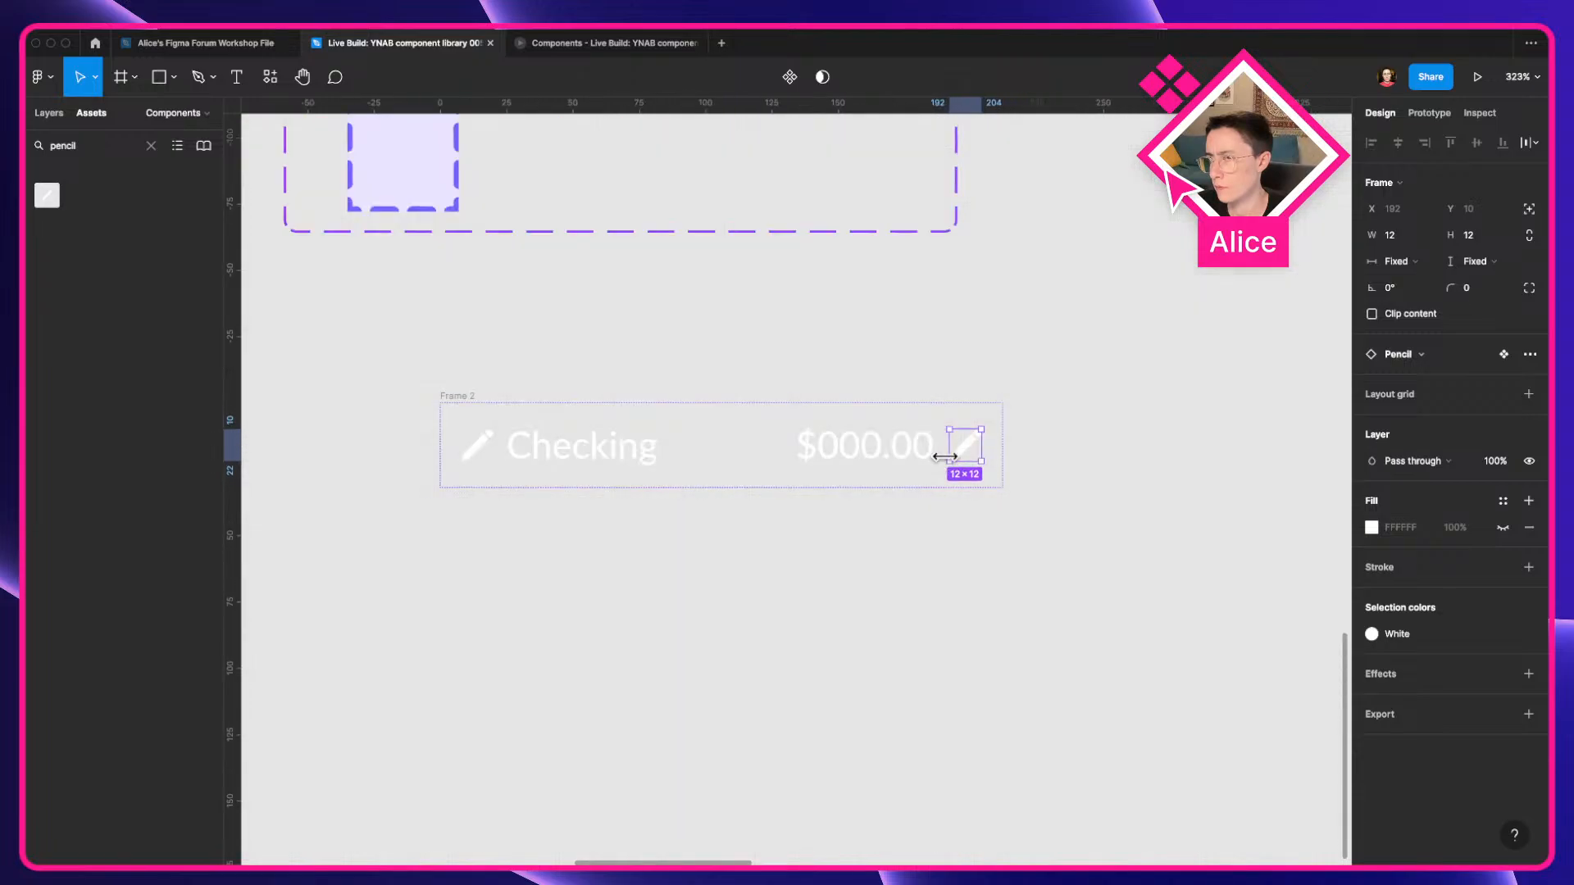
pyautogui.click(726, 447)
pyautogui.click(604, 446)
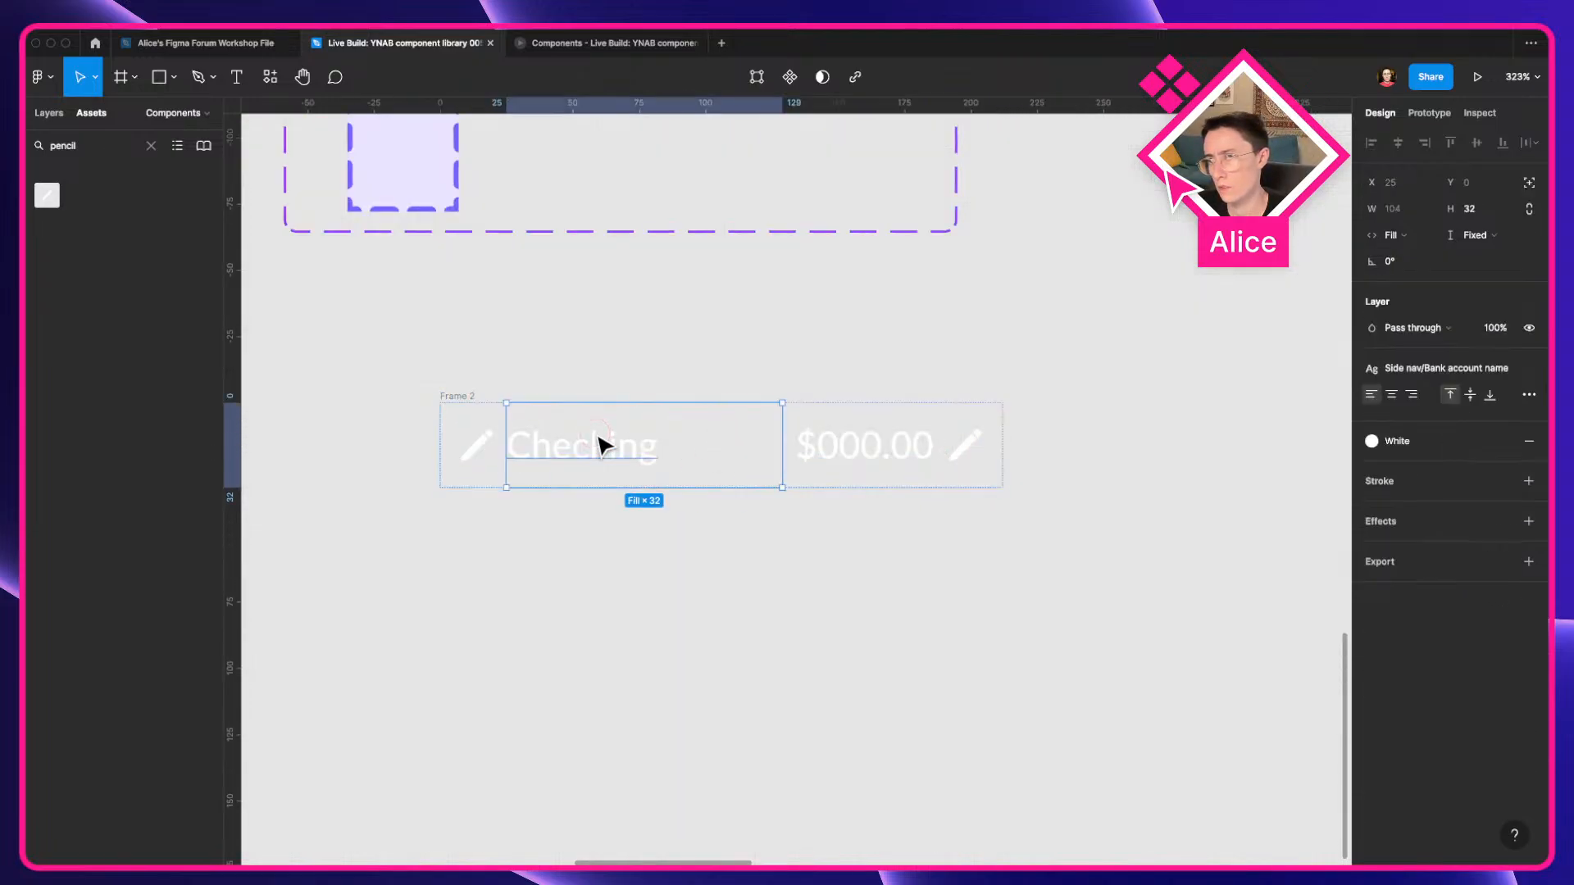
pyautogui.click(867, 459)
pyautogui.click(548, 457)
# Wrap the Checking label and the $000.00 amount in their own auto layout frame and check Frame 2's item spacing.
pyautogui.click(836, 467)
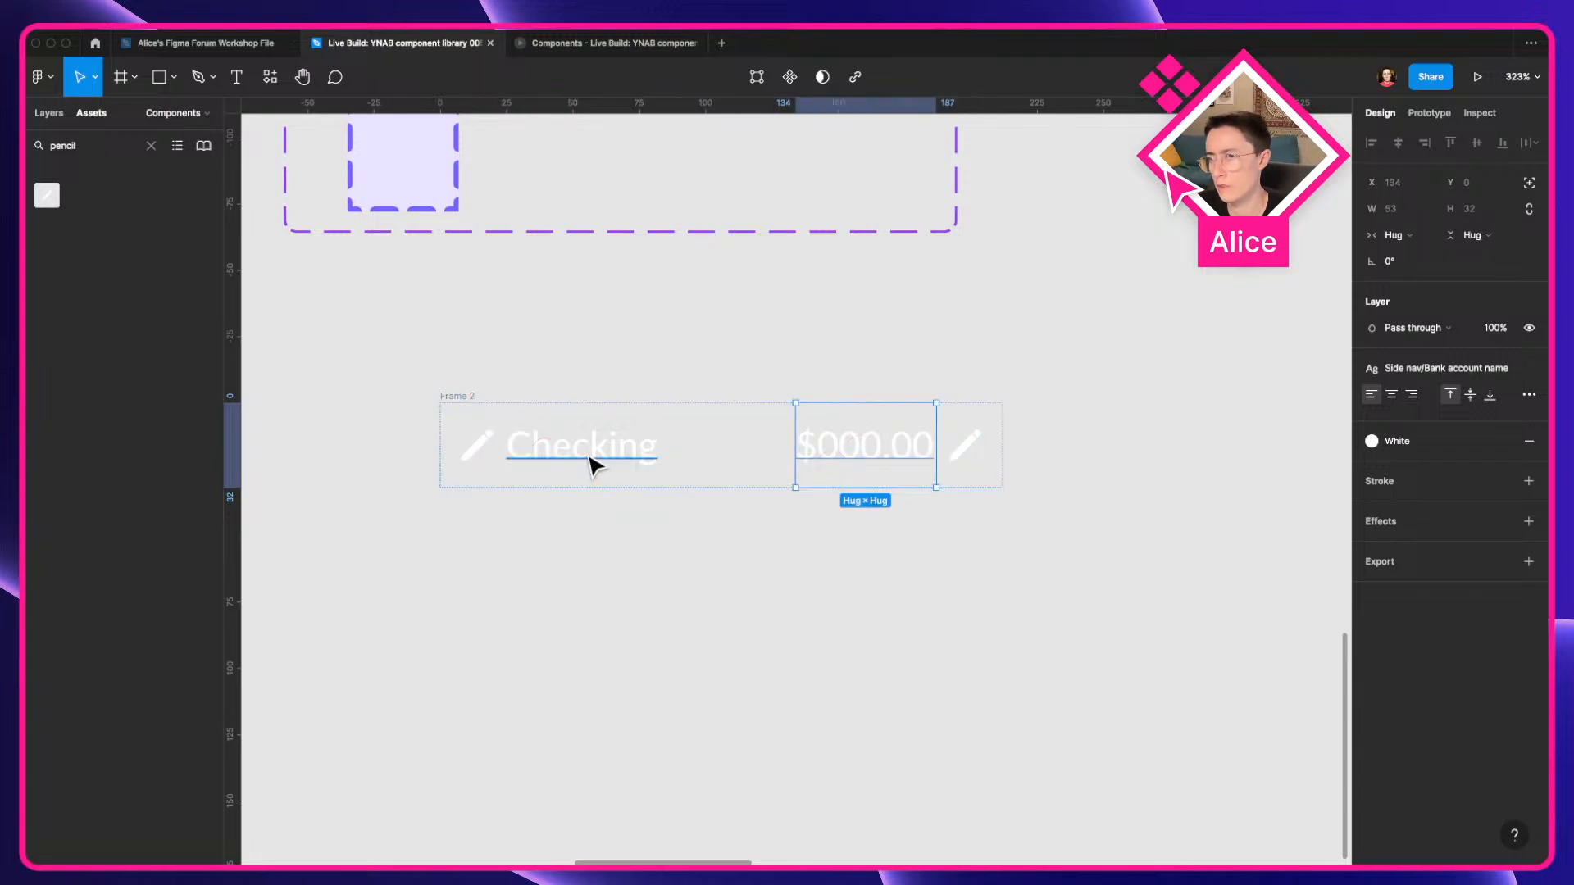
pyautogui.keyDown('shift'); pyautogui.click(594, 466); pyautogui.keyUp('shift')
pyautogui.hotkey('shift', 'a')
pyautogui.click(474, 398)
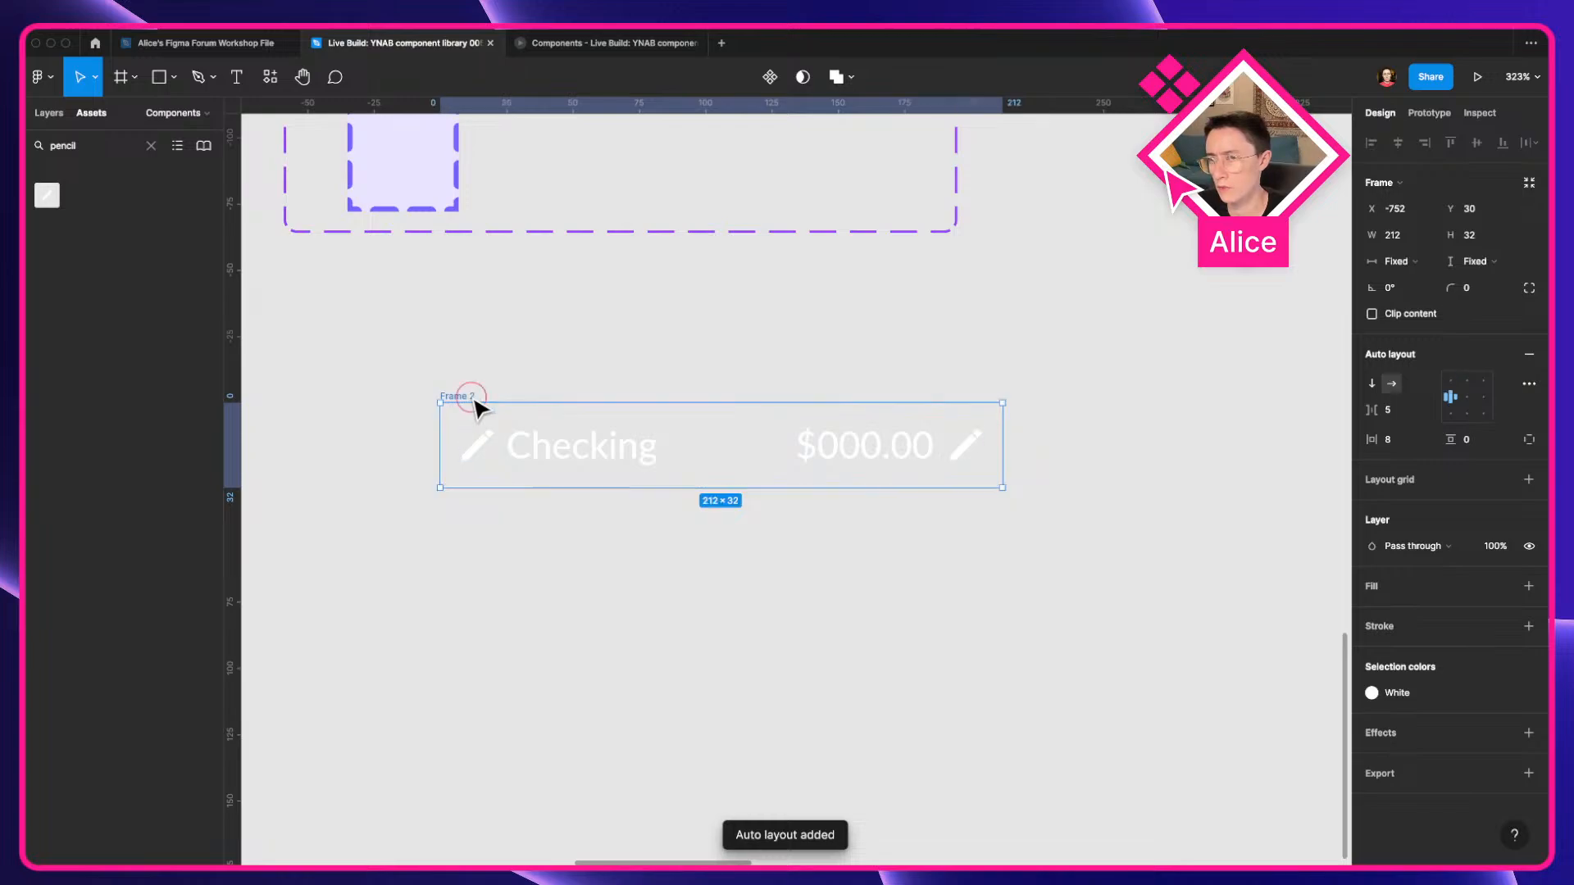
pyautogui.click(1394, 410)
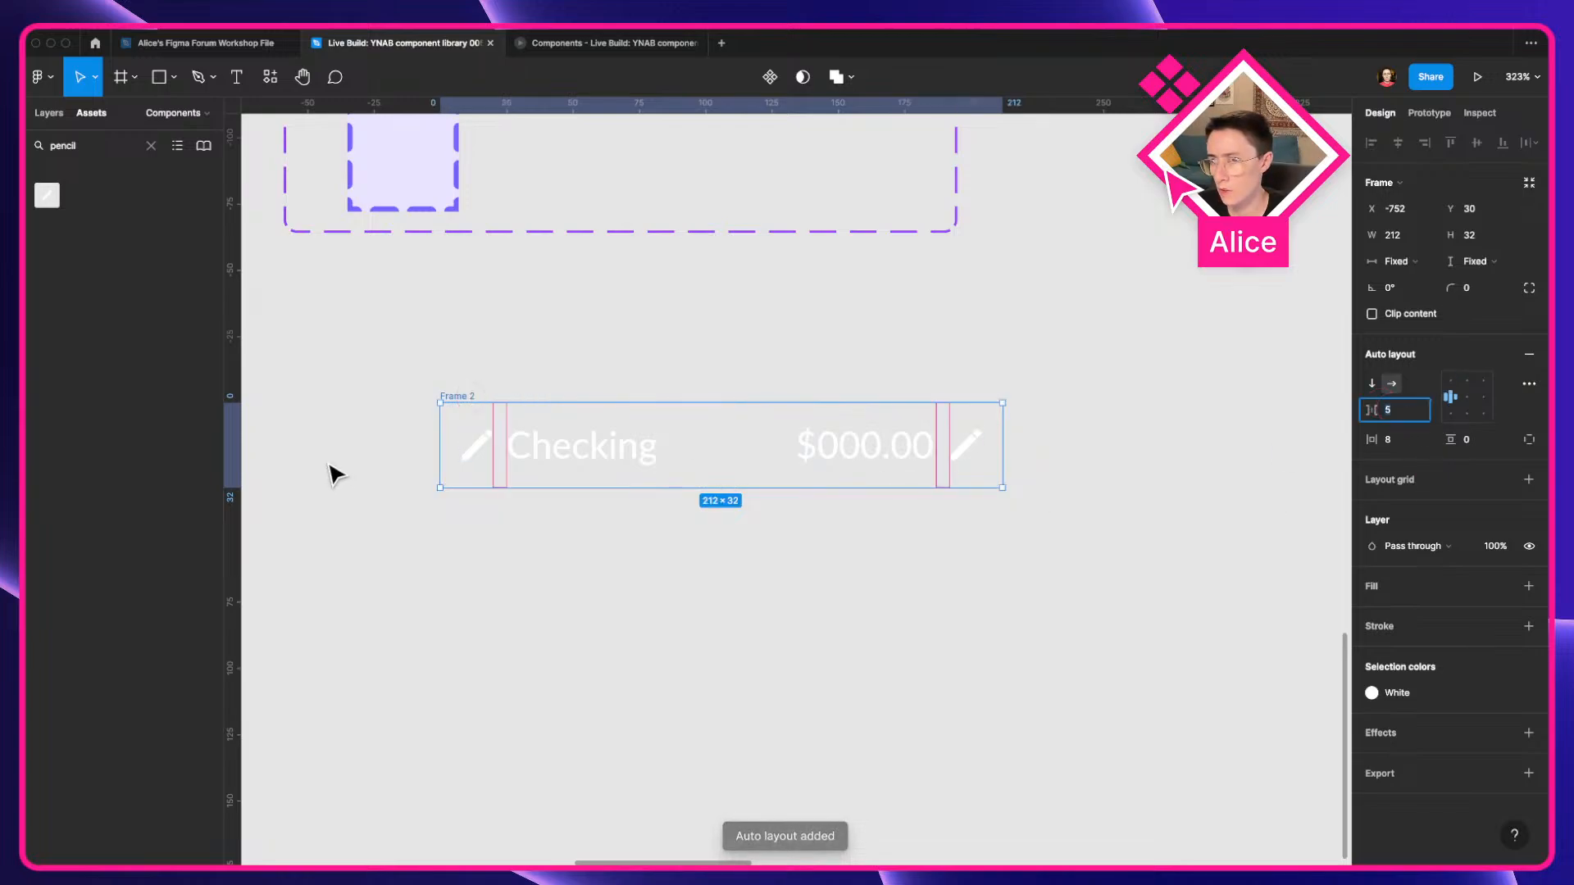
pyautogui.click(725, 647)
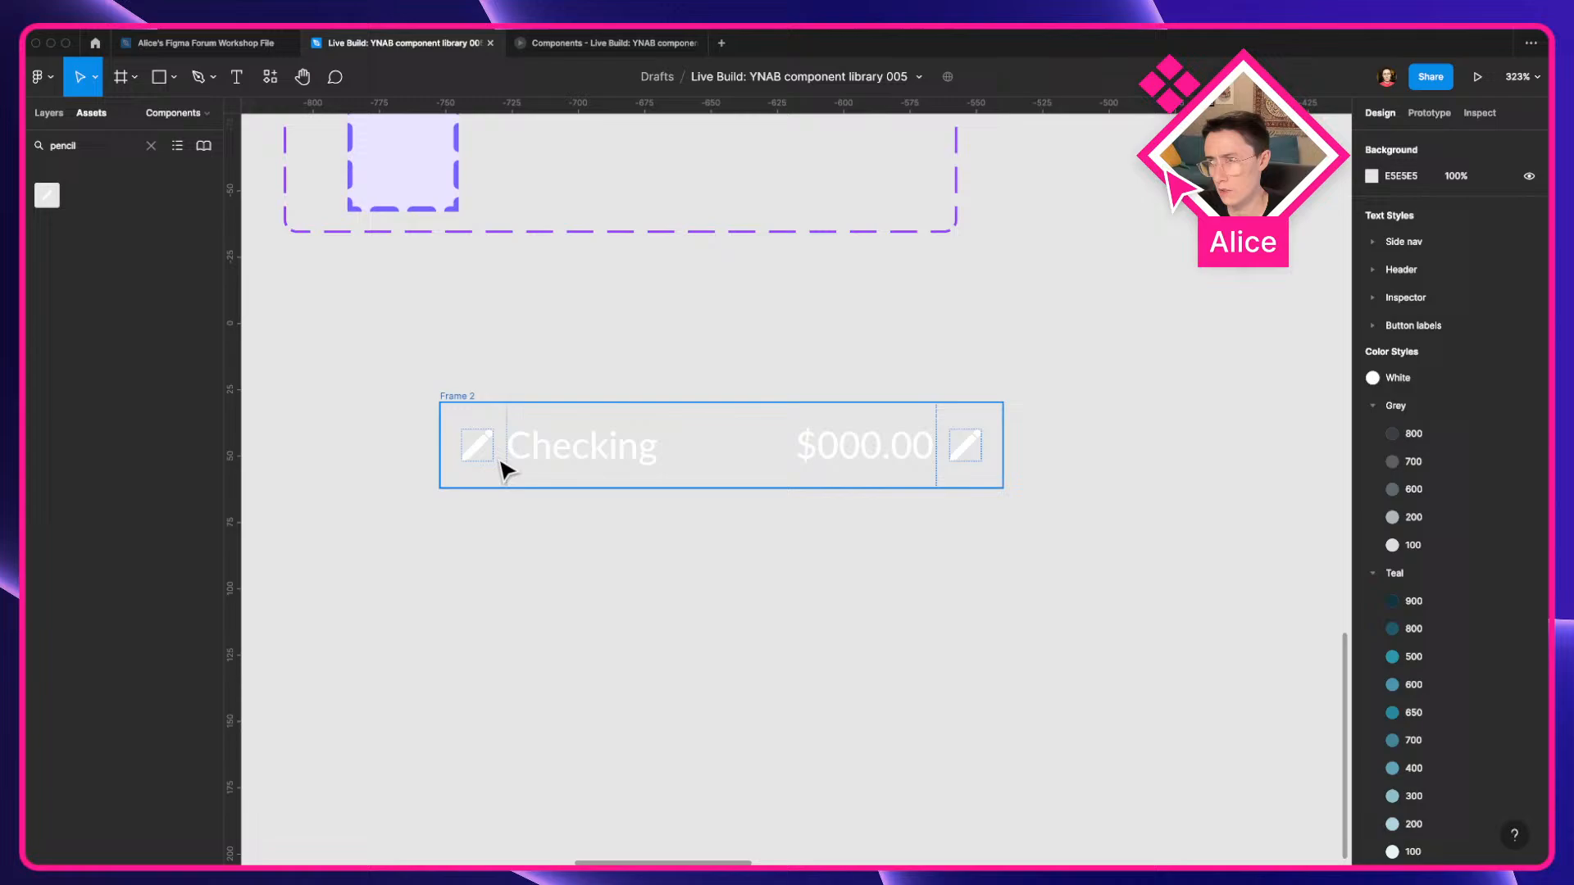
# Give the inner frame around the label and amount individual padding, with 3 on its right side.
pyautogui.click(932, 469)
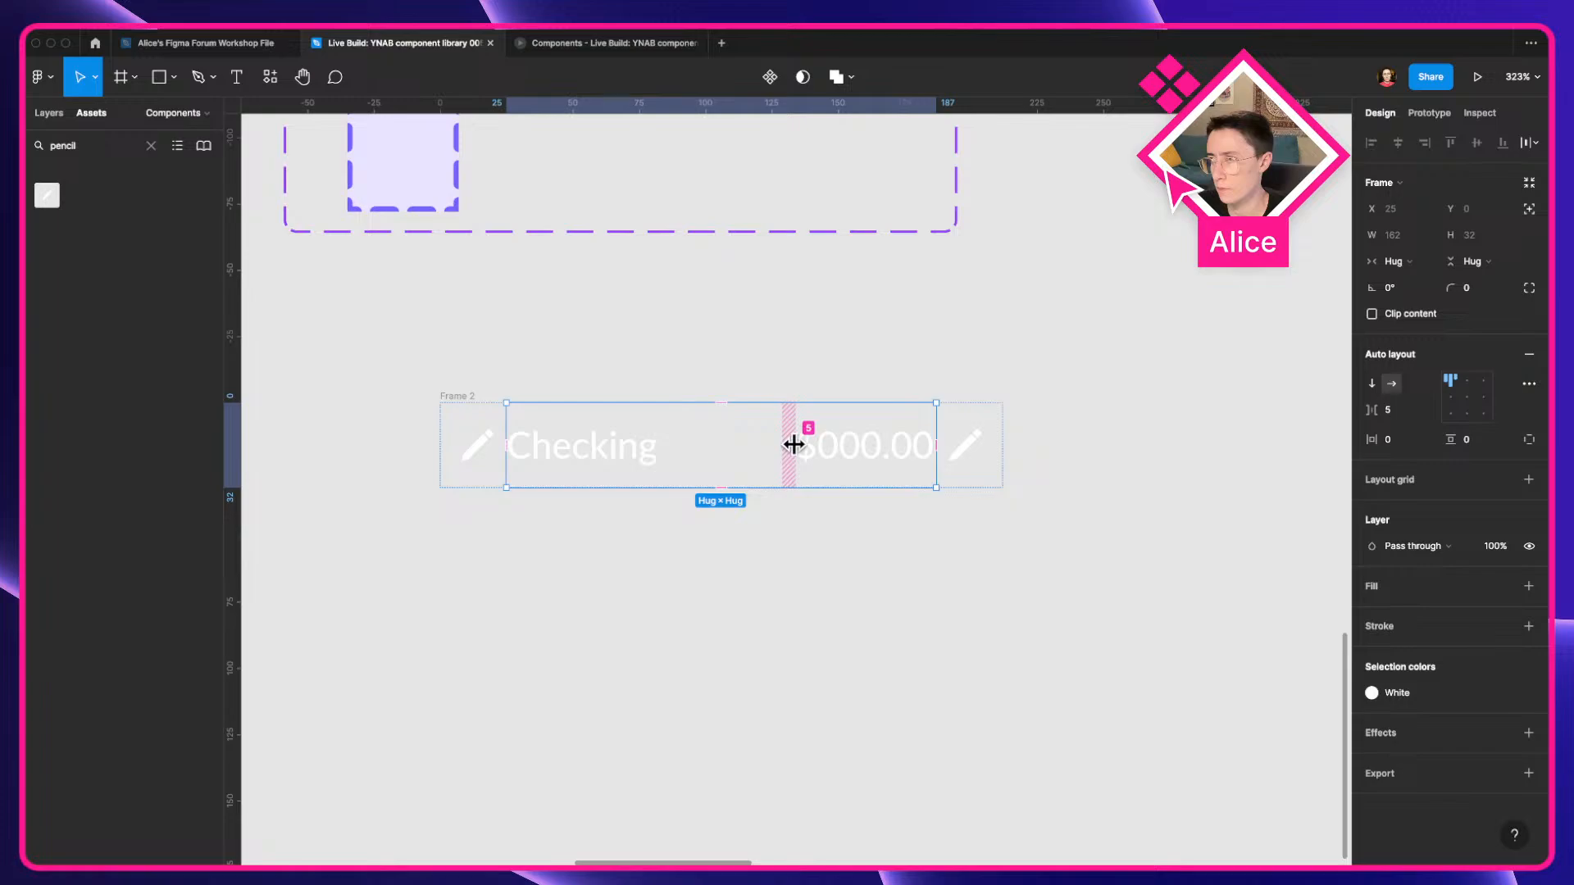
pyautogui.click(1529, 440)
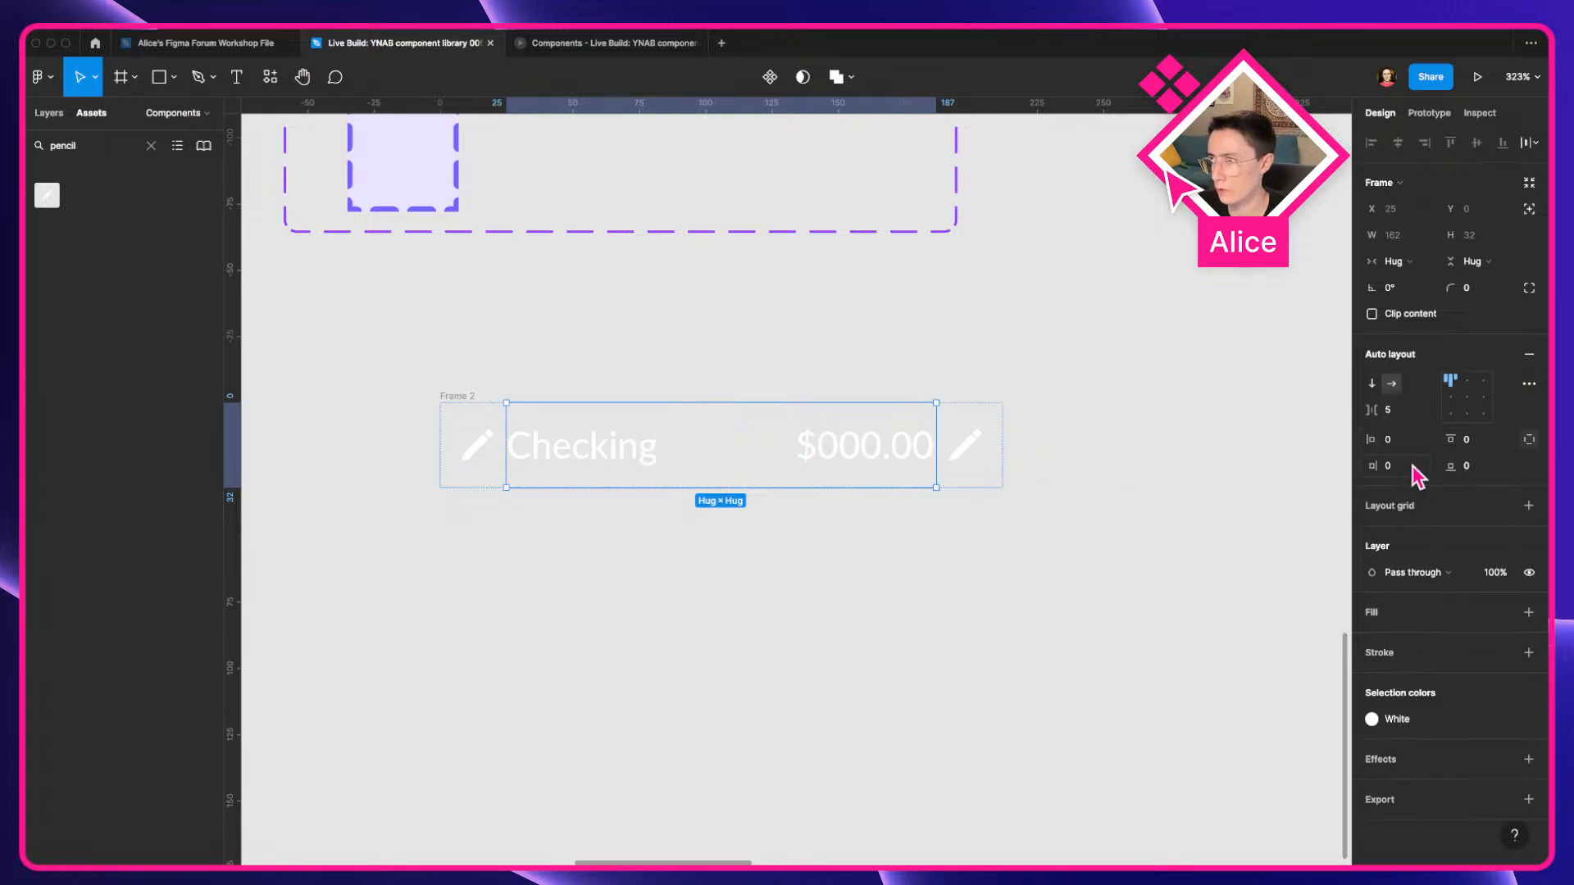
pyautogui.write('1')
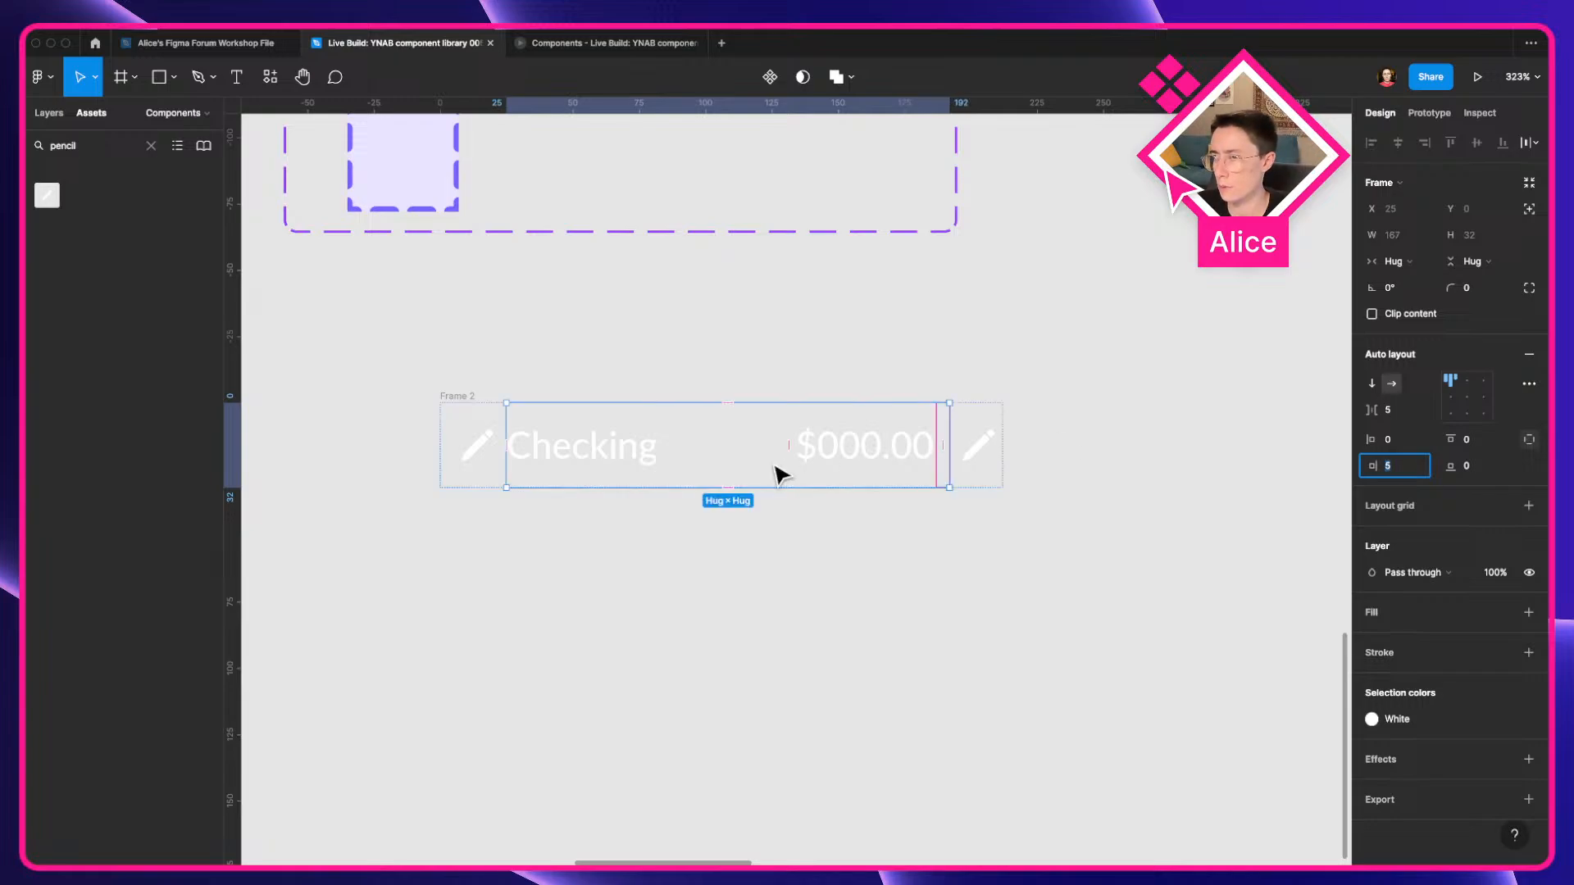
pyautogui.click(977, 459)
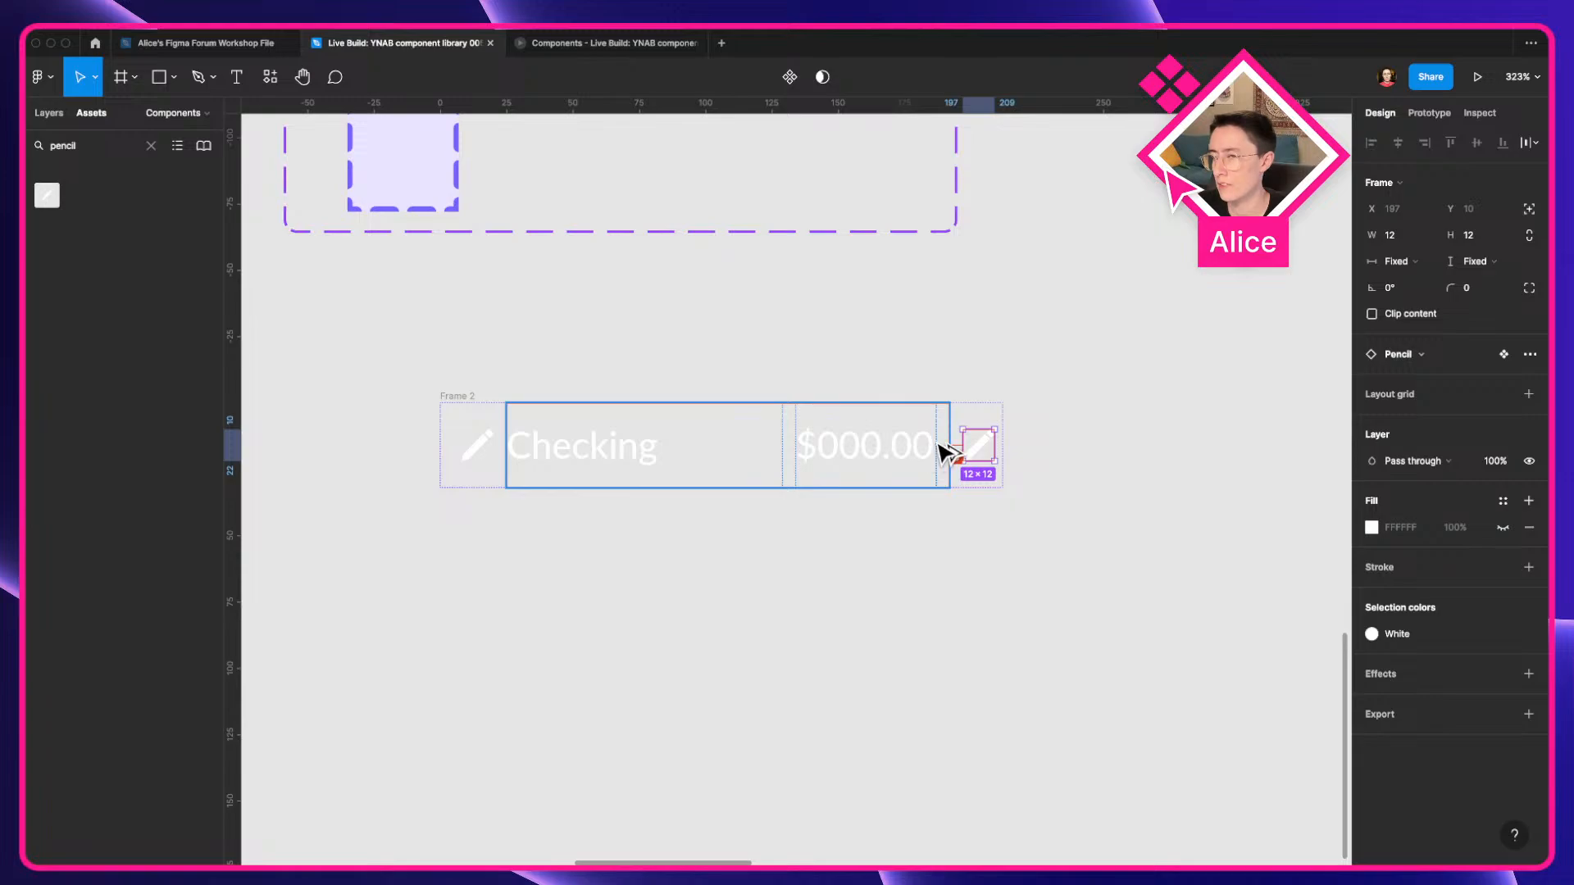
pyautogui.click(806, 470)
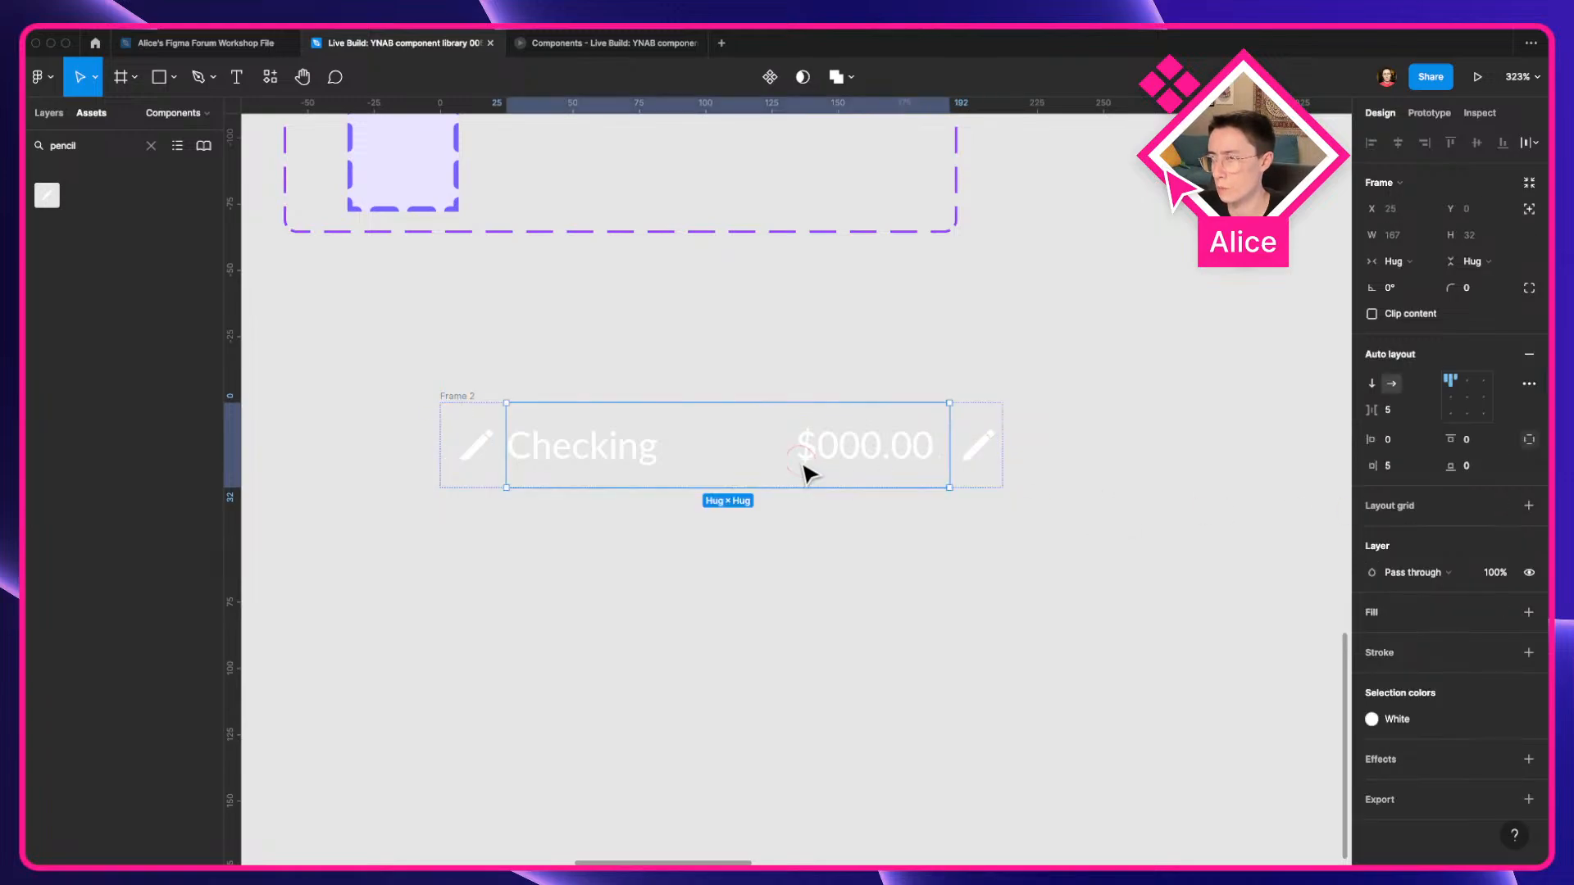
pyautogui.click(1398, 468)
pyautogui.write('3')
pyautogui.press('Tab')
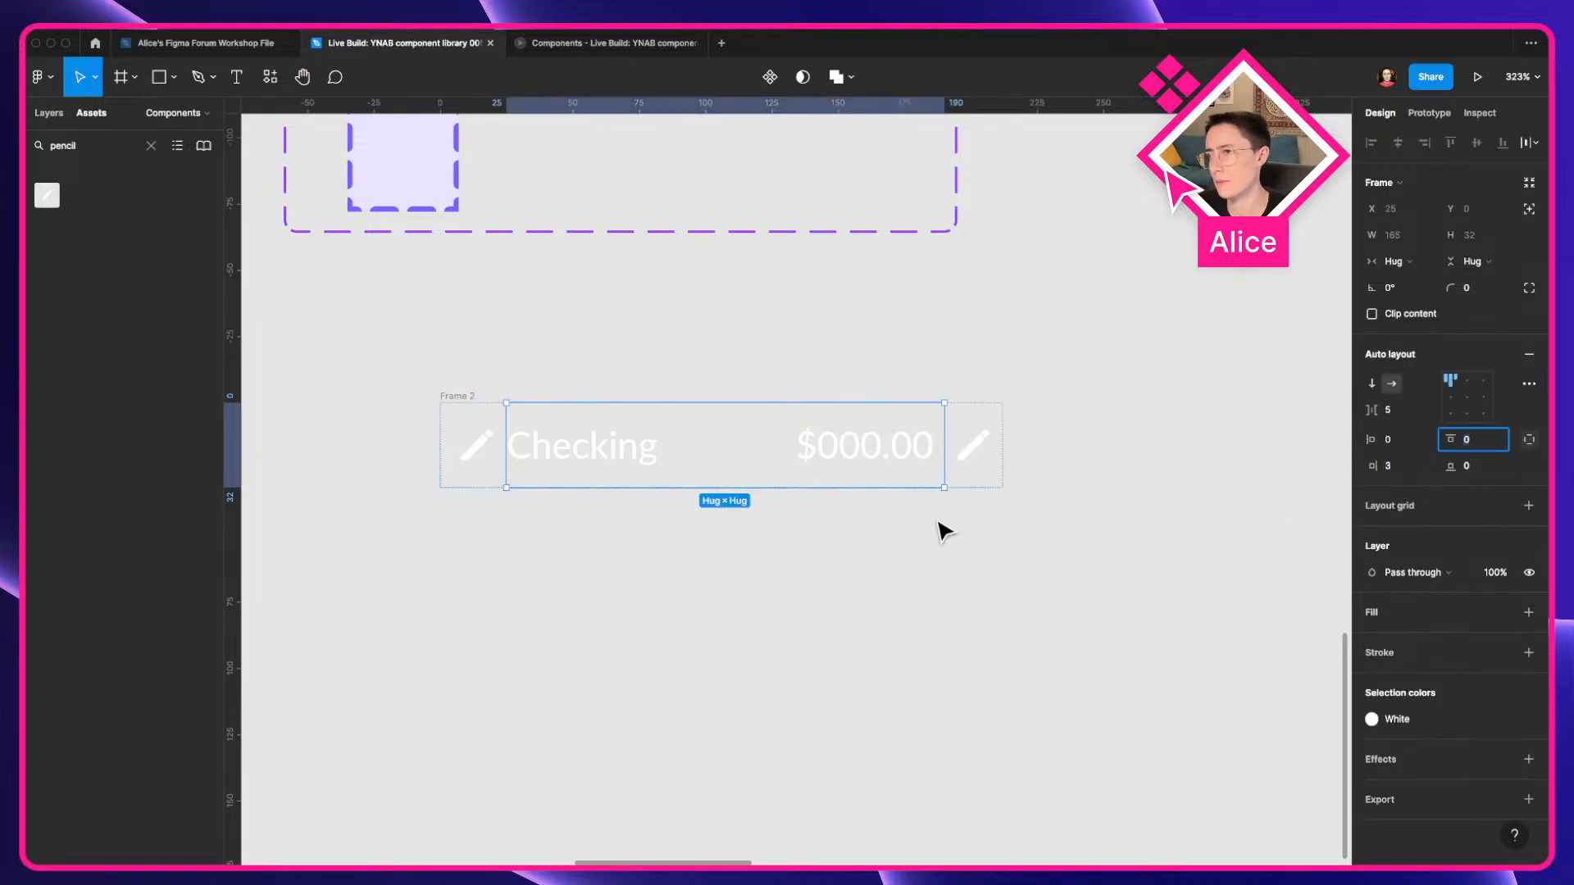
pyautogui.click(973, 445)
pyautogui.click(976, 587)
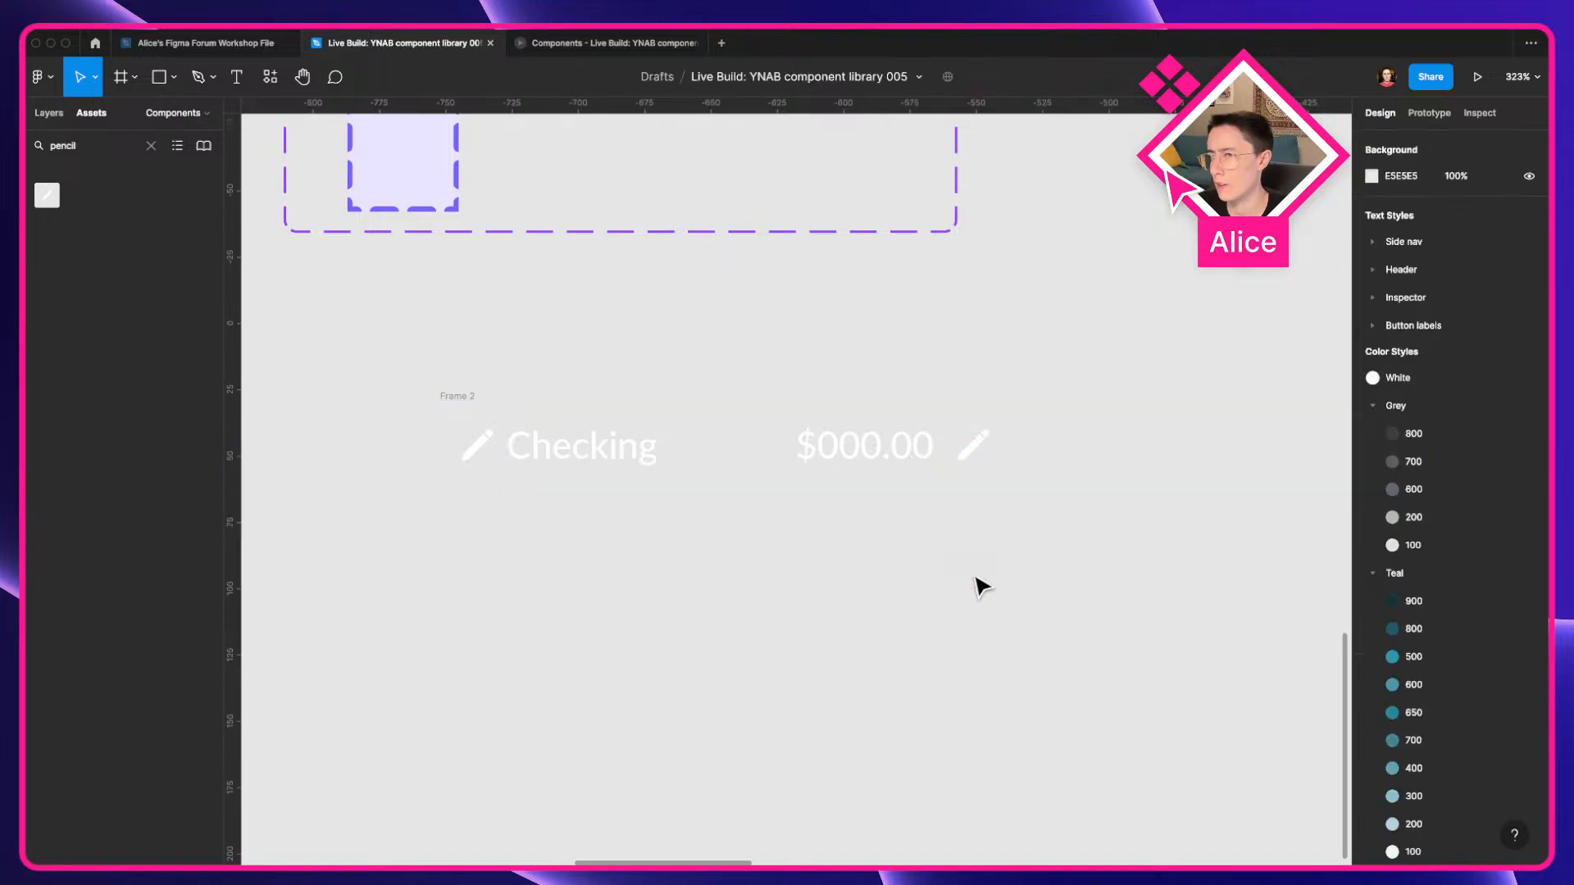
# Show the layer list, try widening Frame 2 from its right edge, and undo the resize.
pyautogui.click(780, 467)
pyautogui.scroll(-5, 780, 459)
pyautogui.click(724, 484)
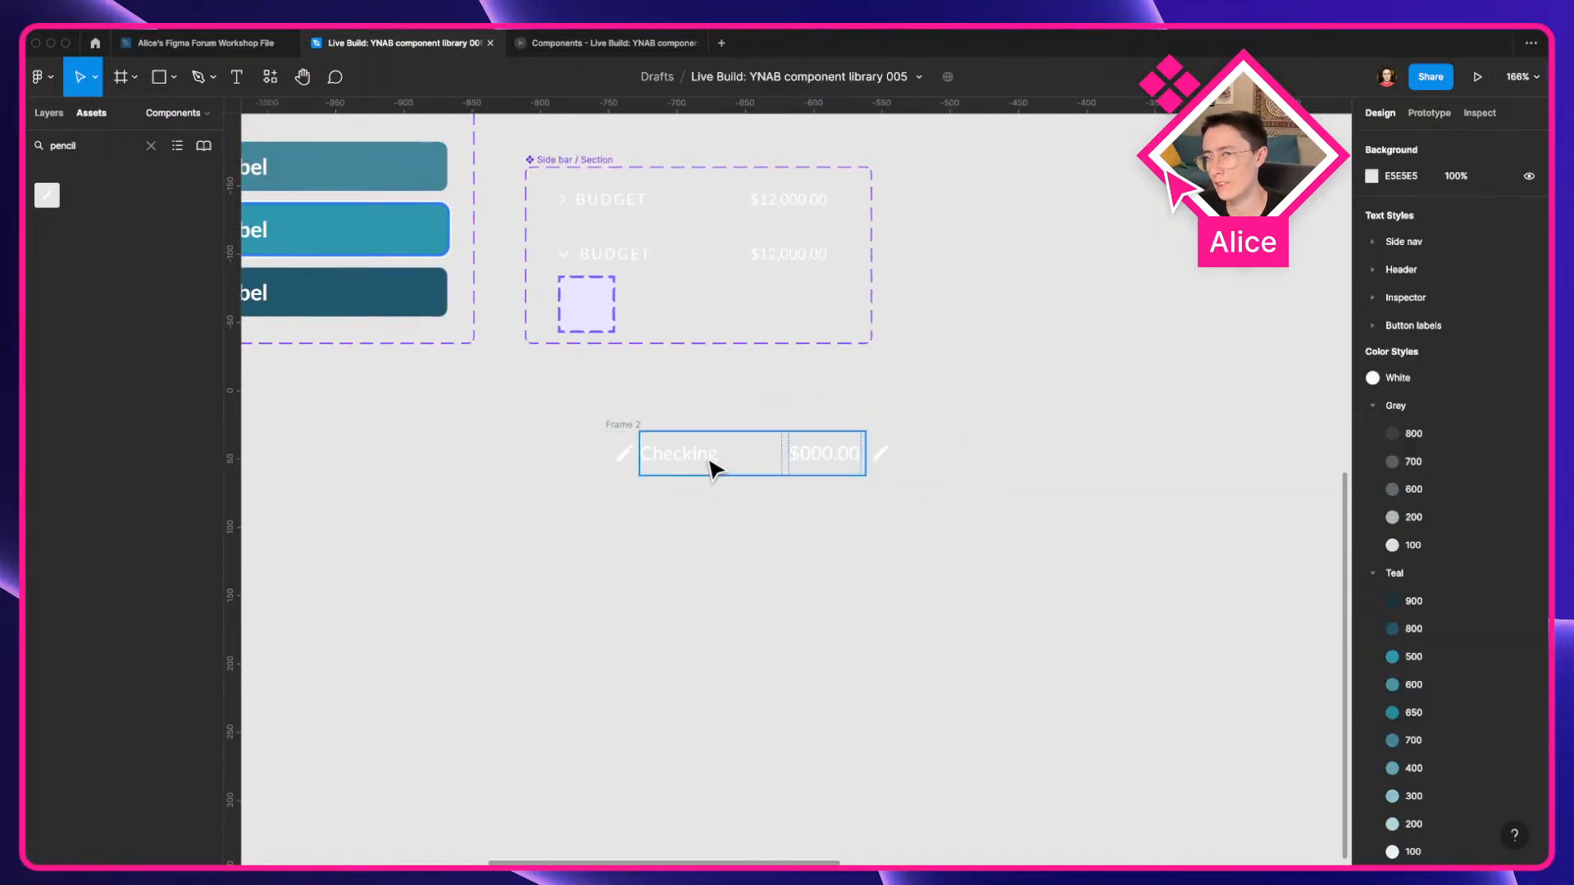
pyautogui.click(708, 460)
pyautogui.click(168, 113)
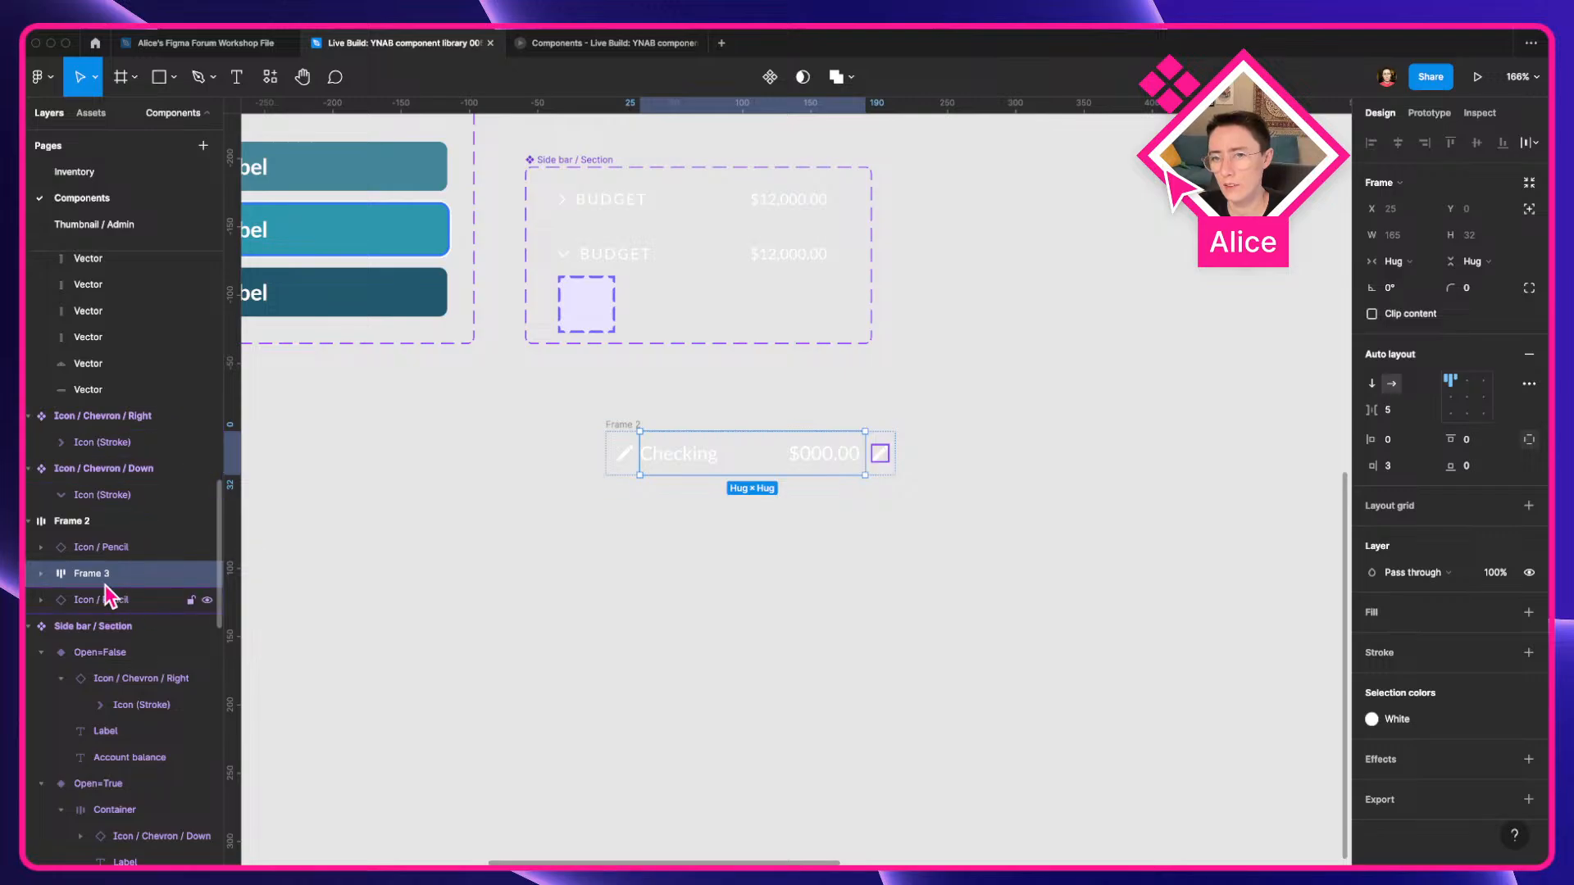
pyautogui.click(652, 508)
pyautogui.click(627, 429)
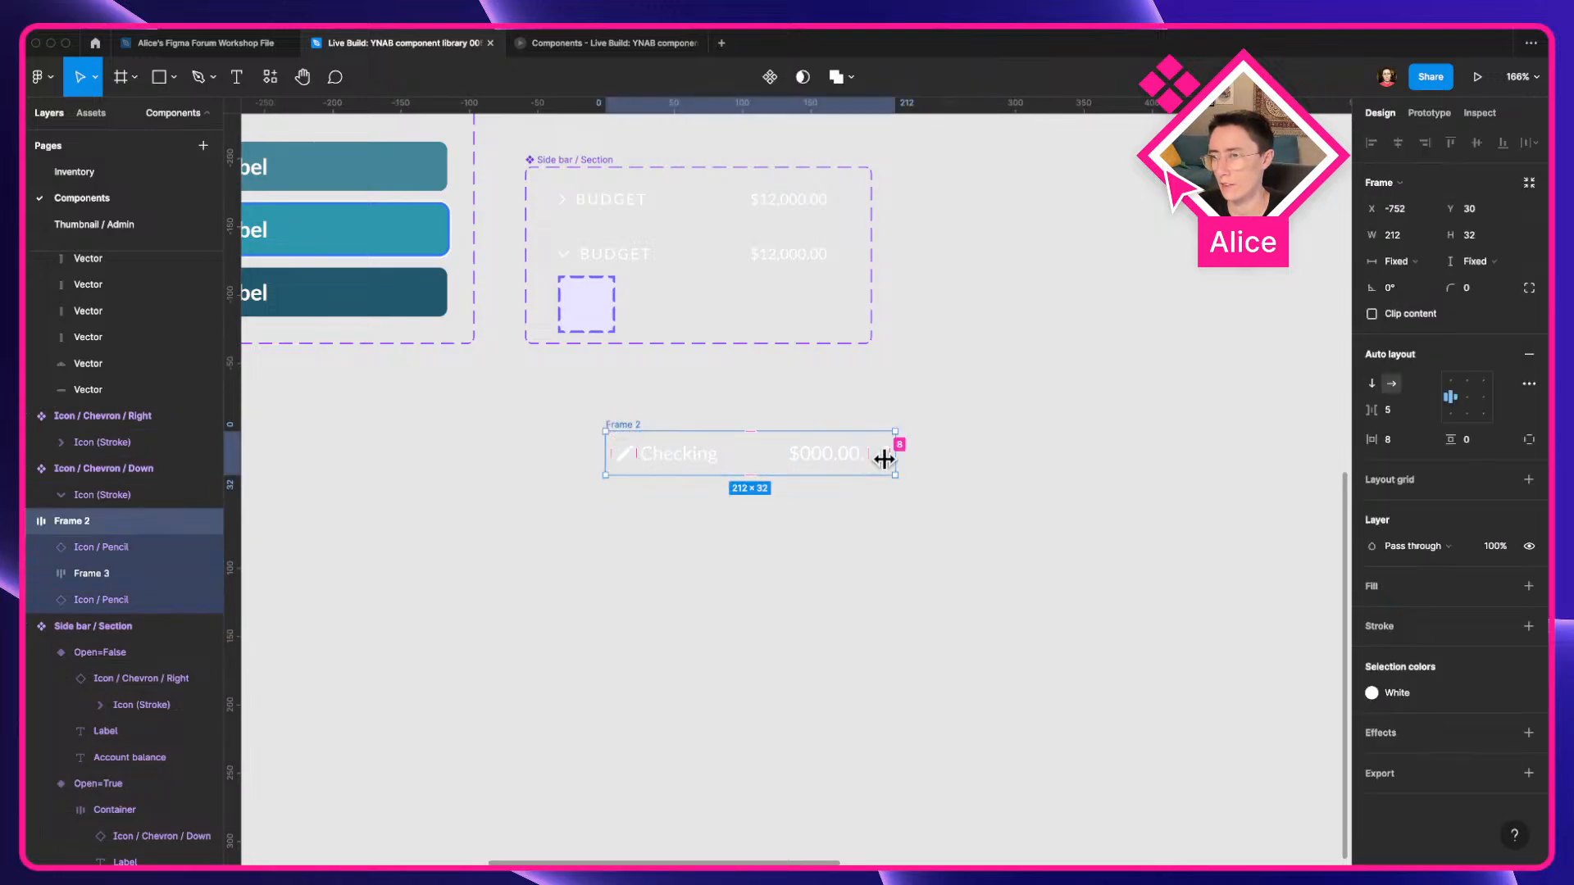
pyautogui.moveTo(896, 465); pyautogui.dragTo(1025, 467)
pyautogui.press('super+z')
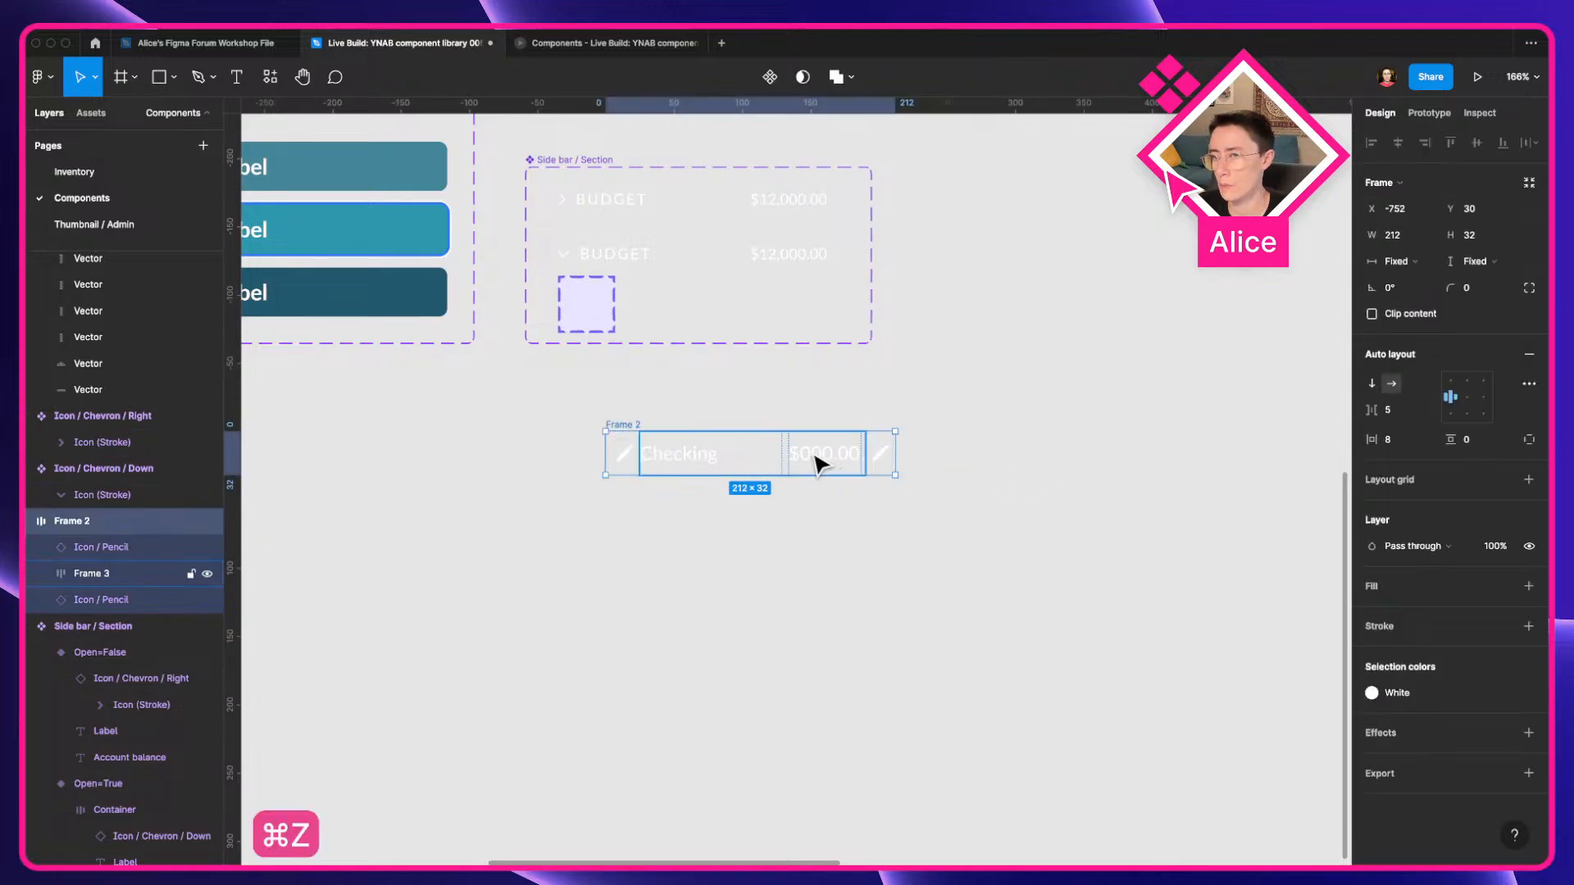
# Set Frame 3's horizontal resizing to Fill container and widen Frame 2 to about 287.
pyautogui.click(1394, 261)
pyautogui.click(1423, 290)
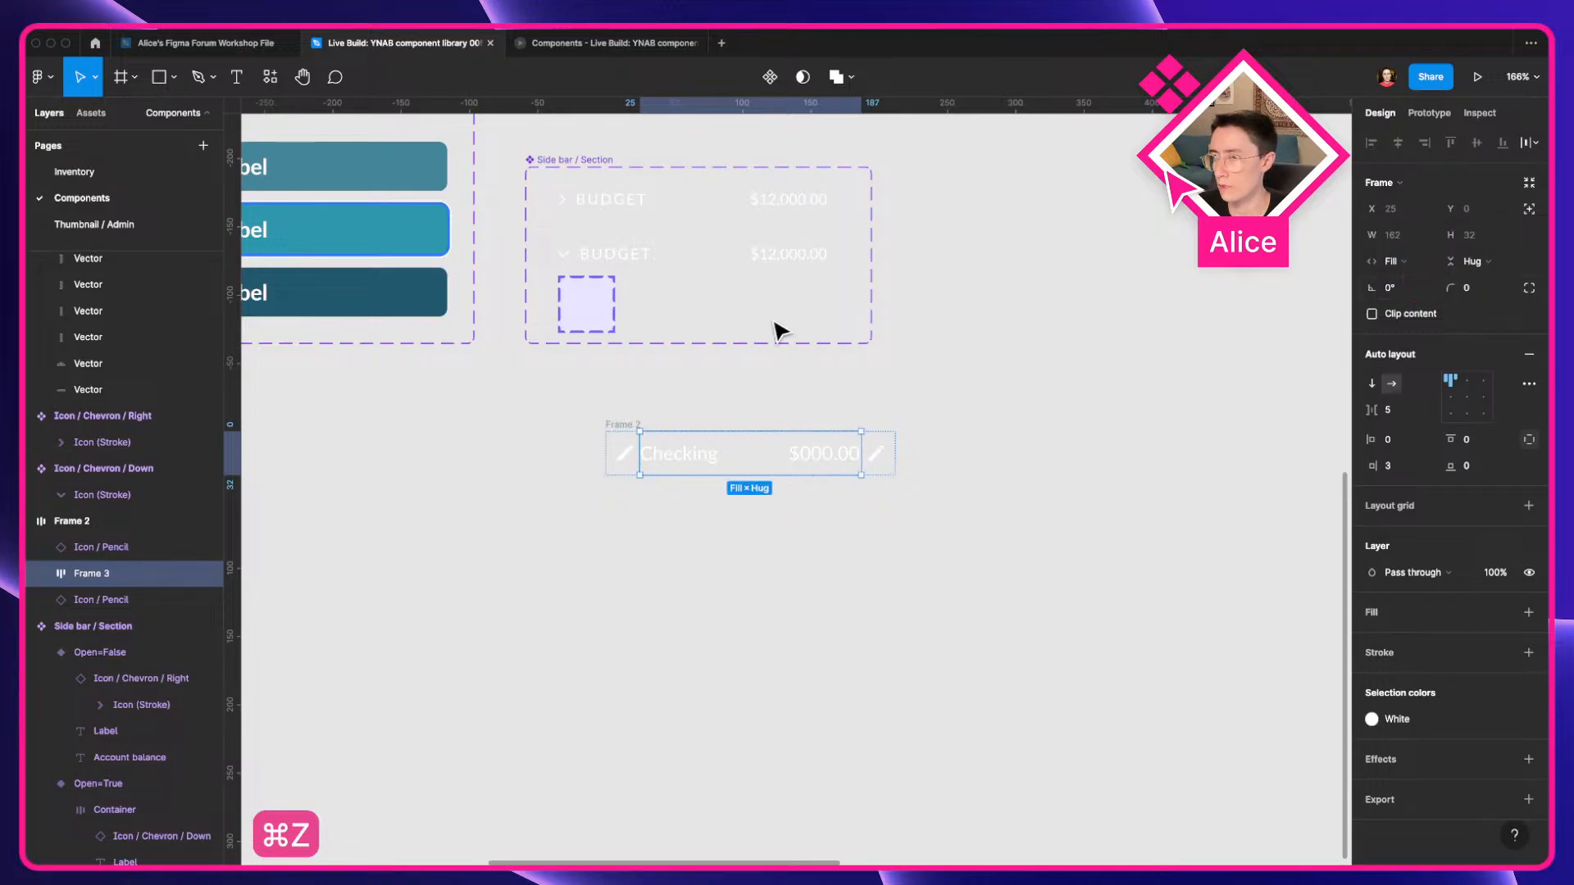
pyautogui.click(617, 428)
pyautogui.moveTo(897, 466); pyautogui.dragTo(998, 478)
# Set the Checking label's horizontal resizing to Fill container inside Frame 3.
pyautogui.click(820, 453)
pyautogui.click(819, 453)
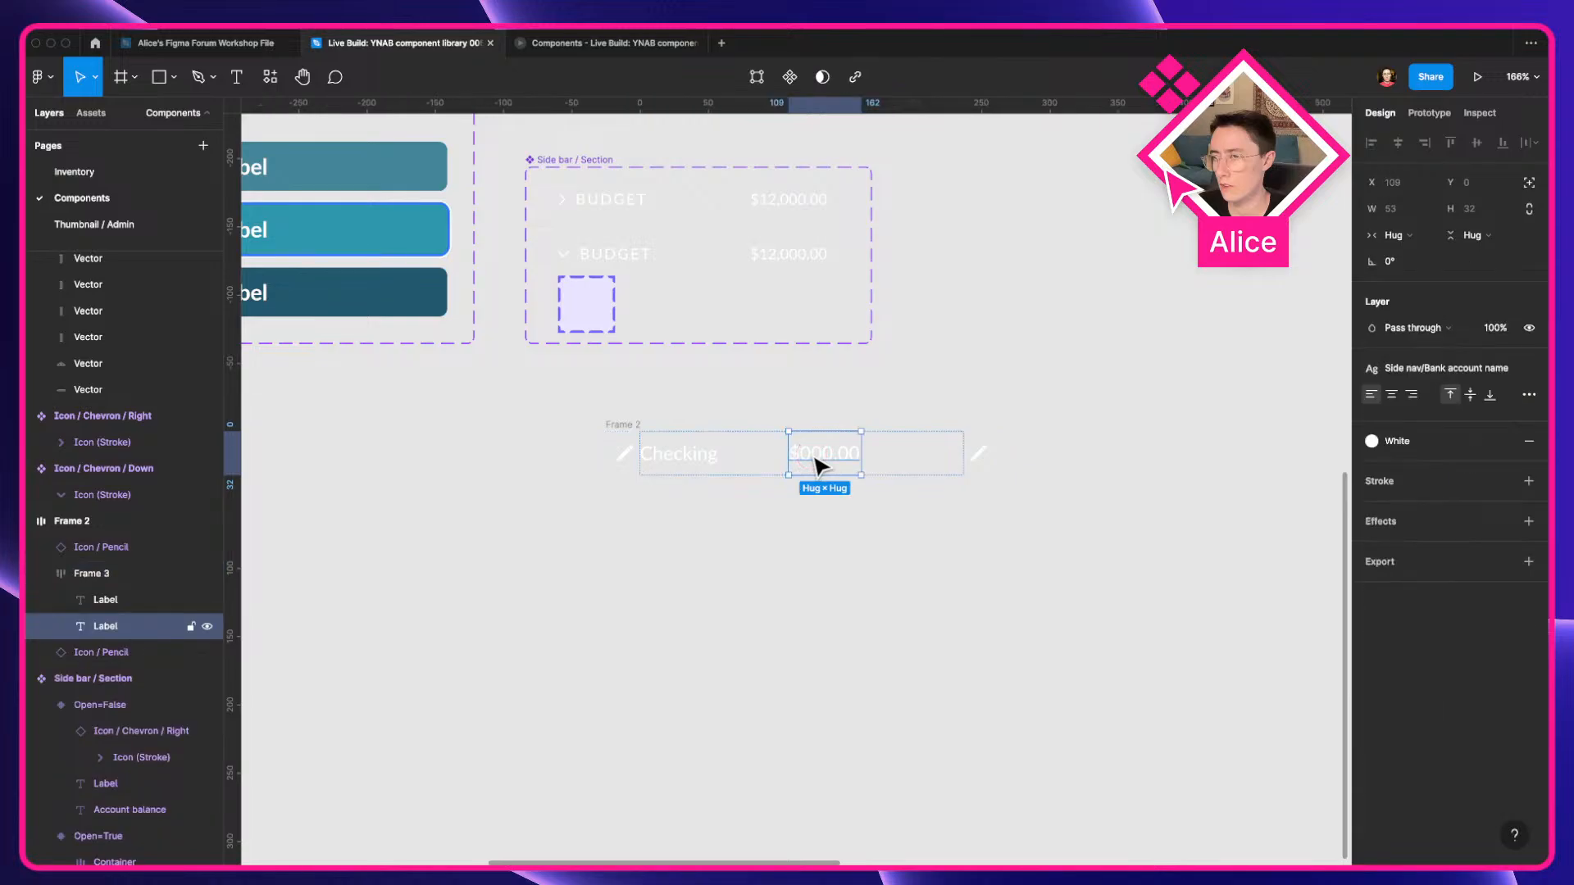
pyautogui.click(754, 463)
pyautogui.click(706, 464)
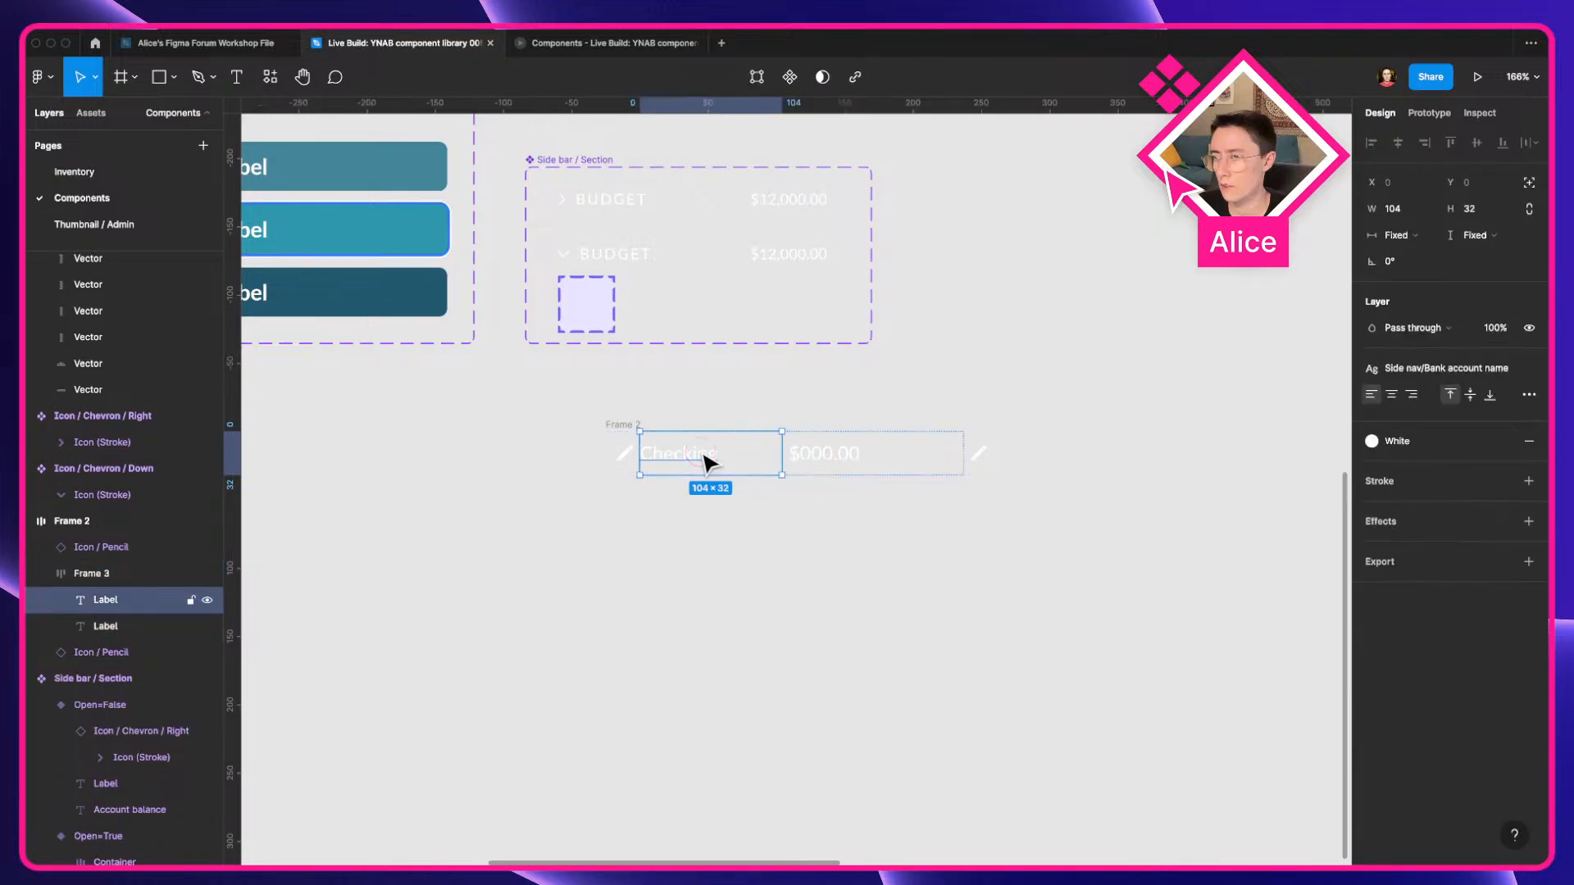
pyautogui.click(1400, 235)
pyautogui.click(1425, 272)
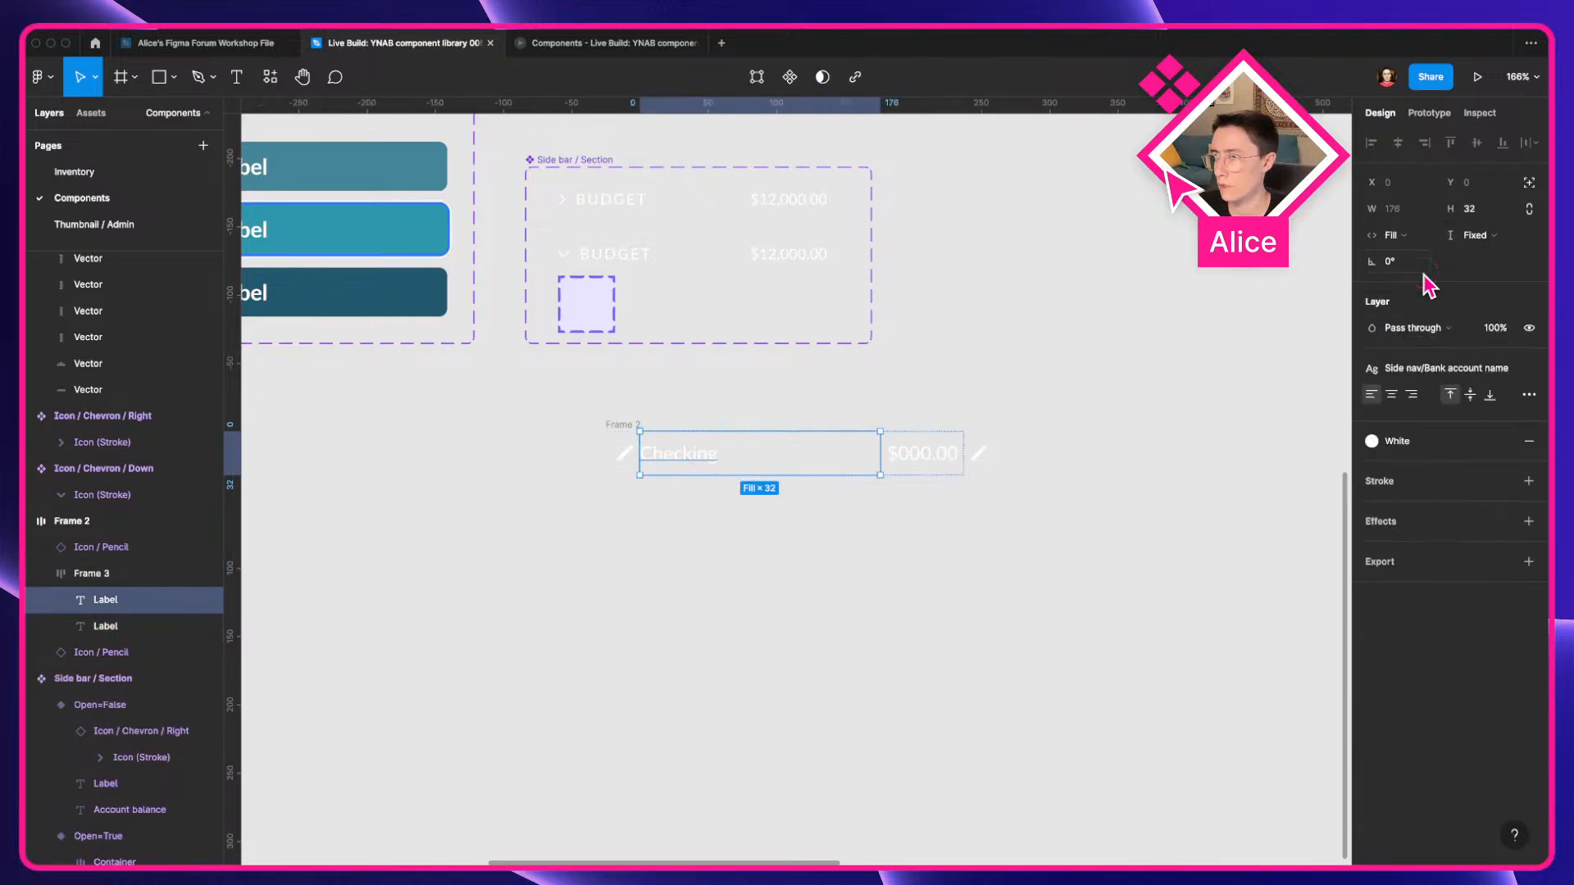
# Resize Frame 2 from its right edge to test how the label and amount adapt.
pyautogui.click(589, 417)
pyautogui.click(625, 425)
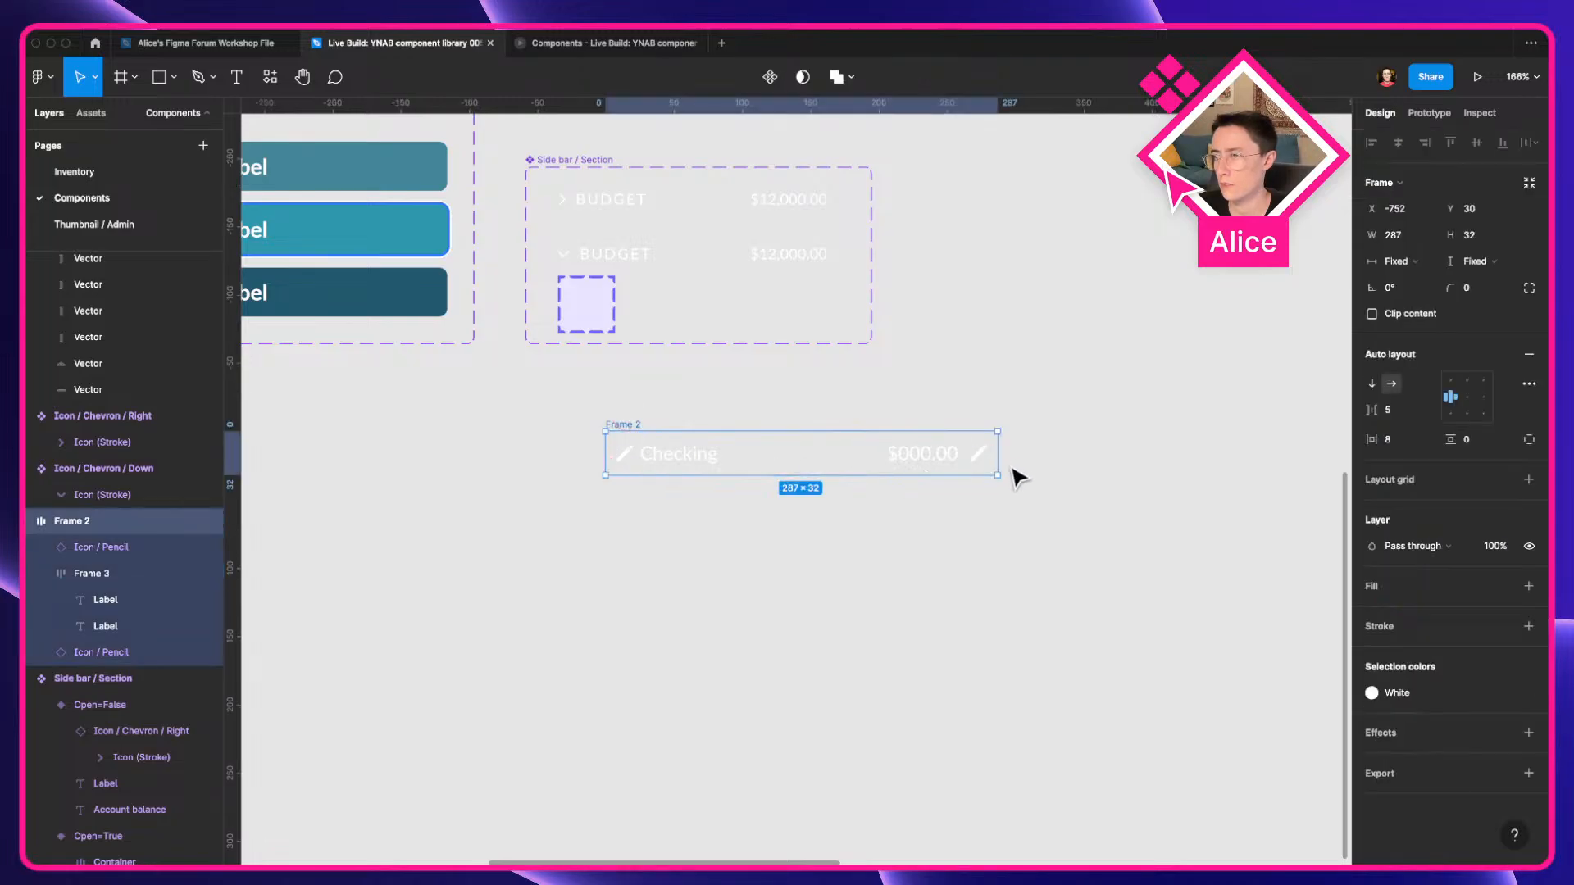
pyautogui.moveTo(1002, 469)
pyautogui.mouseDown()
pyautogui.moveTo(876, 461)
pyautogui.moveTo(986, 483)
pyautogui.mouseUp()
# Switch to the browser, inspect the Checking account row link, and force its hover state in the inspector.
pyautogui.hotkey('ctrl', 'Left')
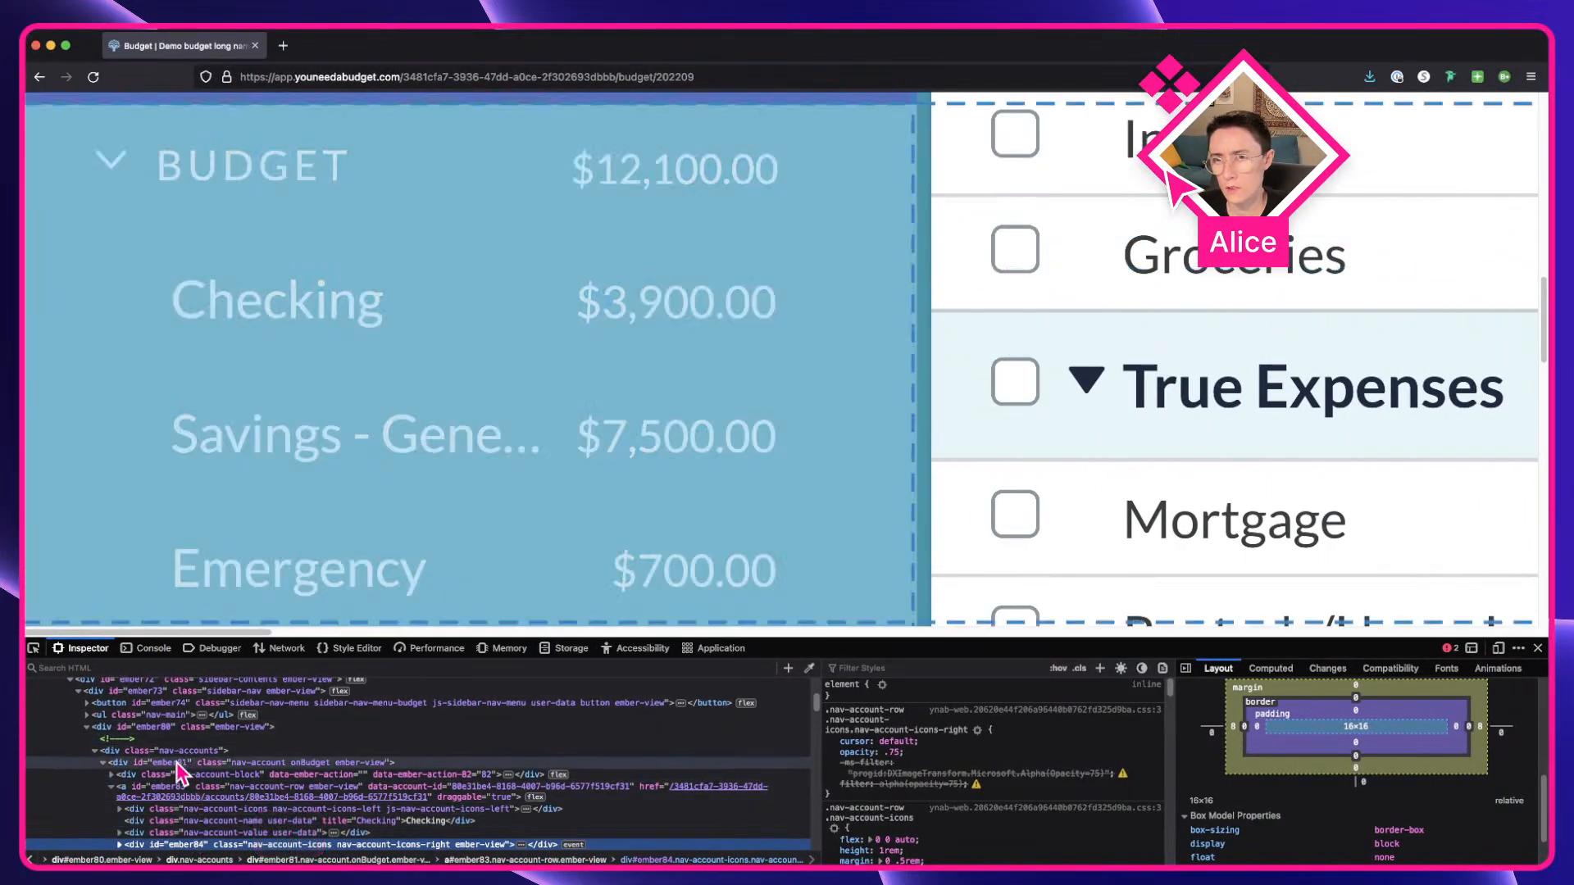
pyautogui.click(176, 787)
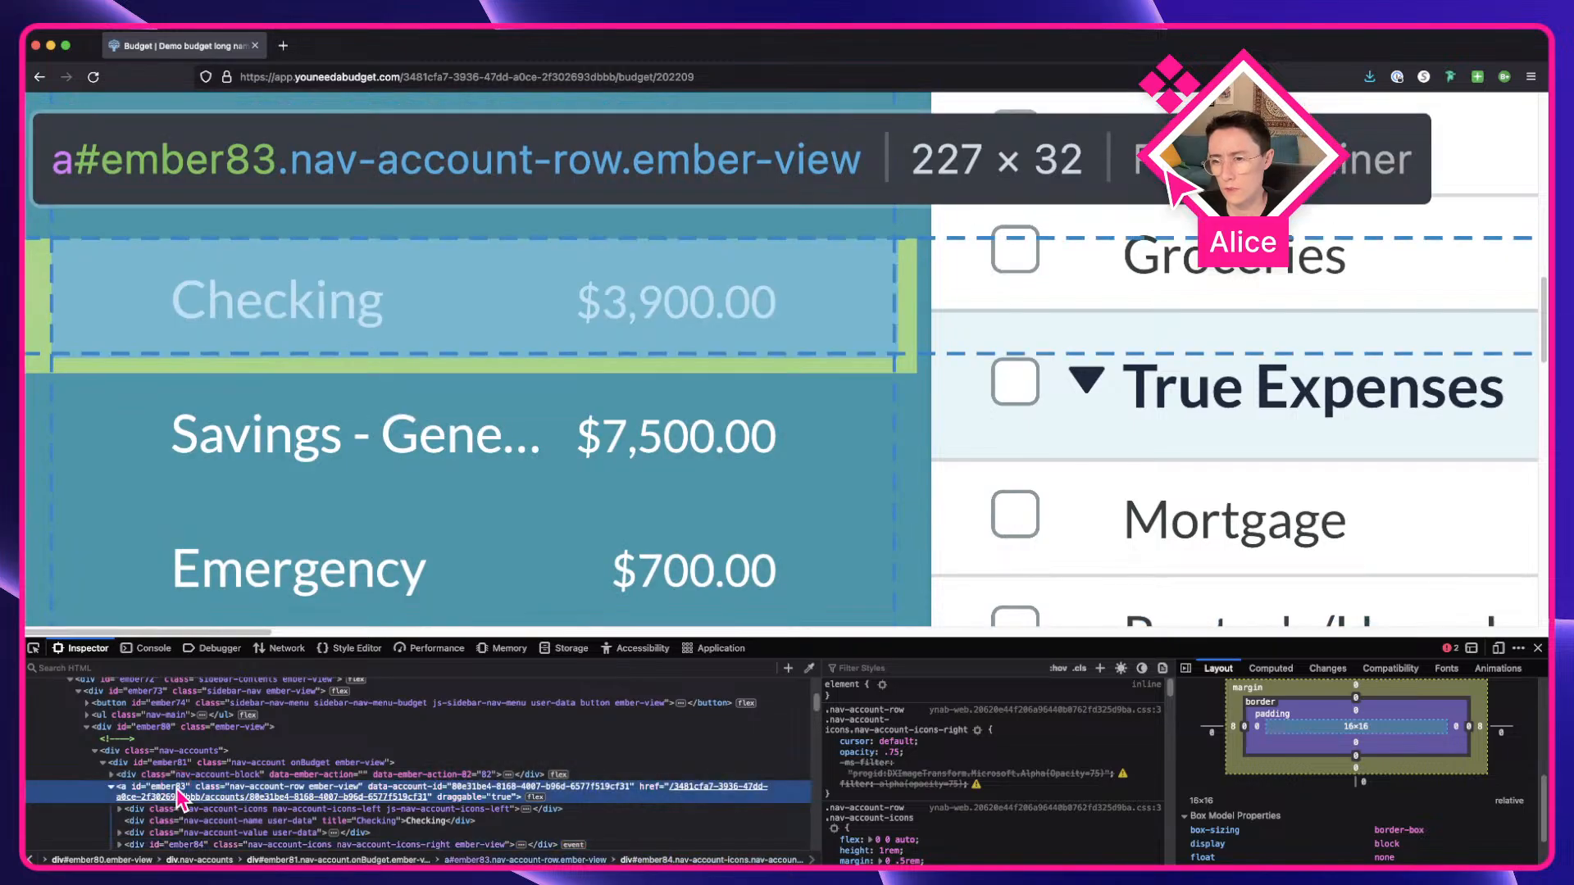
pyautogui.scroll(-1, 937, 760)
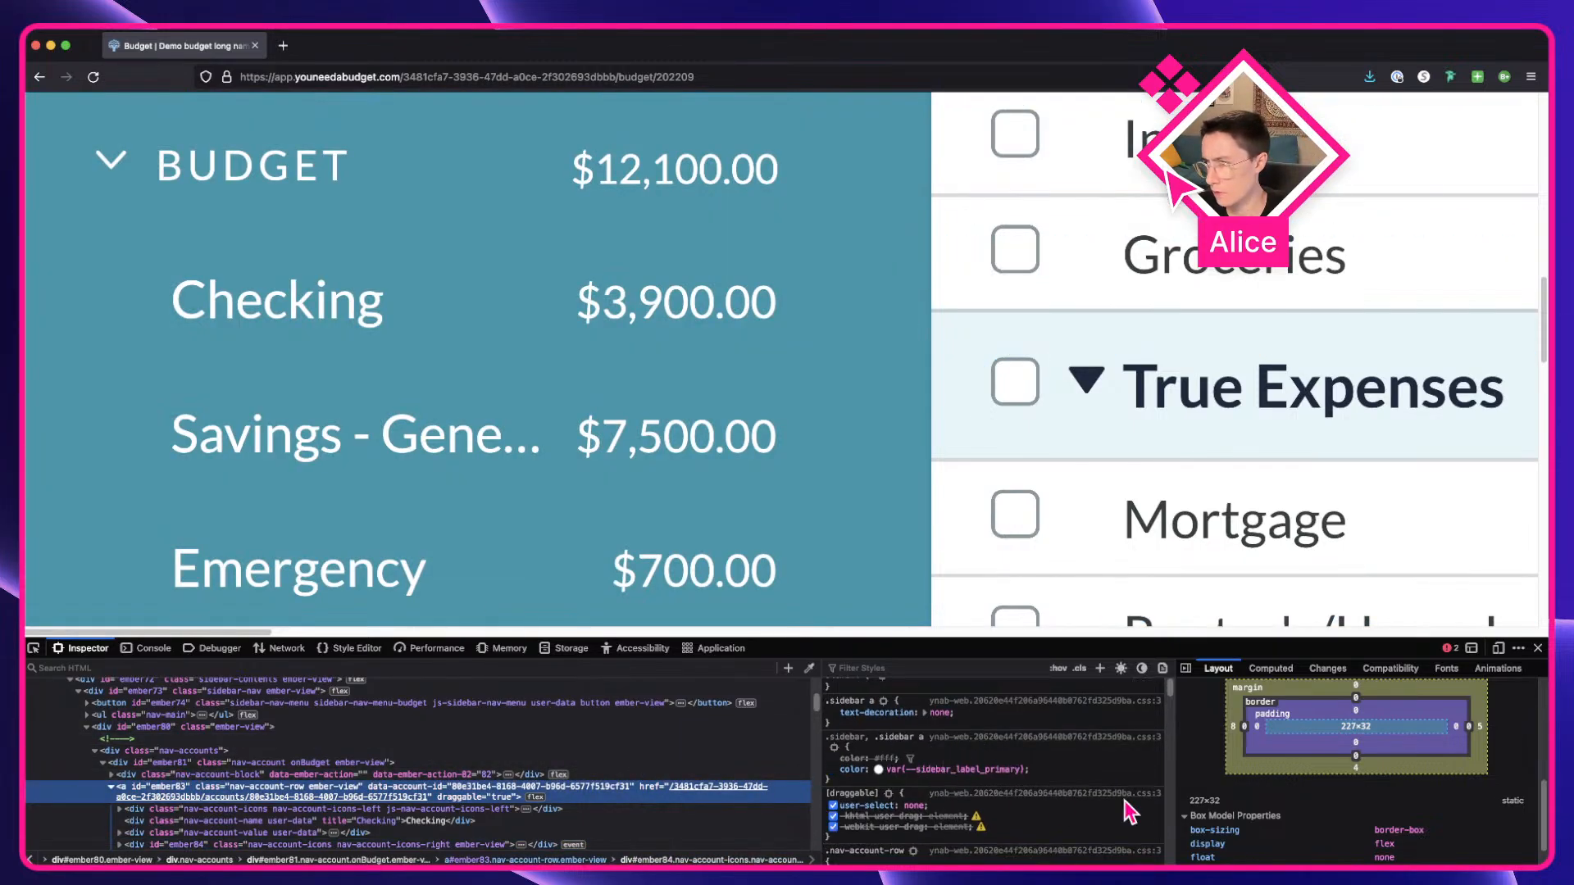
pyautogui.scroll(-1, 1200, 793)
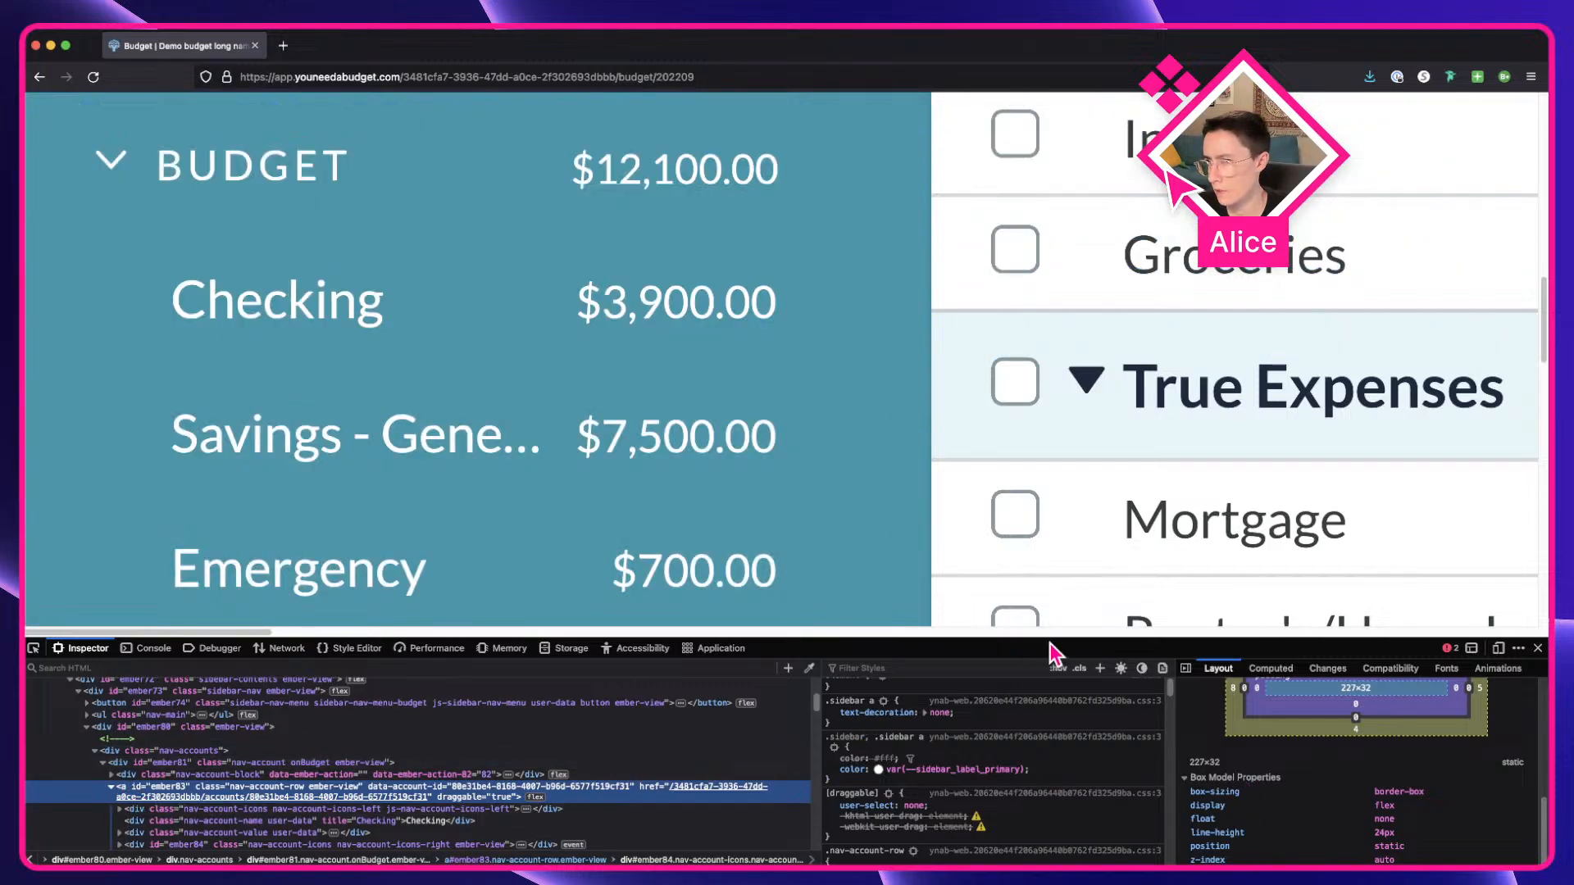
pyautogui.click(1058, 669)
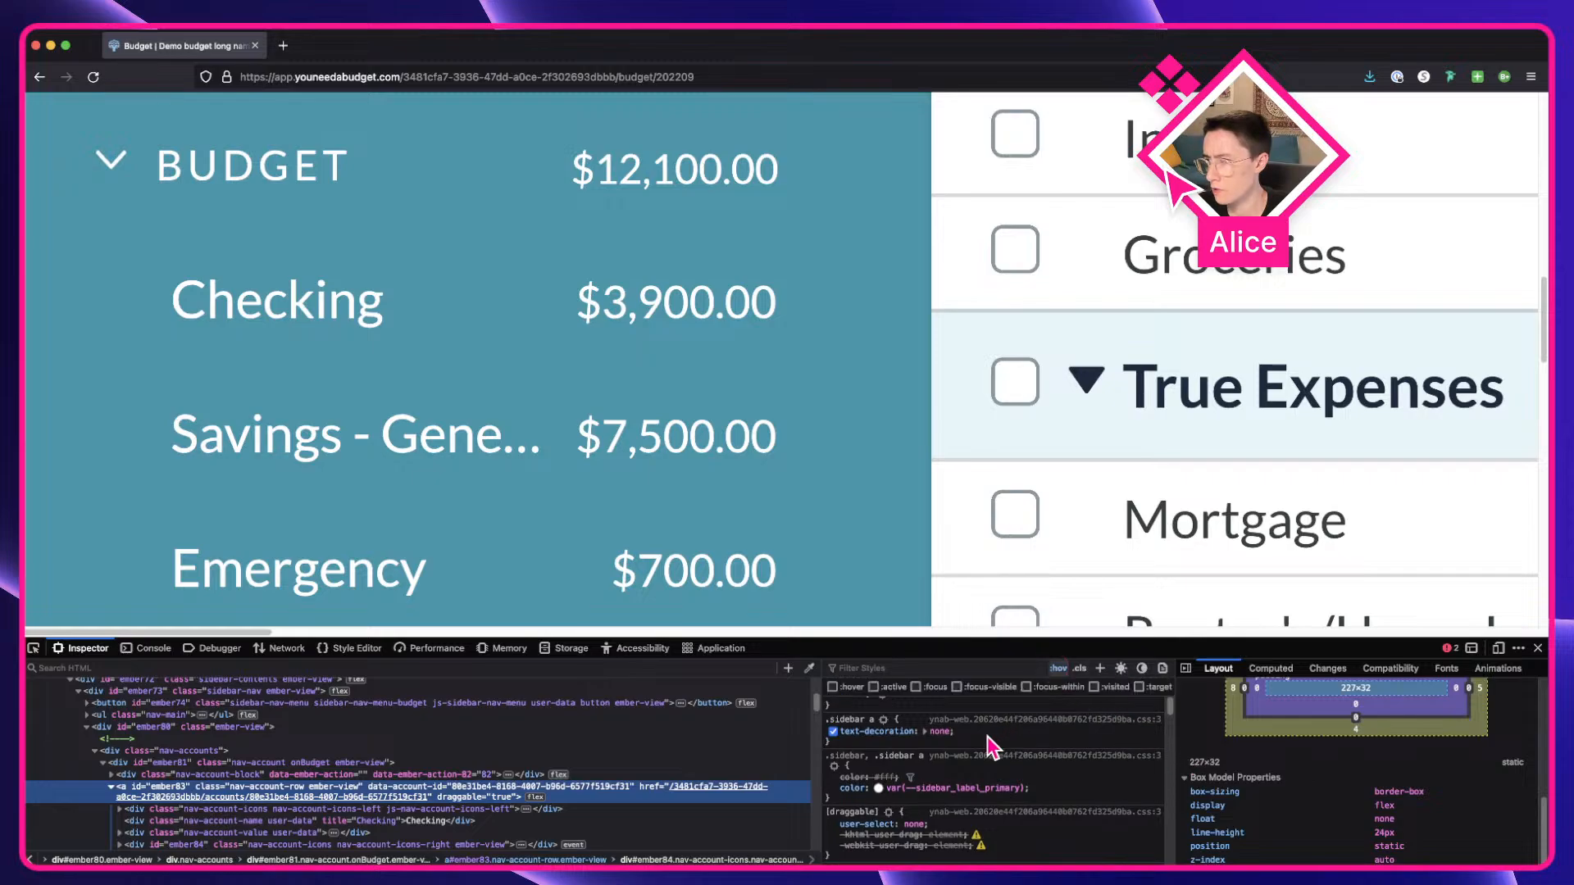
pyautogui.scroll(1, 991, 746)
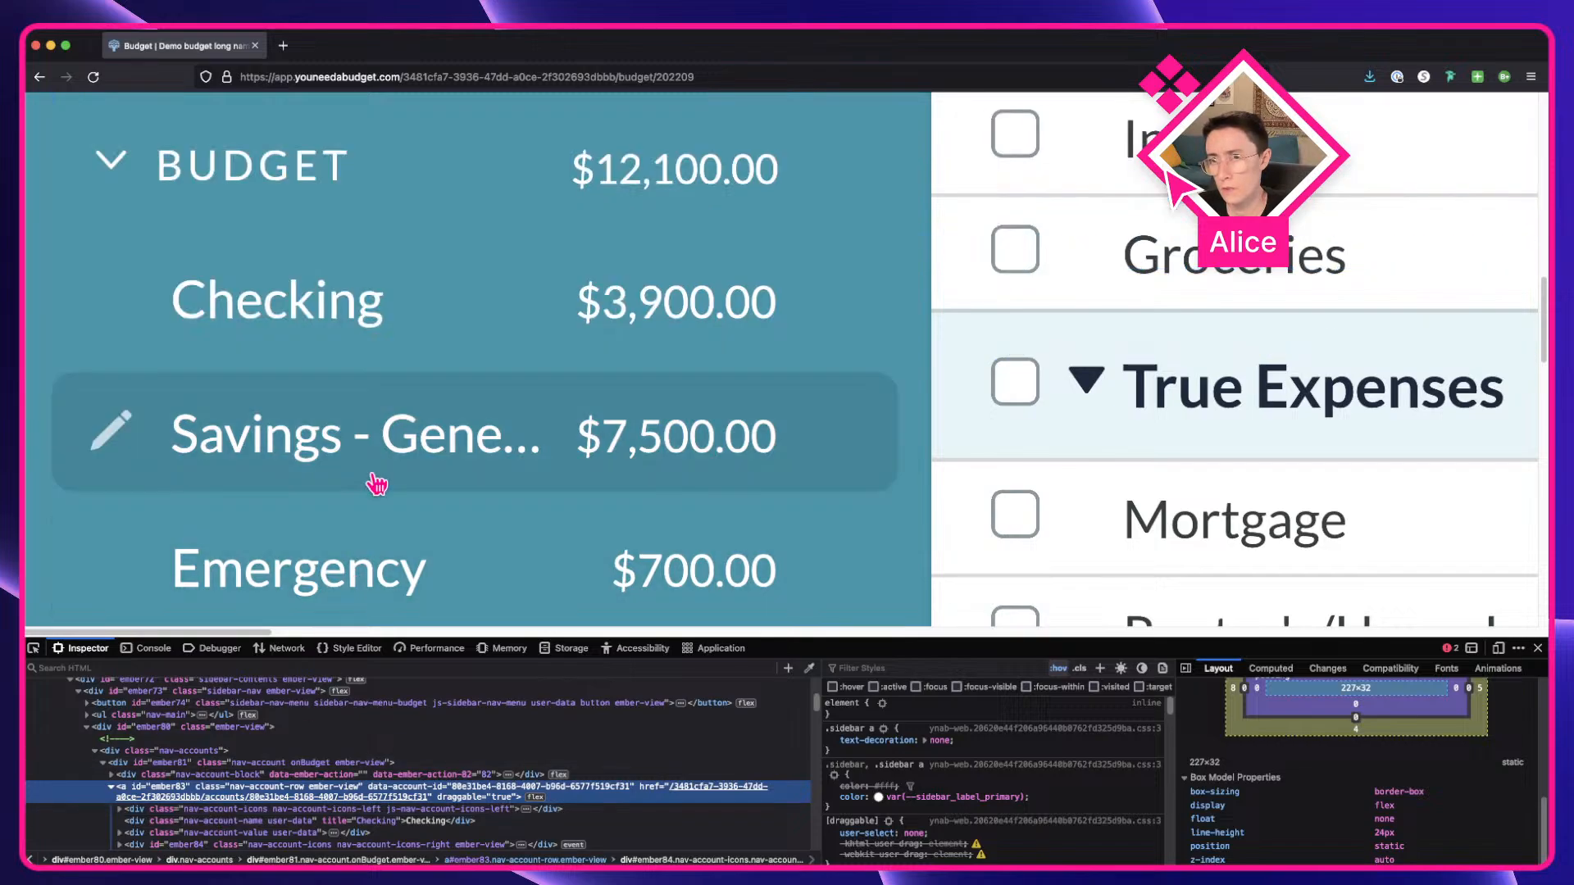
pyautogui.click(834, 688)
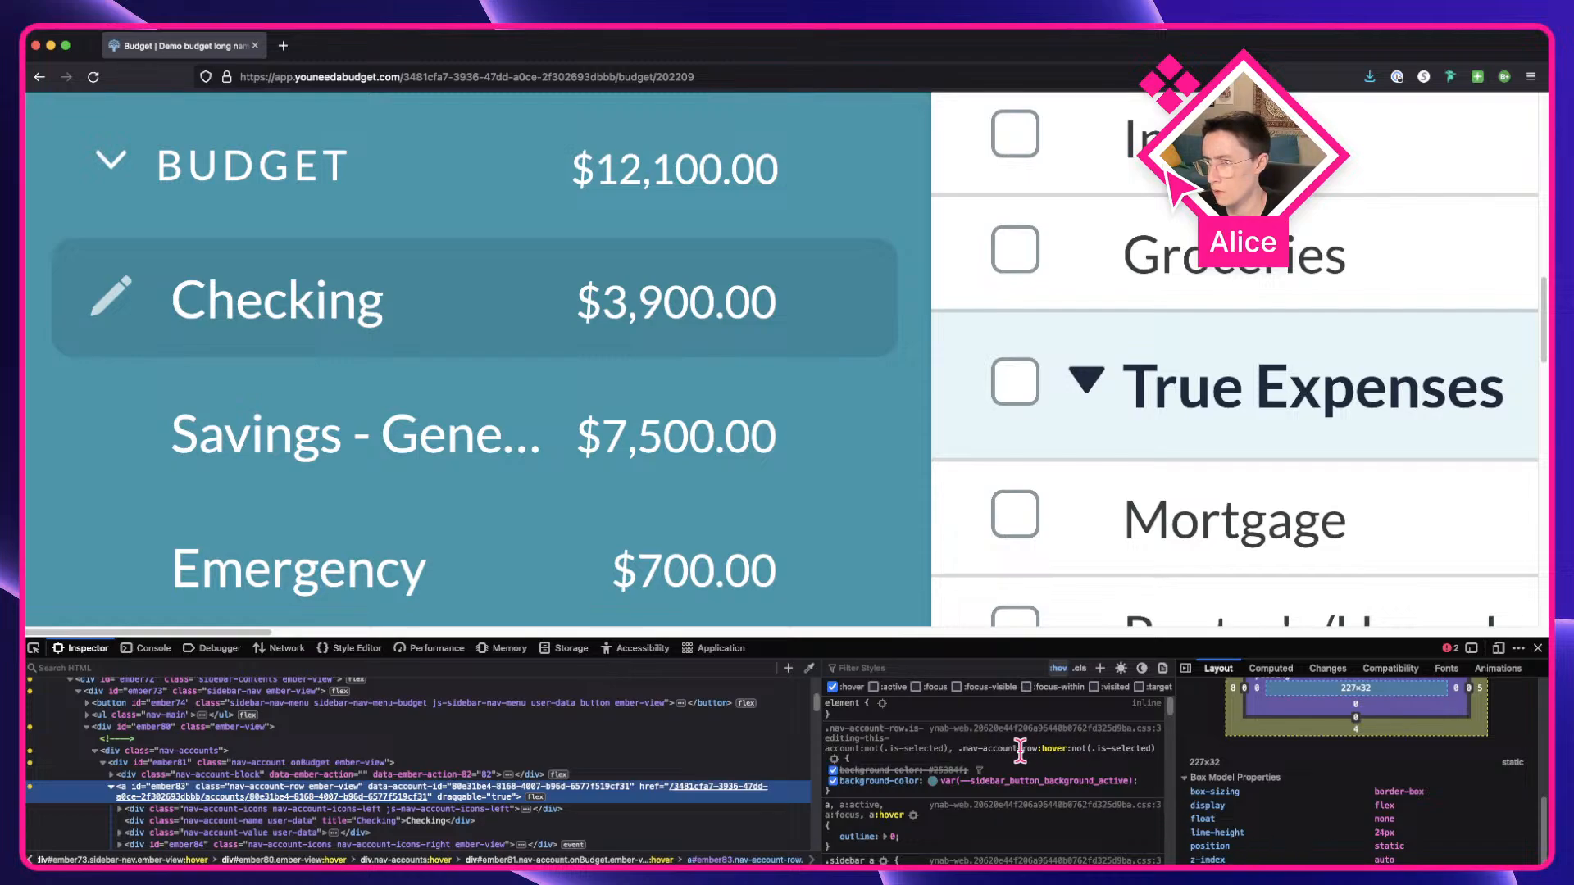
# Read the Checking row's hover style rules down to its border radius, and return to Figma.
pyautogui.scroll(-1, 902, 775)
pyautogui.scroll(-1, 926, 796)
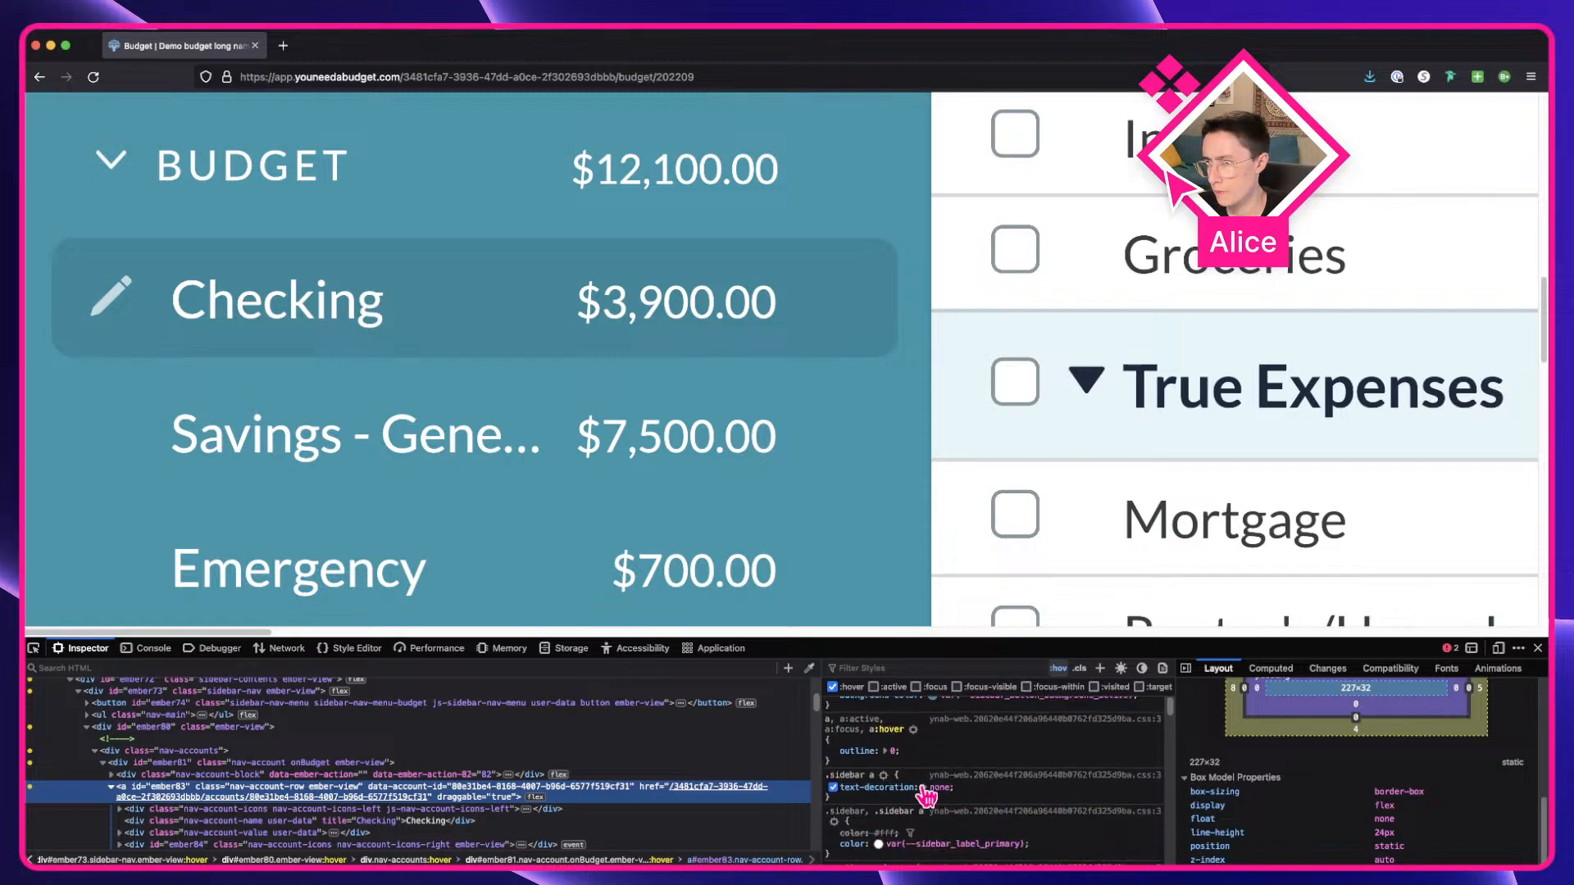
pyautogui.scroll(-2, 926, 795)
pyautogui.scroll(-3, 924, 795)
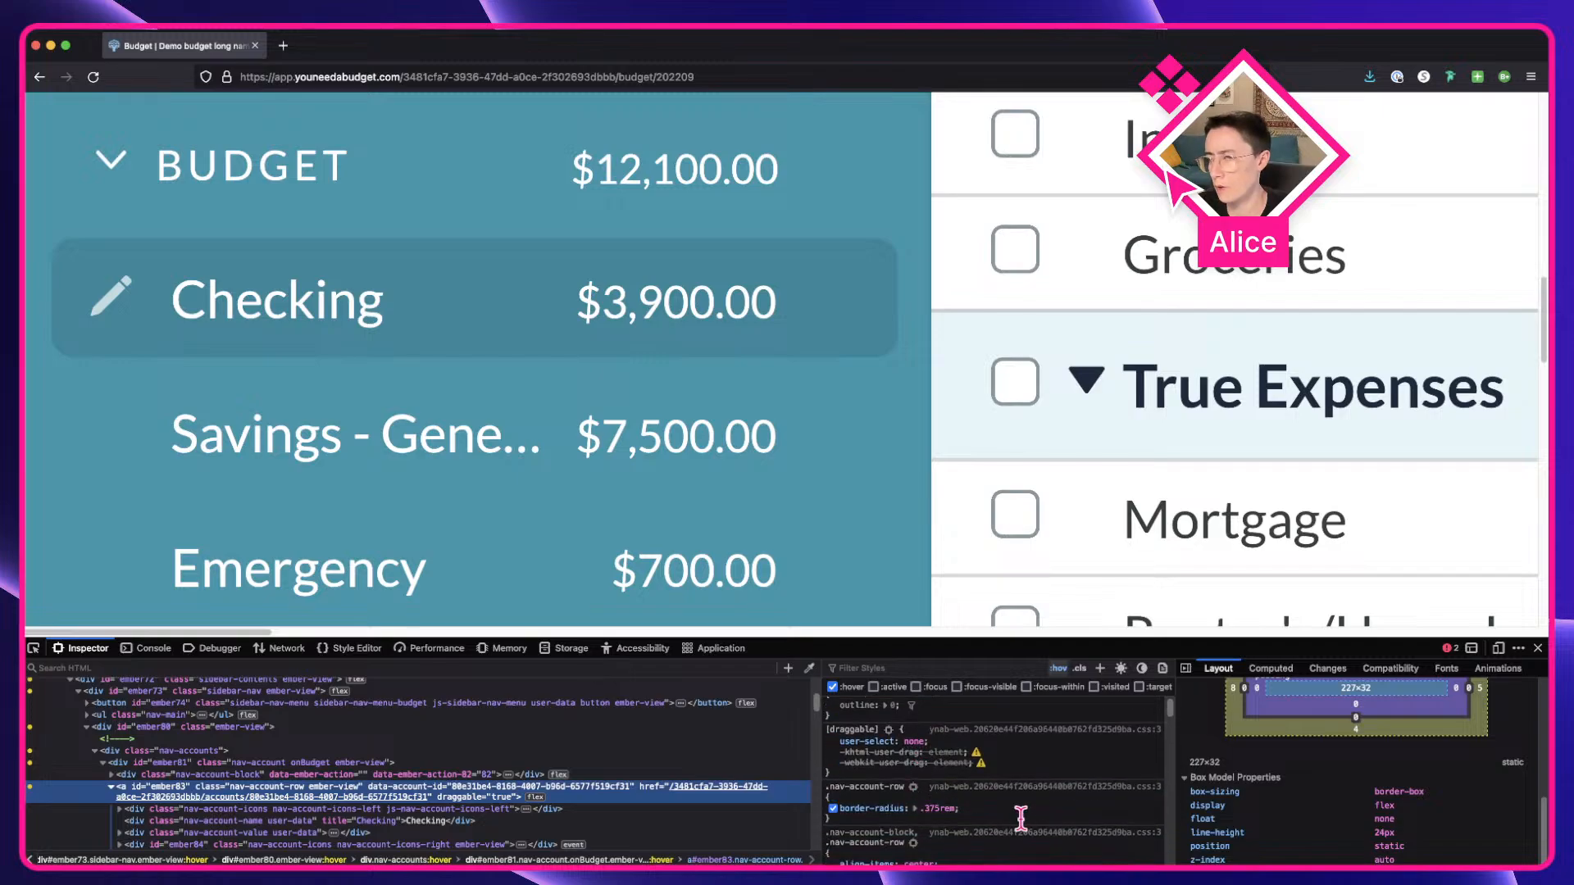
pyautogui.hotkey('ctrl', 'Right')
pyautogui.hotkey('ctrl', 'Left')
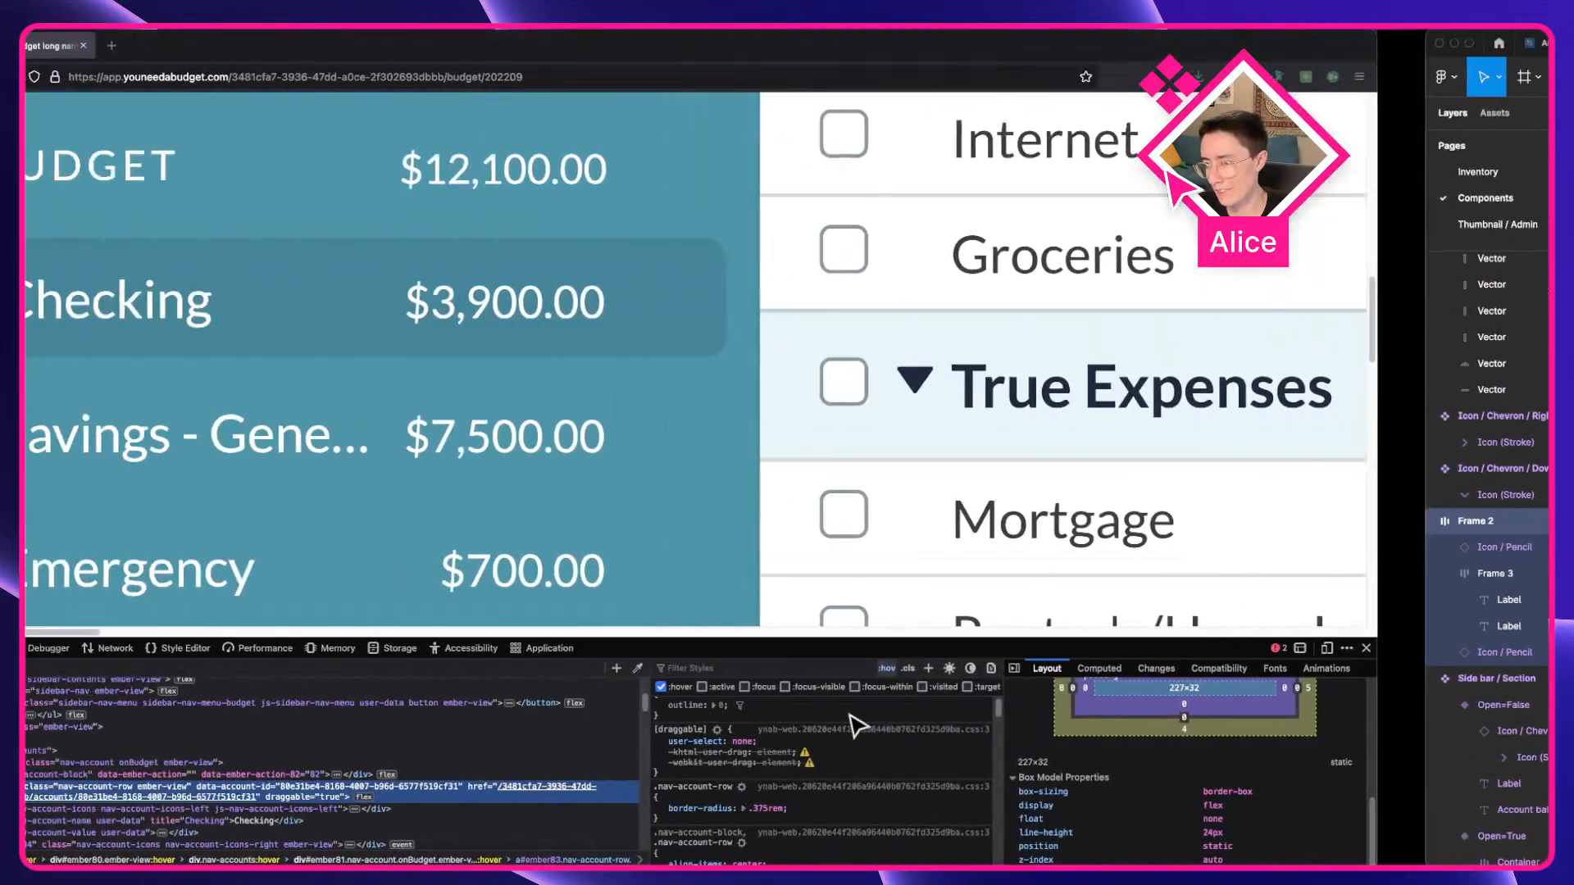
pyautogui.hotkey('ctrl', 'Right')
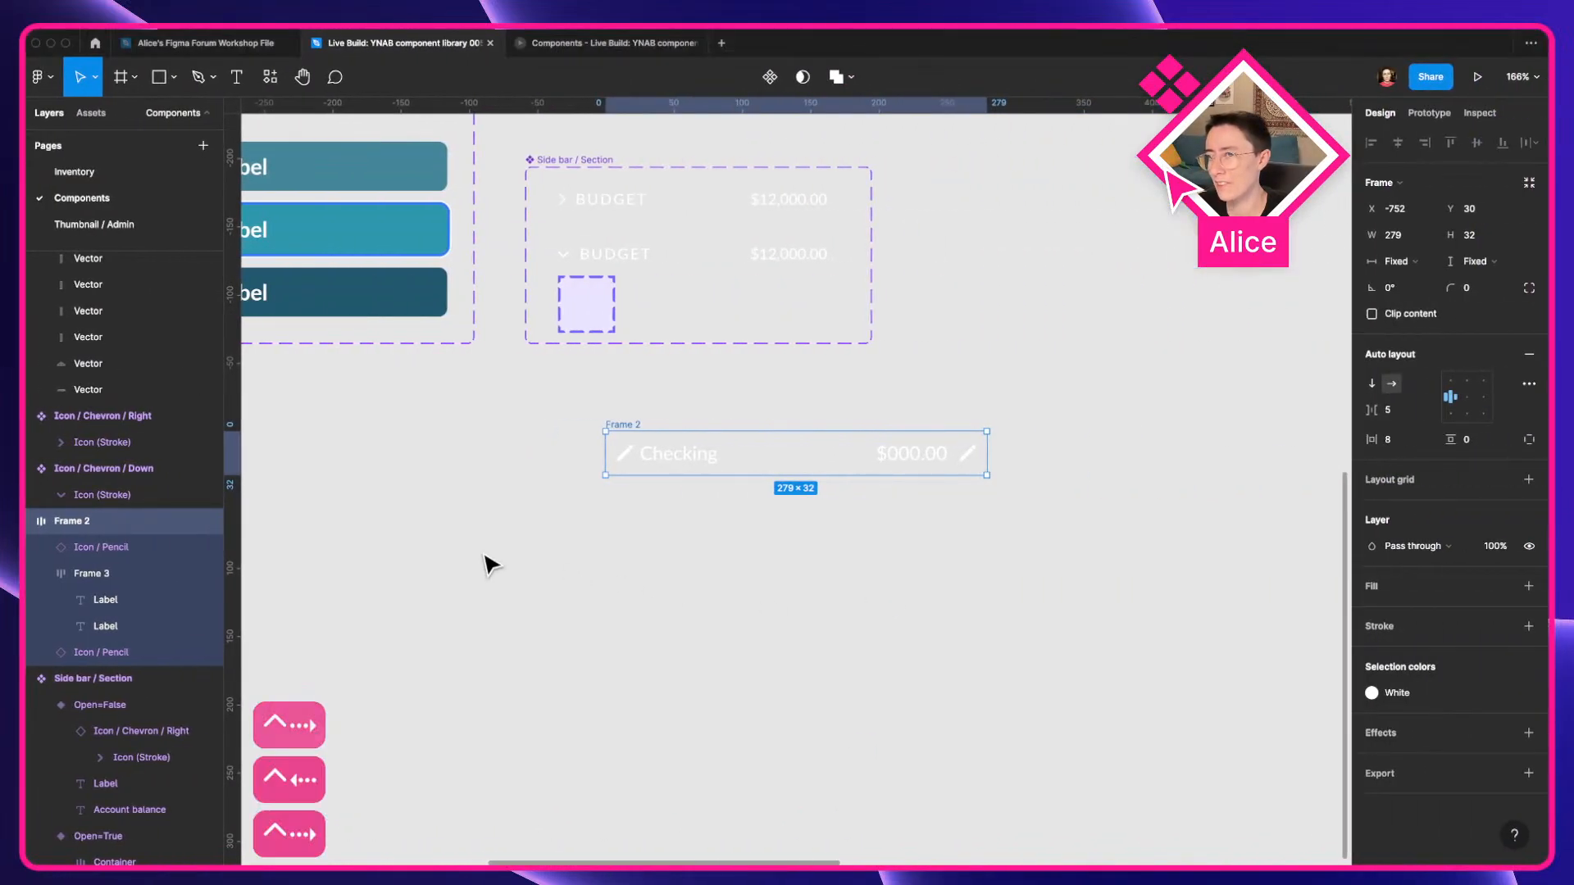
# Add a solid black fill, 000000, to Frame 2.
pyautogui.click(1528, 585)
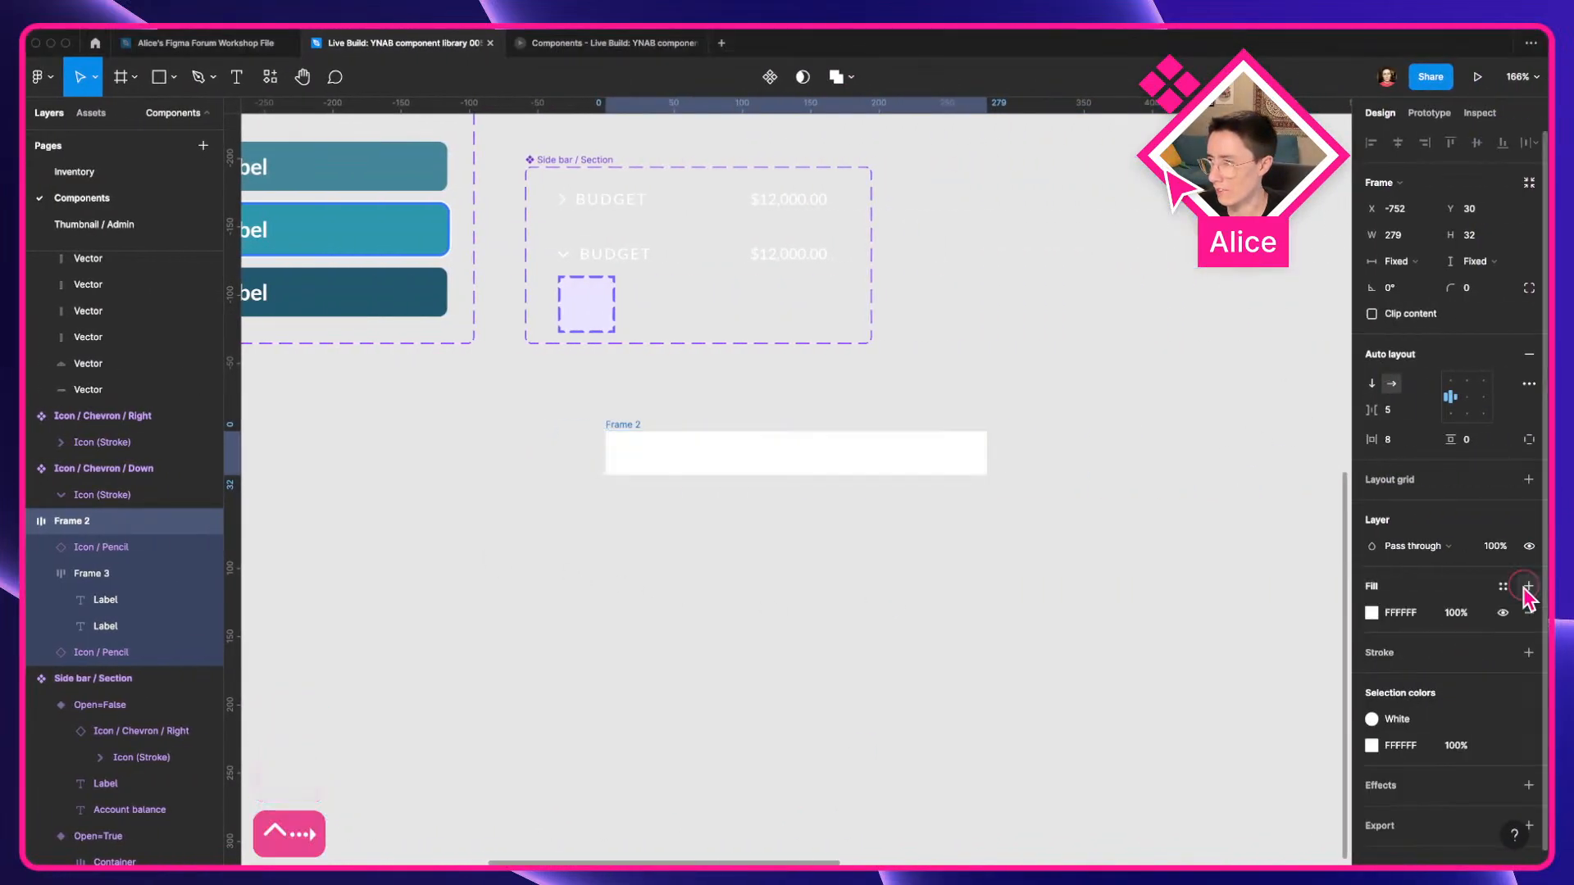
pyautogui.click(1401, 613)
pyautogui.write('0')
pyautogui.press('Tab')
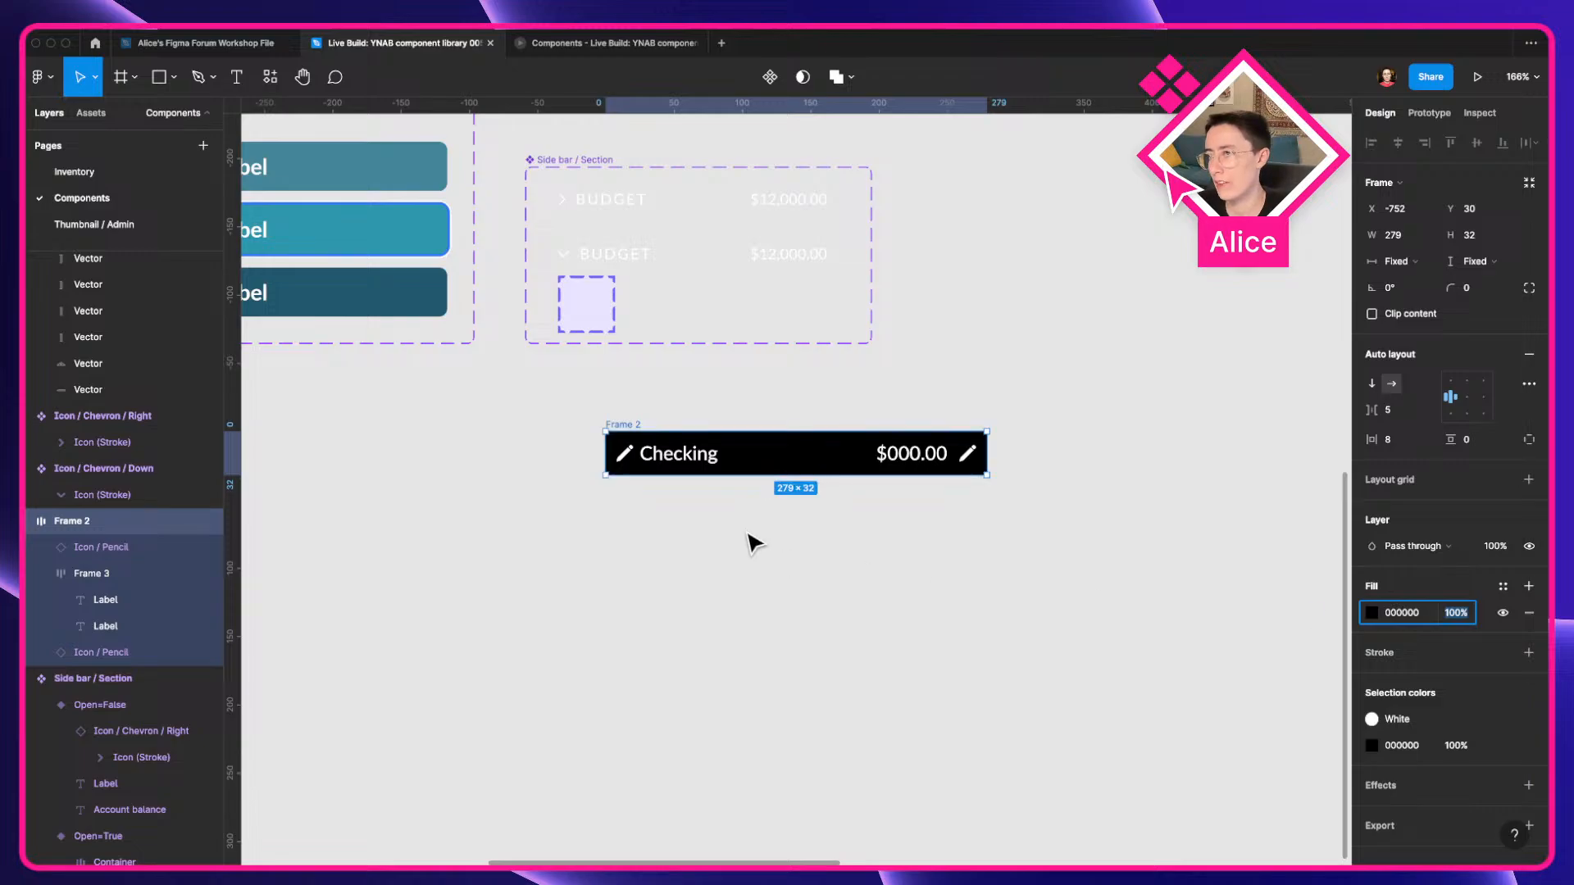
# Check the dark teal button variant's corner radius and set Frame 2's corner radius to 6.
pyautogui.click(418, 291)
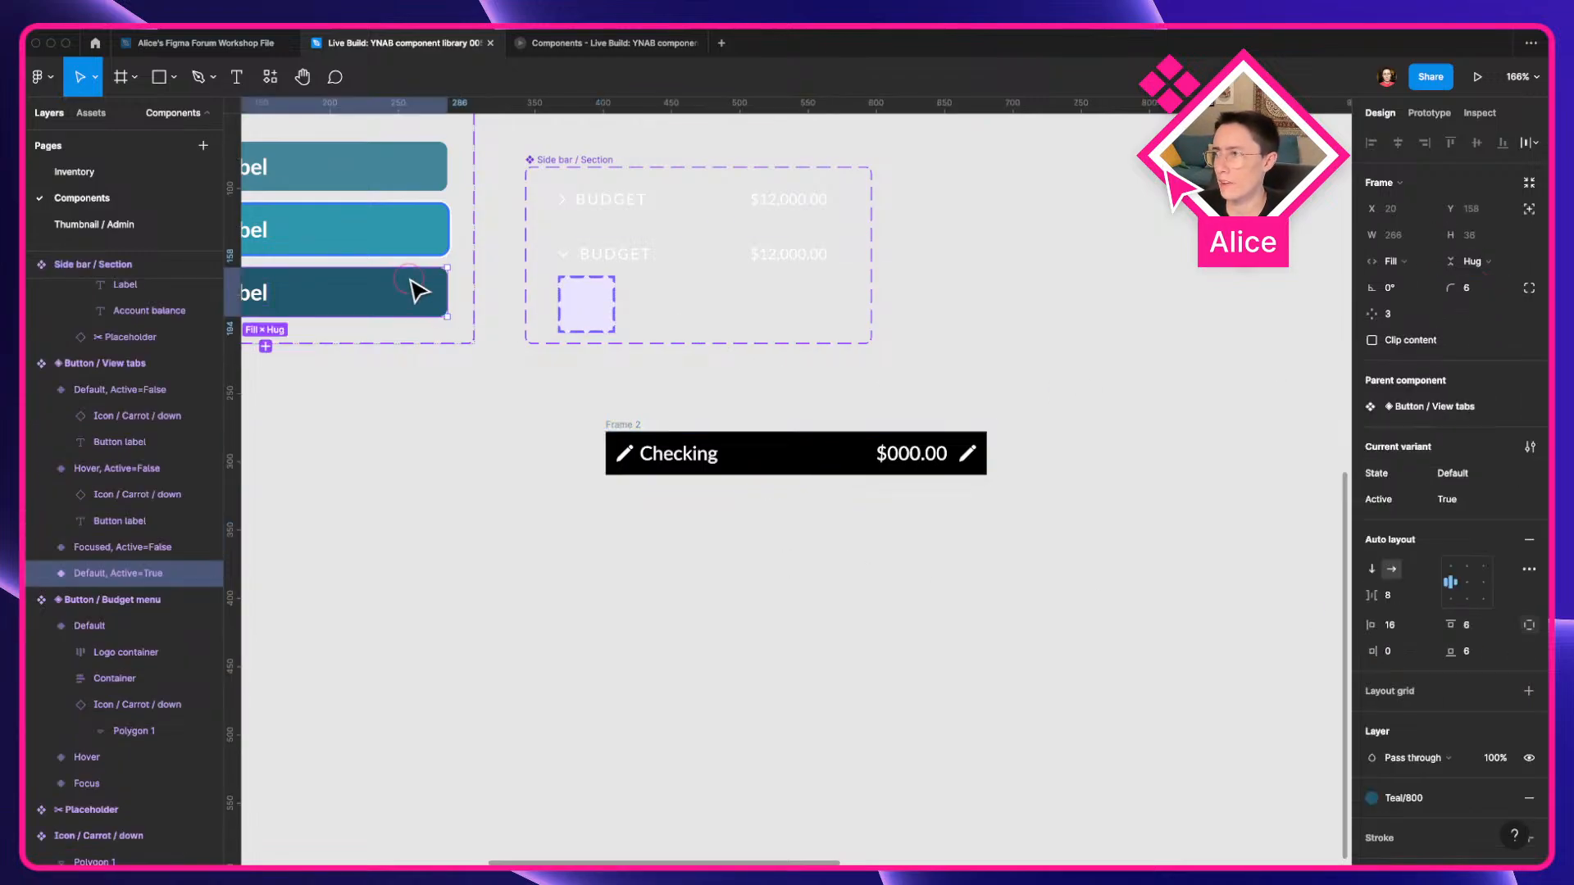
pyautogui.click(720, 435)
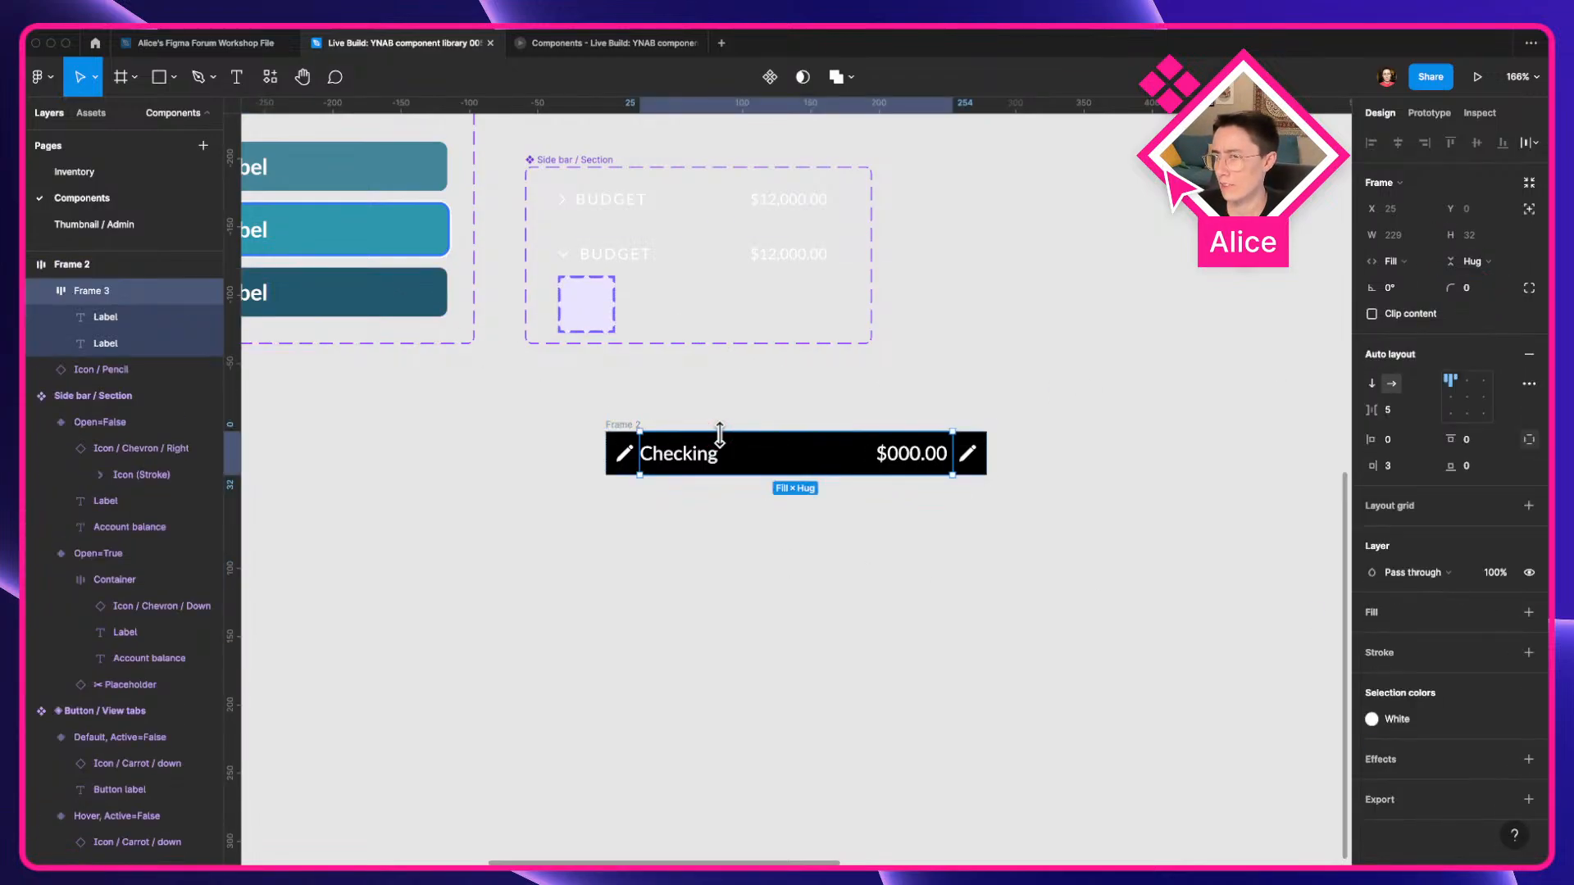
pyautogui.click(611, 432)
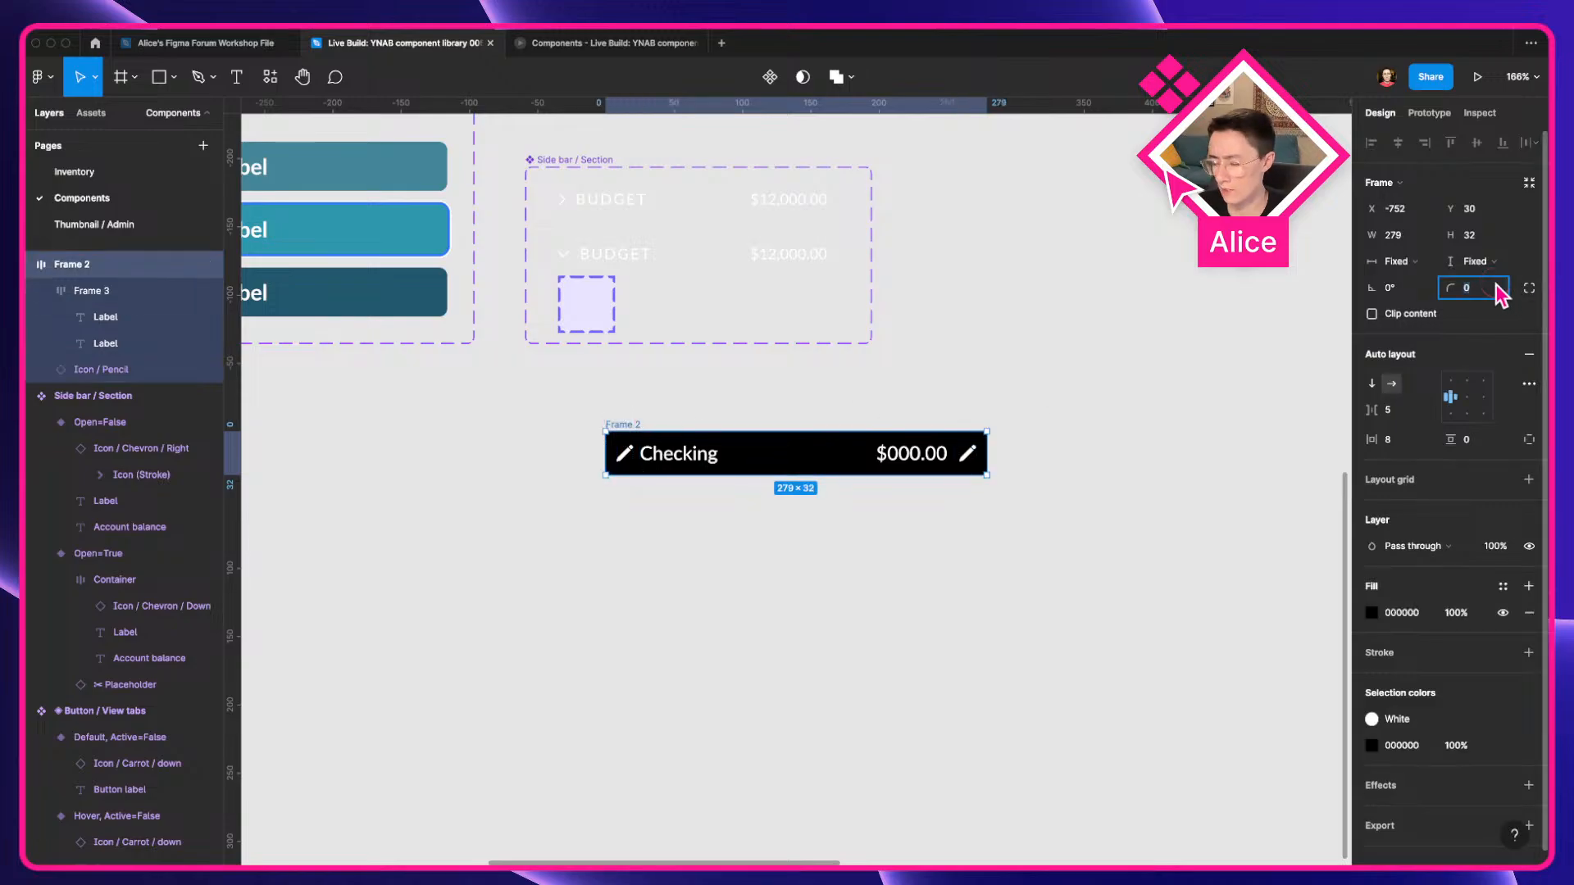
pyautogui.click(719, 545)
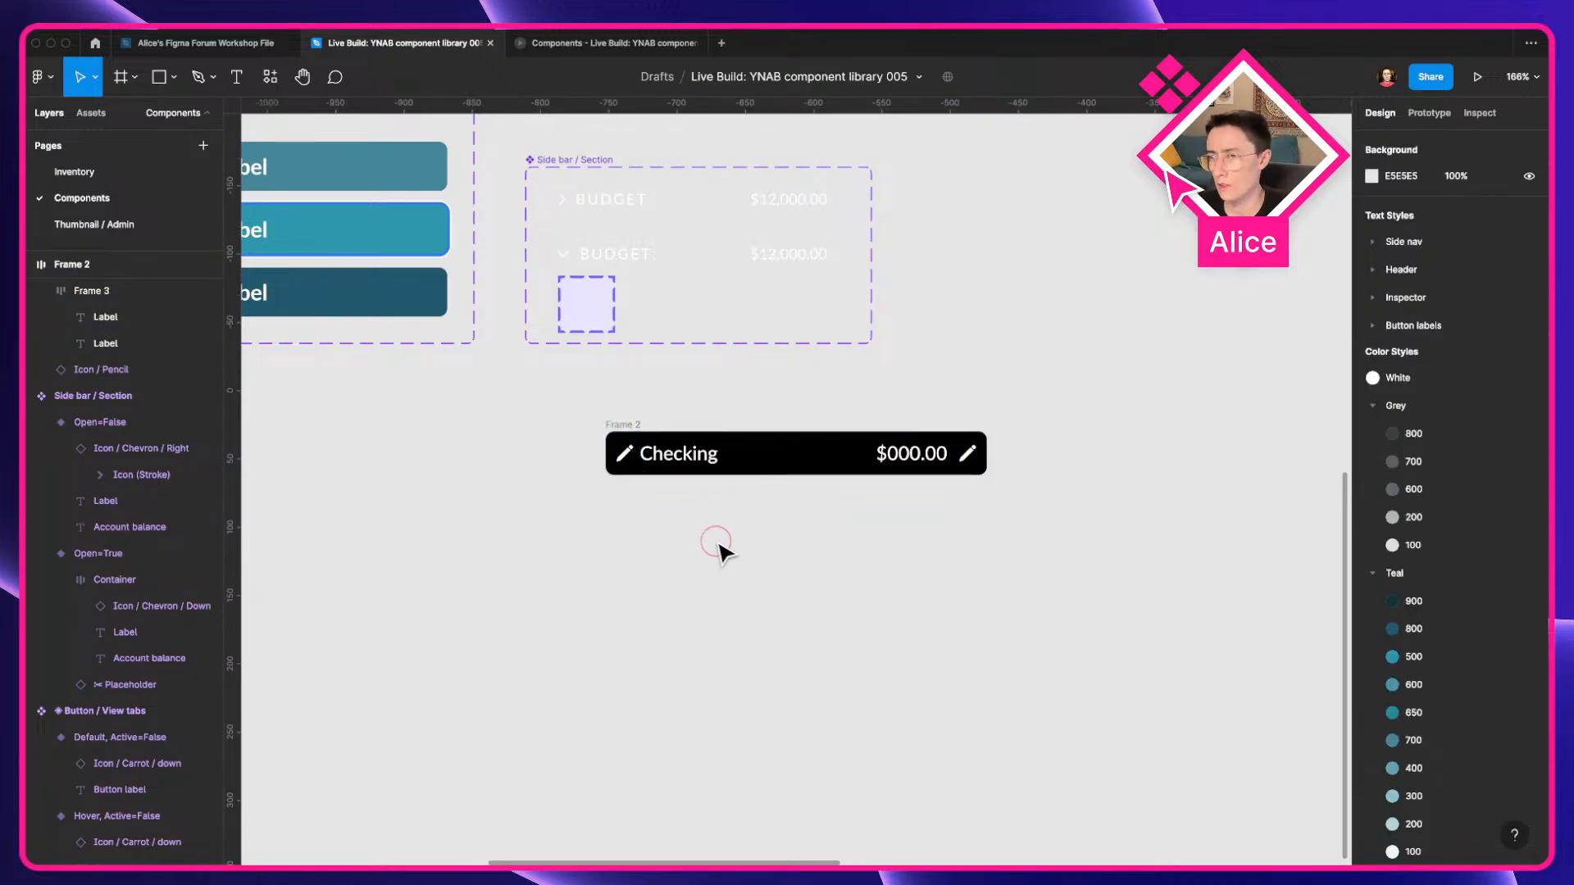
# Remove the black fill from Frame 2.
pyautogui.click(619, 420)
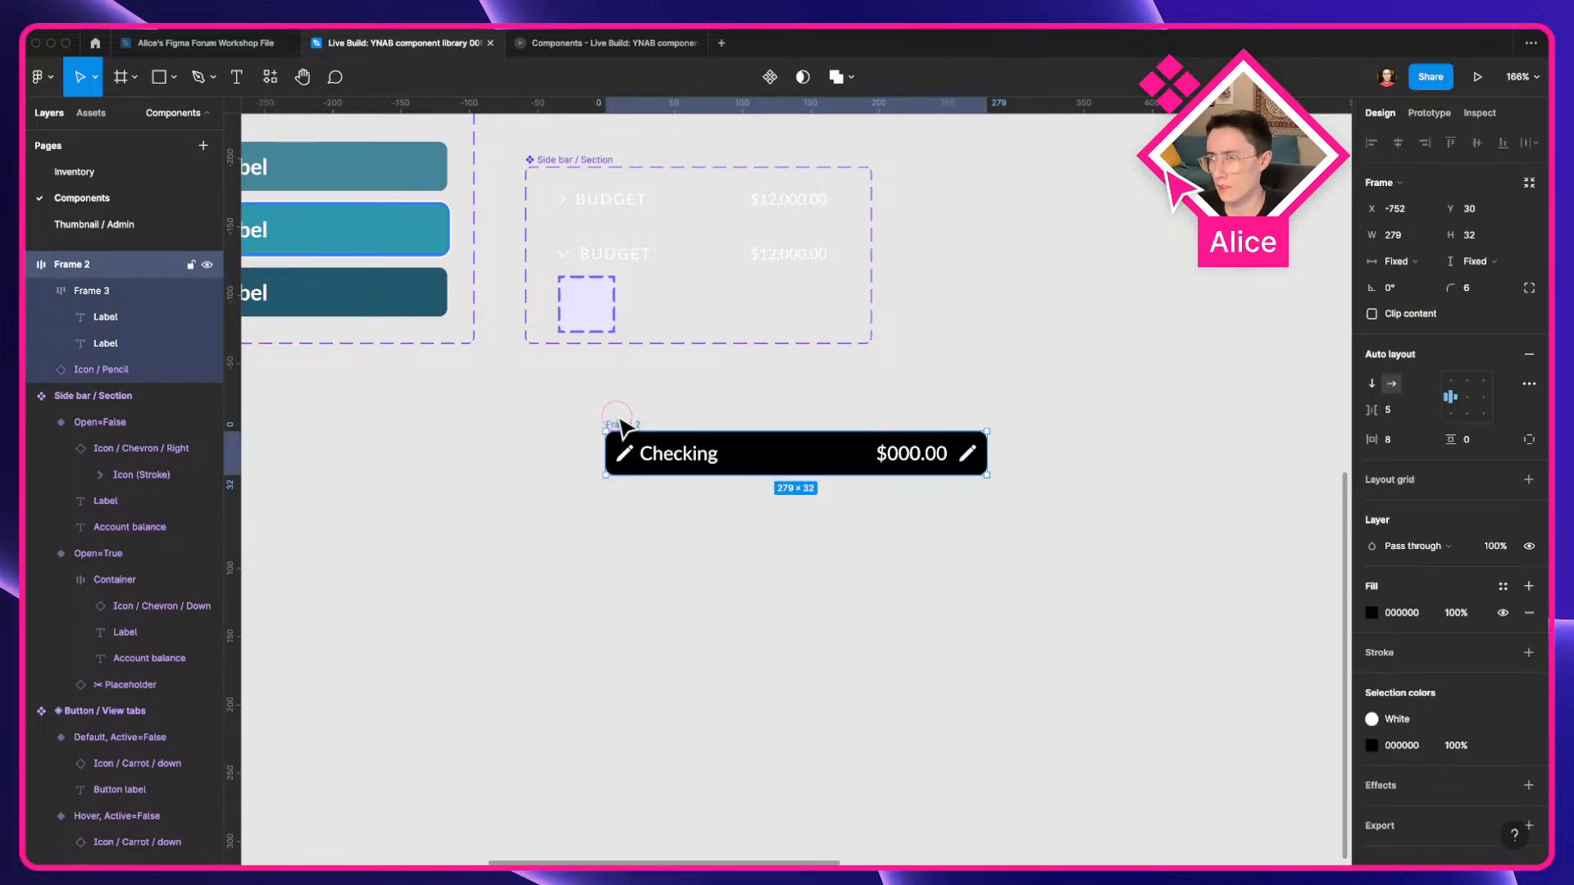
pyautogui.click(1529, 612)
pyautogui.click(840, 518)
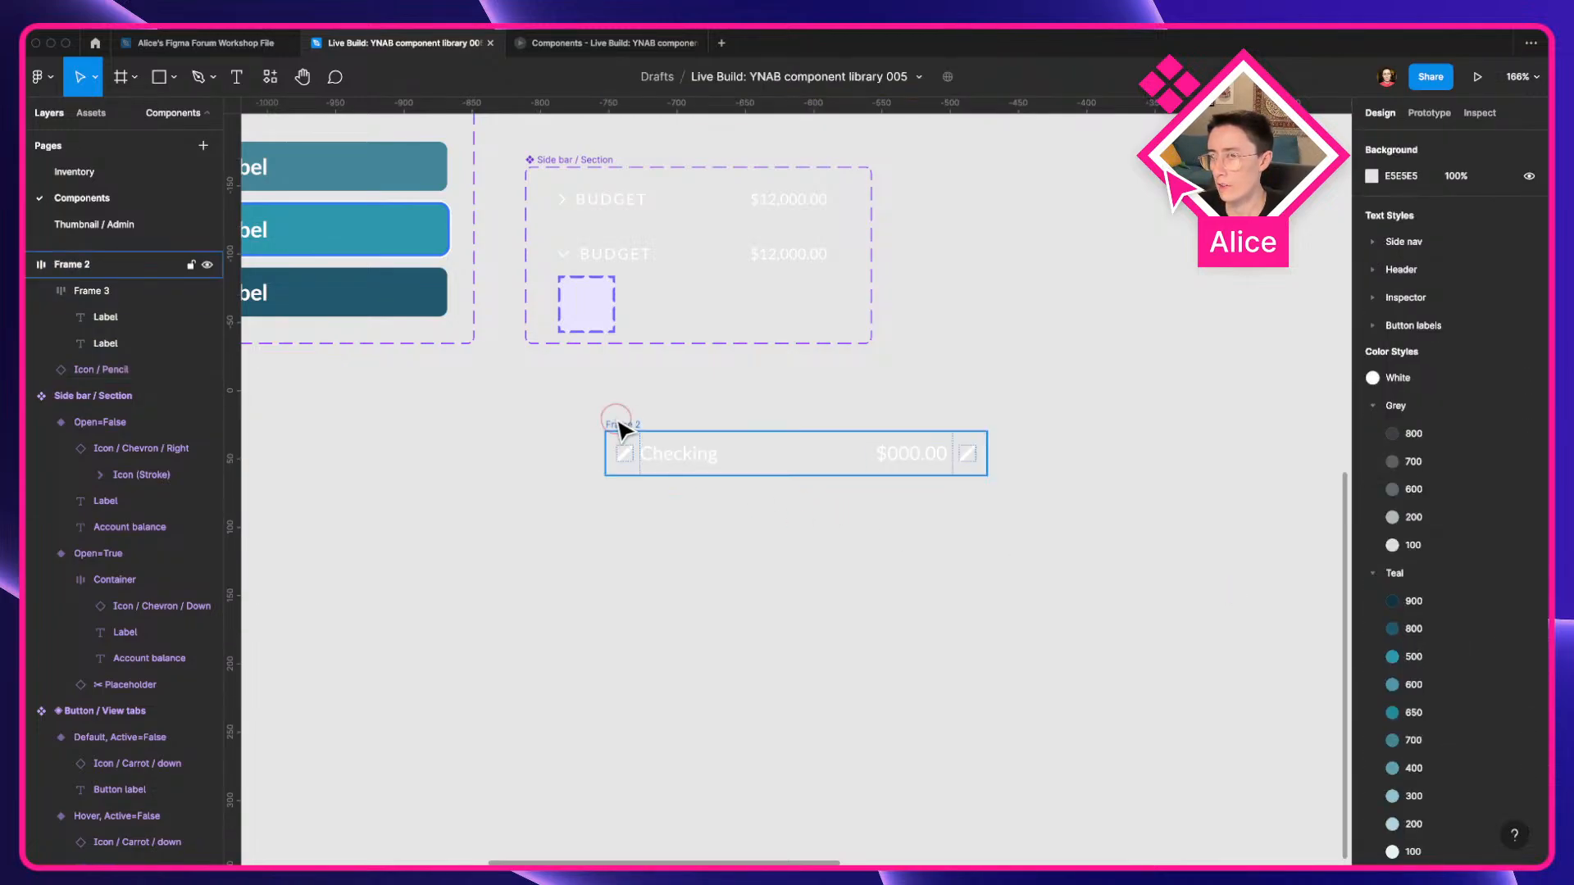
# Move Frame 2 to X -798, Y 10 and place a duplicate directly below it at Y 57.
pyautogui.moveTo(613, 423); pyautogui.dragTo(440, 484)
pyautogui.scroll(5, 534, 394)
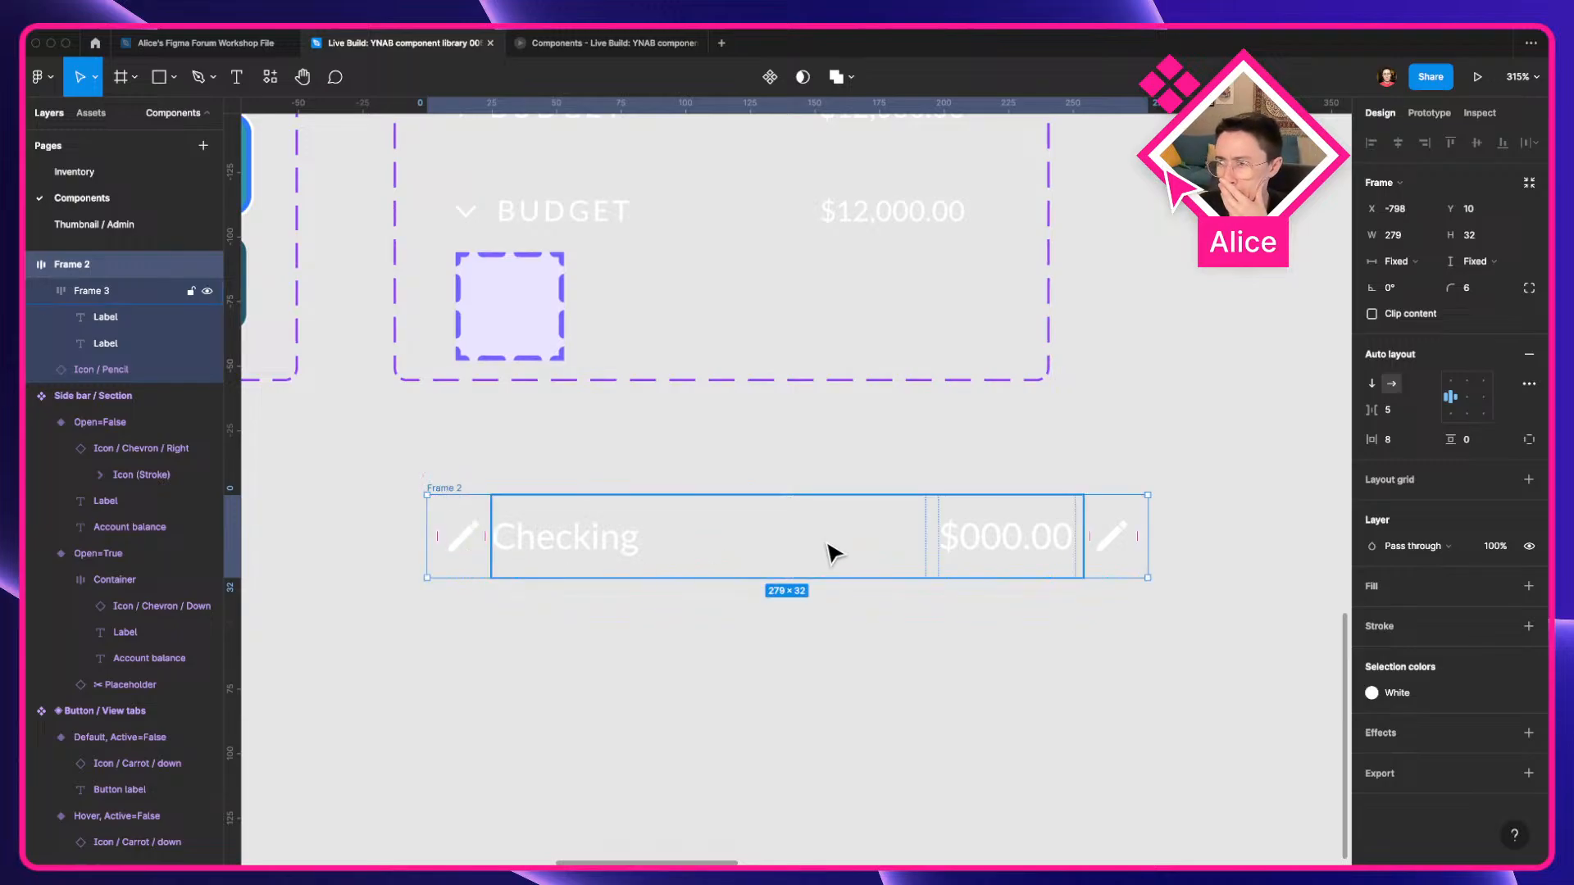
pyautogui.moveTo(449, 491); pyautogui.dragTo(457, 612)
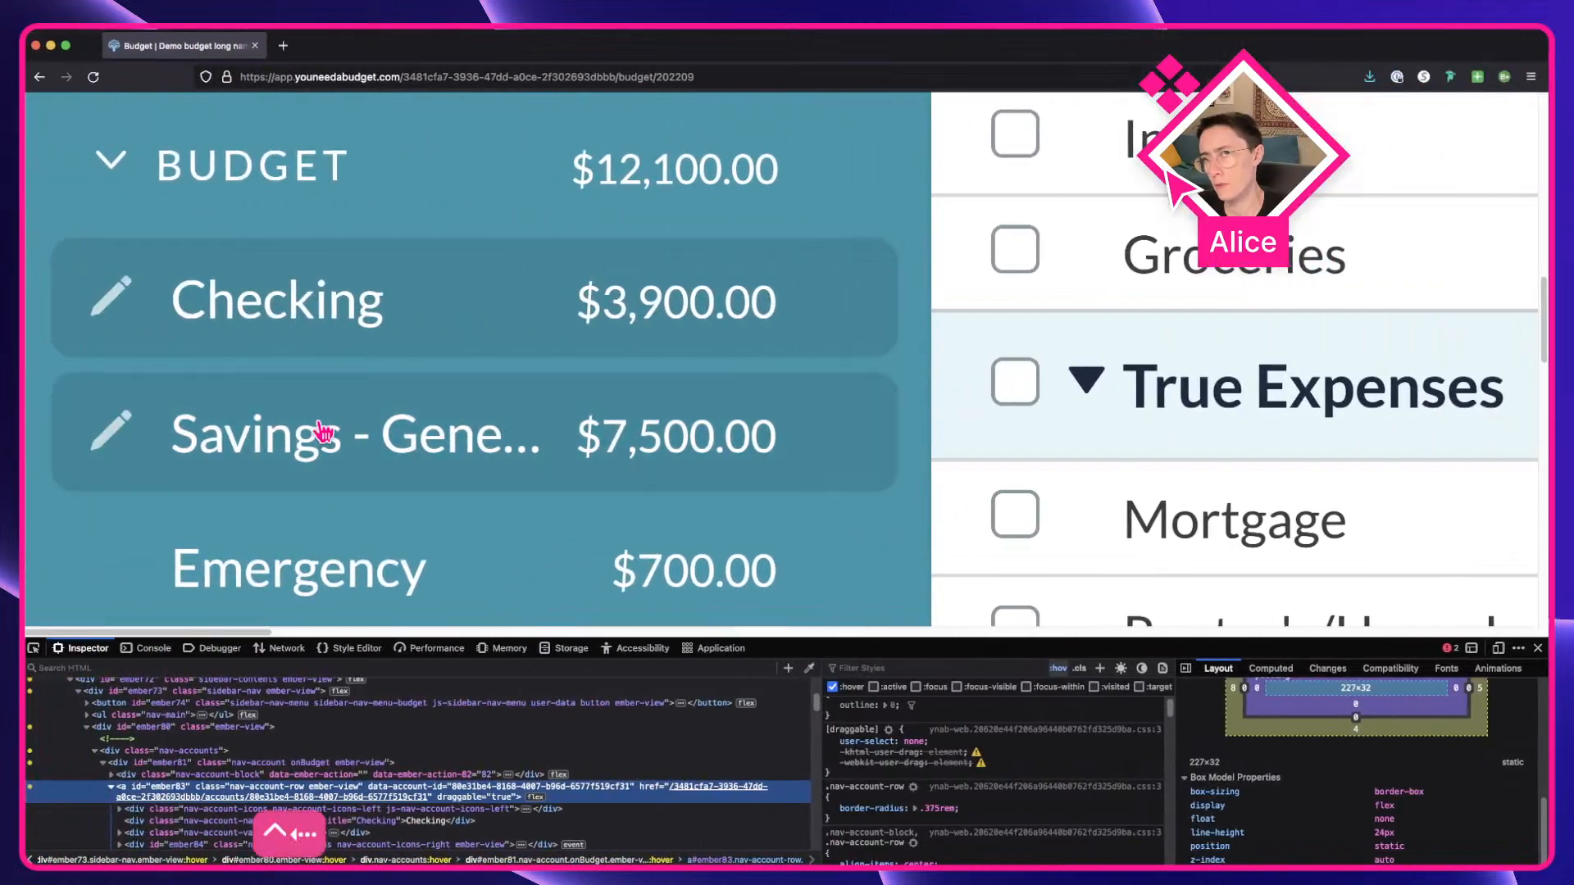
# Close the inspector in the browser, examine how the Checking row looks on hover, and return to Figma.
pyautogui.click(1538, 649)
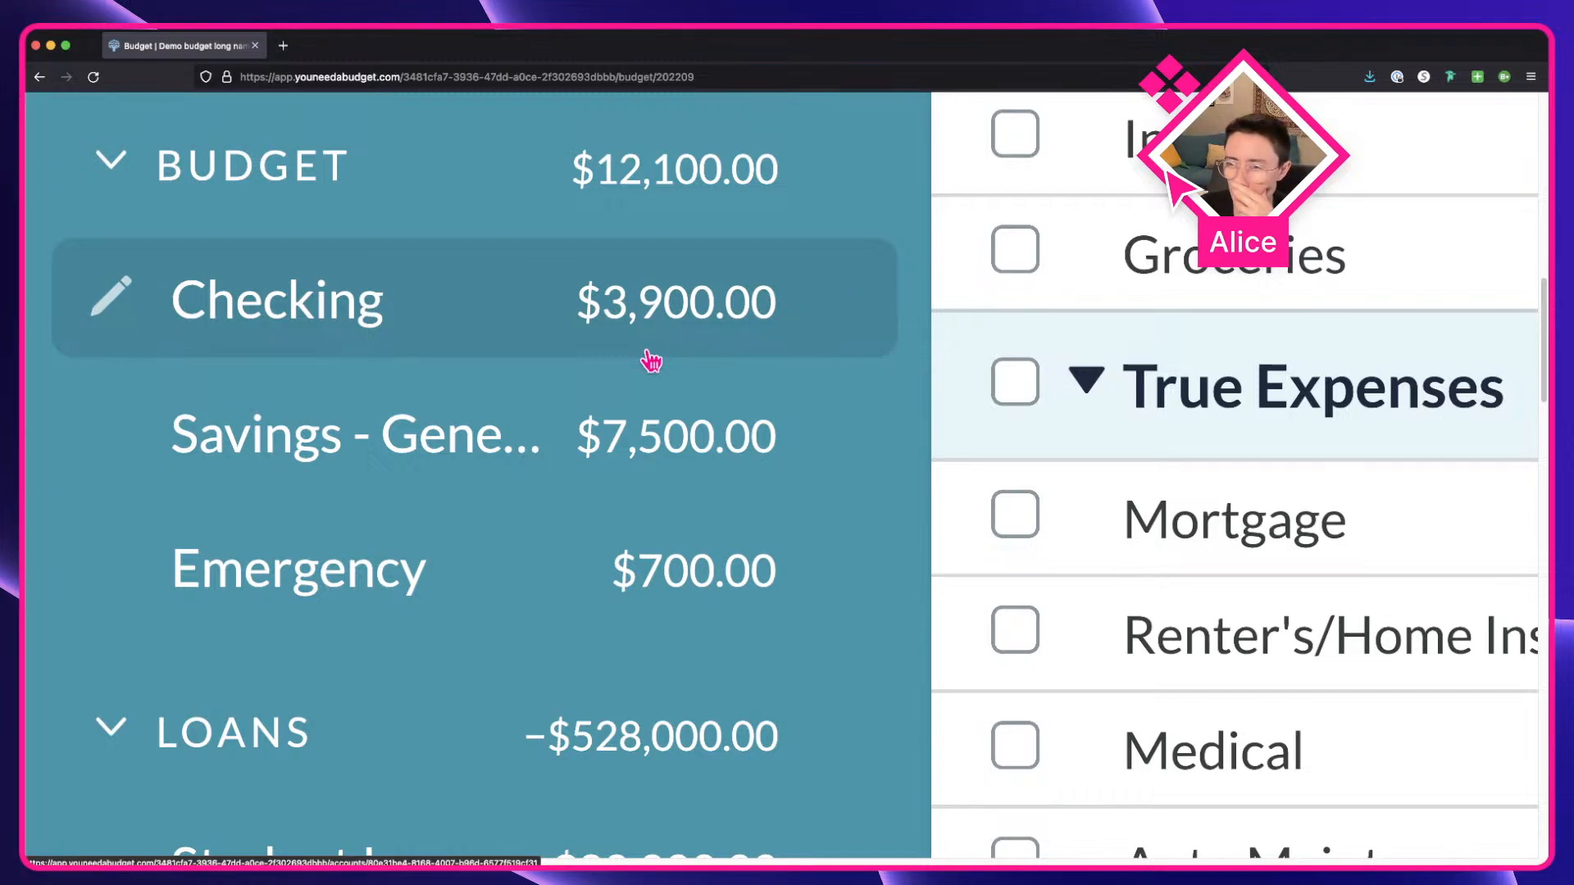
pyautogui.scroll(2, 651, 361)
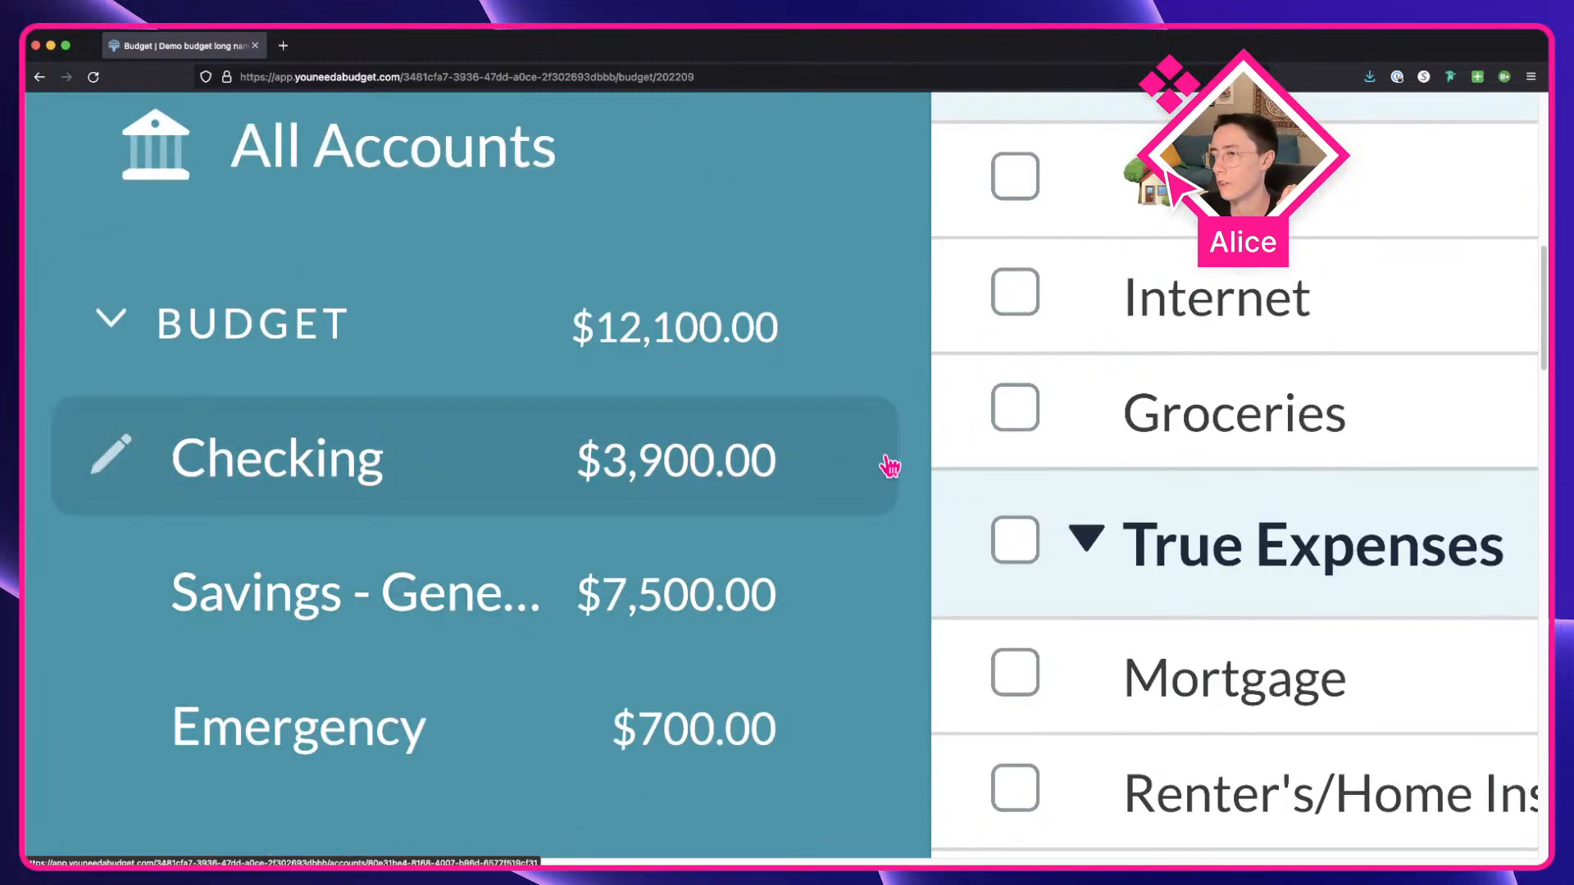
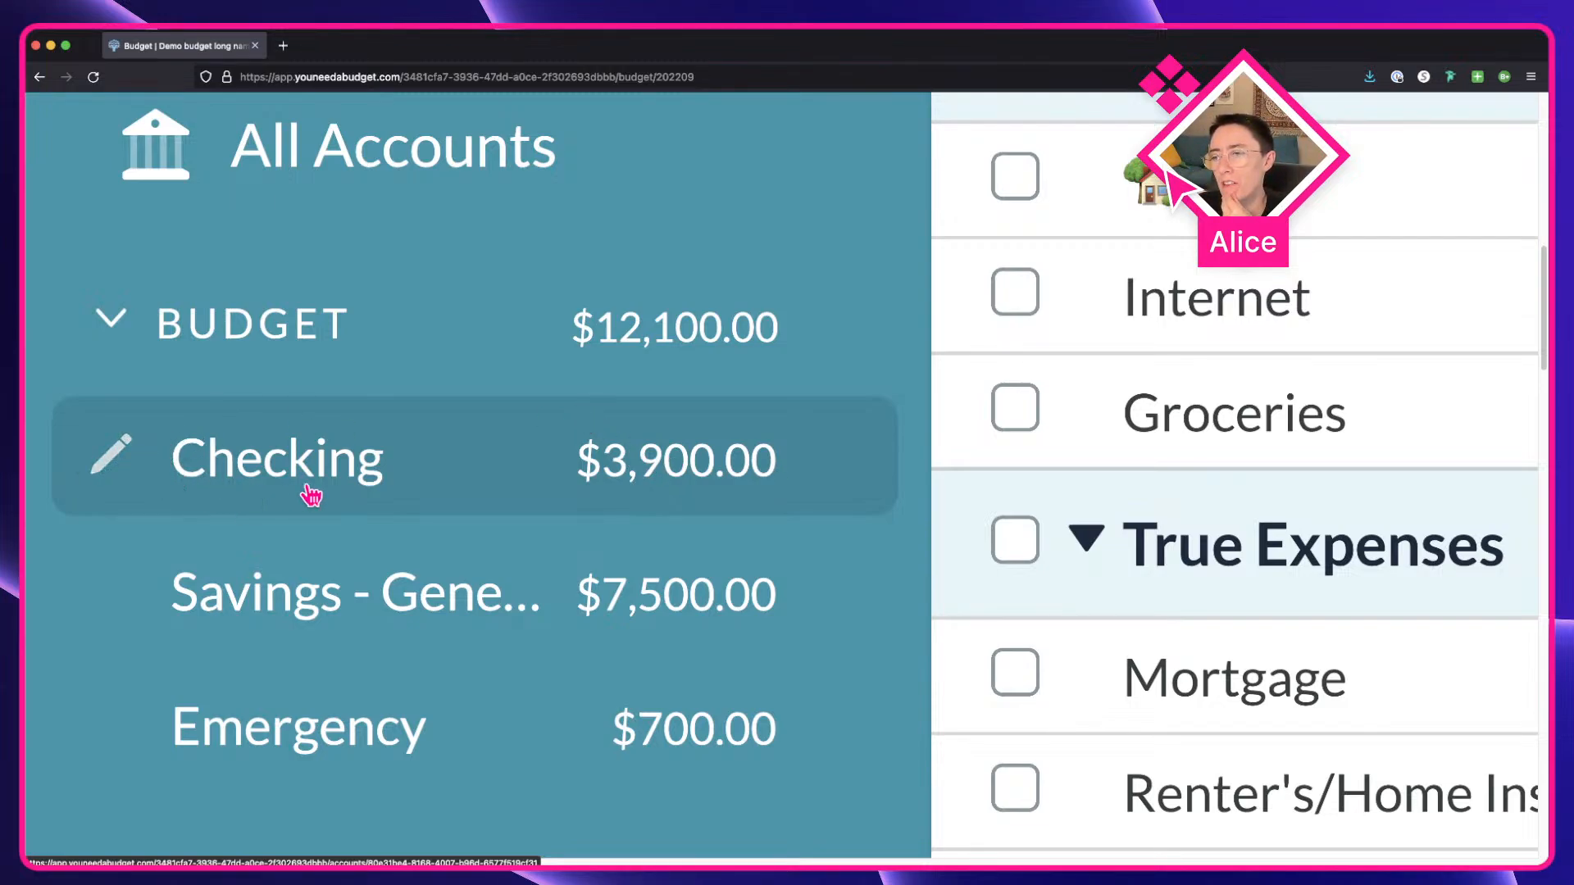
pyautogui.hotkey('ctrl', 'Right')
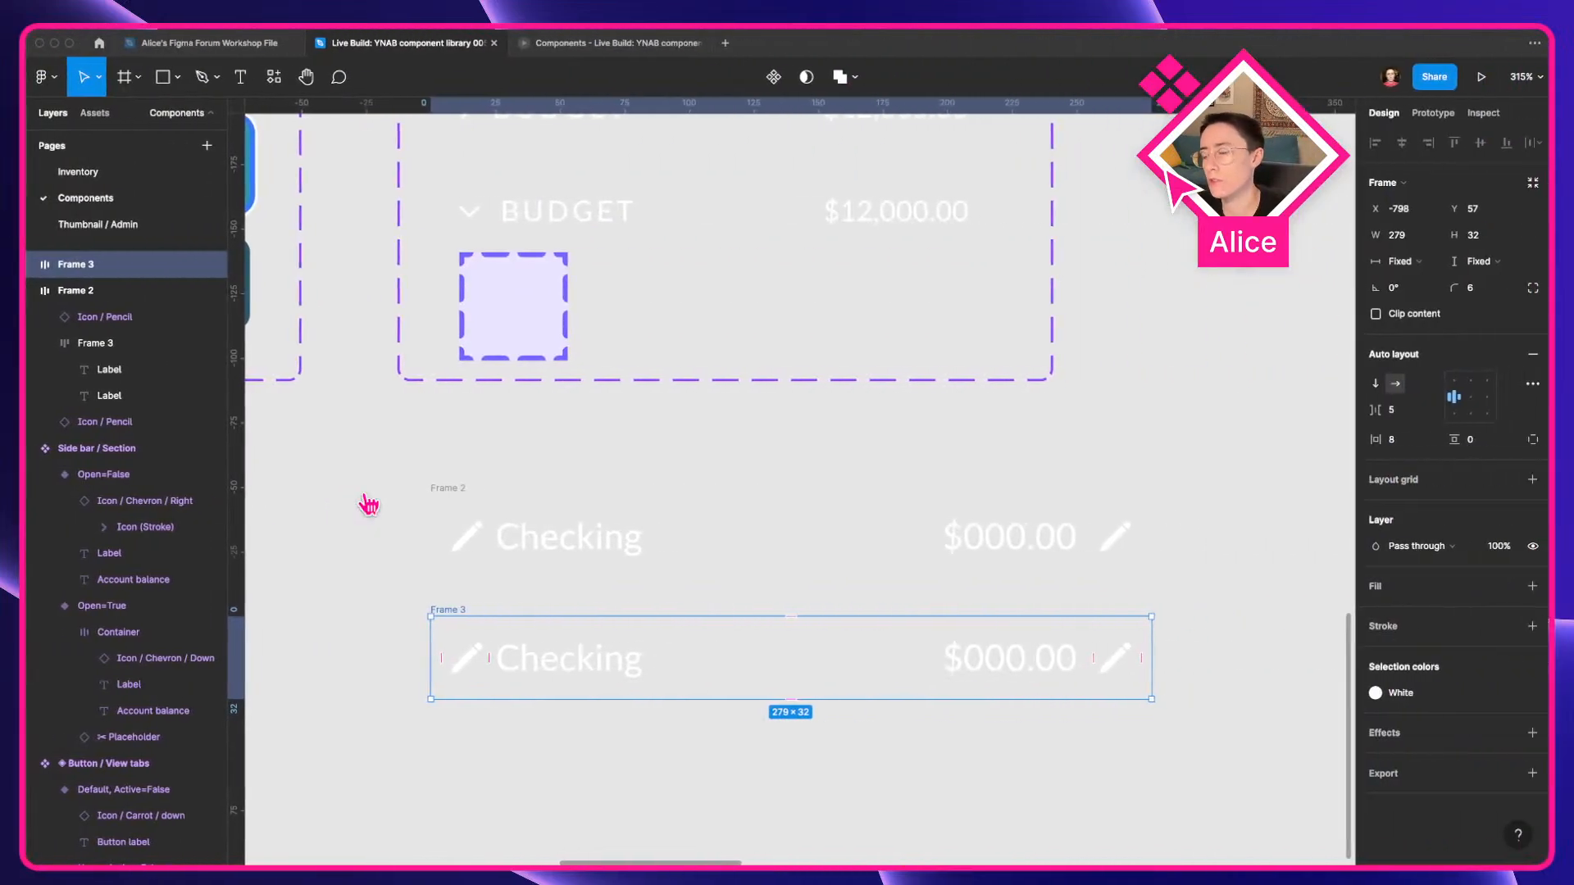
# Apply the Teal/700 color style as Frame 2's fill and compare it with the hover variant of Button / View tabs.
pyautogui.click(451, 495)
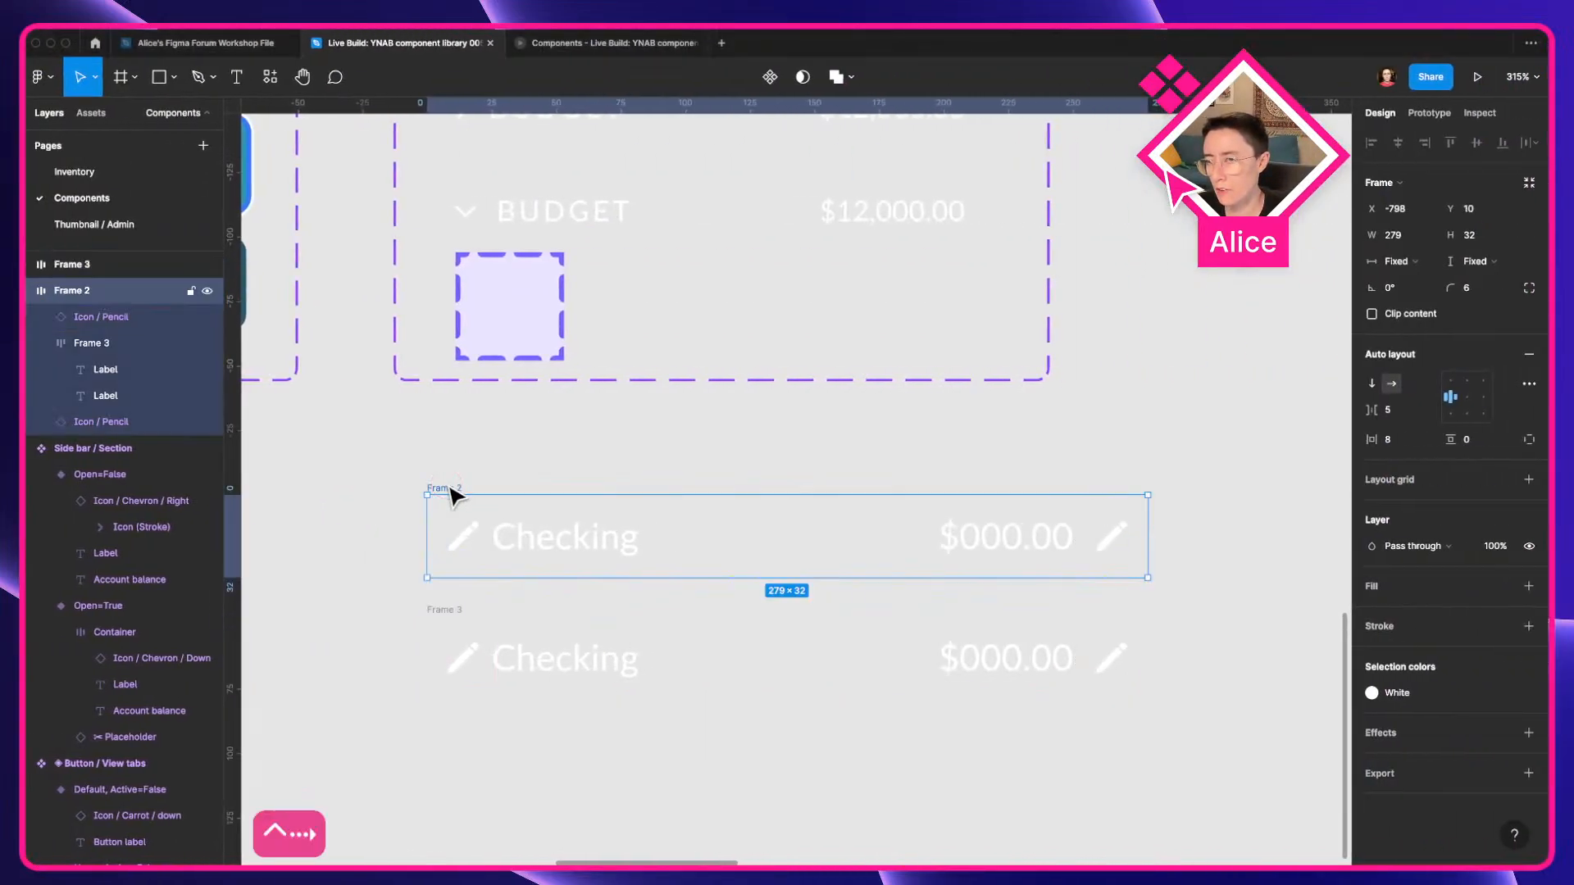
pyautogui.hotkey('ctrl', 'Left')
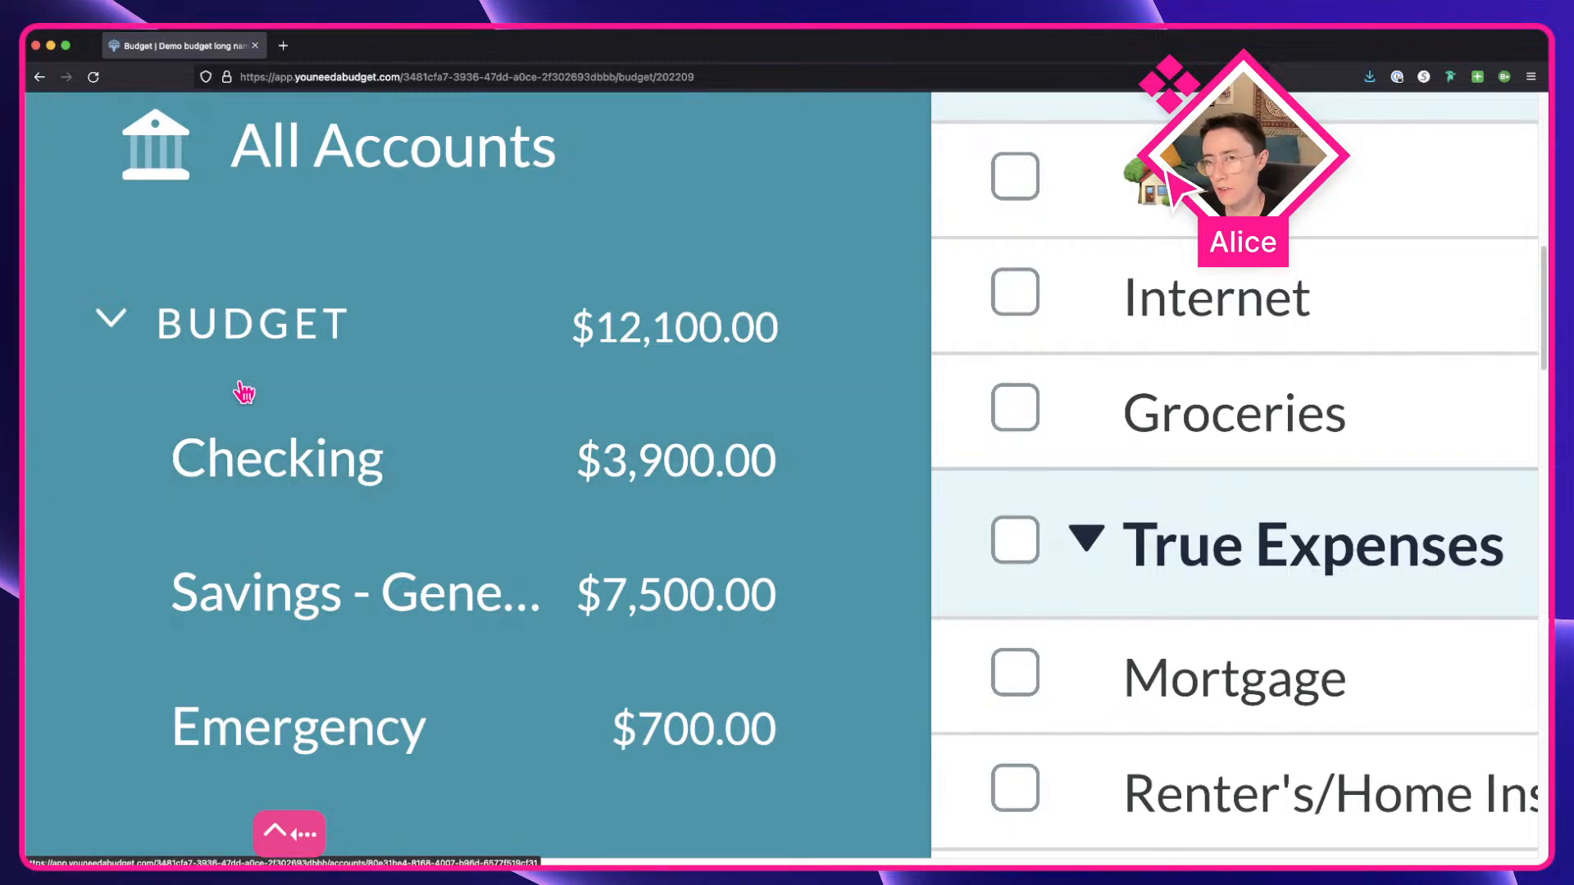
pyautogui.hotkey('ctrl', 'Right')
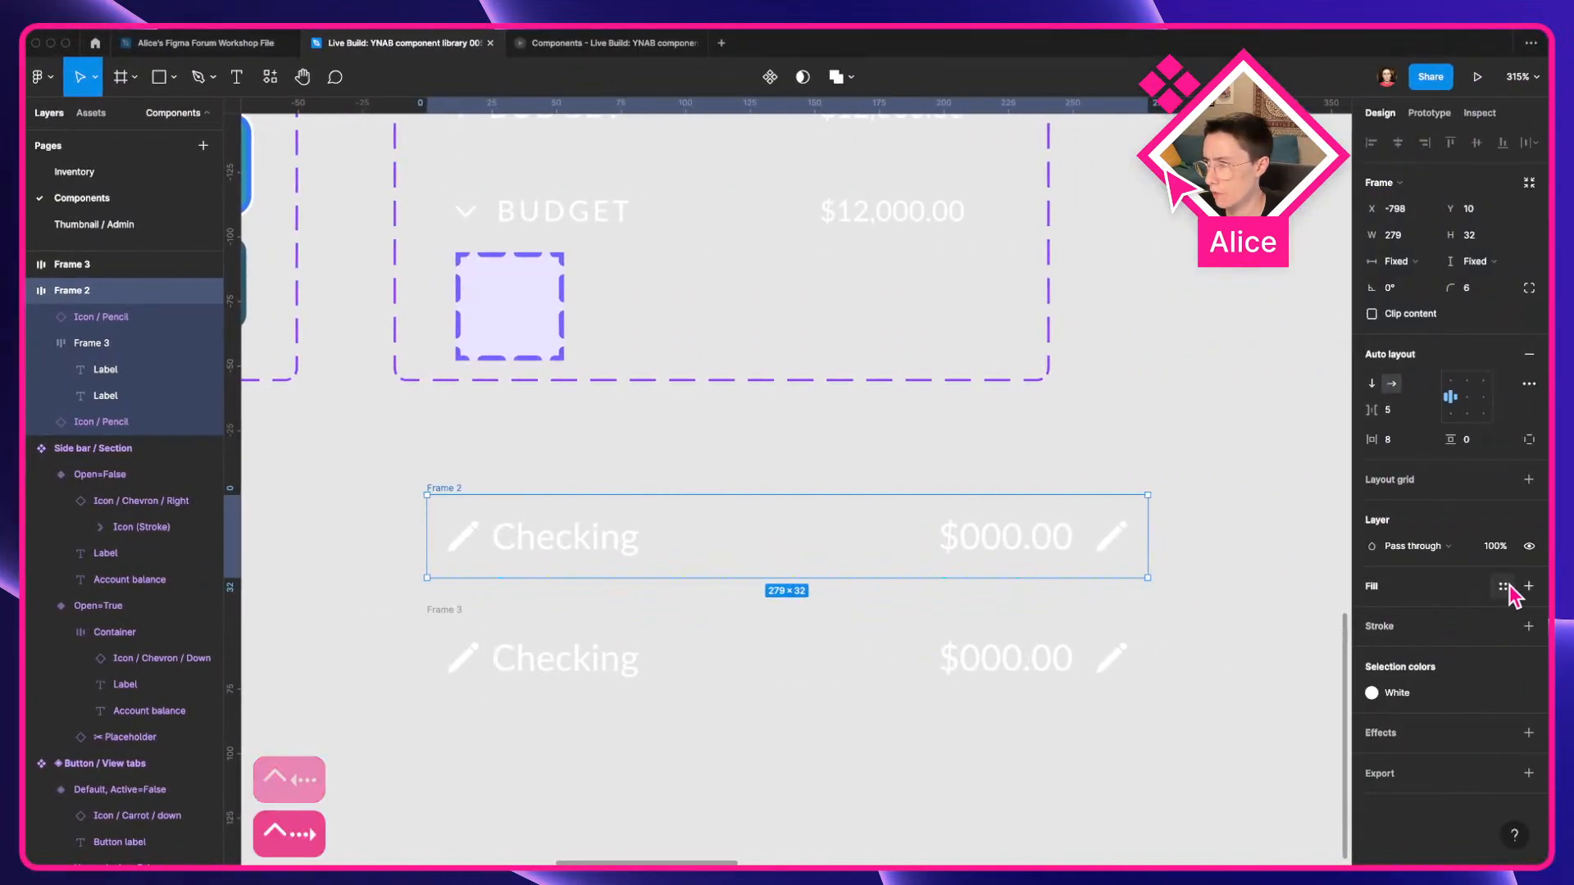
pyautogui.click(1514, 595)
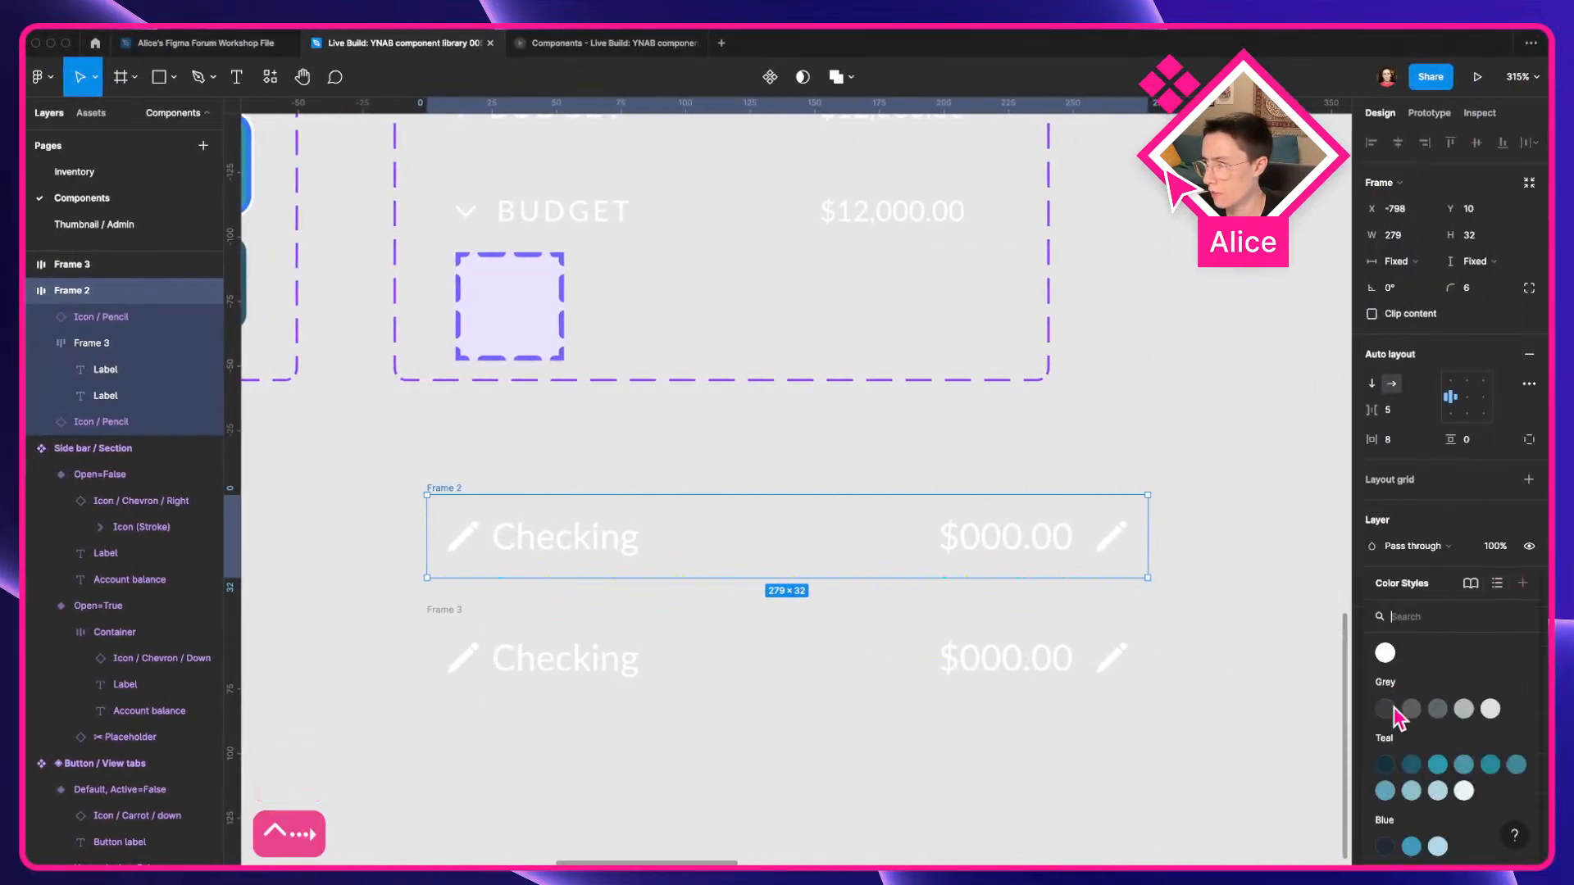
pyautogui.click(1513, 765)
pyautogui.scroll(-5, 1099, 662)
pyautogui.scroll(1, 544, 607)
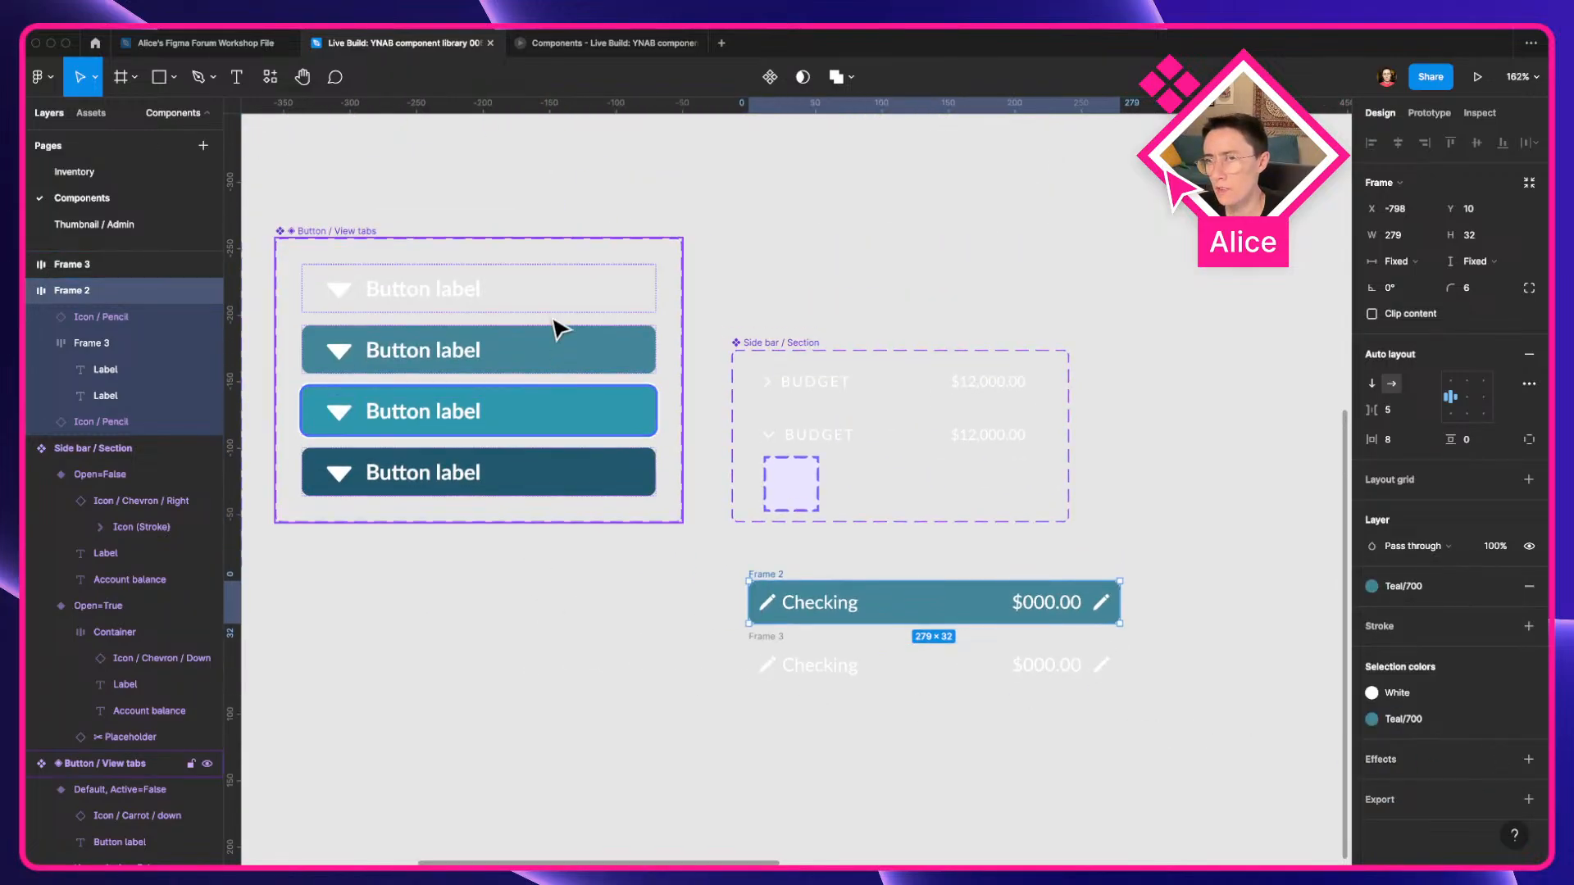
pyautogui.click(555, 349)
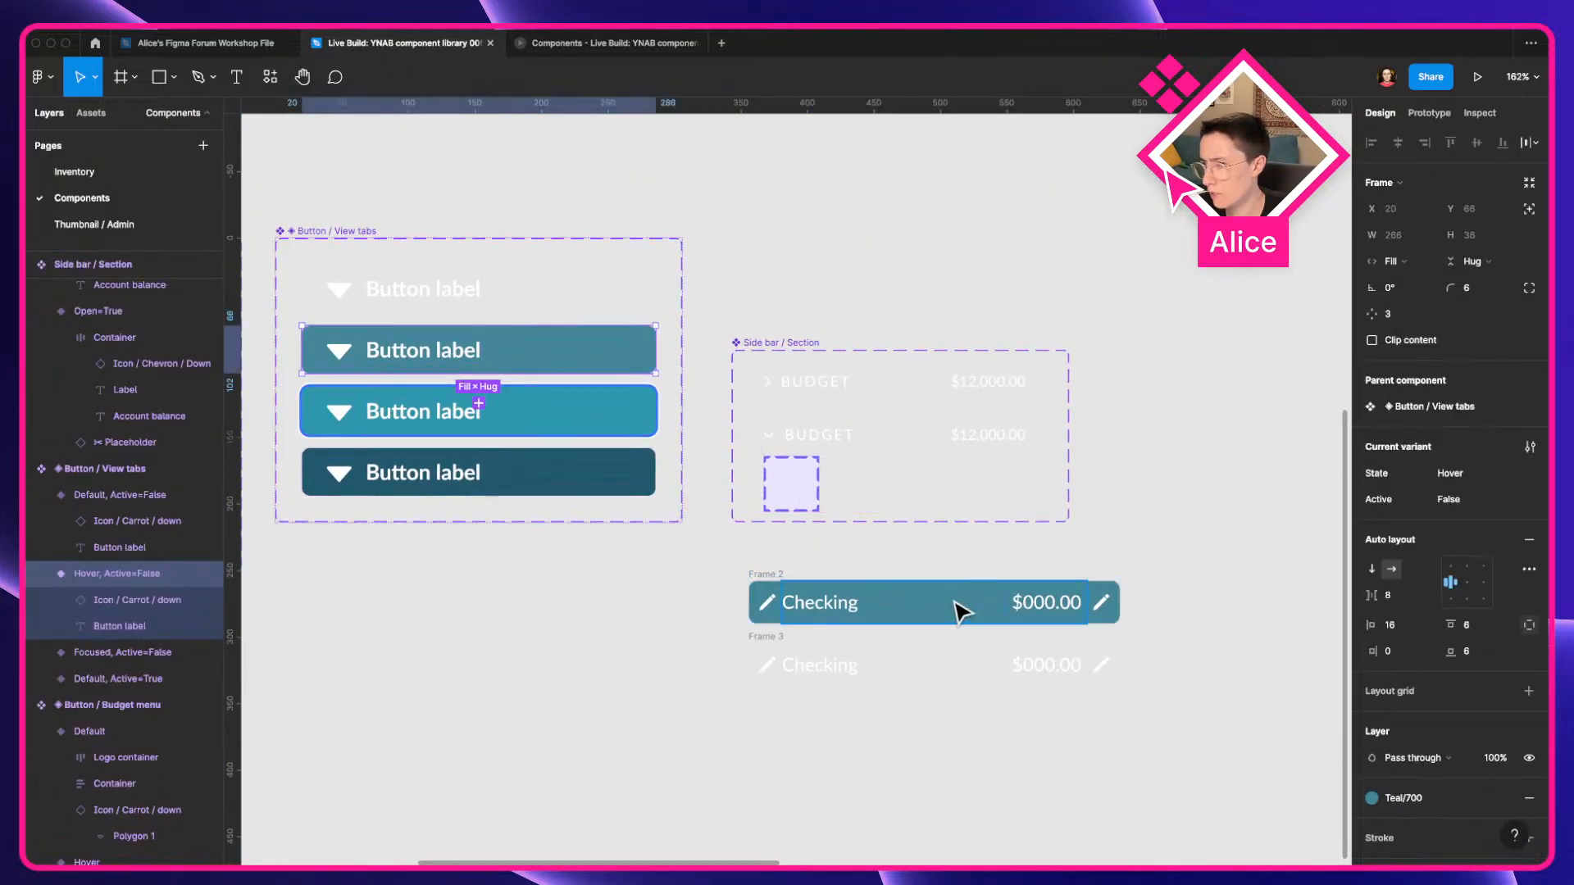
# Move the teal Frame 2 row below Frame 3, to Y 107.
pyautogui.click(770, 604)
pyautogui.moveTo(770, 605); pyautogui.dragTo(767, 696)
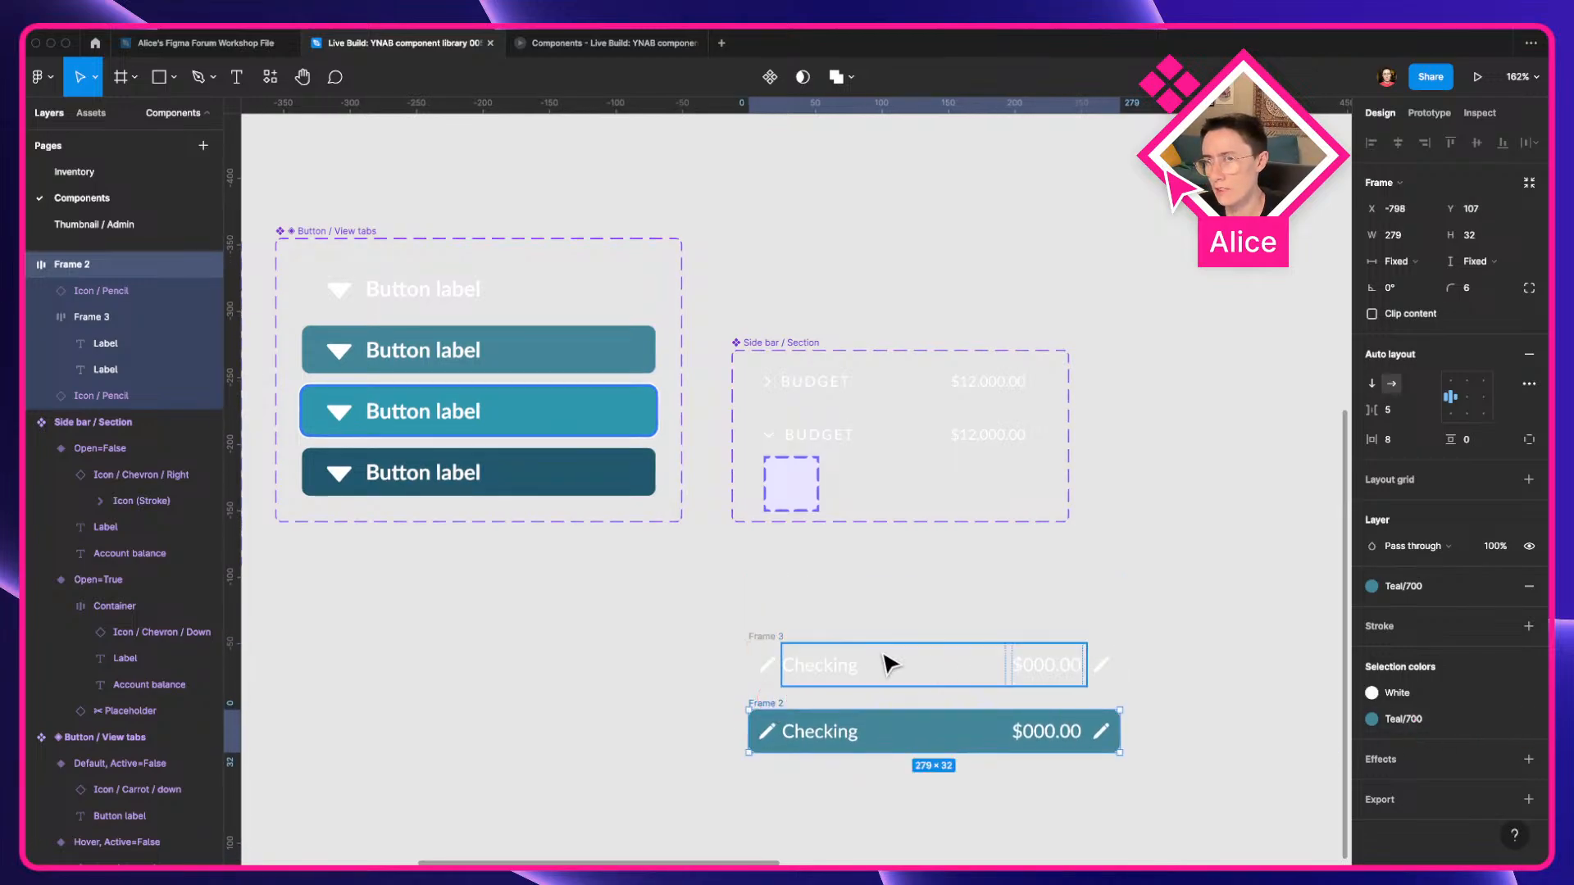
# Switch to the browser and move keyboard focus through the sidebar's account sections to examine their focus styling.
pyautogui.click(413, 291)
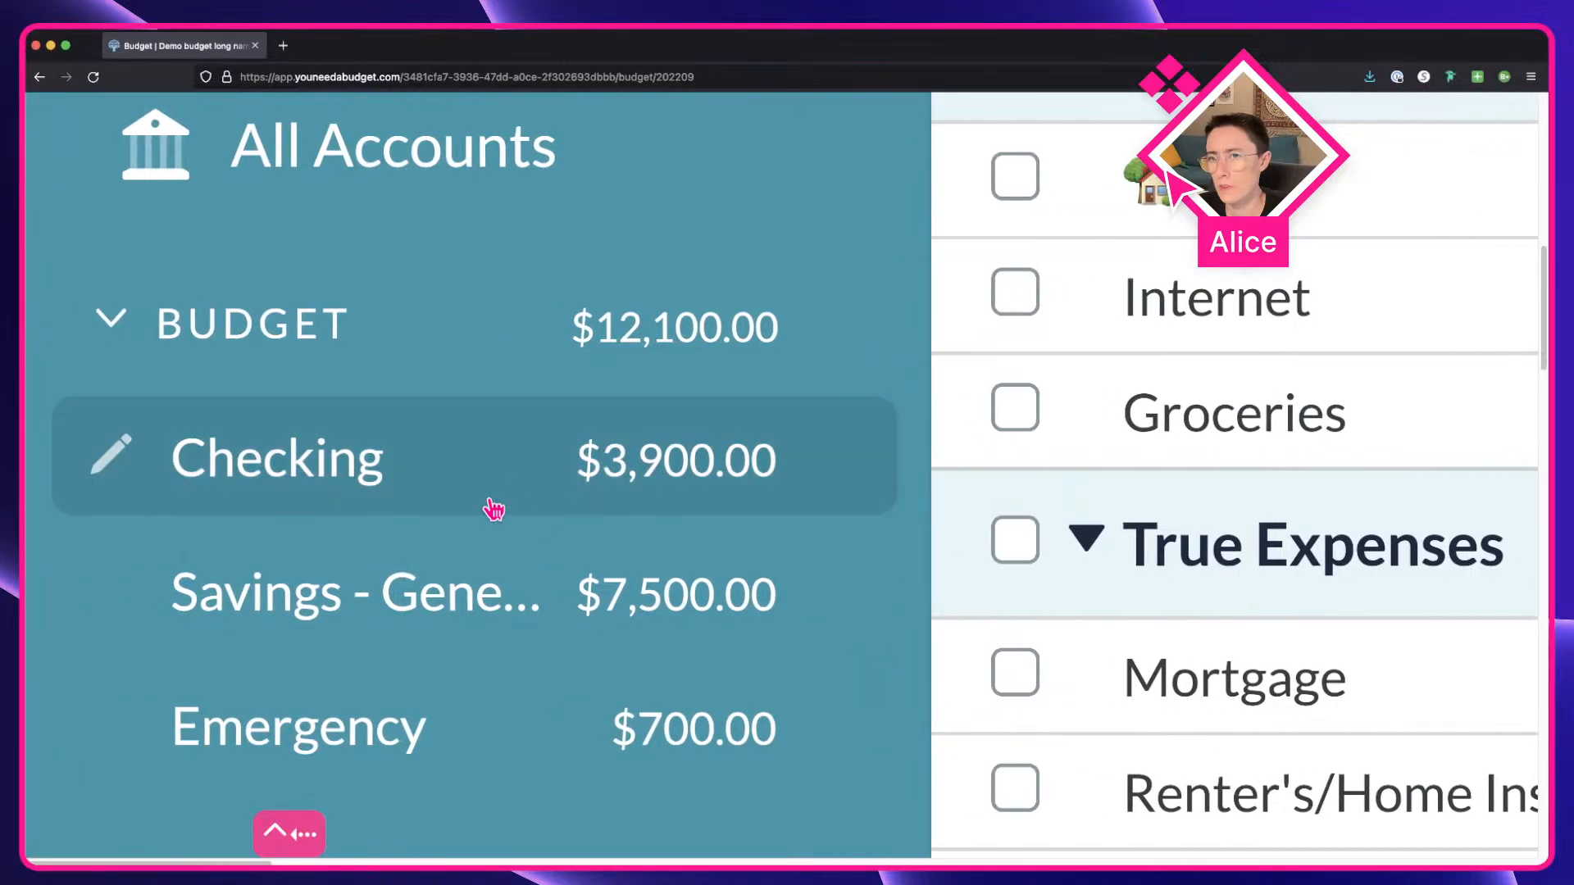
pyautogui.scroll(5, 492, 509)
pyautogui.press('Tab')
pyautogui.press('Tab')
pyautogui.press('Tab')
pyautogui.press('Tab')
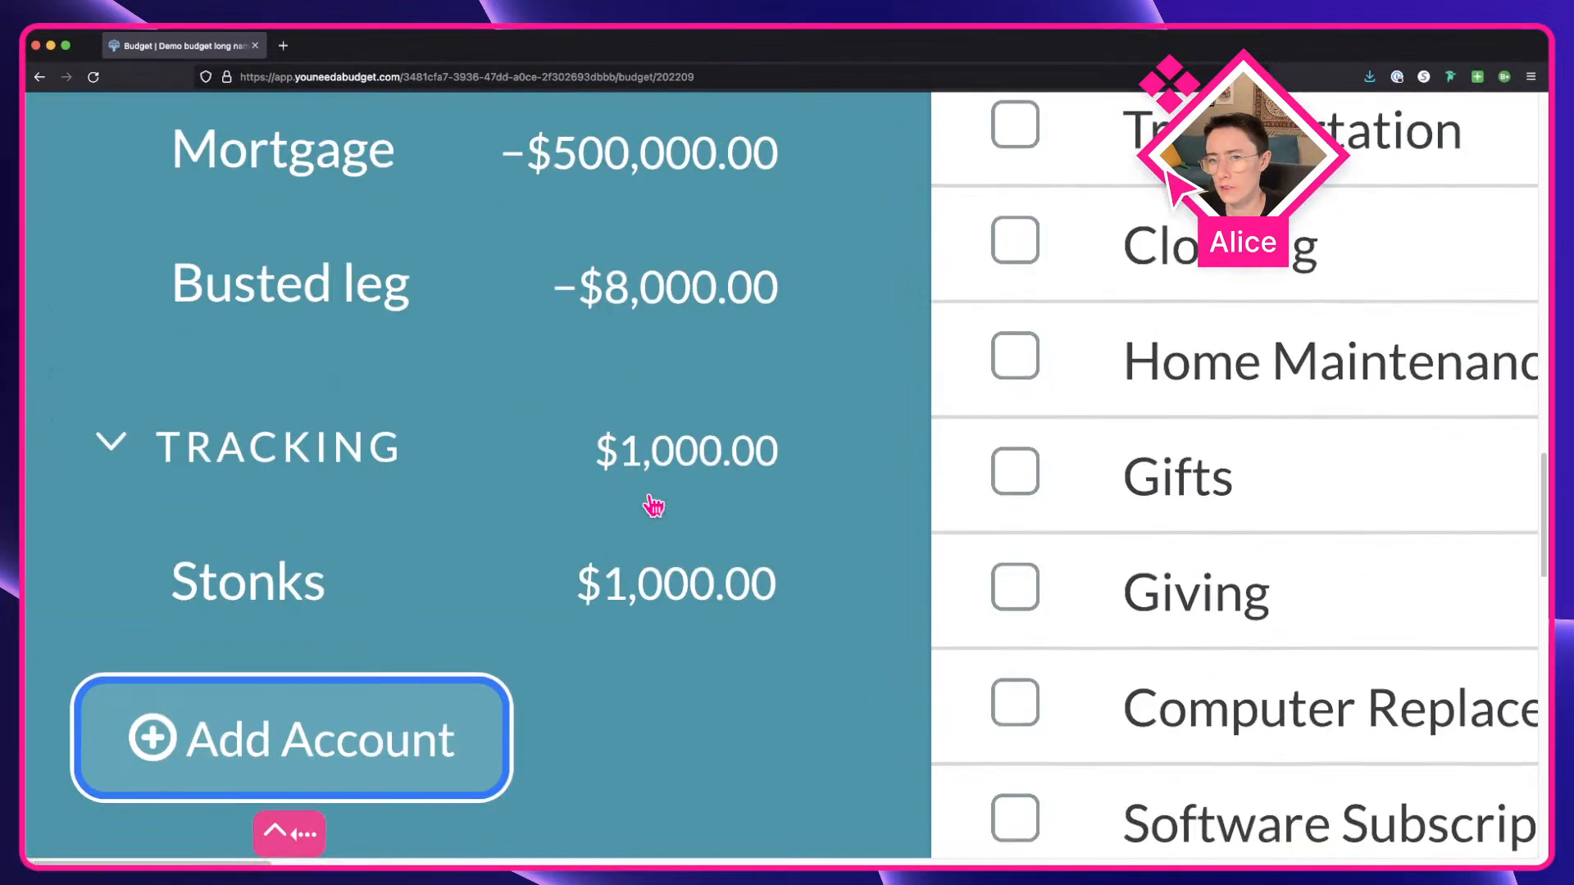
pyautogui.hotkey('shift', 'Tab')
pyautogui.hotkey('shift', 'Tab')
pyautogui.press('Tab')
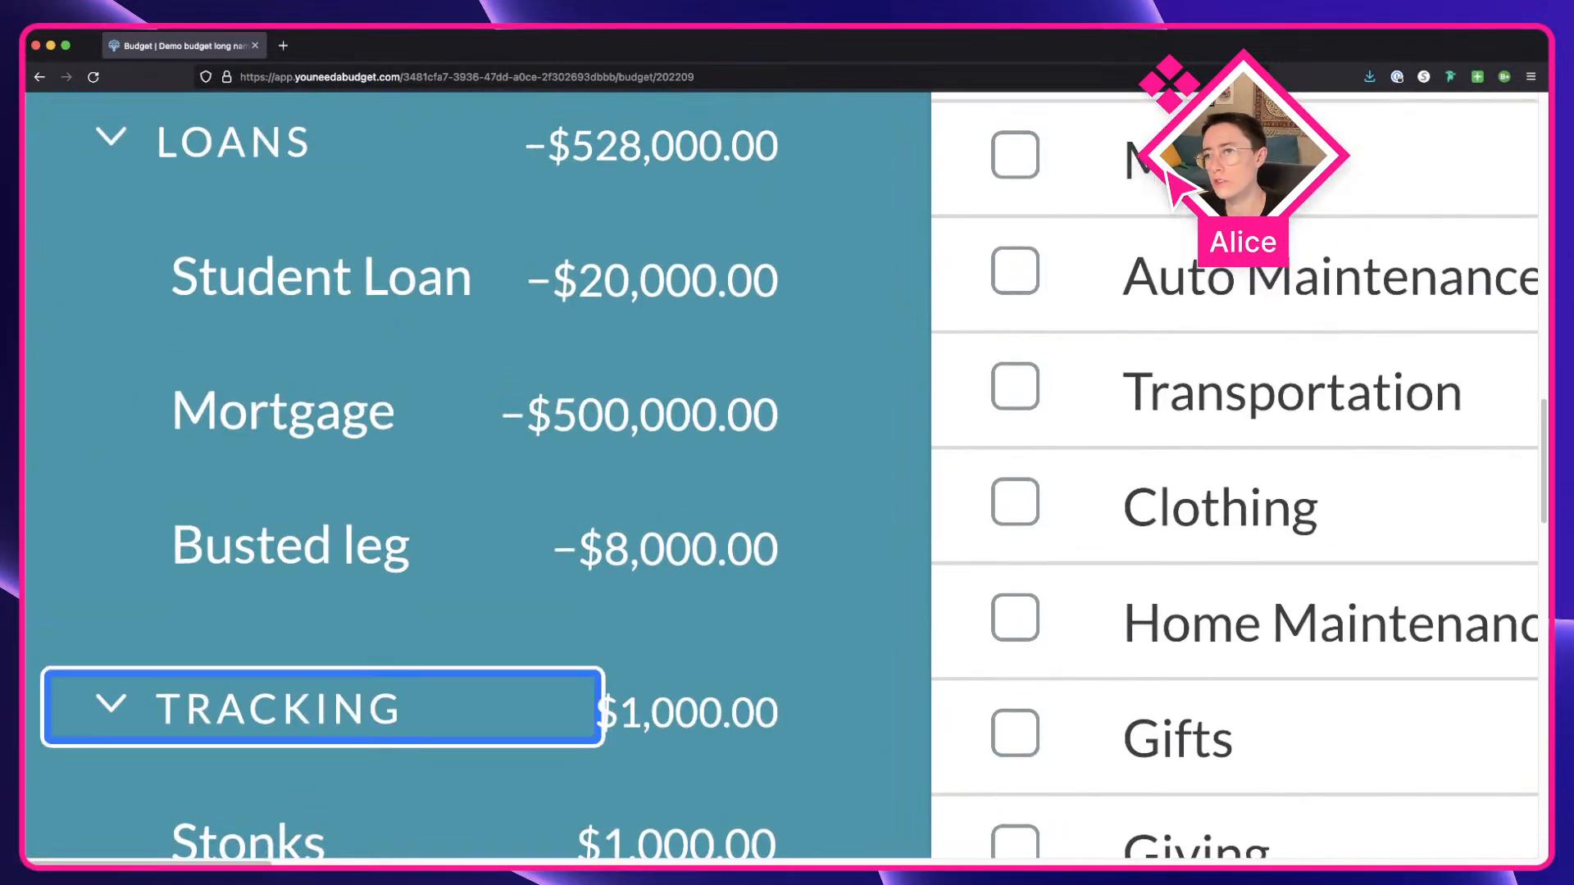
# Move keyboard focus between the Tracking and Loans headings to examine whether the account rows beneath them take focus.
pyautogui.hotkey('shift', 'Tab')
pyautogui.press('Tab')
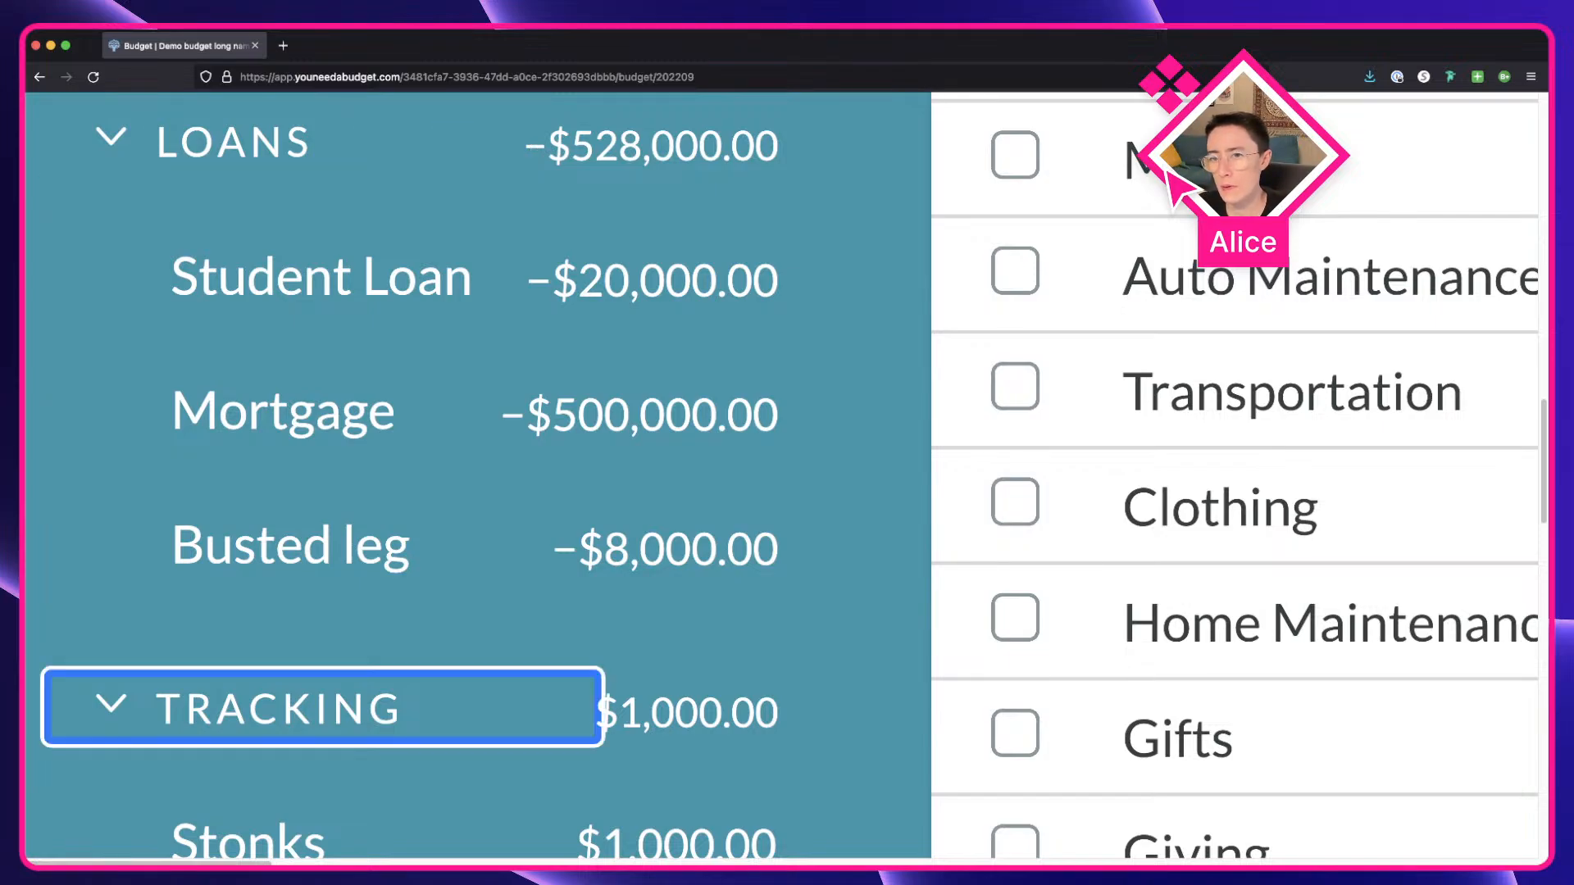
pyautogui.hotkey('shift', 'Tab')
pyautogui.scroll(3, 492, 410)
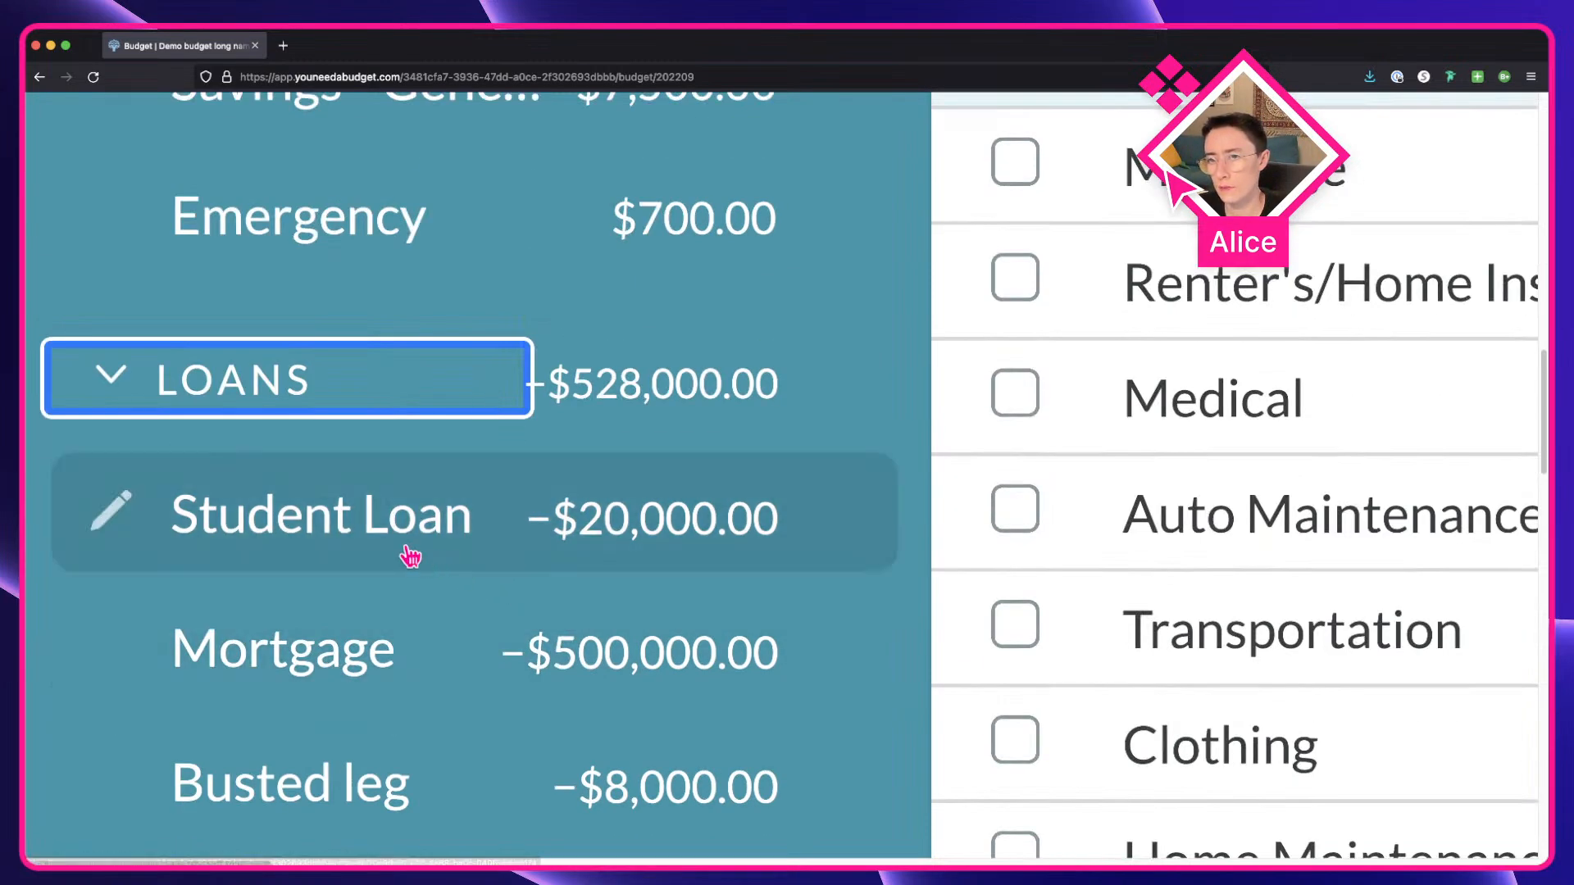
pyautogui.scroll(-2, 388, 553)
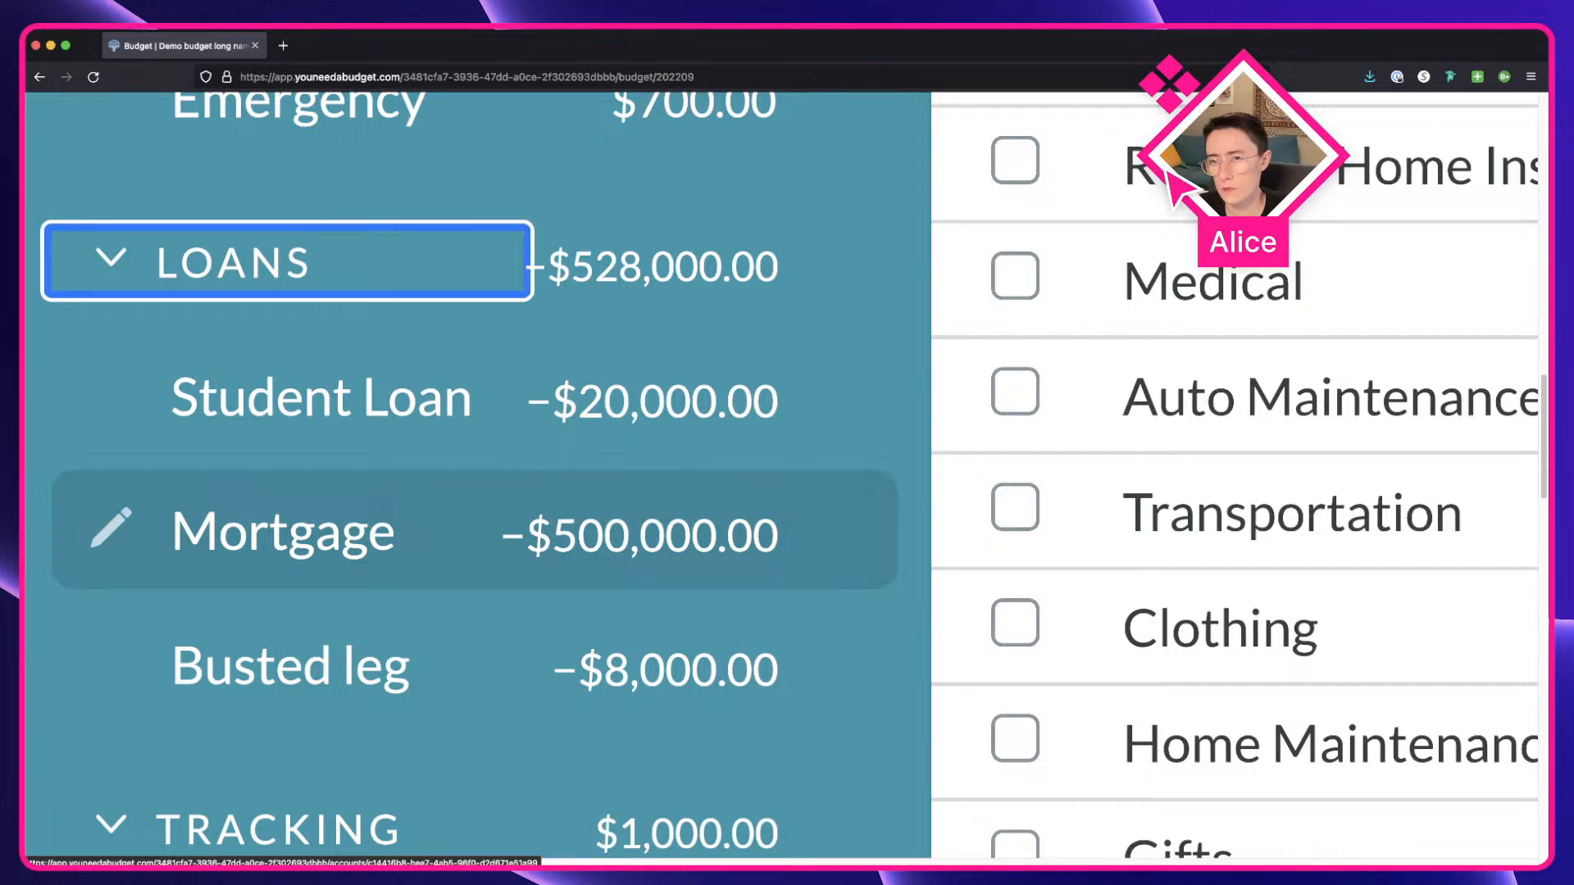
pyautogui.press('Down')
pyautogui.hotkey('shift', 'Left')
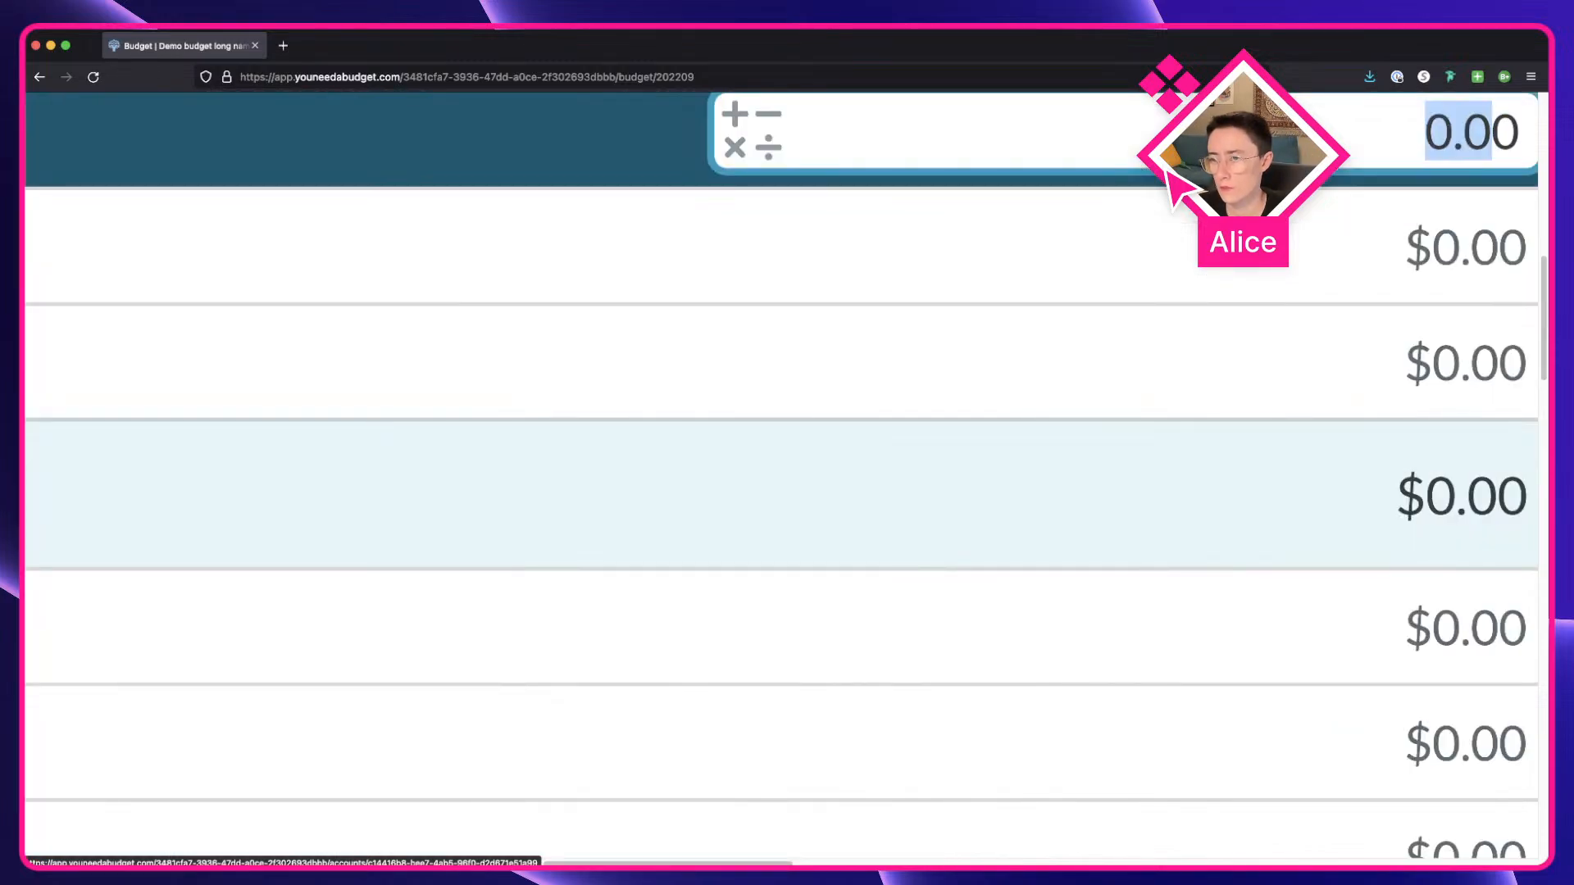
pyautogui.hscroll(-4, 541, 627)
pyautogui.scroll(-5, 541, 627)
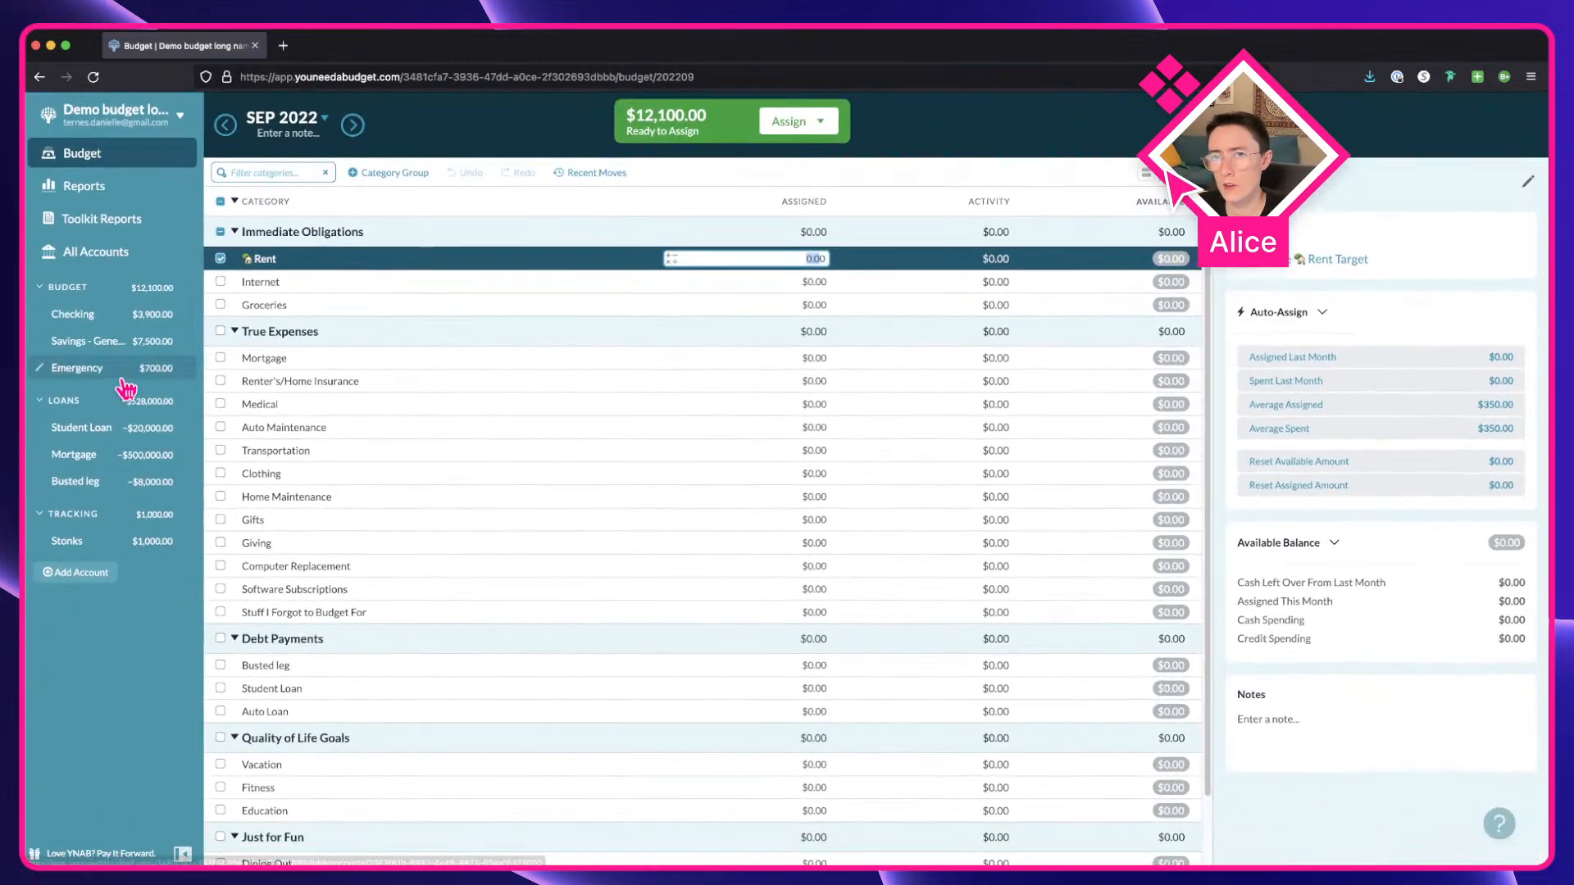
# Move keyboard focus back to the Budget section heading and test whether it can be moved into the Budget account rows.
pyautogui.click(100, 631)
pyautogui.hotkey('shift', 'Tab')
pyautogui.hotkey('shift', 'Tab')
pyautogui.hotkey('shift', 'Tab')
pyautogui.hotkey('shift', 'Tab')
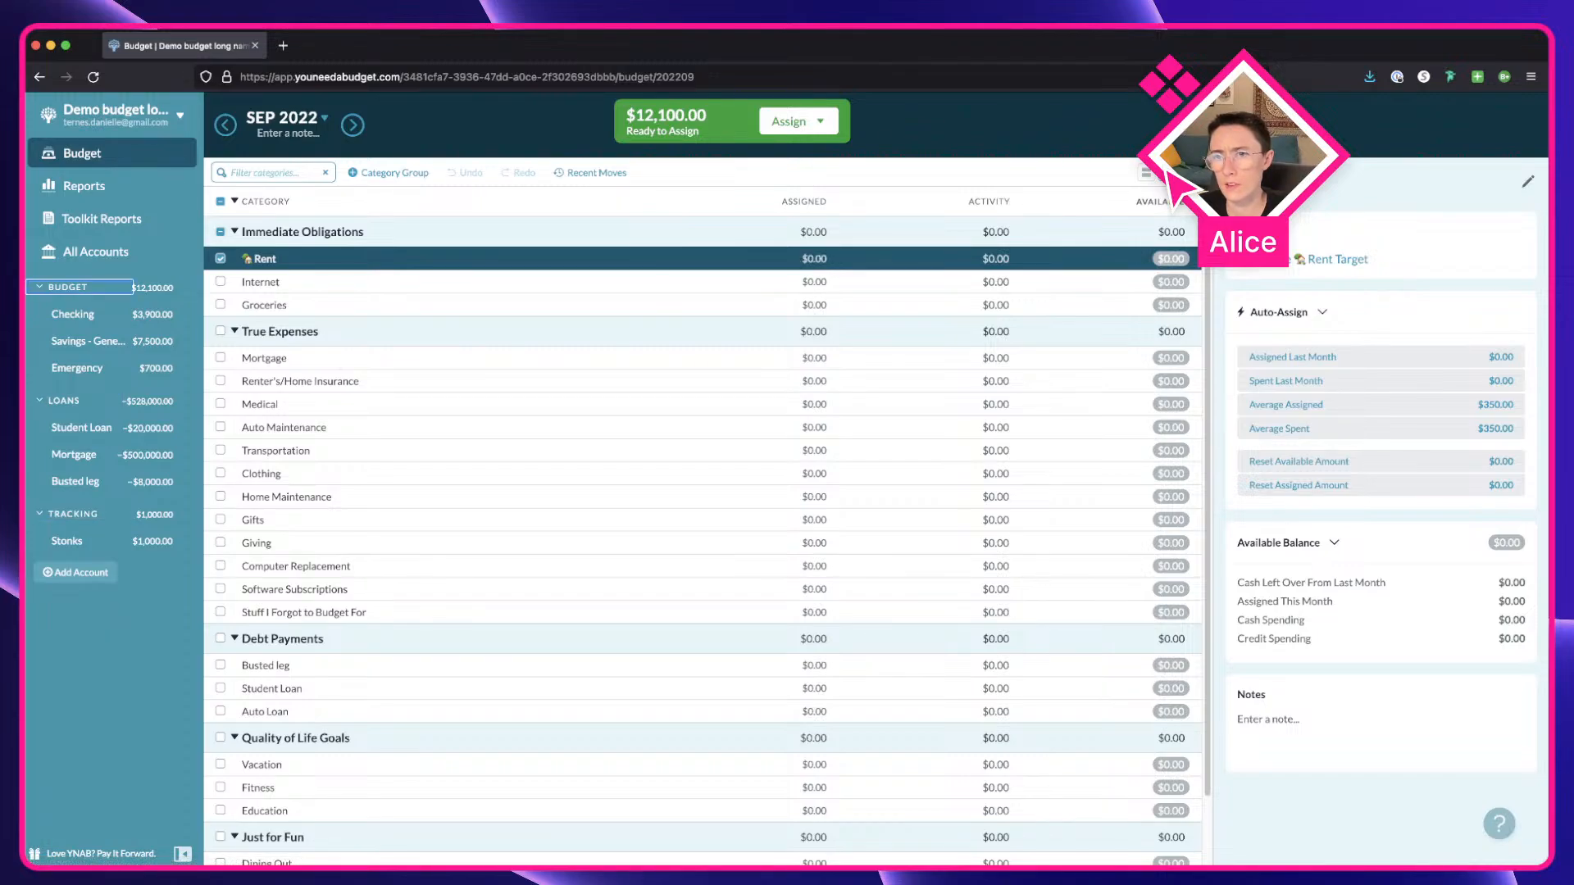
pyautogui.hotkey('shift', 'Down')
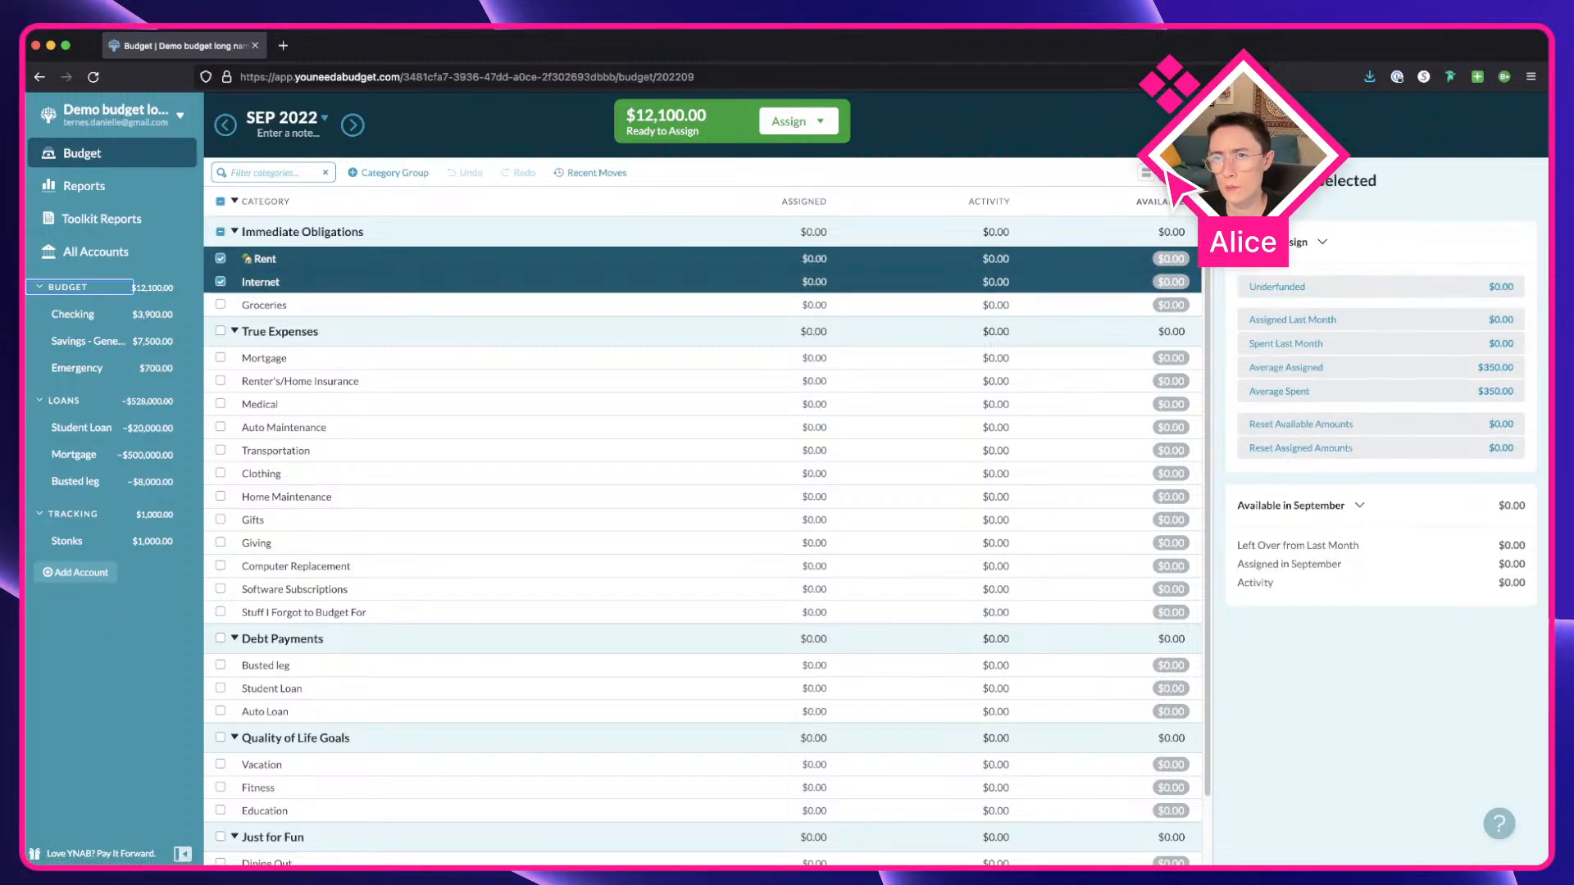
pyautogui.hotkey('shift', 'Up')
pyautogui.press('Down')
pyautogui.press('Down')
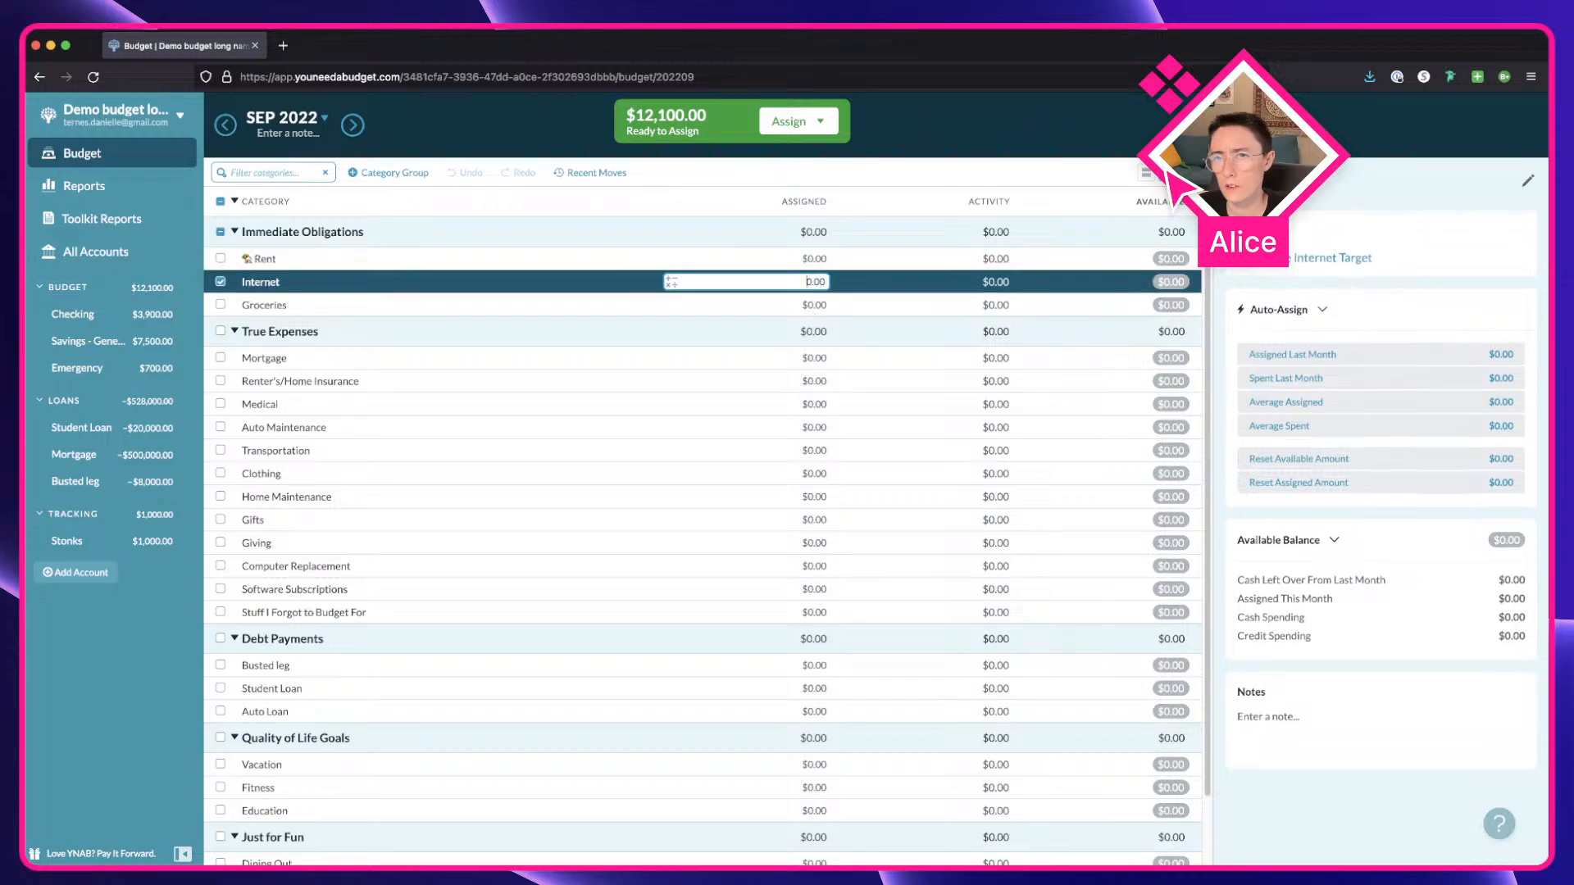
pyautogui.press('Escape')
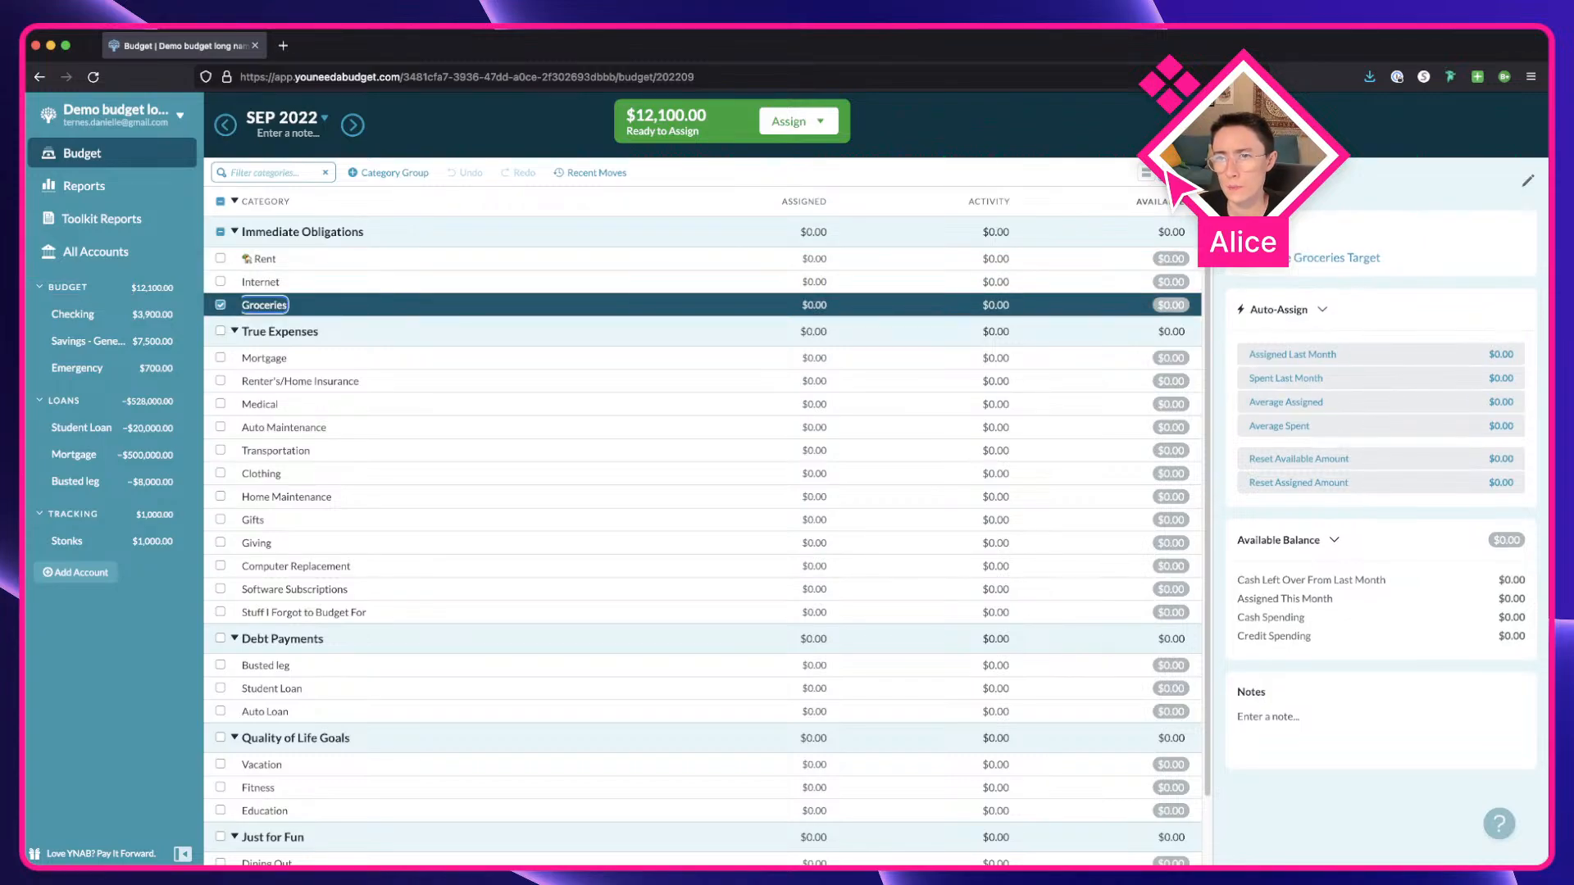
pyautogui.press('Up')
pyautogui.press('Up')
pyautogui.press('Up')
pyautogui.press('Up')
# Step keyboard focus through the sidebar's Budget, Loans and Tracking headings again to examine which elements are focusable.
pyautogui.click(63, 711)
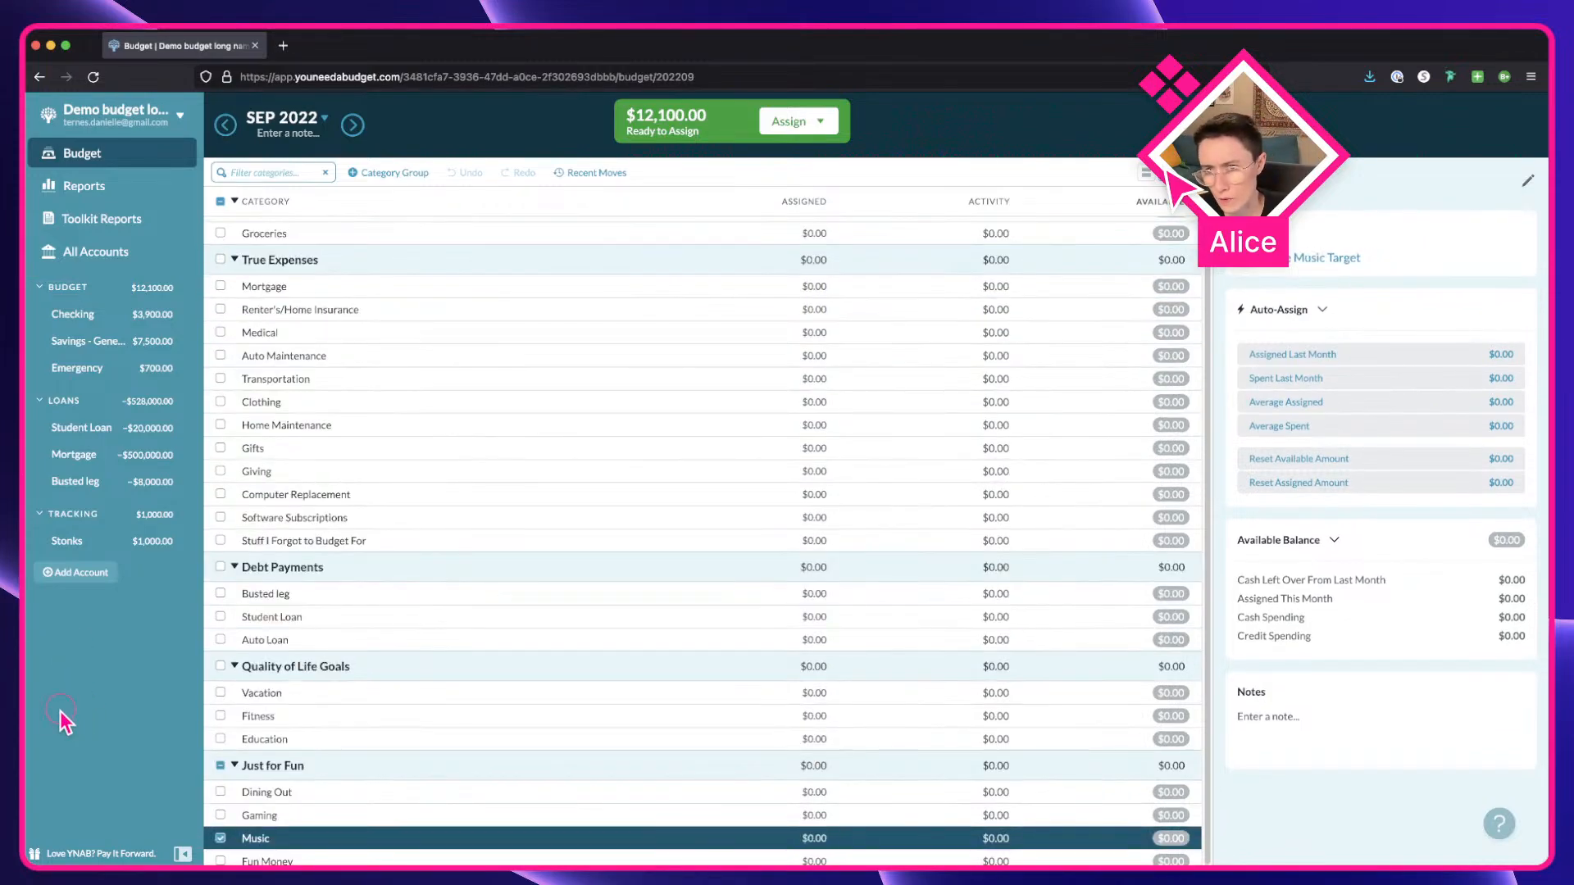
pyautogui.hotkey('shift', 'Tab')
pyautogui.hotkey('shift', 'Tab')
pyautogui.hotkey('shift', 'Tab')
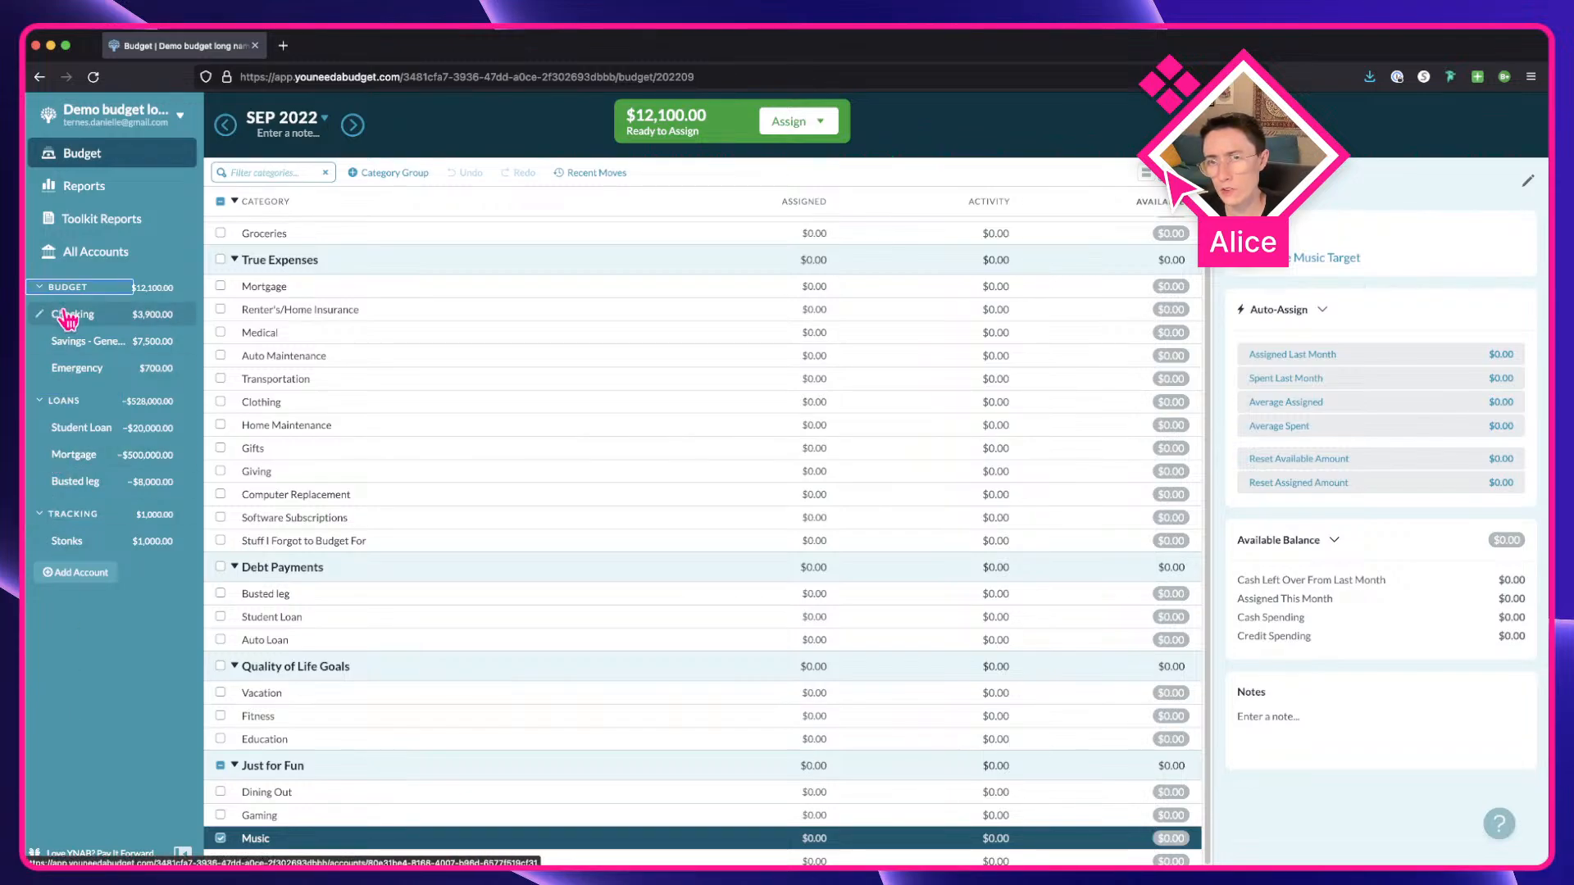
pyautogui.press('Tab')
pyautogui.press('Tab')
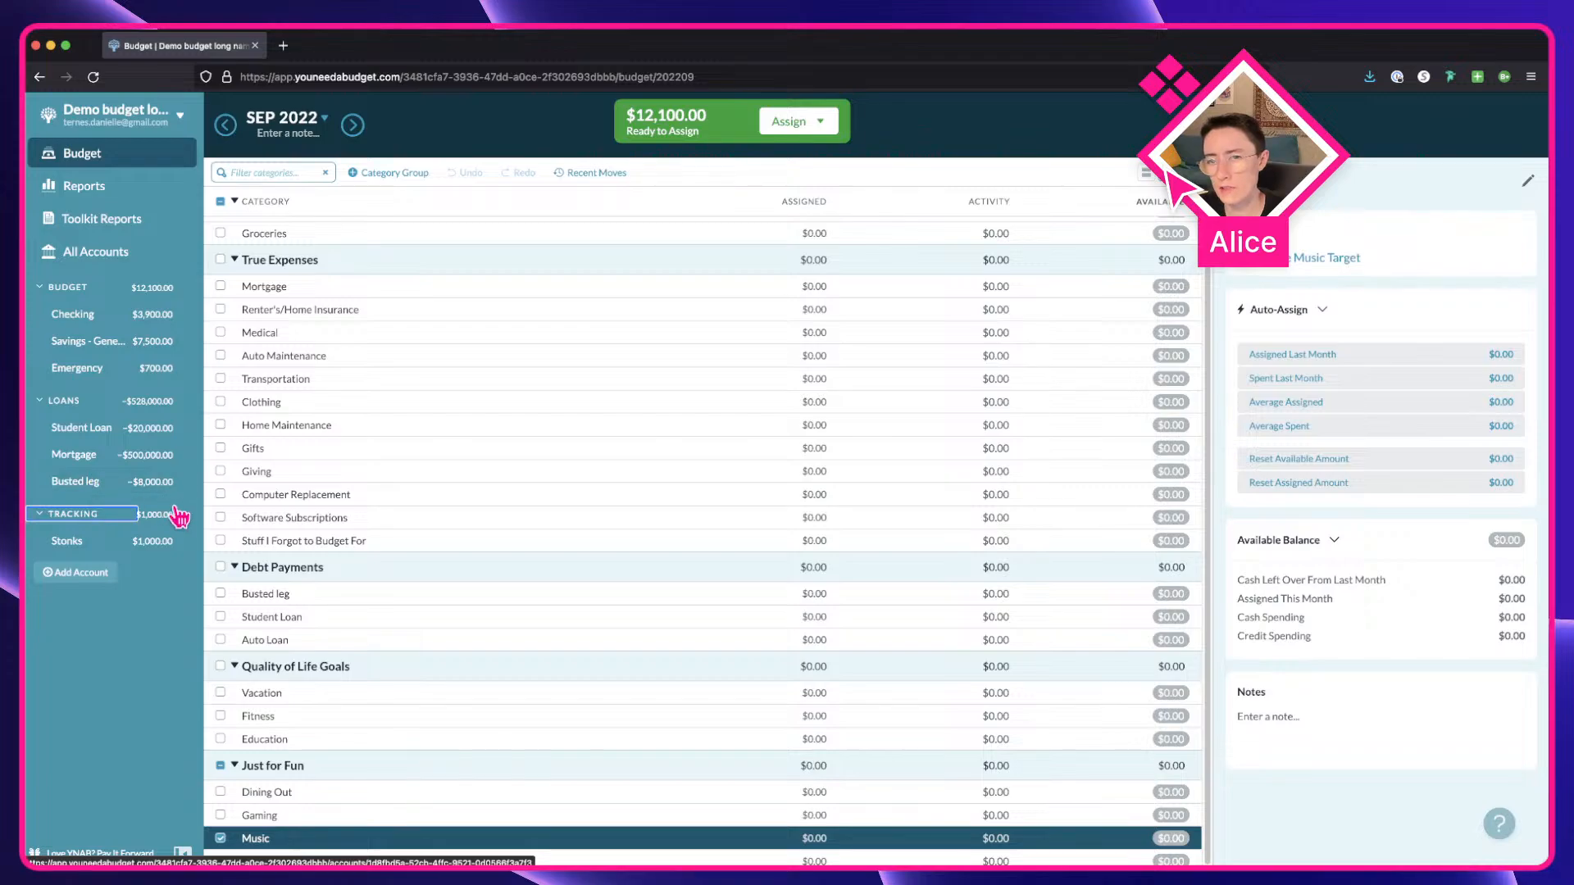
# Switch to Figma to examine the two Checking rows, and return to the browser to compare them with YNAB's sidebar accounts.
pyautogui.hotkey('ctrl', 'Right')
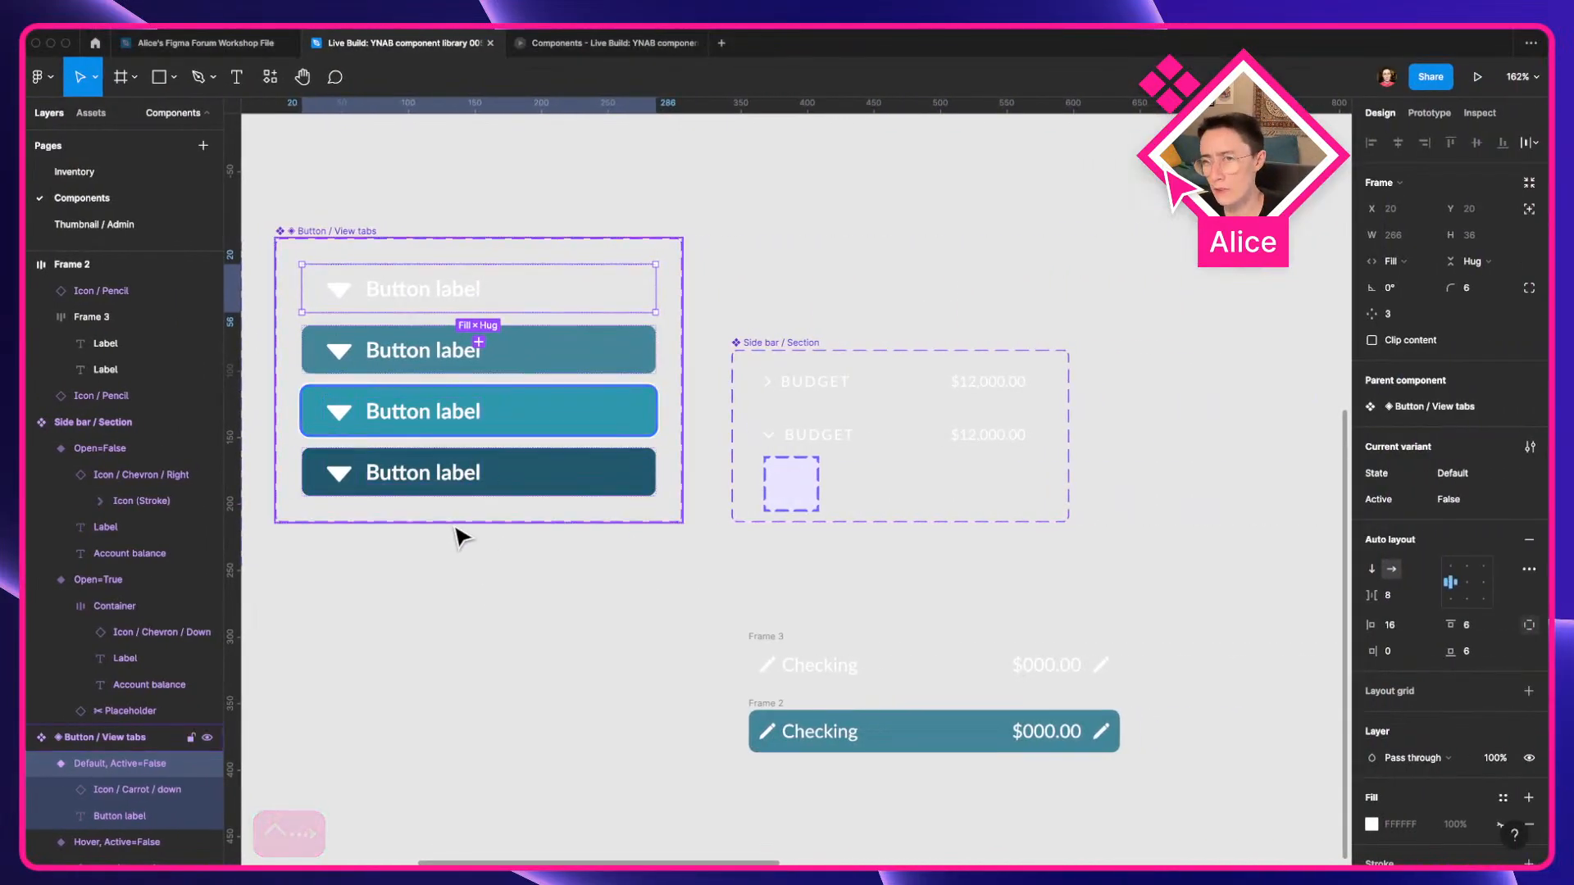
pyautogui.click(800, 817)
pyautogui.scroll(5, 957, 786)
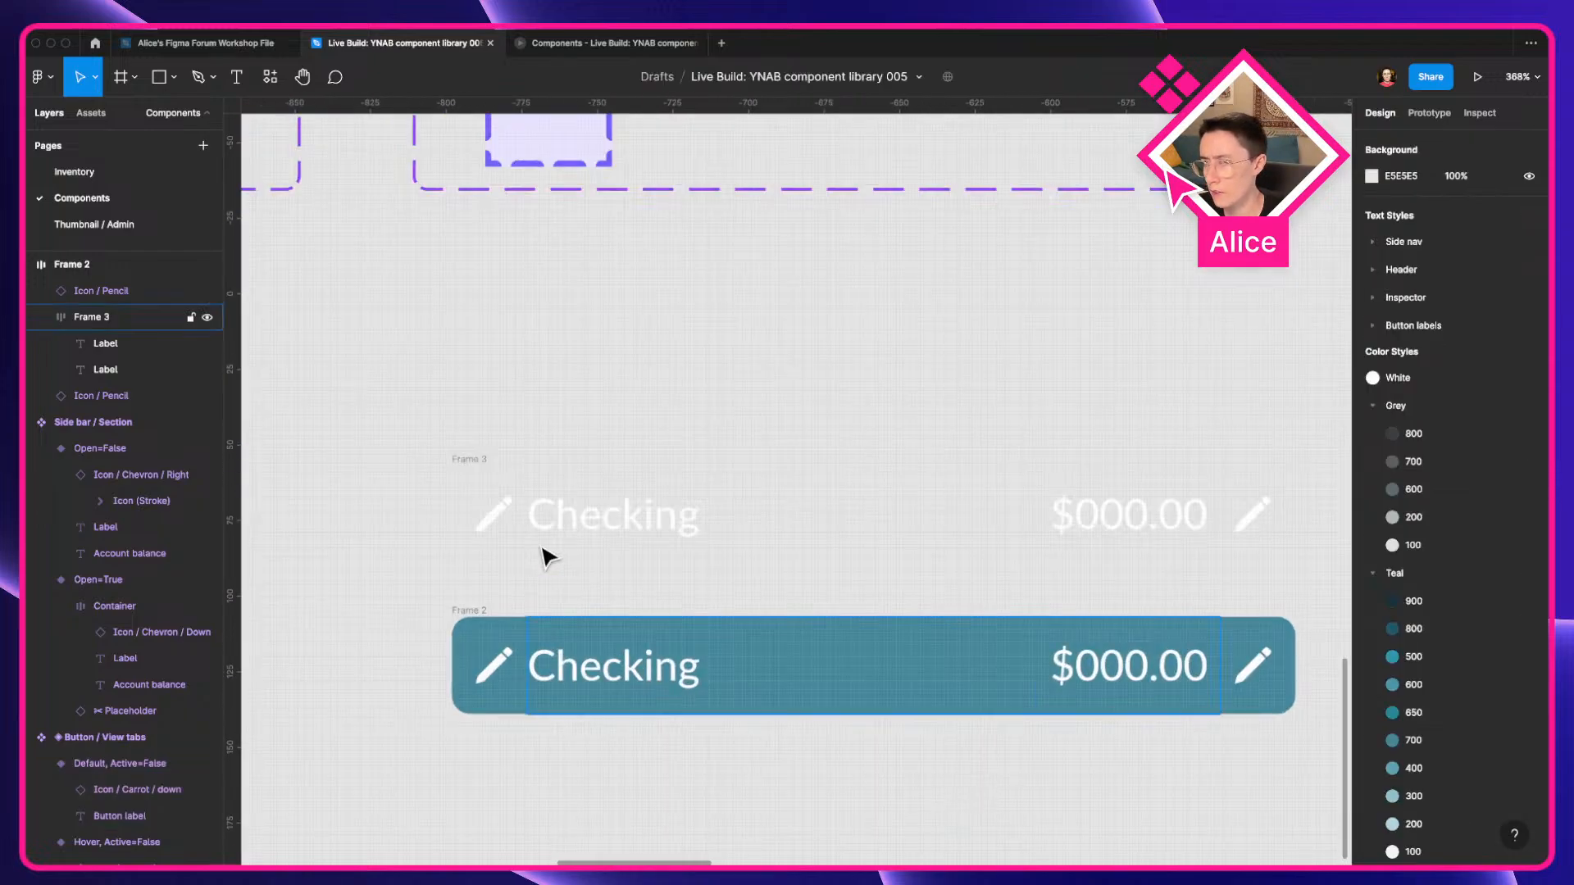
pyautogui.hotkey('ctrl', 'Left')
pyautogui.scroll(10, 70, 311)
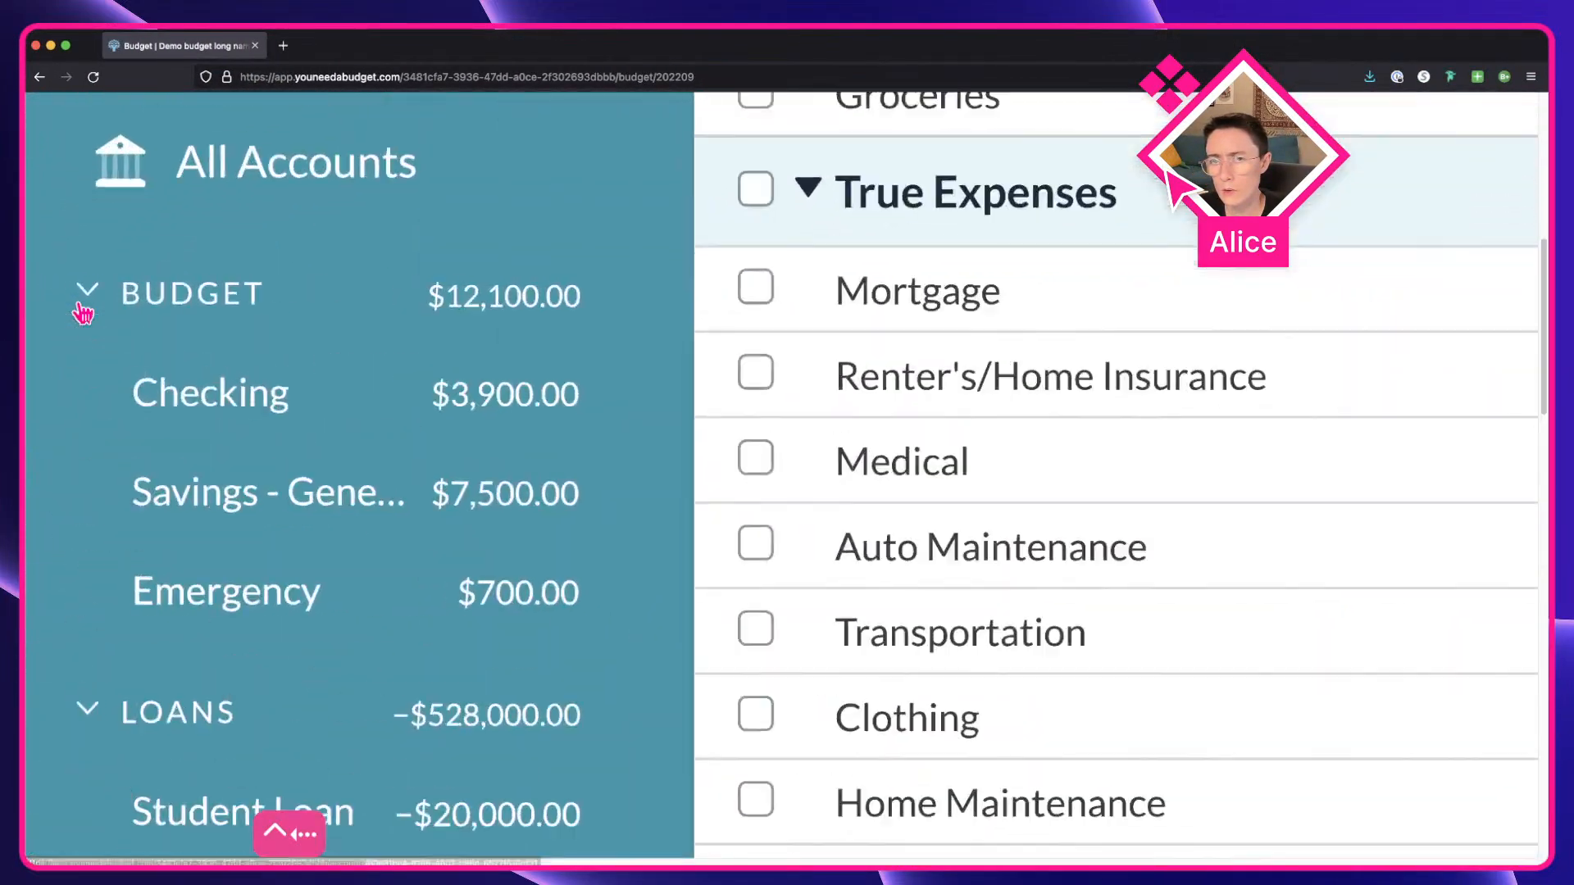
pyautogui.click(111, 427)
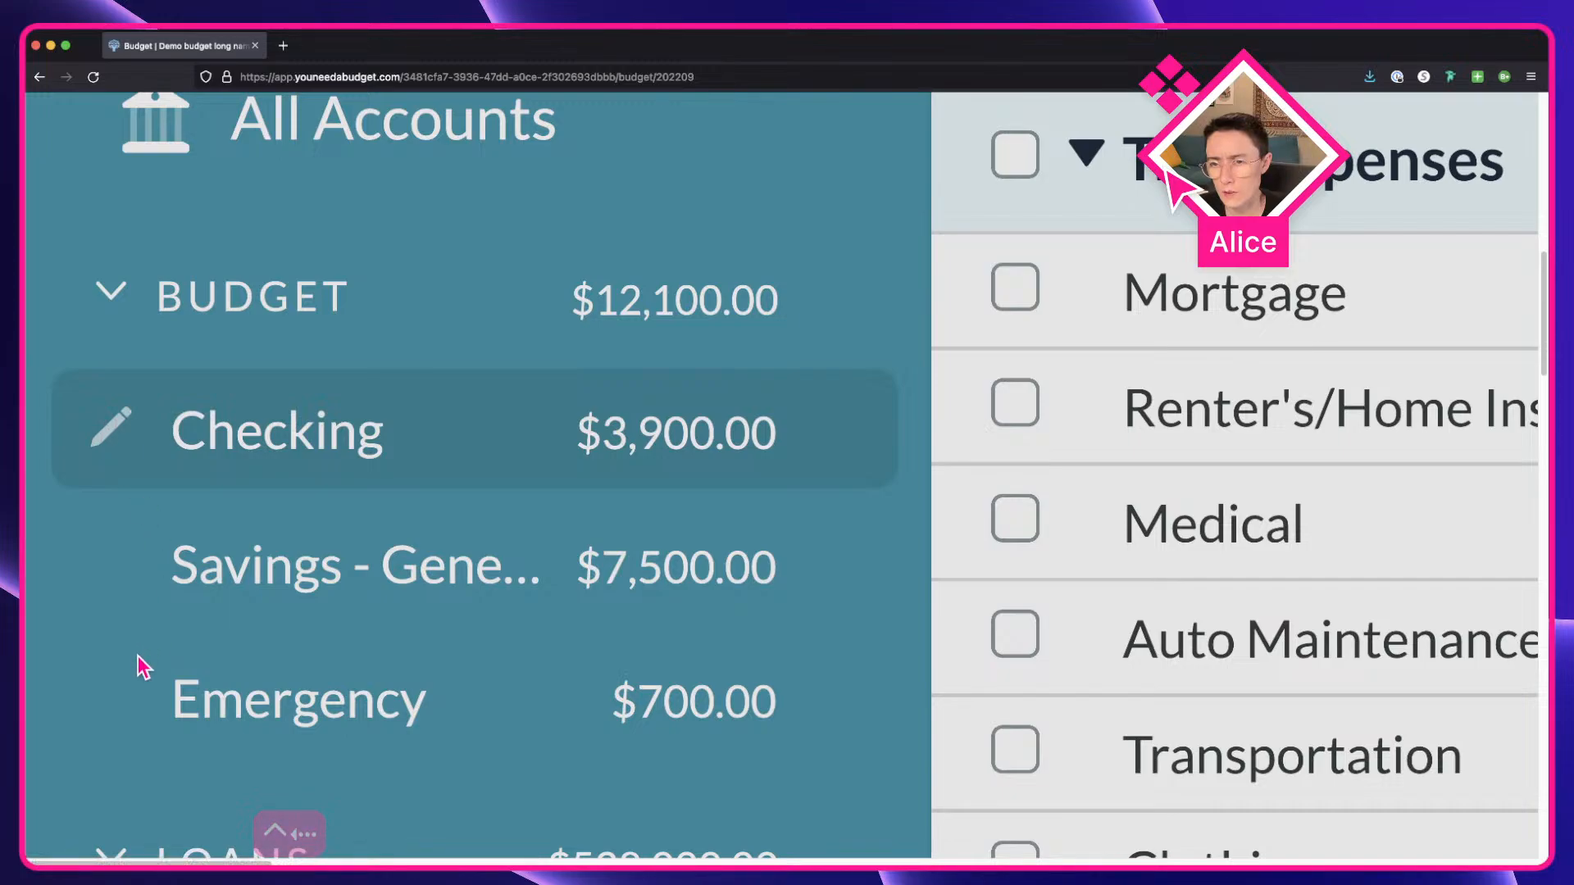
pyautogui.rightClick(114, 426)
pyautogui.click(164, 621)
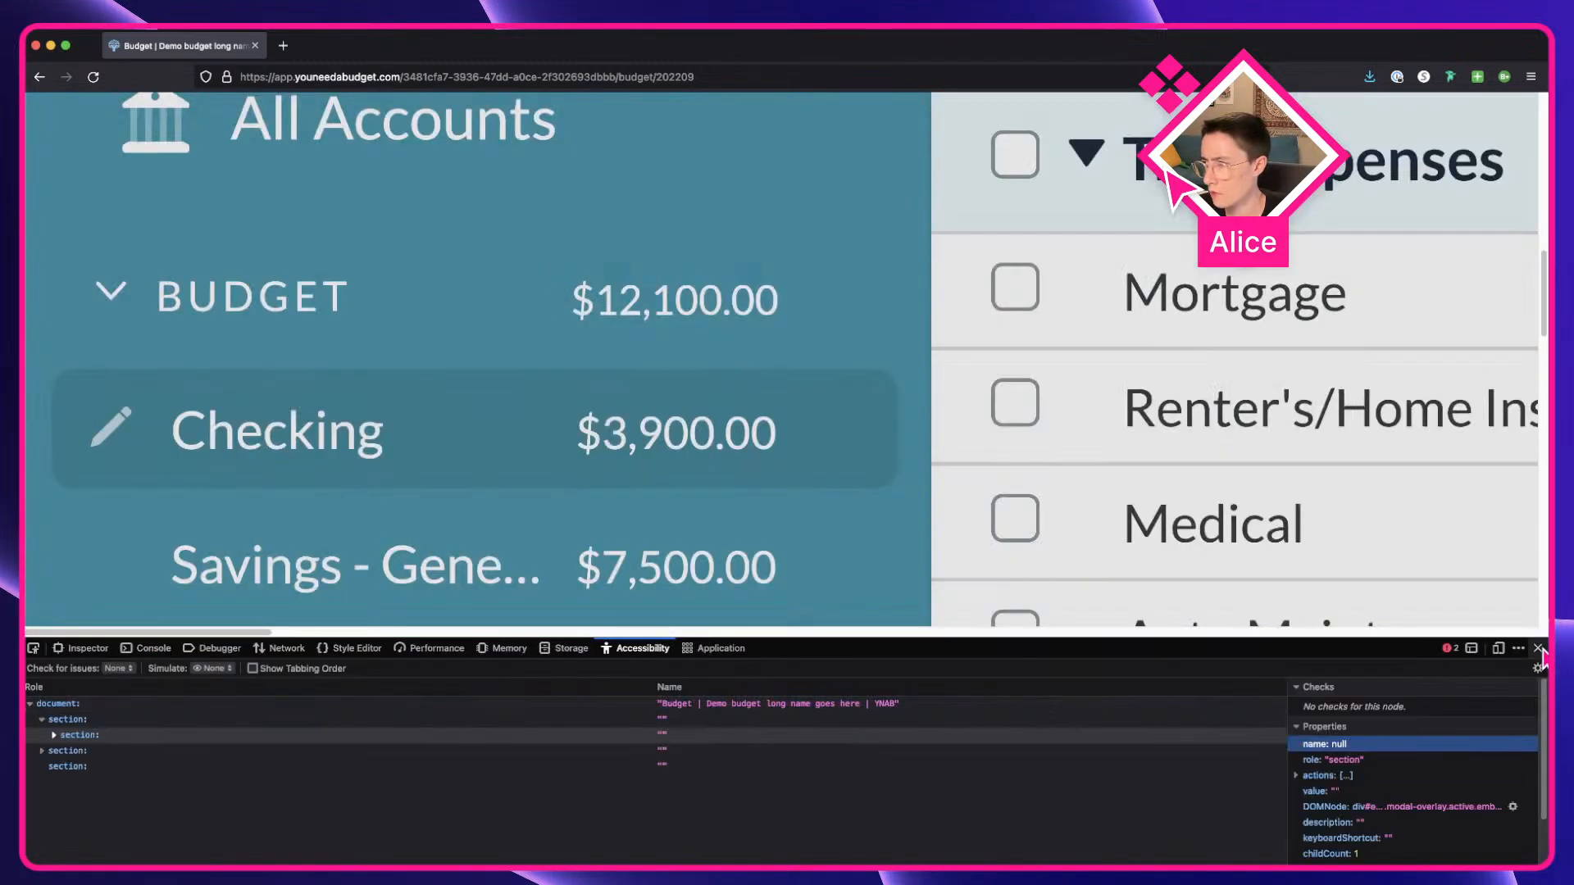
pyautogui.click(1538, 649)
# Open the page's element inspector and close the Checking account's details dialog.
pyautogui.rightClick(123, 418)
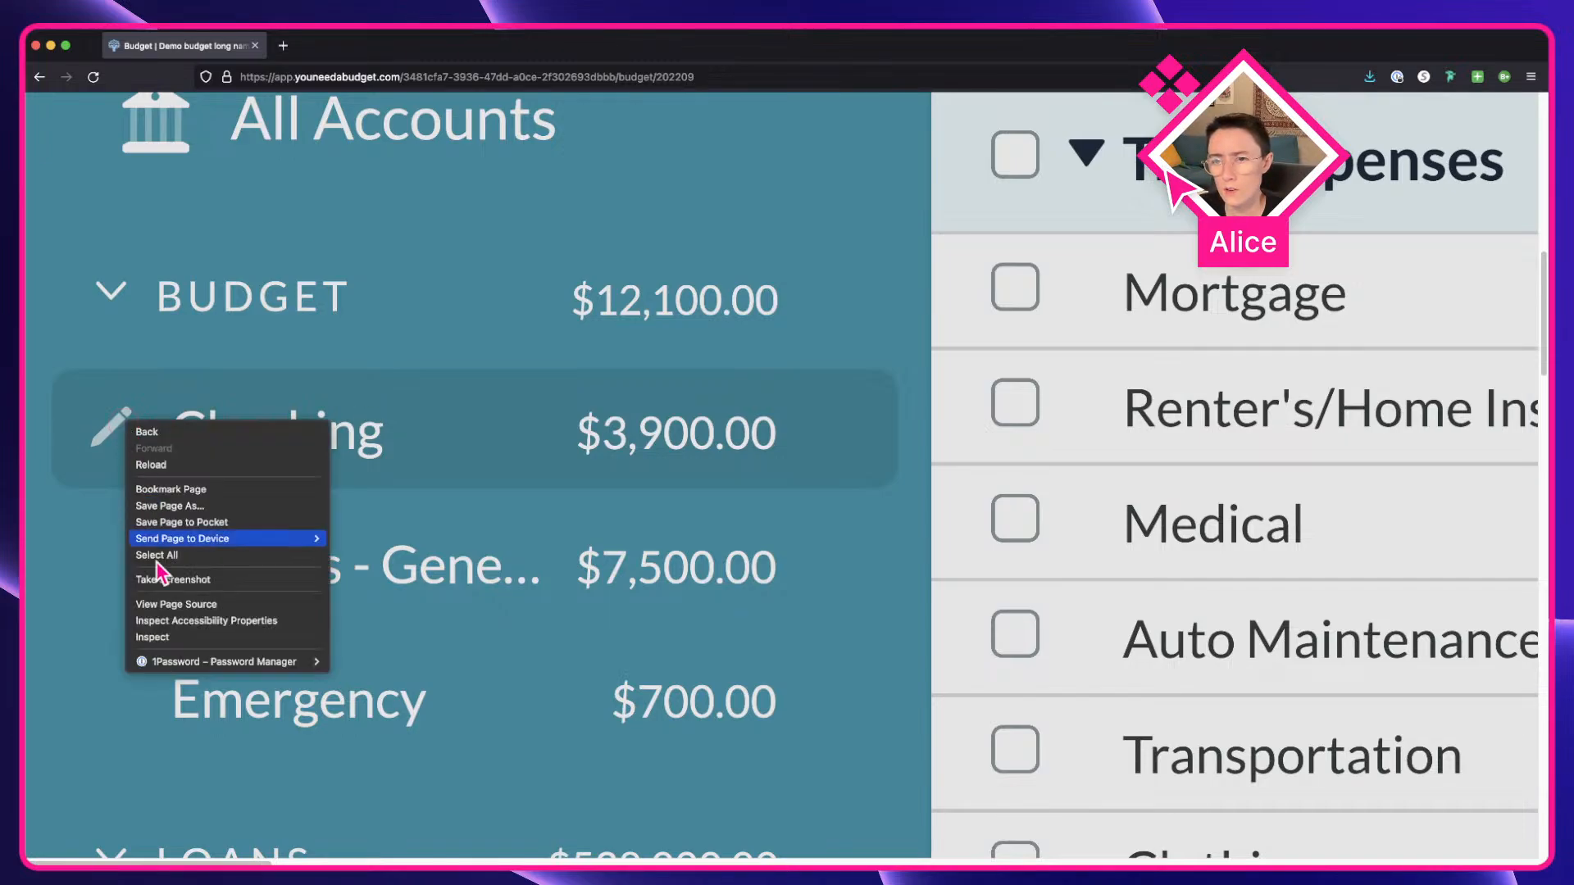
pyautogui.click(159, 647)
pyautogui.scroll(-5, 377, 524)
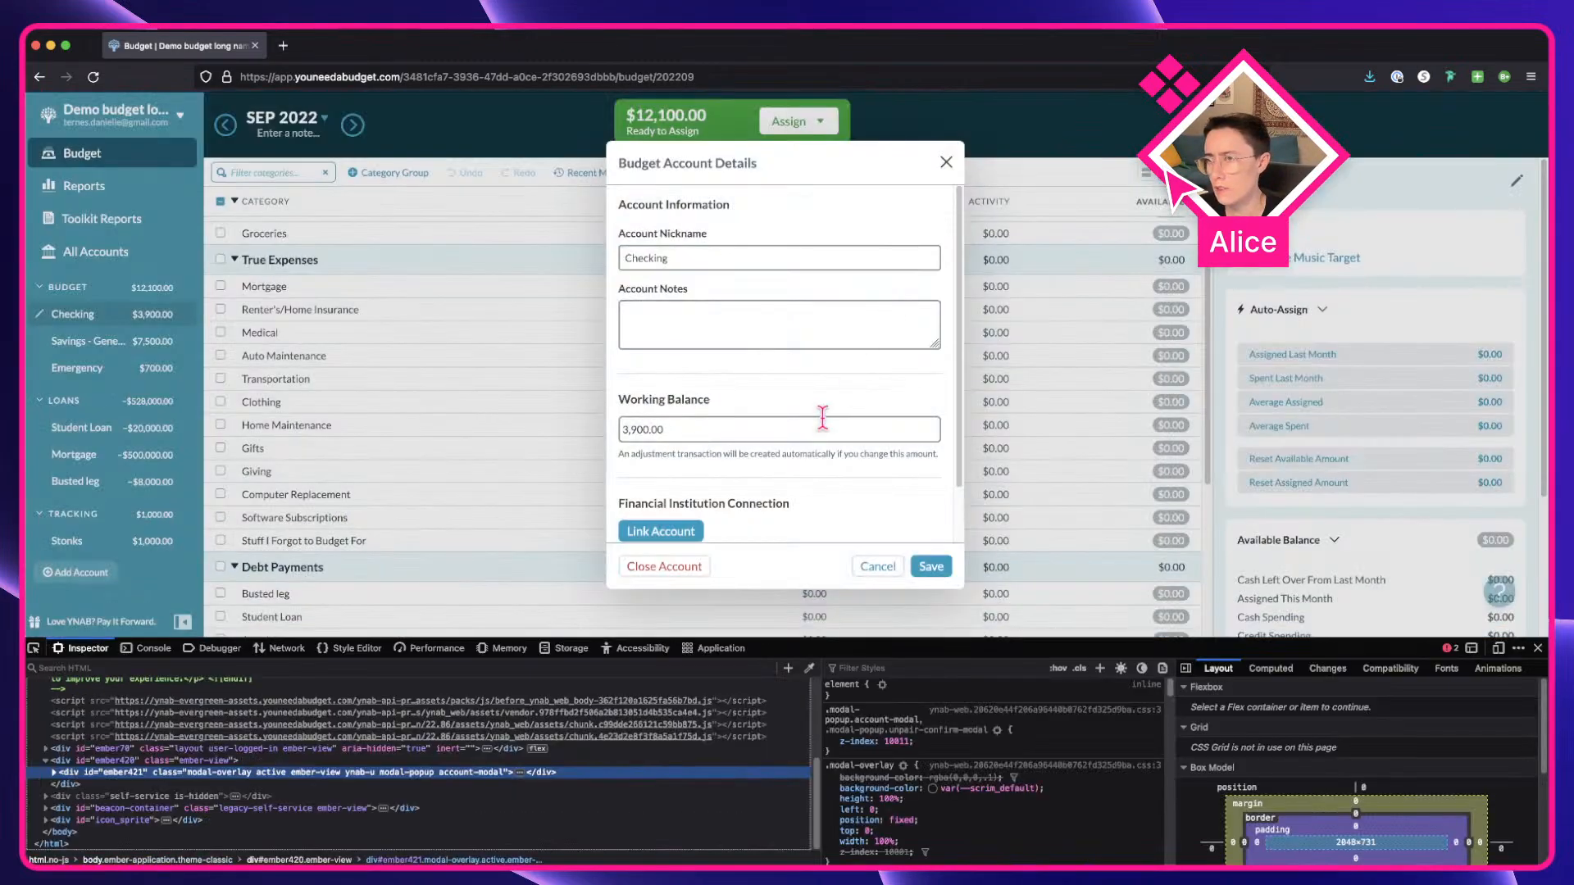
pyautogui.click(822, 420)
pyautogui.click(946, 163)
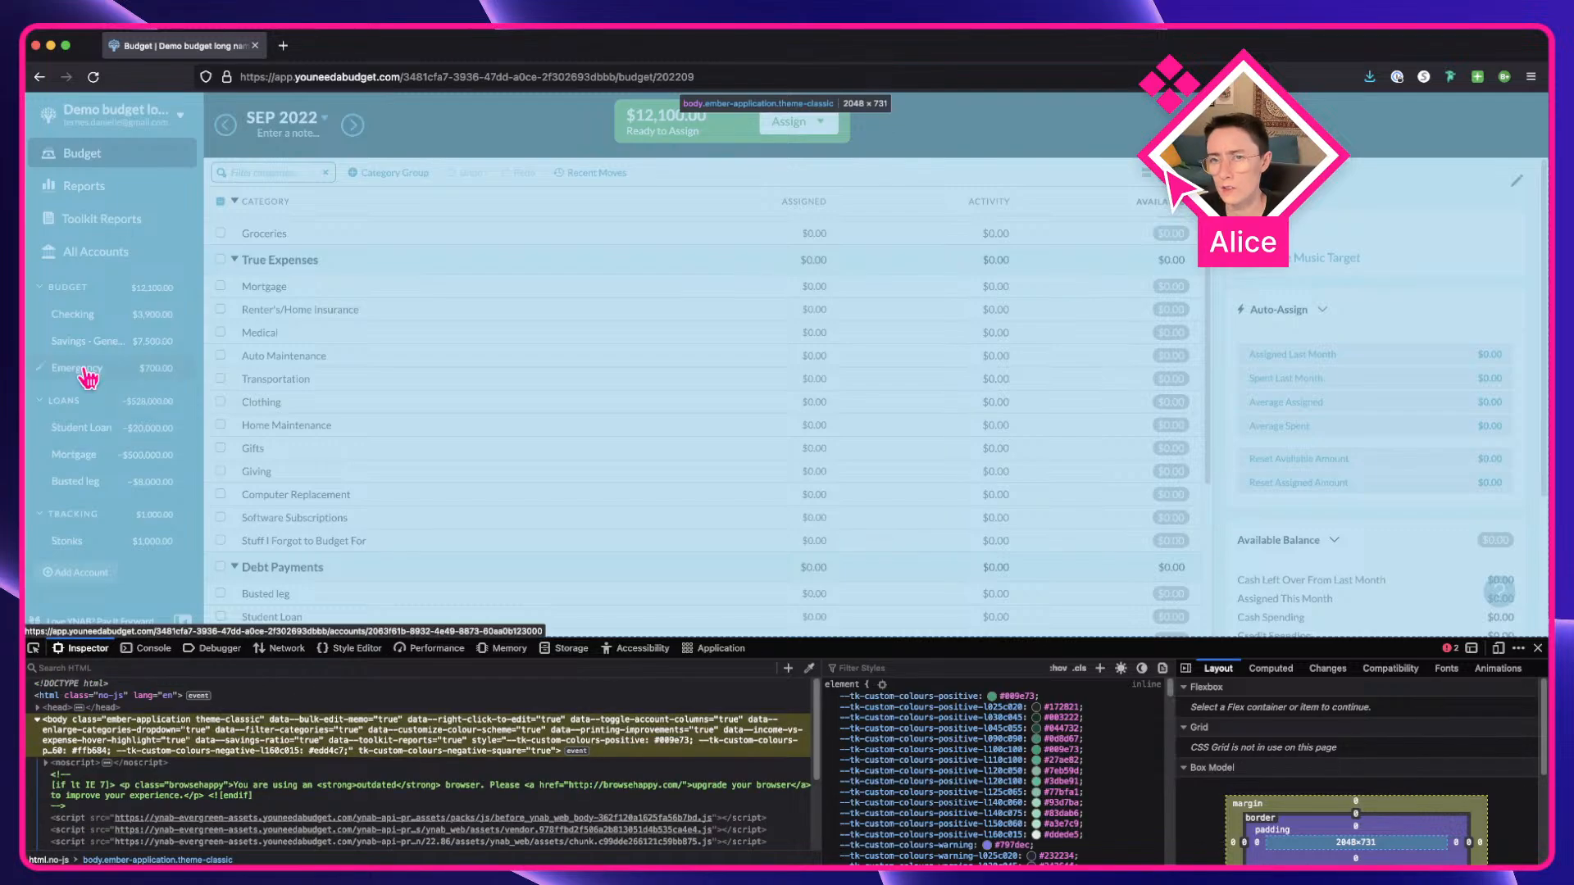
# Inspect the pencil icon container of the Emergency account row and examine its style rules.
pyautogui.scroll(5, 43, 356)
pyautogui.scroll(2, 48, 364)
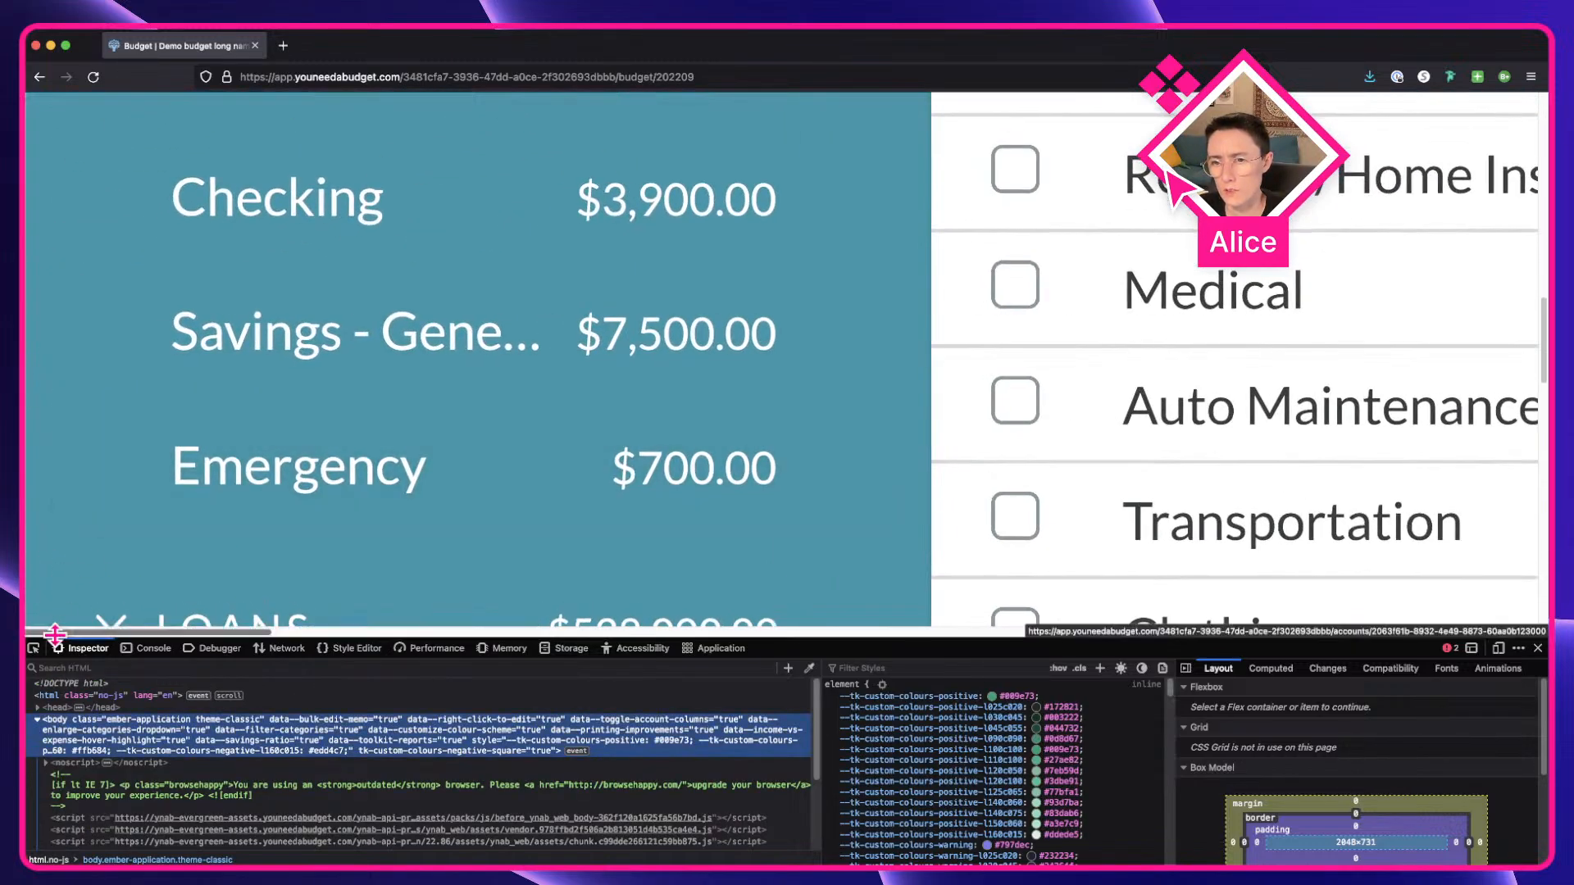
pyautogui.hotkey('ctrl', 'shift', 'c')
pyautogui.click(102, 465)
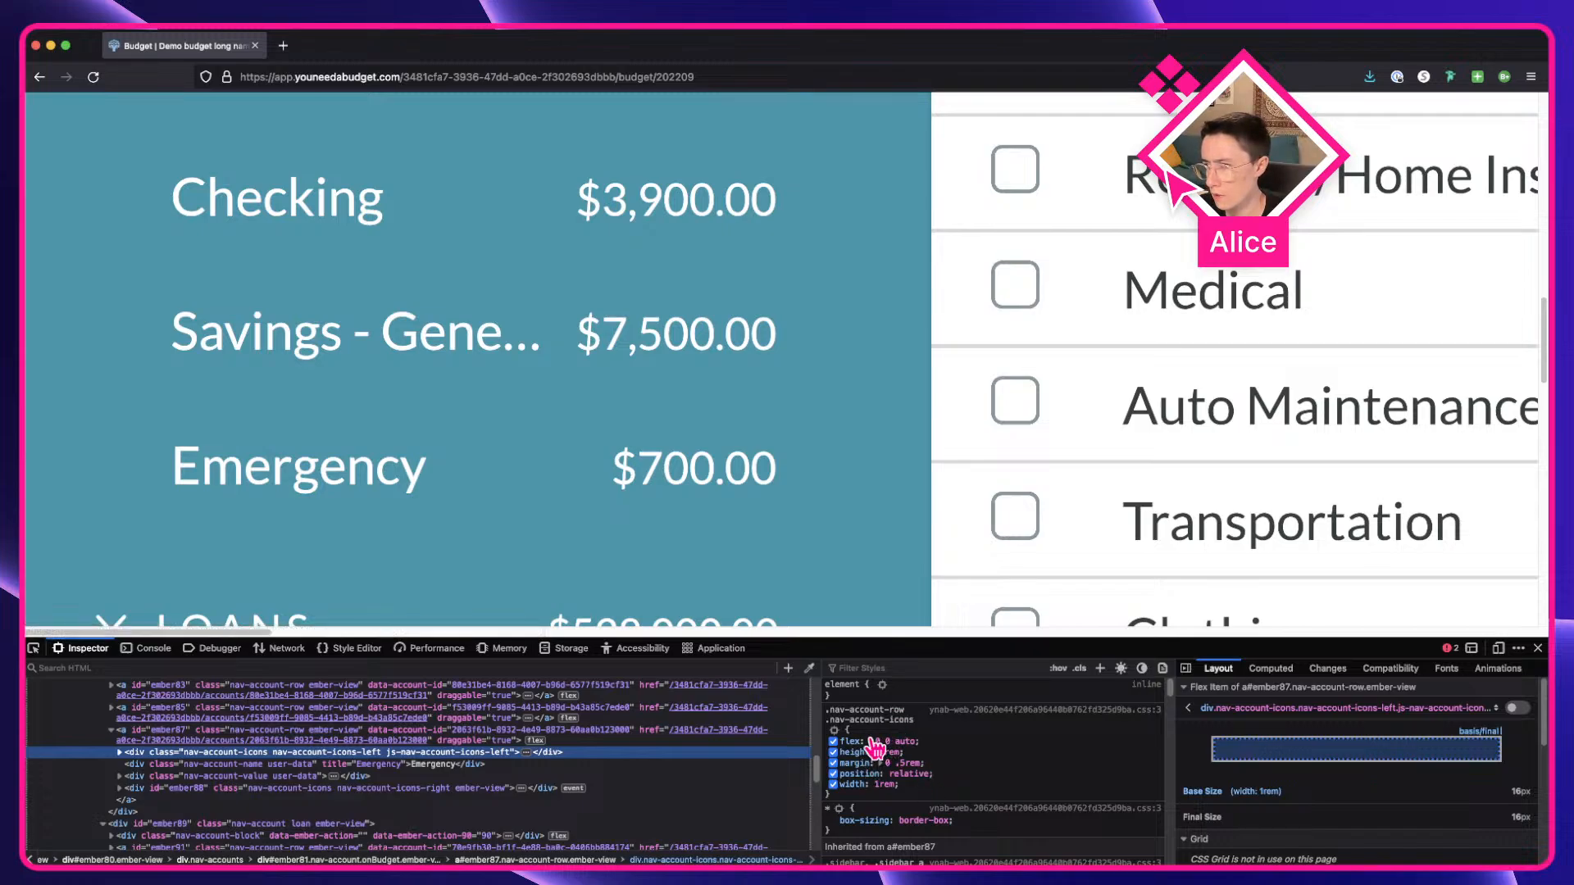
pyautogui.scroll(-3, 875, 748)
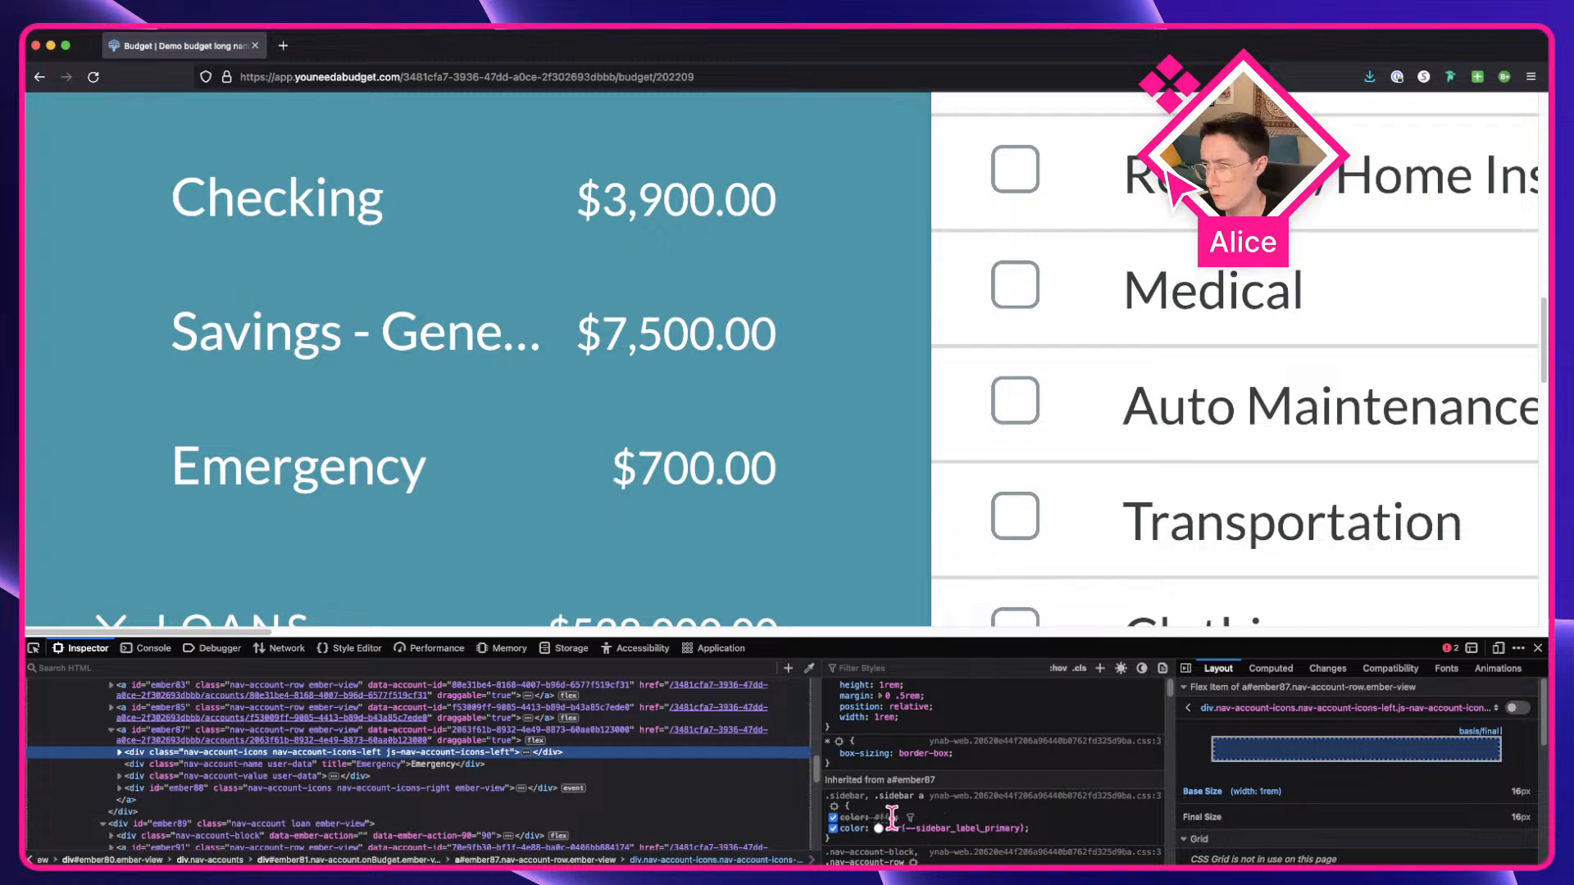
# Try overriding the inherited sidebar label color with #fff in the icon container's styles.
pyautogui.click(897, 829)
pyautogui.write('#ff')
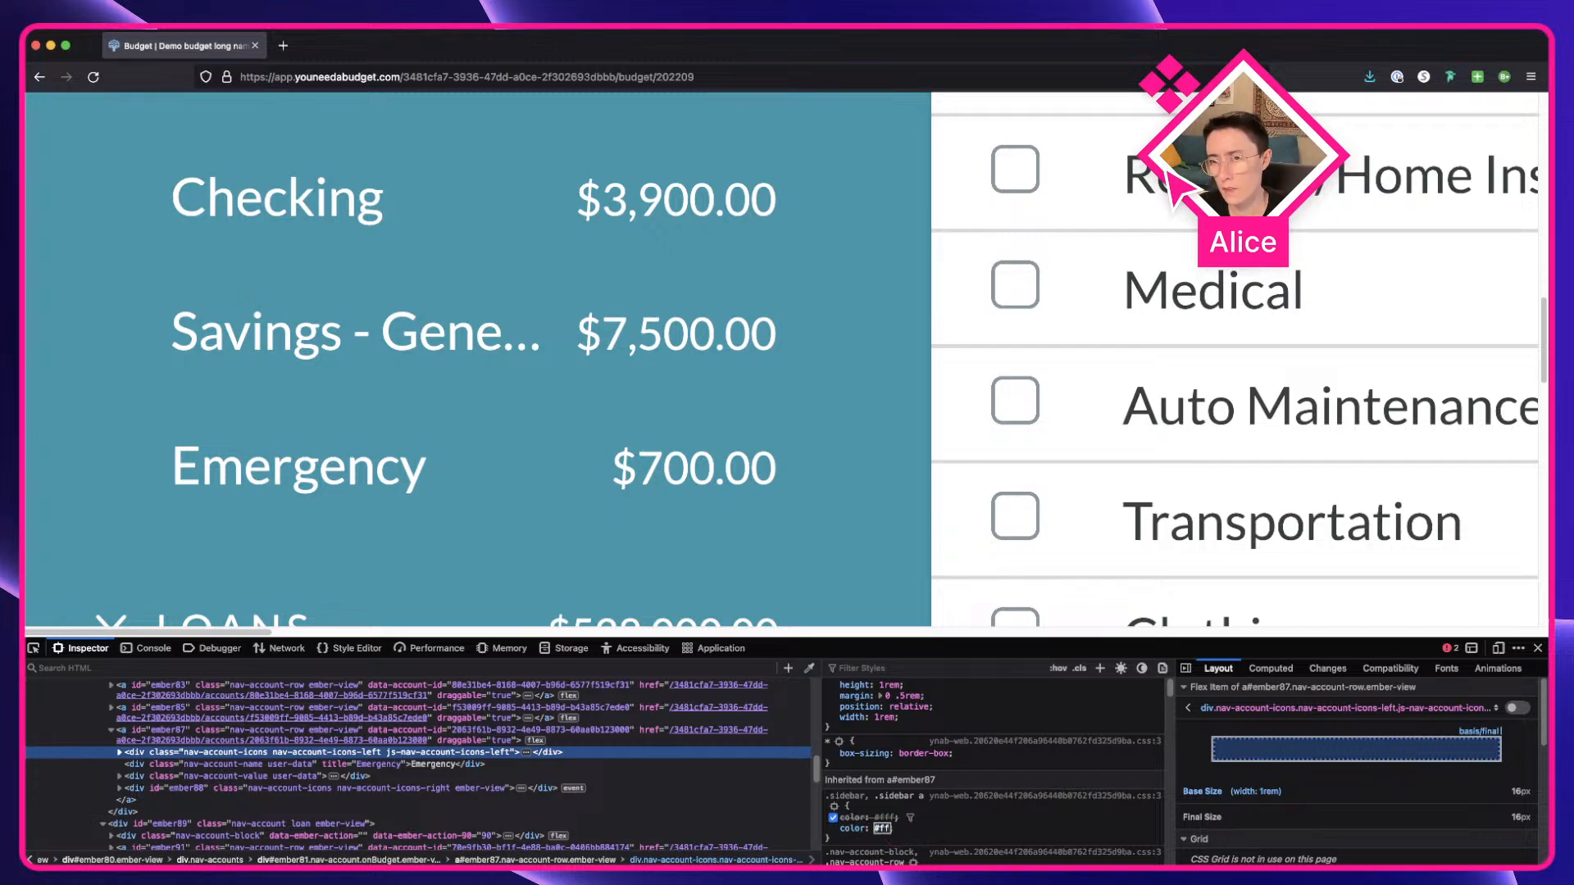
pyautogui.press('Return')
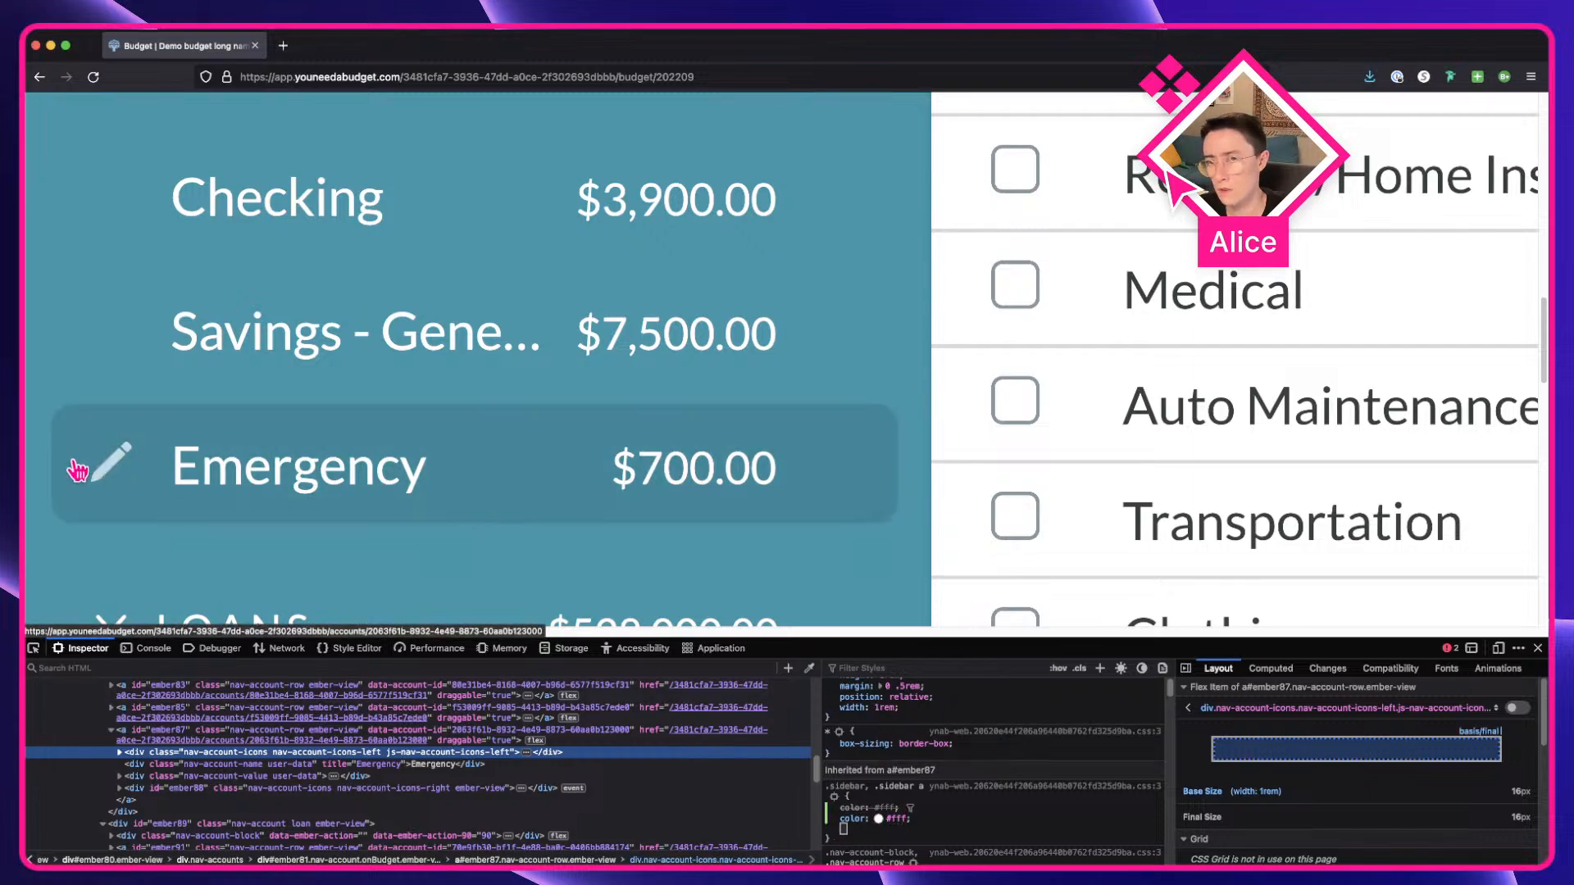
# Try the forced active state, force hover on the Emergency account row, and examine its pencil icon container's styles.
pyautogui.click(1059, 668)
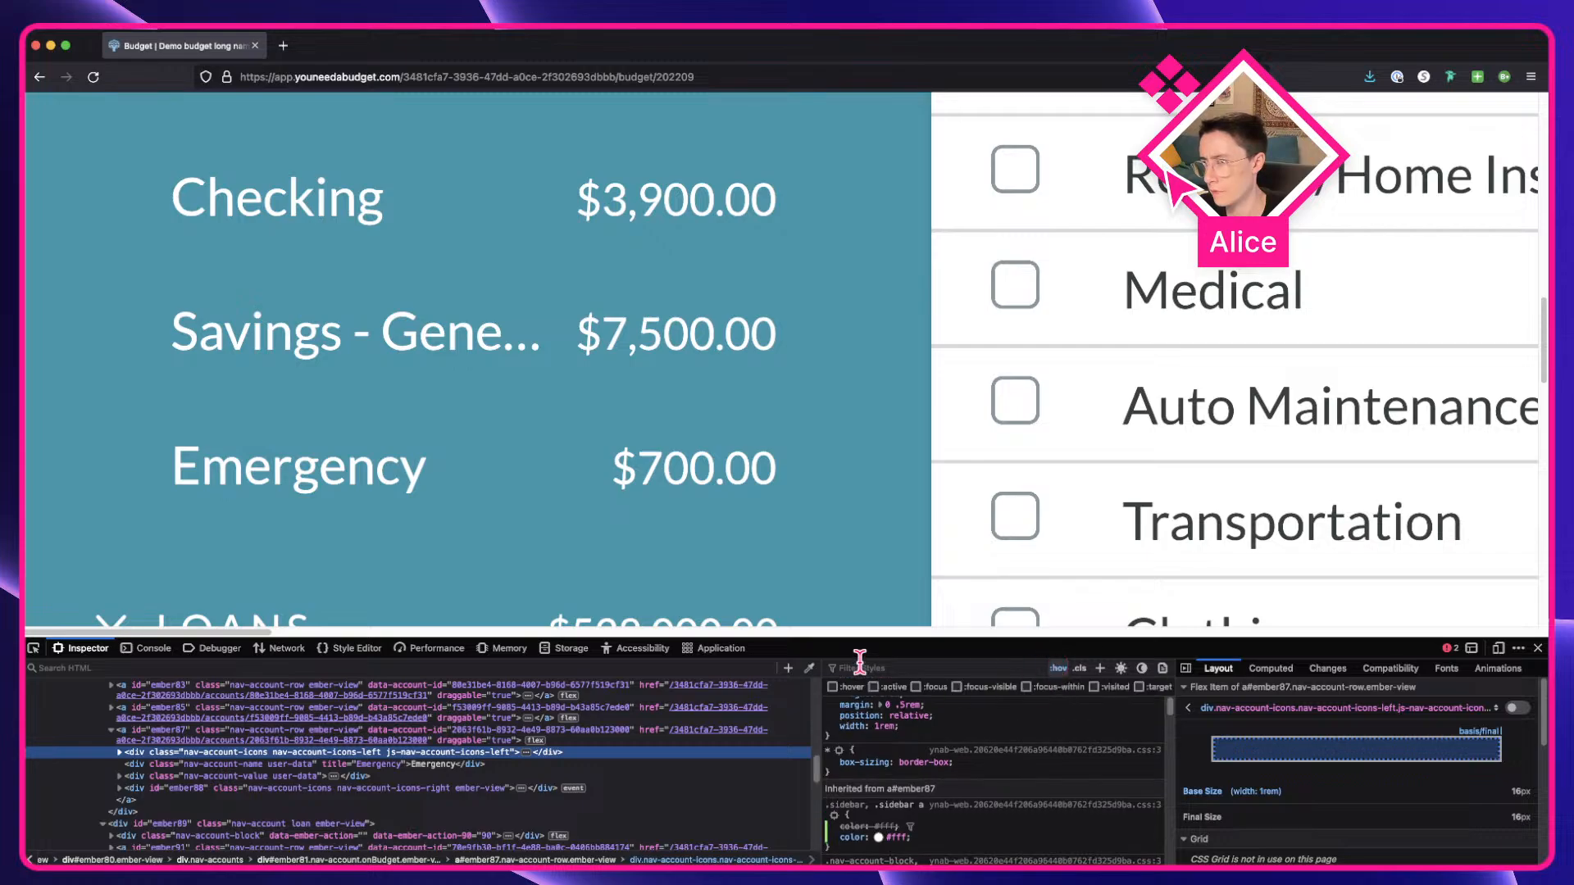
pyautogui.click(873, 686)
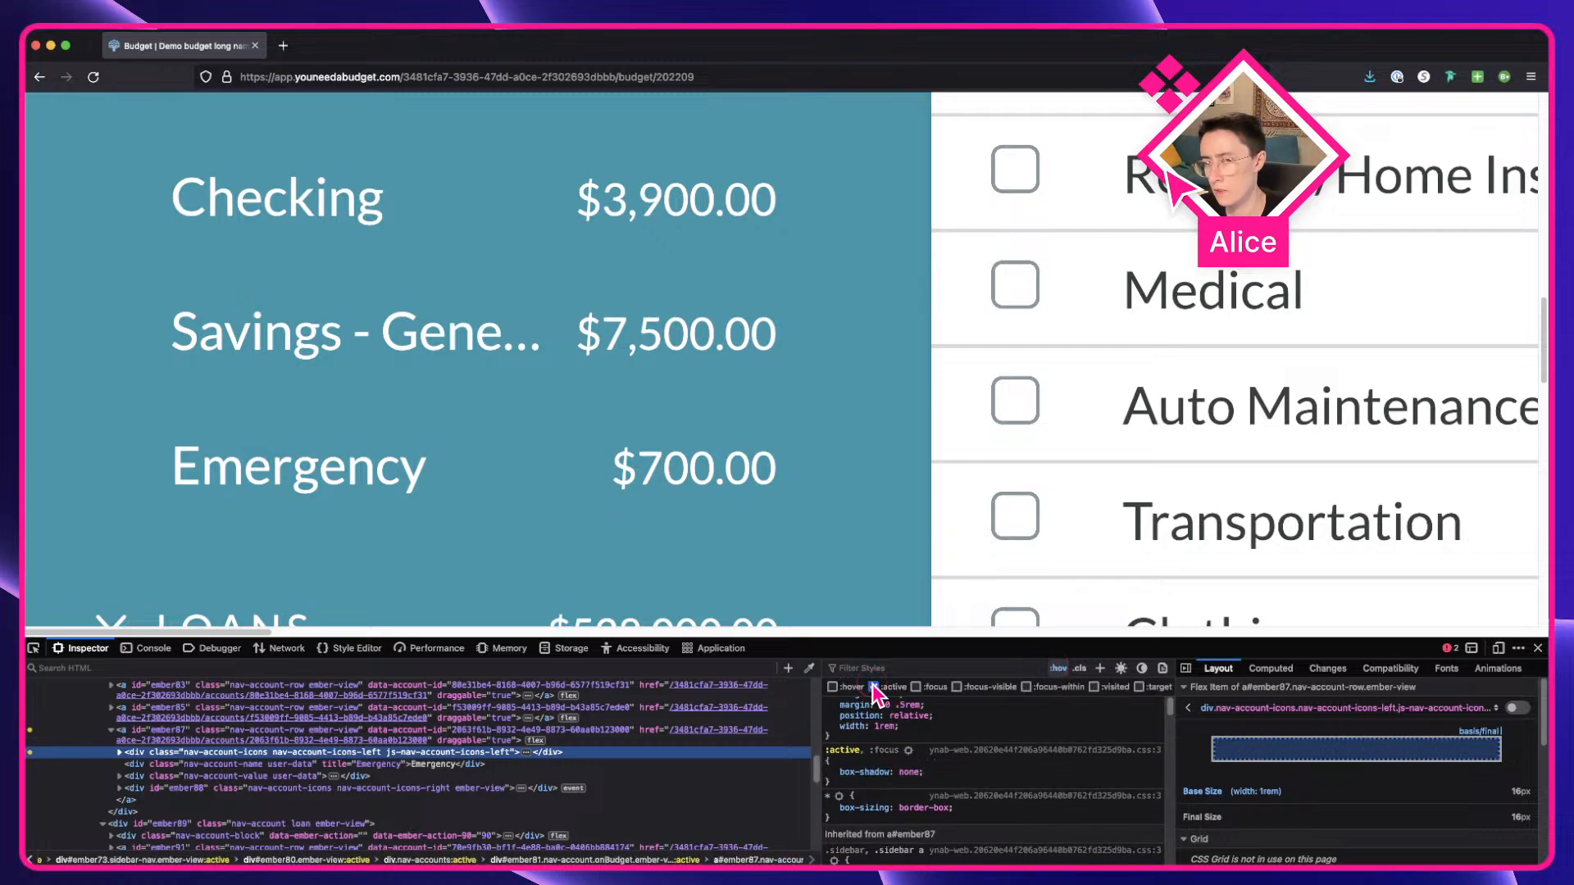
pyautogui.click(873, 686)
pyautogui.click(218, 730)
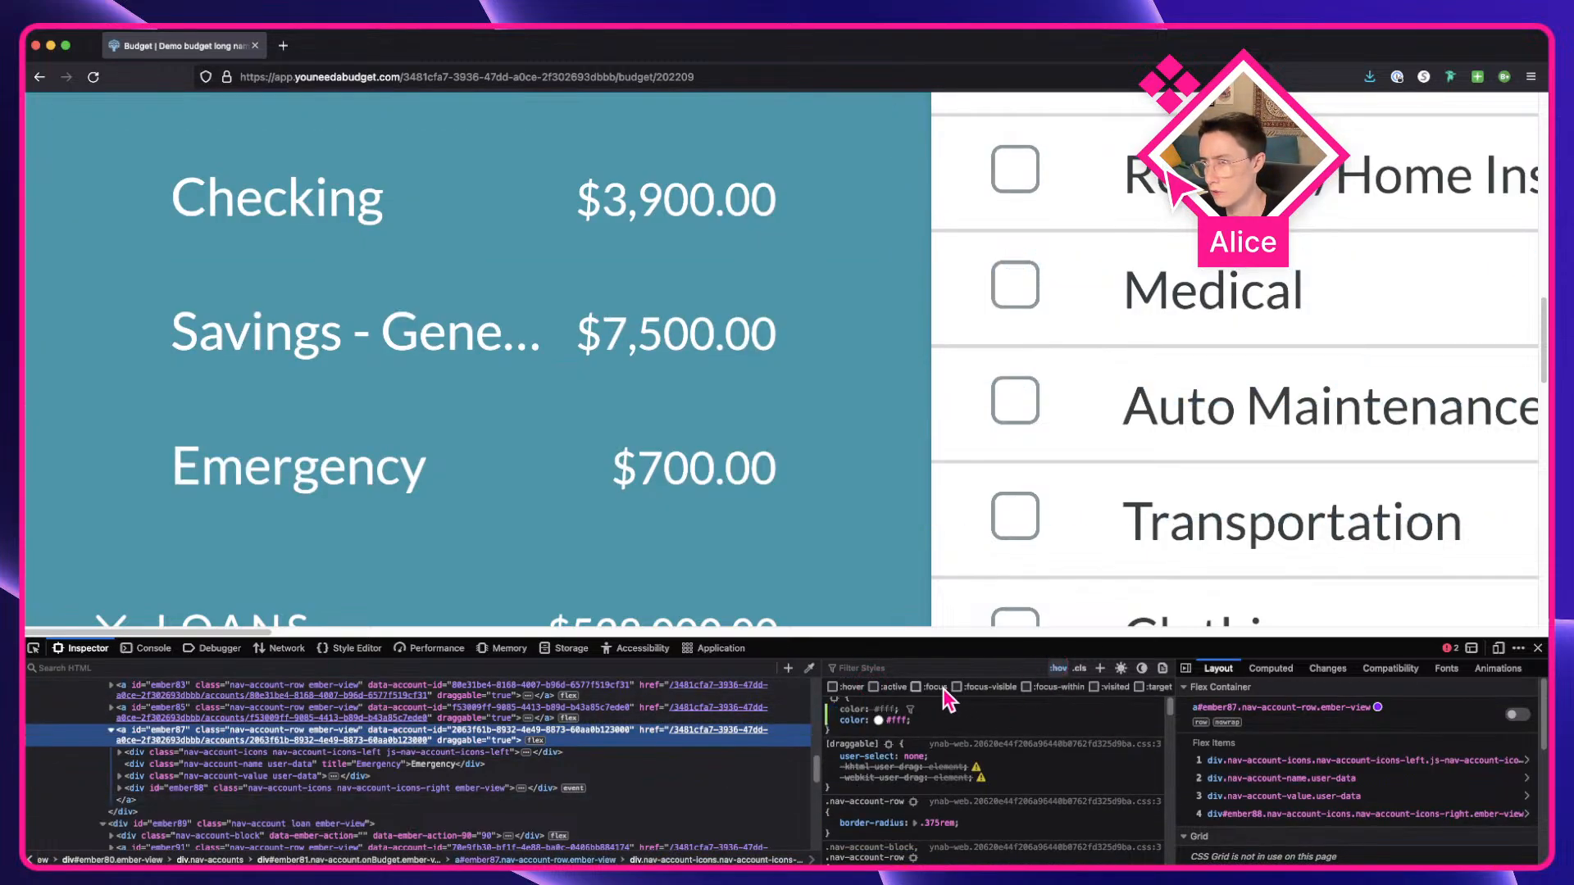
pyautogui.click(851, 688)
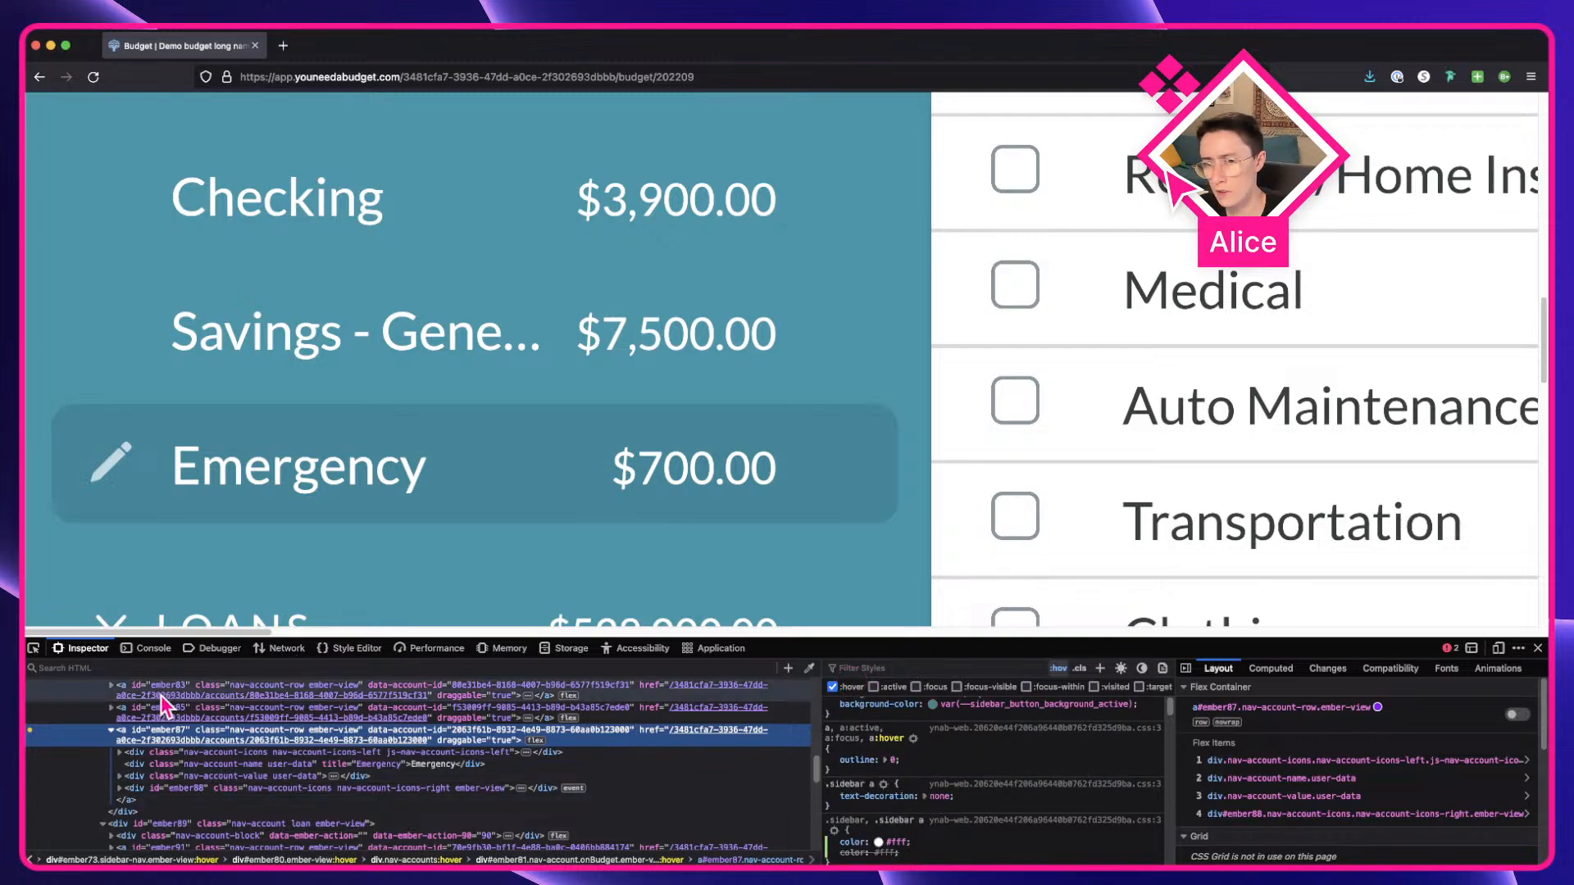
pyautogui.click(155, 752)
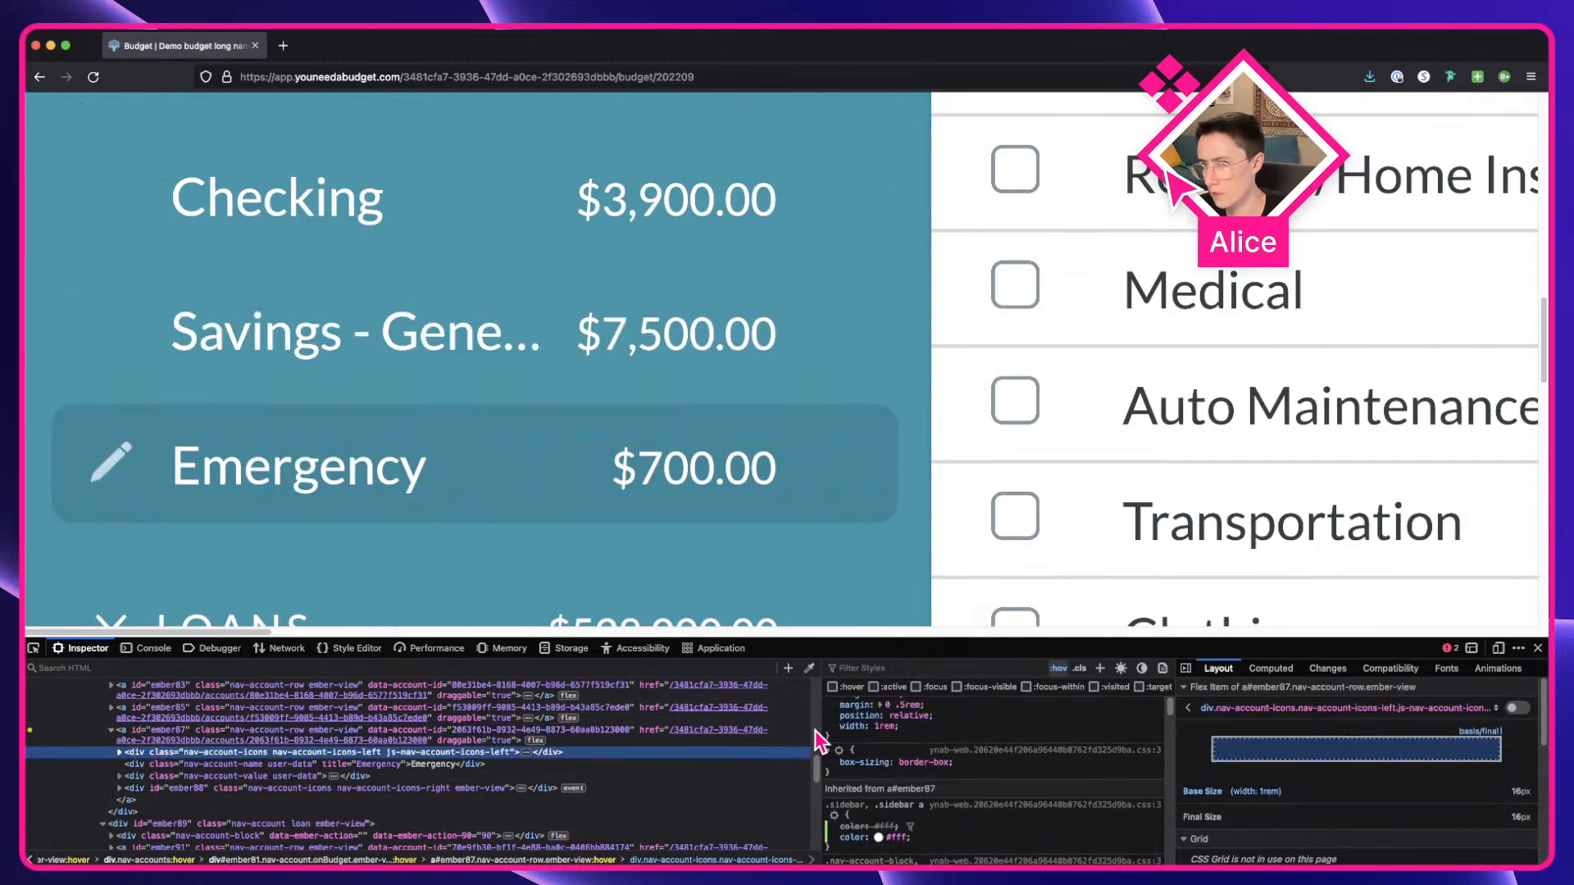
# Reload the page, inspect the Emergency account row again and force its hover state to examine the pencil icon.
pyautogui.press('super+r')
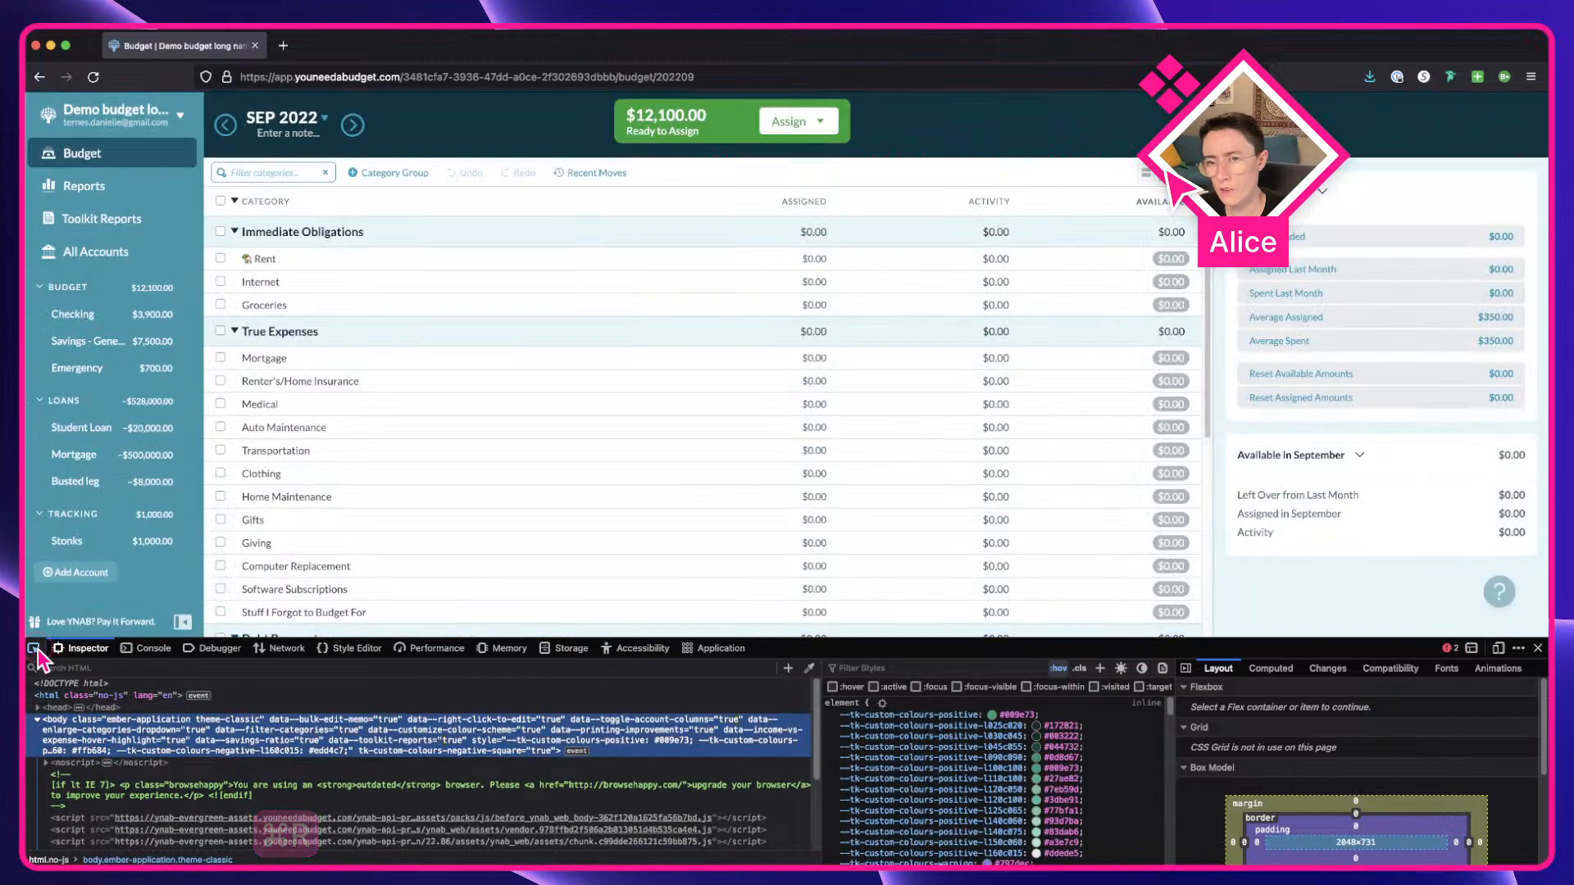
pyautogui.click(34, 649)
pyautogui.click(56, 379)
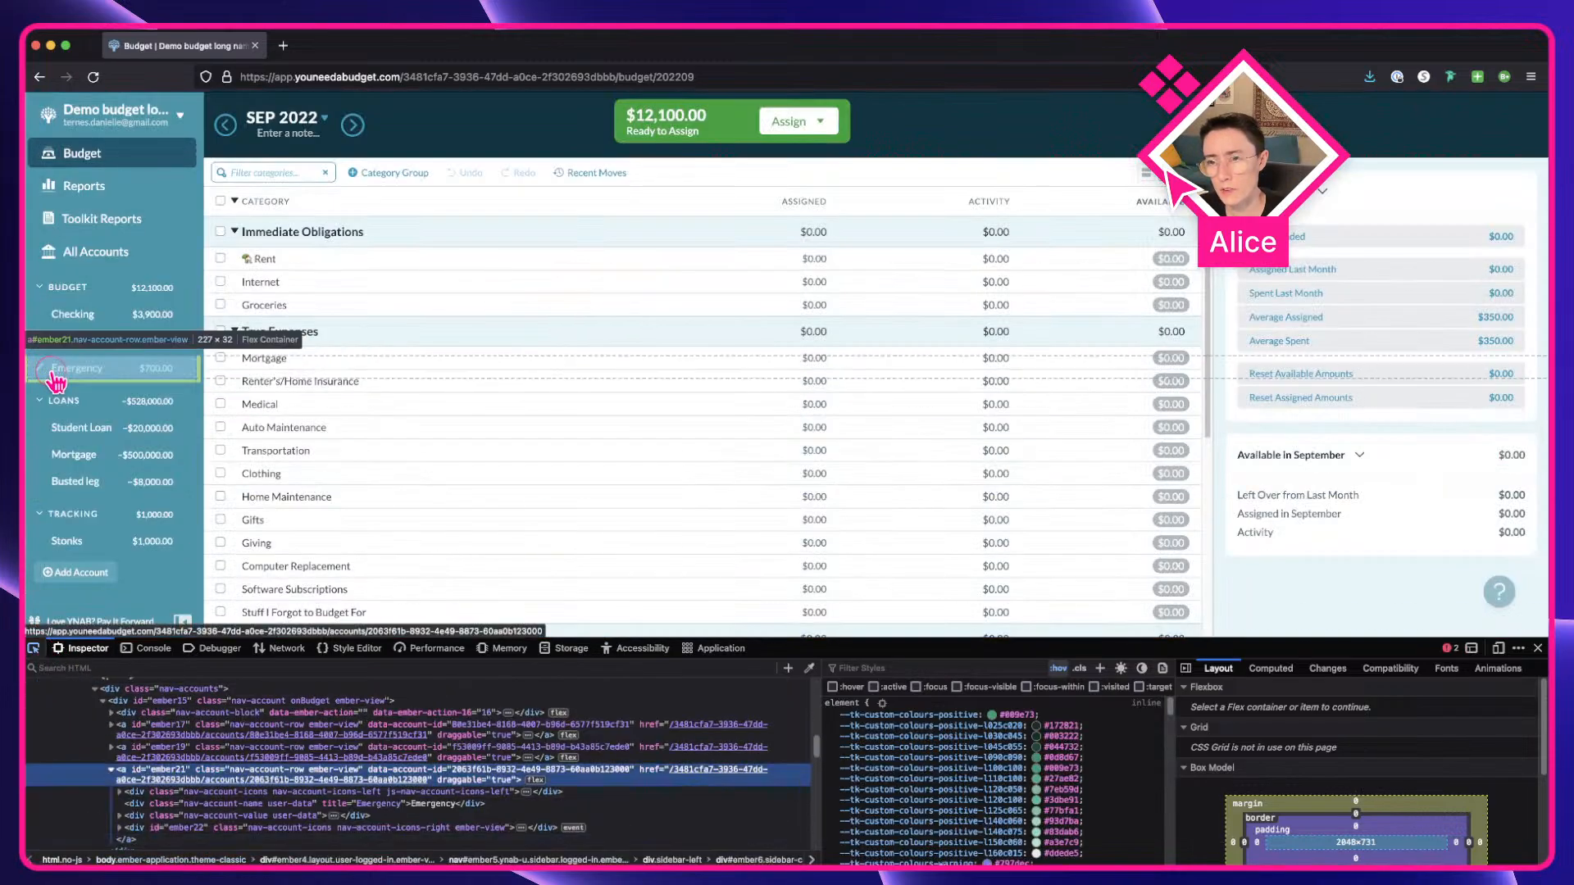
pyautogui.click(833, 687)
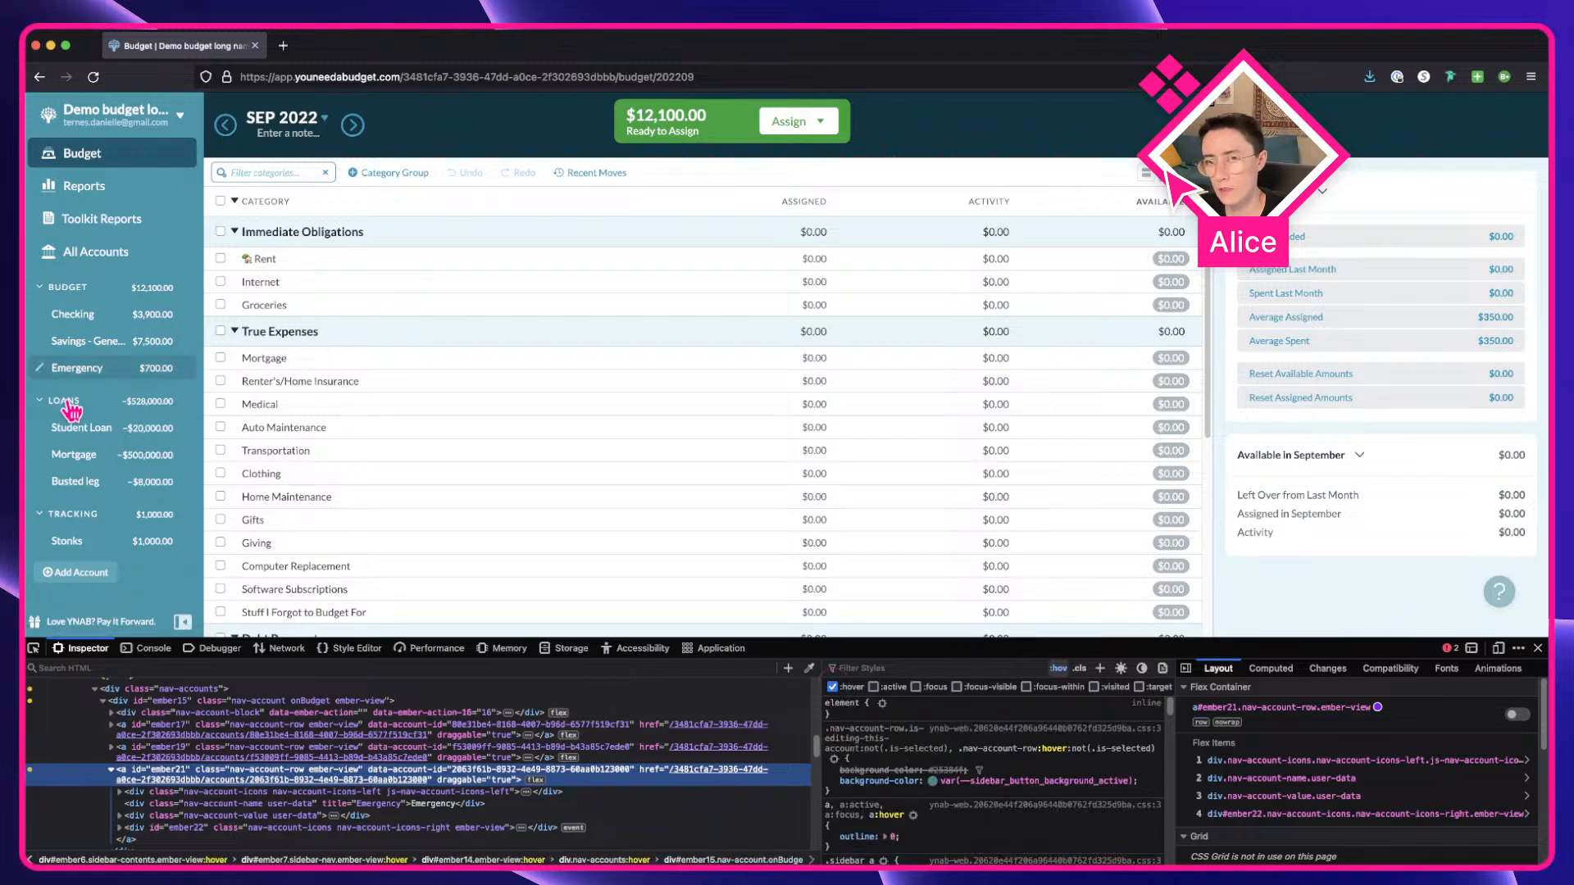
pyautogui.scroll(5, 35, 348)
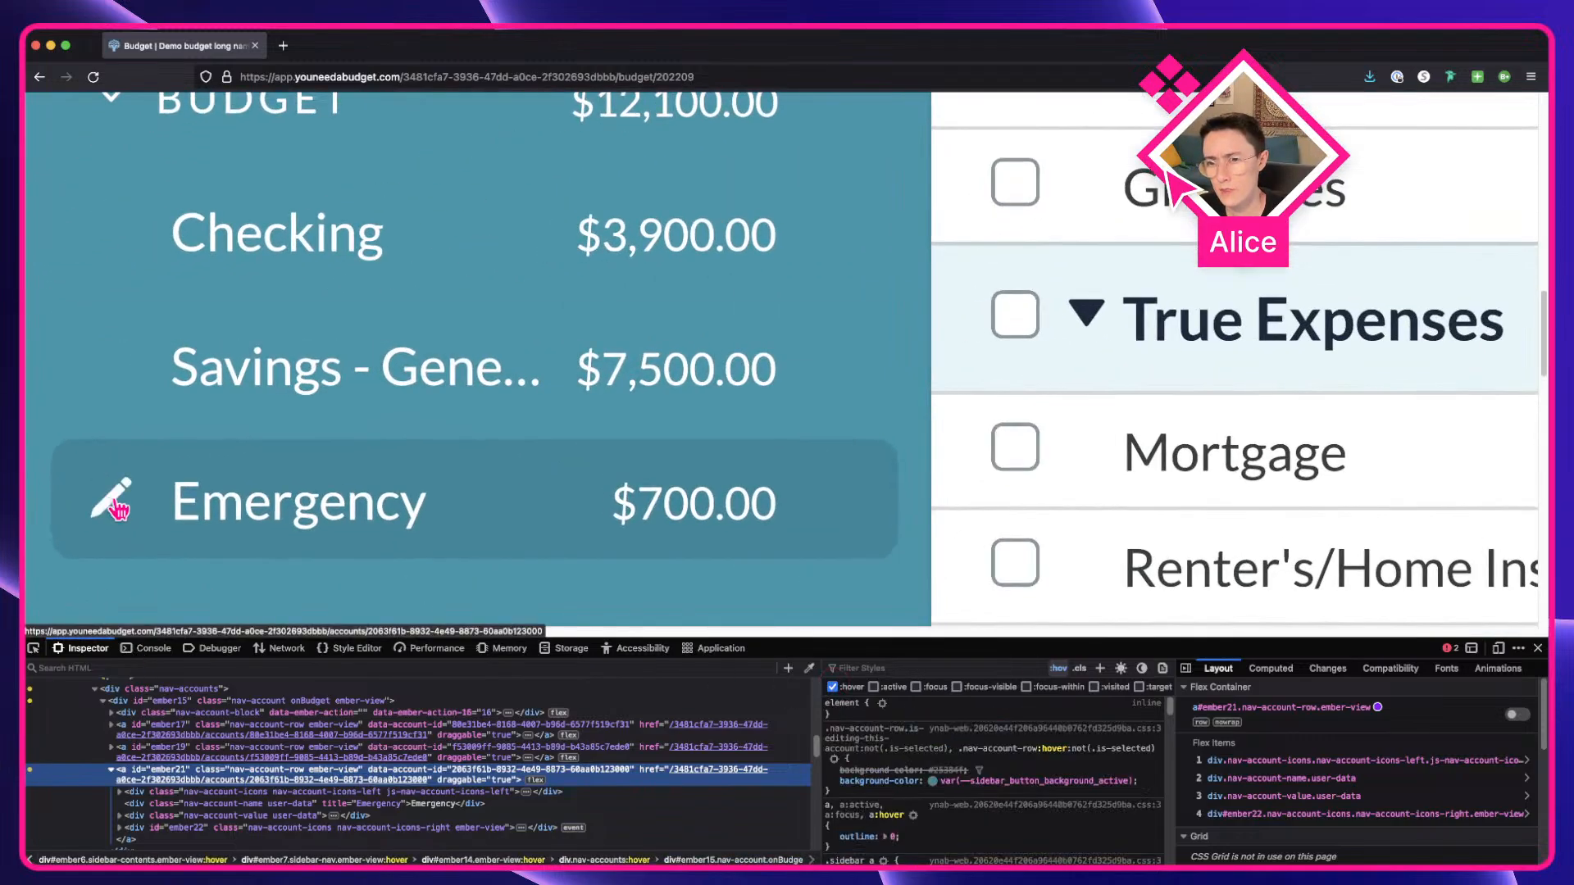
pyautogui.scroll(-1, 112, 502)
pyautogui.scroll(-1, 836, 775)
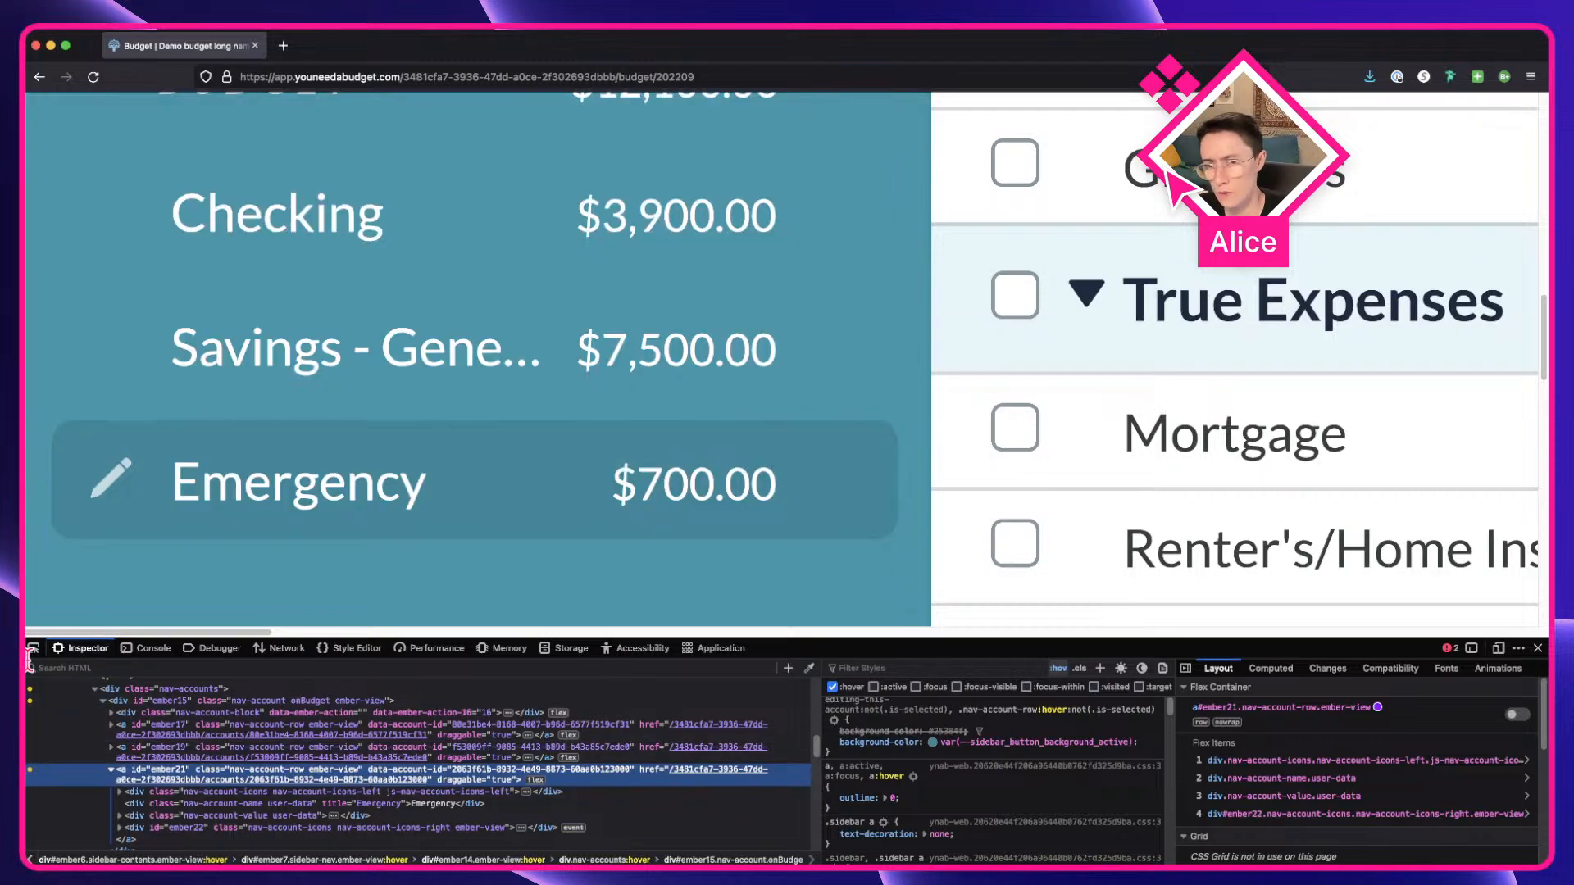
# Select the pencil icon container of the Emergency account row and examine its own and inherited style rules.
pyautogui.click(155, 791)
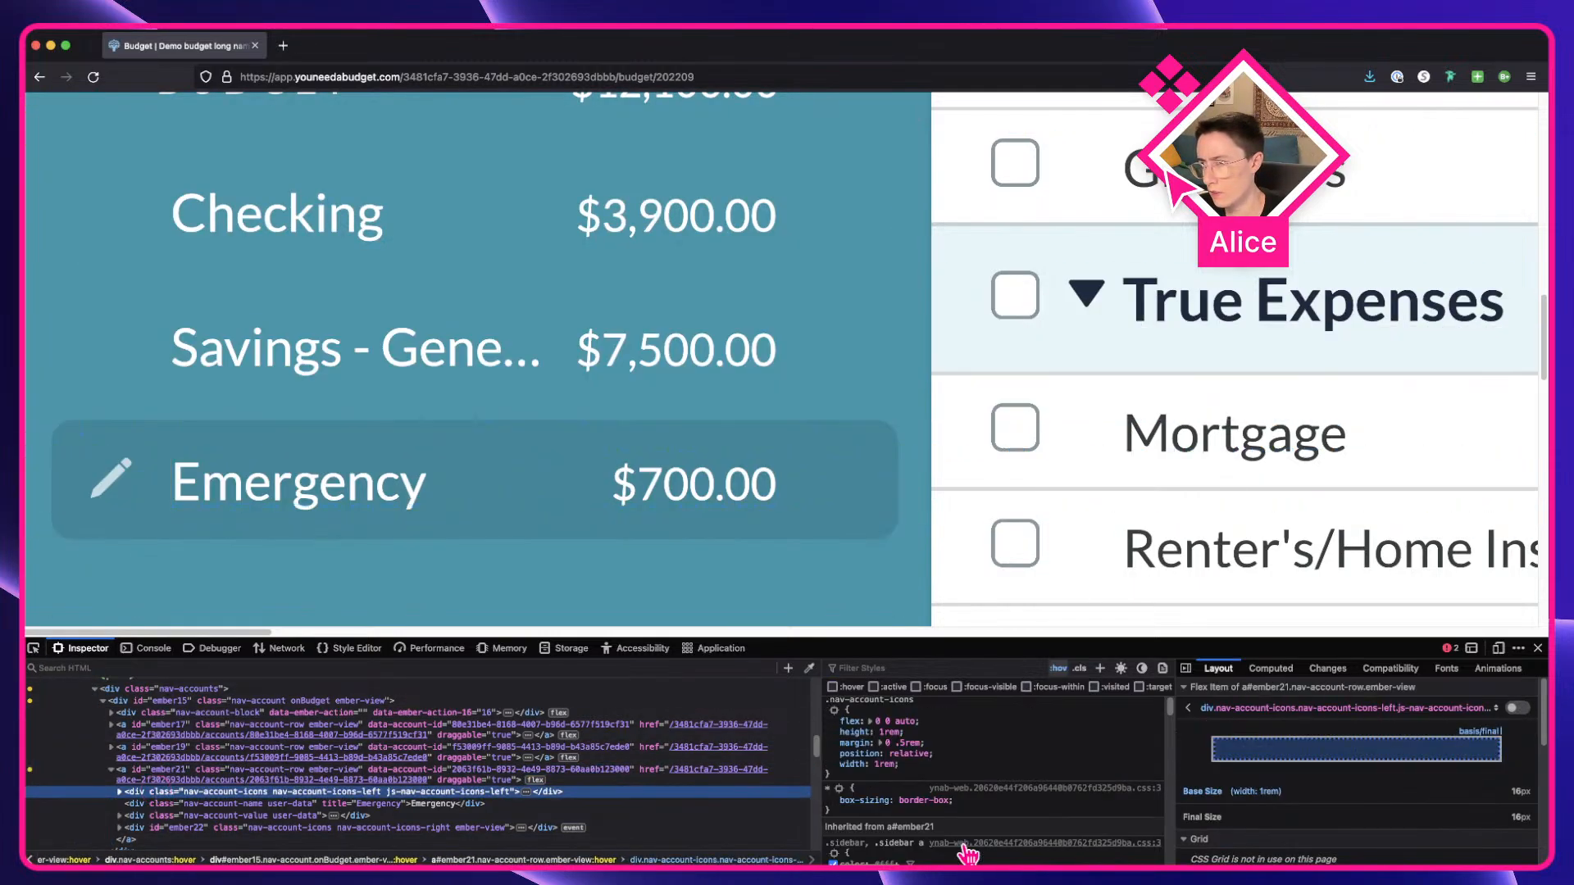
pyautogui.scroll(2, 918, 778)
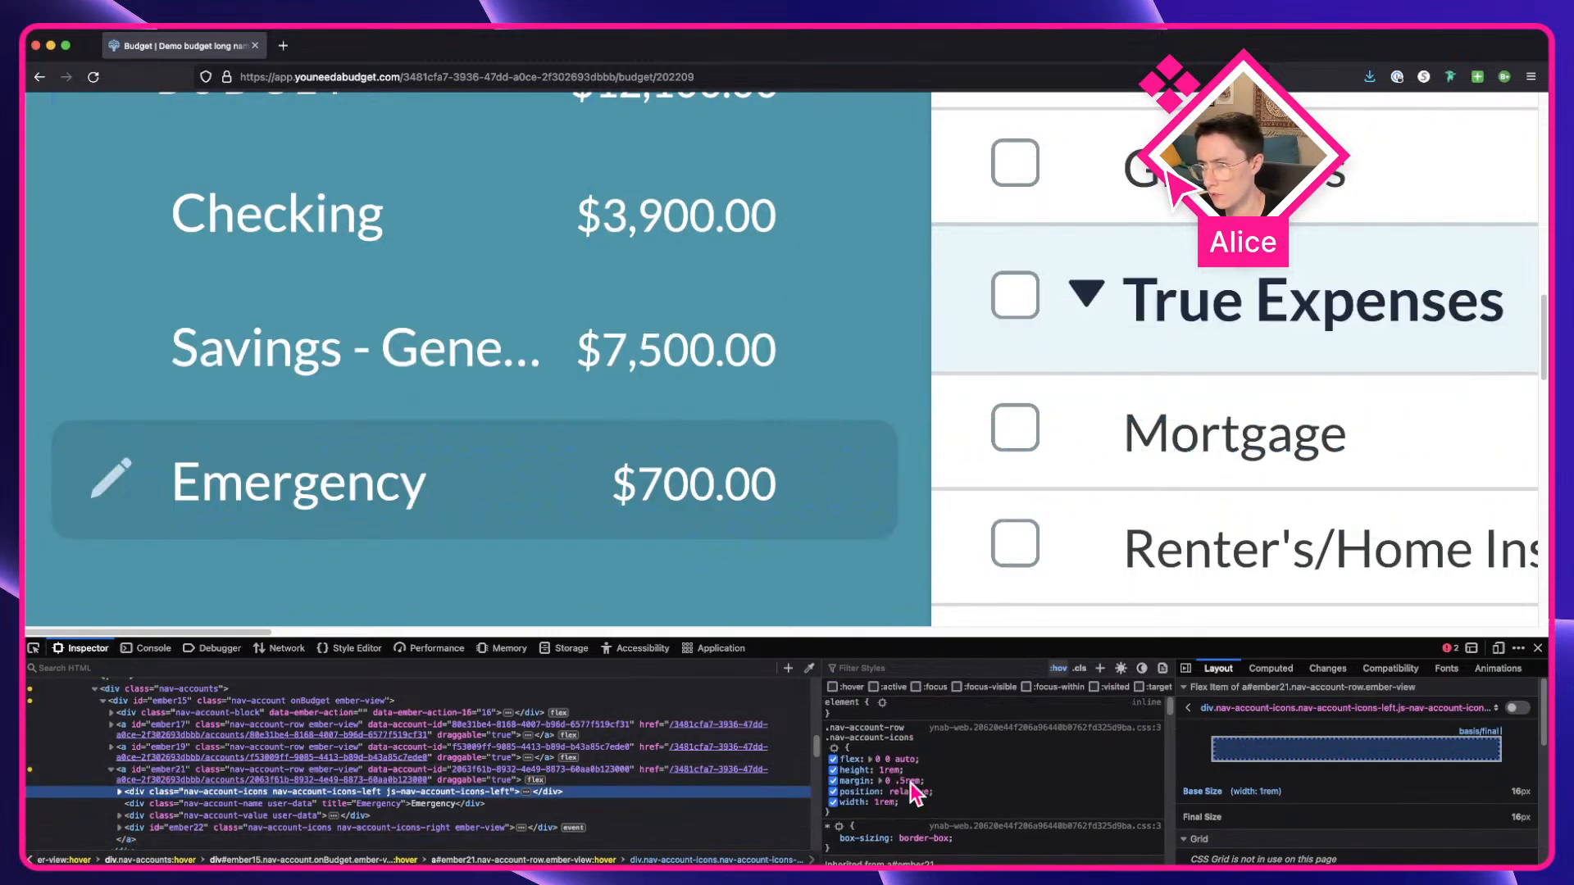
pyautogui.scroll(-3, 910, 779)
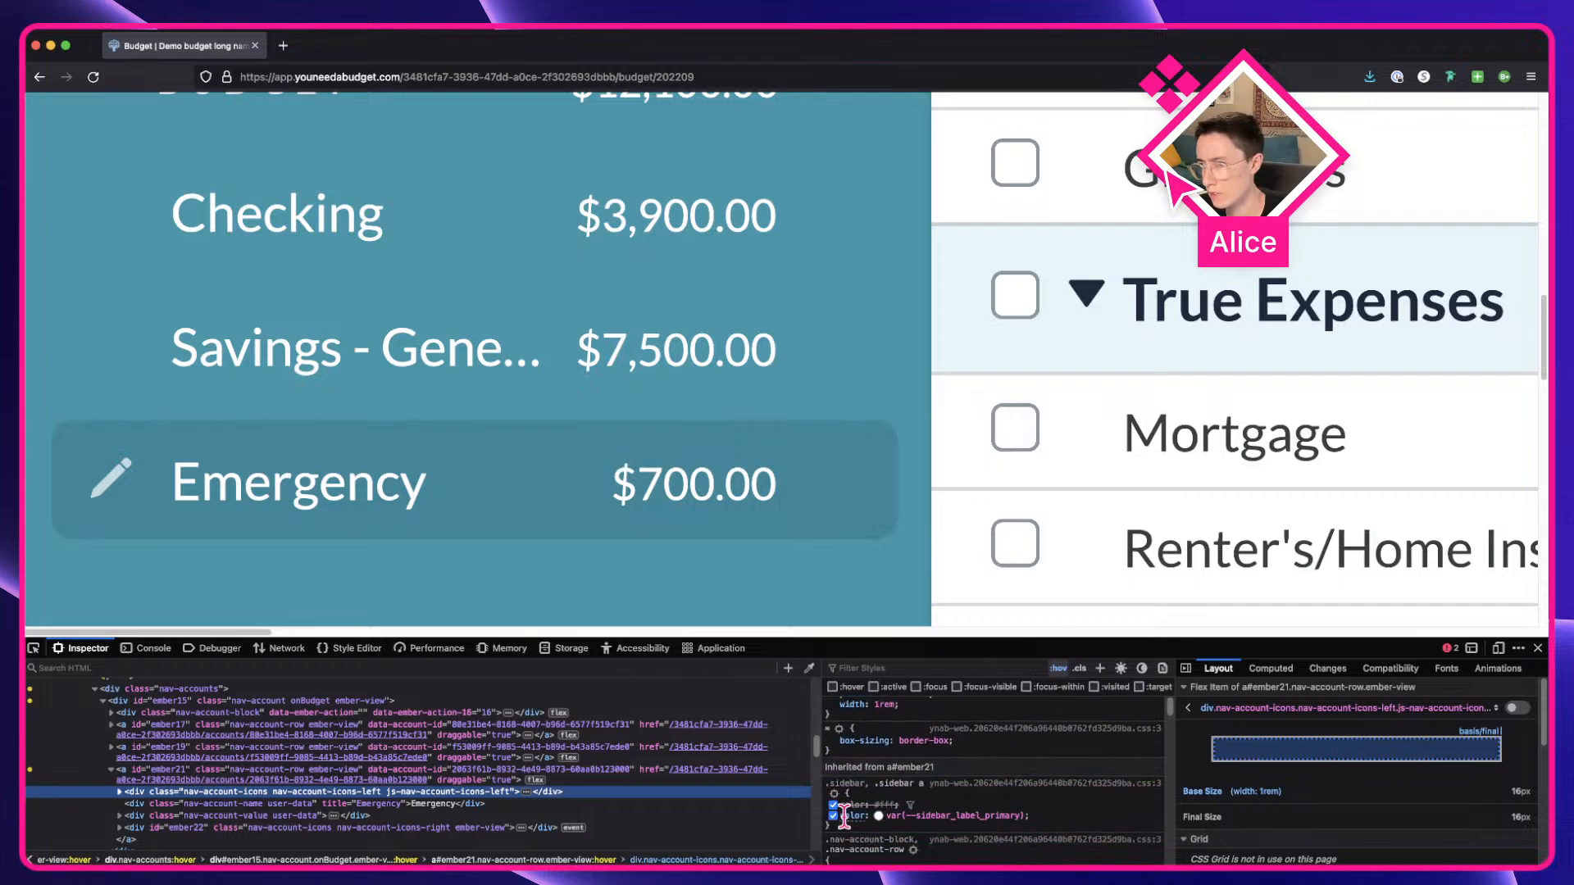
pyautogui.click(833, 817)
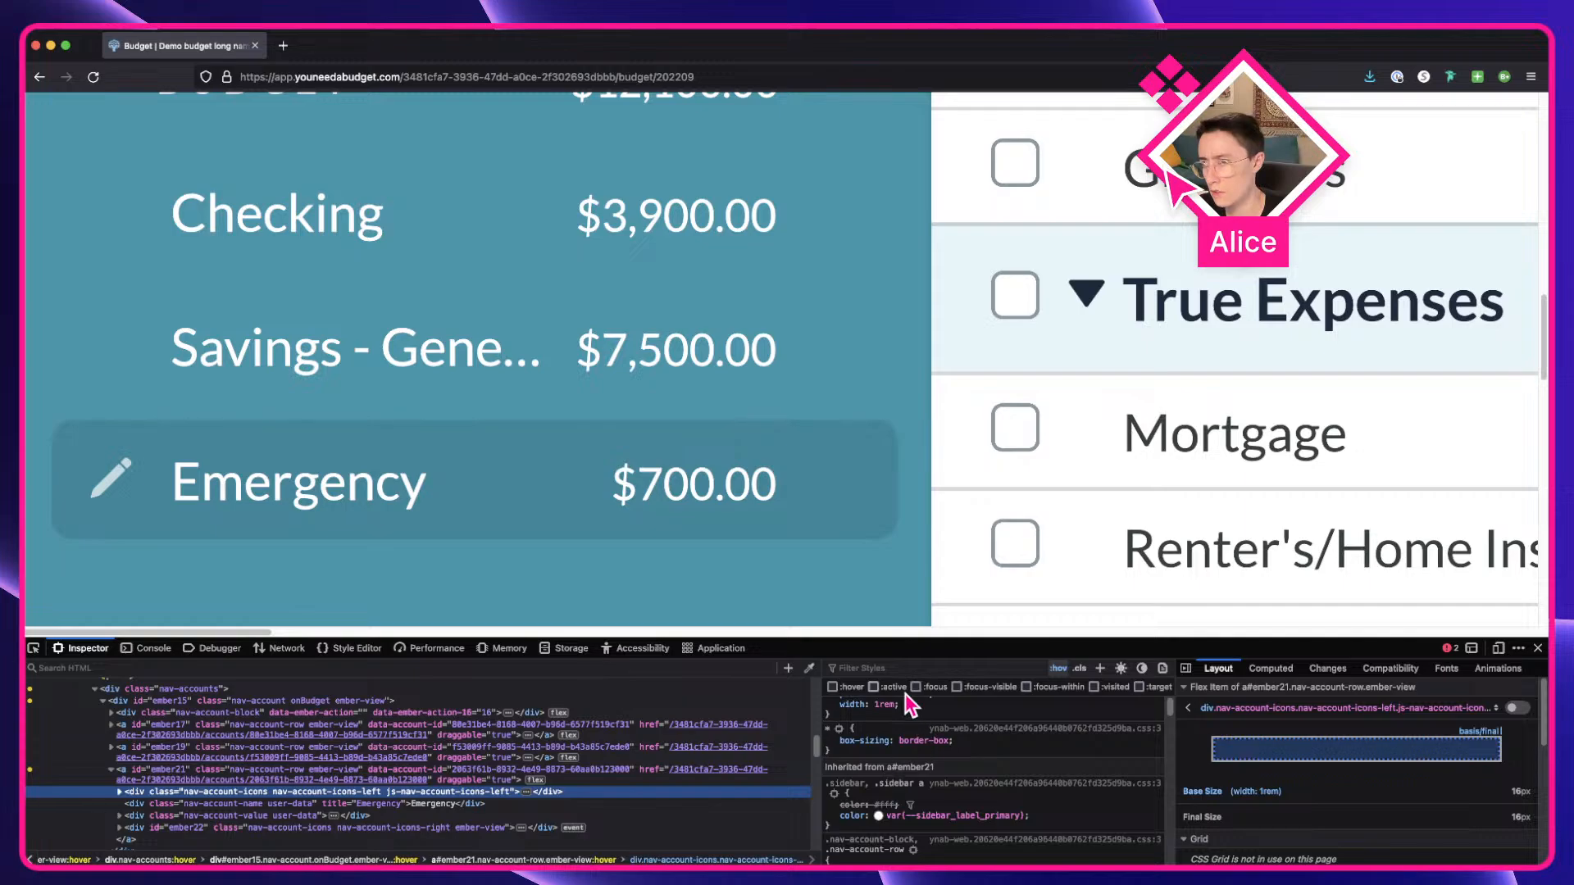
# Switch the forced hover state on the pencil icon container on and off, comparing the icon's color and examining the applied rules.
pyautogui.click(831, 688)
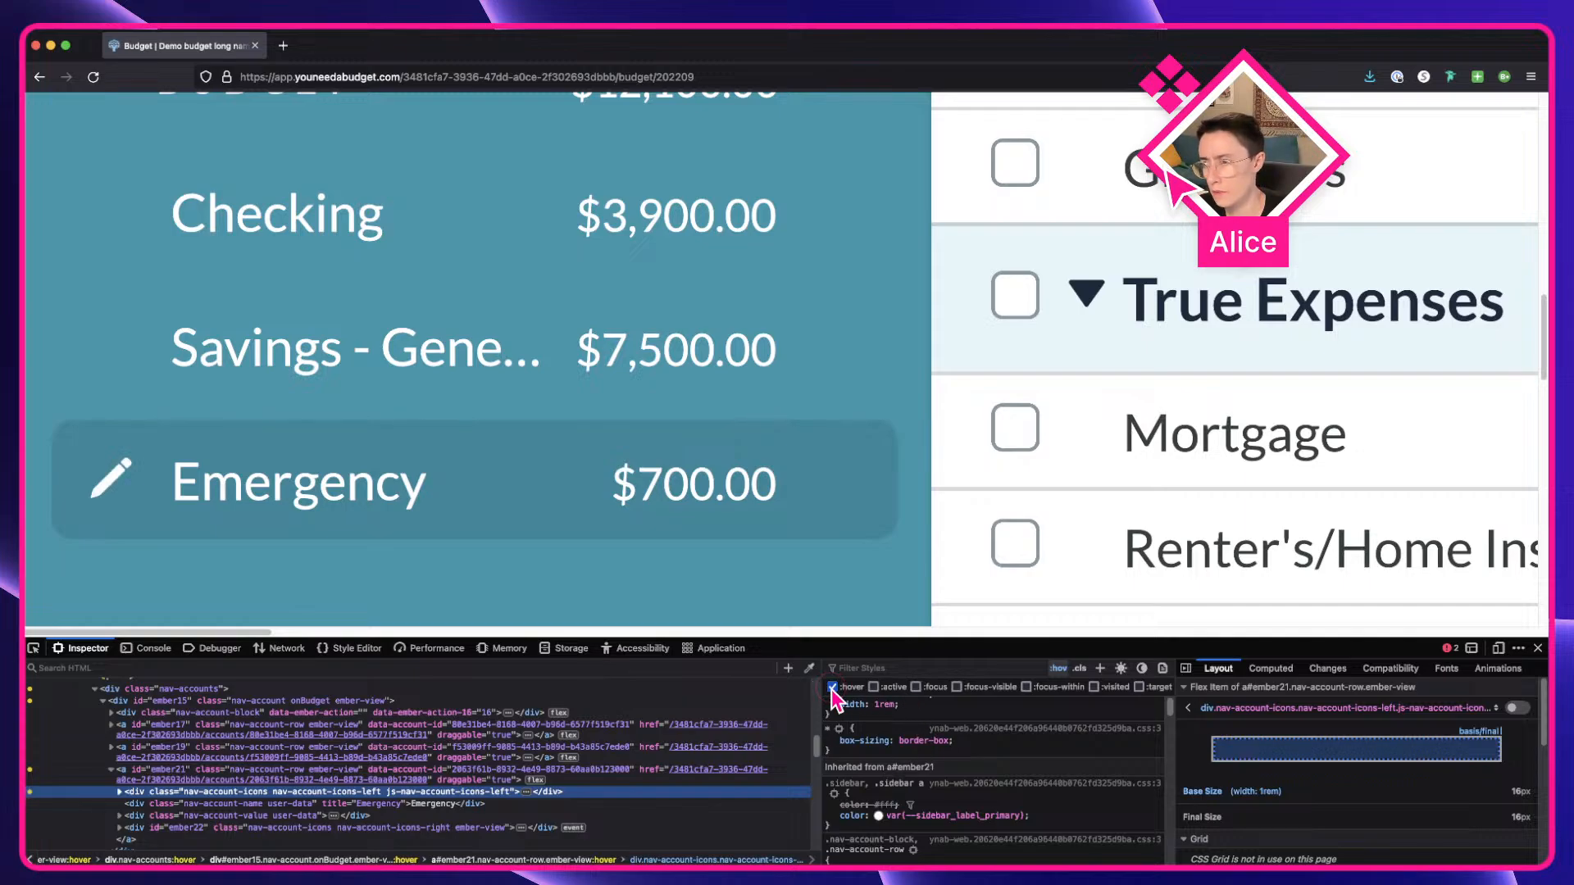
pyautogui.click(832, 688)
pyautogui.click(831, 687)
pyautogui.click(831, 688)
pyautogui.click(832, 688)
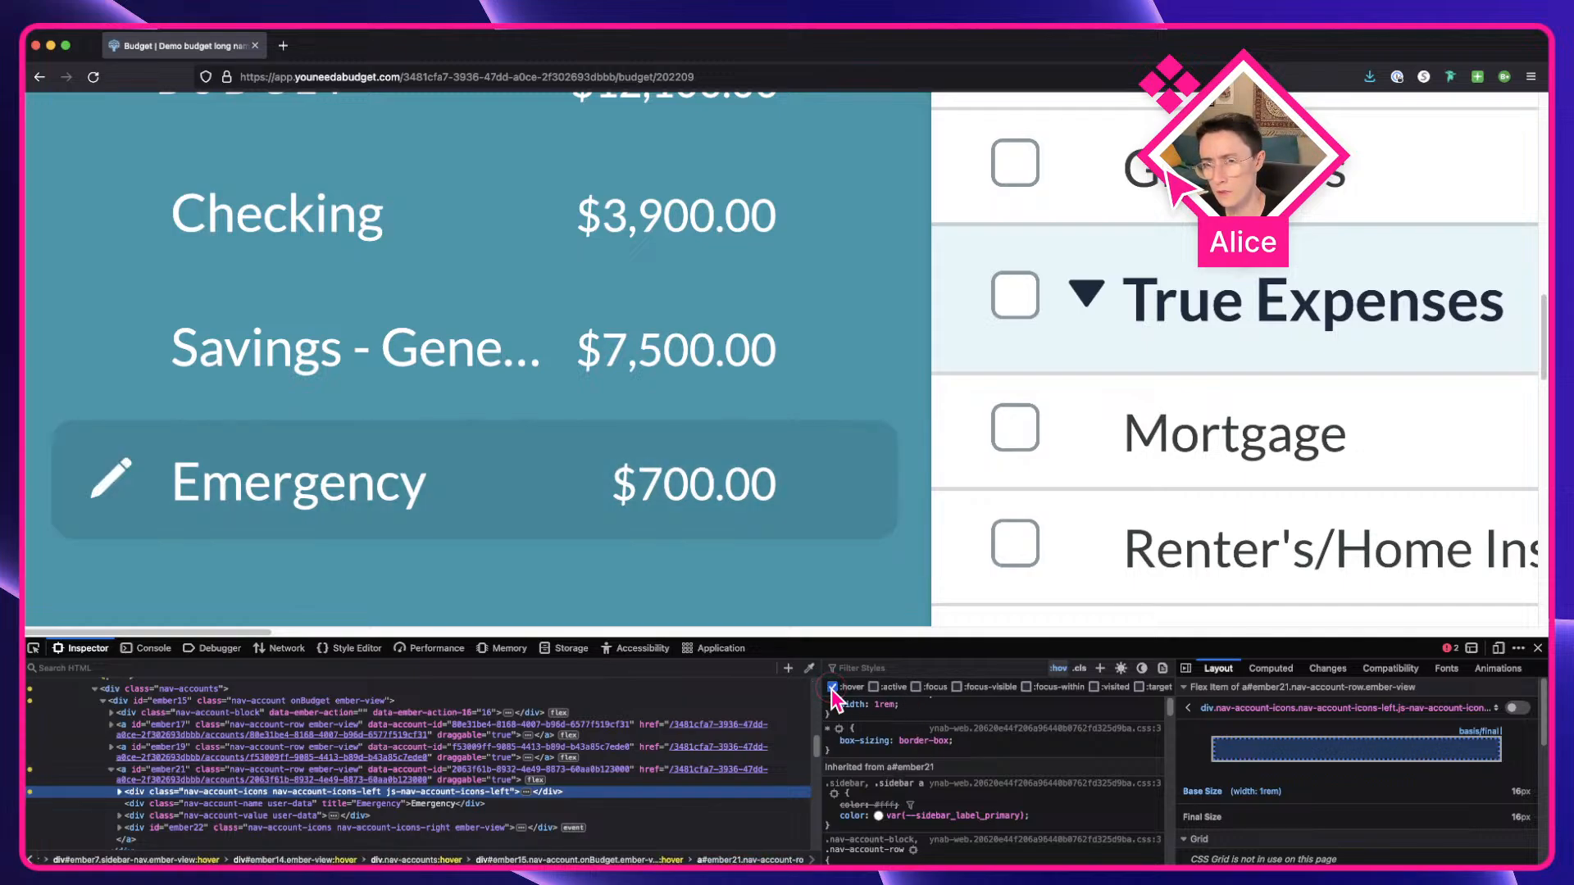
pyautogui.scroll(-3, 845, 783)
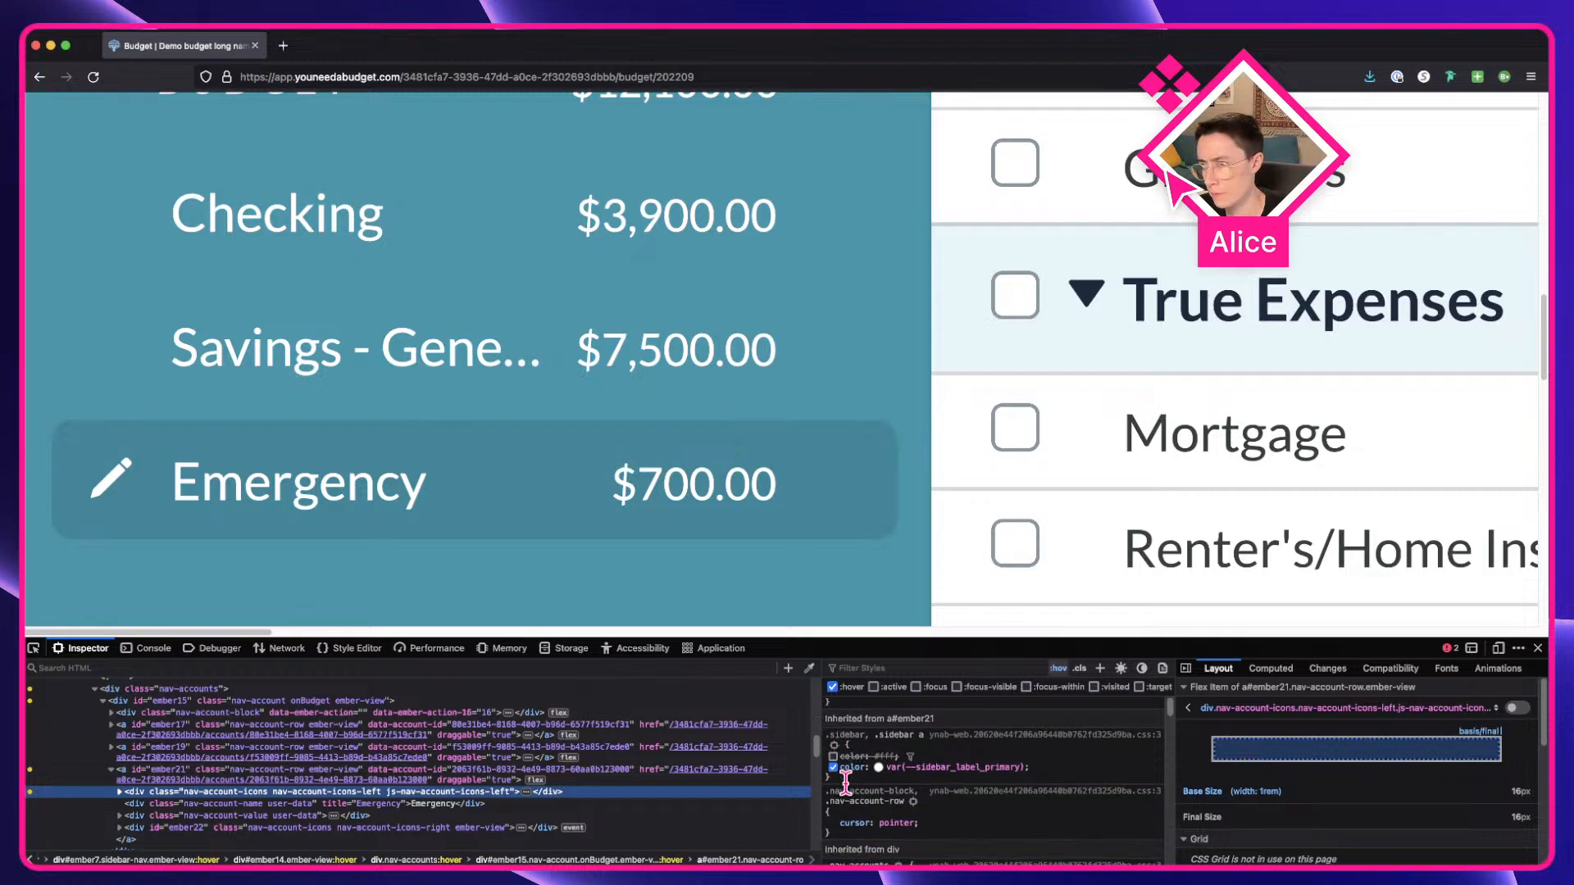
pyautogui.scroll(-10, 1000, 825)
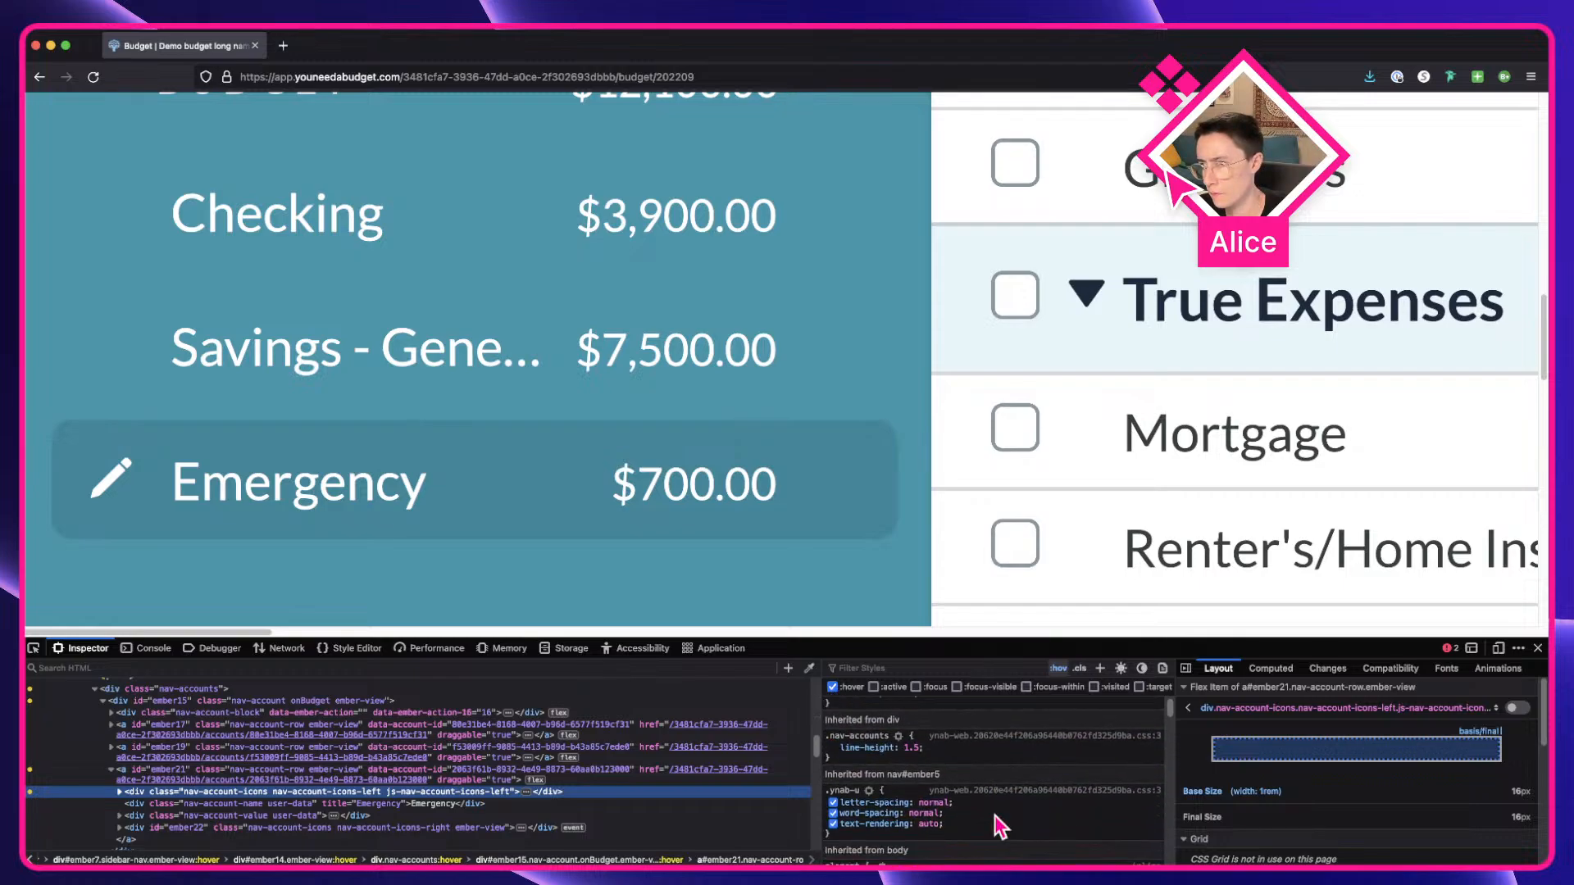
pyautogui.scroll(10, 994, 812)
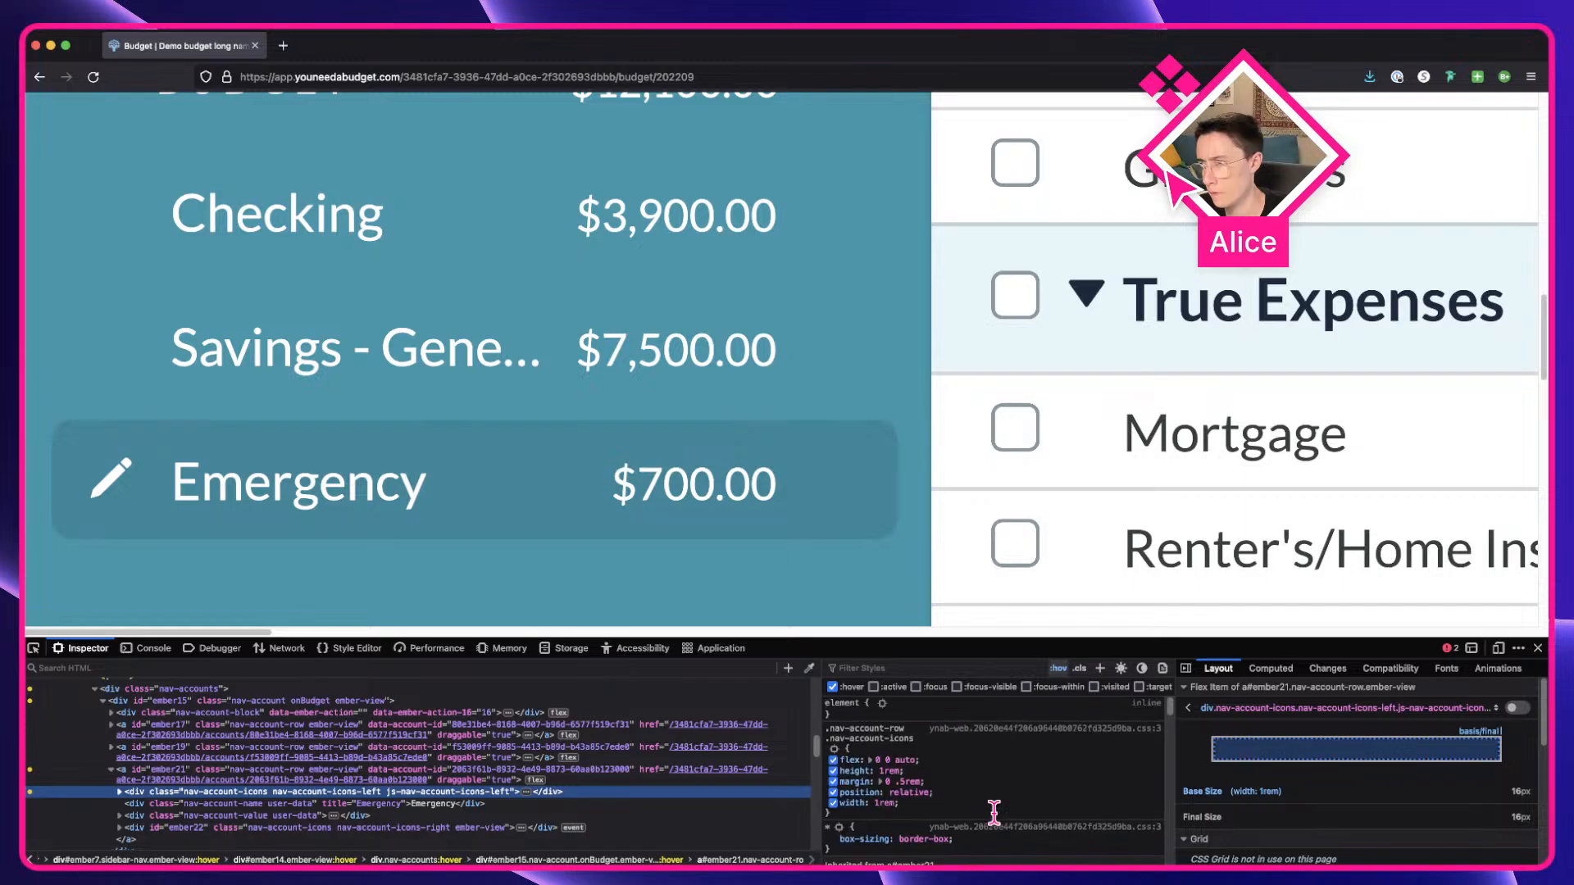
pyautogui.click(833, 689)
# Capture a screenshot of the Emergency row's pencil icon and place it below the teal row in Figma.
pyautogui.press('super+shift+4')
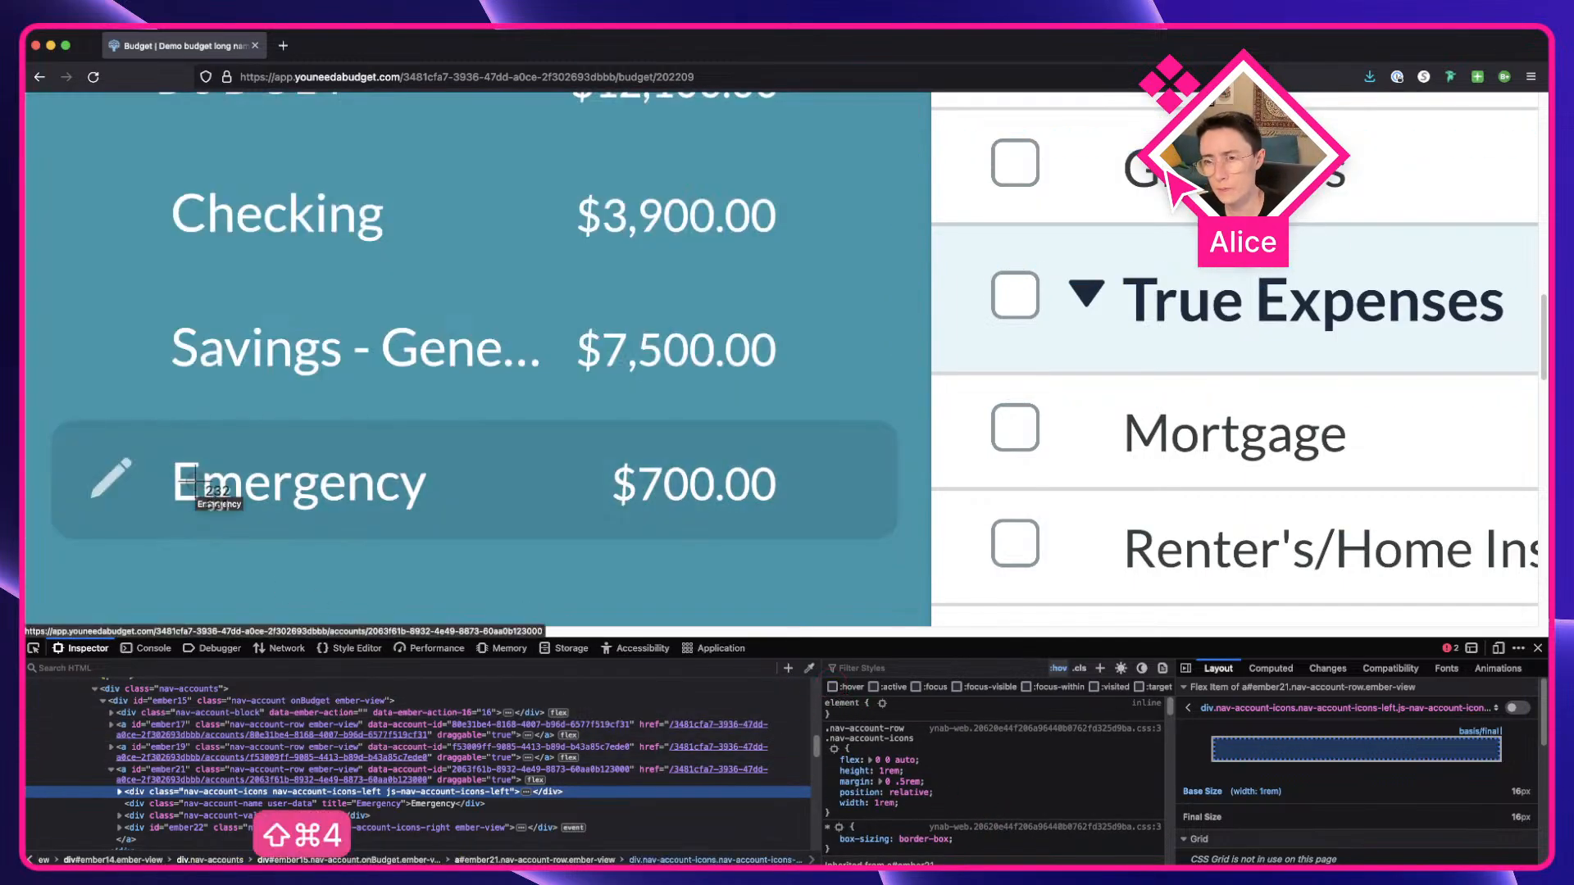
pyautogui.moveTo(49, 406); pyautogui.dragTo(306, 579)
pyautogui.hotkey('ctrl', 'Right')
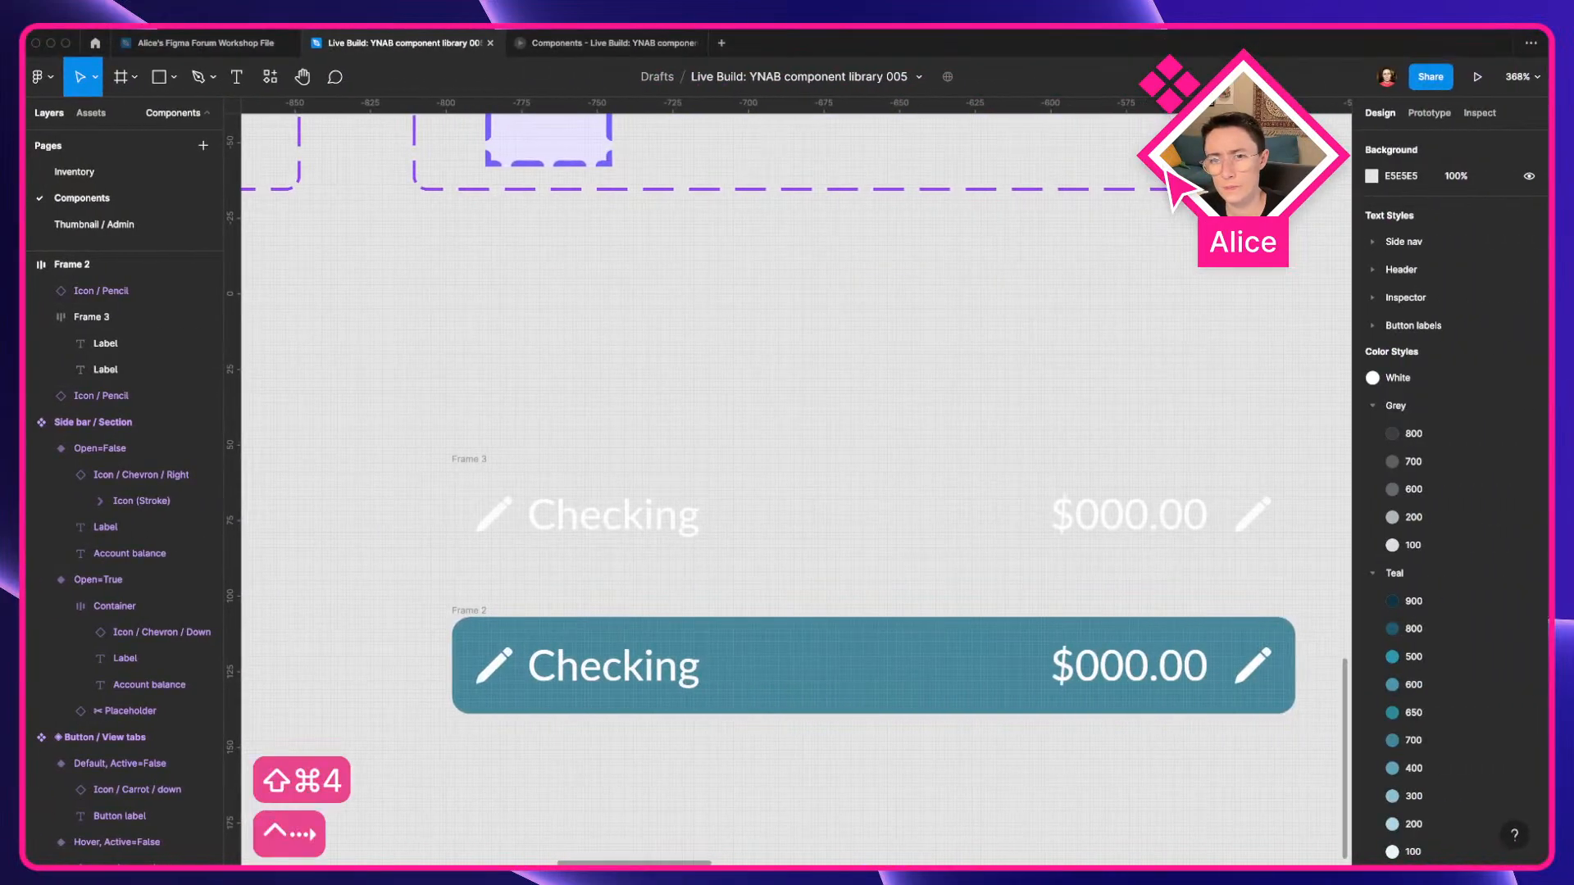
pyautogui.moveTo(403, 368); pyautogui.dragTo(865, 711)
pyautogui.scroll(-5, 834, 541)
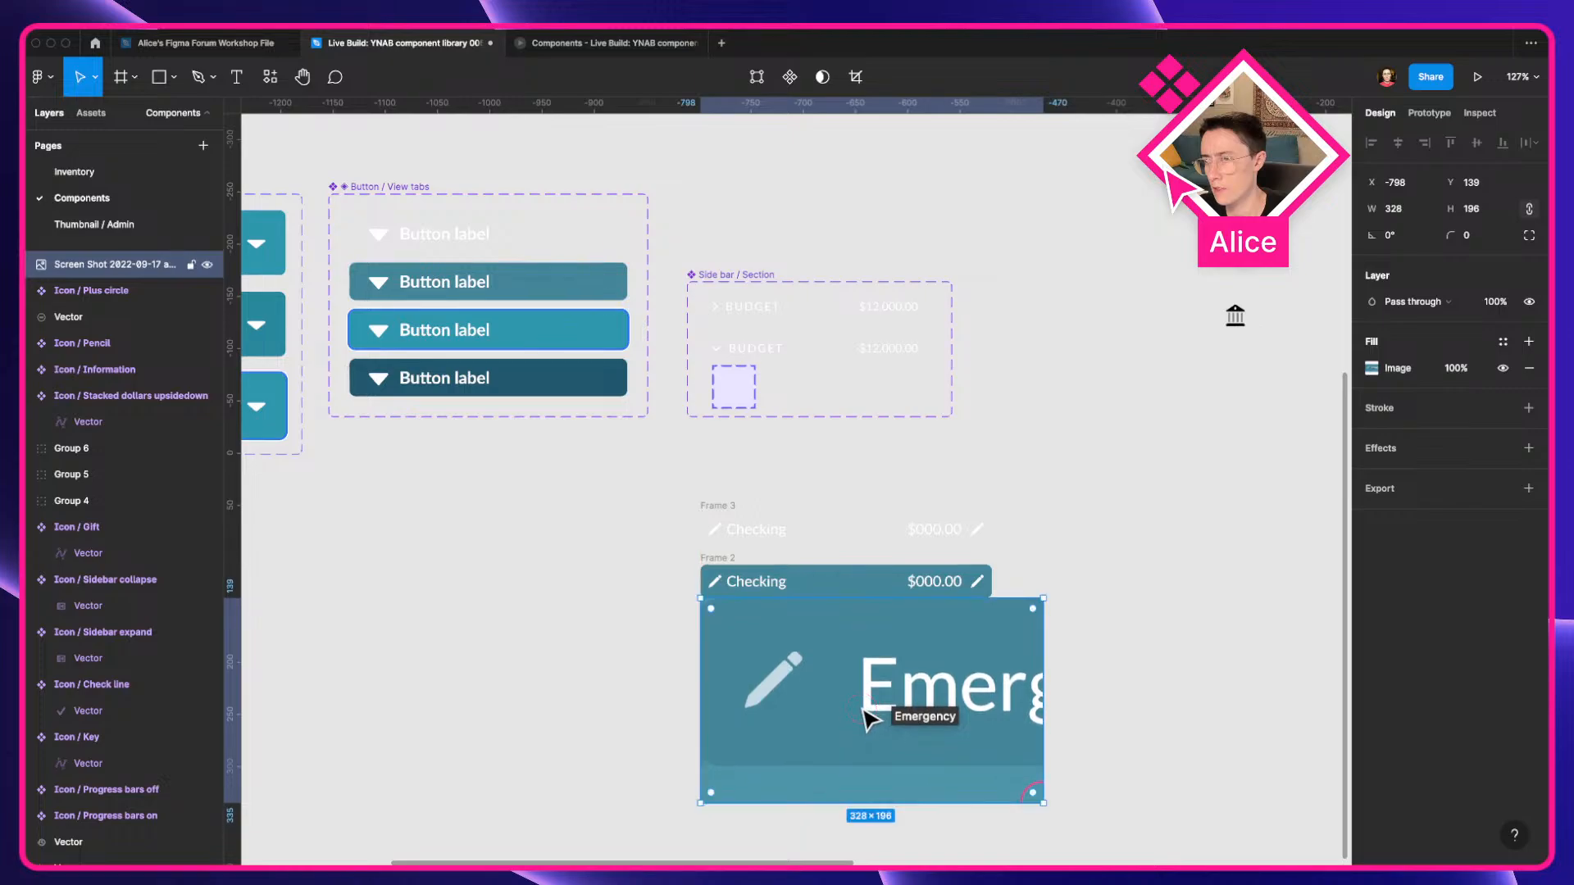
# Scale the screenshot down to about 32 × 38 and move it over the teal row beside its first pencil icon.
pyautogui.moveTo(1034, 800); pyautogui.dragTo(789, 705)
pyautogui.moveTo(703, 597); pyautogui.dragTo(719, 565)
pyautogui.click(850, 686)
pyautogui.scroll(10, 741, 591)
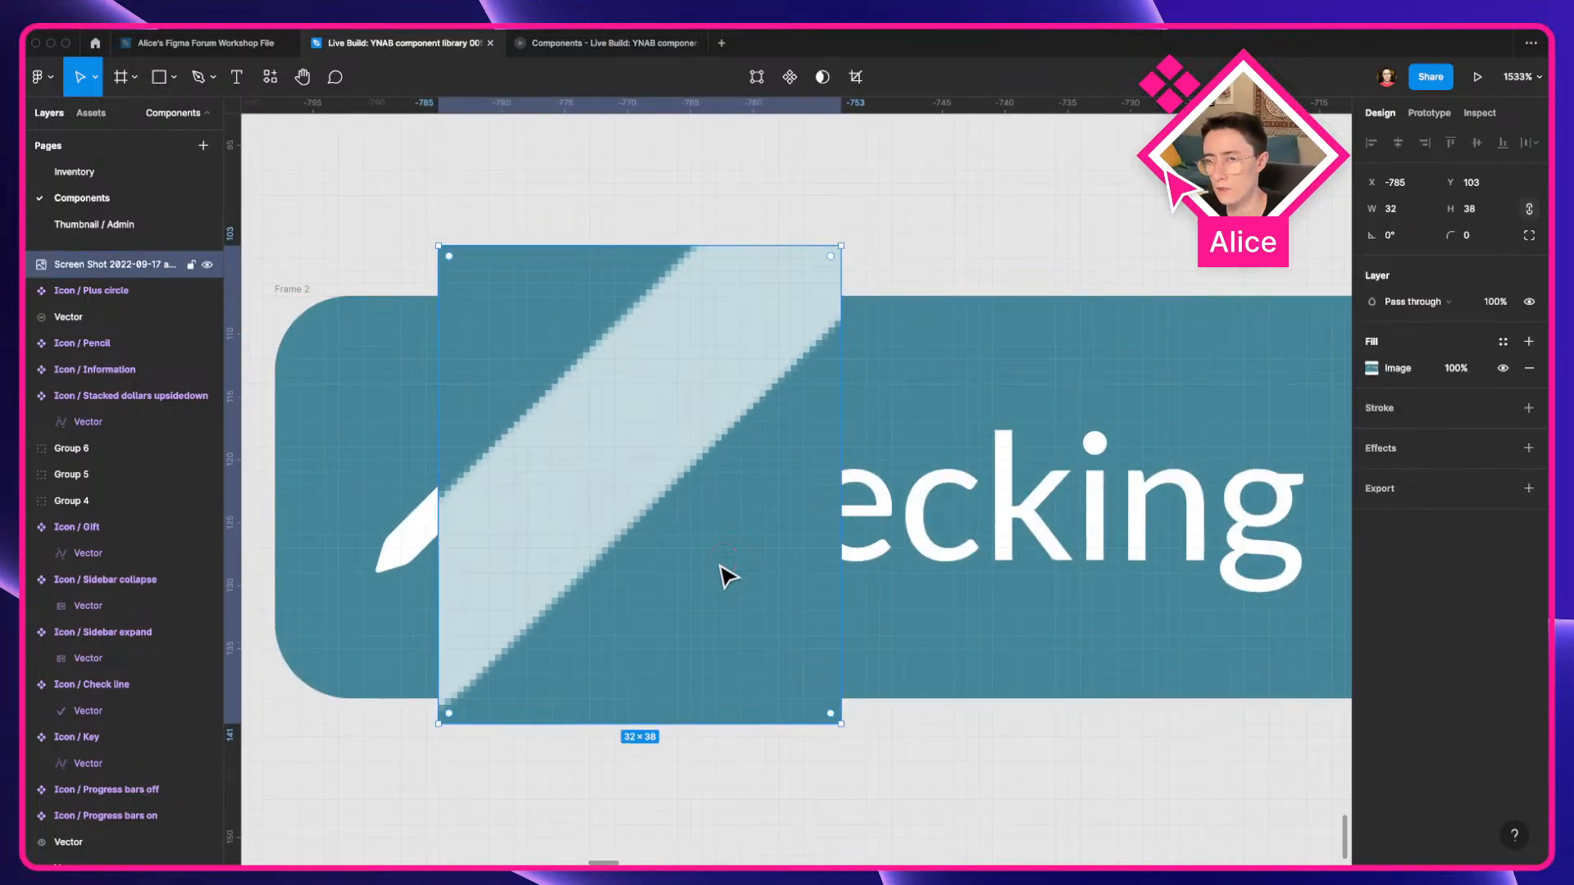
# Detach the White style from the teal row's first pencil icon and set its FFFFFF color to 65% opacity.
pyautogui.click(401, 537)
pyautogui.moveTo(1470, 643)
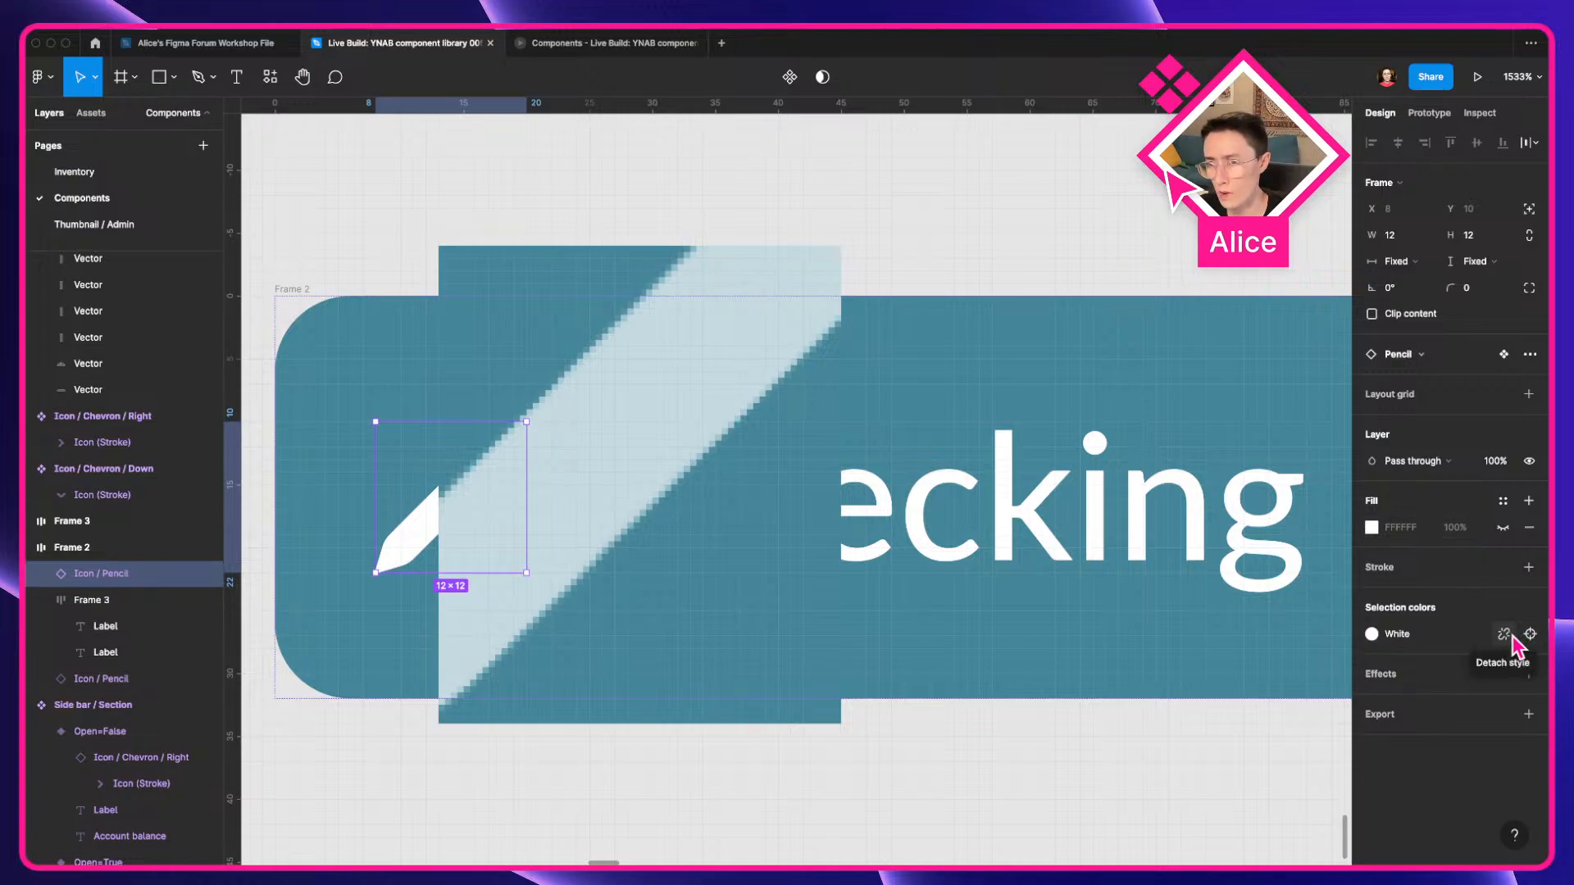
pyautogui.click(1505, 634)
pyautogui.click(1456, 633)
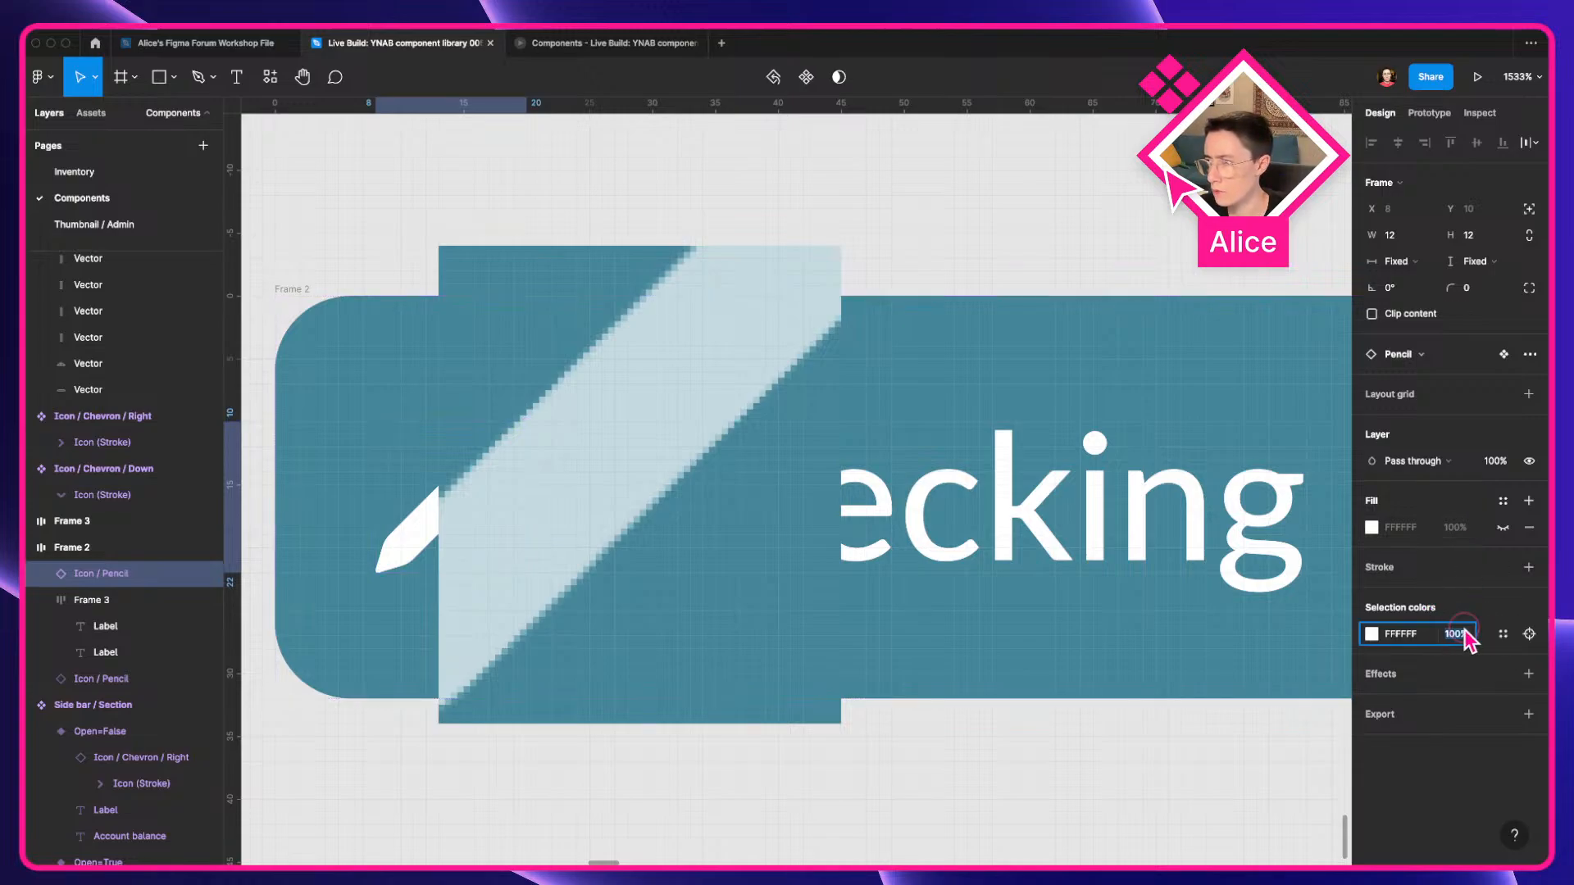
pyautogui.write('70')
pyautogui.press('Return')
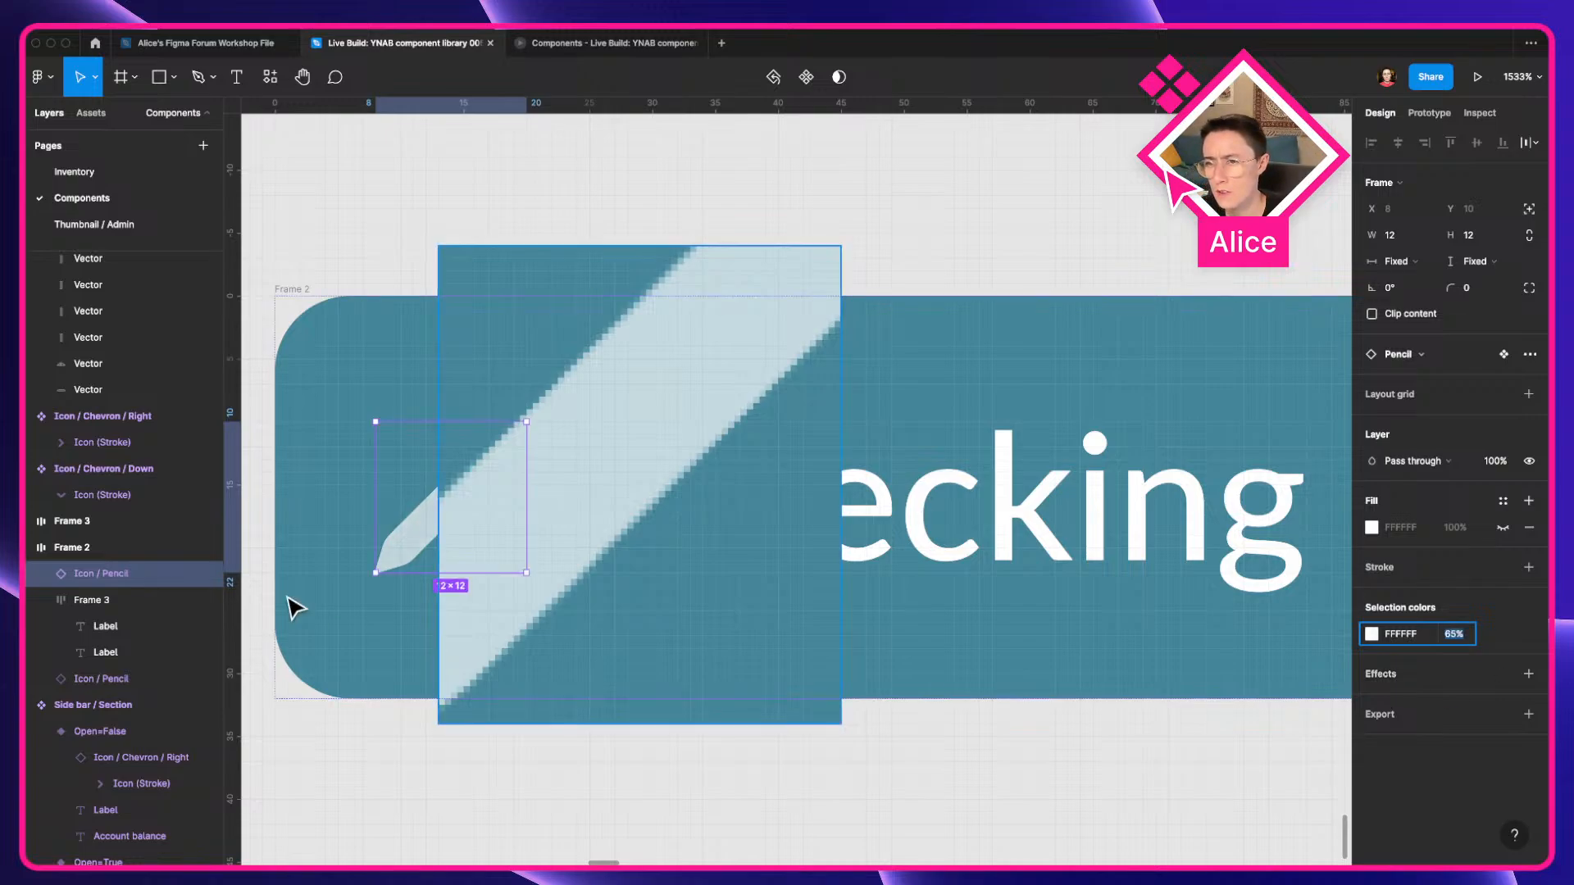
# Adjust the pencil icon's color opacity to 69%, matching it against the screenshot's pencil.
pyautogui.scroll(6, 514, 556)
pyautogui.moveTo(514, 559); pyautogui.dragTo(1088, 506)
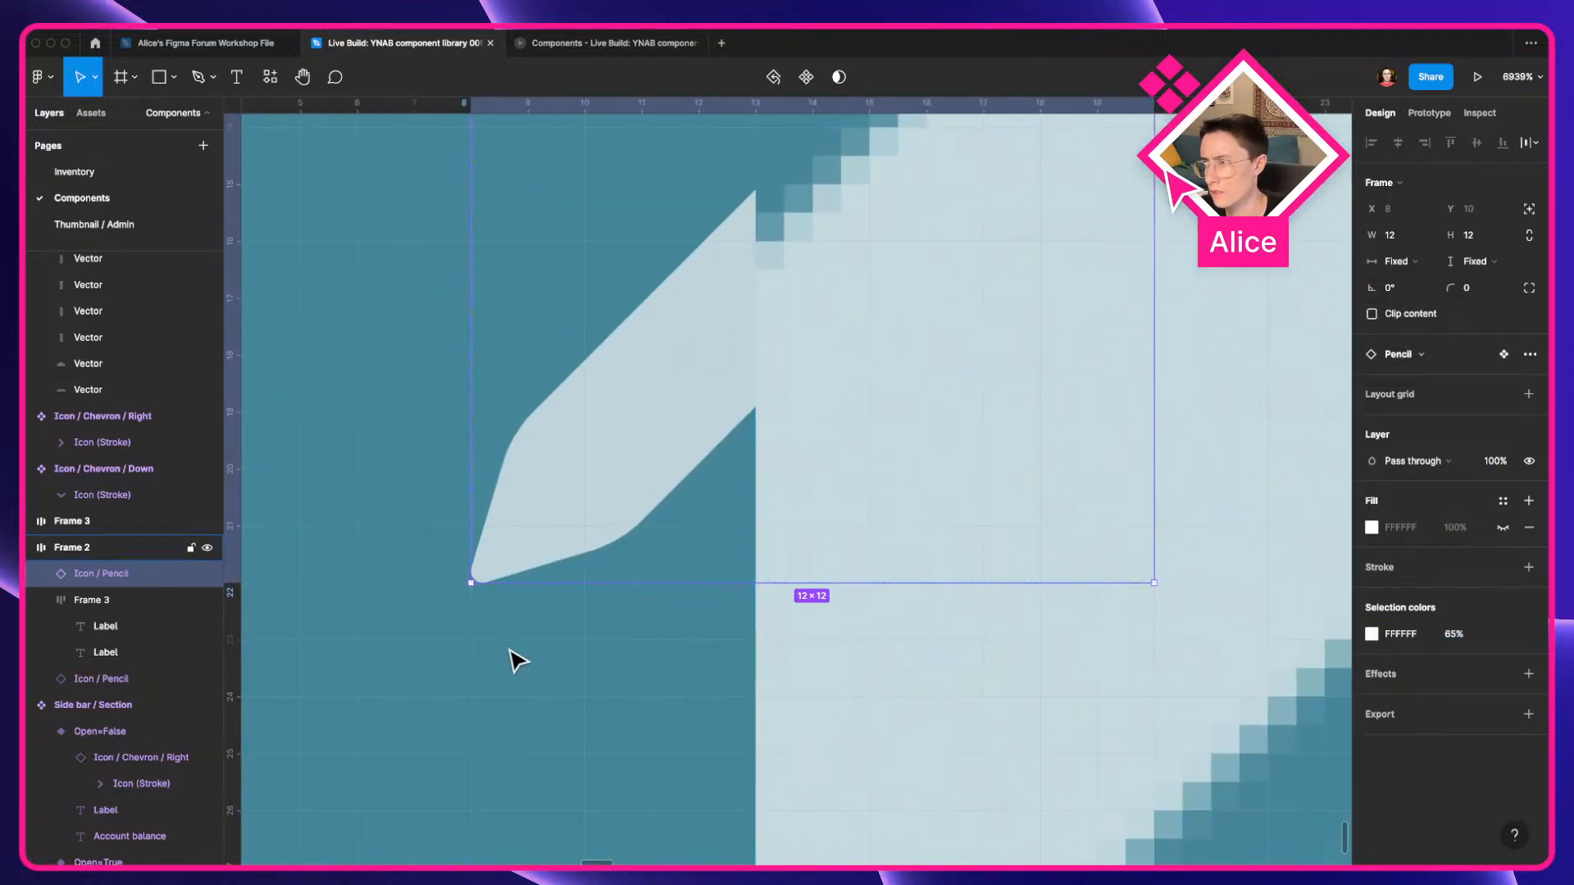
pyautogui.click(1464, 638)
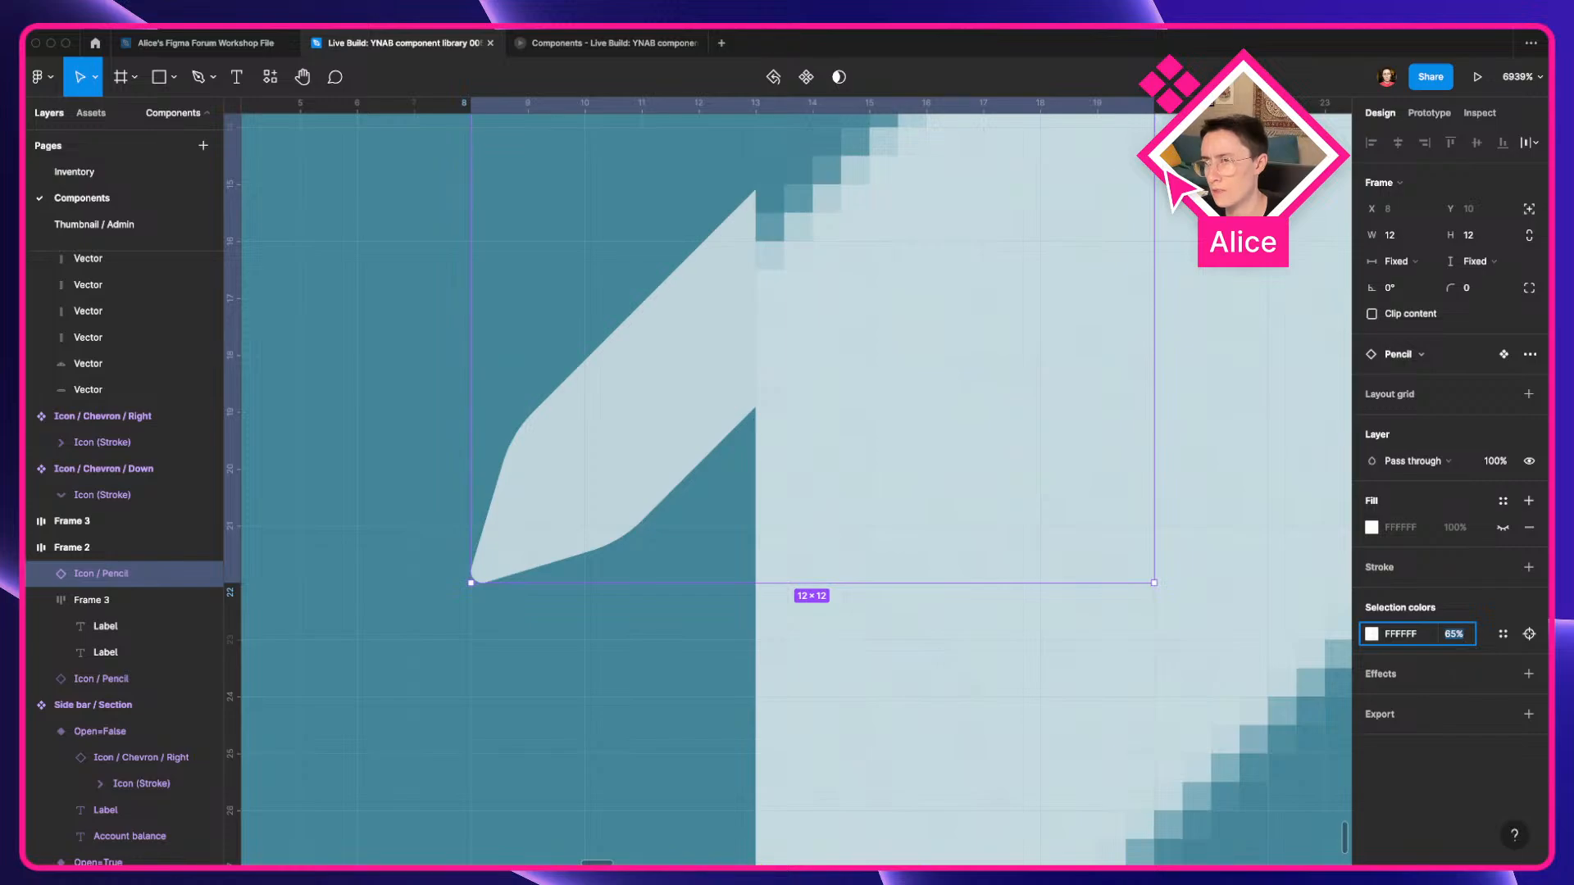
pyautogui.press('Up')
pyautogui.press('Up')
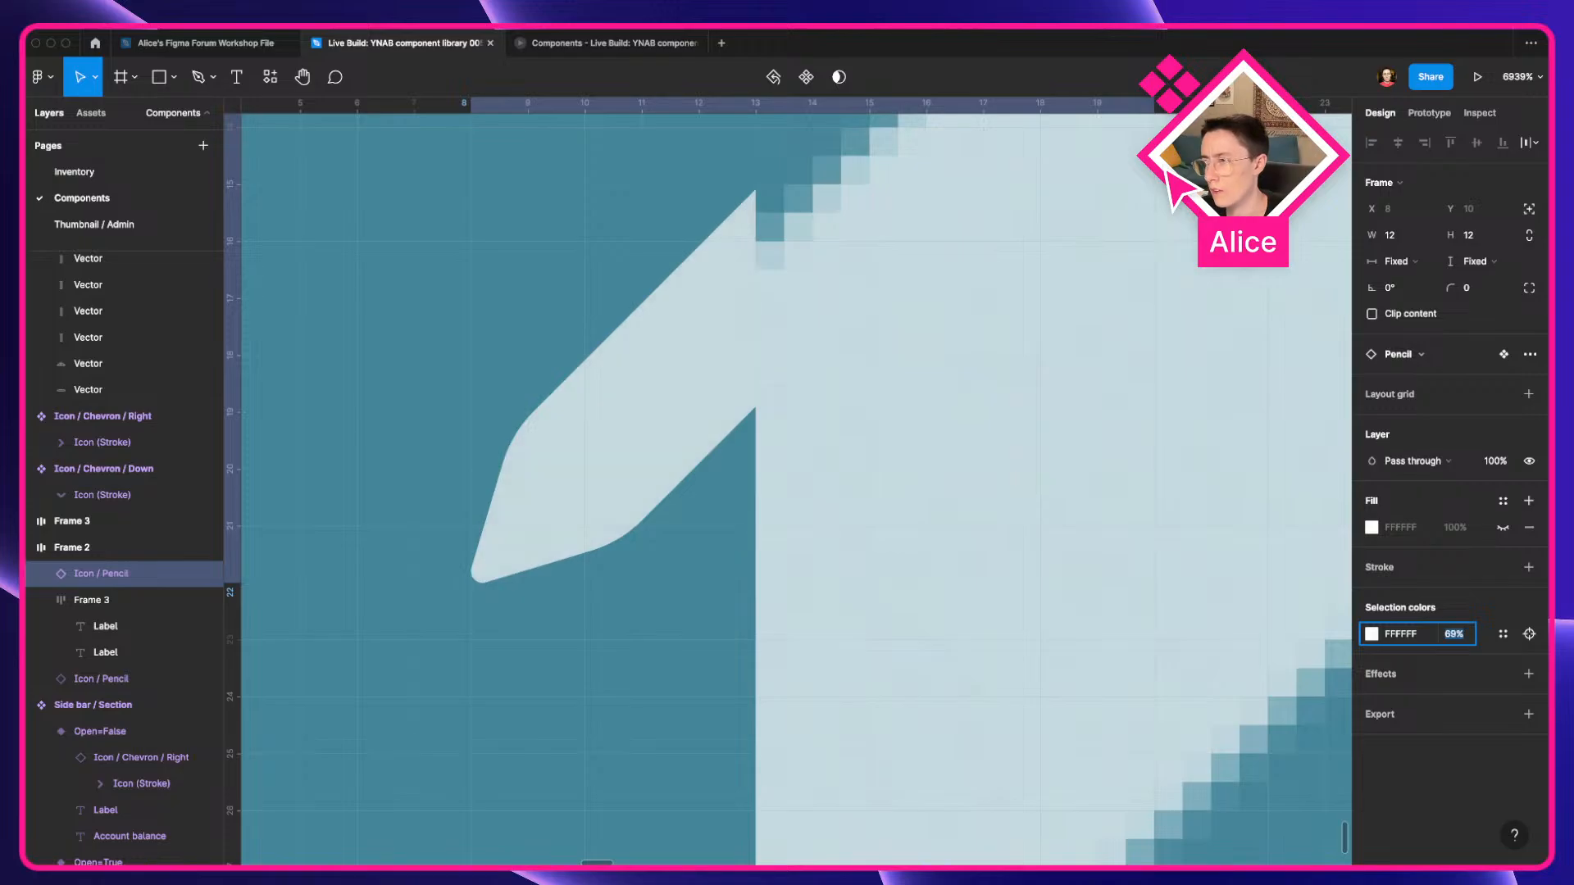
# Delete the reference screenshot covering the teal row.
pyautogui.scroll(-10, 1177, 618)
pyautogui.click(1172, 662)
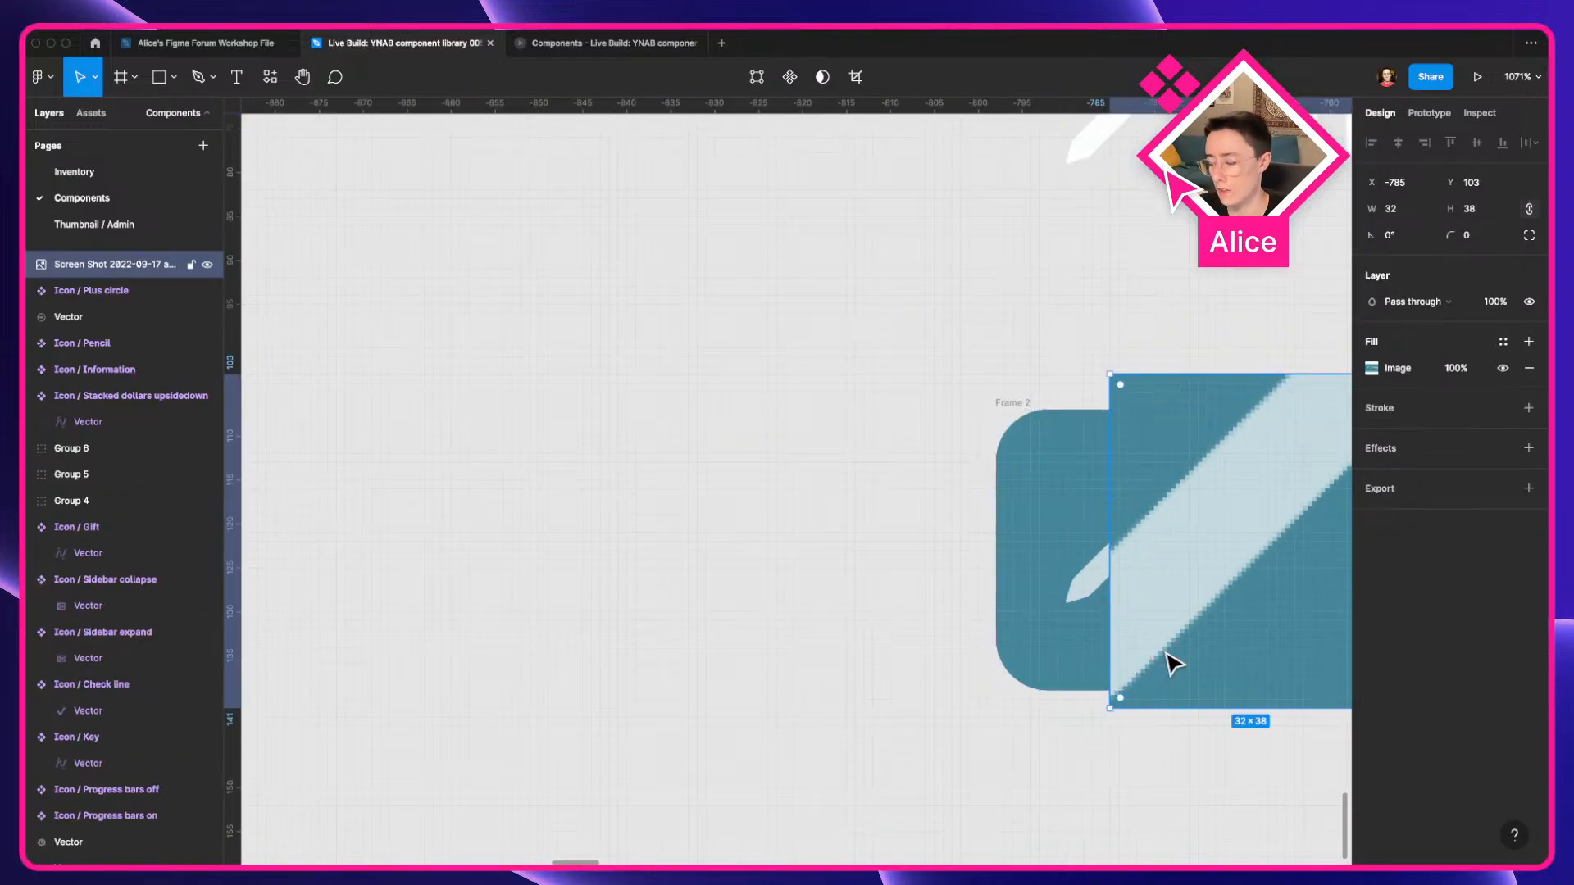
pyautogui.press('Delete')
pyautogui.scroll(-5, 1180, 685)
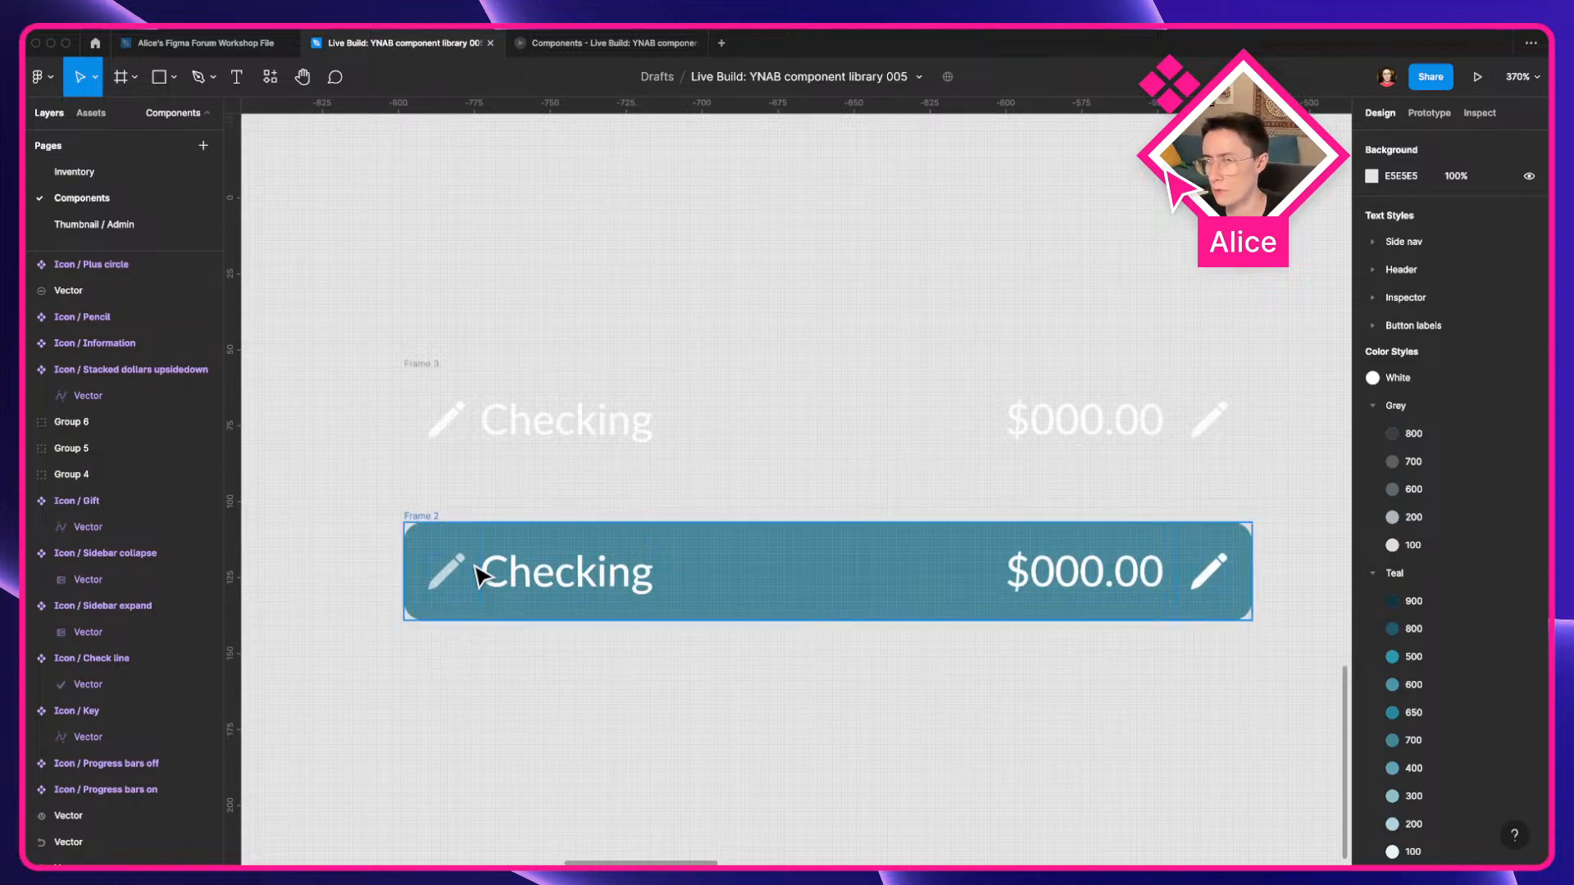
# Duplicate the teal row directly below the original and apply the White style to the copy's first pencil icon.
pyautogui.scroll(-1, 393, 516)
pyautogui.click(446, 467)
pyautogui.press('super+d')
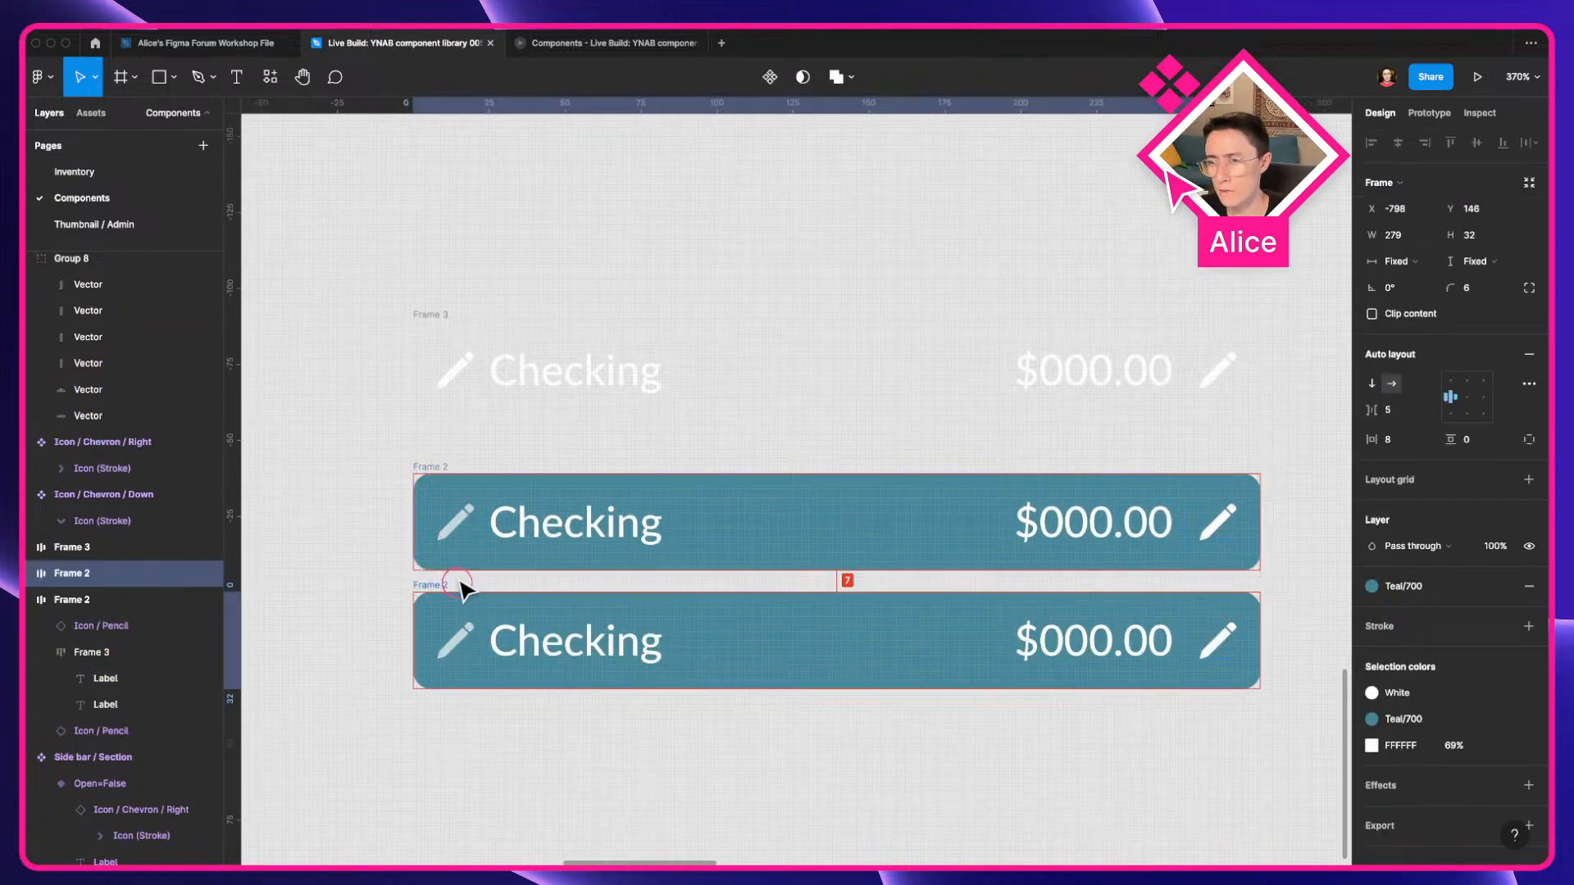
pyautogui.click(450, 639)
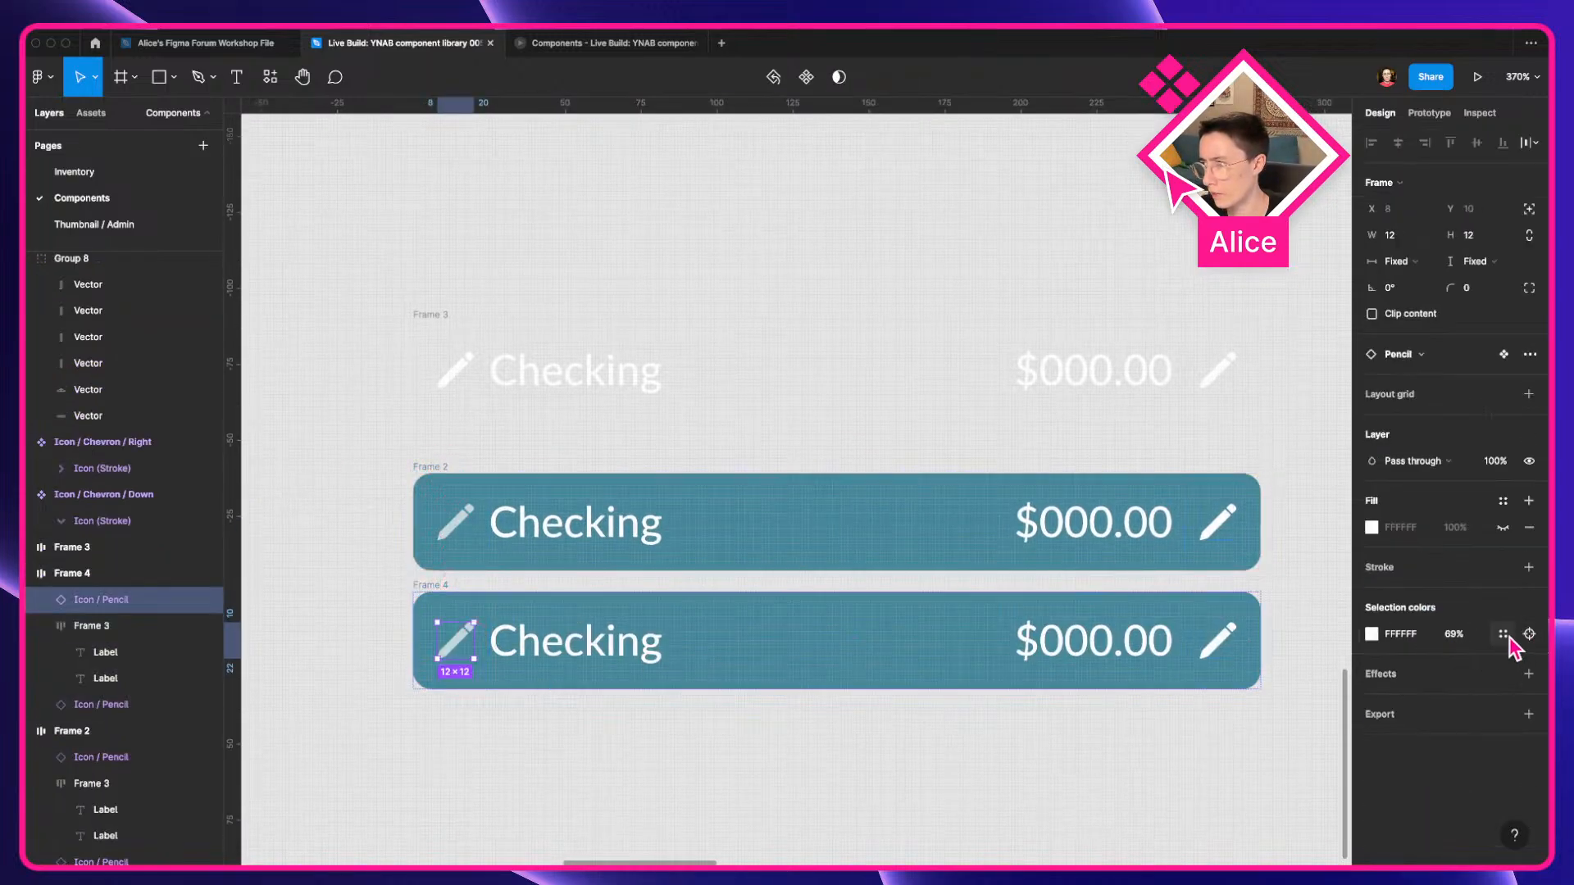
pyautogui.click(1502, 634)
pyautogui.click(1198, 644)
pyautogui.click(720, 755)
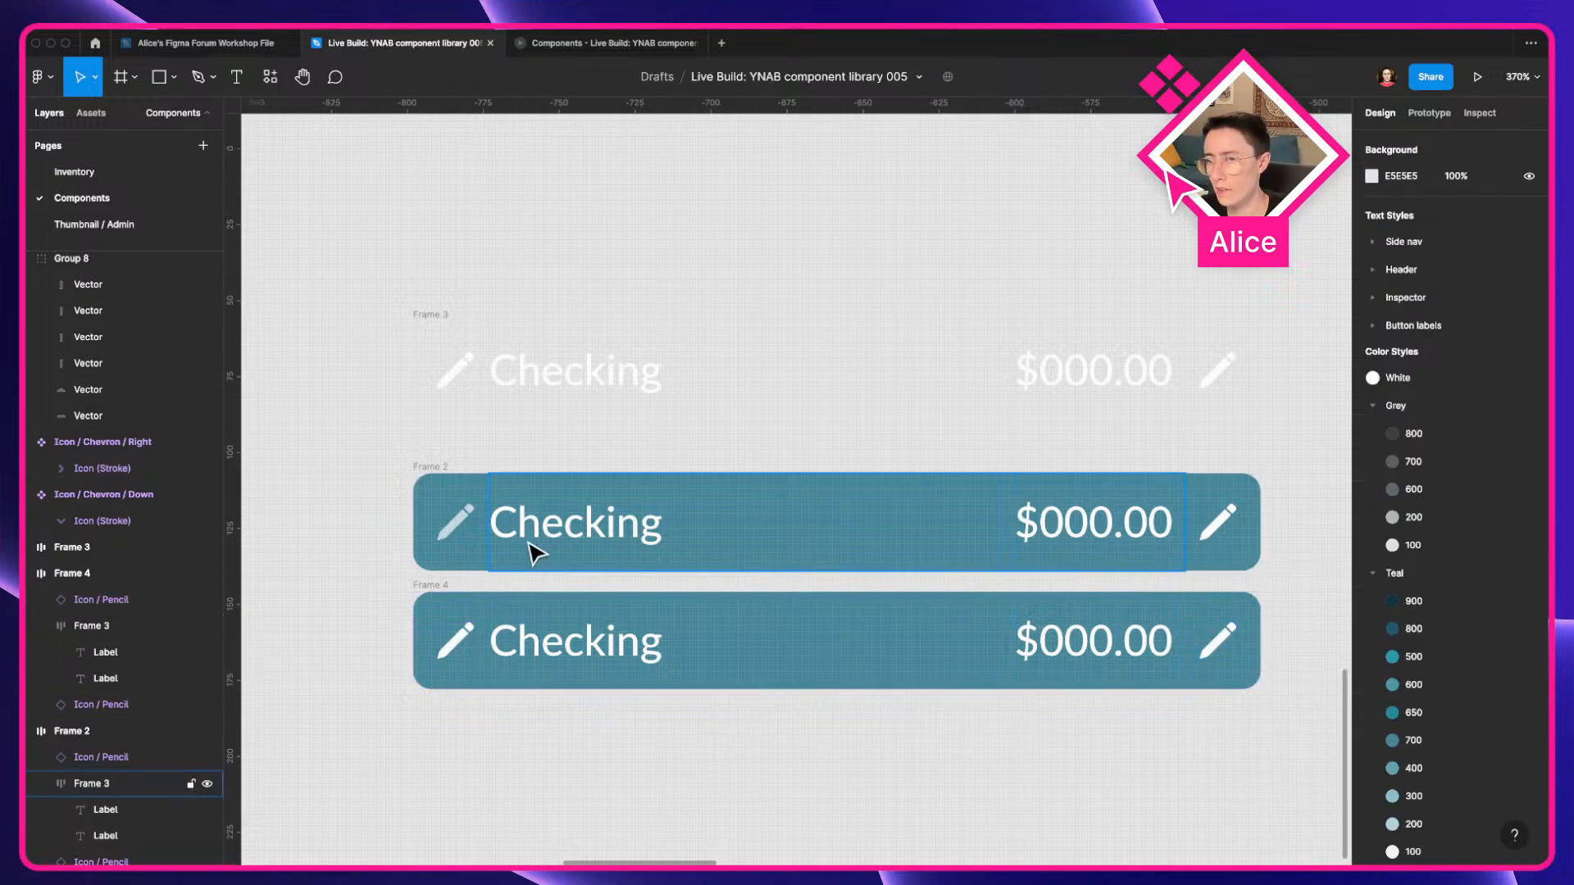
# Select the three account rows and turn them into a single component set with three variants.
pyautogui.click(450, 322)
pyautogui.moveTo(358, 250)
pyautogui.mouseDown()
pyautogui.moveTo(1082, 685)
pyautogui.moveTo(1307, 730)
pyautogui.mouseUp()
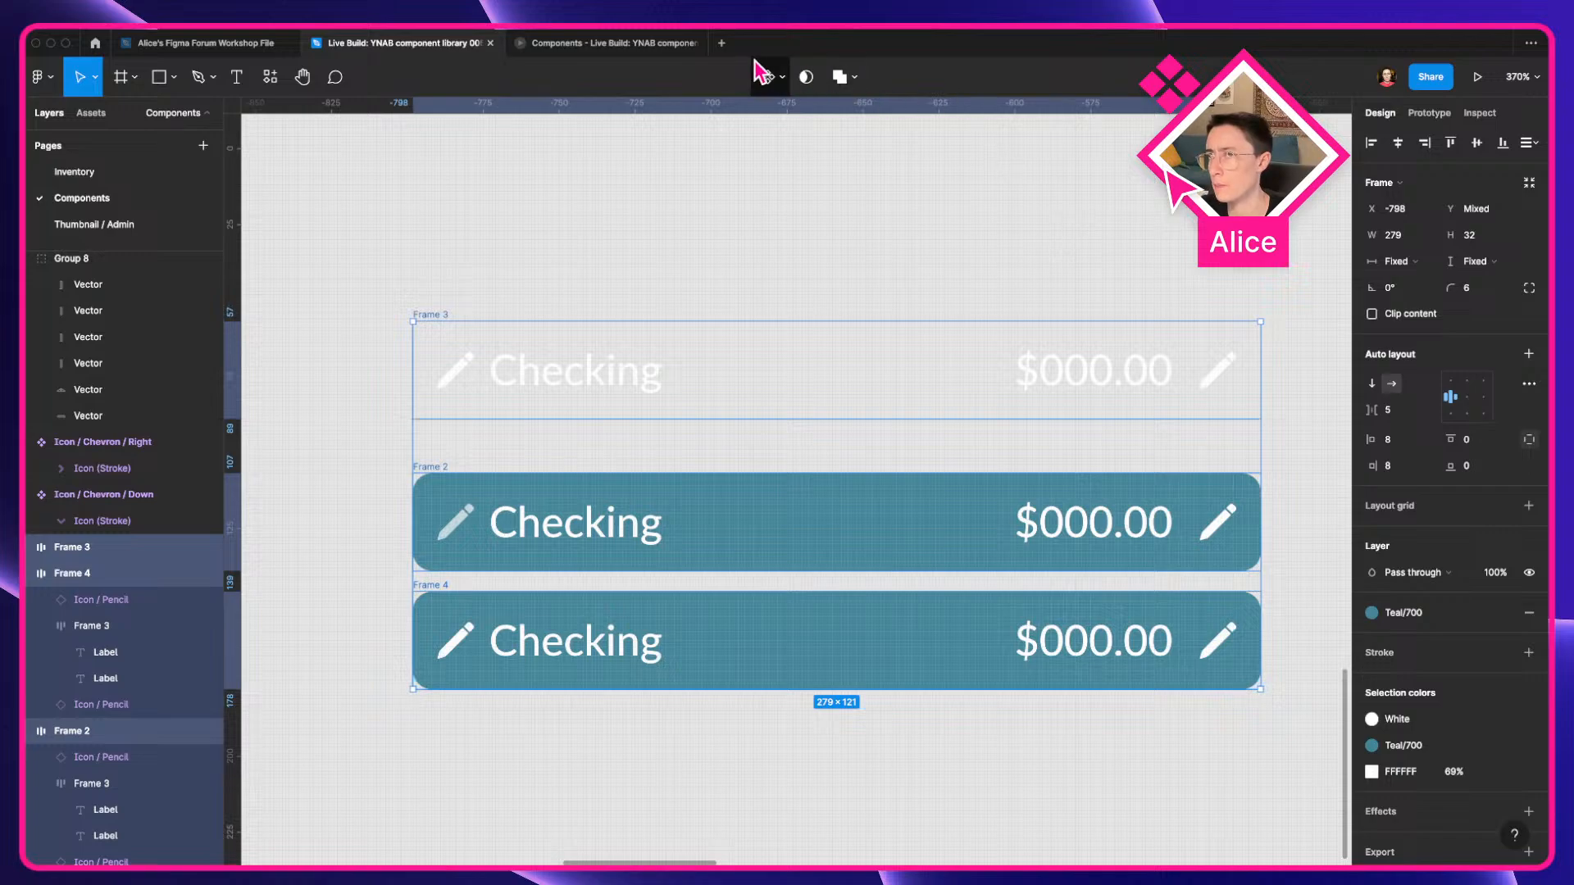
pyautogui.click(783, 76)
pyautogui.click(801, 155)
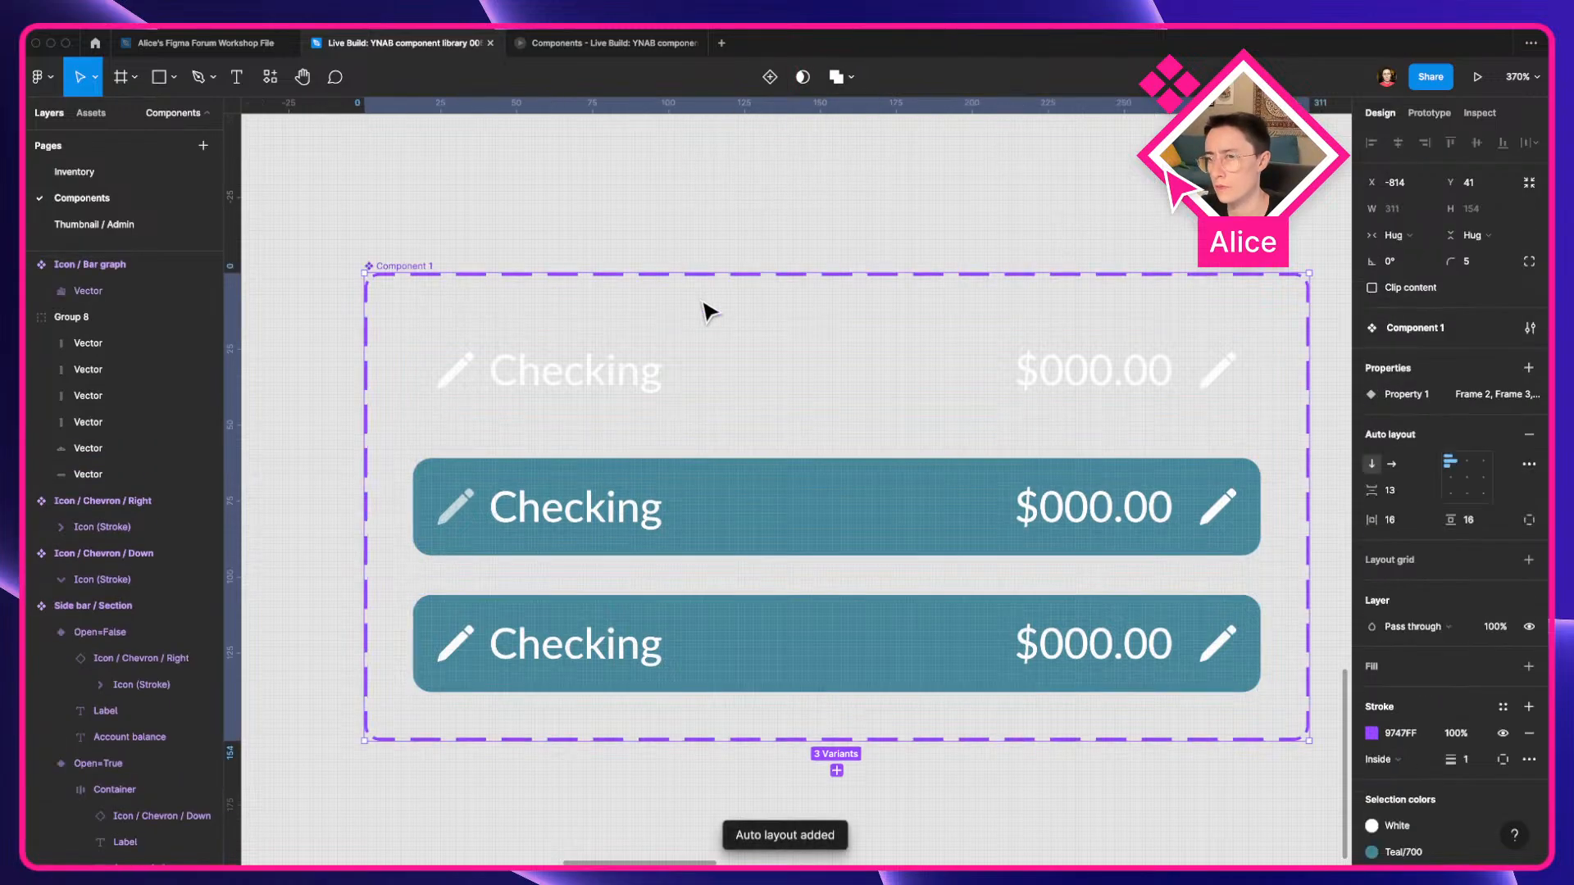
# Add a prototype interaction that changes the default row variant to Frame 2 while hovering, with an instant animation.
pyautogui.click(503, 386)
pyautogui.click(1429, 113)
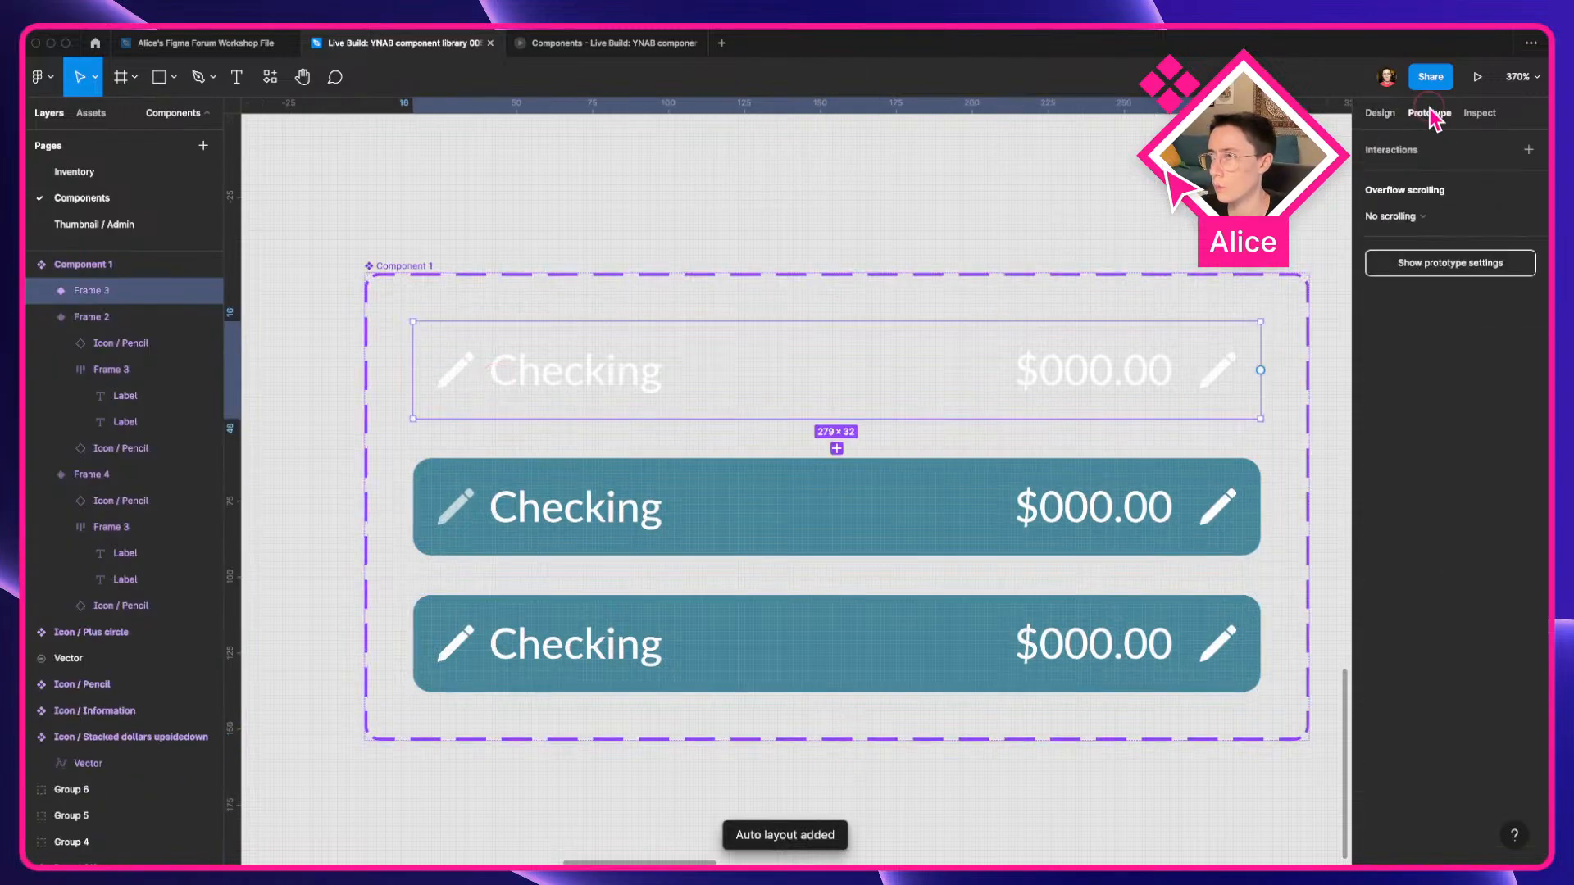
pyautogui.moveTo(1260, 370); pyautogui.dragTo(1057, 492)
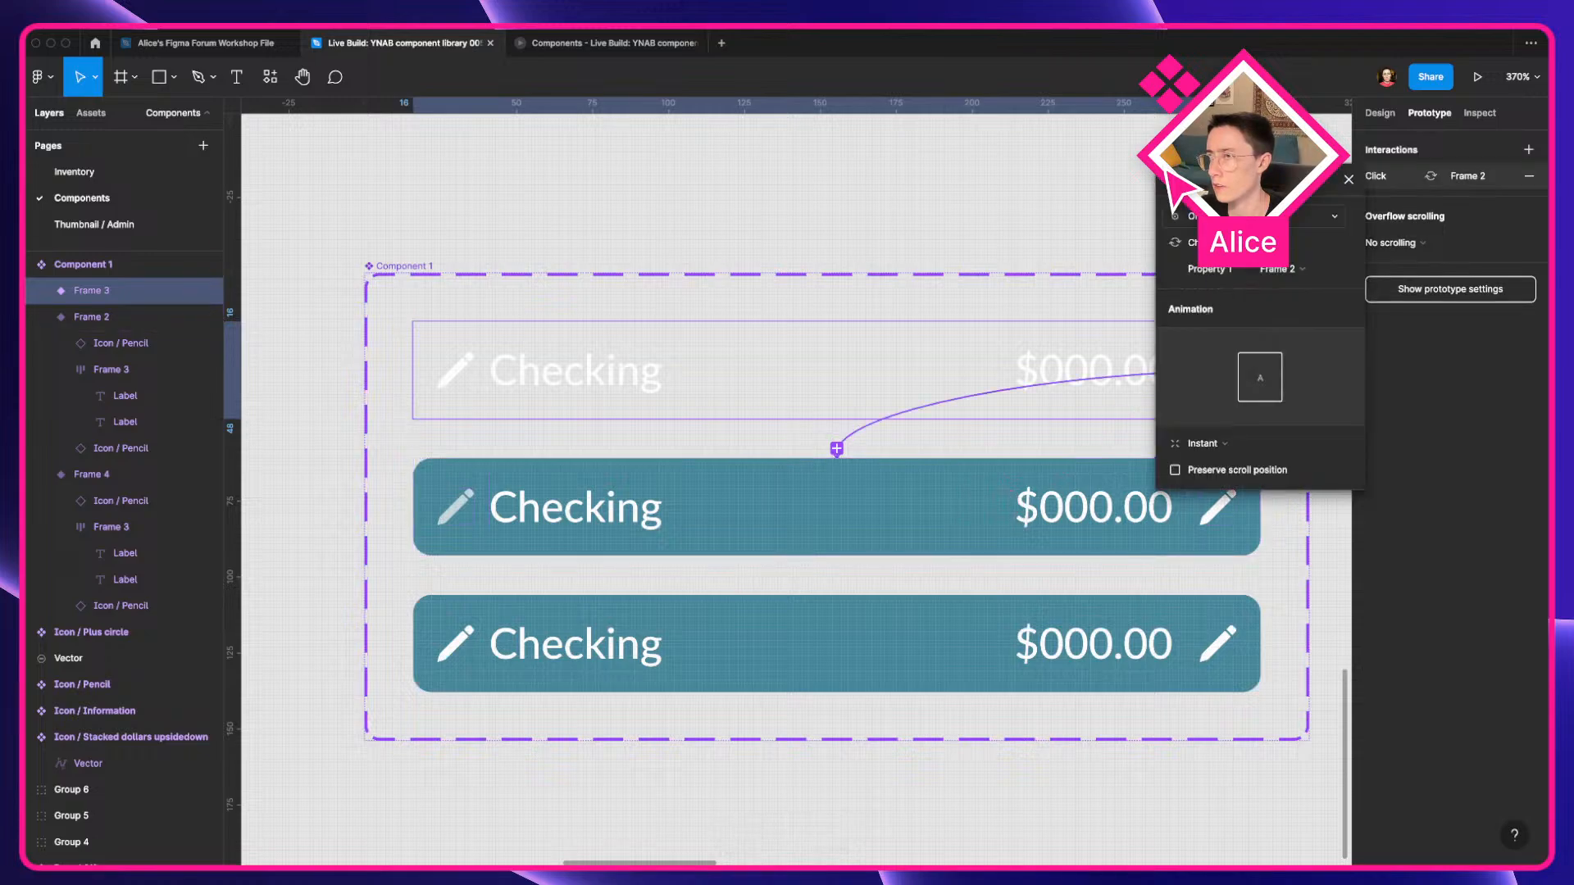
pyautogui.click(1254, 216)
pyautogui.click(1205, 268)
pyautogui.scroll(-5, 903, 460)
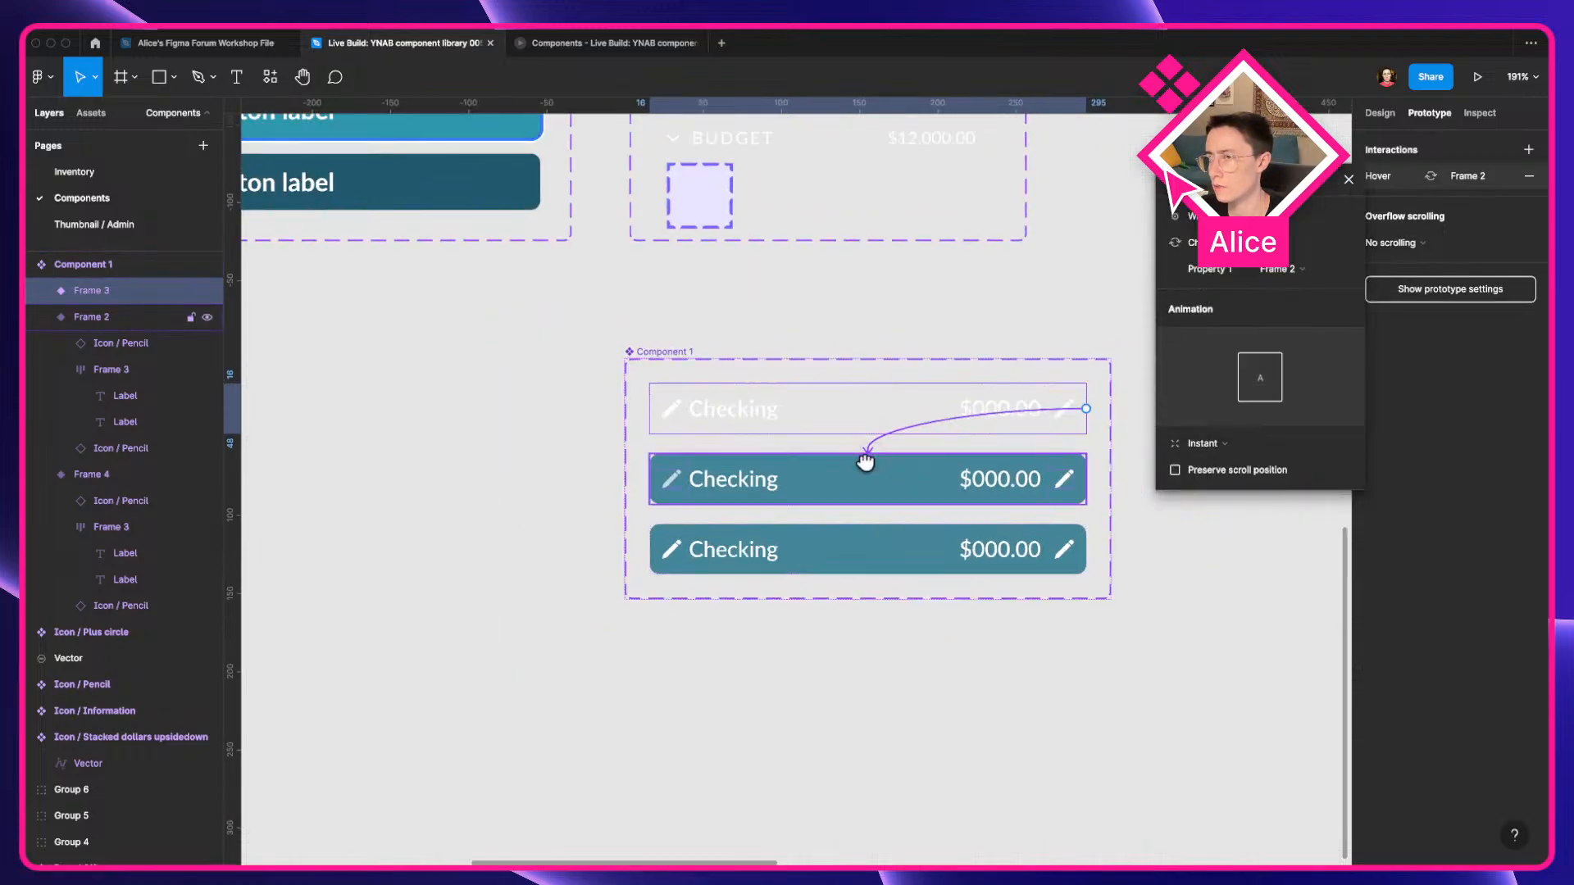
pyautogui.hscroll(3, 865, 461)
# Add an instant prototype interaction from the first pencil icon in Frame 2 to the Frame 4 variant.
pyautogui.click(548, 492)
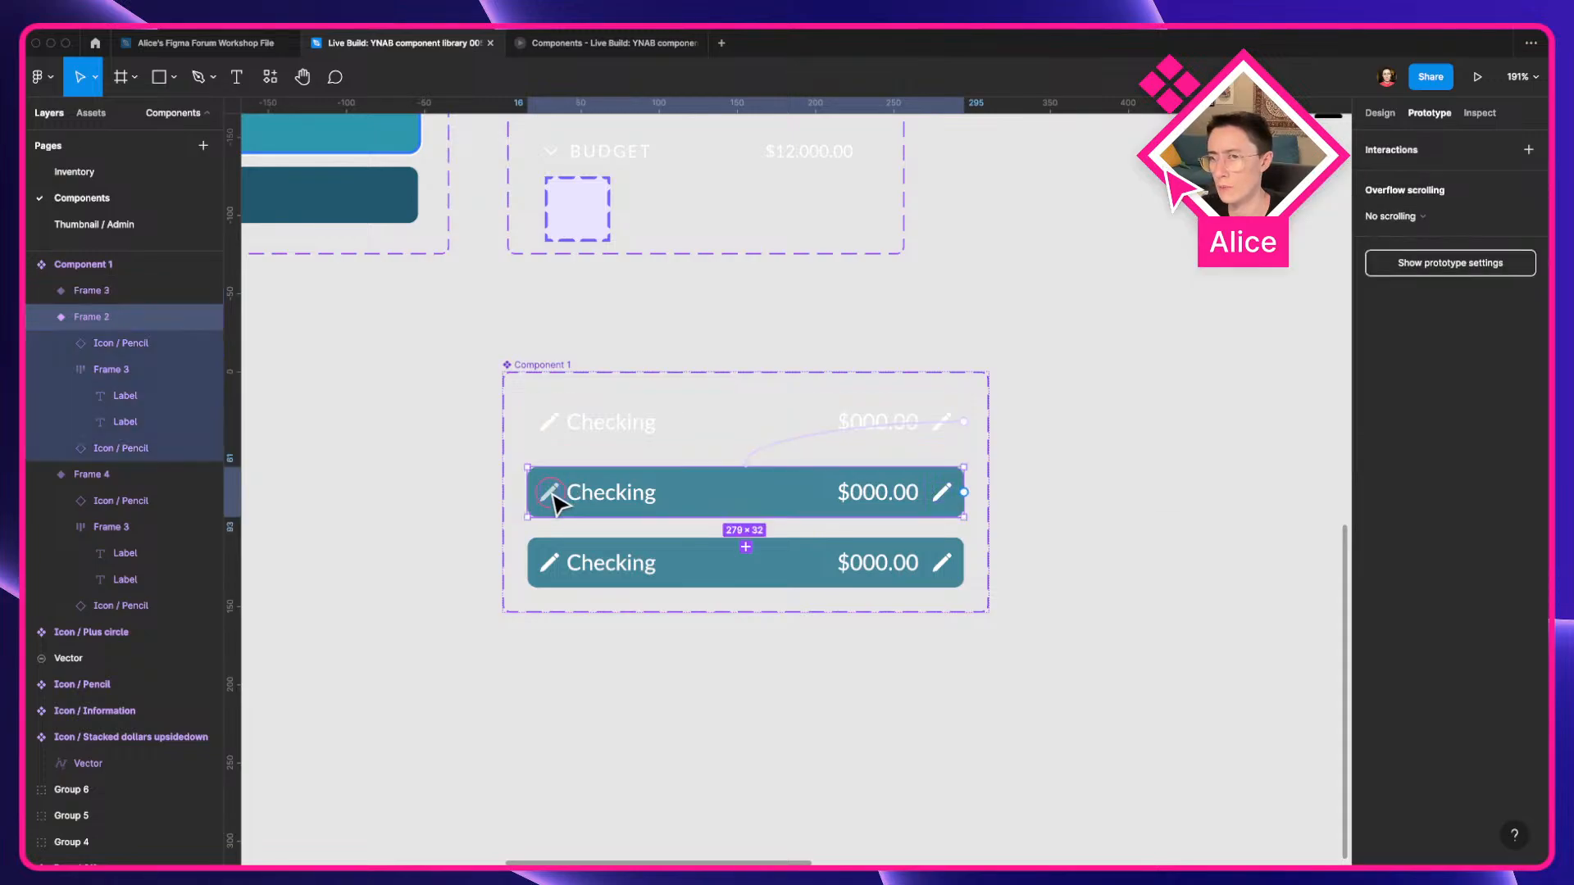
pyautogui.click(551, 494)
pyautogui.moveTo(557, 493)
pyautogui.mouseDown()
pyautogui.moveTo(572, 555)
pyautogui.moveTo(704, 546)
pyautogui.mouseUp()
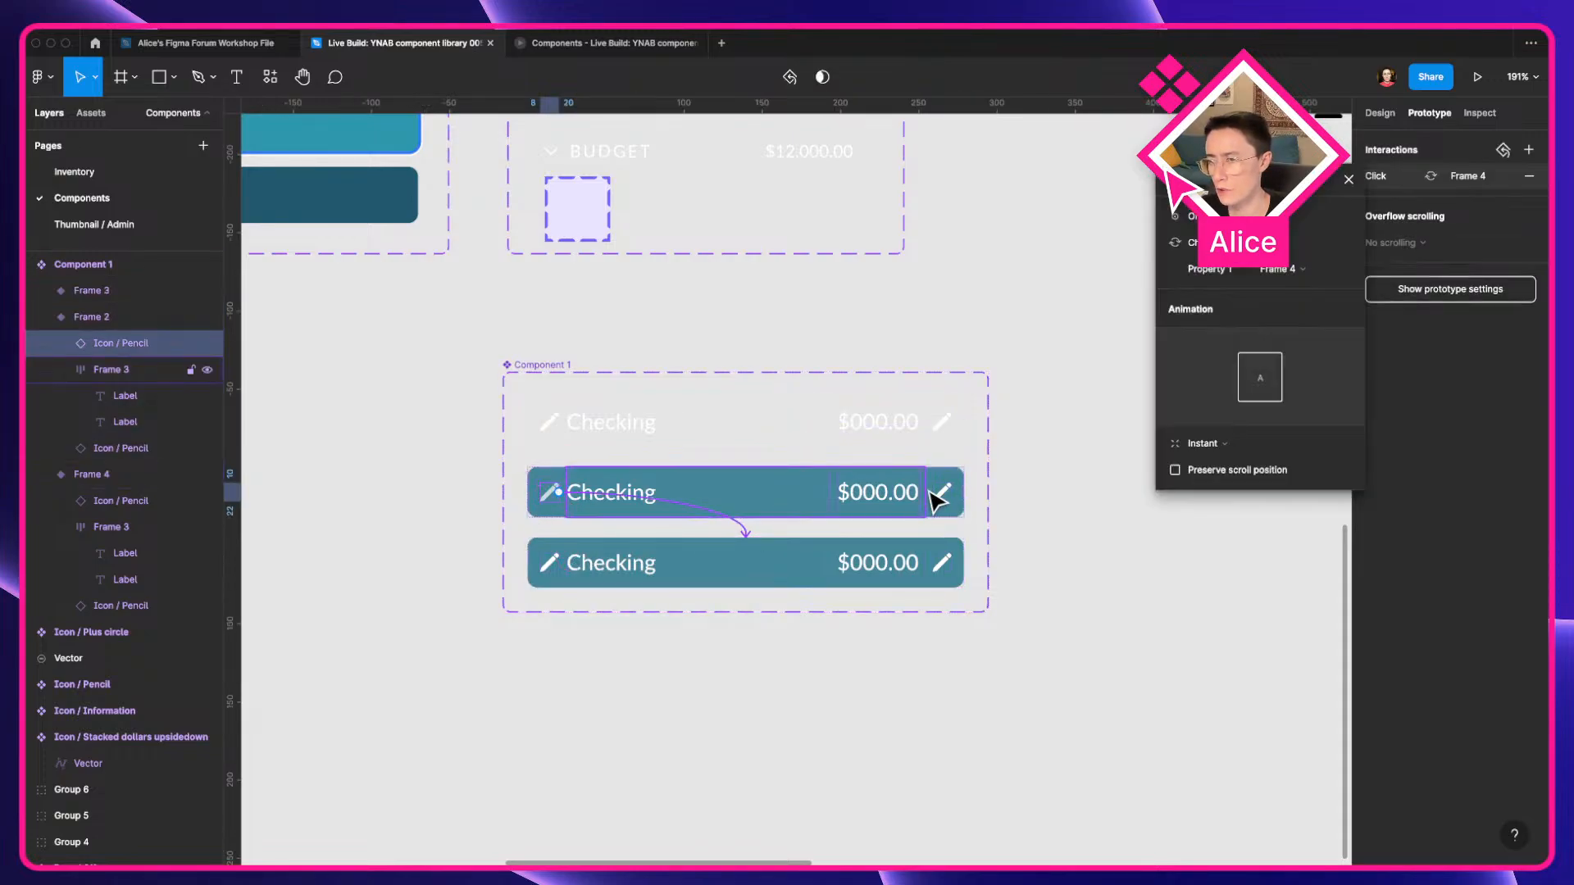
pyautogui.click(1395, 115)
pyautogui.click(943, 425)
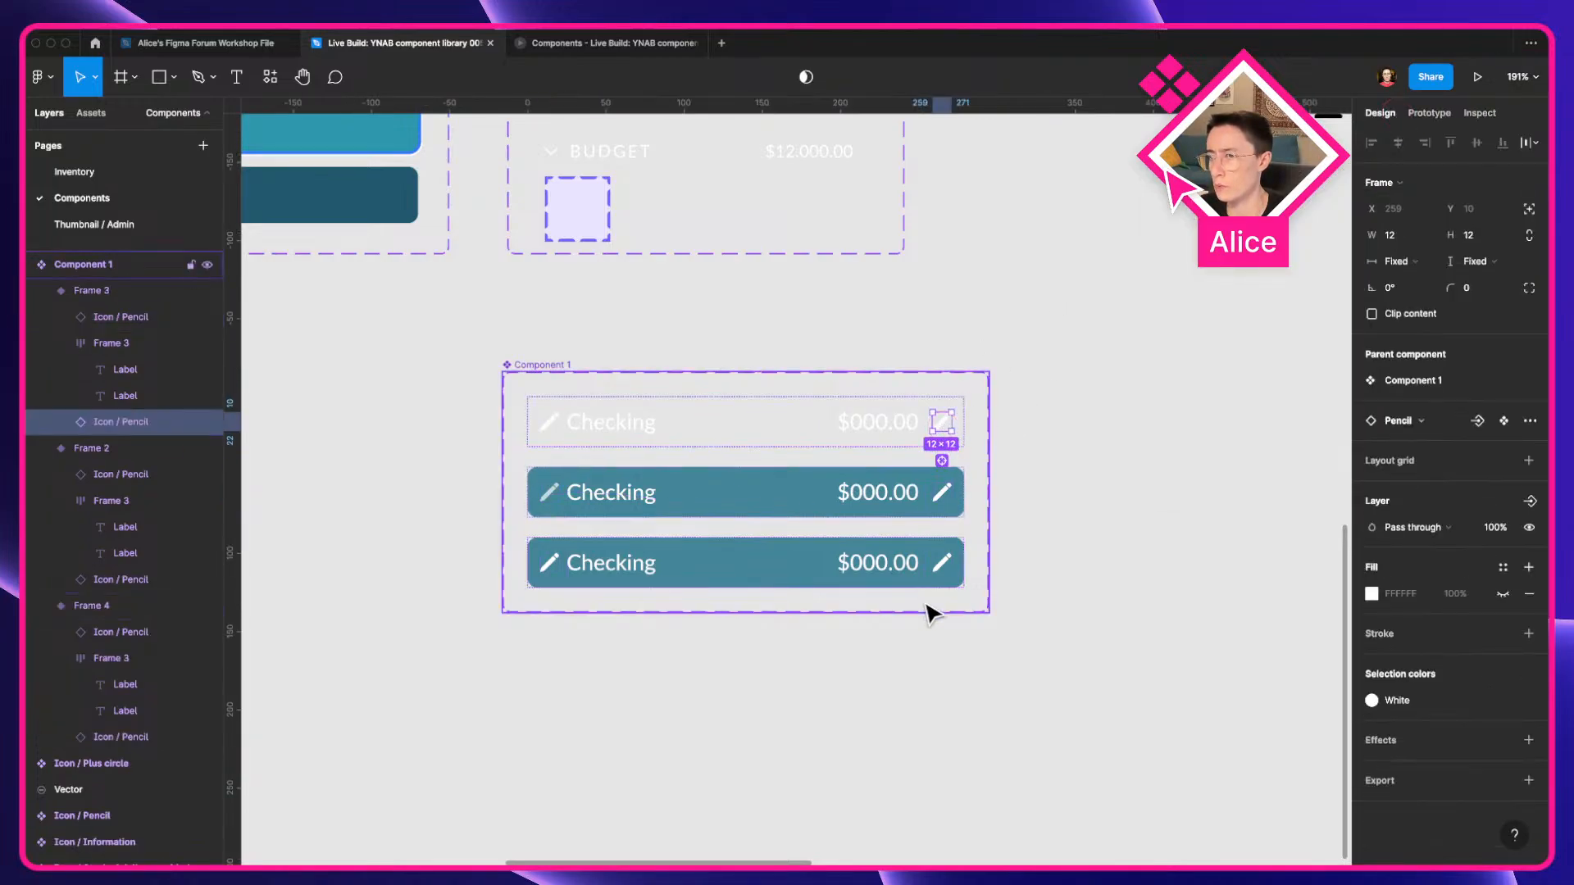
pyautogui.click(1019, 531)
# Rename the component set of the three account rows as Account.
pyautogui.click(556, 367)
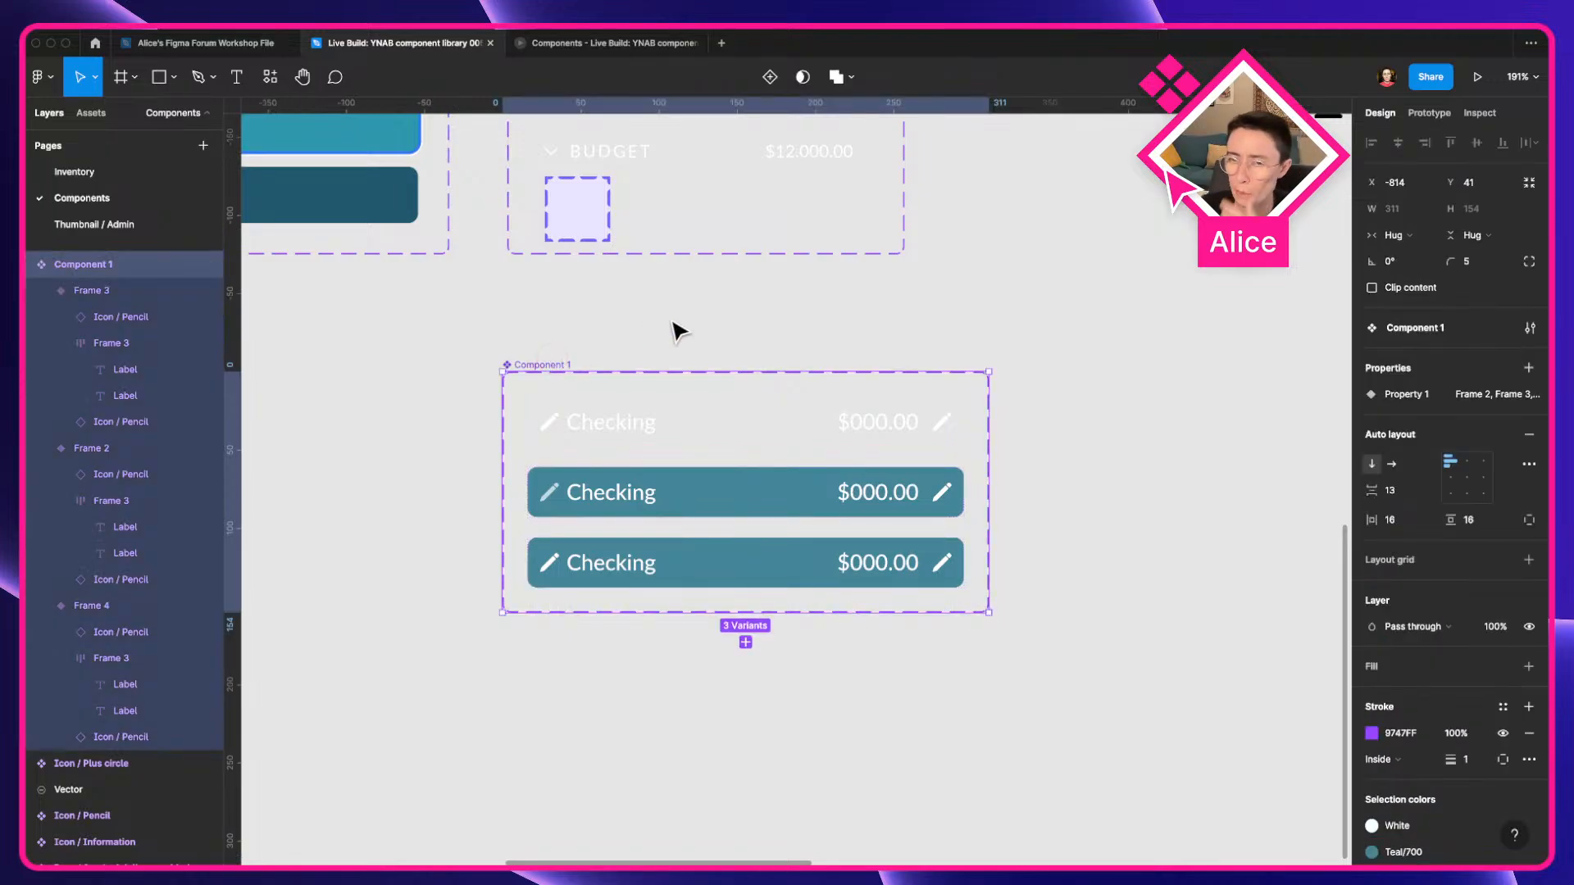
pyautogui.press('super+r')
pyautogui.write('Acco')
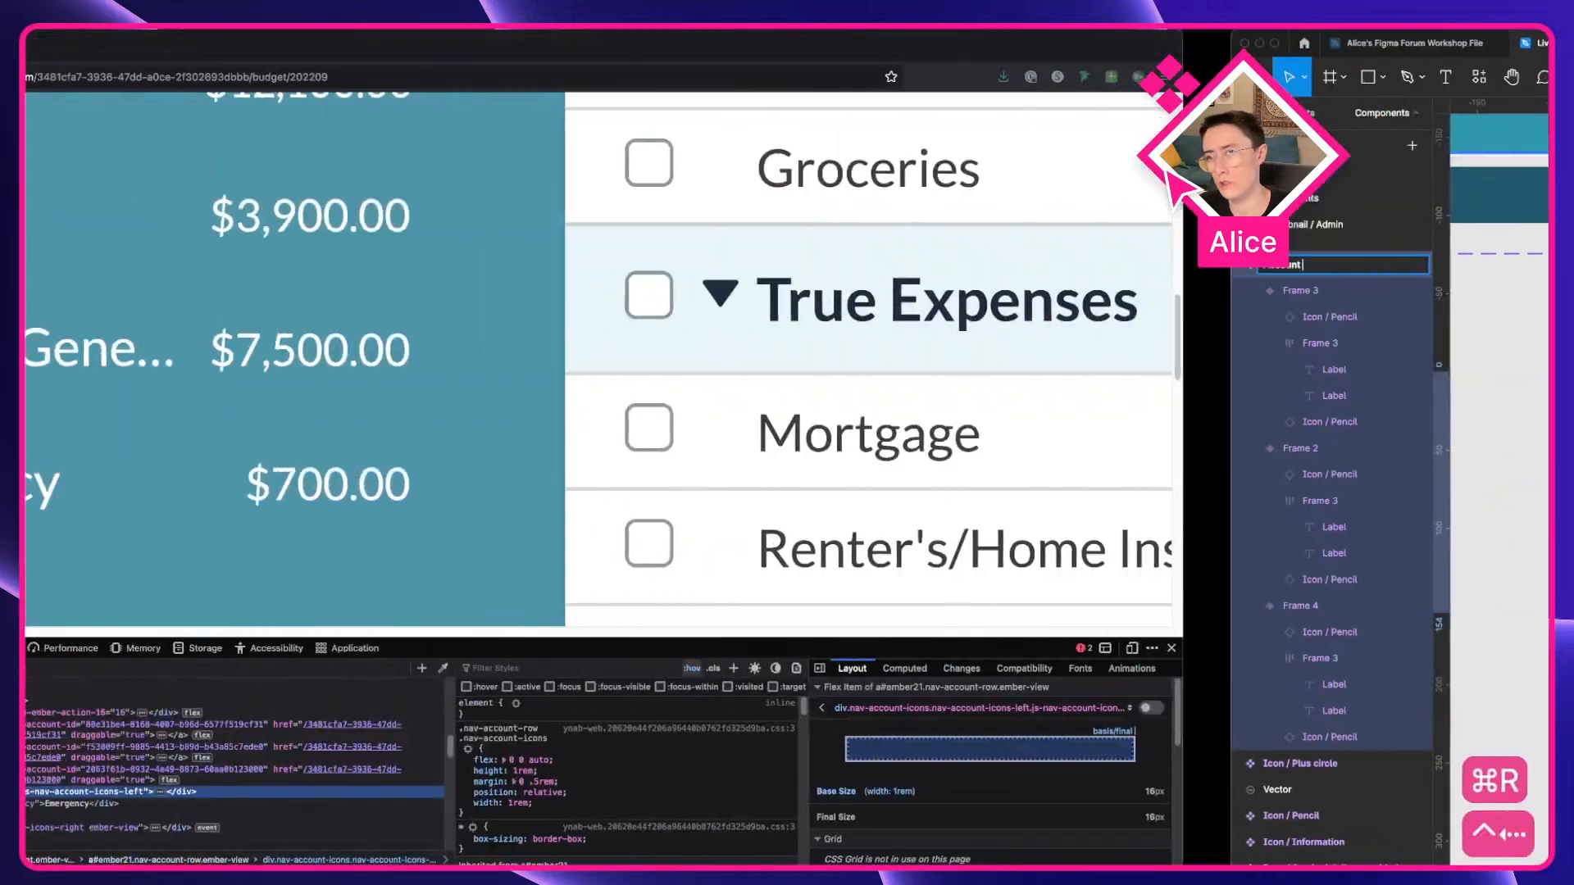
# Switch to the browser and inspect the sidebar account rows in the developer tools for their class name.
pyautogui.scroll(-5, 308, 340)
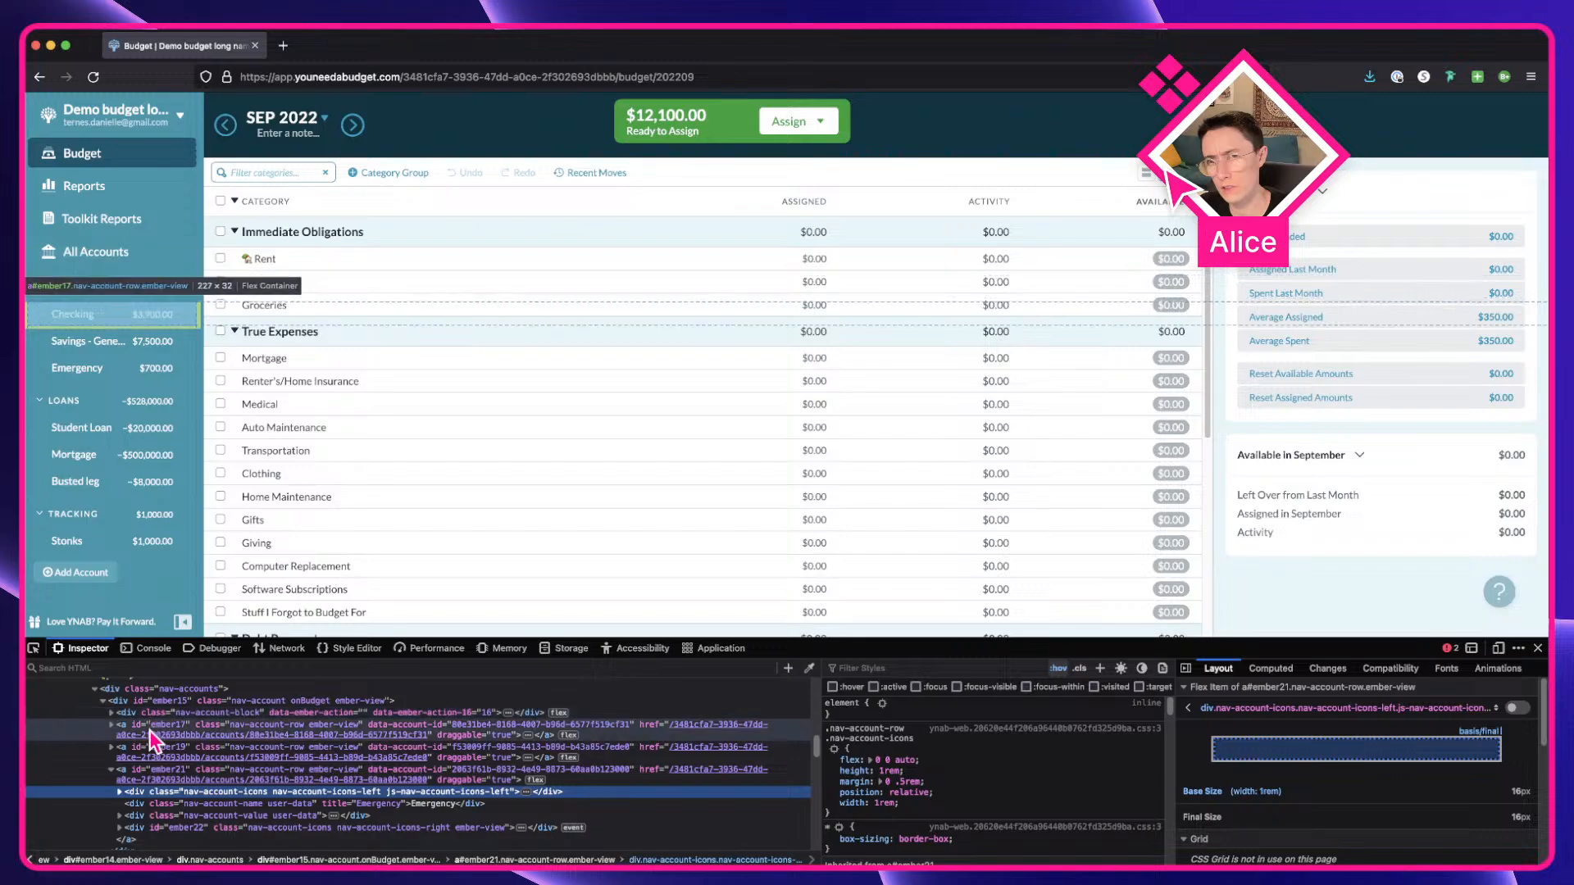
pyautogui.click(149, 731)
pyautogui.click(149, 749)
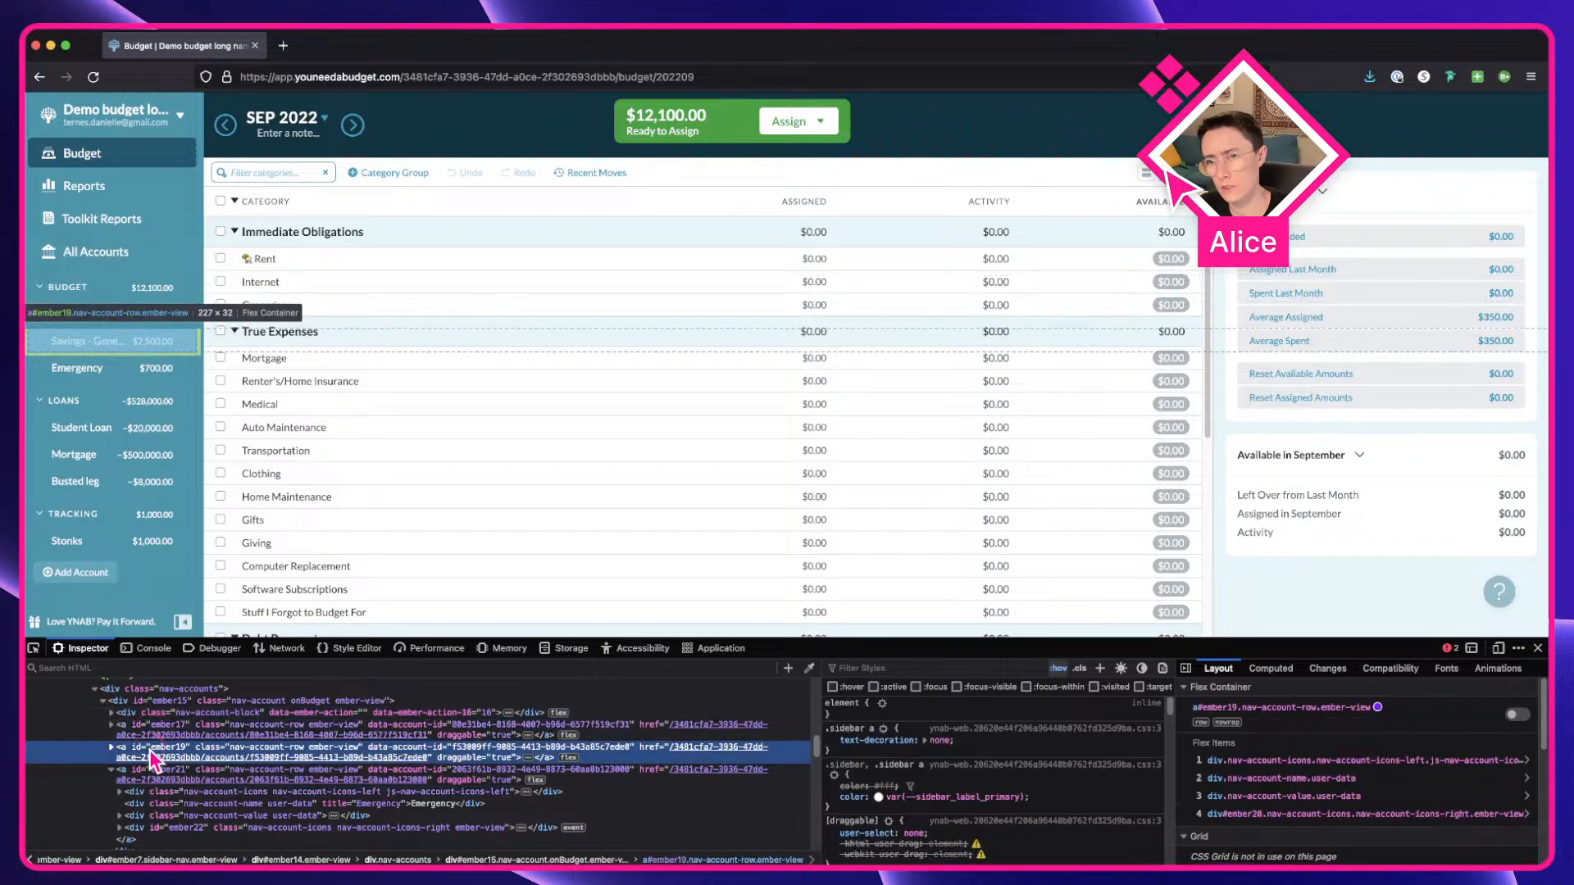
pyautogui.click(156, 729)
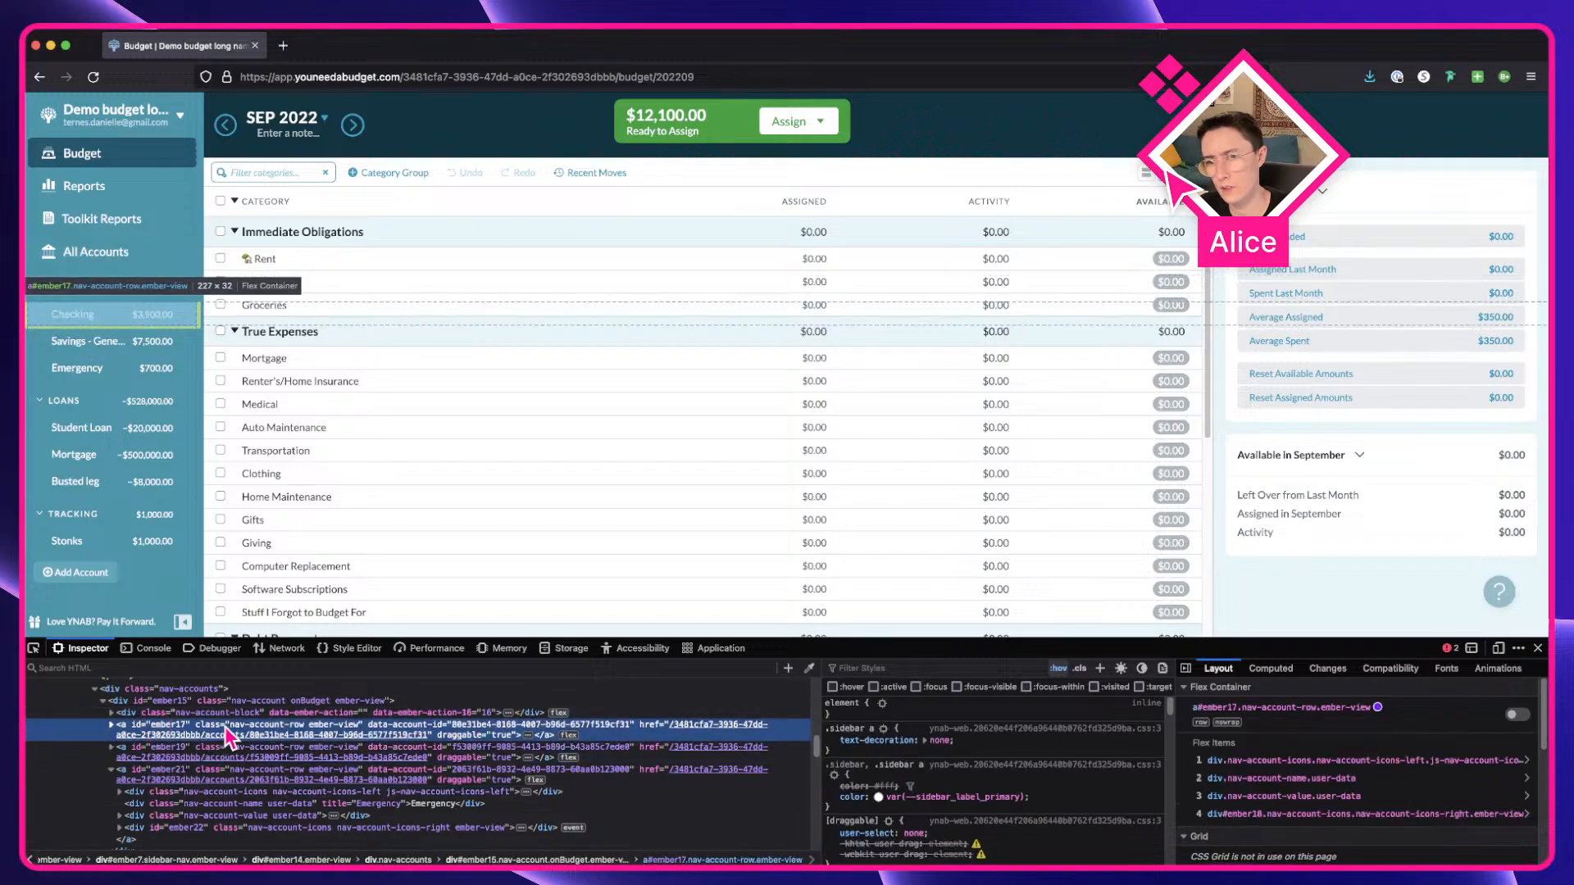
pyautogui.hotkey('ctrl', 'Right')
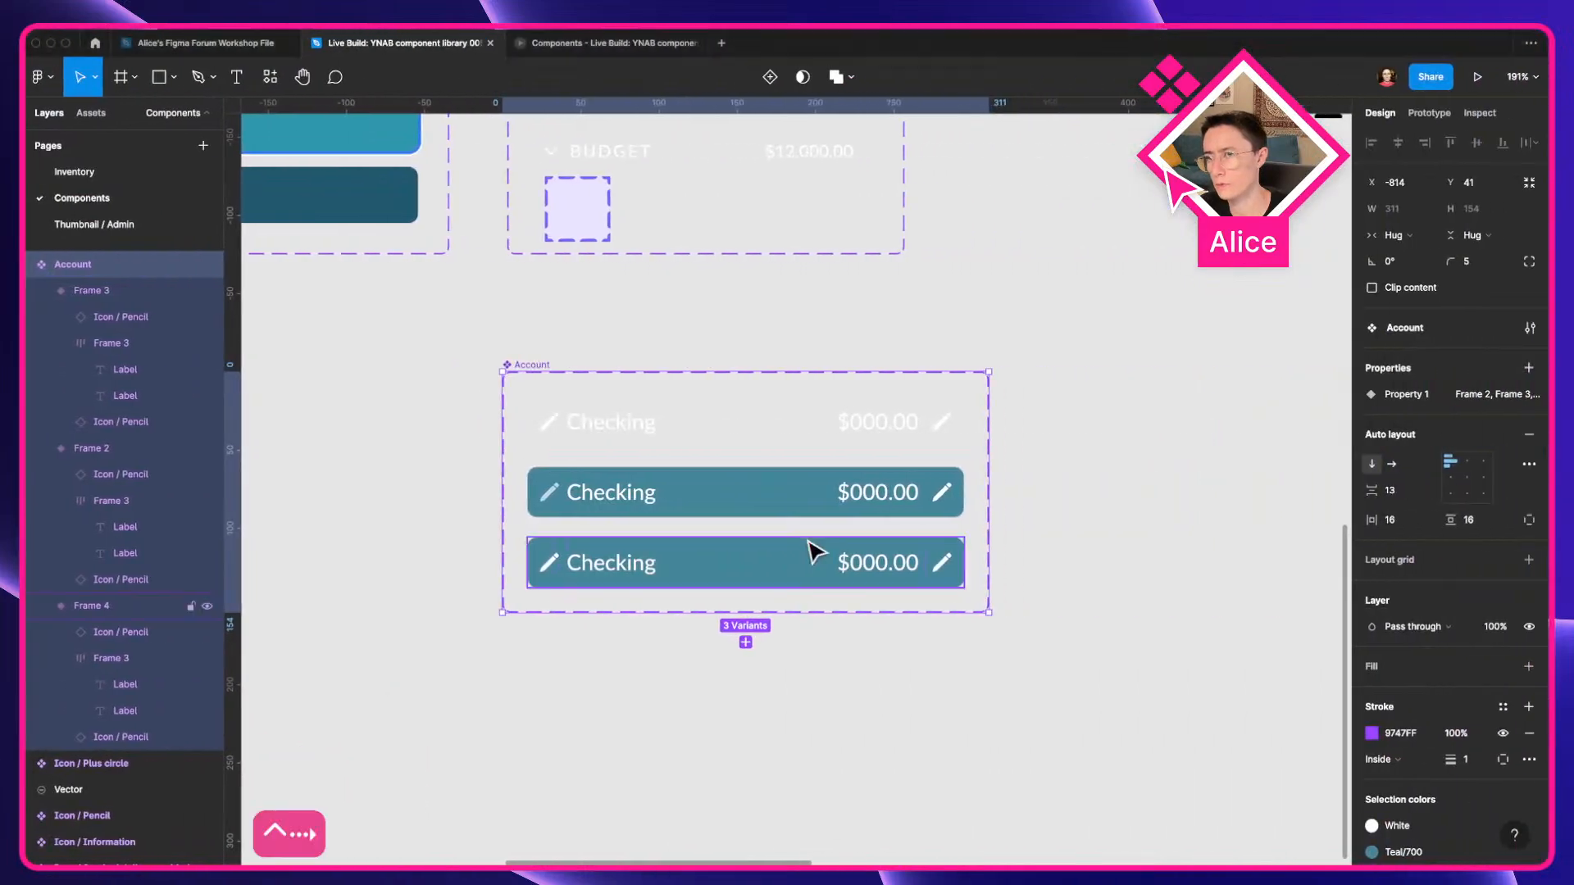
# Extend the component set's name to Account row.
pyautogui.press('super+r')
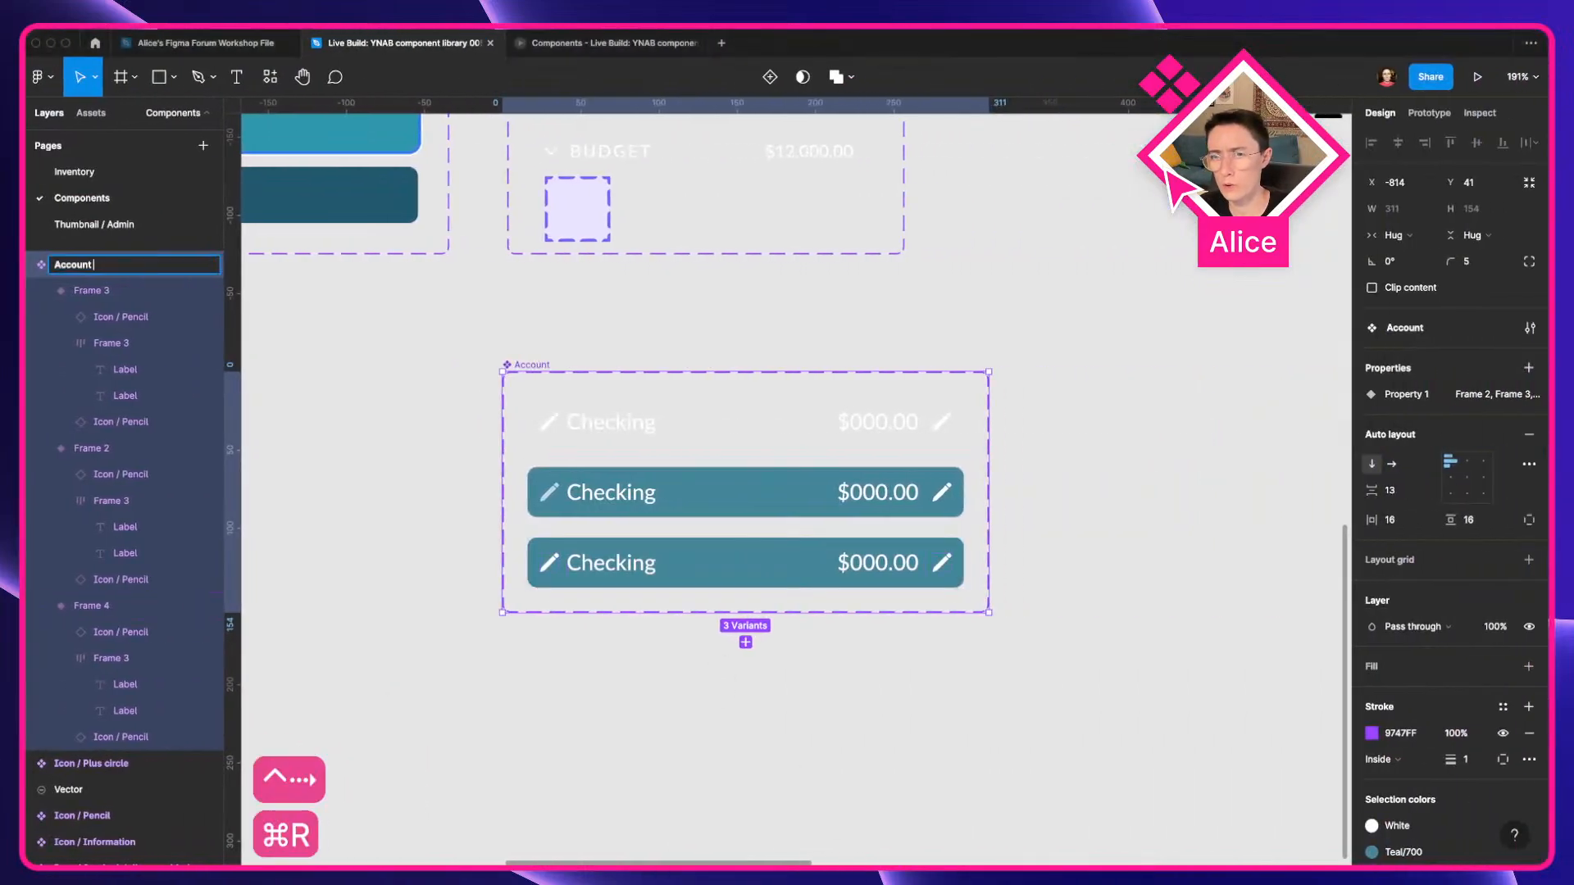
pyautogui.write('row')
pyautogui.press('Return')
# Copy the diamond symbol prefix from the Button / View tabs name and add it before the Side bar / Section name.
pyautogui.scroll(5, 695, 604)
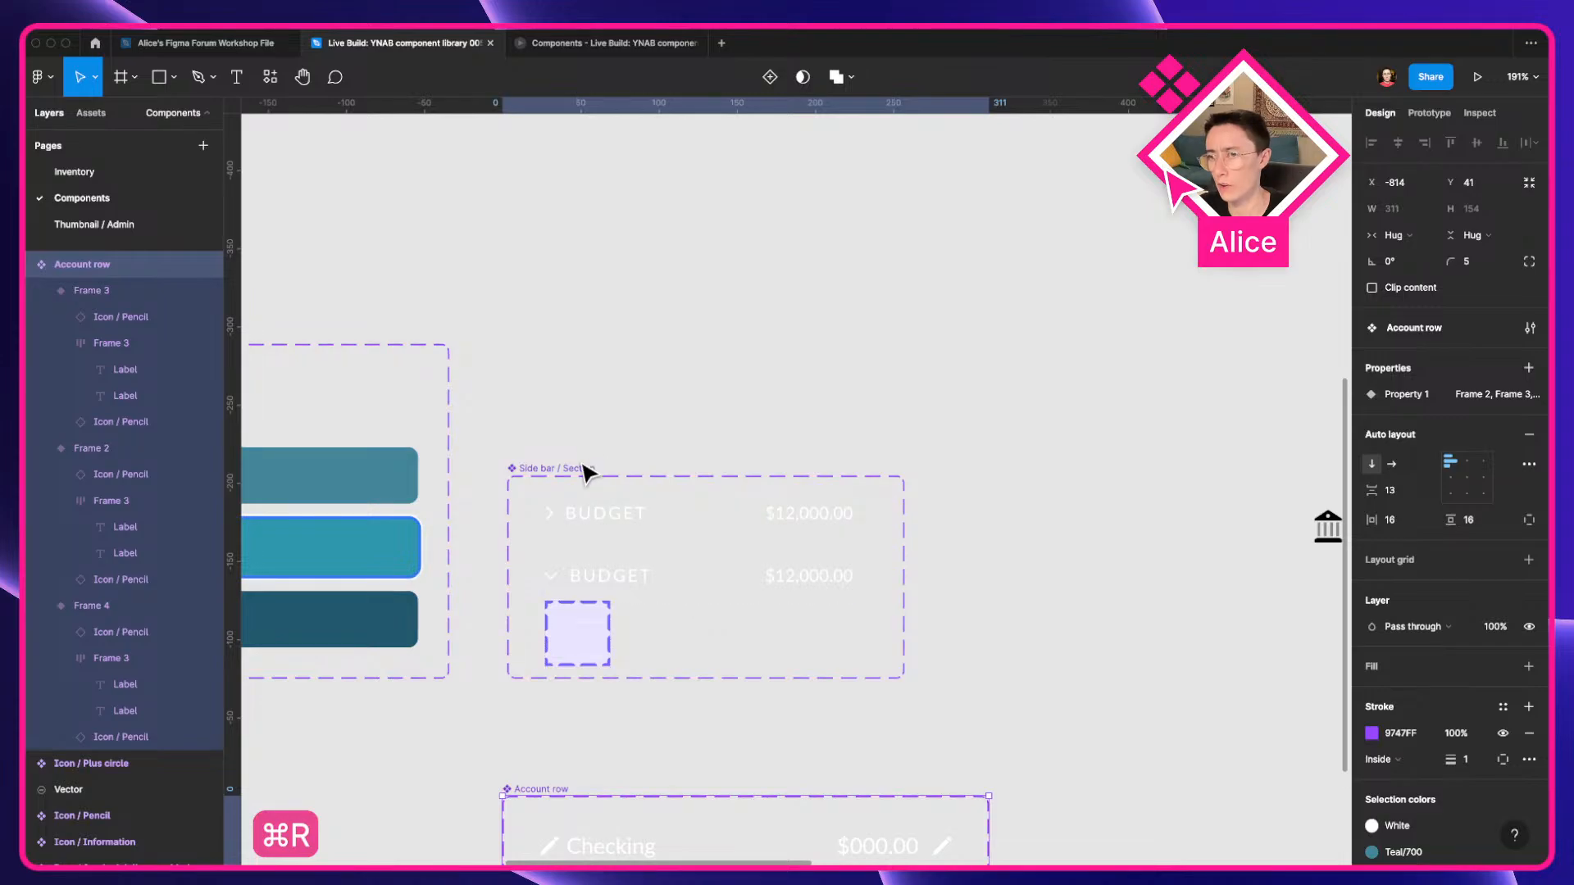
pyautogui.hscroll(-10, 572, 454)
pyautogui.click(503, 359)
pyautogui.press('super+r')
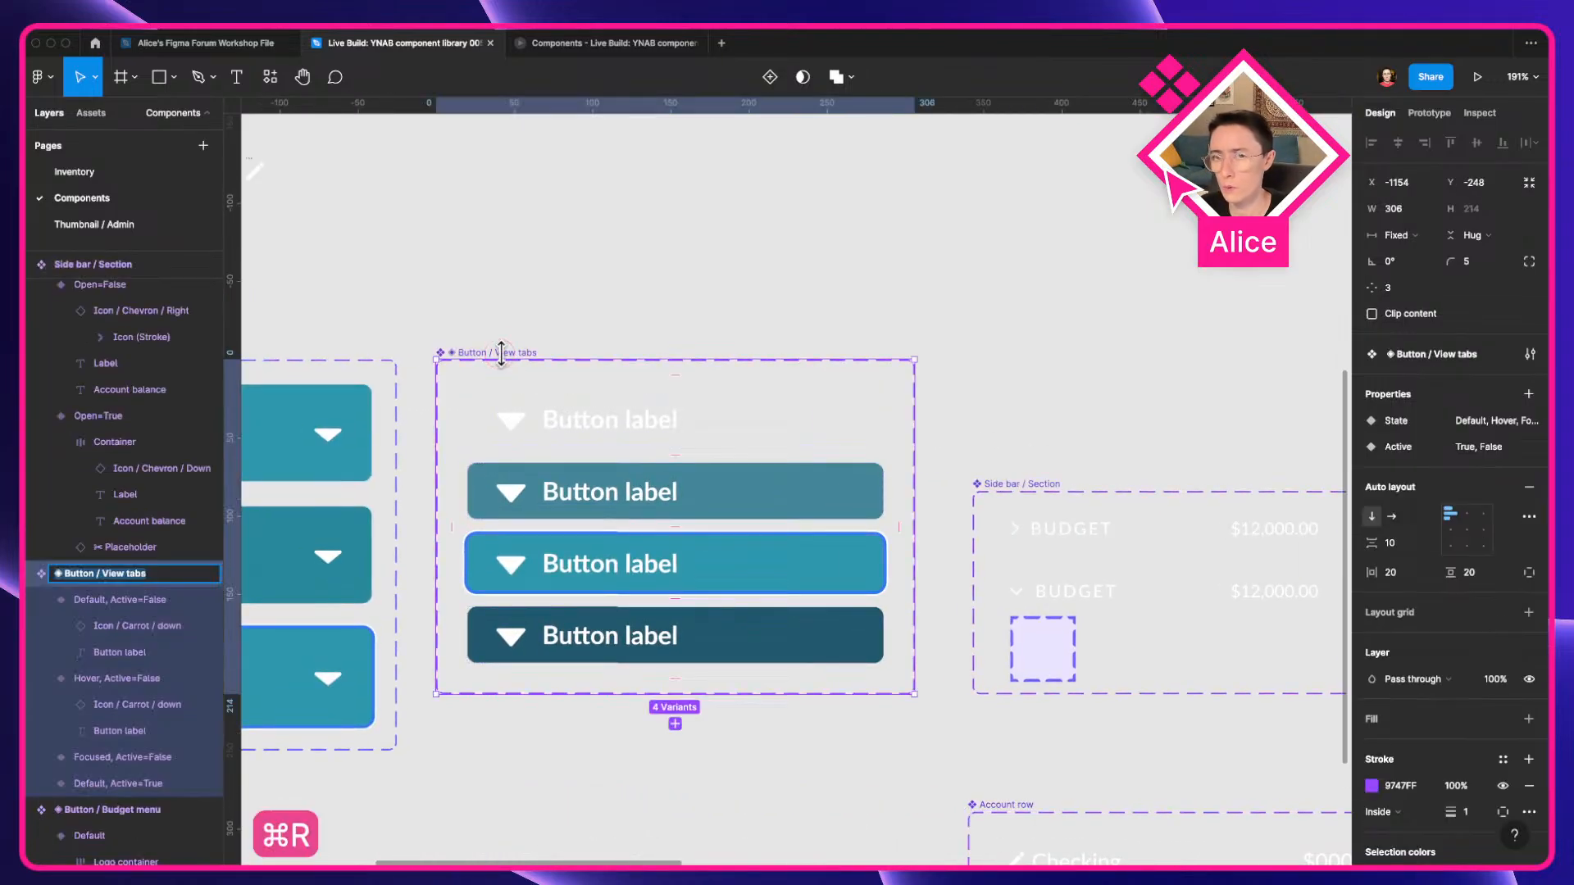
pyautogui.press('super+c')
pyautogui.click(1078, 512)
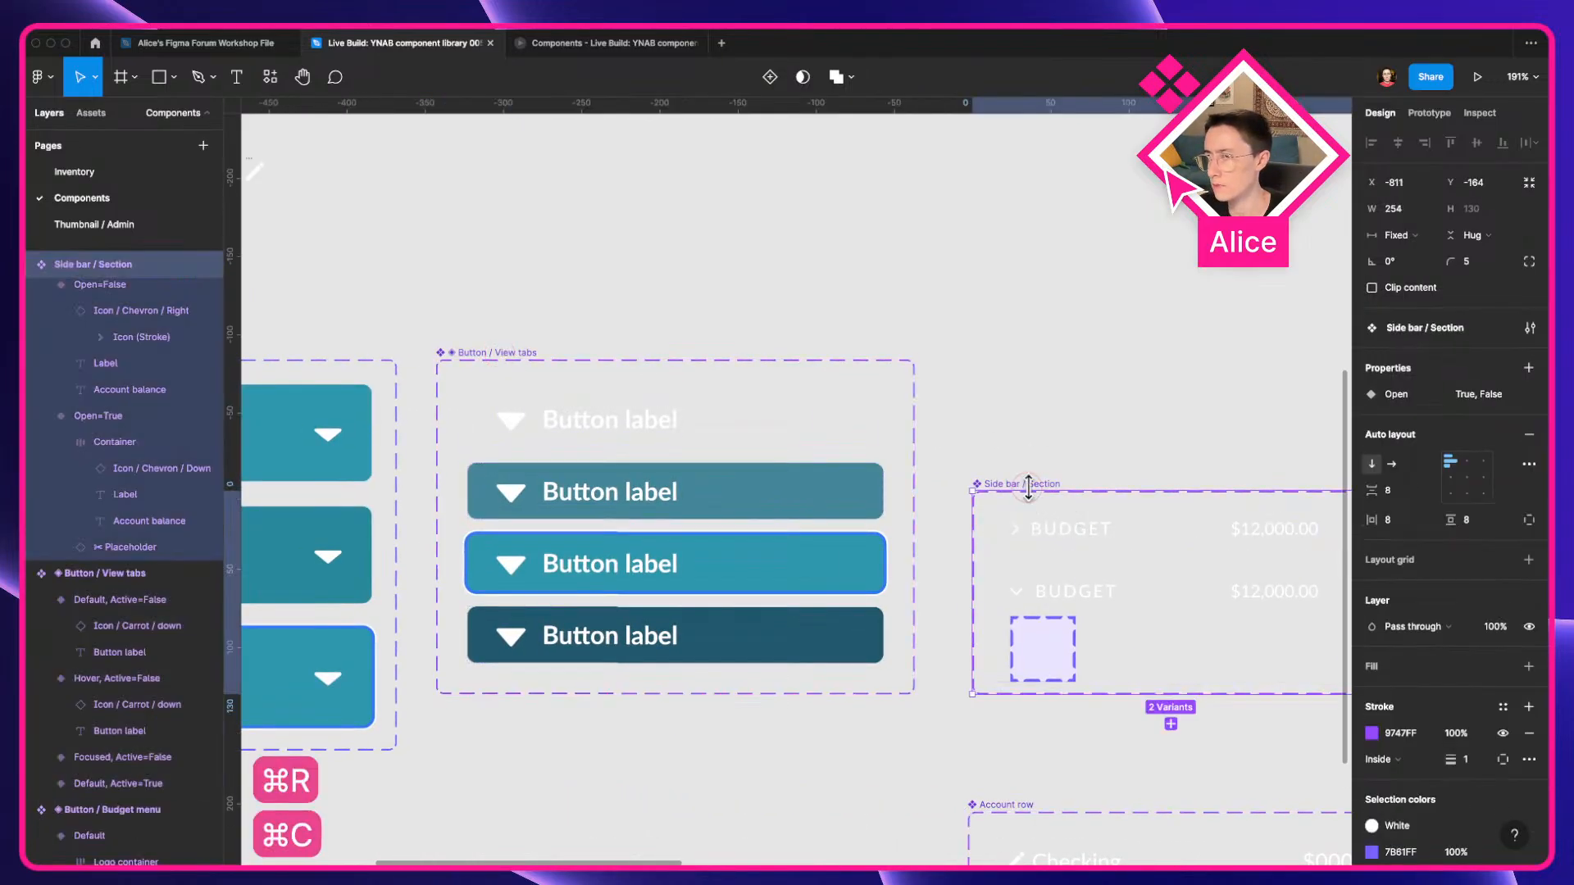
pyautogui.press('super+r')
pyautogui.press('super+v')
pyautogui.press('Return')
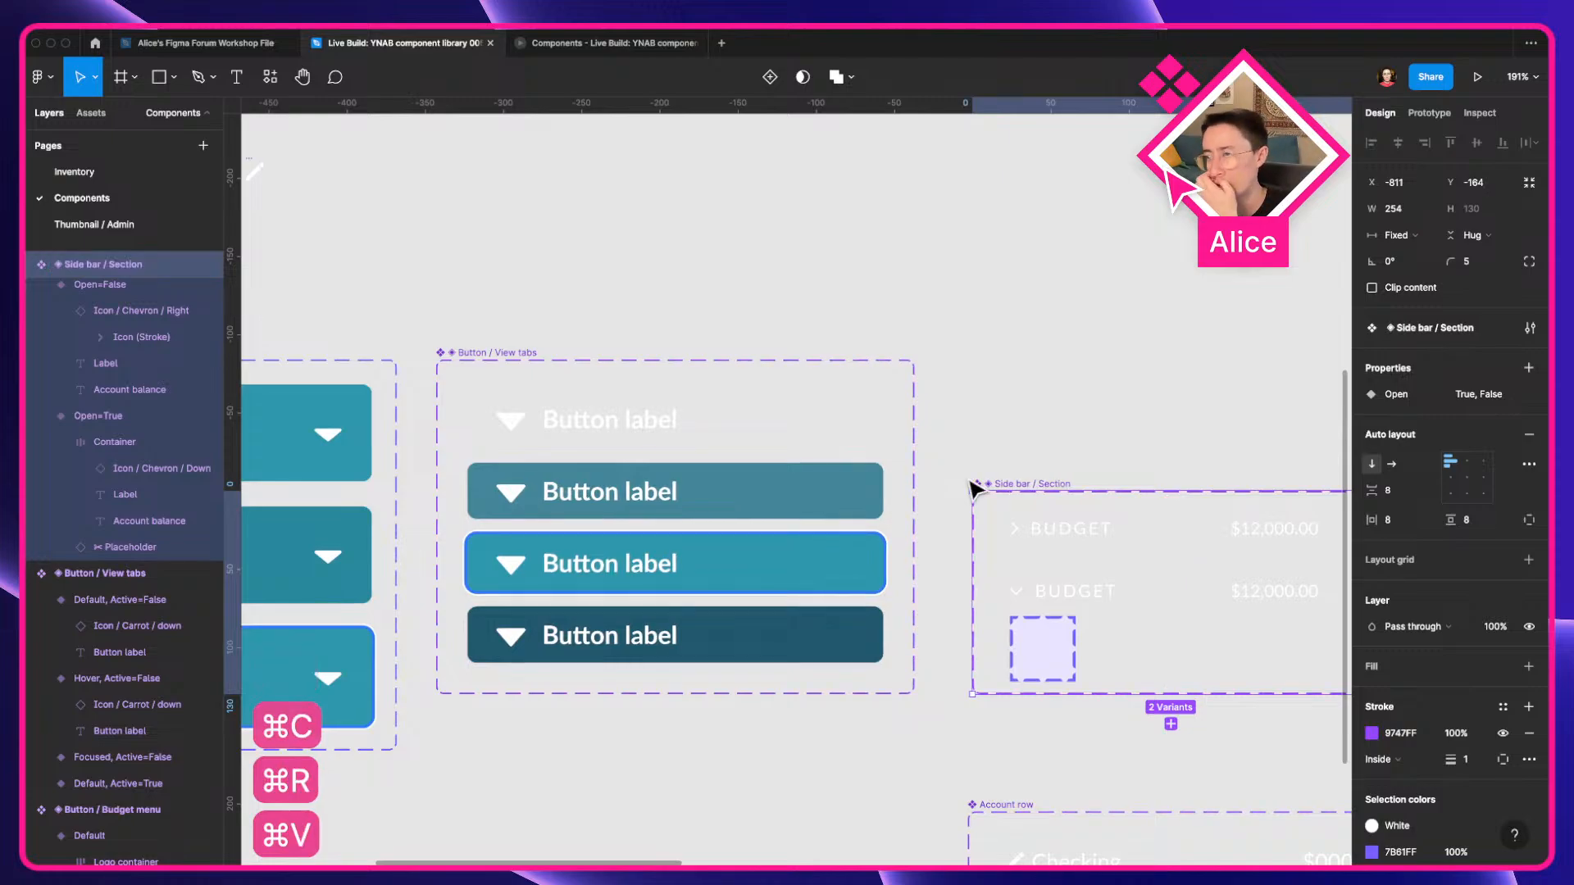
# Add the same diamond symbol prefix before the Account row component set's name.
pyautogui.scroll(-5, 963, 422)
pyautogui.hscroll(7, 907, 562)
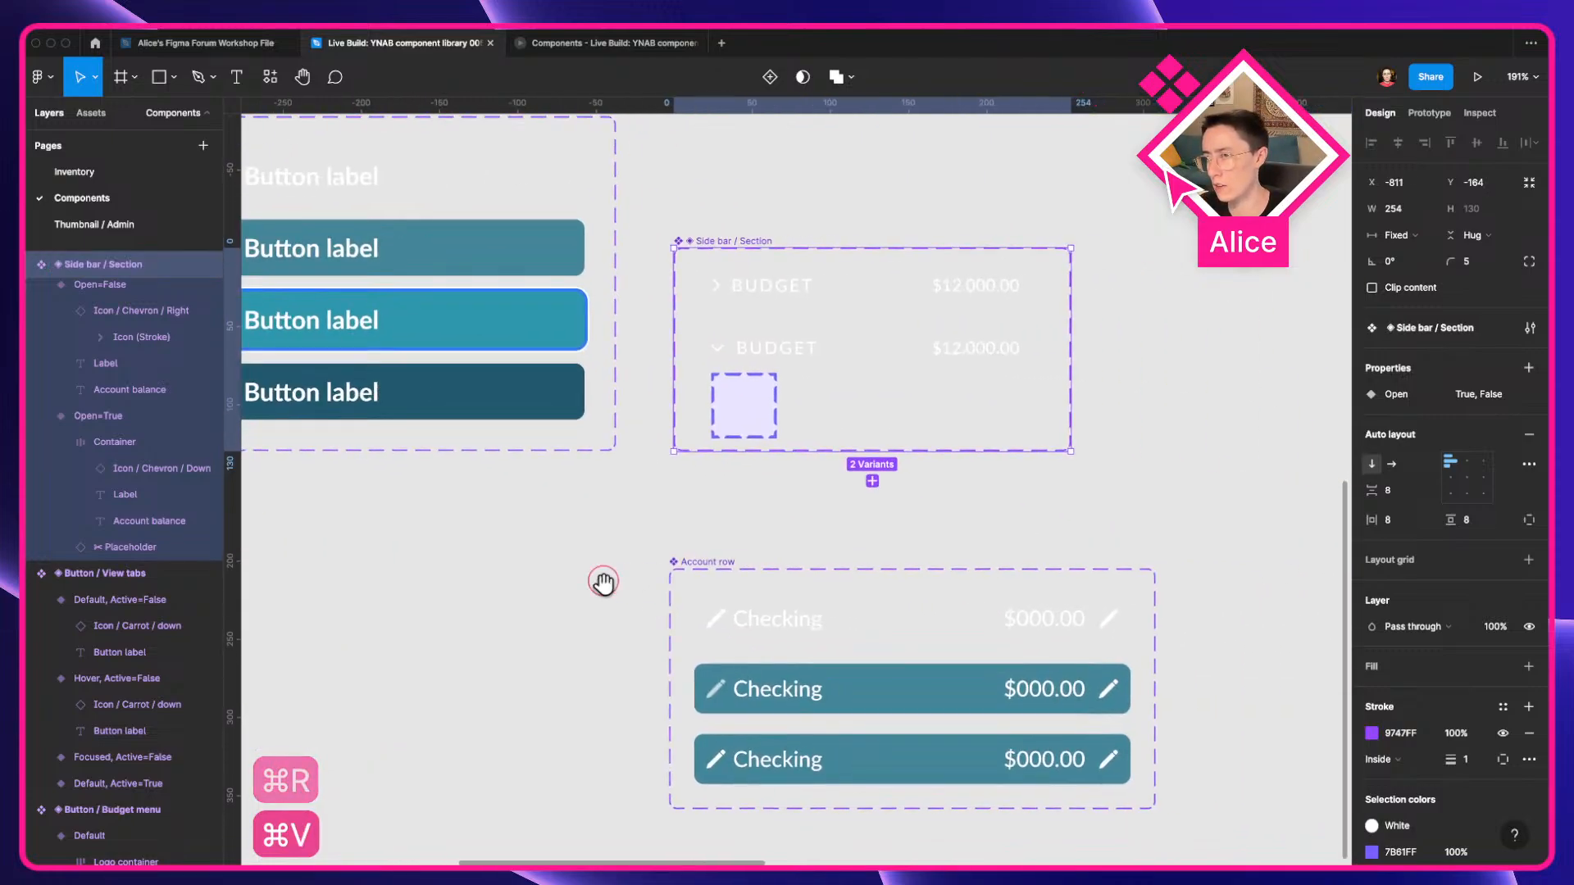
pyautogui.click(701, 564)
pyautogui.press('super+r')
pyautogui.press('super+v')
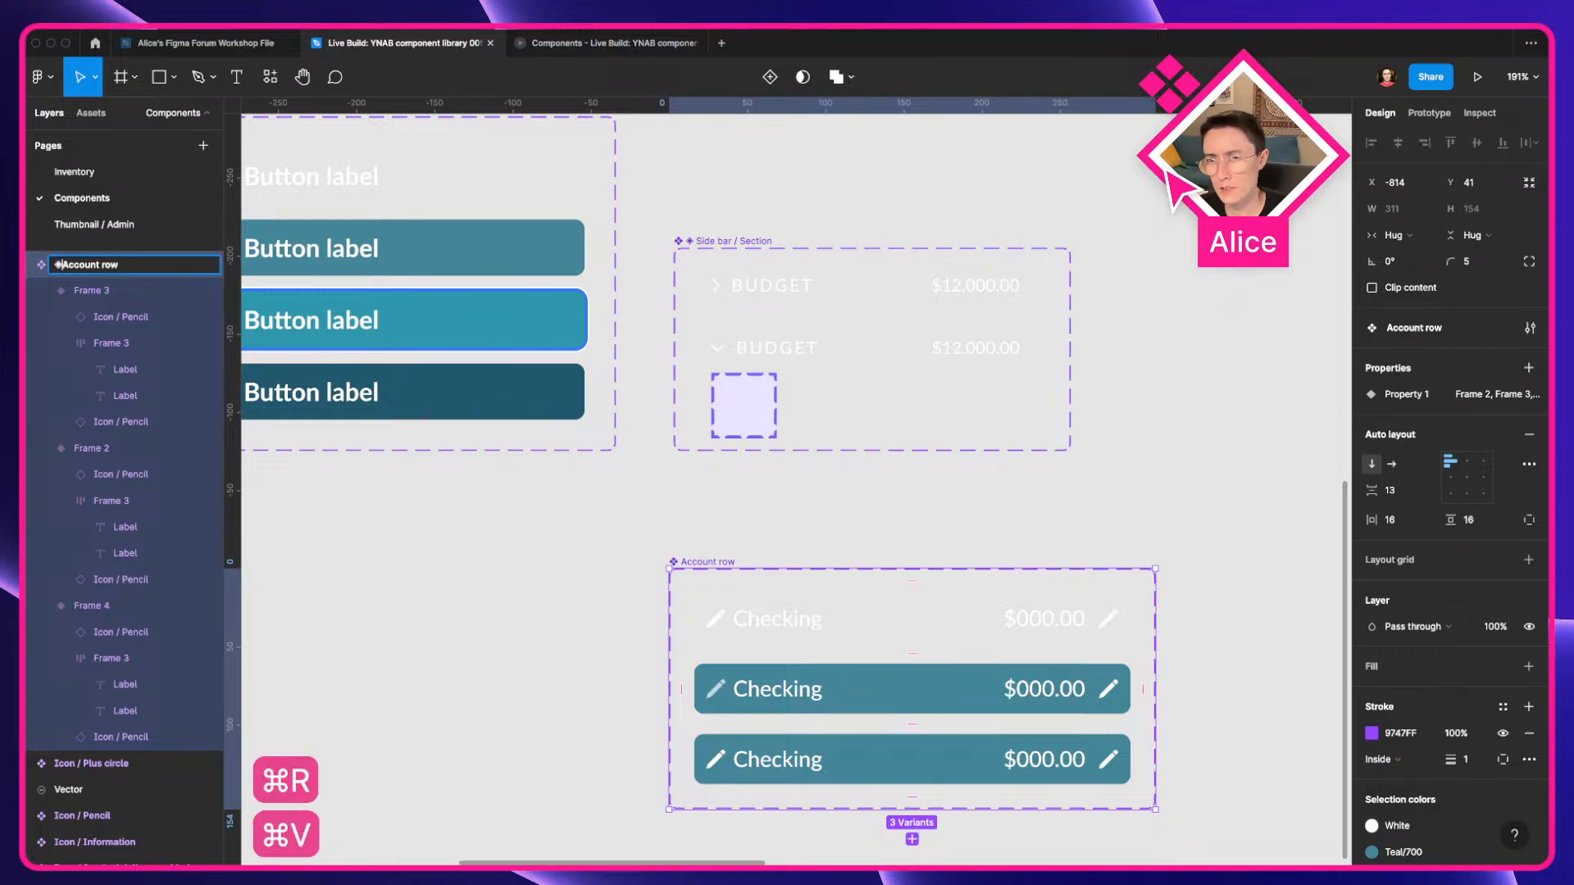
pyautogui.press('Return')
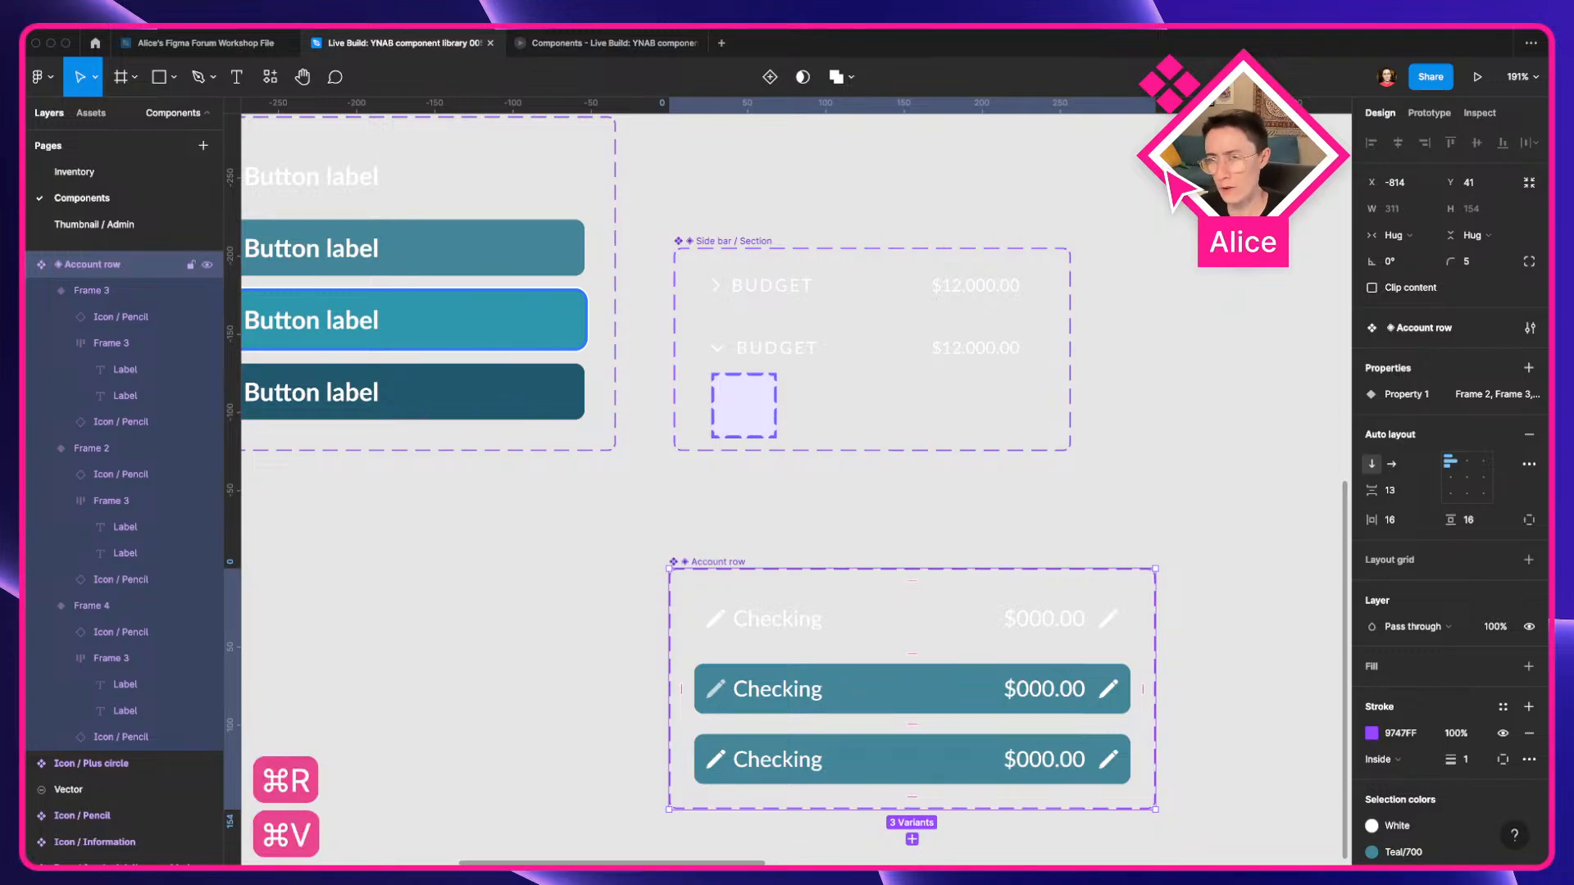
# Move the Side bar / Section set up beside Button / View tabs and place the Account row set just below it.
pyautogui.click(747, 537)
pyautogui.scroll(-10, 811, 626)
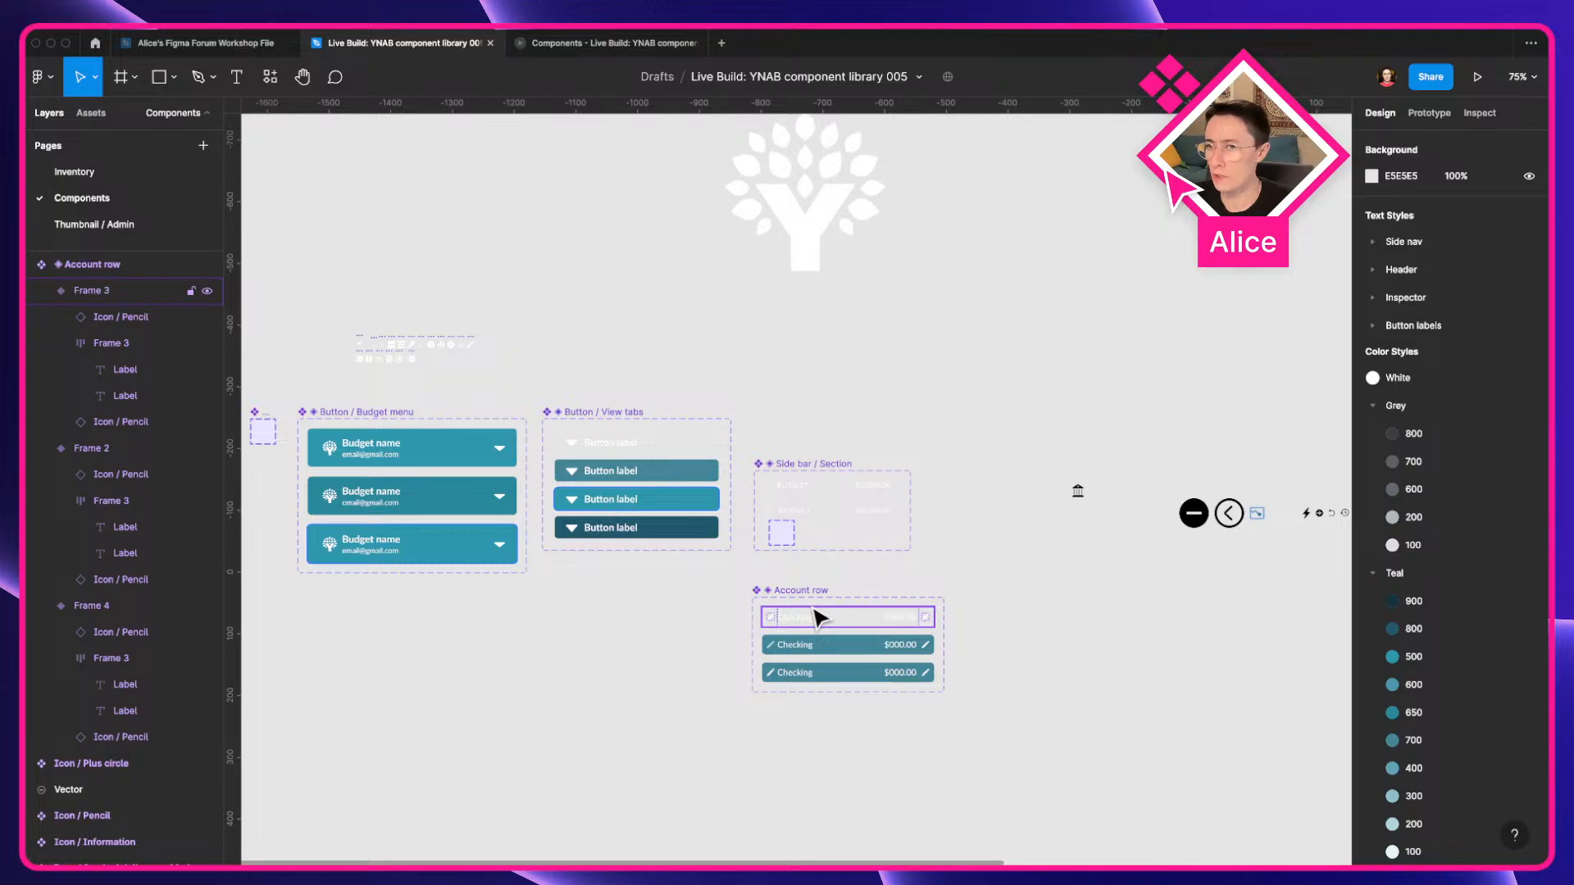
pyautogui.moveTo(793, 470); pyautogui.dragTo(787, 420)
pyautogui.moveTo(804, 598); pyautogui.dragTo(799, 521)
pyautogui.click(728, 678)
# Examine the Account row component set and its three variants.
pyautogui.scroll(10, 725, 680)
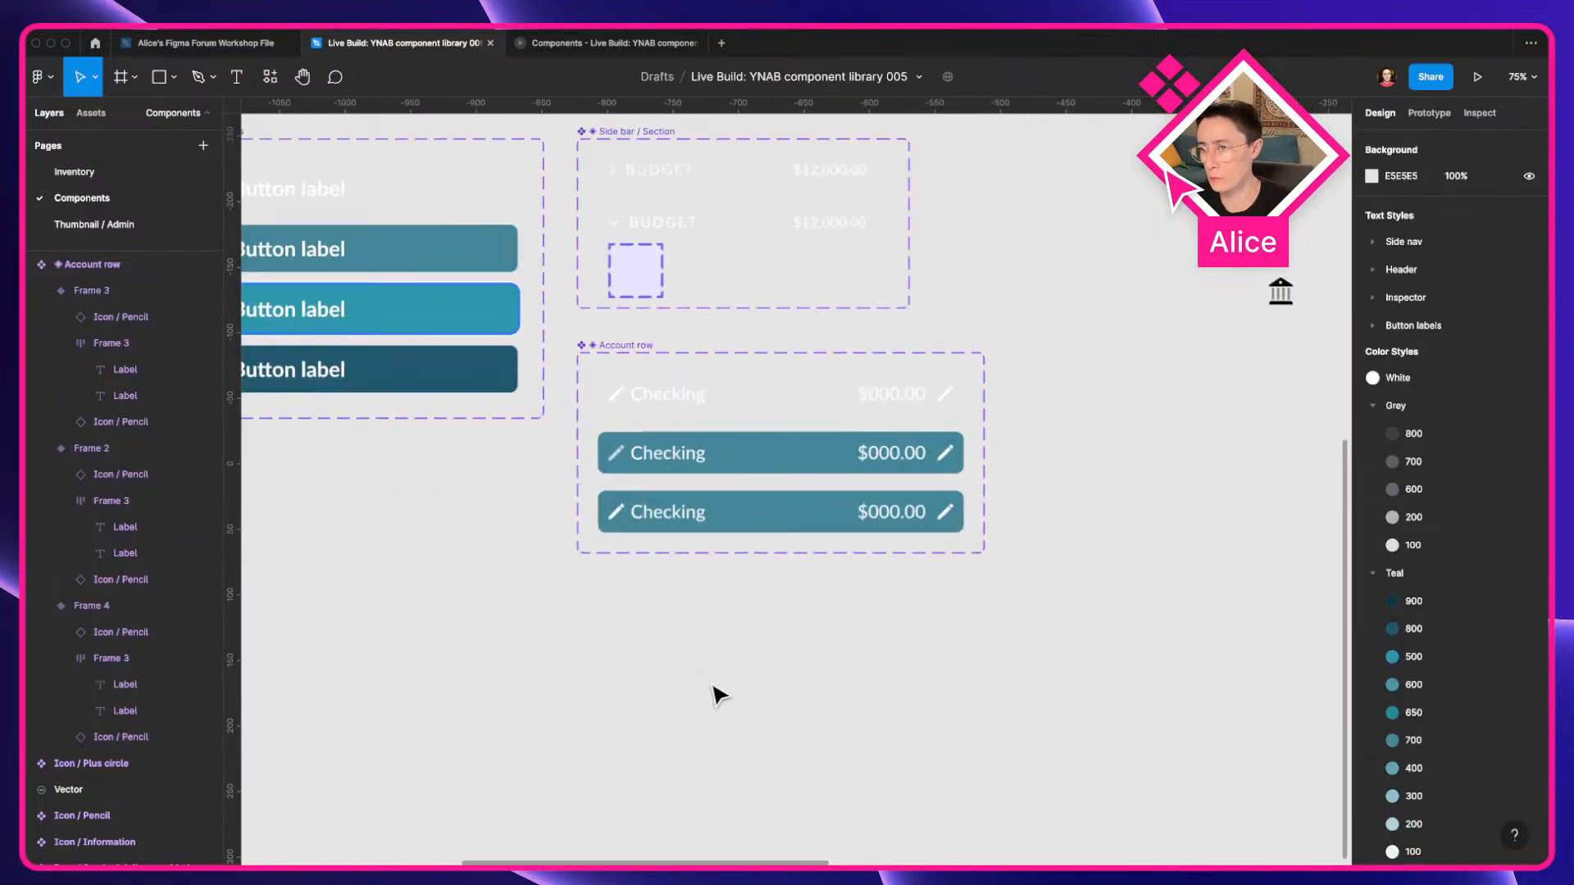
pyautogui.scroll(5, 632, 738)
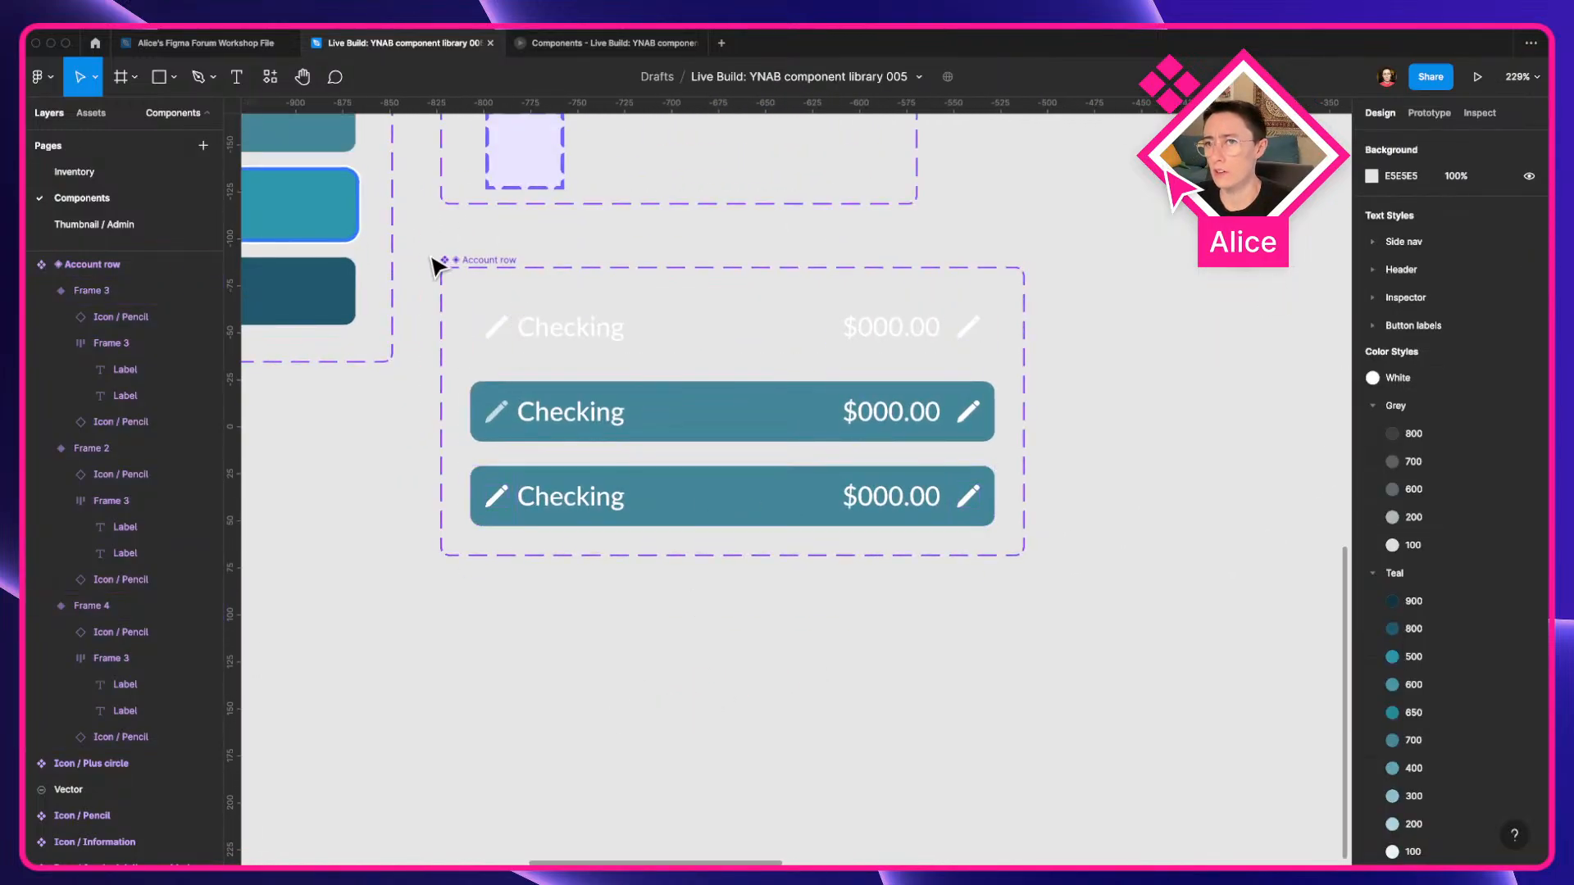
pyautogui.click(461, 264)
pyautogui.scroll(3, 461, 787)
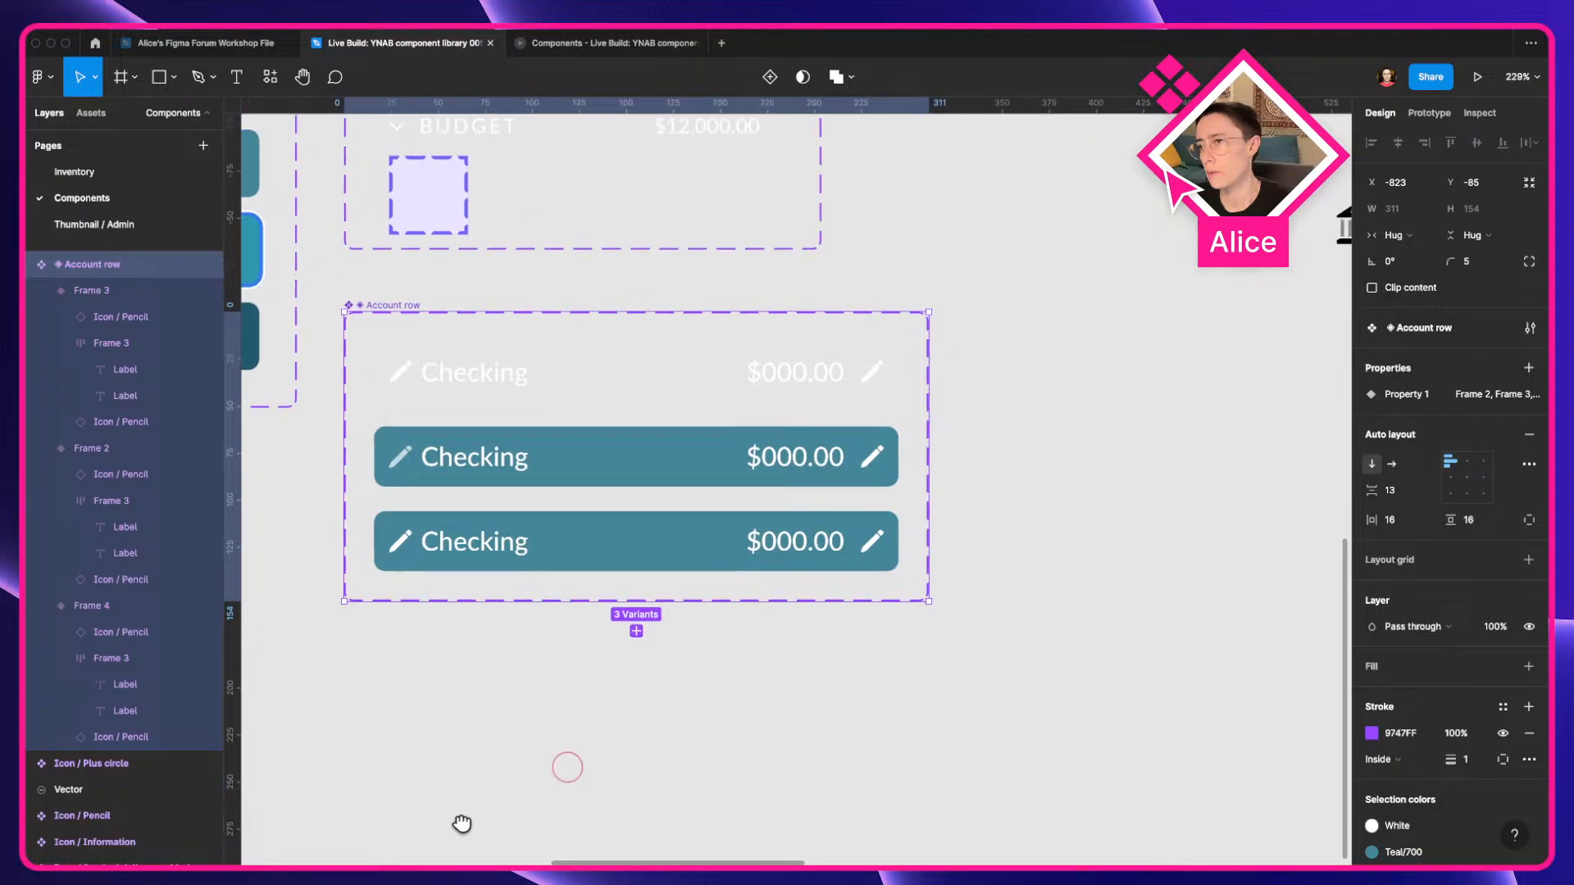
pyautogui.hscroll(-5, 418, 852)
pyautogui.moveTo(607, 834); pyautogui.dragTo(529, 816)
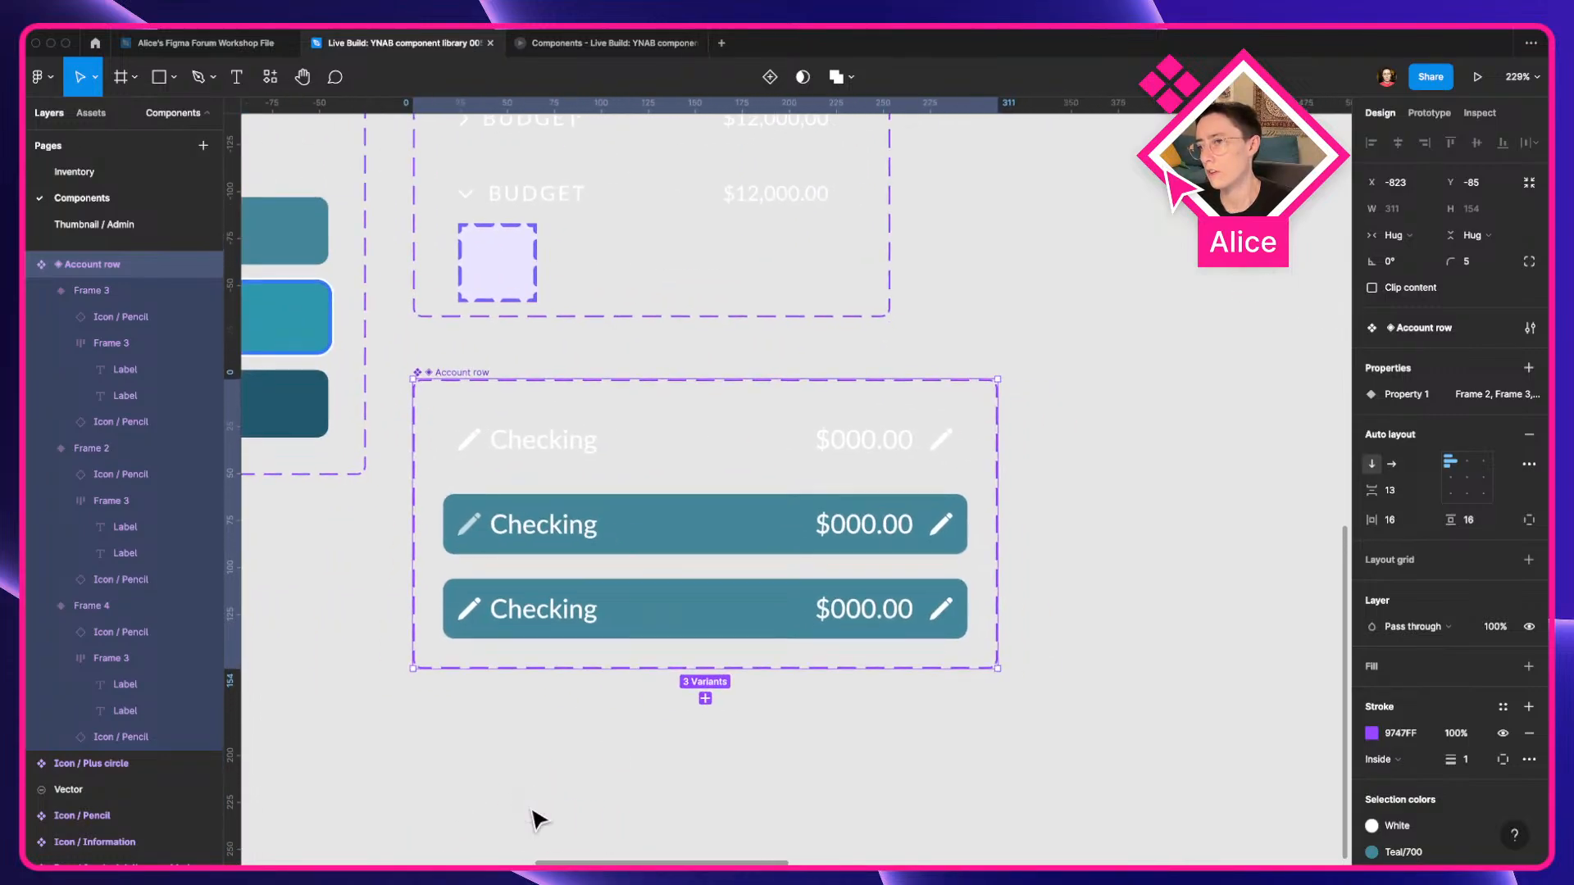
pyautogui.hotkey('ctrl', 'Left')
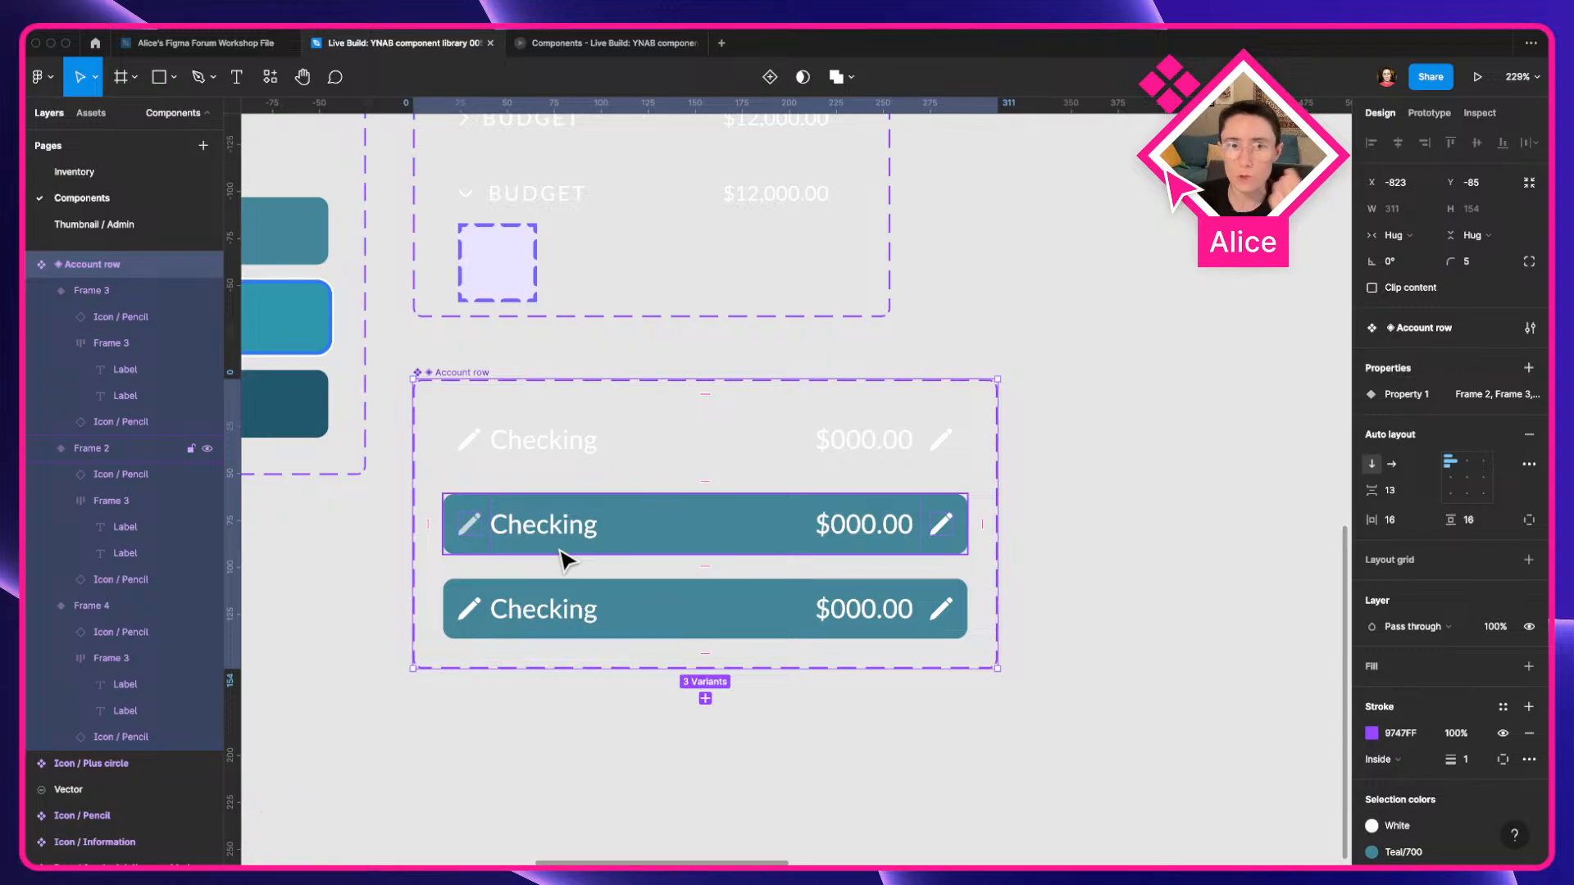
pyautogui.click(733, 725)
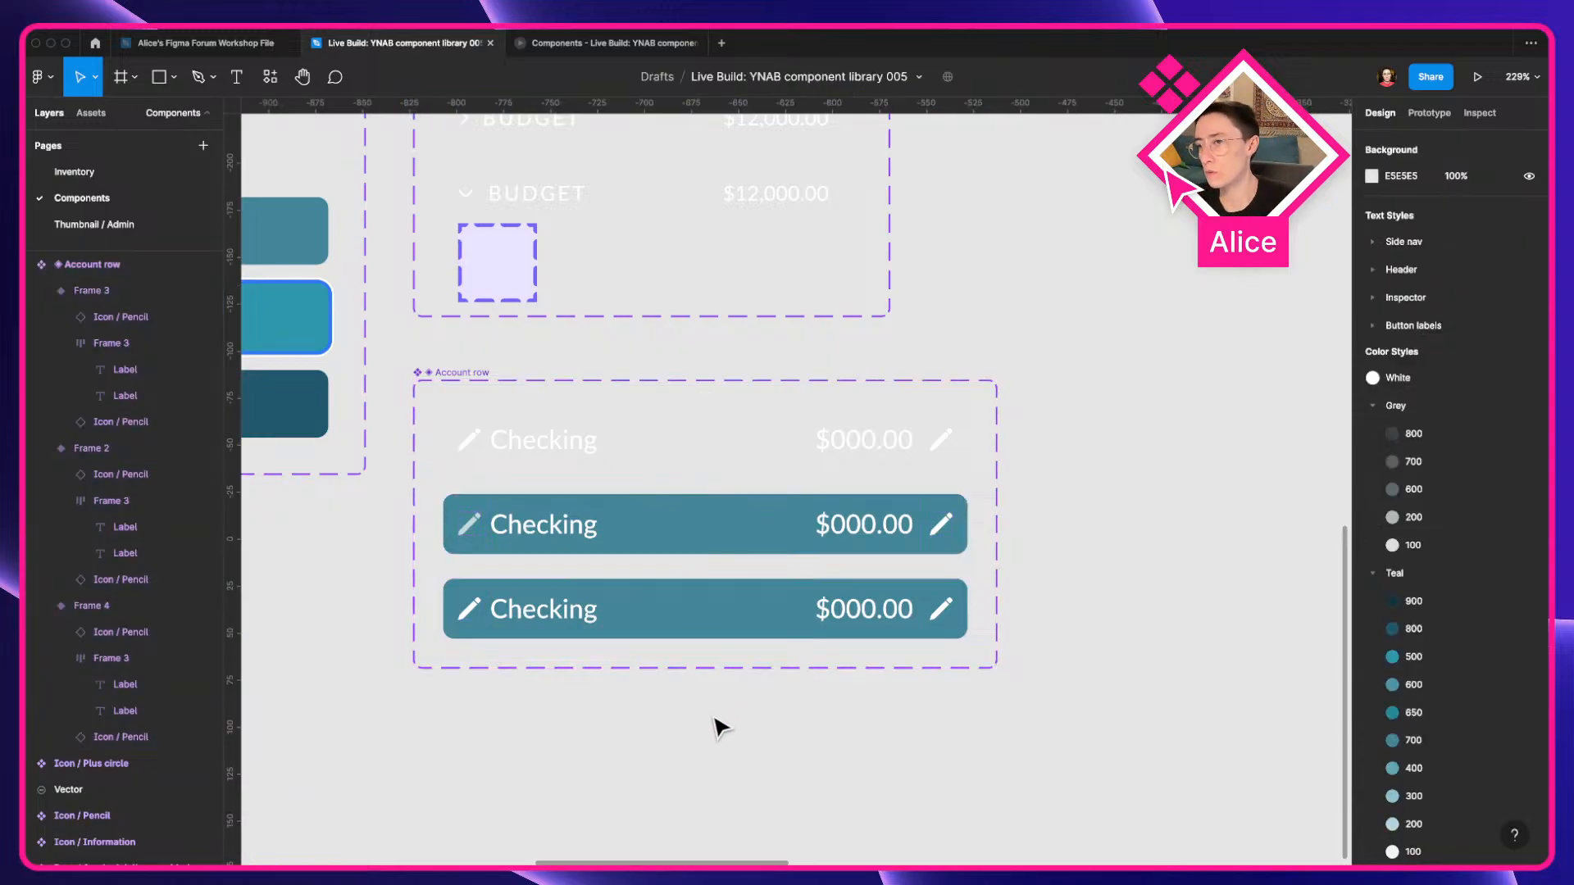
pyautogui.click(636, 443)
pyautogui.scroll(-5, 574, 443)
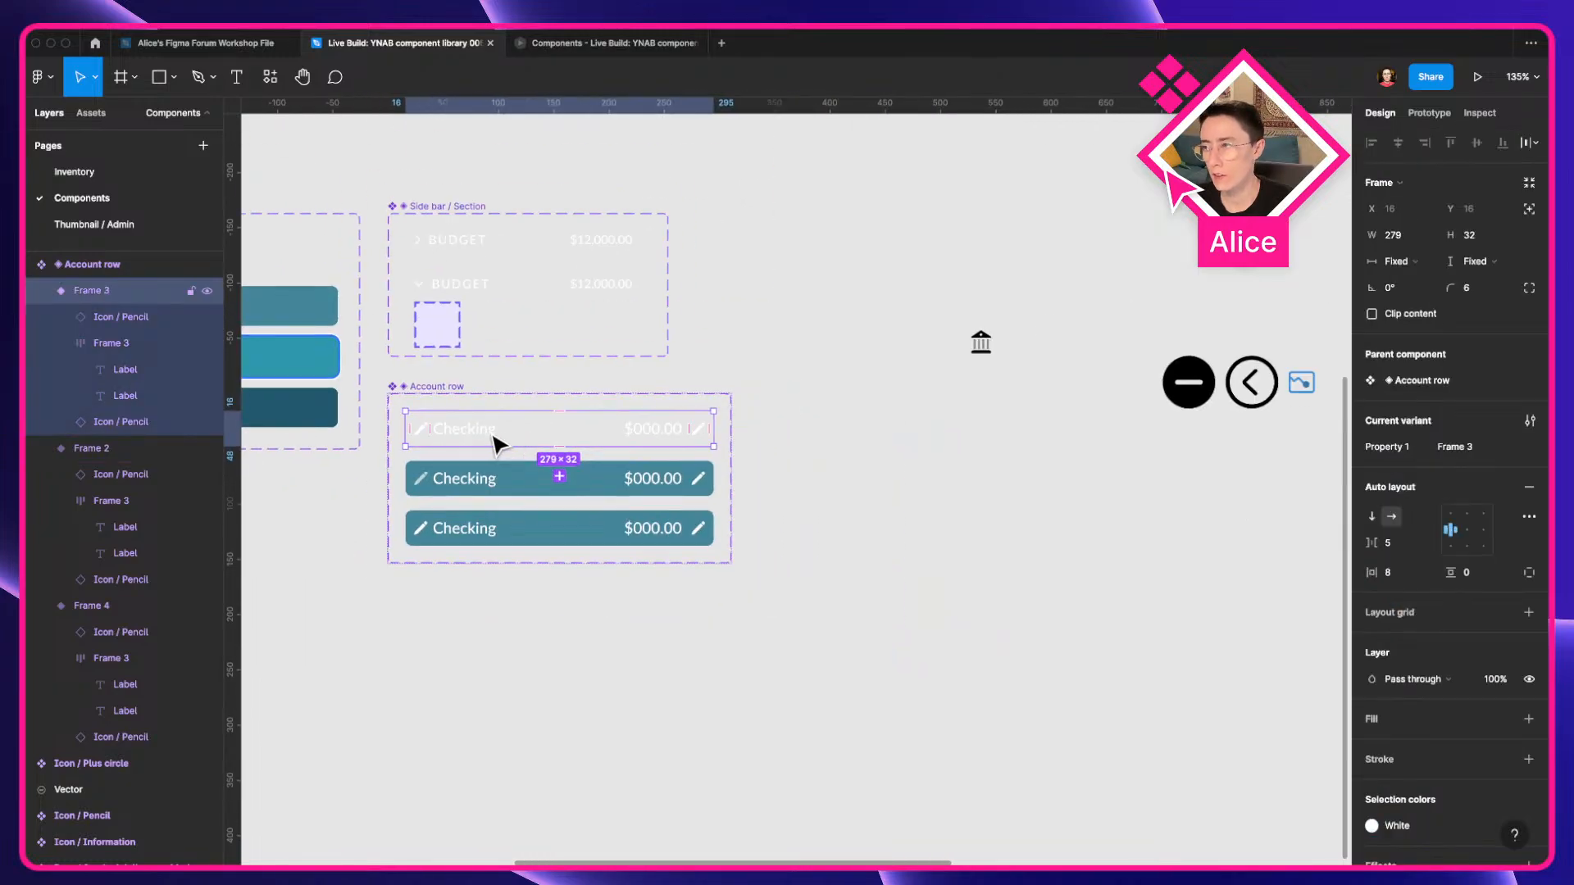
pyautogui.click(703, 481)
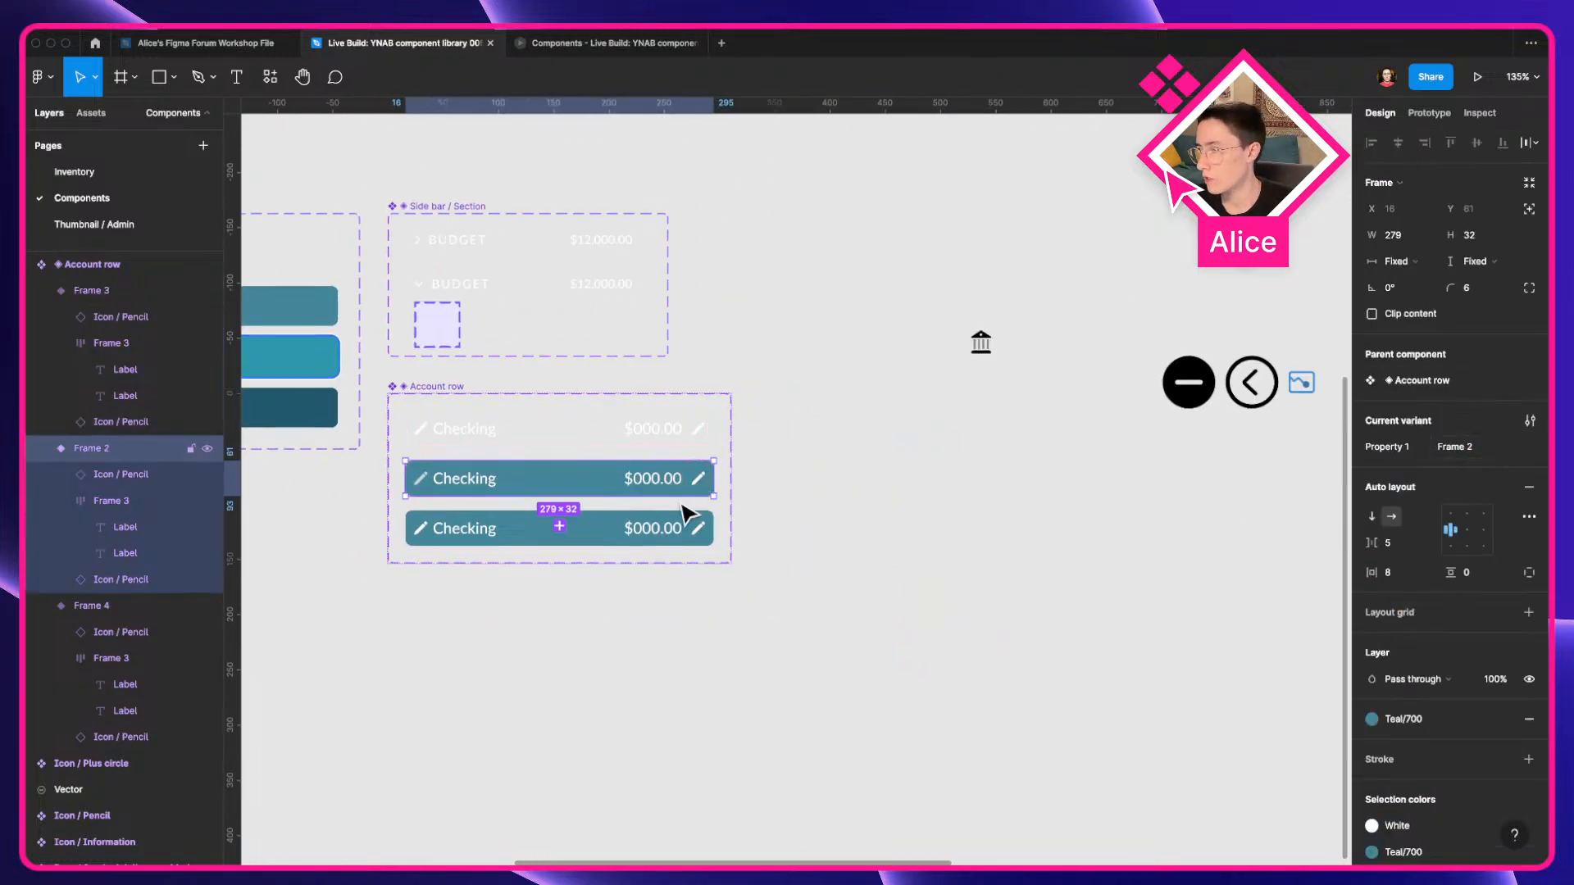
pyautogui.click(692, 520)
pyautogui.click(513, 628)
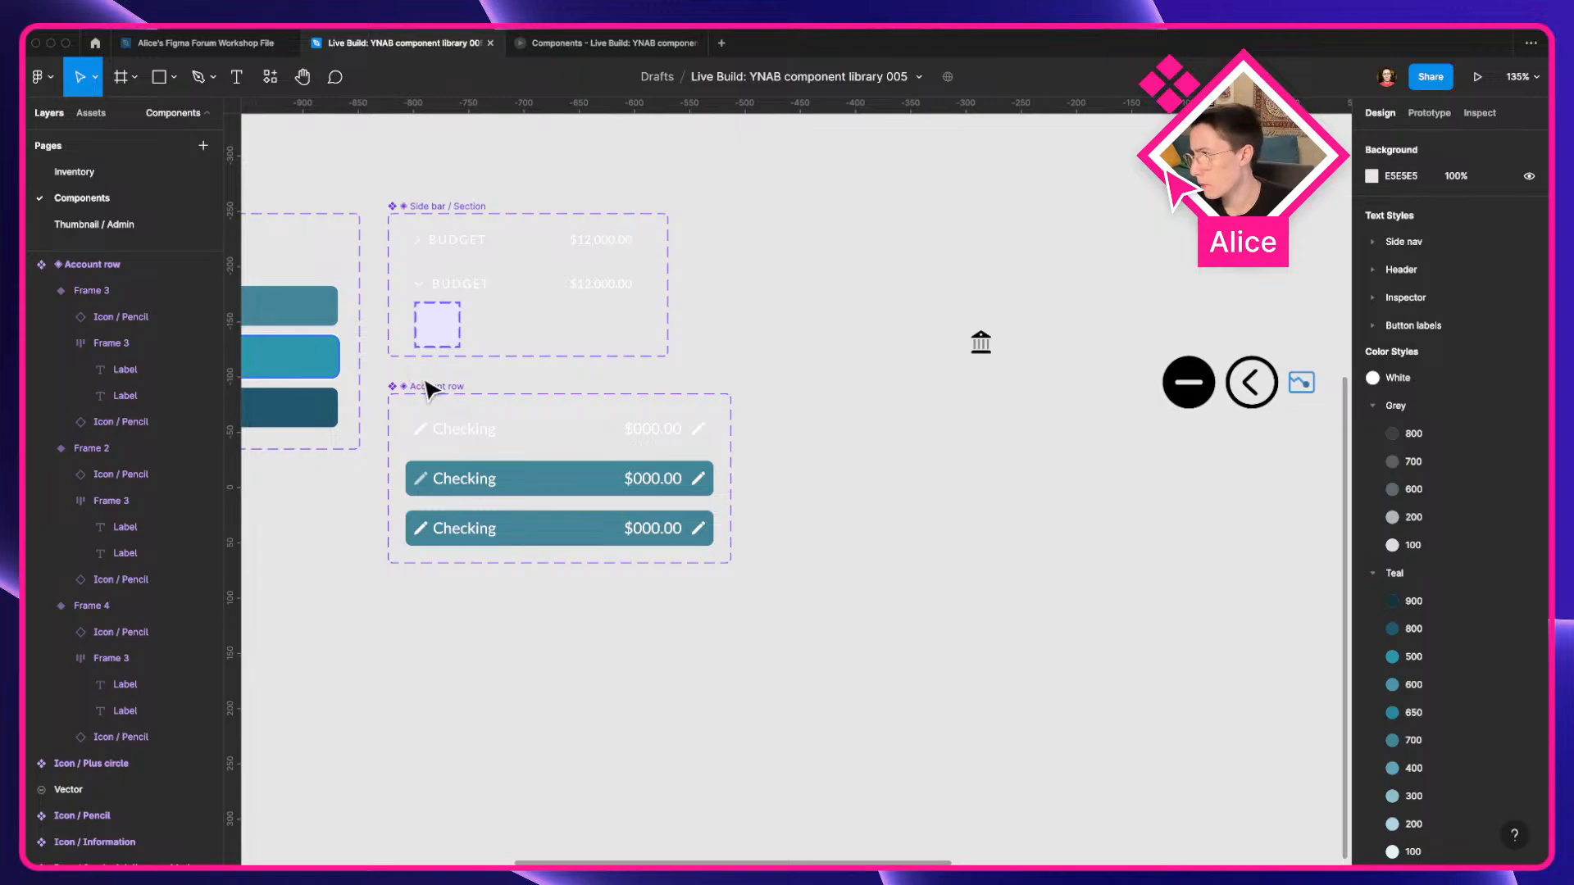
pyautogui.click(428, 388)
pyautogui.click(662, 381)
# Place a test instance of the default Account row variant in the empty area below the component set.
pyautogui.click(515, 436)
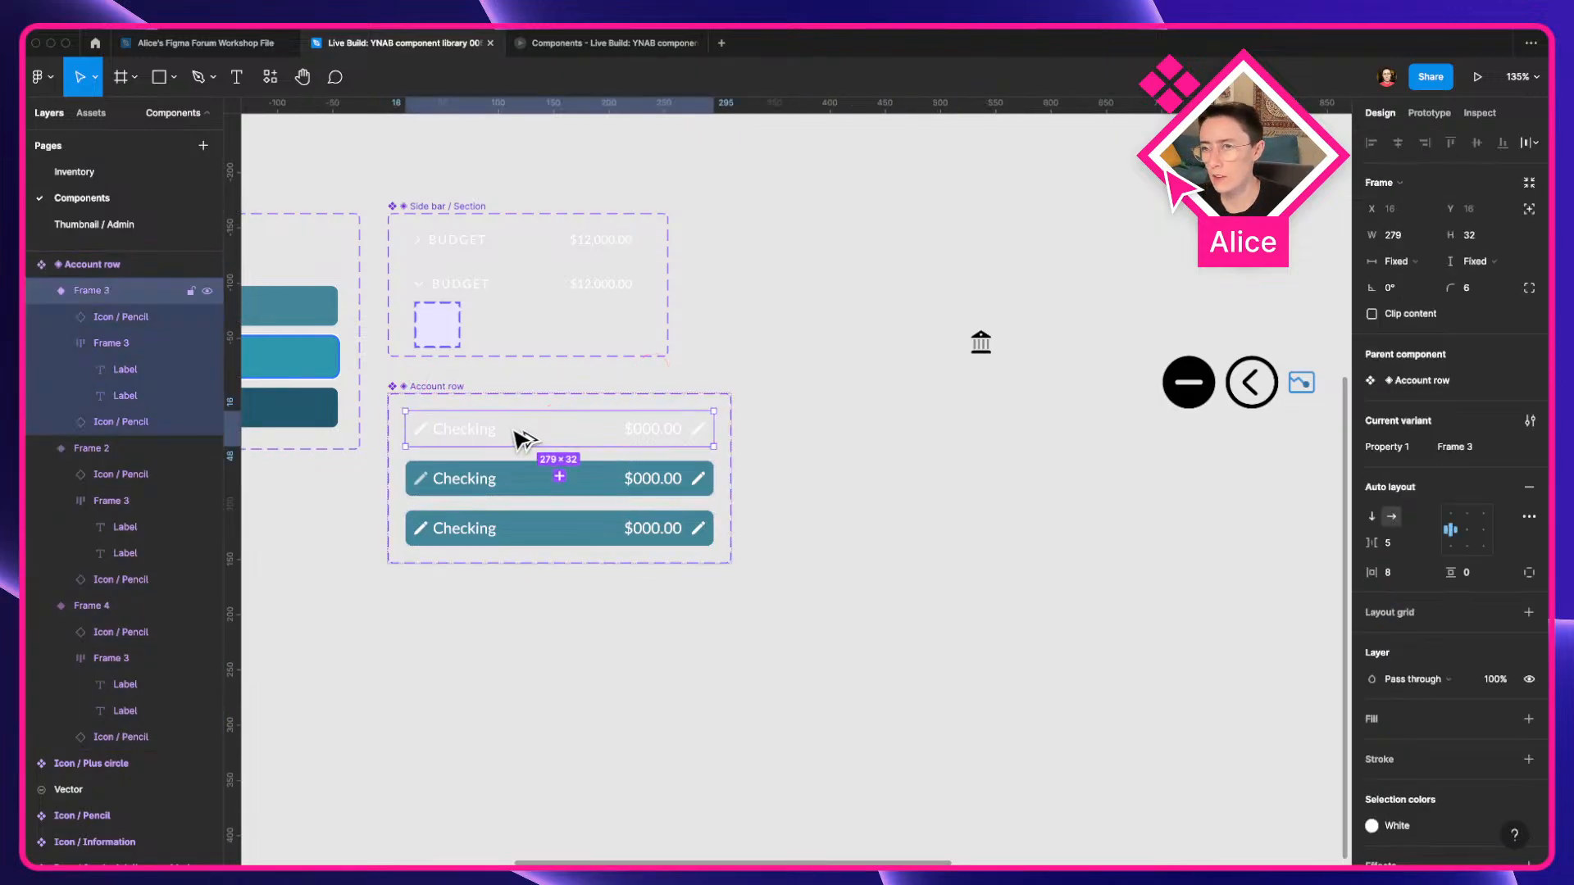
pyautogui.keyDown('alt'); pyautogui.moveTo(515, 436); pyautogui.dragTo(698, 669); pyautogui.keyUp('alt')
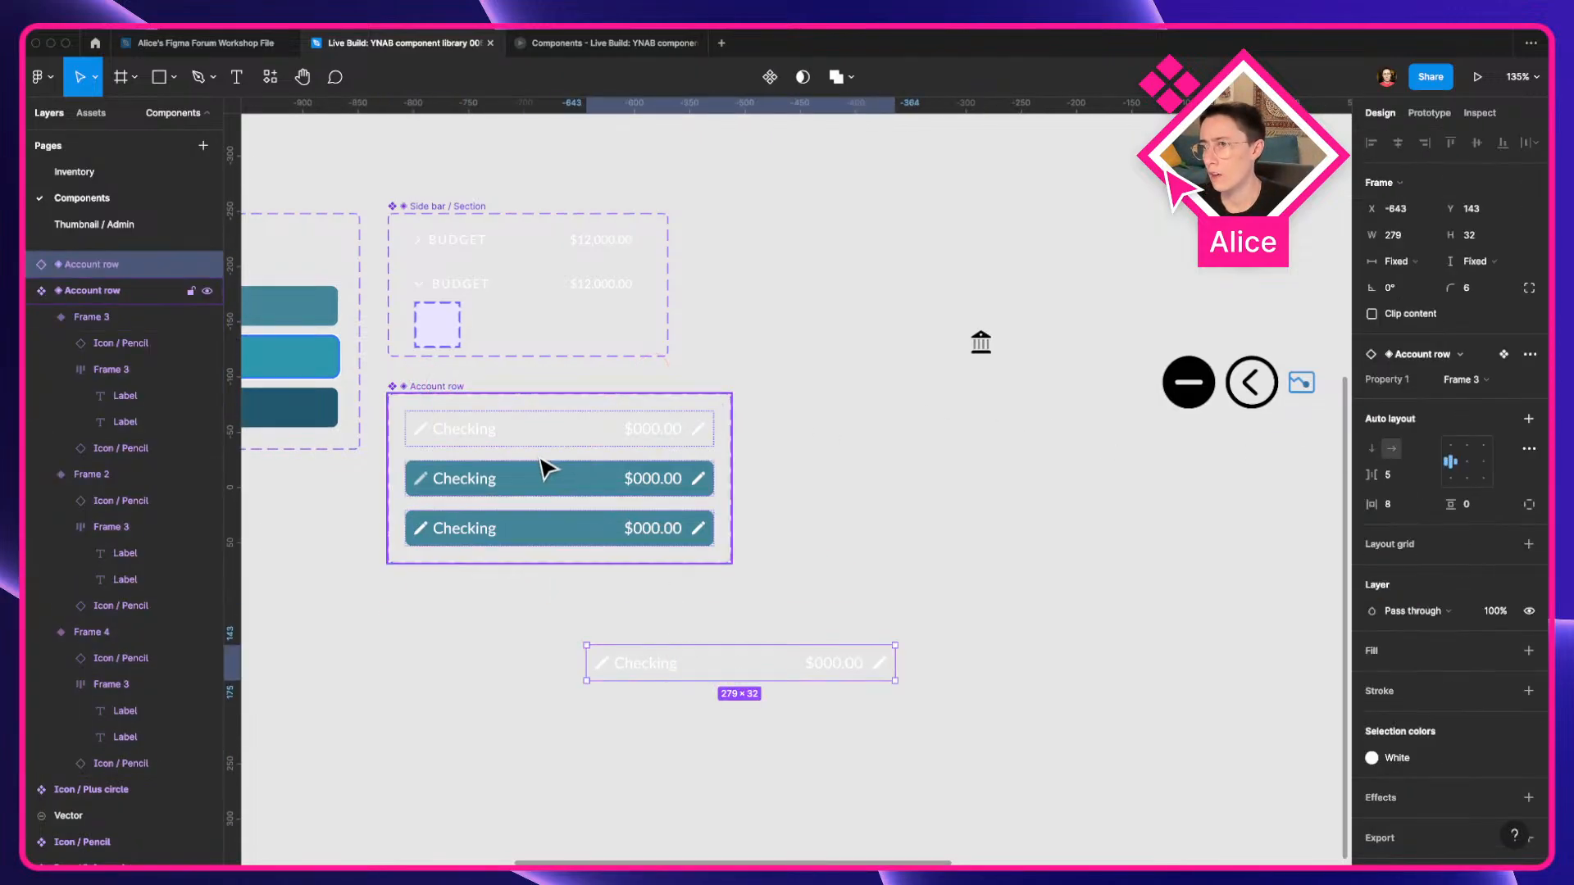
pyautogui.click(517, 485)
pyautogui.click(513, 534)
pyautogui.click(698, 666)
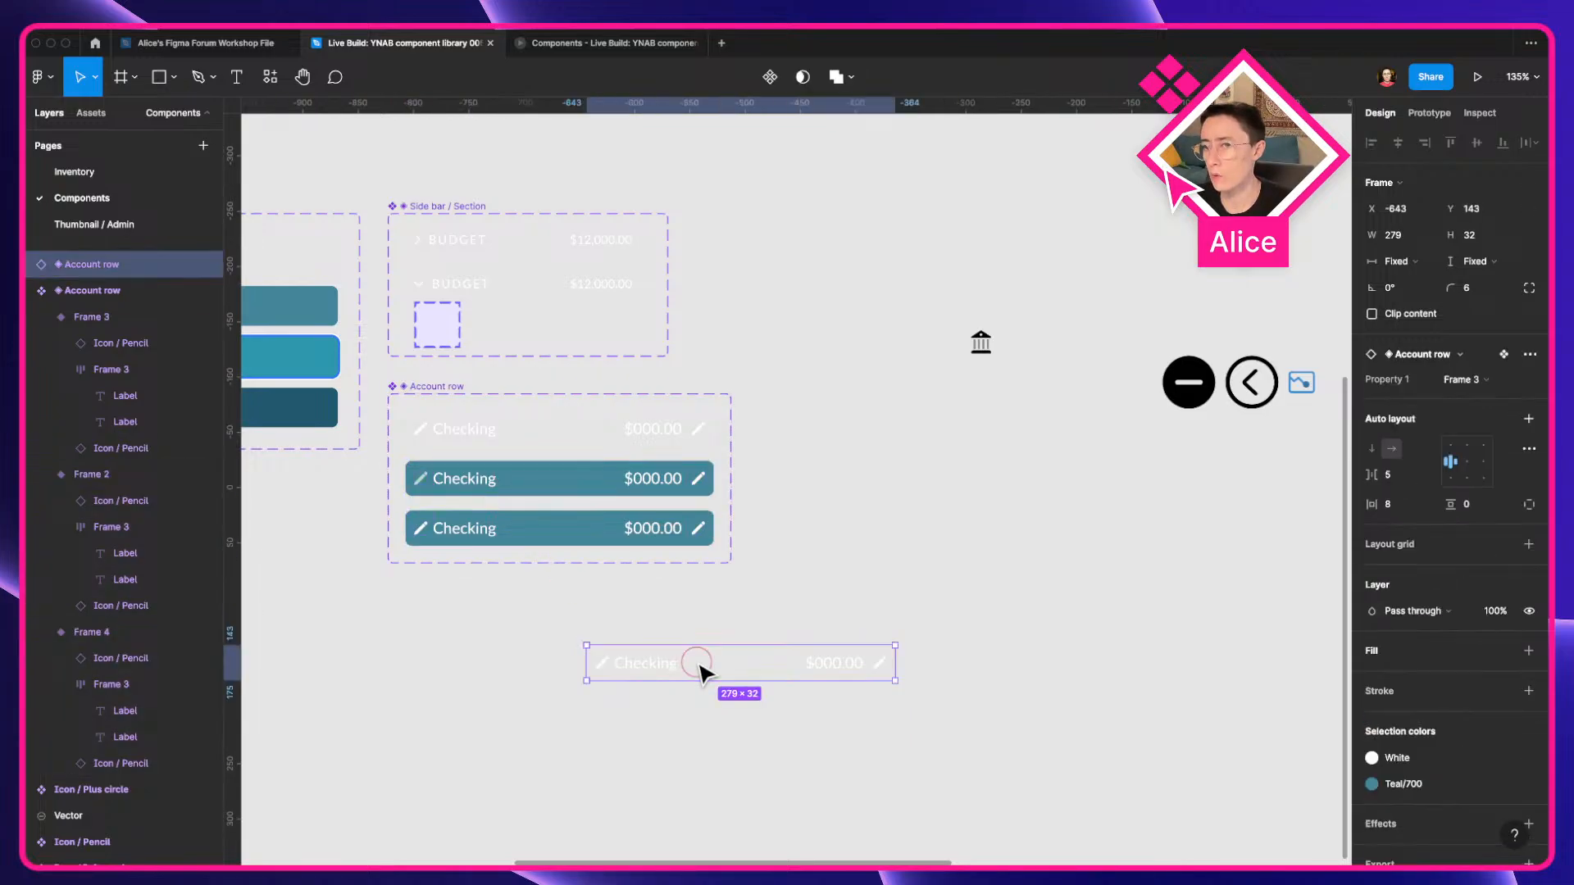
# Switch the test instance's Property 1 to Frame 4, Frame 2 and back to Frame 3, ending with the instance removed.
pyautogui.click(1467, 381)
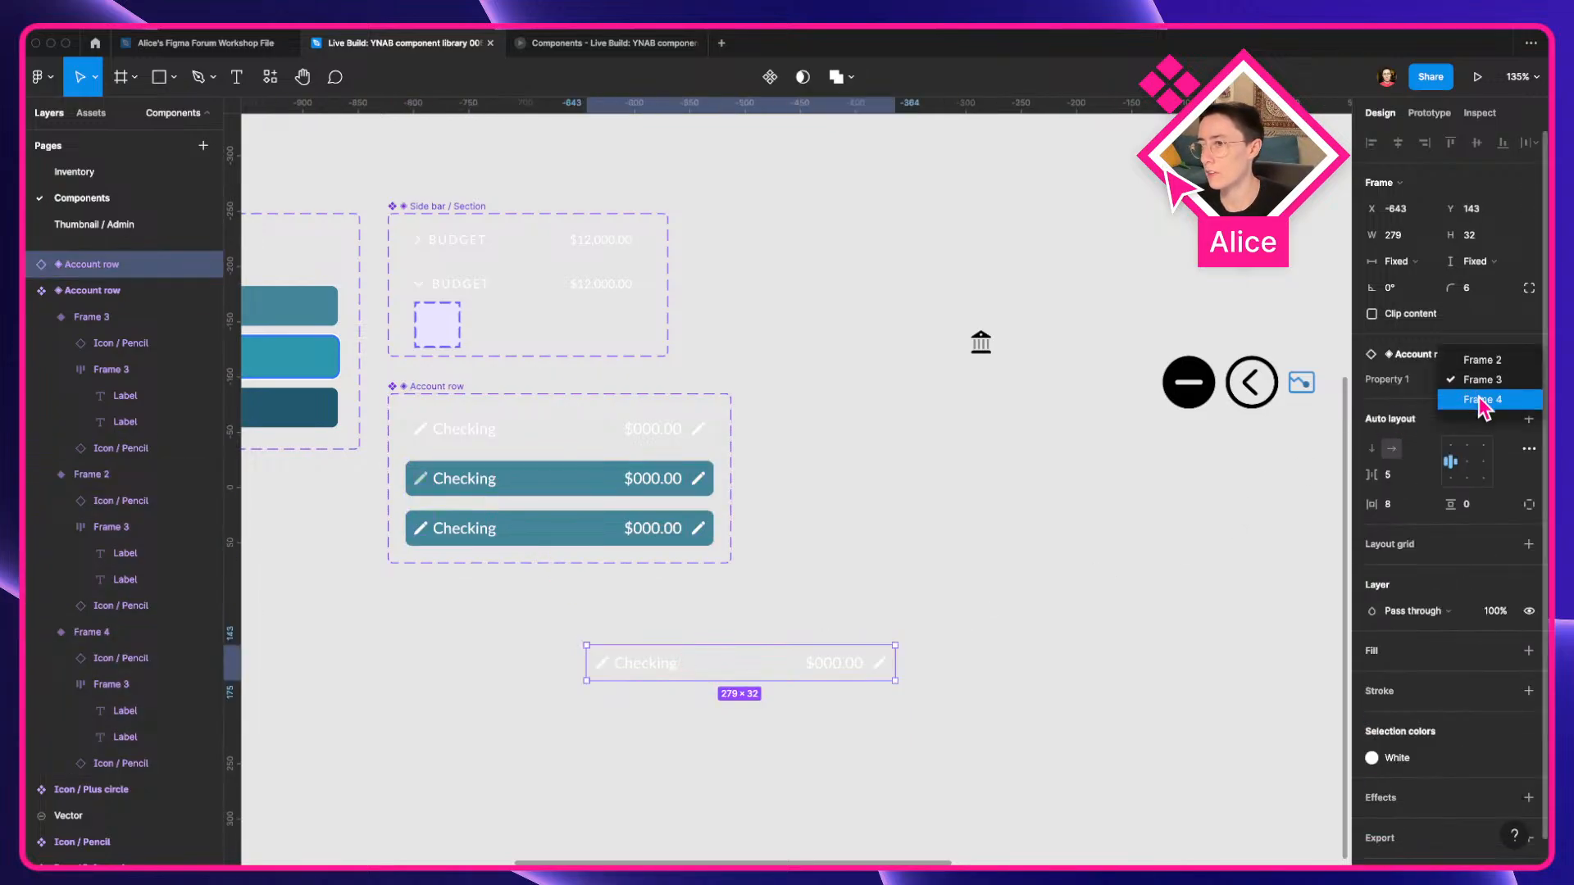
pyautogui.click(1482, 401)
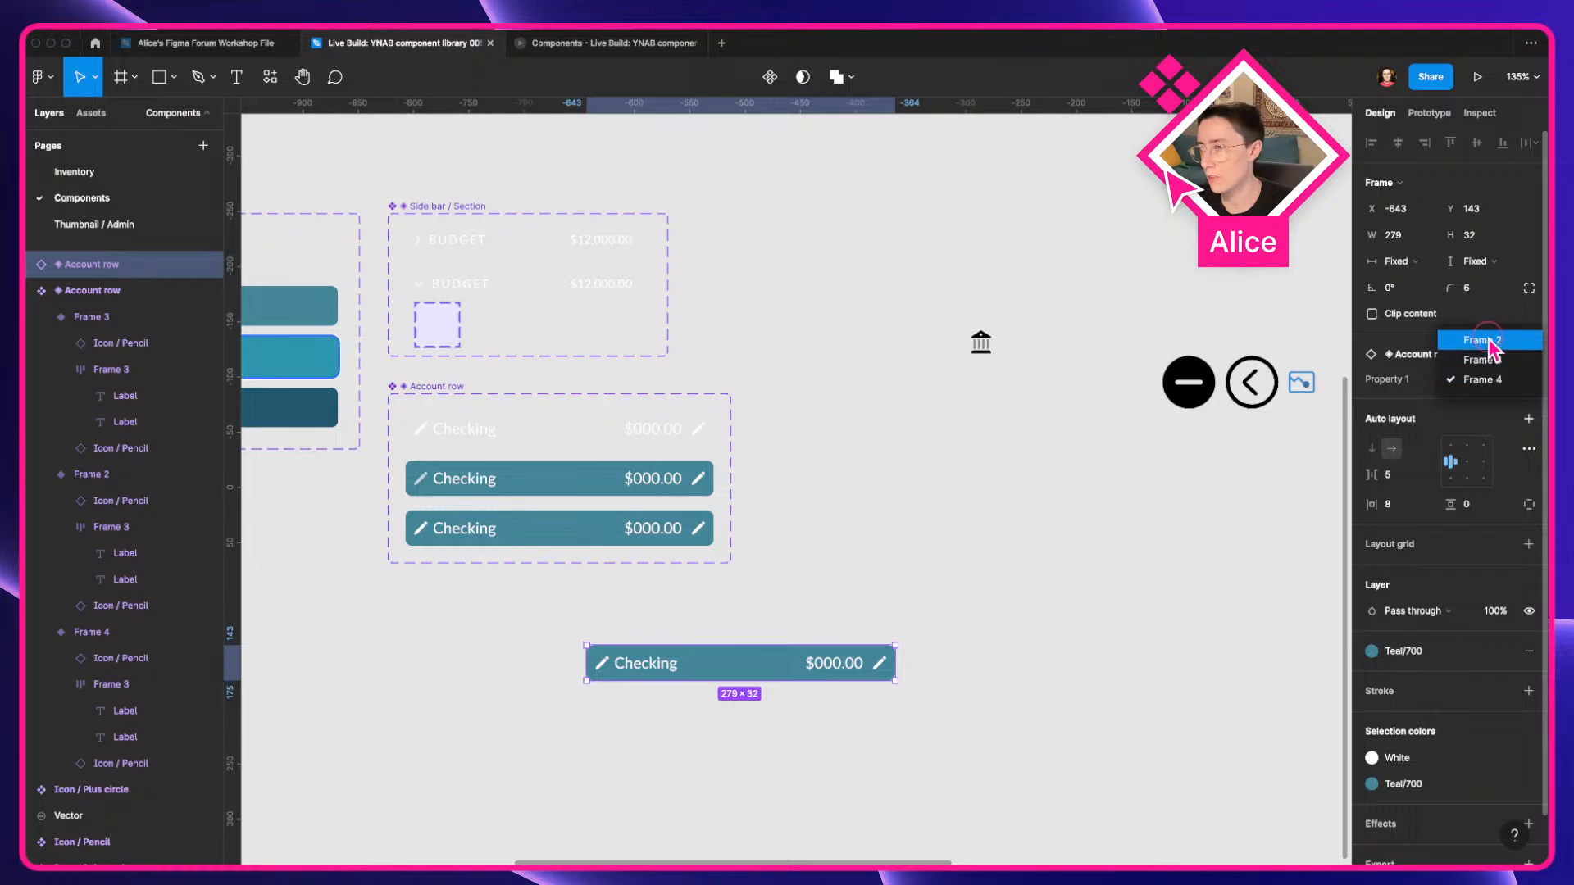
pyautogui.click(1485, 340)
pyautogui.click(1479, 378)
pyautogui.click(1489, 420)
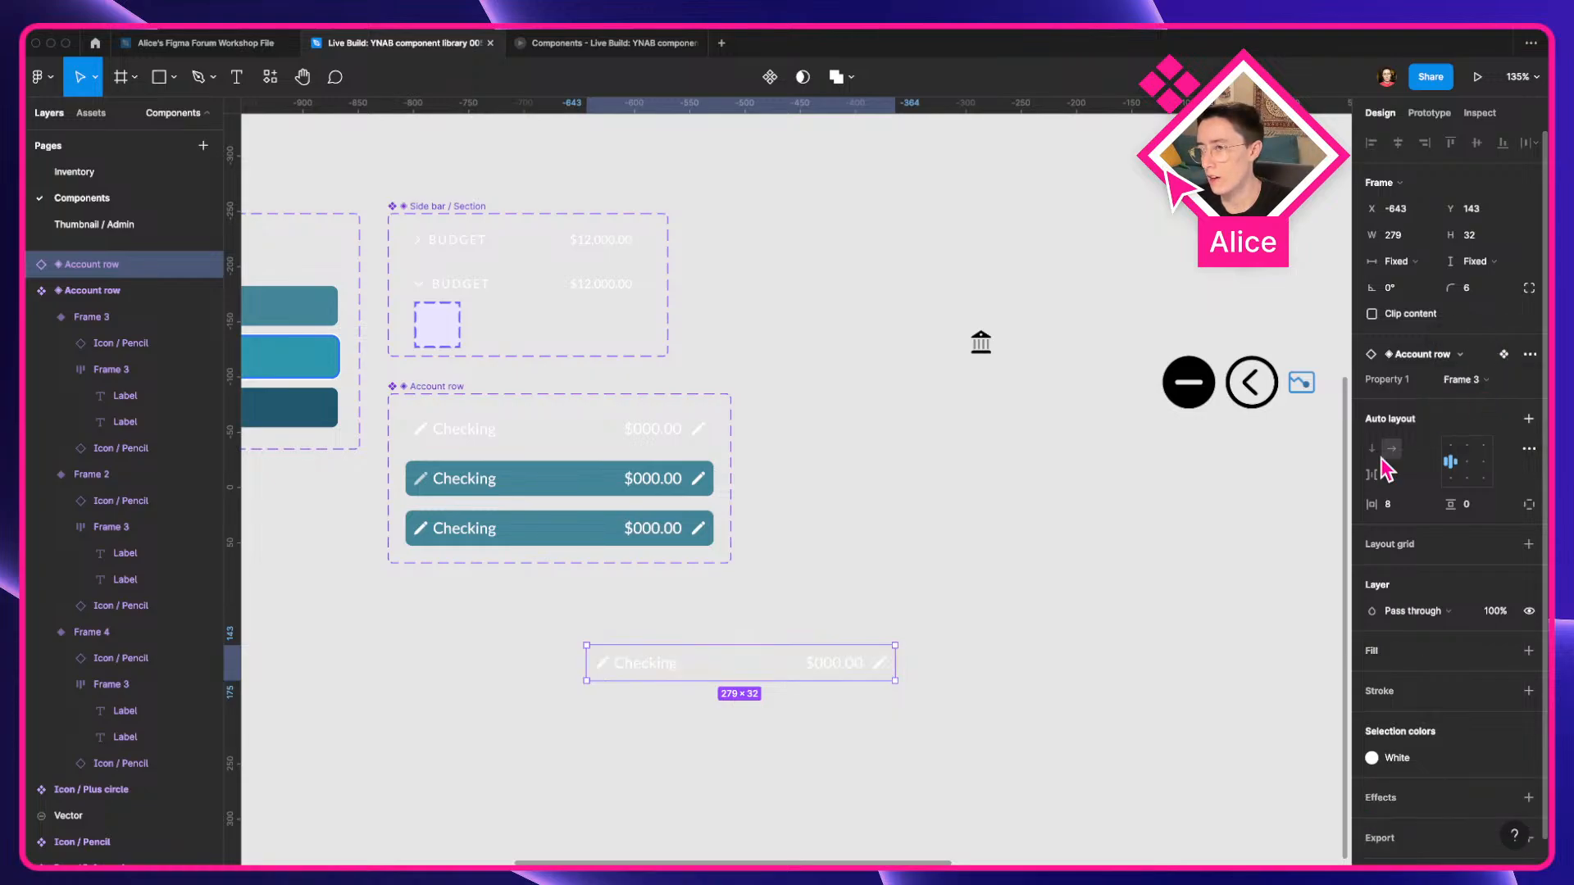
pyautogui.click(1093, 555)
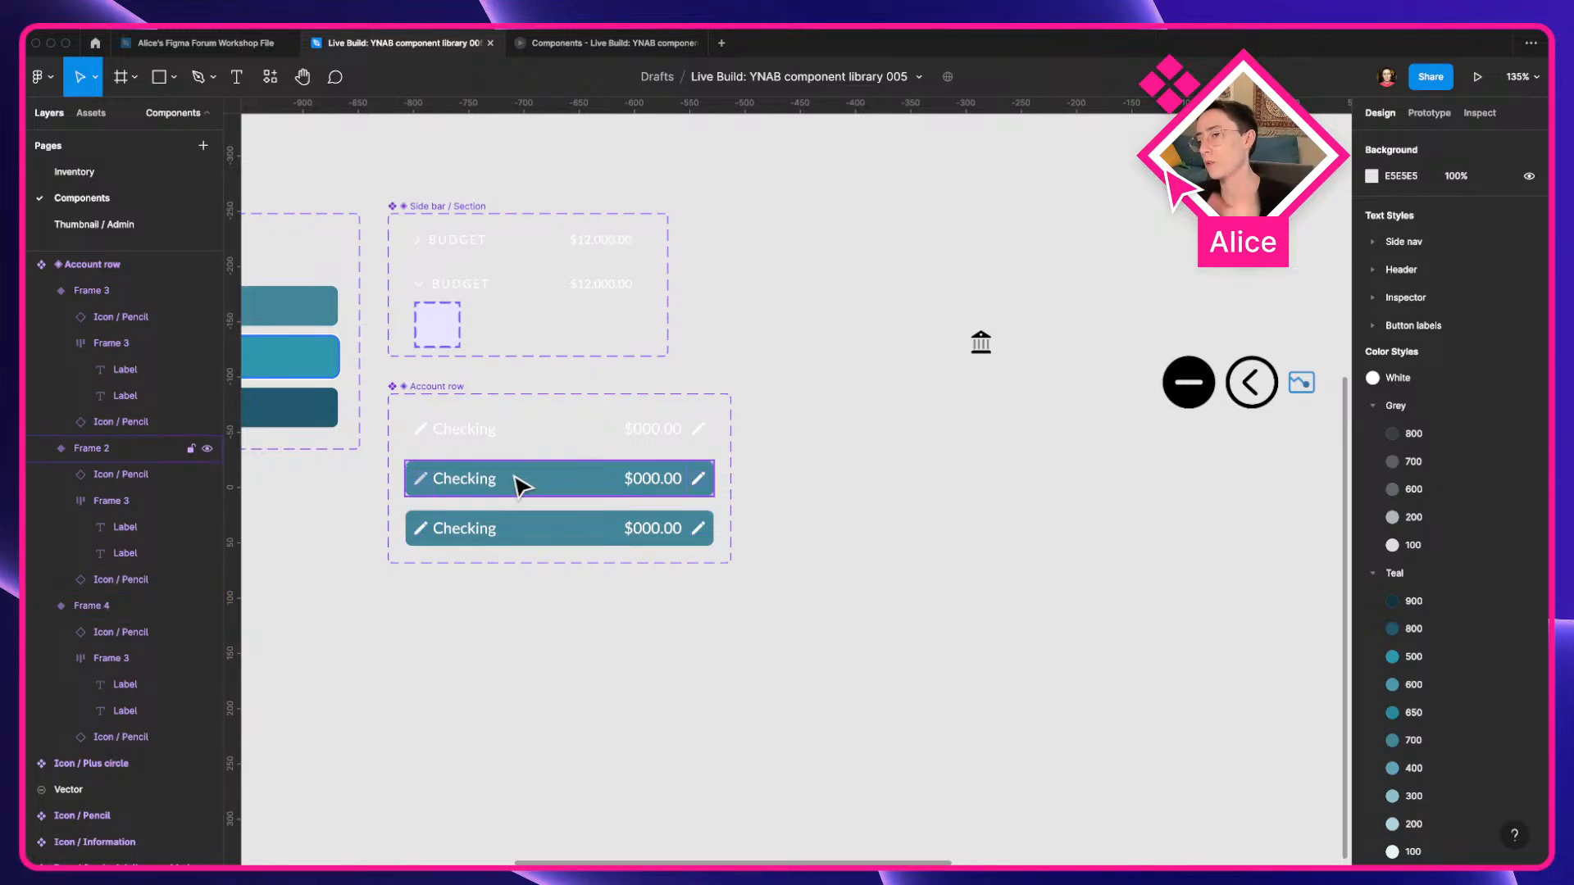
# Append / Manual to the Account row component set's name.
pyautogui.click(451, 388)
pyautogui.press('super+r')
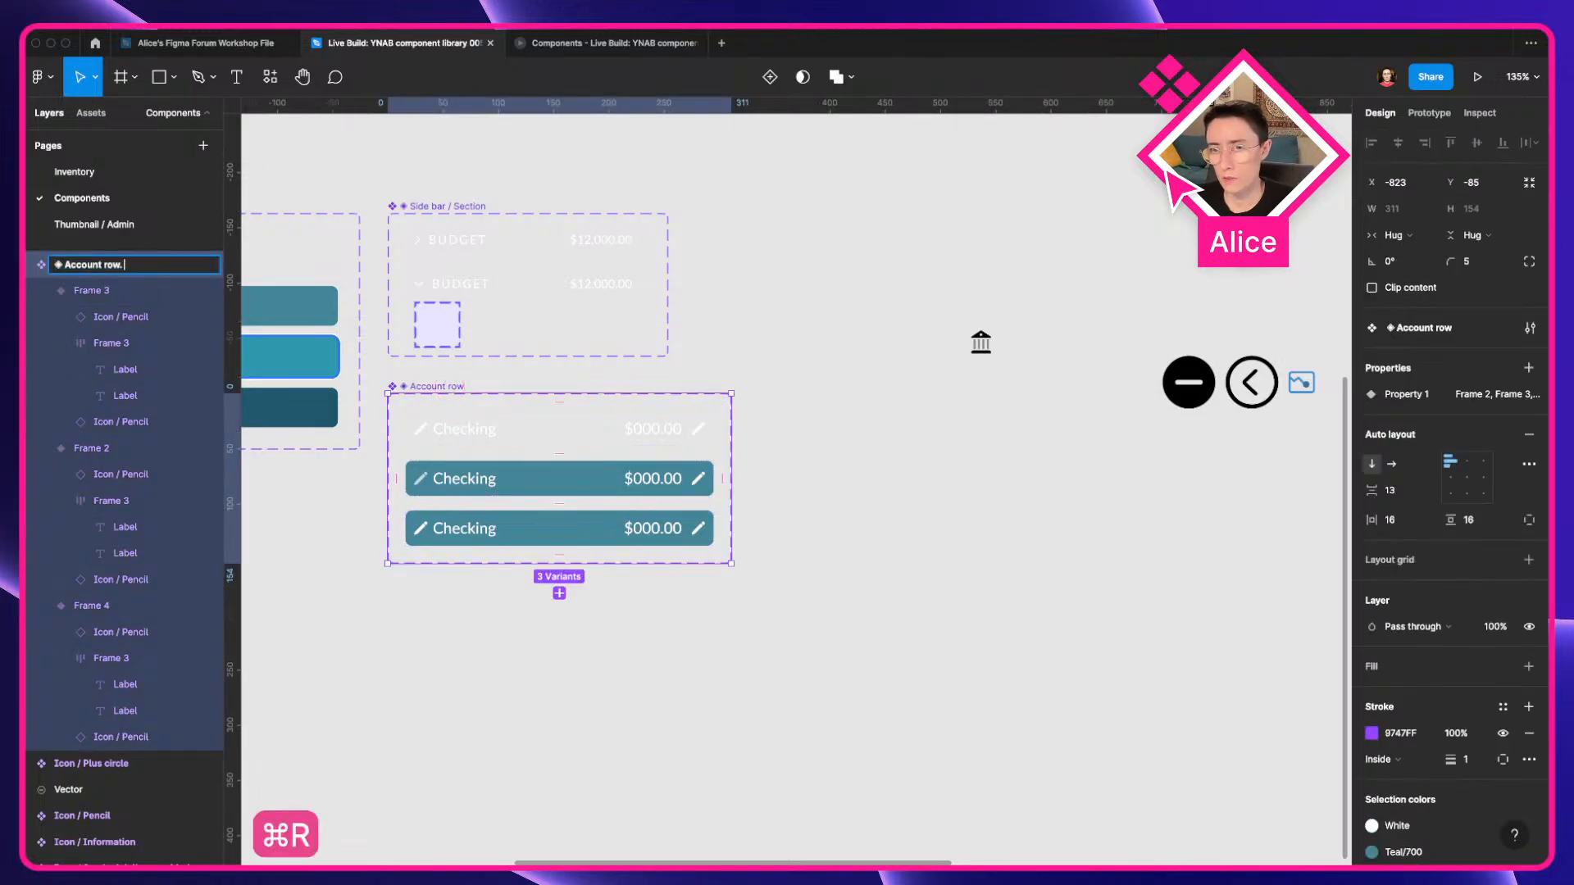
pyautogui.write('/')
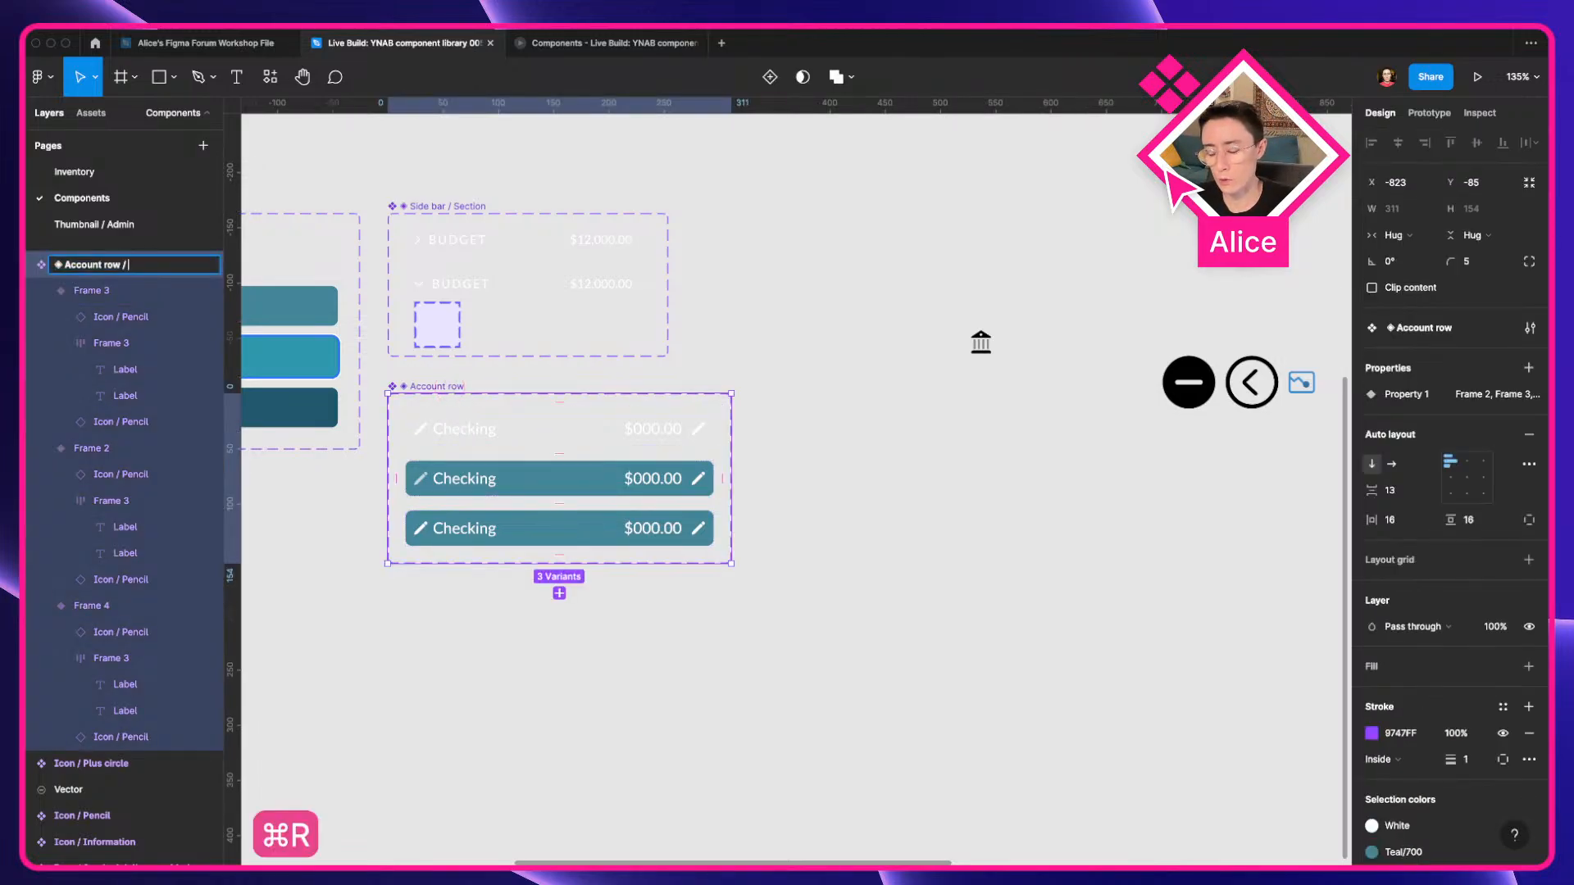
pyautogui.write(' Manual')
pyautogui.press('Return')
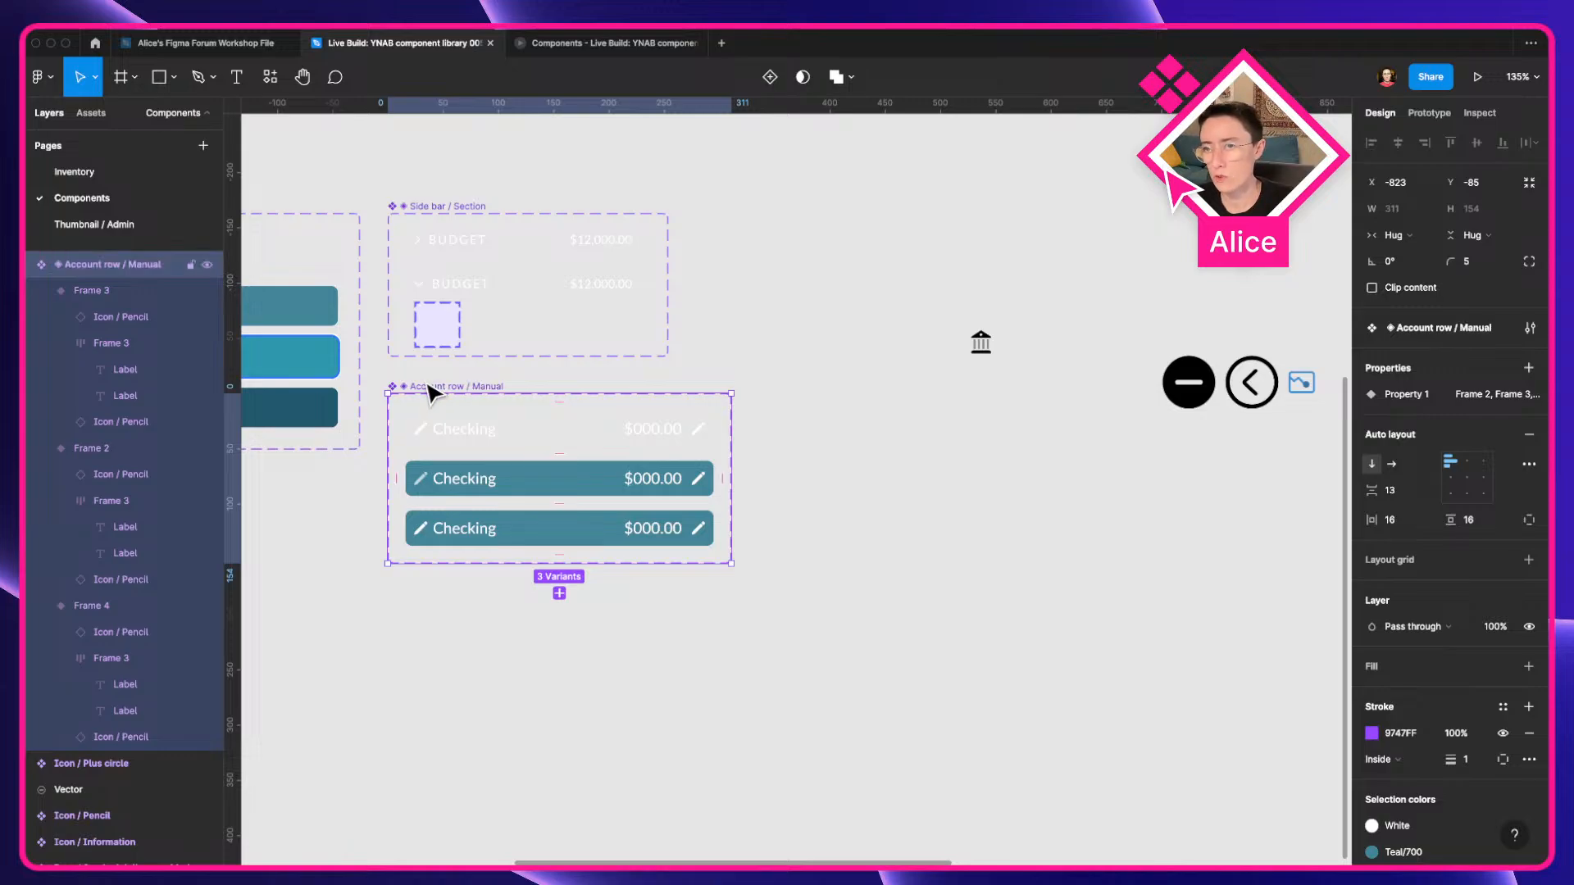
# Duplicate the Account row / Manual component set beside the original and rename the copy Account row / Synced.
pyautogui.keyDown('alt'); pyautogui.moveTo(432, 394); pyautogui.dragTo(801, 386); pyautogui.keyUp('alt')
pyautogui.press('super+r')
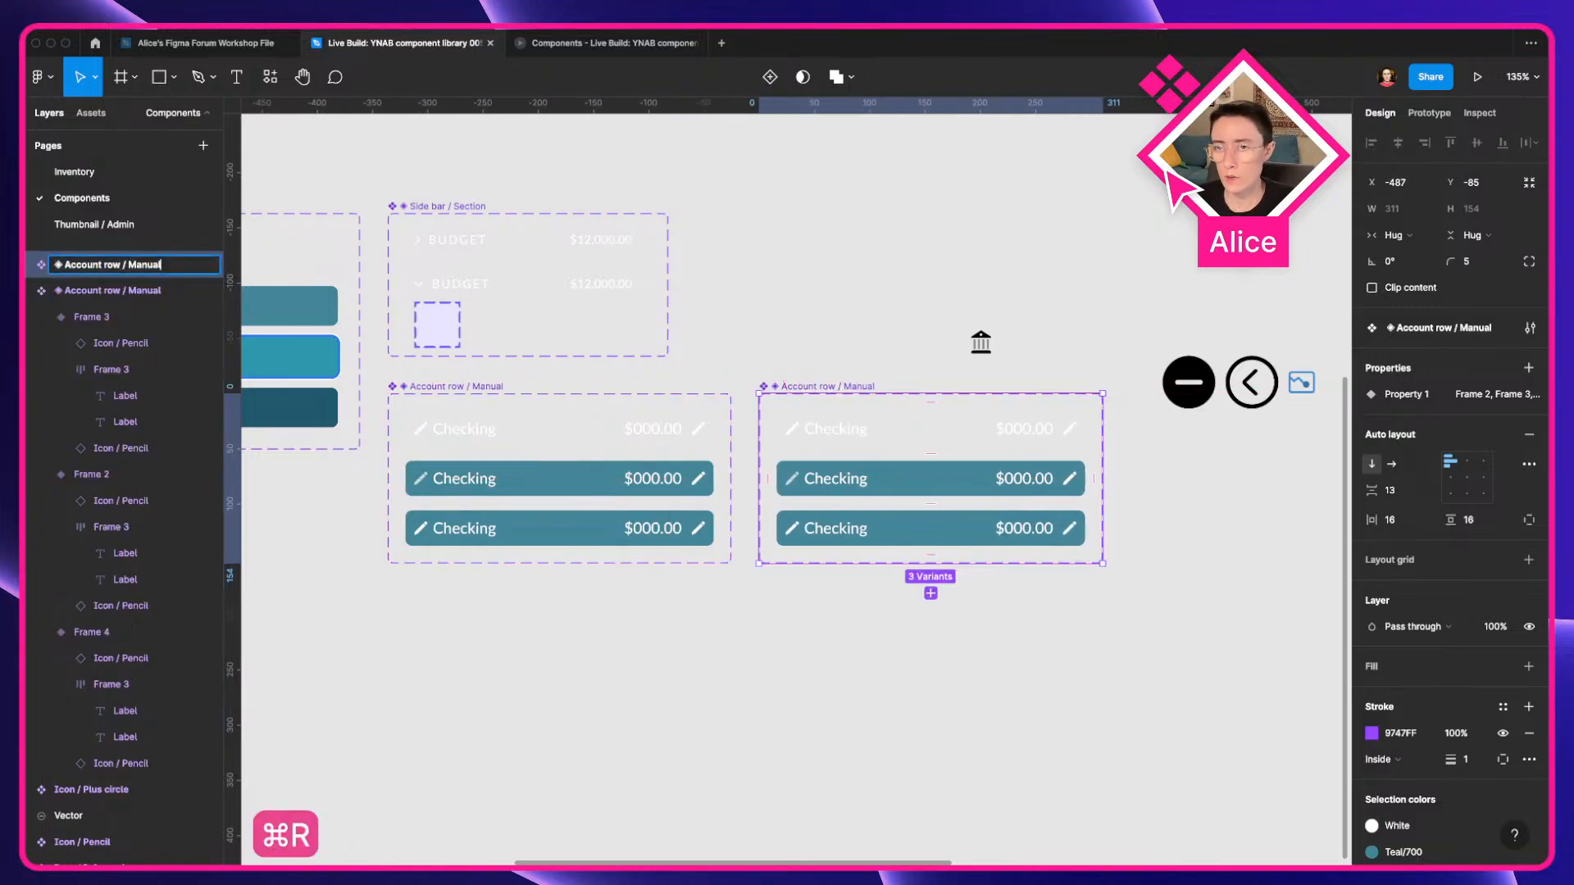
pyautogui.write('Syn')
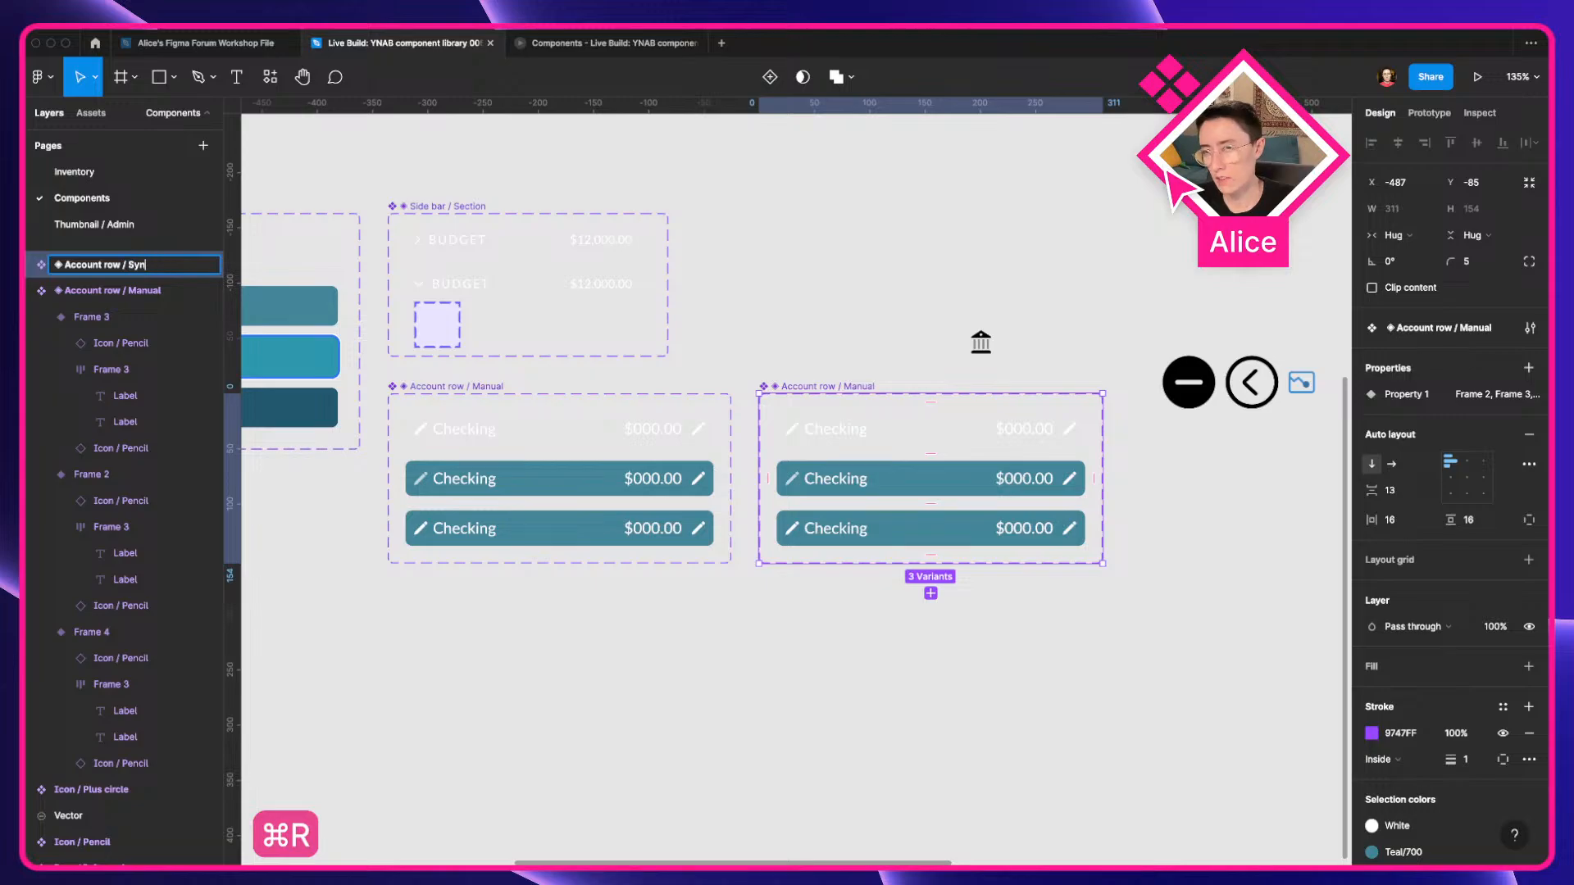
pyautogui.write('ced')
pyautogui.press('Return')
pyautogui.hscroll(3, 857, 453)
pyautogui.scroll(5, 857, 538)
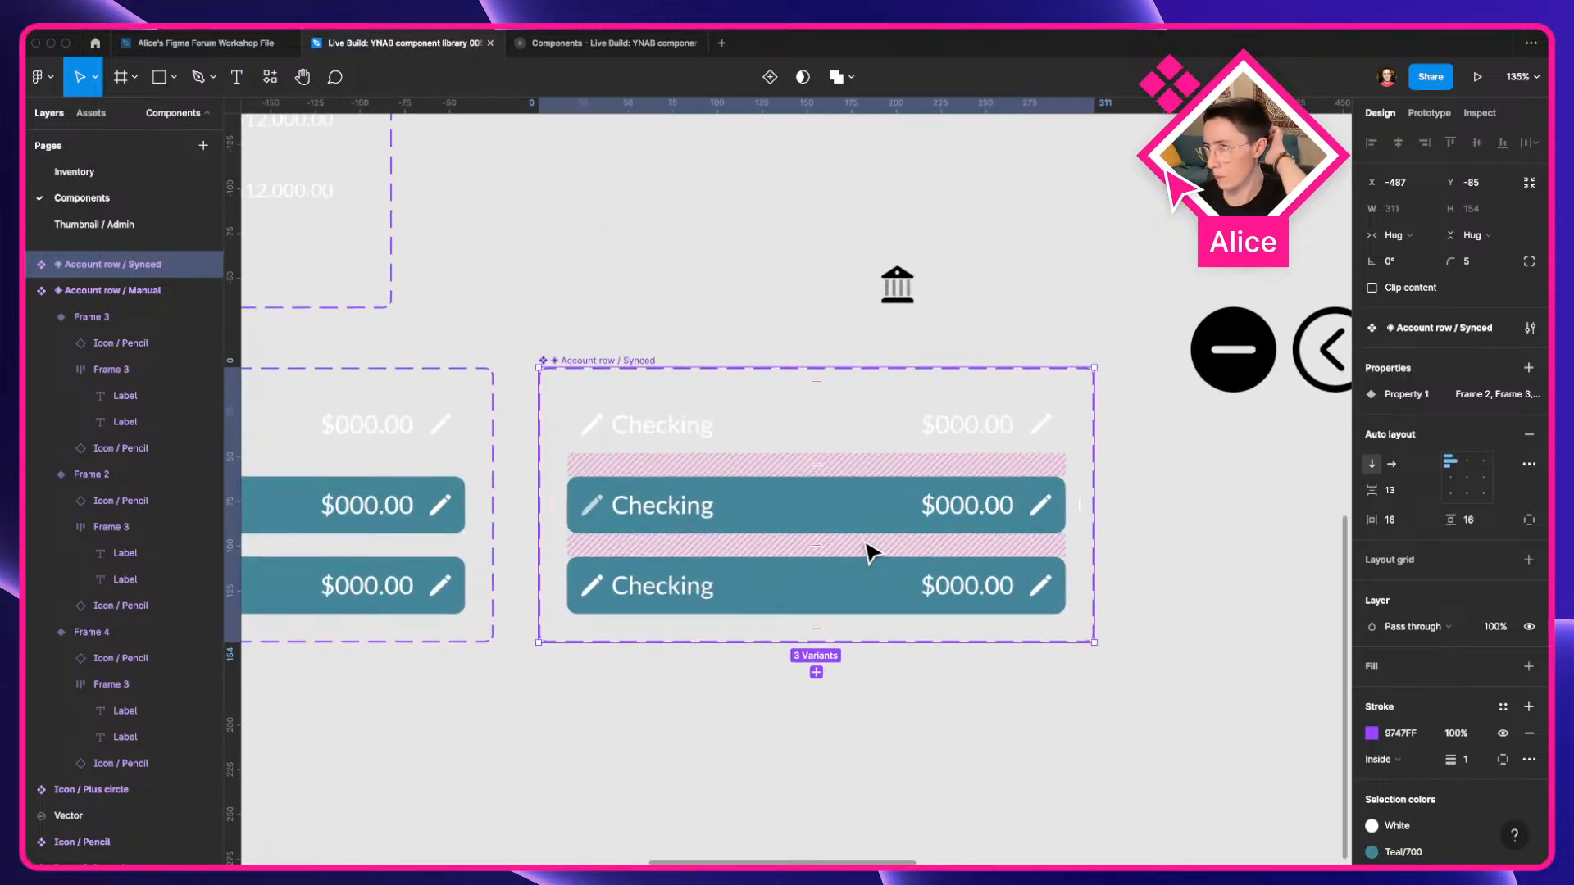
pyautogui.hscroll(-5, 767, 489)
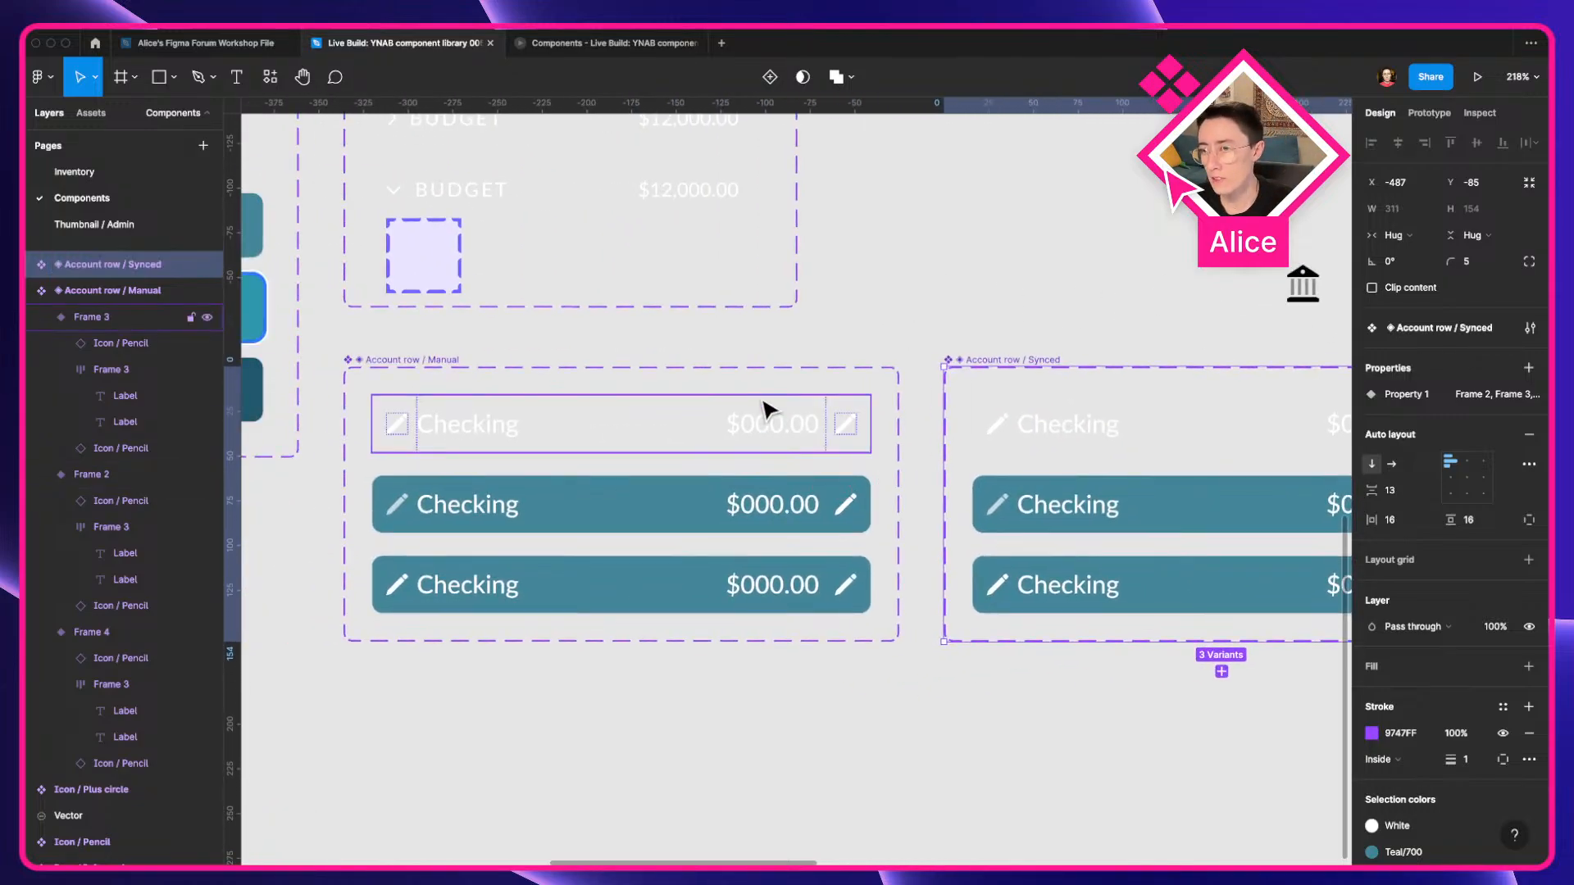
pyautogui.click(867, 429)
pyautogui.doubleClick(845, 425)
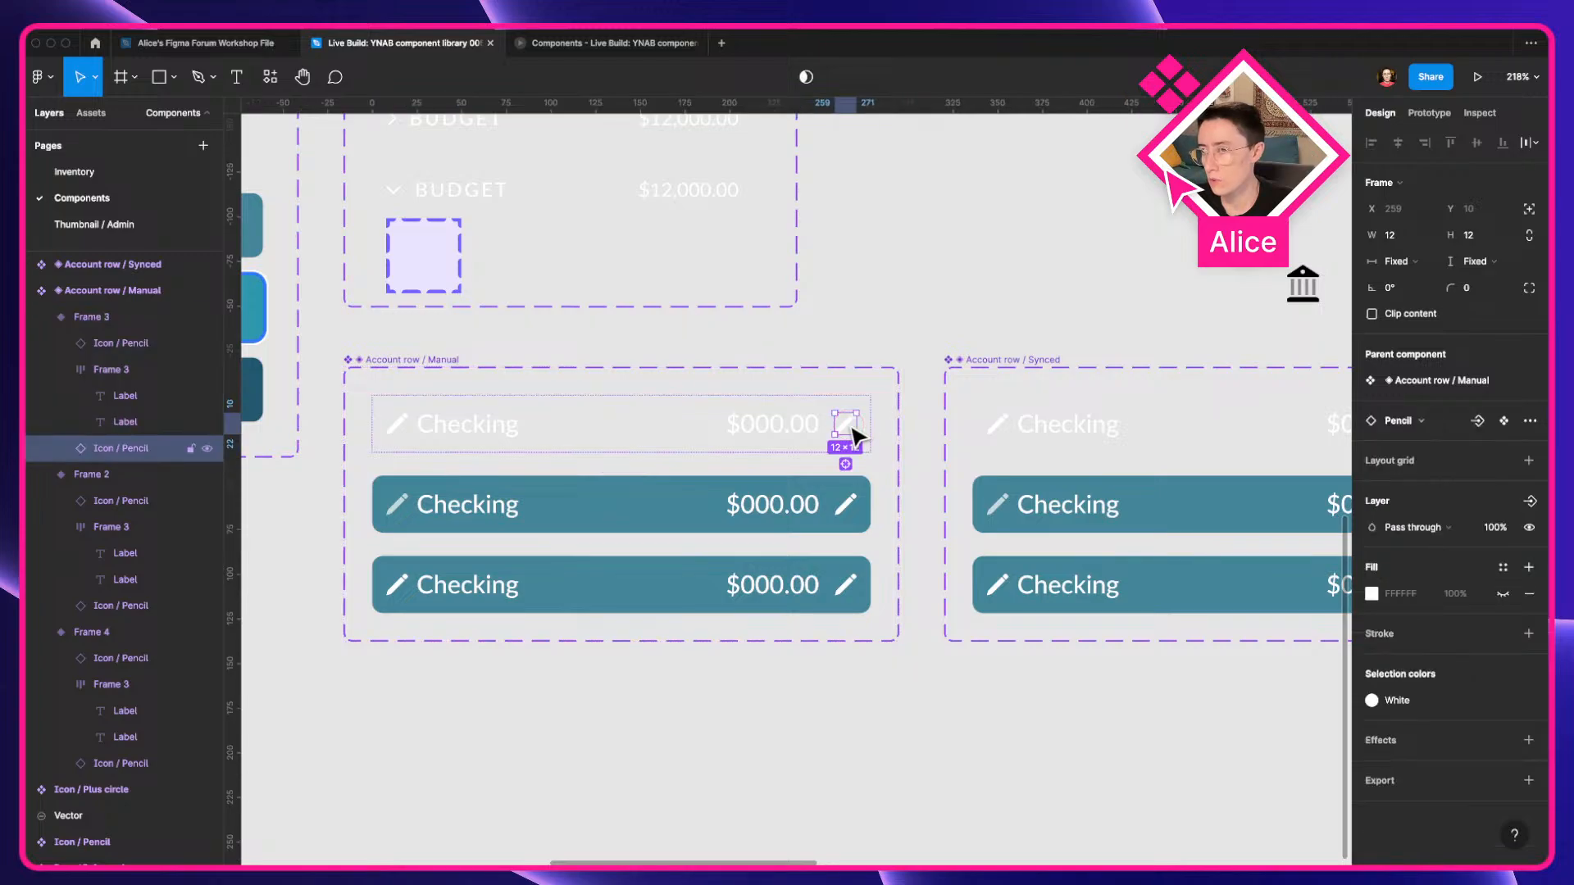
pyautogui.keyDown('shift'); pyautogui.click(845, 506); pyautogui.keyUp('shift')
pyautogui.keyDown('shift'); pyautogui.click(849, 587); pyautogui.keyUp('shift')
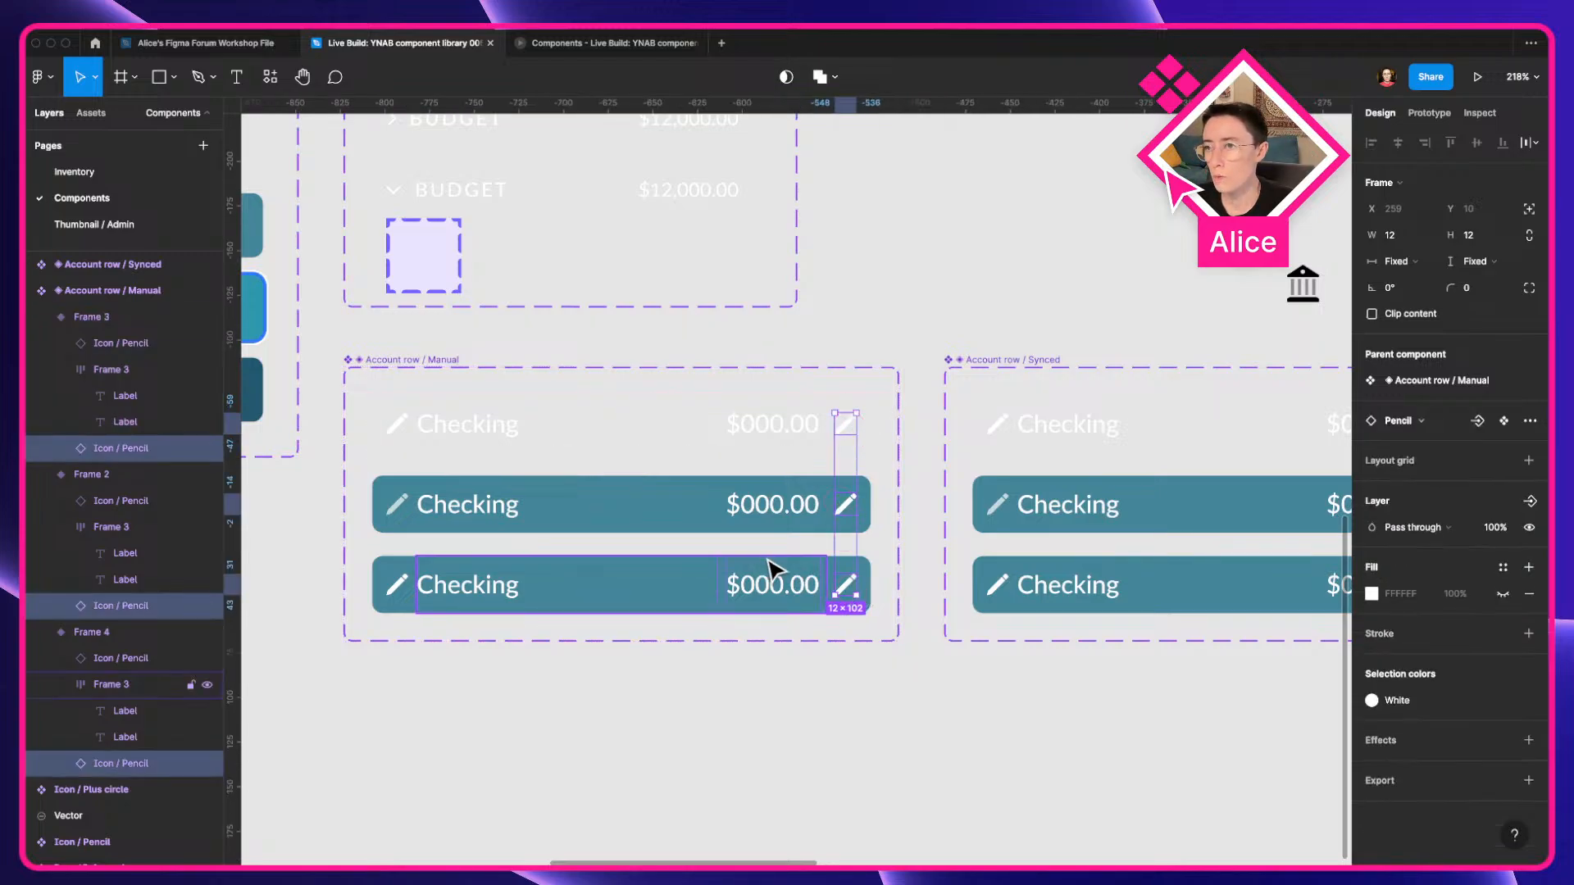
pyautogui.click(832, 700)
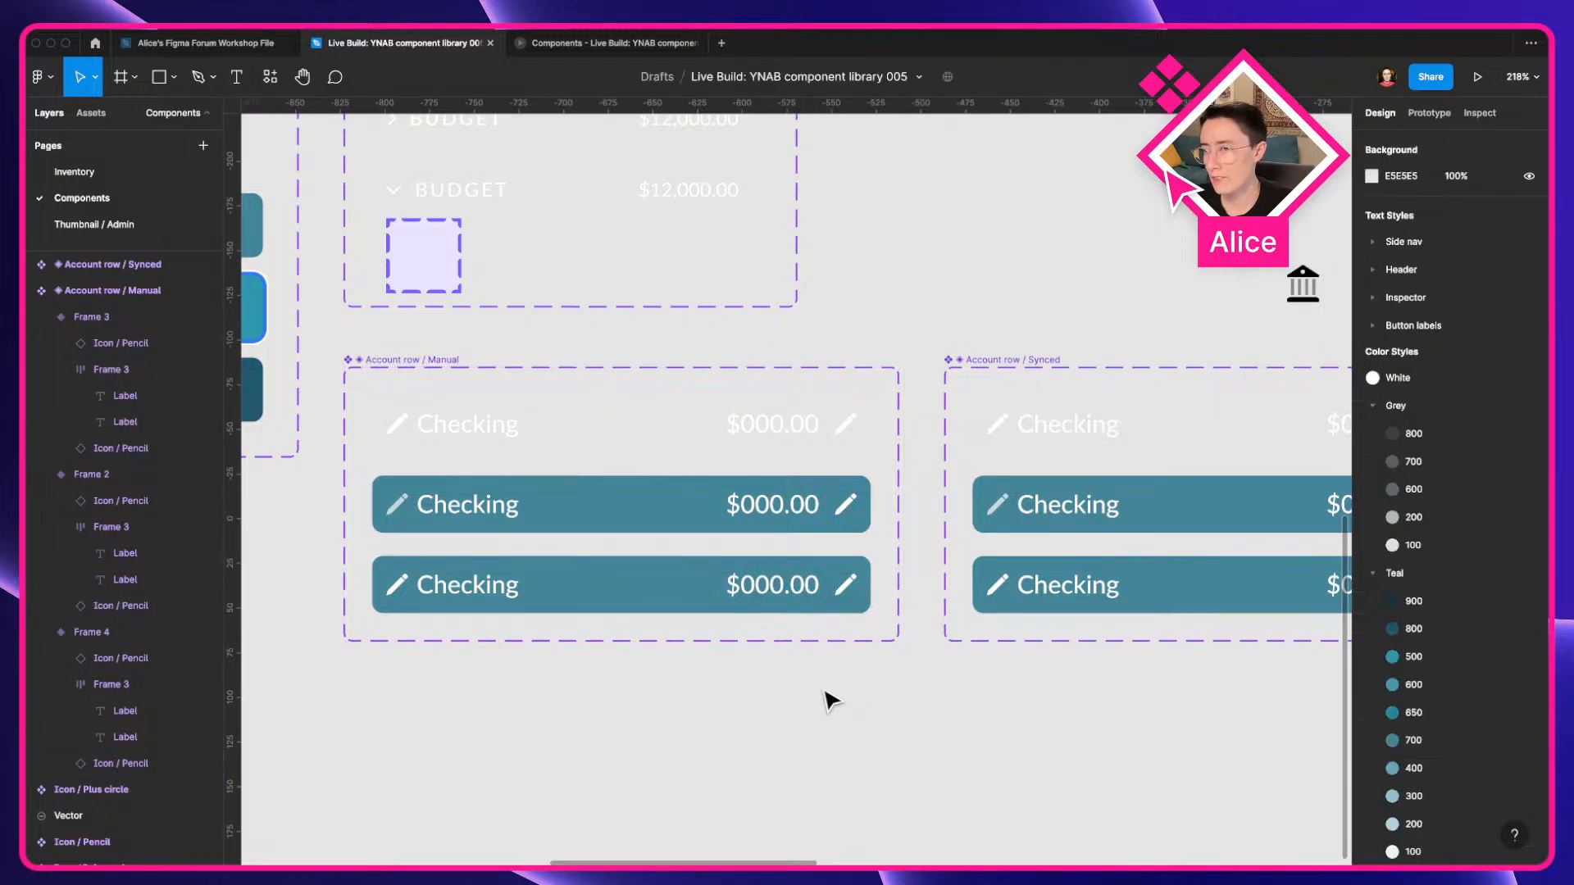
# Duplicate the last variant of the Account row / Manual set as a fourth variant and inspect it in outline view.
pyautogui.click(703, 603)
pyautogui.press('super+d')
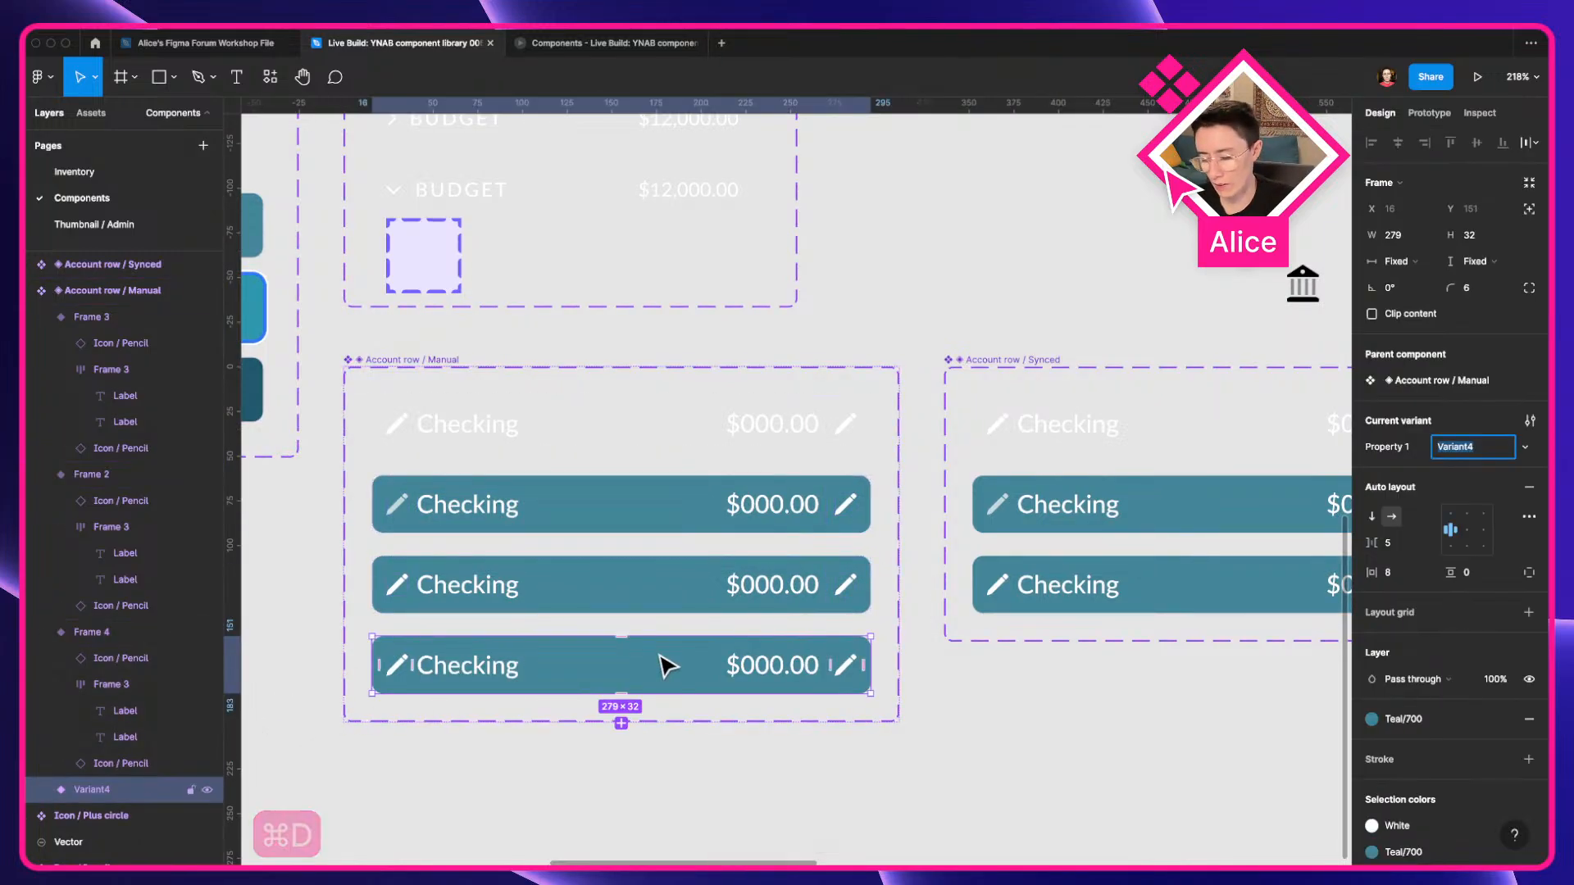
pyautogui.press('super+y')
pyautogui.scroll(5, 719, 663)
pyautogui.click(416, 629)
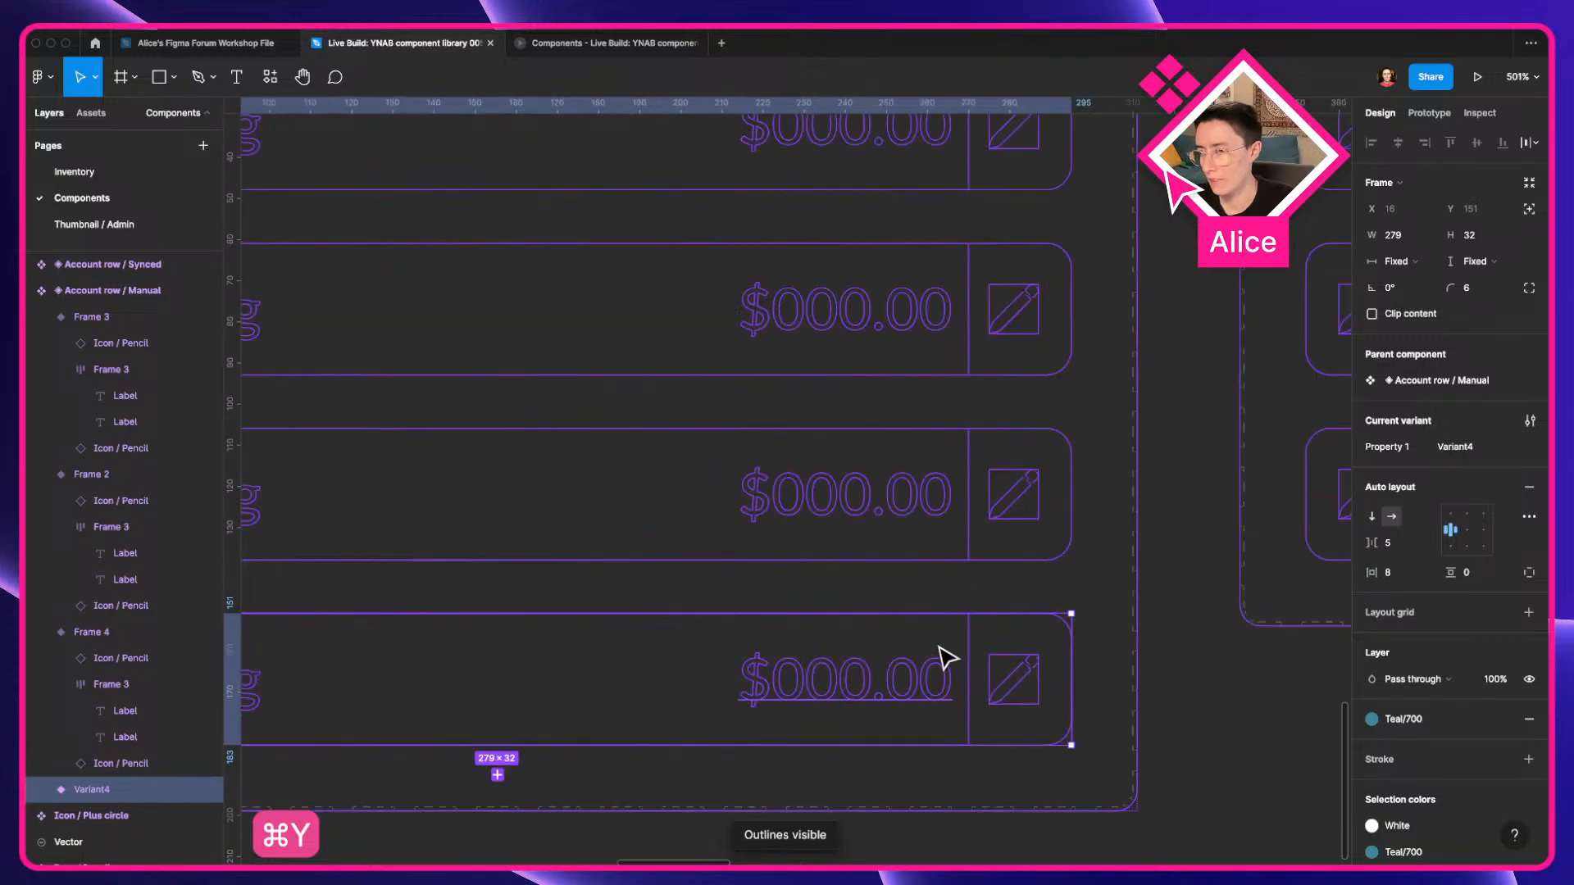
pyautogui.scroll(-5, 975, 633)
pyautogui.press('super+y')
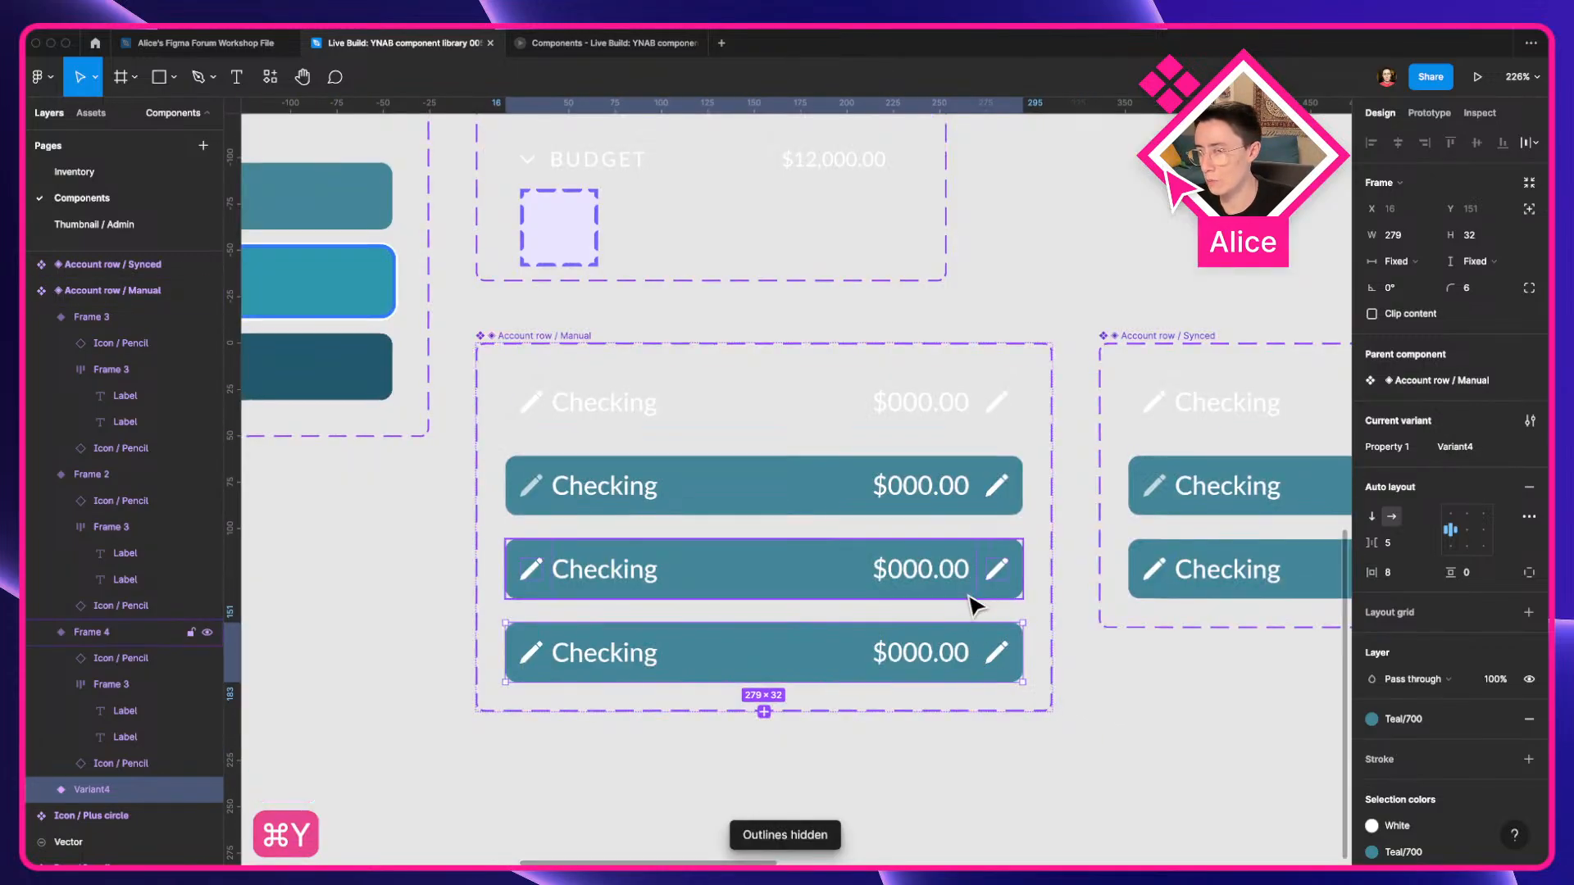
# Change the fourth variant's account name label from Checking to REFERENCE.
pyautogui.doubleClick(594, 666)
pyautogui.doubleClick(587, 663)
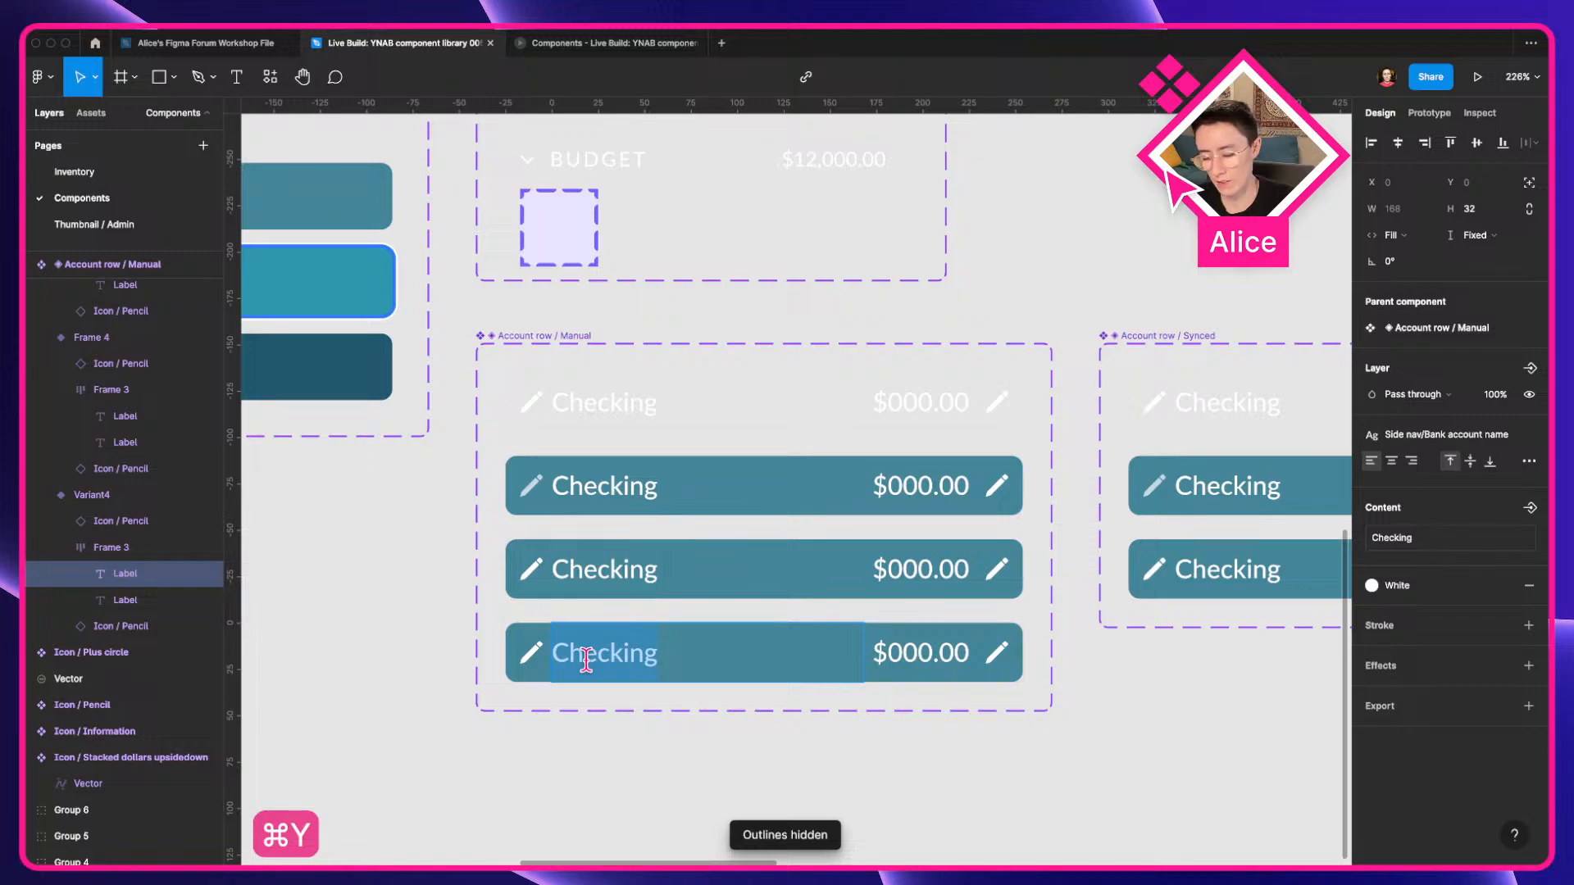
pyautogui.write('REF')
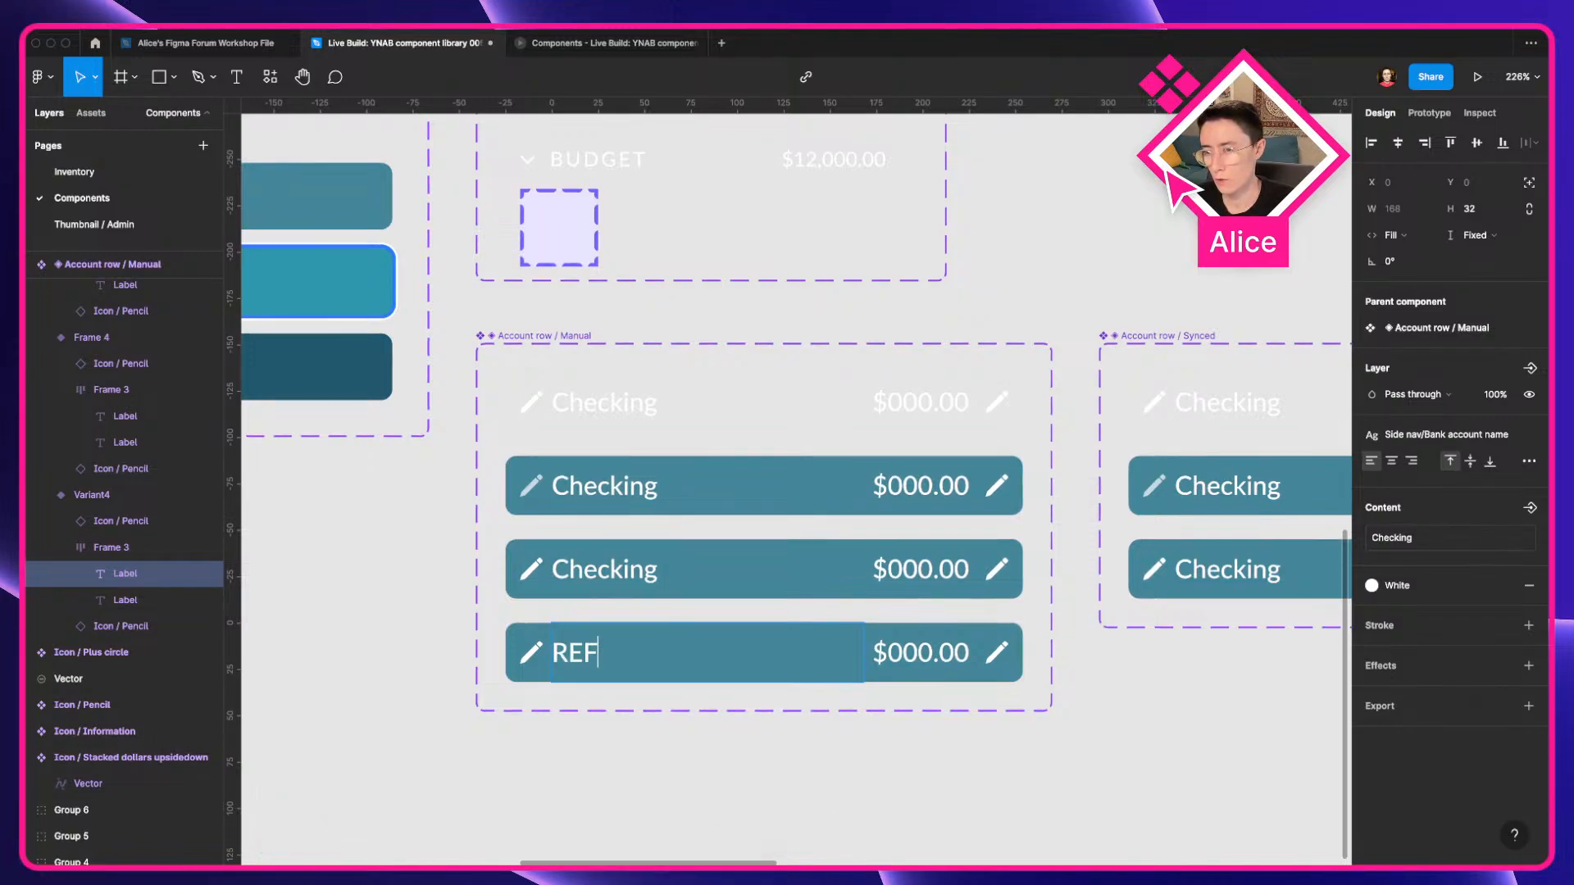
pyautogui.write('ERENCE...')
pyautogui.press('Escape')
pyautogui.hscroll(4, 705, 721)
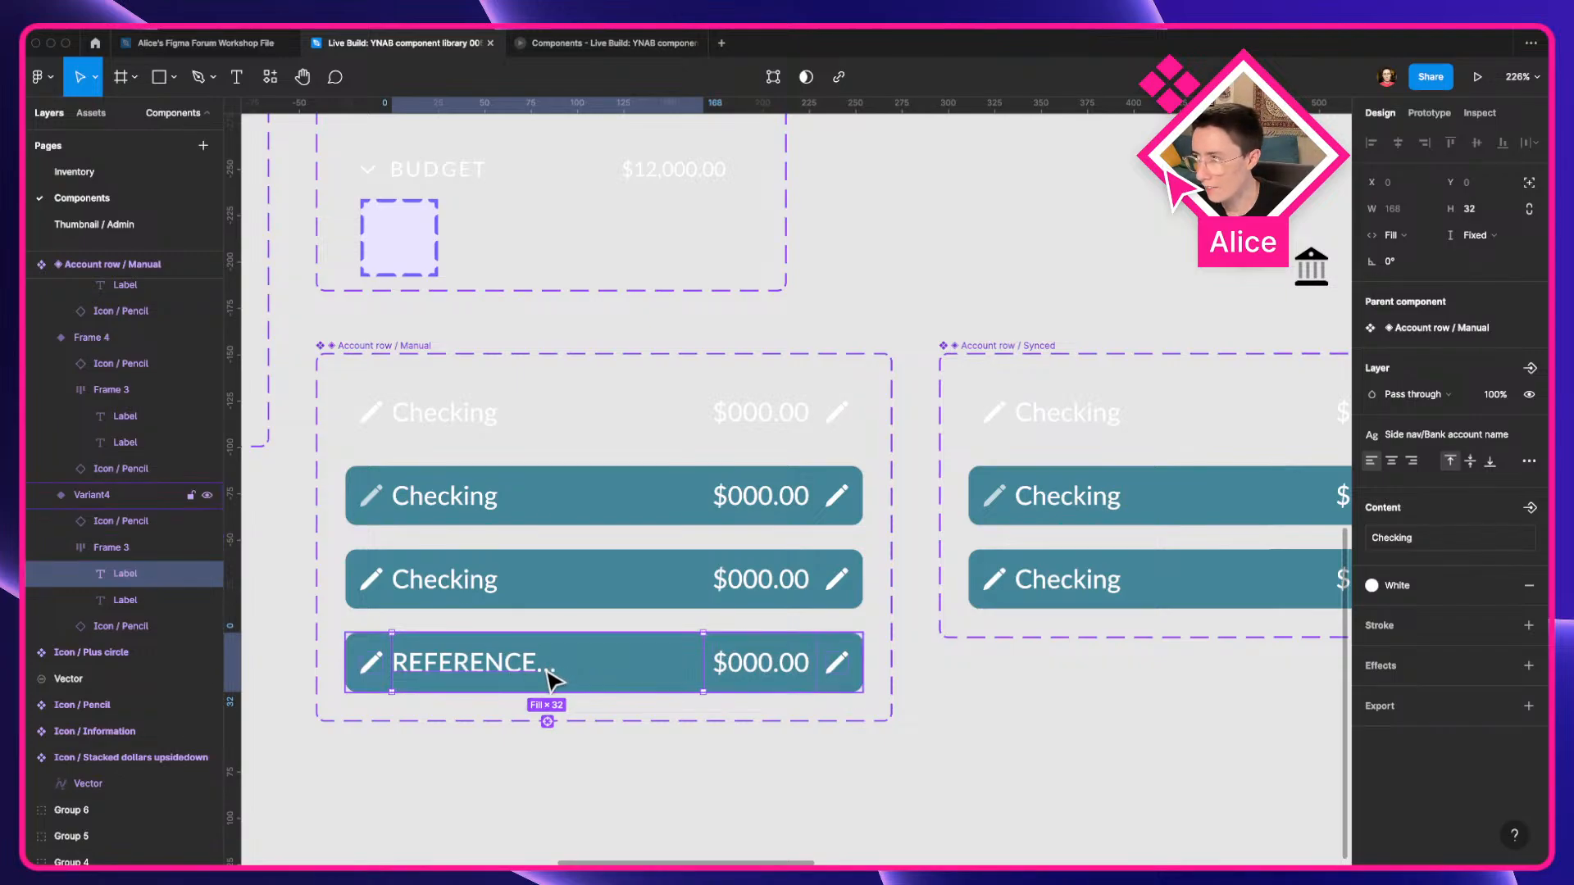
pyautogui.scroll(5, 551, 679)
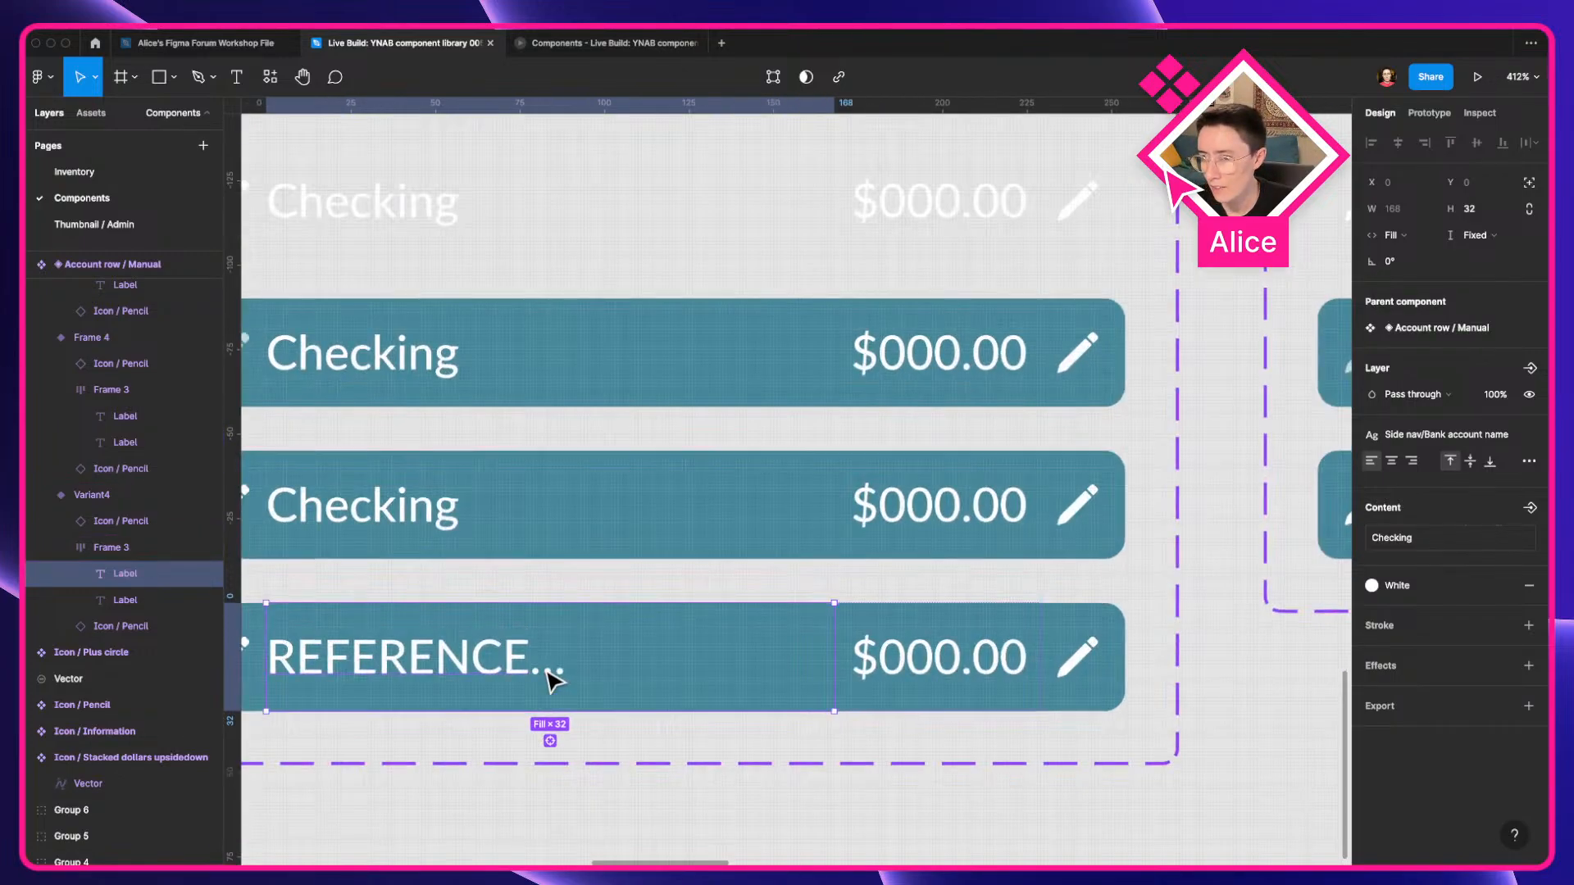
pyautogui.scroll(-8, 551, 678)
pyautogui.press('Escape')
pyautogui.hscroll(-3, 492, 779)
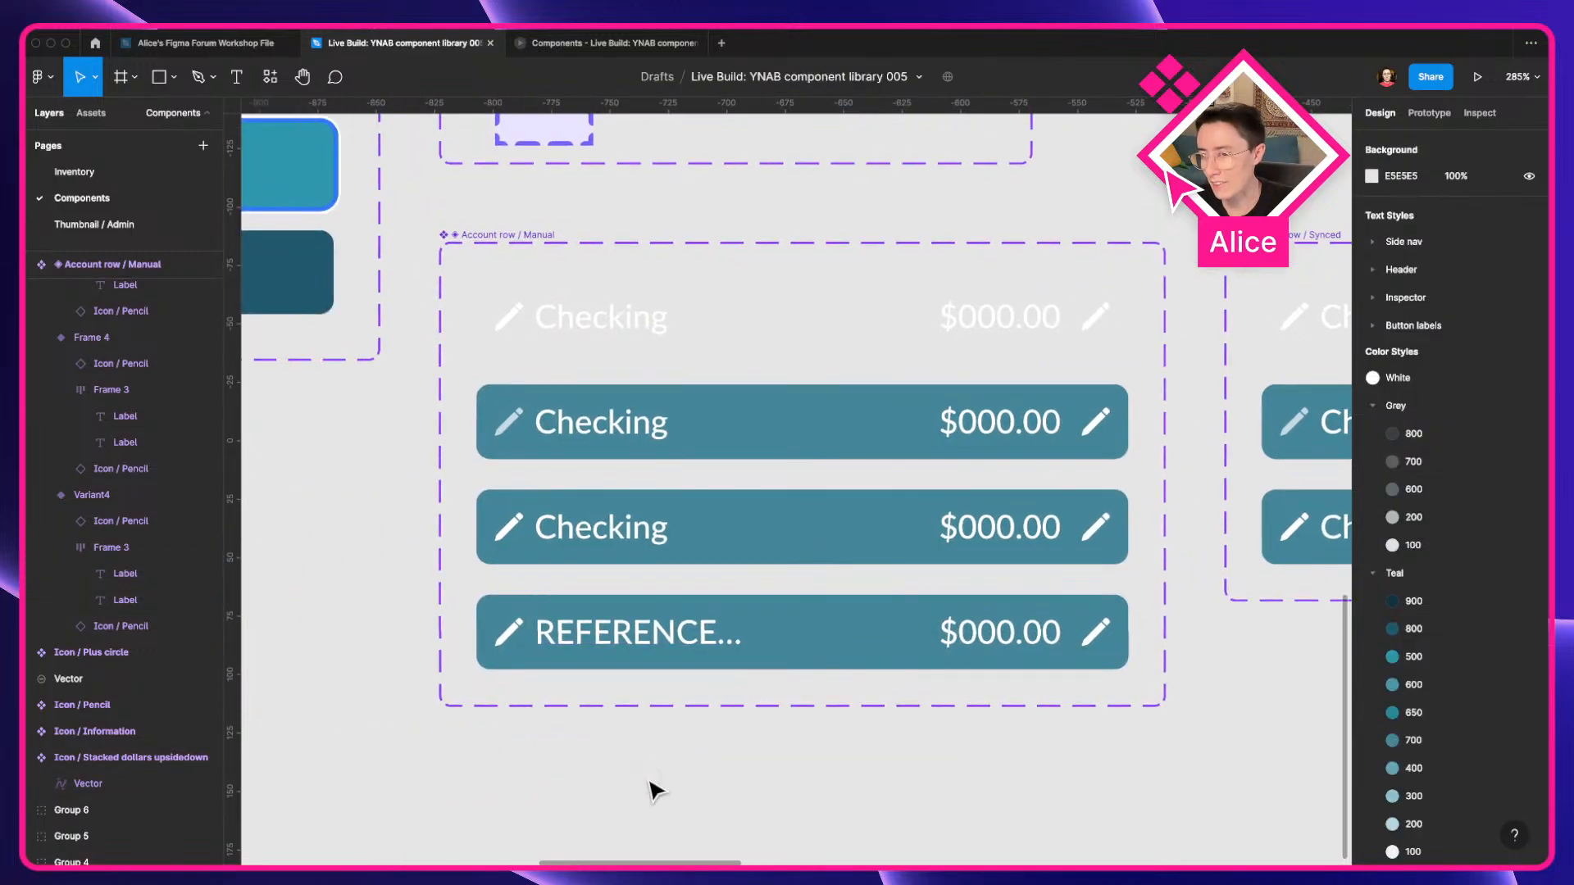
# Test an instance of the REFERENCE variant below the component set at a width of 283, and remove it.
pyautogui.scroll(-4, 561, 701)
pyautogui.click(562, 632)
pyautogui.moveTo(599, 640); pyautogui.dragTo(625, 781)
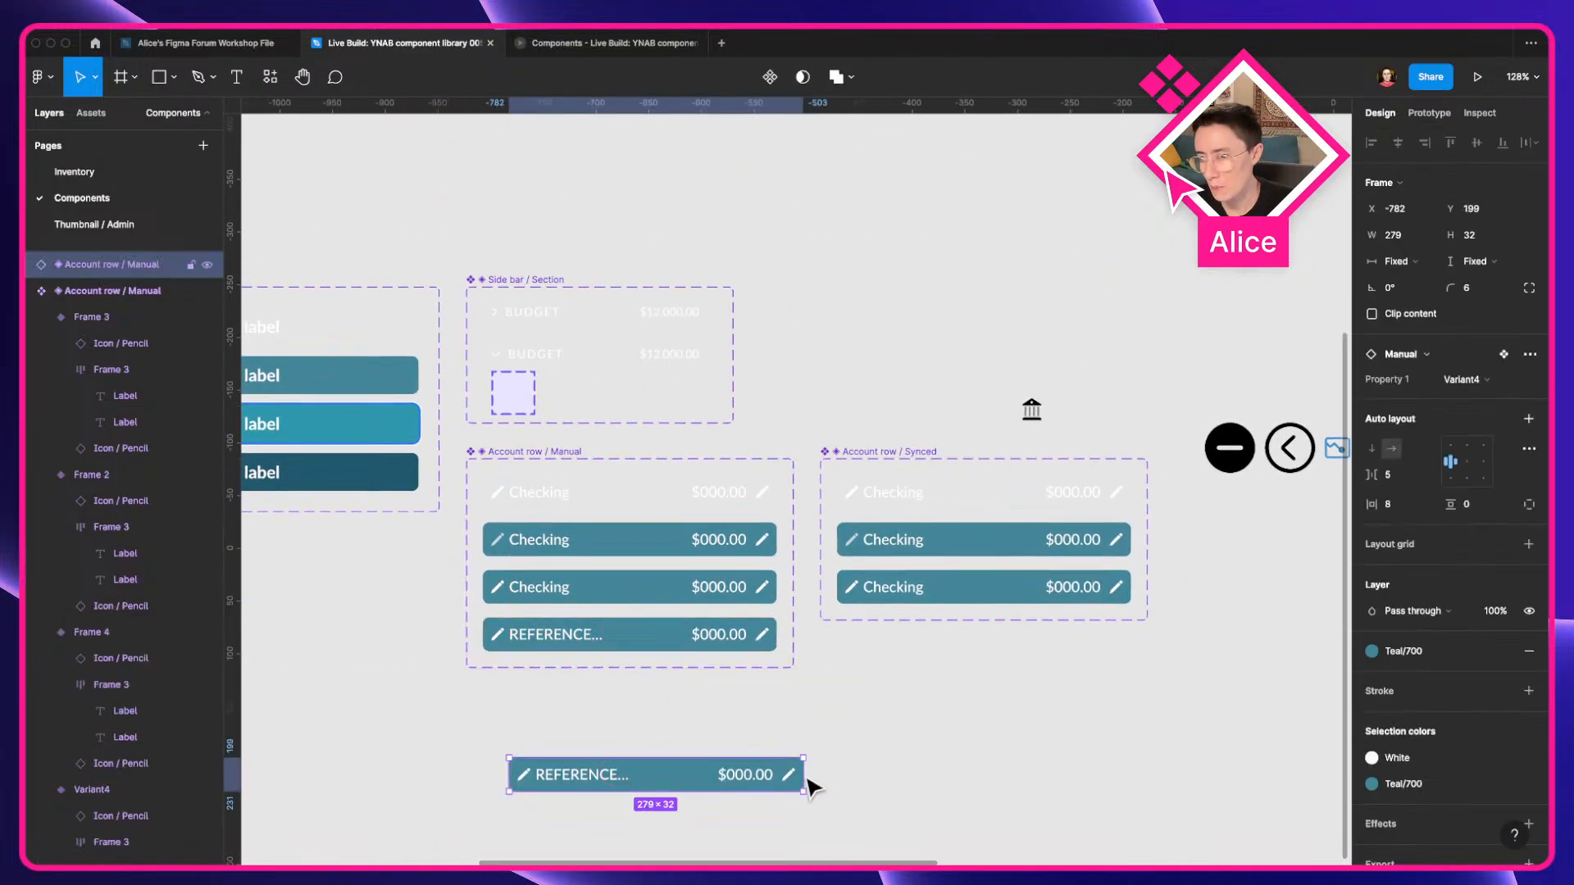
pyautogui.moveTo(804, 776)
pyautogui.mouseDown()
pyautogui.moveTo(667, 774)
pyautogui.moveTo(822, 774)
pyautogui.moveTo(808, 775)
pyautogui.mouseUp()
pyautogui.doubleClick(607, 779)
pyautogui.doubleClick(598, 770)
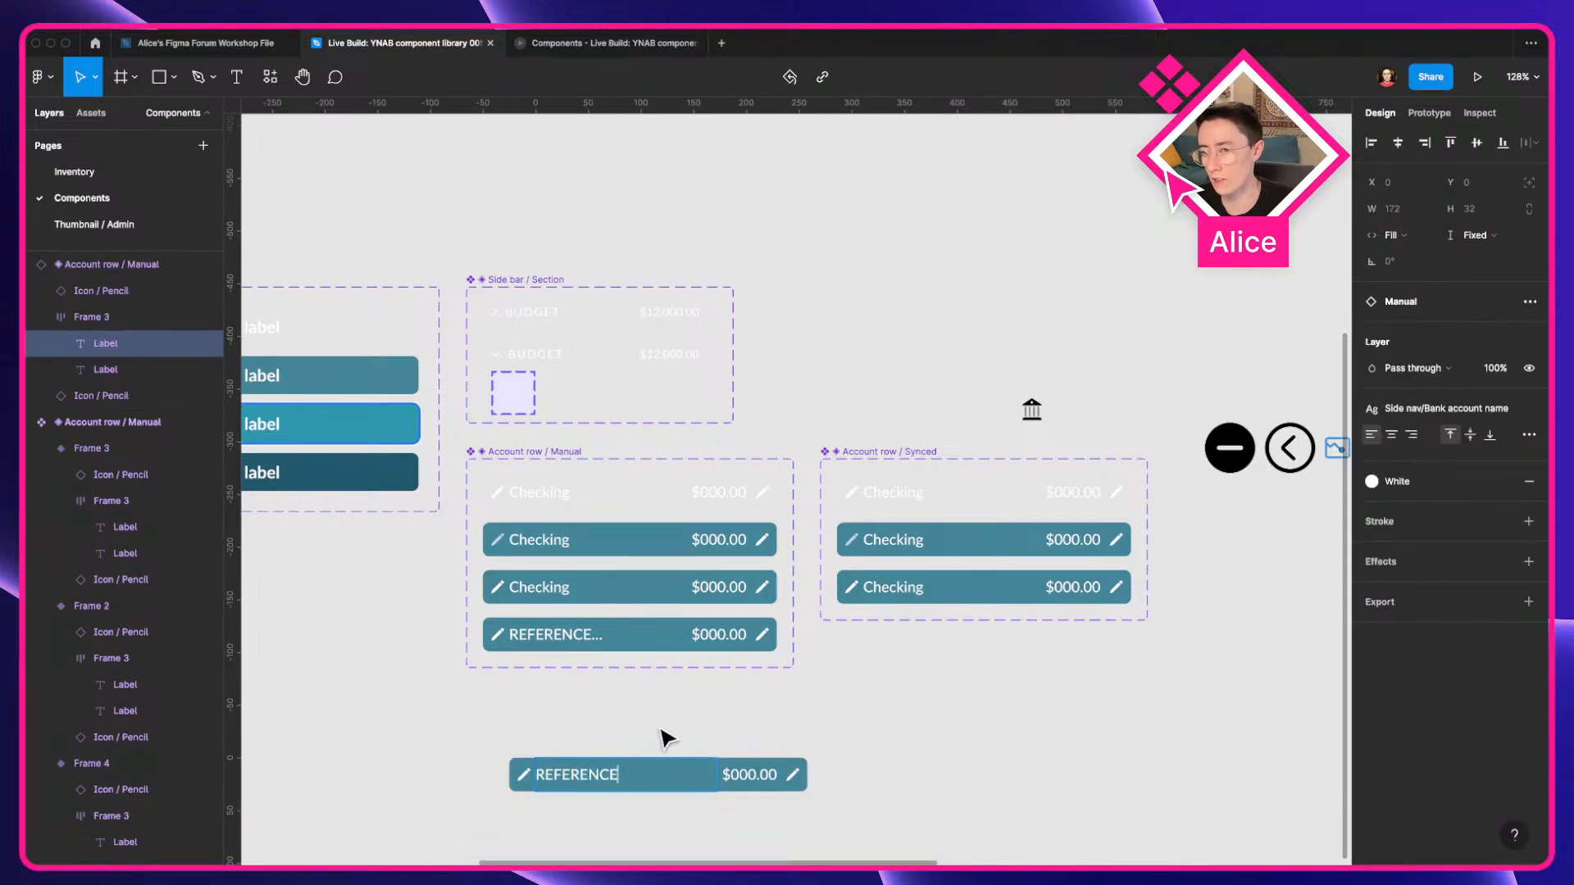
pyautogui.click(639, 691)
pyautogui.scroll(-1, 639, 692)
pyautogui.click(596, 743)
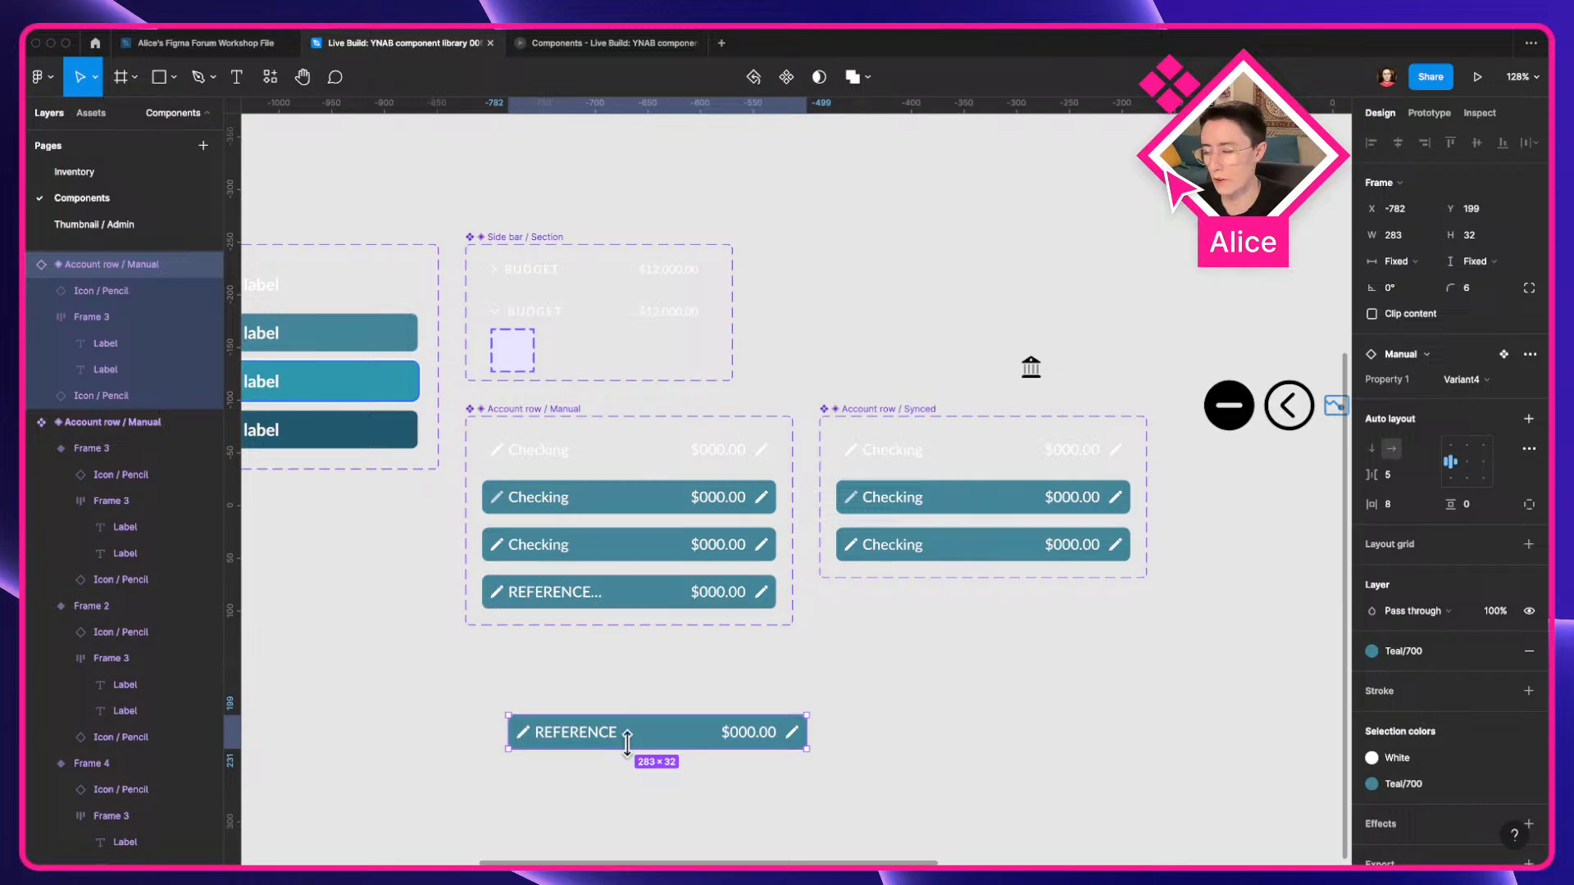
pyautogui.moveTo(625, 746); pyautogui.dragTo(587, 607)
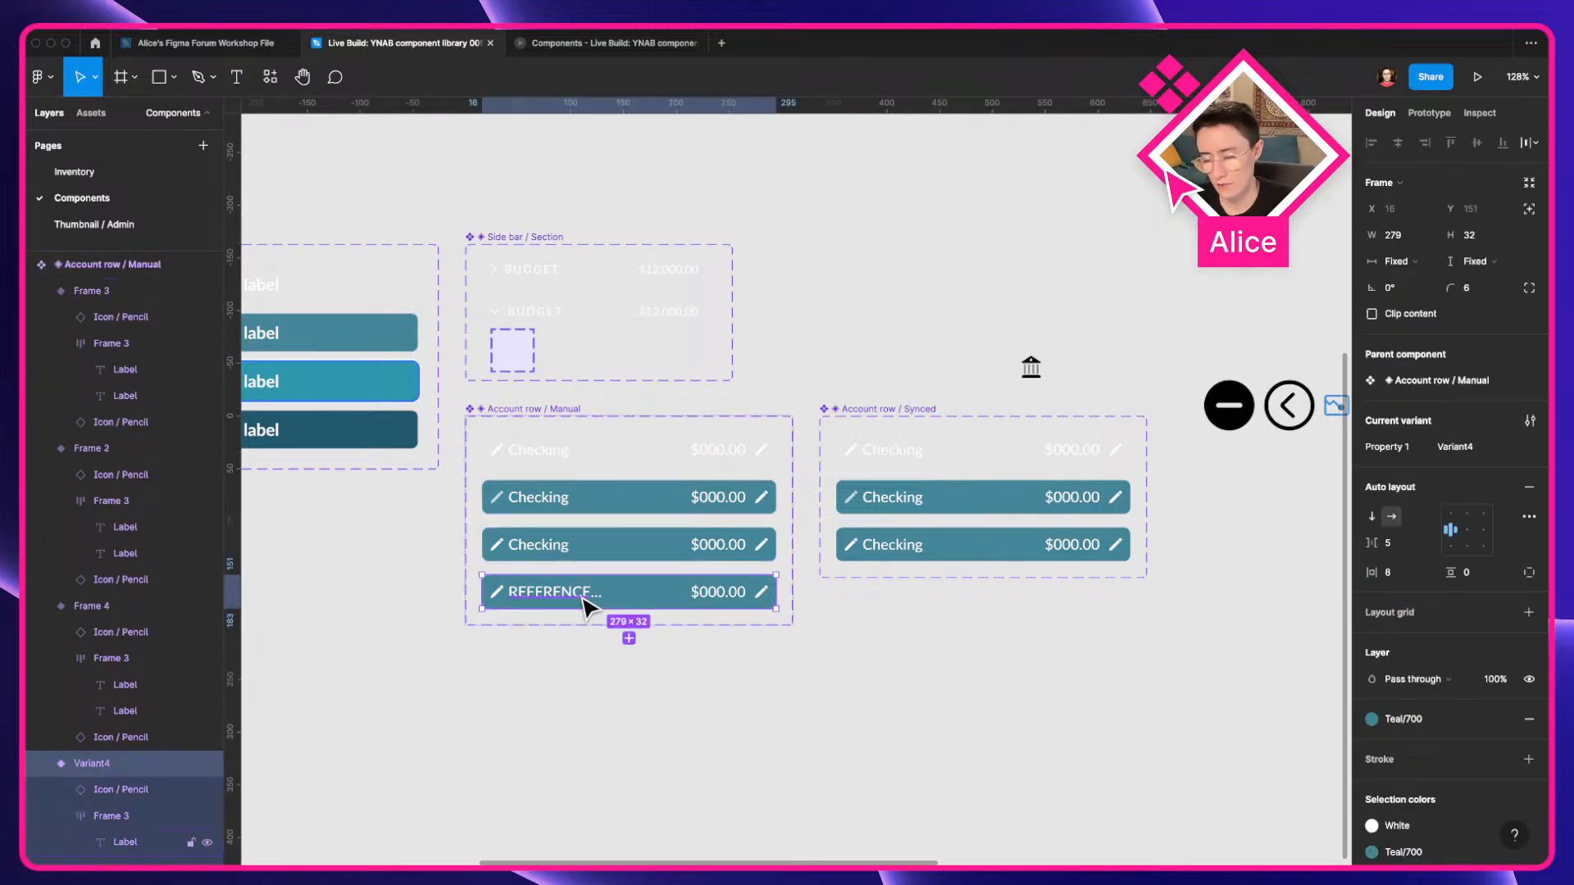
# Try removing the trailing line break from the REFERENCE variant's label, and undo the edit.
pyautogui.doubleClick(587, 606)
pyautogui.press('Right')
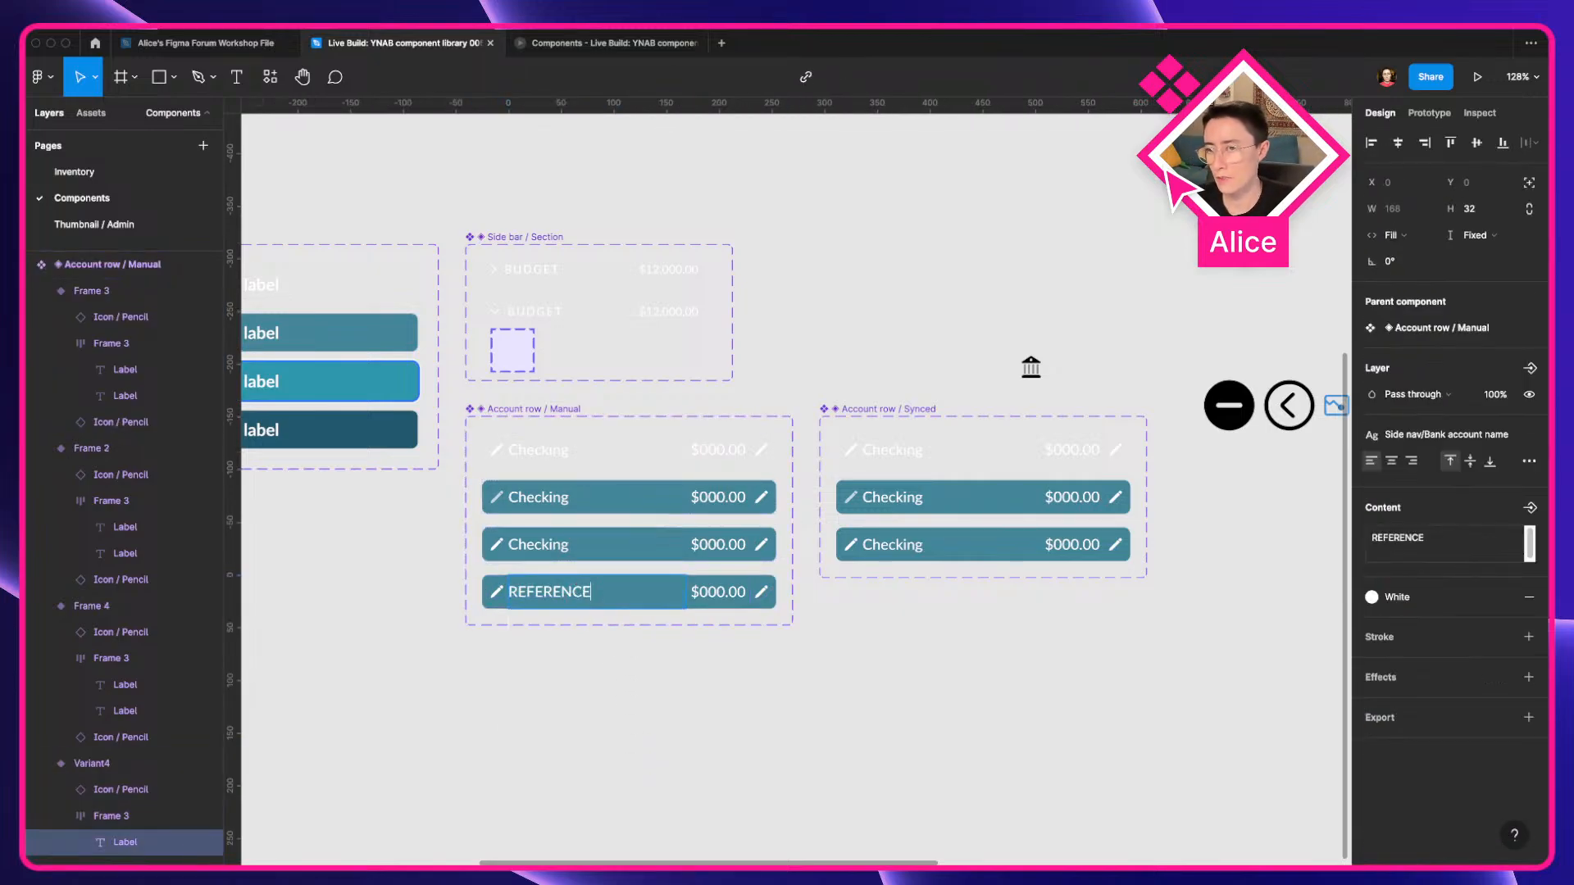
pyautogui.click(643, 711)
pyautogui.scroll(5, 637, 705)
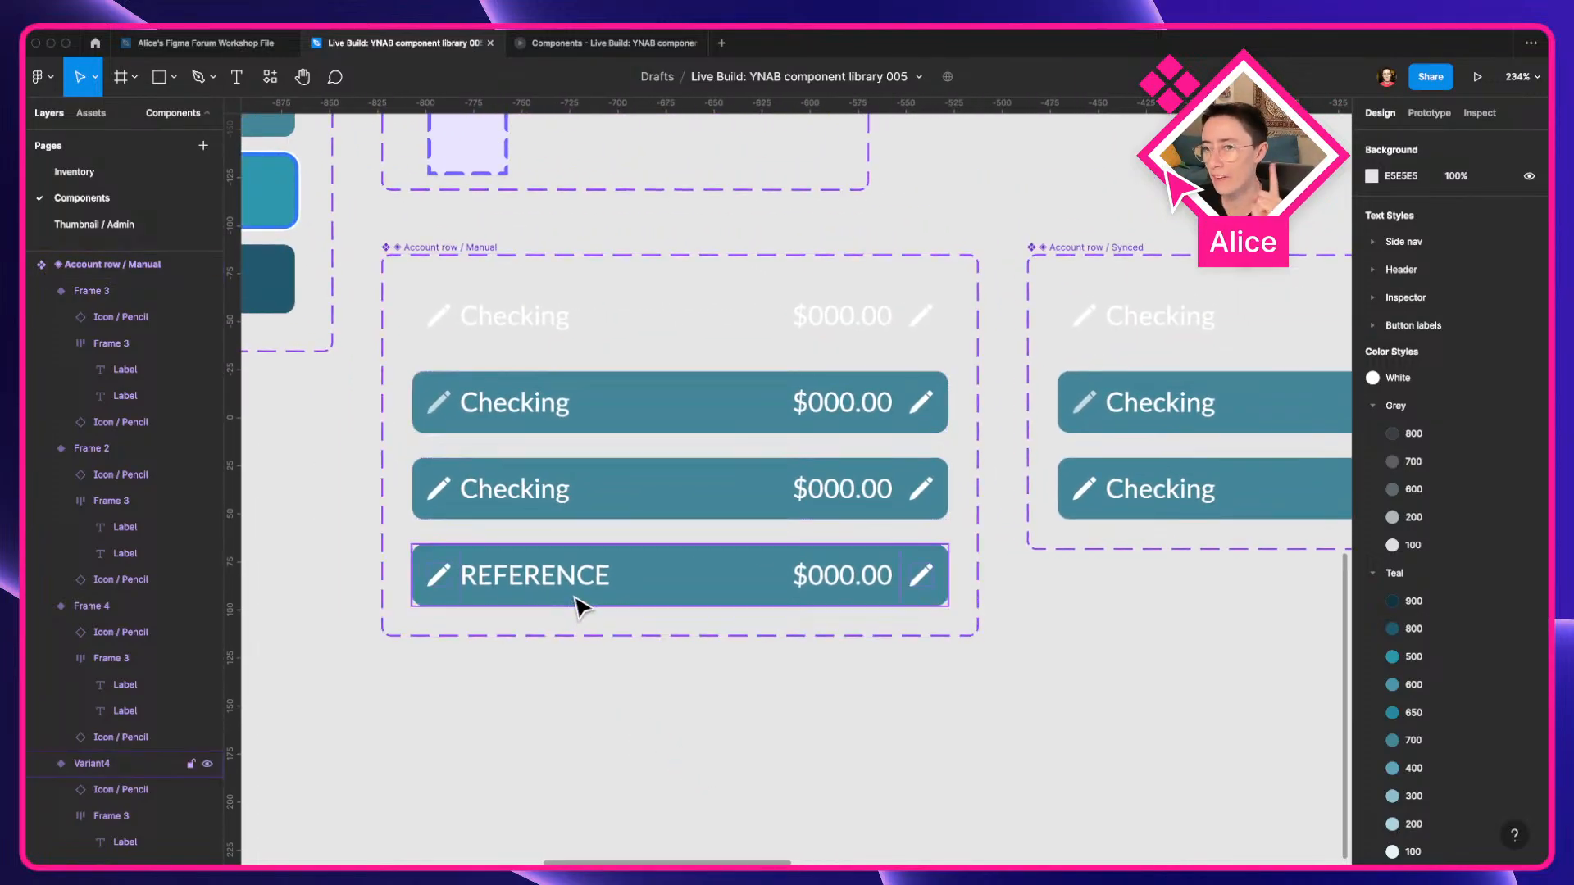
pyautogui.press('super+z')
pyautogui.press('super+z')
pyautogui.press('super+z')
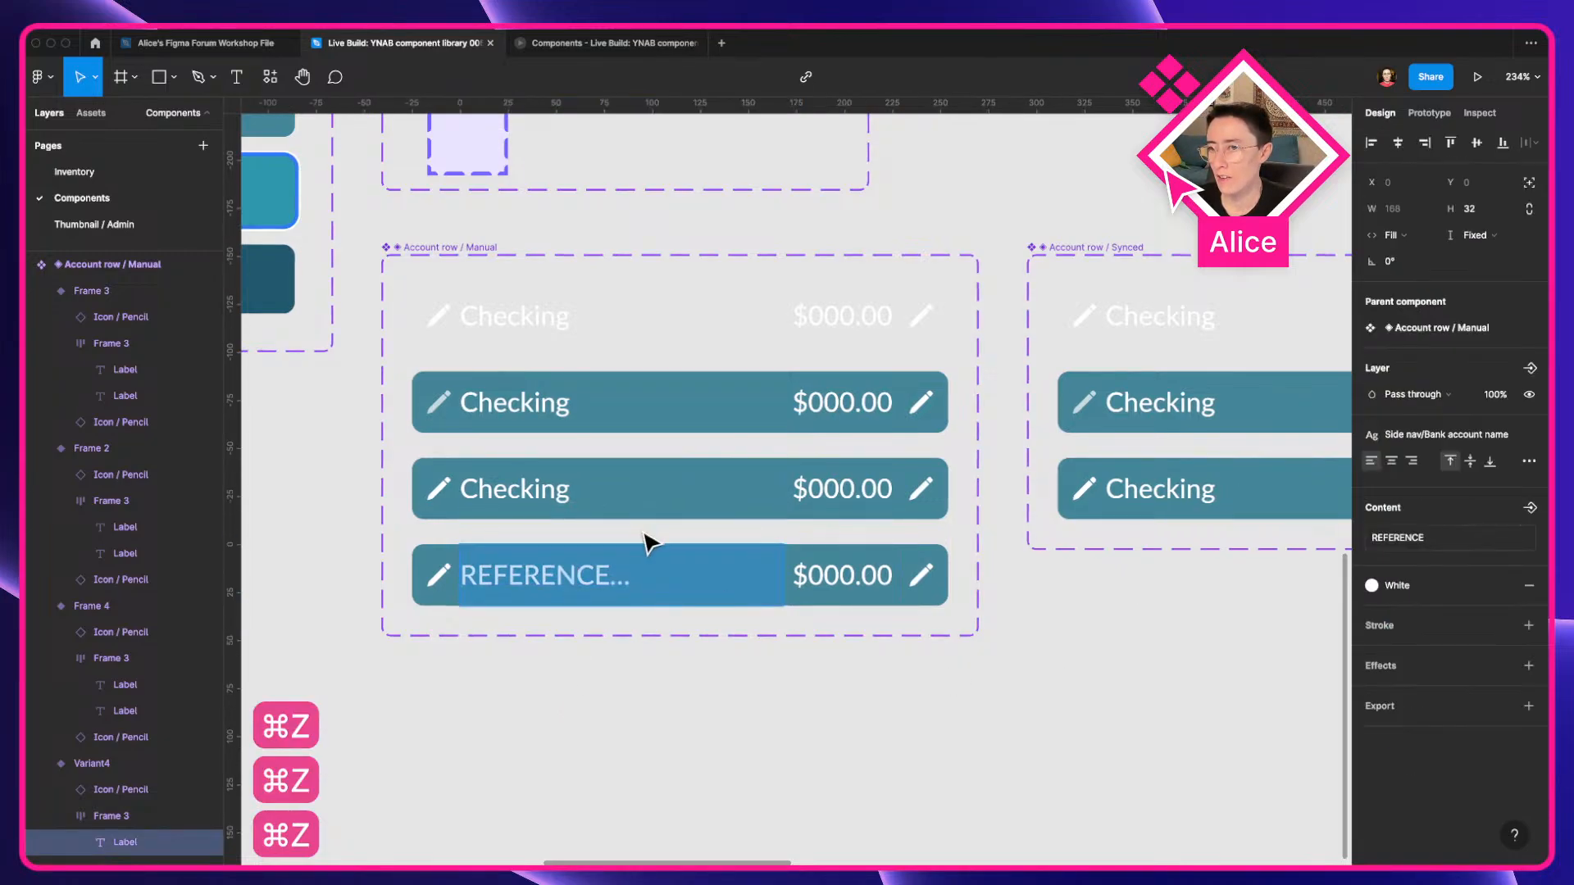
# Check the REFERENCE label's type settings and remove the trailing line break from its text.
pyautogui.click(1529, 461)
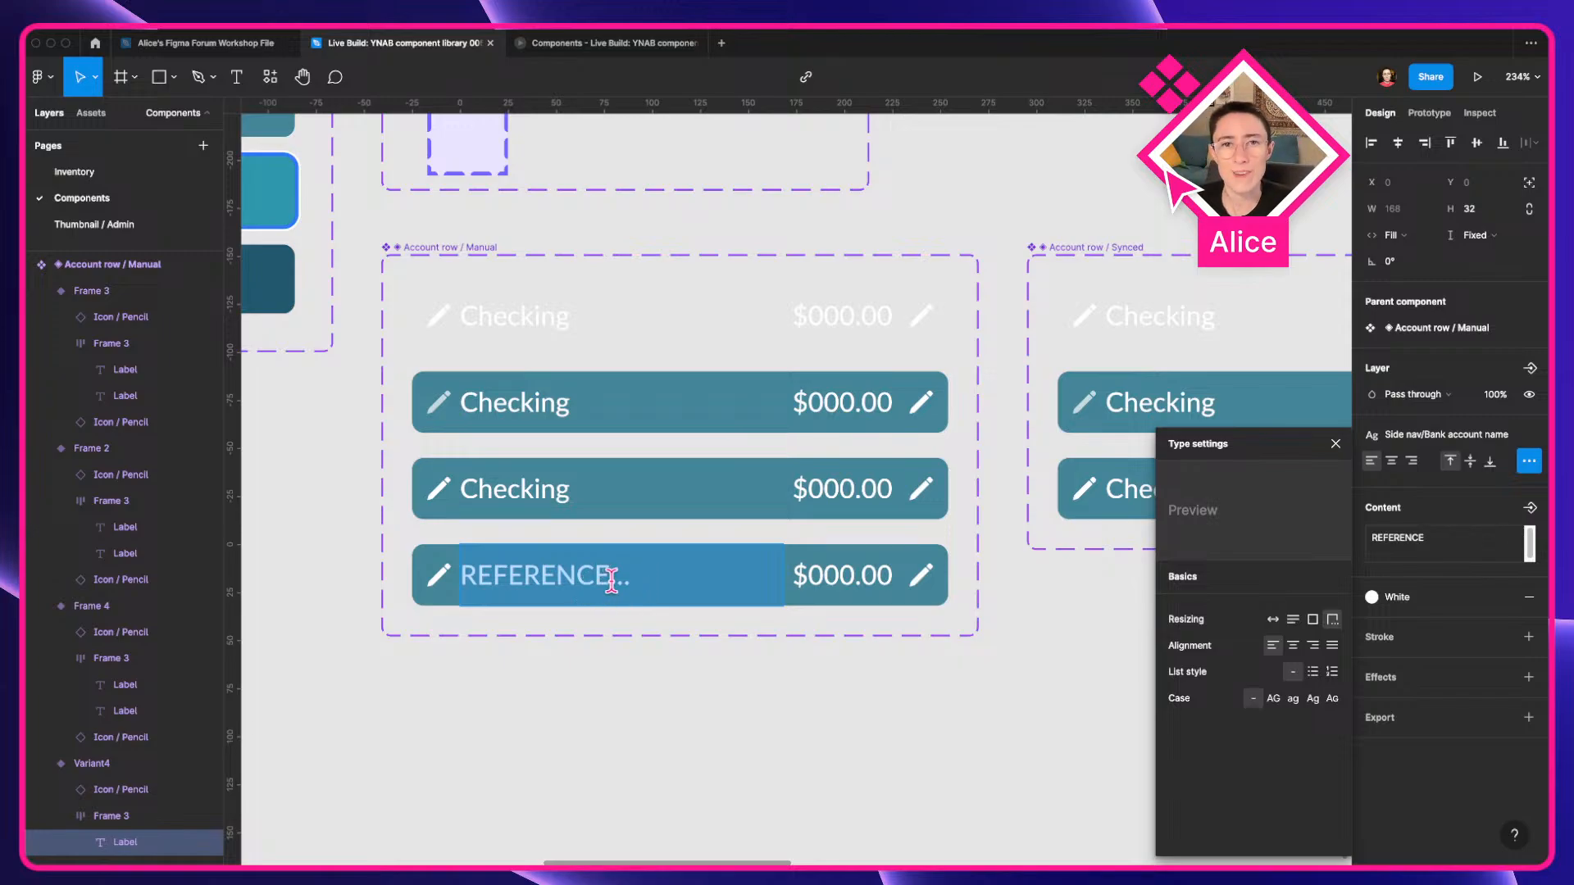
pyautogui.press('Escape')
pyautogui.press('Escape')
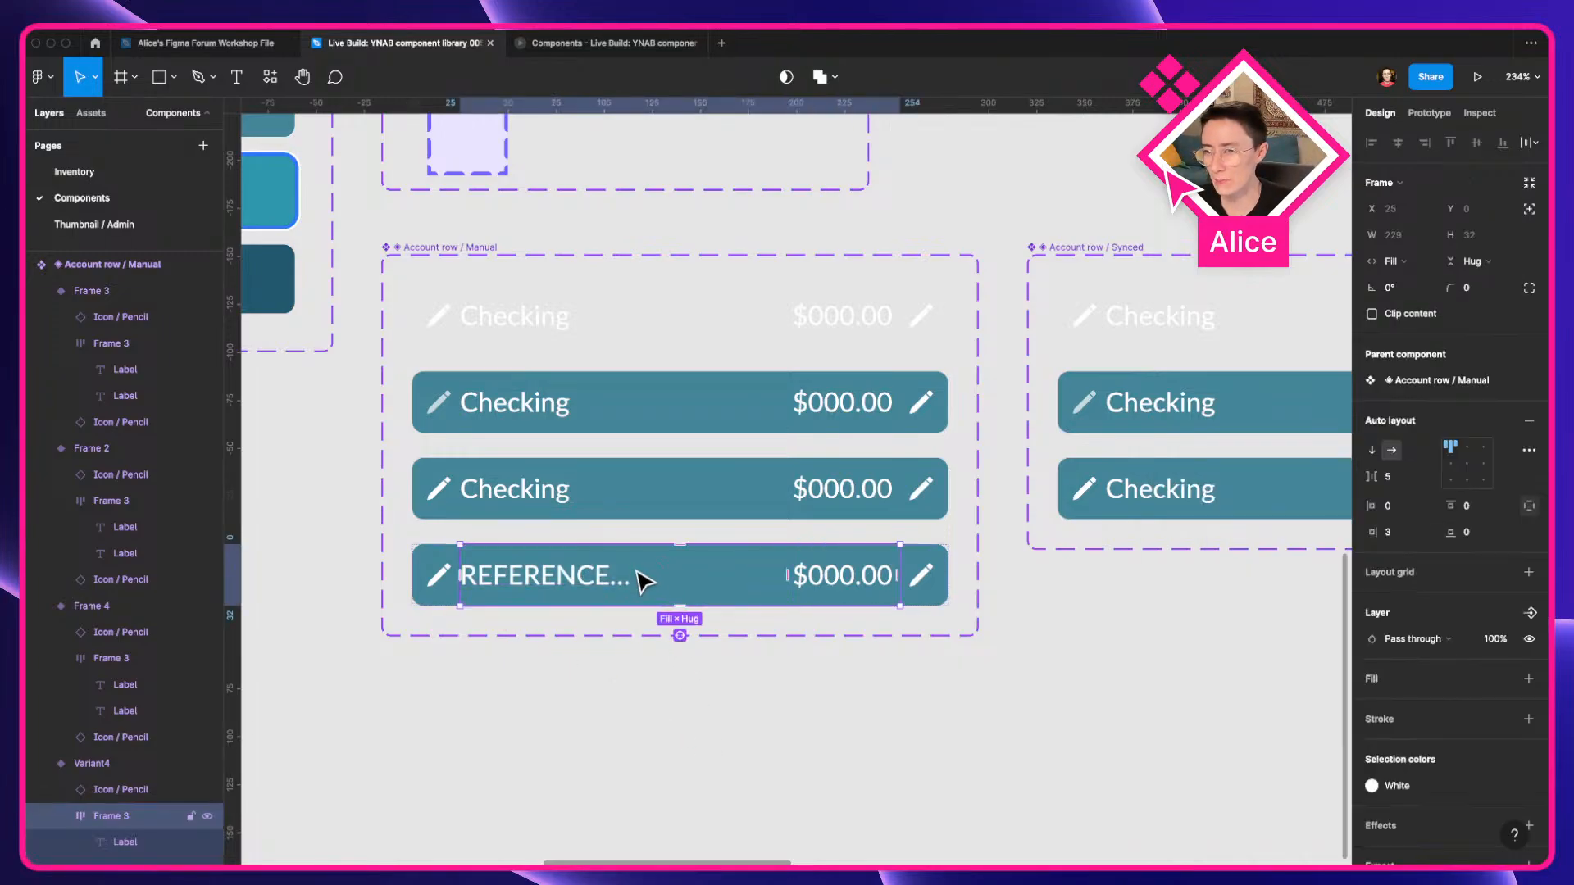
pyautogui.doubleClick(571, 590)
pyautogui.press('Right')
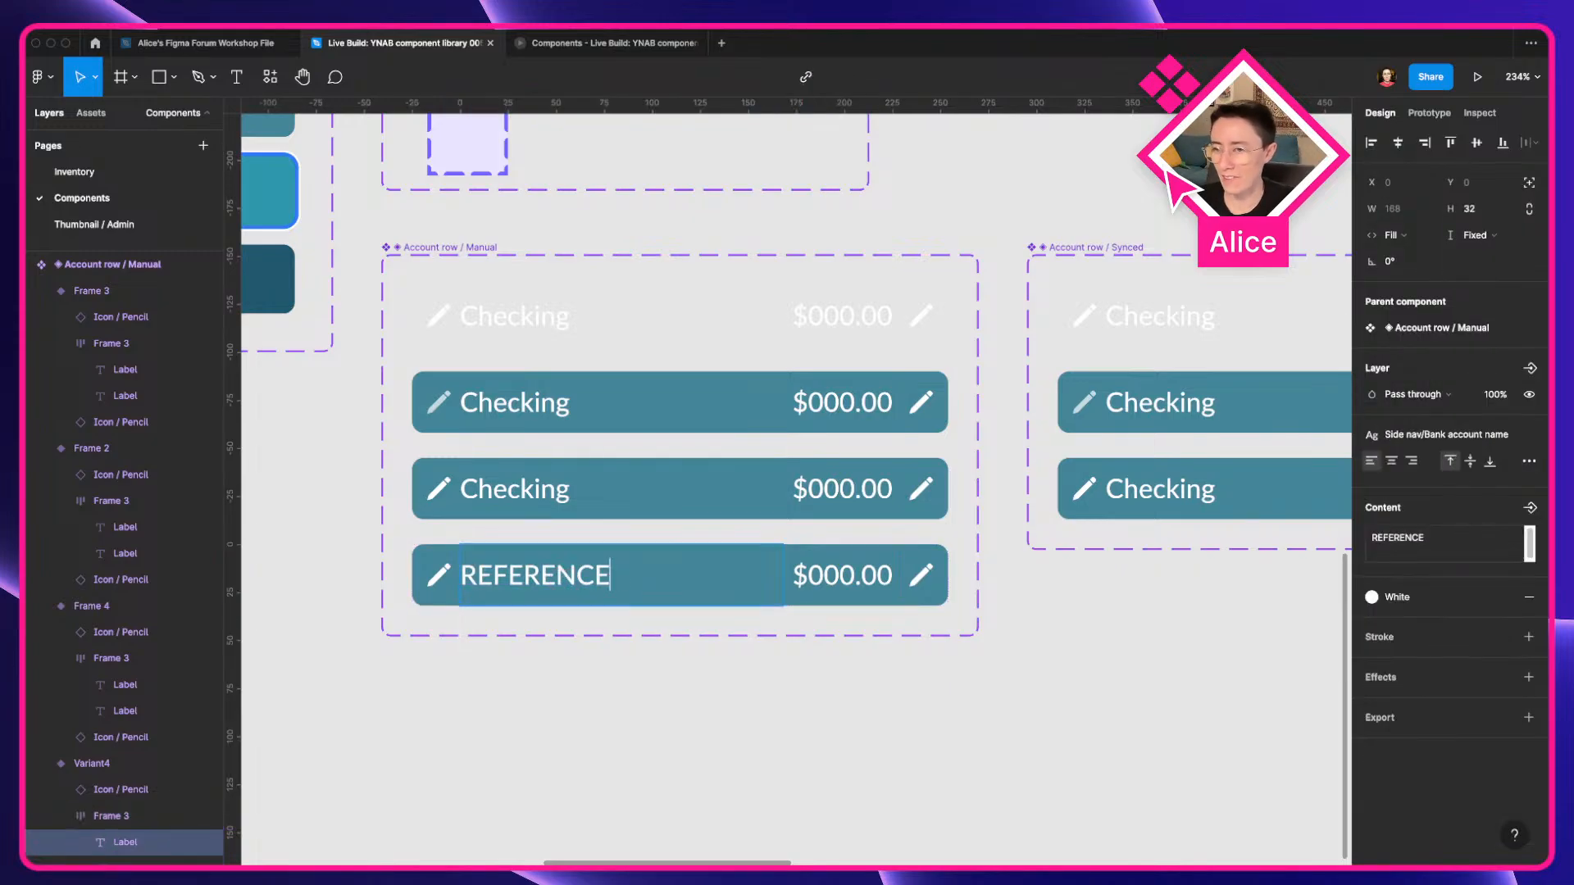
pyautogui.click(530, 707)
# Delete the pencil icons after the amounts in the first three Account row / Manual variants, keeping the REFERENCE variant's icon.
pyautogui.scroll(-5, 345, 703)
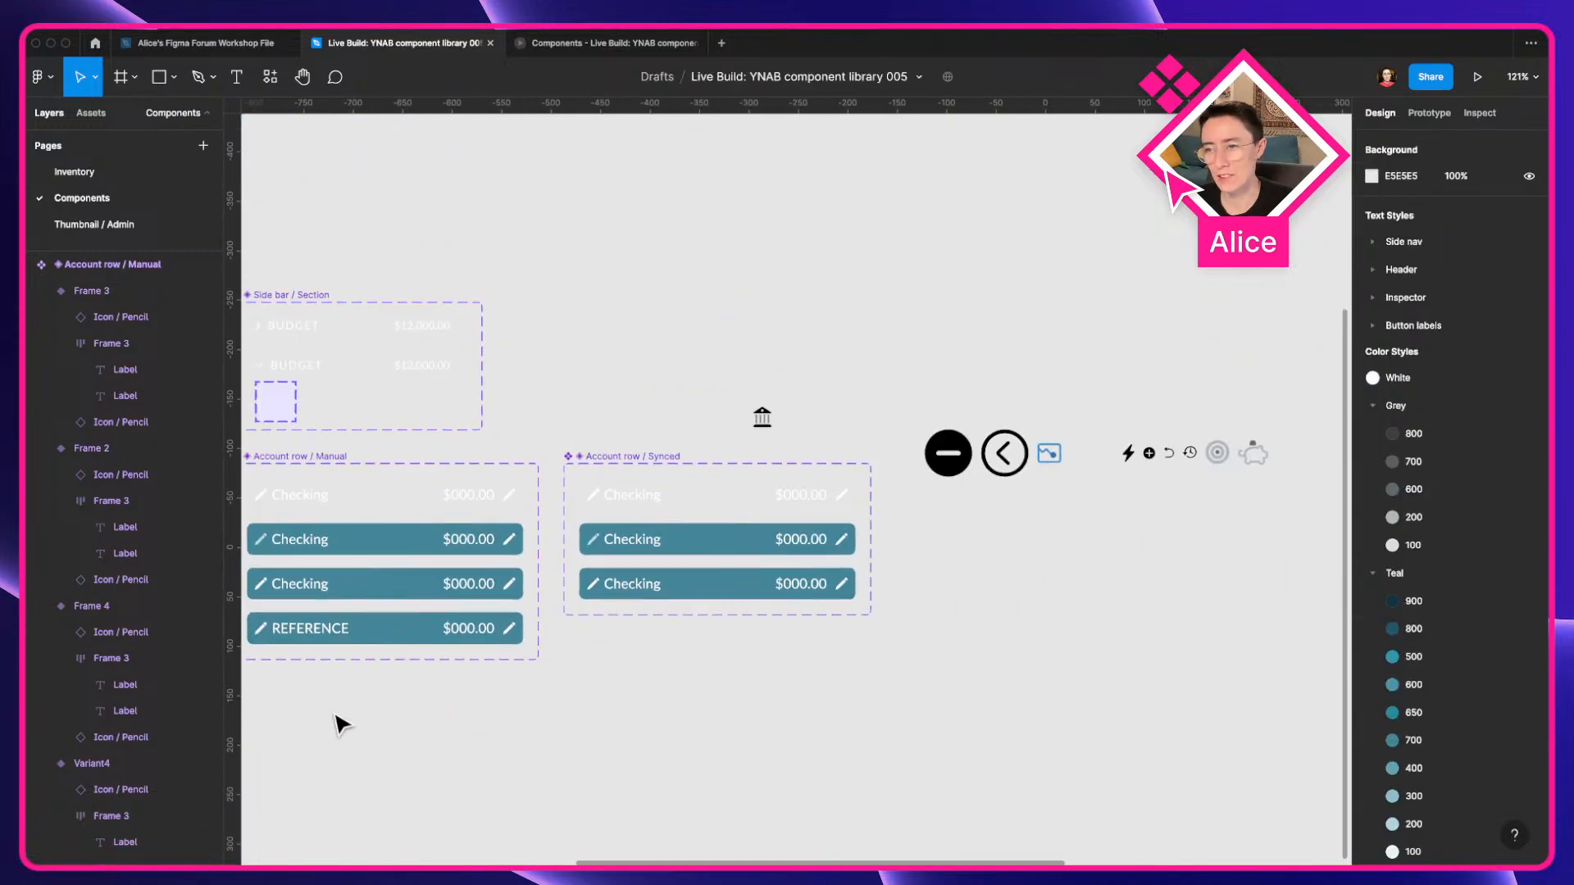
pyautogui.scroll(5, 737, 650)
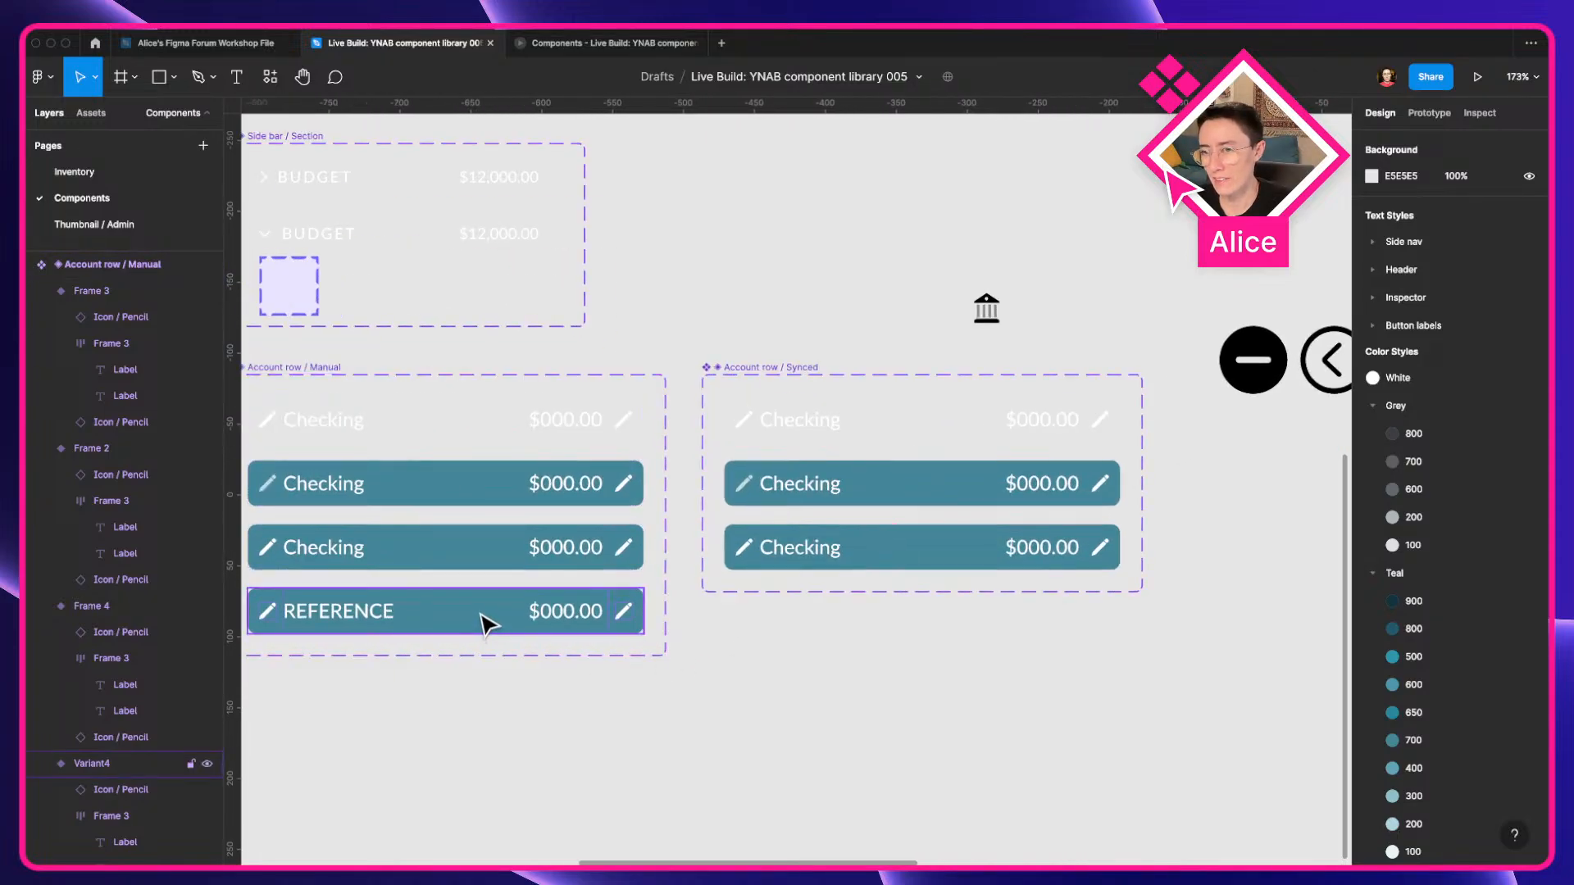
pyautogui.moveTo(501, 547); pyautogui.dragTo(690, 602)
pyautogui.scroll(3, 804, 602)
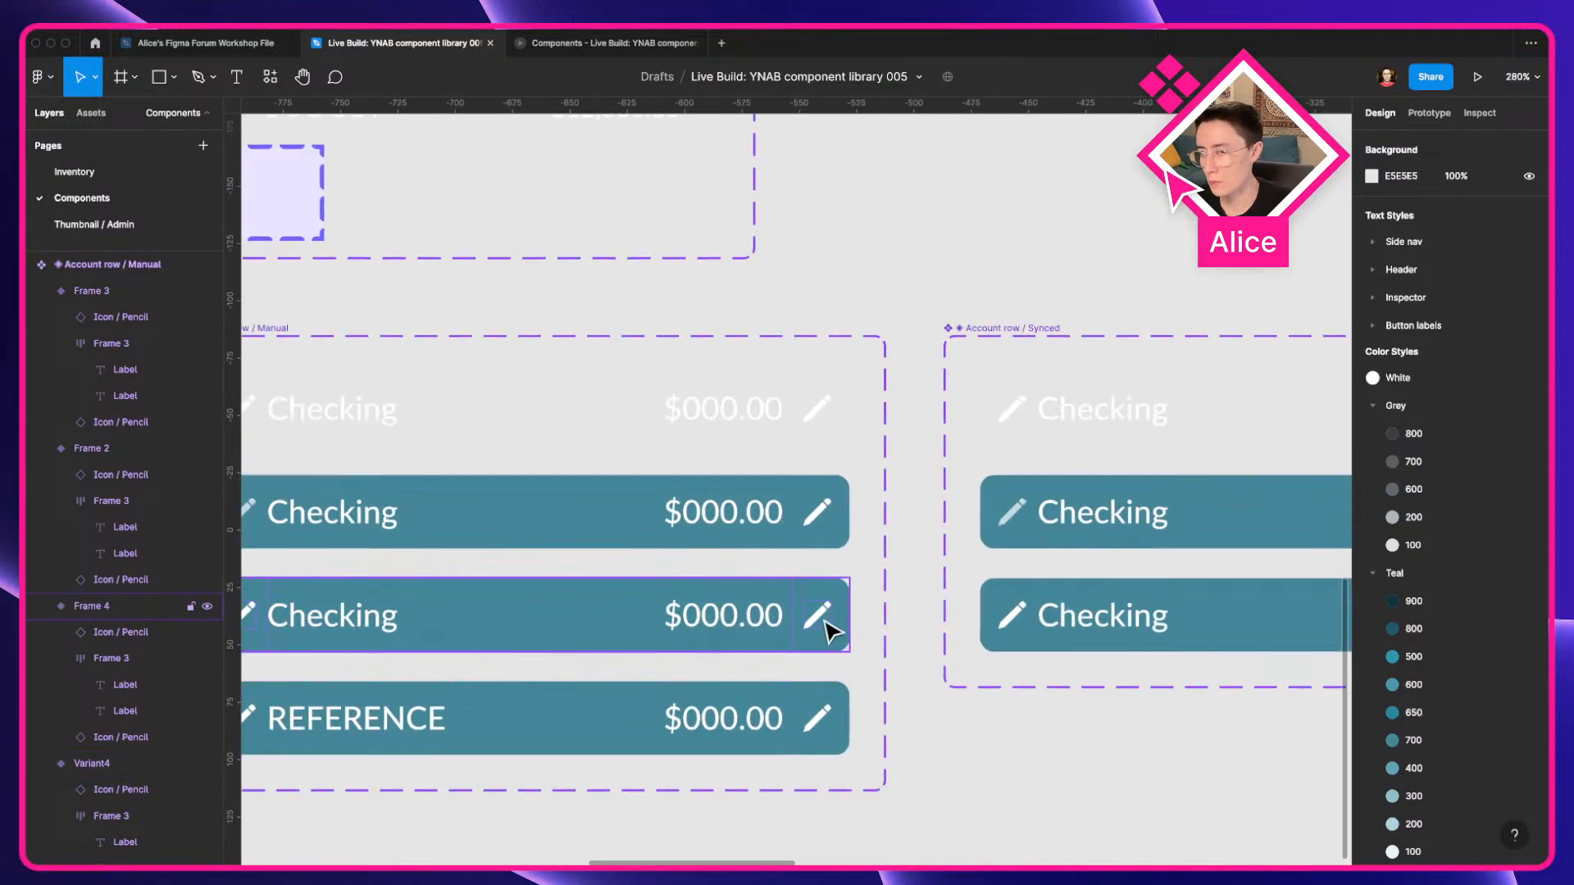
pyautogui.keyDown('super'); pyautogui.click(818, 615); pyautogui.keyUp('super')
pyautogui.keyDown('shift'); pyautogui.click(820, 512); pyautogui.keyUp('shift')
pyautogui.keyDown('shift'); pyautogui.click(817, 408); pyautogui.keyUp('shift')
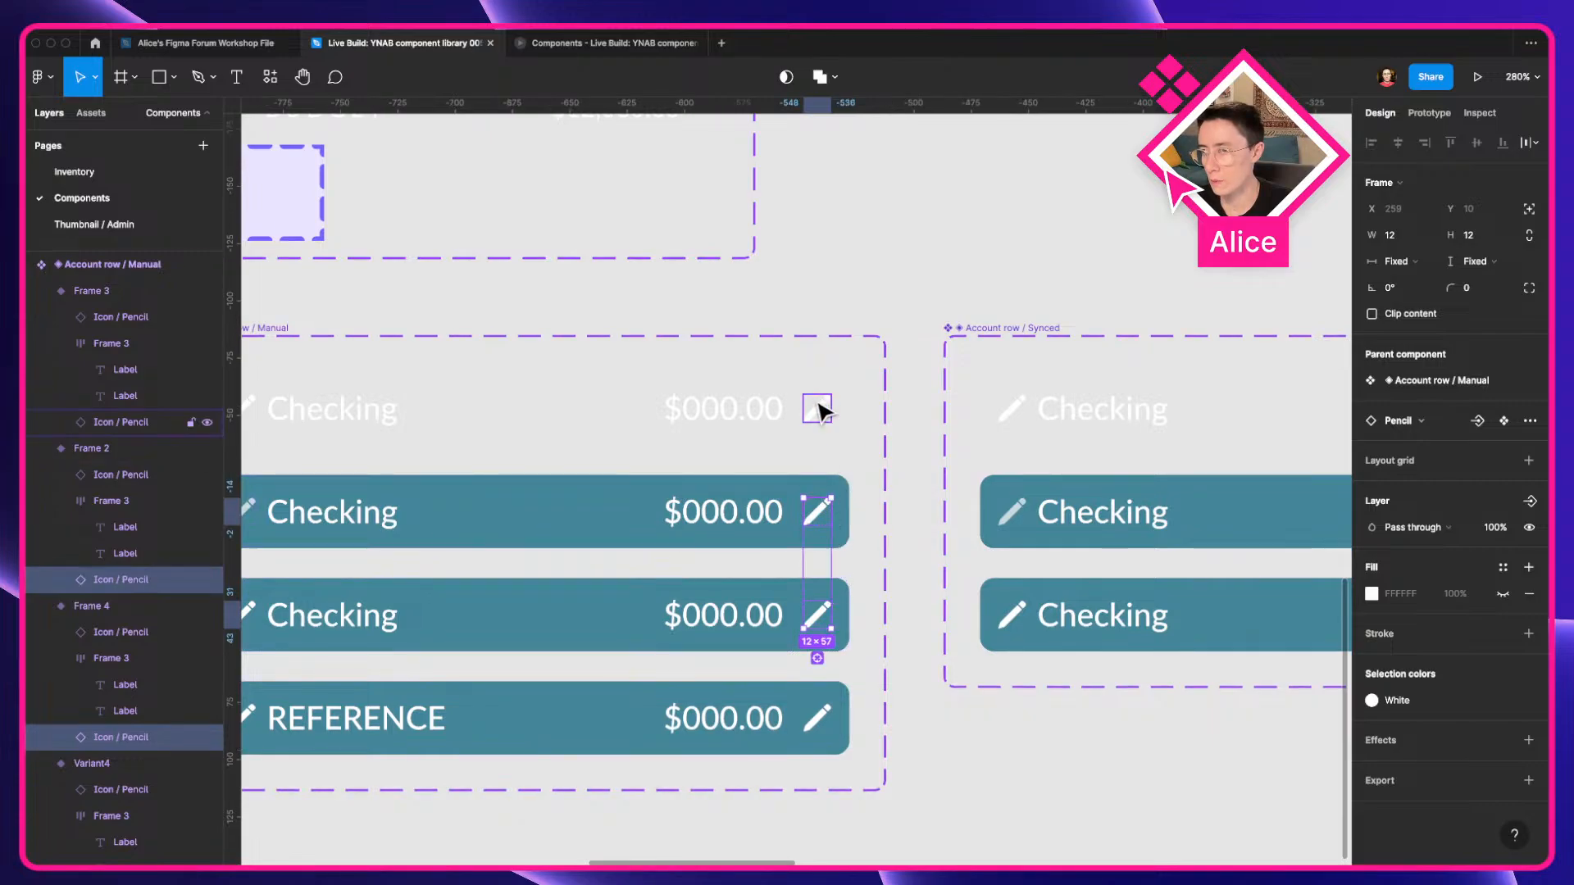
pyautogui.press('Delete')
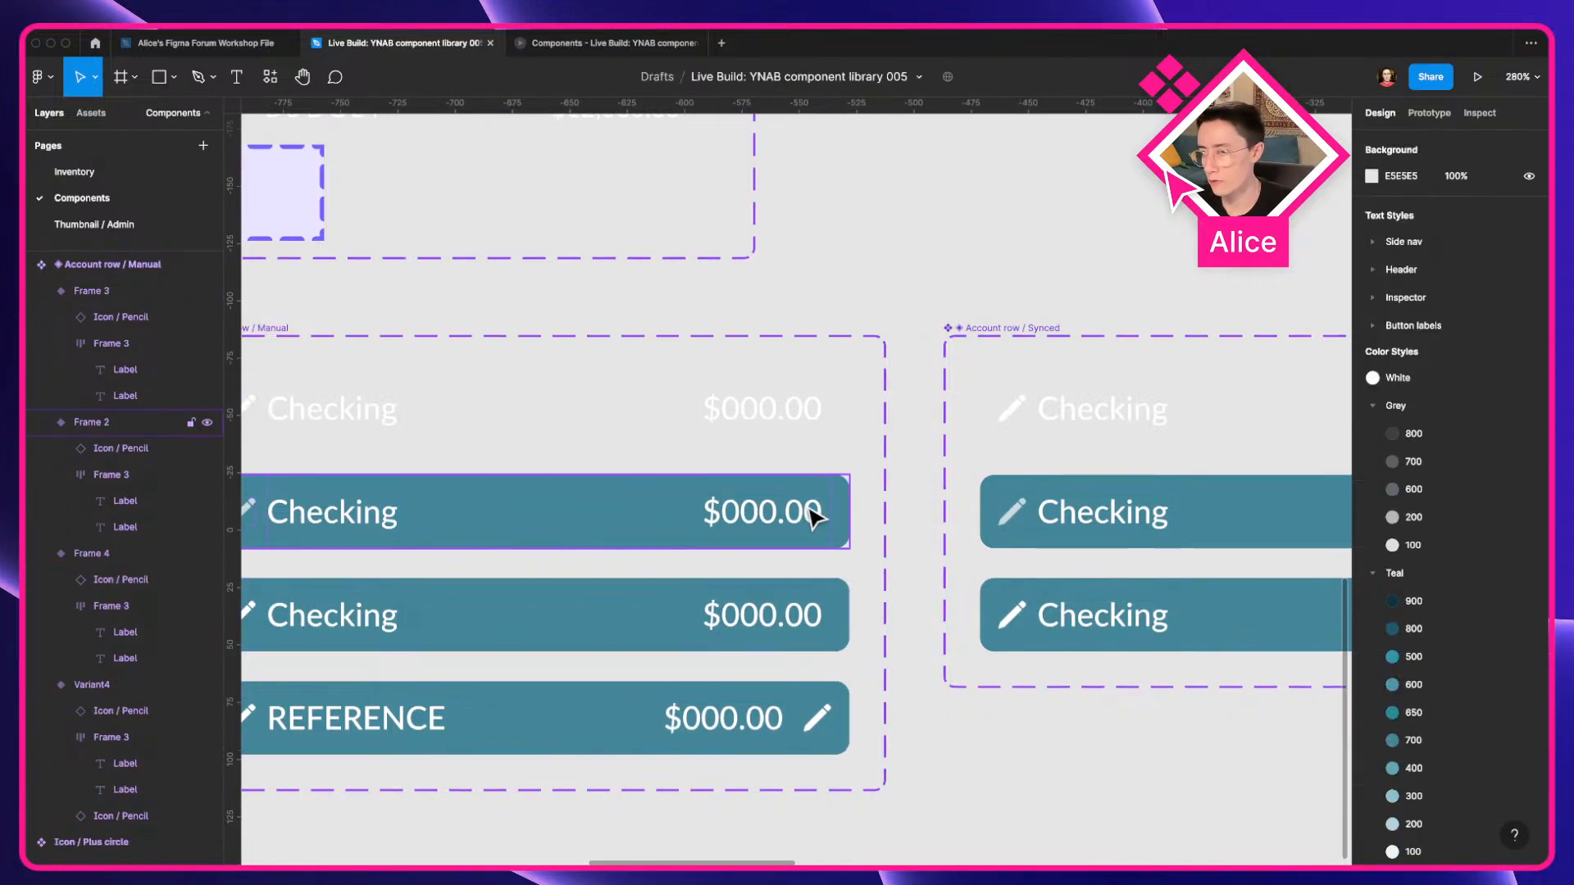
# Try a right padding of 16 on the third Account row / Manual variant alone, and undo it.
pyautogui.click(729, 614)
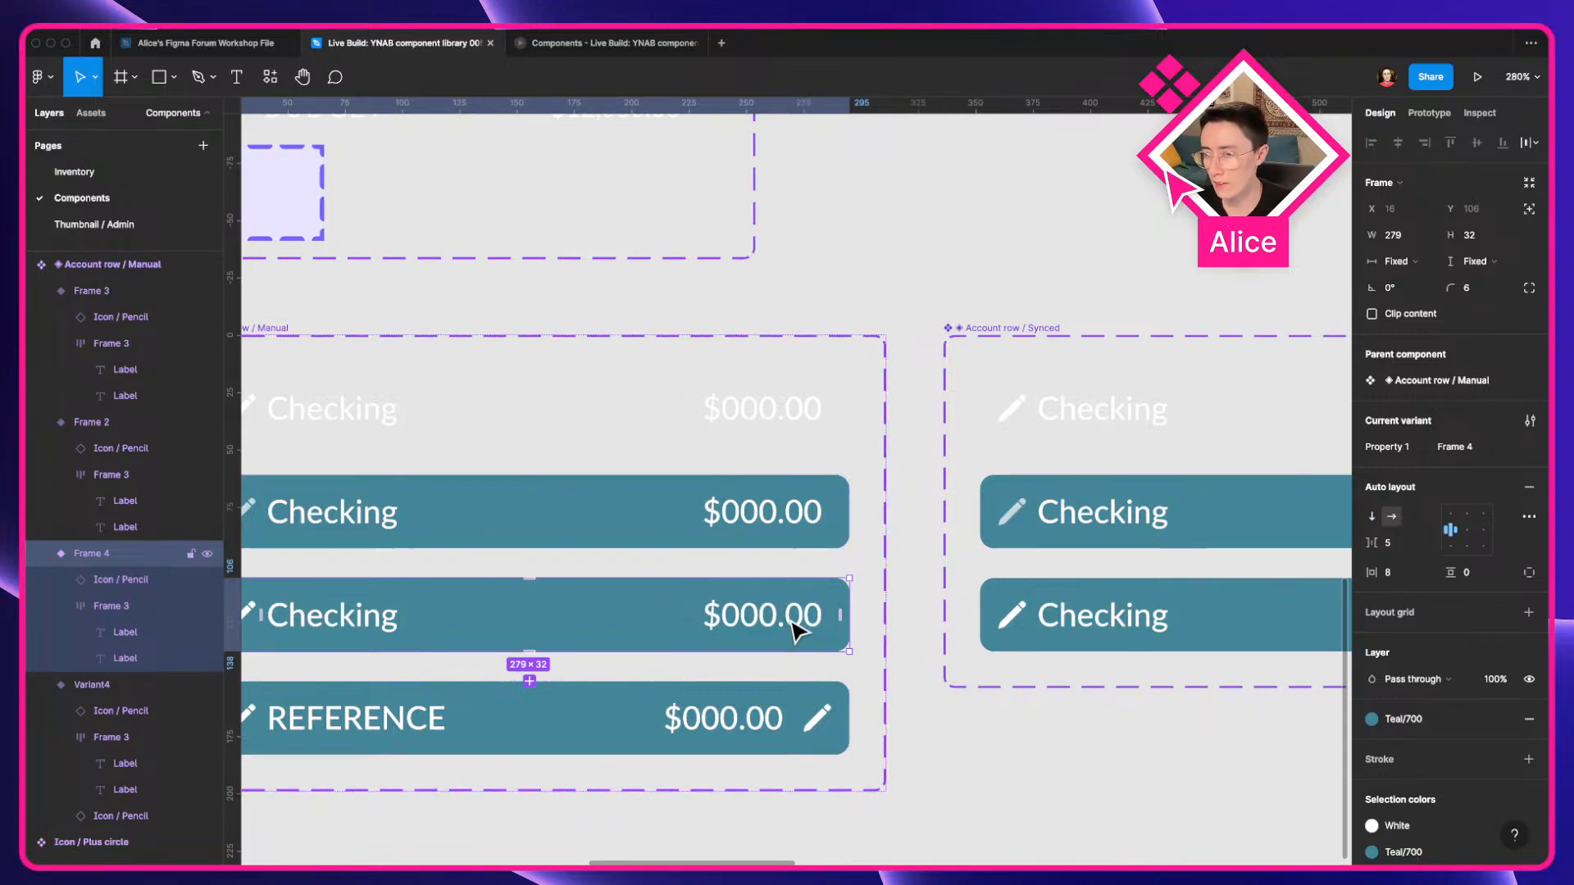
pyautogui.click(1522, 575)
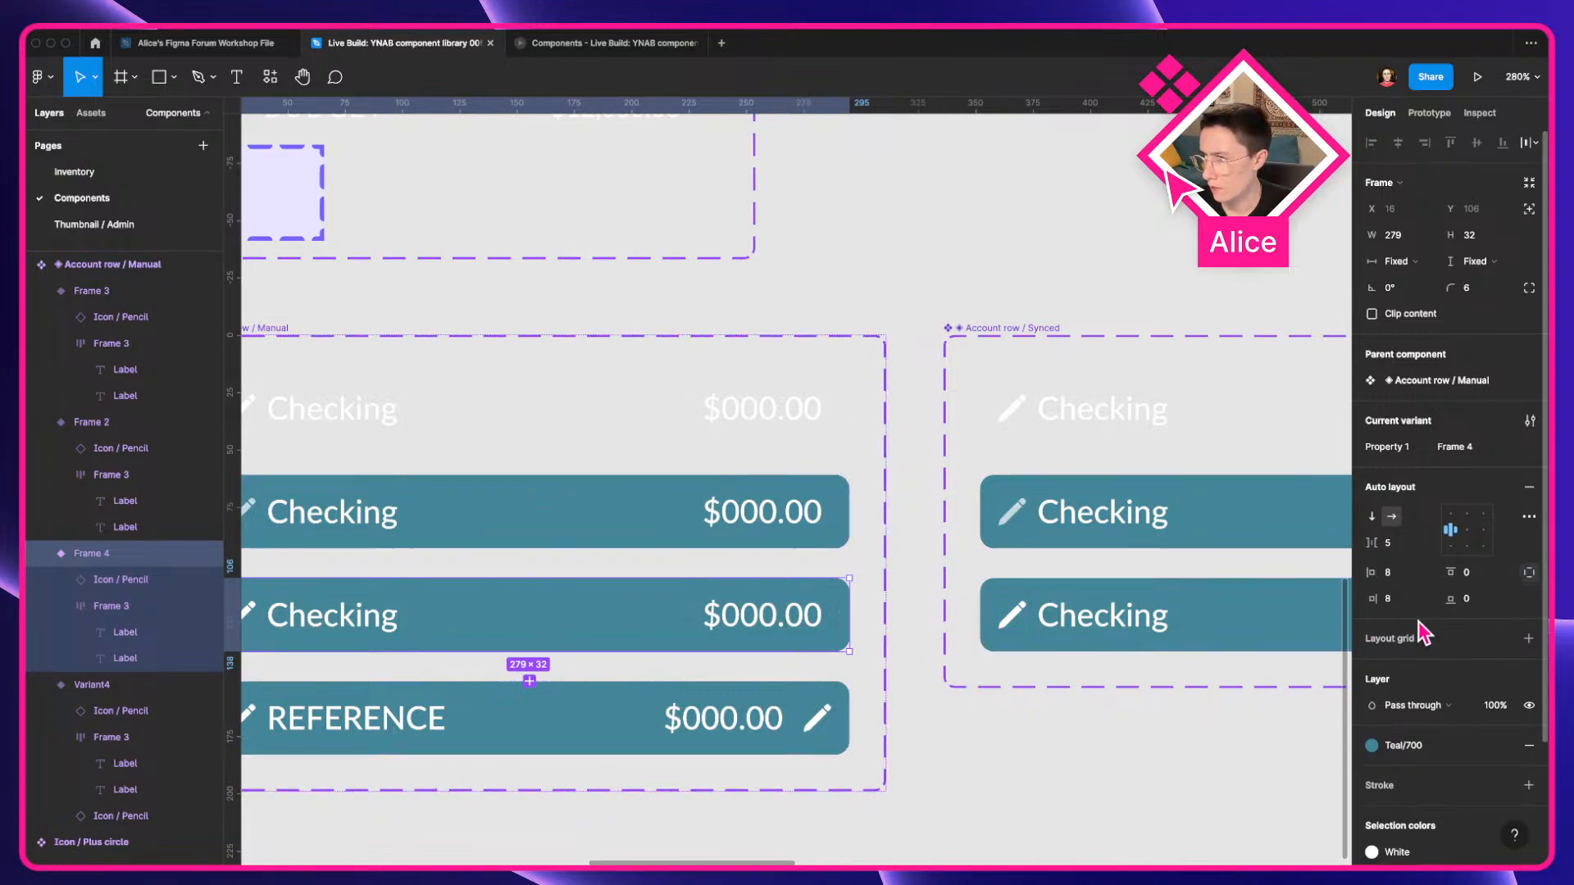
pyautogui.click(1396, 607)
pyautogui.write('16')
pyautogui.press('Return')
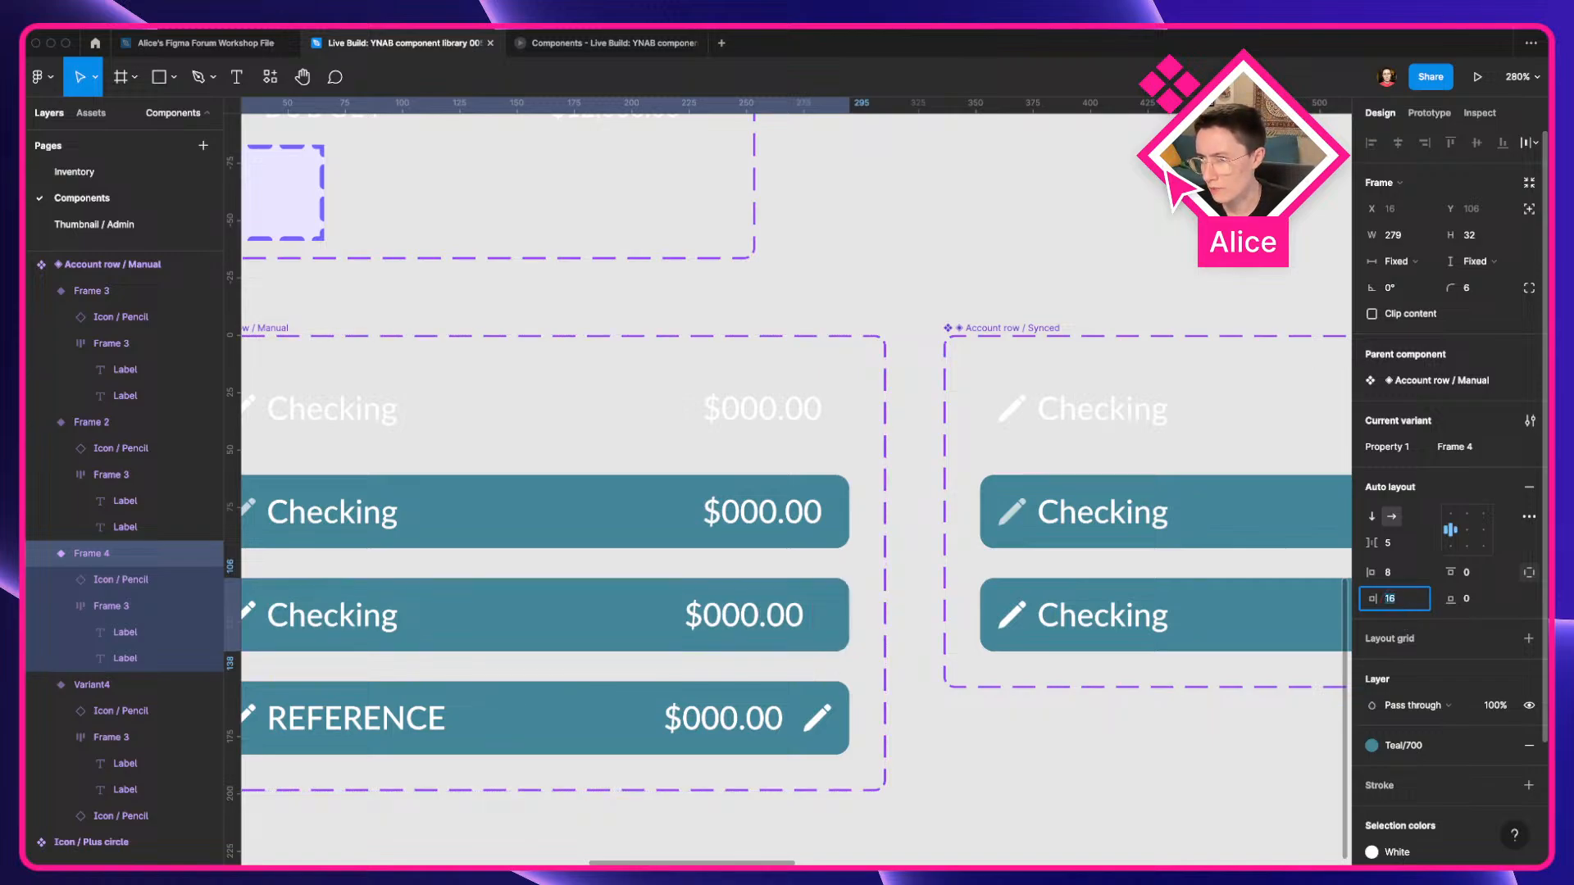
pyautogui.press('super+z')
# Give the first three Account row / Manual variants an individual right padding of 22.
pyautogui.keyDown('shift'); pyautogui.click(833, 543); pyautogui.keyUp('shift')
pyautogui.keyDown('shift'); pyautogui.click(830, 411); pyautogui.keyUp('shift')
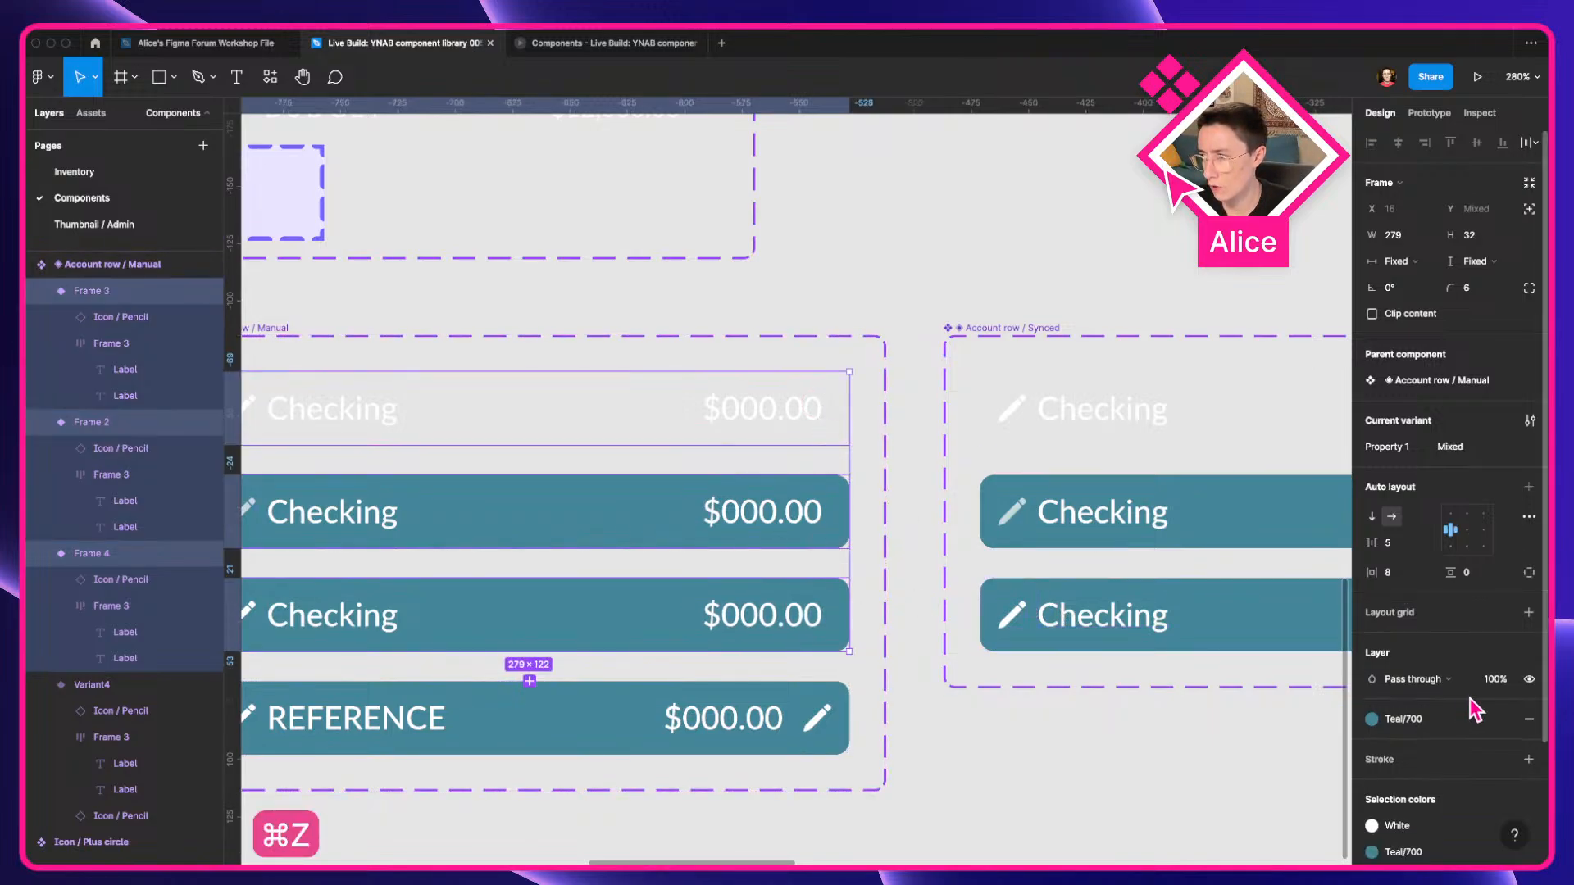
pyautogui.click(1529, 573)
pyautogui.click(1397, 602)
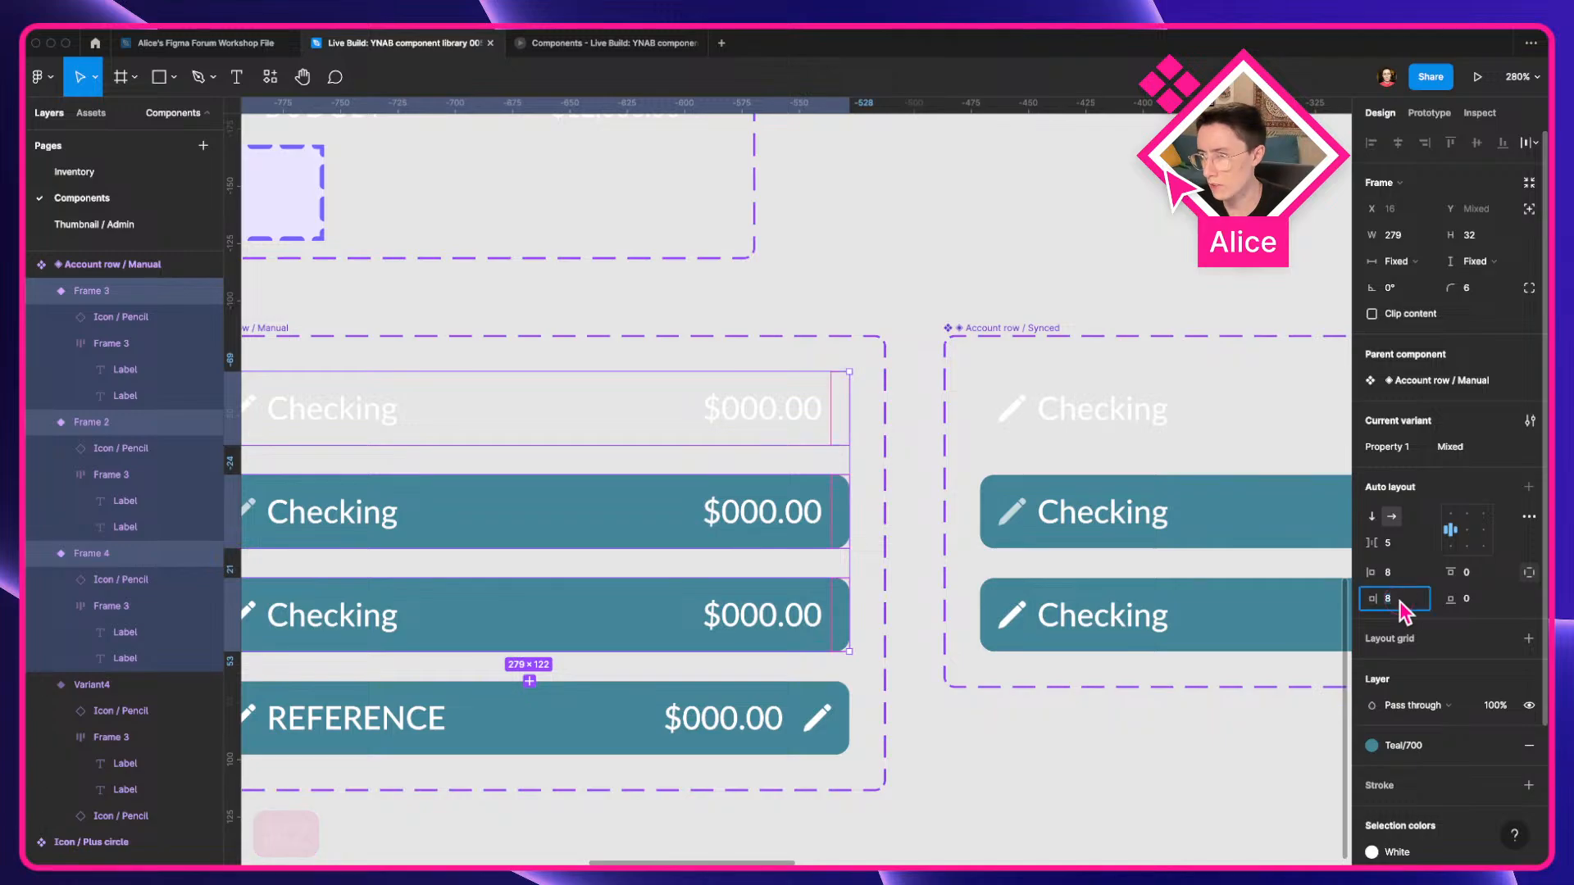
pyautogui.press('Up')
pyautogui.press('Up')
pyautogui.press('Up')
pyautogui.press('Up')
pyautogui.press('Up')
pyautogui.press('Up')
pyautogui.press('Up')
pyautogui.press('Up')
pyautogui.press('Up')
pyautogui.press('Up')
pyautogui.press('Up')
pyautogui.press('Up')
pyautogui.press('Up')
pyautogui.press('Up')
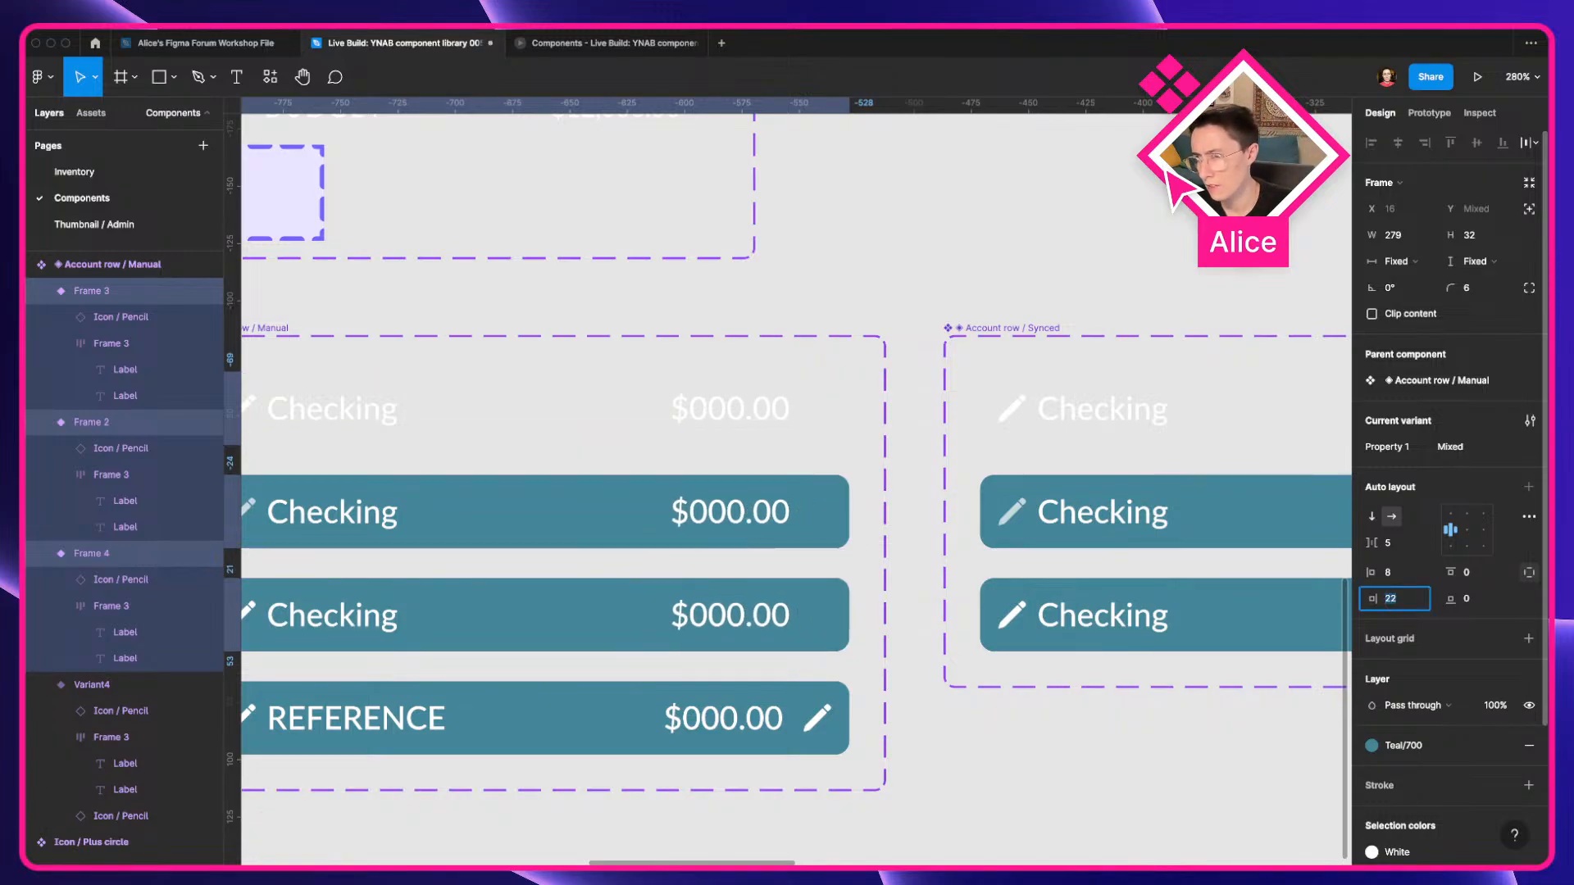
# Use outline view to align the three Manual variants' amounts with the REFERENCE row by setting their right padding to 25, and restore normal view.
pyautogui.press('super+y')
pyautogui.scroll(5, 848, 649)
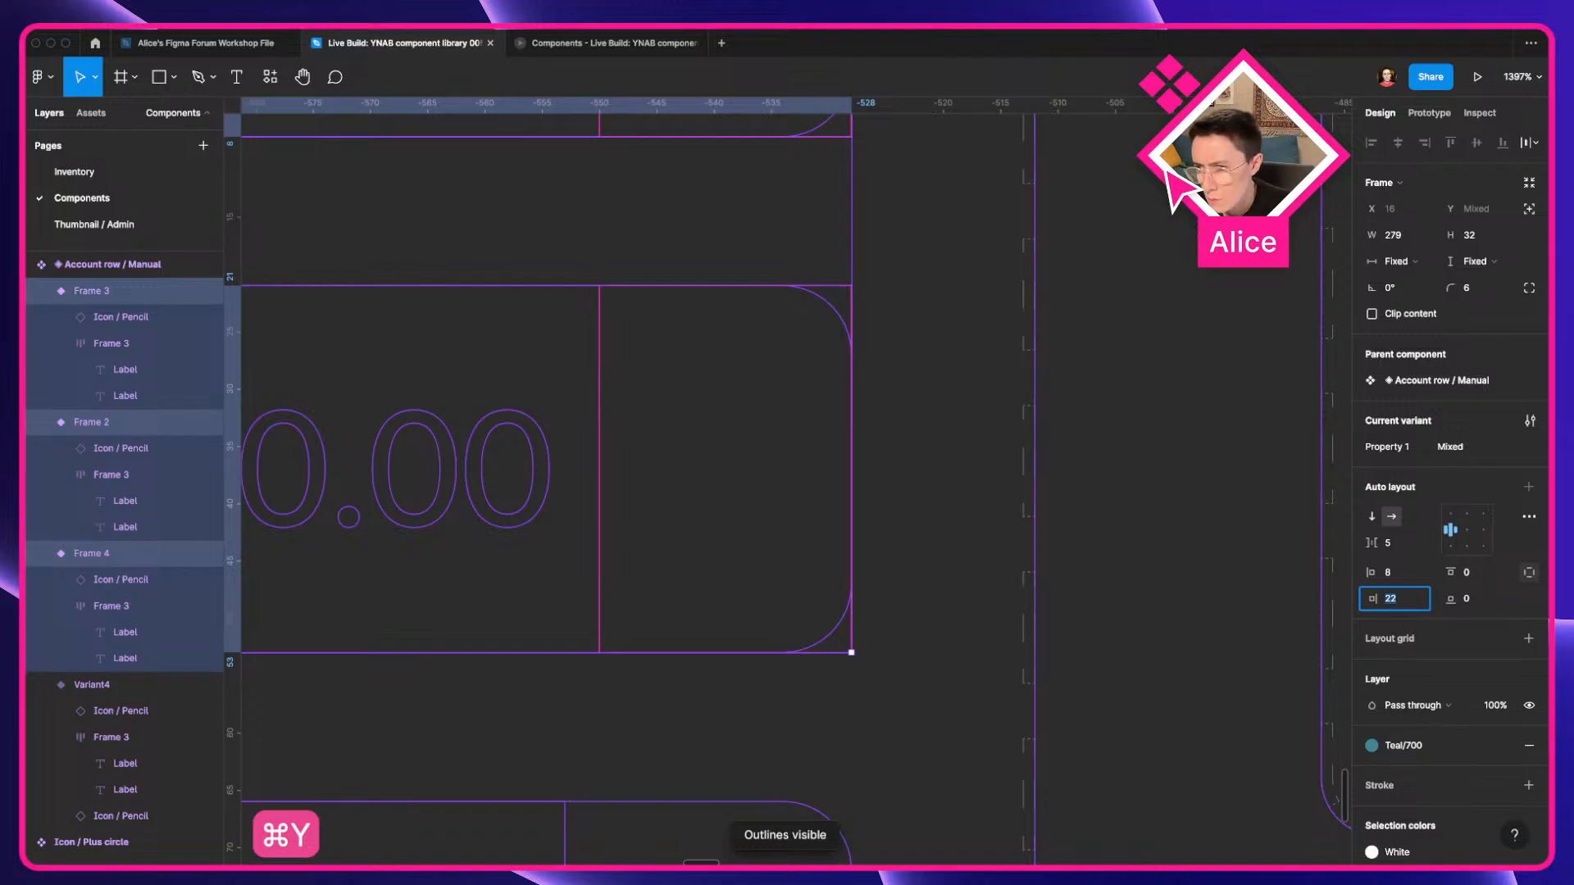
pyautogui.press('Up')
pyautogui.press('Up')
pyautogui.press('Up')
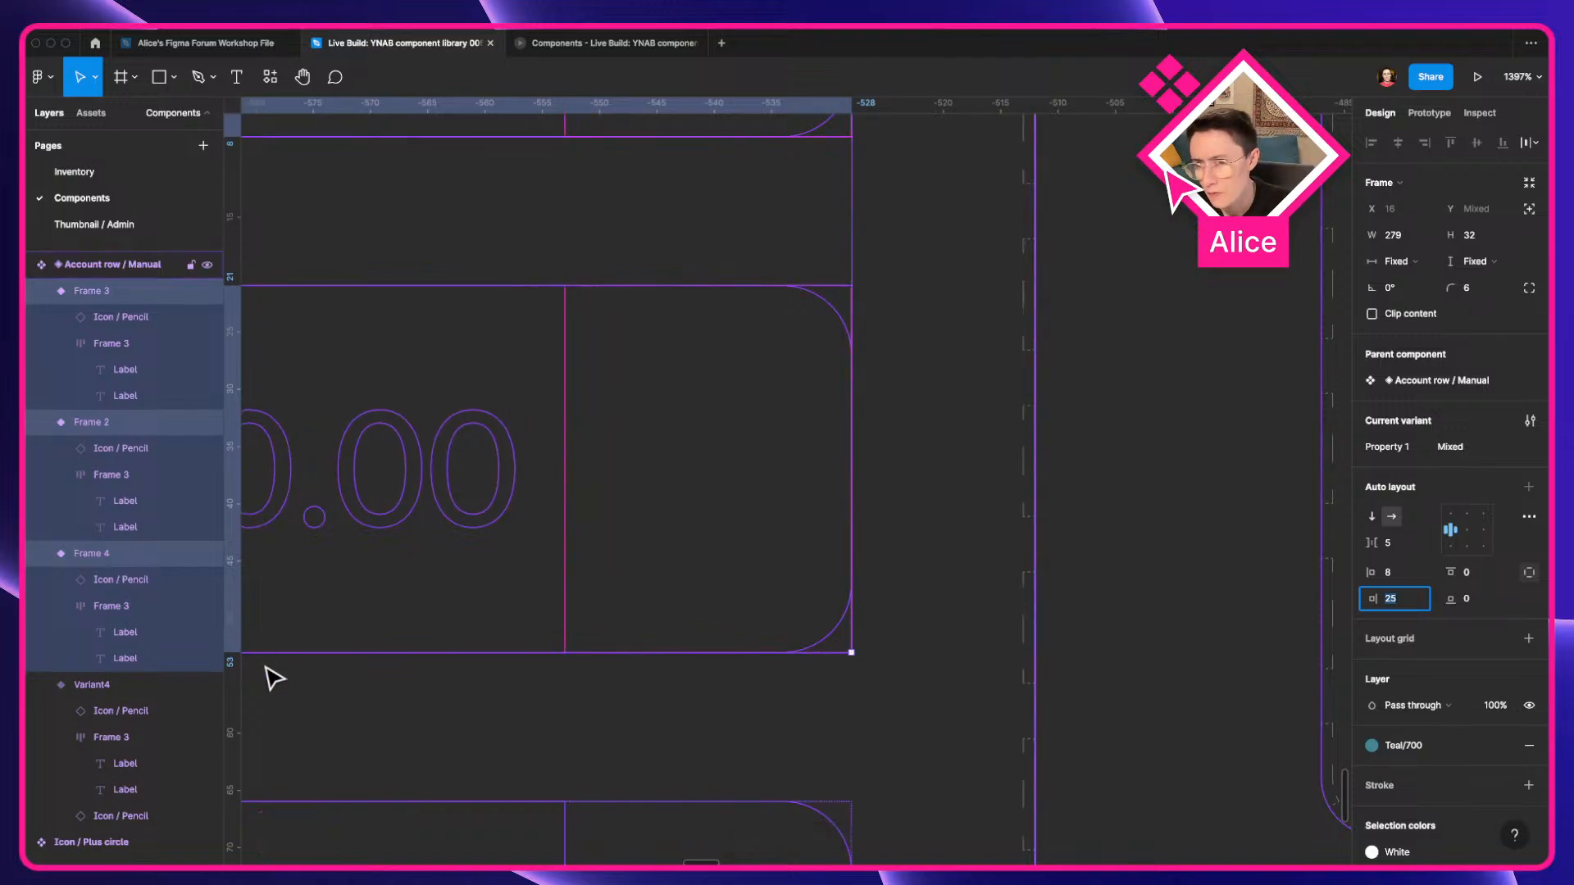
pyautogui.moveTo(231, 679); pyautogui.dragTo(565, 729)
pyautogui.press('Delete')
pyautogui.click(564, 730)
pyautogui.scroll(-10, 564, 728)
pyautogui.click(696, 819)
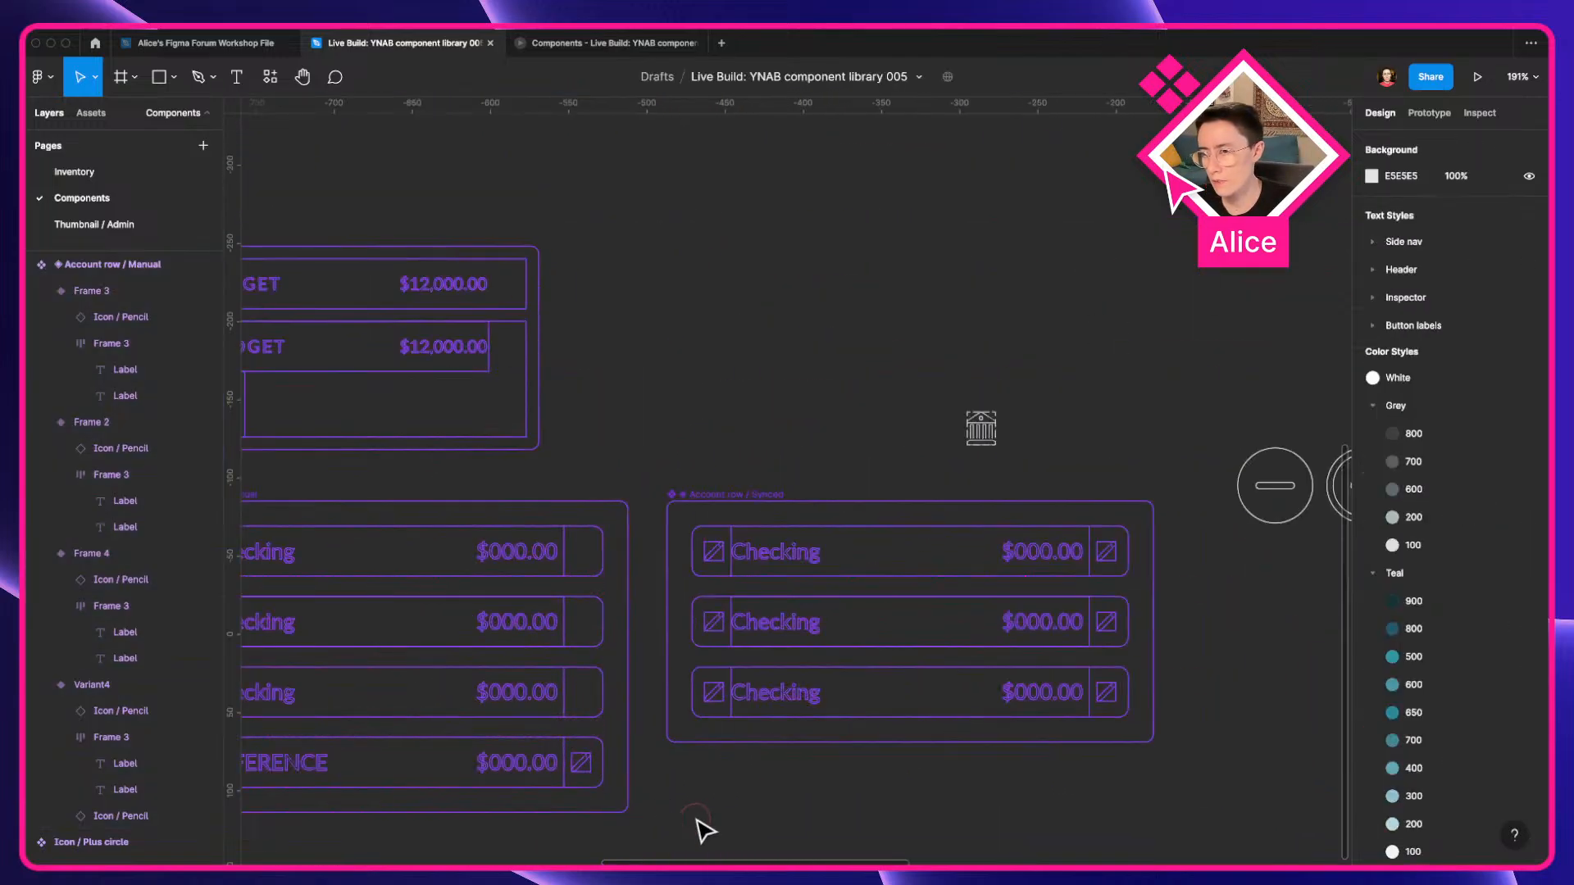
pyautogui.hscroll(-3, 762, 748)
pyautogui.press('super+y')
pyautogui.scroll(-3, 763, 748)
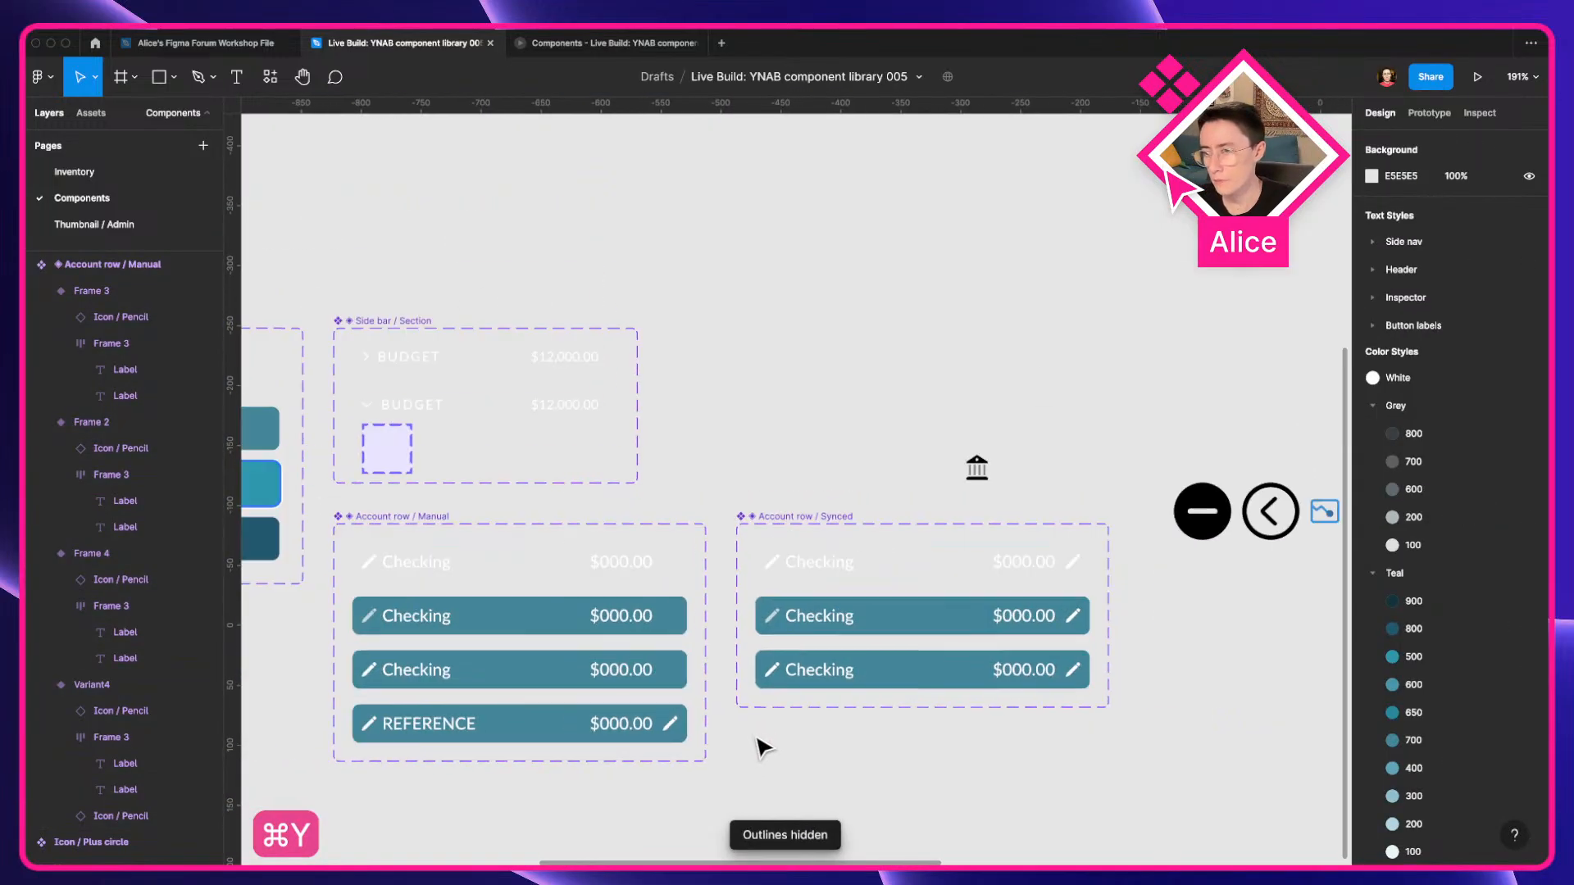
# Delete the REFERENCE variant from the Account row / Manual component set.
pyautogui.click(680, 750)
pyautogui.press('Delete')
pyautogui.moveTo(745, 755); pyautogui.dragTo(618, 737)
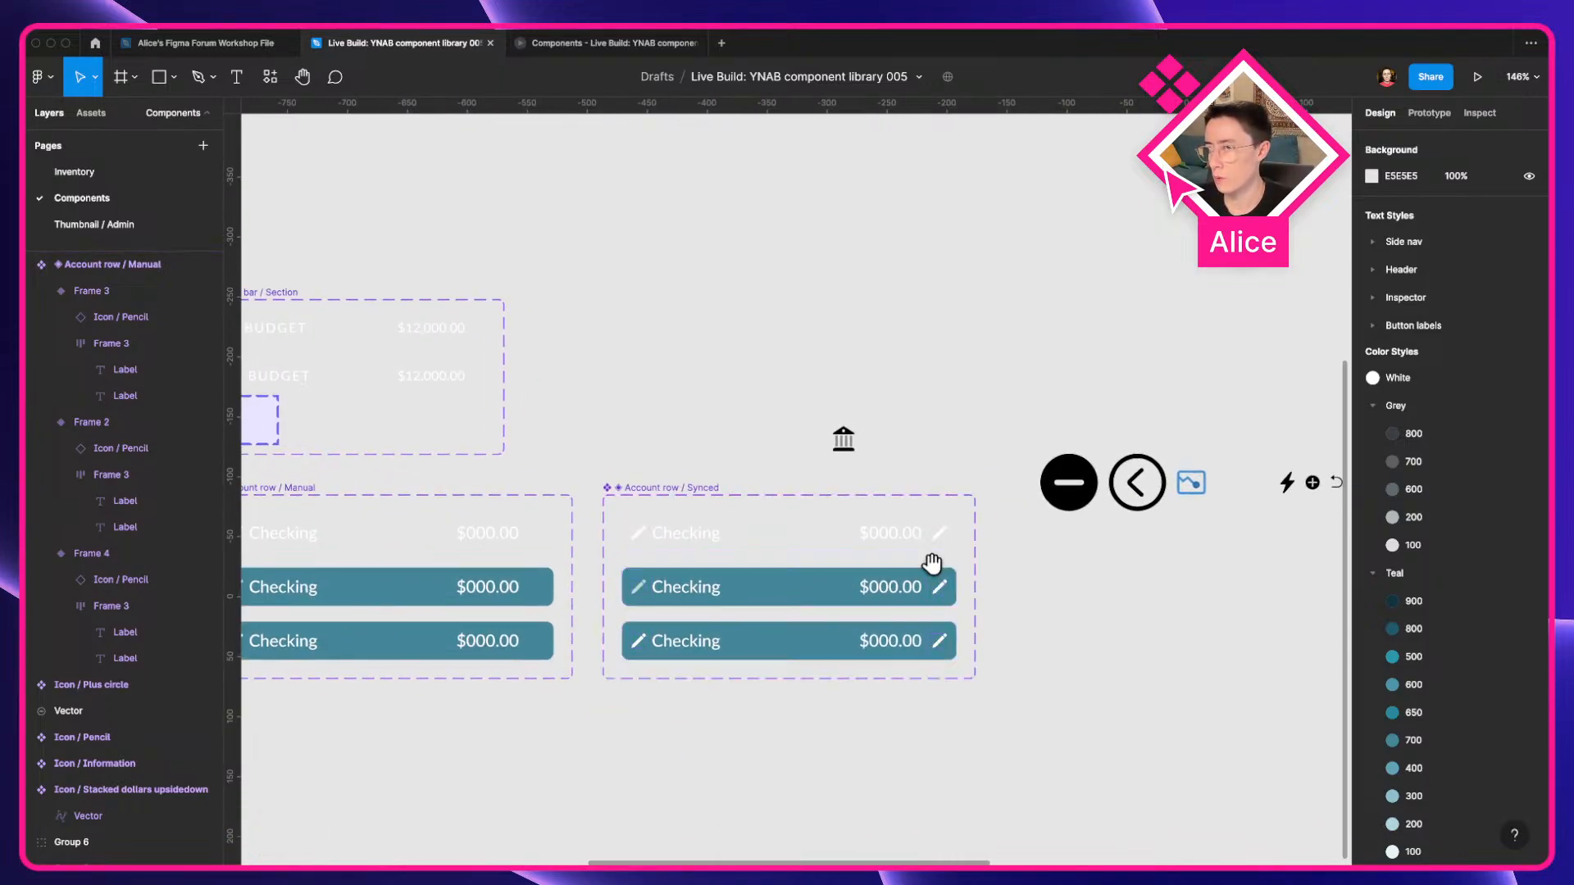
# Look through the white icon components above the button sets for an icon suited to the synced account rows.
pyautogui.moveTo(933, 563); pyautogui.dragTo(666, 547)
pyautogui.moveTo(1169, 553); pyautogui.dragTo(976, 569)
pyautogui.moveTo(819, 561); pyautogui.dragTo(1226, 580)
pyautogui.moveTo(502, 507); pyautogui.dragTo(948, 503)
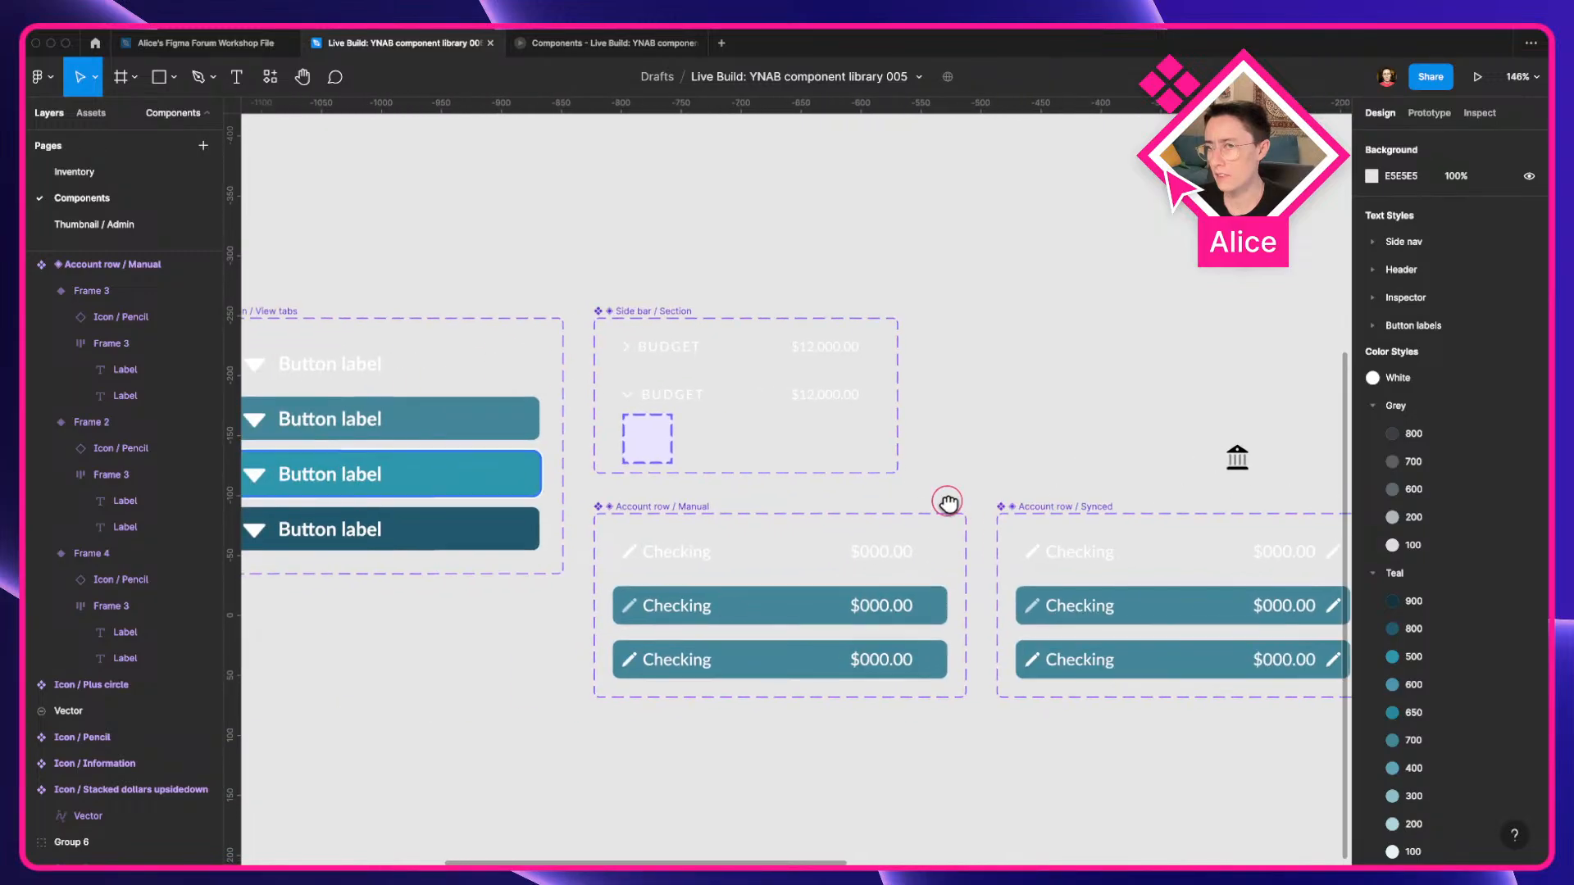
pyautogui.scroll(-6, 949, 503)
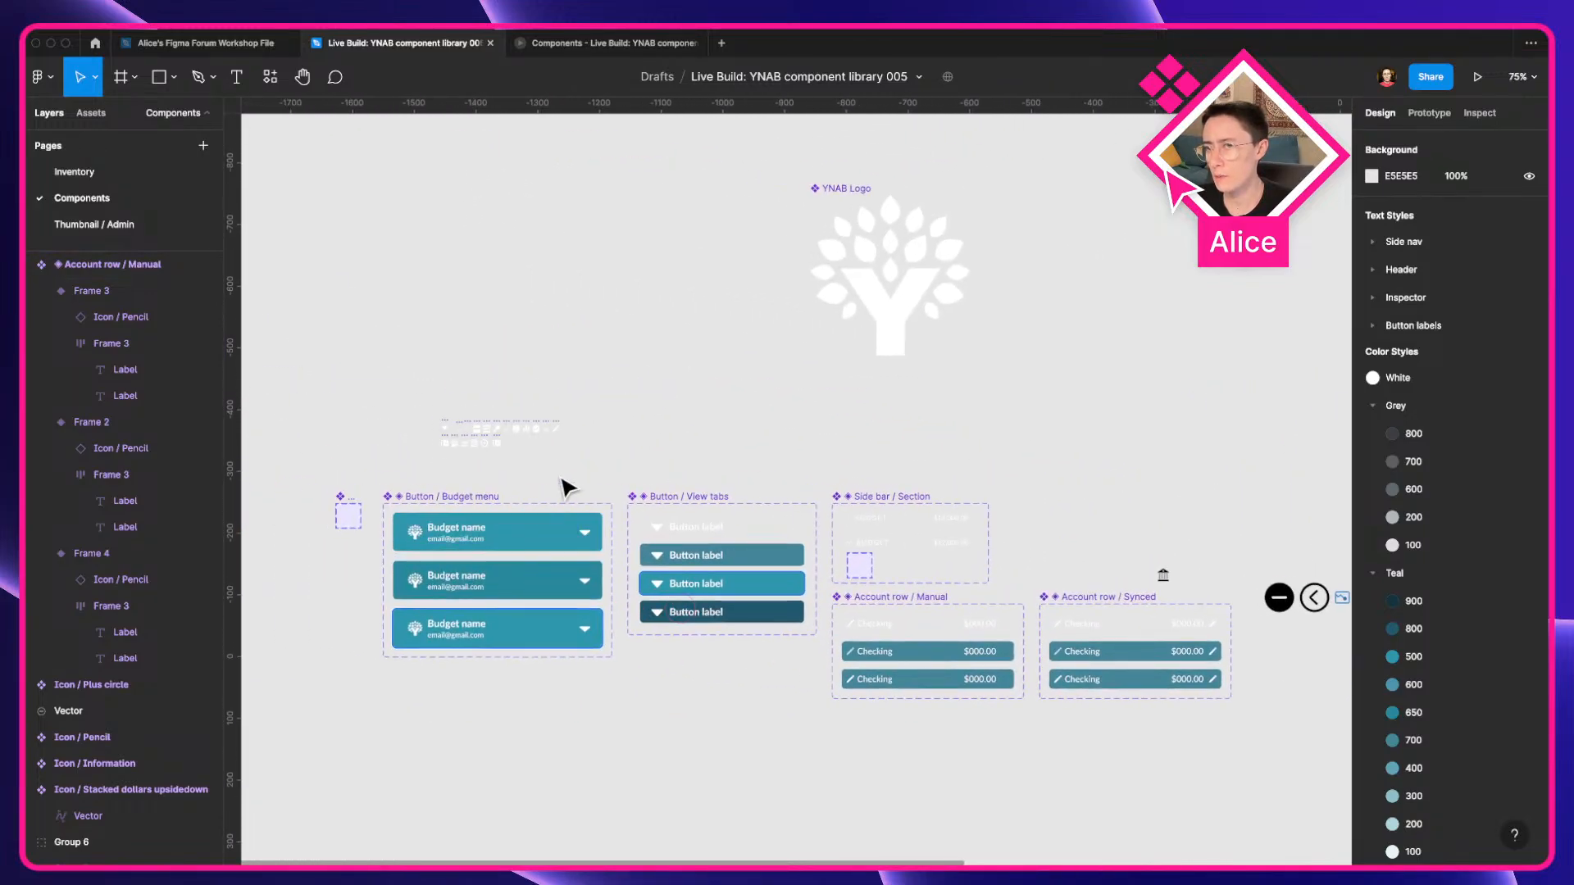
pyautogui.scroll(10, 566, 488)
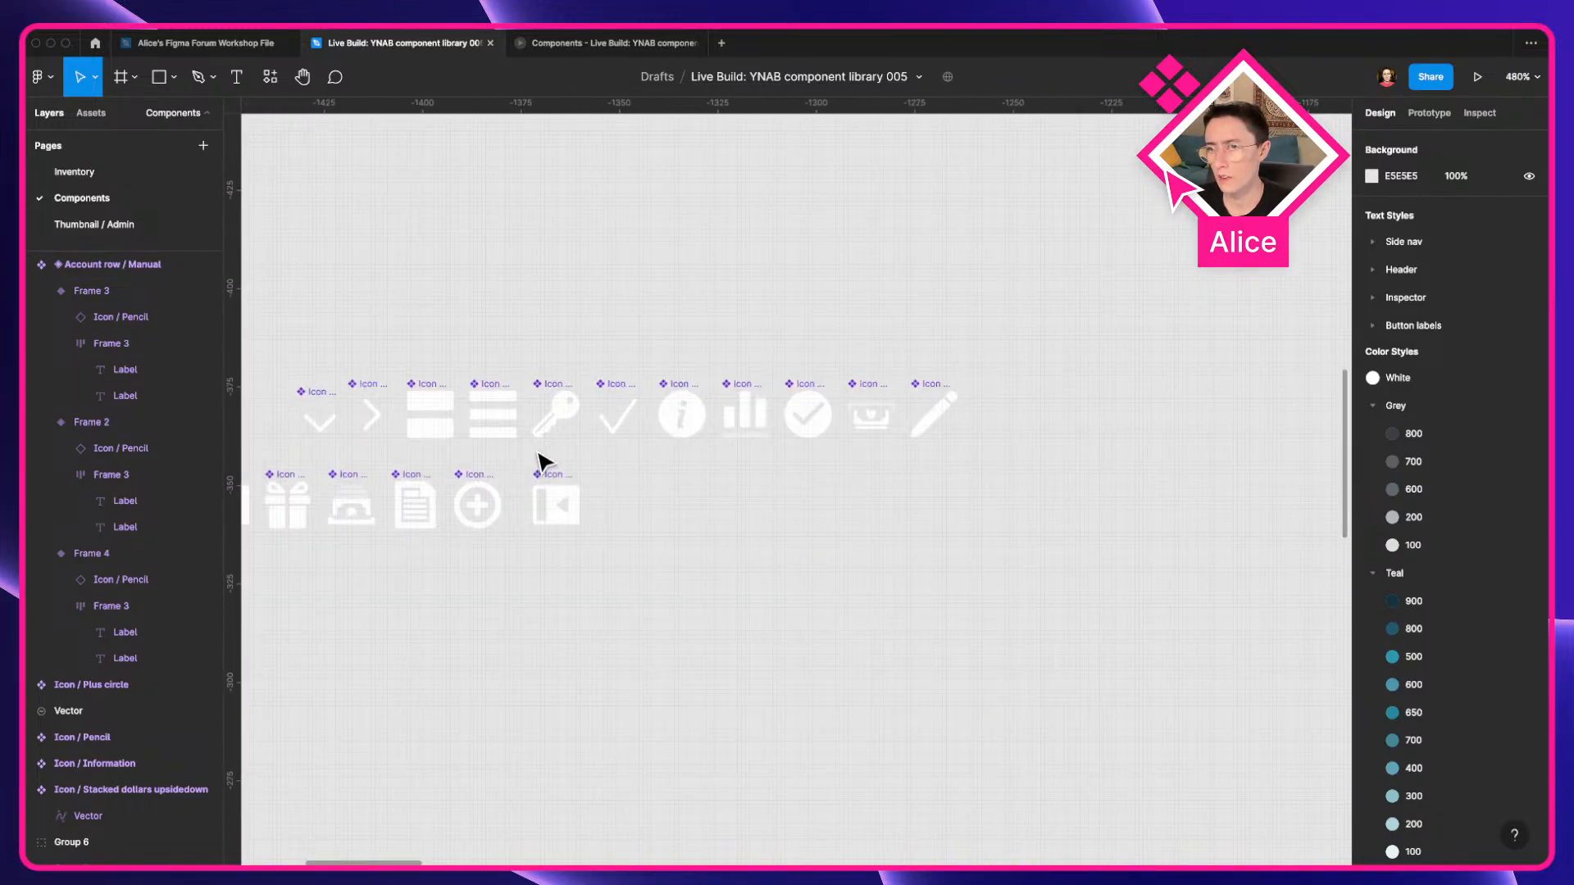
pyautogui.scroll(3, 537, 461)
pyautogui.moveTo(475, 470); pyautogui.dragTo(646, 477)
pyautogui.scroll(-3, 727, 377)
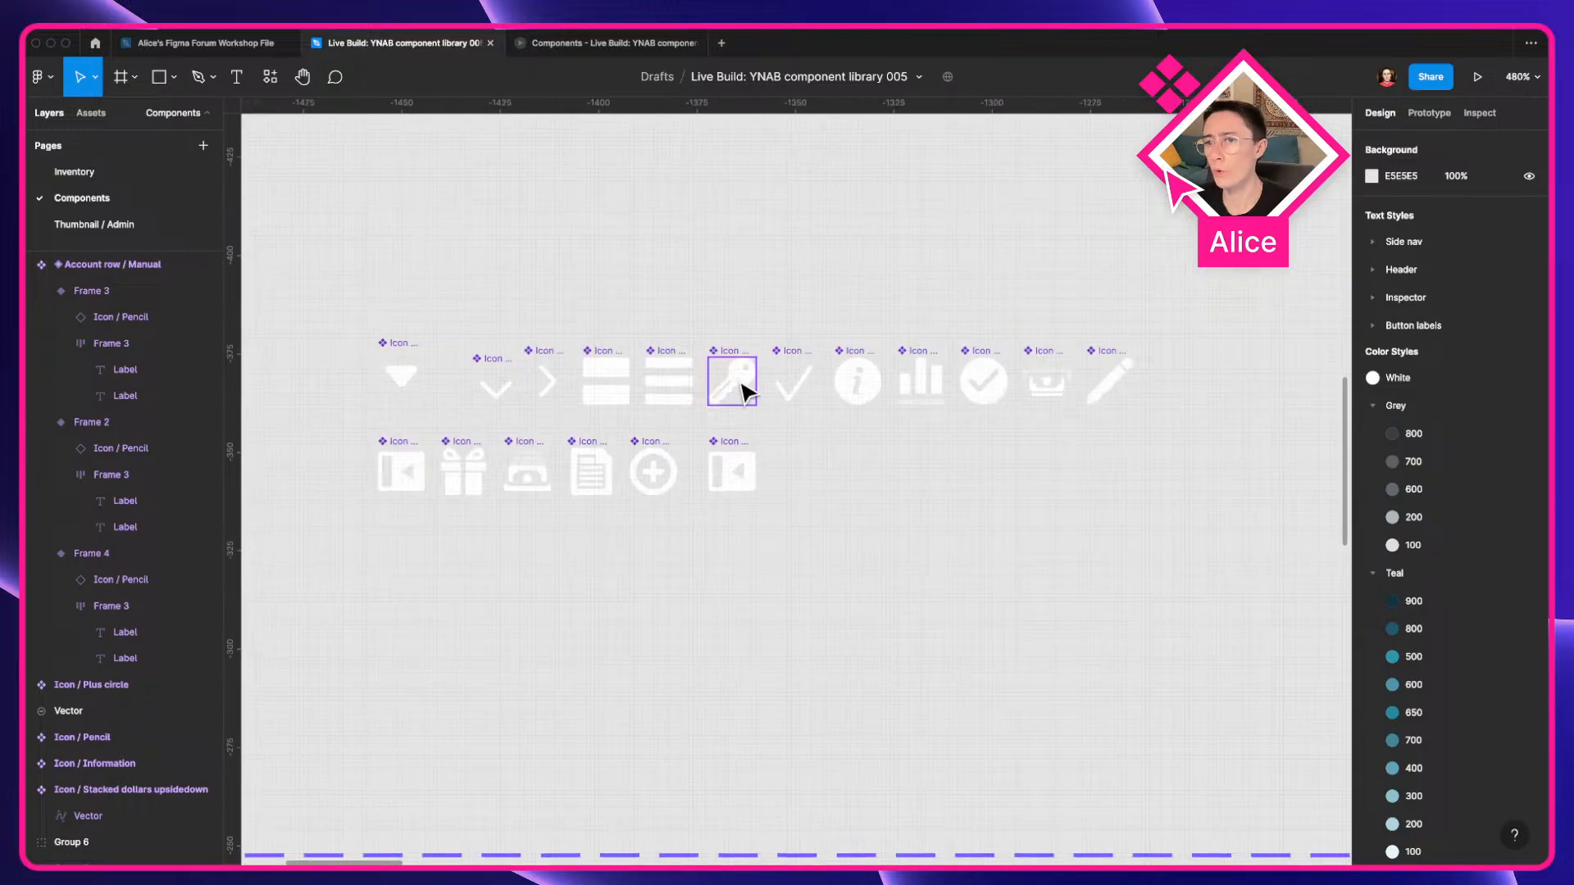
pyautogui.scroll(-8, 743, 390)
pyautogui.moveTo(840, 390); pyautogui.dragTo(431, 261)
pyautogui.moveTo(974, 521); pyautogui.dragTo(875, 514)
pyautogui.hscroll(5, 893, 516)
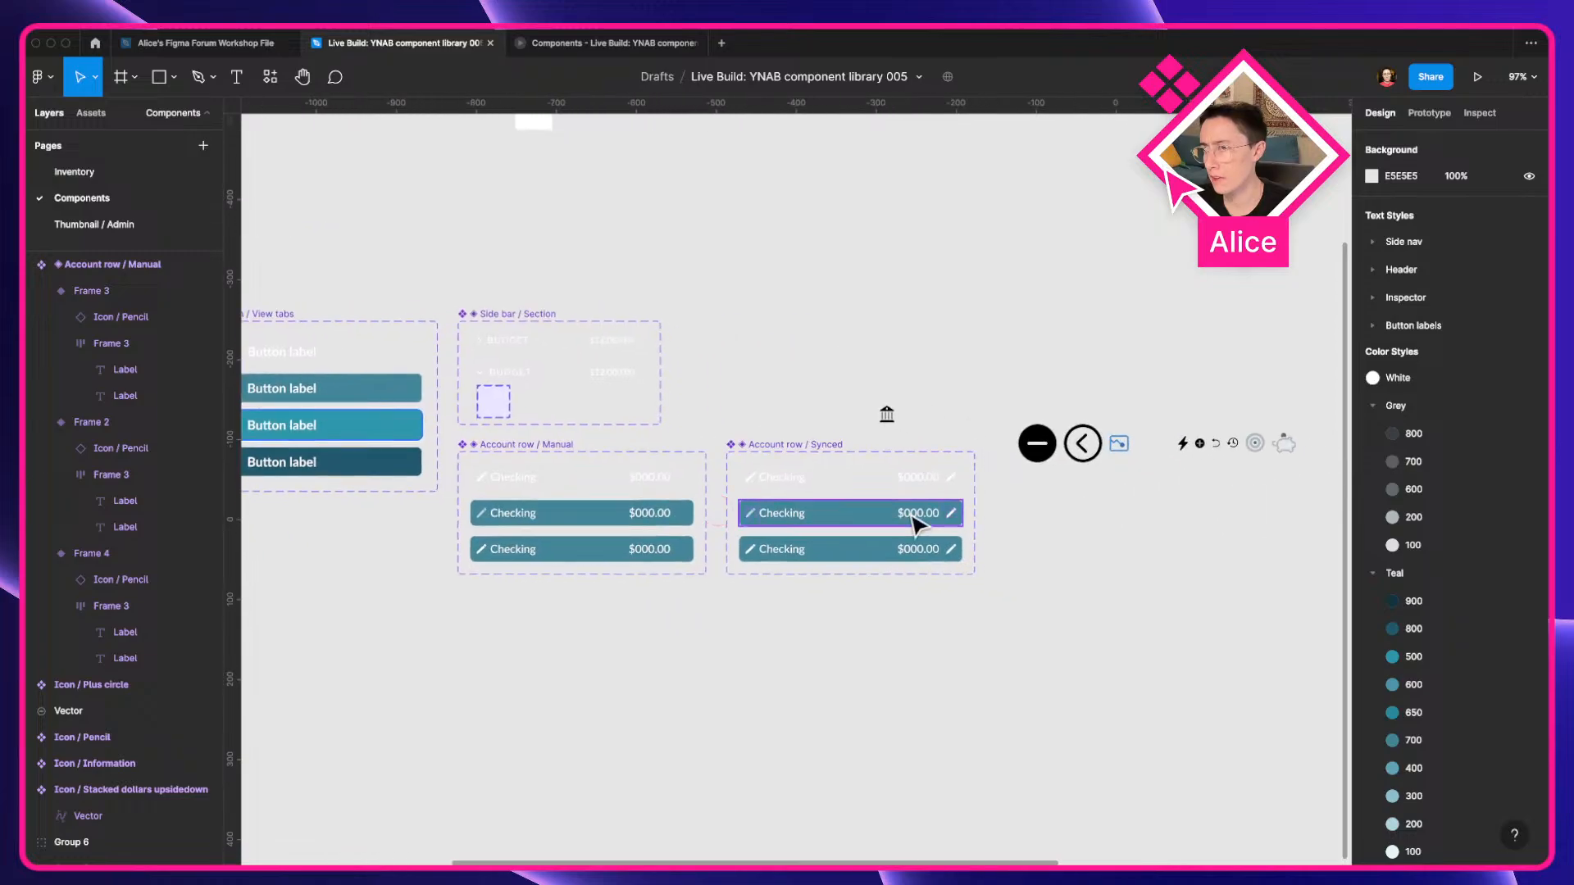
# Swap the pencil icons after the amounts in all three Account row / Synced variants for the Key icon.
pyautogui.scroll(5, 910, 525)
pyautogui.click(836, 500)
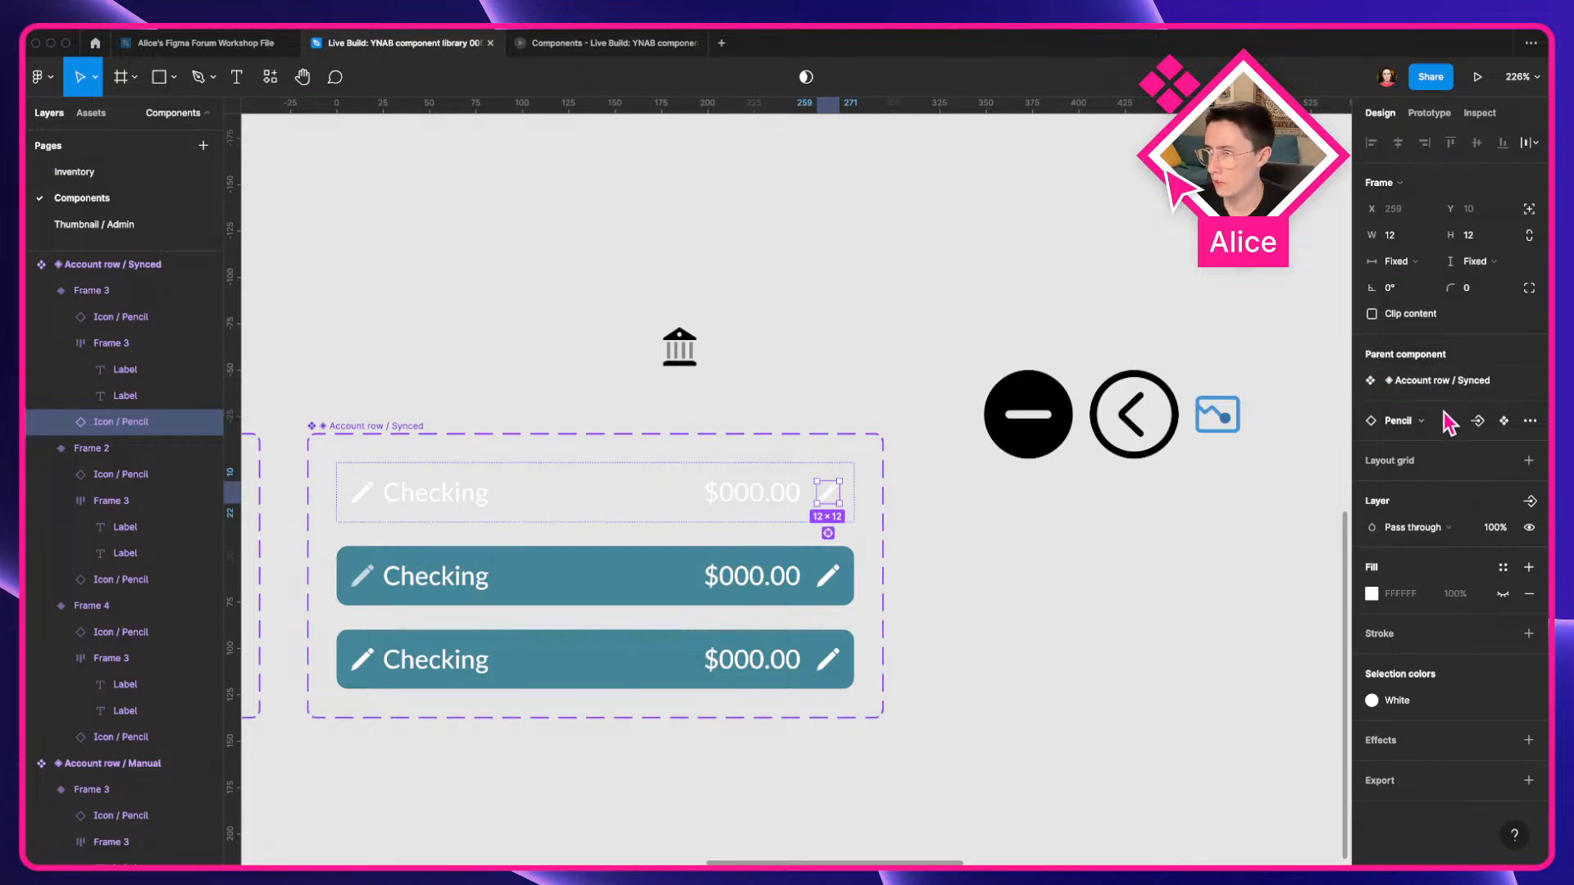
pyautogui.click(1407, 422)
pyautogui.write('key')
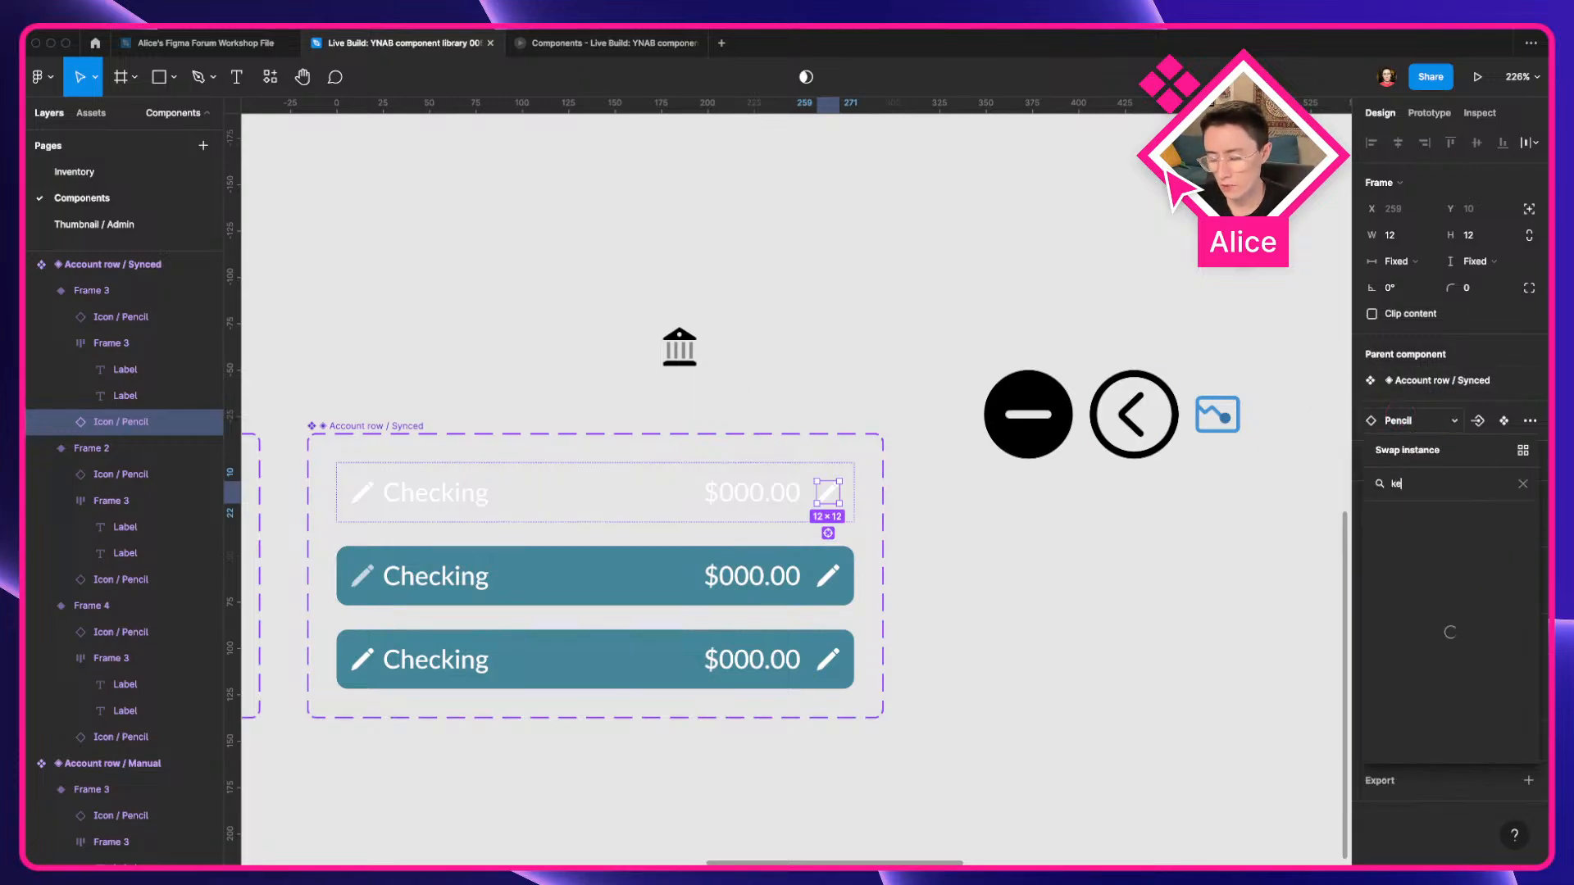
pyautogui.click(830, 532)
pyautogui.click(1391, 414)
pyautogui.write('key')
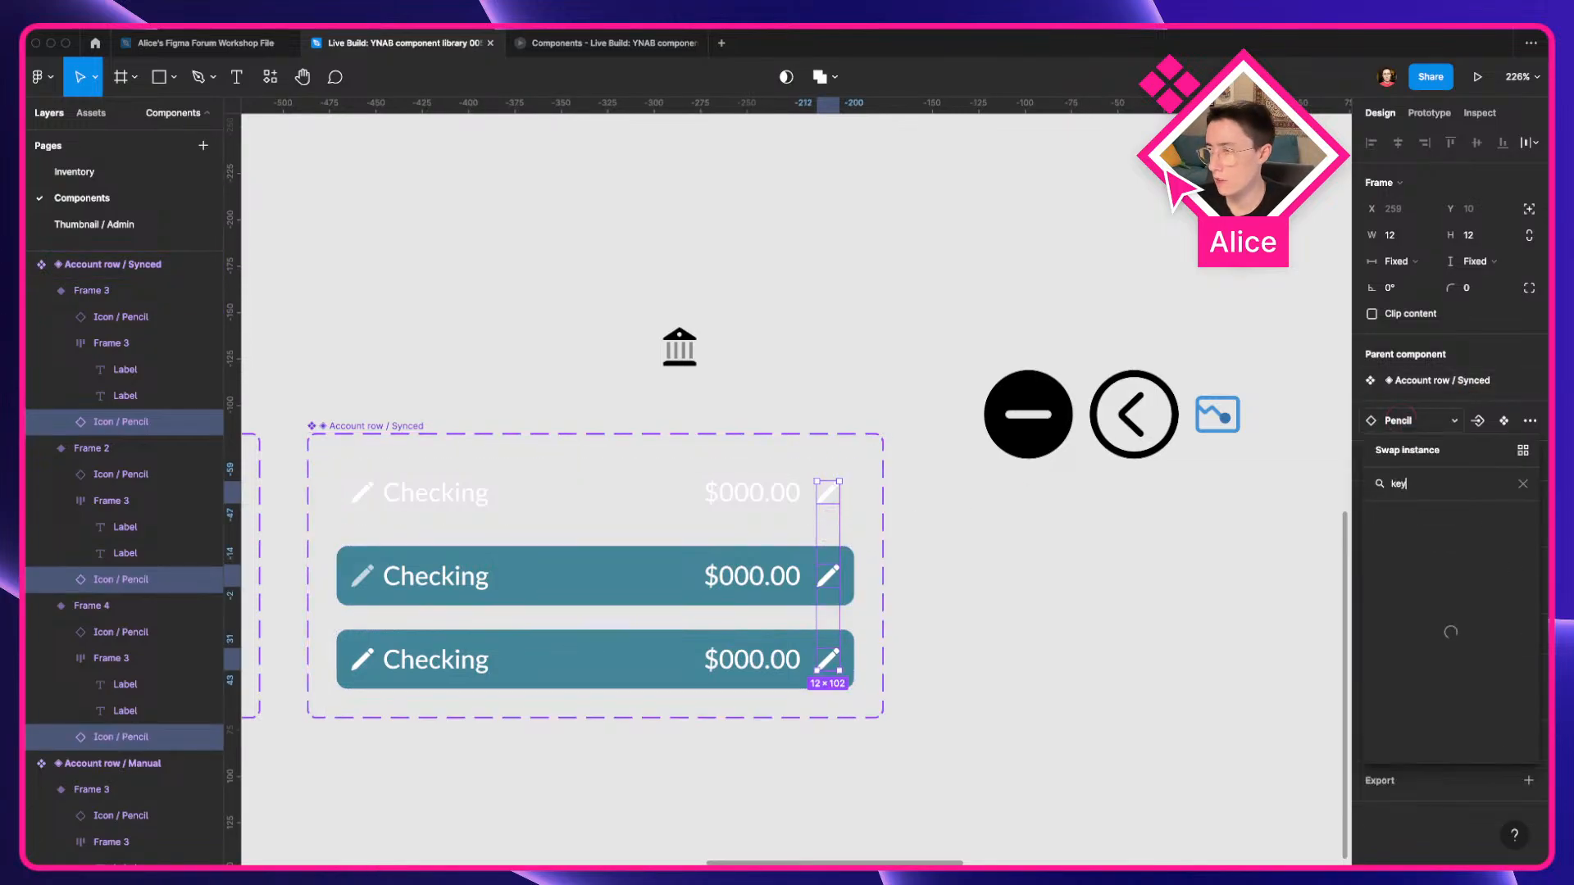
pyautogui.press('Return')
pyautogui.click(982, 551)
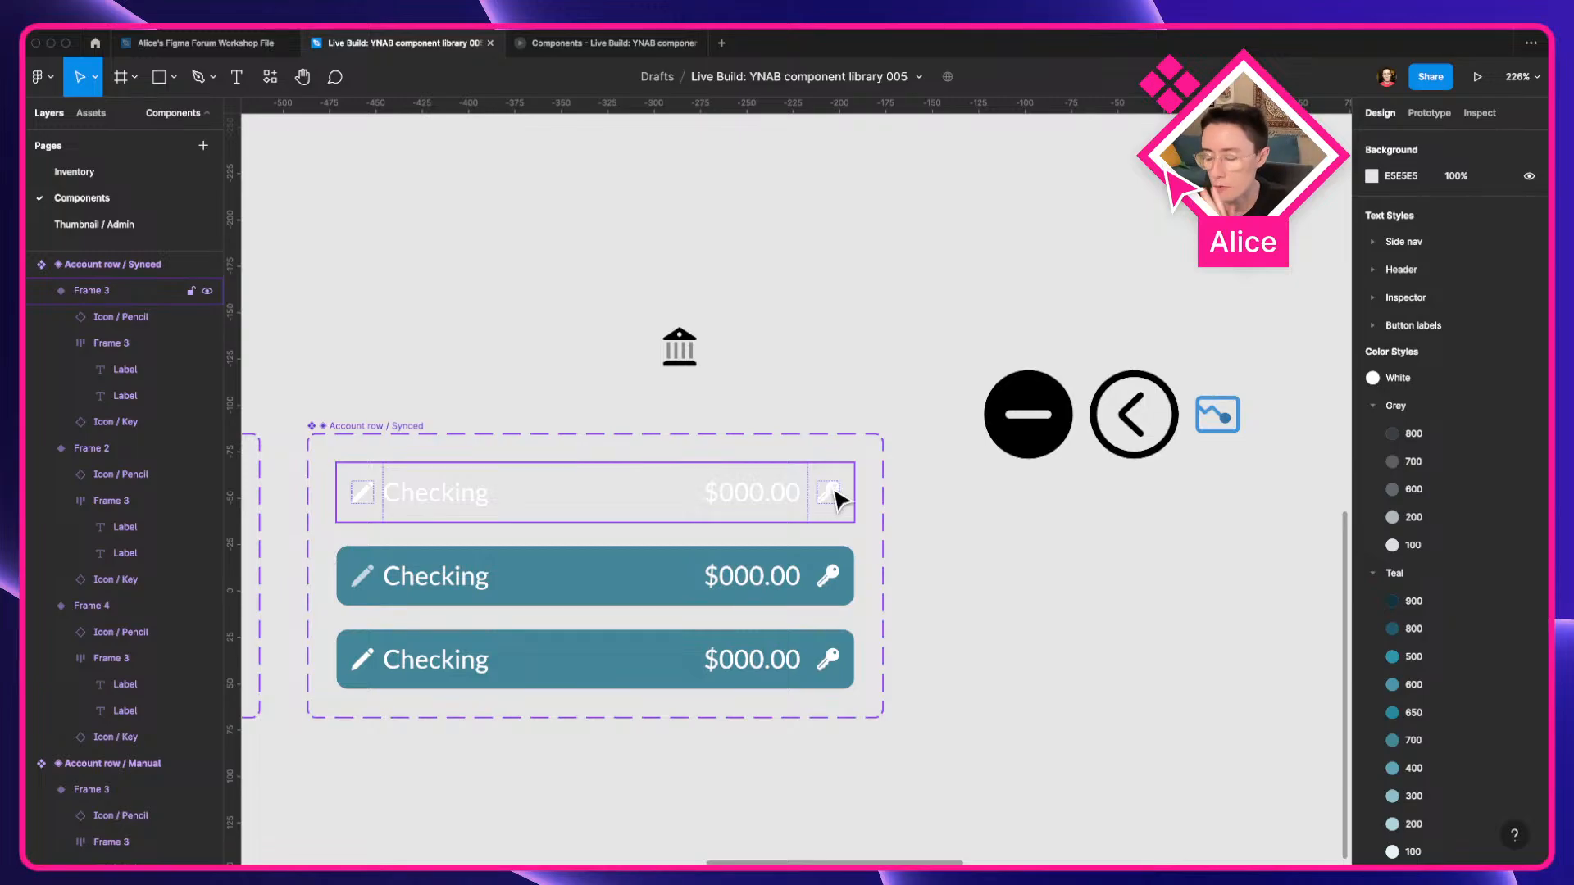
# Place two copies of the first Synced variant's Key icon side by side next to the bank icon.
pyautogui.click(872, 550)
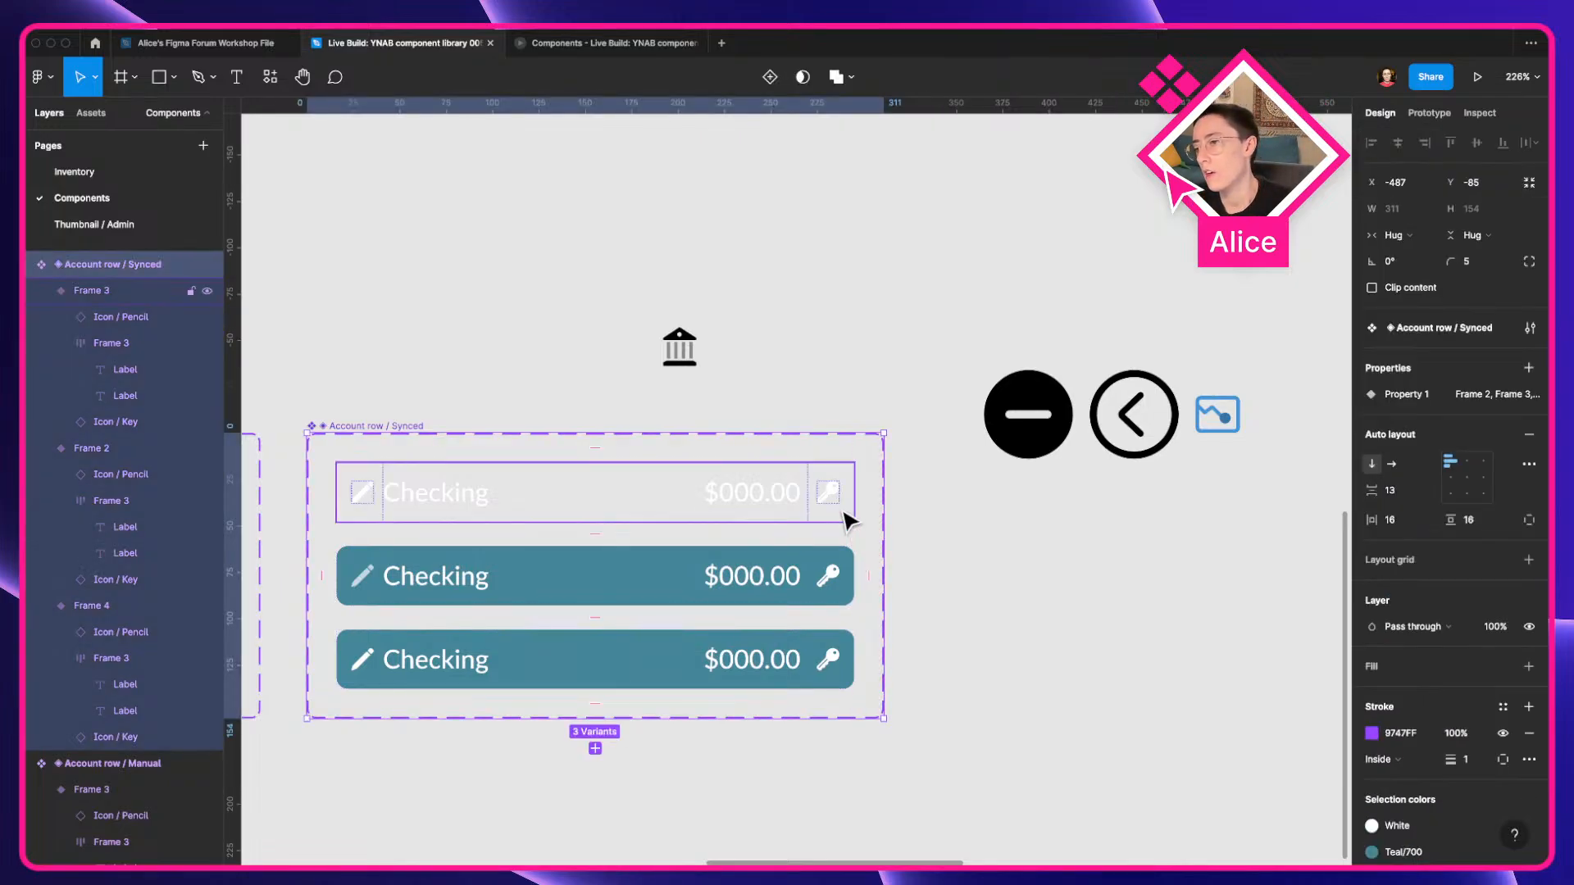
pyautogui.click(846, 516)
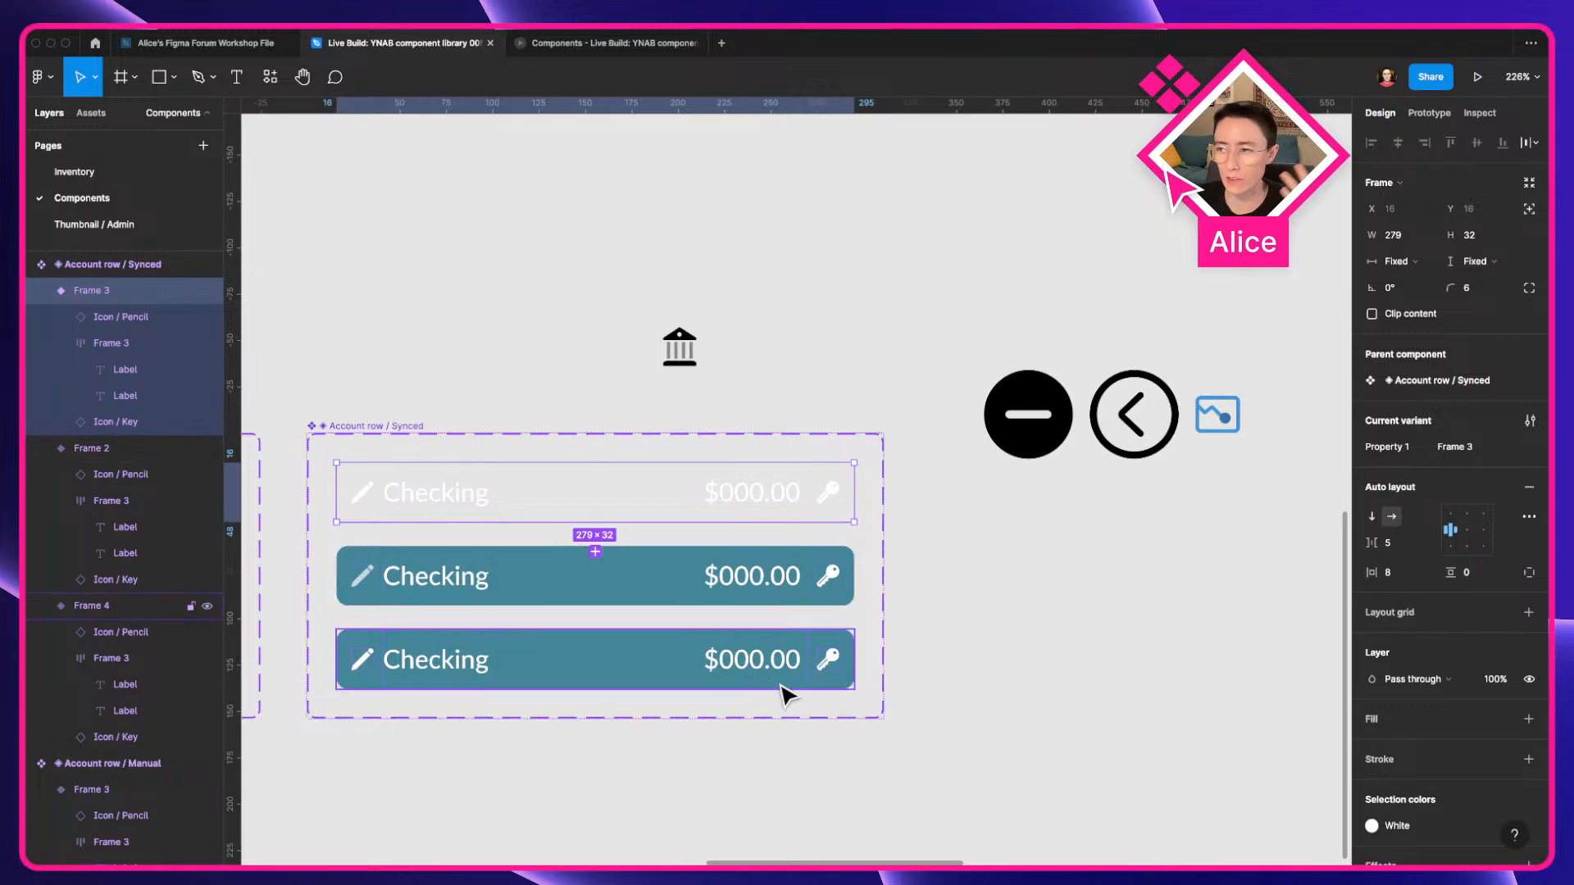
pyautogui.click(337, 426)
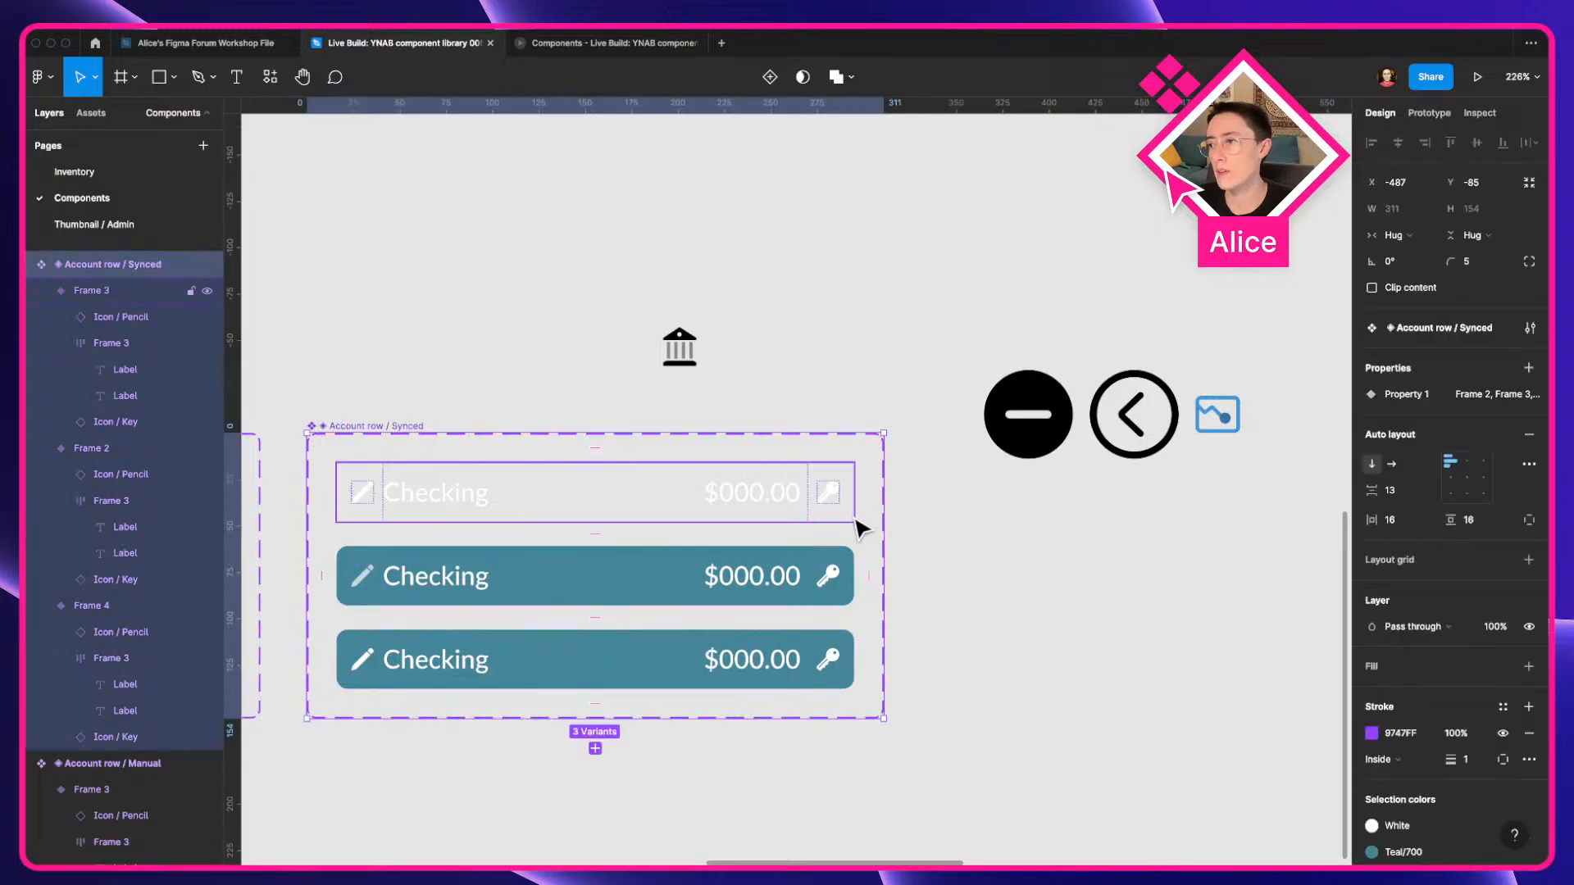
pyautogui.click(844, 508)
pyautogui.click(845, 505)
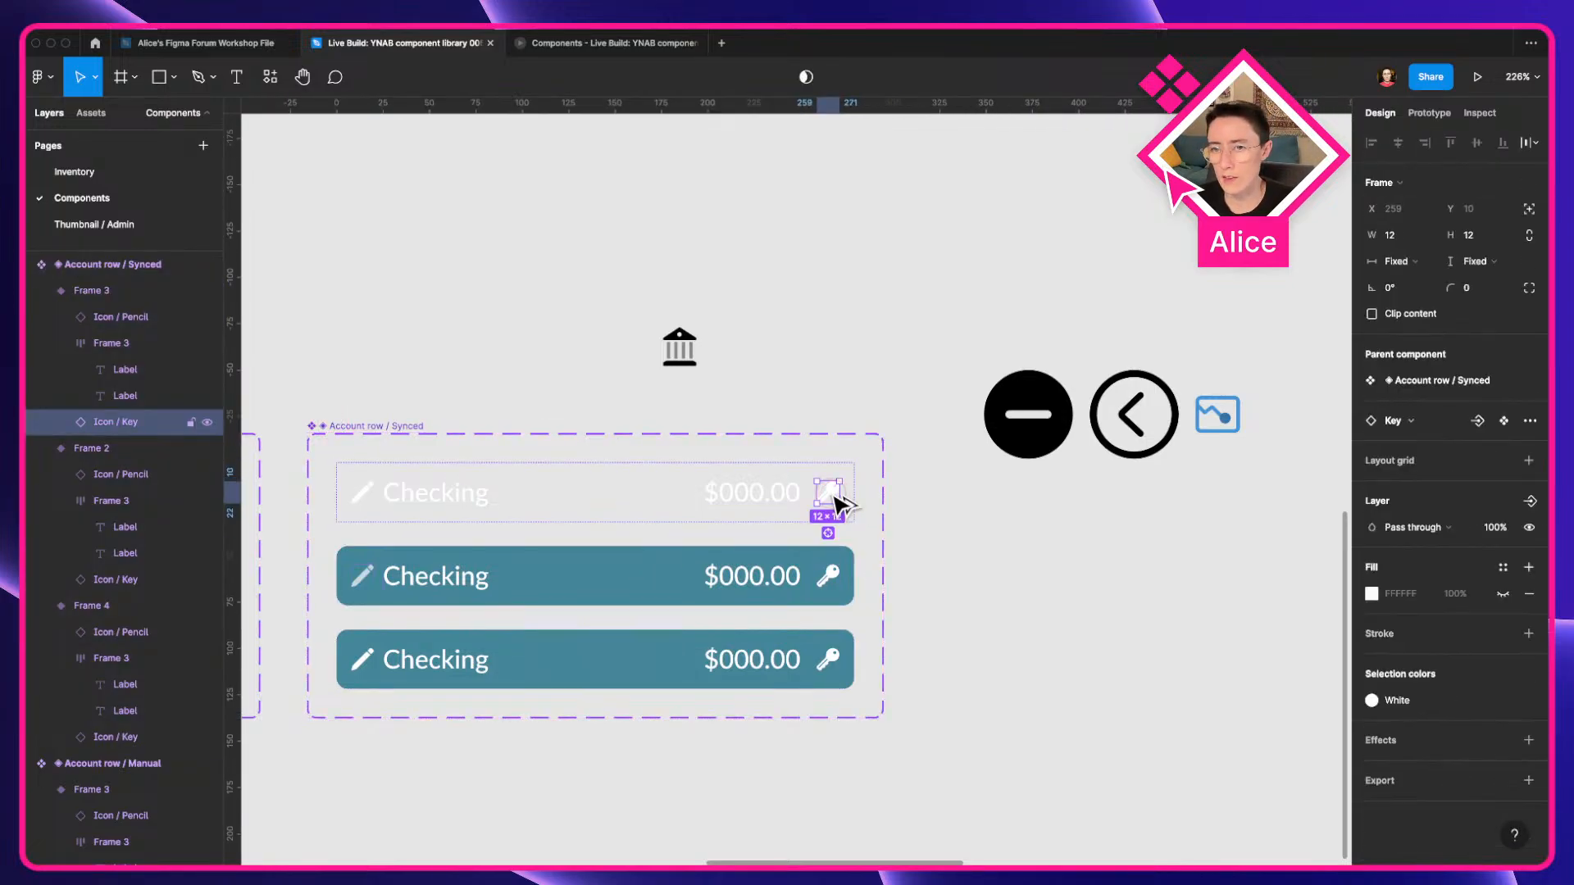
pyautogui.moveTo(844, 506); pyautogui.dragTo(754, 351)
pyautogui.scroll(5, 754, 349)
pyautogui.click(702, 340)
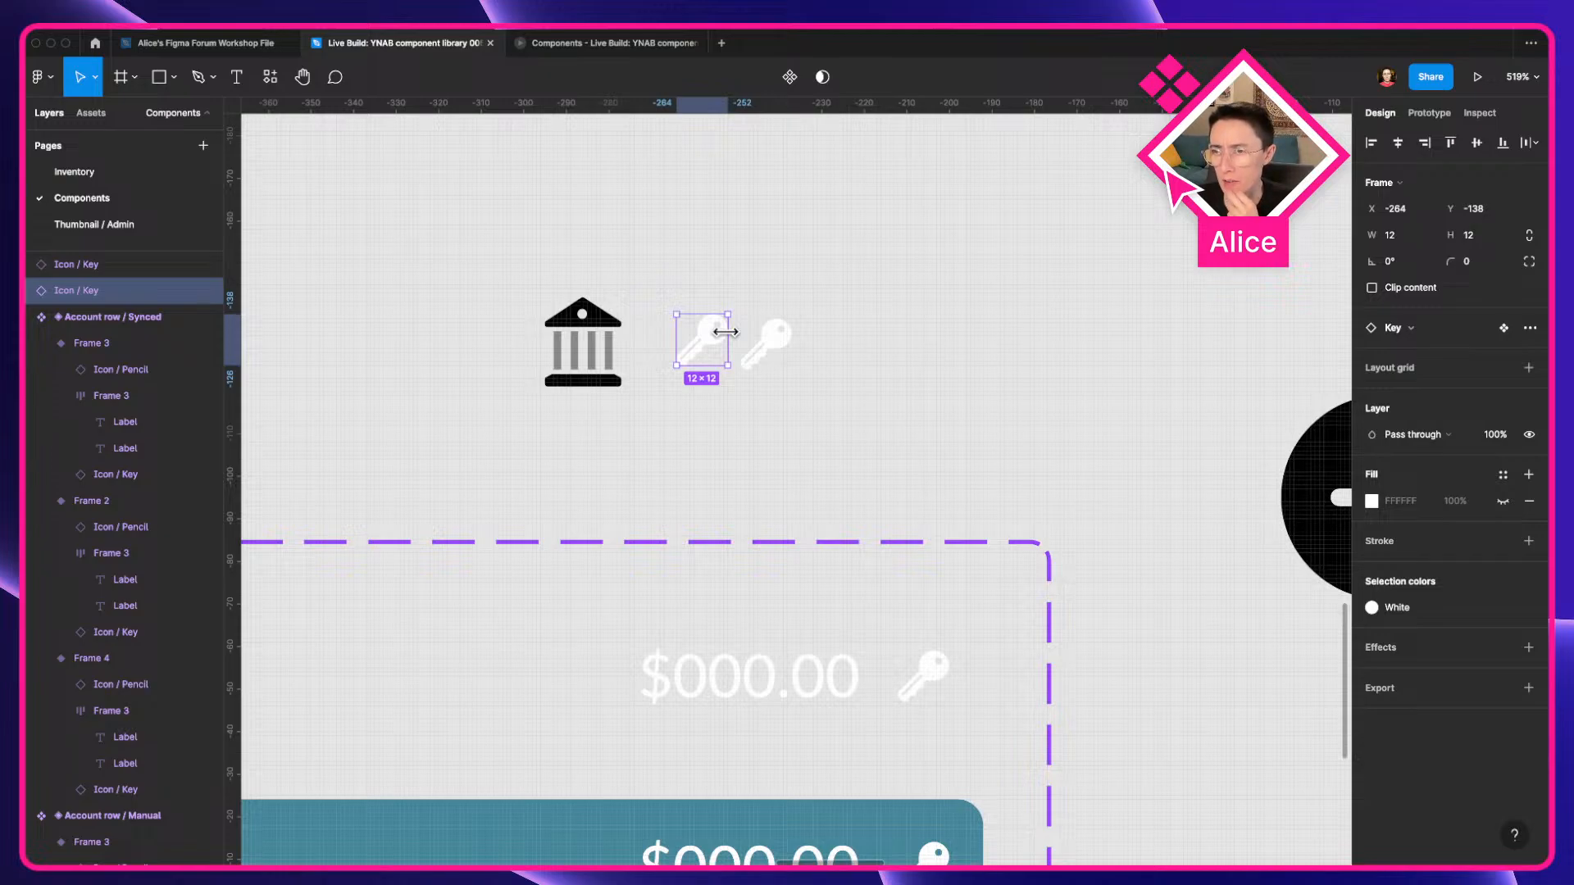
pyautogui.moveTo(719, 337); pyautogui.dragTo(704, 342)
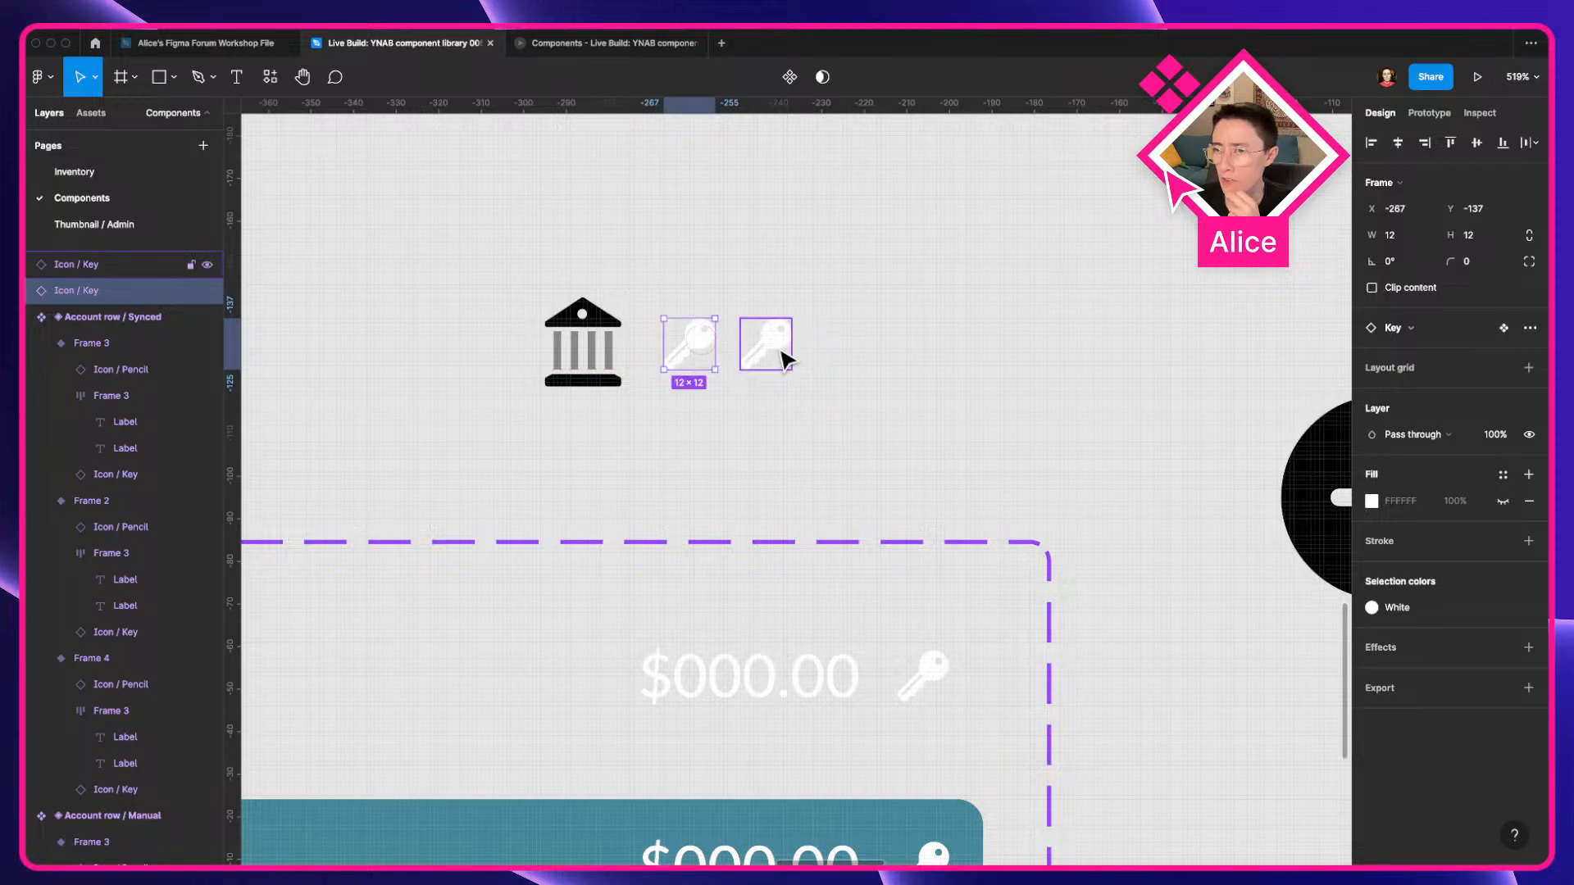
# Inspect the instance options of the Key icon in the first Account row / Synced variant.
pyautogui.click(924, 668)
pyautogui.click(924, 671)
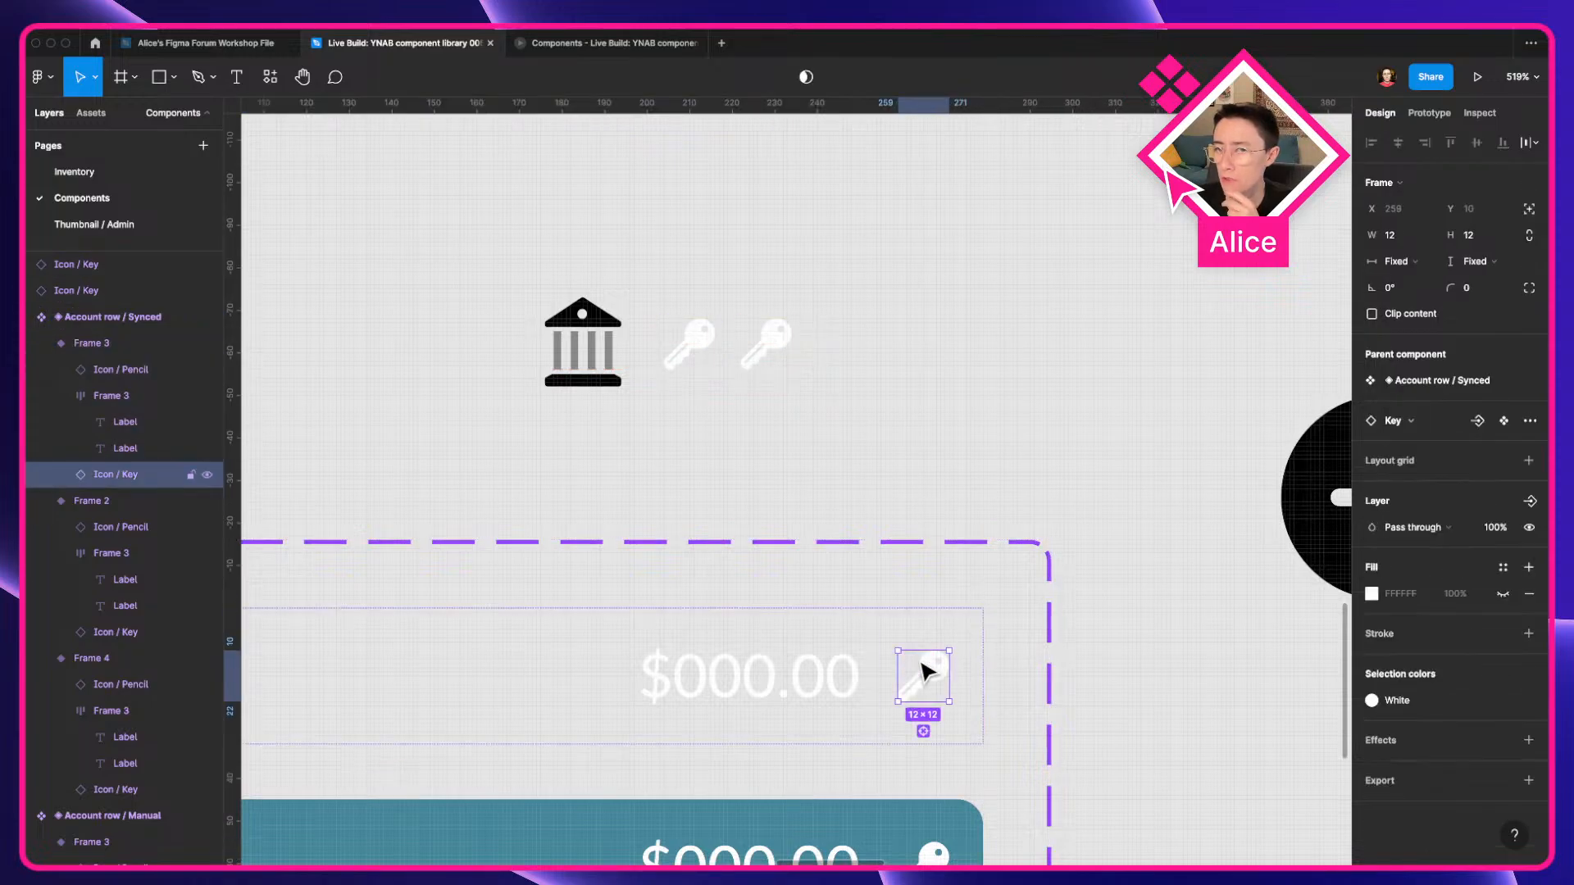
pyautogui.scroll(-3, 924, 670)
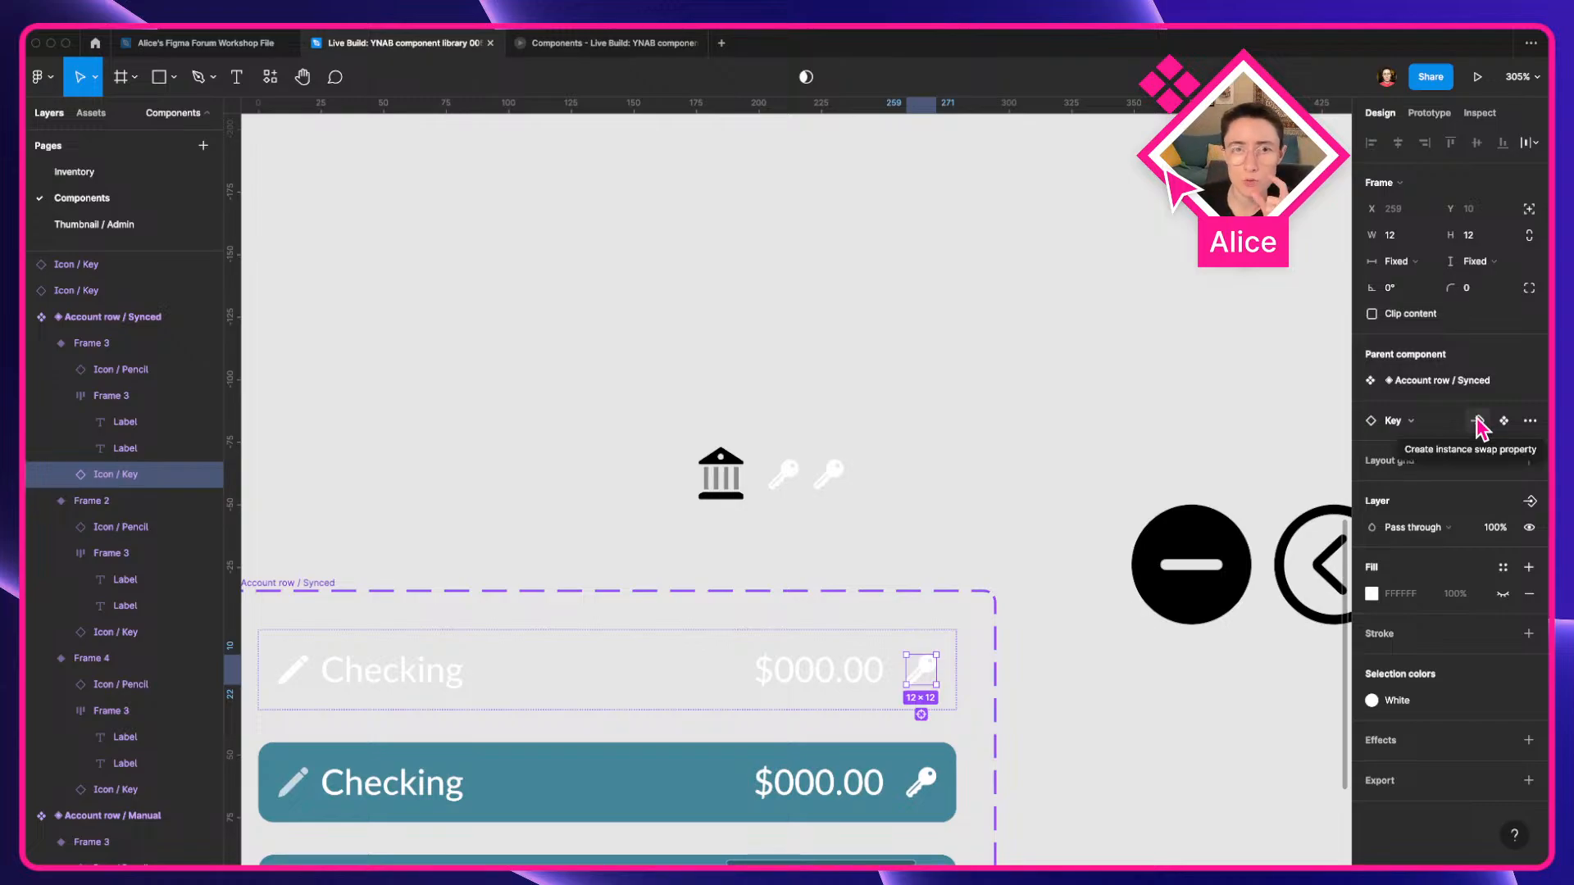
pyautogui.scroll(-3, 1023, 580)
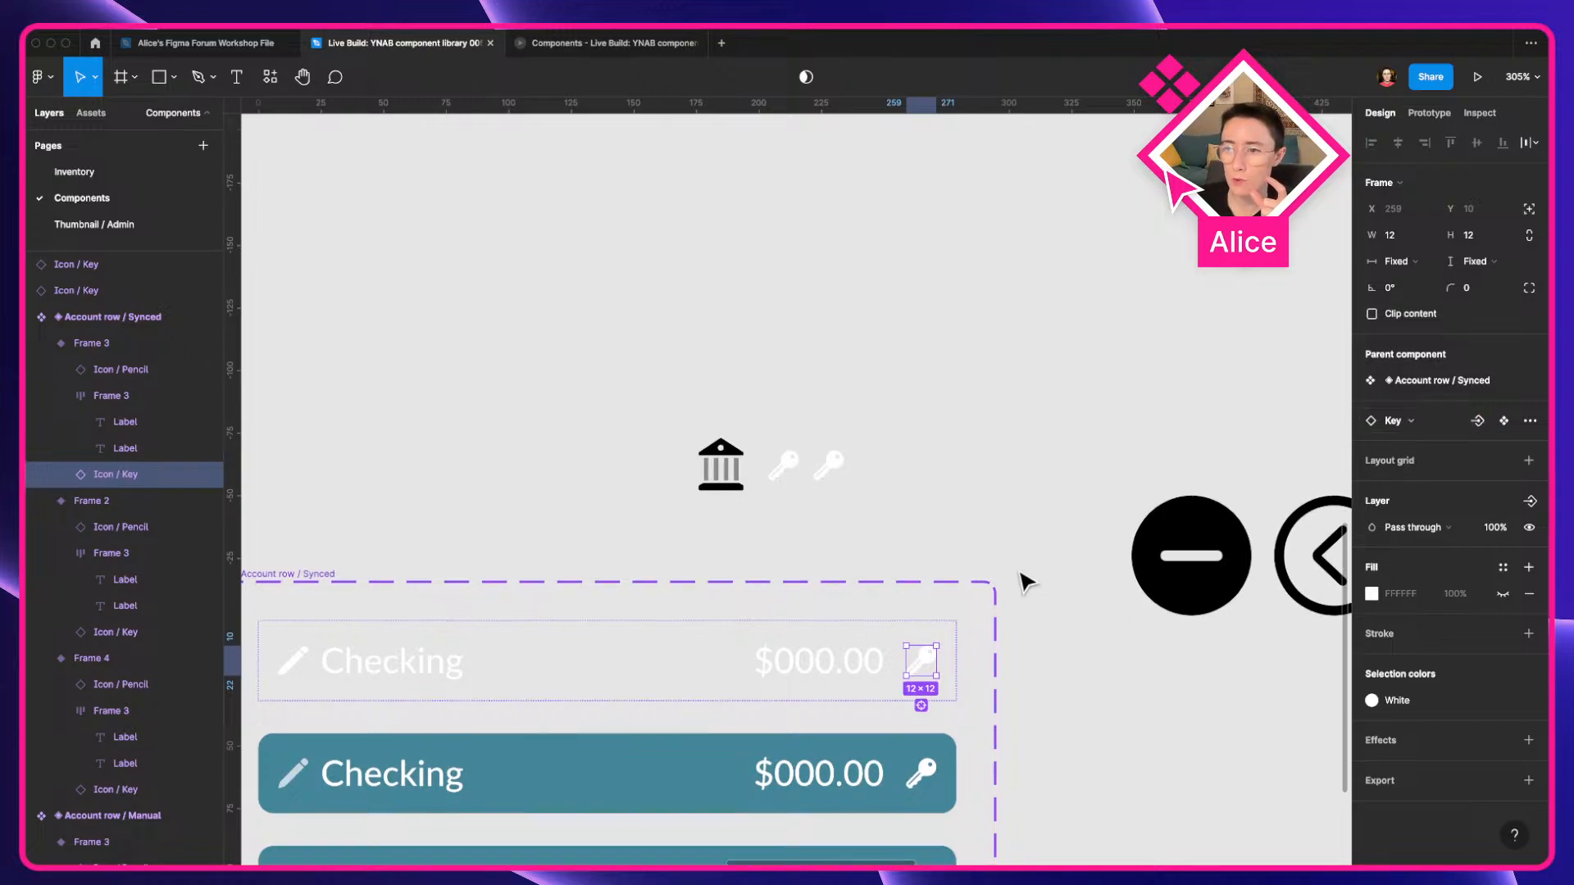
pyautogui.scroll(-5, 1023, 580)
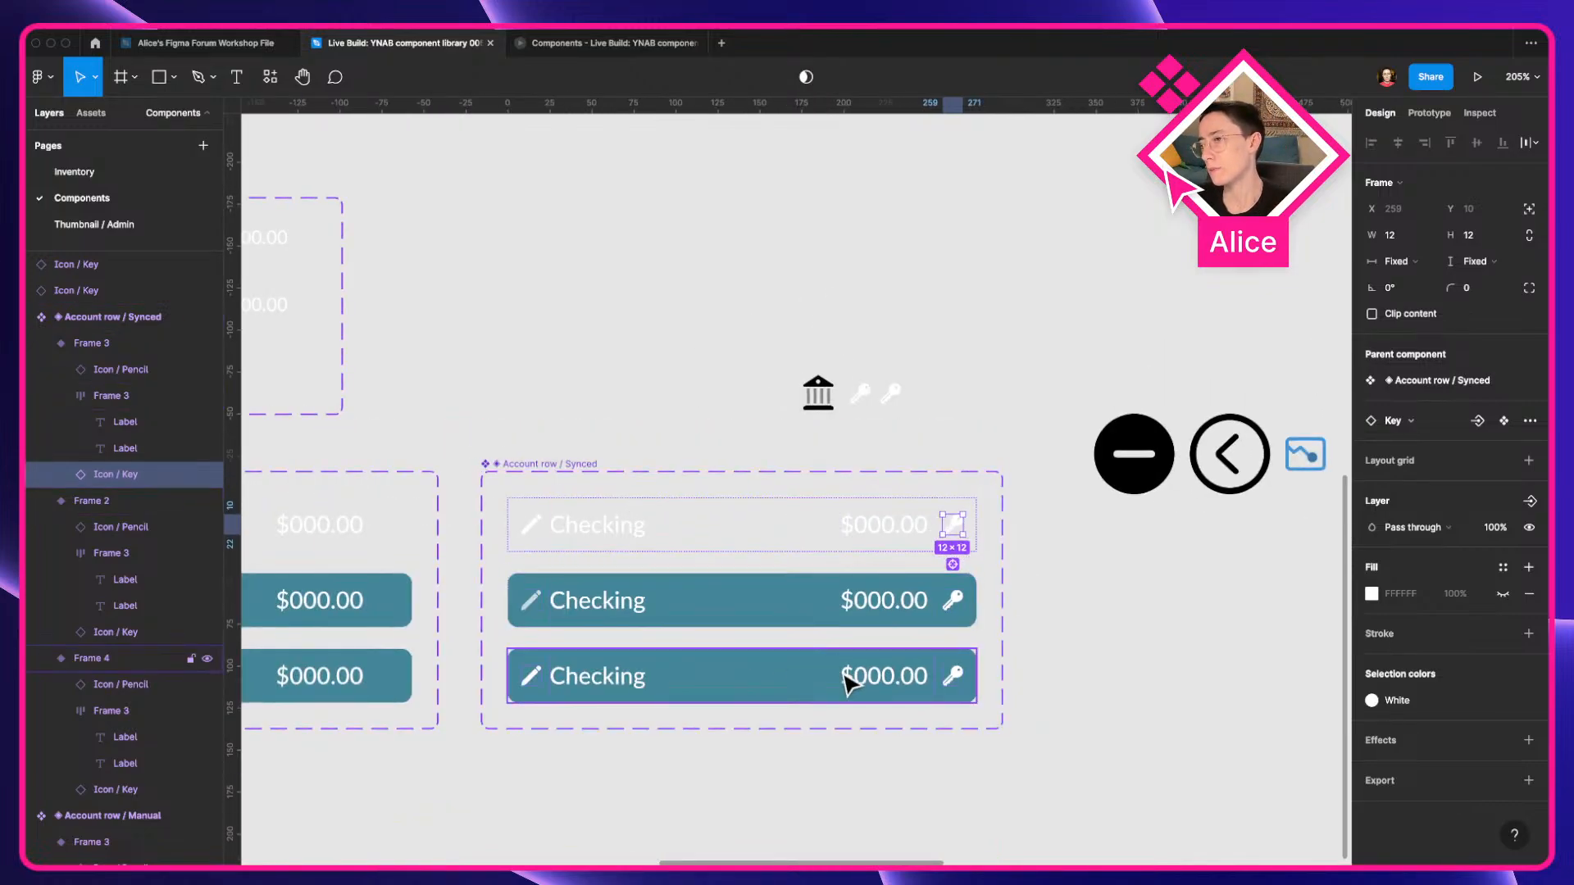
# Delete the two loose Key icon copies beside the bank icon.
pyautogui.click(1117, 664)
pyautogui.moveTo(854, 365); pyautogui.dragTo(922, 422)
pyautogui.press('Delete')
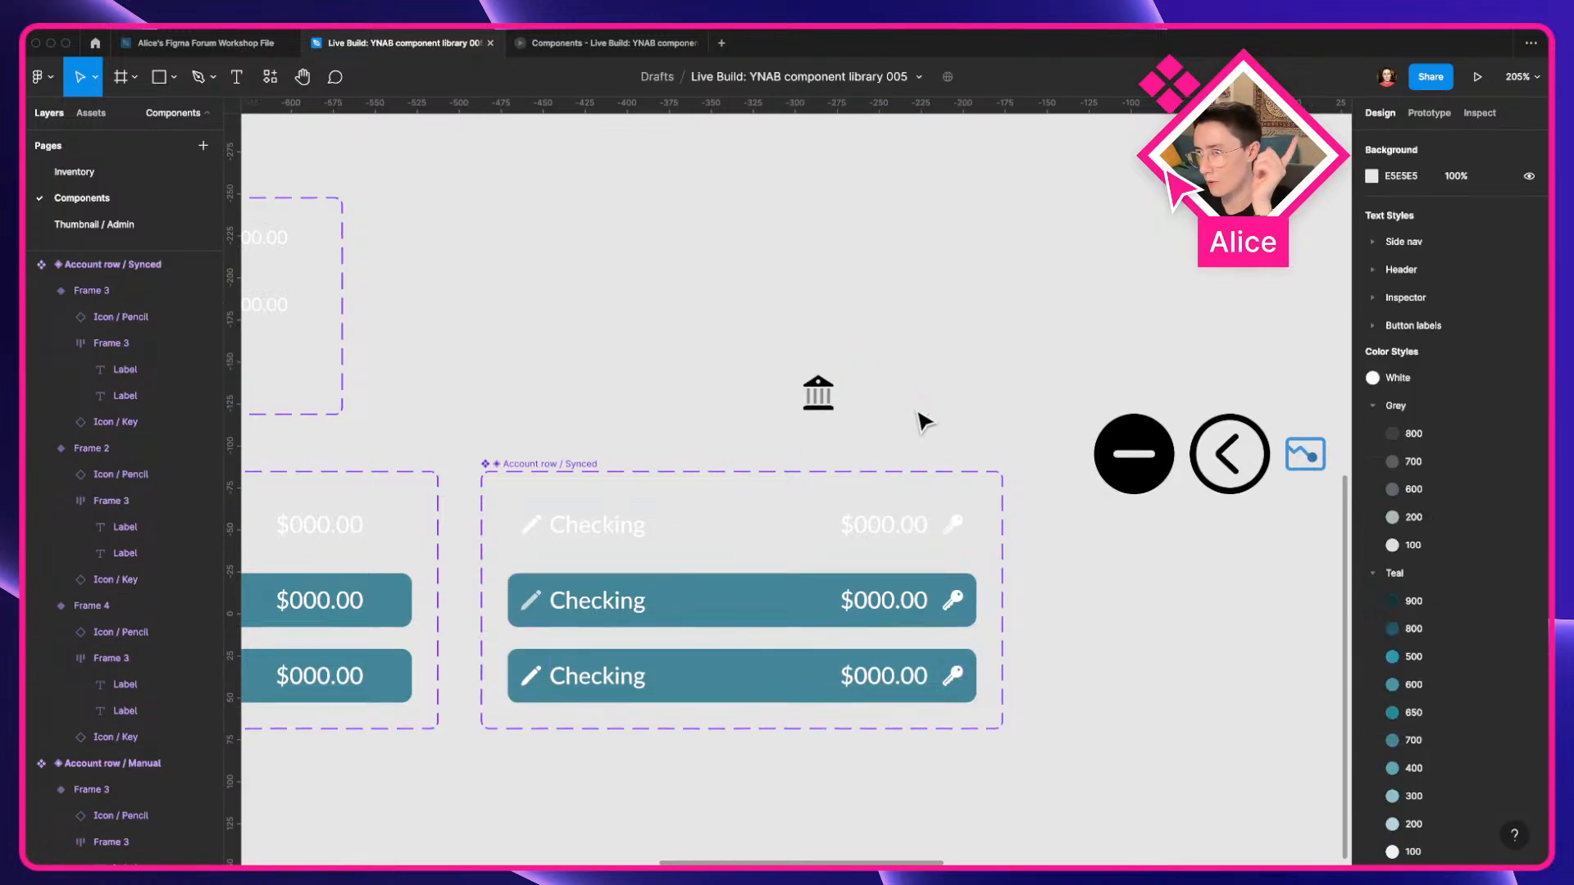
pyautogui.moveTo(636, 534); pyautogui.dragTo(472, 509)
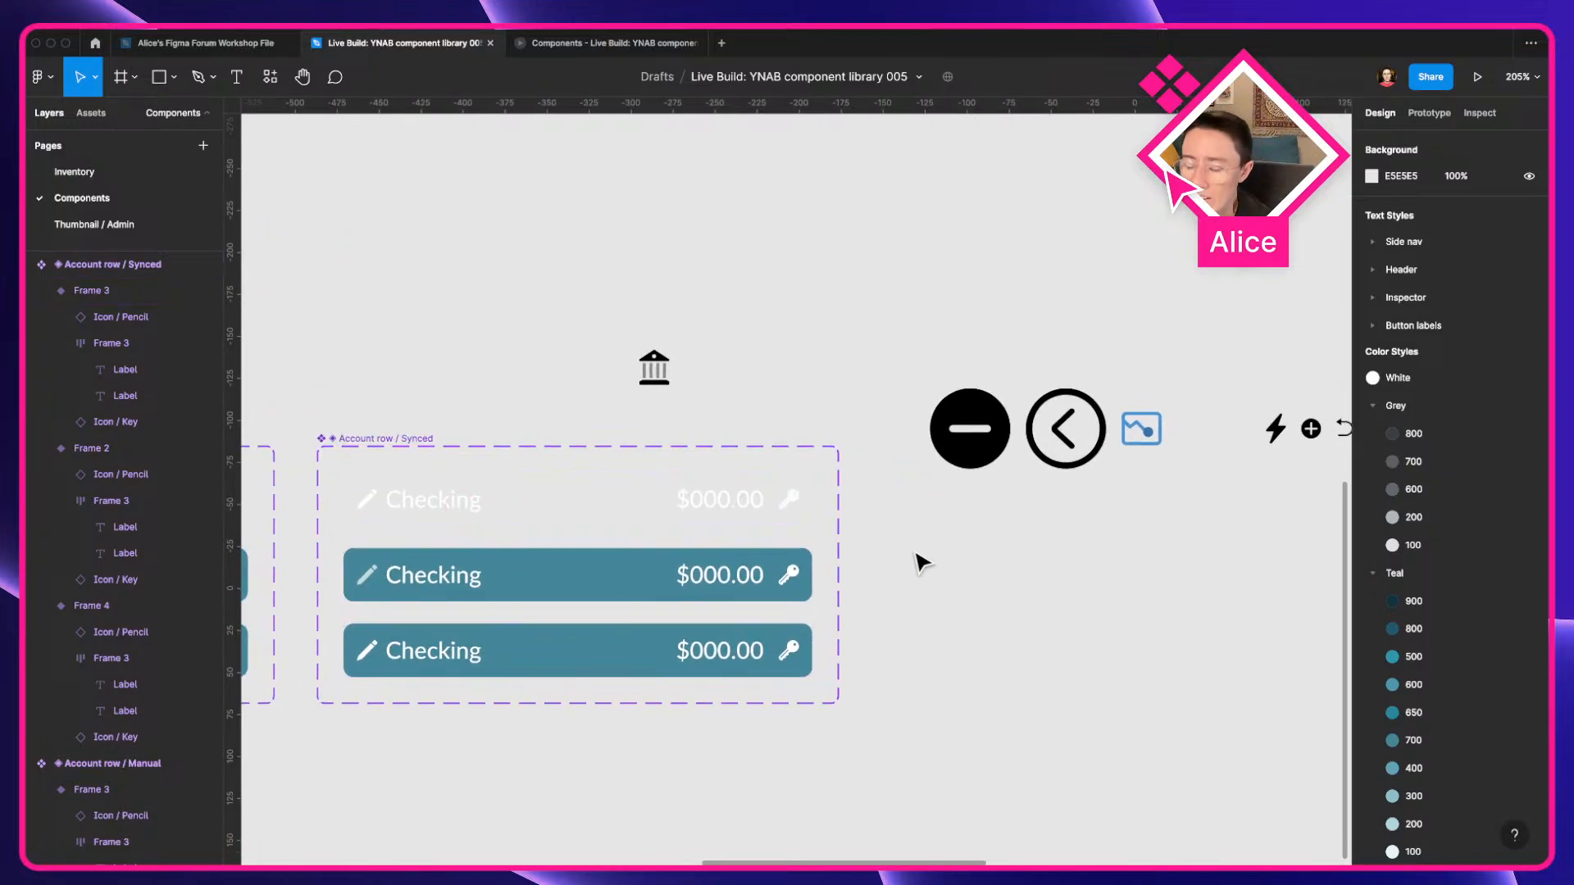
# Change the account label in the first Account row / Manual variant to "Account name".
pyautogui.scroll(-5, 741, 520)
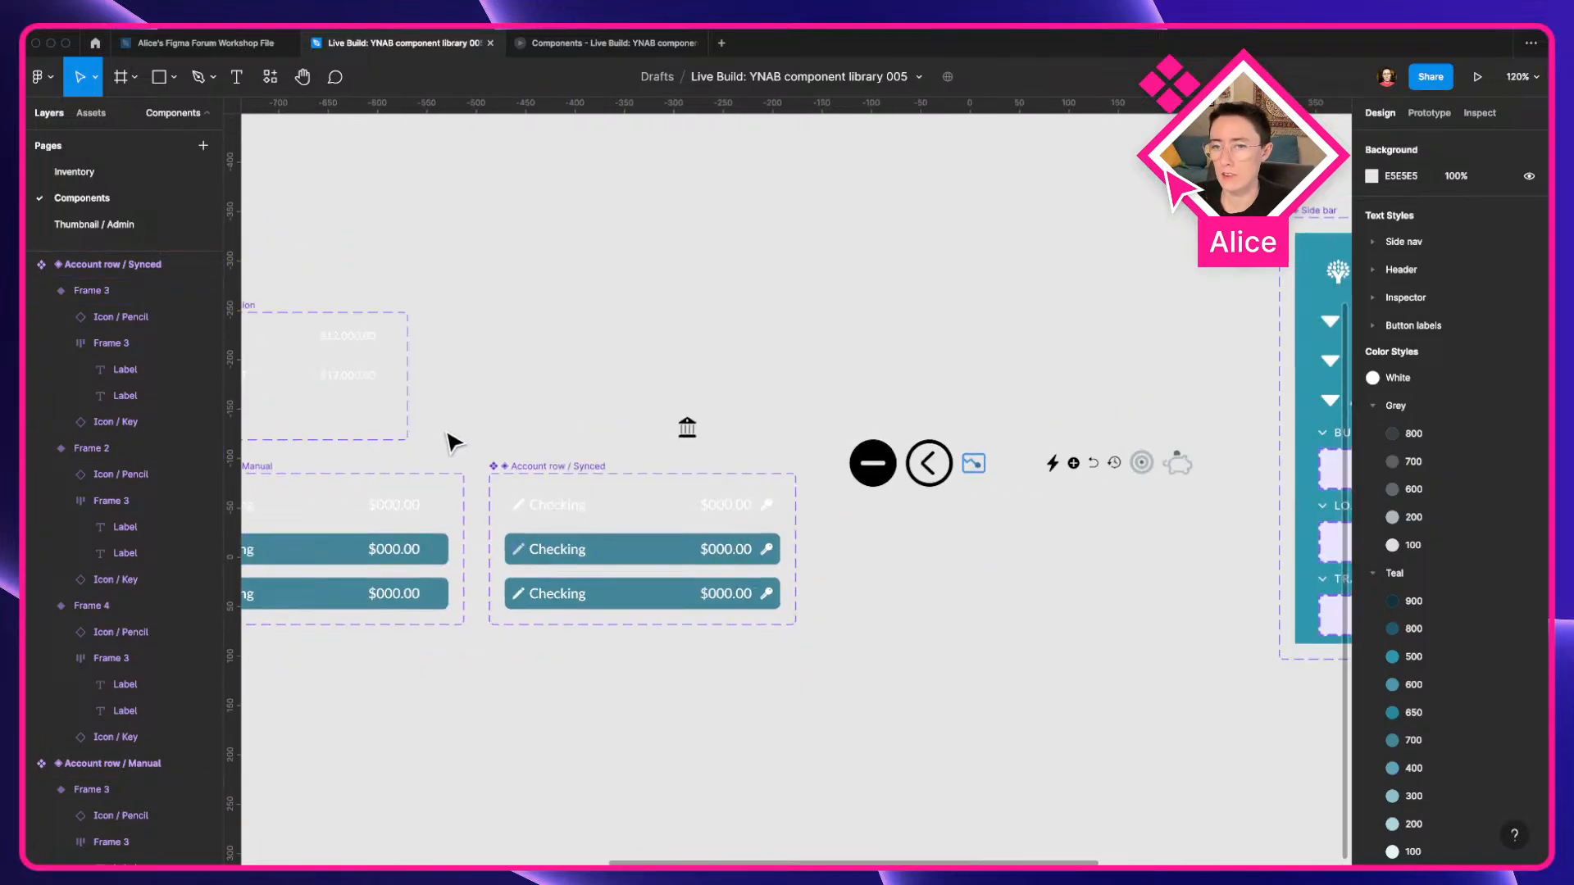
pyautogui.hscroll(-3, 450, 439)
pyautogui.scroll(-3, 603, 440)
pyautogui.click(475, 489)
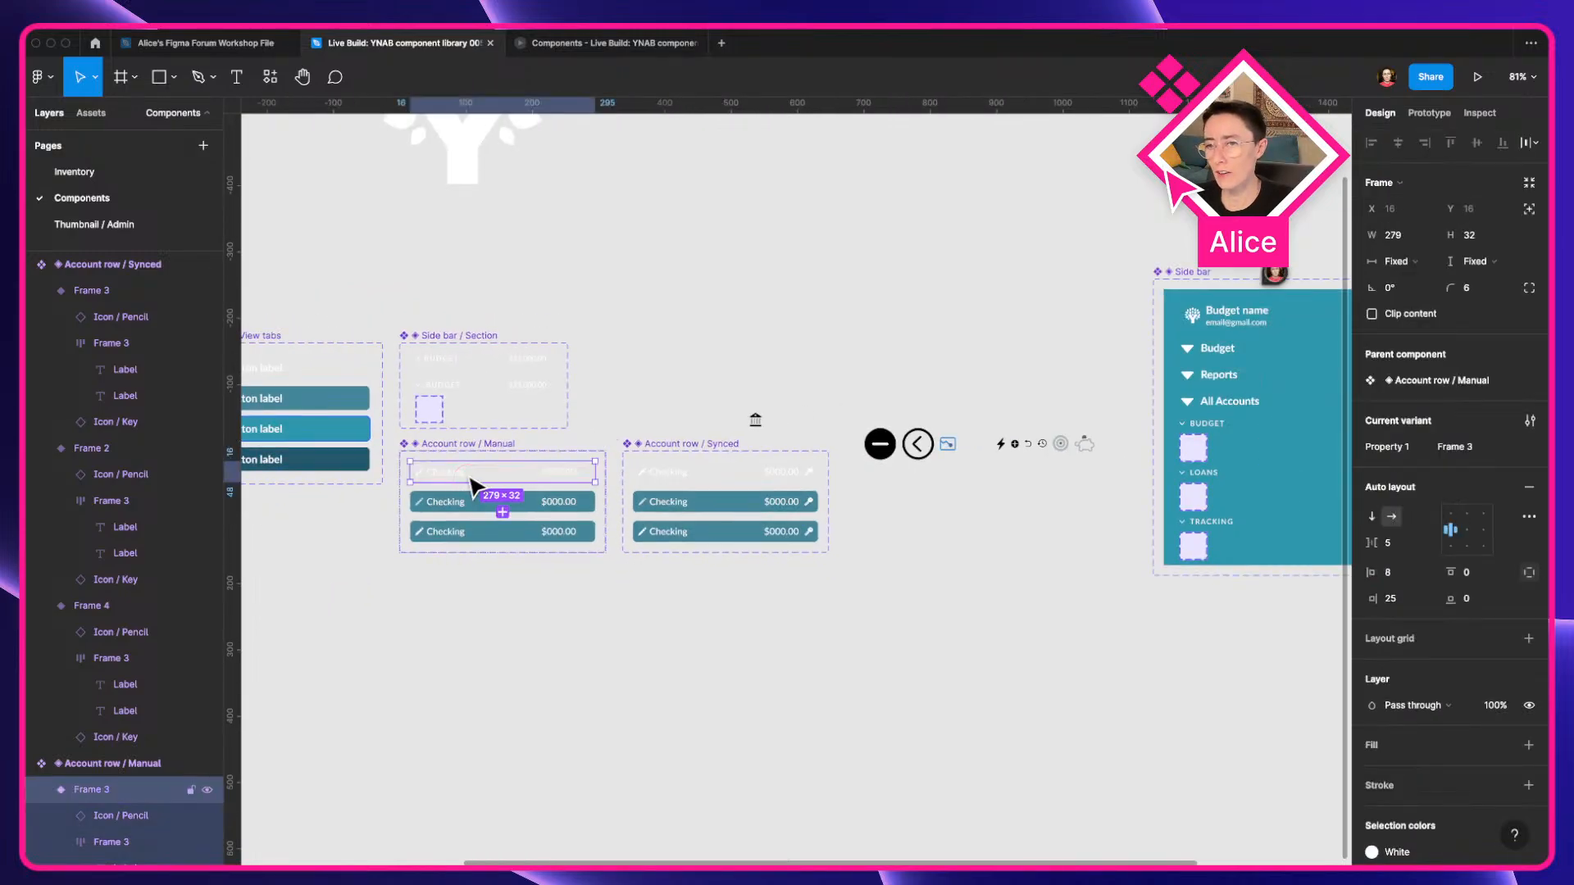
pyautogui.scroll(4, 463, 480)
pyautogui.doubleClick(441, 490)
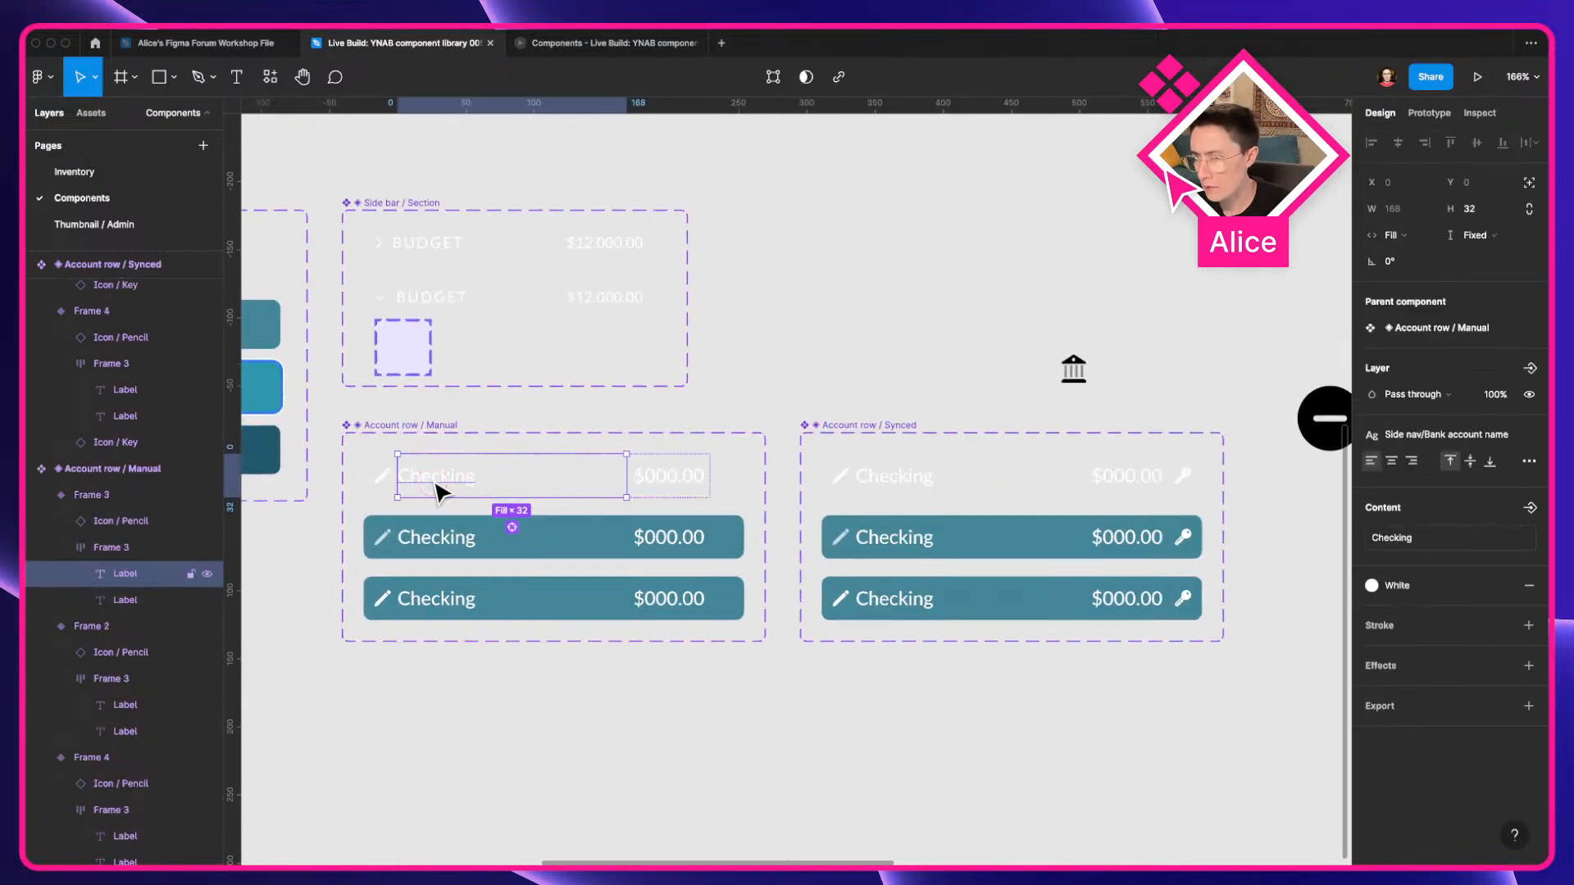
pyautogui.click(513, 527)
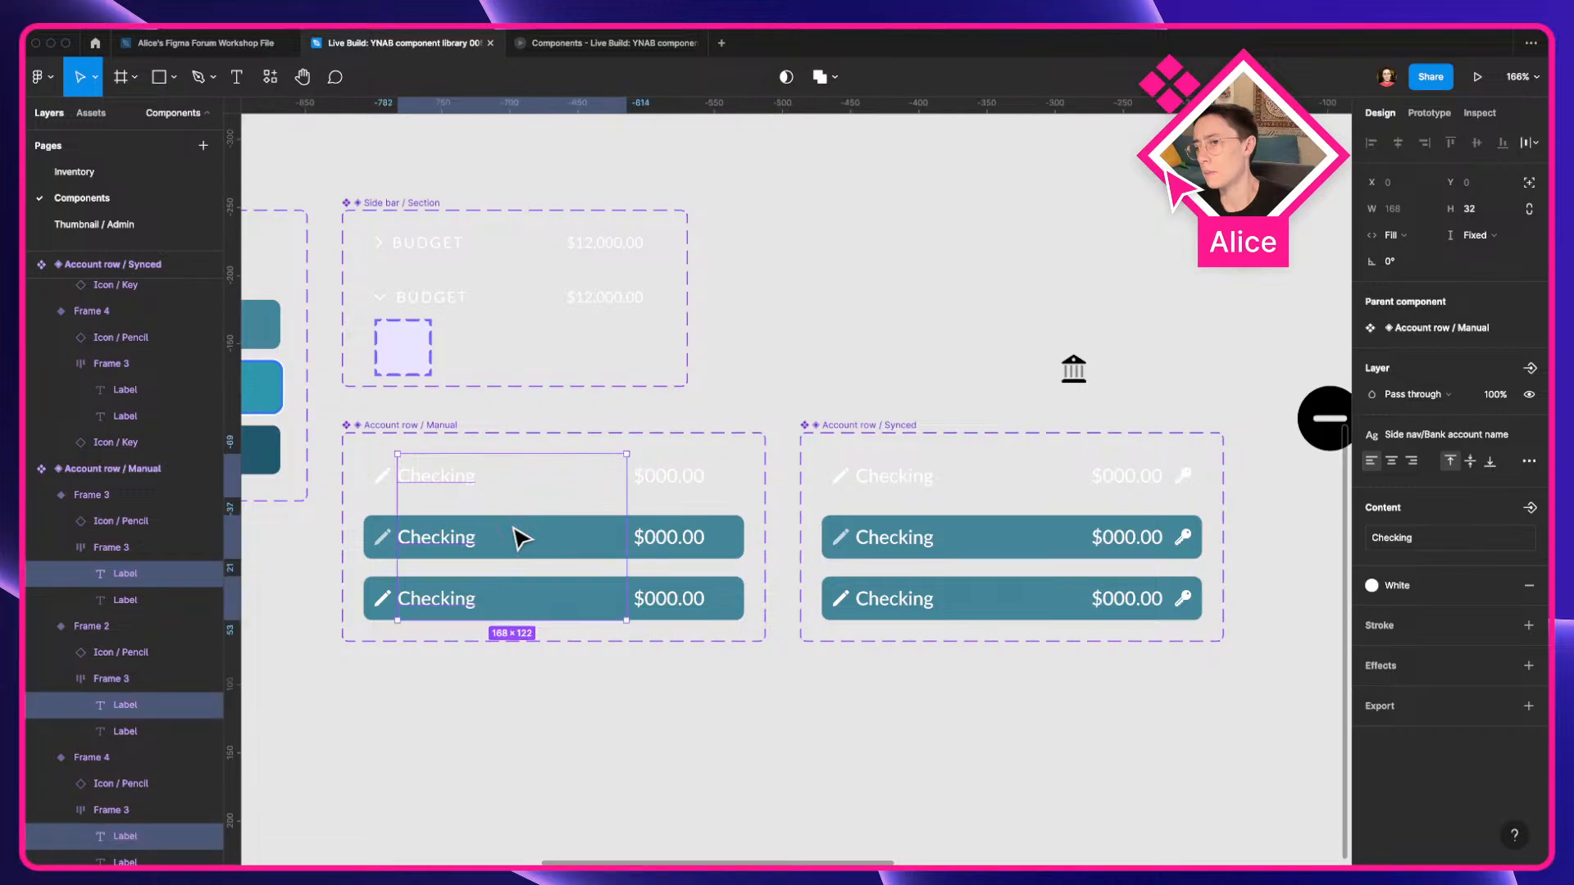
pyautogui.scroll(3, 450, 486)
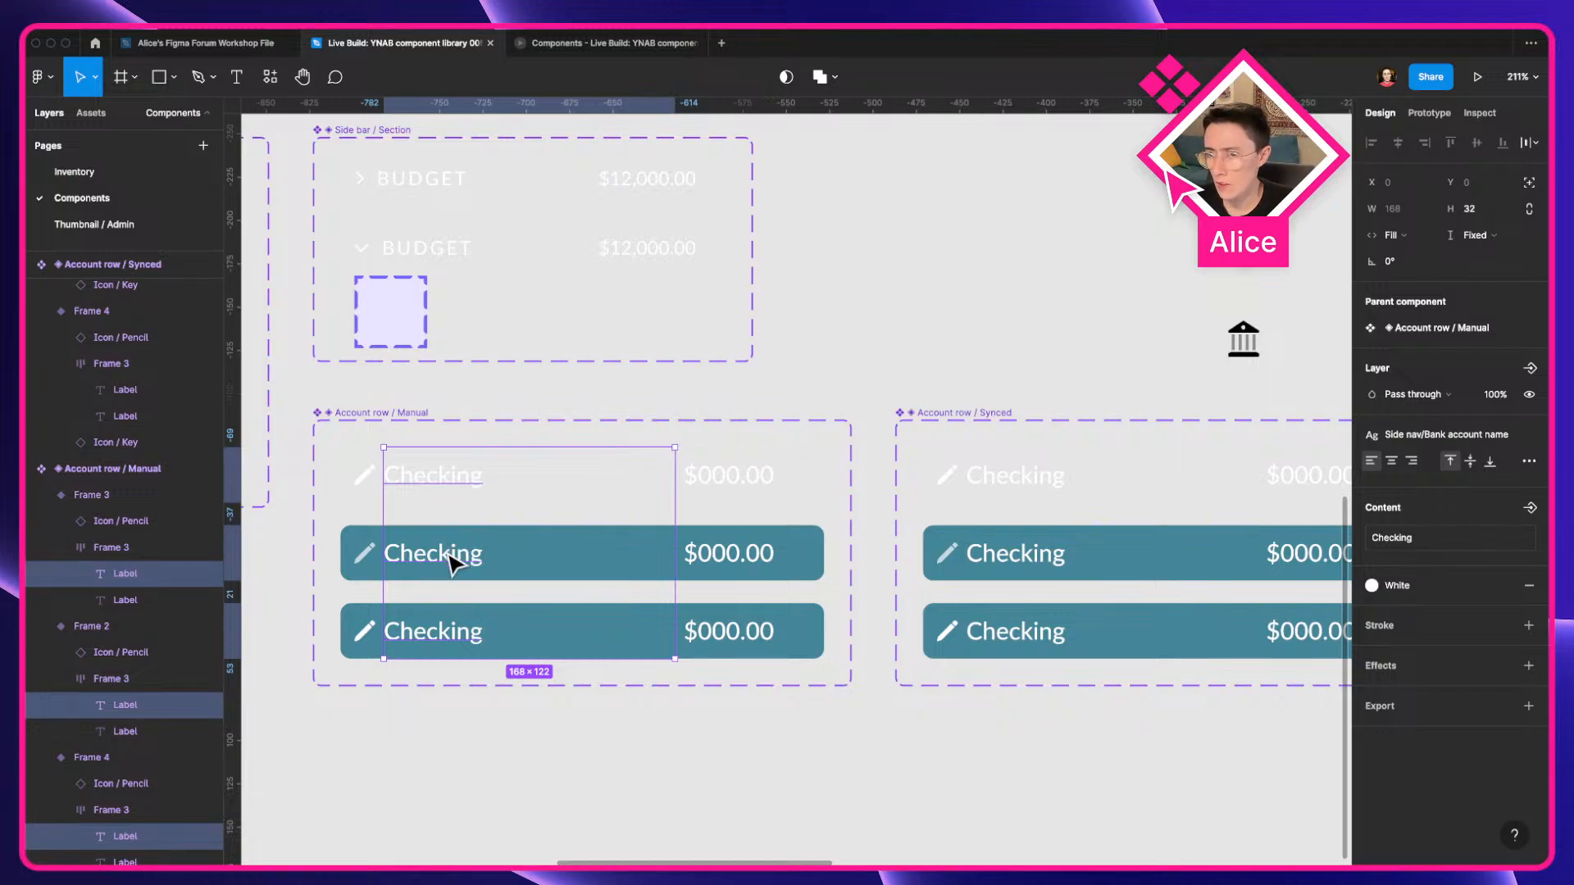
pyautogui.doubleClick(453, 485)
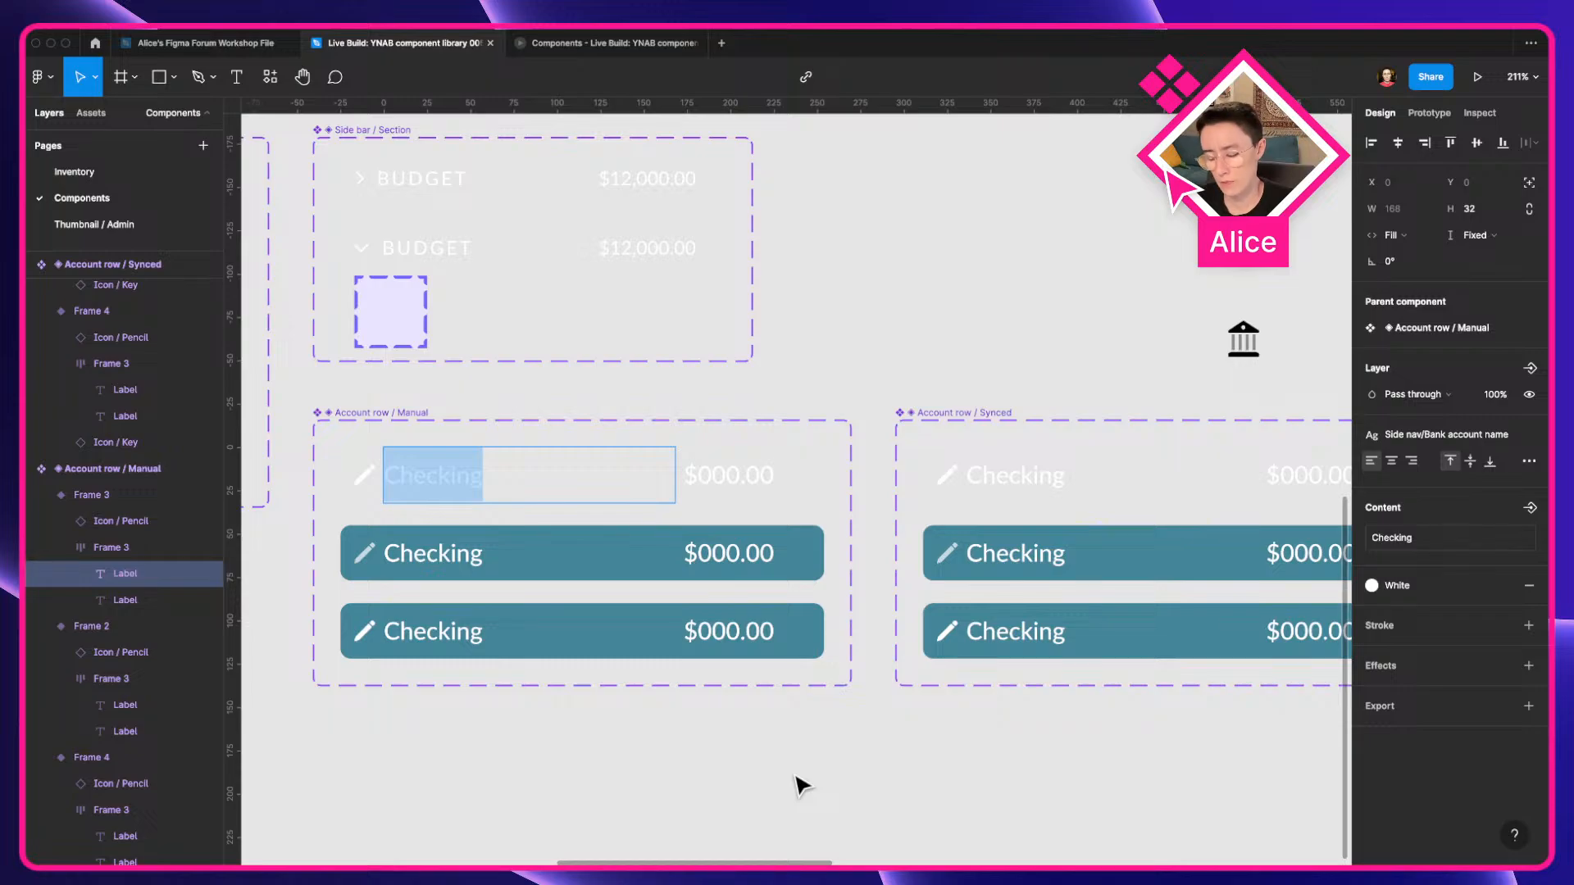
pyautogui.write('Account name')
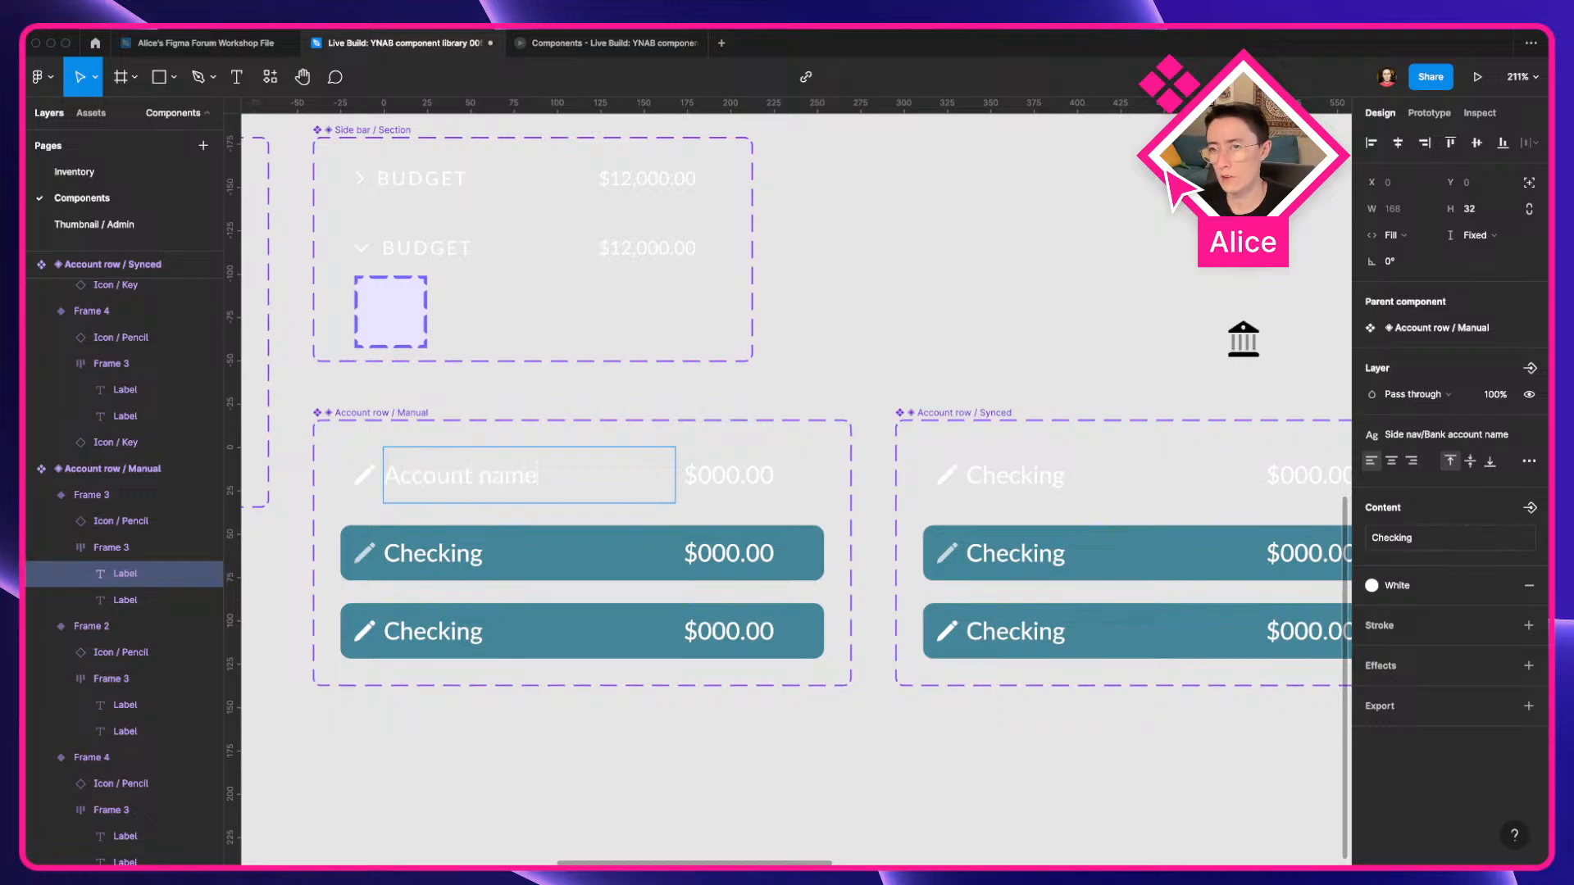
# Copy the "Account name" text over the Checking labels in the second and third Account row / Manual variants.
pyautogui.press('super+a')
pyautogui.press('super+c')
pyautogui.doubleClick(456, 550)
pyautogui.press('super+shift+v')
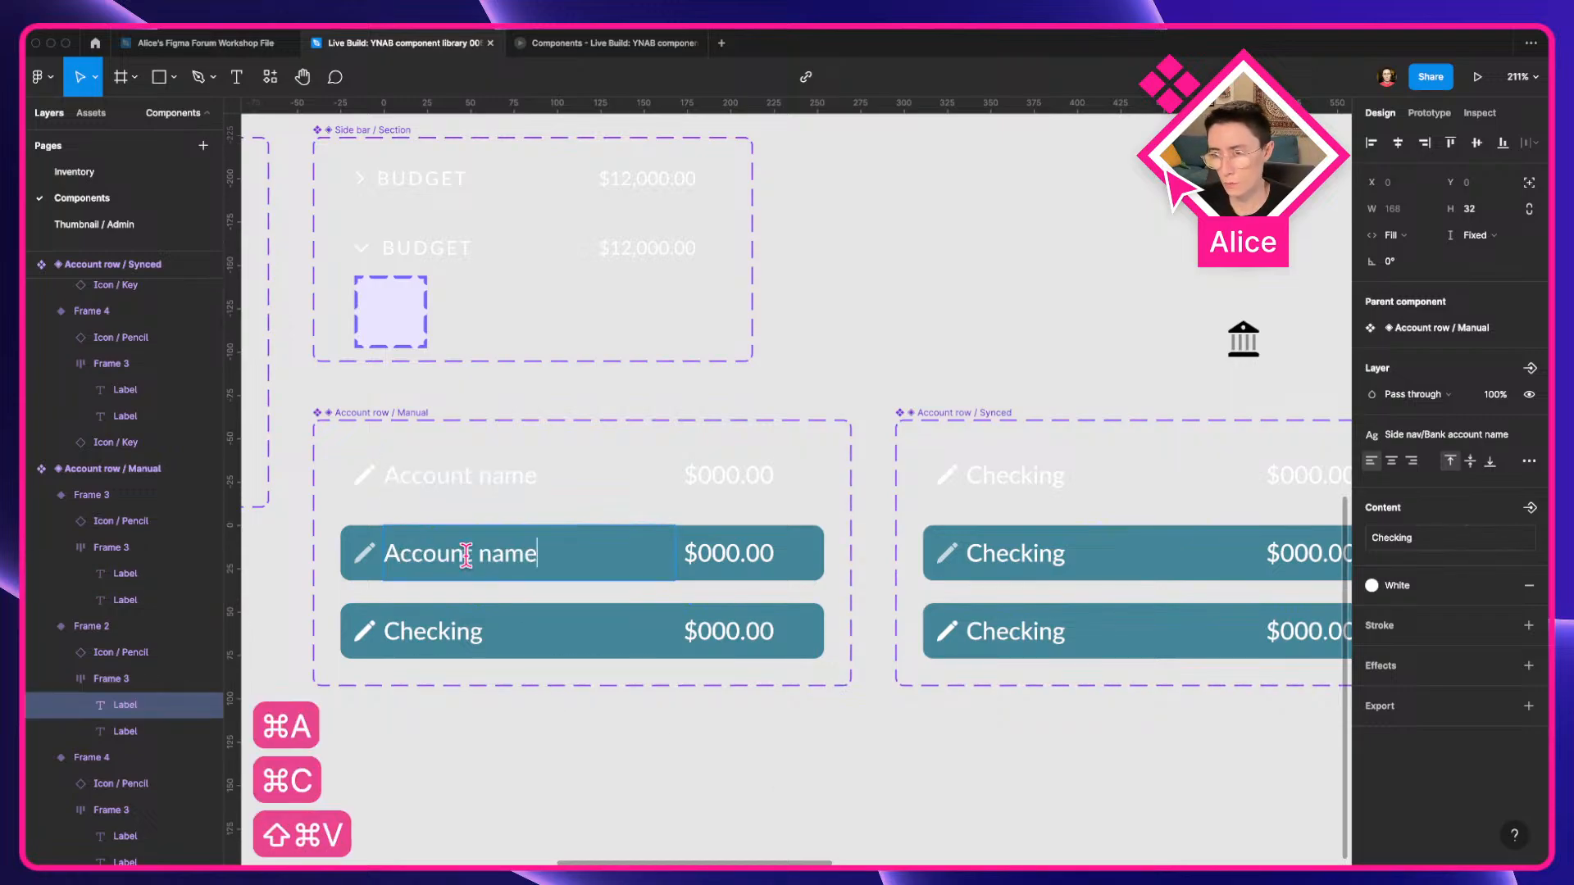
pyautogui.doubleClick(416, 629)
pyautogui.press('super+shift+v')
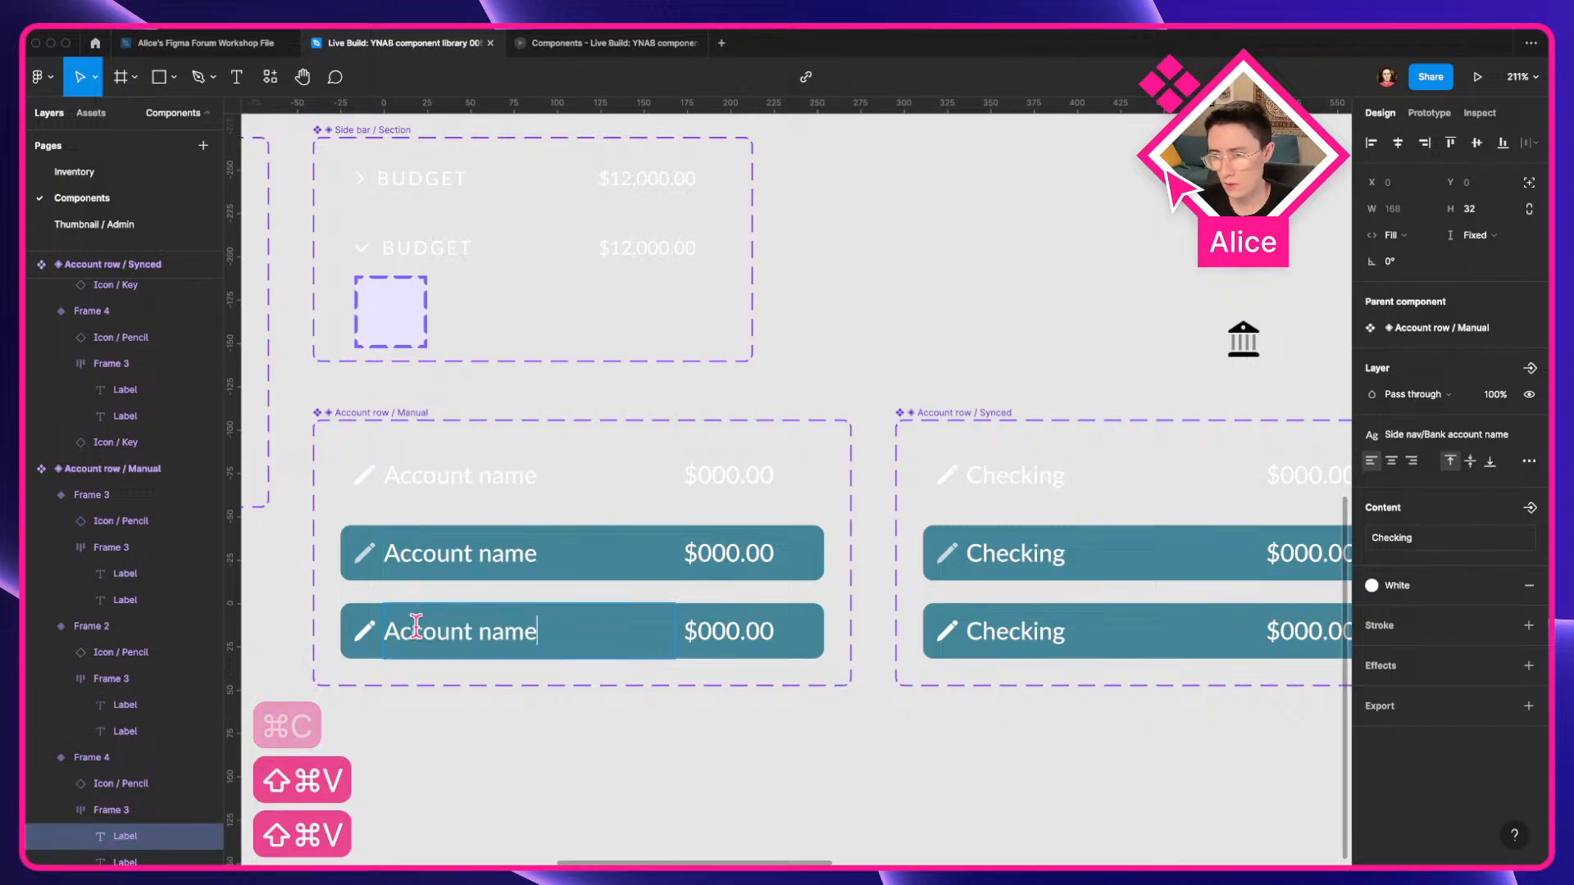
# Replace the Checking labels in all three Account row / Synced variants with the copied "Account name" text.
pyautogui.doubleClick(1029, 483)
pyautogui.press('super+shift+v')
pyautogui.click(1042, 553)
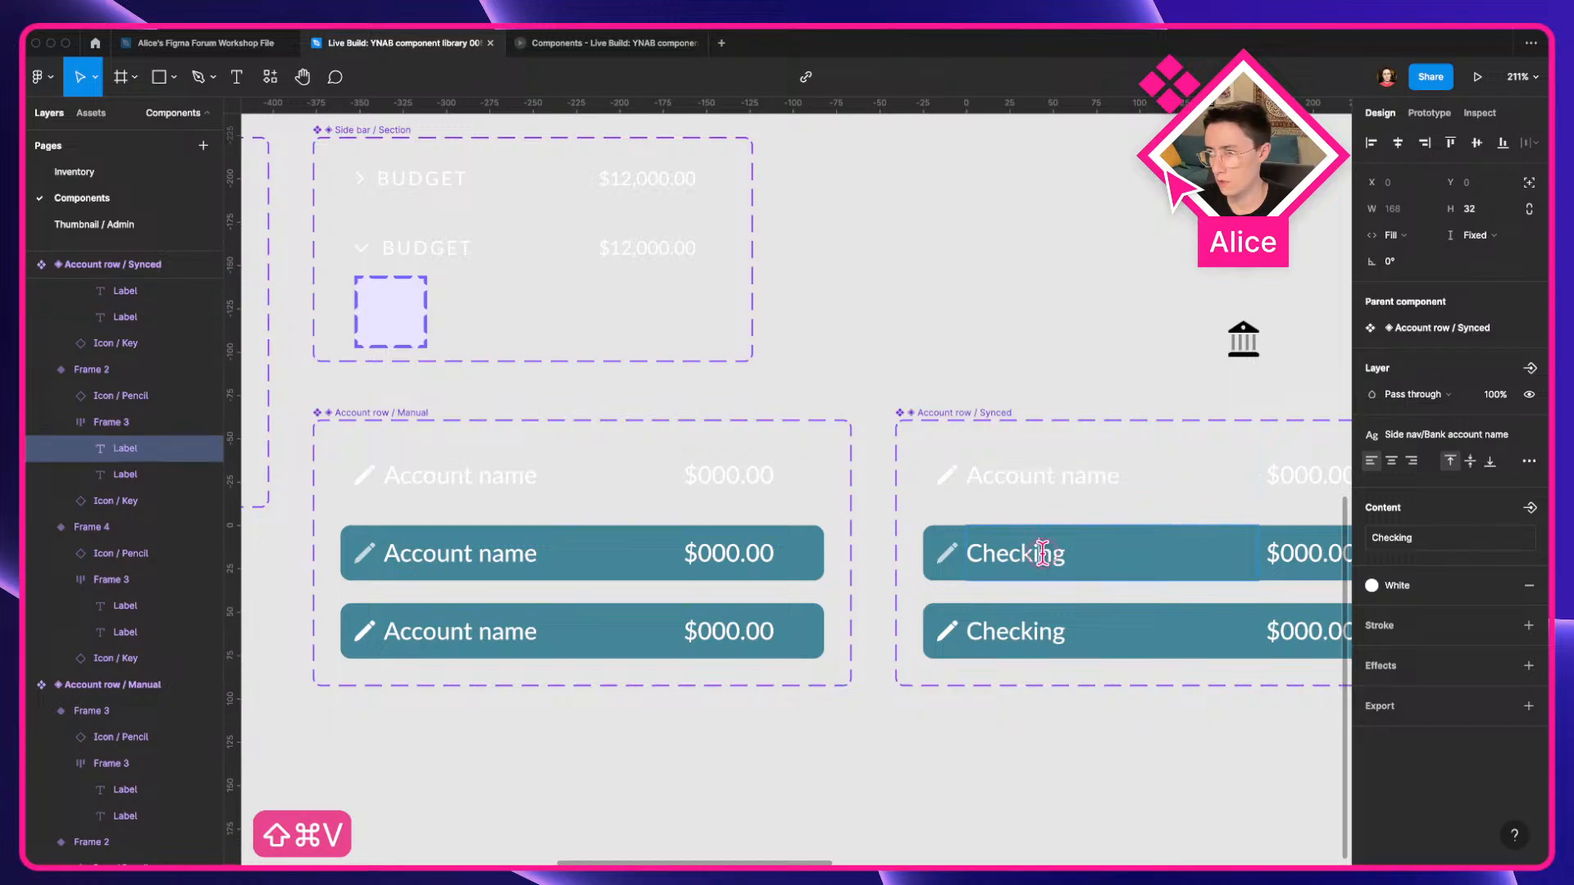
pyautogui.doubleClick(1042, 553)
pyautogui.press('super+a')
pyautogui.press('super+shift+v')
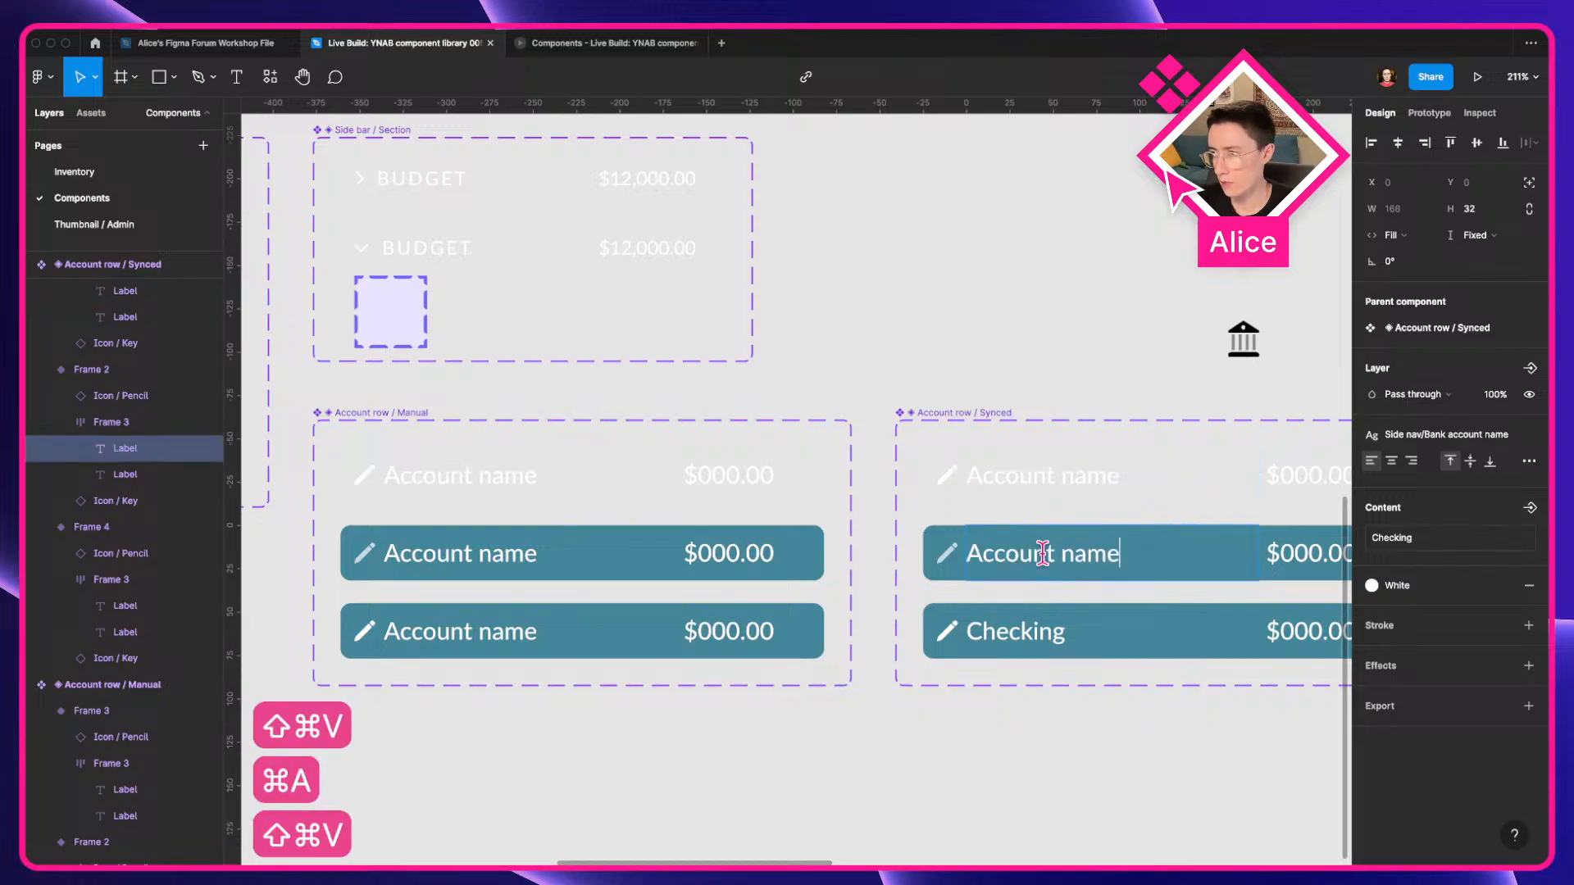
pyautogui.doubleClick(1034, 638)
pyautogui.press('super+shift+v')
pyautogui.press('Escape')
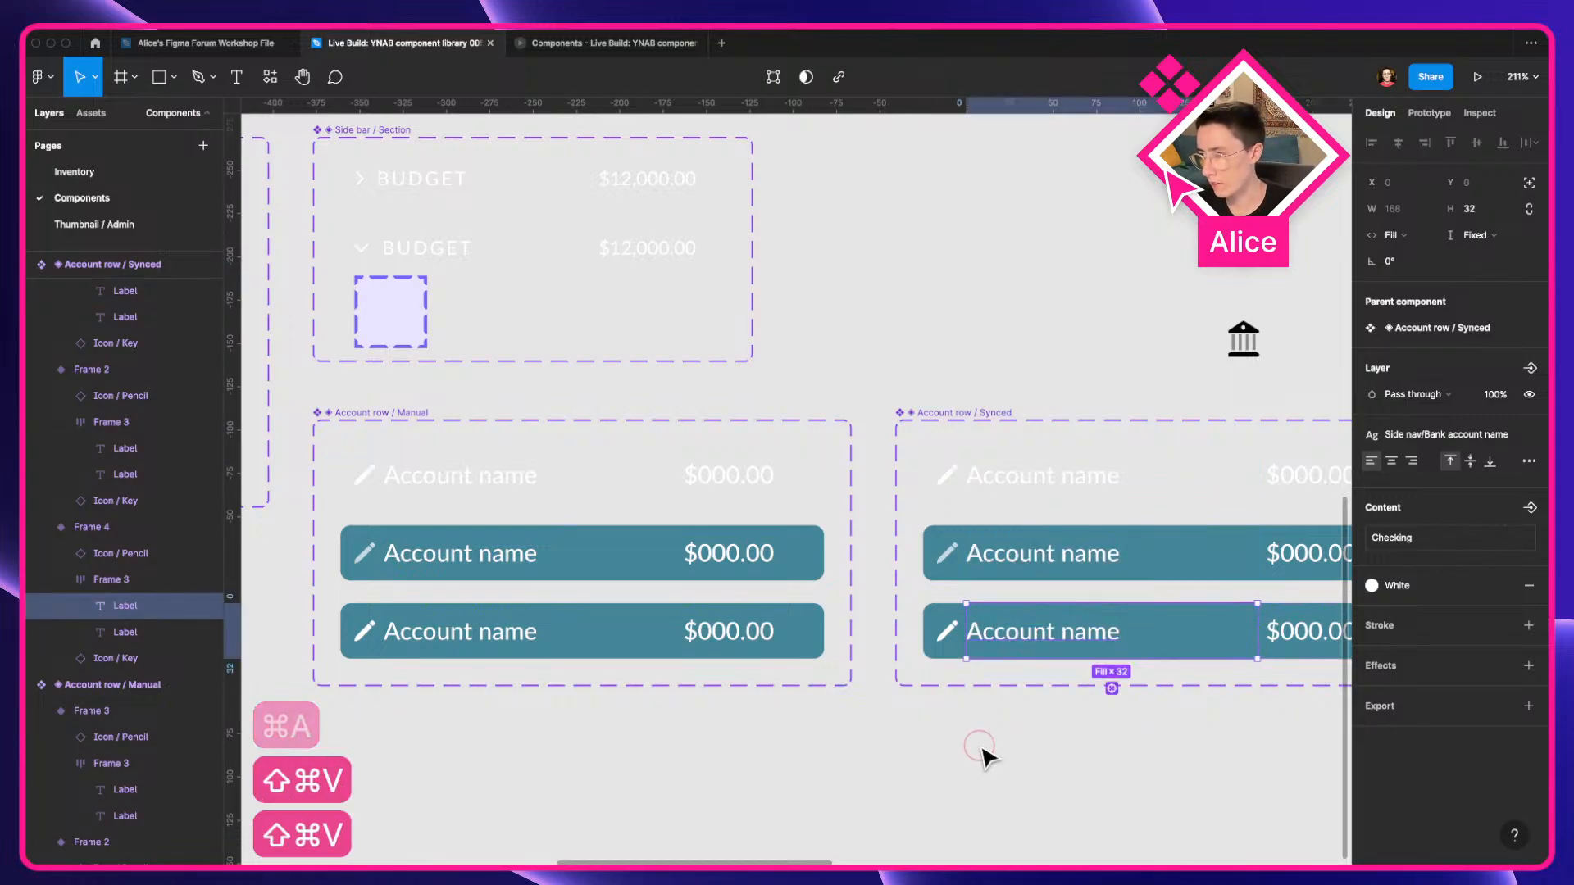
pyautogui.press('Escape')
pyautogui.moveTo(984, 752); pyautogui.dragTo(1037, 673)
pyautogui.doubleClick(811, 564)
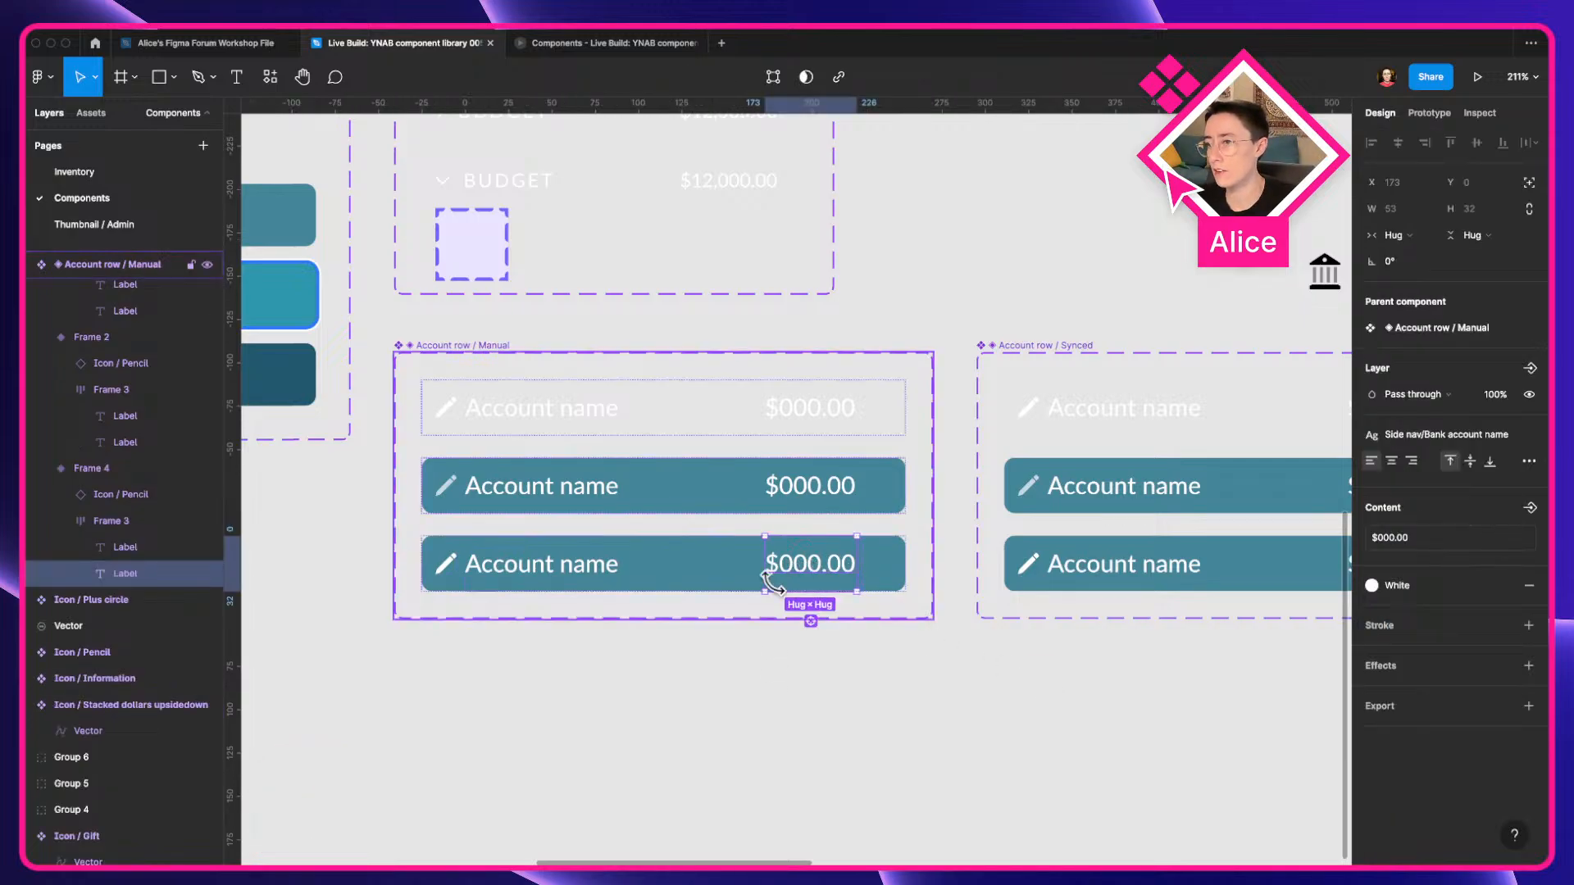
pyautogui.click(916, 680)
pyautogui.click(817, 584)
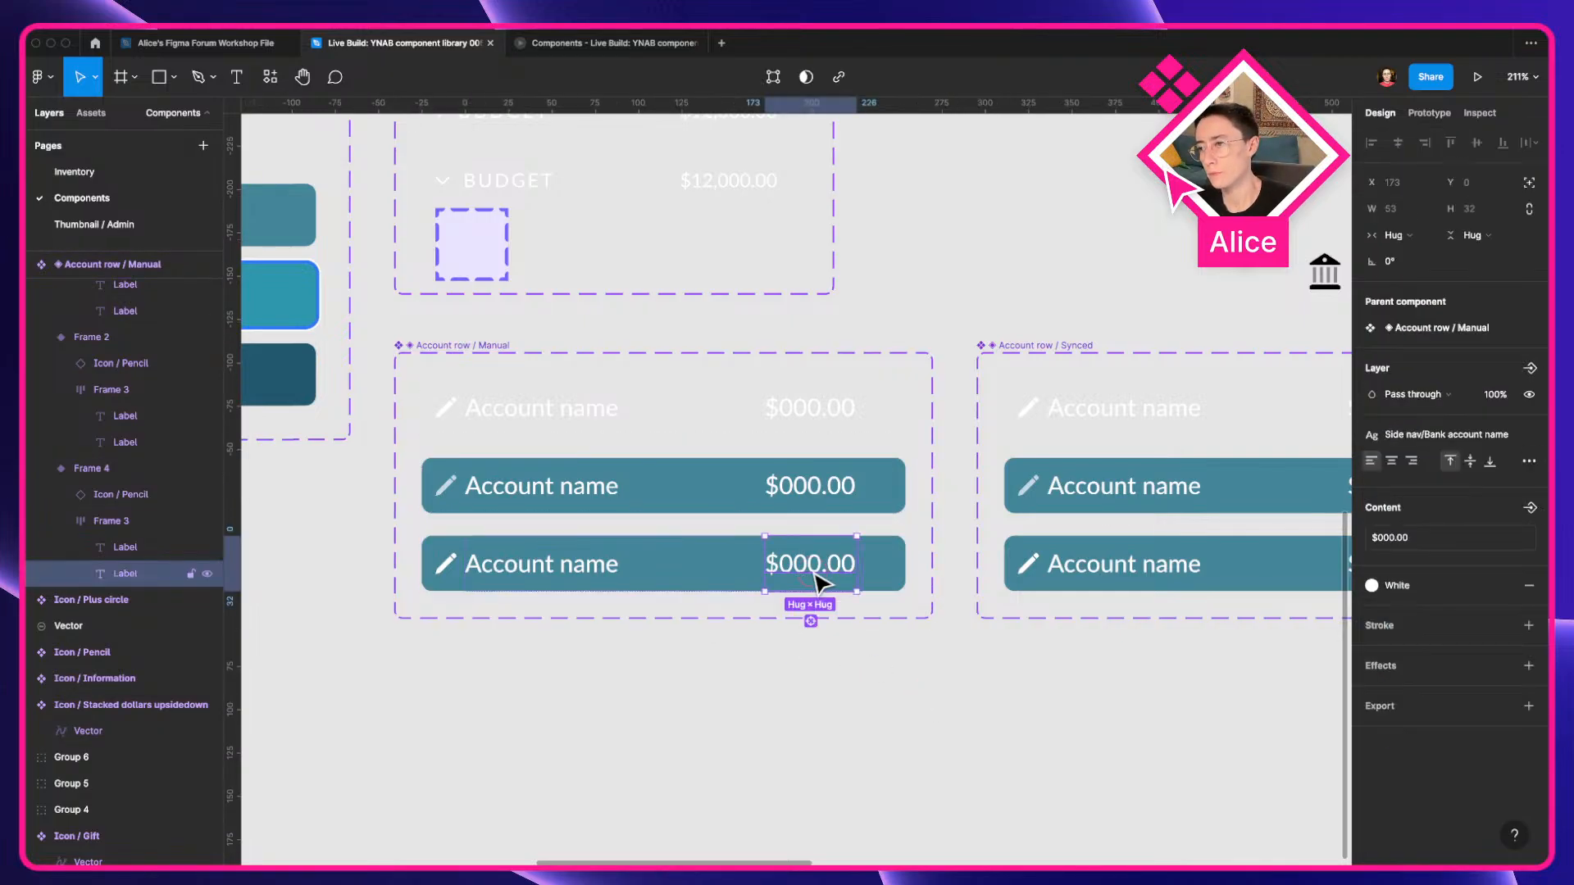
pyautogui.click(689, 714)
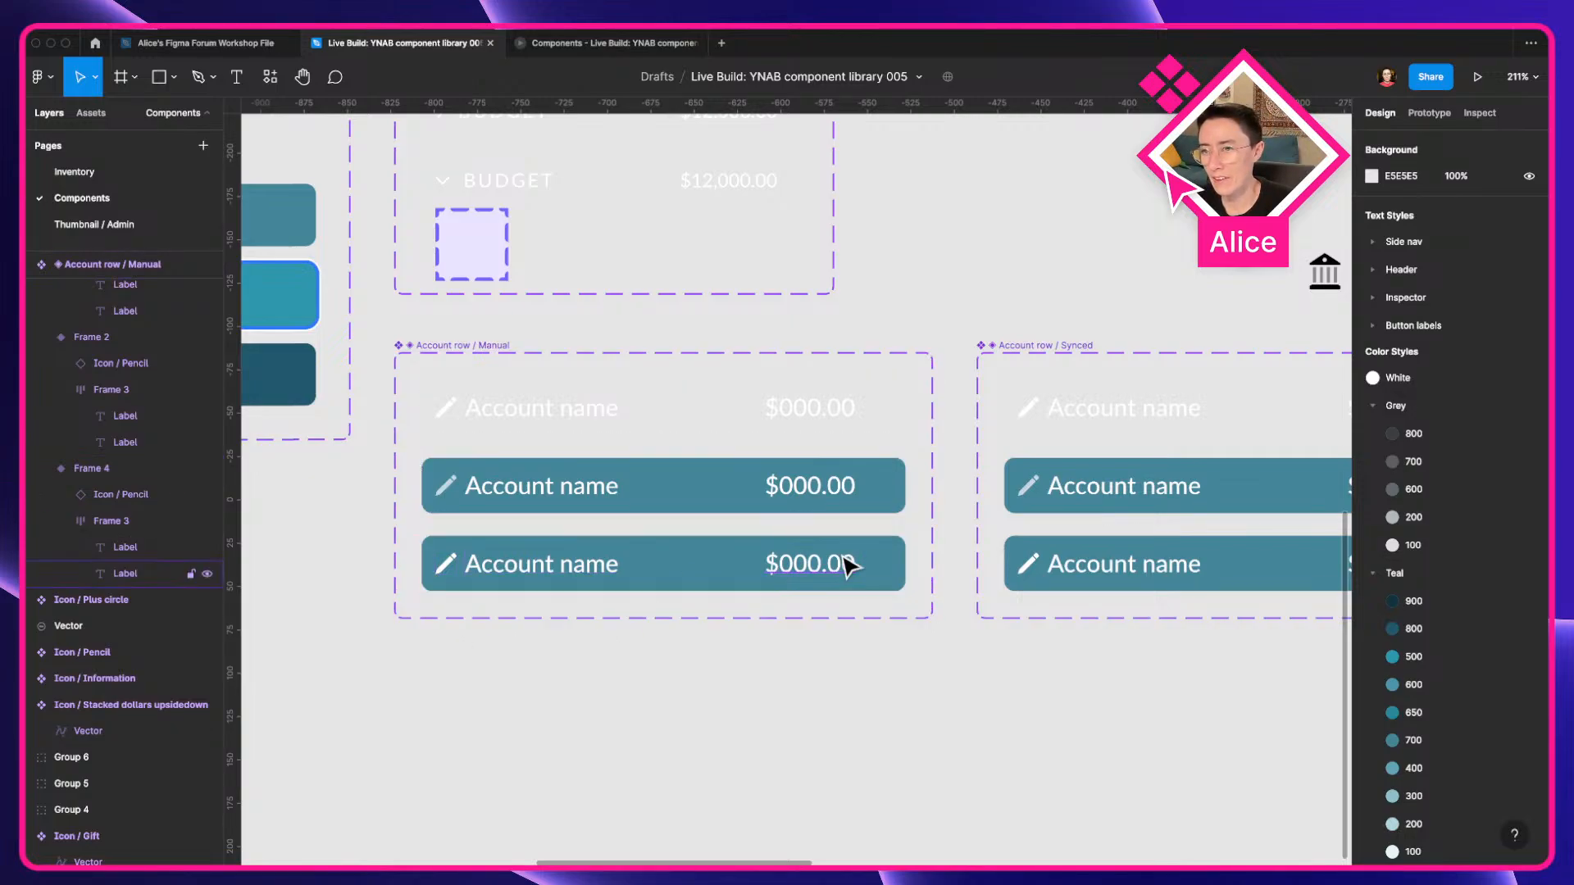
# Rename the inner frames holding the name and amount labels in all three Account row / Manual variants to "Container".
pyautogui.click(801, 569)
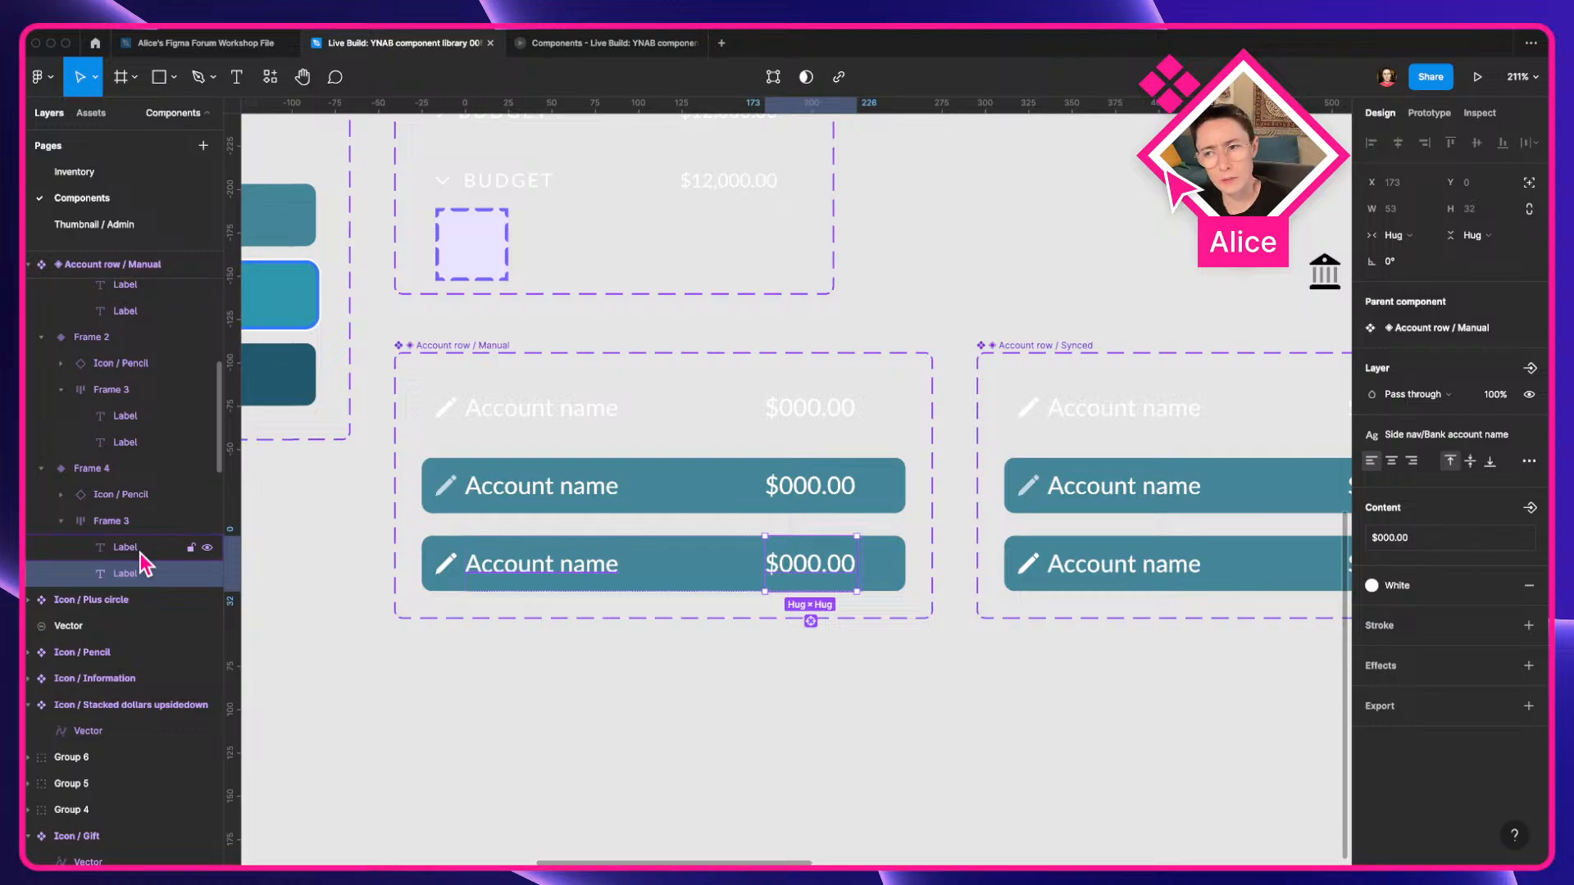
pyautogui.click(140, 529)
pyautogui.press('super+alt+a')
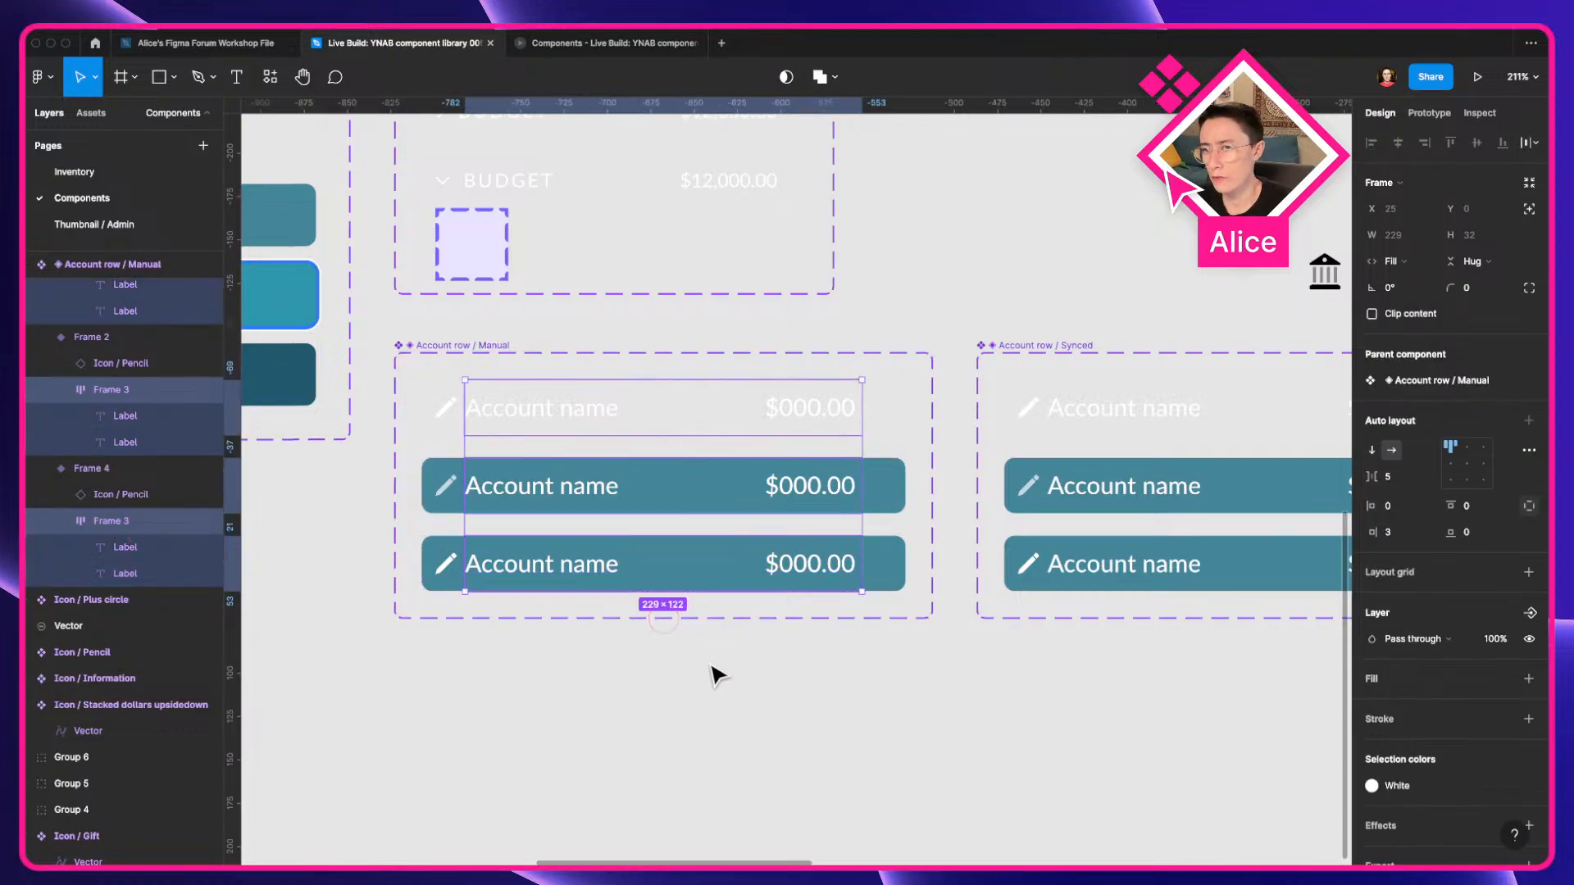
pyautogui.press('super+r')
pyautogui.write('Co')
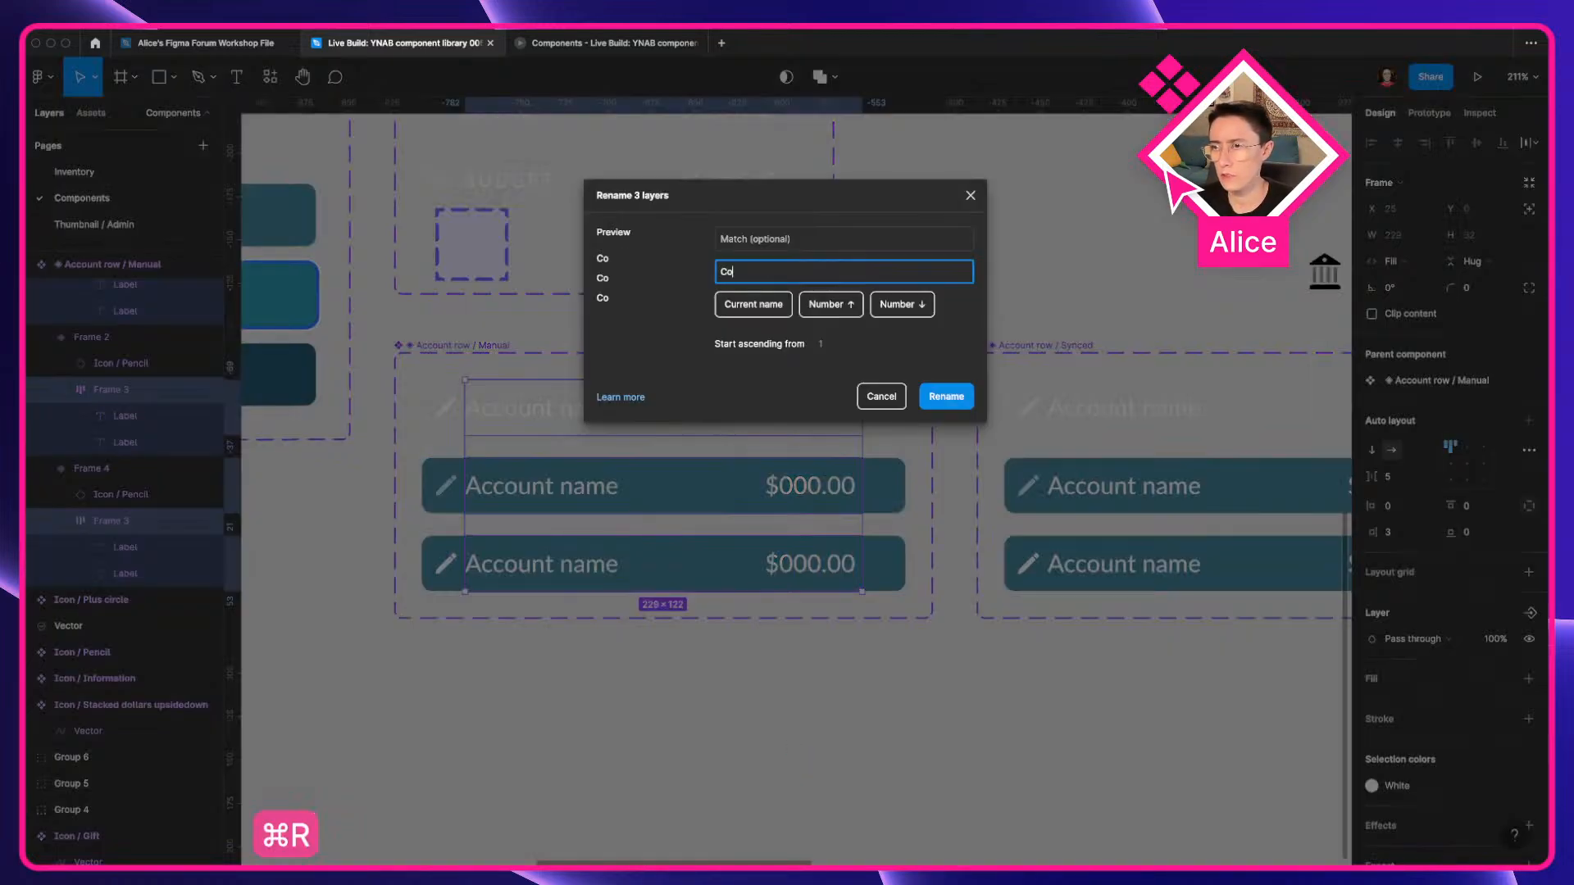
pyautogui.write('ntainer')
pyautogui.press('Return')
# Rename the matching inner label frames in all three Account row / Synced variants to "Container".
pyautogui.hscroll(5, 801, 745)
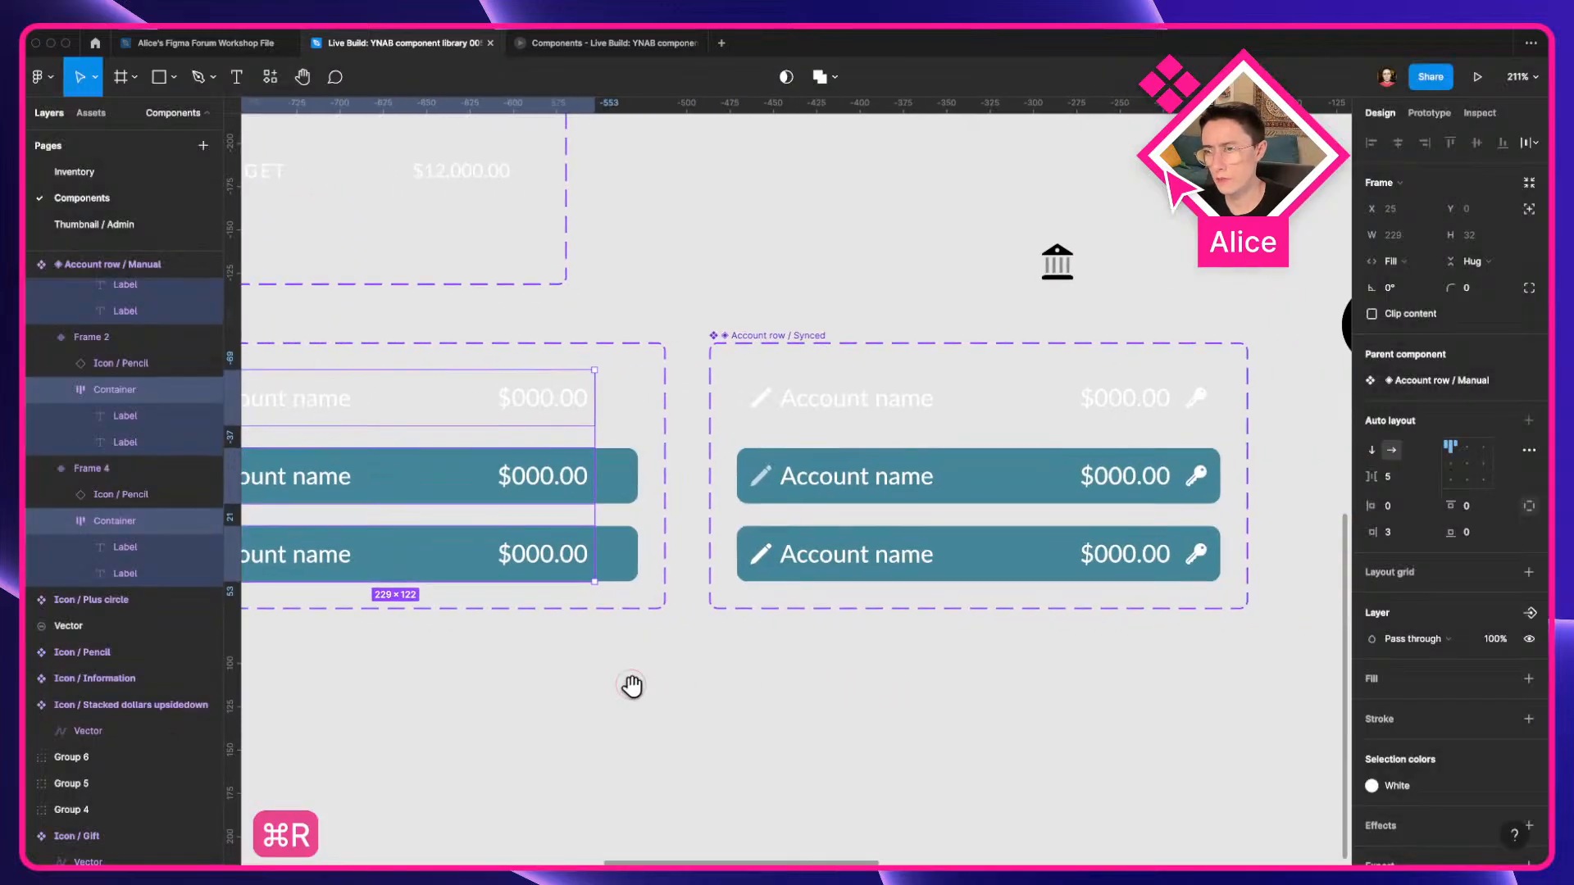
pyautogui.click(910, 578)
pyautogui.press('super+alt+a')
pyautogui.press('super+r')
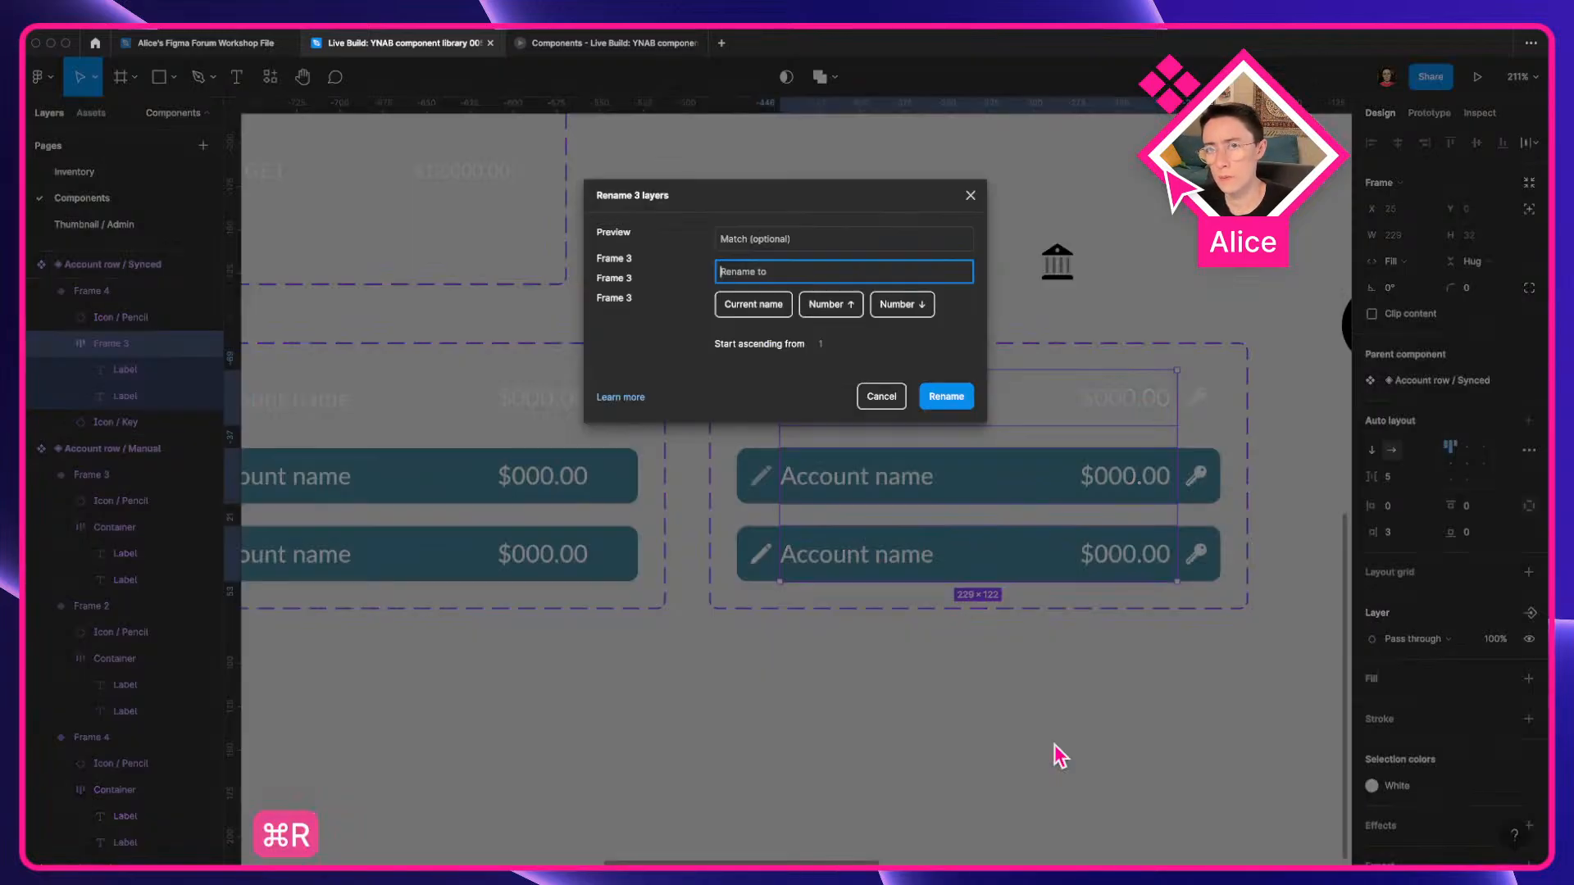
pyautogui.write('Container')
pyautogui.press('Return')
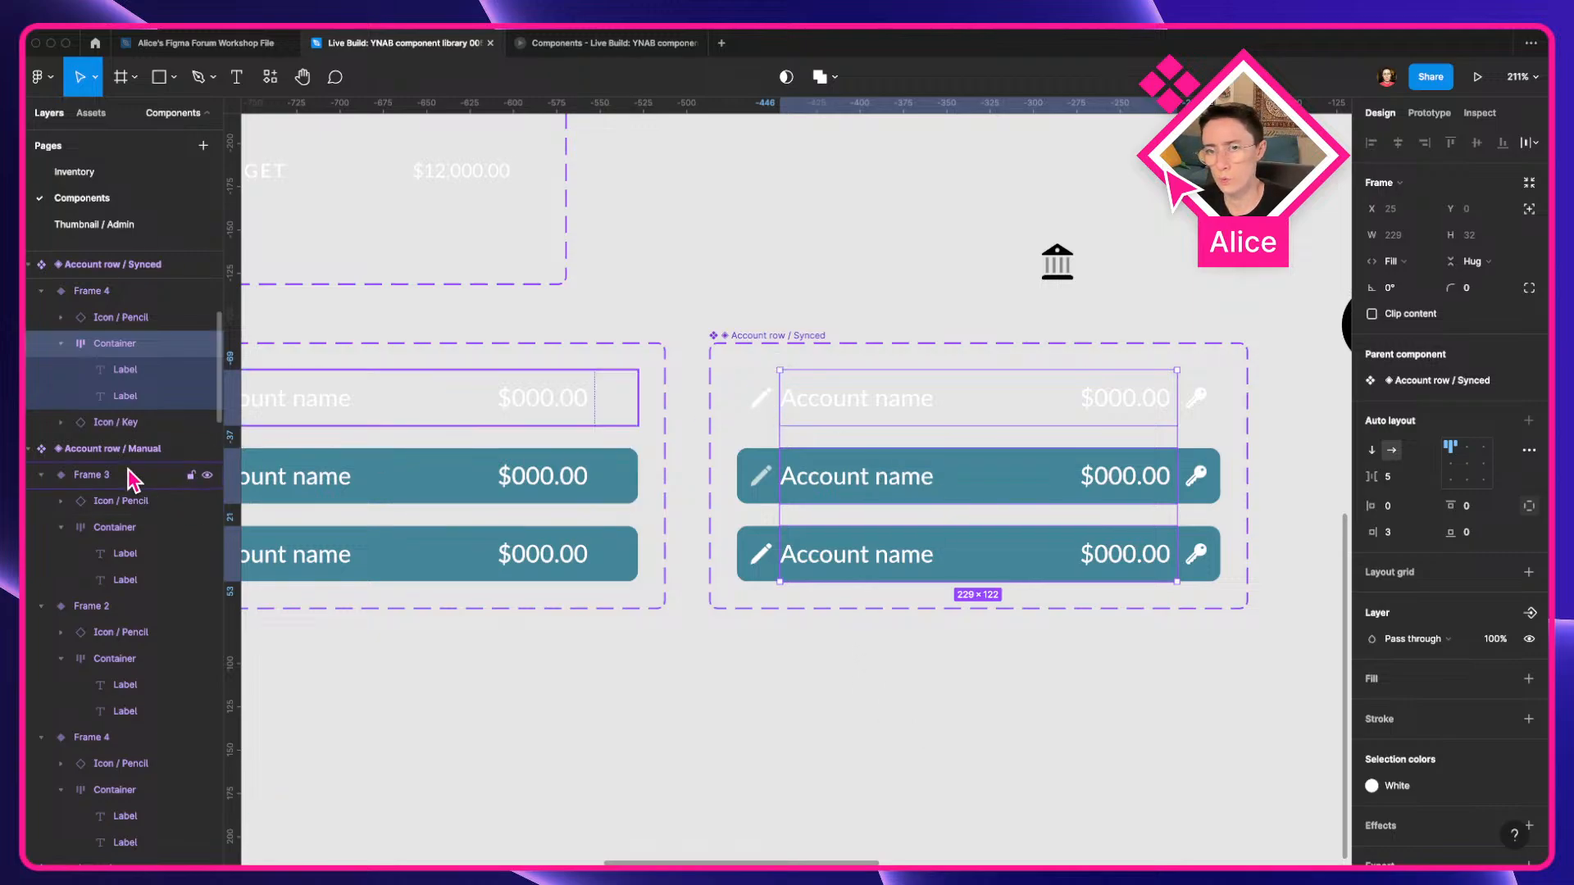
# Compare the variant properties of the Account row / Manual and Synced sets with those of the Button / View tabs set.
pyautogui.click(193, 475)
pyautogui.moveTo(674, 750); pyautogui.dragTo(878, 740)
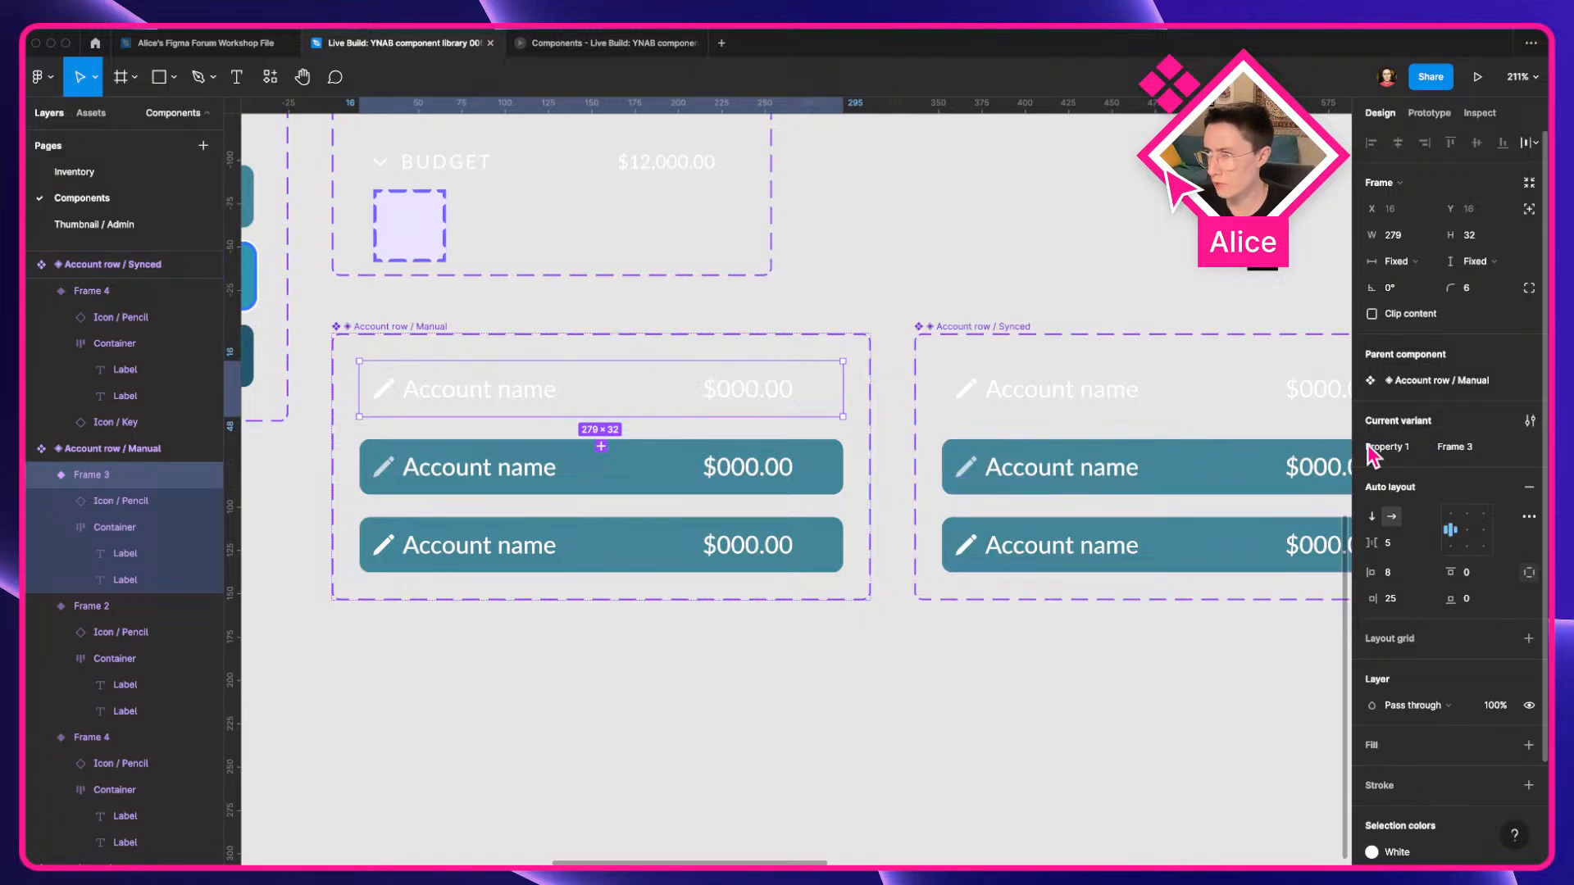
pyautogui.click(414, 341)
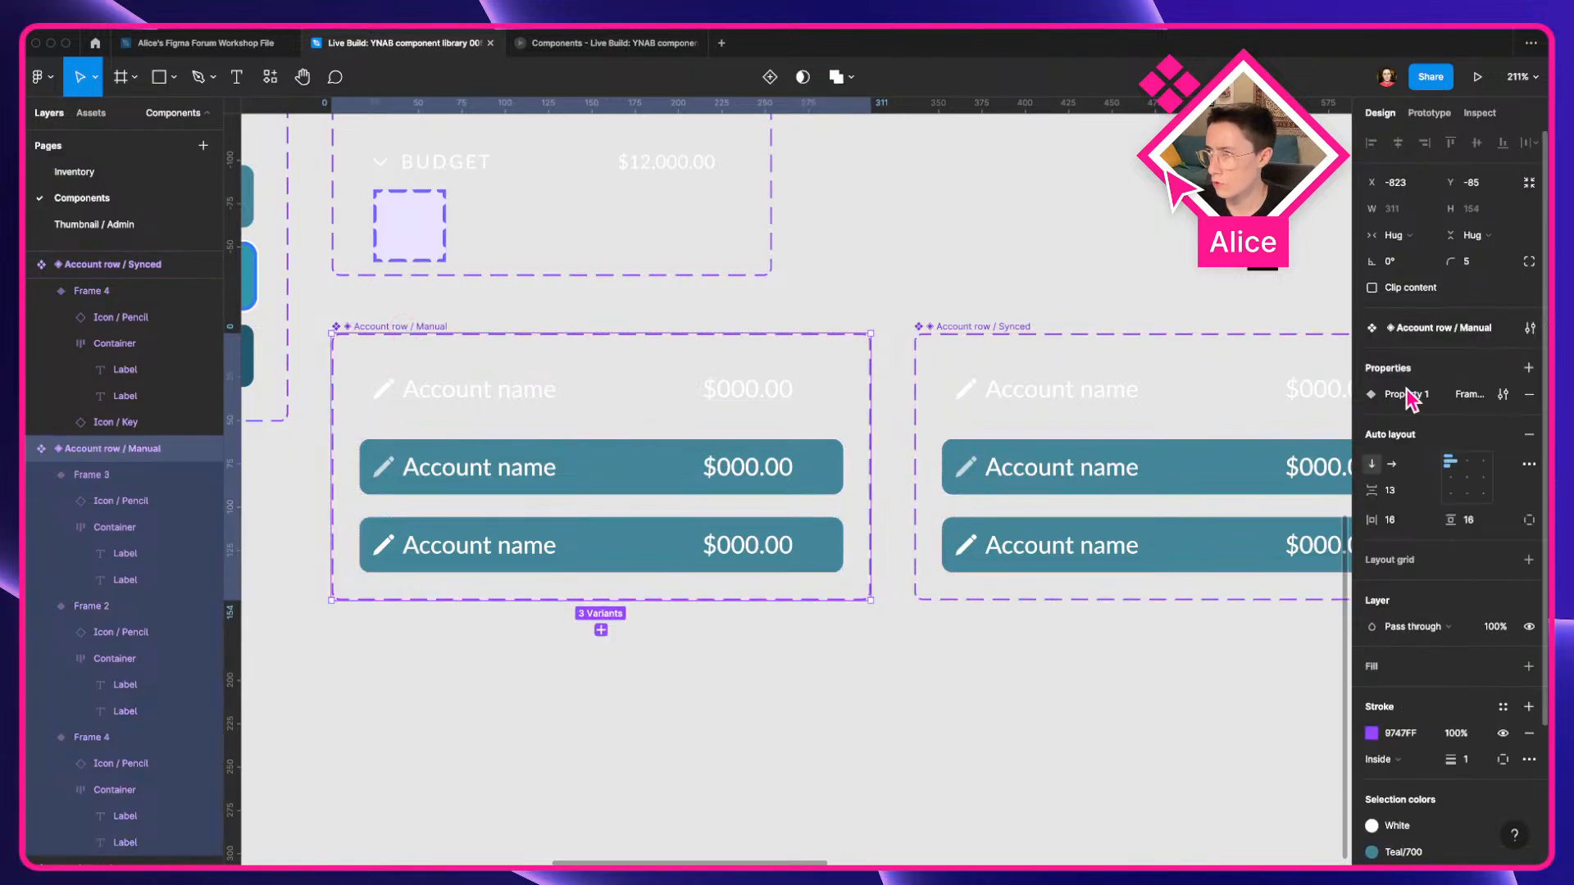
pyautogui.click(956, 607)
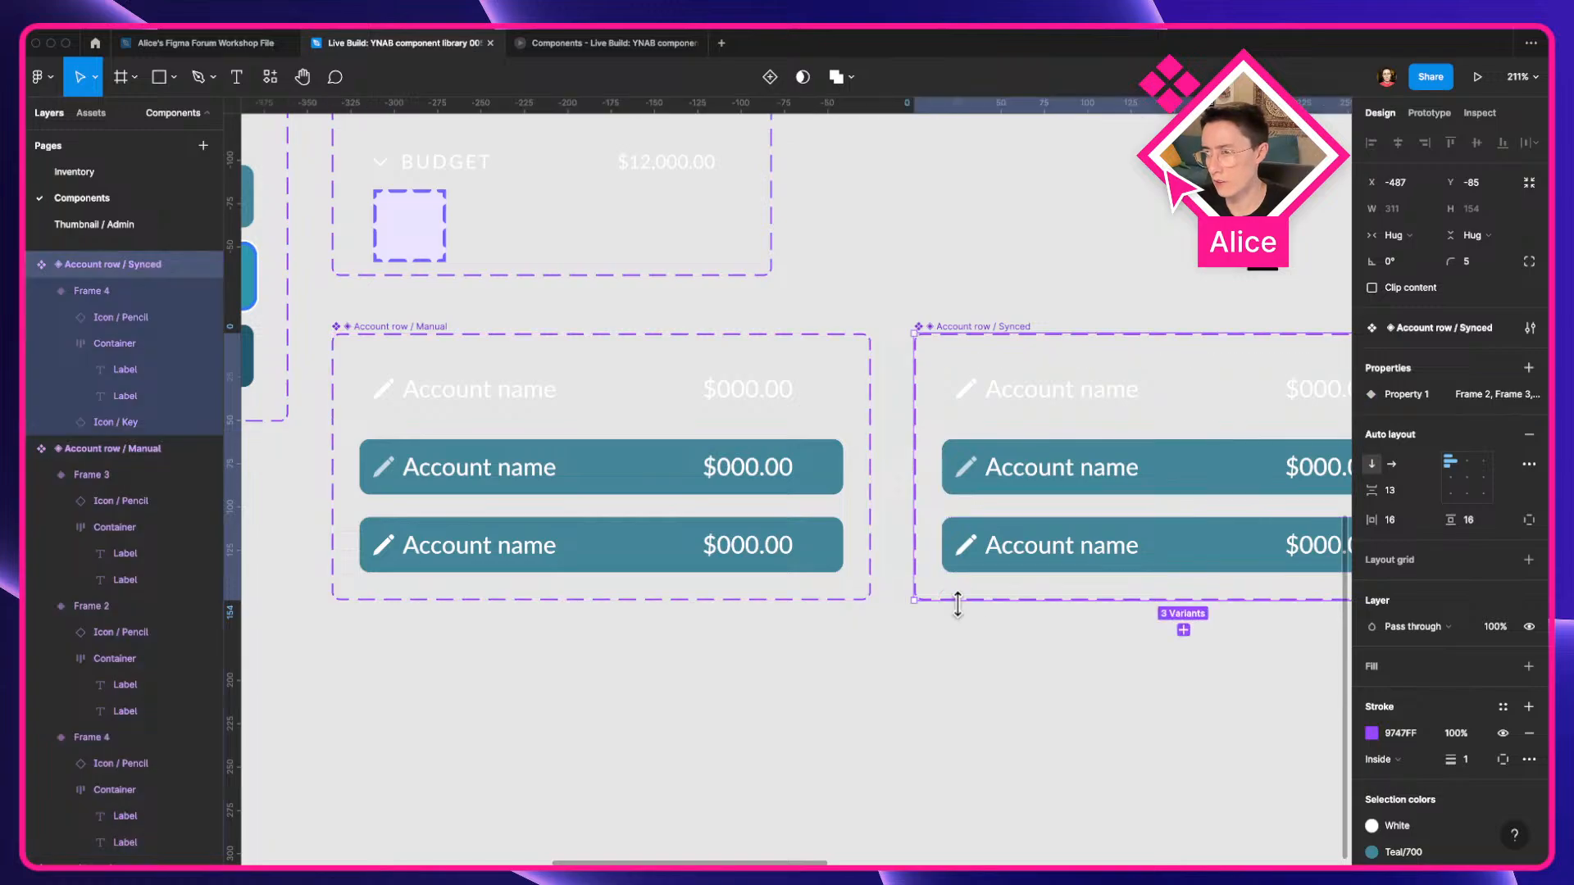
pyautogui.hscroll(-5, 902, 597)
pyautogui.hscroll(-7, 273, 440)
pyautogui.scroll(4, 273, 440)
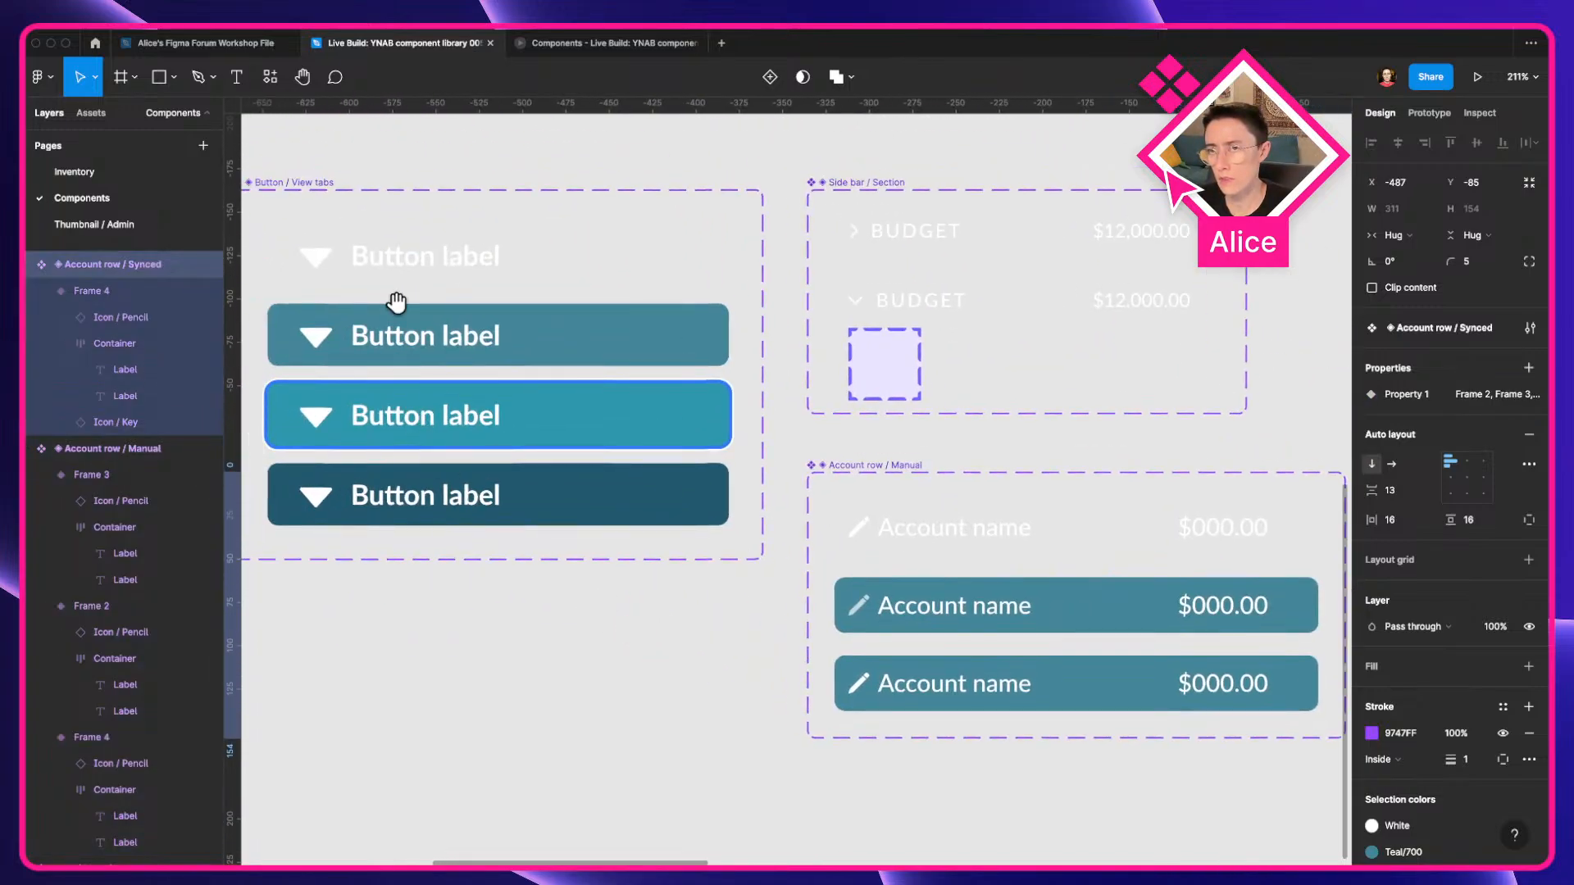
pyautogui.click(480, 294)
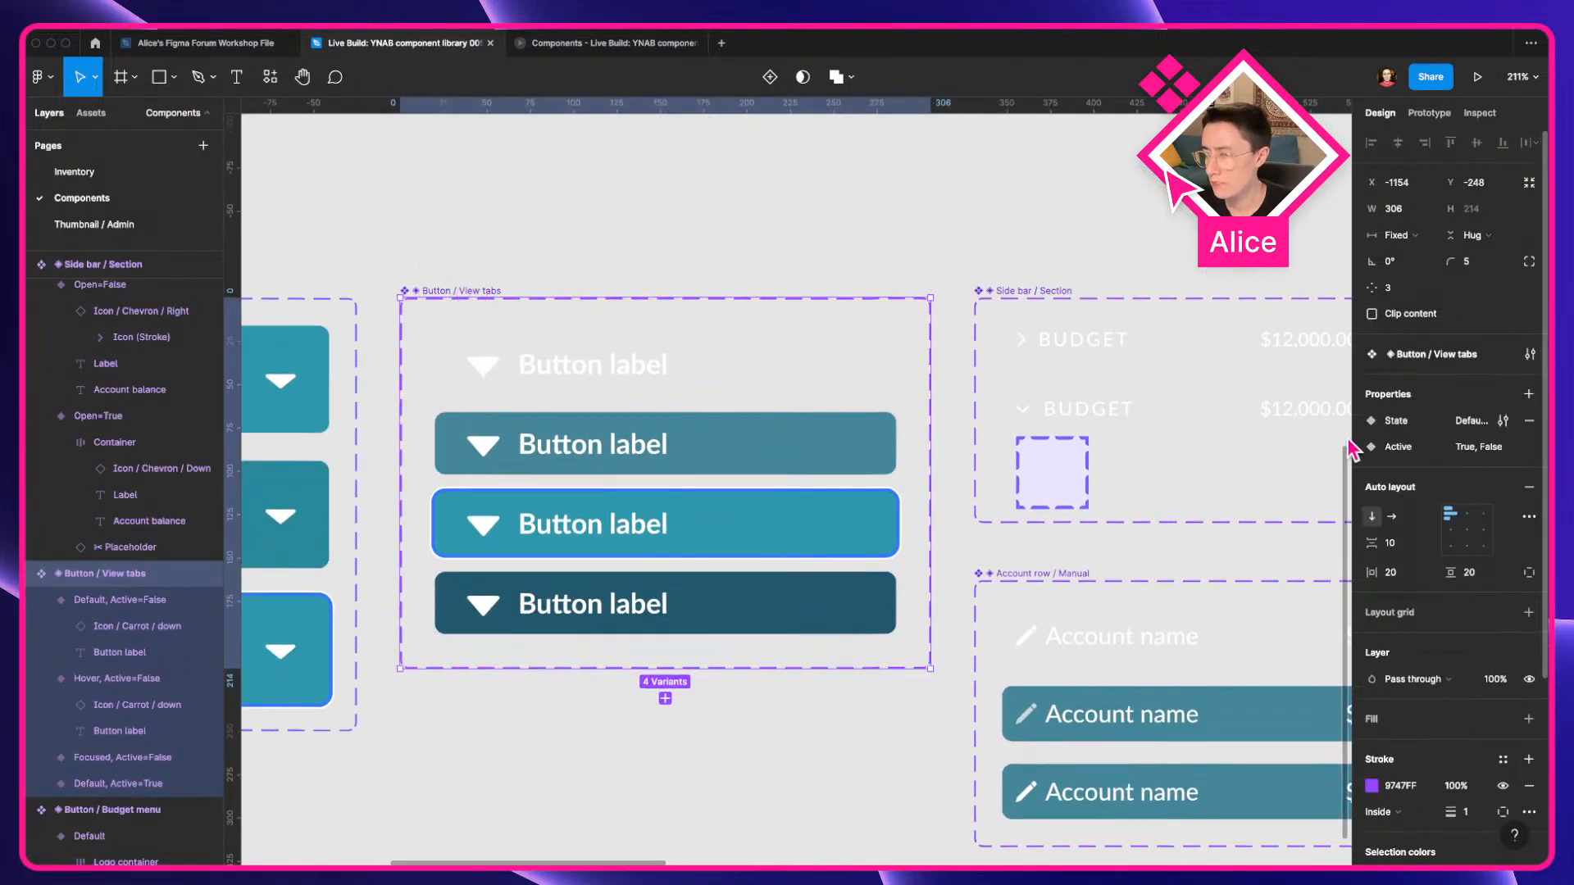
# Rename the variant property of the Account row / Manual component set to "State".
pyautogui.hscroll(10, 299, 513)
pyautogui.scroll(-1, 298, 514)
pyautogui.click(299, 491)
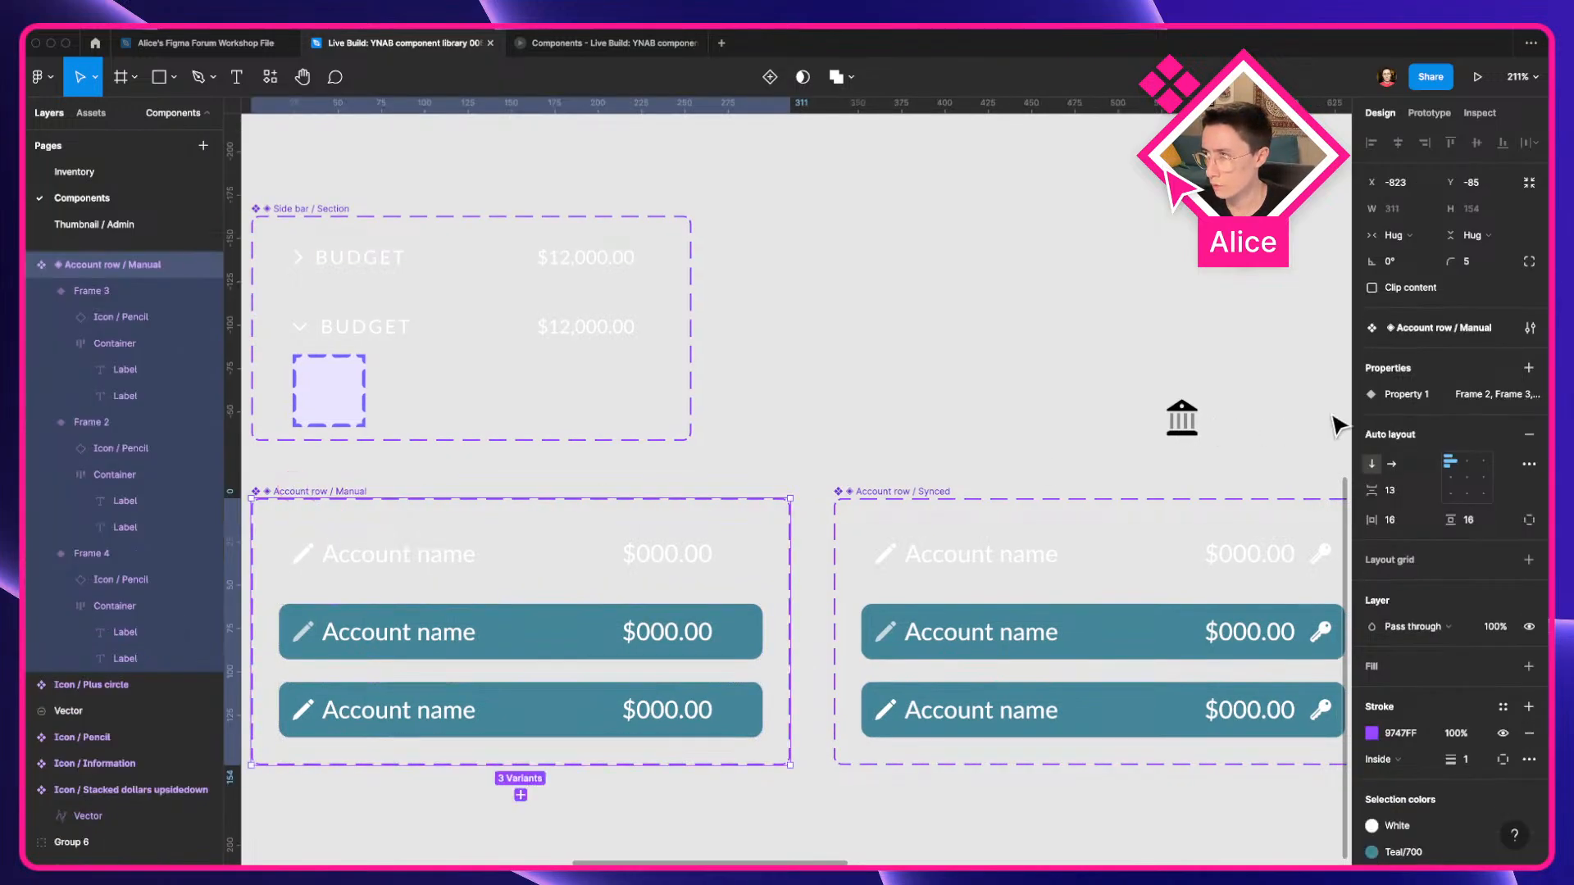
pyautogui.doubleClick(1404, 395)
pyautogui.press('Return')
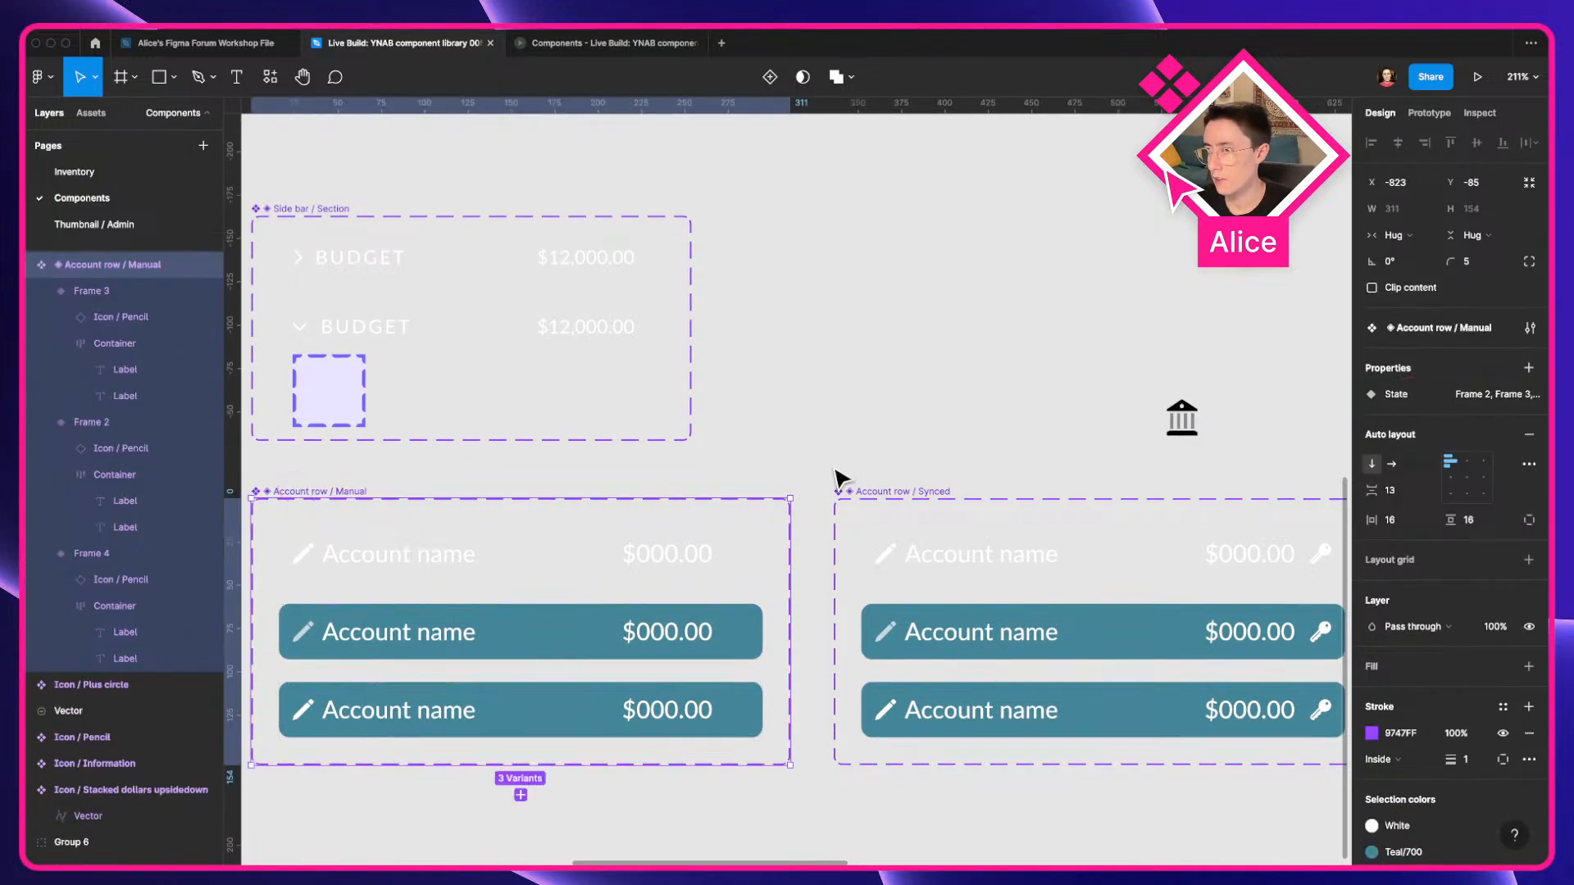
# Rename the variant property of the Account row / Synced component set to "State".
pyautogui.click(849, 490)
pyautogui.doubleClick(1408, 396)
pyautogui.write('Sat')
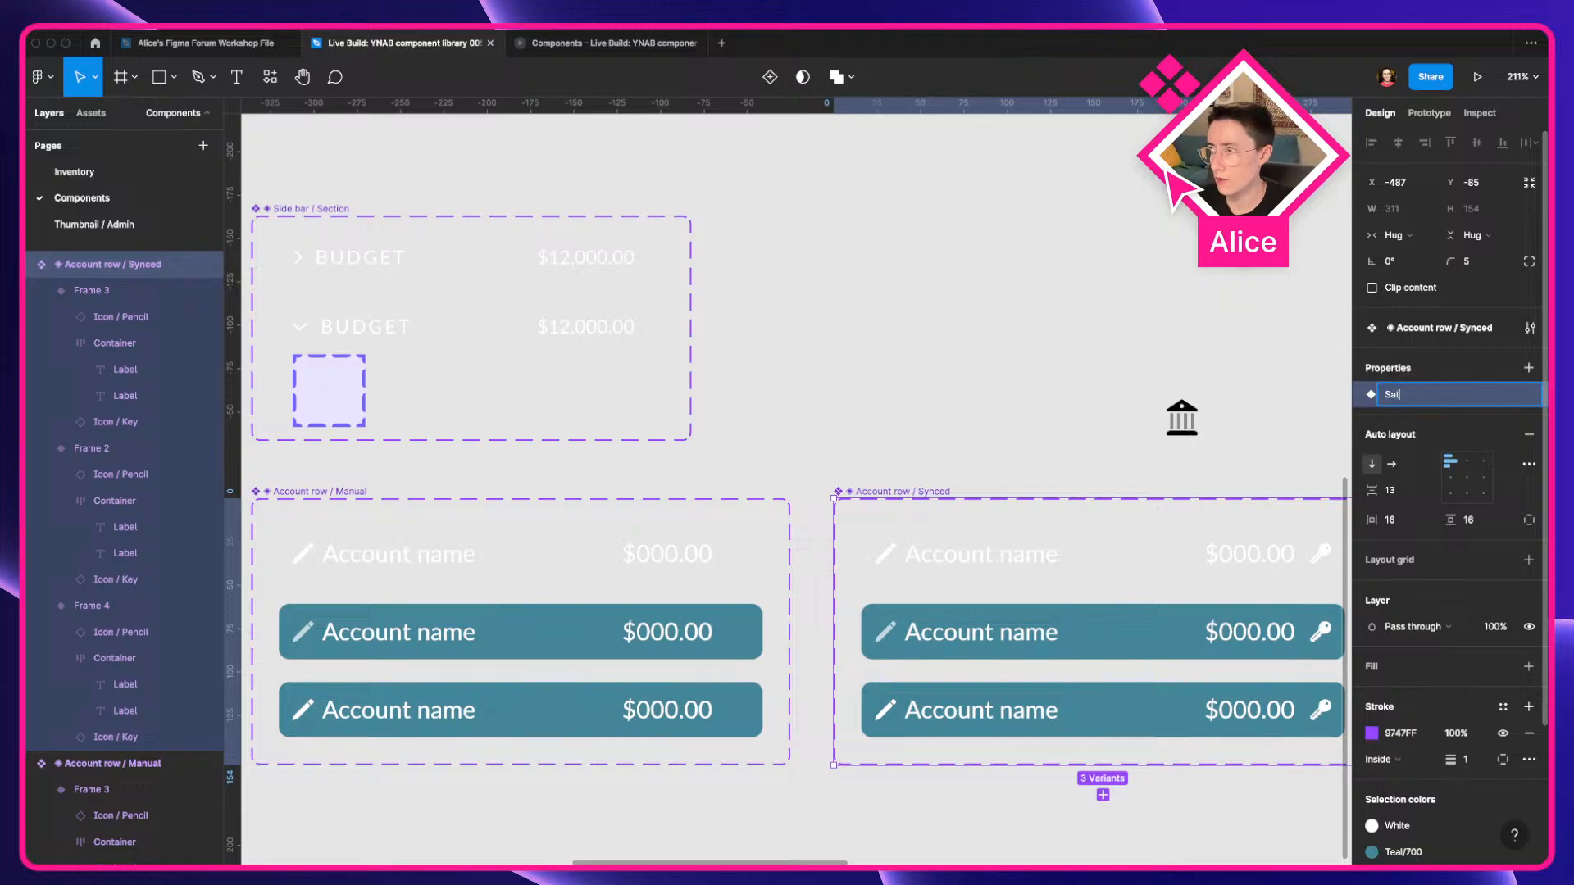
pyautogui.write('te')
pyautogui.press('Return')
# Set the State value of the first Account row / Manual variant to "Default".
pyautogui.click(716, 558)
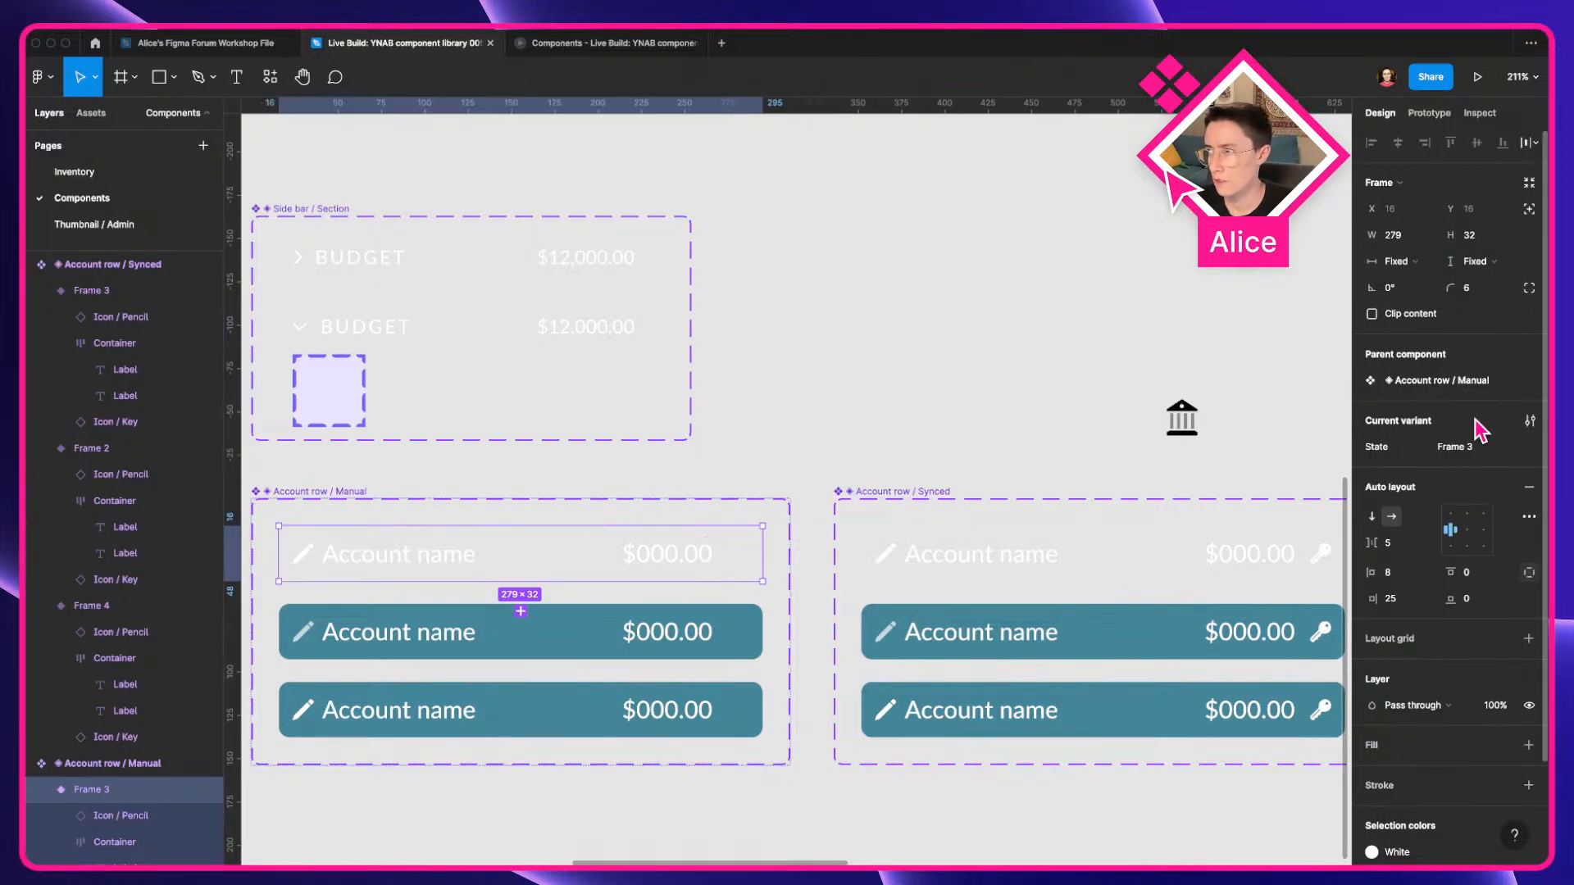
pyautogui.click(1473, 440)
pyautogui.write('Default')
pyautogui.press('Return')
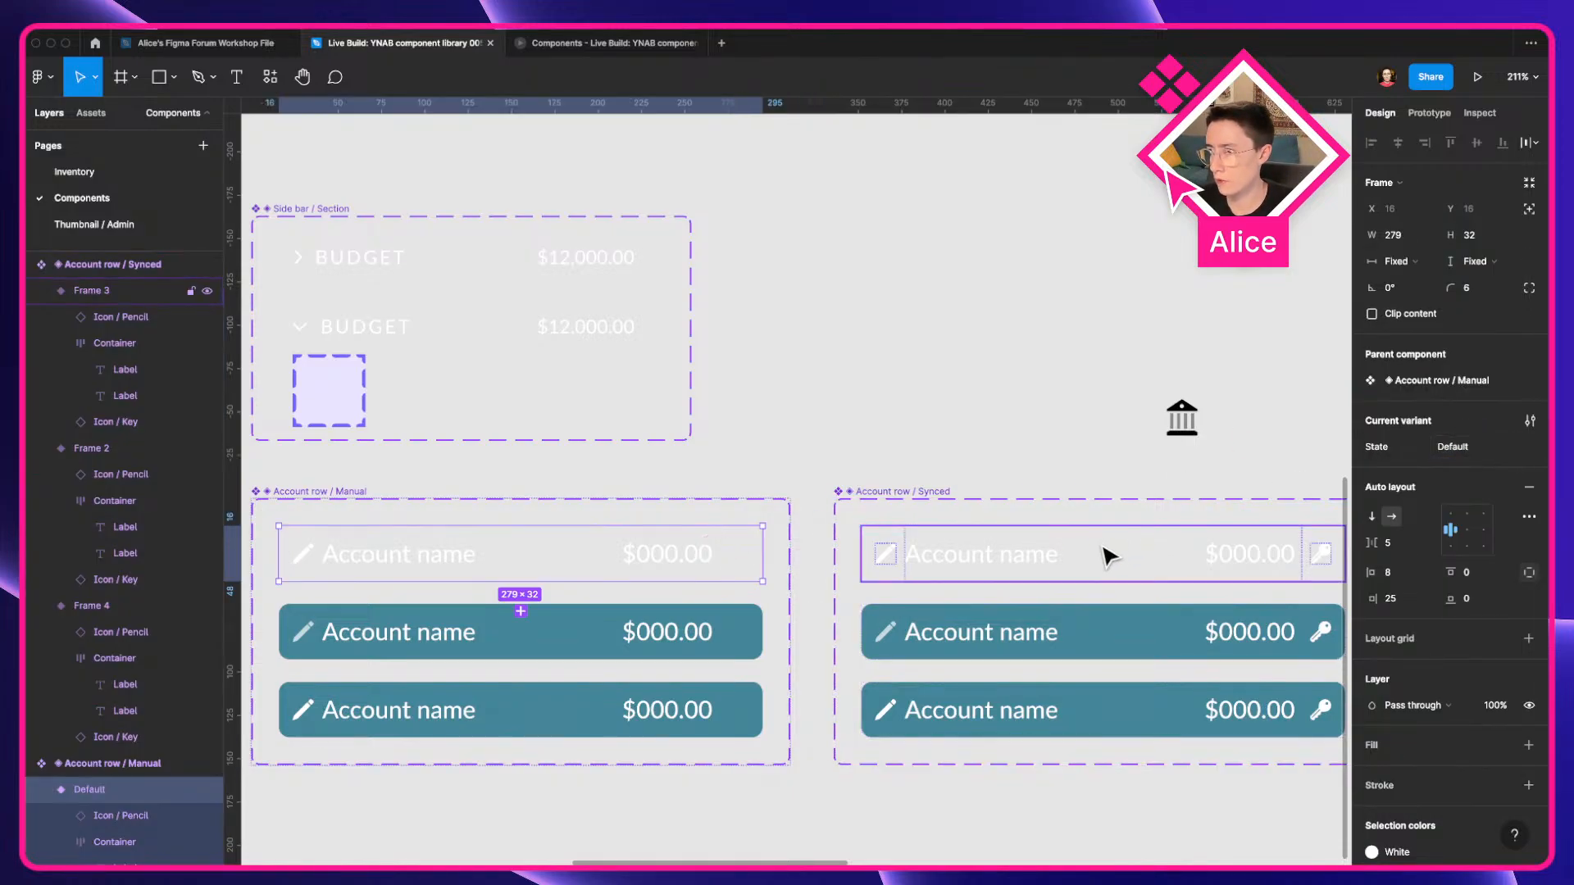
# Set the State value of the first Account row / Synced variant to "Default".
pyautogui.click(1107, 552)
pyautogui.click(1474, 447)
pyautogui.write('Defa')
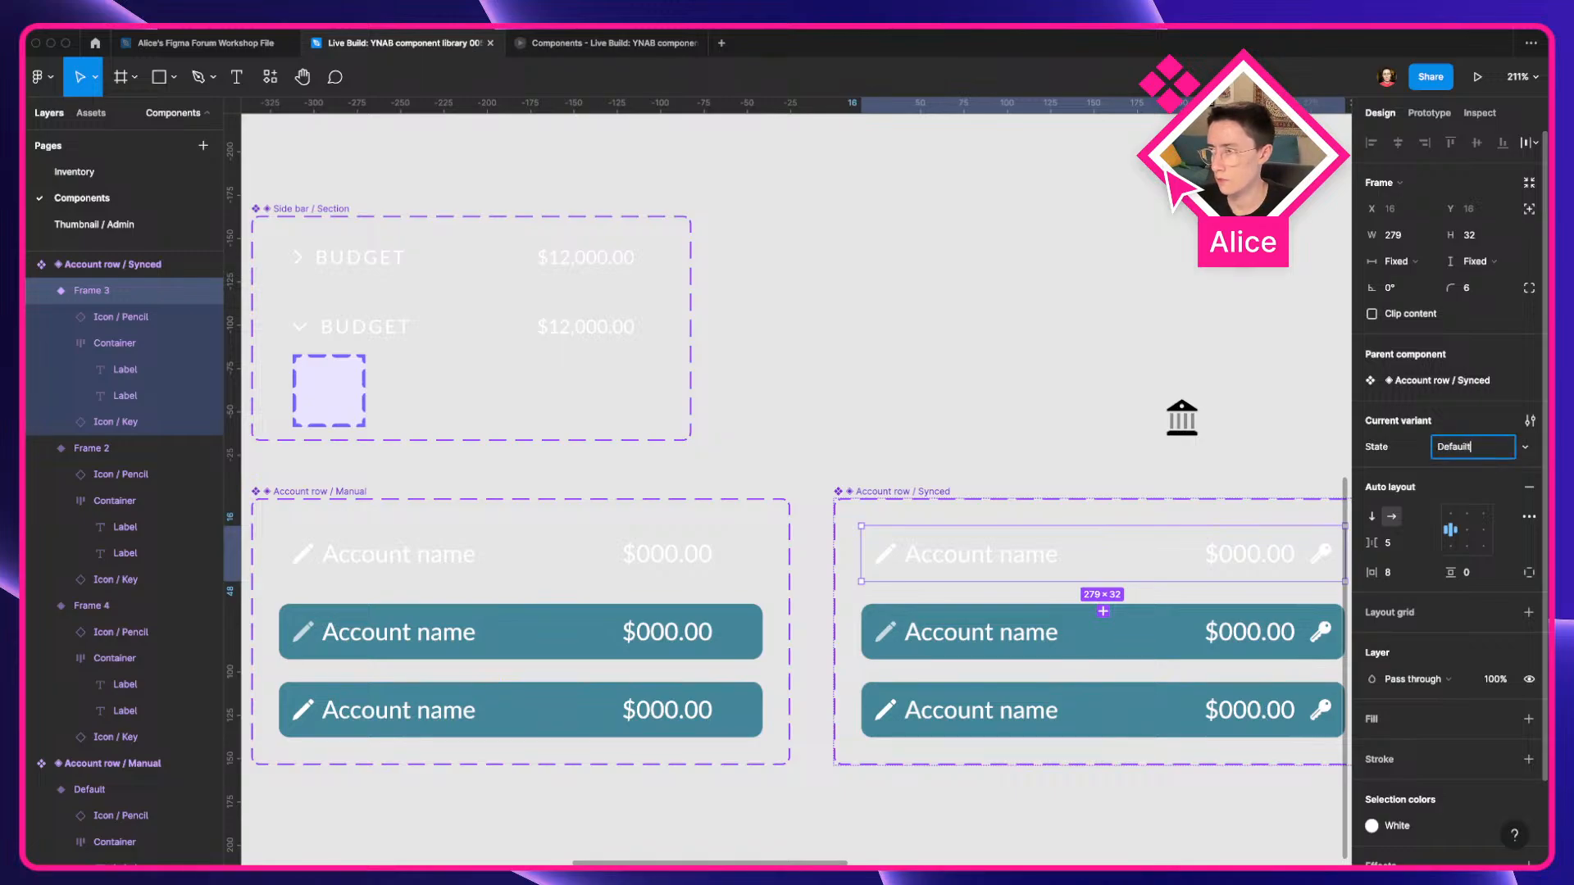
pyautogui.write('ult')
pyautogui.press('Return')
# Set the State value of the second Account row / Manual variant to "Hover (row)".
pyautogui.click(548, 639)
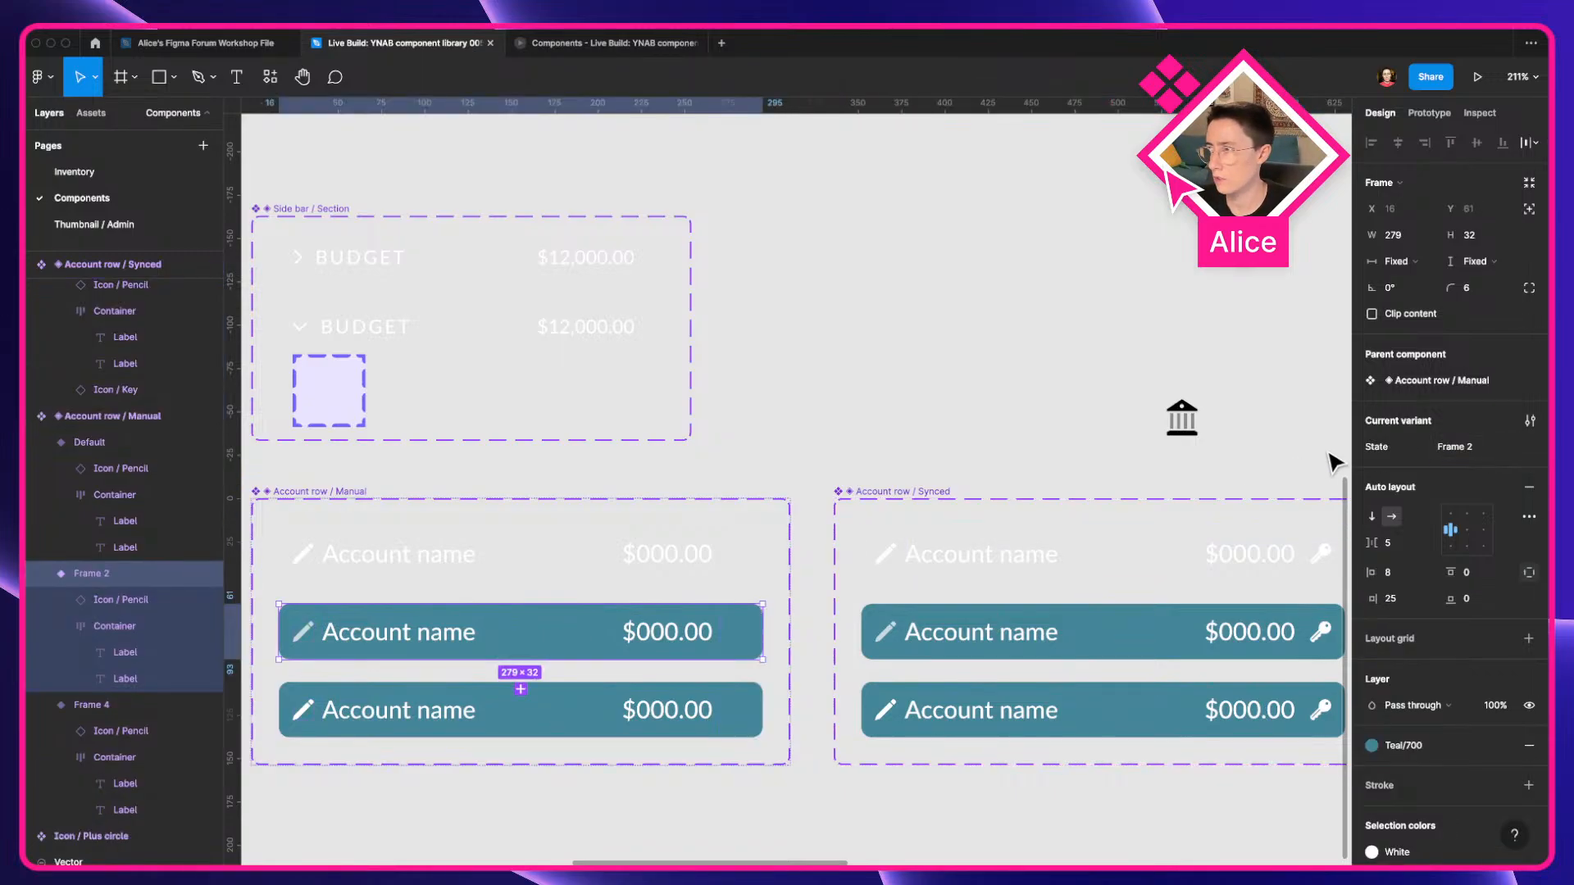
pyautogui.click(1484, 453)
pyautogui.write('Hover (row')
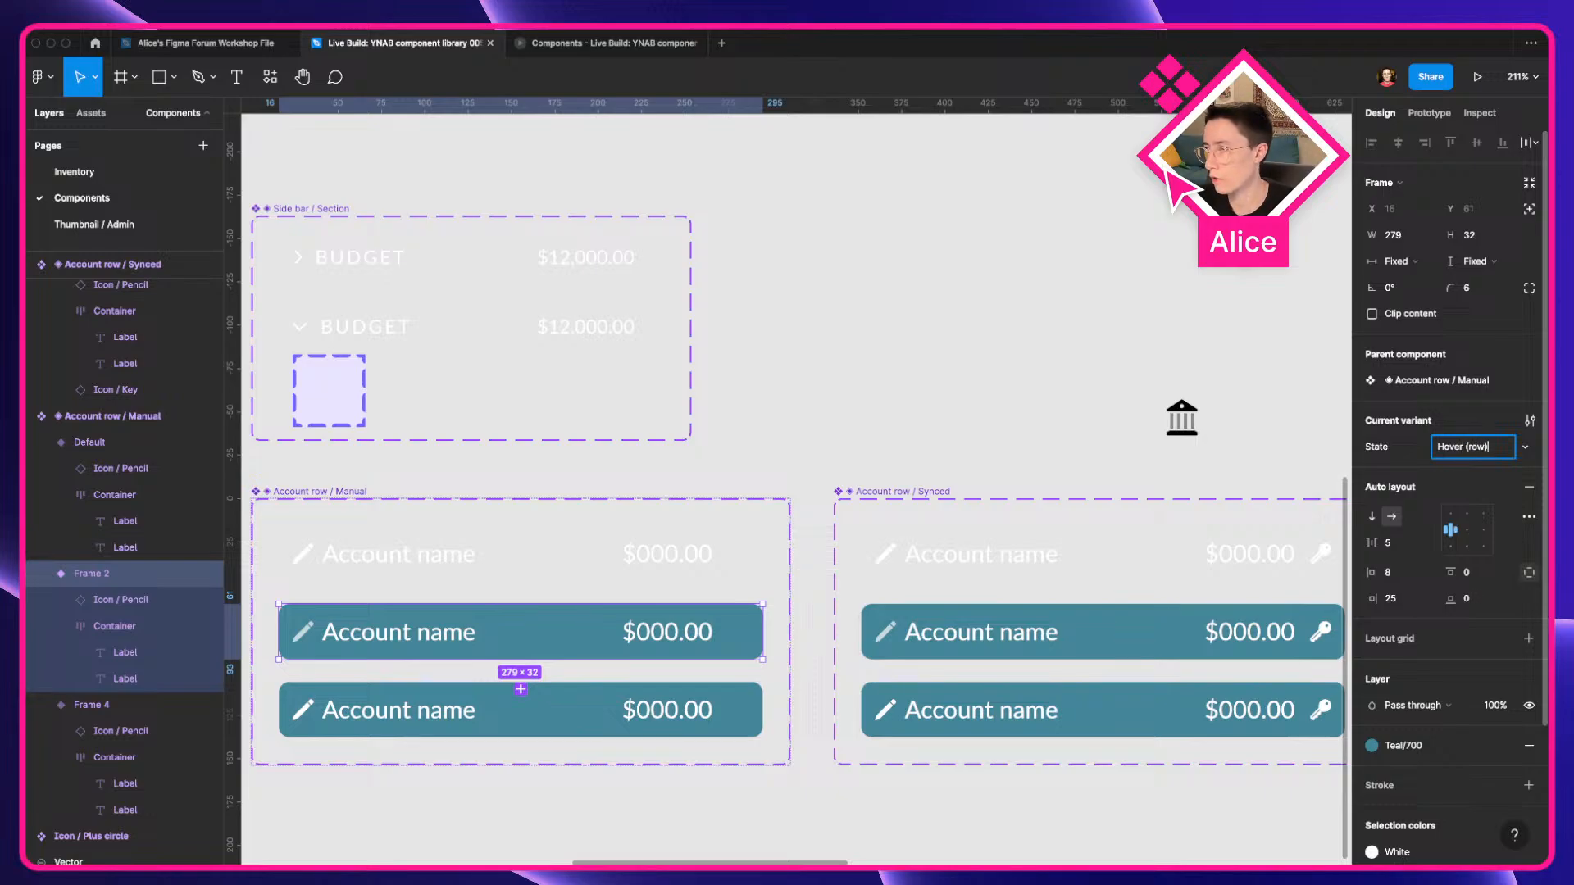
pyautogui.press('Return')
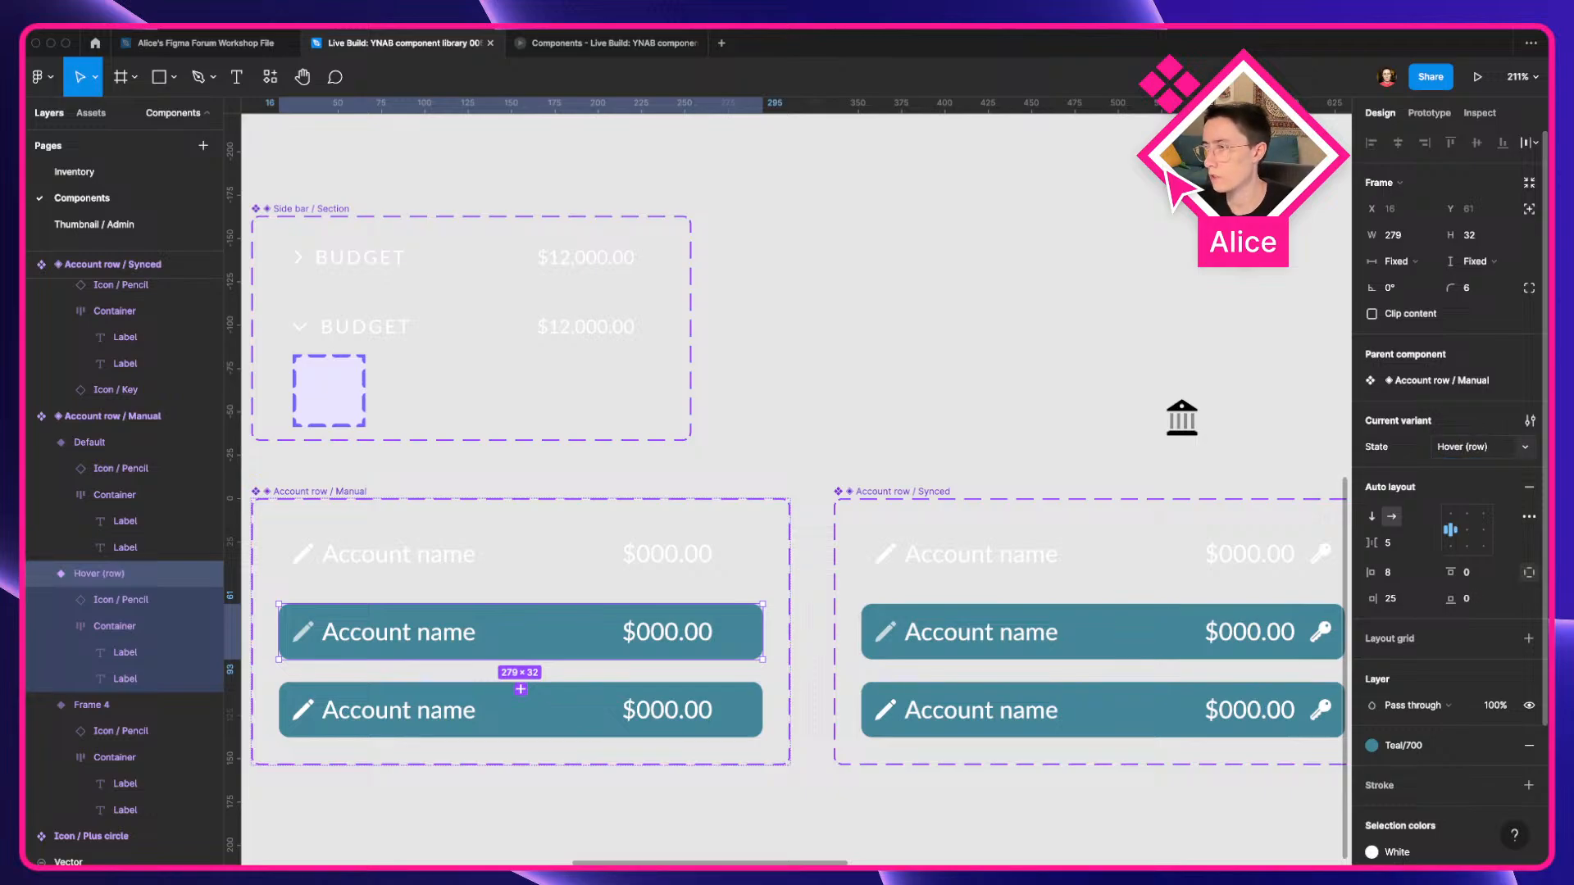
# Set the State value of the third Account row / Manual variant to "Hover (pencil)".
pyautogui.click(449, 729)
pyautogui.click(1462, 450)
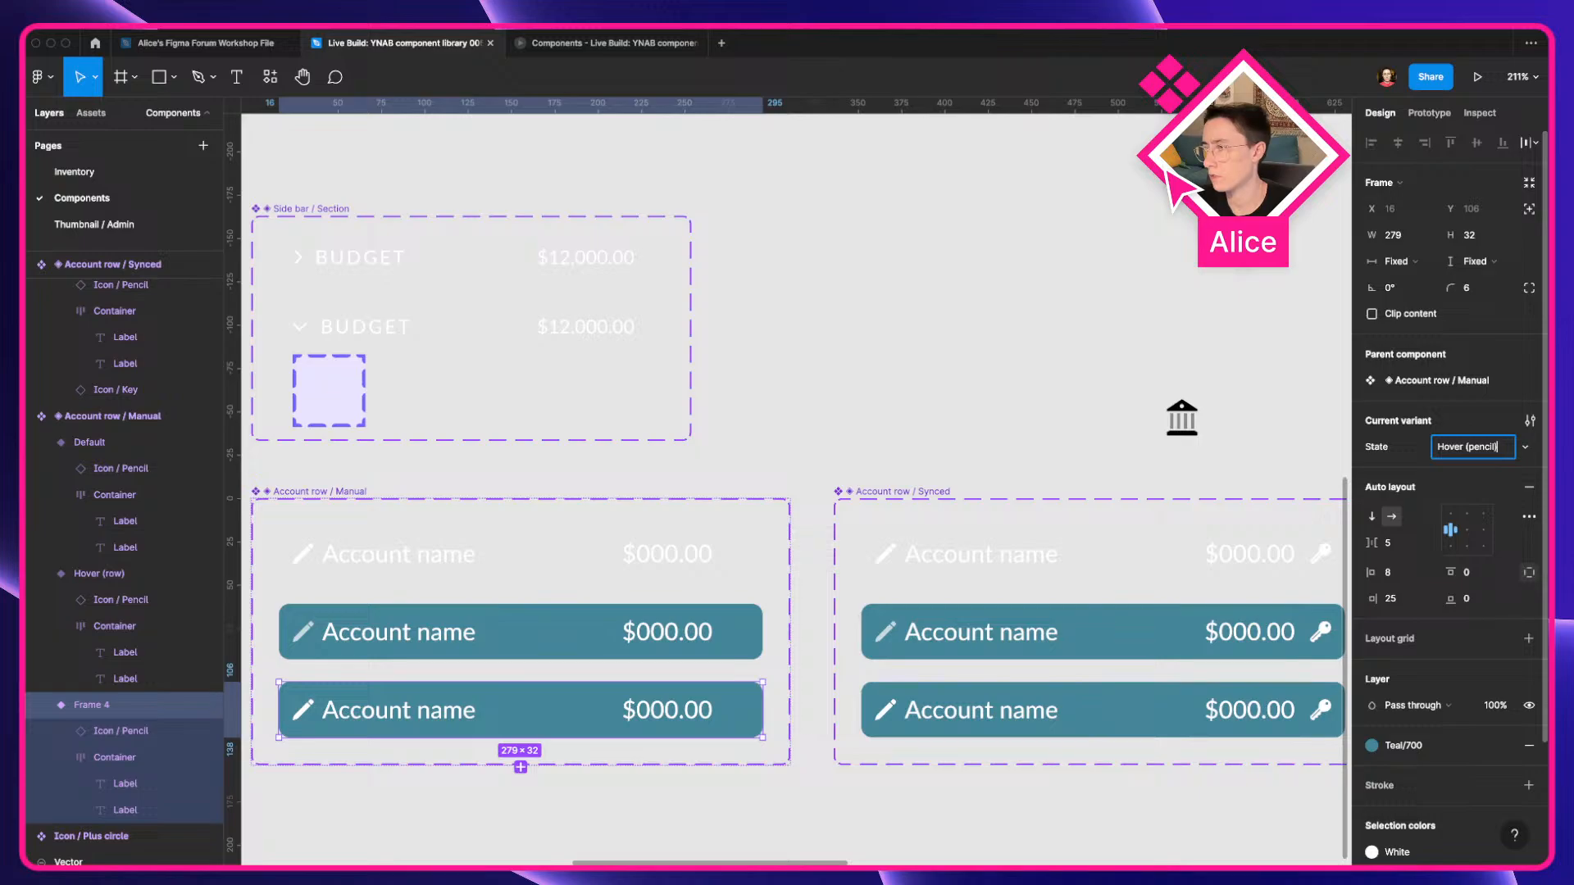
pyautogui.write('Hover (pencil)')
pyautogui.press('Return')
# Set the State value of the second Account row / Synced variant to "Hover (row)".
pyautogui.moveTo(1057, 528); pyautogui.dragTo(781, 512)
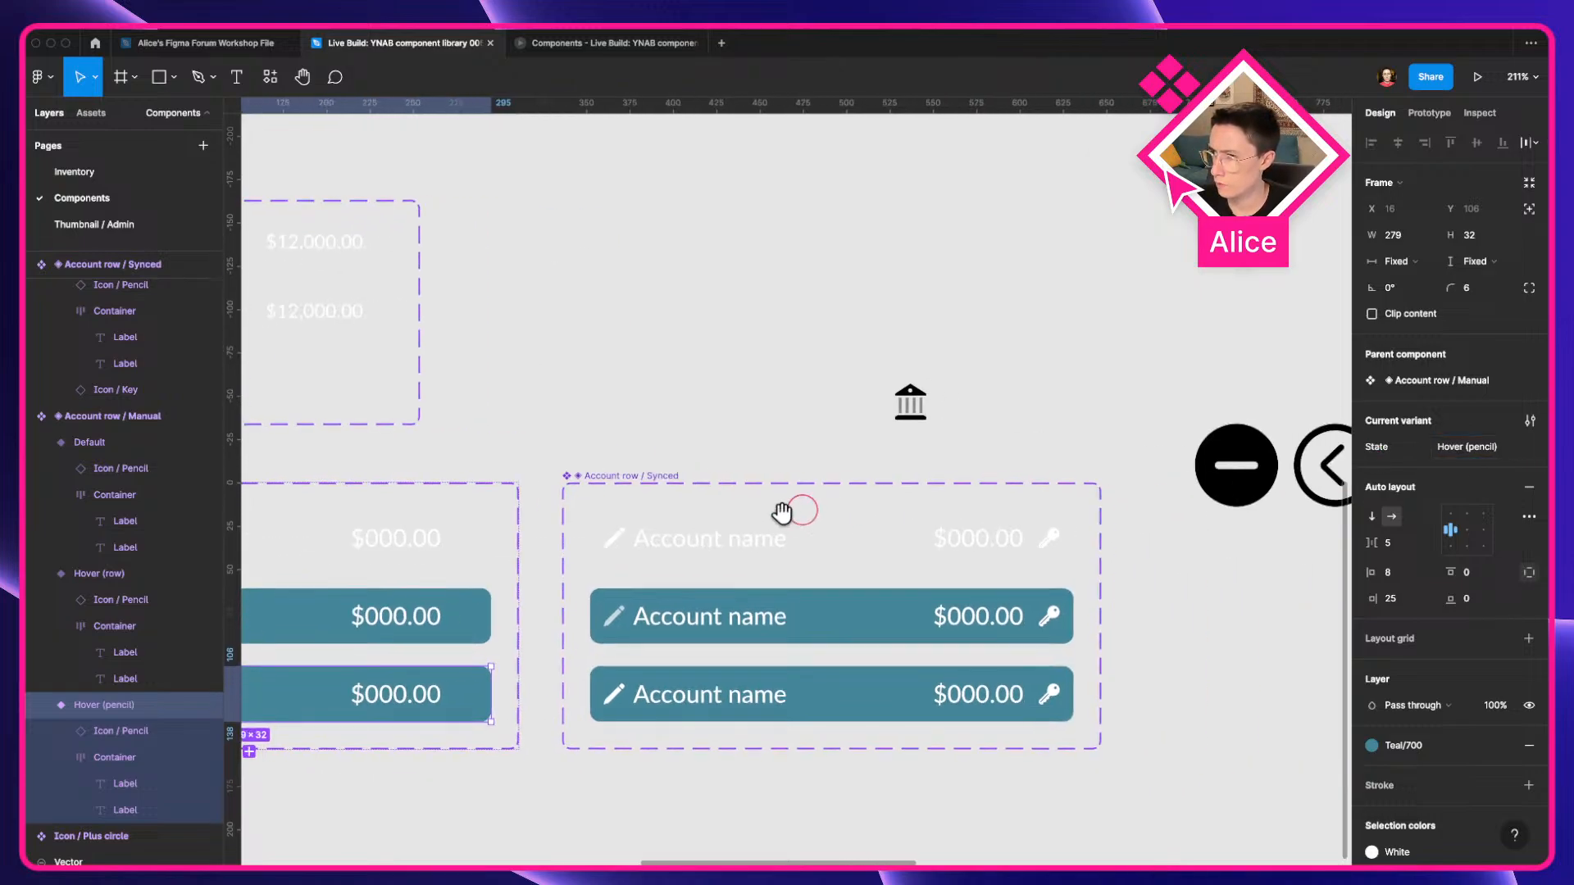
pyautogui.click(766, 543)
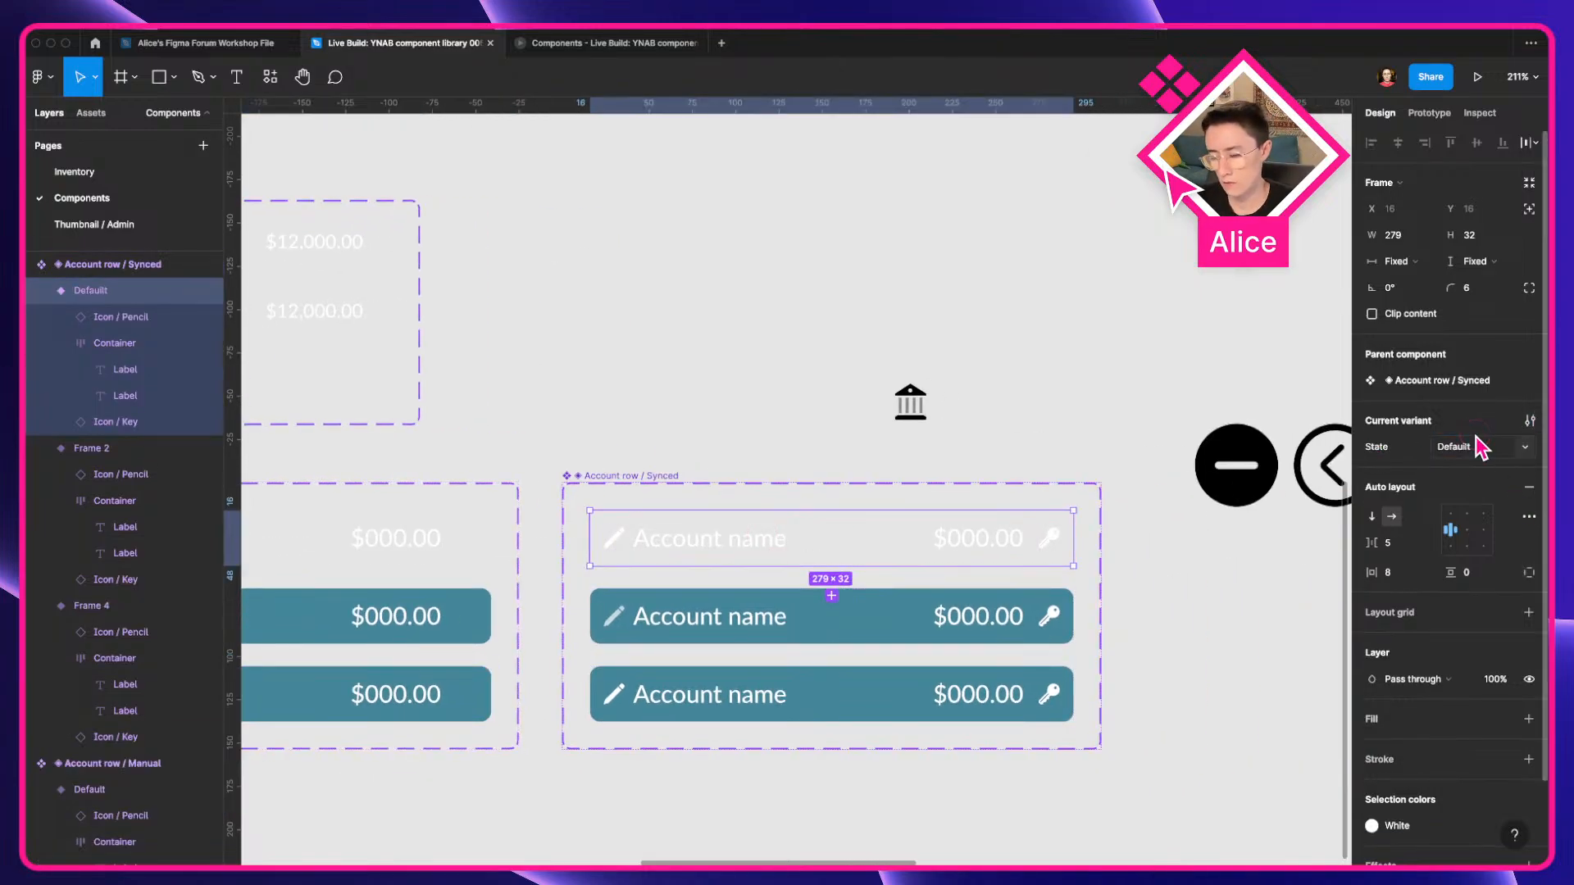
pyautogui.click(1016, 635)
pyautogui.click(1452, 449)
pyautogui.write('H')
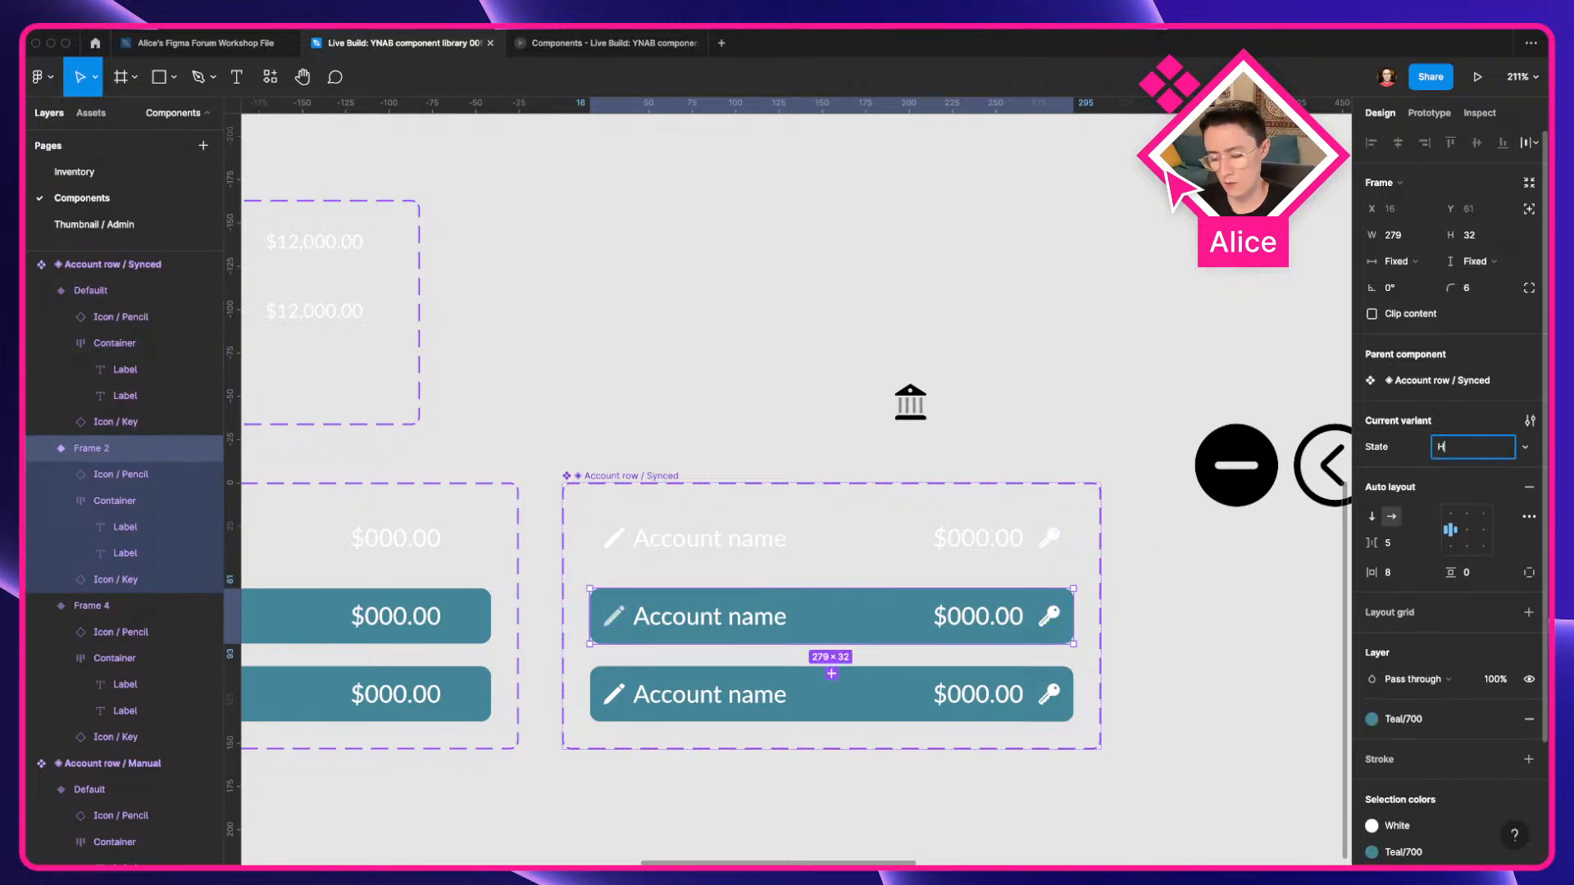
pyautogui.write('over (row)')
pyautogui.press('Return')
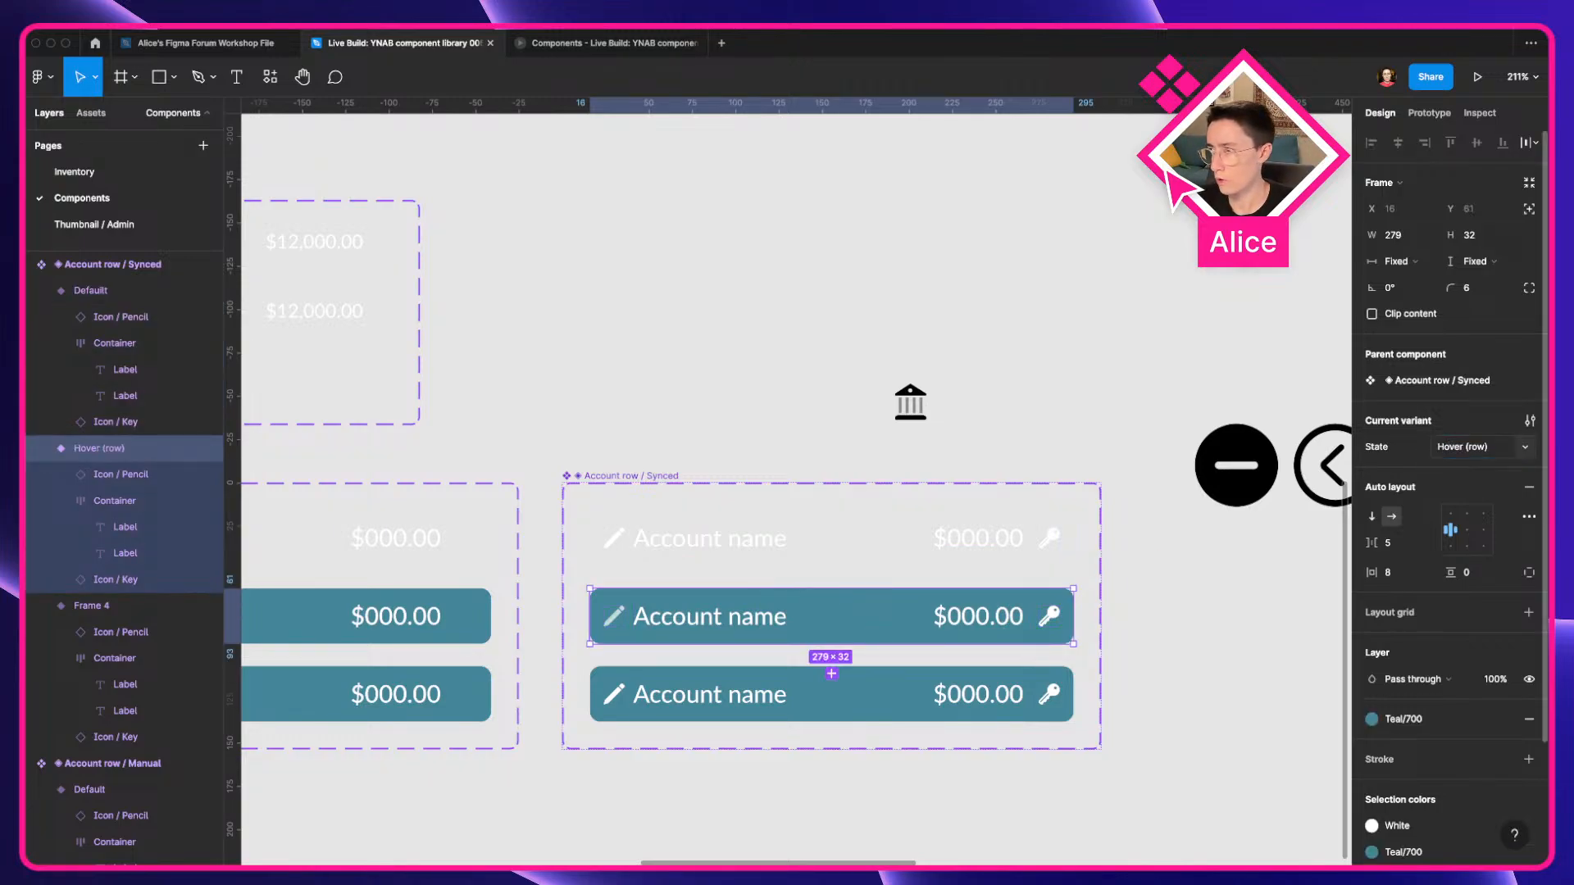
# Set the State value of the third Account row / Synced variant to "HJover (pencil)".
pyautogui.click(828, 696)
pyautogui.click(1486, 453)
pyautogui.write('HJover')
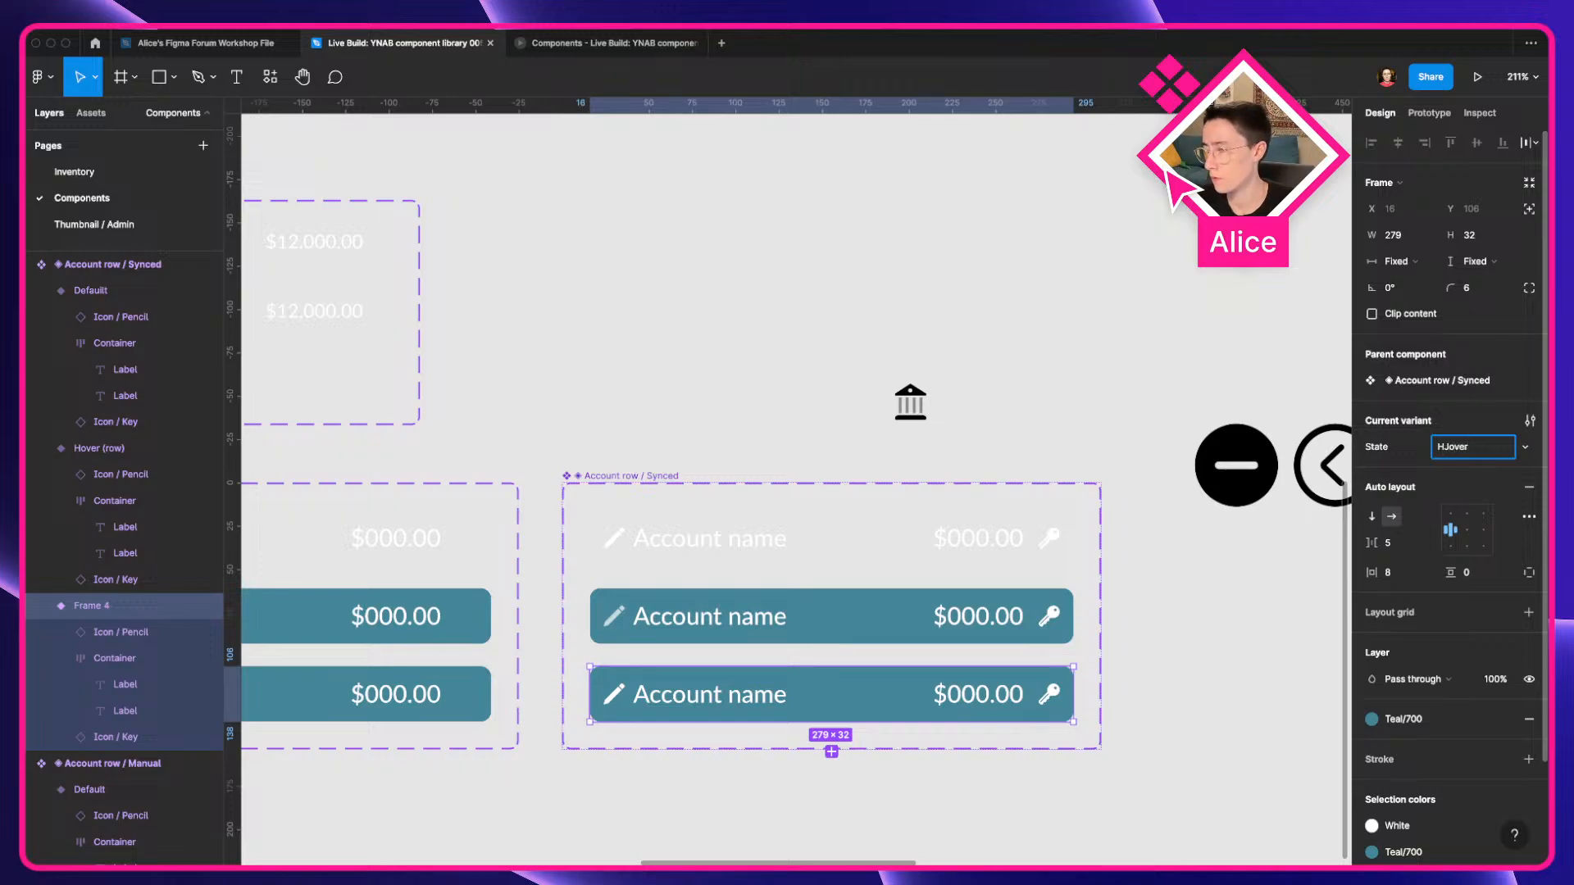
pyautogui.write(' (pencil)')
pyautogui.press('Return')
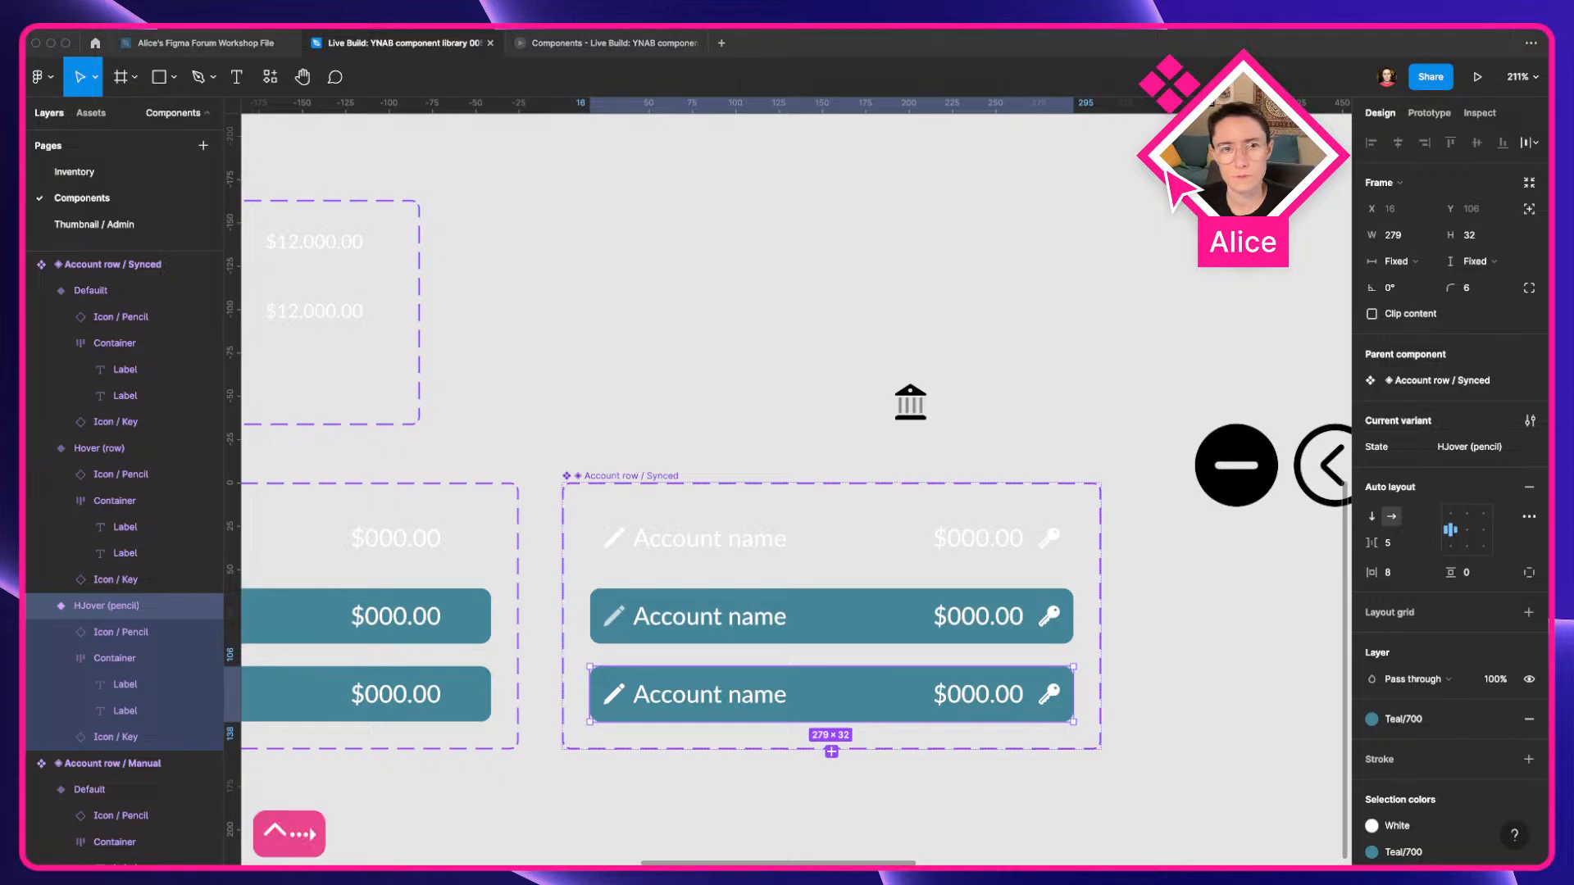
# Look over the Manual and Synced account row sets and the neighbouring components on the canvas.
pyautogui.scroll(-3, 523, 373)
pyautogui.click(523, 366)
pyautogui.scroll(-4, 523, 368)
pyautogui.moveTo(534, 365); pyautogui.dragTo(714, 323)
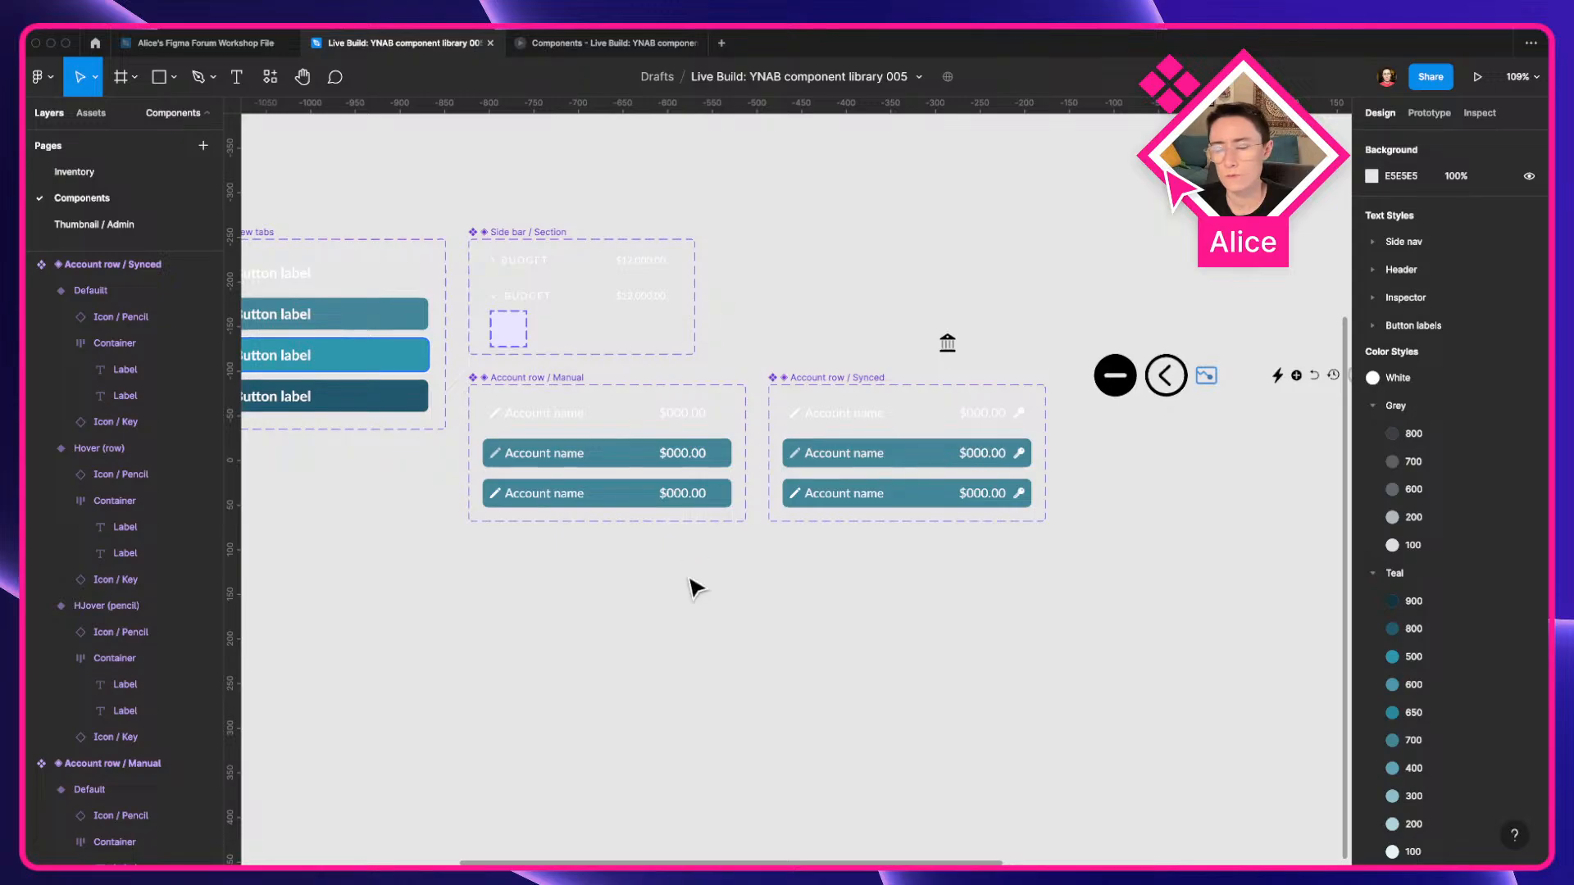
pyautogui.moveTo(702, 581); pyautogui.dragTo(819, 629)
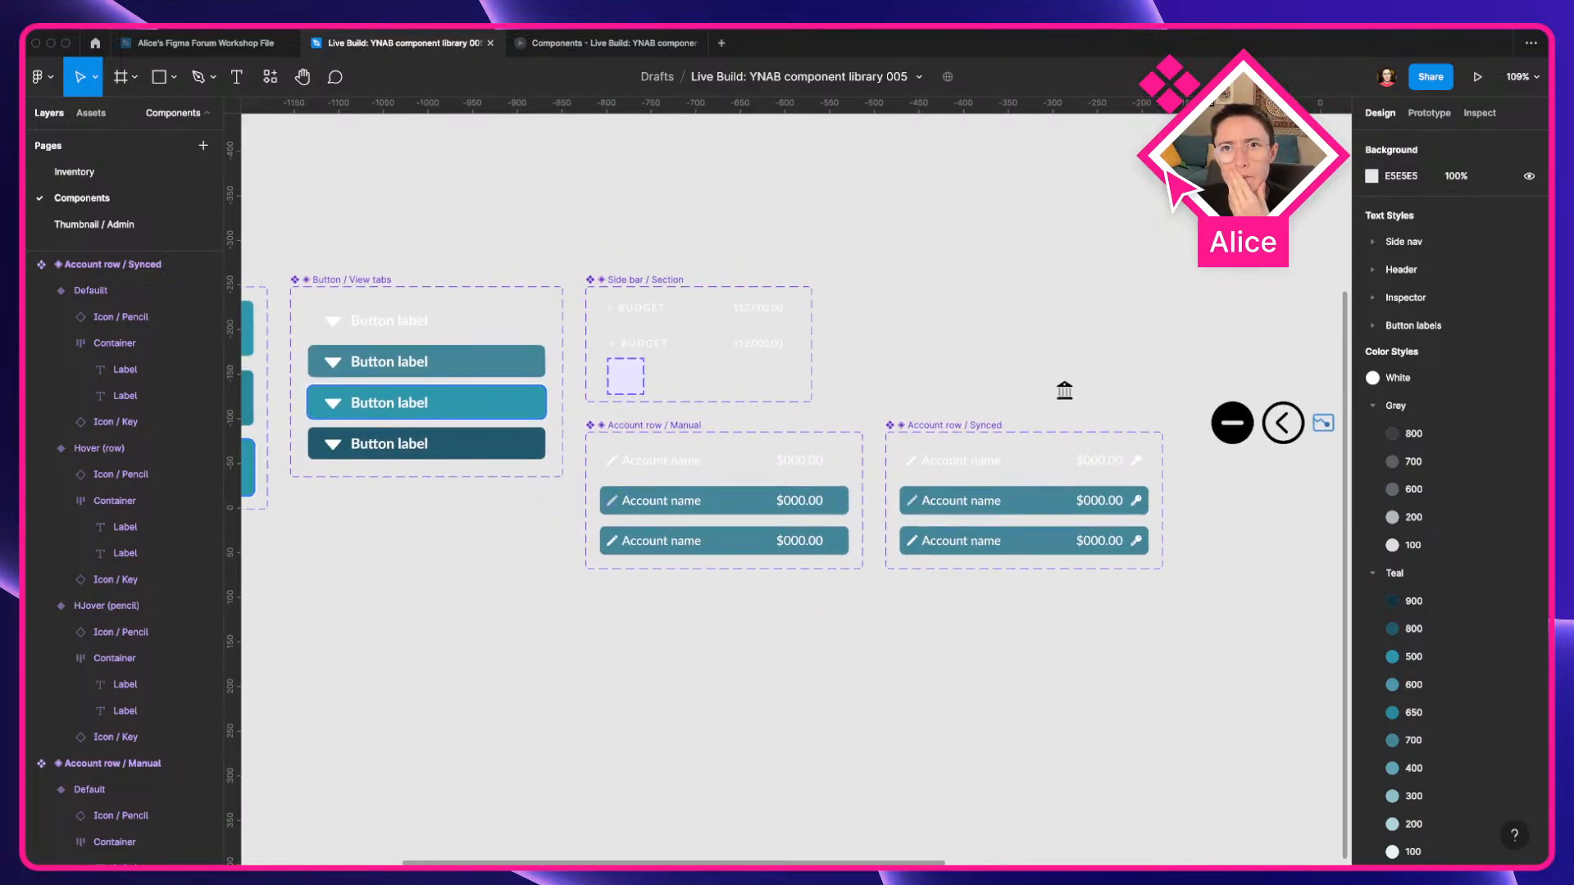
pyautogui.moveTo(776, 646); pyautogui.dragTo(682, 662)
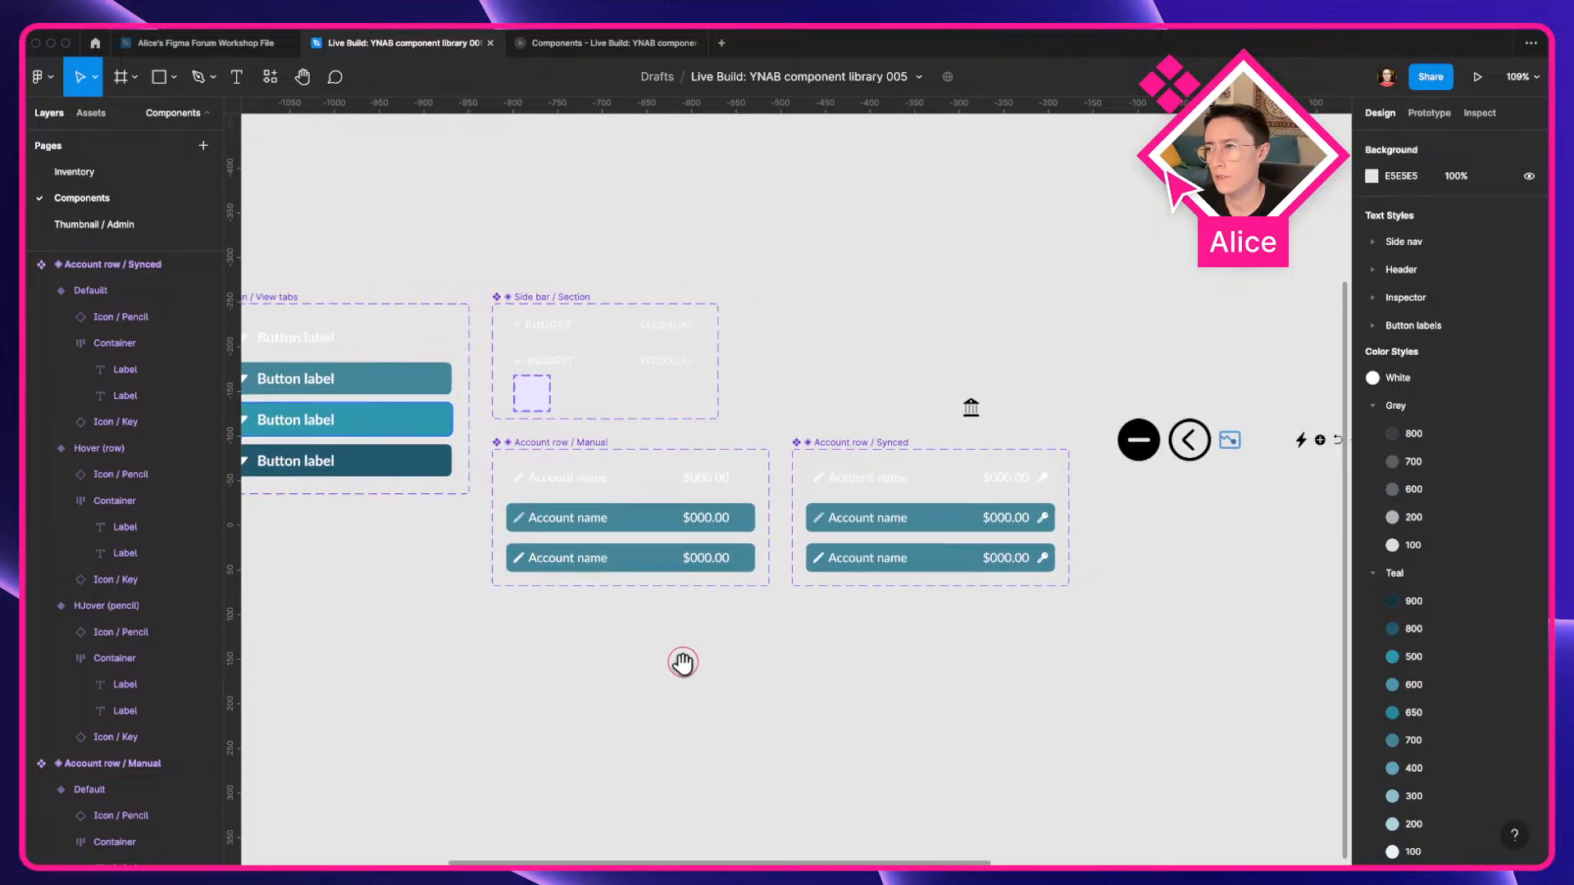
pyautogui.moveTo(875, 411); pyautogui.dragTo(796, 424)
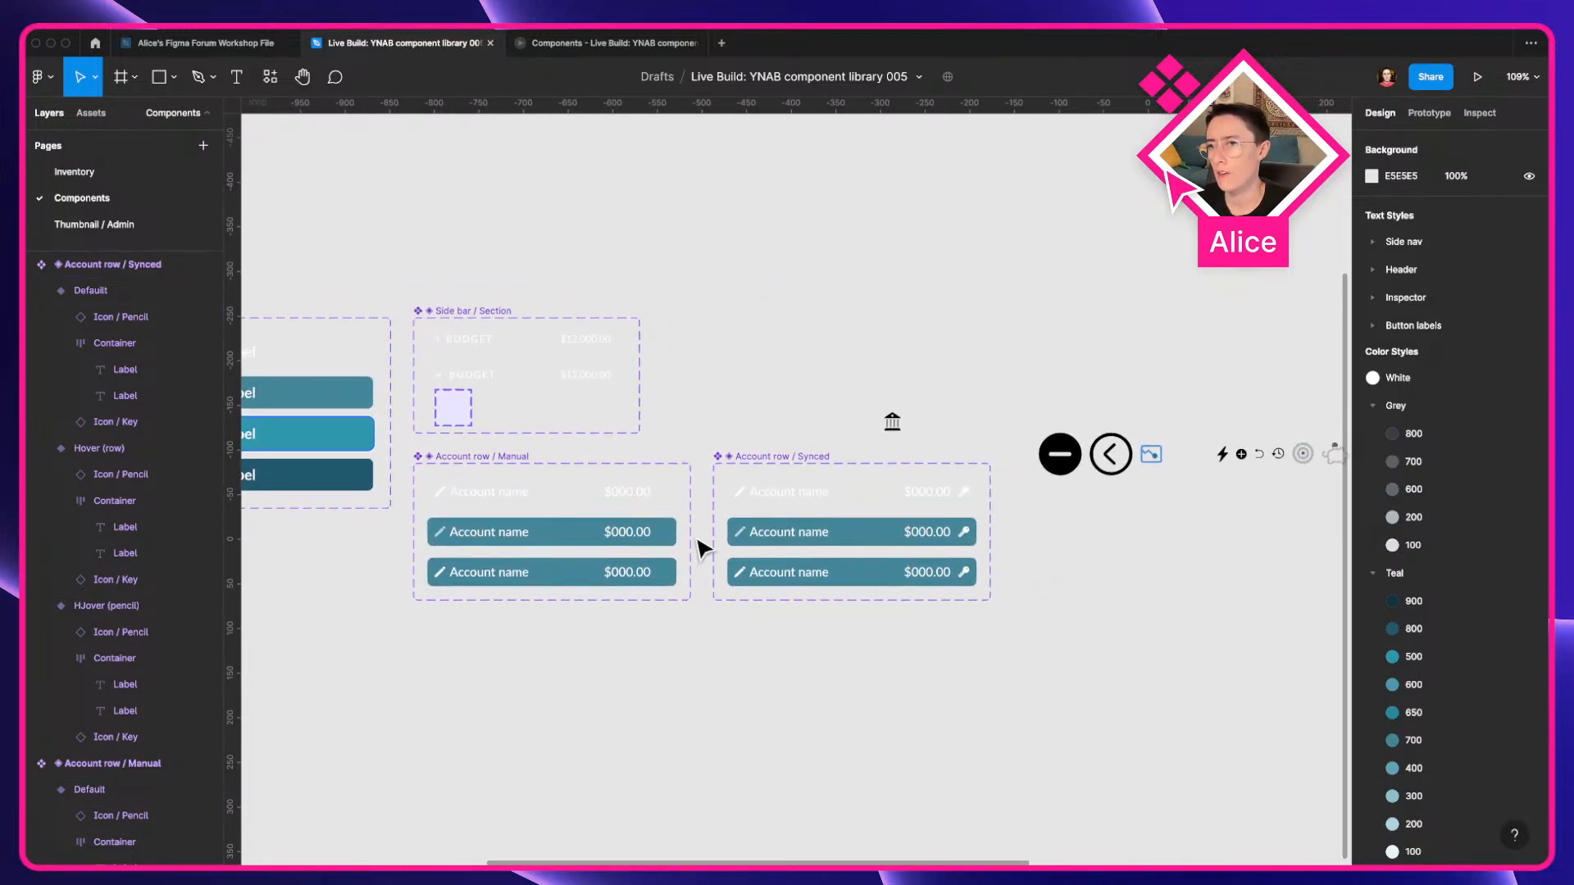
pyautogui.moveTo(963, 499); pyautogui.dragTo(841, 547)
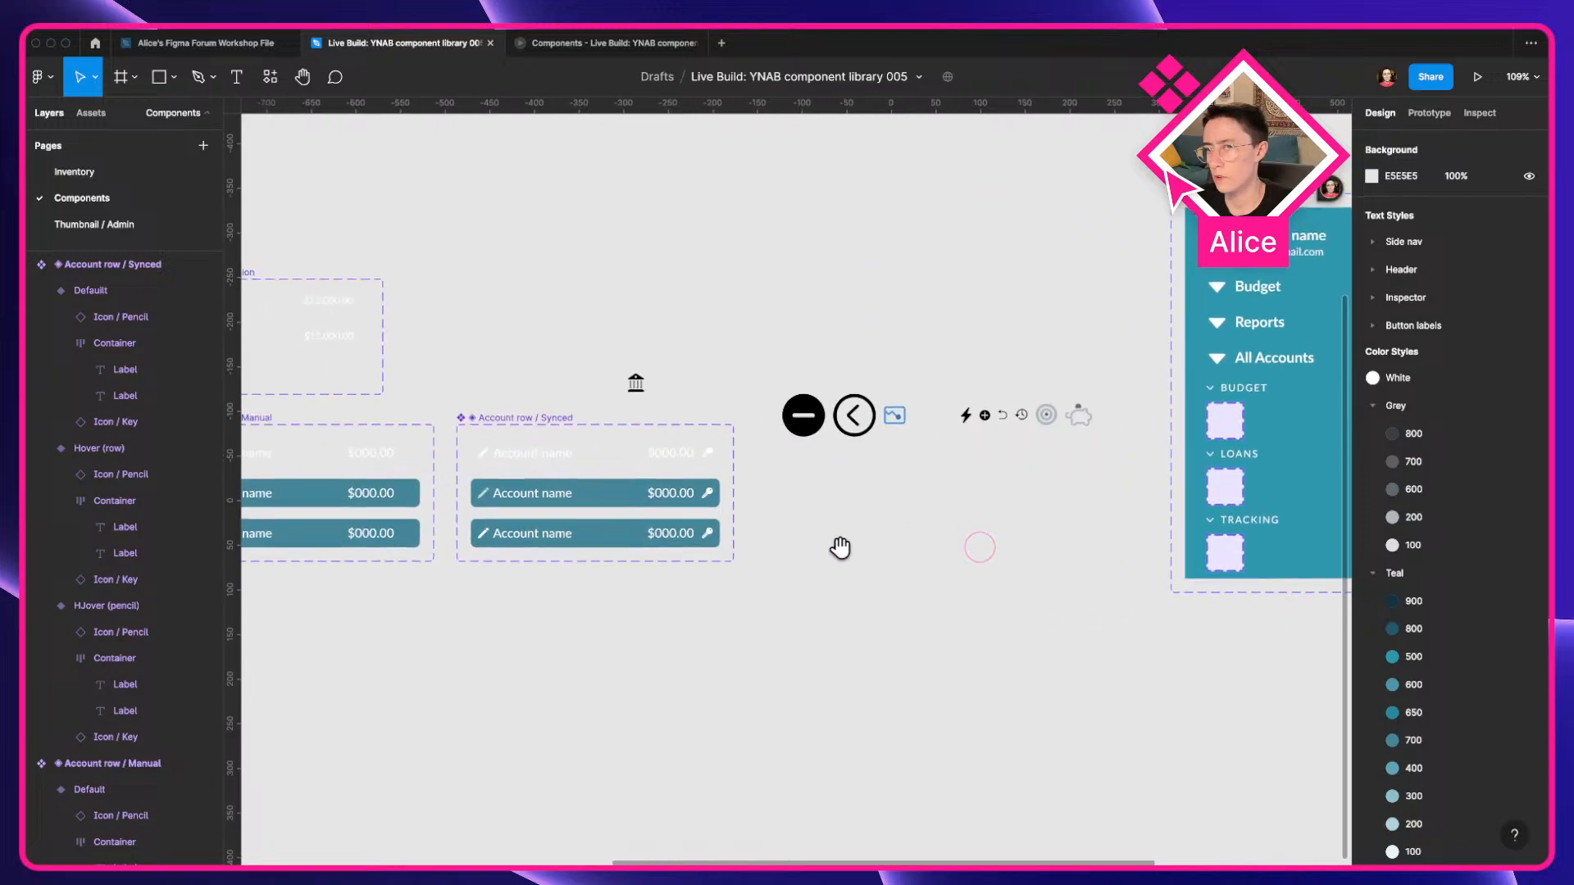
pyautogui.keyDown('ctrl'); pyautogui.scroll(-5, 840, 547); pyautogui.keyUp('ctrl')
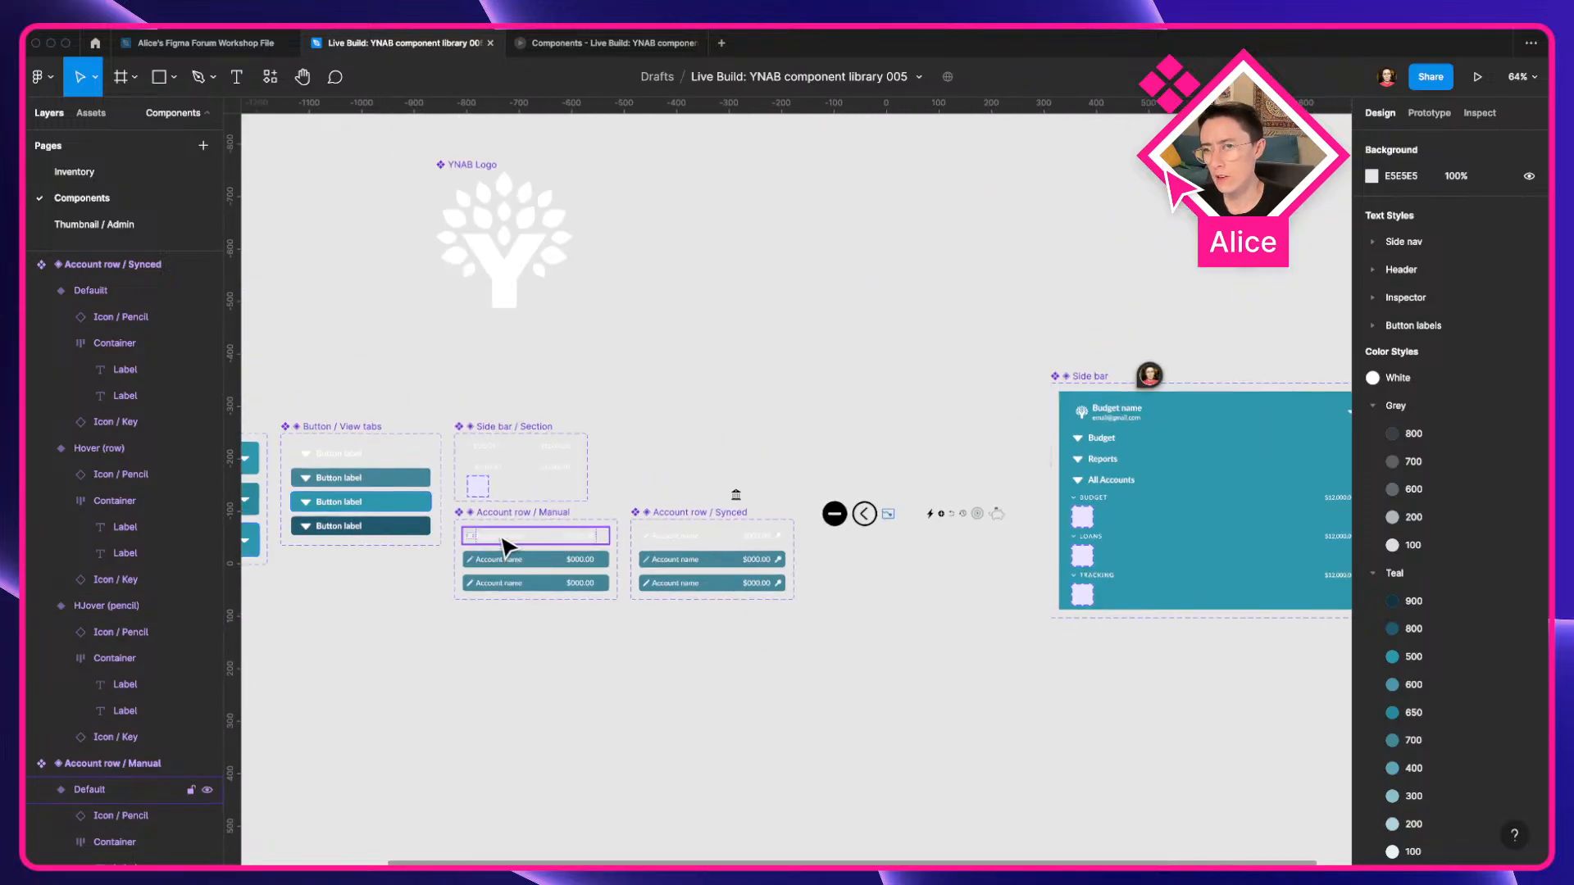
# Place a test instance of the default Account row / Manual on empty canvas inside a new black (000) frame of about 427 × 88.
pyautogui.click(505, 547)
pyautogui.keyDown('alt'); pyautogui.moveTo(527, 552); pyautogui.dragTo(788, 636); pyautogui.keyUp('alt')
pyautogui.keyDown('ctrl'); pyautogui.scroll(5, 980, 632); pyautogui.keyUp('ctrl')
pyautogui.press('f')
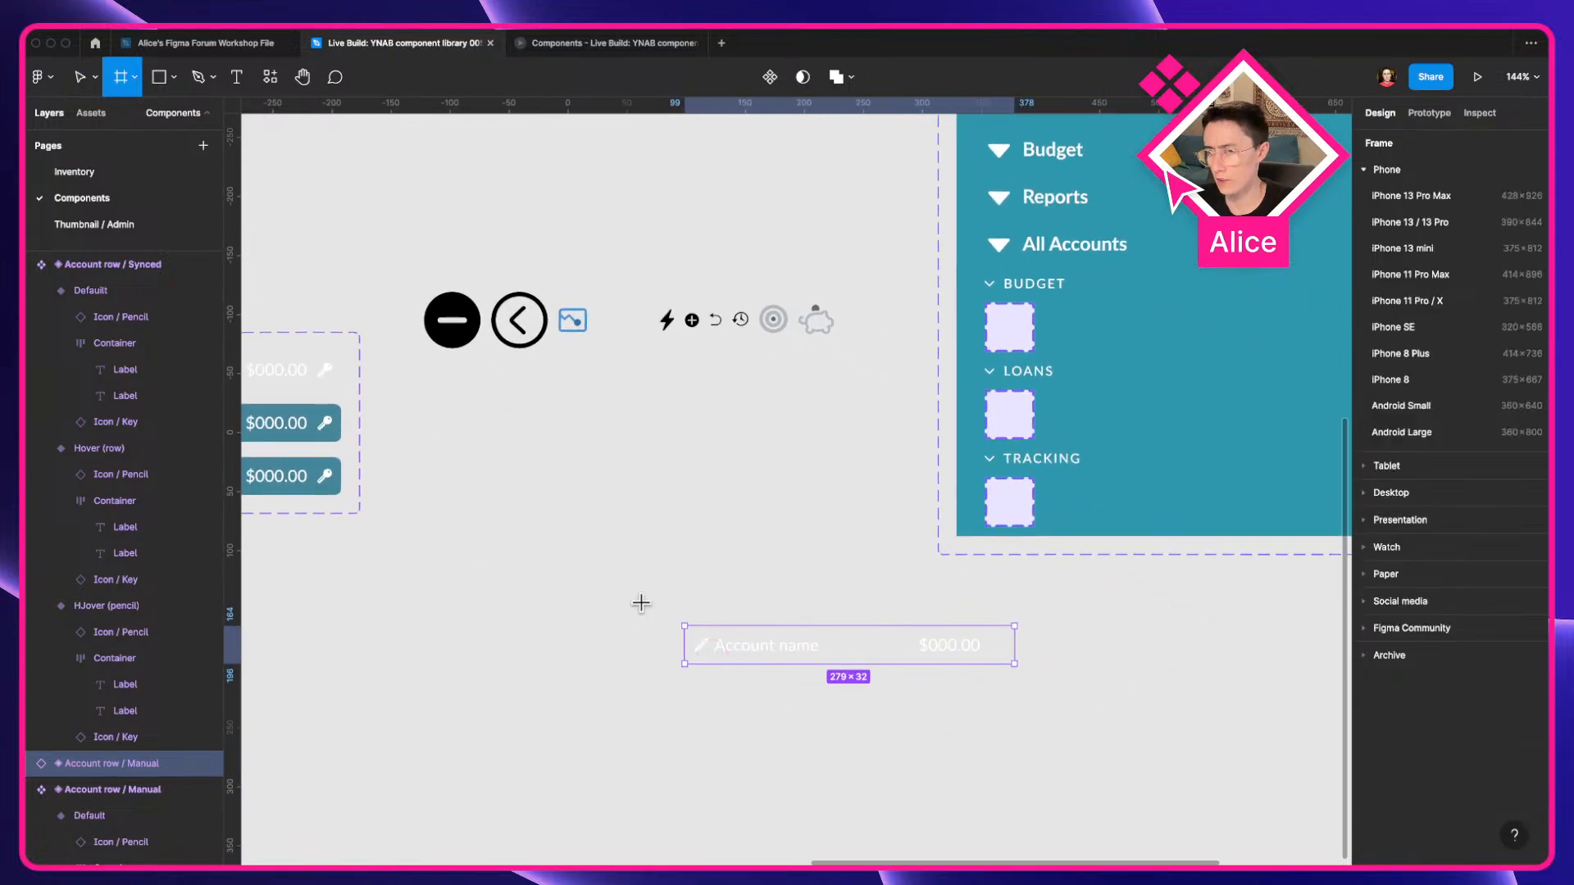
pyautogui.moveTo(644, 592); pyautogui.dragTo(1150, 697)
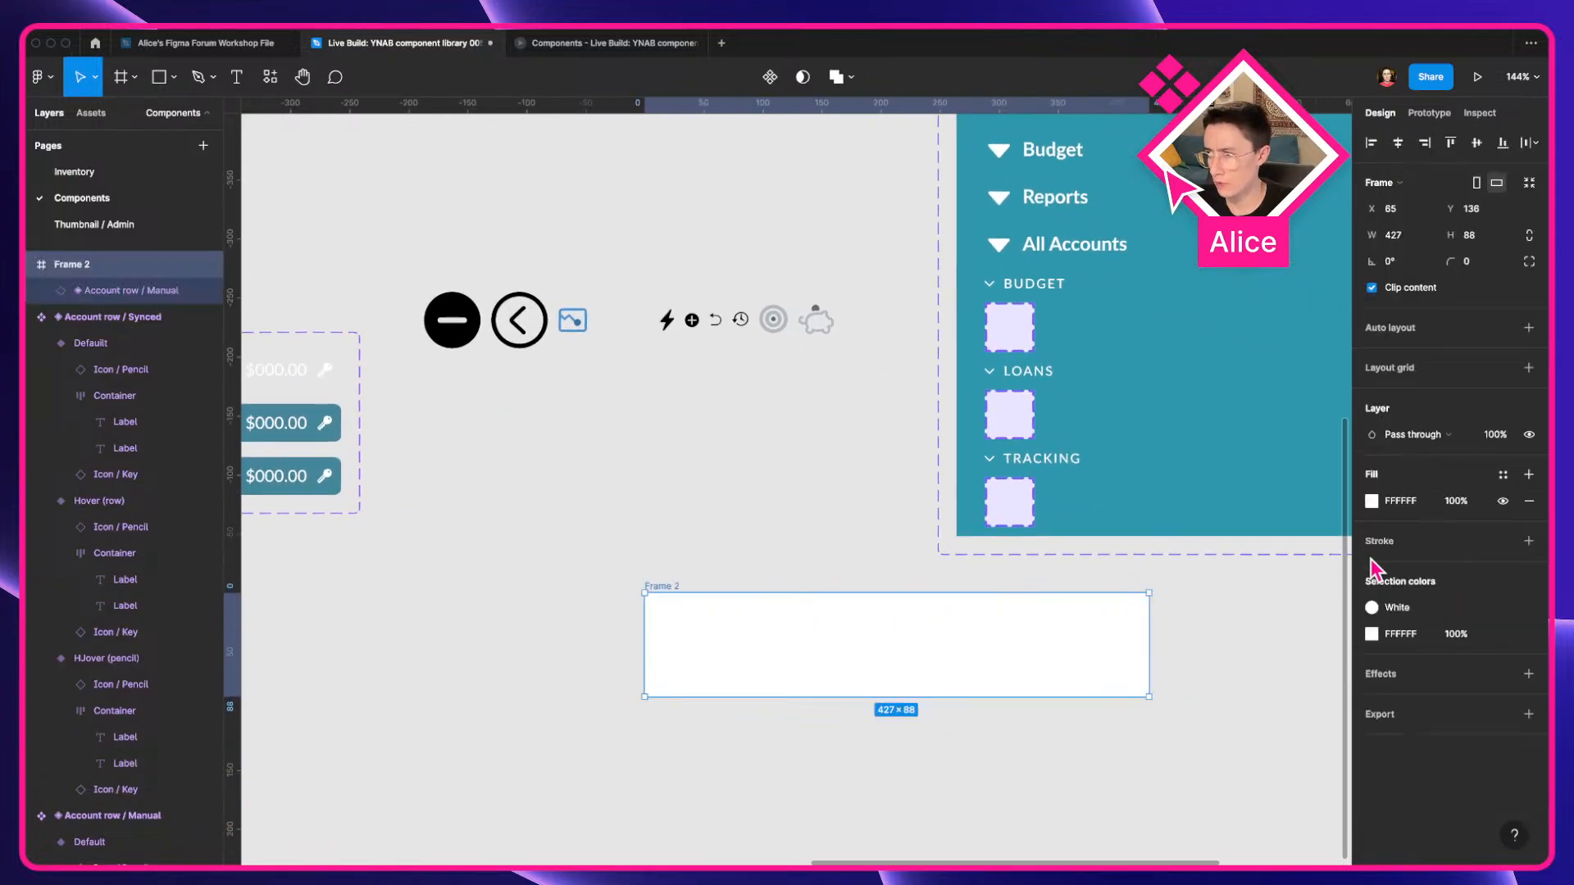
pyautogui.click(1403, 501)
pyautogui.write('000')
pyautogui.press('Return')
# Change the account name label in the test row instance to "Checking".
pyautogui.click(834, 651)
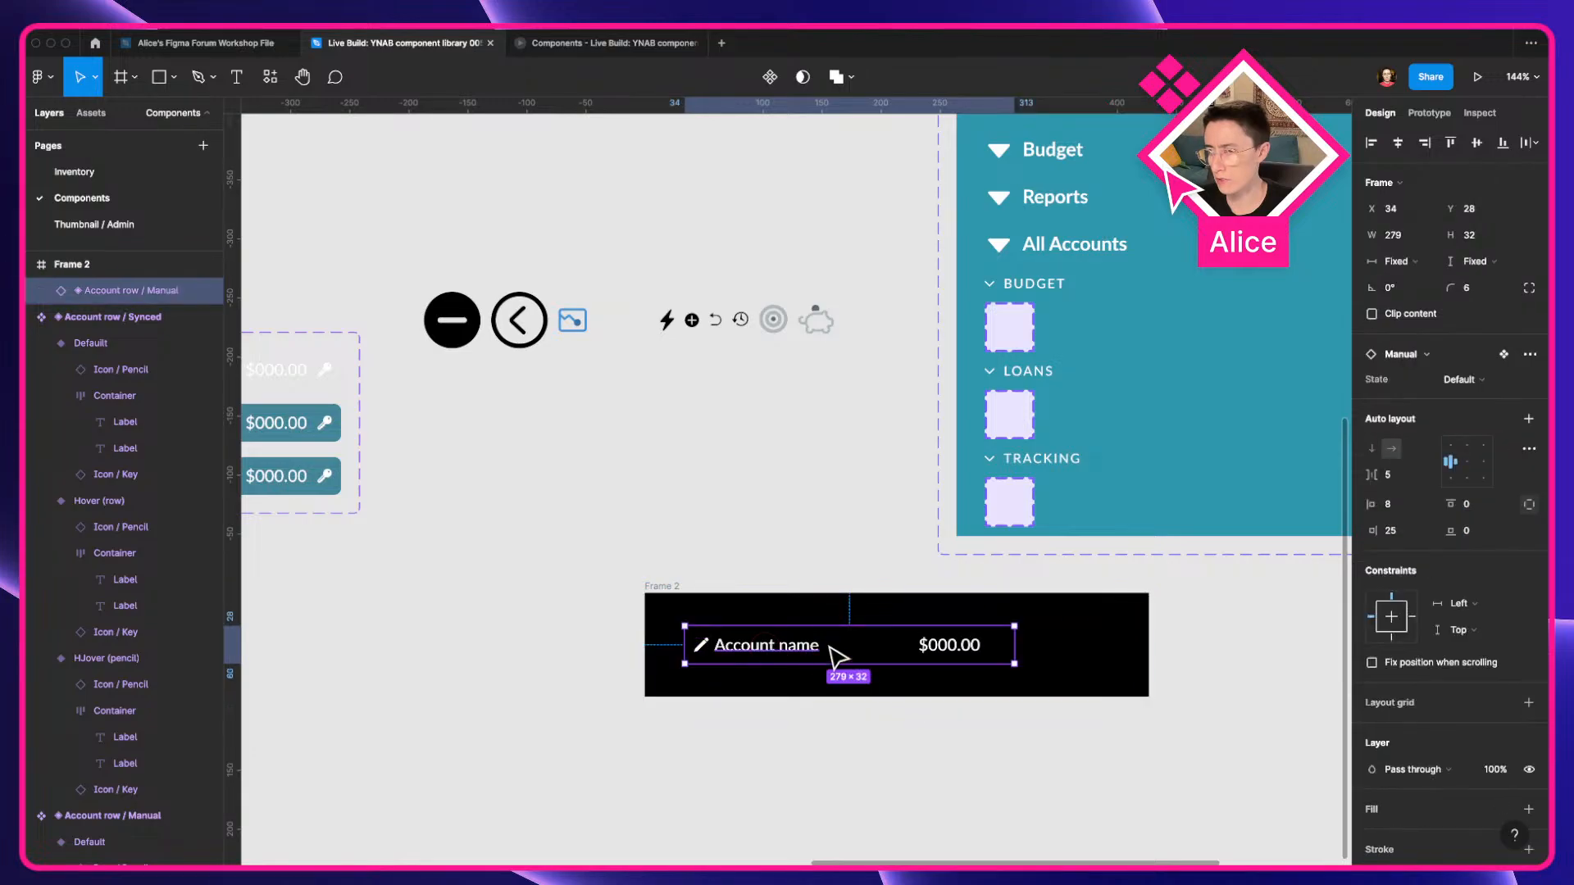
pyautogui.scroll(5, 833, 651)
pyautogui.doubleClick(716, 656)
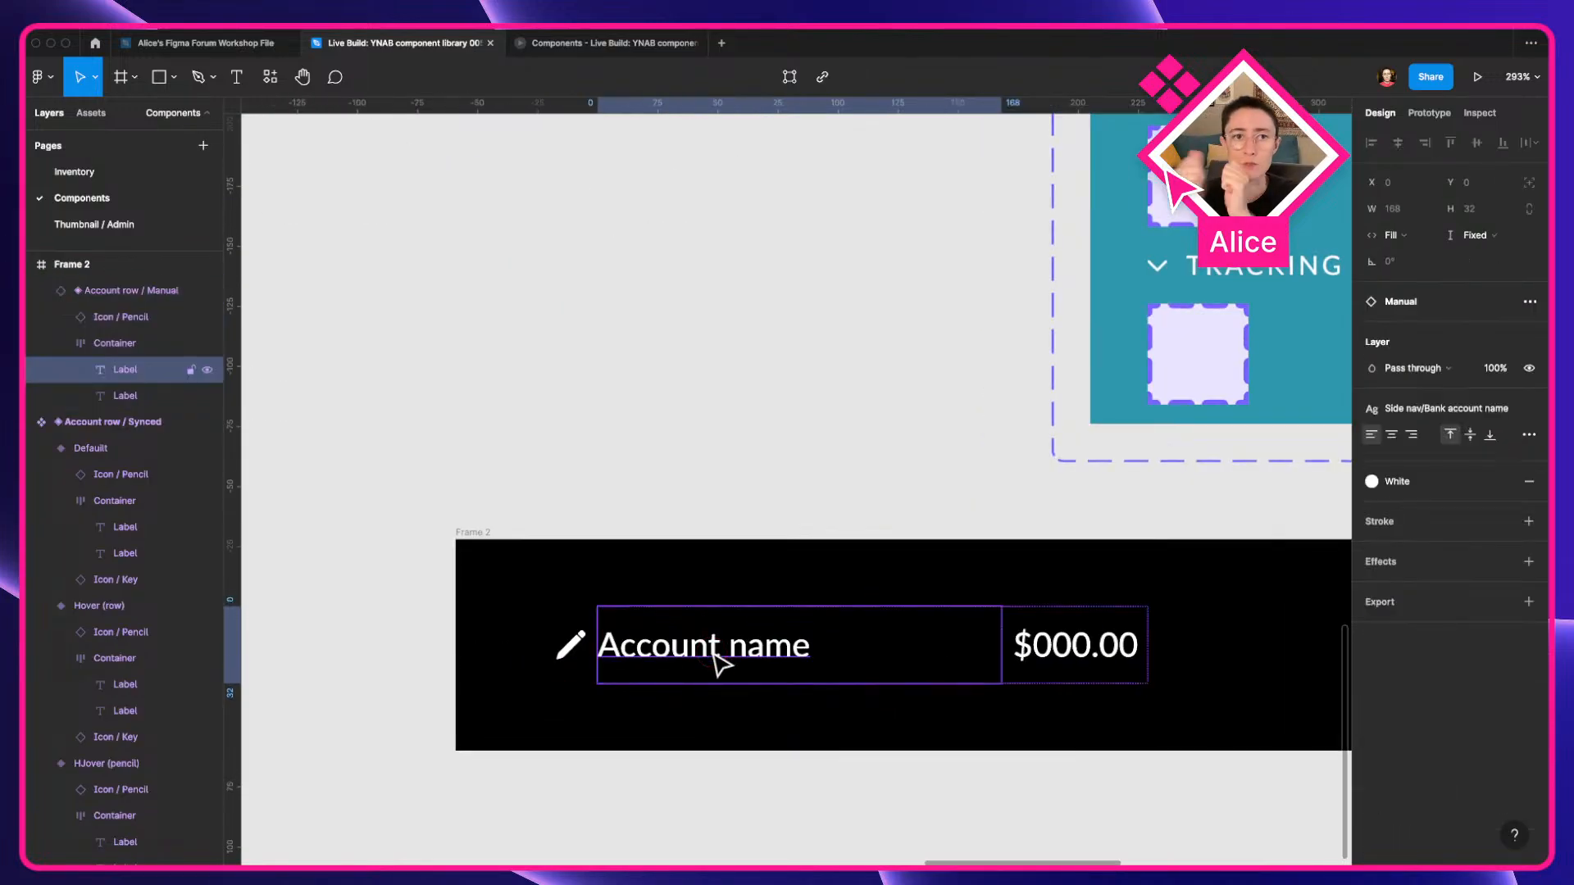
pyautogui.doubleClick(712, 653)
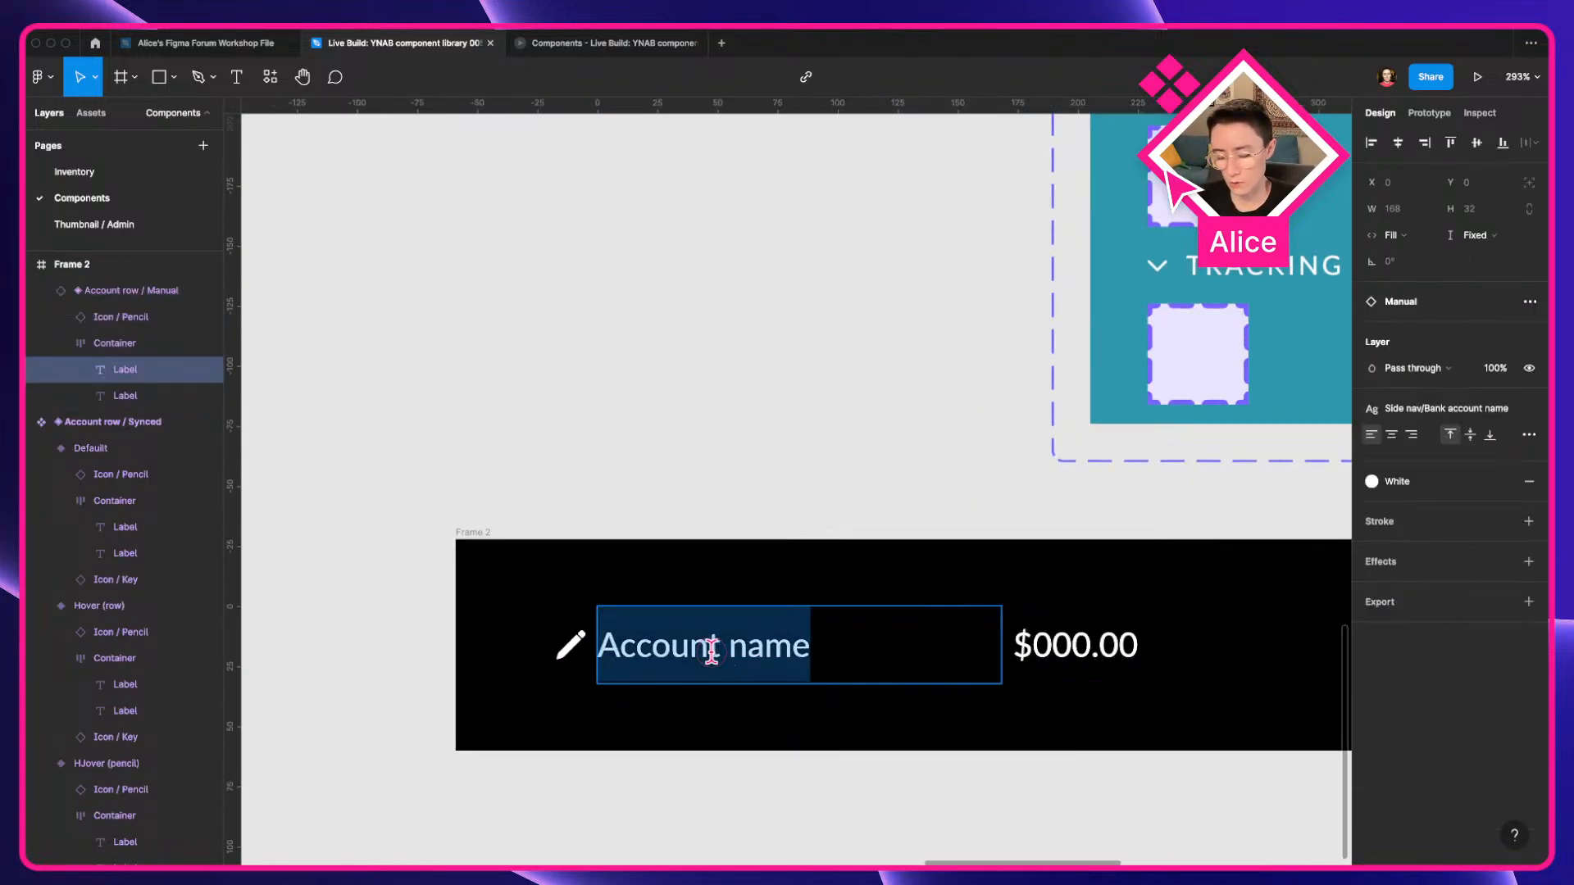
pyautogui.write('Checking')
pyautogui.click(769, 440)
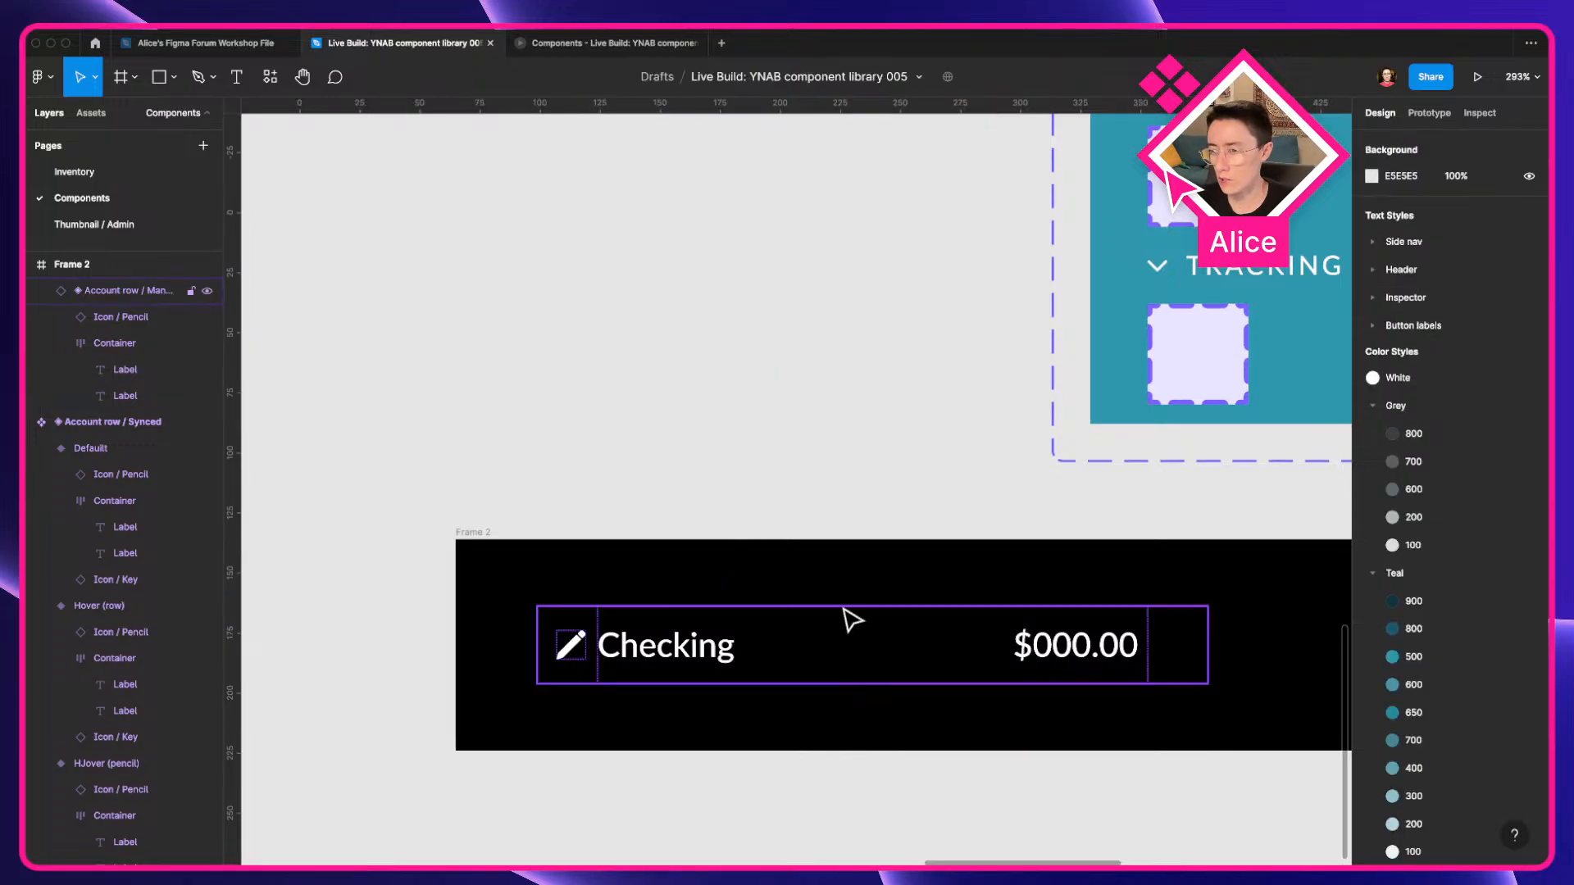
# Switch the test row instance to the Hover (row) state and swap it for the Synced account row.
pyautogui.click(852, 621)
pyautogui.scroll(-3, 845, 611)
pyautogui.hscroll(3, 845, 611)
pyautogui.click(1463, 381)
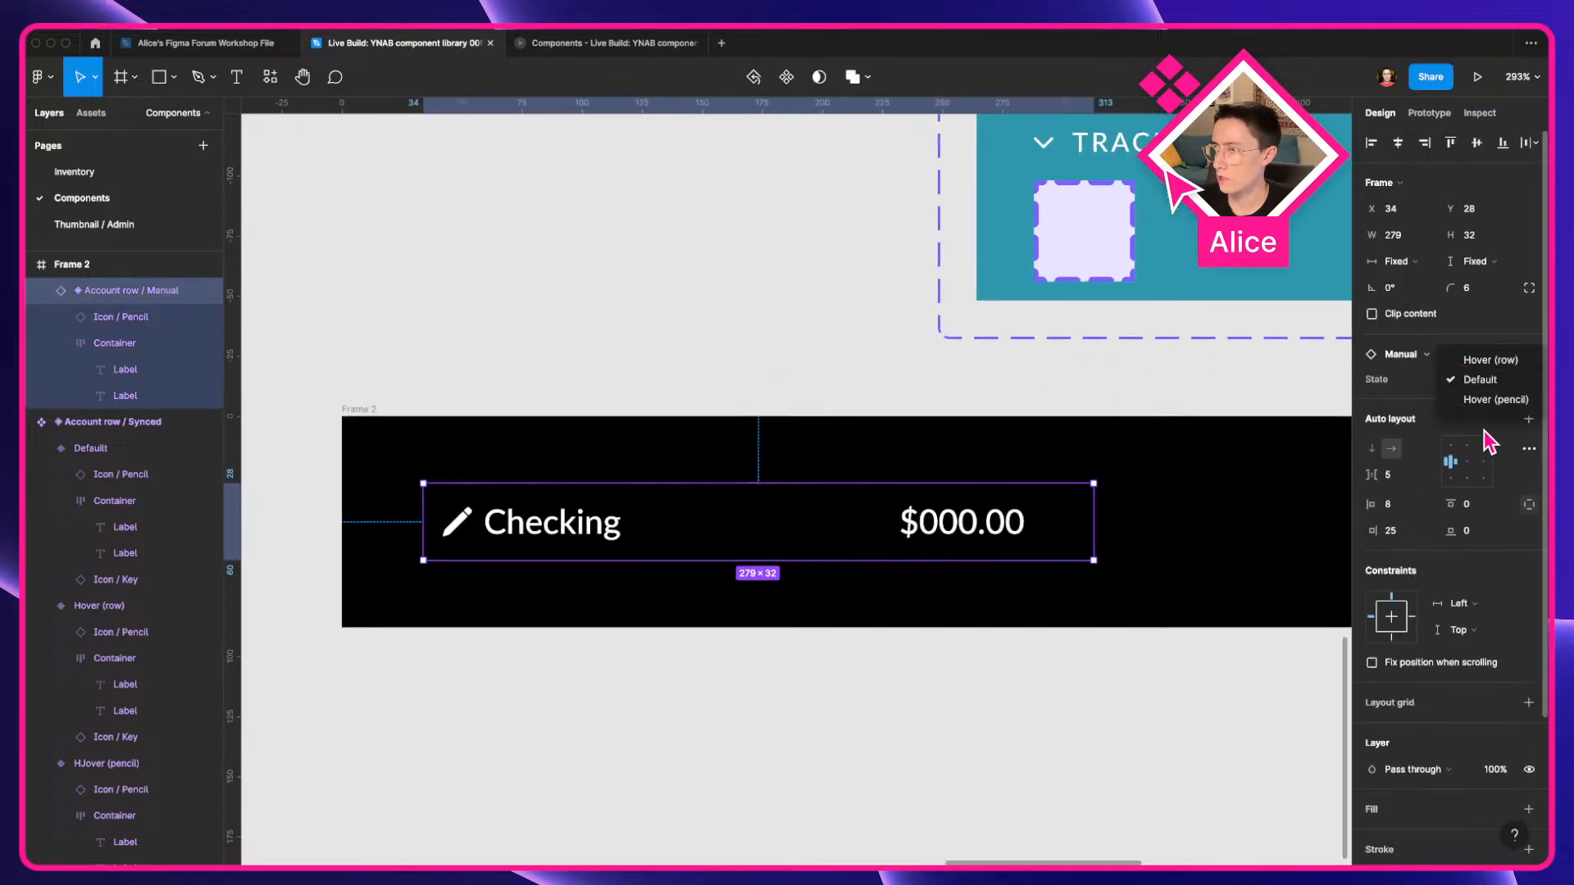
pyautogui.click(1490, 360)
pyautogui.click(1420, 357)
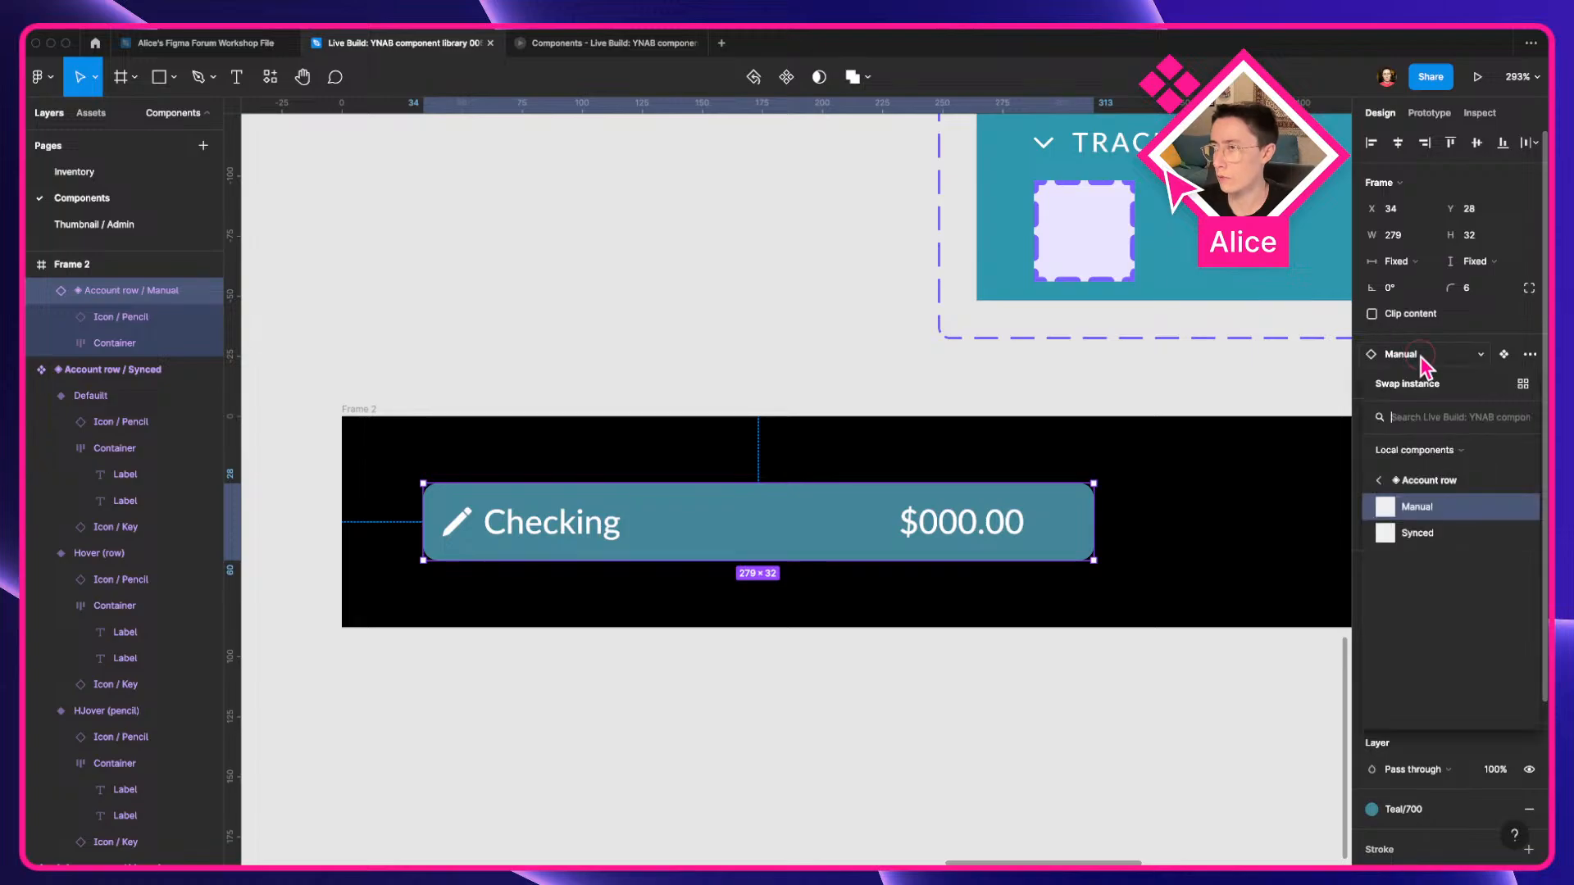
pyautogui.click(1428, 534)
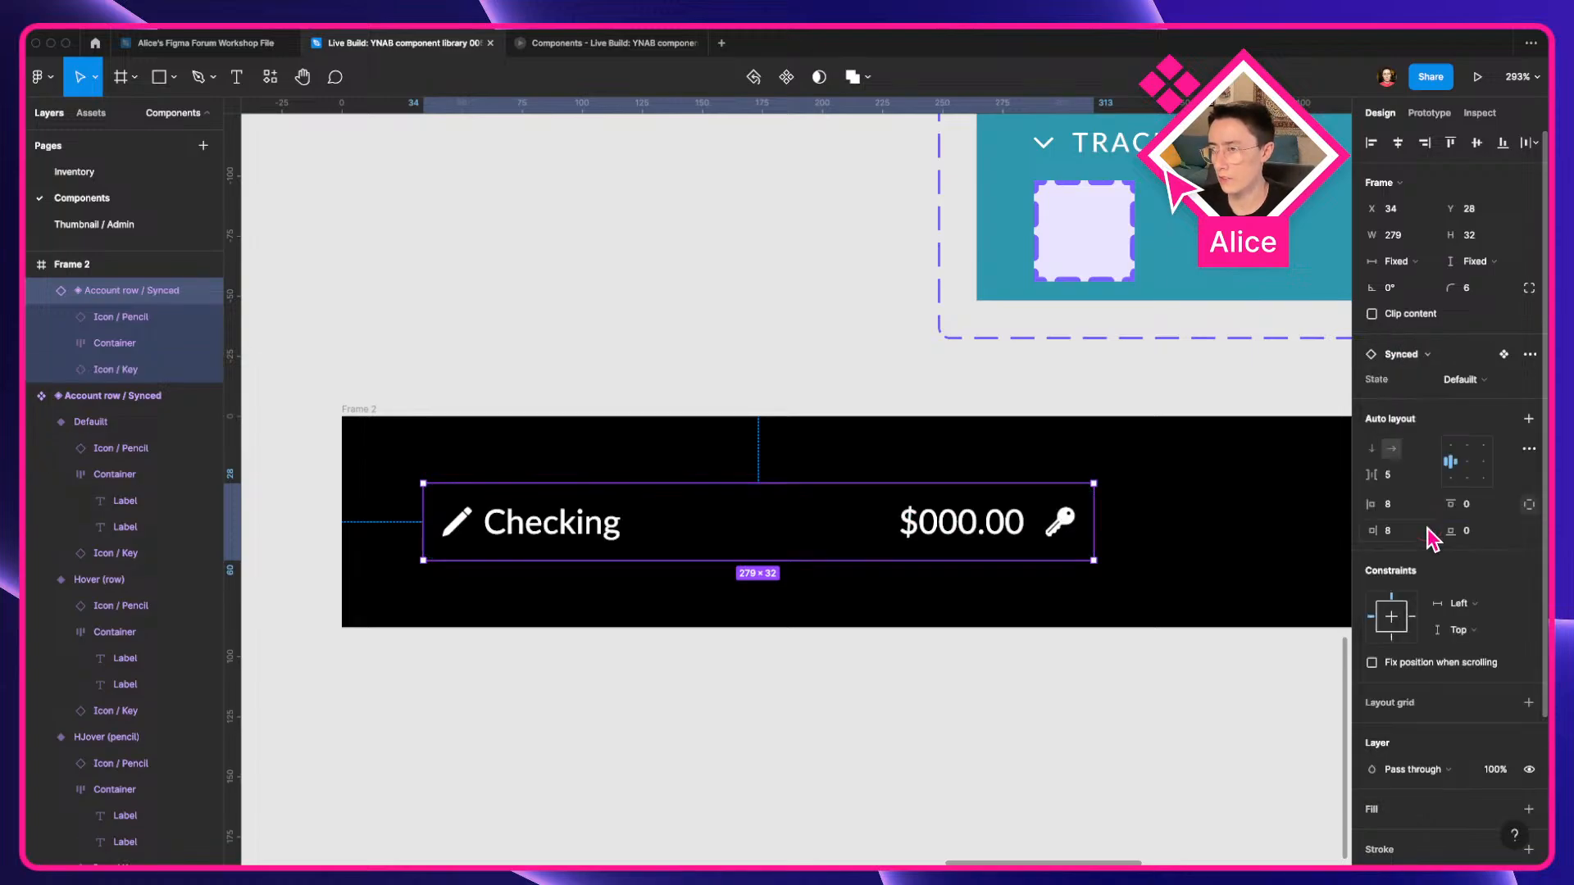
# Delete the test row instance and its black frame.
pyautogui.press('BackSpace')
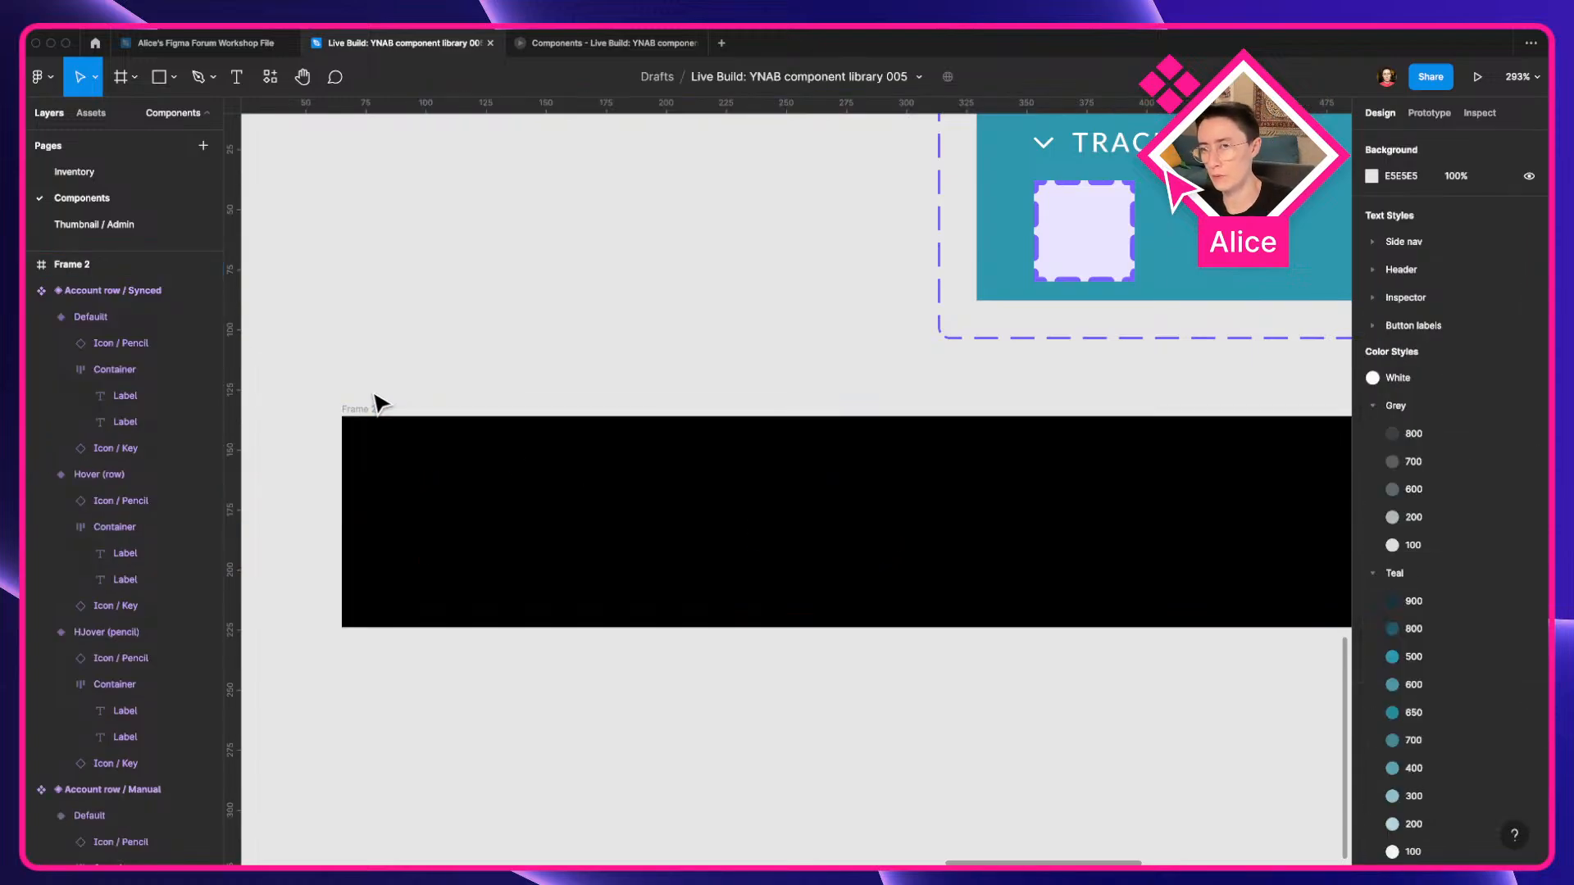
pyautogui.click(366, 414)
pyautogui.press('BackSpace')
# Examine the Side bar component and the placeholder slots under its Budget, Loans and Tracking sections.
pyautogui.scroll(-5, 372, 421)
pyautogui.moveTo(373, 484); pyautogui.dragTo(417, 579)
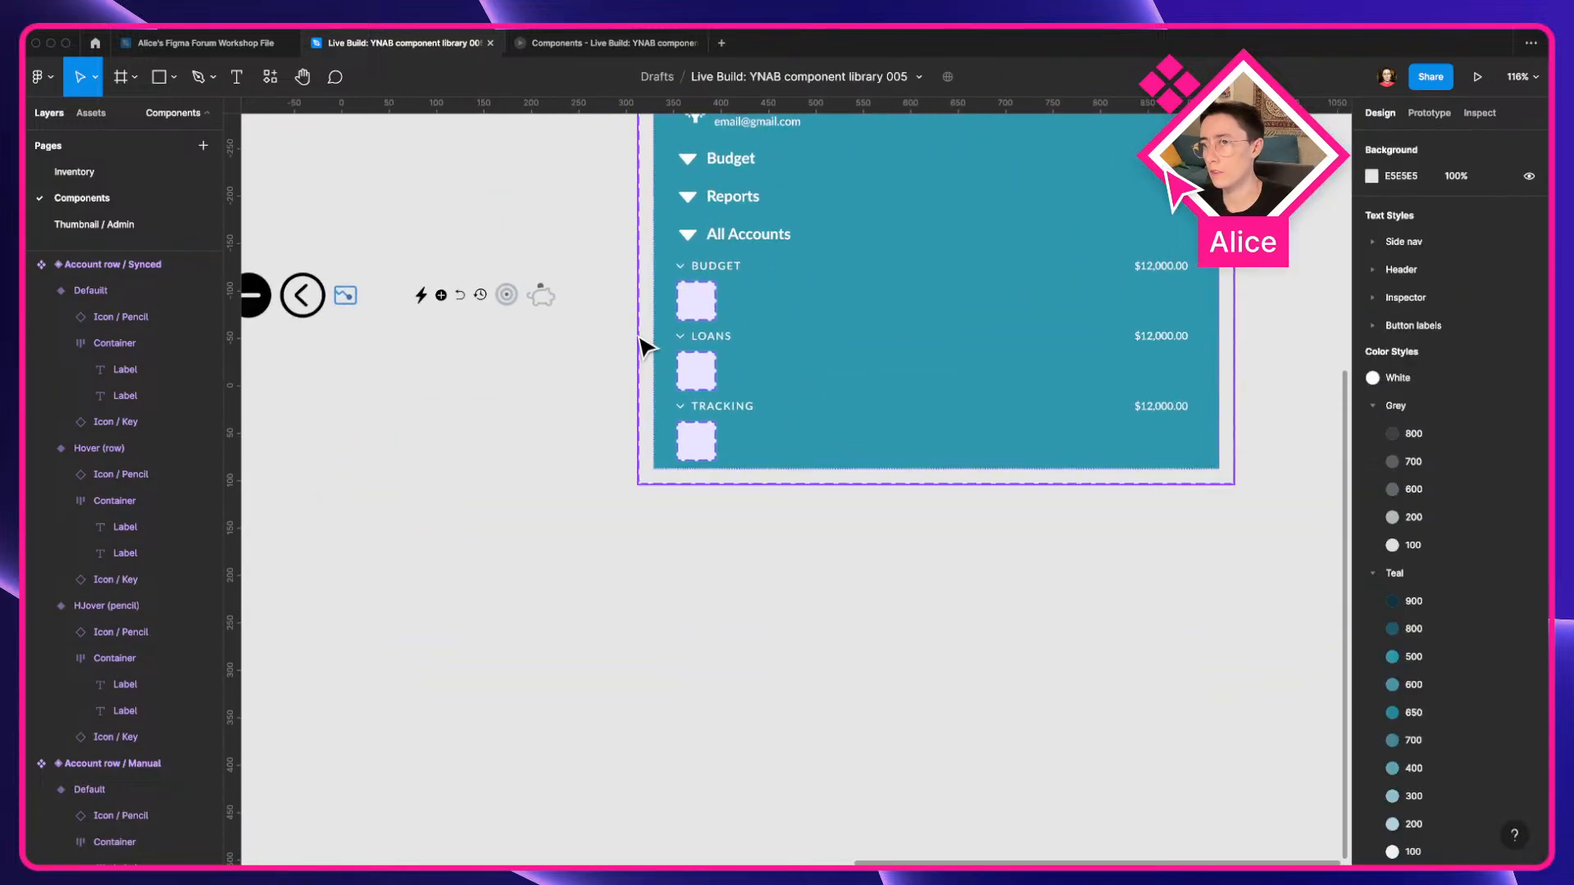
pyautogui.moveTo(598, 376); pyautogui.dragTo(423, 525)
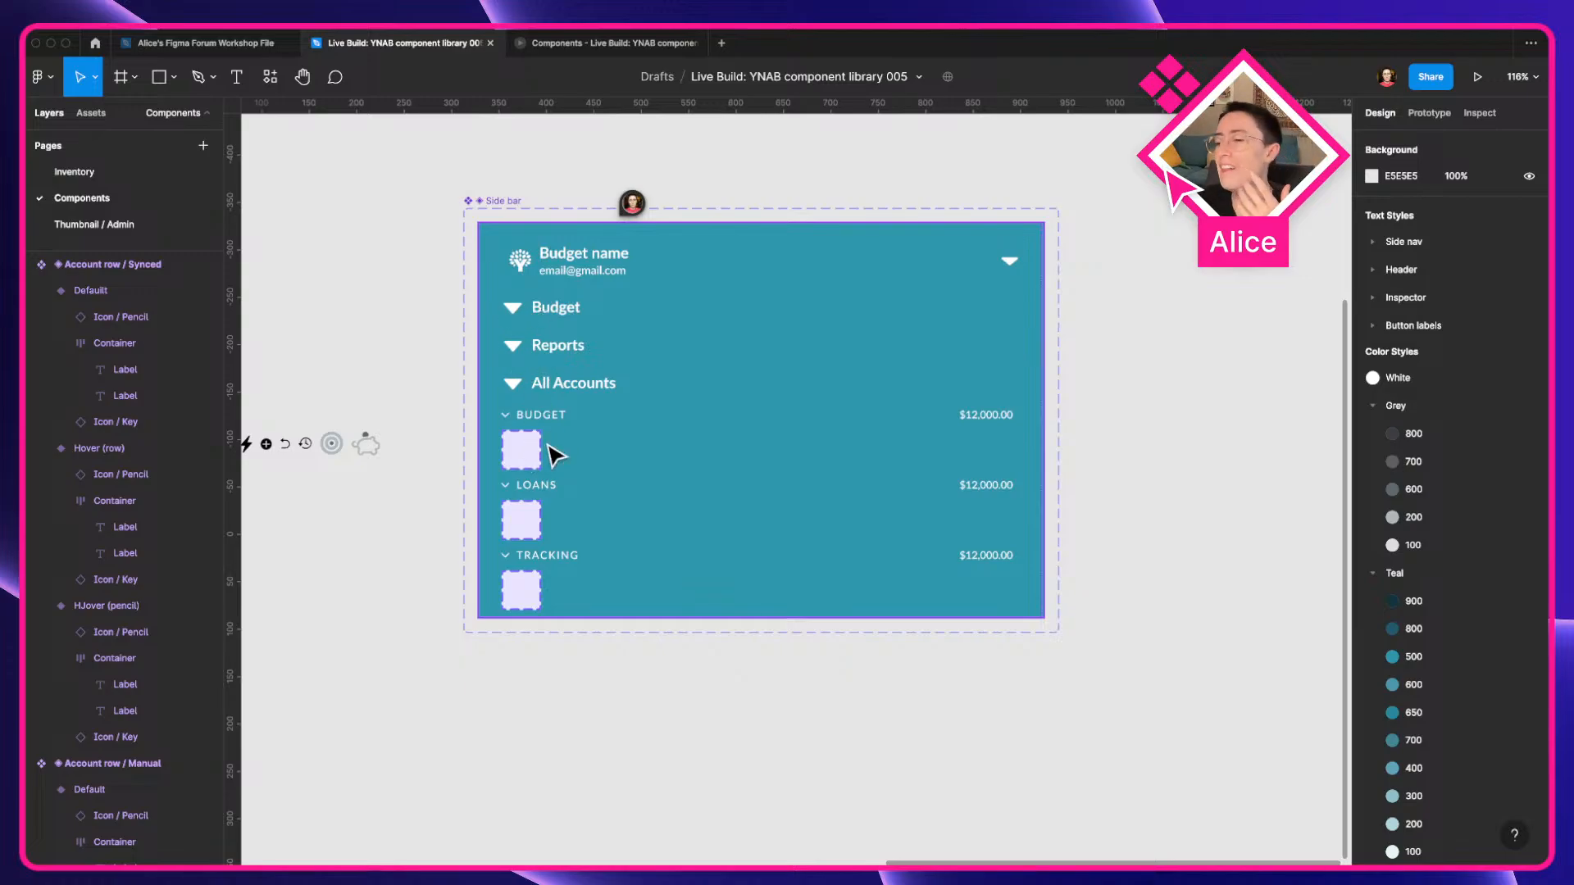
pyautogui.moveTo(547, 446); pyautogui.dragTo(987, 389)
pyautogui.moveTo(572, 493); pyautogui.dragTo(463, 533)
pyautogui.click(1131, 361)
pyautogui.moveTo(1131, 360); pyautogui.dragTo(829, 402)
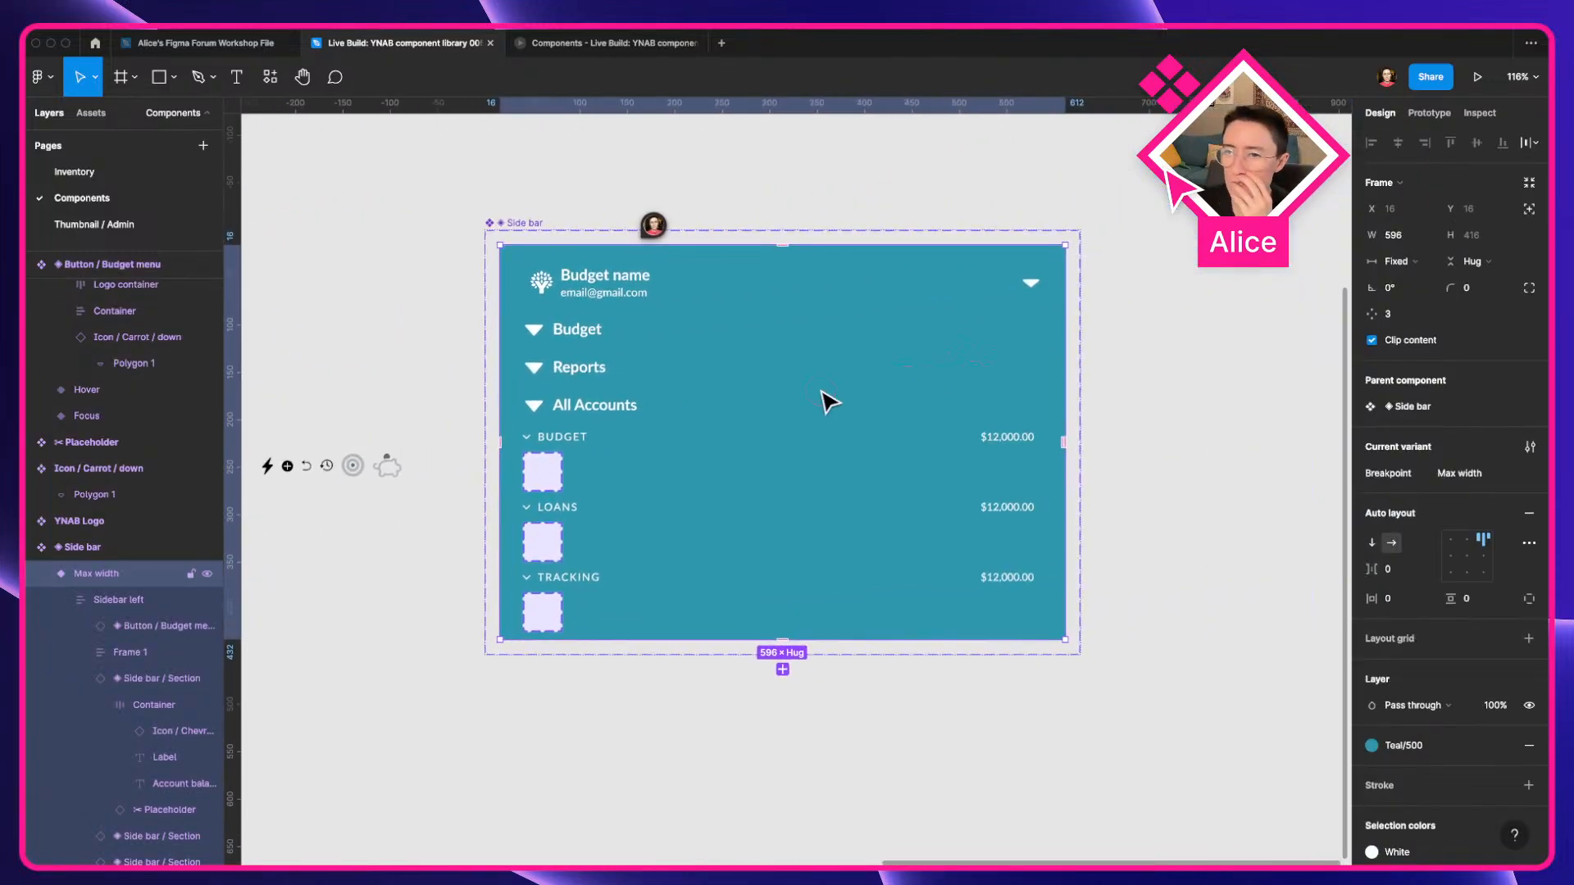
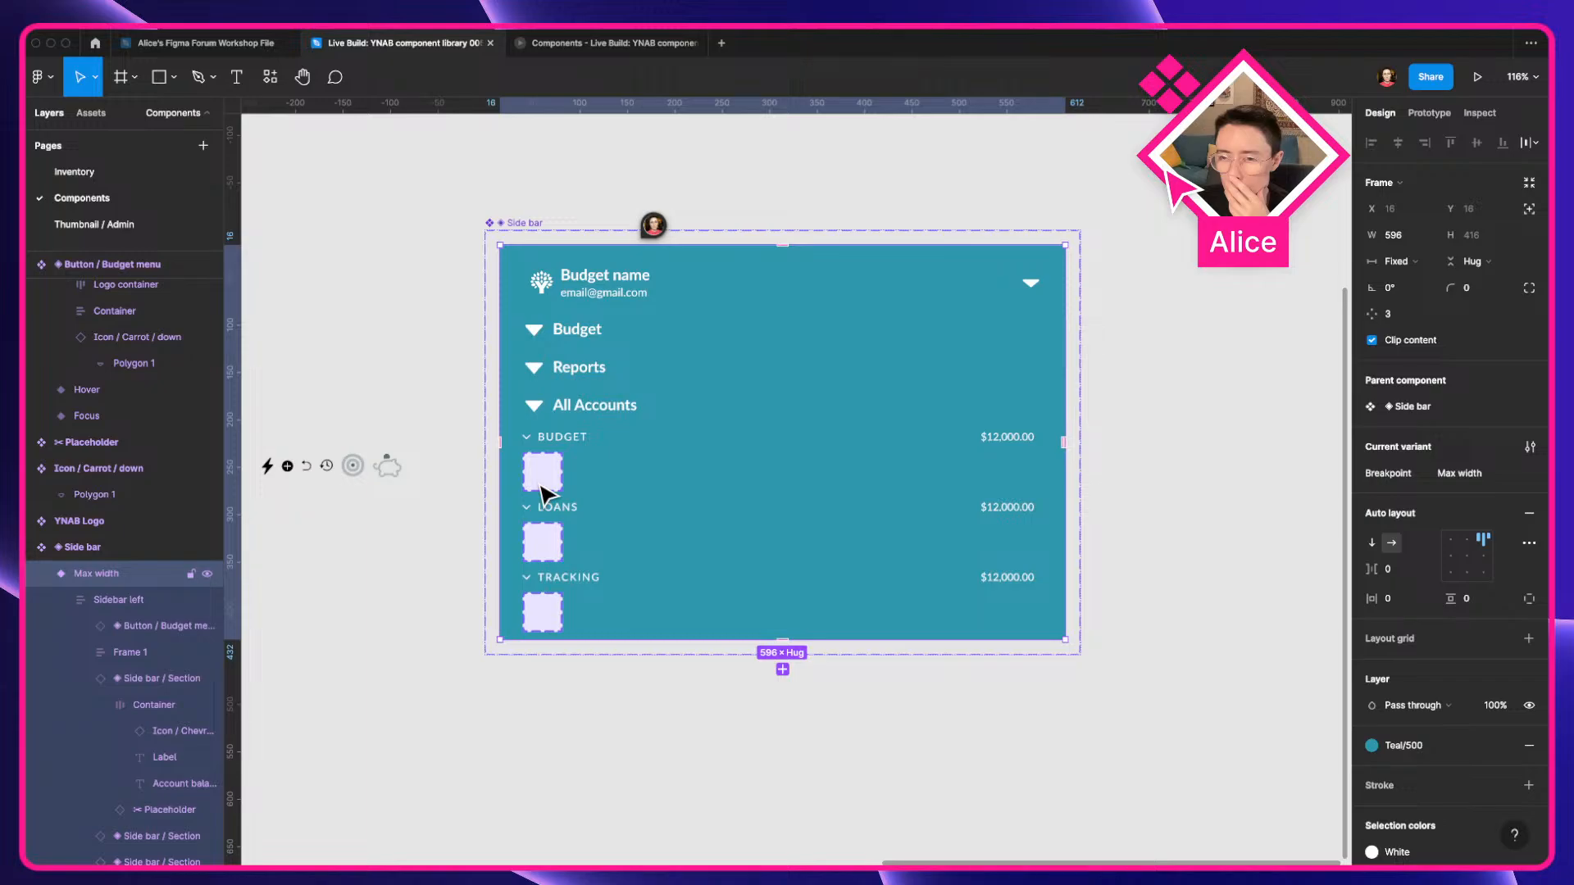
pyautogui.click(400, 566)
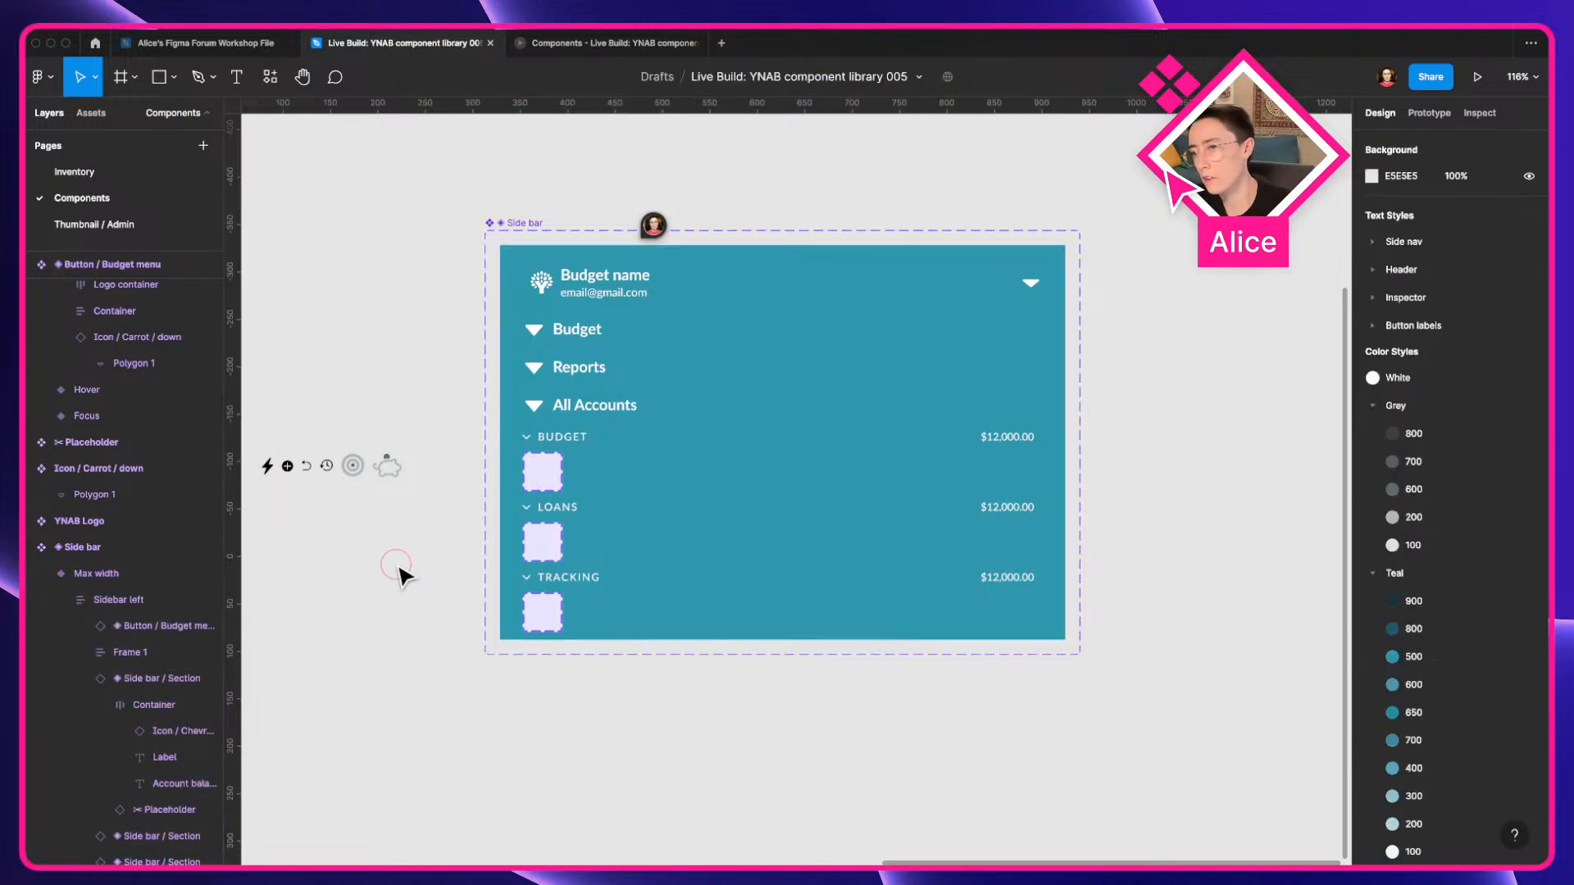
# Place one instance each of the default Account row / Manual and Account row / Synced on the empty canvas below their sets.
pyautogui.moveTo(402, 567); pyautogui.dragTo(651, 559)
pyautogui.scroll(-3, 654, 560)
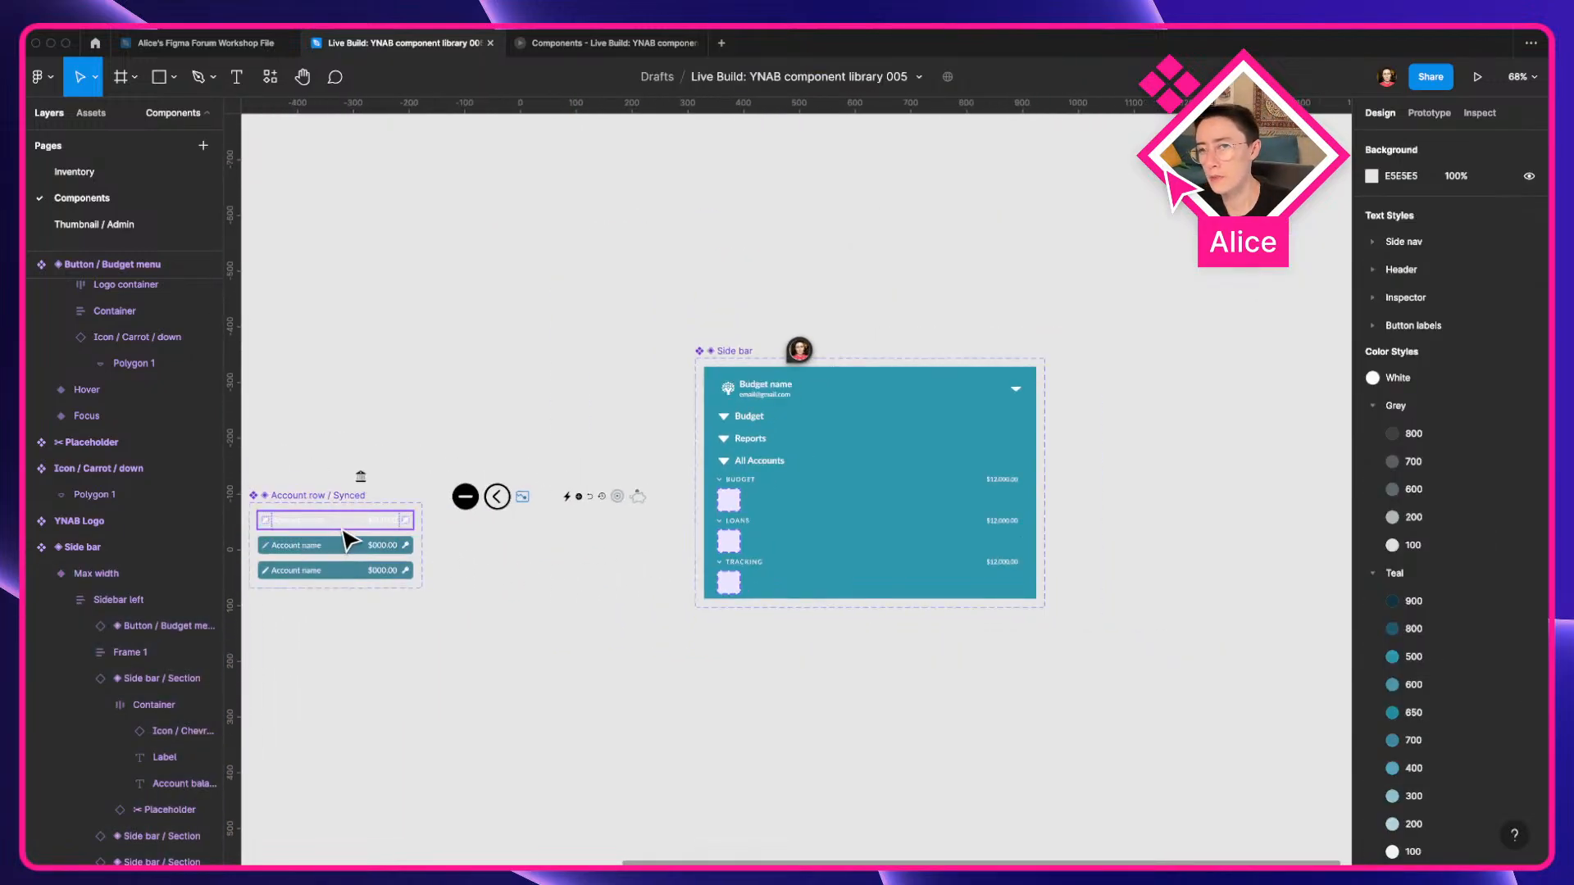
pyautogui.hscroll(-3, 343, 529)
pyautogui.keyDown('alt'); pyautogui.moveTo(403, 536); pyautogui.dragTo(774, 637); pyautogui.keyUp('alt')
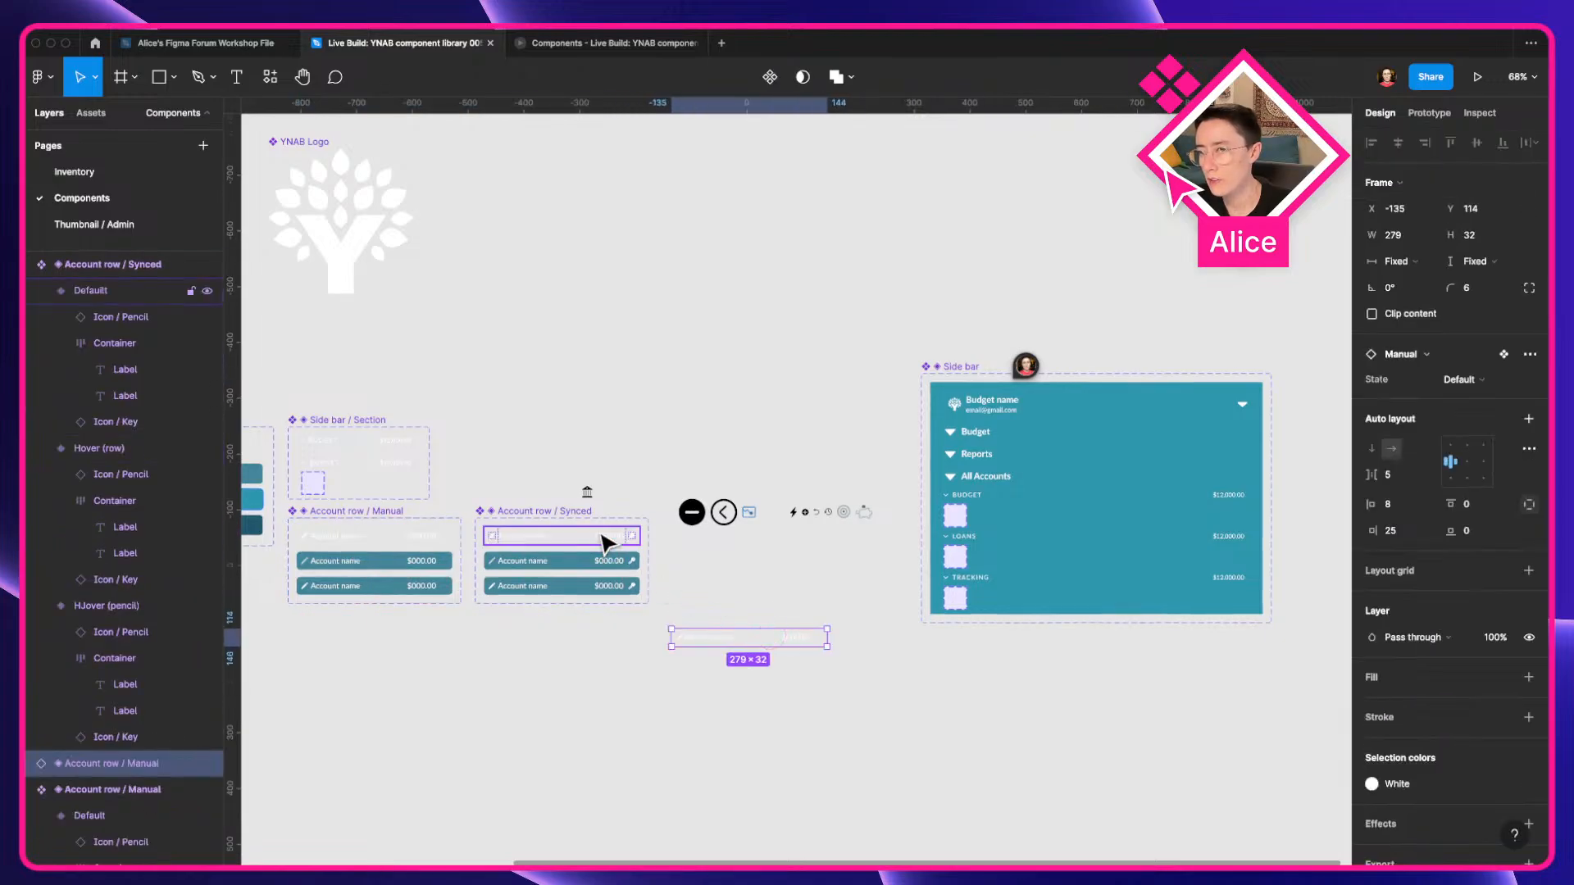
pyautogui.keyDown('alt'); pyautogui.moveTo(601, 534); pyautogui.dragTo(744, 659); pyautogui.keyUp('alt')
# Move both account row instances into the Side bar component, directly below its Budget section.
pyautogui.scroll(4, 804, 660)
pyautogui.moveTo(701, 552); pyautogui.dragTo(731, 690)
pyautogui.moveTo(731, 690); pyautogui.dragTo(404, 760)
pyautogui.moveTo(506, 685); pyautogui.dragTo(699, 543)
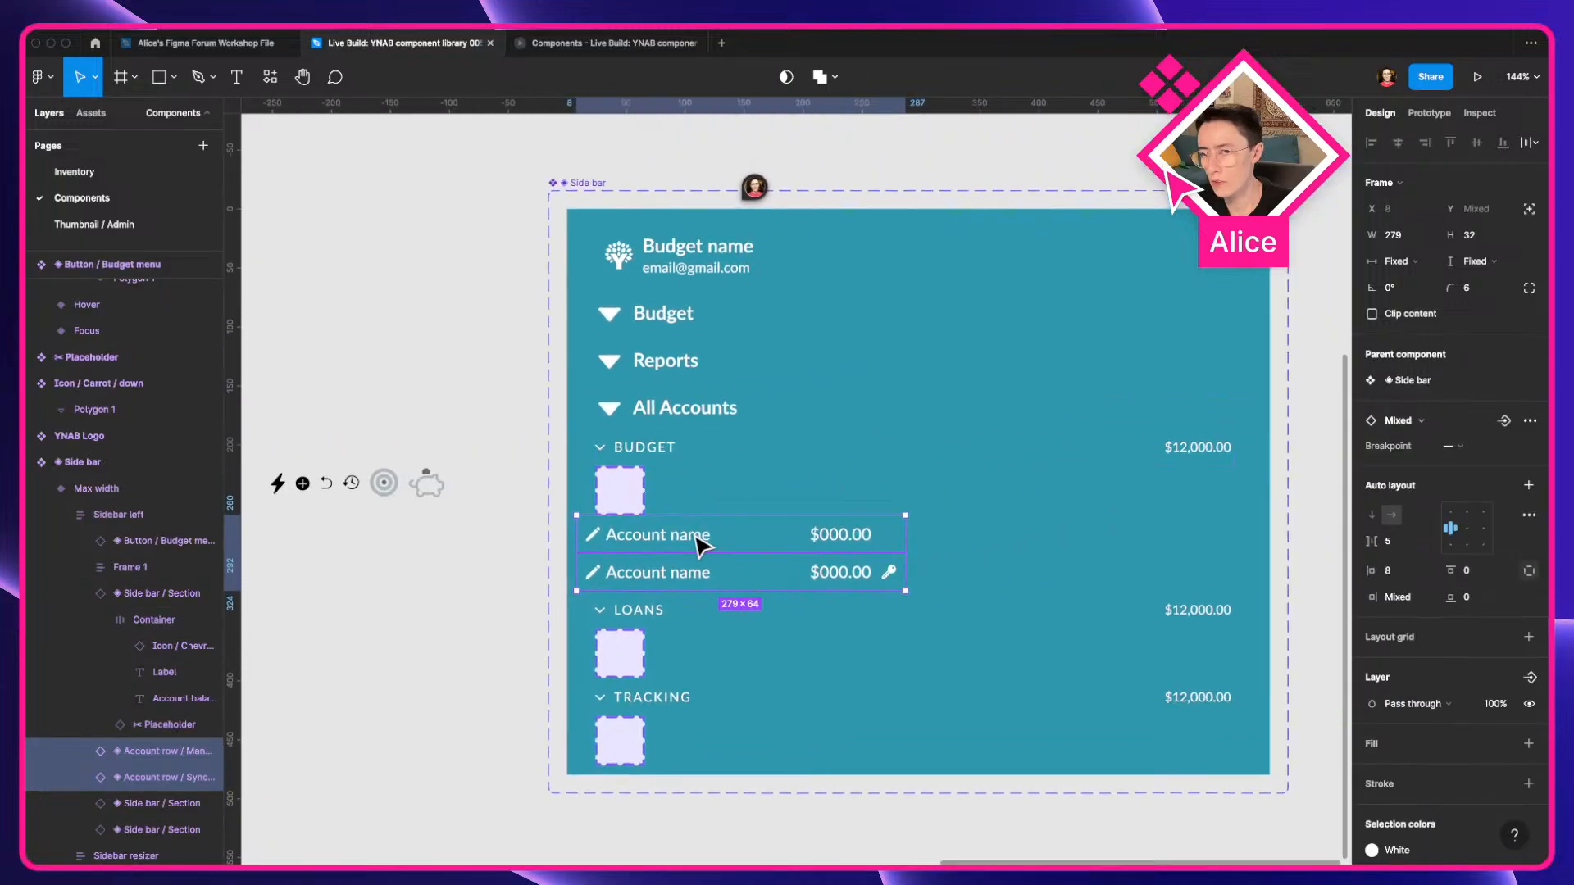
# Copy the two account row instances and remove them from the Side bar component.
pyautogui.press('super+c')
pyautogui.press('BackSpace')
# Select the Open=True variant in the Side bar / Section component set.
pyautogui.tripleClick(639, 505)
pyautogui.moveTo(348, 572); pyautogui.dragTo(769, 513)
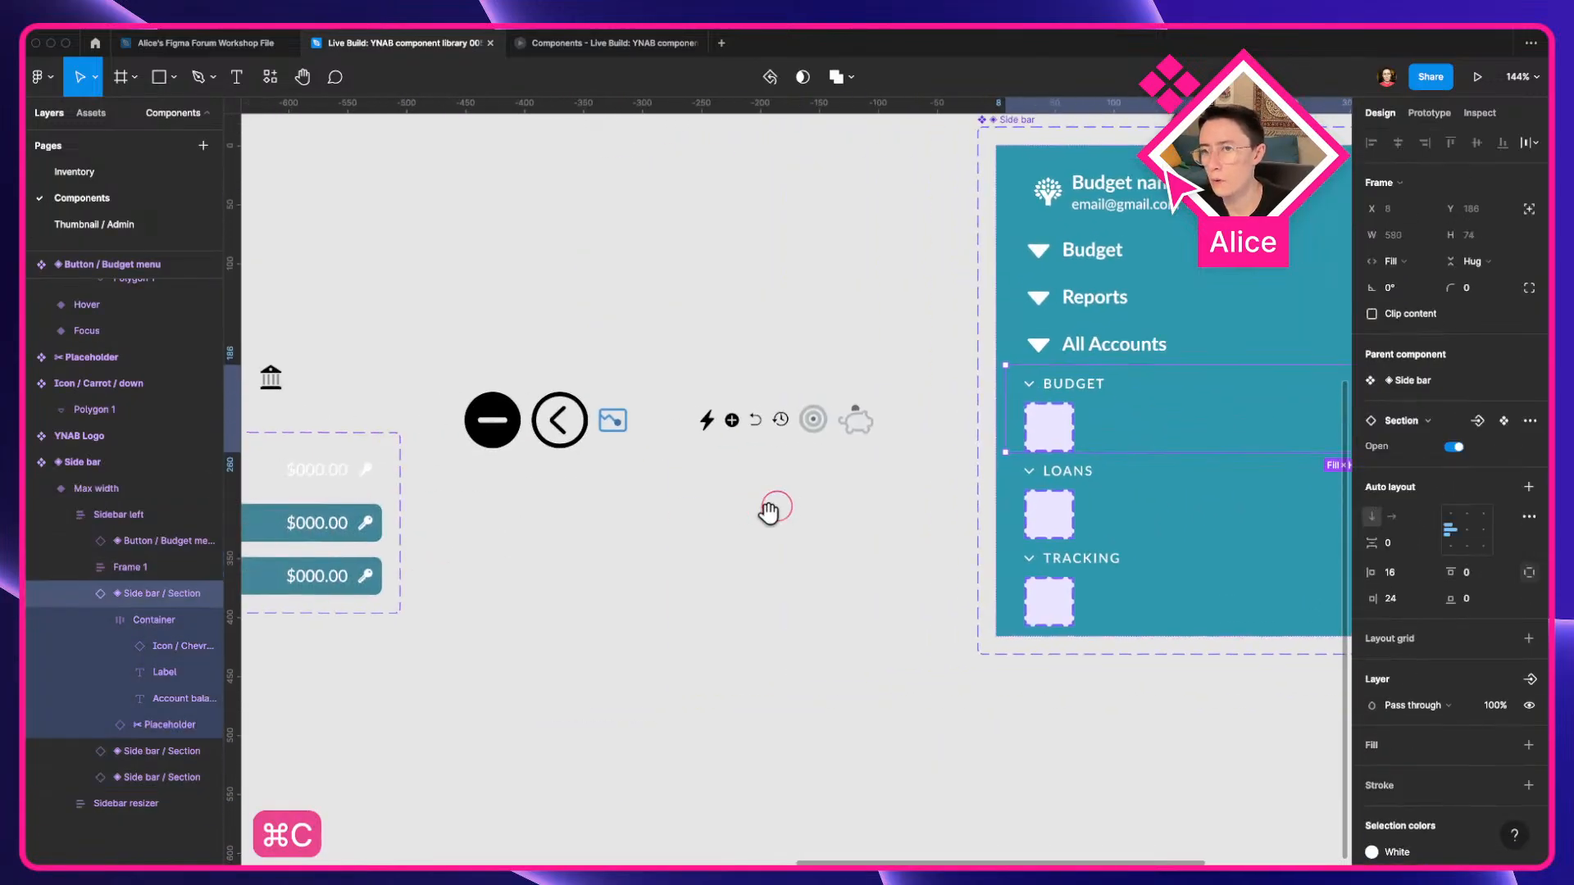
pyautogui.hscroll(-10, 768, 513)
pyautogui.click(738, 412)
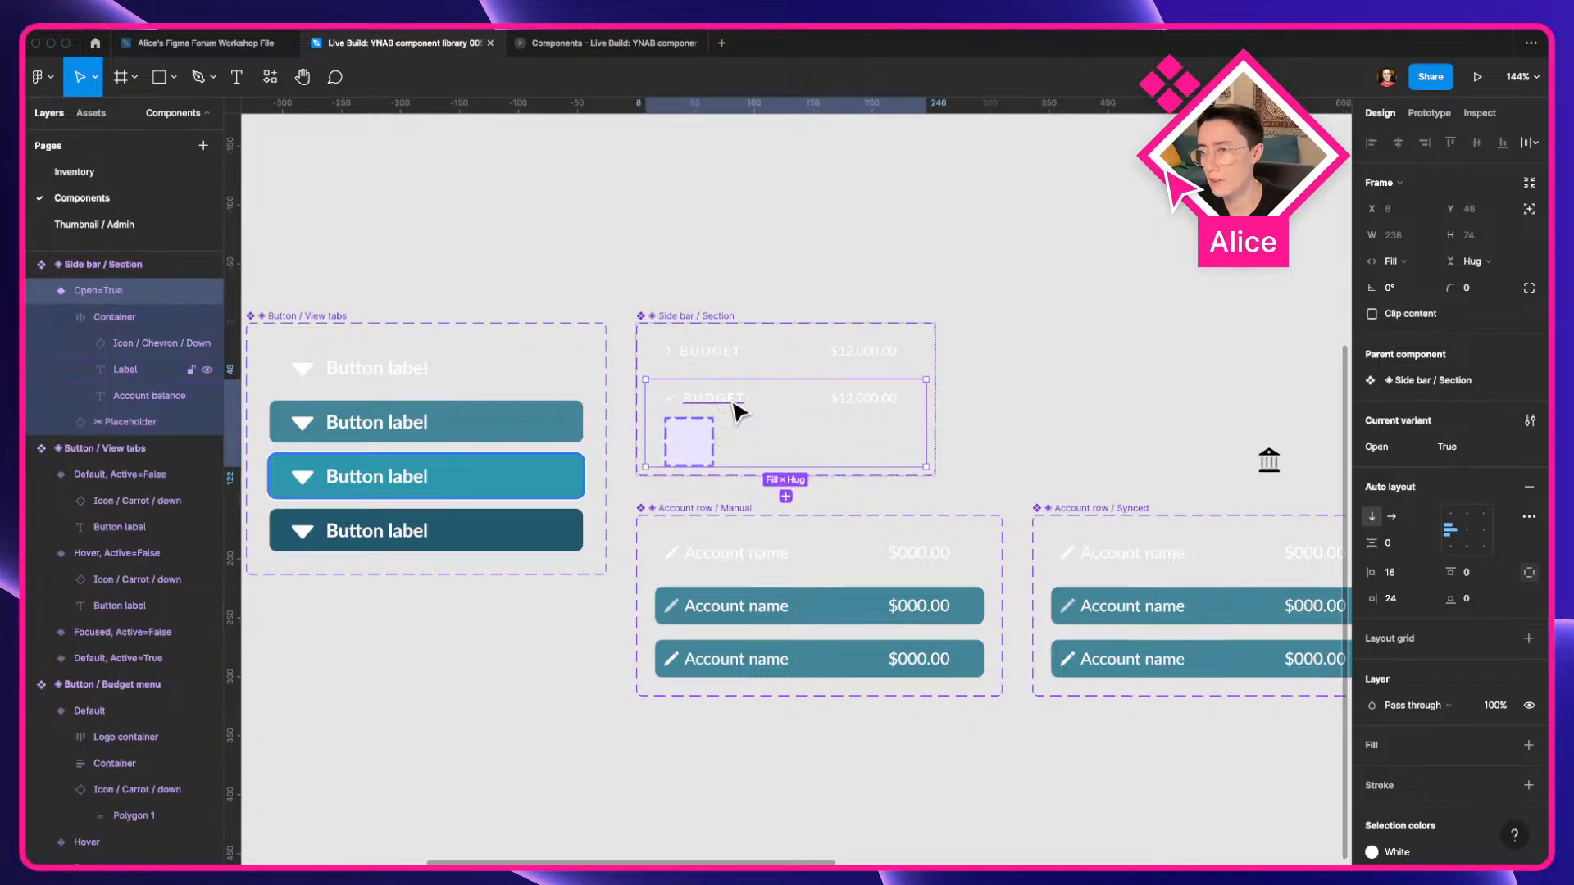
pyautogui.press('super+v')
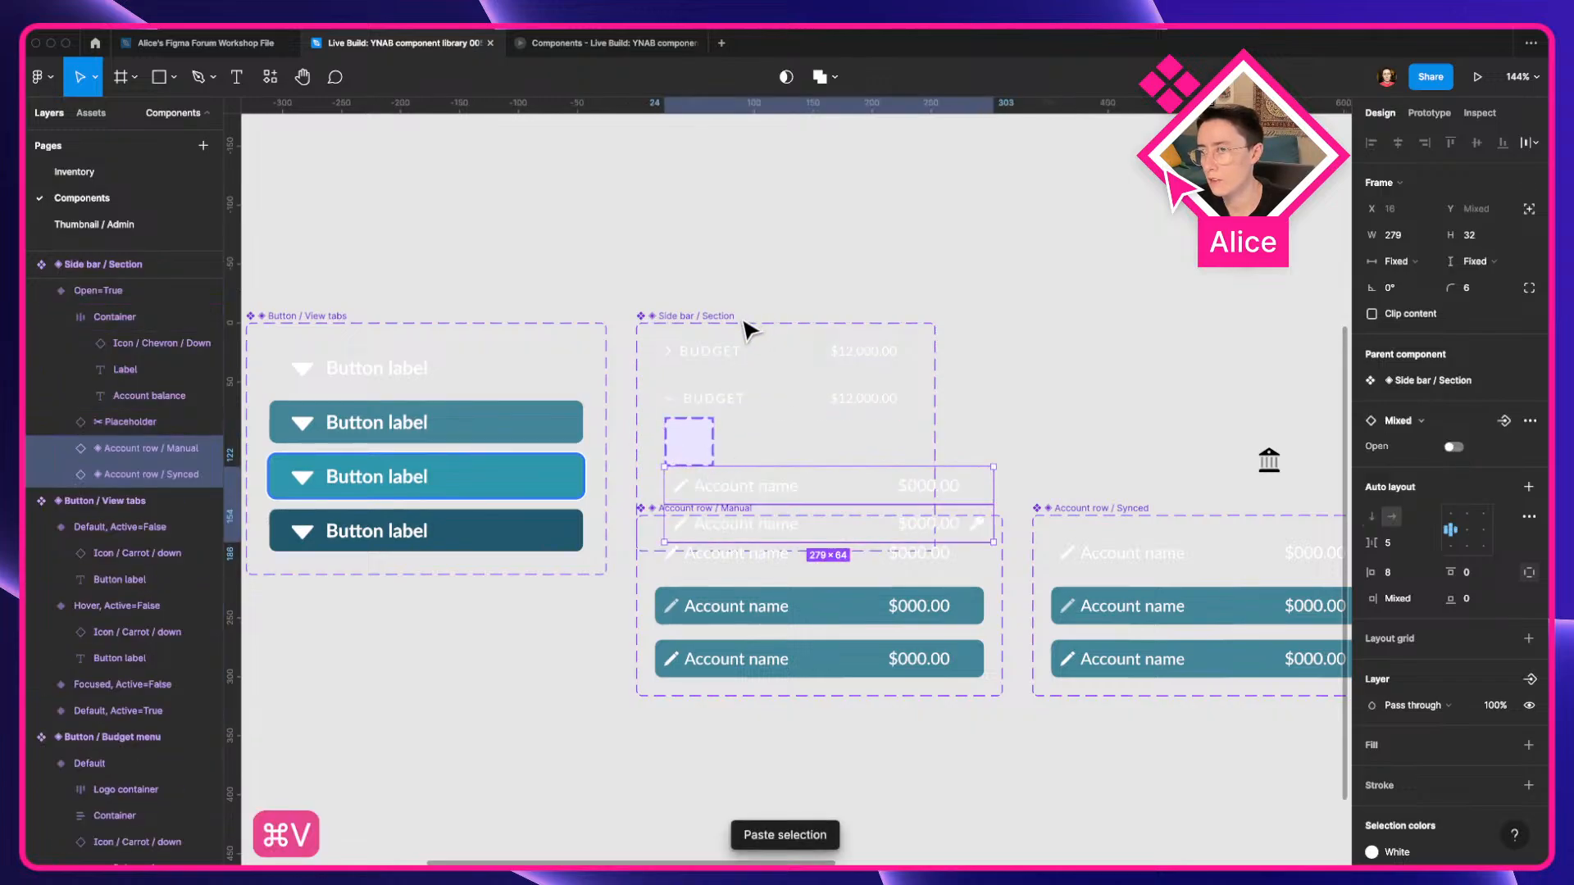
pyautogui.moveTo(735, 327); pyautogui.dragTo(749, 248)
pyautogui.press('super+z')
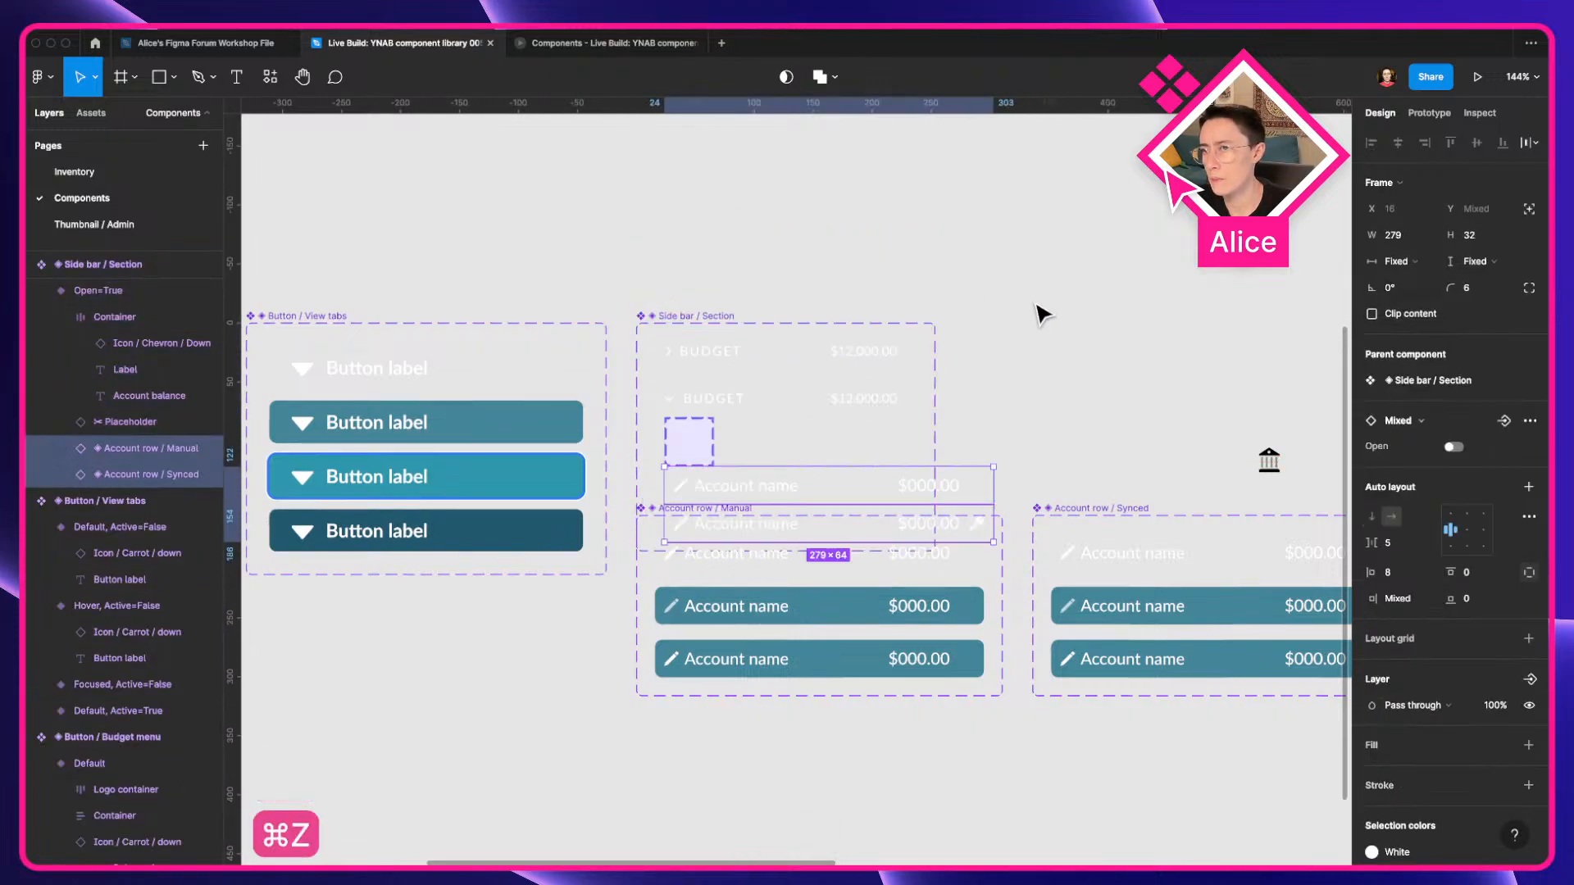
pyautogui.press('super+z')
# Duplicate the Open=True variant of Side bar / Section and move the component set up, clear of the account row components.
pyautogui.press('super+d')
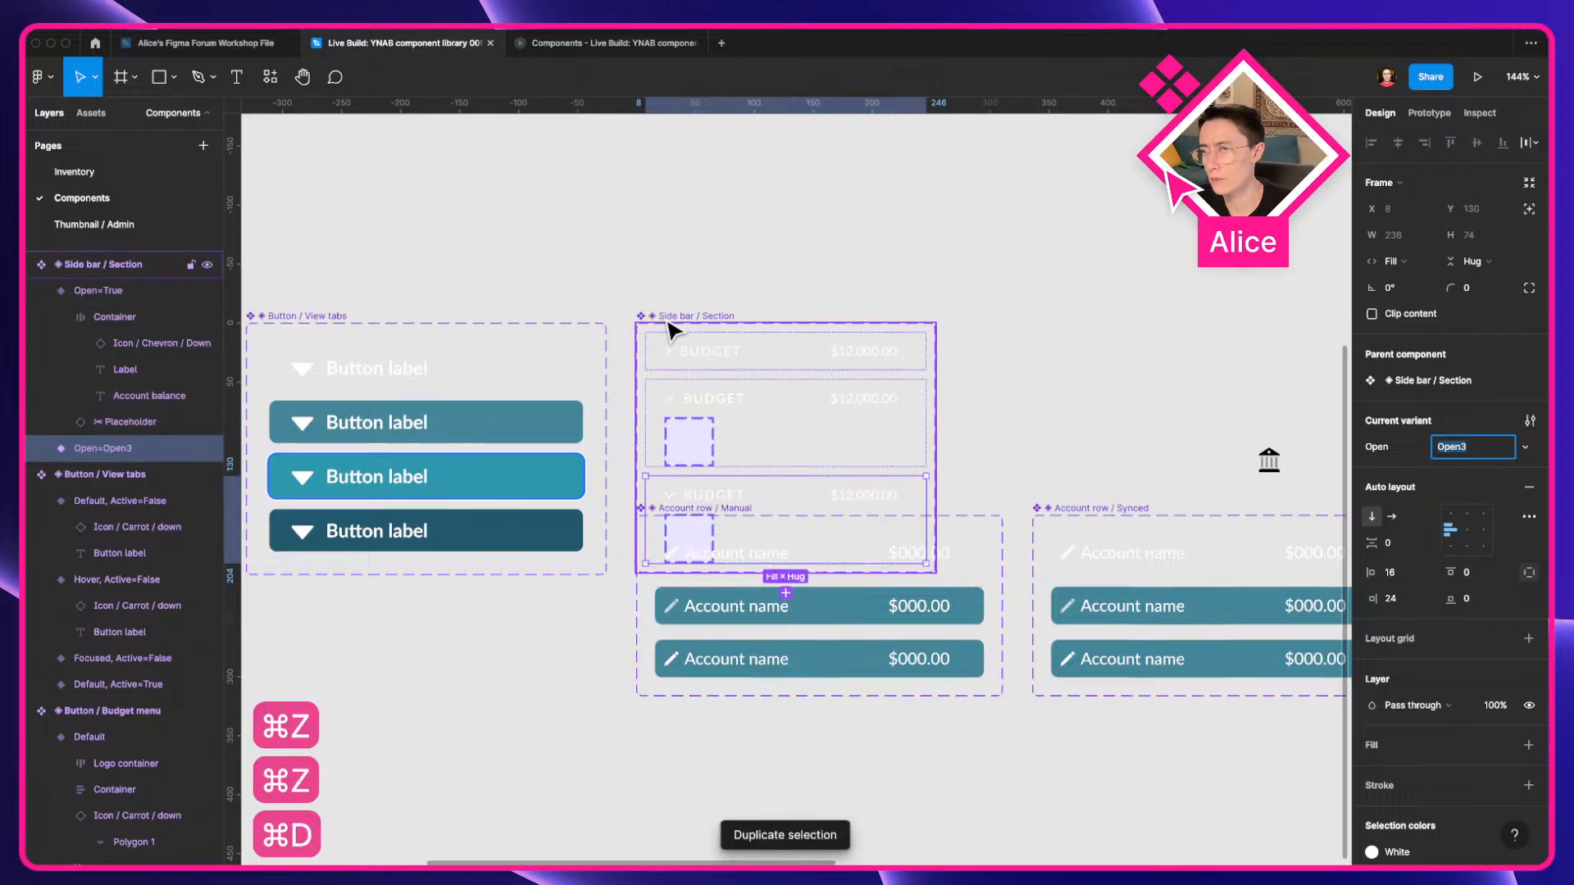
pyautogui.moveTo(672, 329); pyautogui.dragTo(670, 153)
# Replace the placeholder in the duplicated variant with the copied manual and synced account rows, set to fill the container width.
pyautogui.click(671, 362)
pyautogui.click(684, 370)
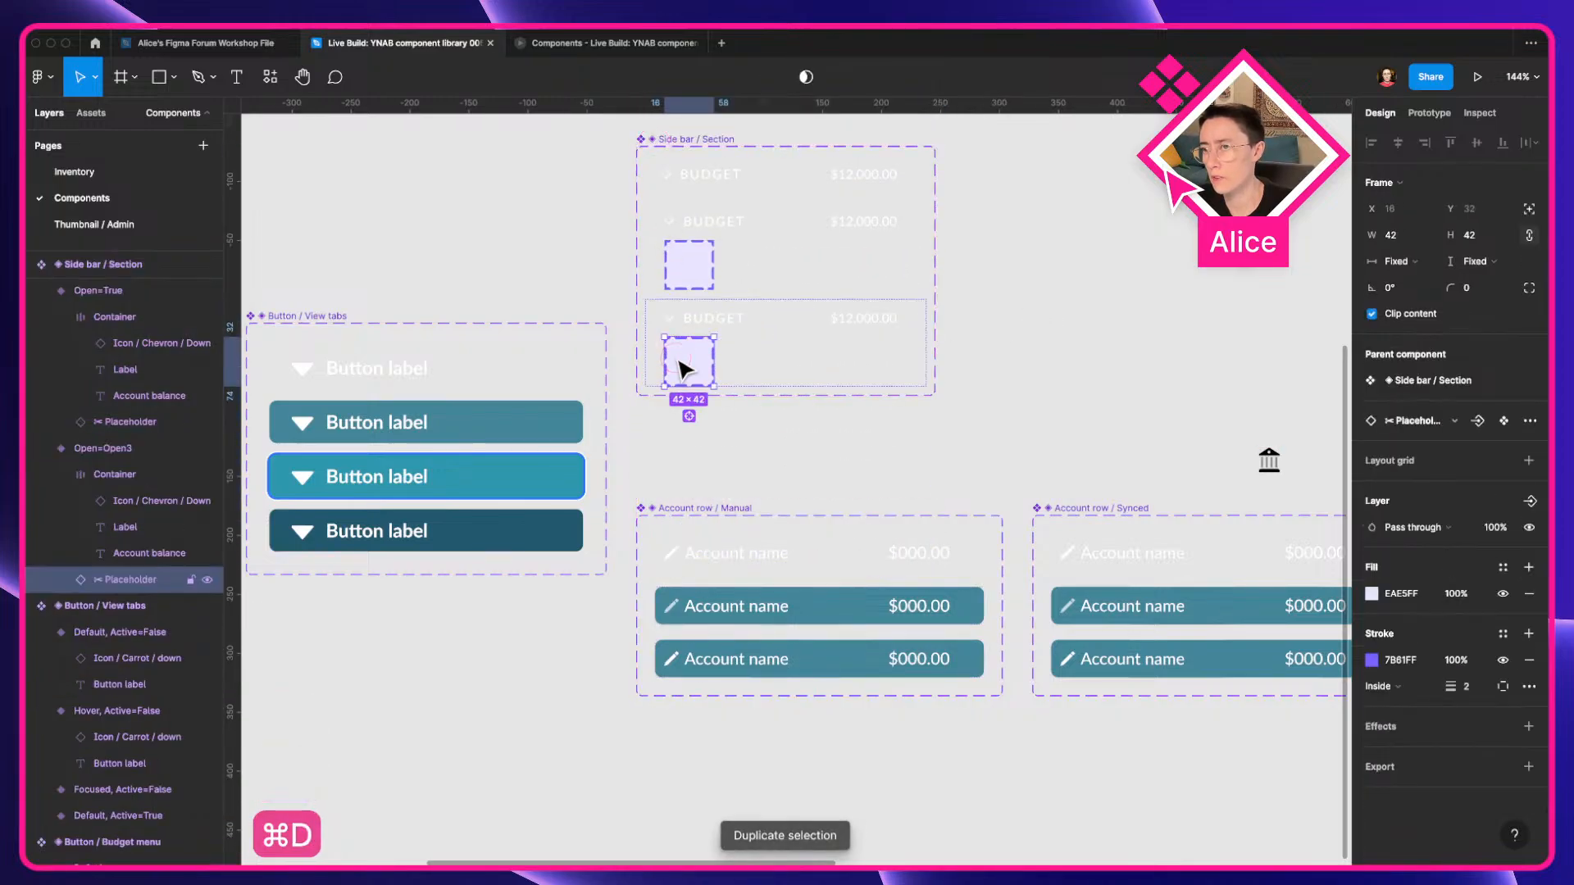
pyautogui.press('Delete')
pyautogui.click(706, 334)
pyautogui.press('super+v')
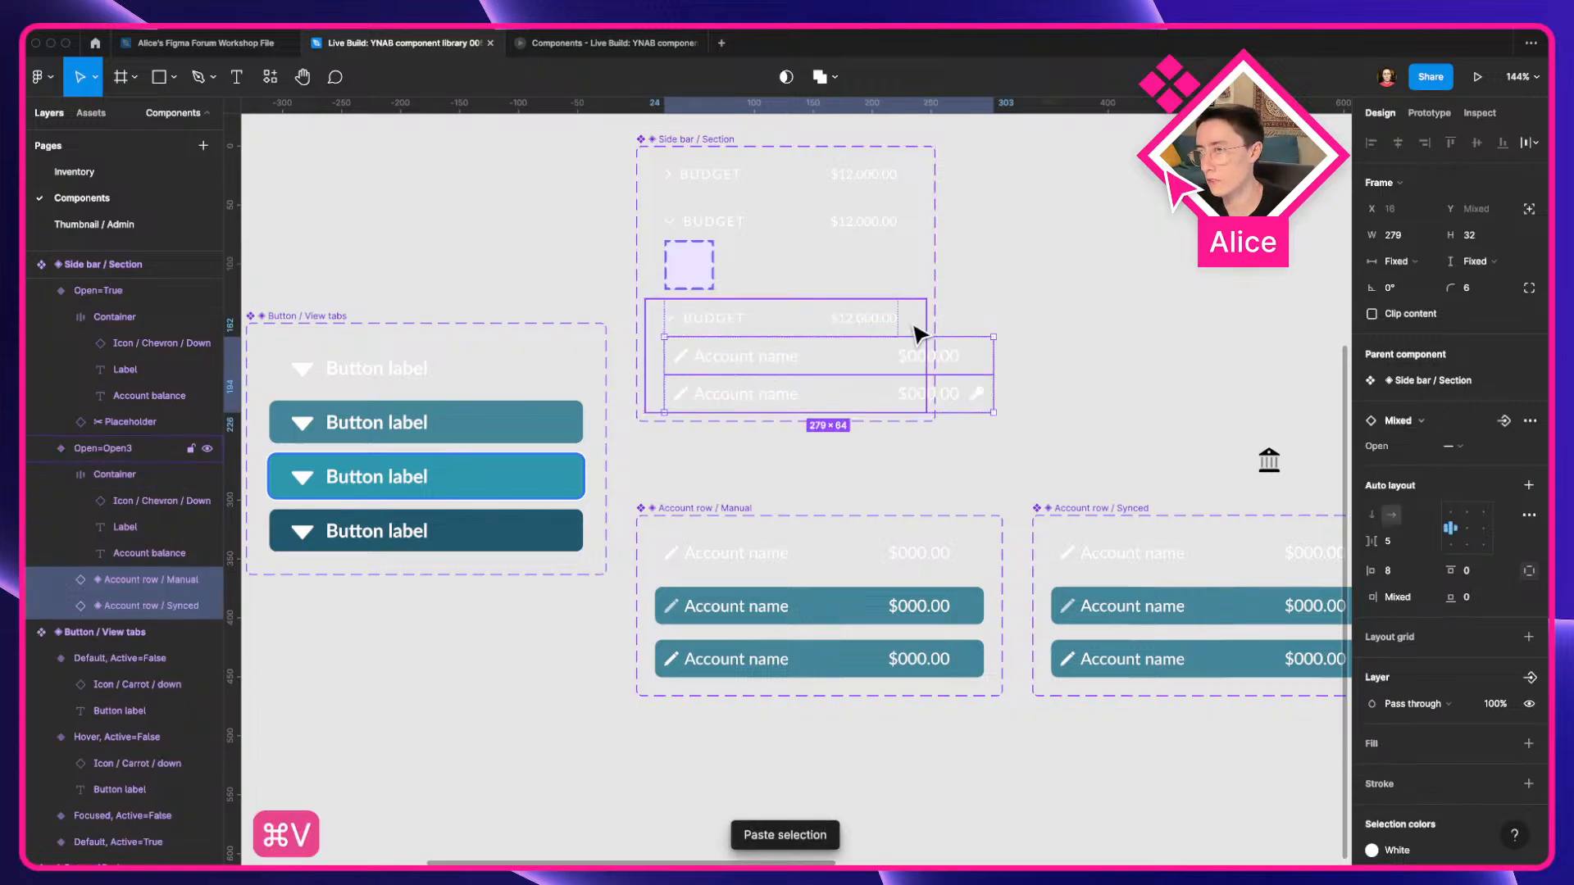
pyautogui.click(1397, 261)
pyautogui.click(1412, 283)
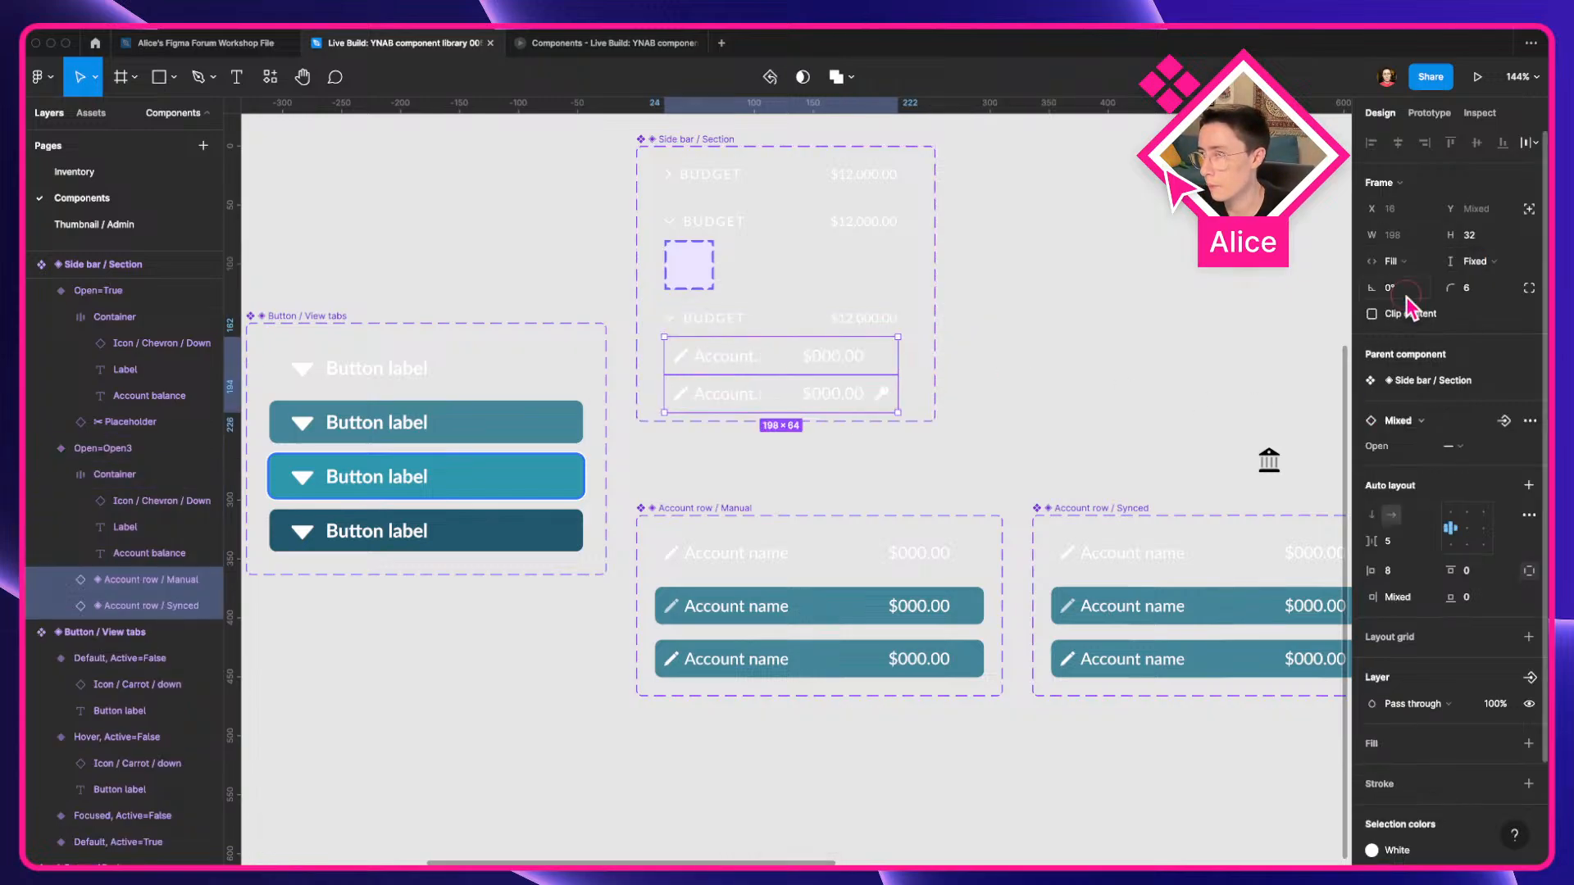
pyautogui.click(1078, 369)
pyautogui.click(746, 332)
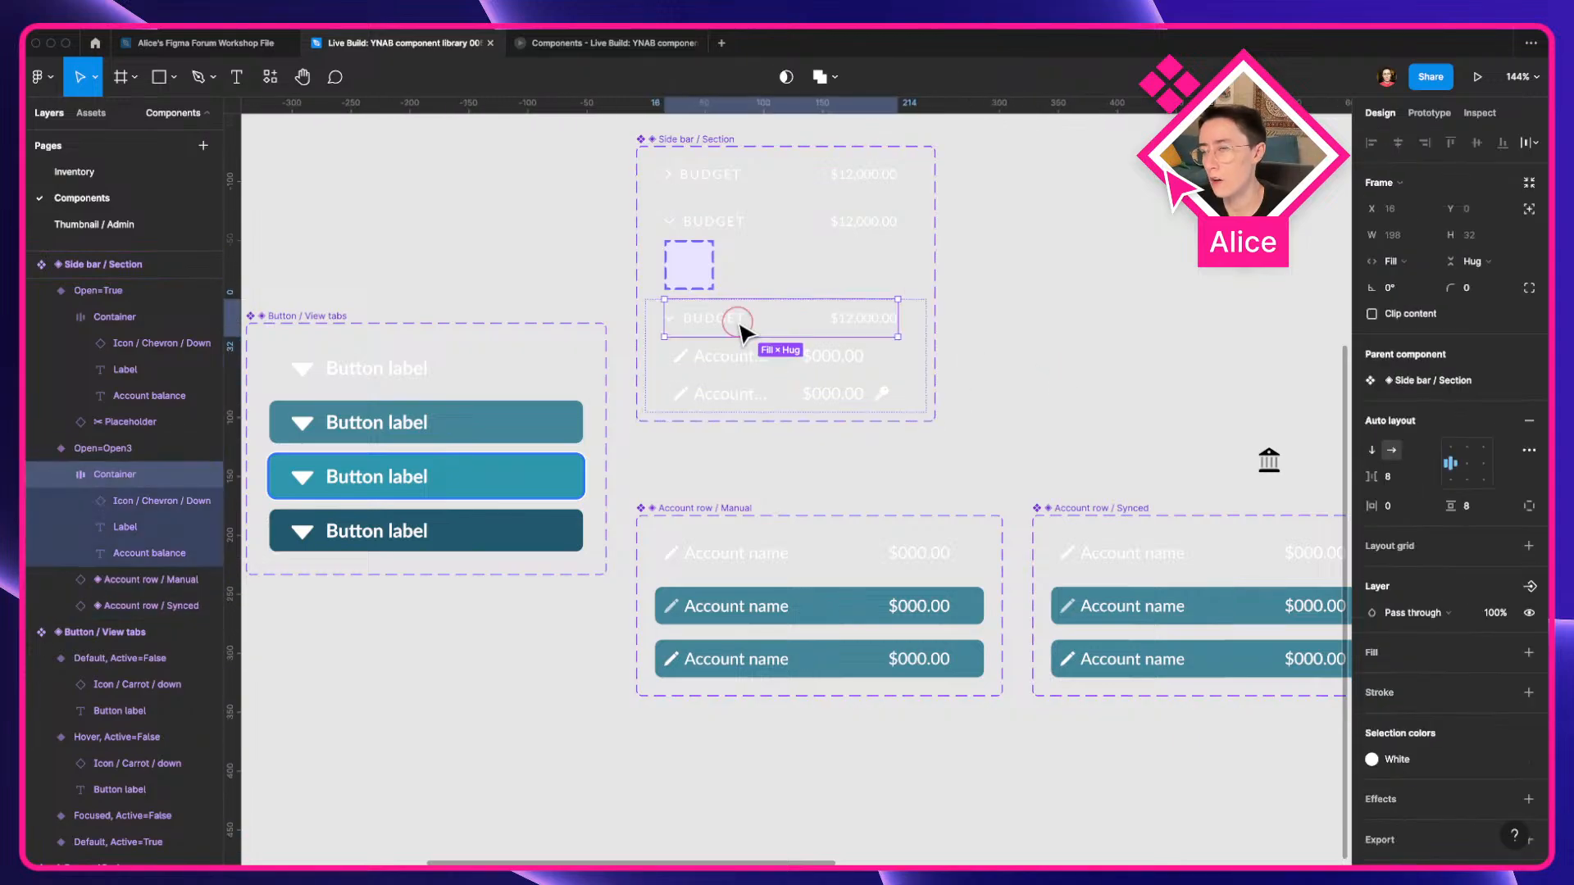
pyautogui.click(1135, 341)
# Switch the Budget section instance inside the Side bar component to the Open3 variant.
pyautogui.scroll(-5, 1134, 341)
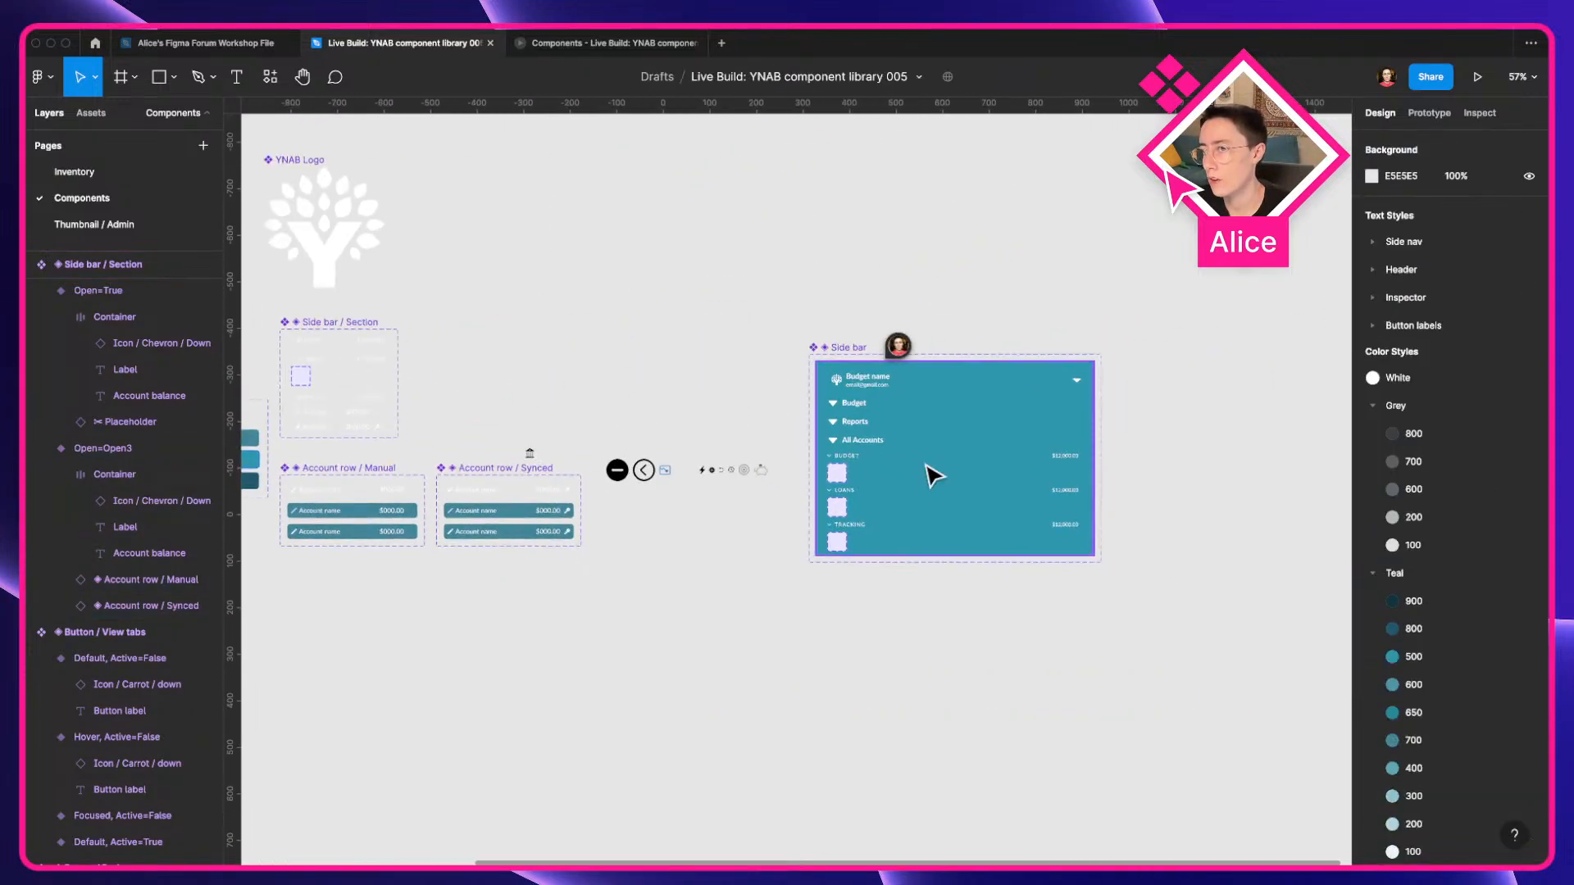
pyautogui.scroll(5, 927, 471)
pyautogui.click(706, 489)
pyautogui.click(706, 490)
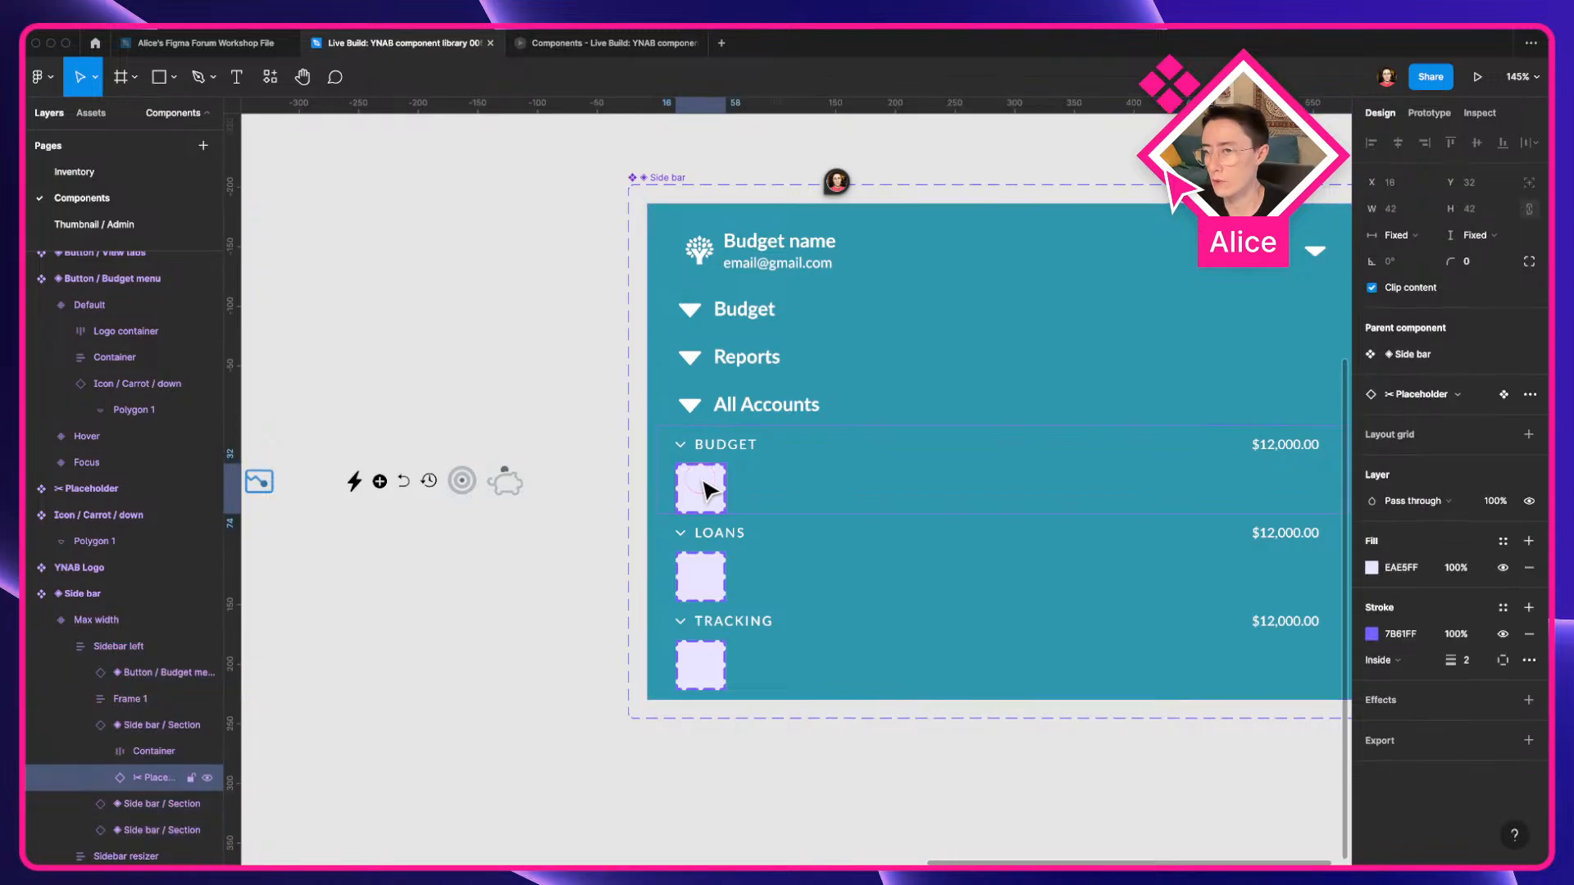
pyautogui.moveTo(649, 562); pyautogui.dragTo(263, 553)
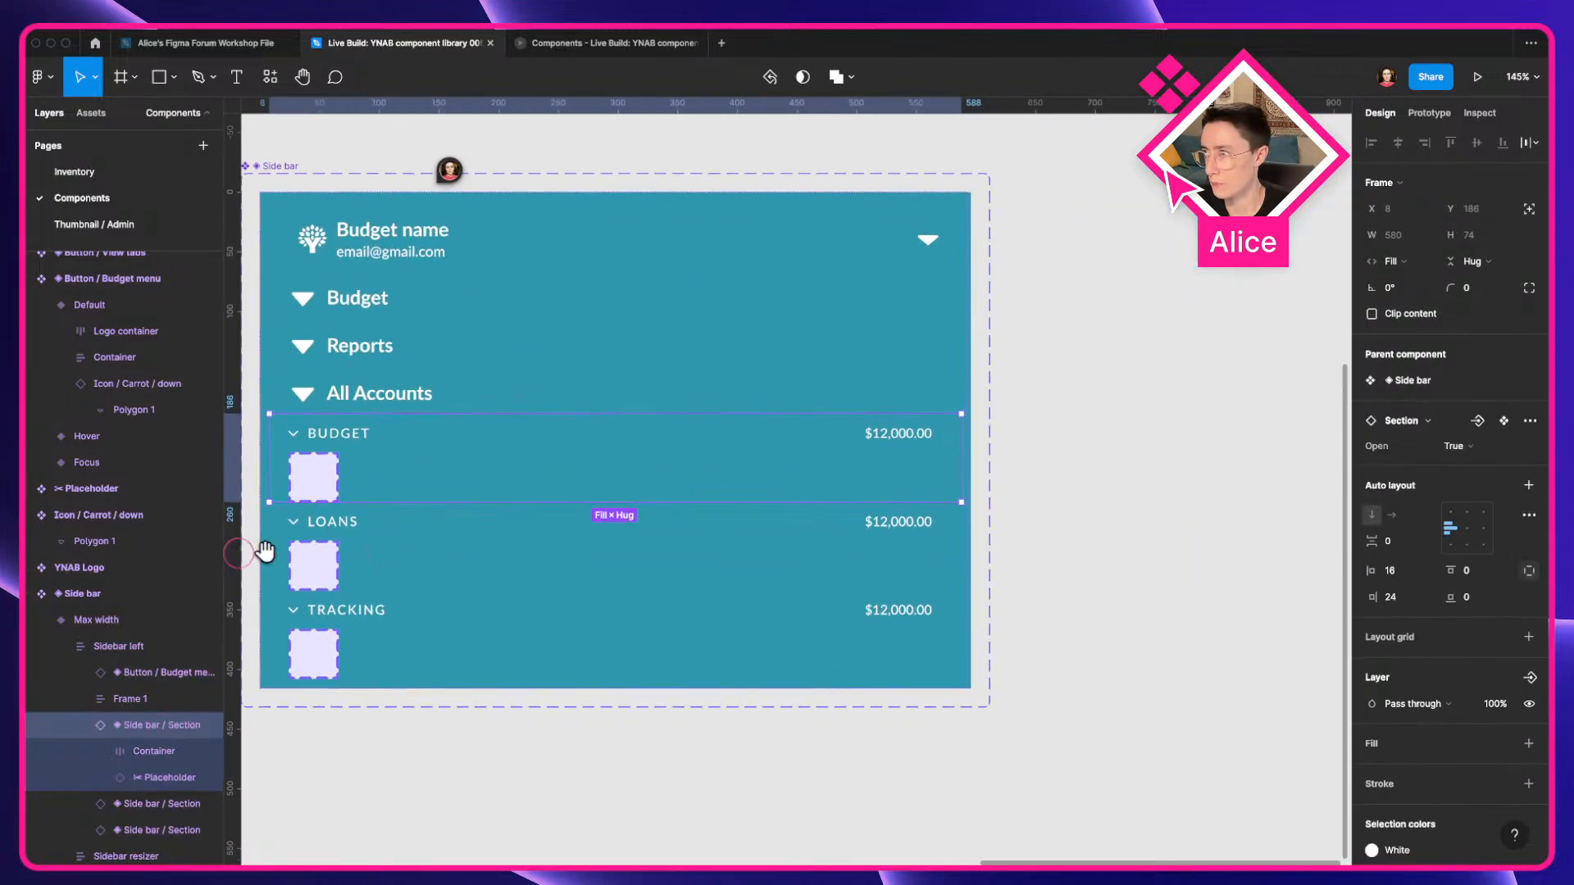
pyautogui.moveTo(982, 403); pyautogui.dragTo(1154, 381)
pyautogui.click(1402, 421)
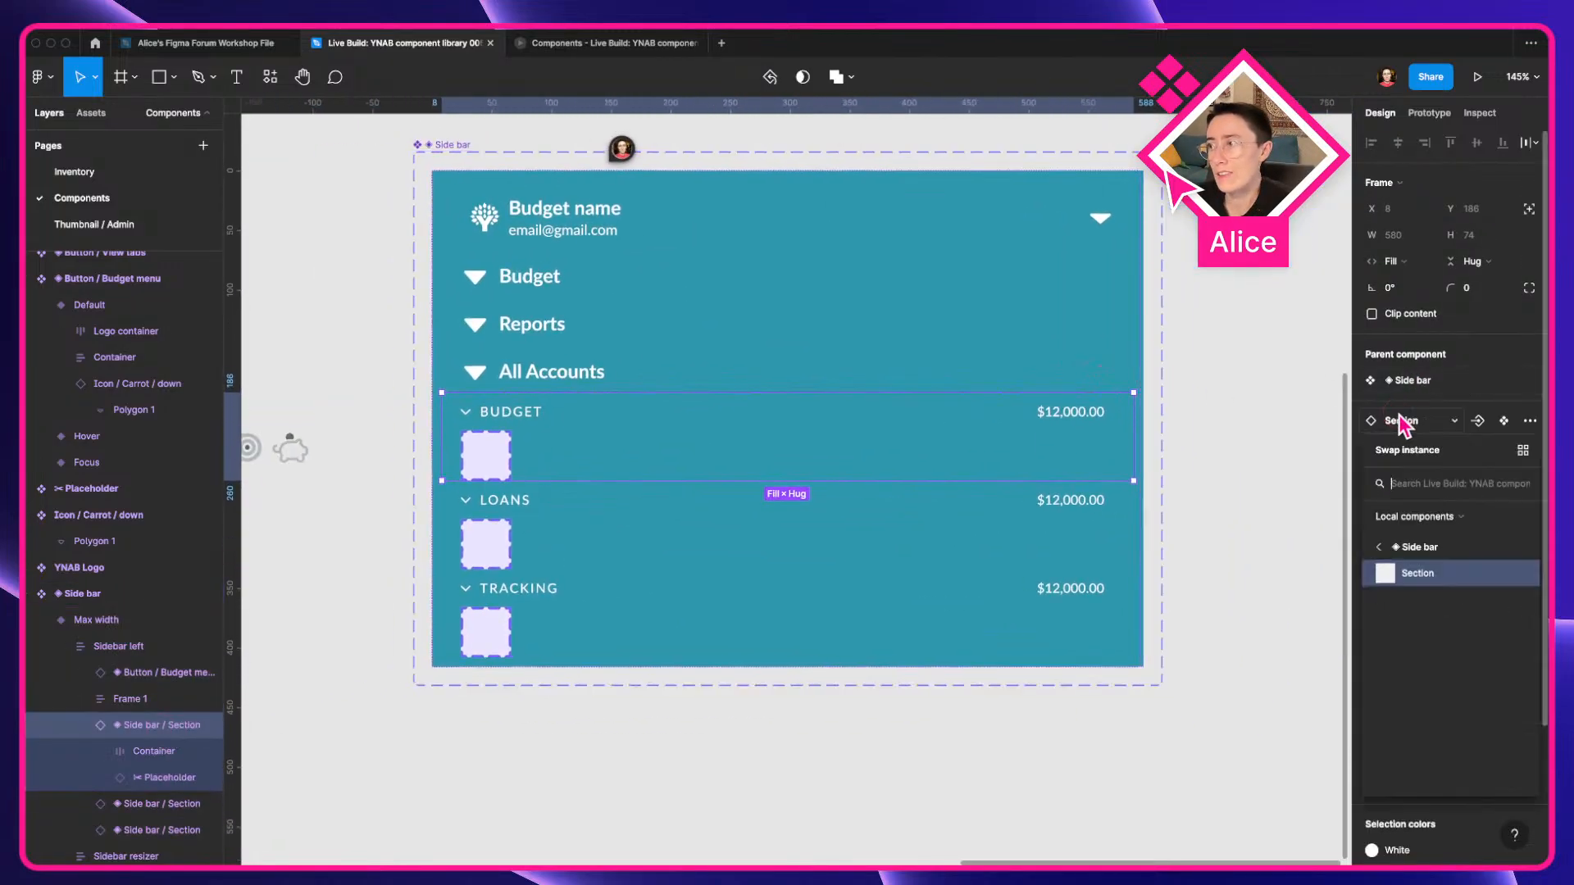
pyautogui.click(1402, 422)
pyautogui.click(1466, 446)
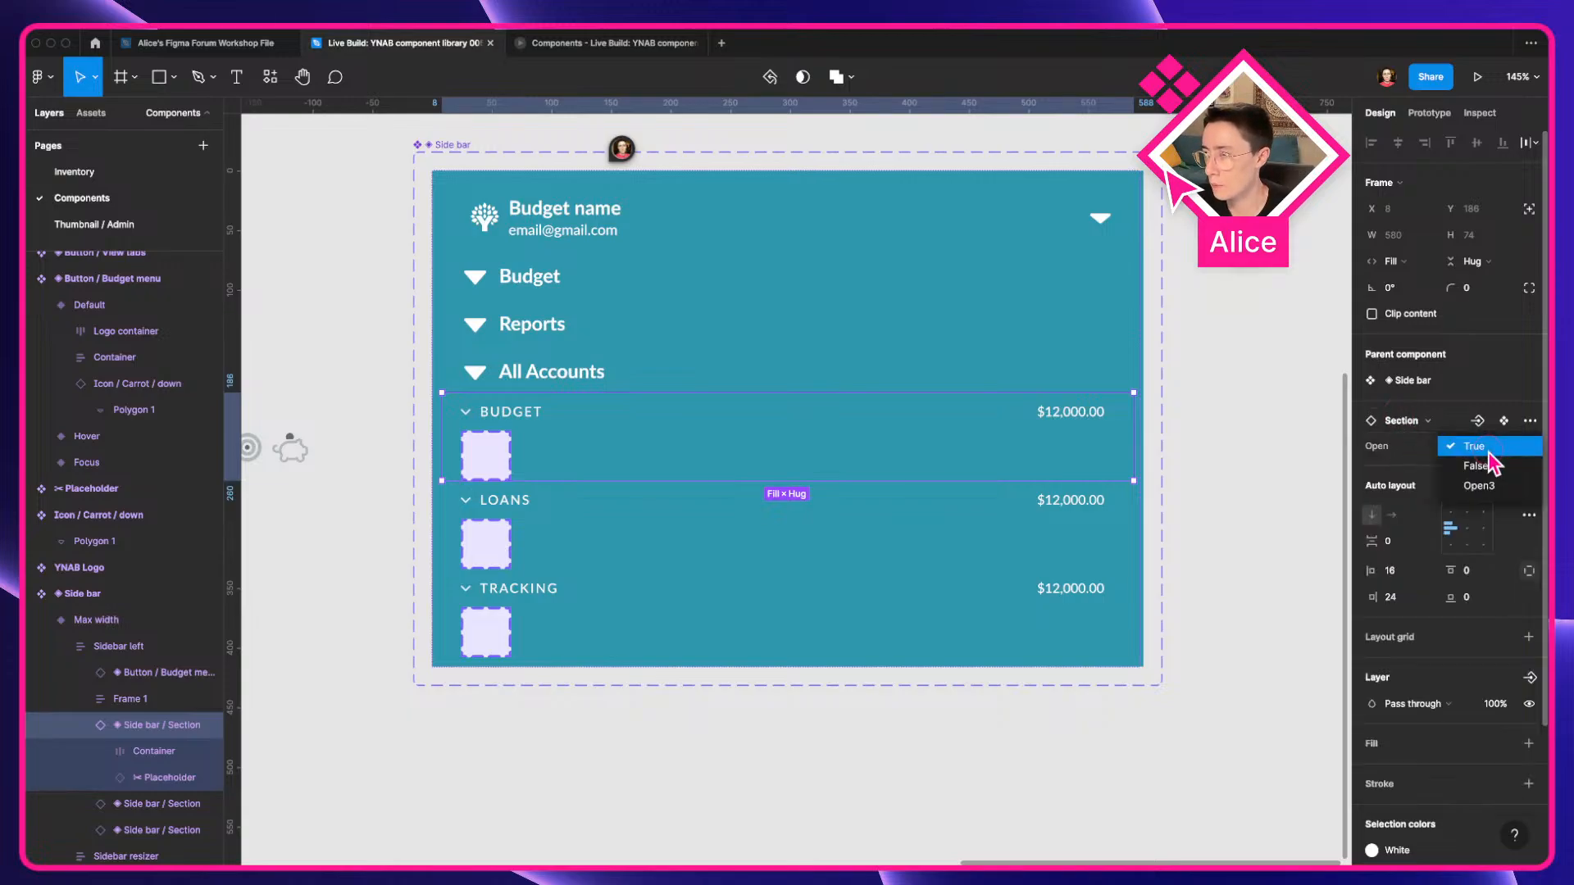
pyautogui.click(1506, 487)
pyautogui.click(334, 551)
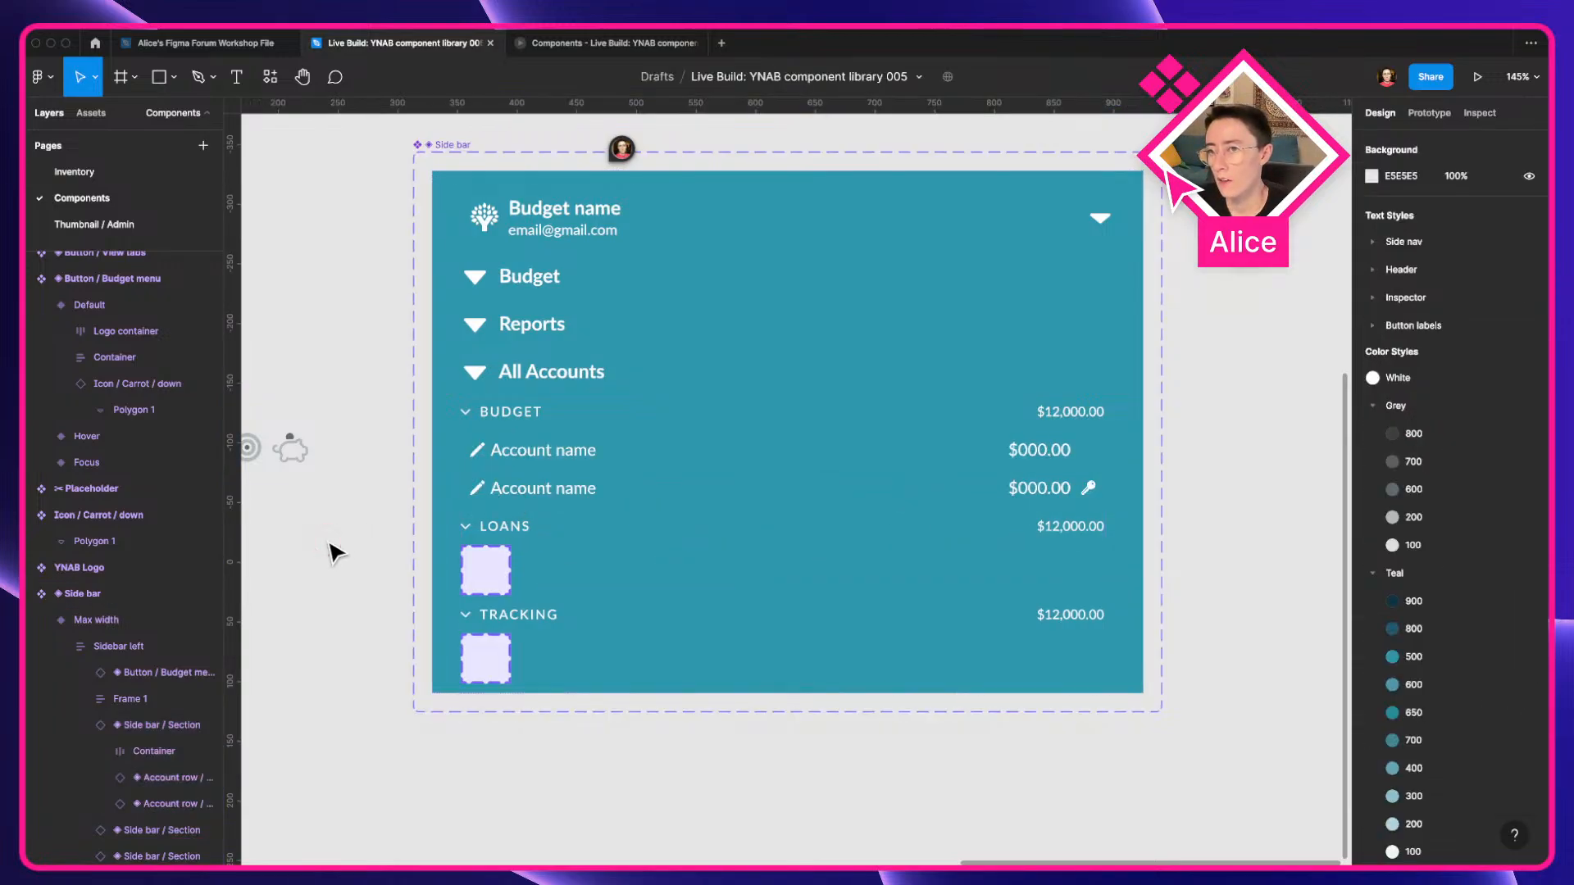
pyautogui.click(518, 470)
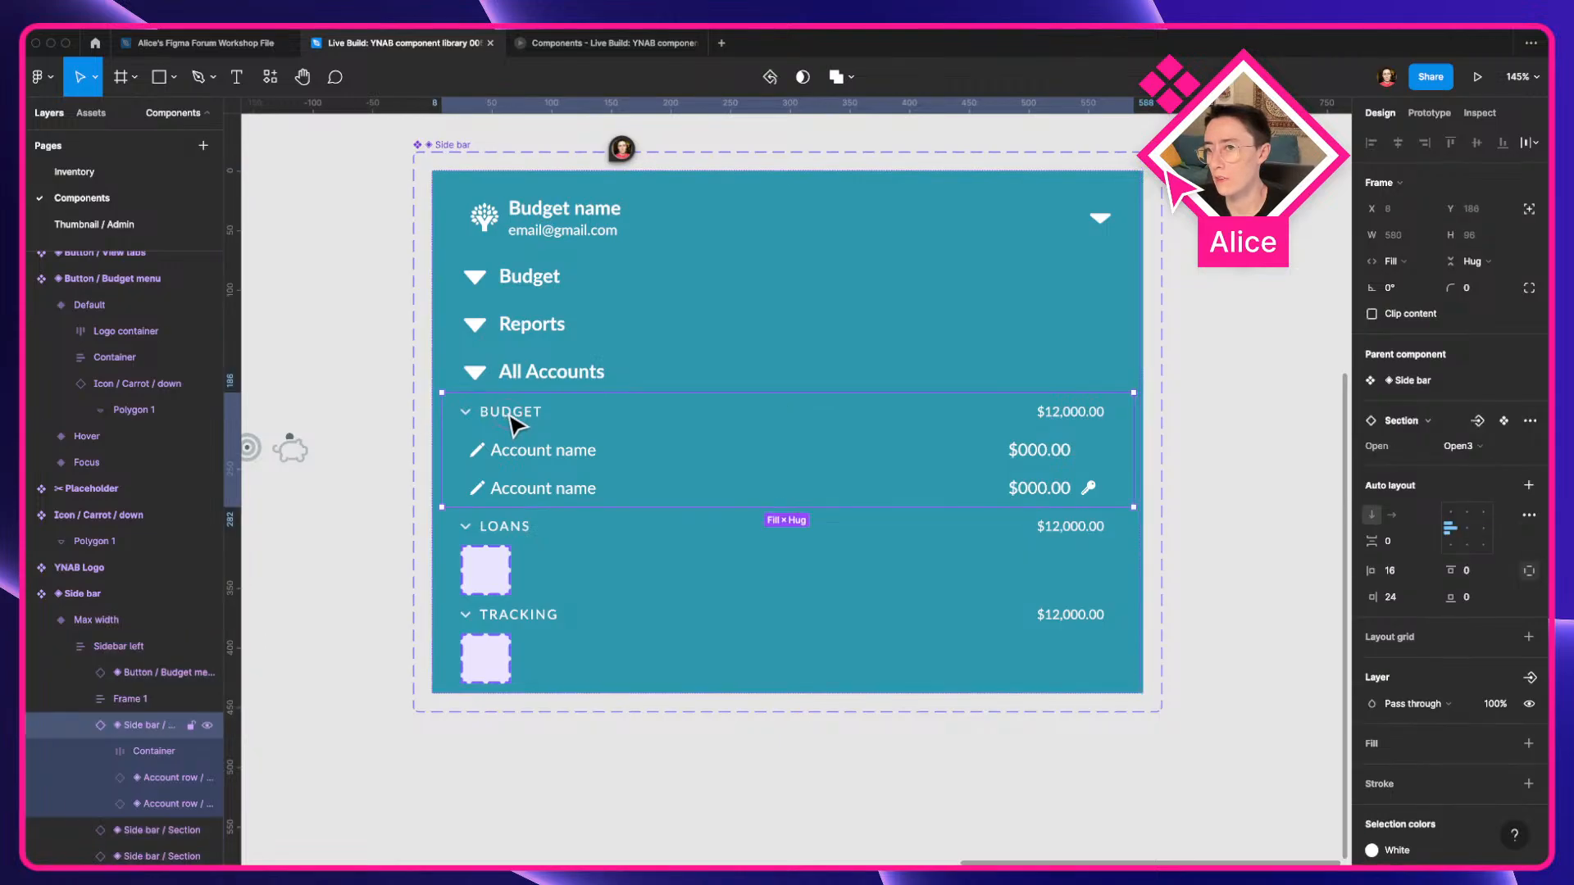
pyautogui.click(564, 451)
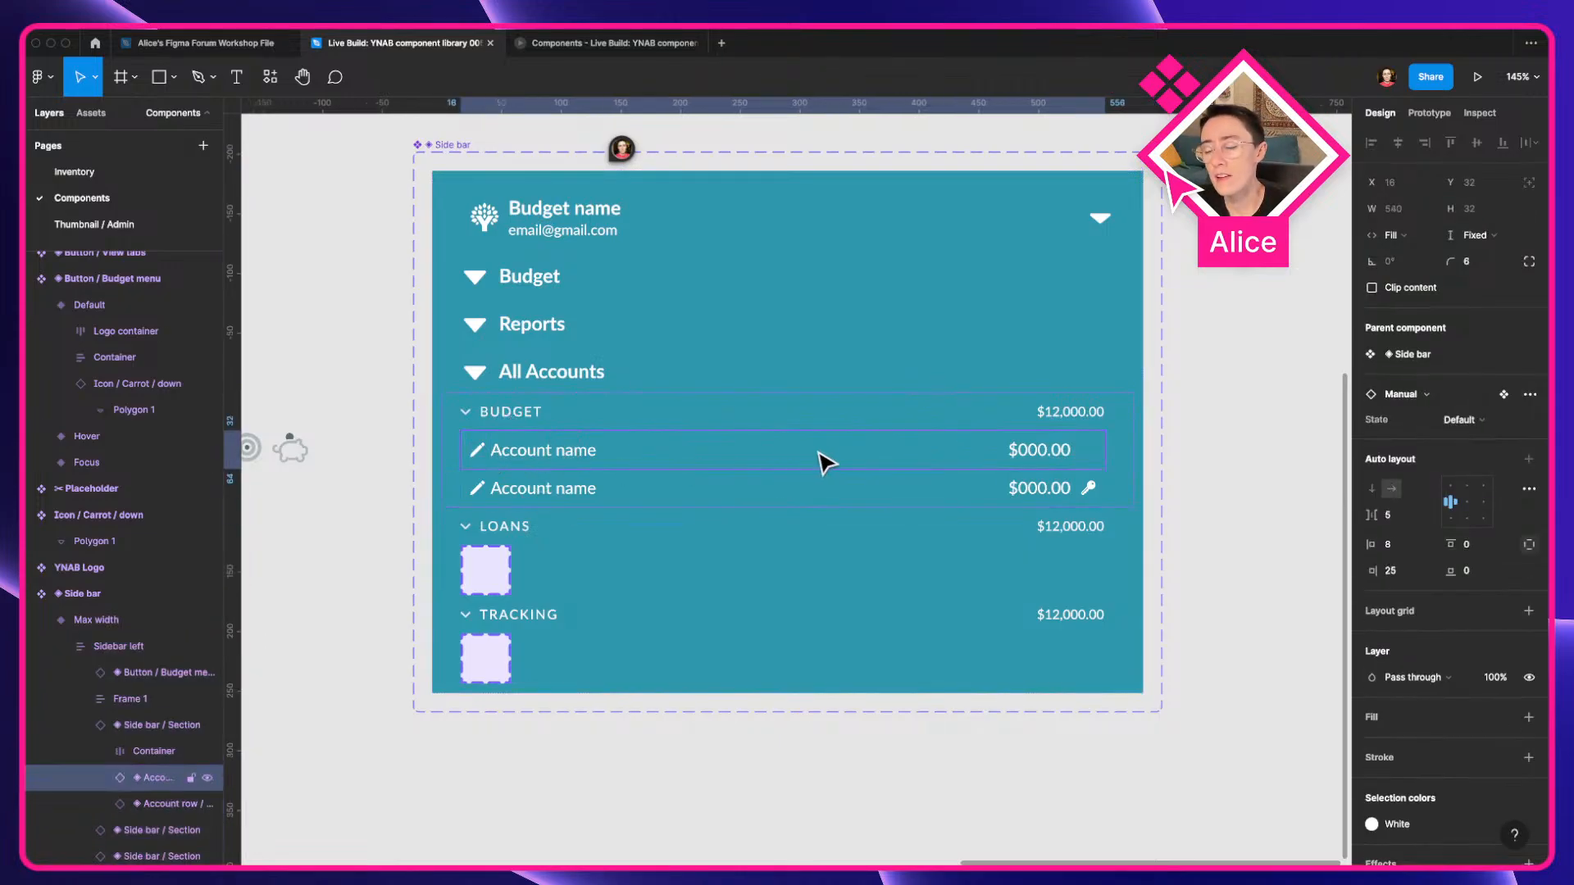
pyautogui.click(524, 500)
pyautogui.click(525, 504)
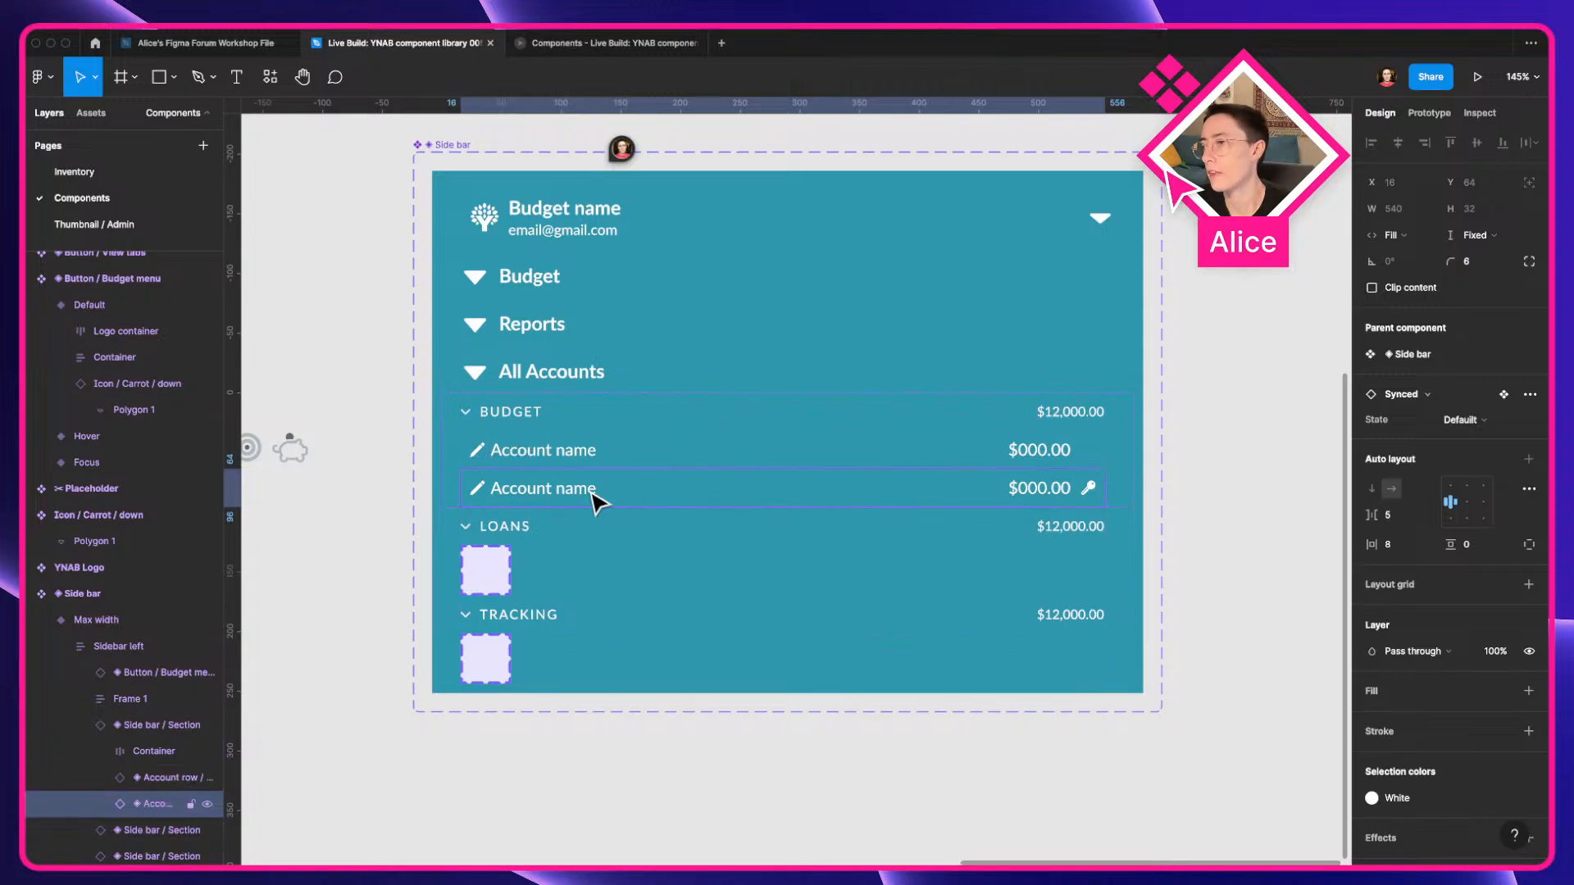
# Place an instance of the Side bar component on empty canvas outside its component set.
pyautogui.click(583, 773)
pyautogui.scroll(-5, 587, 721)
pyautogui.click(572, 600)
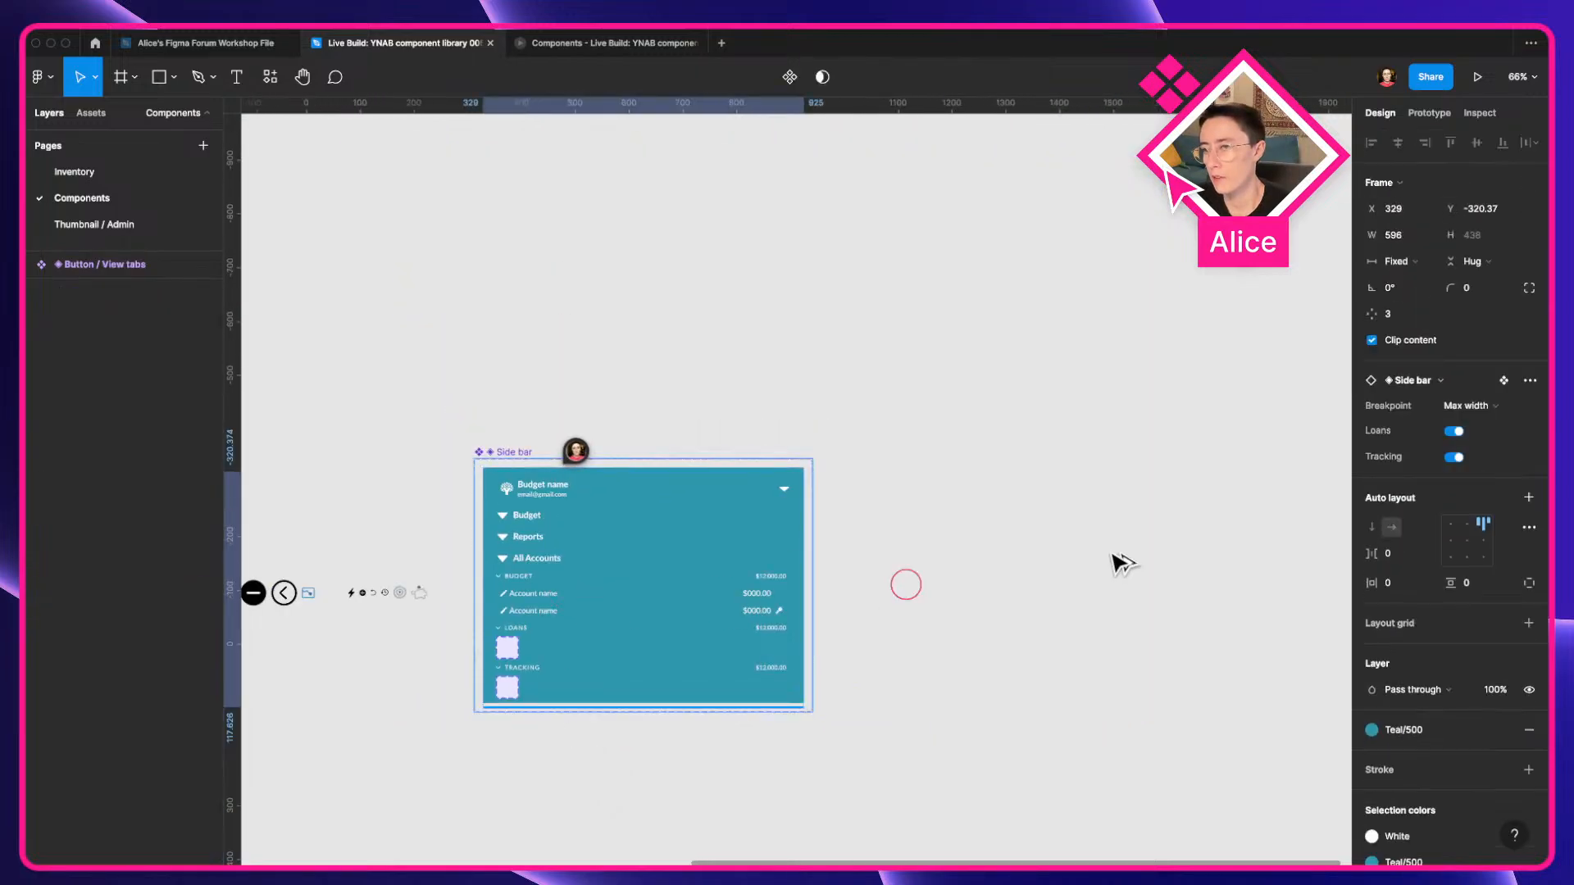
pyautogui.moveTo(1112, 554); pyautogui.dragTo(1090, 594)
pyautogui.moveTo(1090, 594); pyautogui.dragTo(523, 485)
pyautogui.scroll(5, 759, 509)
pyautogui.scroll(-4, 561, 474)
# Swap the second account row in the side bar instance's Budget section from Synced to Manual.
pyautogui.click(492, 495)
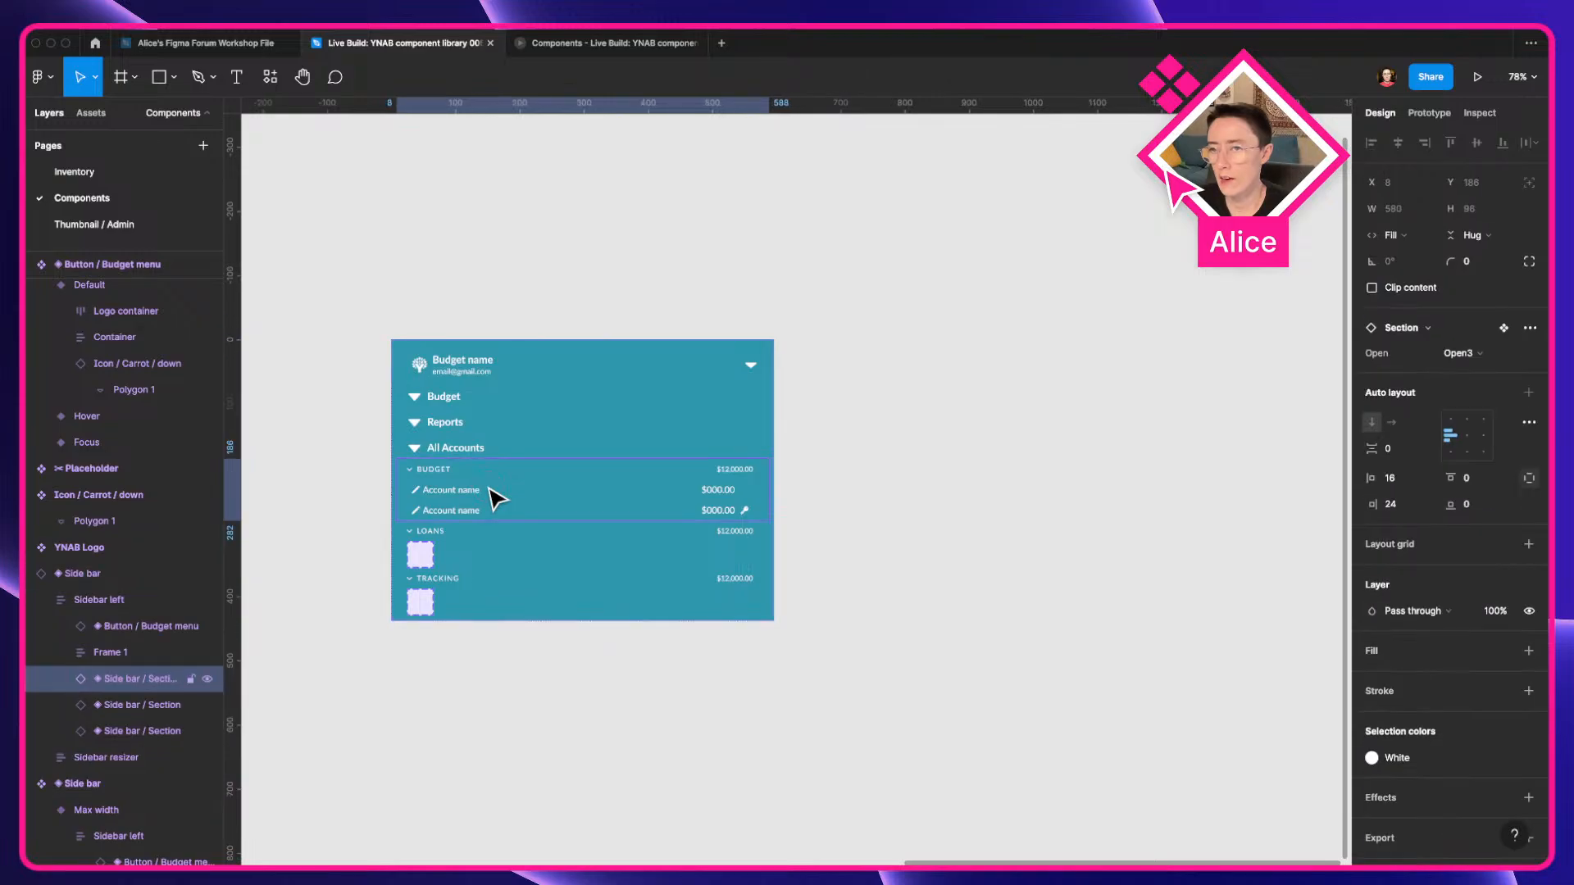
pyautogui.click(490, 498)
pyautogui.keyDown('shift'); pyautogui.click(464, 513); pyautogui.keyUp('shift')
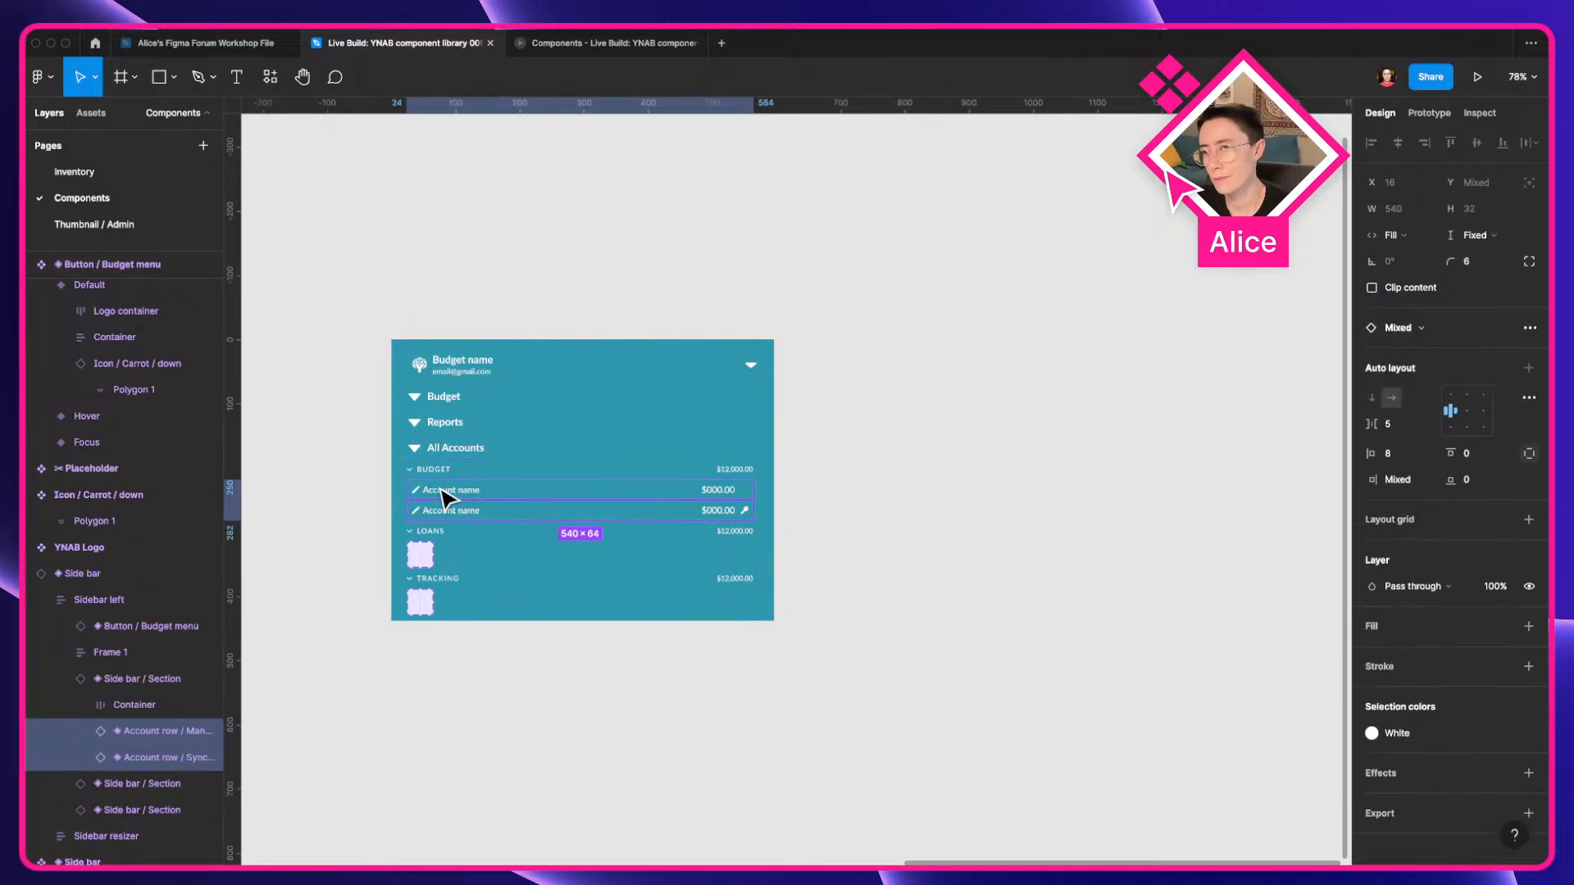
pyautogui.scroll(5, 464, 489)
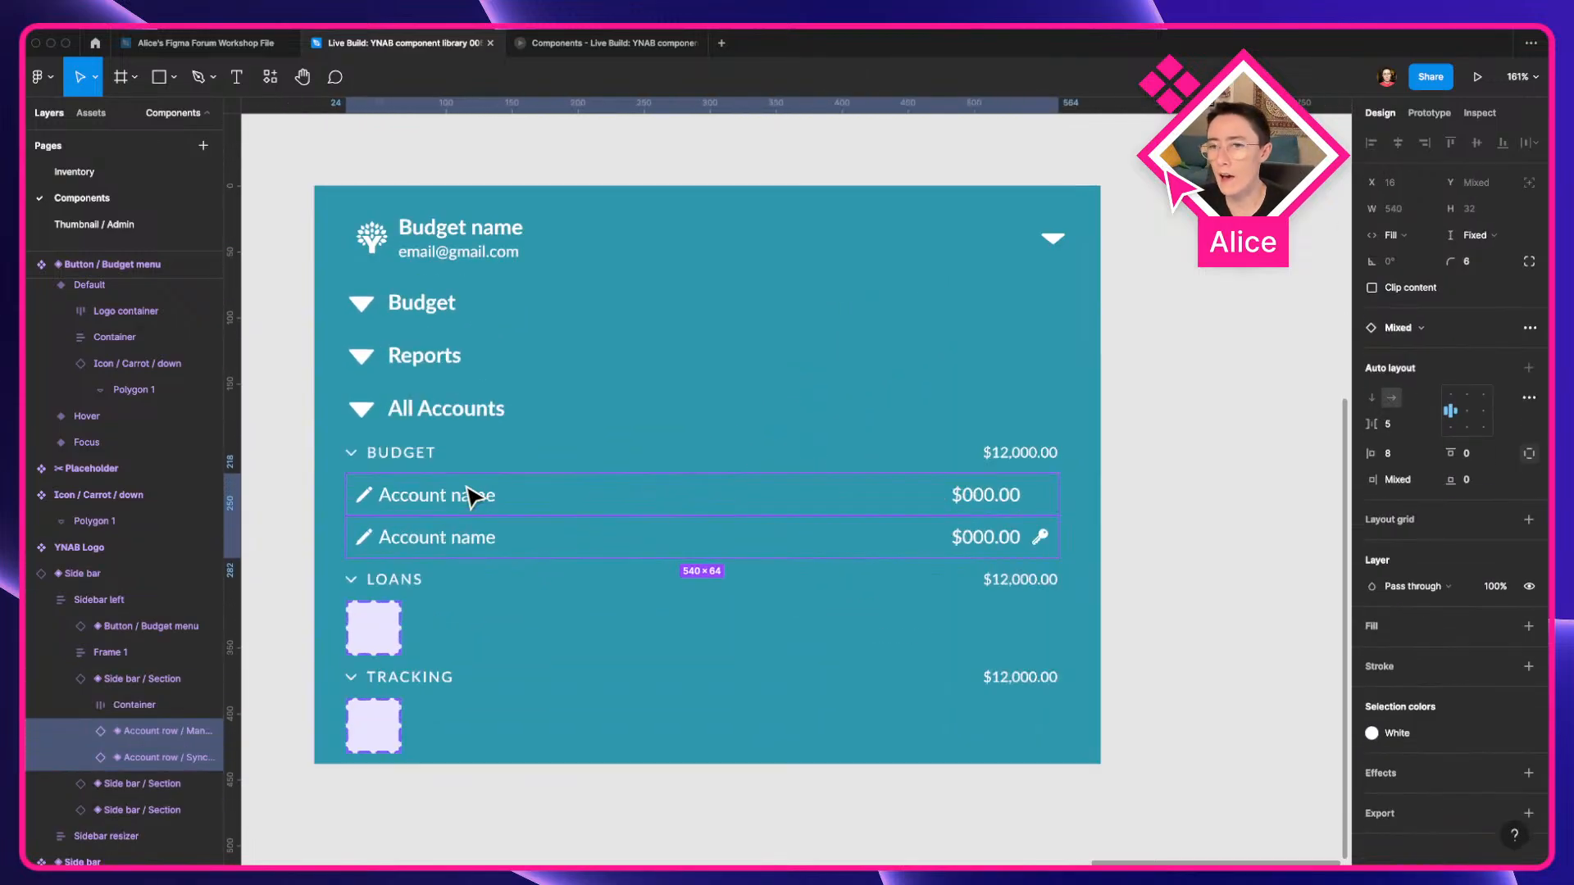
pyautogui.click(718, 546)
pyautogui.click(1413, 328)
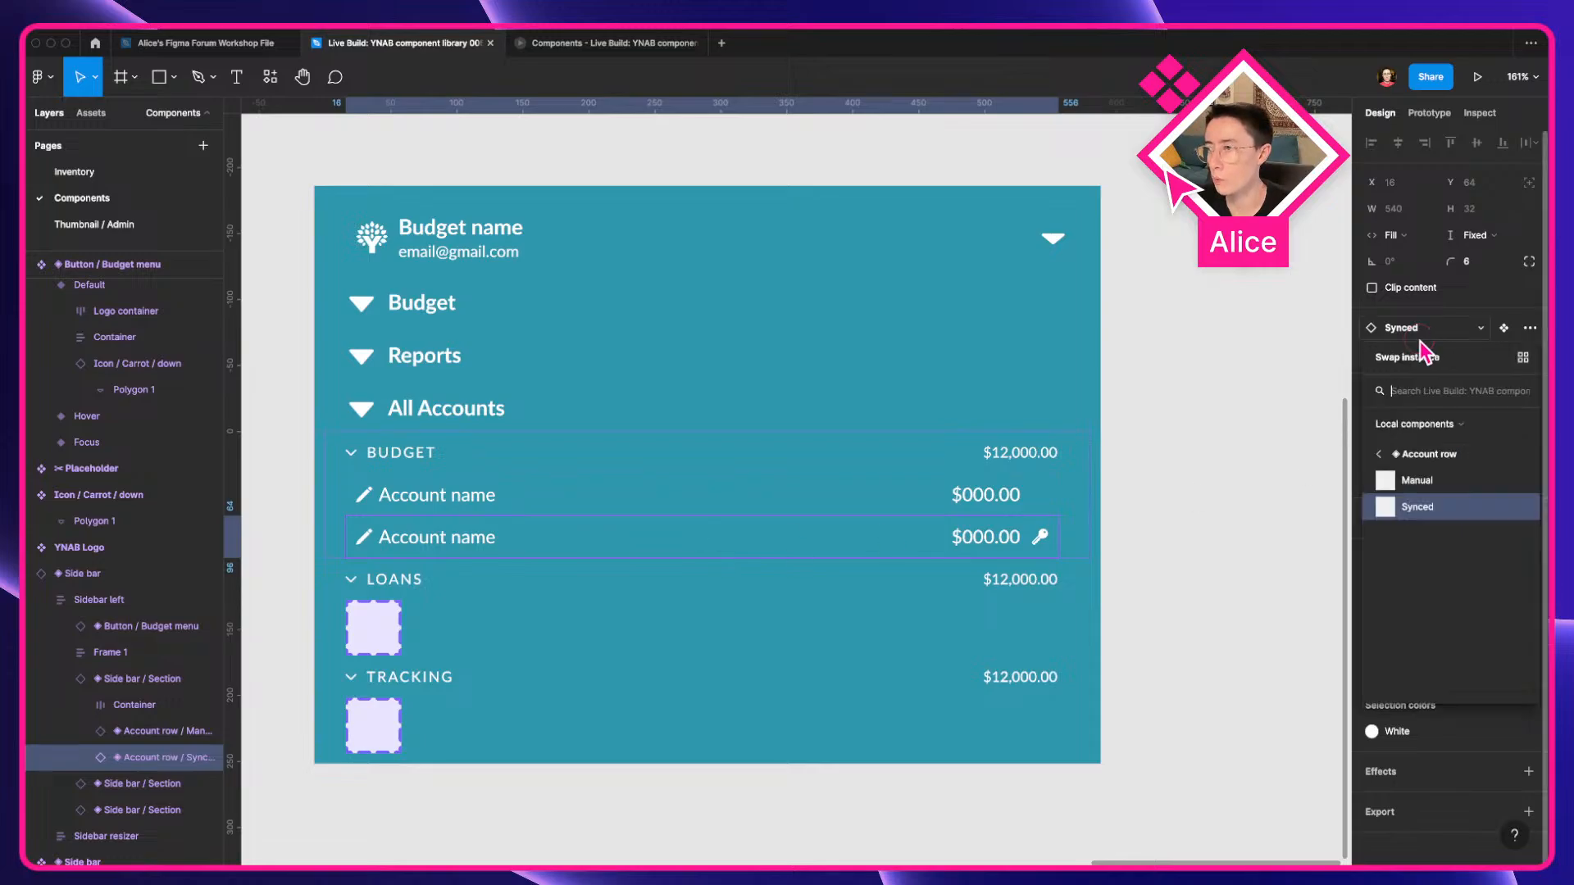
pyautogui.click(1447, 482)
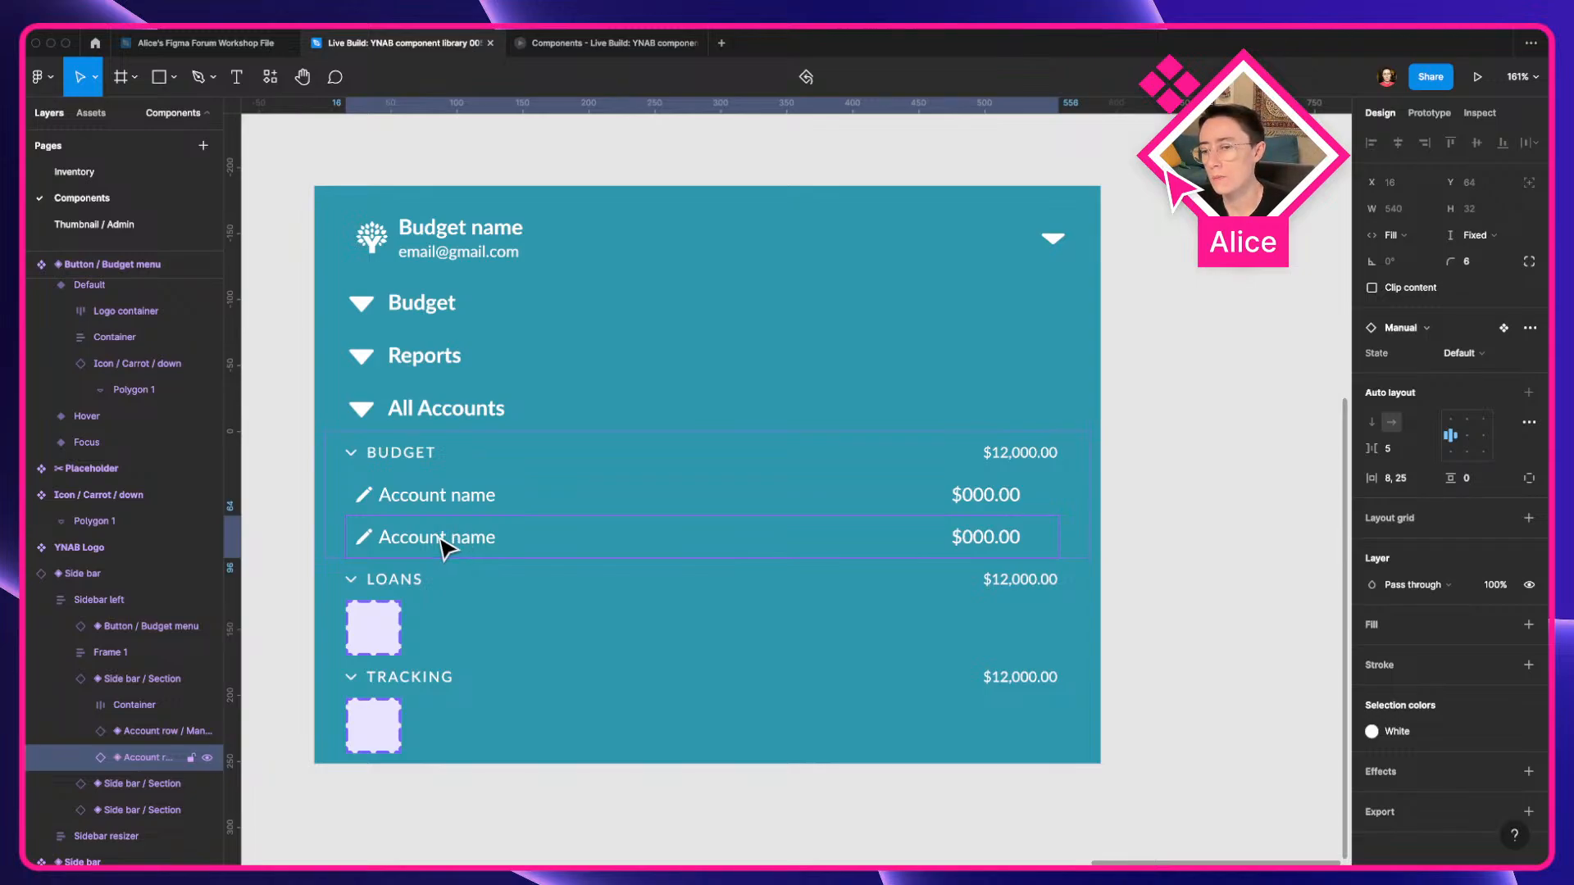
# Copy the manual account row onto the canvas beside the side bar instance and duplicate it into a stack of four rows.
pyautogui.keyDown('ctrl'); pyautogui.scroll(-3, 443, 545); pyautogui.keyUp('ctrl')
pyautogui.keyDown('alt'); pyautogui.moveTo(442, 545); pyautogui.dragTo(835, 541); pyautogui.keyUp('alt')
pyautogui.keyDown('ctrl'); pyautogui.scroll(3, 833, 501); pyautogui.keyUp('ctrl')
pyautogui.keyDown('alt'); pyautogui.moveTo(834, 547); pyautogui.dragTo(836, 622); pyautogui.keyUp('alt')
pyautogui.moveTo(836, 450); pyautogui.dragTo(896, 724)
# Turn the four stacked account rows into a component named "My local accounts for my prototype".
pyautogui.press('alt+super+k')
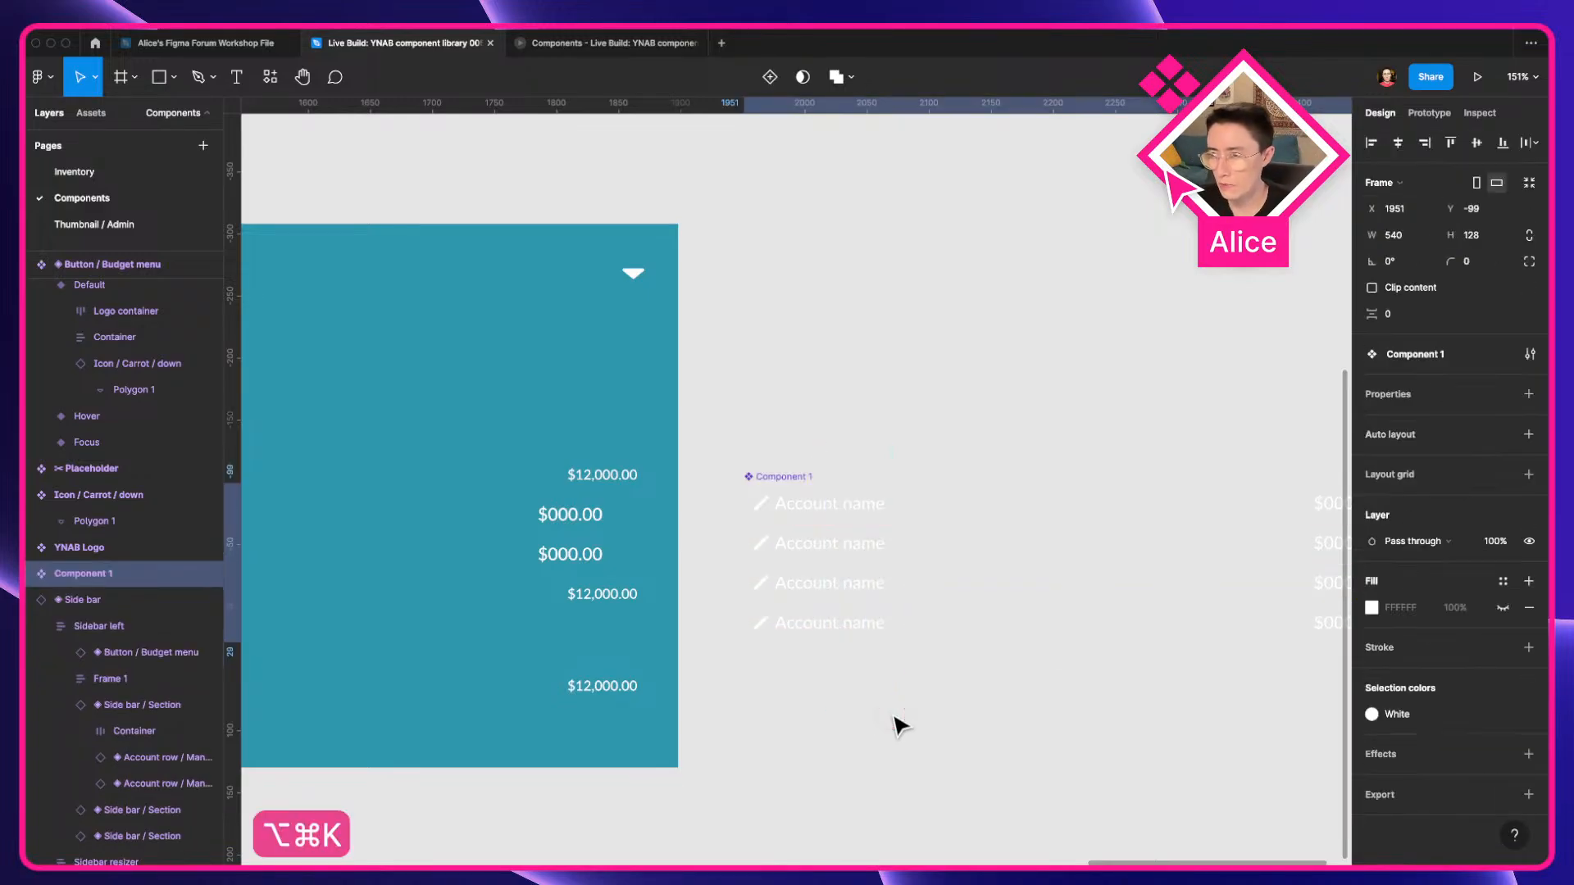
pyautogui.press('super+r')
pyautogui.write('My')
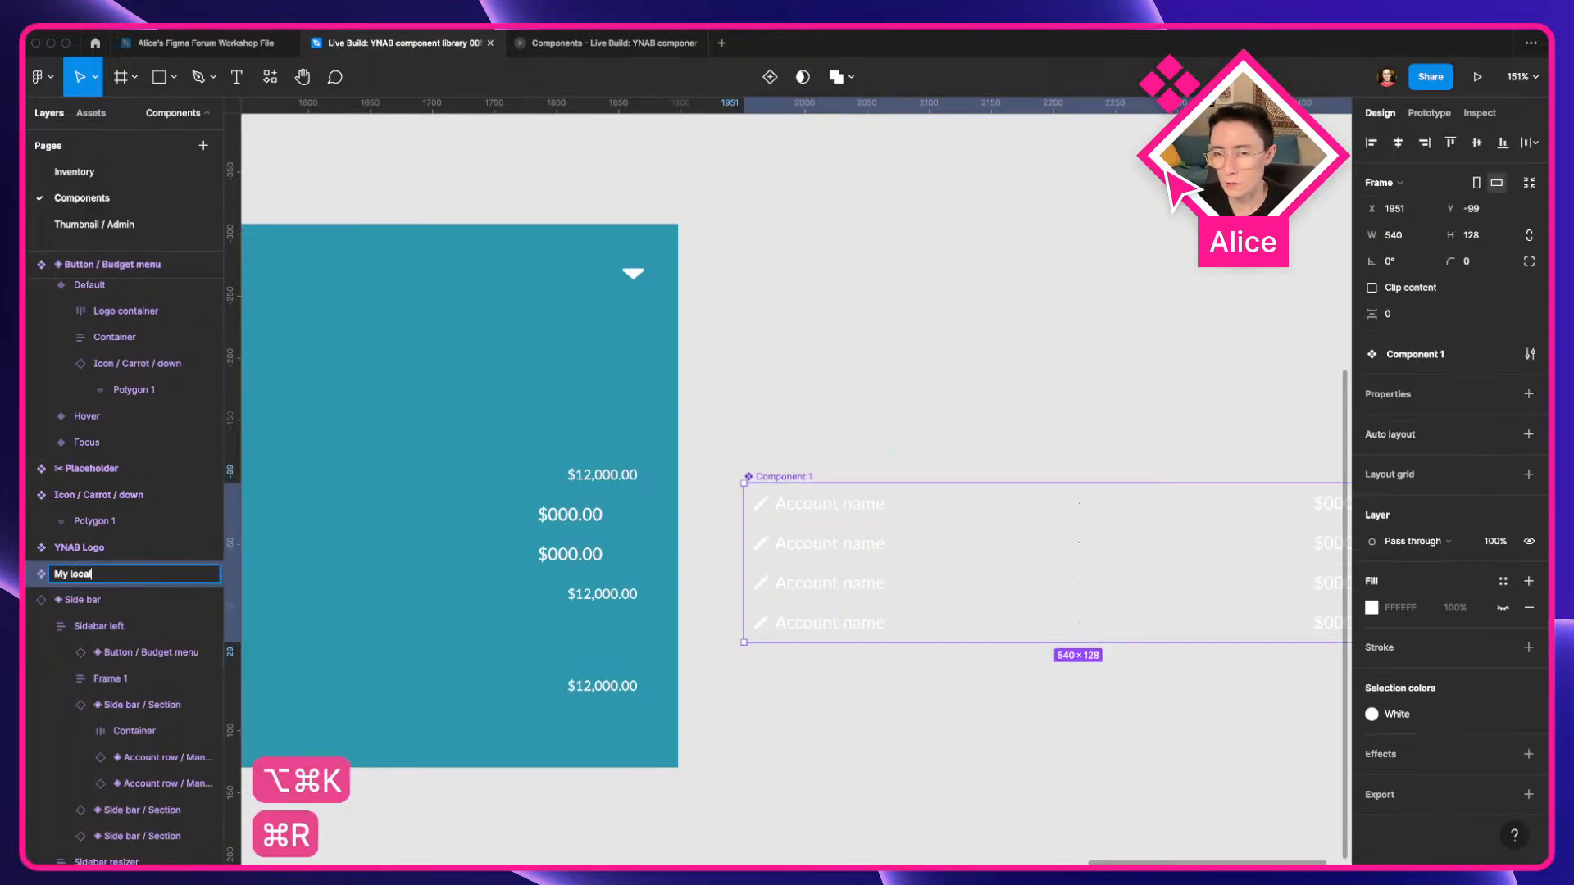
pyautogui.write(' local accounts for ')
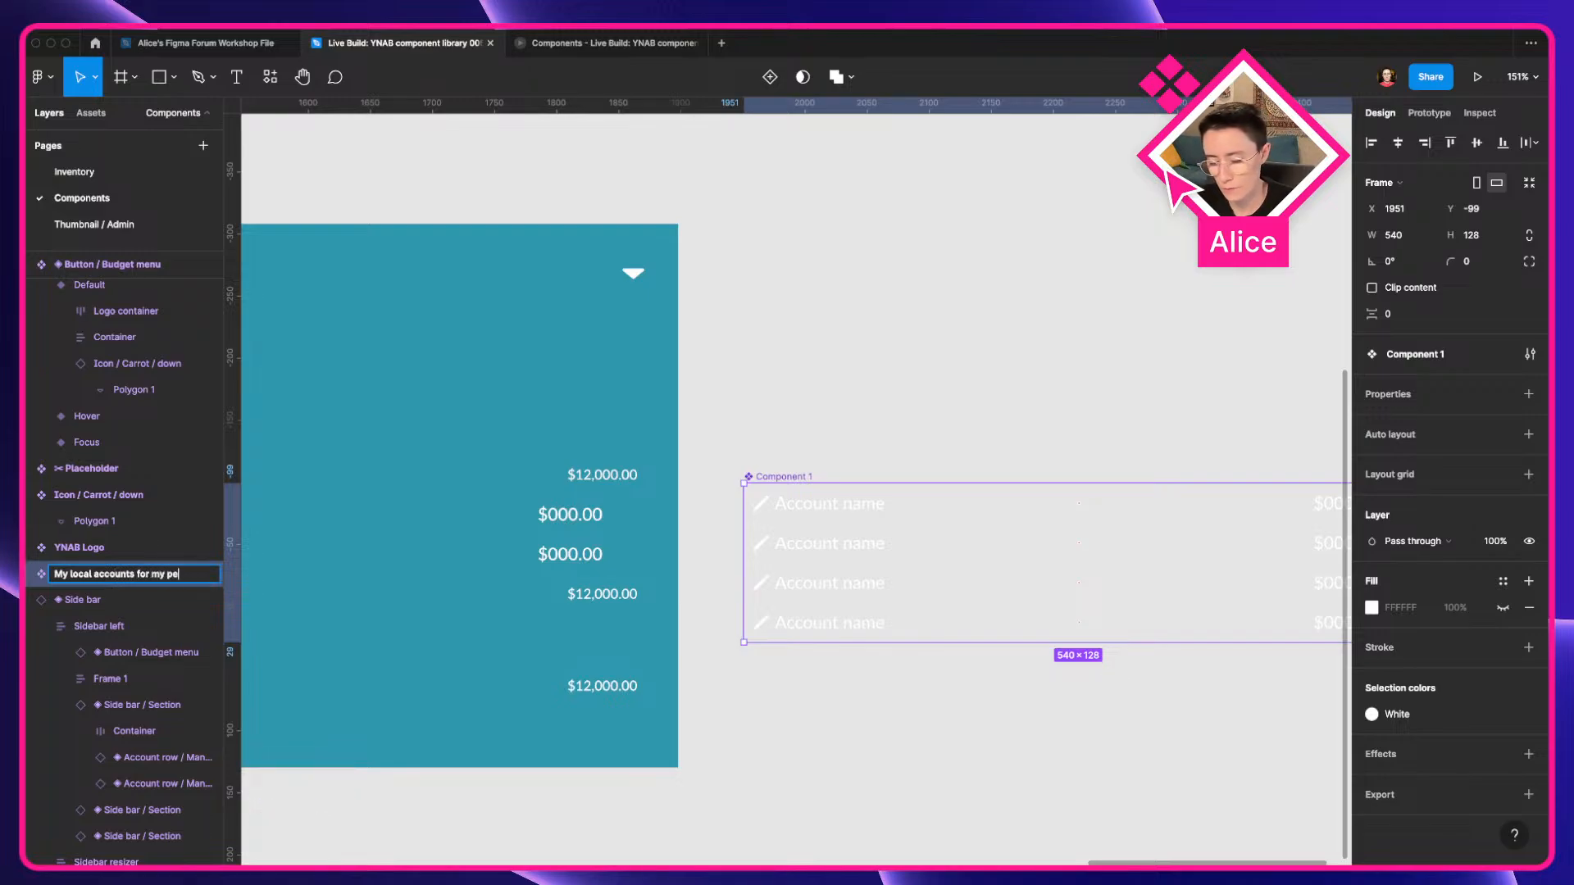
pyautogui.write('my prototype')
pyautogui.press('Return')
# Swap the second Budget account row in the side bar instance for the "My local accounts for my prototype" component.
pyautogui.moveTo(787, 581); pyautogui.dragTo(1099, 534)
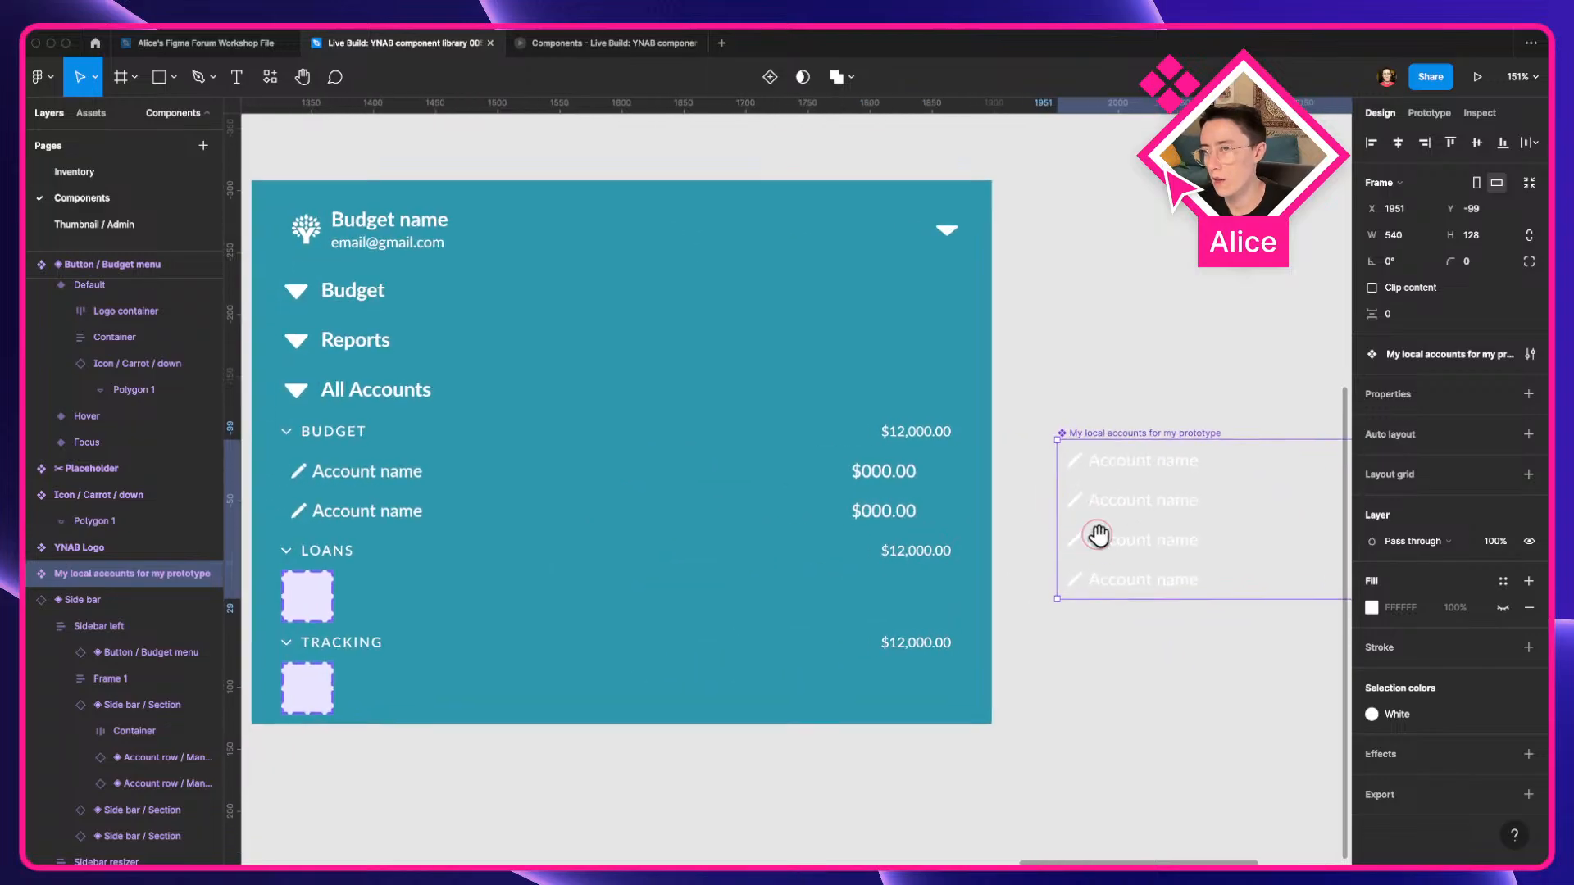
pyautogui.scroll(-3, 1099, 534)
pyautogui.click(564, 519)
pyautogui.doubleClick(565, 520)
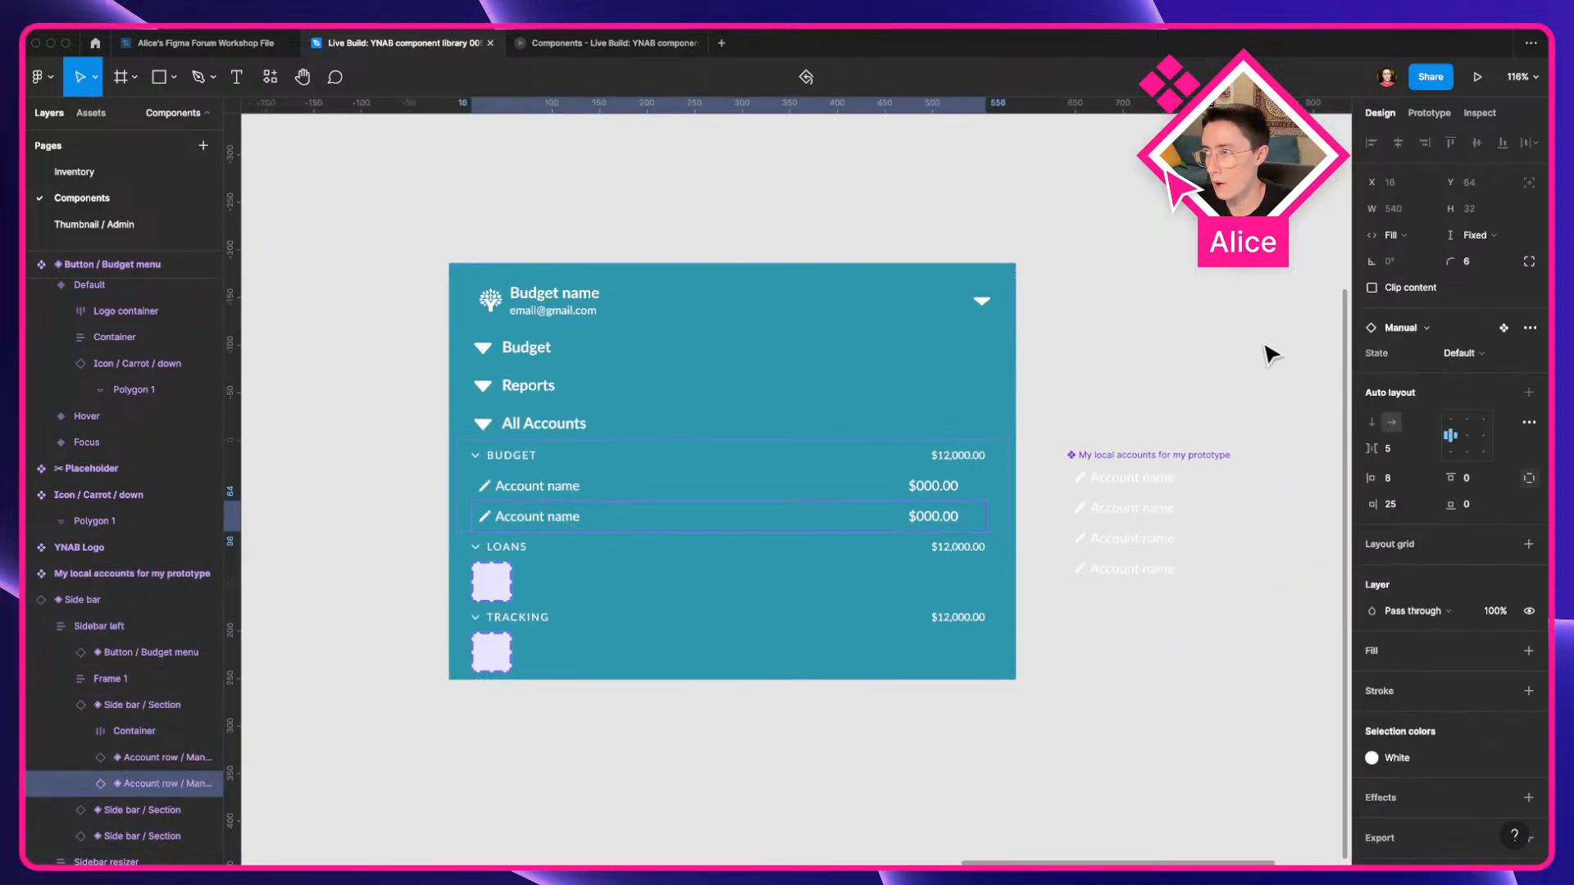
pyautogui.click(1397, 327)
pyautogui.write('my local accounts')
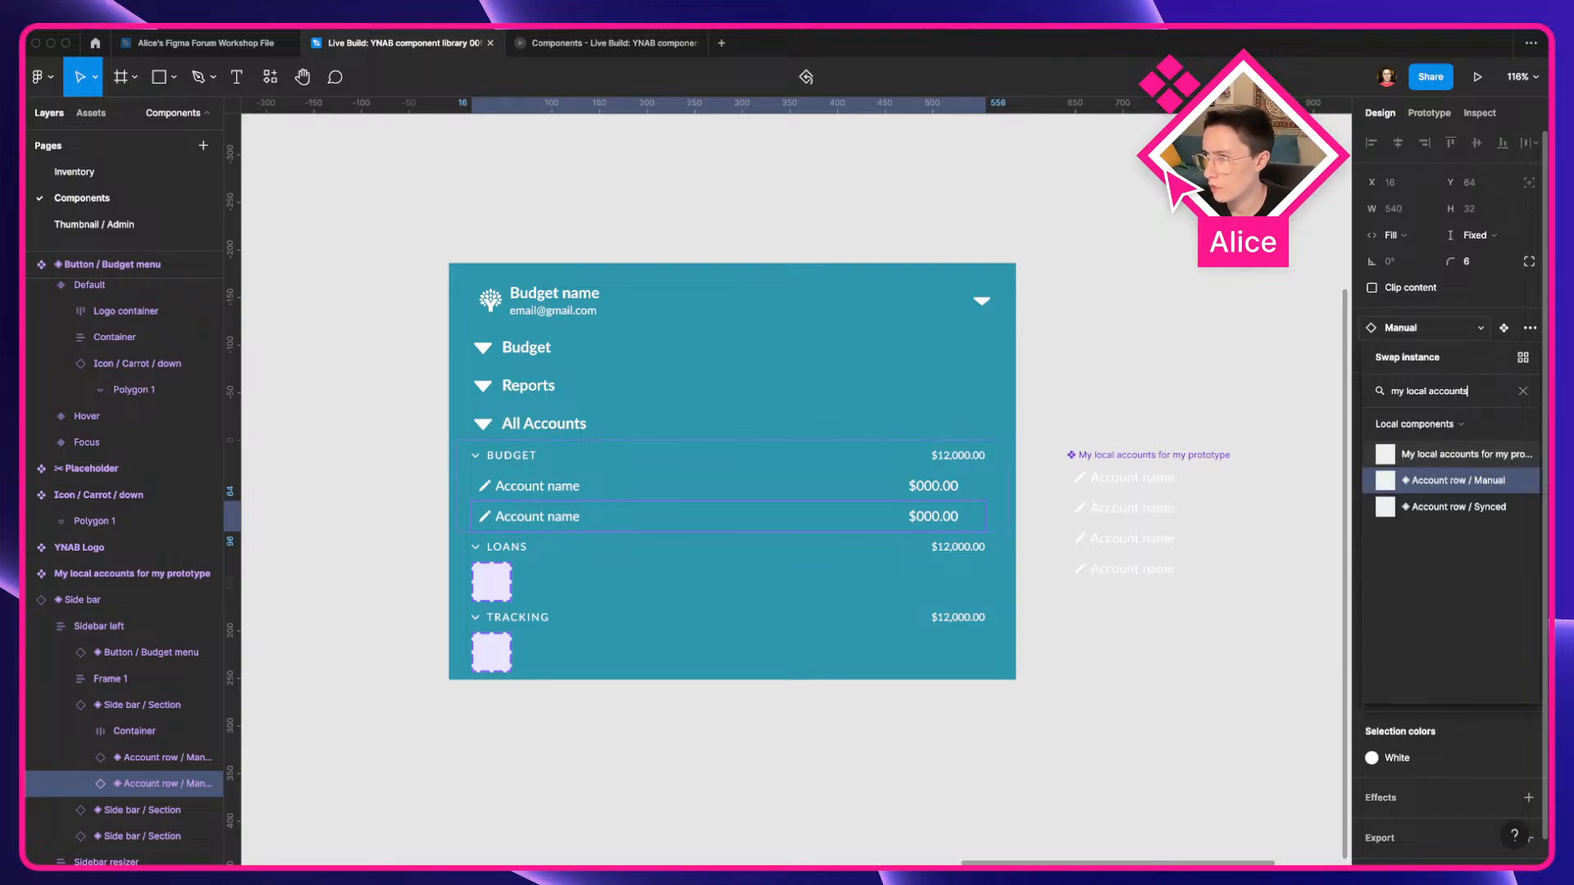
pyautogui.click(1476, 456)
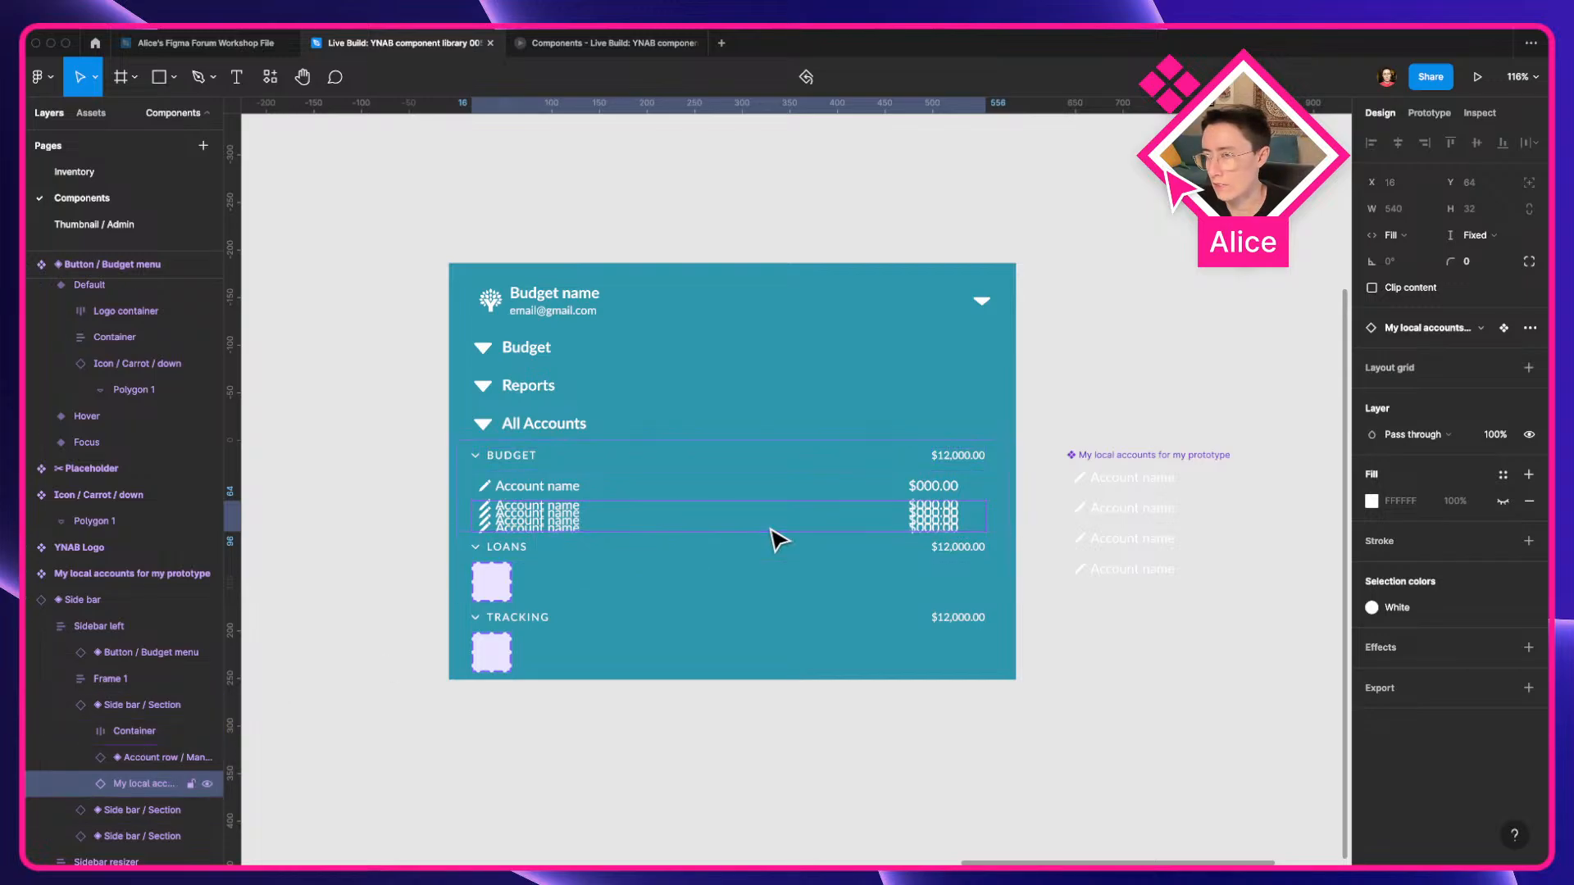
# Add auto layout to the "My local accounts for my prototype" main component.
pyautogui.click(1476, 236)
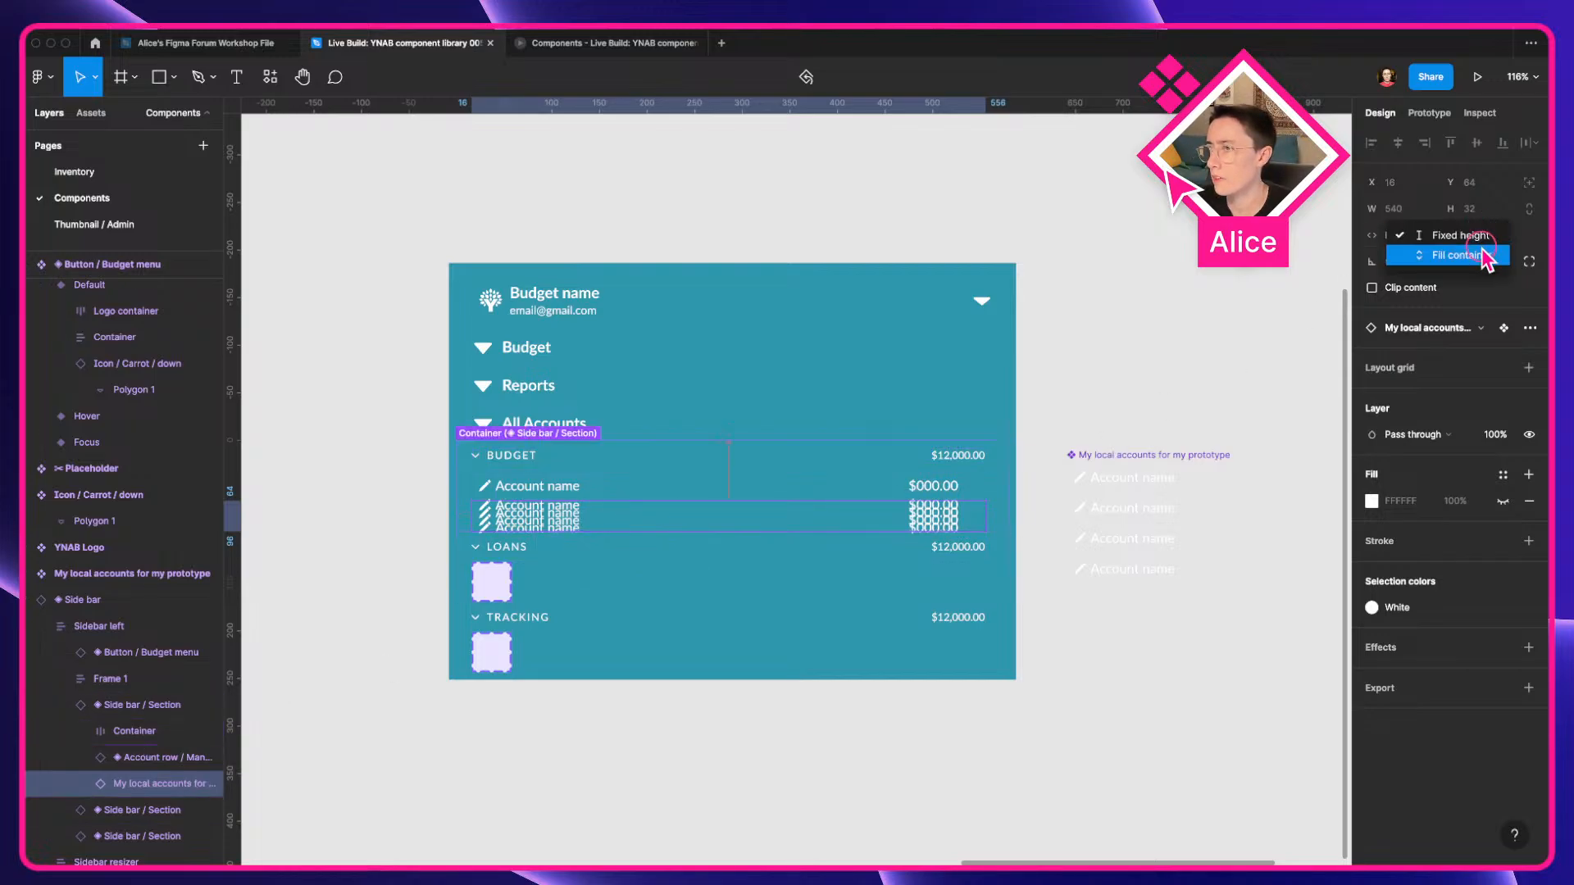
pyautogui.click(1478, 238)
pyautogui.click(1149, 502)
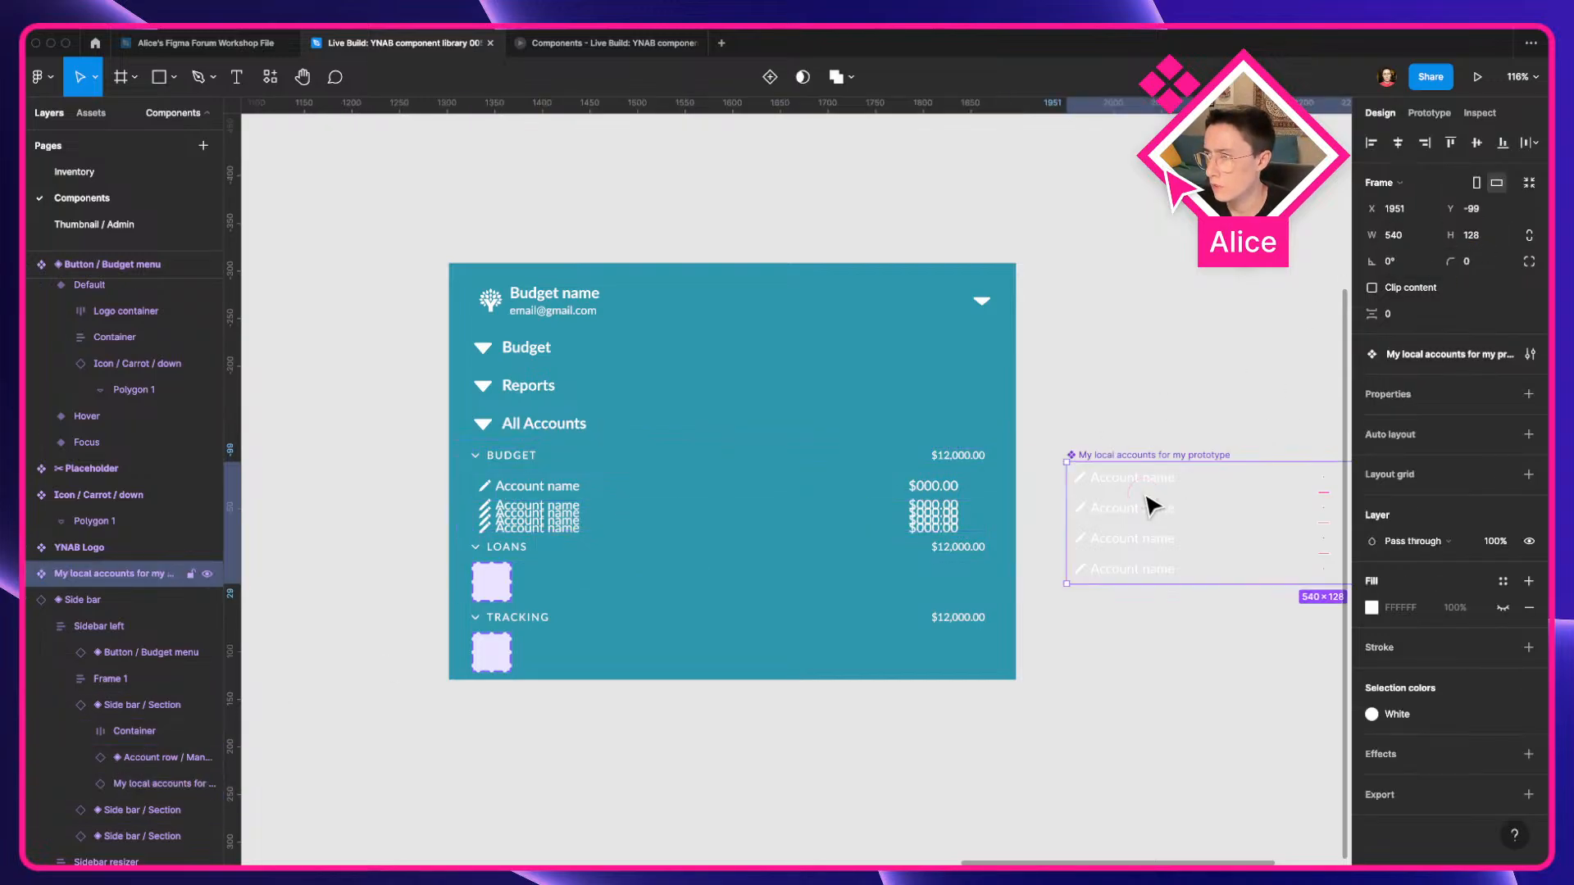
pyautogui.hotkey('shift', 'a')
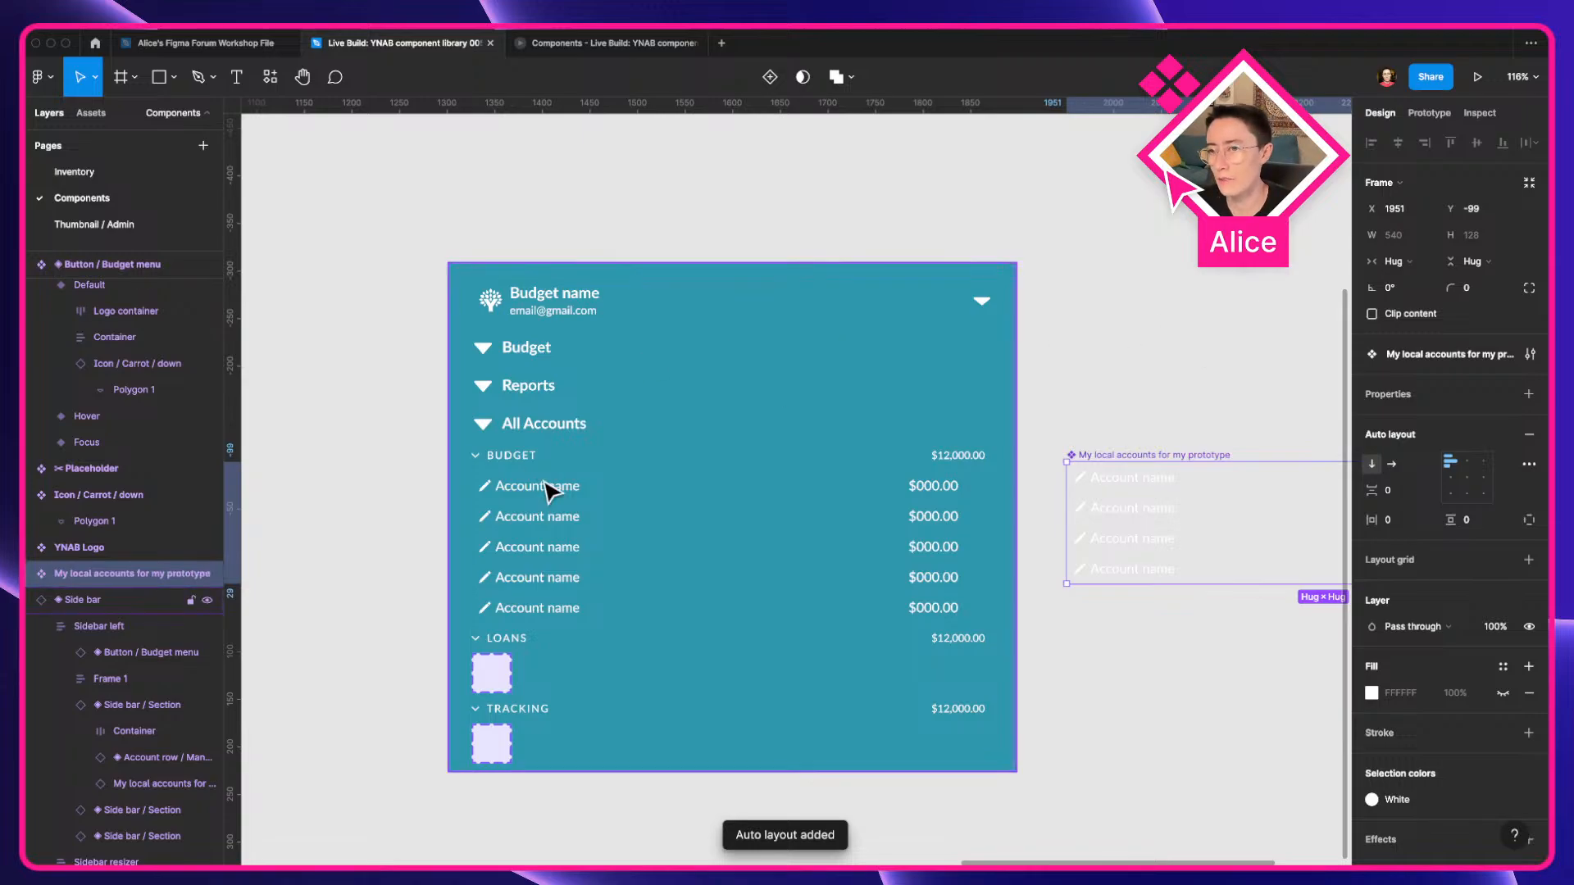
# Examine the account rows nested in the local accounts instance and the manual row above it in the side bar's Budget section.
pyautogui.doubleClick(536, 508)
pyautogui.doubleClick(536, 507)
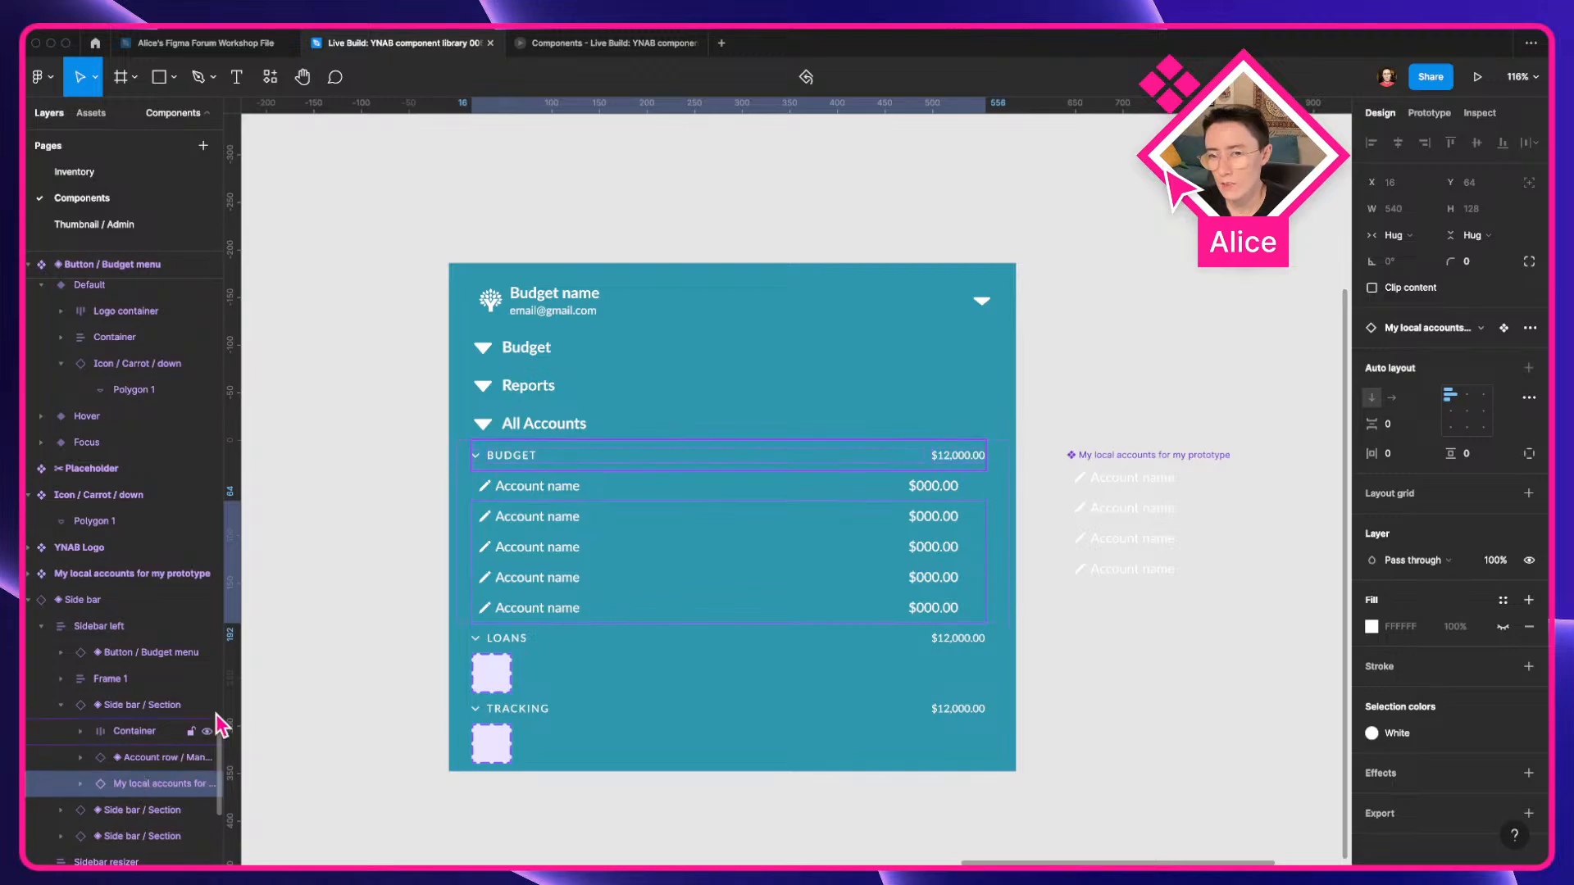
pyautogui.scroll(-5, 122, 704)
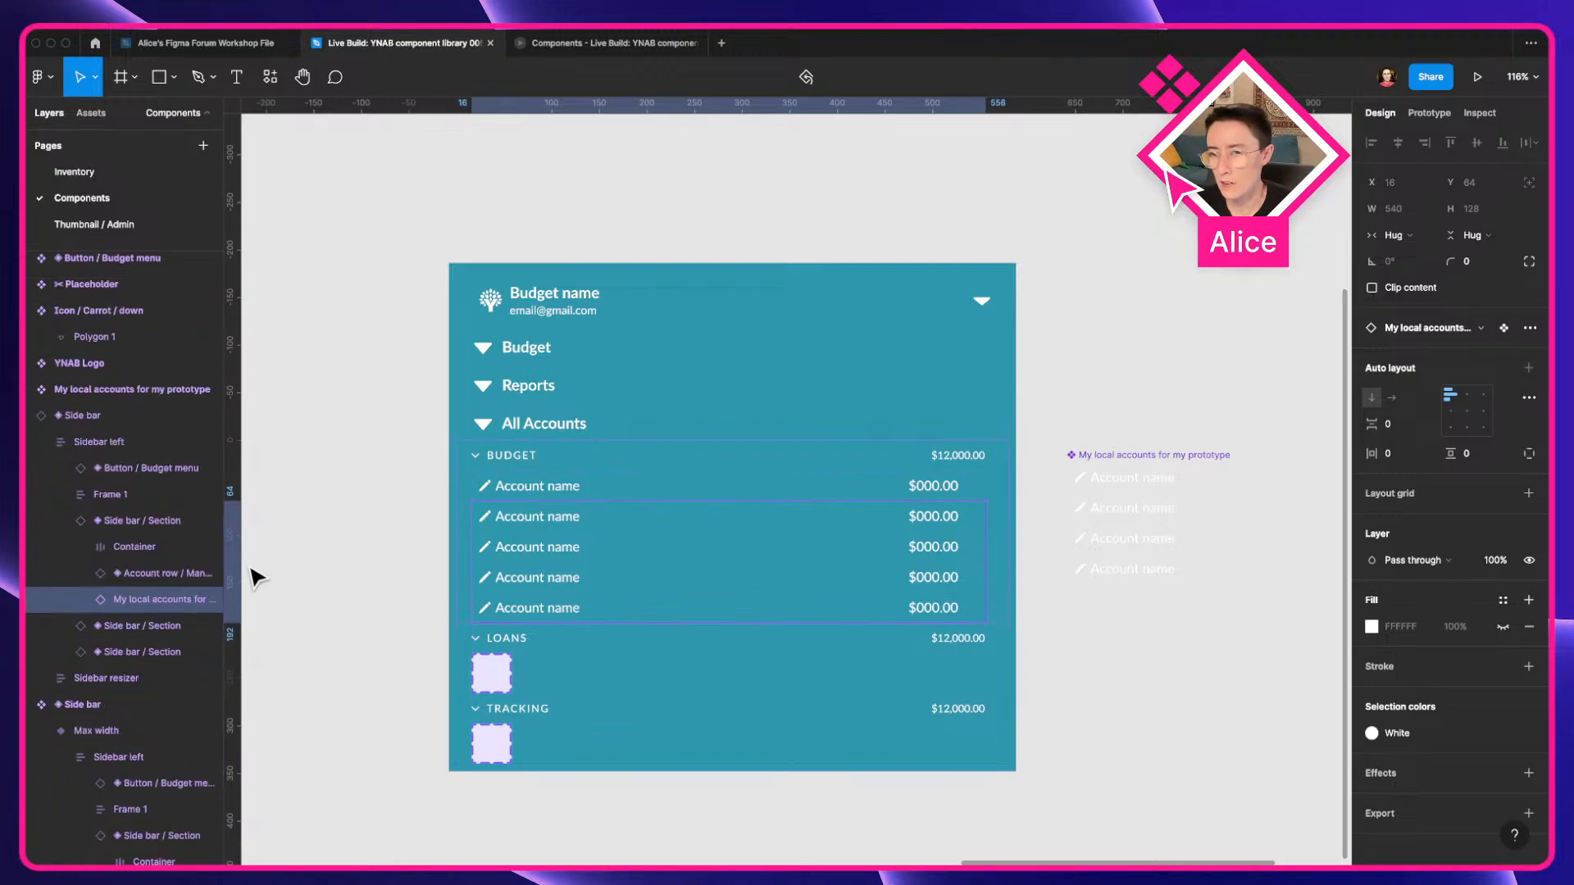
pyautogui.moveTo(223, 576); pyautogui.dragTo(351, 576)
pyautogui.click(154, 574)
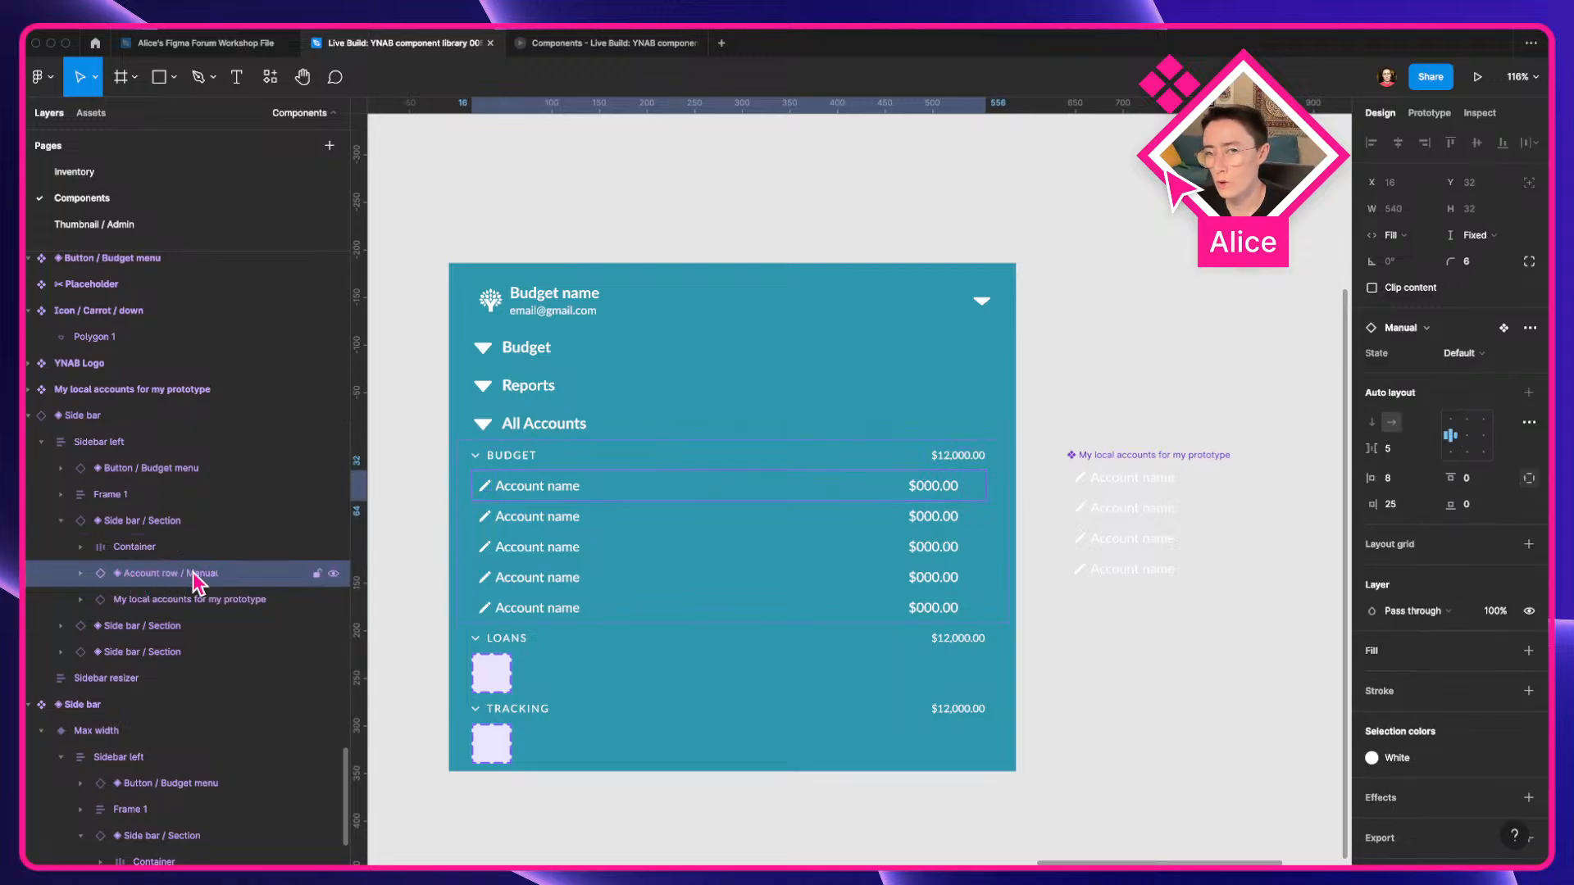
pyautogui.click(150, 603)
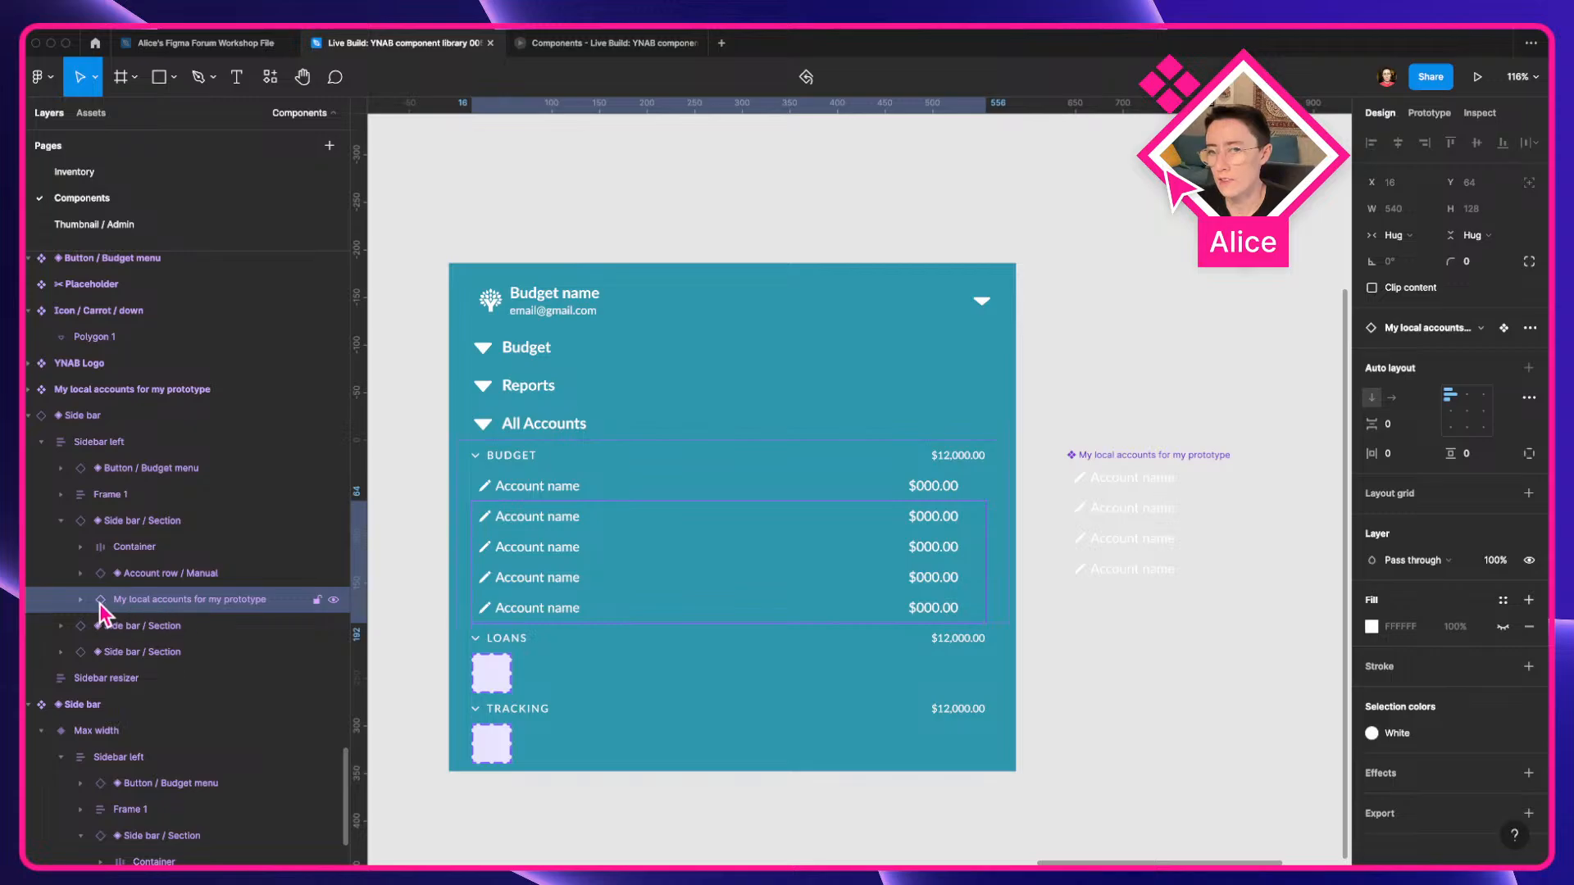
pyautogui.click(79, 600)
pyautogui.click(163, 627)
pyautogui.keyDown('shift'); pyautogui.click(162, 686); pyautogui.keyUp('shift')
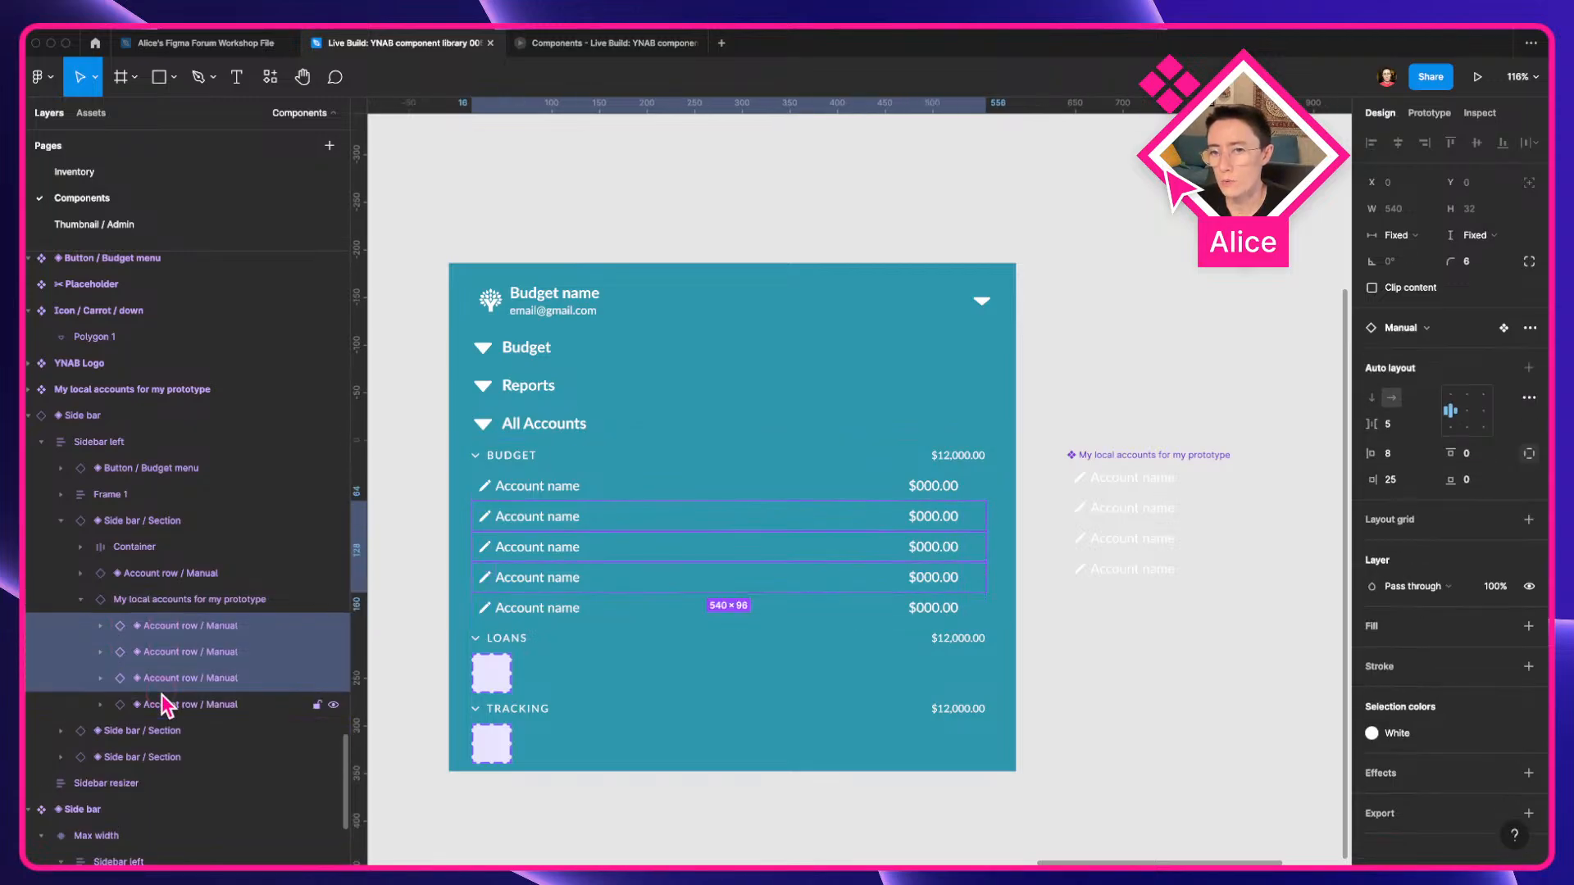
pyautogui.click(164, 705)
pyautogui.keyDown('shift'); pyautogui.click(166, 630); pyautogui.keyUp('shift')
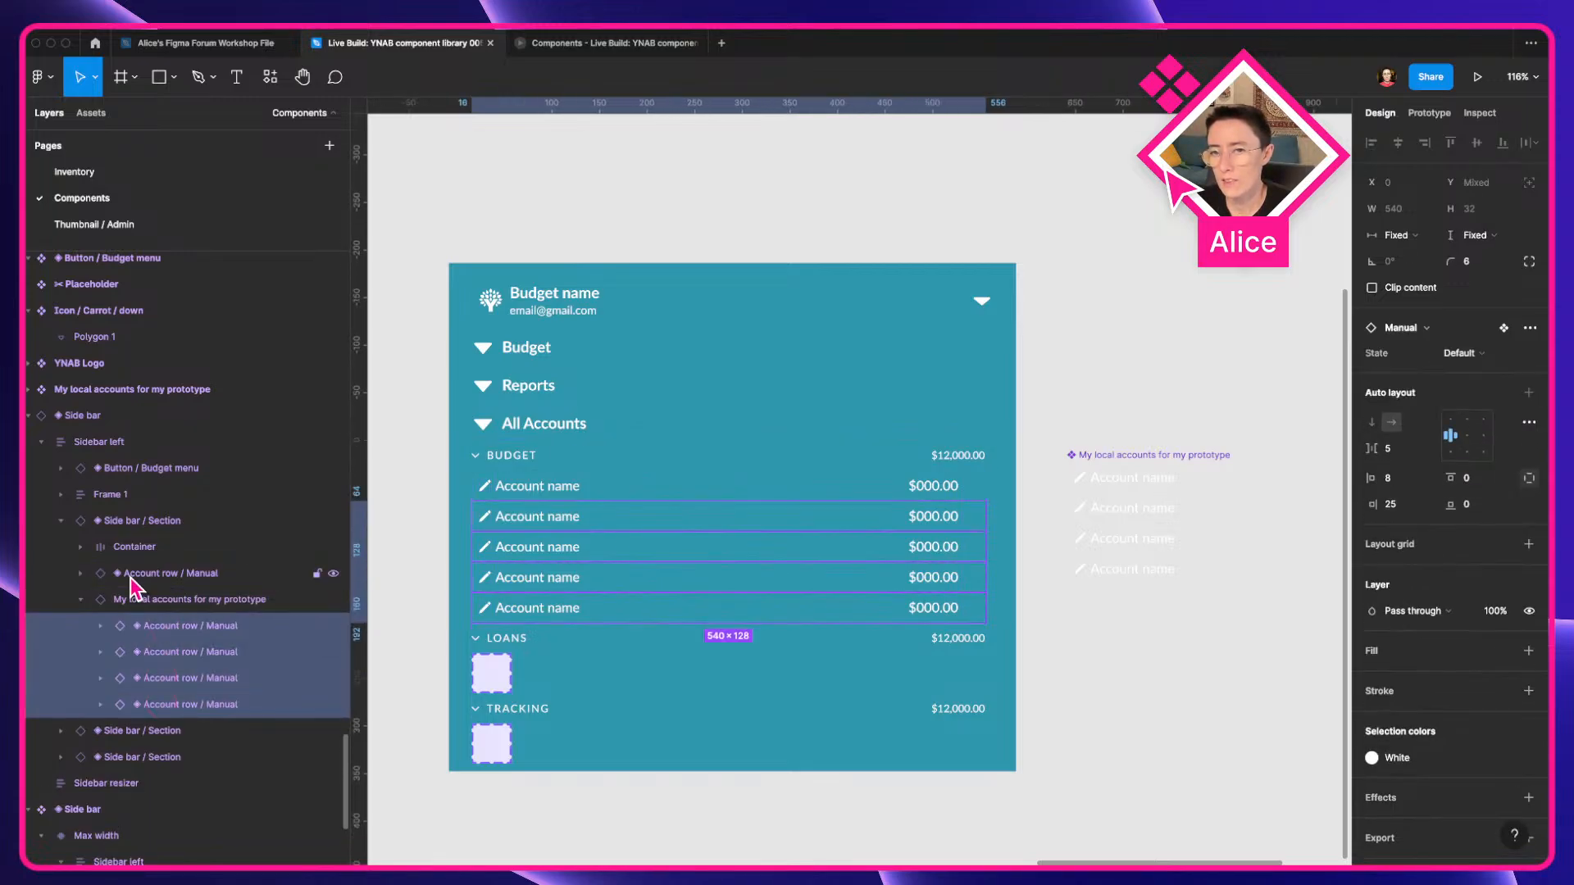
pyautogui.keyDown('shift'); pyautogui.click(148, 572); pyautogui.keyUp('shift')
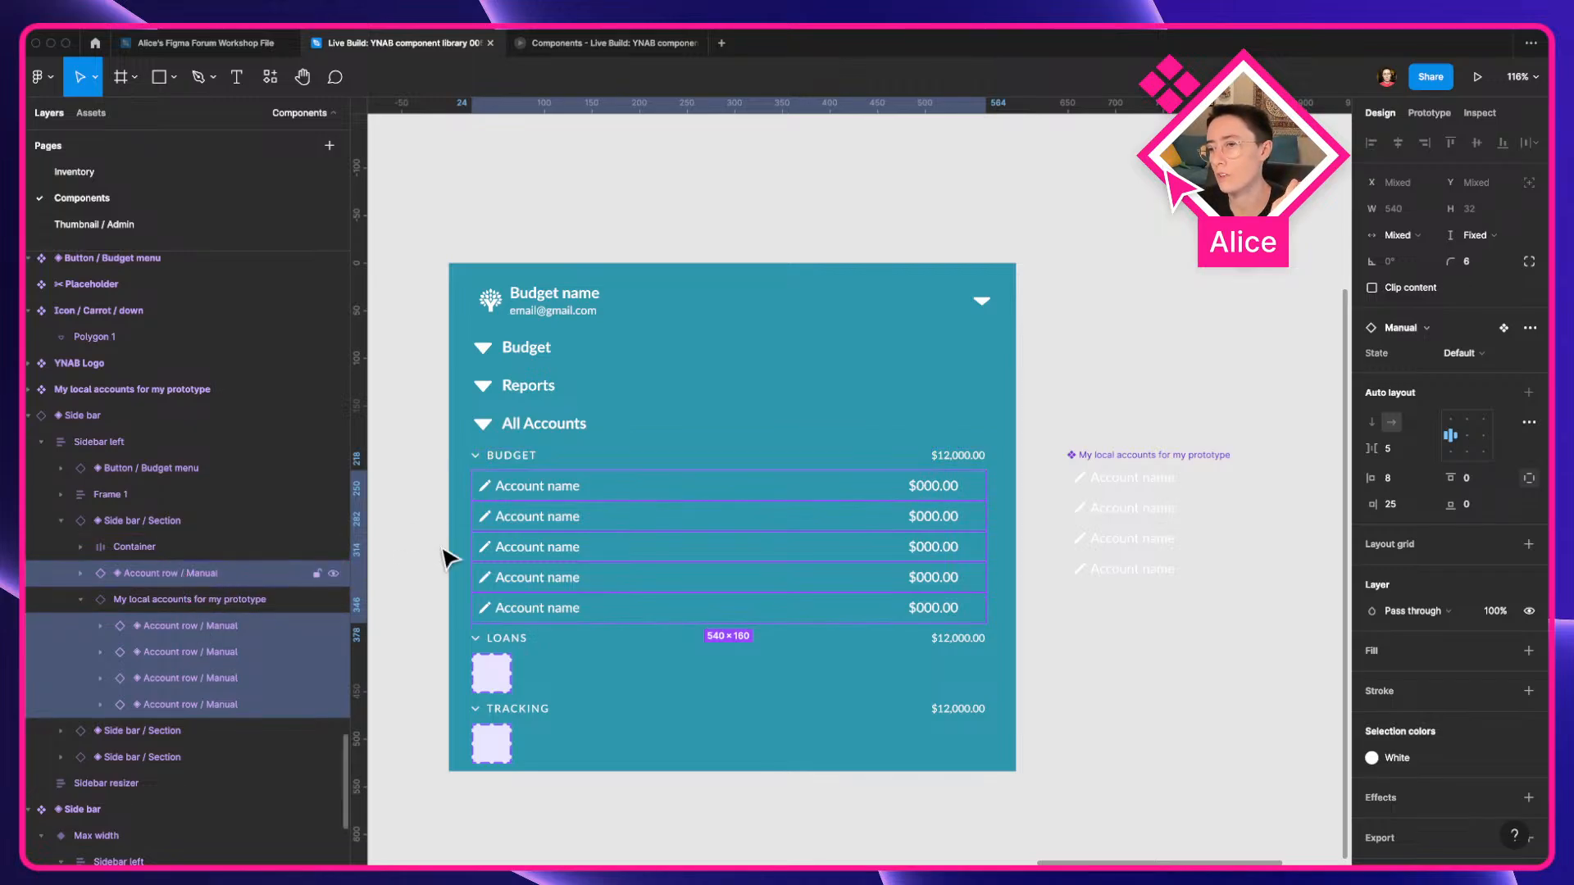
# Move the Side bar / Section component set into the empty space beside the YNAB Logo.
pyautogui.click(534, 513)
pyautogui.scroll(-5, 534, 513)
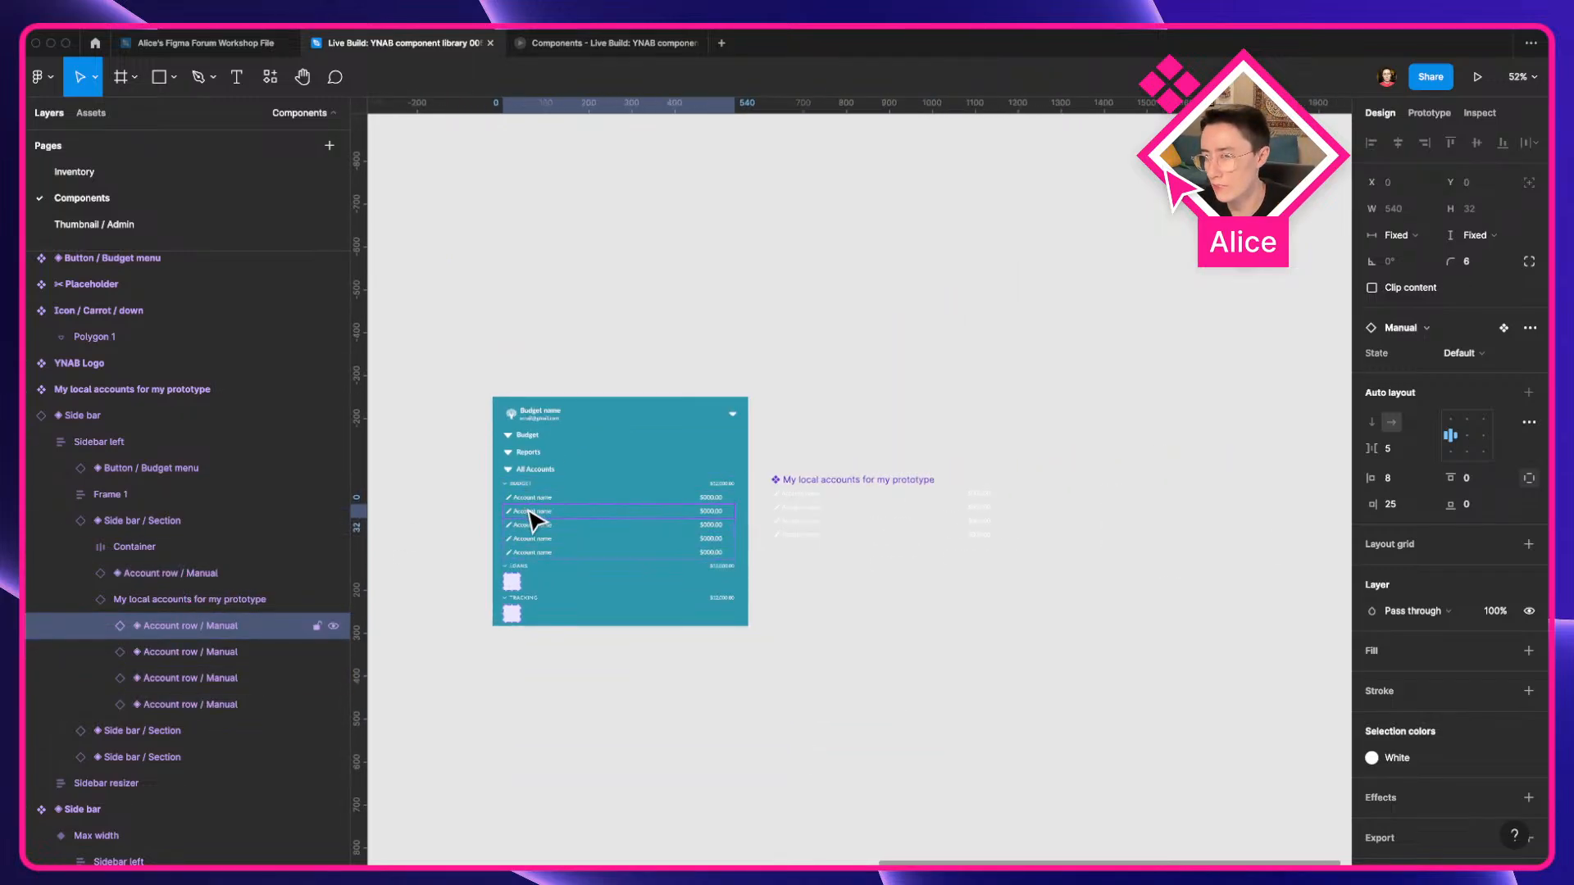
pyautogui.scroll(5, 534, 519)
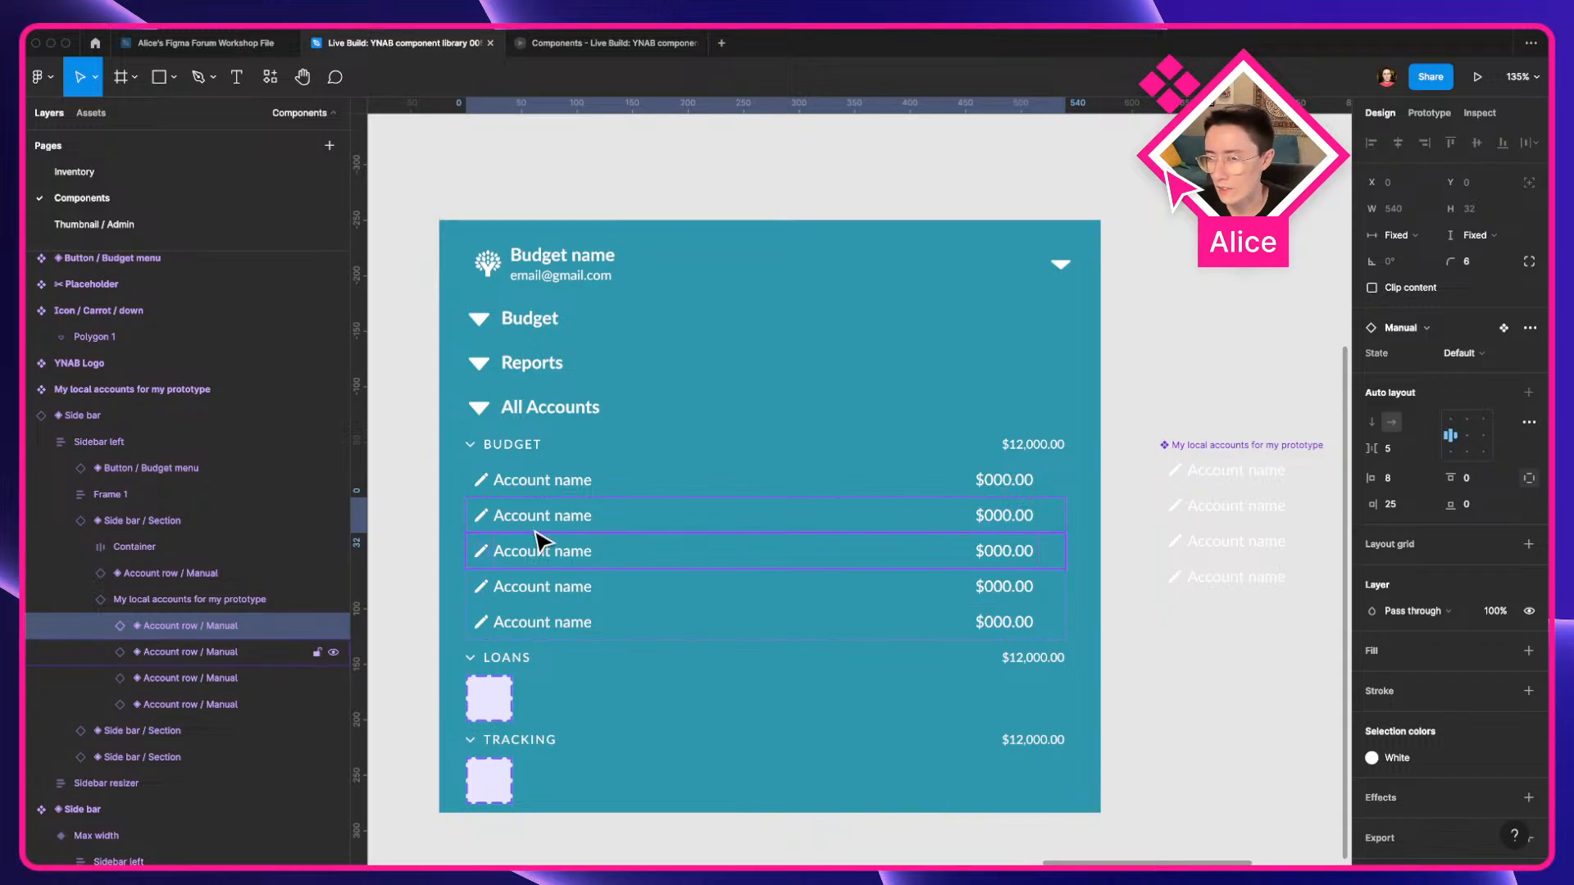
pyautogui.scroll(-5, 533, 482)
pyautogui.hscroll(-5, 597, 385)
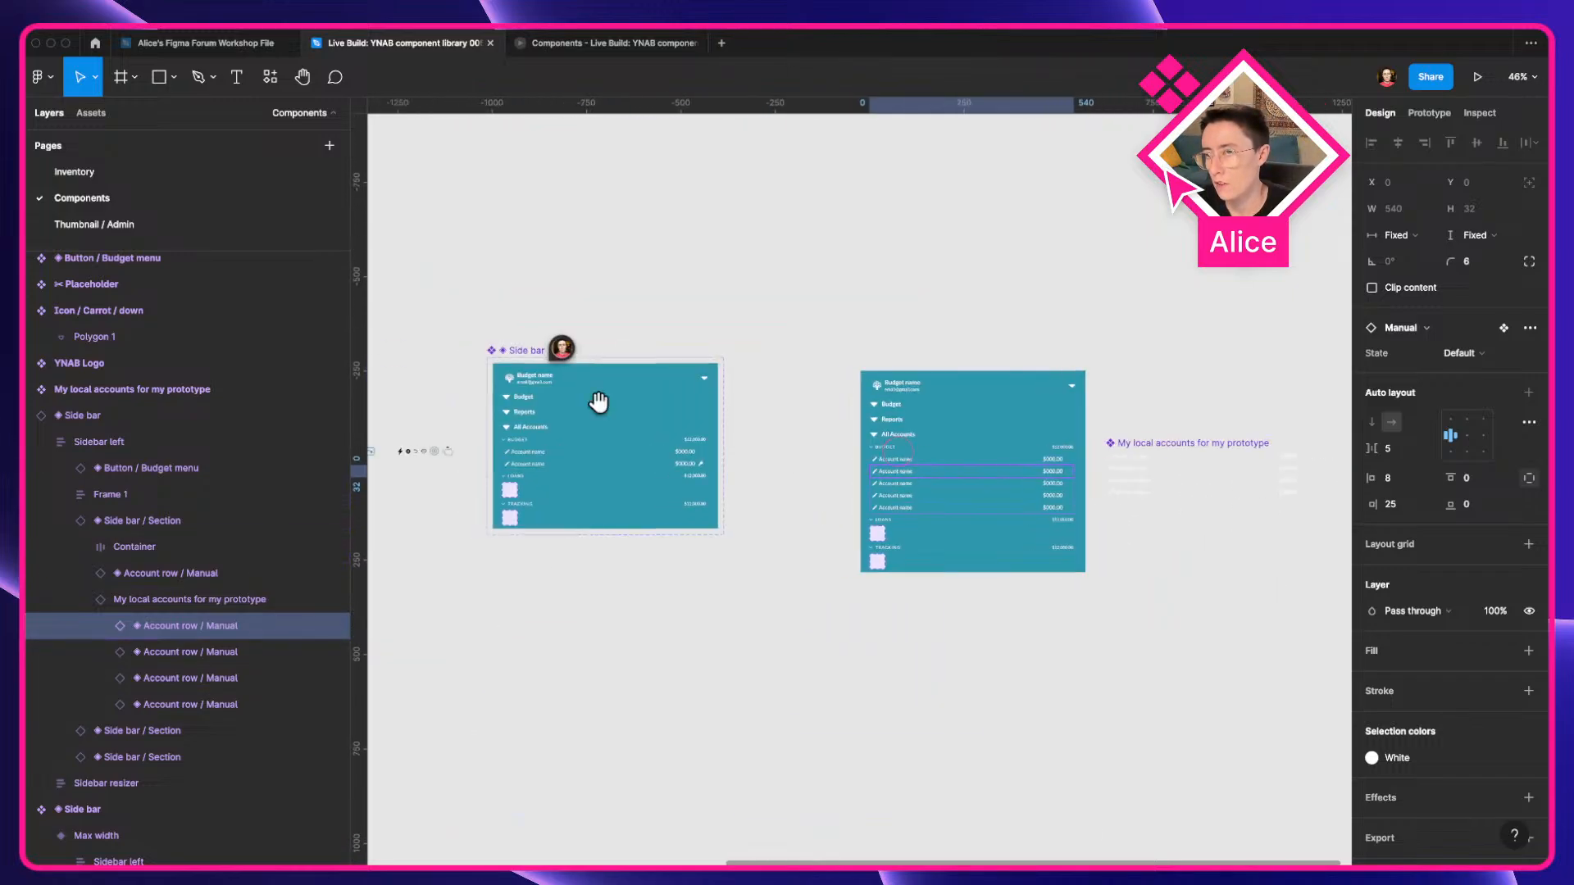
pyautogui.scroll(5, 582, 385)
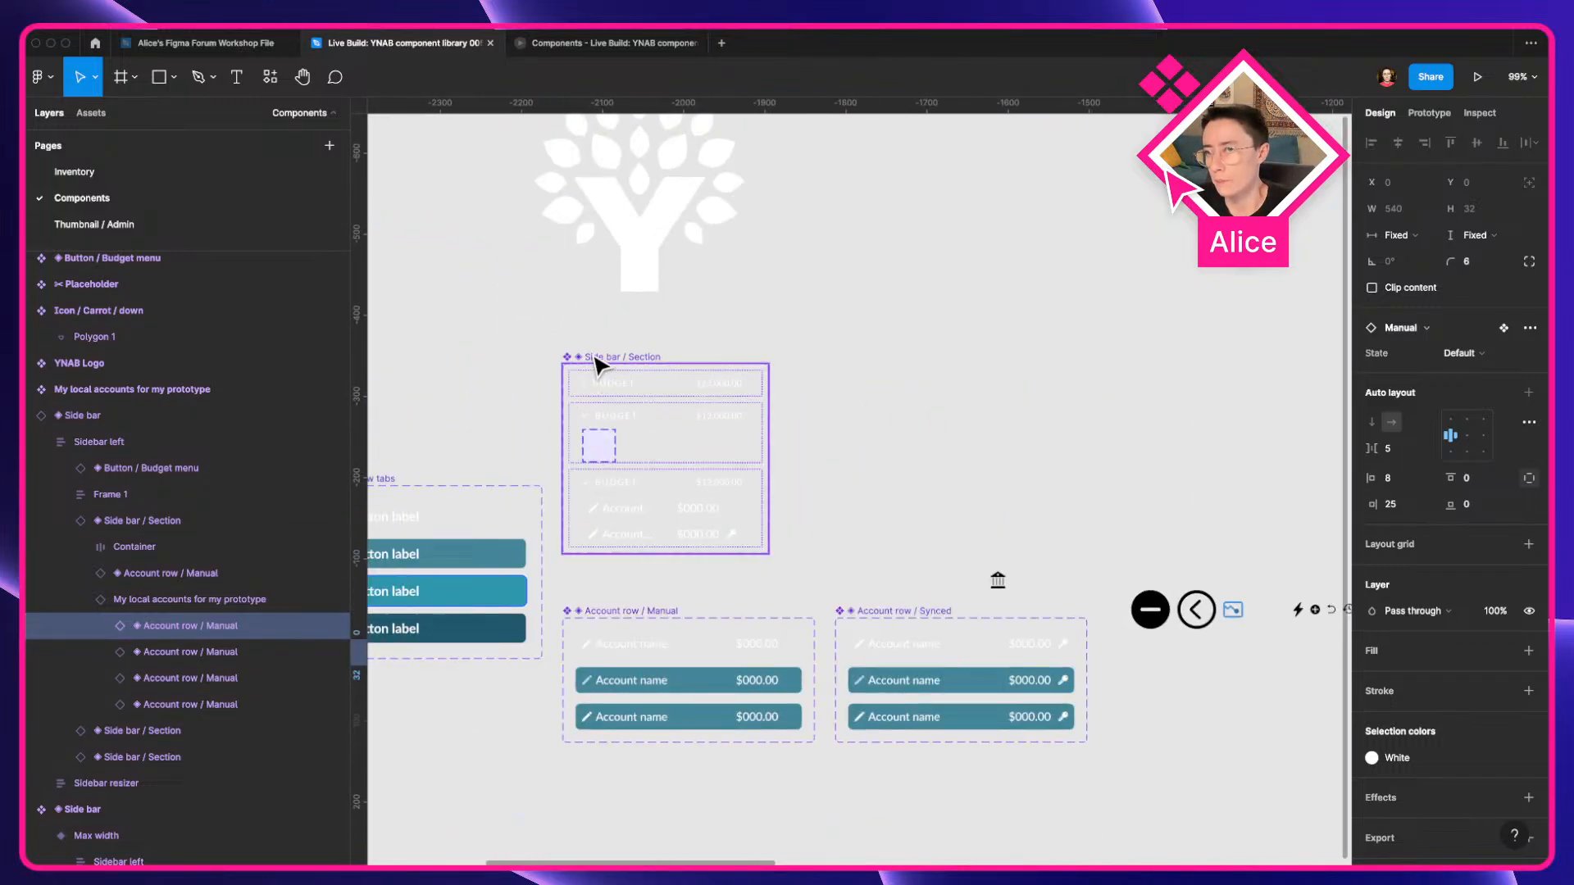
pyautogui.moveTo(598, 362); pyautogui.dragTo(895, 223)
pyautogui.moveTo(947, 347); pyautogui.dragTo(793, 420)
pyautogui.scroll(5, 794, 415)
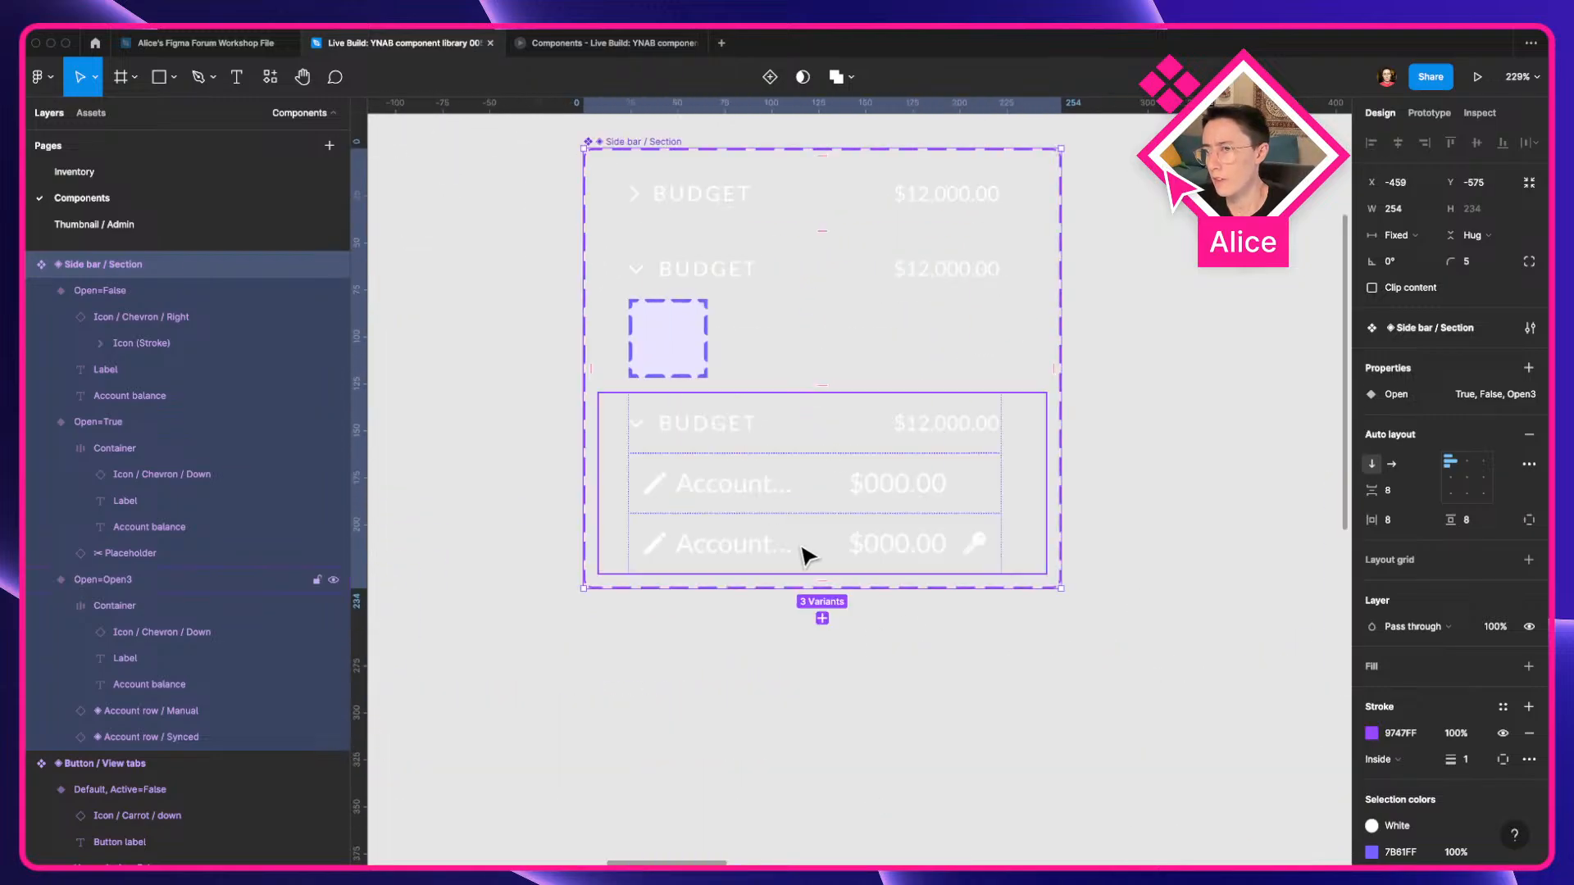
# Delete the synced account row from the Open3 variant of Side bar / Section and select its manual row.
pyautogui.doubleClick(801, 547)
pyautogui.press('Delete')
pyautogui.doubleClick(779, 495)
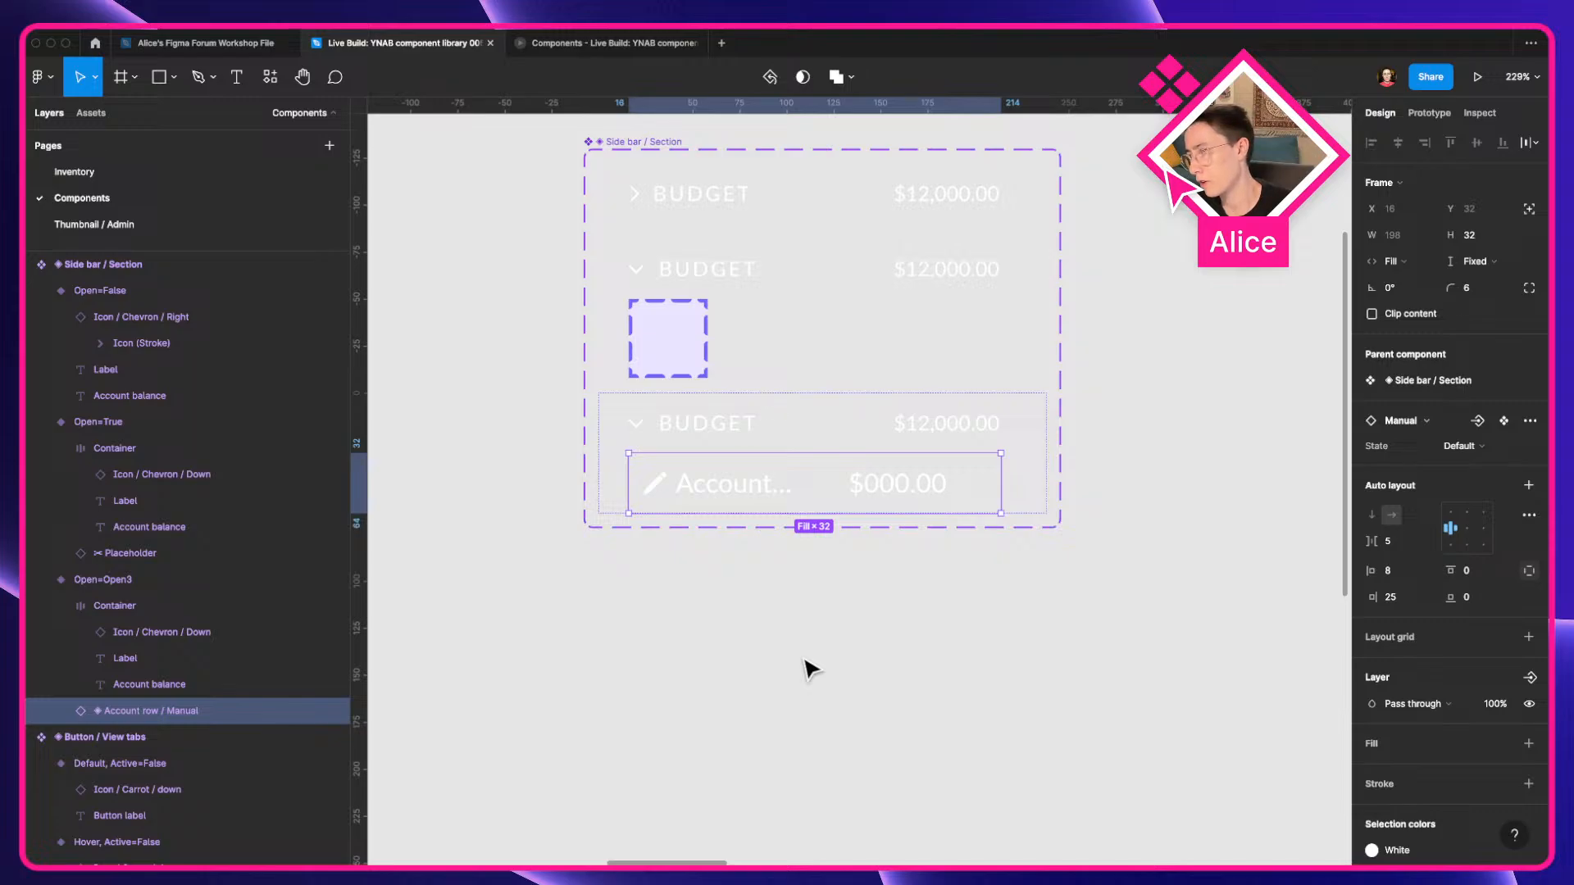
pyautogui.scroll(-5, 805, 661)
pyautogui.moveTo(793, 660); pyautogui.dragTo(737, 578)
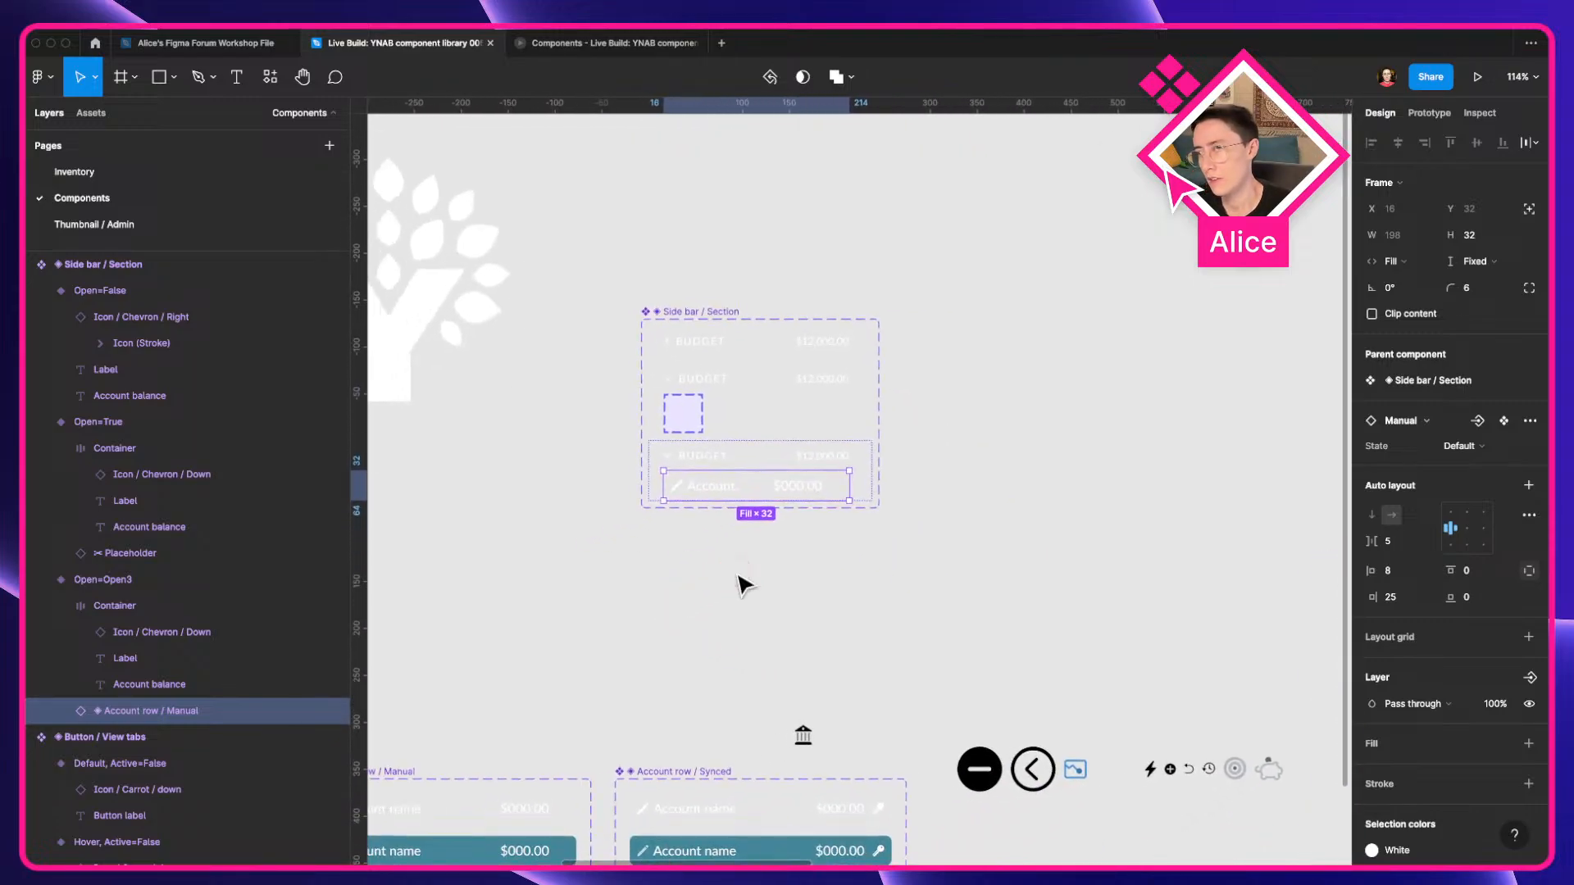
# Find the resource use command and turn on its display on the canvas.
pyautogui.press('super+slash')
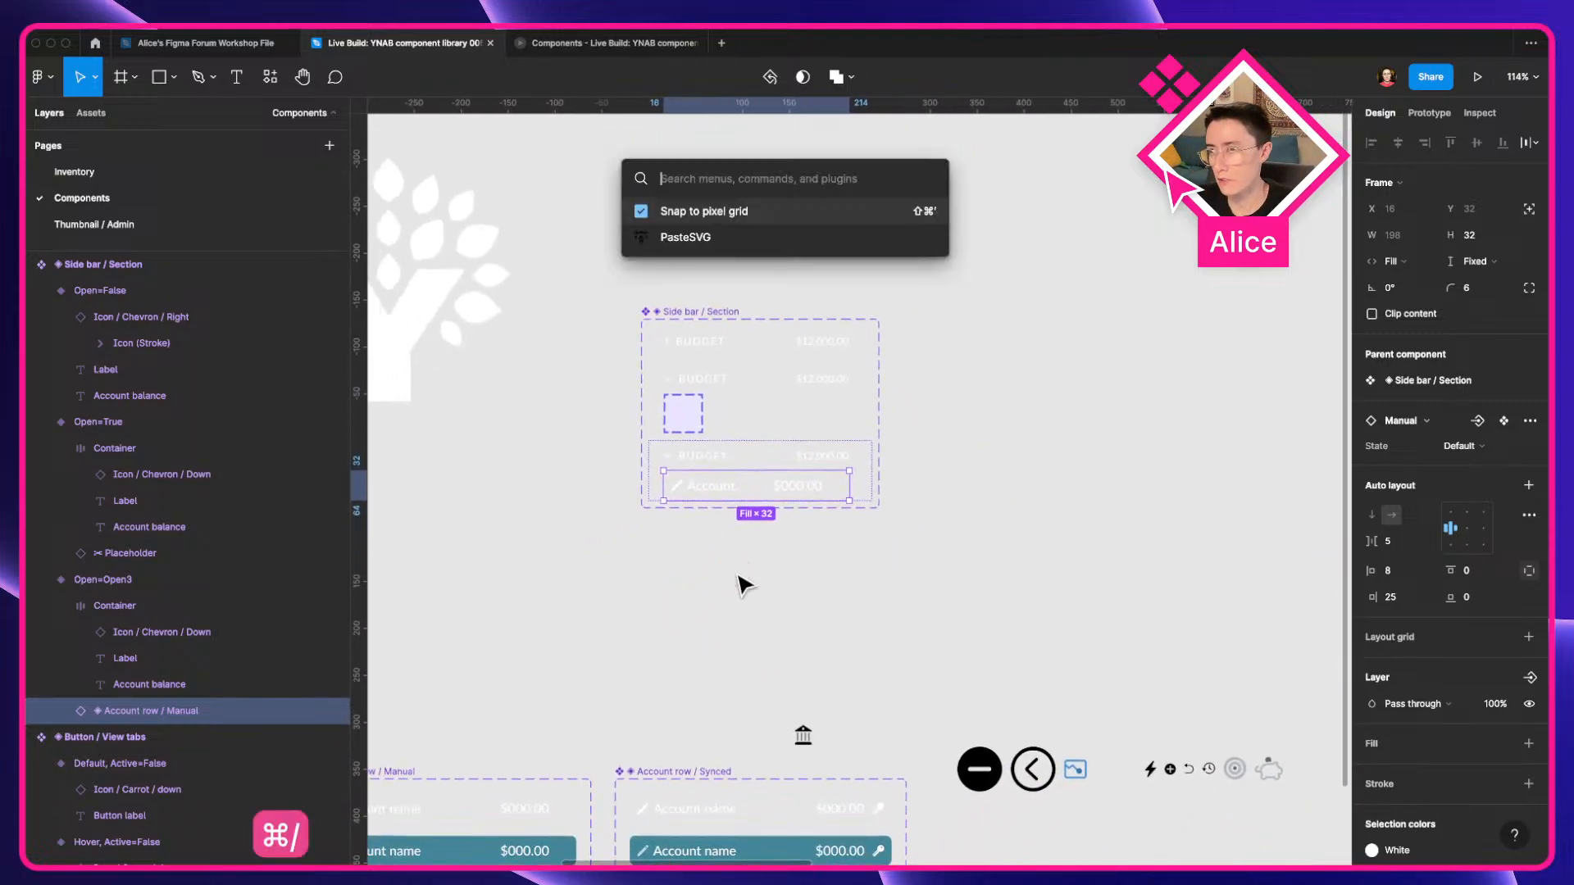
pyautogui.write('resour')
pyautogui.press('Return')
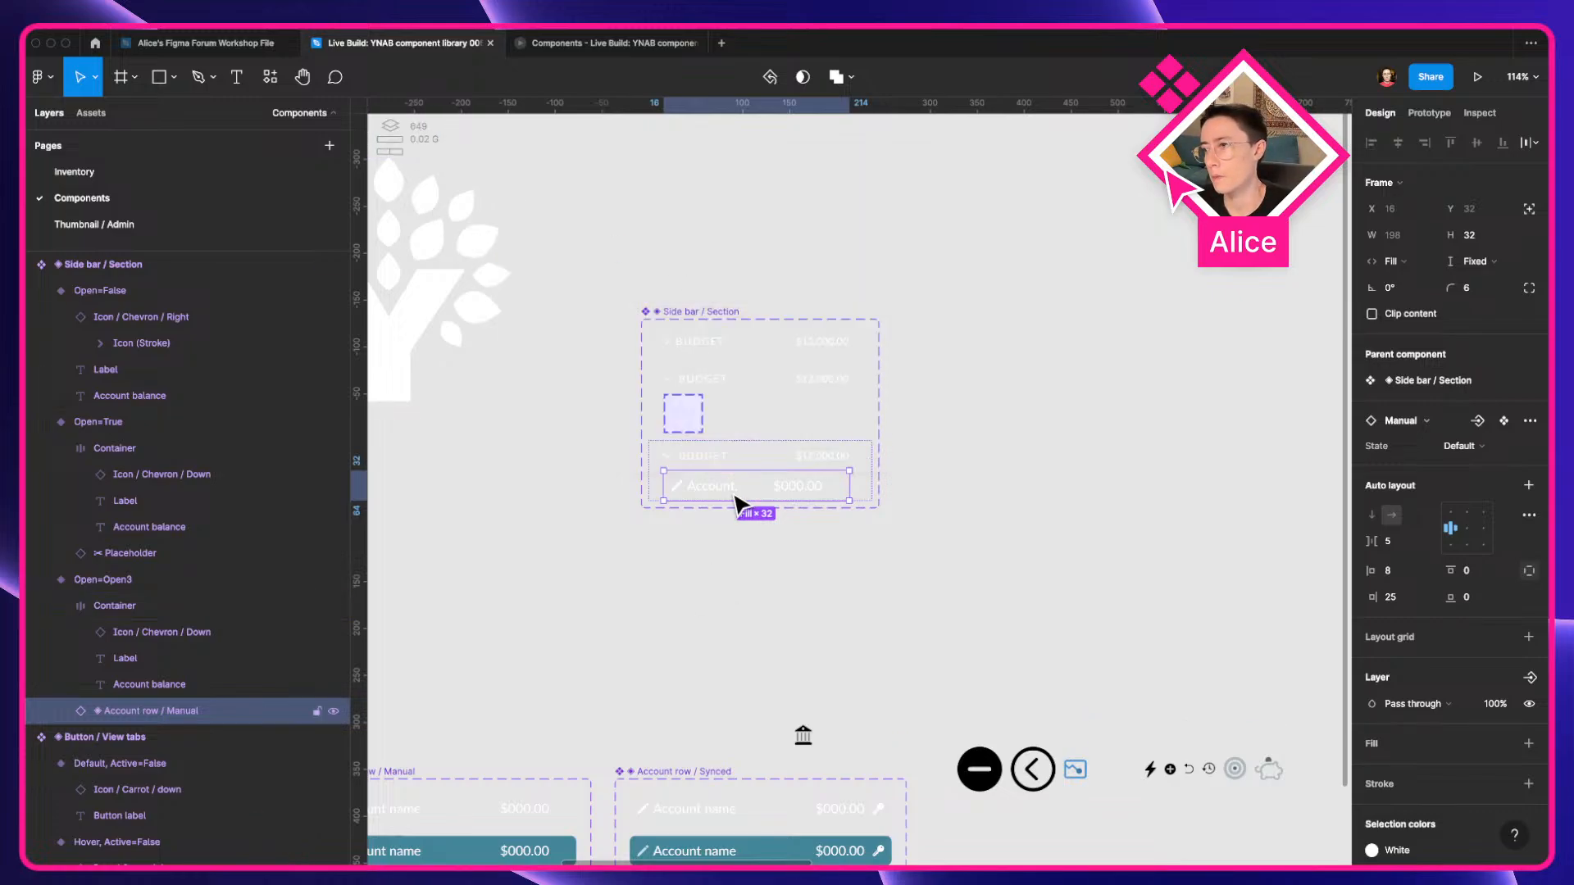
# Widen the Side bar / Section component set to about 442 px.
pyautogui.click(735, 323)
pyautogui.moveTo(886, 419); pyautogui.dragTo(1056, 448)
# Duplicate the manual account row in the Open3 variant eleven times to make twelve stacked rows.
pyautogui.click(920, 491)
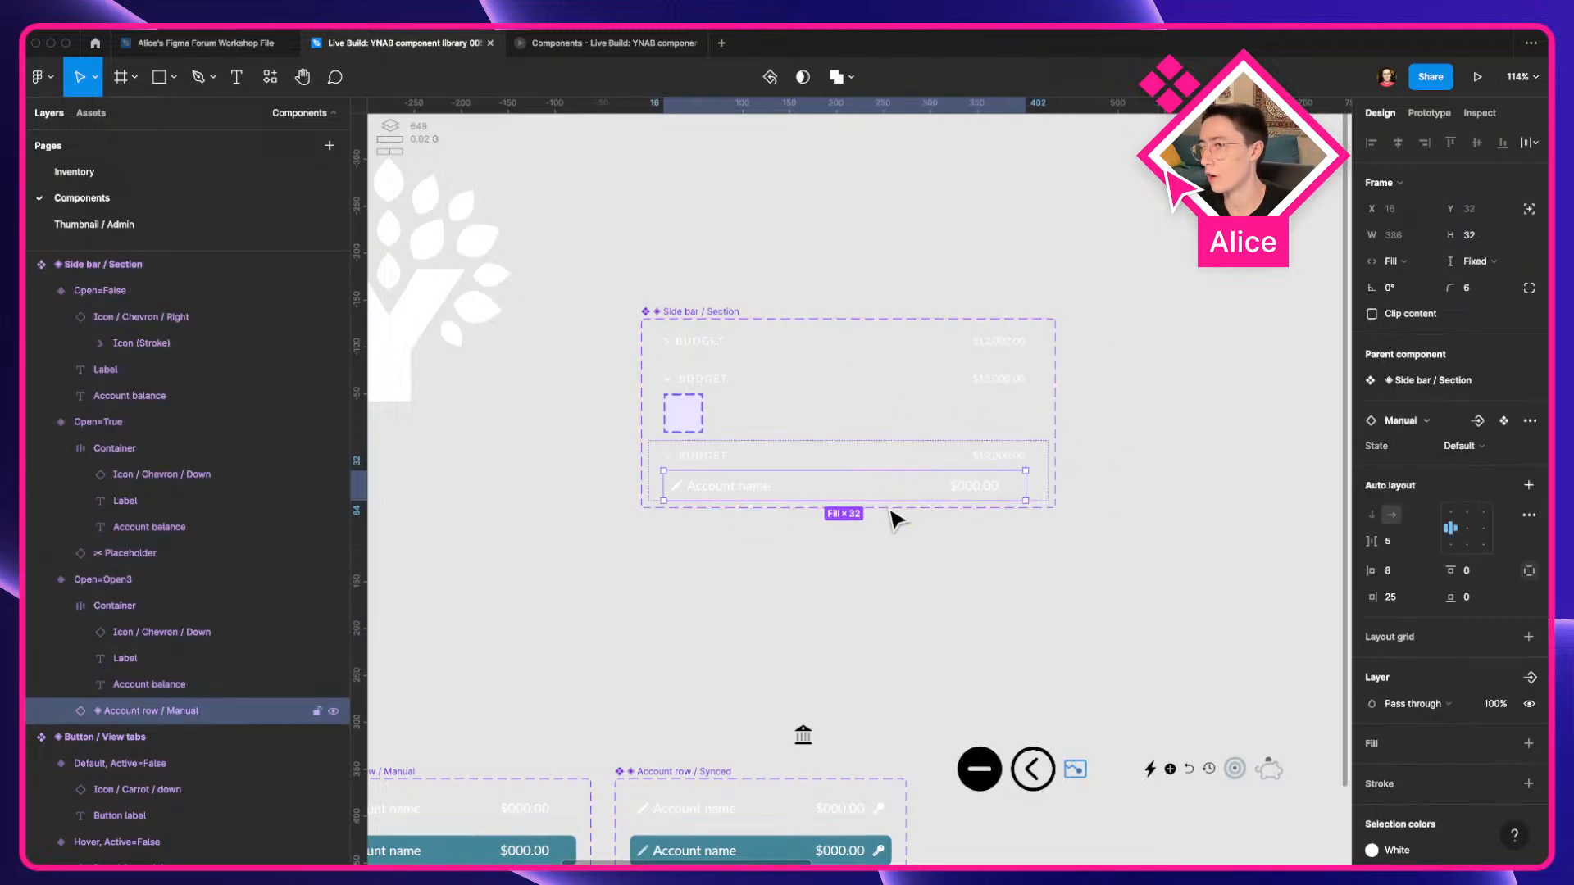
pyautogui.scroll(2, 839, 587)
pyautogui.hscroll(2, 840, 587)
pyautogui.scroll(3, 785, 537)
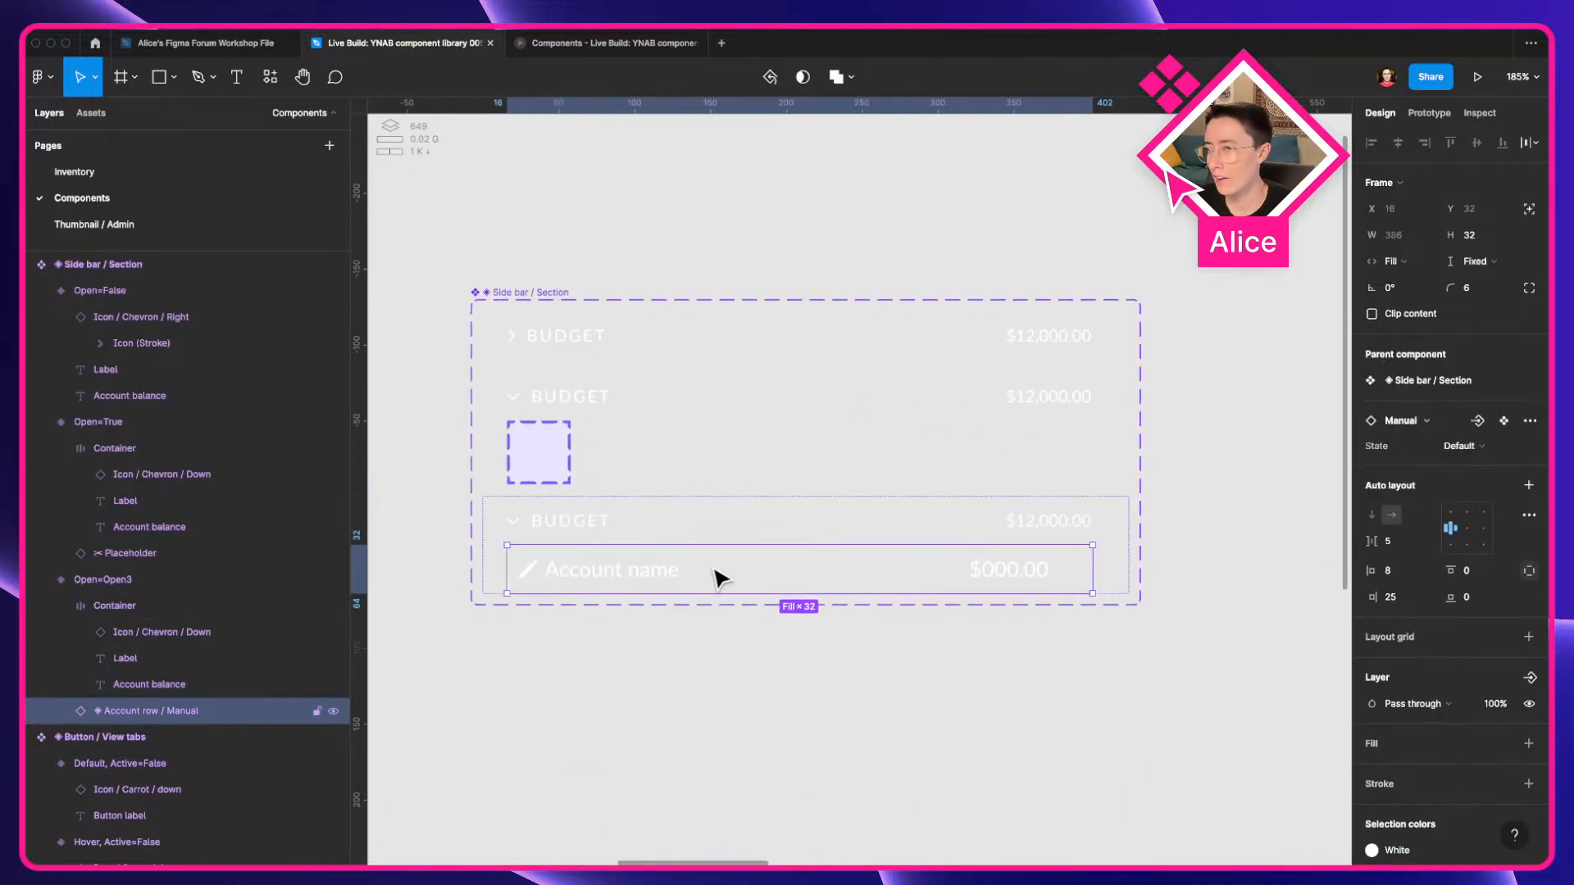
pyautogui.scroll(-2, 713, 573)
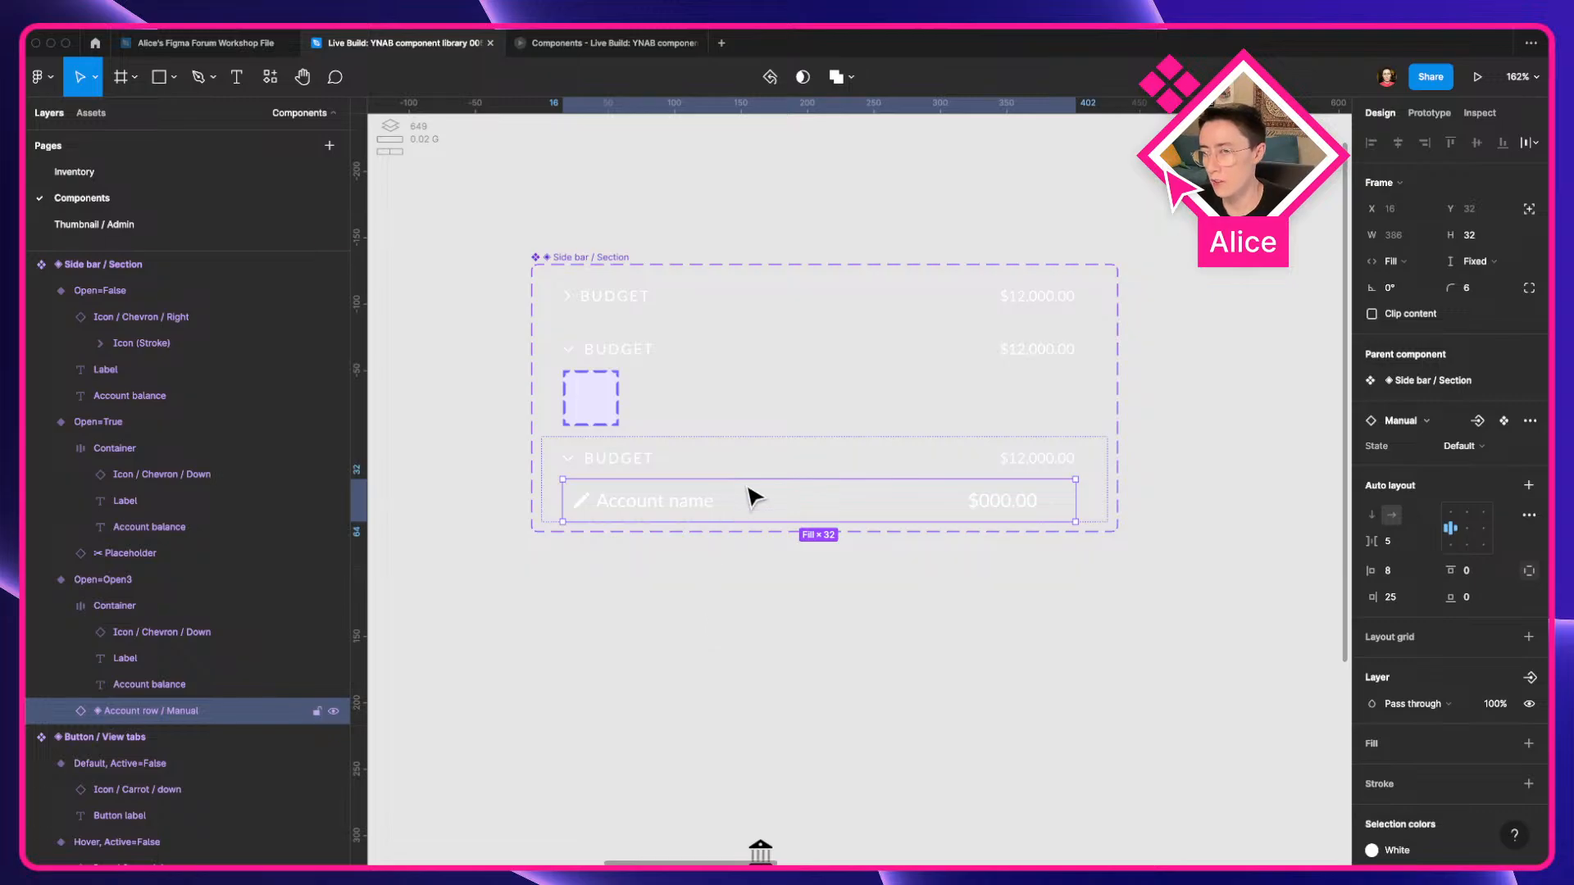
pyautogui.press('super+d')
pyautogui.press('super+d')
pyautogui.press('super+d')
pyautogui.press('super+d')
pyautogui.press('super+d')
pyautogui.press('super+d')
pyautogui.press('super+d')
pyautogui.press('super+d')
pyautogui.press('super+d')
pyautogui.press('super+d')
pyautogui.press('super+d')
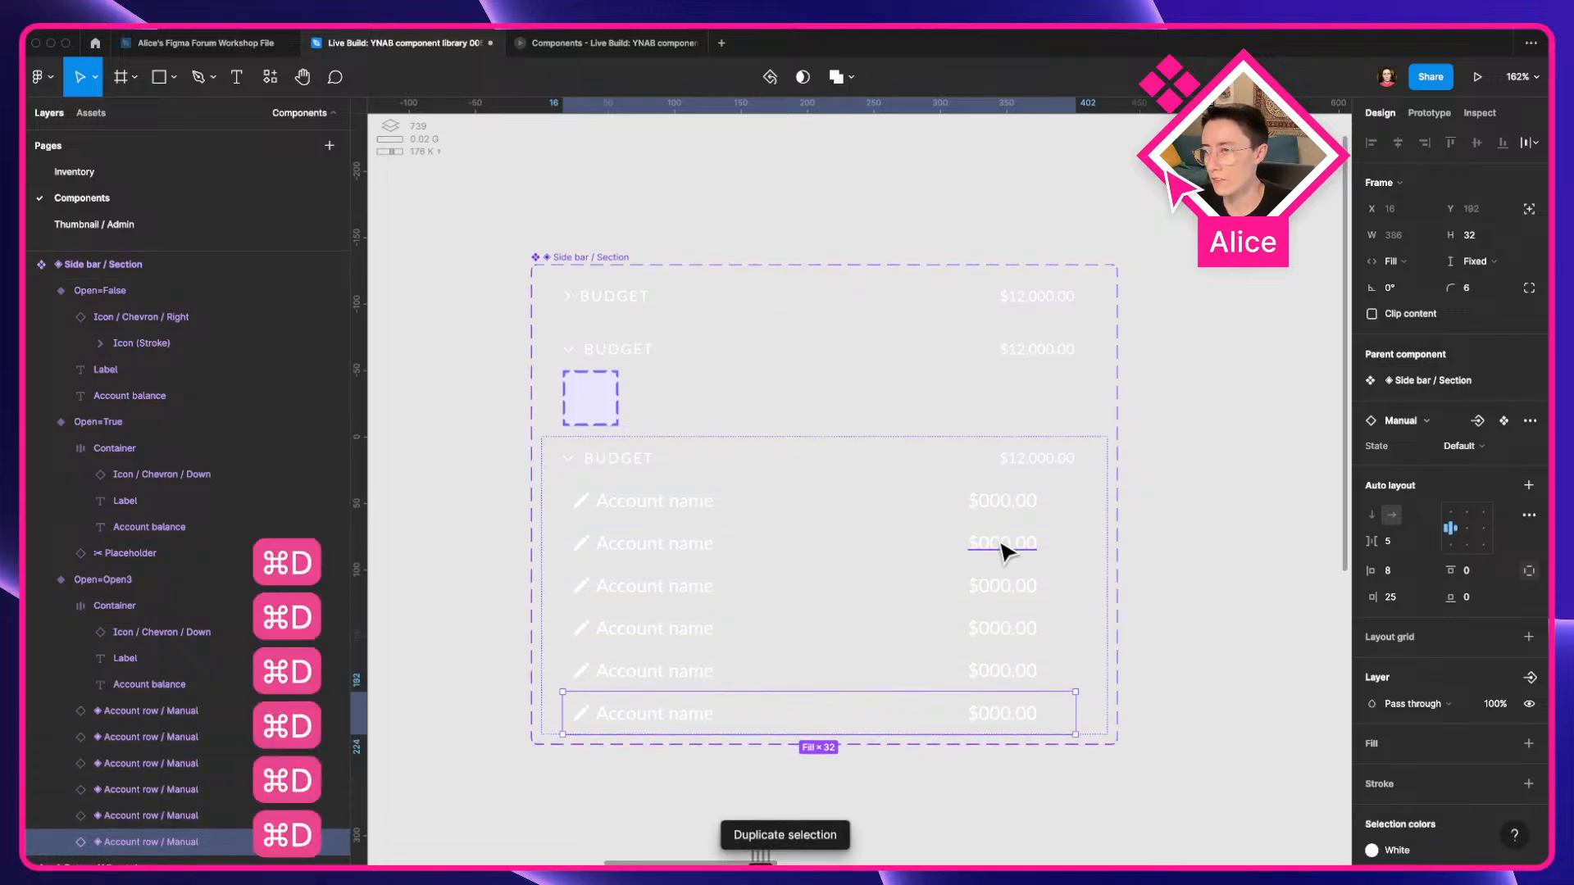
# Move the Side bar / Section component set up so it clears the Account row component sets.
pyautogui.scroll(-1, 1131, 569)
pyautogui.scroll(-5, 1131, 570)
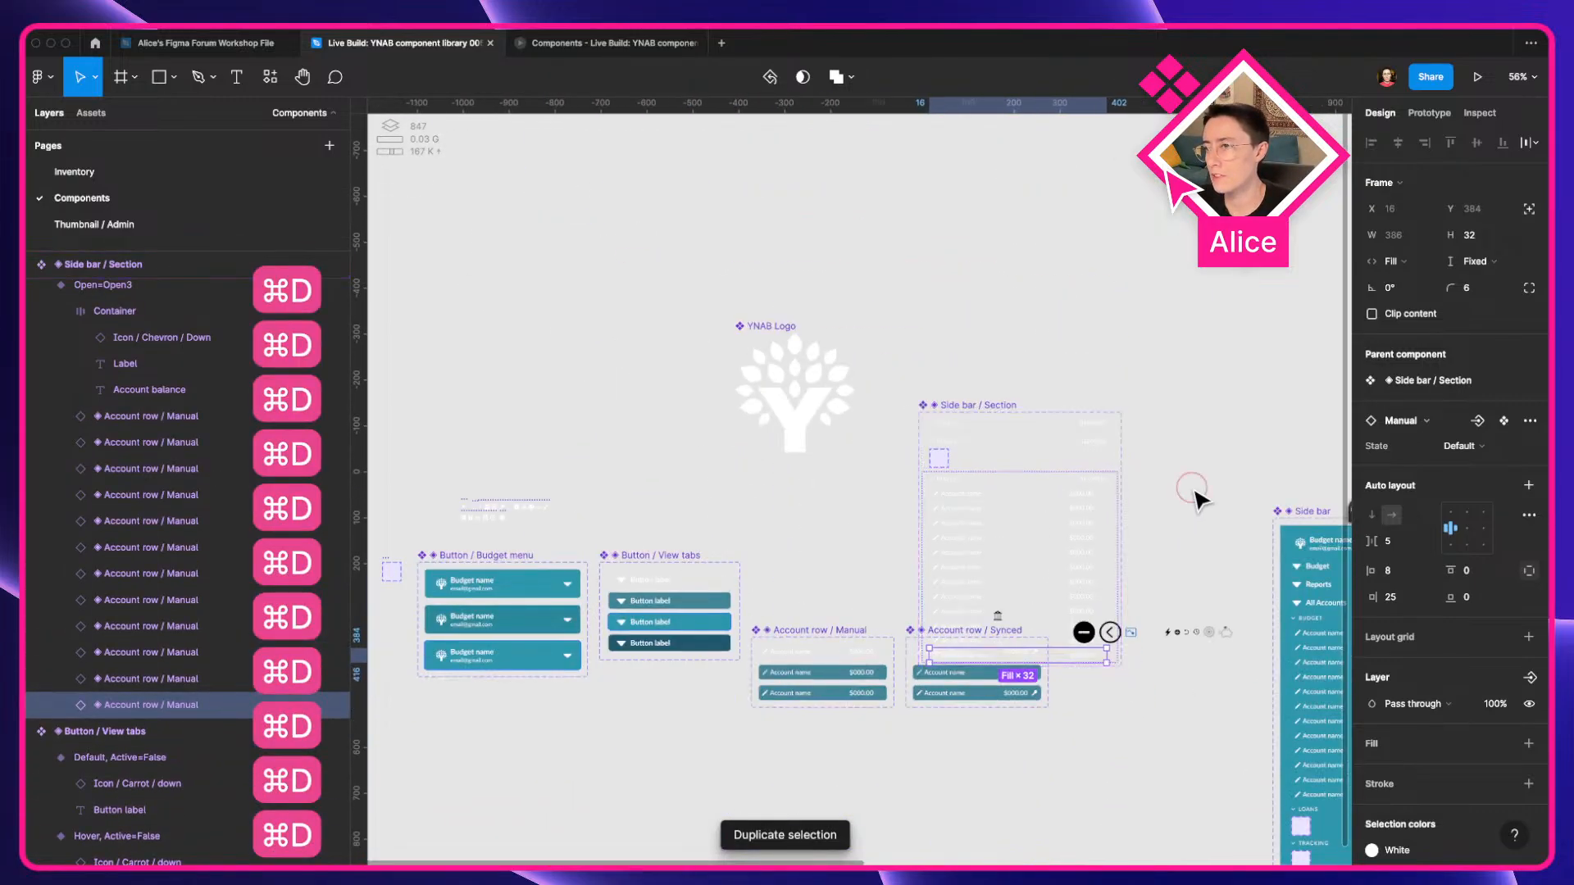
pyautogui.click(1194, 503)
pyautogui.click(987, 246)
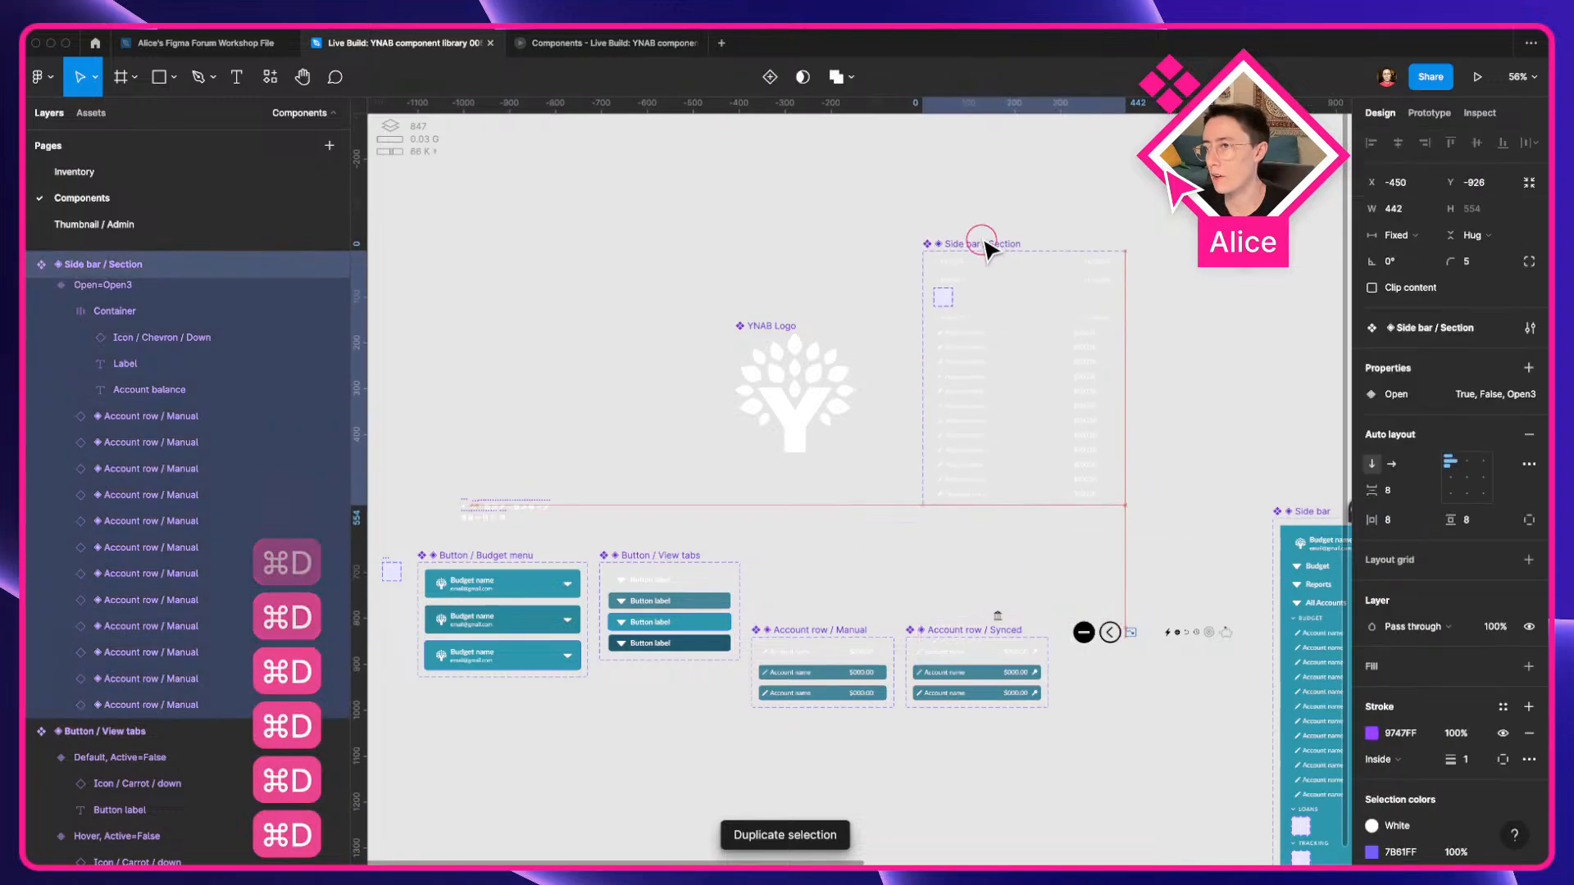
# Duplicate the account row three more times in the Open3 variant to reach fifteen manual rows.
pyautogui.click(966, 429)
pyautogui.scroll(5, 1142, 519)
pyautogui.click(922, 475)
pyautogui.press('super+d')
pyautogui.press('super+d')
pyautogui.press('super+d')
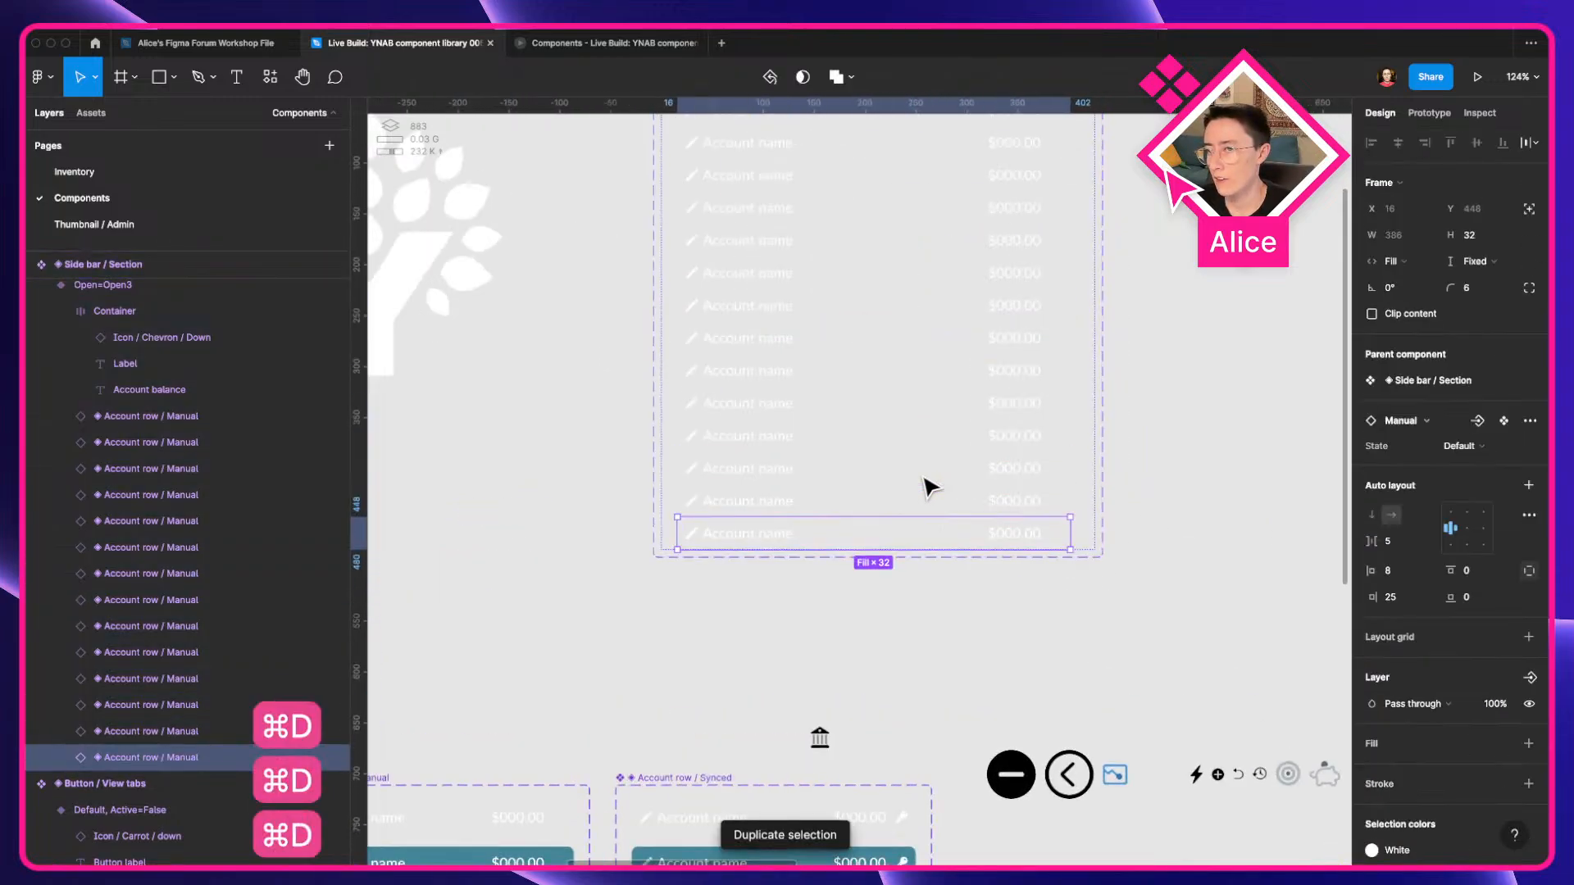
pyautogui.click(1170, 450)
pyautogui.scroll(-5, 1170, 446)
pyautogui.scroll(2, 1024, 385)
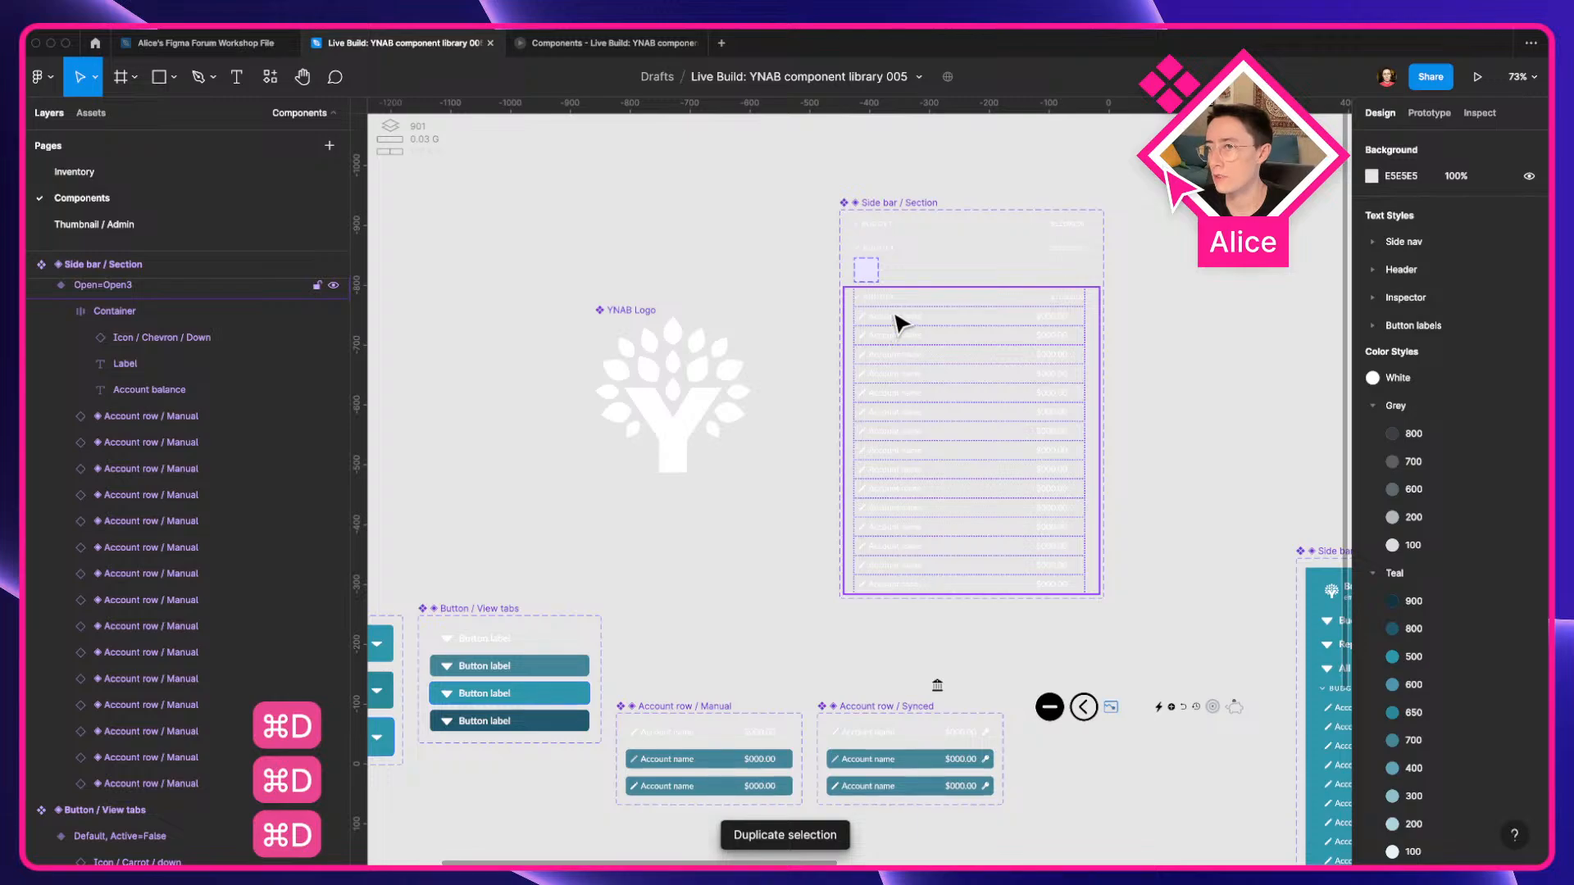
# Examine the stack of manual account rows in the Open3 variant and in the side bar instance's Budget section.
pyautogui.click(955, 432)
pyautogui.click(914, 318)
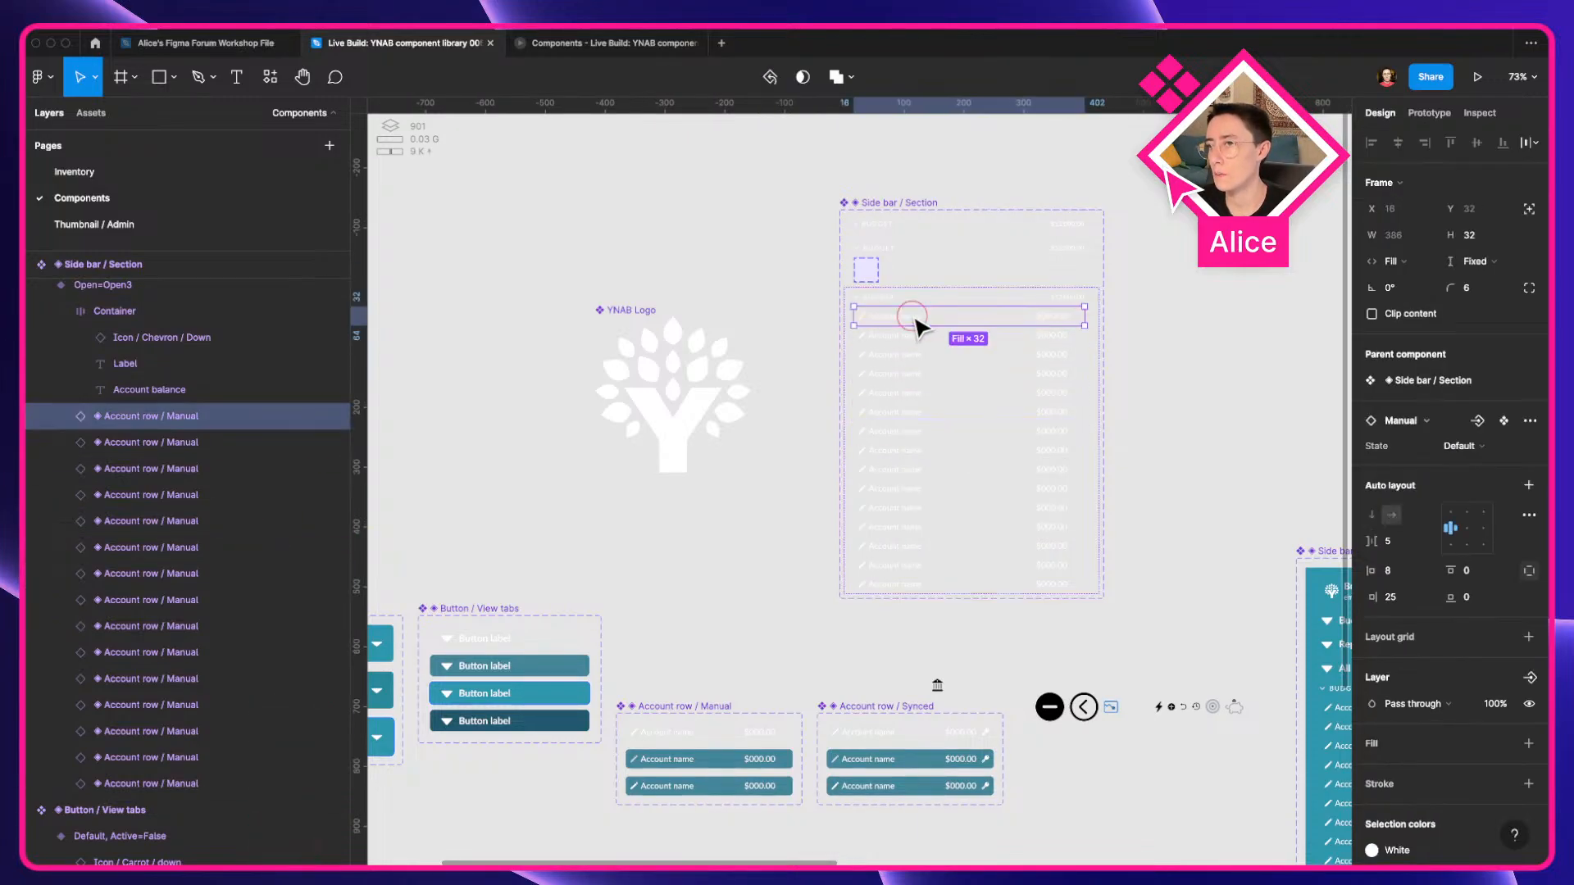
pyautogui.keyDown('shift'); pyautogui.click(908, 582); pyautogui.keyUp('shift')
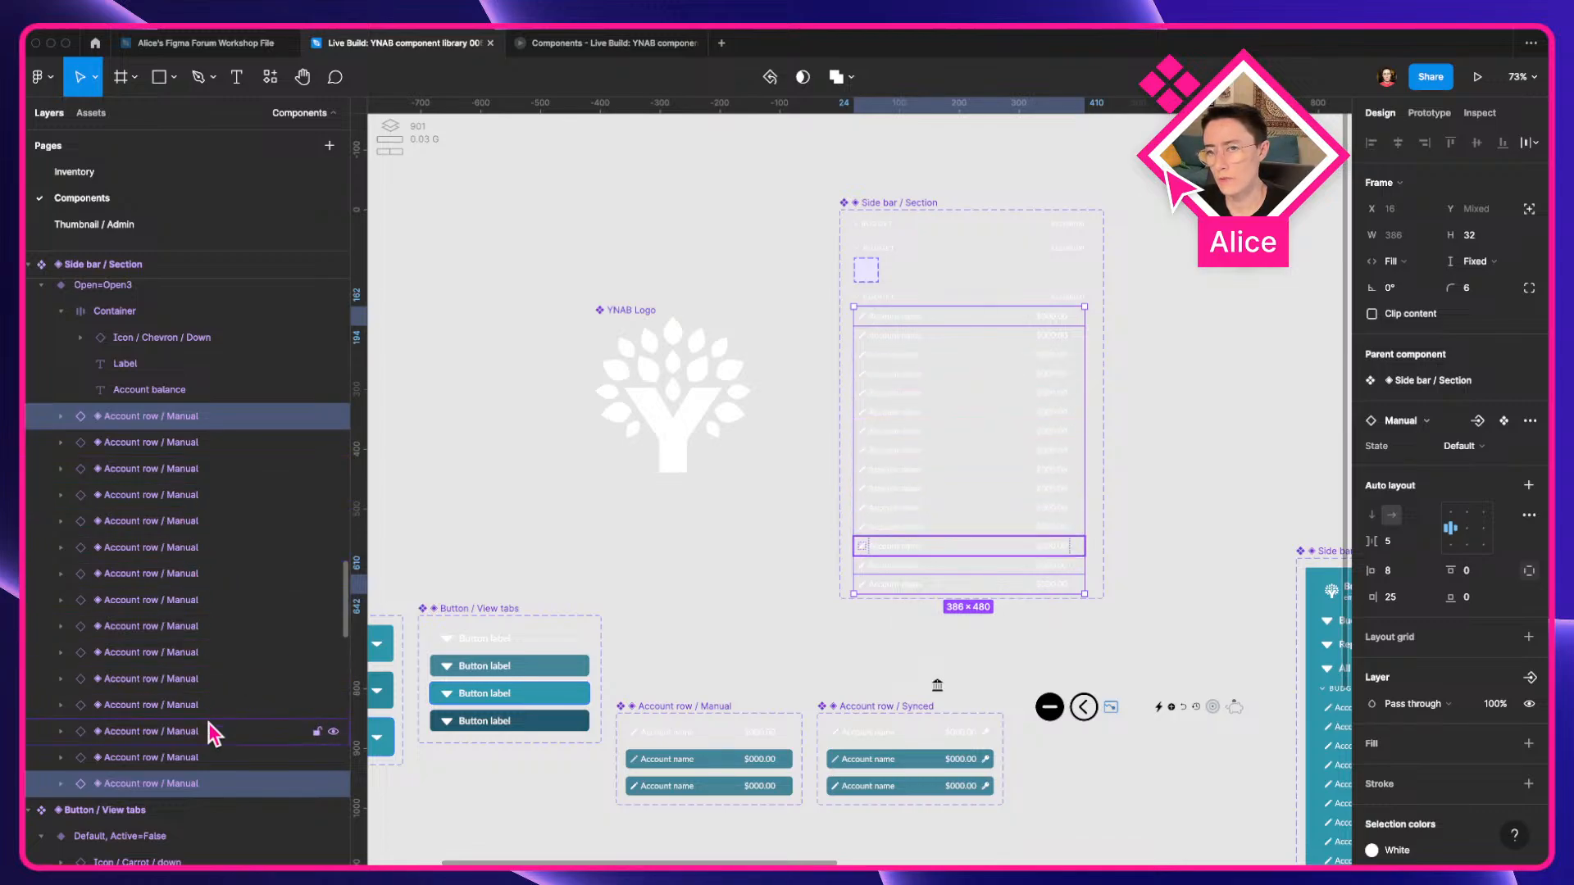
pyautogui.press('Escape')
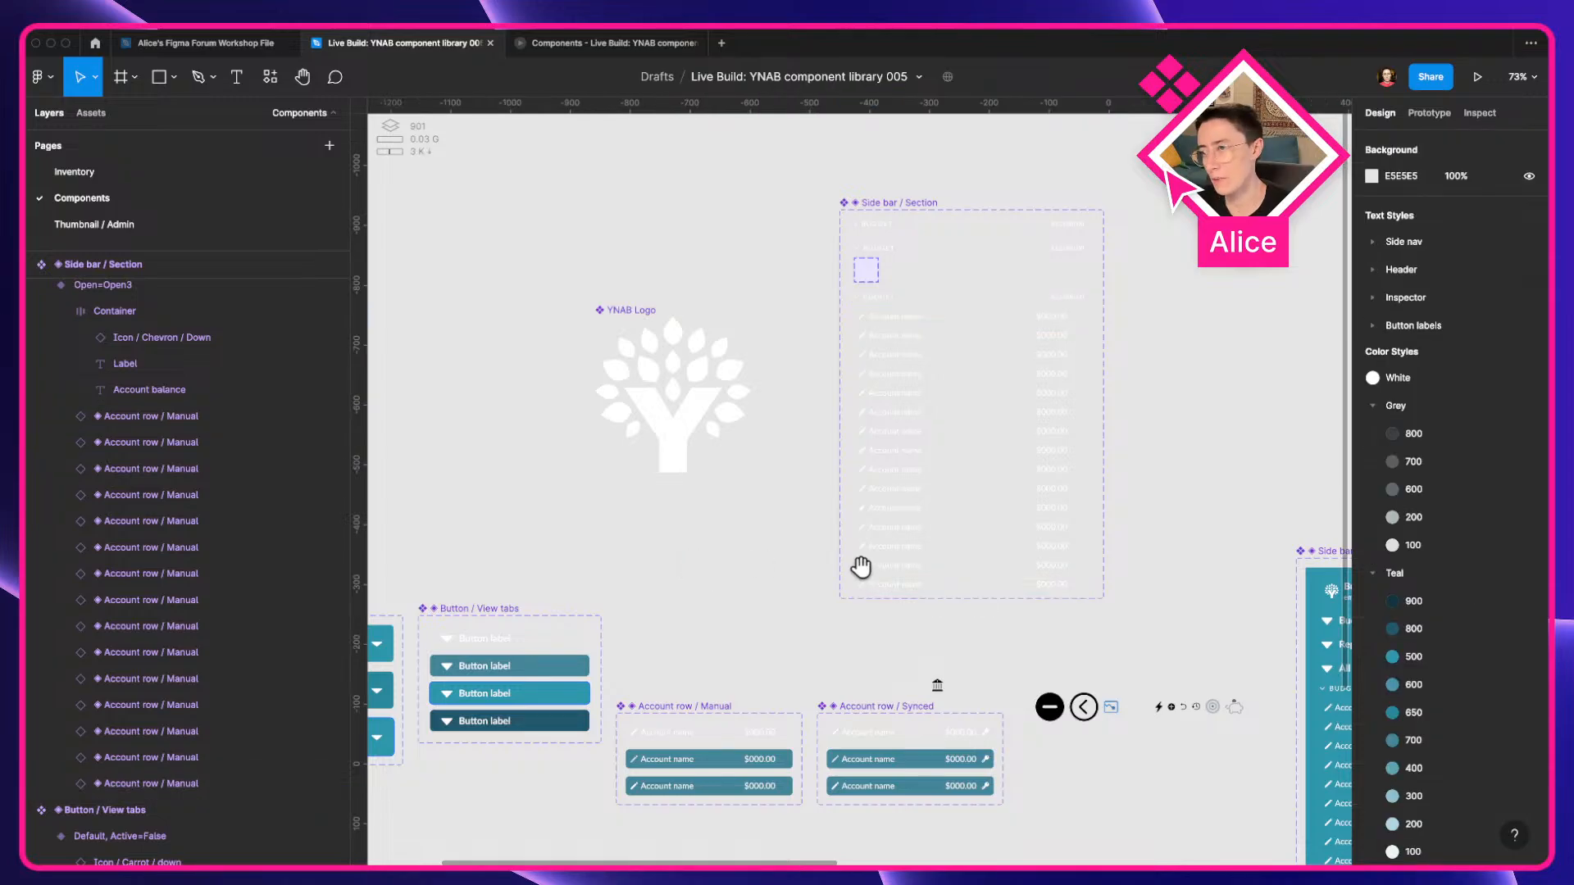
pyautogui.moveTo(861, 563); pyautogui.dragTo(451, 523)
pyautogui.scroll(-5, 451, 523)
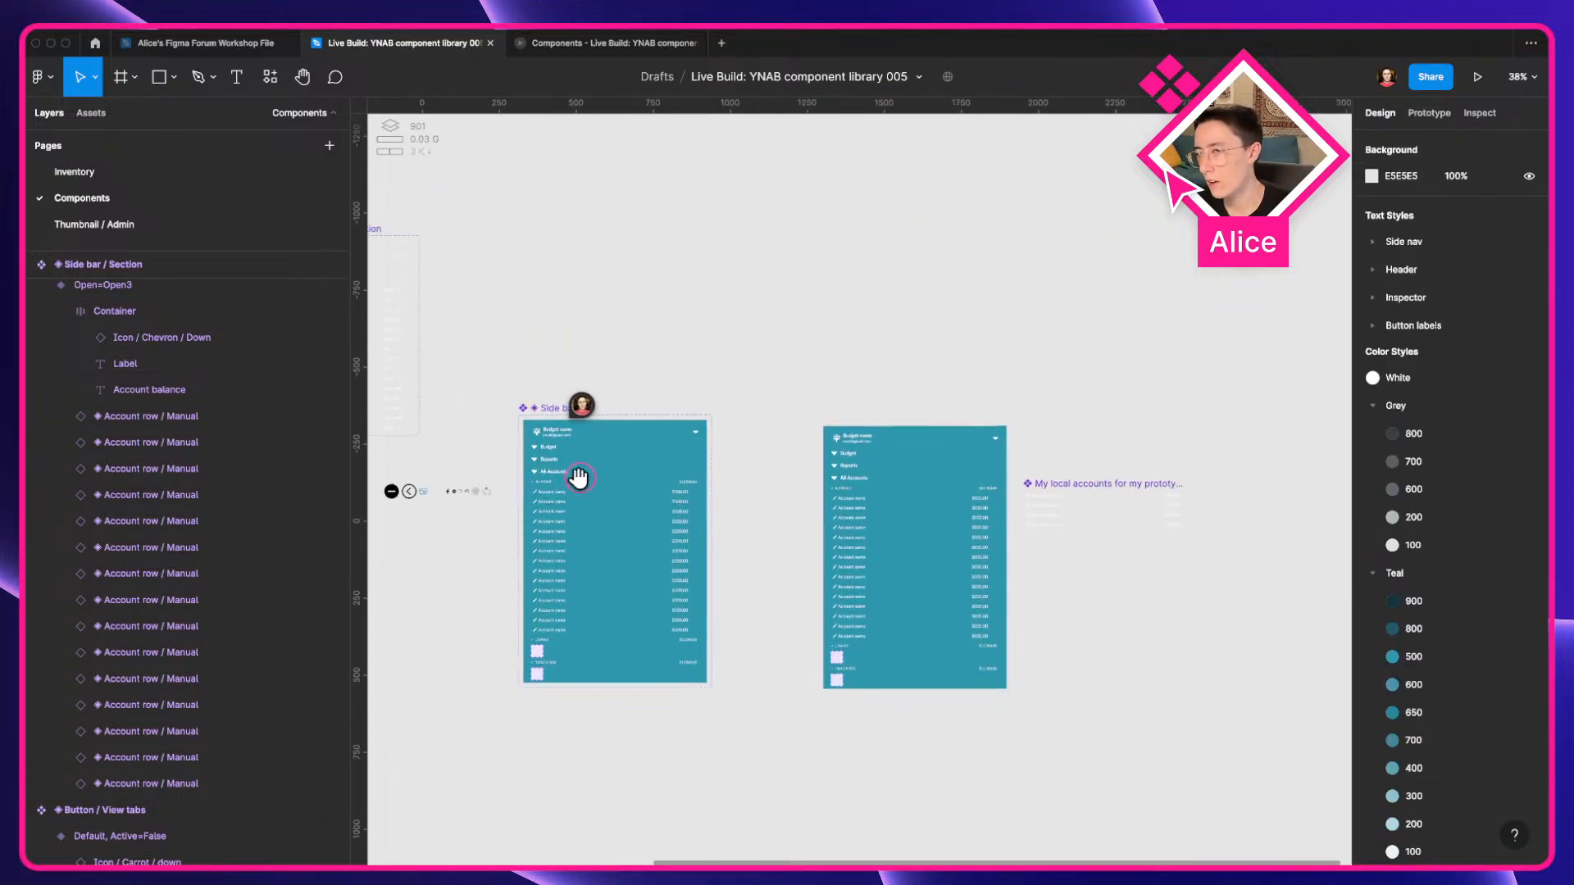
pyautogui.click(908, 565)
pyautogui.scroll(5, 905, 508)
pyautogui.doubleClick(799, 416)
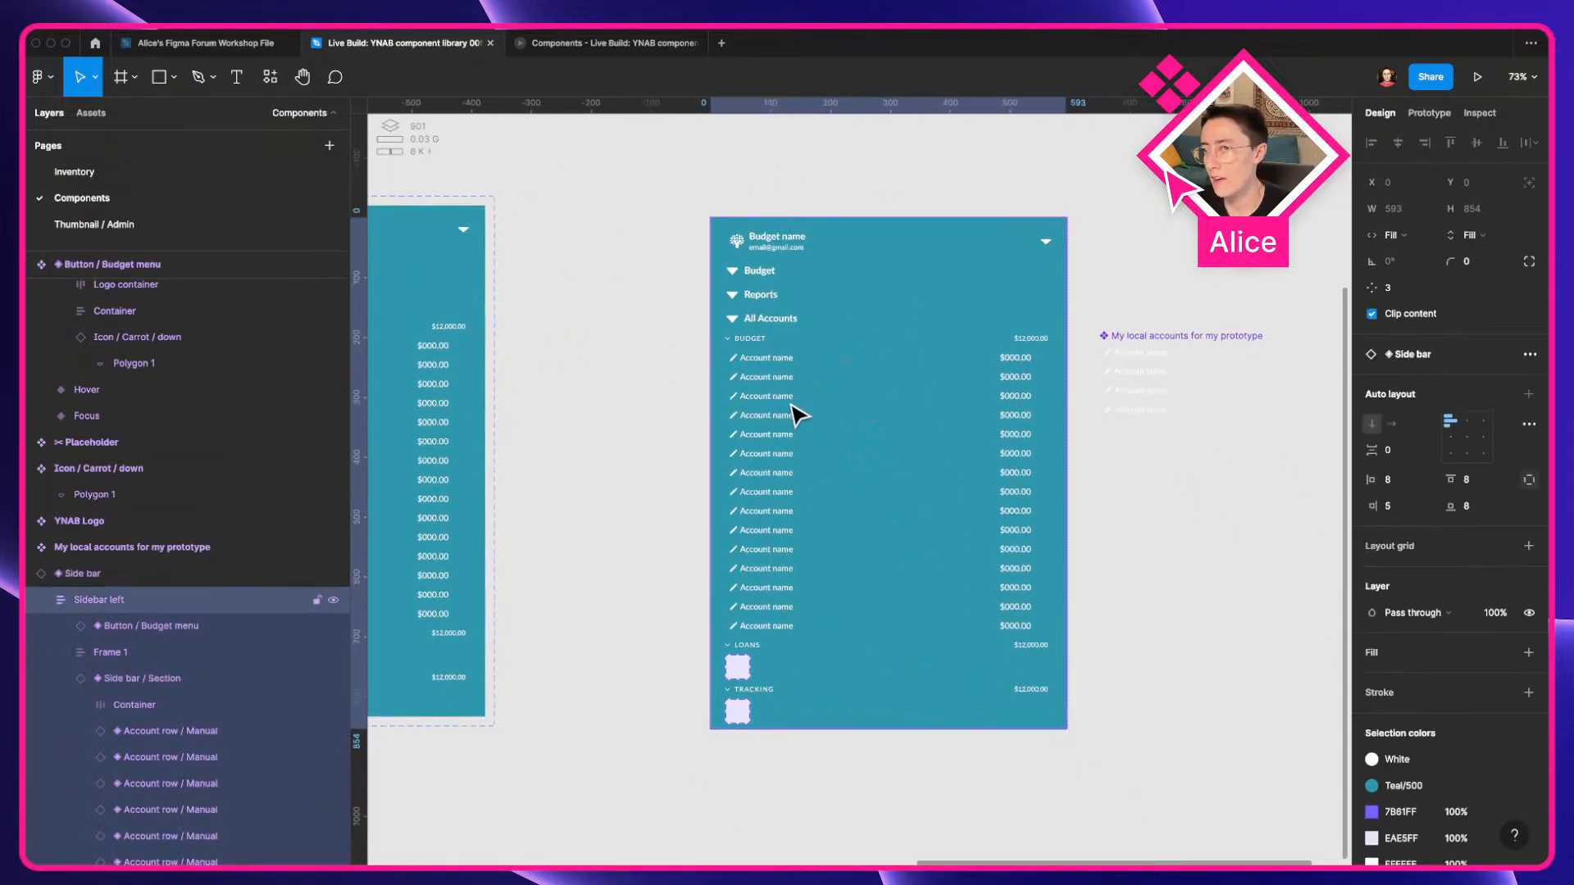
pyautogui.hscroll(2, 832, 427)
pyautogui.scroll(1, 832, 426)
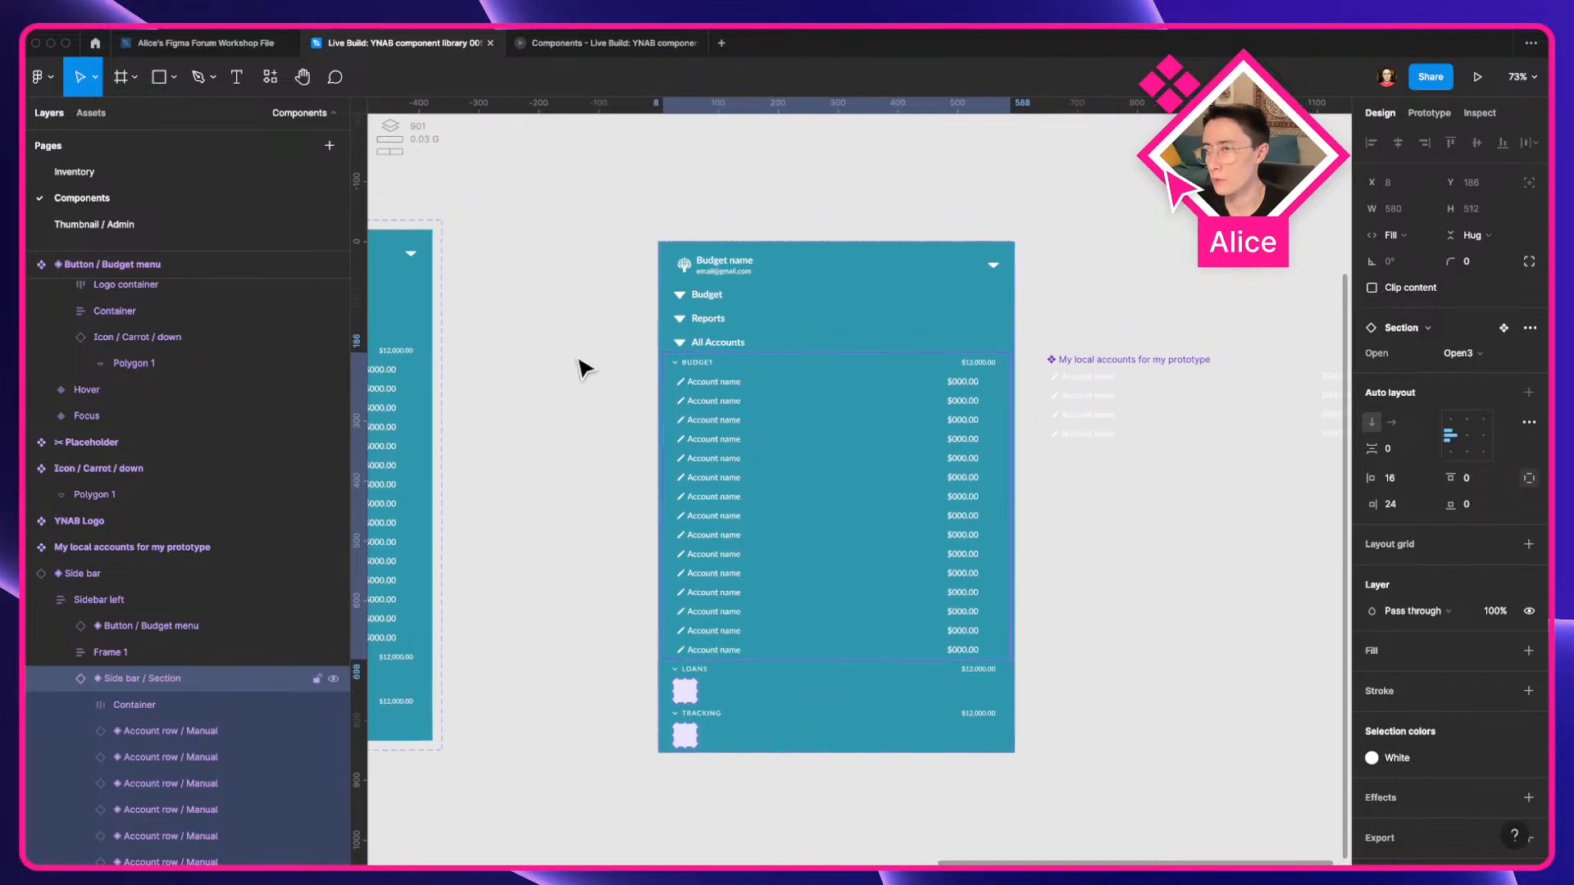
# Shift the side bar instance slightly left and delete the "My local accounts for my prototype" component beside it.
pyautogui.click(644, 392)
pyautogui.moveTo(766, 386); pyautogui.dragTo(711, 396)
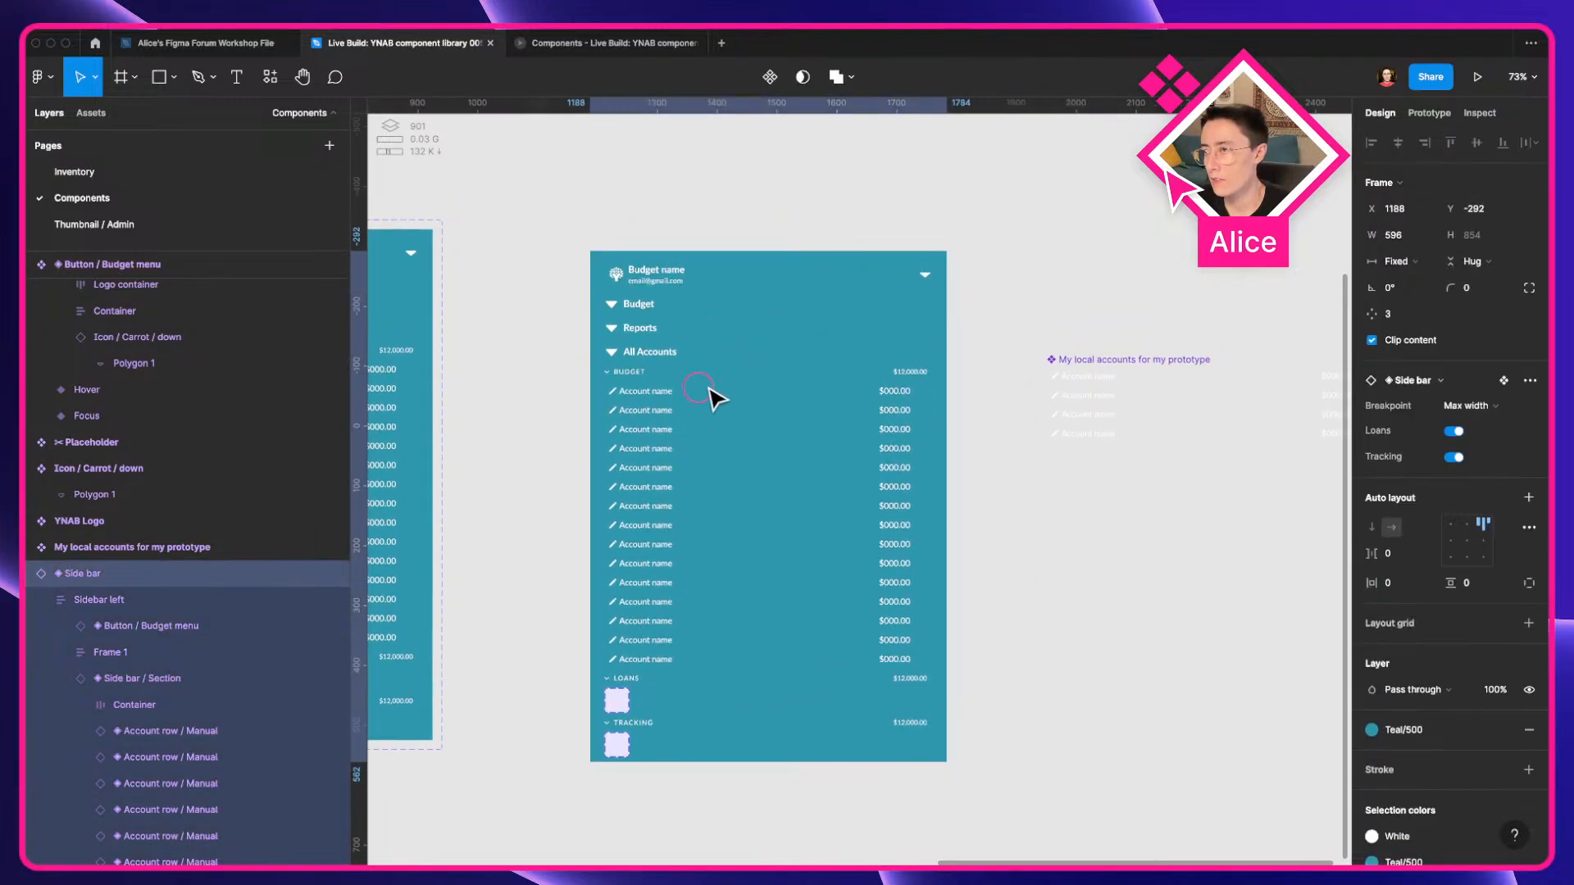
pyautogui.click(1096, 404)
pyautogui.press('Delete')
pyautogui.click(766, 440)
pyautogui.rightClick(766, 439)
pyautogui.moveTo(819, 701)
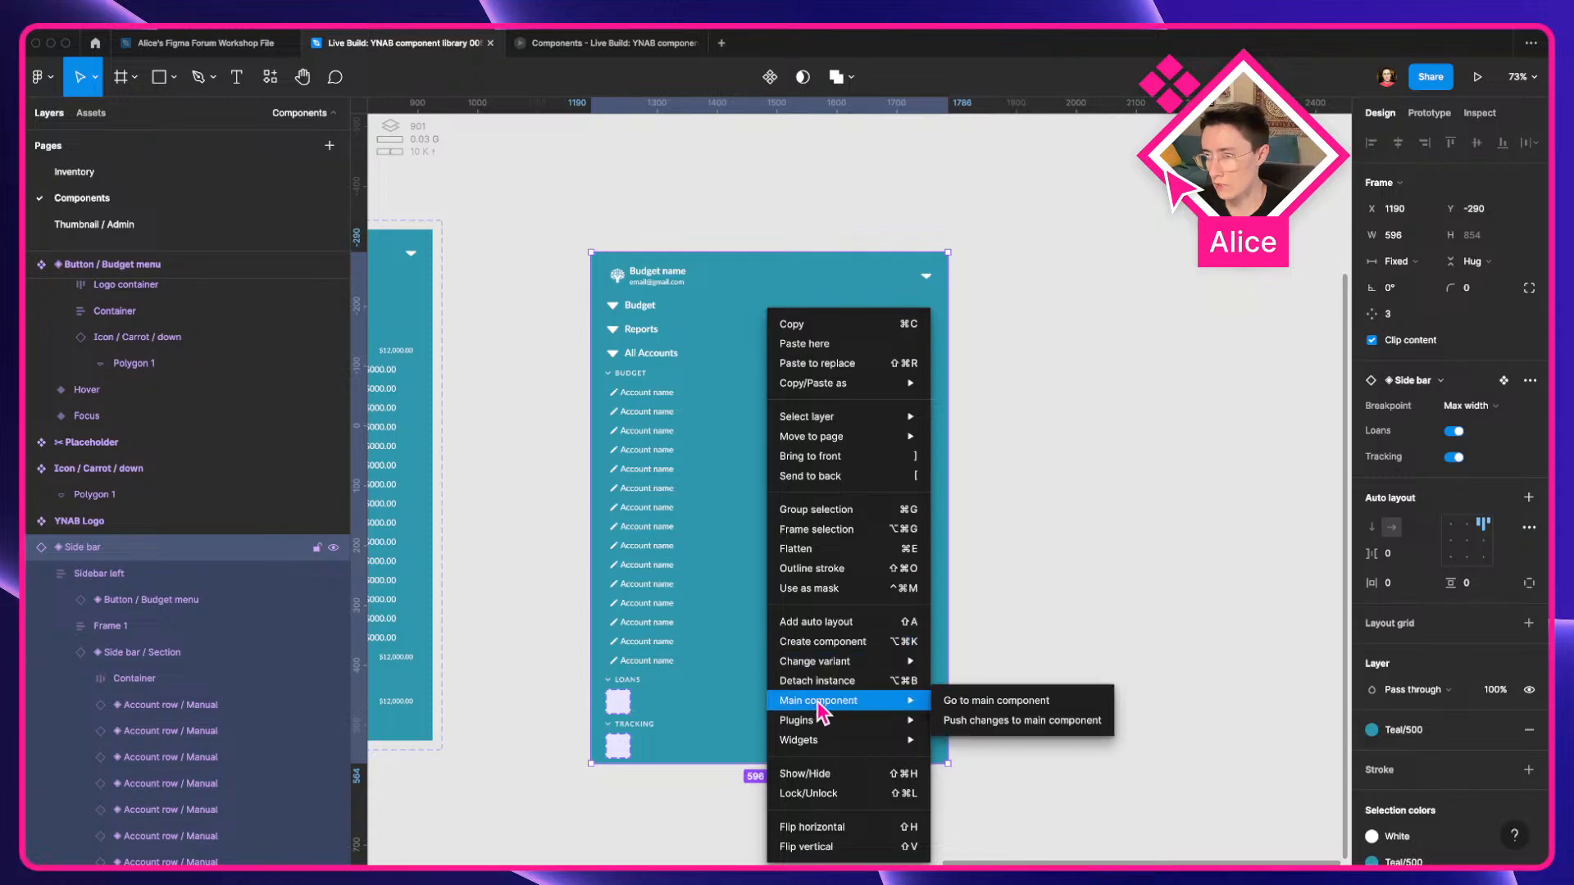
pyautogui.click(1037, 527)
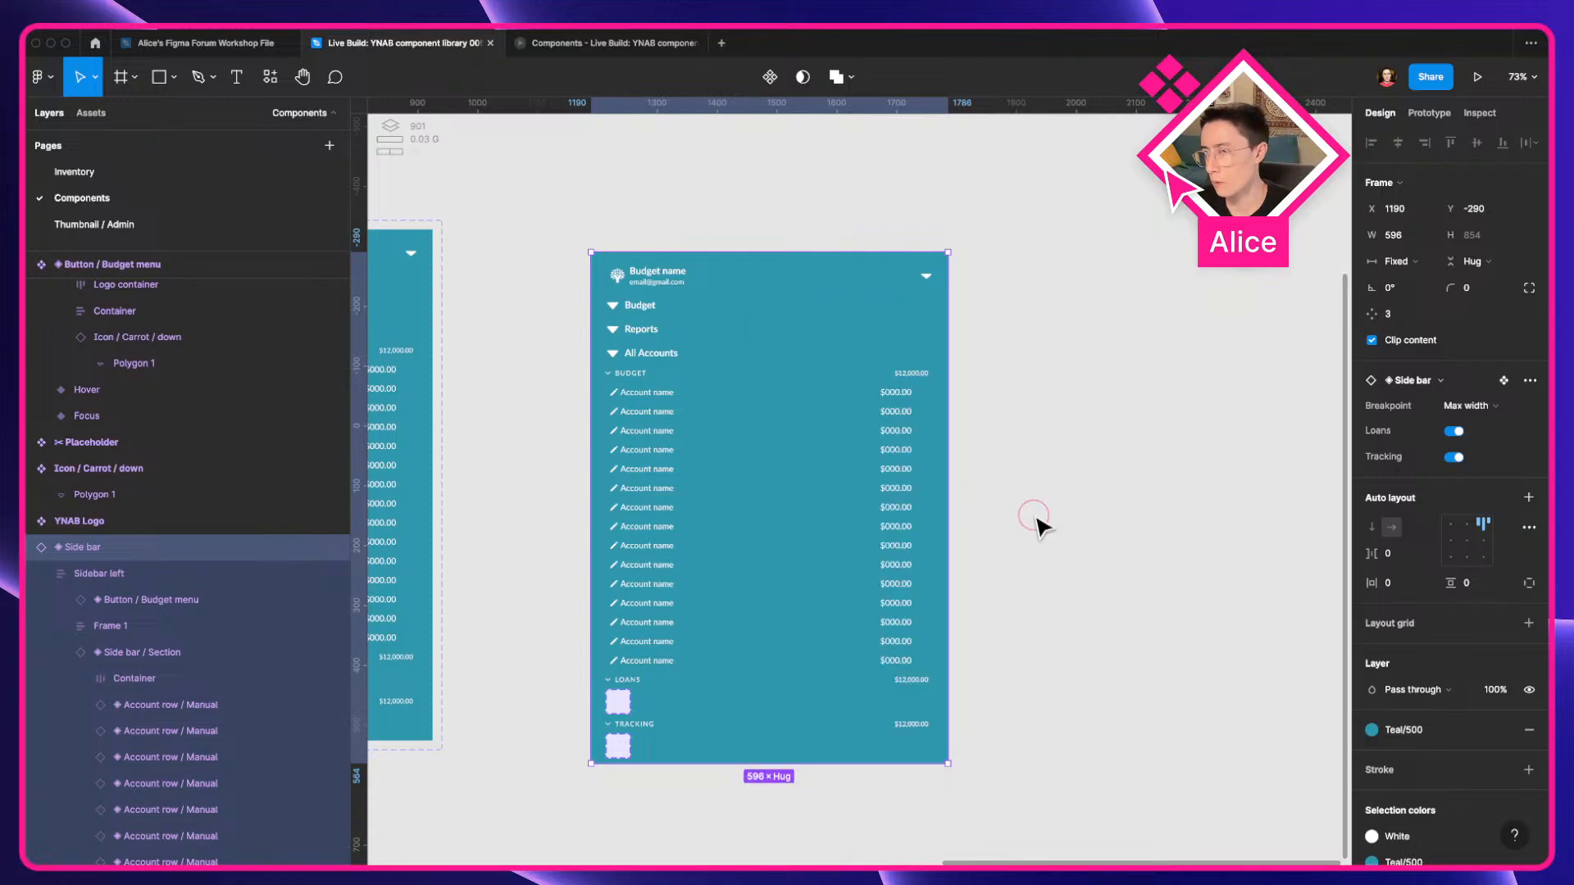
pyautogui.scroll(5, 583, 402)
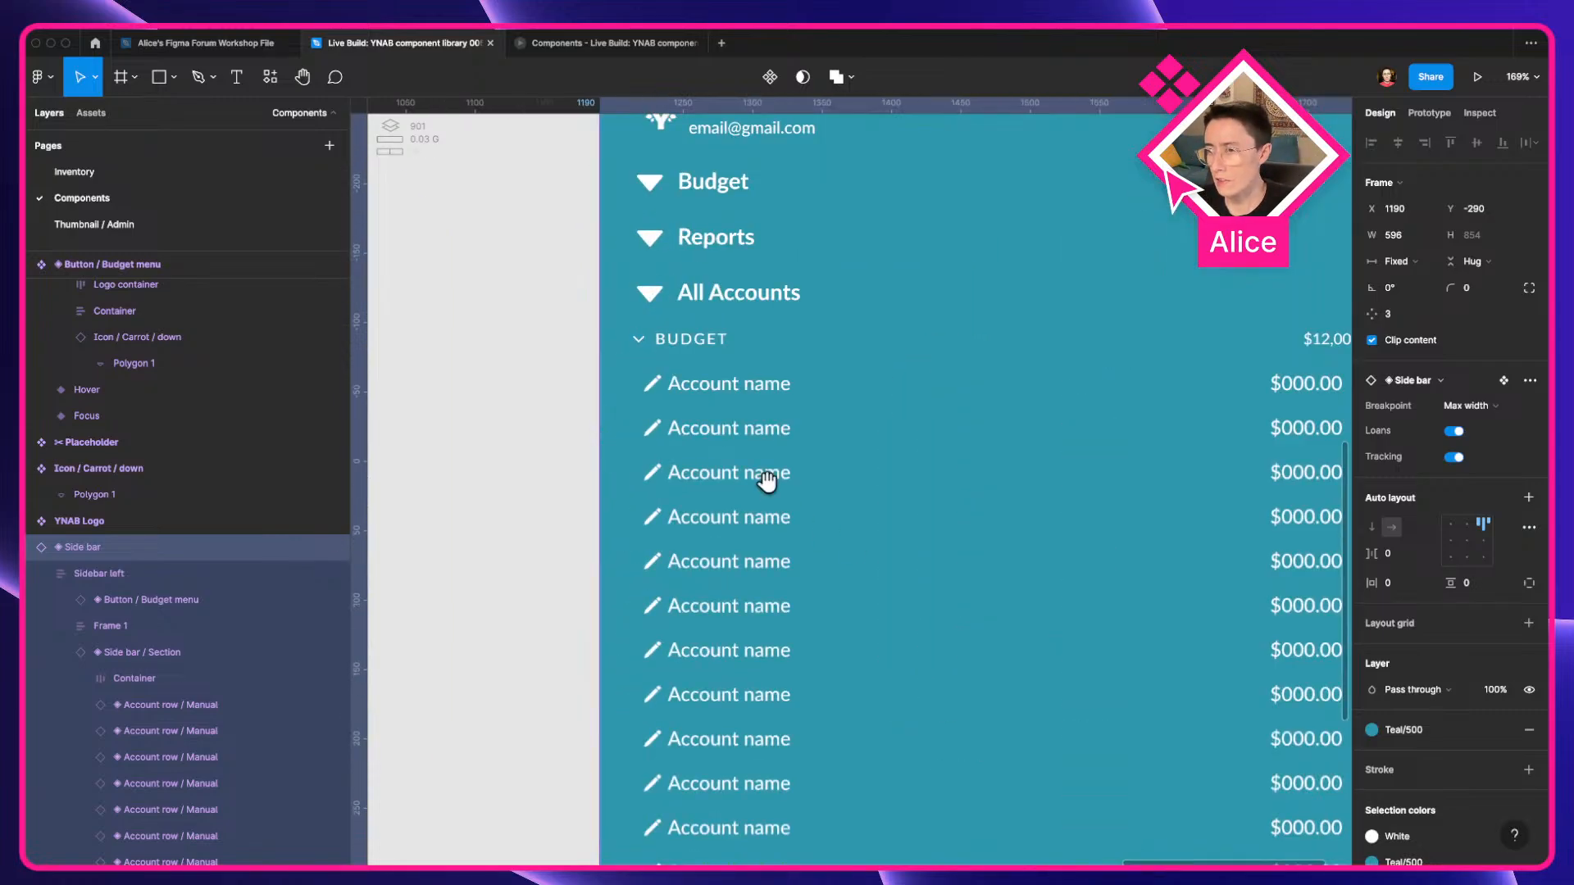
pyautogui.scroll(-6, 651, 410)
pyautogui.scroll(3, 729, 481)
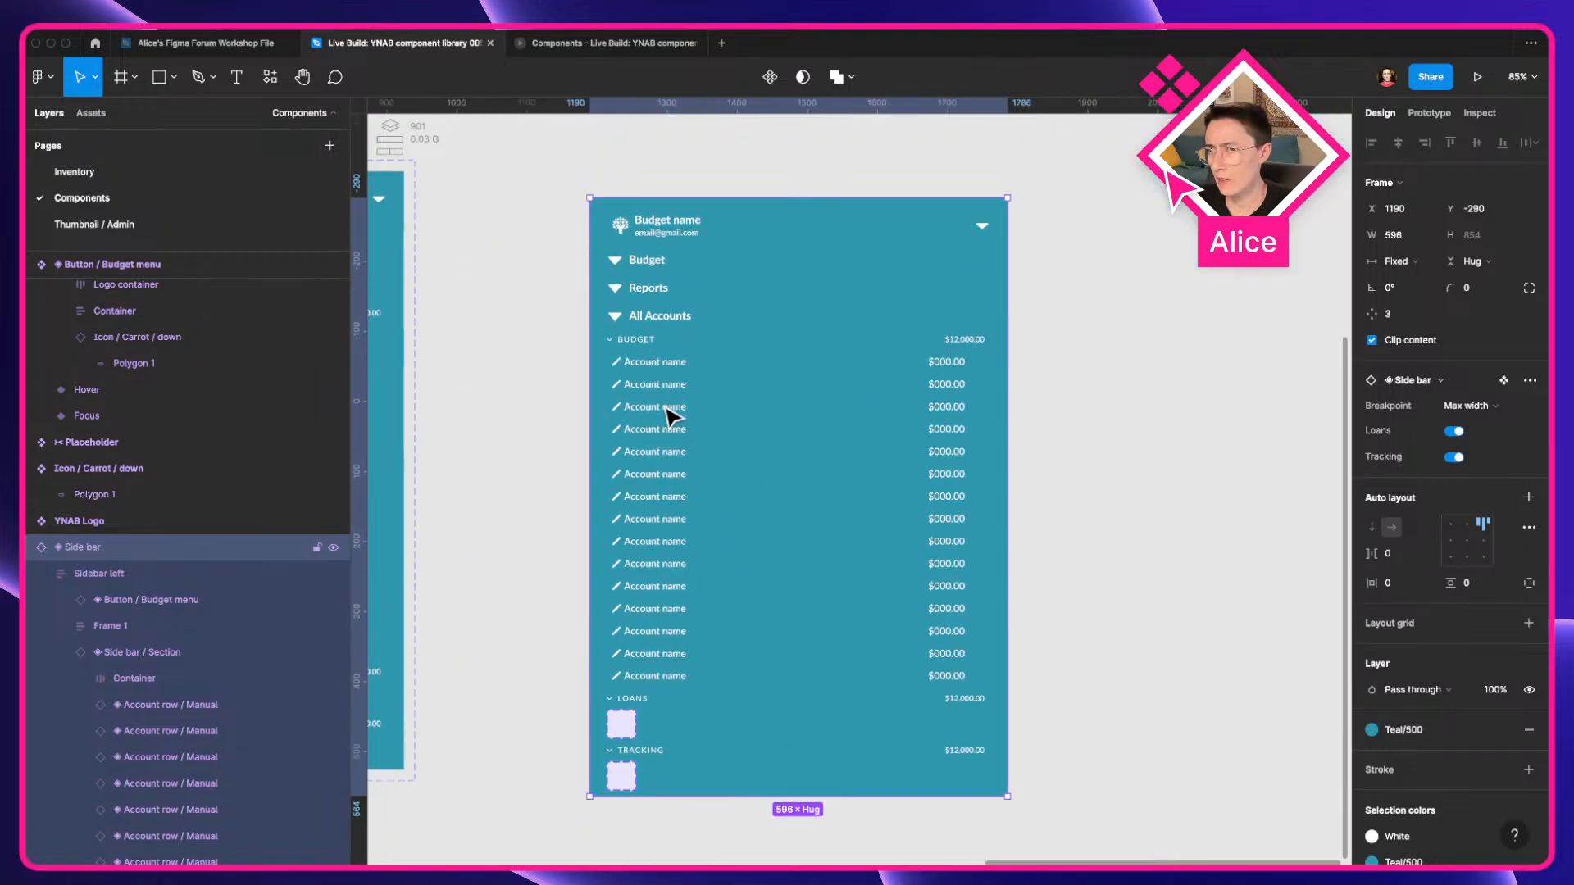
# Hide the last eleven manual account rows in the side bar instance's Budget section, leaving the first four shown.
pyautogui.click(668, 447)
pyautogui.doubleClick(667, 428)
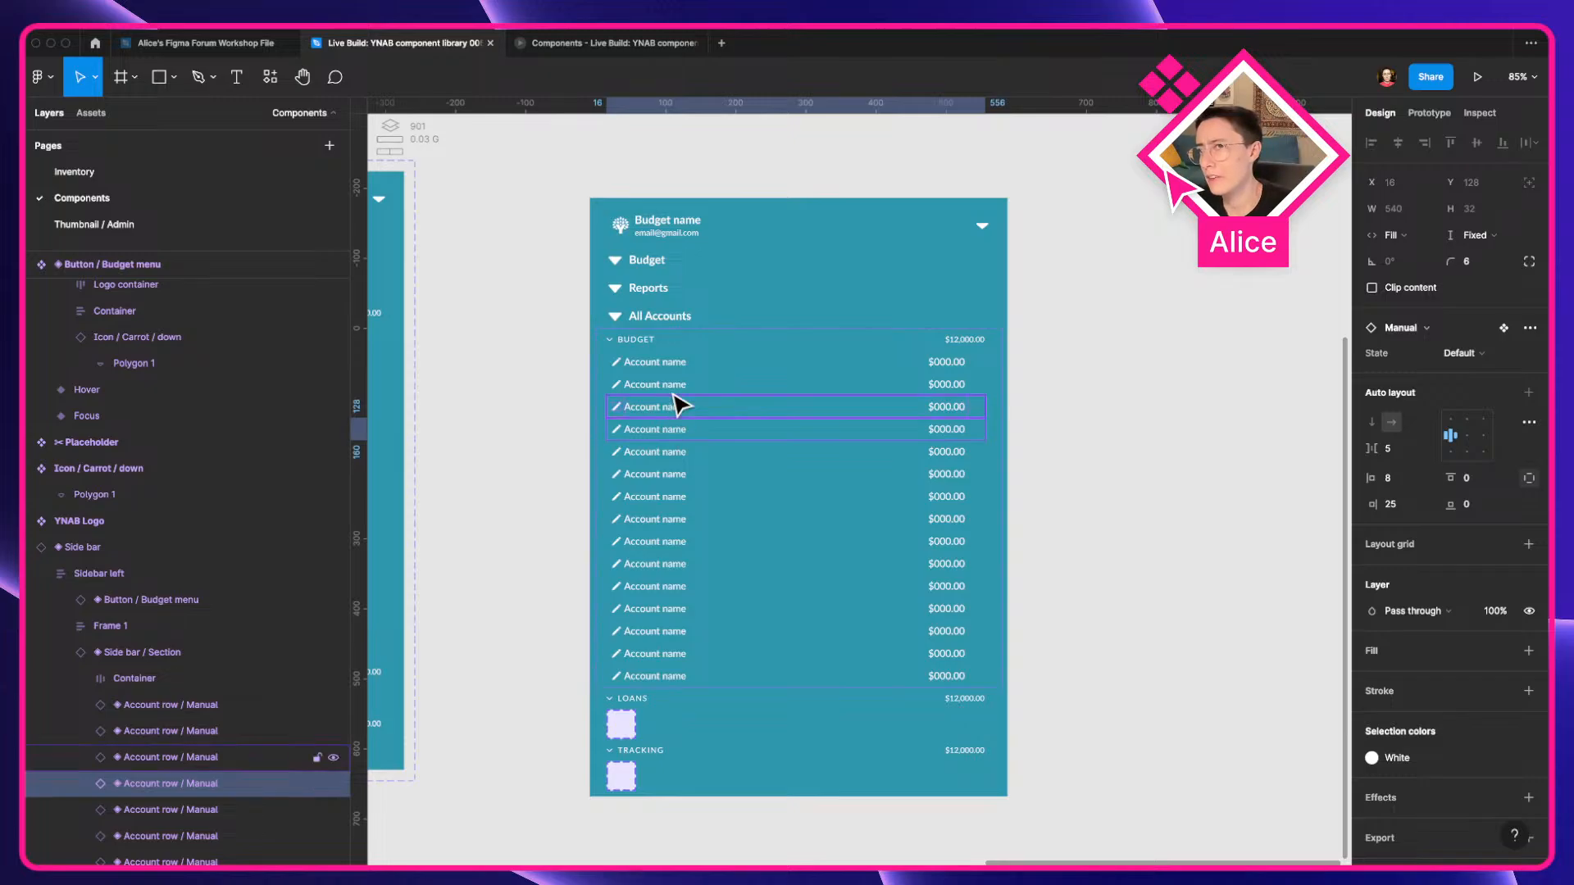
pyautogui.click(677, 453)
pyautogui.keyDown('shift'); pyautogui.click(671, 478); pyautogui.keyUp('shift')
pyautogui.keyDown('shift'); pyautogui.click(671, 498); pyautogui.keyUp('shift')
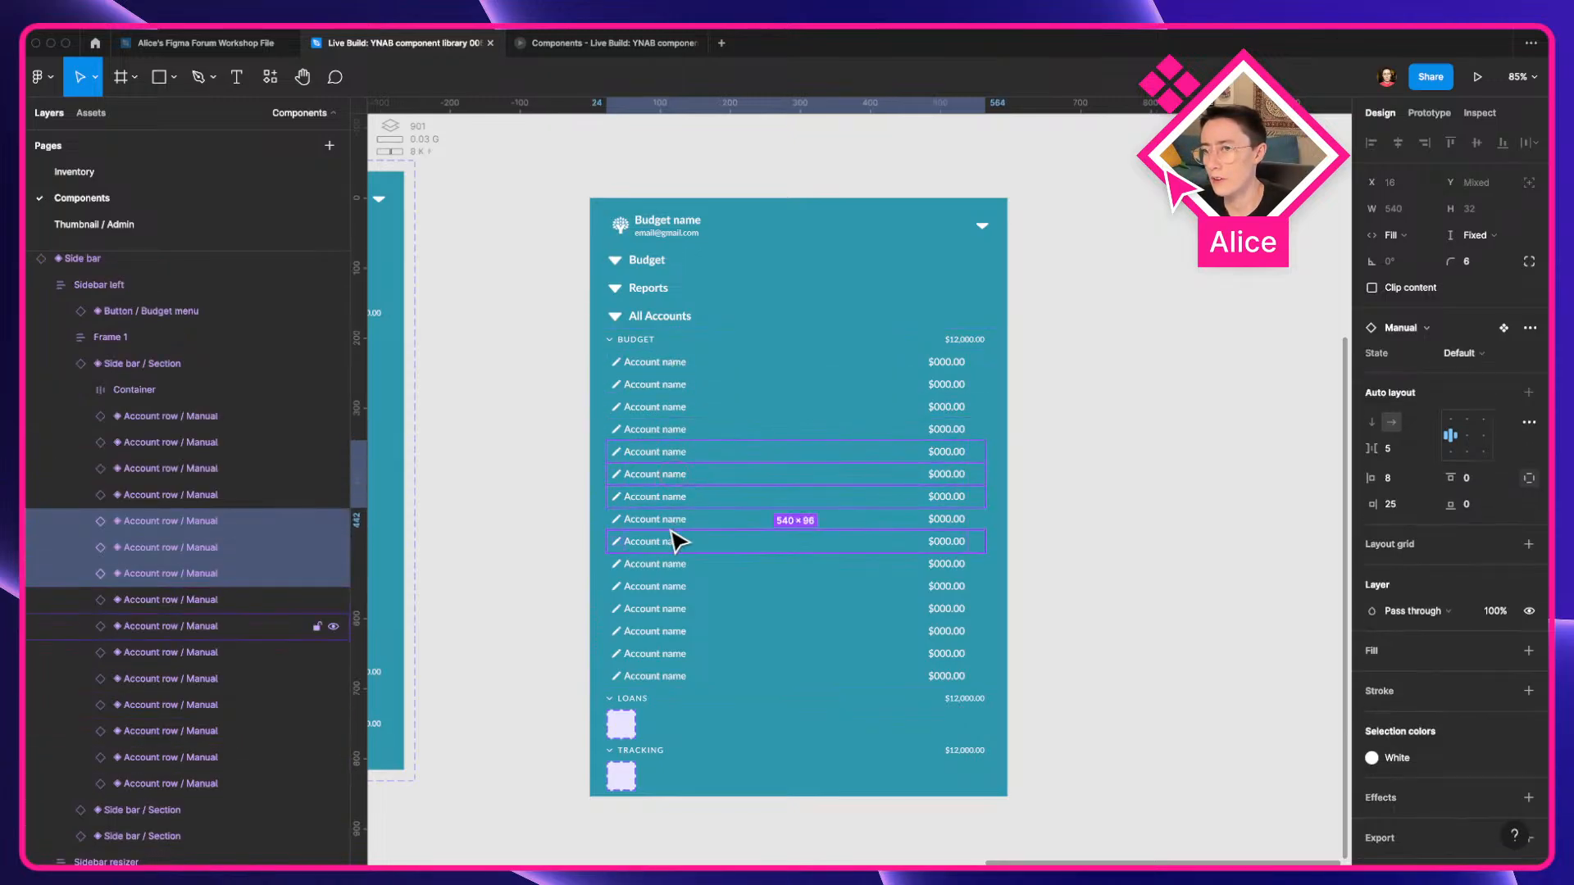
pyautogui.keyDown('shift'); pyautogui.click(672, 520); pyautogui.keyUp('shift')
pyautogui.keyDown('shift'); pyautogui.click(671, 543); pyautogui.keyUp('shift')
pyautogui.keyDown('shift'); pyautogui.click(669, 570); pyautogui.keyUp('shift')
pyautogui.keyDown('shift'); pyautogui.click(670, 590); pyautogui.keyUp('shift')
pyautogui.keyDown('shift'); pyautogui.click(671, 612); pyautogui.keyUp('shift')
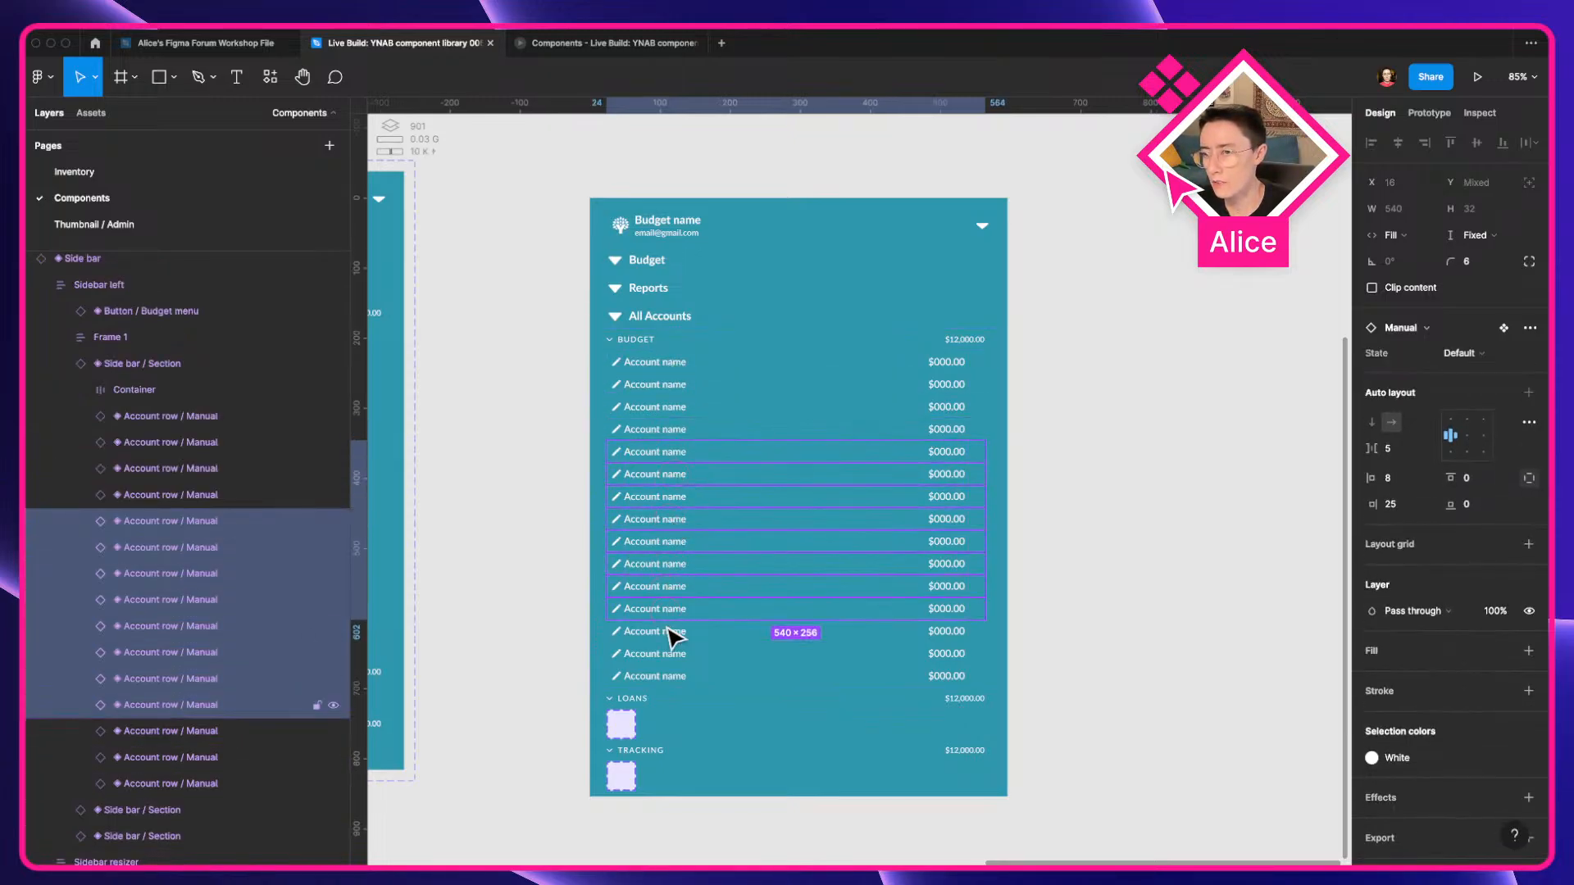
pyautogui.keyDown('shift'); pyautogui.click(671, 634); pyautogui.keyUp('shift')
pyautogui.keyDown('shift'); pyautogui.click(670, 657); pyautogui.keyUp('shift')
pyautogui.keyDown('shift'); pyautogui.click(669, 677); pyautogui.keyUp('shift')
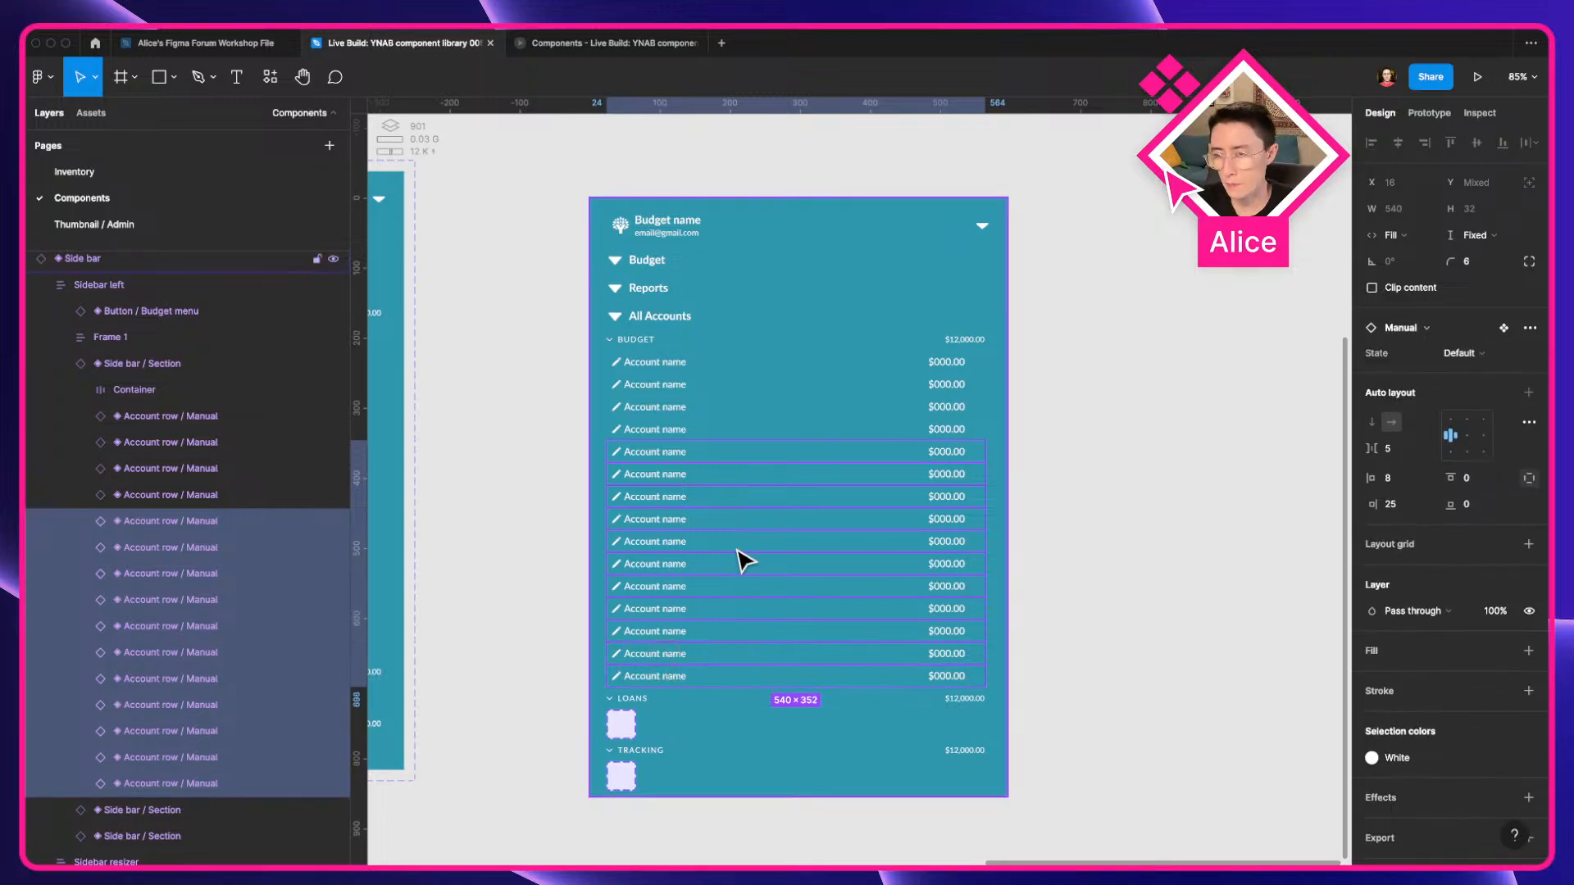
pyautogui.press('super+shift+h')
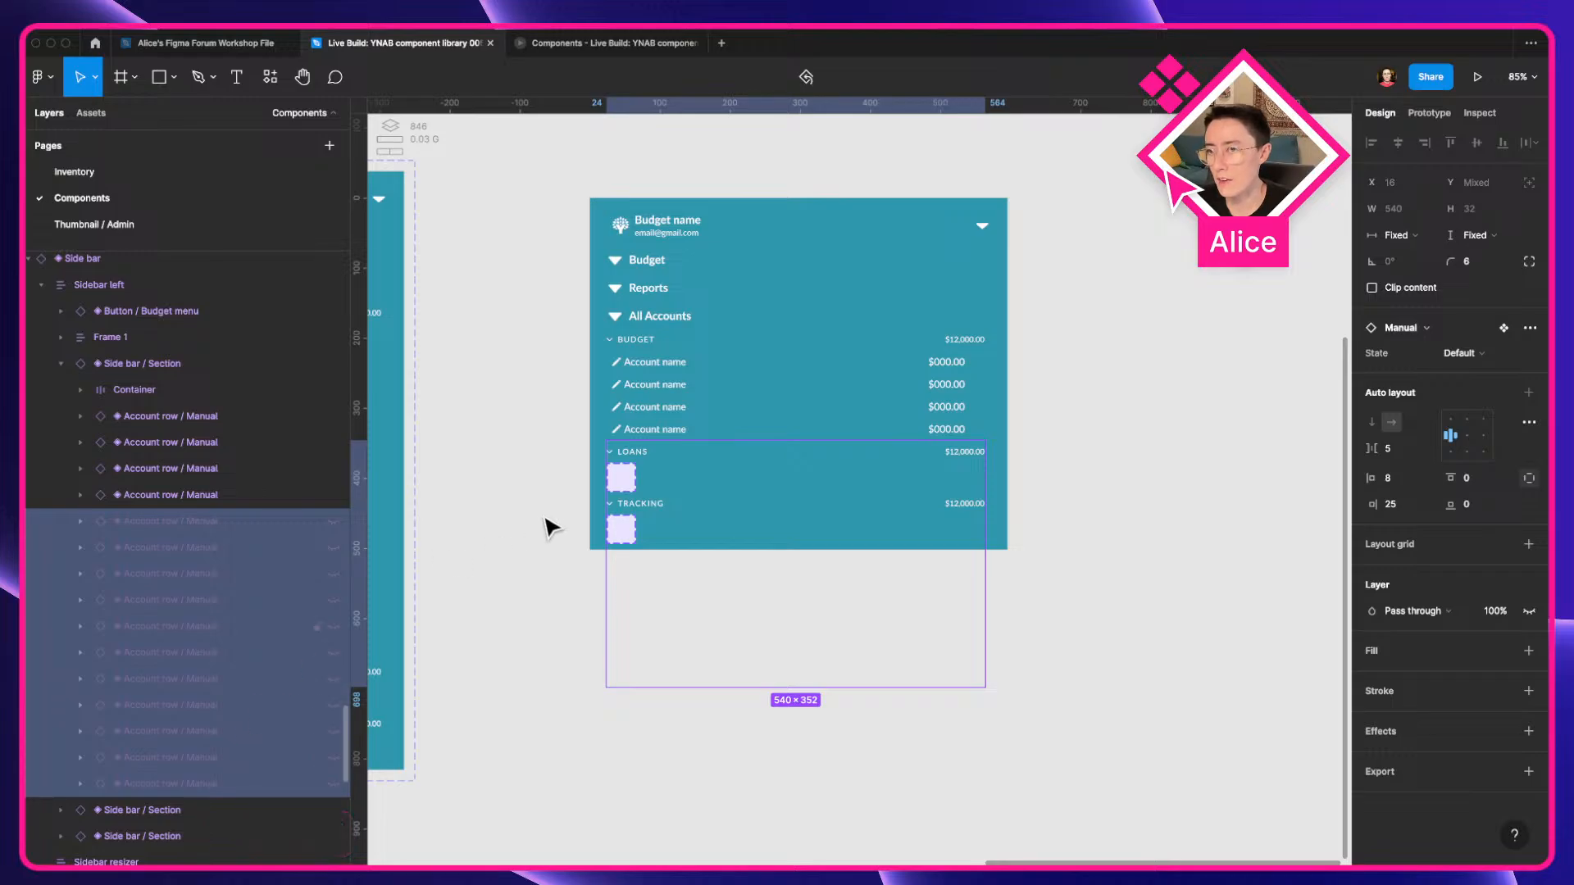
# Run the Layer Counter plugin on the fourth account row in the Budget section, including nested layers, and close it.
pyautogui.click(702, 434)
pyautogui.rightClick(736, 436)
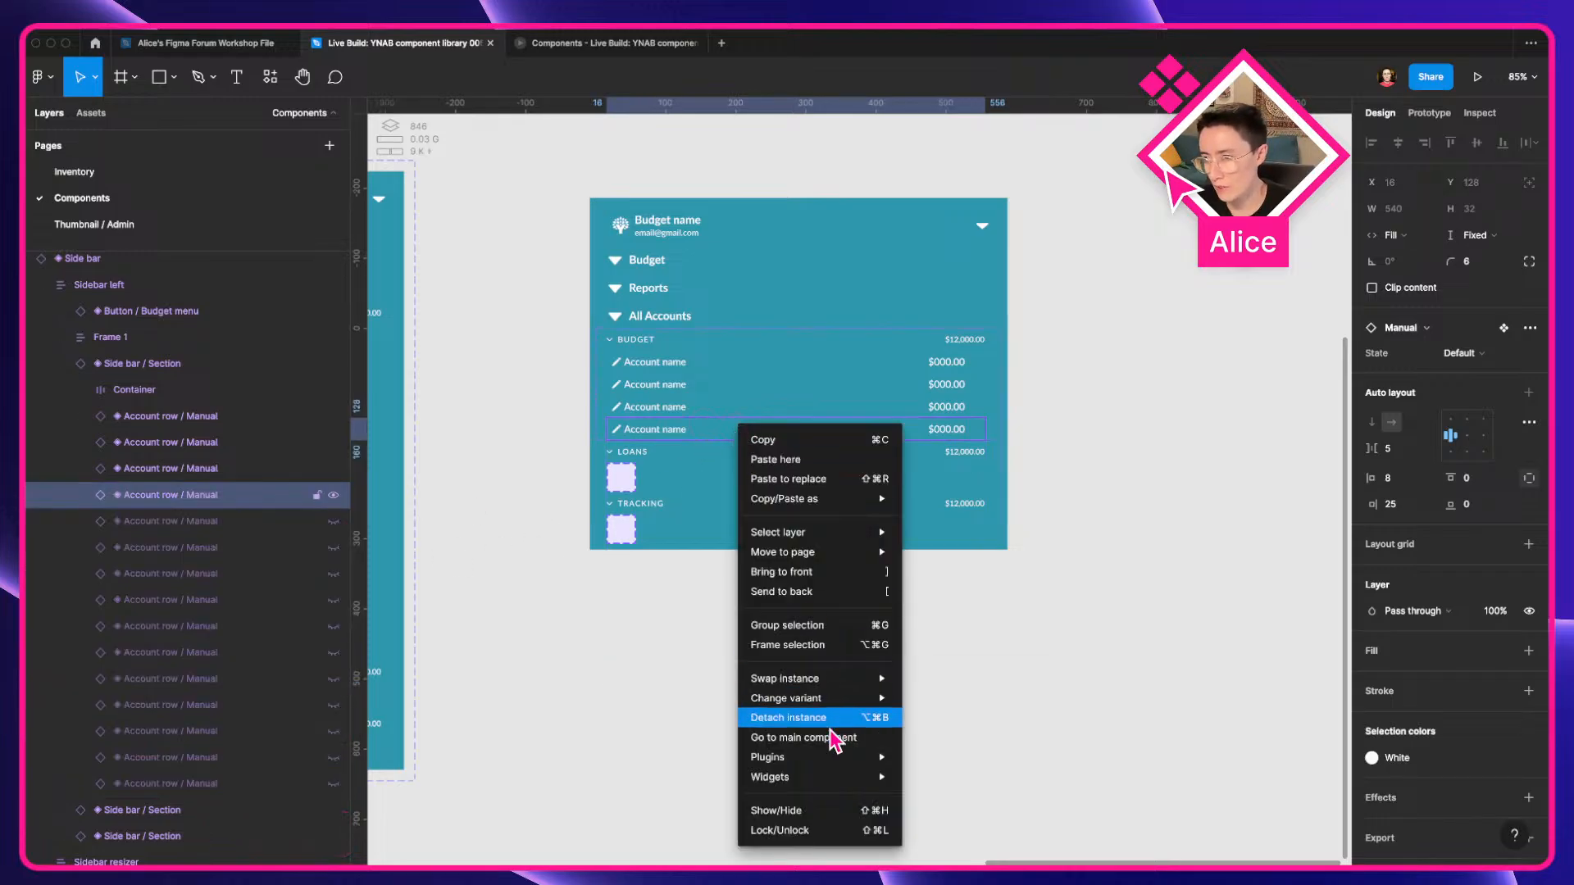
pyautogui.moveTo(832, 757)
pyautogui.click(958, 652)
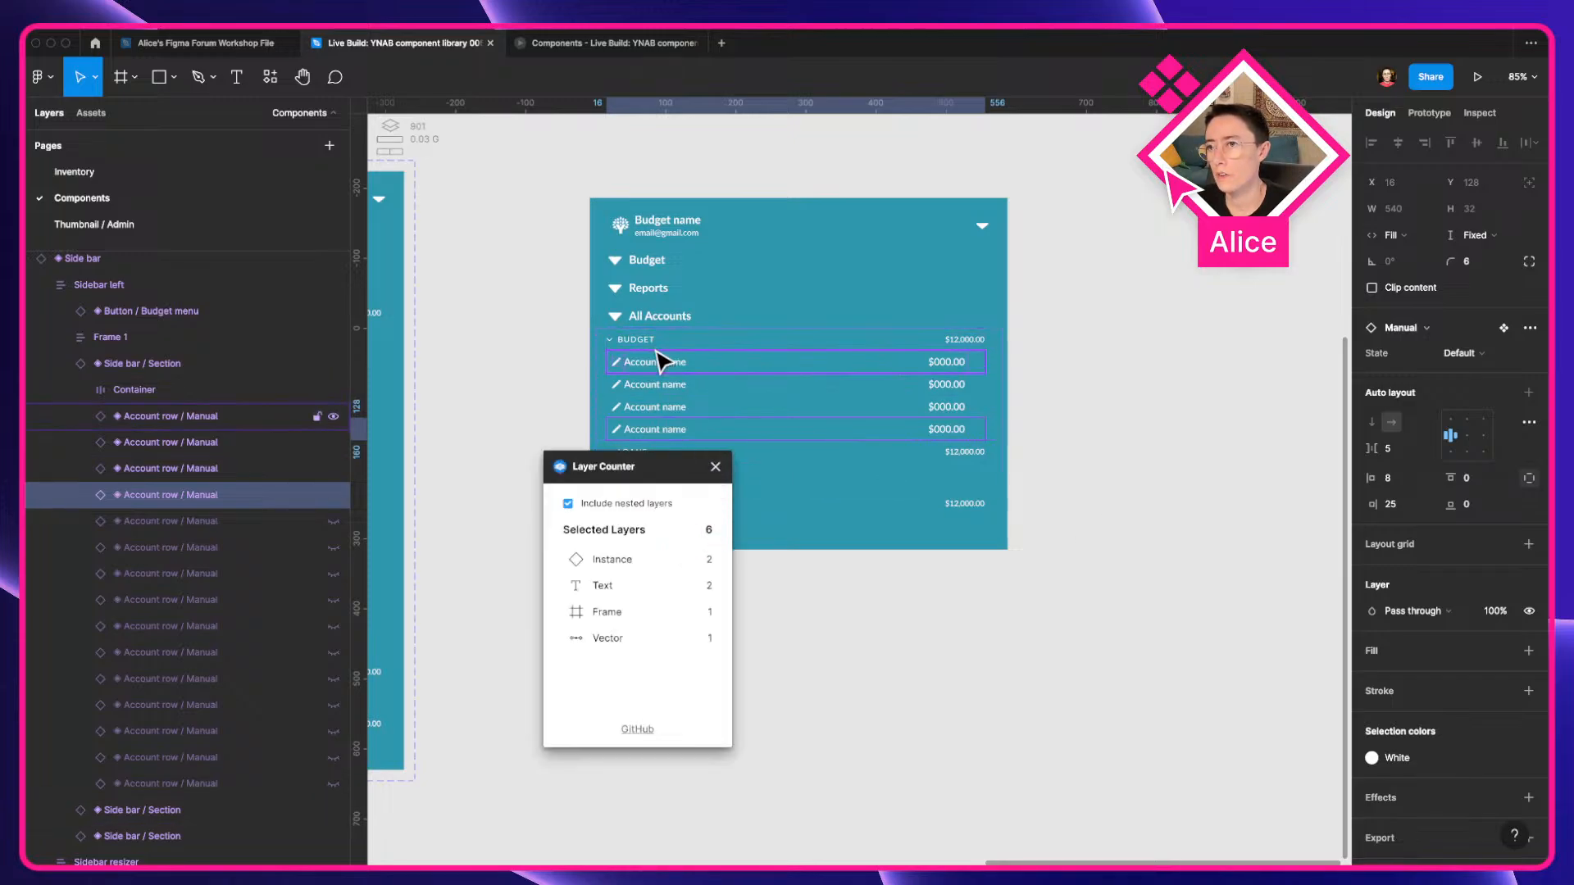
pyautogui.click(716, 466)
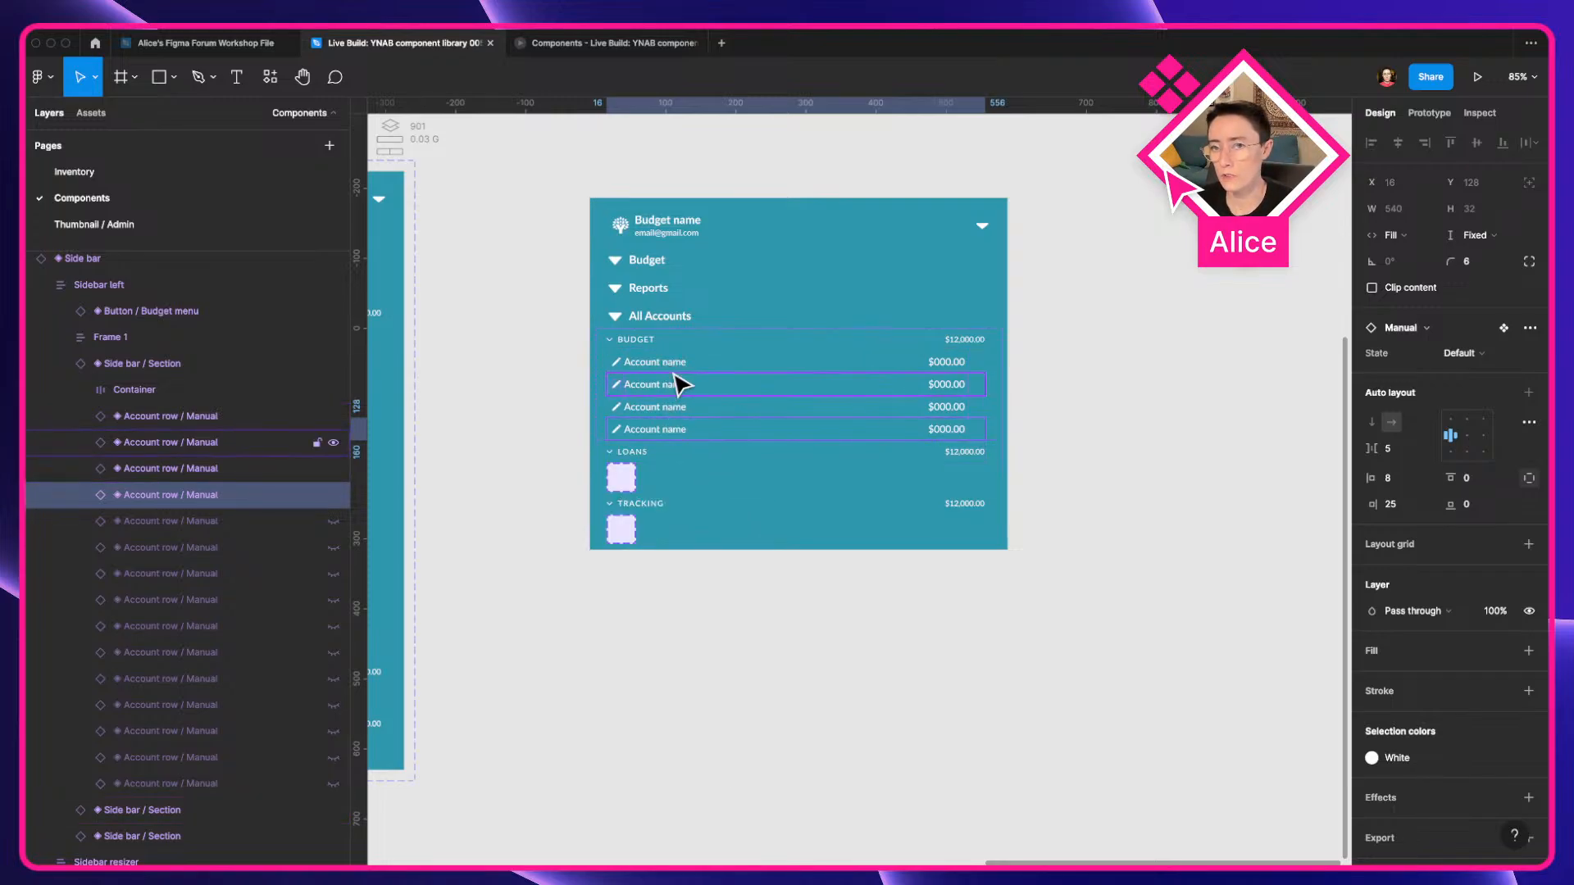
# Count the nested layers of the eleven hidden account rows with Layer Counter and place its window beside the side bar instance.
pyautogui.scroll(2, 701, 399)
pyautogui.scroll(3, 701, 400)
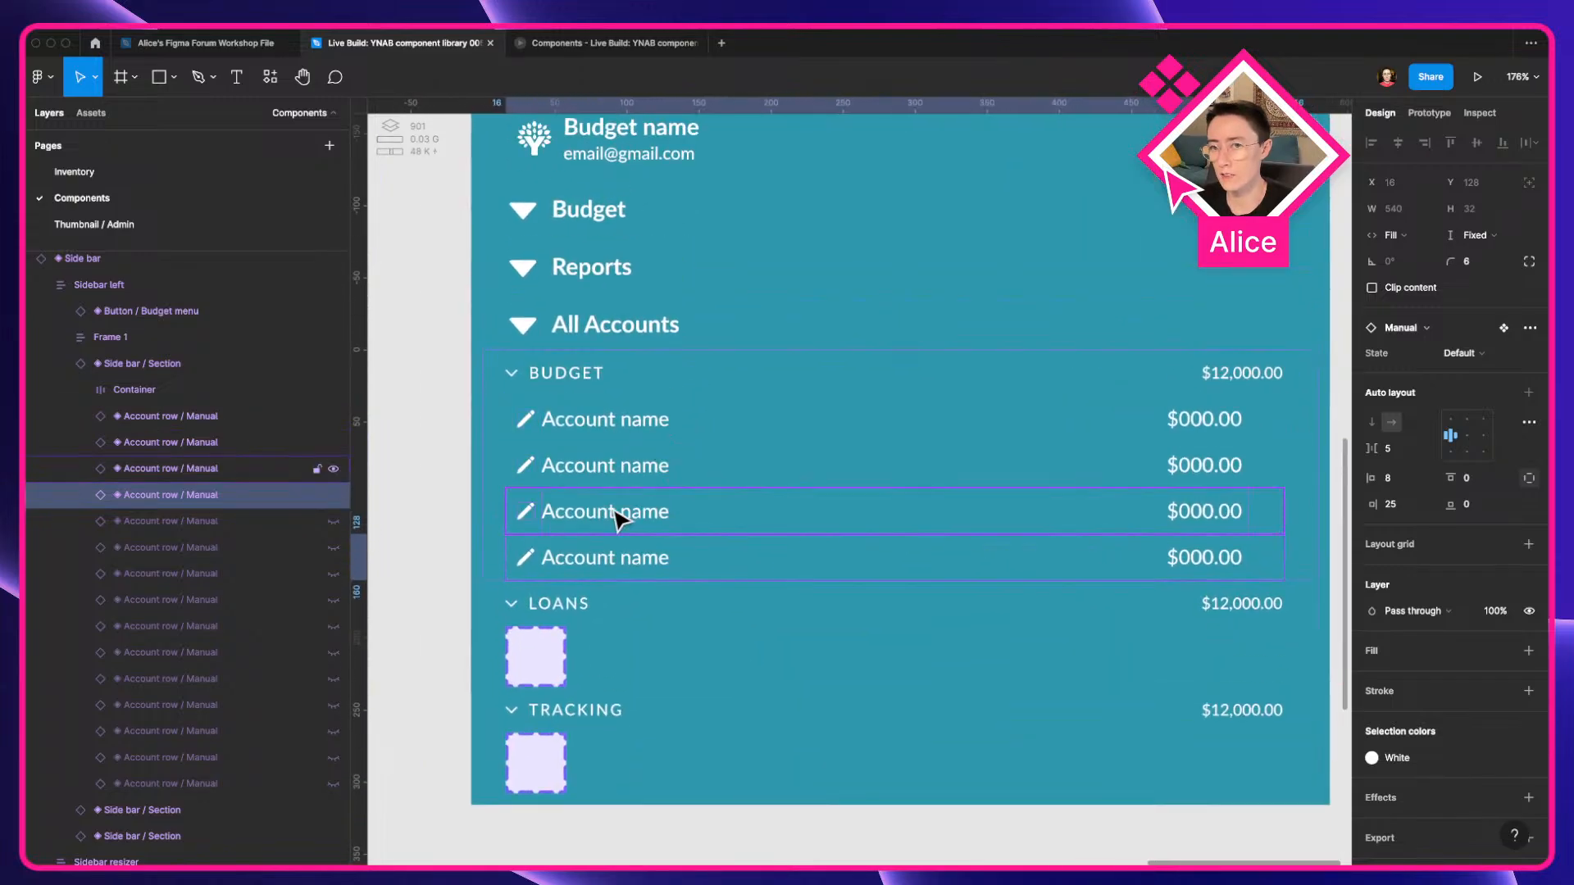
pyautogui.click(155, 523)
pyautogui.keyDown('shift'); pyautogui.click(172, 782); pyautogui.keyUp('shift')
pyautogui.rightClick(228, 647)
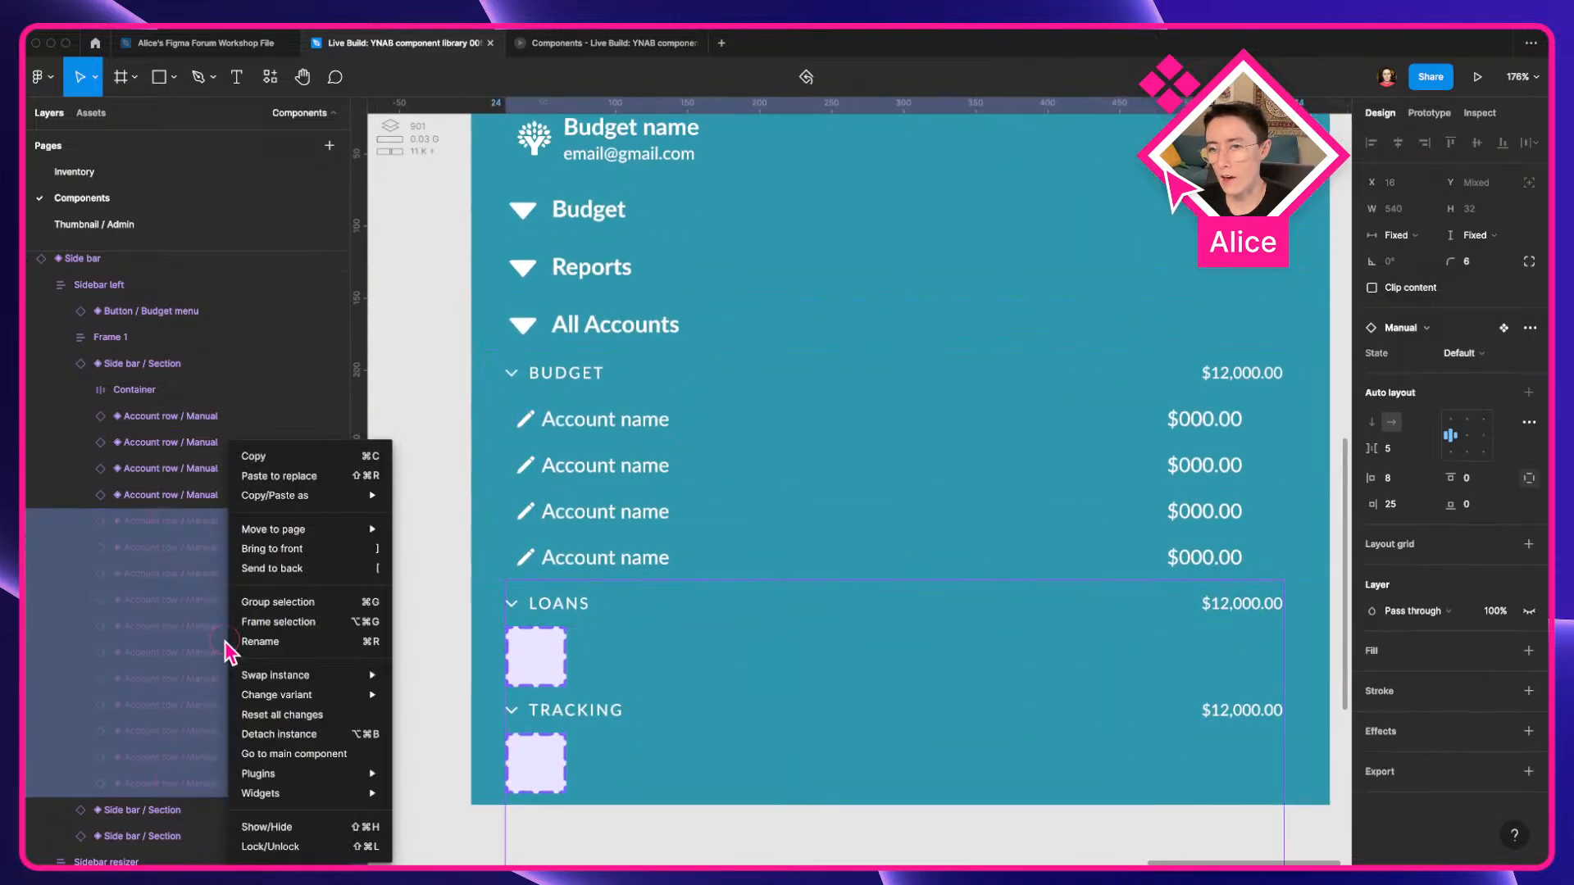
pyautogui.moveTo(306, 799)
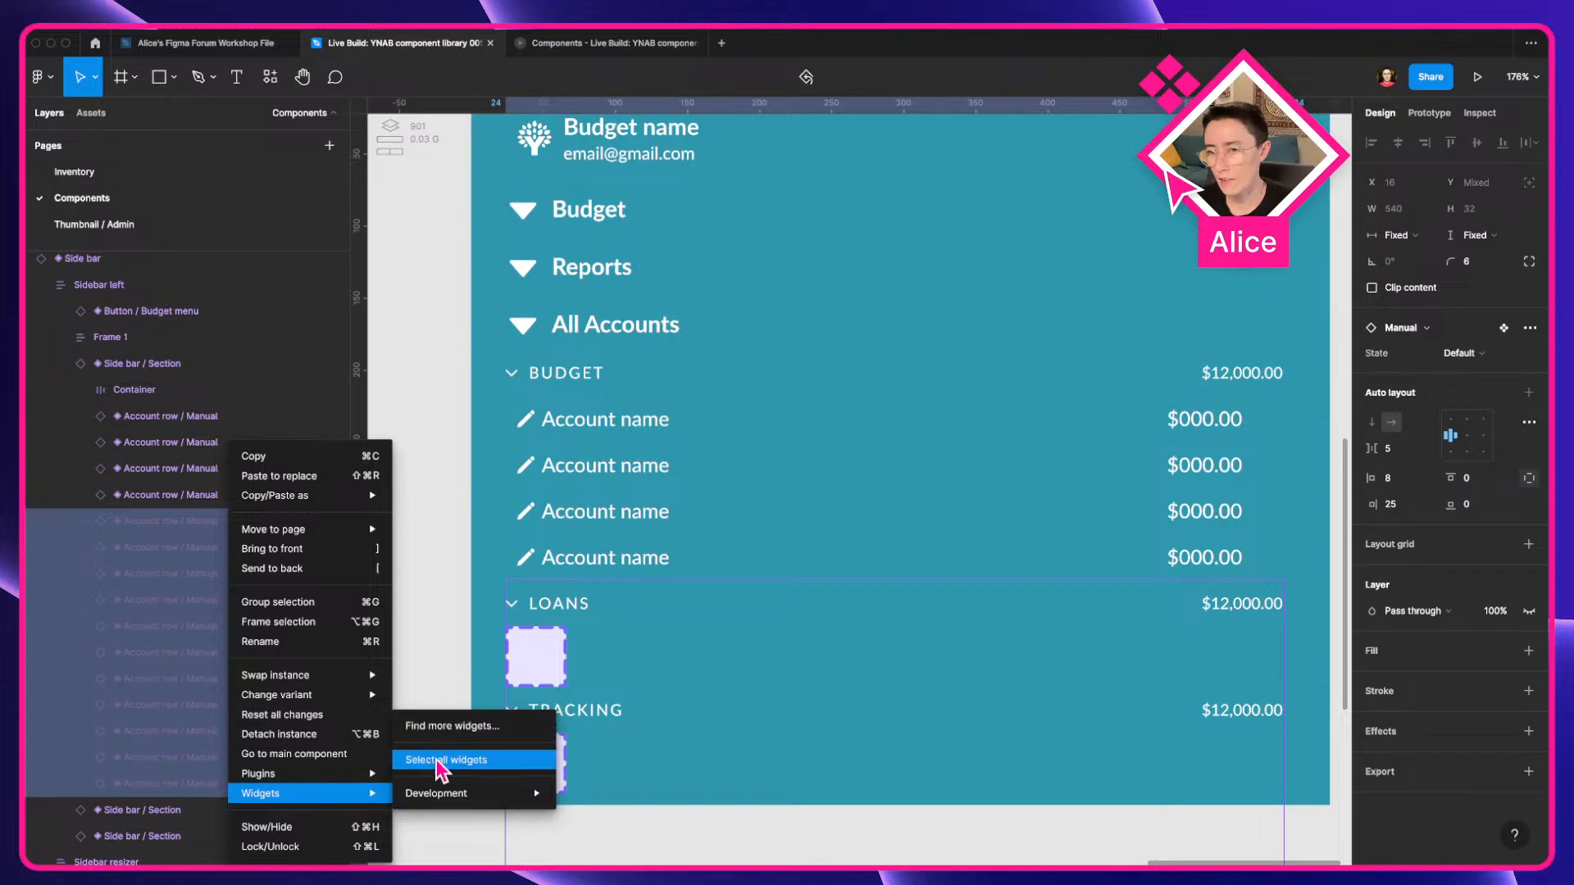
pyautogui.moveTo(341, 774)
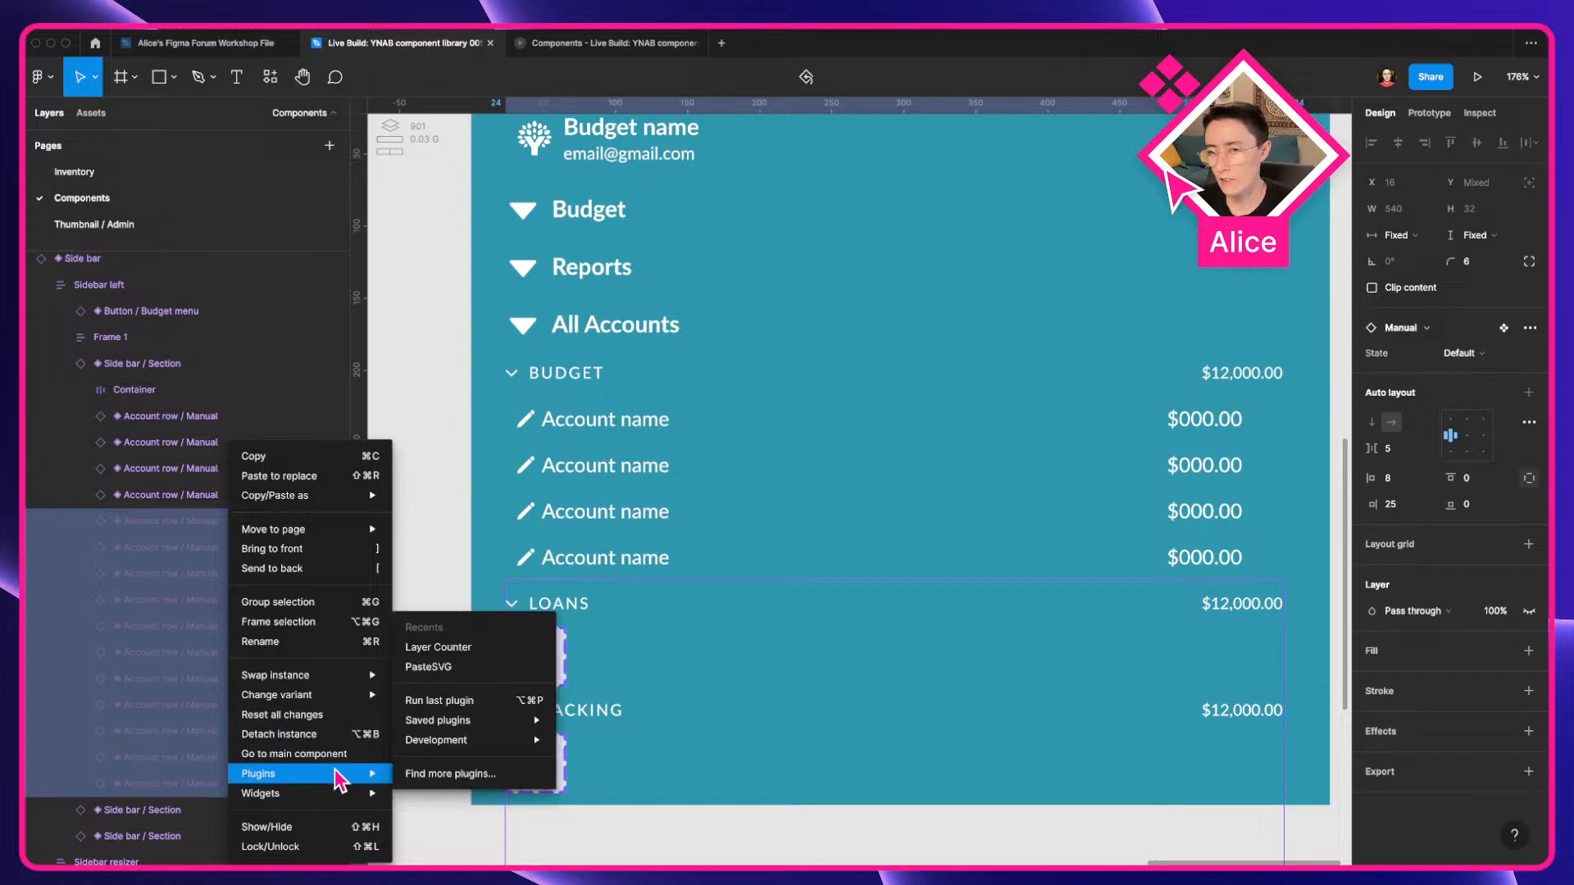
pyautogui.click(464, 650)
pyautogui.scroll(-5, 643, 453)
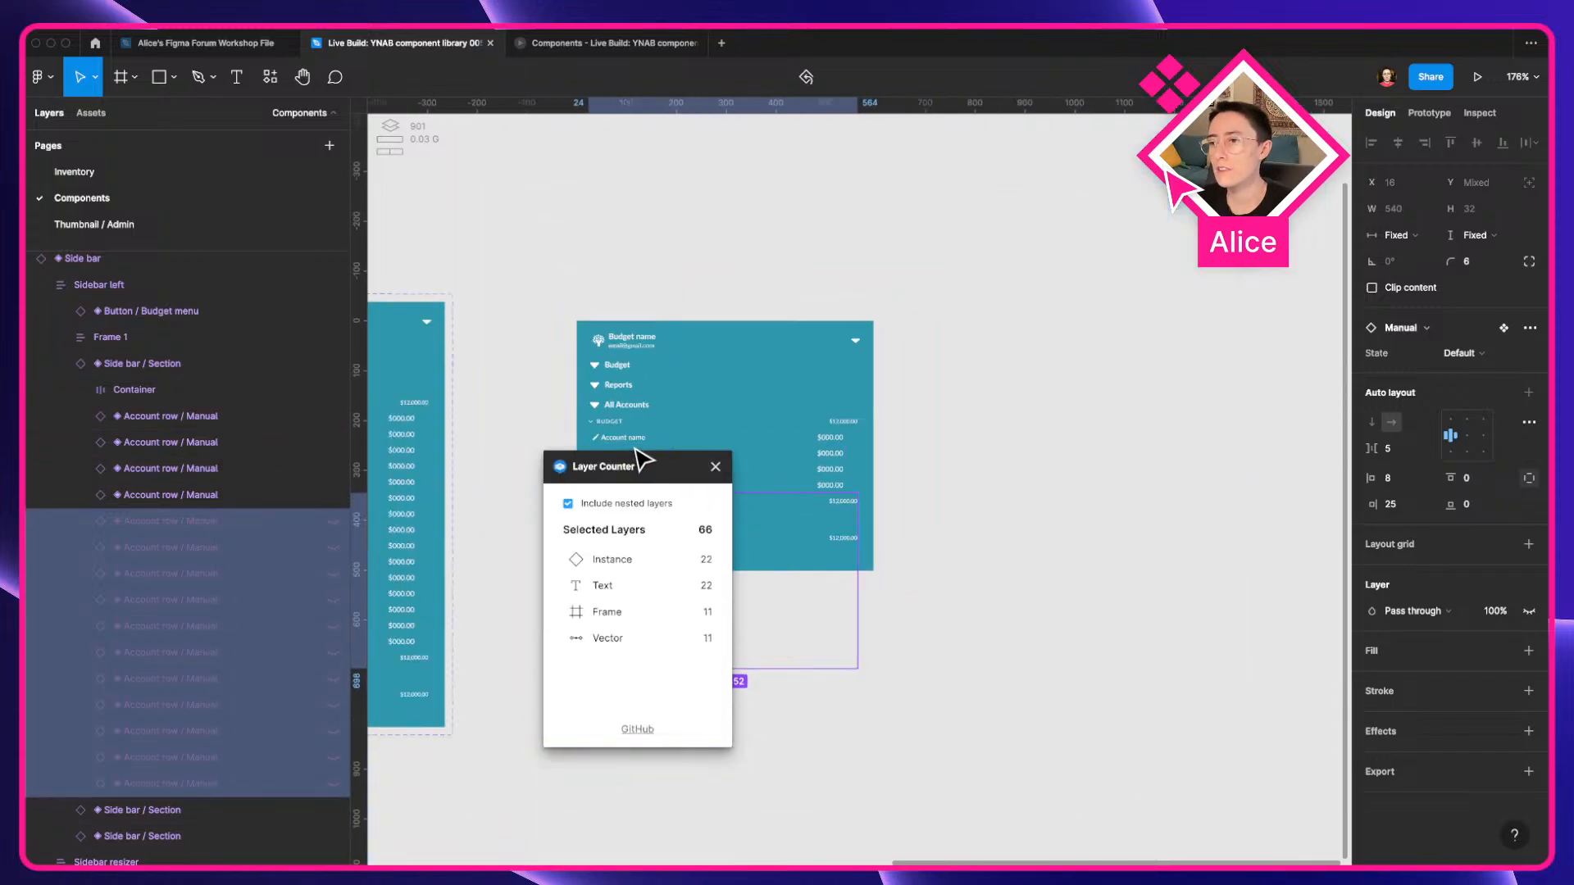
pyautogui.moveTo(622, 474); pyautogui.dragTo(996, 484)
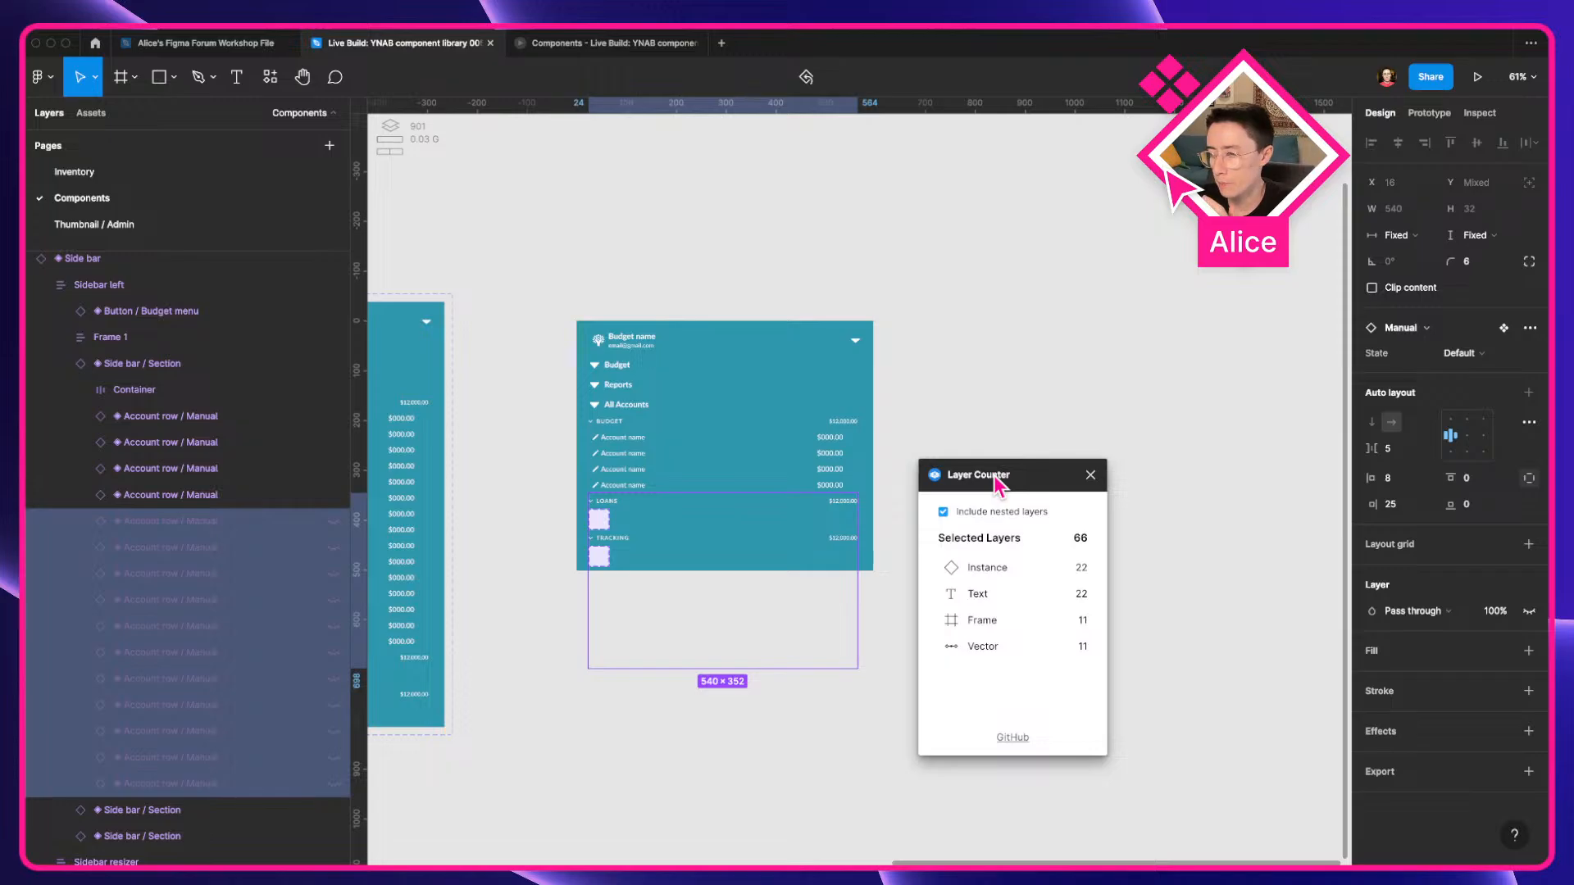
# Switch to the YNAB budget page in the browser, widen its sidebar and close the developer tools.
pyautogui.hotkey('ctrl', 'Left')
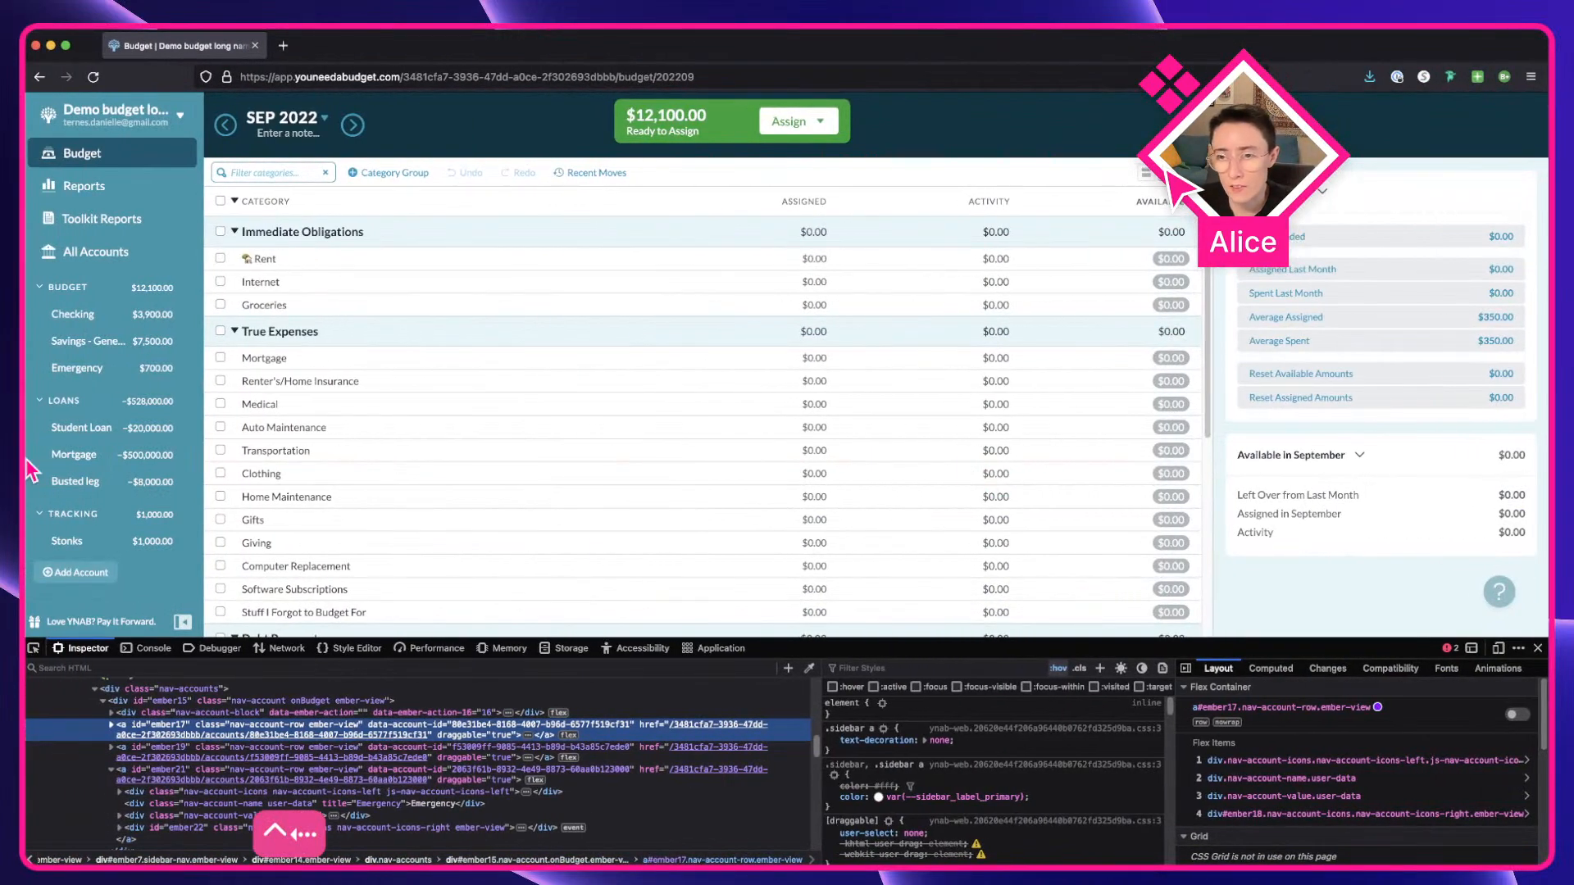
pyautogui.moveTo(205, 492); pyautogui.dragTo(272, 500)
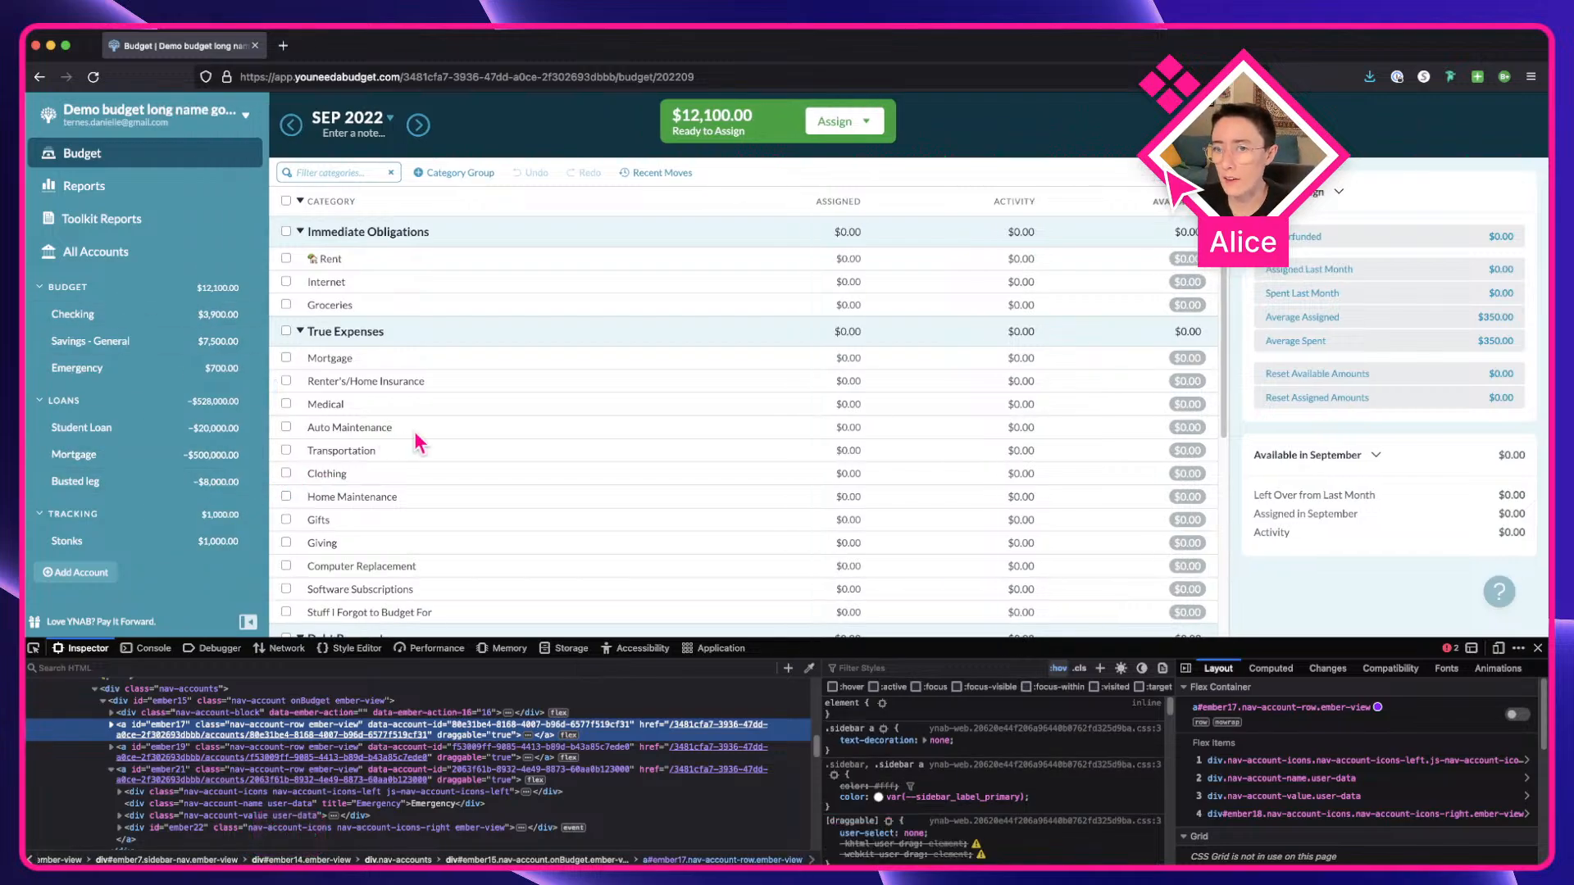
pyautogui.click(1539, 648)
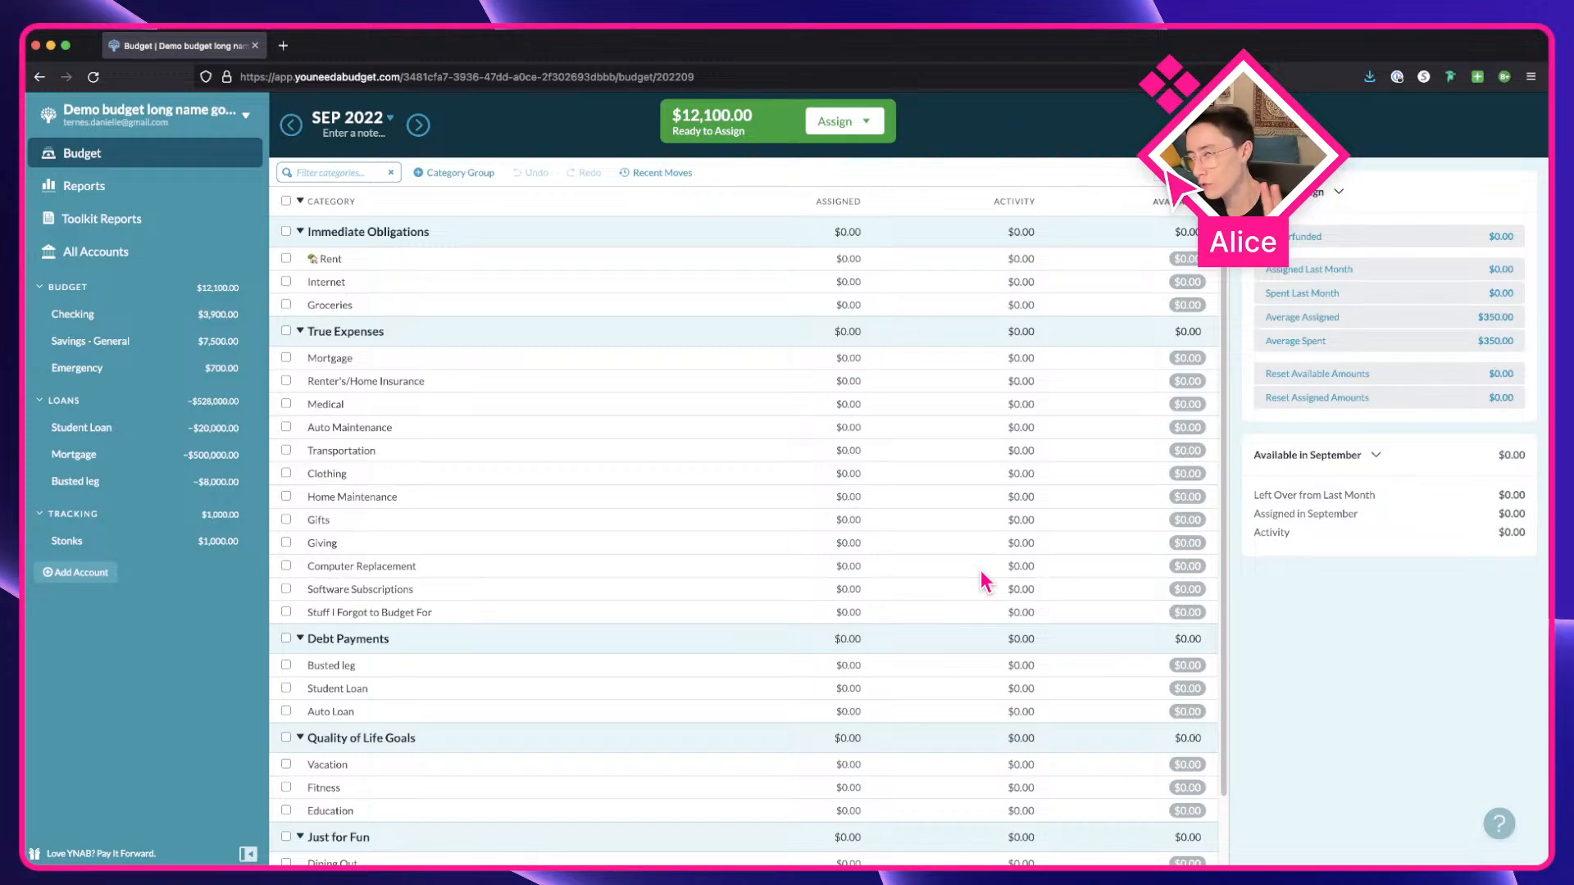
# Examine the category groups and their repeated rows in the YNAB budget table.
pyautogui.click(287, 331)
pyautogui.click(286, 330)
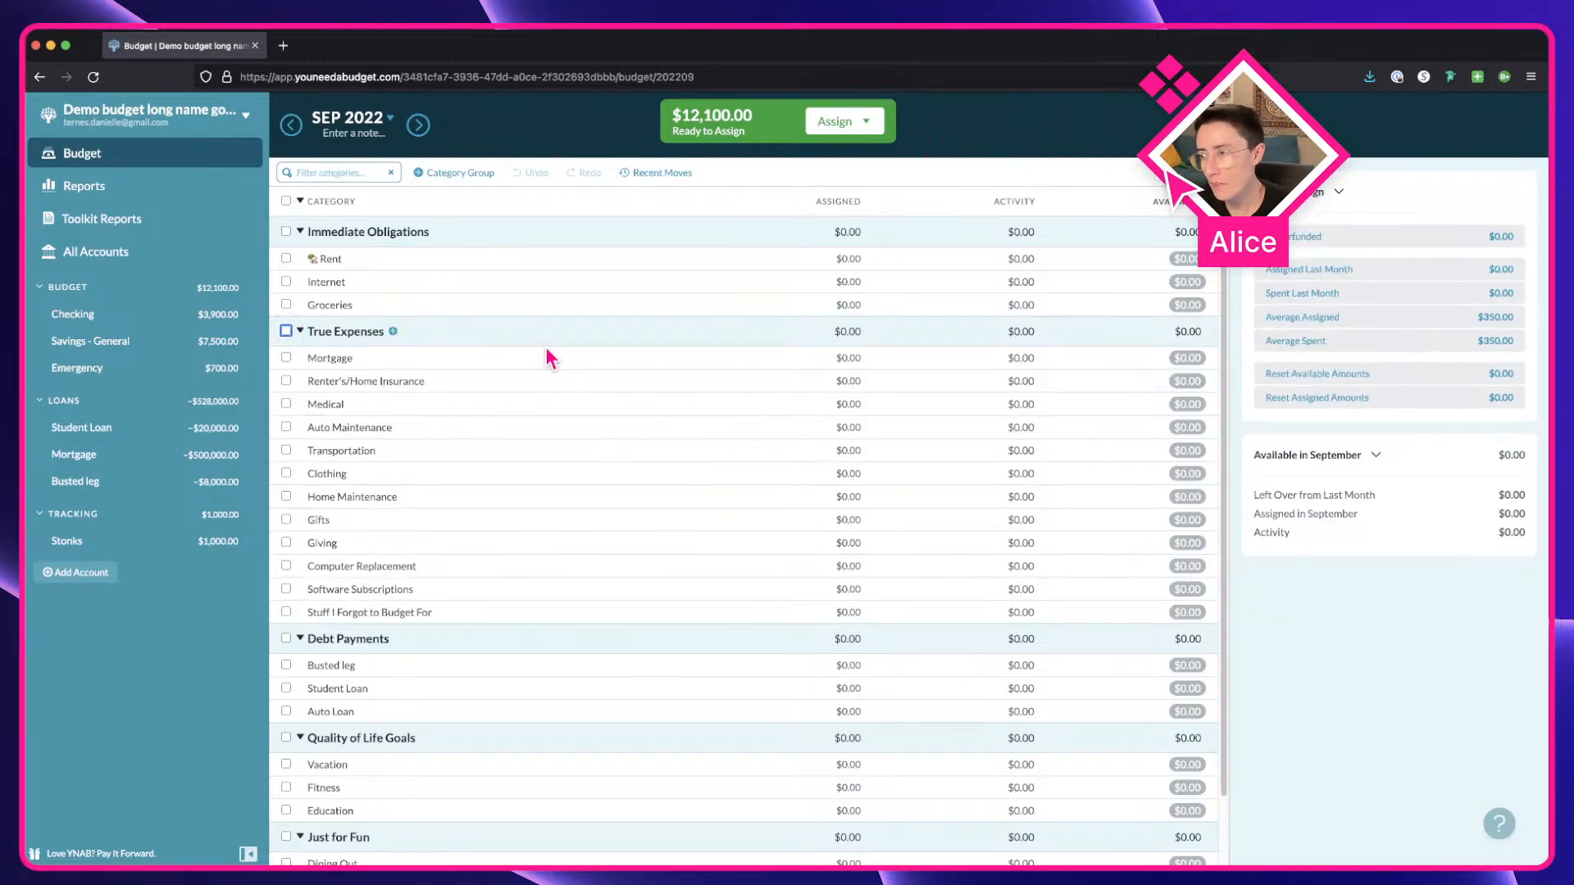
pyautogui.moveTo(497, 489); pyautogui.dragTo(504, 617)
pyautogui.moveTo(508, 543); pyautogui.dragTo(509, 447)
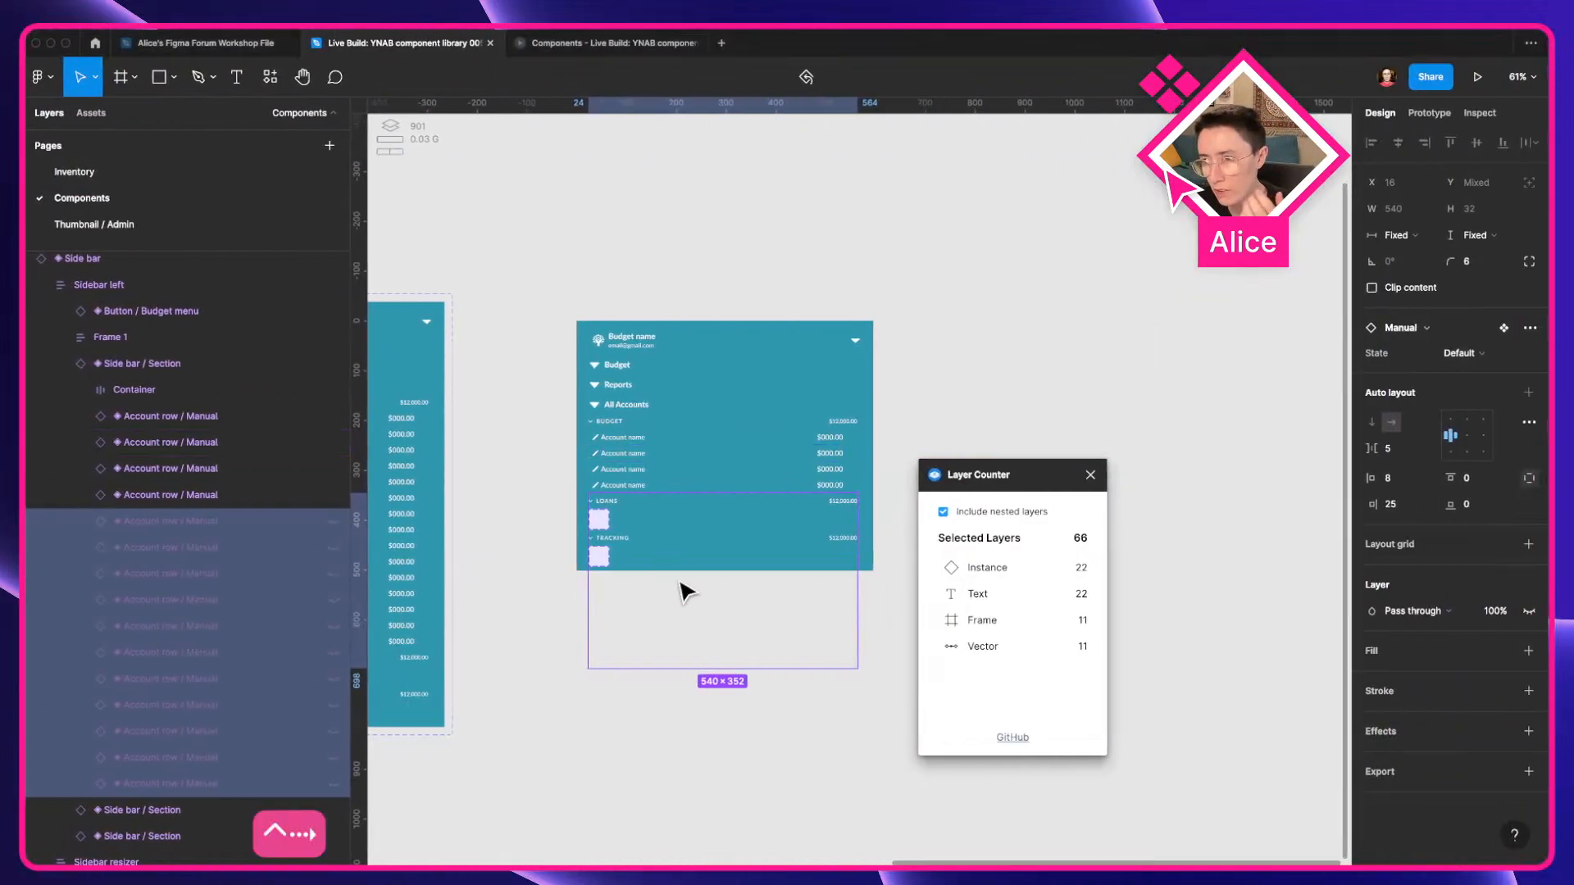
# Close Layer Counter back in Figma and inspect the Placeholder instance in the side bar instance's Loans section.
pyautogui.click(681, 587)
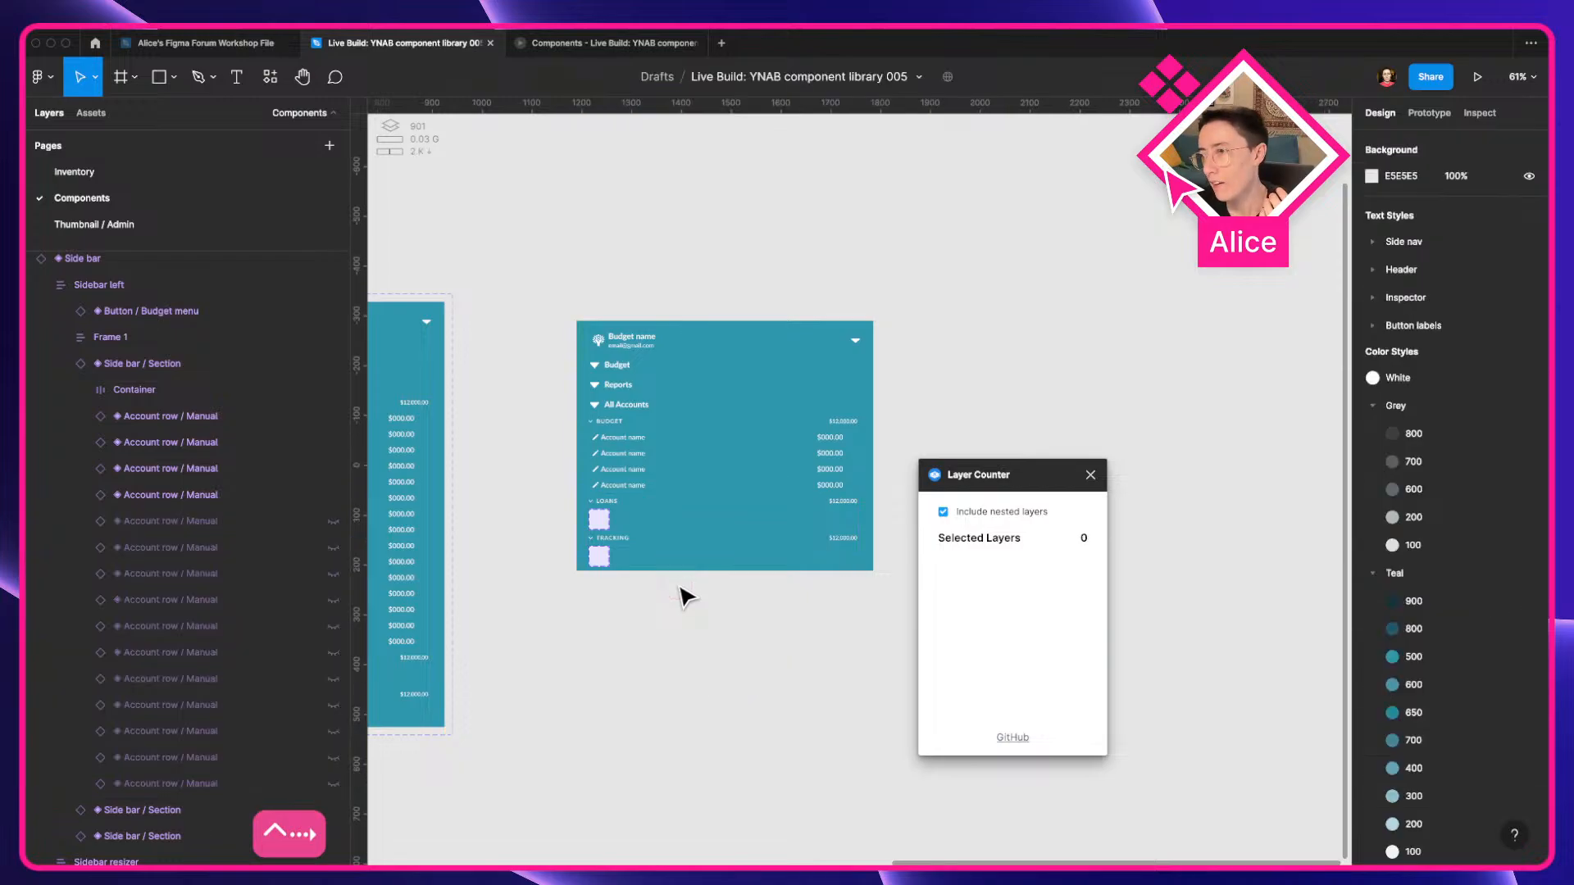
pyautogui.click(1091, 477)
pyautogui.scroll(5, 766, 513)
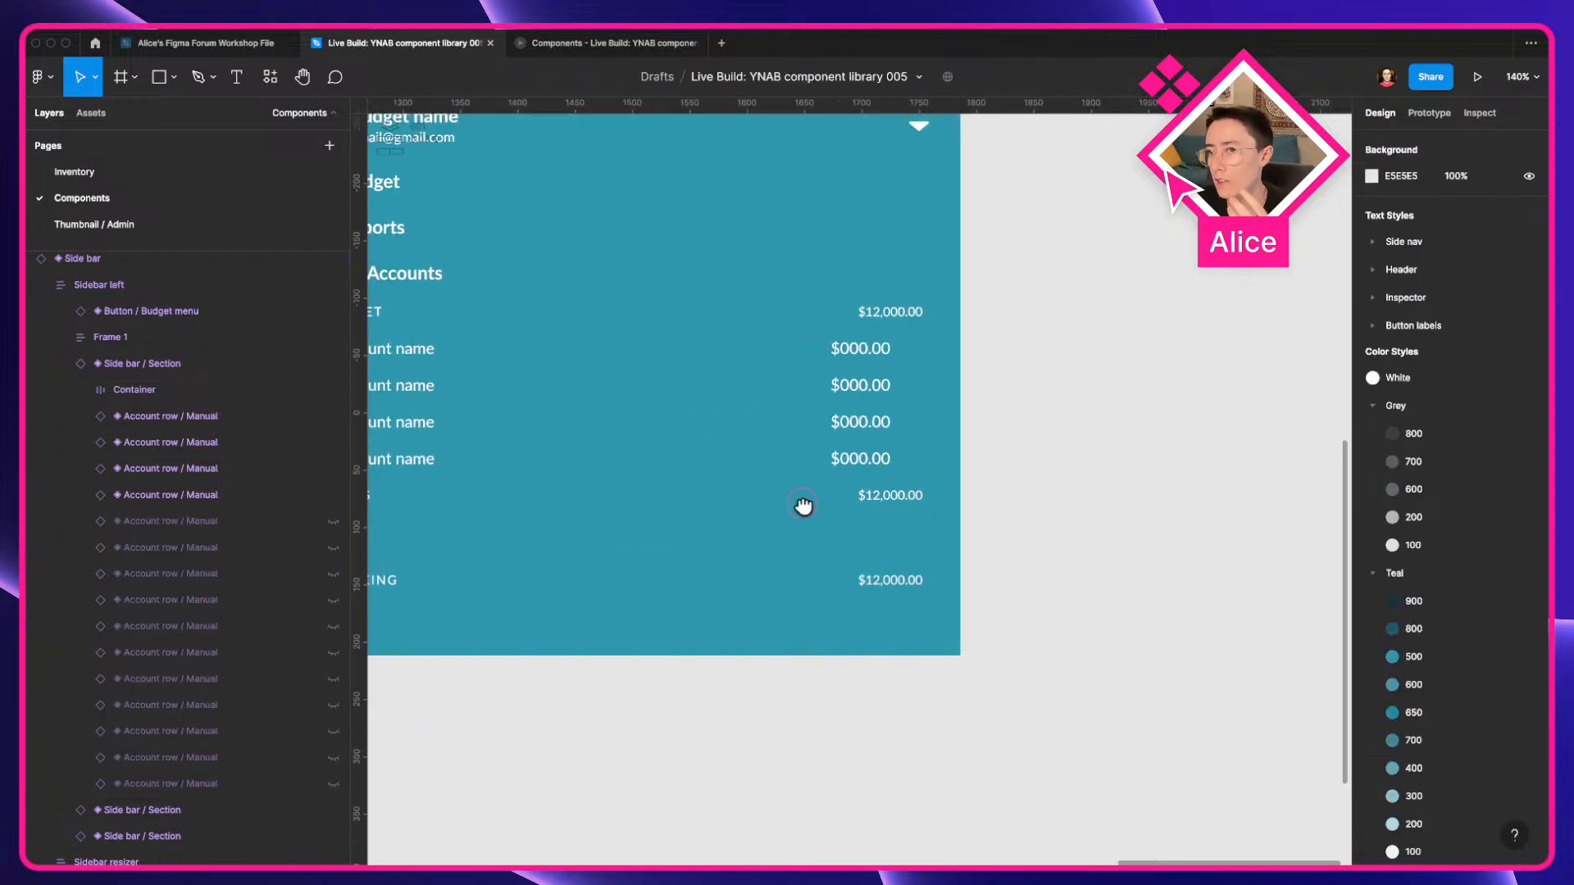
pyautogui.hscroll(-4, 804, 506)
pyautogui.scroll(5, 661, 506)
pyautogui.click(790, 527)
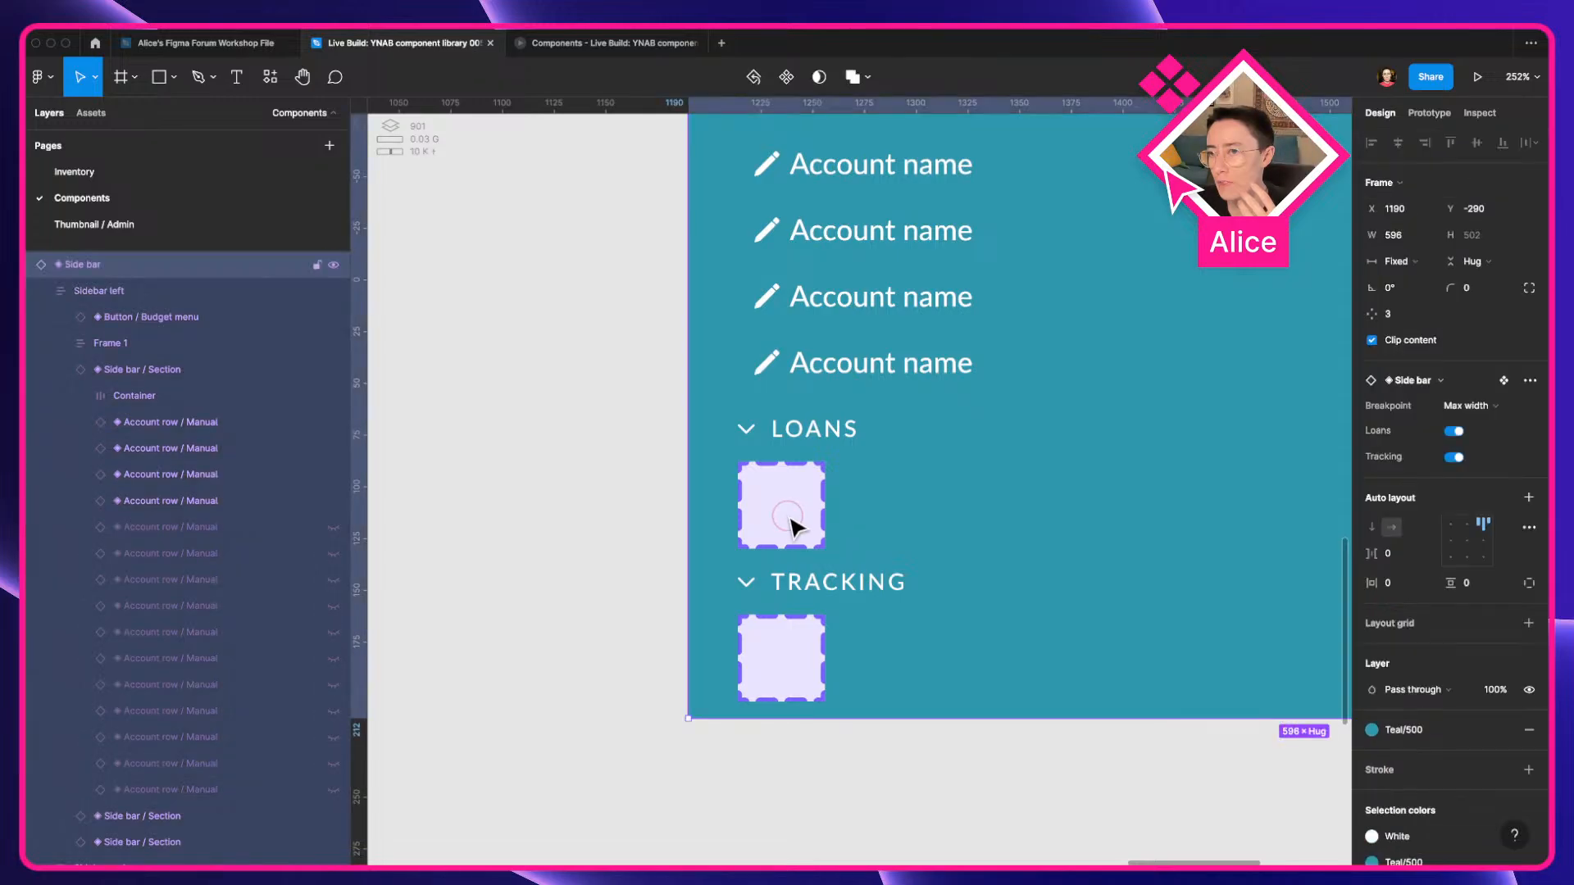
pyautogui.doubleClick(790, 527)
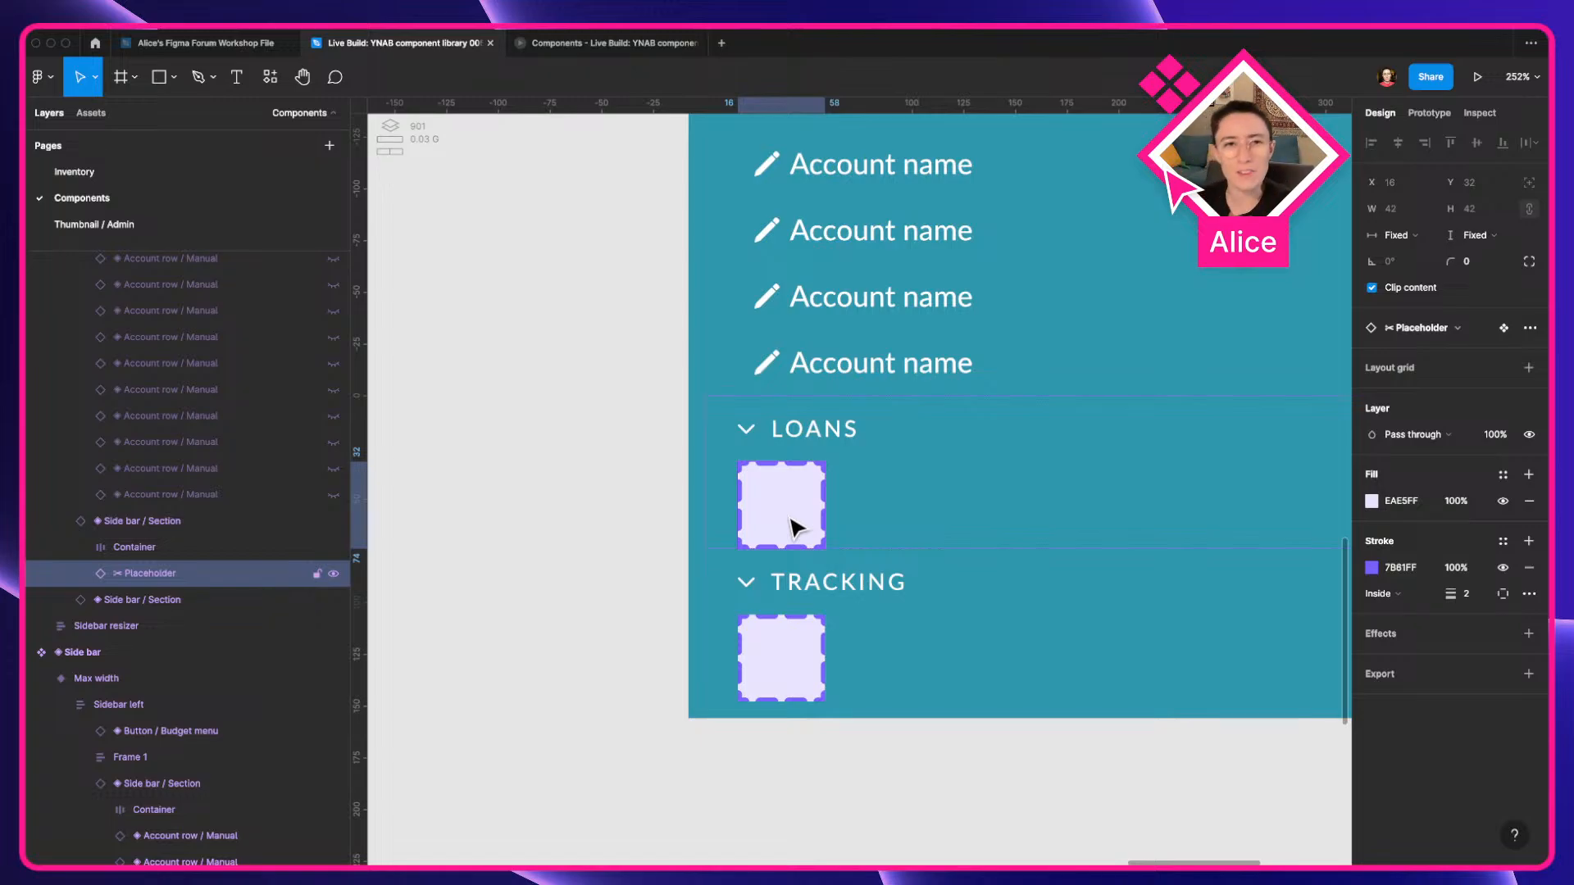
pyautogui.click(581, 604)
# Delete the Open3 variant from the Side bar / Section component set and move the set just above Account row / Manual.
pyautogui.scroll(-5, 580, 604)
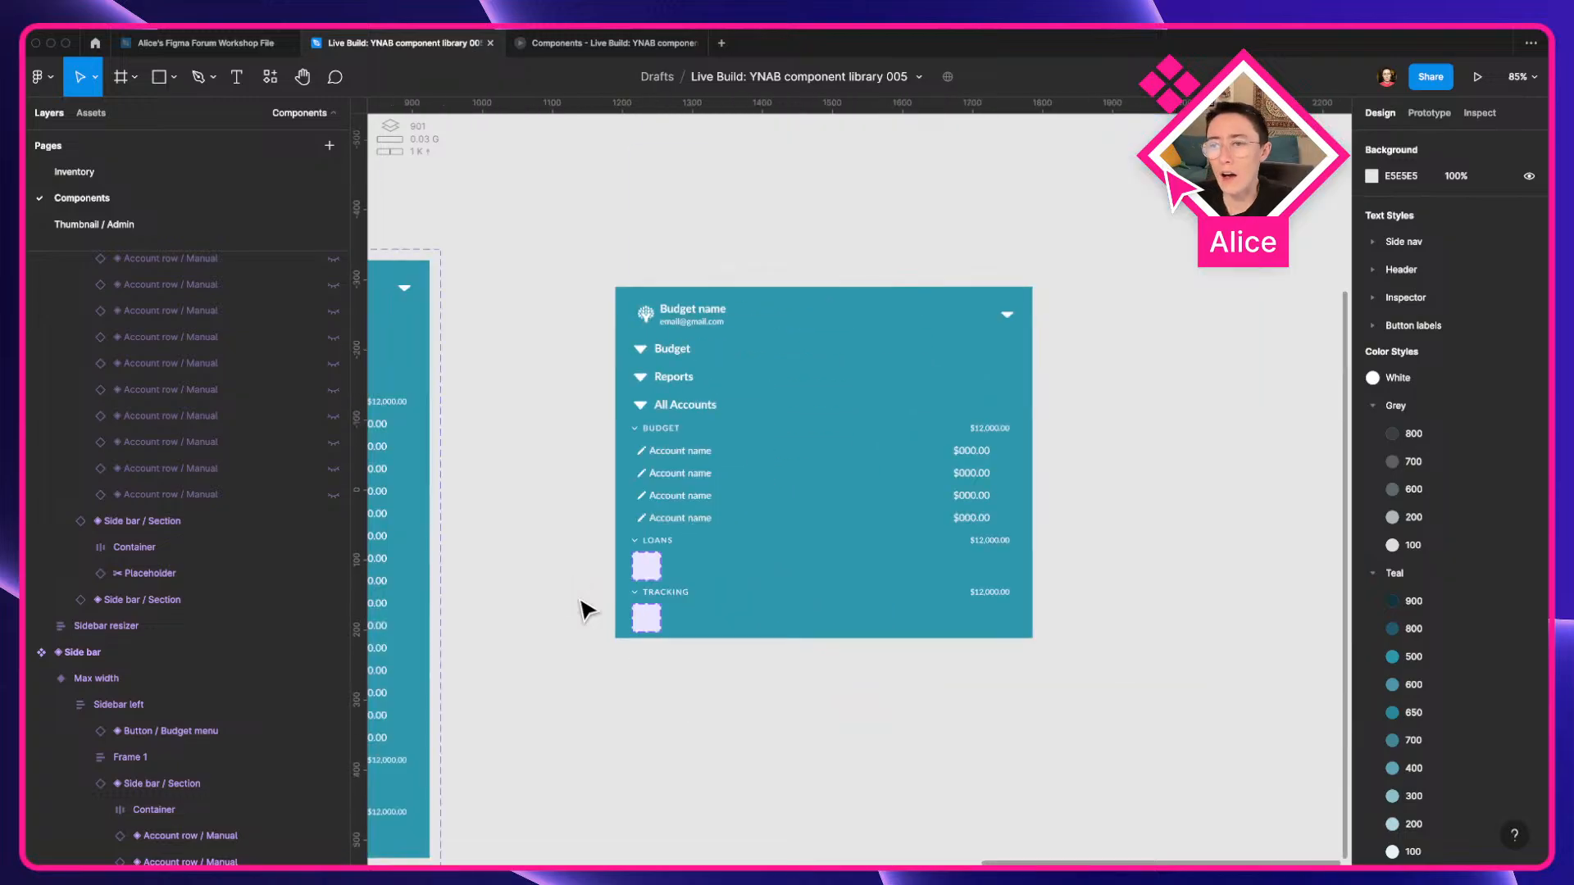
pyautogui.moveTo(581, 604); pyautogui.dragTo(1014, 577)
pyautogui.scroll(-4, 792, 571)
pyautogui.moveTo(555, 450); pyautogui.dragTo(741, 492)
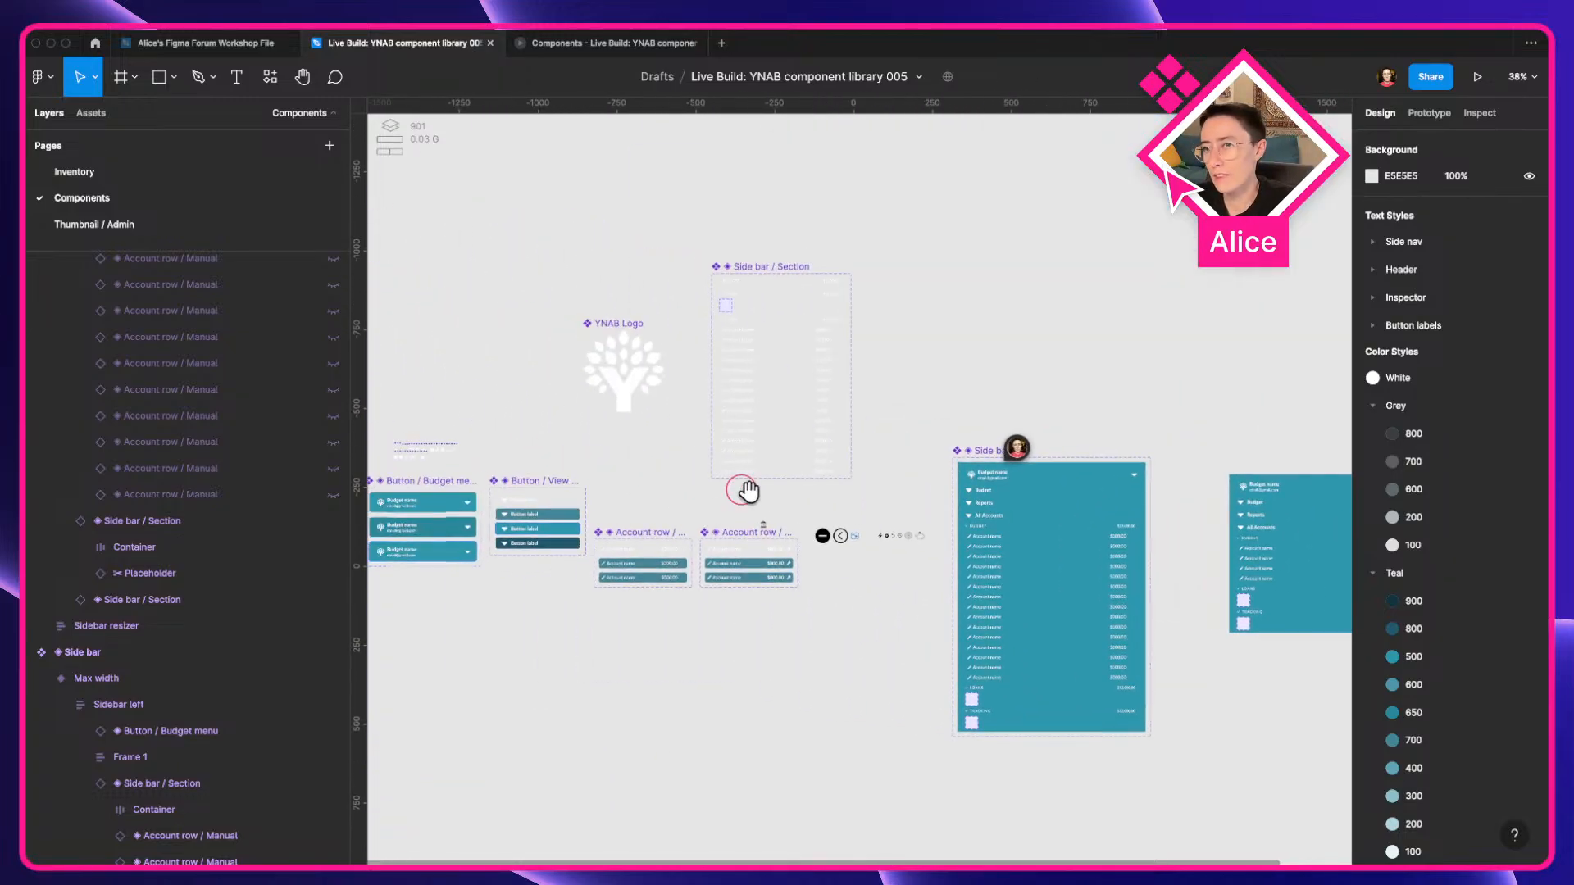
pyautogui.scroll(4, 713, 481)
pyautogui.moveTo(778, 391); pyautogui.dragTo(809, 488)
pyautogui.doubleClick(893, 368)
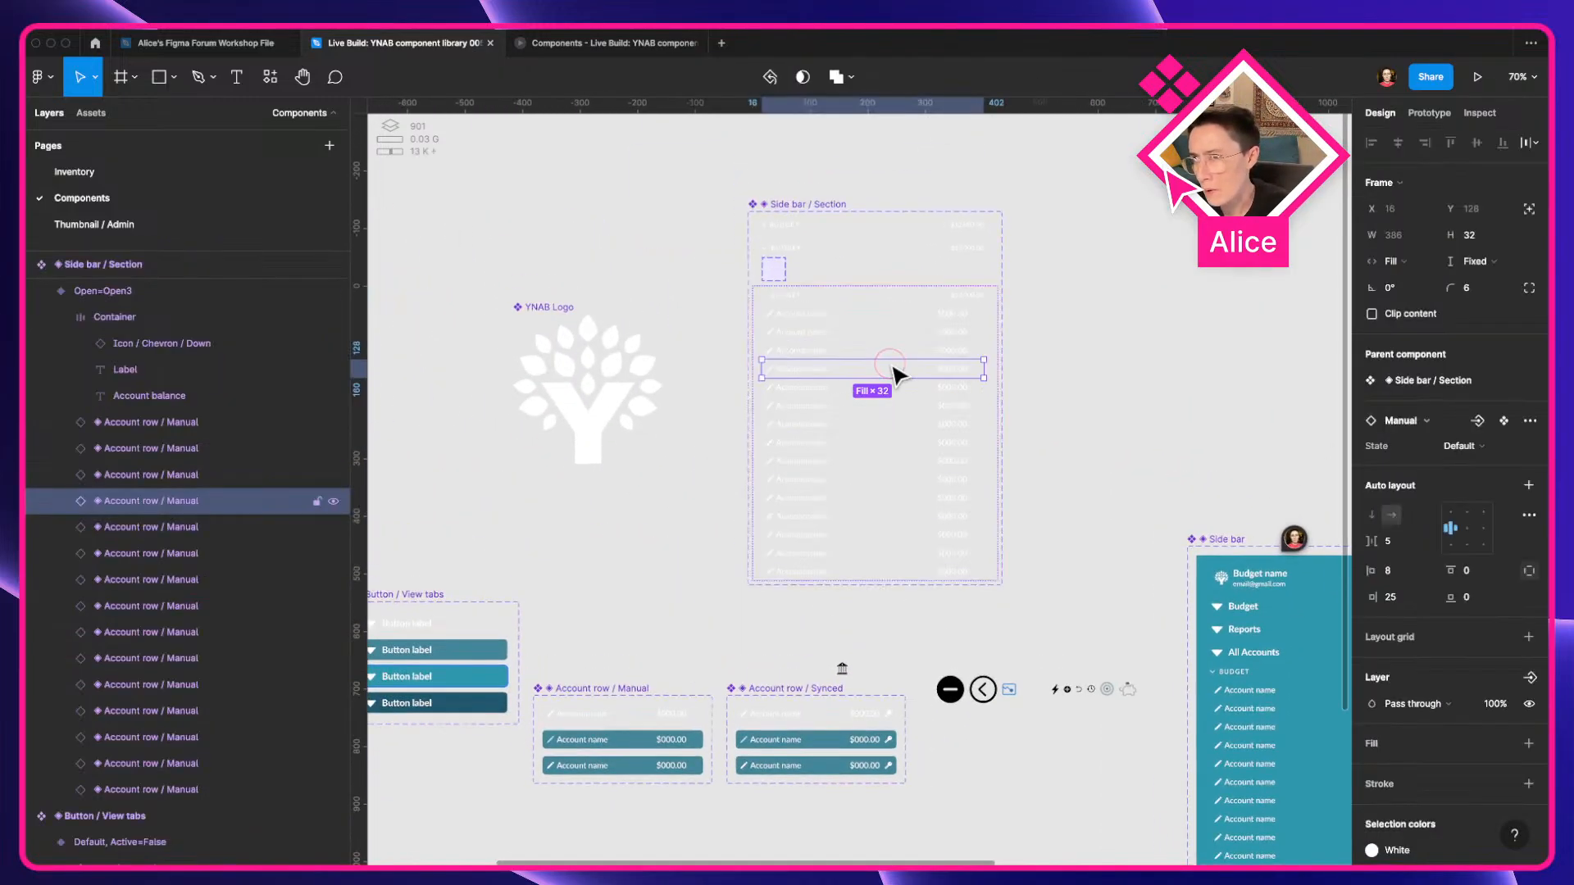
pyautogui.click(701, 365)
pyautogui.click(824, 356)
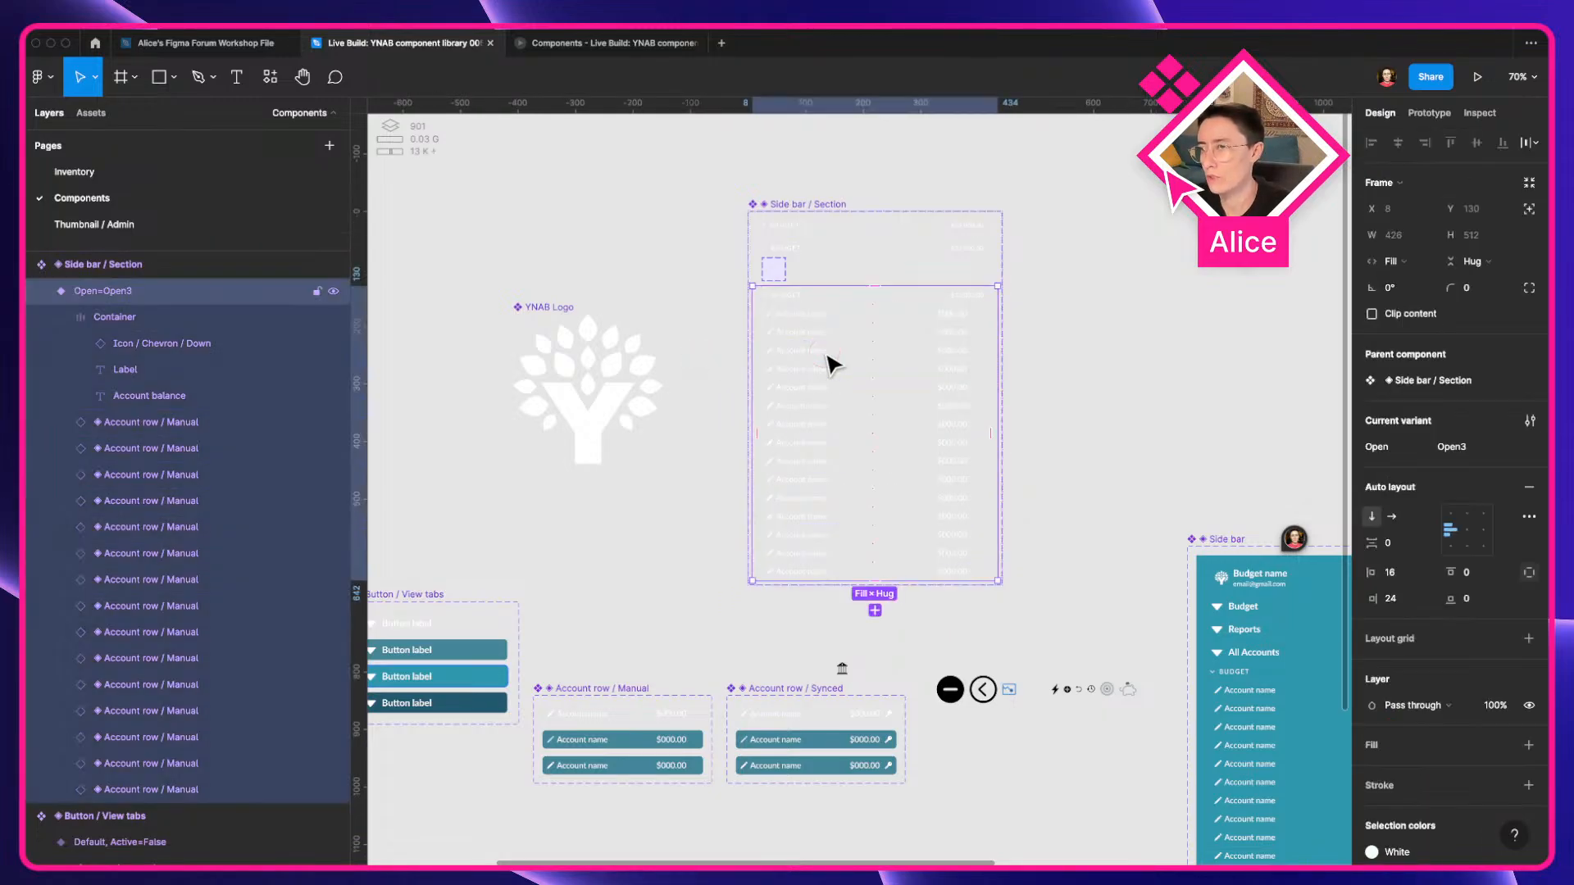
pyautogui.press('BackSpace')
pyautogui.moveTo(818, 201); pyautogui.dragTo(608, 587)
pyautogui.moveTo(627, 538); pyautogui.dragTo(614, 518)
# Reset the main Side bar component's Budget section to the default variant and set its Open property to true.
pyautogui.hscroll(6, 902, 525)
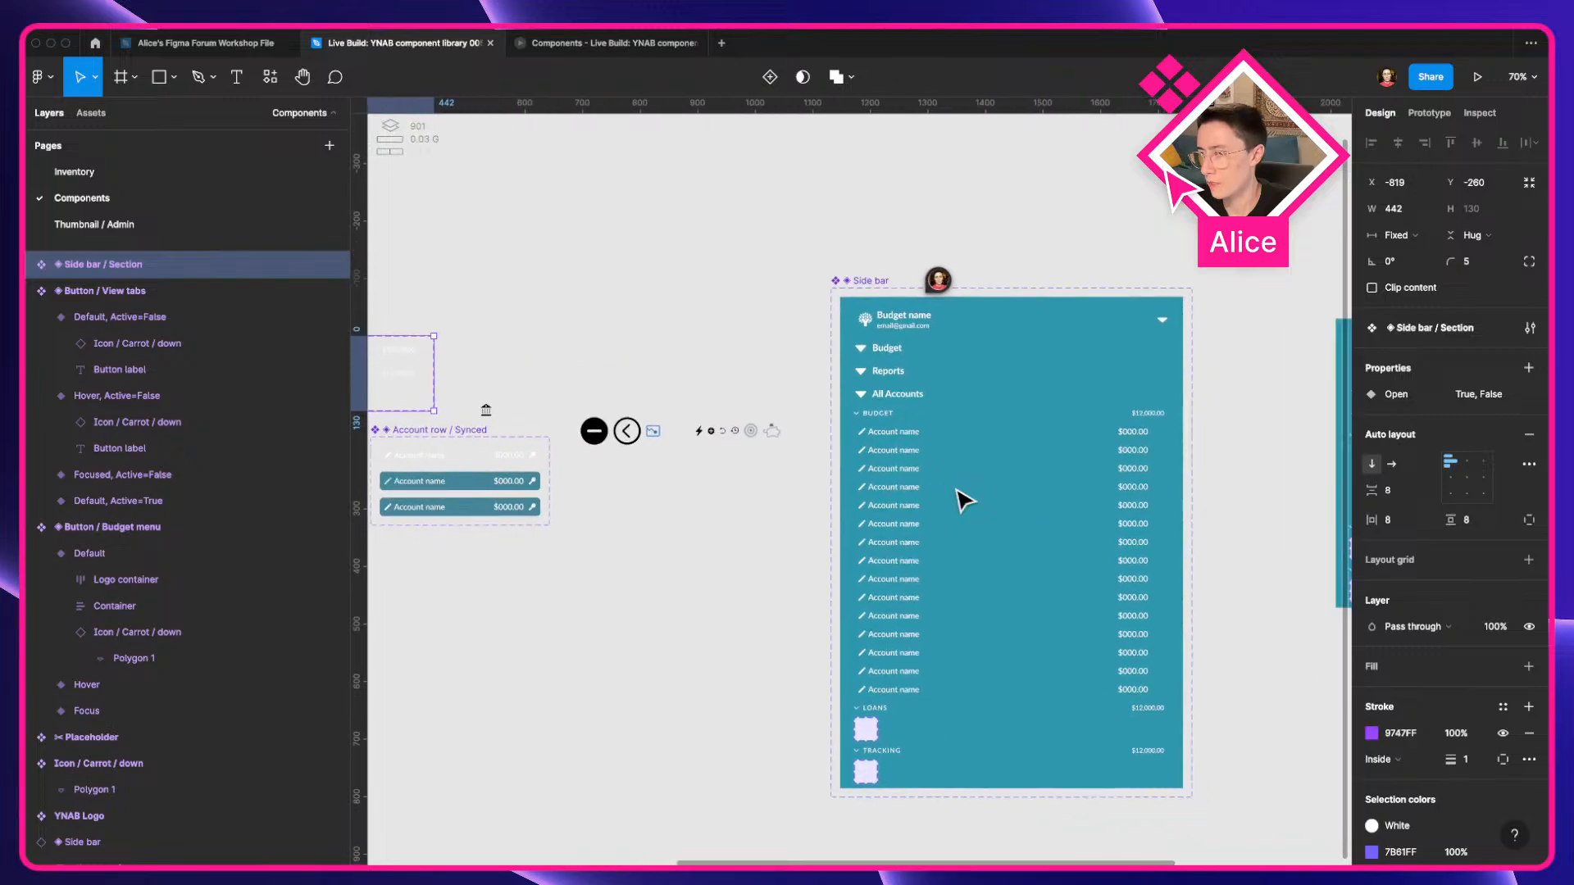
pyautogui.click(961, 496)
pyautogui.doubleClick(963, 498)
pyautogui.press('Escape')
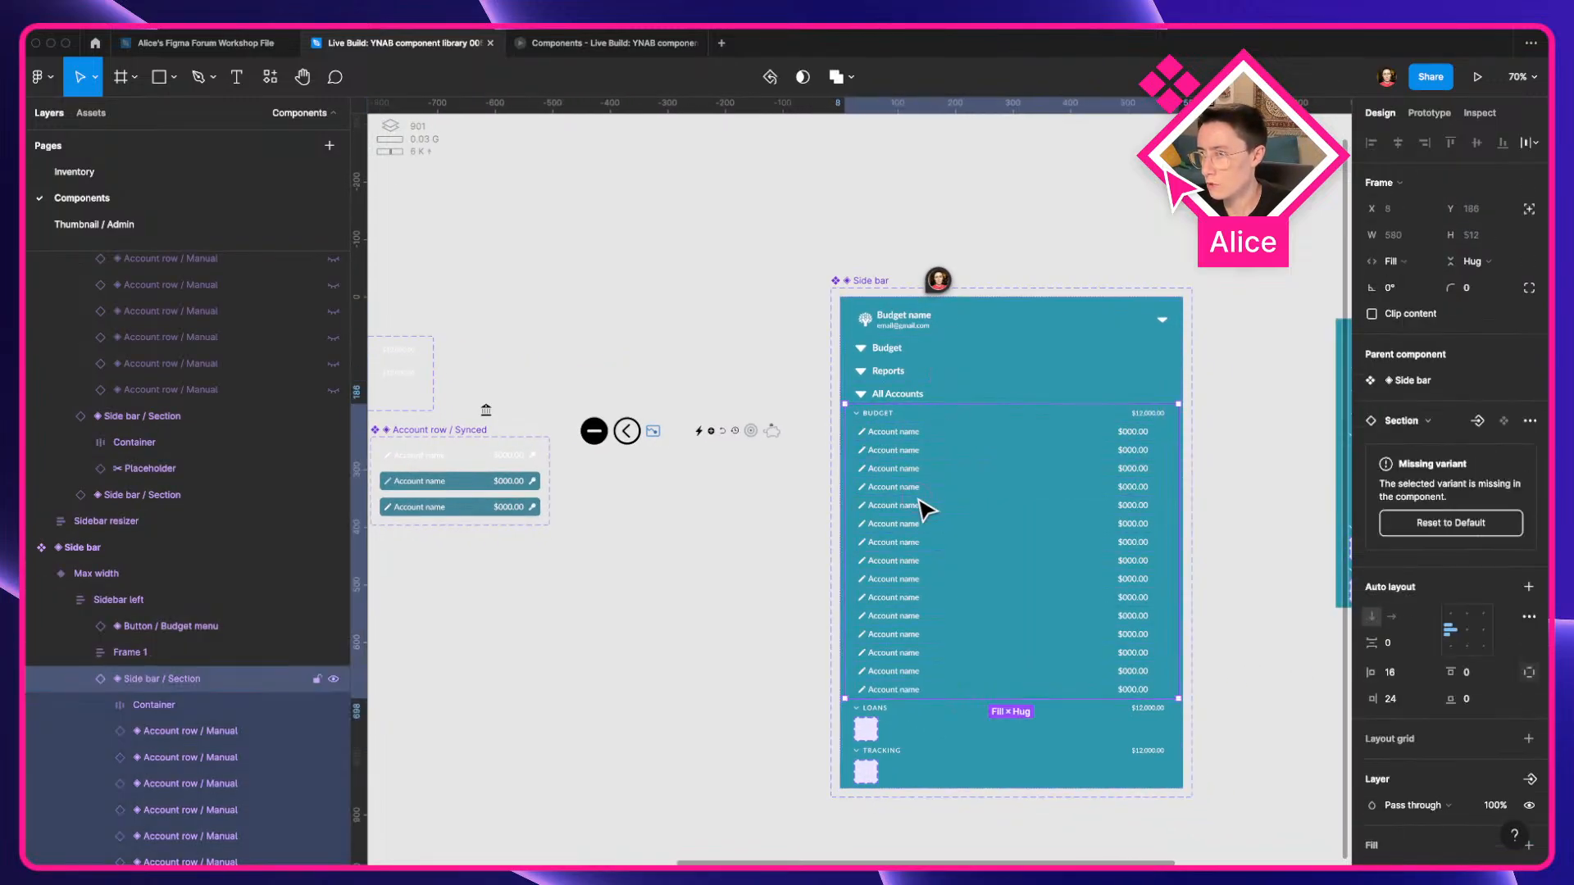
pyautogui.click(1466, 526)
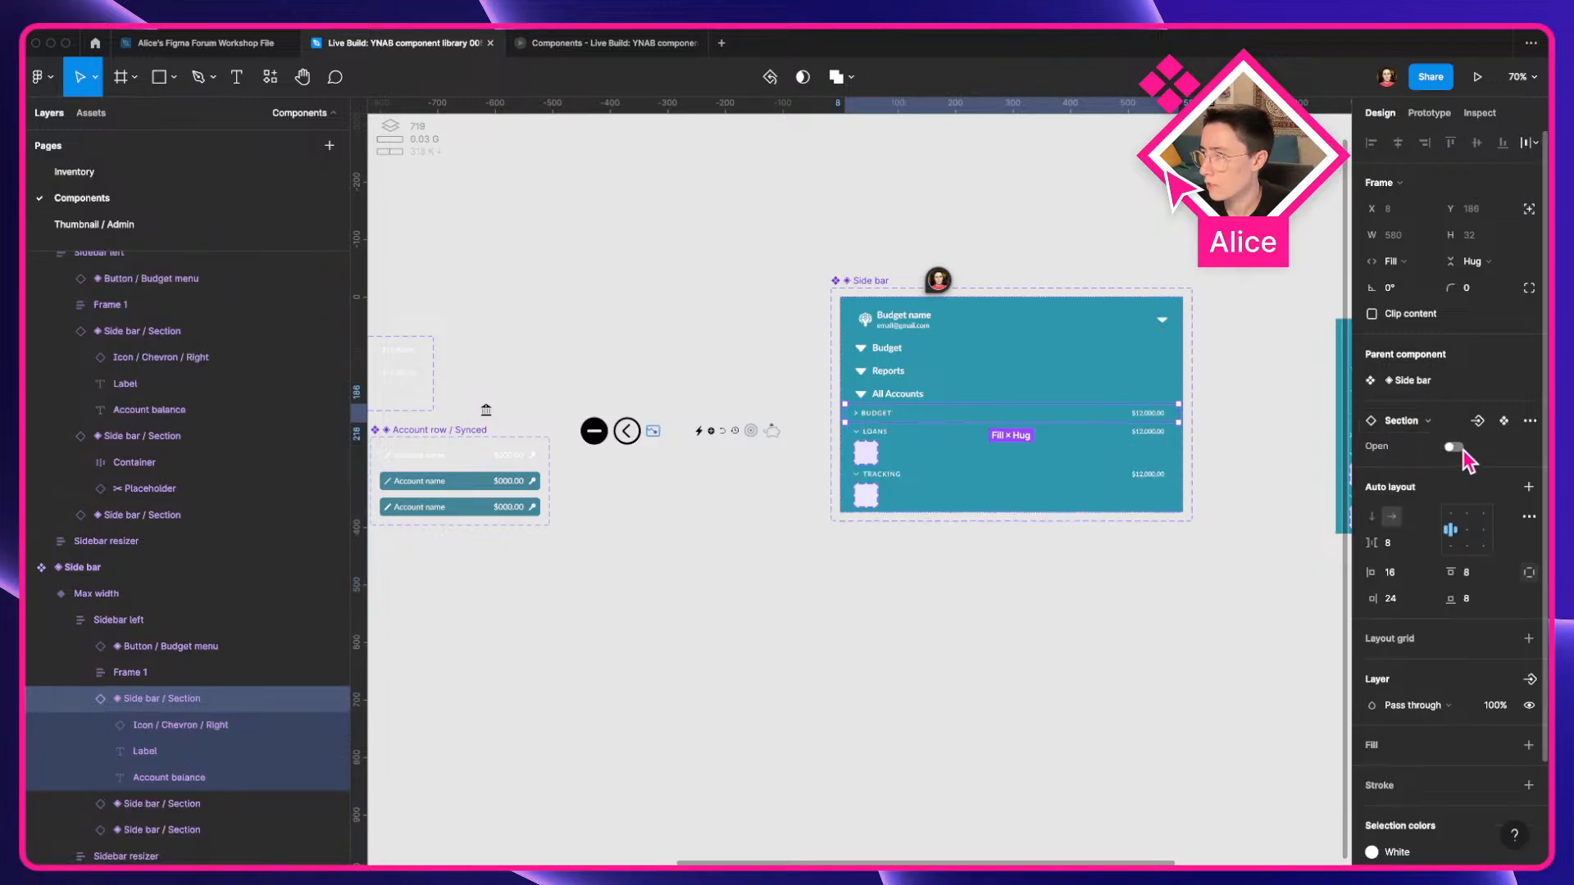
pyautogui.click(1456, 448)
pyautogui.click(1036, 657)
# Turn off the Open property for the Budget, Loans and Tracking sections in the main Side bar component.
pyautogui.hscroll(5, 1036, 657)
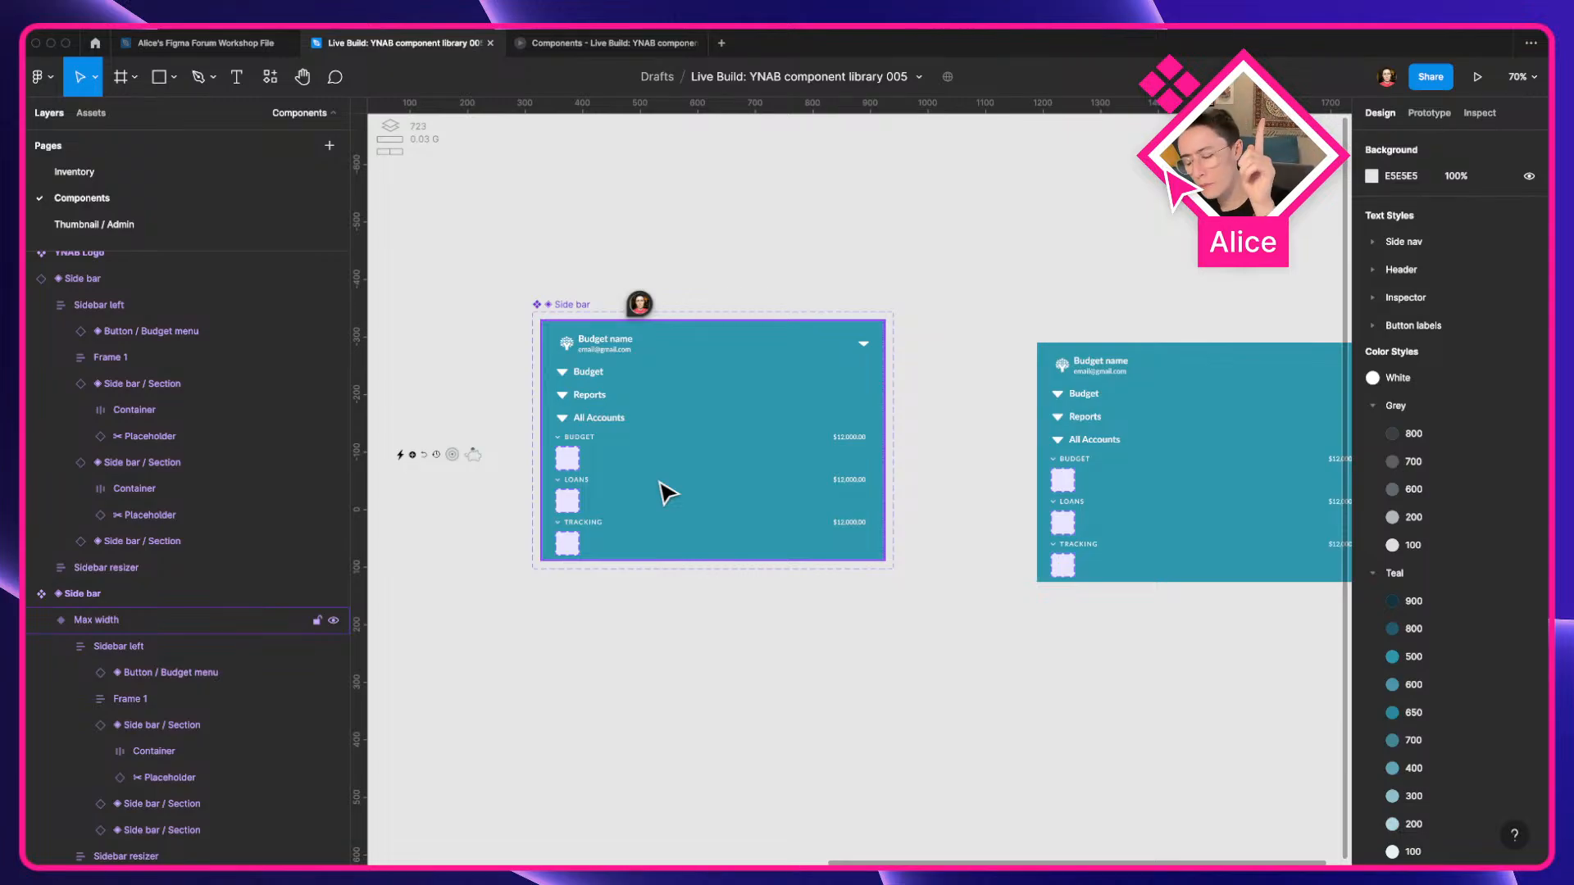
pyautogui.scroll(3, 668, 492)
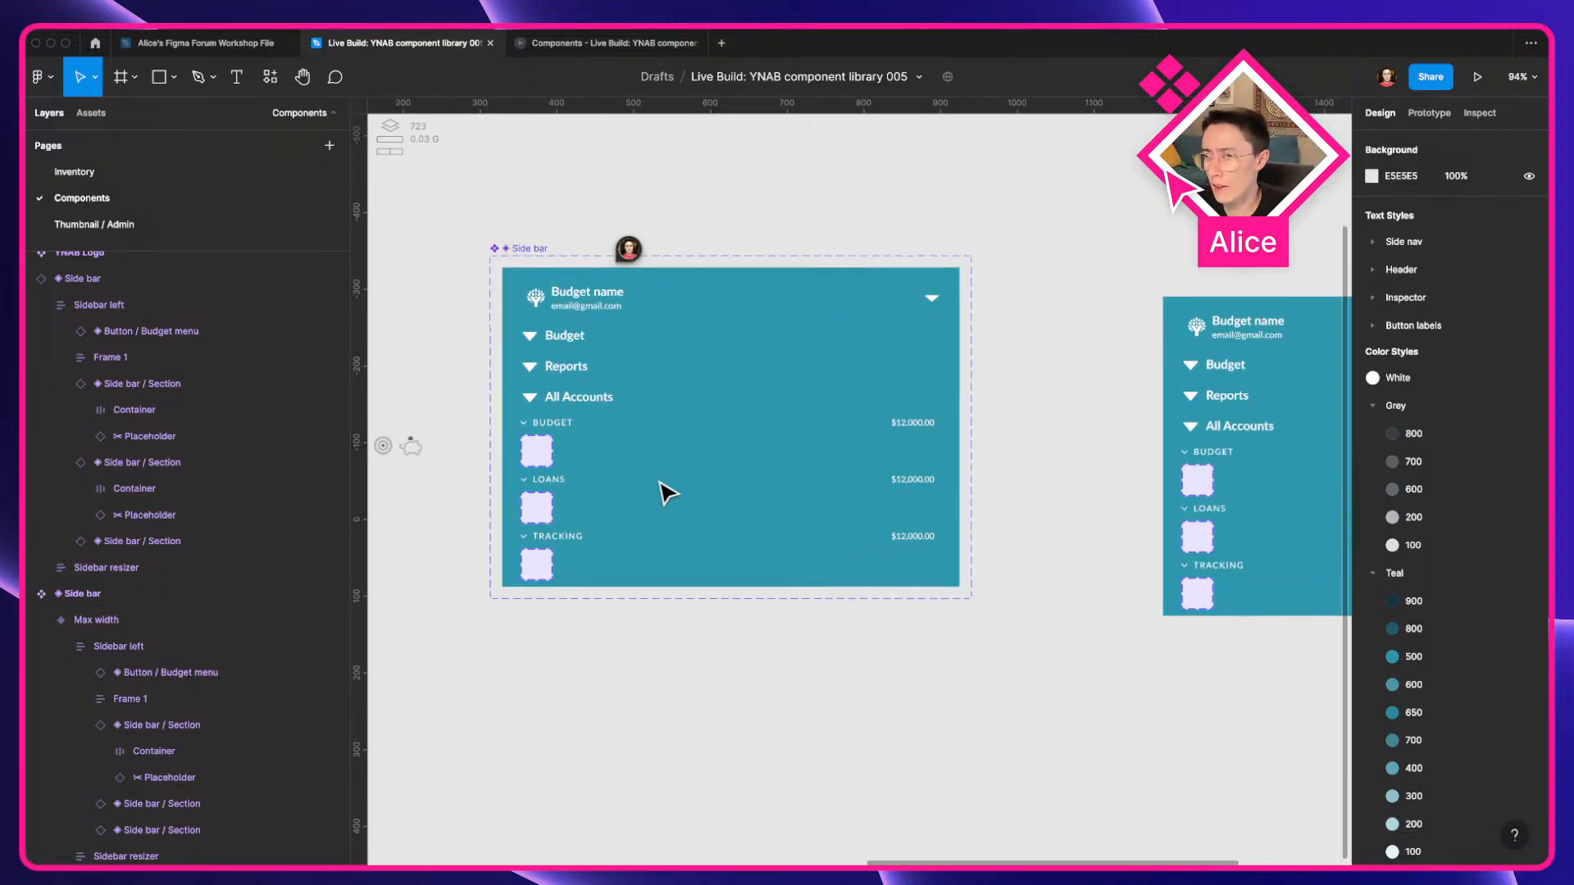
pyautogui.click(552, 450)
pyautogui.click(552, 450)
pyautogui.keyDown('shift'); pyautogui.click(569, 502); pyautogui.keyUp('shift')
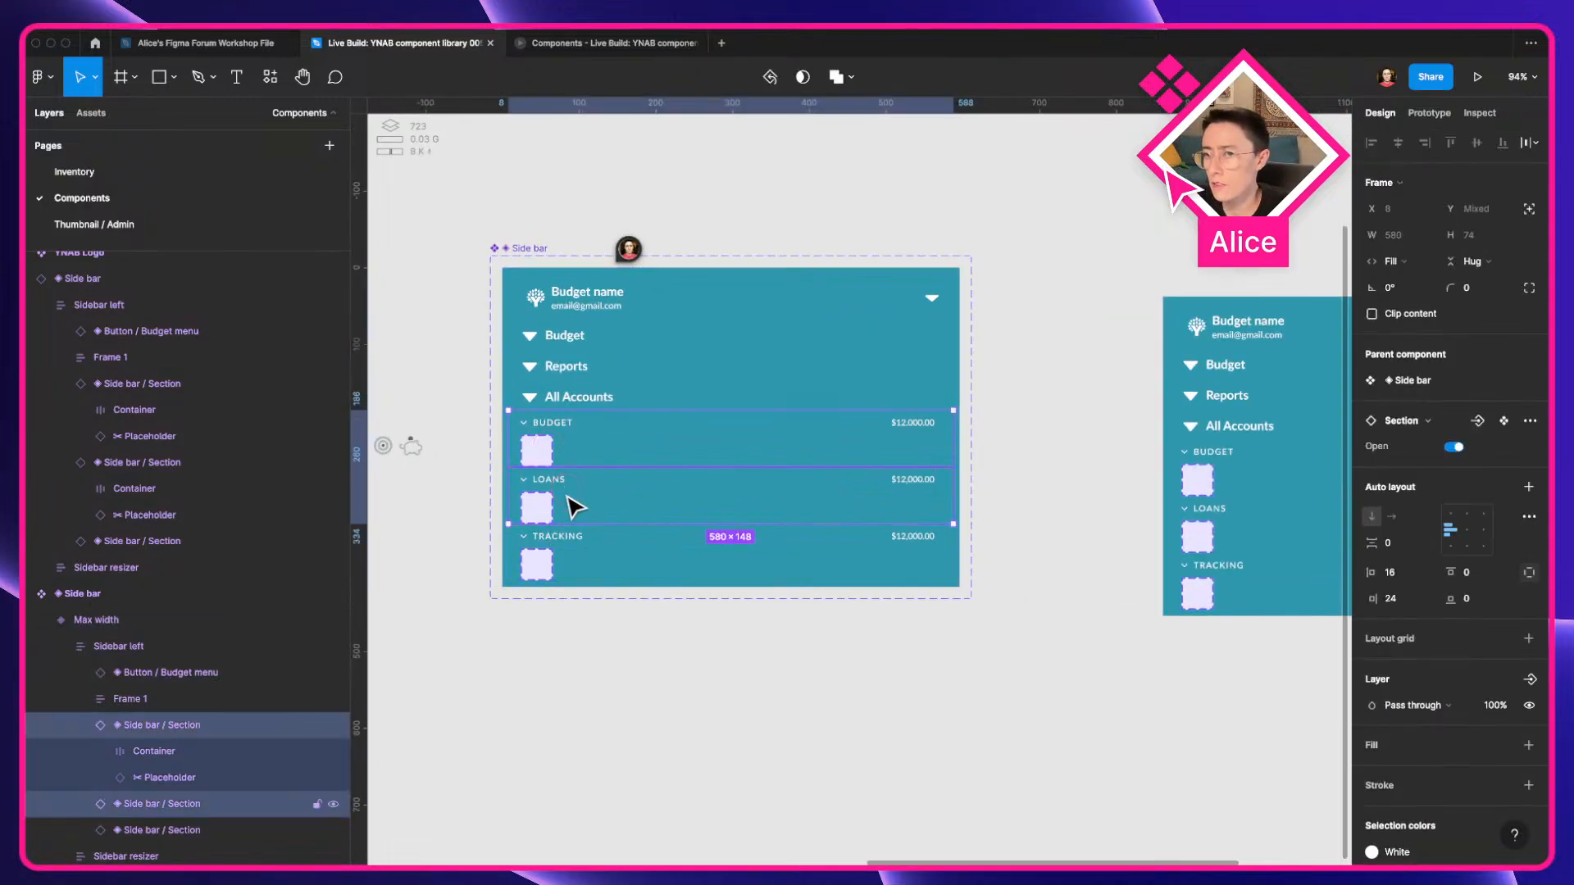
pyautogui.keyDown('shift'); pyautogui.click(587, 572); pyautogui.keyUp('shift')
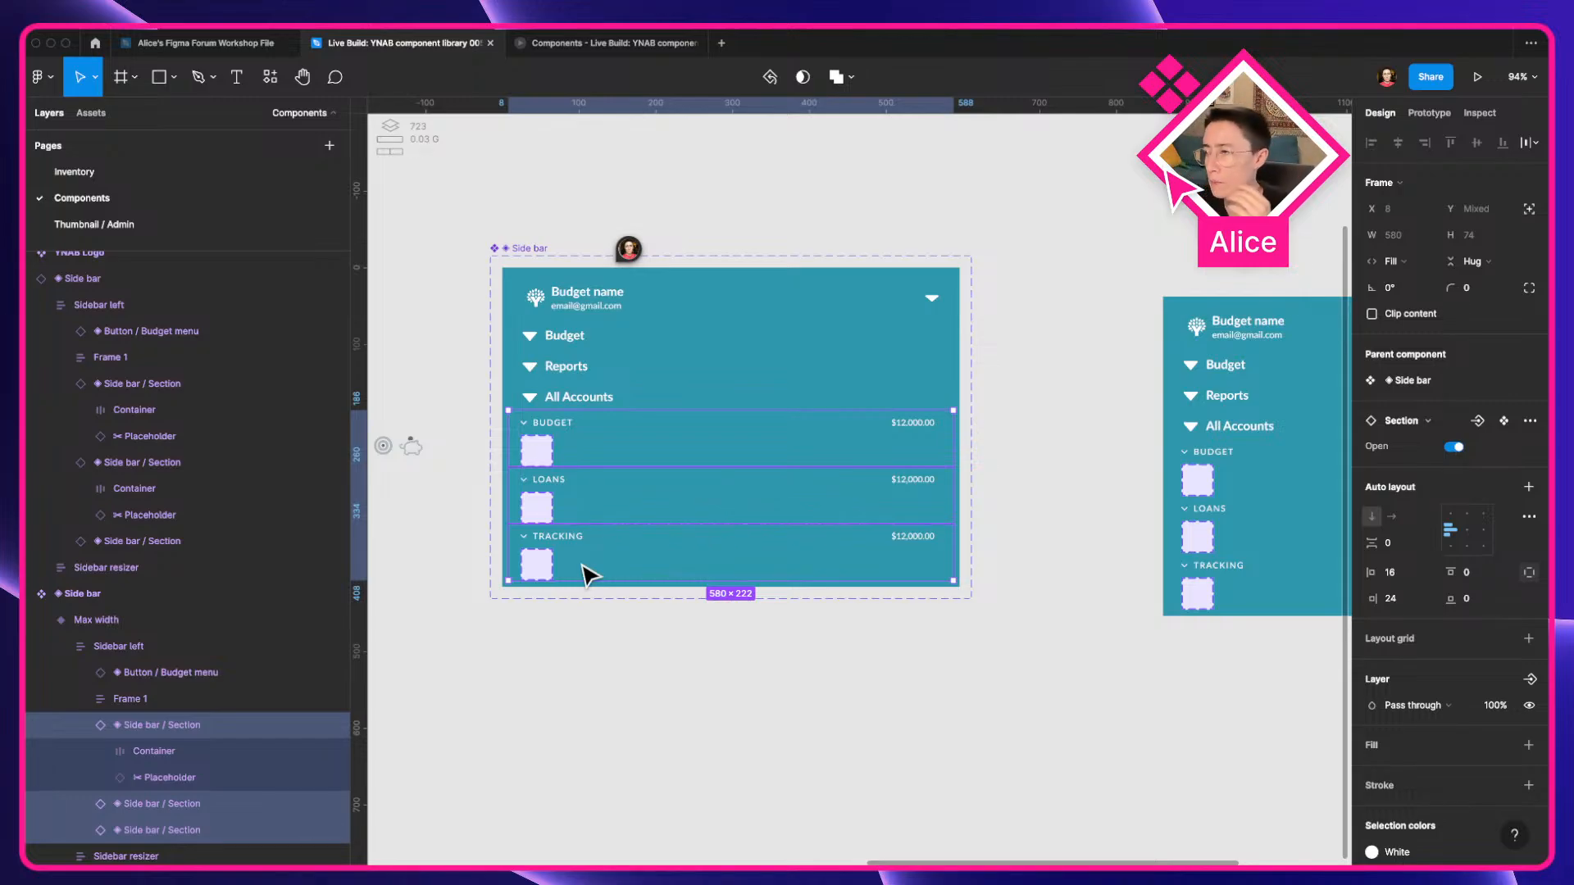
pyautogui.click(1455, 448)
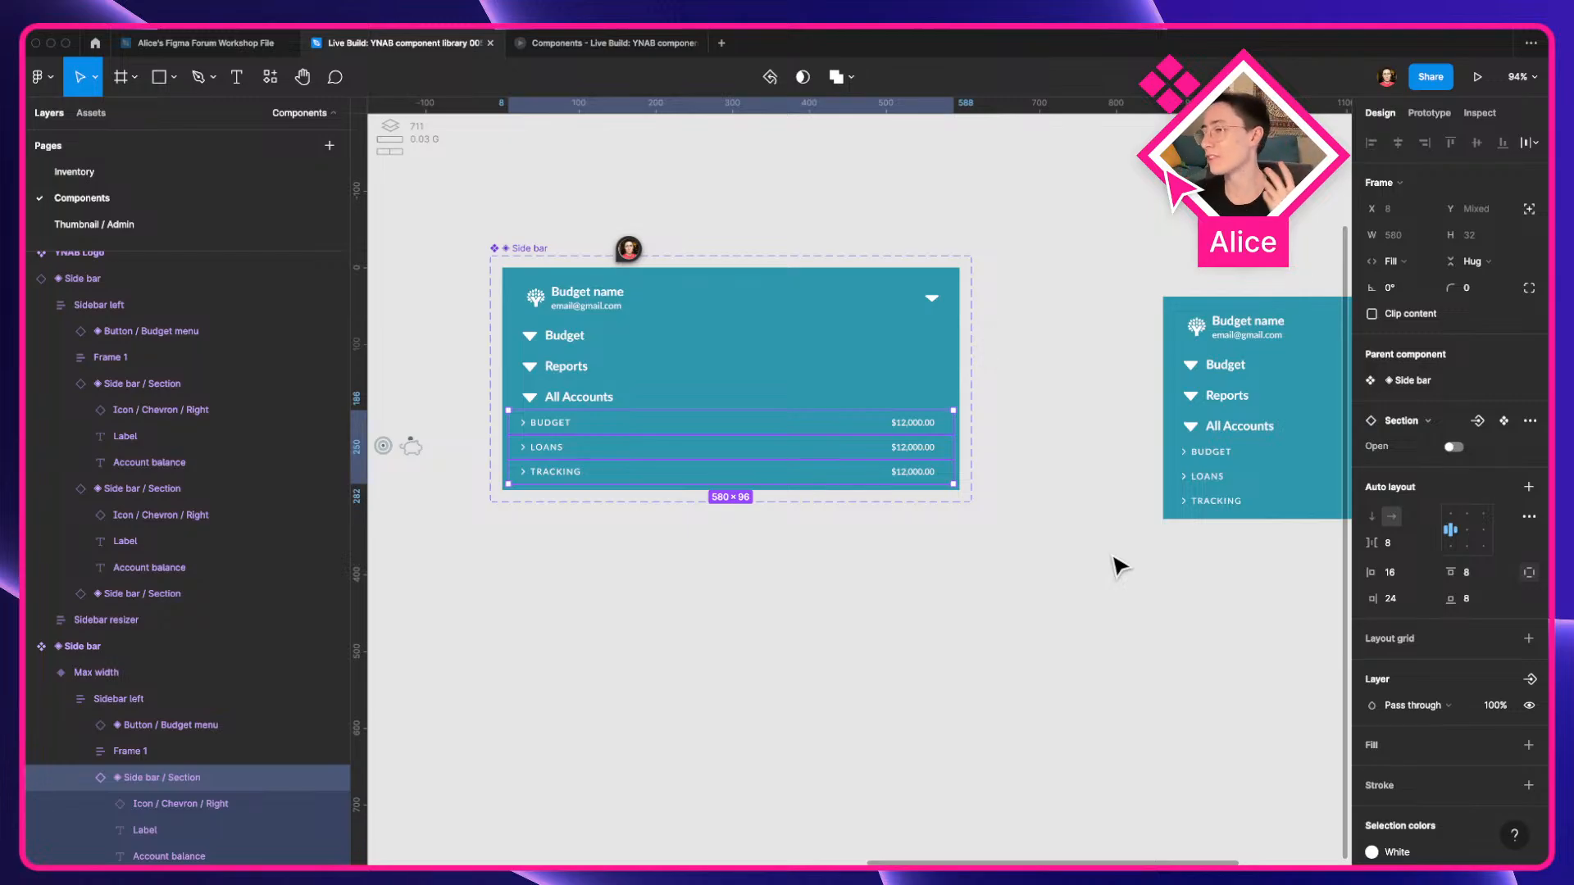
# Turn on the Open property for the Budget, Loans and Tracking sections in the Side bar instance beside the main component.
pyautogui.click(1115, 561)
pyautogui.scroll(-5, 995, 580)
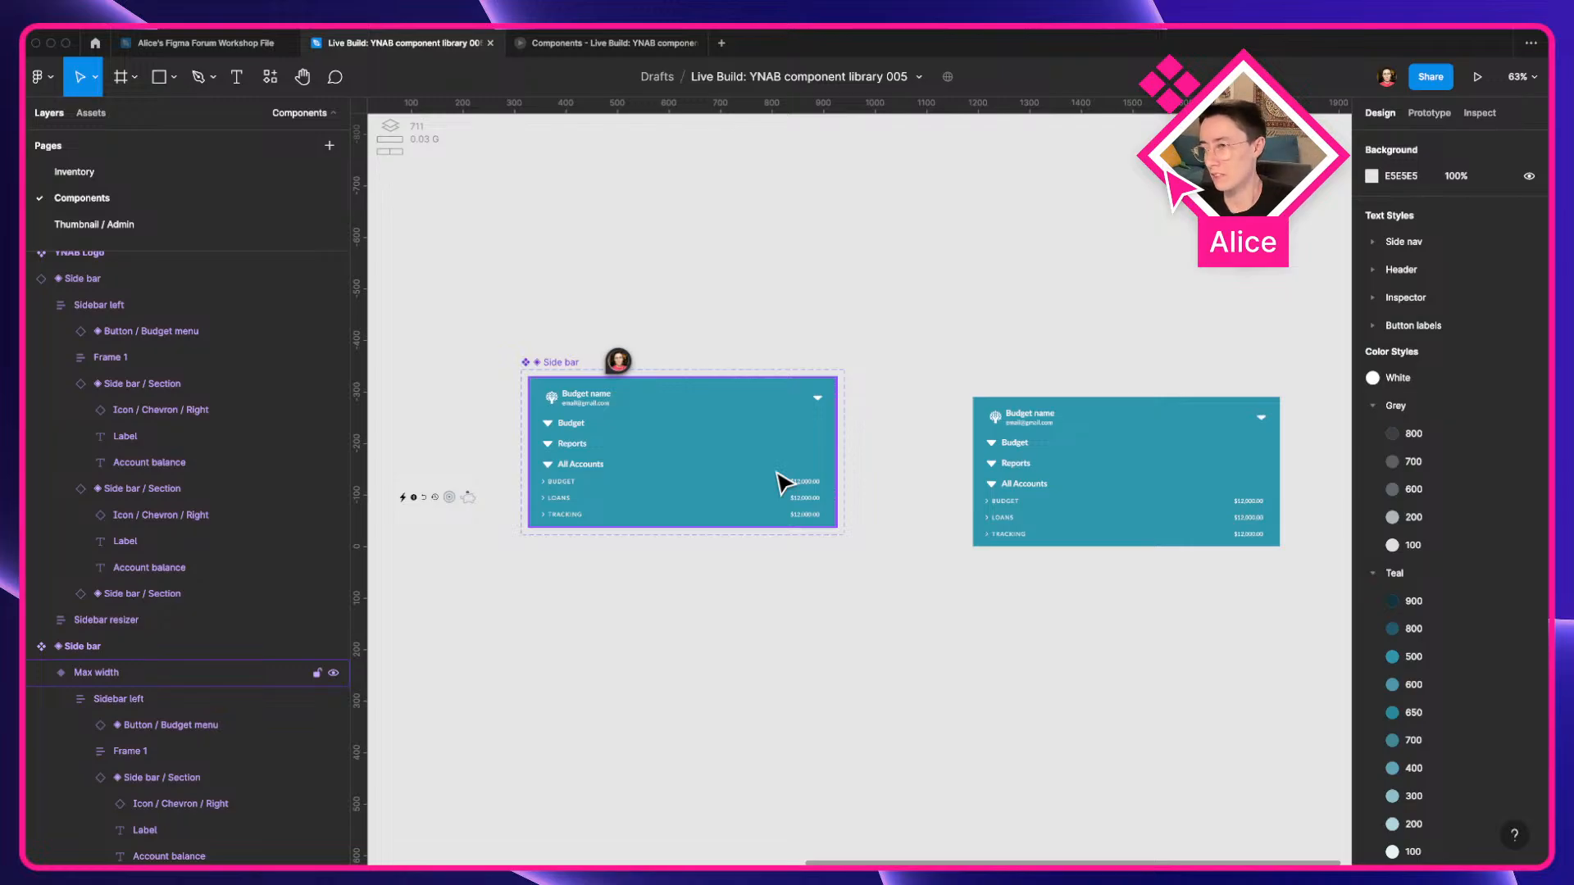
pyautogui.moveTo(632, 590); pyautogui.dragTo(832, 579)
pyautogui.scroll(-3, 678, 611)
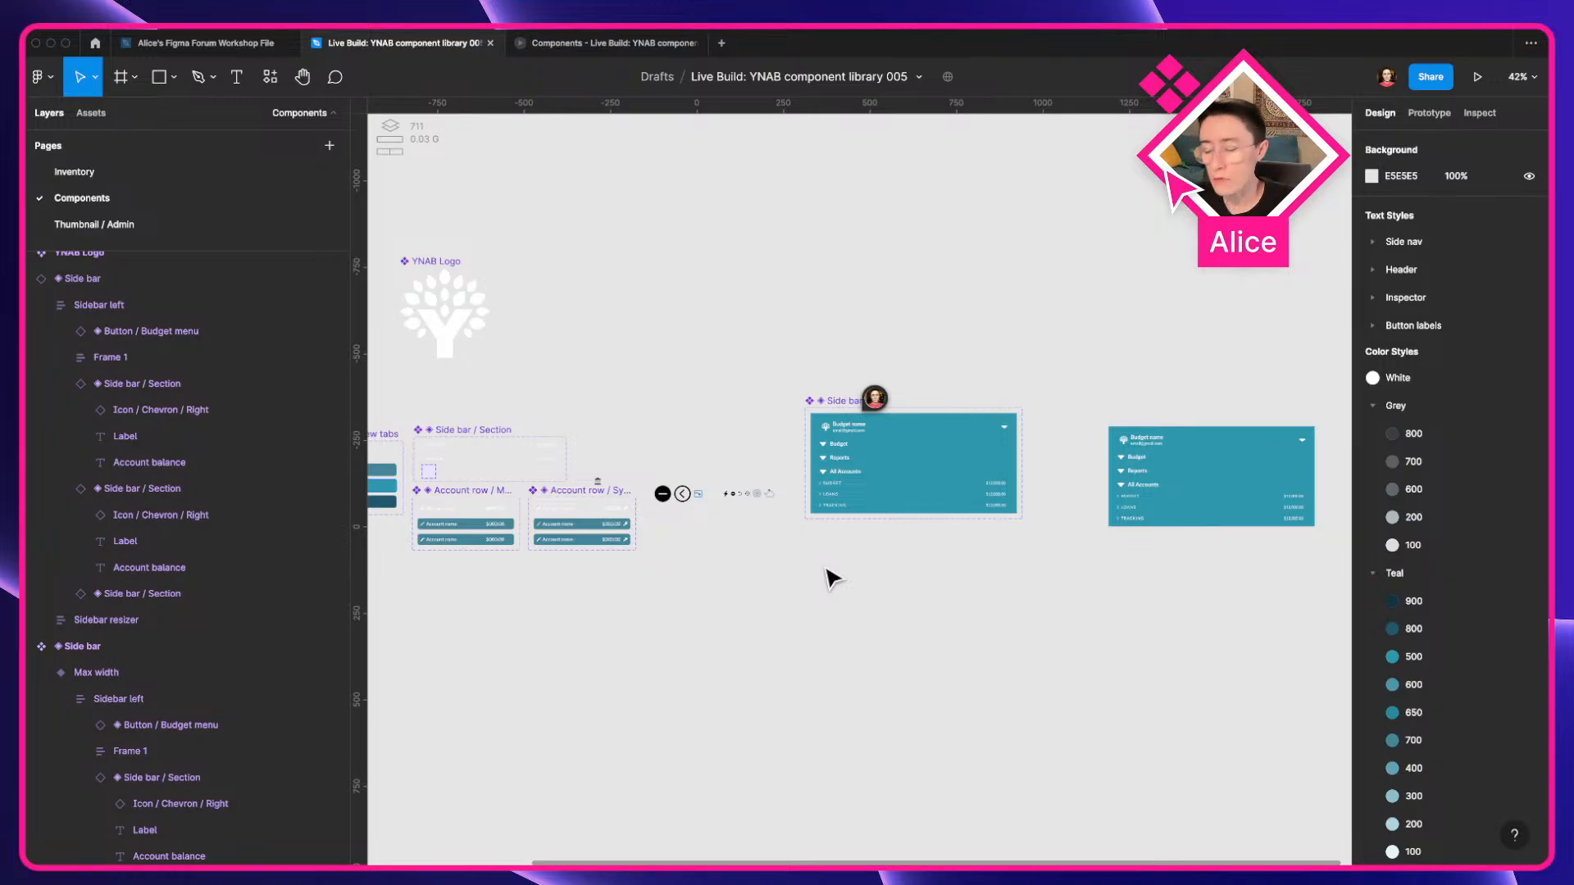
pyautogui.moveTo(832, 579); pyautogui.dragTo(888, 596)
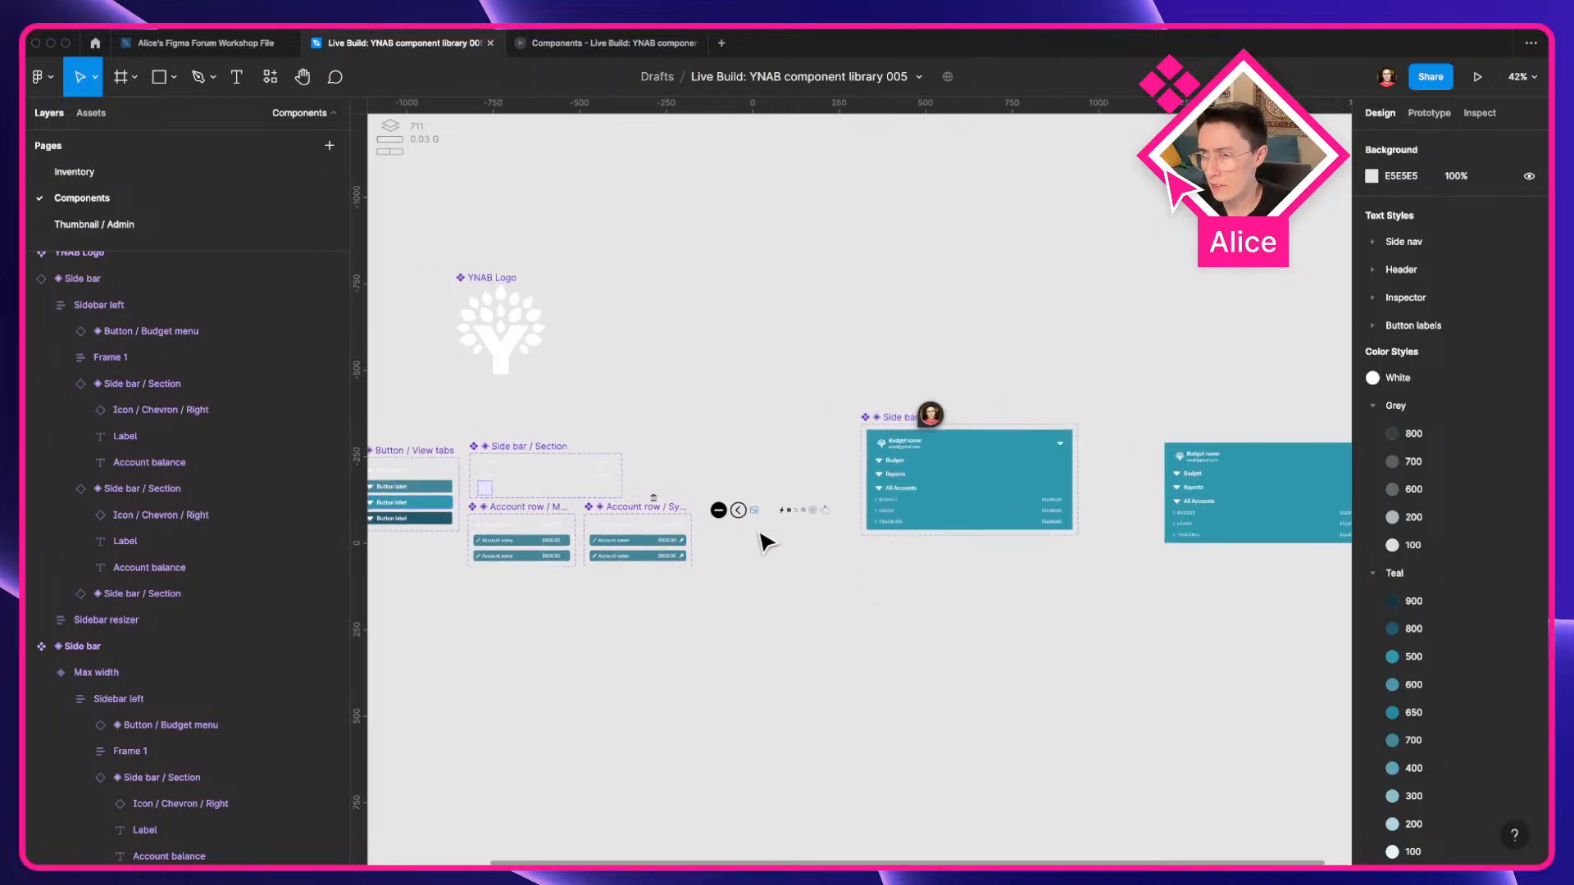
pyautogui.moveTo(1005, 574); pyautogui.dragTo(330, 570)
pyautogui.scroll(5, 813, 580)
pyautogui.moveTo(819, 478); pyautogui.dragTo(709, 467)
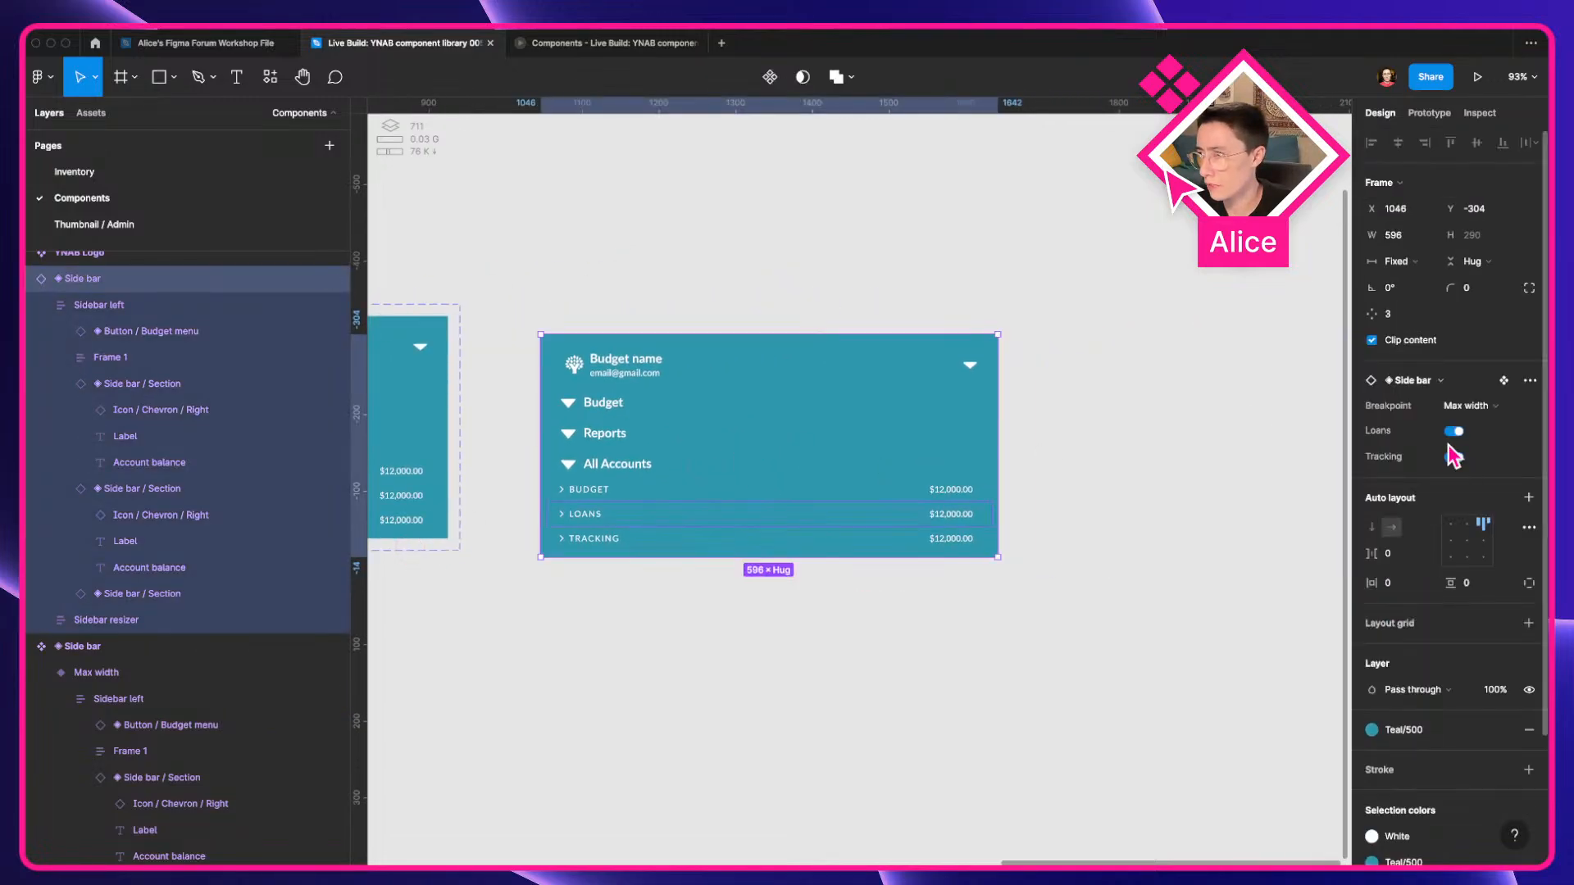
pyautogui.click(861, 537)
pyautogui.click(859, 537)
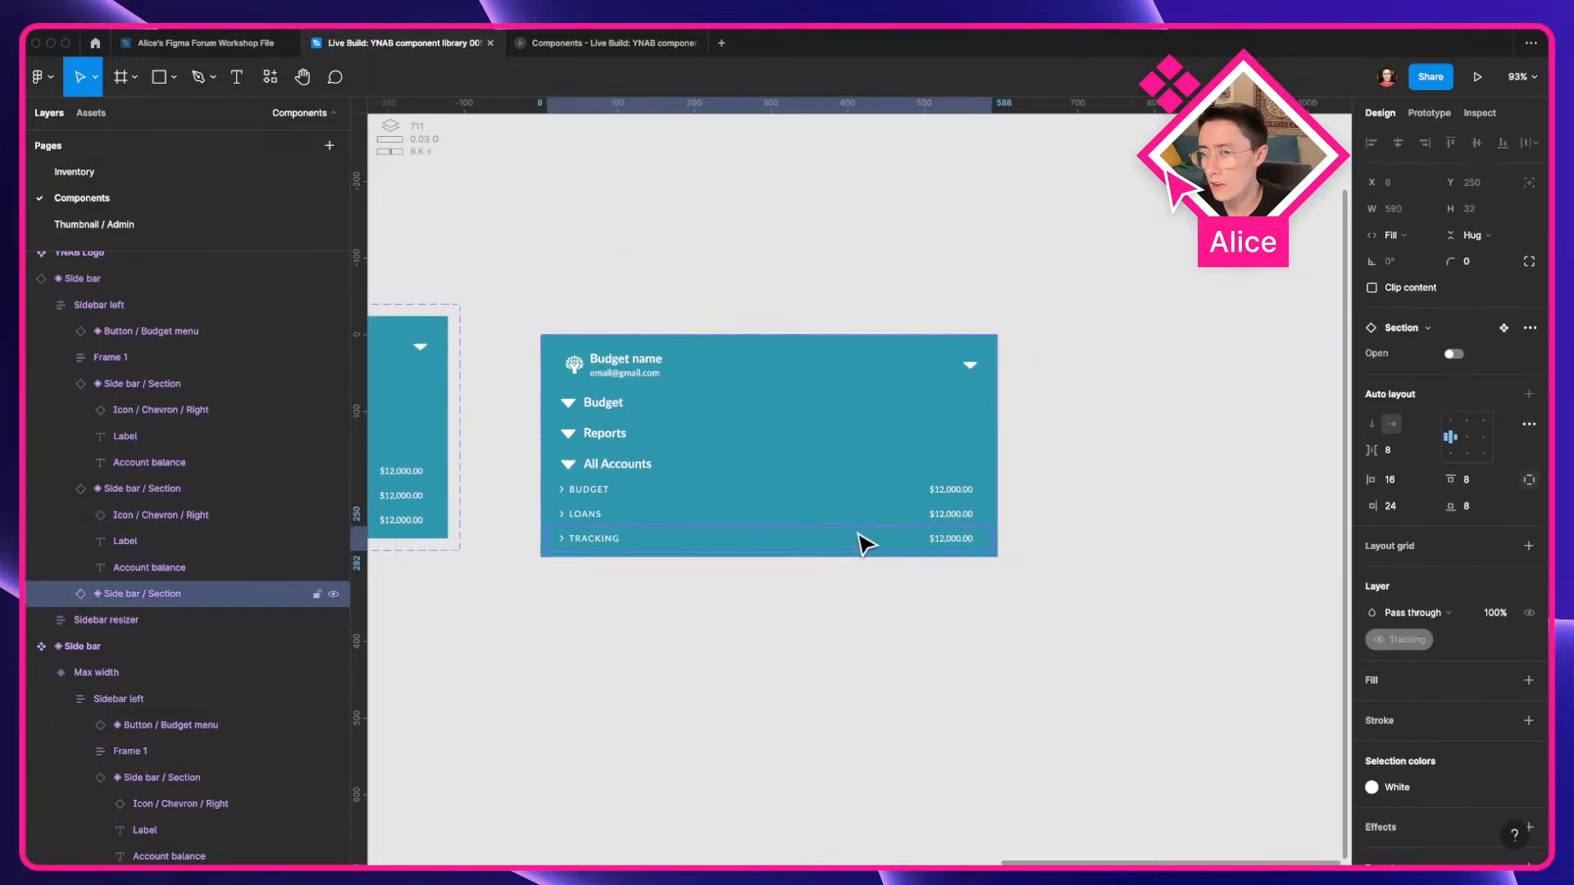
pyautogui.keyDown('shift'); pyautogui.click(784, 515); pyautogui.keyUp('shift')
pyautogui.keyDown('shift'); pyautogui.click(789, 493); pyautogui.keyUp('shift')
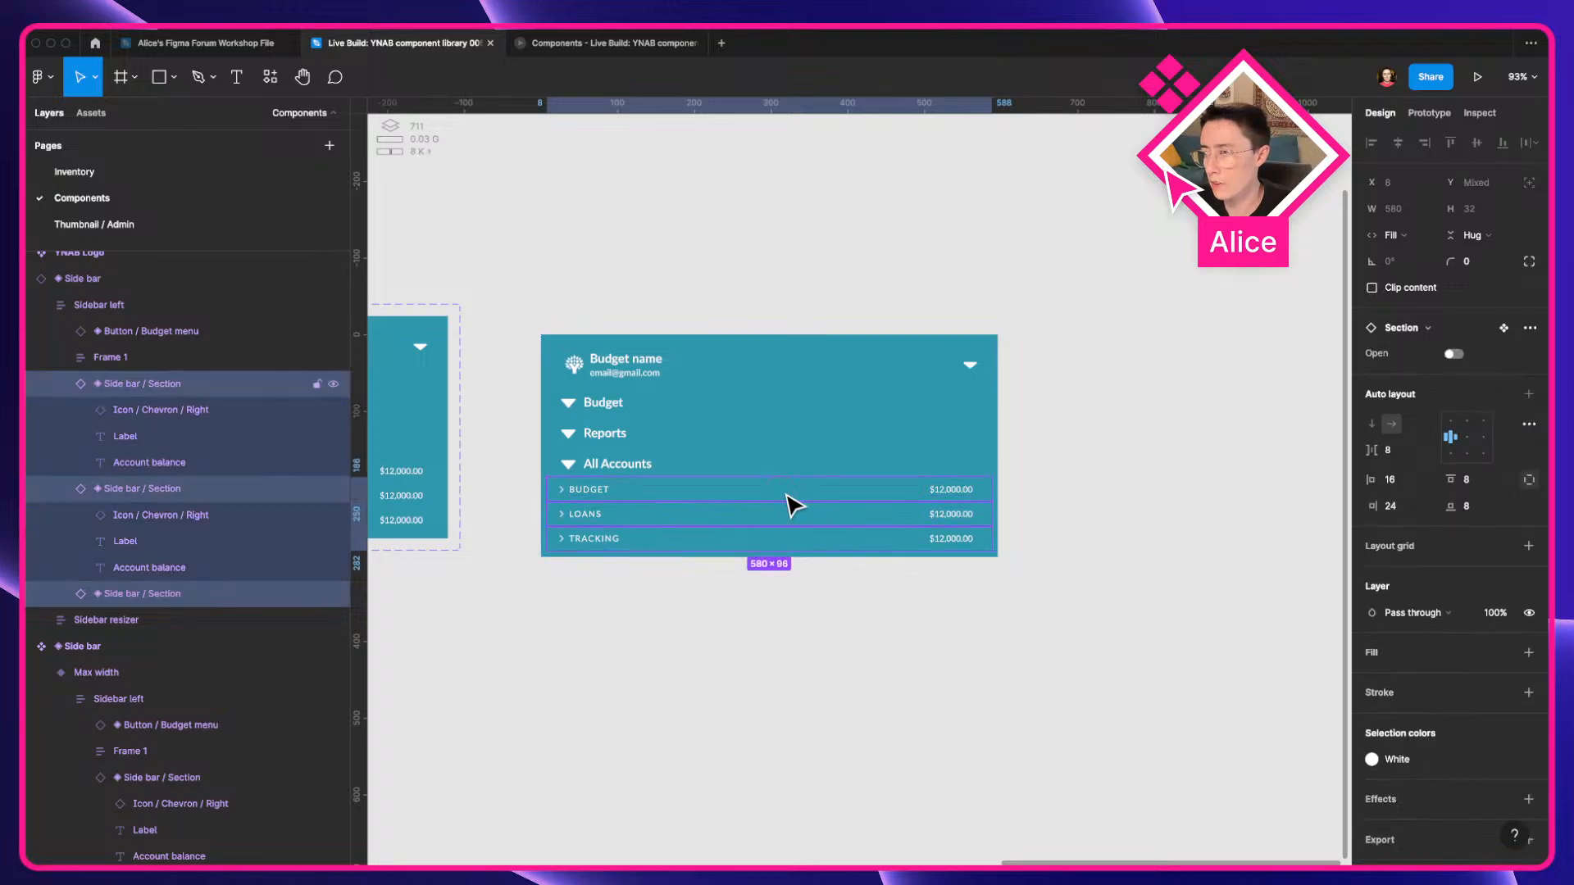
pyautogui.click(1456, 355)
pyautogui.click(1219, 418)
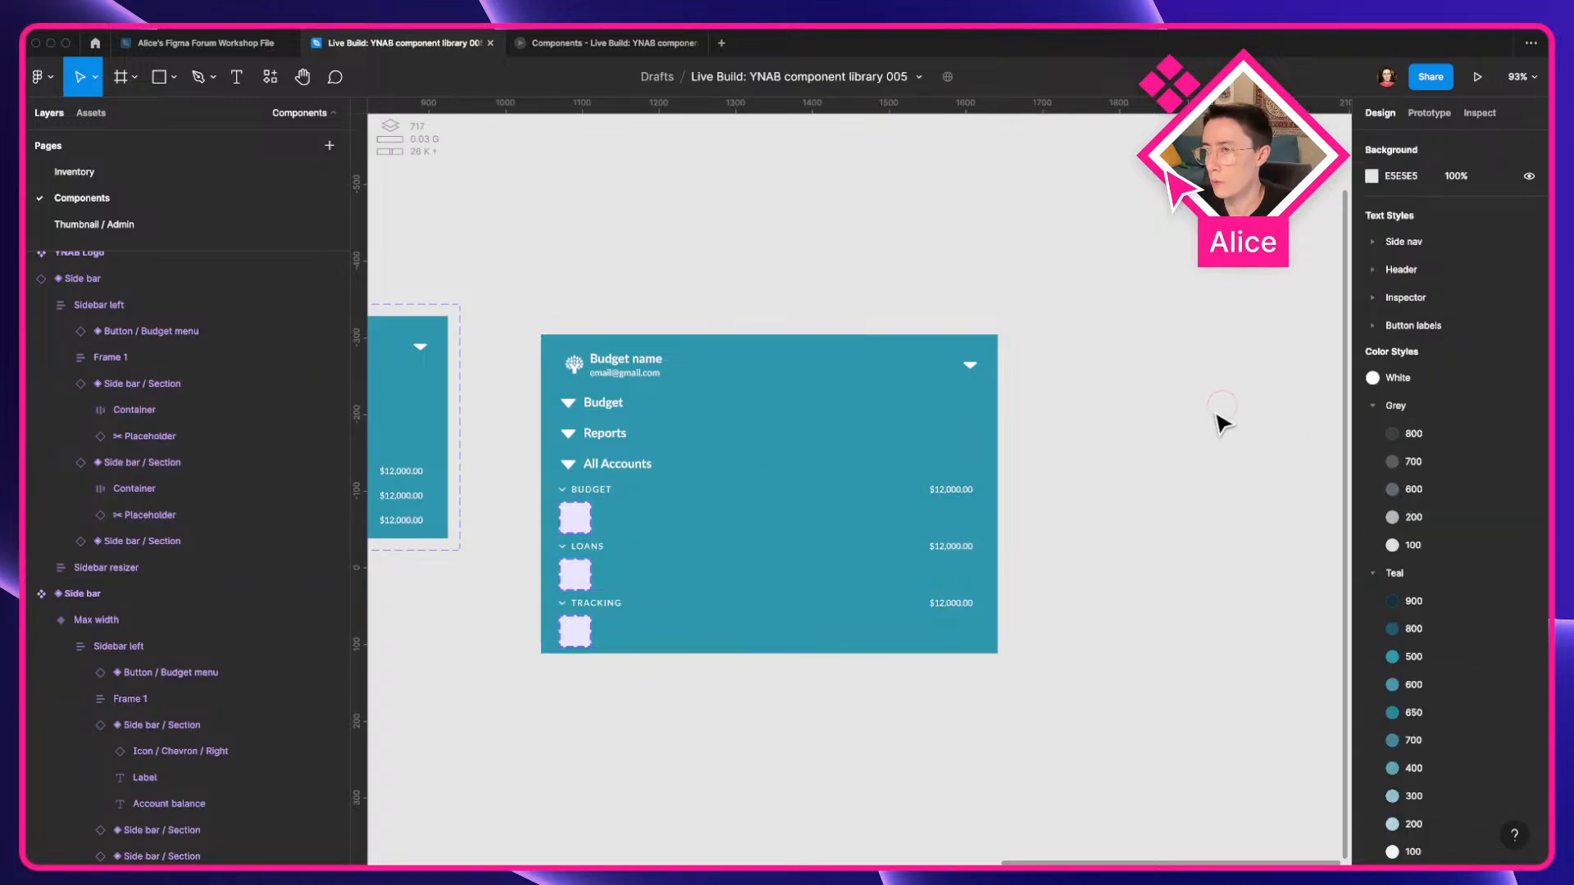
# Switch off the Loans and Tracking properties of the Side bar instance.
pyautogui.click(1216, 411)
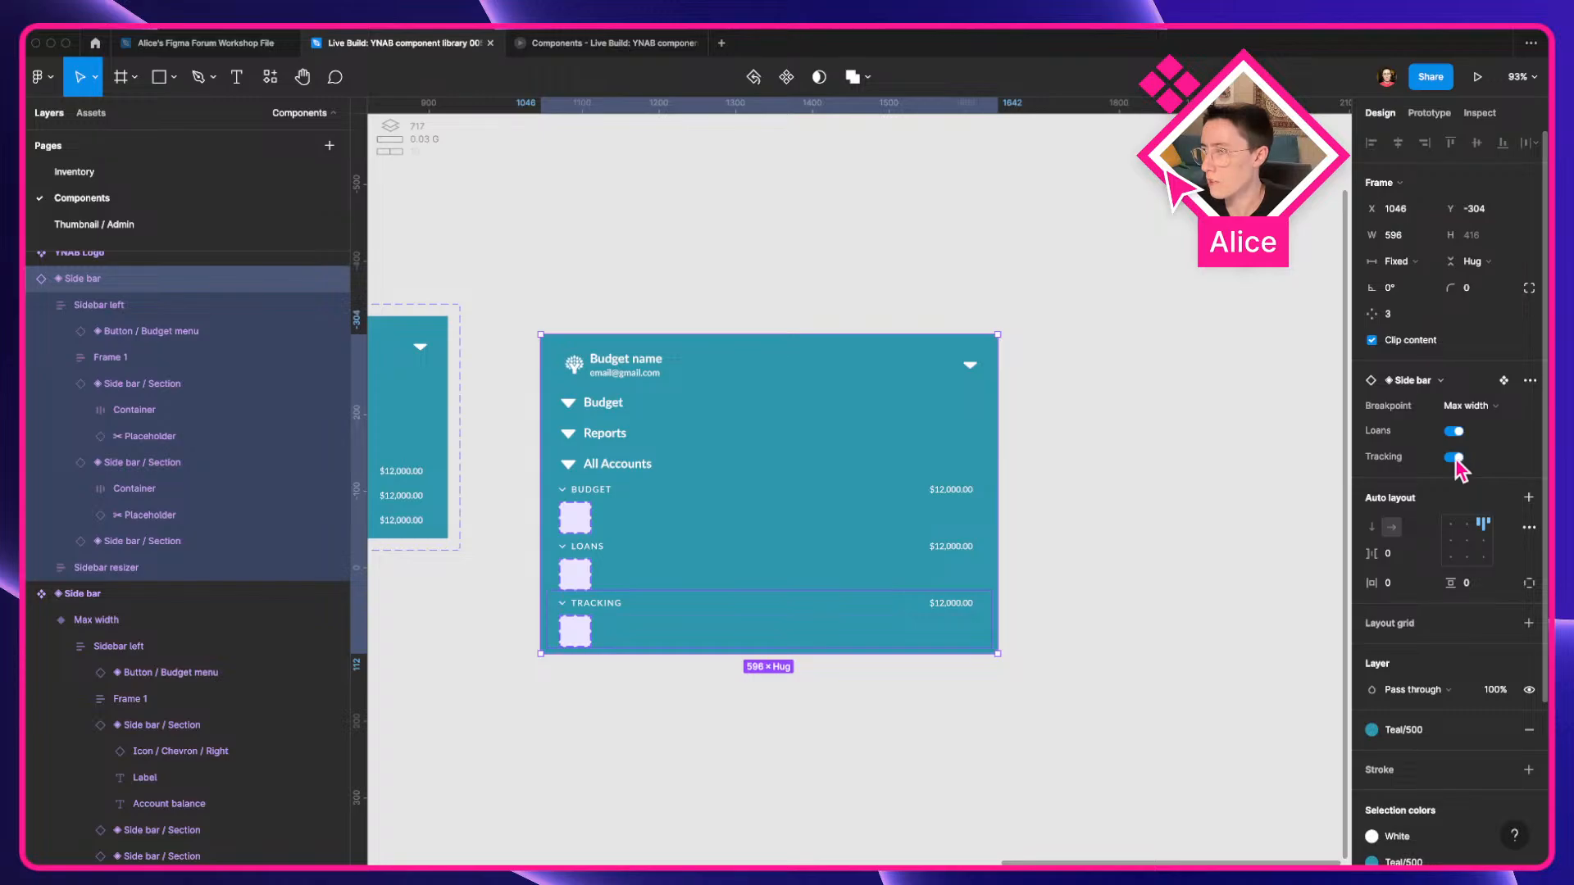
pyautogui.click(1454, 431)
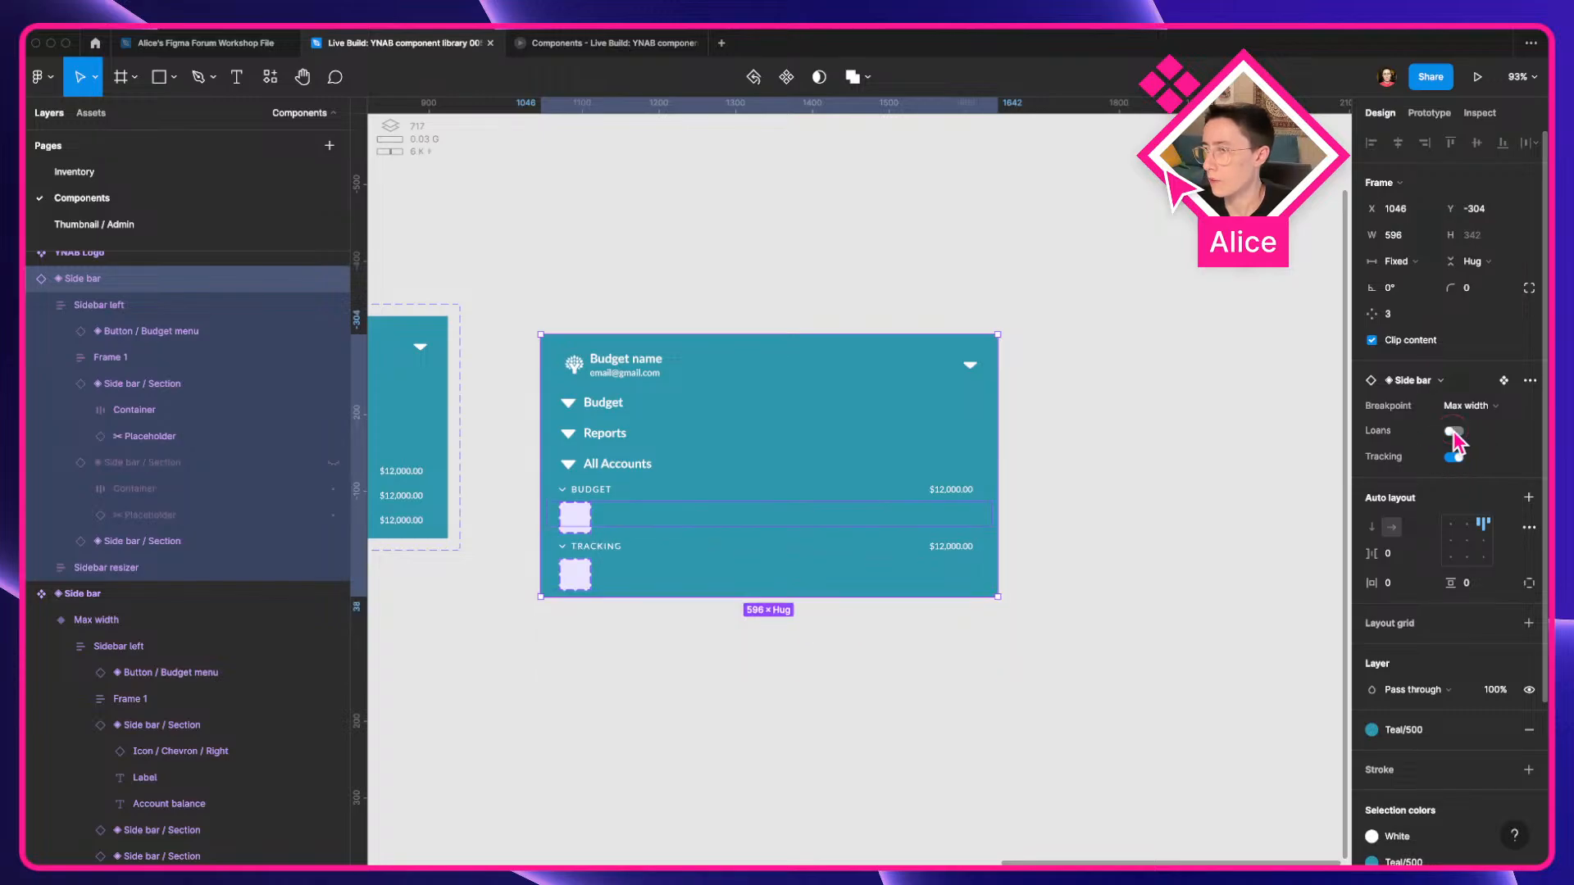
pyautogui.click(1453, 431)
pyautogui.click(1455, 432)
pyautogui.click(1455, 457)
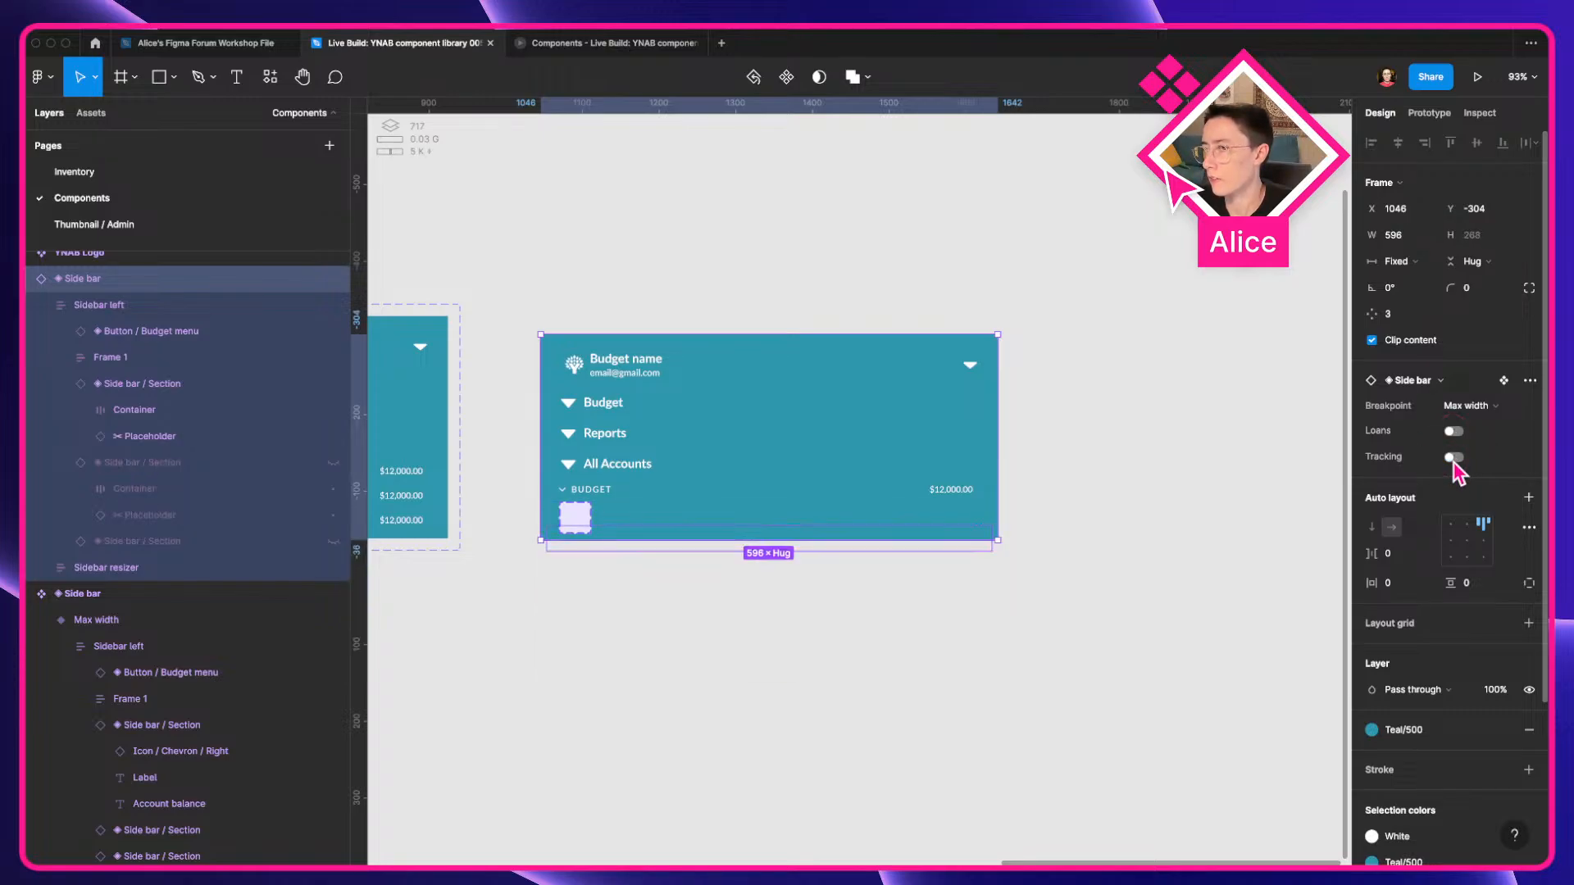
pyautogui.click(982, 649)
# Count the nested layers of the hidden Loans section in the Side bar instance with the Layer Counter plugin.
pyautogui.click(885, 428)
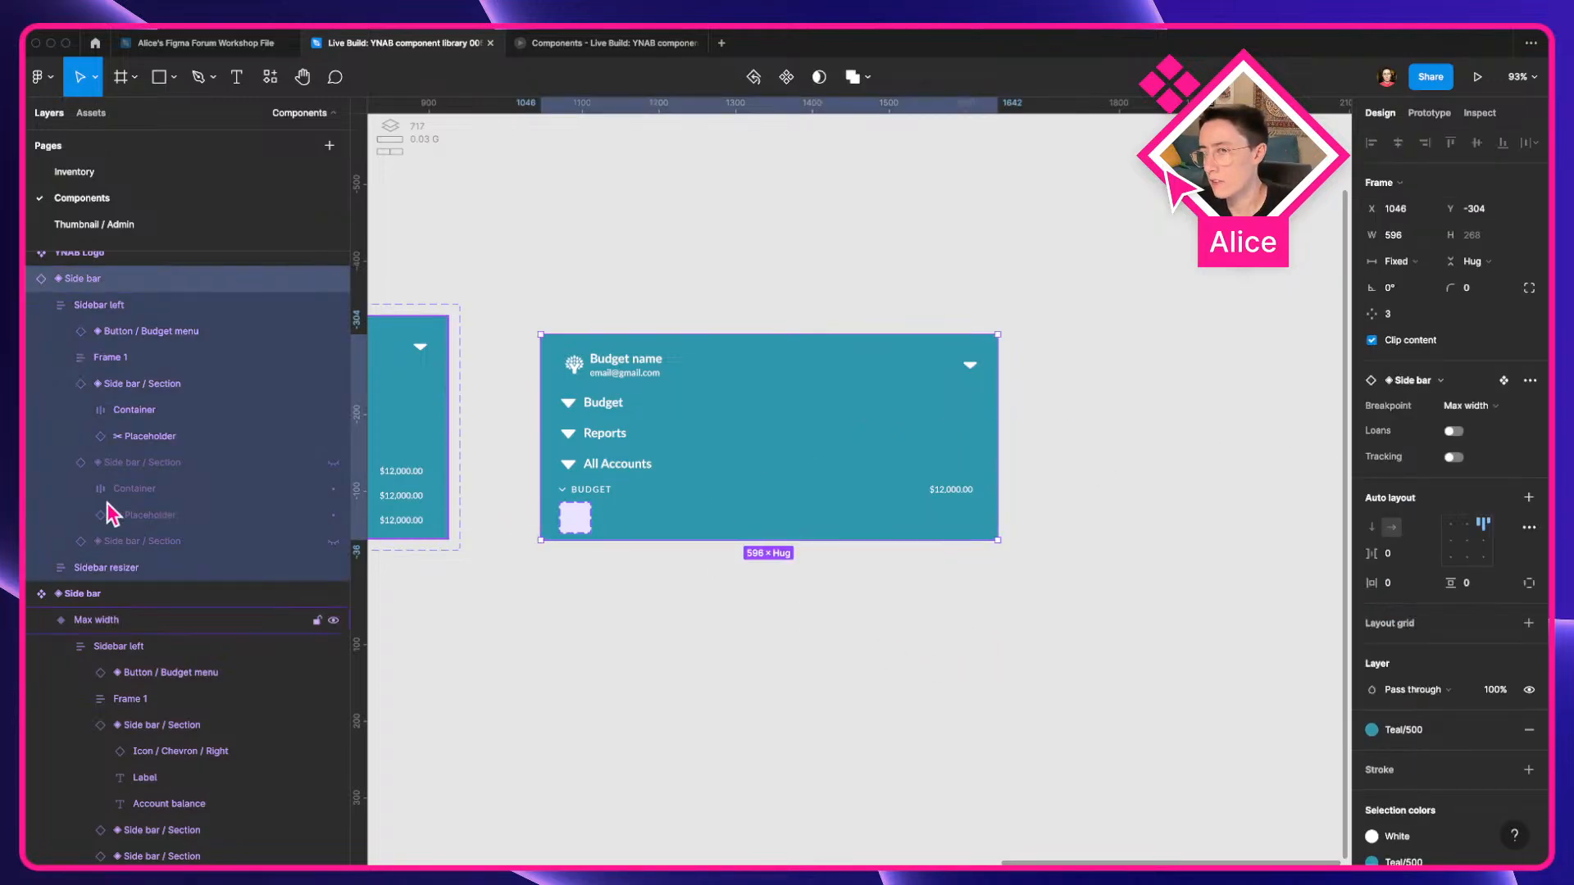
pyautogui.click(151, 515)
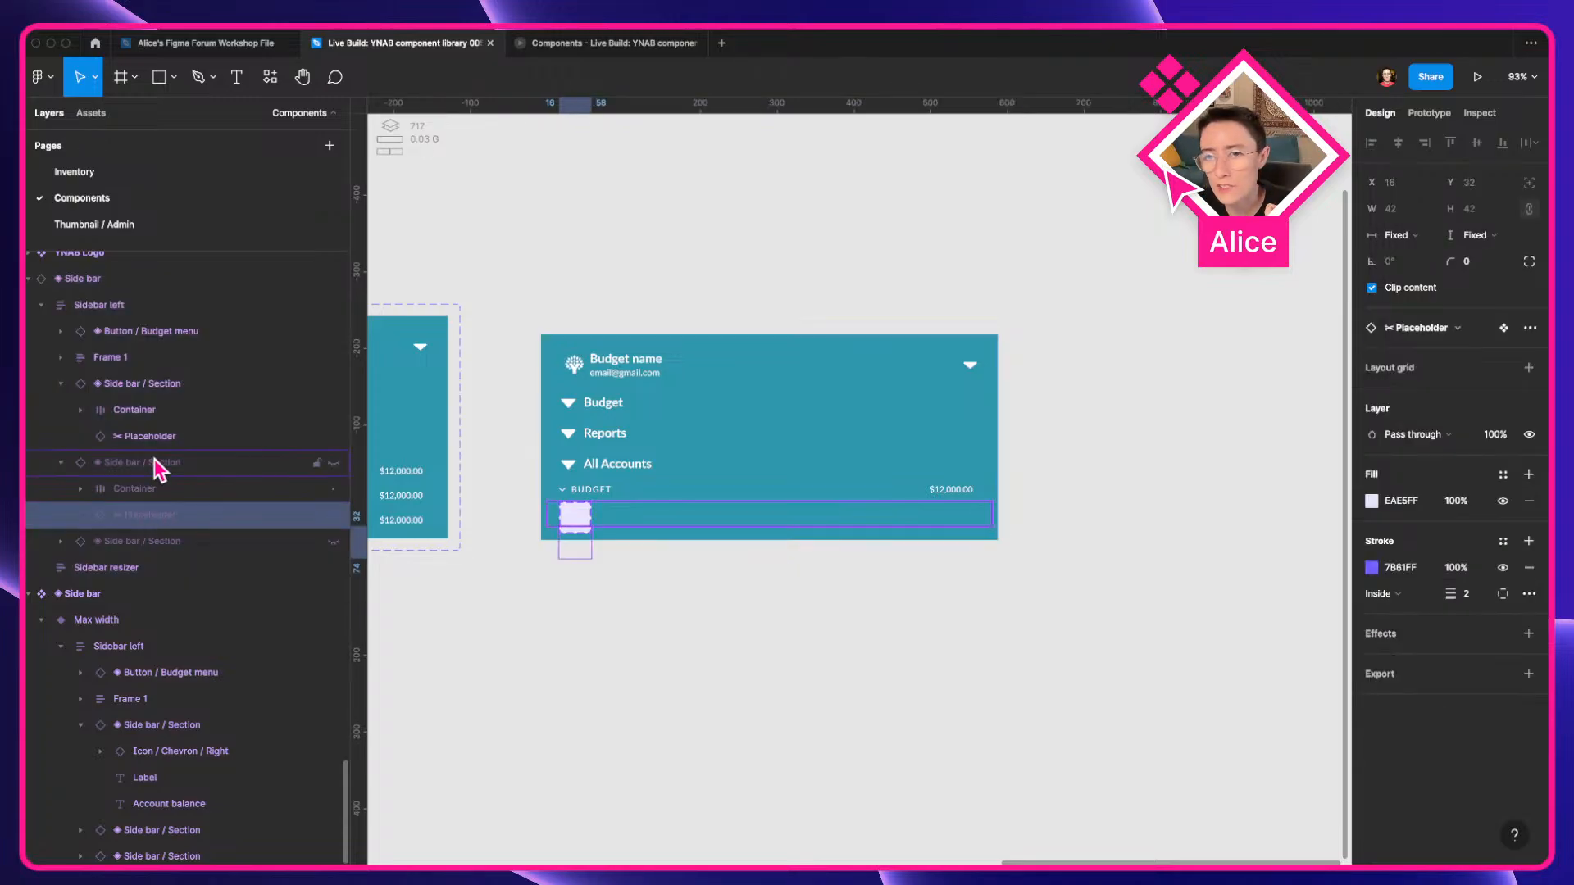
pyautogui.click(217, 463)
pyautogui.click(79, 490)
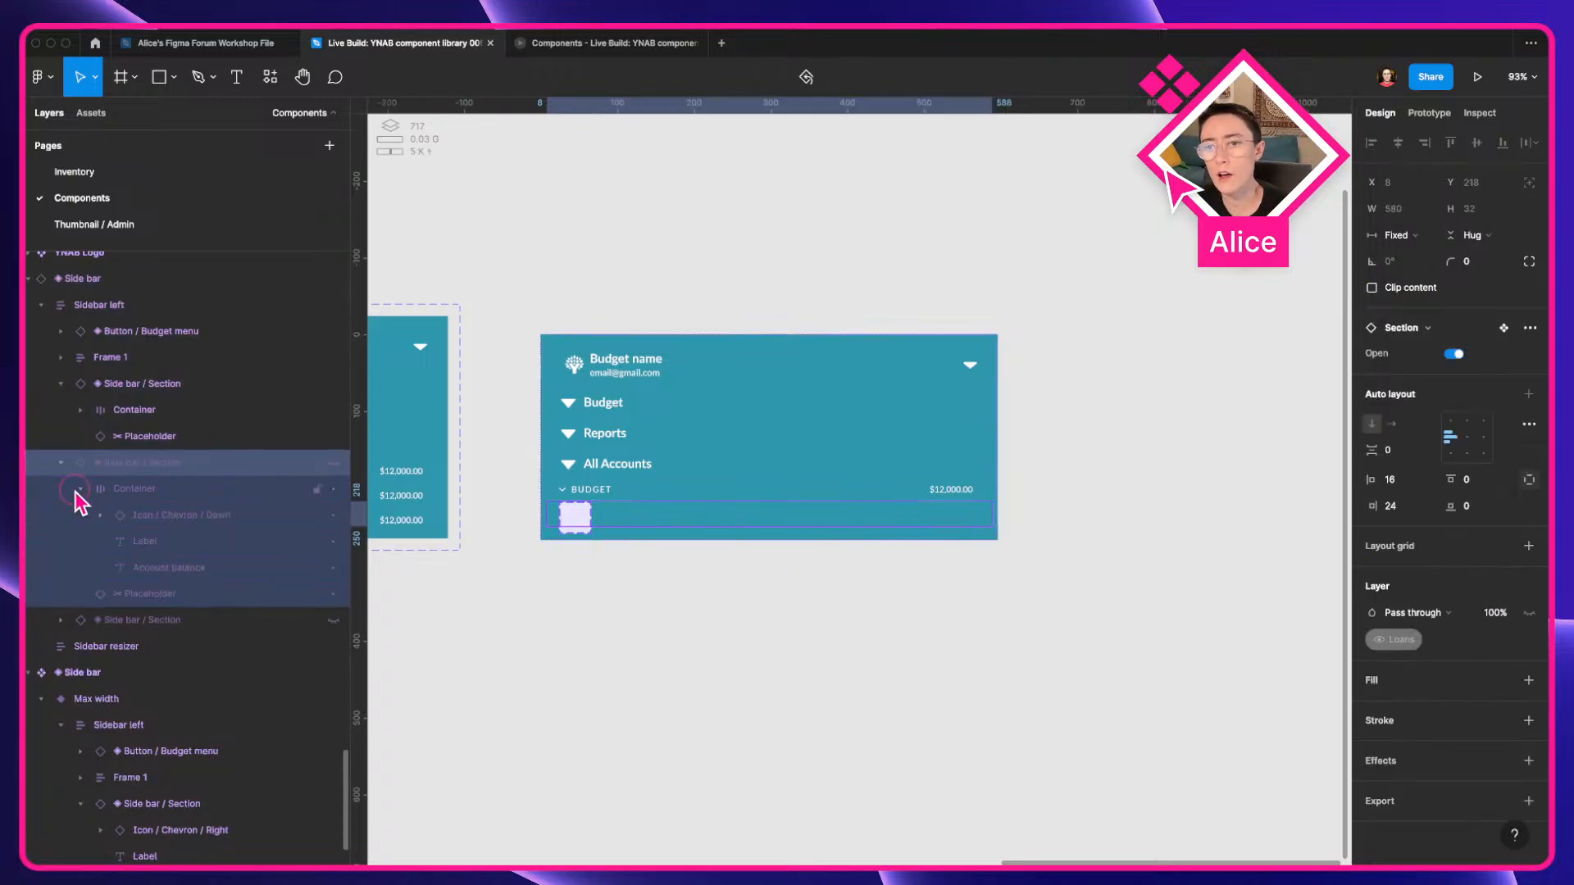
pyautogui.rightClick(172, 464)
pyautogui.moveTo(291, 771)
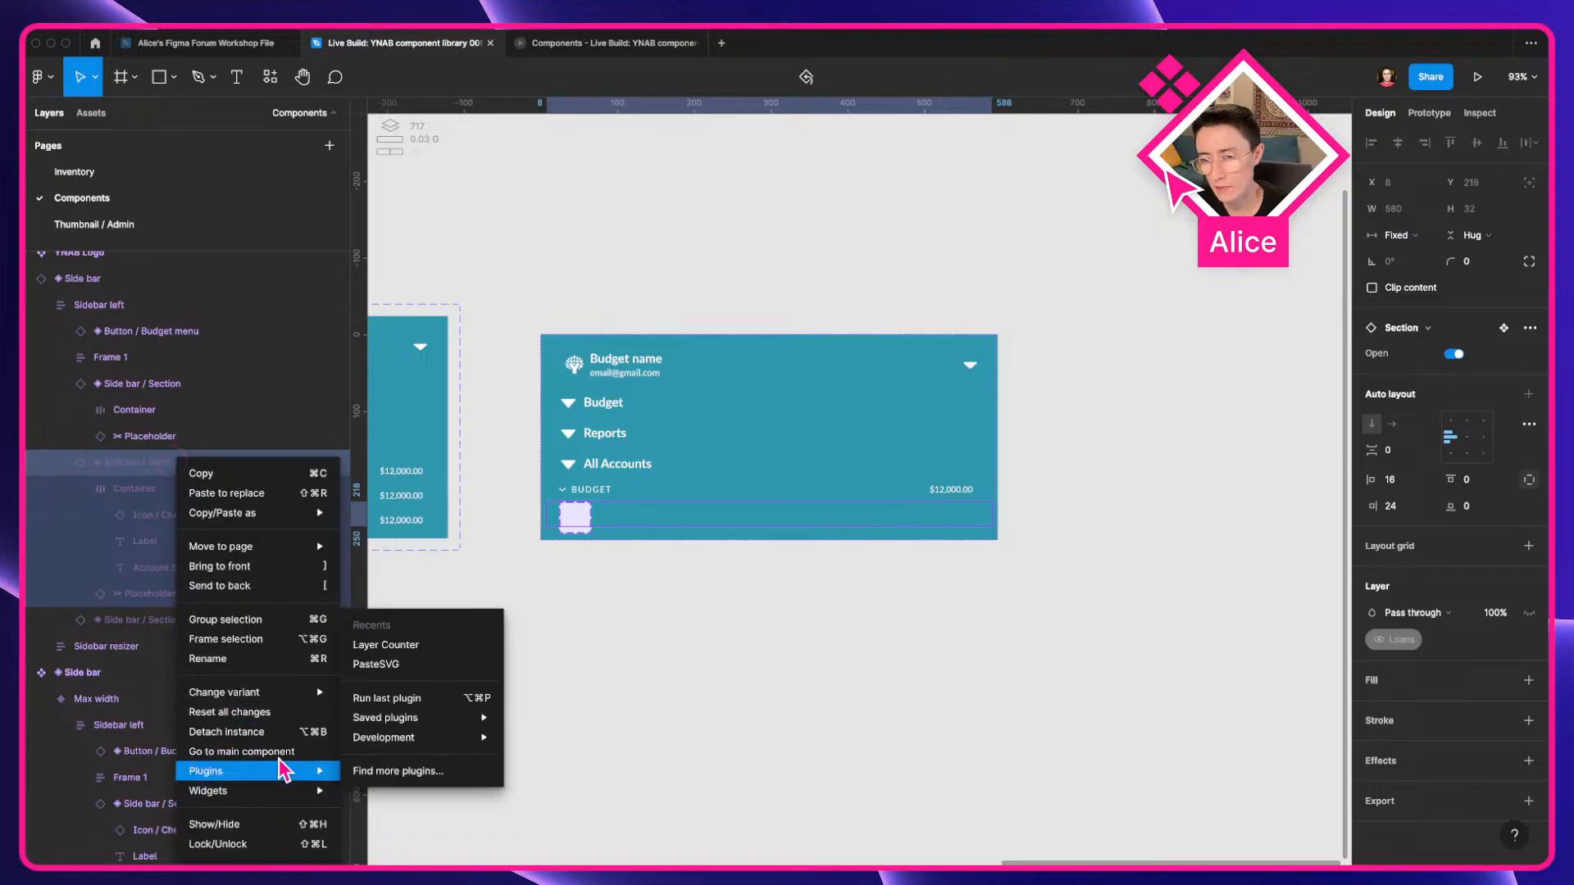
pyautogui.click(410, 646)
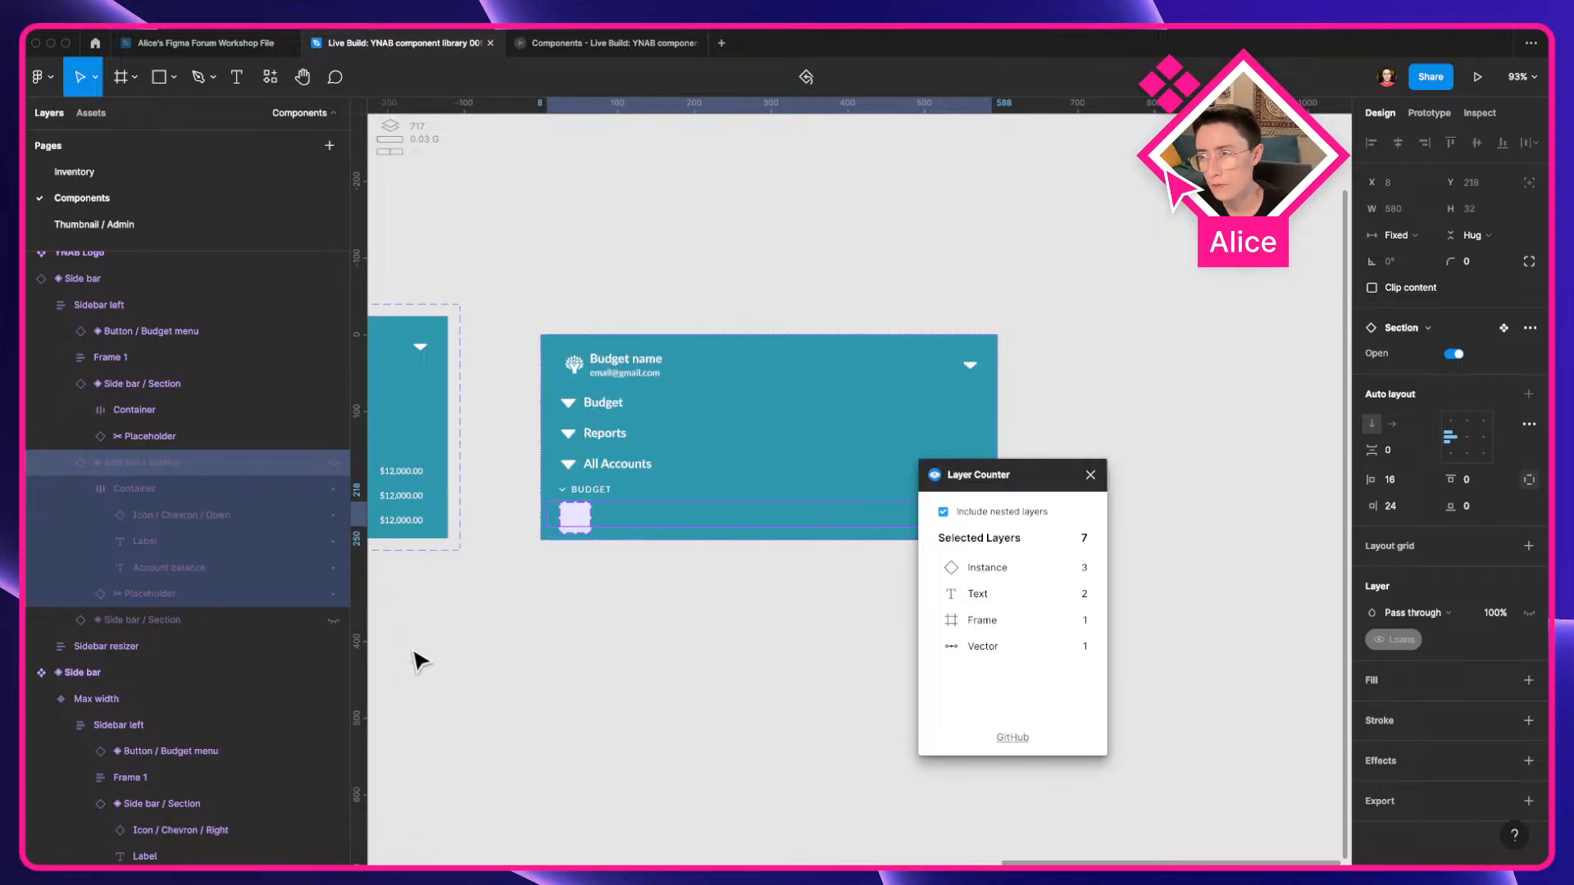
pyautogui.click(1090, 475)
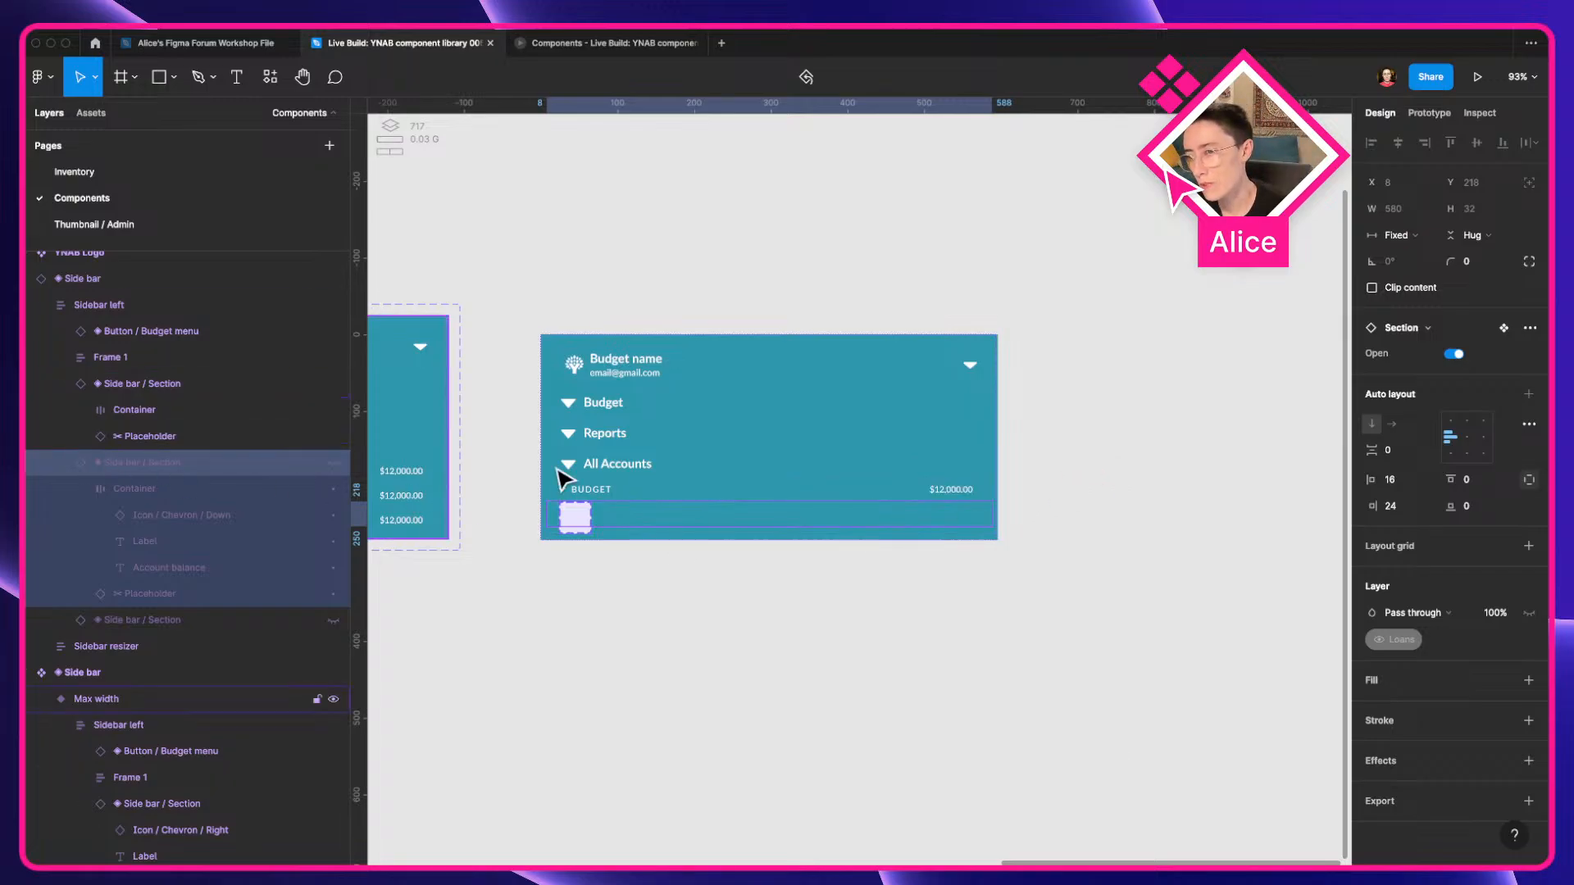
# Switch the Loans and Tracking properties of the Side bar instance back on.
pyautogui.click(623, 483)
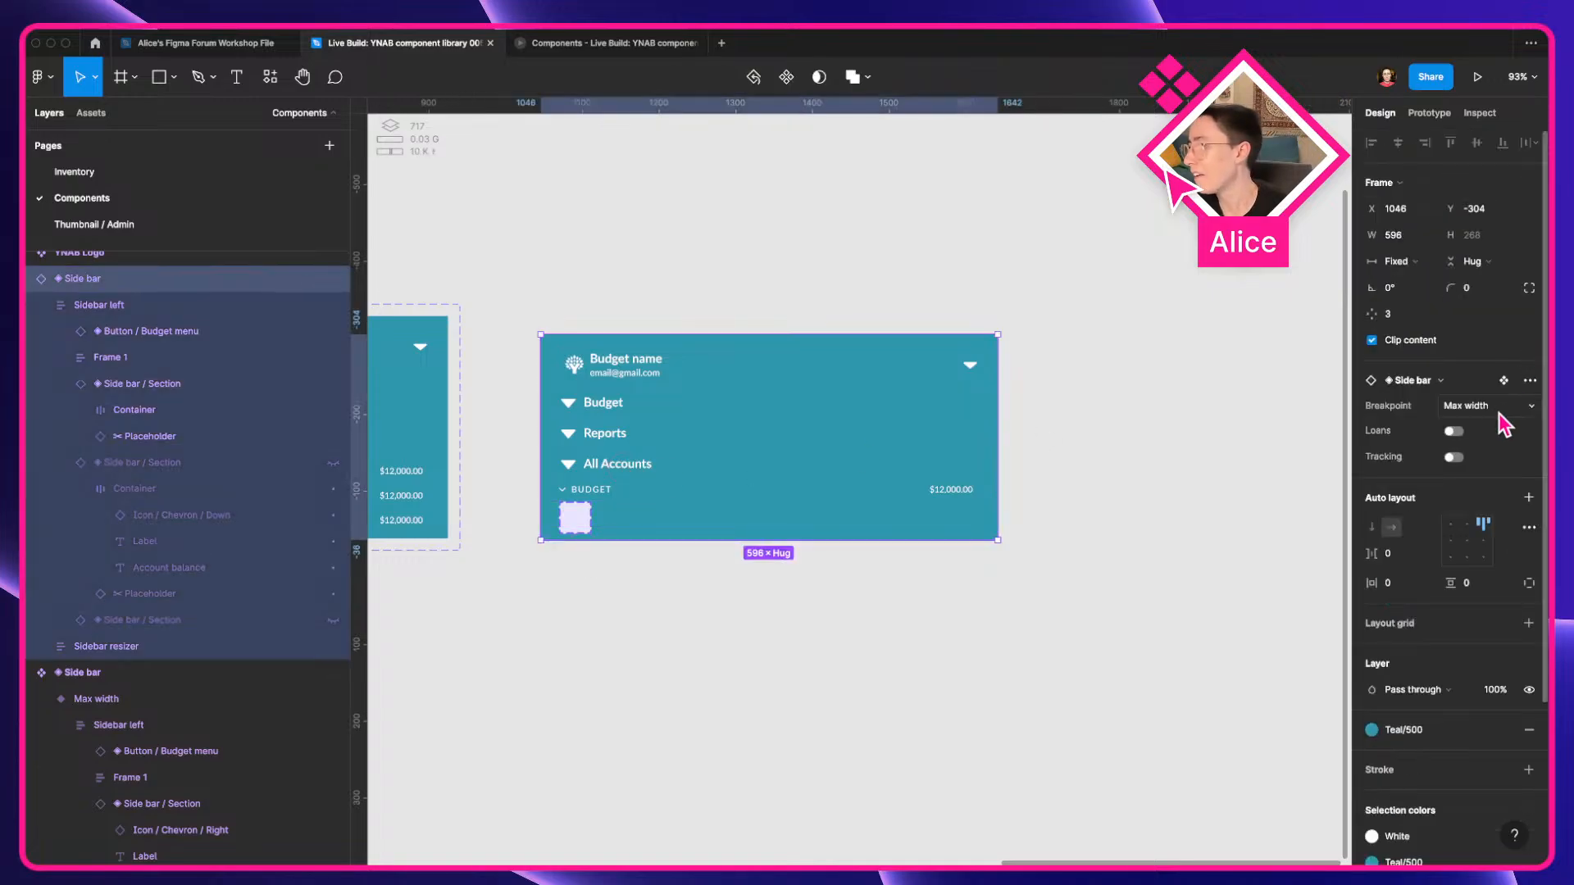
pyautogui.click(1456, 433)
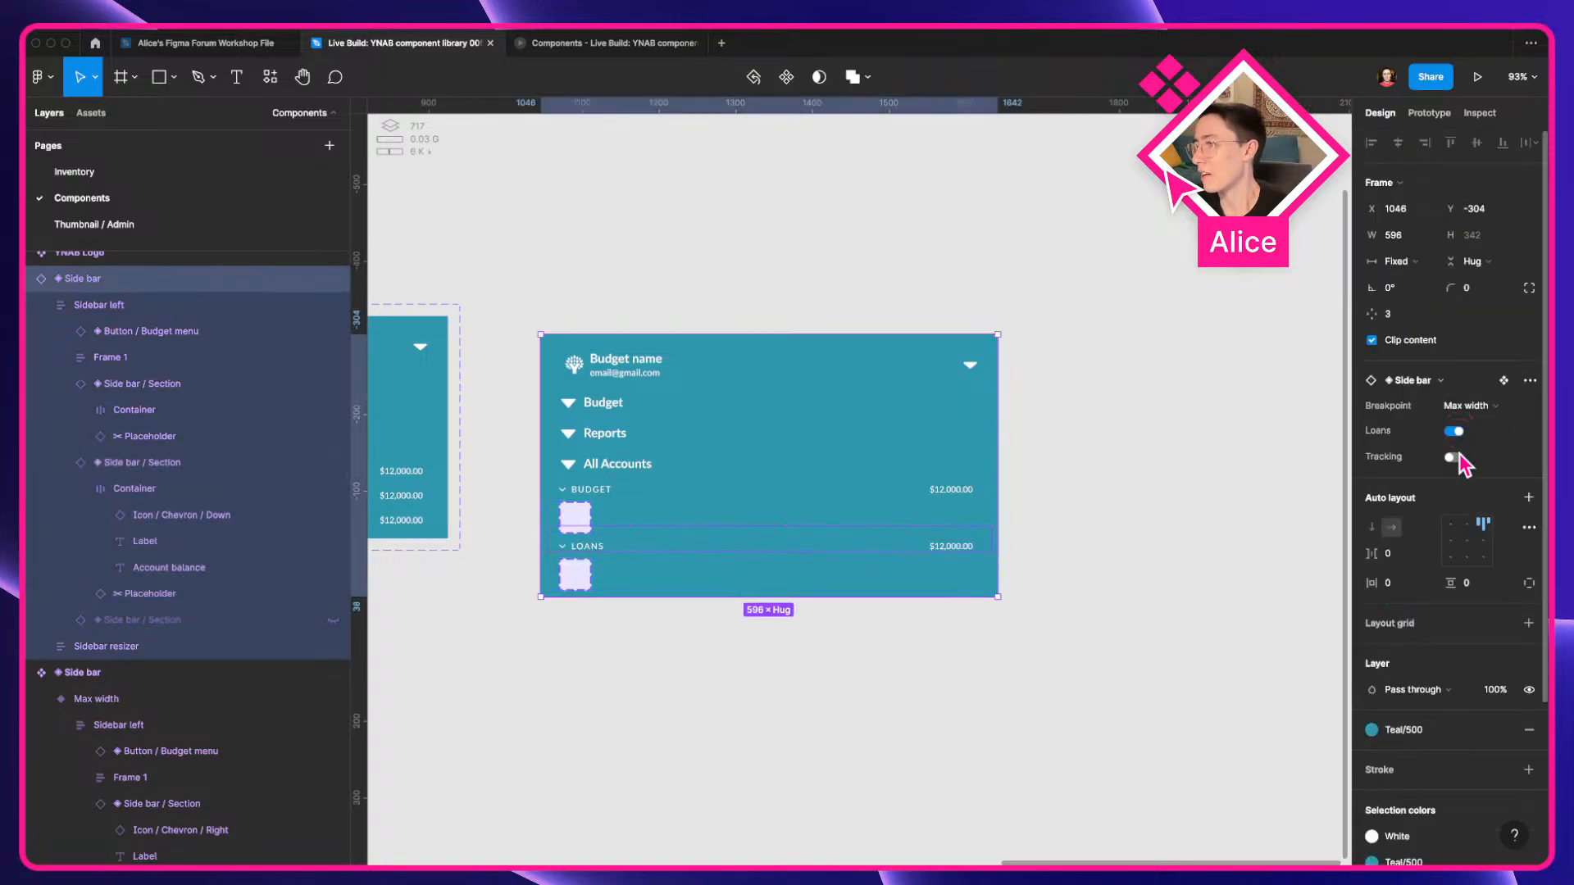
pyautogui.click(1454, 459)
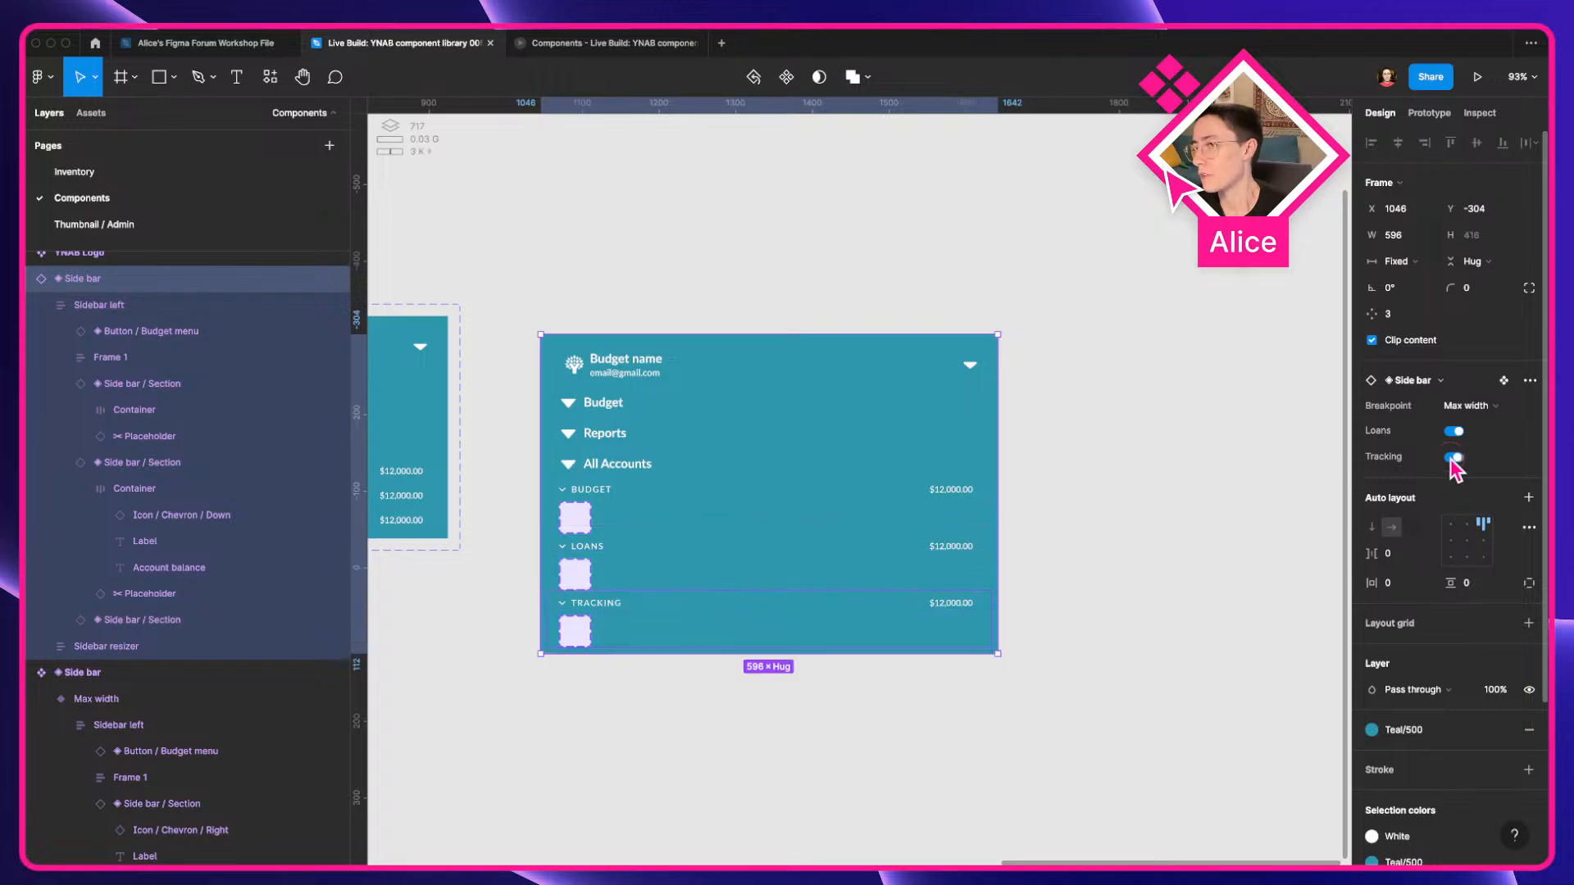
pyautogui.click(1065, 540)
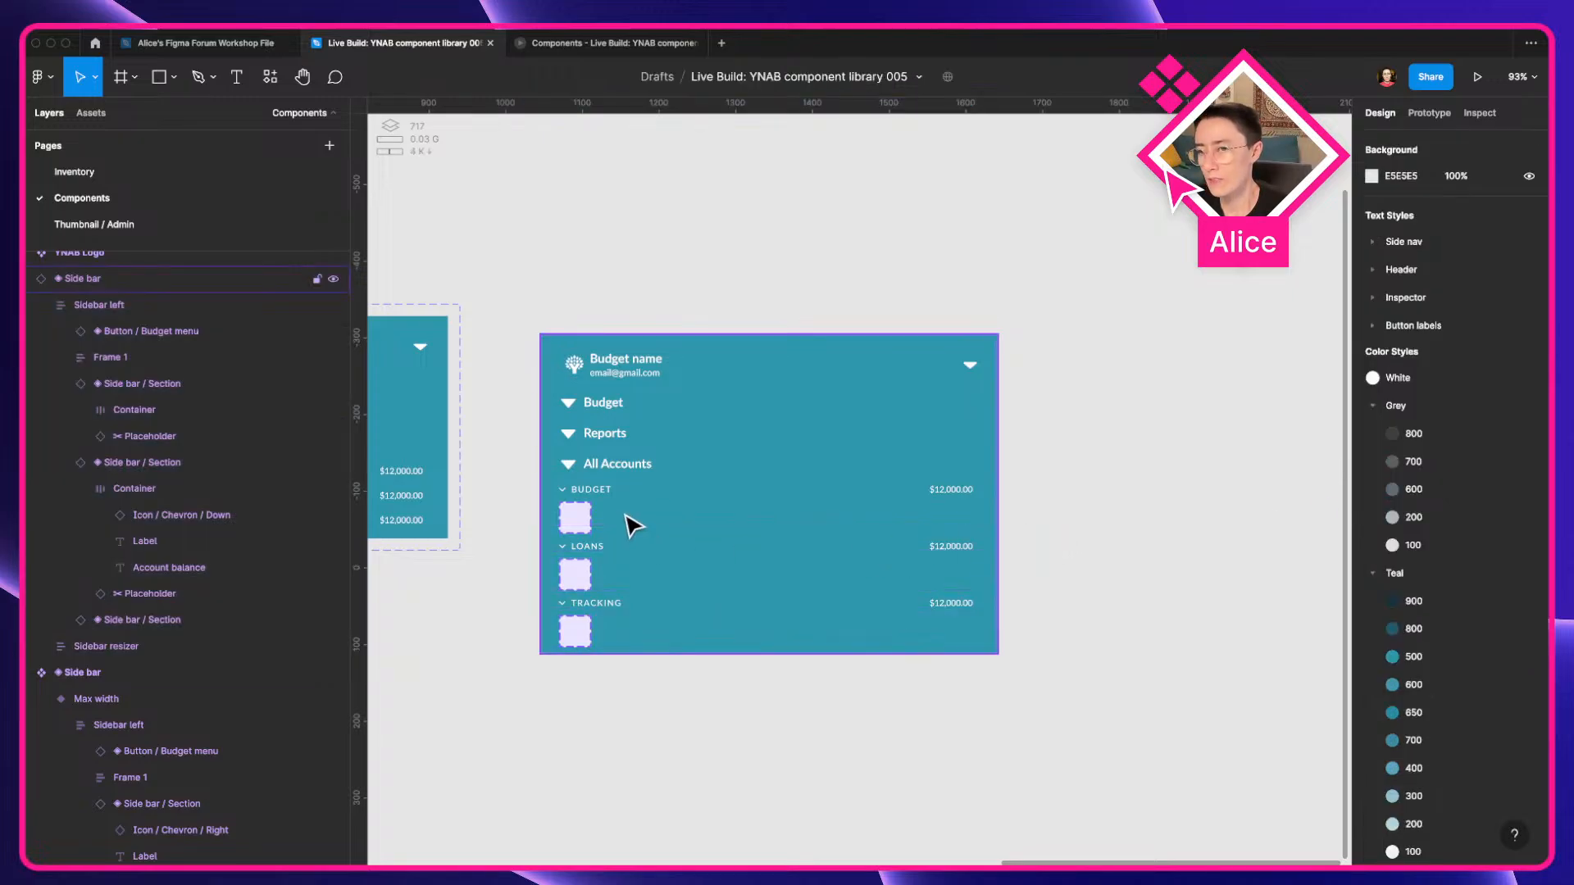
# Copy the default Account row / Manual below the side bars and duplicate it into a stack of five rows.
pyautogui.click(574, 519)
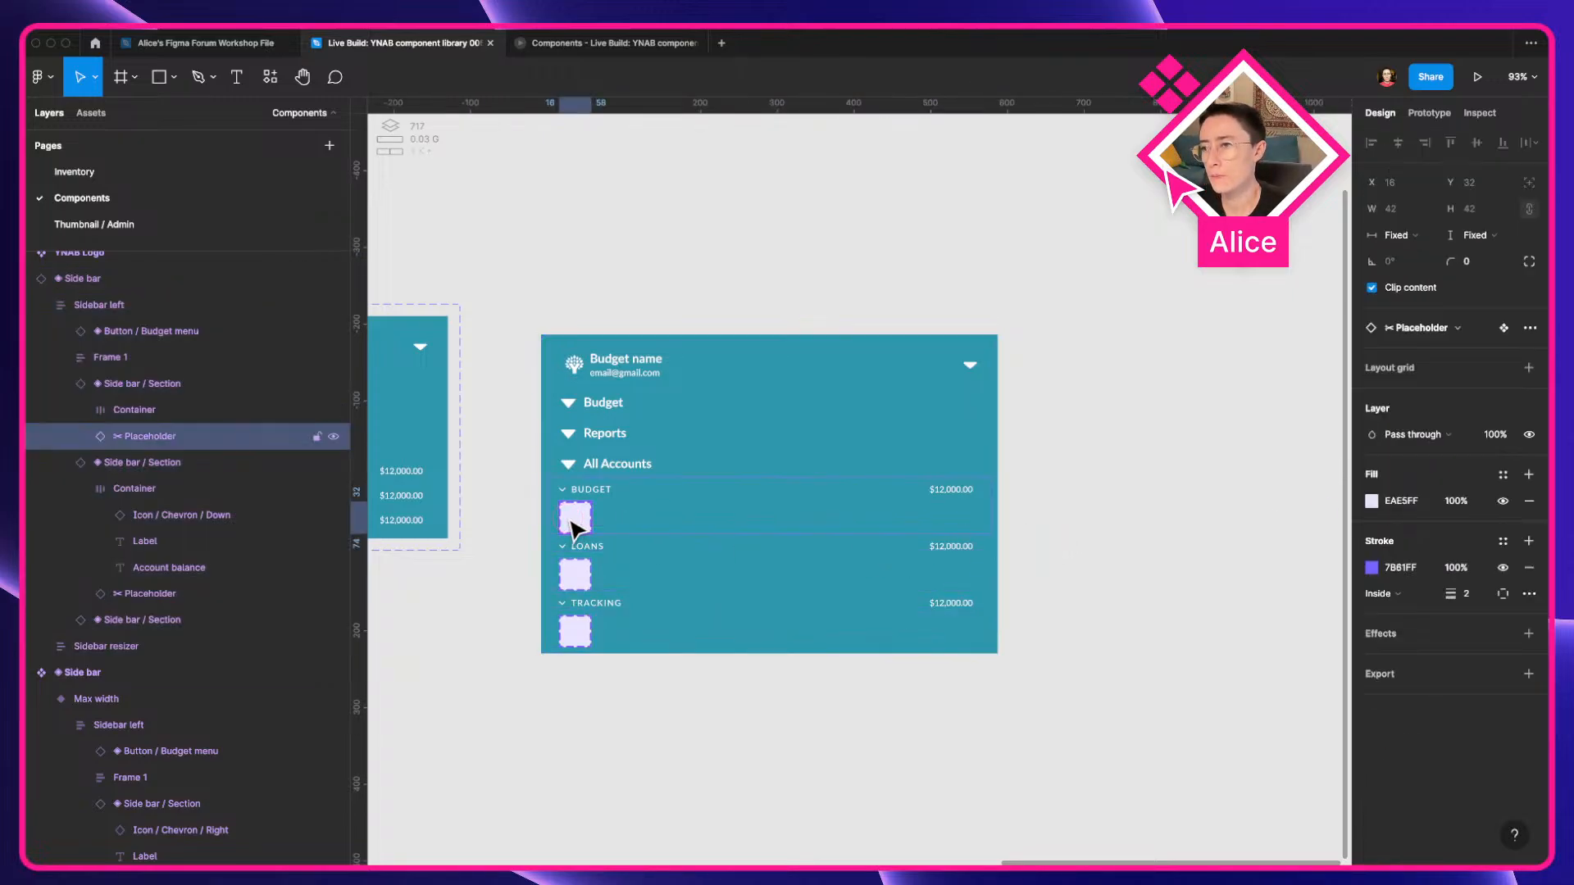
pyautogui.scroll(-4, 826, 566)
pyautogui.moveTo(500, 586); pyautogui.dragTo(868, 531)
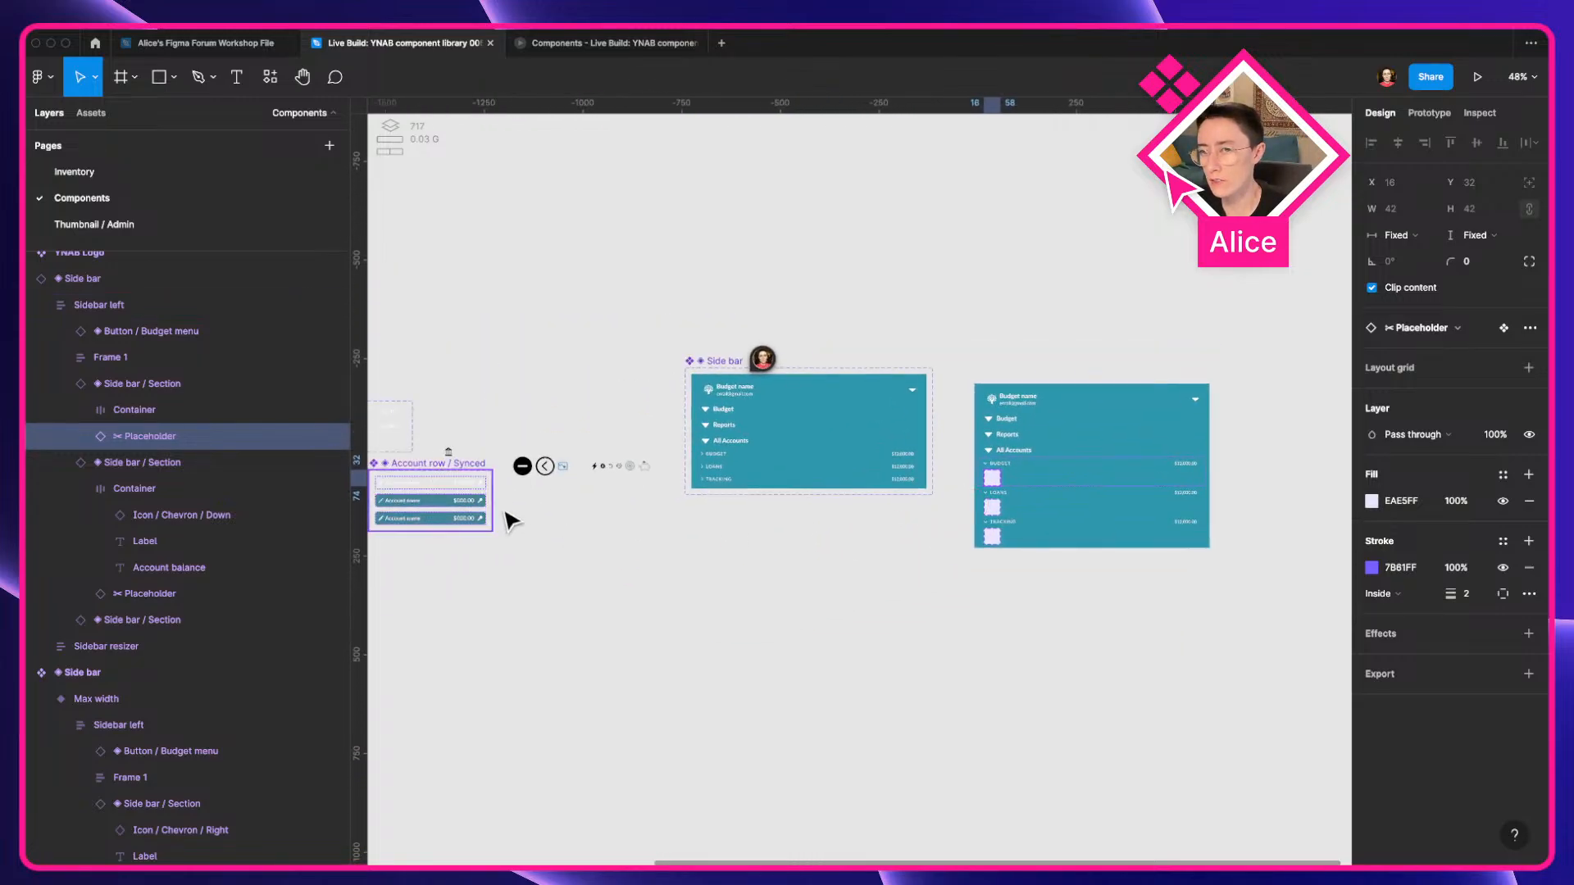
pyautogui.moveTo(506, 515); pyautogui.dragTo(717, 519)
pyautogui.keyDown('alt'); pyautogui.moveTo(526, 488); pyautogui.dragTo(901, 642); pyautogui.keyUp('alt')
pyautogui.hotkey('shift', '0')
pyautogui.keyDown('alt'); pyautogui.moveTo(902, 642); pyautogui.dragTo(903, 662); pyautogui.keyUp('alt')
pyautogui.keyDown('alt'); pyautogui.moveTo(903, 662); pyautogui.dragTo(875, 564); pyautogui.keyUp('alt')
# Turn the five account rows into a component with vertical auto layout and place it under the Side bar instance.
pyautogui.press('super+alt+k')
pyautogui.hotkey('shift', 'a')
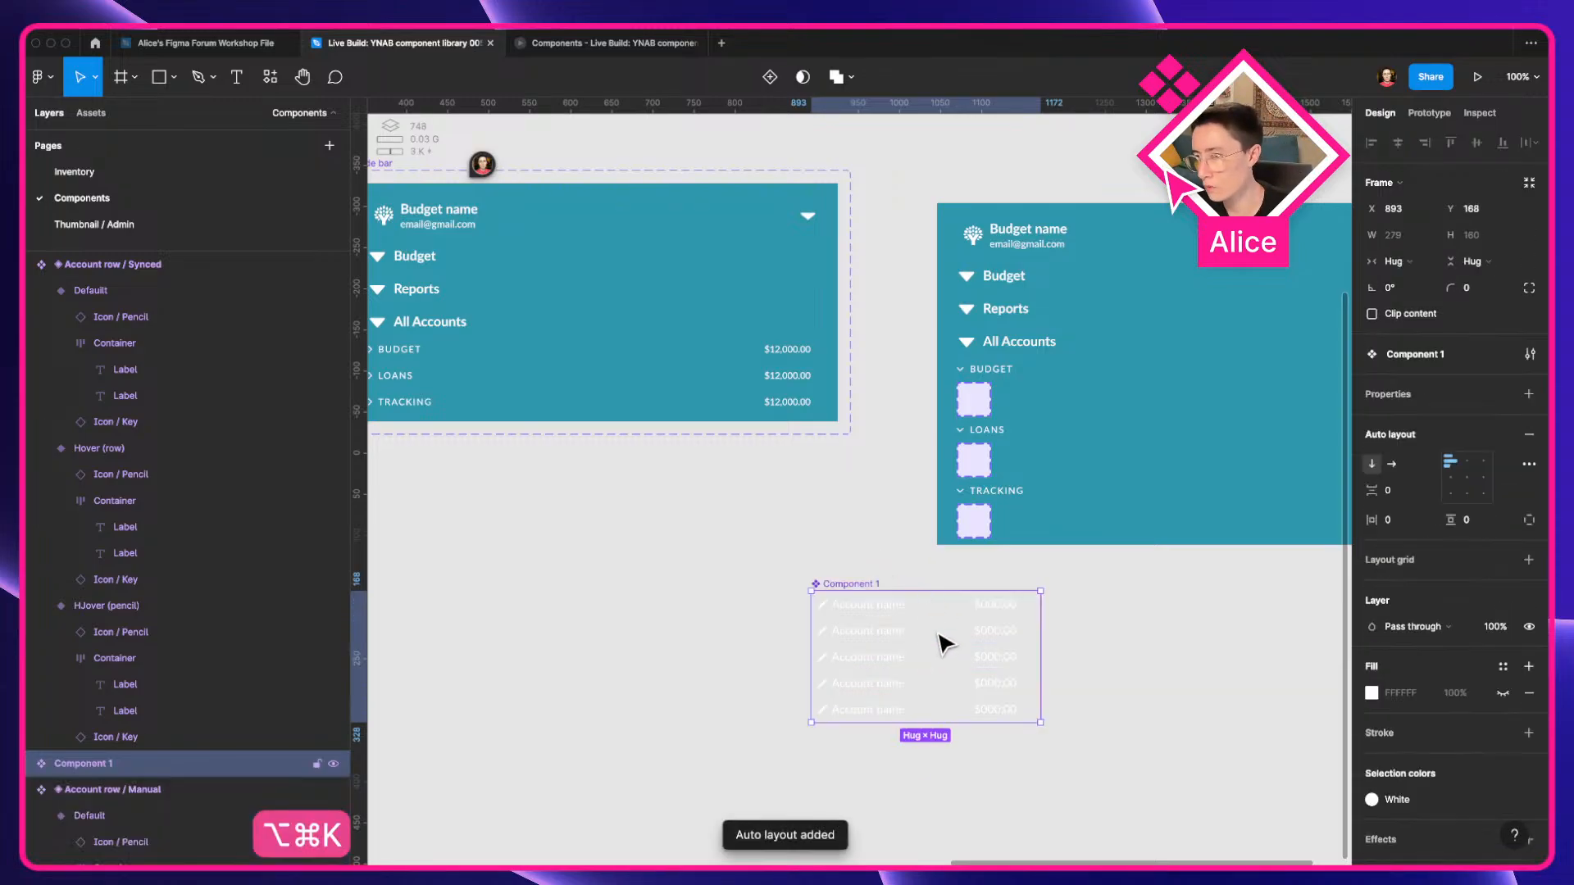
pyautogui.moveTo(921, 653); pyautogui.dragTo(1027, 672)
pyautogui.hscroll(5, 910, 656)
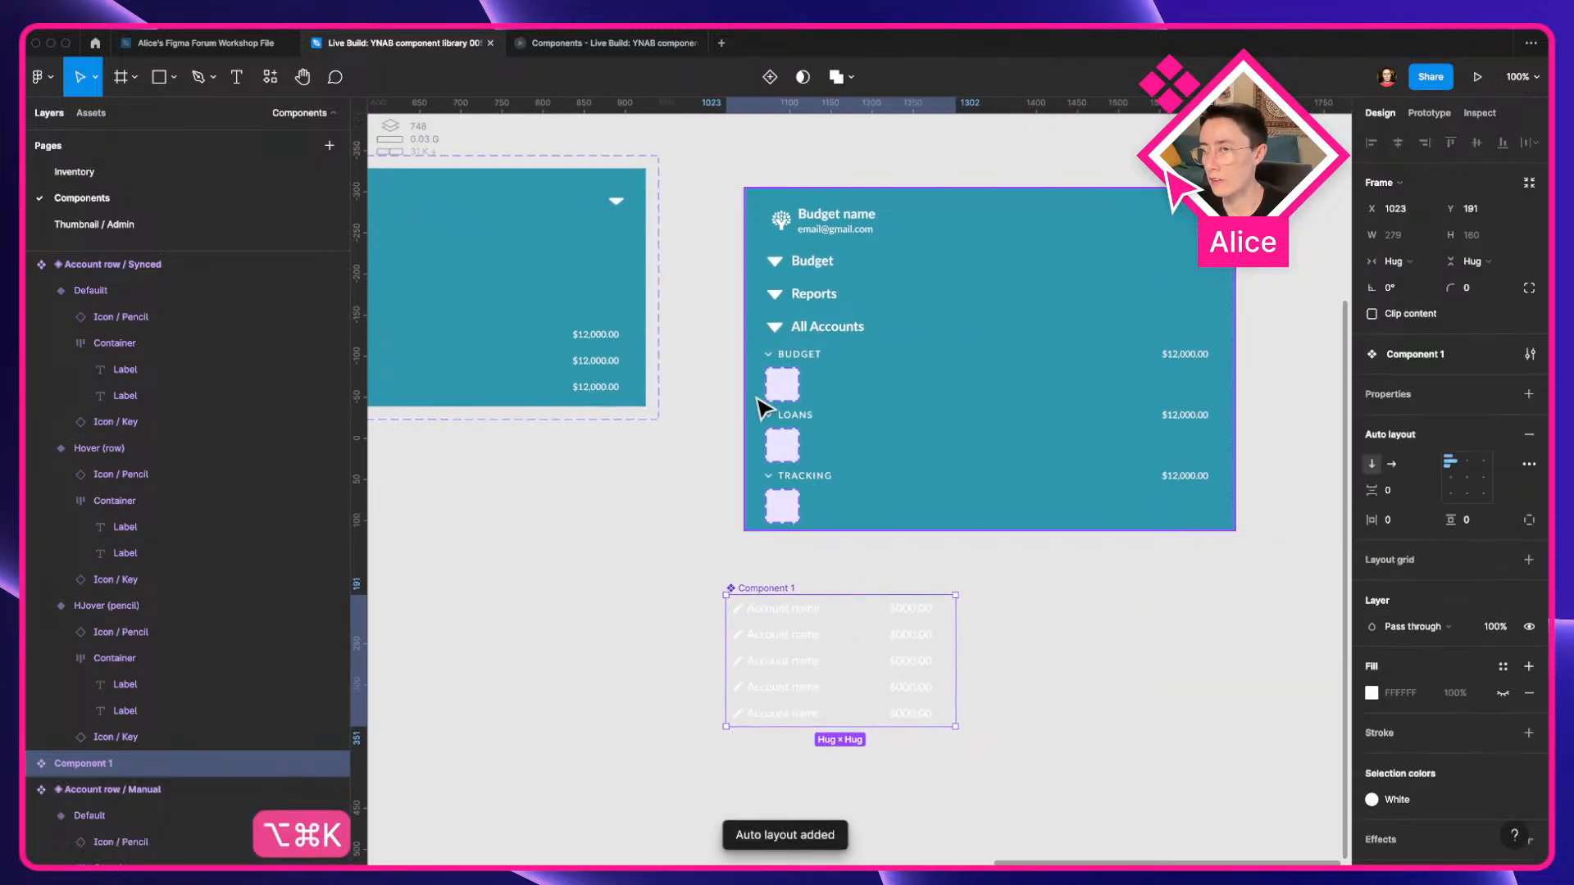
# Inspect the Budget section's Placeholder in the Side bar instance and the Loans section in the main Side bar component.
pyautogui.keyDown('super'); pyautogui.click(781, 385); pyautogui.keyUp('super')
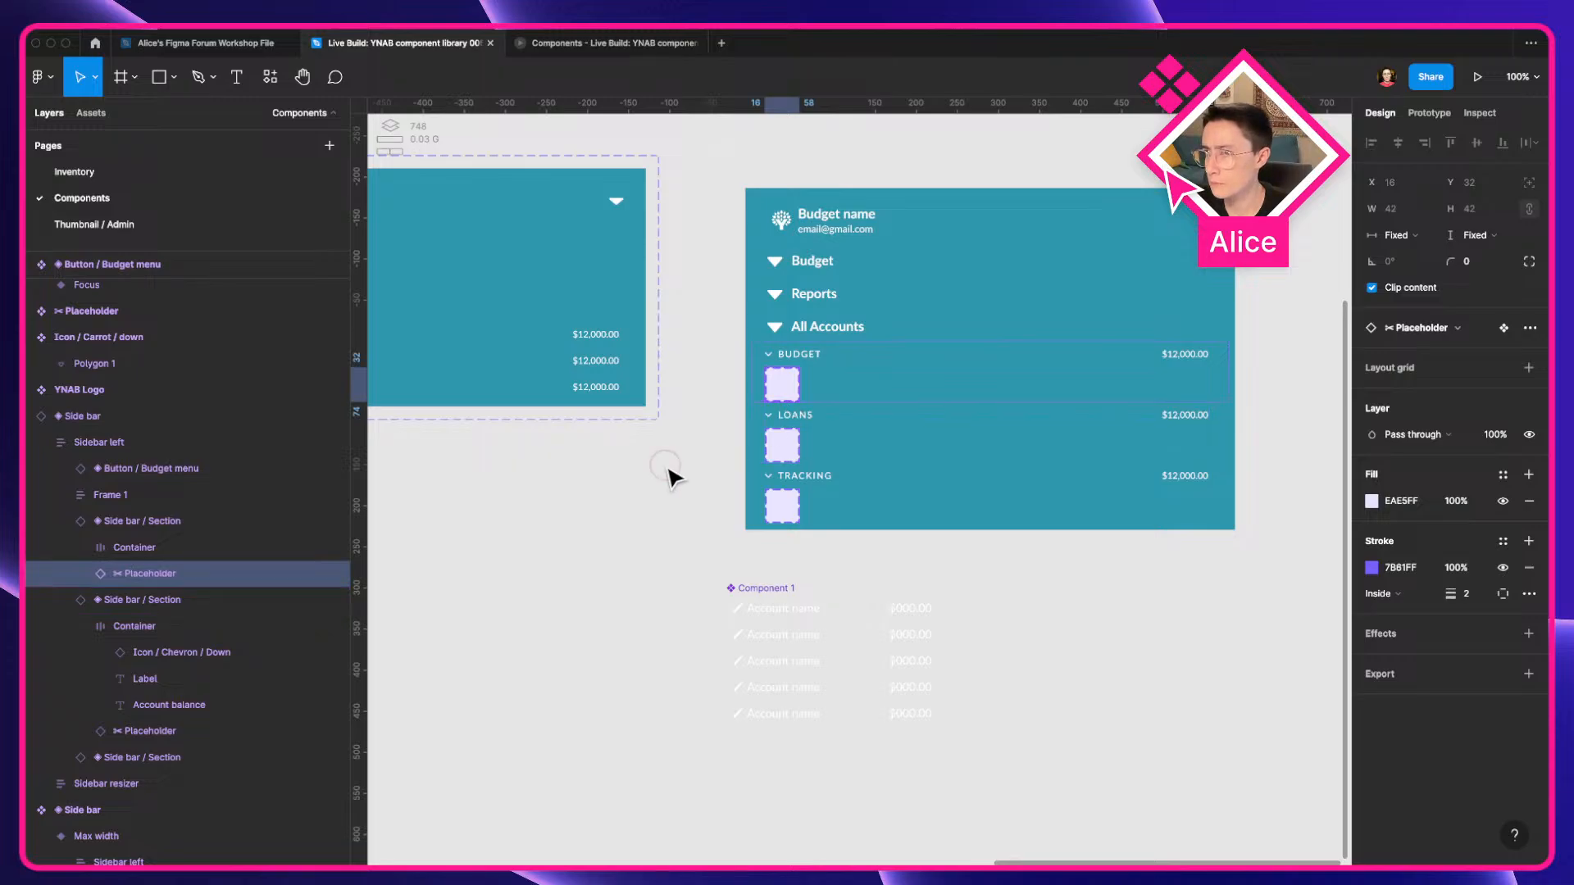
pyautogui.click(668, 468)
pyautogui.scroll(-3, 672, 469)
pyautogui.moveTo(640, 471); pyautogui.dragTo(855, 531)
pyautogui.scroll(5, 615, 450)
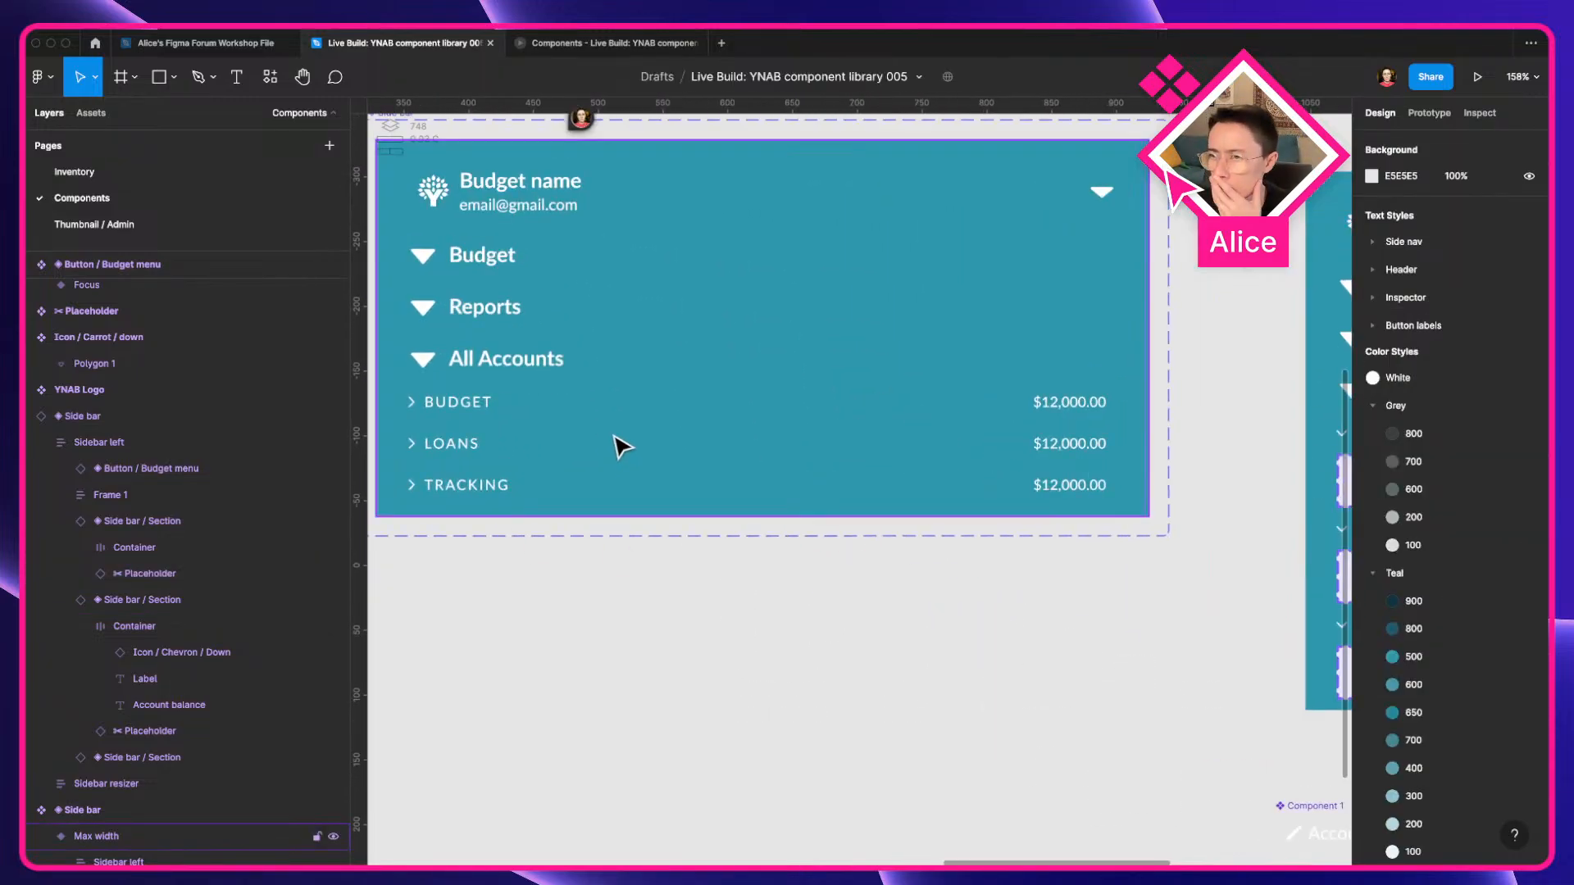
pyautogui.scroll(-5, 836, 492)
pyautogui.keyDown('super'); pyautogui.click(840, 492); pyautogui.keyUp('super')
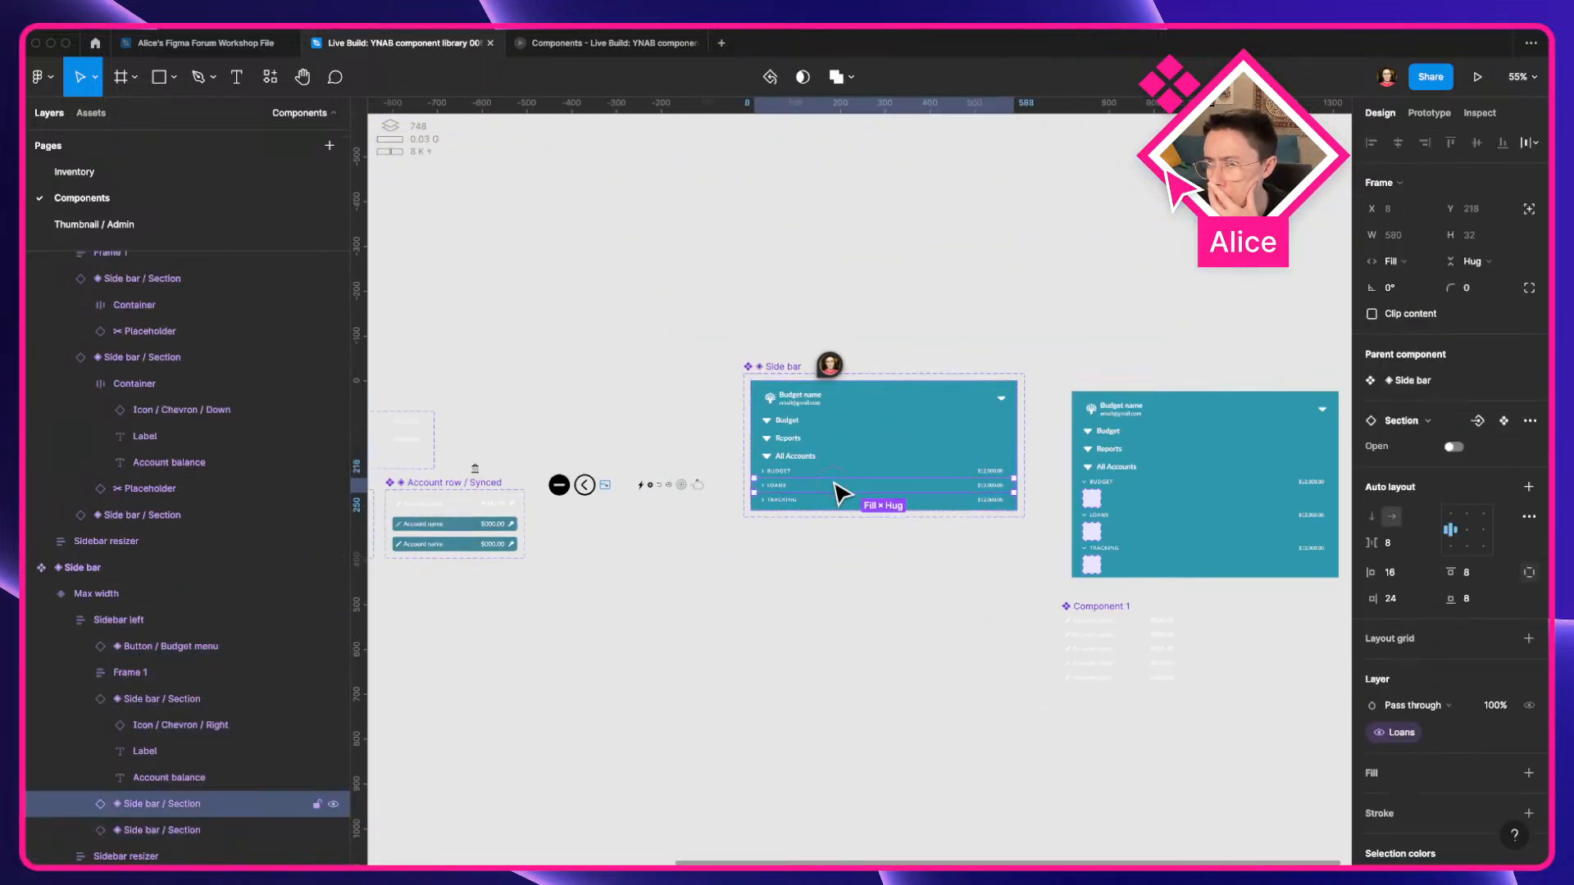
pyautogui.click(583, 562)
# Create an instance swap property named Account rows for the Placeholder in the open variant of Side bar / Section.
pyautogui.scroll(5, 604, 607)
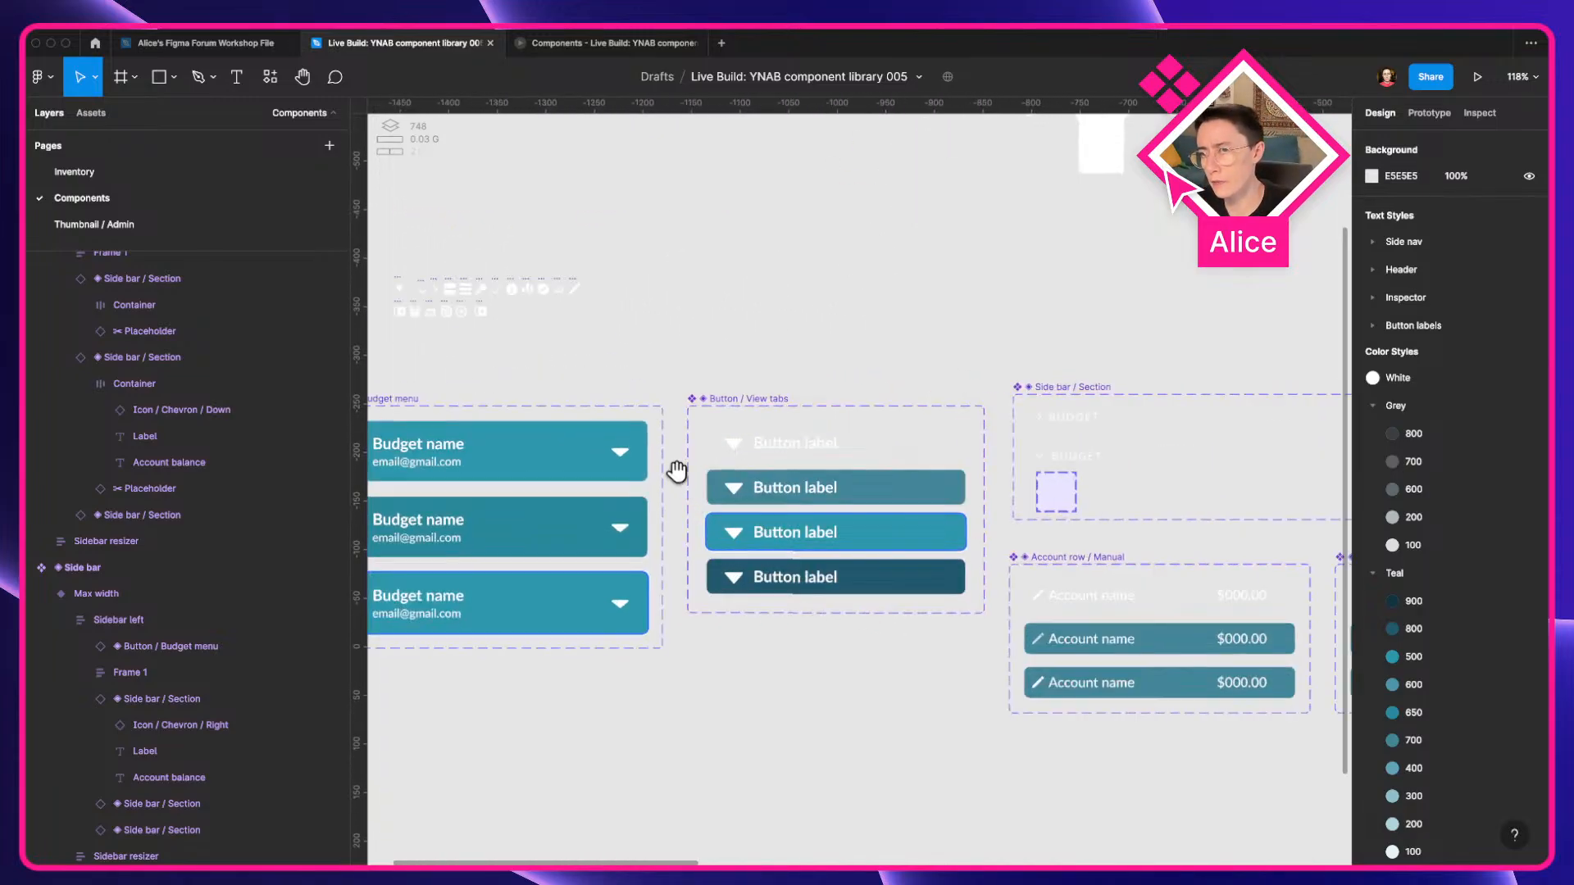
pyautogui.hscroll(6, 791, 428)
pyautogui.click(678, 468)
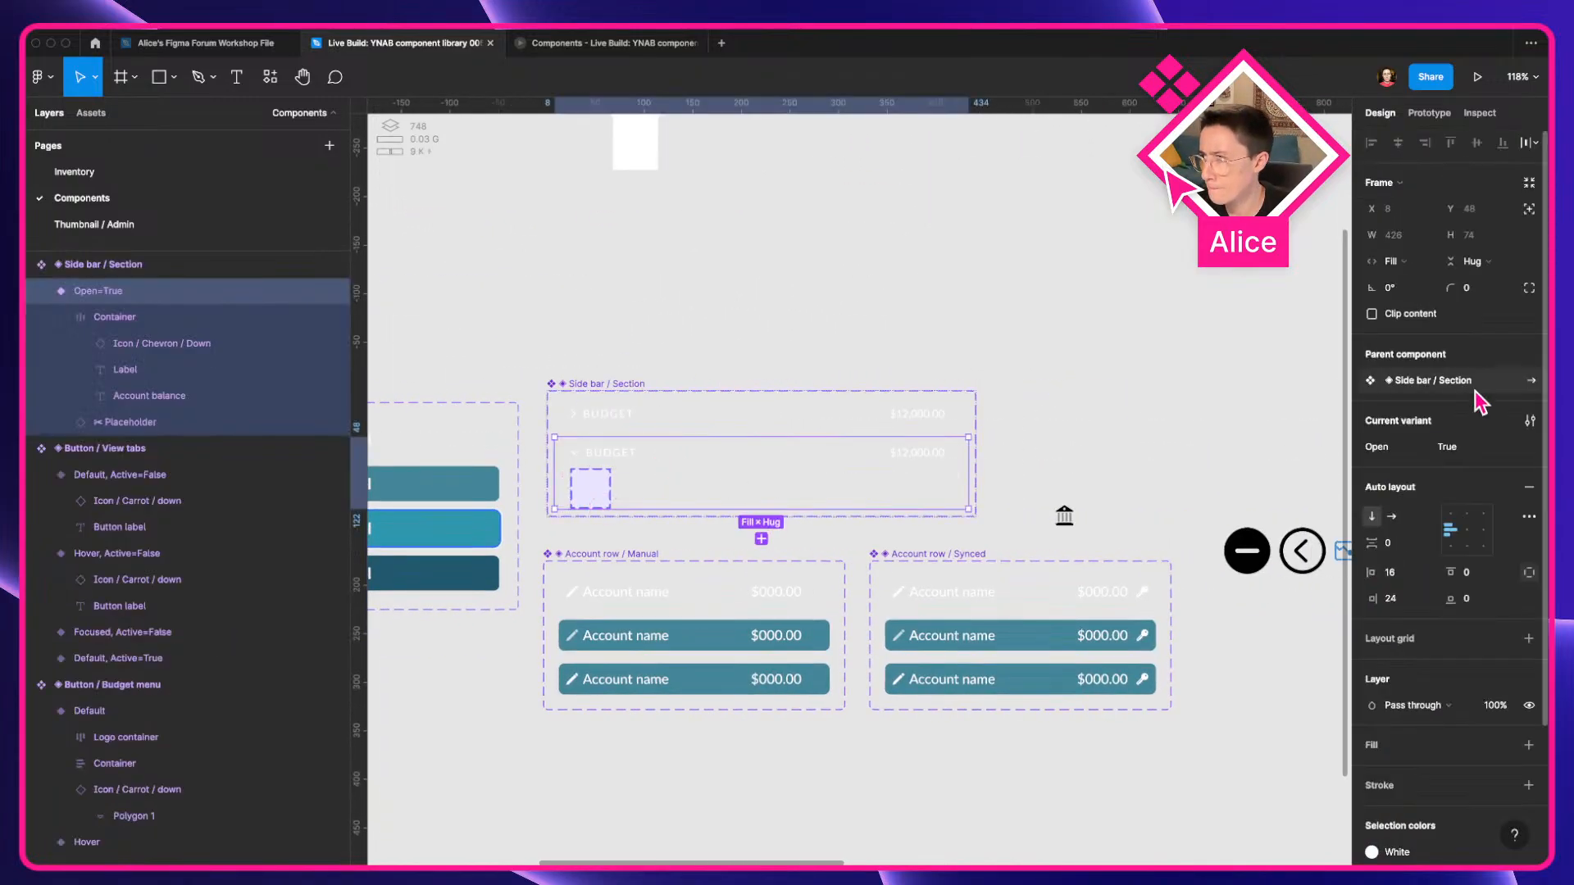
pyautogui.click(592, 490)
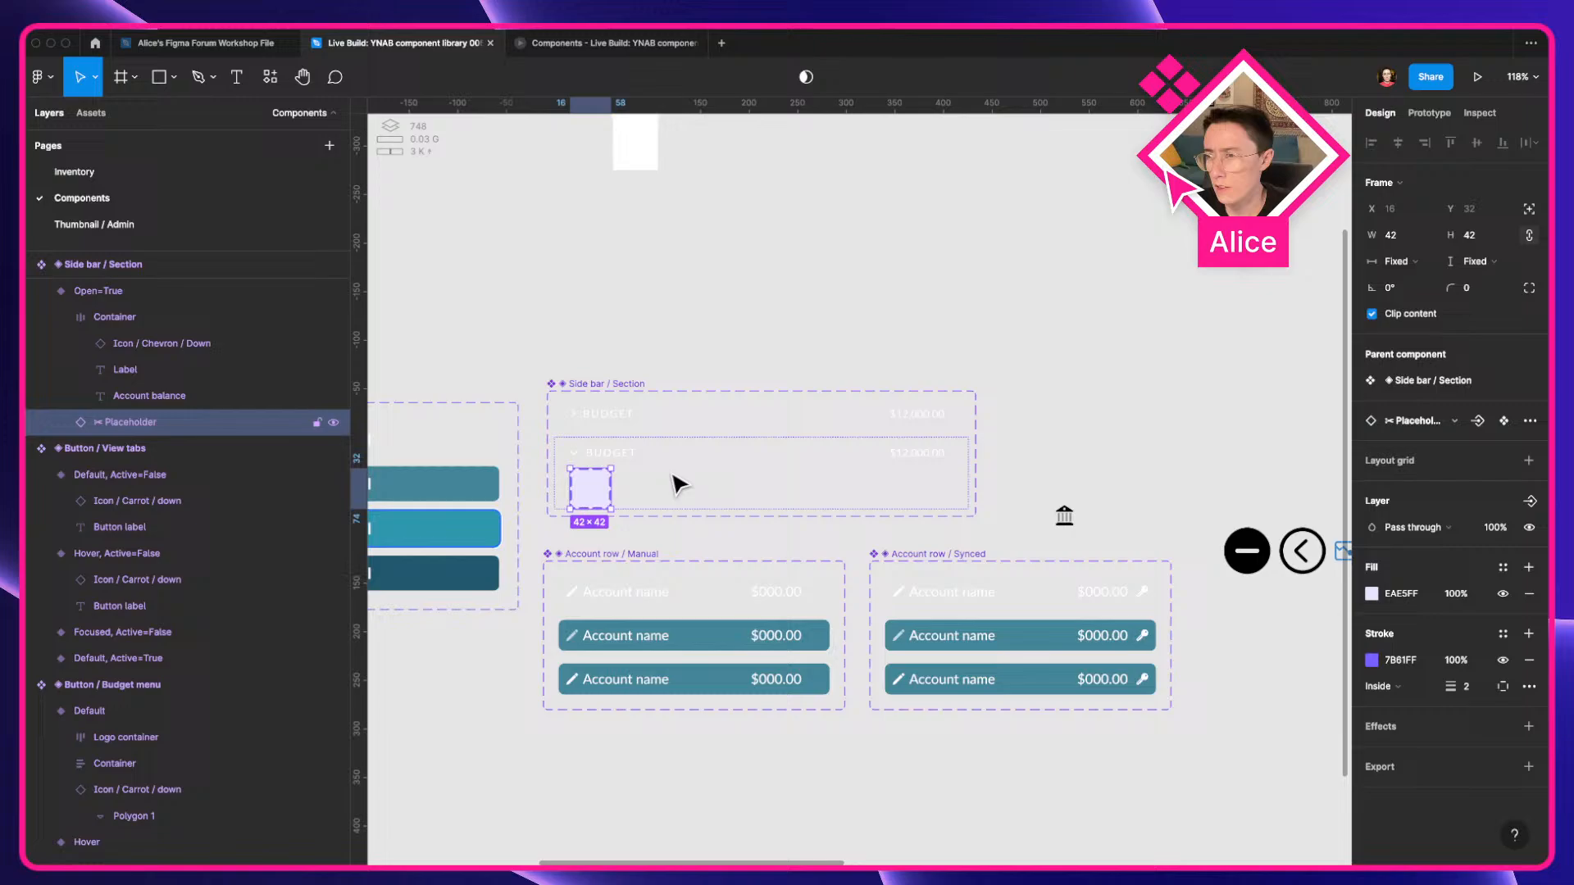
pyautogui.click(1478, 421)
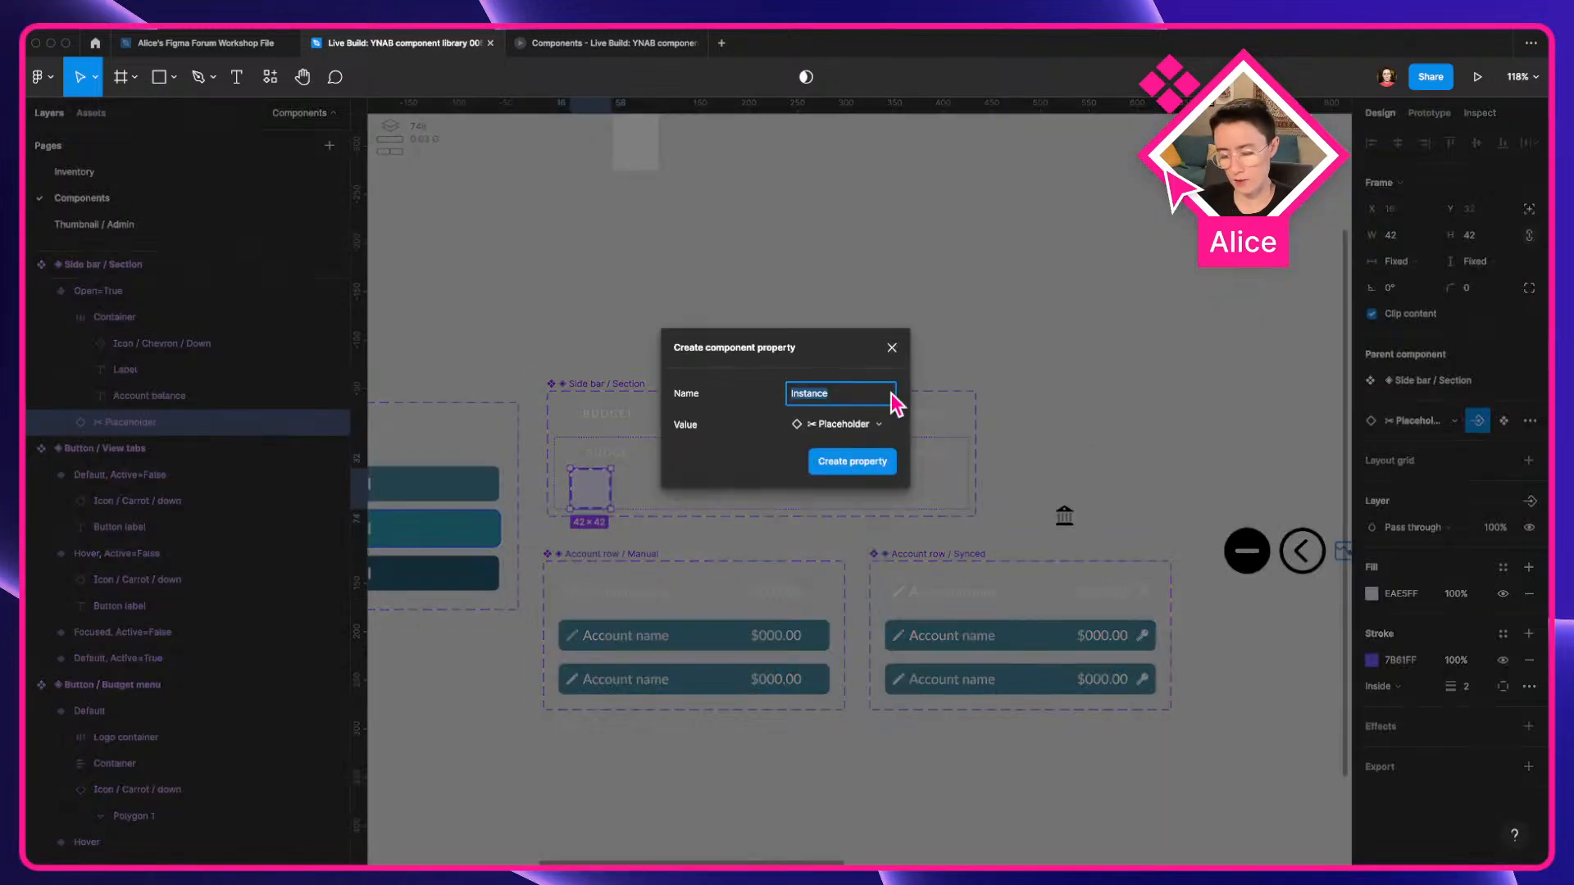
pyautogui.write('Account rows')
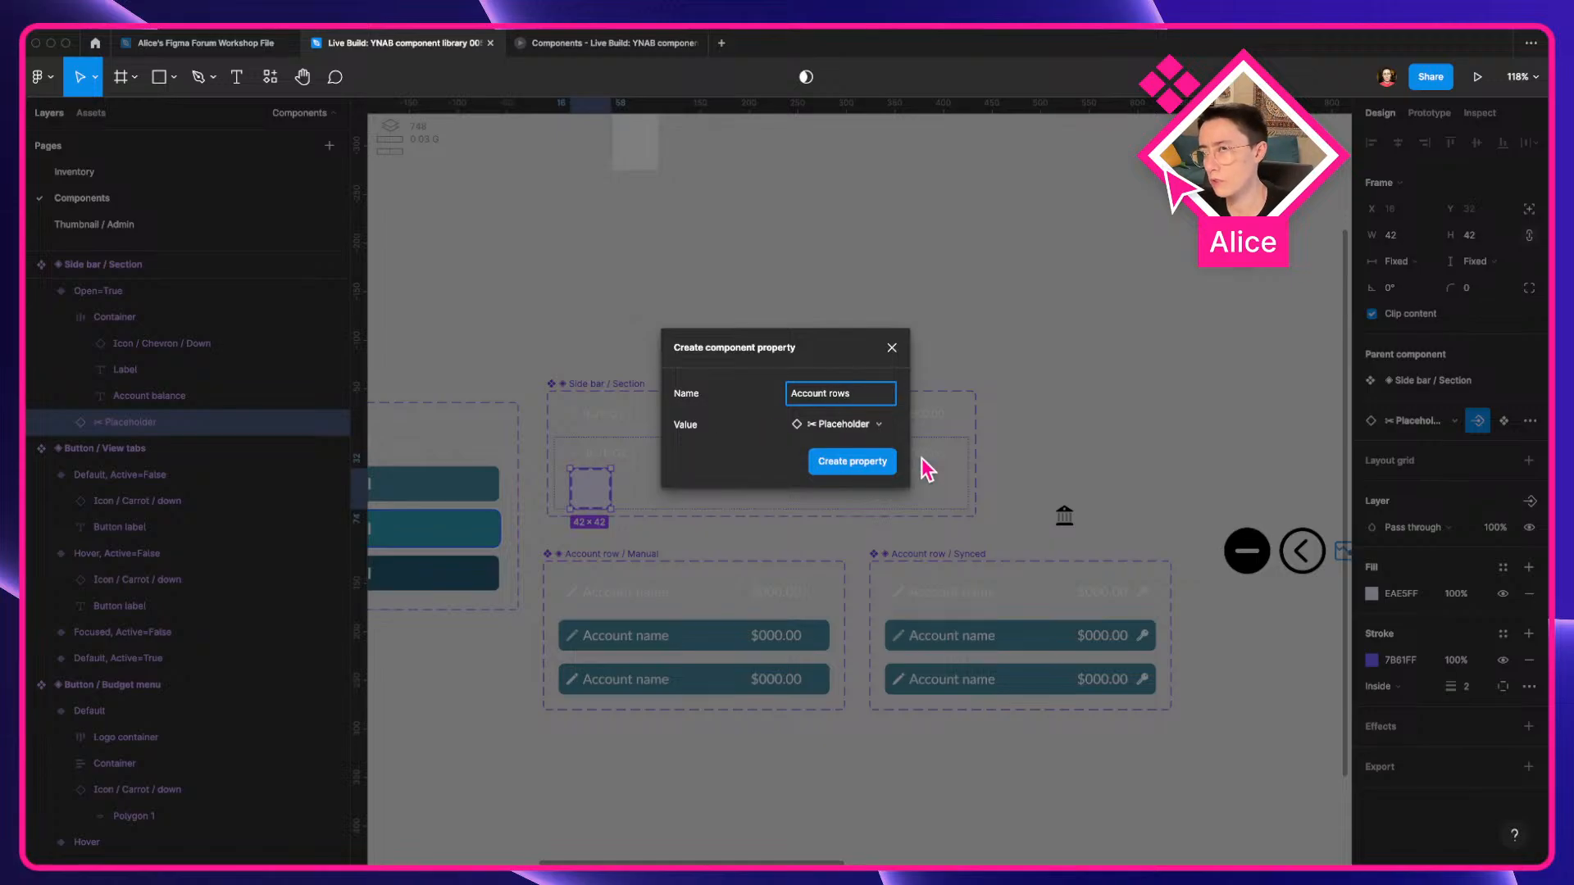
pyautogui.click(826, 469)
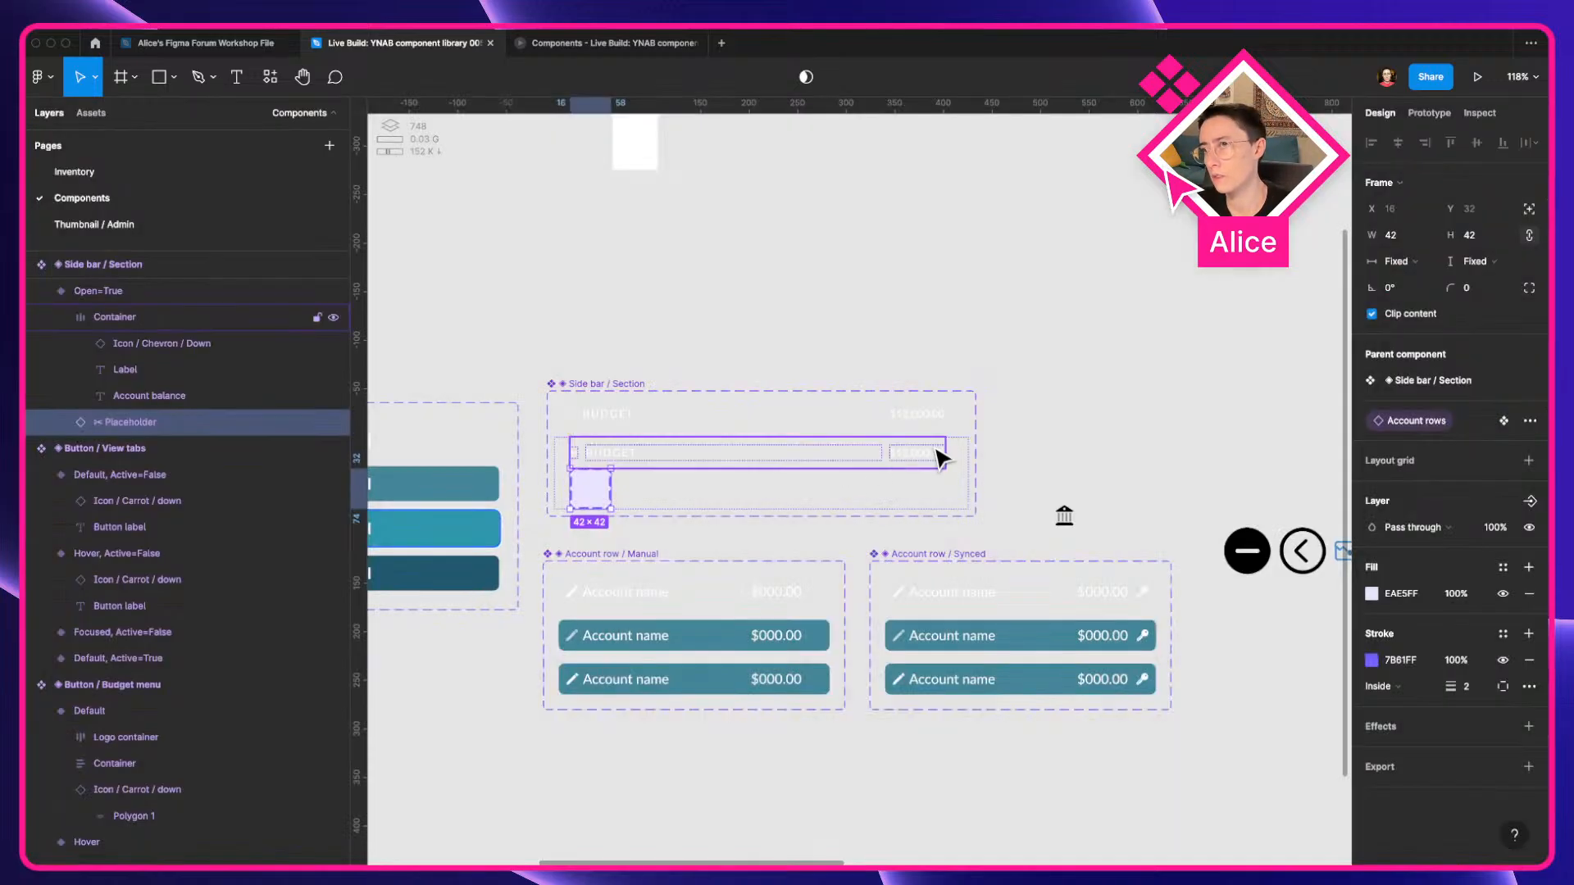
pyautogui.scroll(-5, 938, 457)
pyautogui.click(1016, 401)
pyautogui.click(802, 423)
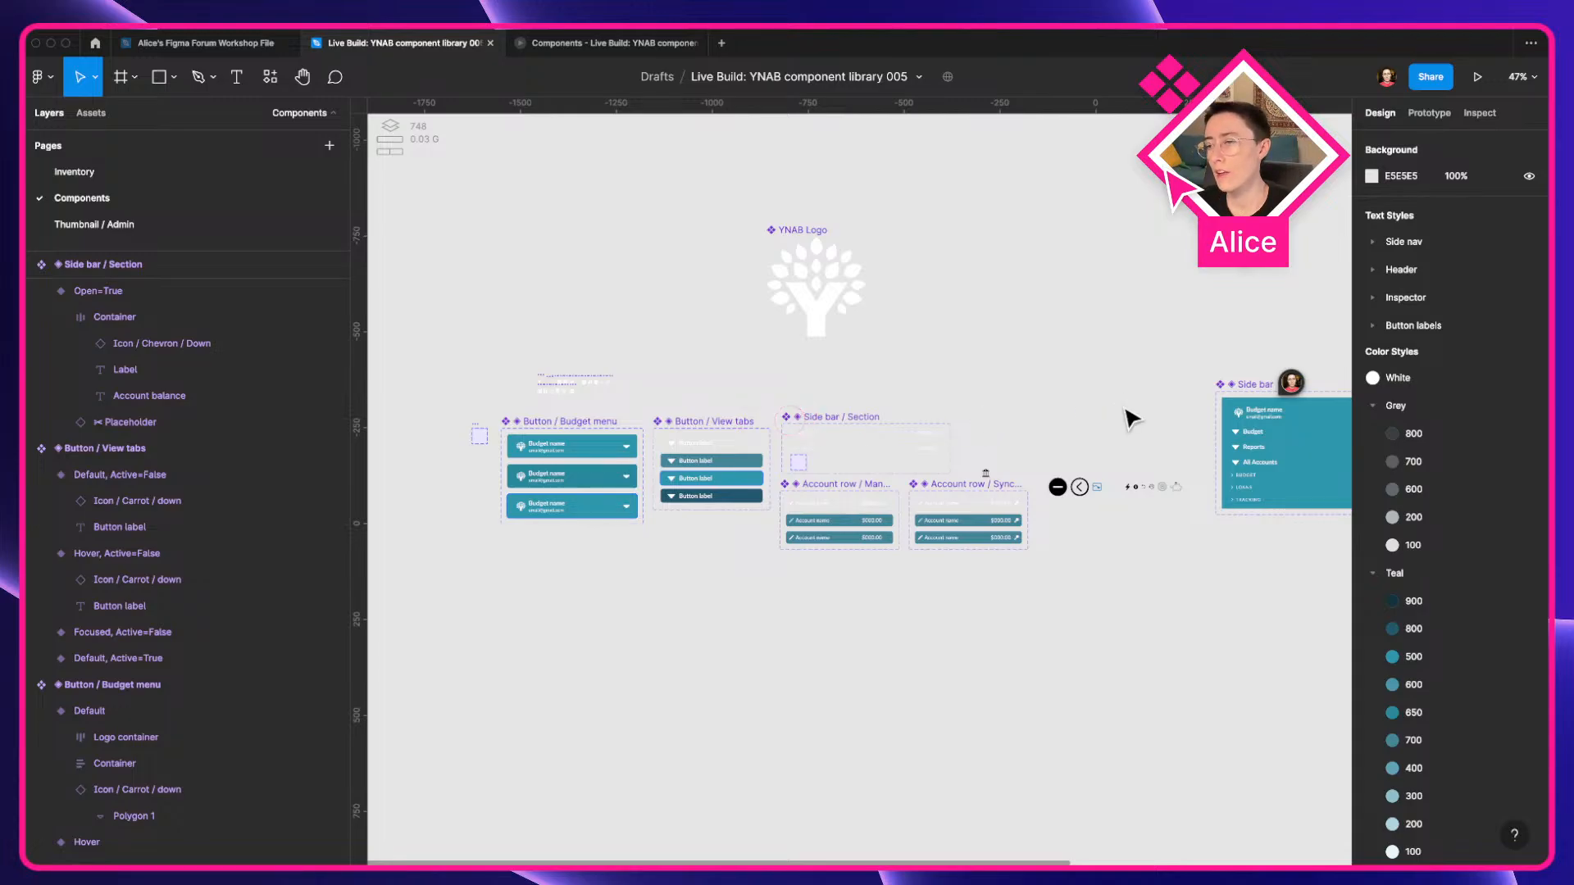
pyautogui.hscroll(9, 1074, 320)
pyautogui.scroll(4, 919, 412)
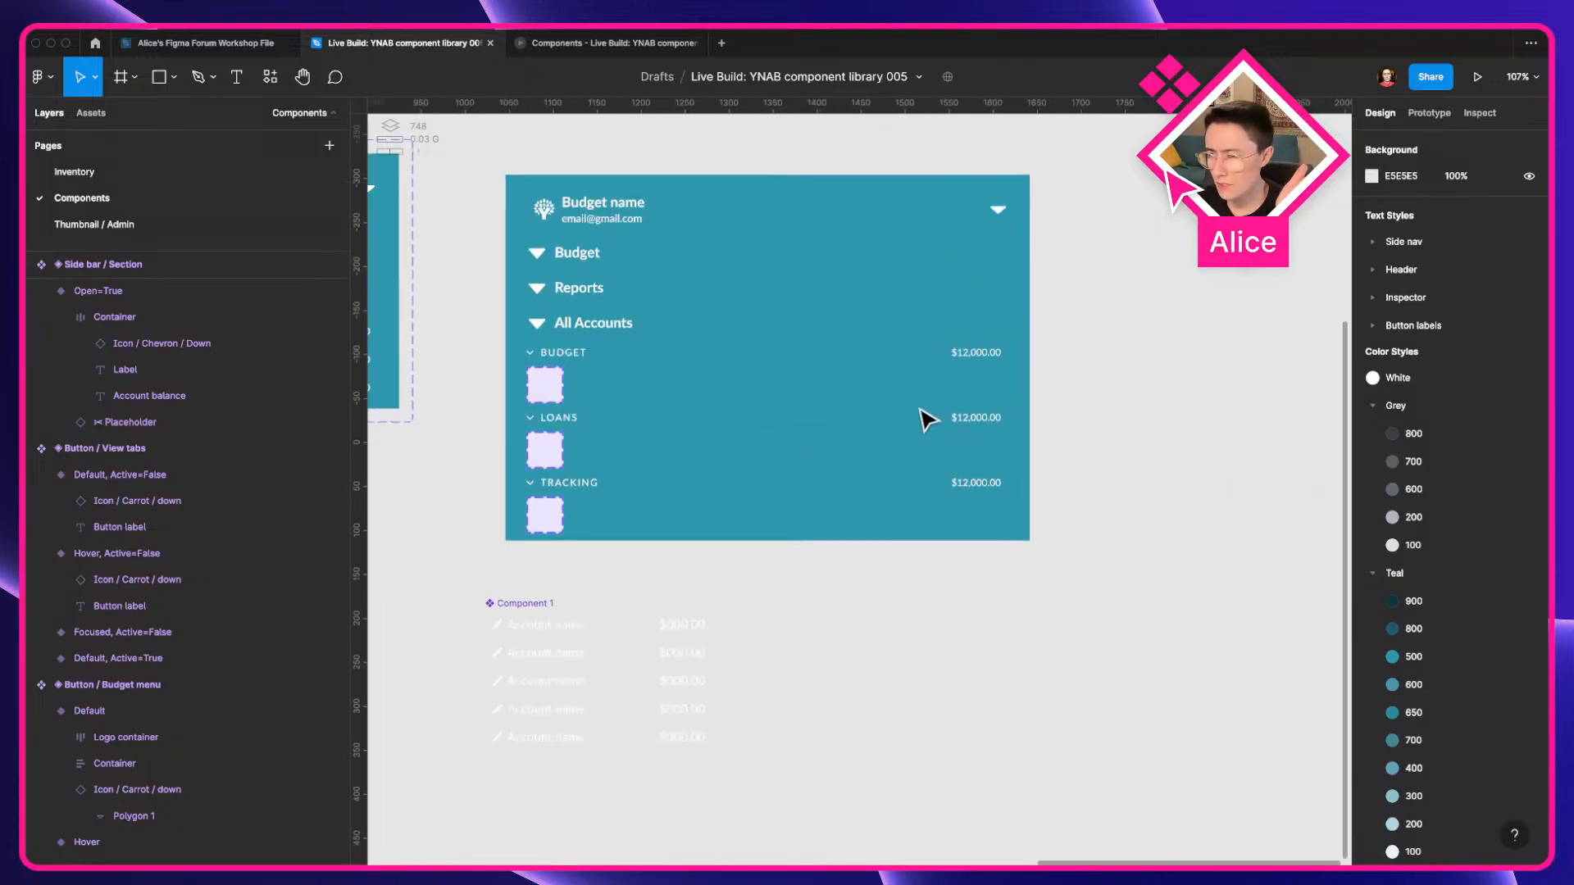
# Set the Account rows property of the Side bar instance's Budget section to Component 1.
pyautogui.click(549, 386)
pyautogui.doubleClick(559, 389)
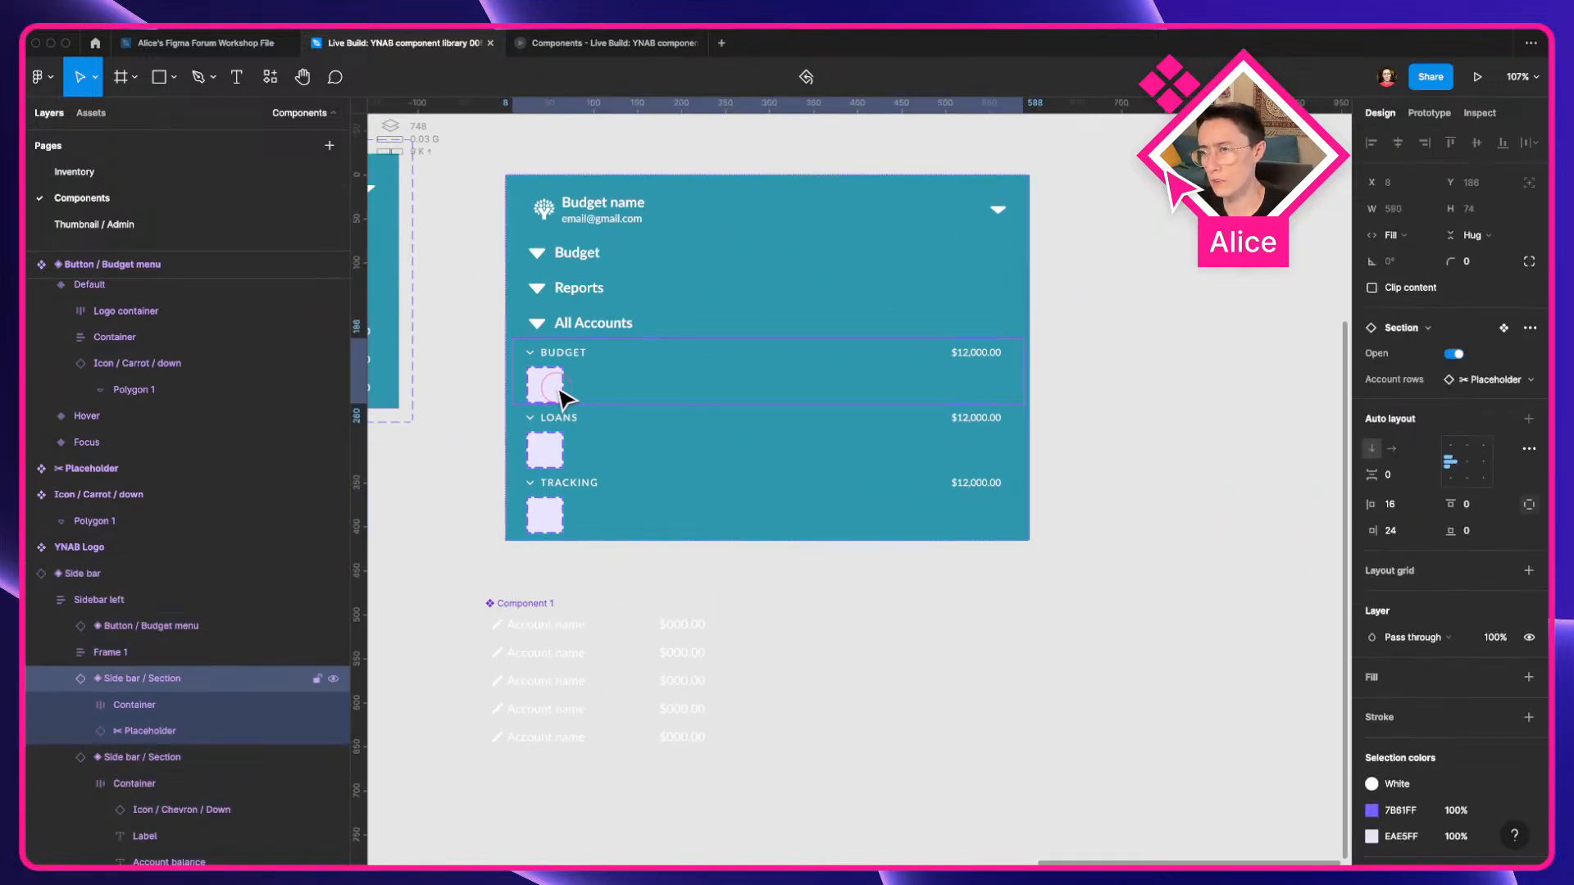
pyautogui.doubleClick(560, 391)
pyautogui.click(551, 455)
pyautogui.click(613, 367)
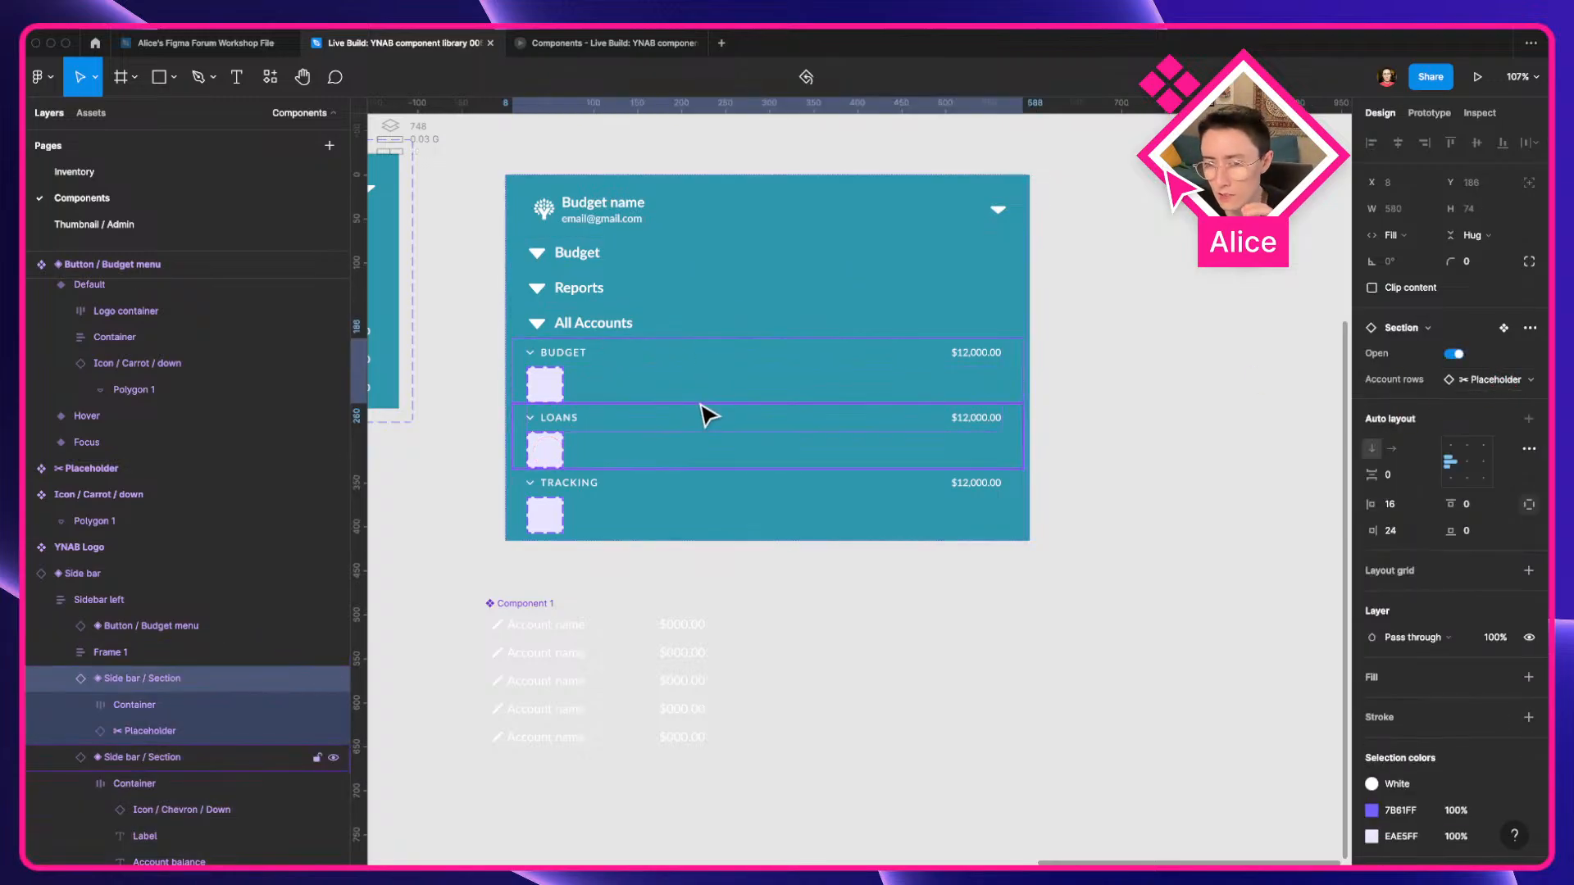
pyautogui.click(1494, 380)
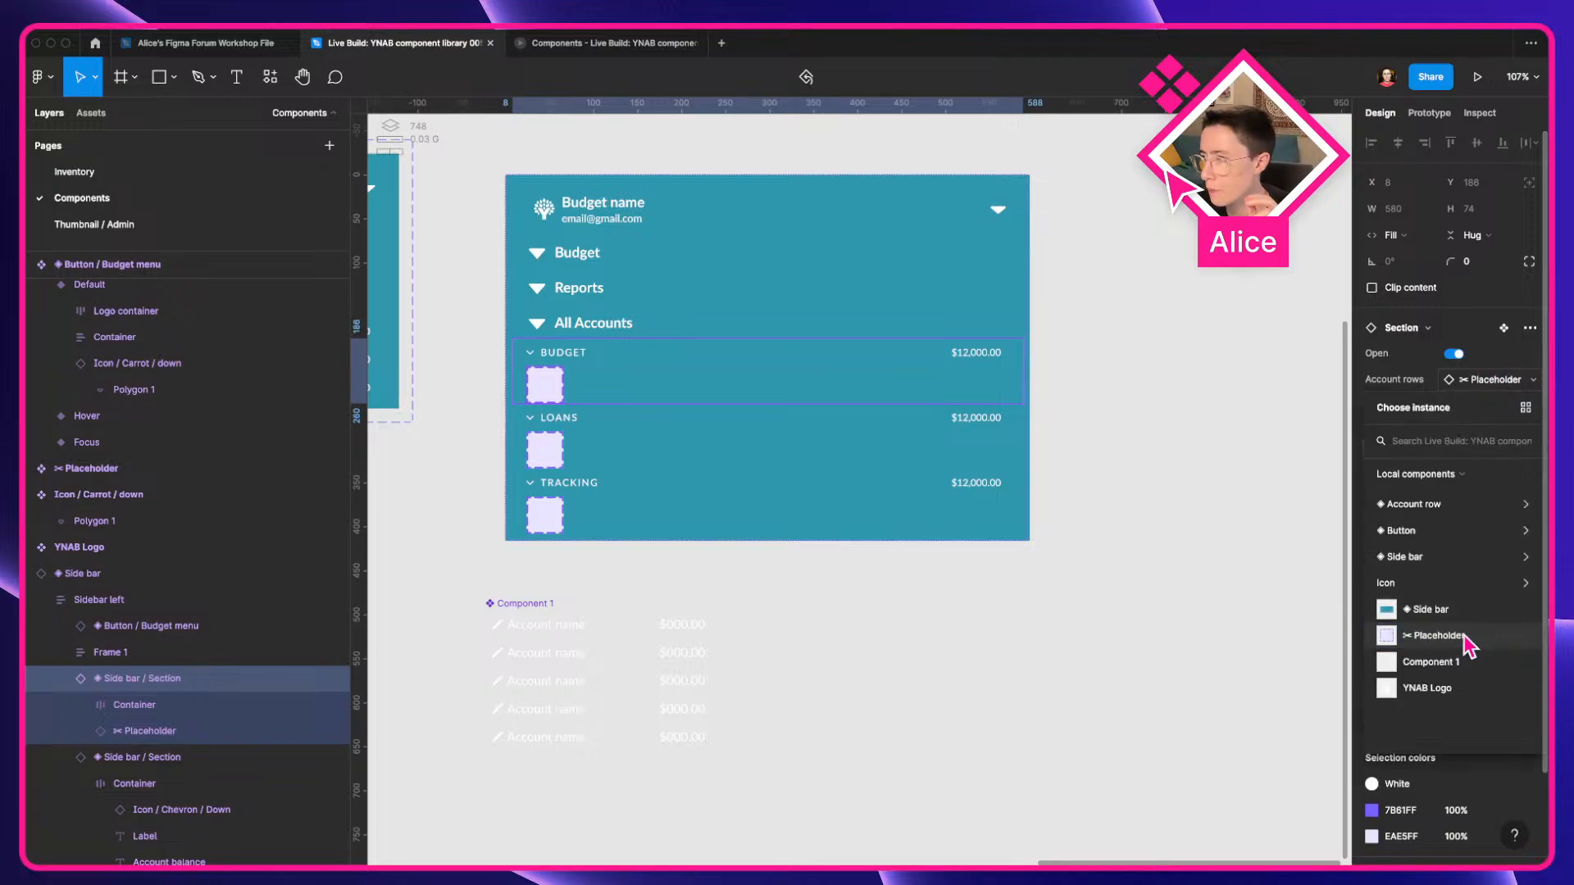
pyautogui.click(1443, 662)
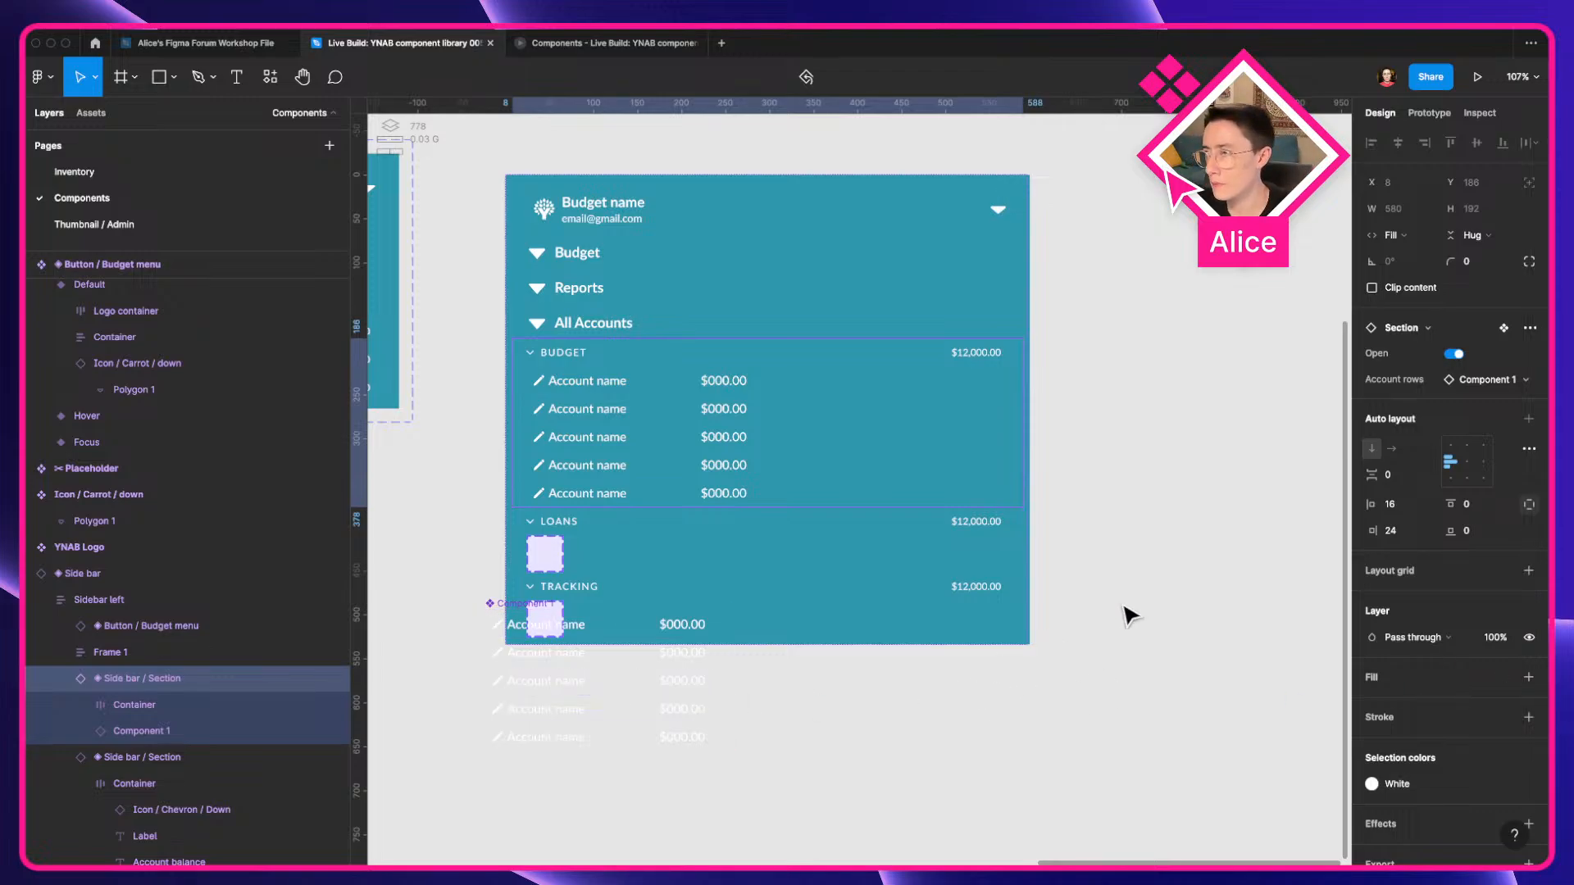
# Try resetting all changes on the Side bar instance's Budget section and undo that reset.
pyautogui.rightClick(801, 409)
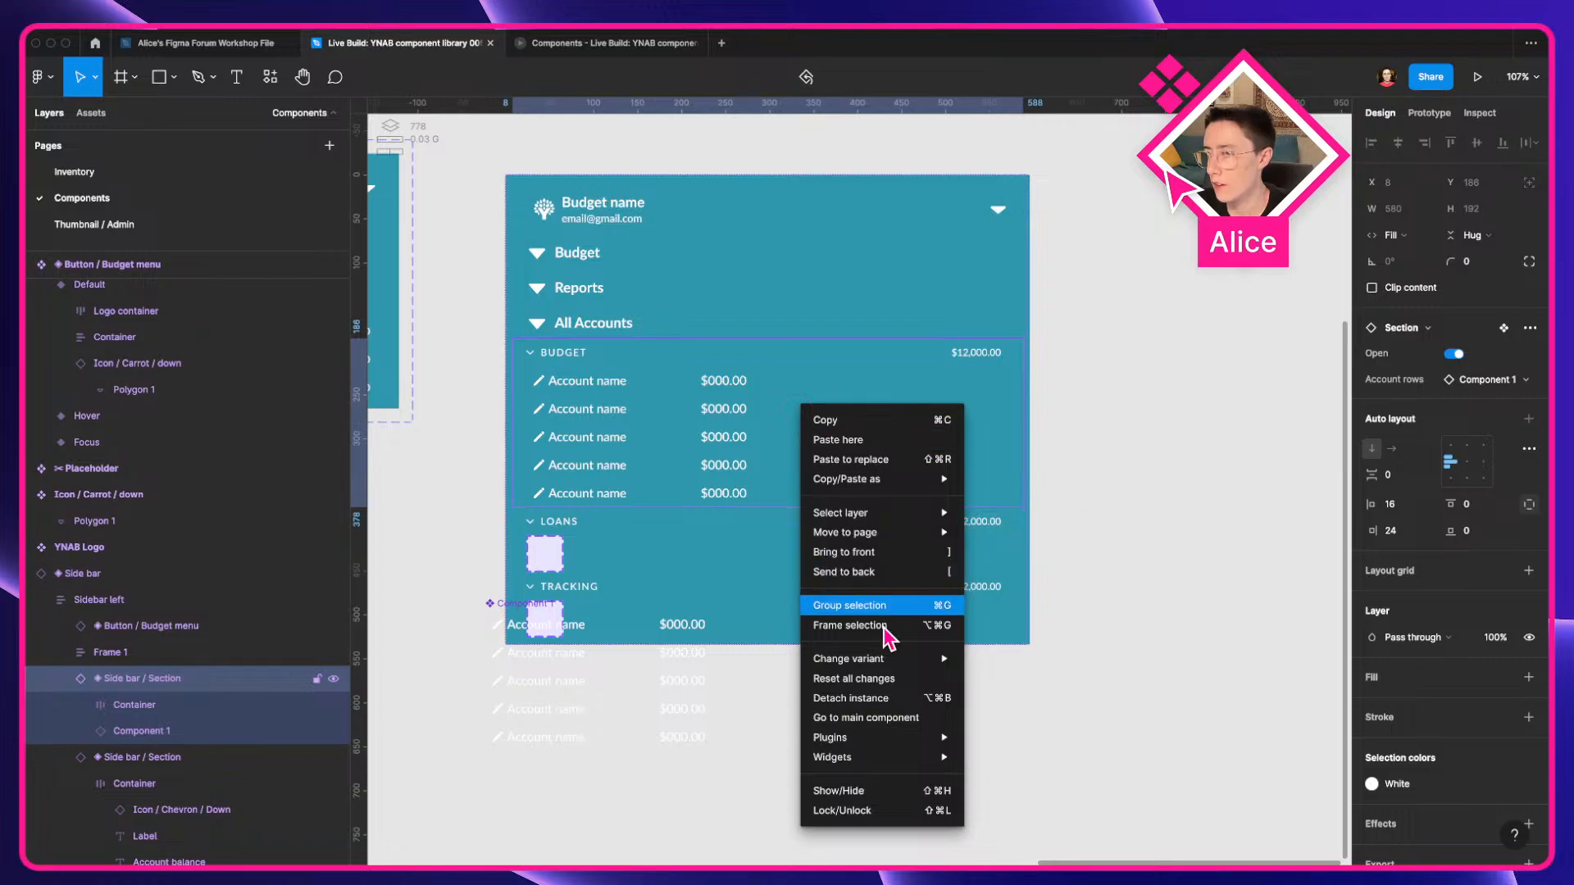
pyautogui.click(876, 682)
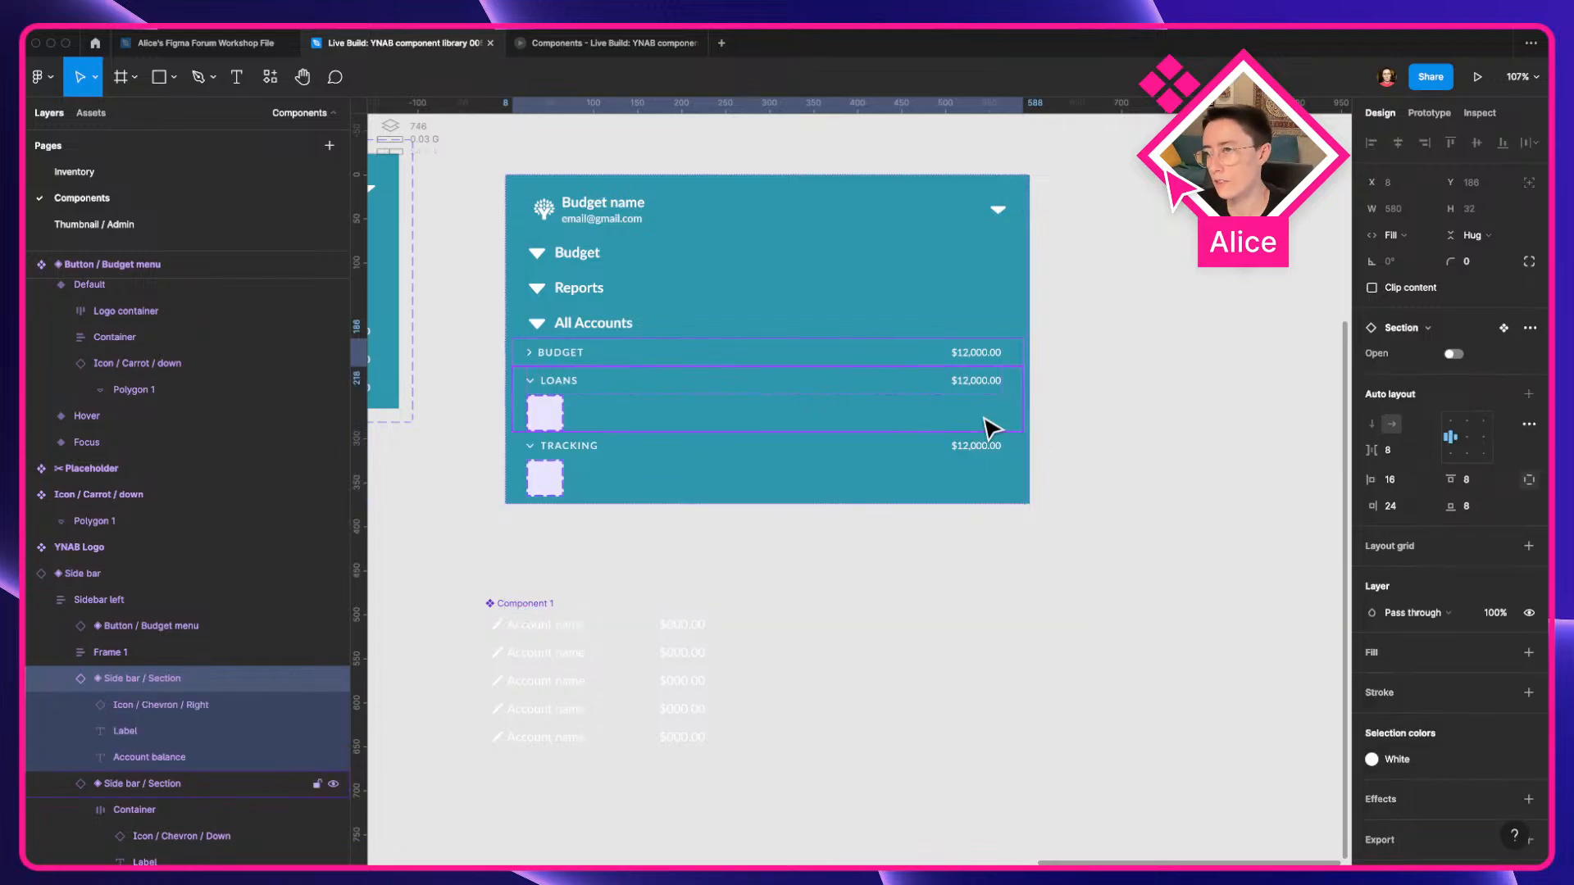
pyautogui.press('super+z')
# Delete the five-row Component 1 from the canvas and reset all changes on the Side bar instance's Budget section.
pyautogui.click(692, 701)
pyautogui.press('BackSpace')
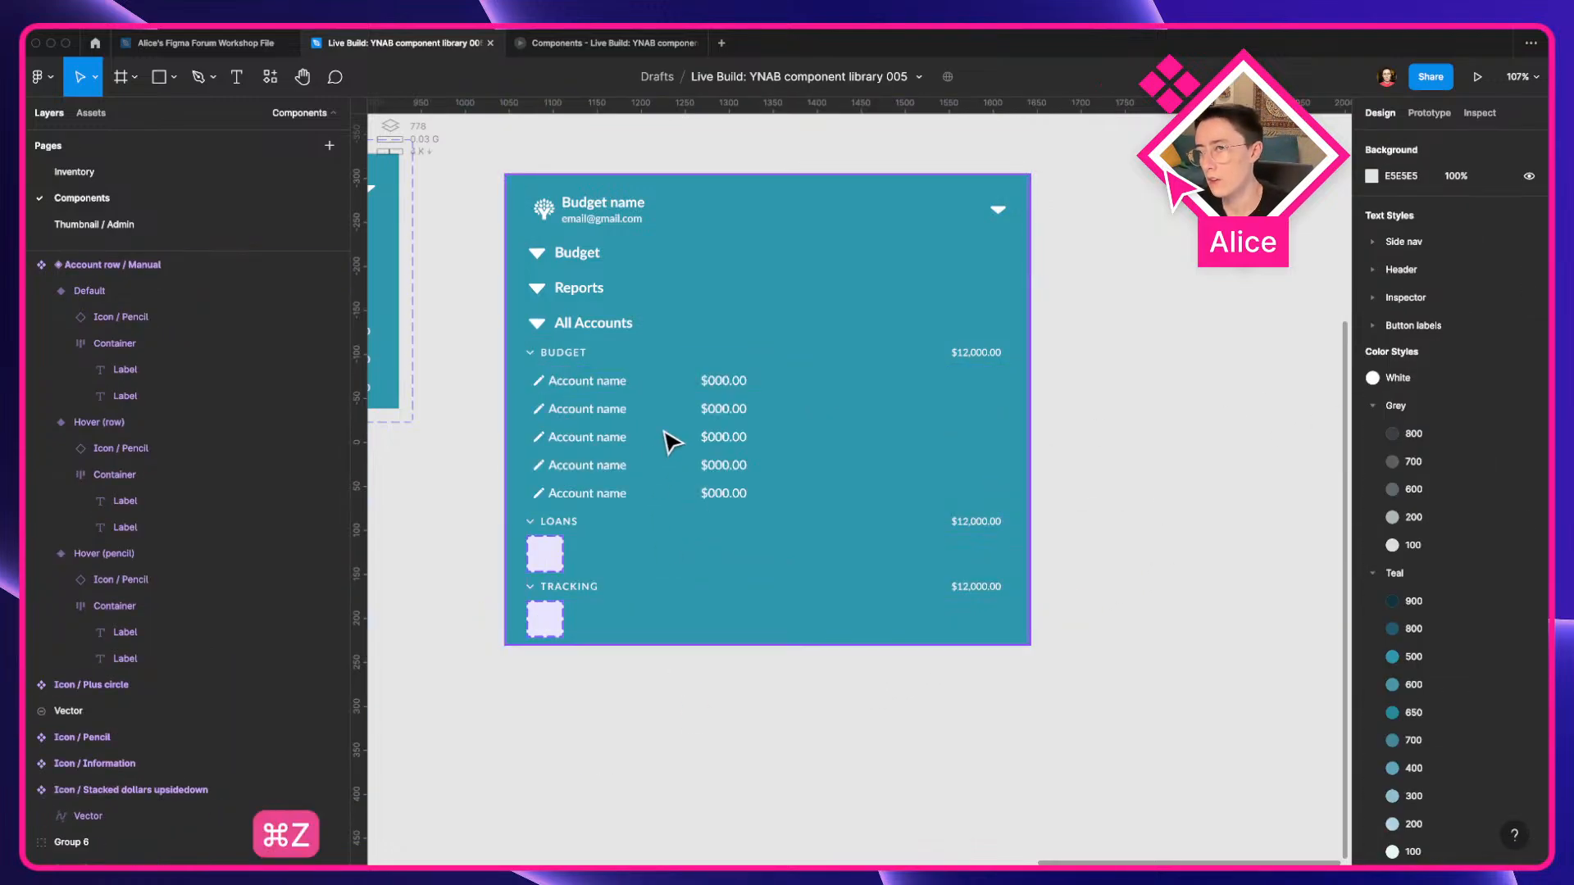
pyautogui.doubleClick(665, 431)
pyautogui.doubleClick(664, 432)
pyautogui.rightClick(663, 431)
pyautogui.click(742, 700)
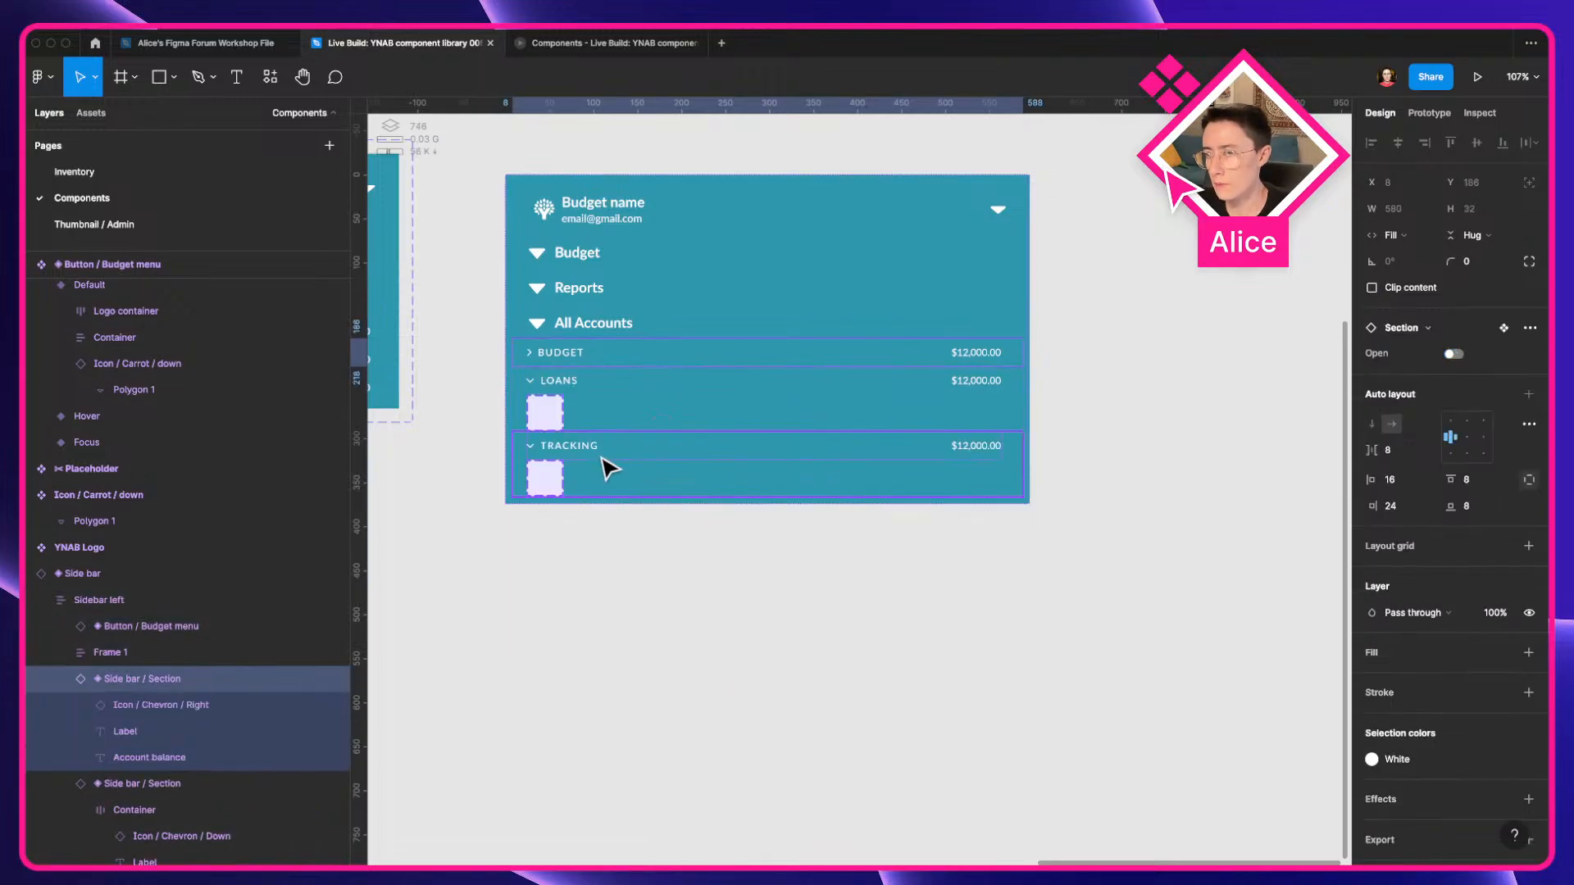
# Examine the layer structure of the Side bar instance, including its Sidebar left and Sidebar resizer layers.
pyautogui.click(661, 626)
pyautogui.click(668, 375)
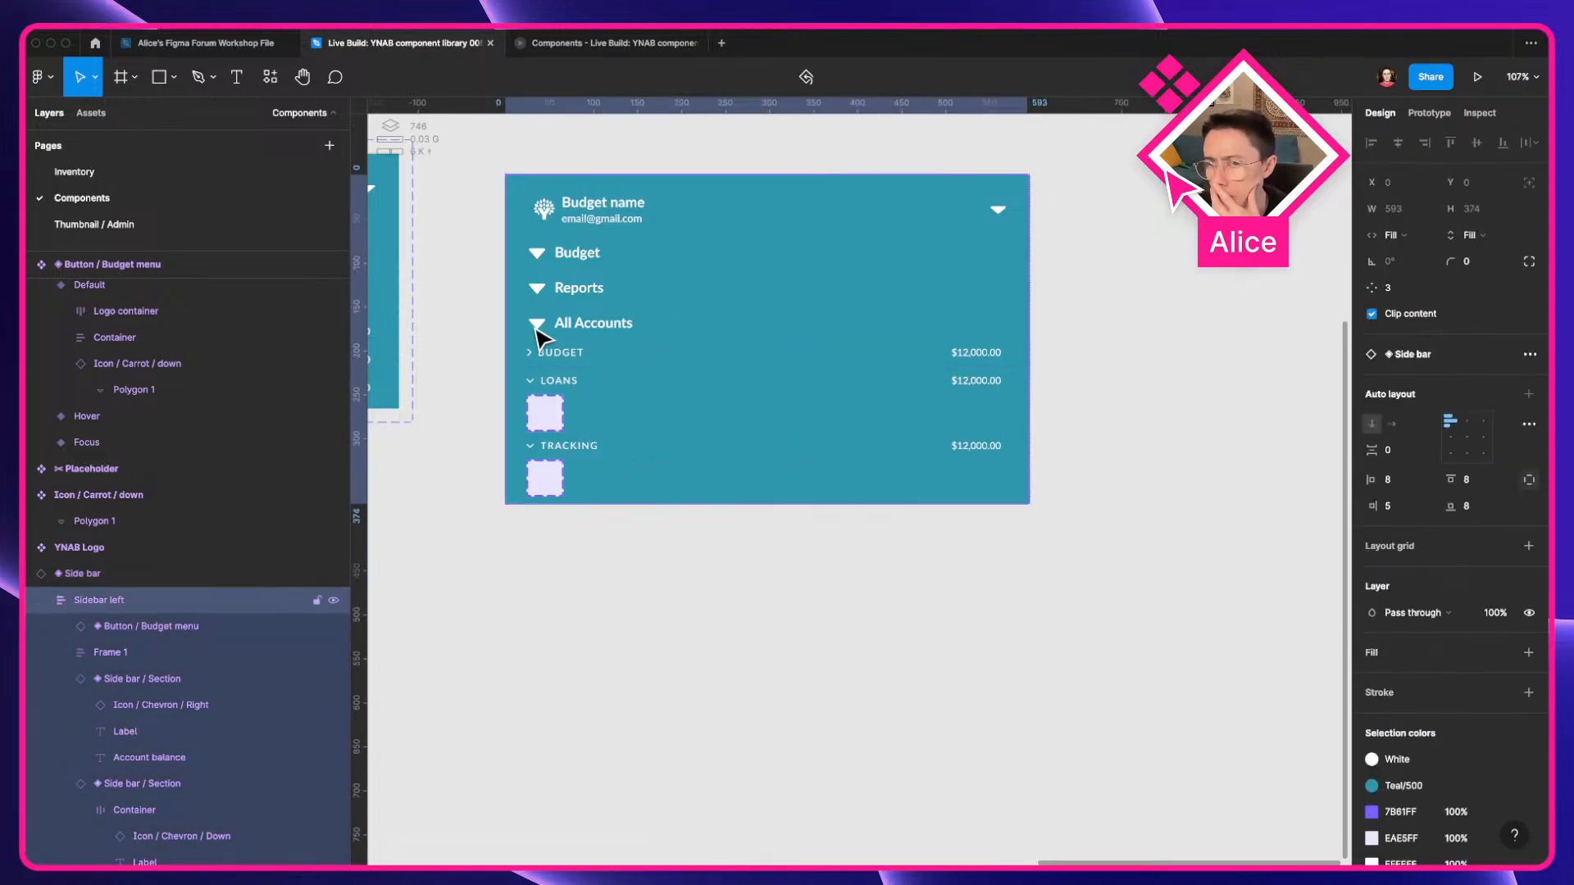
pyautogui.click(650, 656)
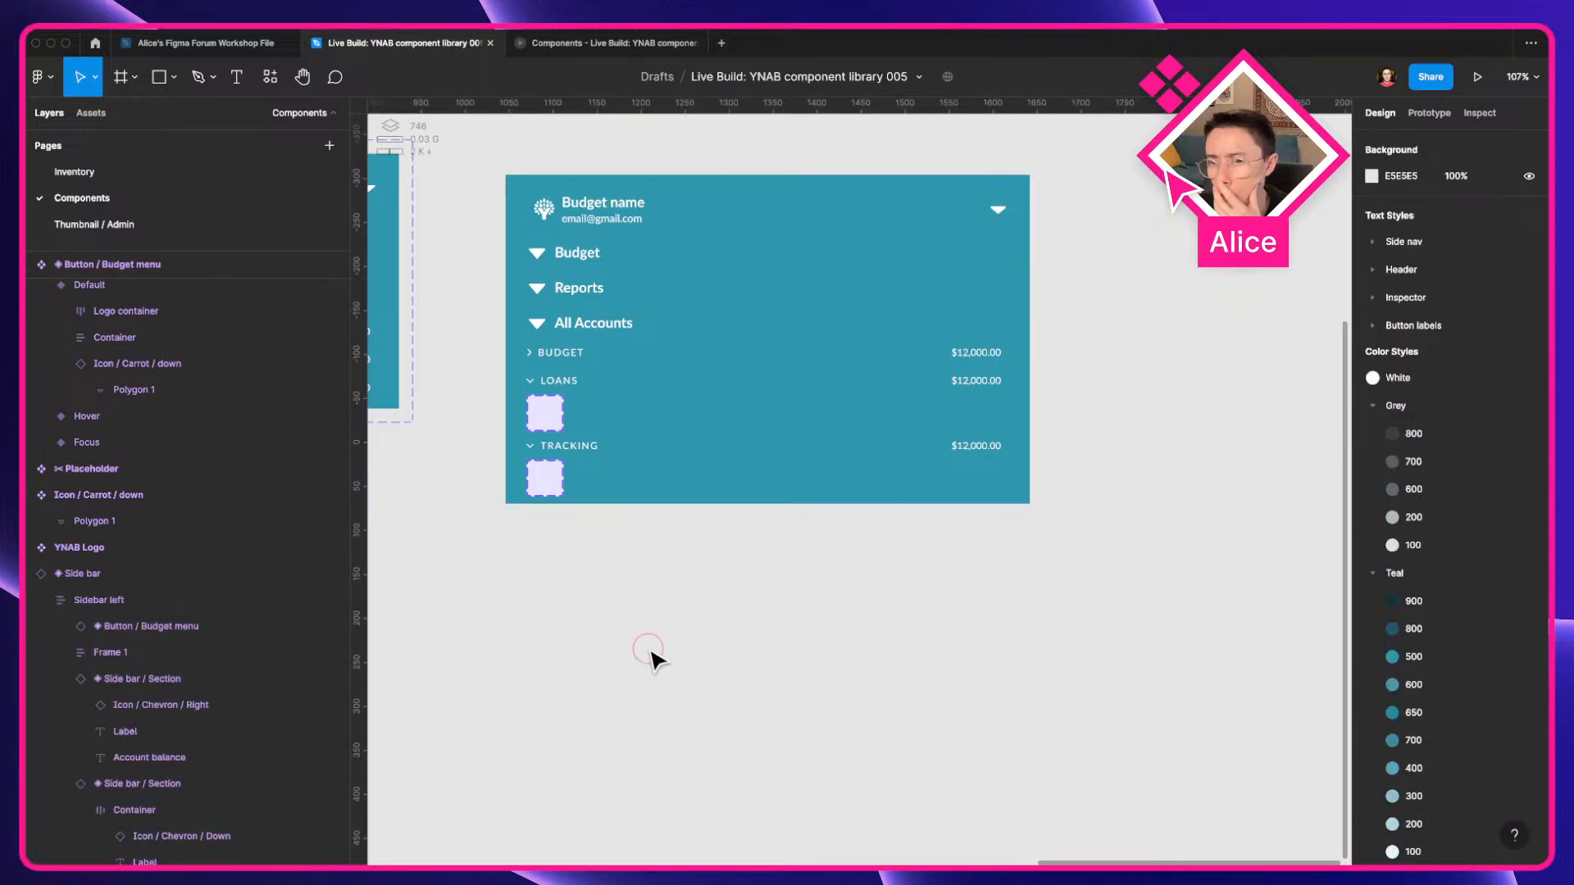
pyautogui.scroll(-5, 650, 657)
pyautogui.click(625, 509)
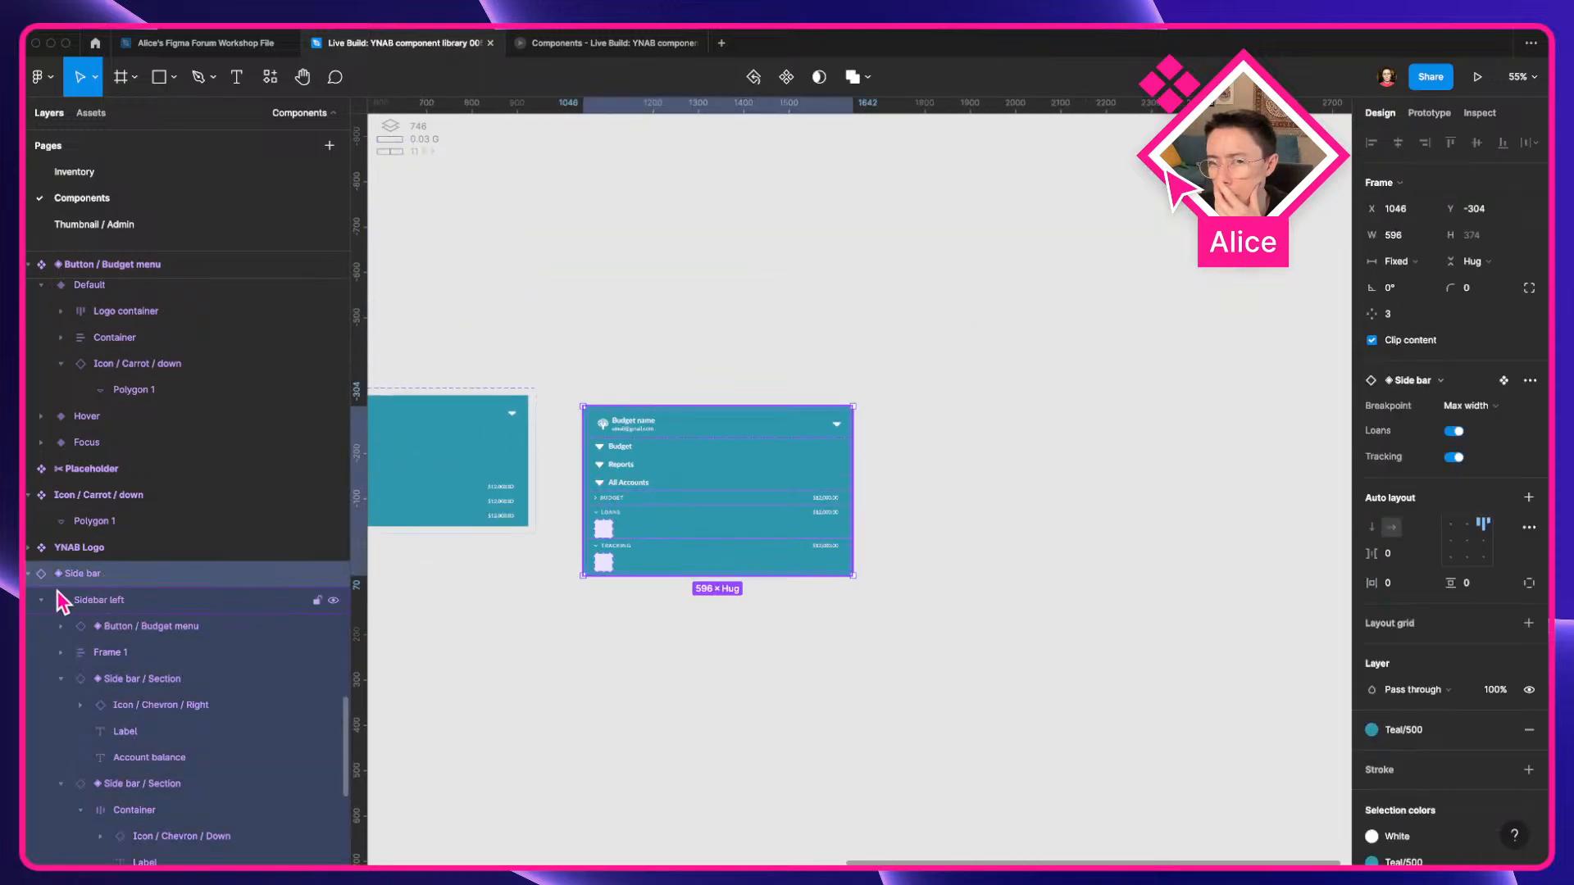
pyautogui.click(39, 607)
pyautogui.click(123, 627)
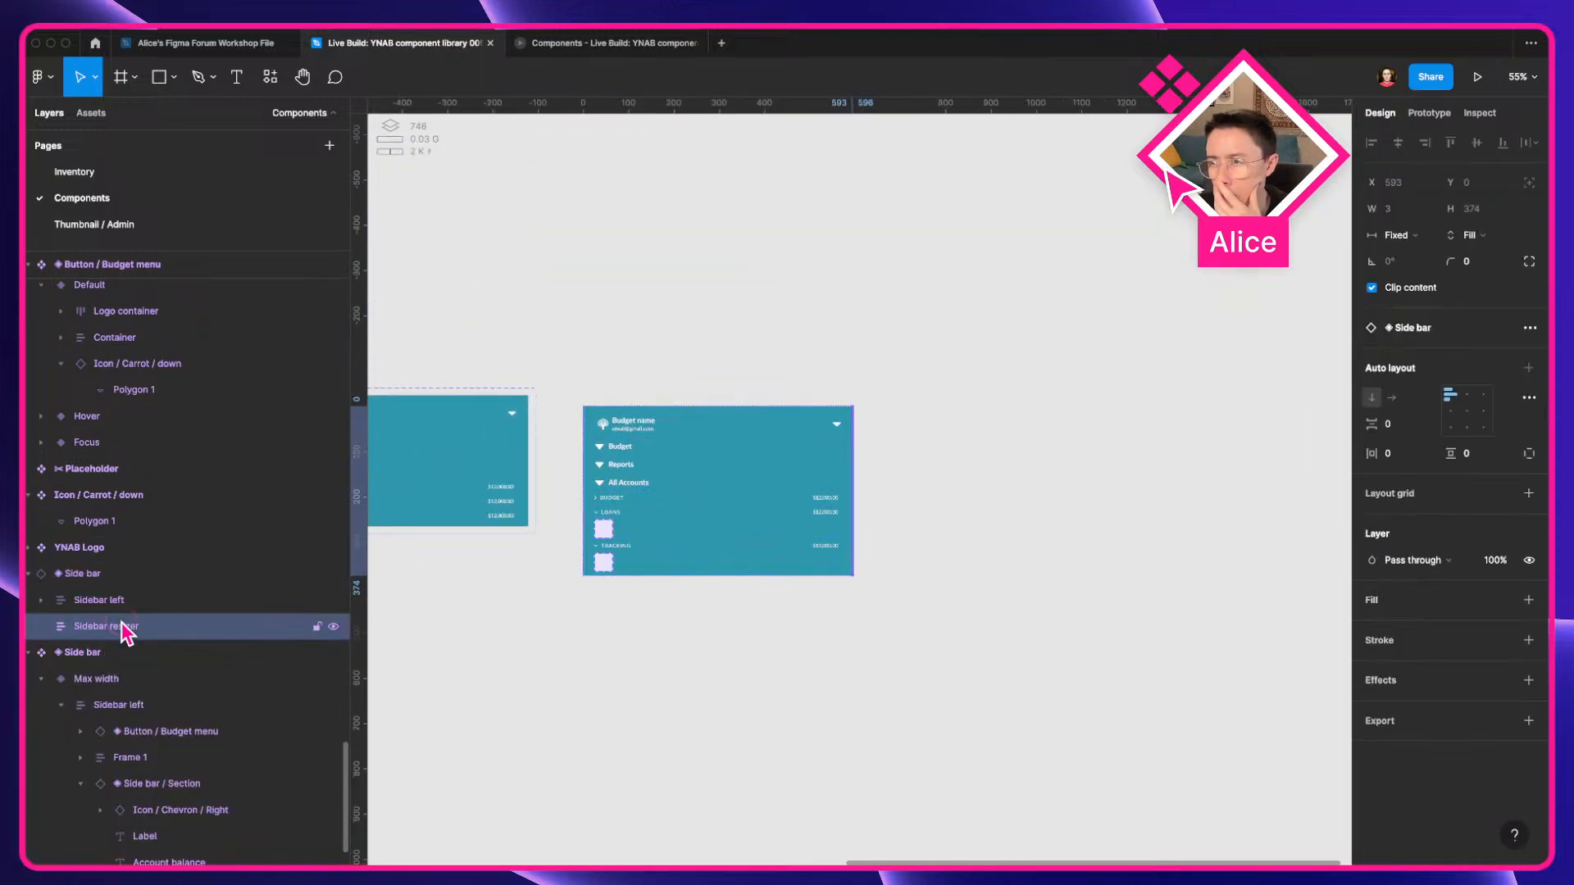
pyautogui.click(131, 606)
pyautogui.click(151, 625)
pyautogui.scroll(5, 808, 484)
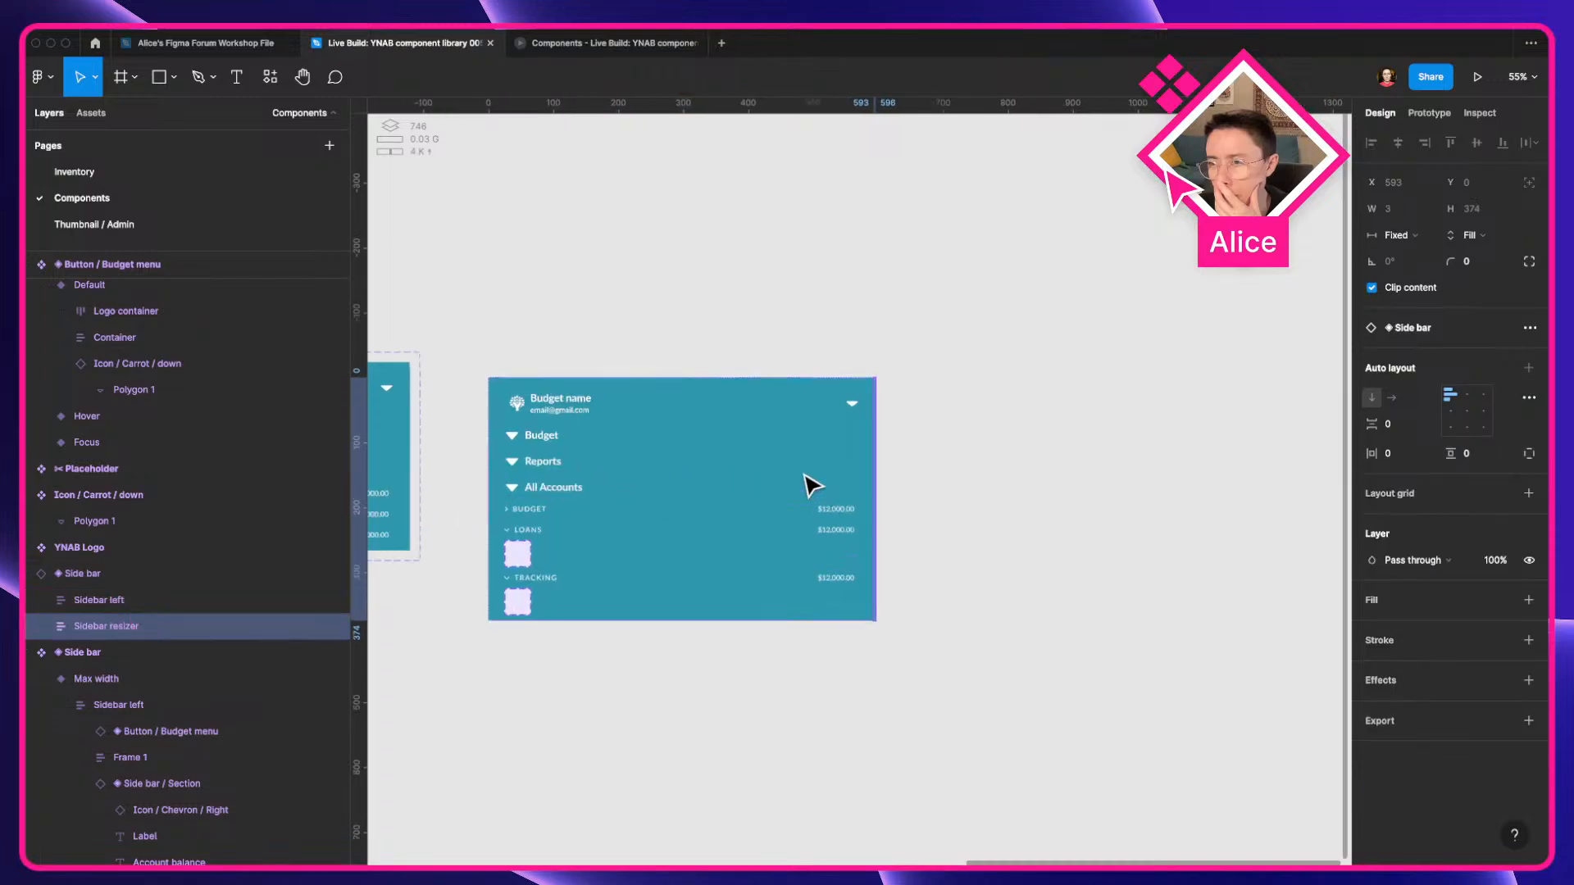
# Check how Frame 1 and the Sidebar resizer fit along the right edge of the Side bar instance.
pyautogui.click(610, 487)
pyautogui.doubleClick(604, 485)
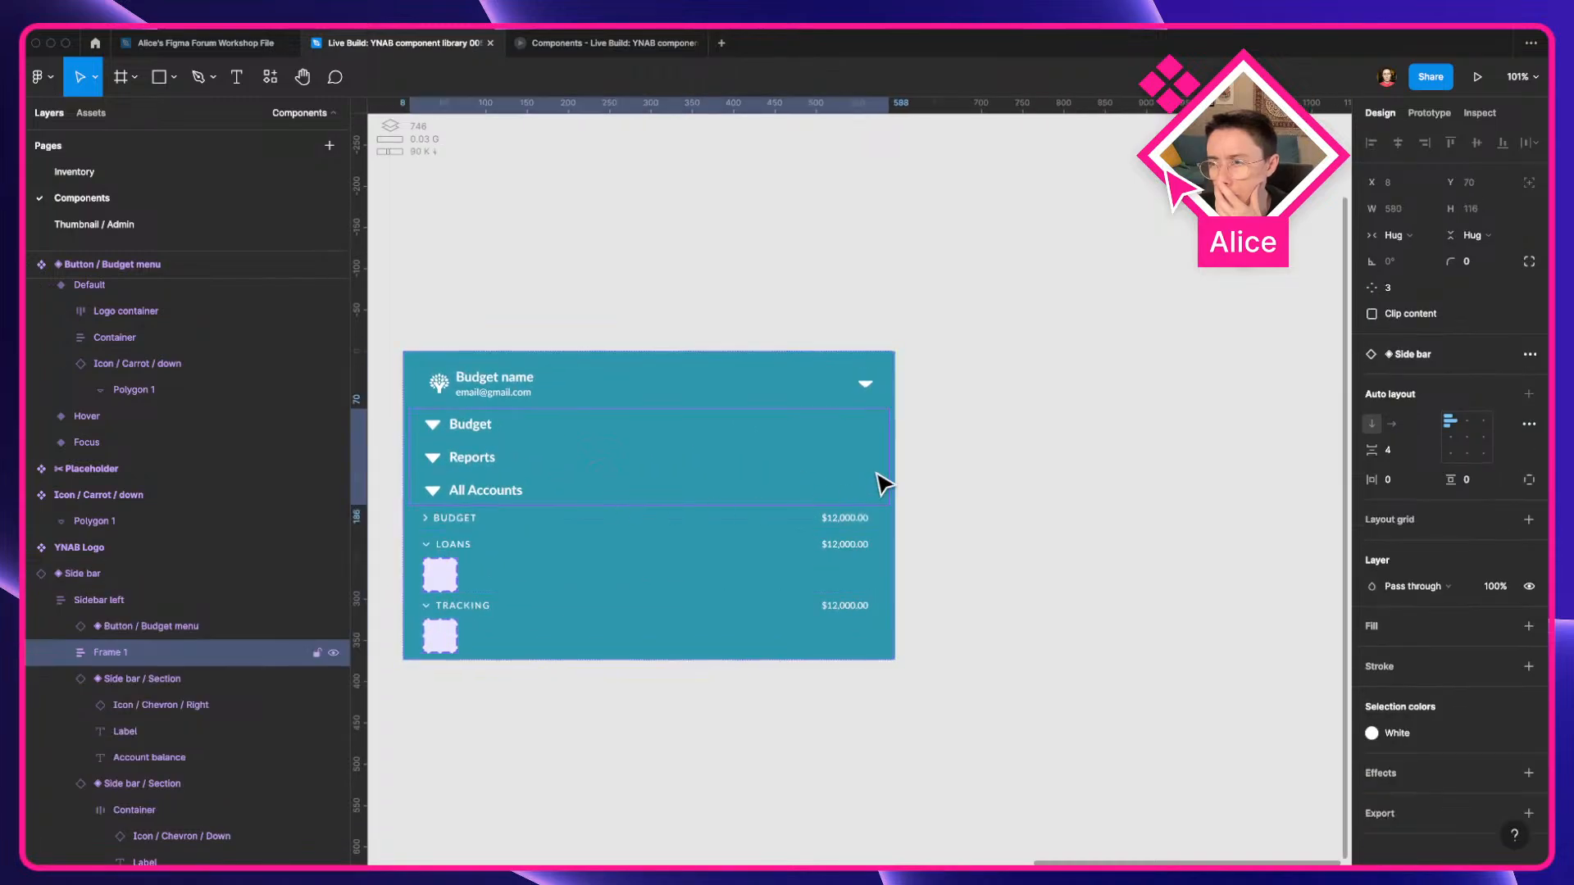
pyautogui.scroll(5, 881, 482)
pyautogui.scroll(3, 881, 482)
pyautogui.scroll(-5, 879, 482)
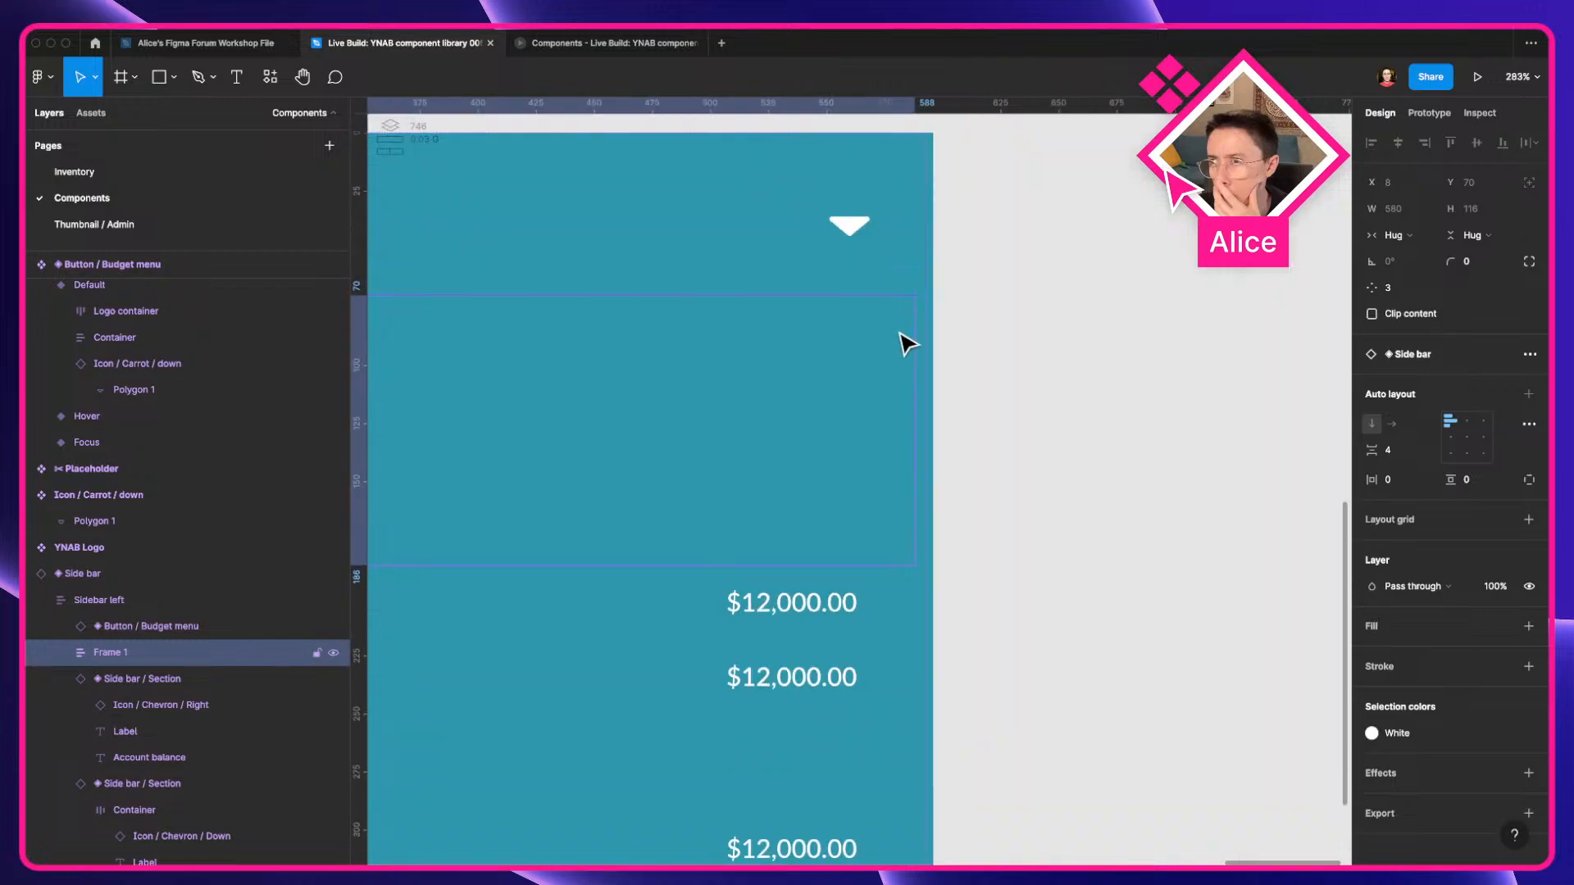
pyautogui.click(932, 187)
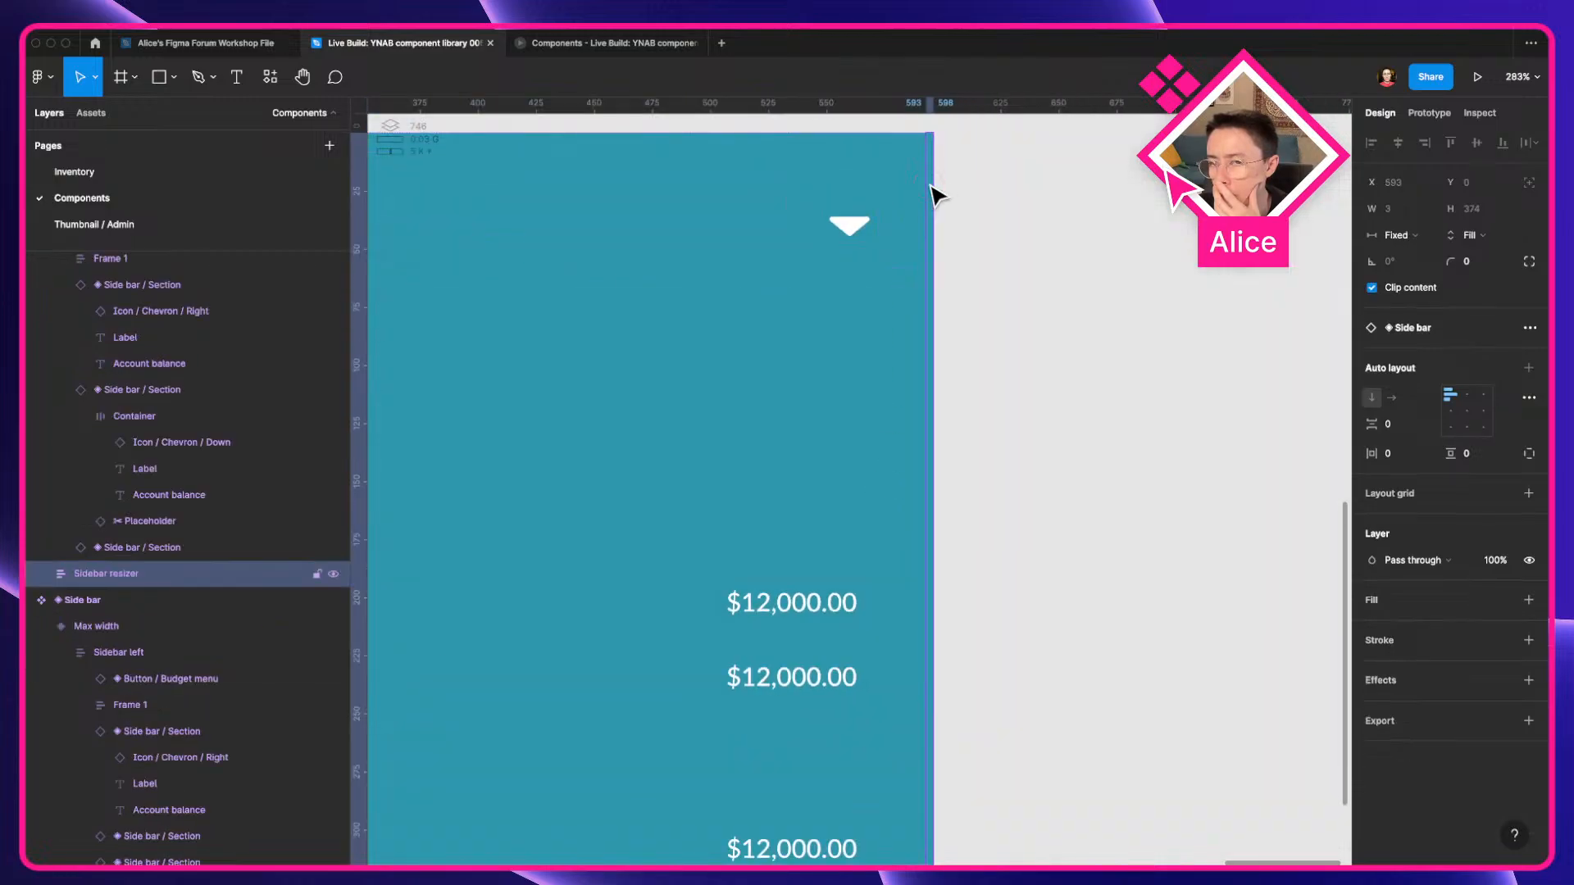
pyautogui.scroll(-5, 934, 195)
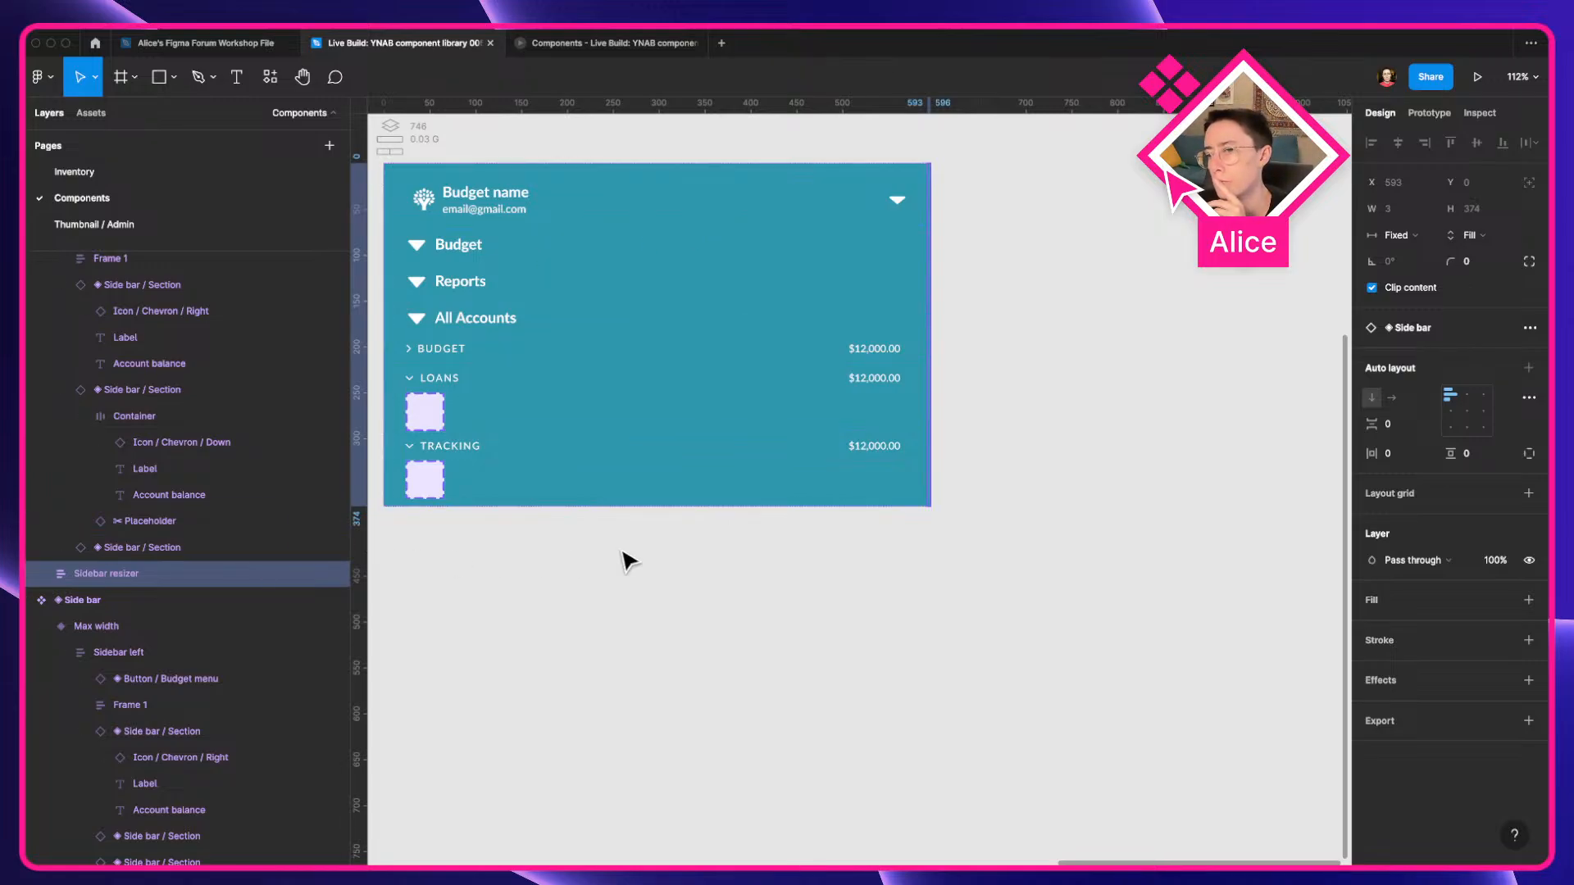
# Compare the properties of the Budget, Loans and Tracking sections in the Side bar instance.
pyautogui.scroll(3, 623, 553)
pyautogui.moveTo(534, 517); pyautogui.dragTo(737, 515)
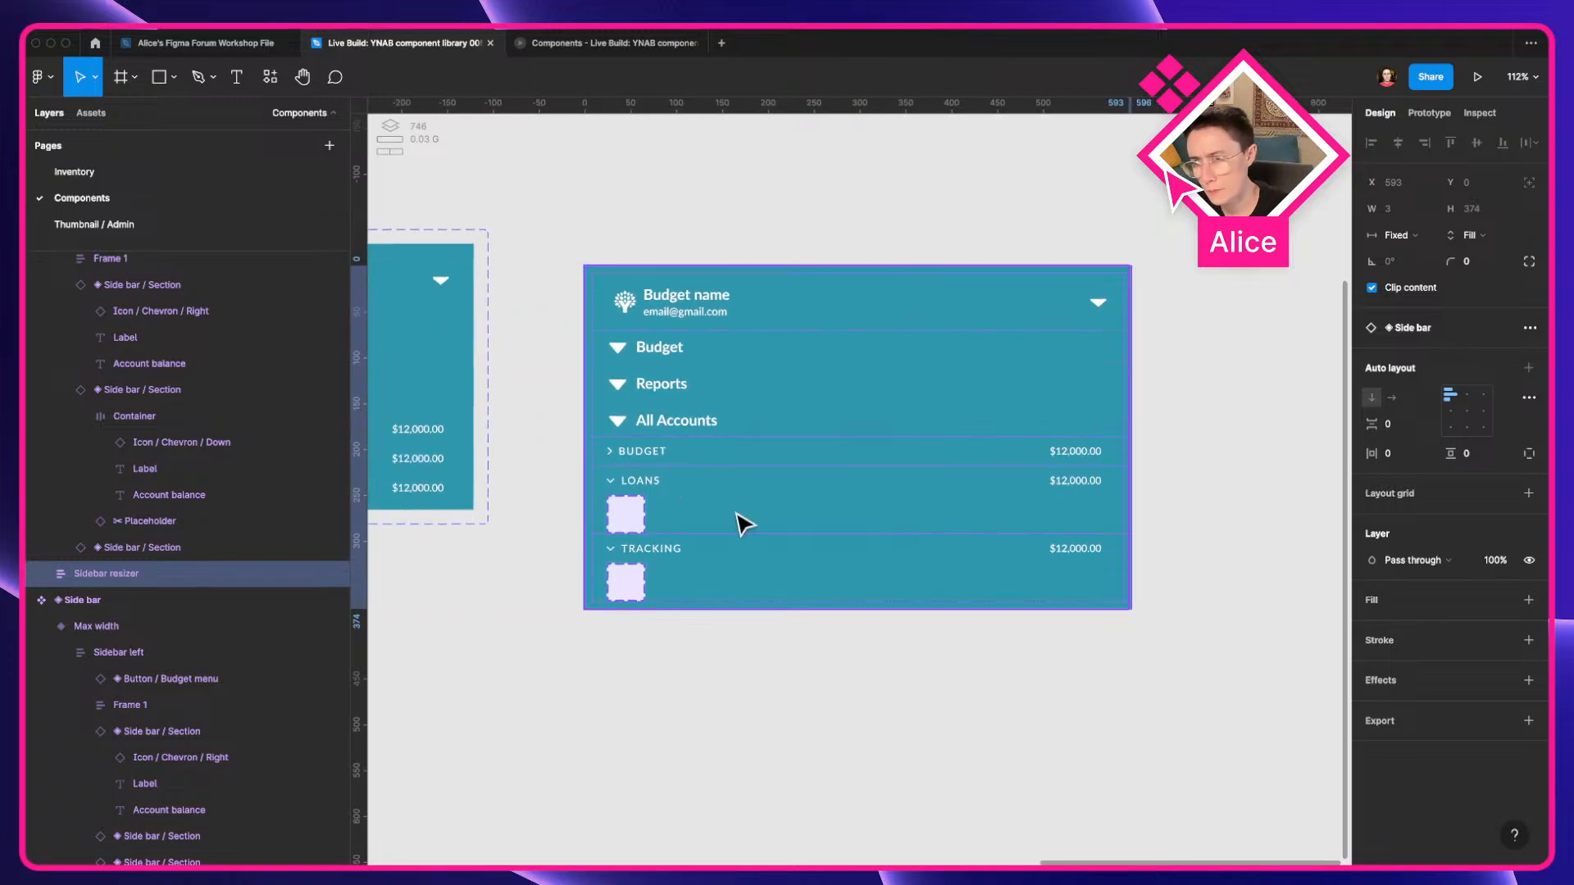
pyautogui.click(743, 523)
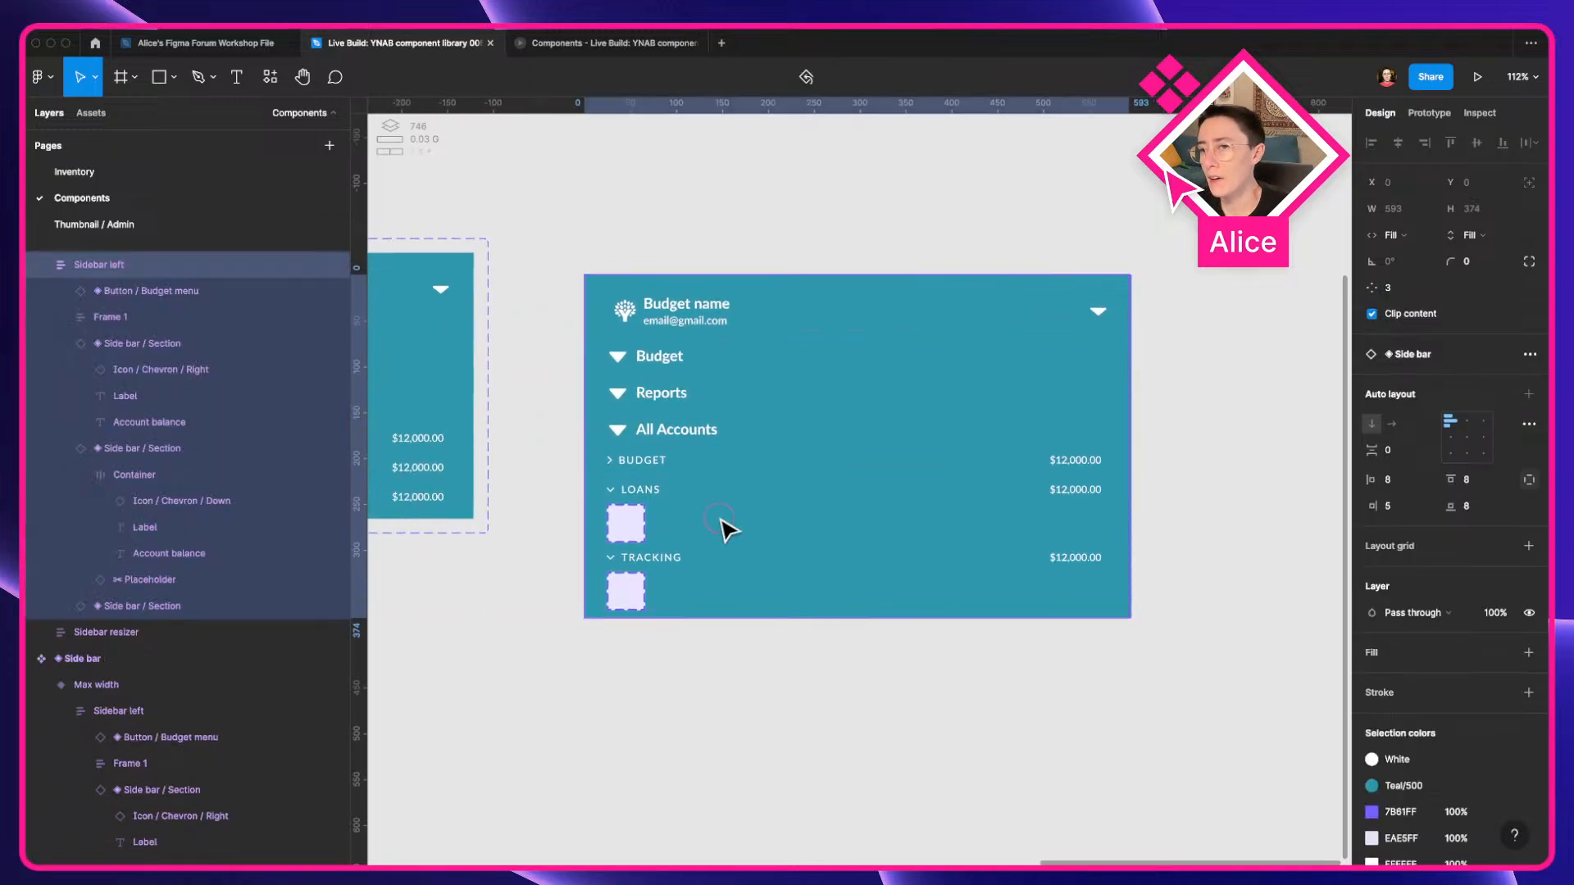
pyautogui.click(725, 529)
pyautogui.click(648, 468)
pyautogui.click(652, 496)
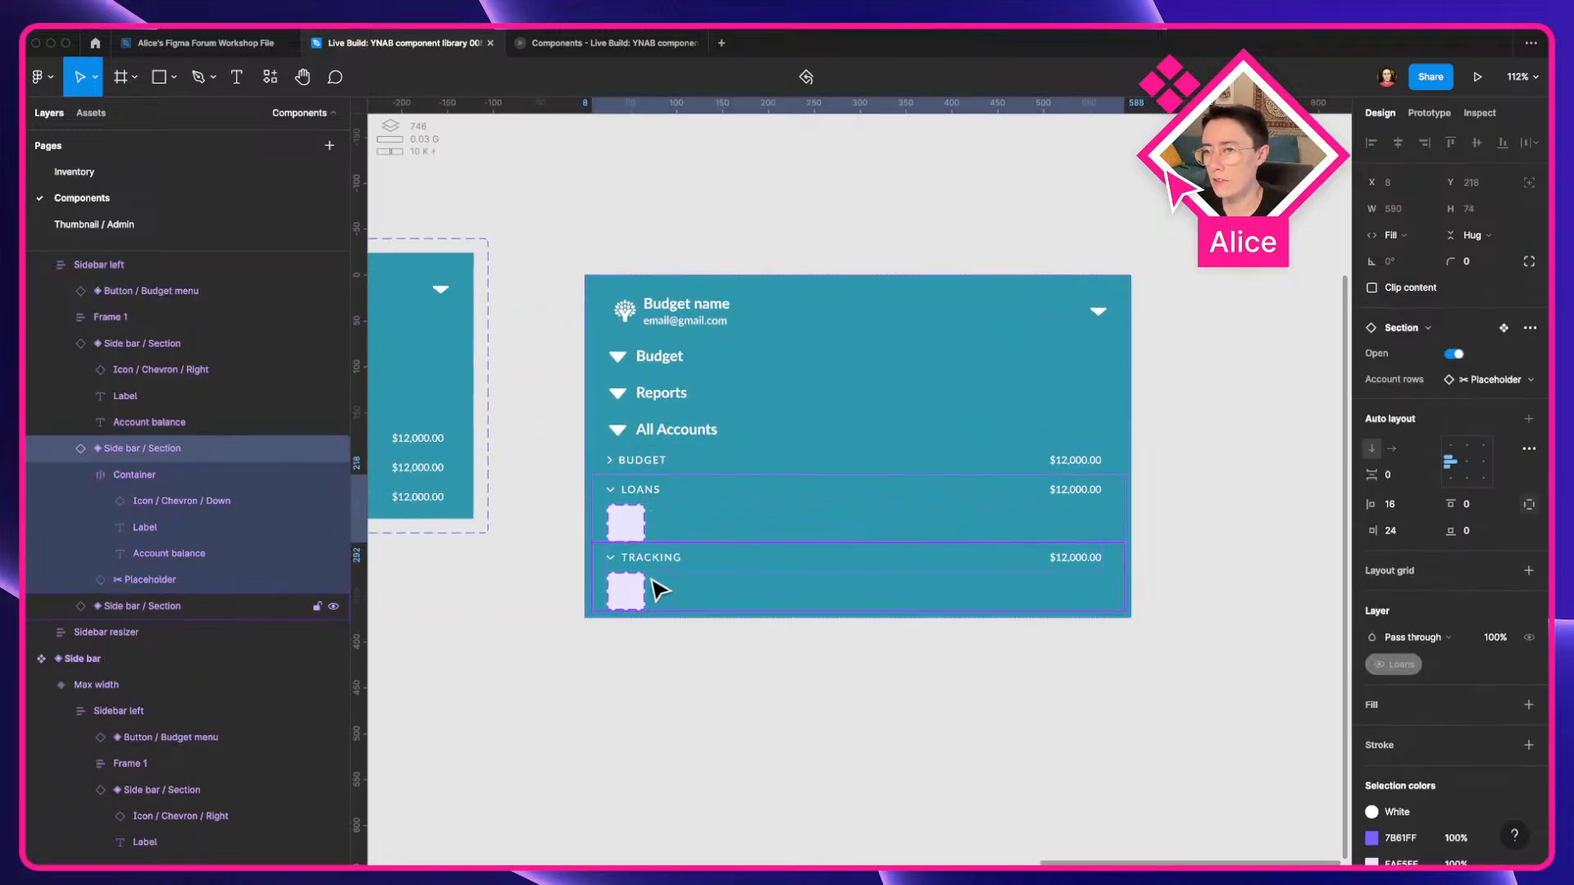
pyautogui.click(653, 579)
pyautogui.click(653, 502)
pyautogui.click(652, 458)
pyautogui.click(643, 509)
pyautogui.click(655, 584)
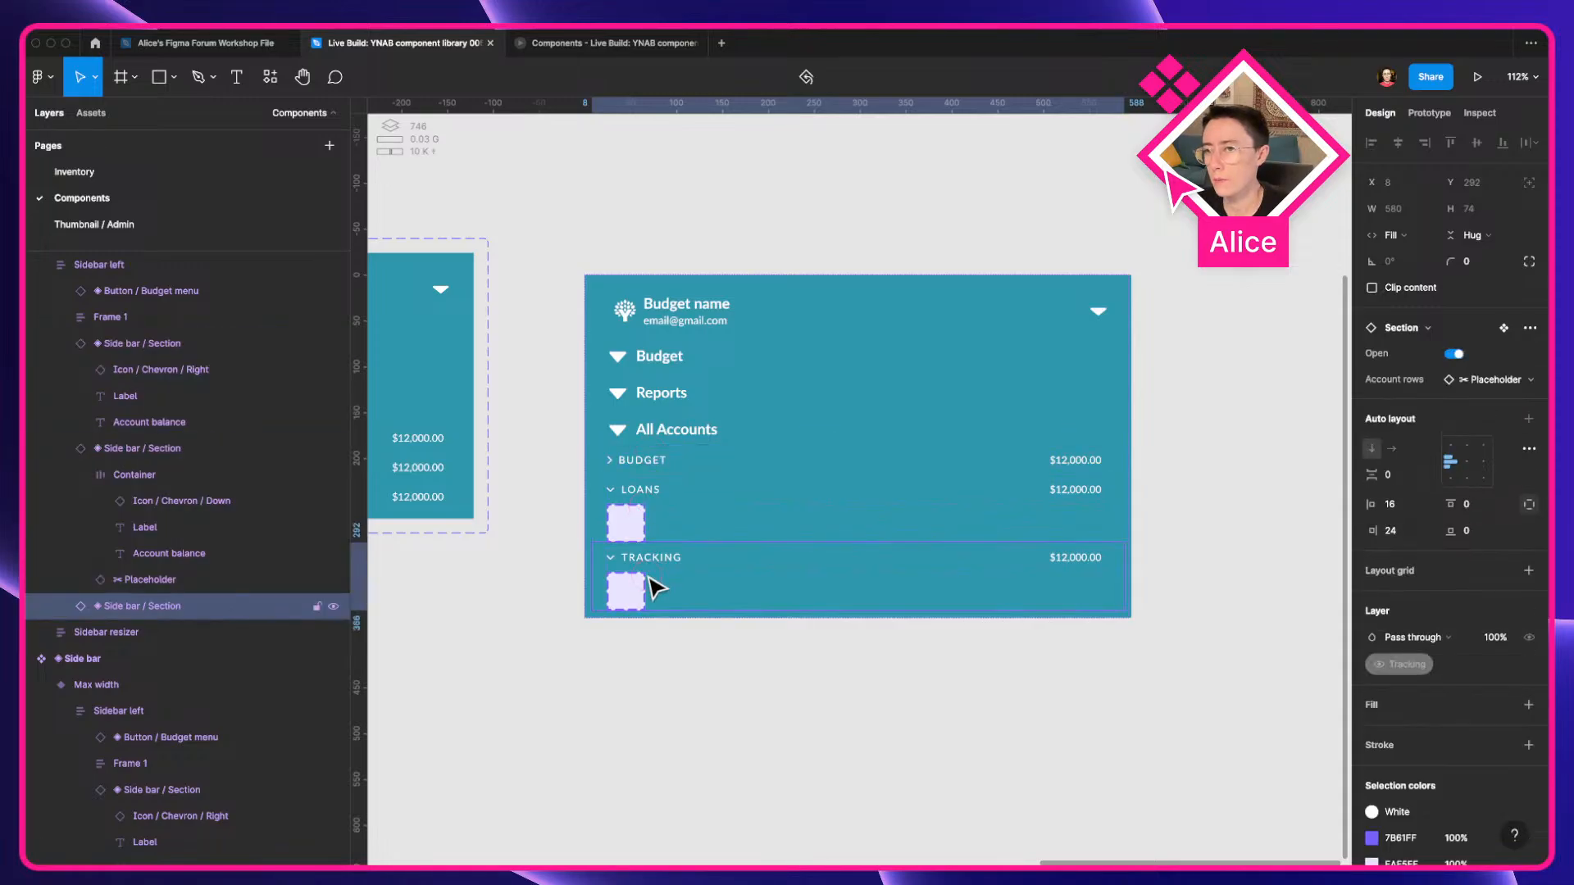
# Turn on the Open property for the Budget section in the Side bar instance.
pyautogui.click(115, 348)
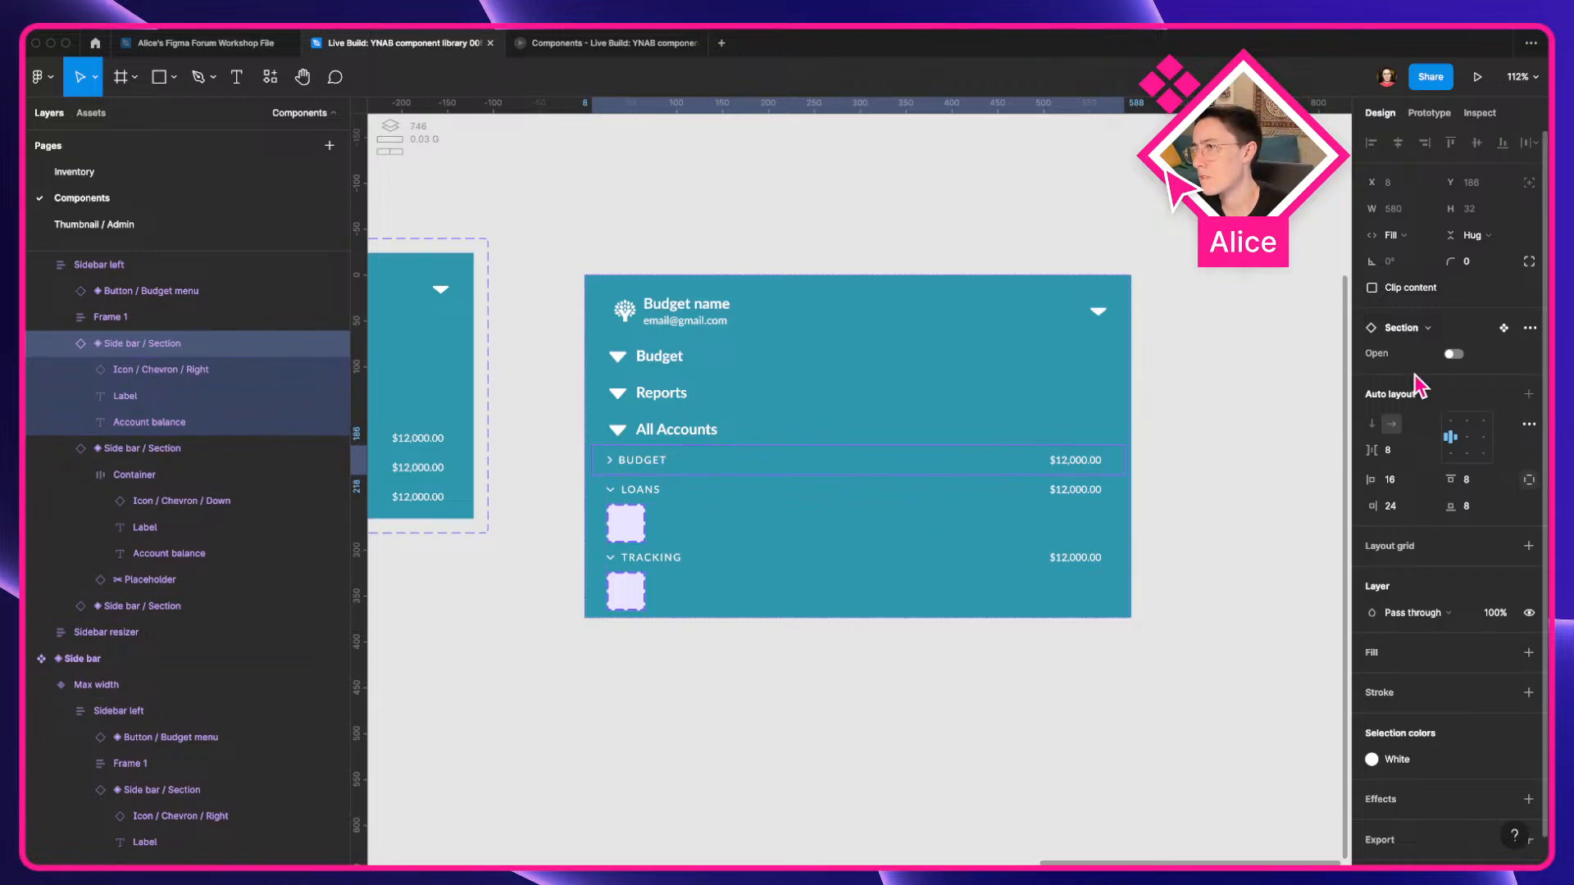
pyautogui.click(1451, 355)
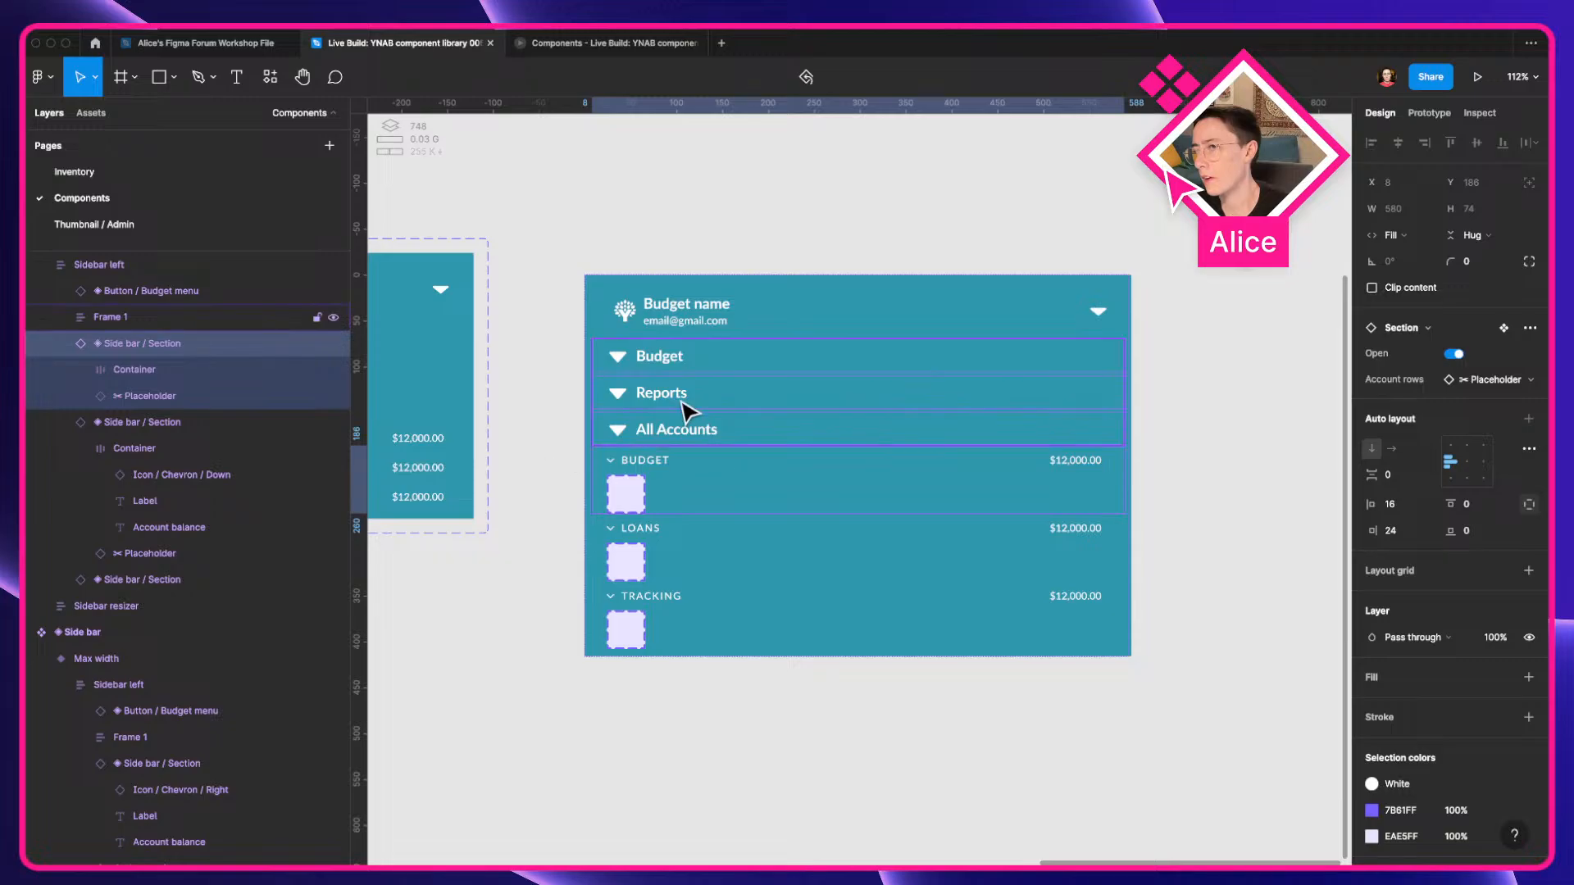
# Switch to the YNAB web app in the browser to check its side bar navigation icons, and return to Figma.
pyautogui.scroll(-5, 685, 410)
pyautogui.moveTo(381, 369); pyautogui.dragTo(759, 397)
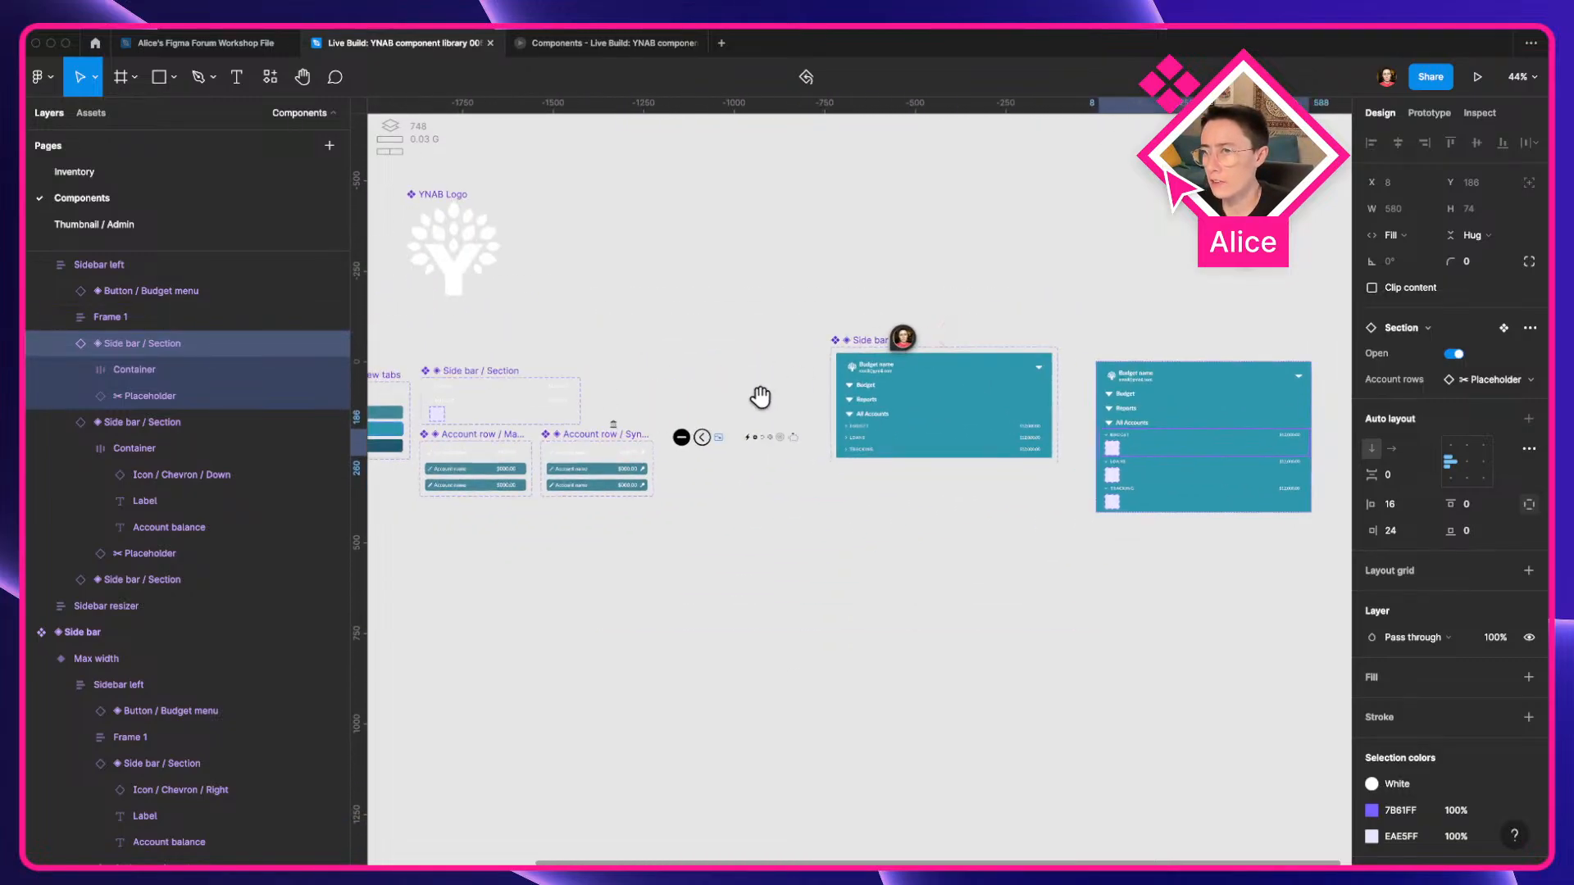
pyautogui.moveTo(650, 370); pyautogui.dragTo(811, 421)
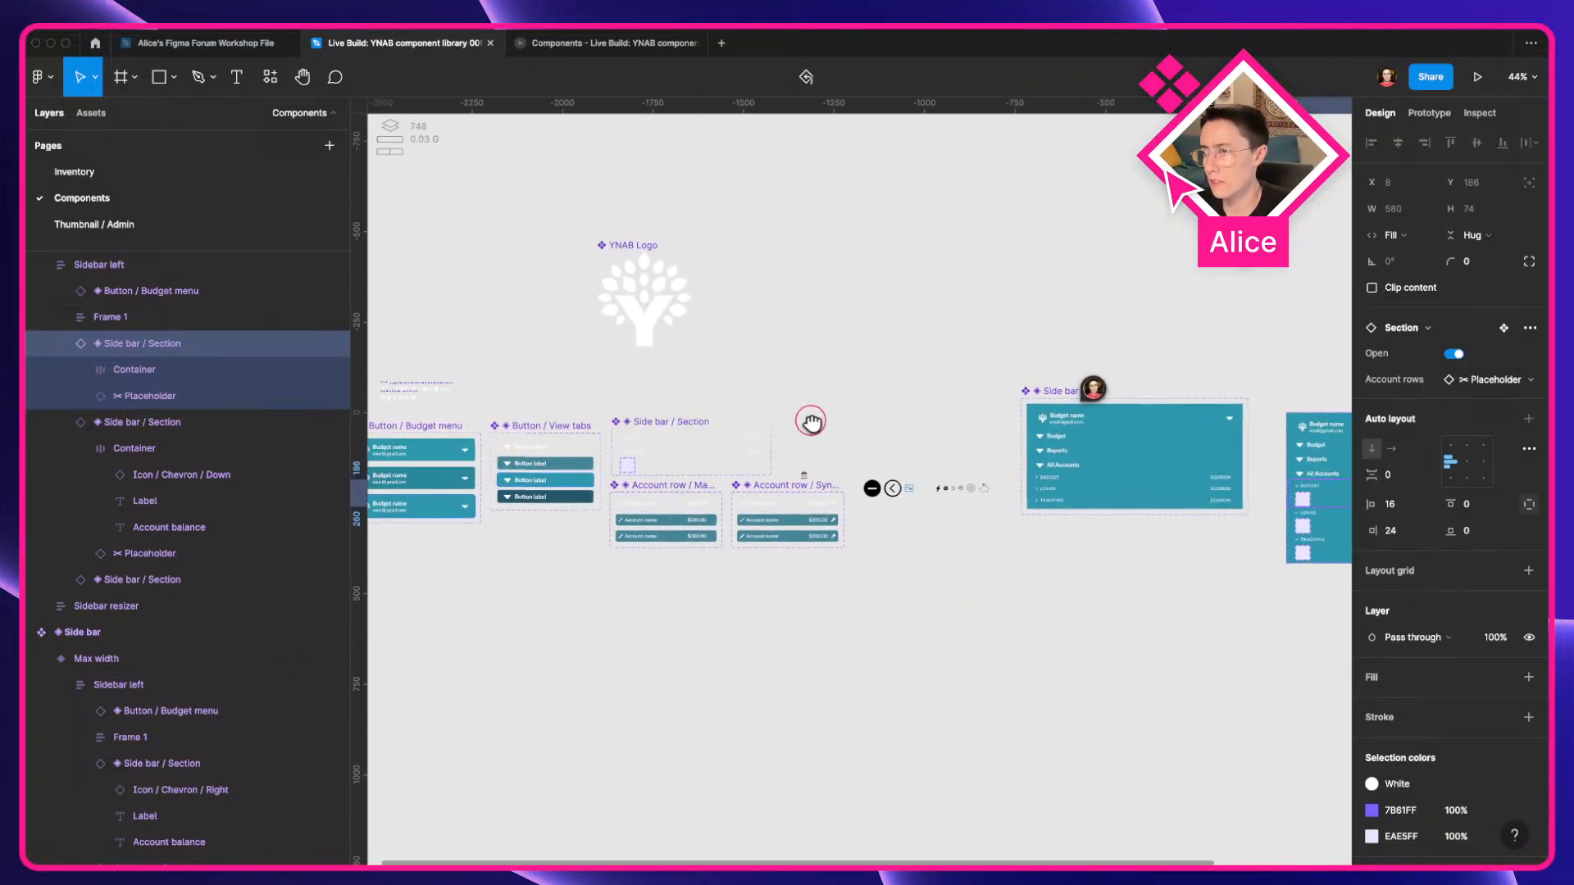
pyautogui.hotkey('ctrl', 'Left')
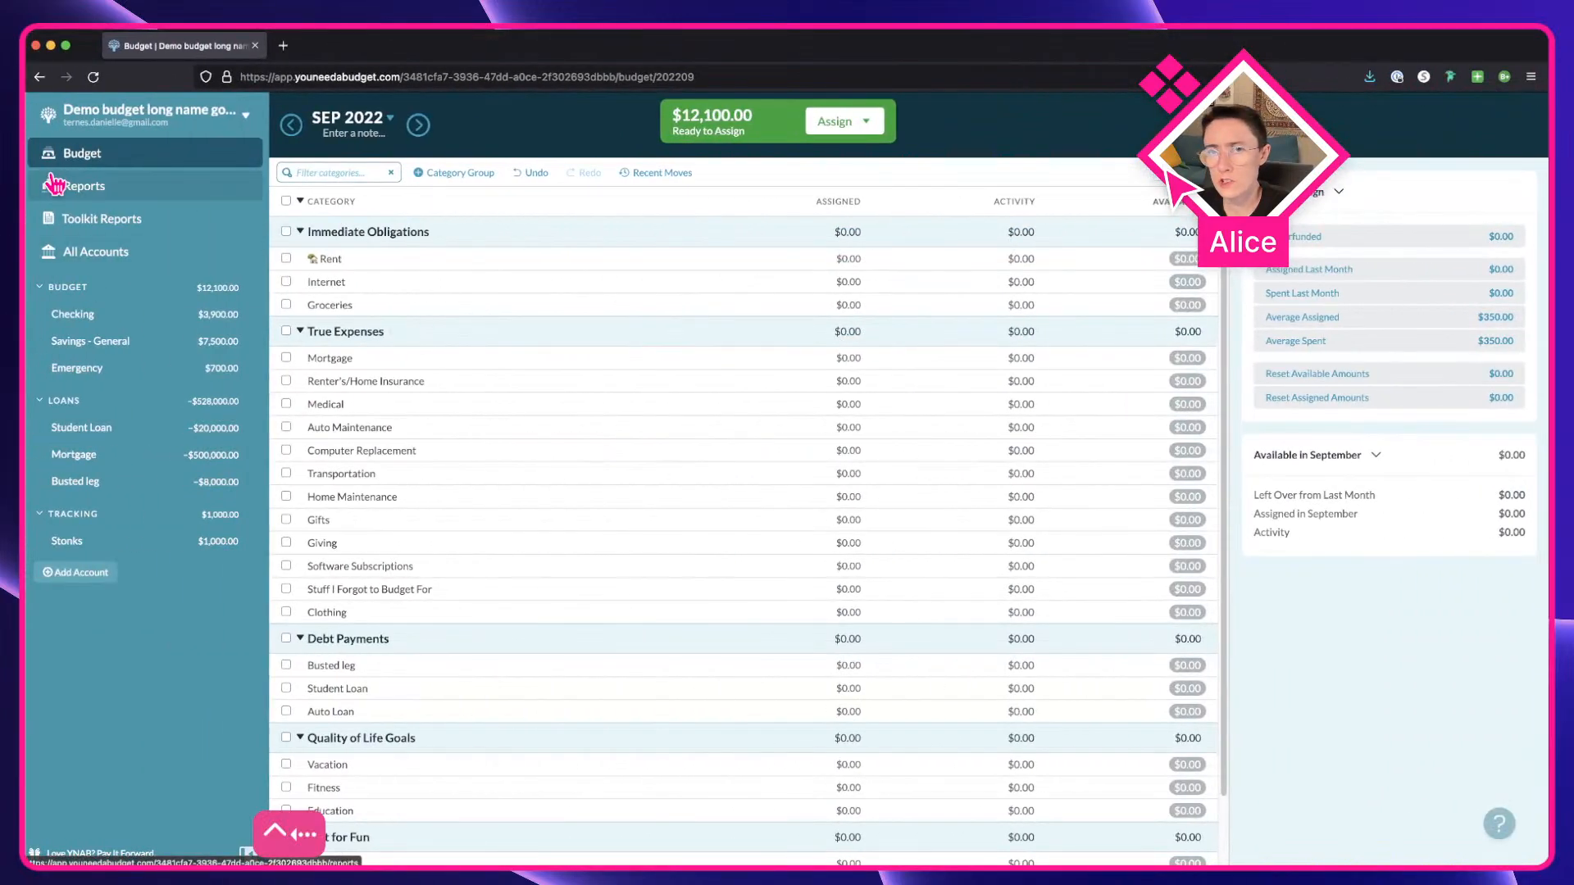
pyautogui.hotkey('ctrl', 'Right')
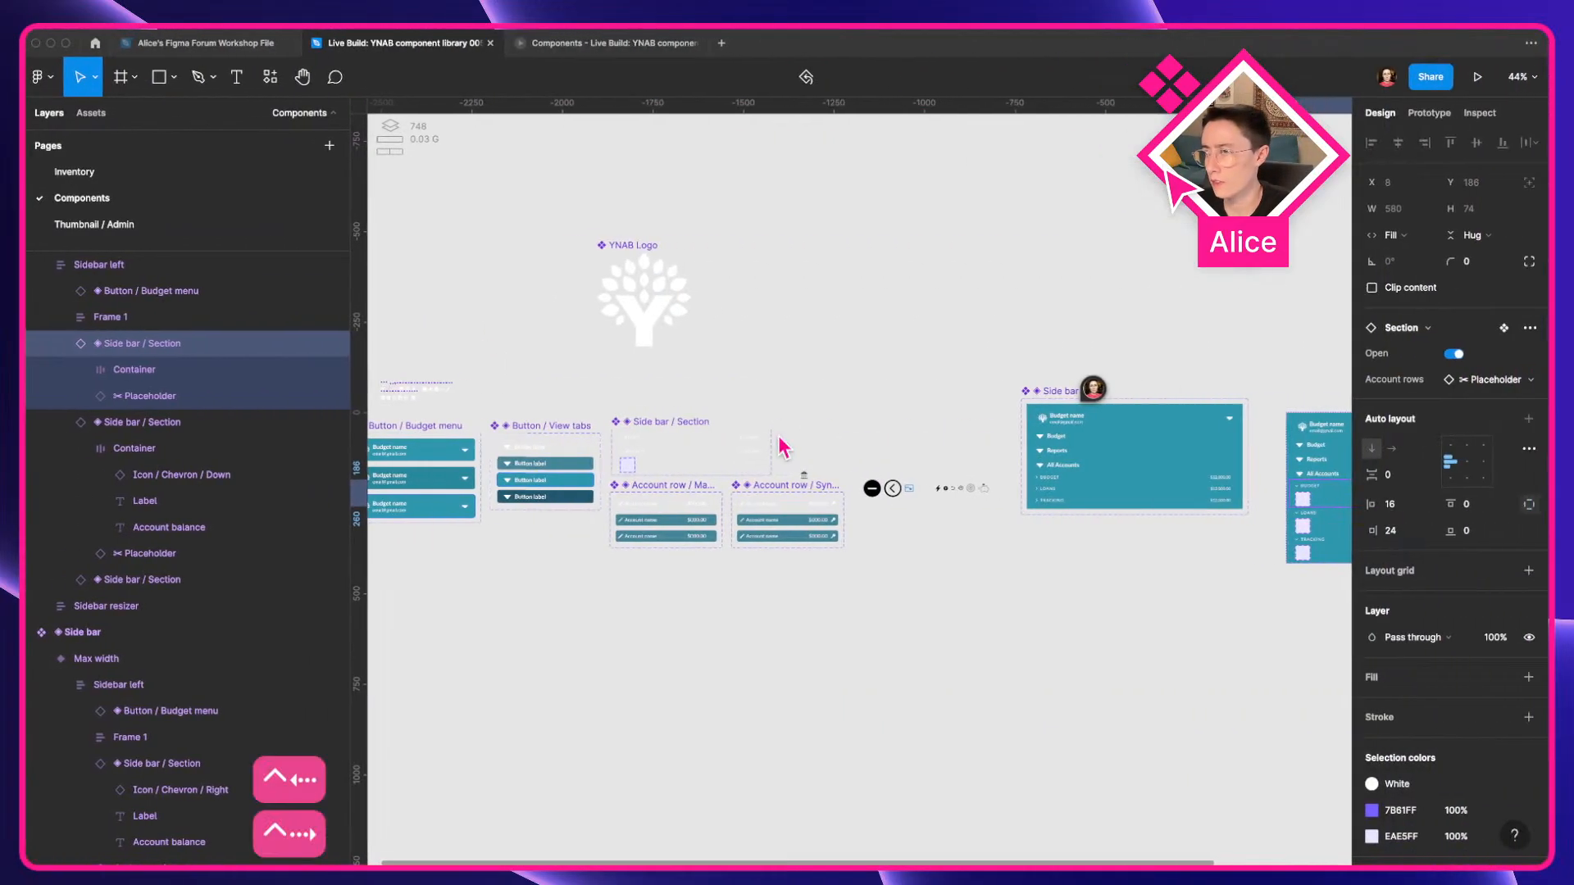
# Swap the carrot icon of the Budget tab in the main Side bar component for the Stacked dollars right side up icon.
pyautogui.scroll(5, 1151, 470)
pyautogui.scroll(3, 1033, 491)
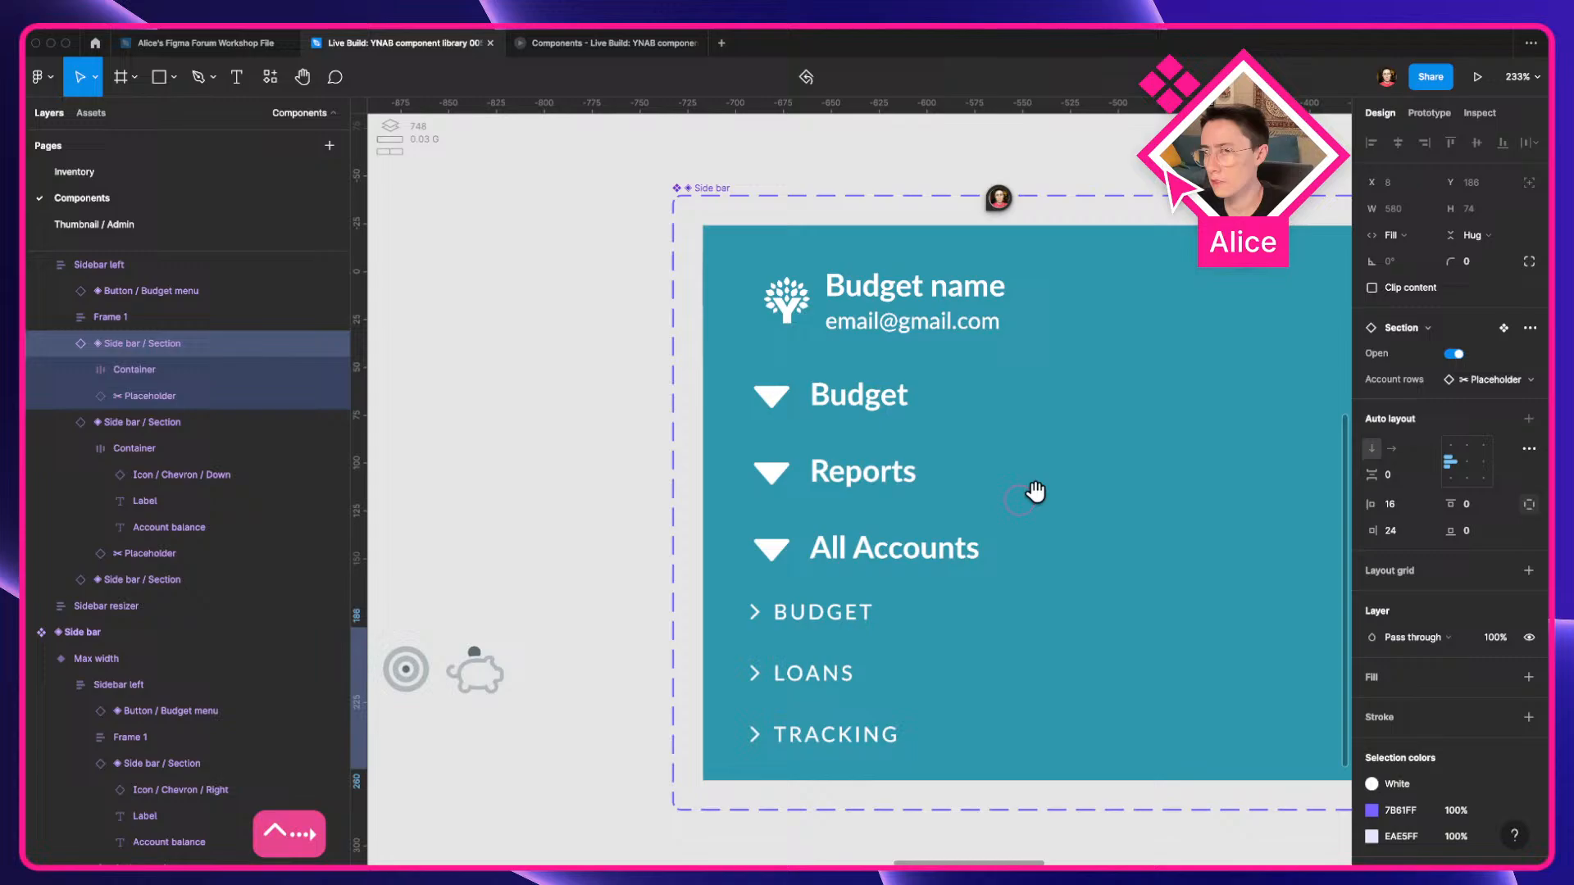
pyautogui.click(780, 397)
pyautogui.doubleClick(779, 396)
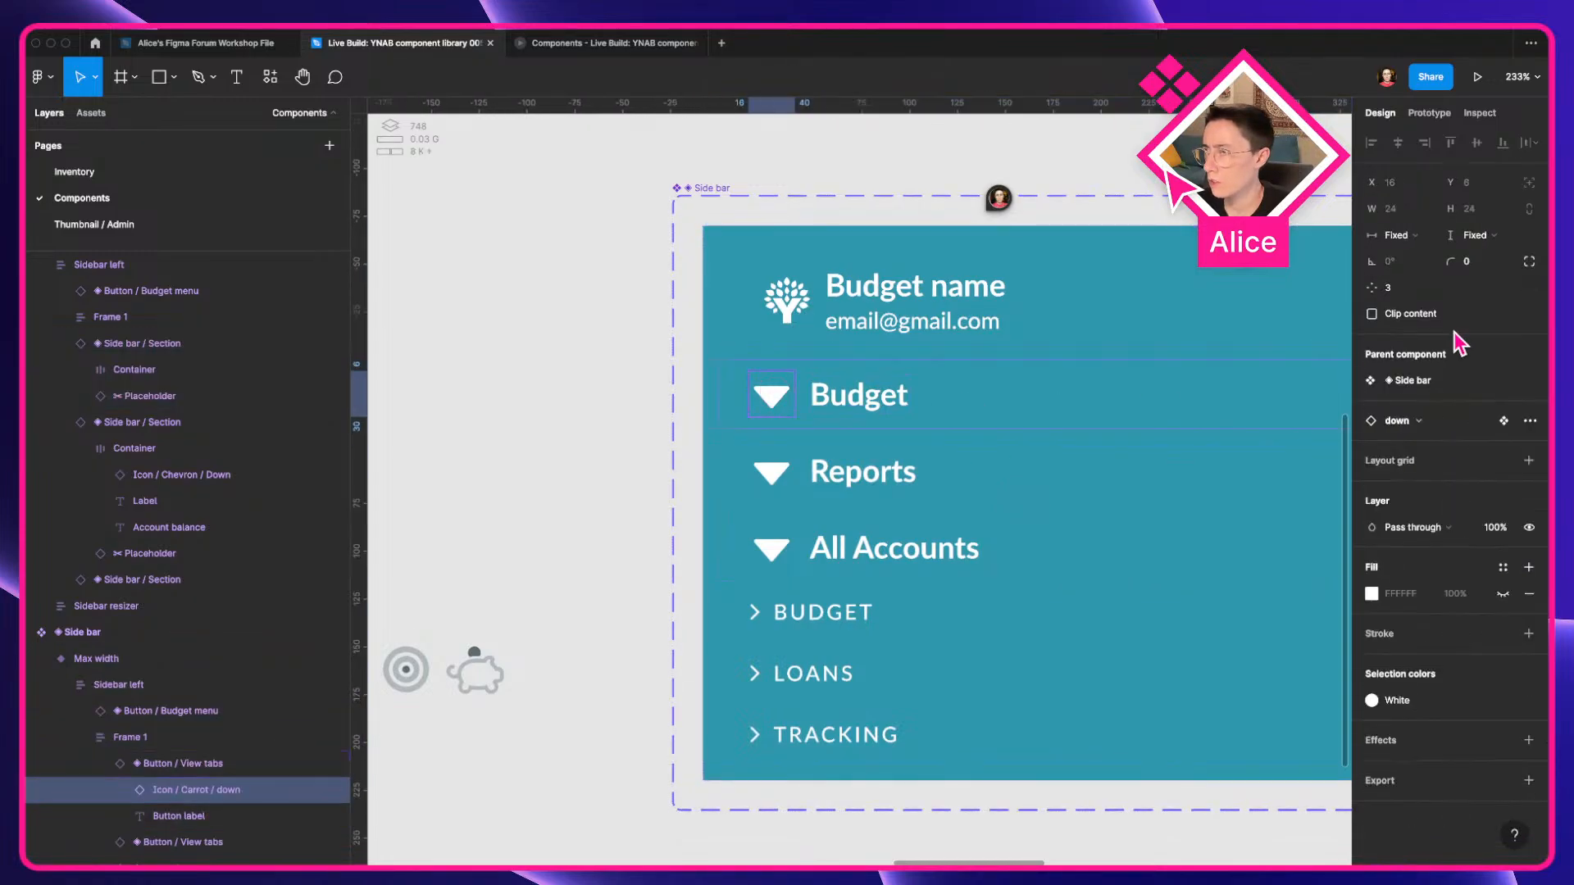
pyautogui.click(1428, 422)
pyautogui.click(1430, 549)
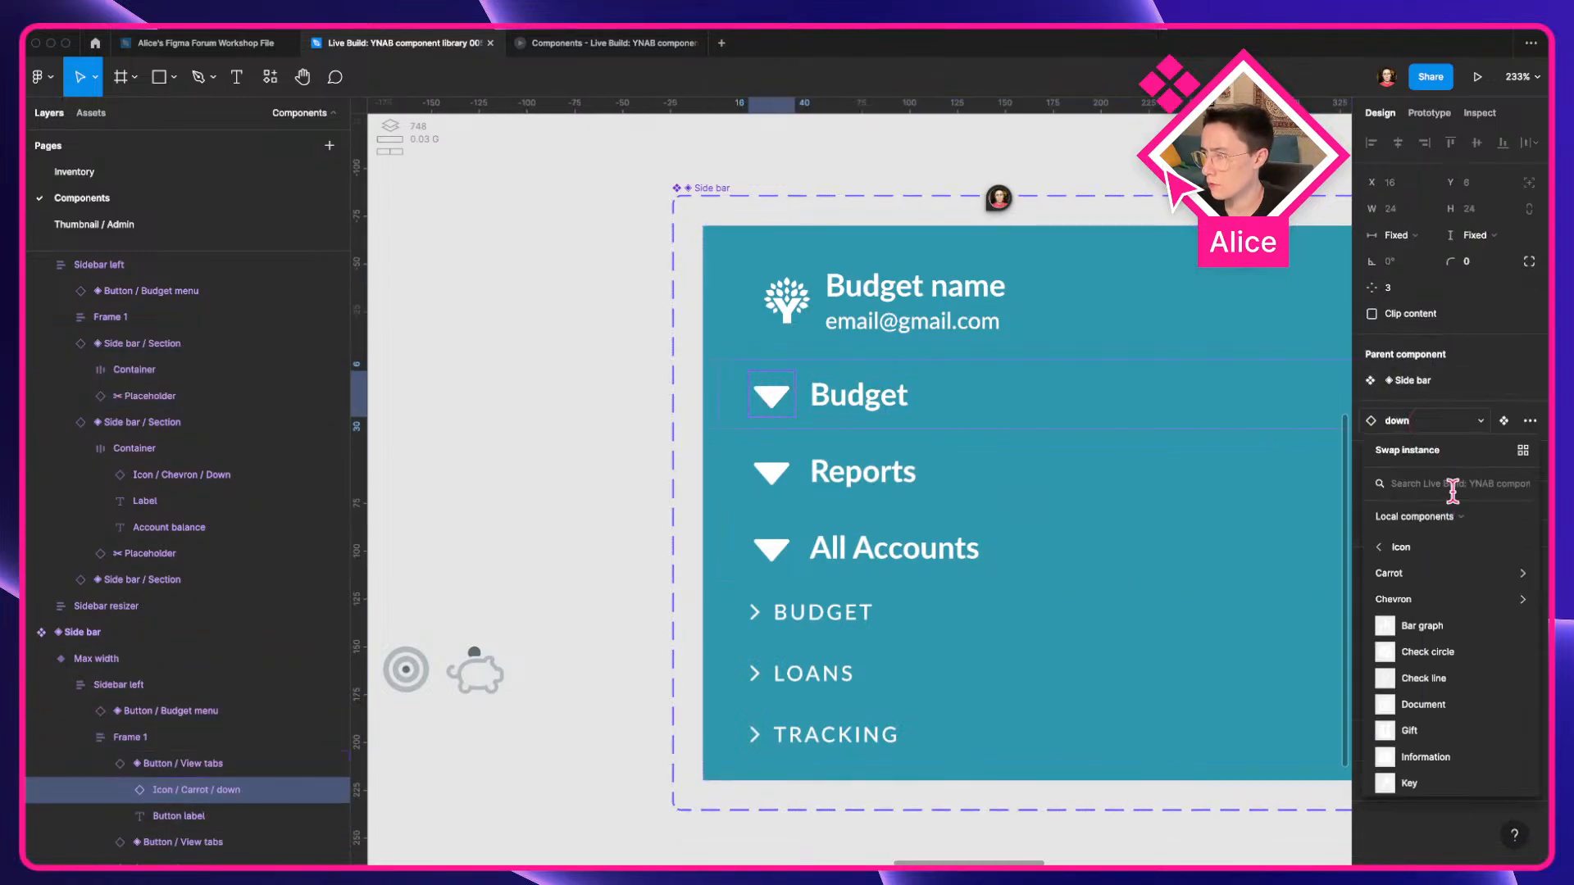
pyautogui.scroll(-5, 1447, 680)
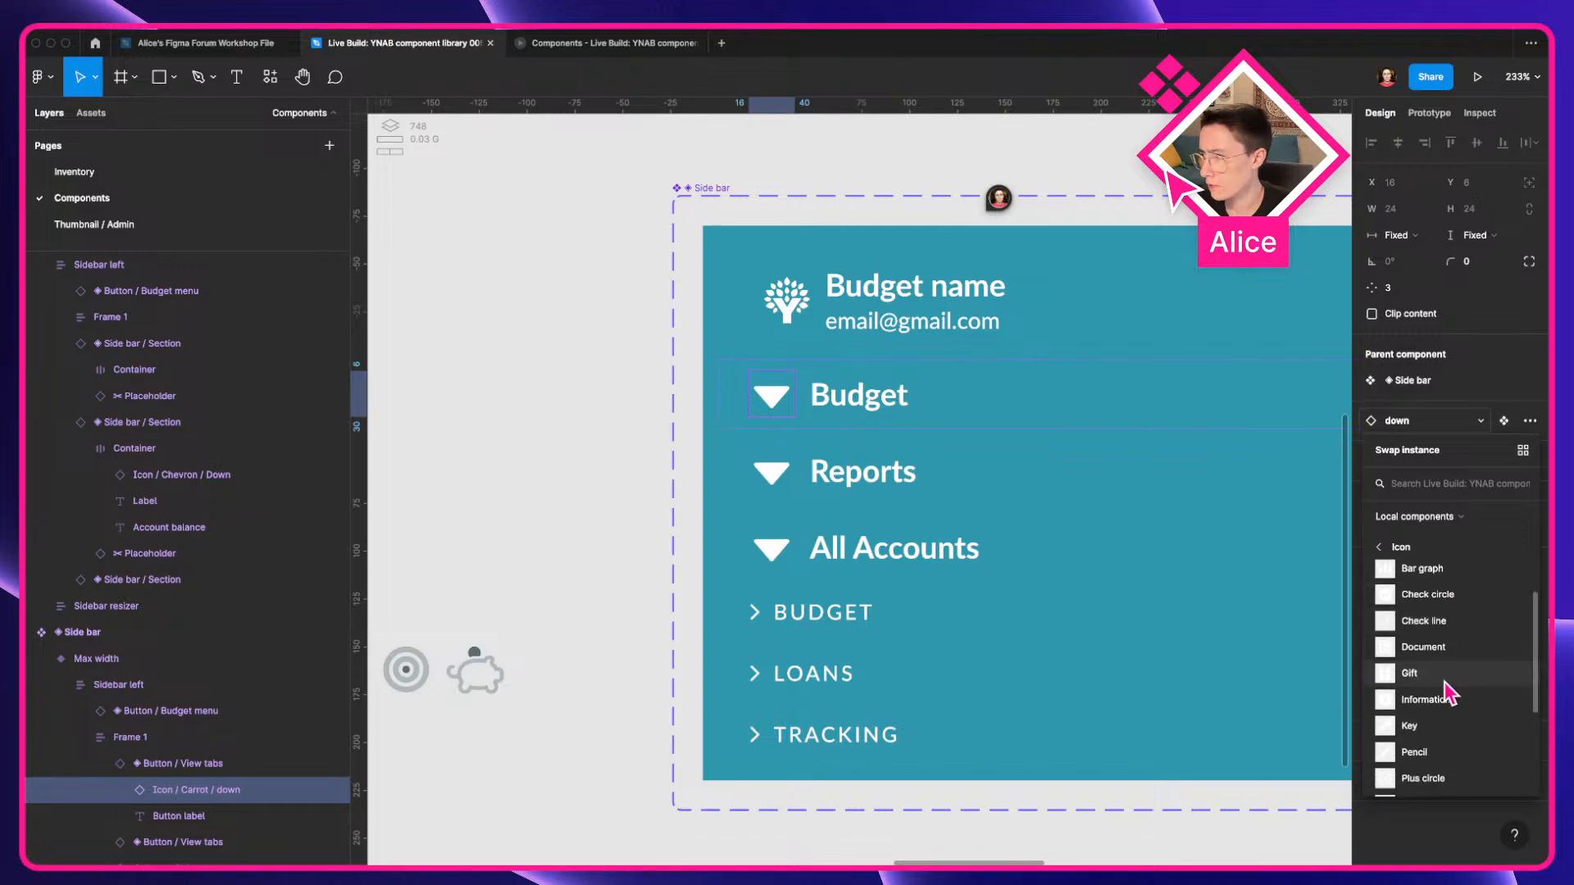
pyautogui.scroll(-3, 1450, 722)
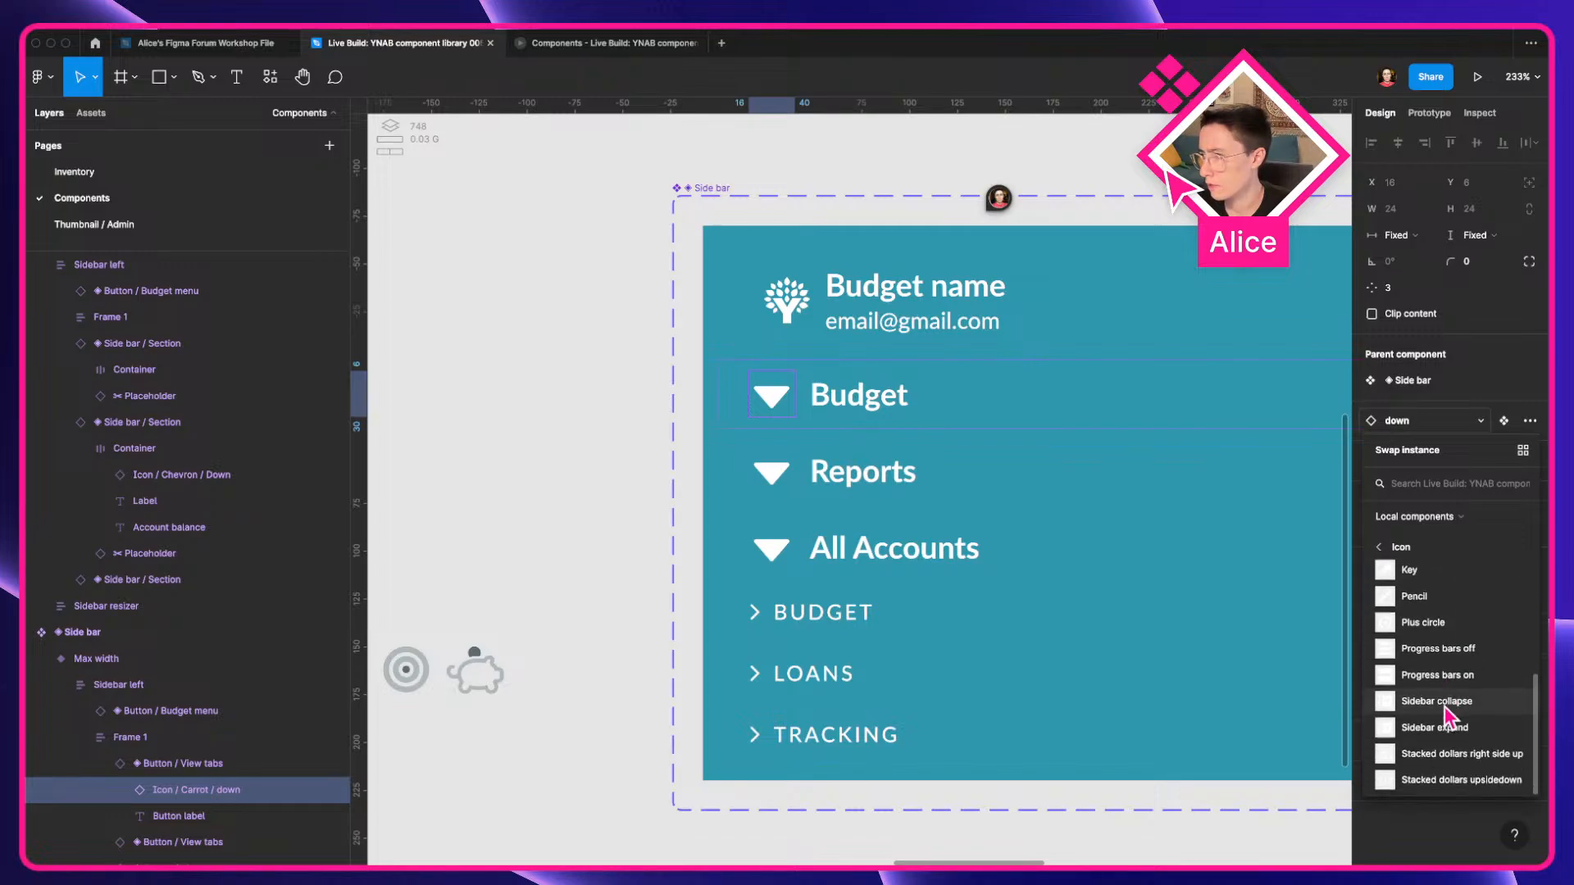
pyautogui.click(1450, 754)
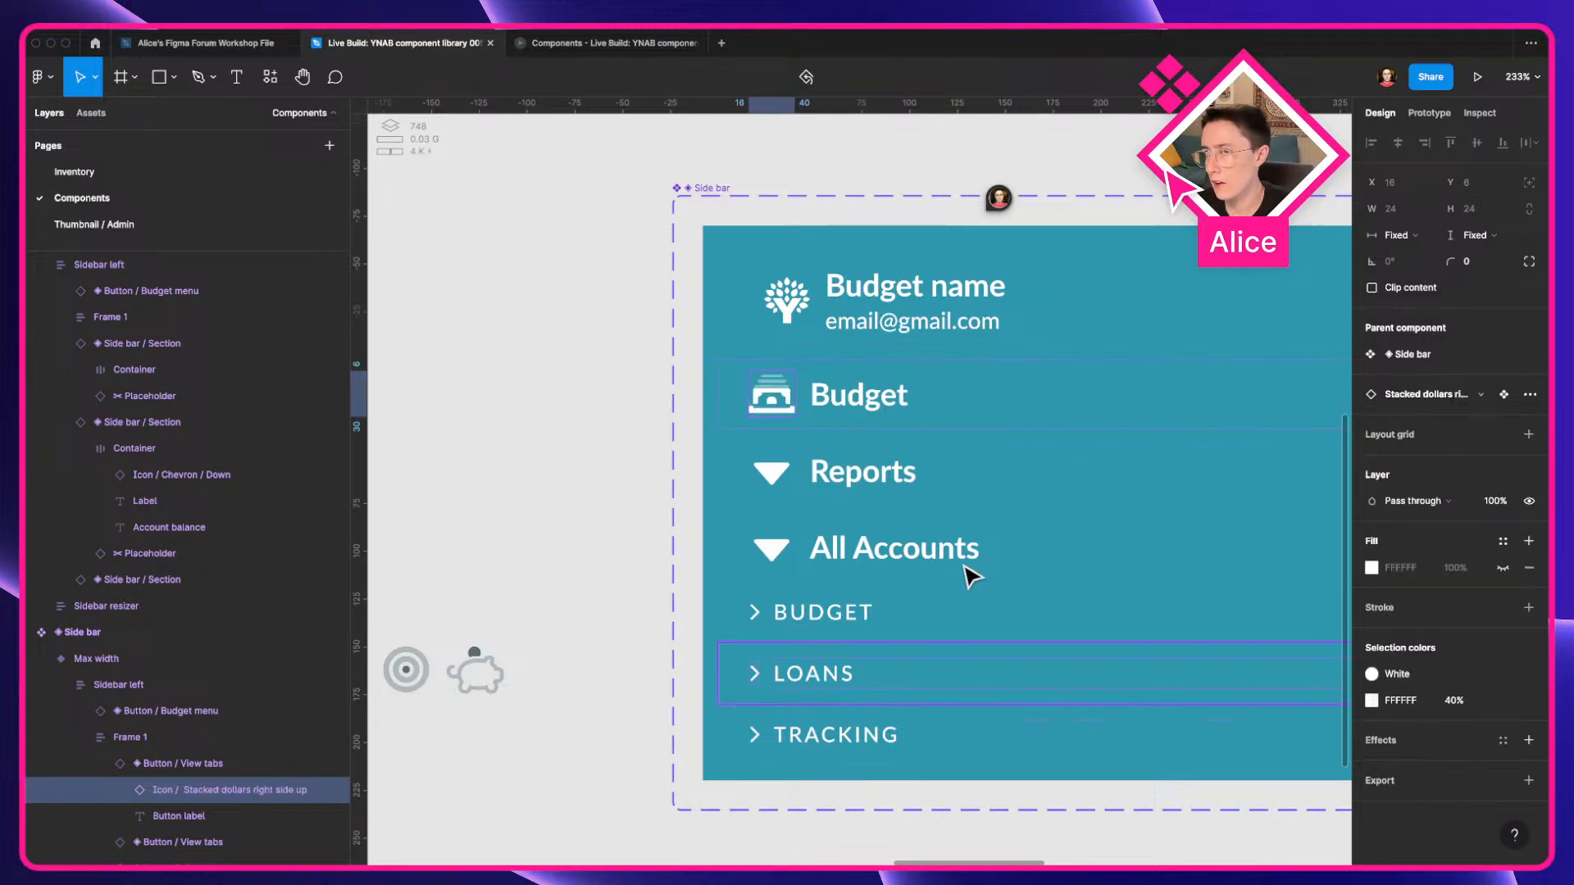
# Swap the carrot icon of the Reports tab in the main Side bar component for the Bar graph icon.
pyautogui.click(789, 481)
pyautogui.click(778, 474)
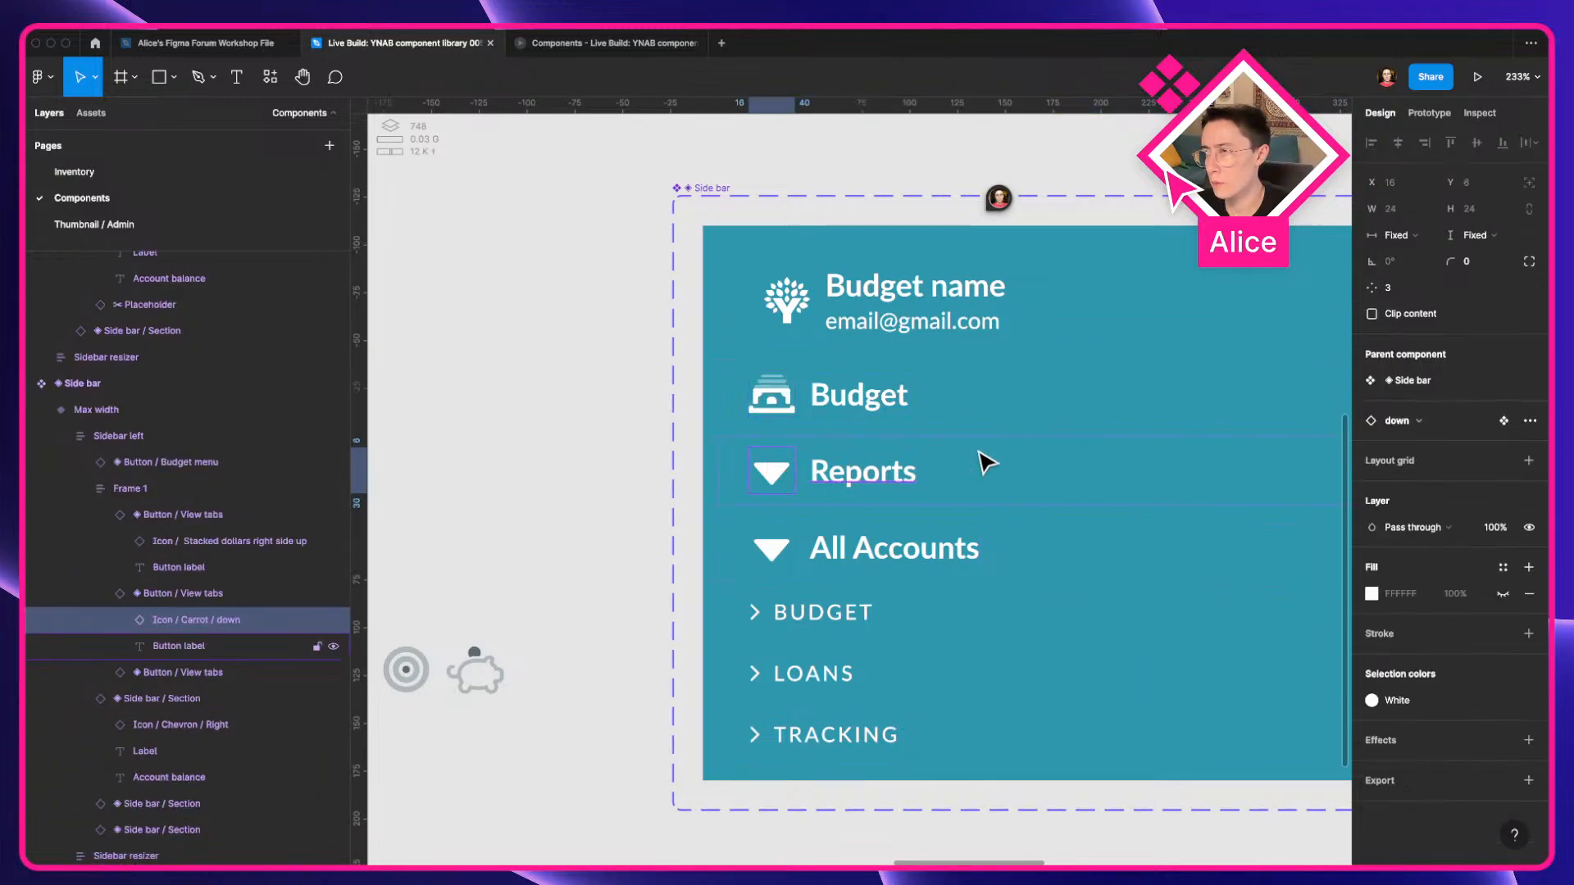
pyautogui.click(1410, 421)
pyautogui.write('bar')
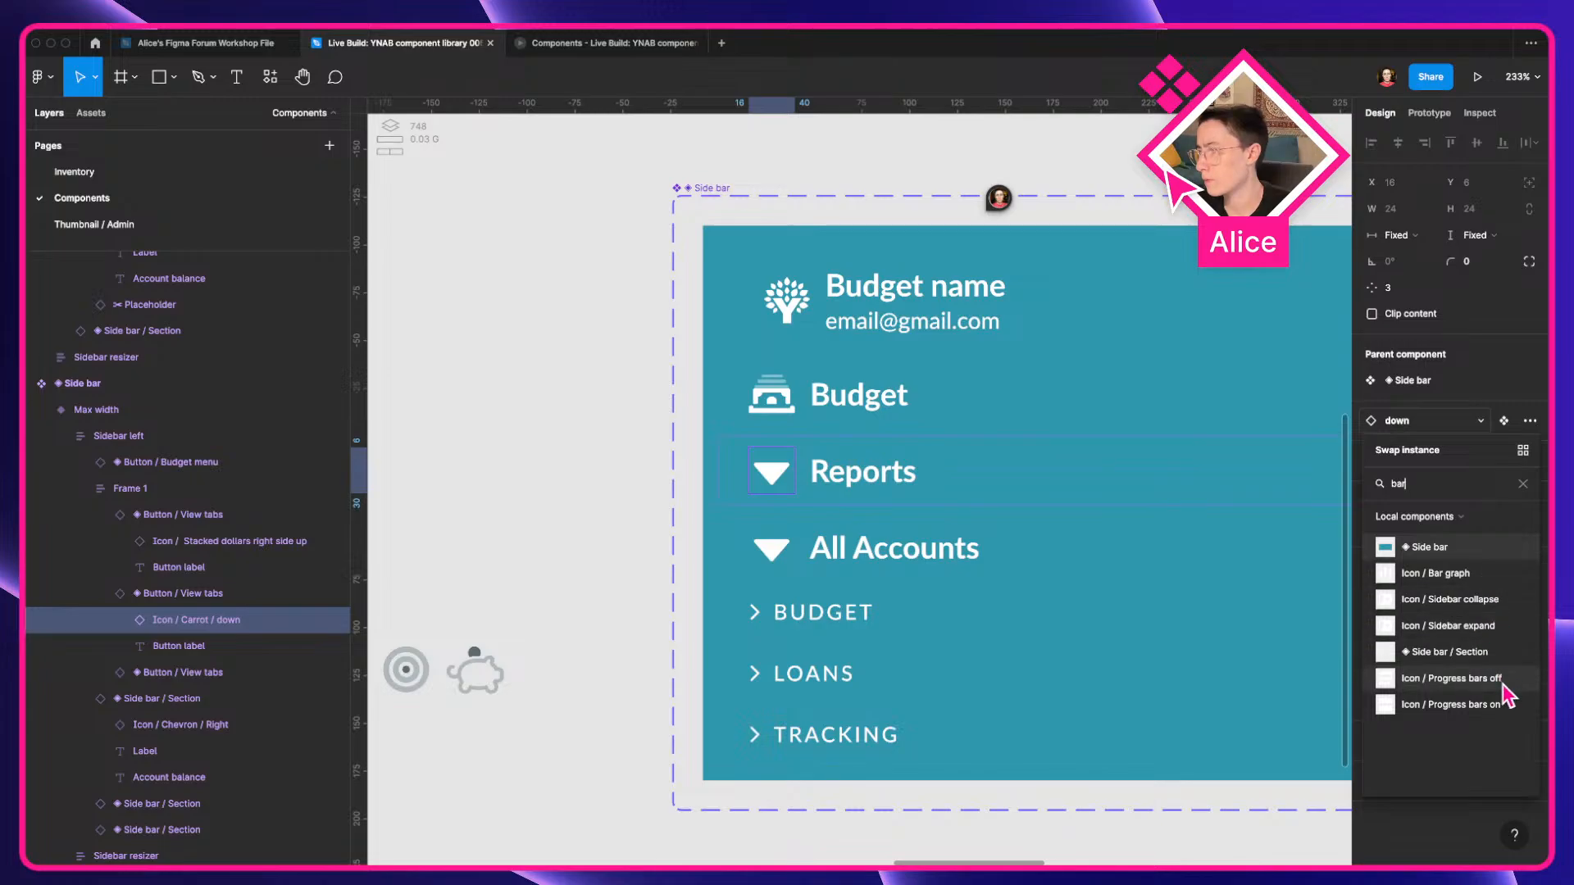
pyautogui.click(1503, 602)
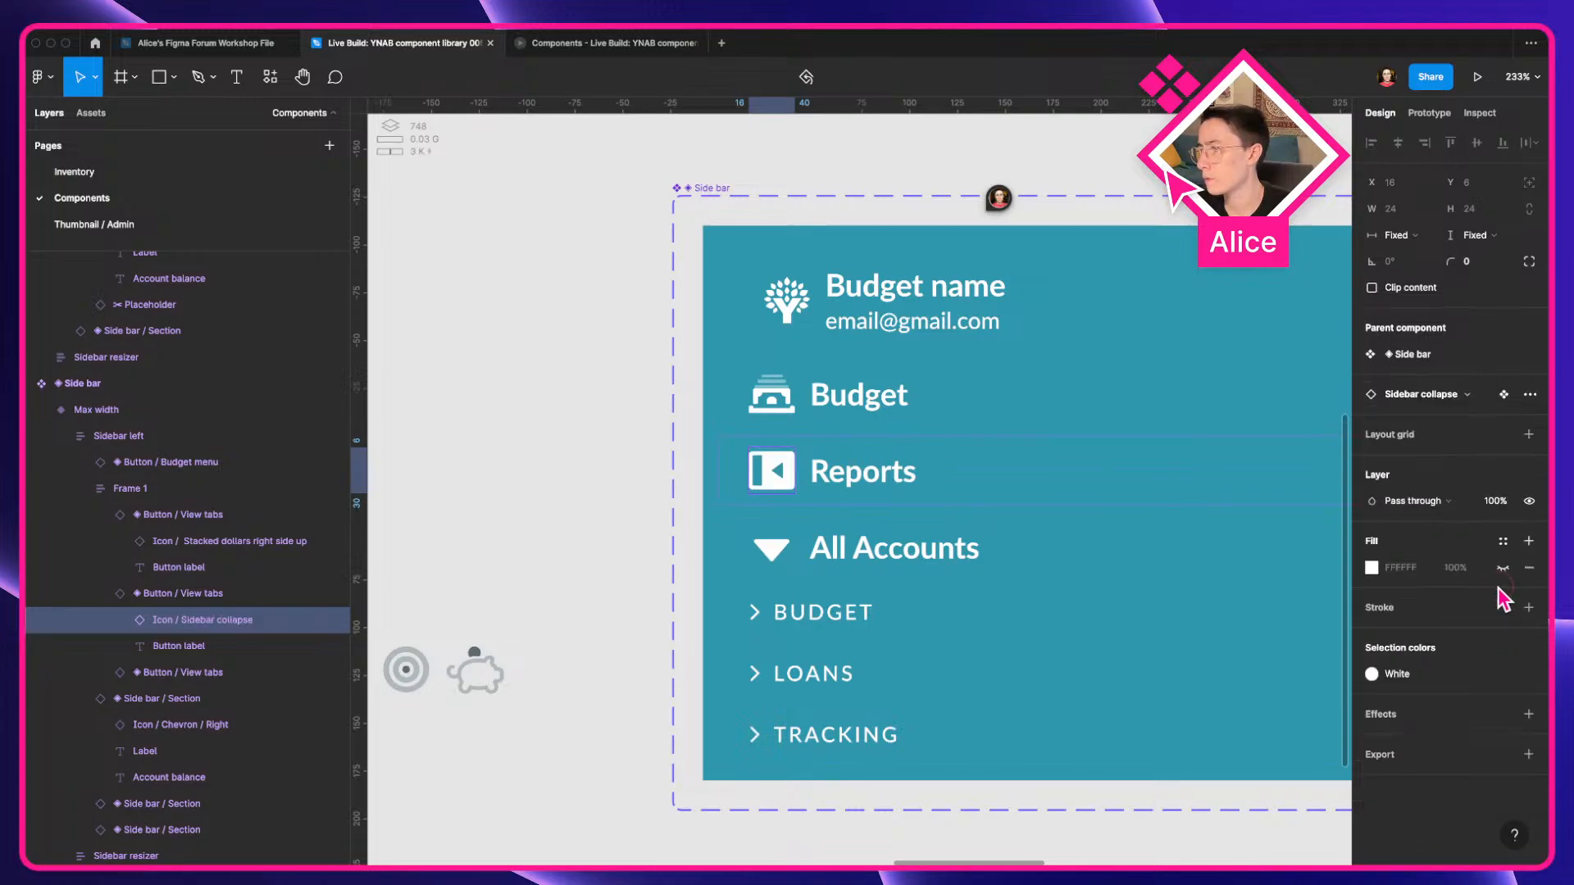
pyautogui.click(1440, 401)
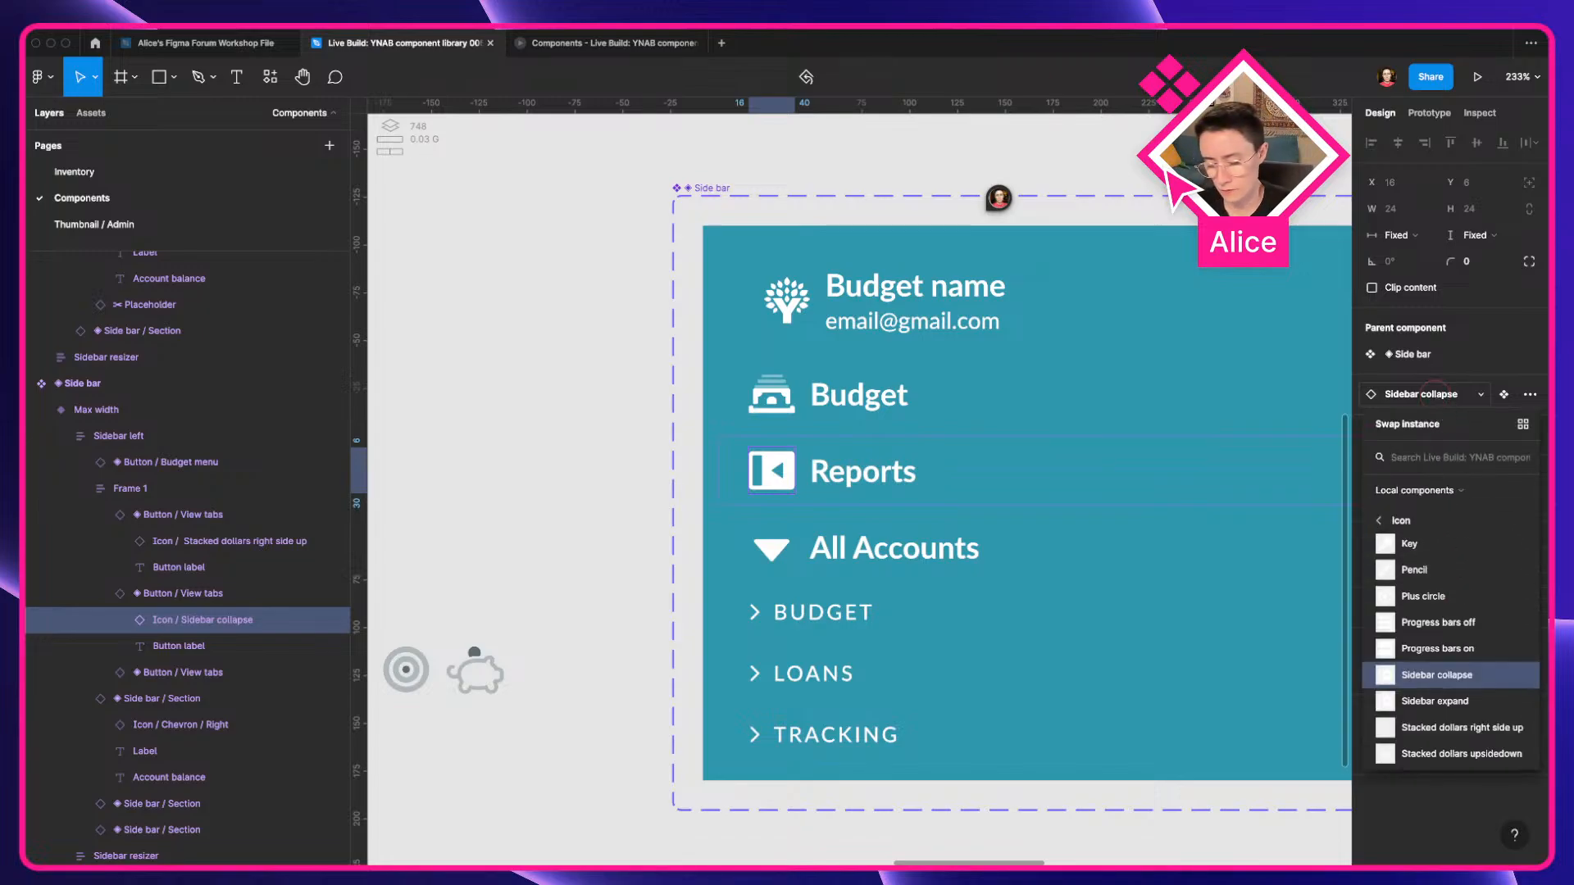
pyautogui.write('bar')
pyautogui.click(1441, 544)
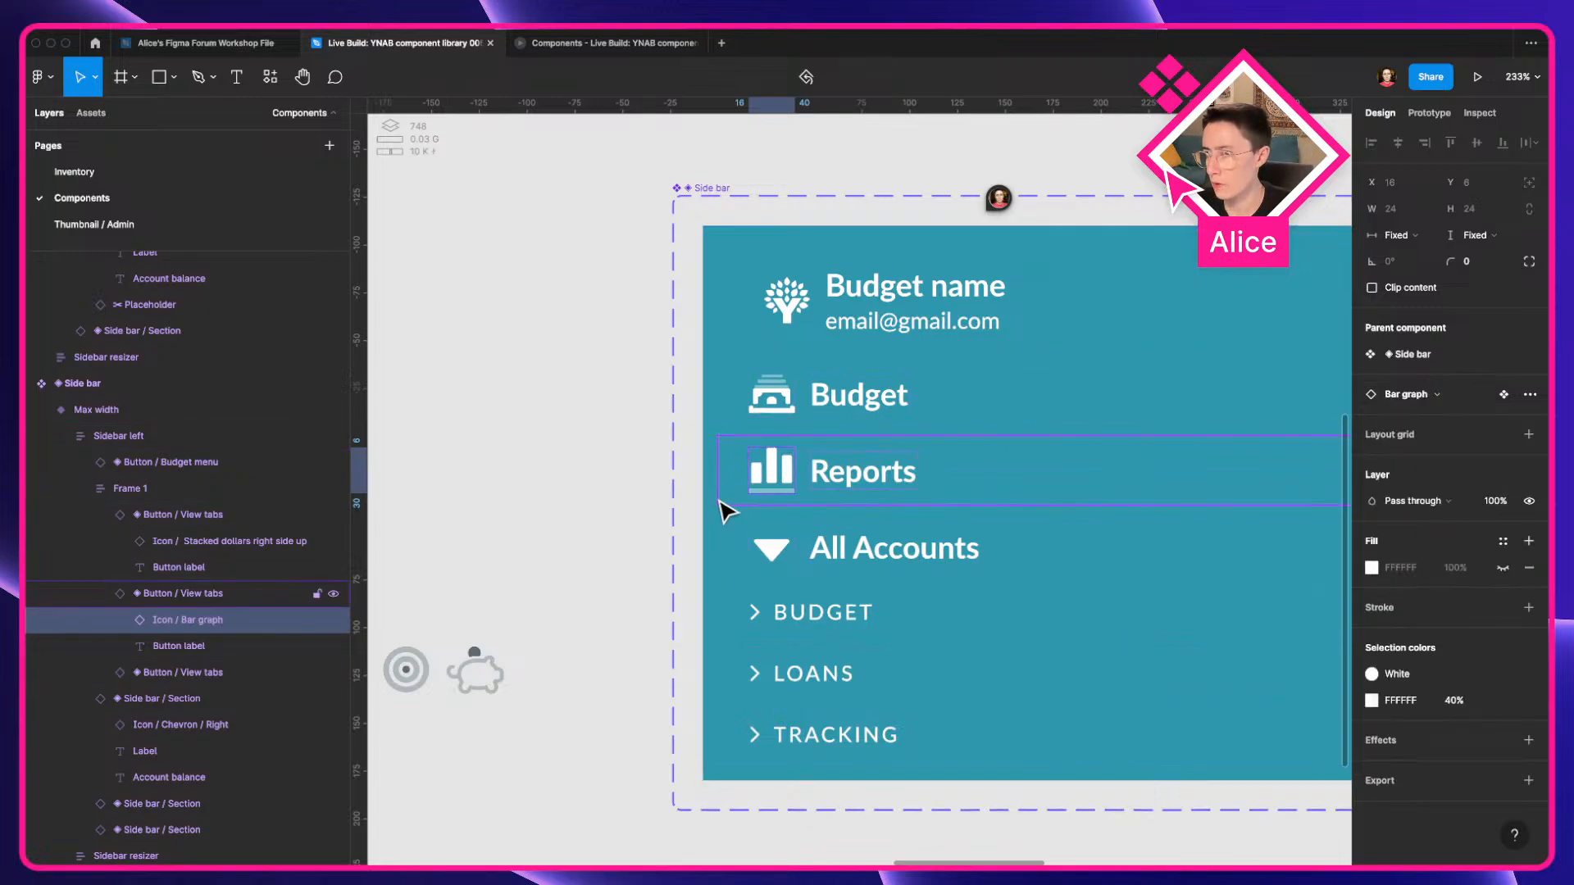
# Select the All Accounts tab's carrot icon and find the loose bank artwork above the Account row / Synced component.
pyautogui.click(767, 558)
pyautogui.hotkey('ctrl', 'Left')
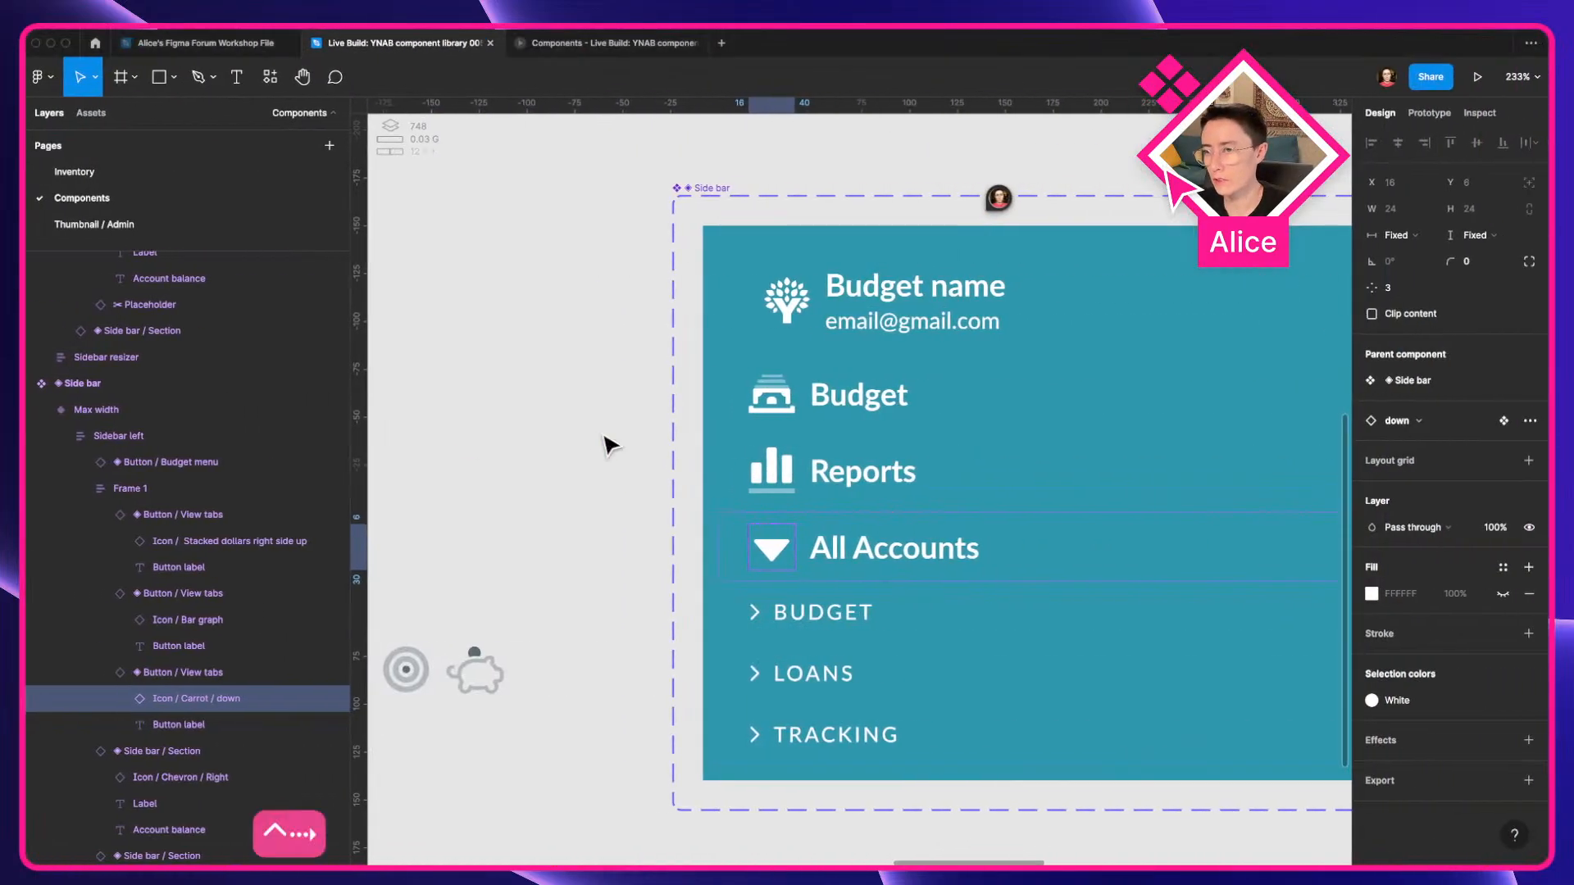
pyautogui.click(561, 457)
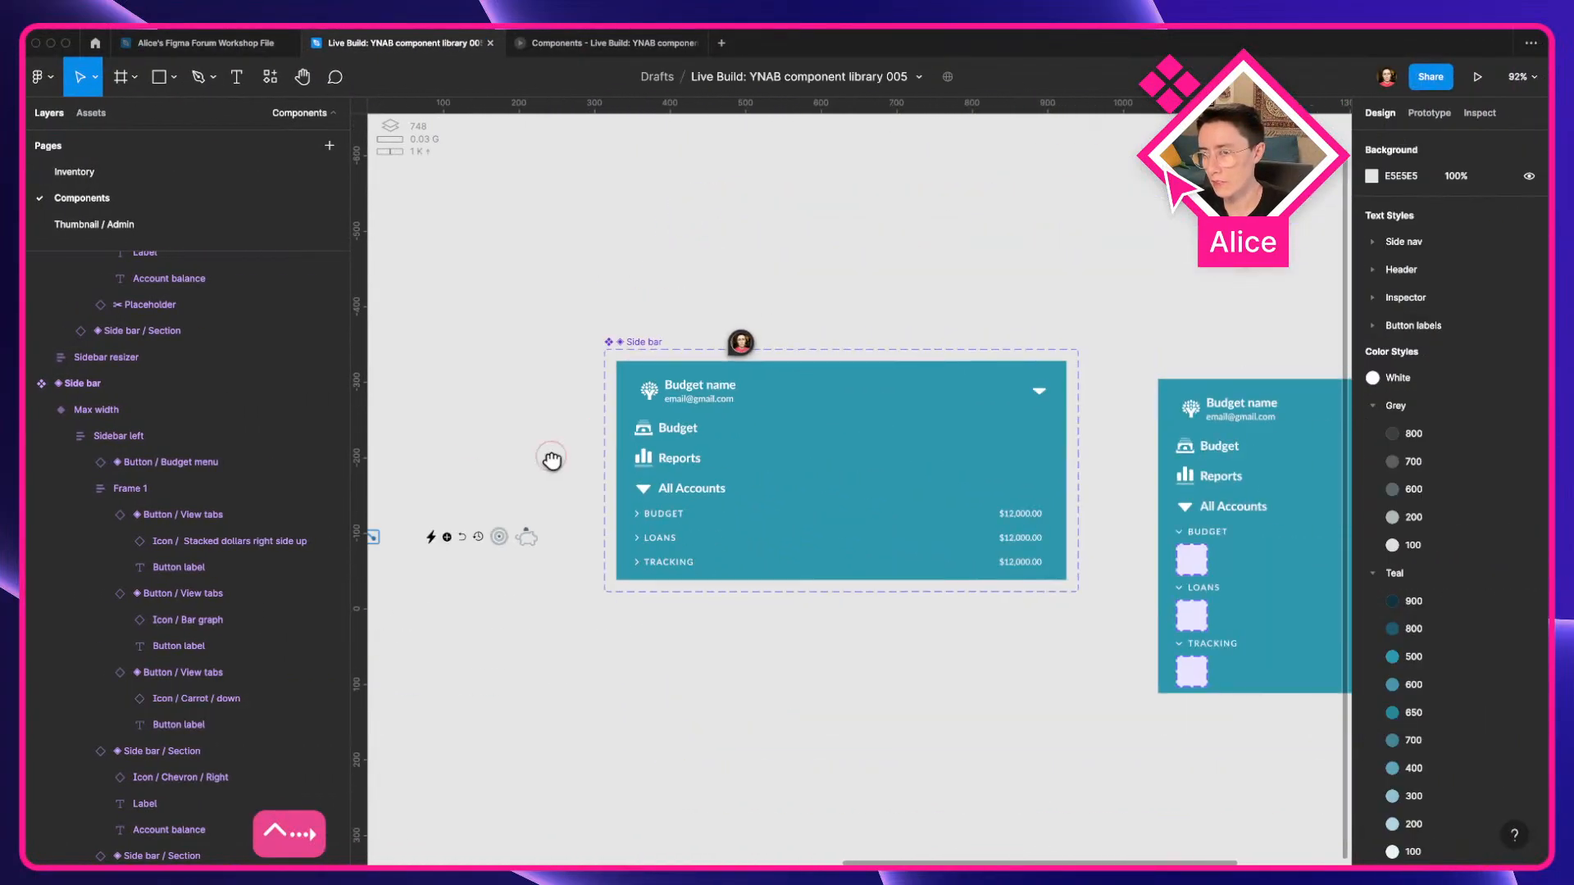
pyautogui.moveTo(551, 459); pyautogui.dragTo(1112, 376)
pyautogui.moveTo(723, 415); pyautogui.dragTo(1064, 390)
pyautogui.moveTo(538, 299); pyautogui.dragTo(1166, 450)
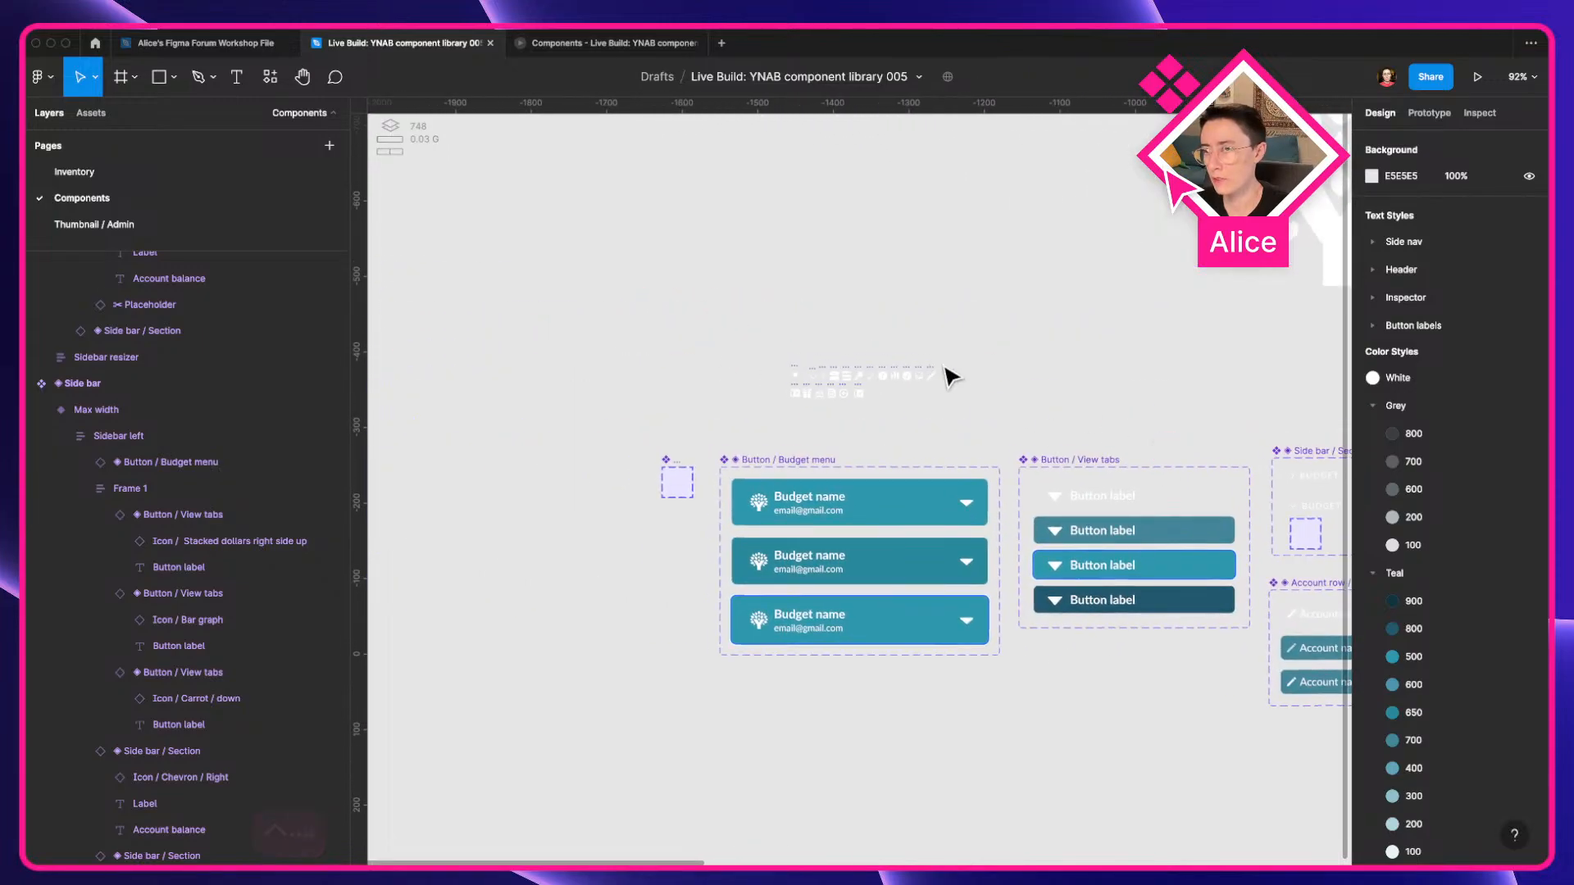
pyautogui.moveTo(1063, 416); pyautogui.dragTo(480, 352)
pyautogui.moveTo(1279, 529); pyautogui.dragTo(875, 444)
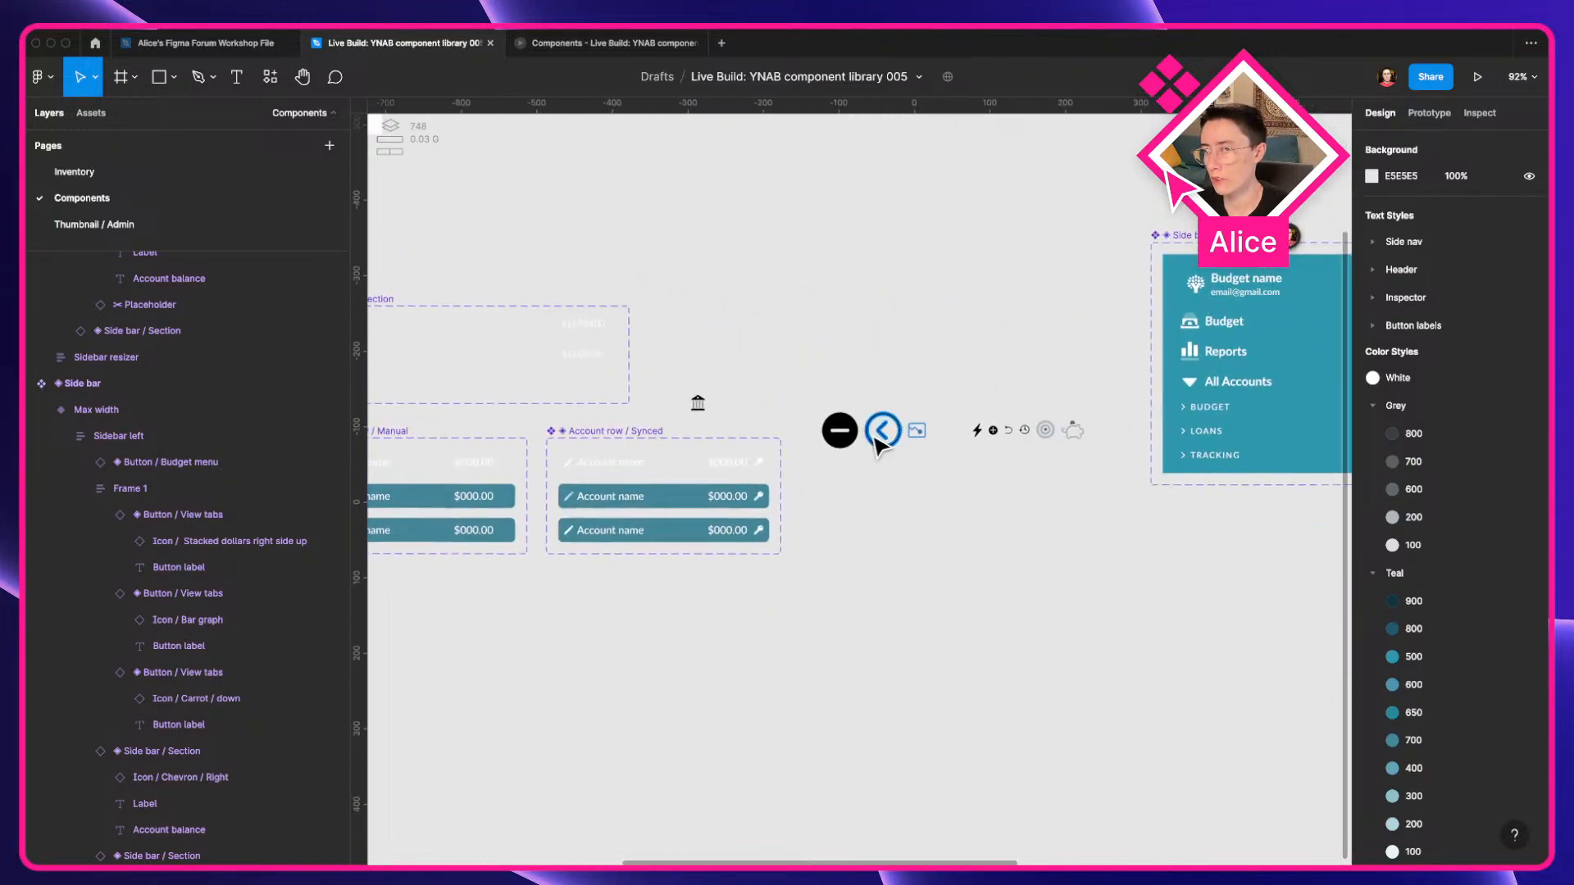
pyautogui.scroll(5, 876, 445)
pyautogui.moveTo(377, 340); pyautogui.dragTo(807, 487)
pyautogui.moveTo(645, 475); pyautogui.dragTo(888, 514)
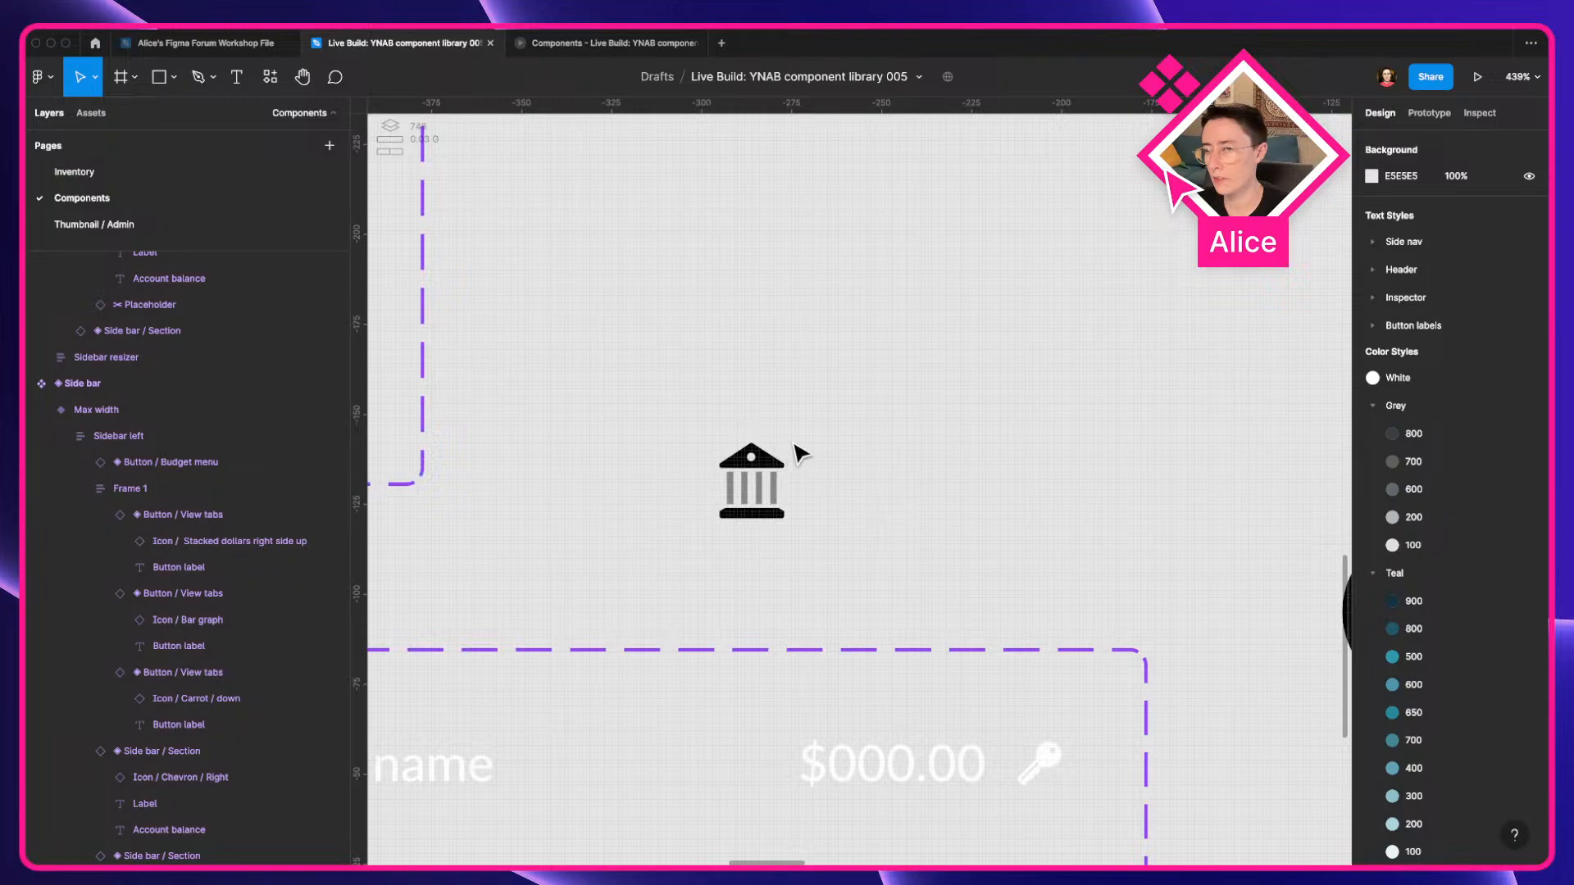
pyautogui.scroll(5, 794, 444)
pyautogui.moveTo(743, 481); pyautogui.dragTo(1048, 325)
pyautogui.scroll(-2, 1050, 326)
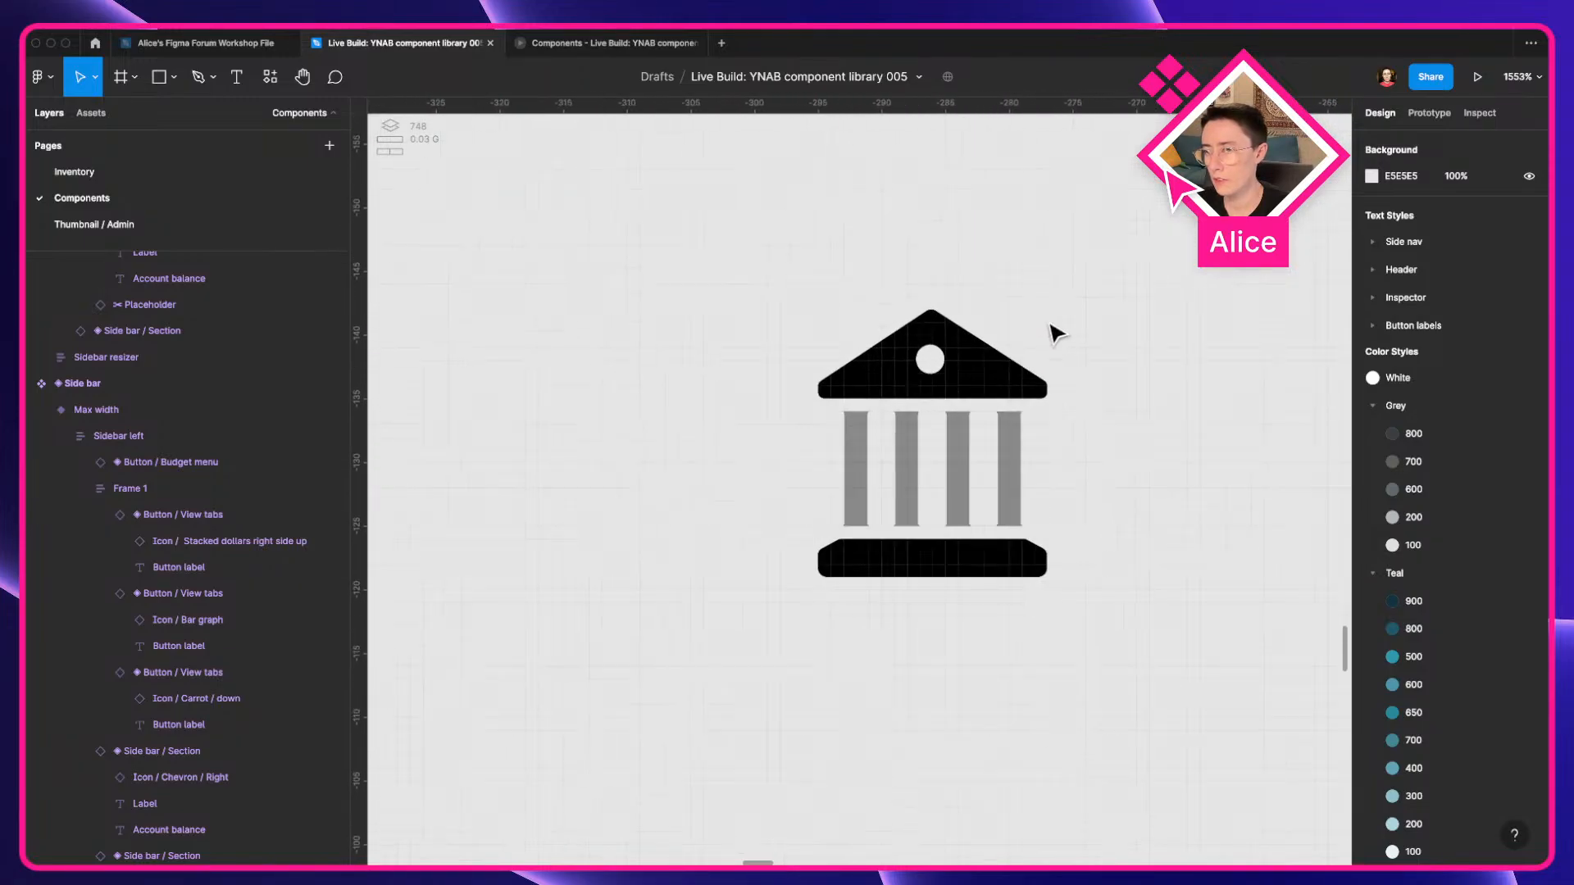
# Duplicate the black bank icon group and place the copy beside the original.
pyautogui.click(1005, 370)
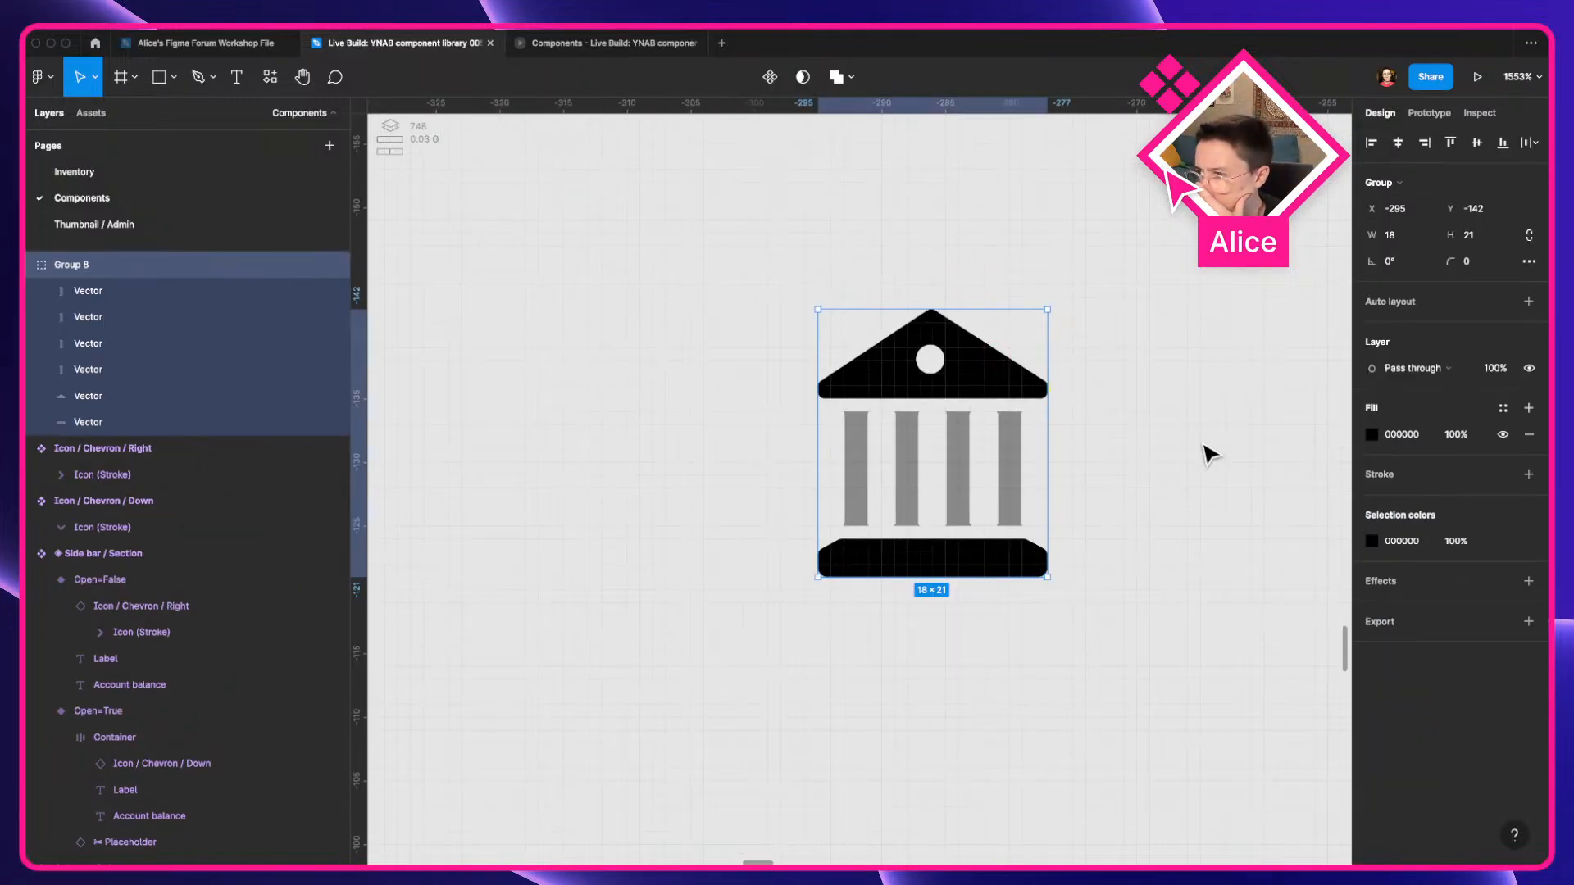
pyautogui.scroll(-2, 1163, 413)
pyautogui.keyDown('alt'); pyautogui.moveTo(1017, 377); pyautogui.dragTo(1246, 428); pyautogui.keyUp('alt')
pyautogui.hscroll(5, 1230, 426)
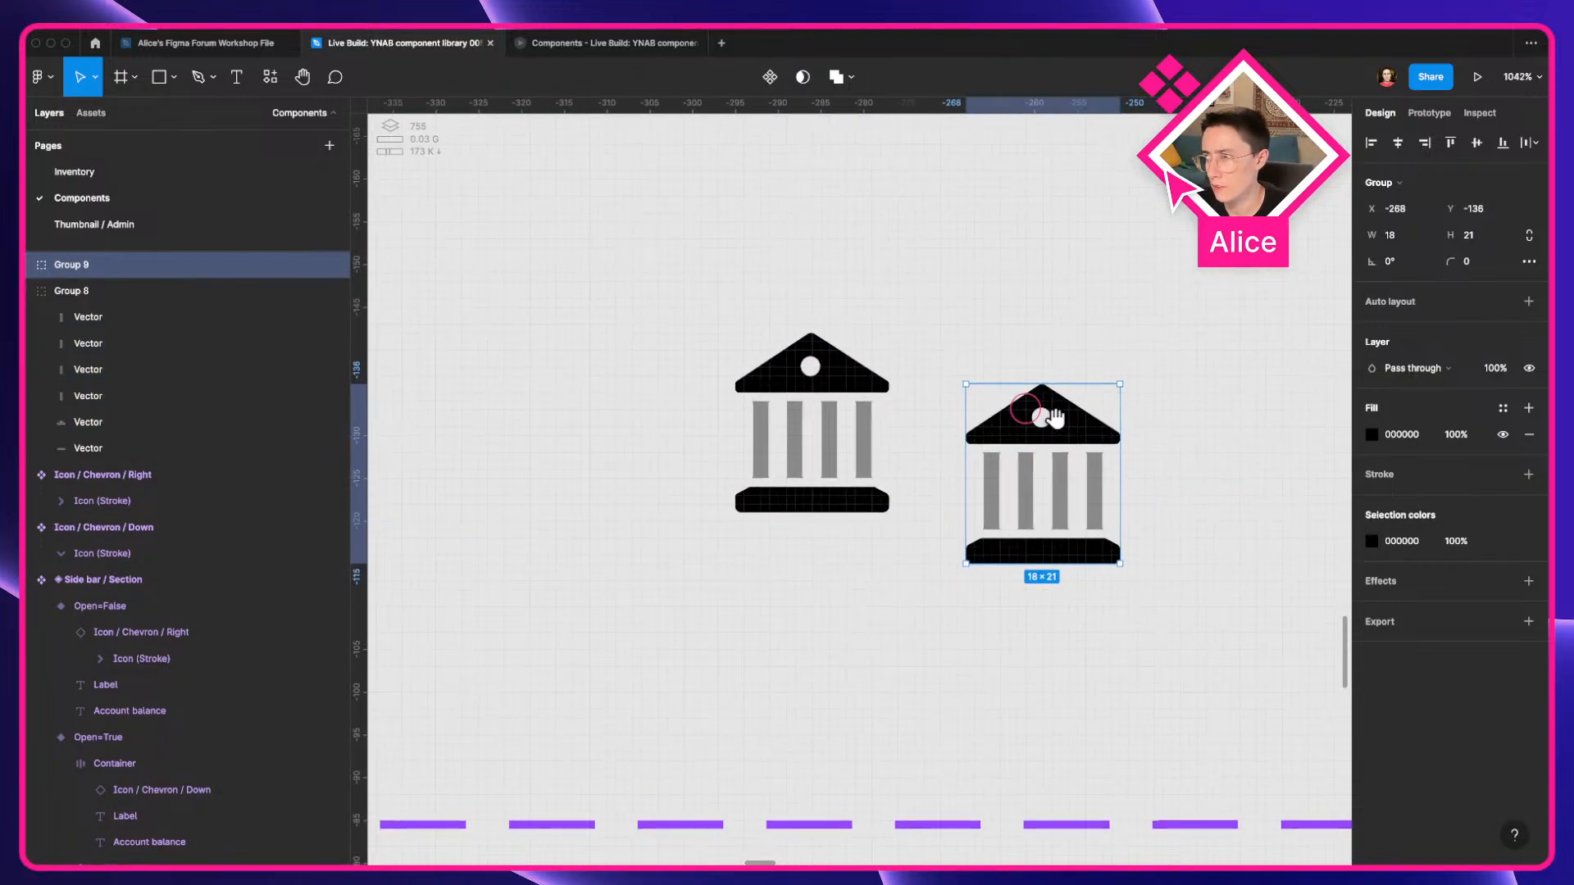
# Try recolouring the duplicated bank icon group to FFFFFF, and undo the colour change.
pyautogui.click(1402, 434)
pyautogui.press('Tab')
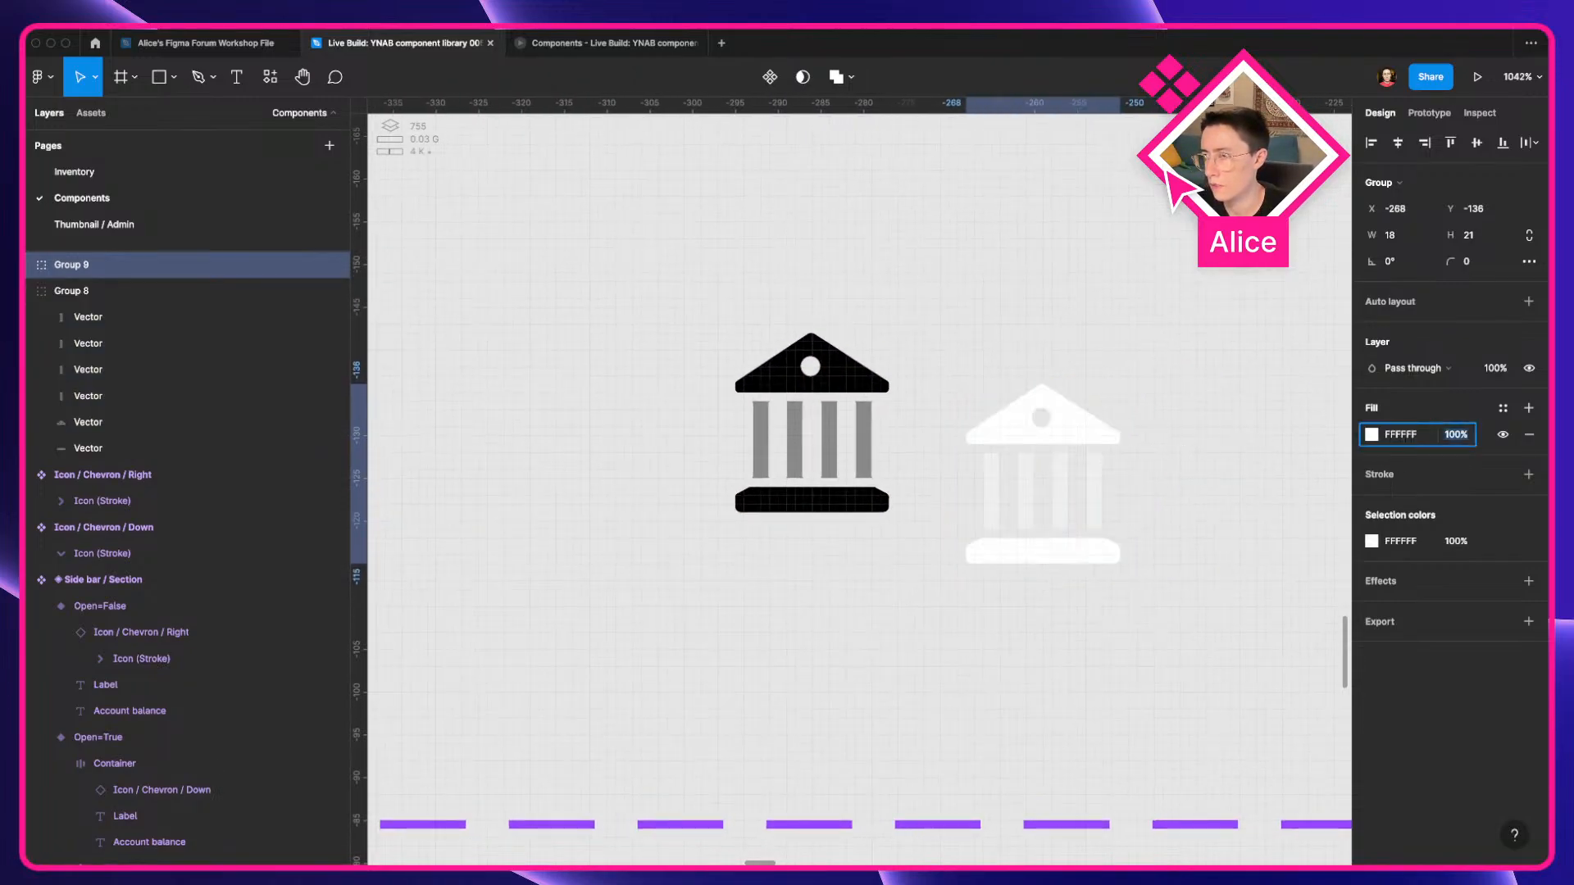
pyautogui.press('super+z')
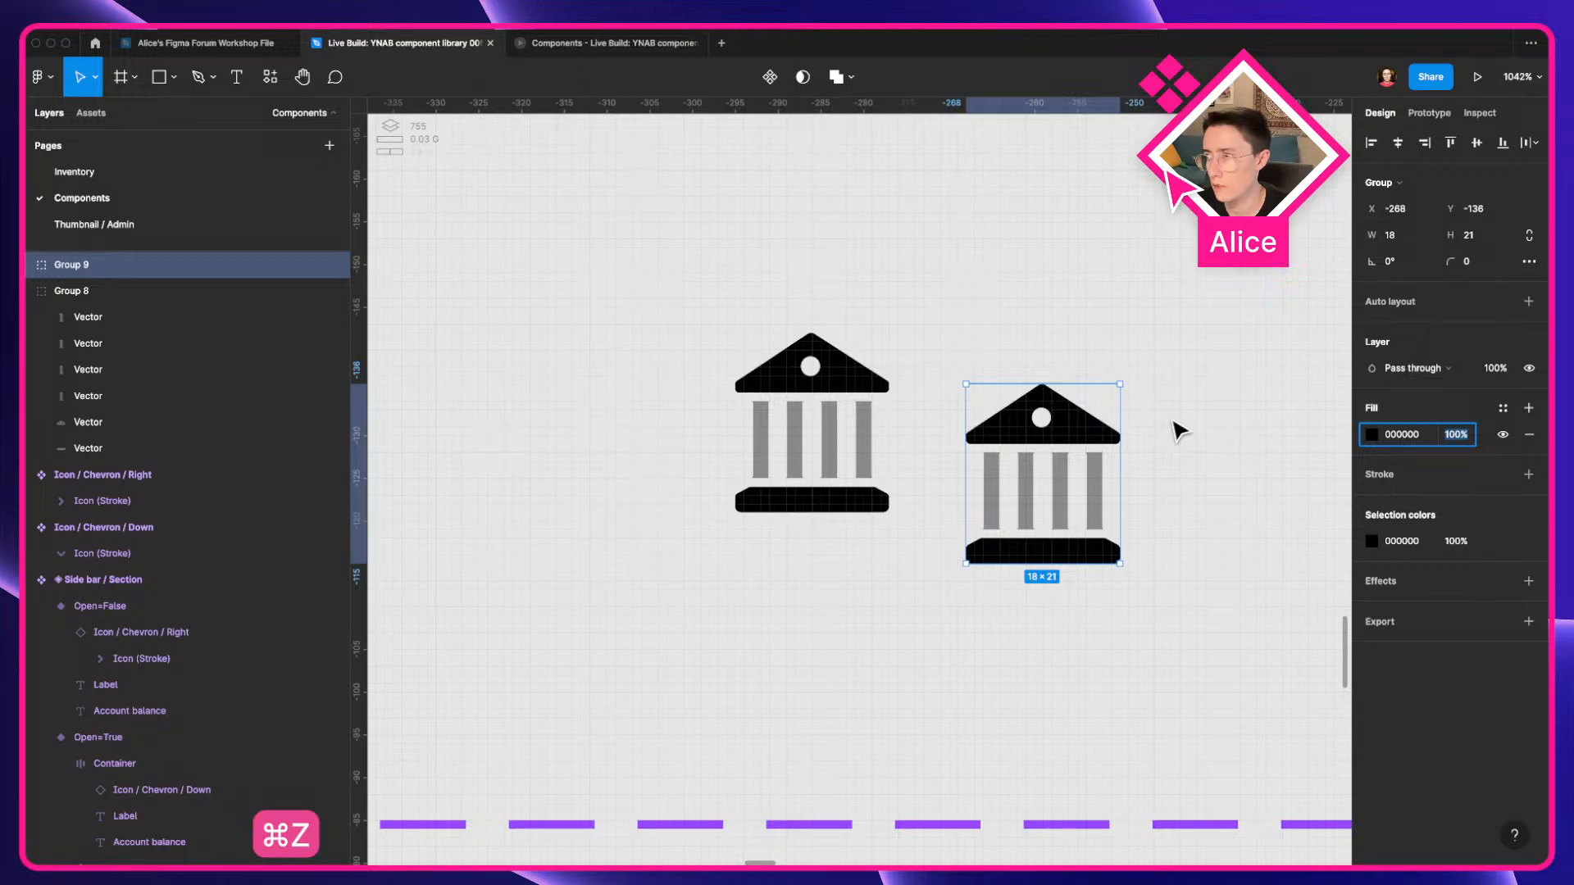
# Flatten the duplicated bank icon into a single vector and set its layer opacity to 100%.
pyautogui.press('super+e')
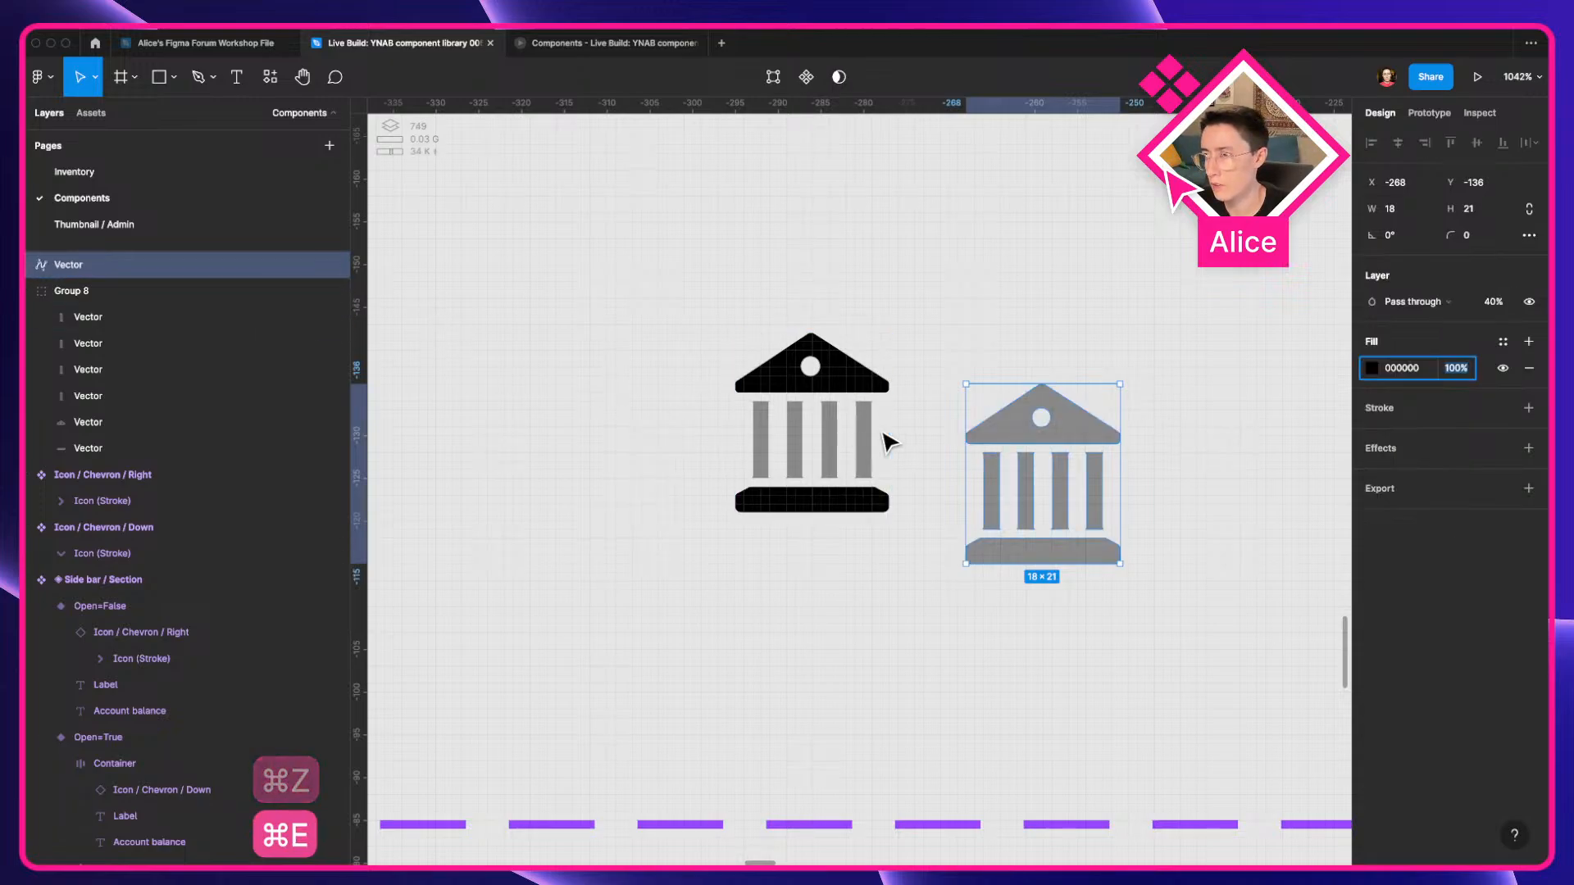
pyautogui.press('Escape')
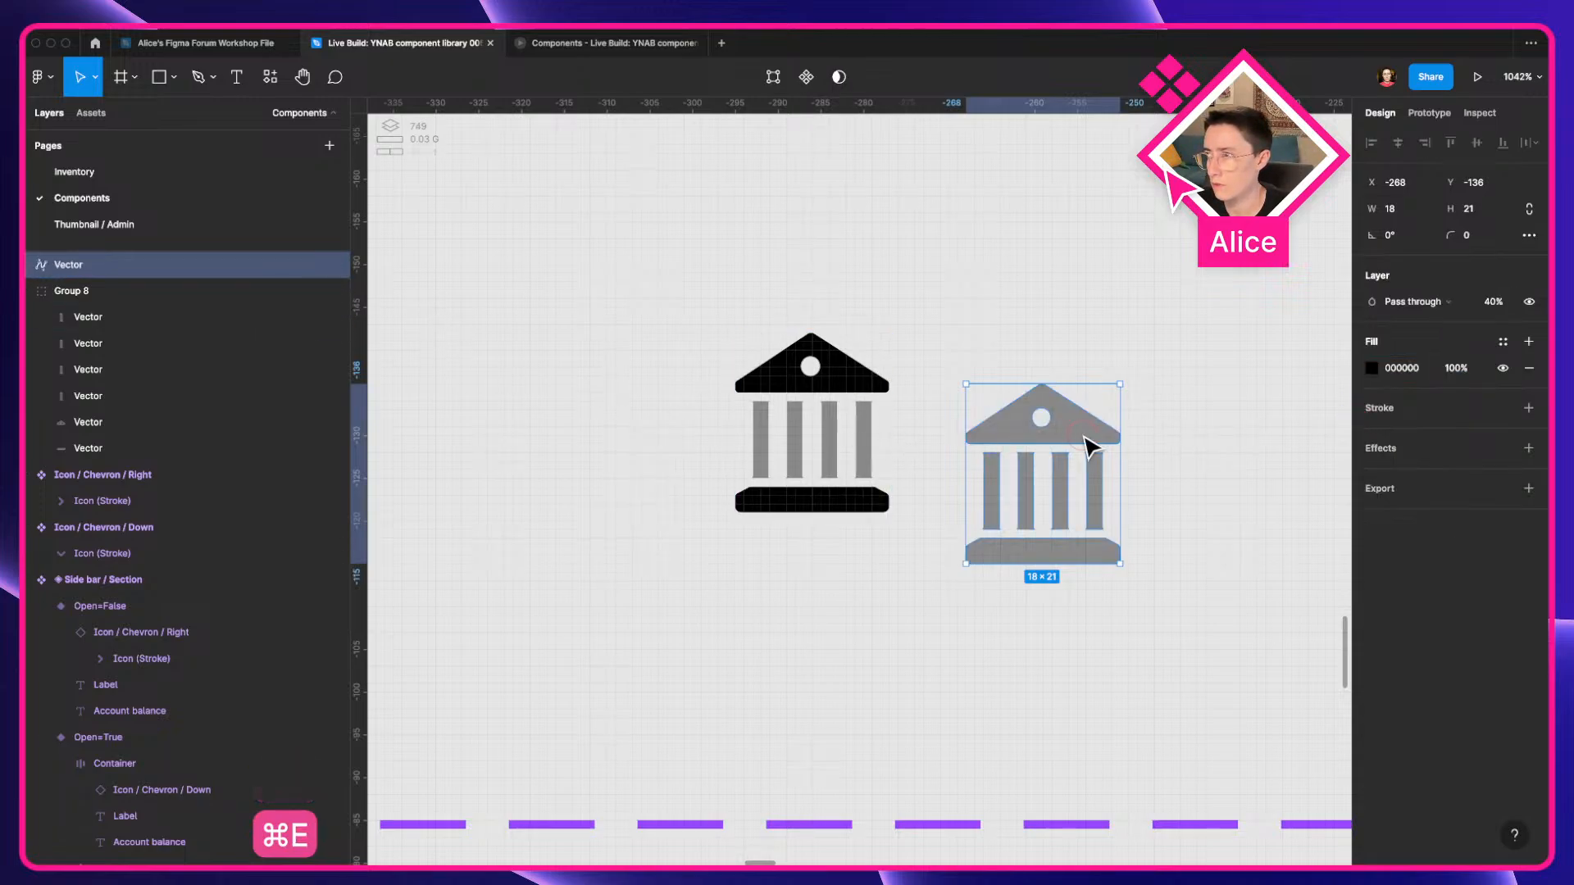
pyautogui.doubleClick(1091, 446)
pyautogui.press('Escape')
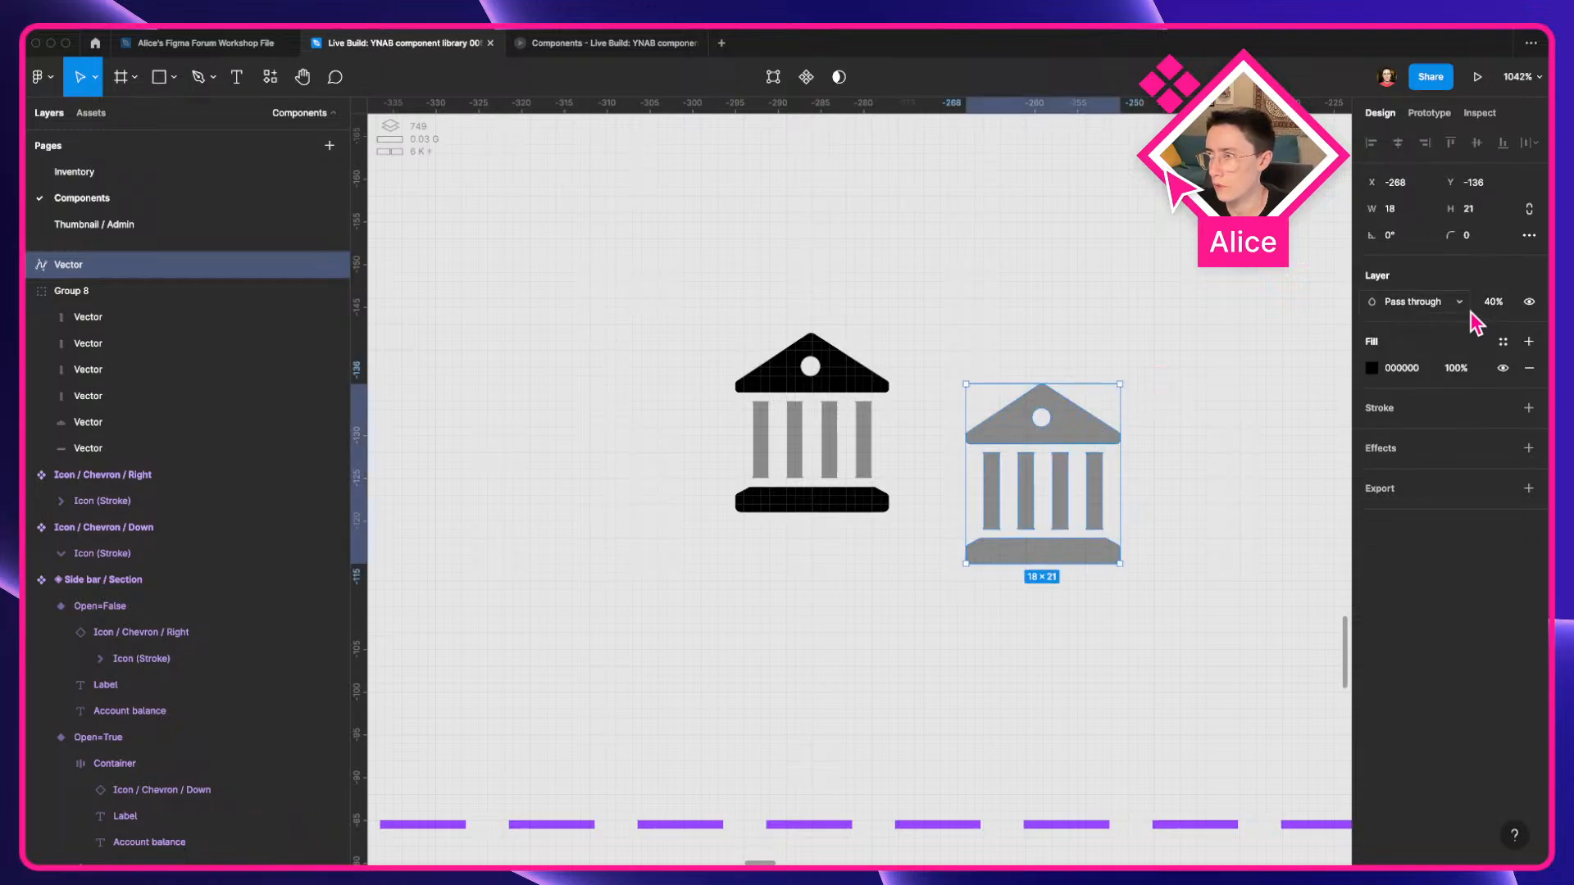
pyautogui.click(1493, 302)
pyautogui.write('100')
pyautogui.press('Tab')
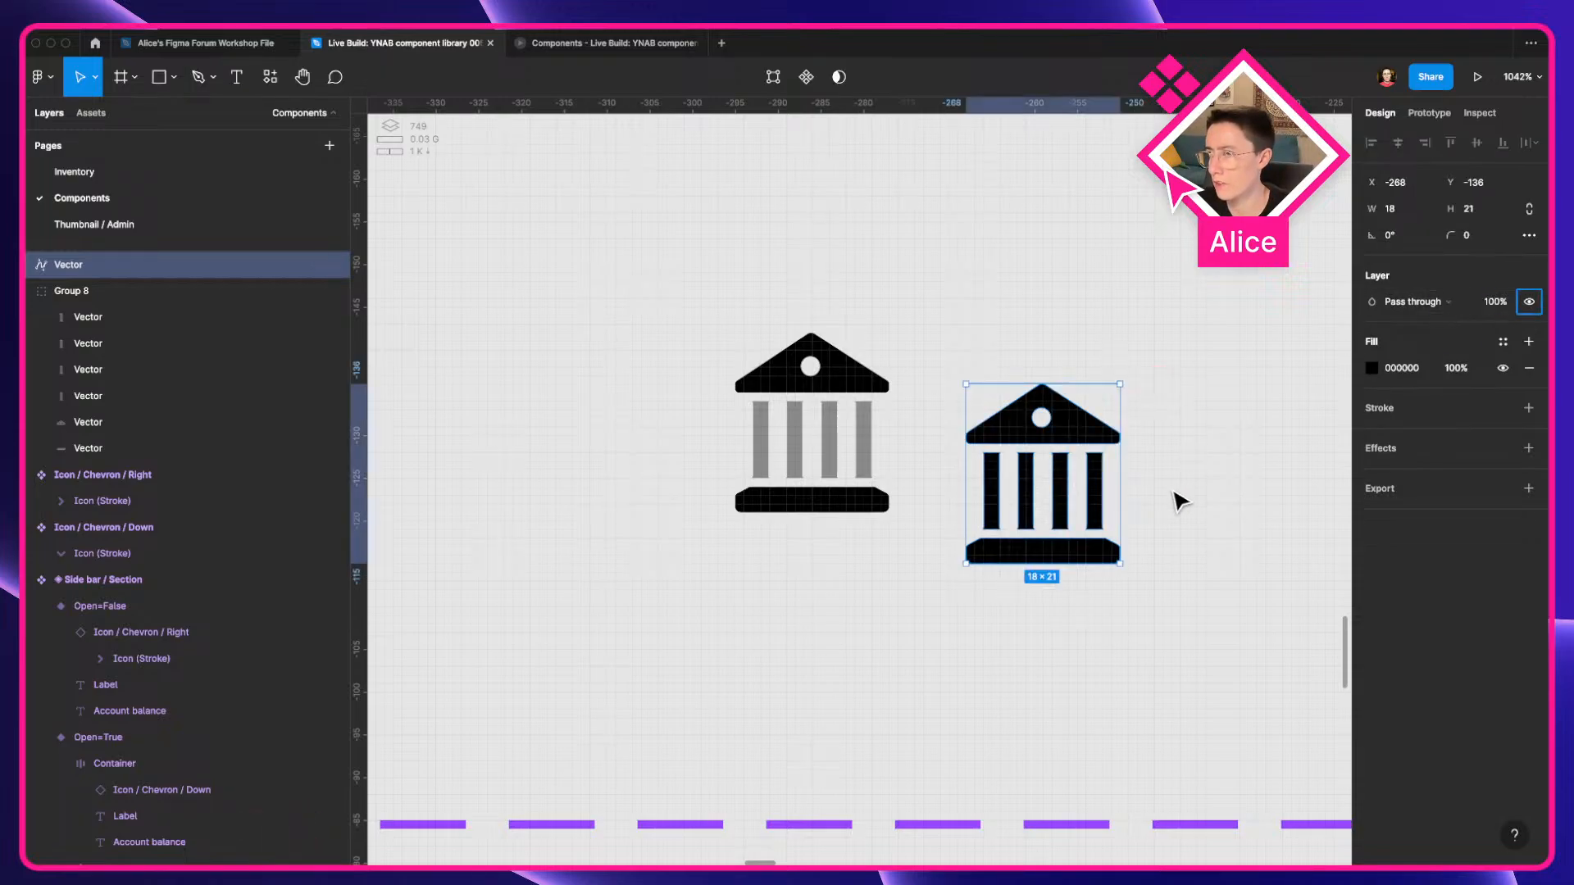
# Set the fill opacity of the four columns inside the flattened bank vector to 40%.
pyautogui.scroll(3, 1143, 504)
pyautogui.doubleClick(887, 449)
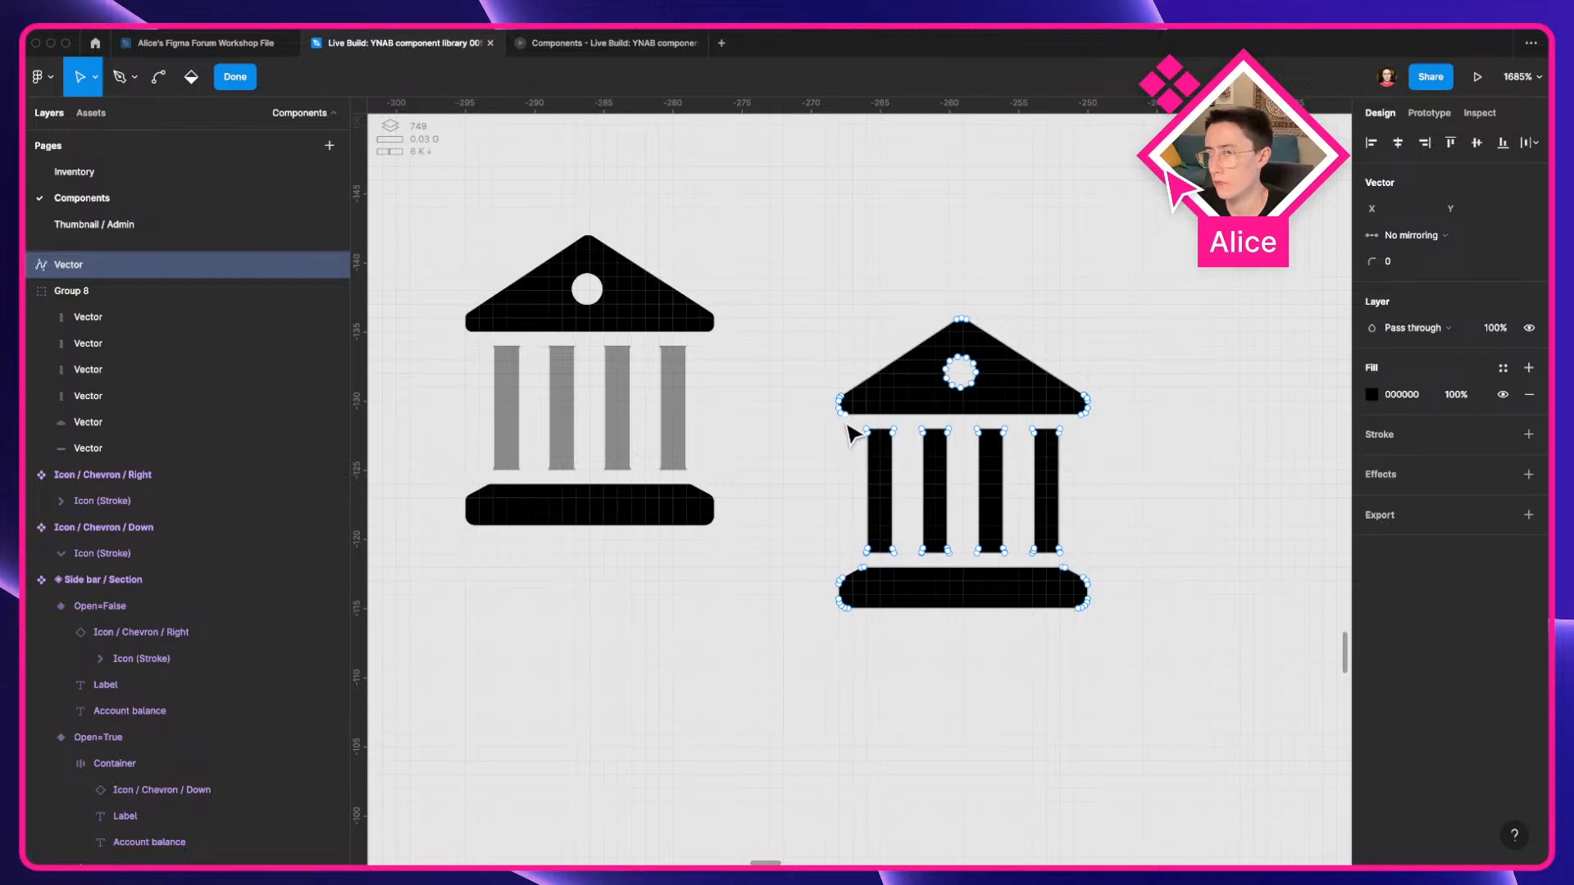
pyautogui.moveTo(845, 423); pyautogui.dragTo(1166, 557)
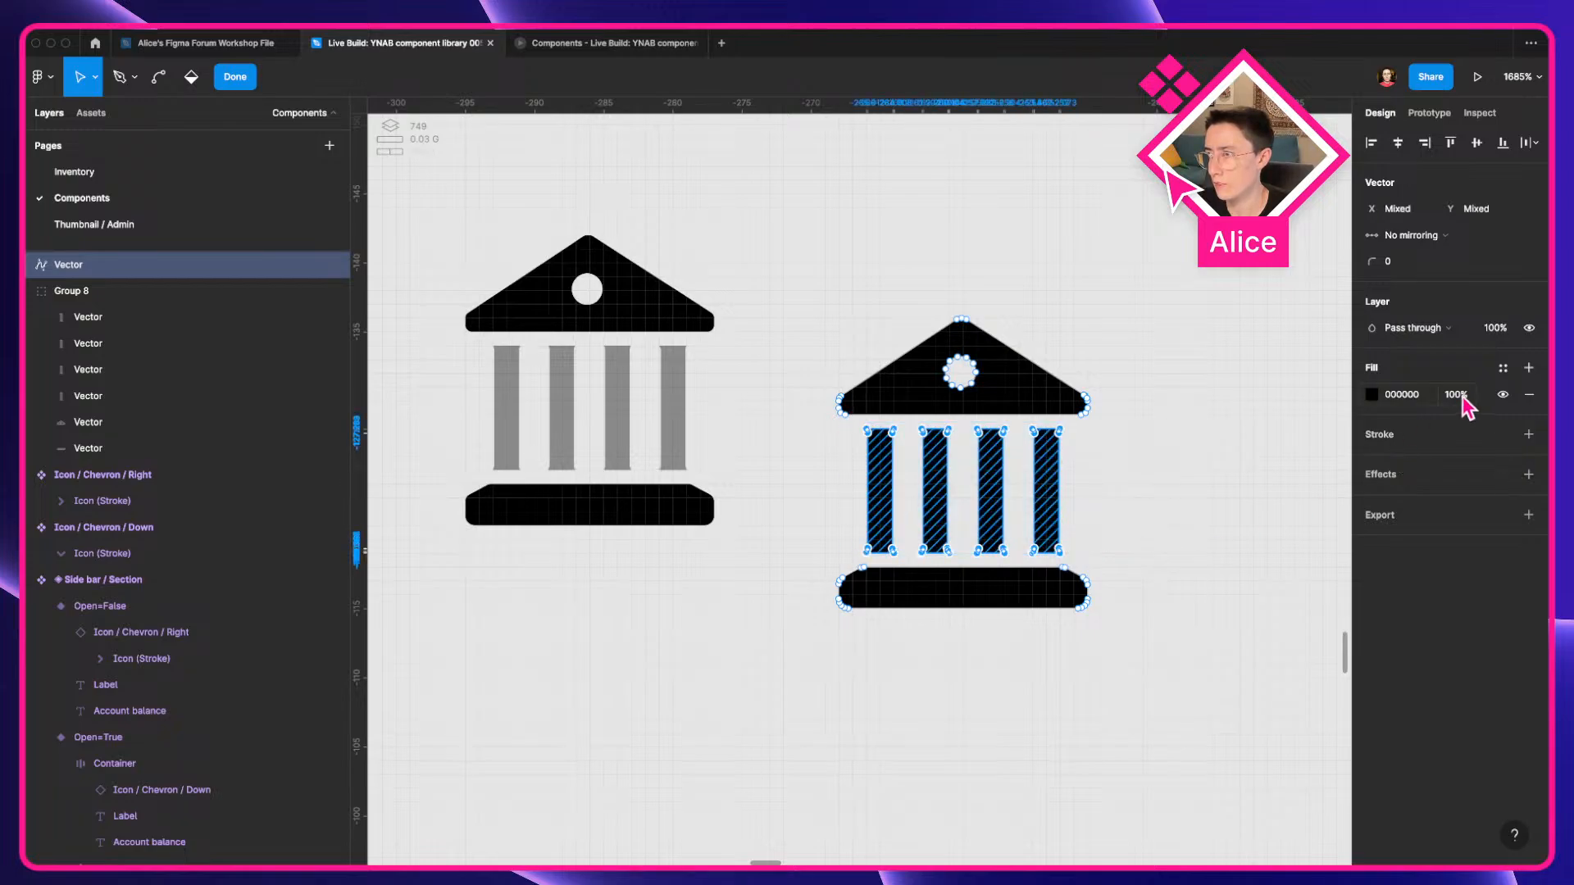
pyautogui.click(1457, 395)
pyautogui.write('40')
pyautogui.press('Return')
pyautogui.press('Escape')
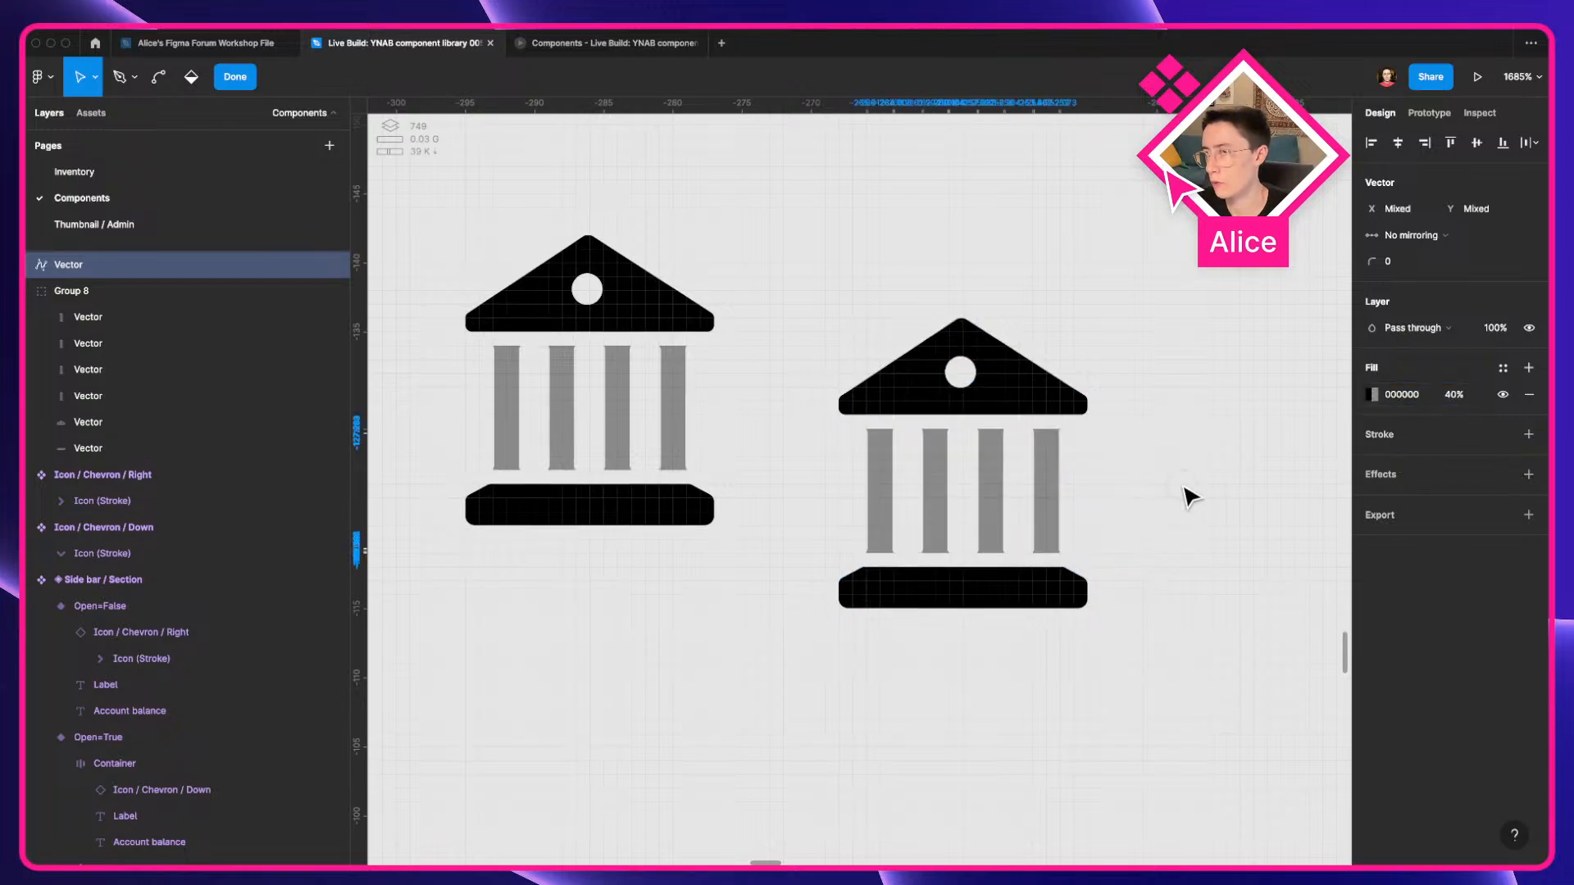
# Create a component from the flattened bank vector and delete the original bank group.
pyautogui.scroll(-5, 1188, 495)
pyautogui.press('alt+super+k')
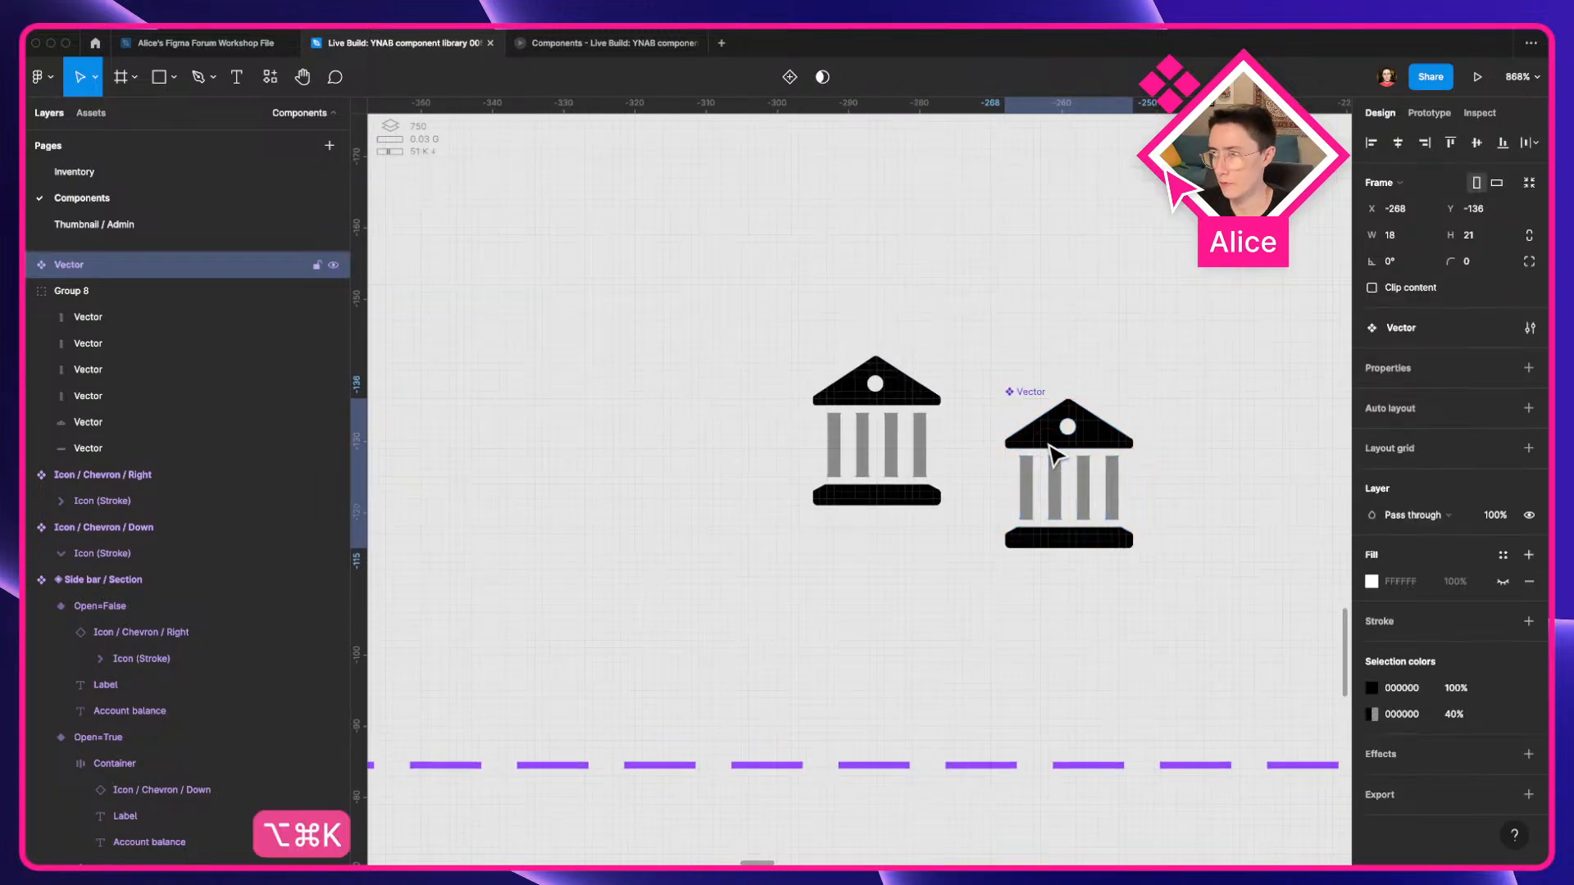
pyautogui.click(836, 421)
pyautogui.press('Delete')
# Try resizing the bank icon component to 10 × 12, and undo the resize.
pyautogui.click(1089, 523)
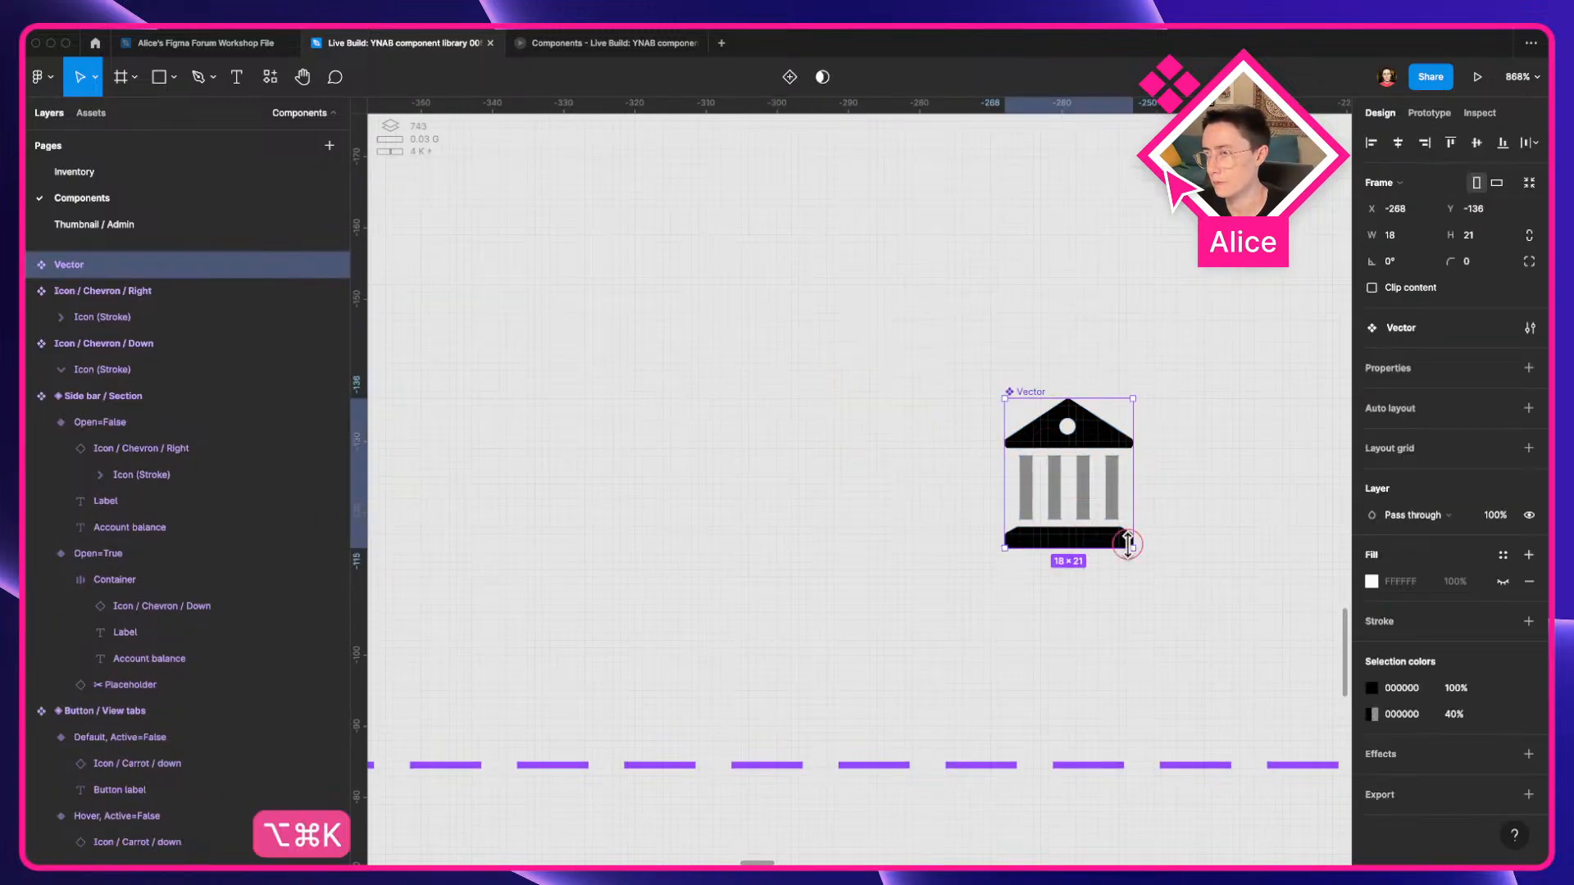
pyautogui.moveTo(1128, 543); pyautogui.dragTo(1127, 486)
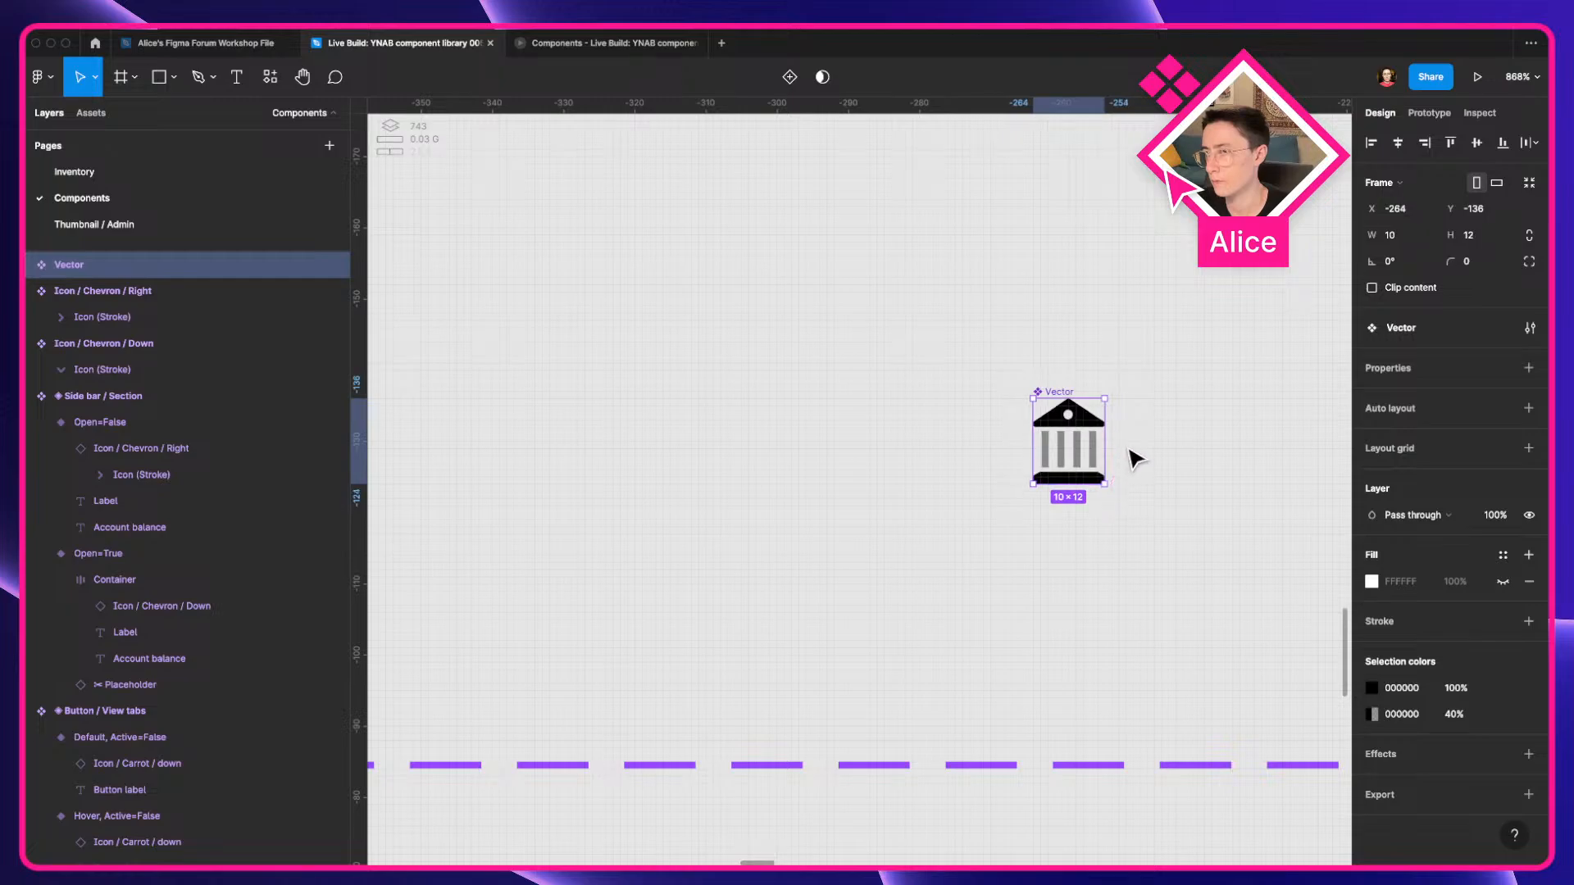
pyautogui.press('super+z')
# Scale the bank icon component proportionally to about 10.29 × 12, undoing the extra widening of its vector.
pyautogui.scroll(5, 1133, 455)
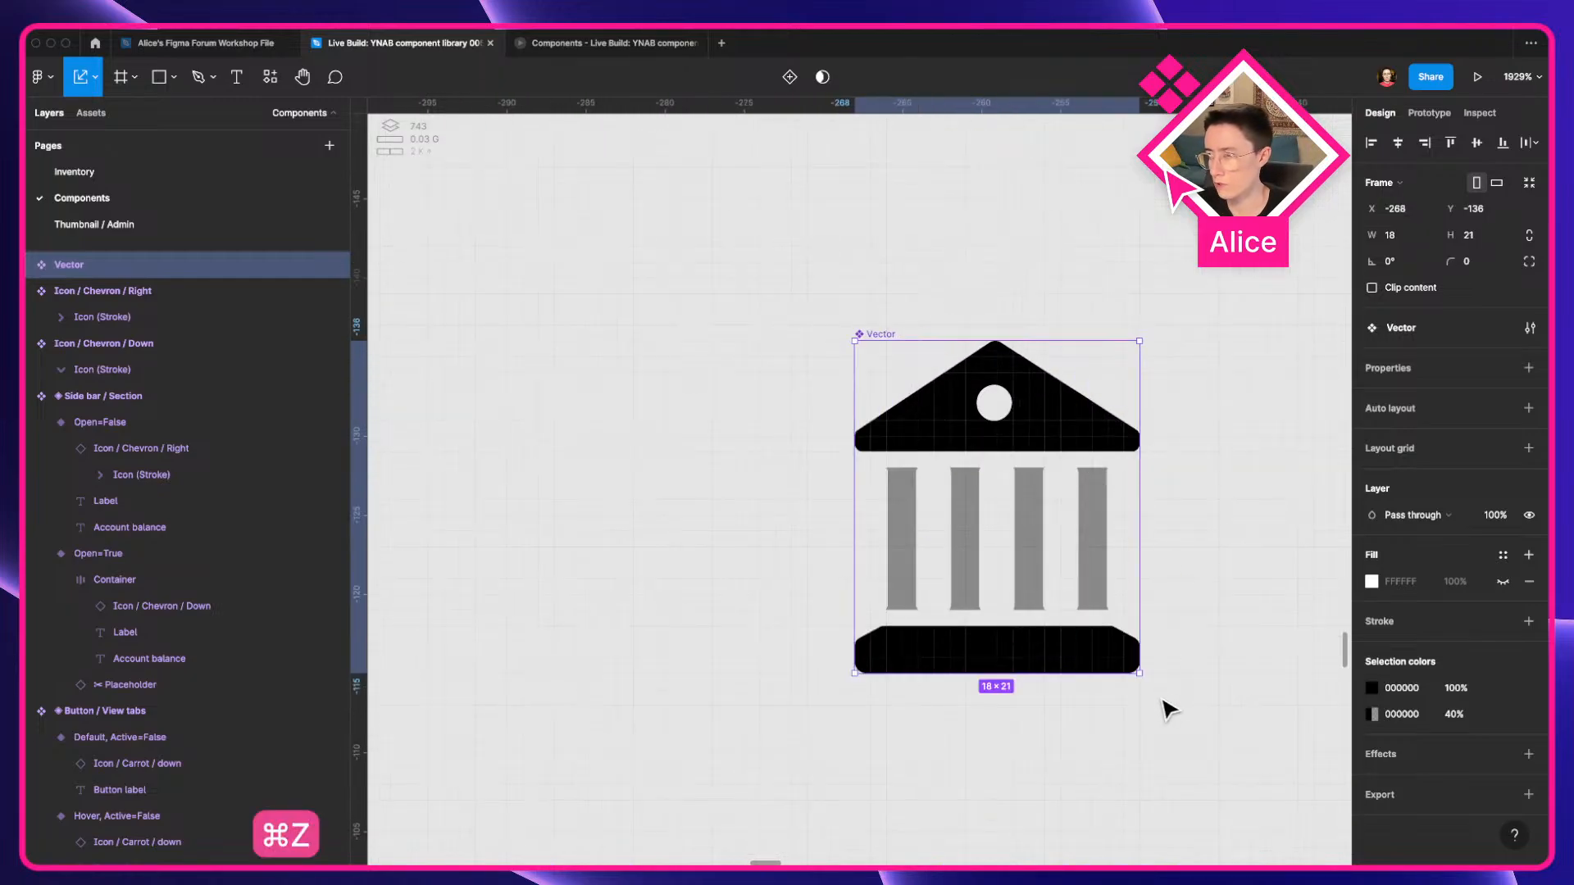
pyautogui.moveTo(1127, 671); pyautogui.dragTo(1091, 490)
pyautogui.press('Return')
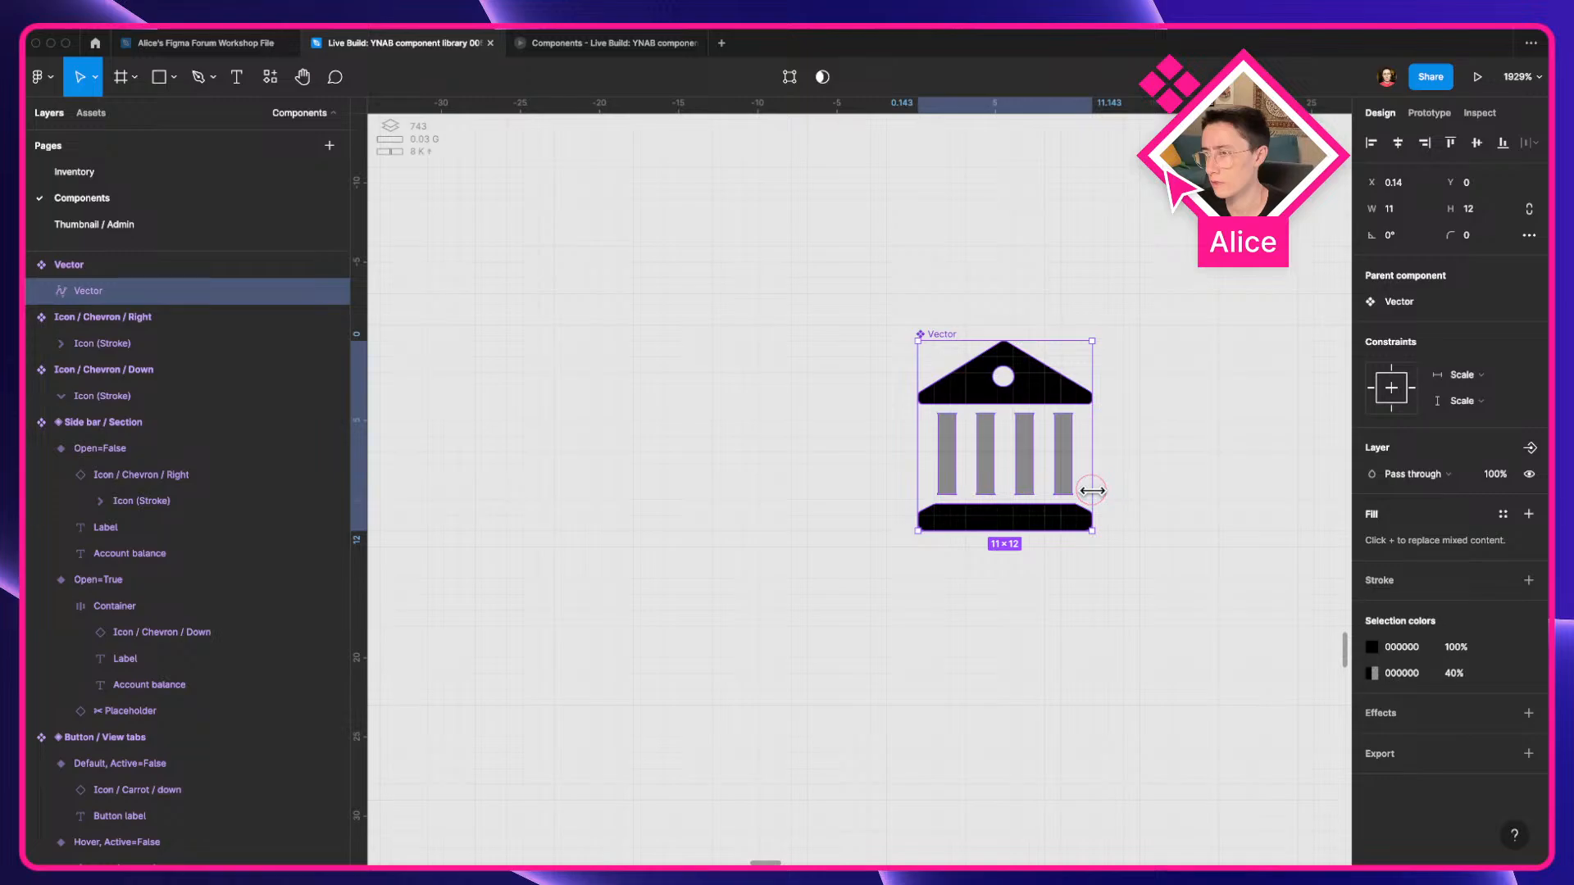
pyautogui.press('super+z')
pyautogui.press('super+z')
pyautogui.press('super+z')
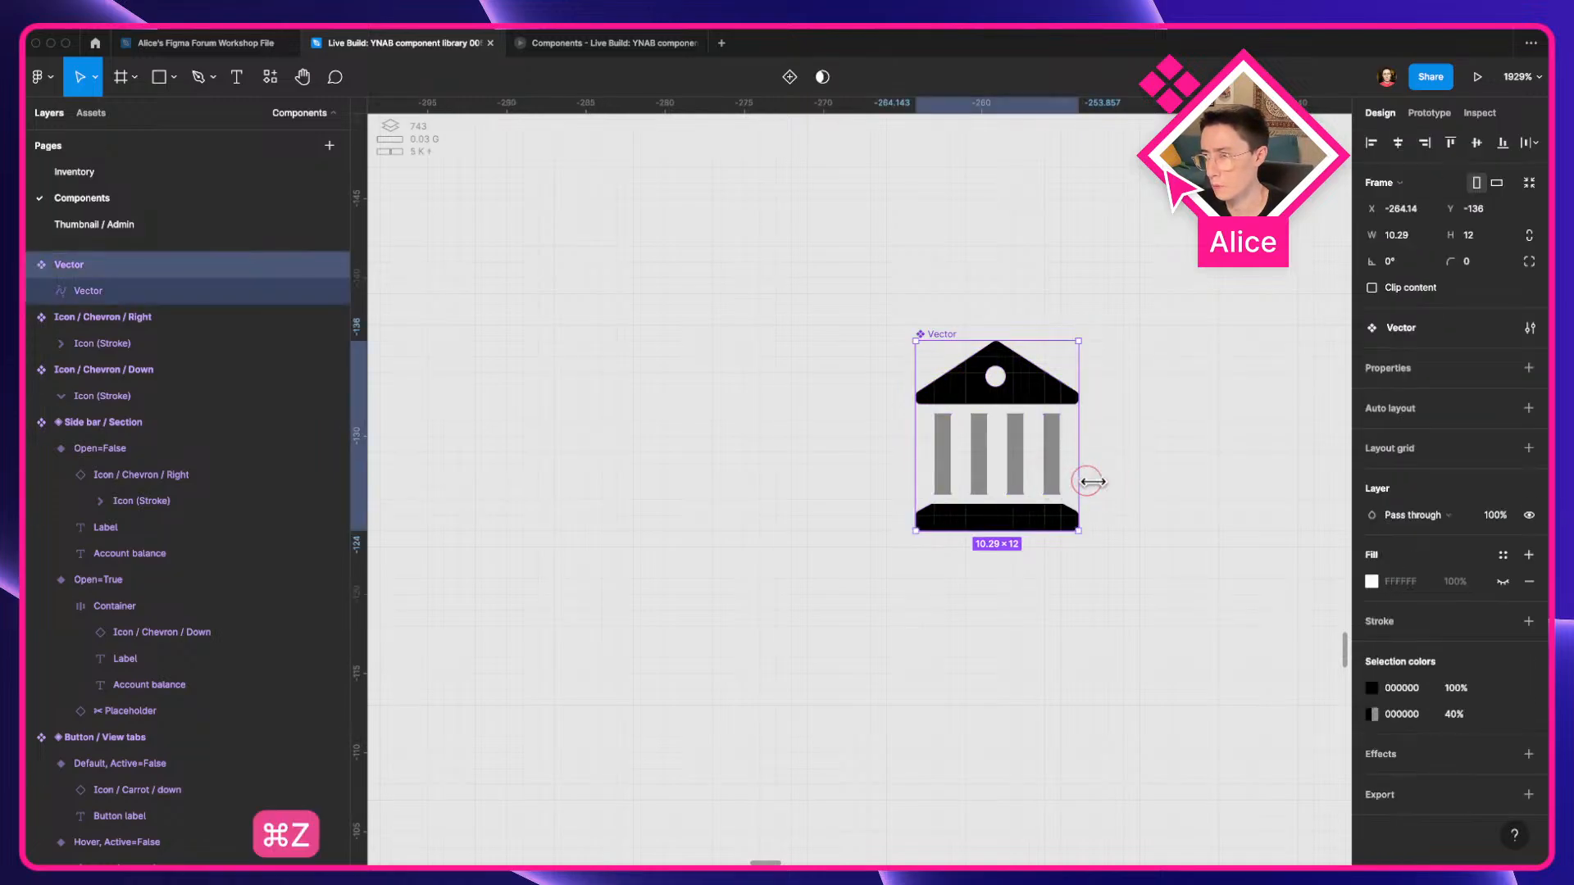
# Centre the bank vector horizontally inside its 12 × 12 component.
pyautogui.doubleClick(1030, 486)
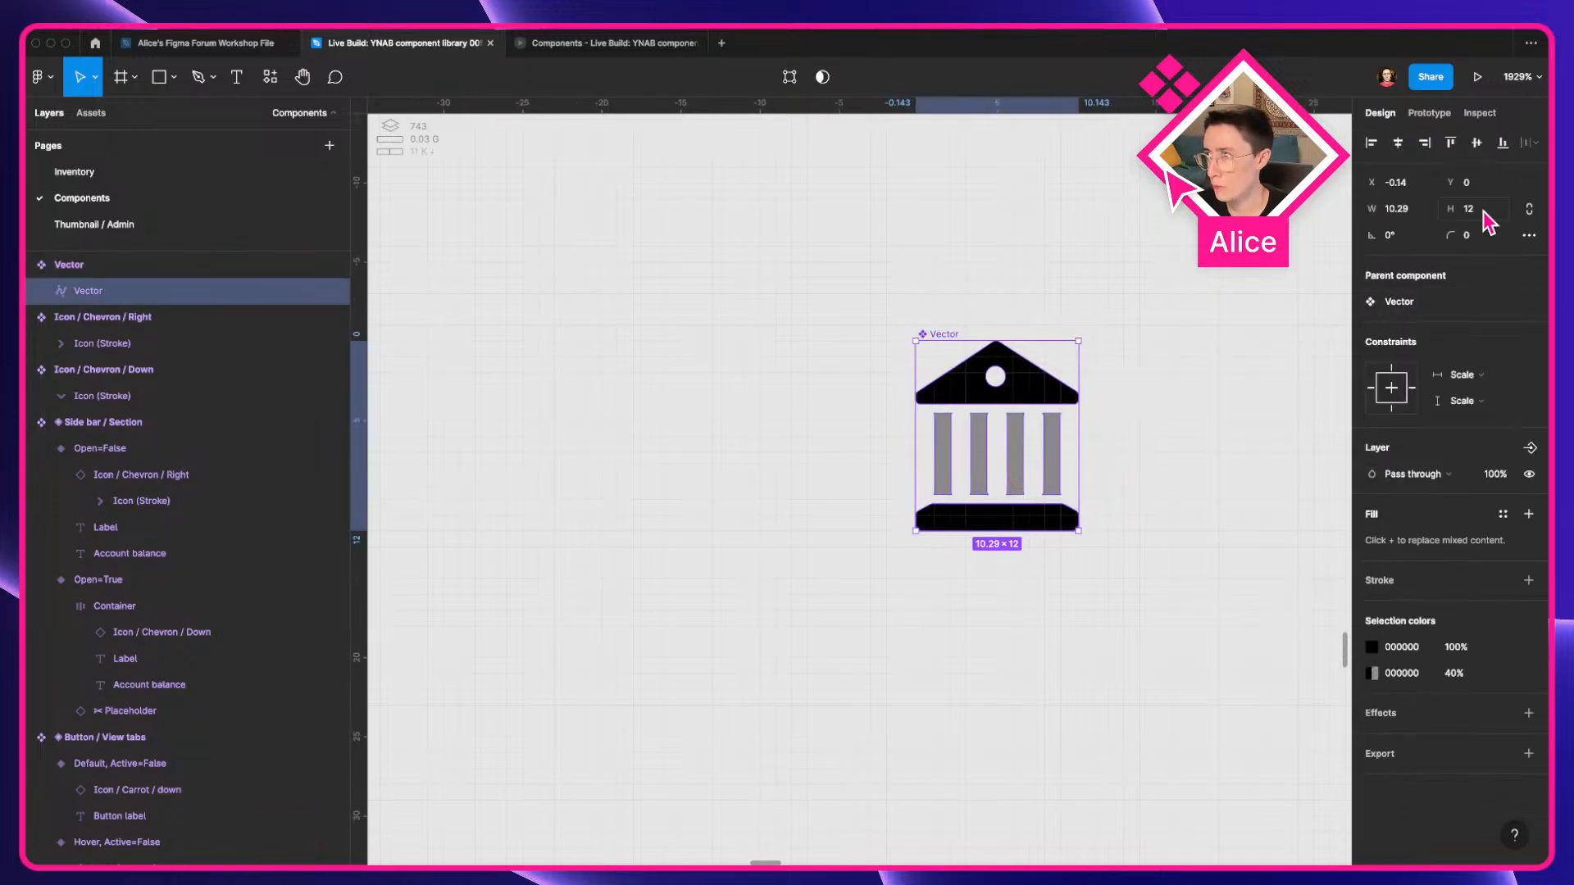
pyautogui.click(1395, 145)
pyautogui.click(1155, 233)
pyautogui.click(966, 382)
# Move the bank icon component next to the Side bar / Section component and change both its colours to FFFFFF.
pyautogui.scroll(-5, 965, 383)
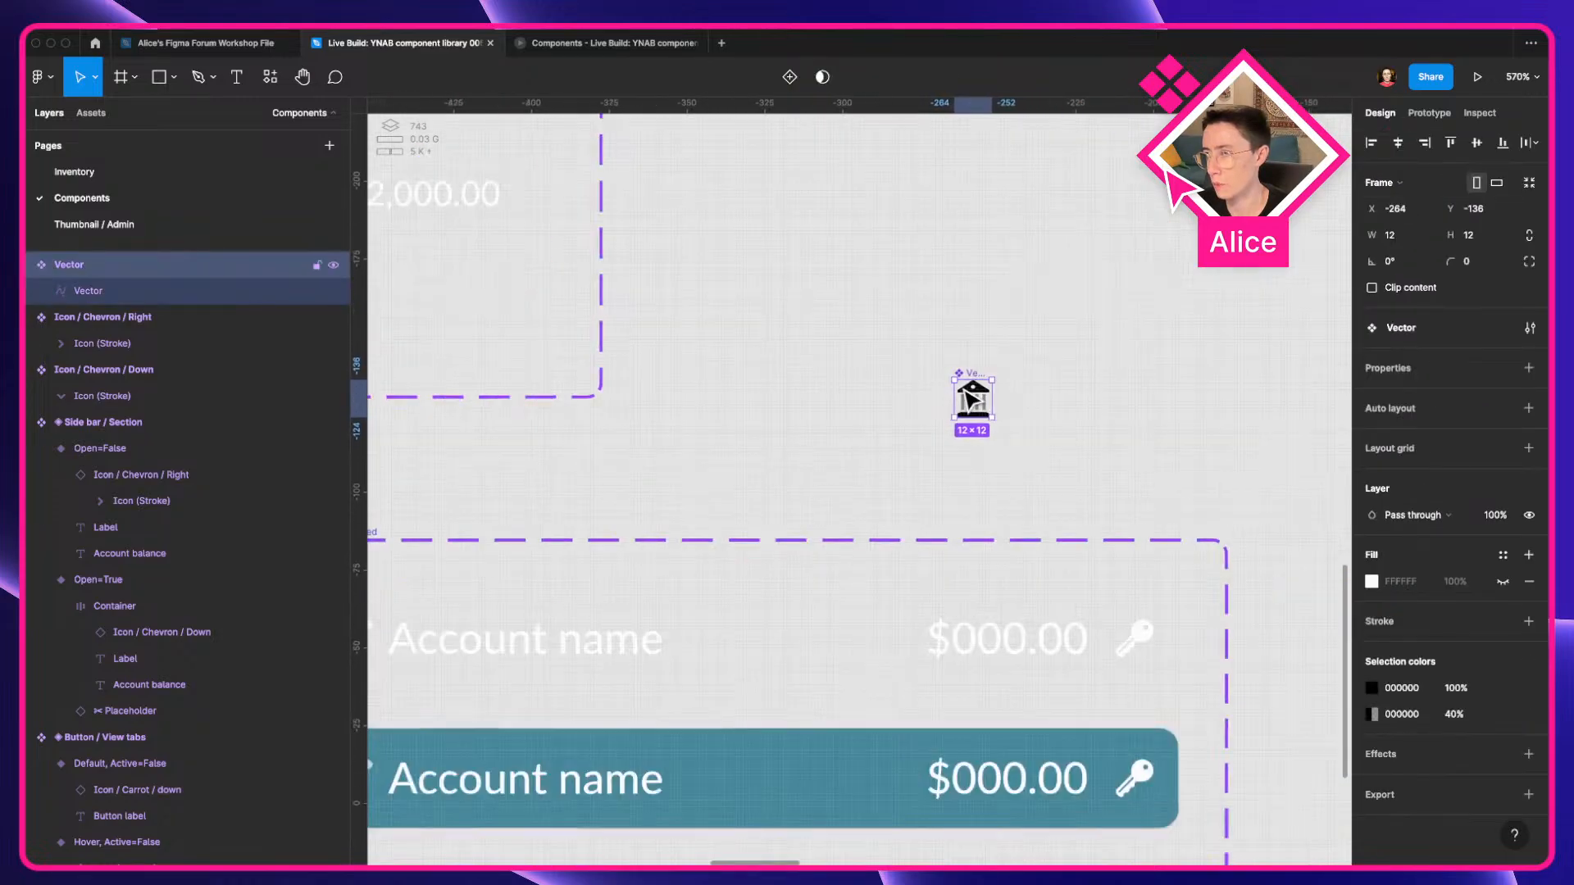
pyautogui.moveTo(965, 383); pyautogui.dragTo(702, 301)
pyautogui.scroll(-10, 707, 310)
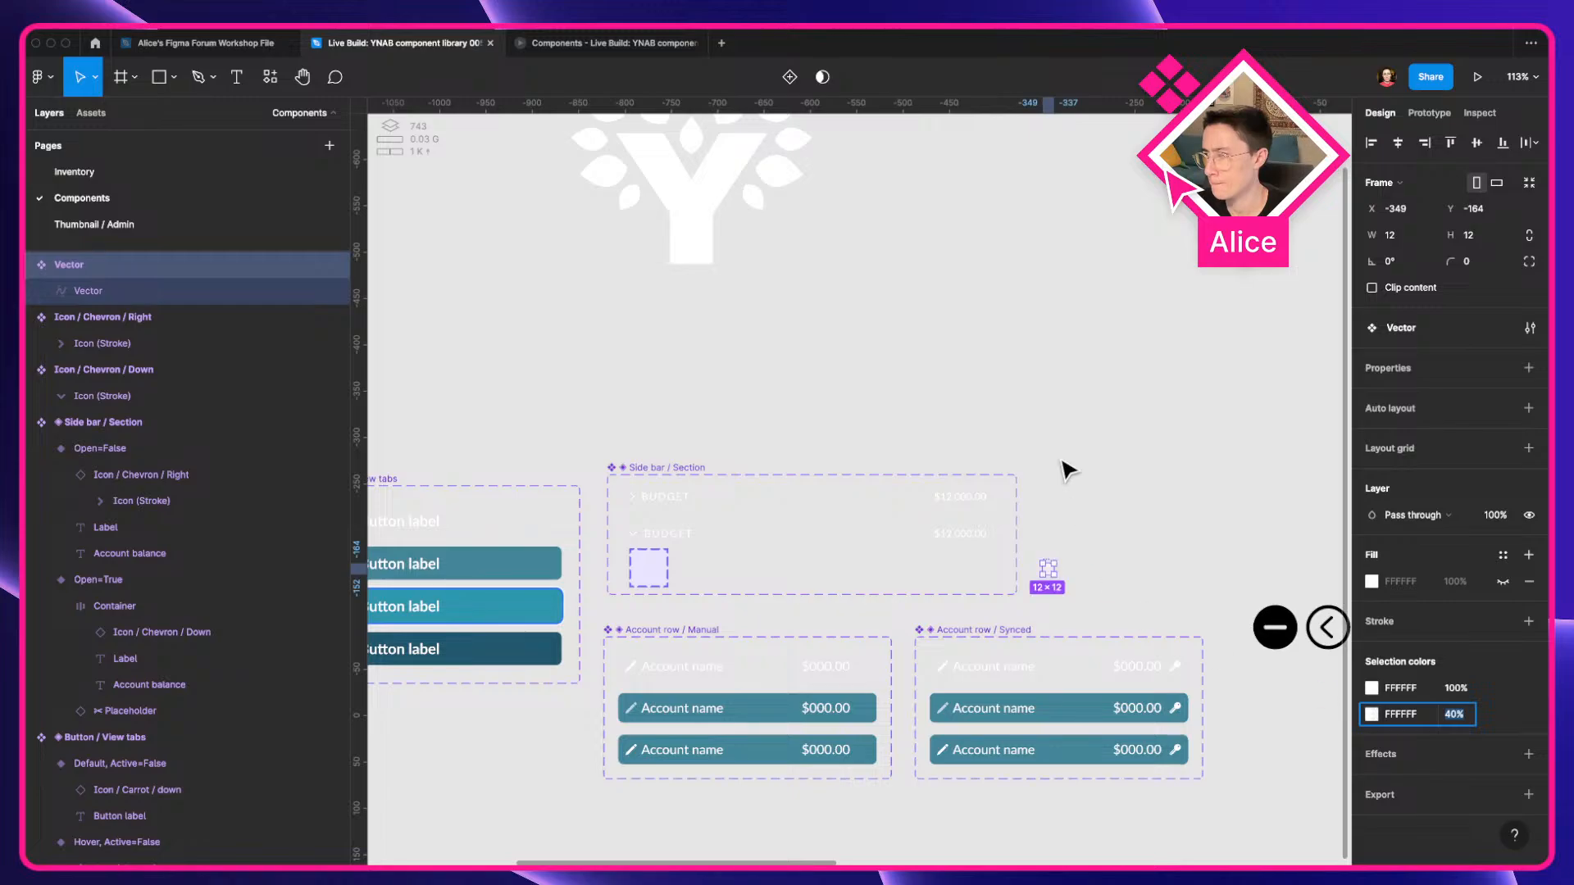
pyautogui.click(1076, 567)
# Move the bank icon component into the icon set, at the end of its second row.
pyautogui.moveTo(1048, 568); pyautogui.dragTo(582, 358)
pyautogui.moveTo(582, 357); pyautogui.dragTo(1067, 488)
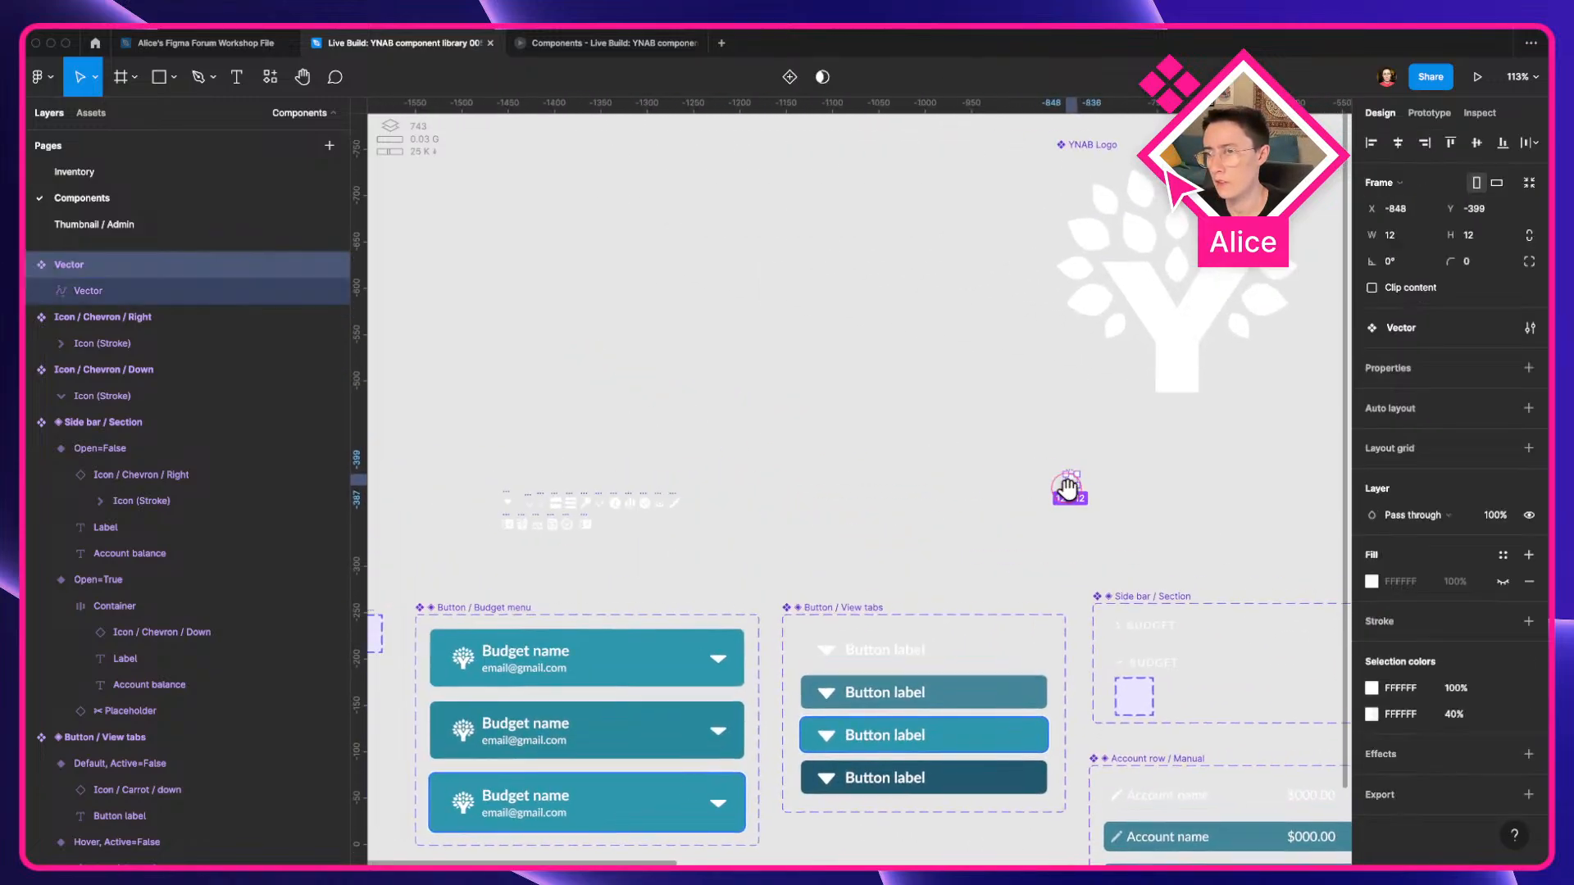
pyautogui.scroll(3, 1066, 485)
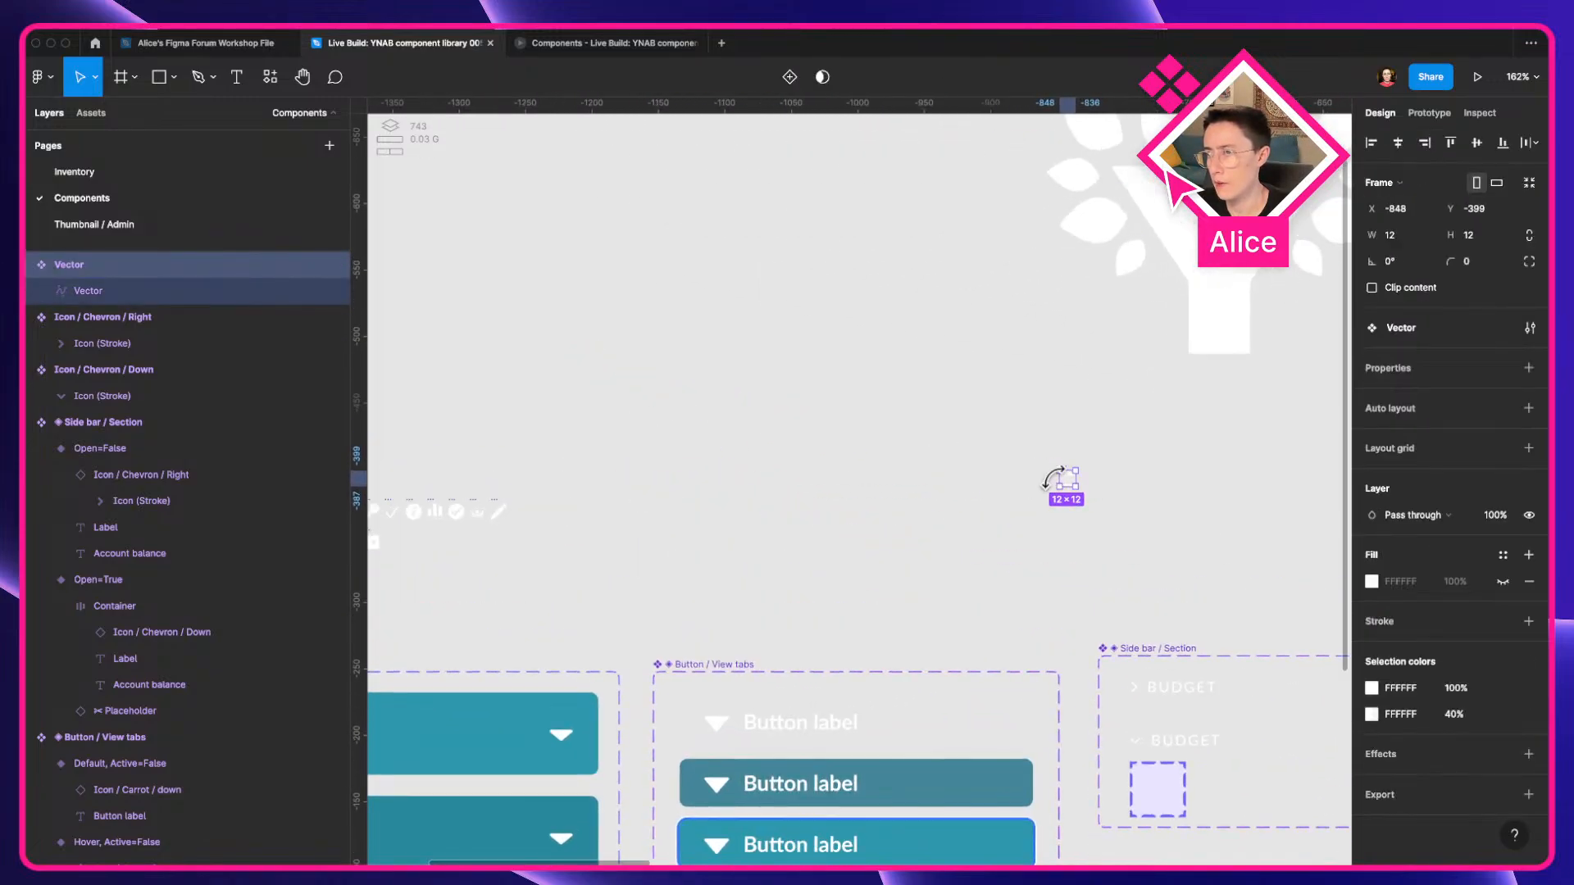
pyautogui.moveTo(1065, 483); pyautogui.dragTo(947, 564)
pyautogui.scroll(5, 946, 567)
pyautogui.moveTo(1029, 522); pyautogui.dragTo(1253, 453)
pyautogui.moveTo(1172, 492); pyautogui.dragTo(832, 553)
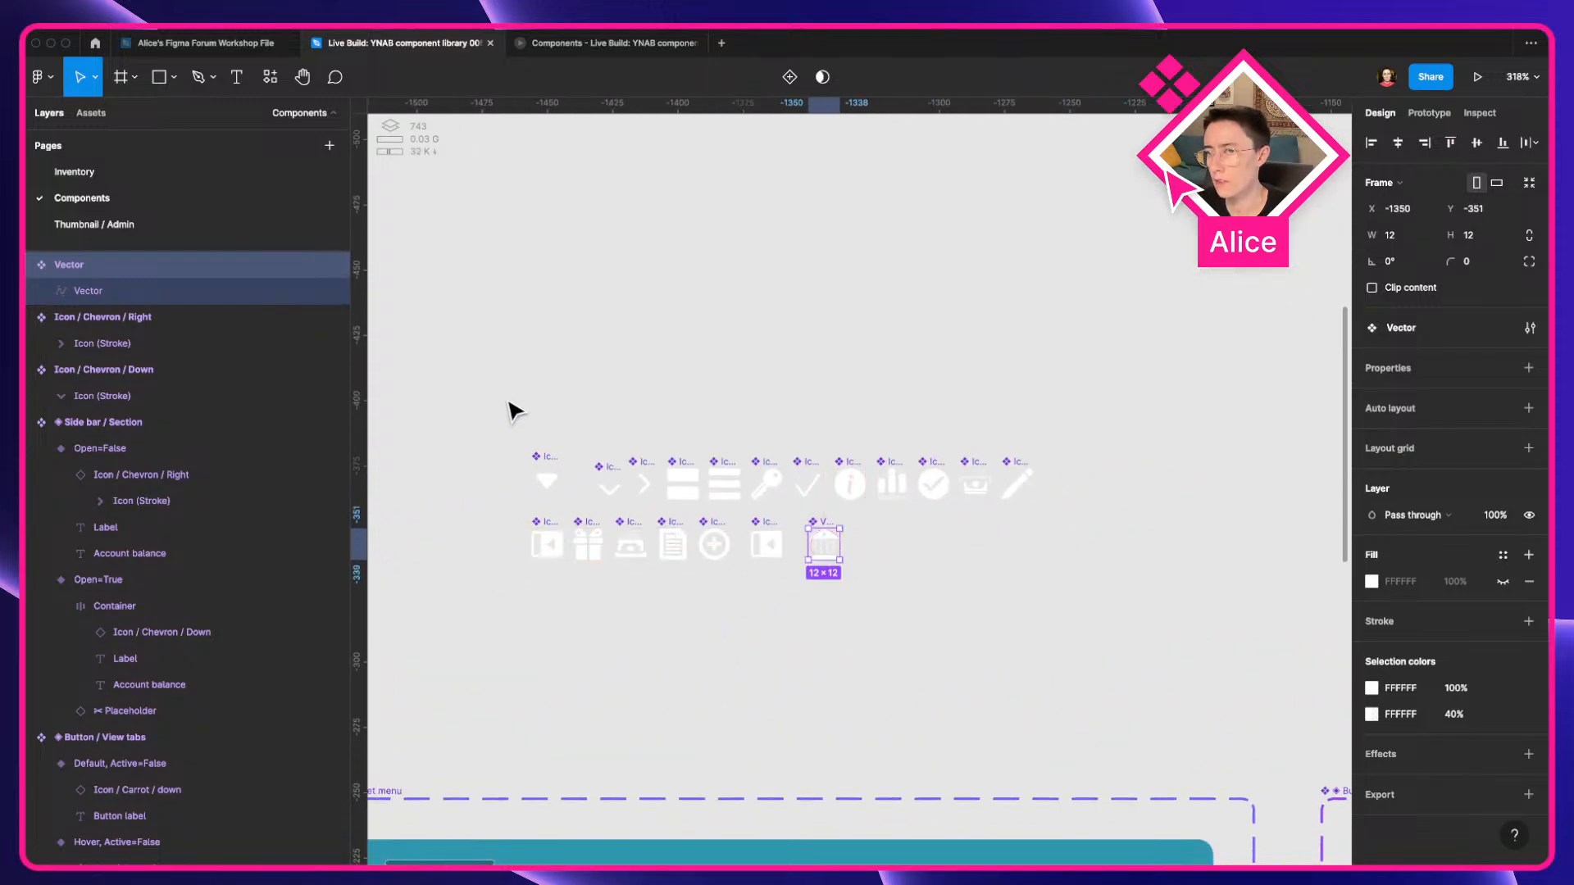
# Select all icon components in the icon set, detach their White colour style, and change both the 100% and 40% colours to 000000.
pyautogui.moveTo(505, 399); pyautogui.dragTo(1255, 587)
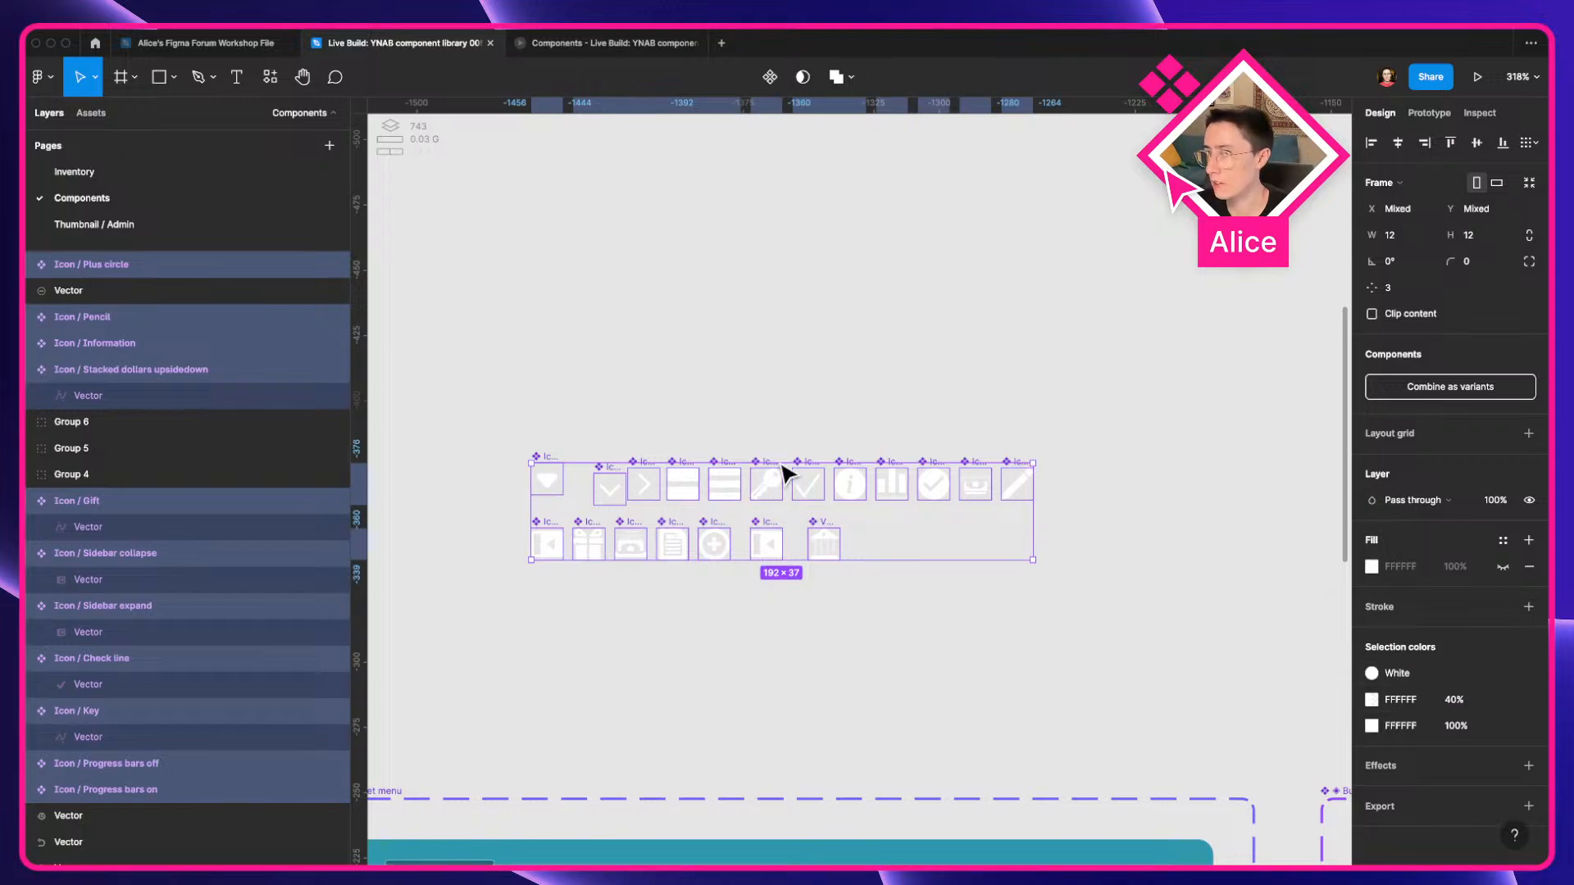
pyautogui.click(1403, 677)
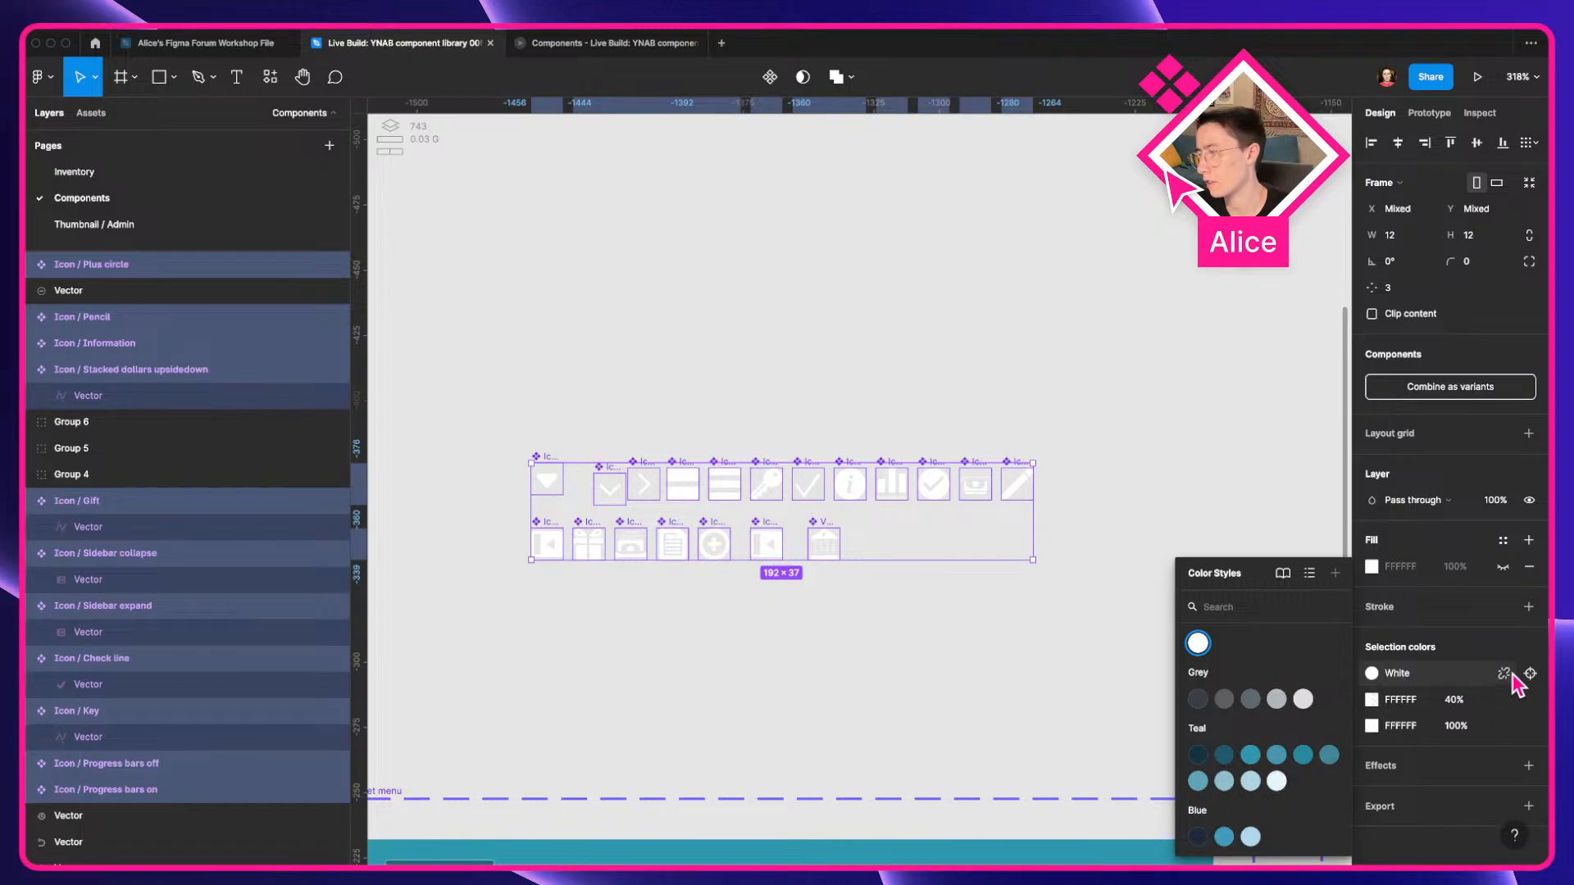
pyautogui.click(1505, 673)
pyautogui.click(1402, 676)
pyautogui.write('000000')
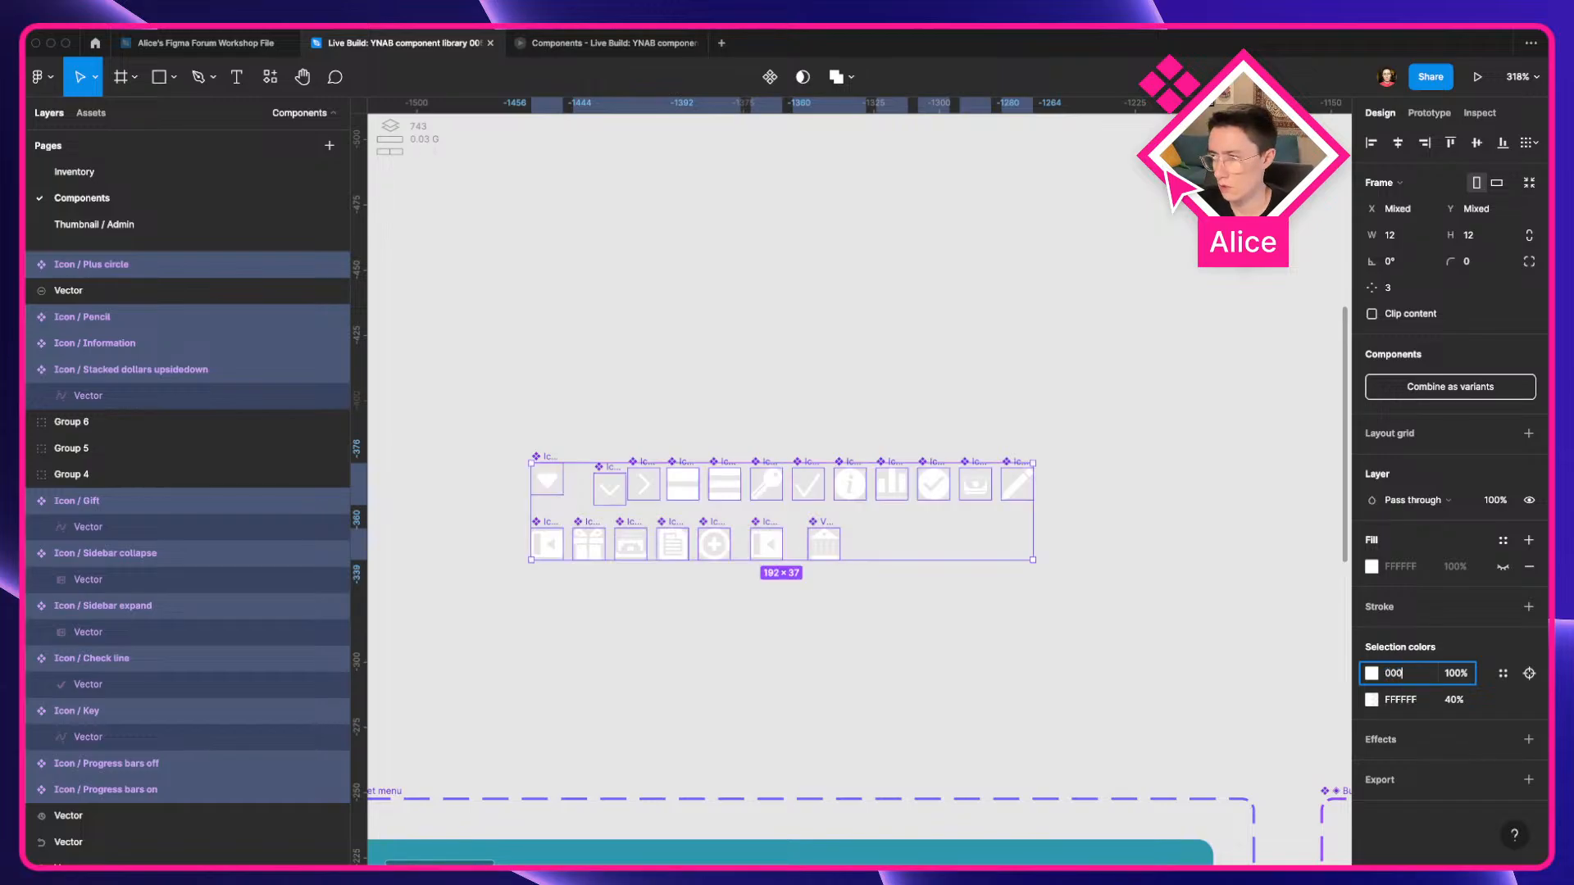
pyautogui.press('Return')
pyautogui.click(1402, 701)
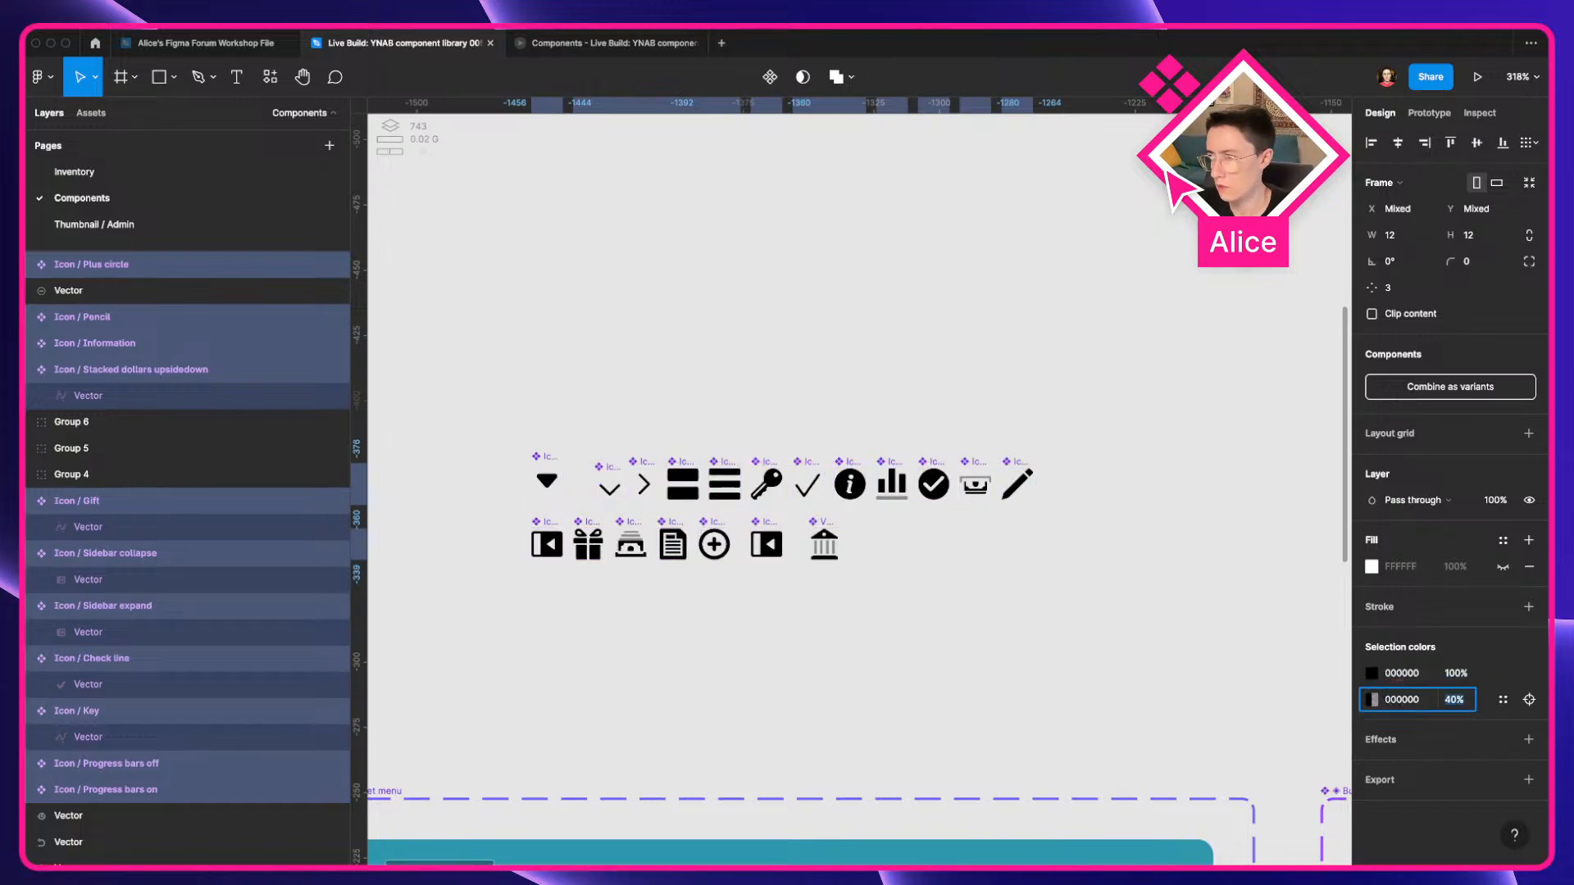
pyautogui.click(1047, 632)
# Apply the White colour style to the black carrot icons in all three Button / Budget menu variants.
pyautogui.scroll(-5, 1053, 639)
pyautogui.scroll(-4, 1056, 639)
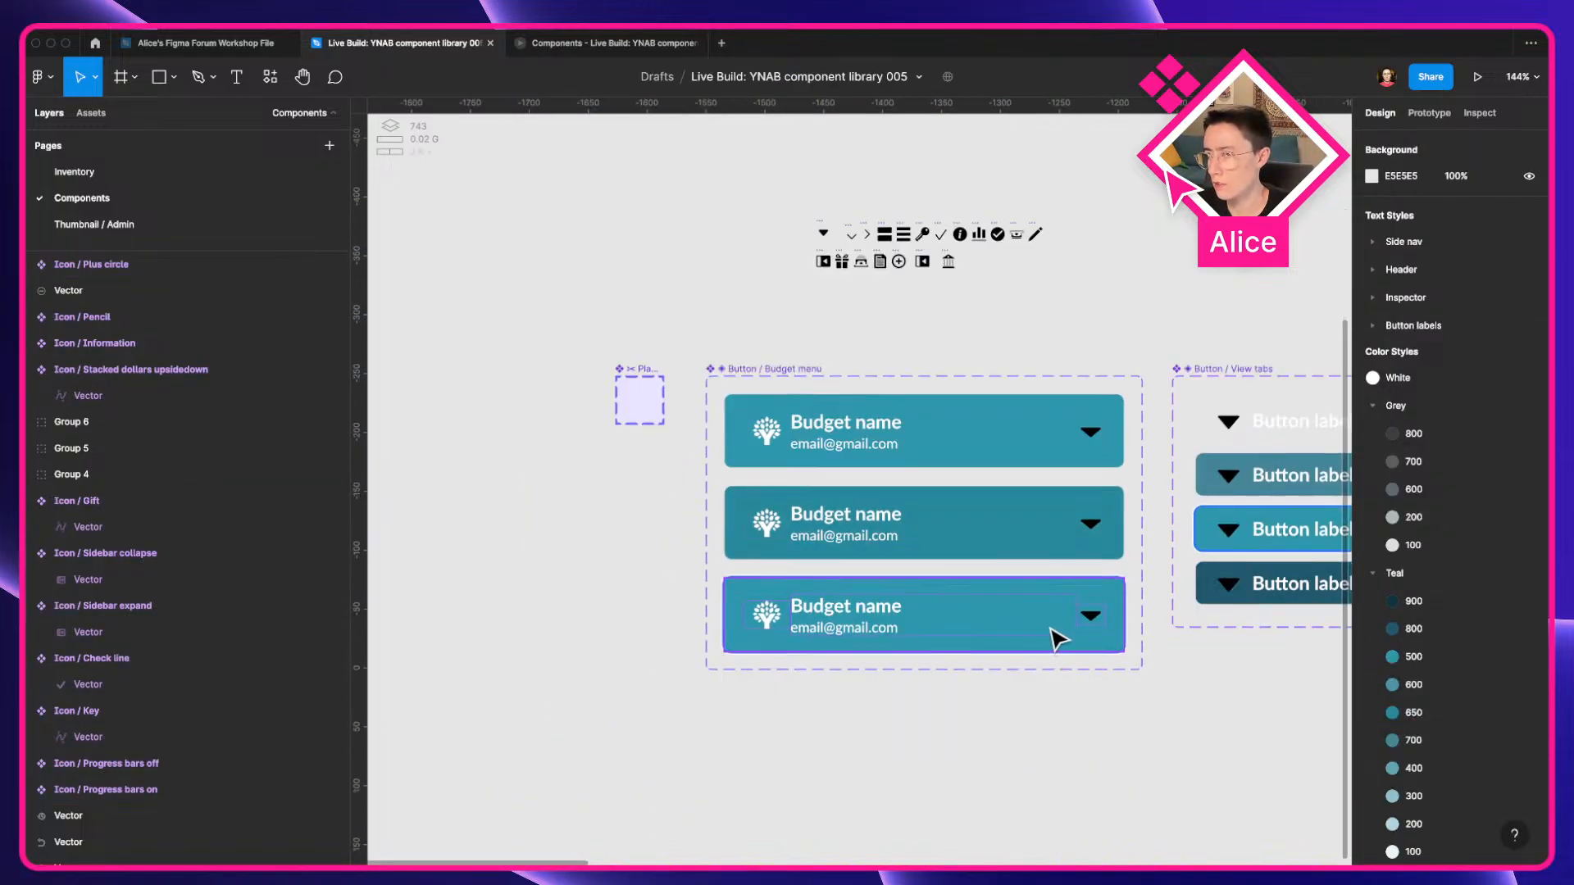
pyautogui.hscroll(2, 968, 648)
pyautogui.click(943, 656)
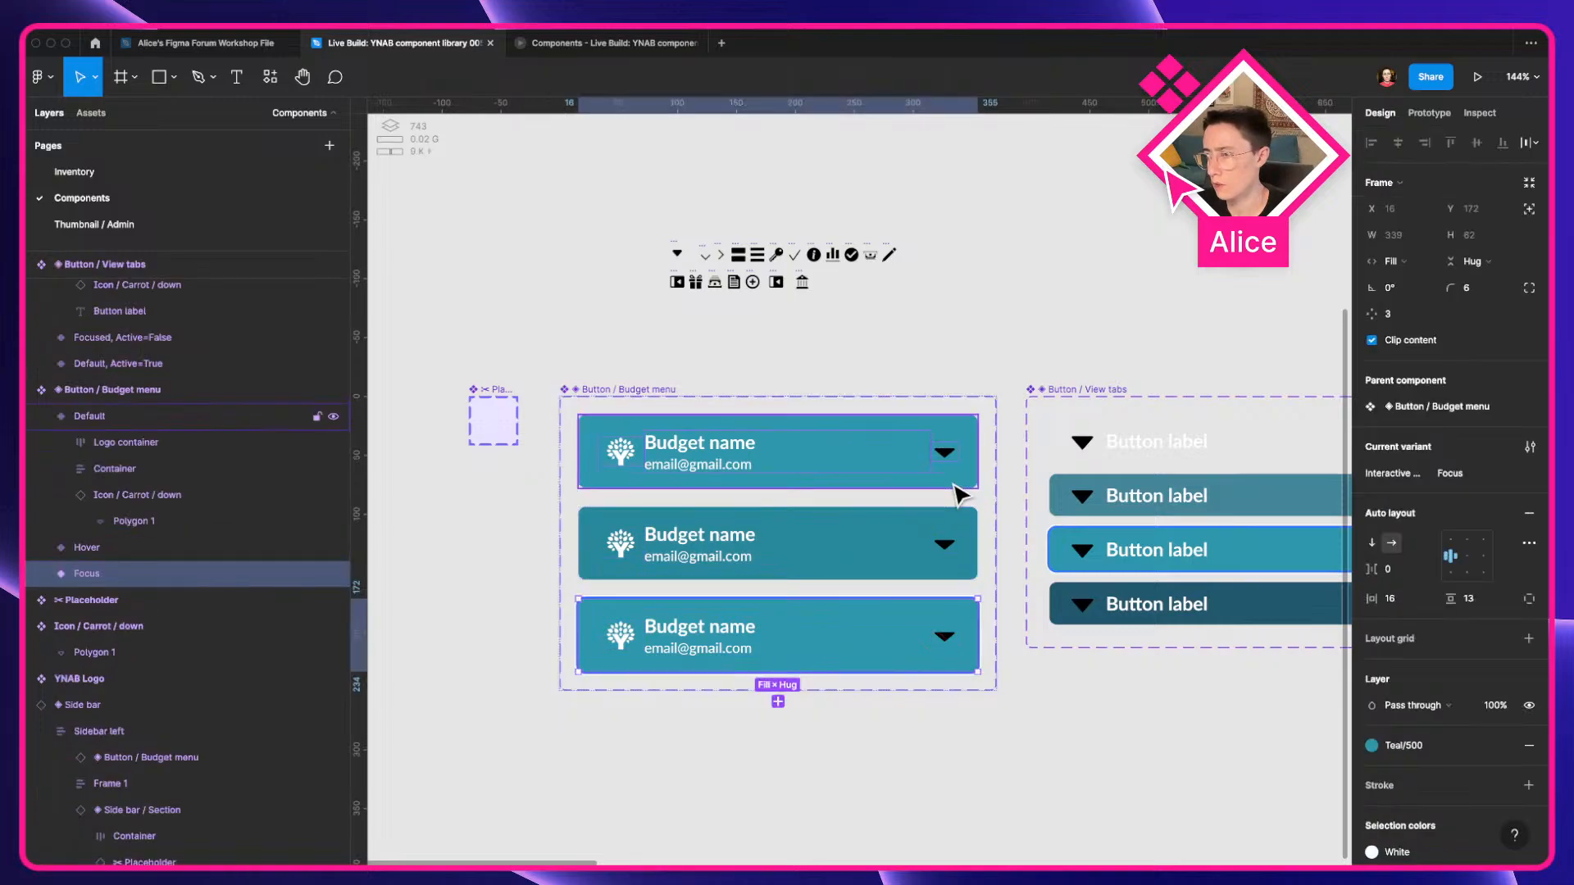
pyautogui.keyDown('shift'); pyautogui.click(956, 551); pyautogui.keyUp('shift')
pyautogui.keyDown('shift'); pyautogui.click(947, 472); pyautogui.keyUp('shift')
pyautogui.scroll(-5, 1430, 714)
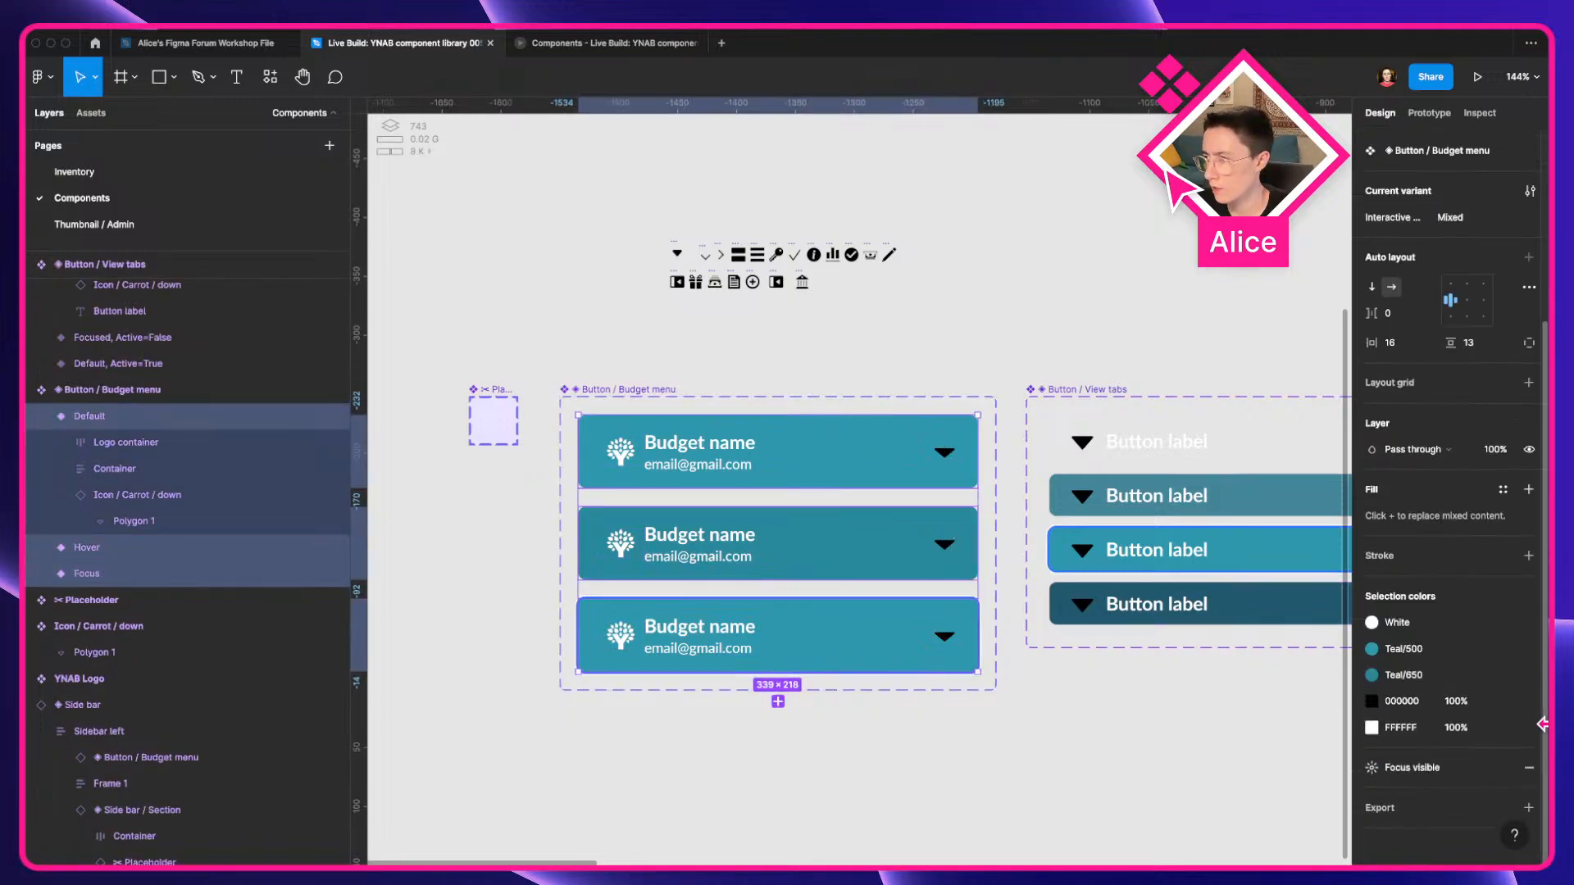
pyautogui.click(1504, 703)
pyautogui.click(991, 730)
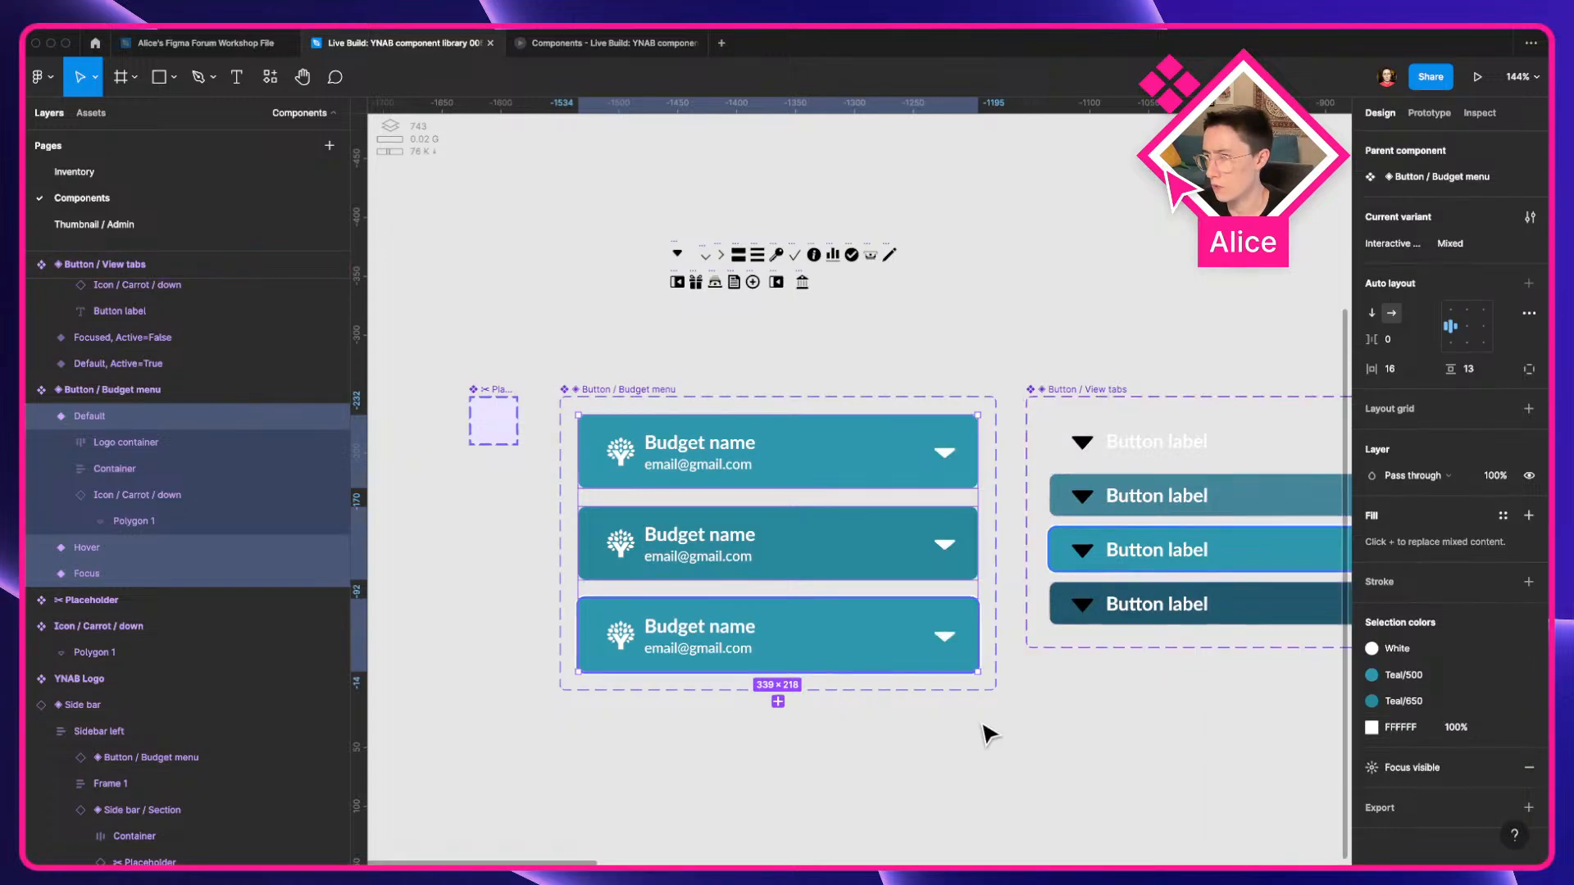
# Apply the White colour style to the black carrot icons in all four Button / View tabs variants.
pyautogui.moveTo(1104, 745); pyautogui.dragTo(694, 739)
pyautogui.click(878, 594)
pyautogui.keyDown('shift'); pyautogui.click(844, 530); pyautogui.keyUp('shift')
pyautogui.keyDown('shift'); pyautogui.click(791, 489); pyautogui.keyUp('shift')
pyautogui.keyDown('shift'); pyautogui.click(738, 437); pyautogui.keyUp('shift')
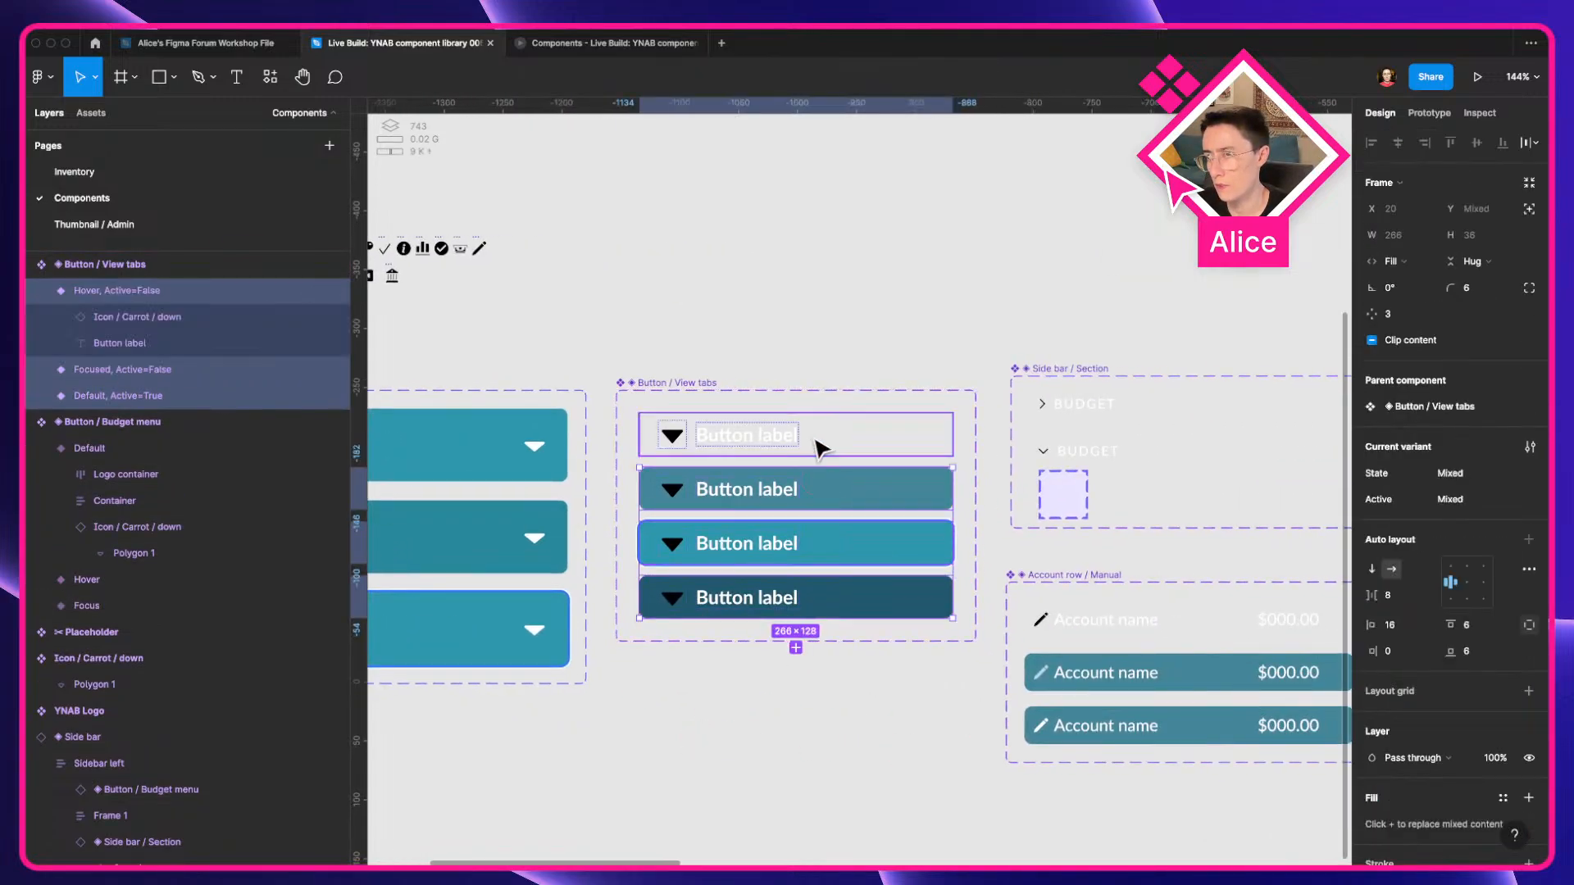
pyautogui.scroll(-4, 1378, 686)
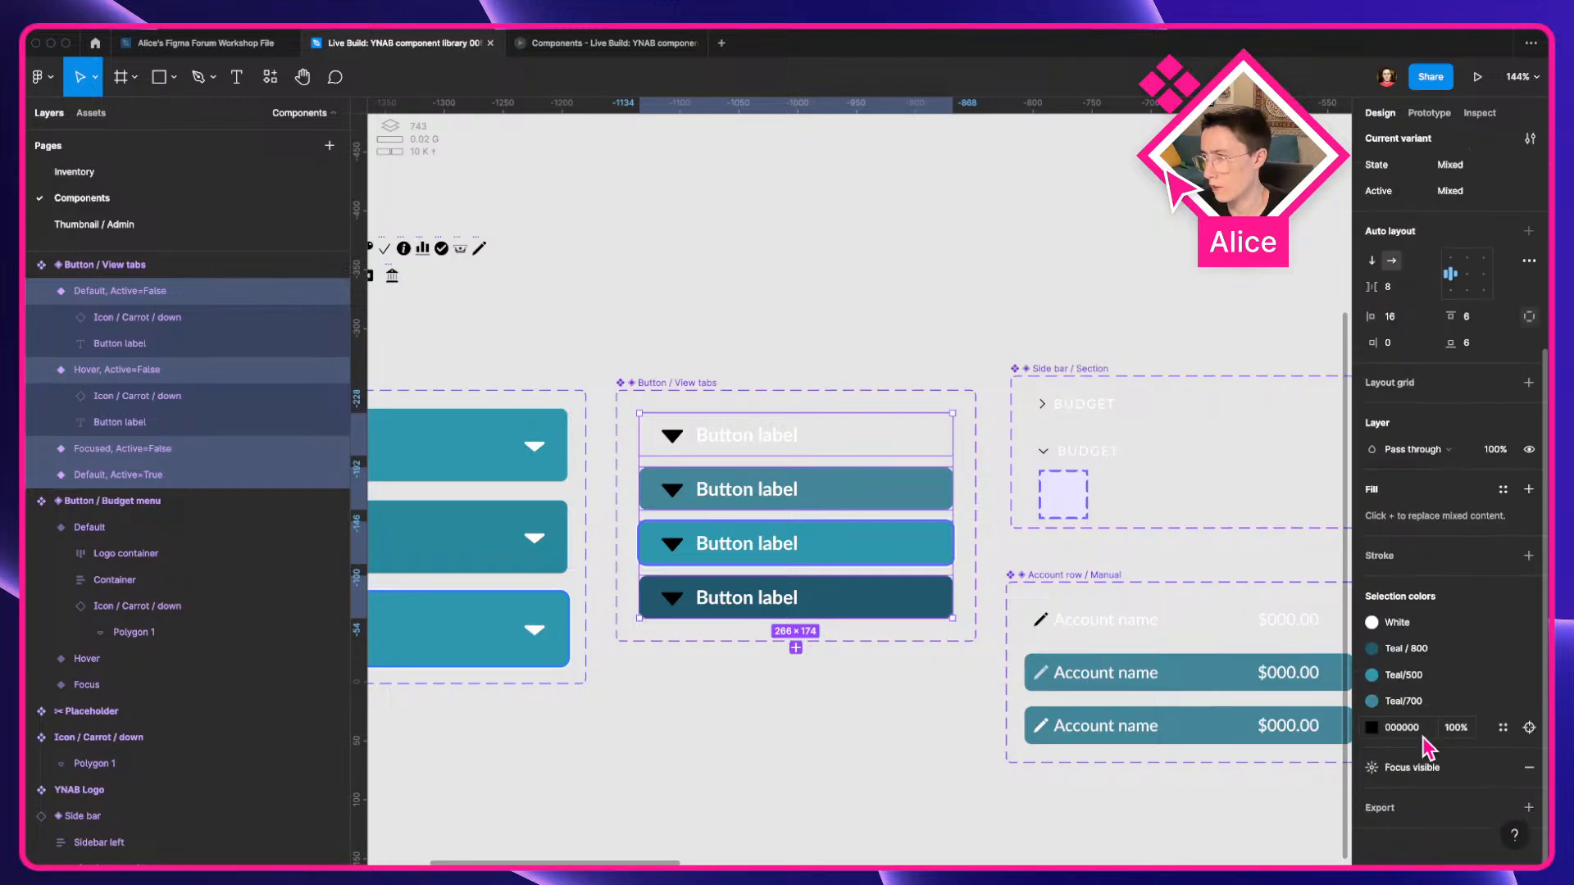
pyautogui.click(1499, 729)
pyautogui.click(1198, 644)
# Apply the White colour style to the black chevrons in both Side bar / Section variants.
pyautogui.hscroll(4, 820, 639)
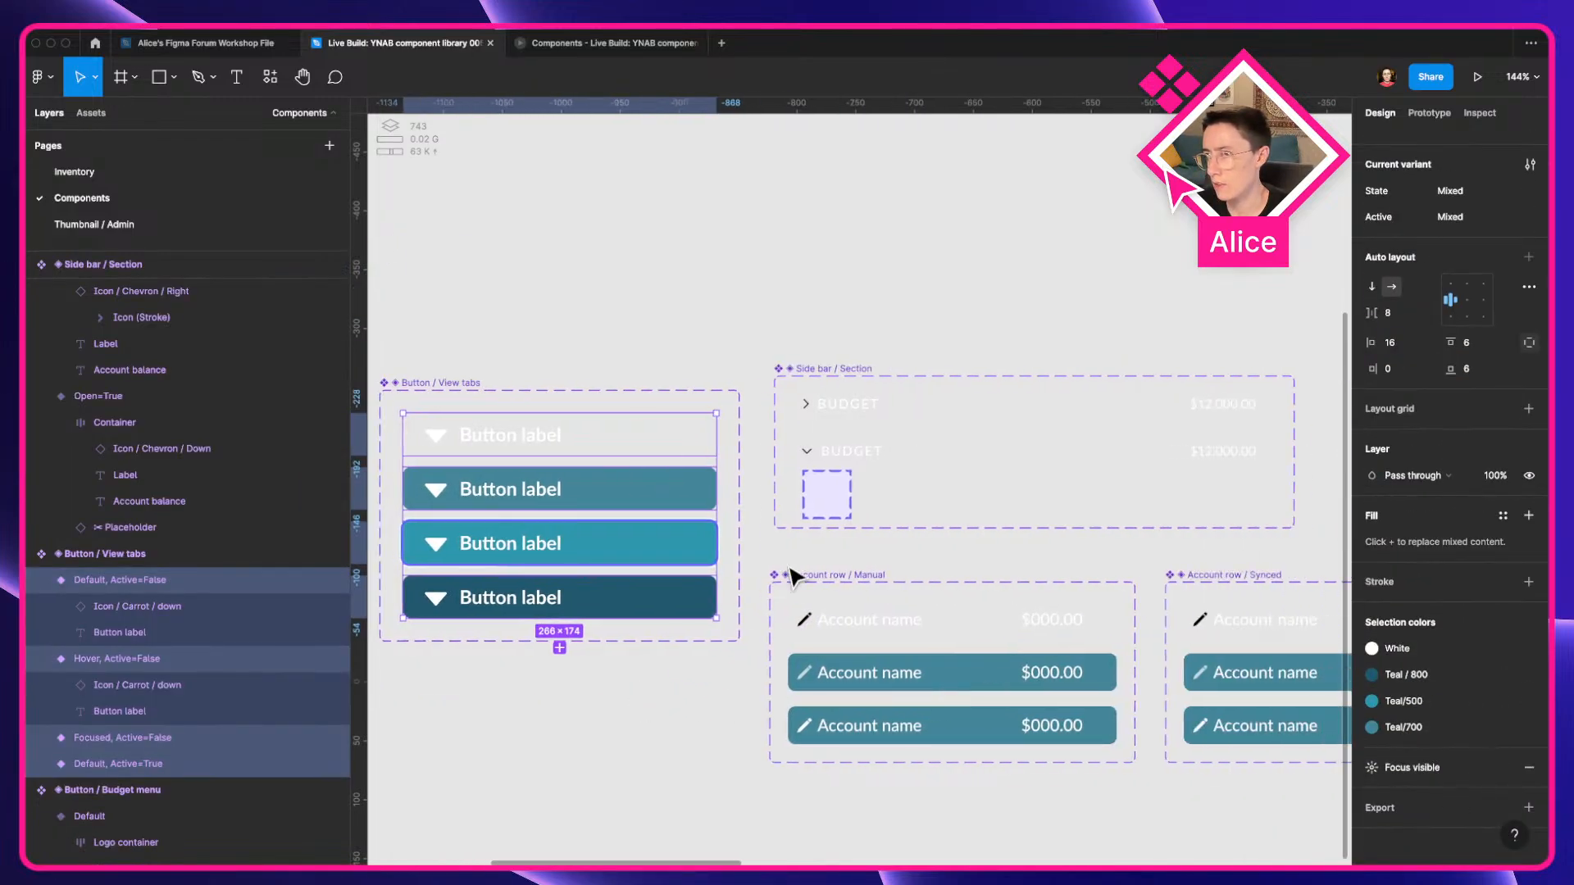
pyautogui.click(883, 406)
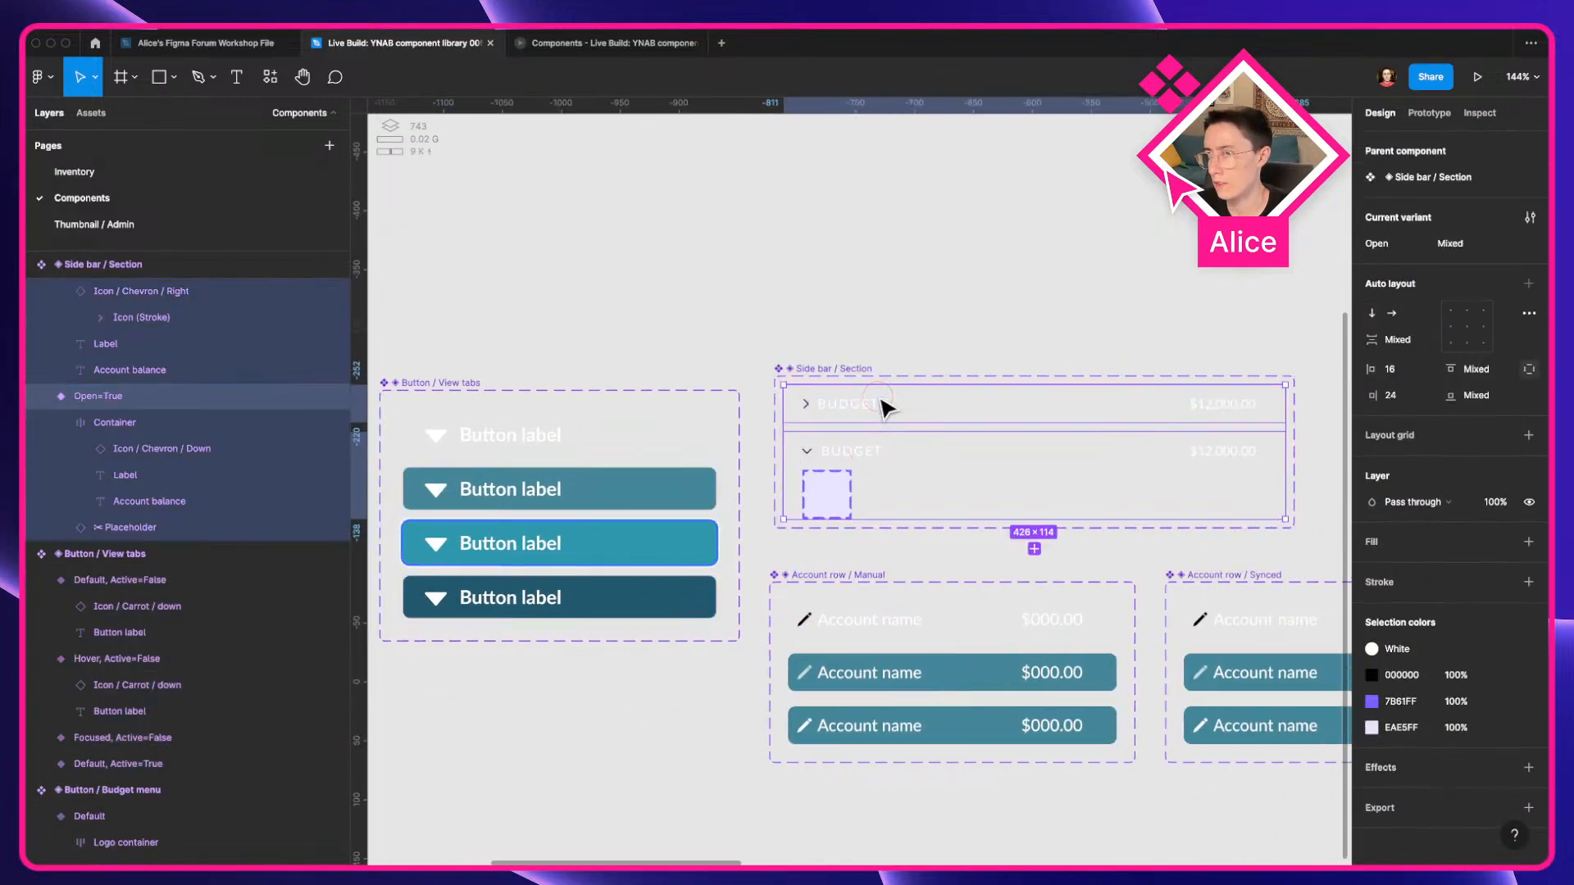
pyautogui.click(1500, 677)
pyautogui.click(1198, 644)
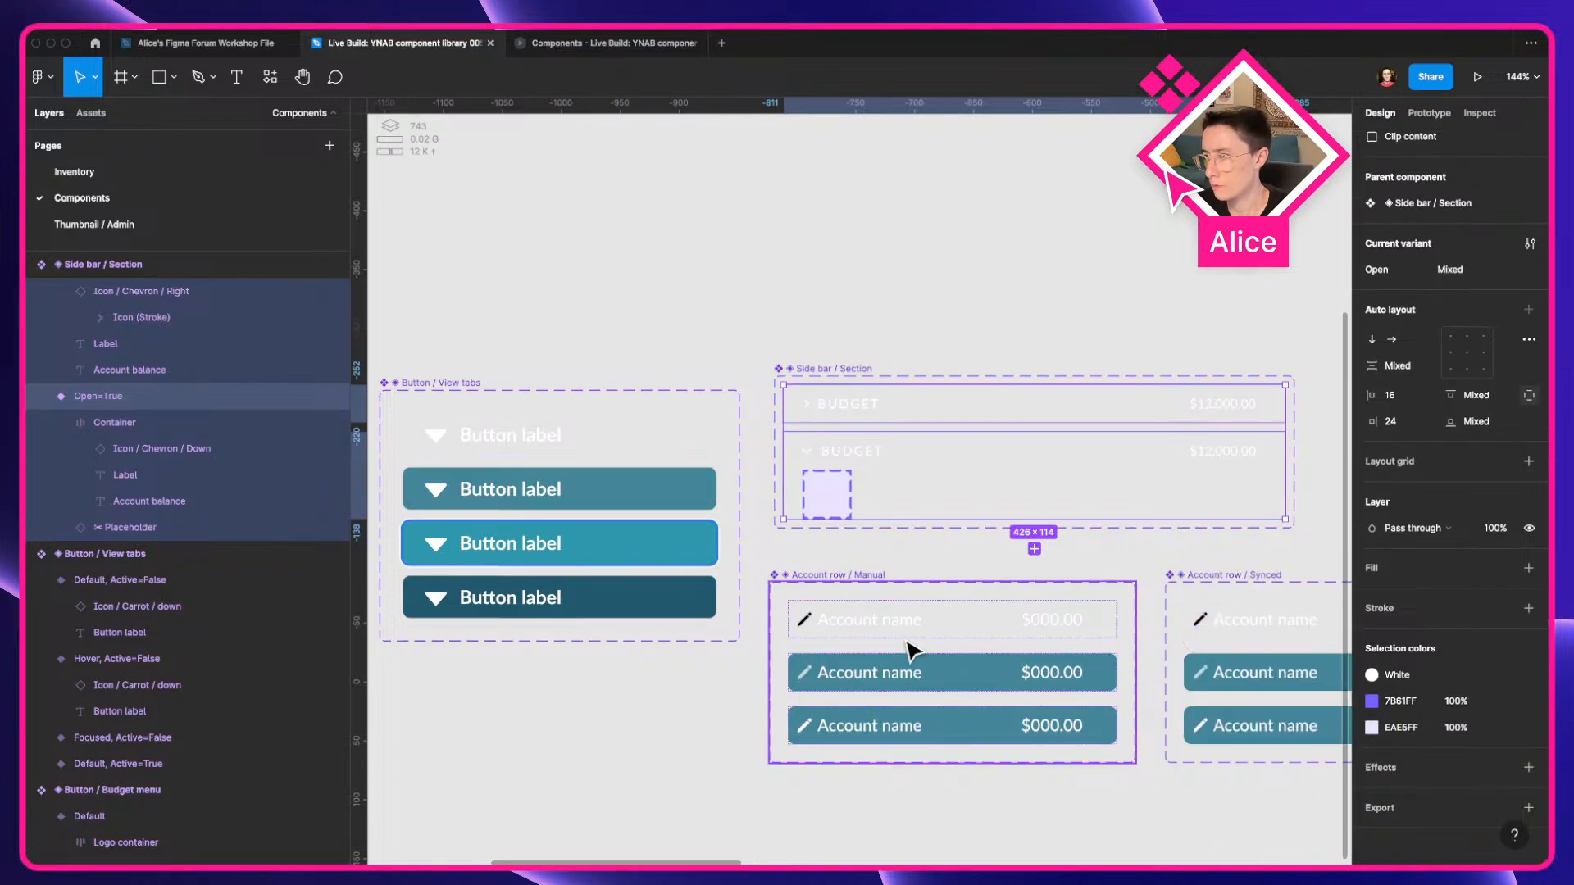
# Apply the White colour style to the pencil icon in the Default variant of Account row / Manual.
pyautogui.click(908, 631)
pyautogui.click(1502, 728)
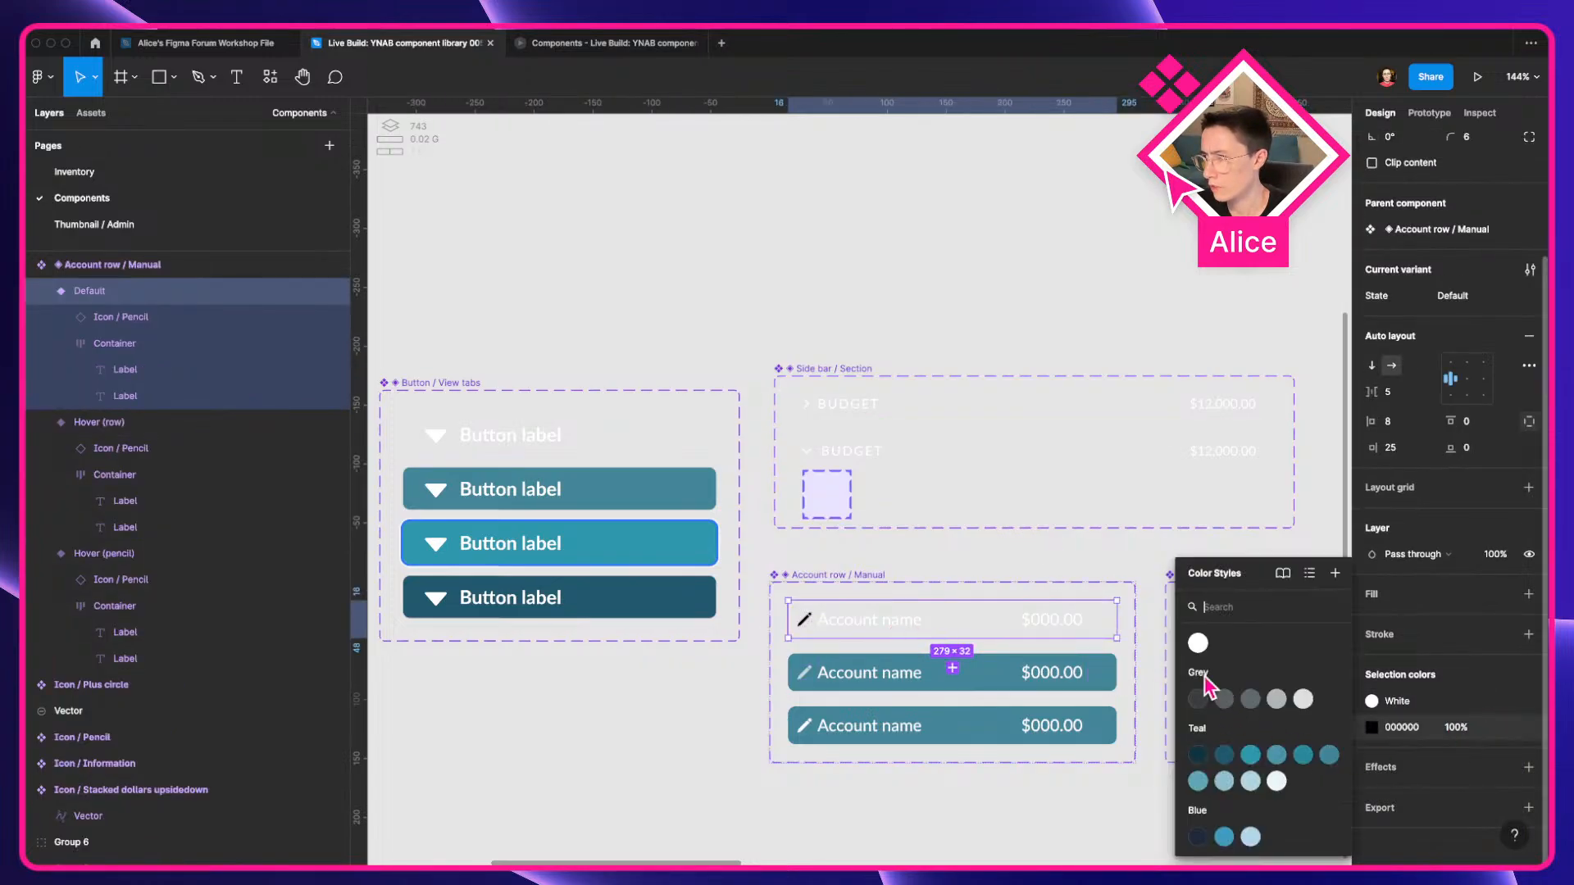
pyautogui.click(1198, 644)
pyautogui.click(892, 725)
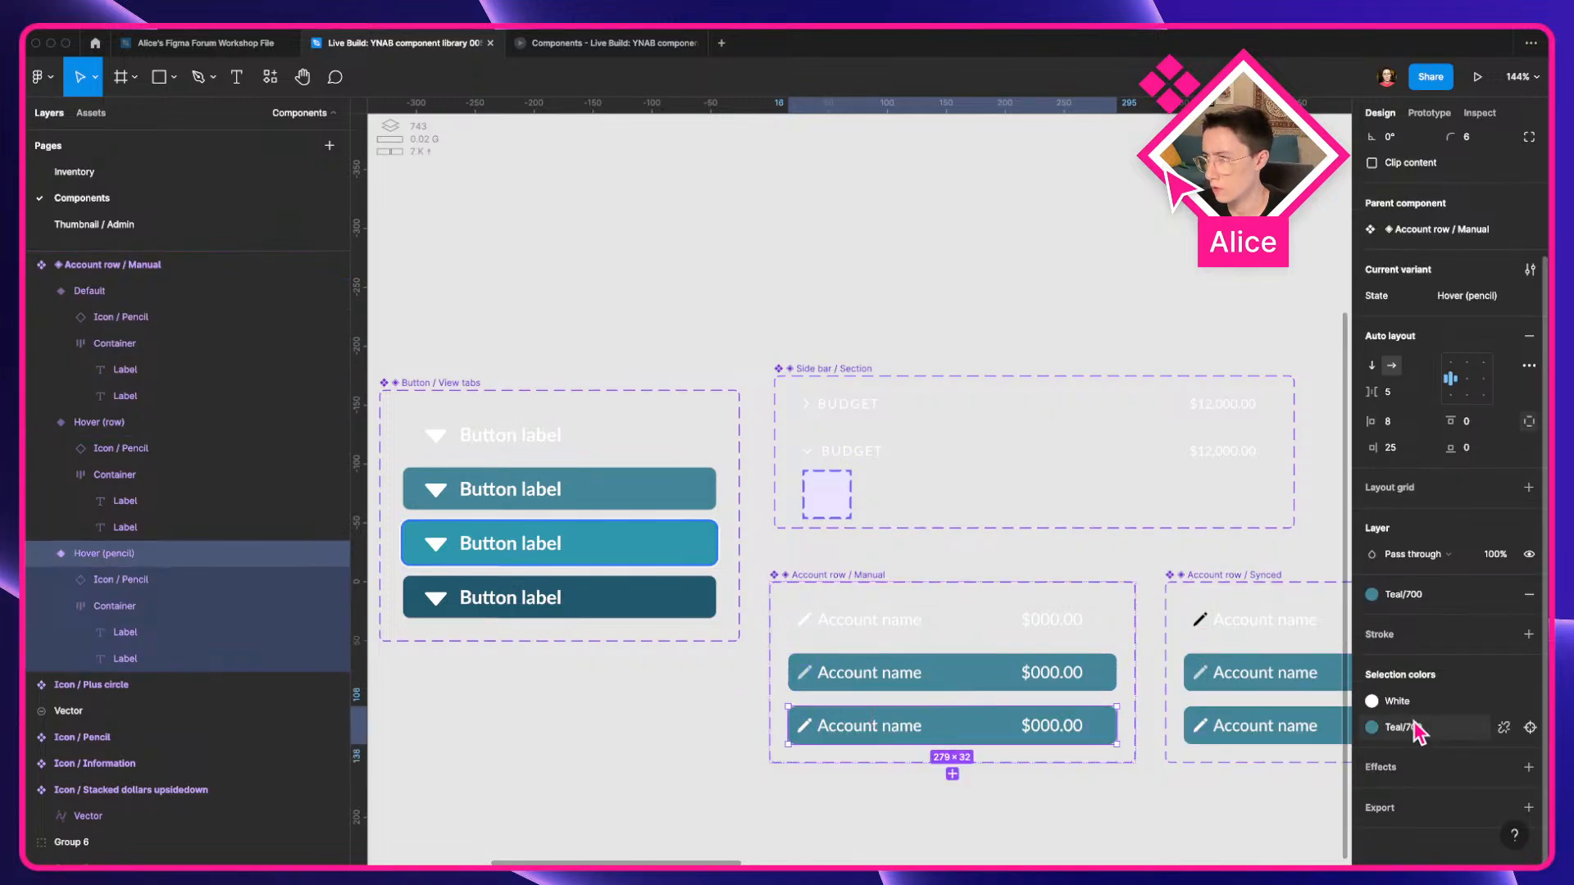
# Apply the White colour style to the black pencil and key icons across the three Account row / Synced variants.
pyautogui.hscroll(5, 1131, 828)
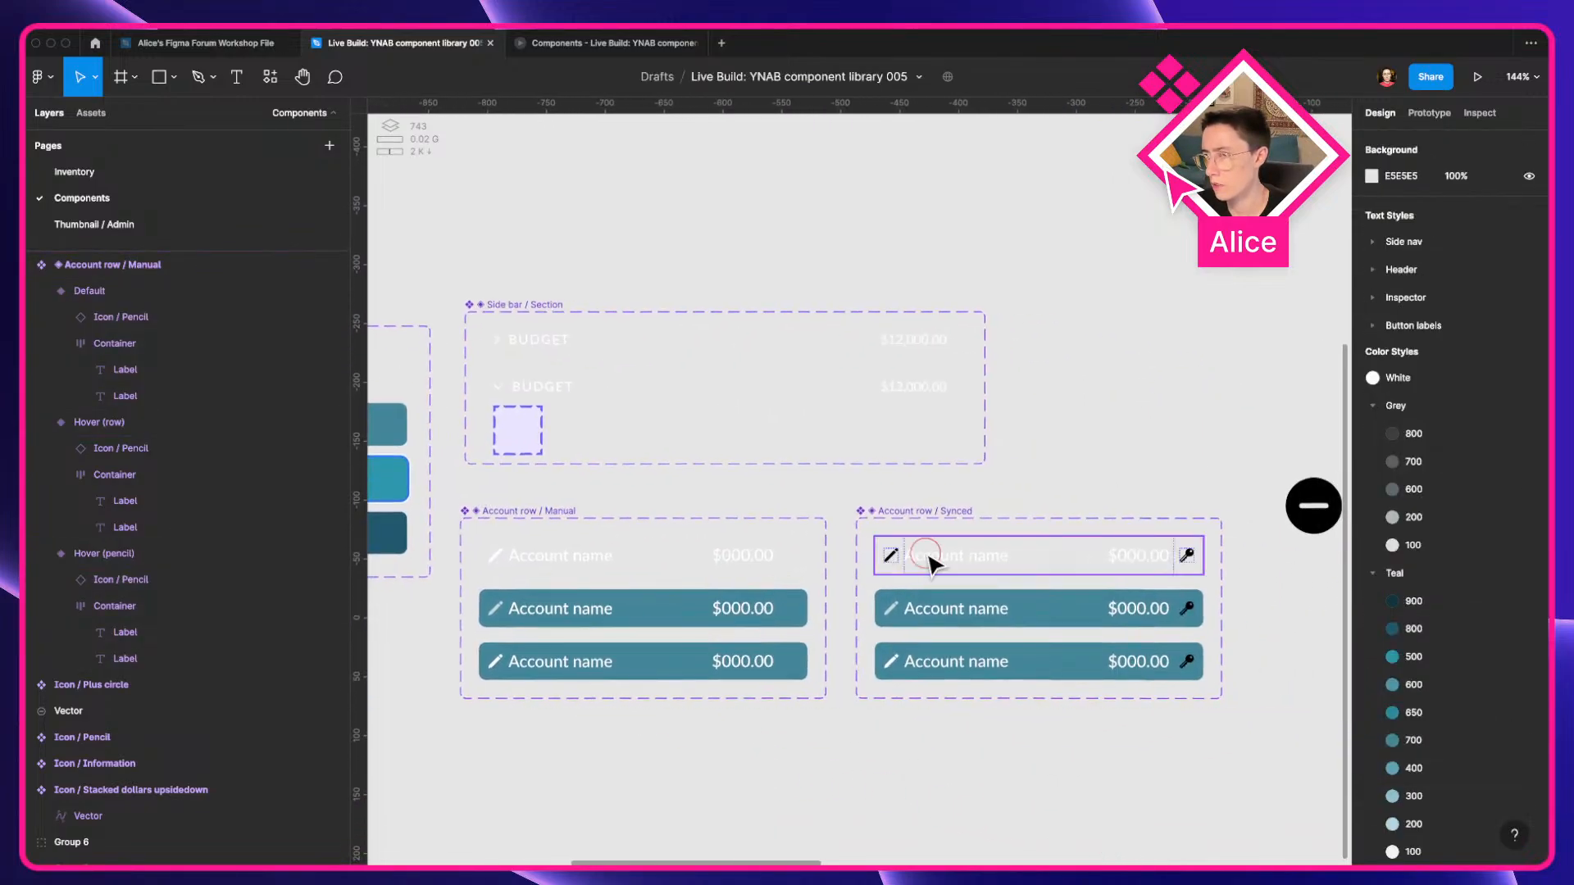
pyautogui.click(931, 554)
pyautogui.keyDown('shift'); pyautogui.click(1094, 616); pyautogui.keyUp('shift')
pyautogui.keyDown('shift'); pyautogui.click(1093, 651); pyautogui.keyUp('shift')
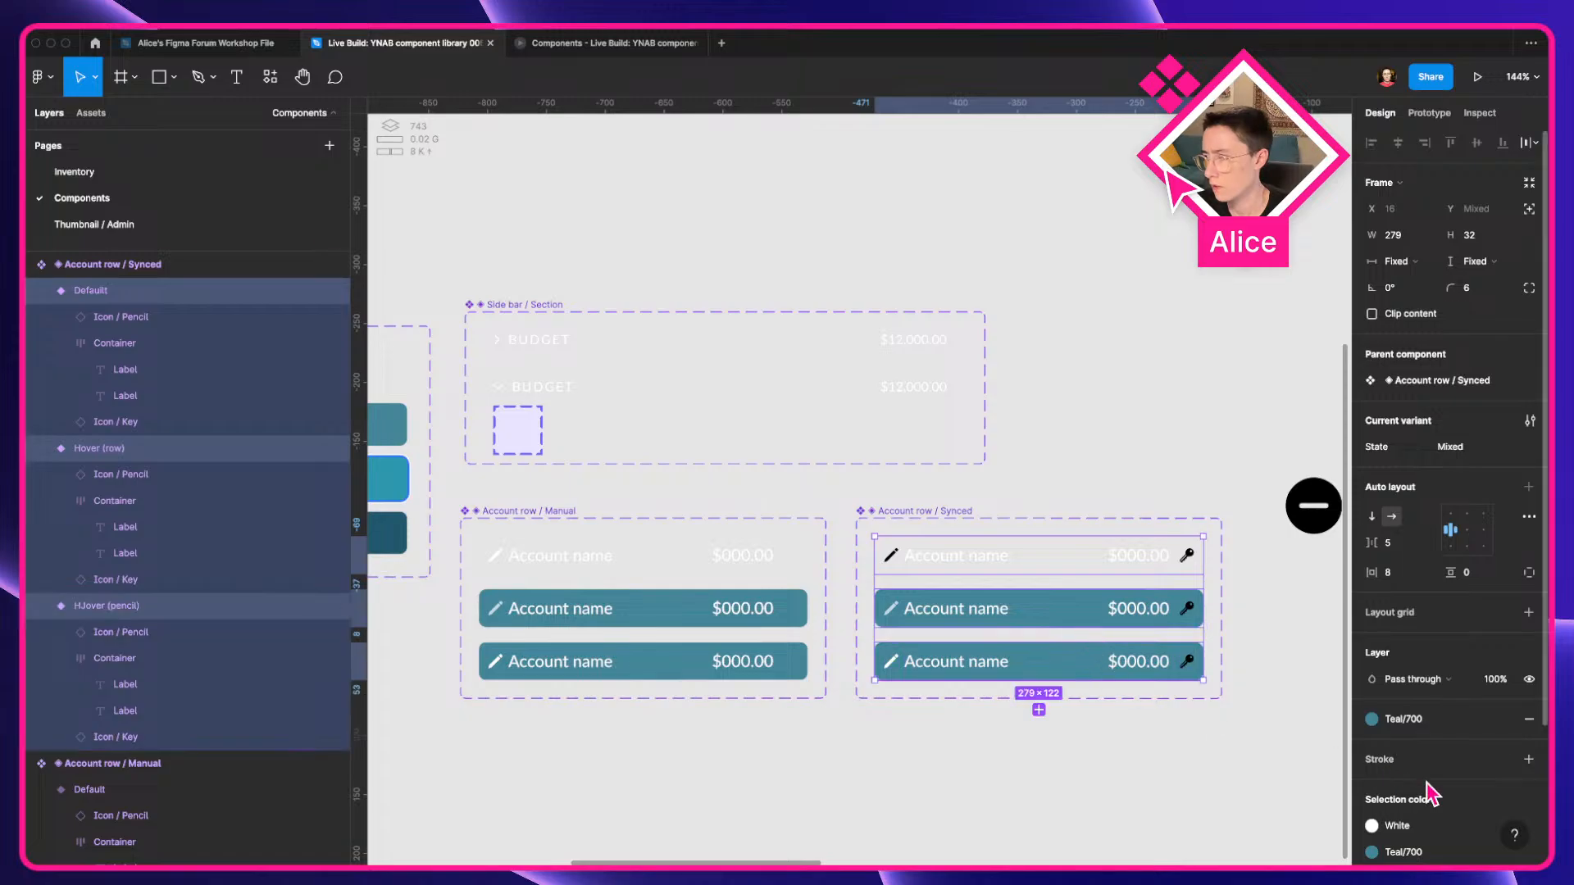
pyautogui.scroll(-3, 1431, 787)
pyautogui.click(1501, 701)
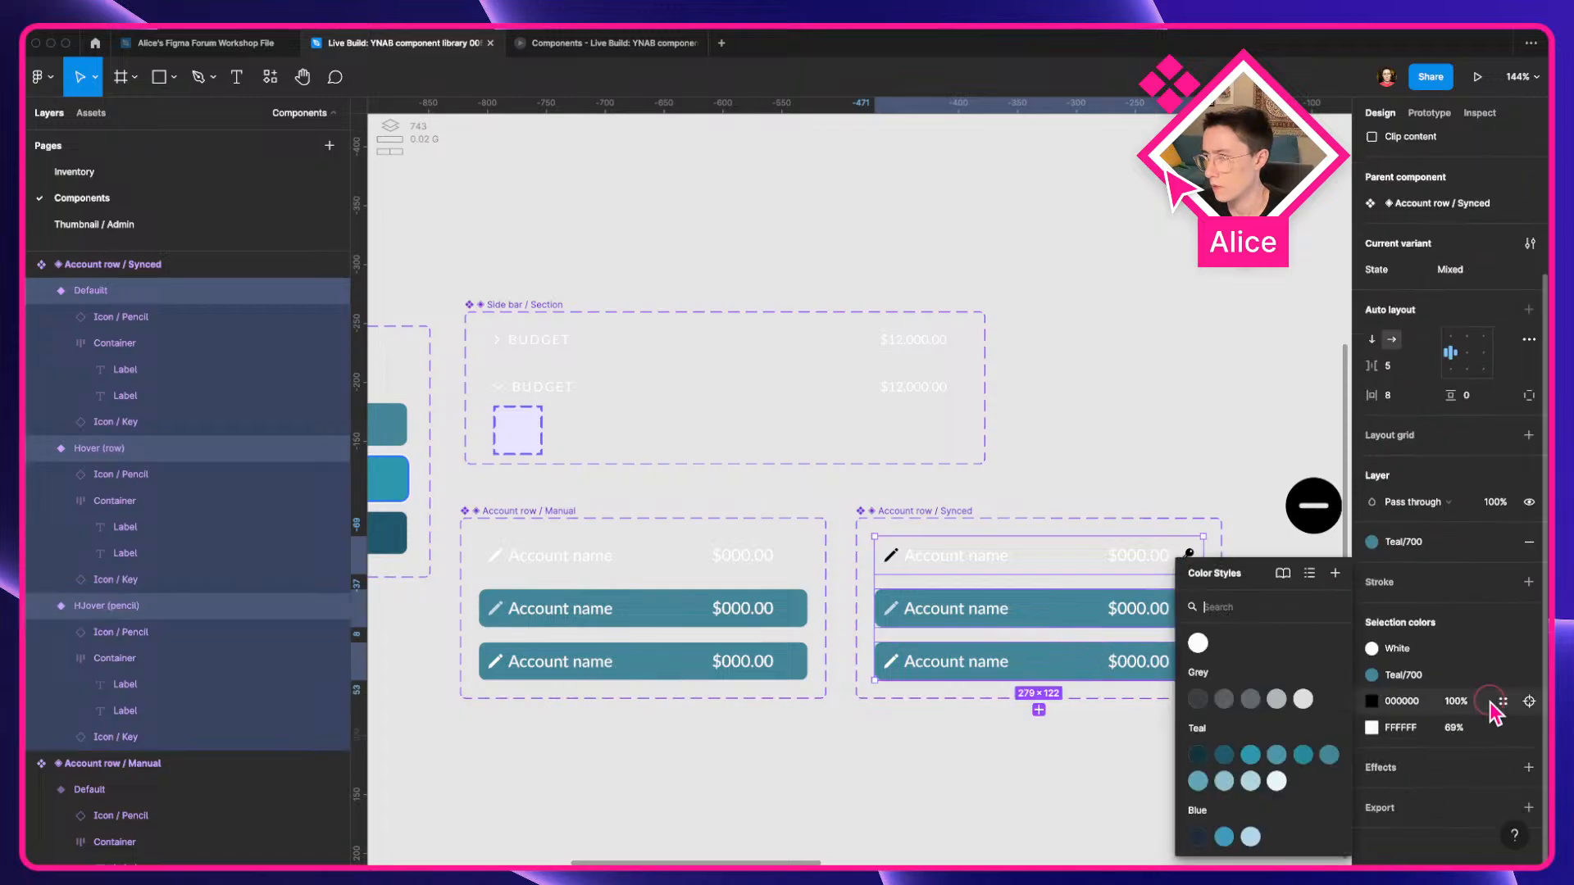
pyautogui.click(1197, 642)
pyautogui.click(1055, 764)
# Try to recolour the Budget tab's icon in the Side bar component, using the White style for its solid colour and FFFFFF for its 40% colour.
pyautogui.scroll(-10, 1053, 766)
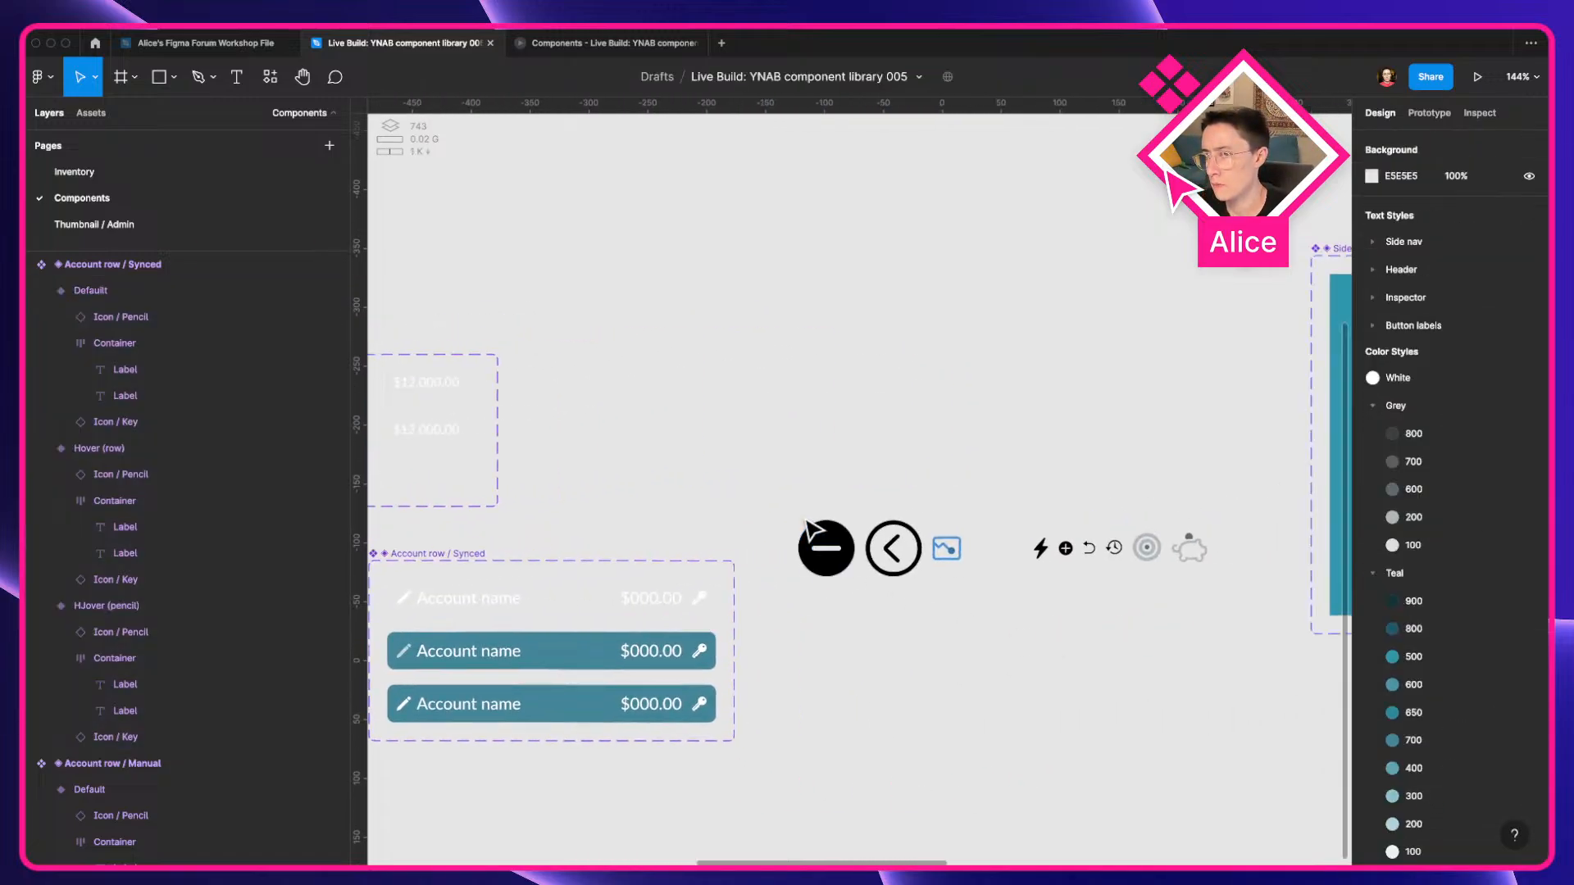
pyautogui.hscroll(8, 1136, 499)
pyautogui.scroll(8, 962, 467)
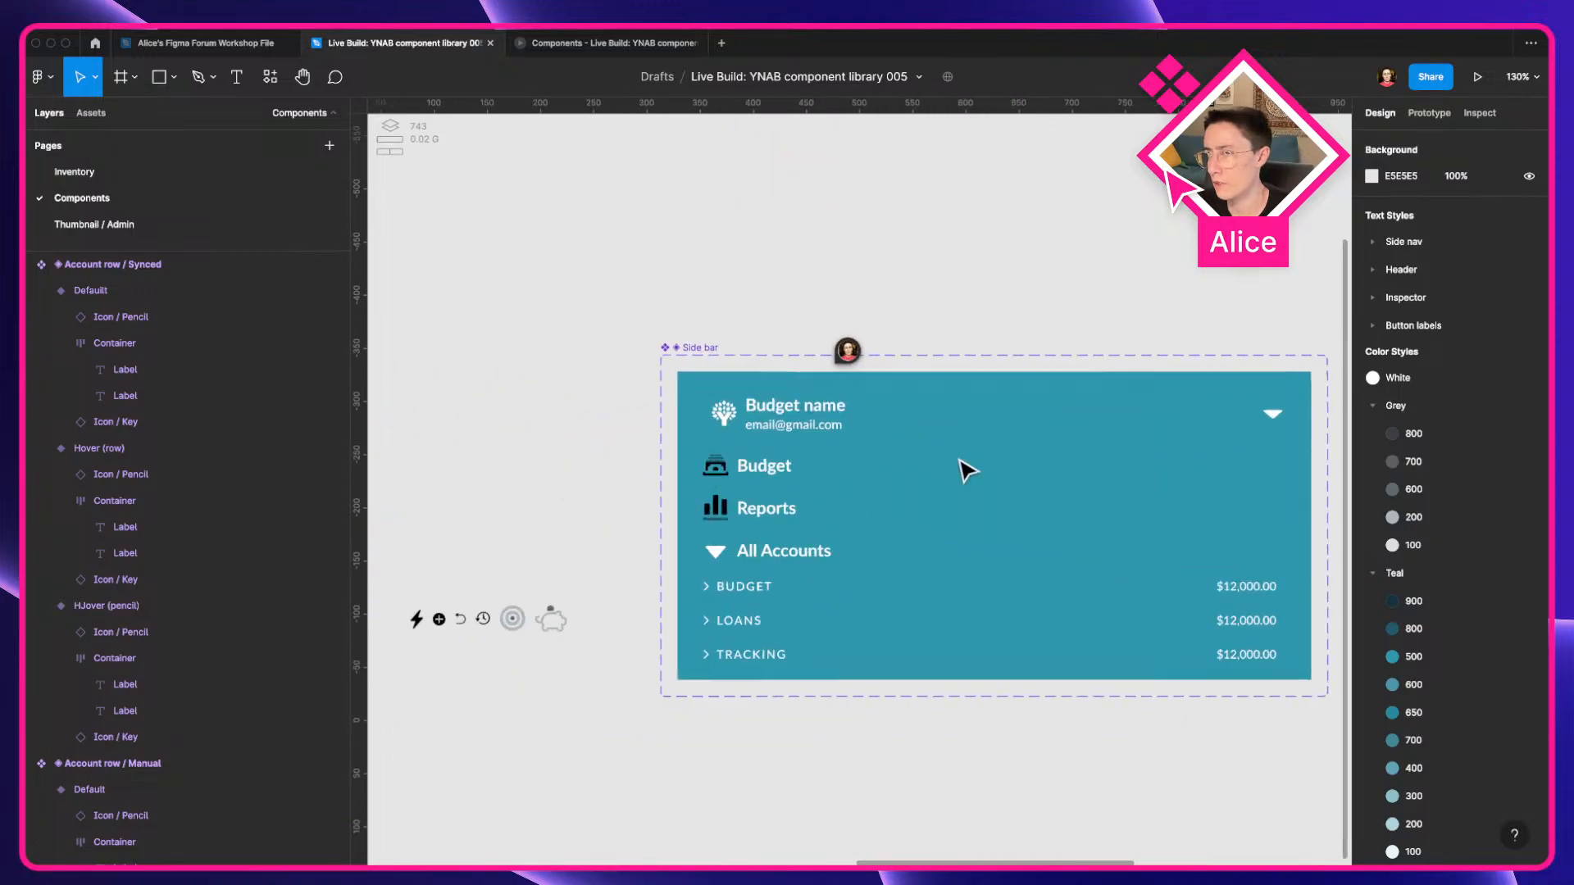
pyautogui.scroll(4, 779, 489)
pyautogui.click(671, 457)
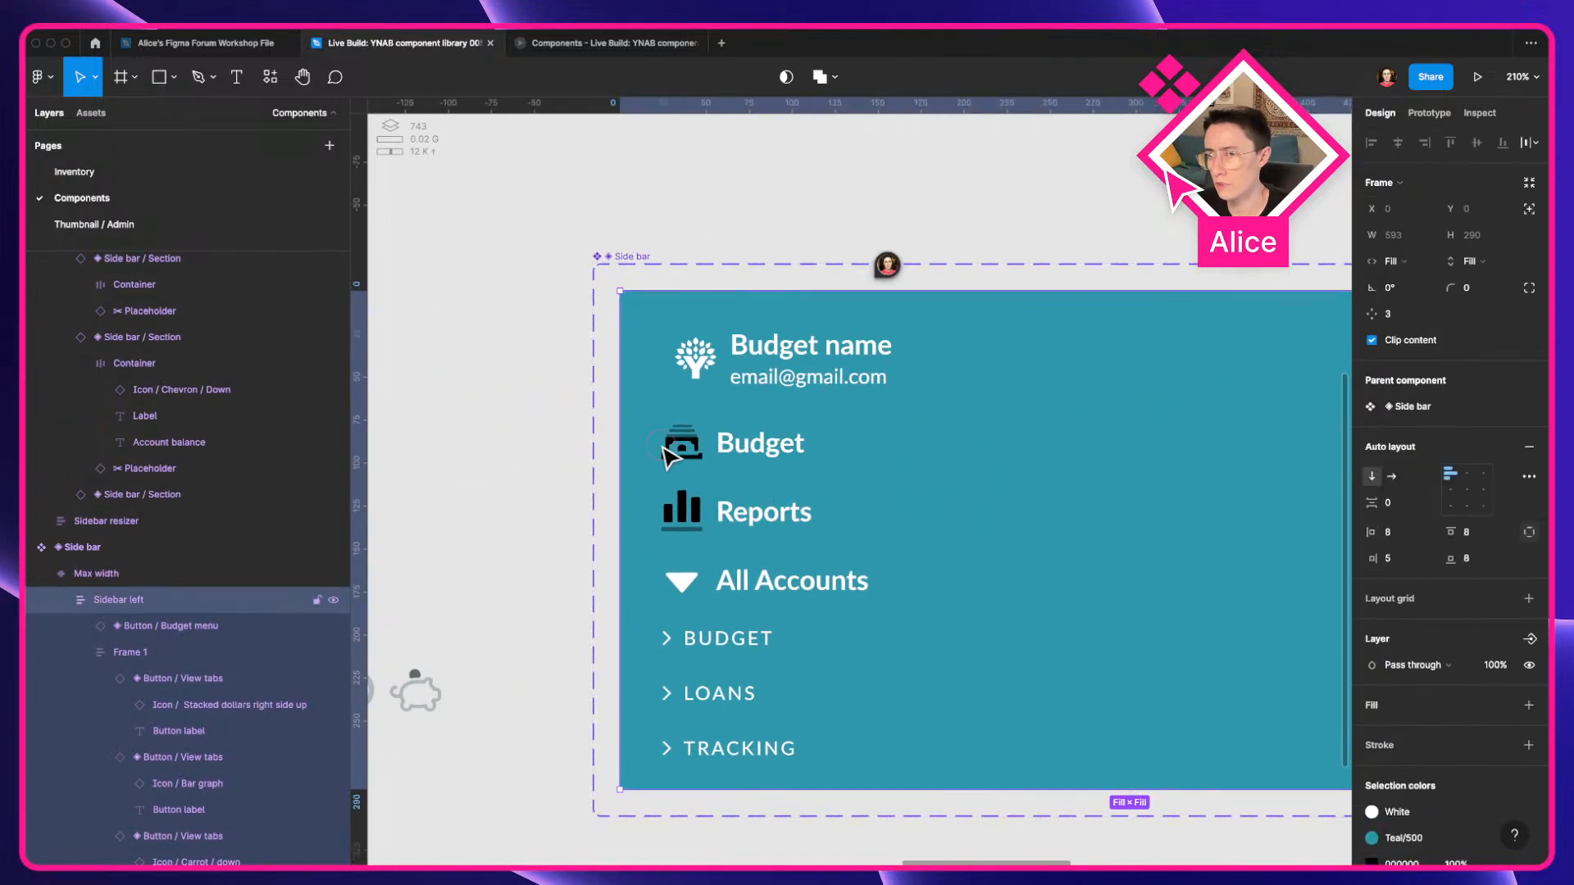
pyautogui.doubleClick(668, 455)
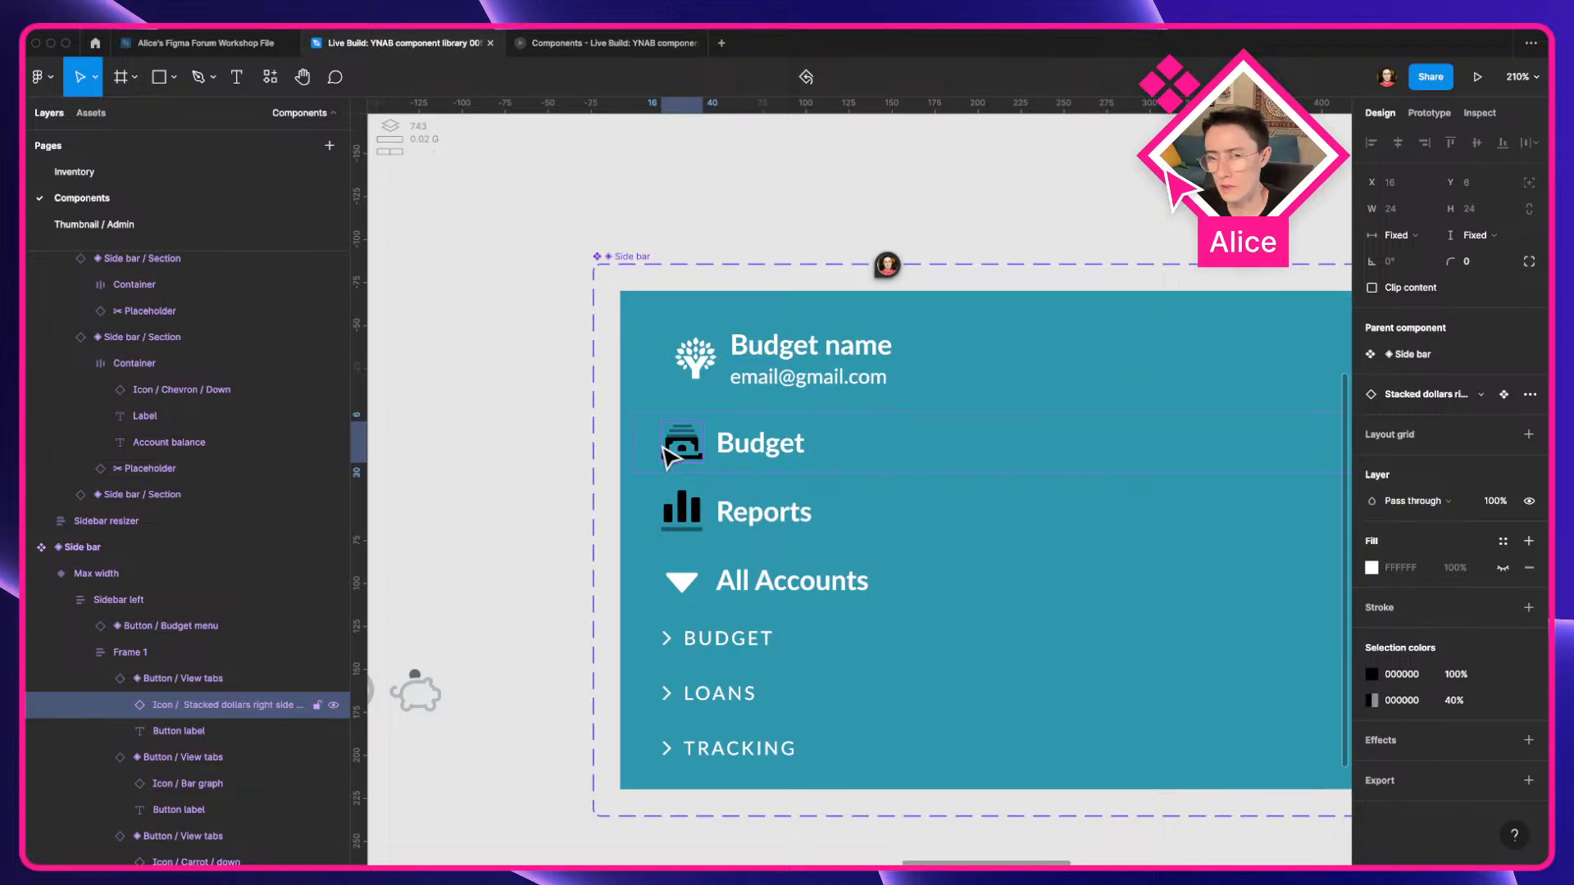
pyautogui.click(176, 680)
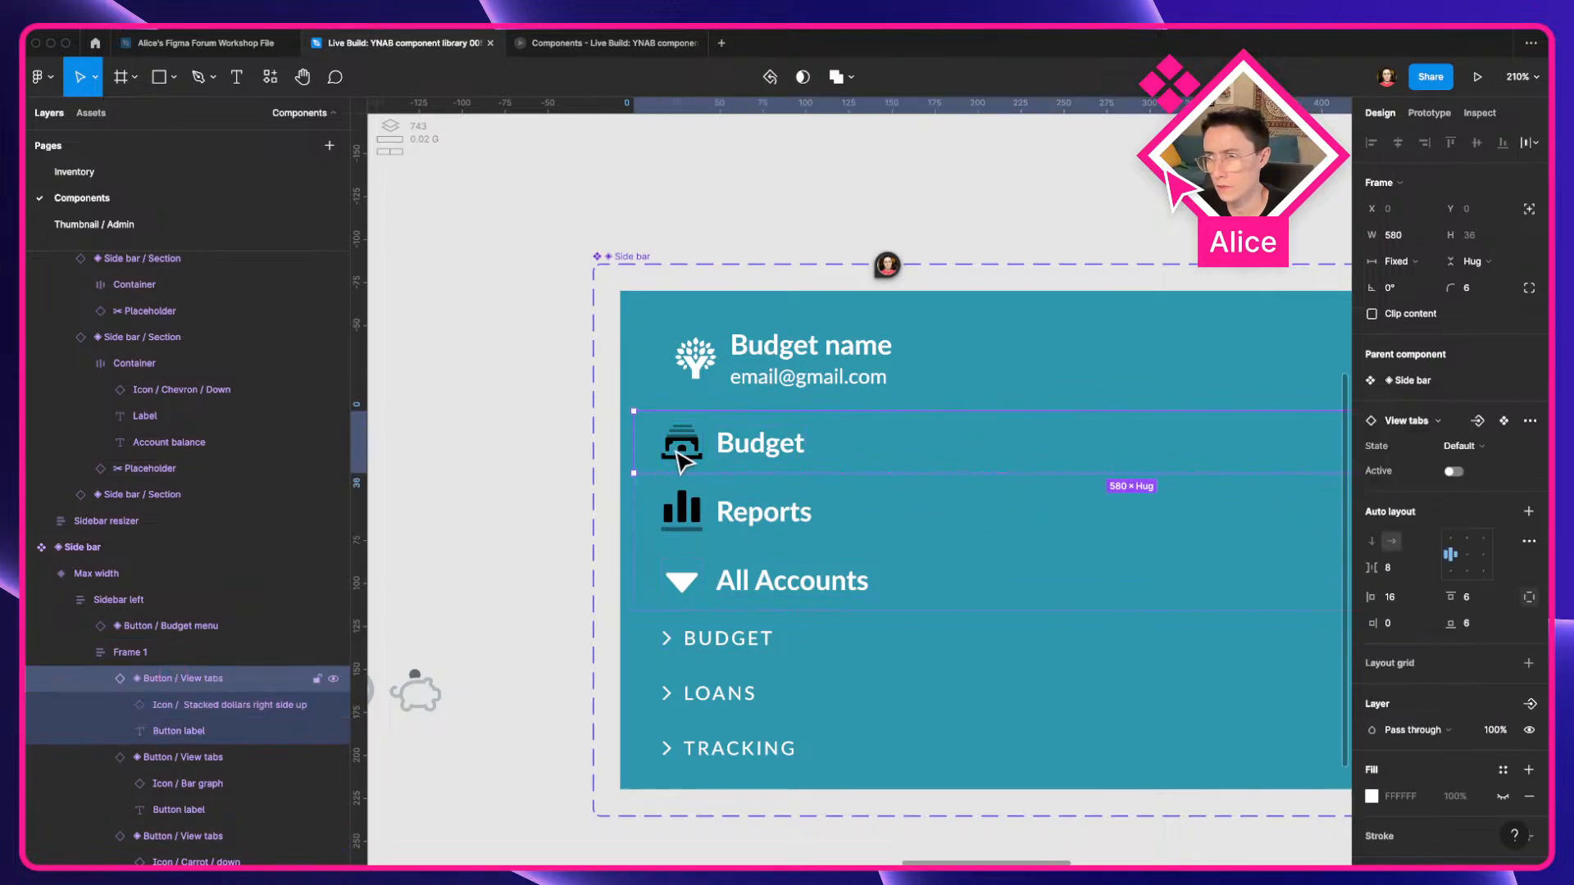
pyautogui.scroll(-3, 1432, 738)
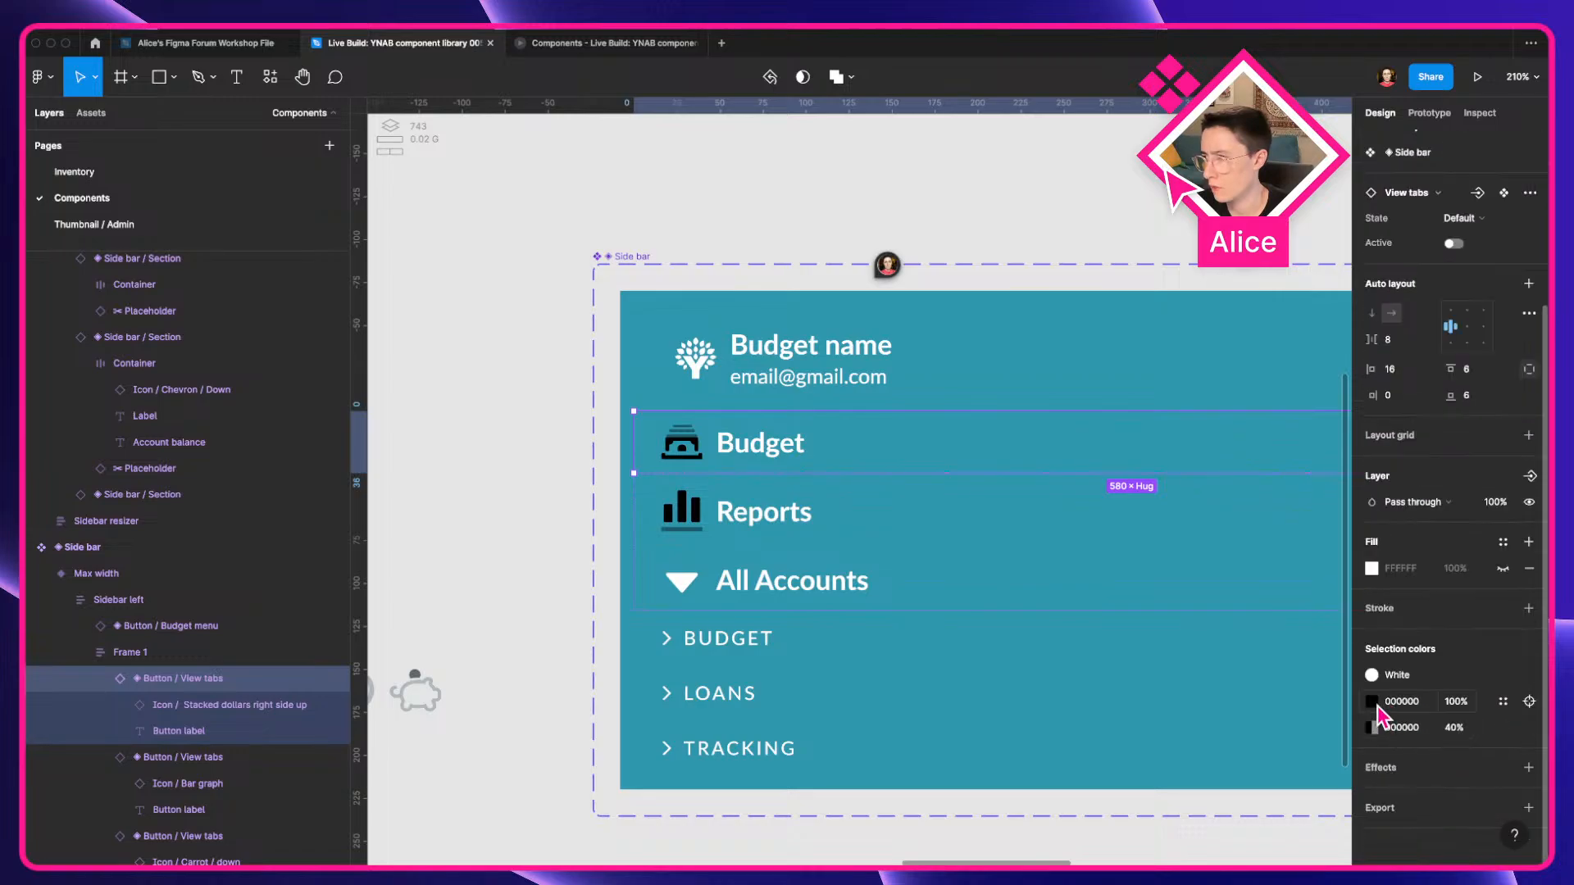
pyautogui.click(1503, 703)
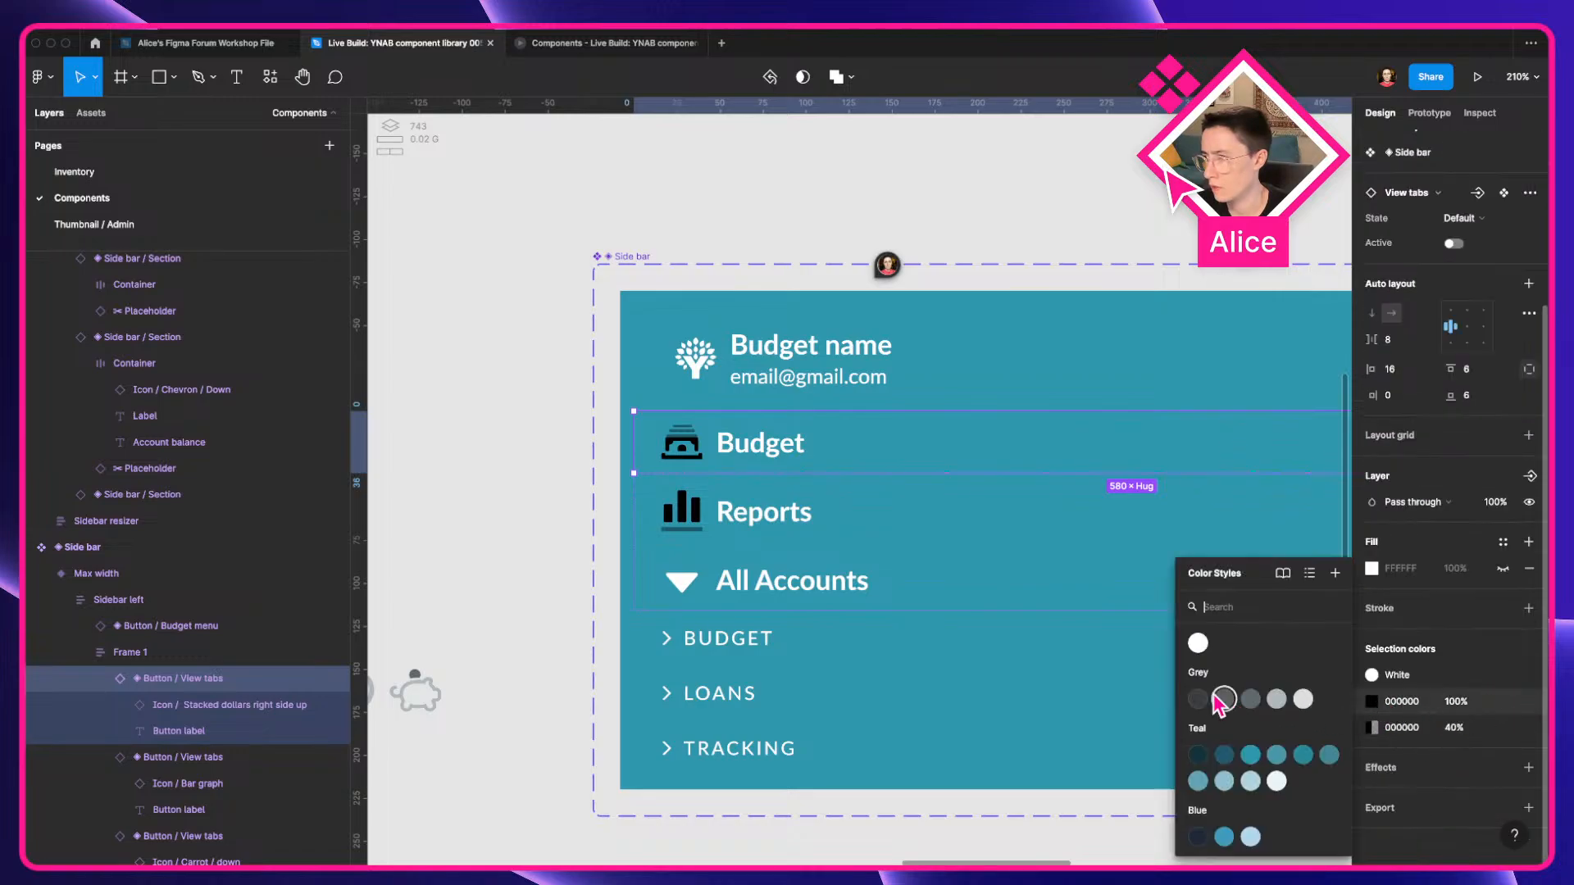
pyautogui.click(1200, 645)
pyautogui.click(1420, 728)
pyautogui.press('Tab')
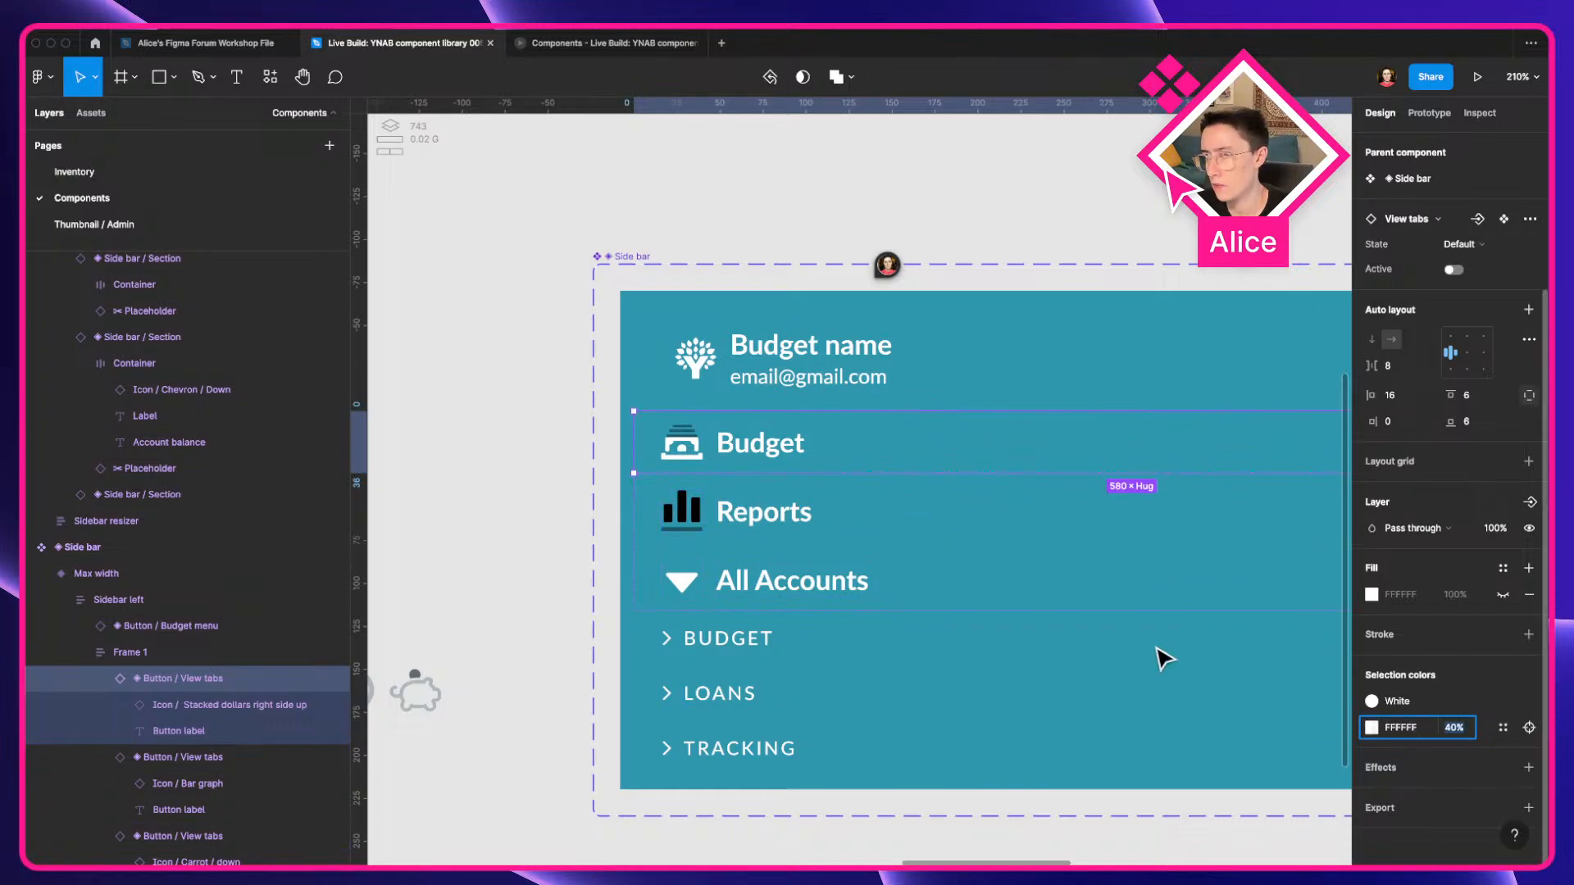
# Try to set the 40% colour of the Budget icon's inner vector to FFFFFF.
pyautogui.scroll(10, 657, 447)
pyautogui.click(836, 404)
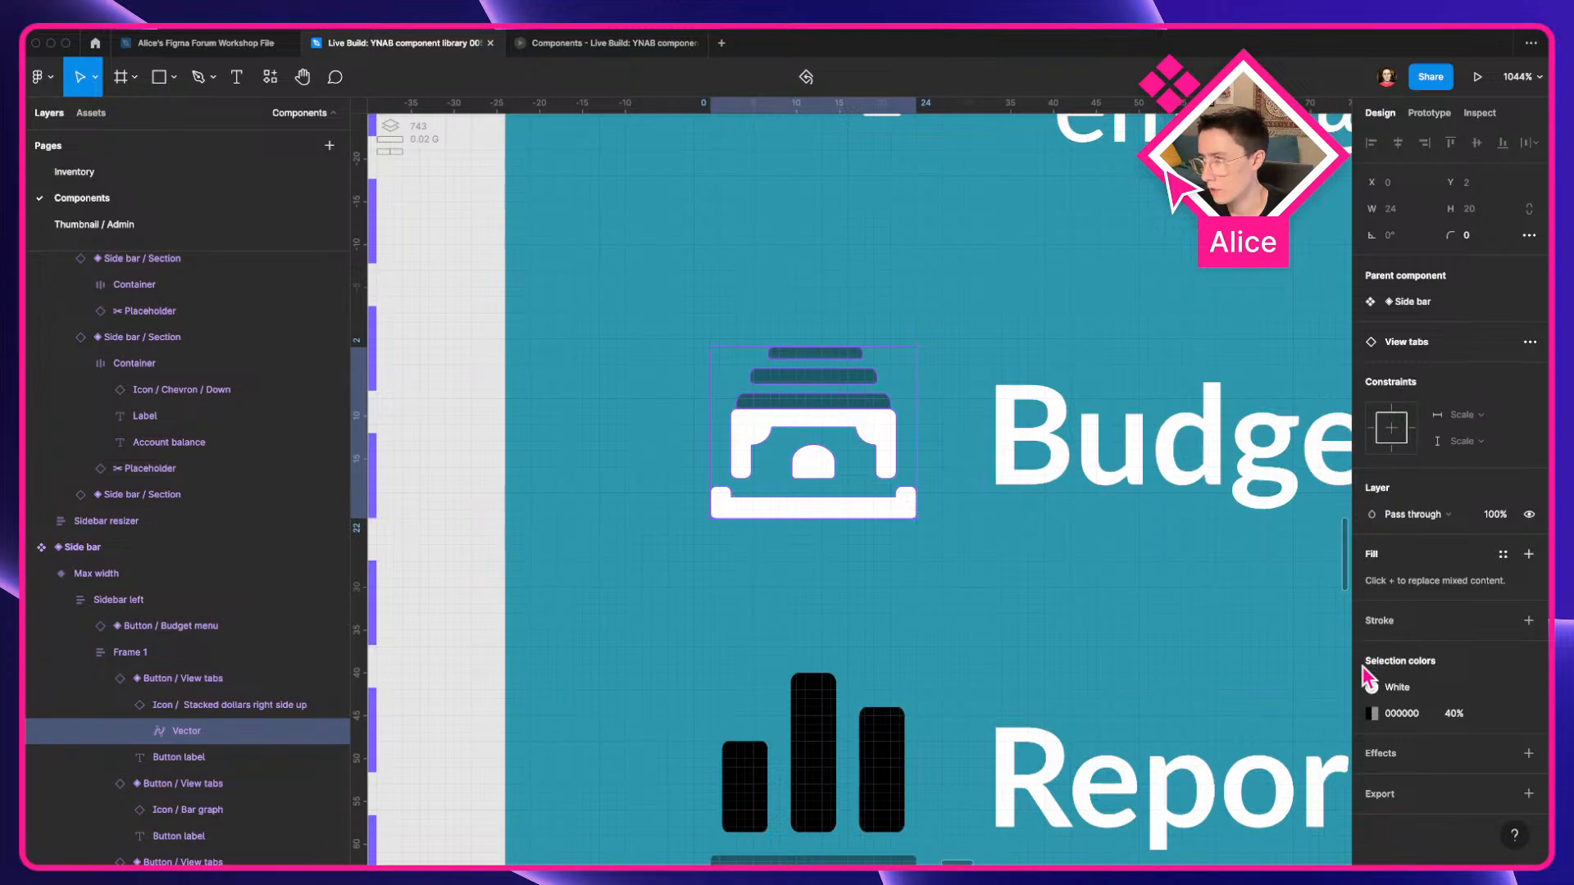
pyautogui.click(1420, 712)
pyautogui.write('fff')
pyautogui.press('Tab')
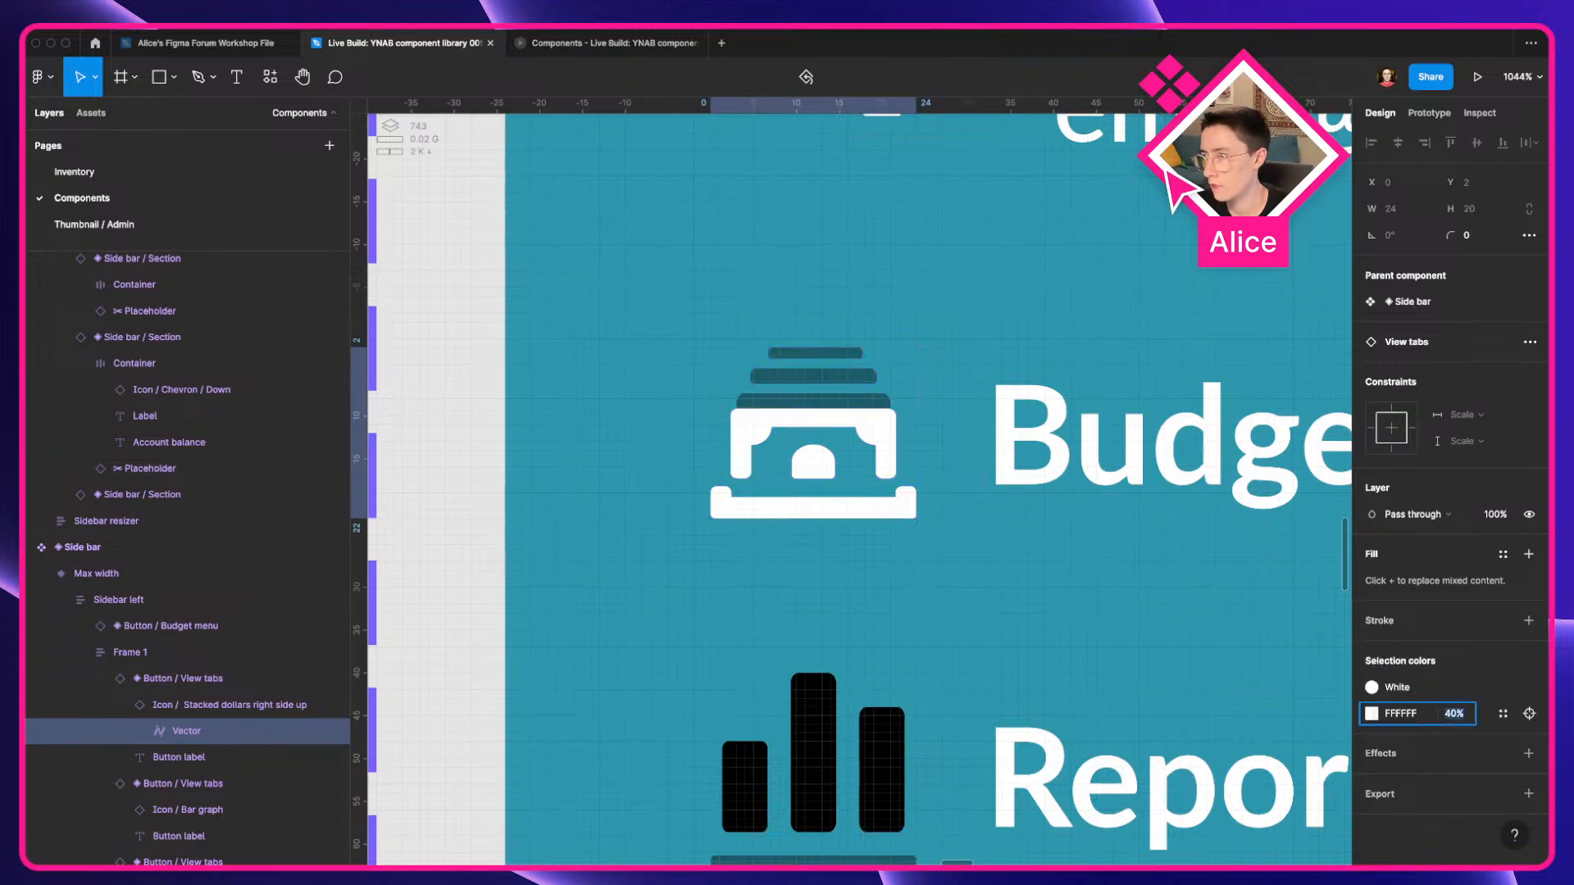
pyautogui.press('Escape')
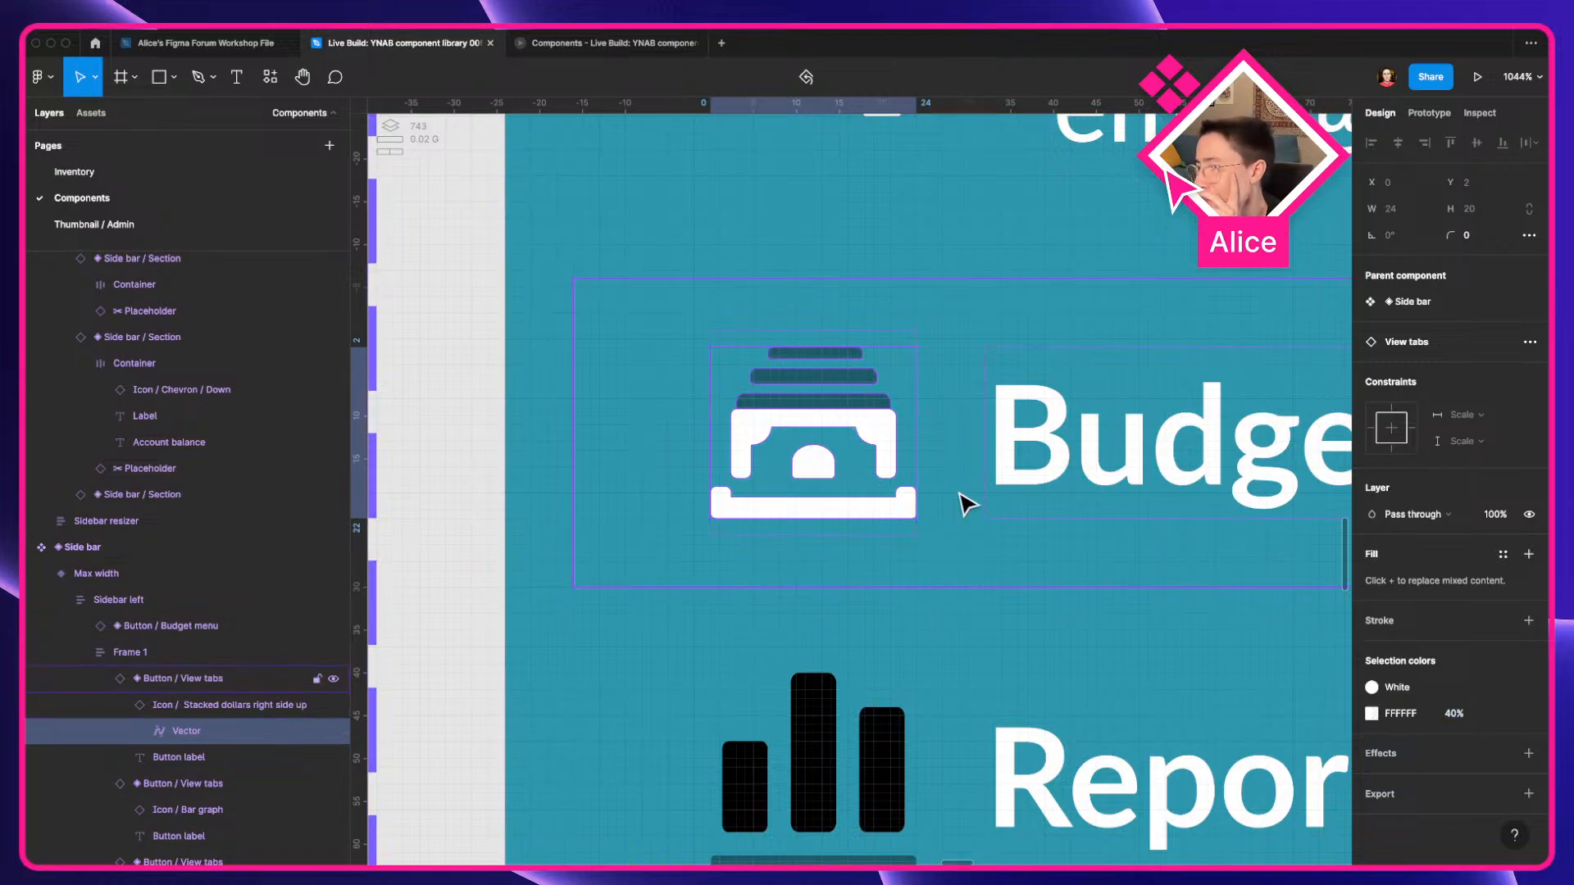
# Undo the recolouring of the Budget tab's icon.
pyautogui.press('super+z')
pyautogui.press('super+z')
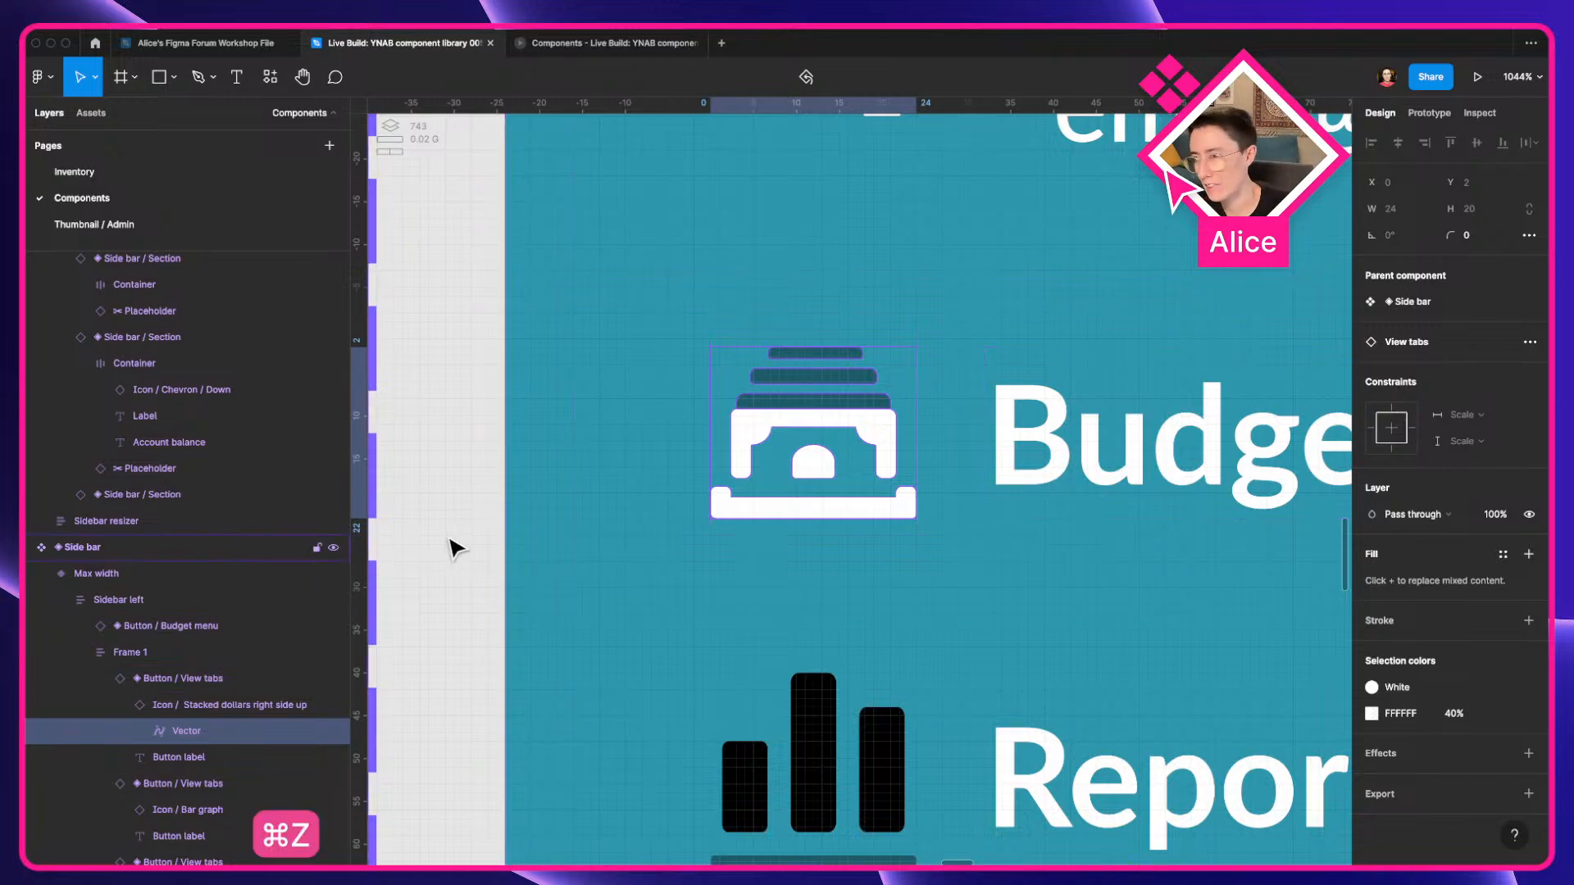
pyautogui.press('super+z')
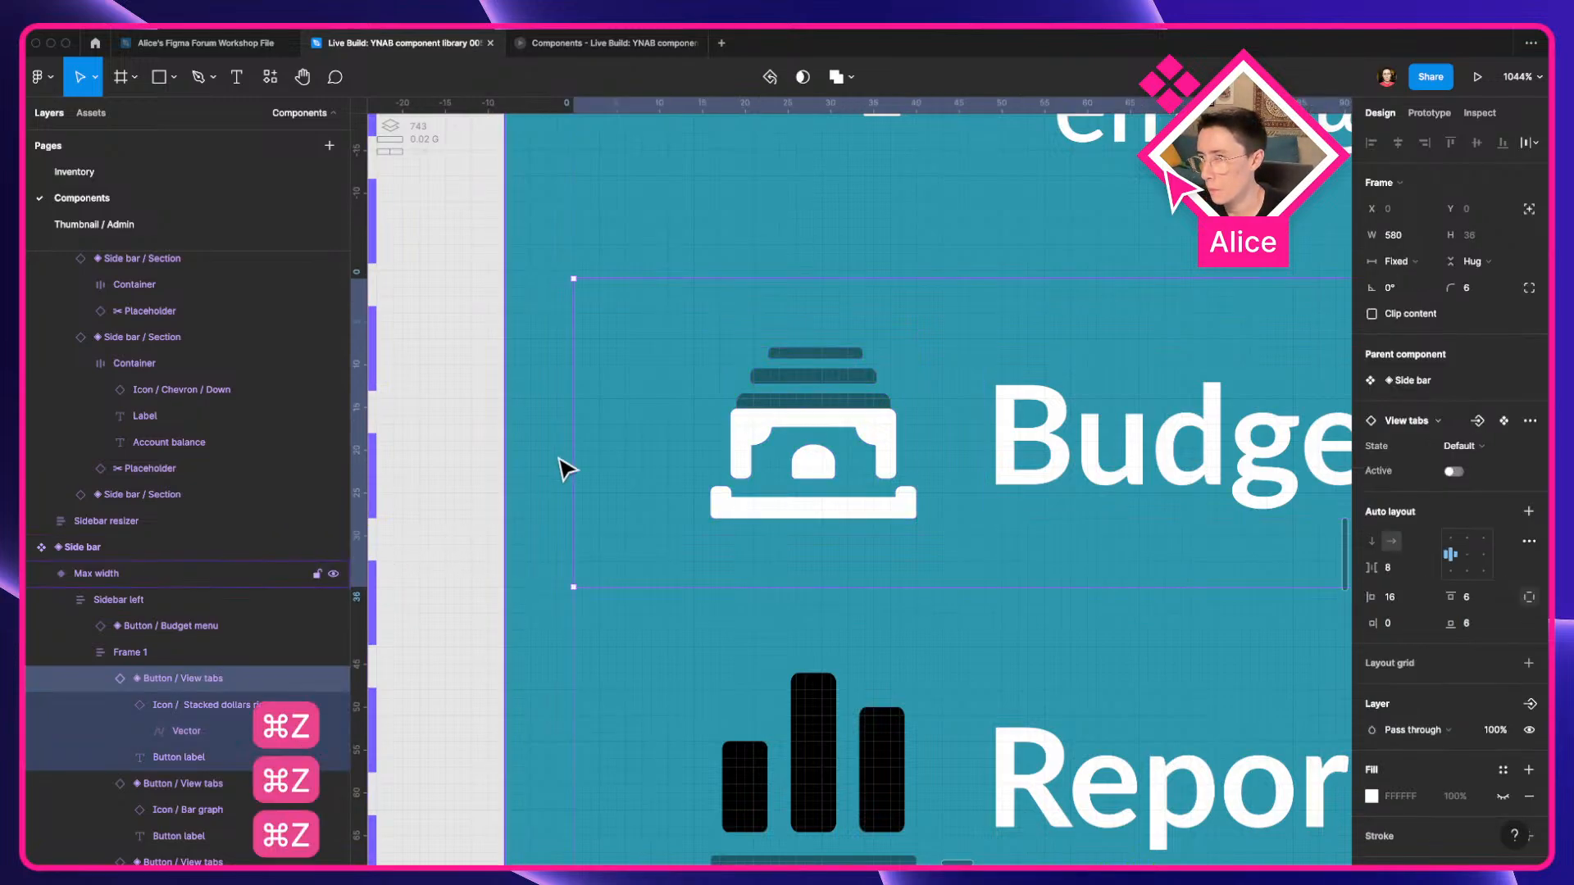
pyautogui.press('super+z')
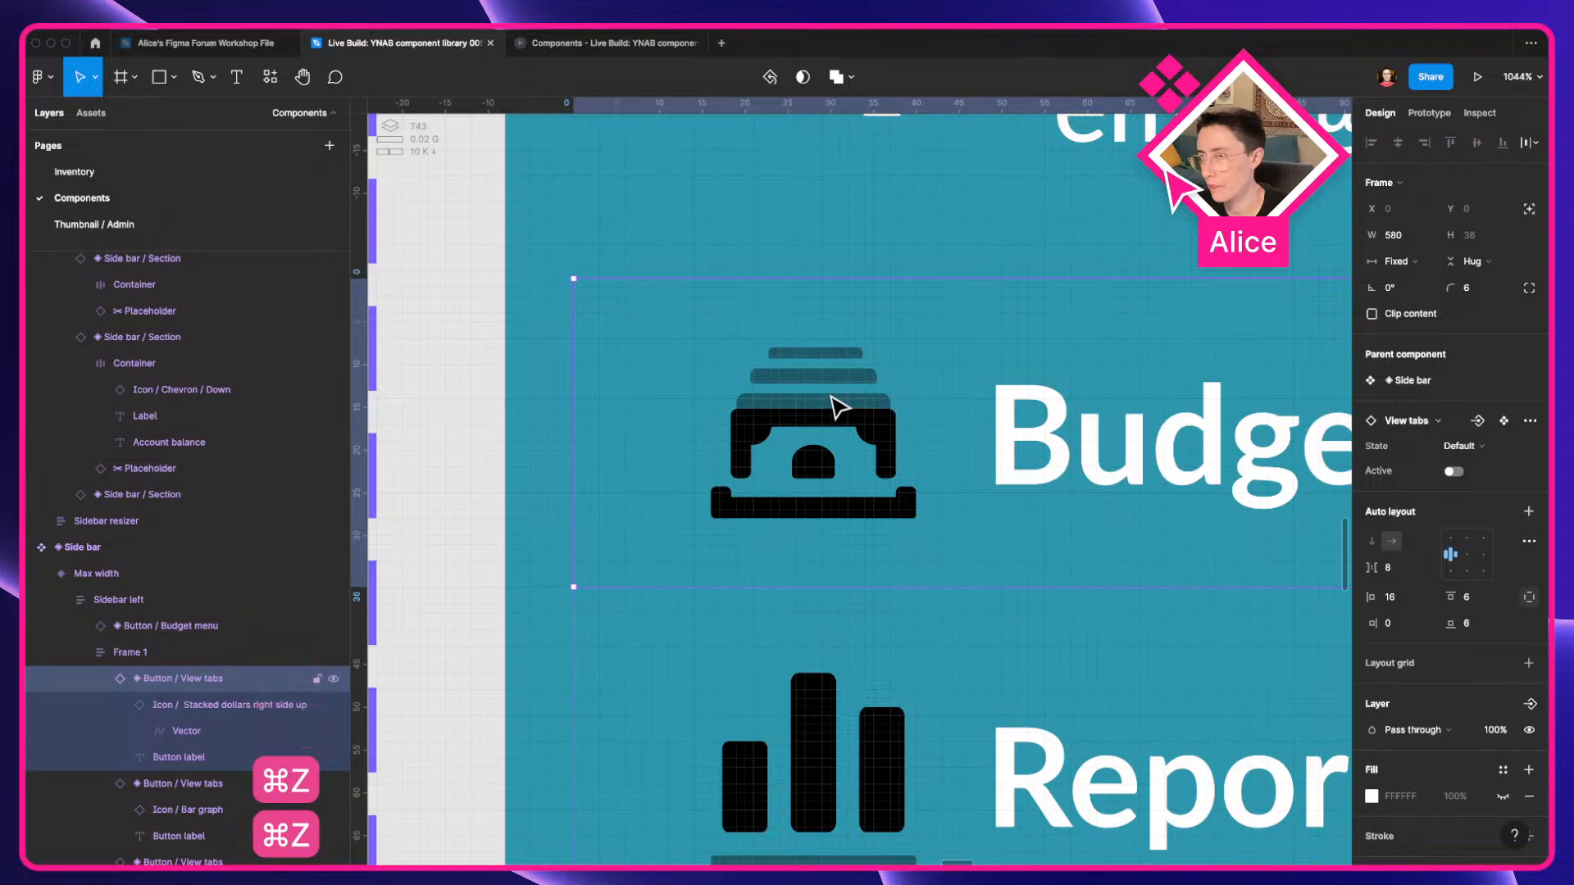
# Try to set the 40% colour of the Budget icon's inner vector to FFFFFF at 40% opacity.
pyautogui.click(838, 406)
pyautogui.doubleClick(838, 406)
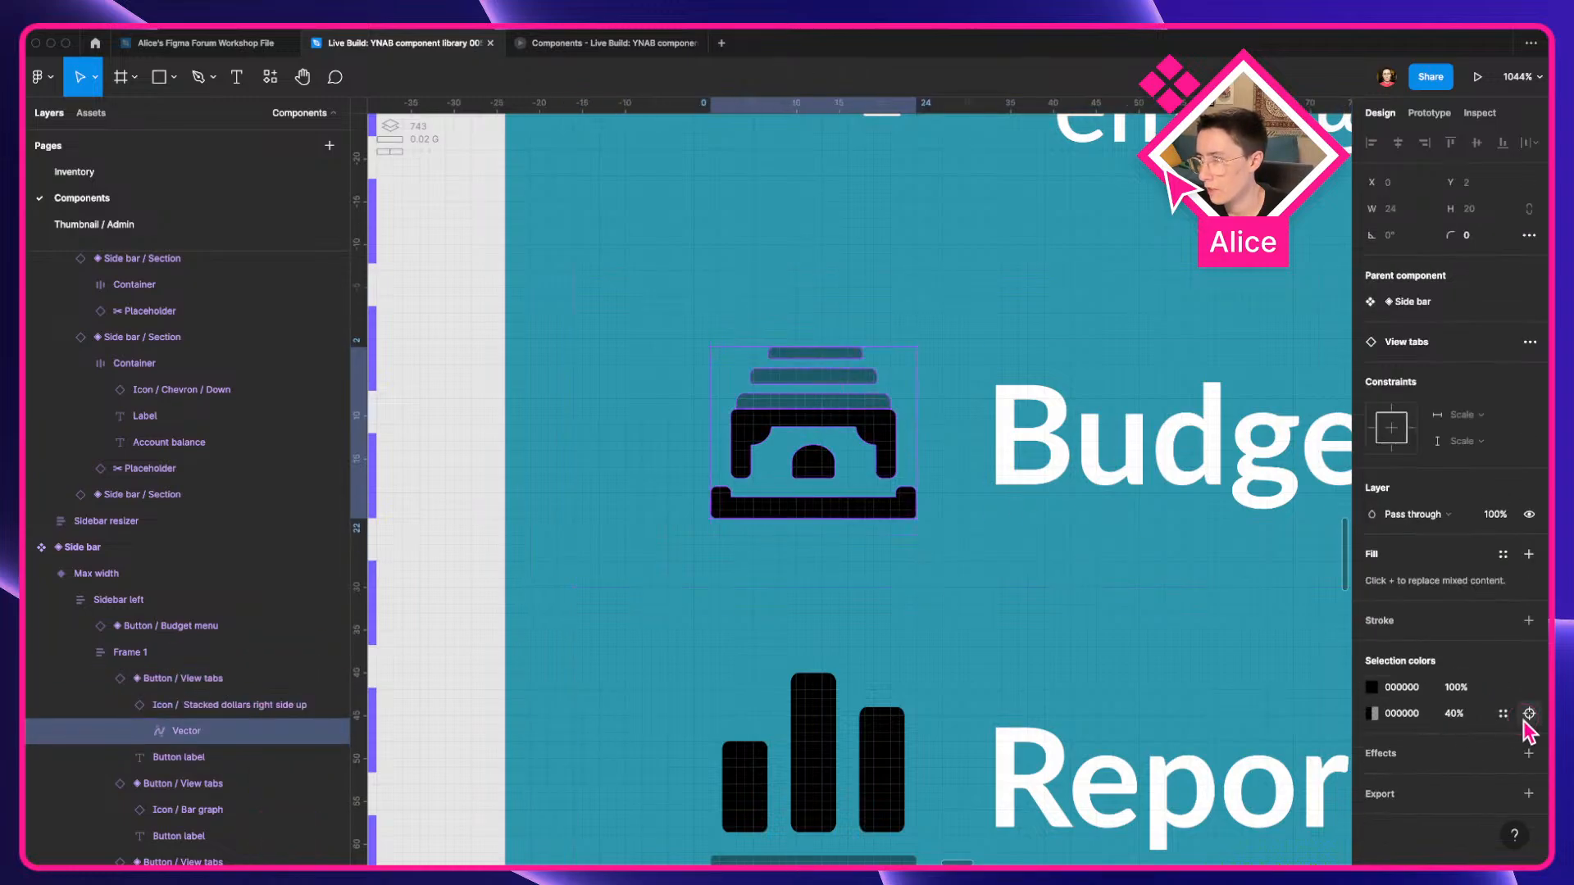
pyautogui.click(1374, 713)
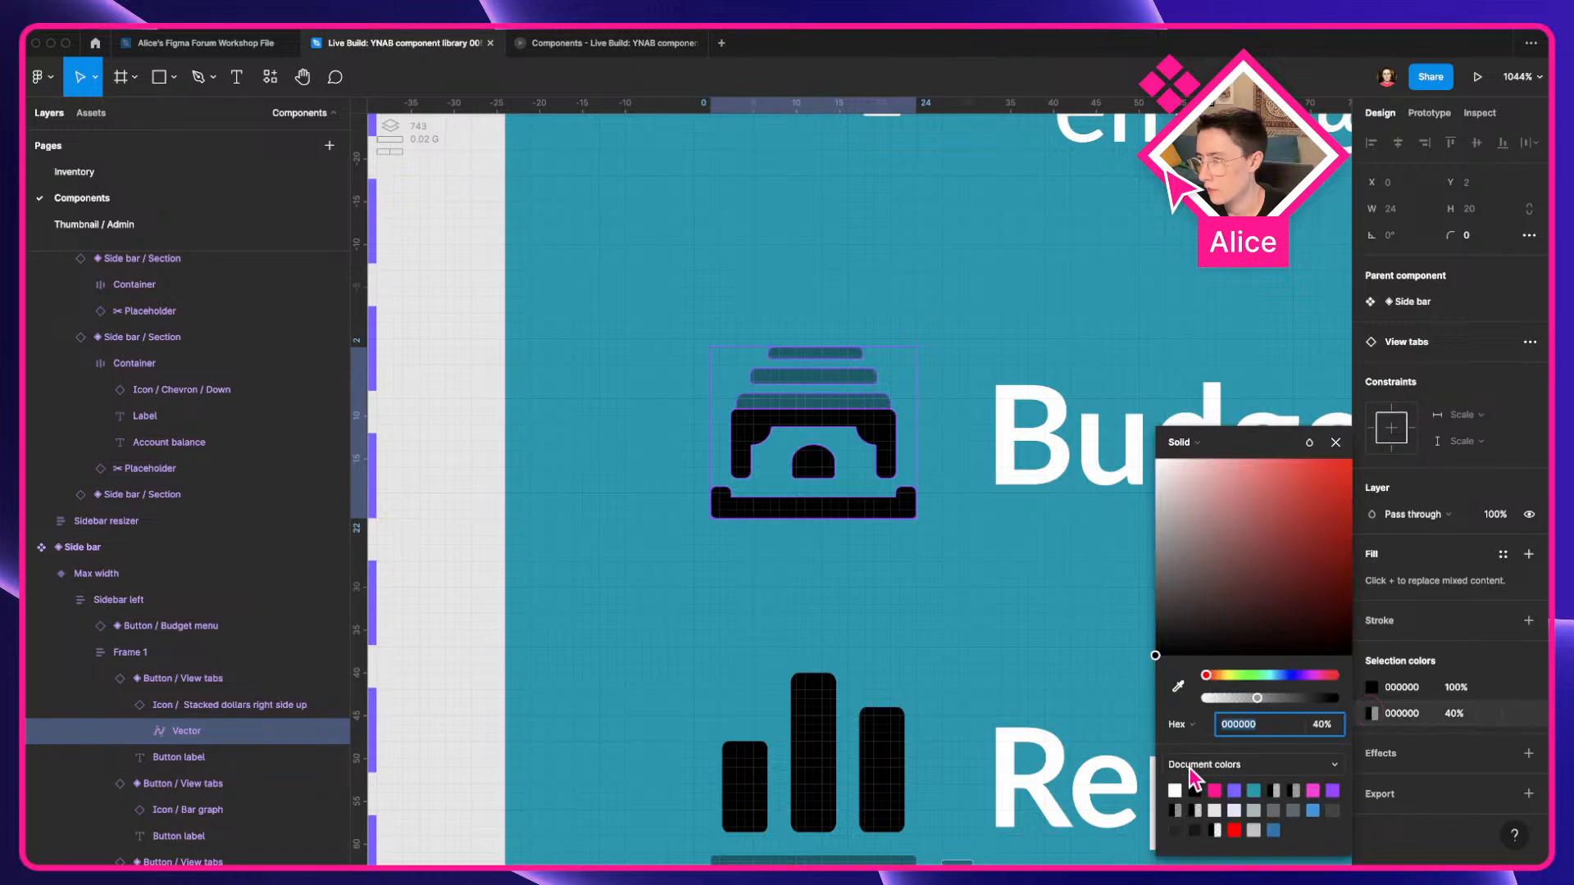
pyautogui.click(1177, 790)
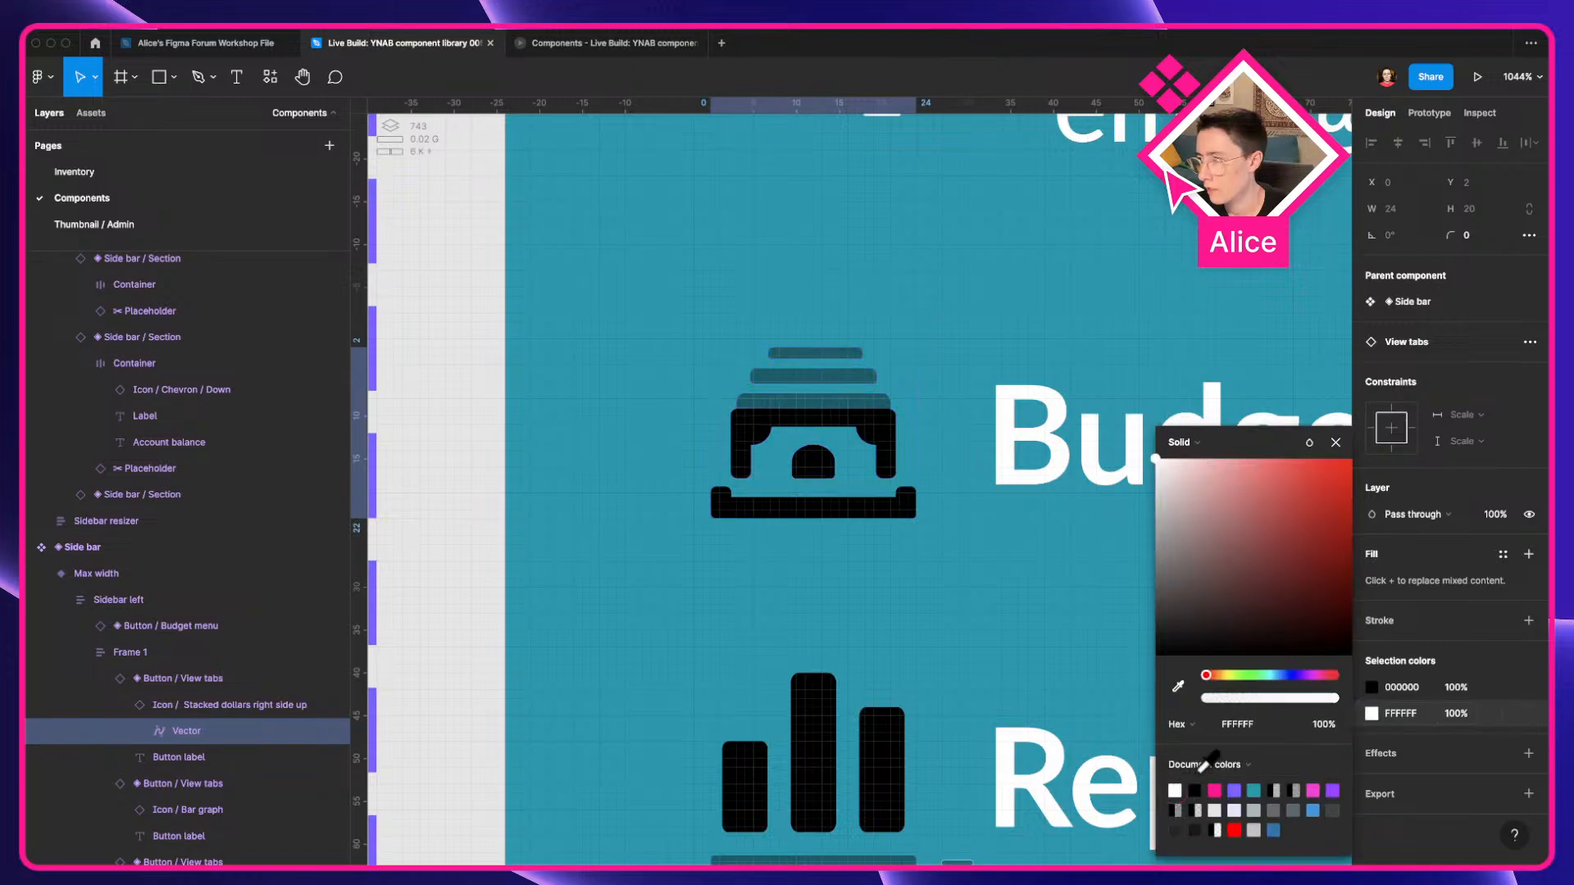
pyautogui.click(1452, 716)
pyautogui.write('40')
pyautogui.press('Tab')
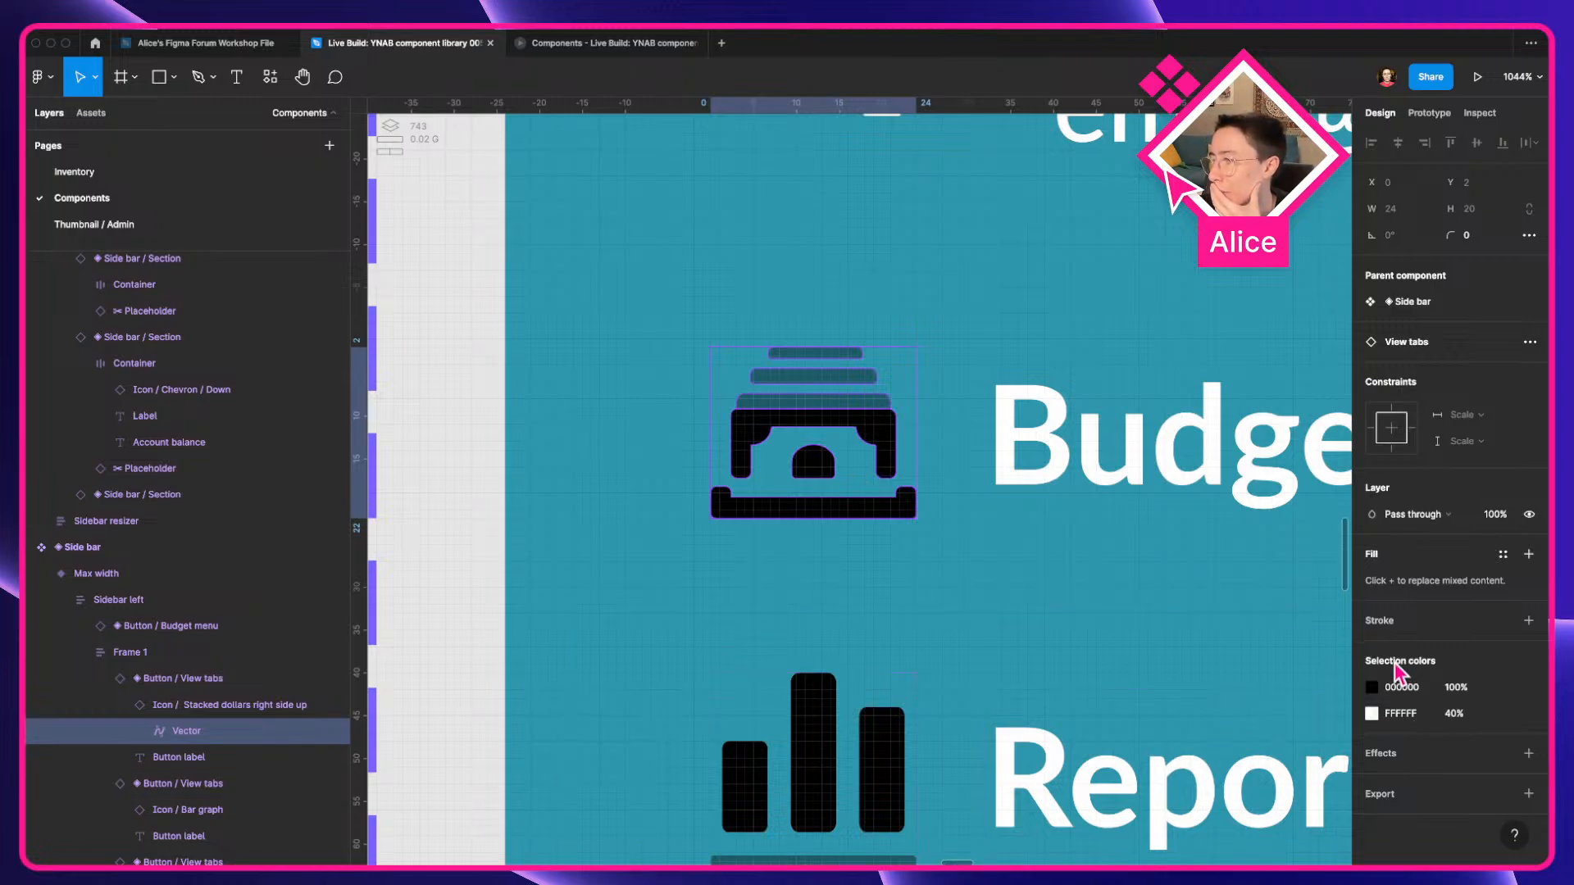
# Set the solid colour of the Budget icon's vector to FFFFFF.
pyautogui.click(1371, 687)
pyautogui.moveTo(1248, 598); pyautogui.dragTo(1019, 323)
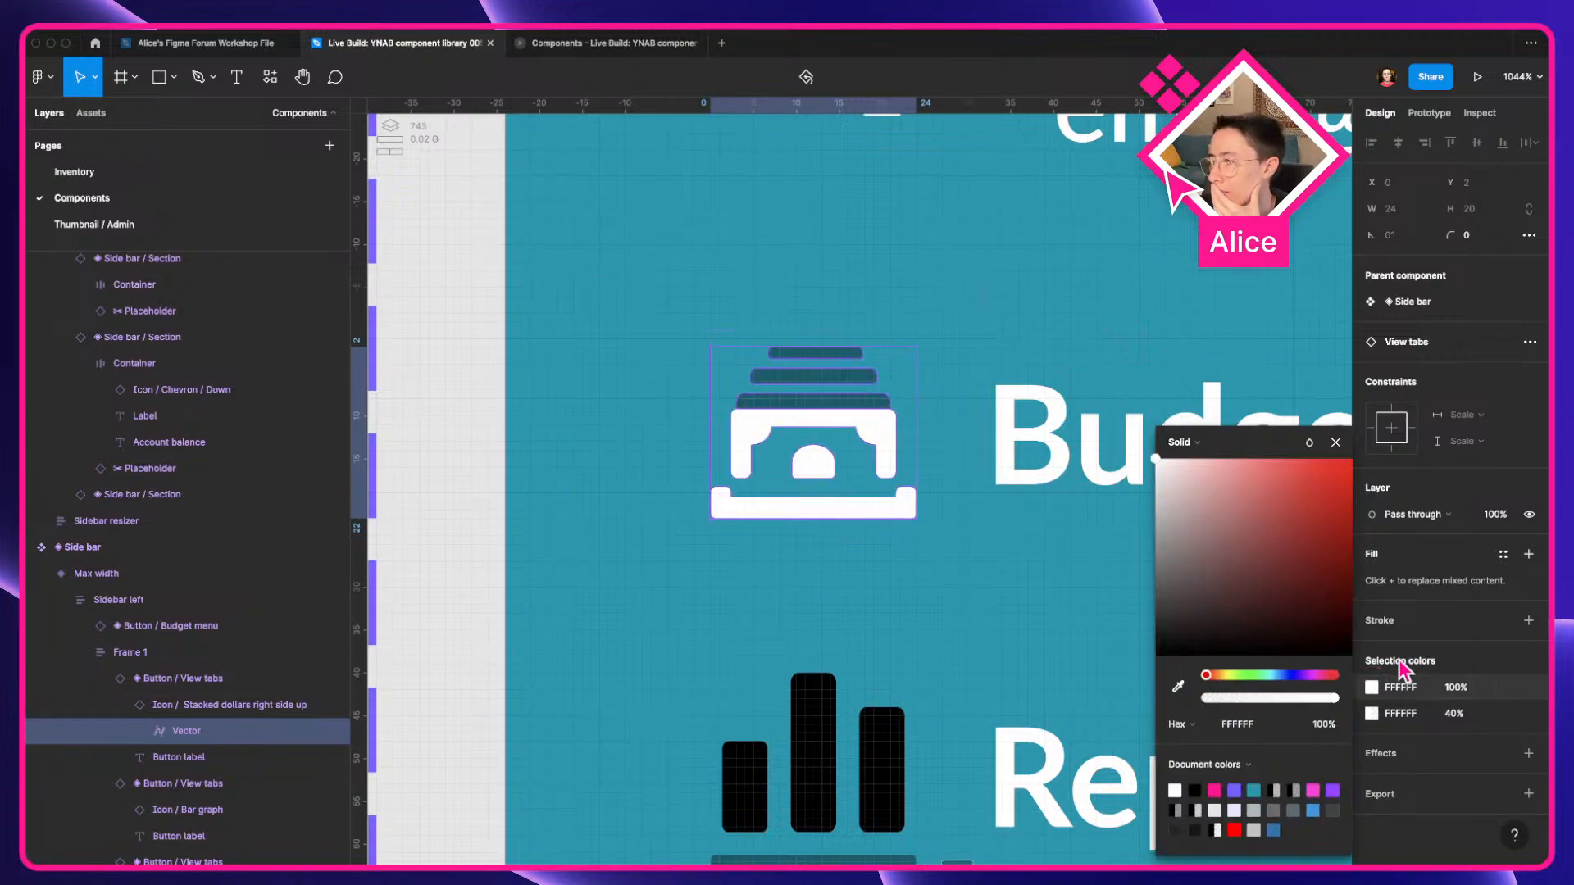
pyautogui.click(1371, 713)
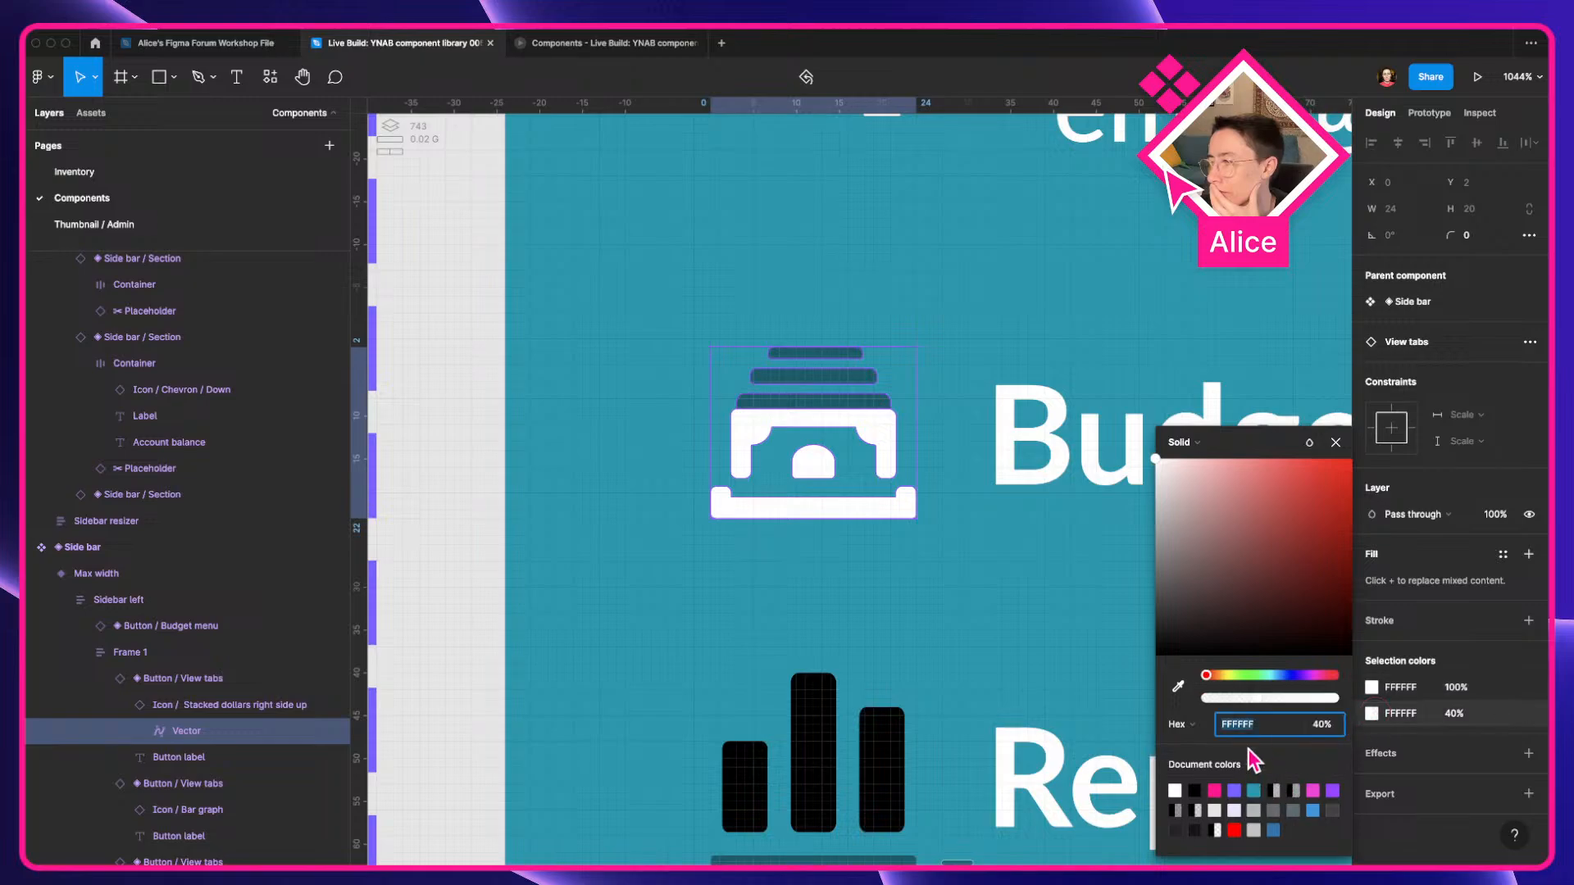
pyautogui.click(1518, 689)
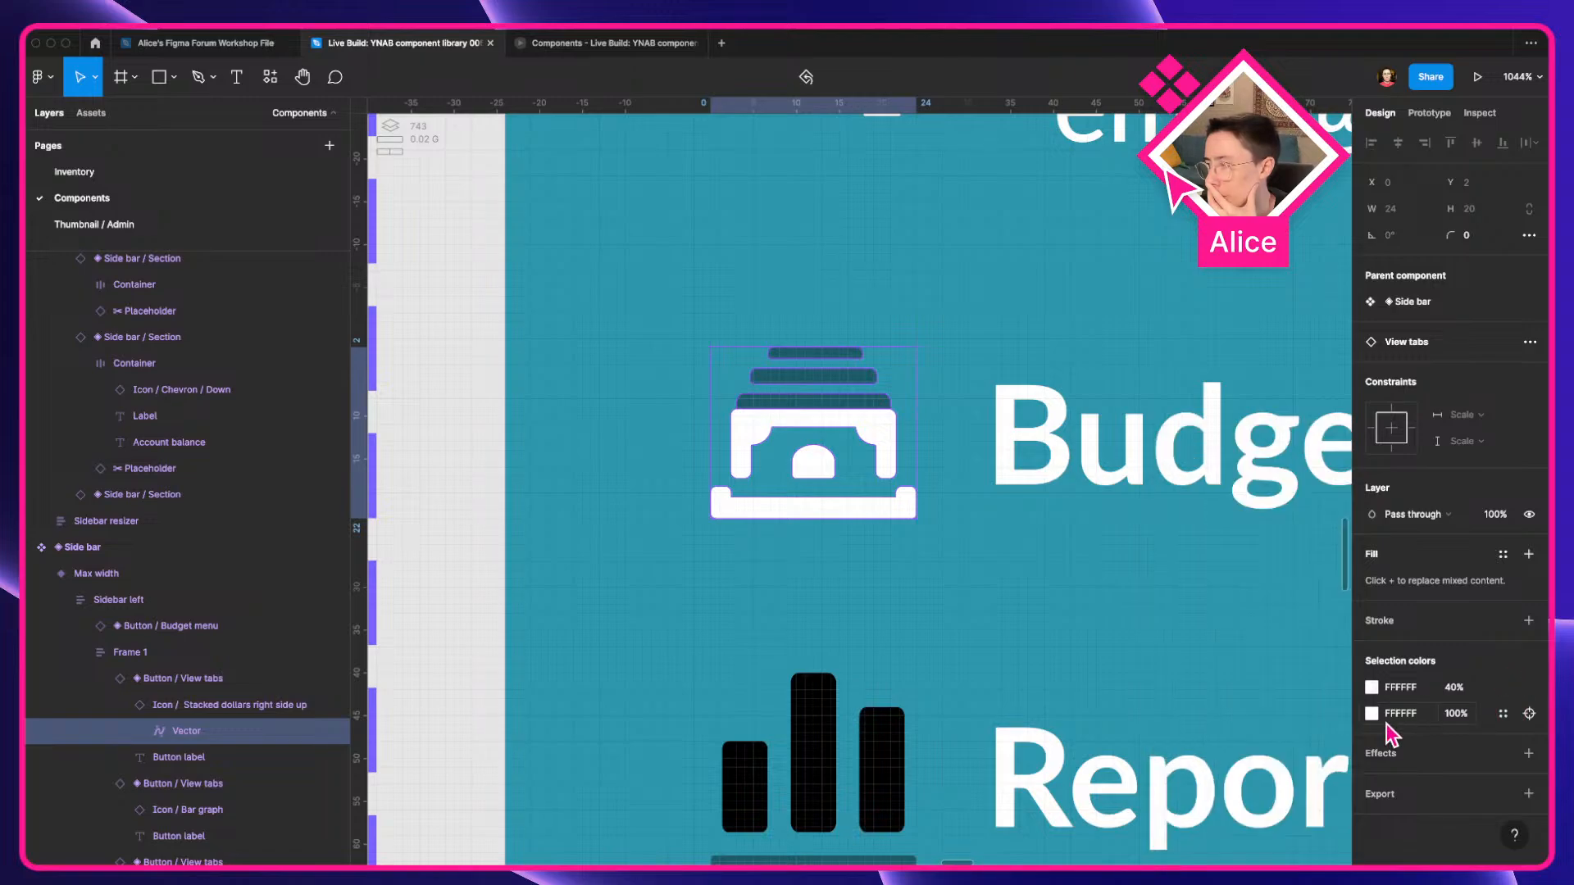
# Try the Teal/600 style on the Budget icon's solid colour and undo it.
pyautogui.click(1503, 714)
pyautogui.click(1276, 754)
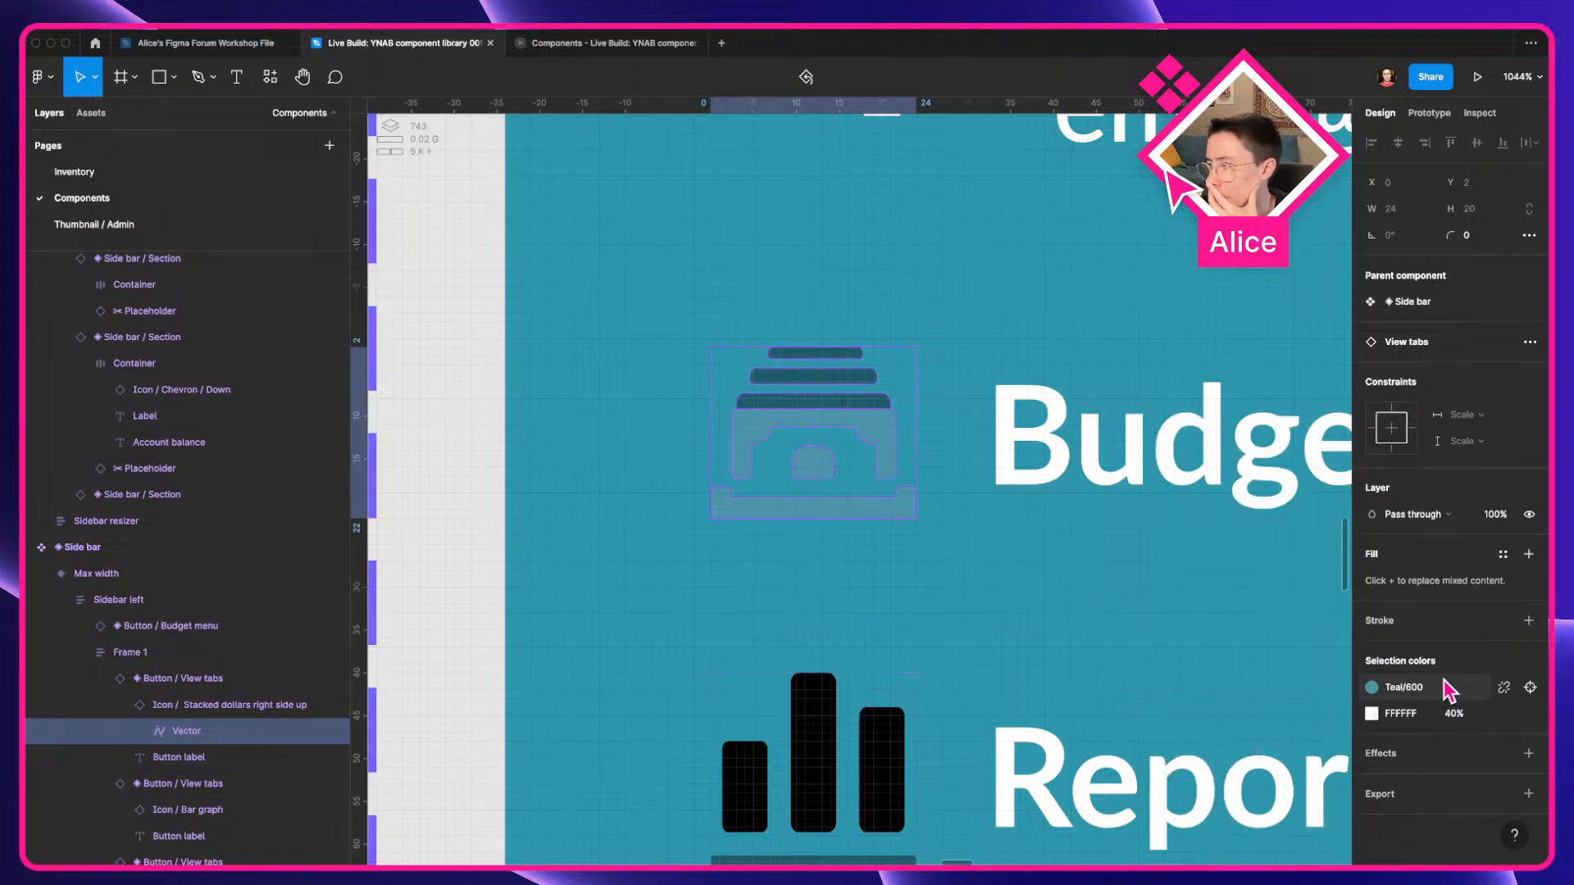
pyautogui.click(1502, 714)
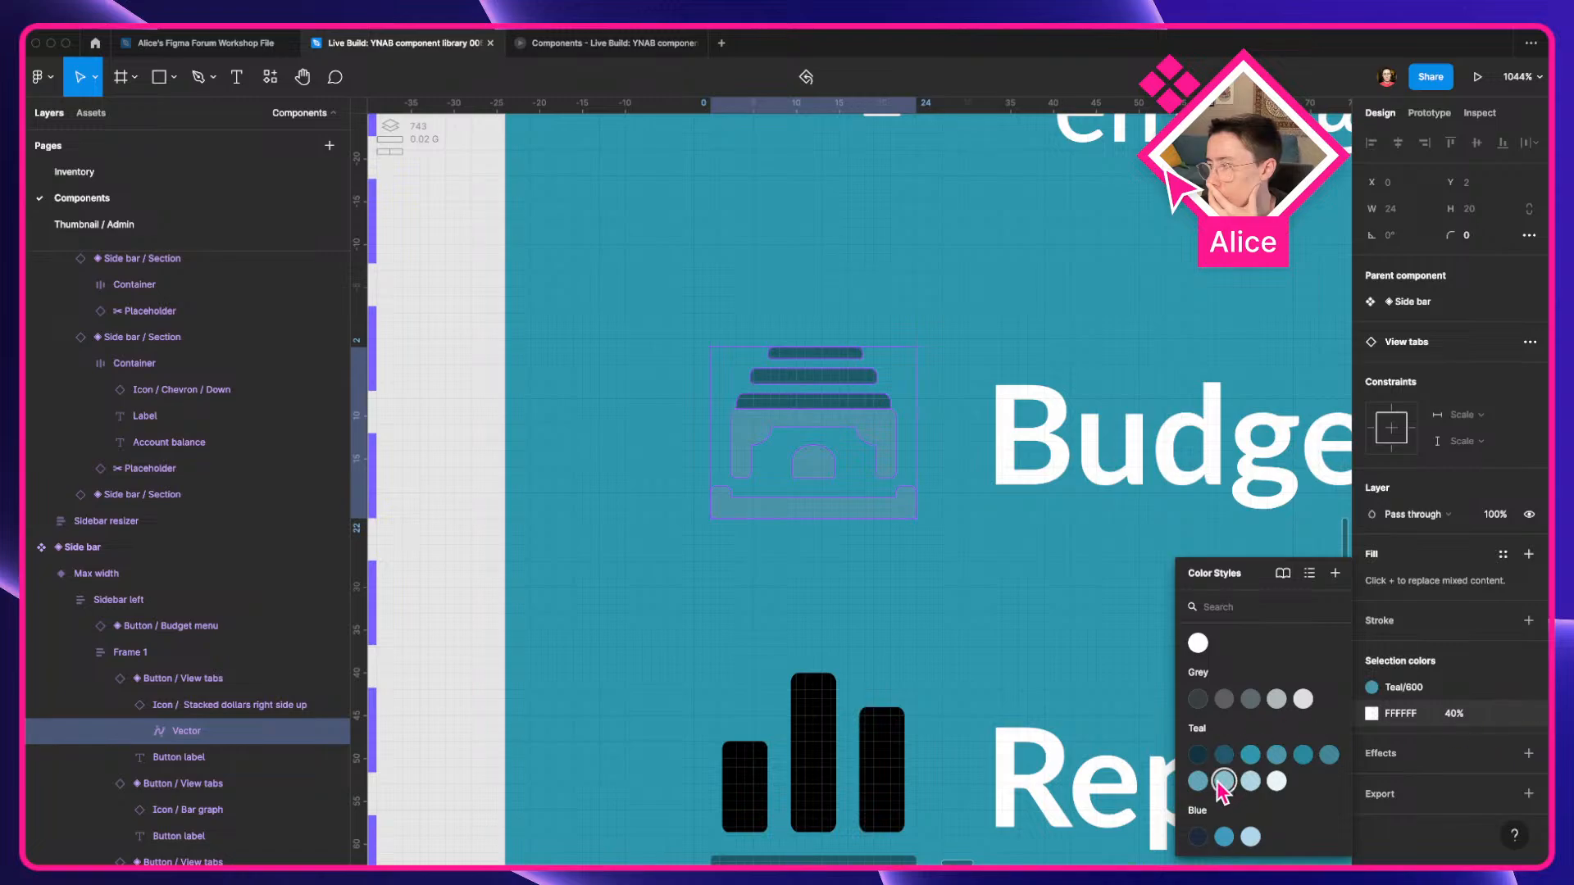
pyautogui.press('Escape')
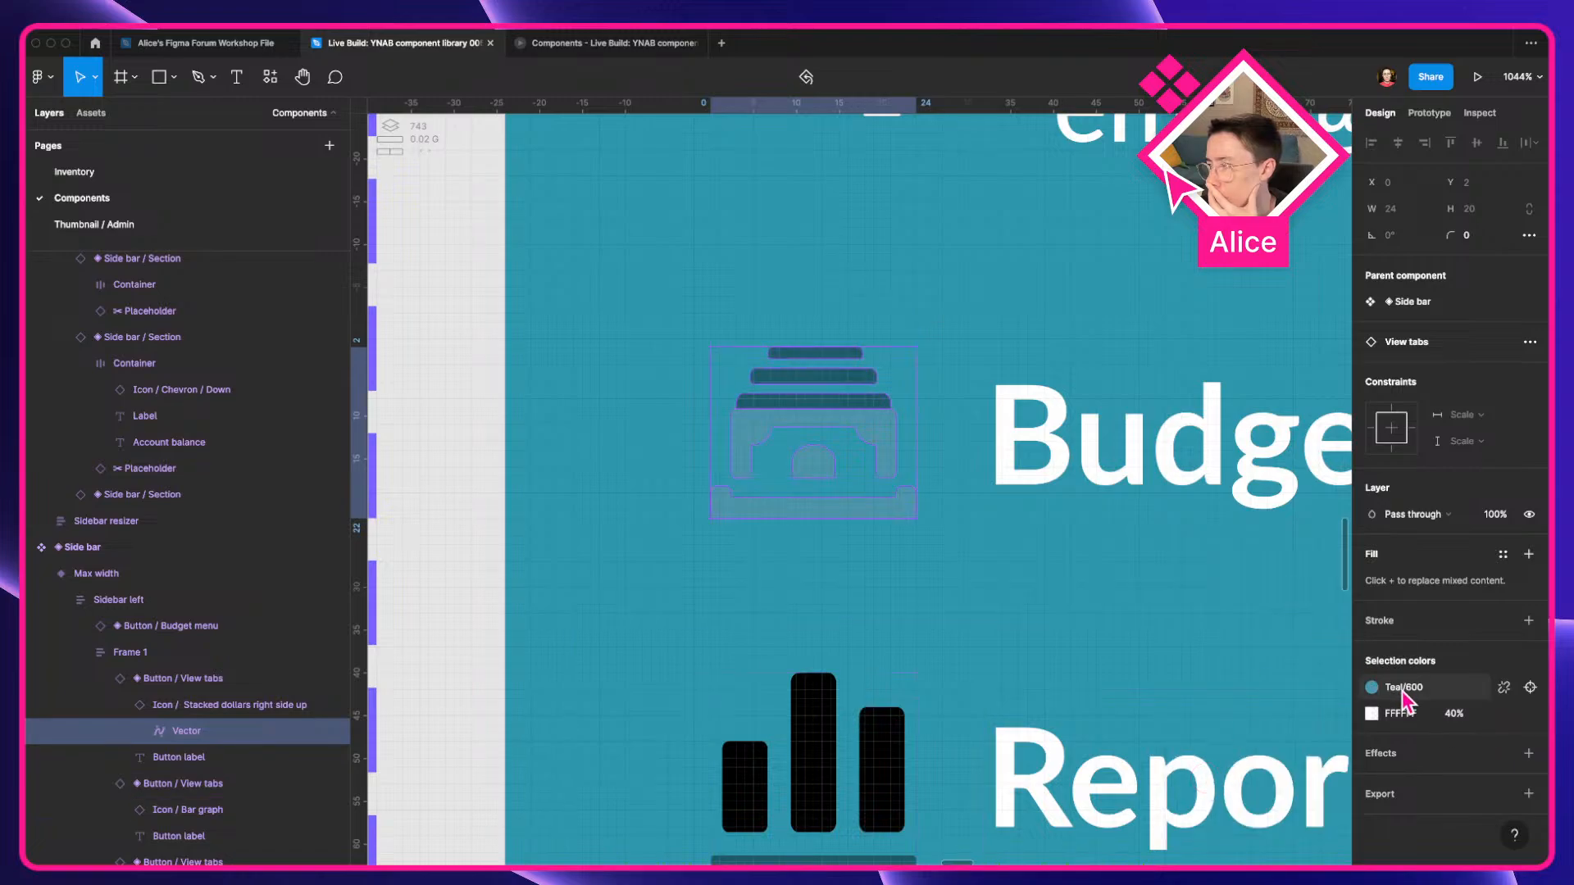
pyautogui.press('super+z')
pyautogui.press('super+z')
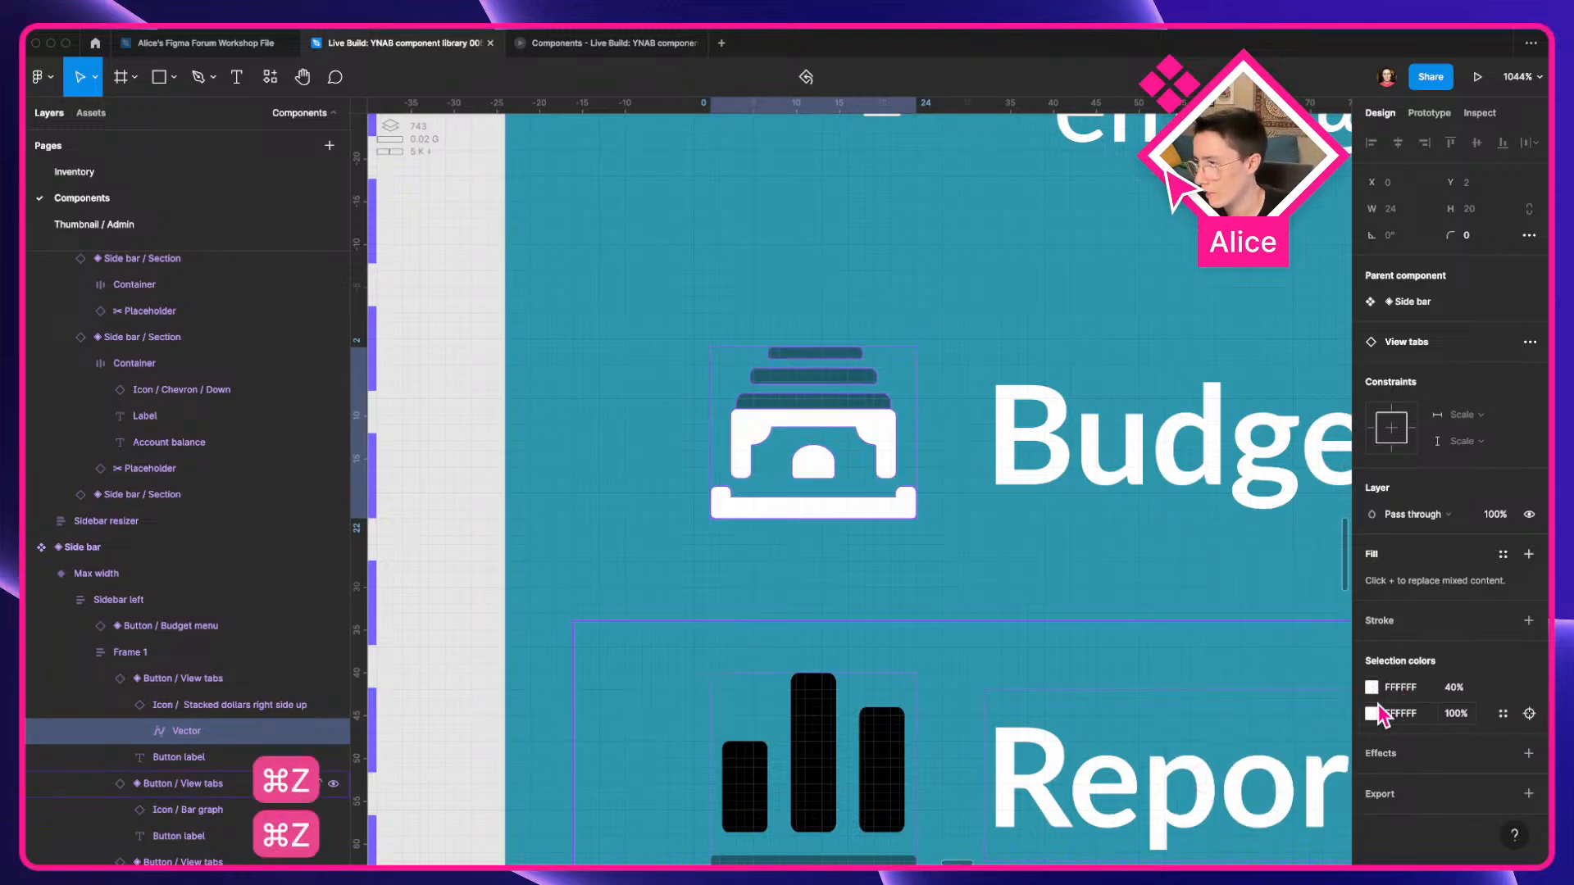
# Apply the White style to the Budget vector's solid colour and try FF0000 on its 40% colour.
pyautogui.click(1502, 713)
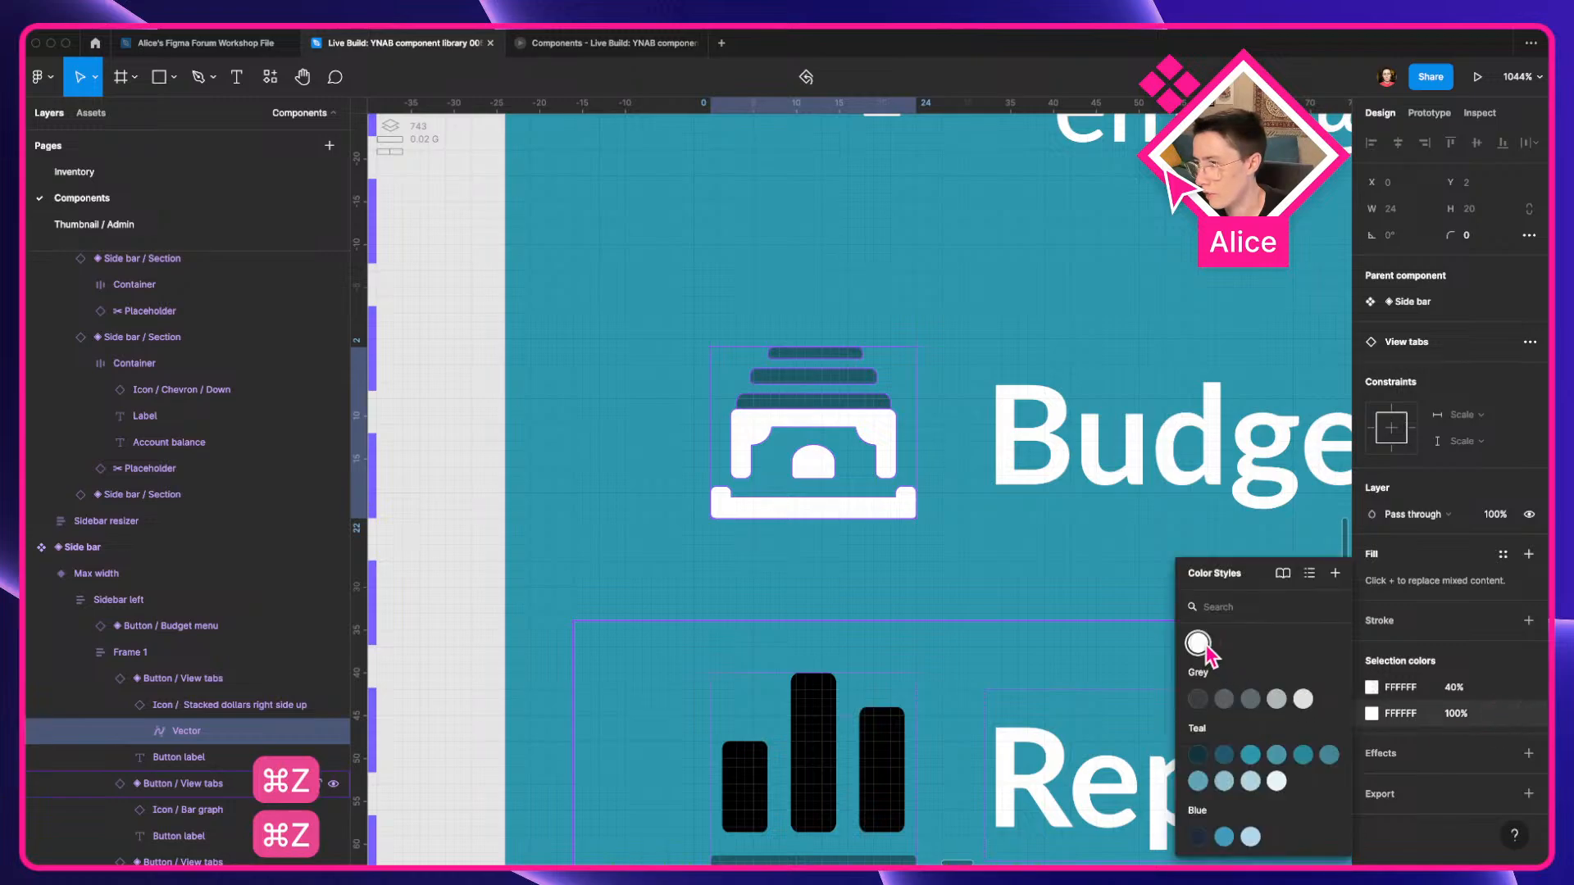
pyautogui.click(1198, 644)
pyautogui.click(1504, 714)
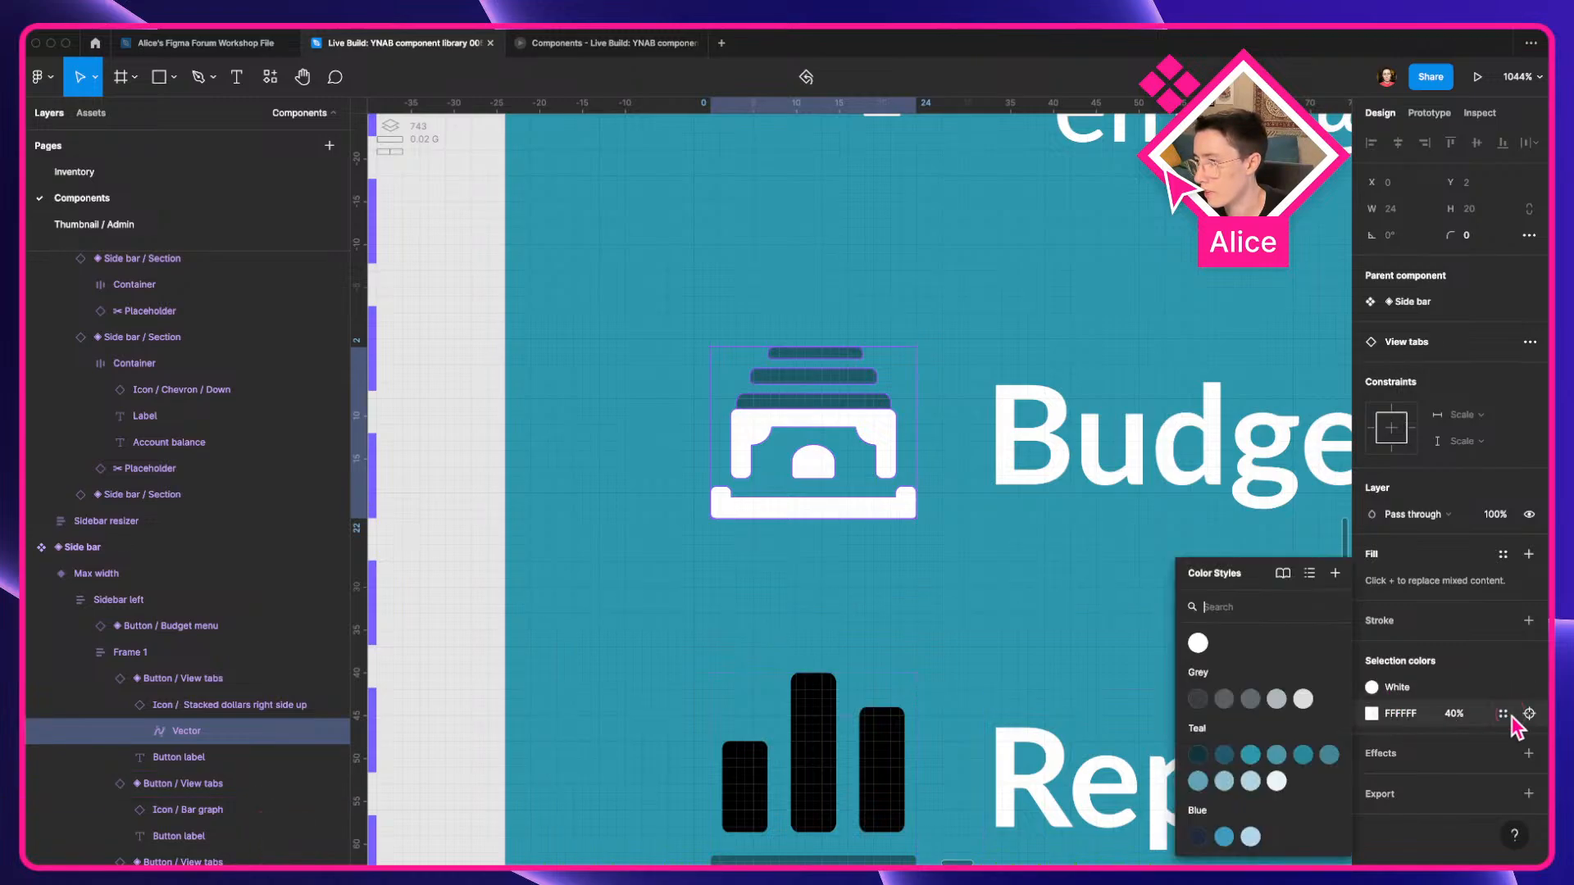
pyautogui.click(1371, 713)
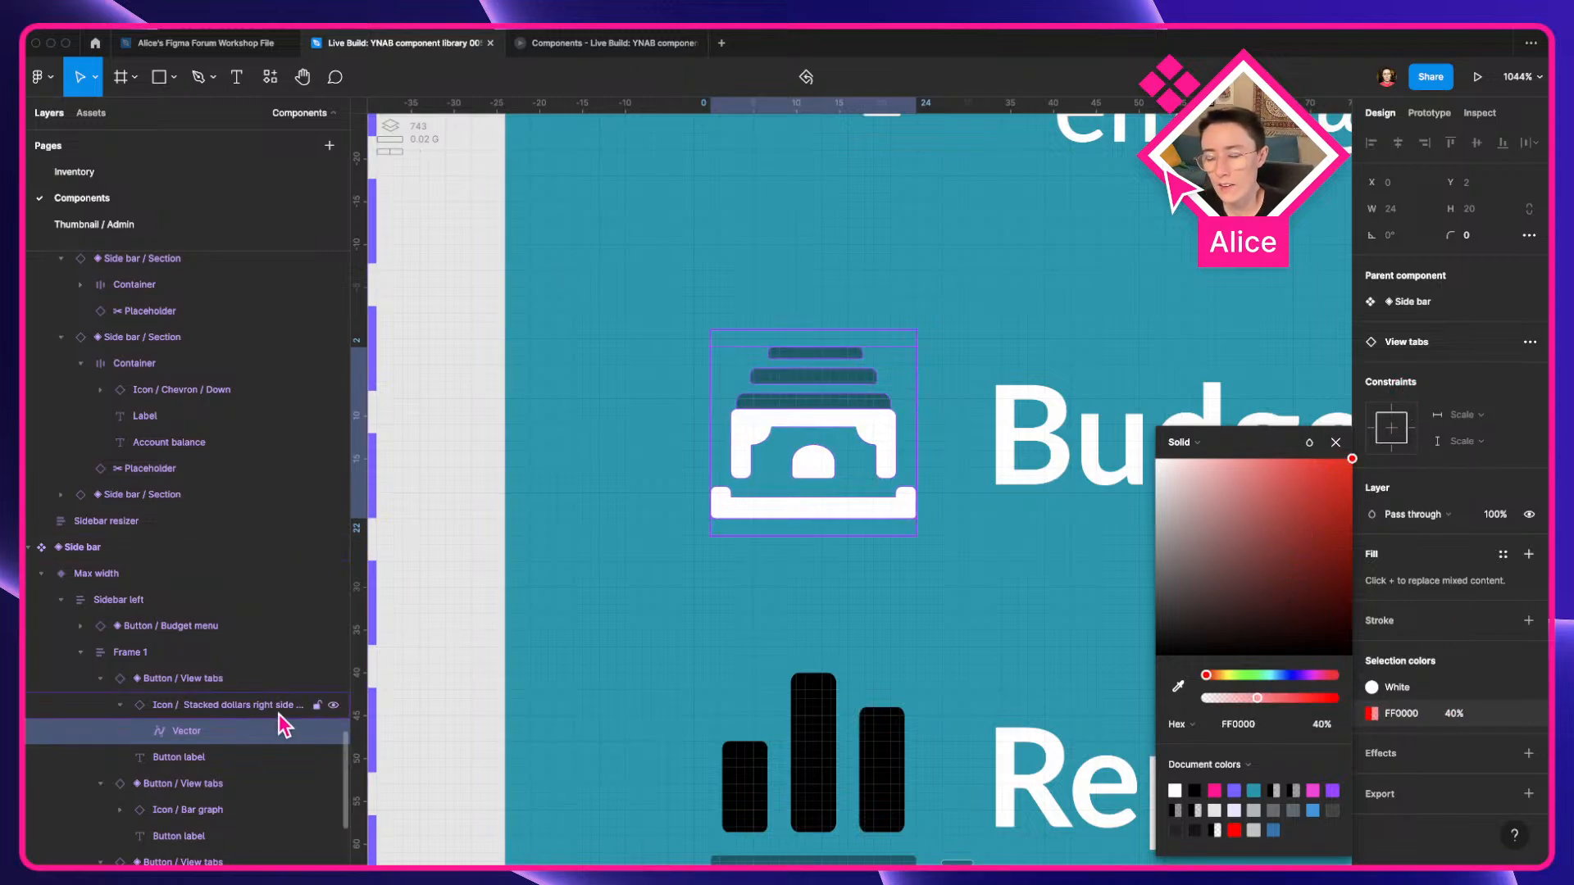
pyautogui.click(456, 604)
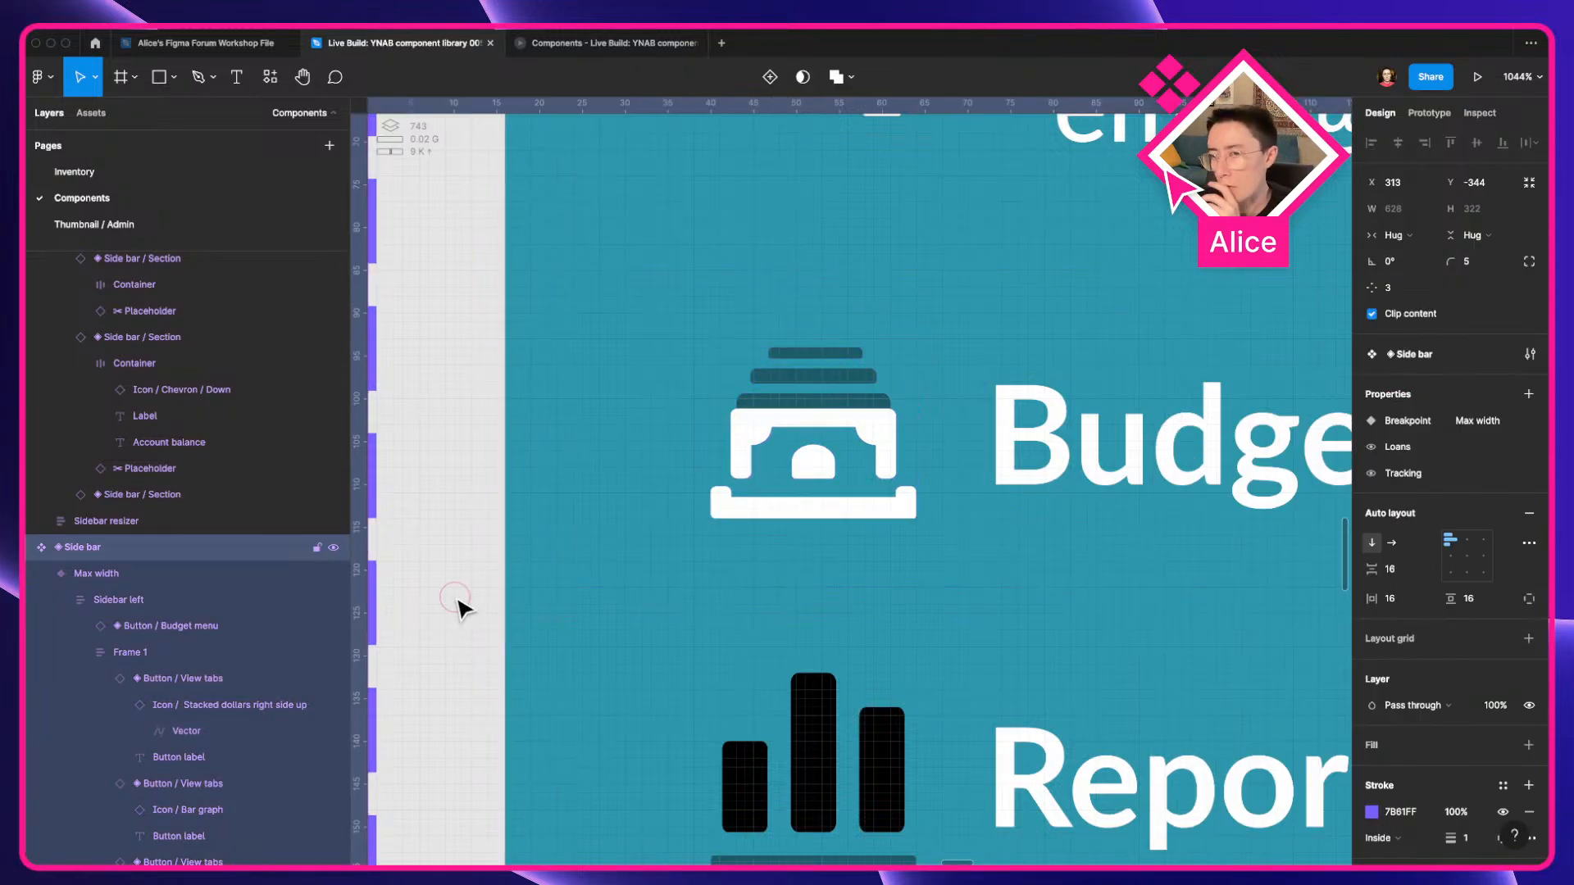
# Place a test instance of the Stacked dollars right side up icon in the empty area below the icon components.
pyautogui.scroll(-10, 456, 605)
pyautogui.click(432, 660)
pyautogui.hscroll(-10, 896, 527)
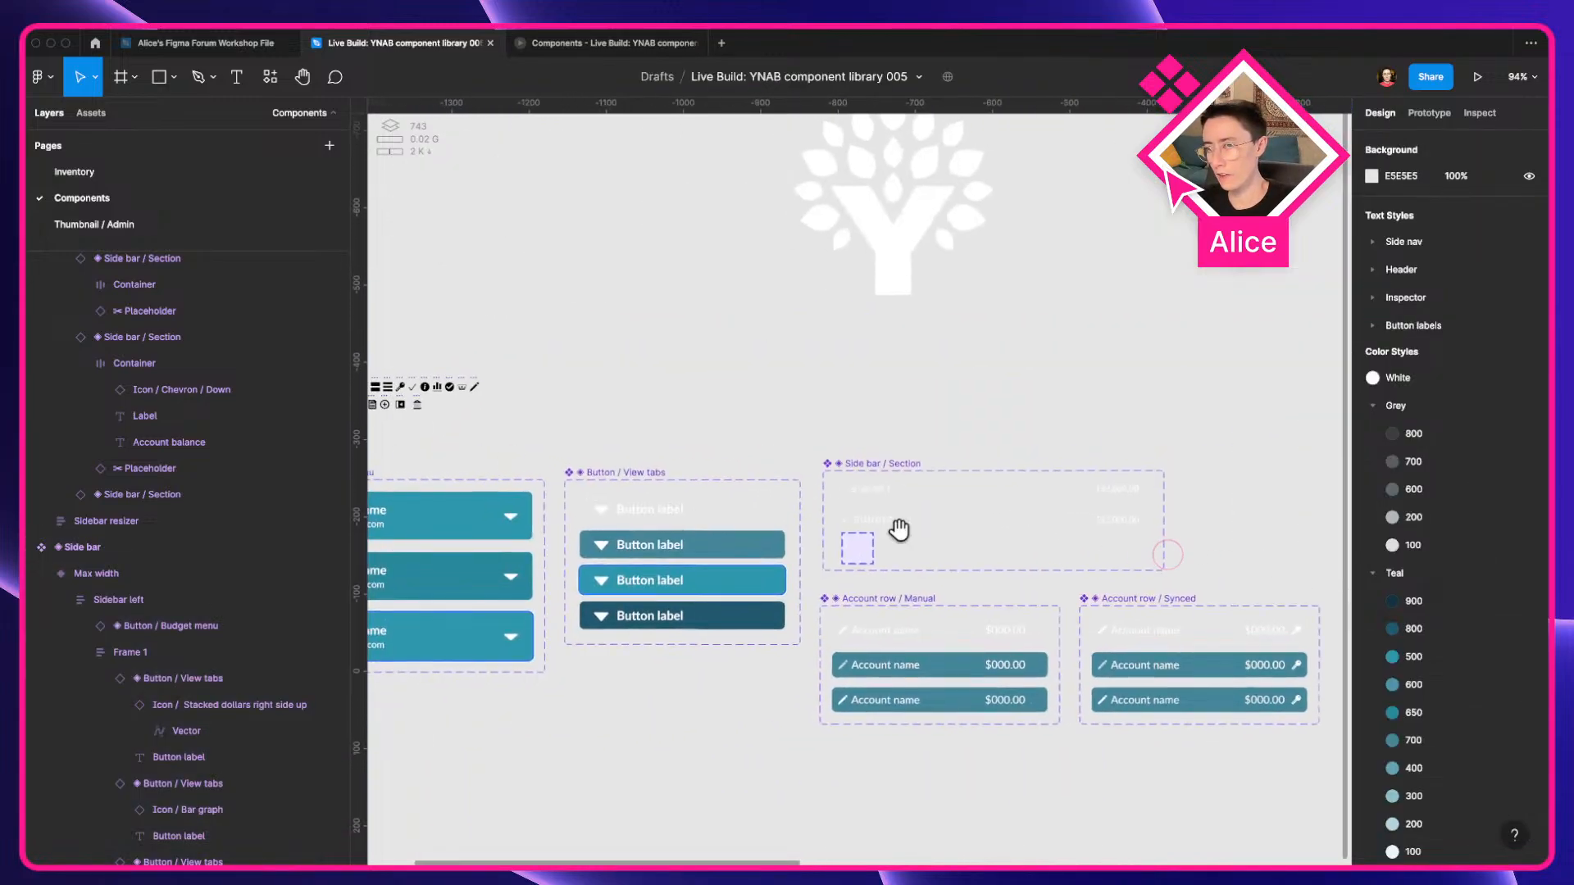
pyautogui.scroll(5, 702, 477)
pyautogui.scroll(3, 702, 476)
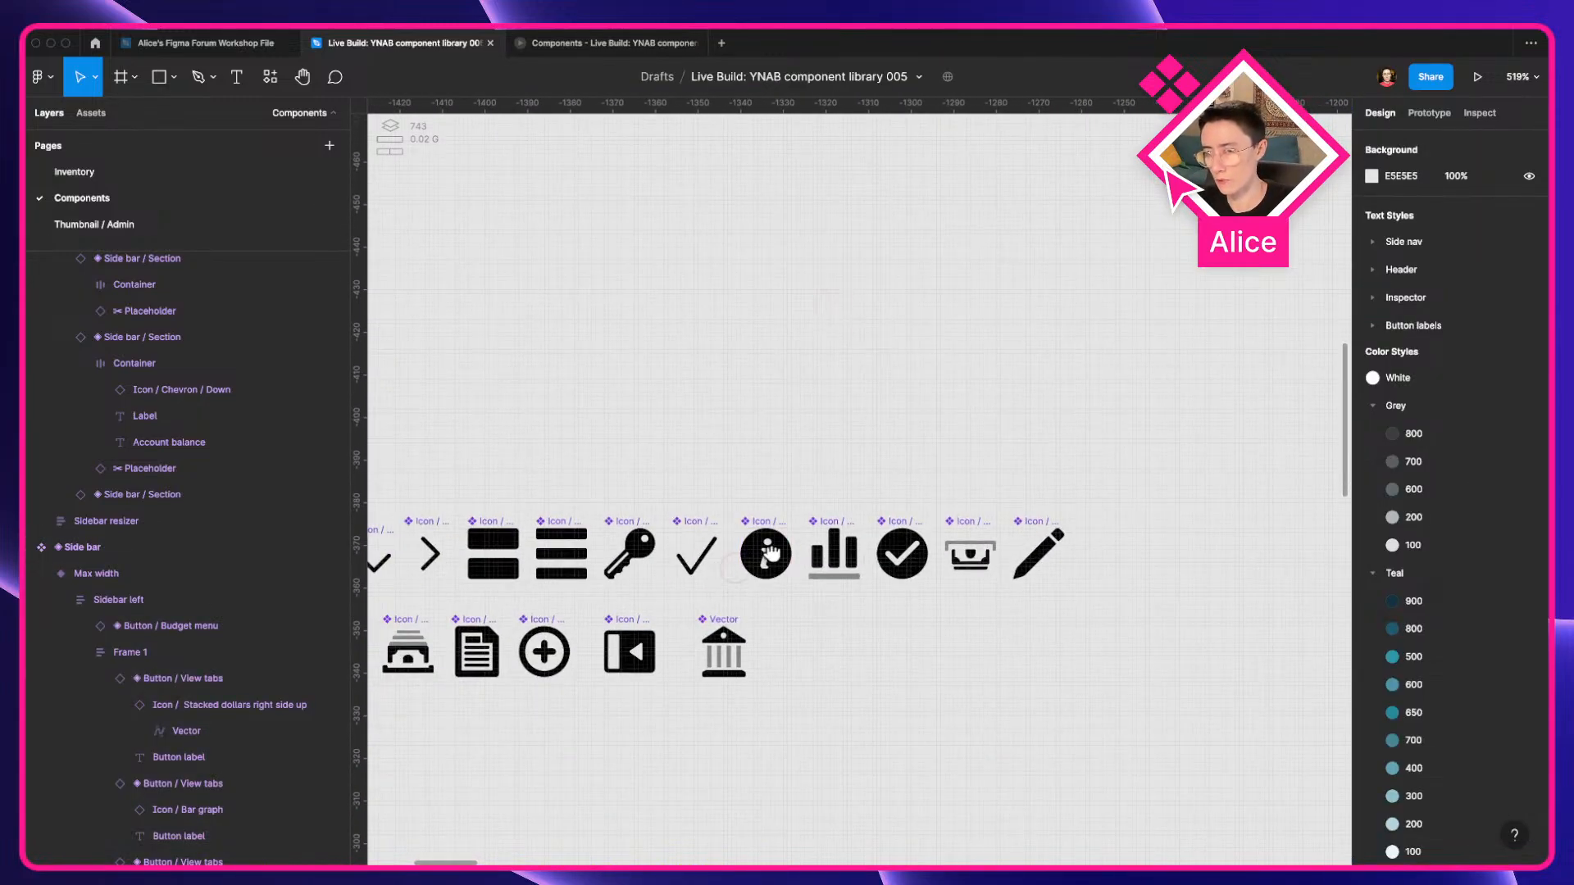
pyautogui.scroll(4, 771, 557)
pyautogui.moveTo(689, 540); pyautogui.dragTo(840, 722)
pyautogui.scroll(4, 855, 713)
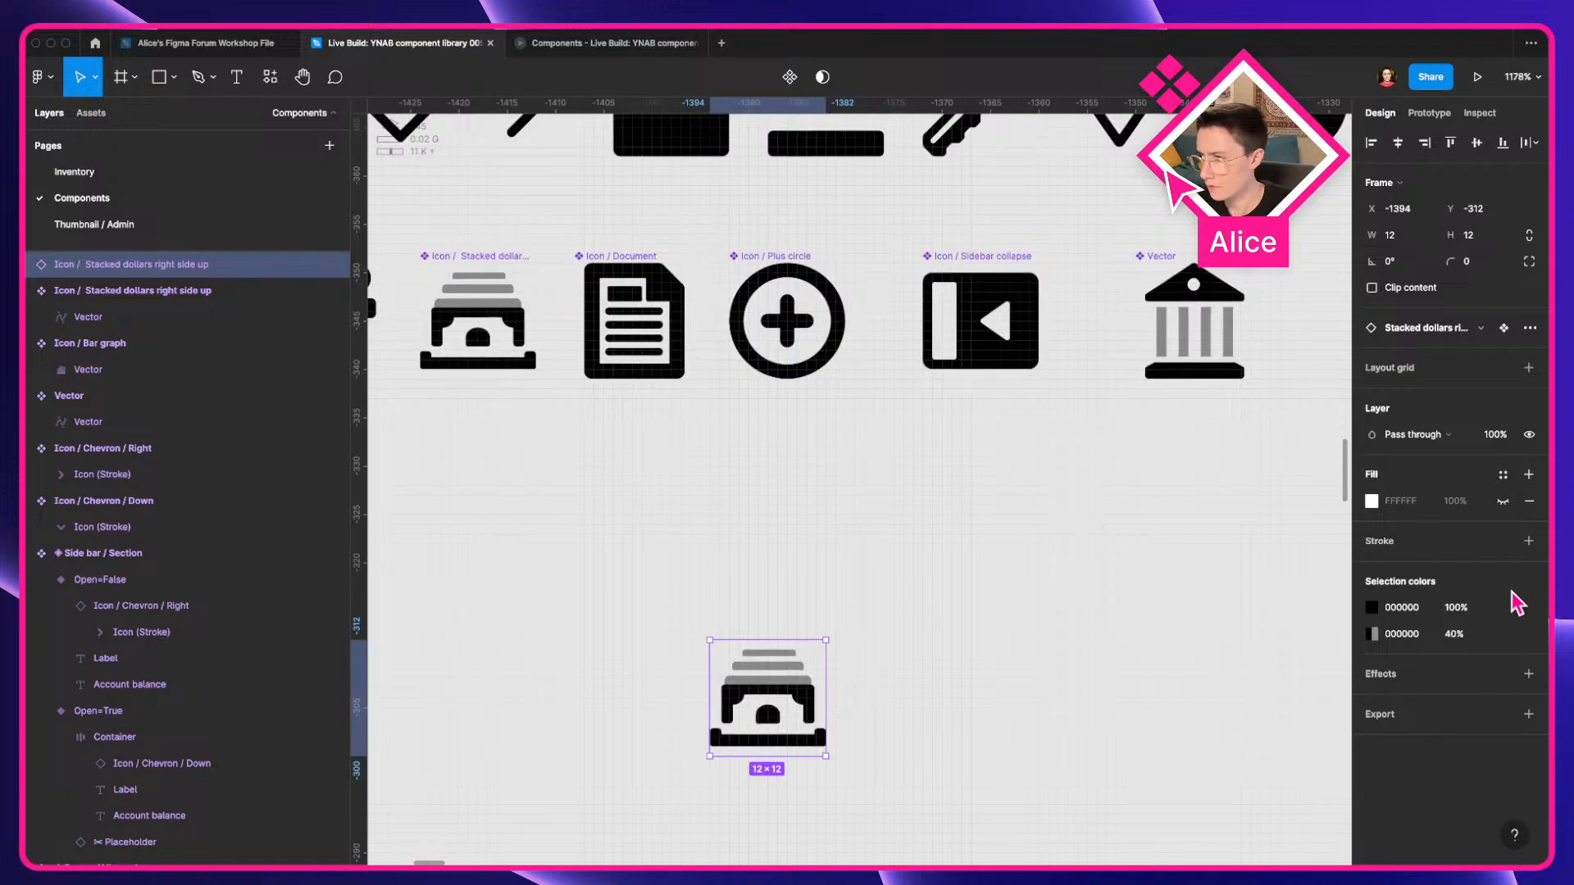
# Test overriding the instance's solid and 40% colours with FF0000, and remove the instance from the canvas.
pyautogui.click(1371, 608)
pyautogui.write('ff0000')
pyautogui.press('Return')
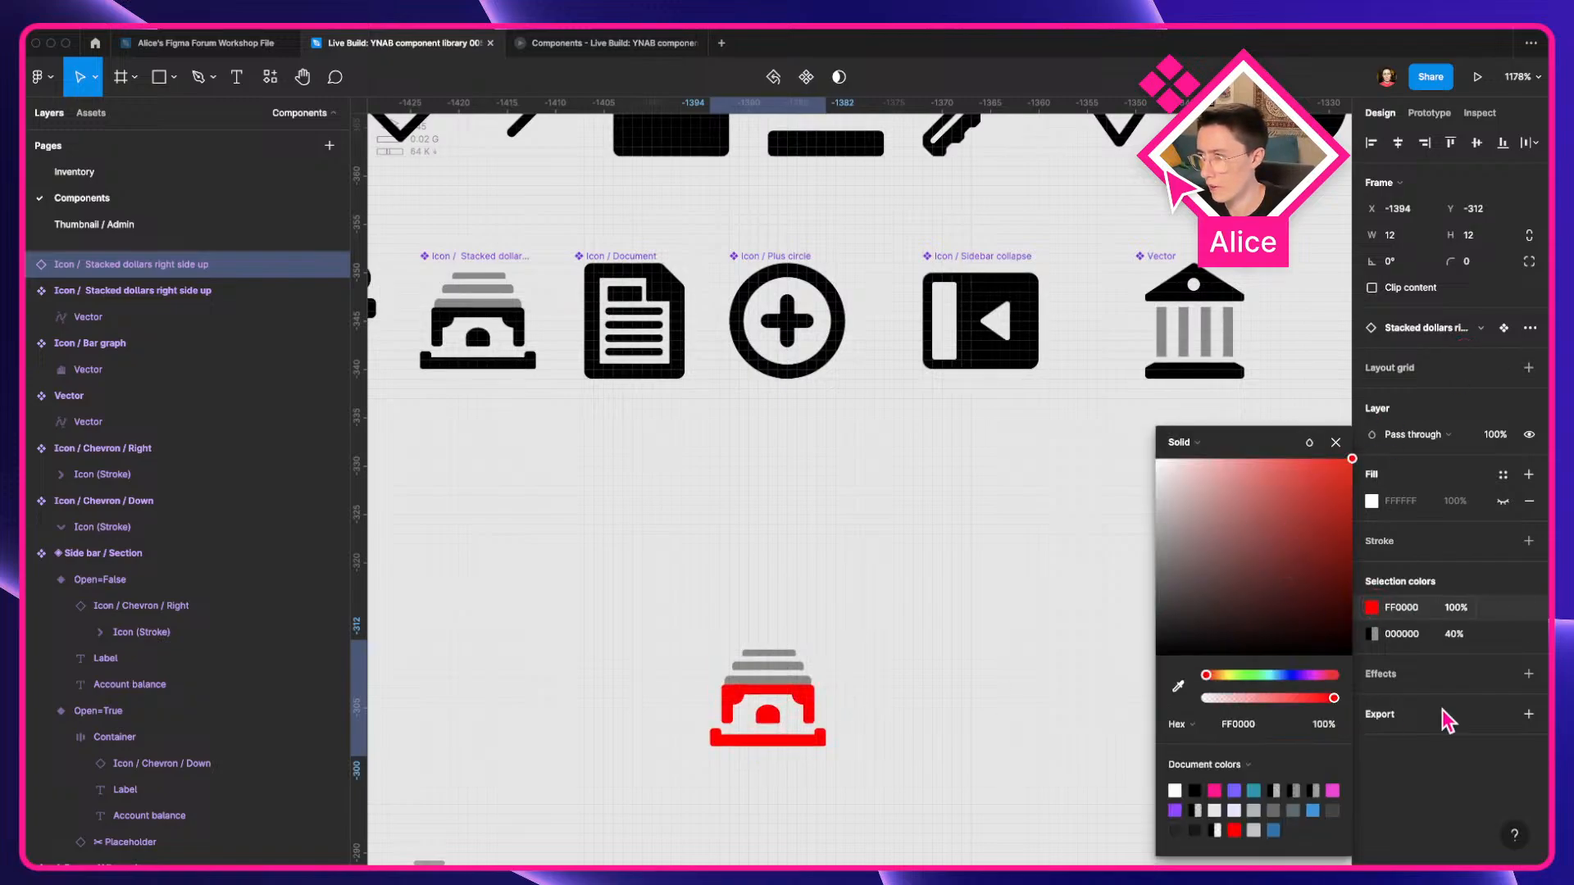
pyautogui.click(1370, 635)
pyautogui.write('FF0000')
pyautogui.press('Return')
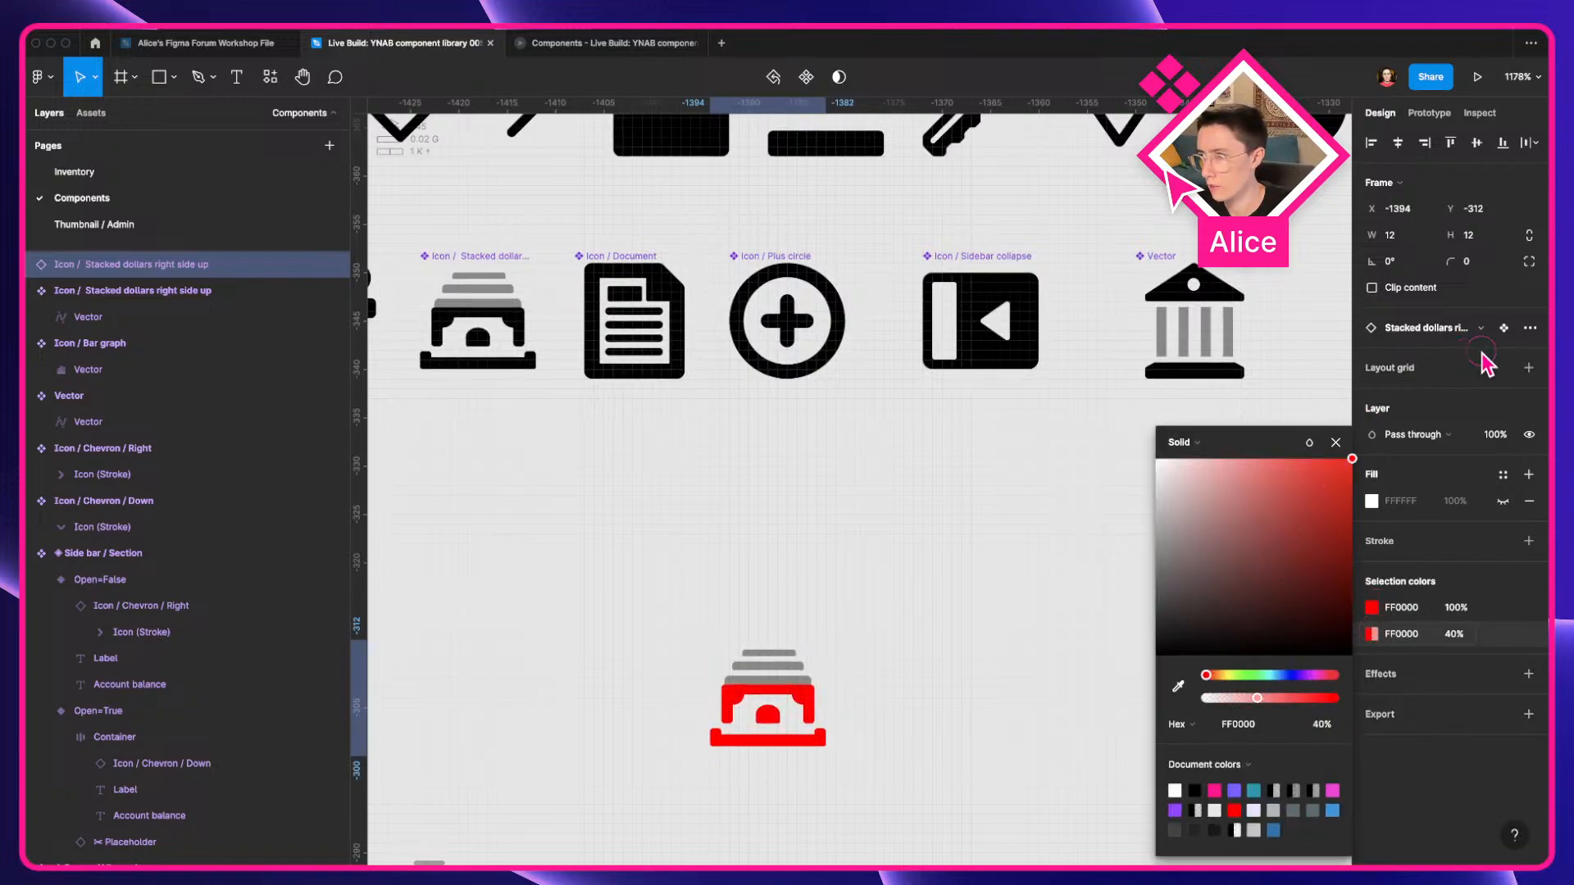
pyautogui.click(896, 516)
pyautogui.moveTo(781, 695); pyautogui.dragTo(714, 599)
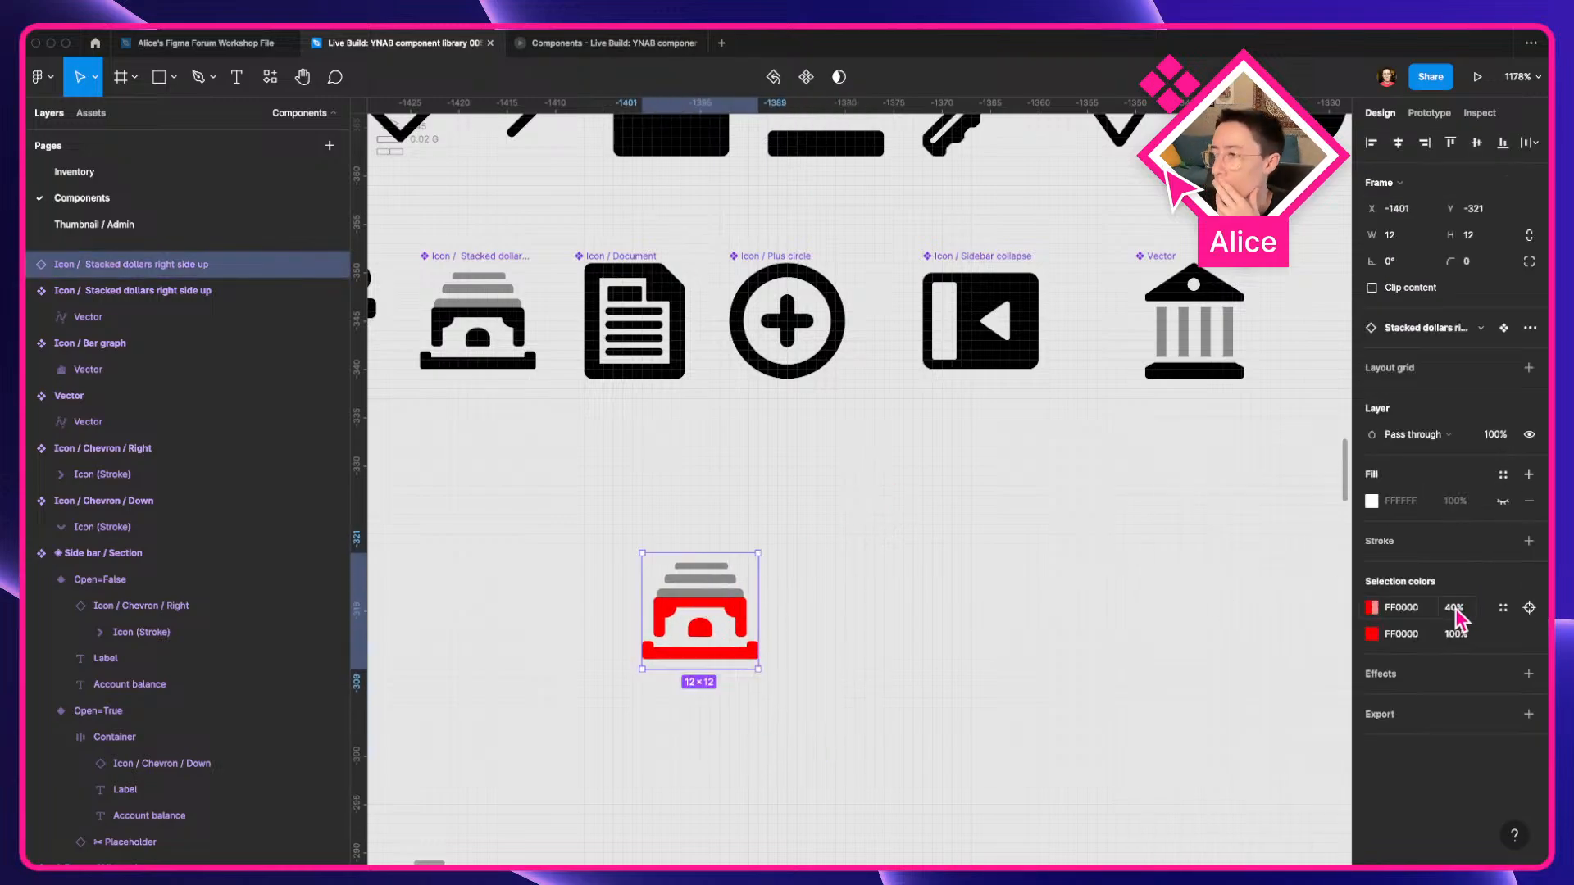
pyautogui.click(853, 592)
# Comment on the Side bar's Budget icon: "Investigate why the 40% opacity objects in the vector aren't letting you override them".
pyautogui.scroll(-6, 853, 590)
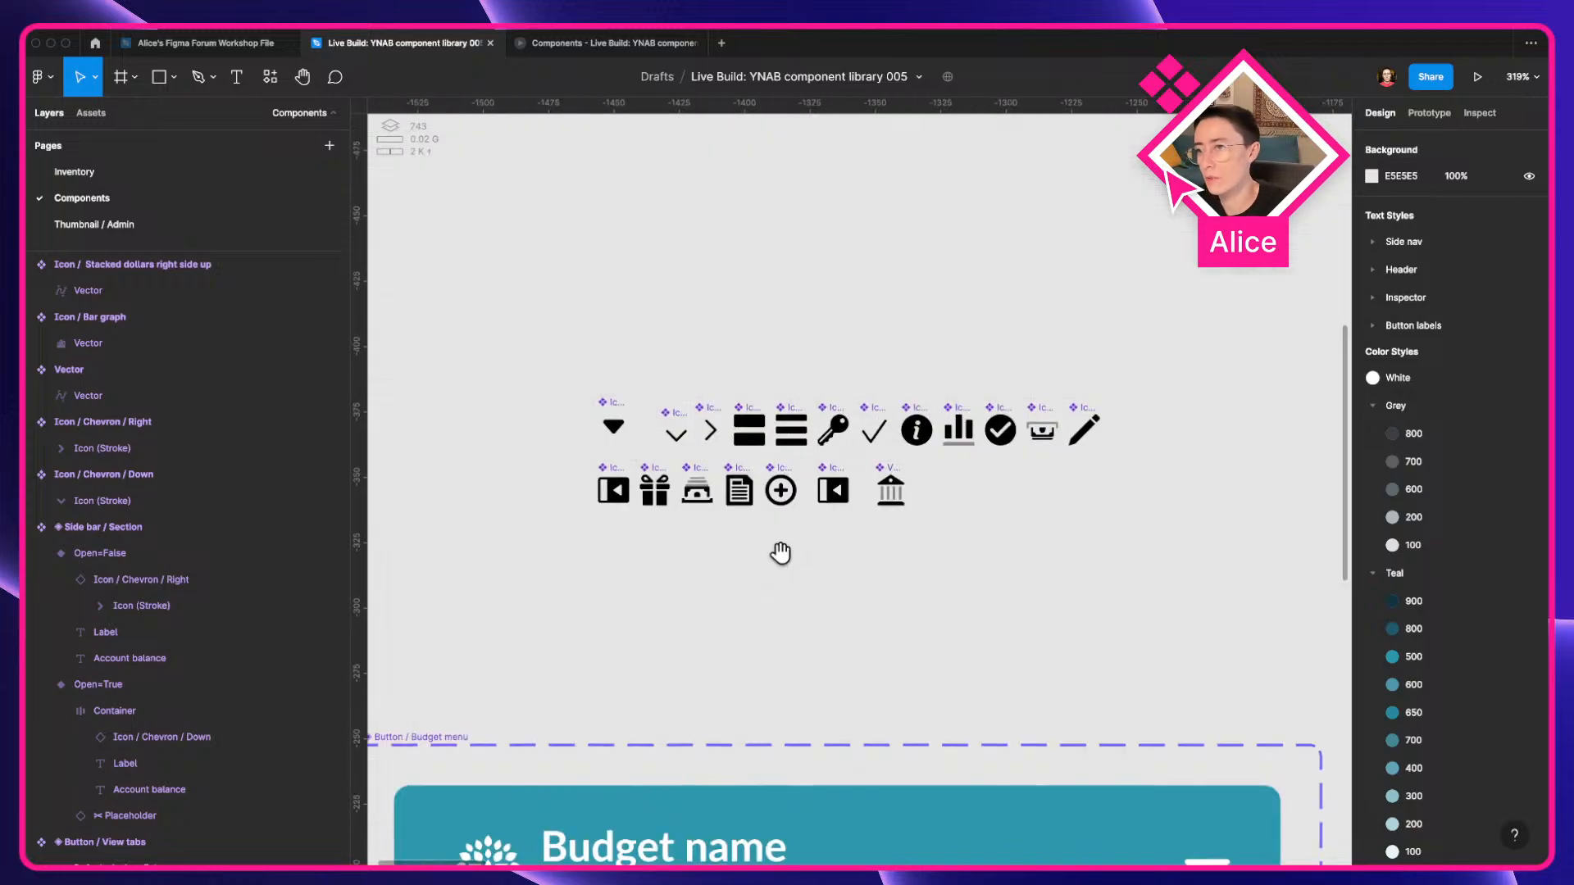
pyautogui.hscroll(8, 780, 552)
pyautogui.scroll(-2, 779, 552)
pyautogui.moveTo(851, 497); pyautogui.dragTo(460, 287)
pyautogui.moveTo(1336, 545); pyautogui.dragTo(425, 267)
pyautogui.scroll(-4, 425, 268)
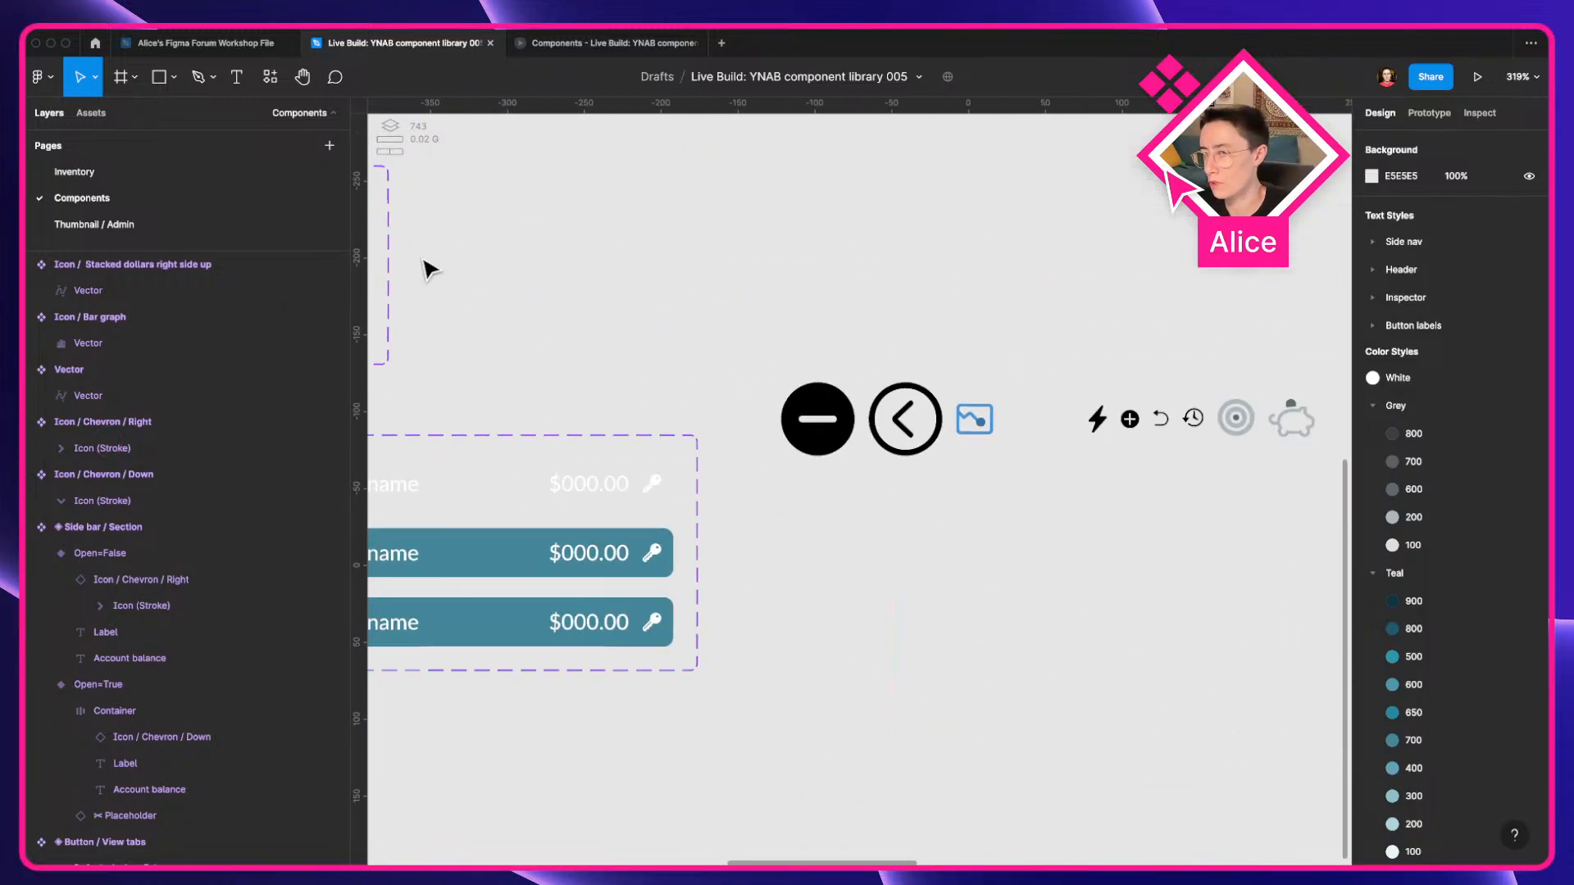
pyautogui.hscroll(5, 696, 400)
pyautogui.scroll(2, 697, 400)
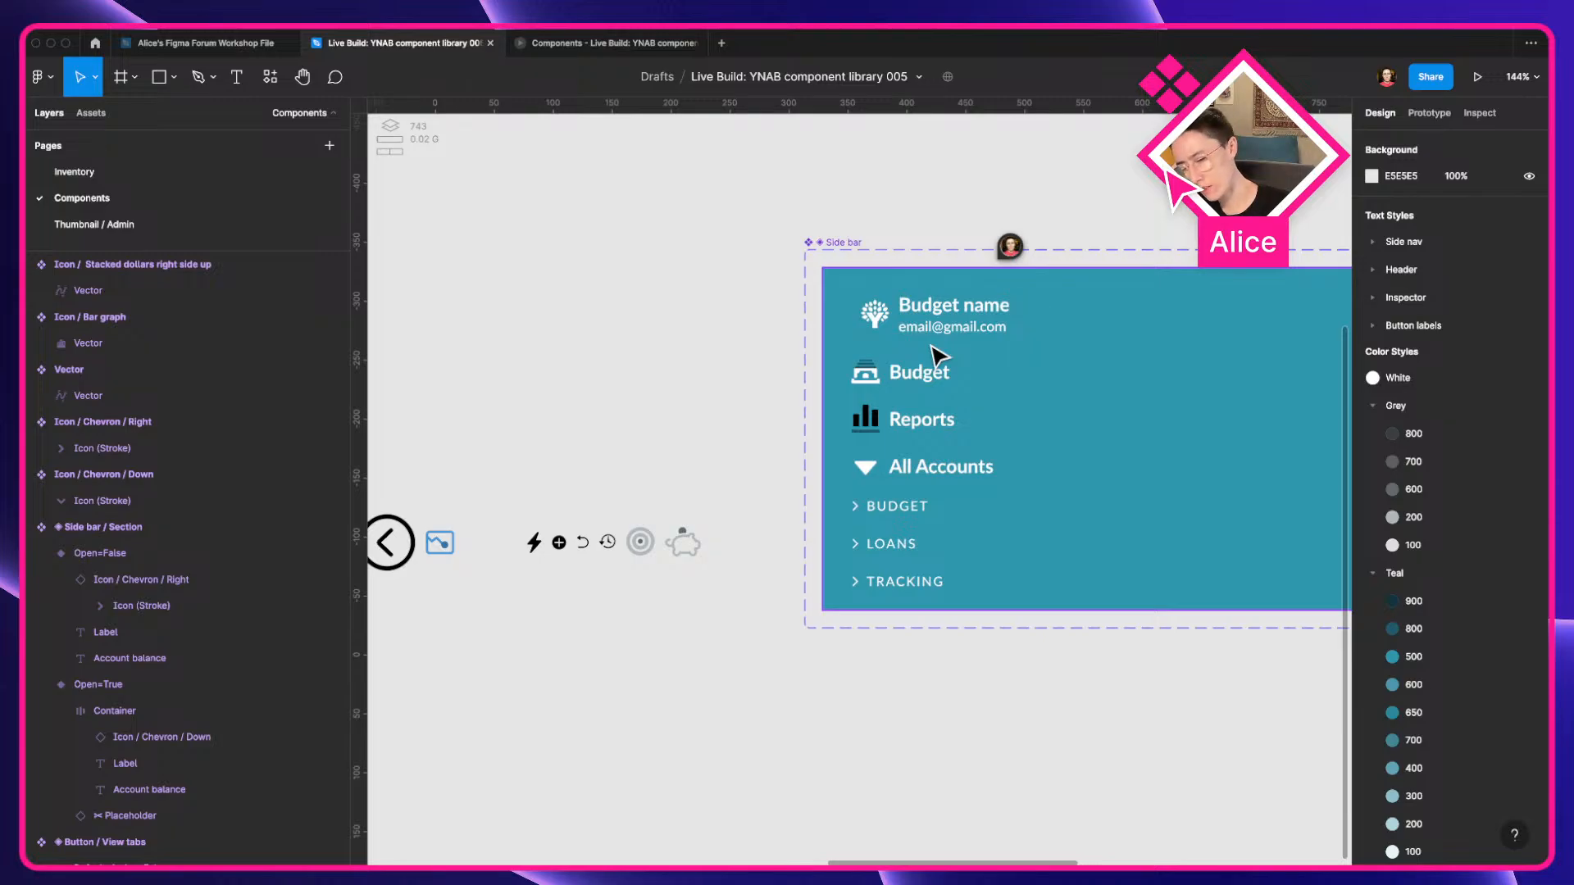
pyautogui.scroll(-5, 942, 358)
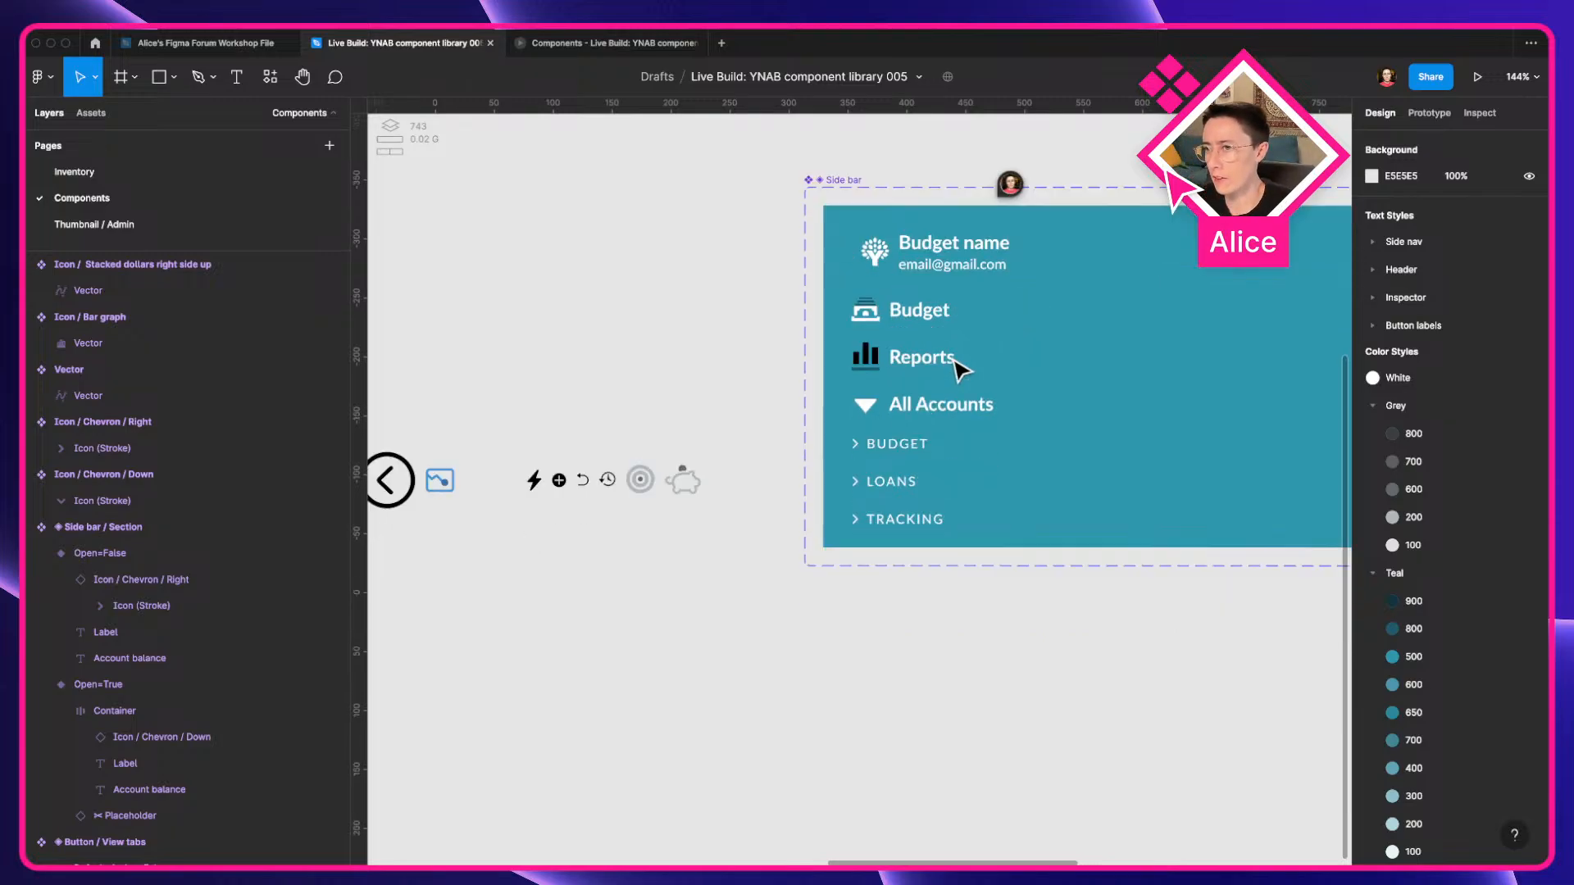
pyautogui.scroll(5, 951, 358)
pyautogui.hscroll(2, 951, 359)
pyautogui.scroll(5, 877, 318)
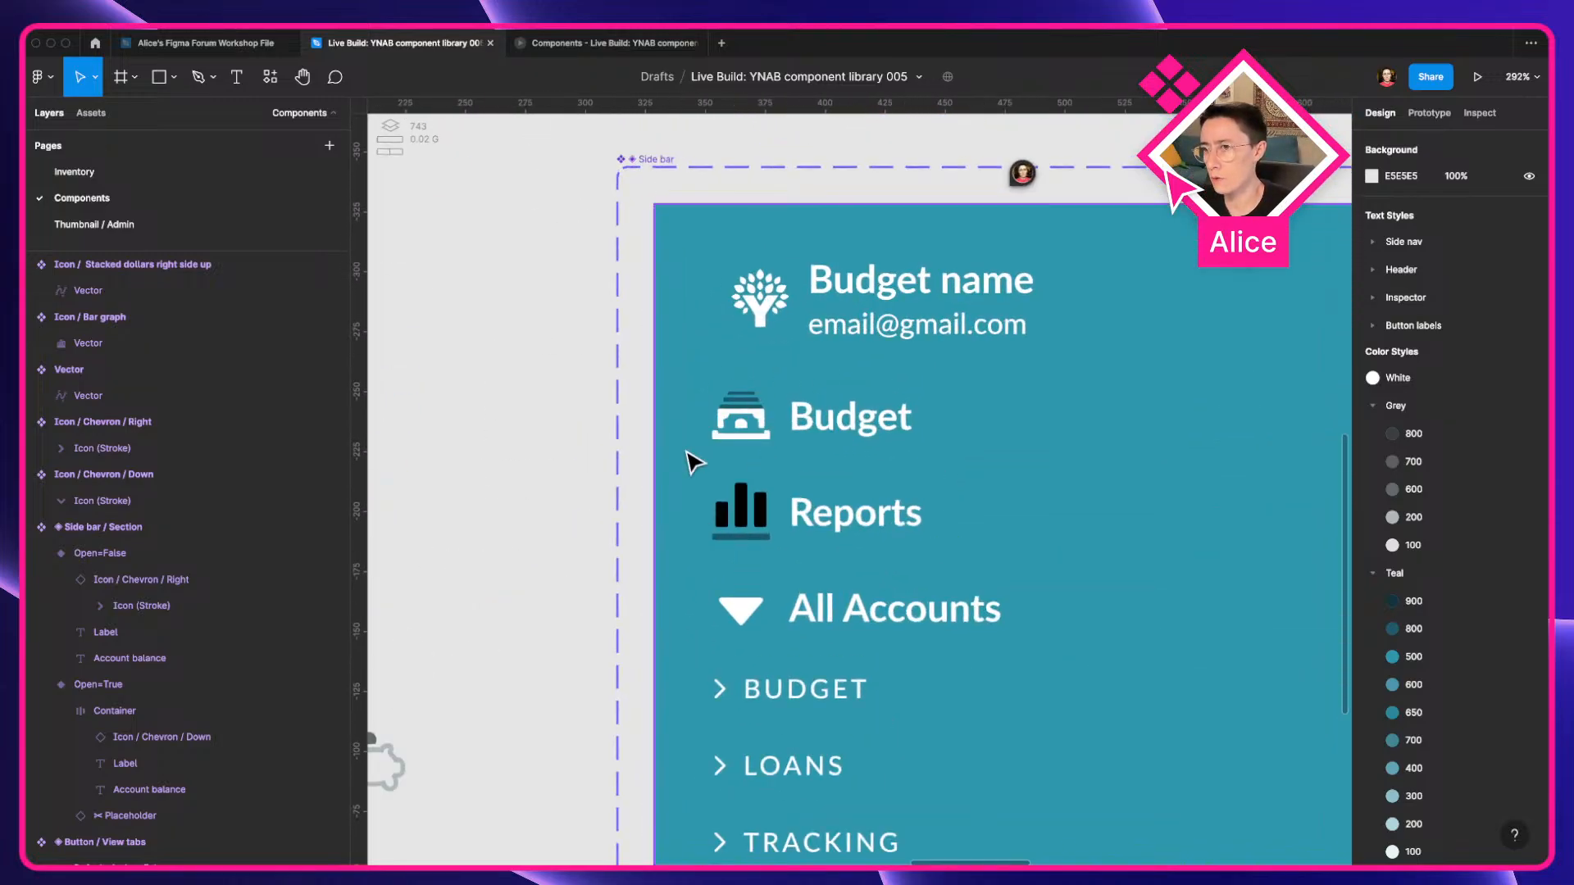
pyautogui.press('c')
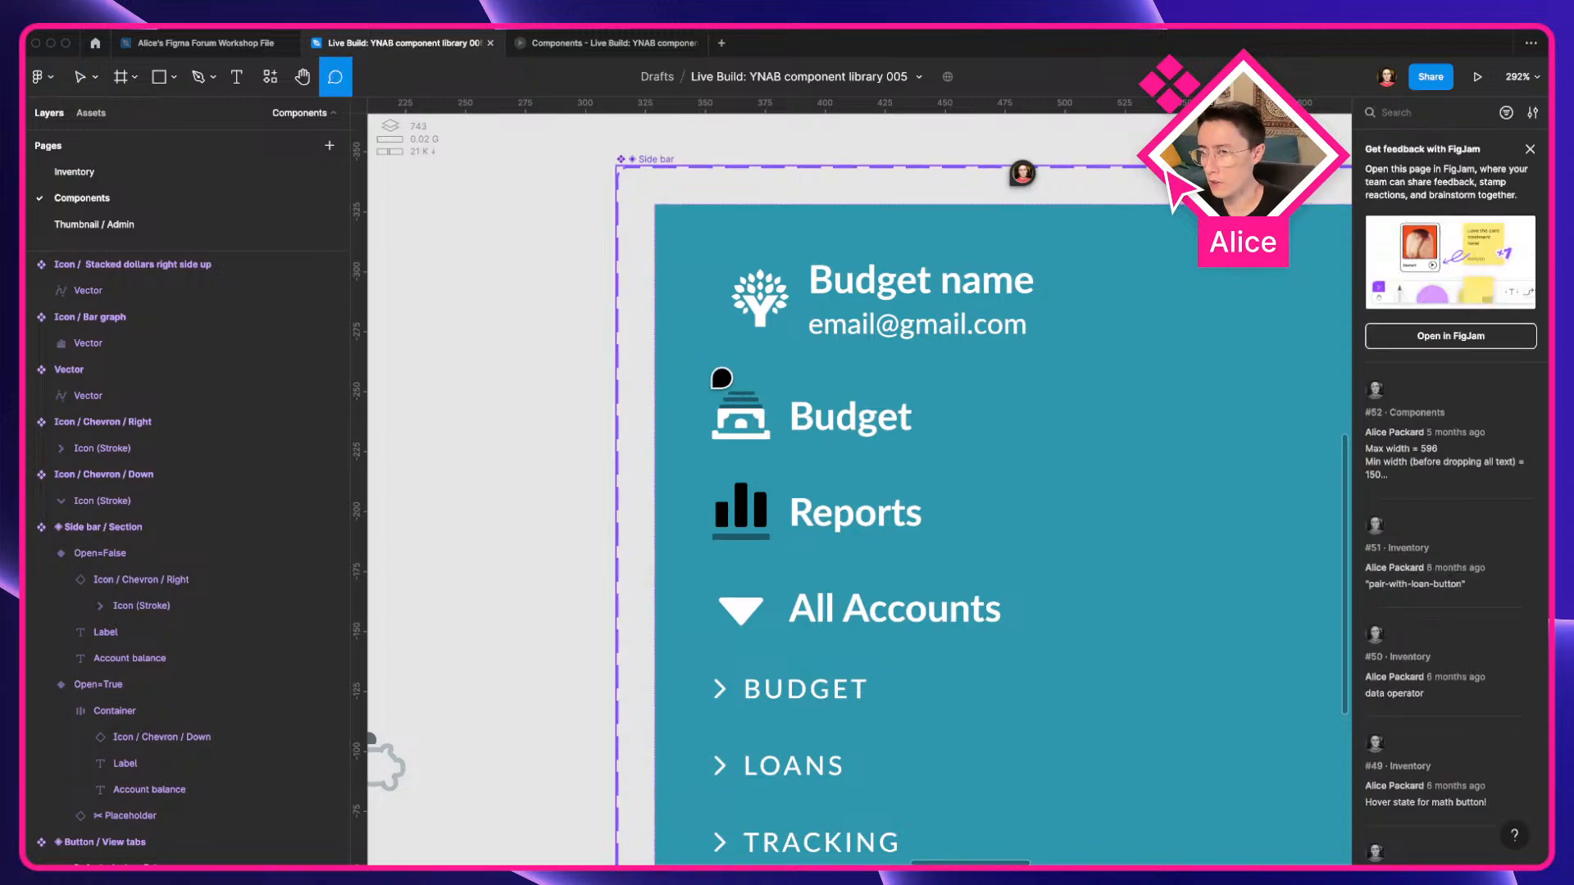
pyautogui.click(777, 448)
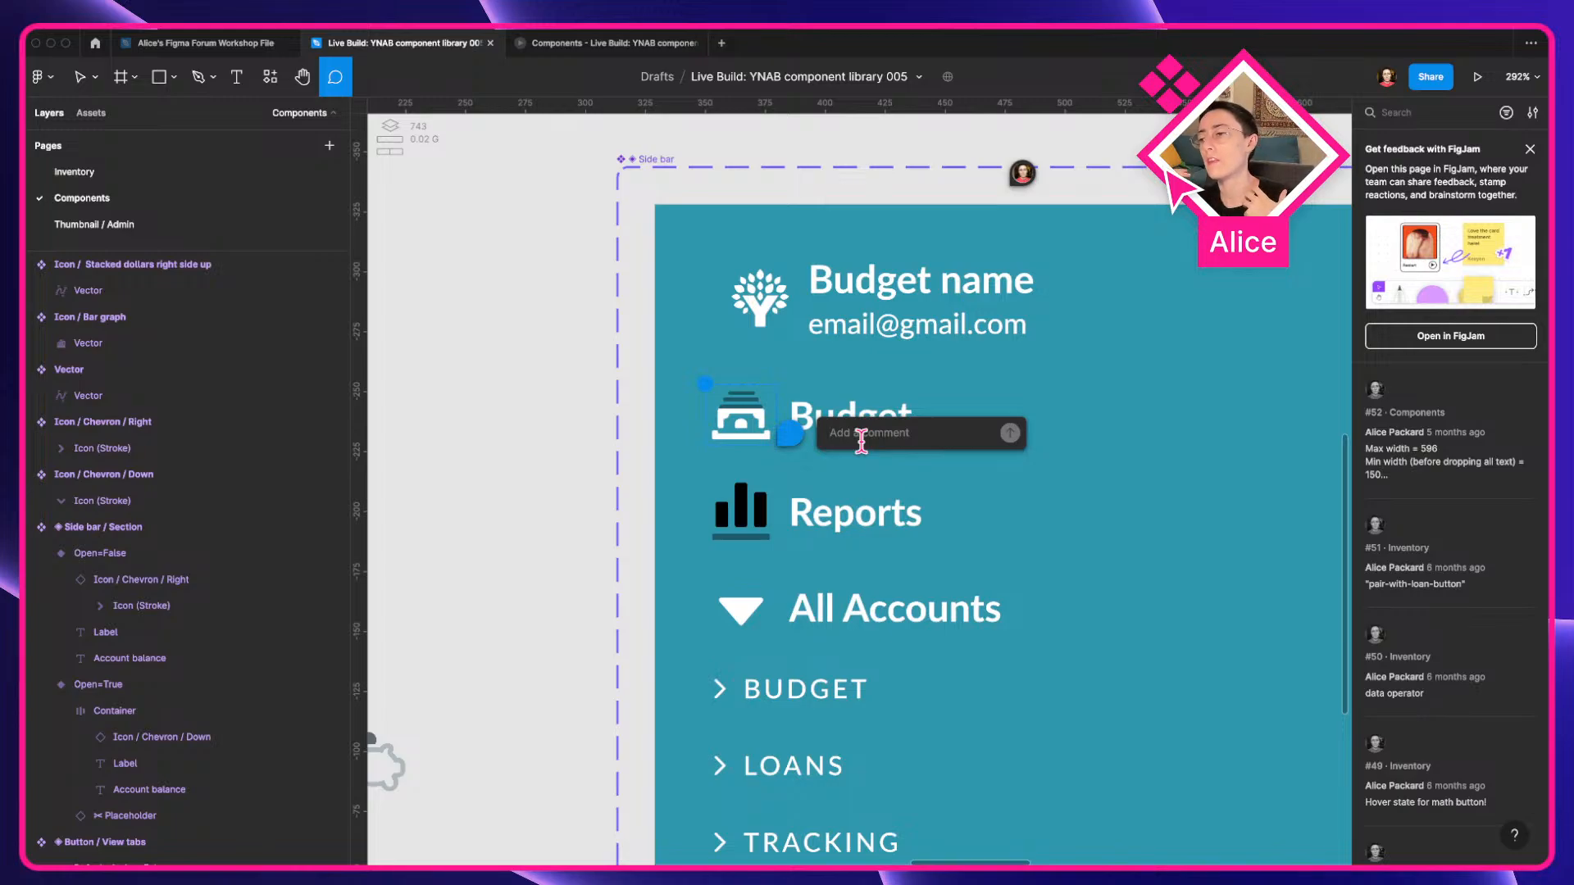
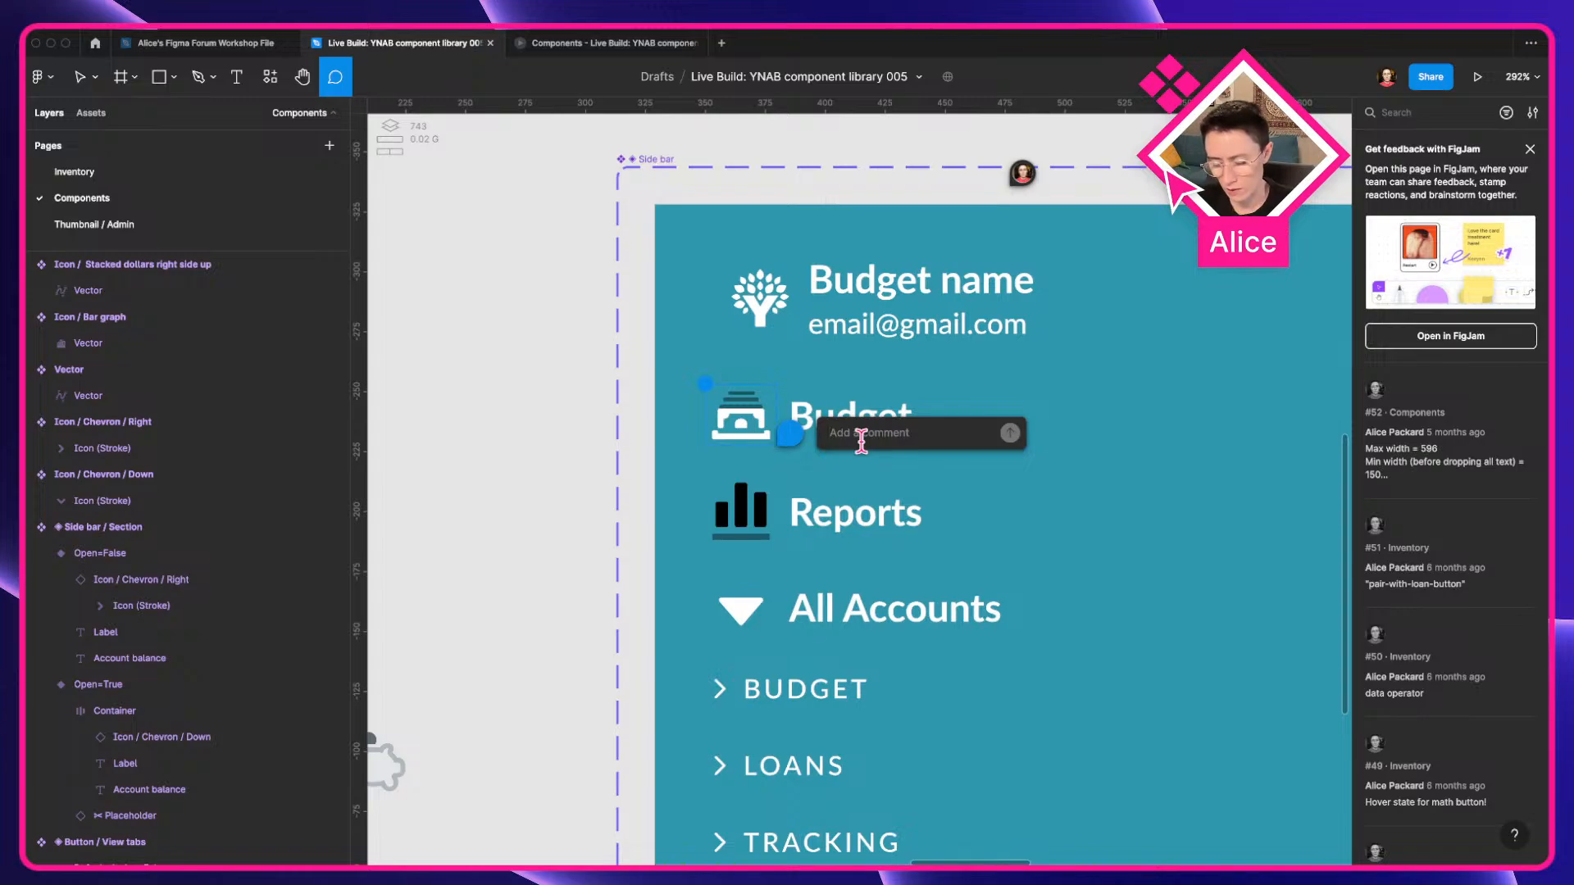
pyautogui.write('Inve')
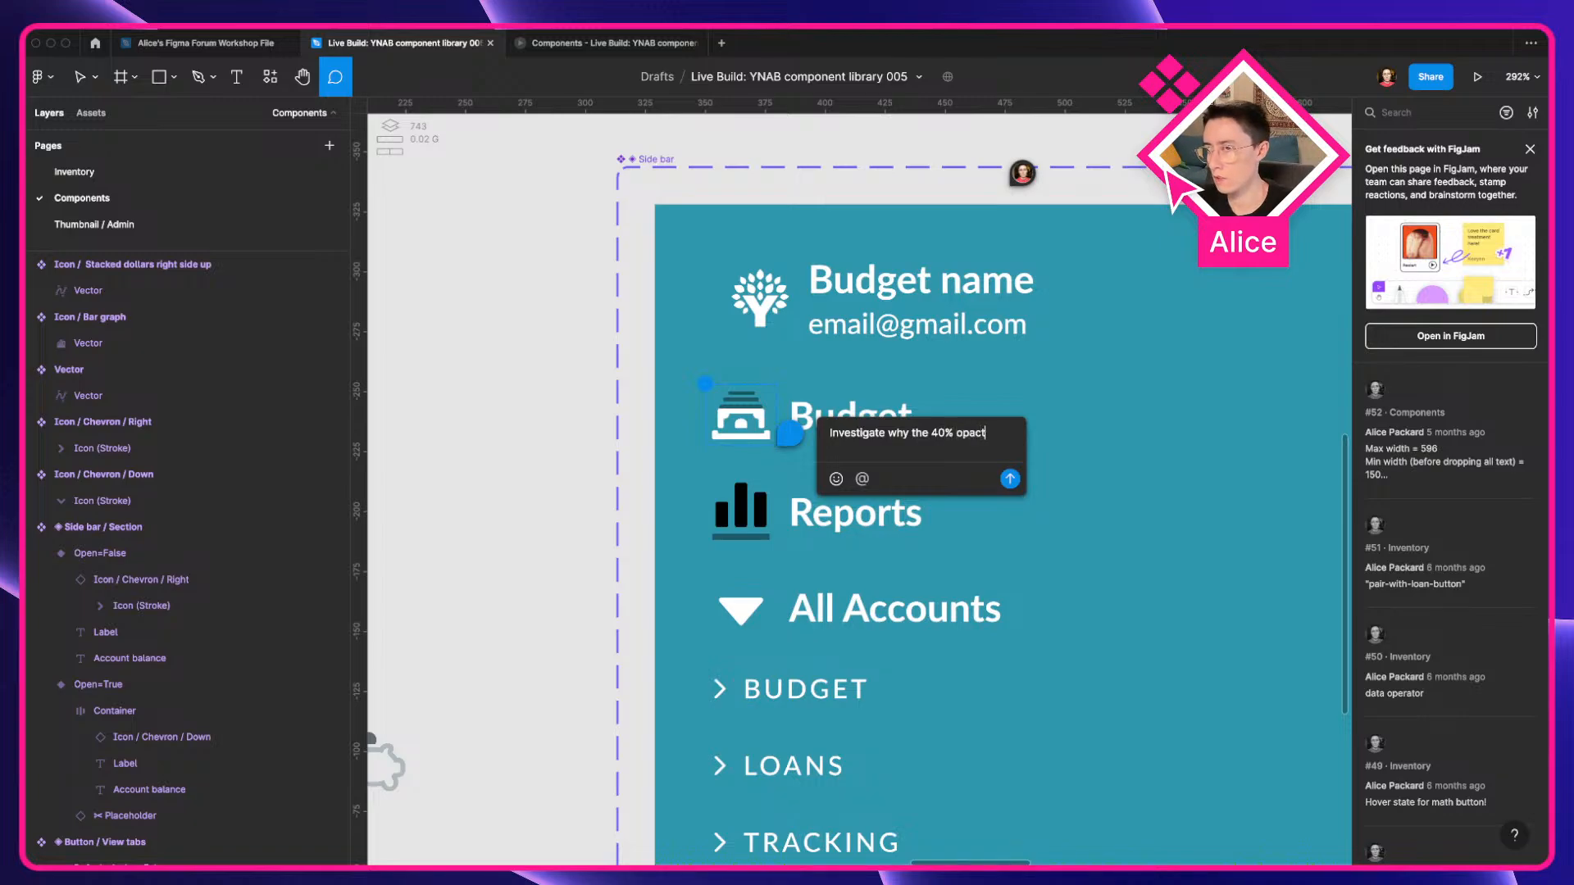
pyautogui.write('stigate why the 40% opacity ob')
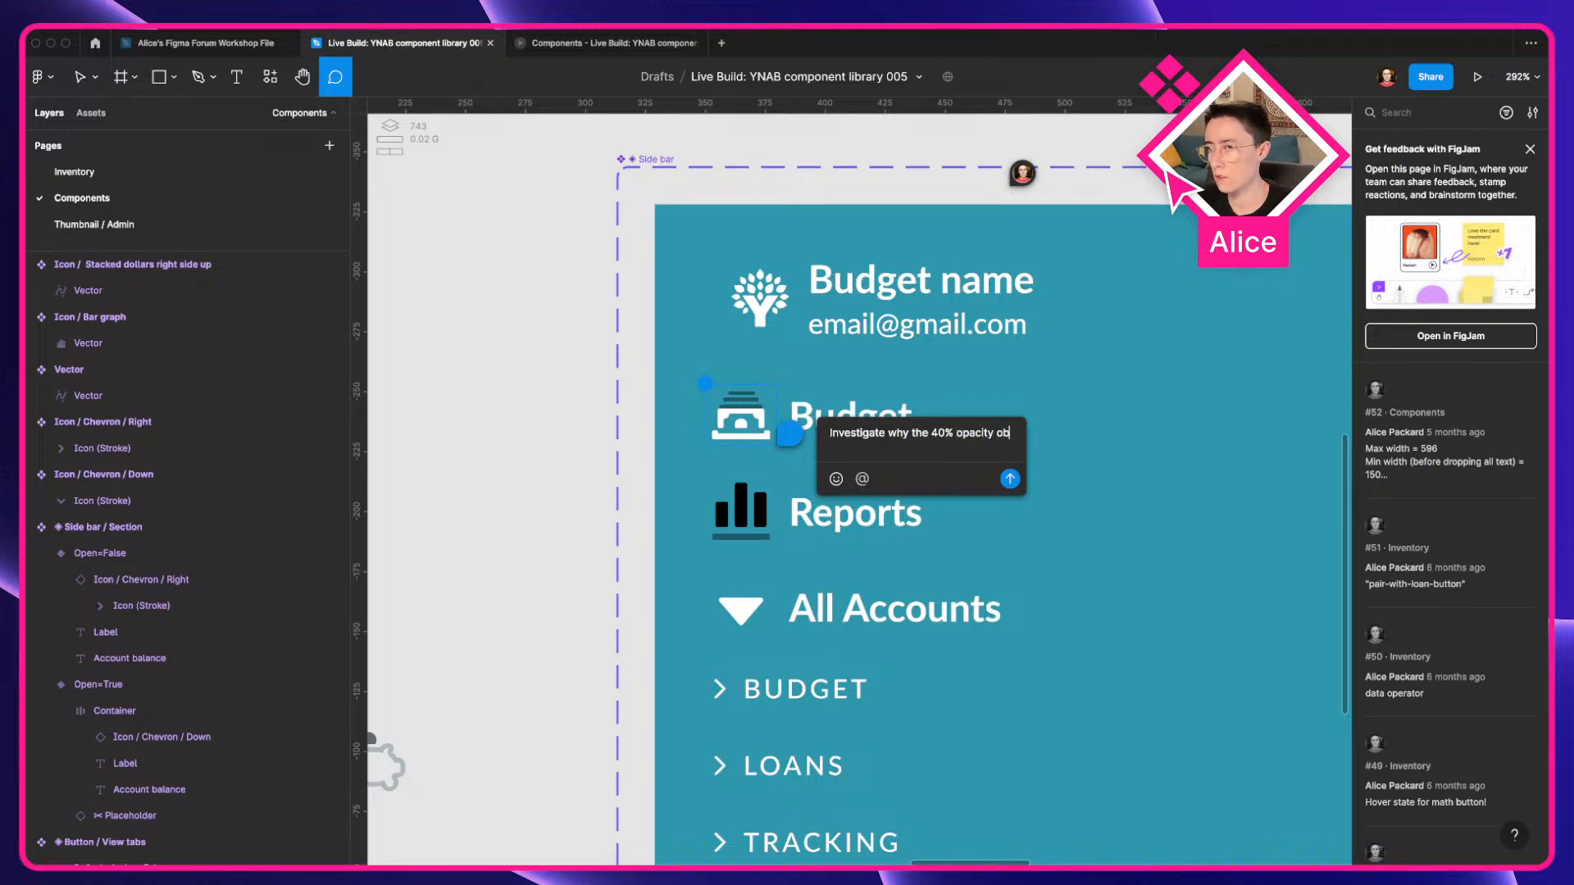
pyautogui.write("jects in the vector aren't lett")
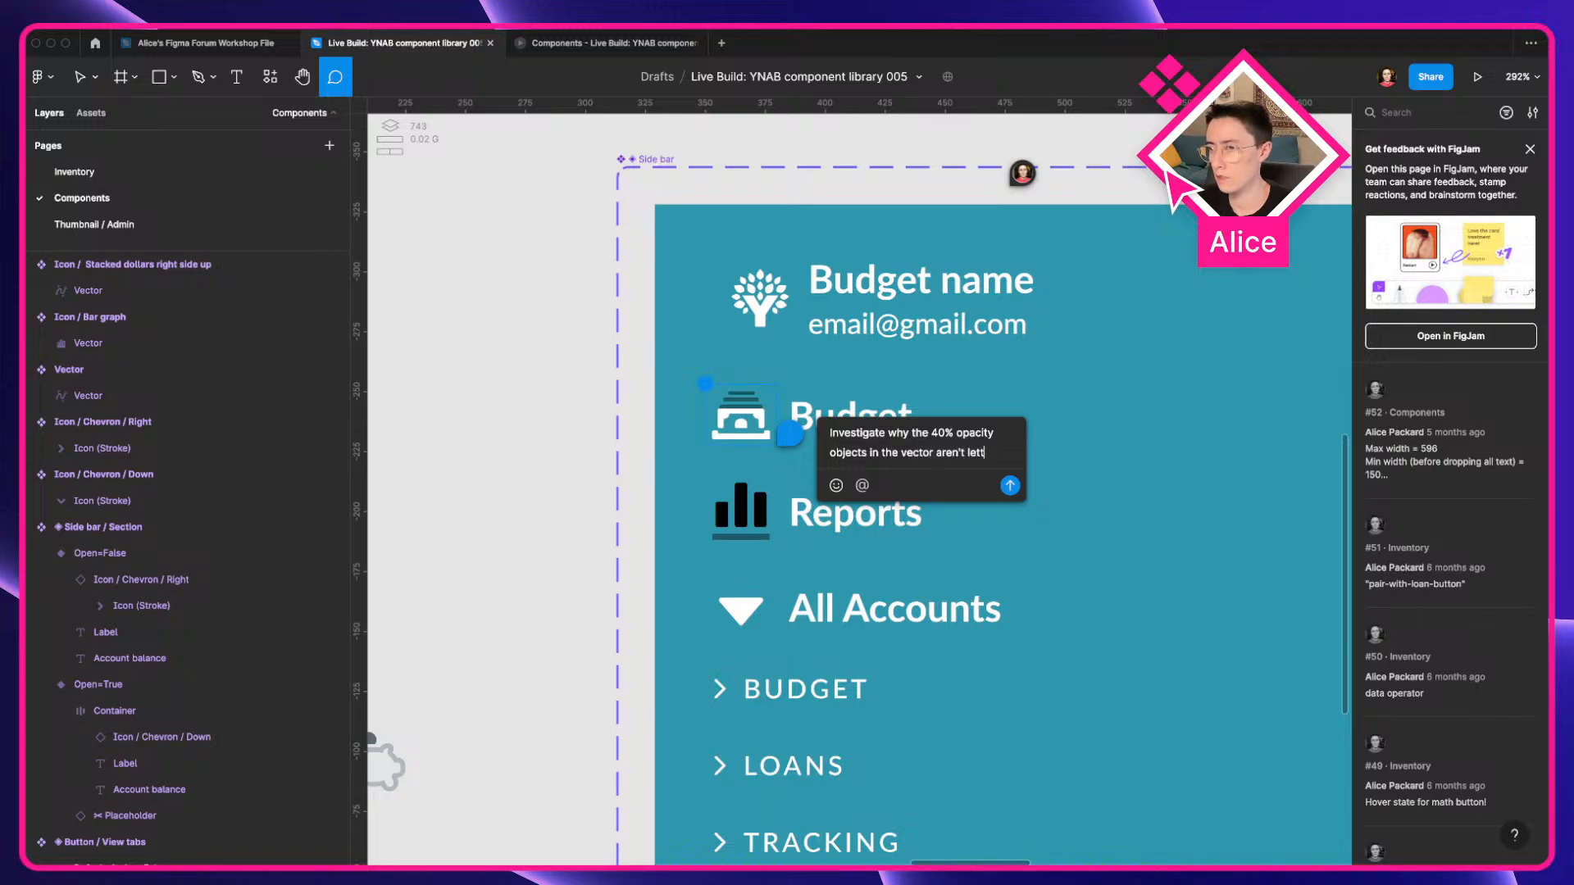
pyautogui.write('ing yu')
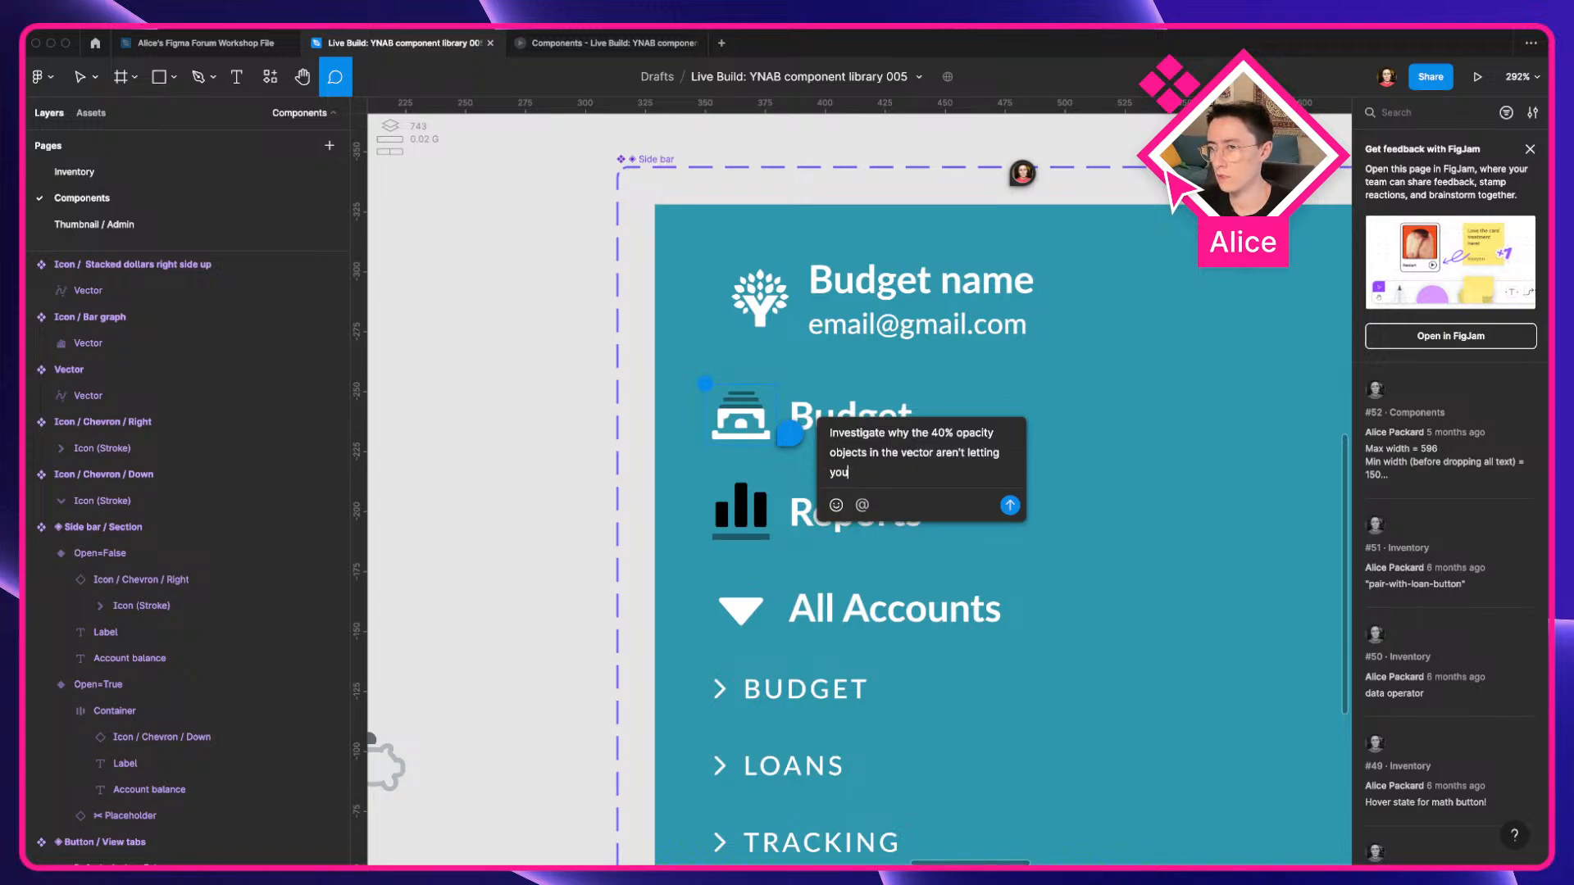
pyautogui.press('Return')
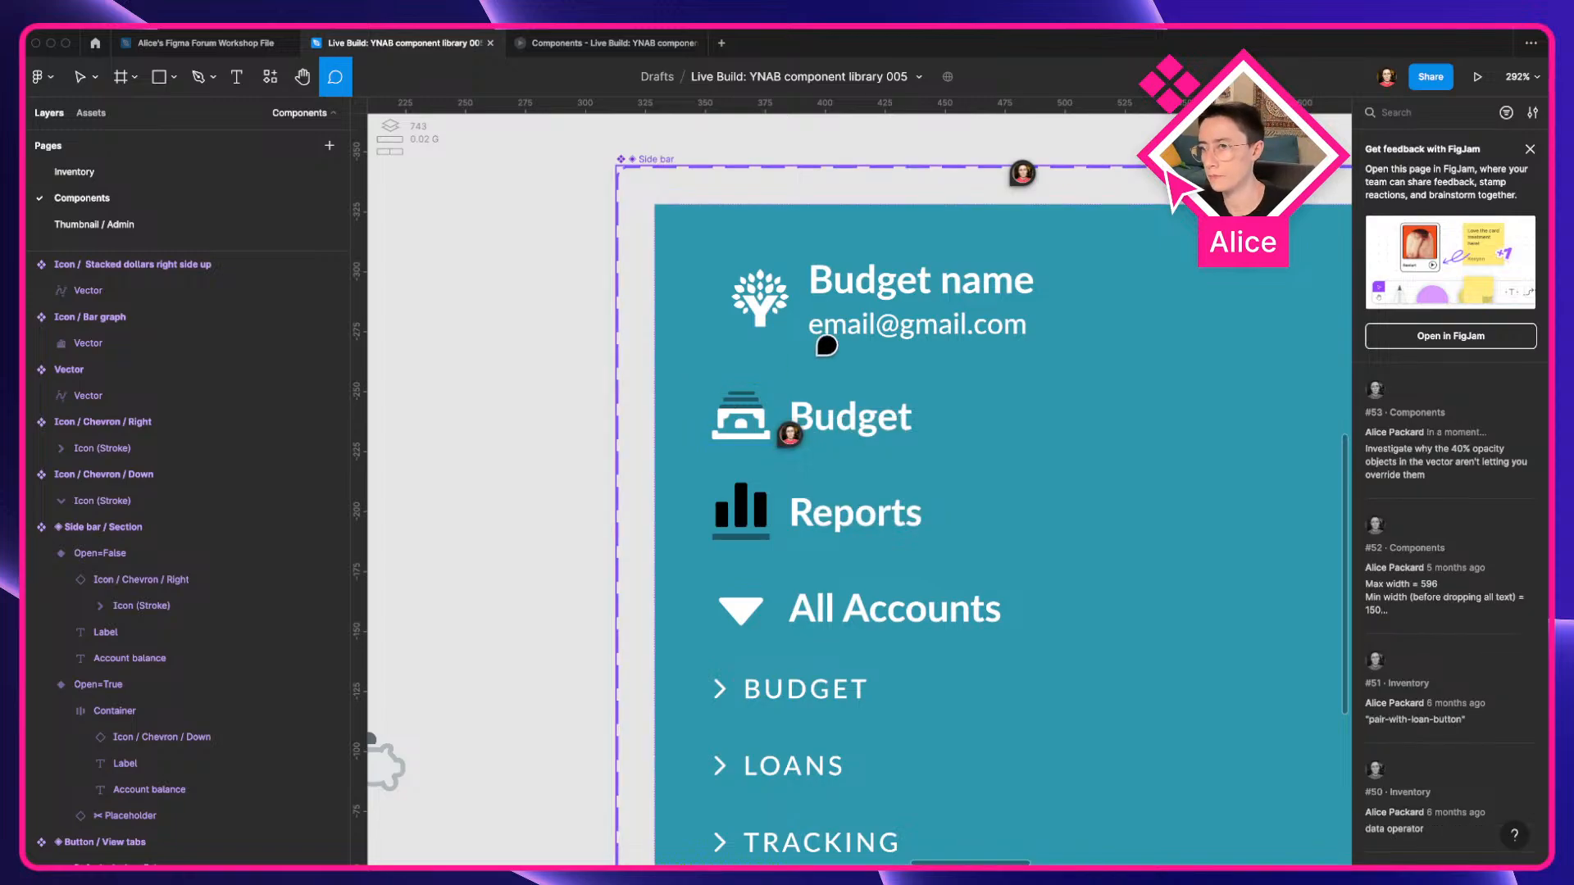
pyautogui.press('Escape')
# Apply the White style to the solid black colour of the Reports bar graph icon in the Side bar component.
pyautogui.click(768, 531)
pyautogui.doubleClick(768, 531)
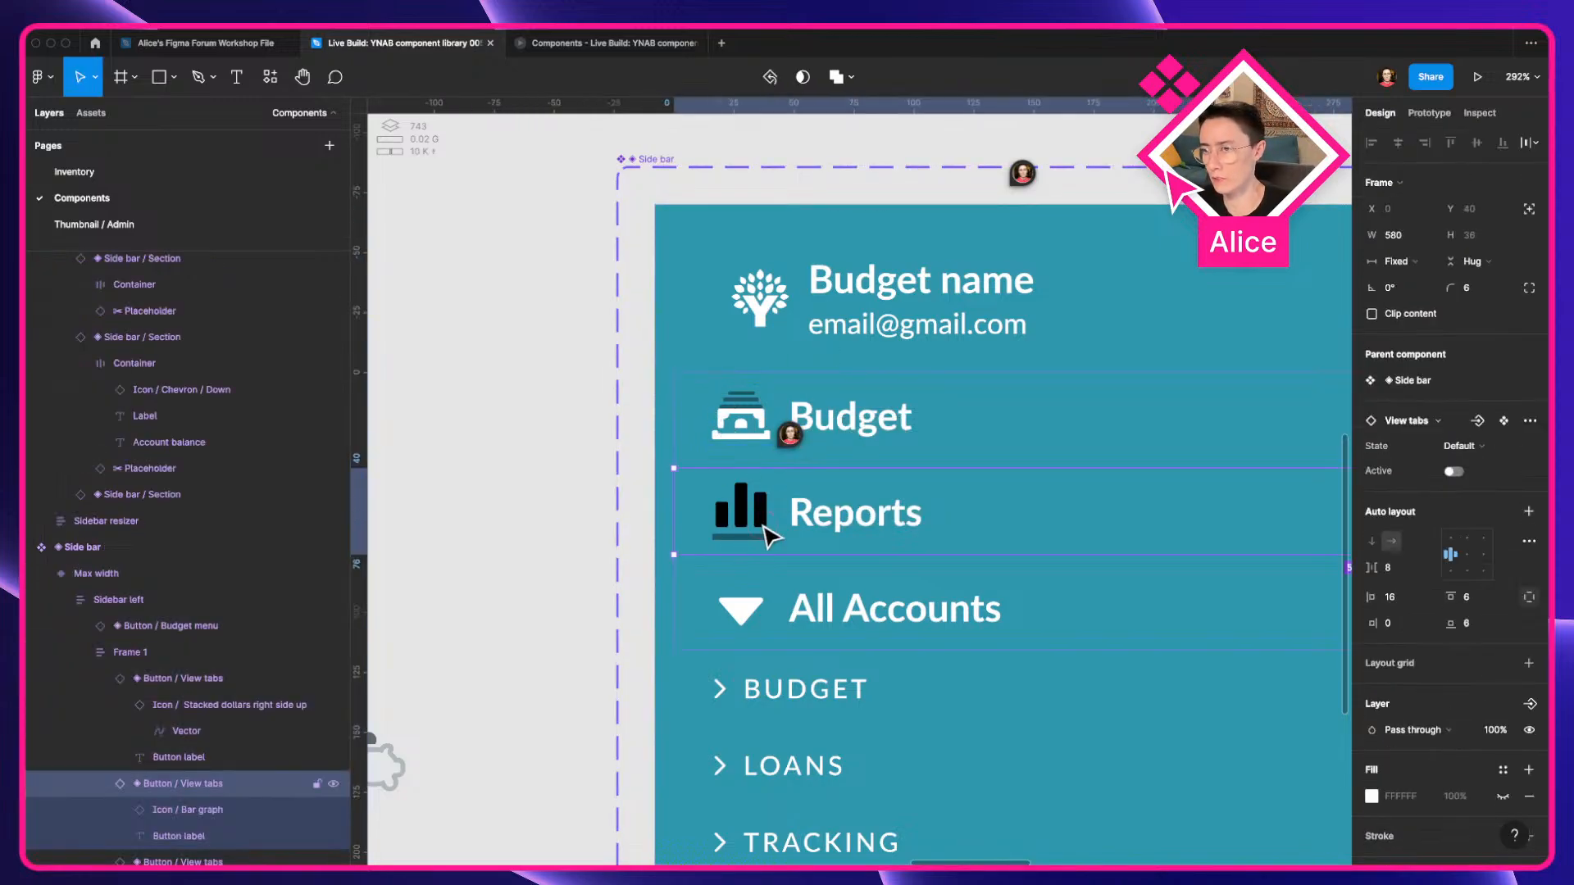
pyautogui.doubleClick(768, 532)
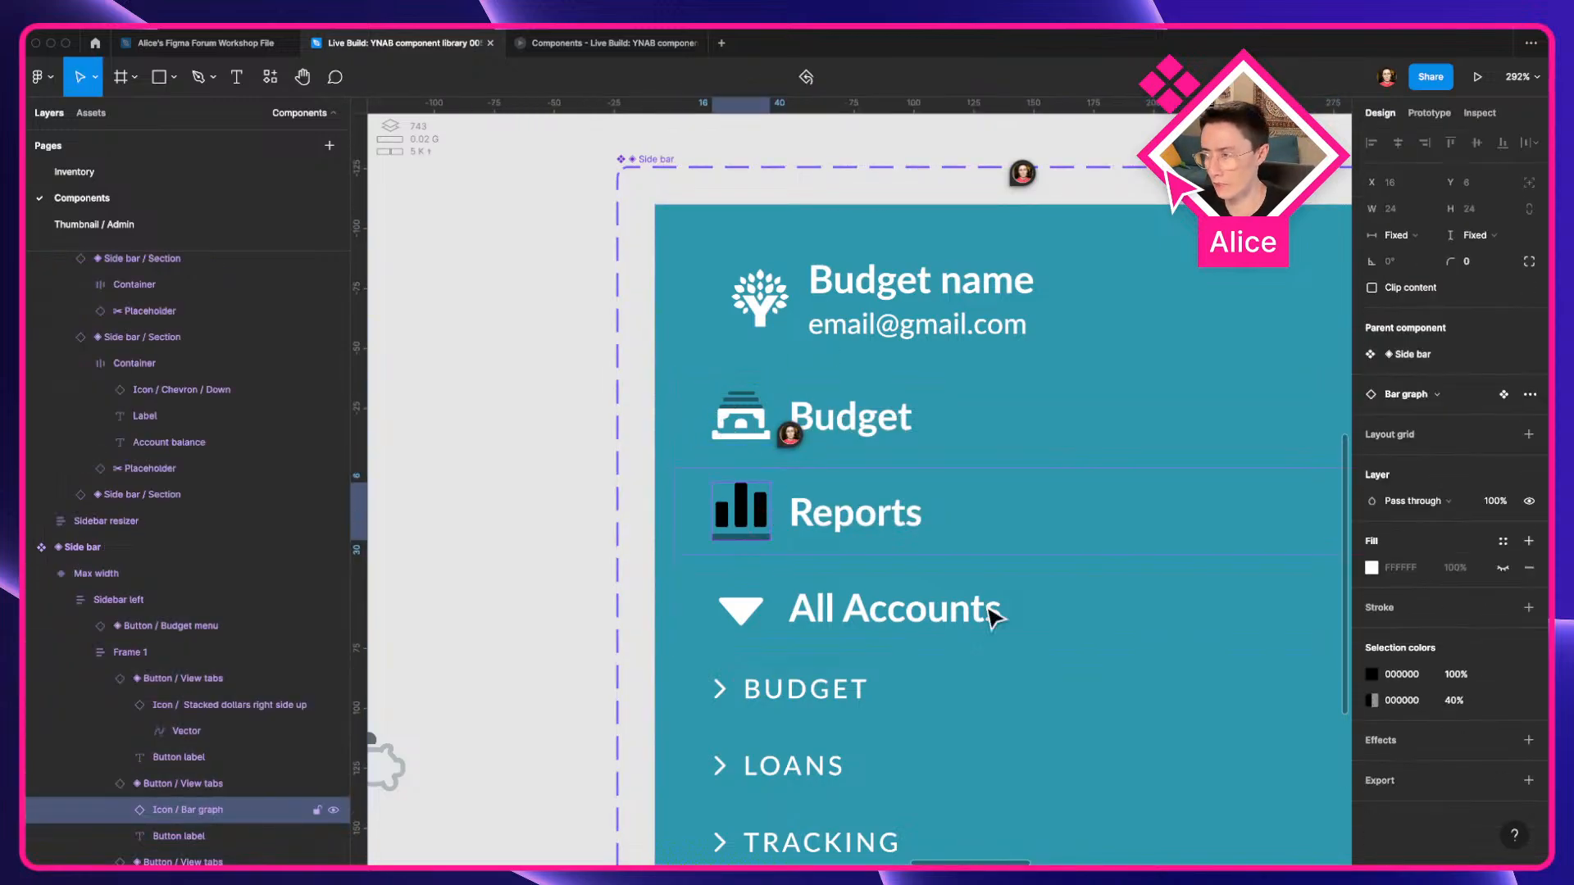
pyautogui.click(1503, 674)
pyautogui.click(1198, 643)
# Try overriding the bar graph icon's 40% colour with FFFFFF, and undo the attempt.
pyautogui.click(1402, 700)
pyautogui.write('ffffff')
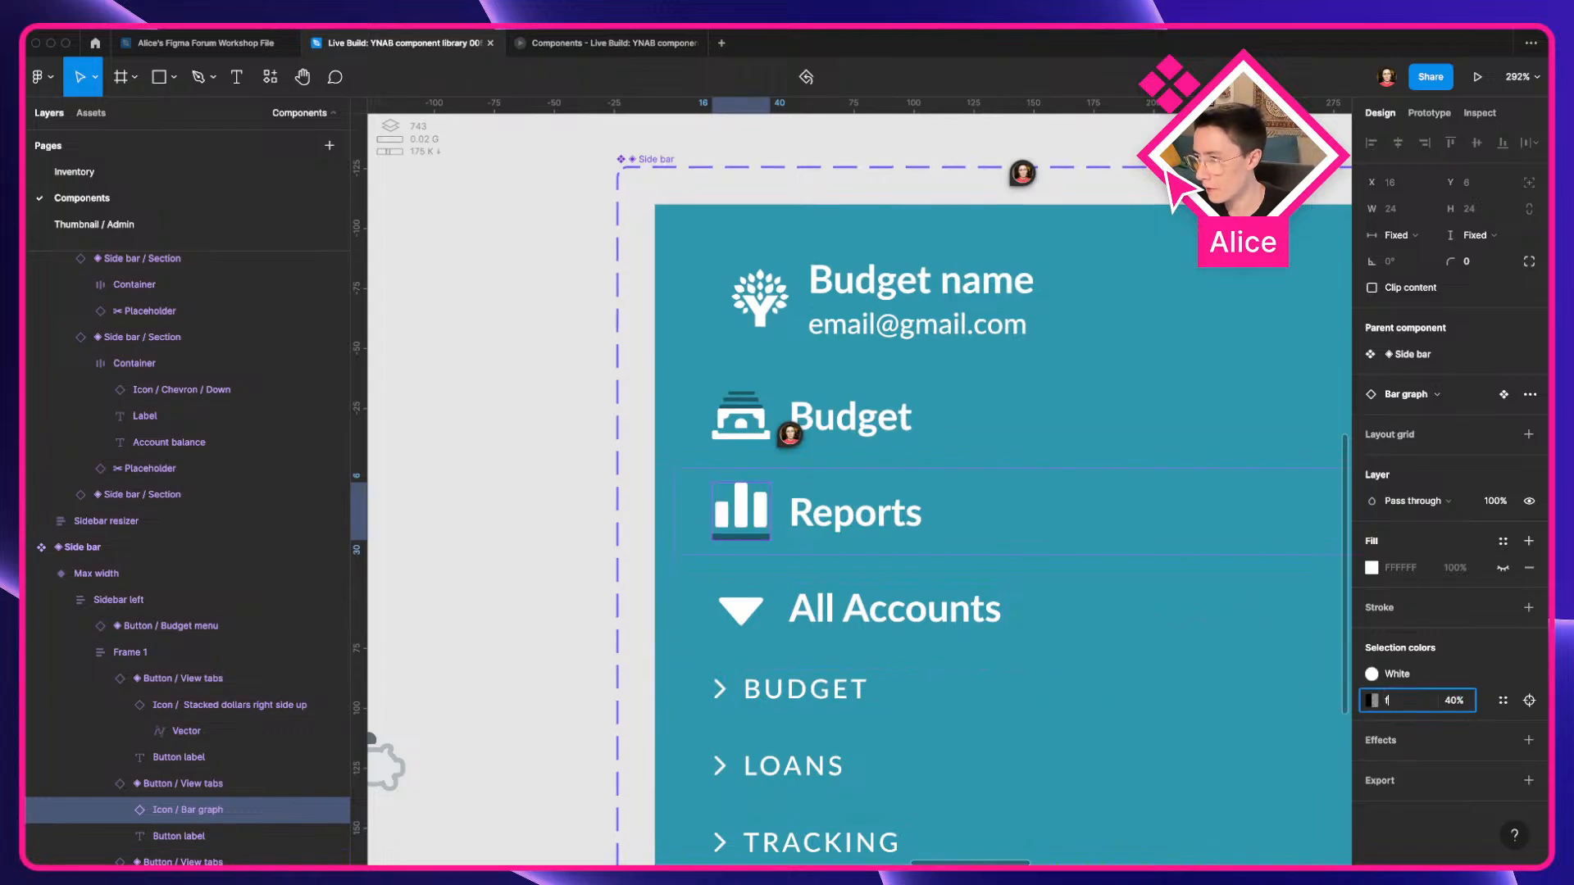
pyautogui.press('Tab')
pyautogui.press('super+z')
pyautogui.press('super+z')
pyautogui.press('super+z')
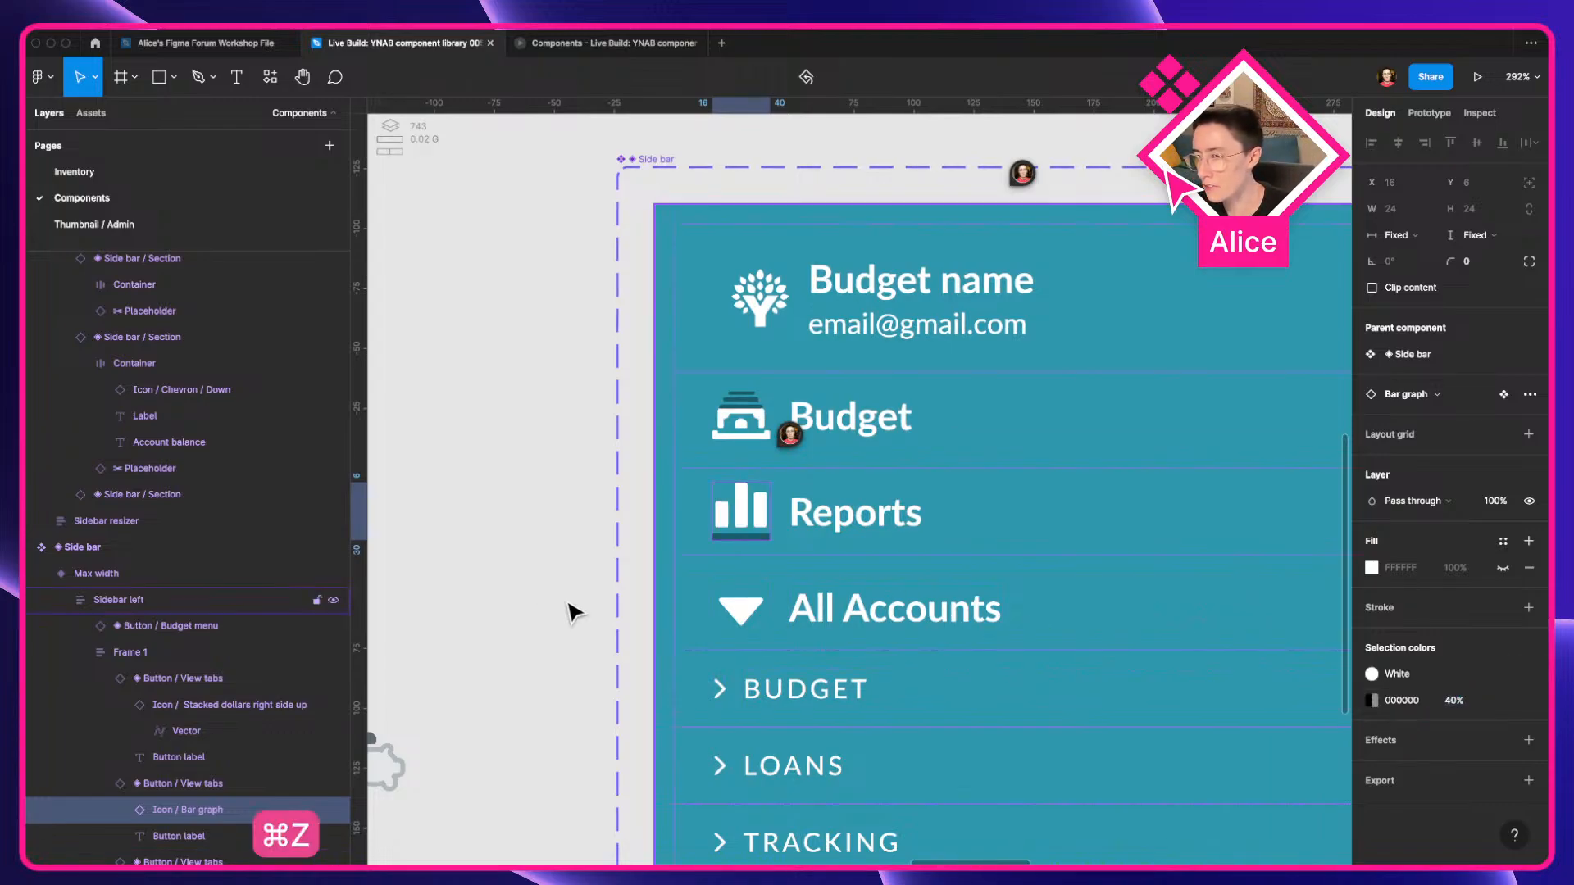
# Swap the All Accounts icon for the Vector bank building component, matching the YNAB web app, and apply the White style to its solid colour.
pyautogui.doubleClick(755, 610)
pyautogui.doubleClick(755, 610)
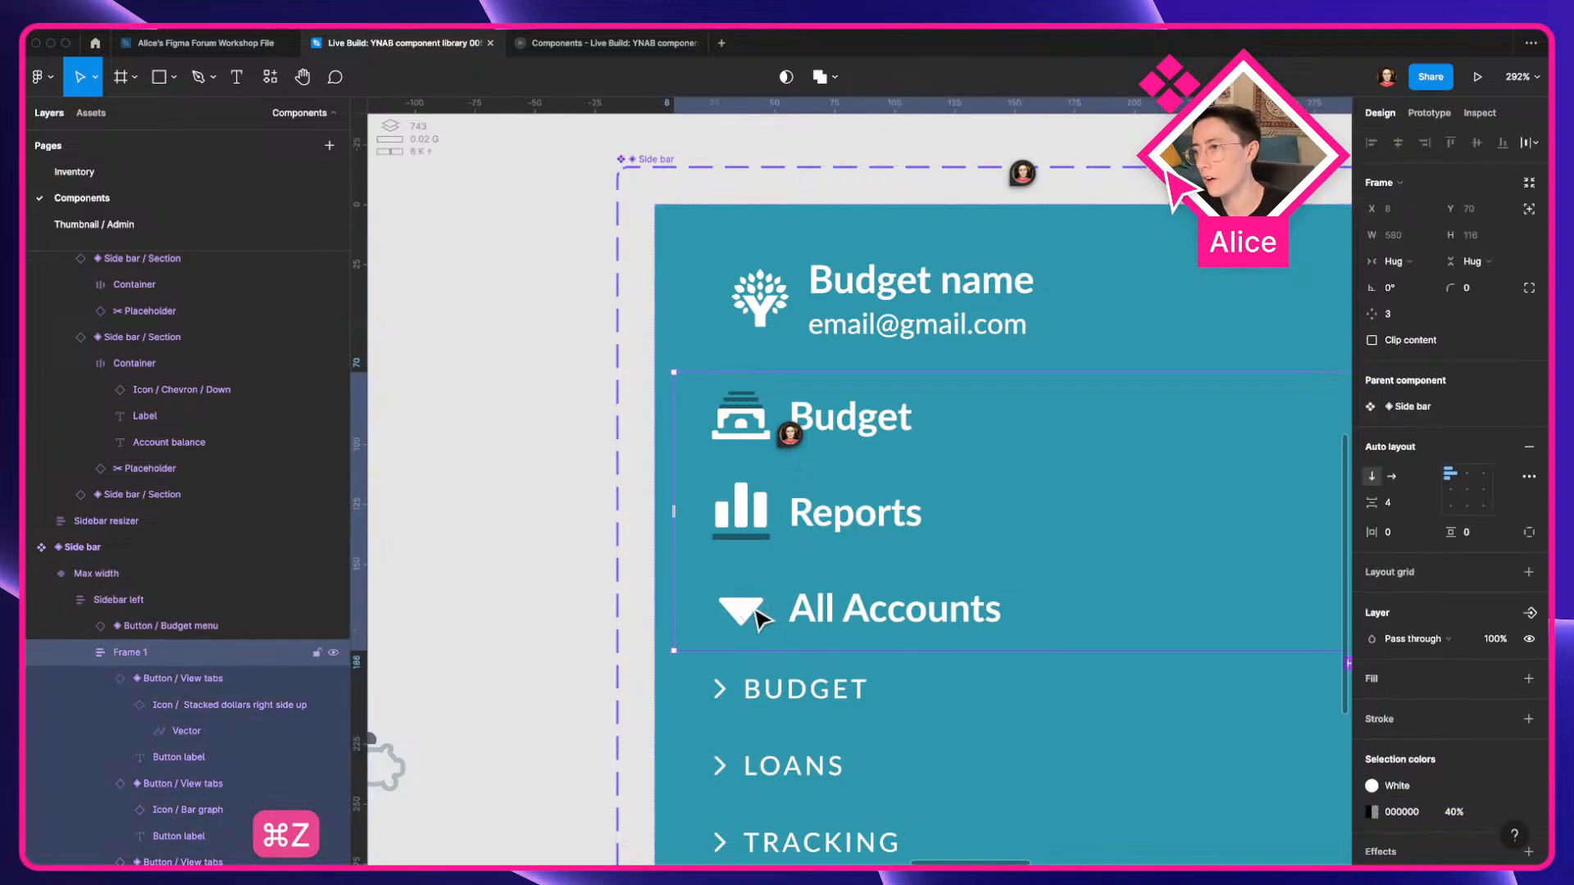
pyautogui.hotkey('ctrl', 'Left')
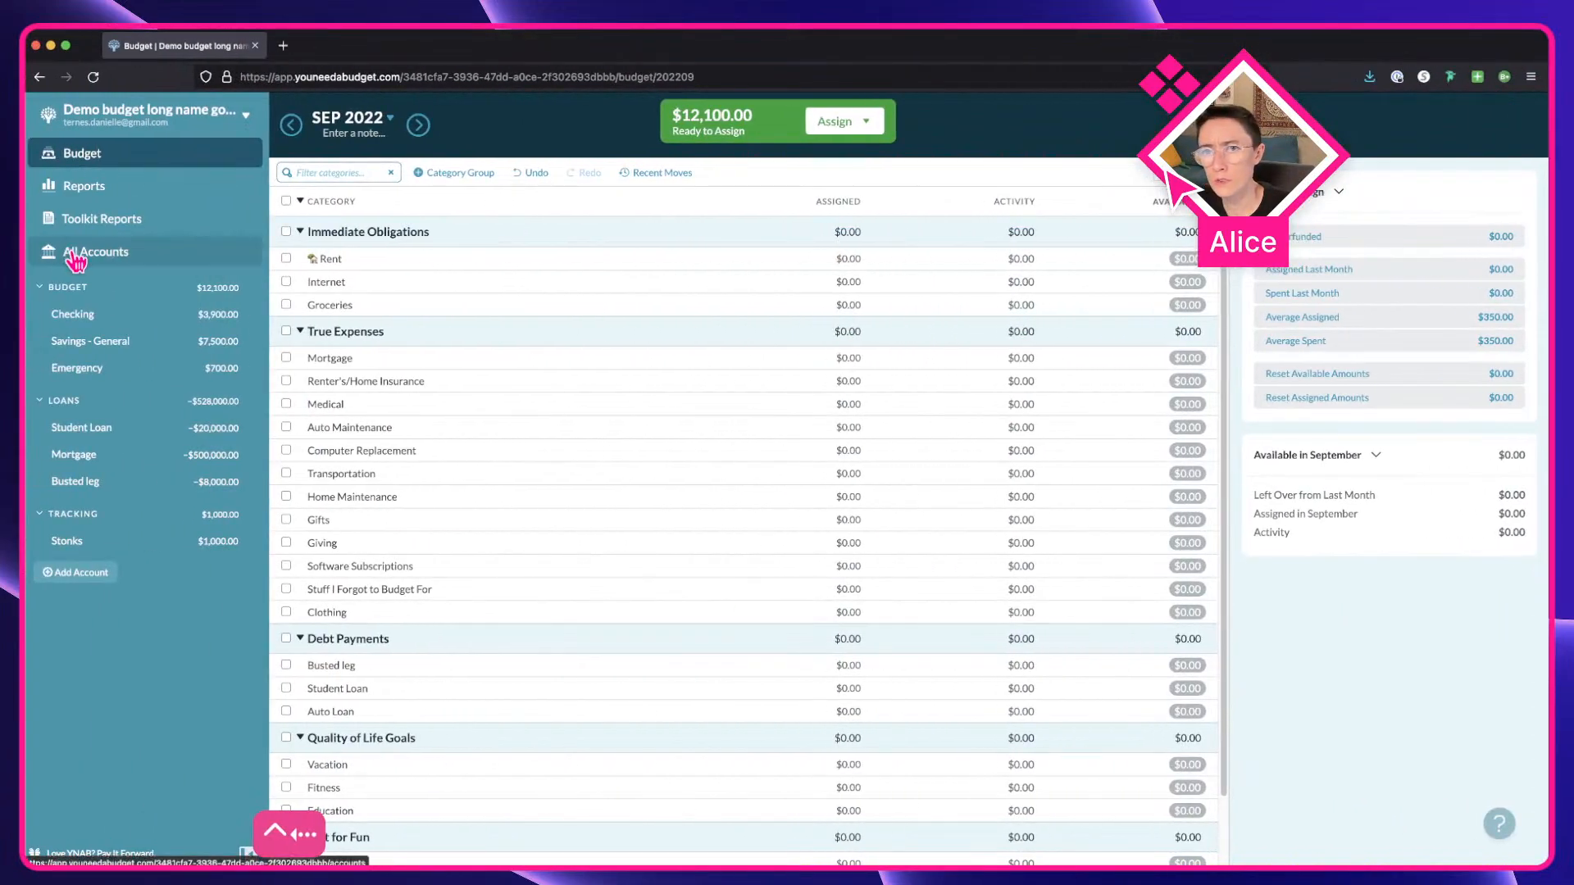
pyautogui.hotkey('ctrl', 'Right')
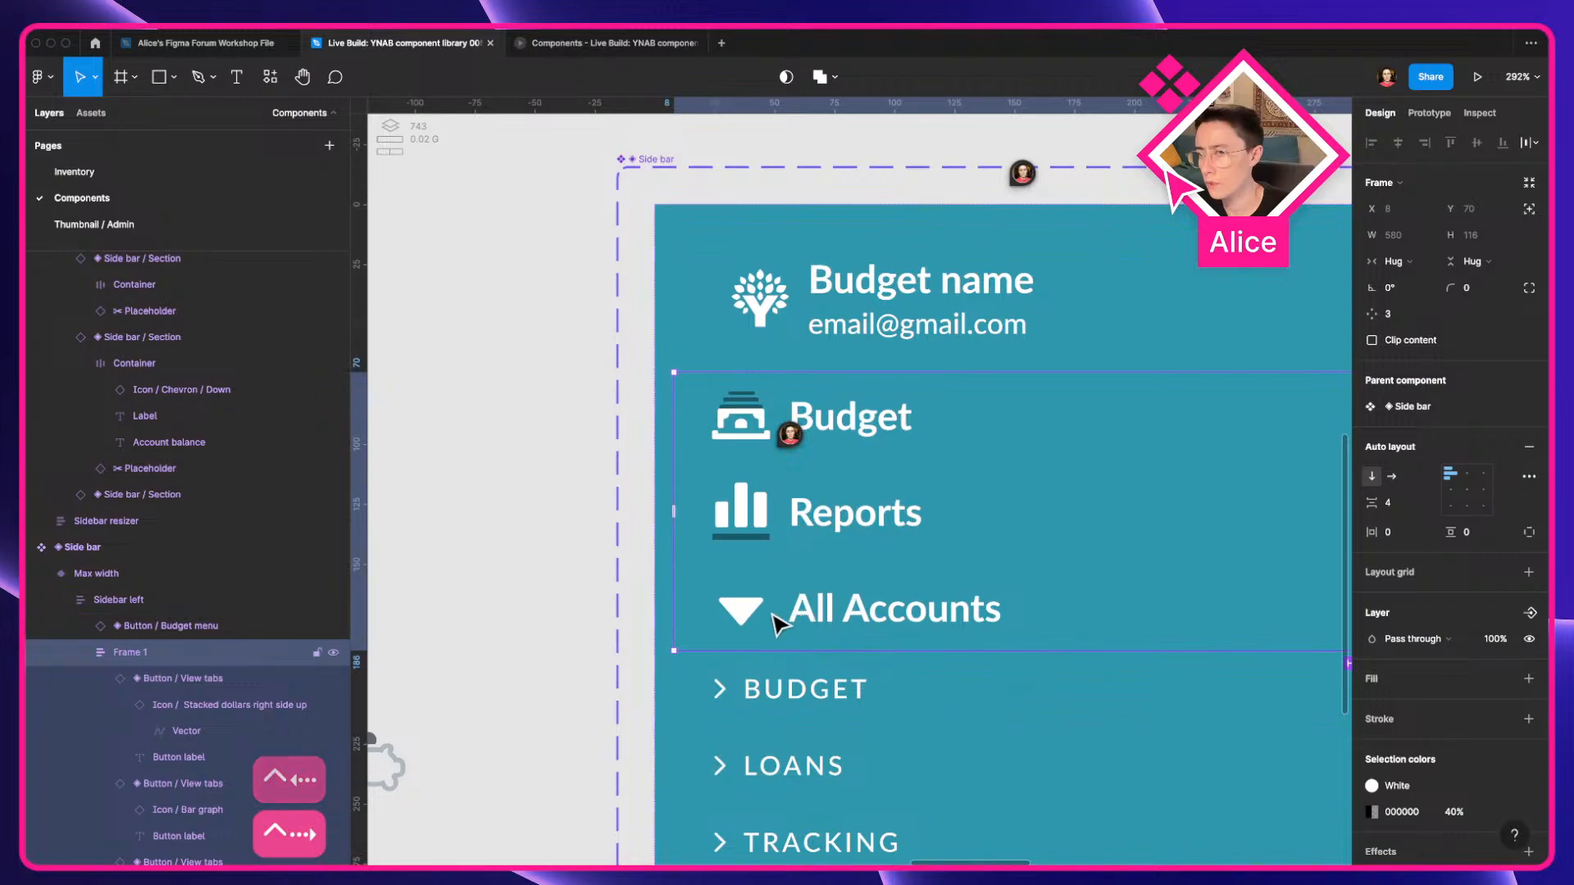
pyautogui.doubleClick(742, 611)
pyautogui.click(1430, 422)
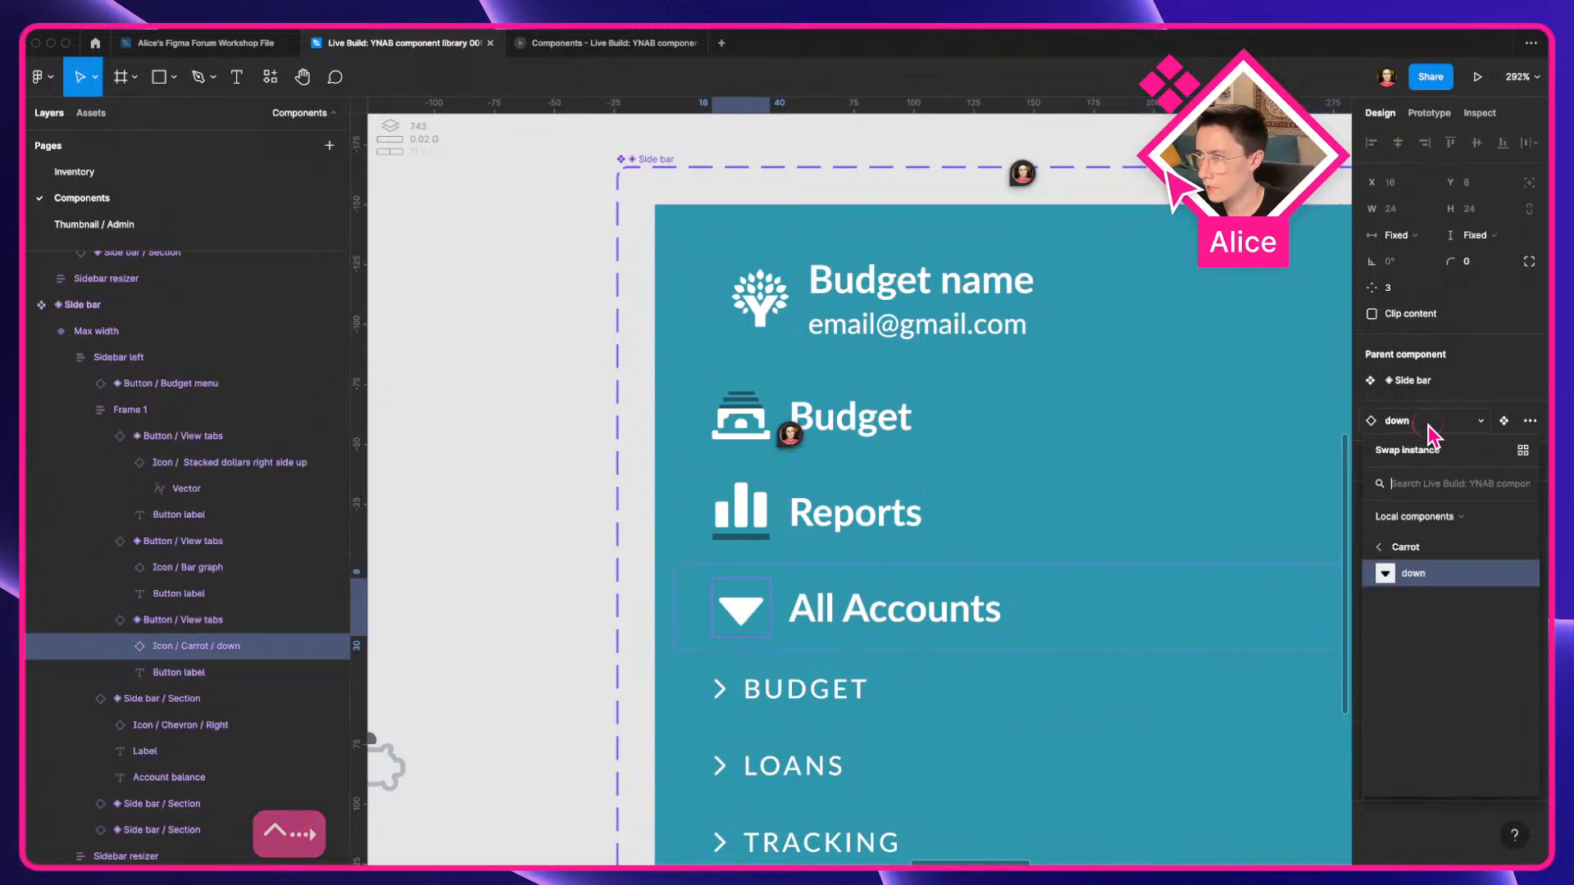
pyautogui.scroll(-1, 1270, 522)
pyautogui.write('vec')
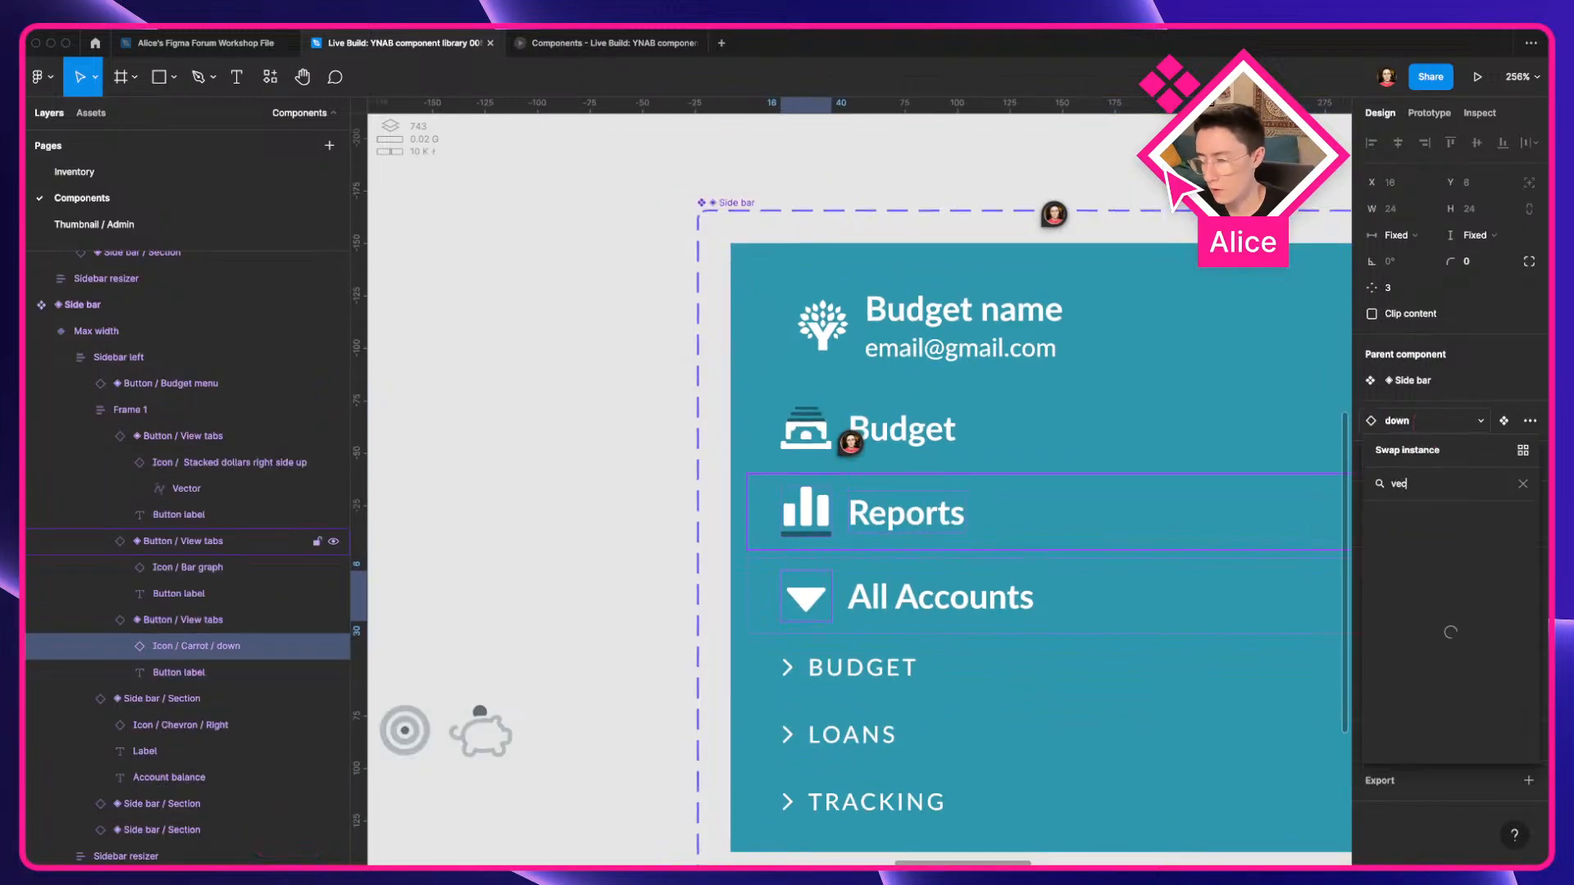
pyautogui.click(1444, 552)
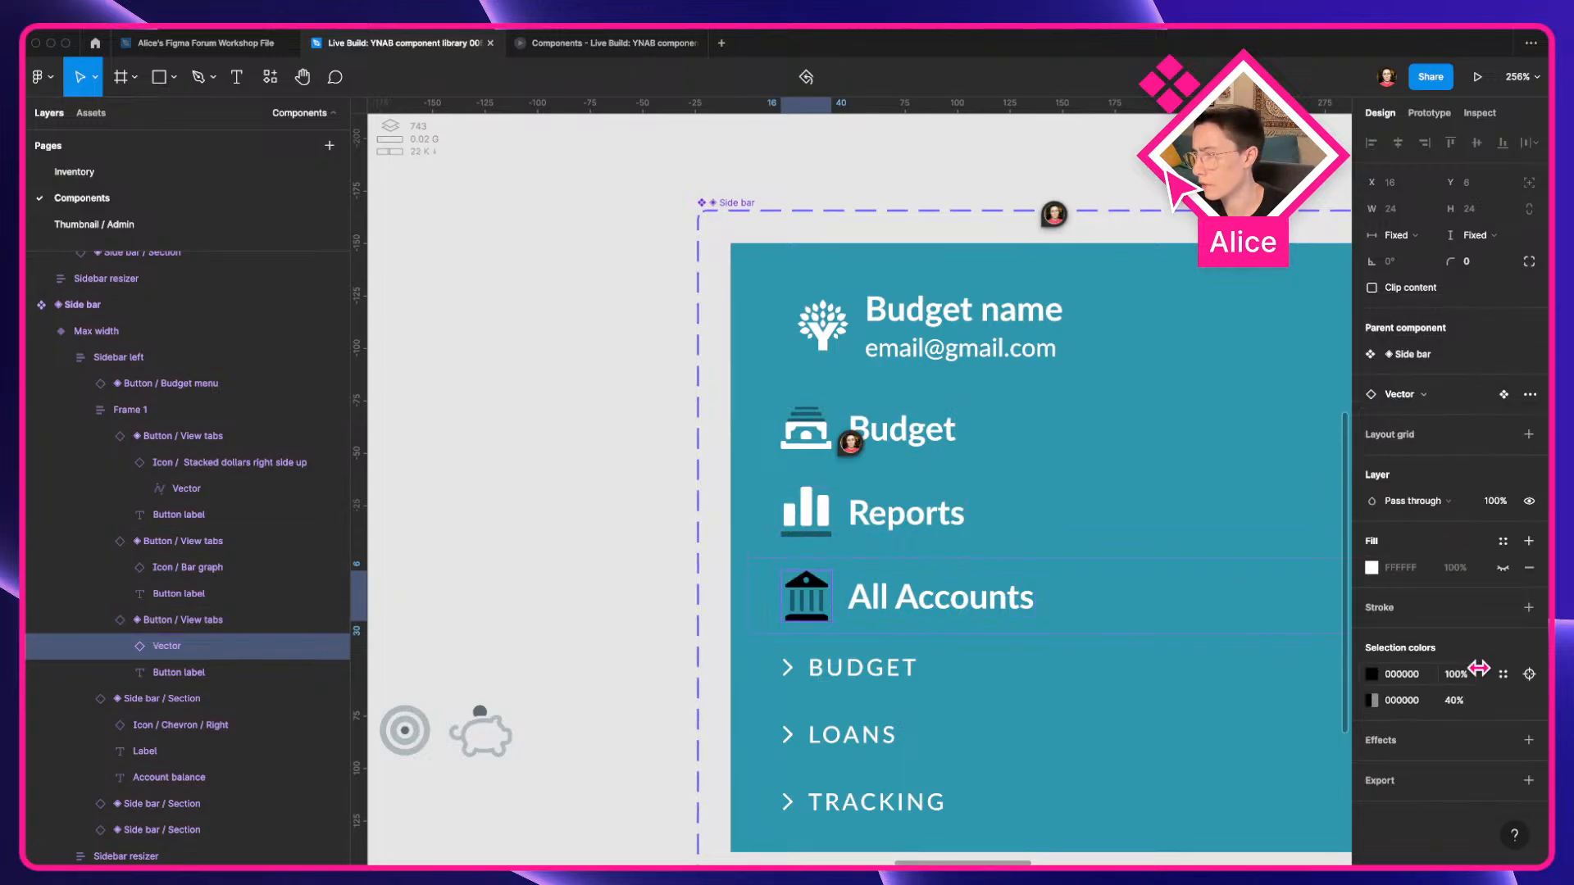
pyautogui.click(1503, 674)
pyautogui.click(1198, 643)
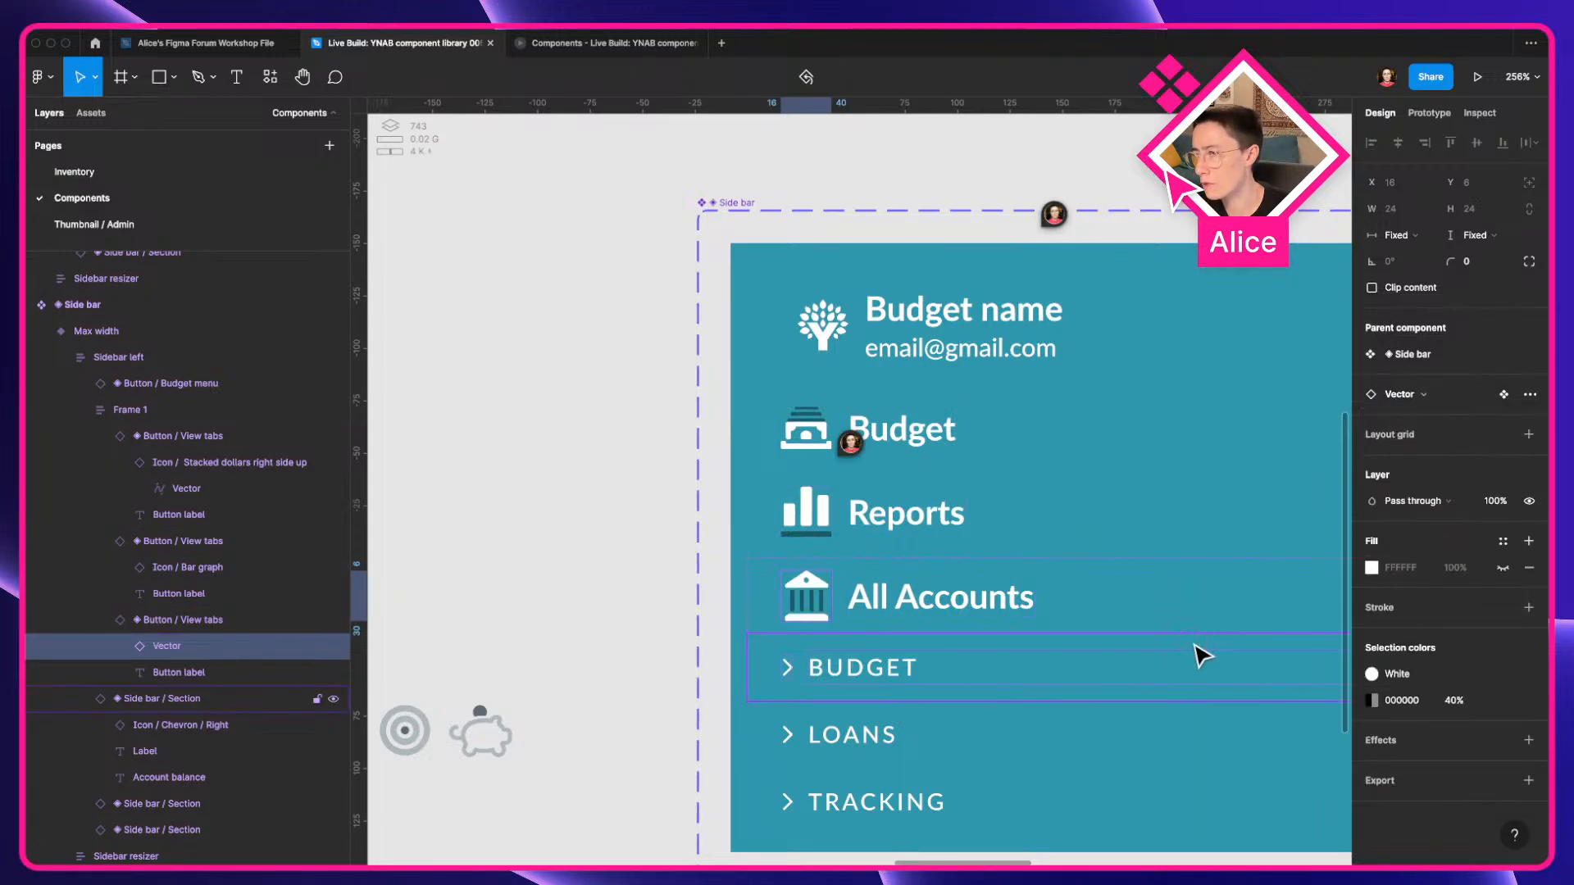
# Rename the bank building Vector main component among the icon components as "Icon / Classical building".
pyautogui.scroll(-10, 1197, 654)
pyautogui.scroll(10, 744, 570)
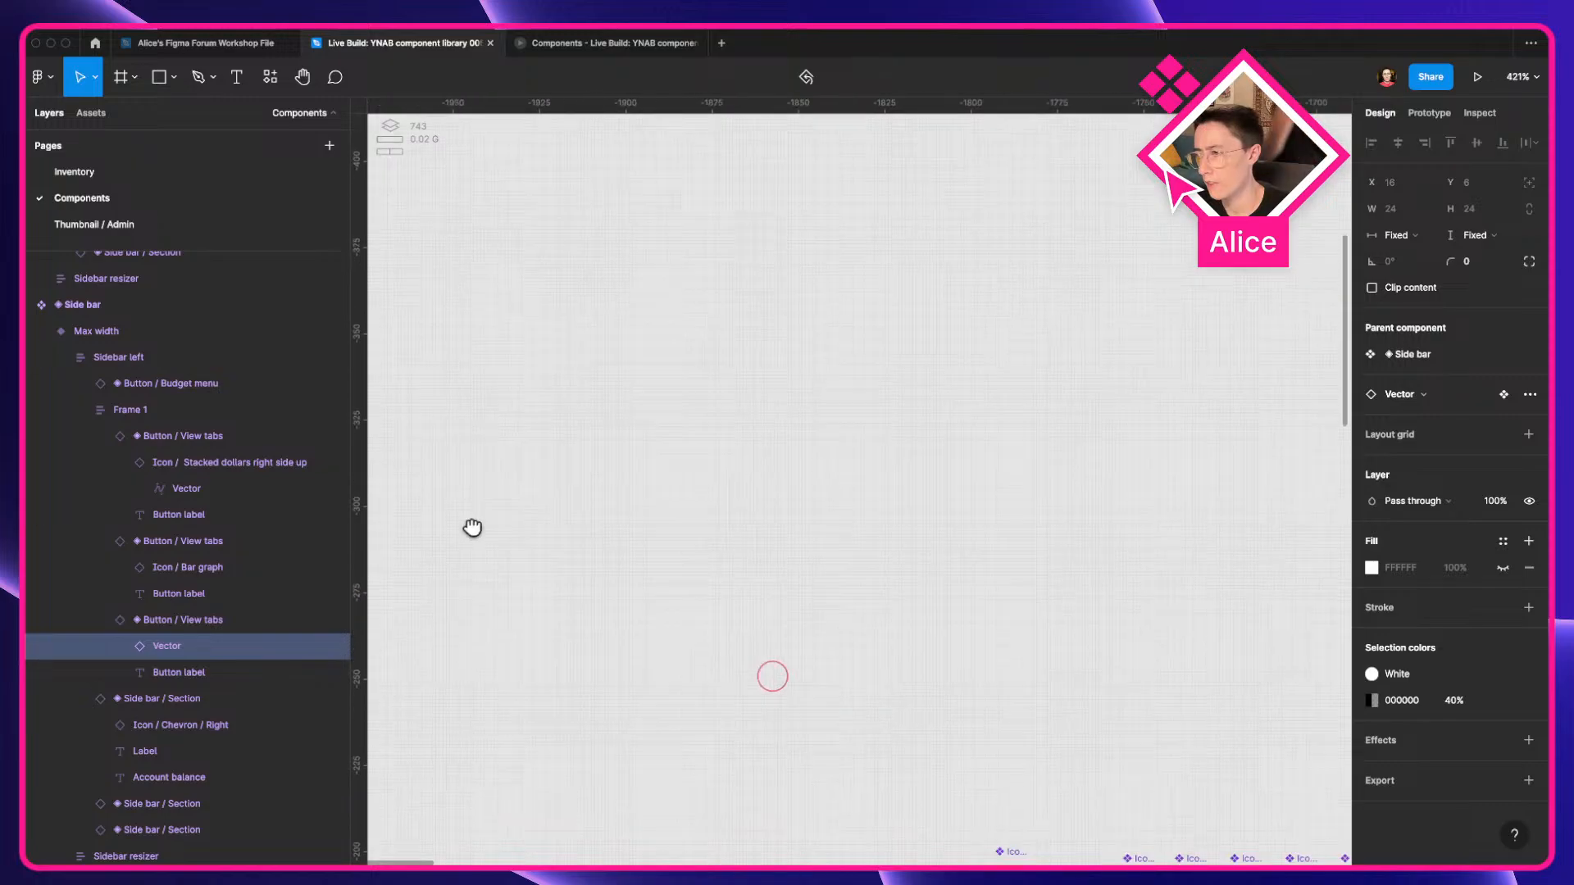
pyautogui.scroll(3, 742, 666)
pyautogui.click(663, 652)
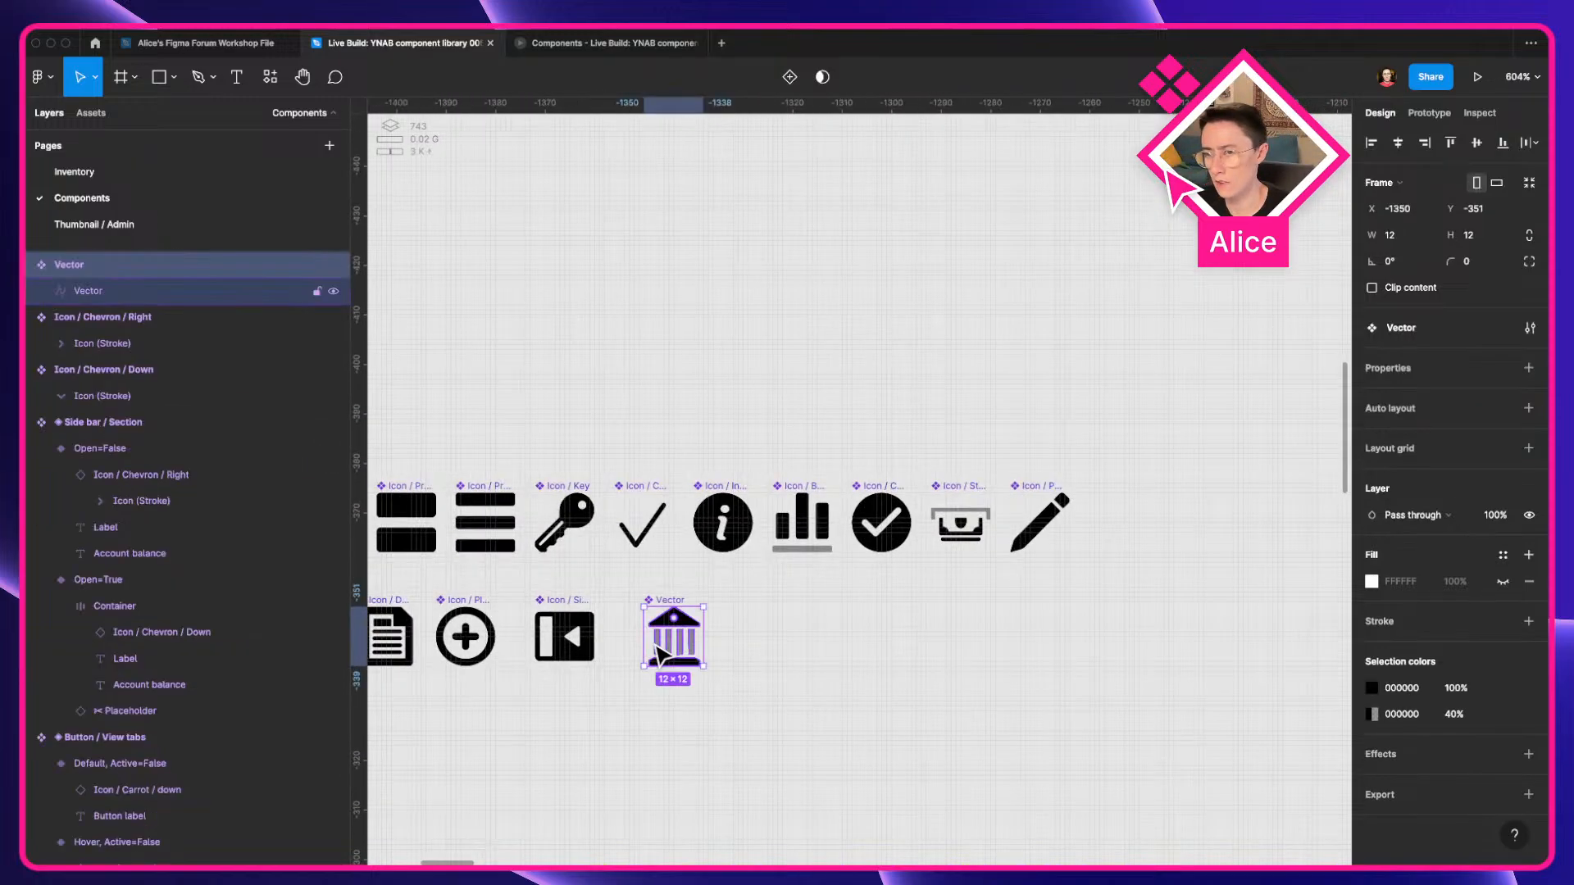
pyautogui.press('super+r')
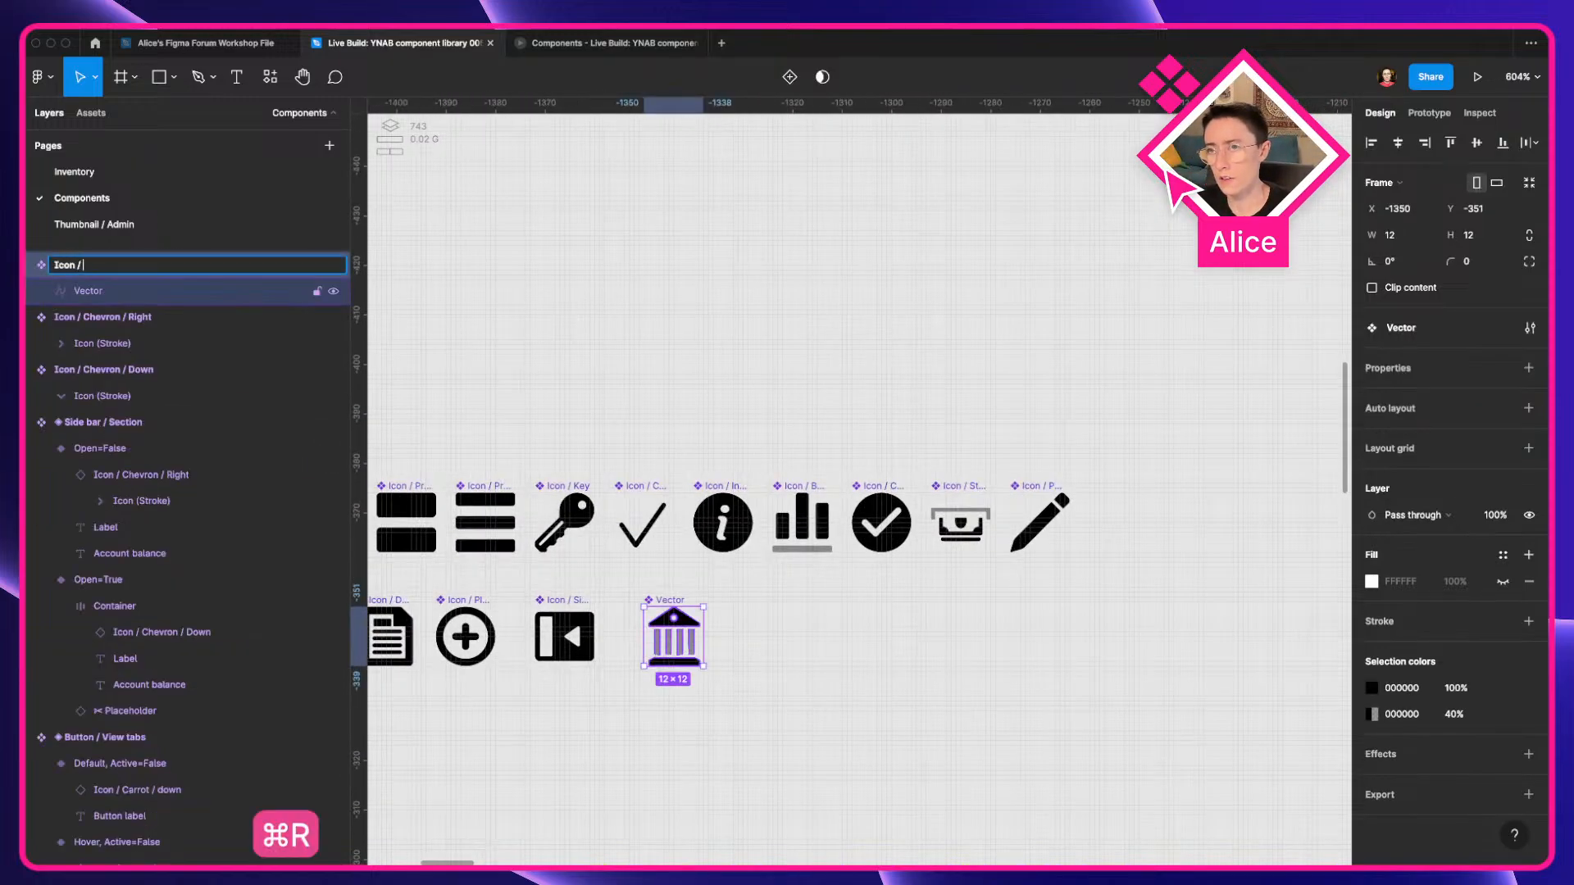
pyautogui.write('Icon / Classical building')
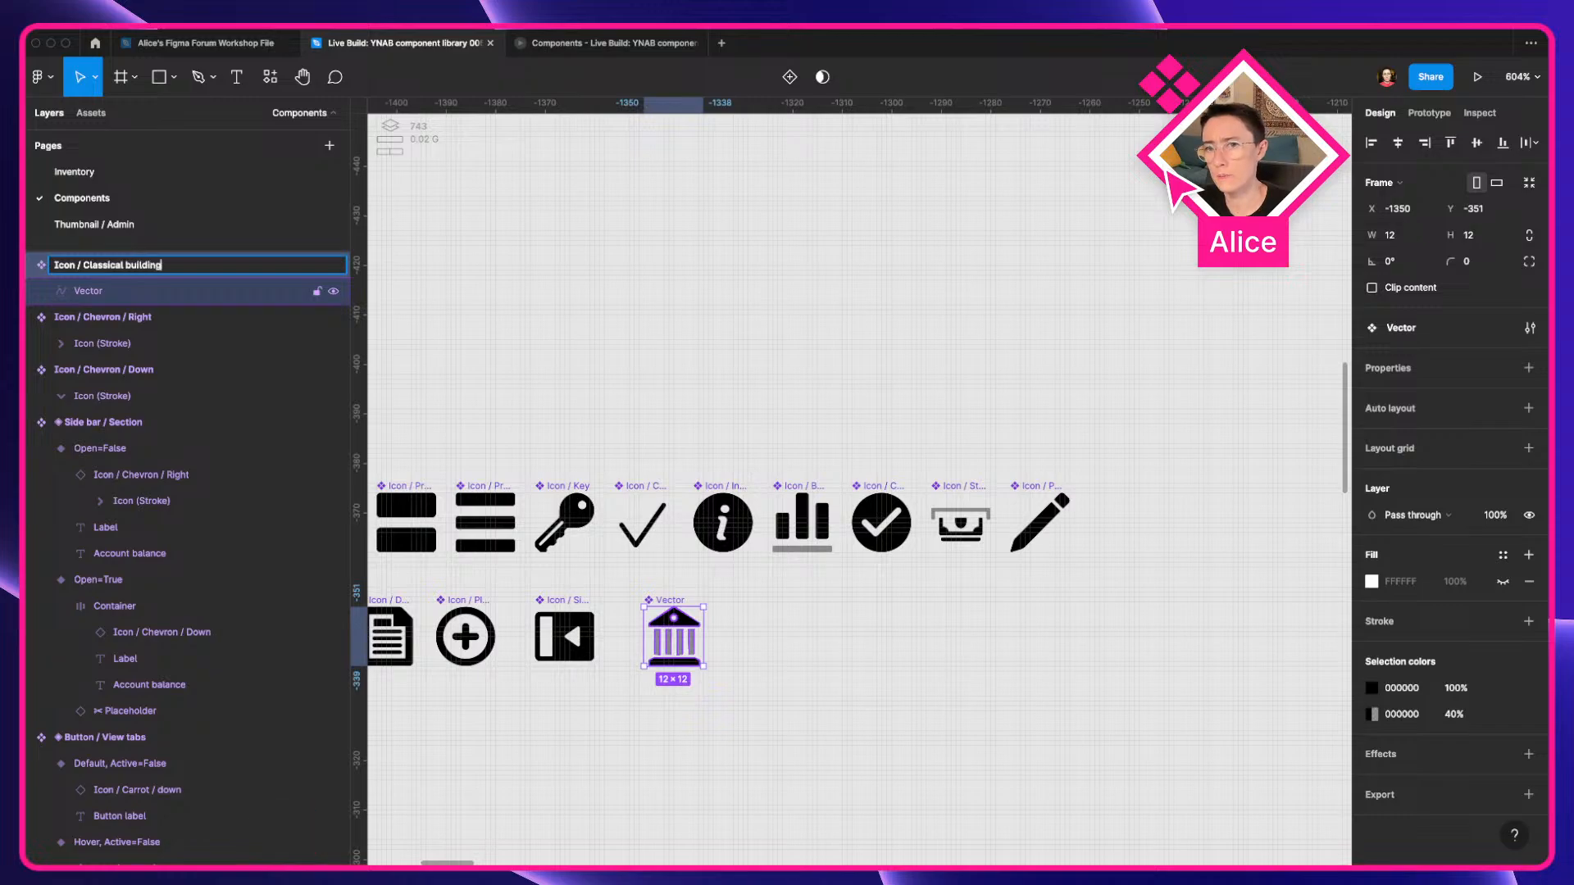
pyautogui.press('Return')
pyautogui.click(814, 644)
# Review the navigation icons on the Side bar main component and on its separate instance with expanded sections.
pyautogui.scroll(-10, 951, 664)
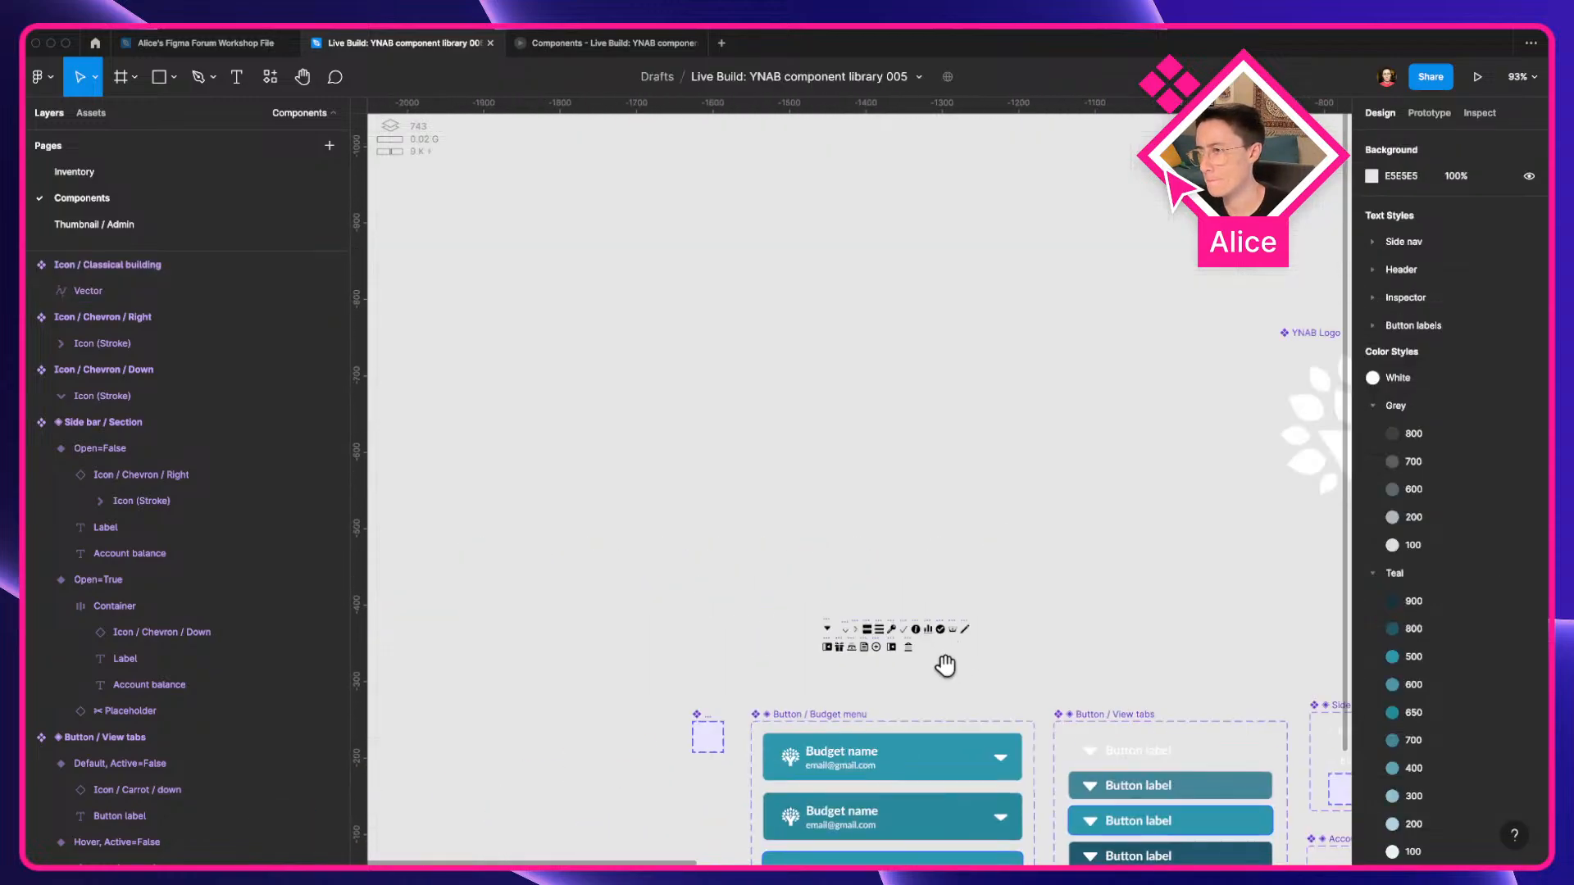
pyautogui.moveTo(945, 667); pyautogui.dragTo(710, 513)
pyautogui.moveTo(1005, 531); pyautogui.dragTo(443, 434)
pyautogui.moveTo(1052, 573); pyautogui.dragTo(437, 523)
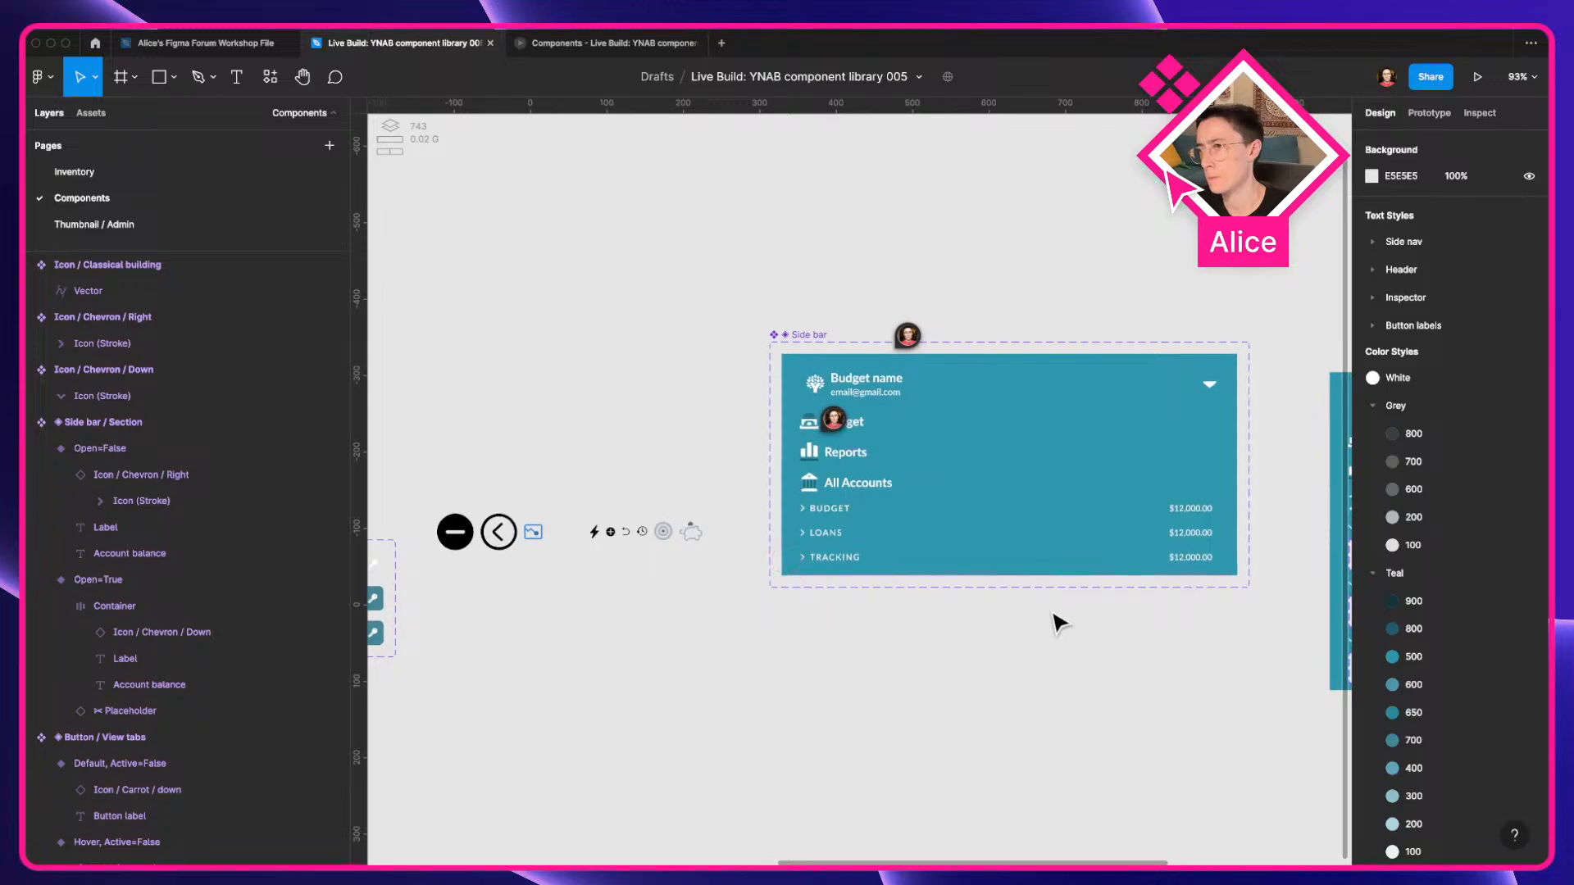
pyautogui.moveTo(1075, 506); pyautogui.dragTo(885, 506)
pyautogui.scroll(5, 619, 424)
pyautogui.moveTo(598, 455); pyautogui.dragTo(460, 435)
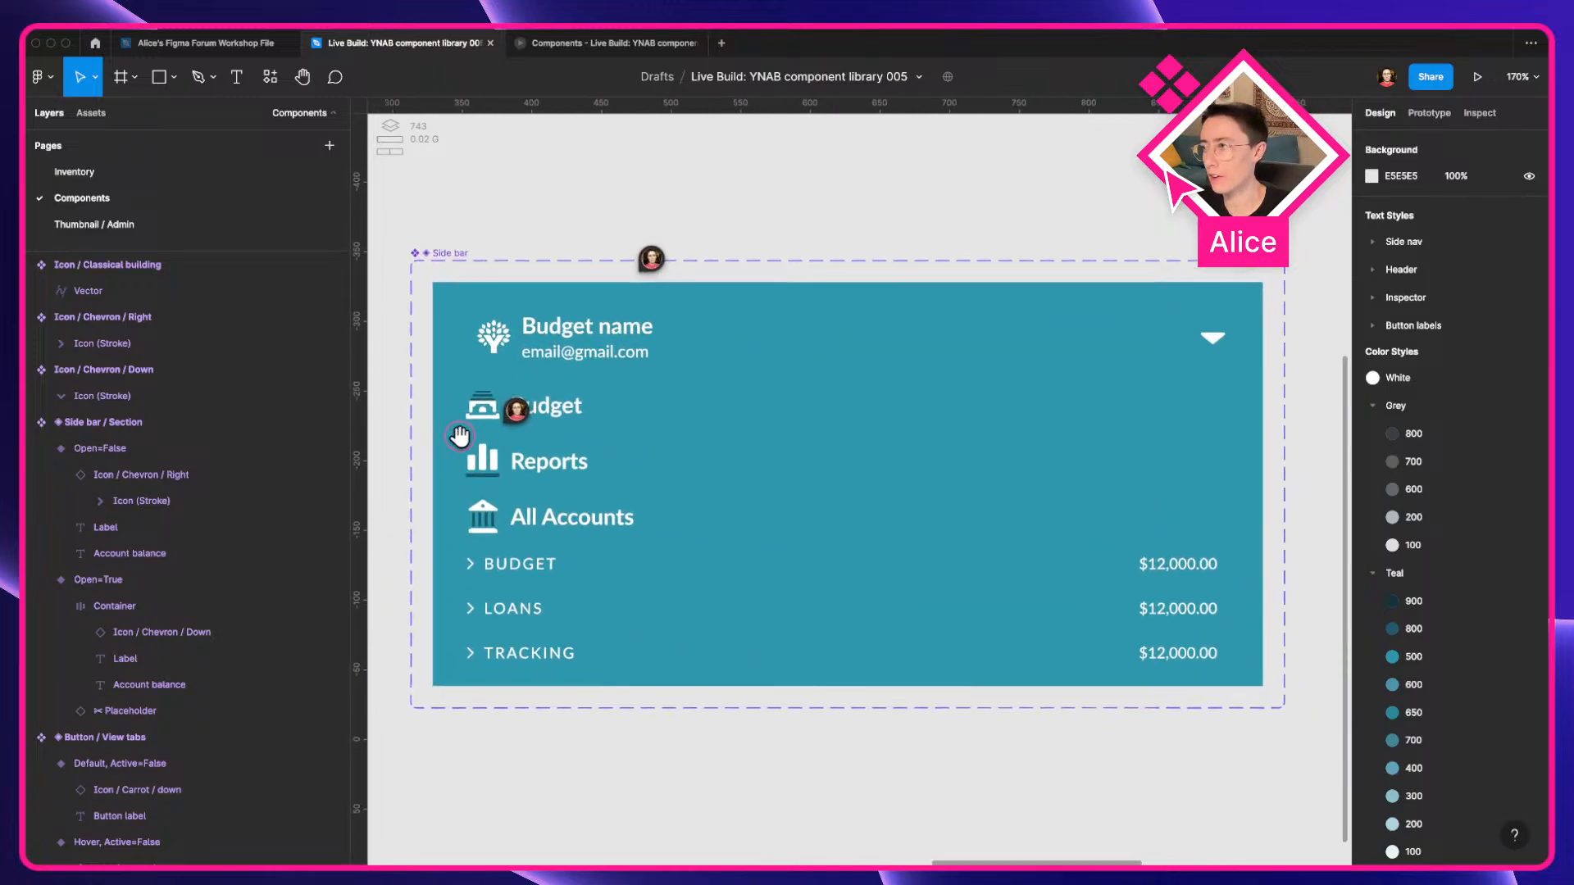
pyautogui.scroll(-4, 1022, 498)
pyautogui.scroll(-1, 1031, 509)
pyautogui.moveTo(1019, 490); pyautogui.dragTo(702, 470)
pyautogui.moveTo(1152, 569); pyautogui.dragTo(868, 541)
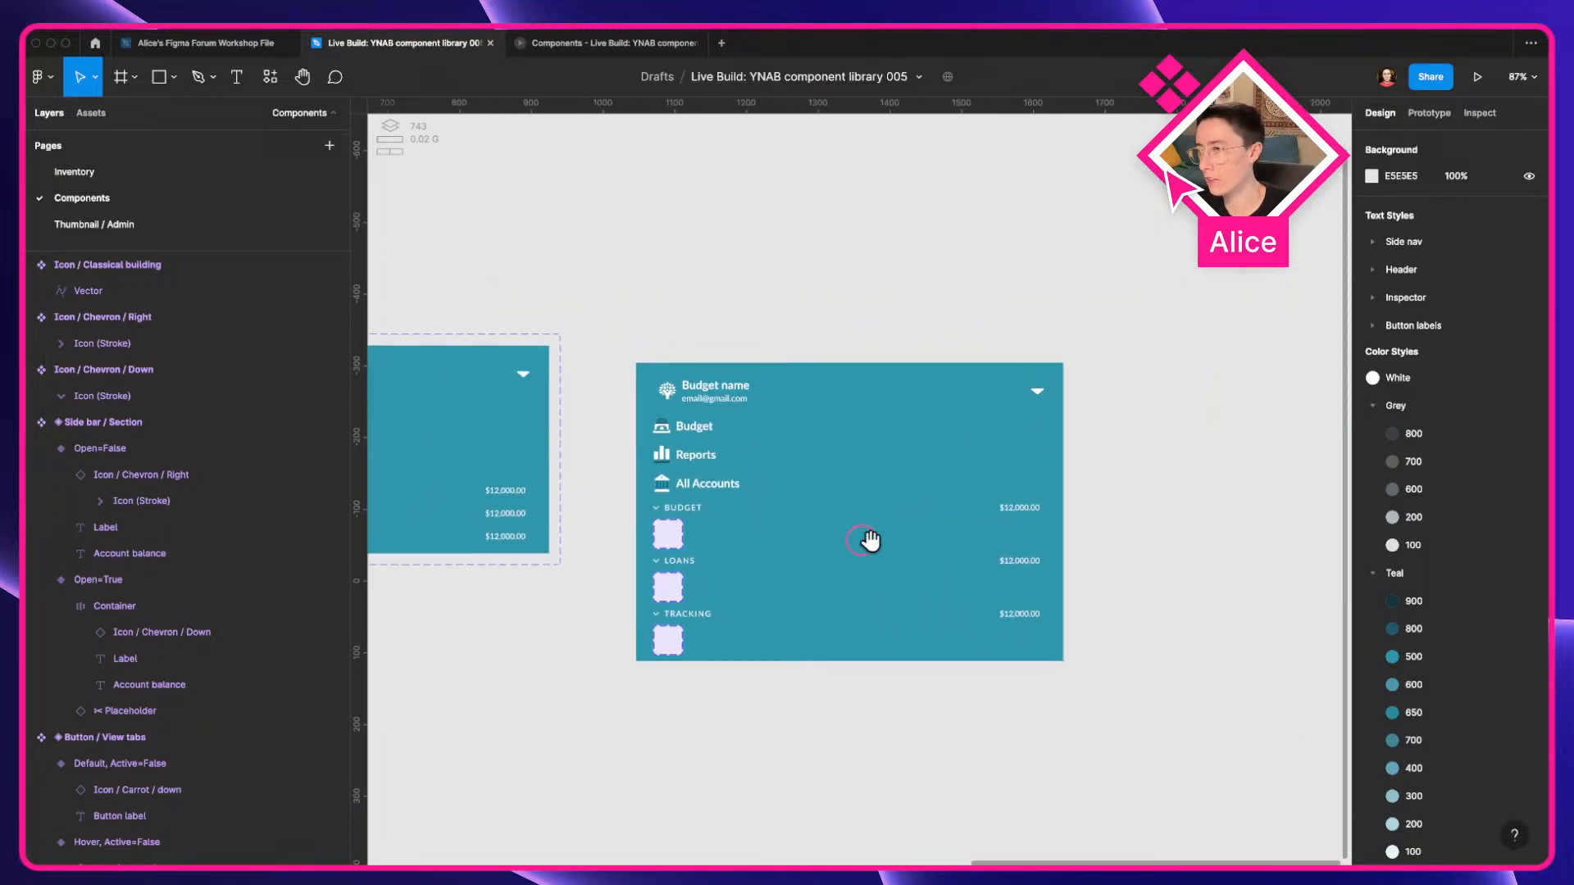
pyautogui.scroll(5, 873, 541)
pyautogui.click(880, 548)
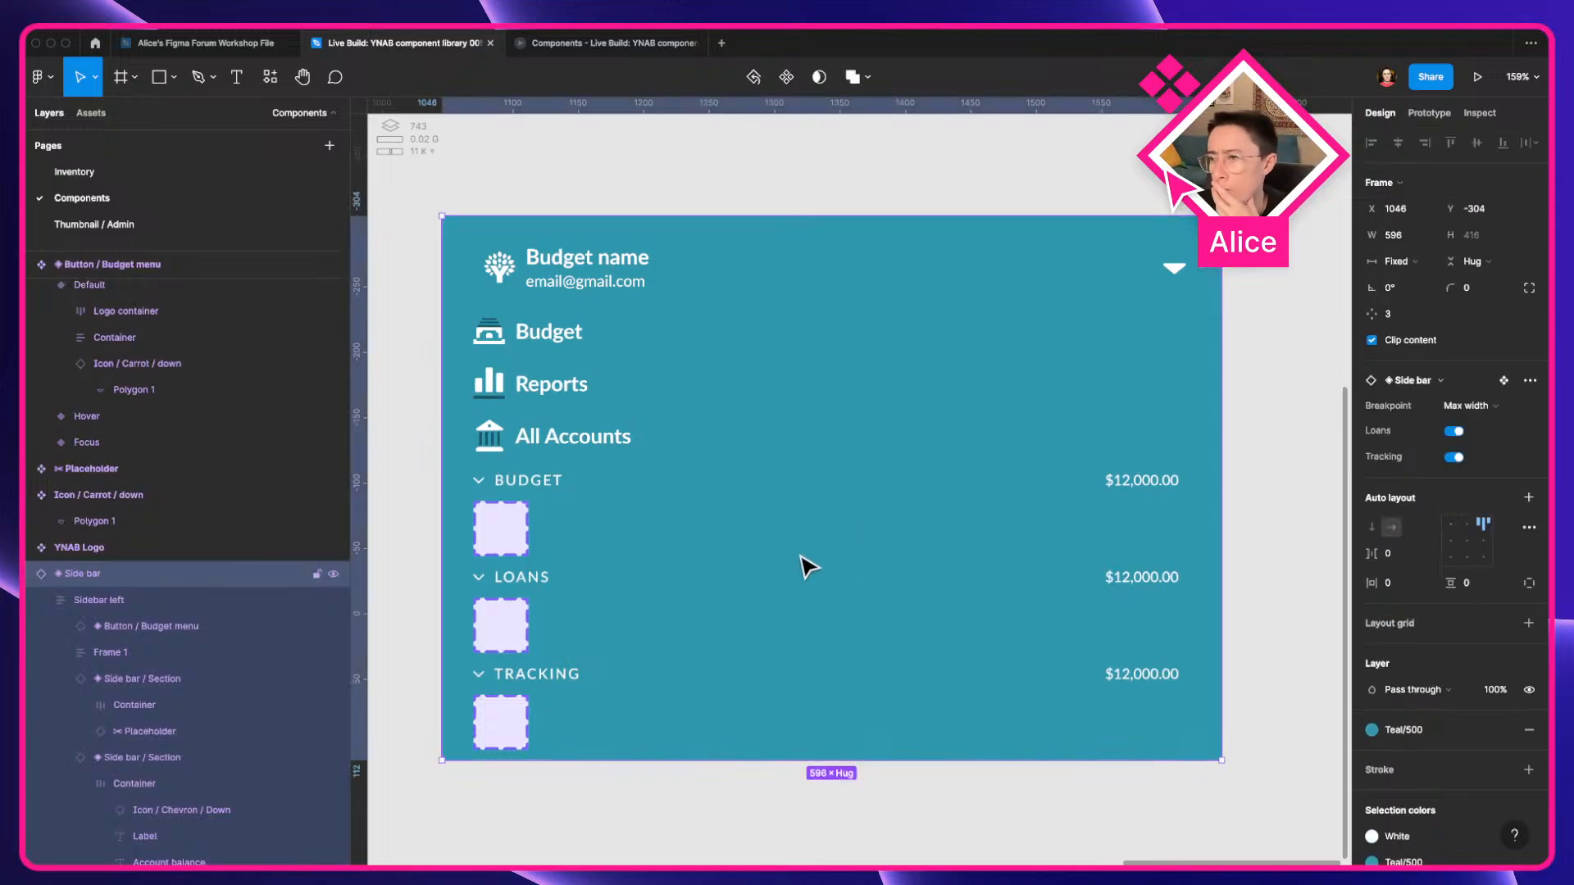
pyautogui.scroll(-2, 850, 572)
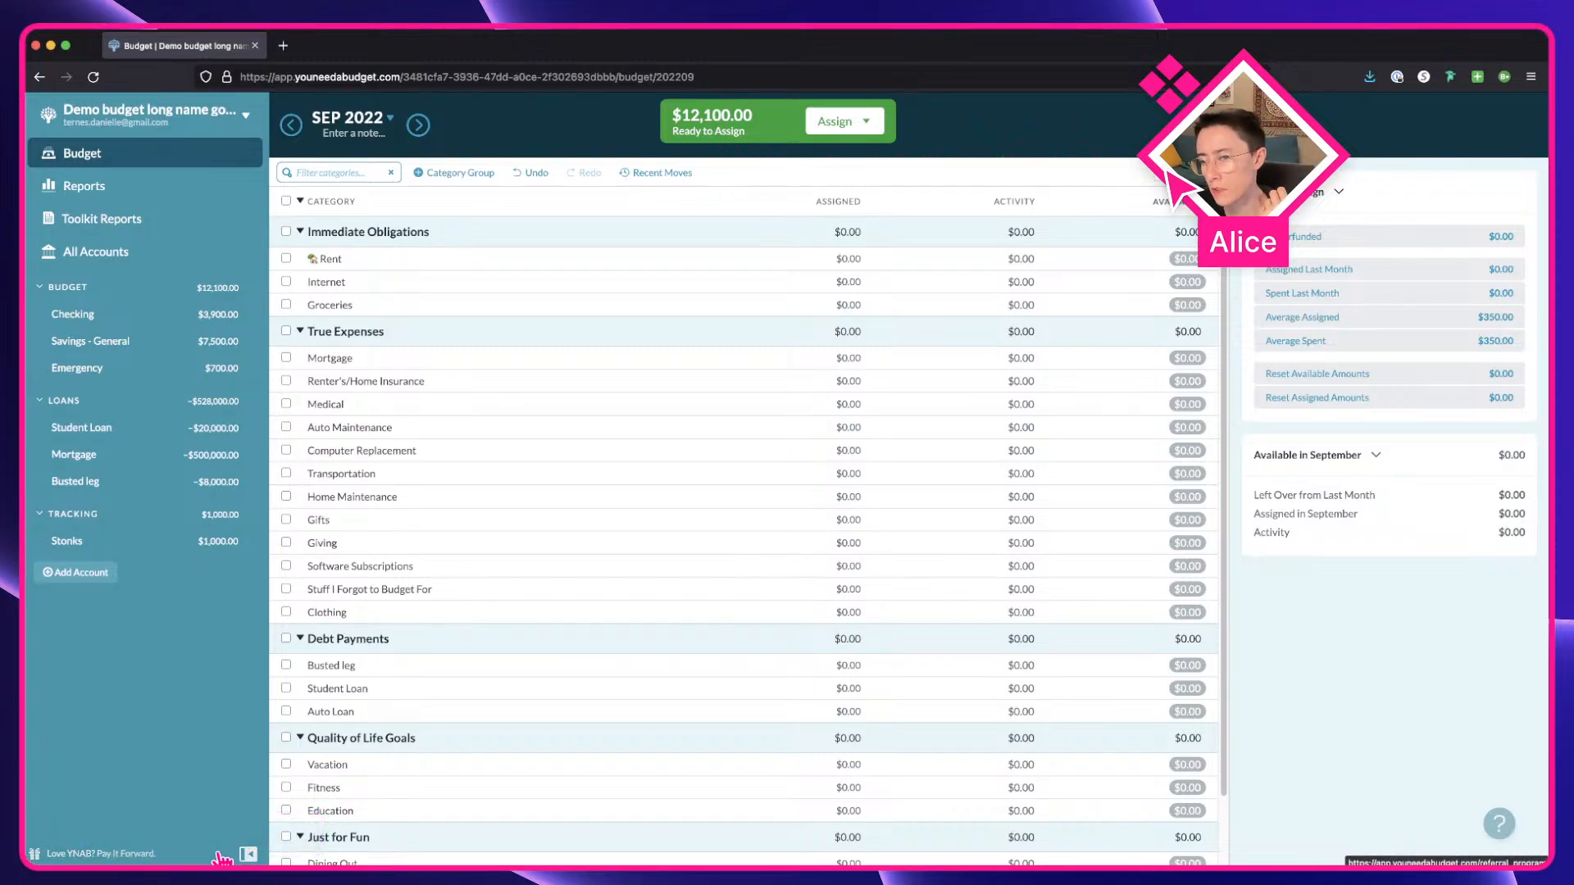
# In the YNAB web app, collapse and expand the side bar twice to study both states.
pyautogui.click(249, 856)
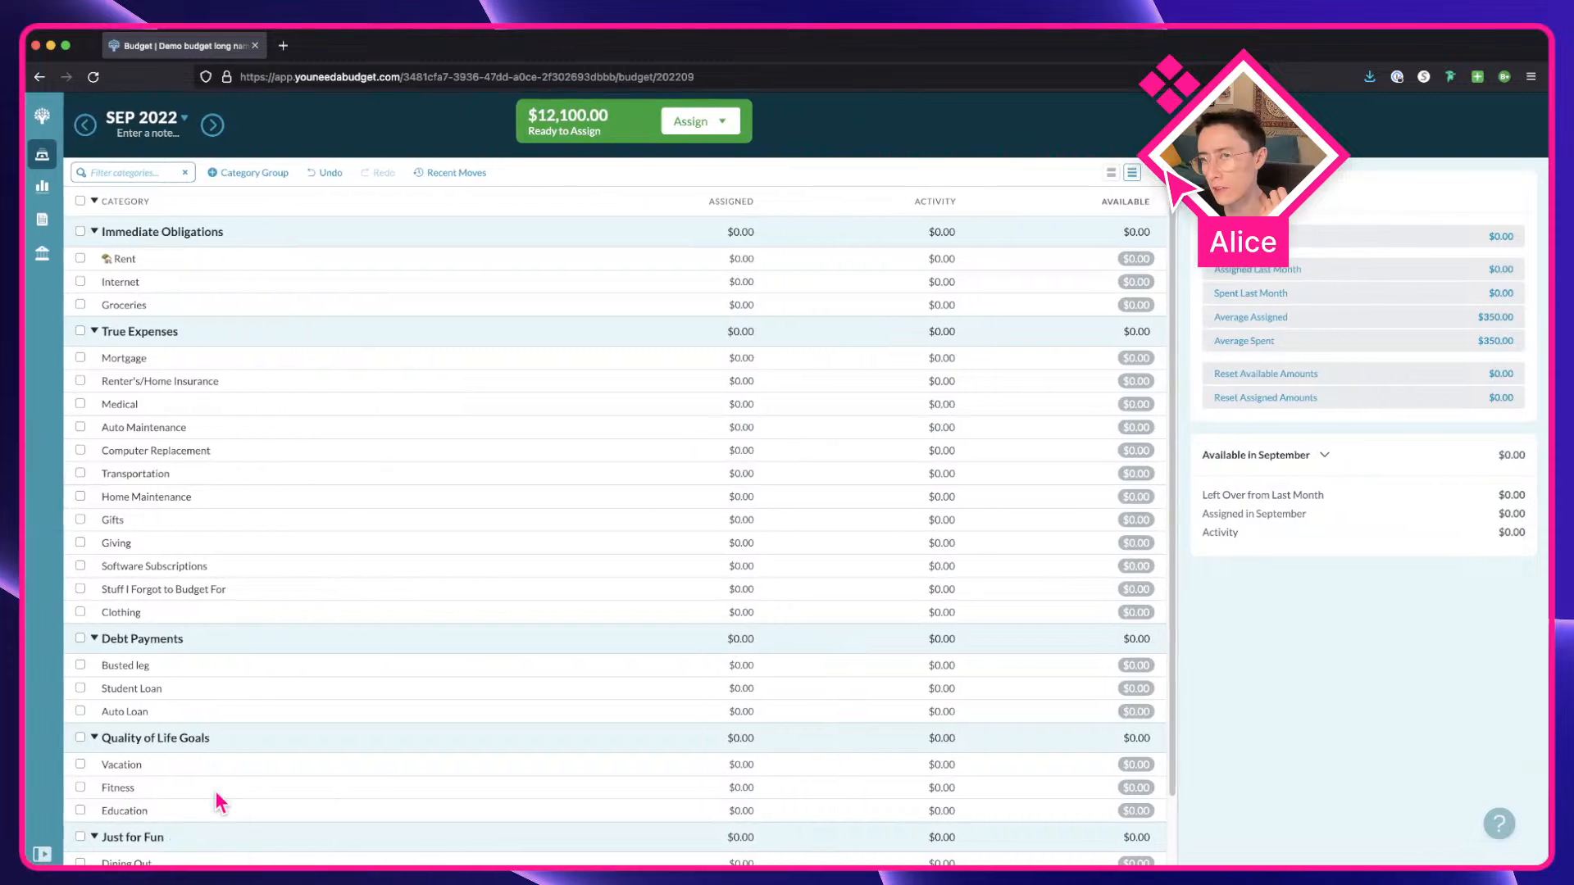
pyautogui.click(38, 856)
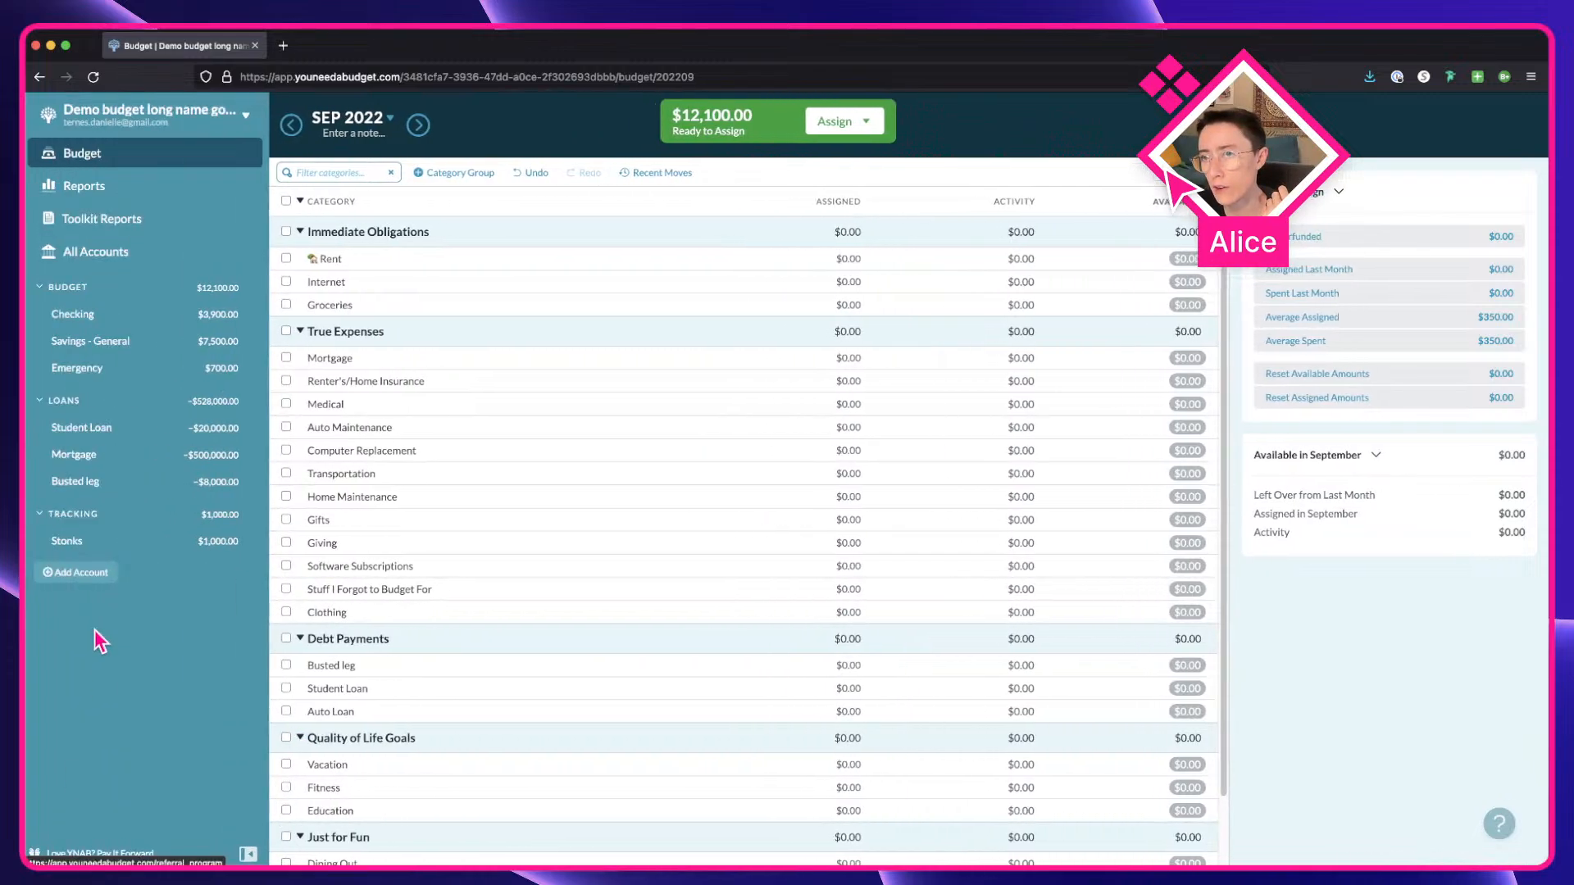
pyautogui.click(250, 856)
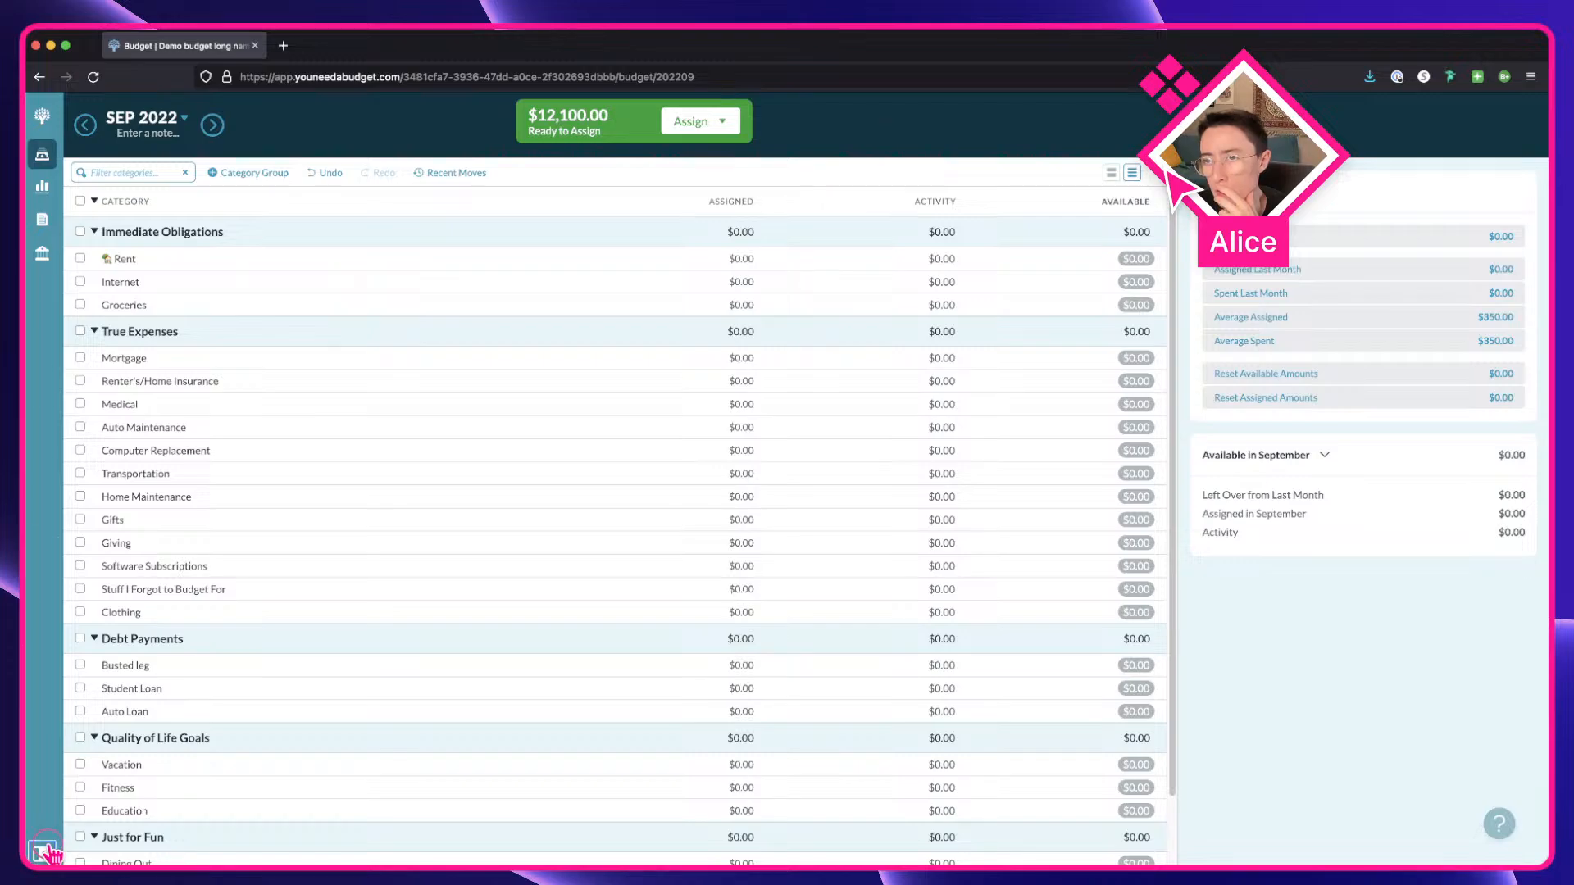
pyautogui.click(46, 854)
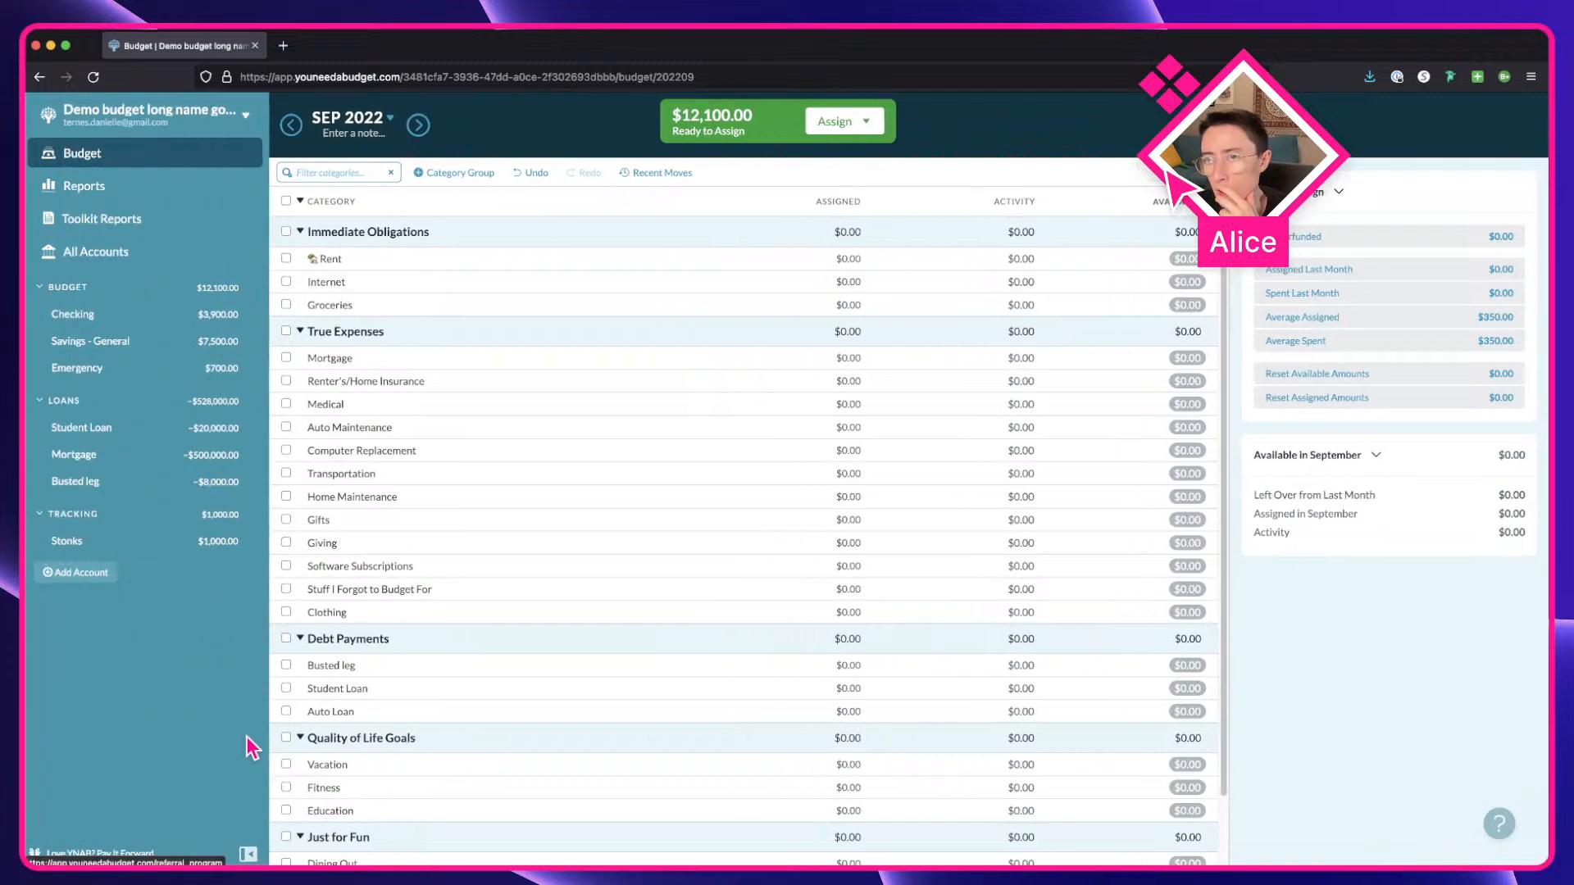
# Inspect the side bar's collapse button and its pseudo-class states in the browser's developer tools, and close the tools.
pyautogui.rightClick(251, 853)
pyautogui.click(274, 830)
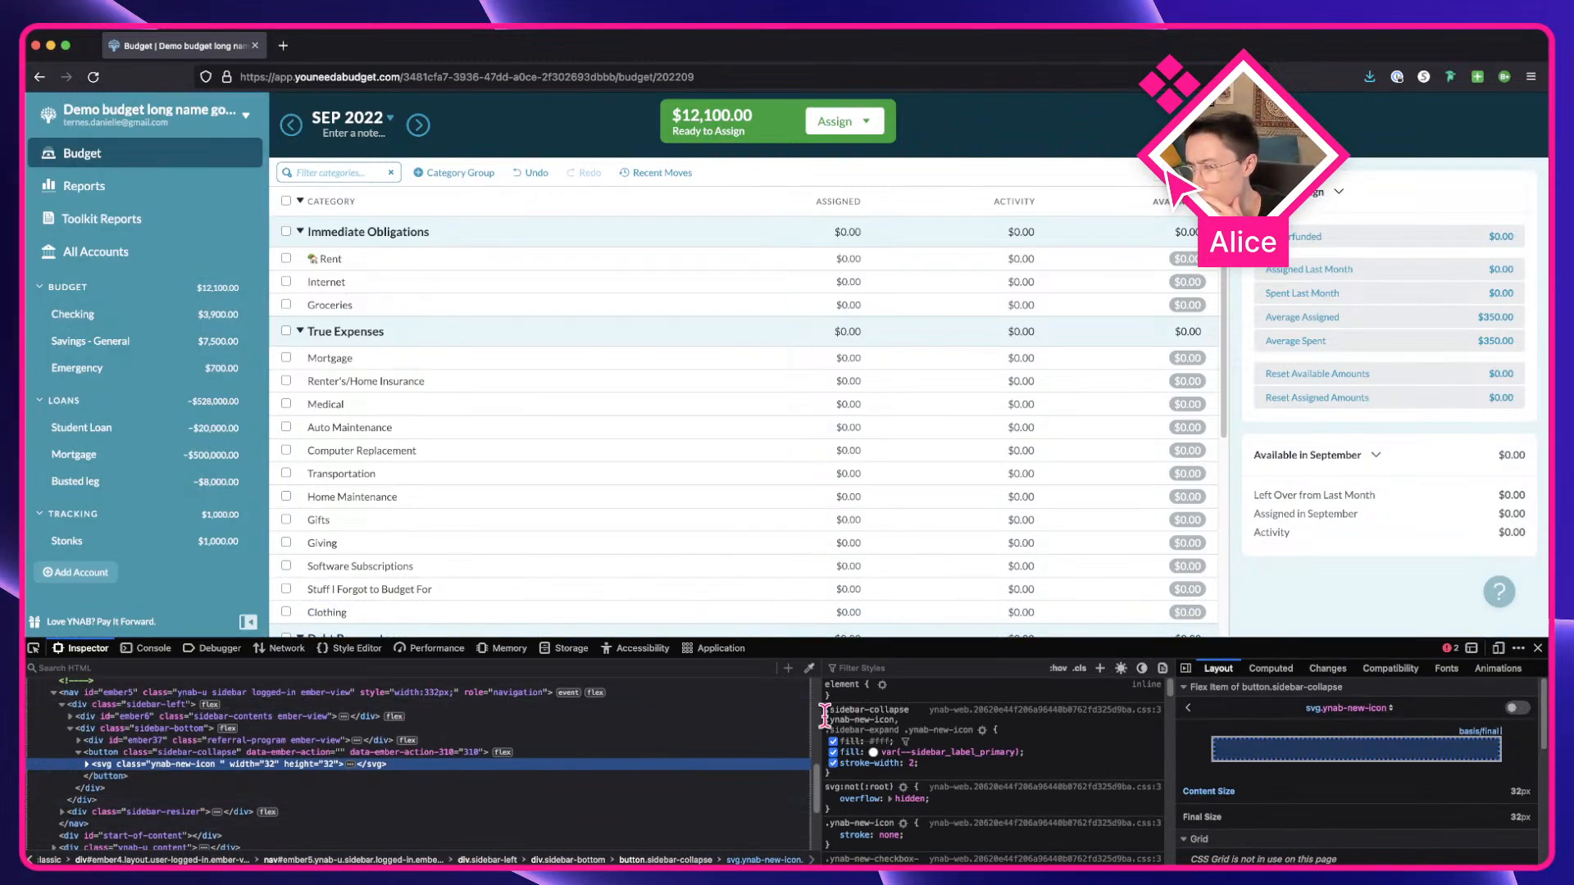
pyautogui.click(1064, 670)
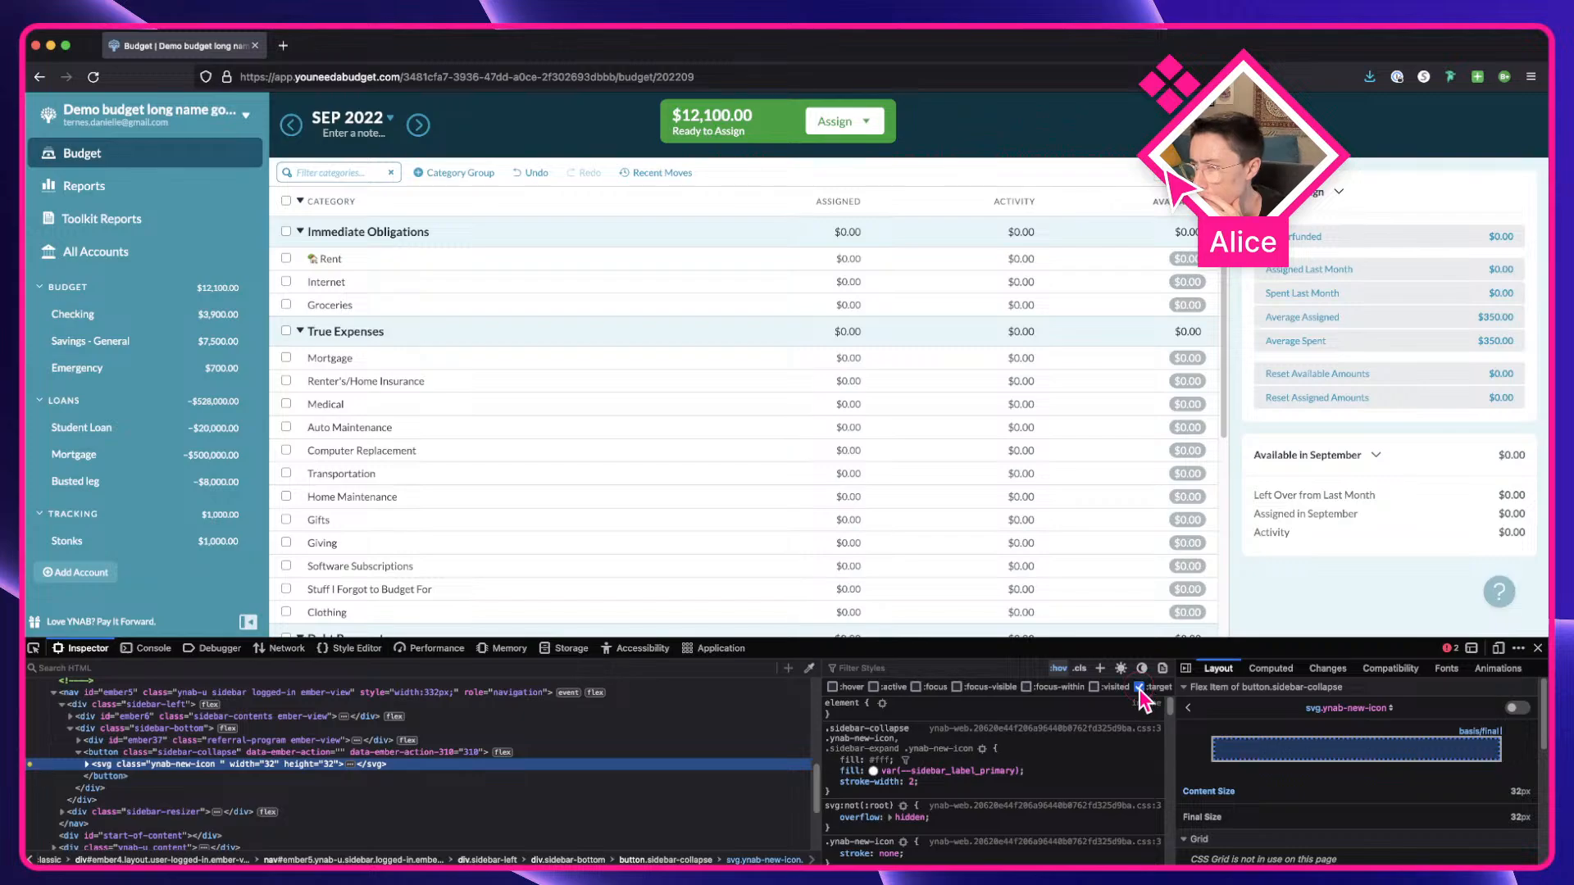
pyautogui.click(1535, 649)
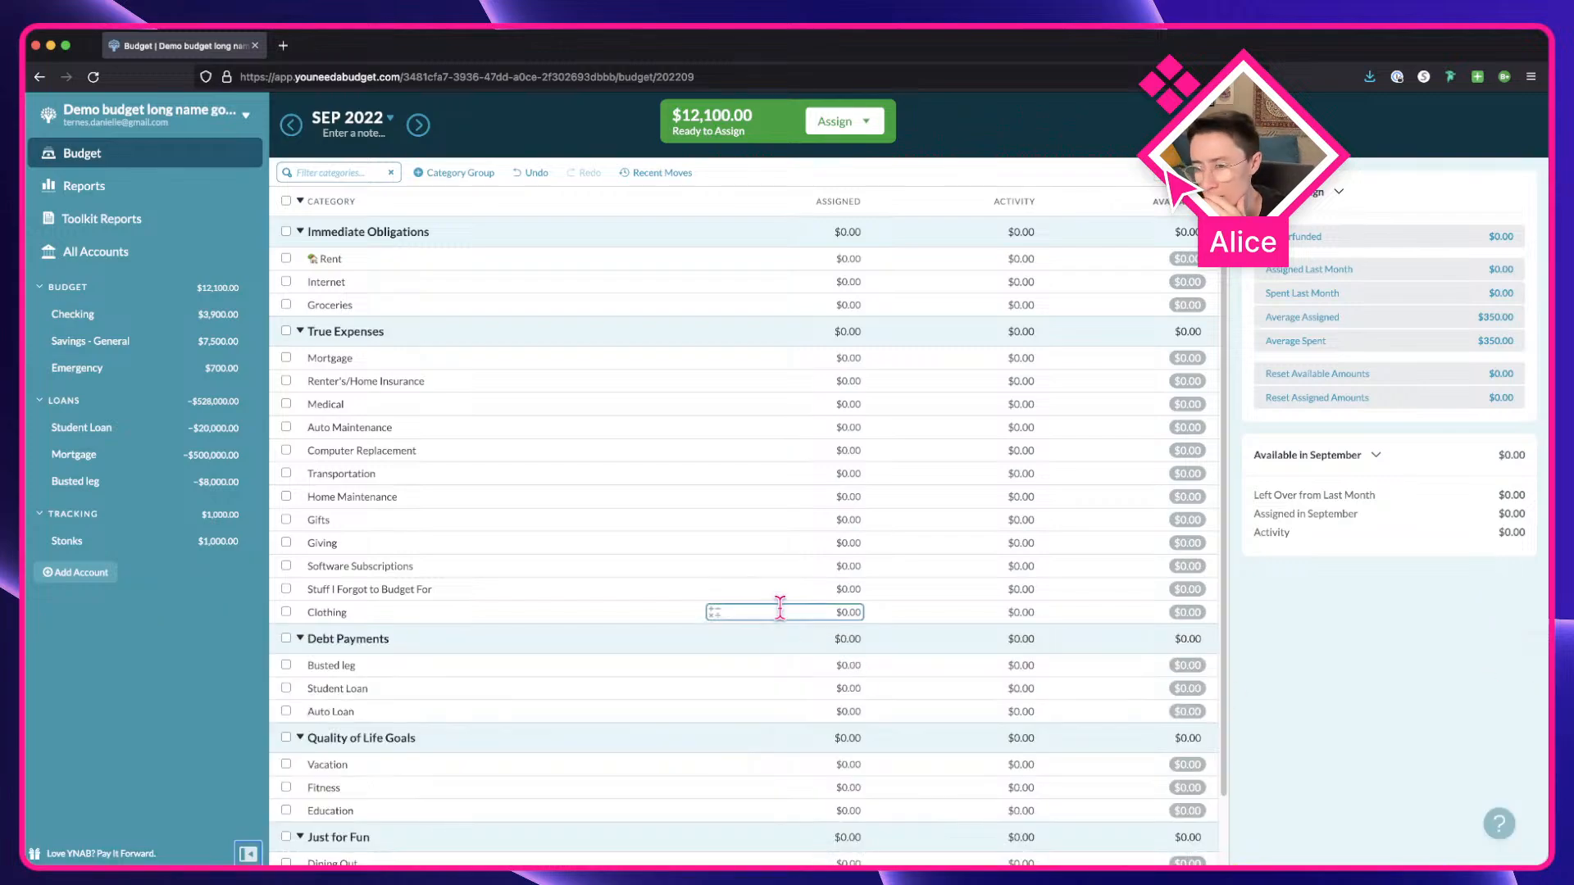
# Collapse and expand the side bar, and toggle the Loans section repeatedly to compare its open and closed behaviour.
pyautogui.click(248, 855)
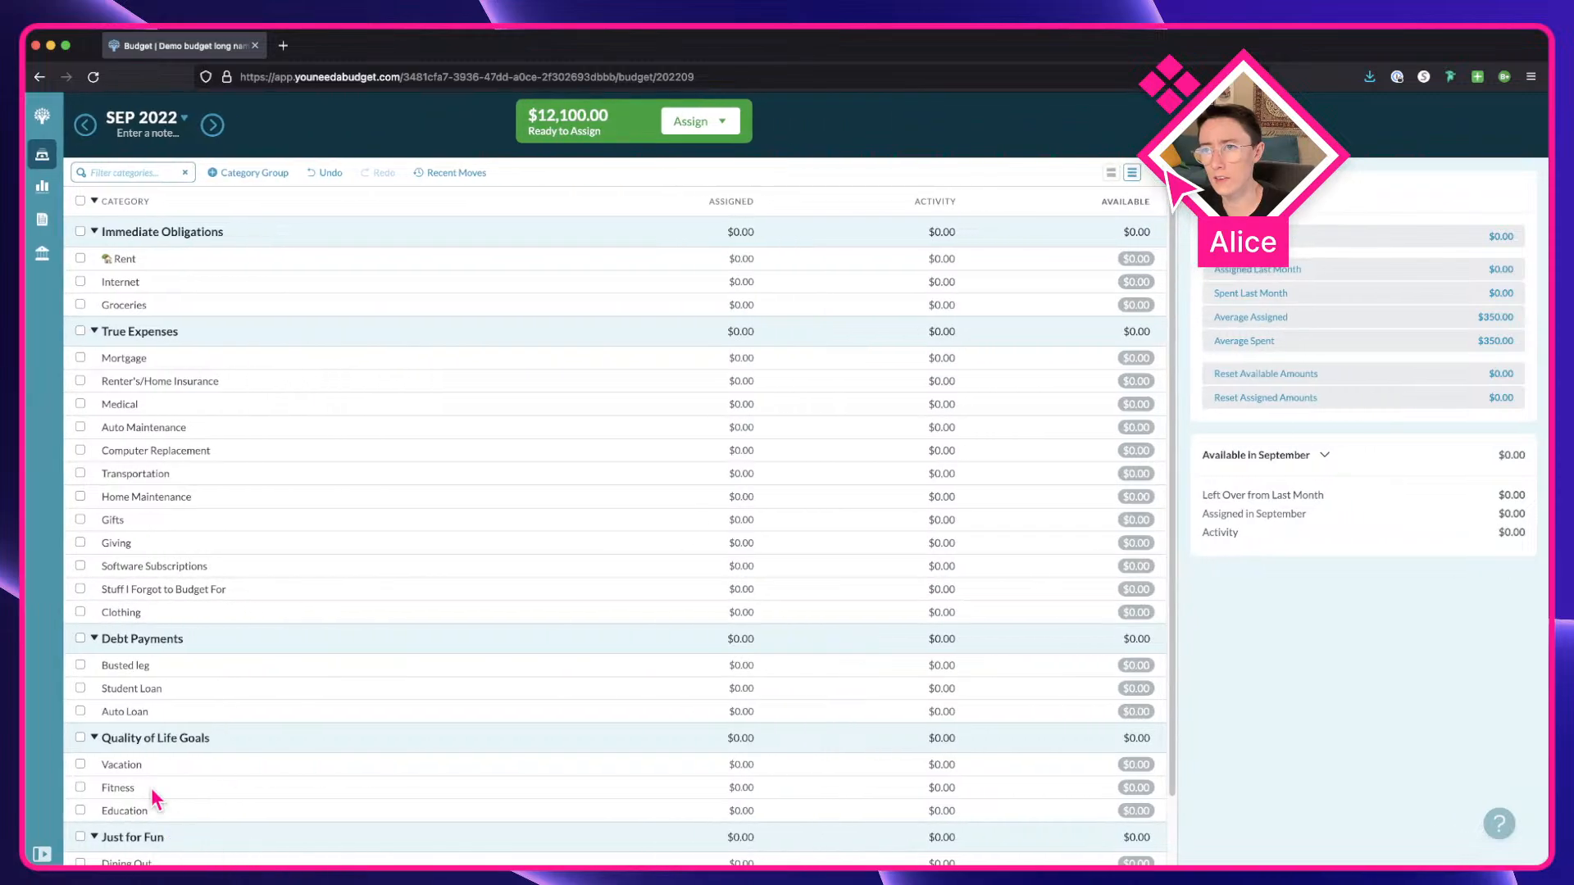
pyautogui.click(42, 855)
pyautogui.click(43, 402)
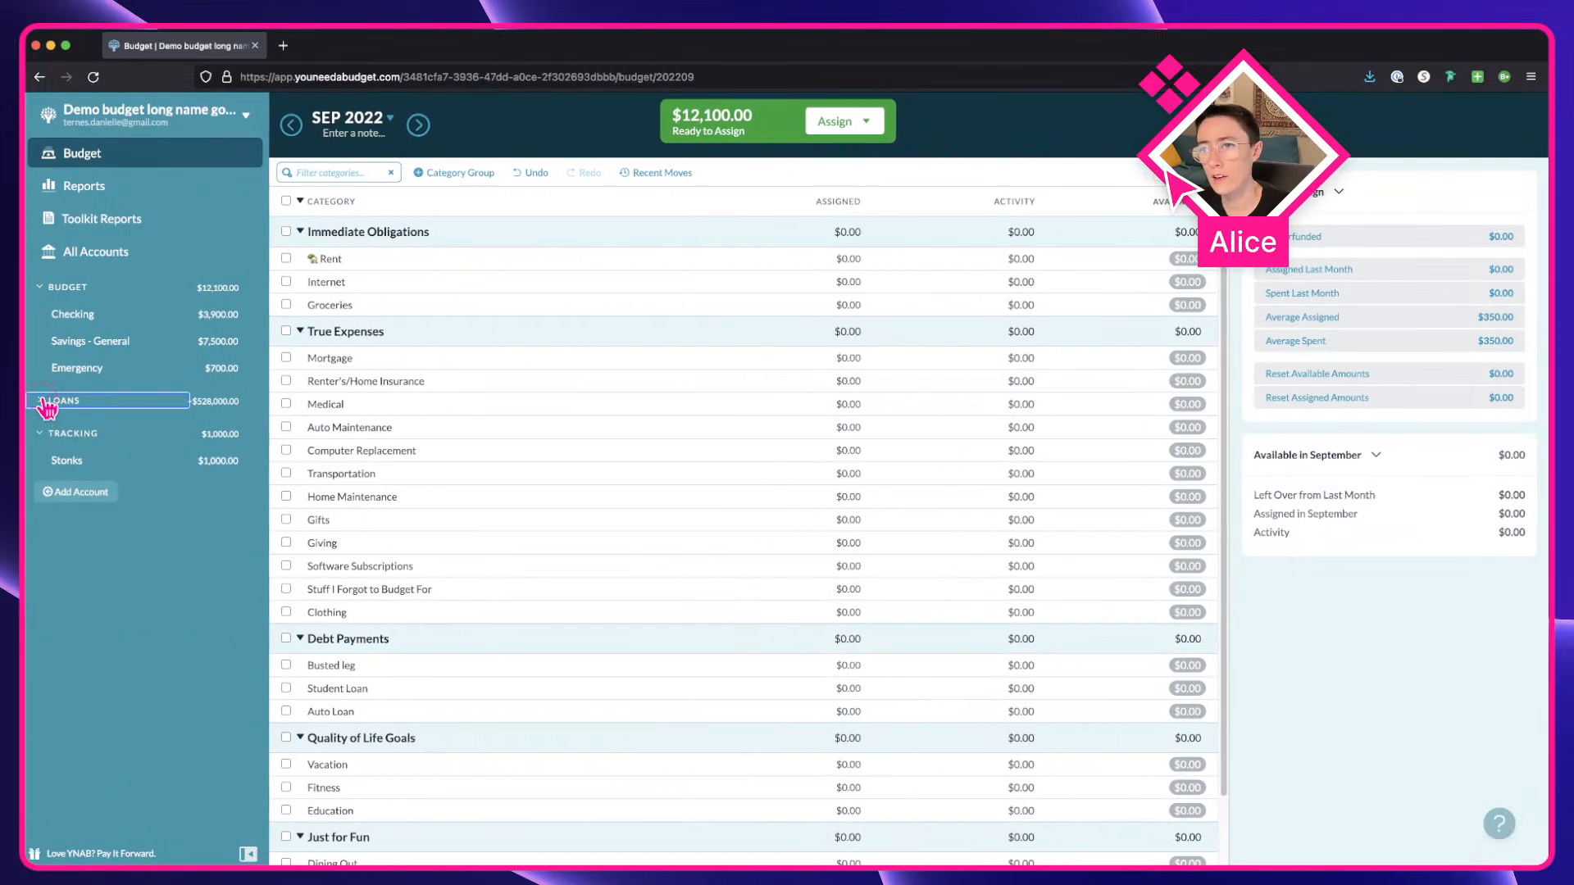
pyautogui.click(43, 402)
pyautogui.click(43, 402)
pyautogui.click(43, 401)
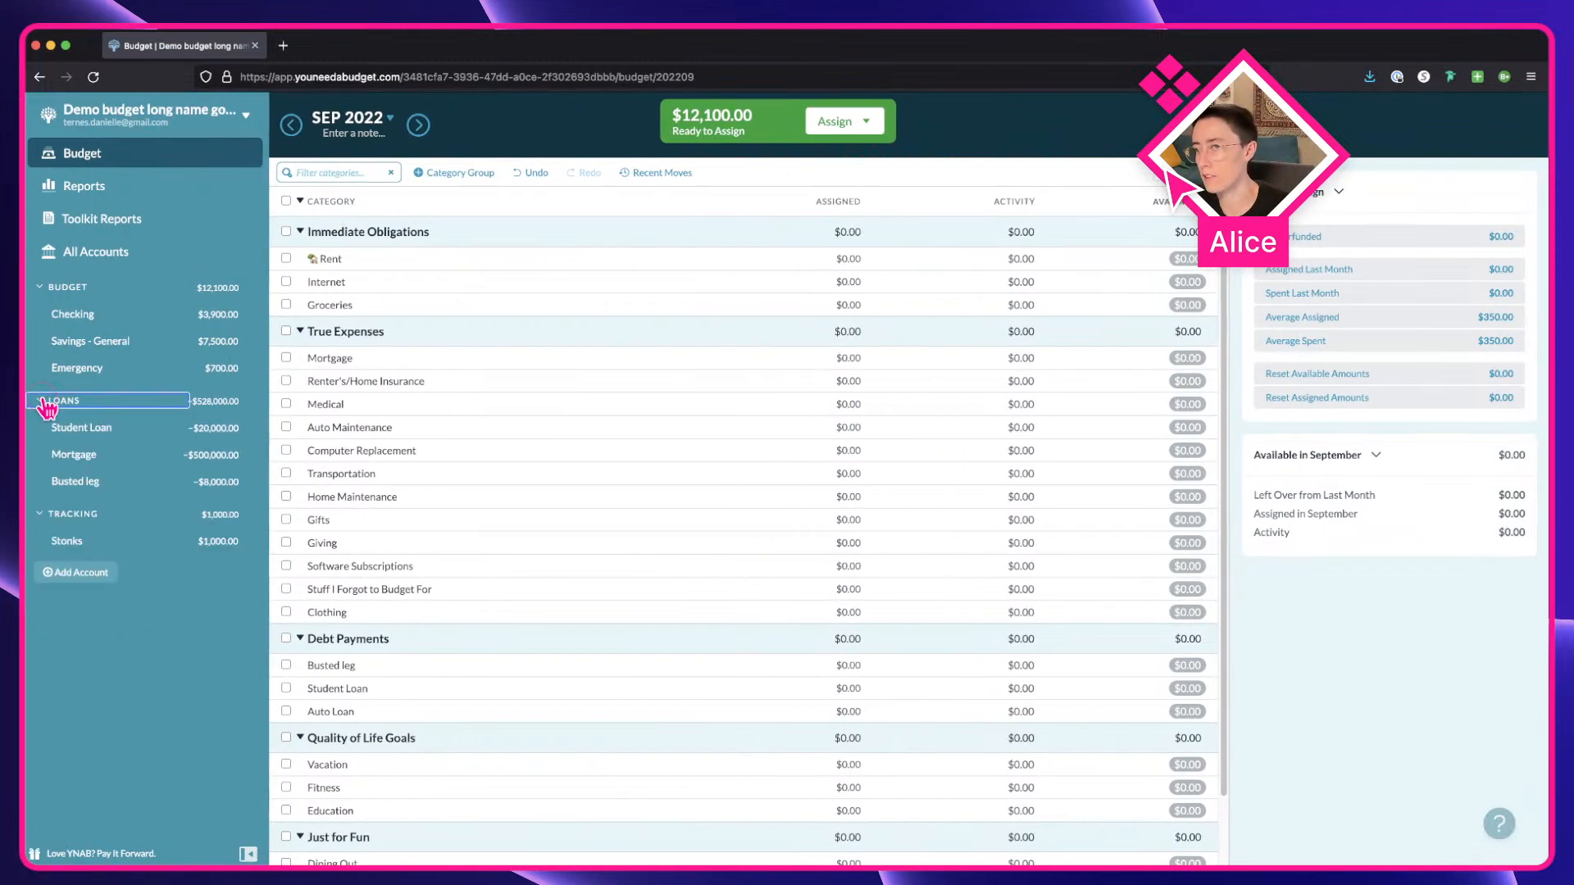
pyautogui.click(43, 402)
pyautogui.click(44, 401)
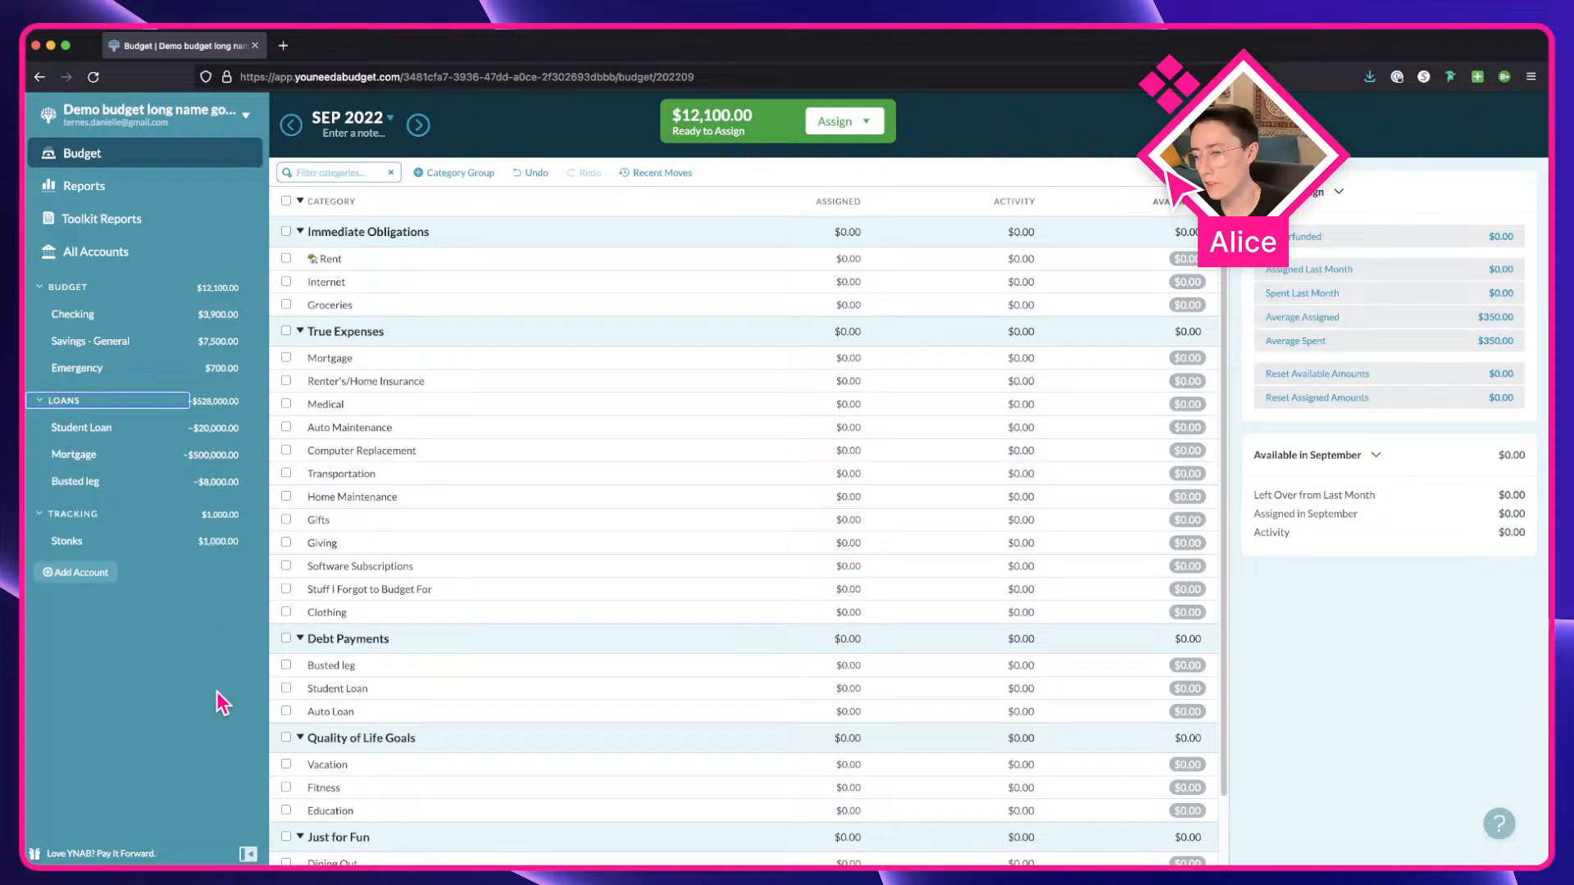
# Examine the side bar's width transition by collapsing it, expanding it and collapsing it again.
pyautogui.click(249, 855)
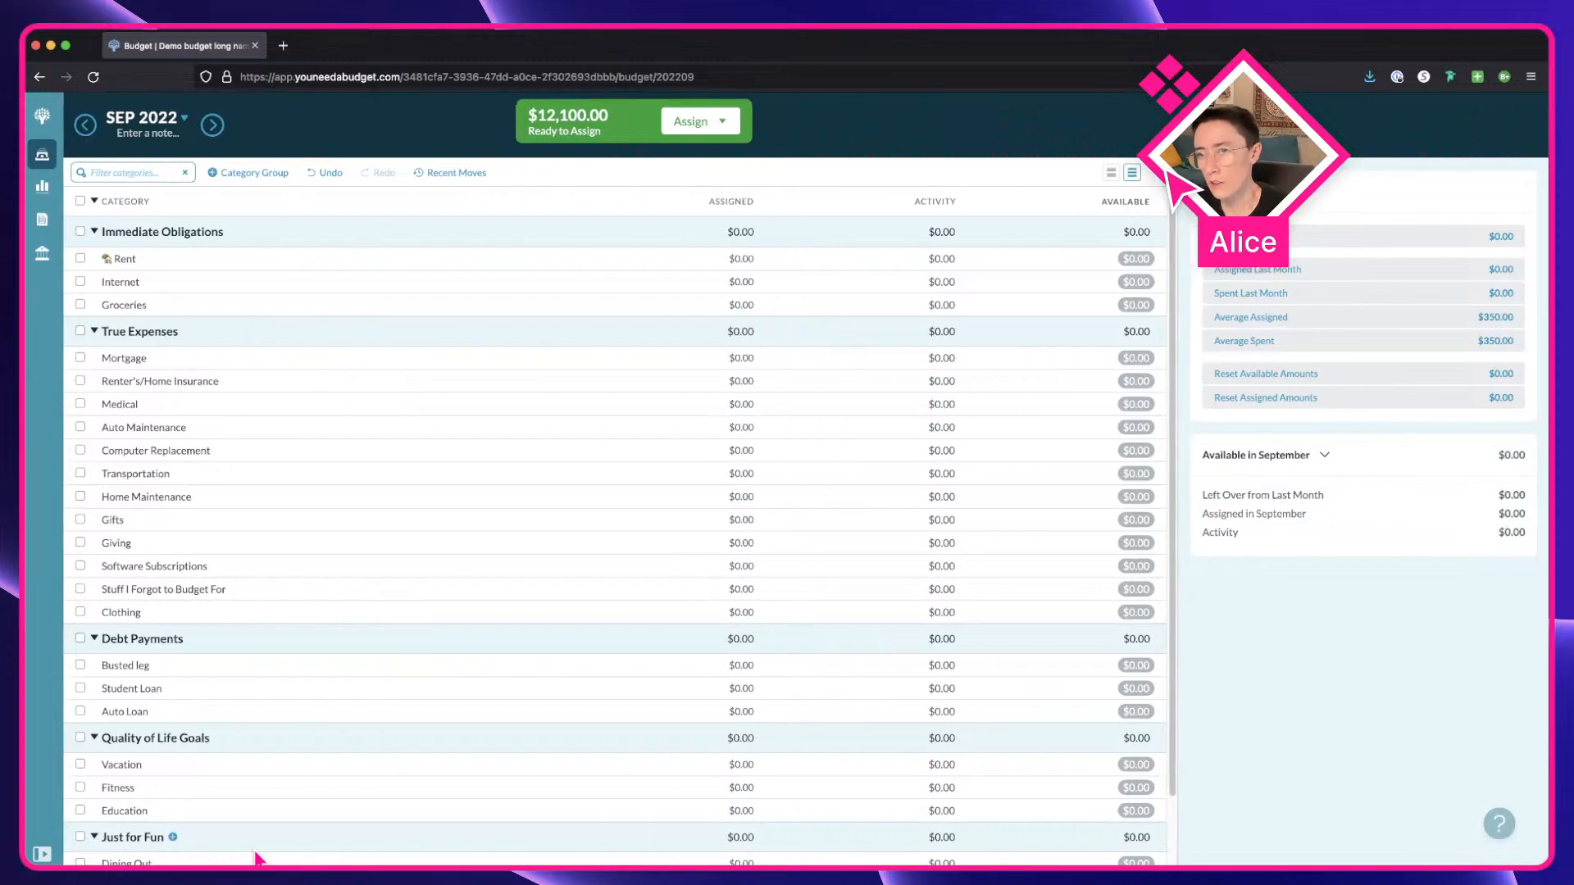
pyautogui.click(43, 855)
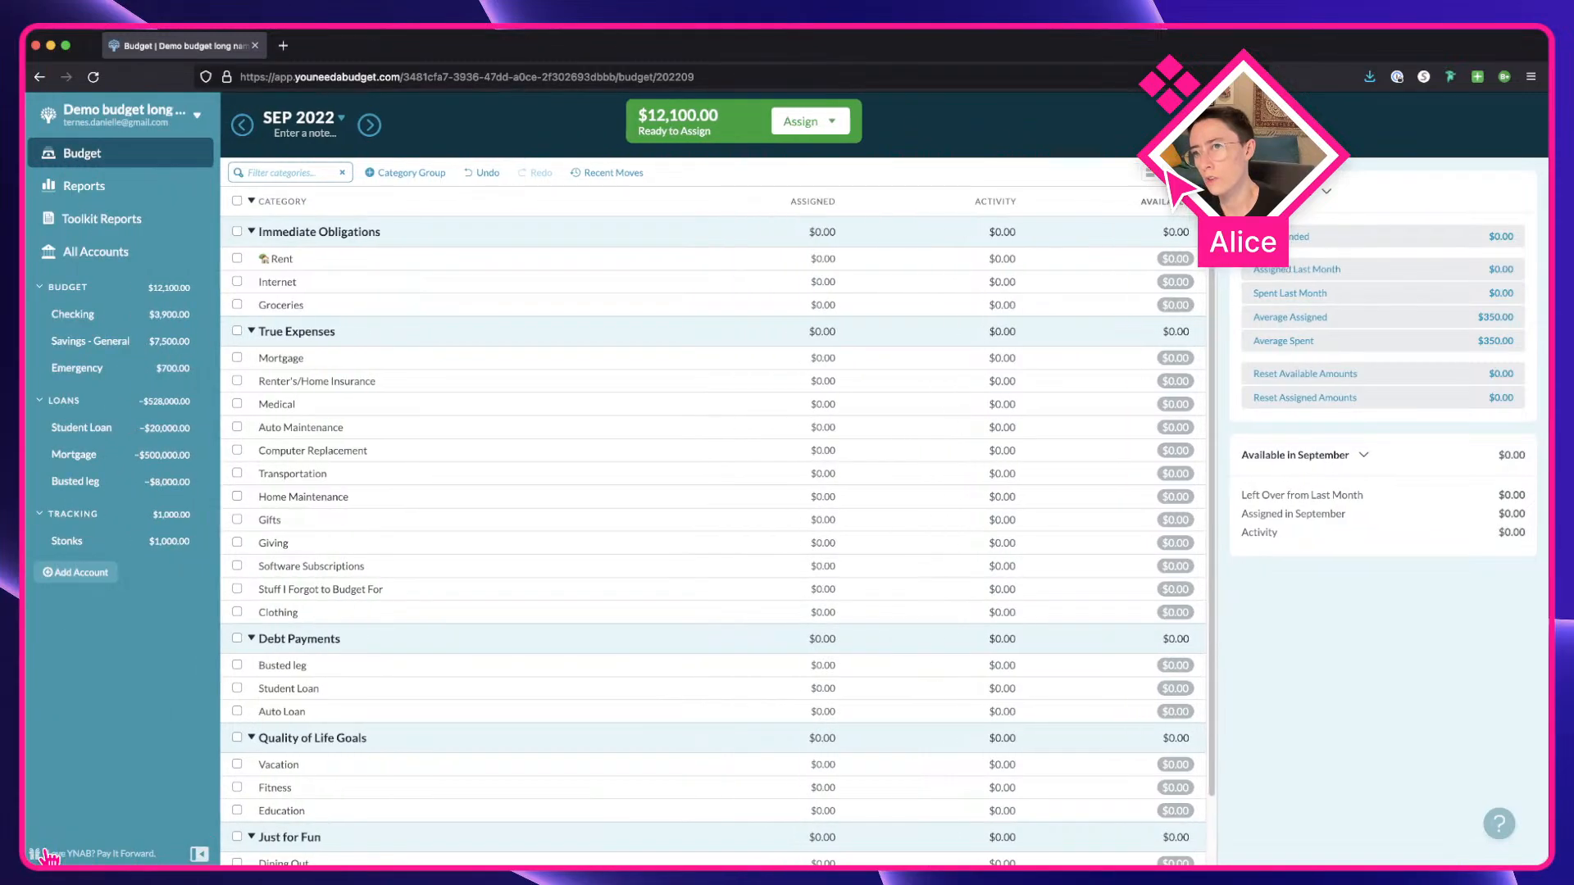
pyautogui.click(249, 855)
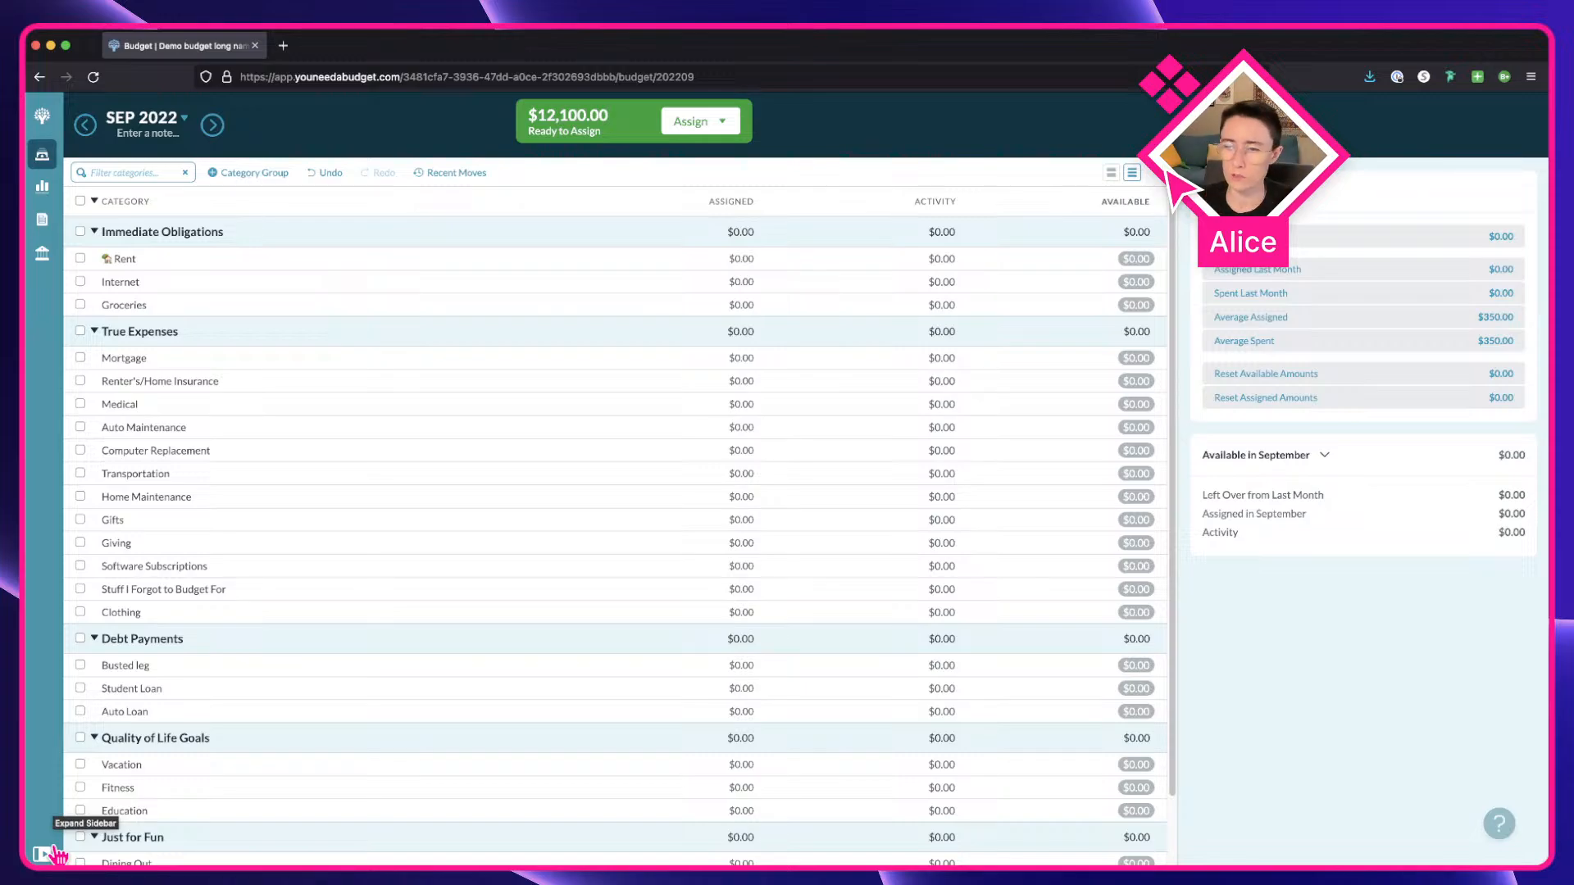
# Expand and collapse the YNAB side bar repeatedly to study how its contents change during the transition.
pyautogui.click(58, 855)
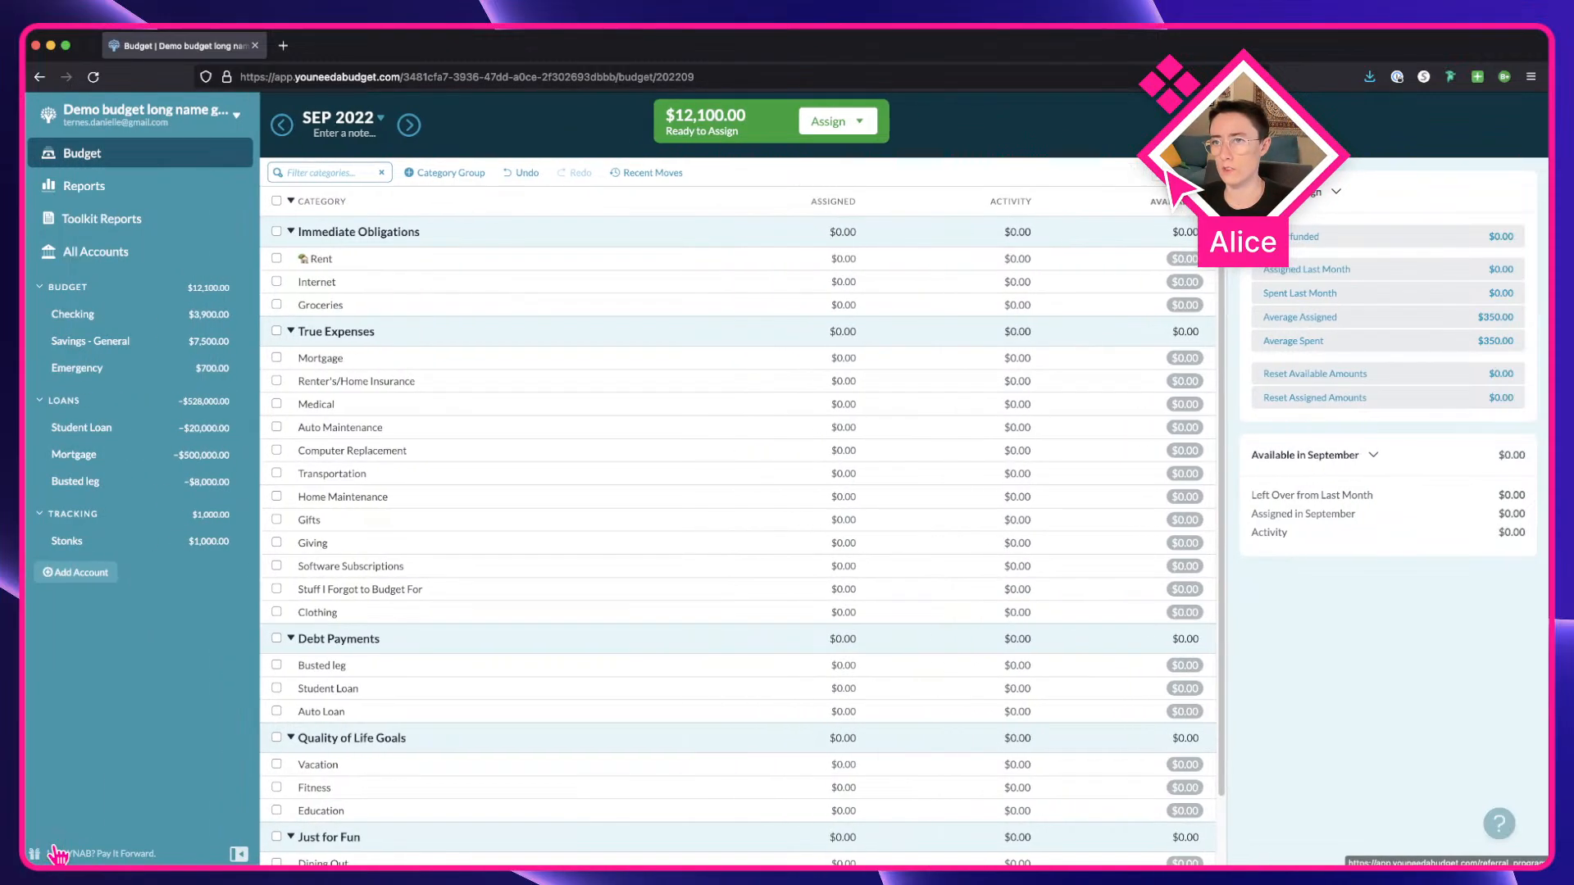
pyautogui.click(245, 857)
pyautogui.click(42, 855)
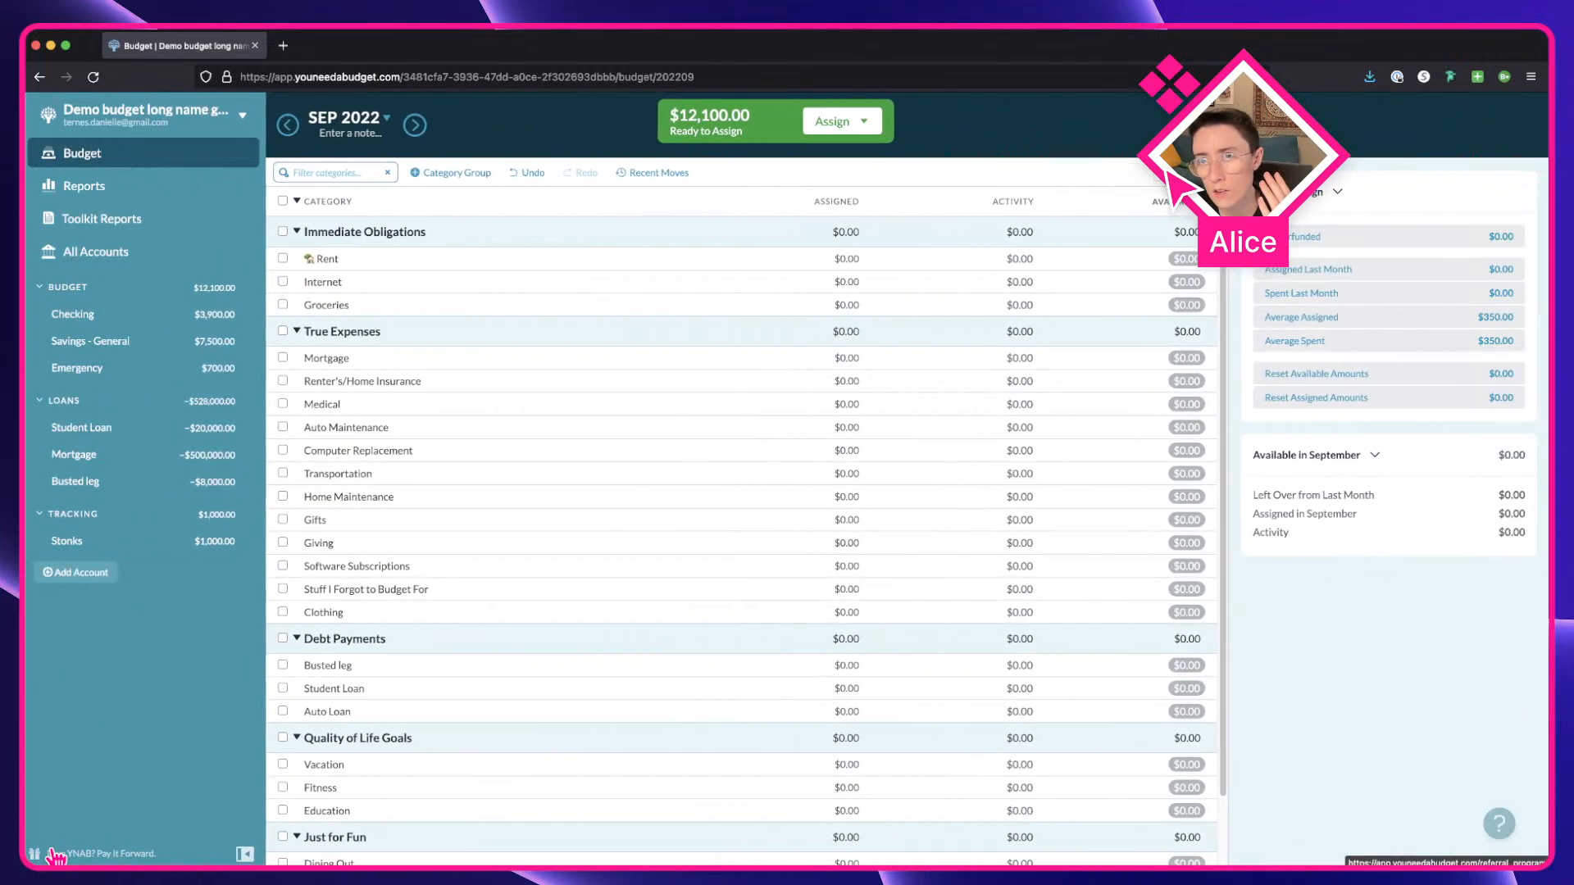
pyautogui.click(246, 857)
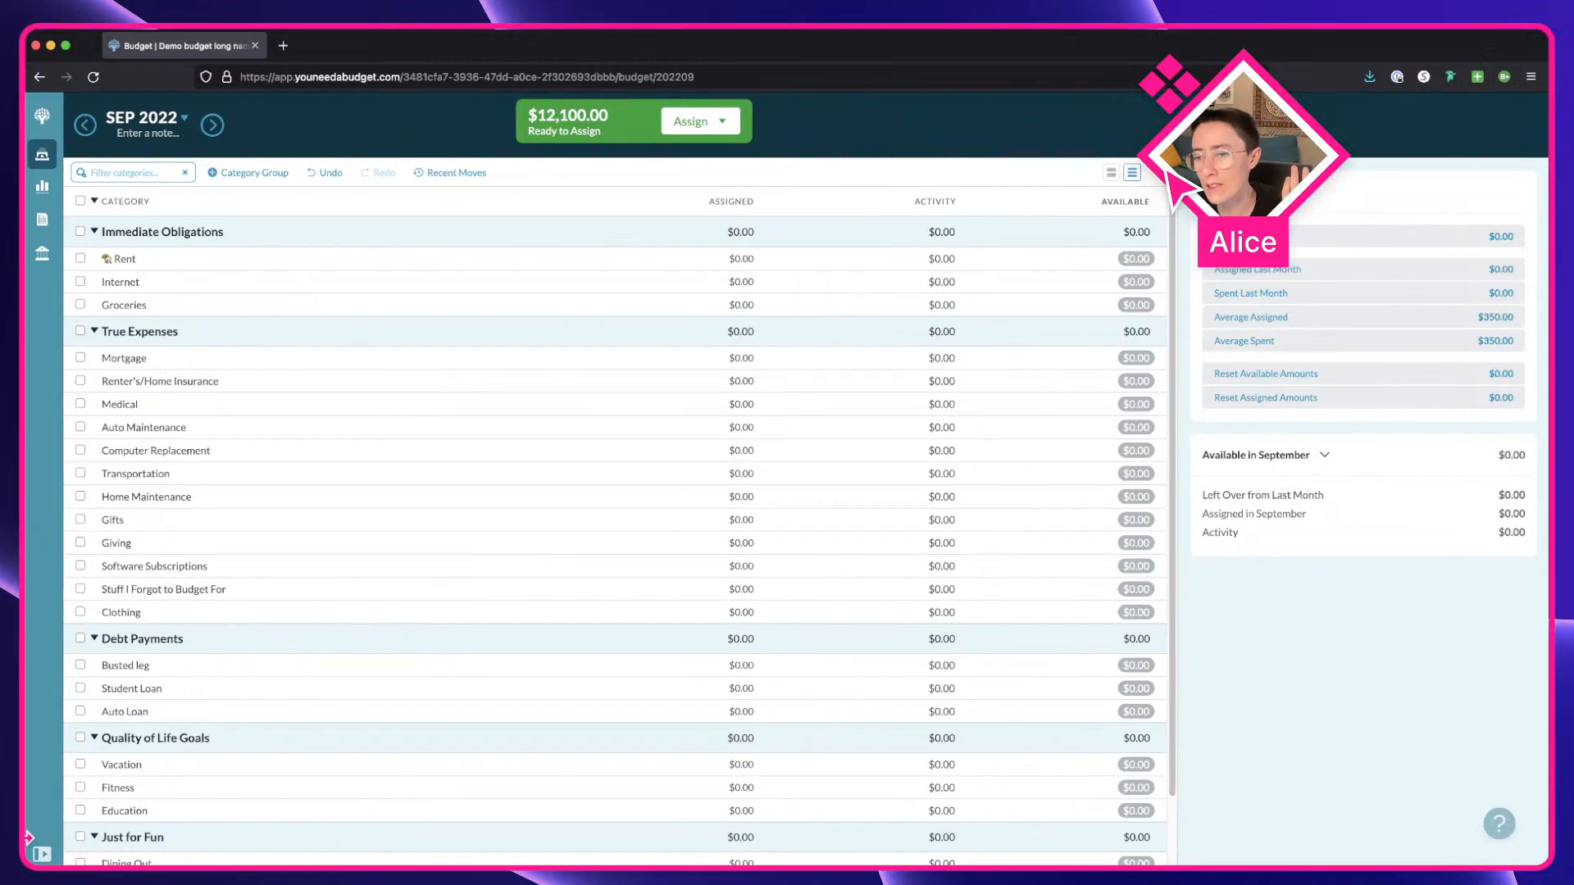
pyautogui.click(43, 855)
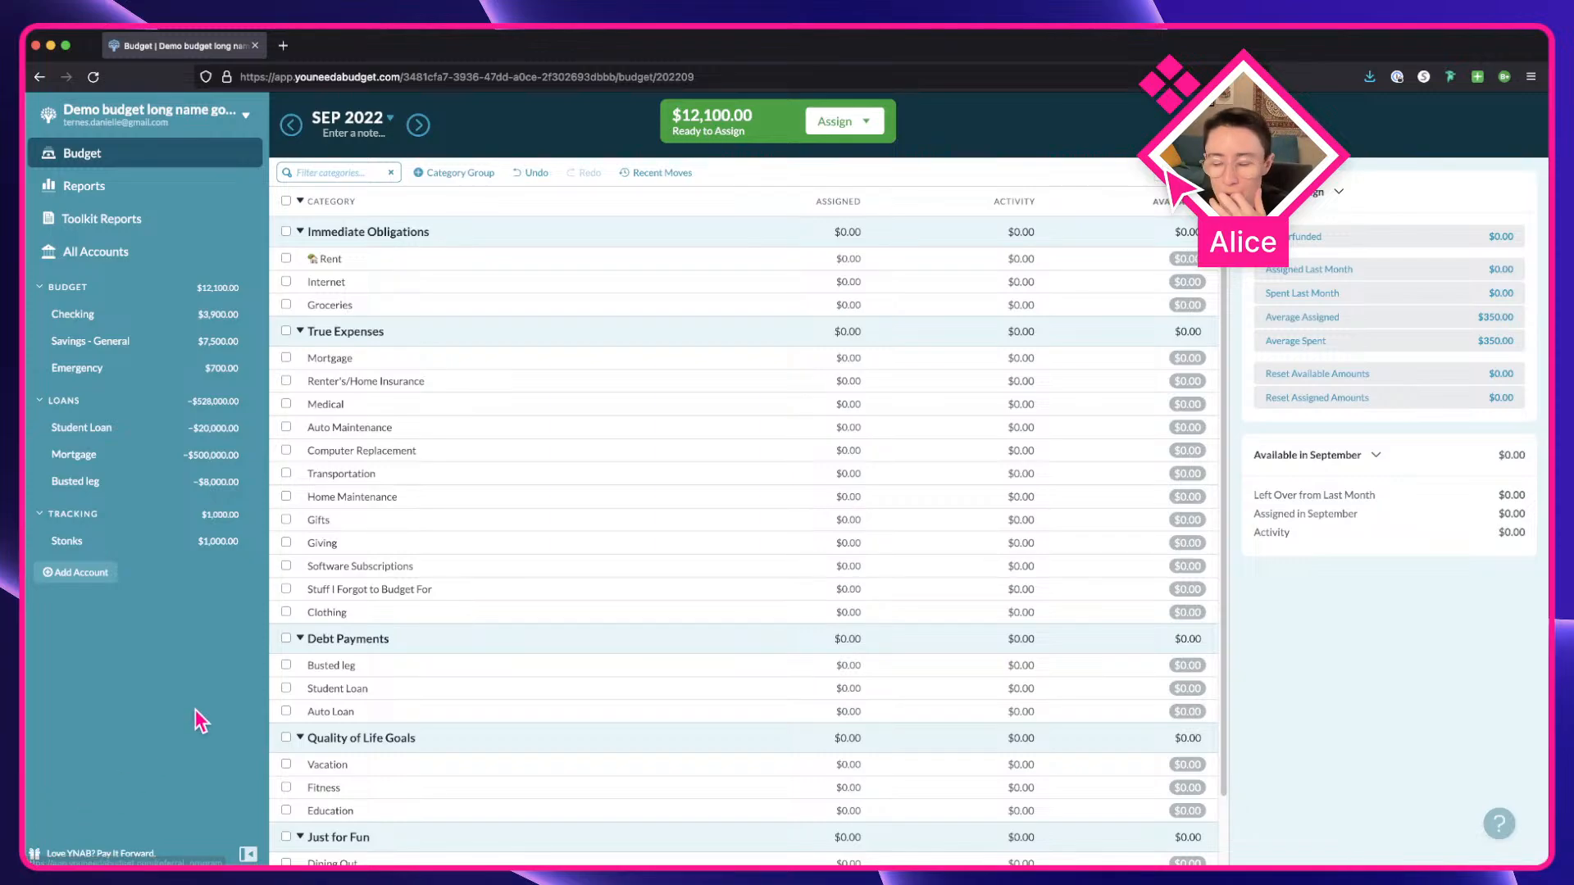
pyautogui.click(246, 856)
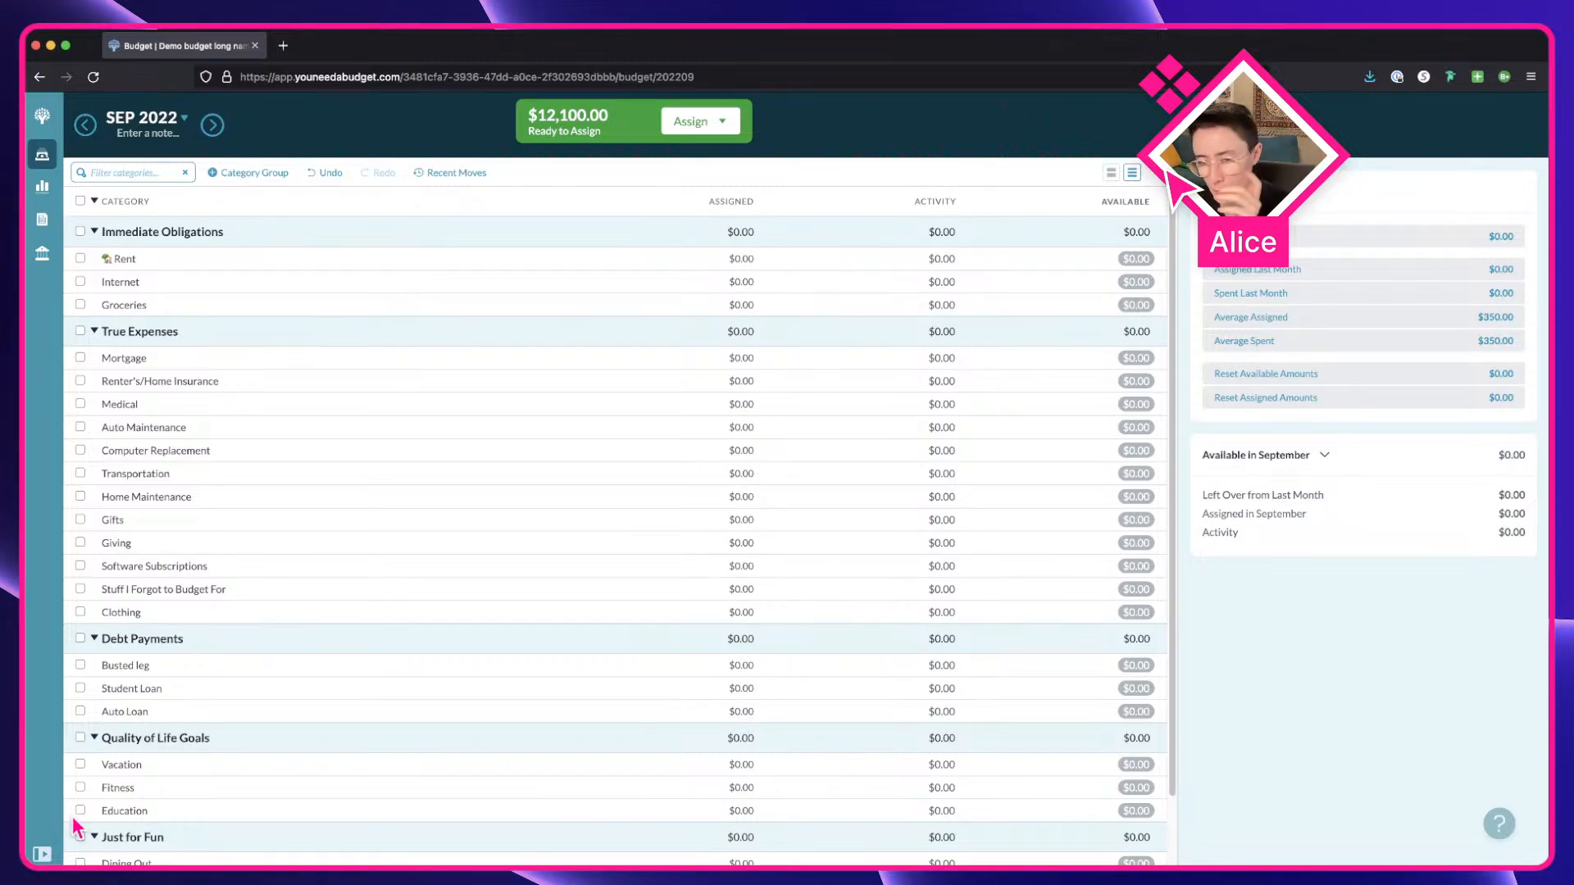
pyautogui.click(45, 855)
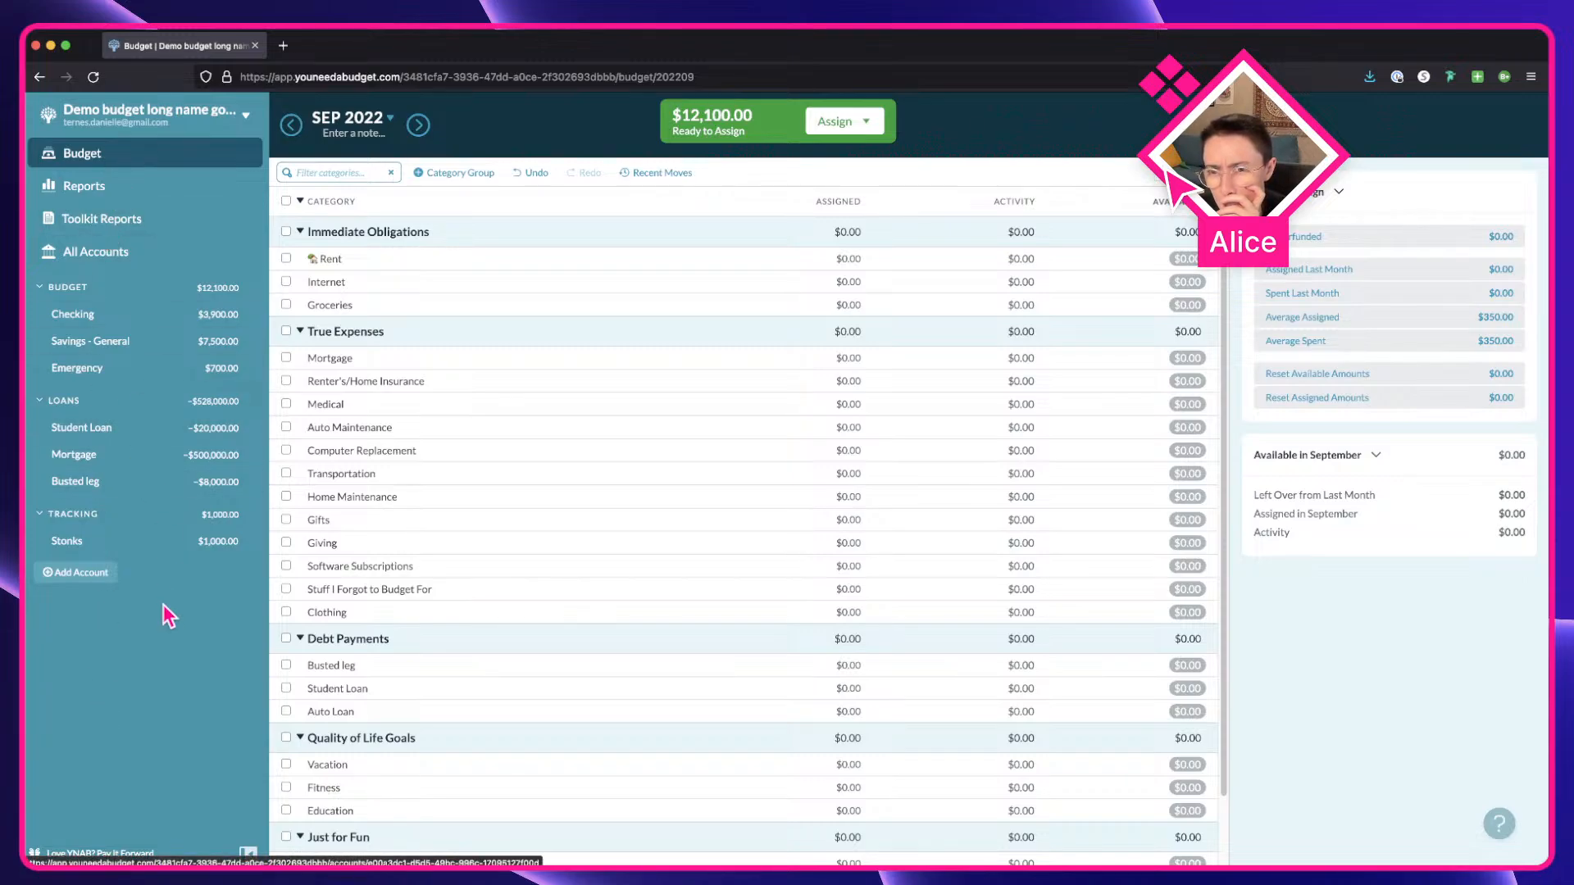
# Switch to Figma and place a copy of an account name label from the Account row / Manual component below that component set.
pyautogui.hotkey('ctrl', 'Right')
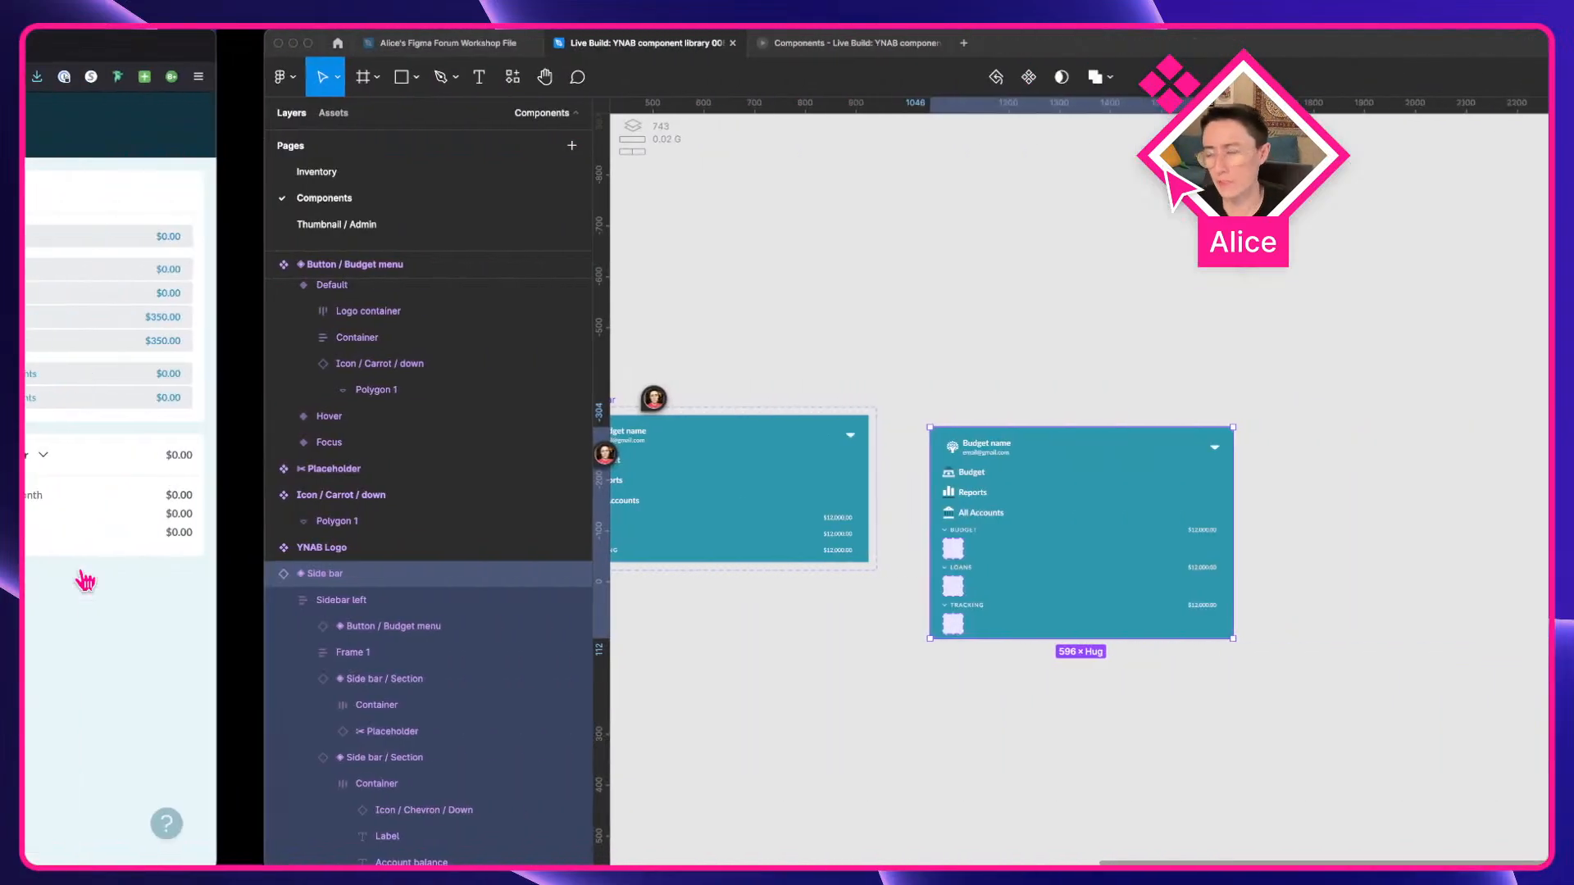
pyautogui.click(894, 728)
pyautogui.moveTo(601, 676); pyautogui.dragTo(799, 688)
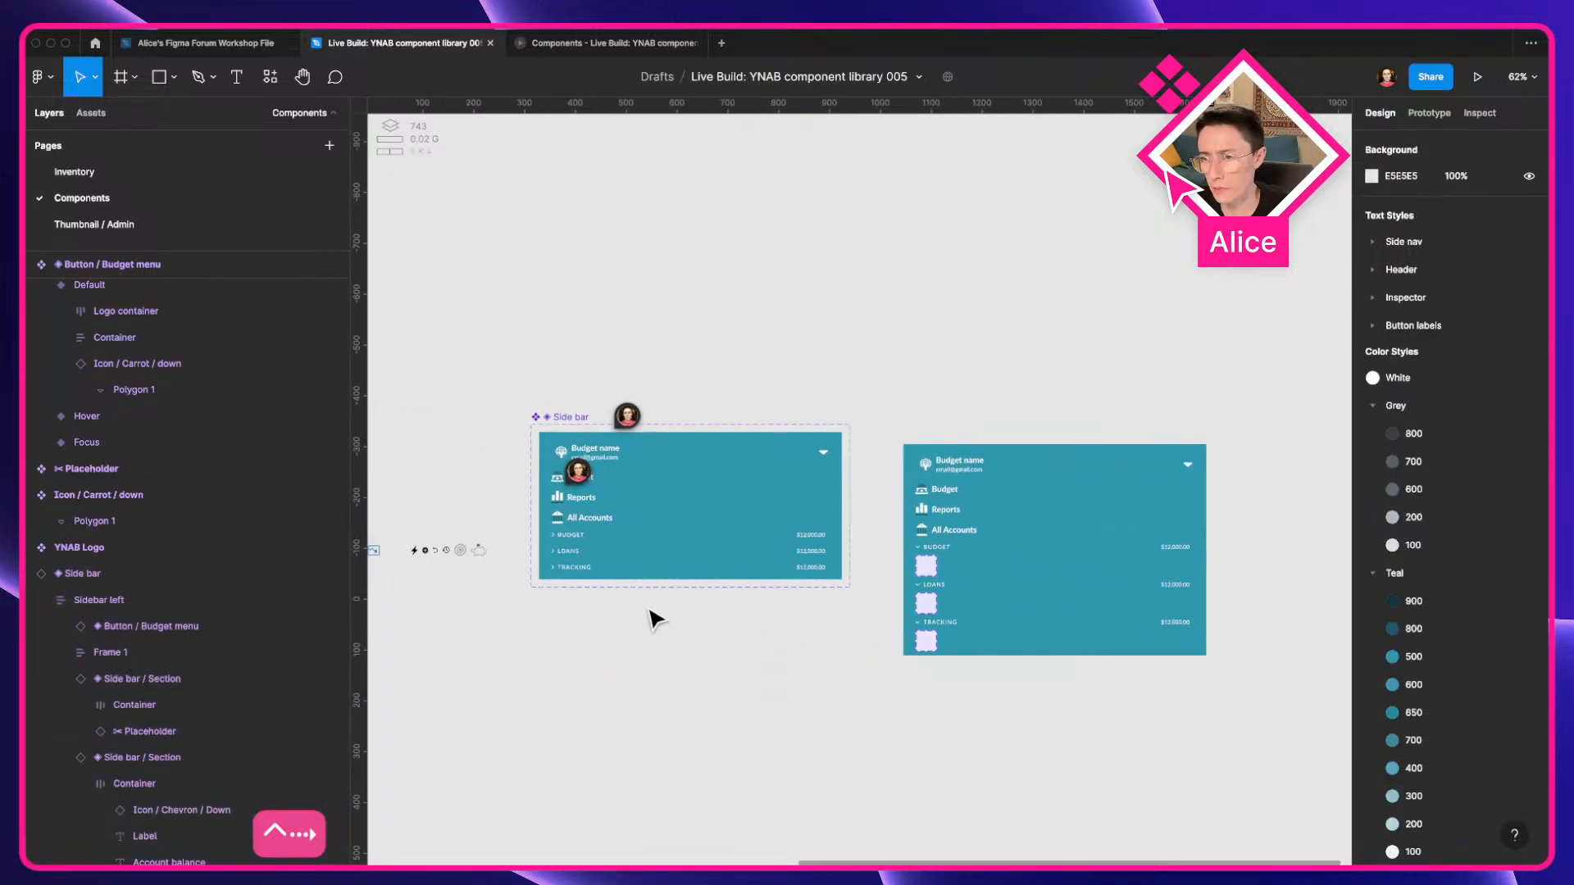
pyautogui.scroll(5, 651, 613)
pyautogui.moveTo(650, 609); pyautogui.dragTo(852, 623)
pyautogui.hotkey('ctrl', 'Left')
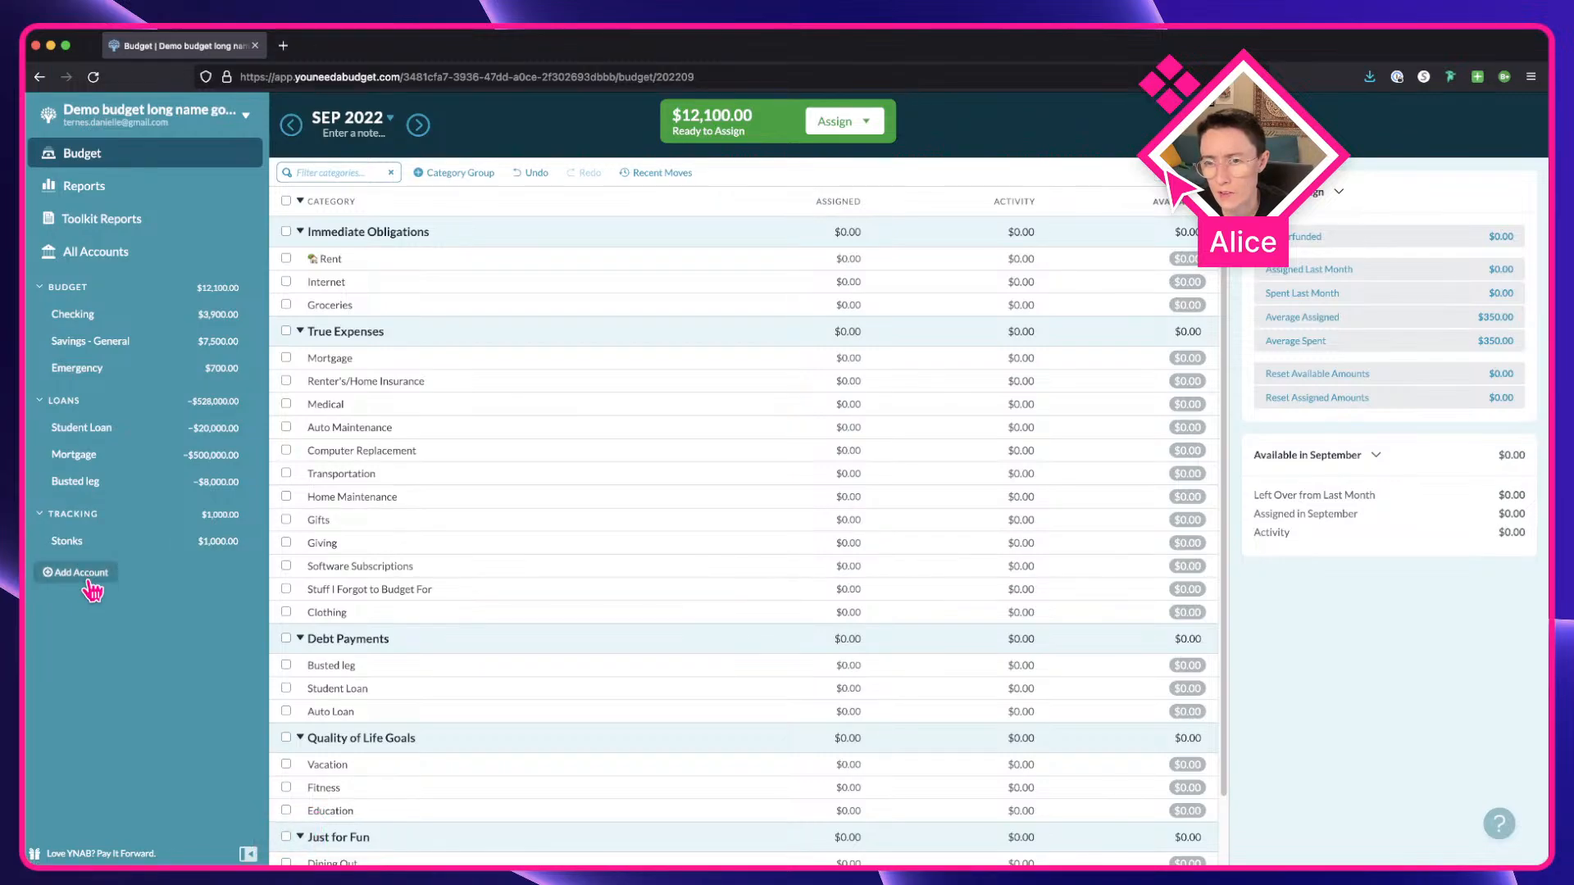
pyautogui.hotkey('ctrl', 'Right')
pyautogui.moveTo(444, 584); pyautogui.dragTo(1014, 618)
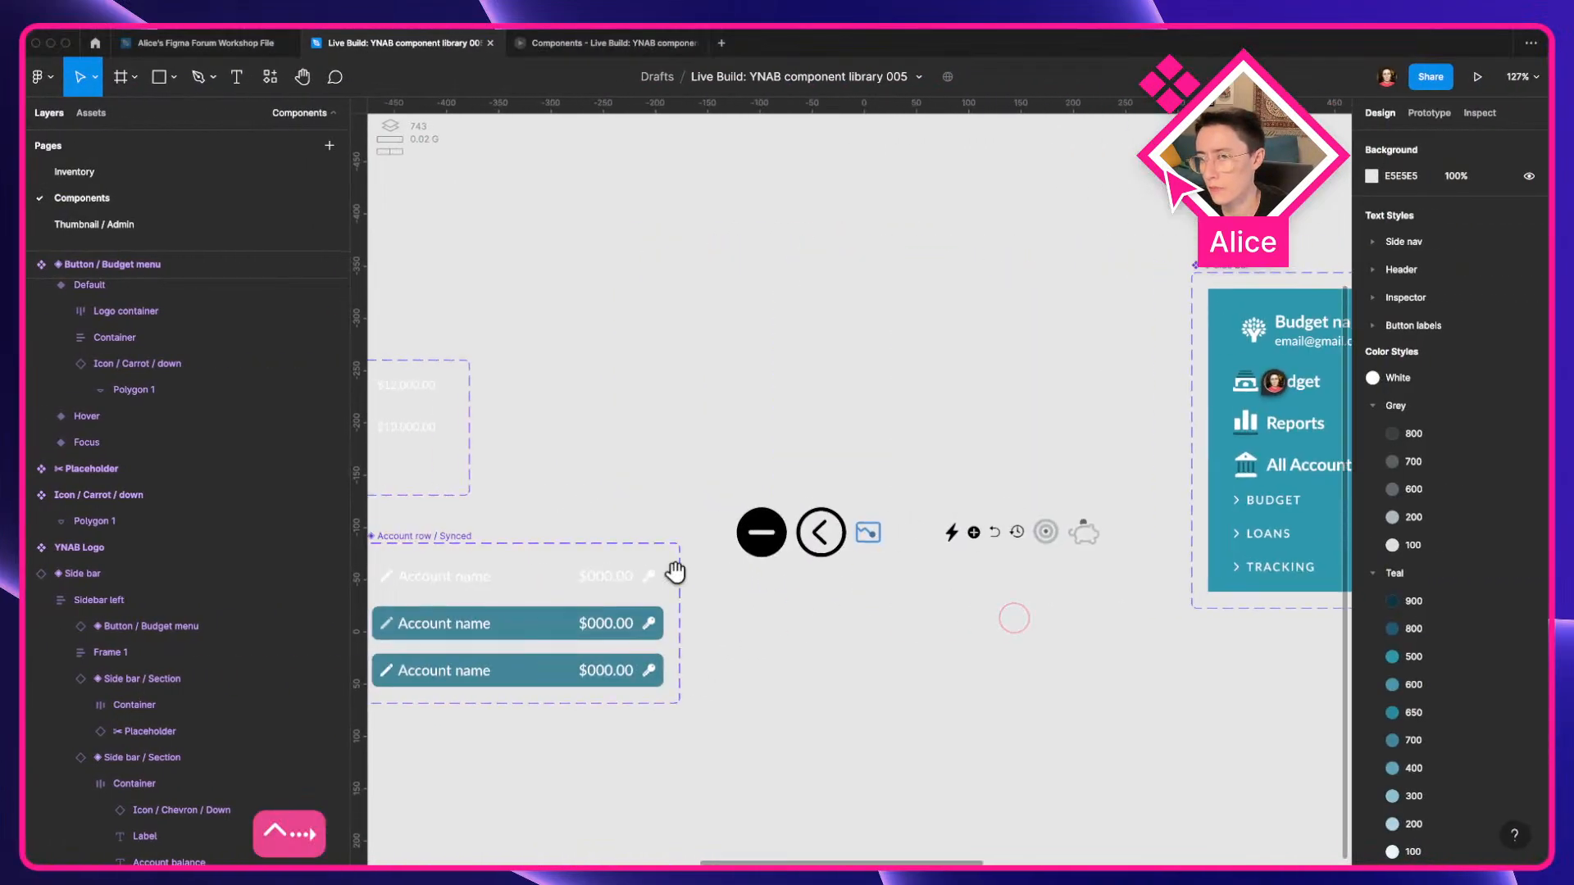
pyautogui.moveTo(532, 519); pyautogui.dragTo(1336, 344)
pyautogui.keyDown('super'); pyautogui.click(910, 458); pyautogui.keyUp('super')
pyautogui.moveTo(914, 458); pyautogui.dragTo(923, 577)
# Review the Side nav text styles for the copied label and widen its text box to 176.
pyautogui.click(1436, 344)
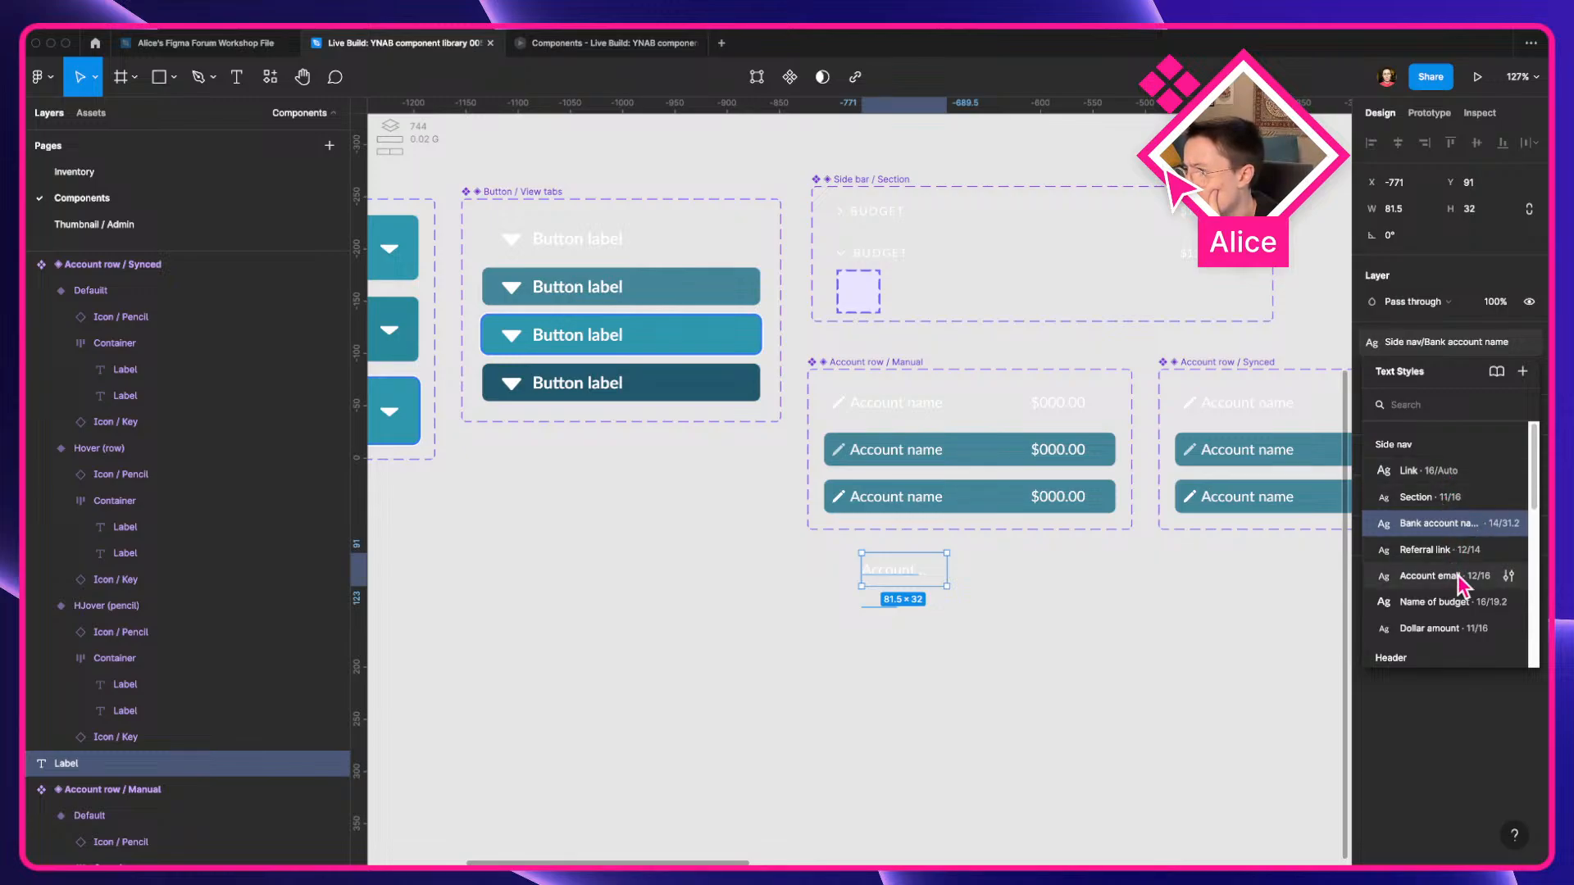
pyautogui.scroll(-1, 1463, 612)
pyautogui.scroll(1, 1468, 624)
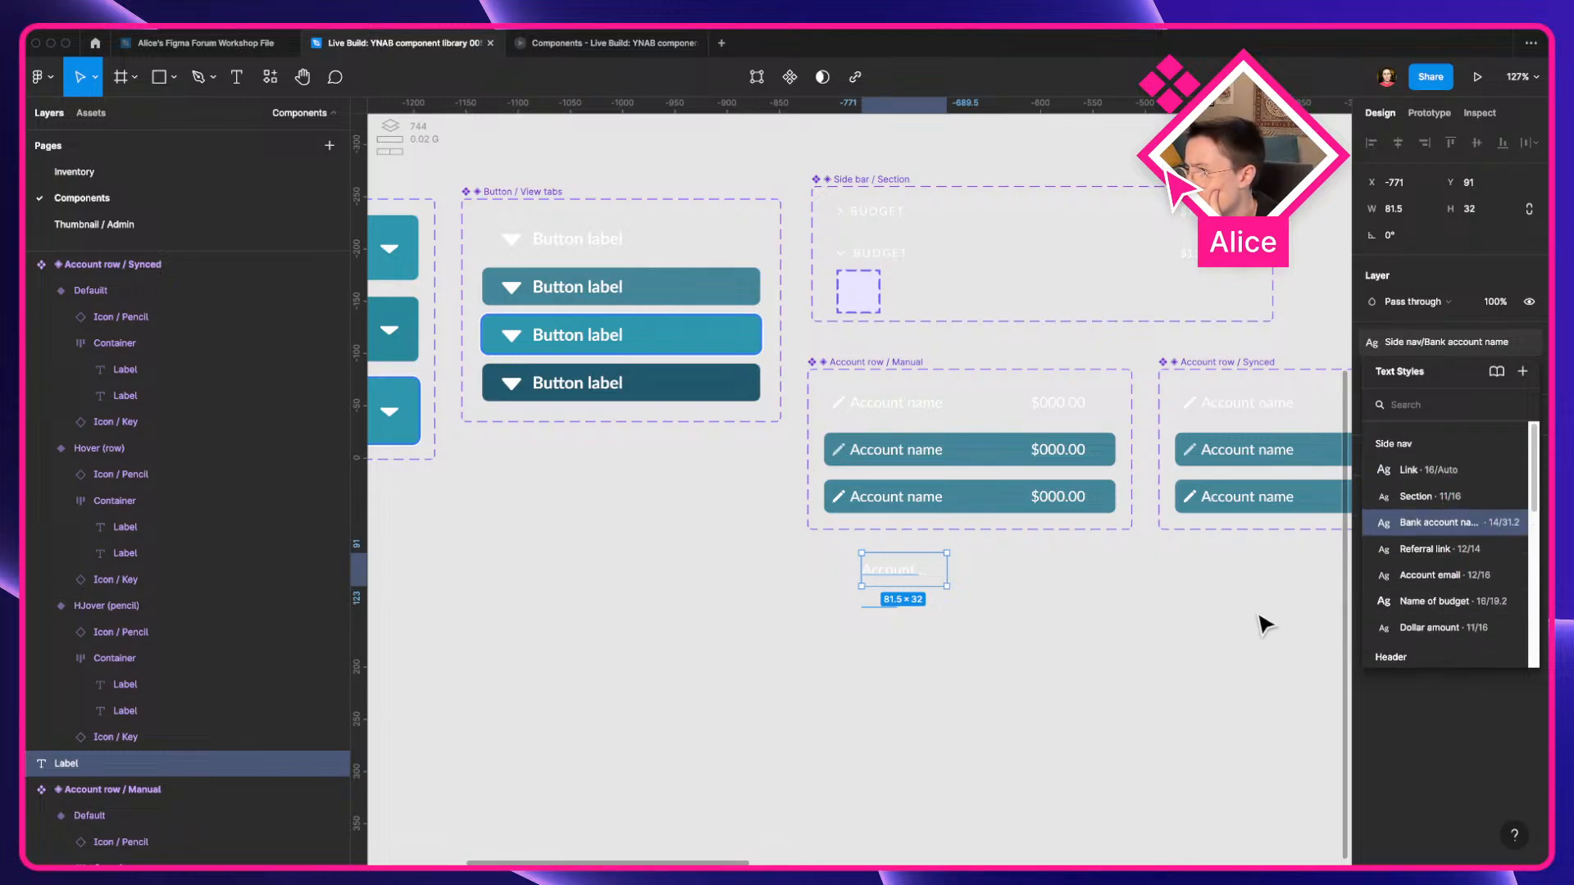
pyautogui.click(976, 677)
pyautogui.scroll(3, 939, 597)
pyautogui.click(846, 558)
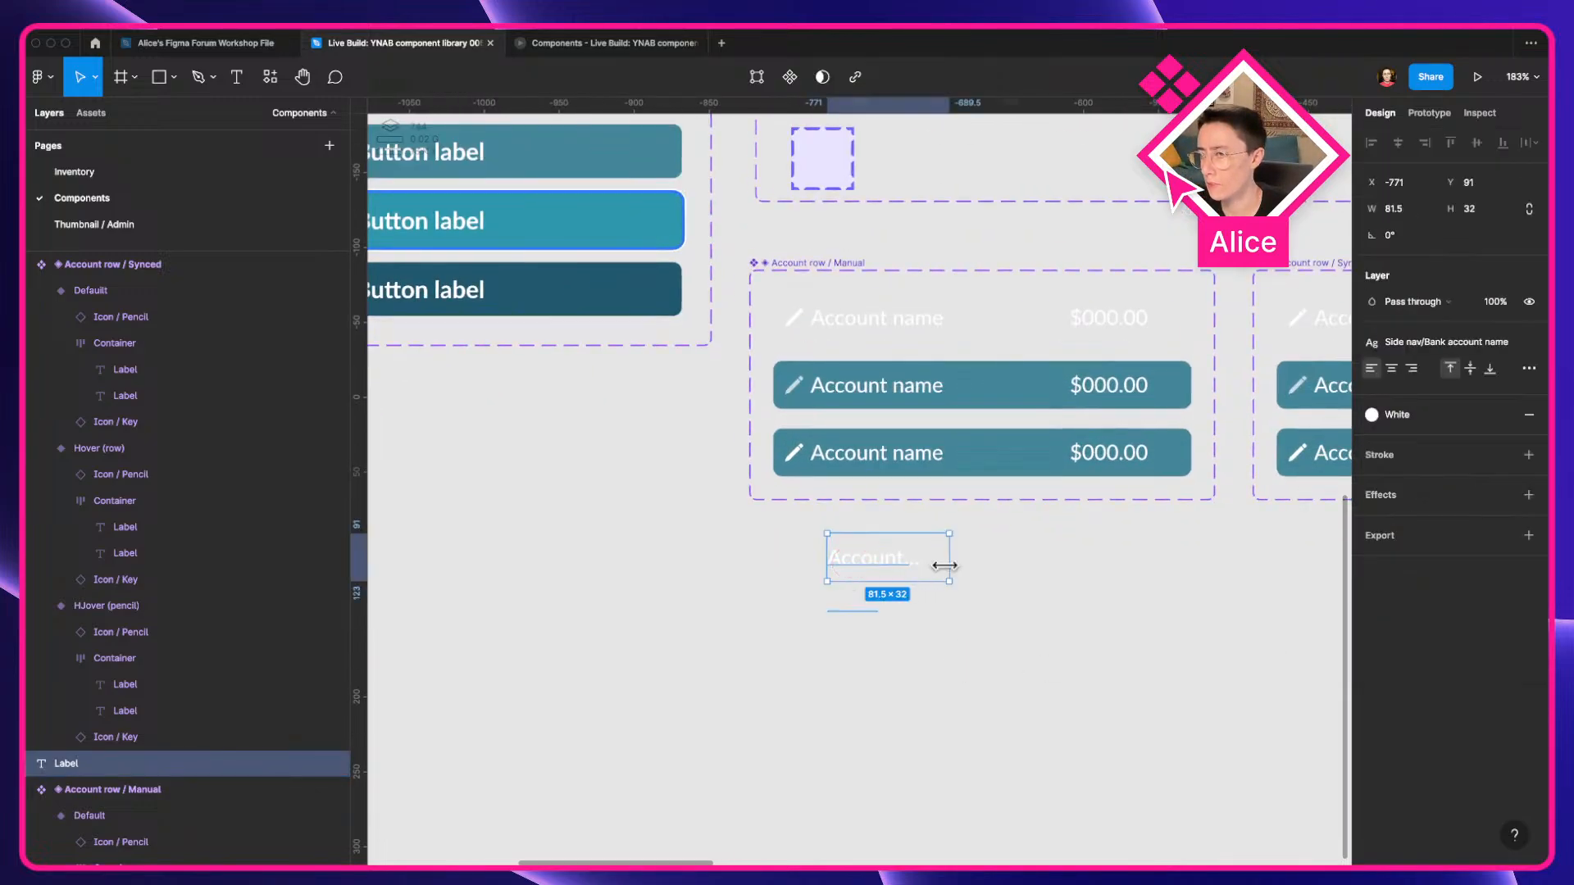
pyautogui.moveTo(950, 559); pyautogui.dragTo(1091, 559)
# Change the copied label's text to "Add account" and set its resizing to auto width.
pyautogui.doubleClick(927, 555)
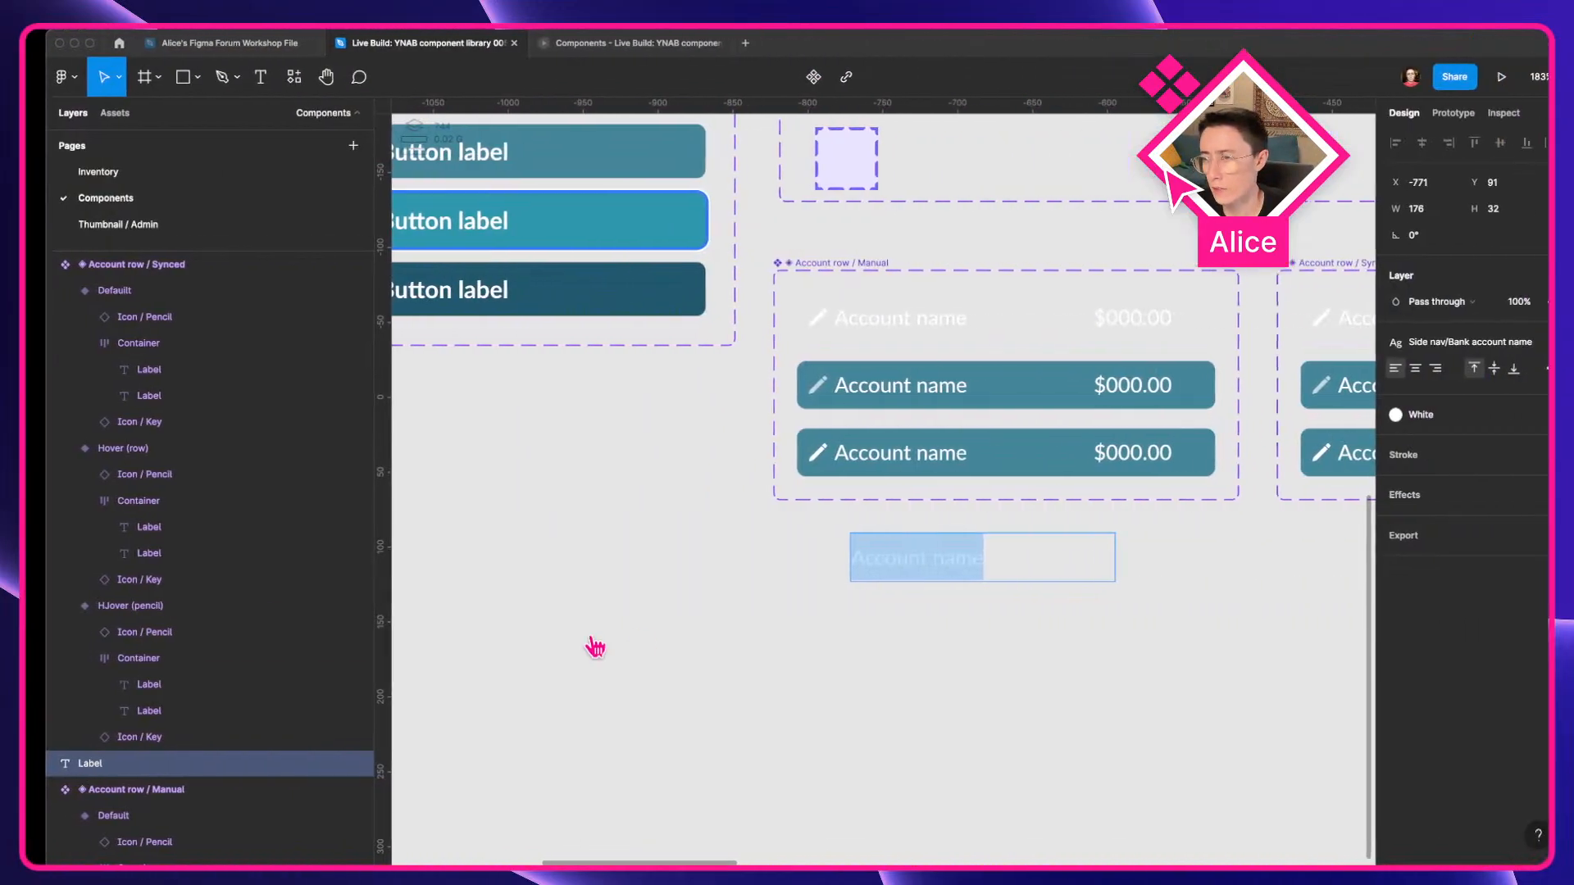
pyautogui.write('Add ac')
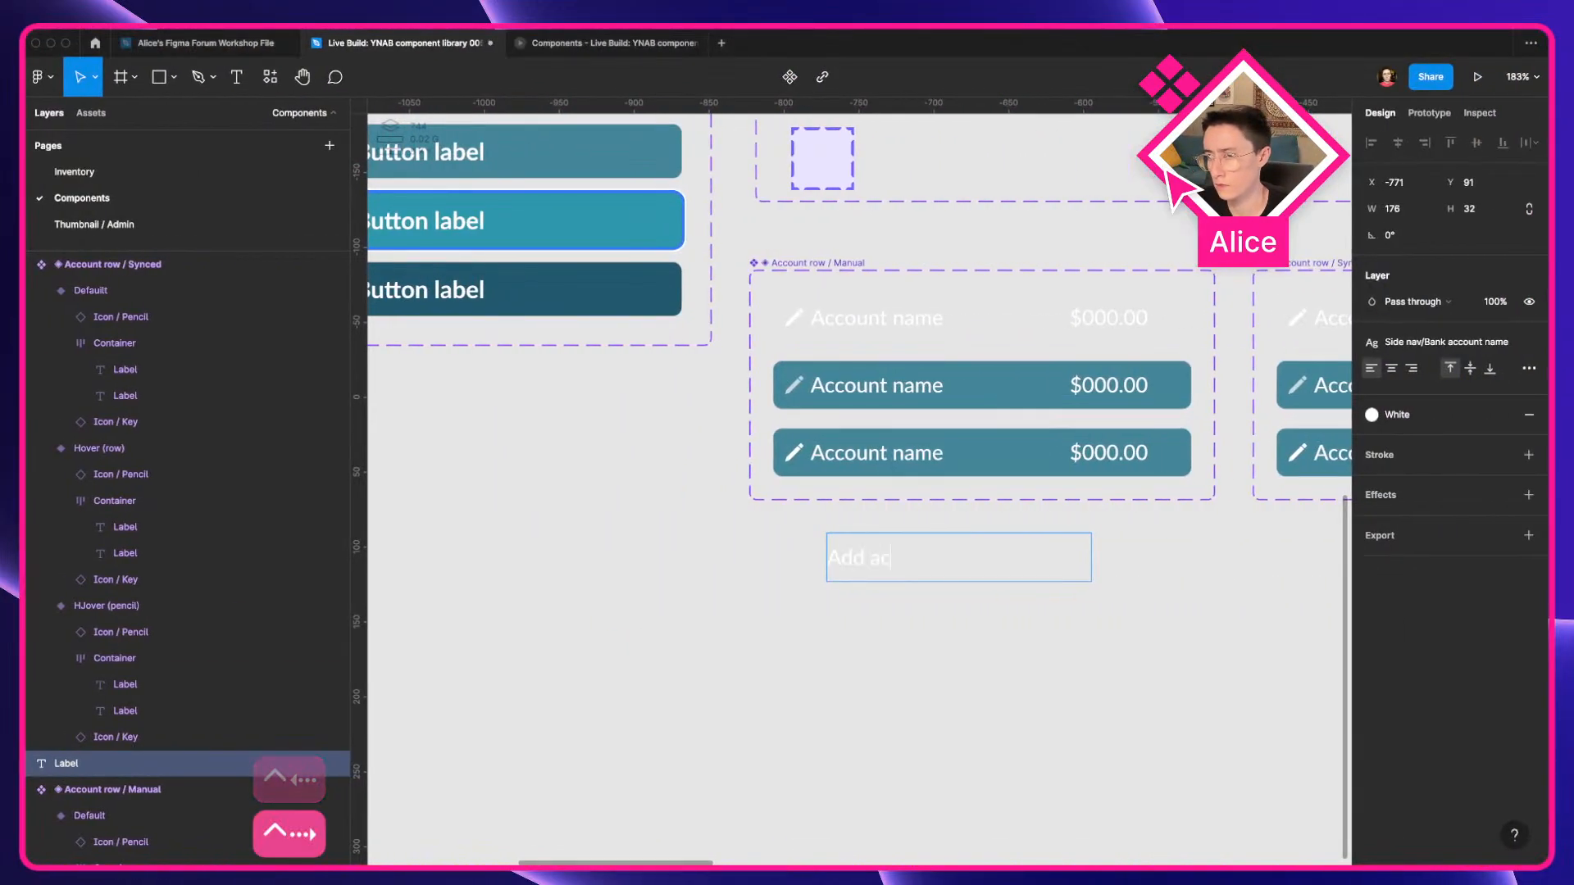
pyautogui.write('count')
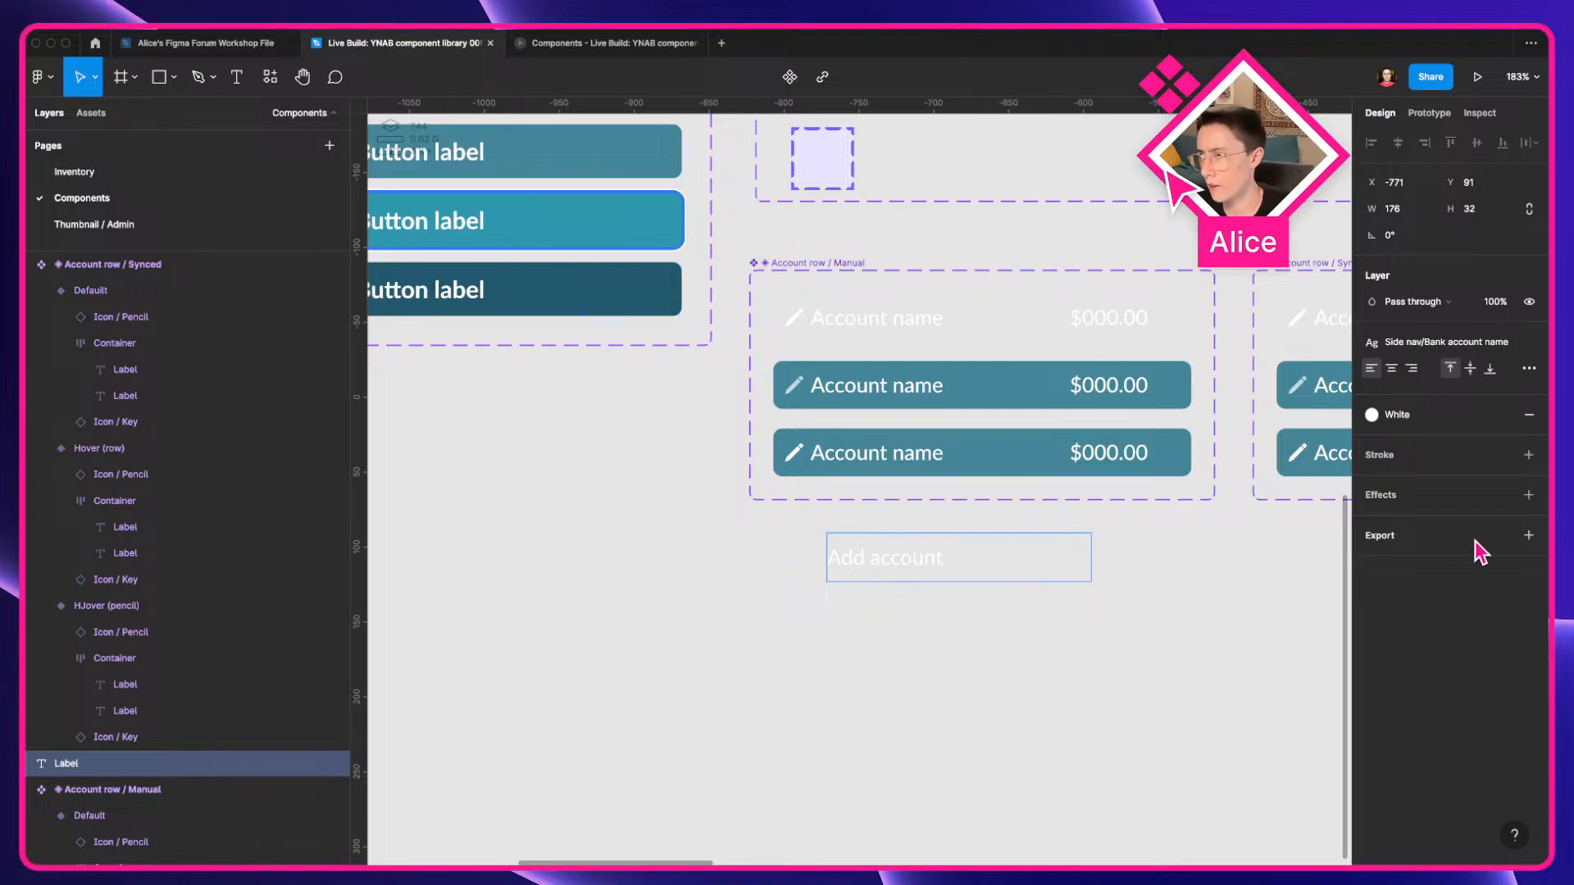
pyautogui.click(1529, 368)
pyautogui.click(1277, 549)
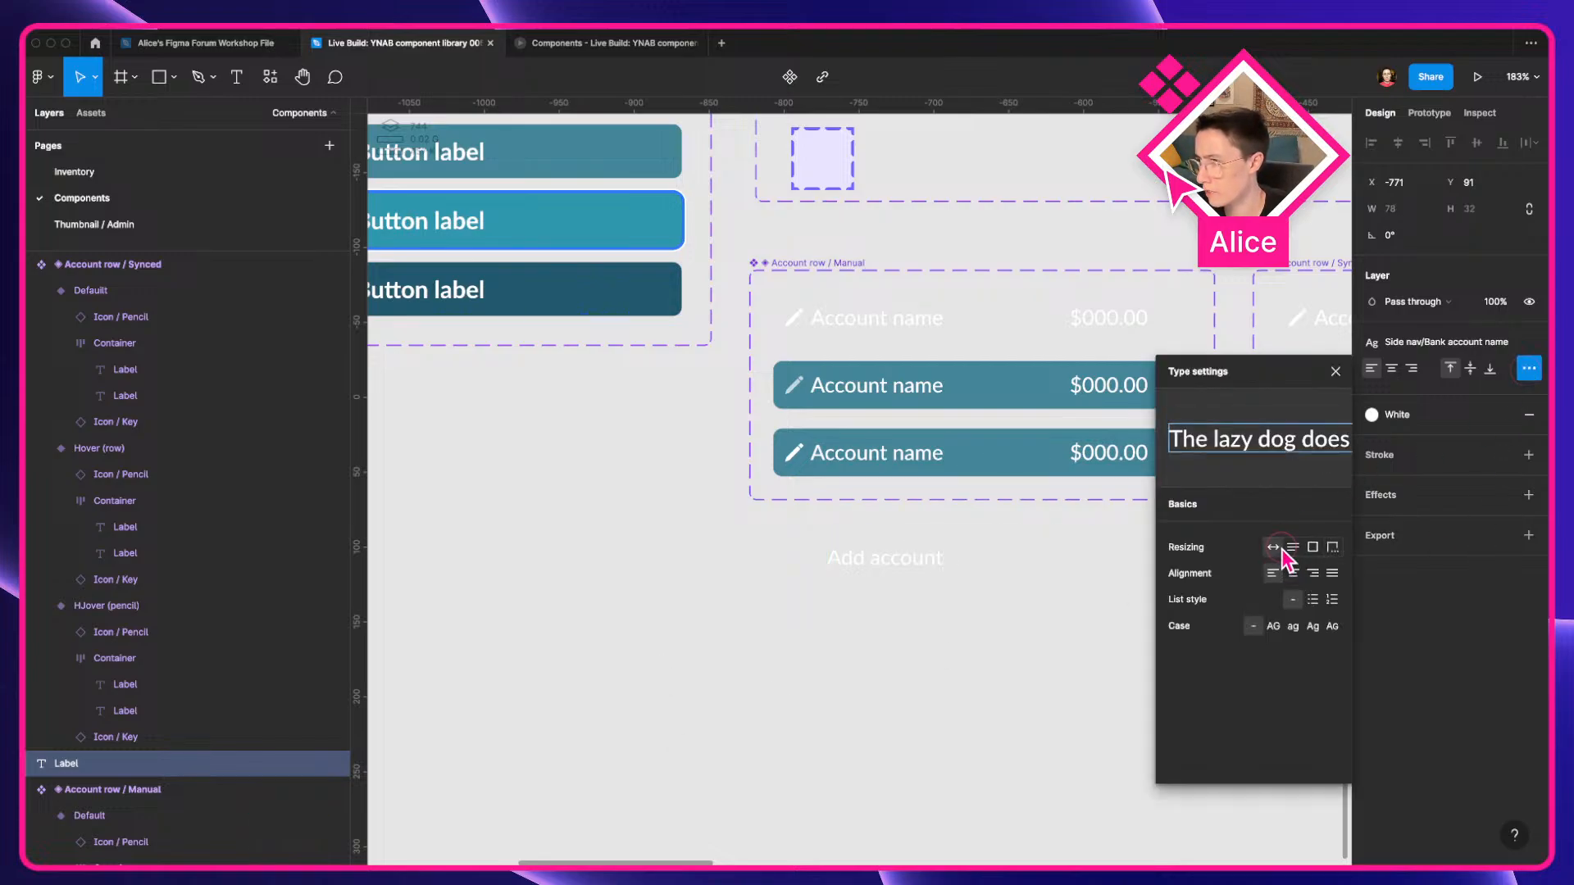
pyautogui.press('Escape')
pyautogui.click(668, 748)
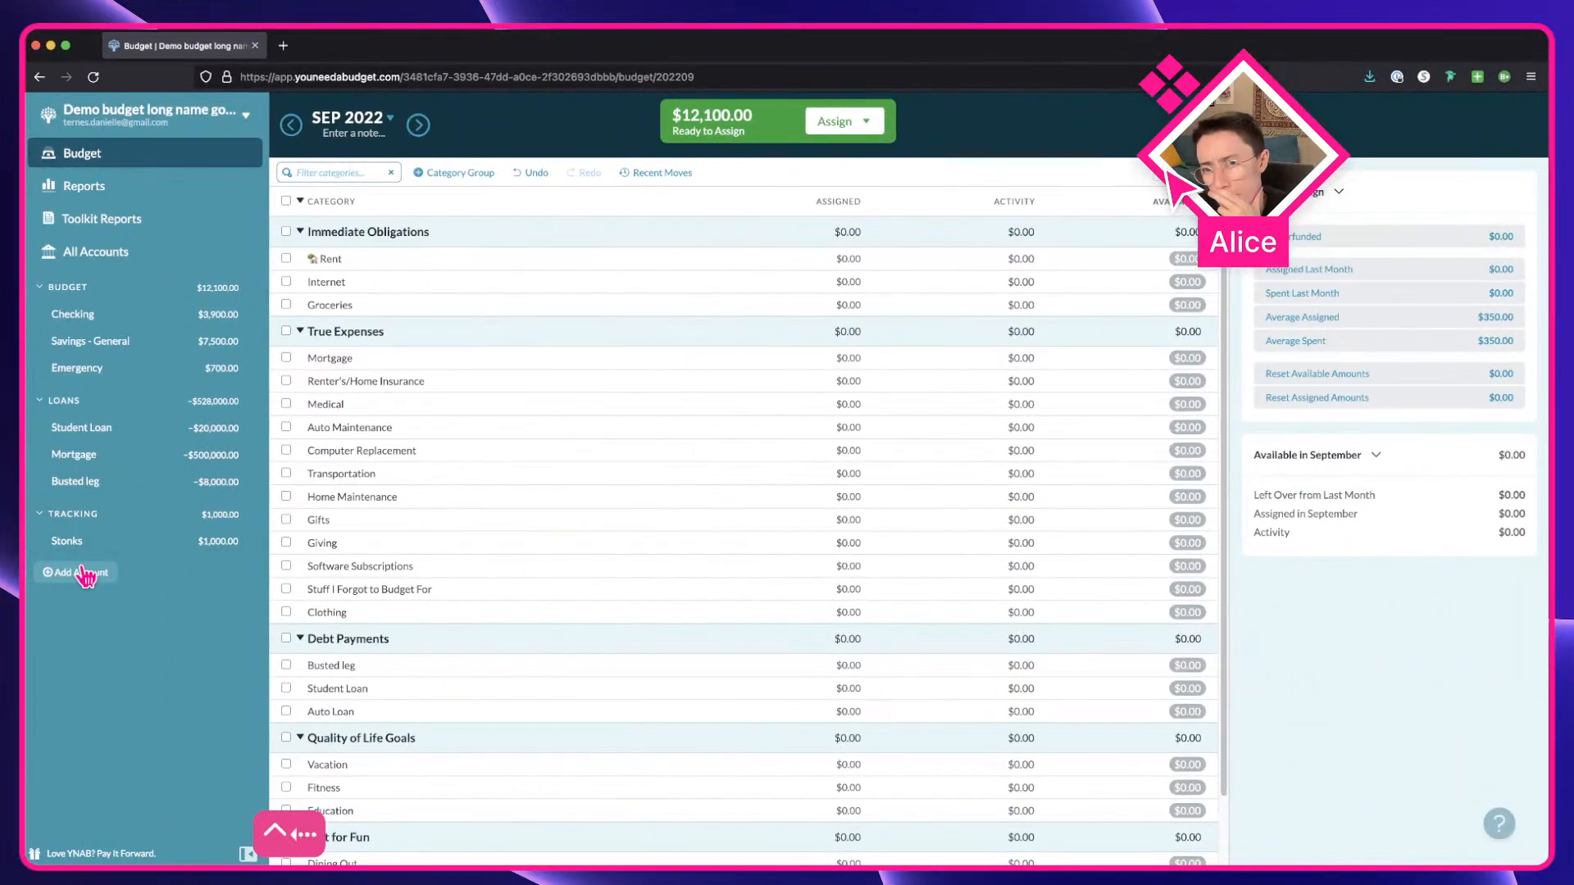
# In the YNAB web app, open and dismiss the budget menu, month picker and Assign popover to examine their designs.
pyautogui.click(221, 123)
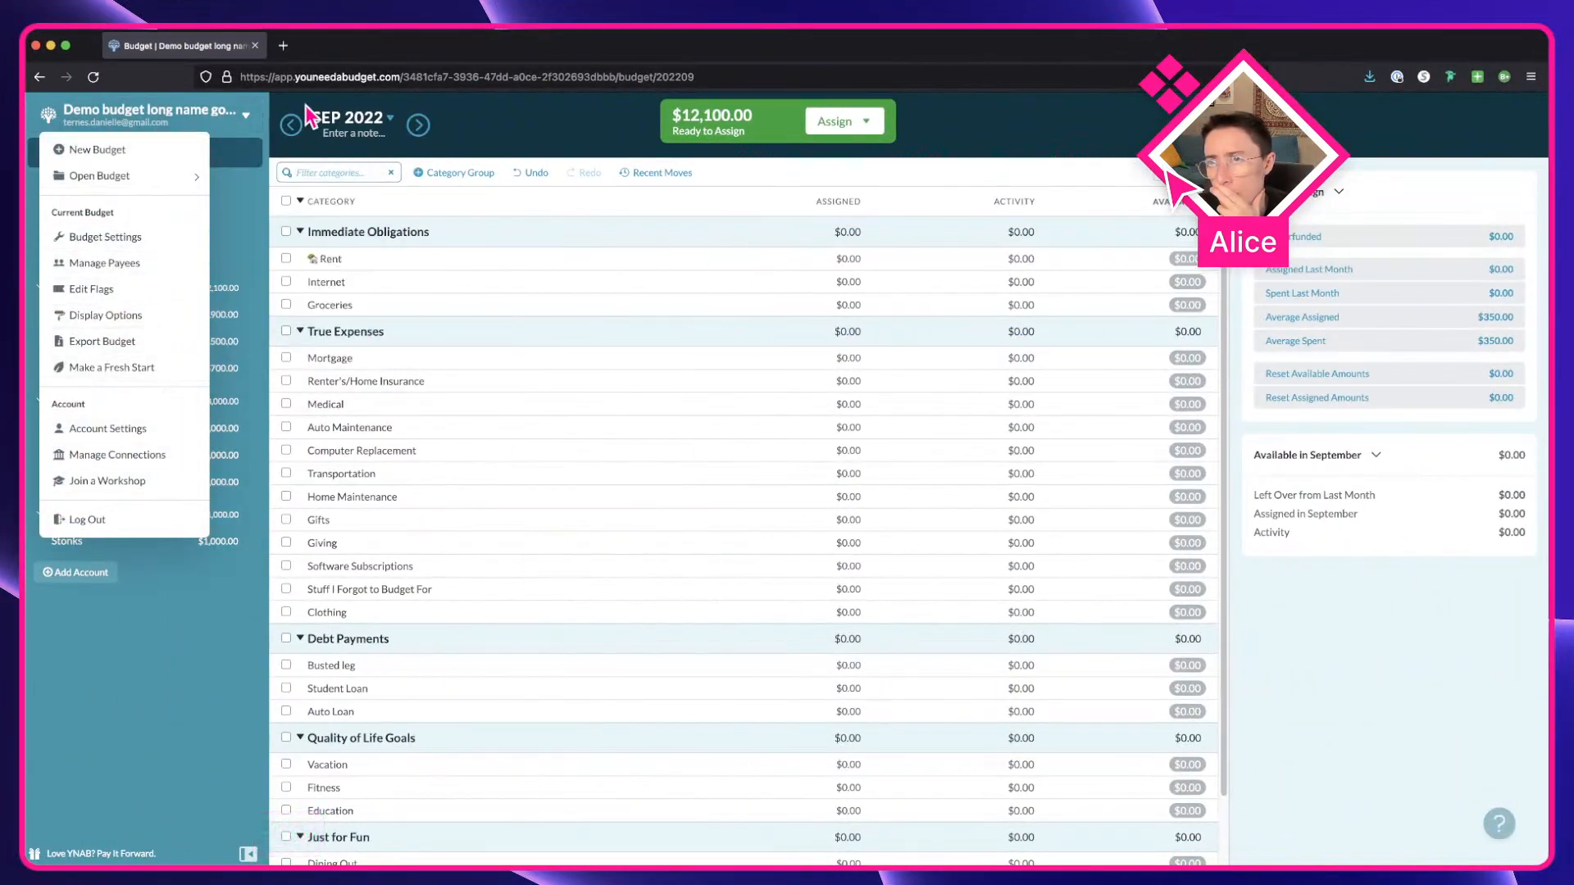
pyautogui.press('Escape')
pyautogui.click(372, 123)
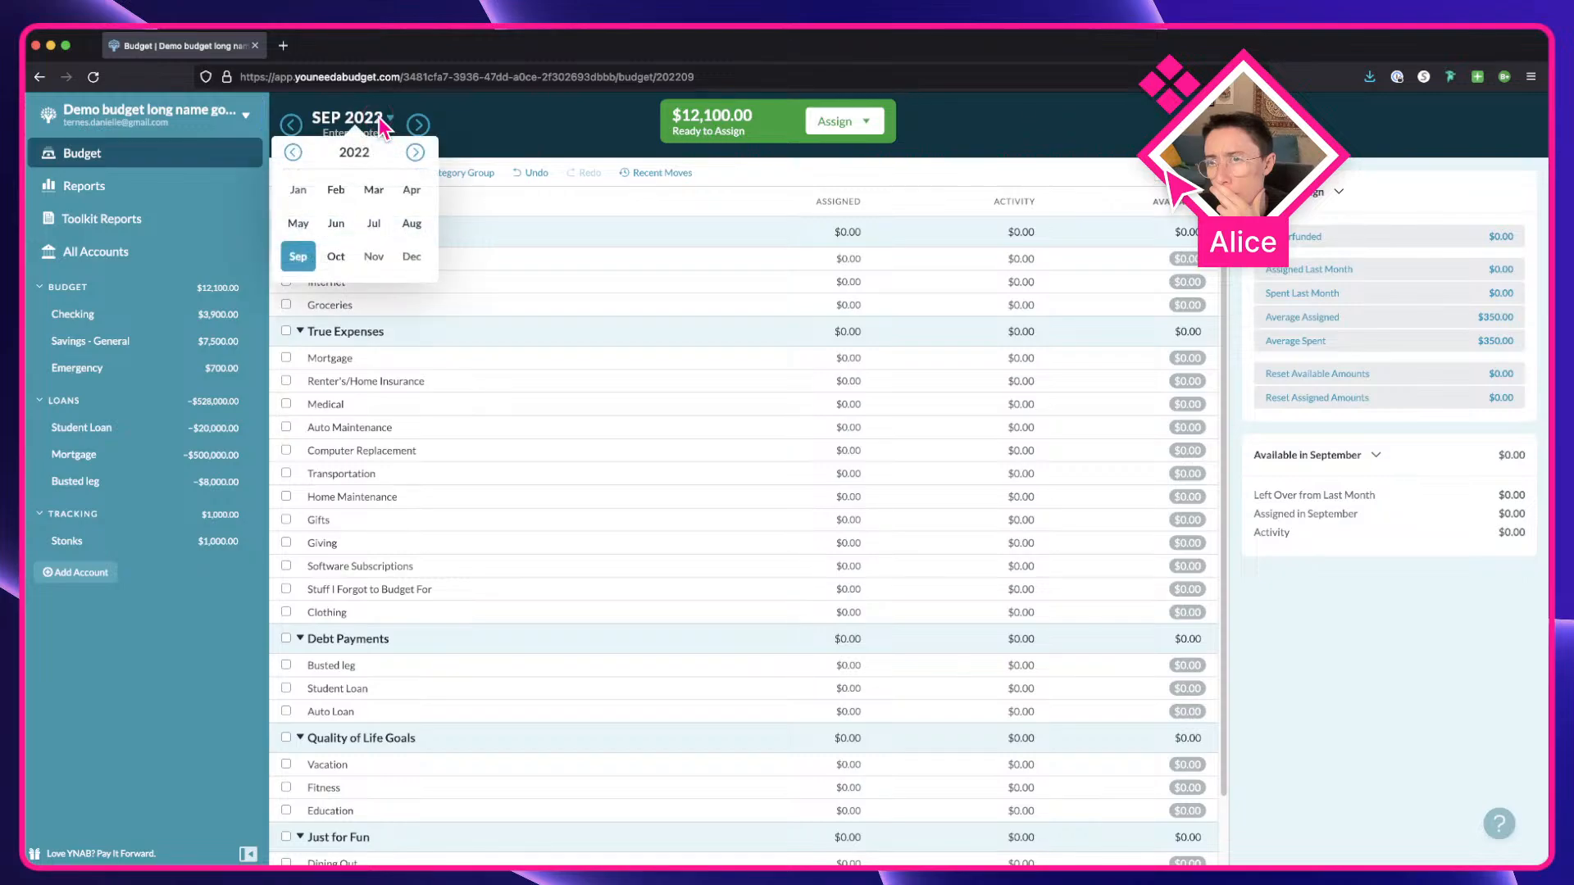
pyautogui.click(867, 123)
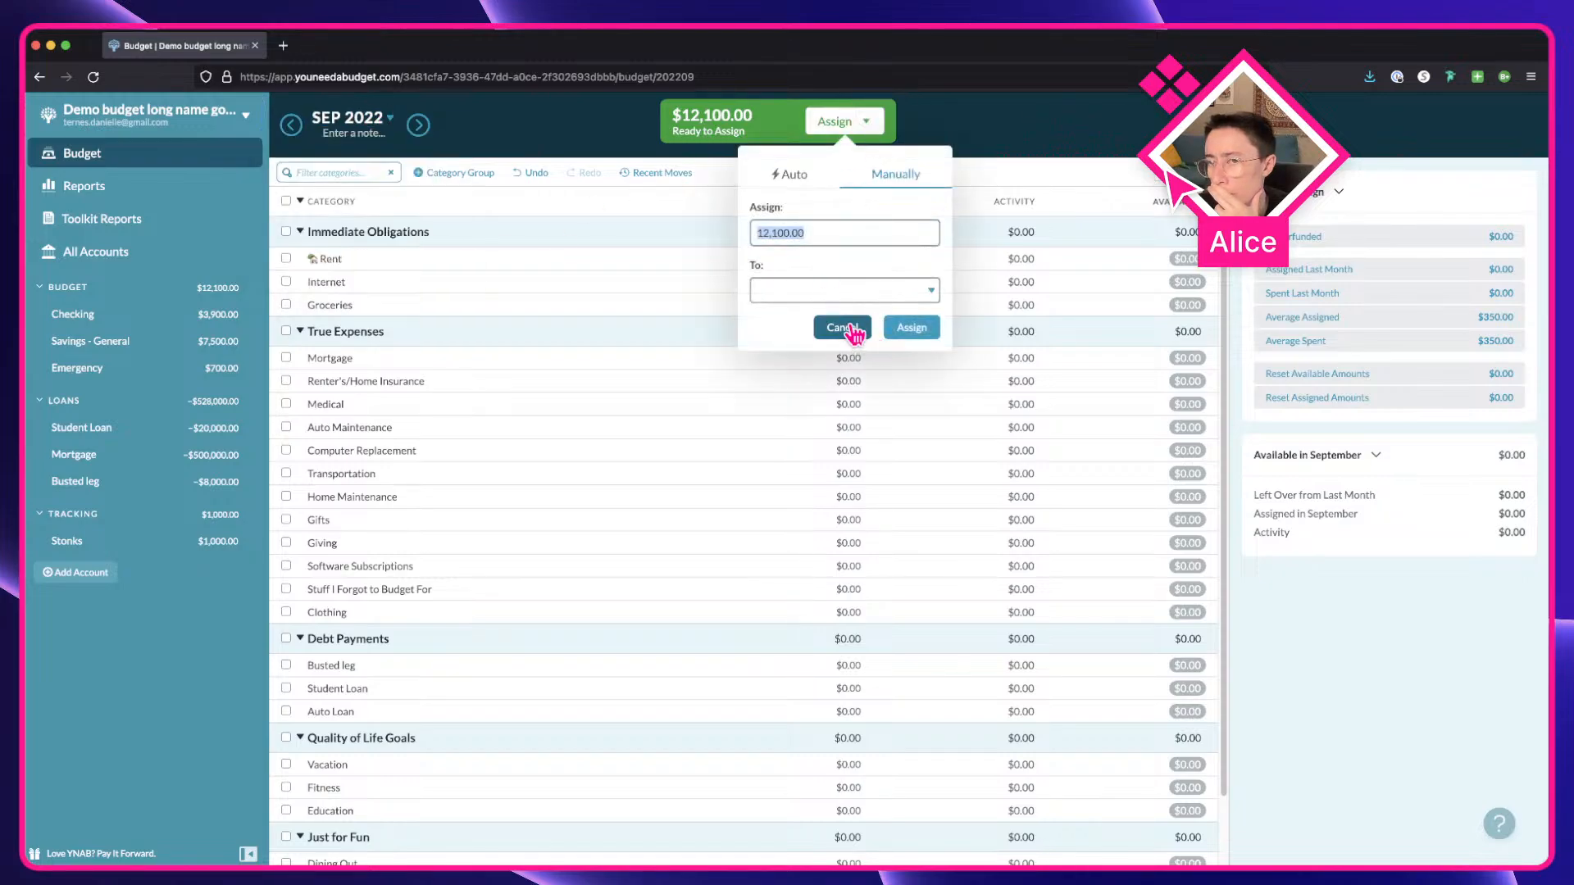
pyautogui.click(852, 328)
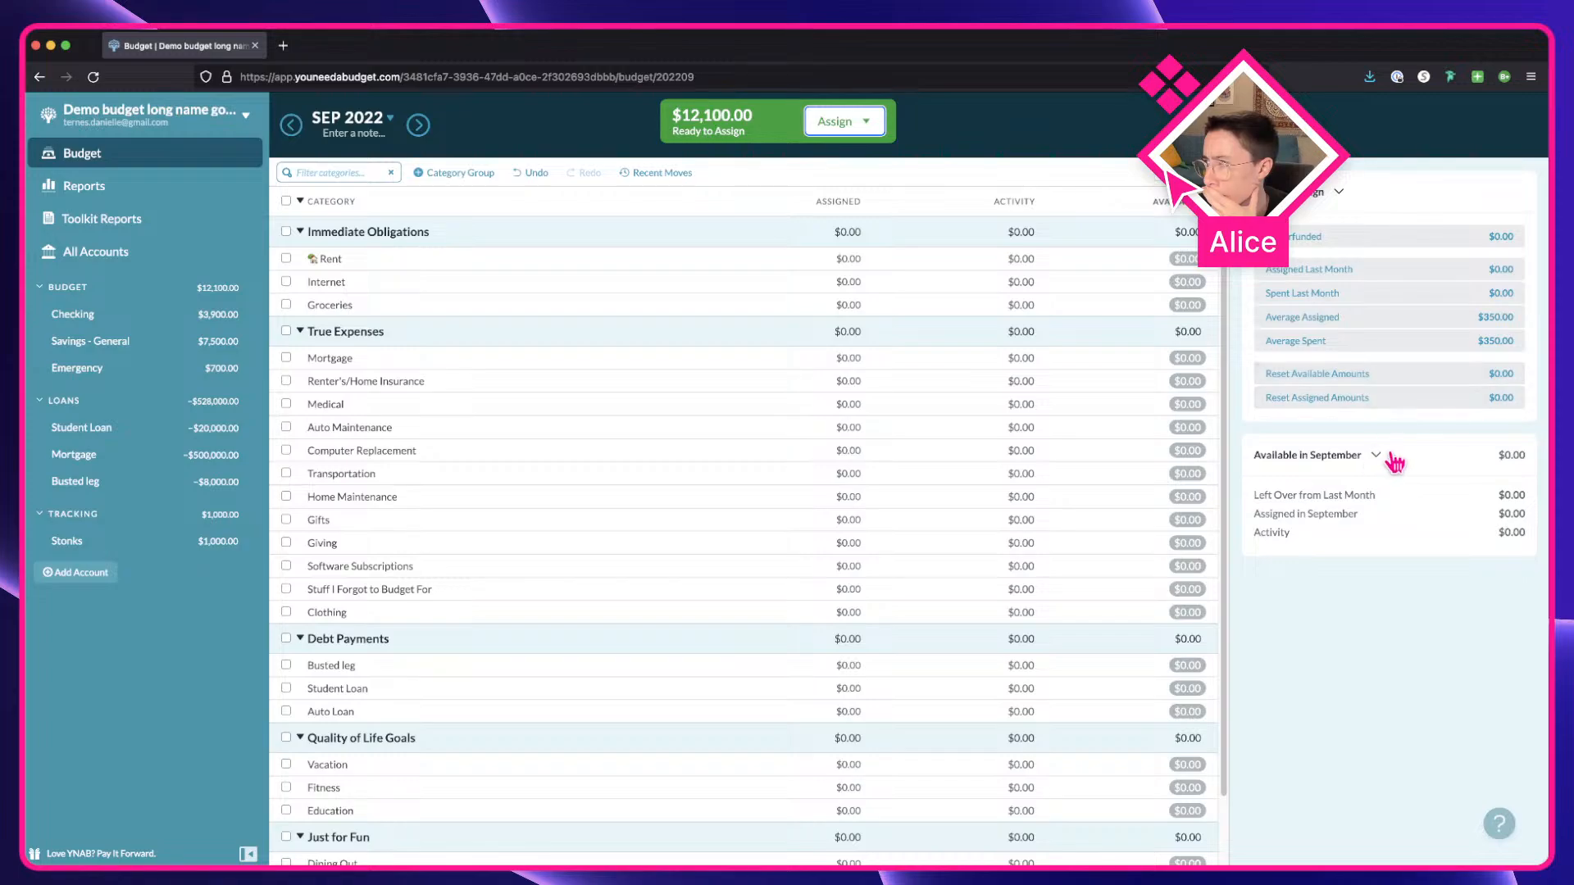
# Open the target editor for Renter's/Home Insurance and examine its target type options, keeping Needed For Spending.
pyautogui.click(471, 378)
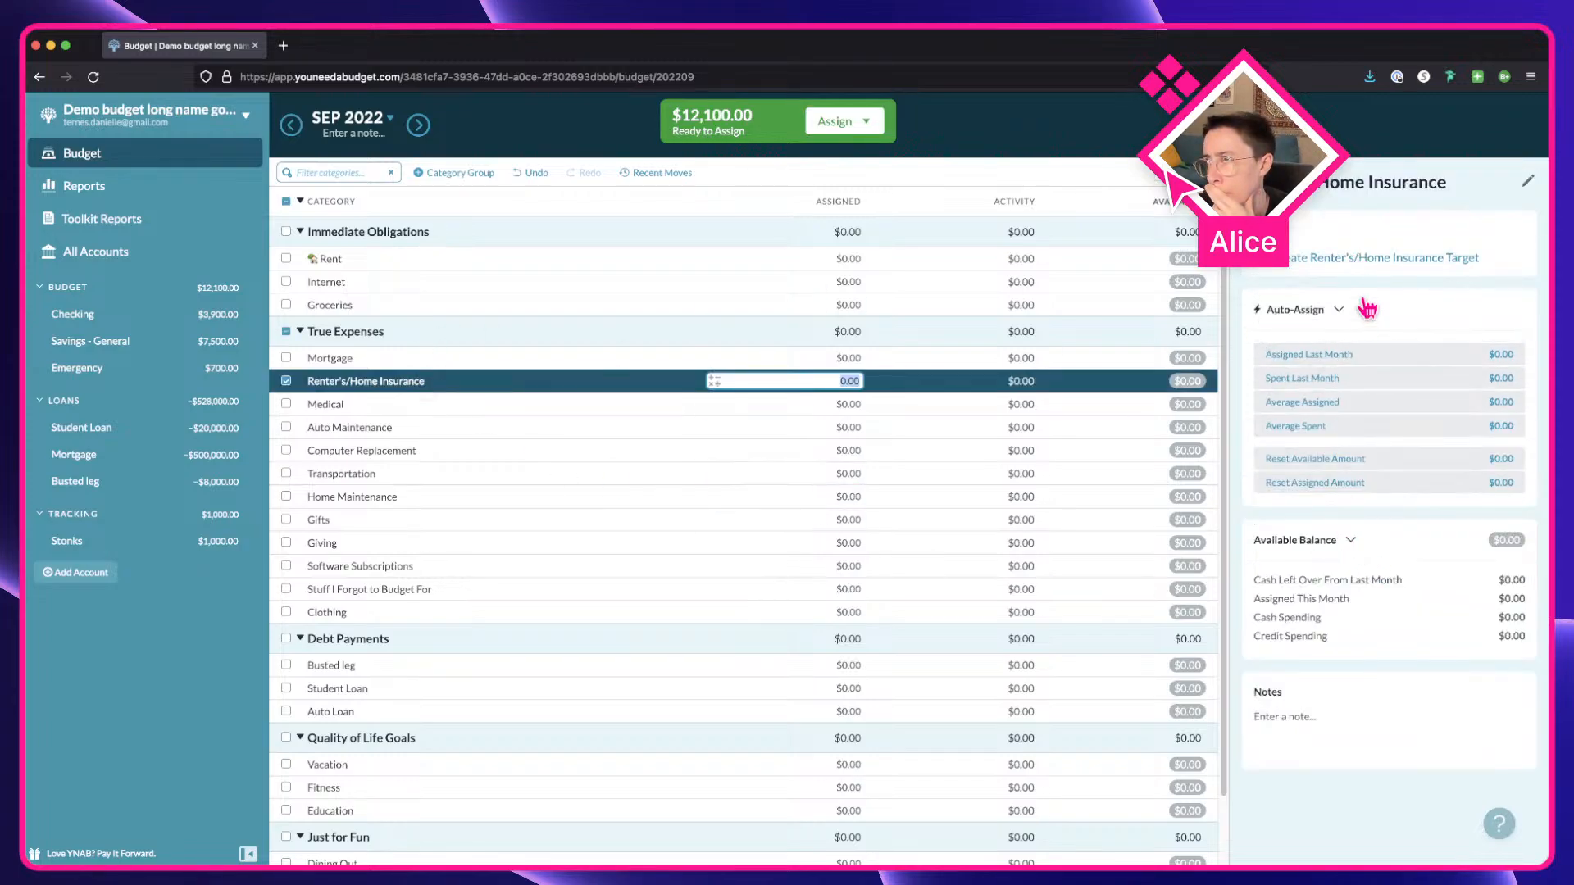
pyautogui.click(1320, 258)
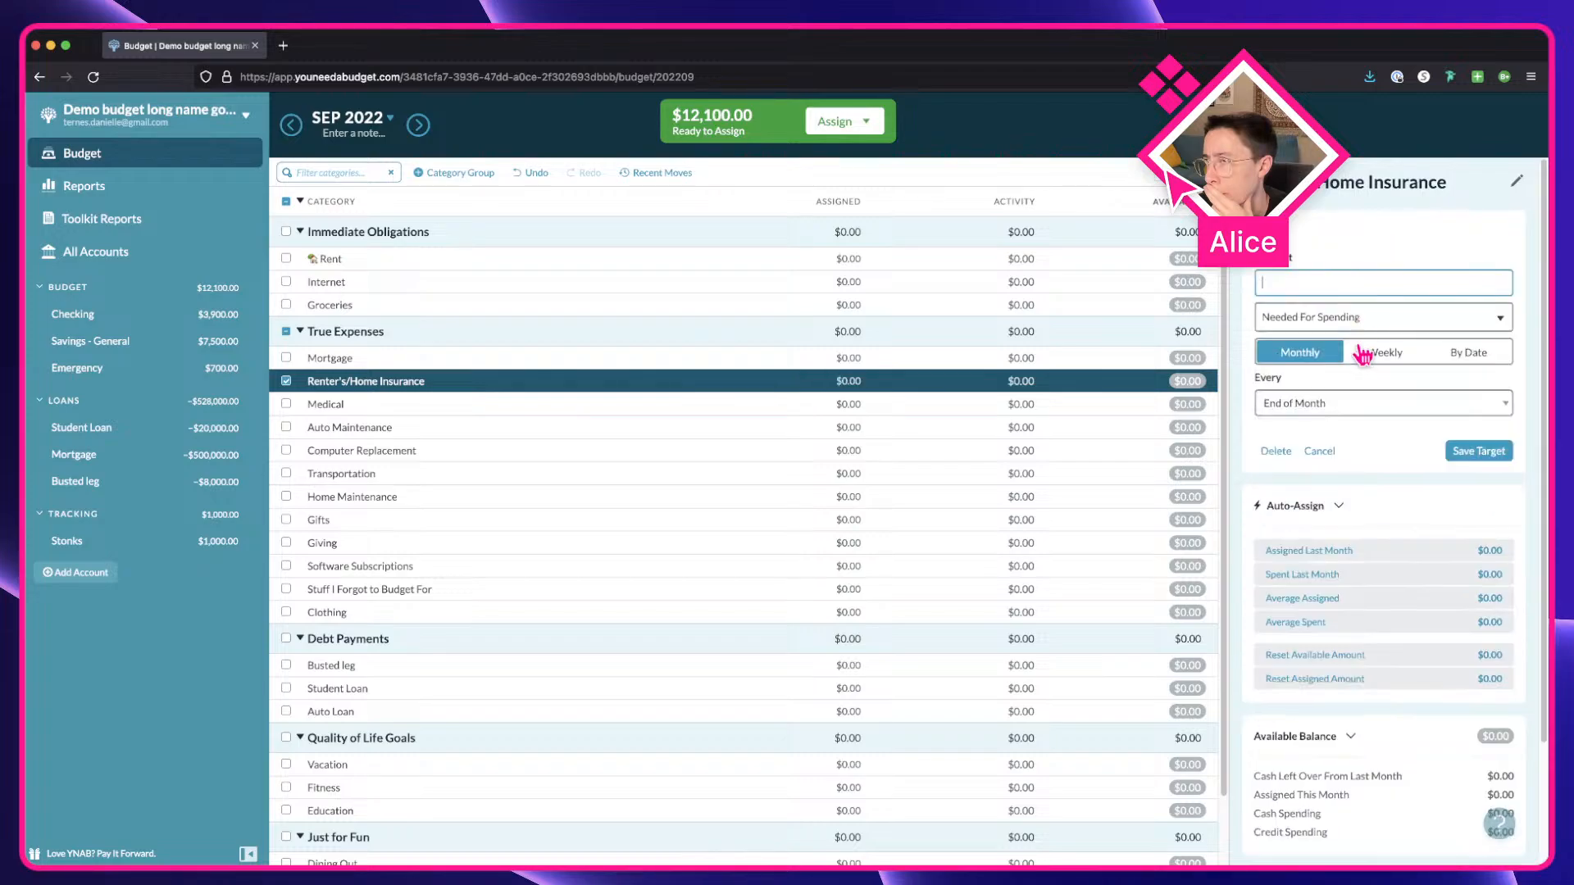
pyautogui.click(1444, 315)
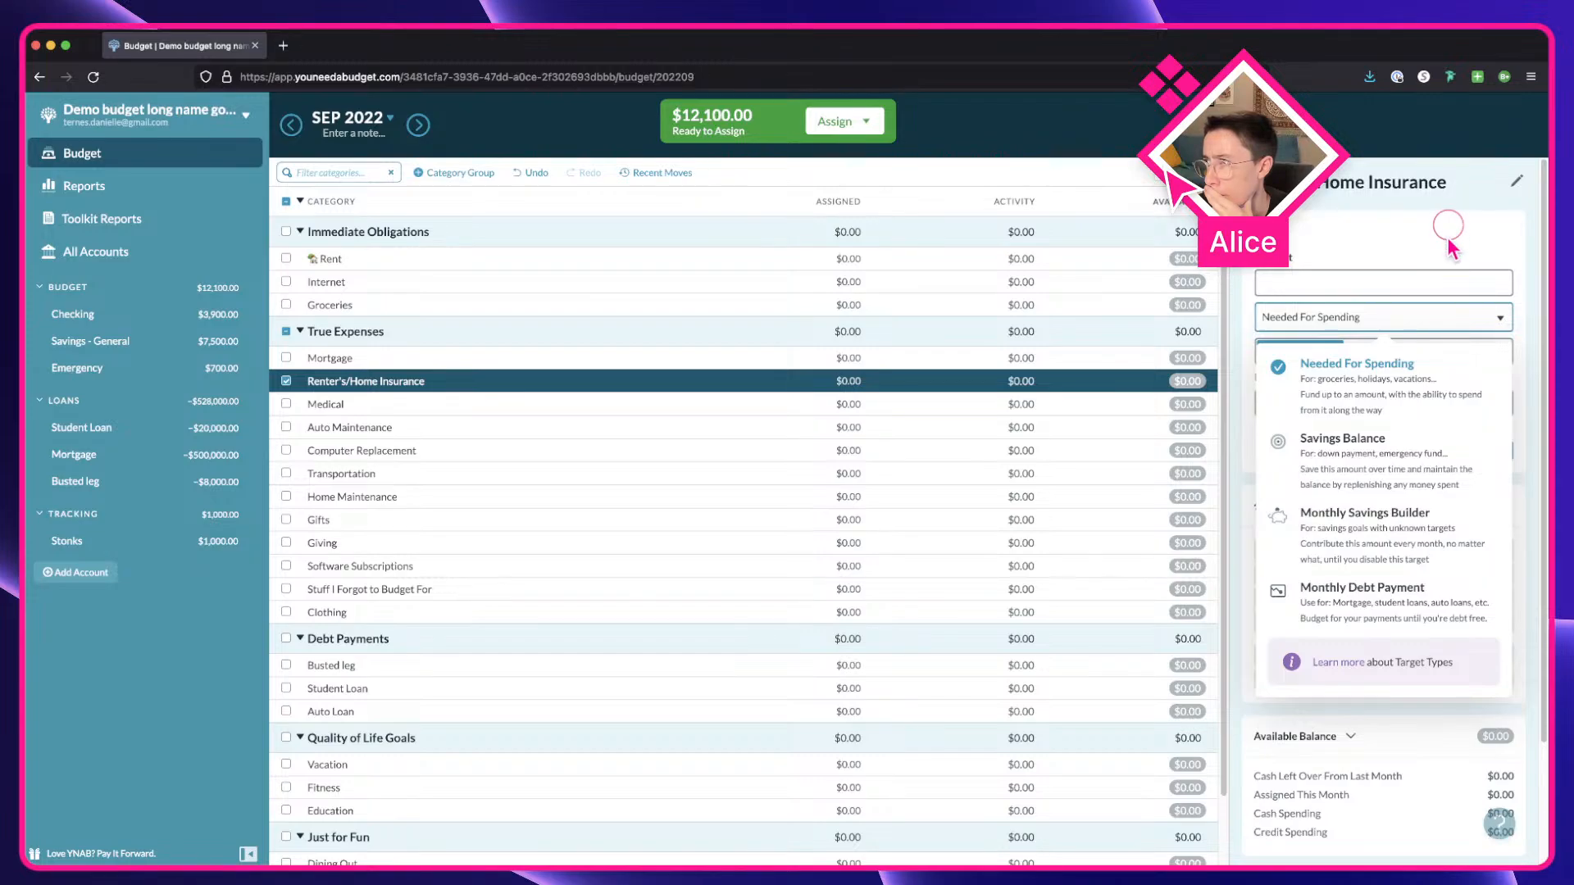
pyautogui.click(1366, 379)
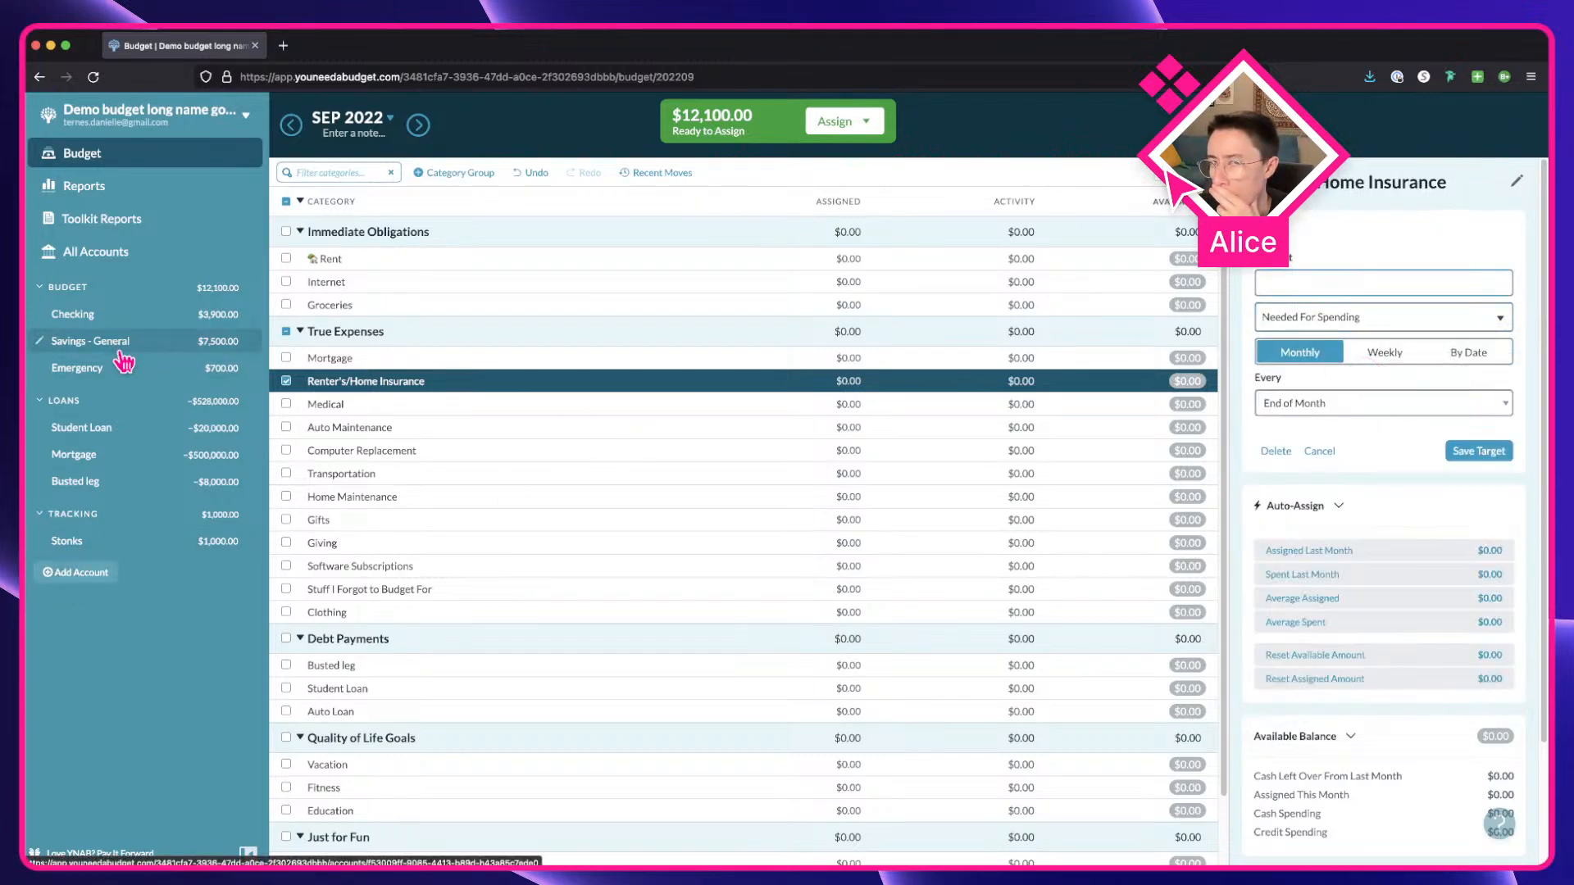
# Open the account details of Savings - General and inspect the Link Account button in the browser's developer tools.
pyautogui.click(38, 342)
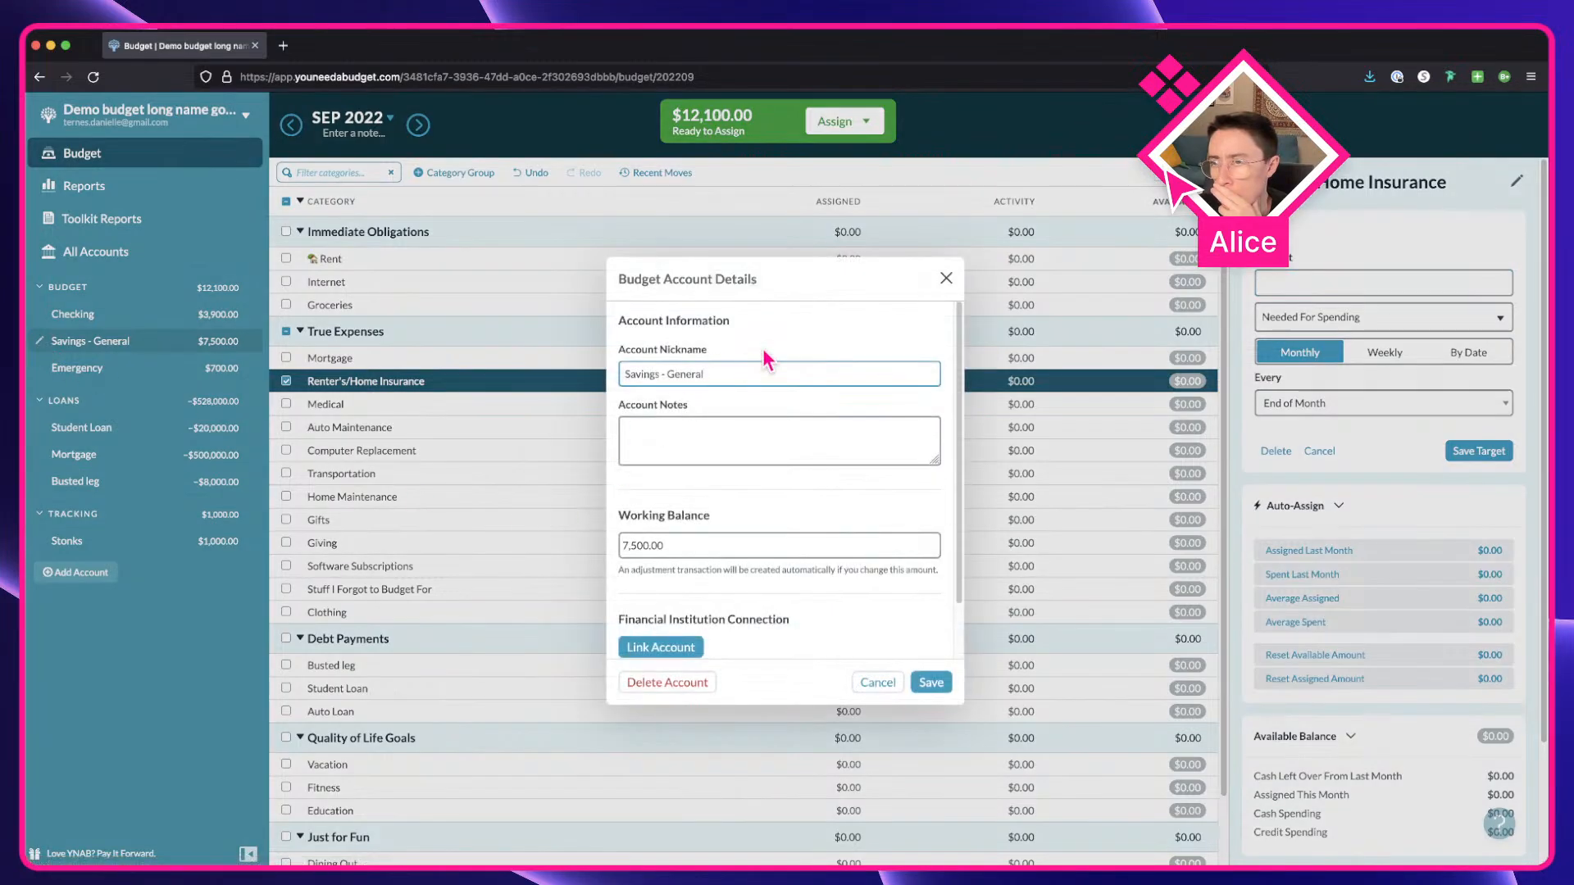
pyautogui.scroll(-1, 748, 477)
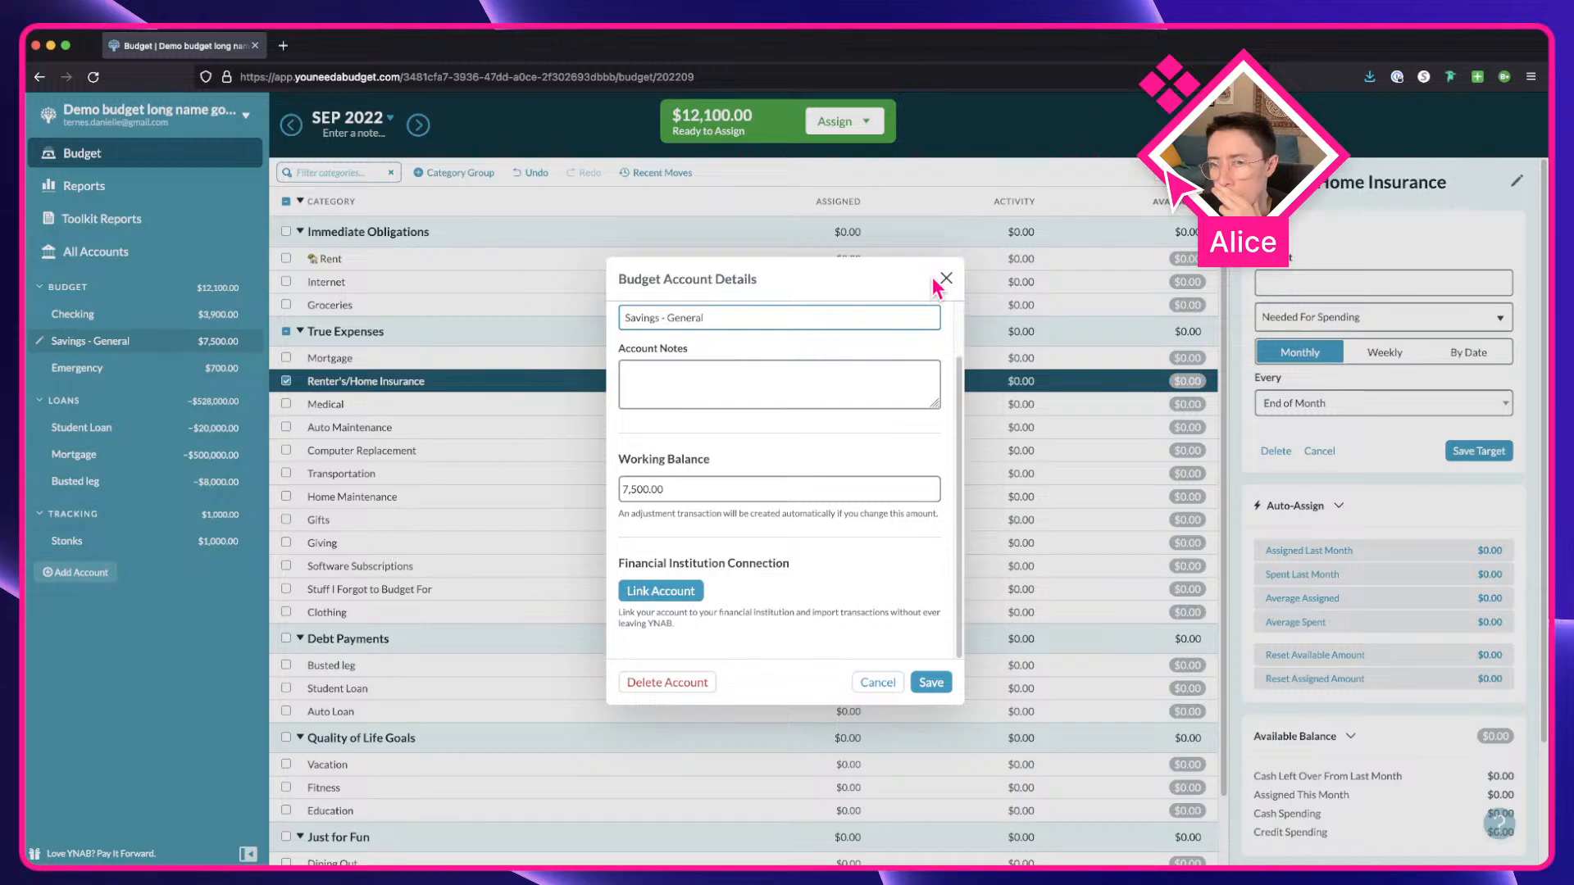
pyautogui.rightClick(633, 590)
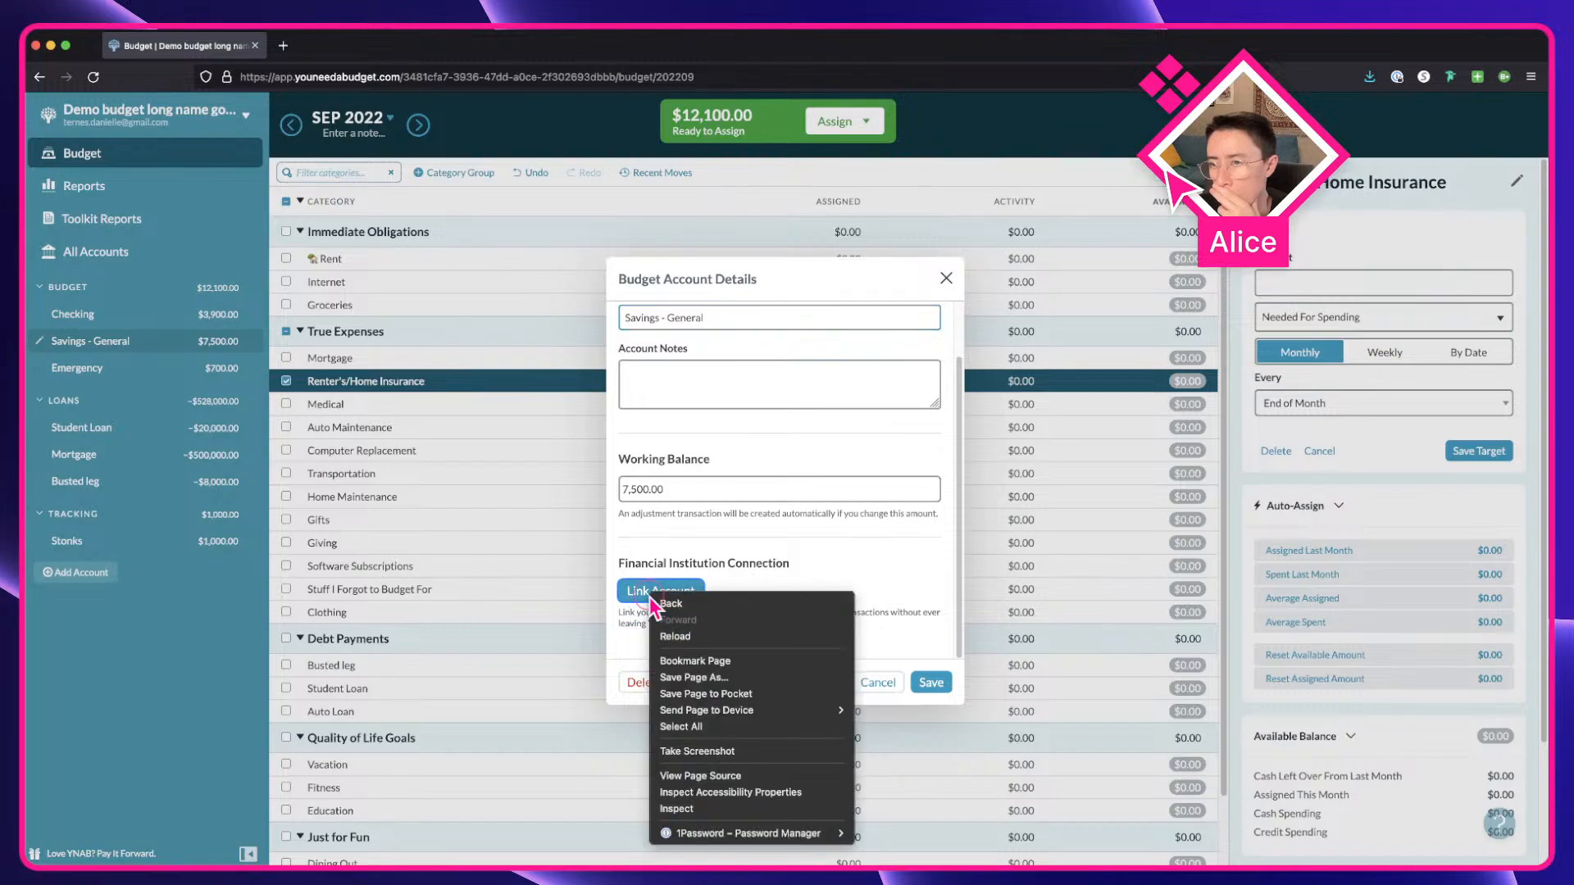
pyautogui.click(691, 819)
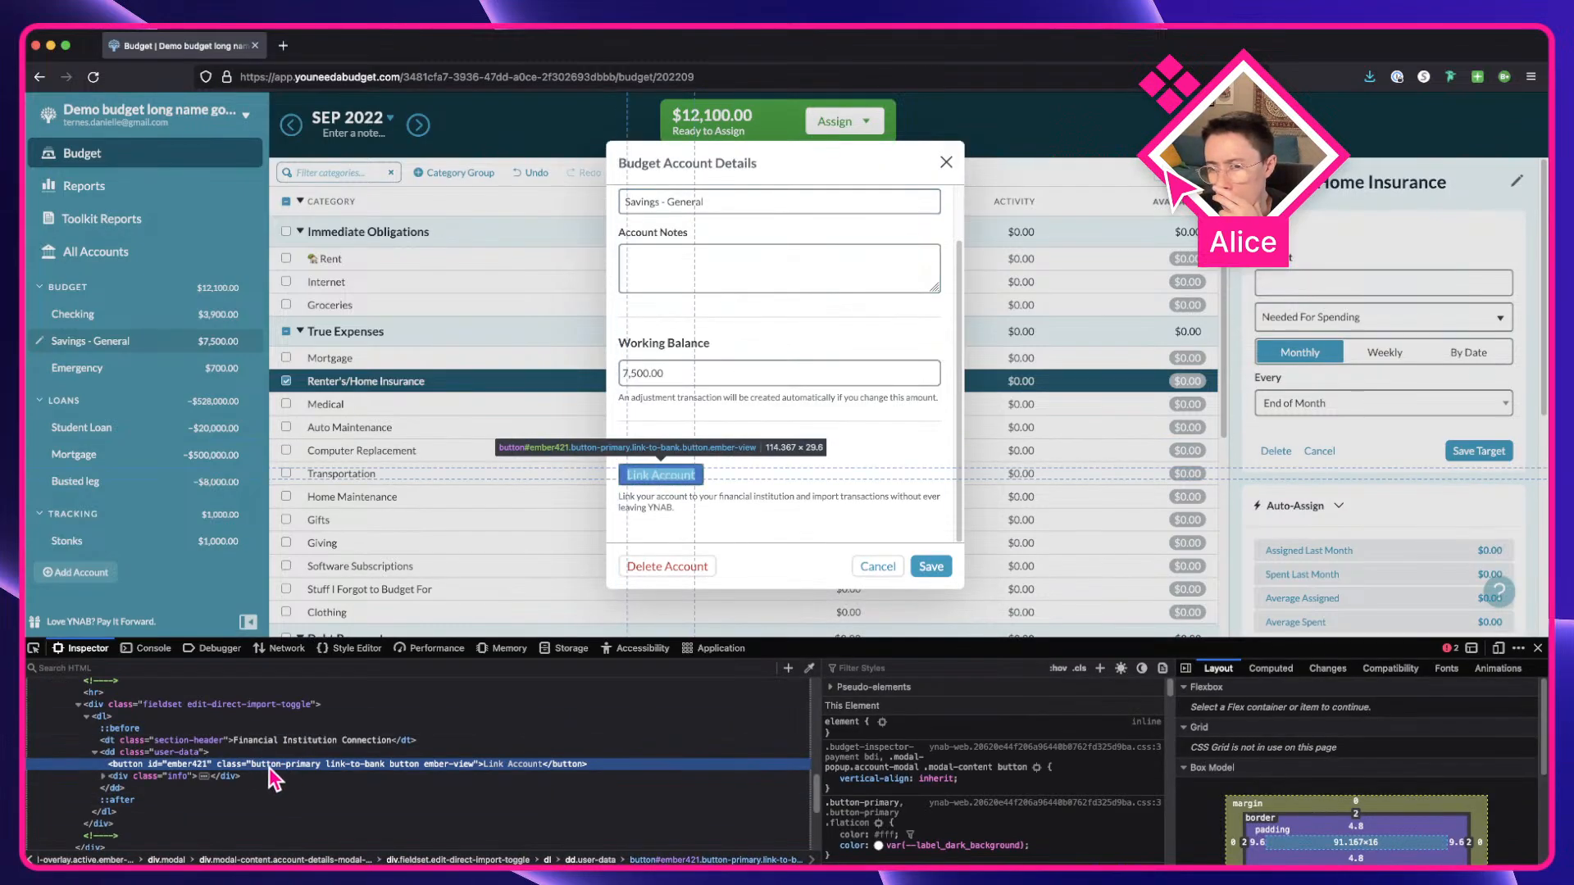
# Close the account details dialog and inspect the side bar's Add Account button with the element picker.
pyautogui.click(34, 649)
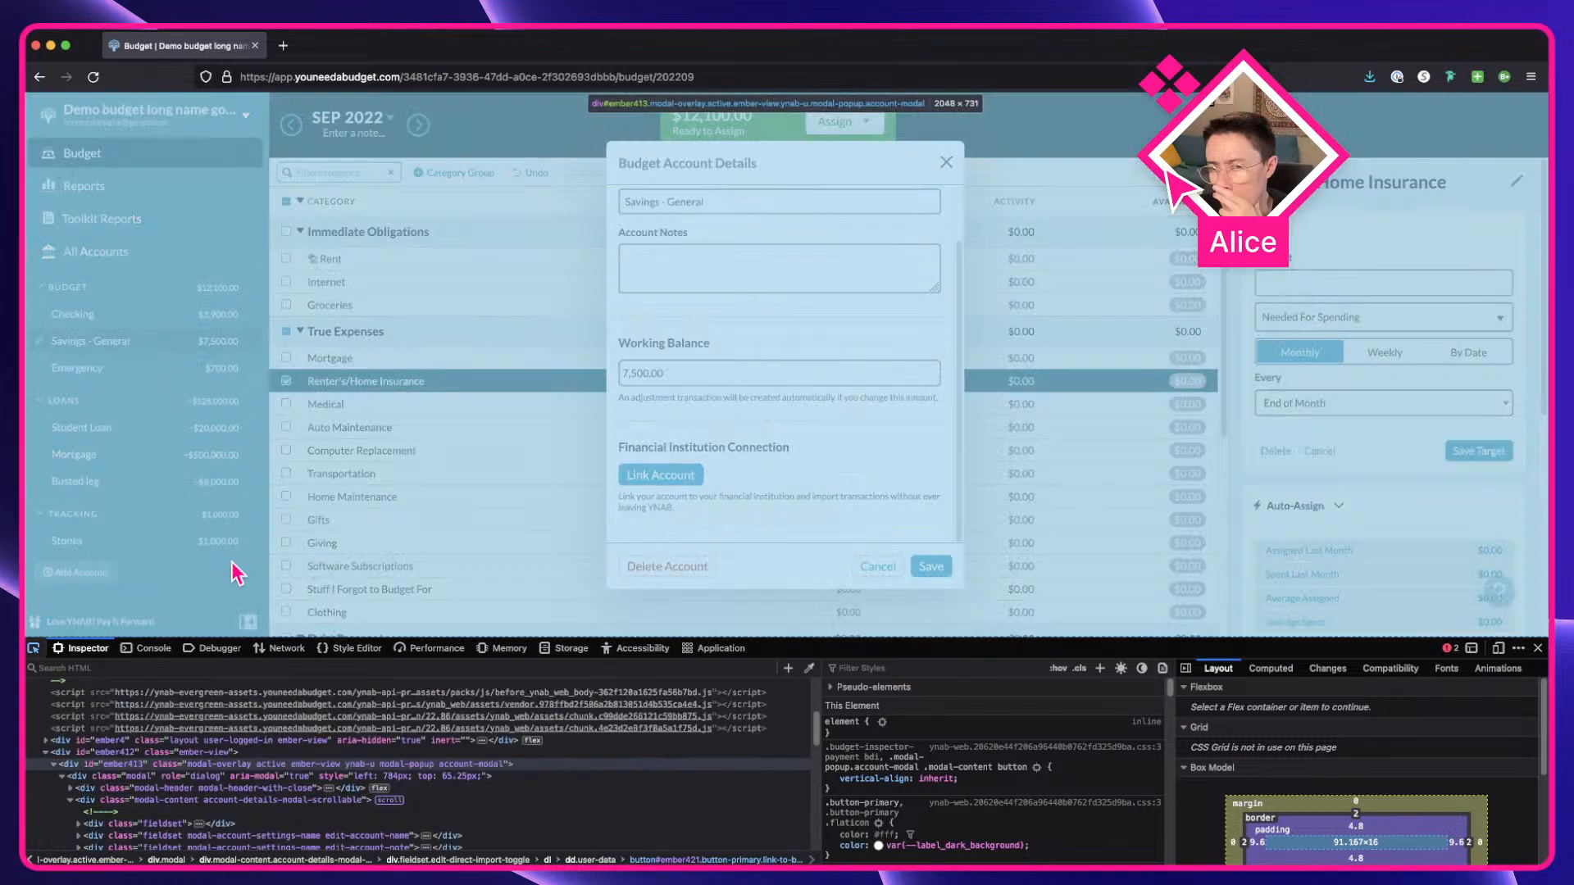
pyautogui.click(59, 592)
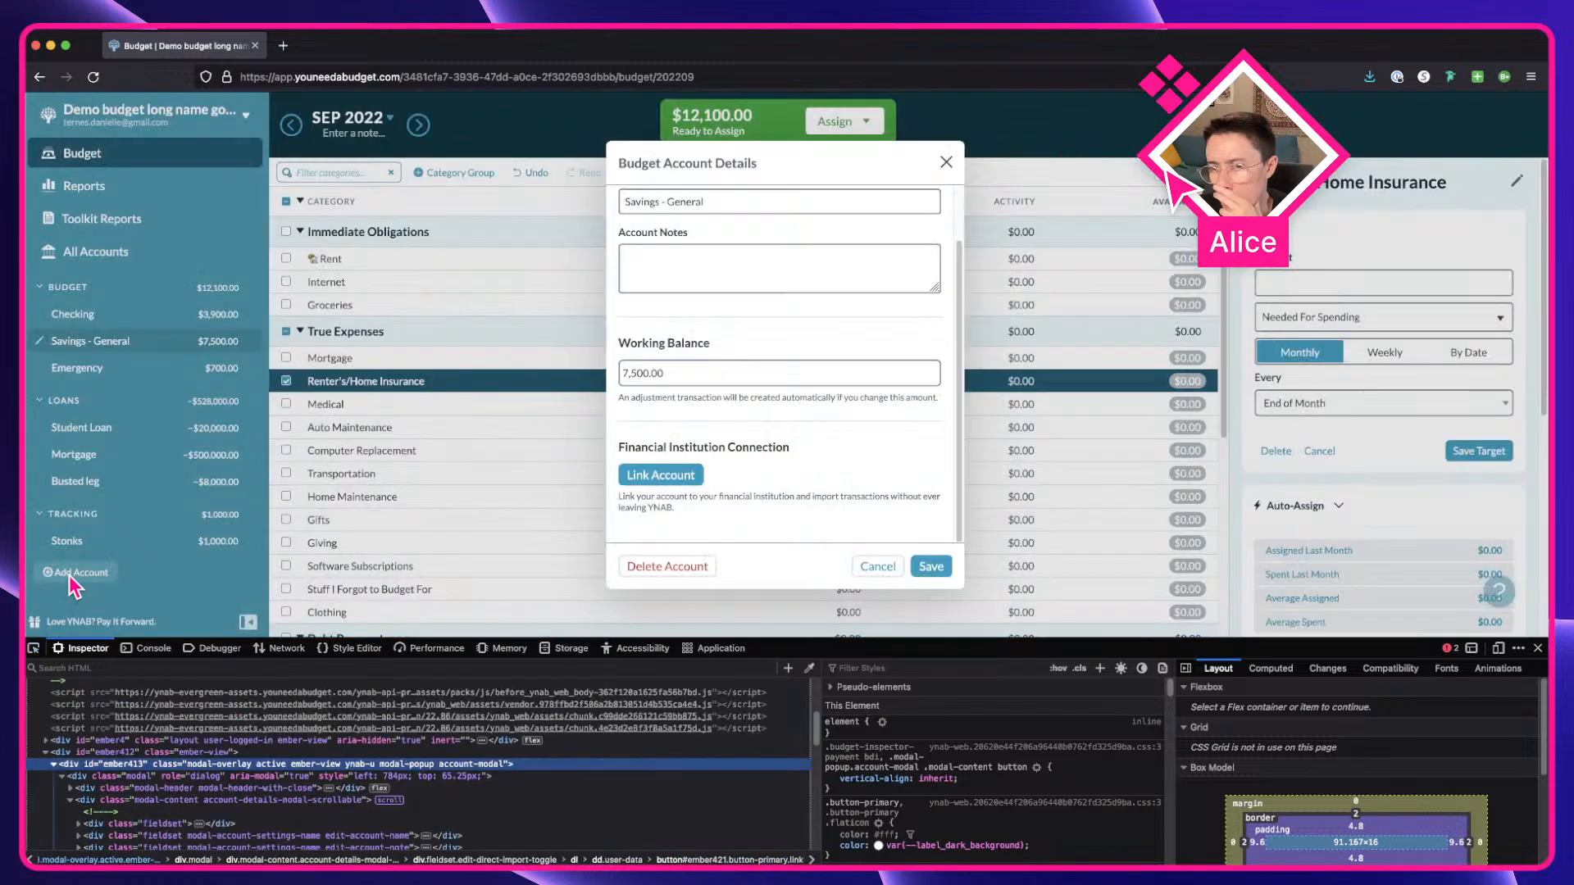
pyautogui.click(34, 649)
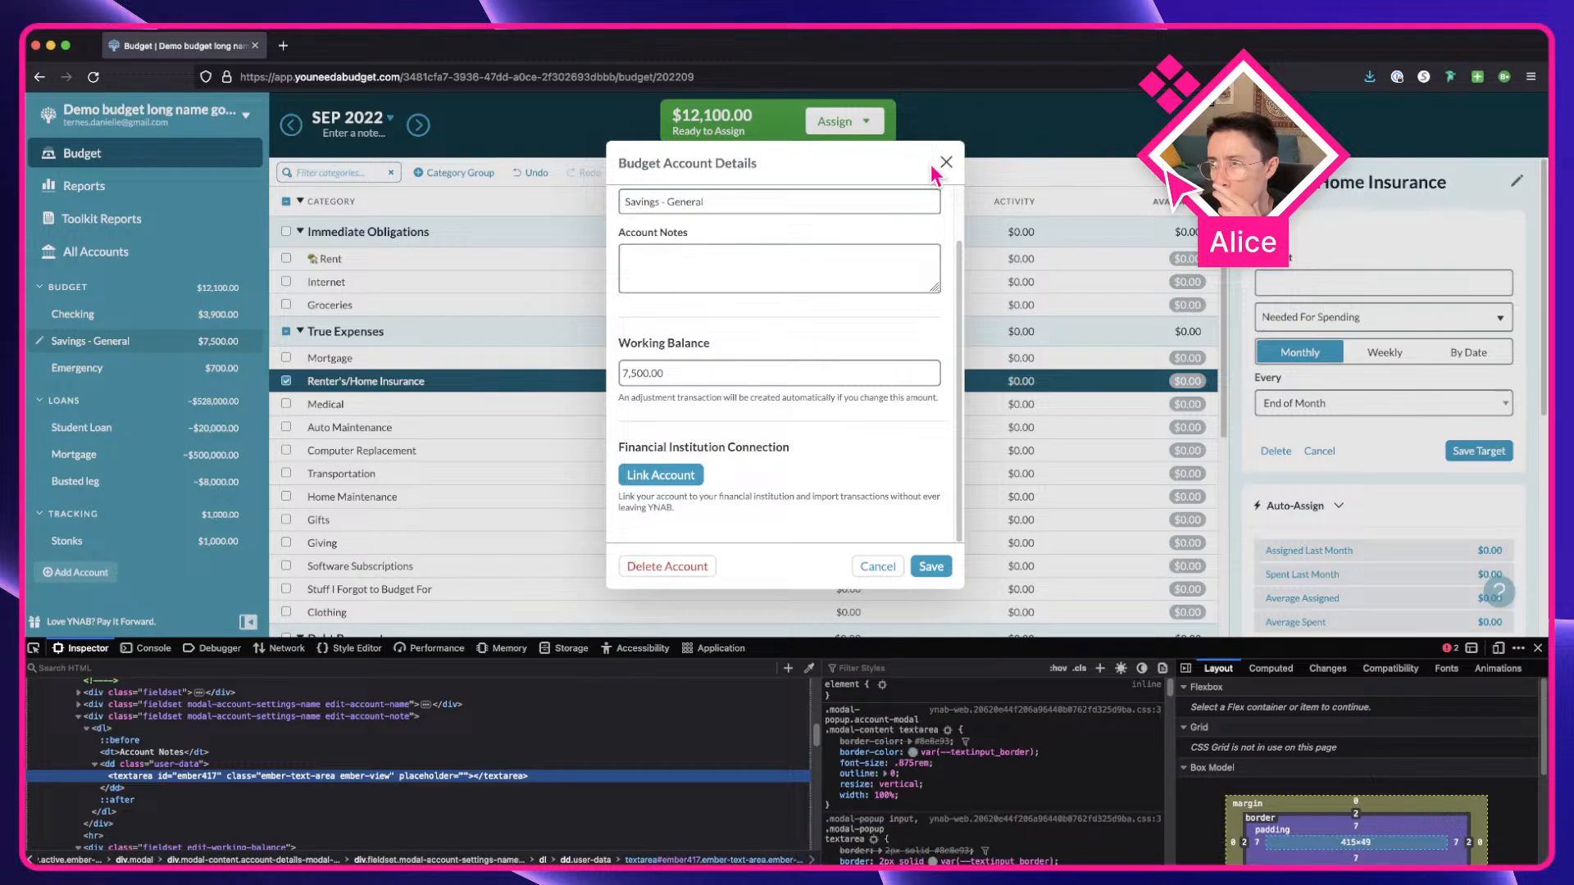
pyautogui.click(946, 161)
pyautogui.click(34, 648)
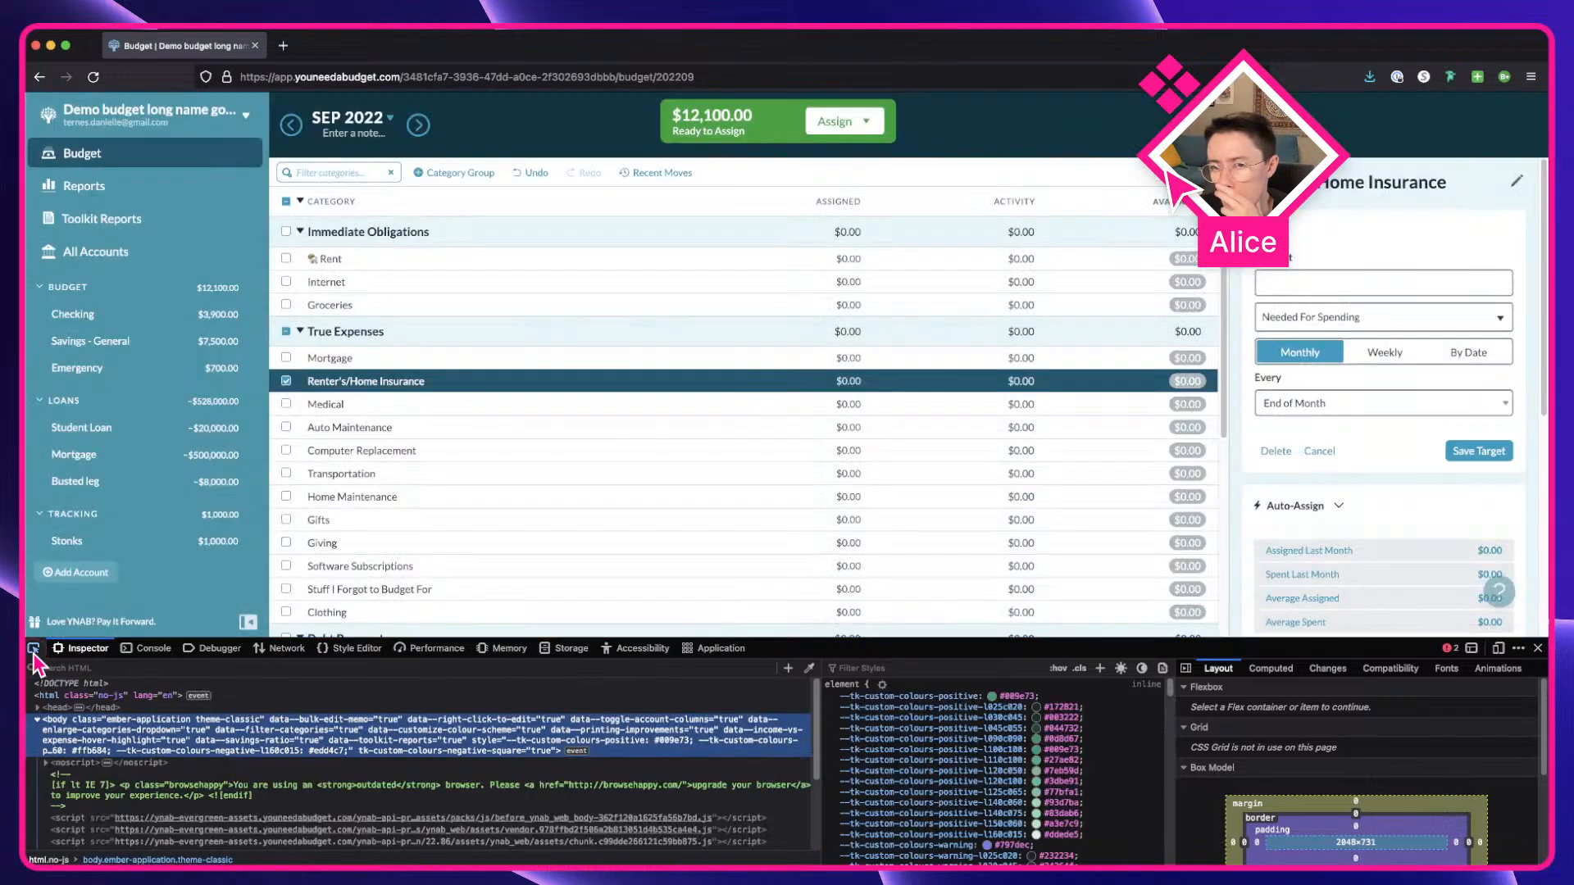
pyautogui.click(113, 590)
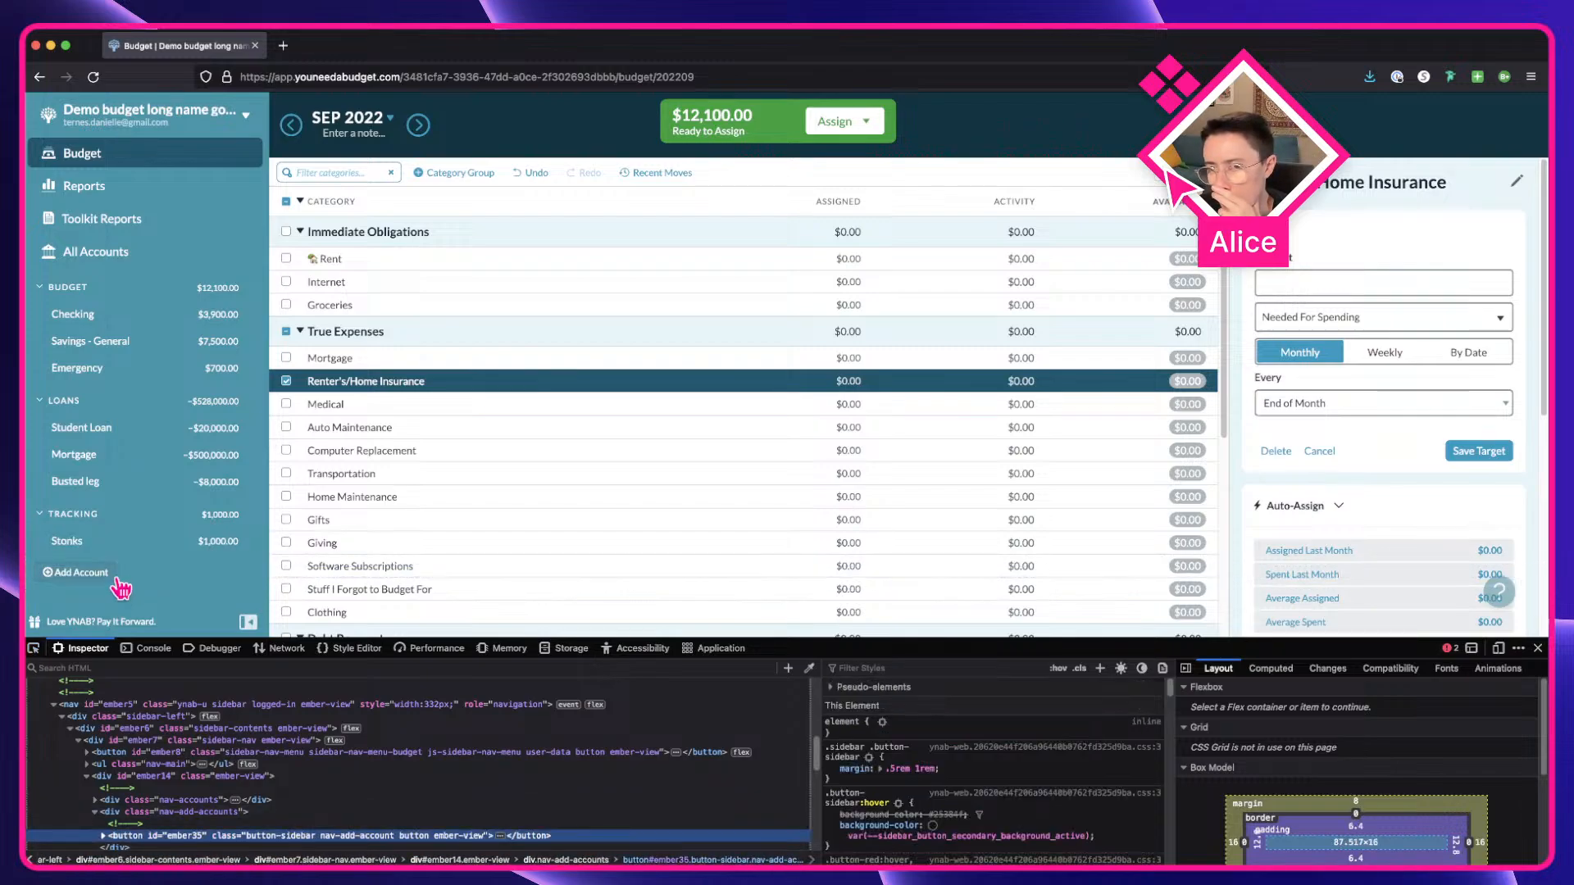
# Open the Student Loan account details in the YNAB web app, inspect the Delete Account button's styles and close the dialog.
pyautogui.click(39, 427)
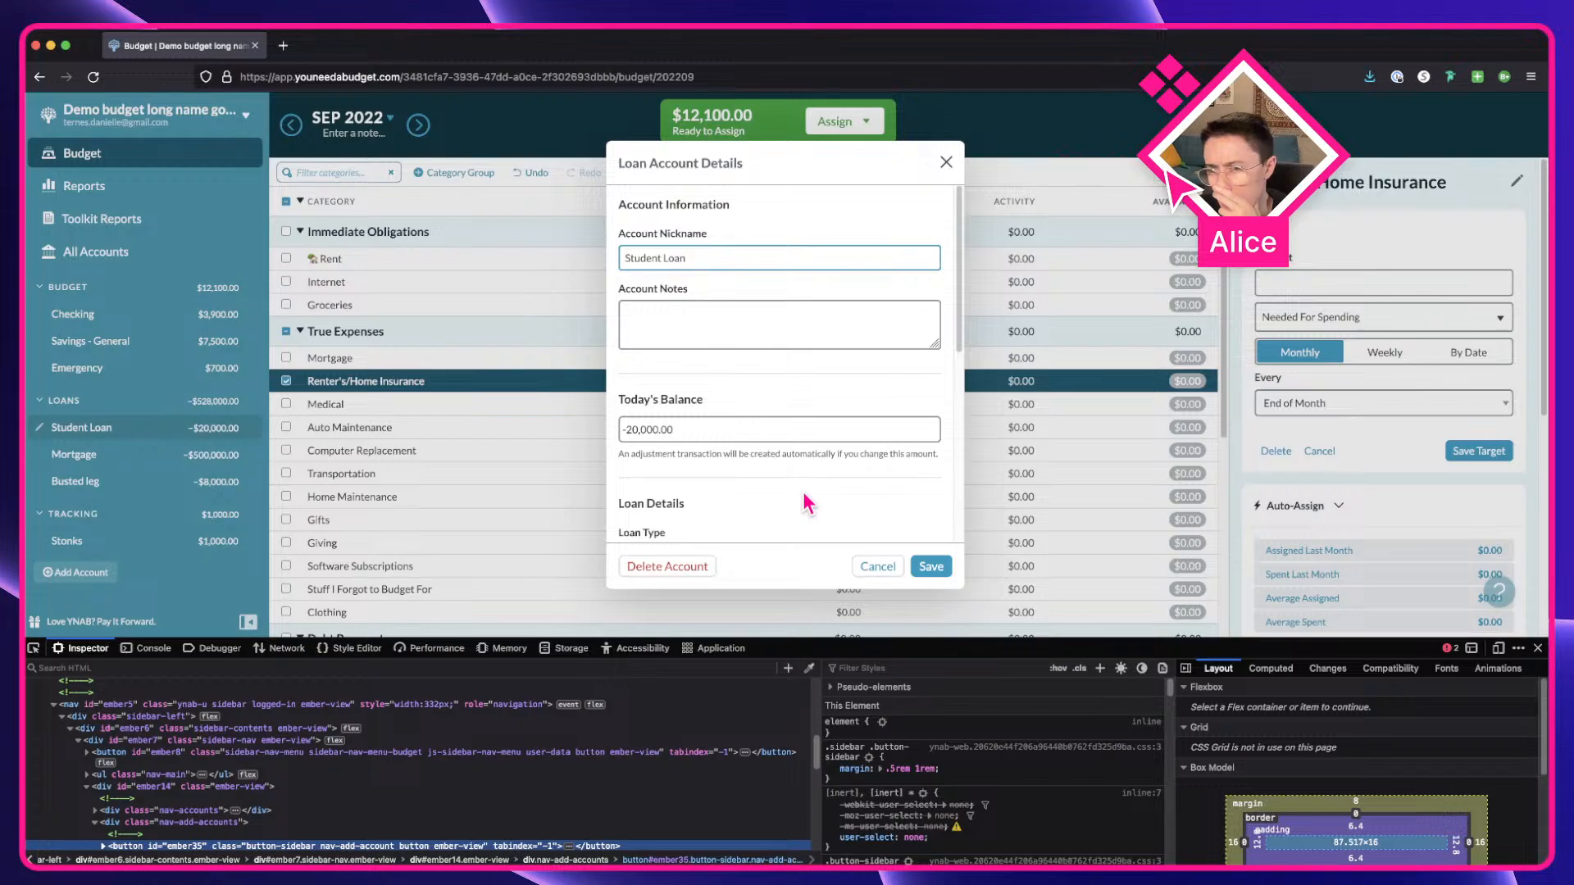
pyautogui.click(32, 649)
pyautogui.click(656, 573)
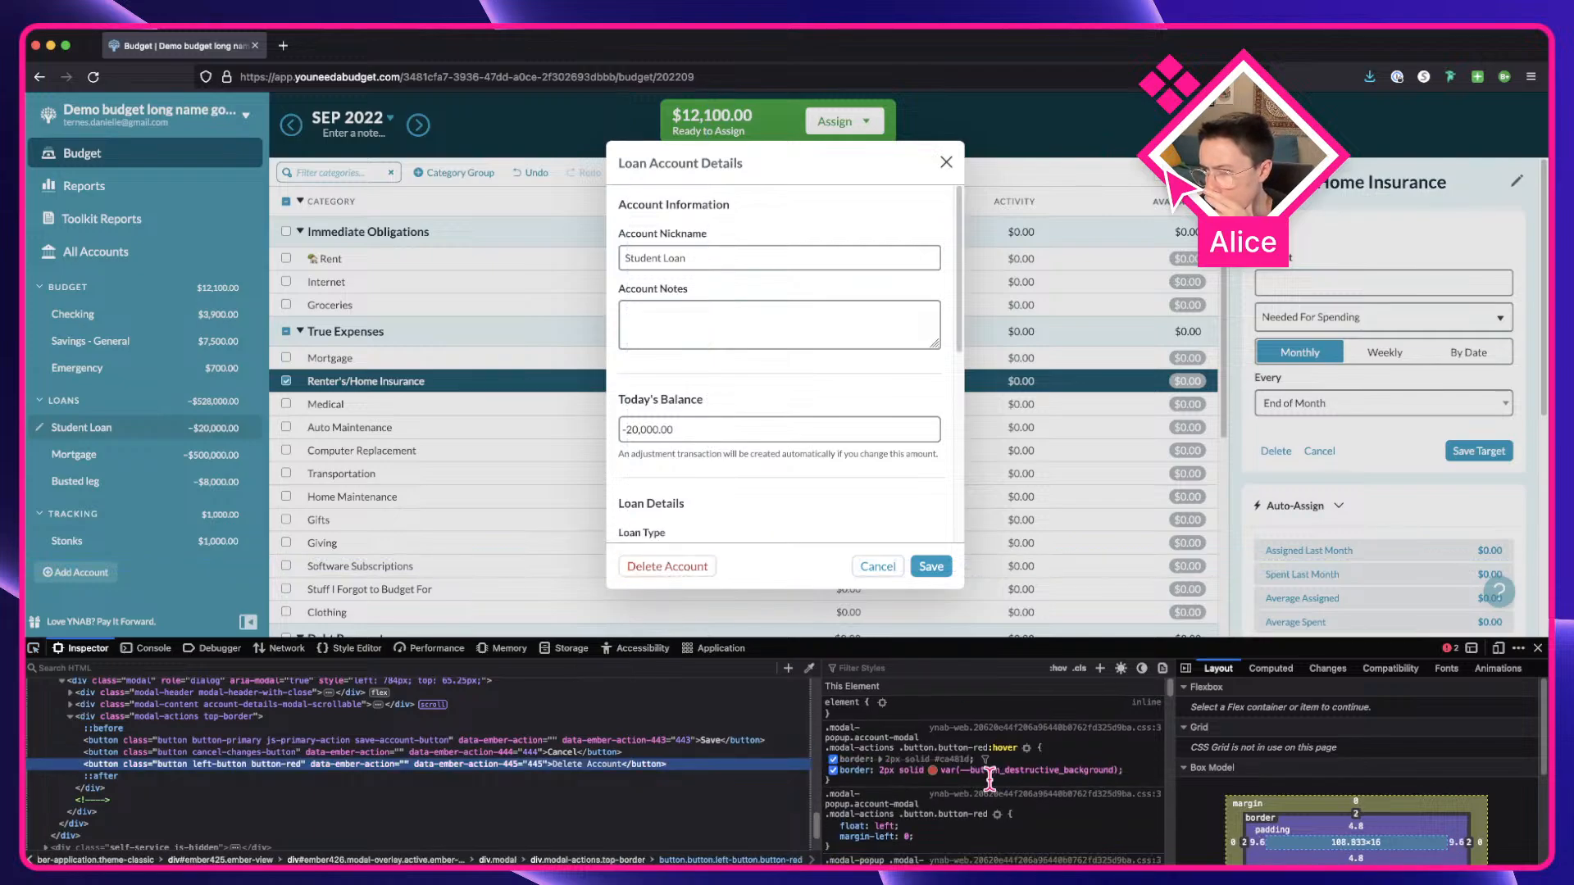
pyautogui.scroll(-2, 924, 754)
pyautogui.scroll(-5, 925, 754)
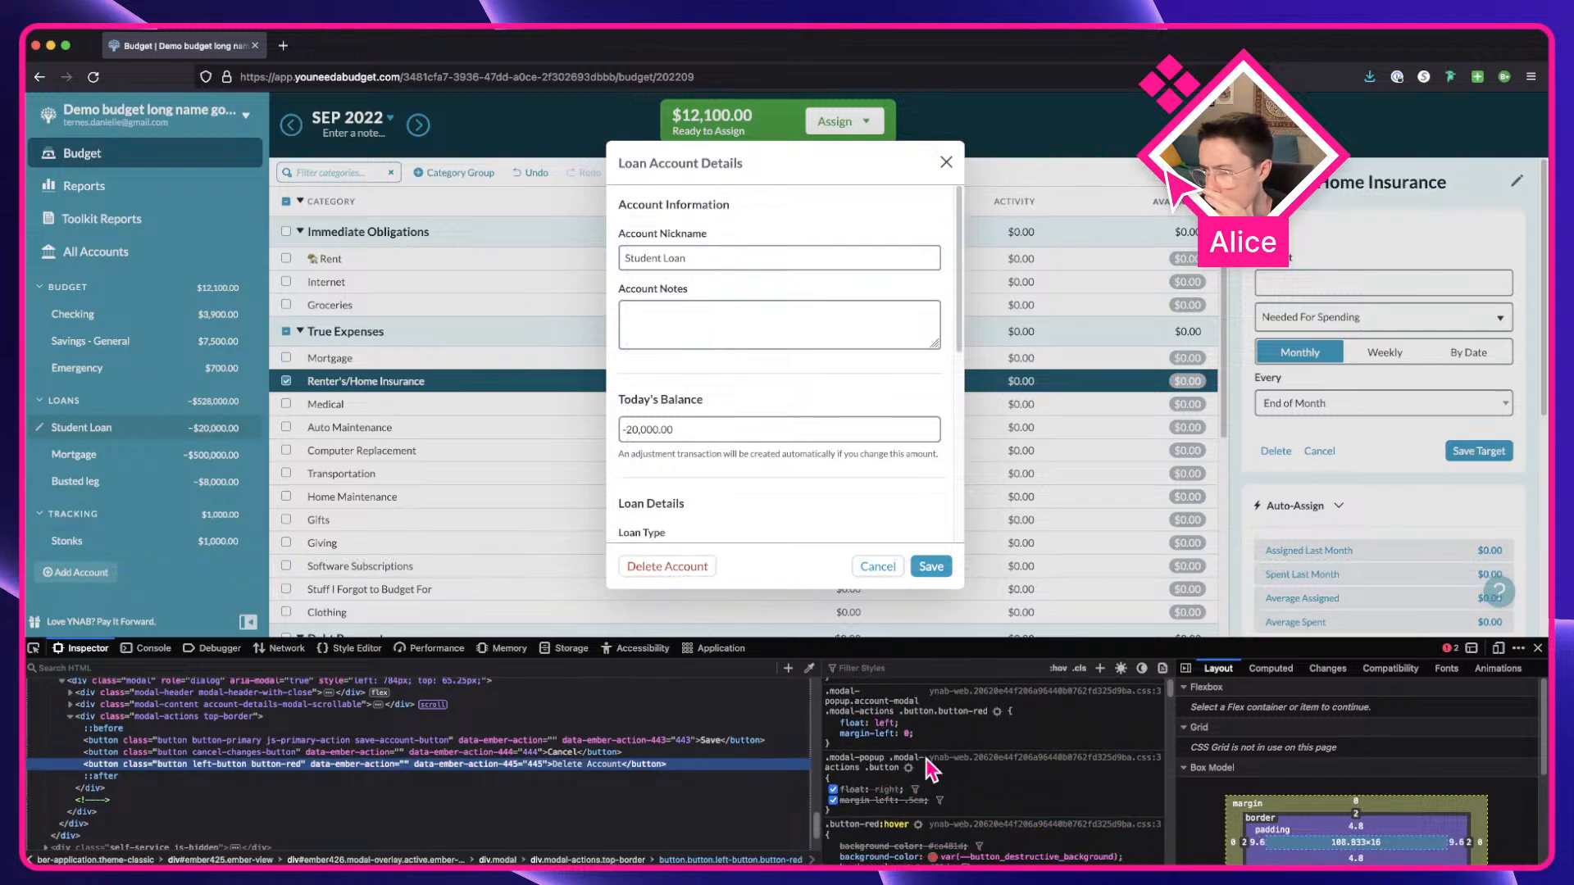
pyautogui.scroll(-4, 1364, 833)
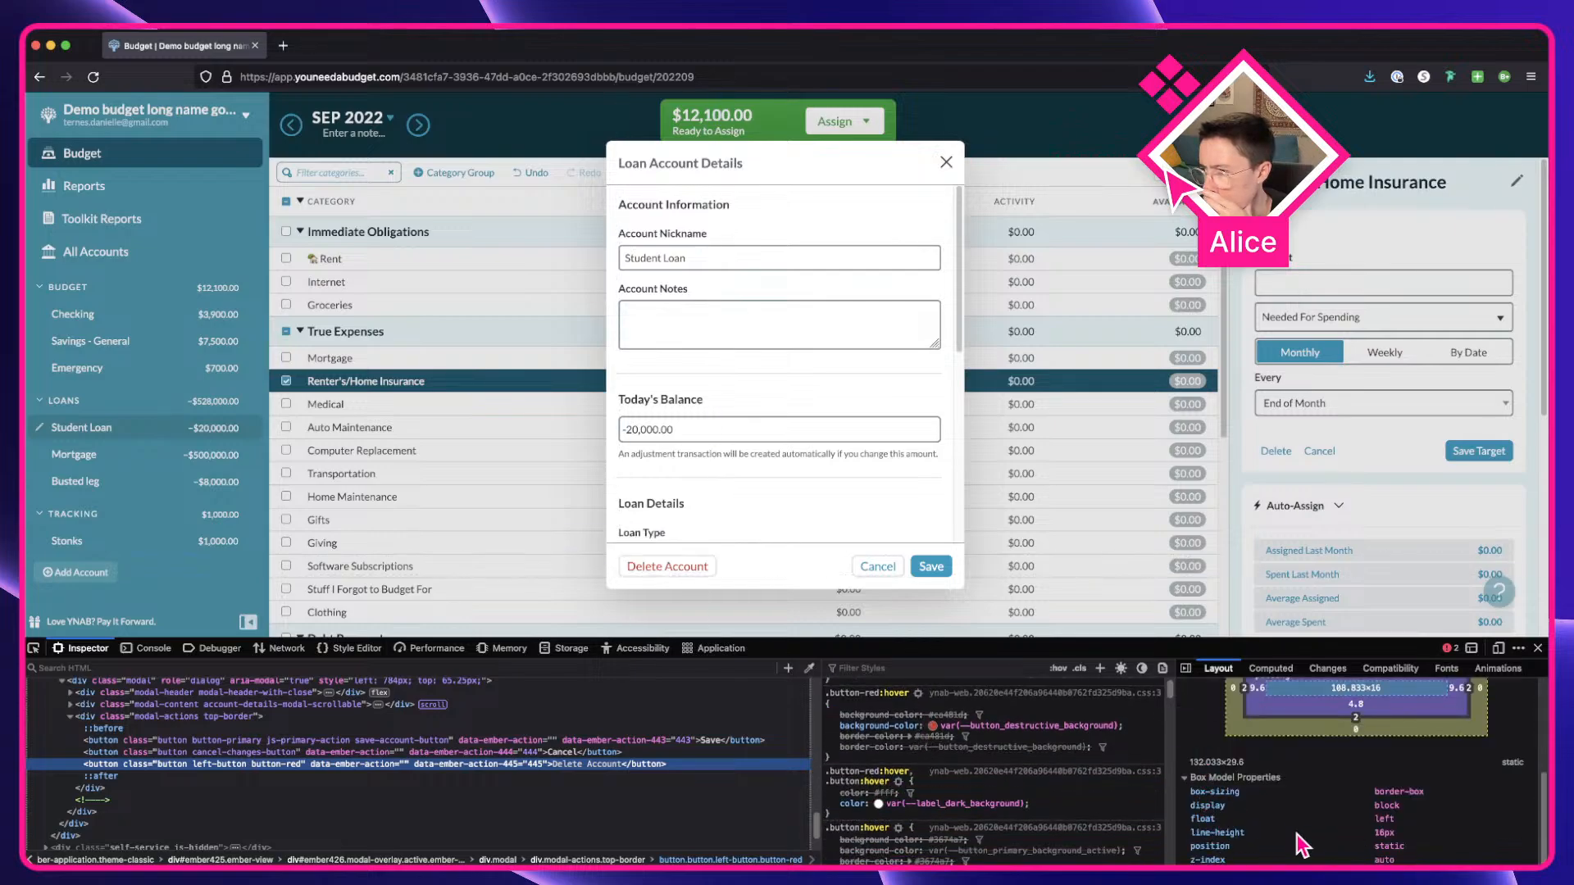
pyautogui.scroll(-8, 1076, 771)
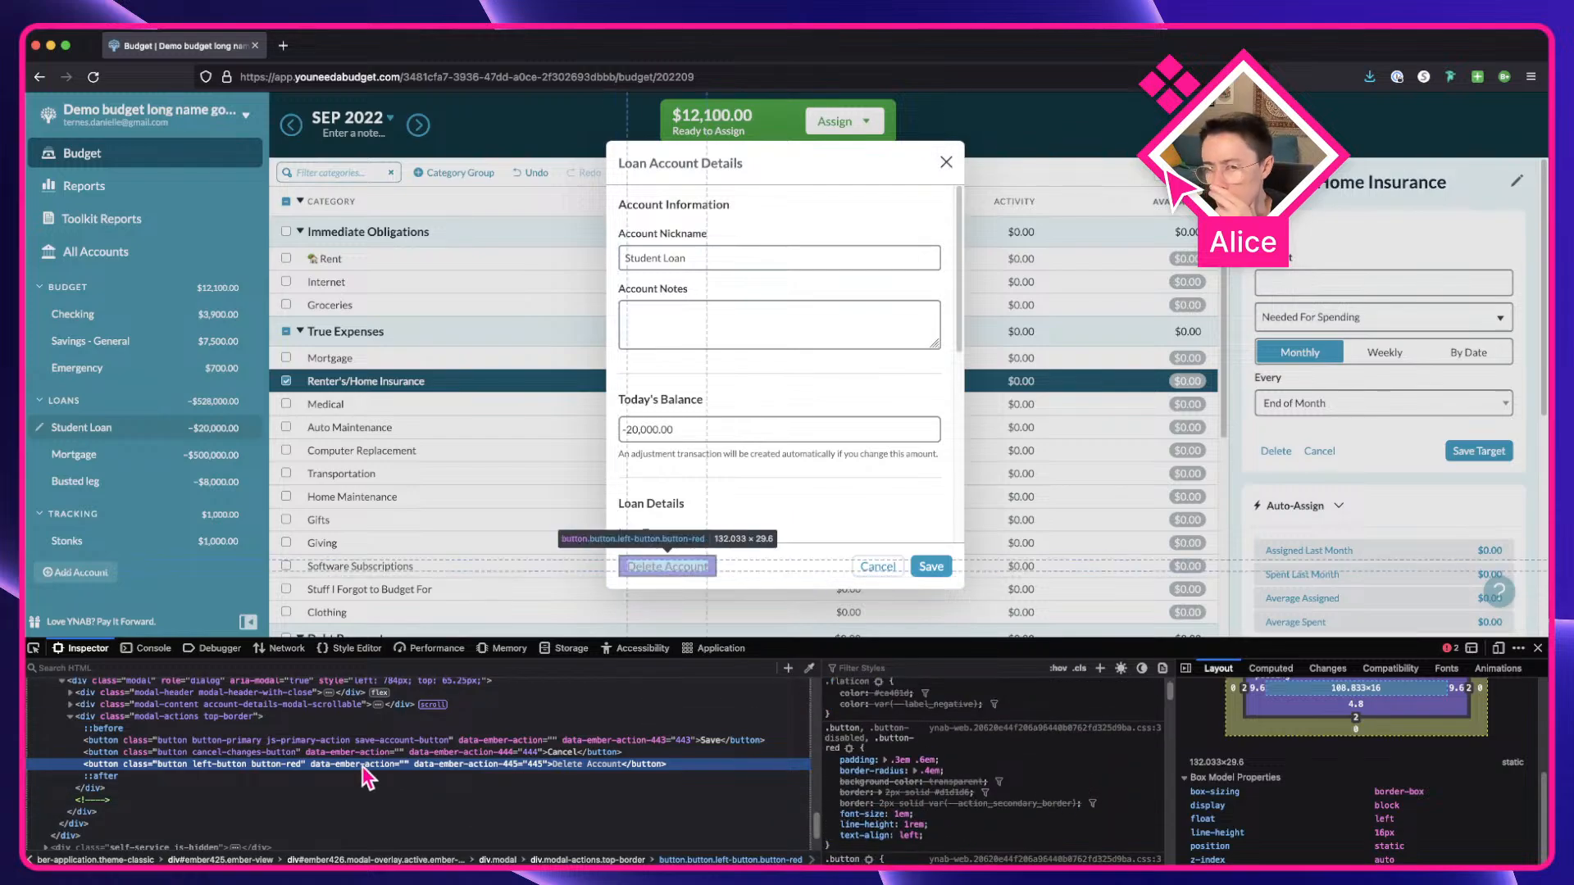
pyautogui.click(945, 162)
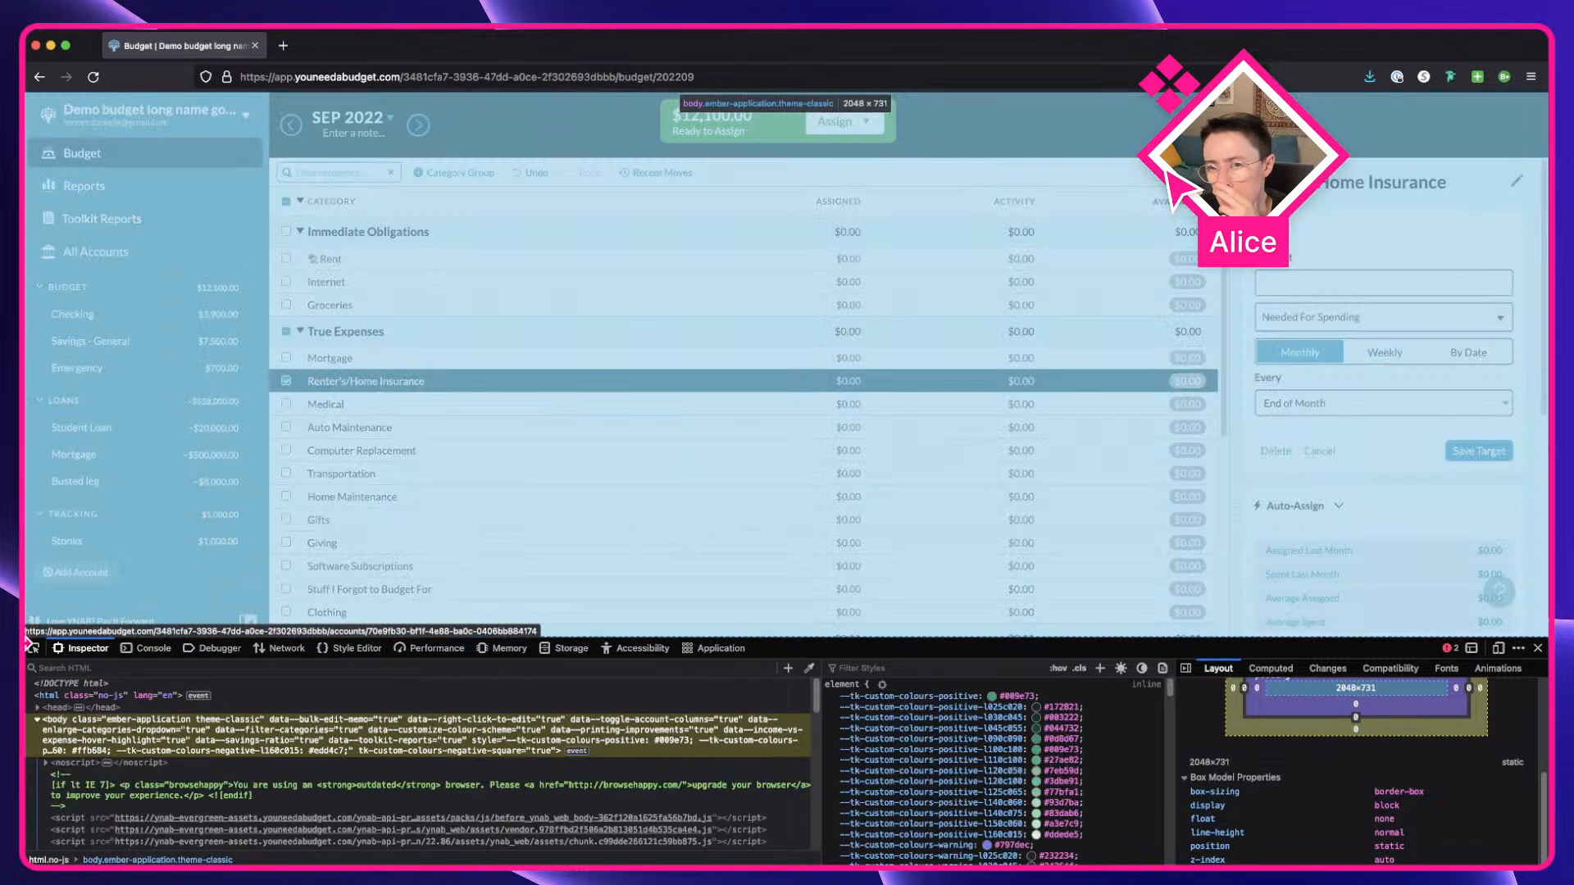
# Inspect the side bar's Add Account button, review its style rules such as background, font size and padding, and close the developer tools.
pyautogui.click(32, 648)
pyautogui.click(71, 576)
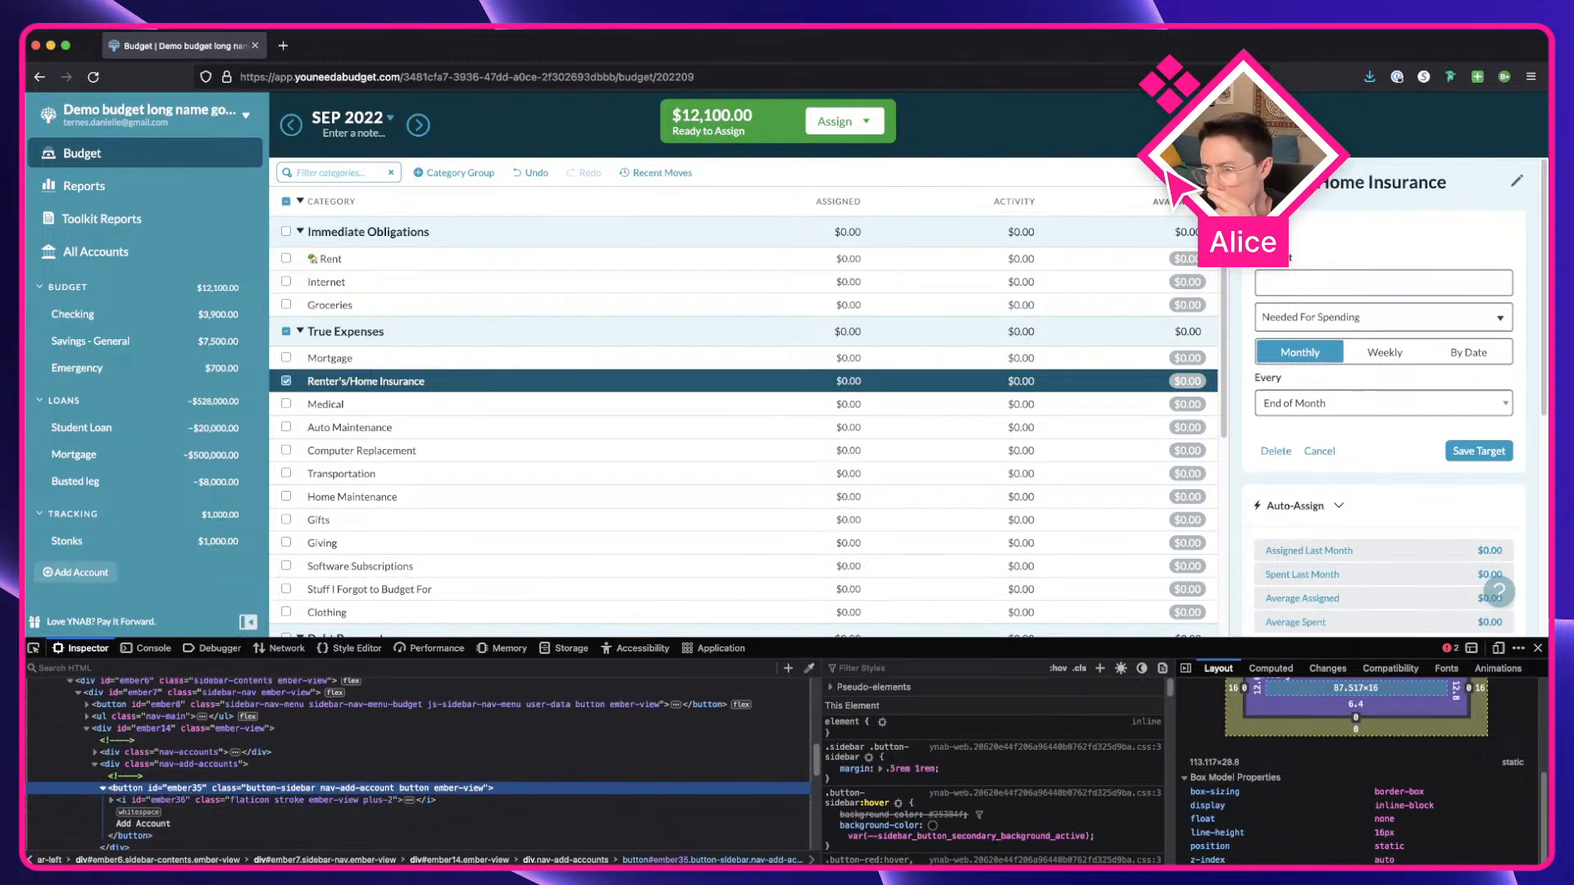
pyautogui.scroll(-5, 960, 811)
pyautogui.scroll(-6, 959, 807)
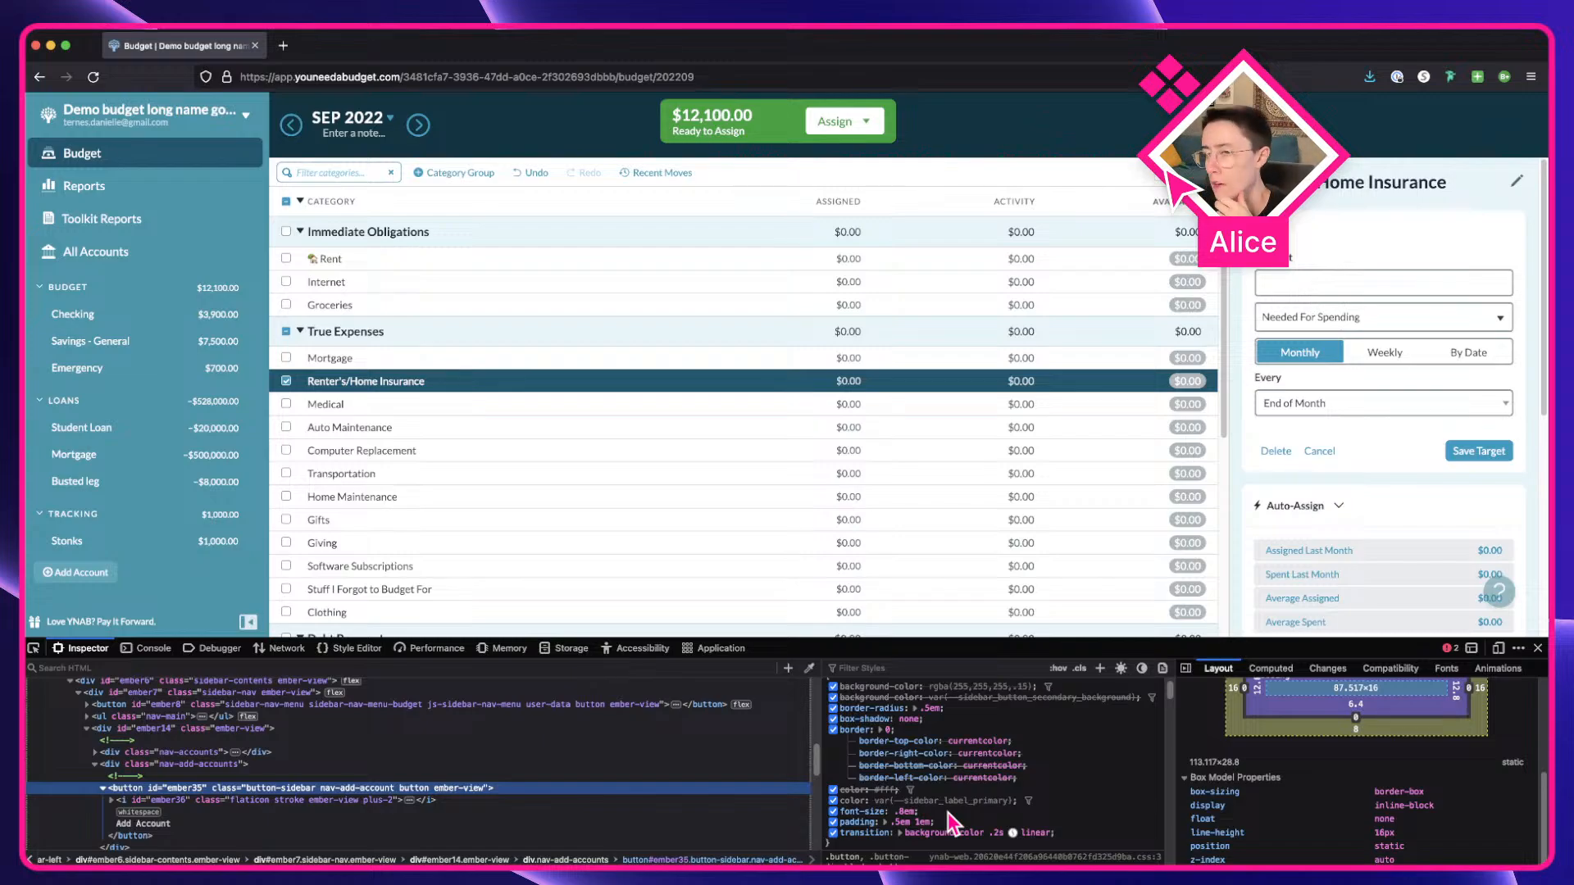
pyautogui.click(1538, 650)
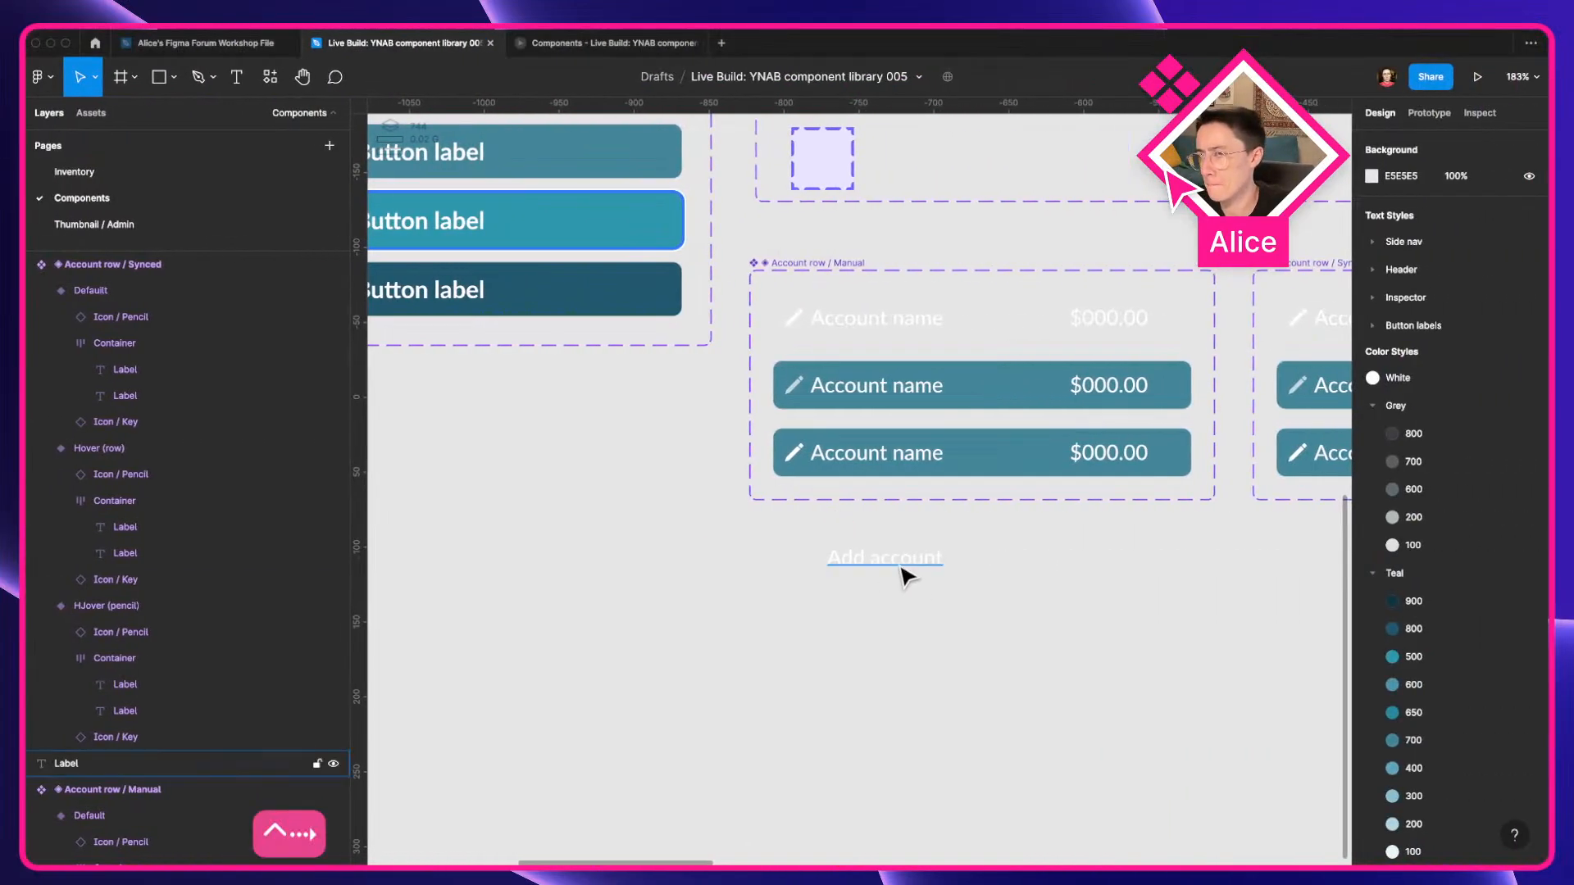
# Switch to Figma, find the plus icon in the assets, place it before the Add account label and wrap both in auto layout.
pyautogui.click(92, 114)
pyautogui.write('plus')
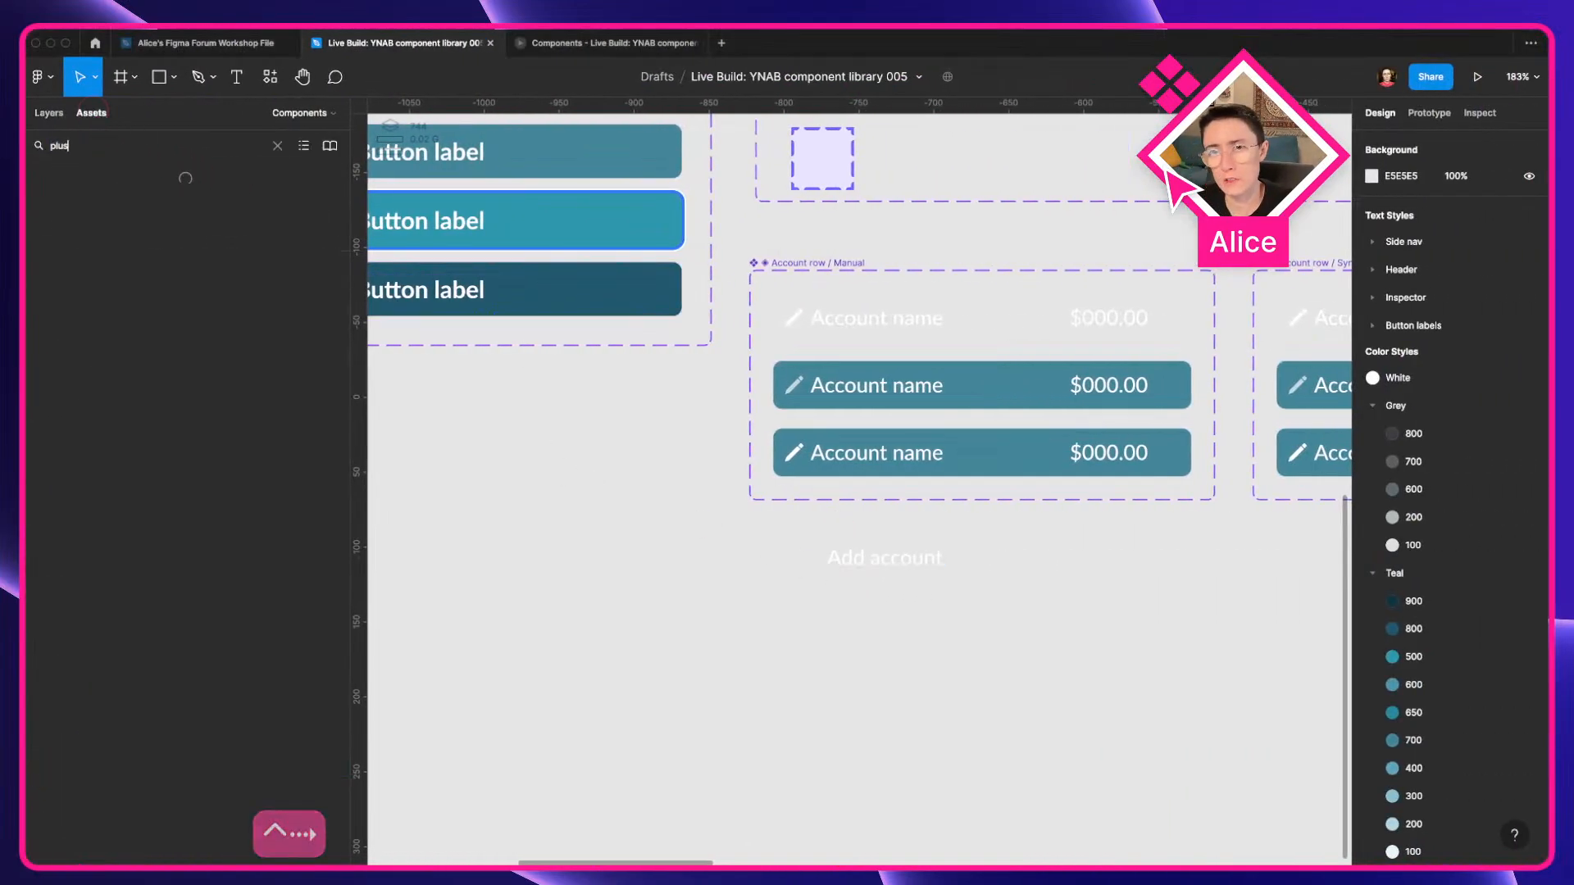
pyautogui.moveTo(65, 202)
pyautogui.mouseDown()
pyautogui.moveTo(799, 561)
pyautogui.moveTo(796, 594)
pyautogui.moveTo(815, 566)
pyautogui.mouseUp()
pyautogui.keyDown('shift'); pyautogui.click(878, 573); pyautogui.keyUp('shift')
pyautogui.hotkey('shift', 'a')
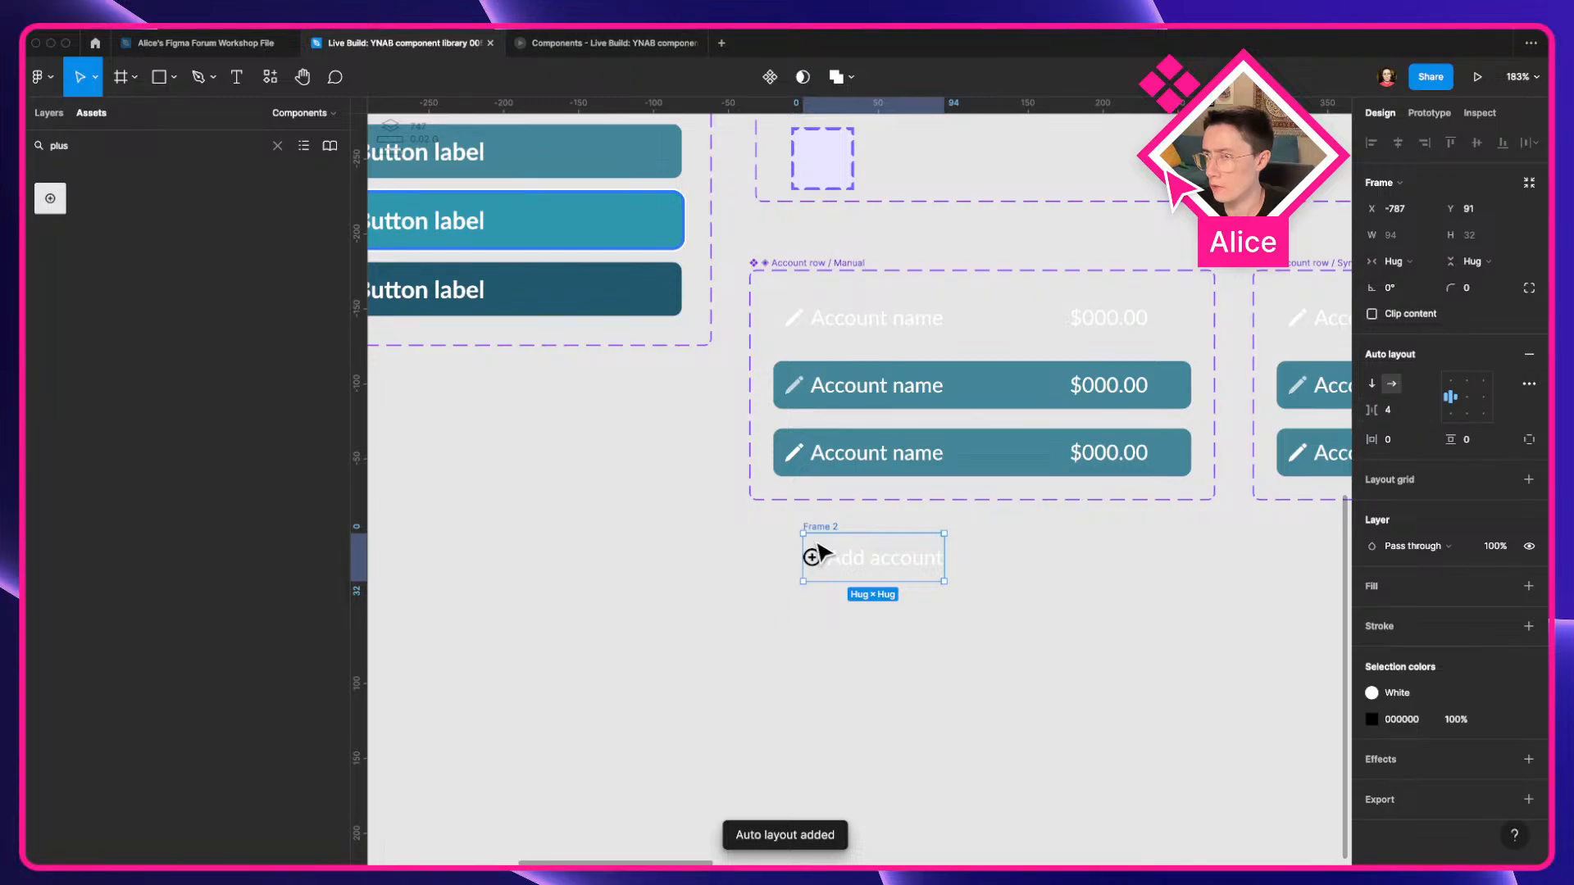
# Switch to the YNAB web app and inspect the padding and size of the Add Account button in its box model.
pyautogui.hotkey('ctrl', 'Left')
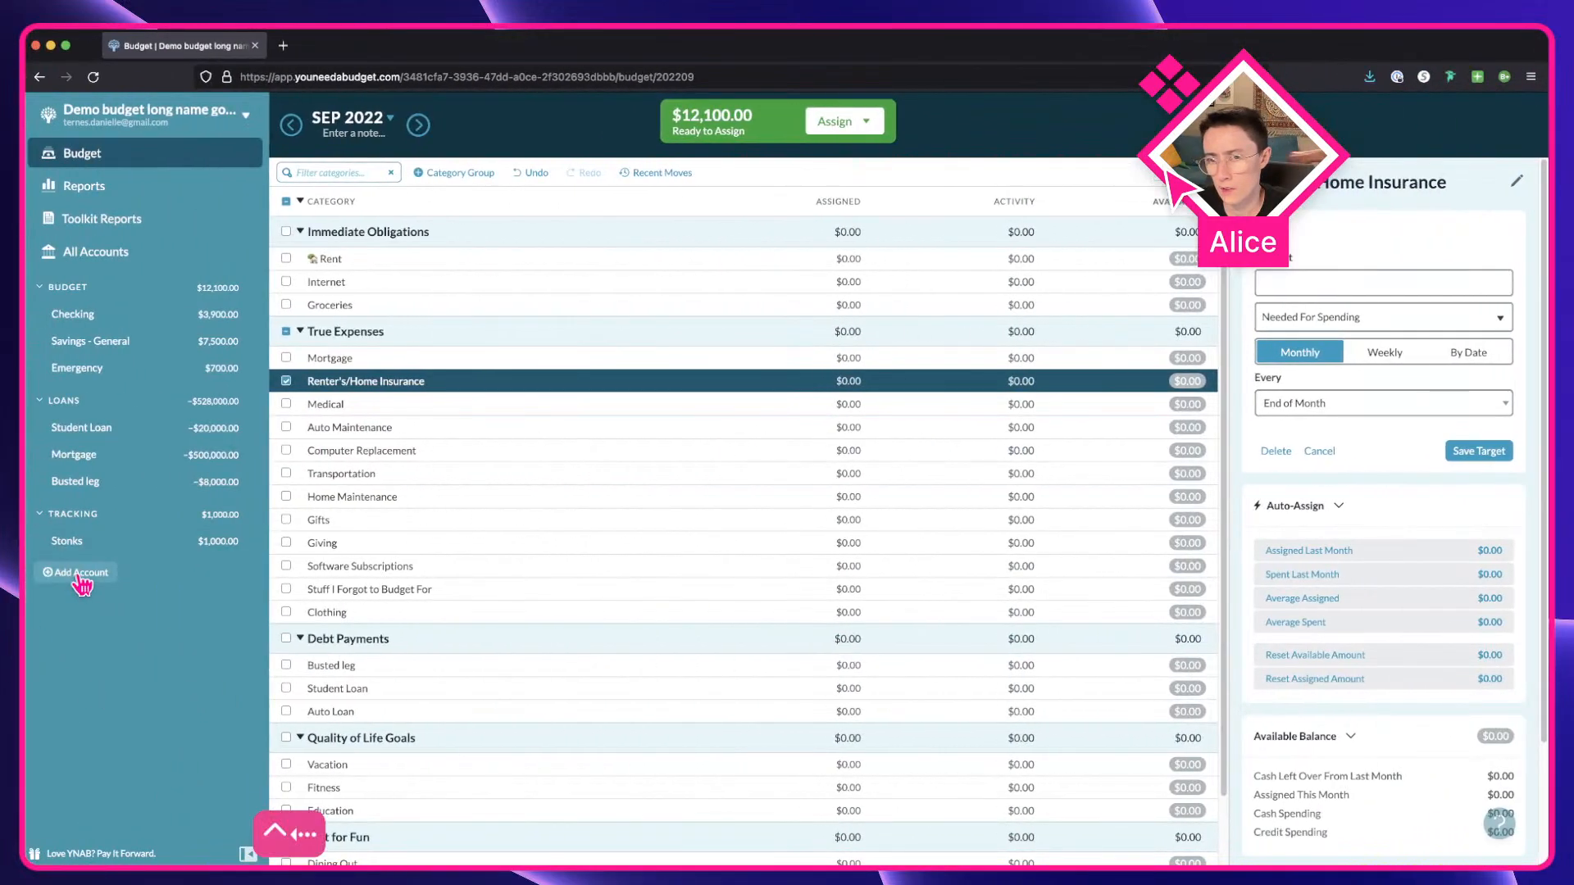
pyautogui.rightClick(81, 578)
pyautogui.click(120, 795)
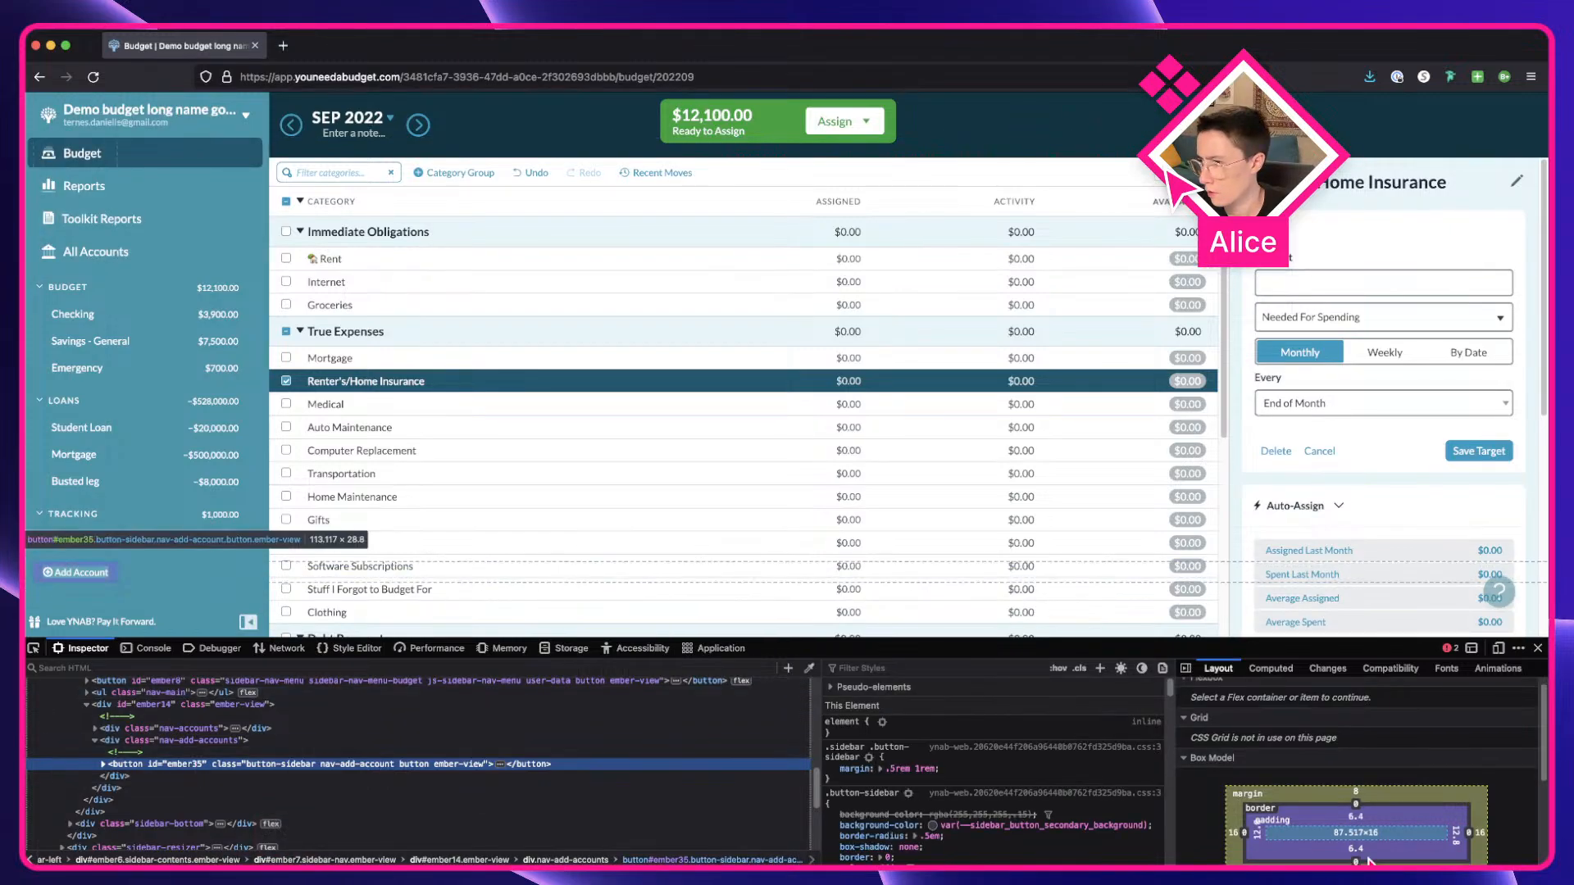
pyautogui.scroll(-1, 1367, 861)
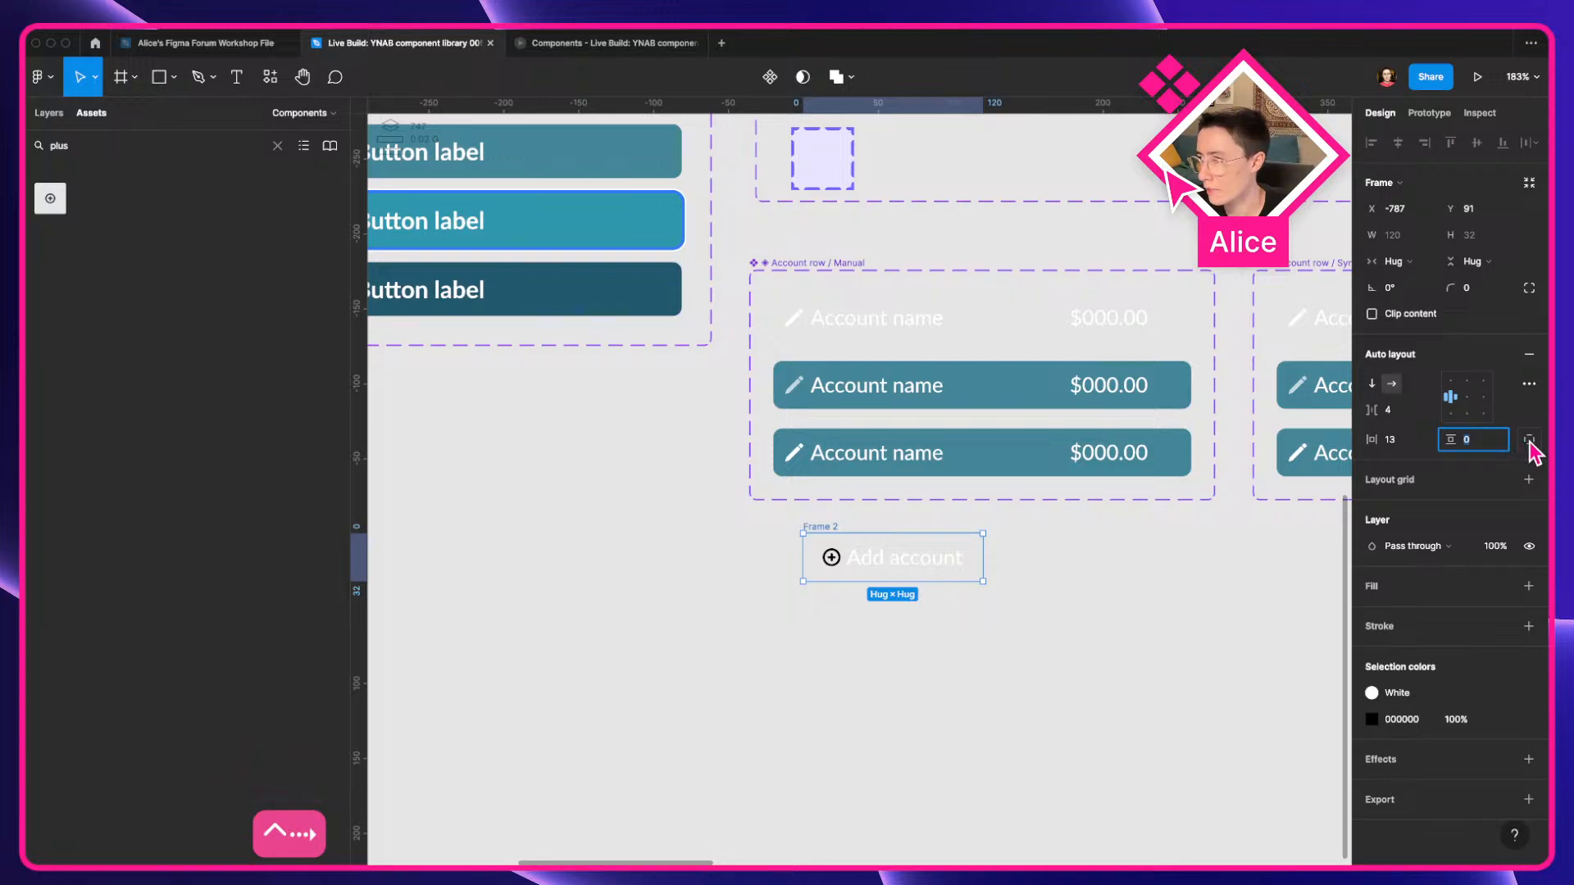
# Set the Add account frame's padding to 13 horizontal and 6 vertical and align it with the left edge of Account row / Manual.
pyautogui.write('6')
pyautogui.press('Tab')
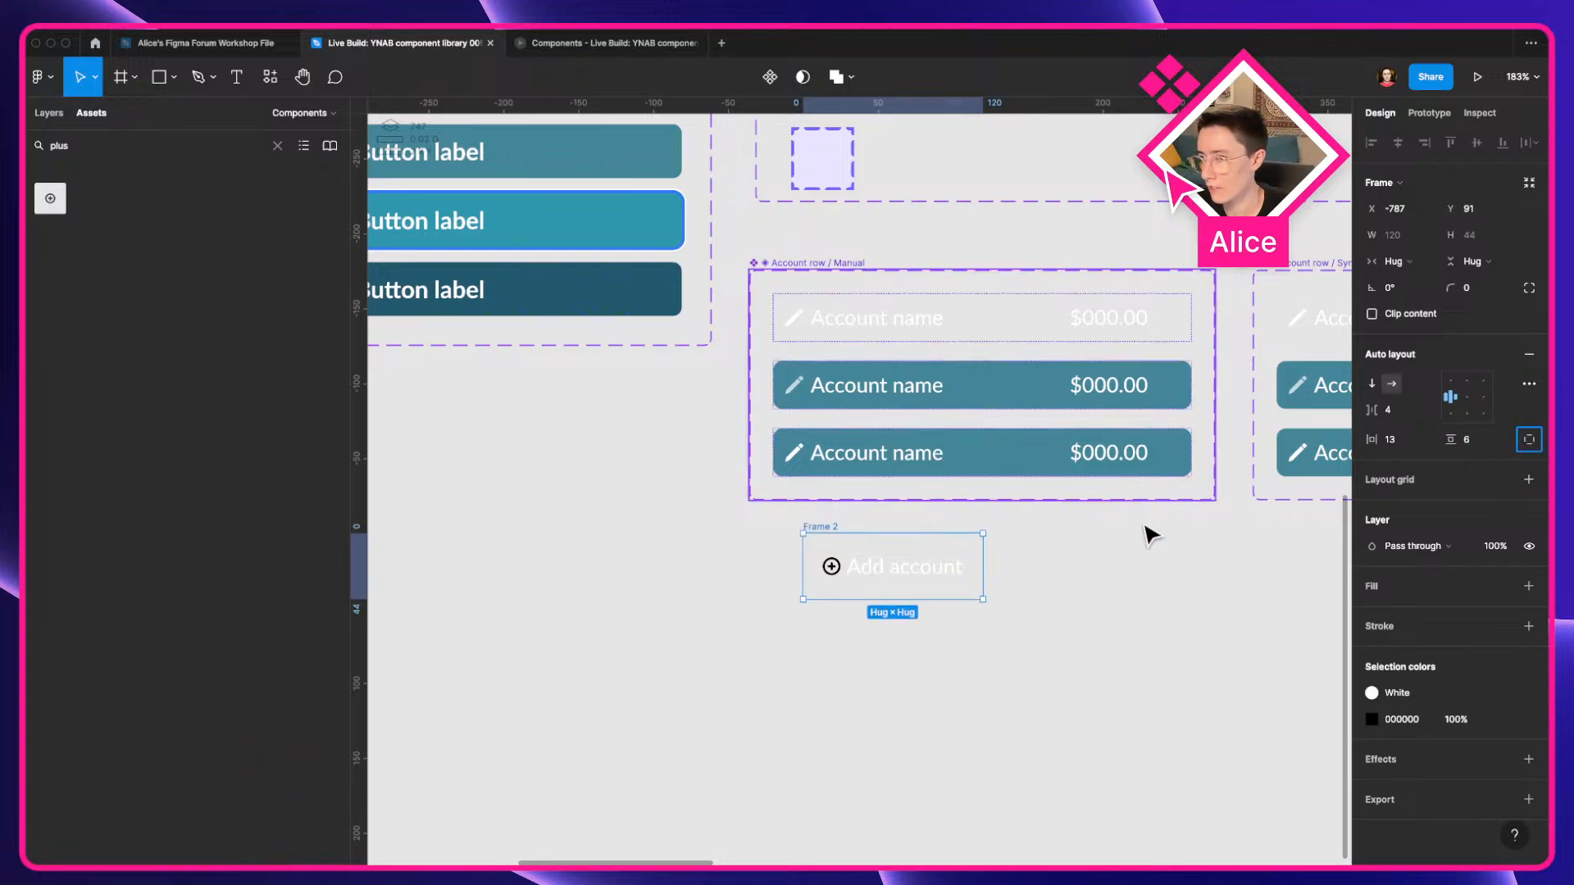
pyautogui.moveTo(841, 534); pyautogui.dragTo(787, 544)
# Check the Add account label's text settings, view the web button's box model again and calculate 16+6.4 in Spotlight.
pyautogui.click(829, 586)
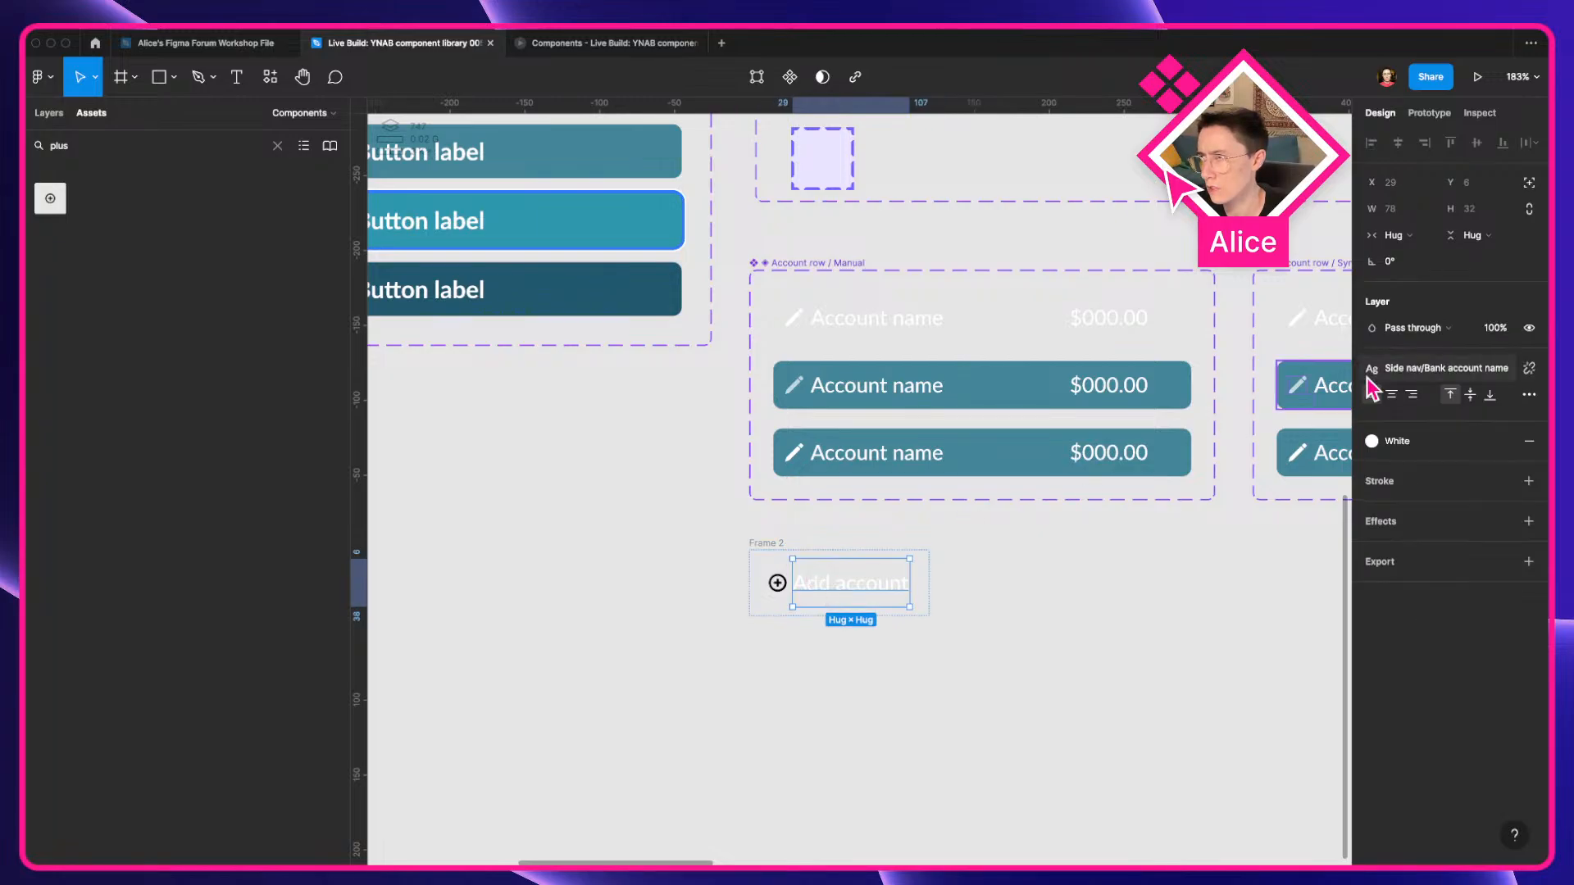
pyautogui.hotkey('ctrl', 'Left')
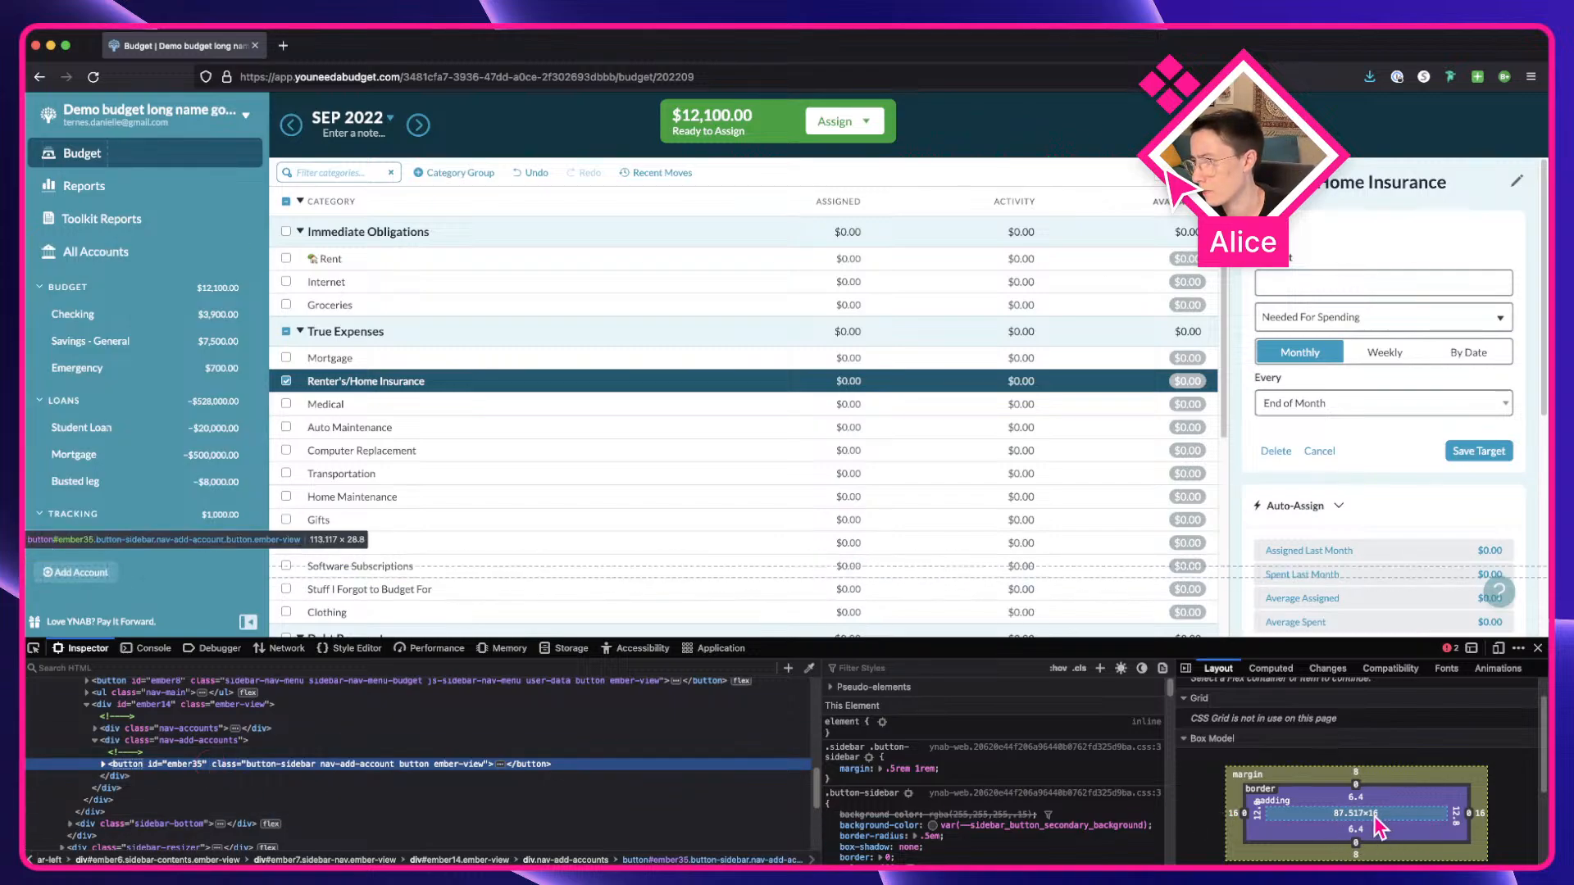
pyautogui.press('super+space')
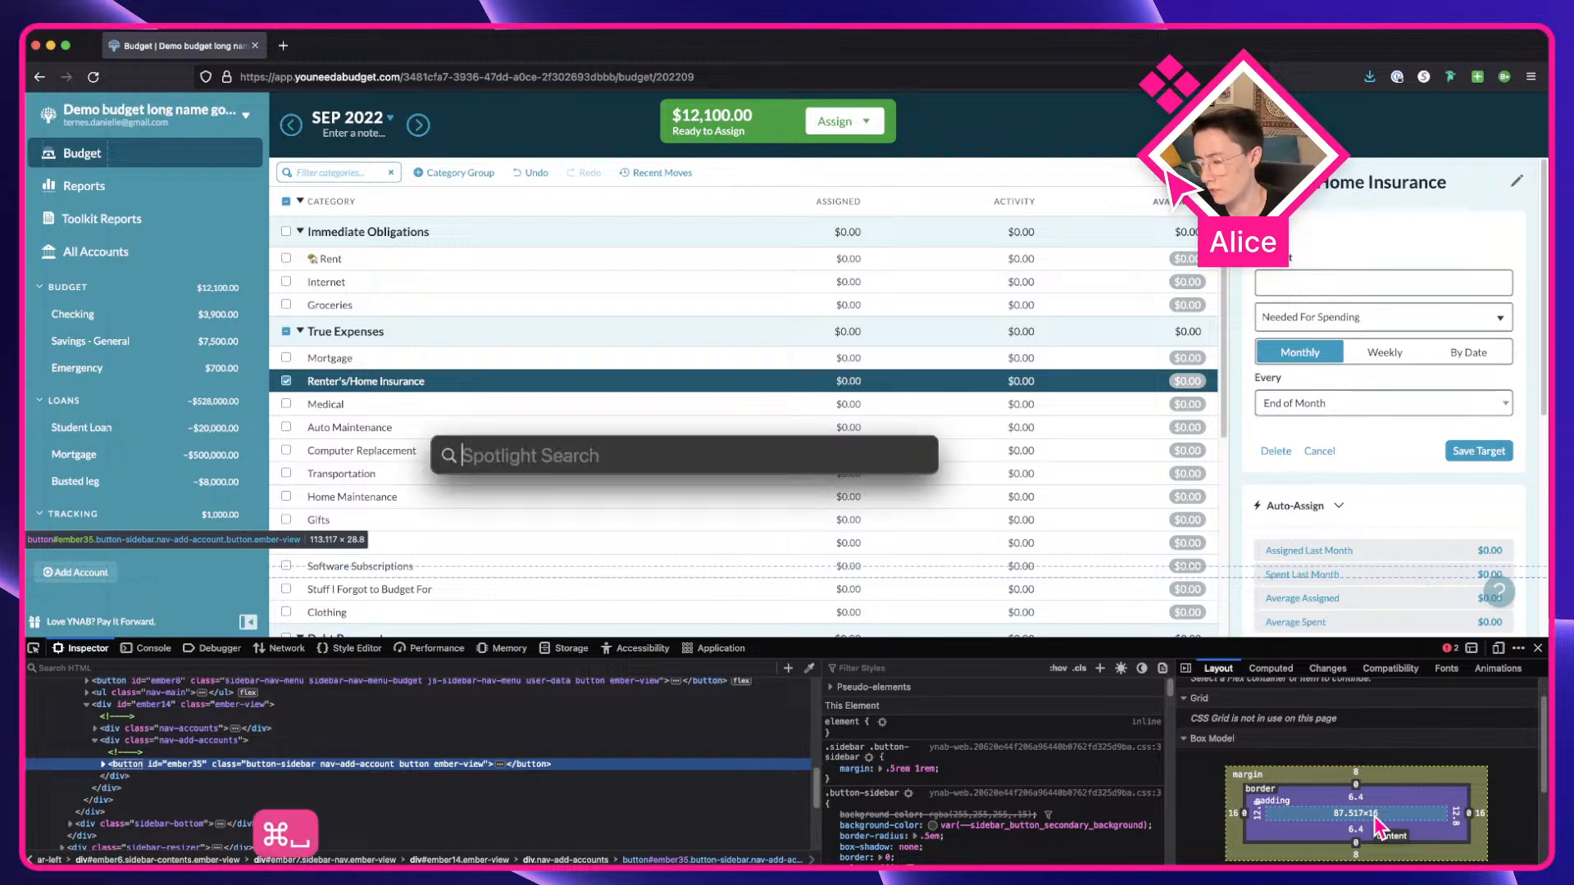
pyautogui.write('16')
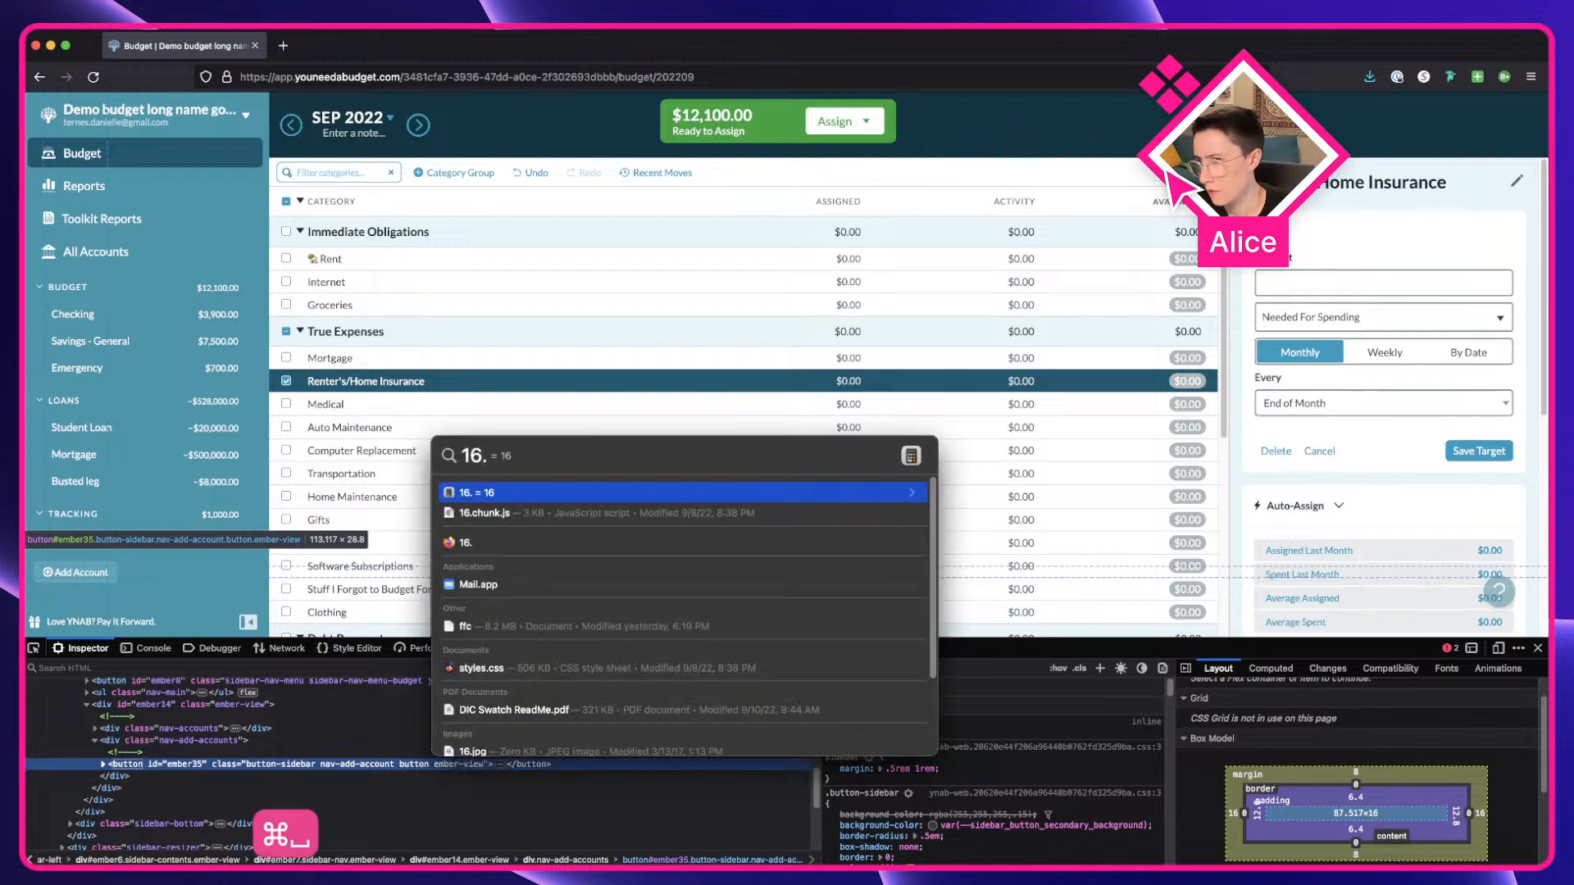
pyautogui.write('.')
pyautogui.press('BackSpace')
pyautogui.write('+')
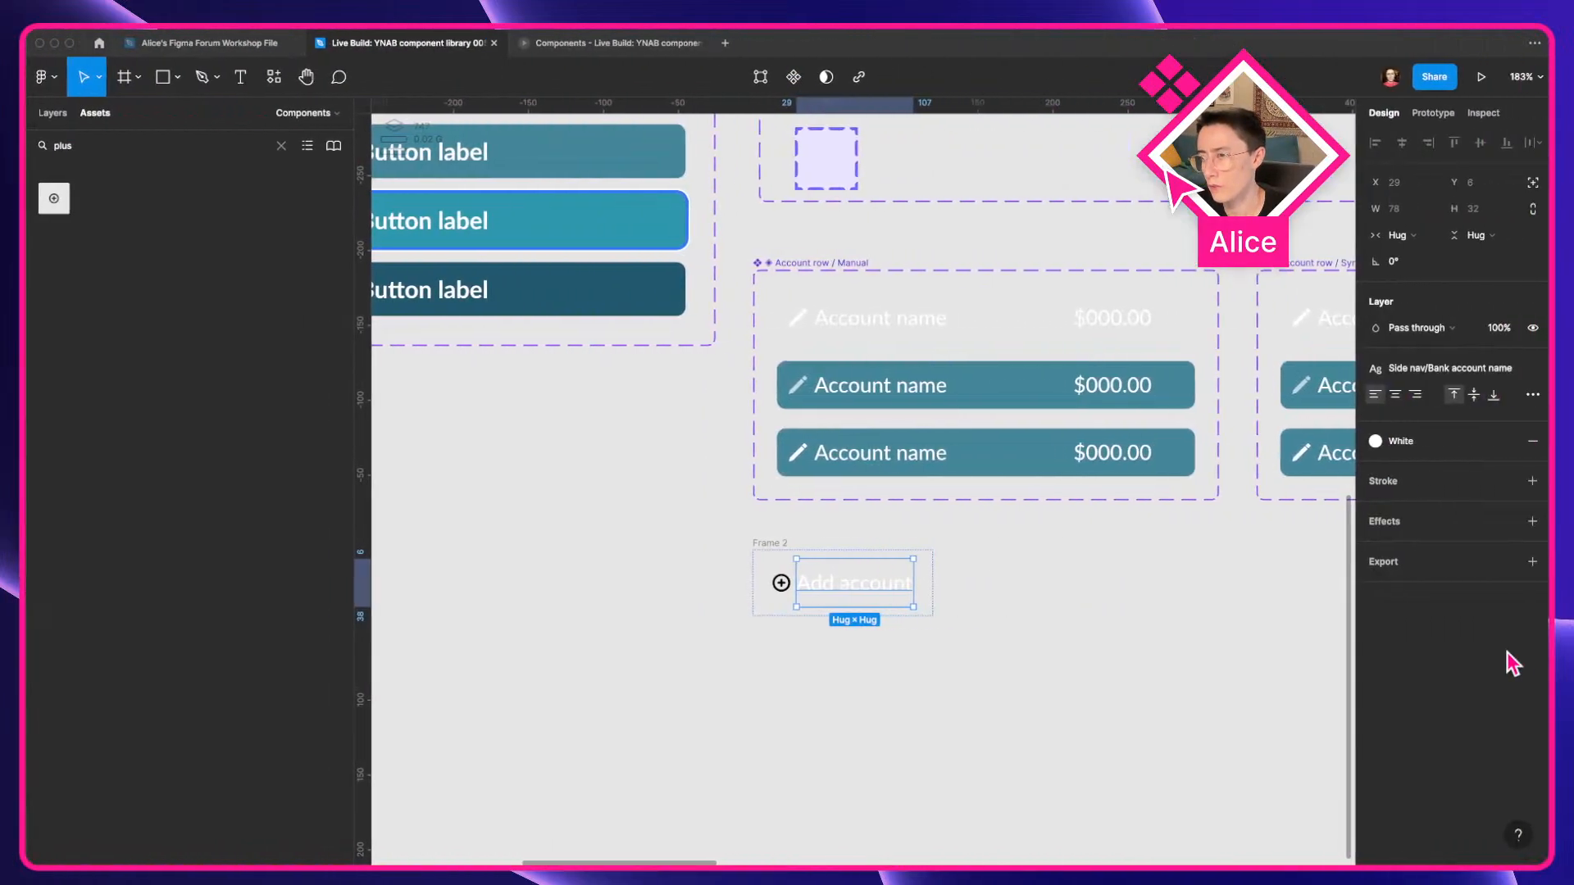
# In Figma, detach the Add account label from its text style and set its line height to Auto.
pyautogui.click(1017, 654)
pyautogui.click(783, 557)
pyautogui.click(780, 557)
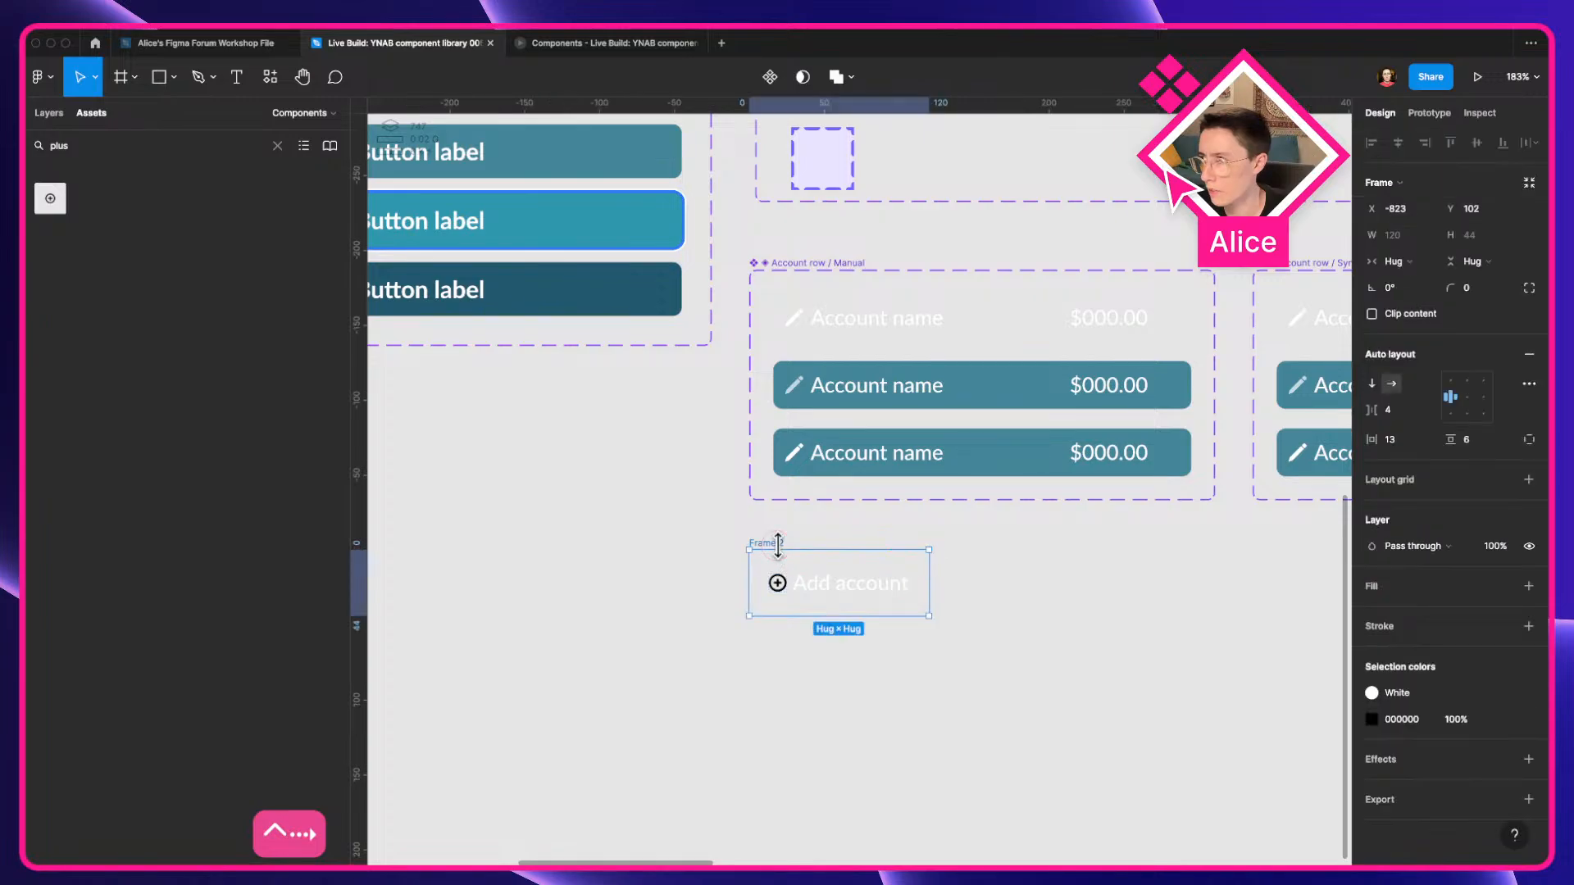
pyautogui.click(890, 593)
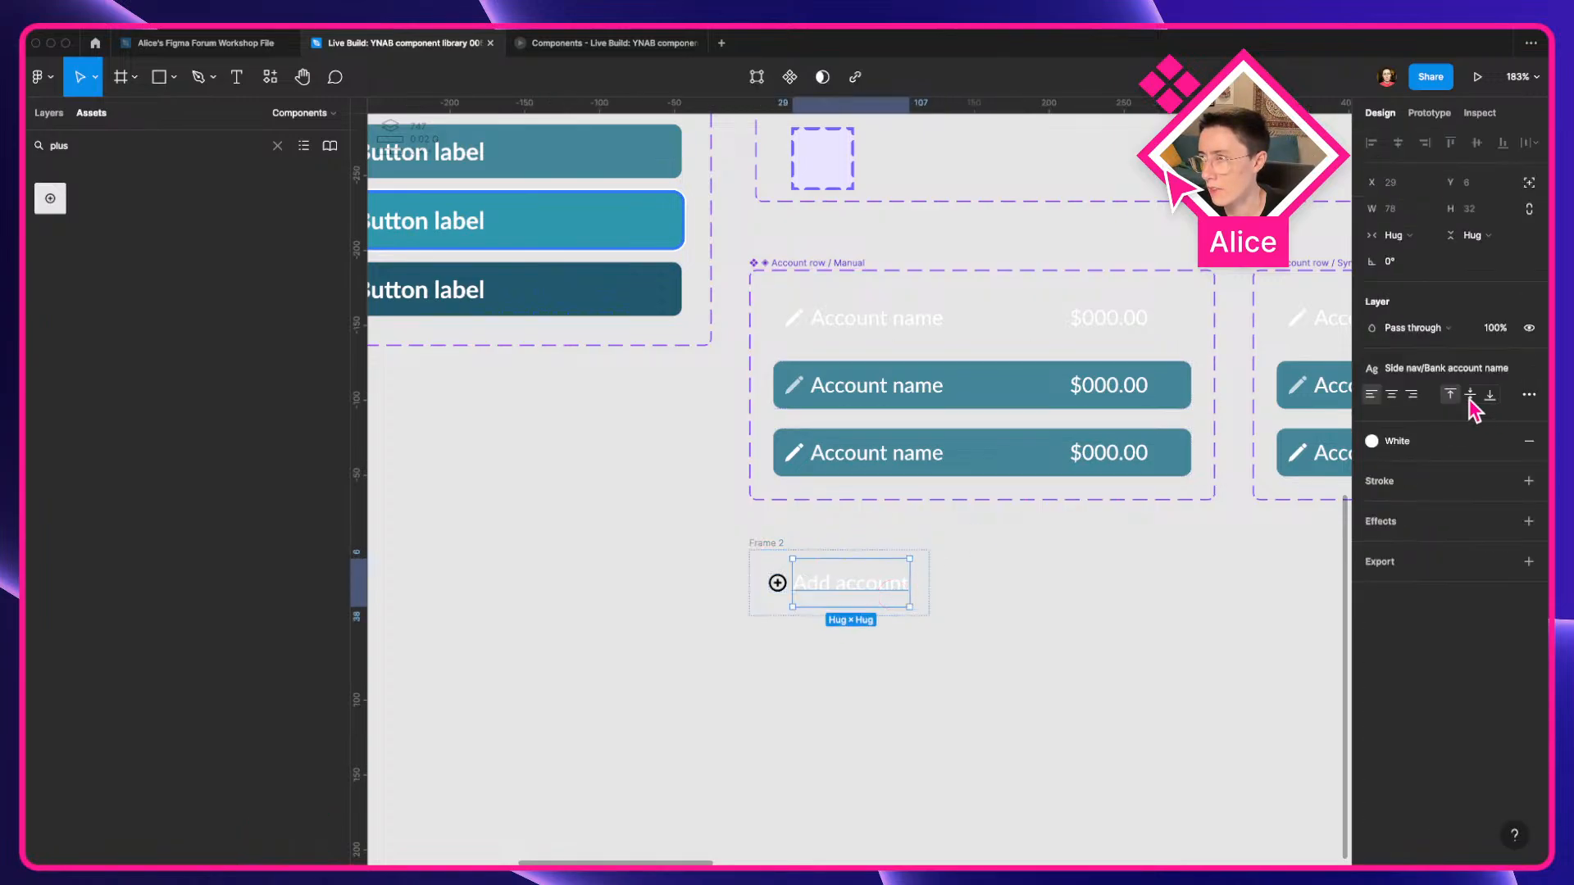
pyautogui.click(1528, 369)
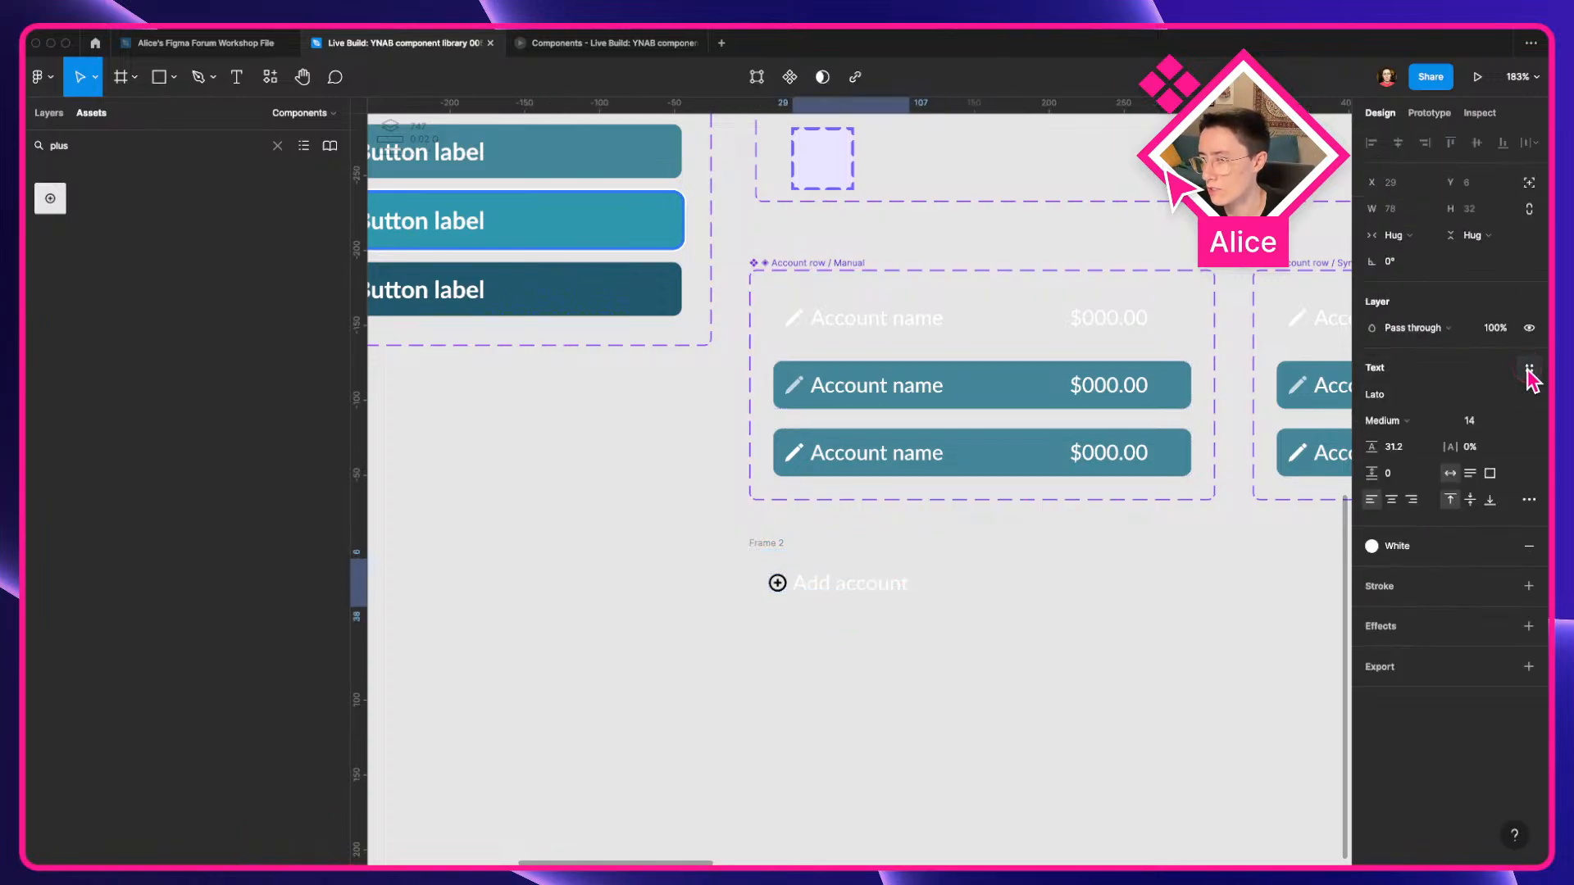
pyautogui.click(1416, 456)
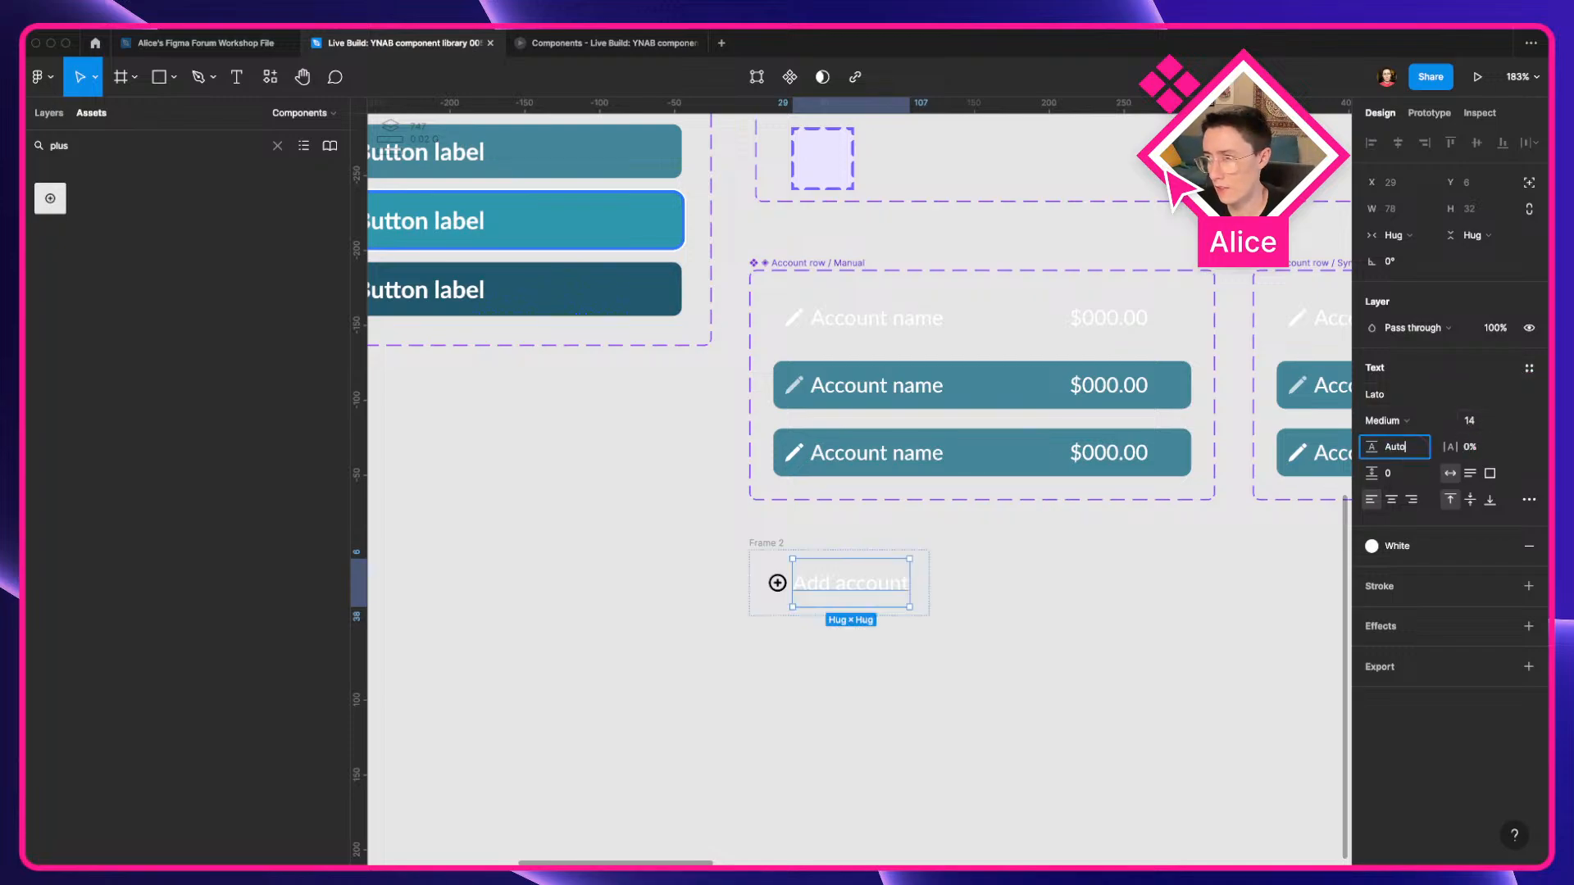
pyautogui.write('Auto')
pyautogui.press('Tab')
# Select the Add account frame and compare its height with the web button's box model and the 16+6.4 calculation.
pyautogui.click(781, 545)
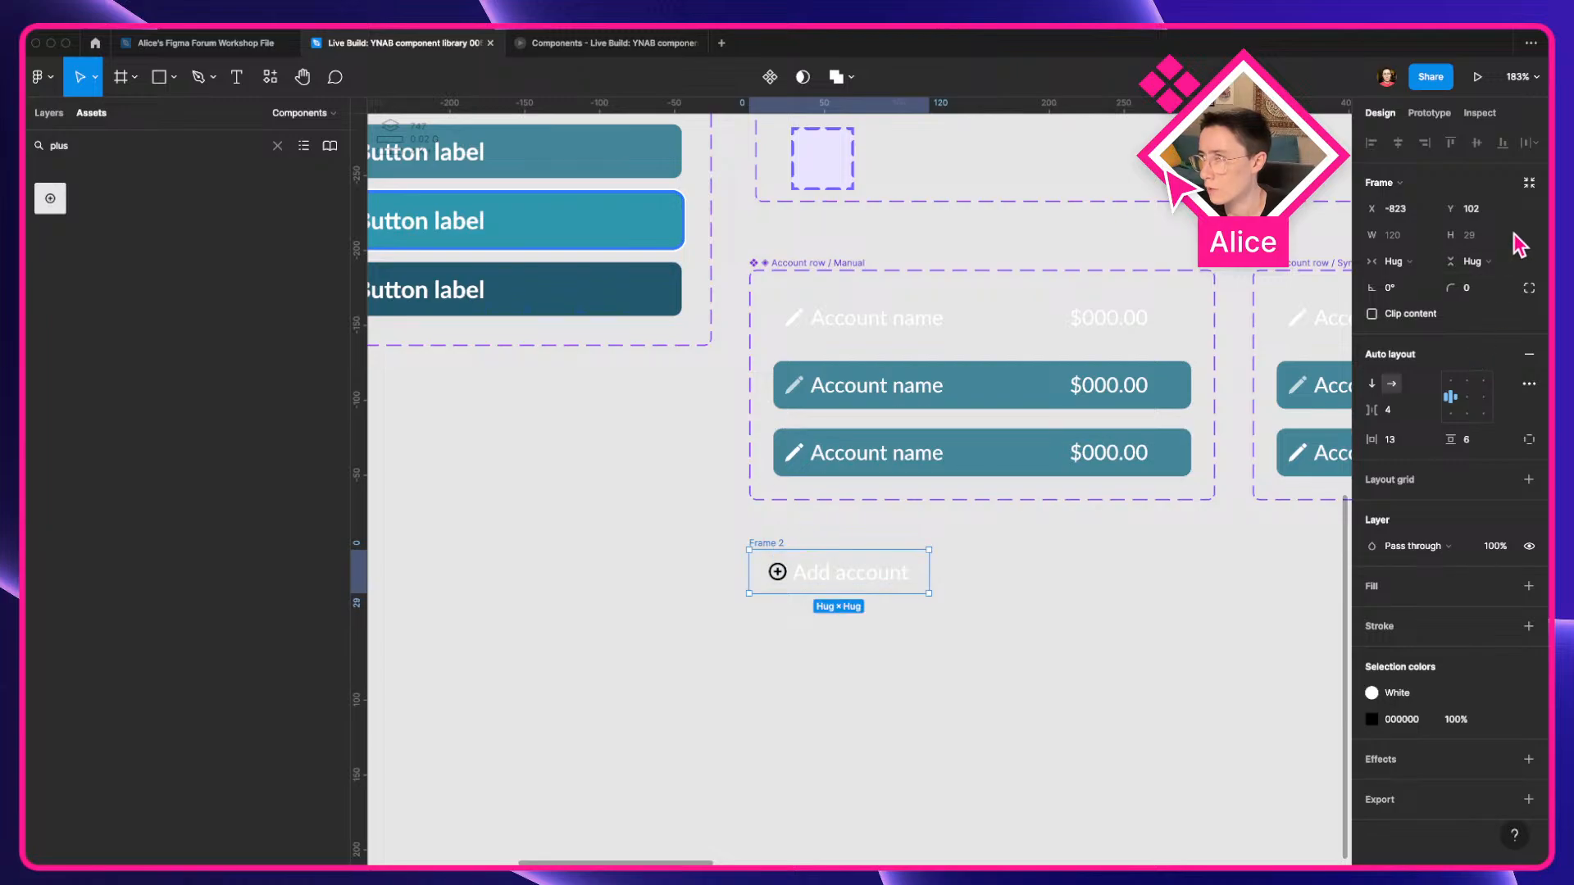
pyautogui.hotkey('ctrl', 'Left')
pyautogui.press('super+space')
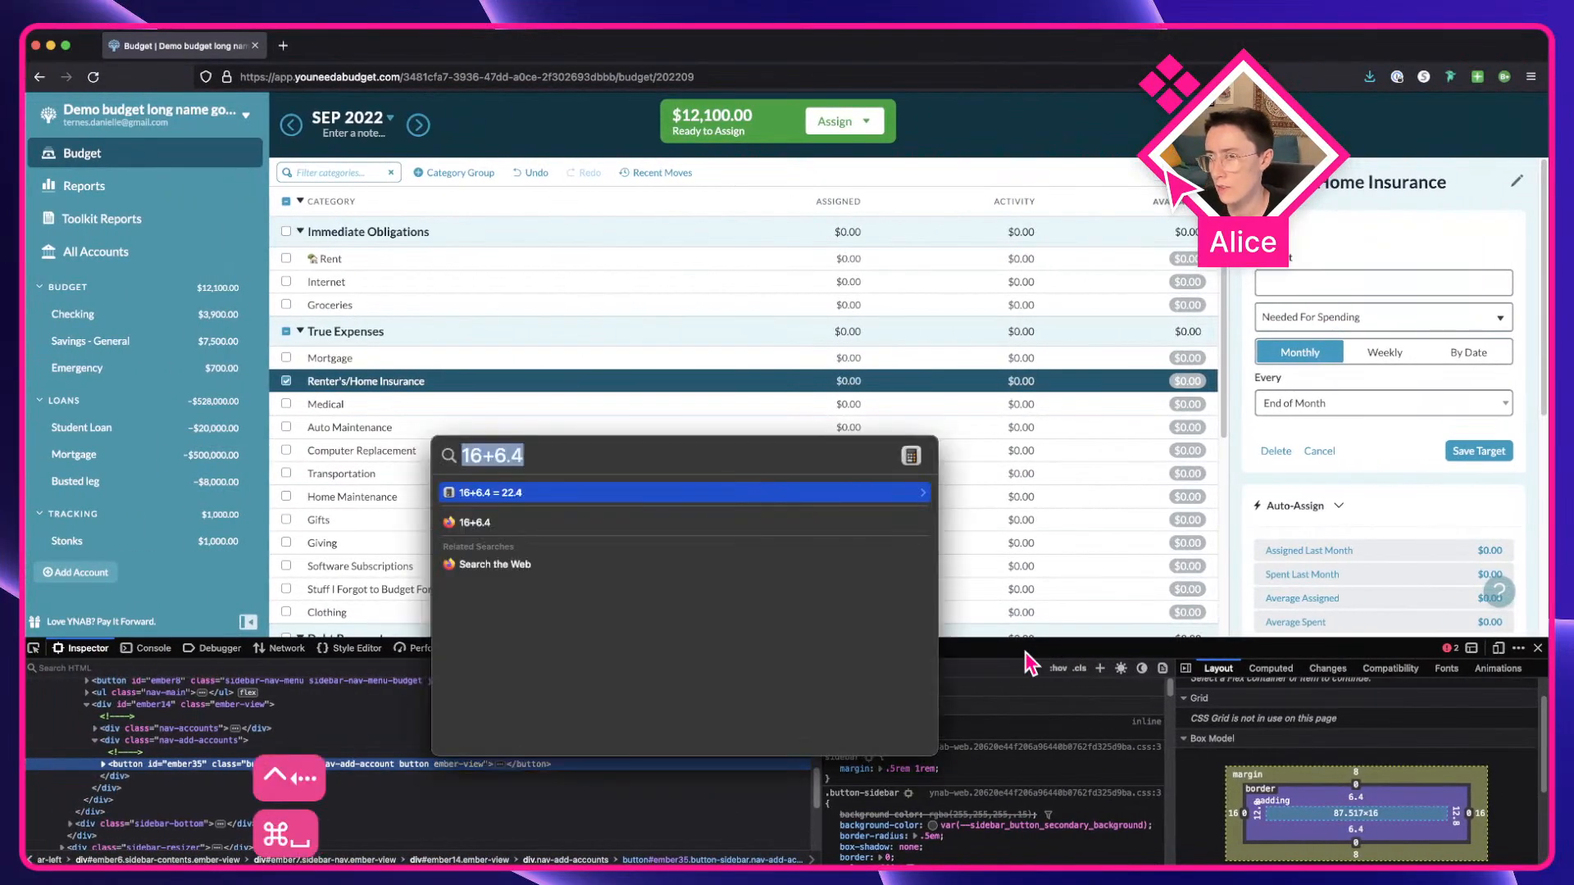
pyautogui.hotkey('ctrl', 'Right')
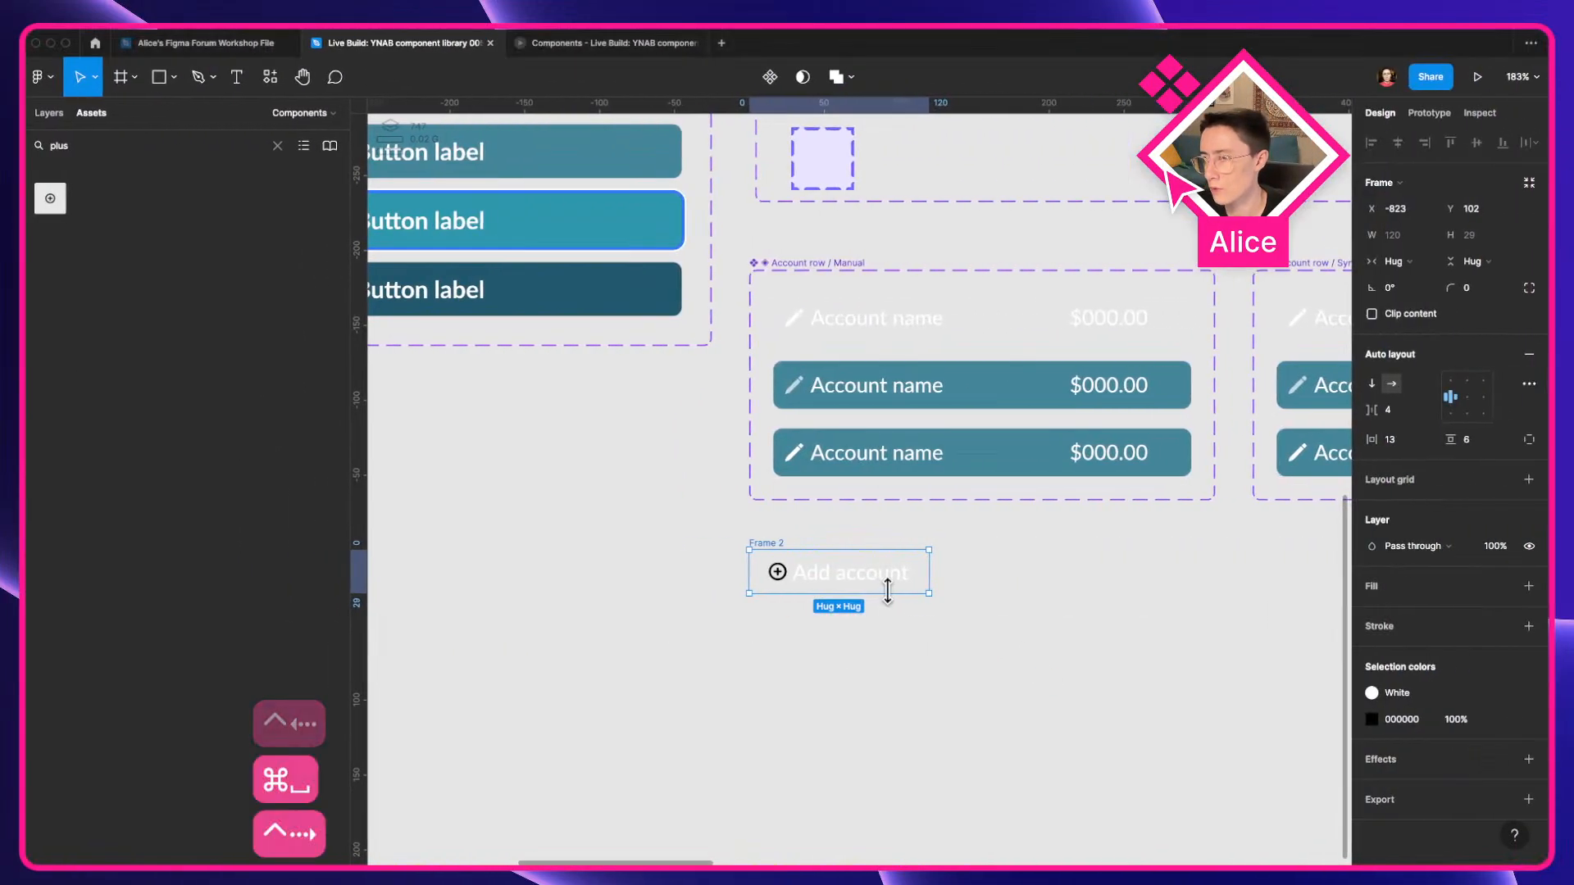
# Reduce the Add account label's font size to 12.
pyautogui.click(883, 588)
pyautogui.click(1470, 421)
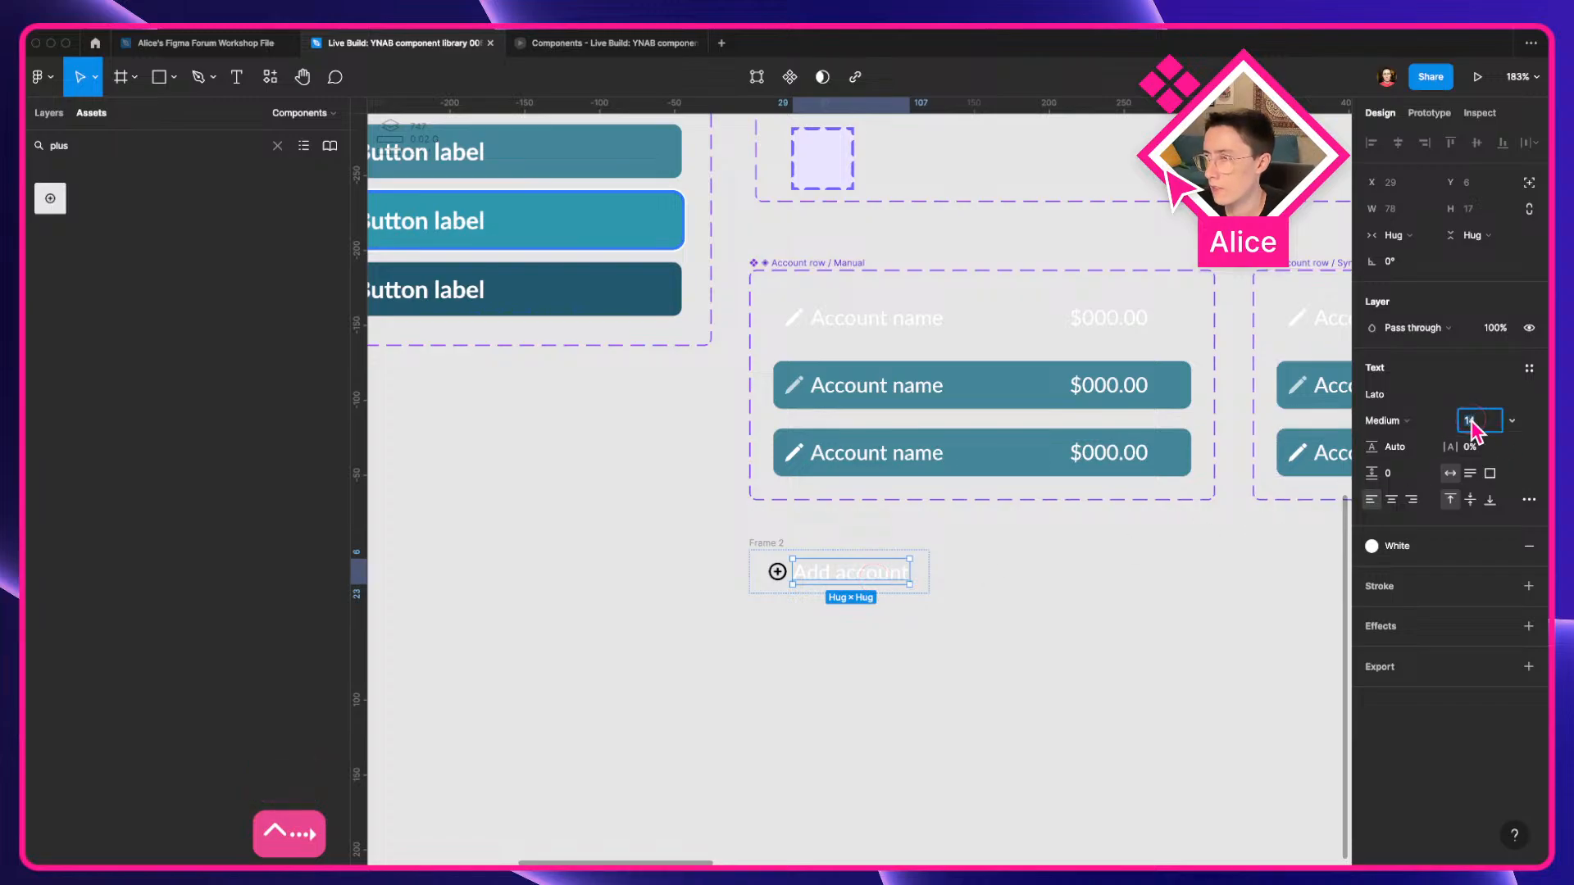
pyautogui.press('Down')
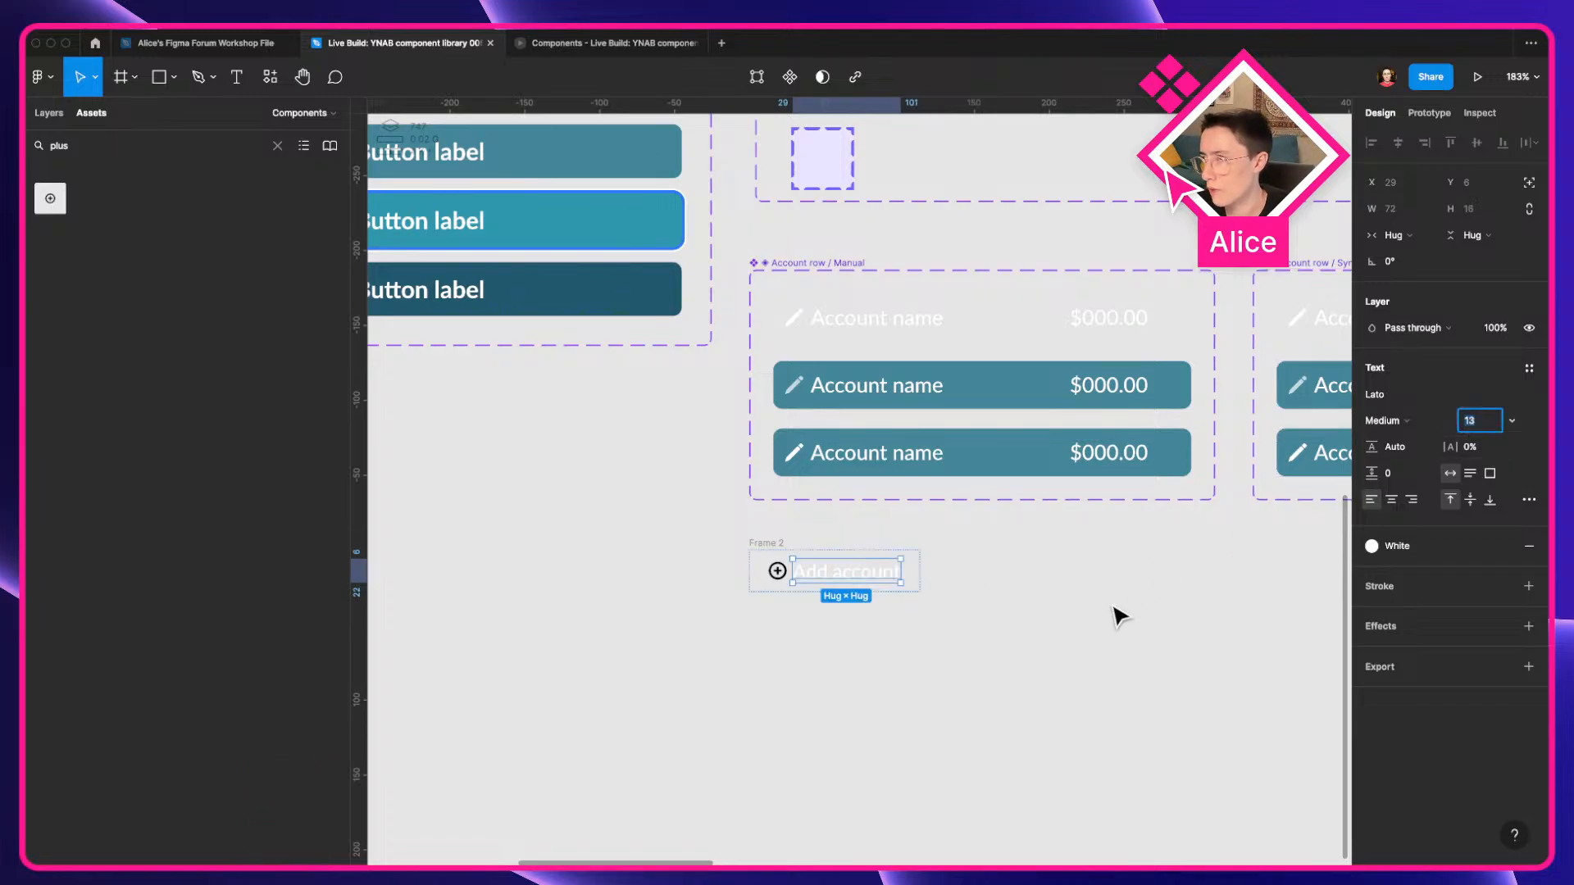
pyautogui.click(926, 662)
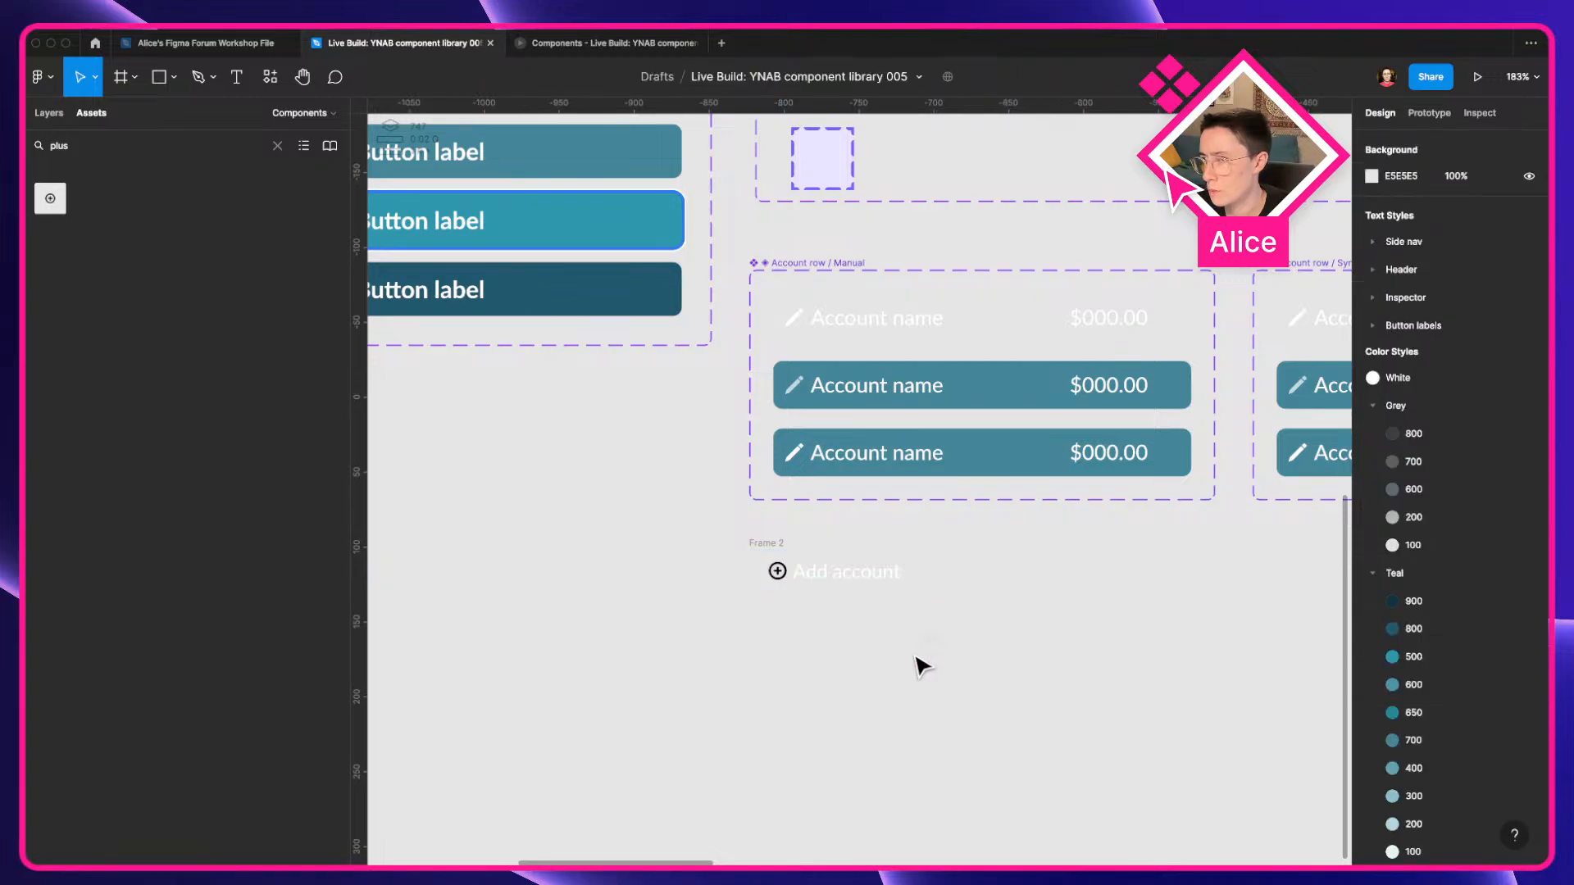
pyautogui.click(755, 549)
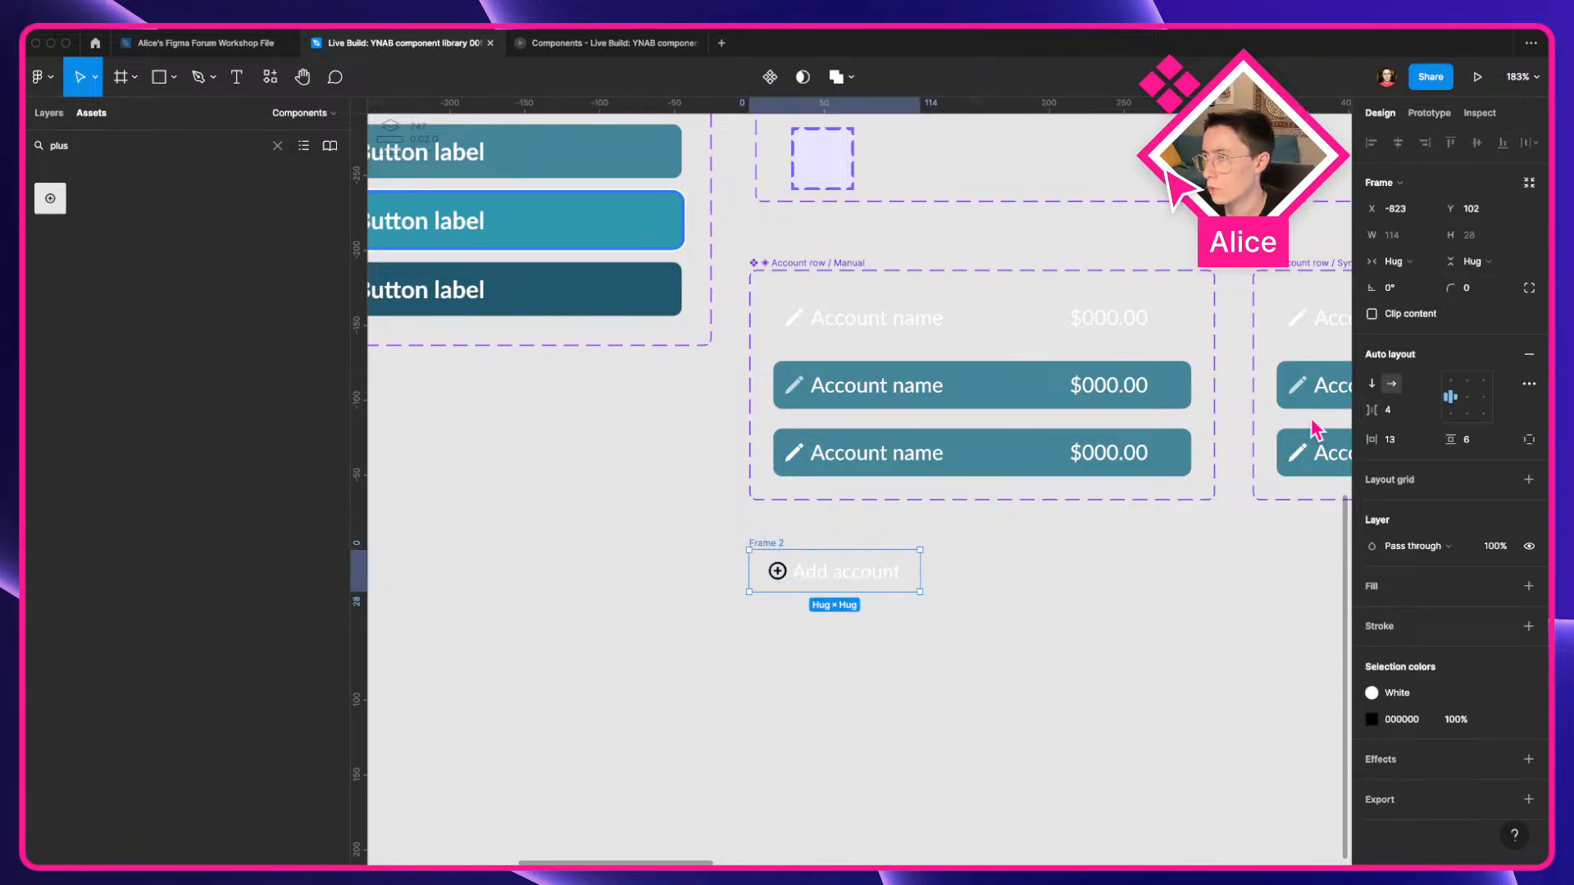
pyautogui.click(844, 572)
pyautogui.click(1473, 421)
pyautogui.press('Down')
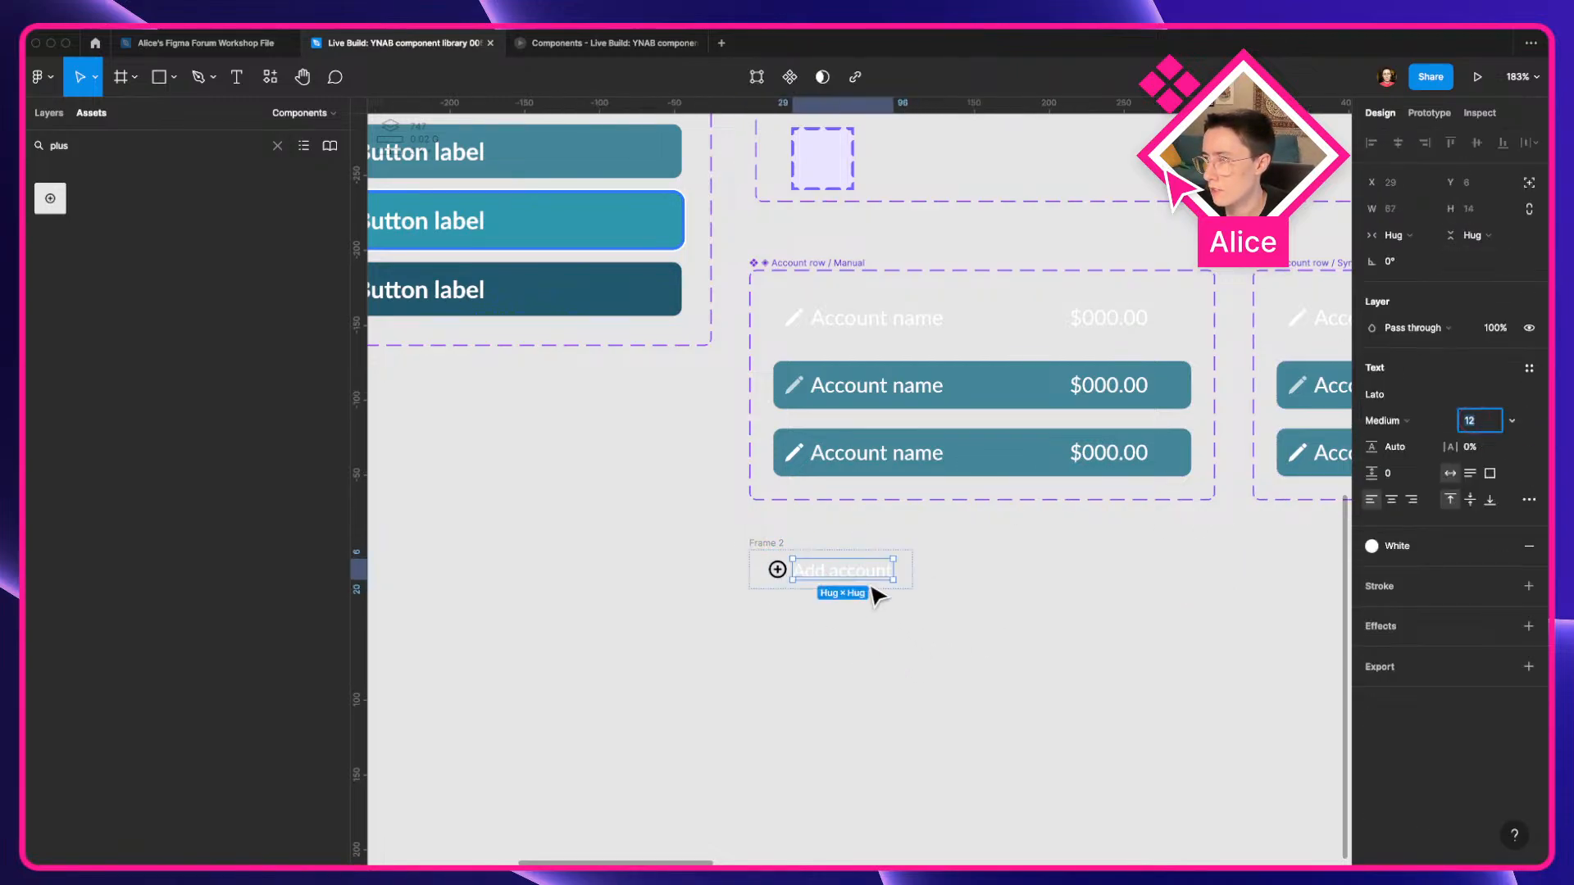
pyautogui.click(779, 541)
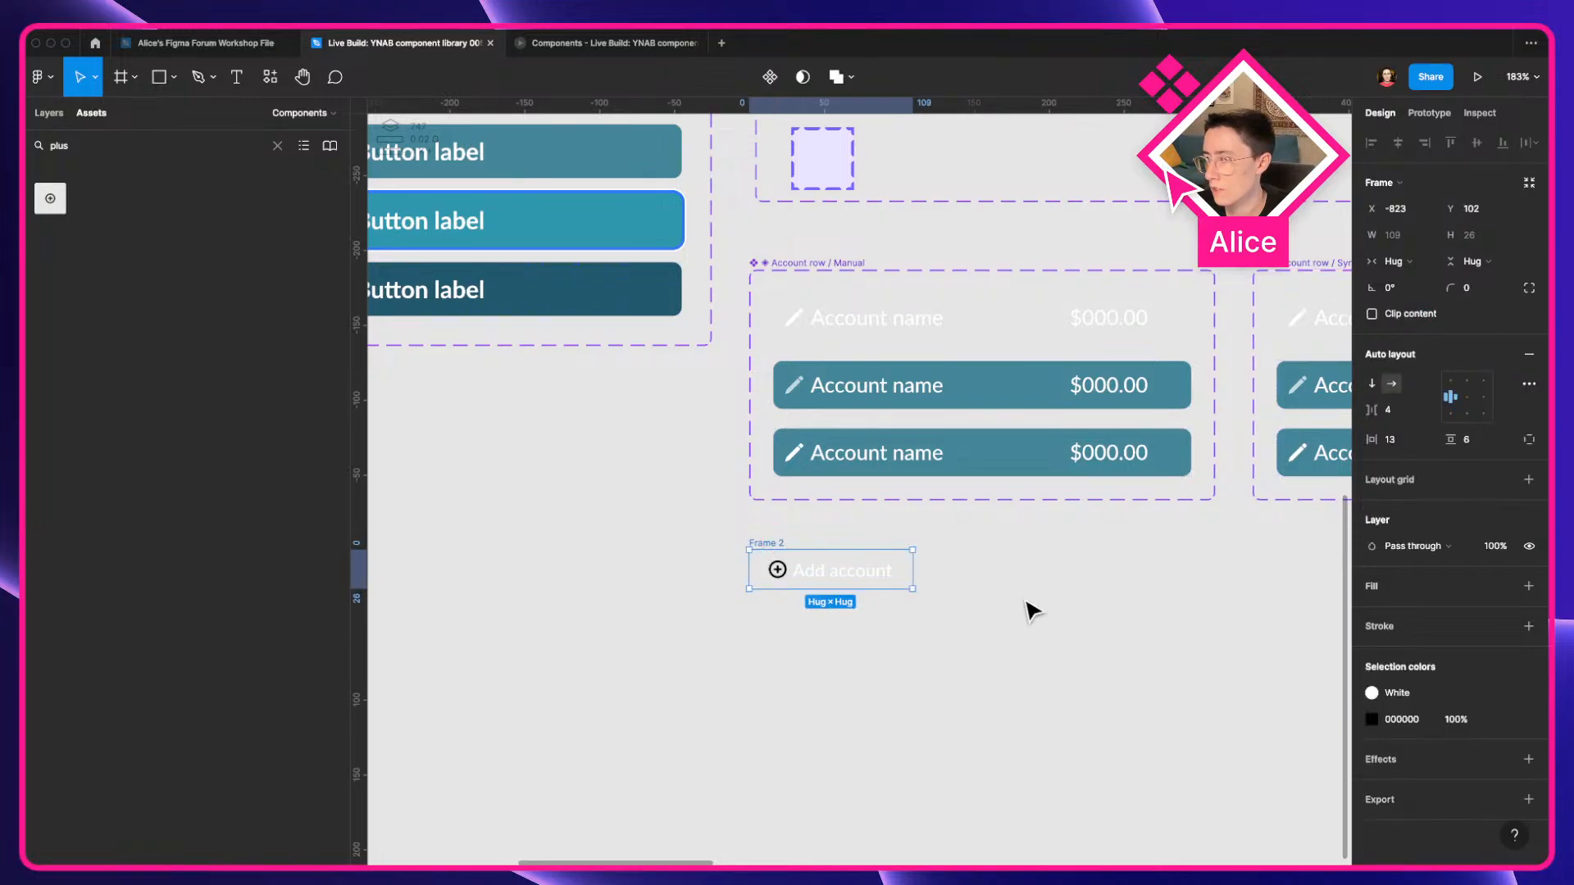
# Turn on content clipping for the Add account frame and set its corner radius to 8.
pyautogui.hotkey('ctrl', 'Left')
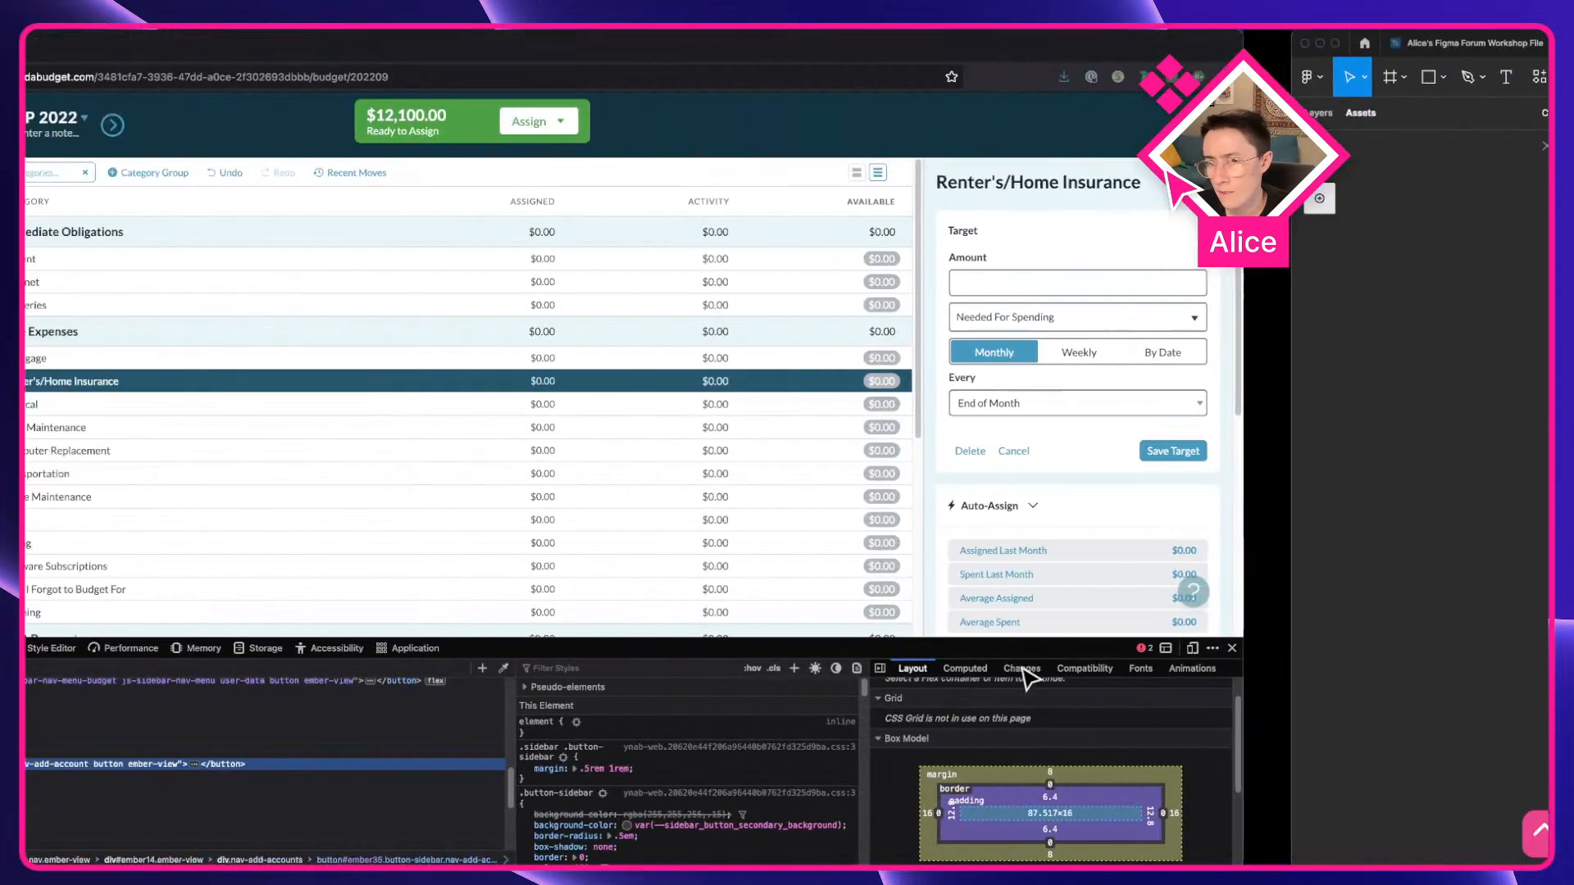
pyautogui.hotkey('ctrl', 'Right')
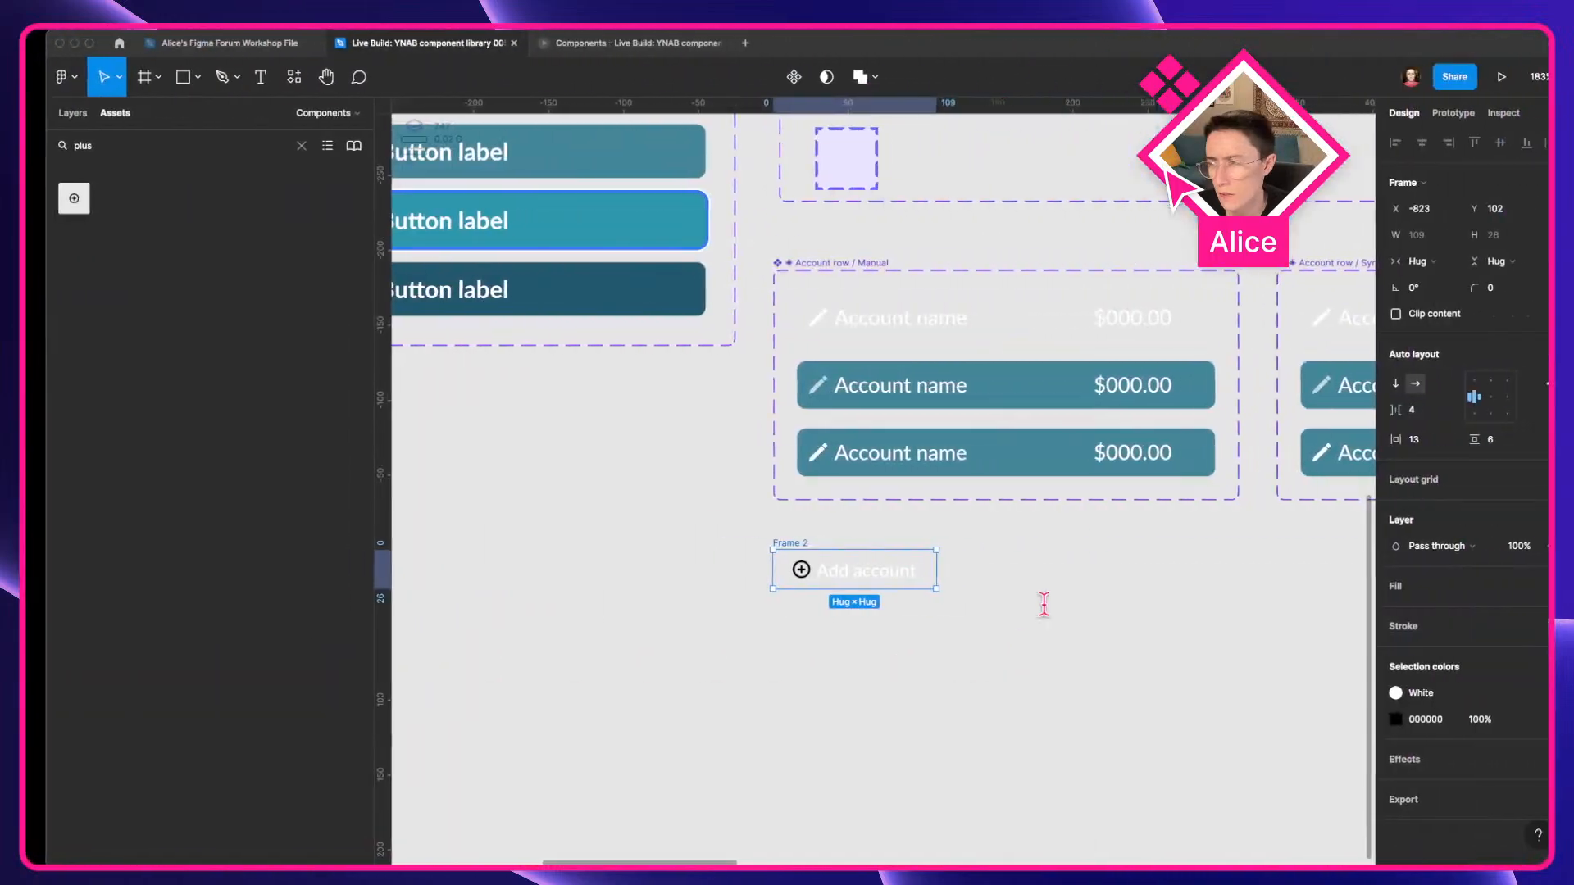
pyautogui.click(1472, 289)
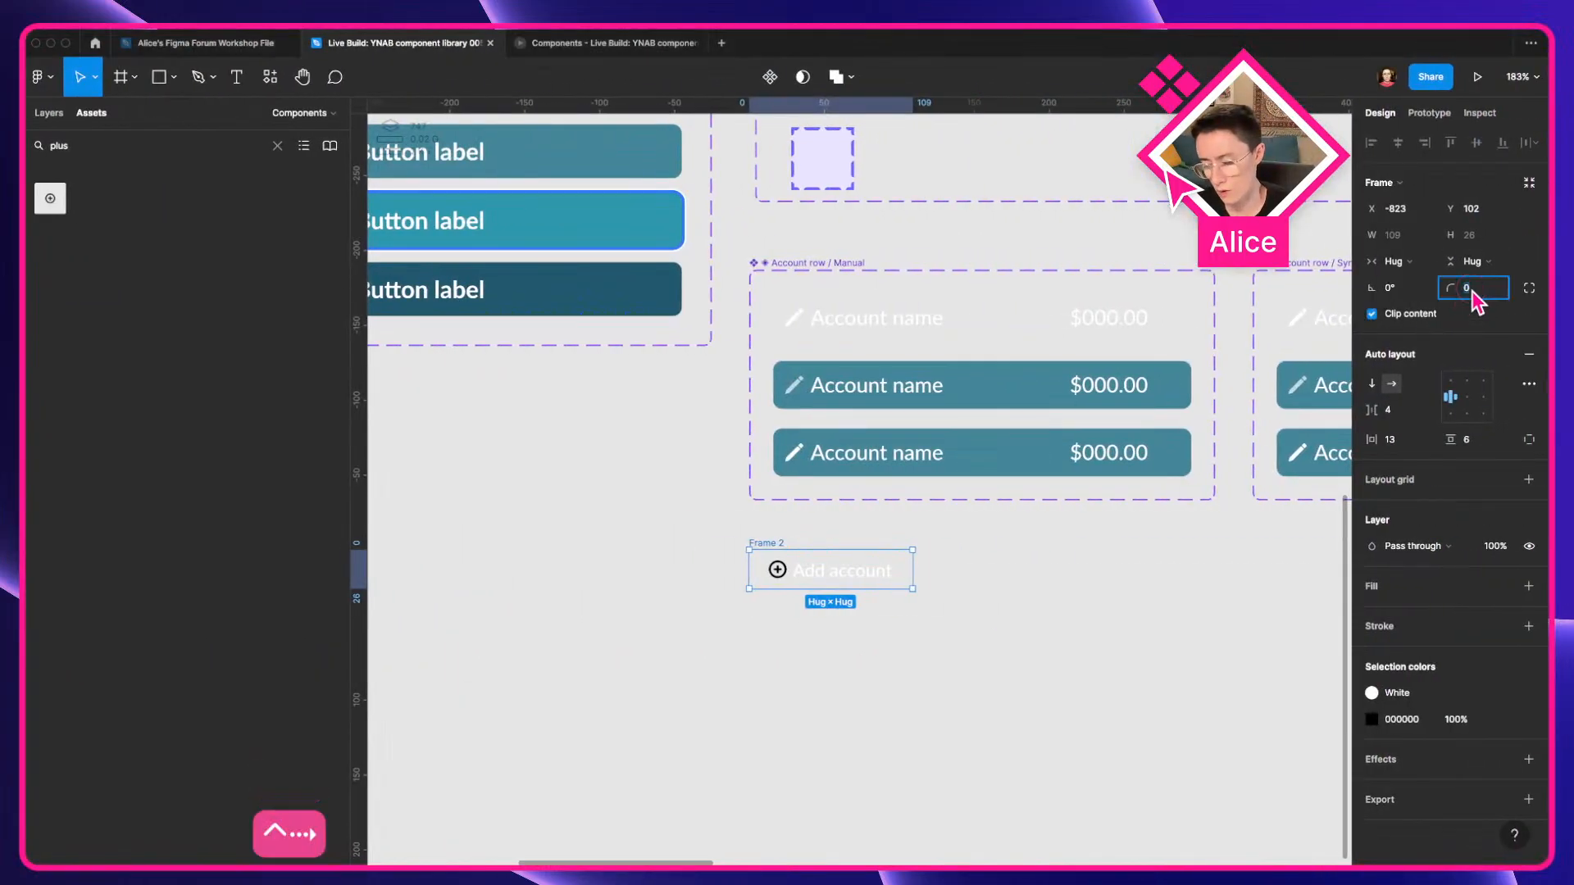
pyautogui.write('8')
# Add a solid 8A8A8A fill to the Add account frame and apply the White color style to its plus icon.
pyautogui.click(1529, 585)
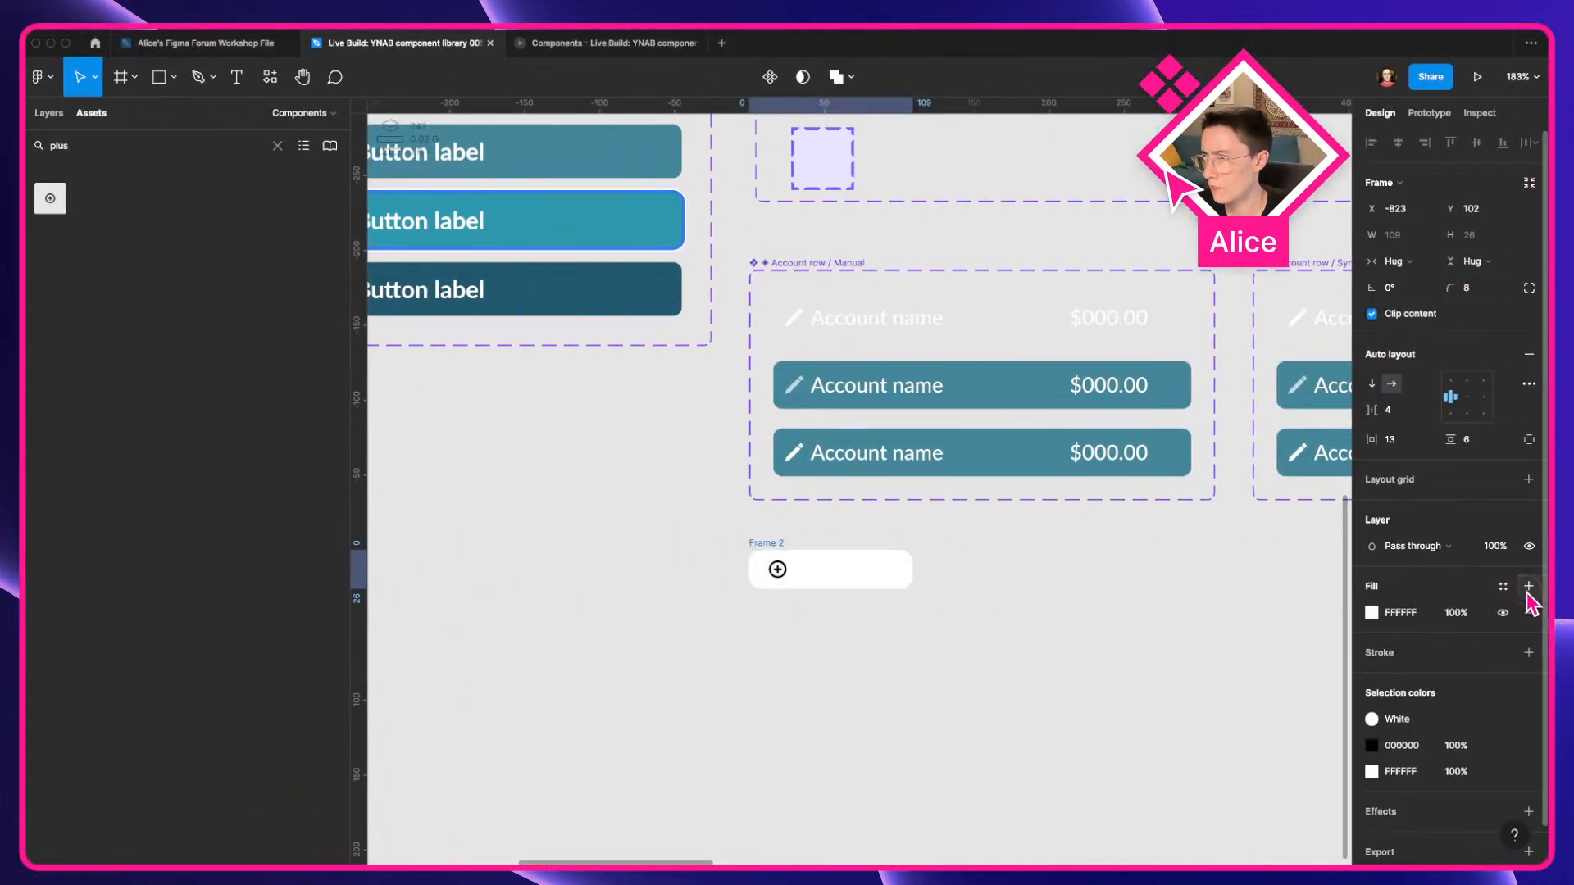
pyautogui.click(1368, 613)
pyautogui.moveTo(1212, 605); pyautogui.dragTo(931, 549)
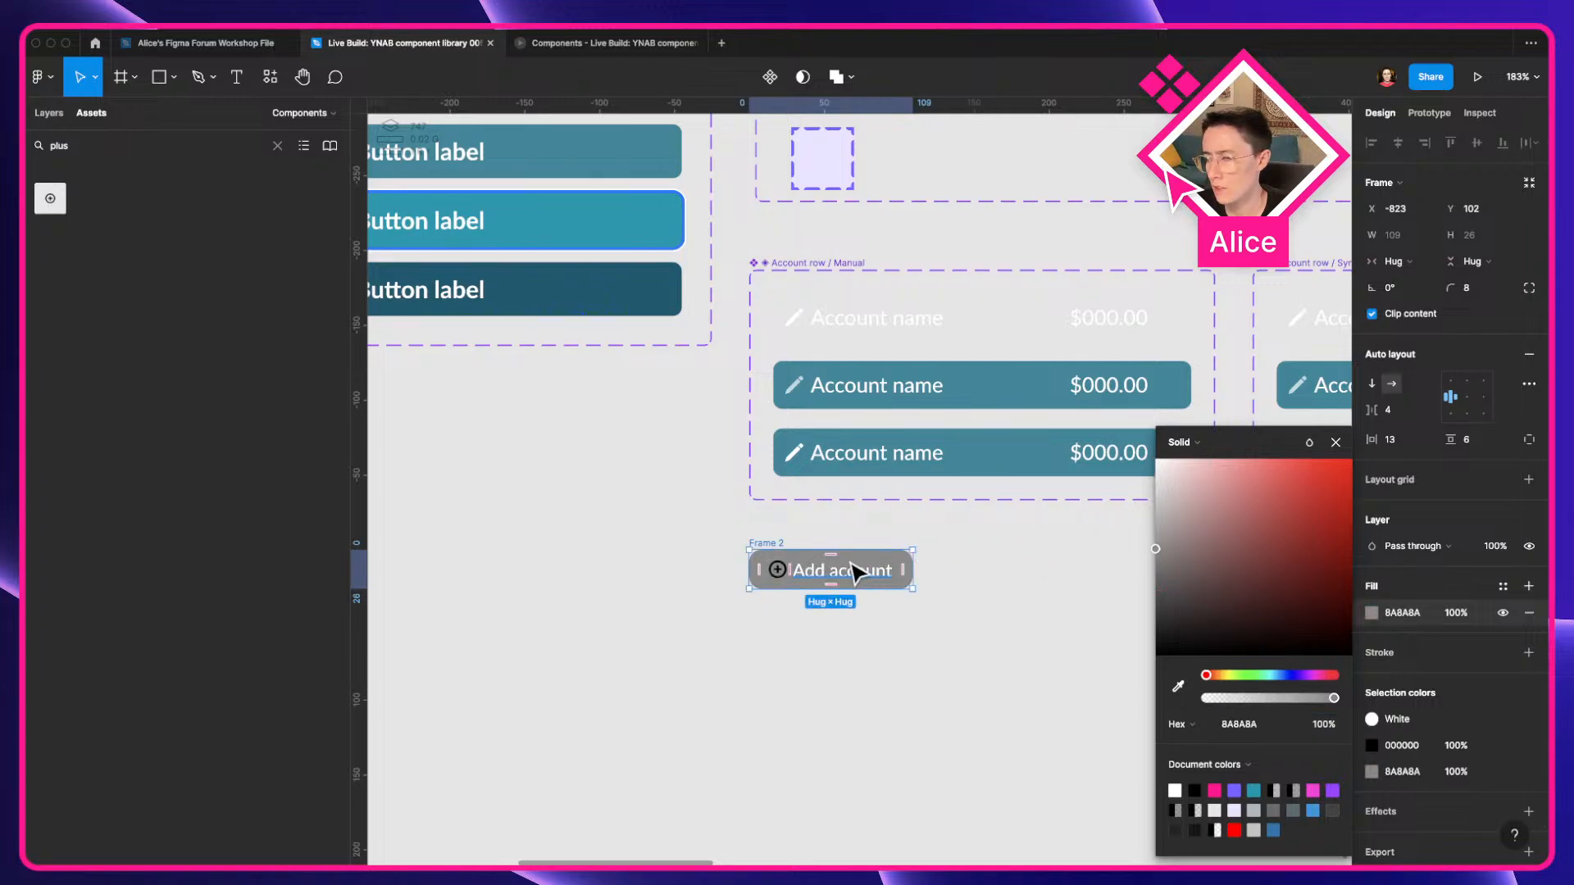
pyautogui.press('Escape')
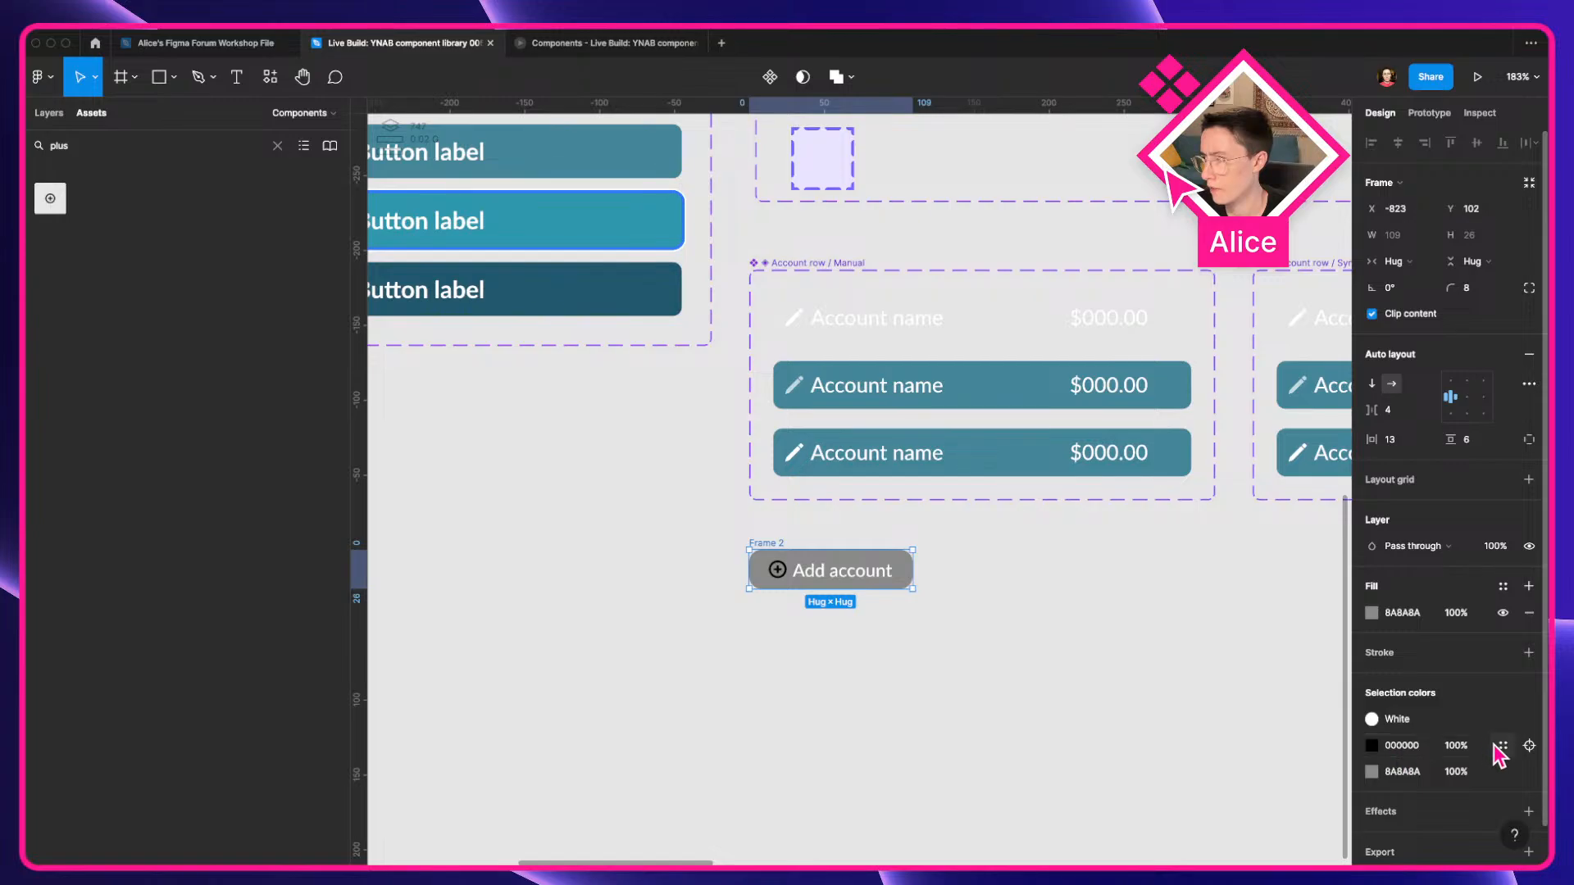
pyautogui.click(1501, 746)
pyautogui.press('Escape')
# Switch to the YNAB budget page in the browser and capture a screenshot of the Add Account button in the sidebar.
pyautogui.press('super+Tab')
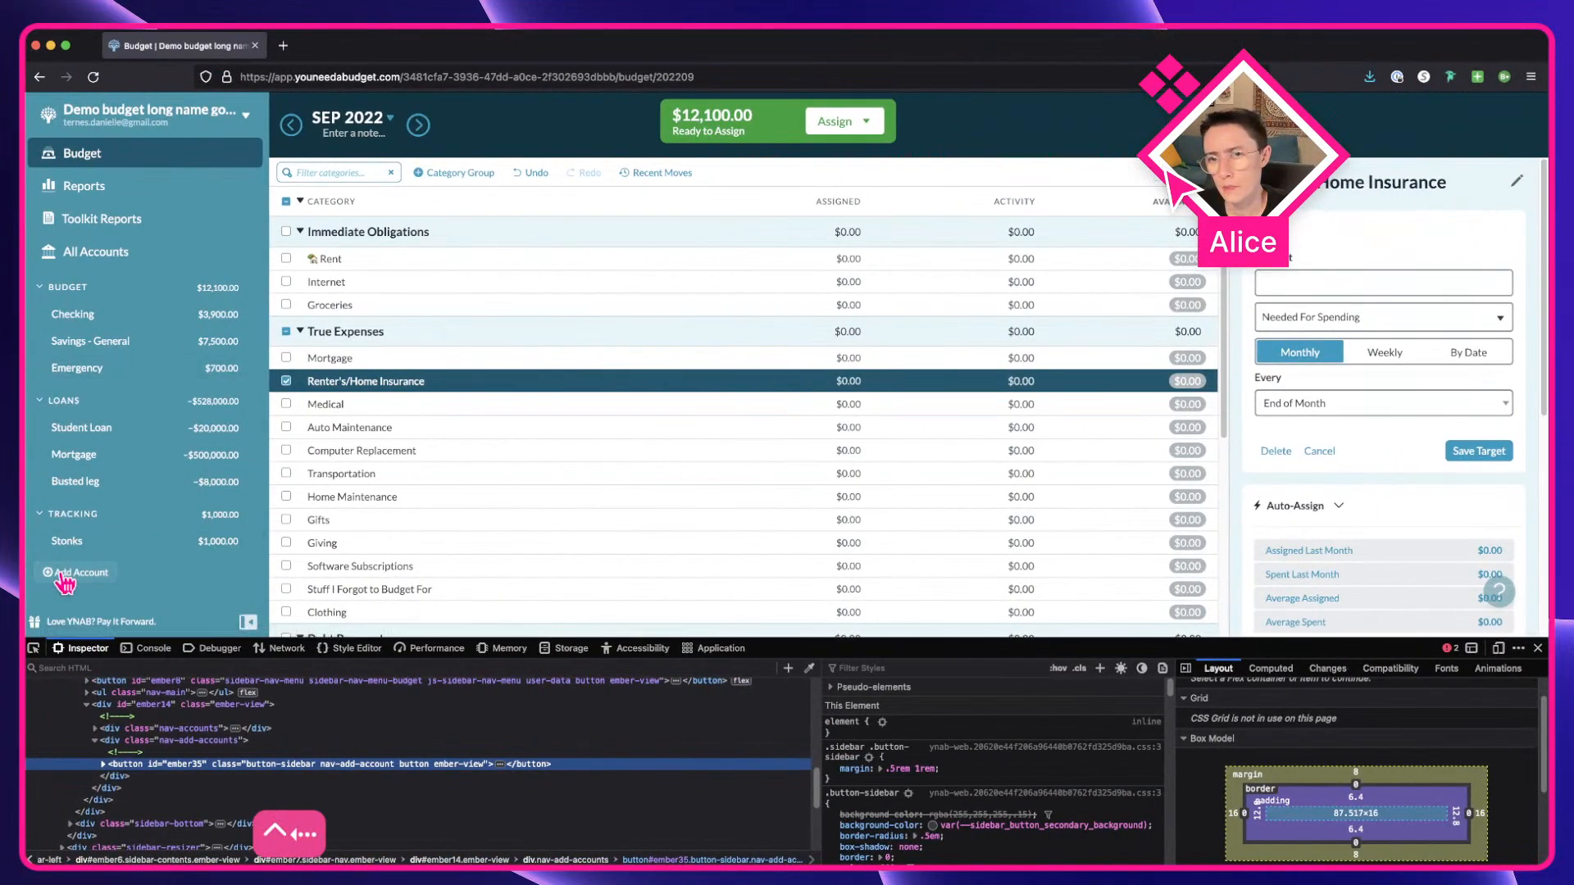
pyautogui.press('shift+super+4')
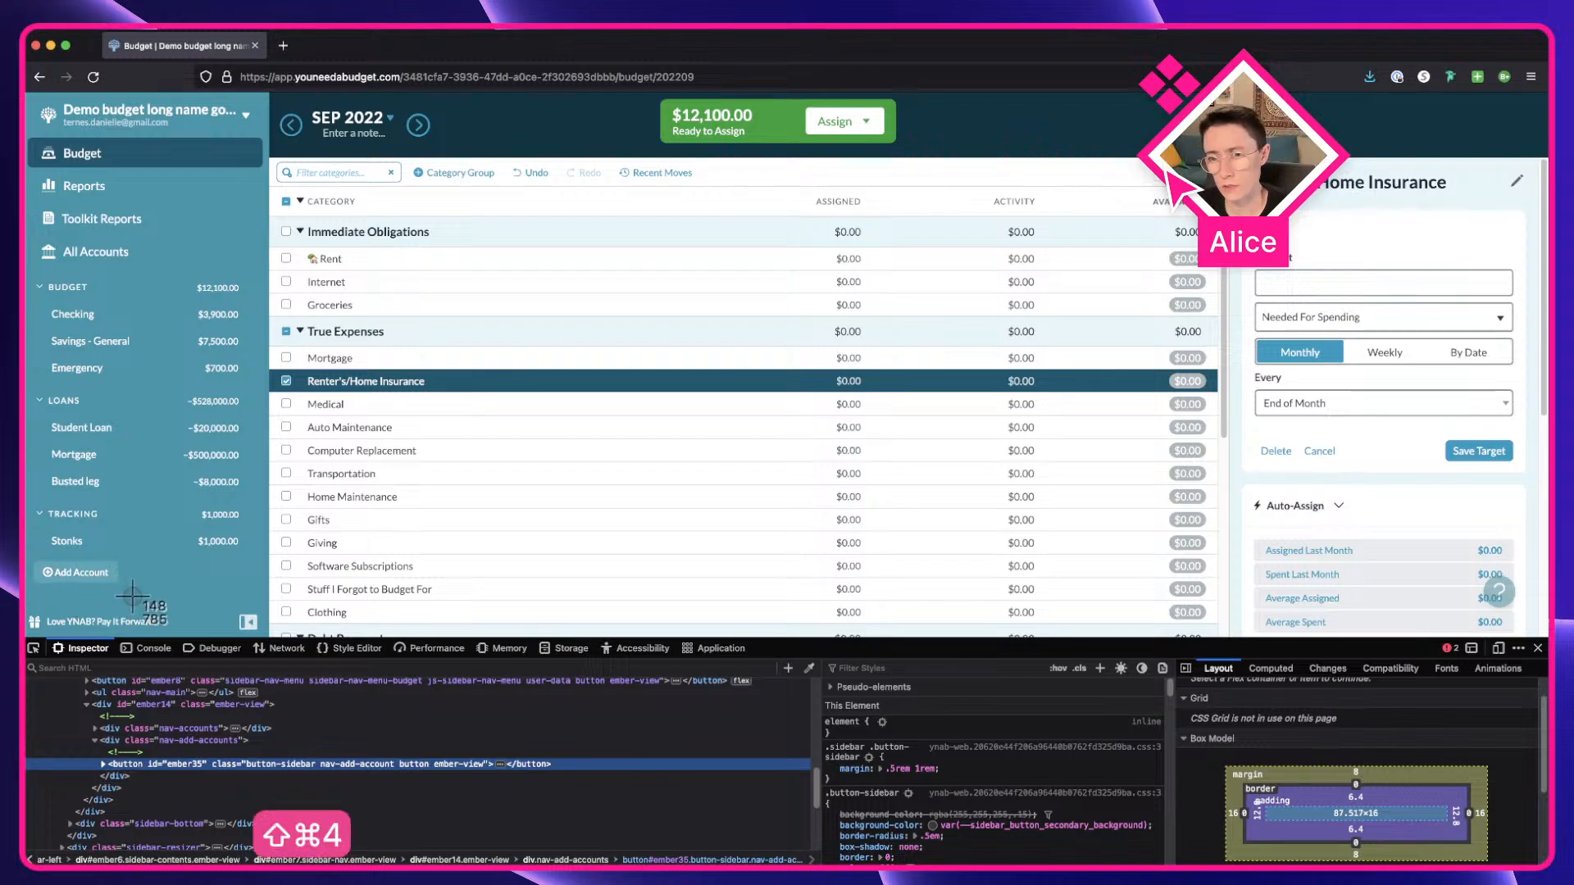
pyautogui.moveTo(131, 595); pyautogui.dragTo(29, 524)
# Return to the Figma component file and place the captured button image beside the Add account frame as a reference.
pyautogui.hotkey('ctrl', 'Right')
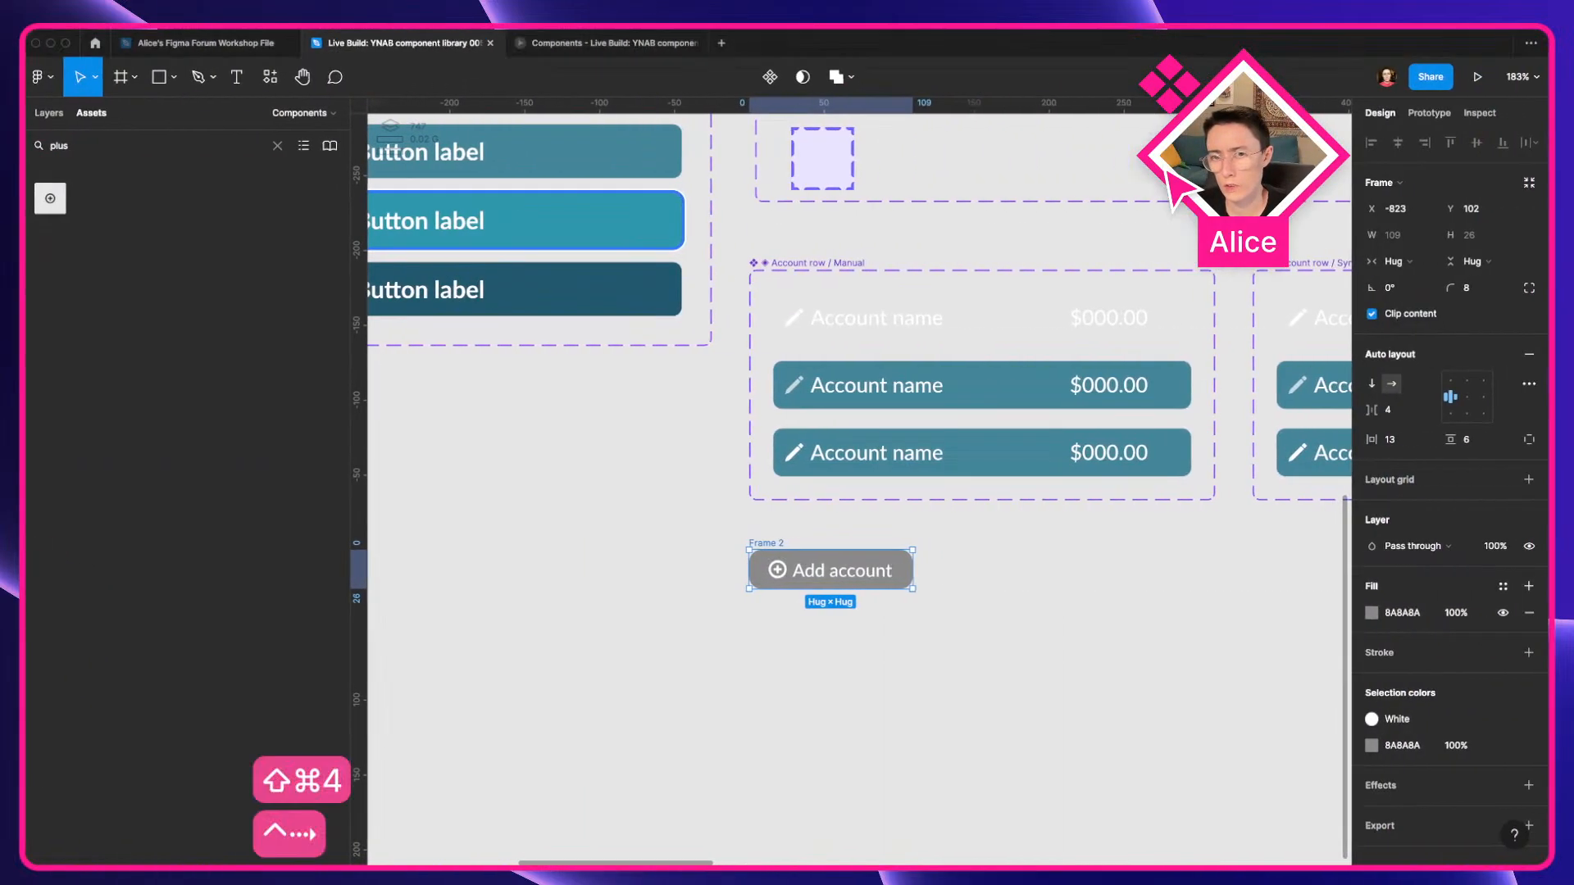
pyautogui.moveTo(804, 380); pyautogui.dragTo(1036, 603)
pyautogui.moveTo(878, 578); pyautogui.dragTo(906, 578)
pyautogui.moveTo(1006, 593)
pyautogui.mouseDown()
pyautogui.moveTo(959, 578)
pyautogui.moveTo(998, 590)
pyautogui.mouseUp()
pyautogui.scroll(5, 998, 590)
# Apply the Teal/400 color style to the Add account frame's fill.
pyautogui.click(627, 566)
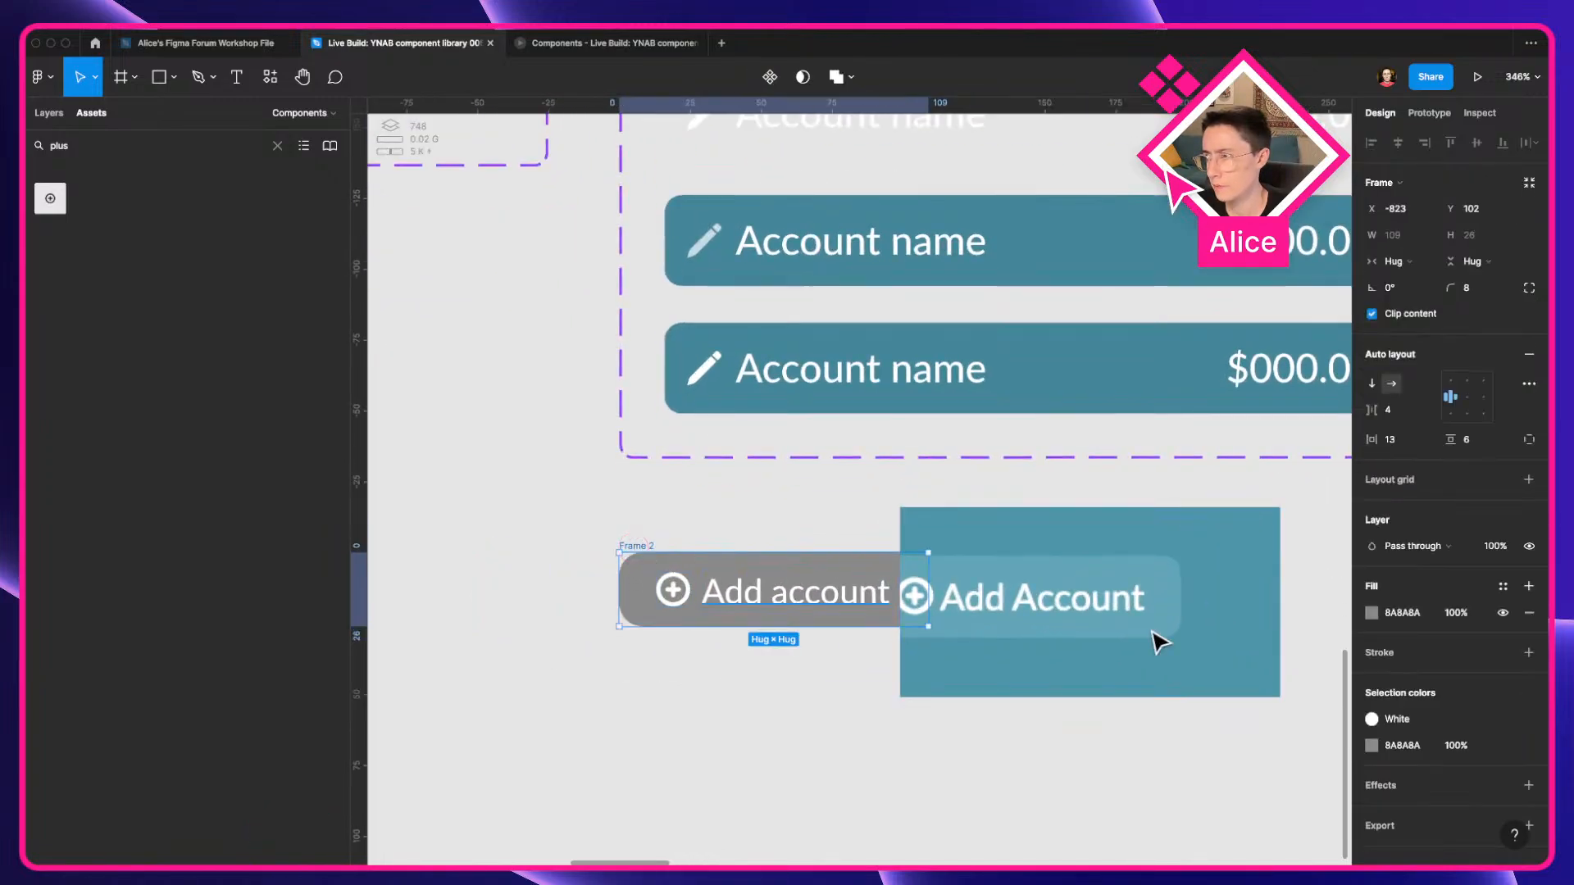
pyautogui.click(1502, 586)
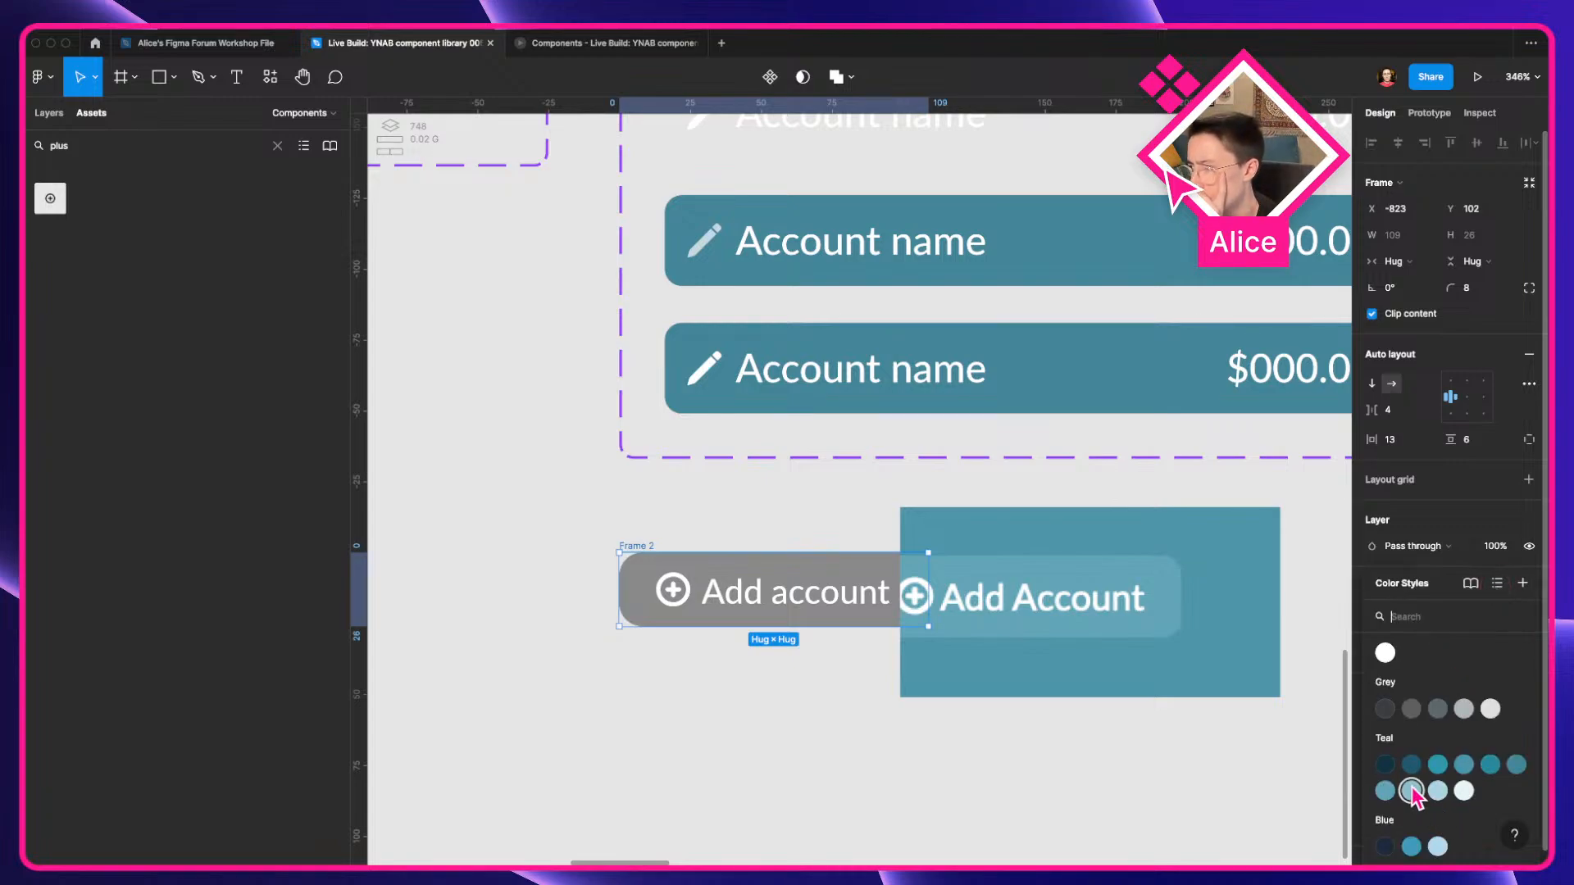
pyautogui.click(1411, 791)
pyautogui.click(1403, 720)
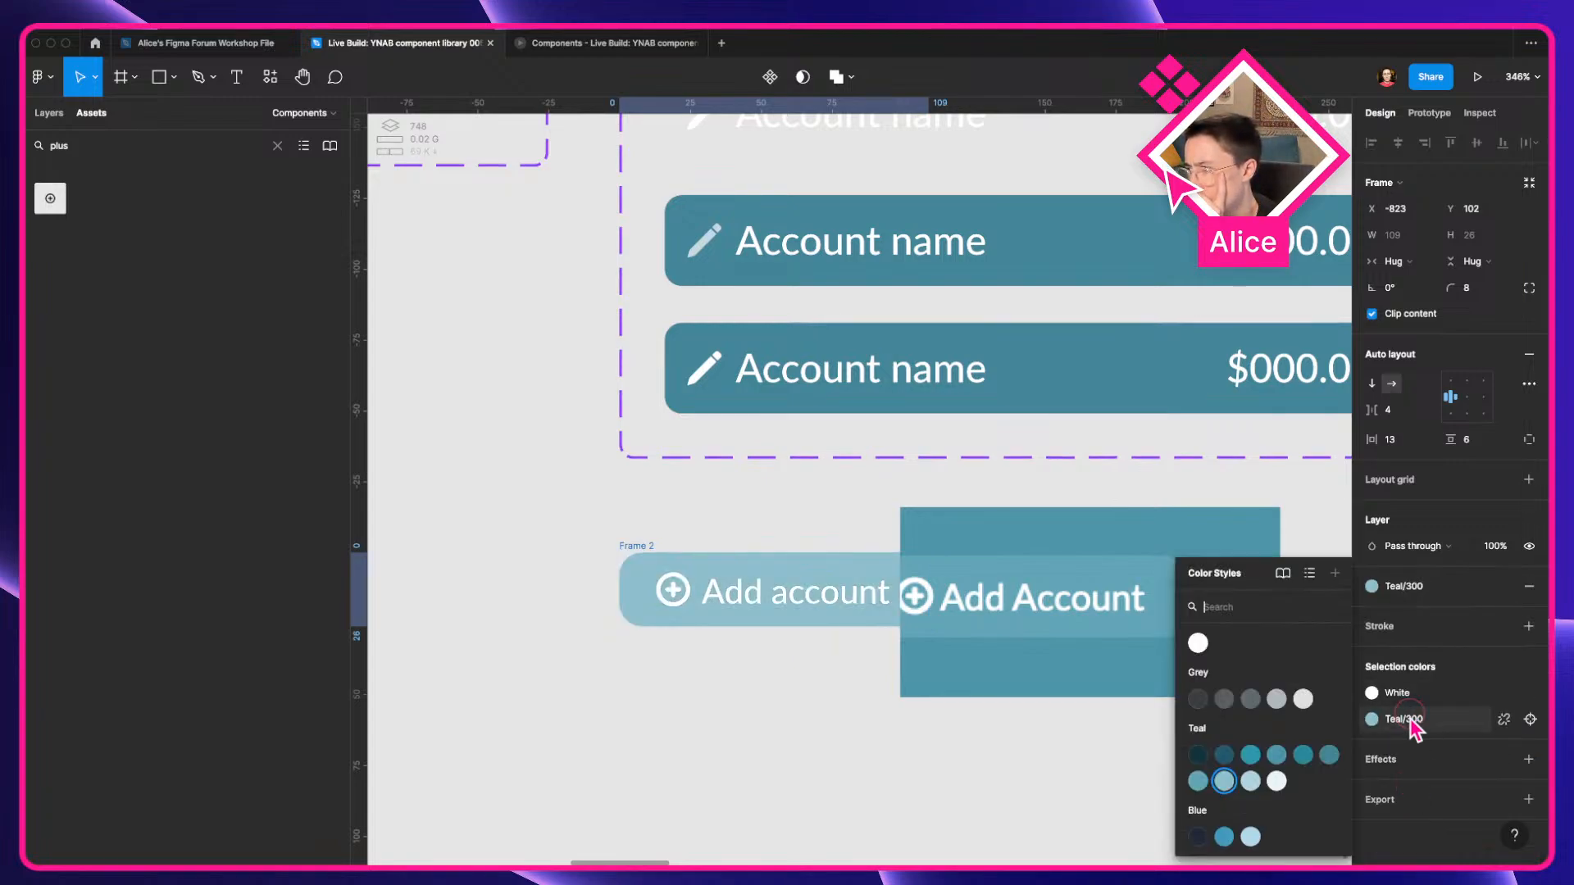
pyautogui.click(1197, 785)
pyautogui.click(1041, 687)
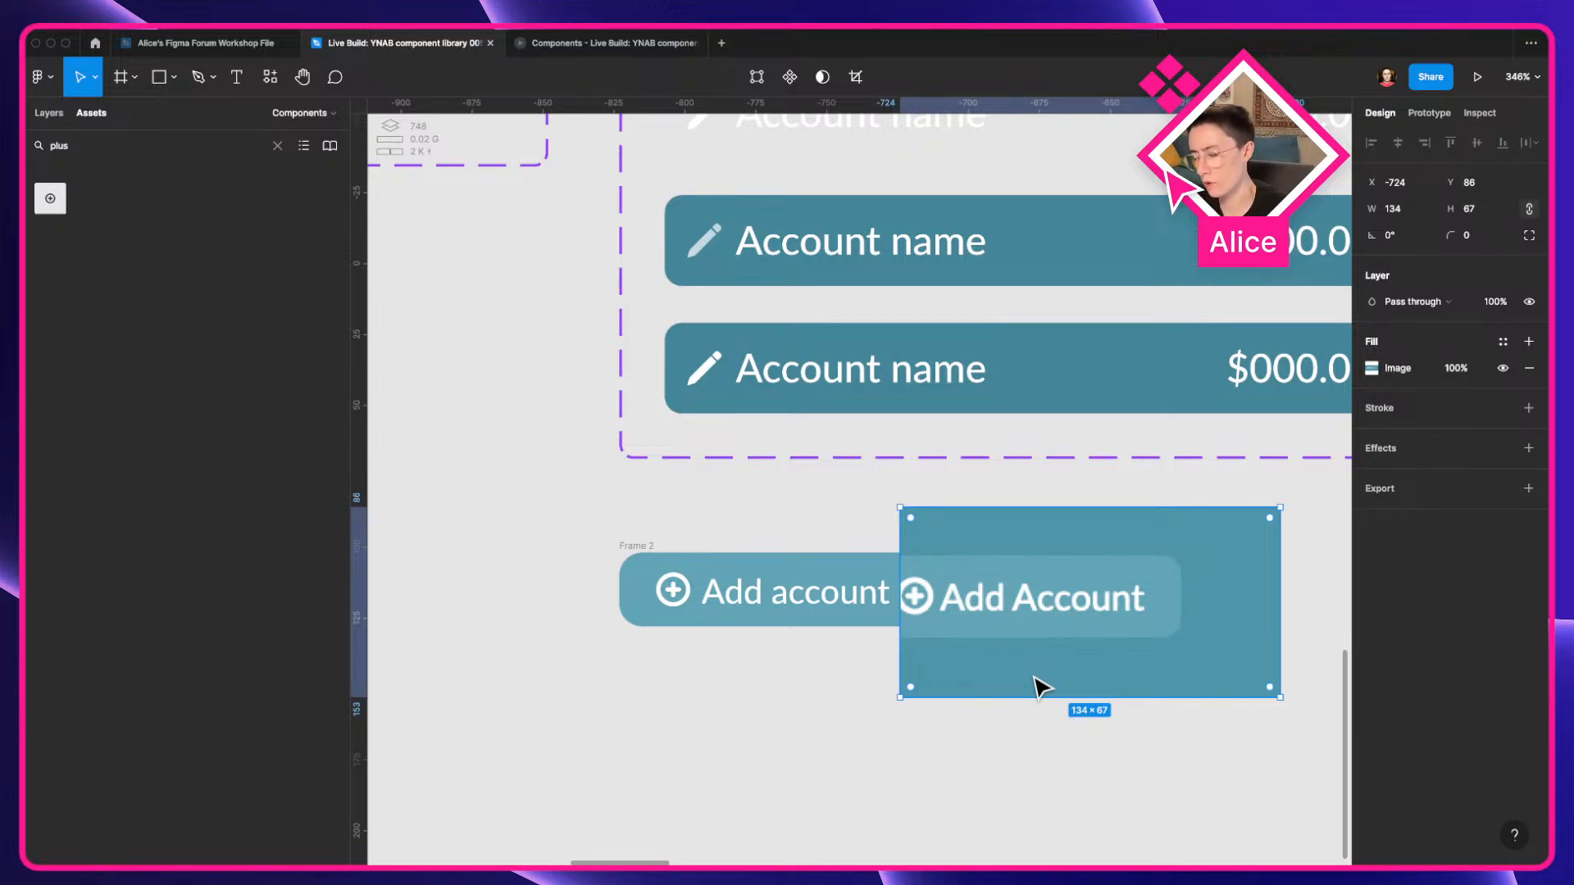
pyautogui.press('Delete')
pyautogui.press('super+z')
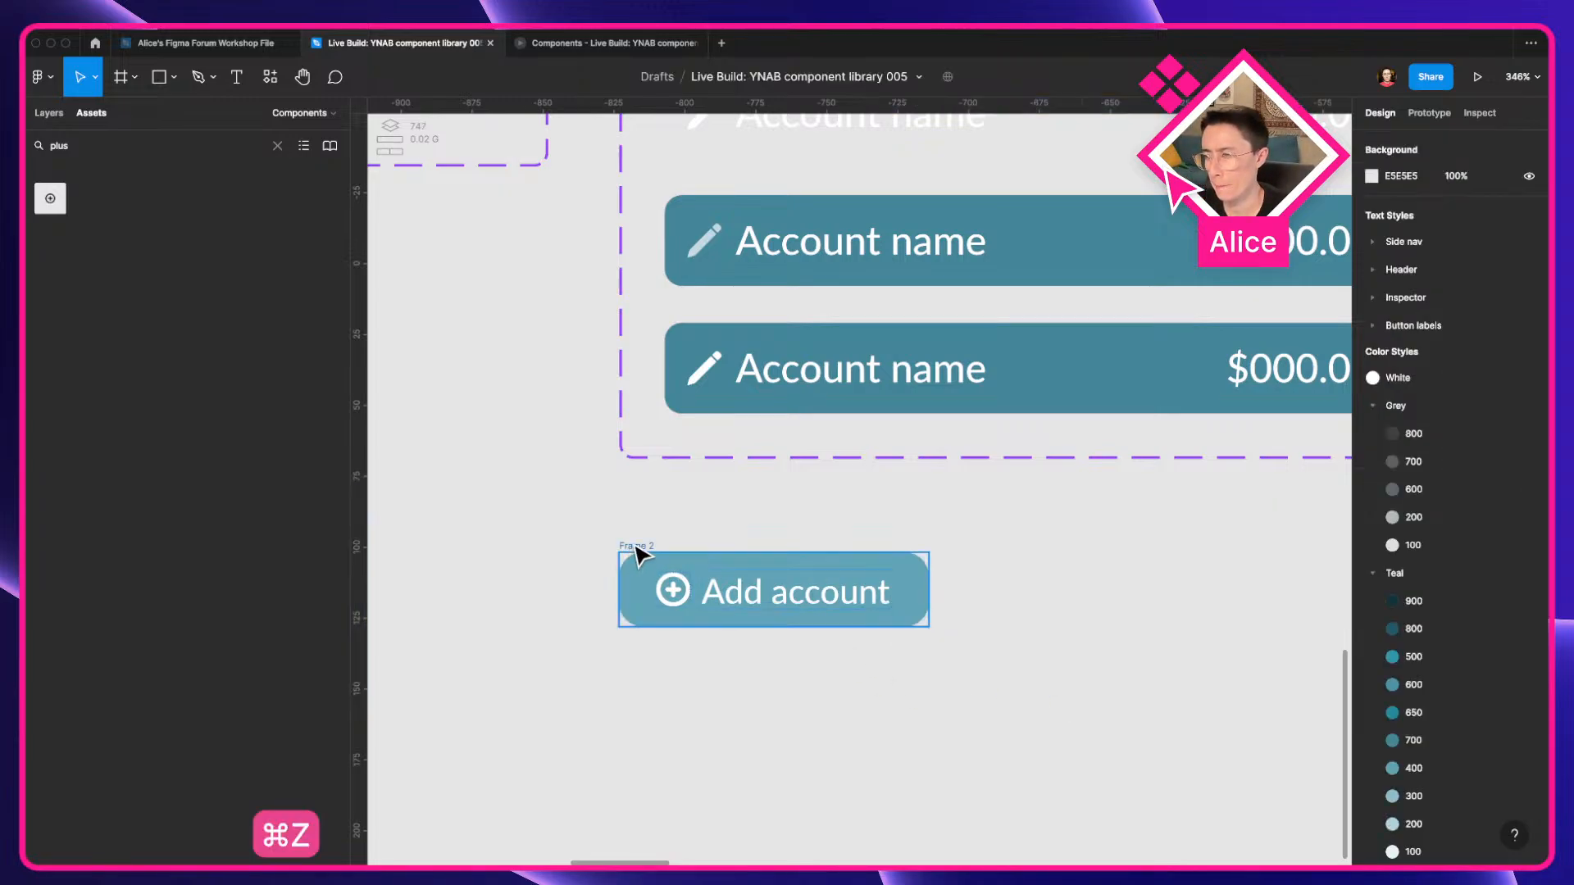
# Set the Add account frame's corner radius to 4.
pyautogui.click(643, 548)
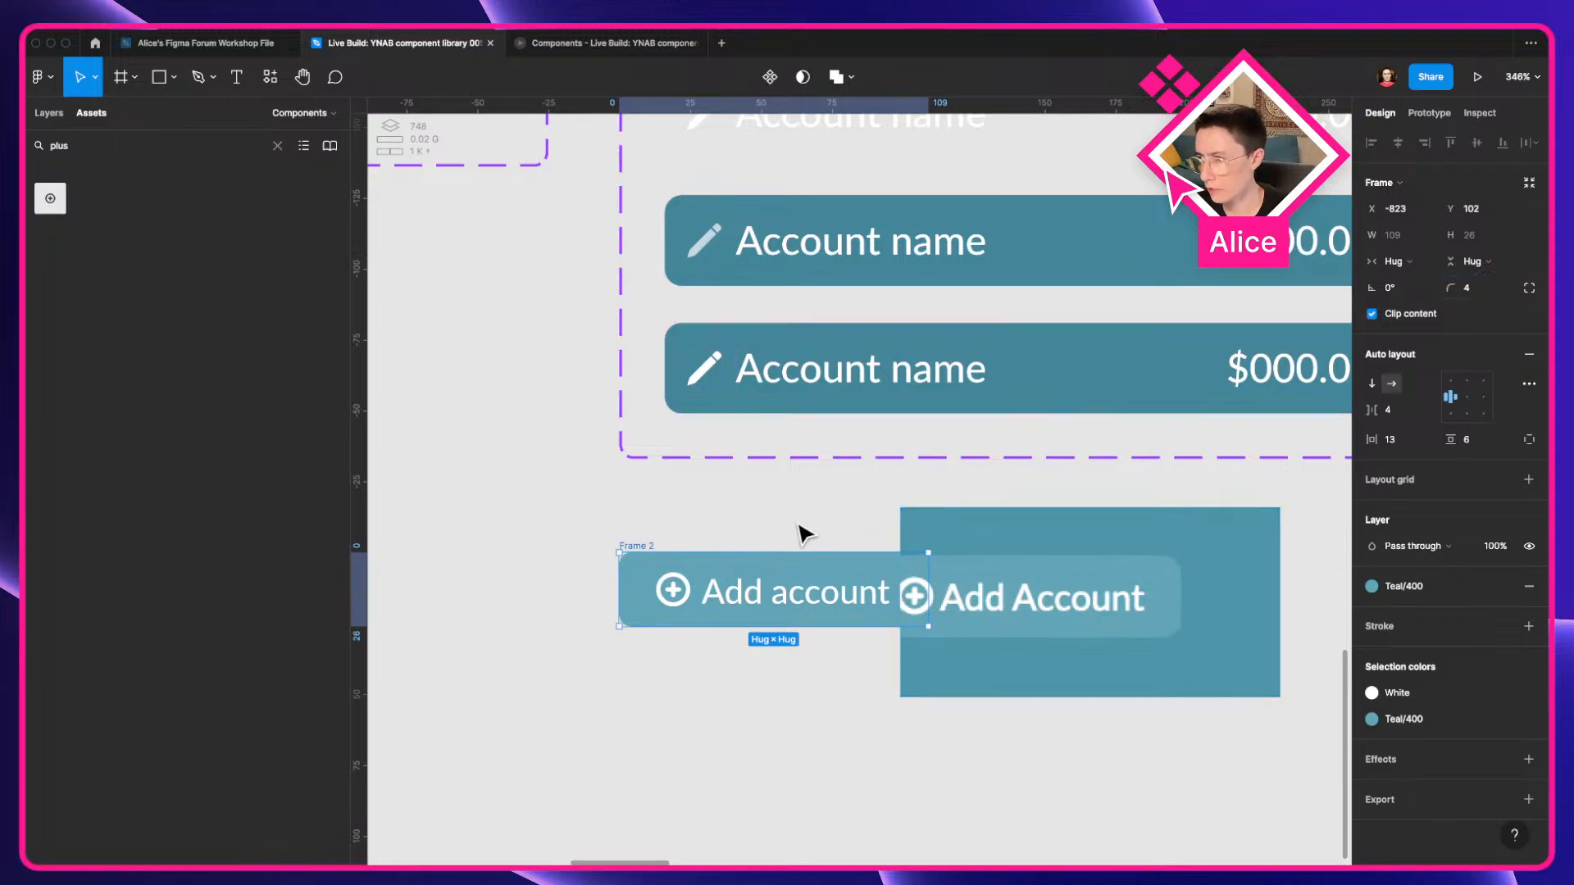
pyautogui.press('Escape')
pyautogui.press('Escape')
pyautogui.click(626, 550)
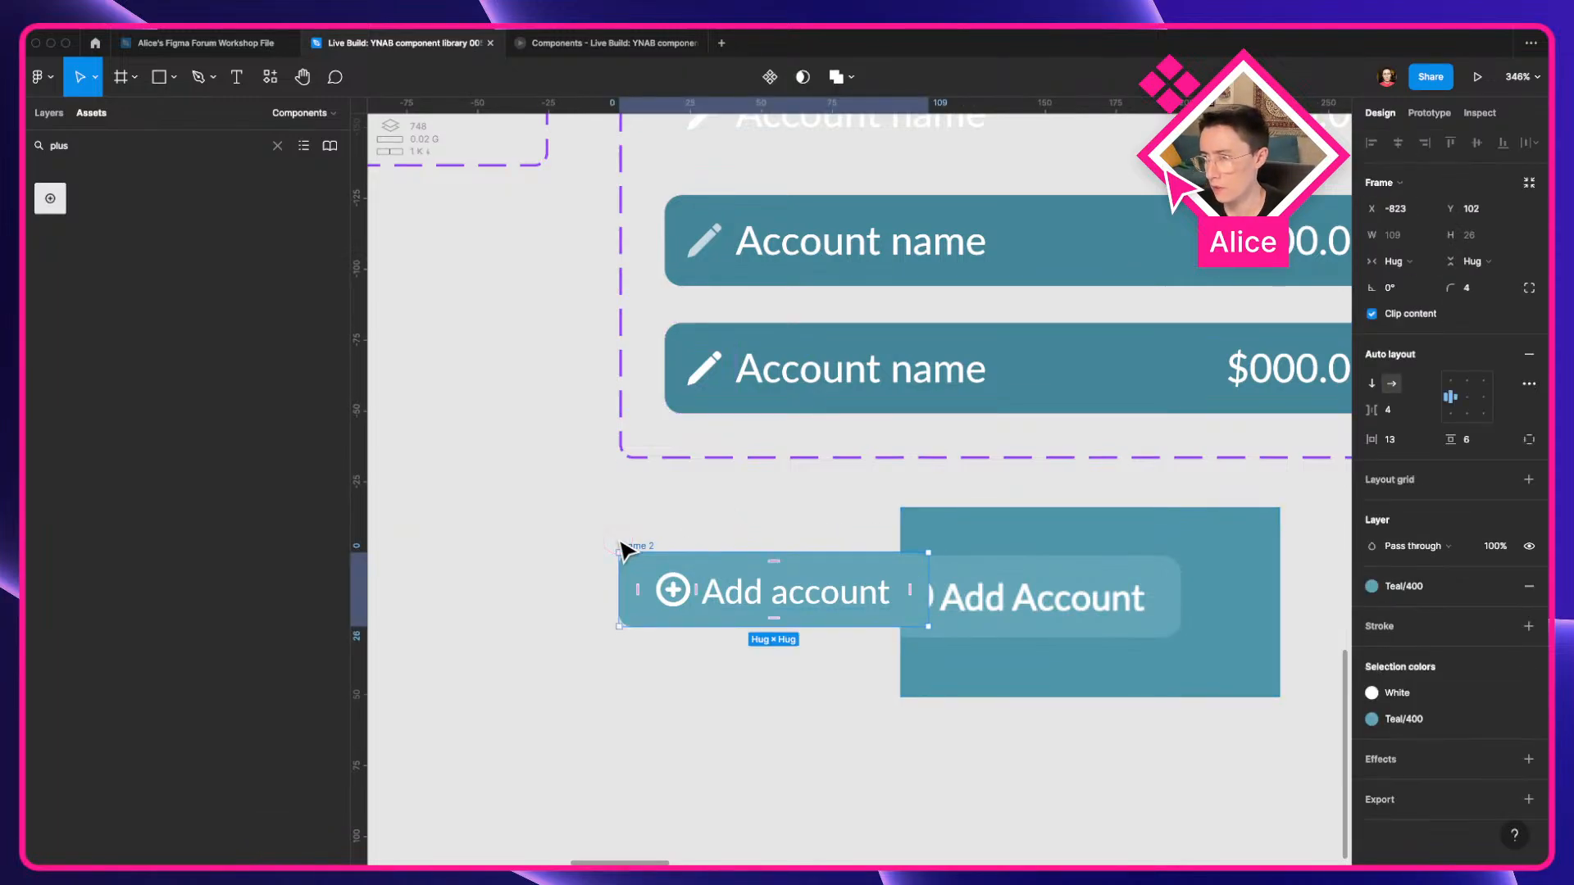
# Move the Add account frame directly beside the reference button for comparison and set its corner radius to 6.
pyautogui.moveTo(624, 549); pyautogui.dragTo(411, 467)
pyautogui.scroll(6, 856, 546)
pyautogui.moveTo(443, 545); pyautogui.dragTo(876, 431)
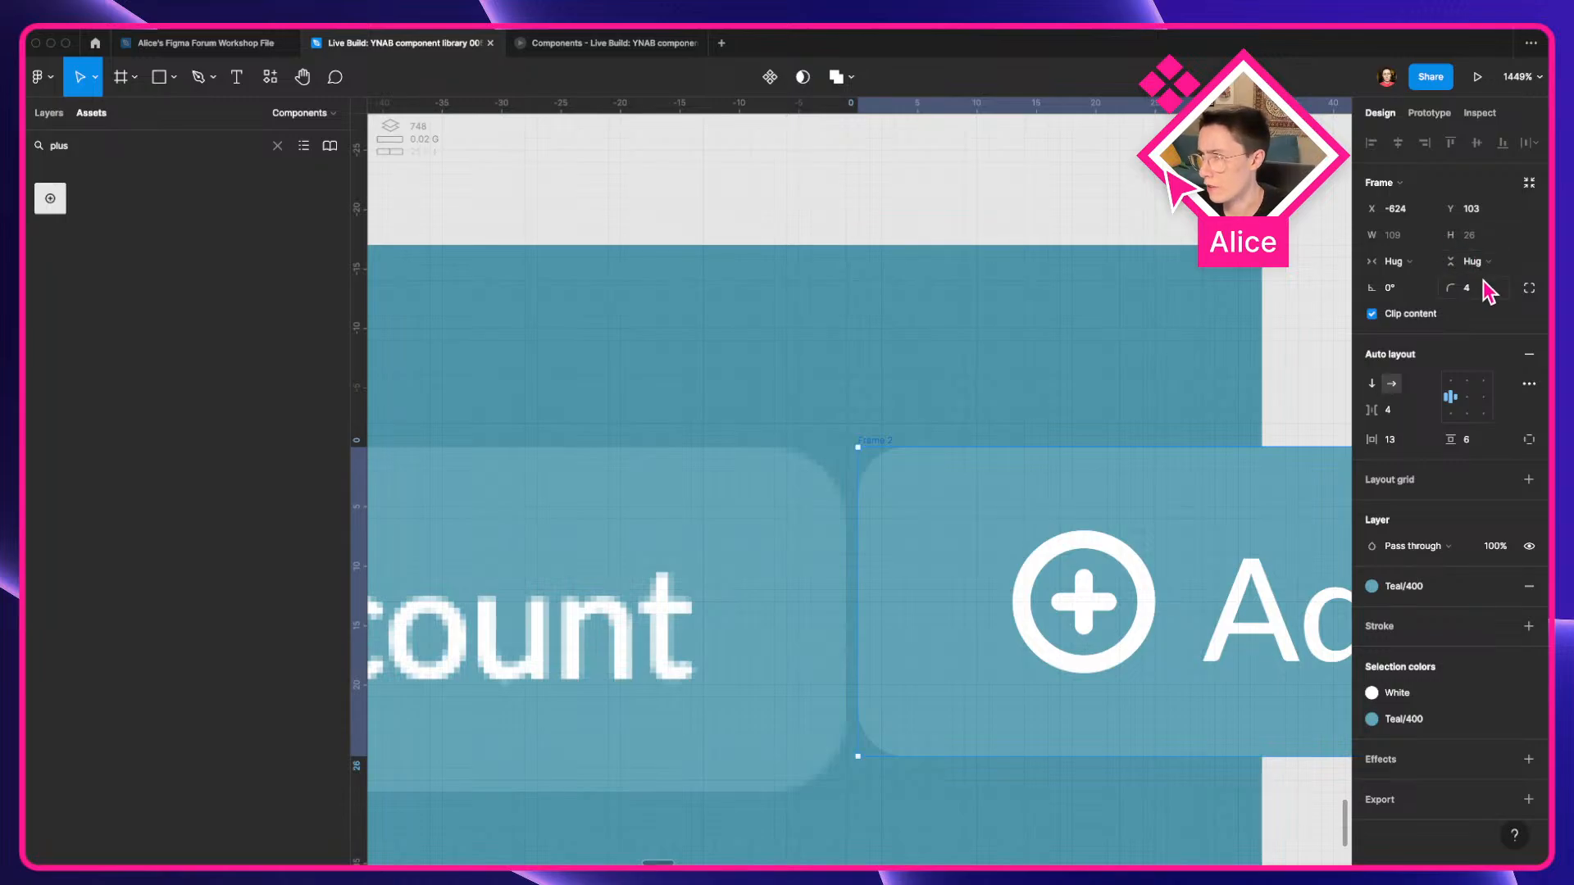
pyautogui.write('5')
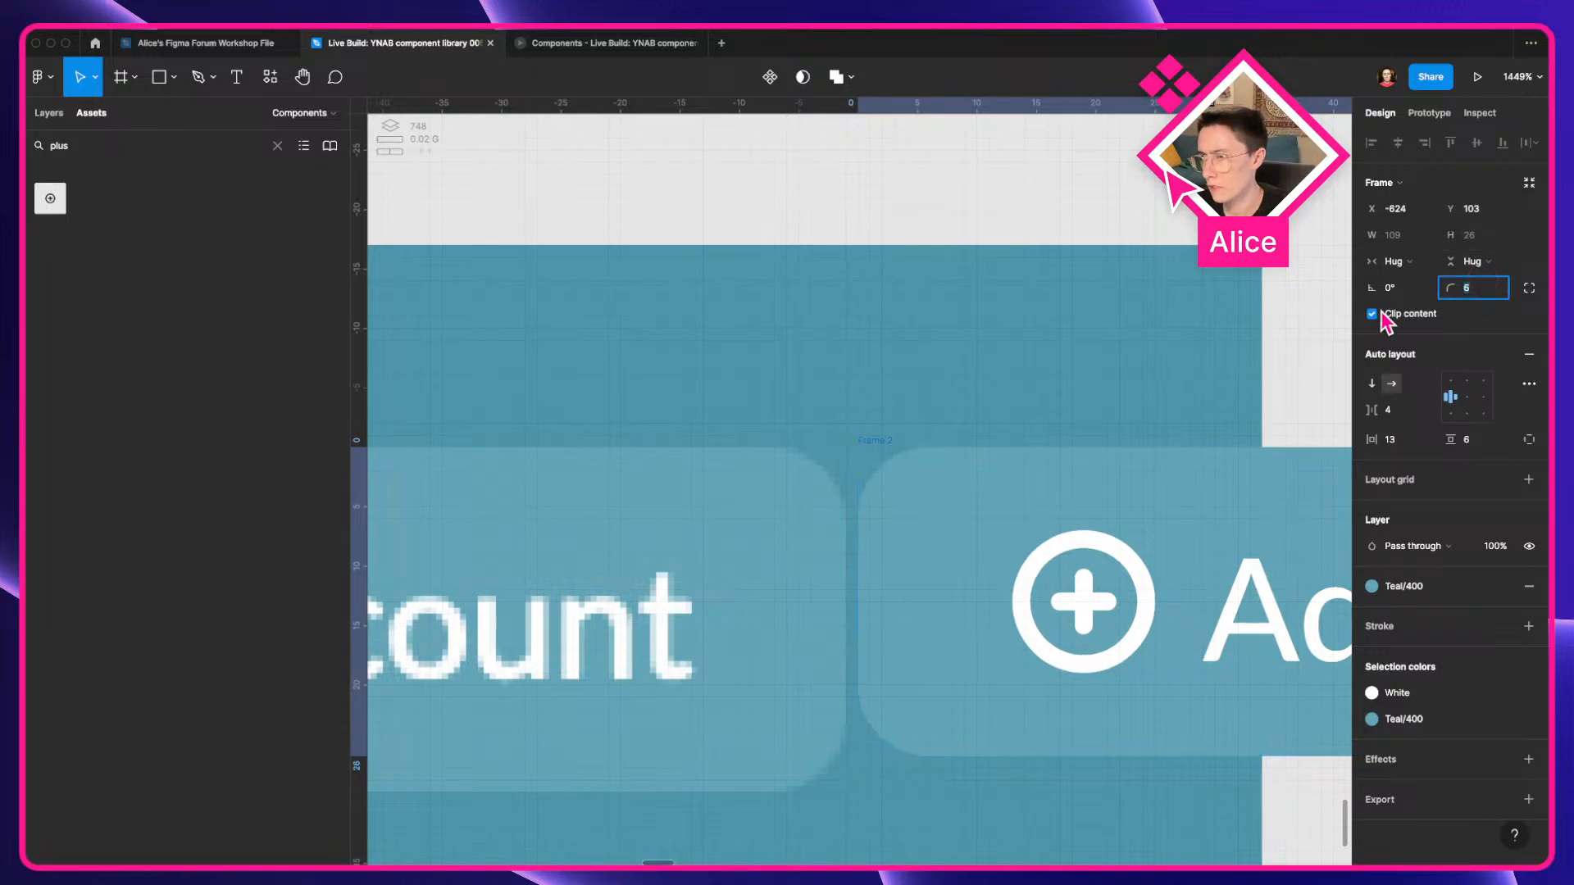
pyautogui.scroll(-5, 1193, 332)
pyautogui.click(1275, 326)
# Set the Add account label's font size to 14.
pyautogui.scroll(-2, 1274, 326)
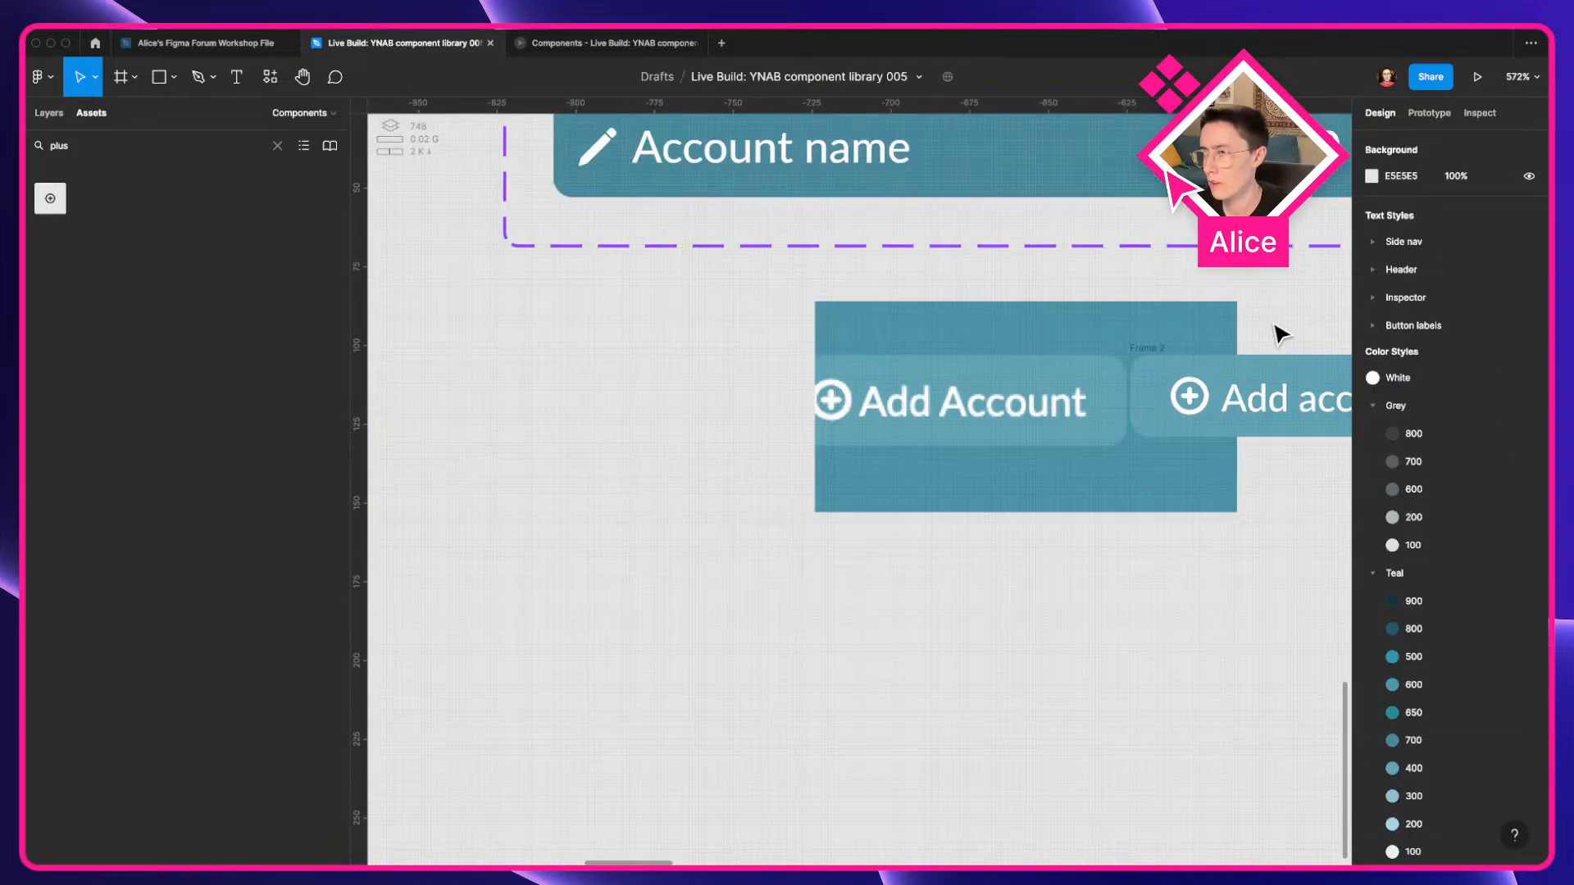
pyautogui.moveTo(1216, 339); pyautogui.dragTo(990, 388)
pyautogui.click(1091, 438)
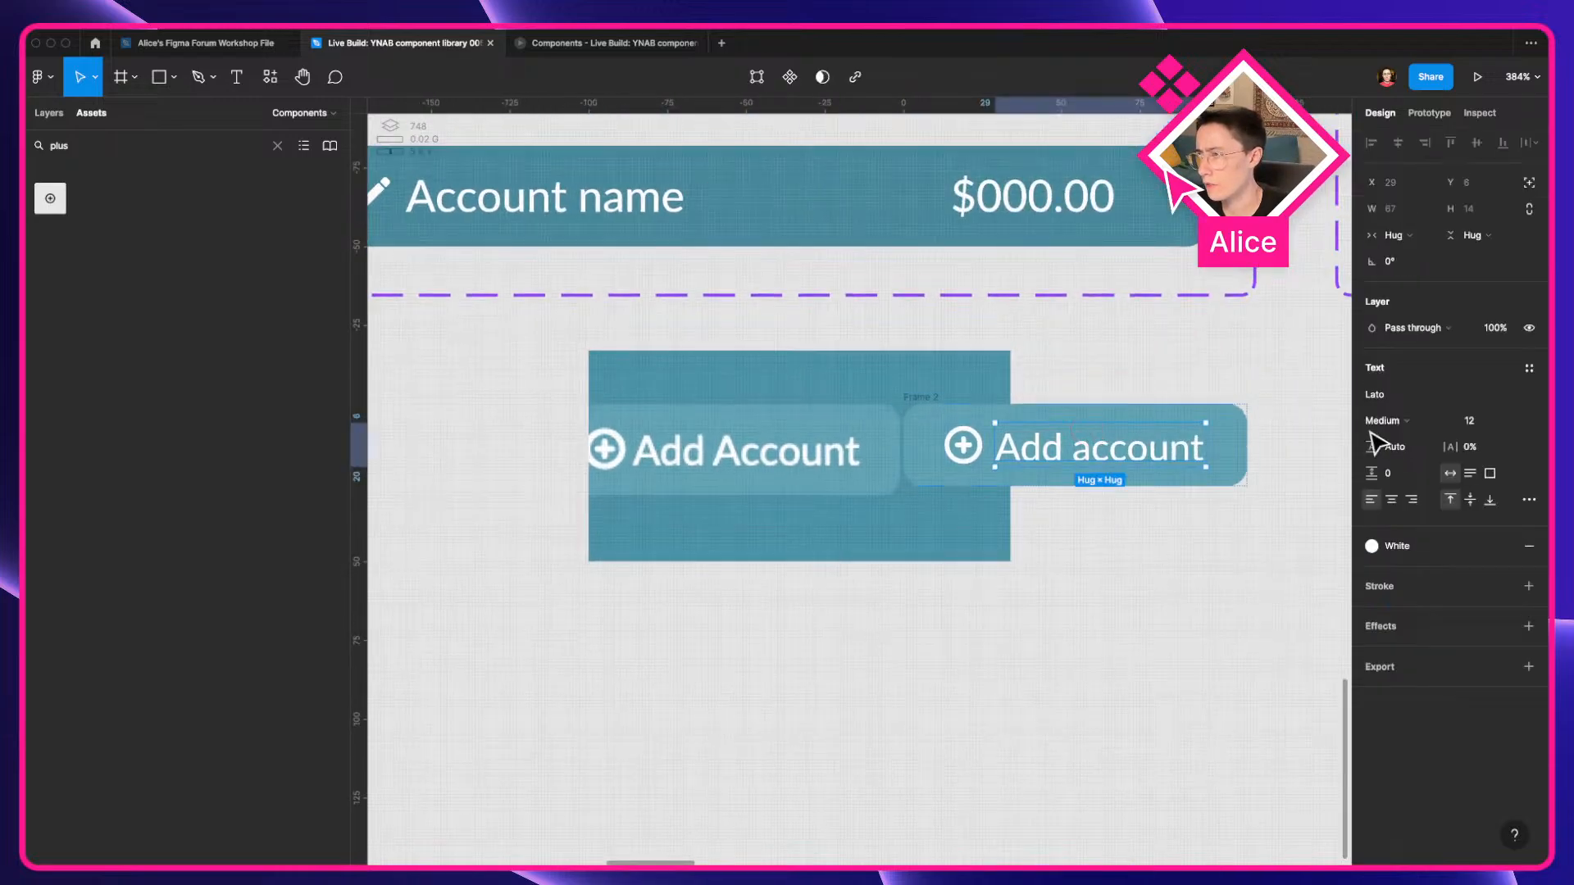
pyautogui.click(1476, 420)
pyautogui.write('13')
pyautogui.press('Return')
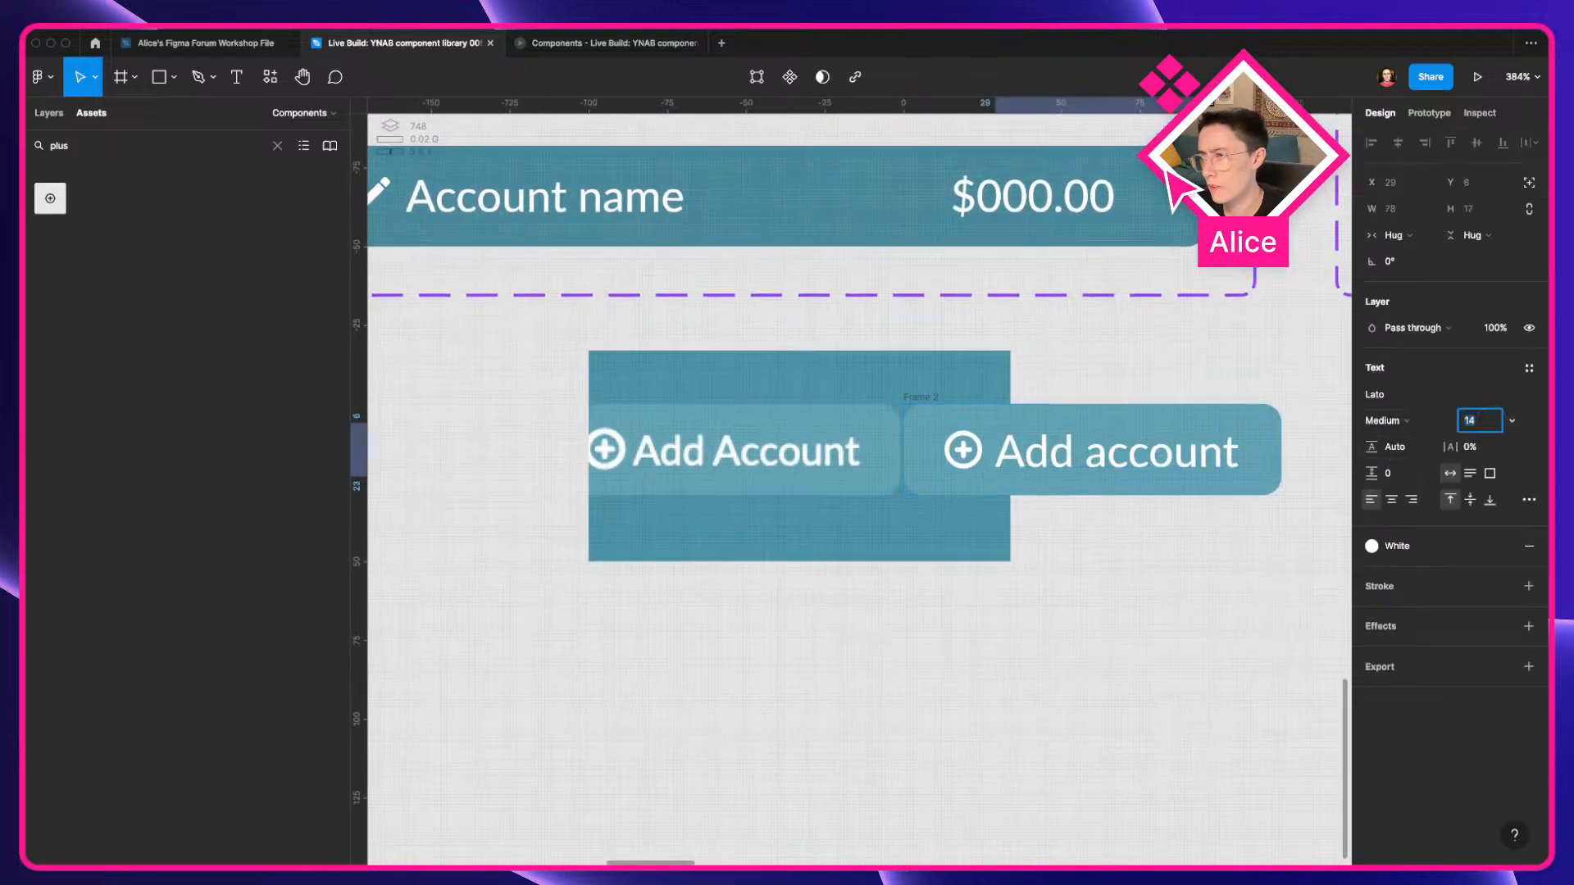
pyautogui.click(1194, 372)
# Check which text style the account name in the Account row / Manual component uses.
pyautogui.scroll(-2, 1196, 373)
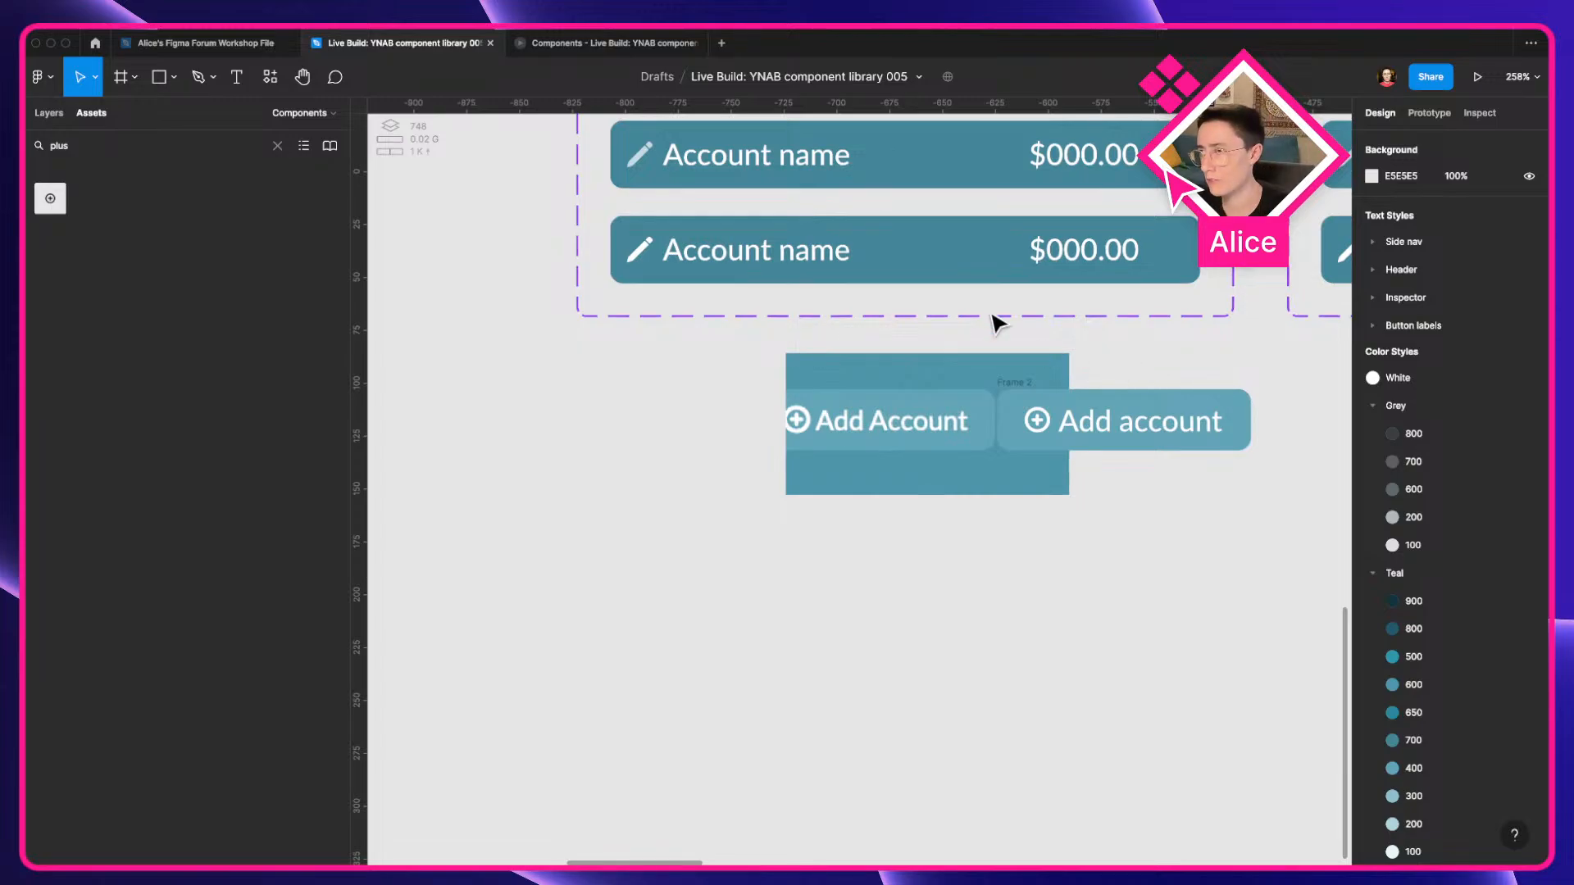
pyautogui.click(809, 256)
pyautogui.click(1386, 444)
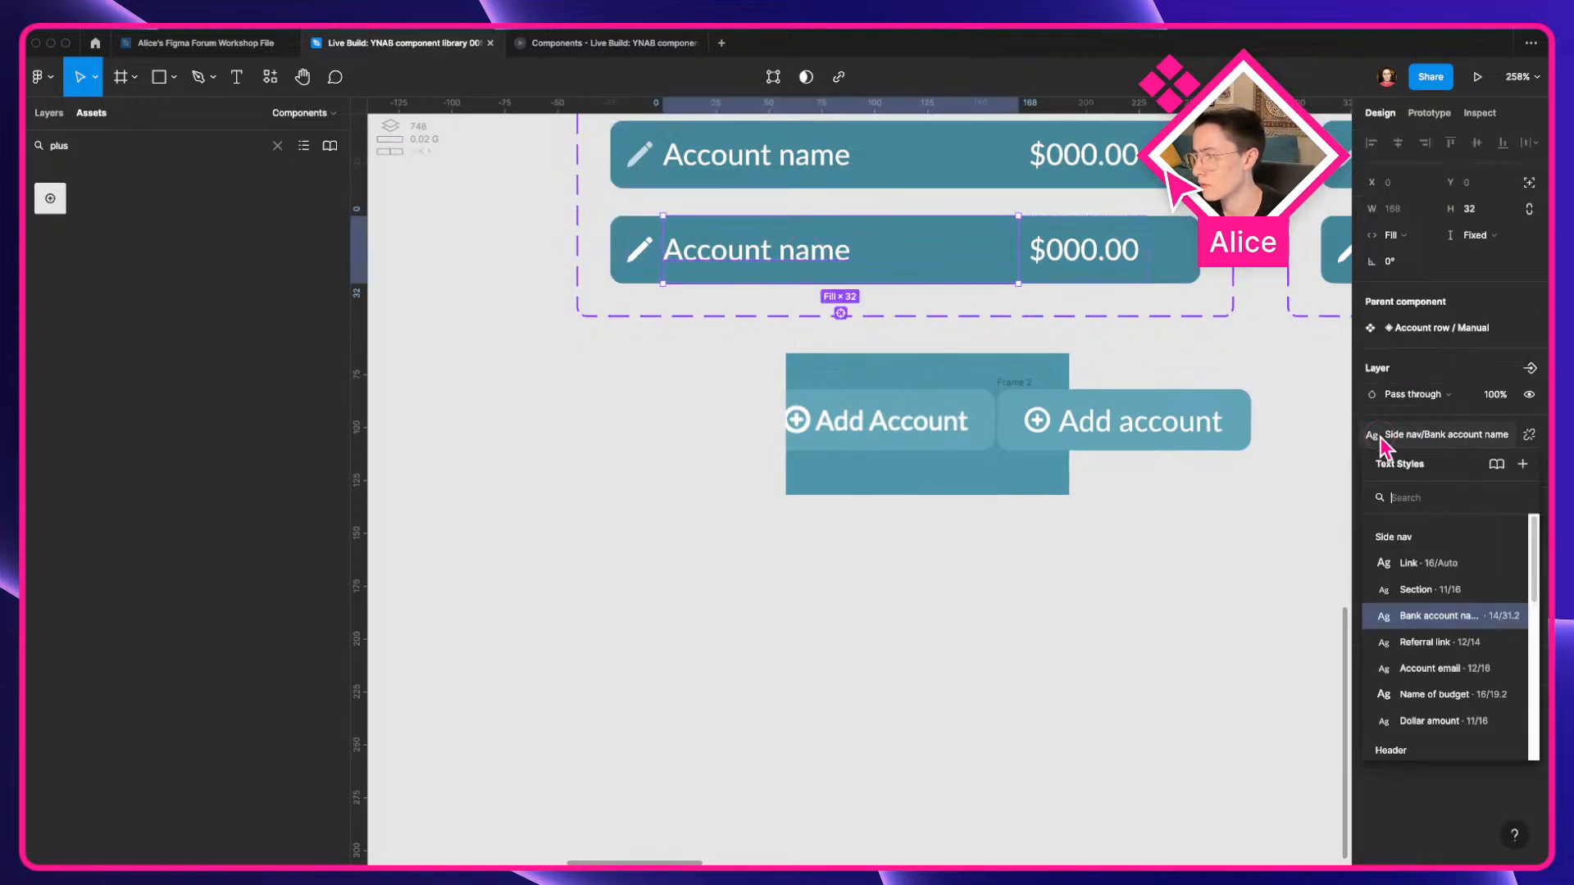
pyautogui.click(1167, 434)
# Move the Add account frame clear of the reference screenshot and delete the screenshot.
pyautogui.click(1032, 384)
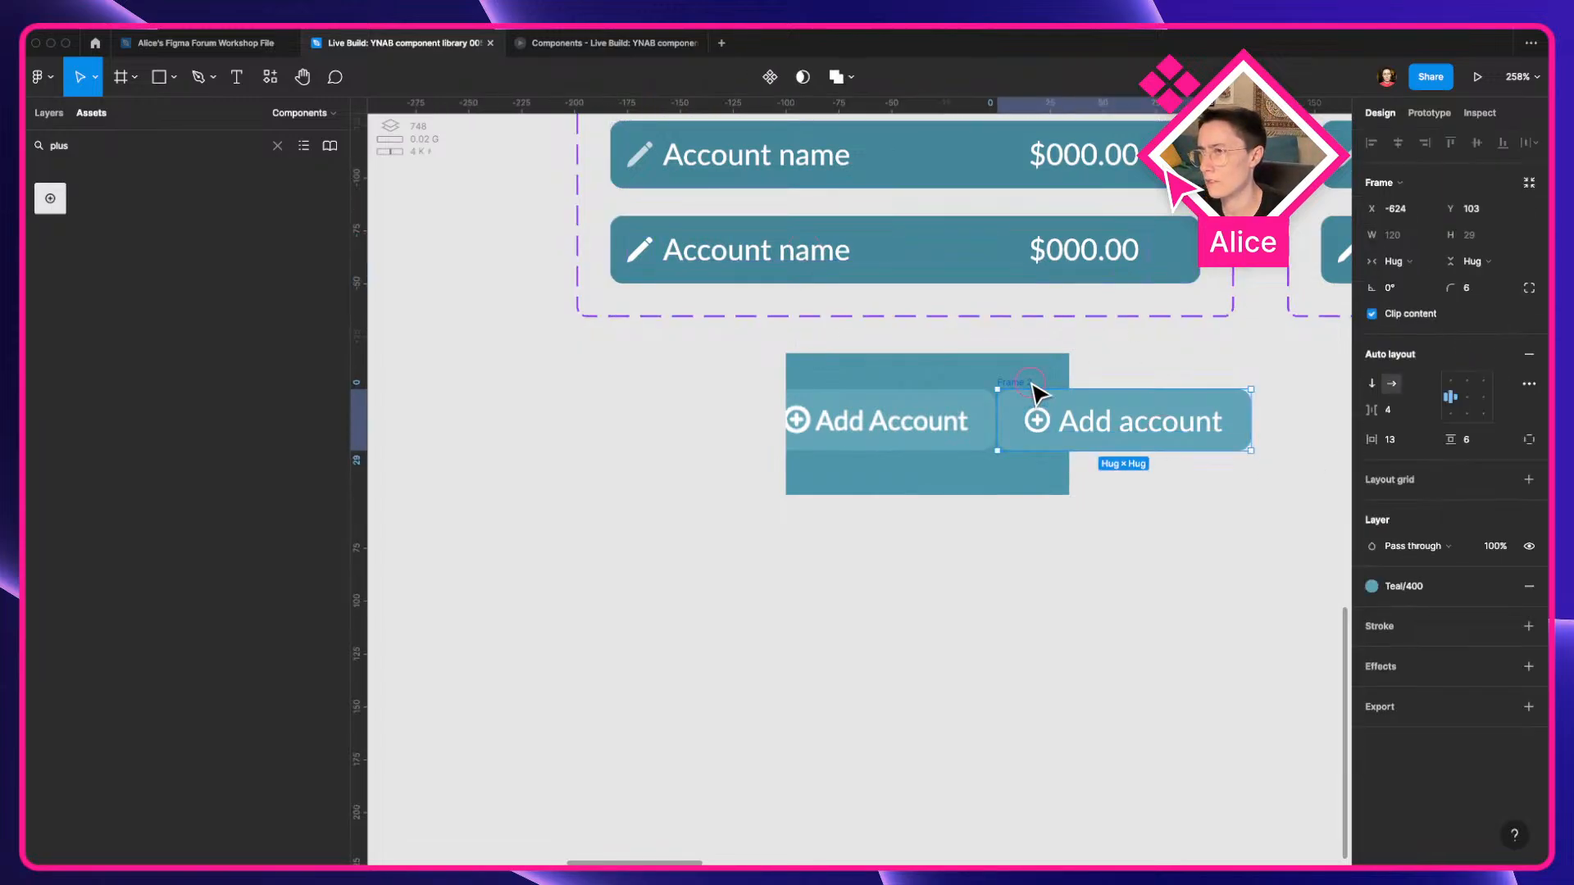
pyautogui.moveTo(1019, 392); pyautogui.dragTo(692, 496)
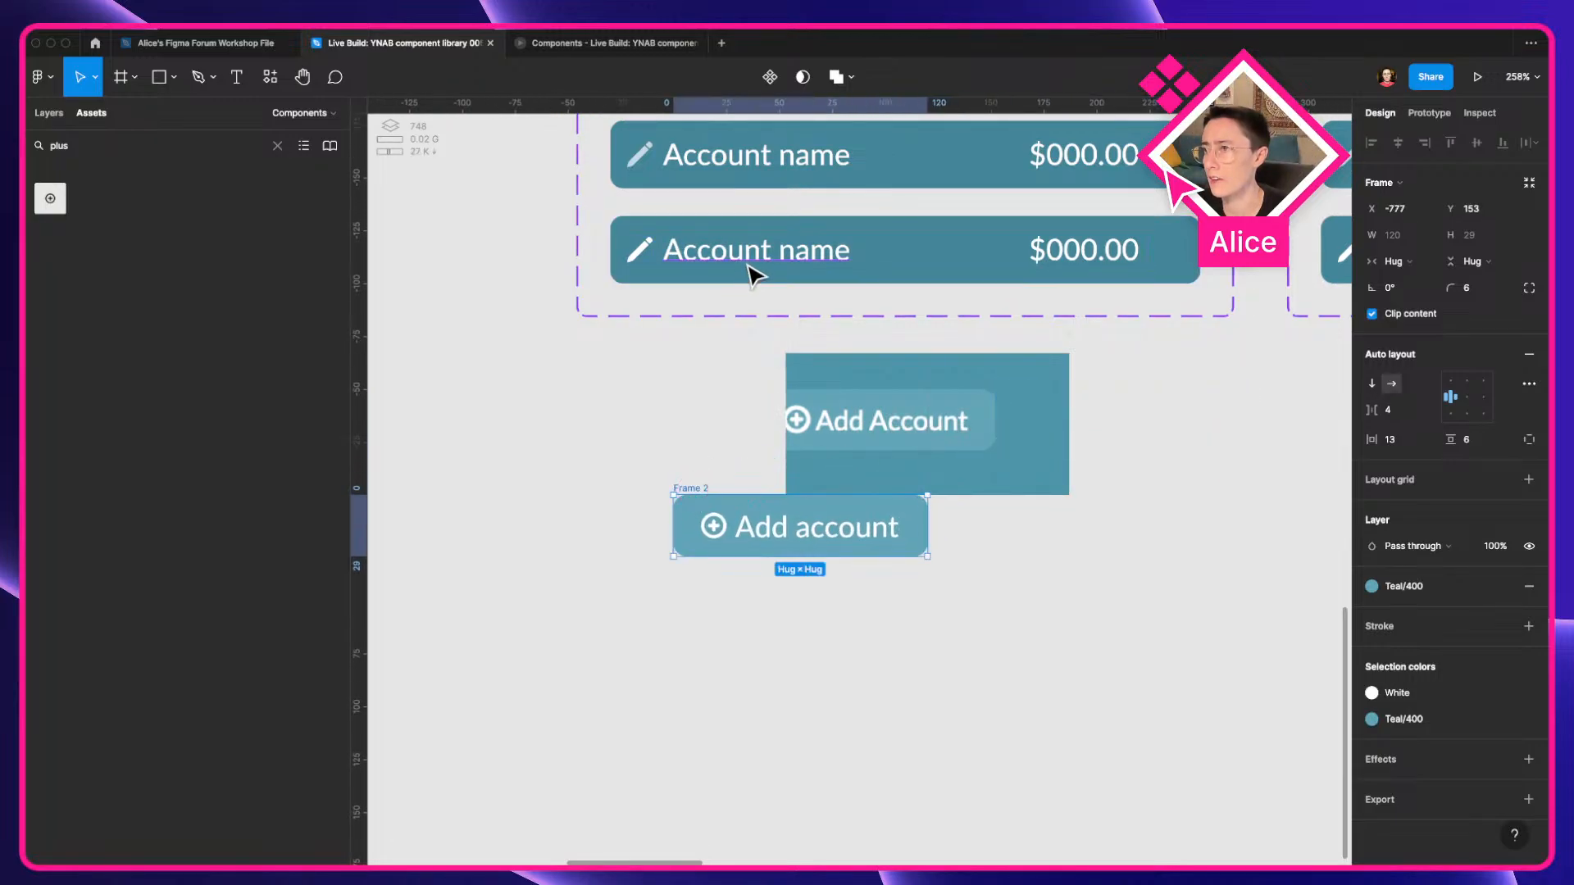
pyautogui.click(822, 449)
pyautogui.click(710, 414)
pyautogui.click(927, 447)
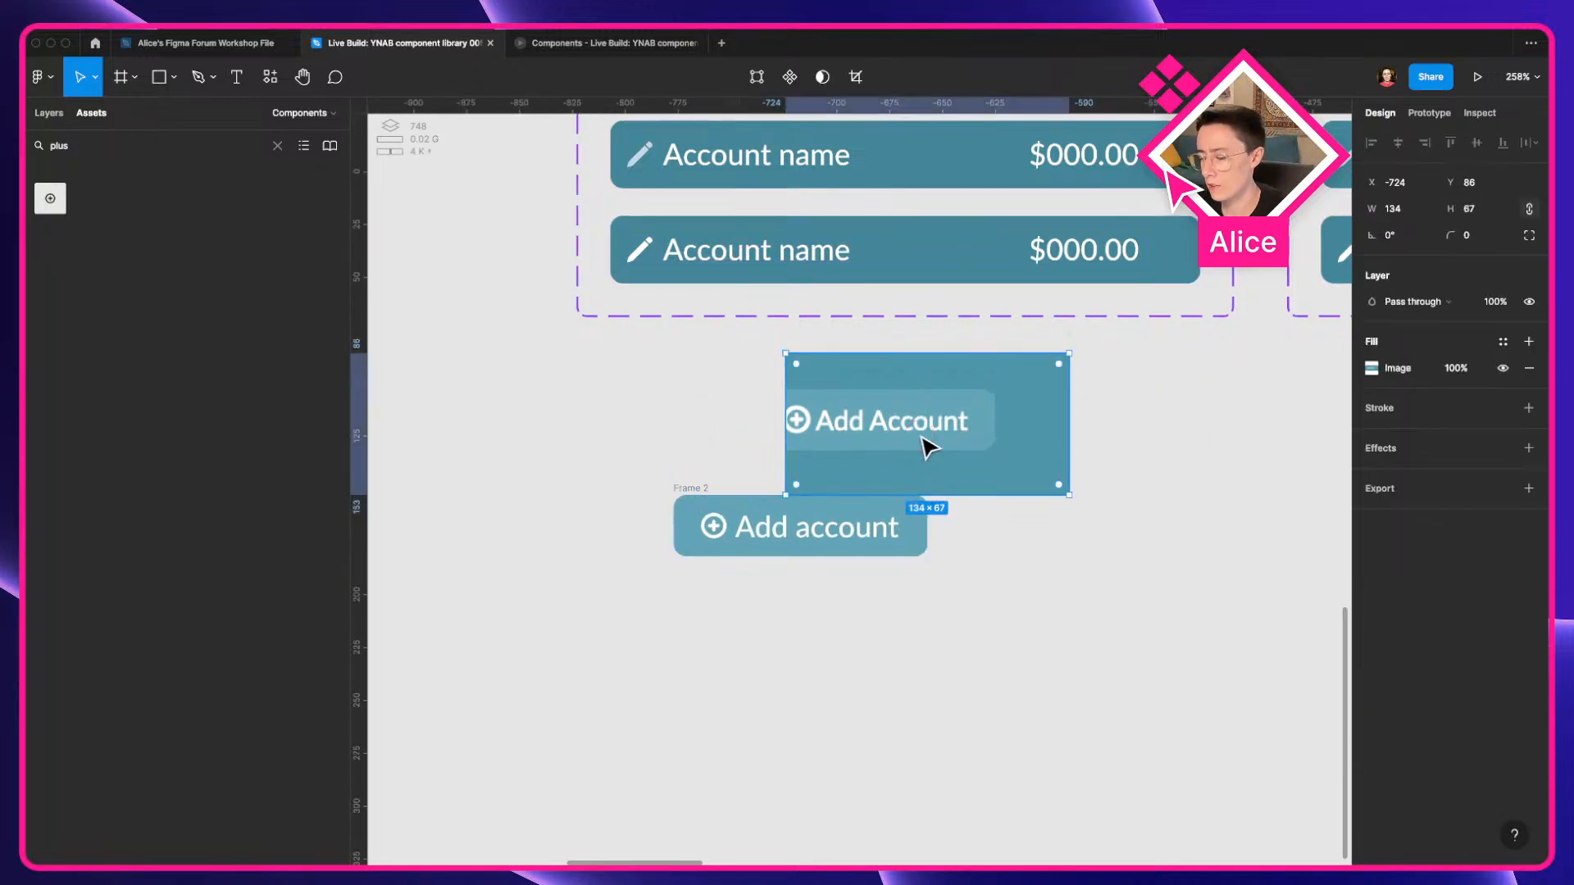
pyautogui.press('Delete')
# Reposition the Add account frame below the Account row / Manual component set.
pyautogui.moveTo(699, 503); pyautogui.dragTo(616, 385)
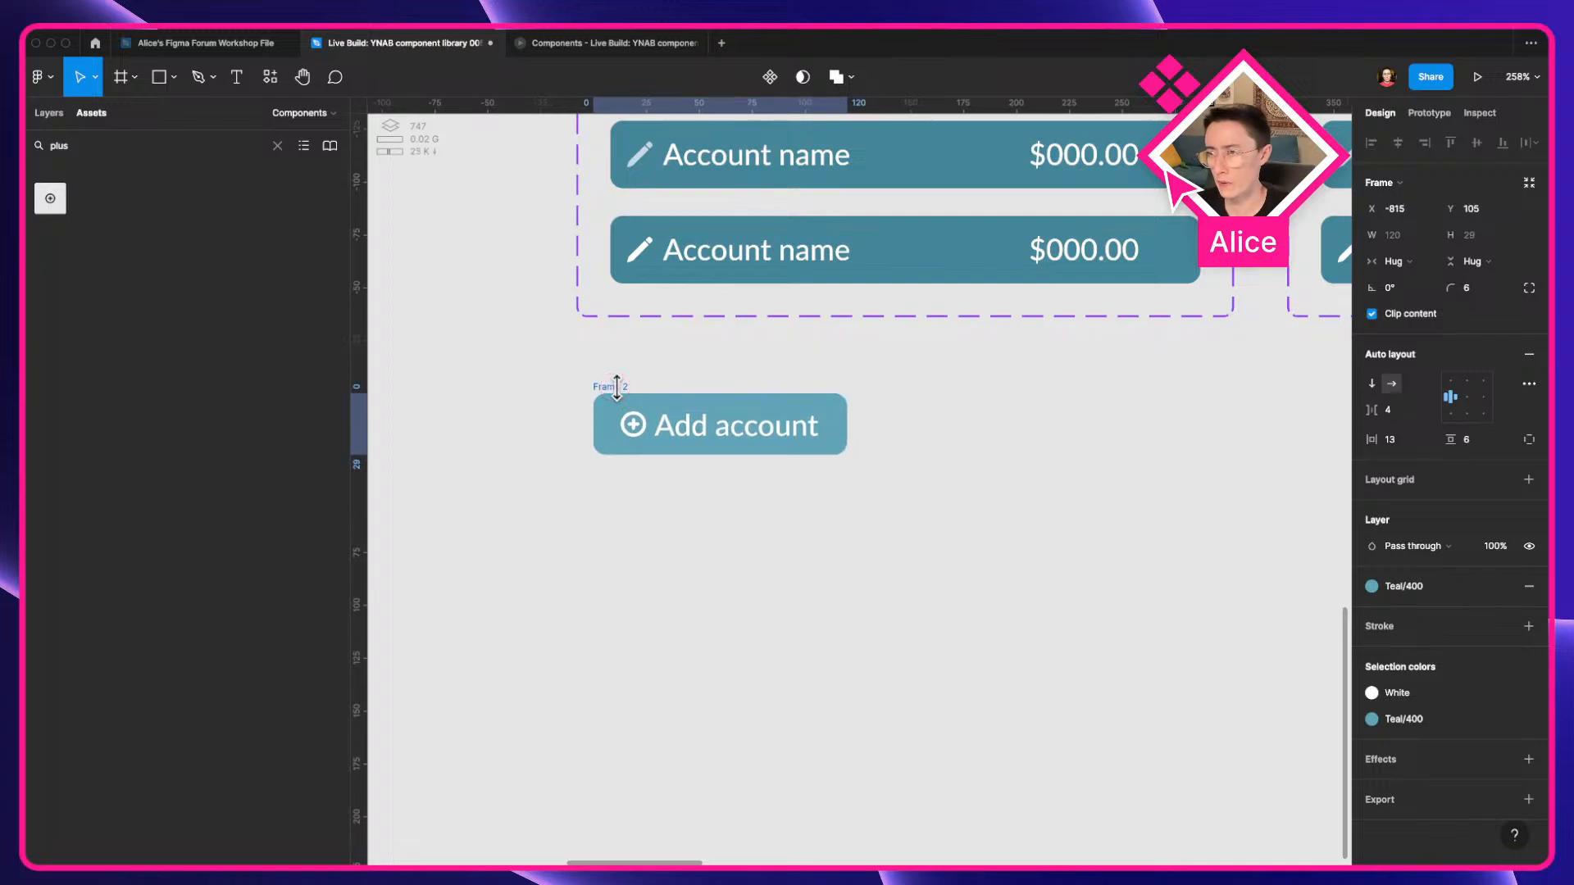
pyautogui.press('super+shift+z')
pyautogui.press('super+z')
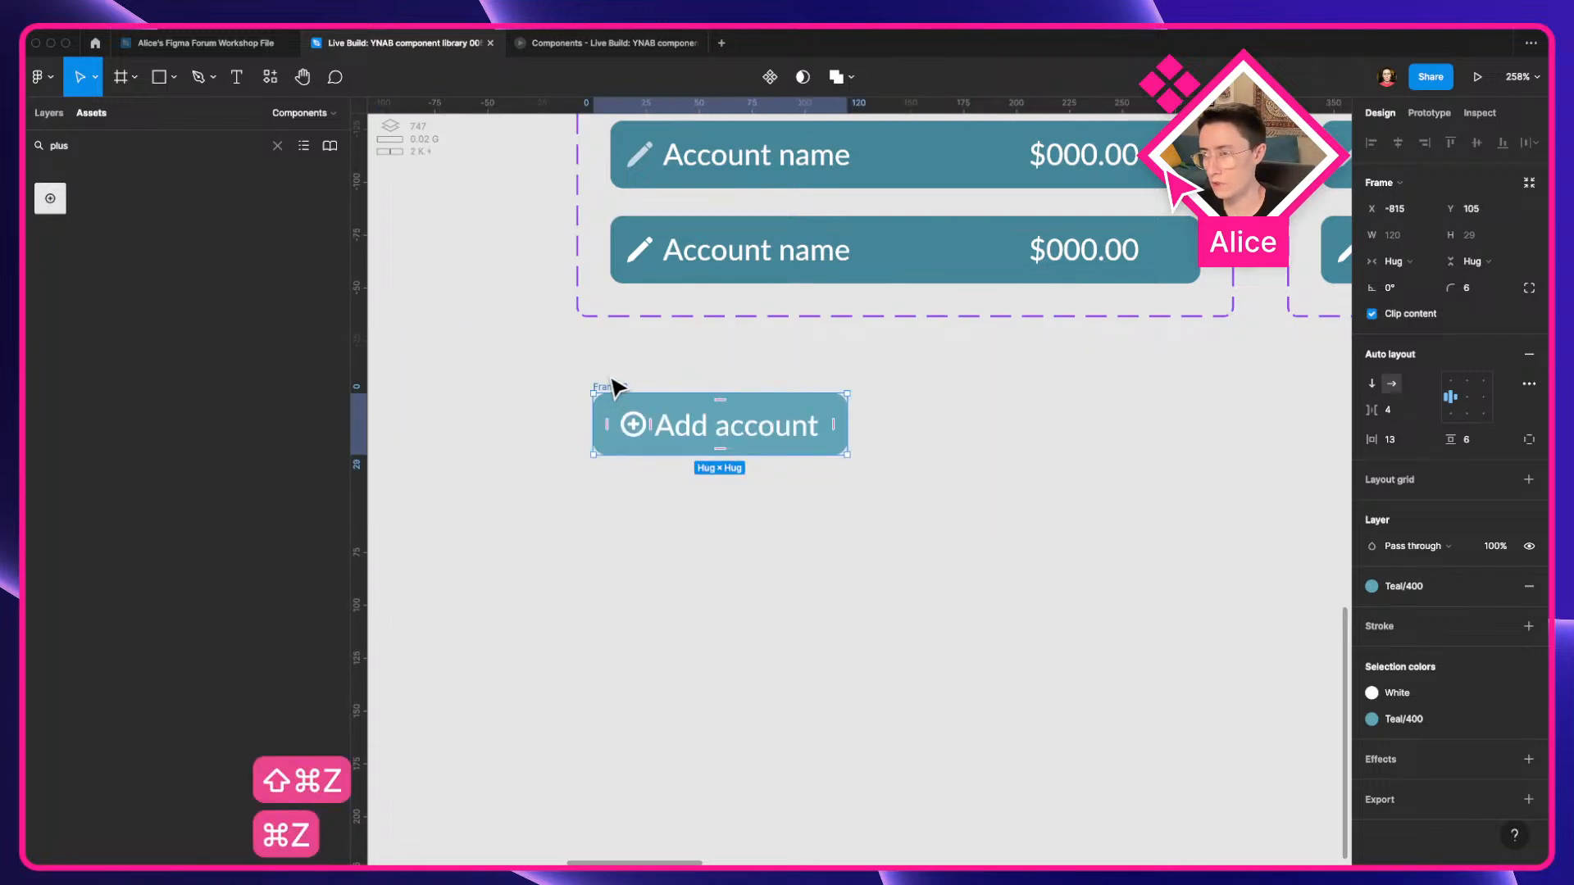
pyautogui.moveTo(620, 395); pyautogui.dragTo(632, 558)
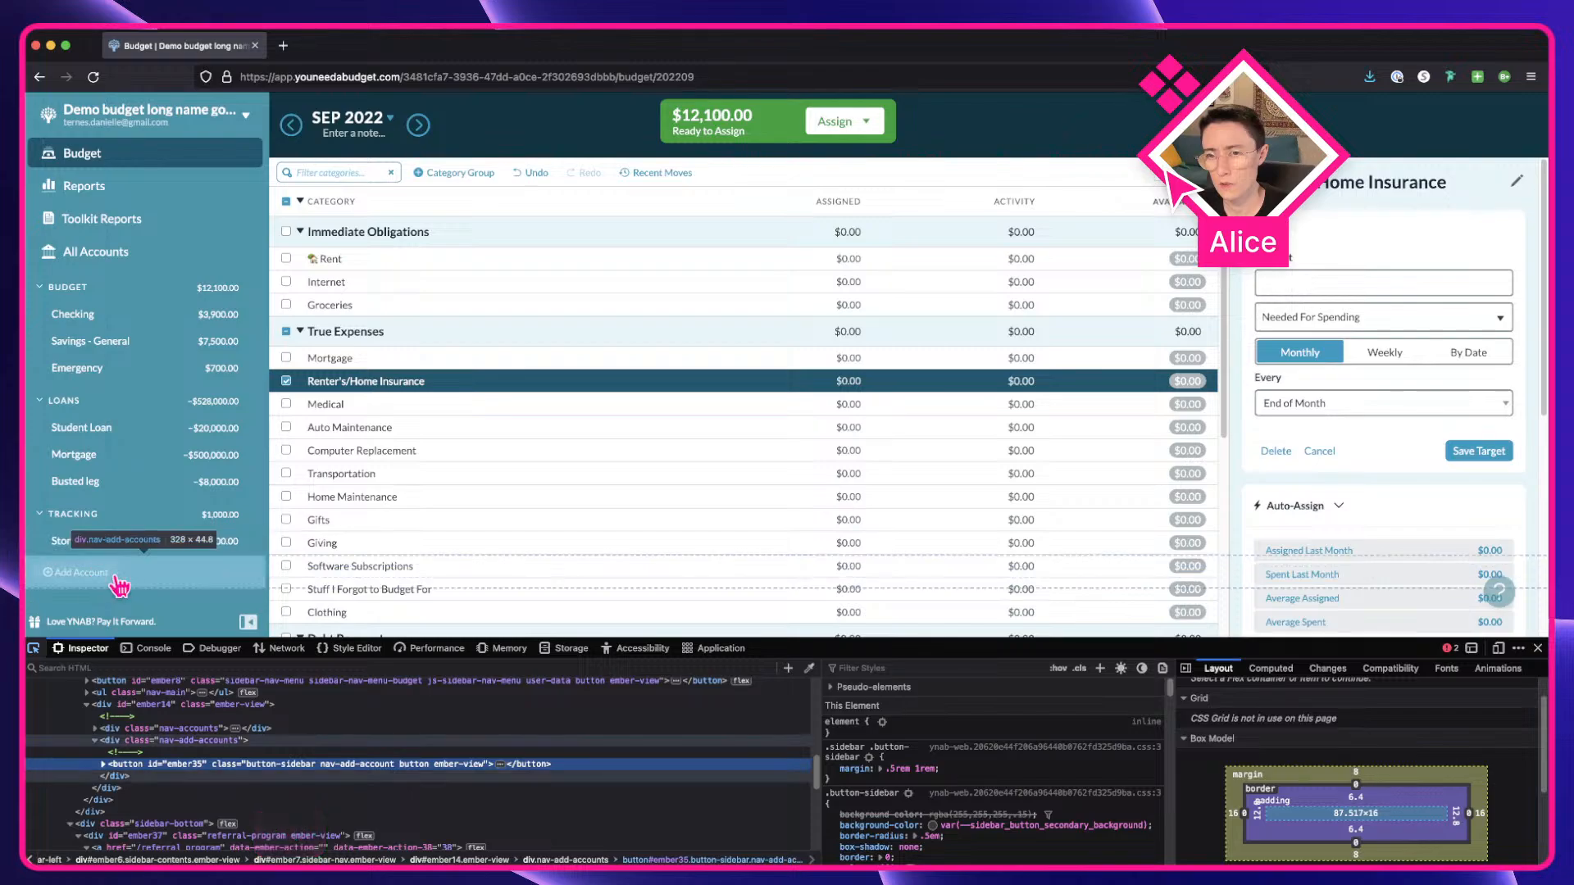
# Select the live Add Account button in the inspector and force its hover state.
pyautogui.click(75, 572)
pyautogui.click(1058, 668)
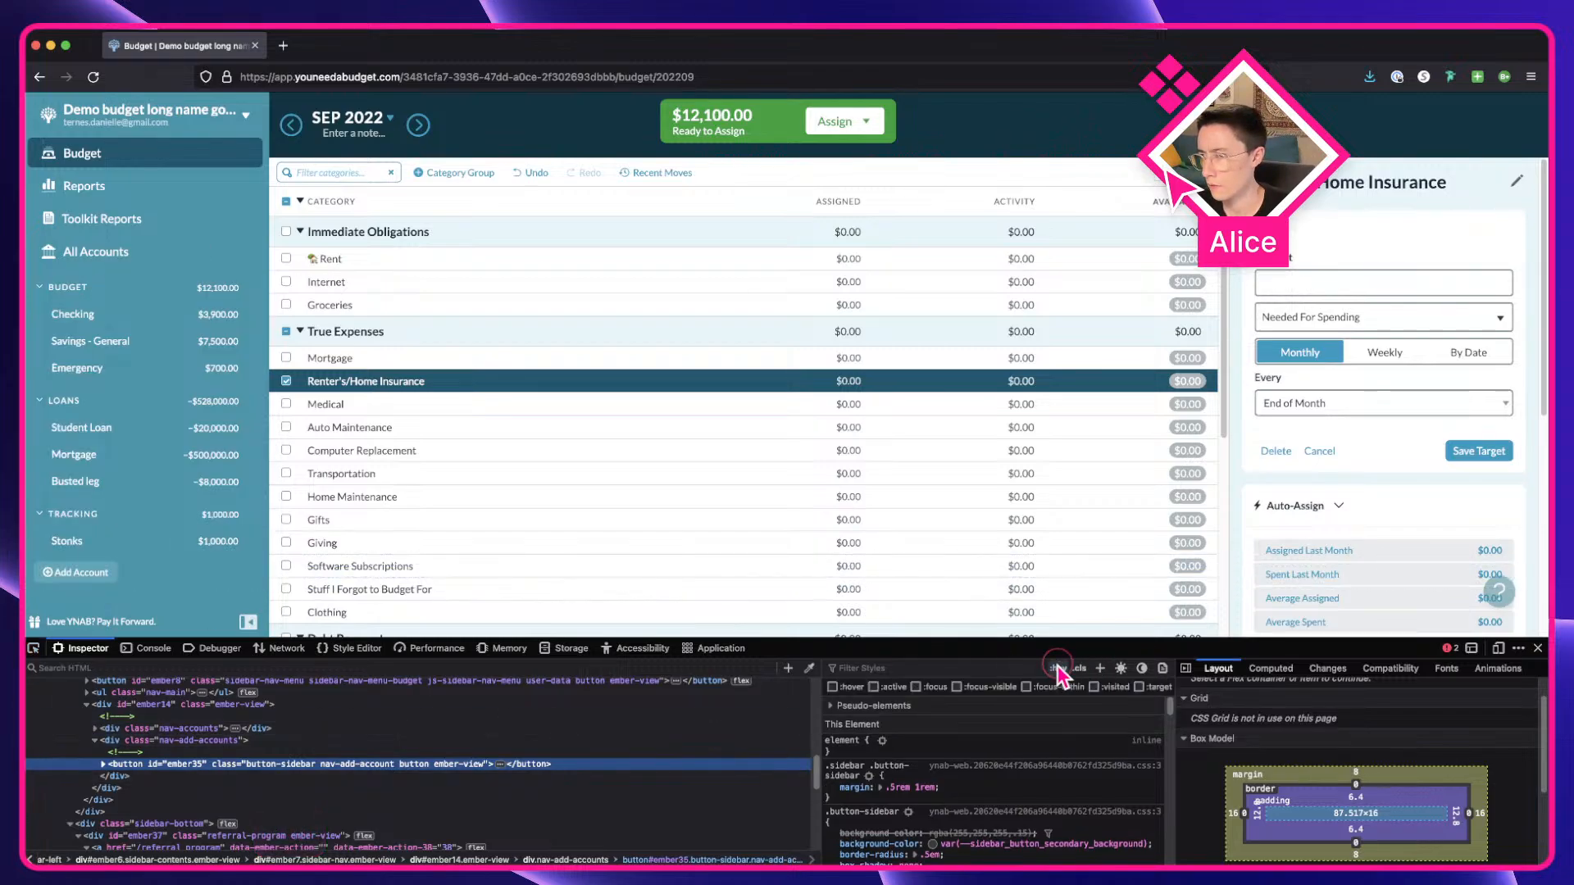
pyautogui.click(852, 688)
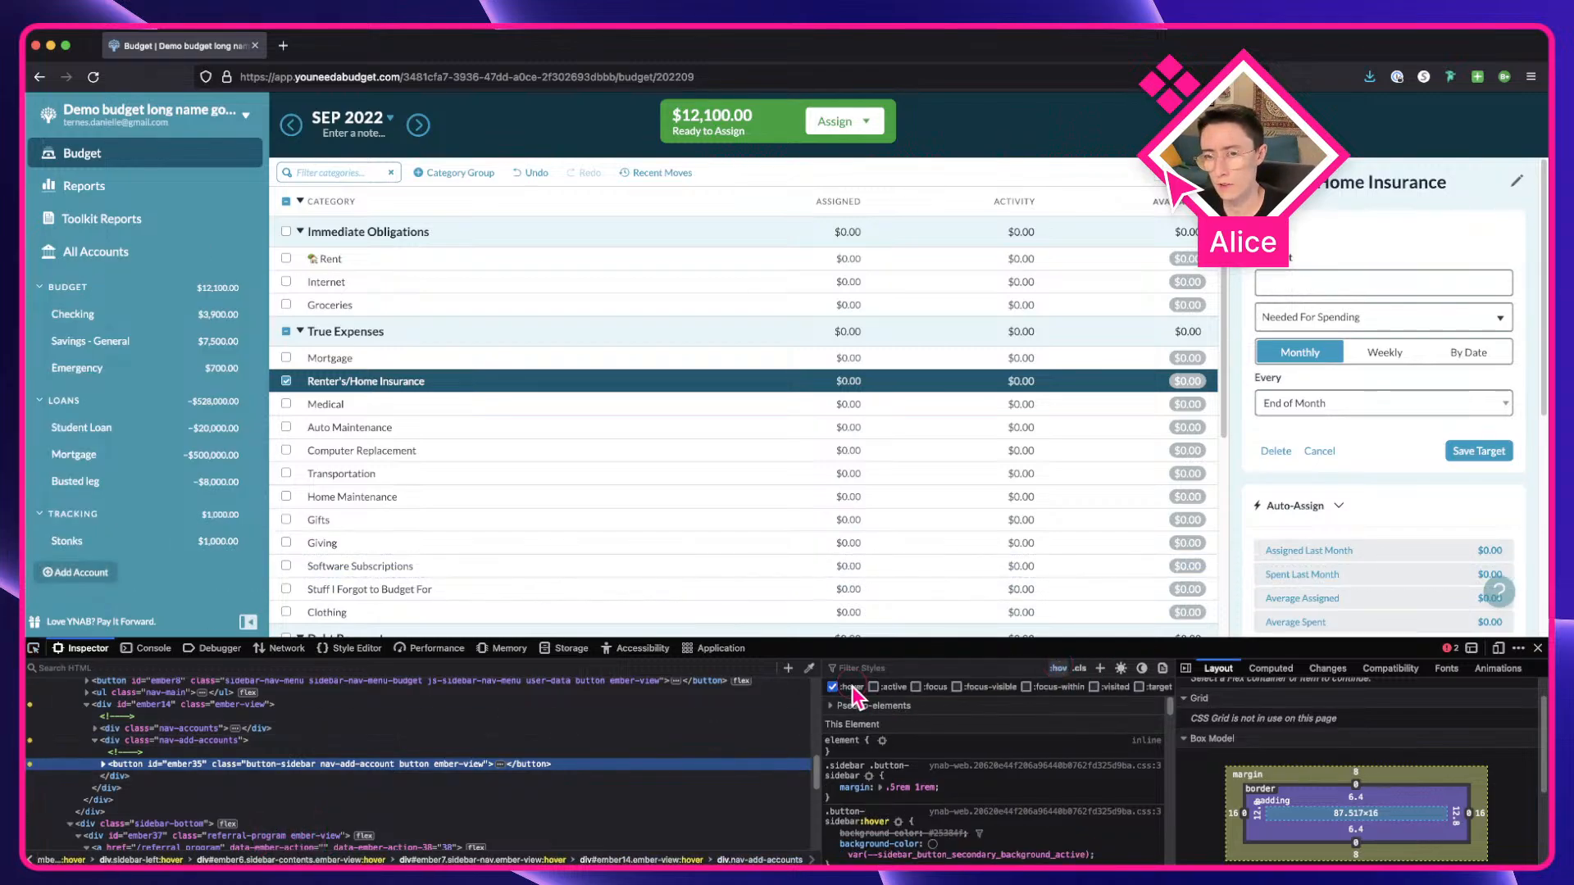
# Capture a screenshot of the hovered Add Account button and place it beside the Add account frames in Figma.
pyautogui.press('shift+super+4')
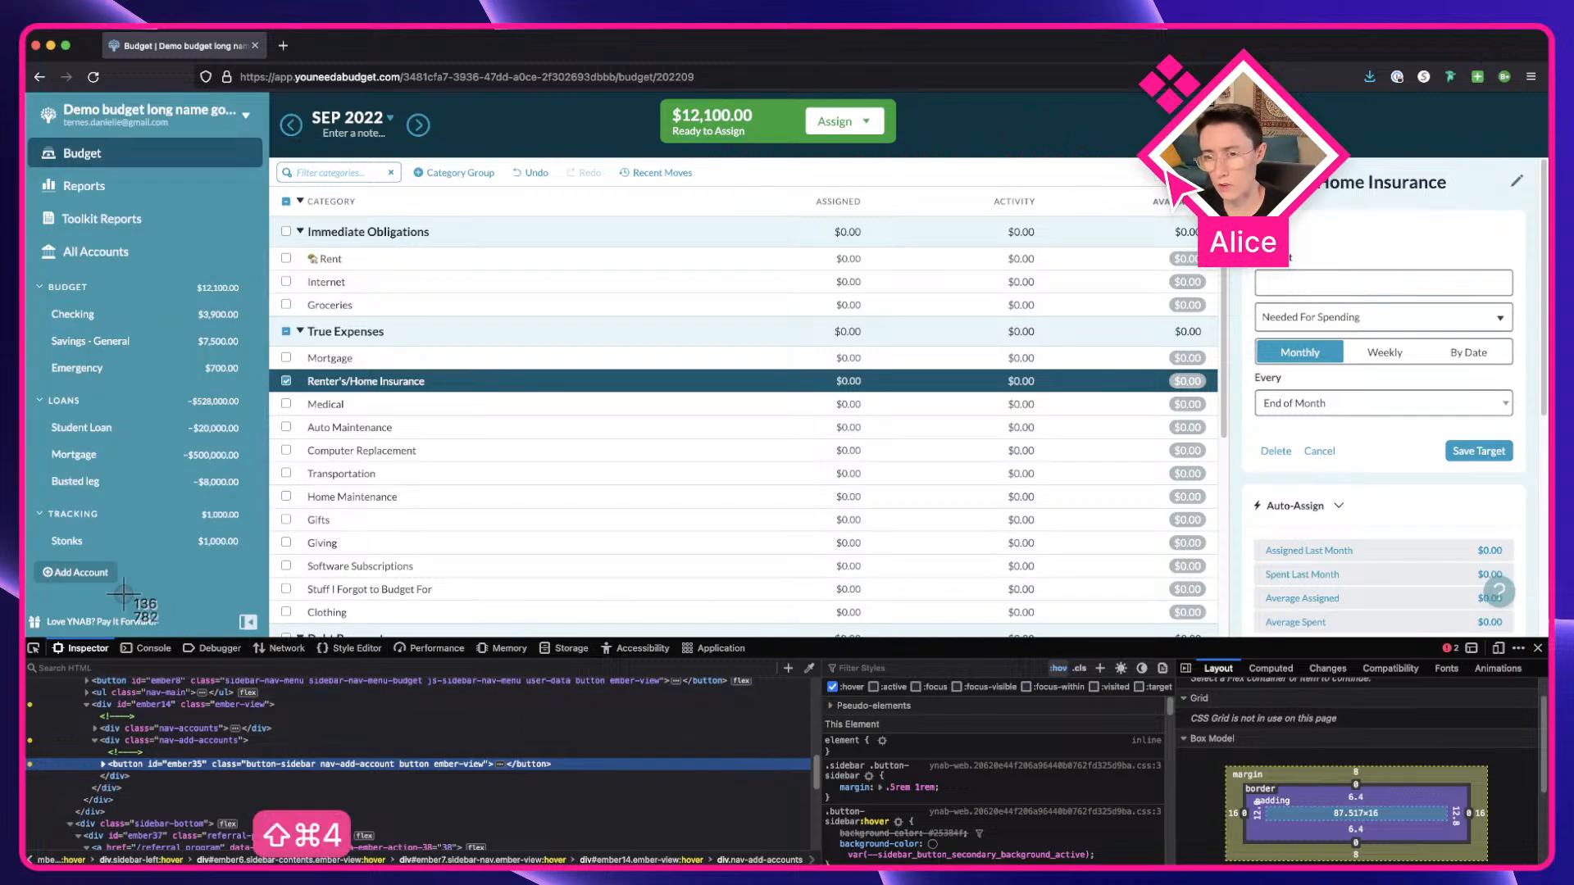
pyautogui.moveTo(143, 592); pyautogui.dragTo(60, 546)
pyautogui.hotkey('ctrl', 'Right')
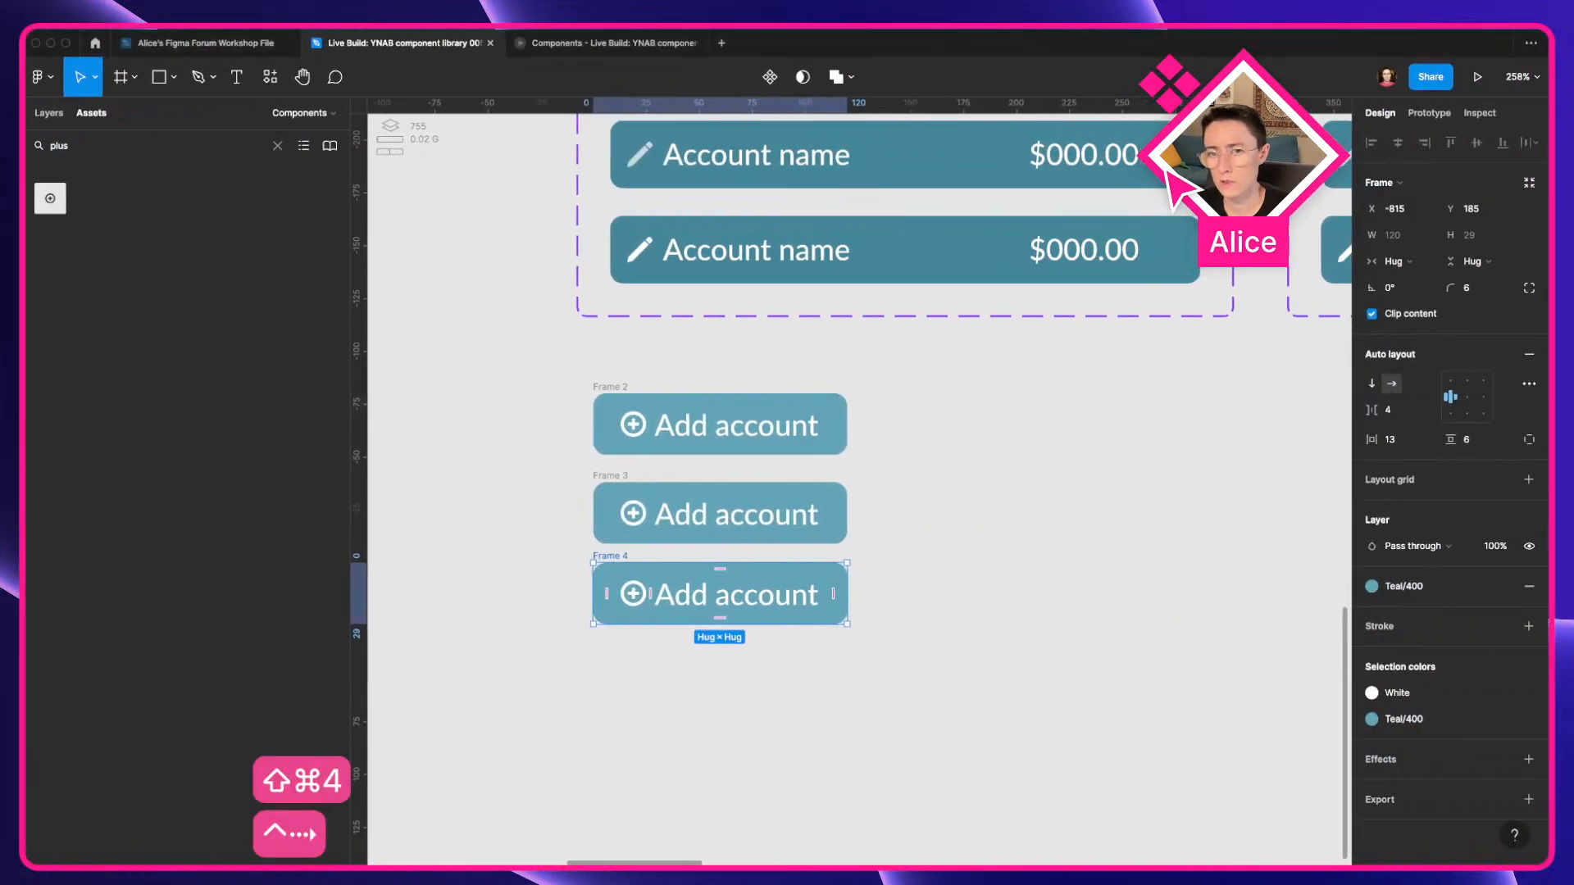
pyautogui.moveTo(281, 330); pyautogui.dragTo(956, 503)
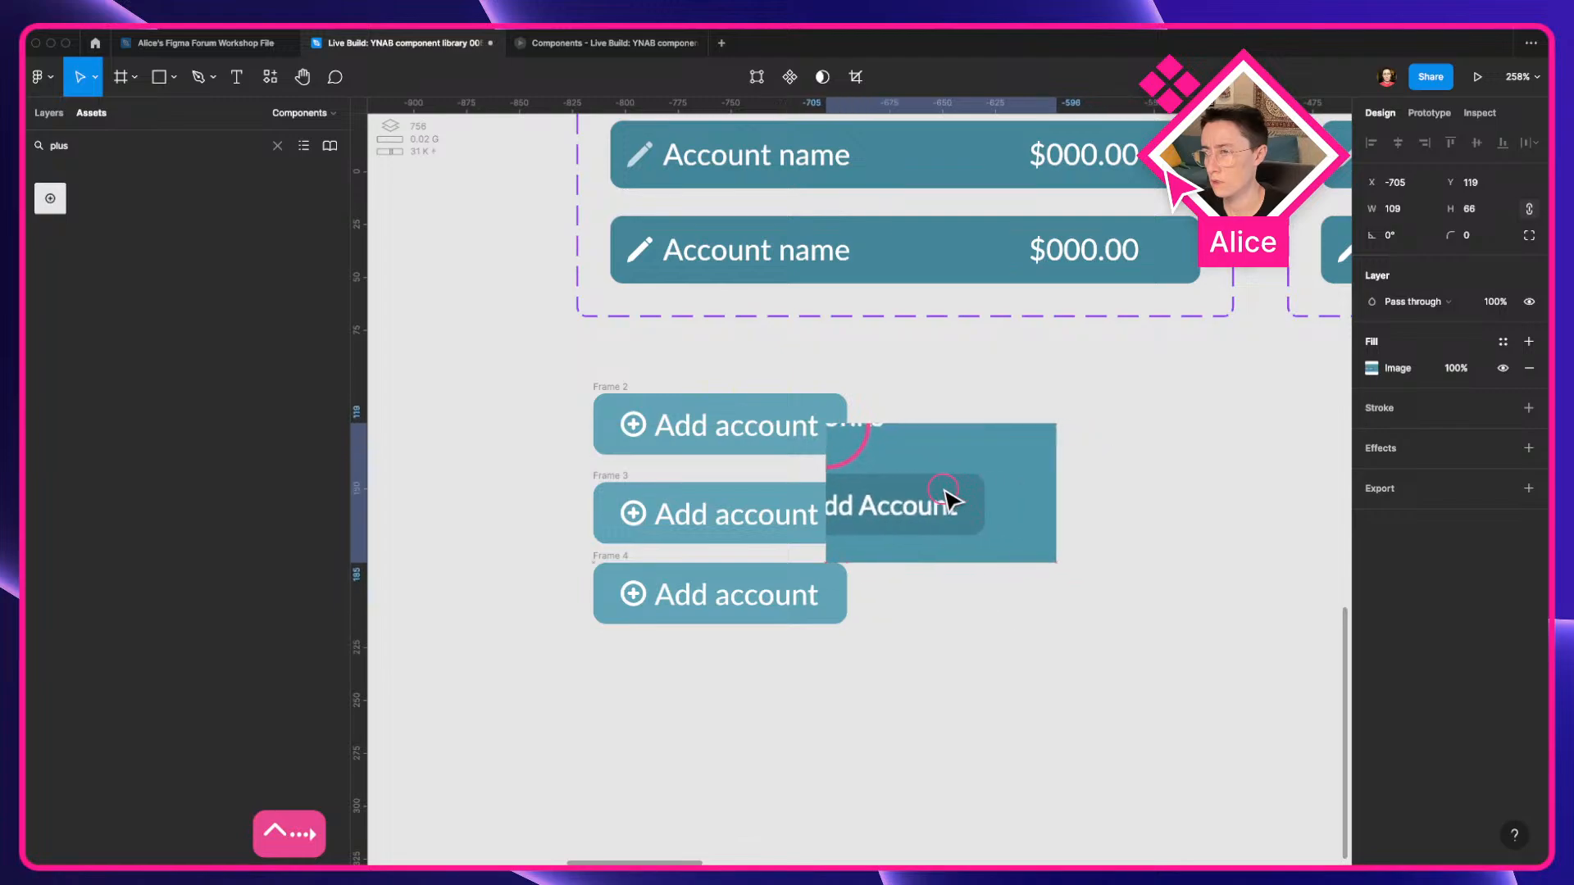
# Apply the Teal/700 color style to the fill of the middle Add account frame, Frame 3.
pyautogui.click(805, 521)
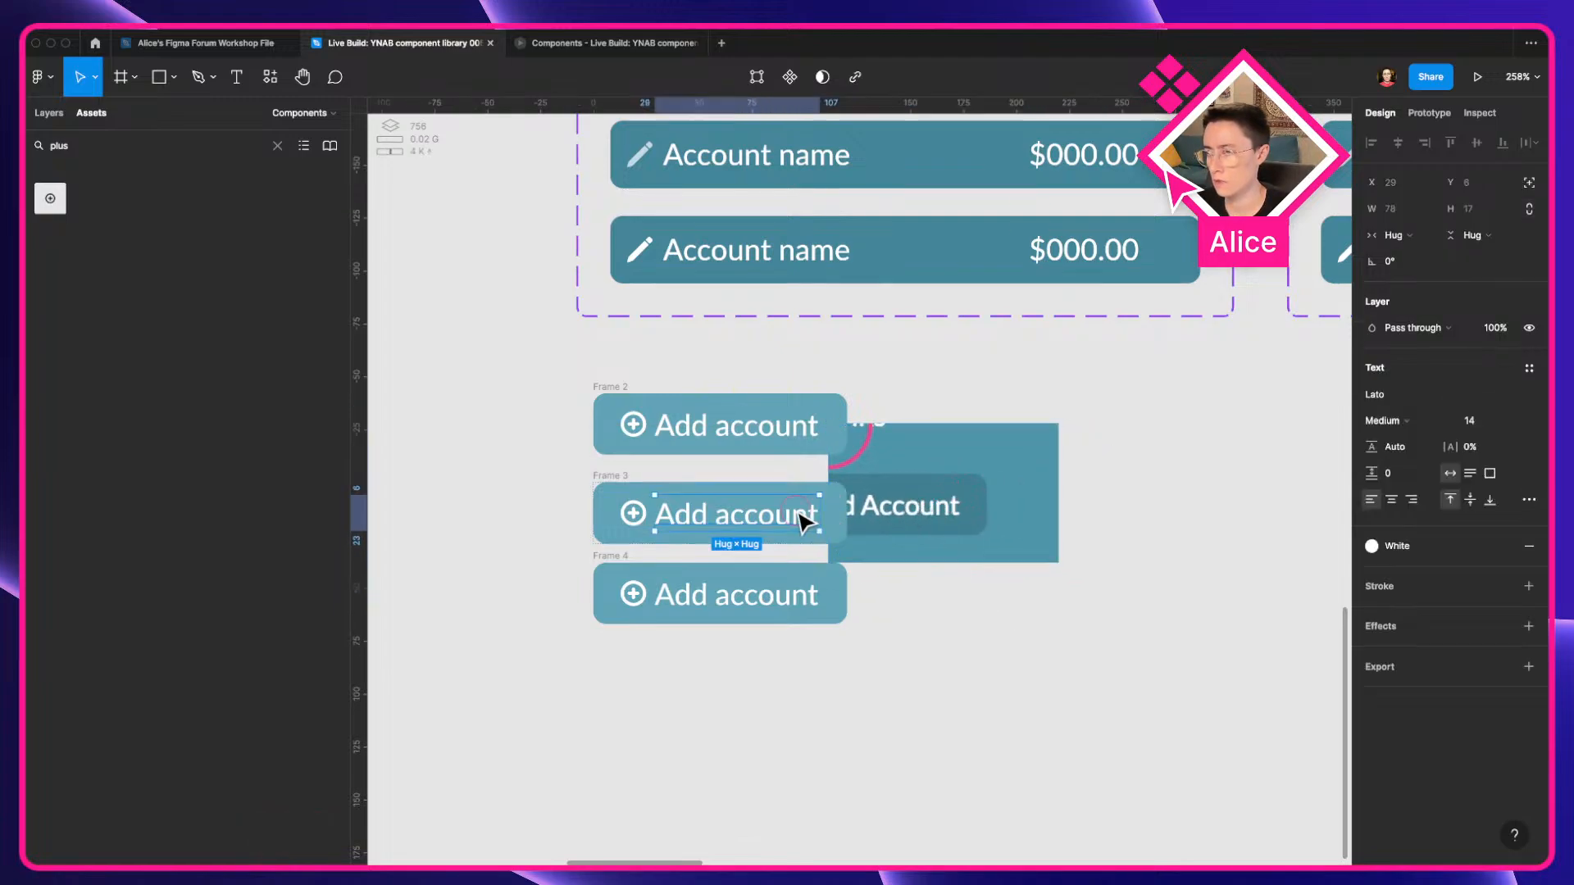
pyautogui.click(602, 479)
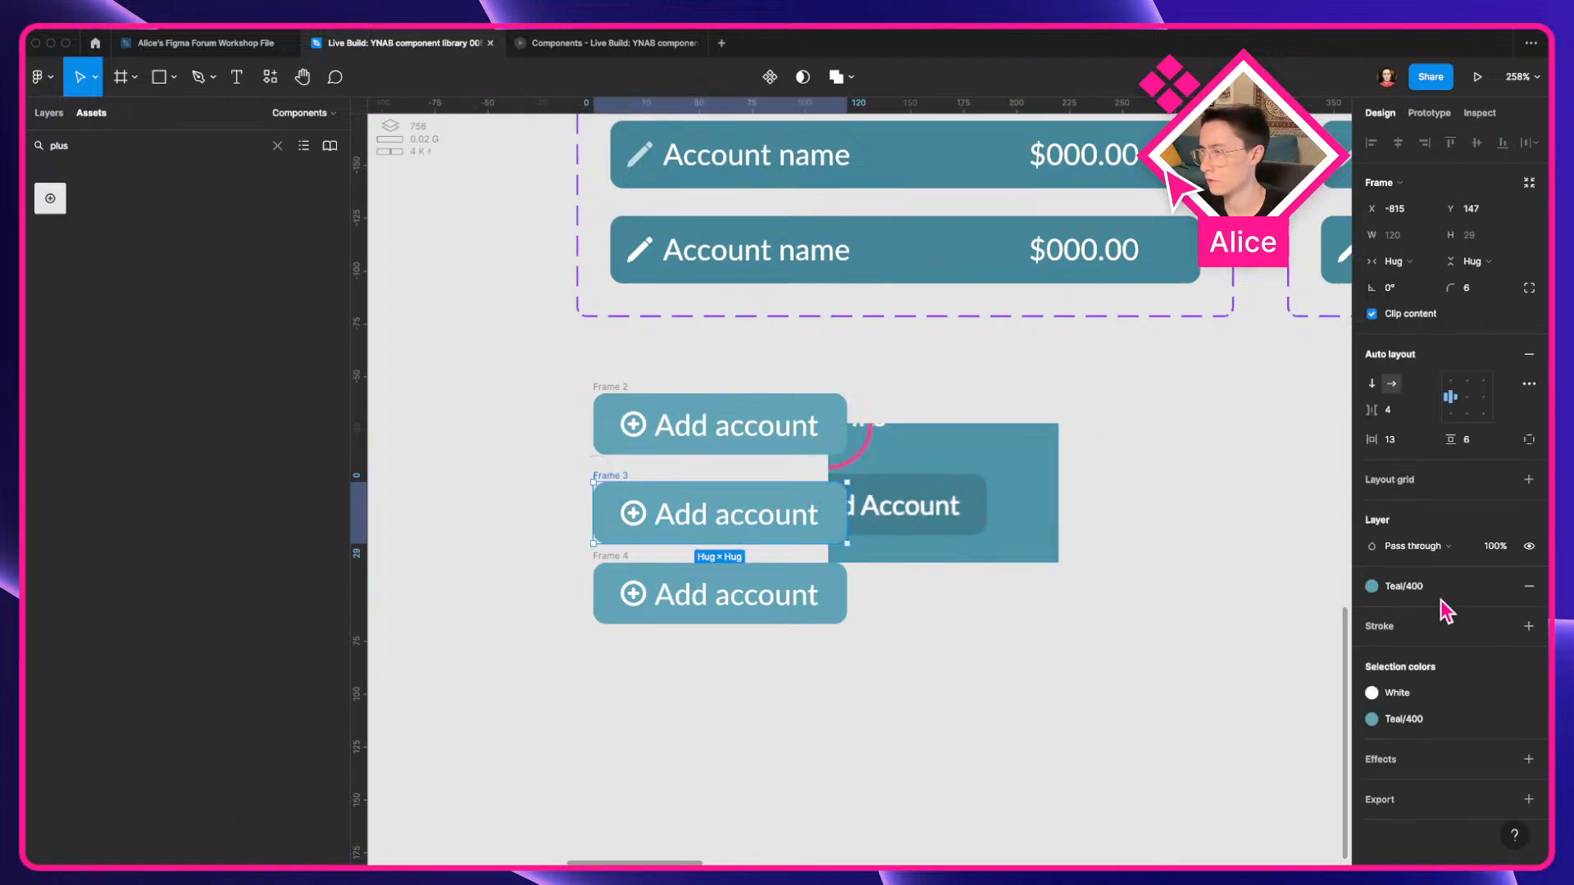
pyautogui.click(1439, 607)
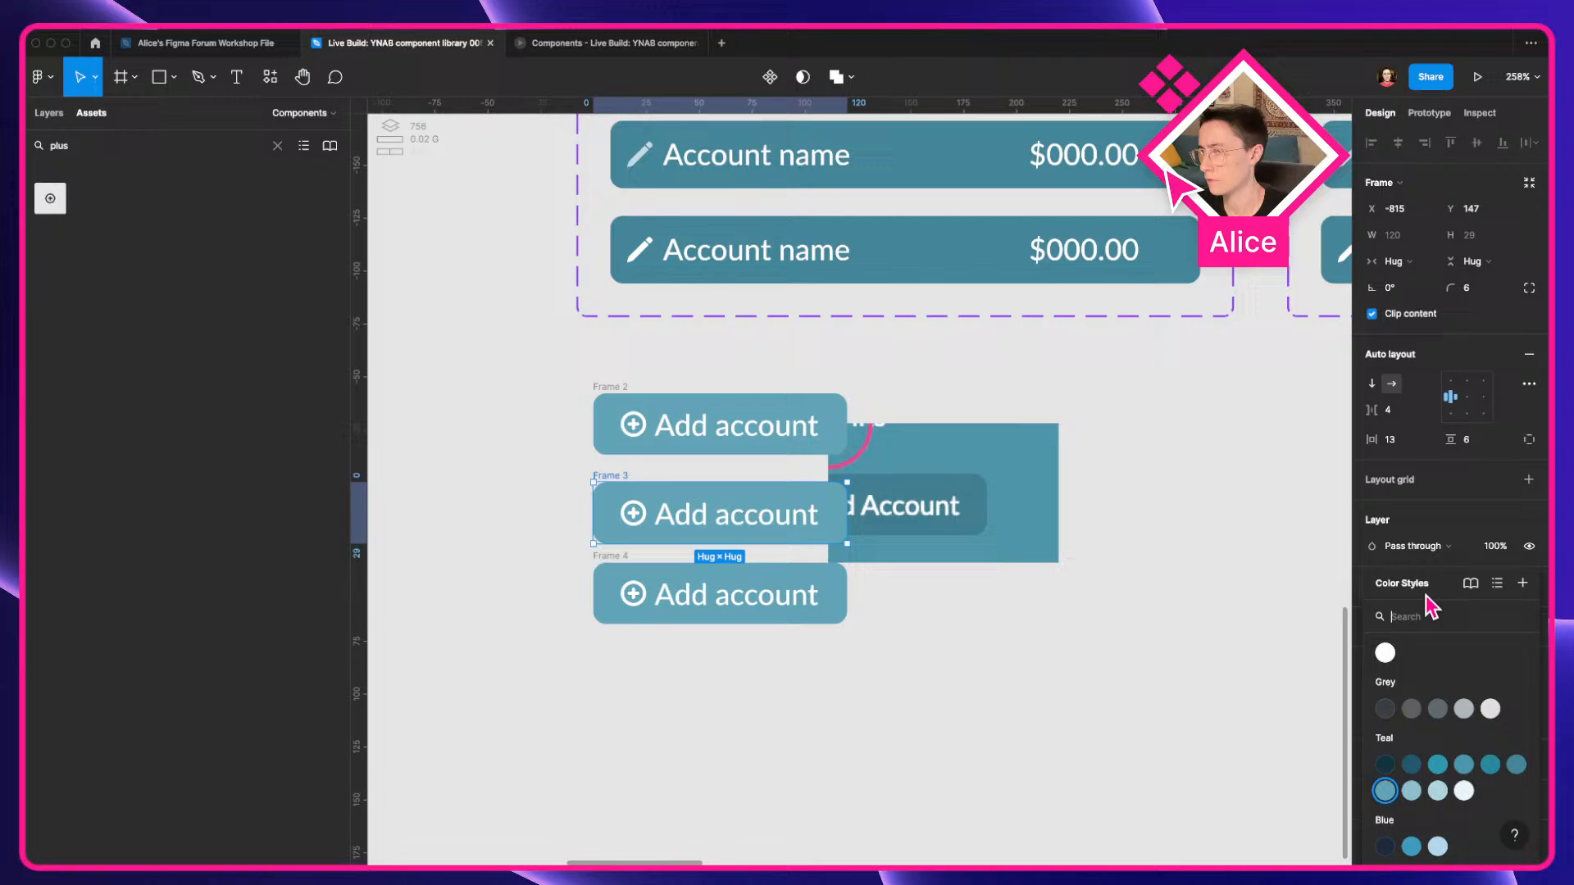
pyautogui.click(1516, 764)
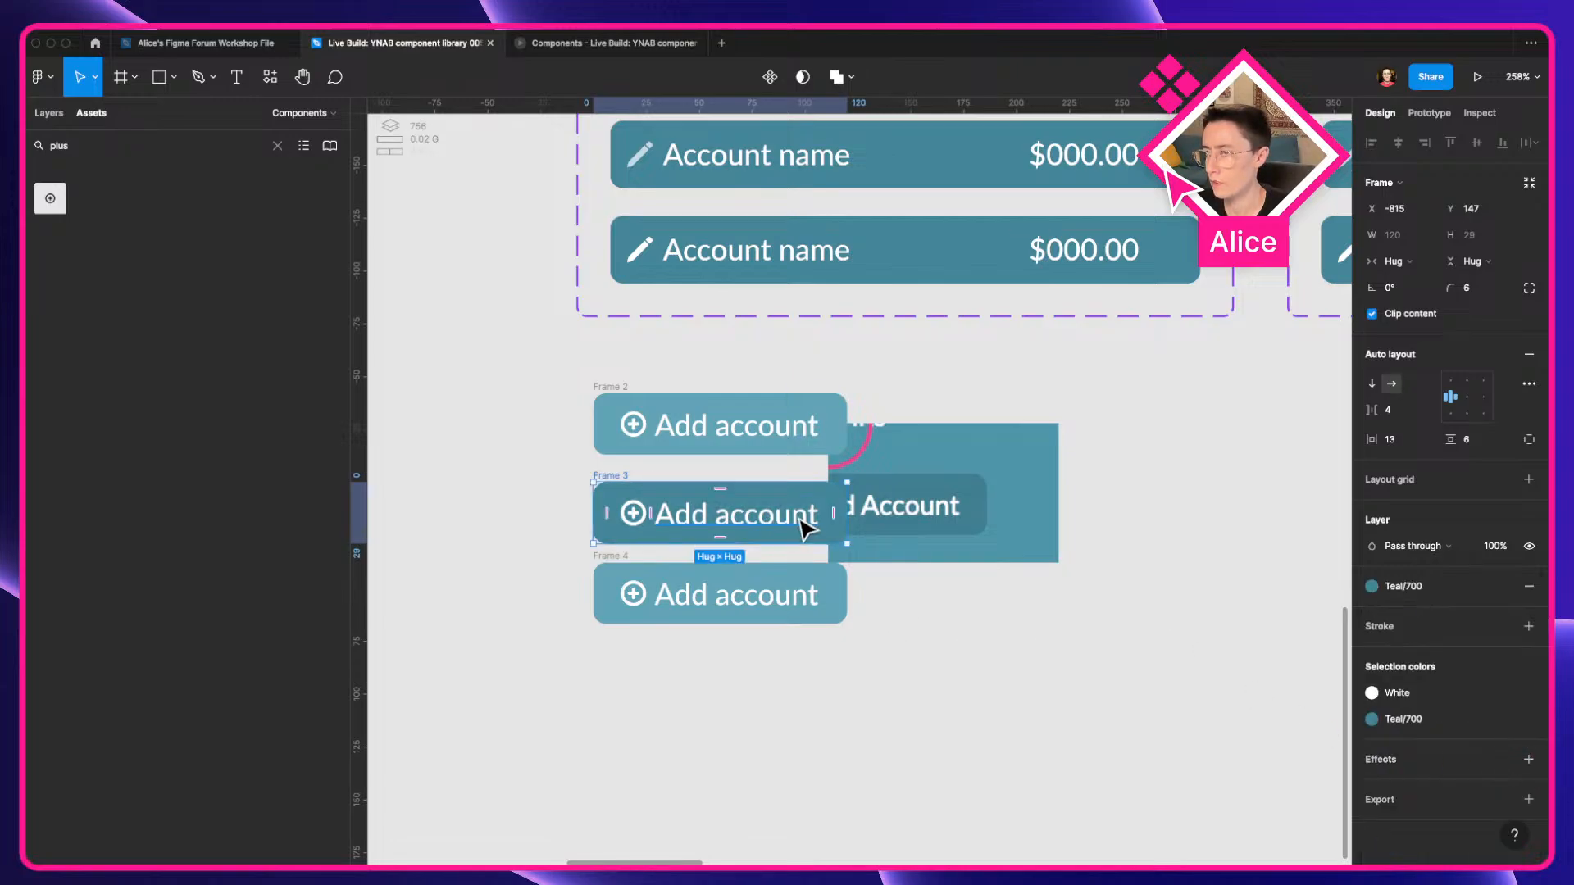
# Compare Frame 3's fill with the hover screenshot up close, try the Teal/650 style on it and undo that.
pyautogui.scroll(10, 805, 529)
pyautogui.click(1506, 585)
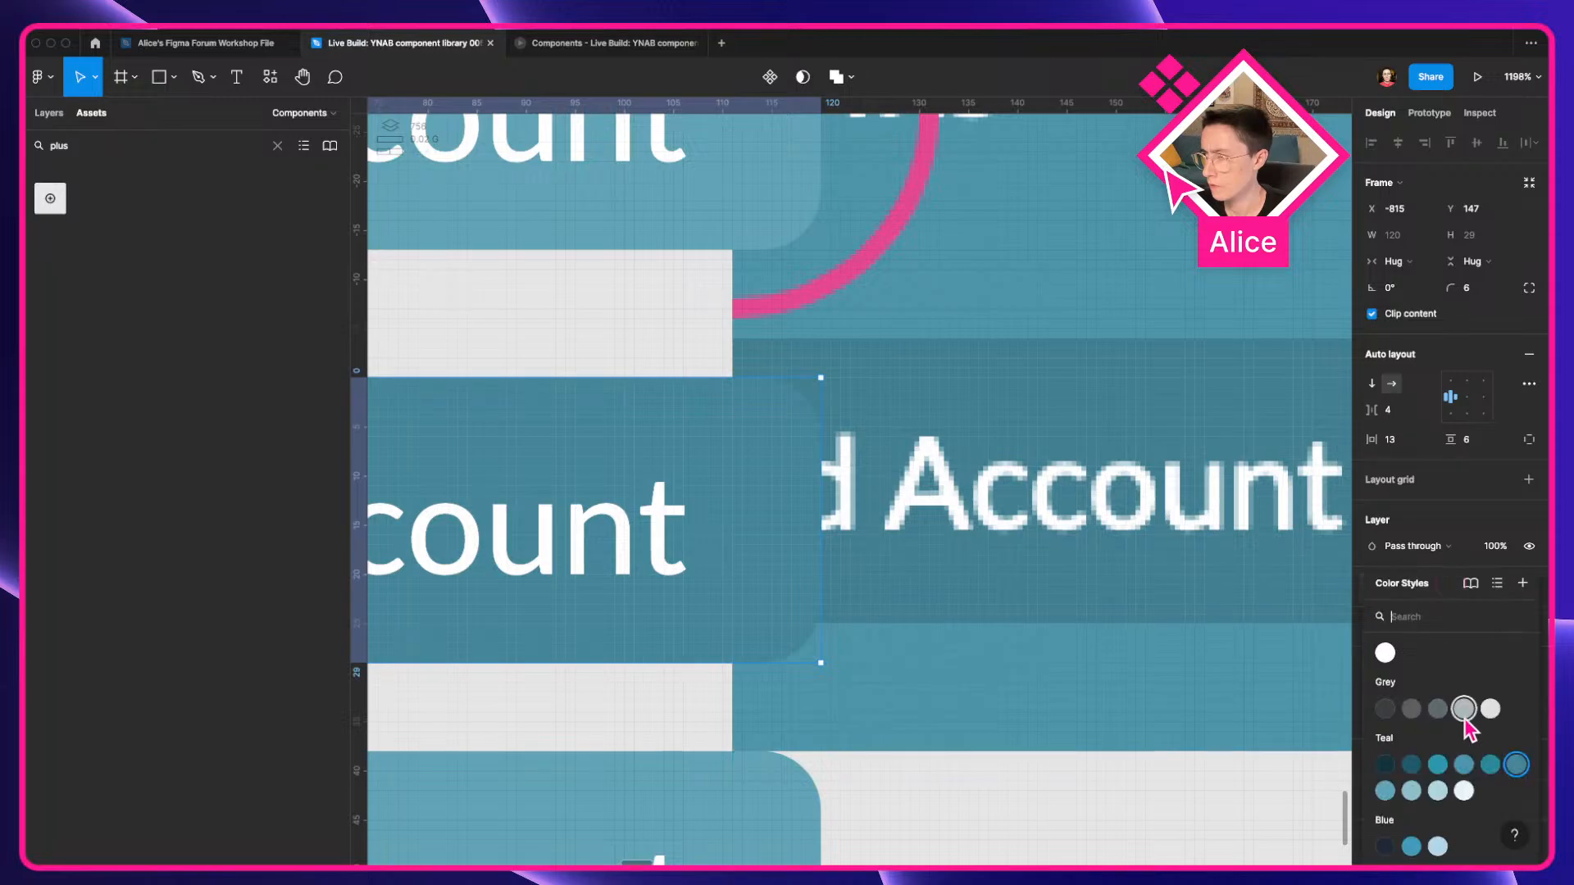
pyautogui.click(1490, 765)
pyautogui.press('super+z')
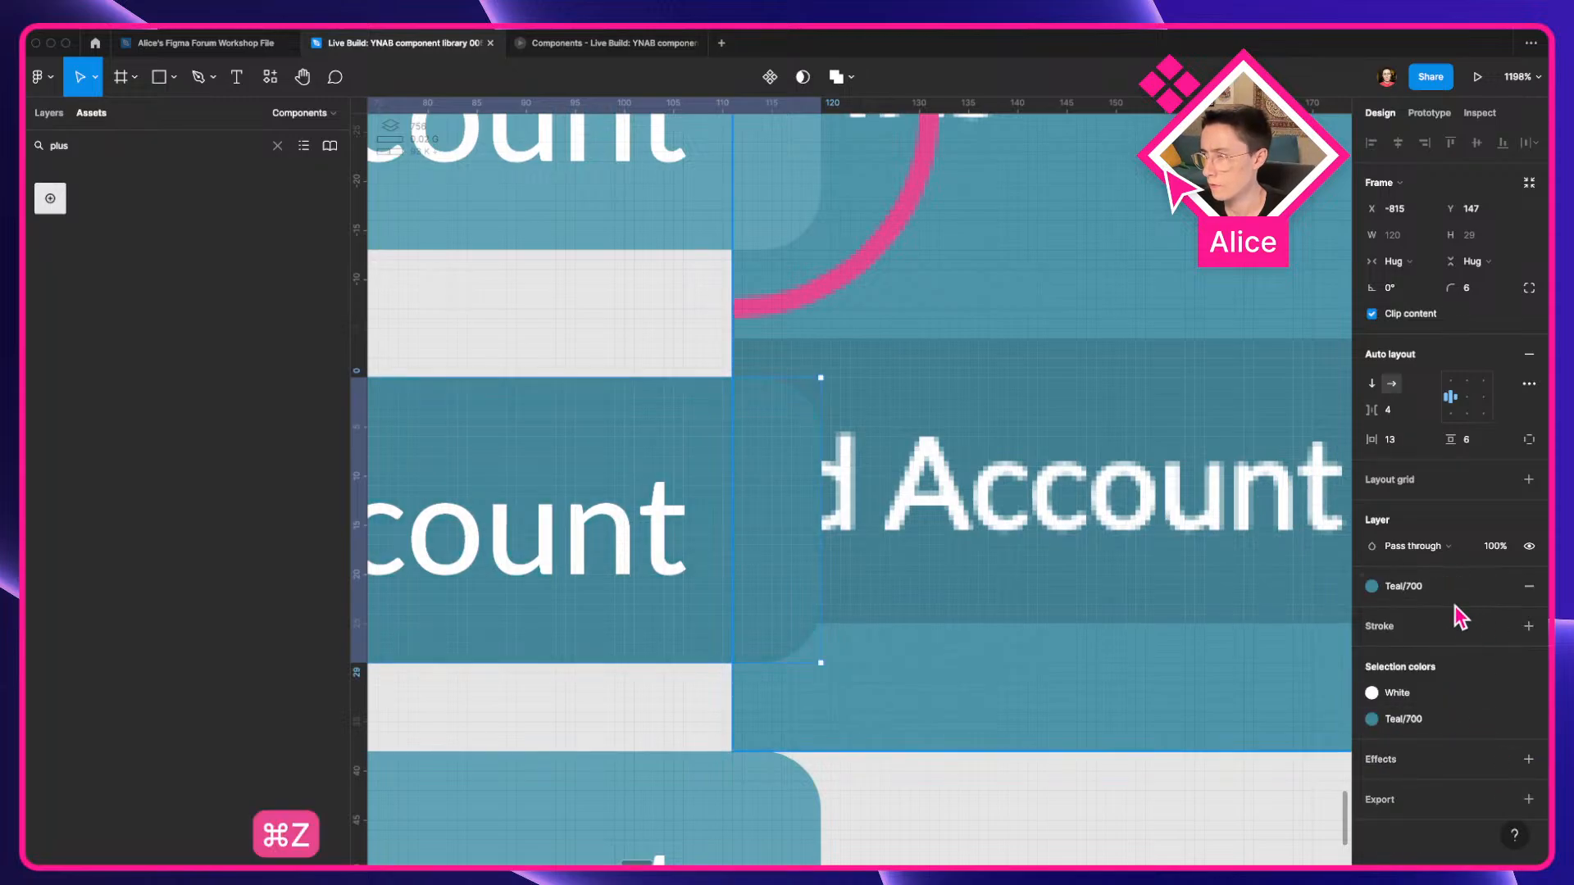
pyautogui.click(1372, 586)
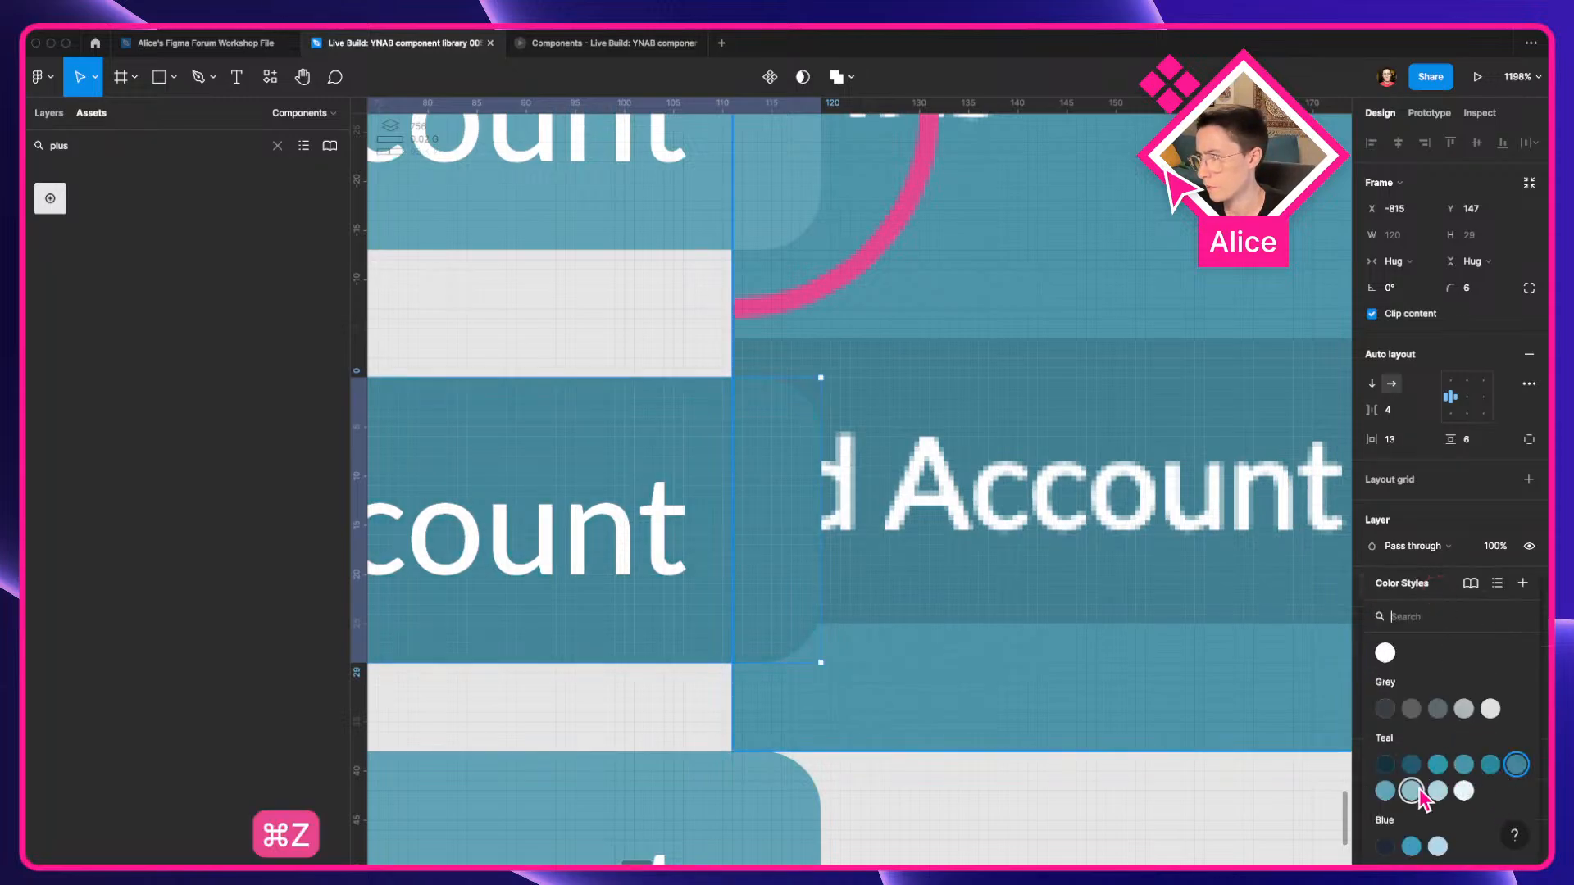
pyautogui.scroll(-5, 1162, 636)
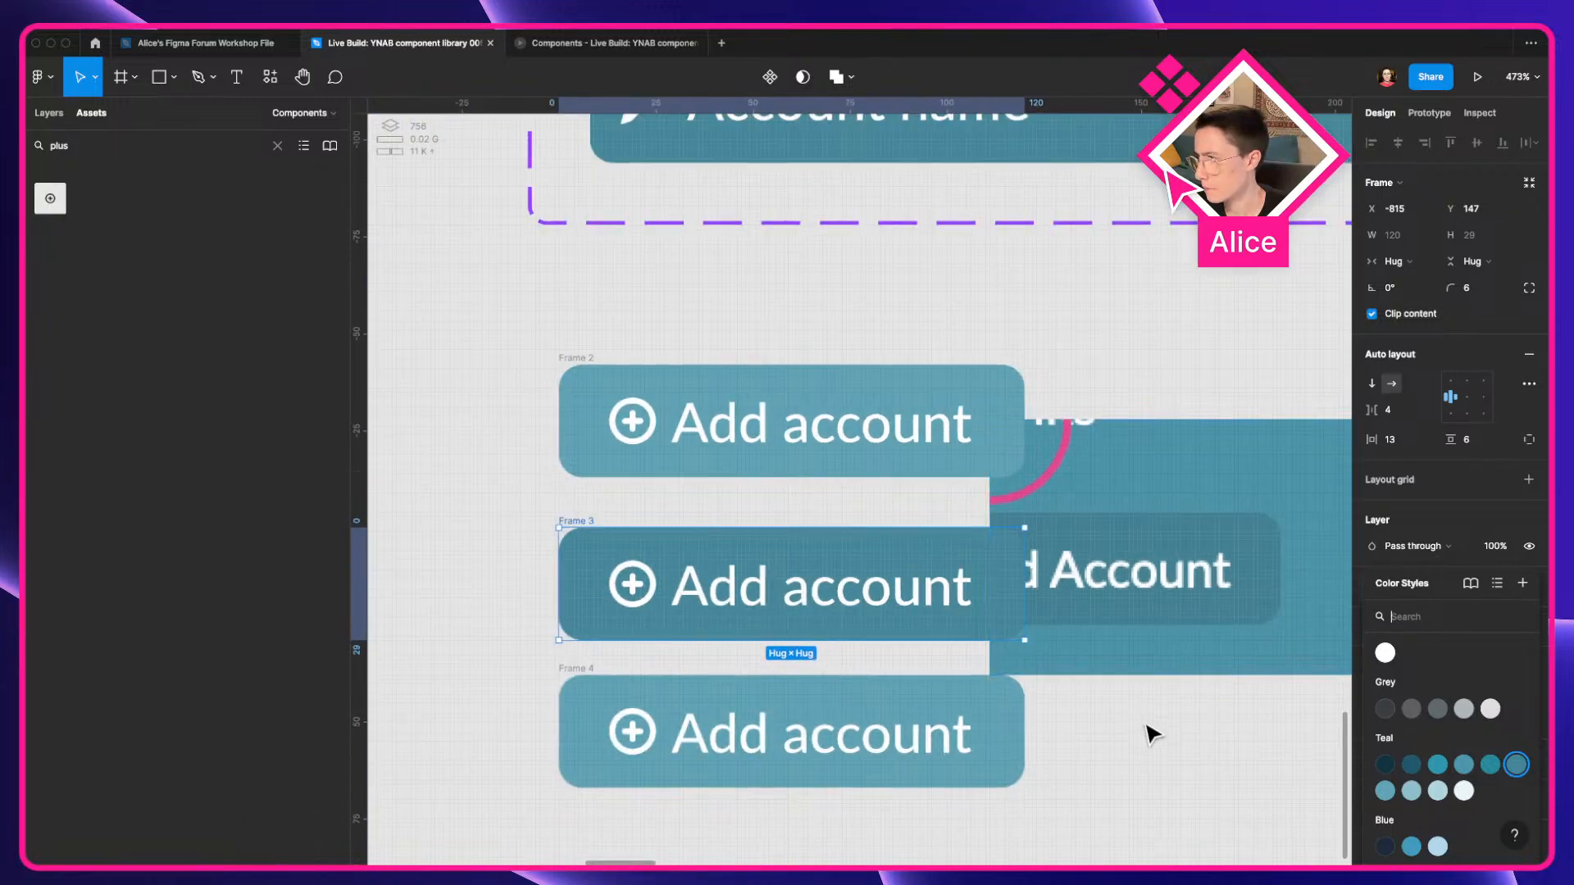
pyautogui.click(1176, 740)
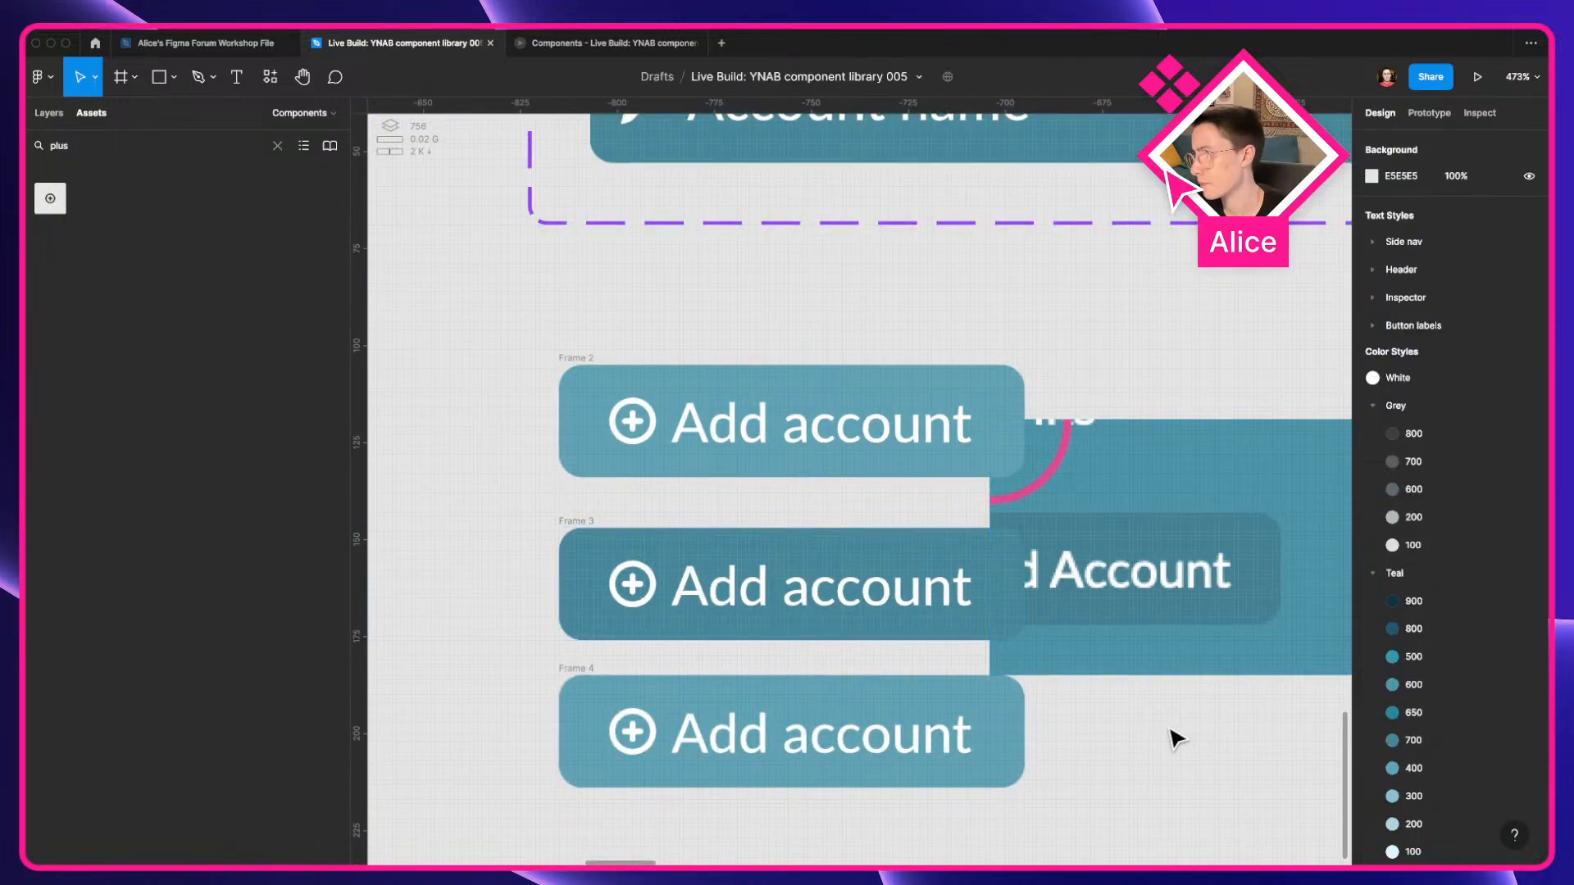
# Detach Frame 3's fill style and sample the hovered button's background, 417E91, from the screenshot as its fill.
pyautogui.click(577, 523)
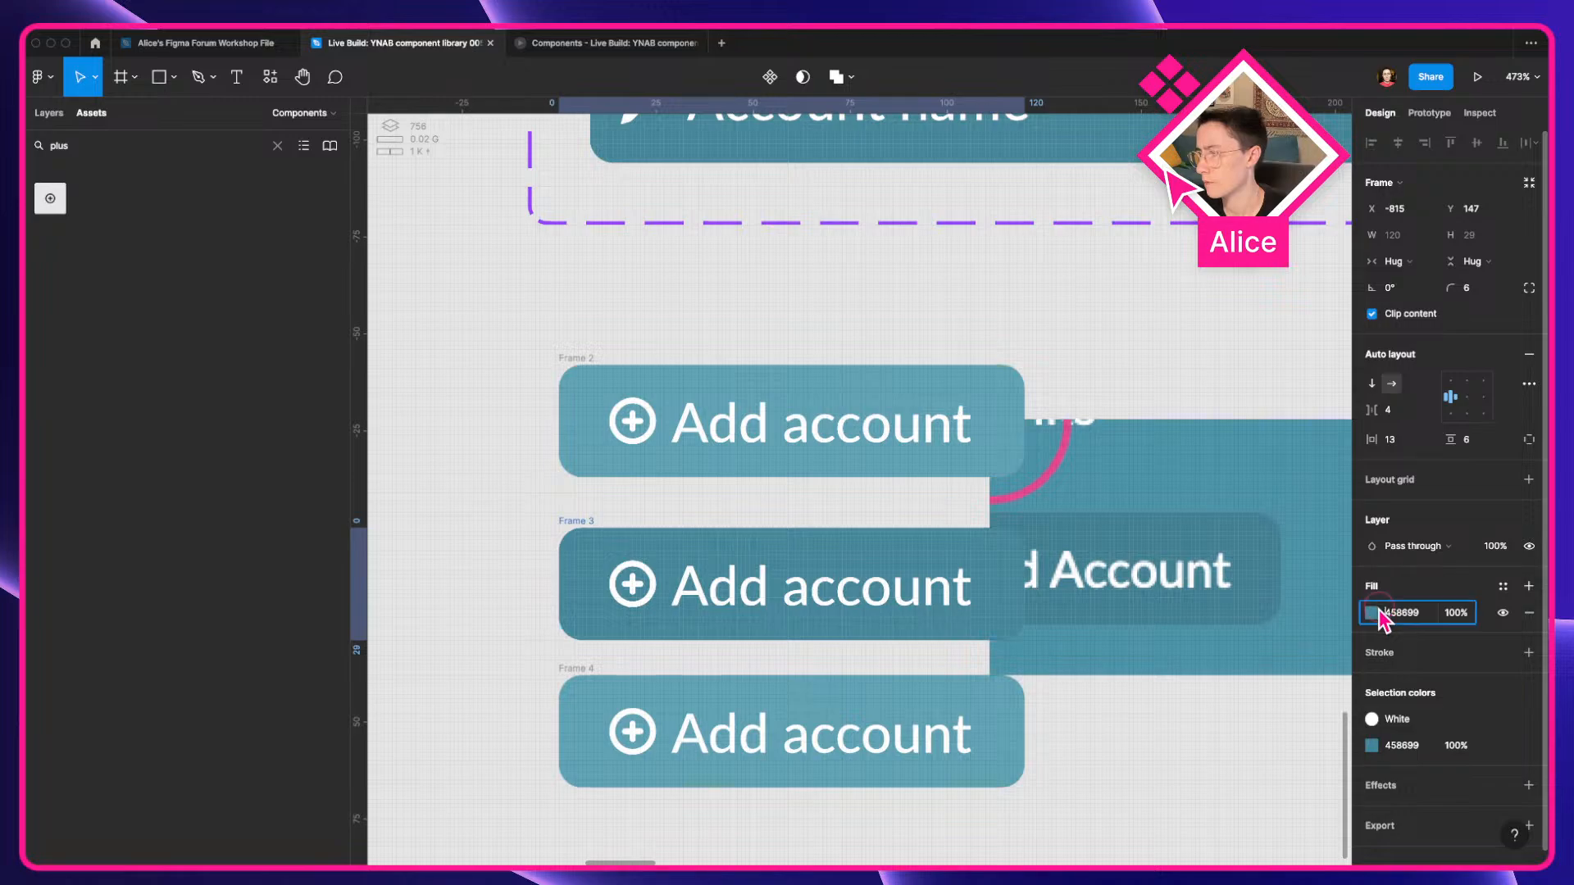
pyautogui.click(1373, 612)
pyautogui.click(1178, 686)
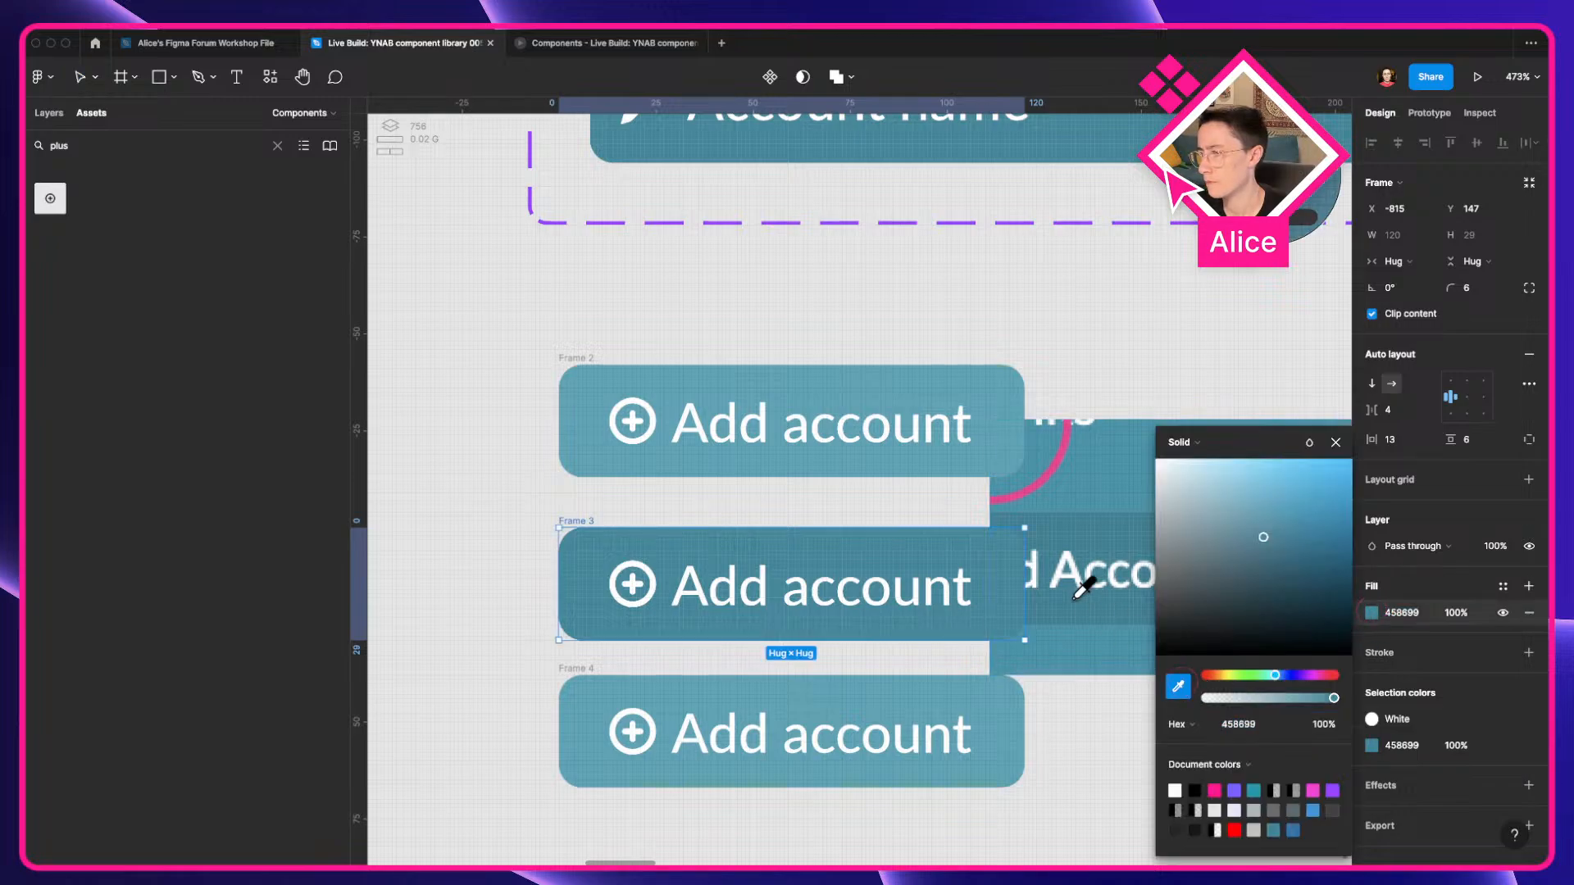
pyautogui.click(1064, 608)
pyautogui.scroll(-3, 1064, 607)
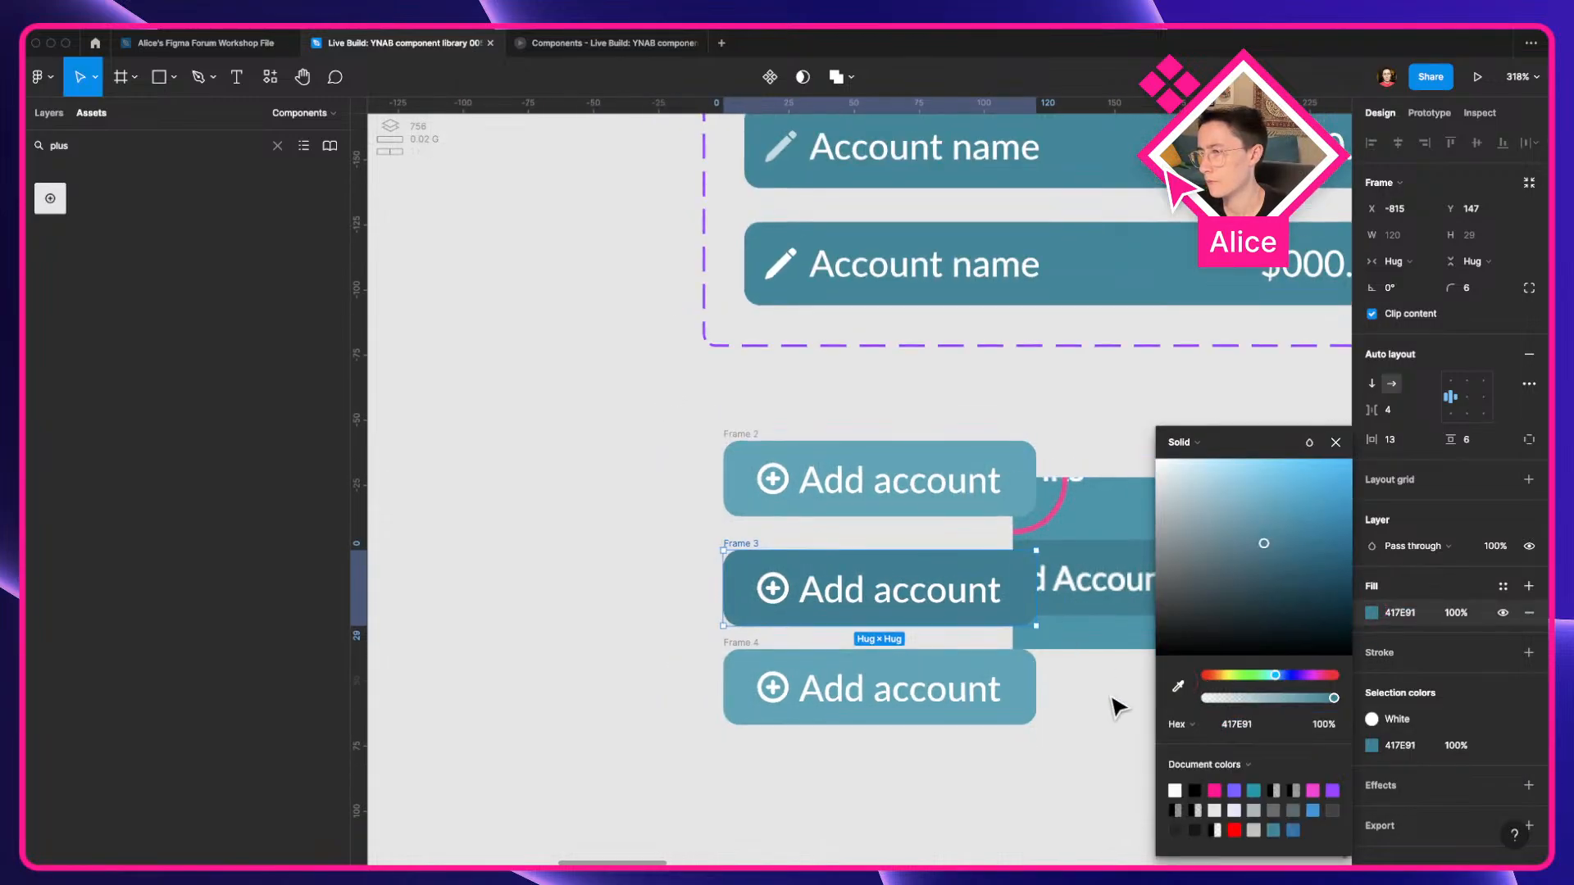
pyautogui.click(1504, 586)
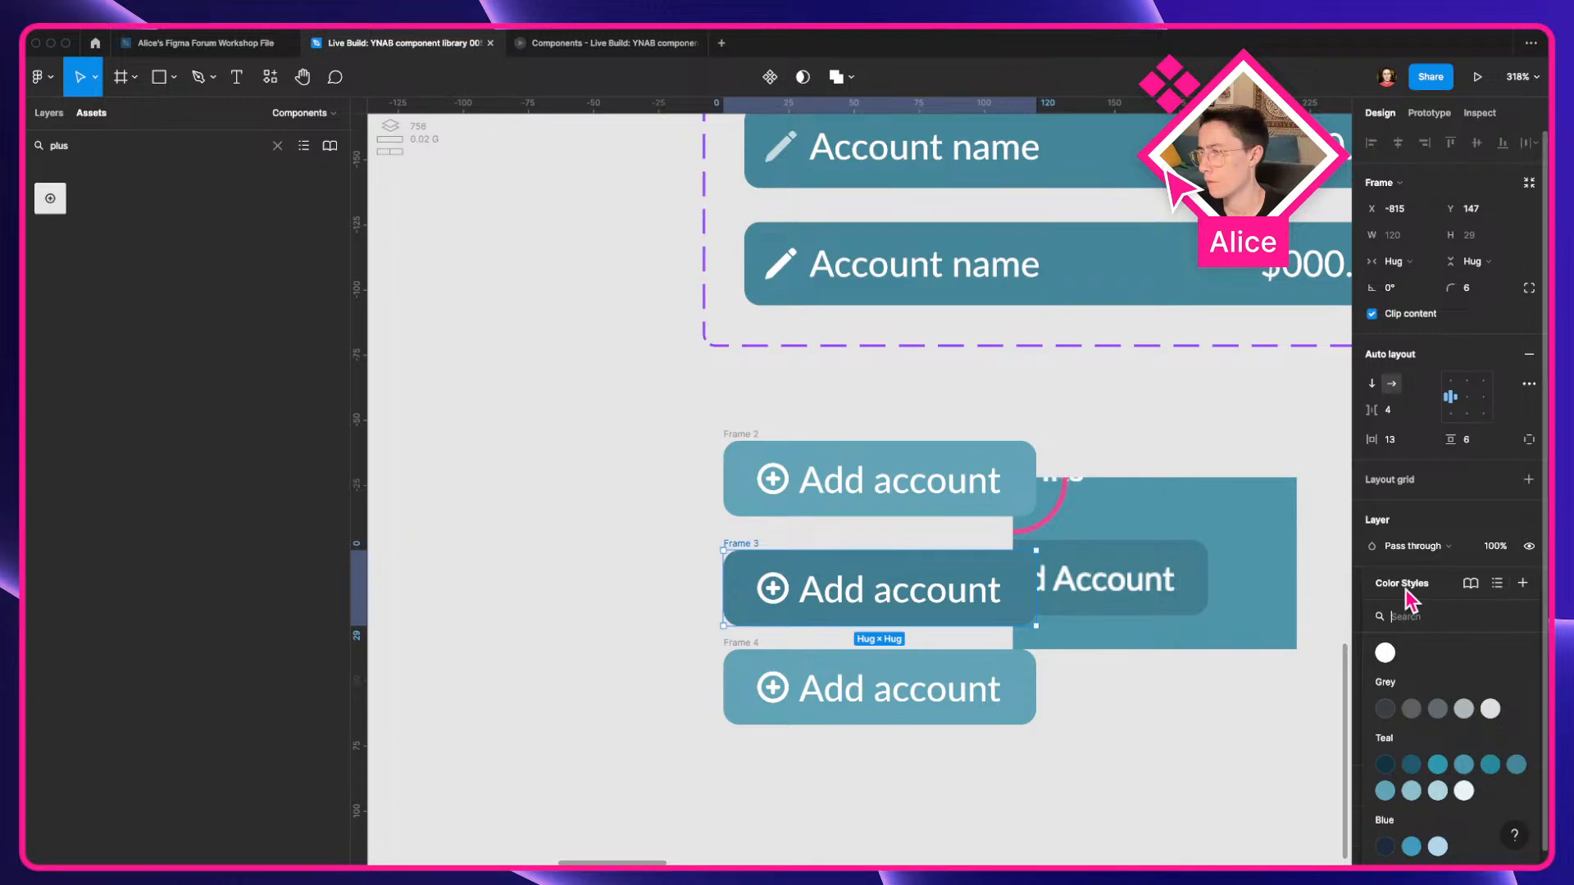
pyautogui.click(1522, 583)
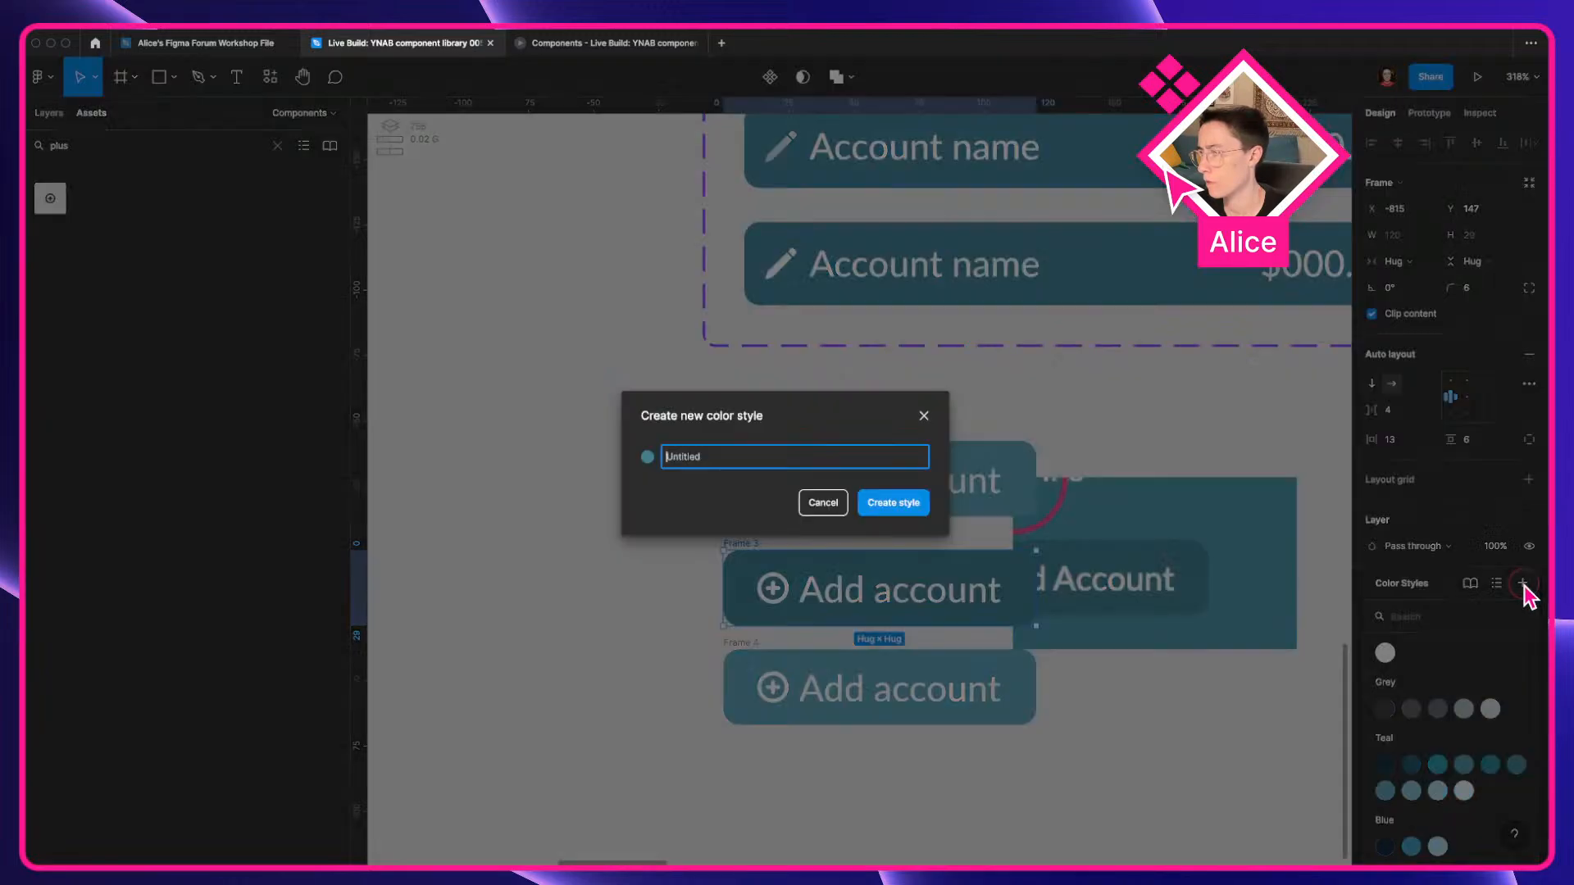
pyautogui.click(807, 502)
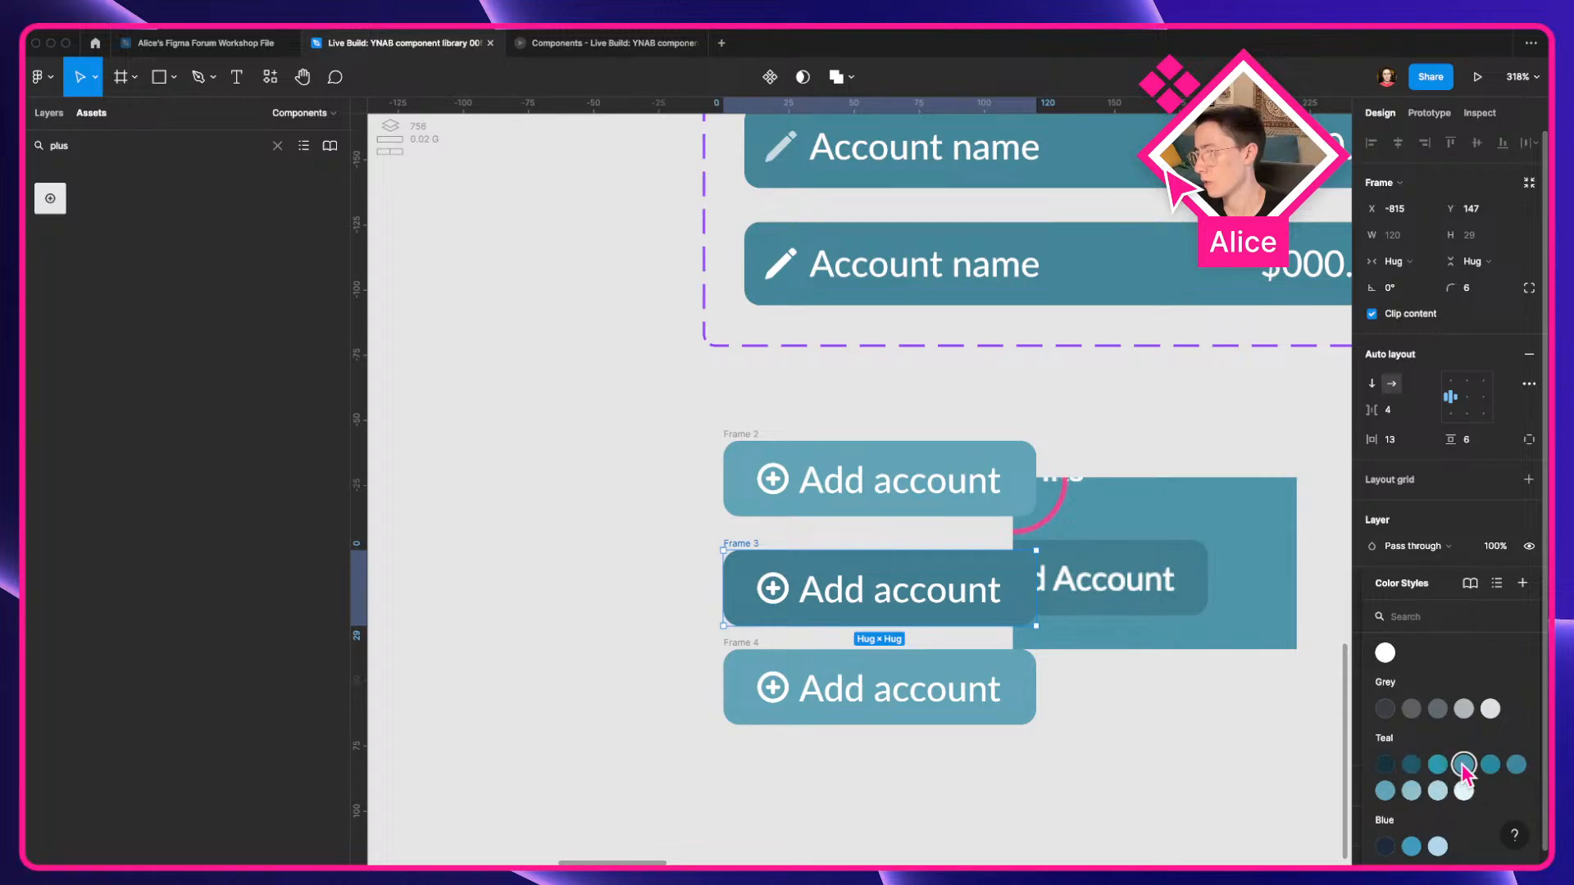
# Reorder the Teal color styles so that 700, 650, 600 and 500 follow 800 in descending order.
pyautogui.click(1049, 727)
pyautogui.hscroll(3, 1005, 717)
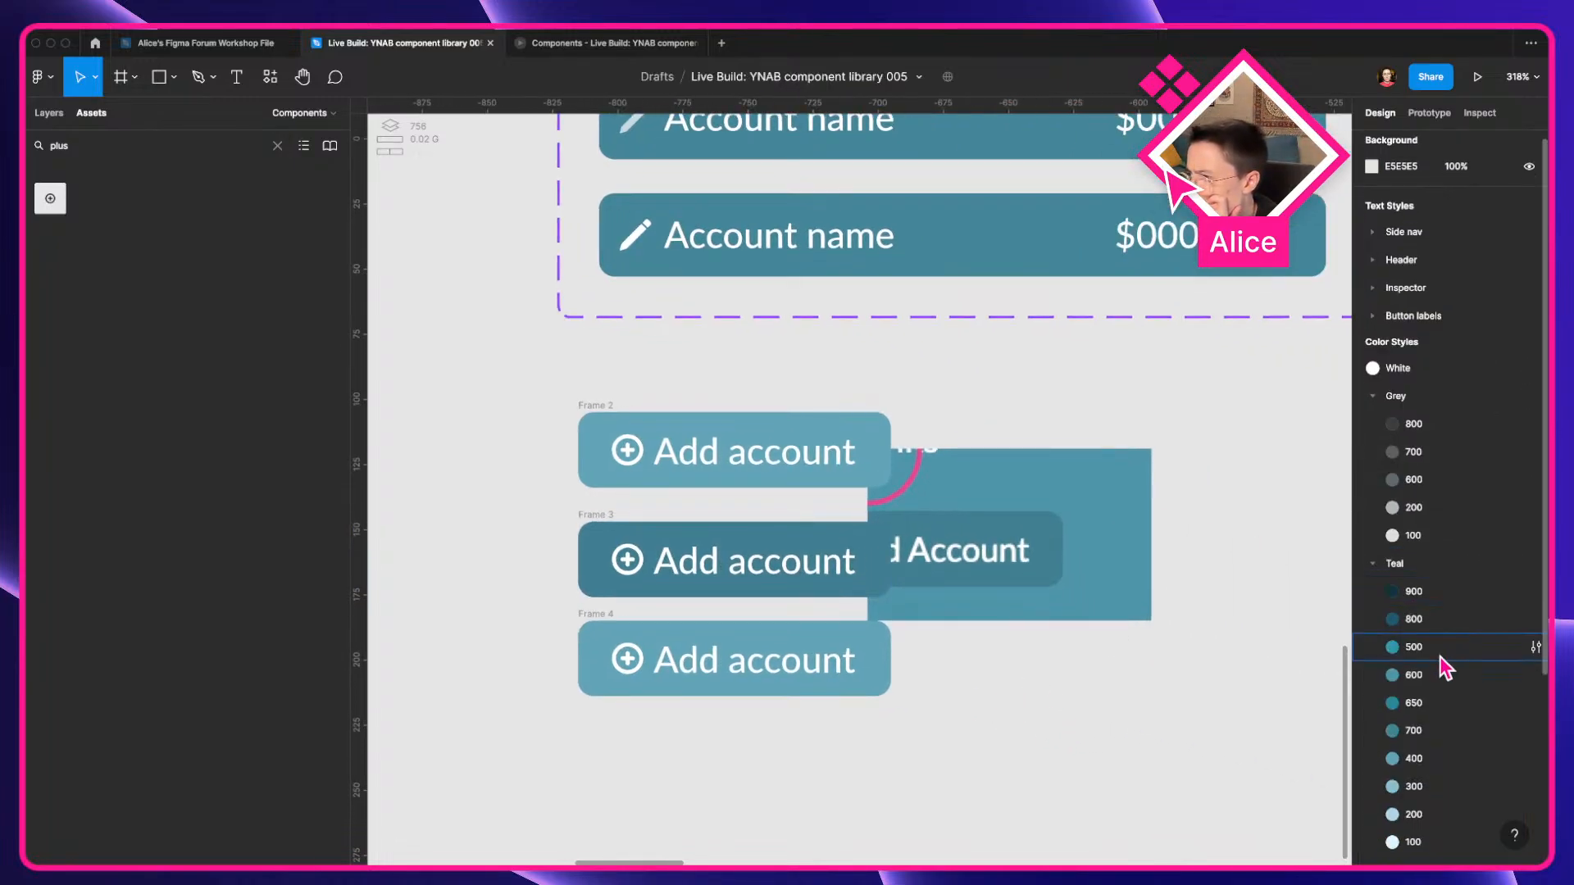
pyautogui.moveTo(1436, 685); pyautogui.dragTo(1440, 647)
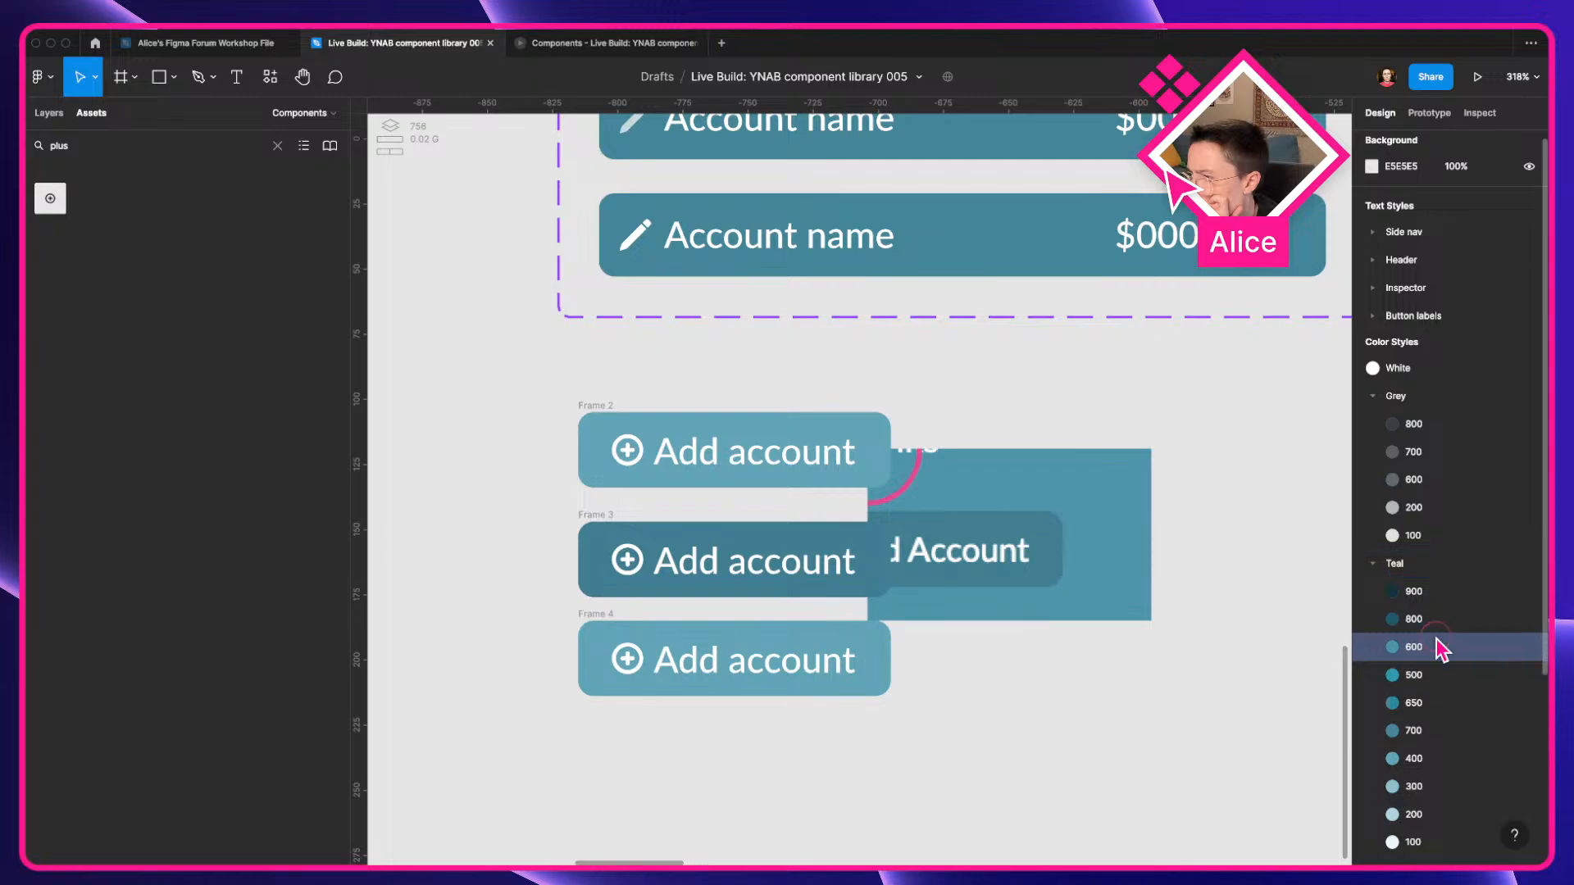
pyautogui.moveTo(1441, 702); pyautogui.dragTo(1442, 651)
pyautogui.moveTo(1440, 731); pyautogui.dragTo(1473, 647)
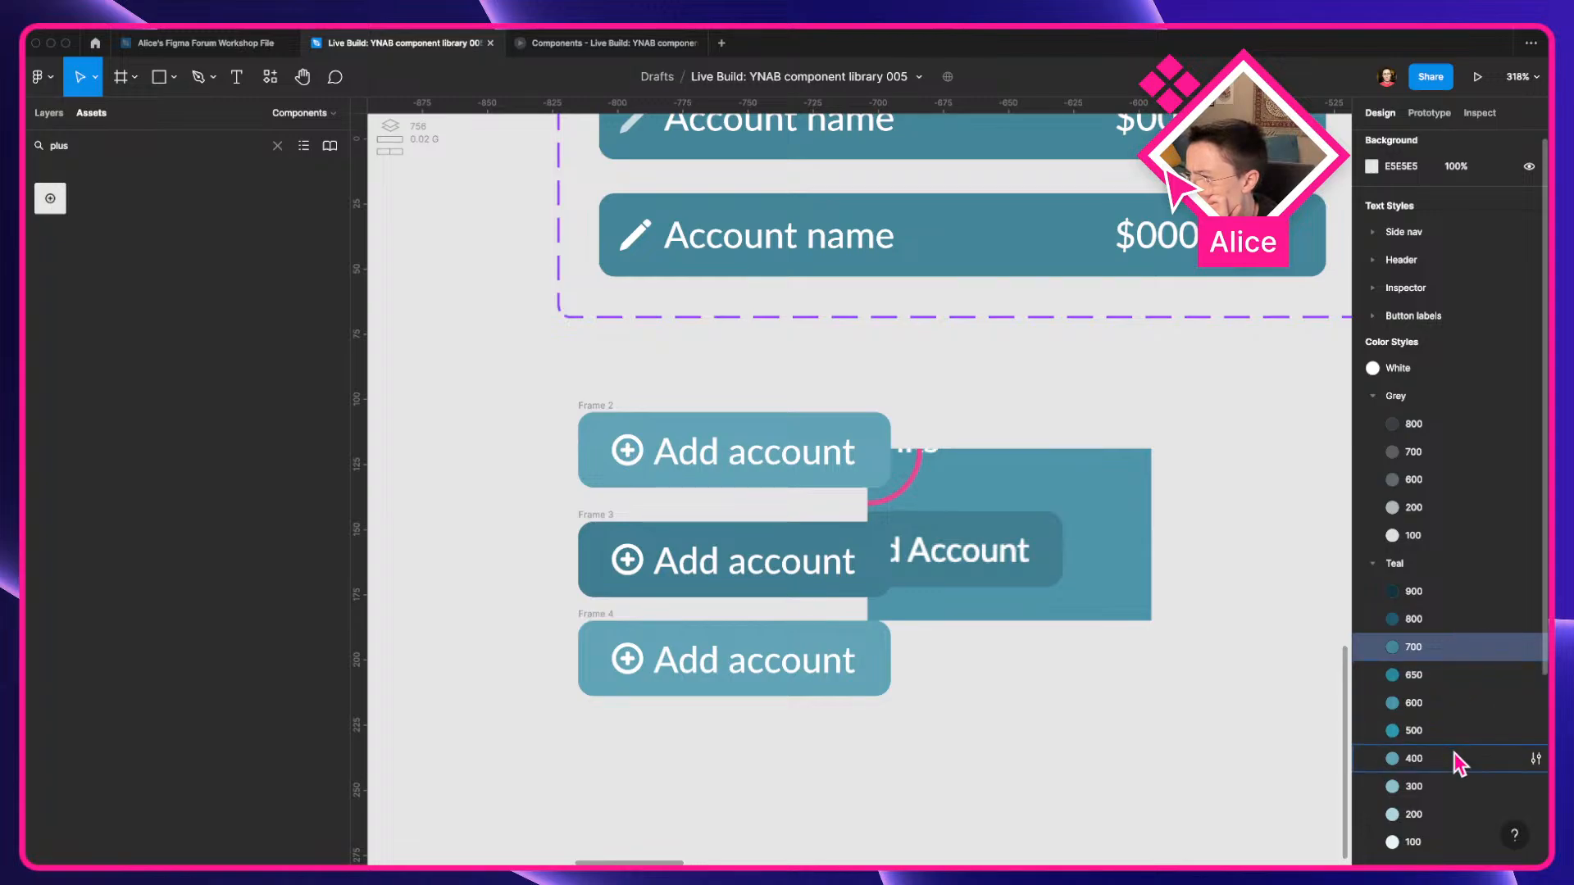
pyautogui.click(1044, 717)
pyautogui.click(593, 517)
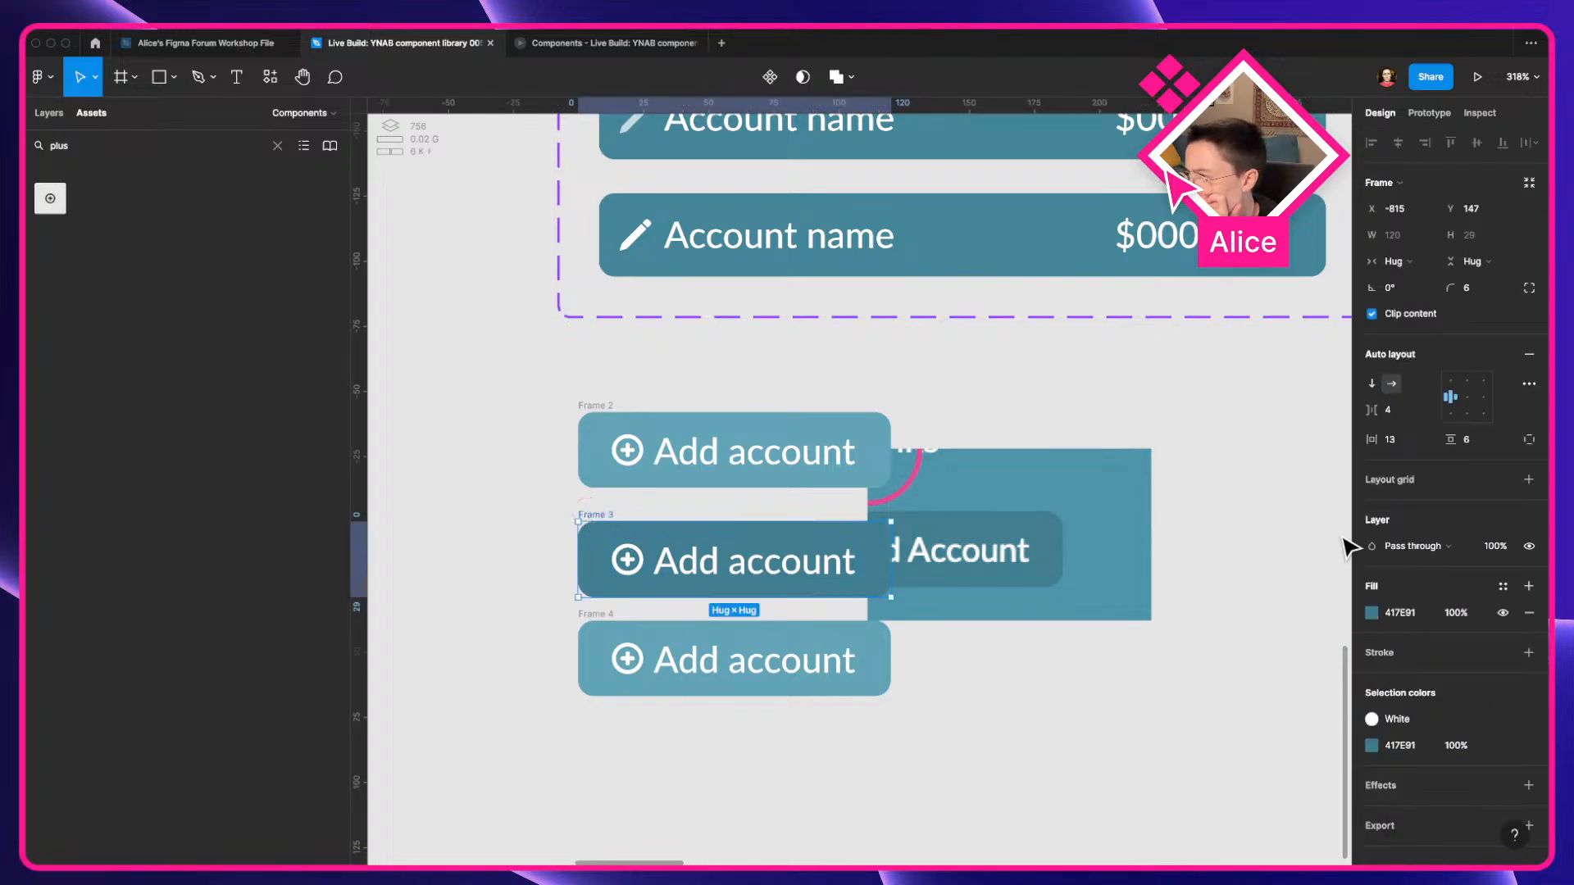
pyautogui.click(1371, 613)
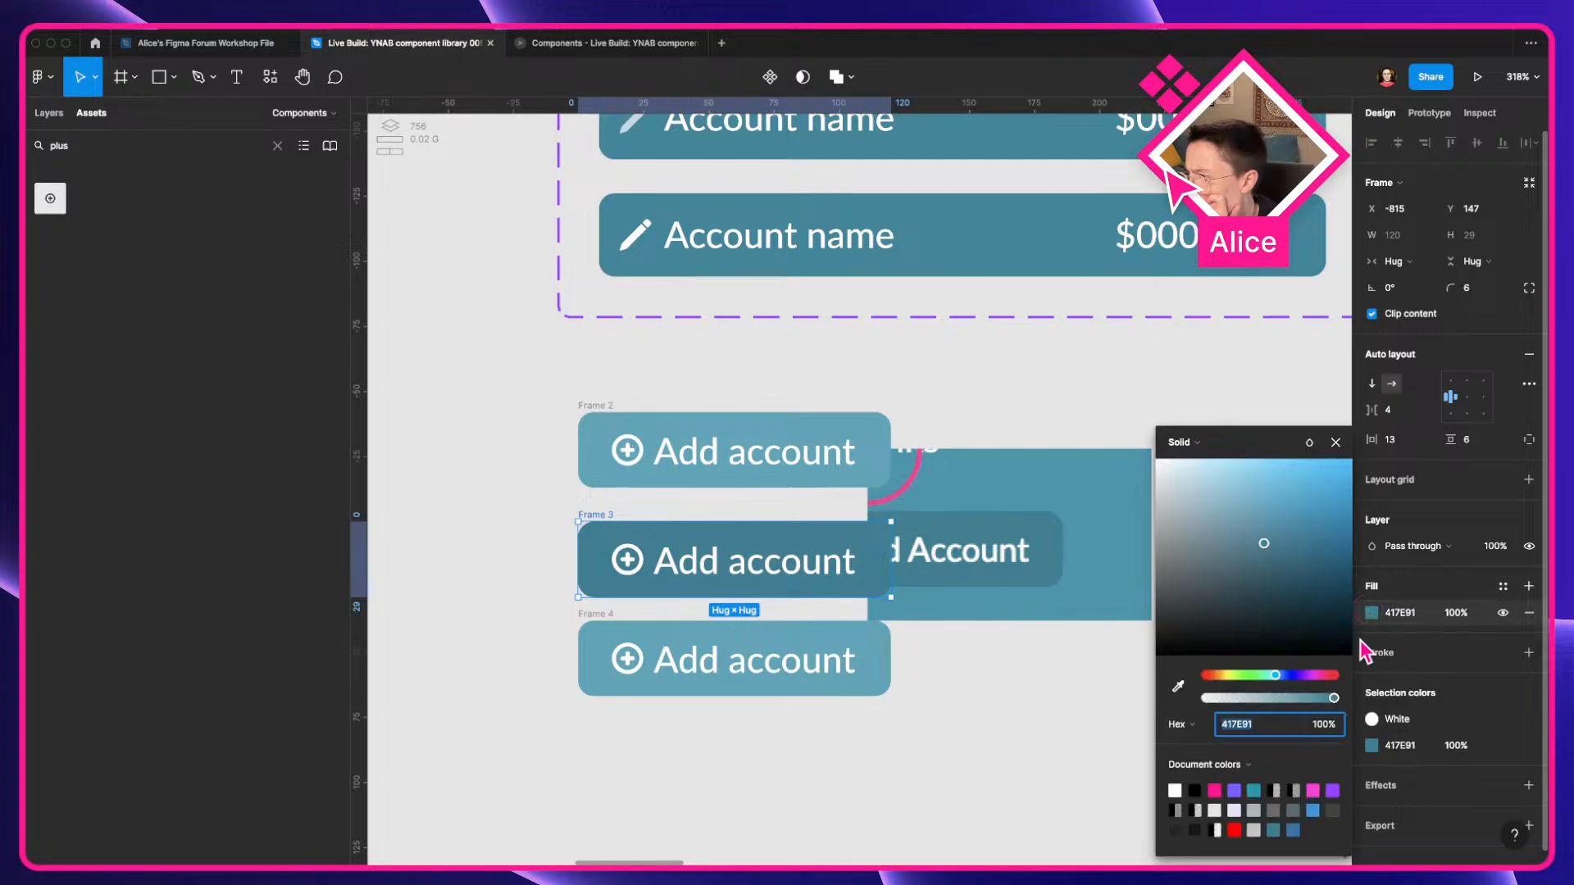
pyautogui.click(1047, 681)
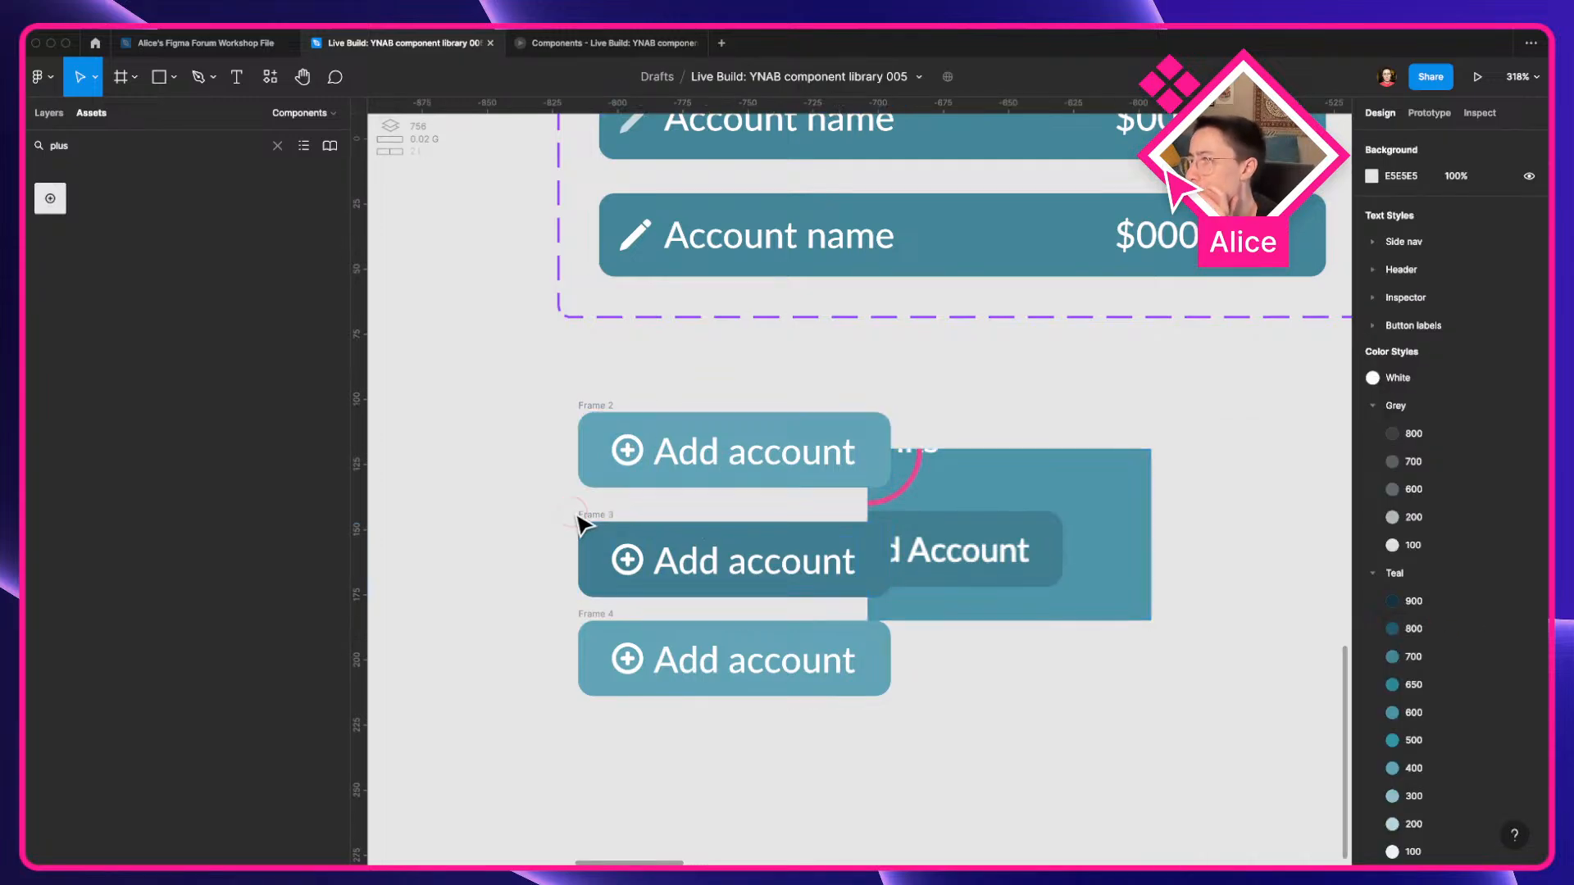
# Create a new color style named "Teal / 725" from Frame 3's fill.
pyautogui.click(583, 520)
pyautogui.click(1511, 597)
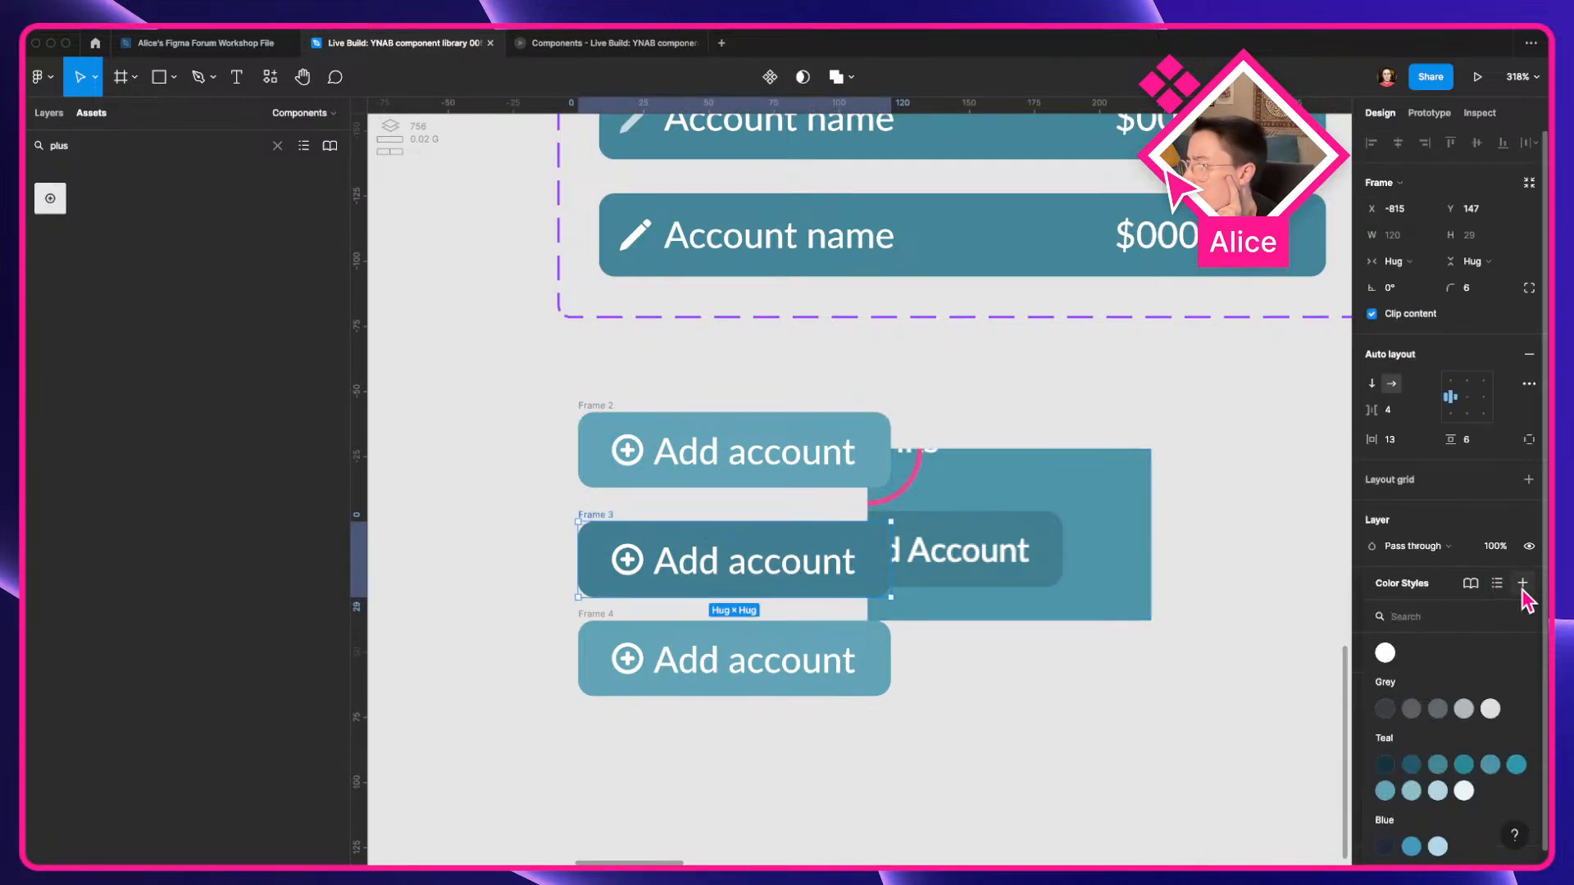
pyautogui.click(1522, 583)
pyautogui.click(912, 513)
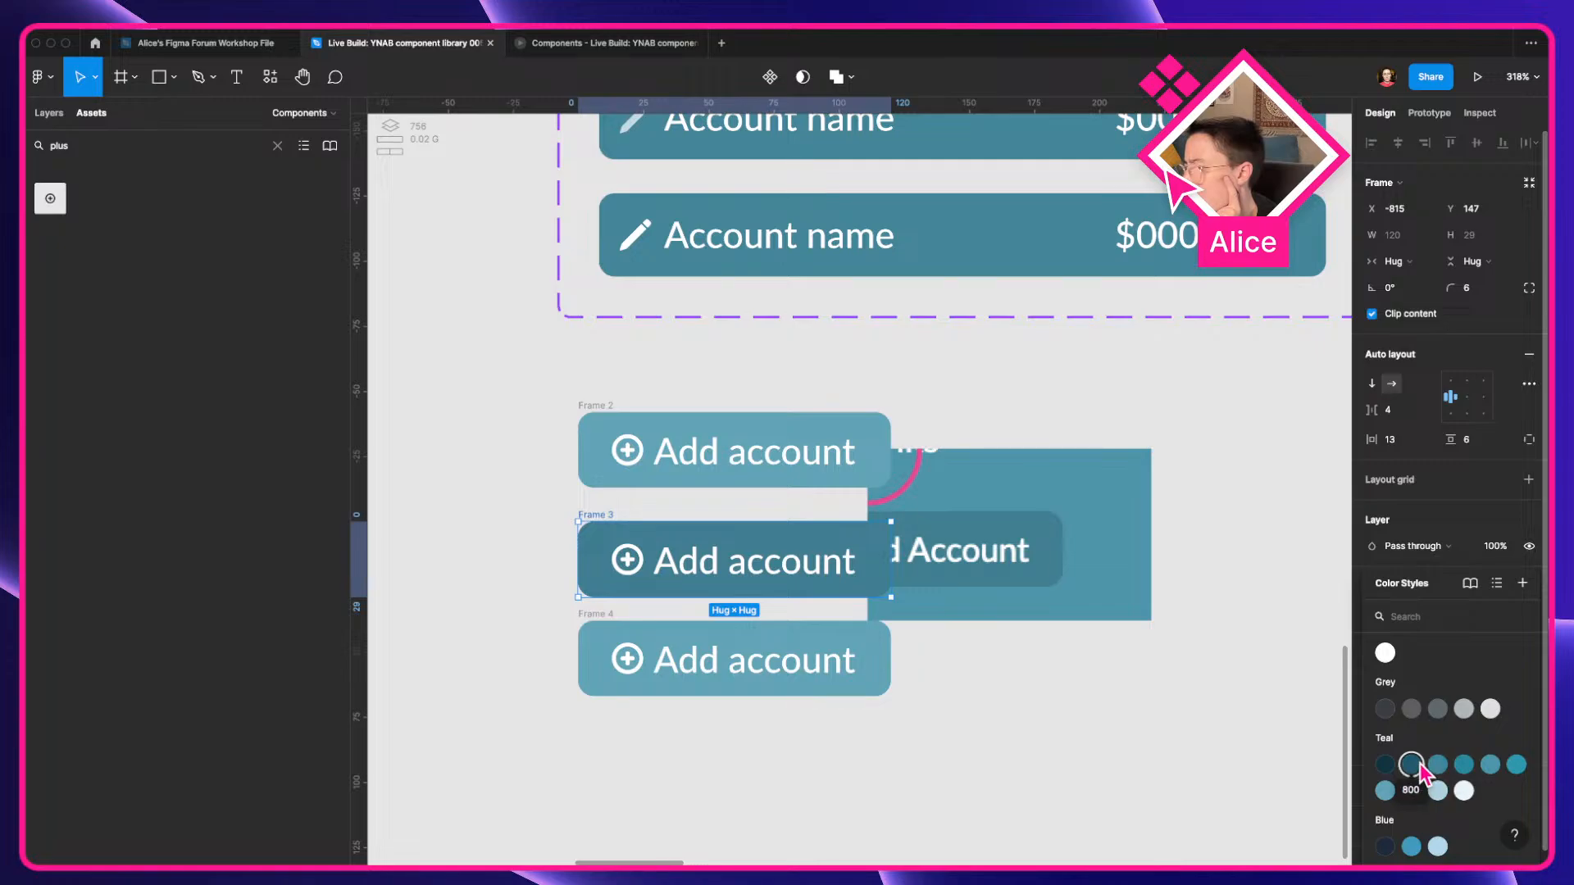
pyautogui.click(1521, 584)
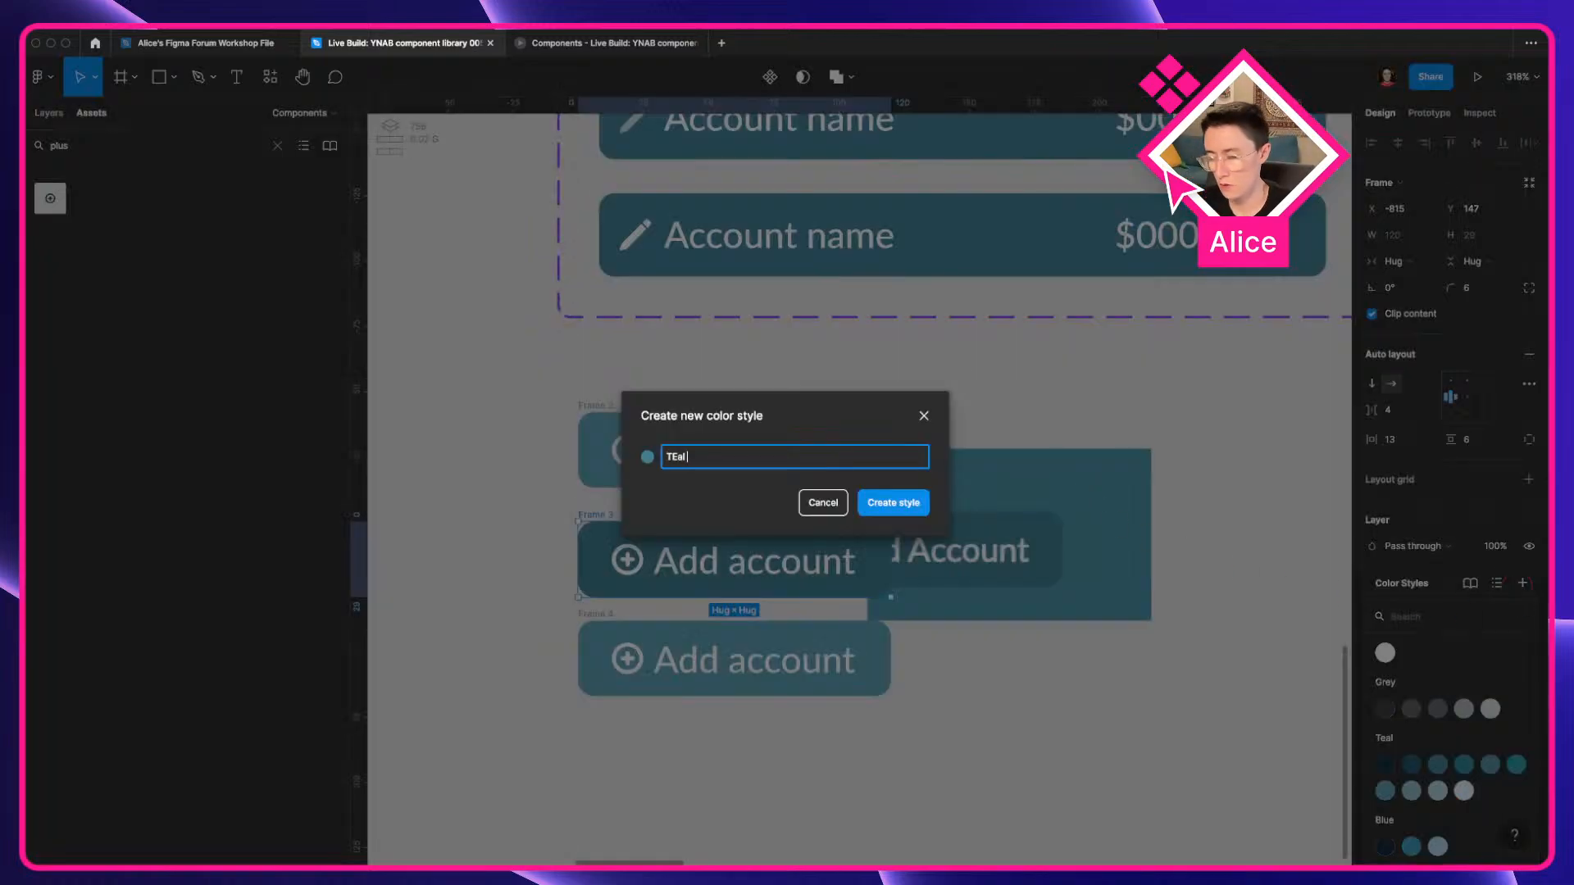
pyautogui.press('super+a')
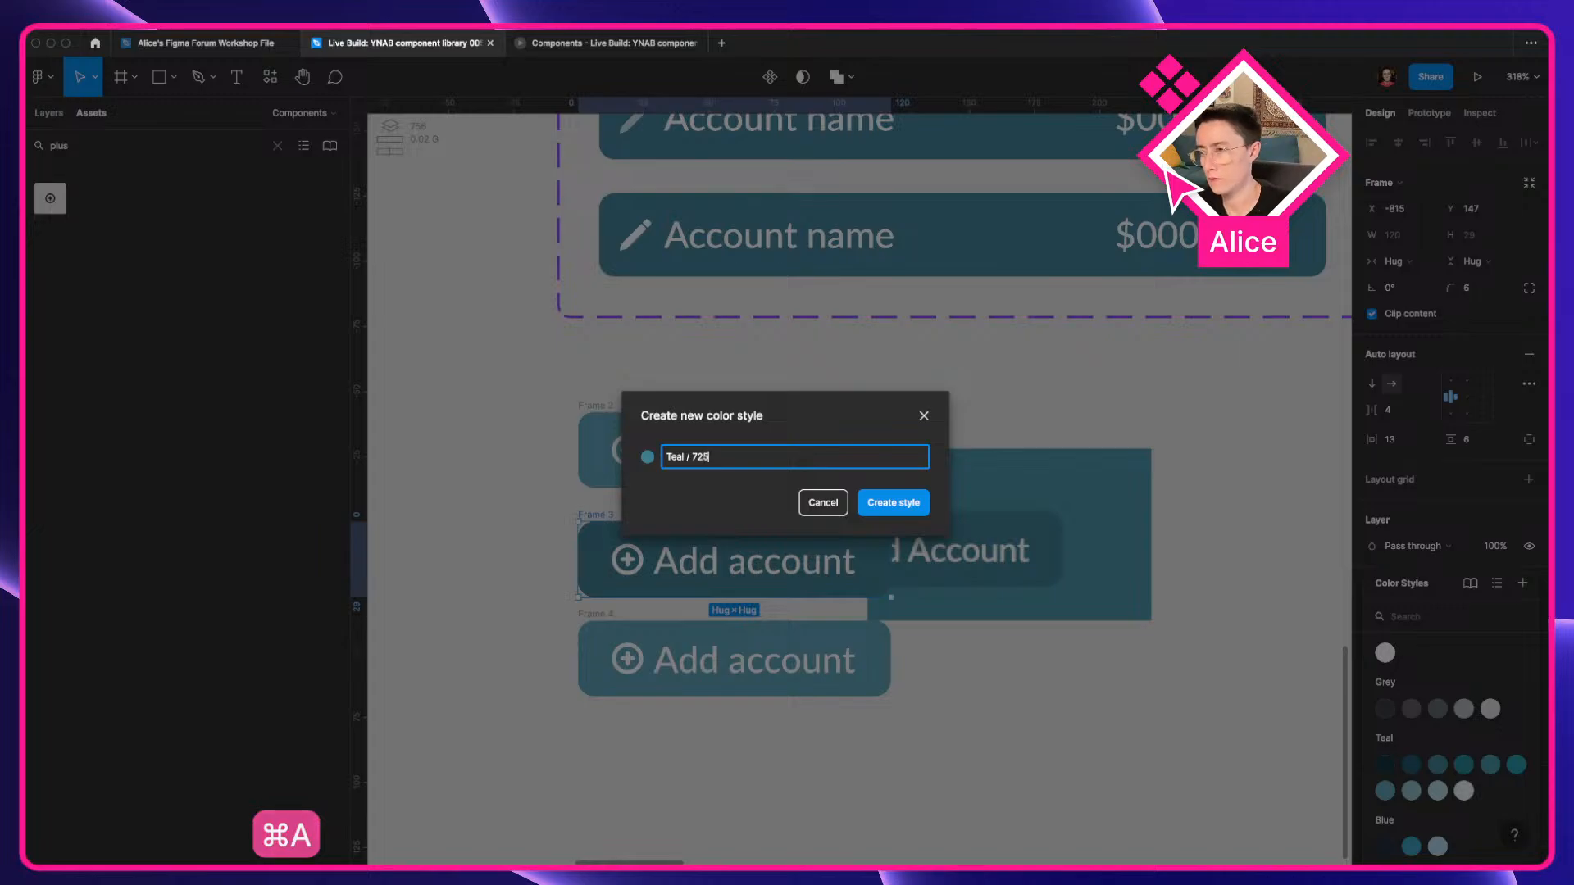
pyautogui.write('Teal / 725')
pyautogui.press('Return')
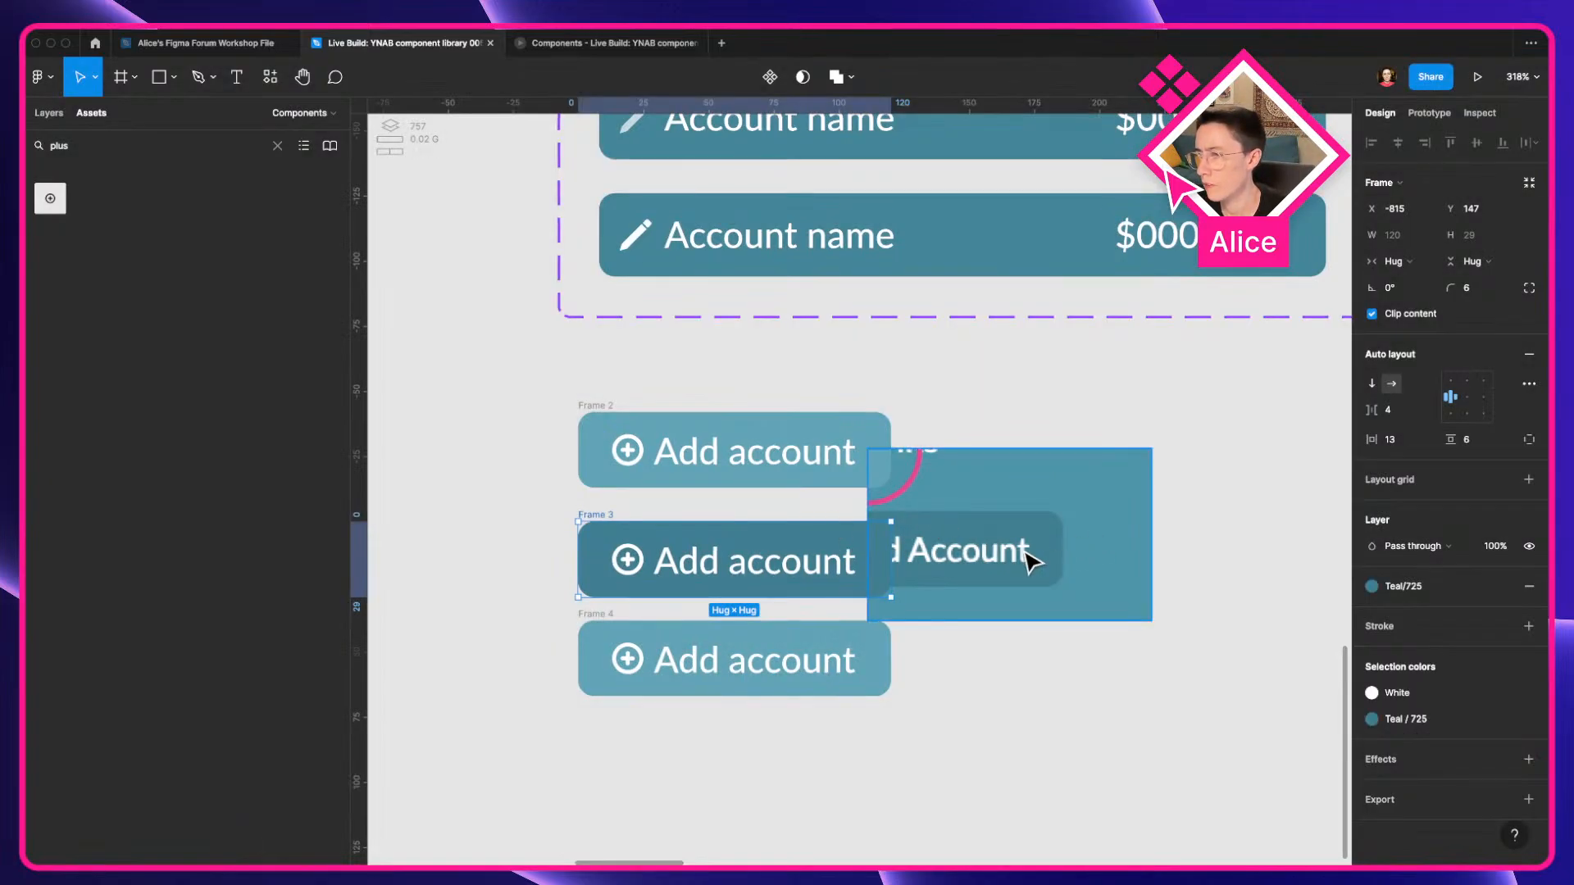
# Delete the hover-state reference screenshot and switch back to the YNAB app in the browser.
pyautogui.click(1025, 553)
pyautogui.press('BackSpace')
pyautogui.hotkey('ctrl', 'Left')
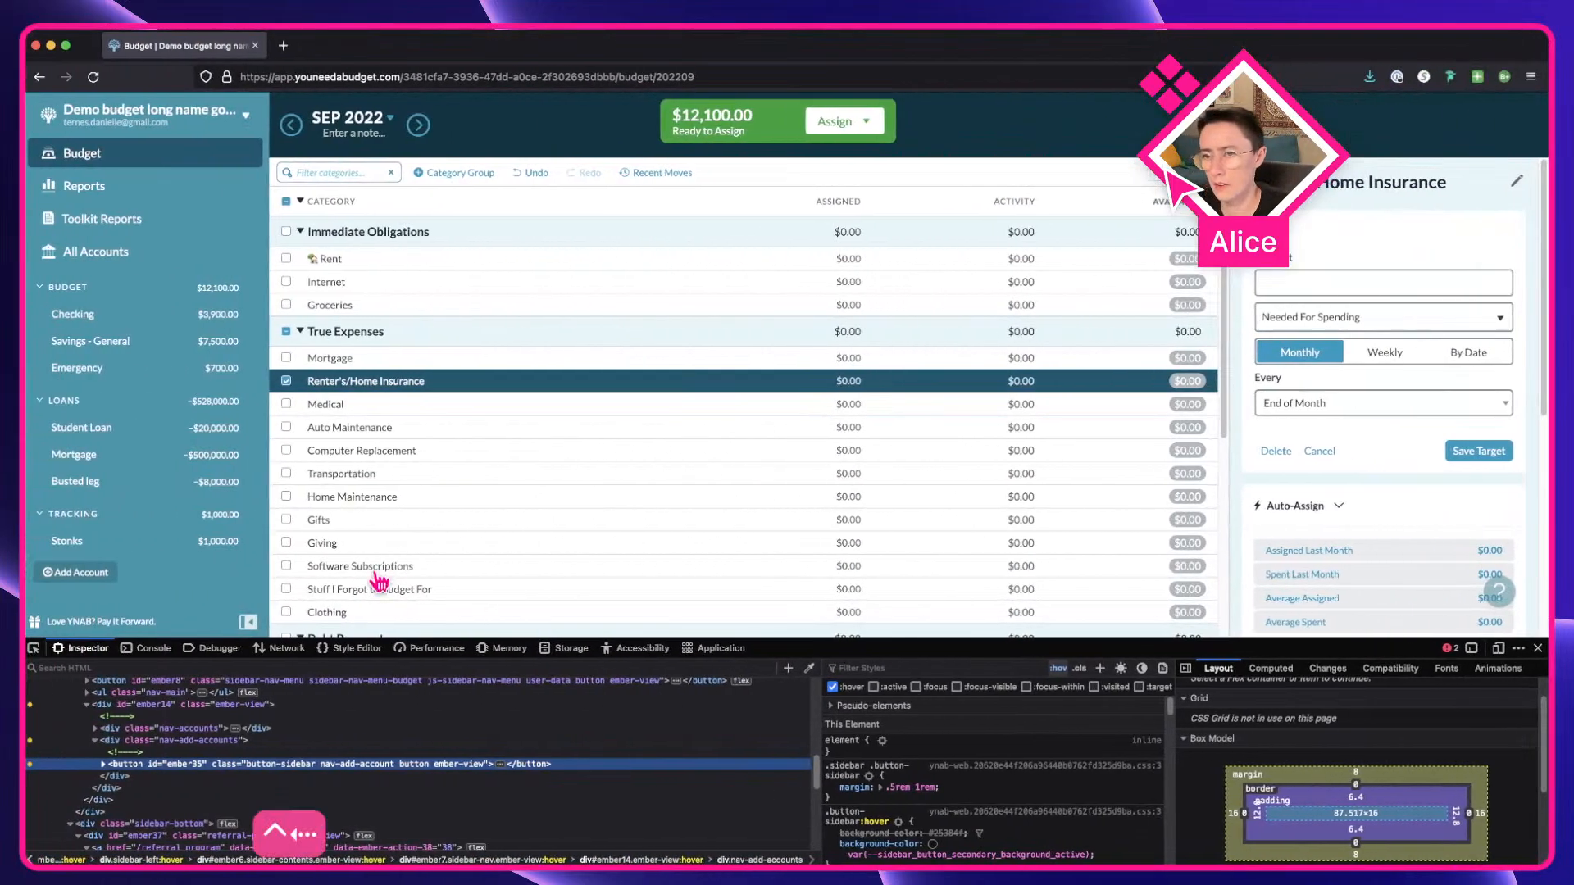
# Clear the Add Account button's forced hover state and try its visited, target and focus states, ending with focus-visible forced.
pyautogui.click(832, 687)
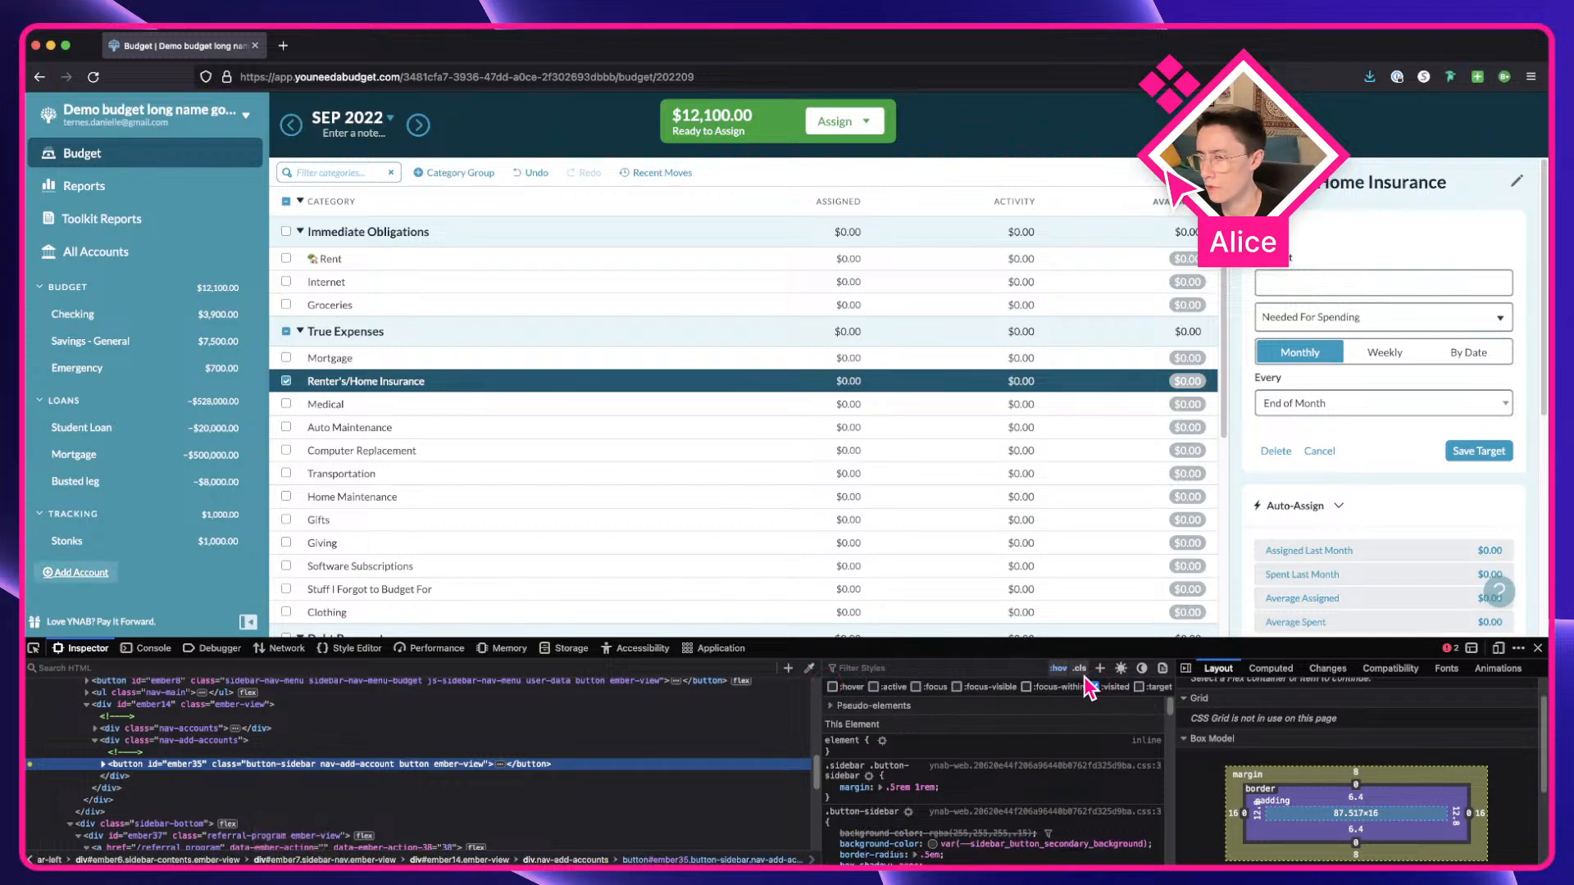
pyautogui.click(1093, 687)
pyautogui.click(1140, 688)
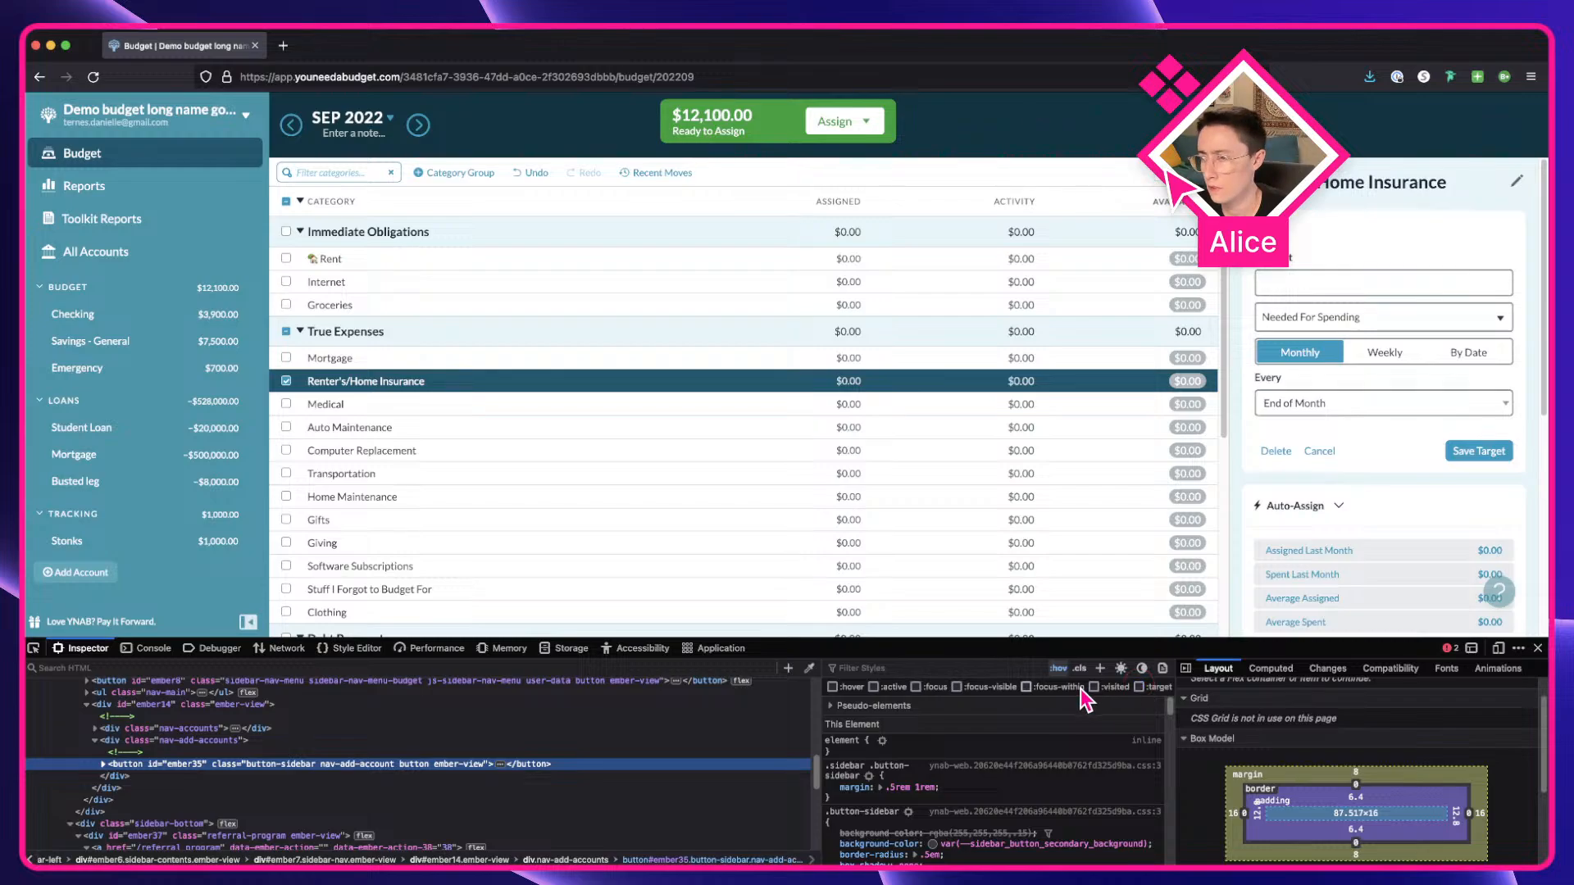
pyautogui.click(1030, 686)
pyautogui.click(990, 686)
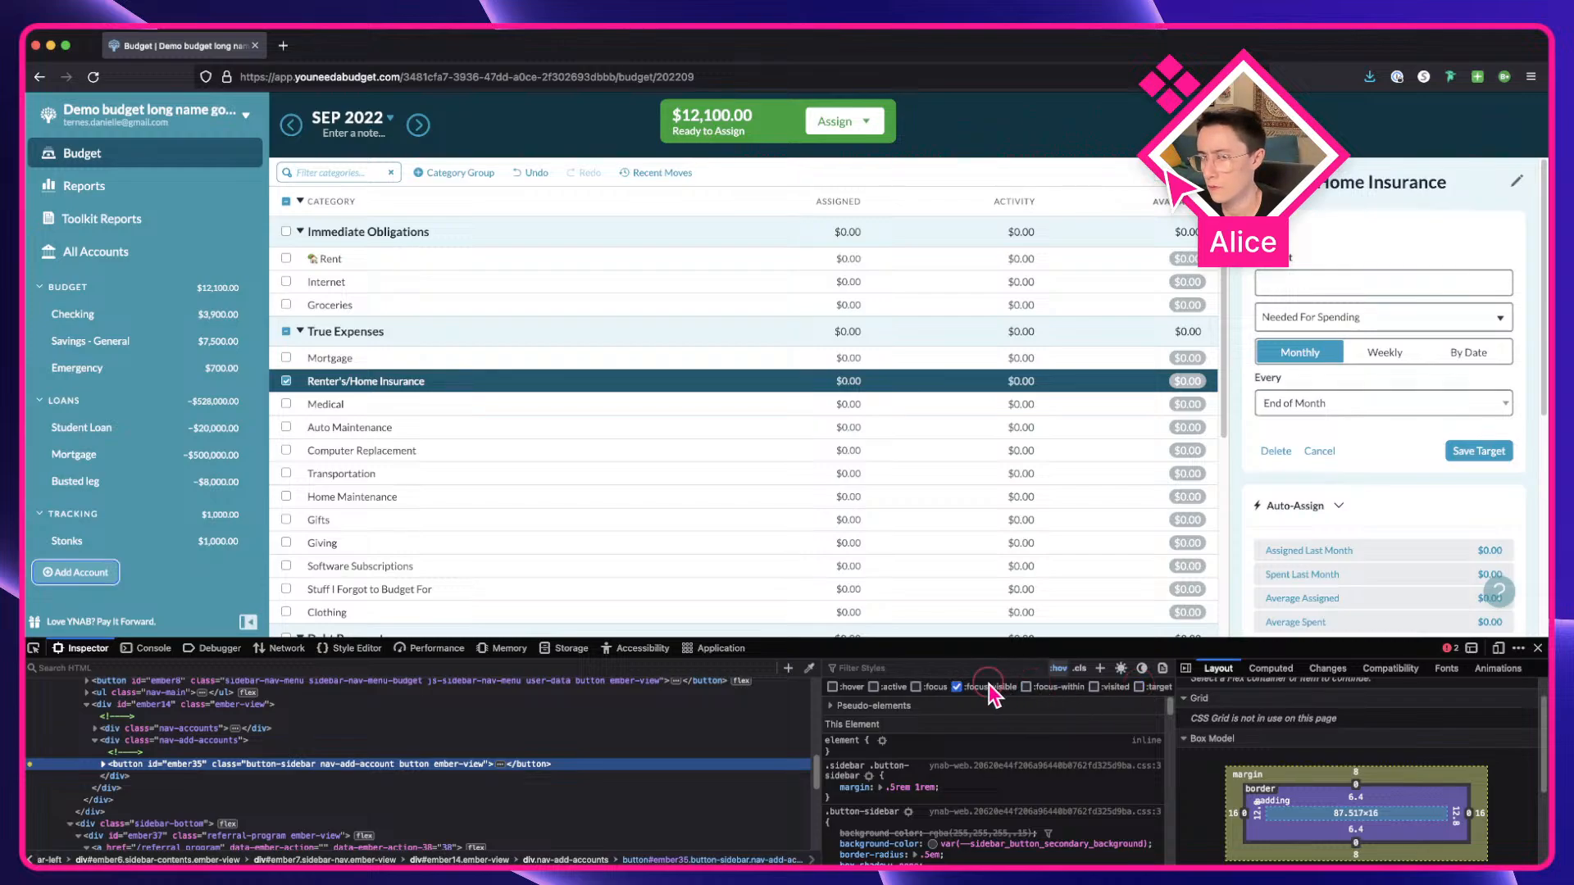
# Toggle the Add Account button's forced focus-visible state to compare its appearance, and switch back to Figma.
pyautogui.click(989, 686)
pyautogui.click(990, 687)
pyautogui.click(990, 686)
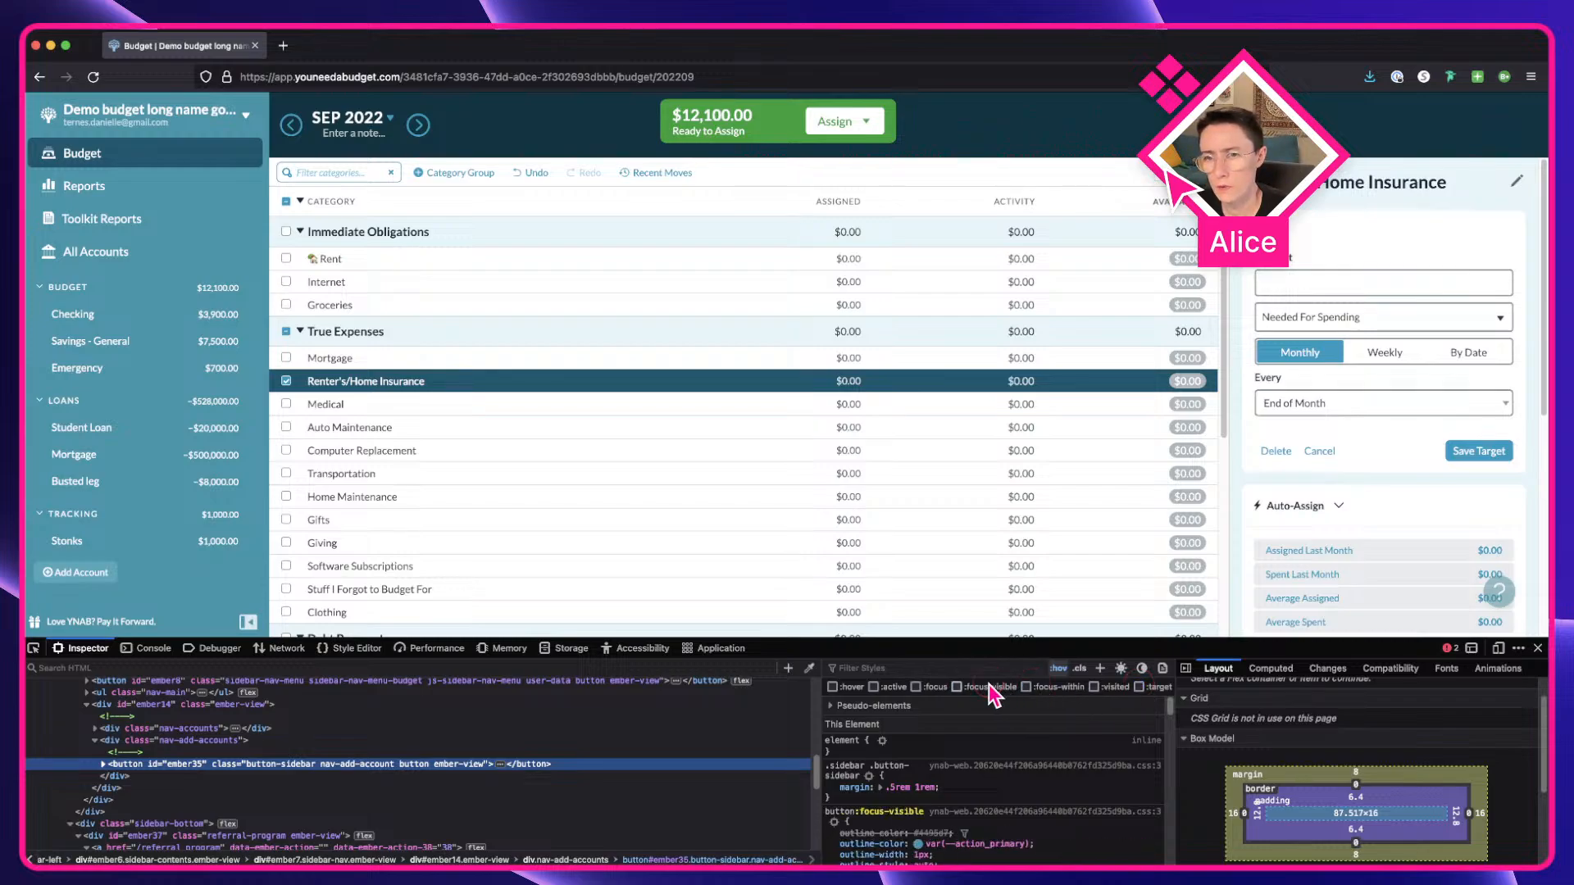
pyautogui.click(990, 686)
pyautogui.hotkey('ctrl', 'Right')
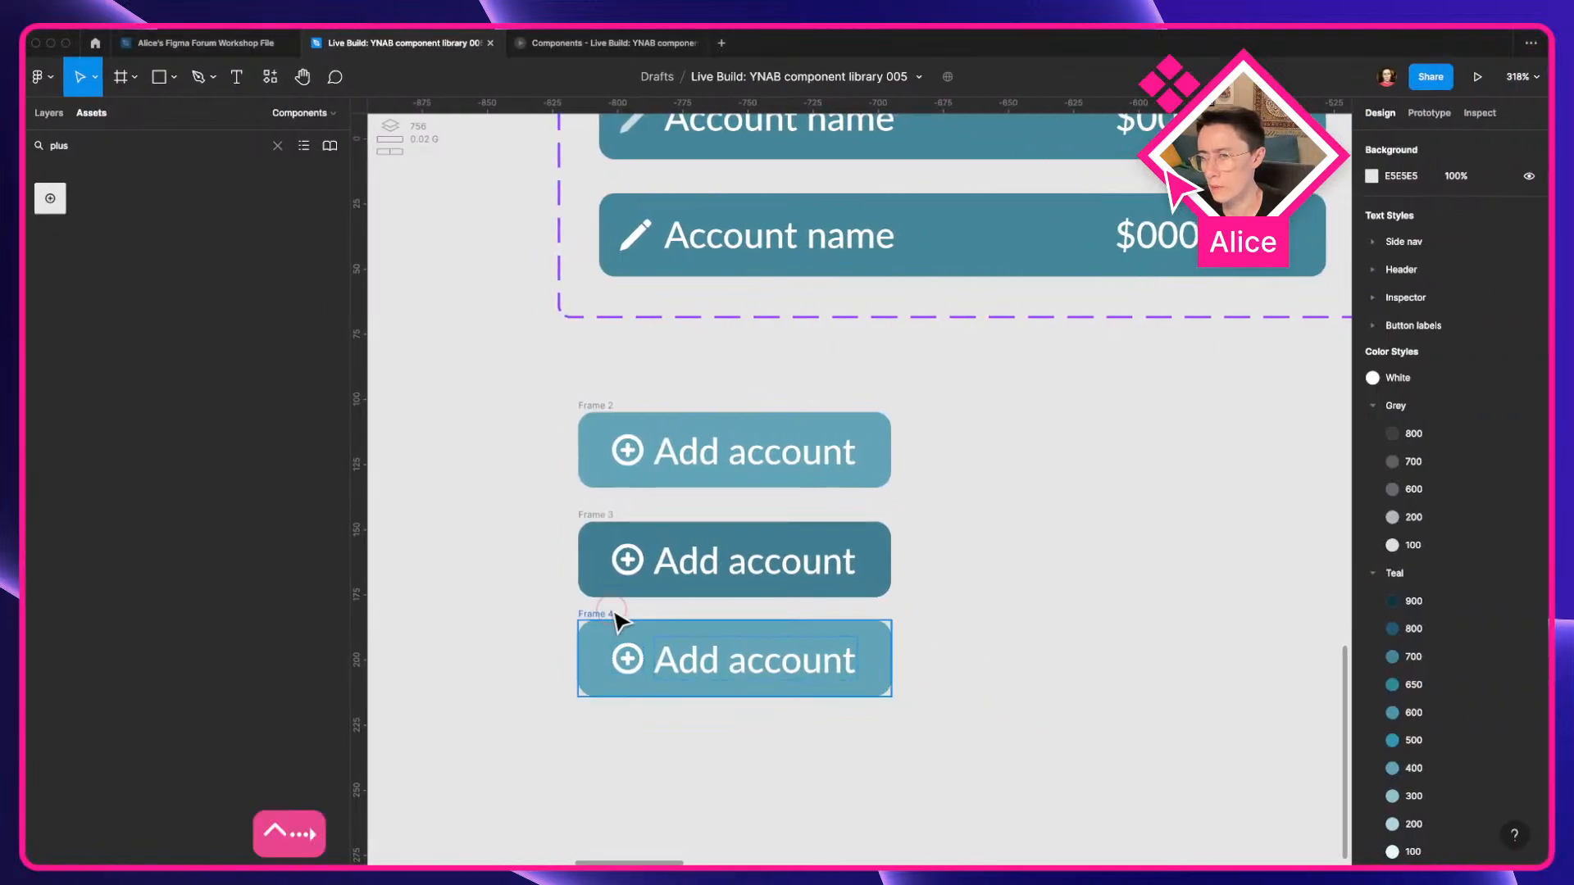
# Apply the "Focus visible" effect style to the third Add account button, Frame 4.
pyautogui.click(616, 617)
pyautogui.click(1504, 760)
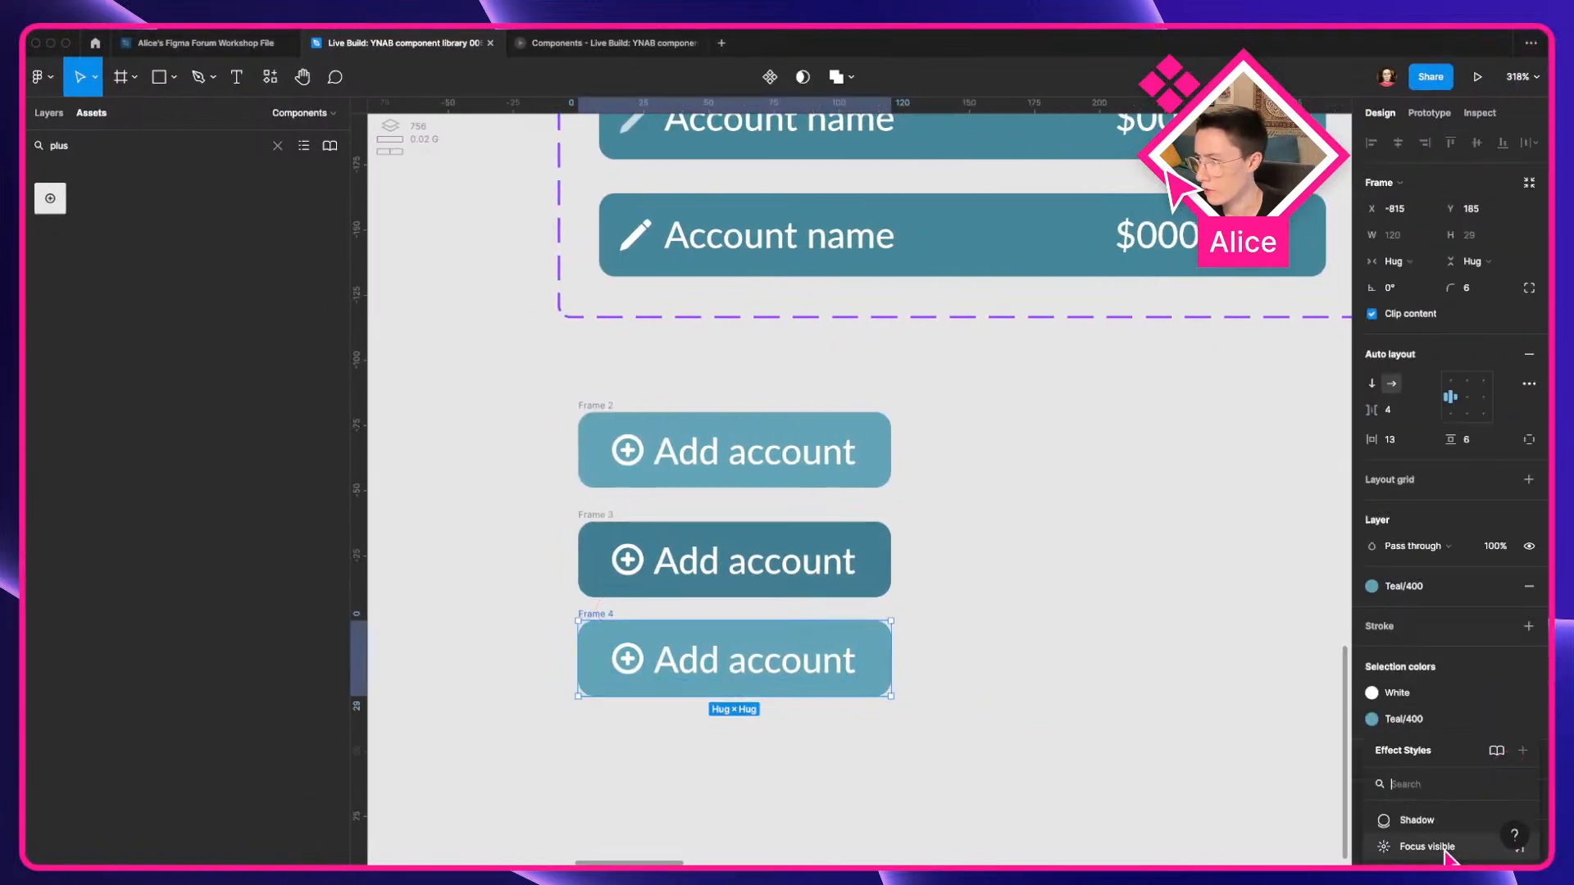
pyautogui.click(1448, 848)
pyautogui.click(1001, 744)
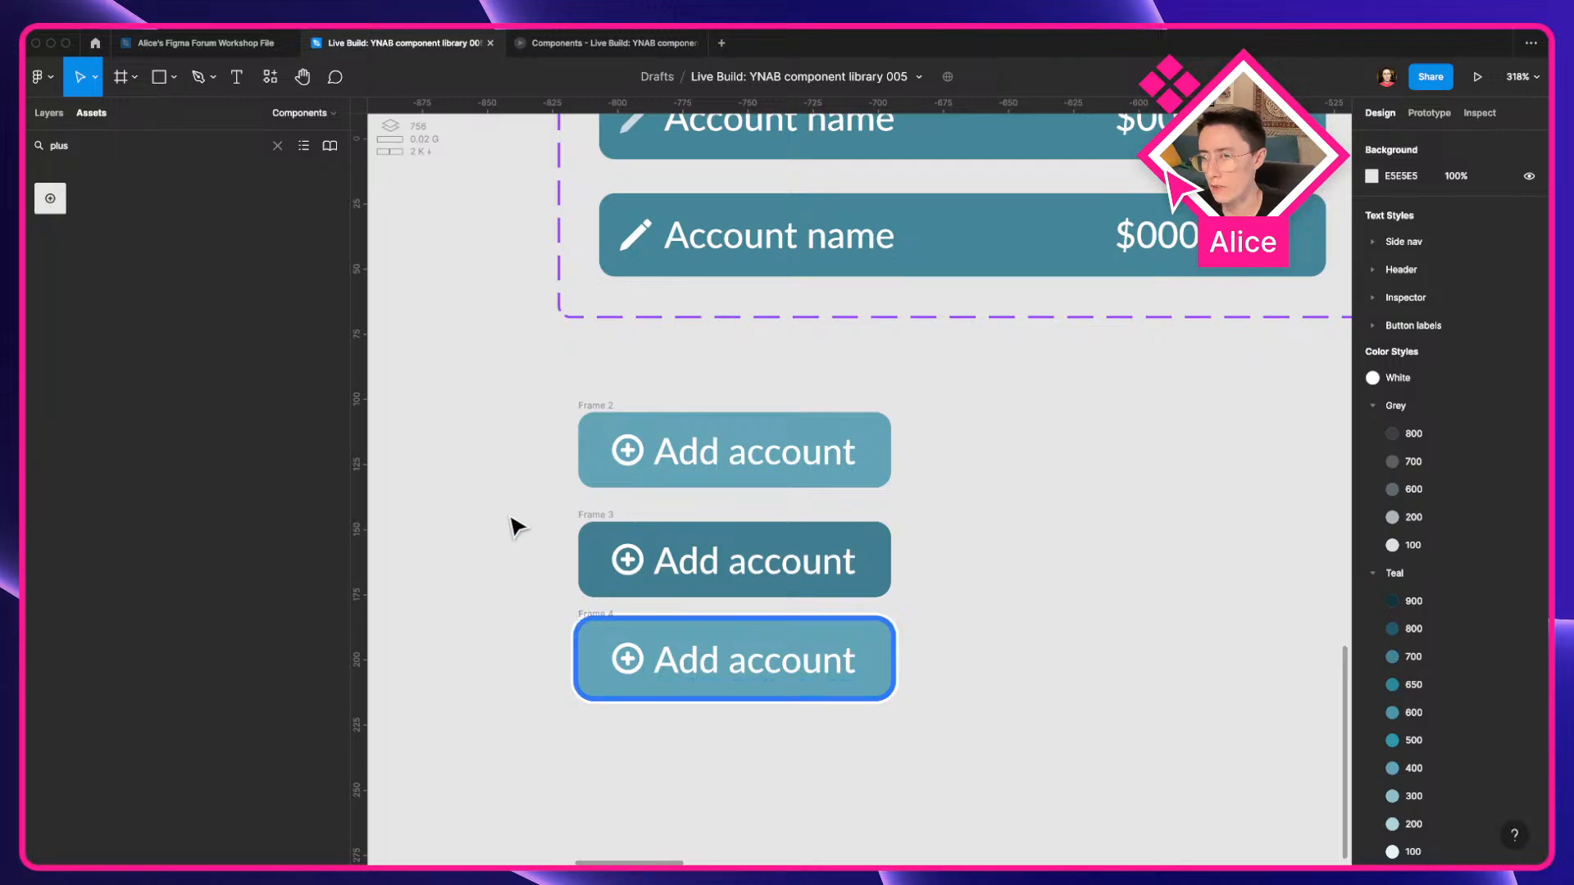
# Combine the three Add account buttons into a component set named "Button / Sidebar Add Account".
pyautogui.moveTo(509, 385); pyautogui.dragTo(1057, 845)
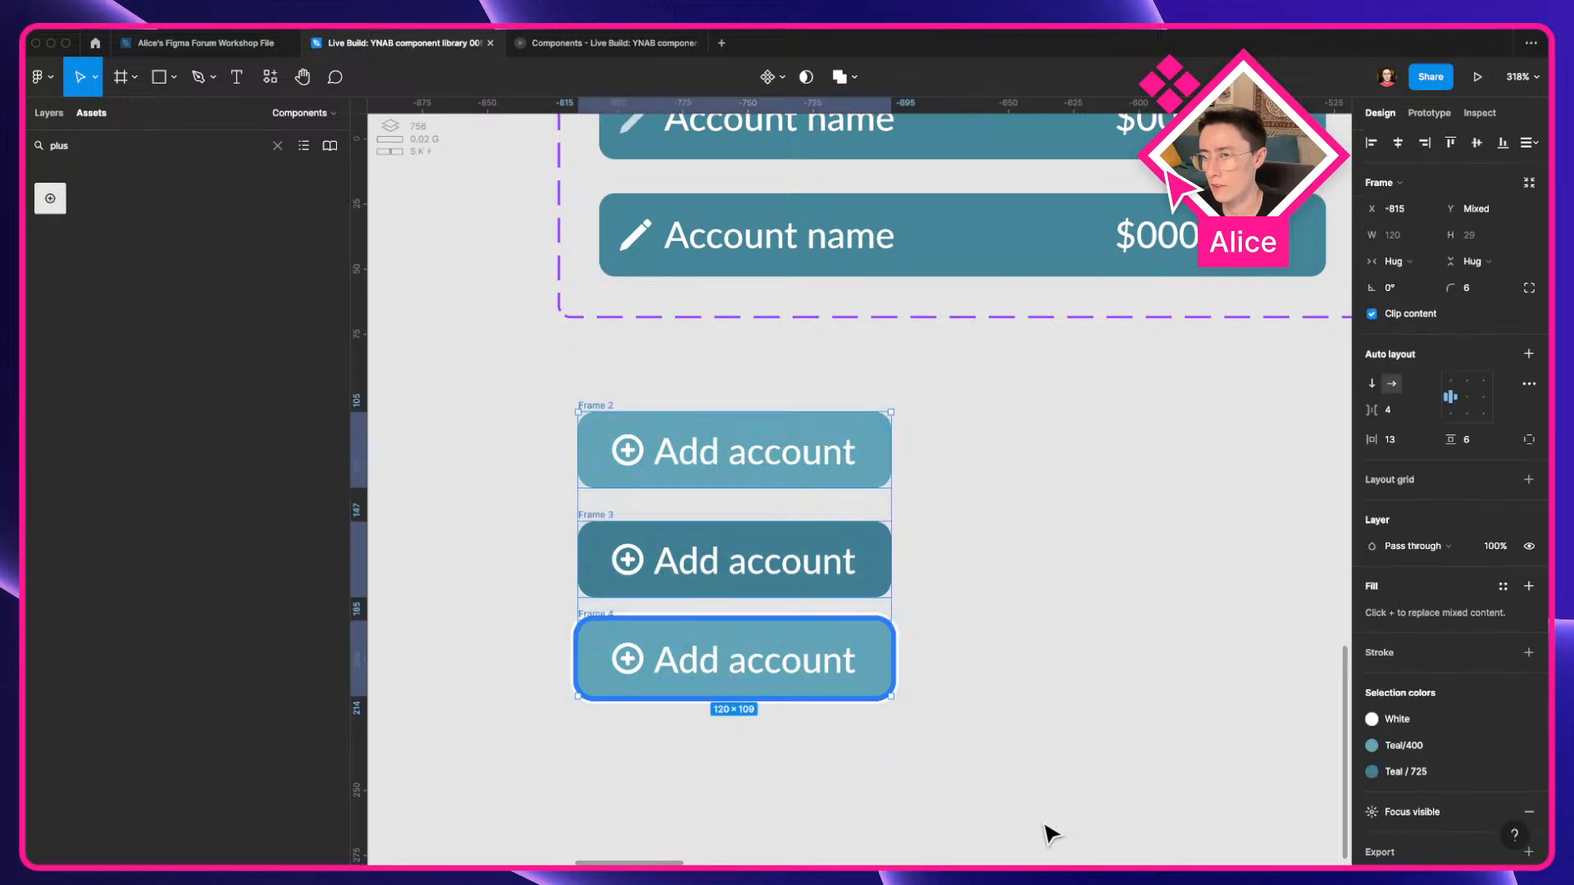
pyautogui.click(785, 77)
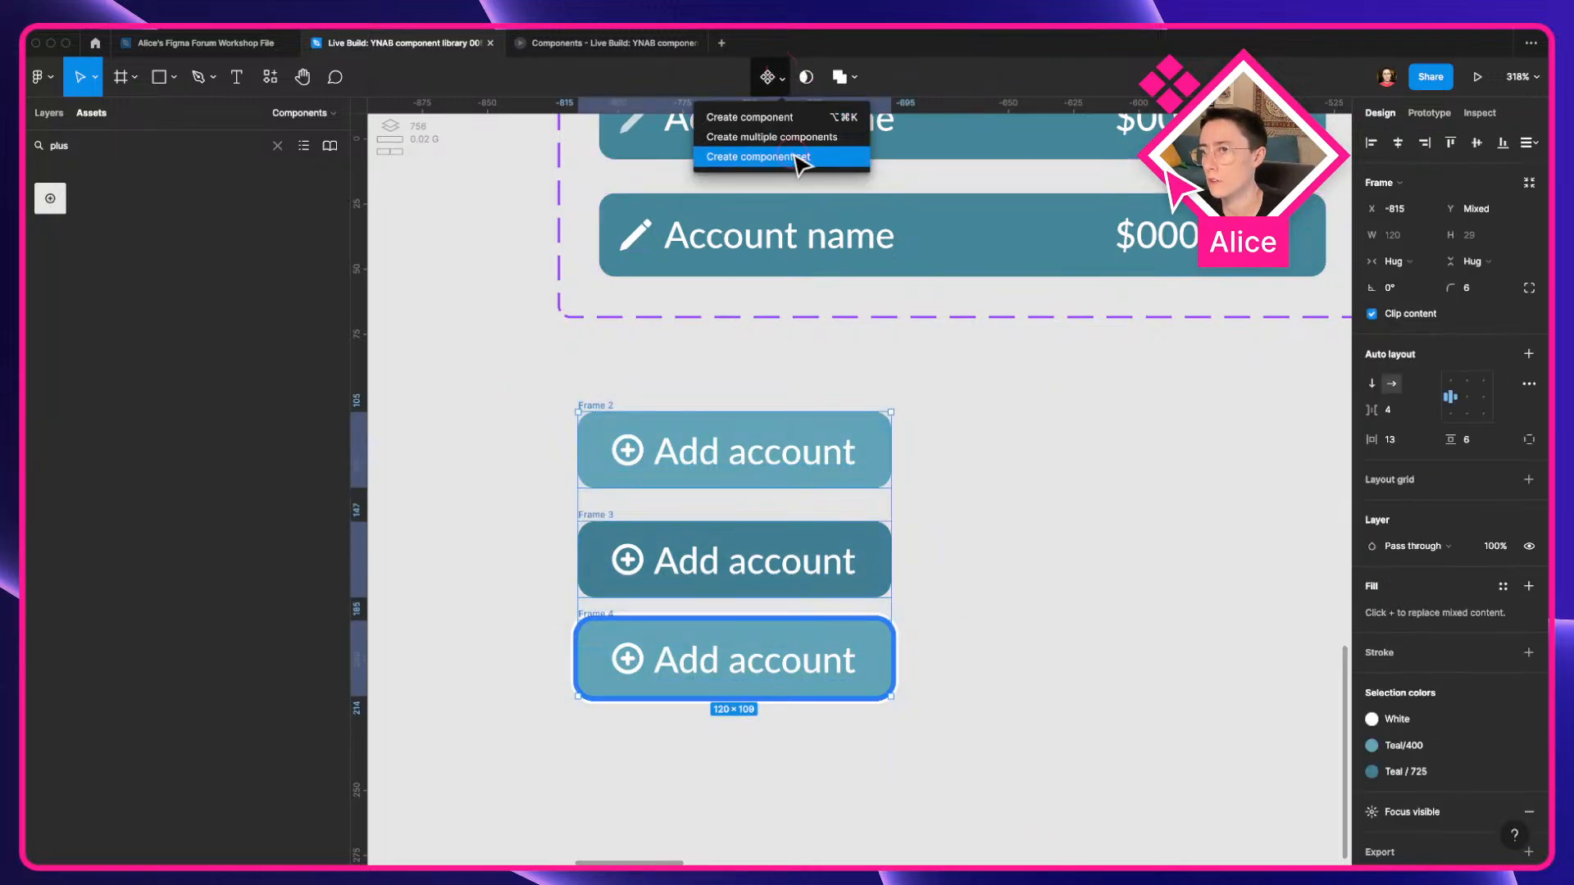
pyautogui.click(791, 157)
pyautogui.press('super+r')
pyautogui.write('A')
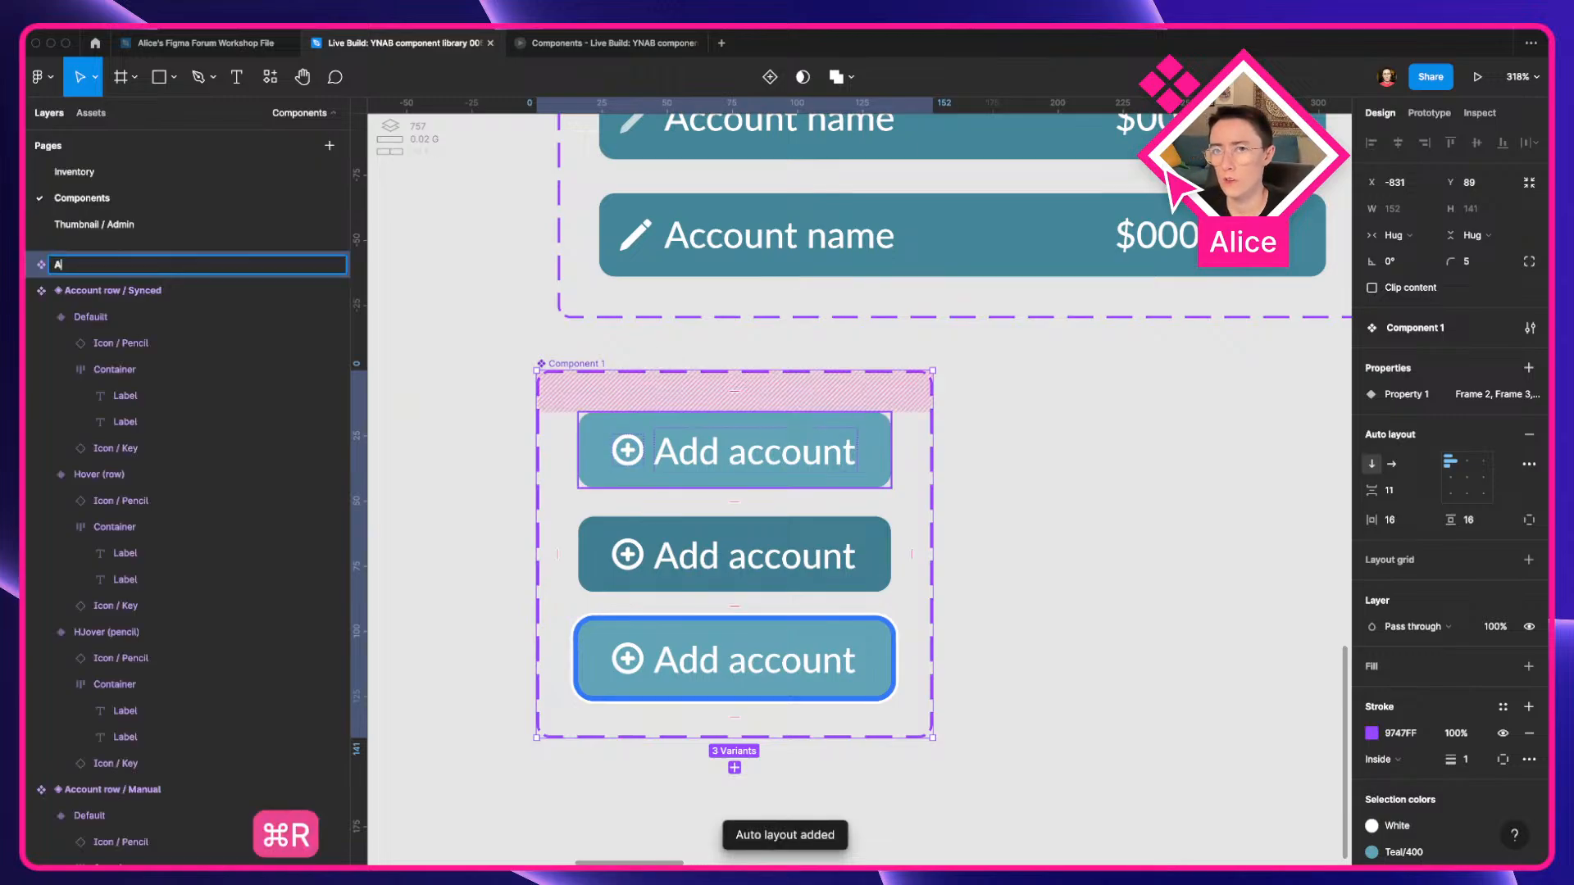
pyautogui.write('utton /')
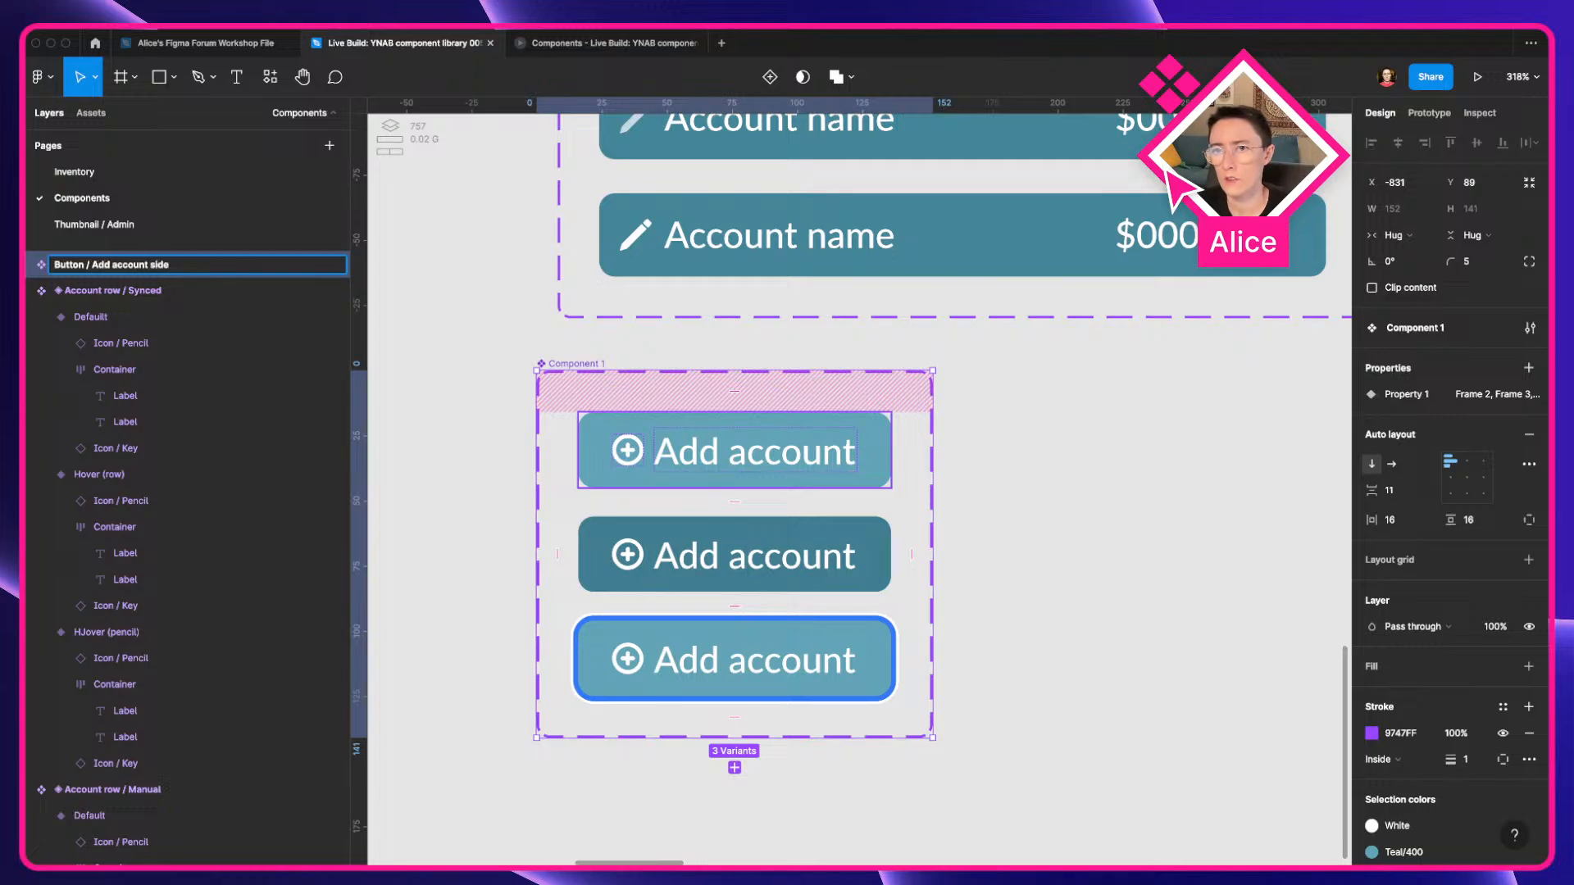
pyautogui.write('Sidebar')
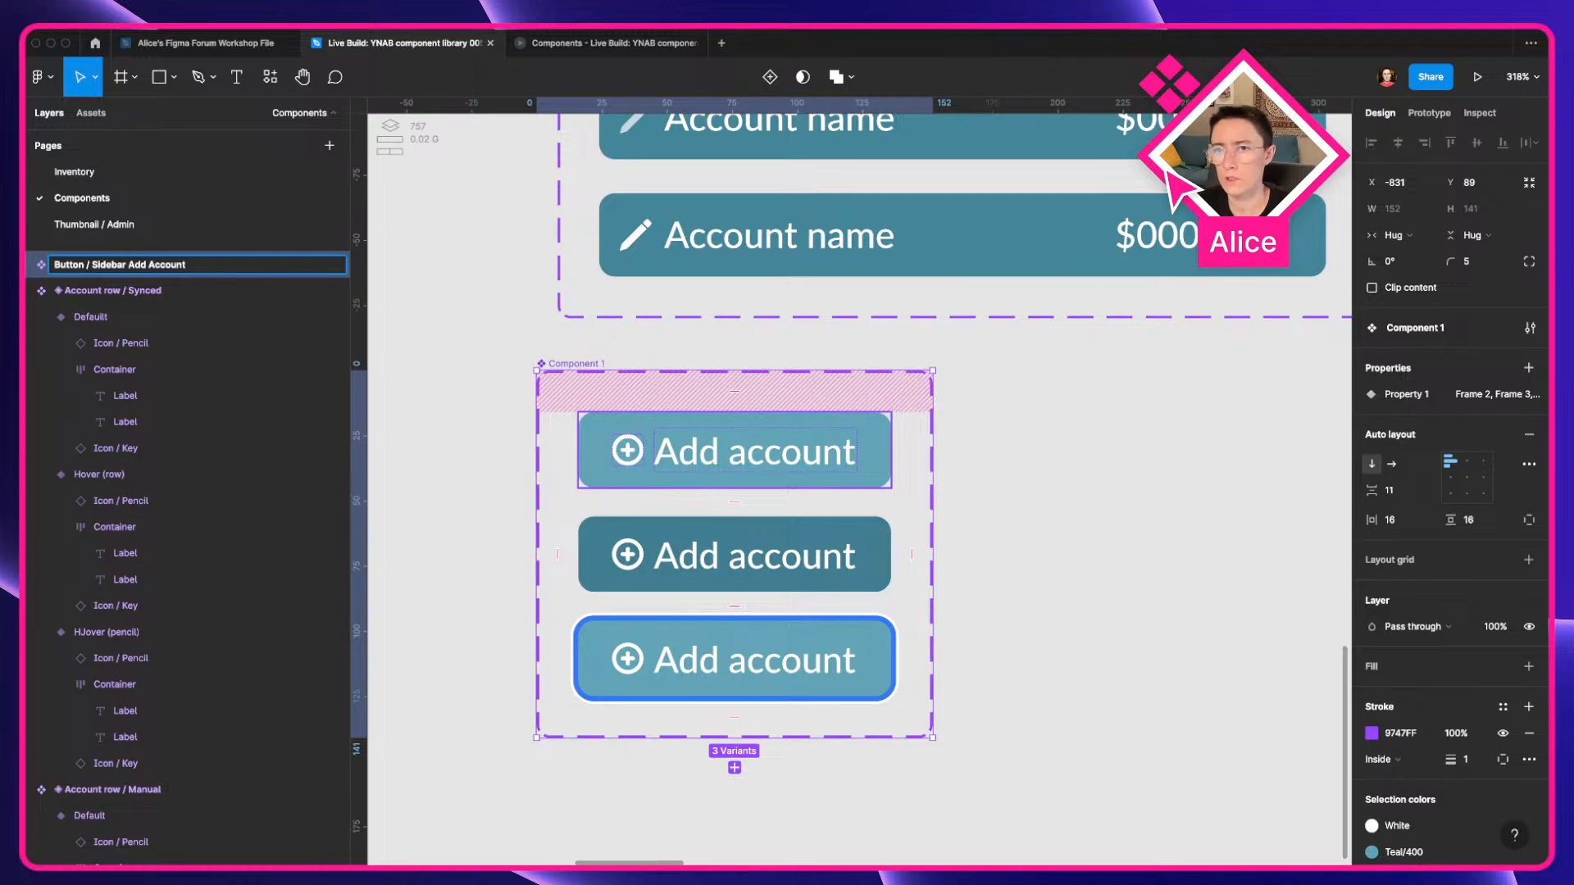
pyautogui.press('Return')
pyautogui.click(1061, 530)
# Add a hover interaction to the first Add account variant that changes it to the darker Frame 3 variant.
pyautogui.click(833, 432)
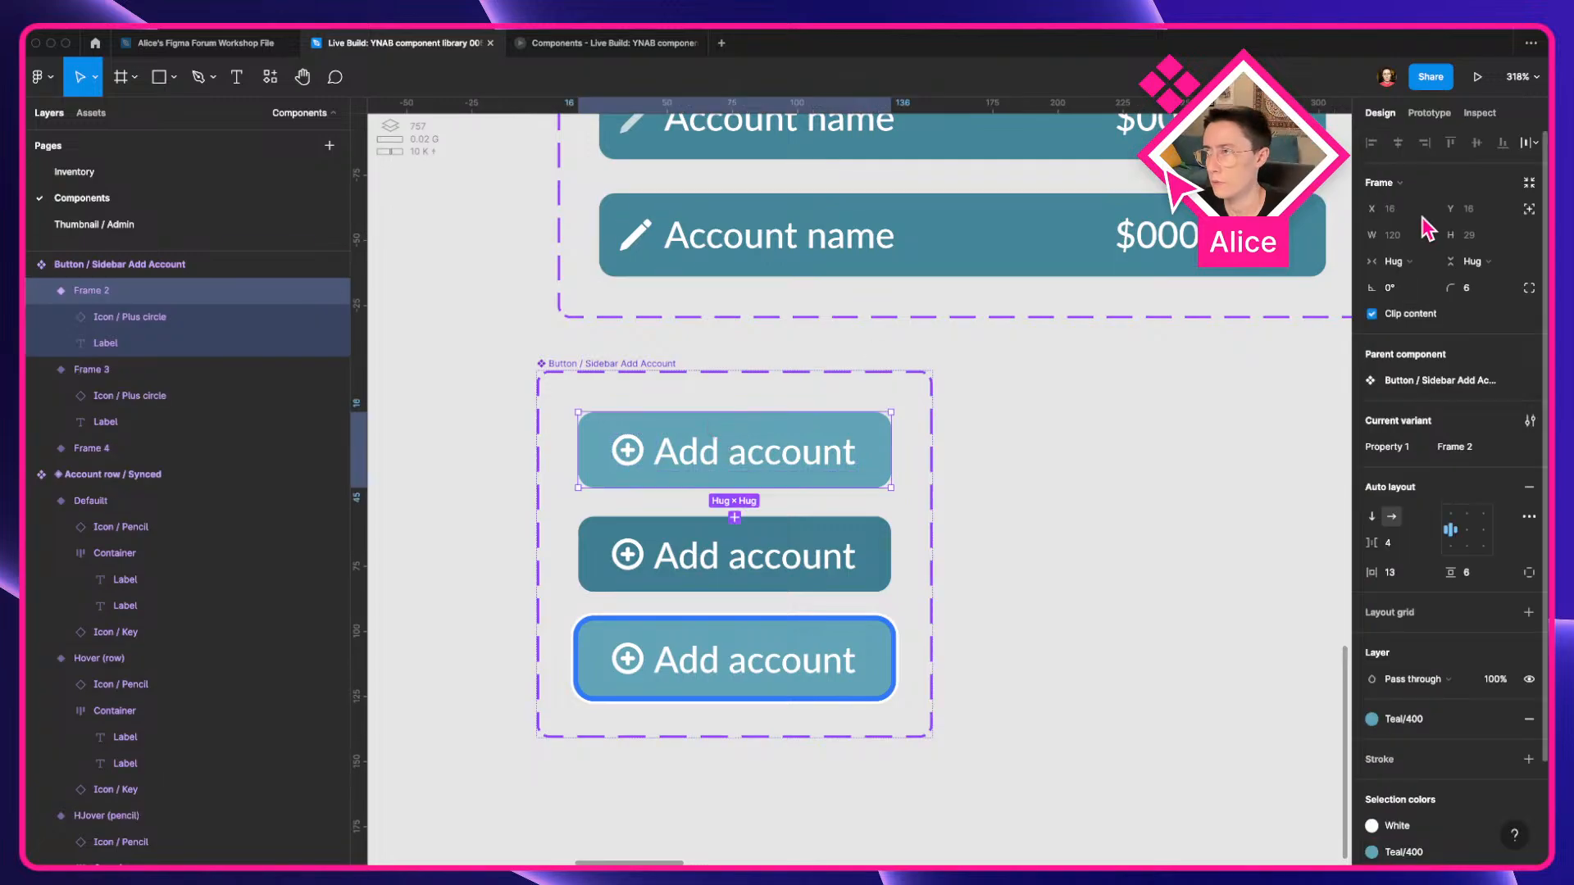
pyautogui.click(1428, 112)
pyautogui.moveTo(891, 449); pyautogui.dragTo(758, 545)
pyautogui.click(1221, 216)
pyautogui.click(1229, 250)
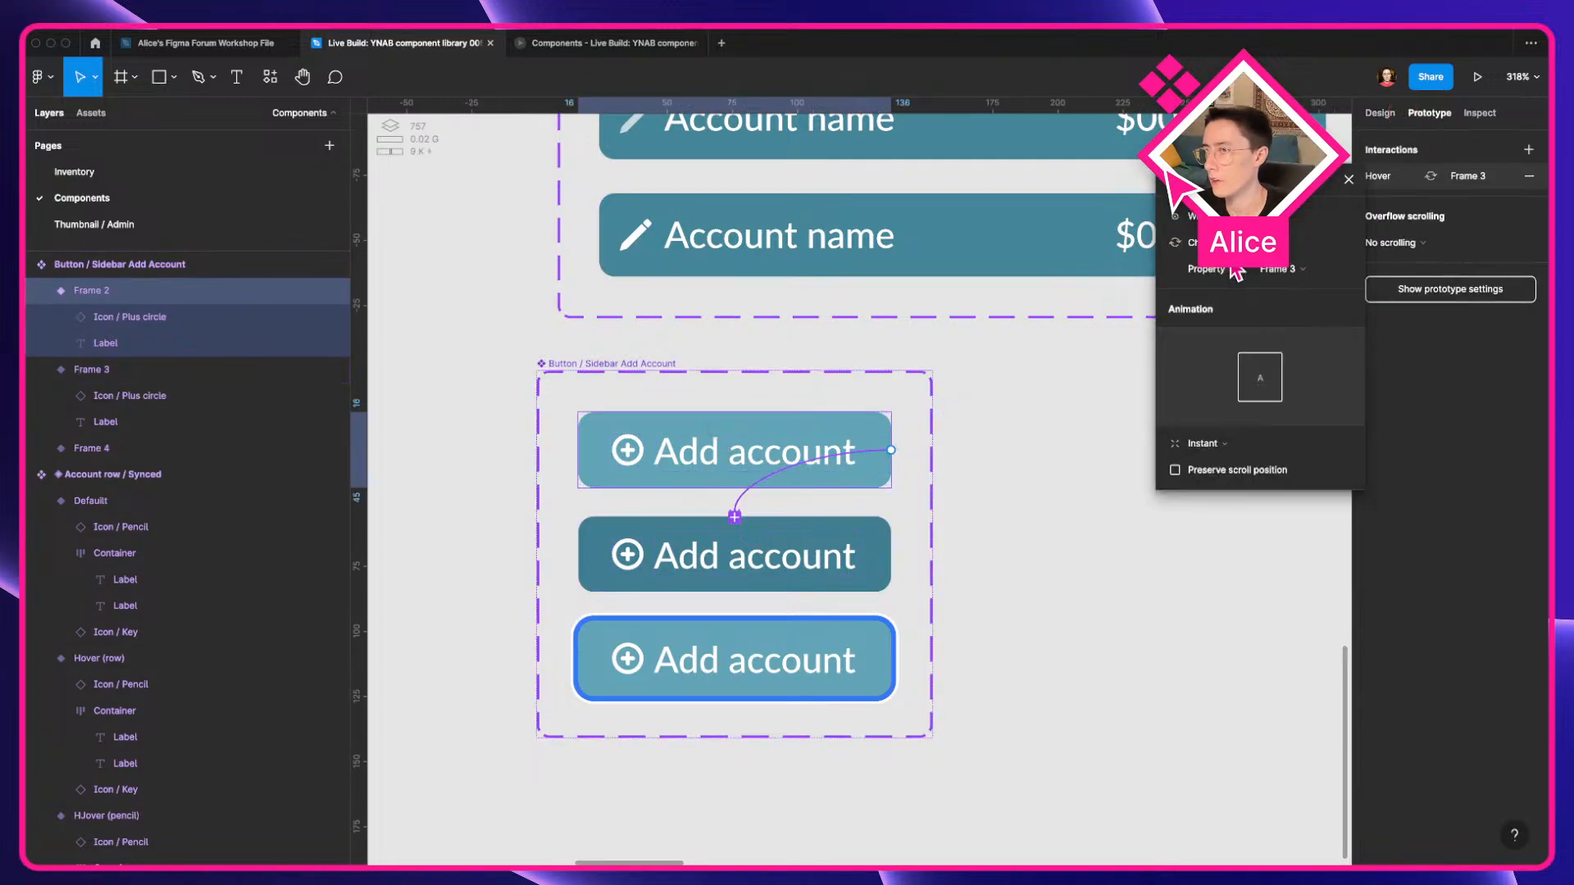
pyautogui.click(881, 557)
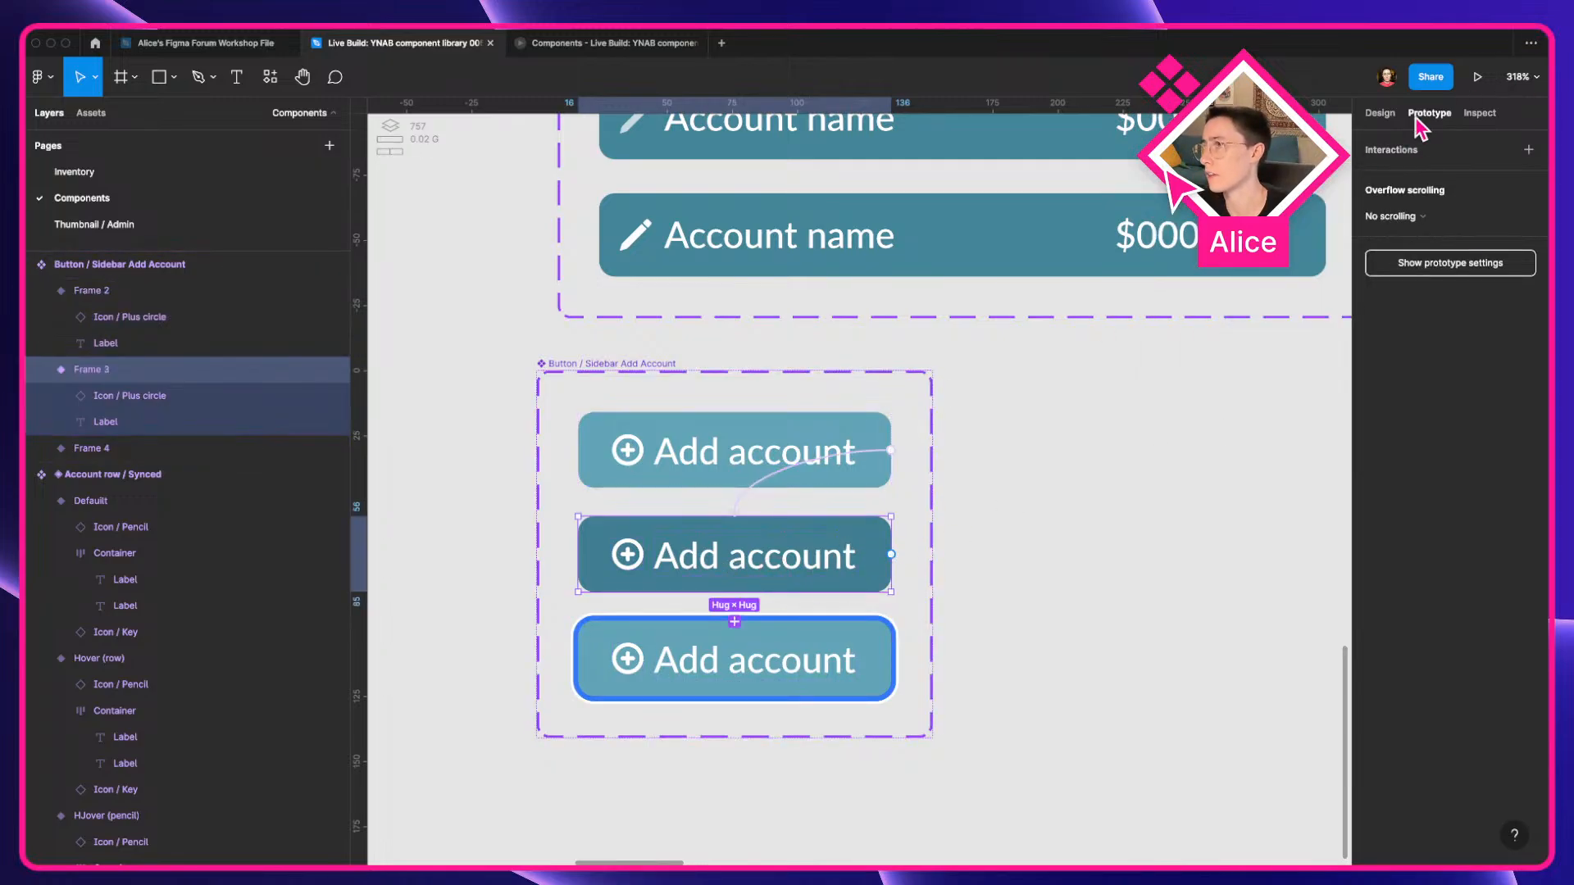
pyautogui.click(1381, 116)
# Rename the Sidebar Add Account component set's variant property "State".
pyautogui.click(1062, 465)
pyautogui.scroll(-3, 1061, 464)
pyautogui.moveTo(1055, 453); pyautogui.dragTo(891, 479)
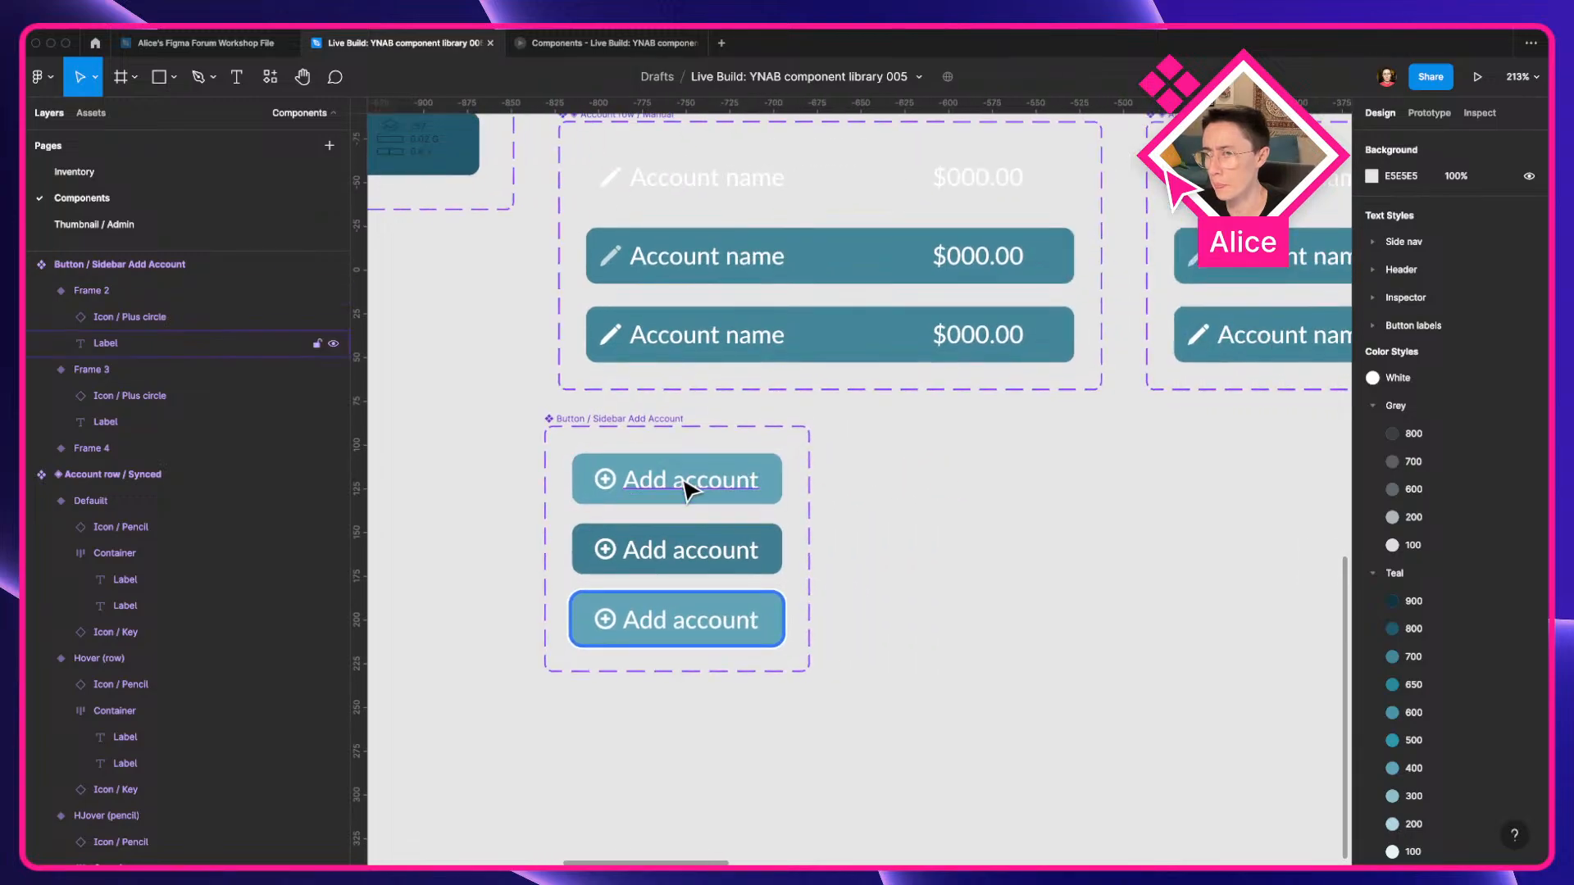
pyautogui.click(688, 485)
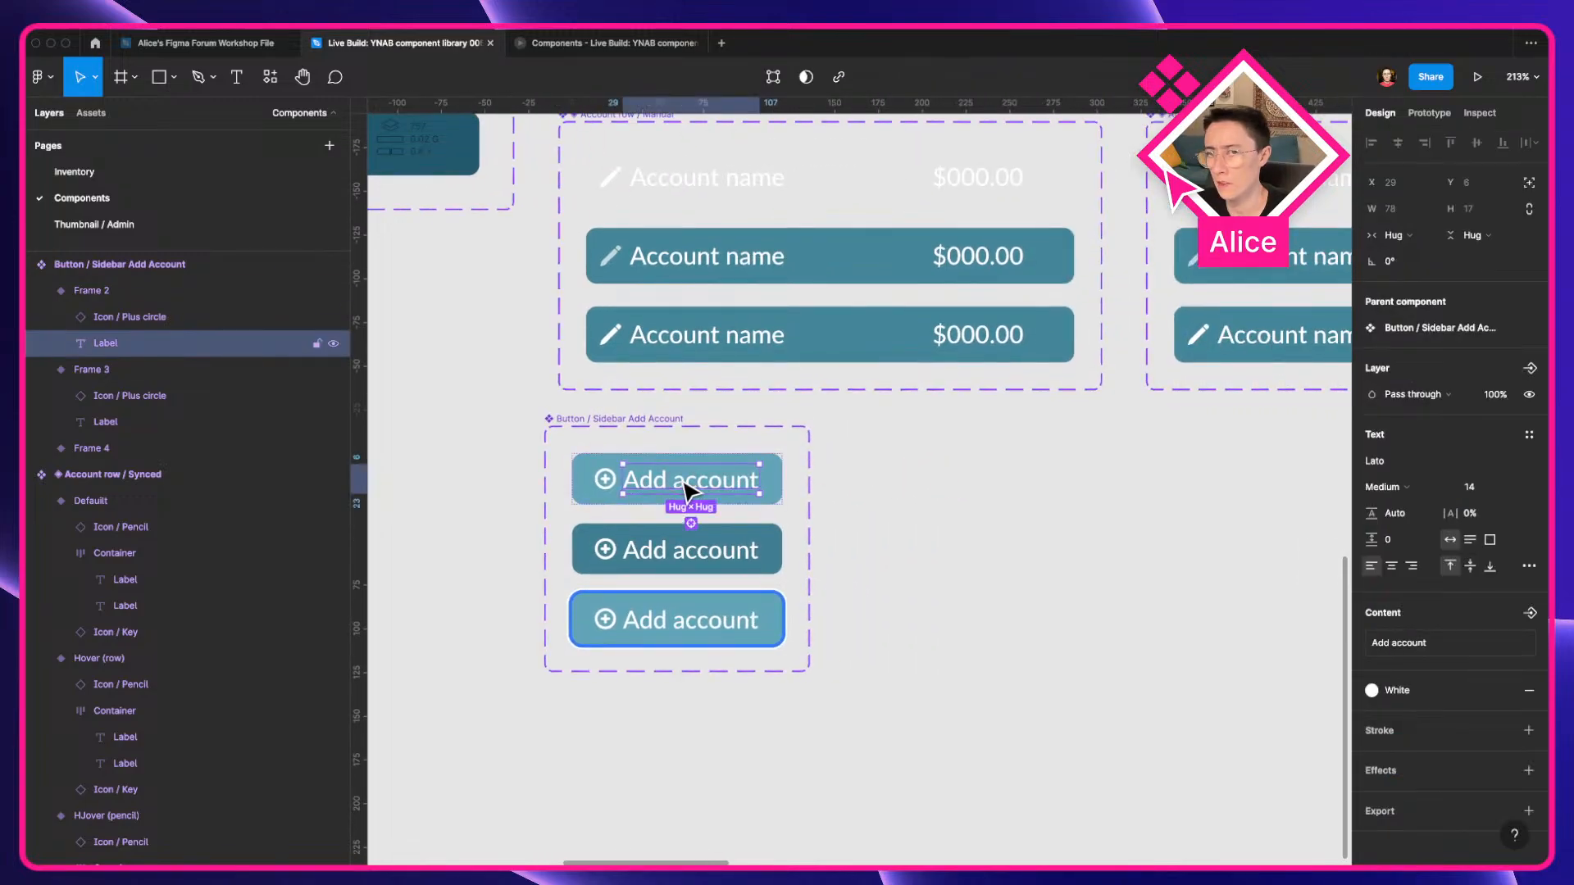
pyautogui.click(131, 297)
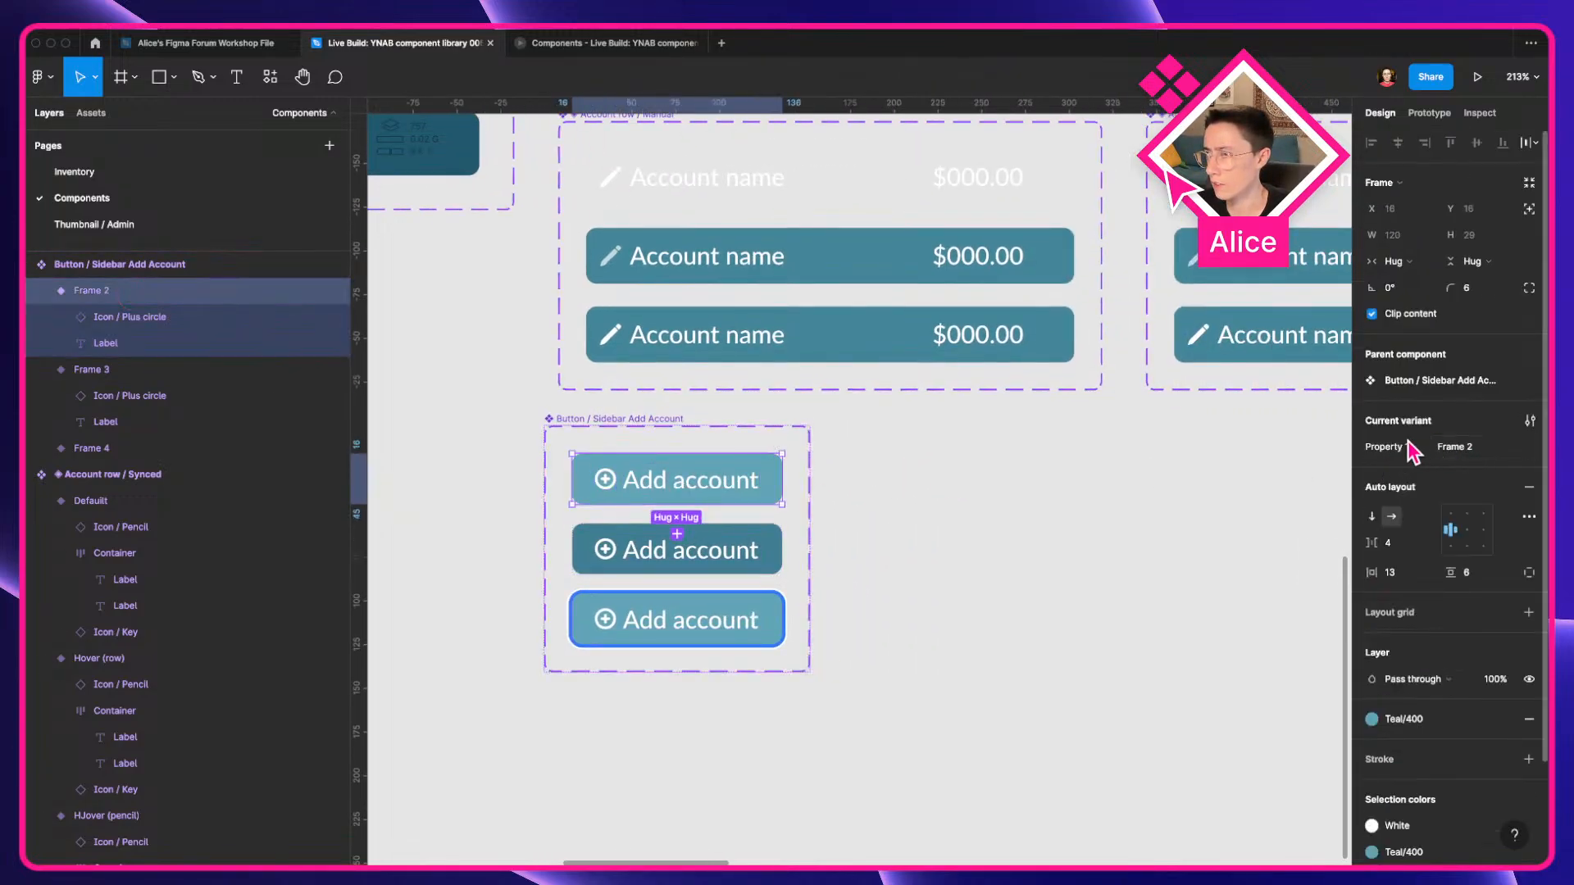
pyautogui.click(608, 419)
pyautogui.doubleClick(1416, 395)
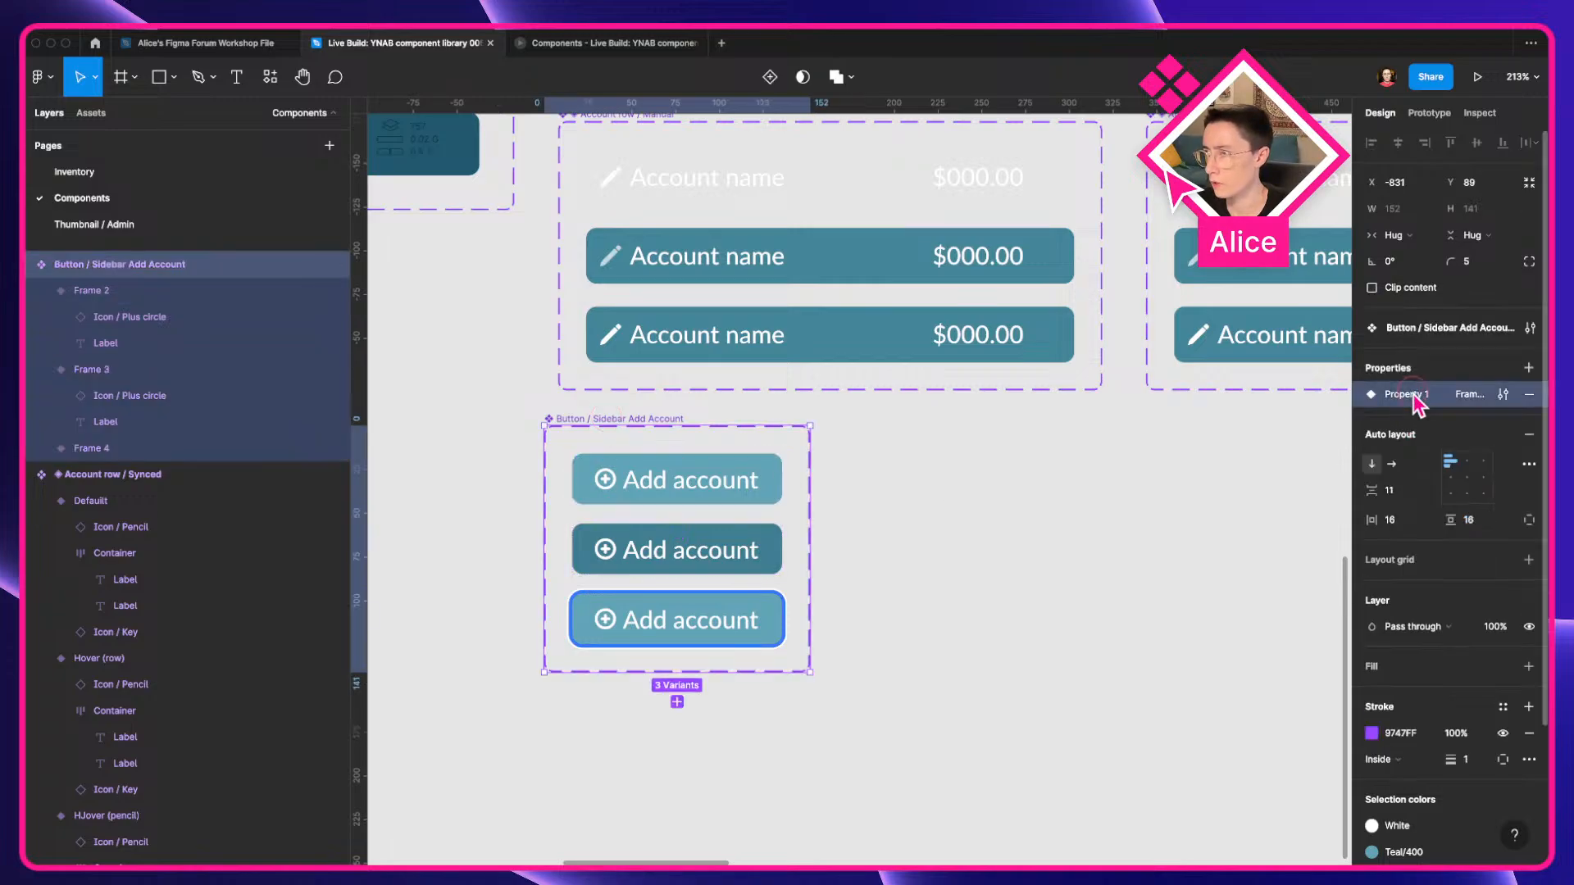
pyautogui.write('Sate')
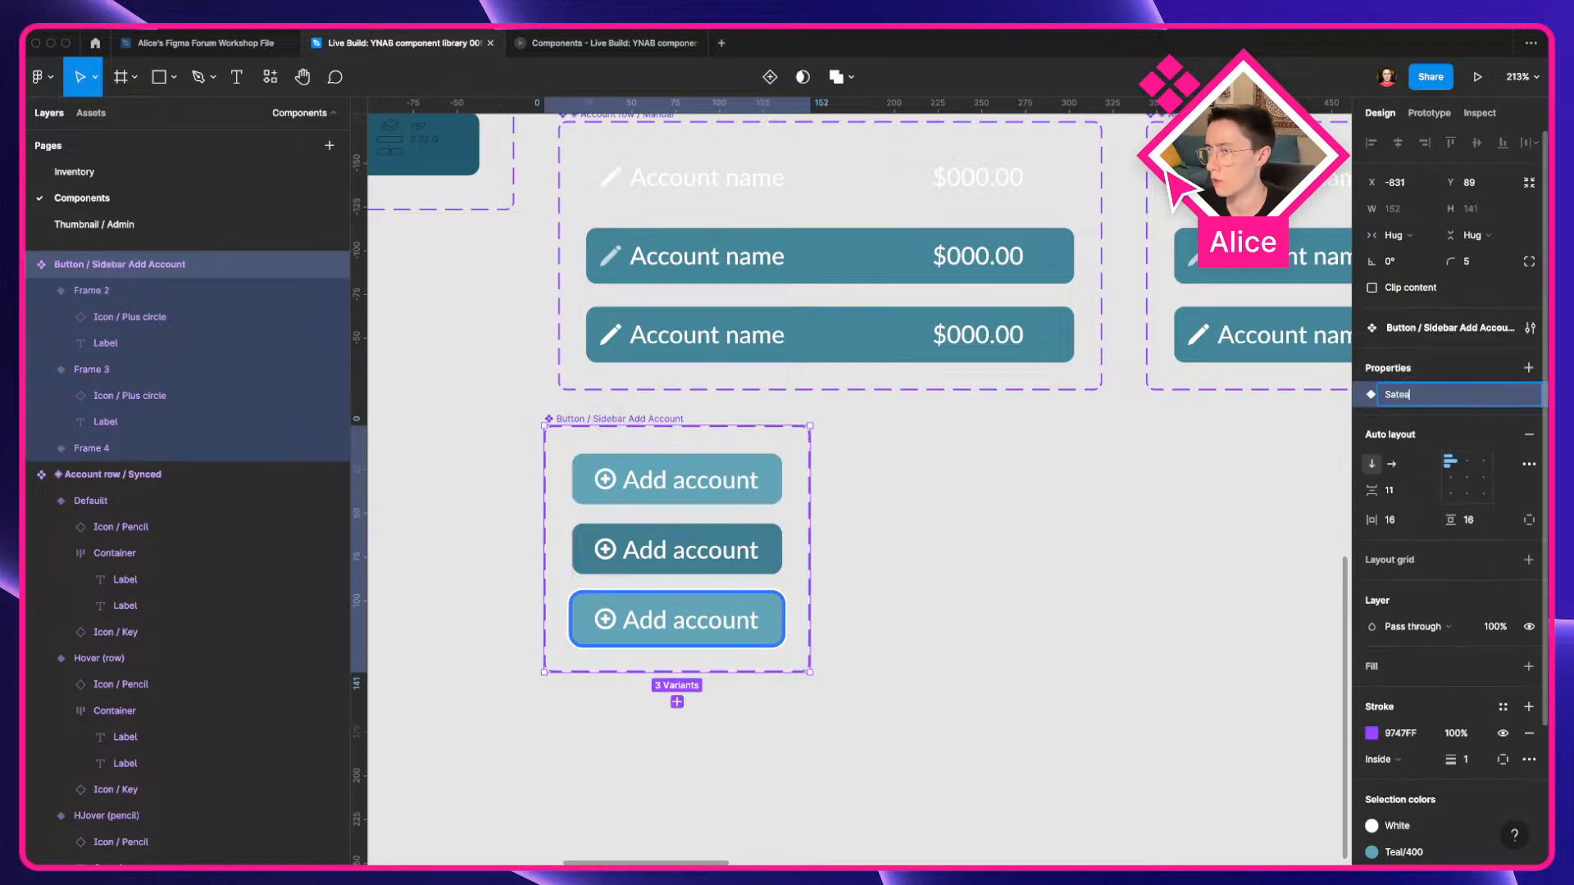
pyautogui.press('Return')
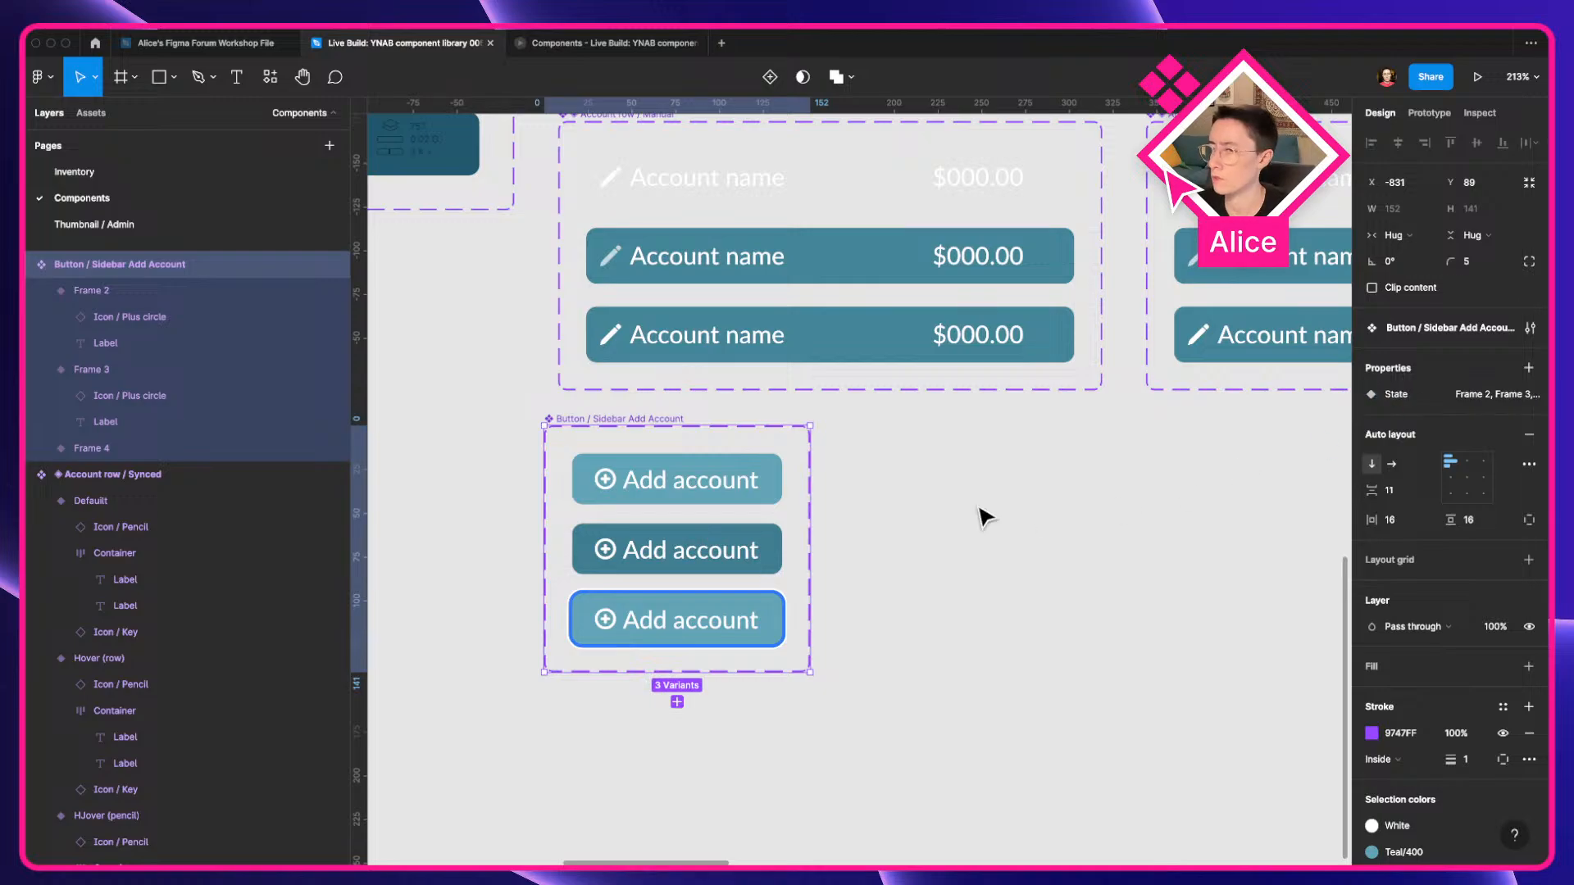
# Set the first Add account variant's State value to Default.
pyautogui.click(738, 478)
pyautogui.click(1451, 448)
pyautogui.write('Defau')
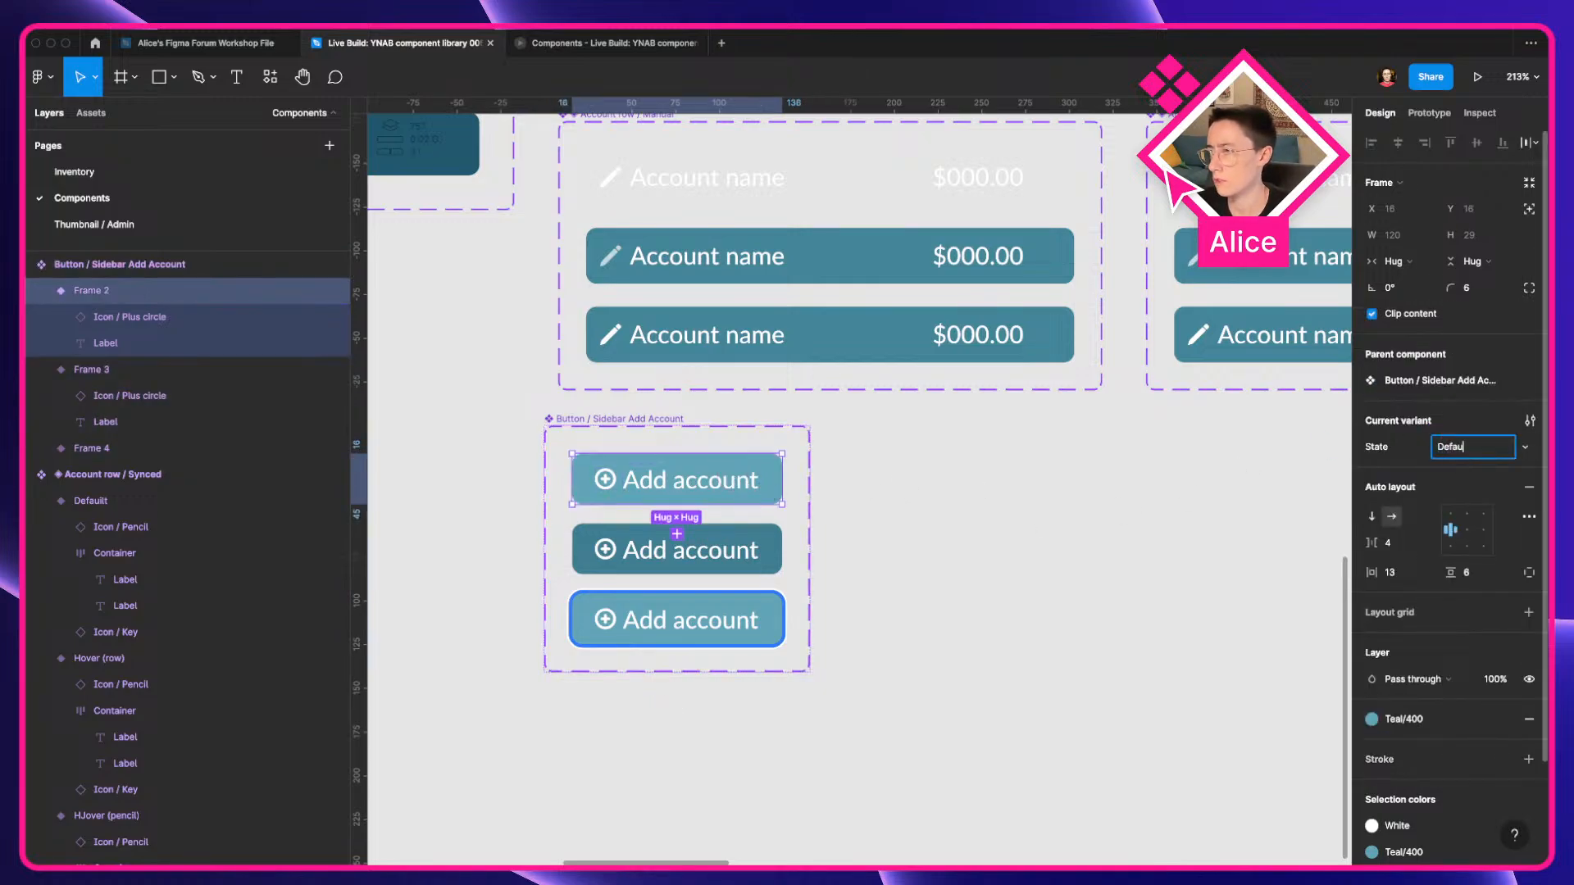
pyautogui.write('lt')
pyautogui.press('Return')
# Set the darker Add account variant's State value to Hover.
pyautogui.click(678, 551)
pyautogui.click(1494, 451)
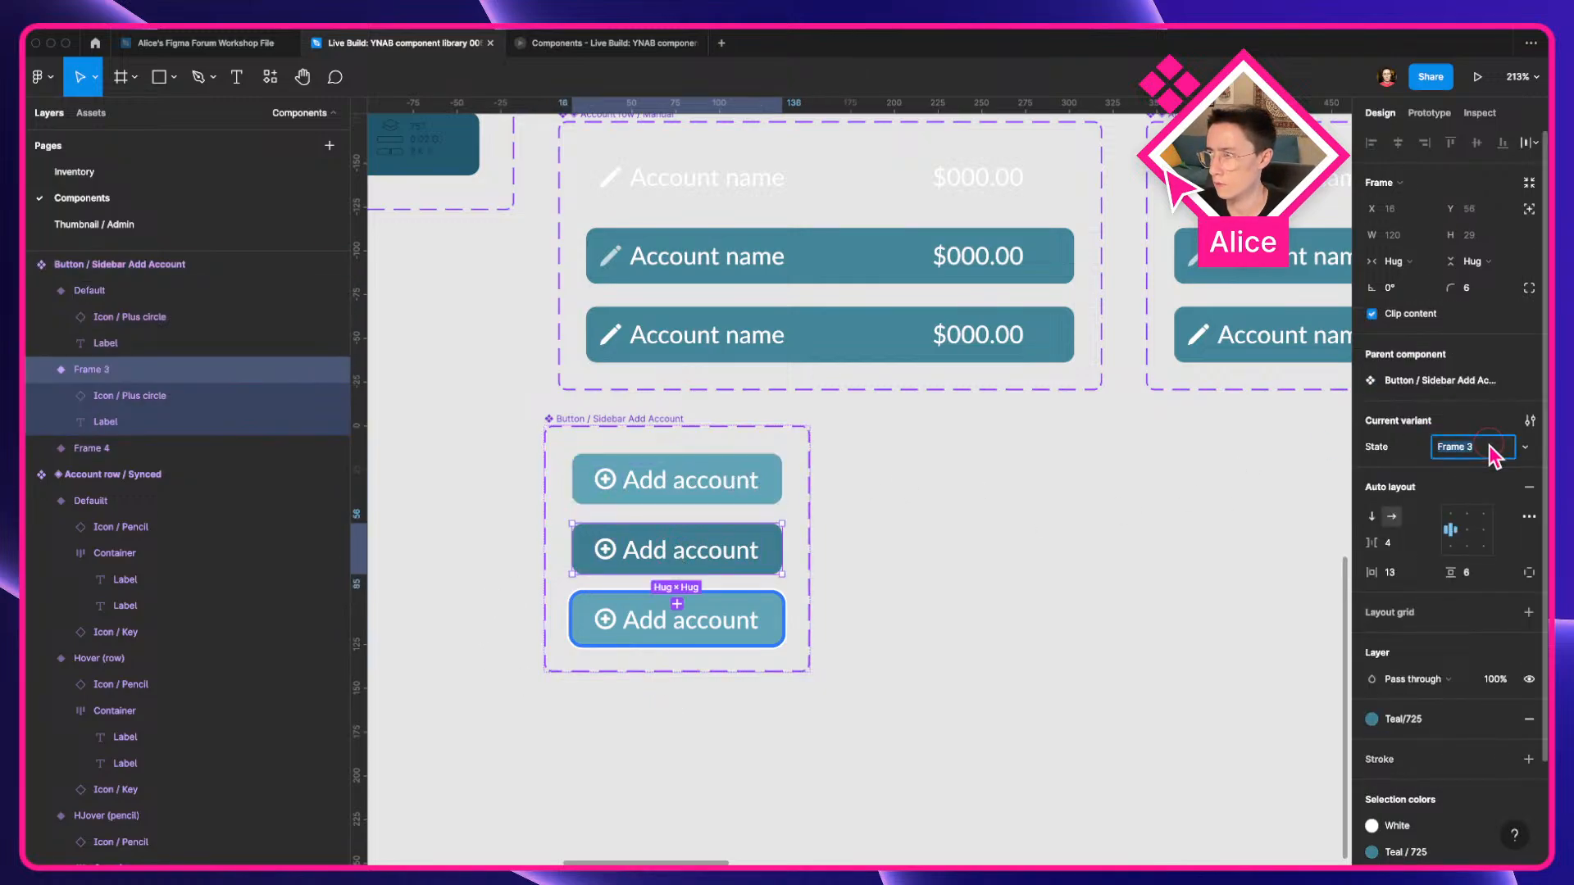
pyautogui.write('Hover')
pyautogui.press('Return')
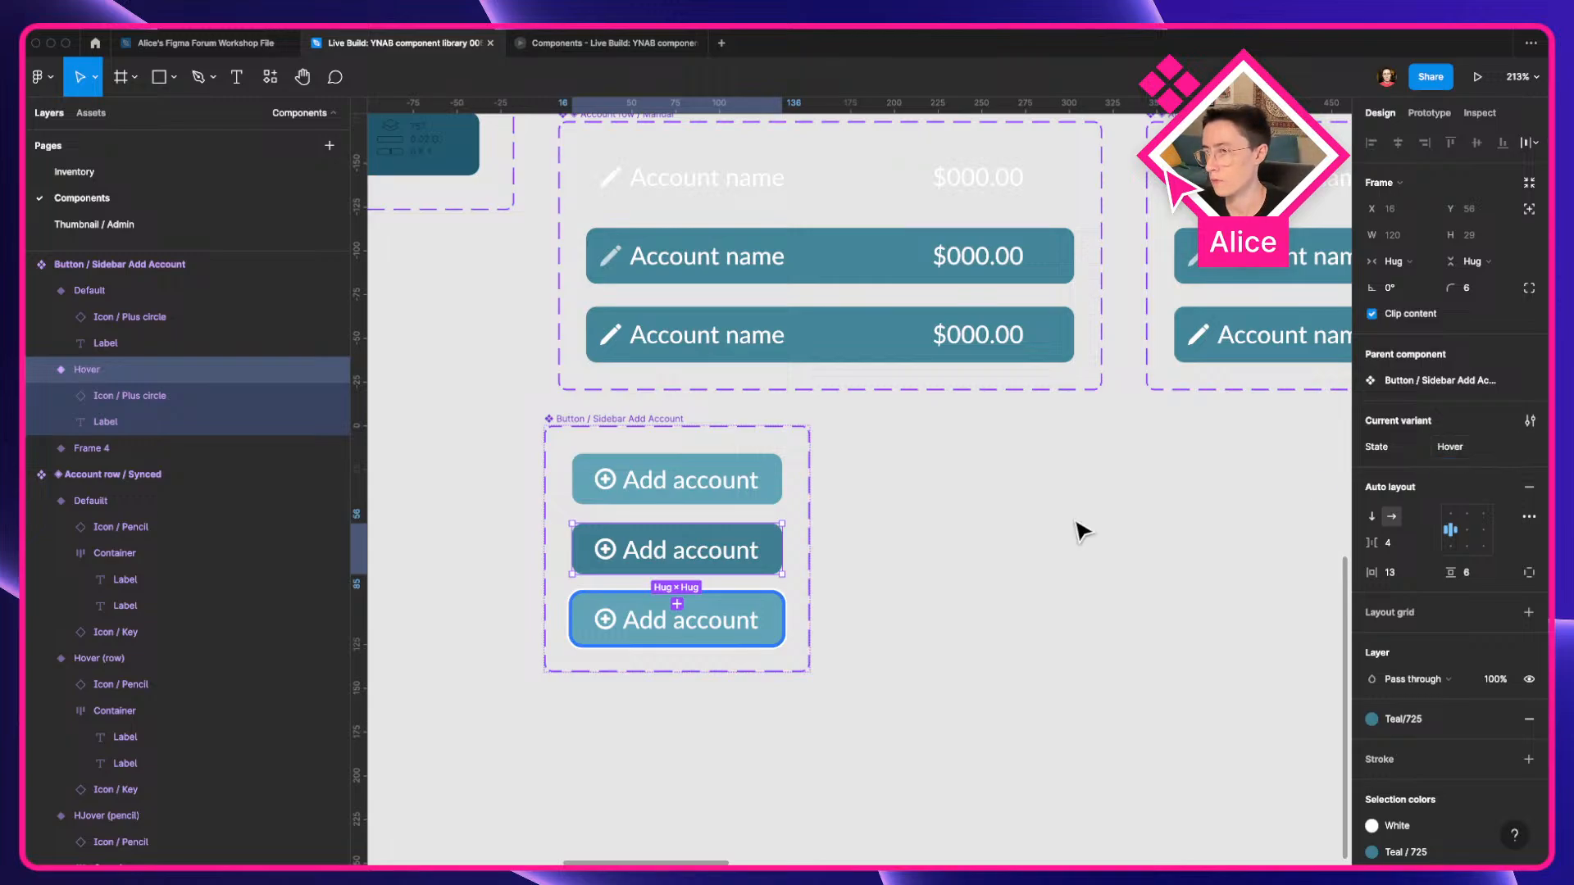
# Set the outlined Add account variant's State value to Focused.
pyautogui.click(726, 609)
pyautogui.click(1476, 457)
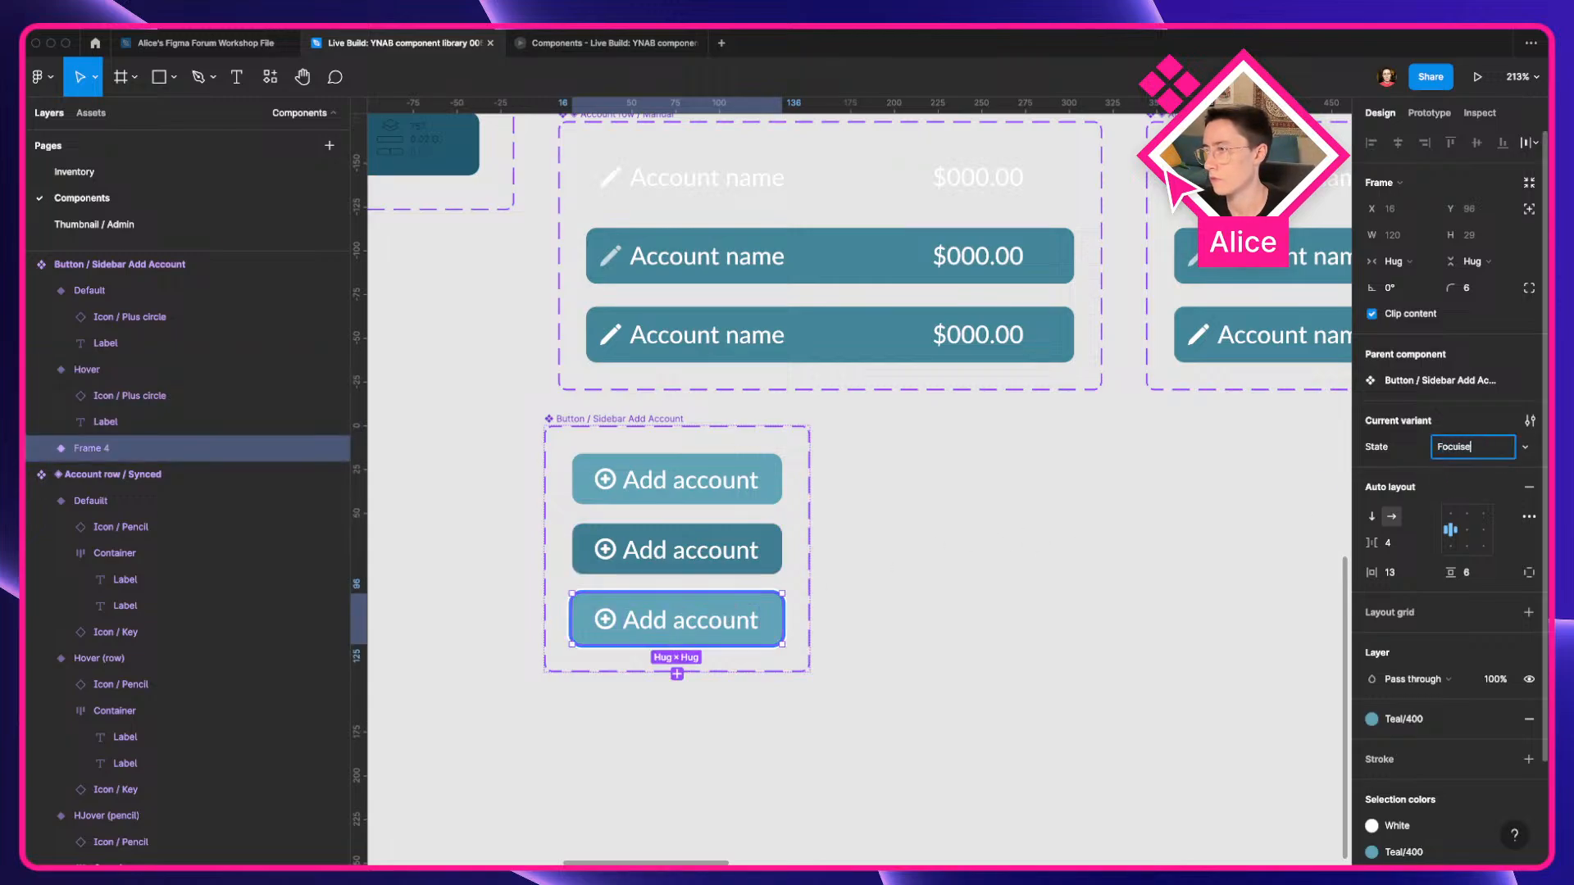
pyautogui.write('Focuis')
pyautogui.press('super+a')
pyautogui.write('Fo')
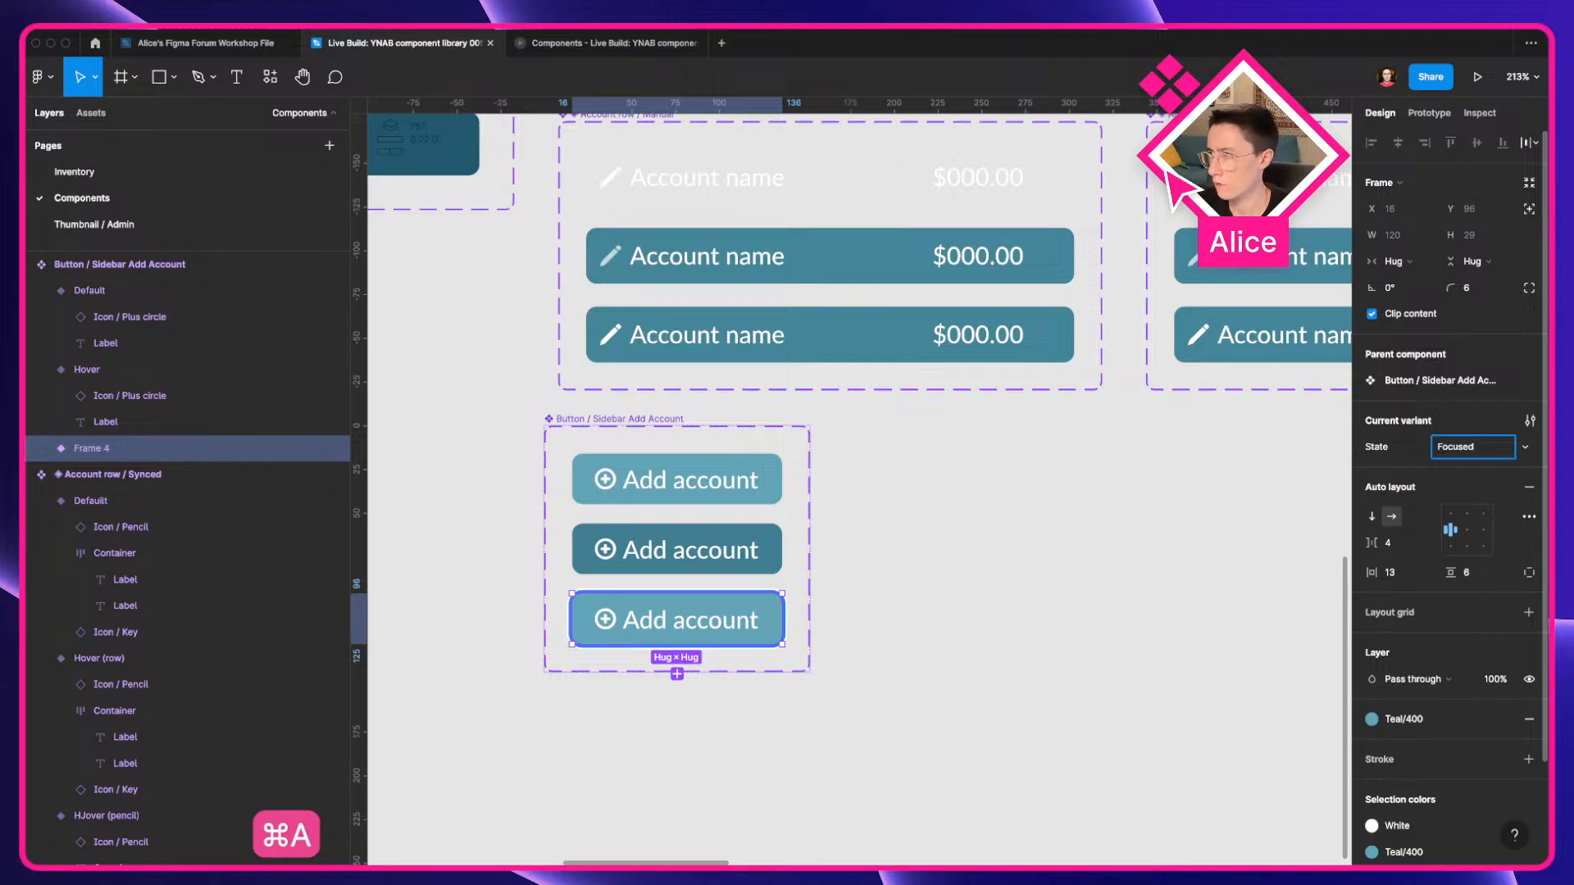
pyautogui.press('Return')
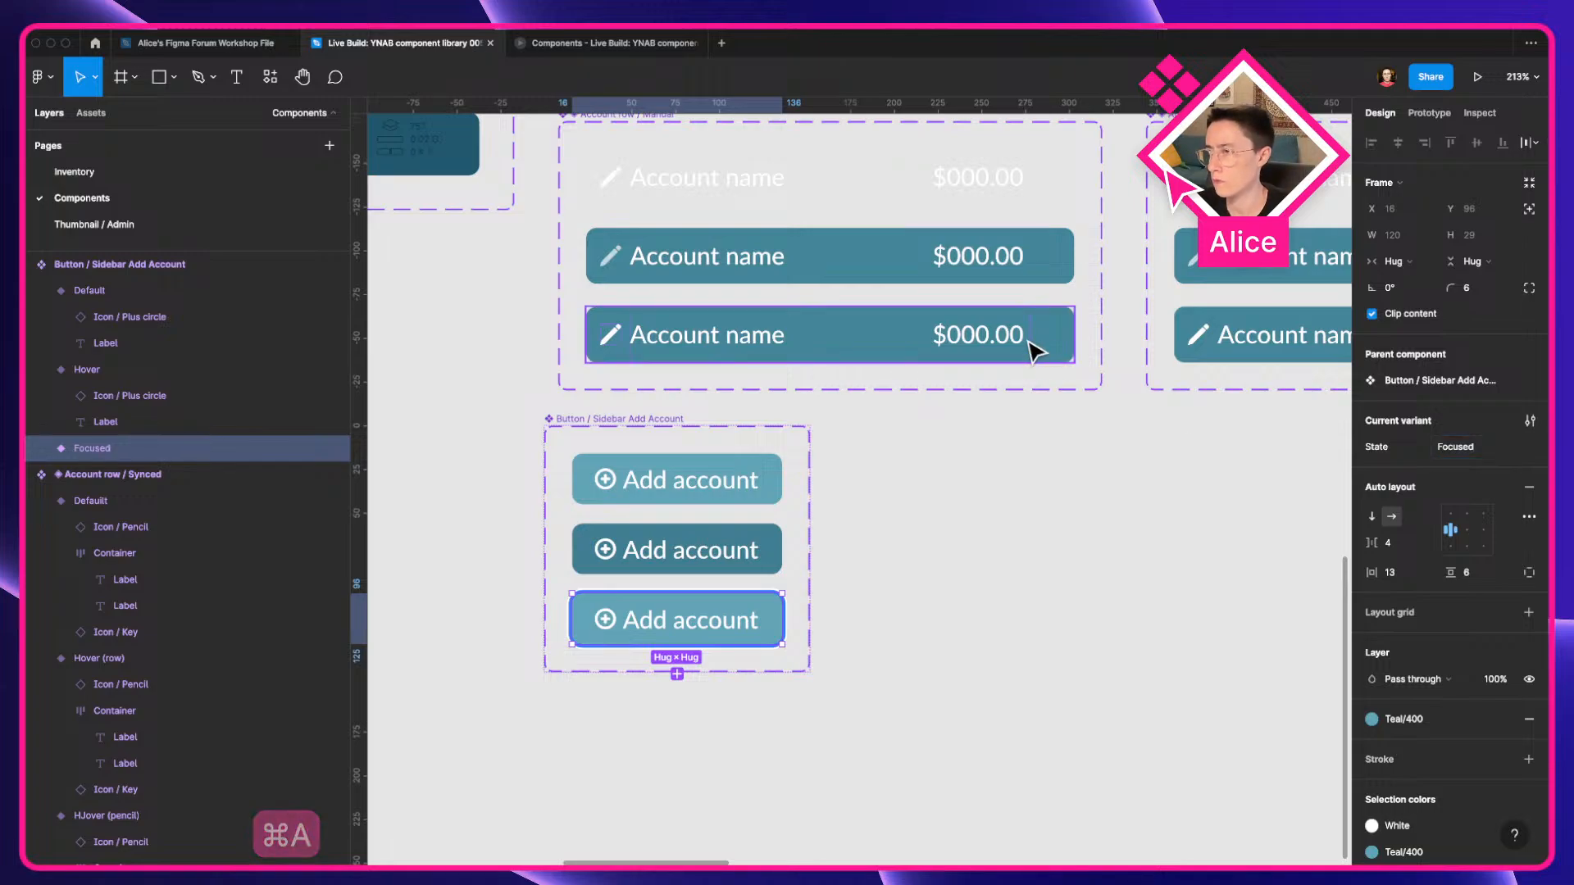
# Check the Budget menu's outlined variant name and set the outlined Add account variant's State value to match it, Focus.
pyautogui.scroll(-4, 1035, 349)
pyautogui.moveTo(639, 309); pyautogui.dragTo(929, 421)
pyautogui.click(546, 367)
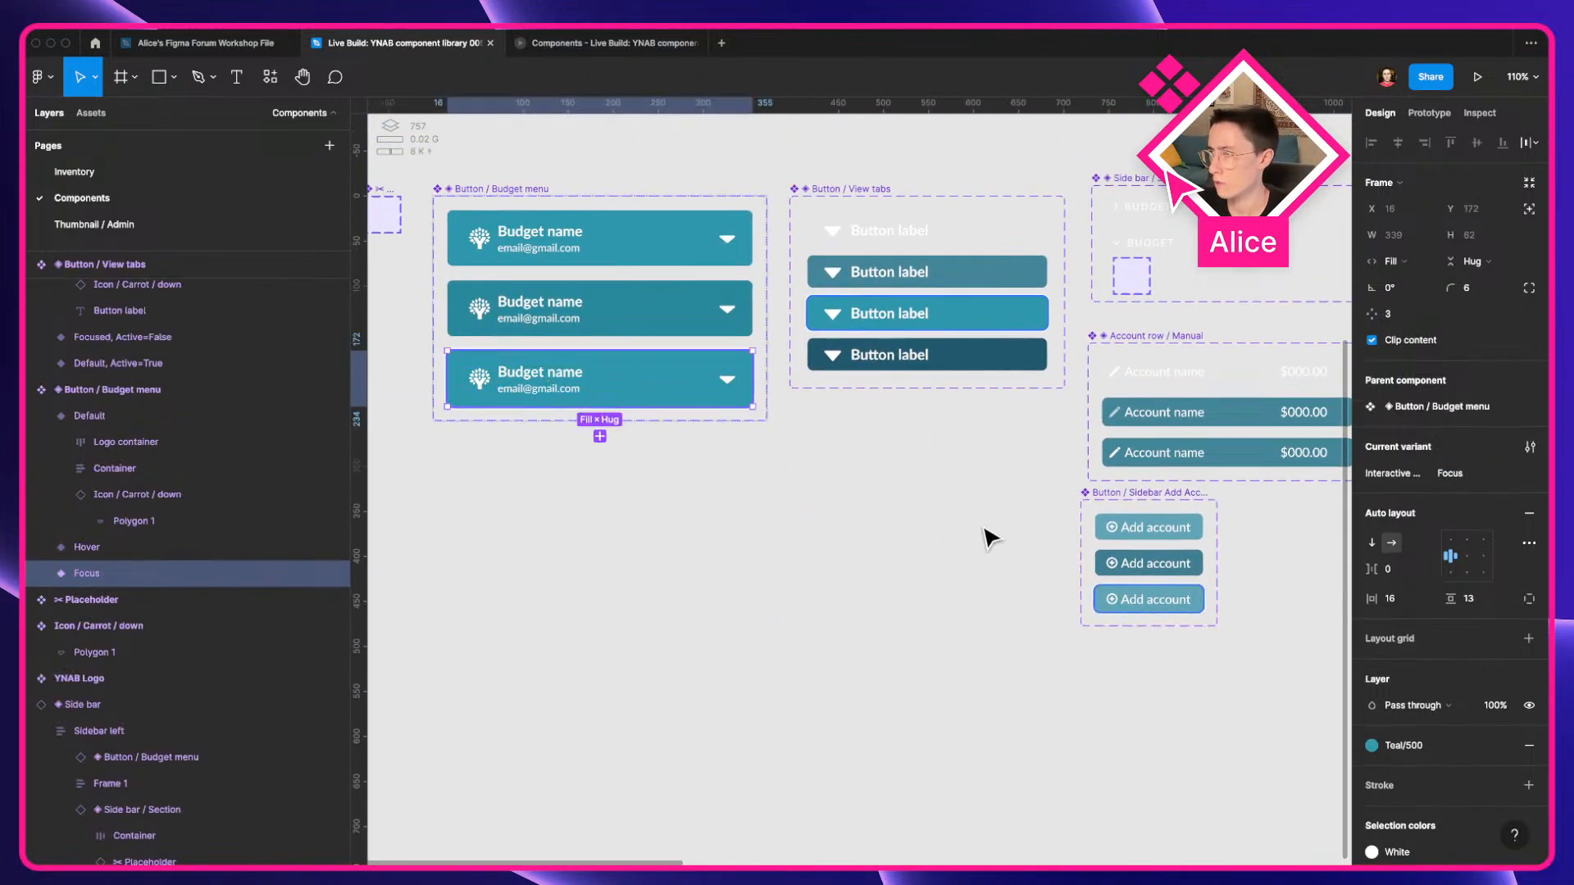
pyautogui.click(1185, 602)
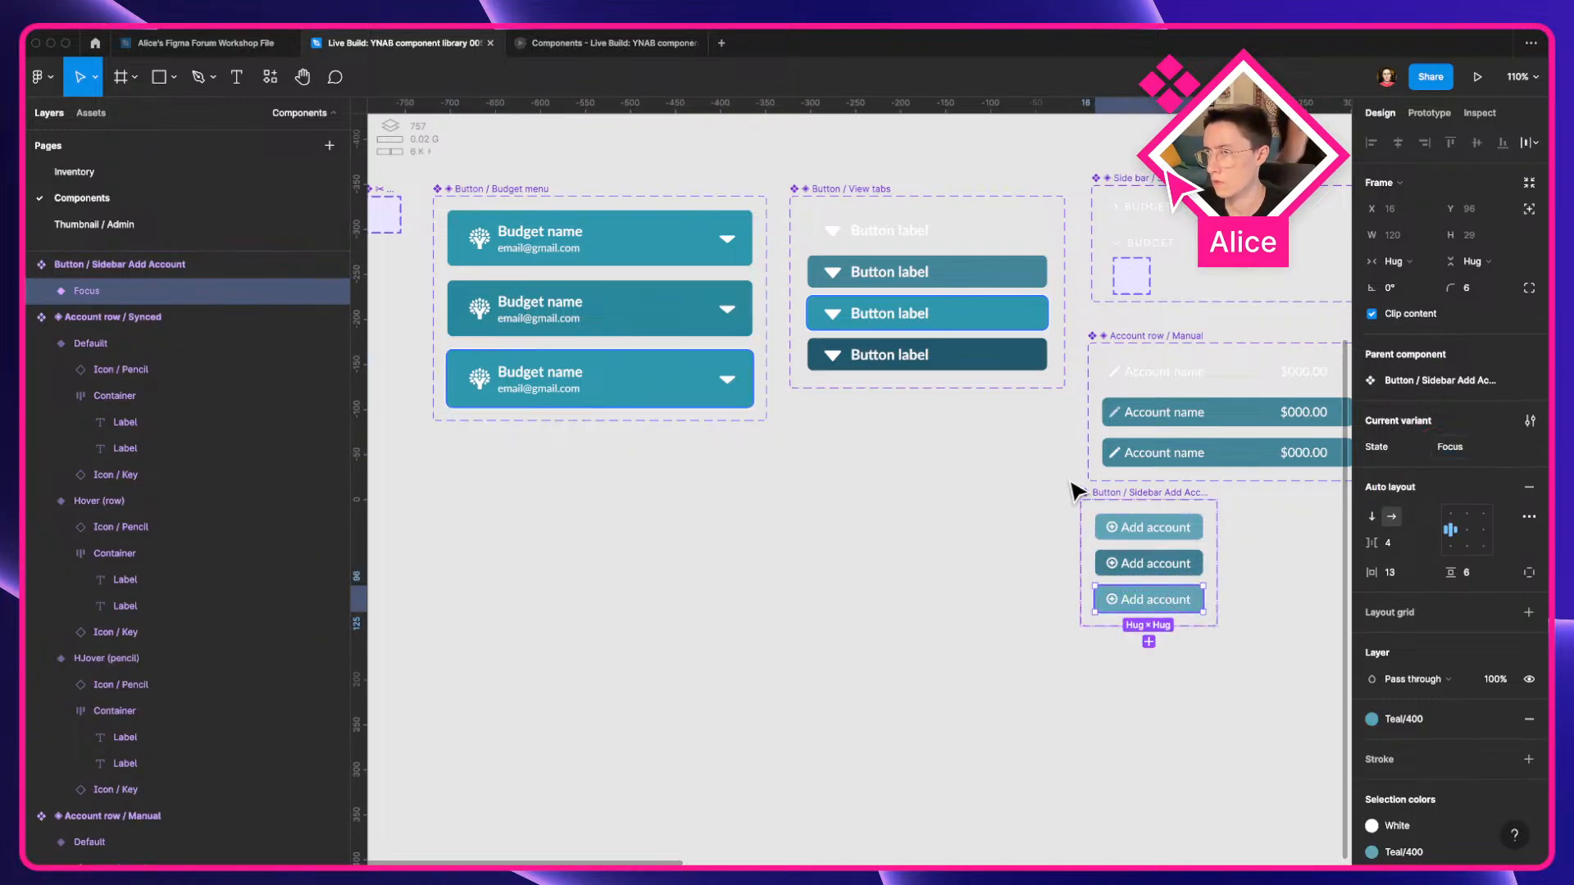
# Change the State value of the outlined variant in Button / View tabs to Focus.
pyautogui.click(1013, 337)
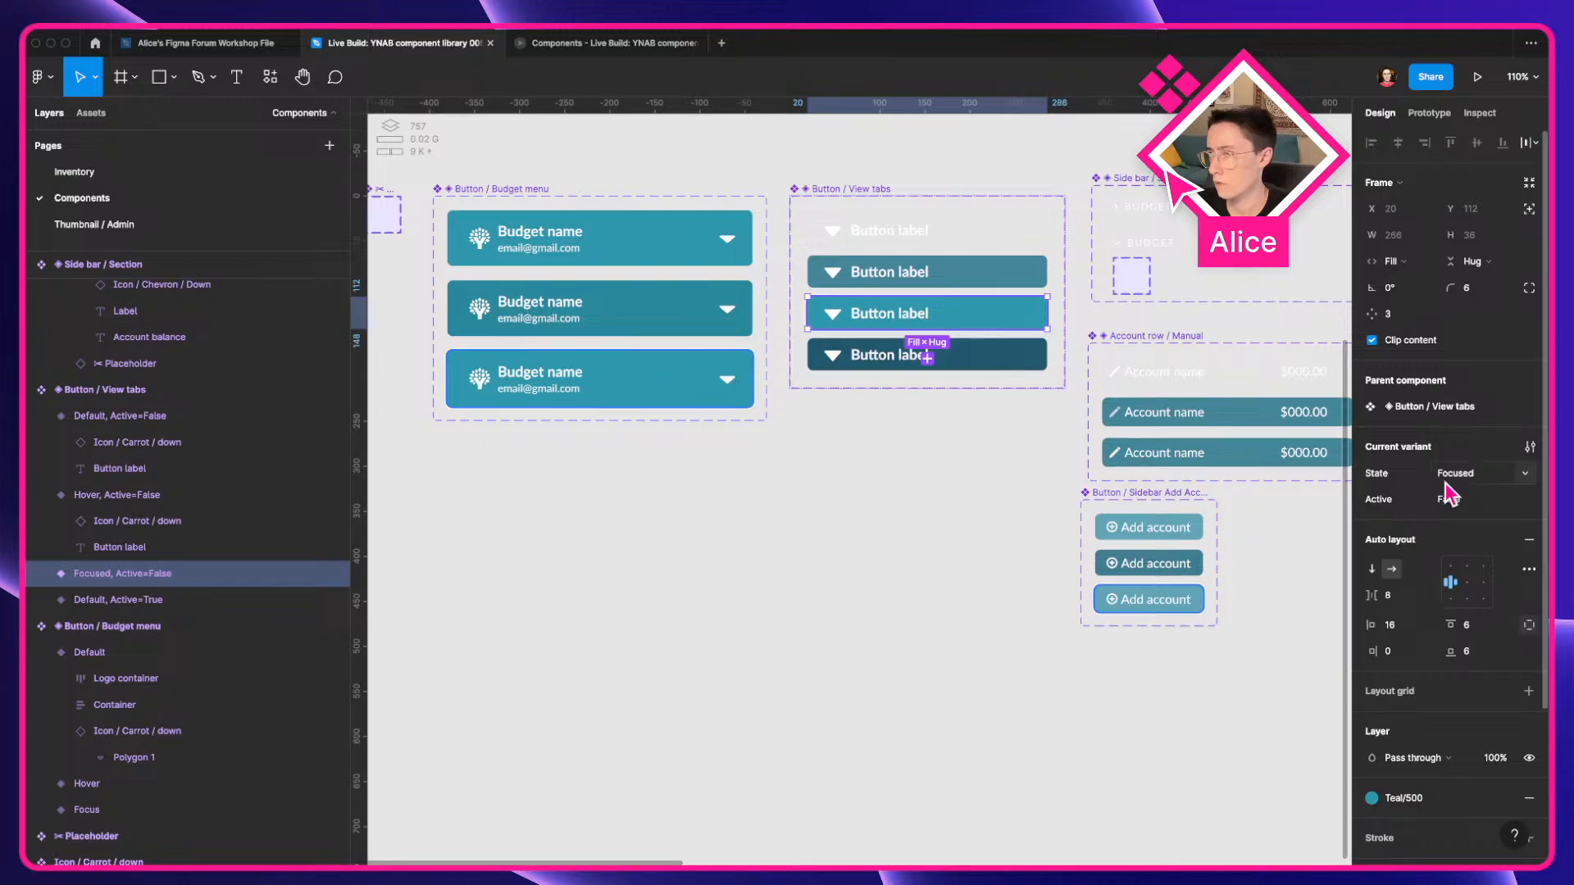
pyautogui.press('BackSpace')
pyautogui.press('BackSpace')
pyautogui.press('Return')
pyautogui.click(780, 577)
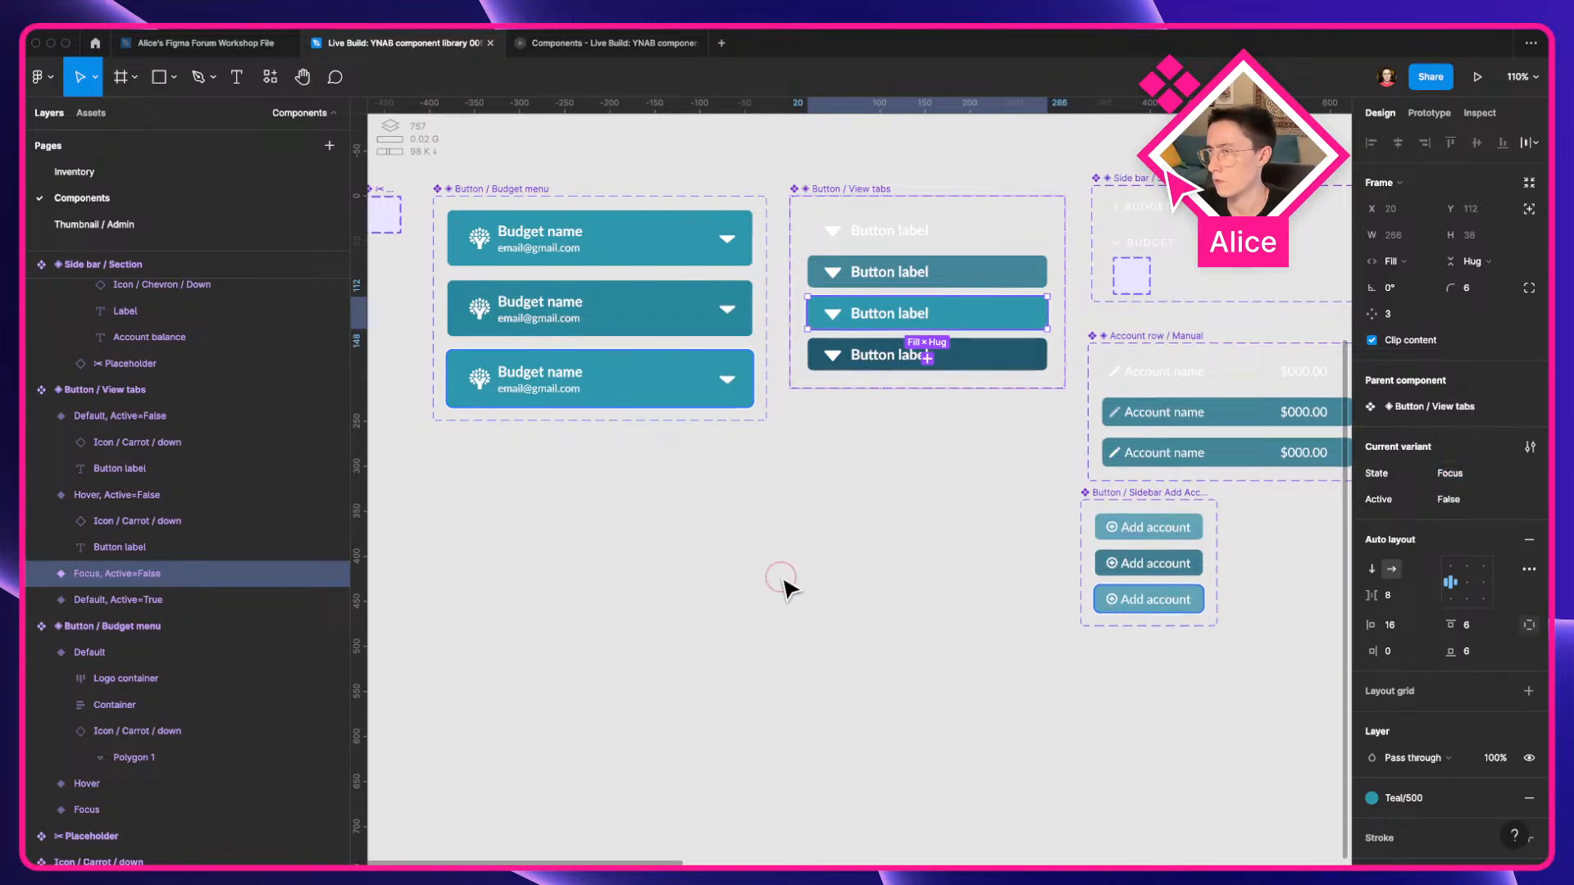
# Place an instance of the Default Sidebar Add Account button on the canvas beside its component set.
pyautogui.scroll(-3, 783, 582)
pyautogui.moveTo(743, 584); pyautogui.dragTo(504, 570)
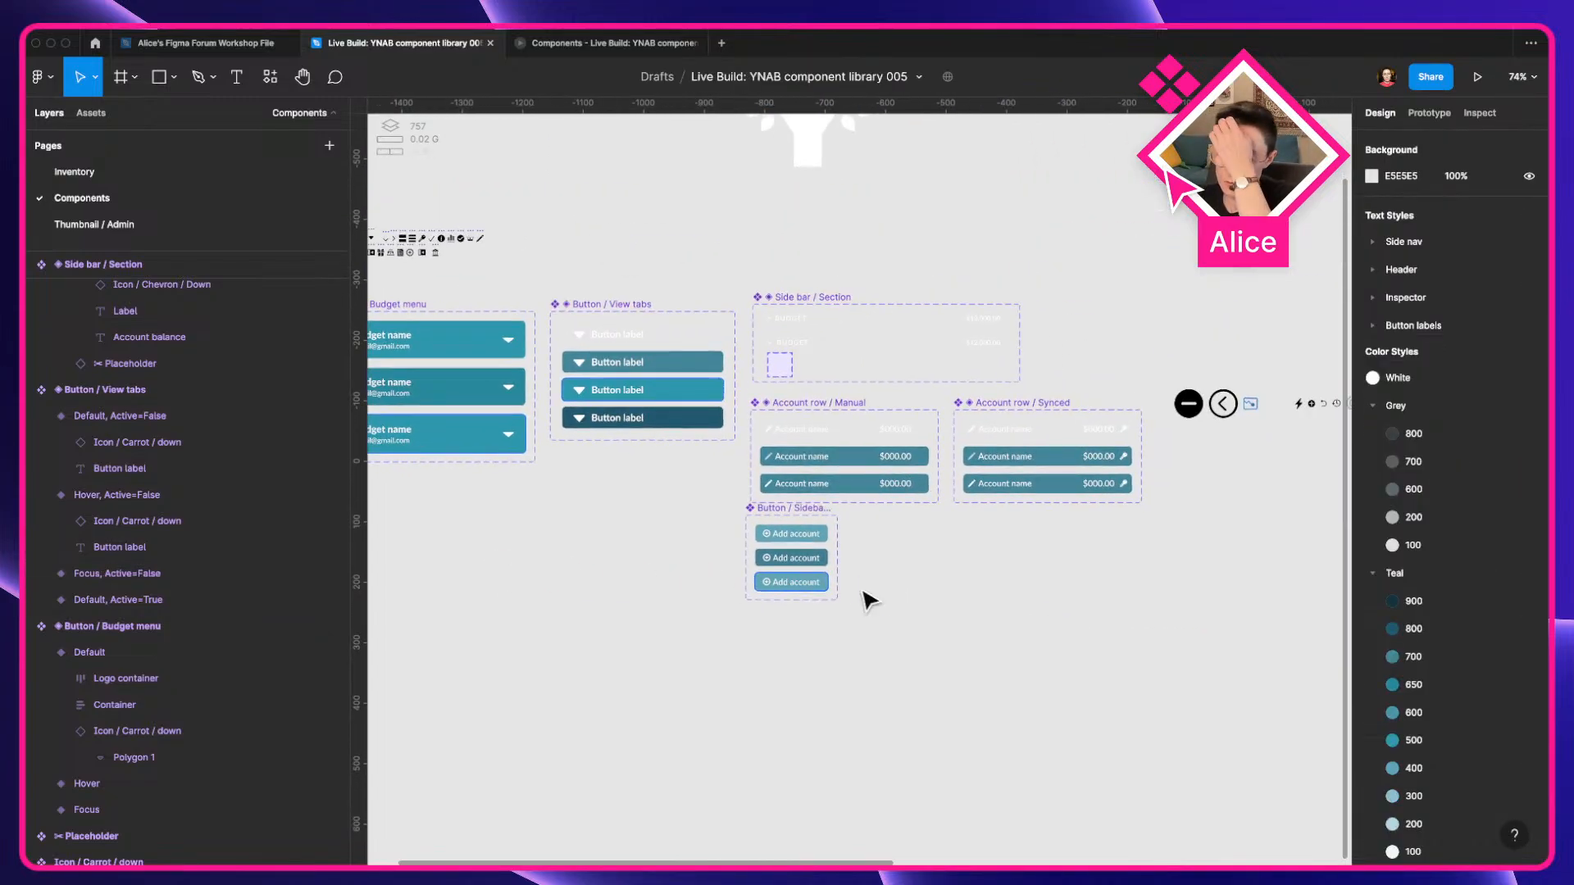
pyautogui.scroll(5, 869, 601)
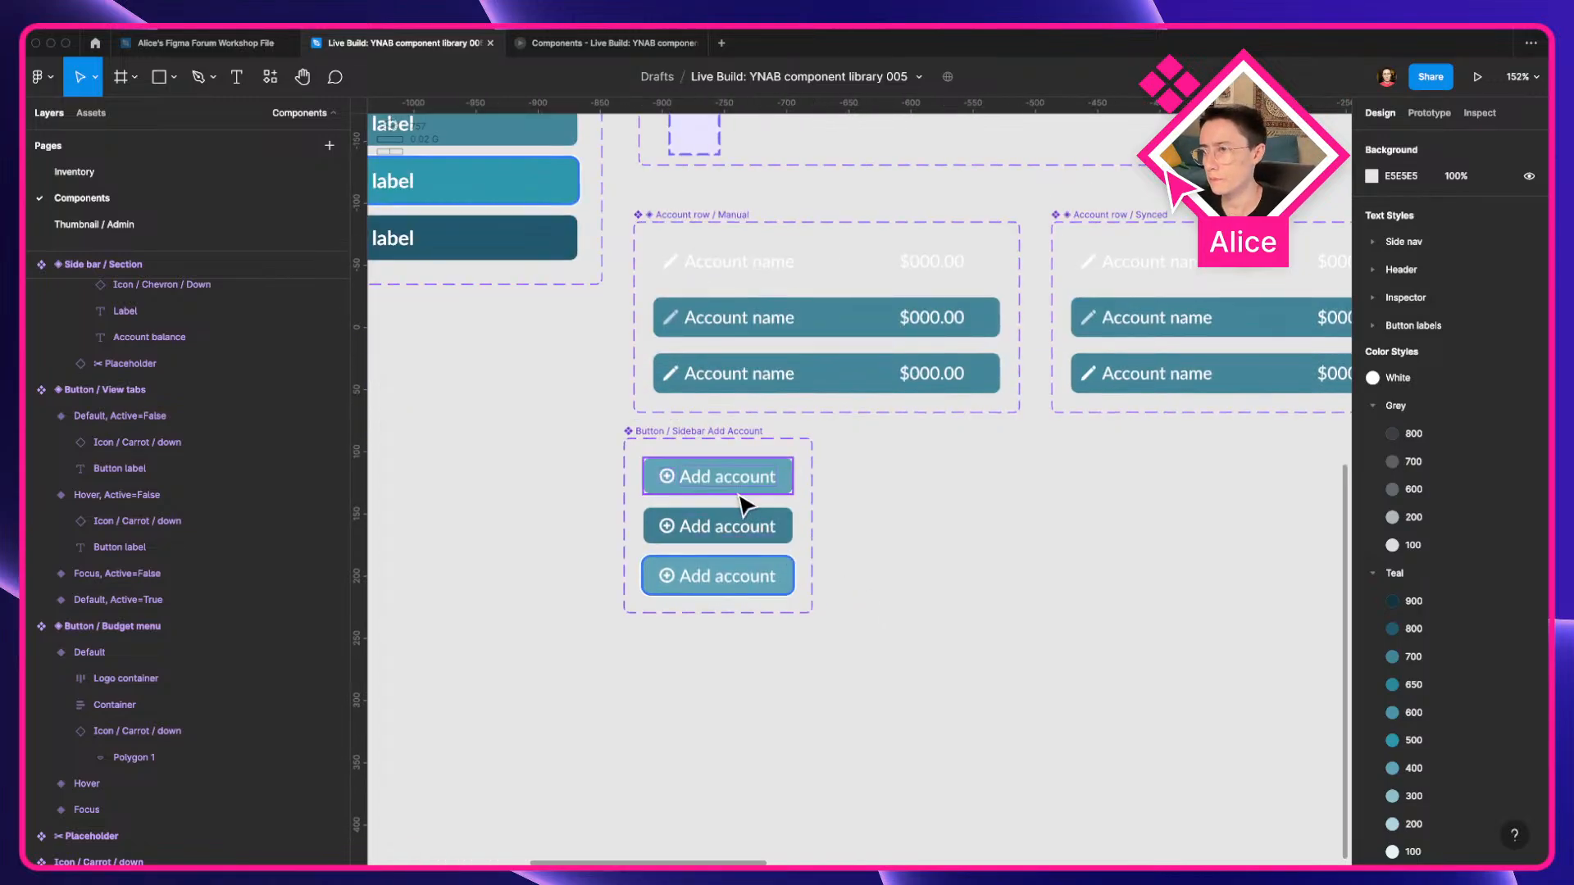
pyautogui.moveTo(746, 512); pyautogui.dragTo(751, 567)
pyautogui.scroll(-5, 1028, 539)
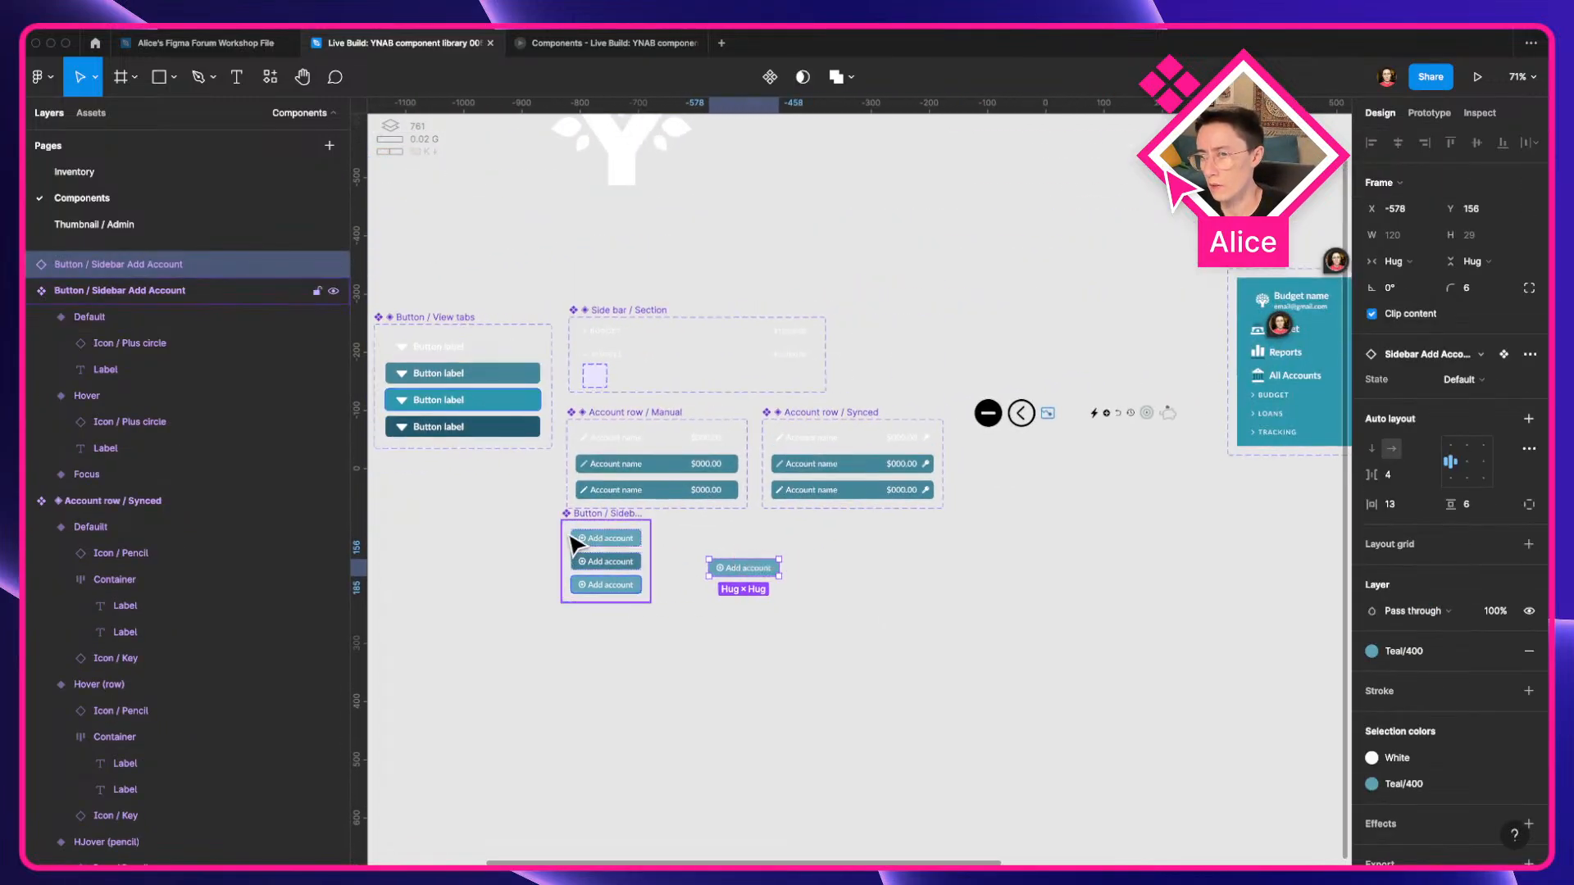
pyautogui.scroll(5, 575, 540)
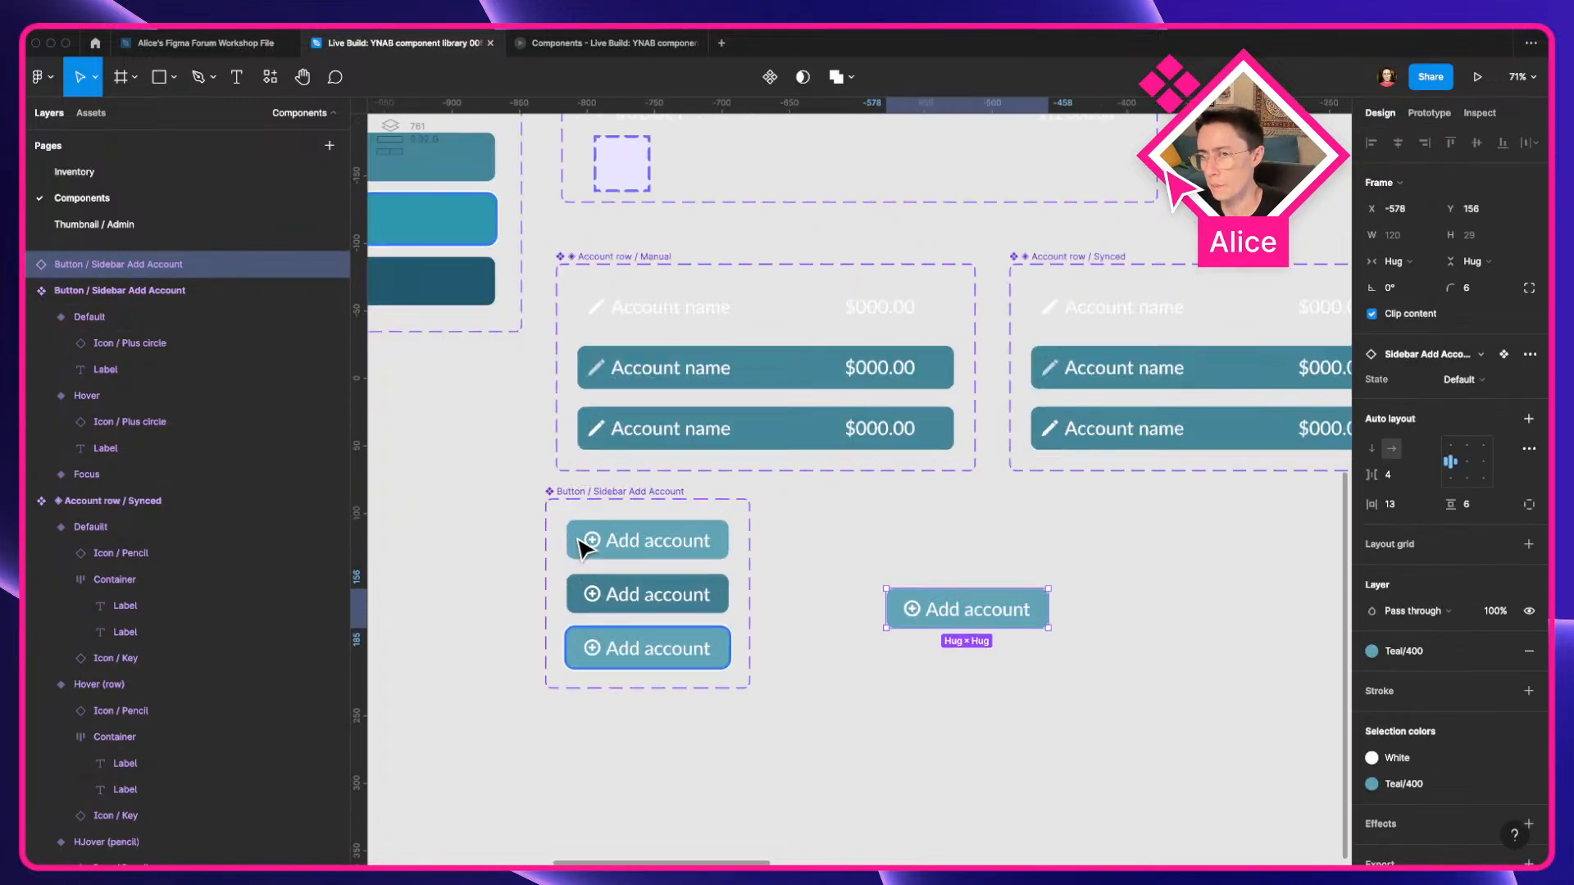
pyautogui.click(653, 542)
pyautogui.doubleClick(650, 541)
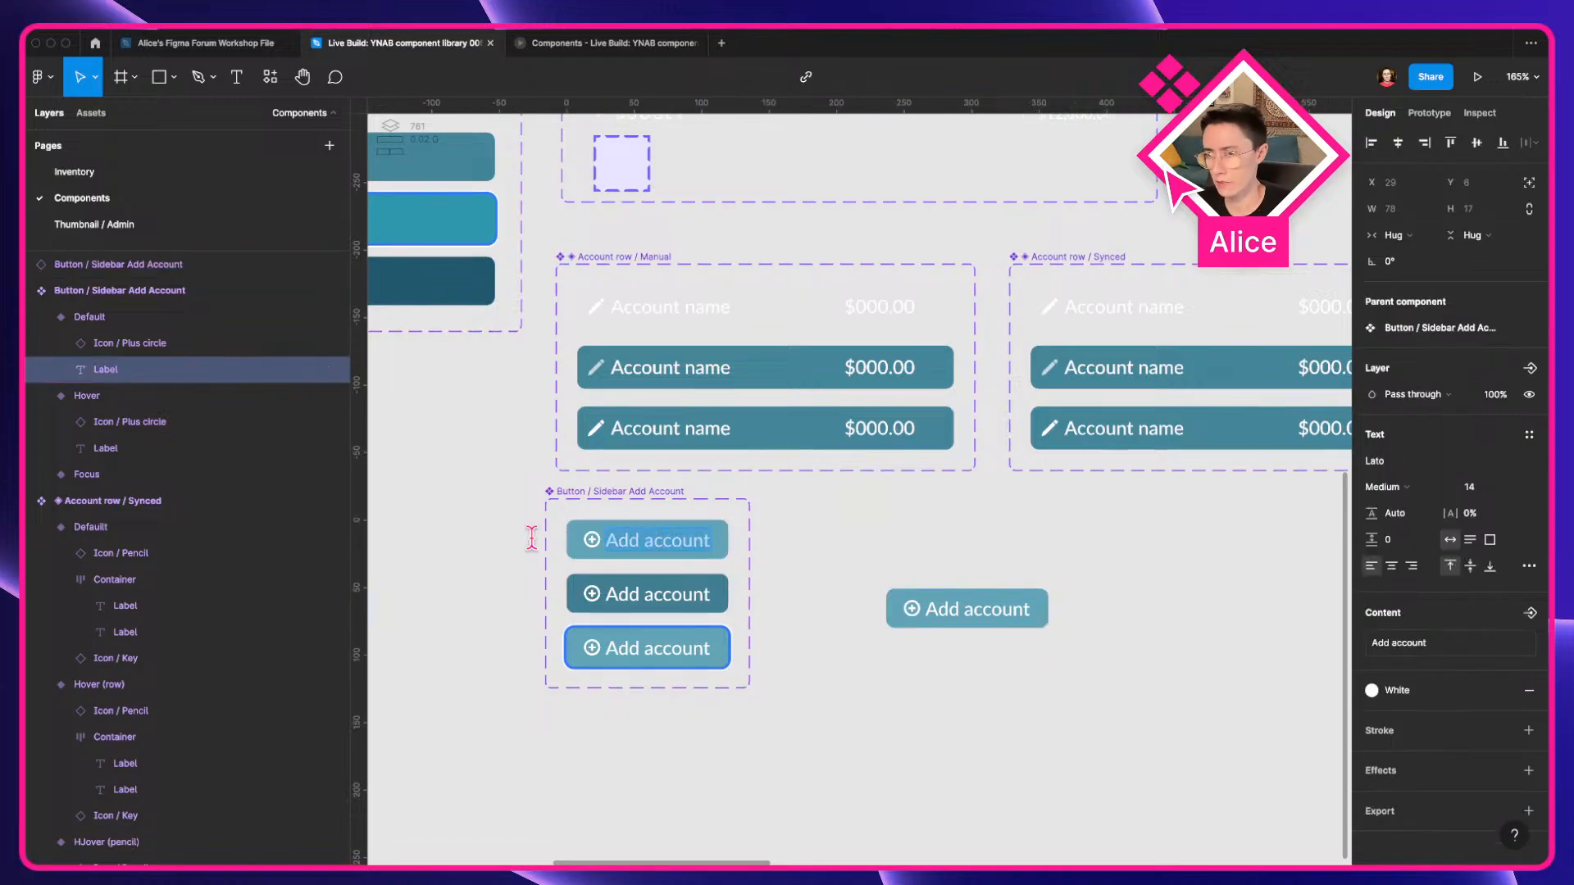
pyautogui.press('Escape')
pyautogui.press('alt+super+a')
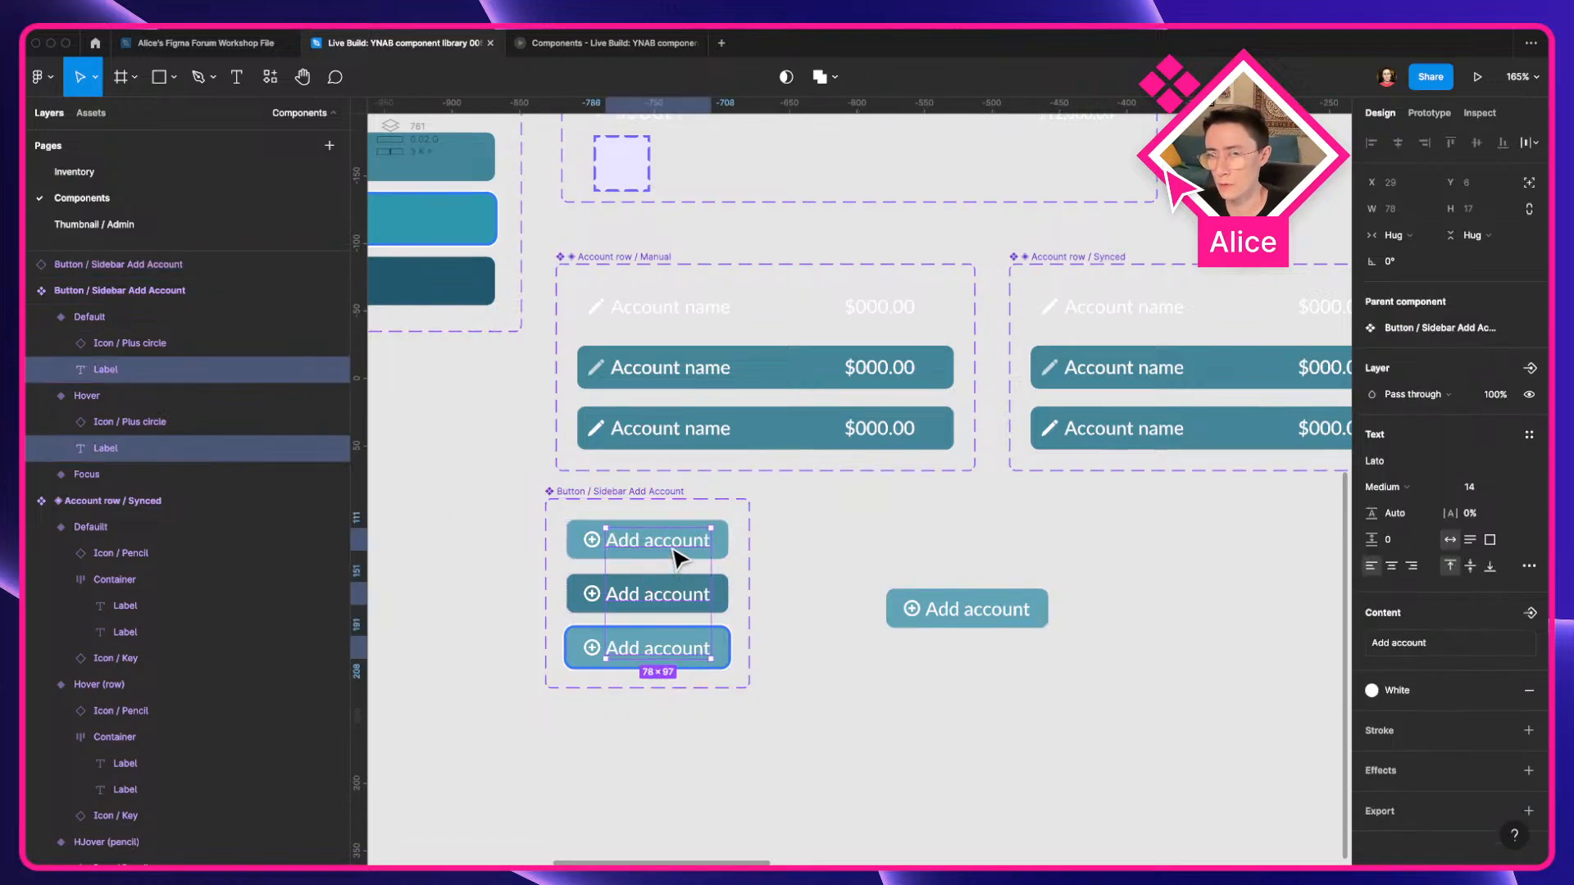
pyautogui.press('super+r')
pyautogui.click(882, 396)
# Change the Default variant's button text in the Sidebar Add Account set to "Label".
pyautogui.click(687, 539)
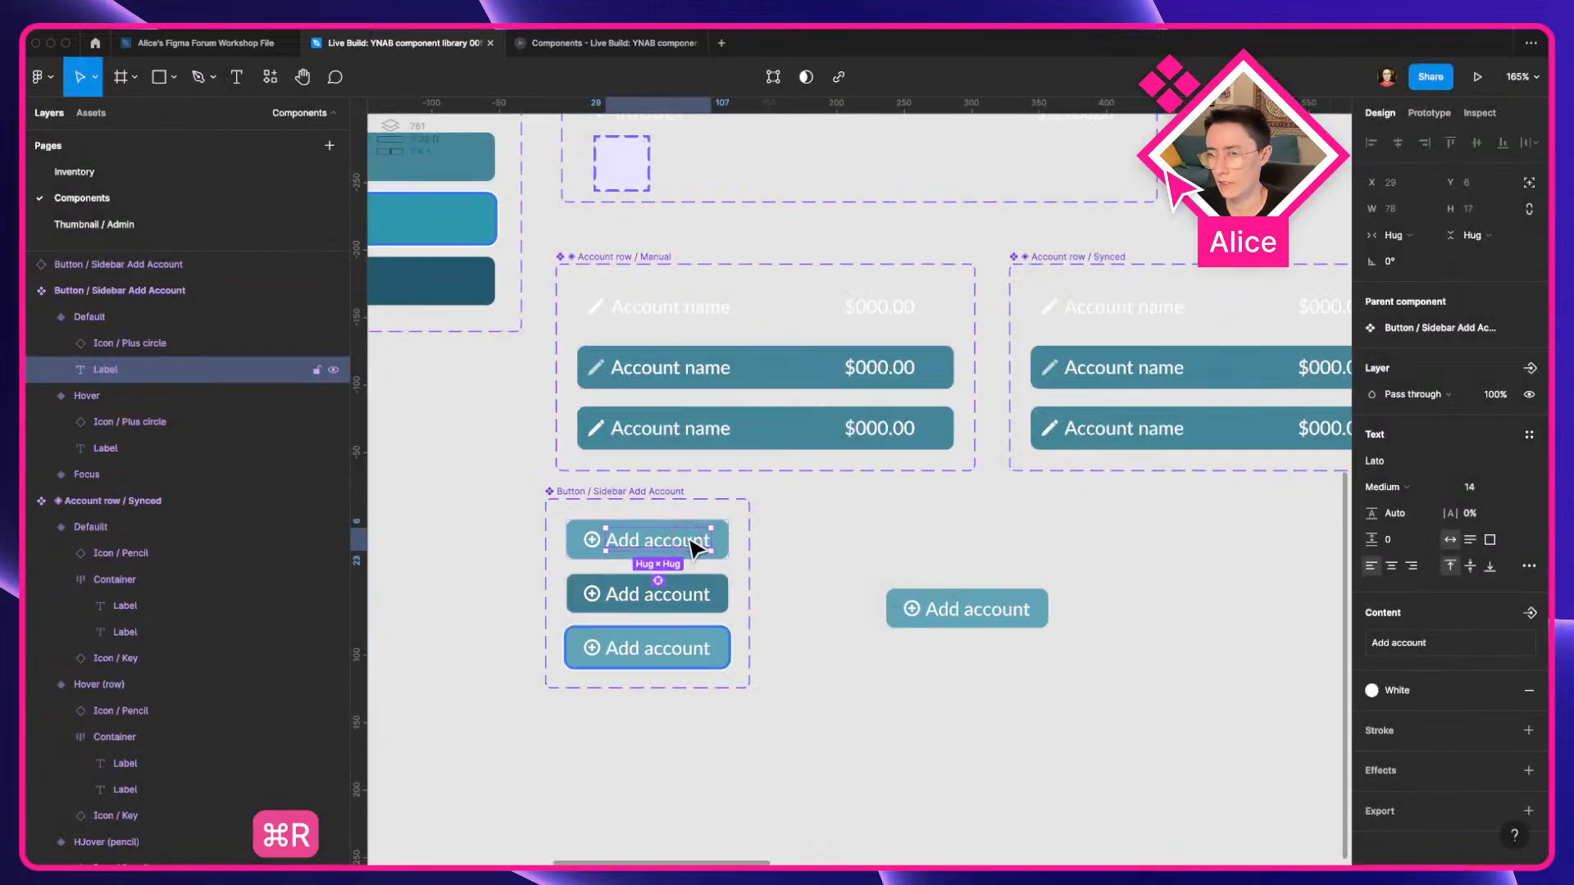
pyautogui.doubleClick(687, 538)
pyautogui.press('super+a')
pyautogui.write('Label')
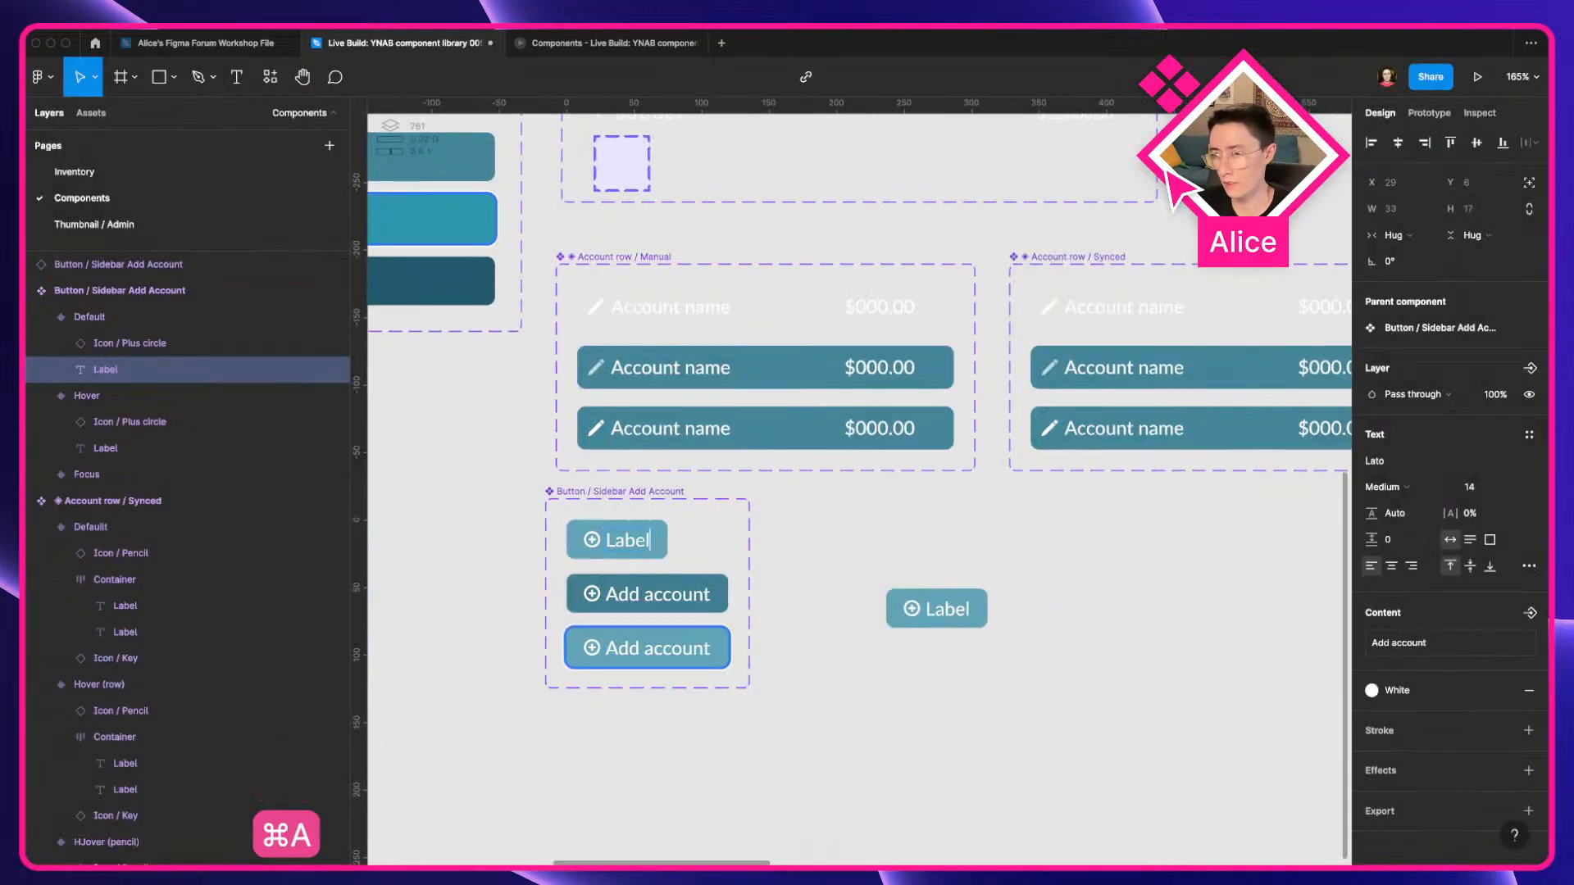
# Copy the text "Label" and paste it over the button text of the Hover and Focus variants without its formatting.
pyautogui.doubleClick(674, 593)
pyautogui.press('super+c')
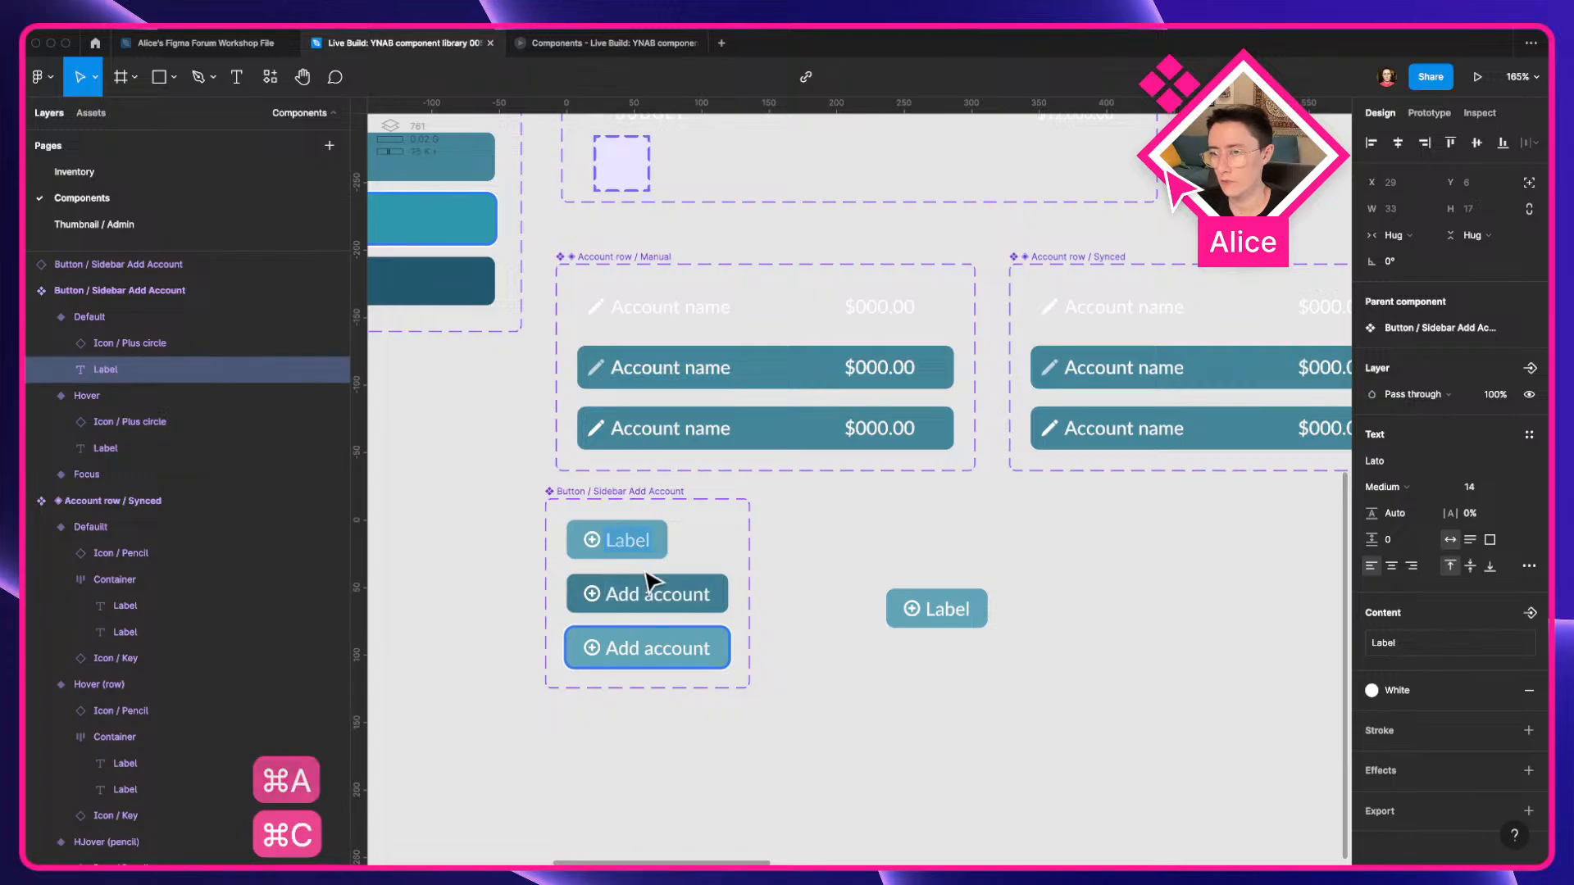
pyautogui.press('super+shift+v')
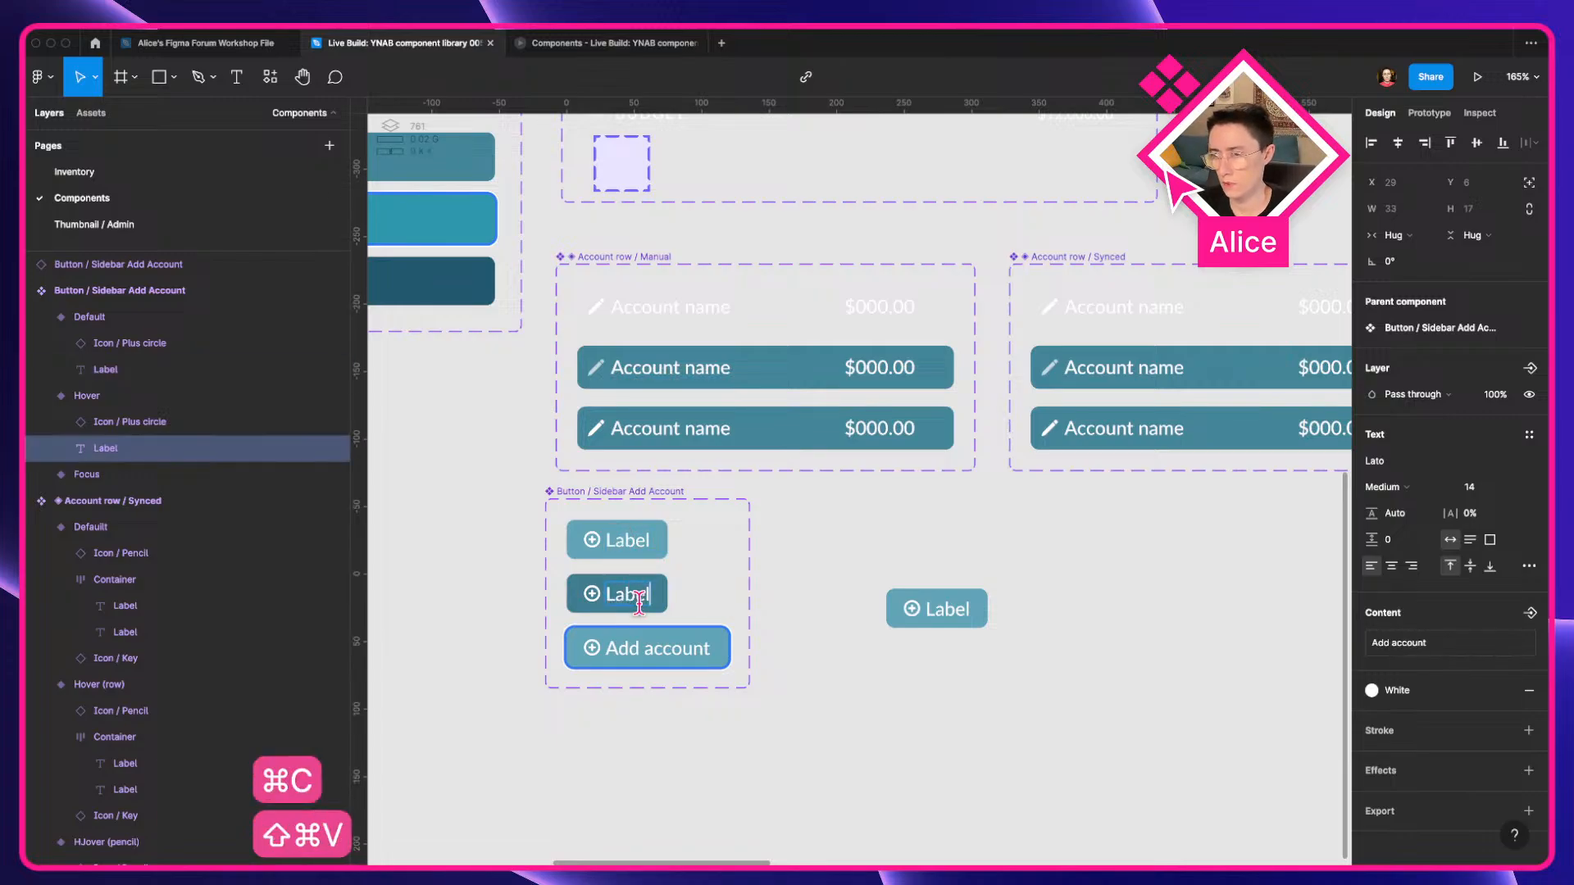
pyautogui.doubleClick(666, 644)
pyautogui.press('shift+super+v')
pyautogui.click(793, 706)
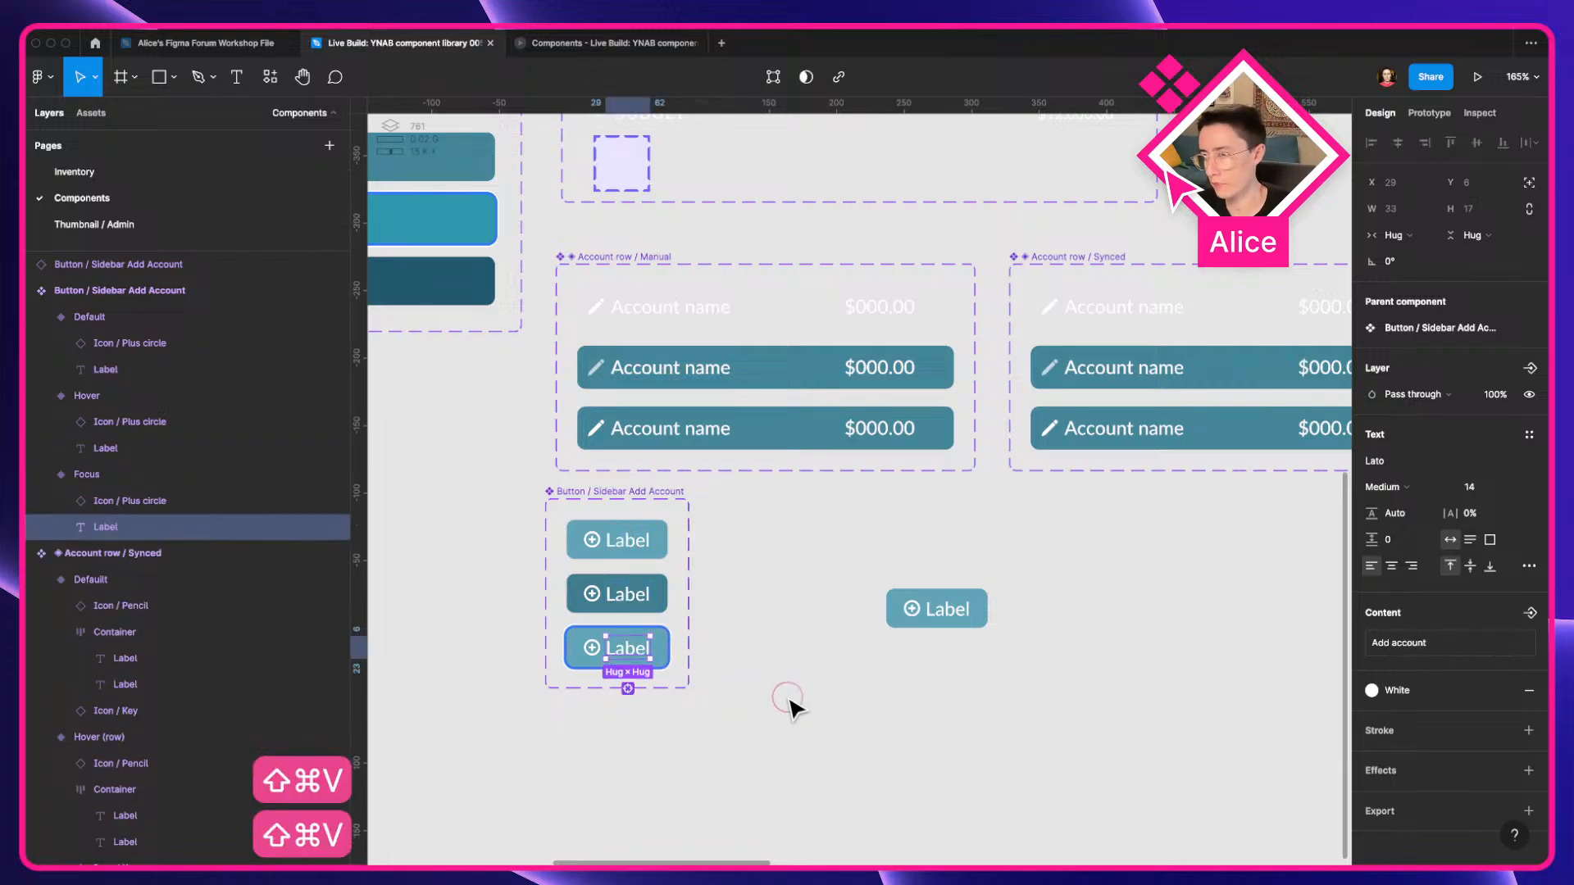
# Move the Sidebar Add Account instance from the canvas into the Side bar component, below the TRACKING section.
pyautogui.scroll(-5, 796, 706)
pyautogui.moveTo(815, 669); pyautogui.dragTo(1202, 551)
pyautogui.click(627, 670)
# Override the text of the Add Account button instance in the Side bar with "Add account".
pyautogui.scroll(10, 1110, 520)
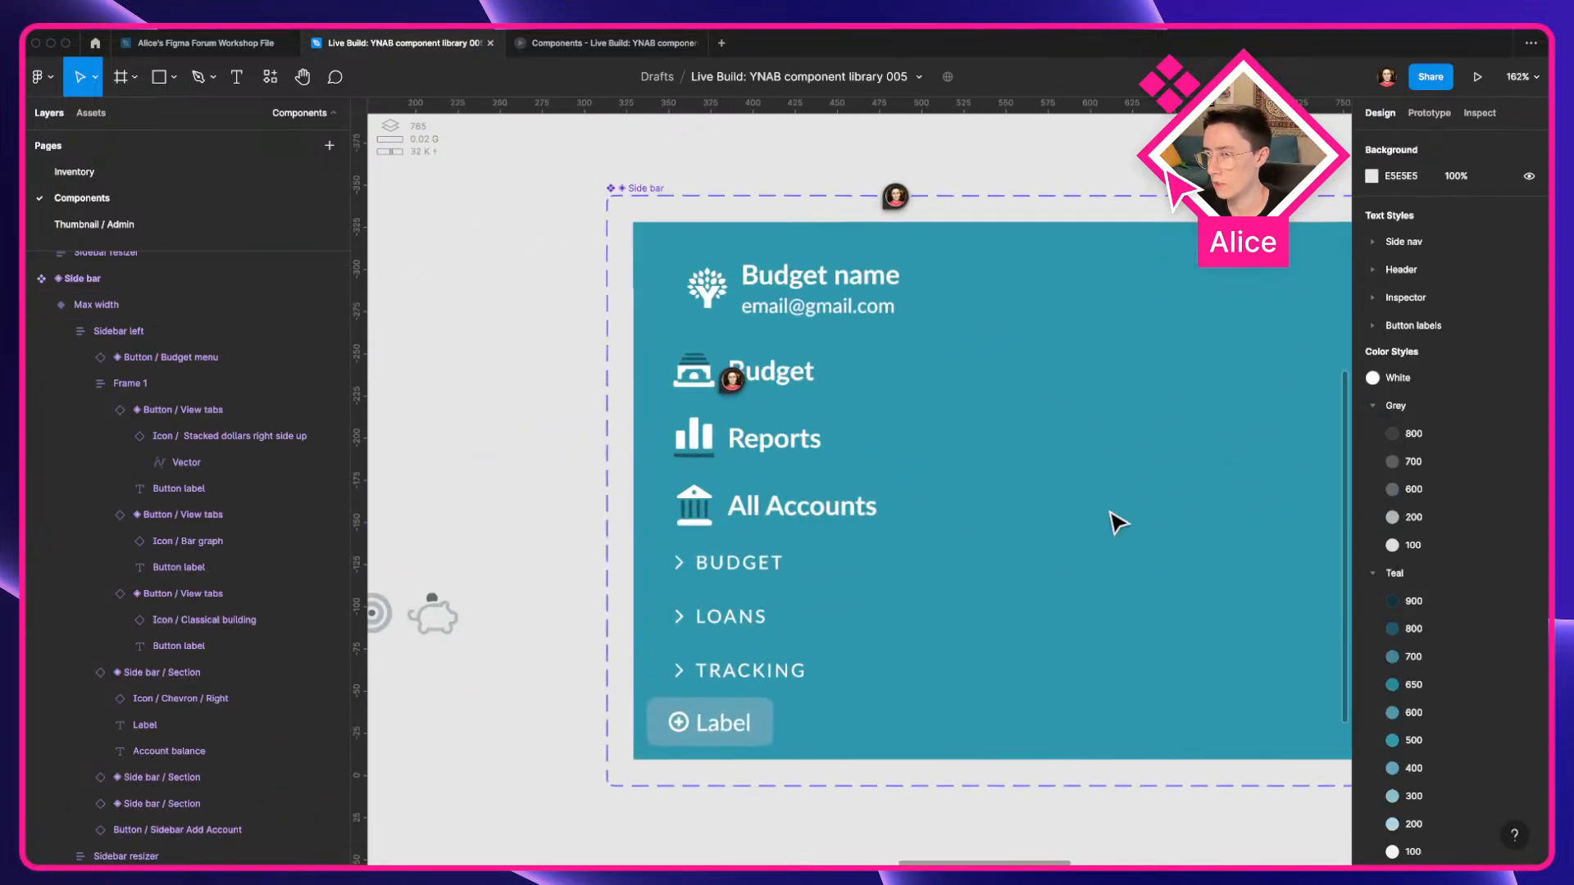
pyautogui.click(721, 695)
pyautogui.click(722, 695)
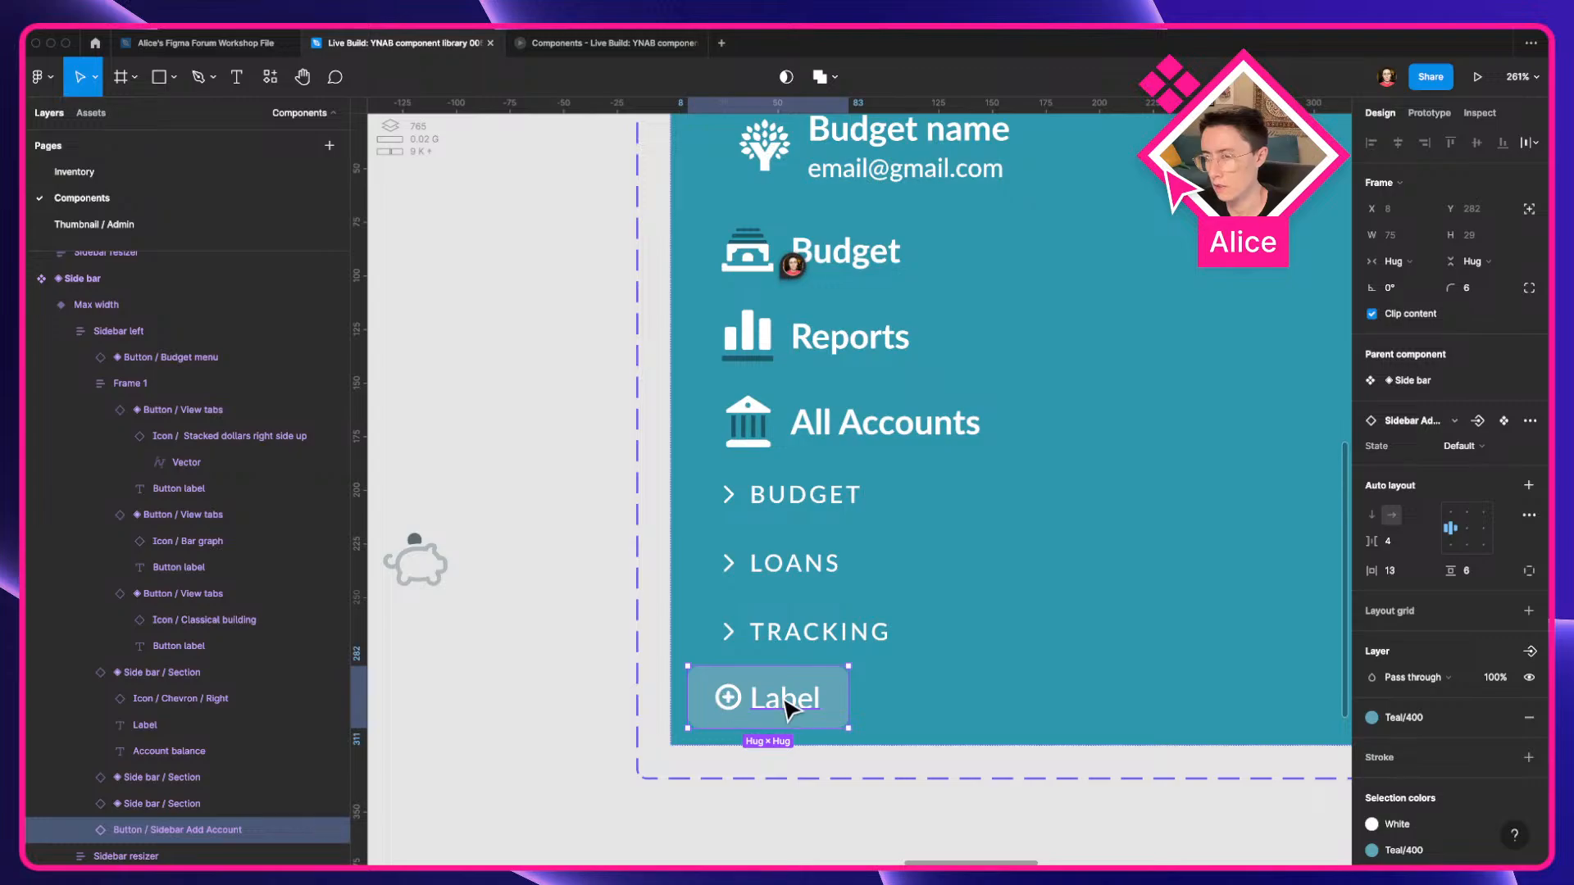
pyautogui.doubleClick(784, 698)
pyautogui.write('Add account')
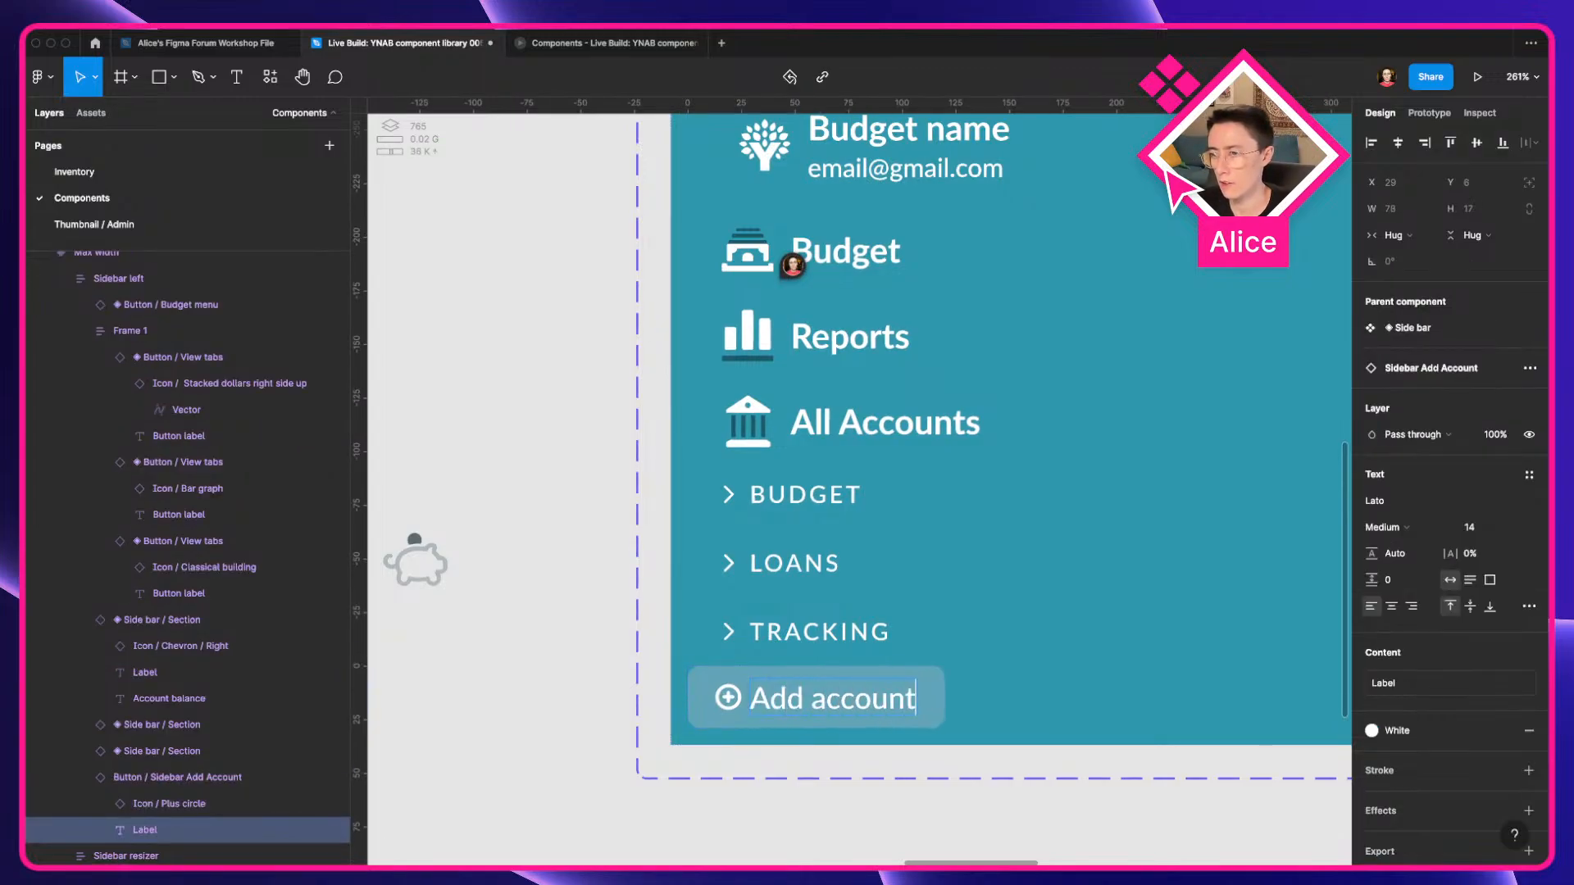
pyautogui.click(783, 815)
# Compare the Side bar's account sections and Add account button with the live YNAB sidebar in the browser.
pyautogui.hotkey('ctrl', 'Left')
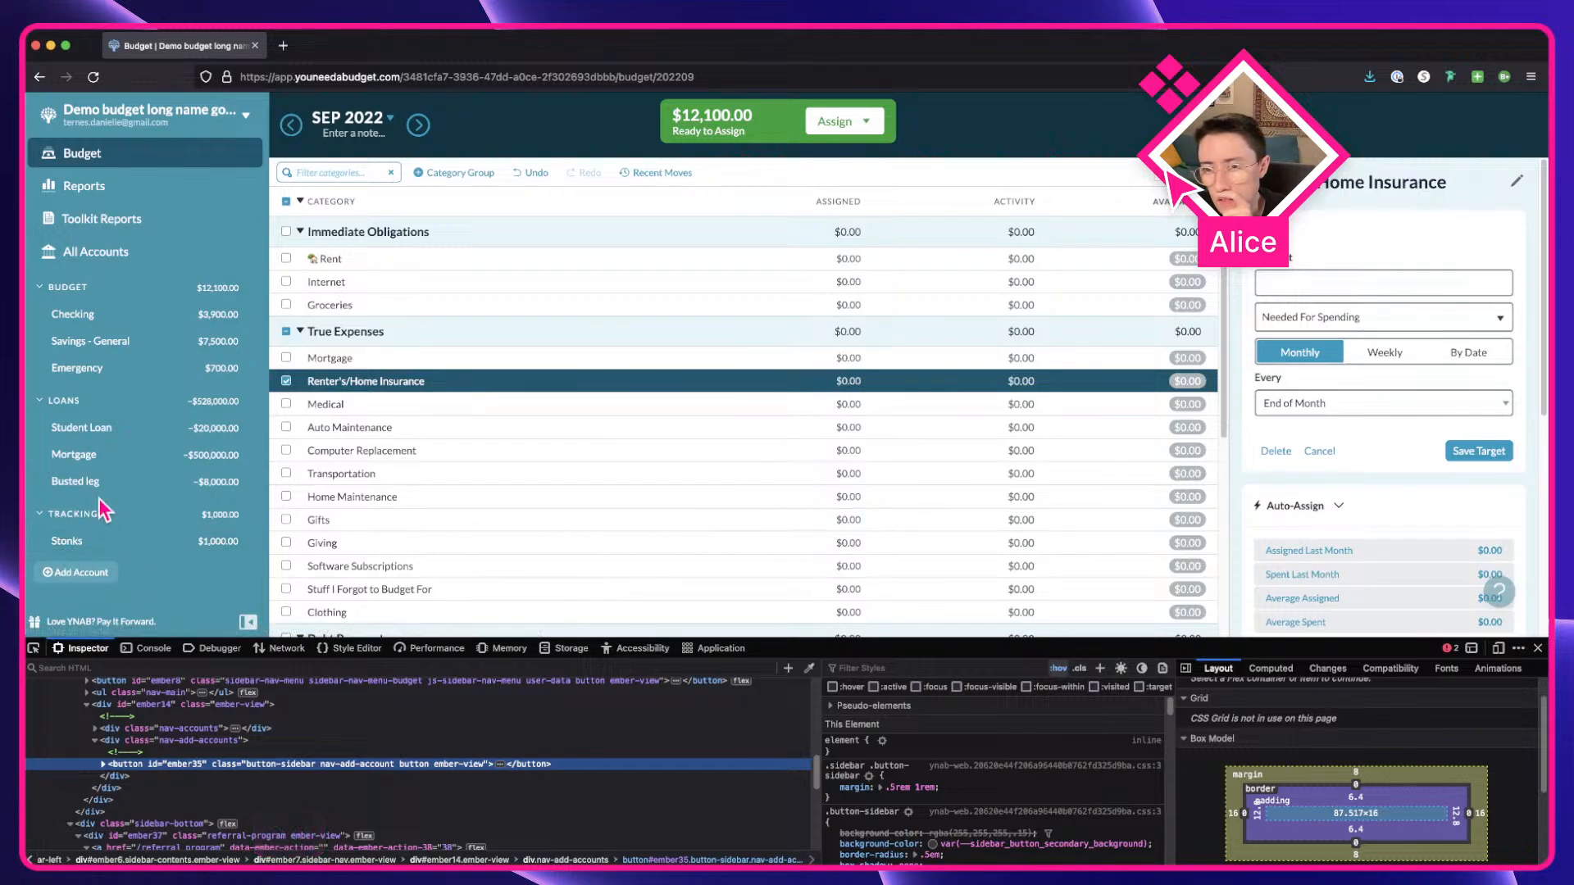
pyautogui.hotkey('ctrl', 'Right')
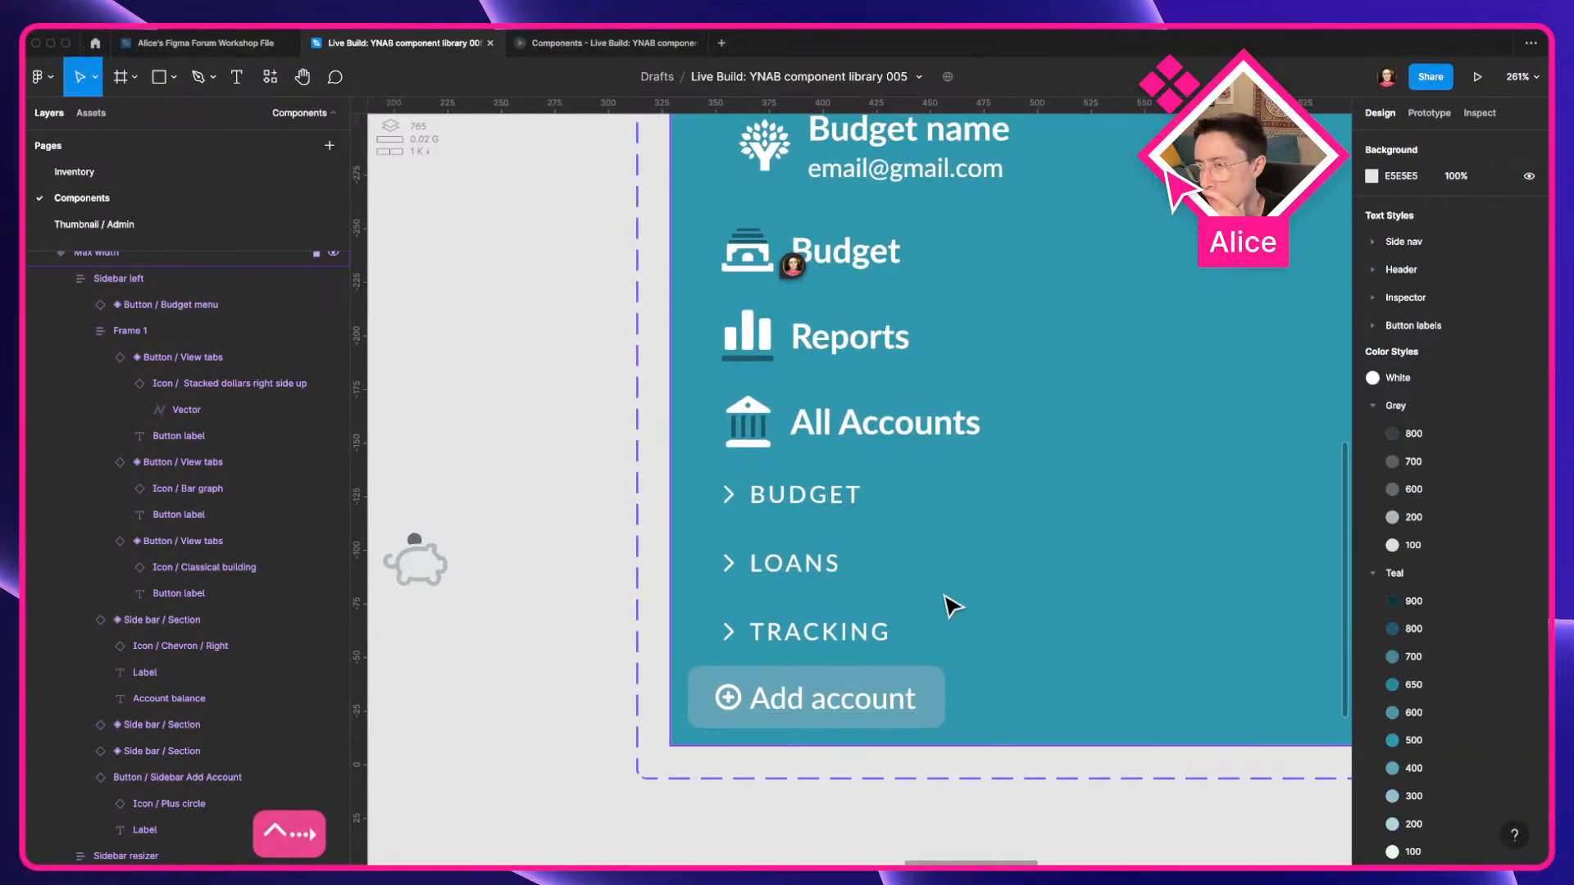
pyautogui.click(831, 647)
pyautogui.doubleClick(834, 631)
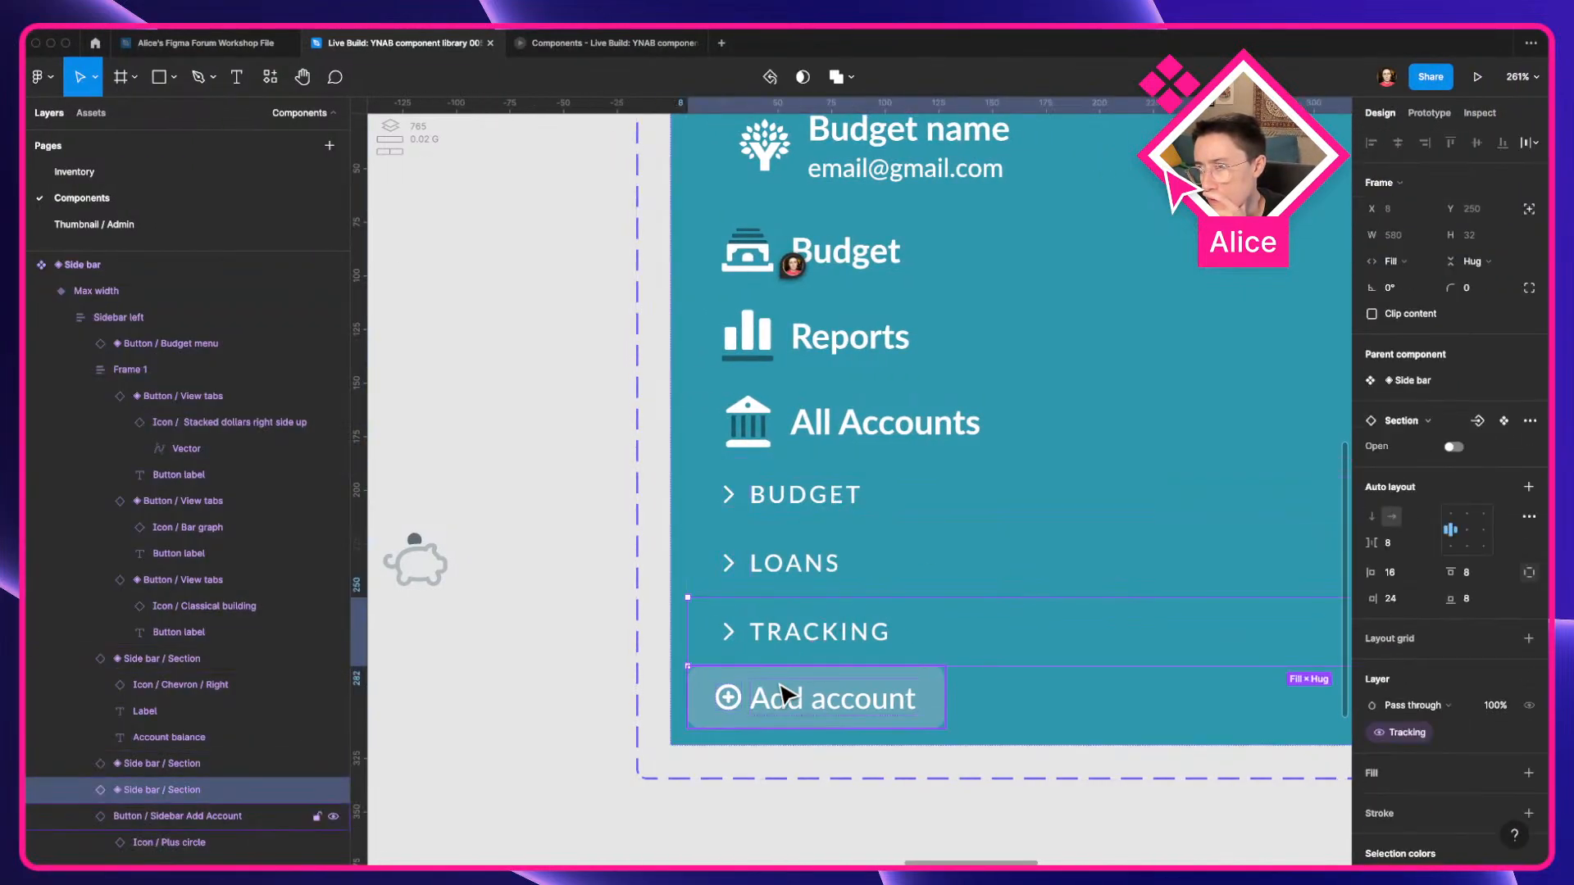
pyautogui.scroll(-5, 762, 687)
pyautogui.click(777, 783)
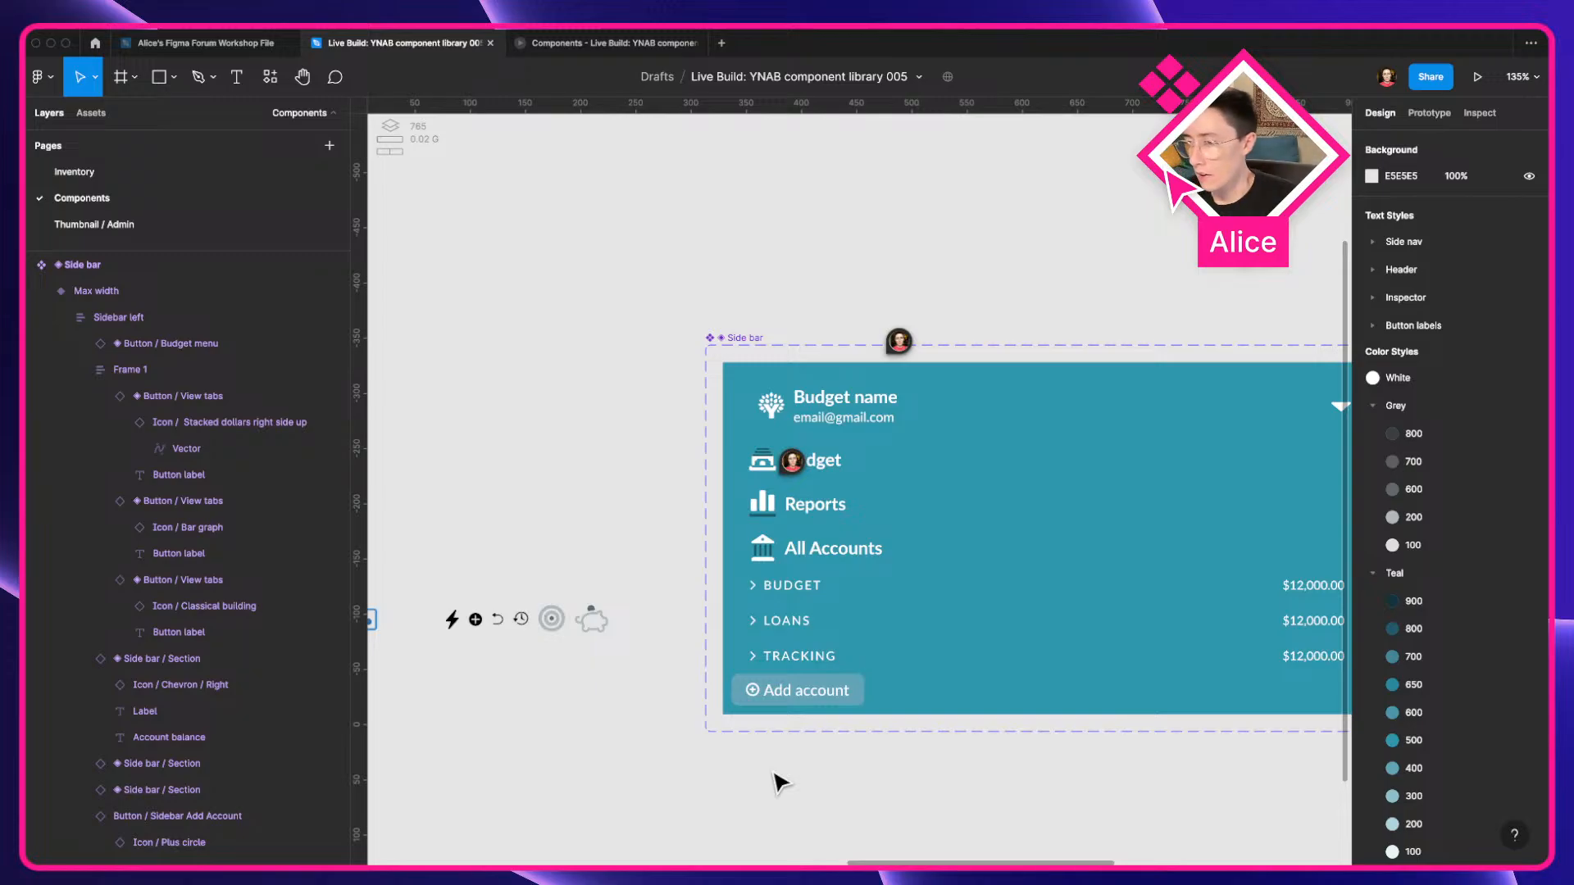
pyautogui.hotkey('ctrl', 'Left')
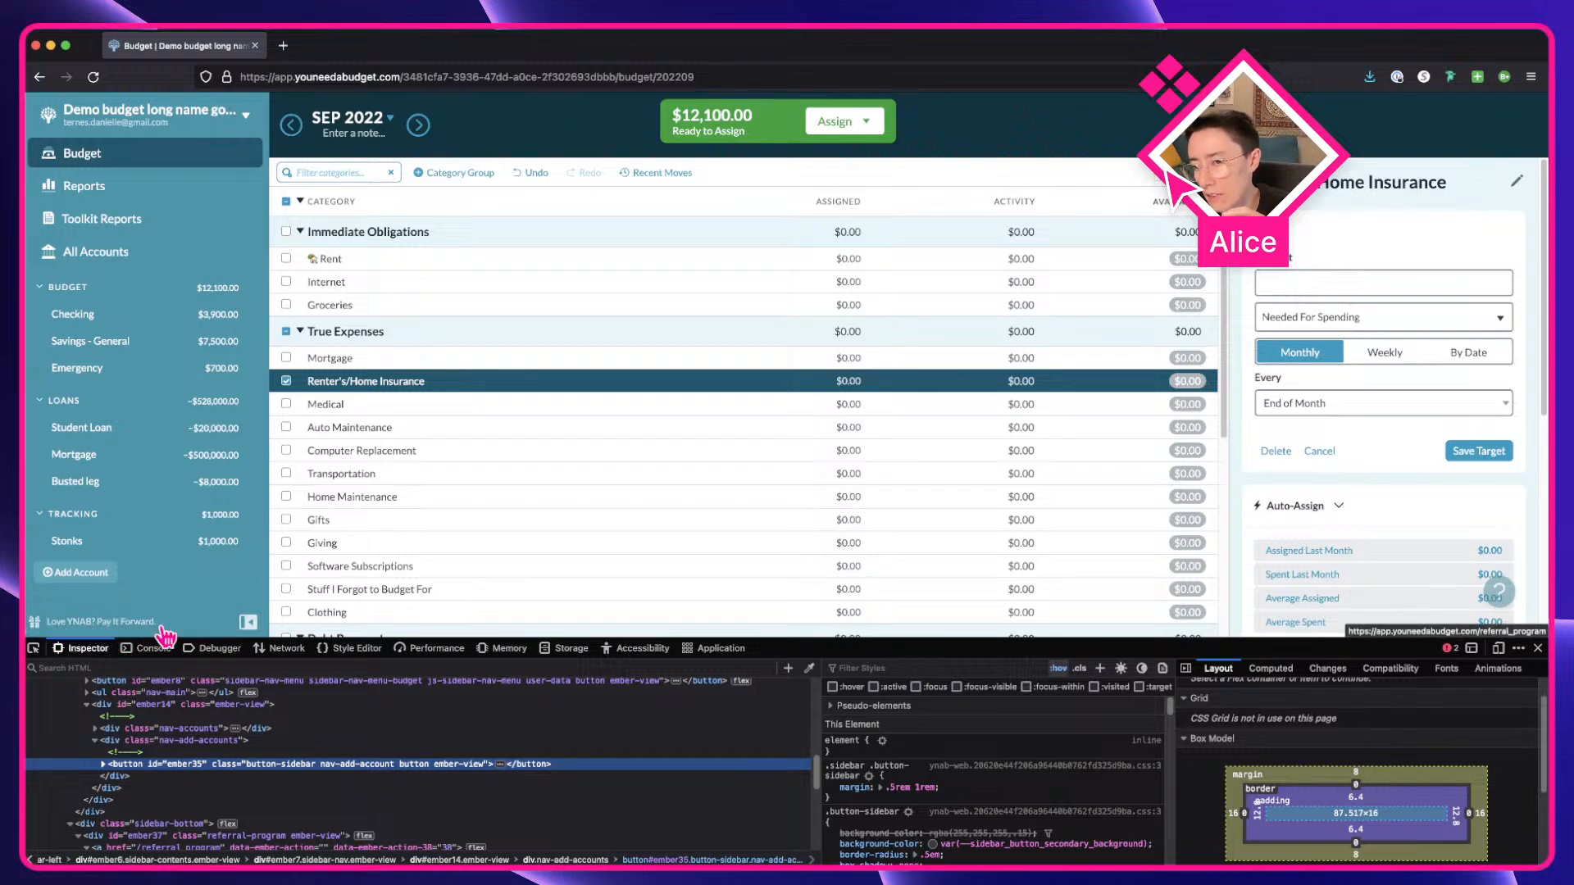
pyautogui.hotkey('ctrl', 'Right')
# Search the assets for "gift", place the Gift icon below the Side bar component and color it with the White style.
pyautogui.scroll(-1, 684, 774)
pyautogui.hscroll(1, 684, 774)
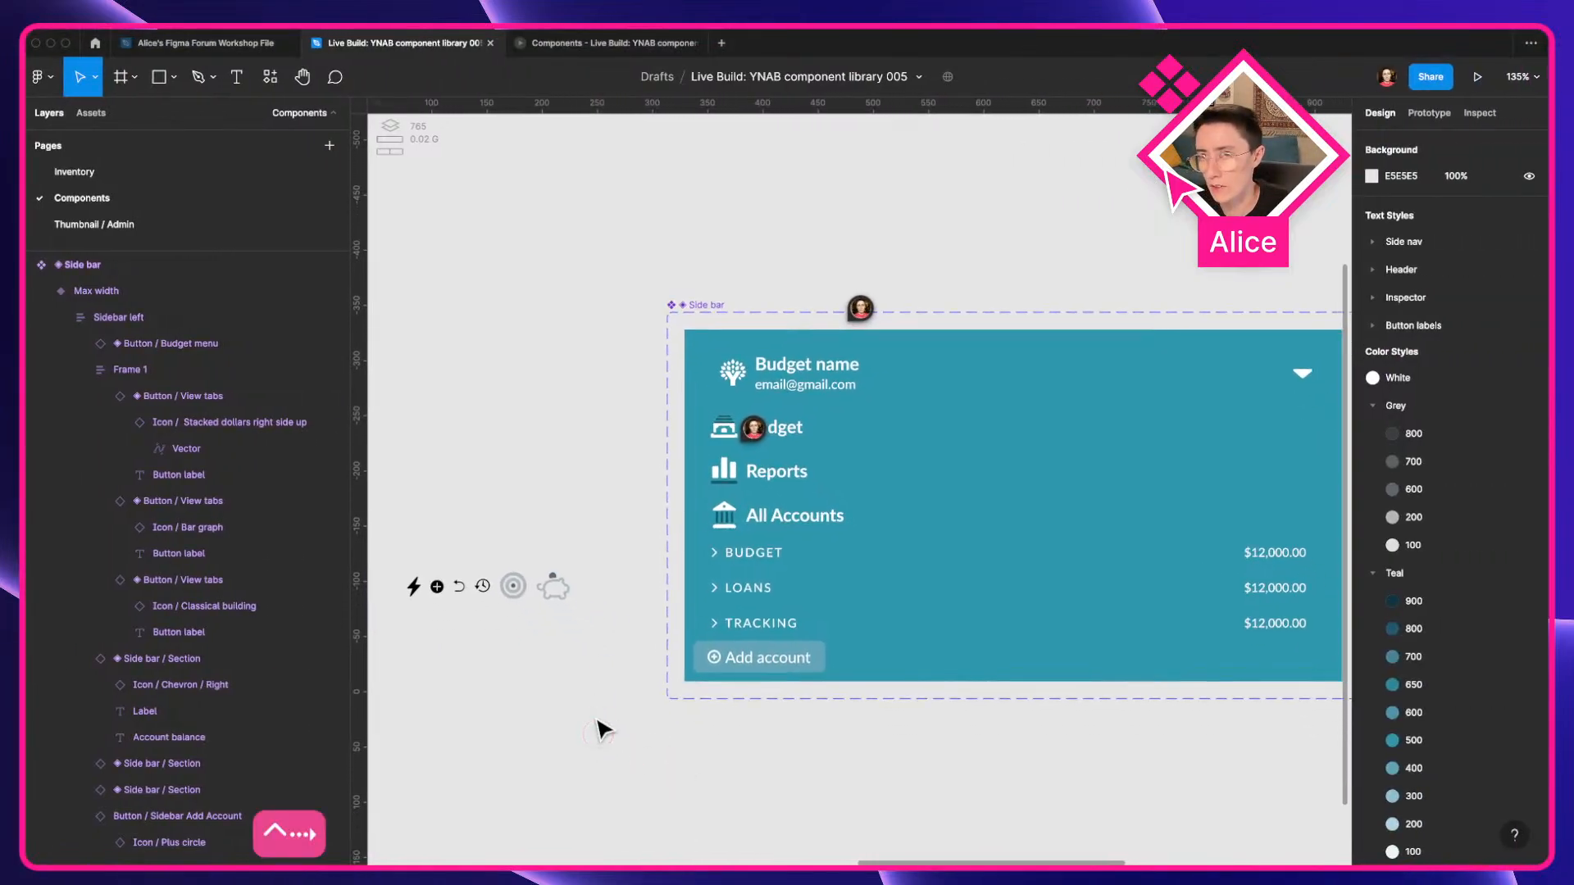
pyautogui.click(91, 112)
pyautogui.write('gift')
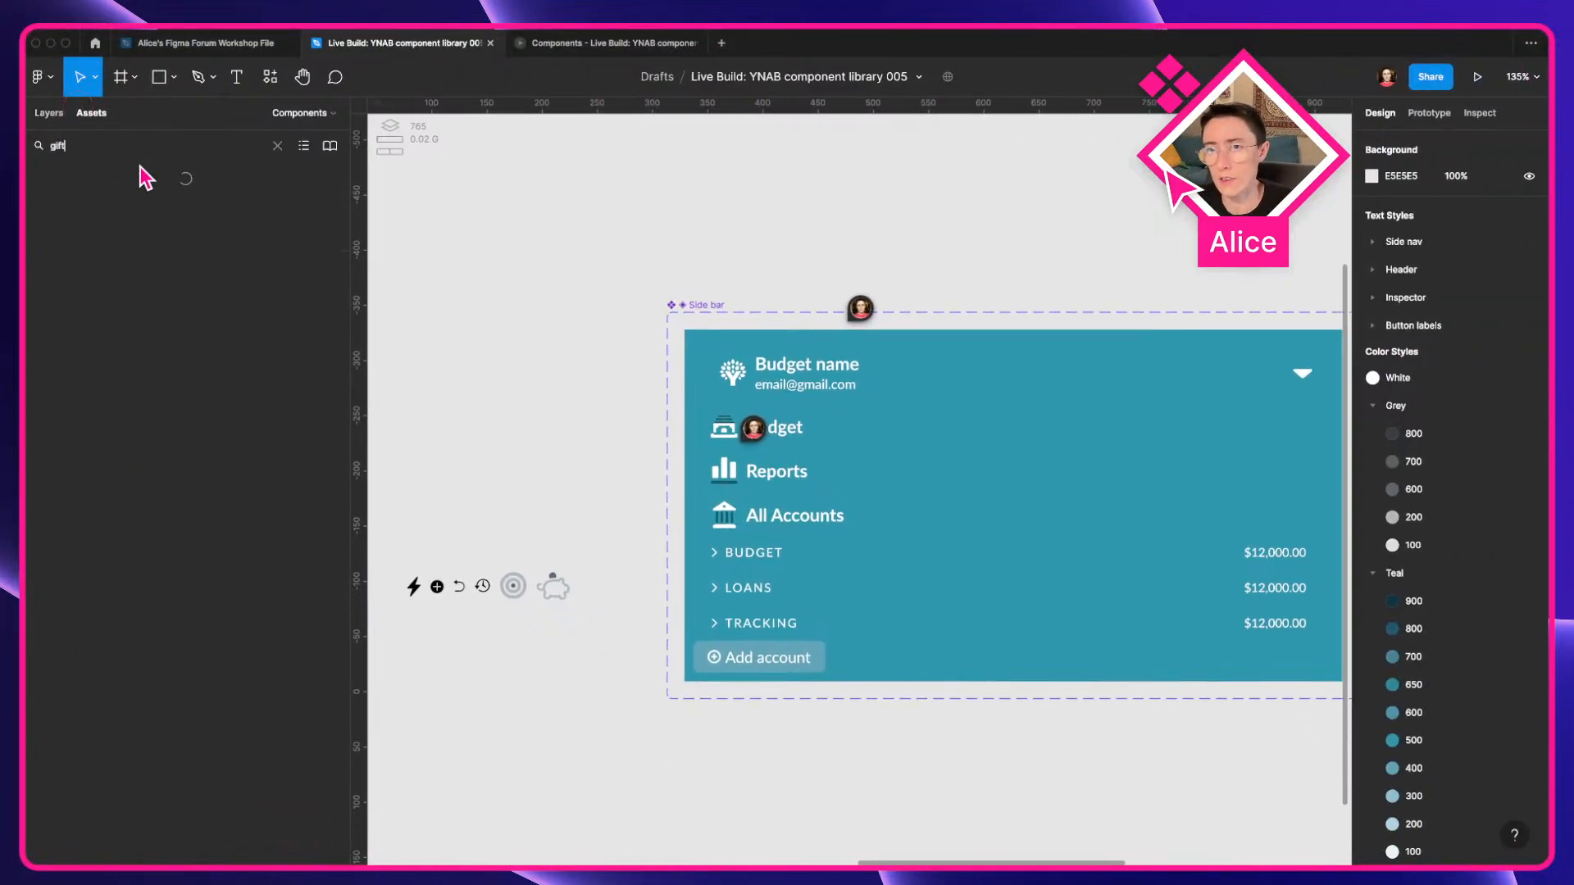
pyautogui.moveTo(49, 198); pyautogui.dragTo(732, 742)
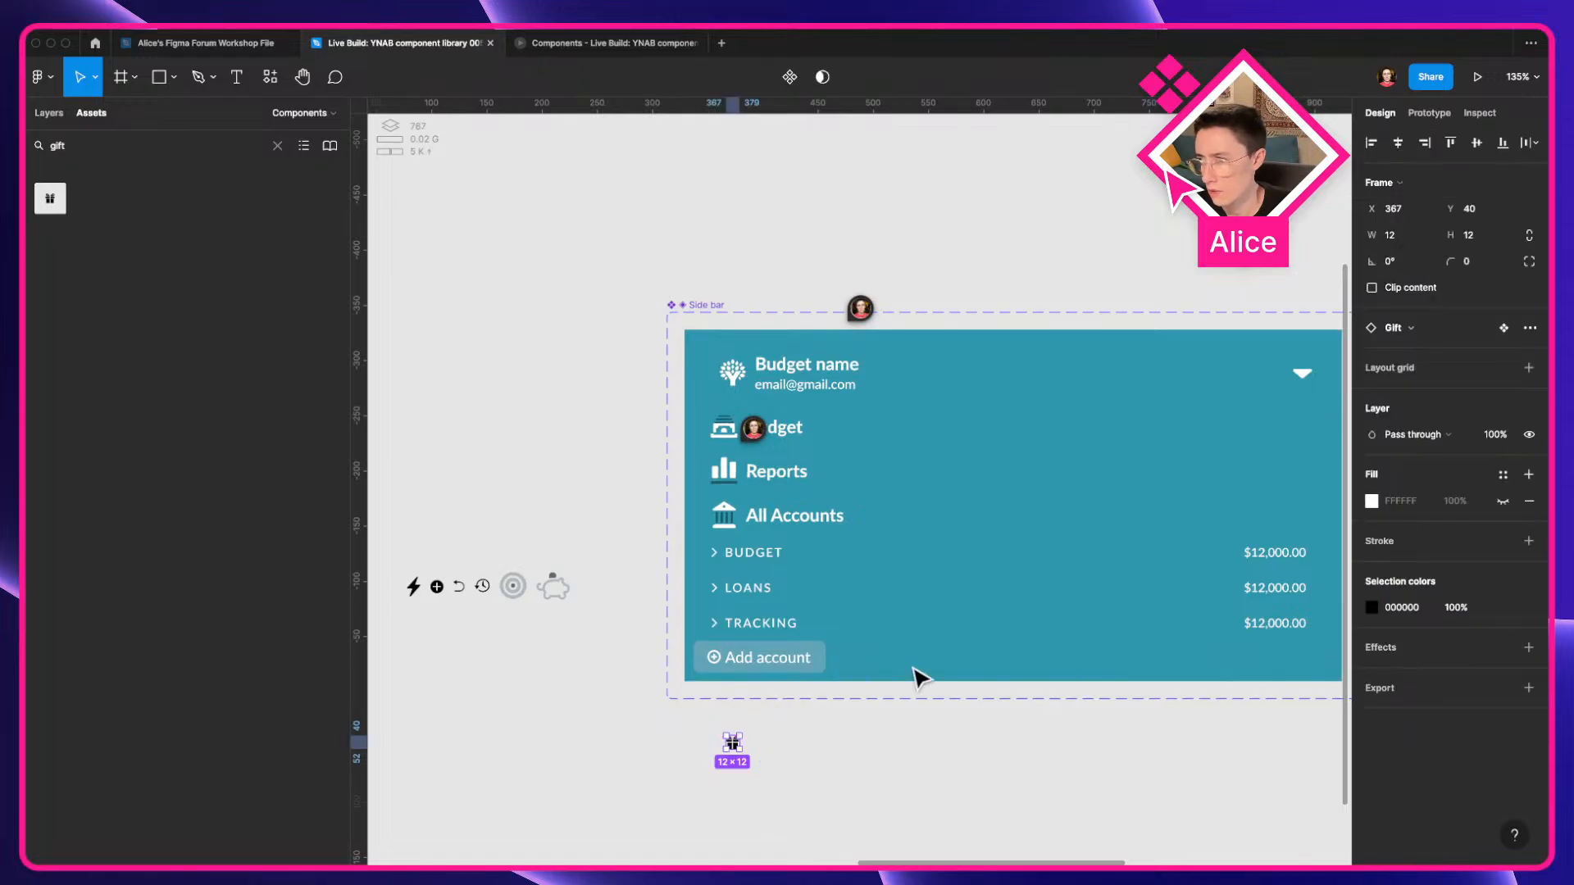
pyautogui.click(1503, 607)
pyautogui.click(1198, 642)
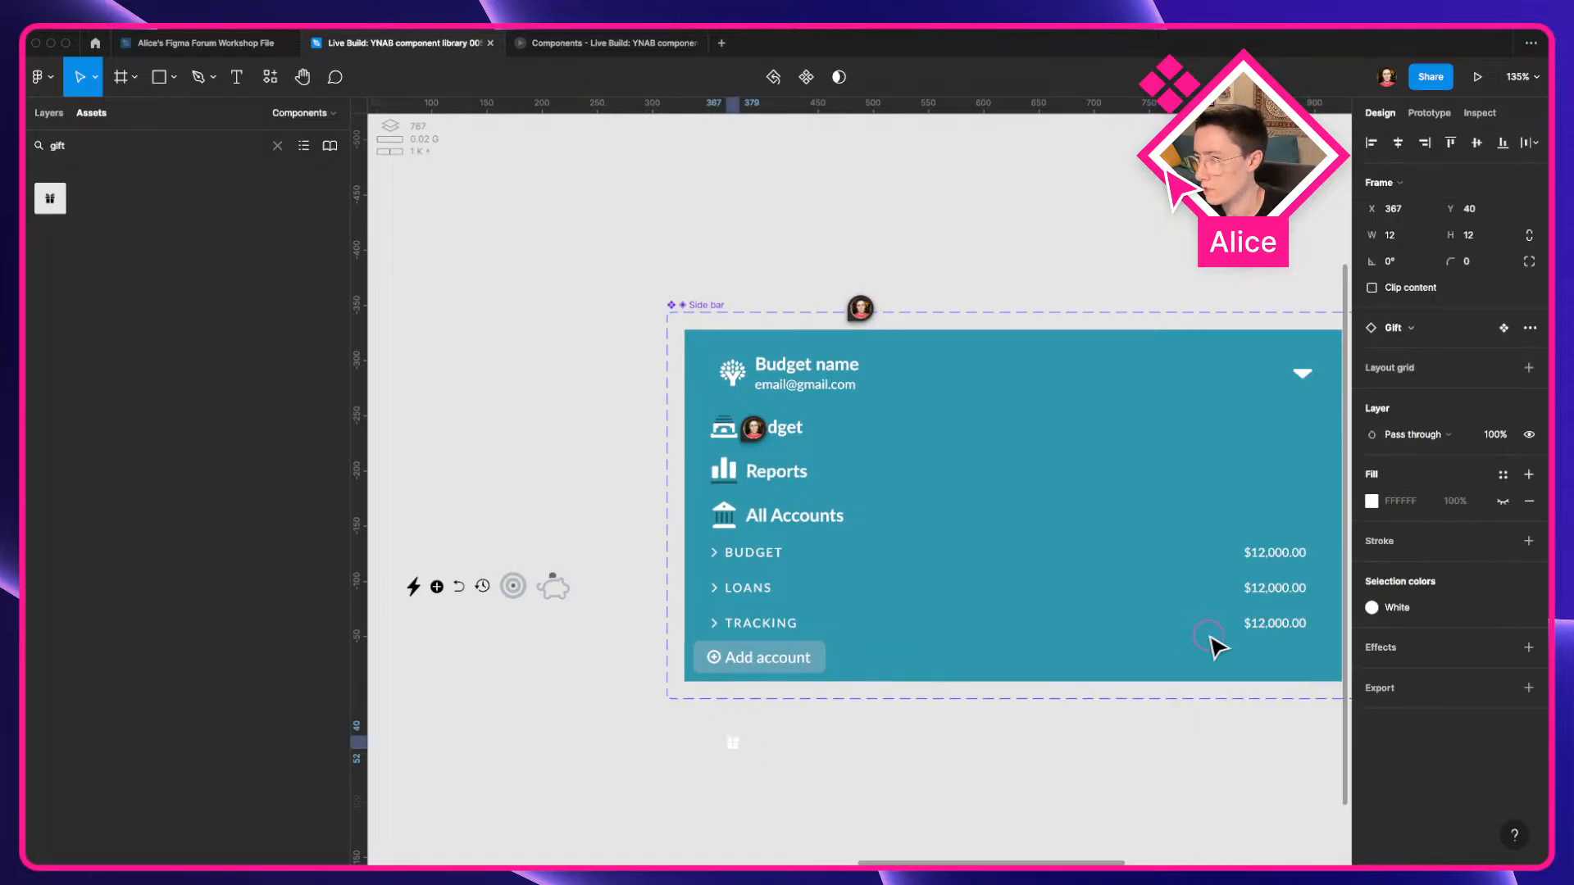
# Check the referral link in the live YNAB sidebar and add the text "Love YNAB? Pay it forward" beside the Gift icon.
pyautogui.hotkey('ctrl', 'Left')
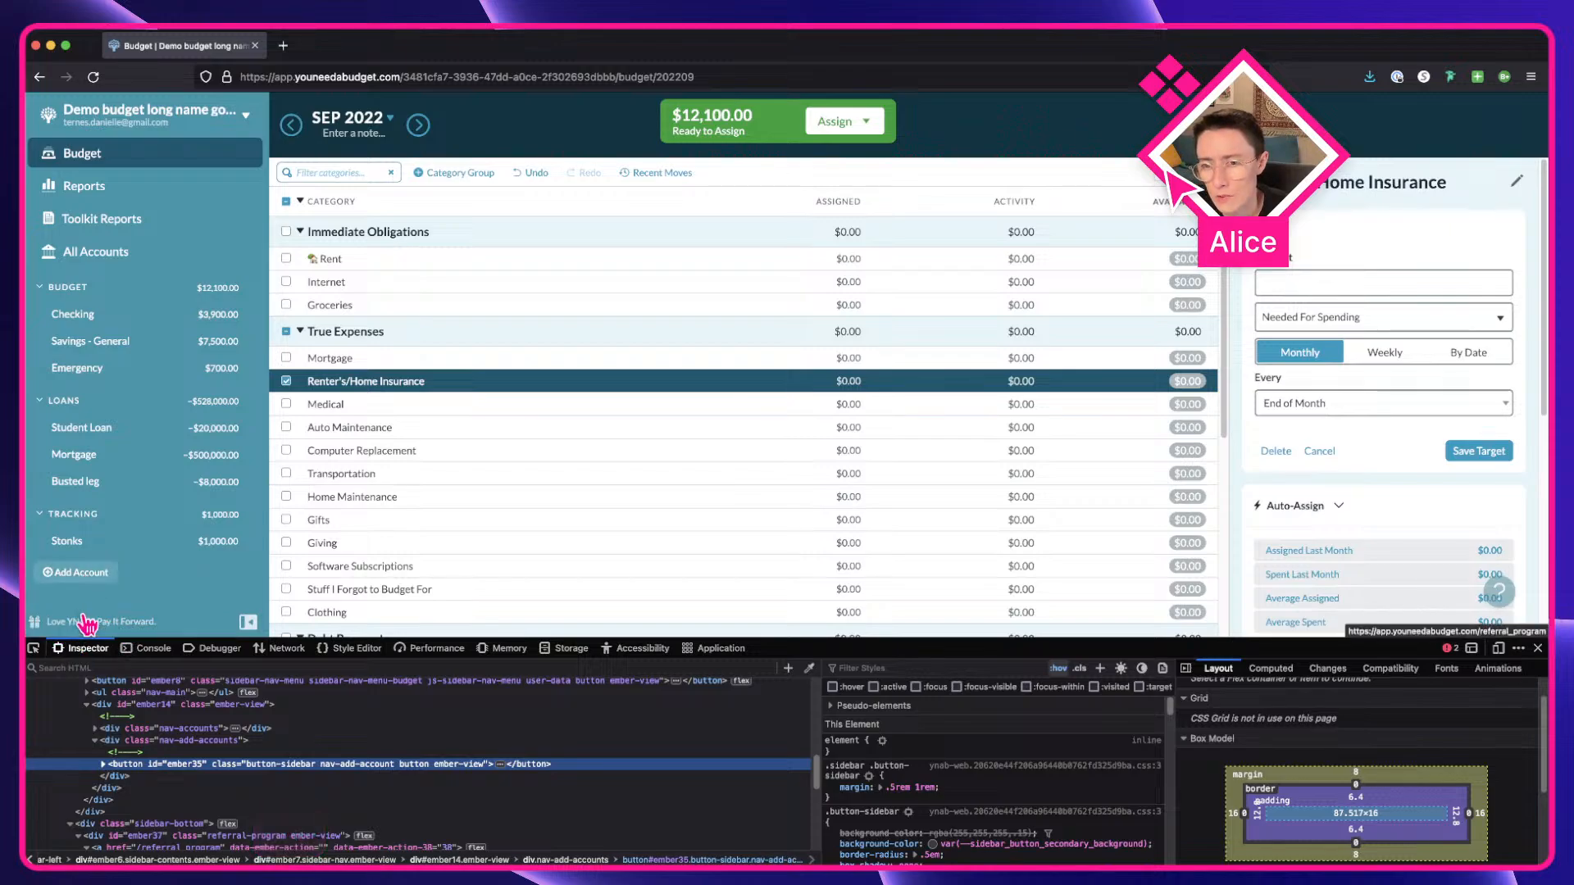
pyautogui.hotkey('ctrl', 'Right')
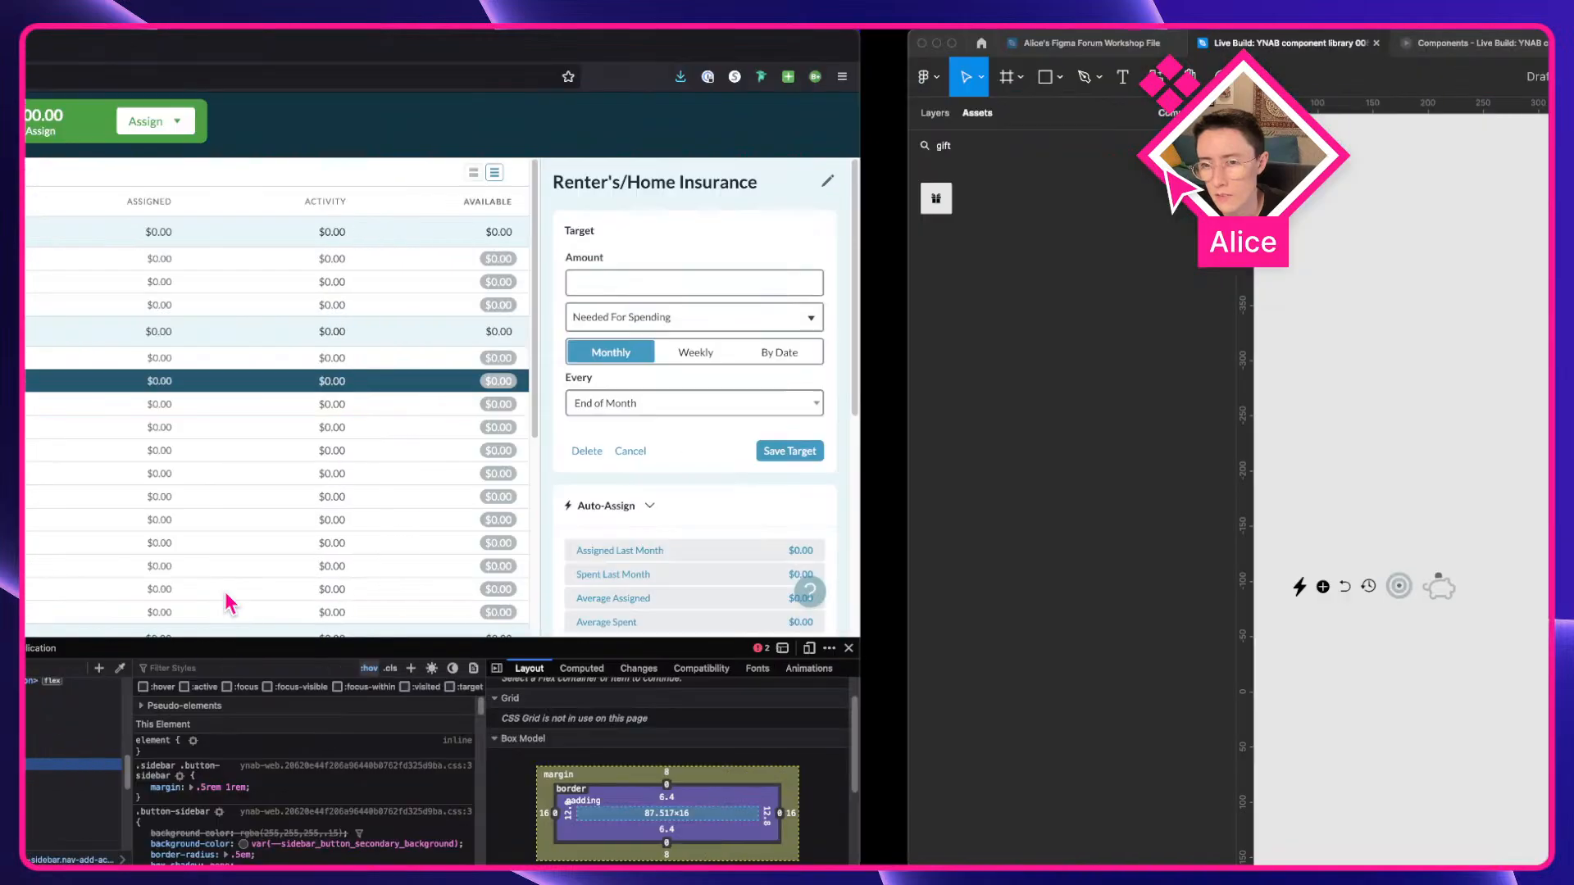
pyautogui.press('t')
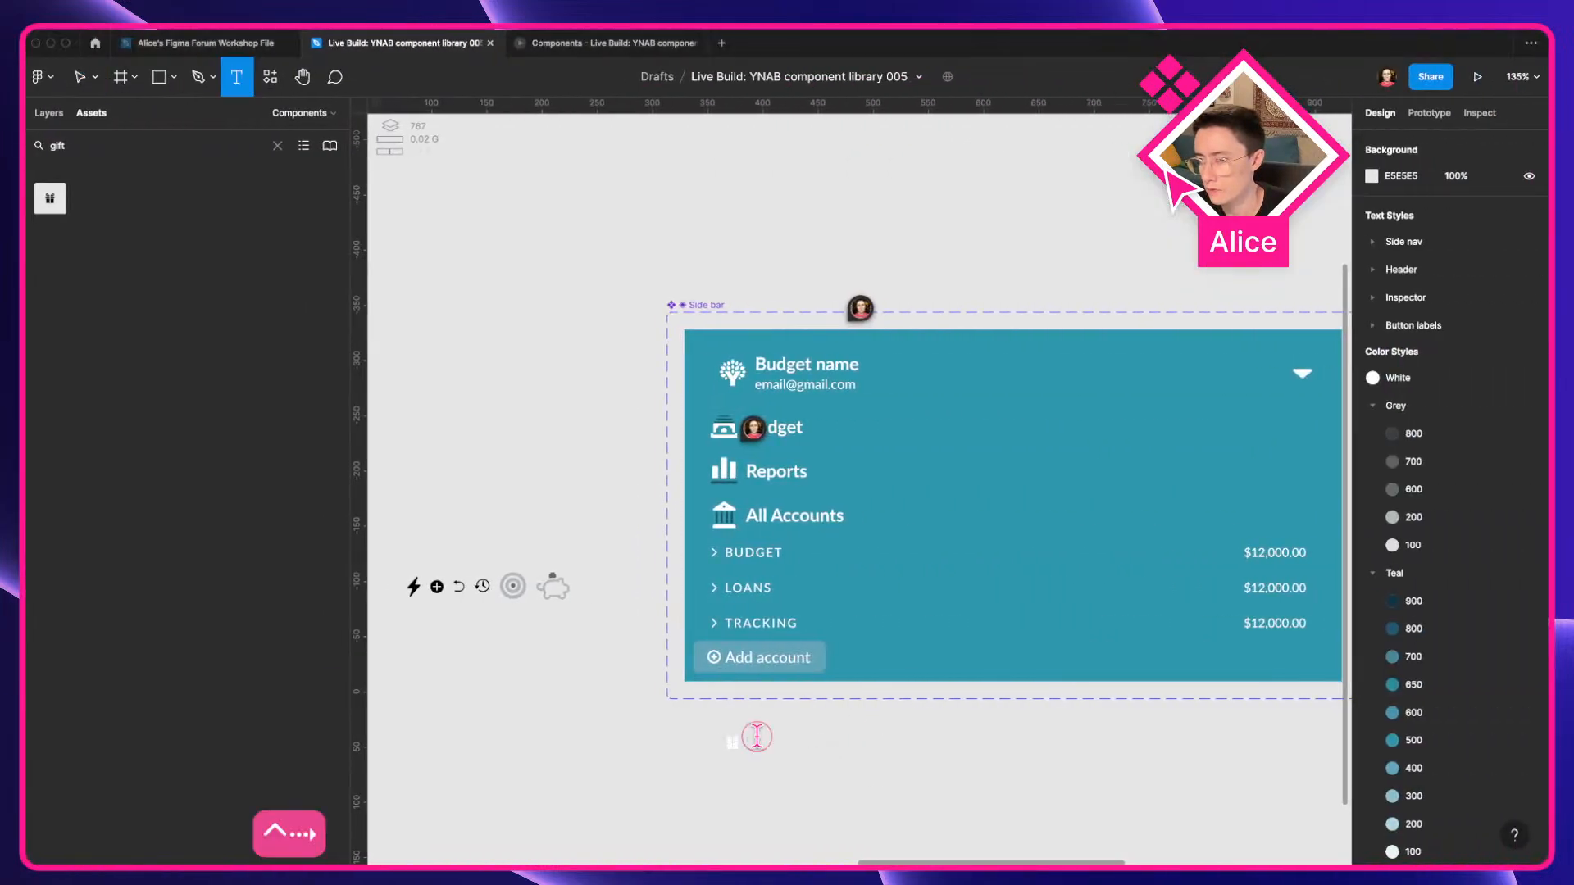
pyautogui.click(757, 737)
pyautogui.hotkey('ctrl', 'Left')
pyautogui.hotkey('ctrl', 'Right')
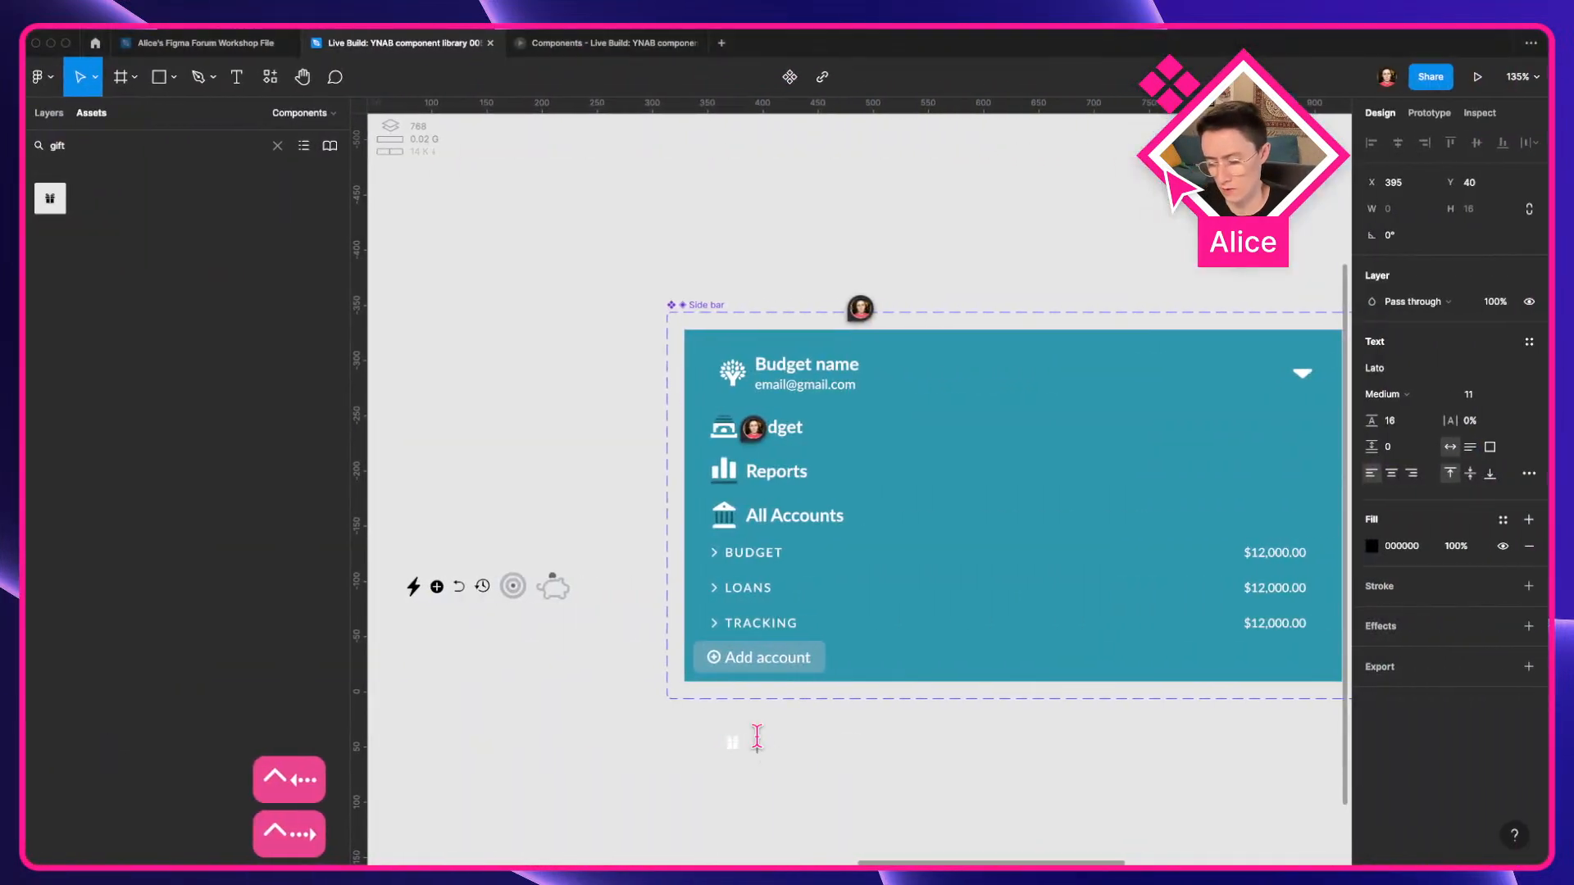
pyautogui.write('LOVE YNAB?')
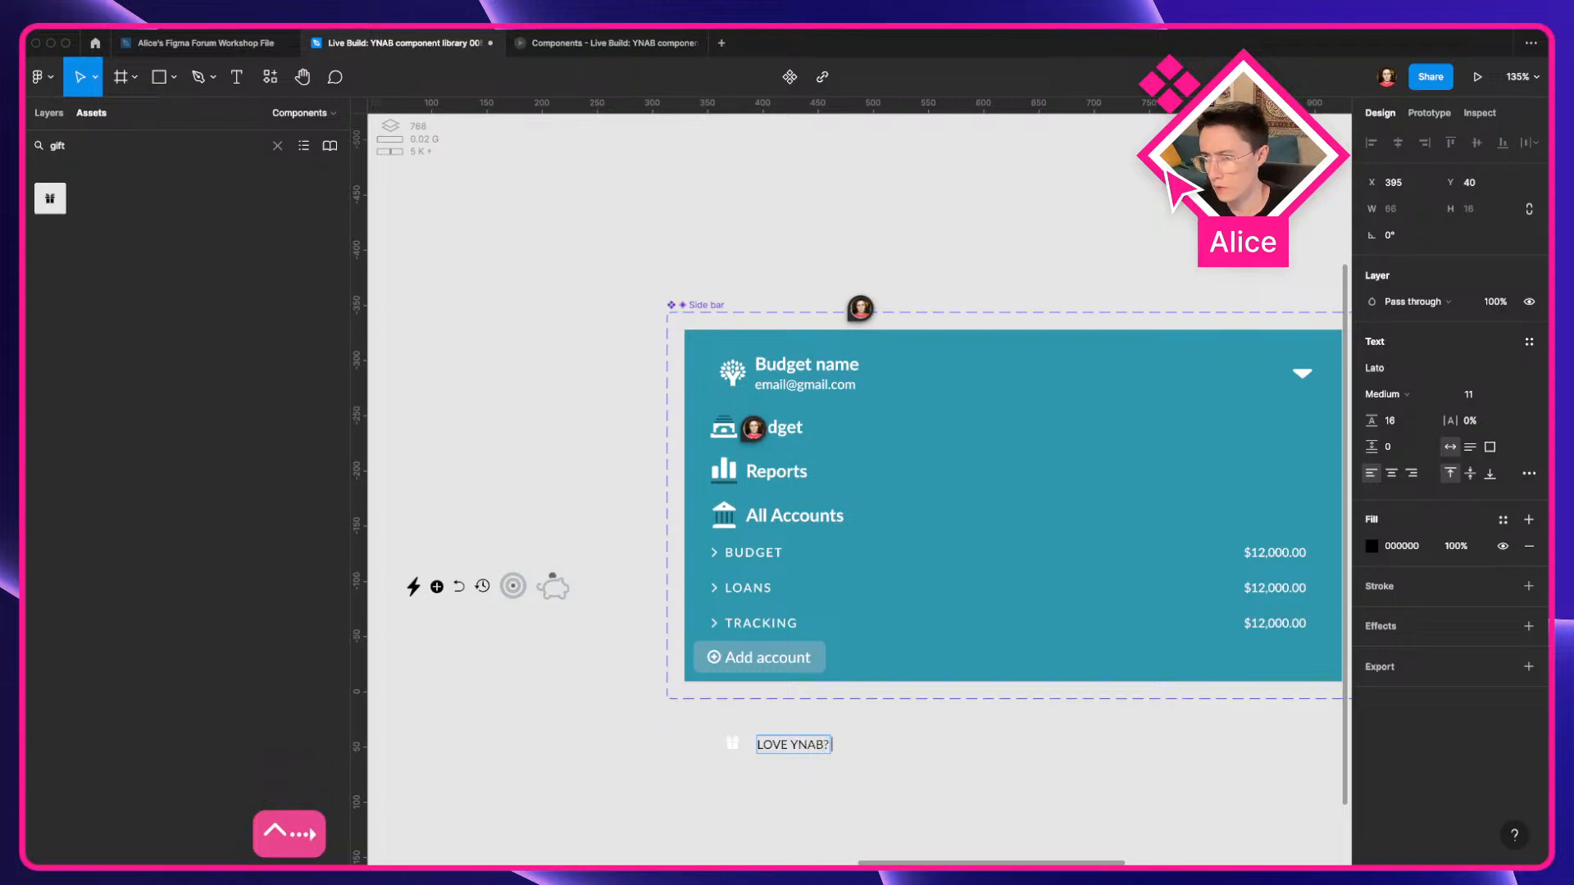
pyautogui.write(' PAY IT FORWA')
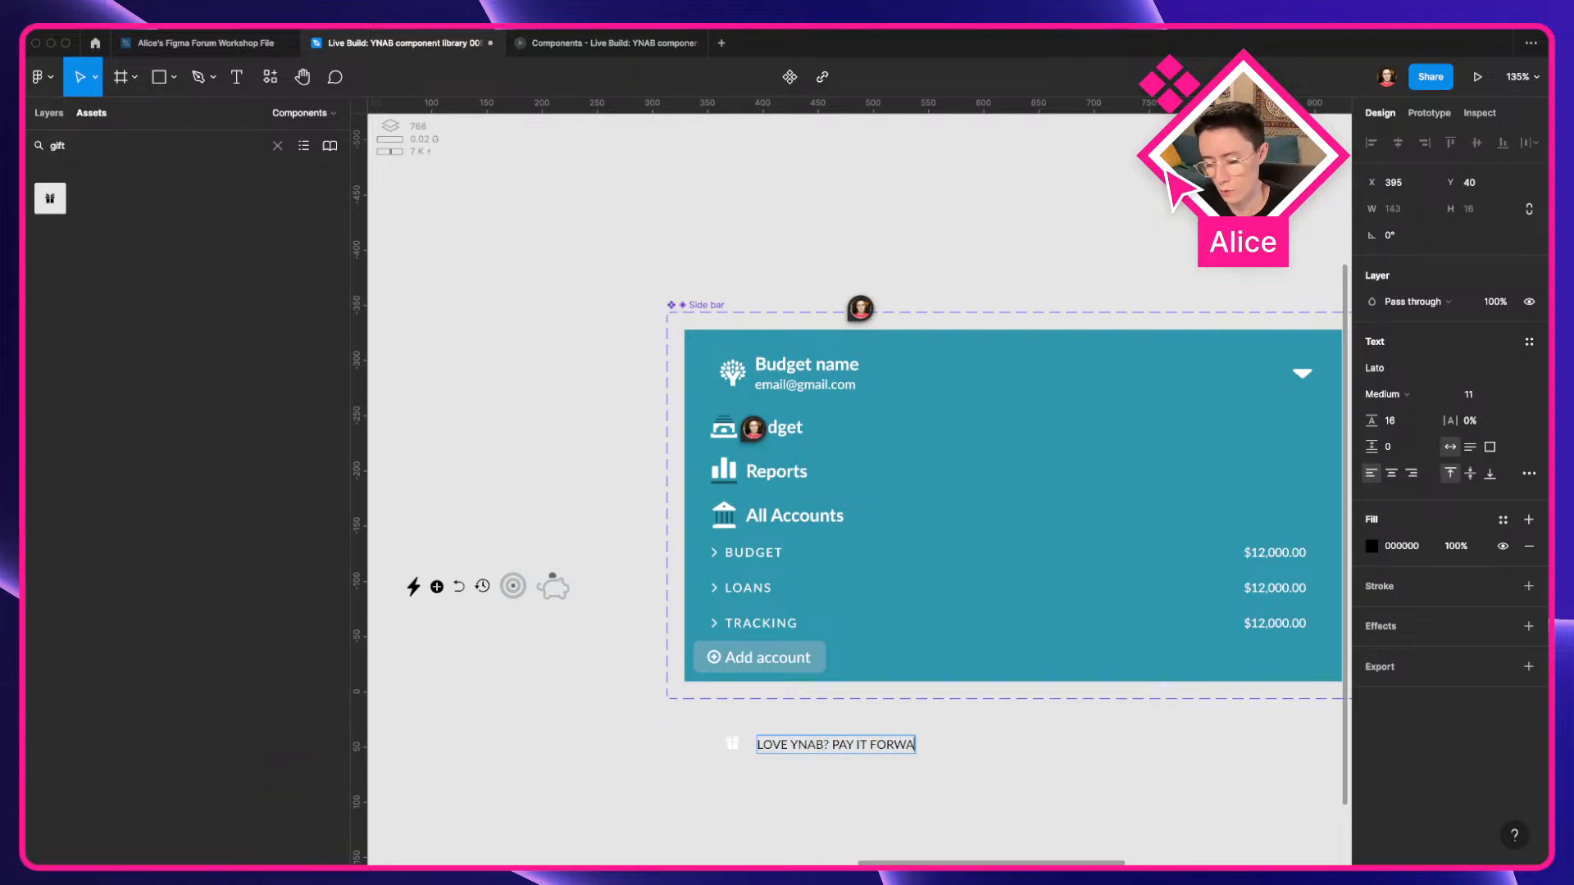
pyautogui.write('RD')
# Apply the Side nav/Bank account name style to the referral text, detach the style and set the font size to 12.
pyautogui.press('super+a')
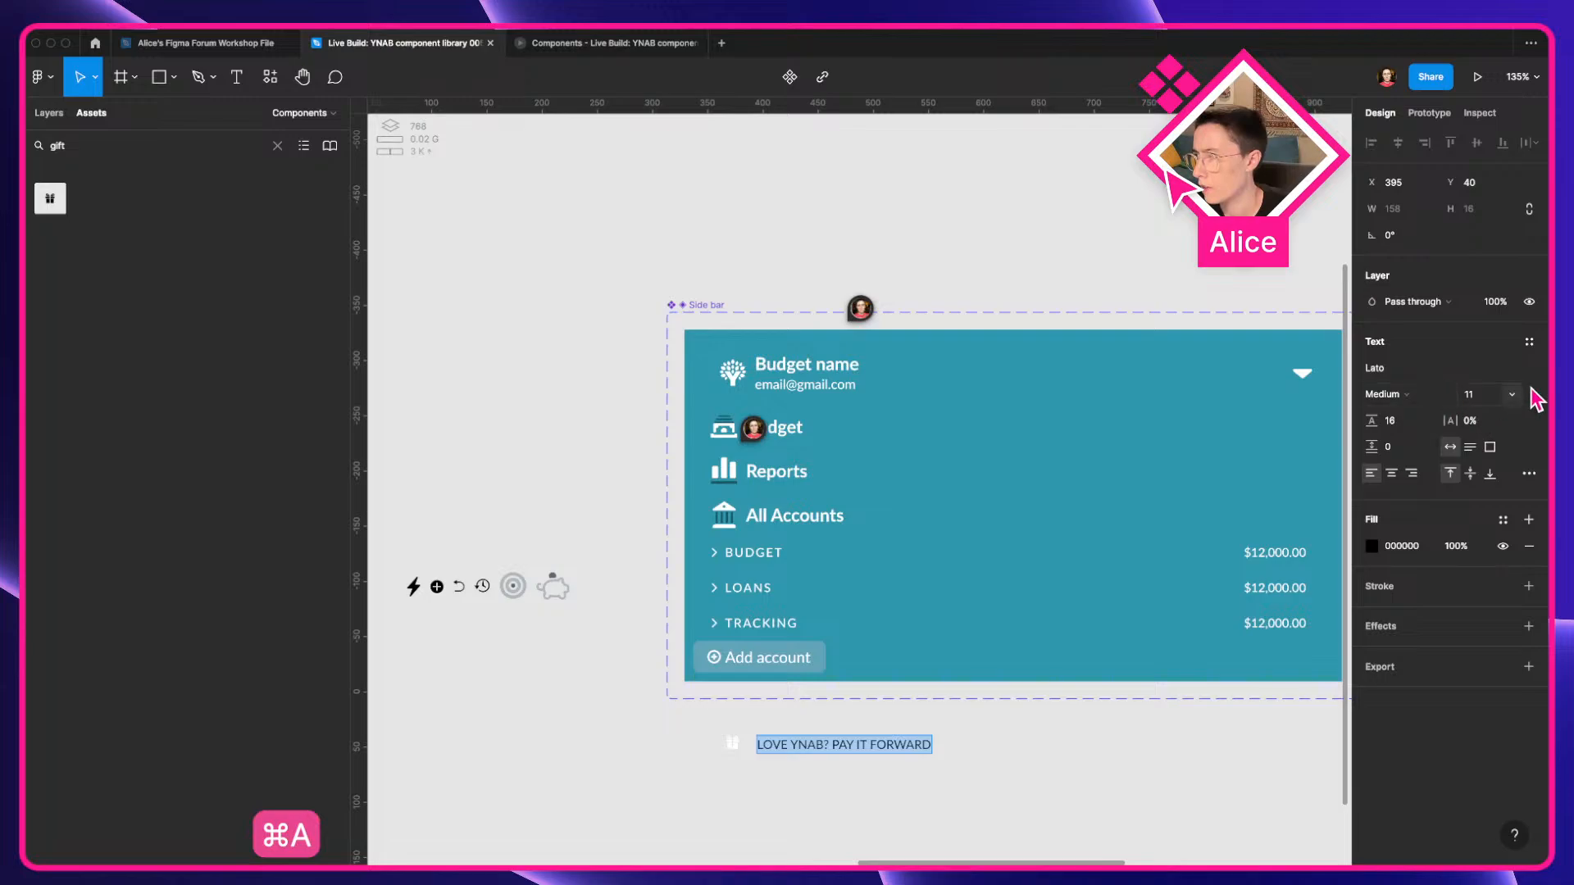
pyautogui.click(1530, 342)
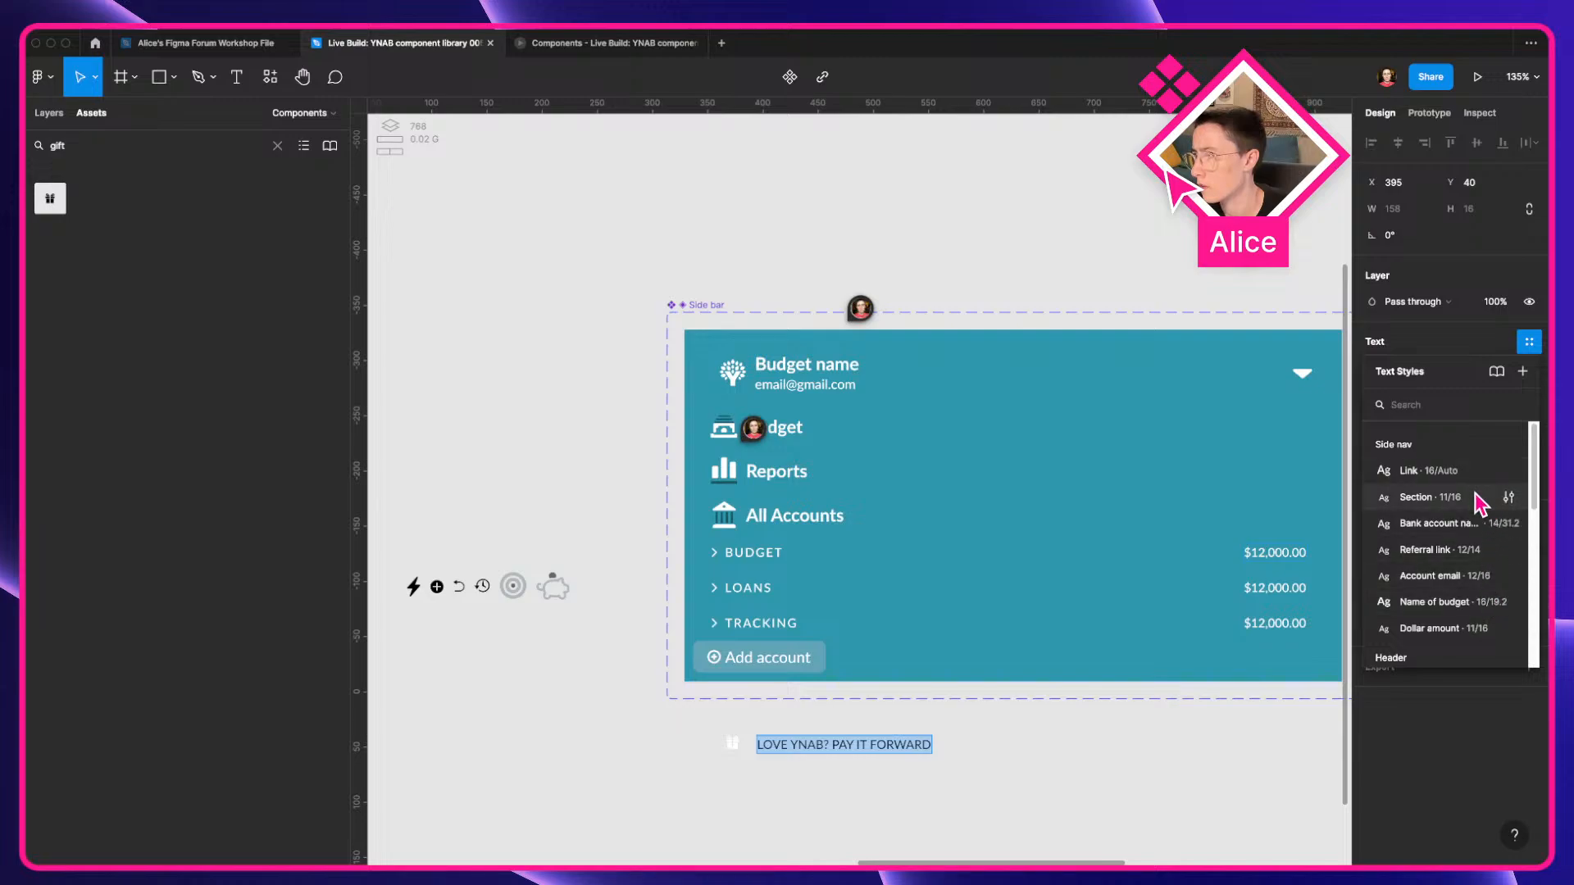
pyautogui.click(1471, 523)
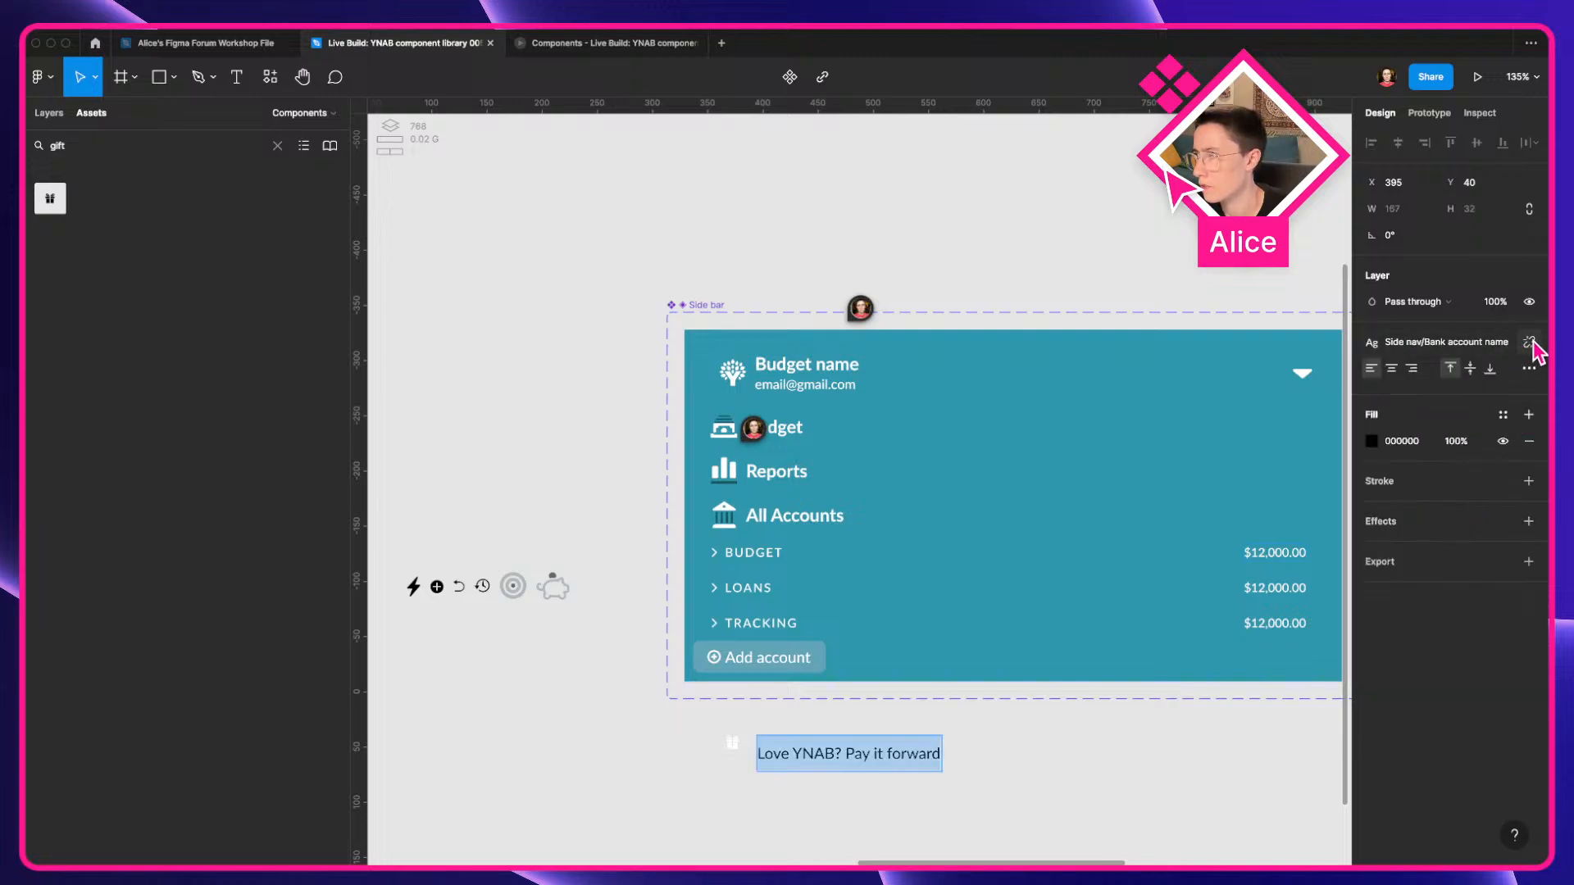
pyautogui.click(1529, 342)
pyautogui.write('12')
pyautogui.press('Return')
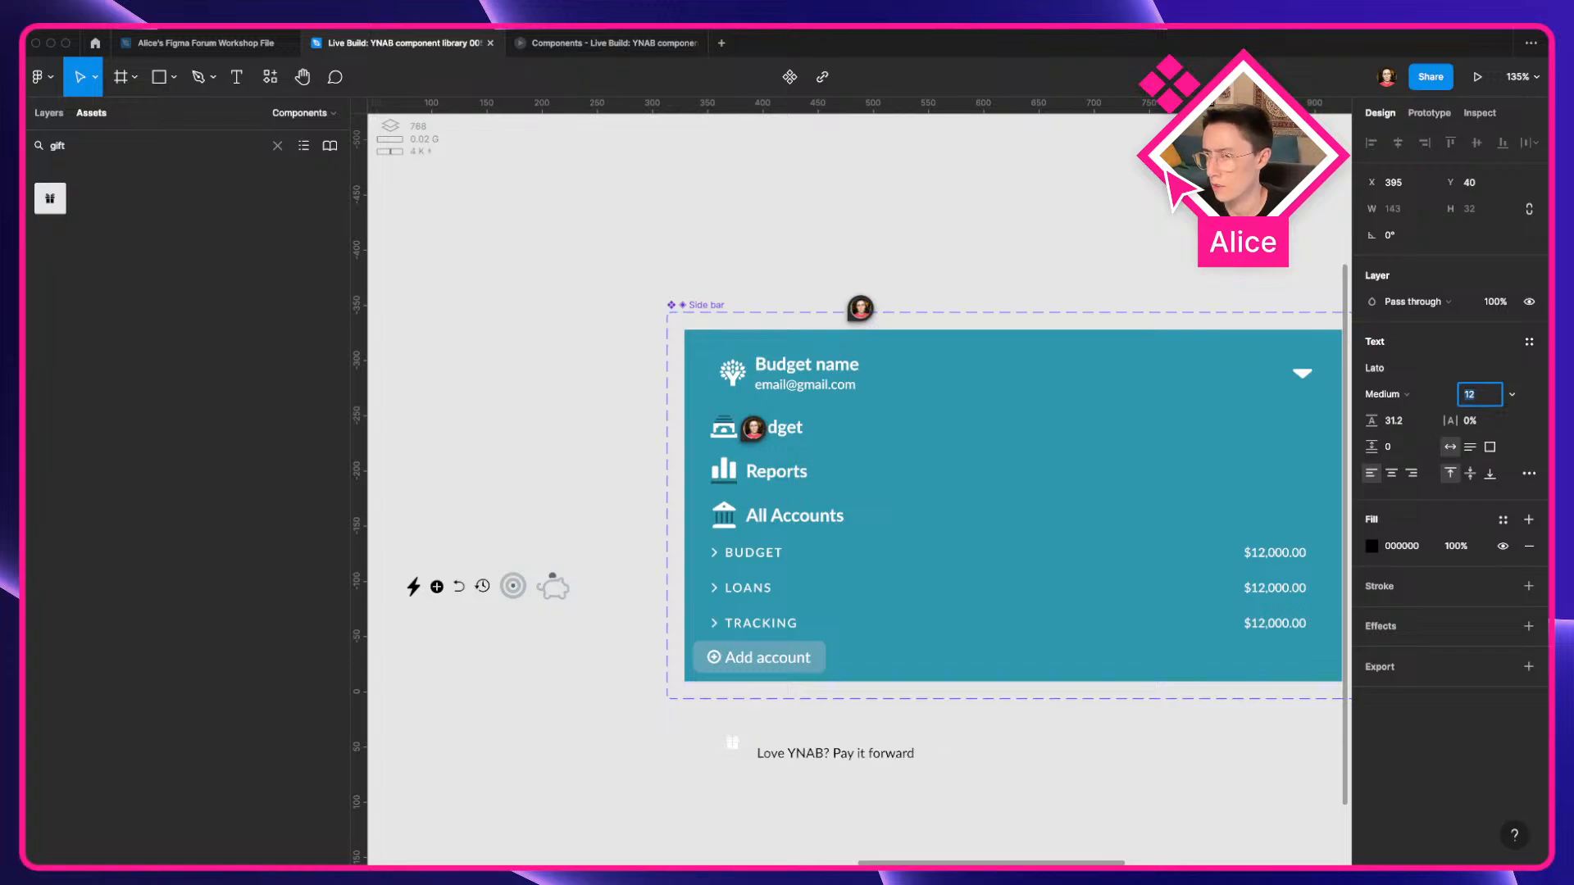
# Apply the White color style to the referral text's fill.
pyautogui.click(1405, 547)
pyautogui.write('FF')
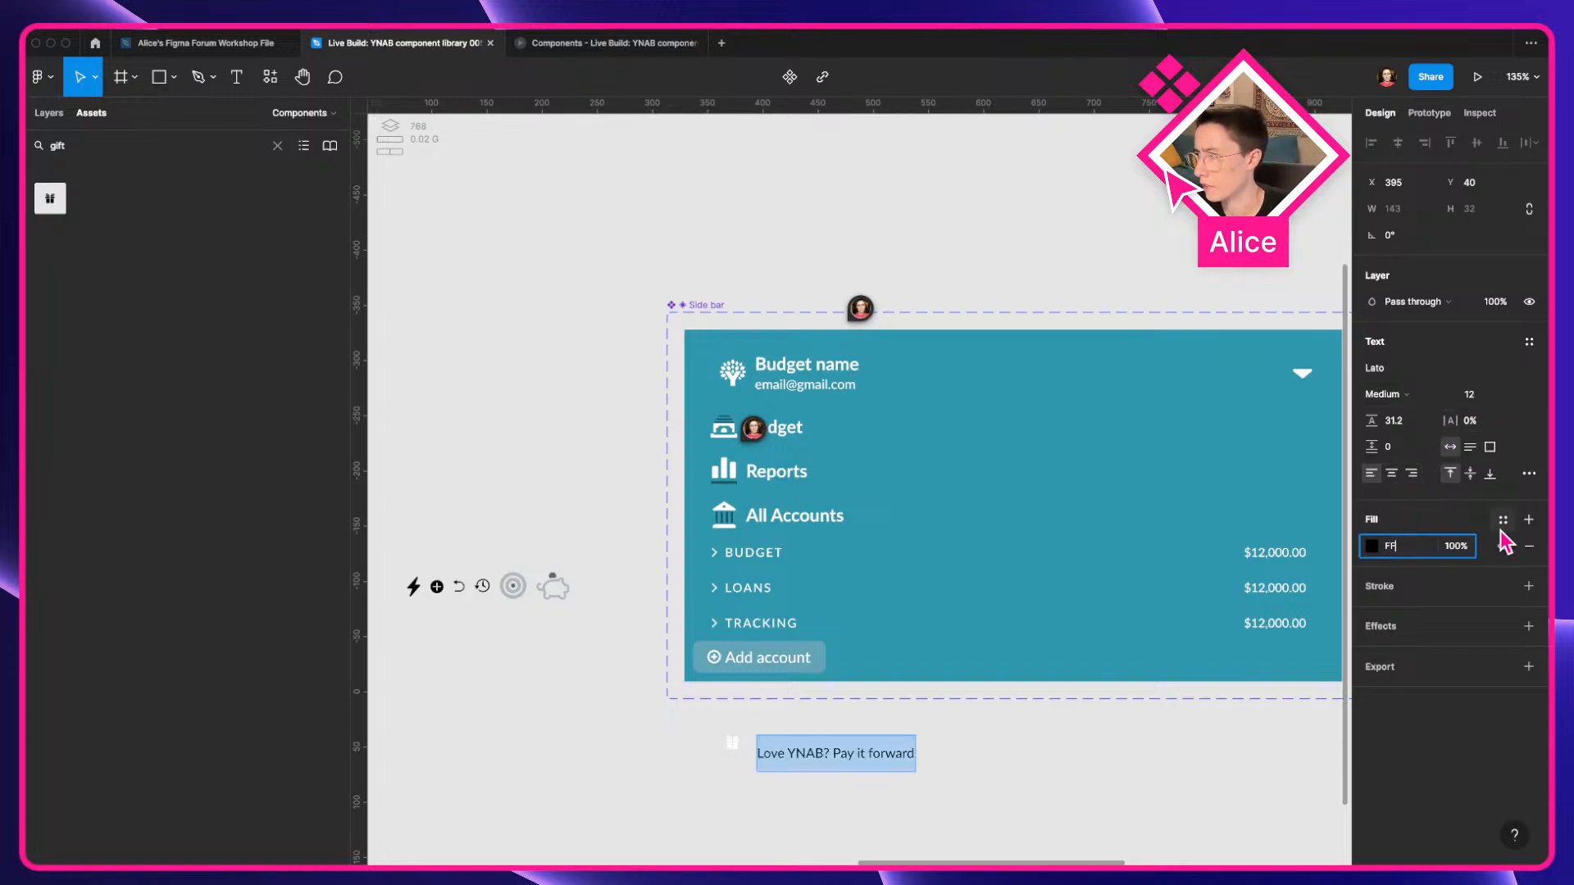
pyautogui.click(1503, 520)
pyautogui.click(1393, 618)
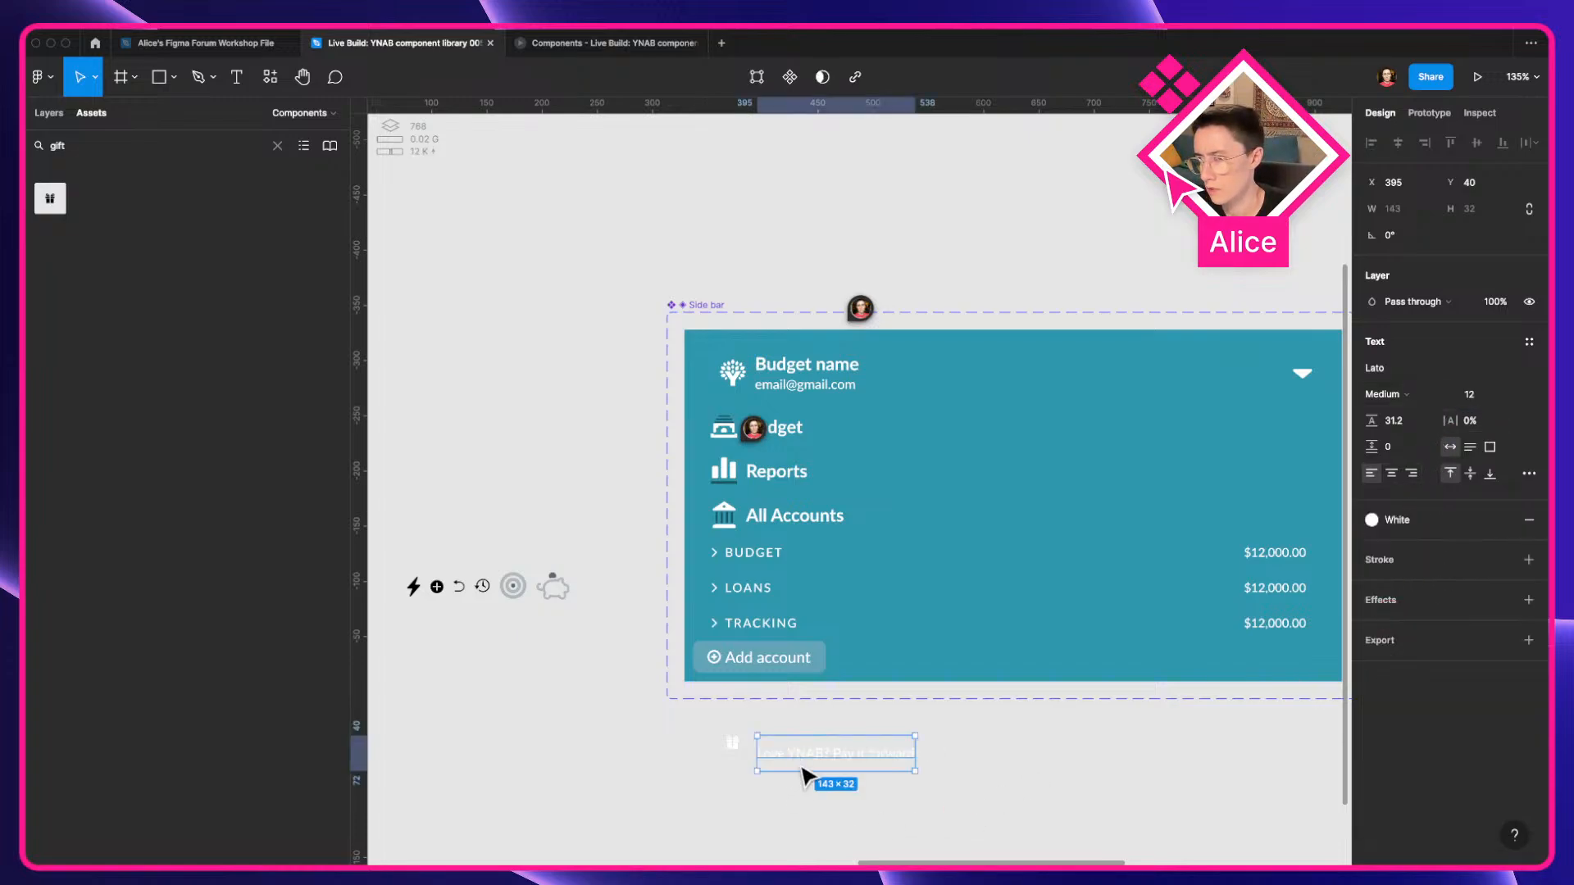
# Move the referral text closer to the Gift icon and set its line height to Auto.
pyautogui.moveTo(801, 768); pyautogui.dragTo(793, 759)
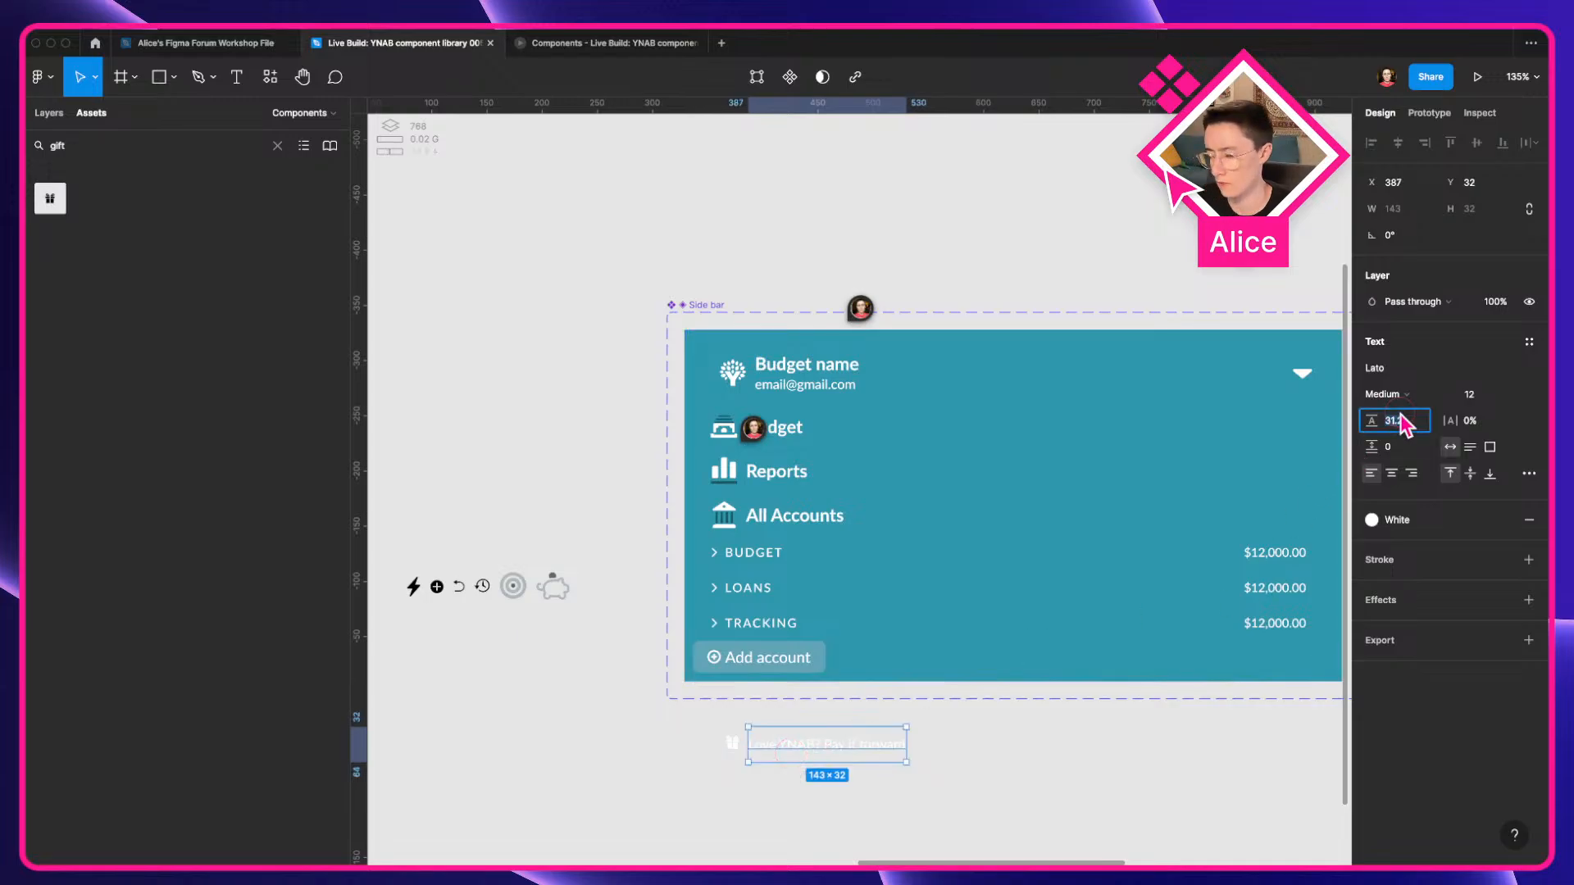
pyautogui.write('AUT')
pyautogui.press('Tab')
pyautogui.scroll(5, 796, 756)
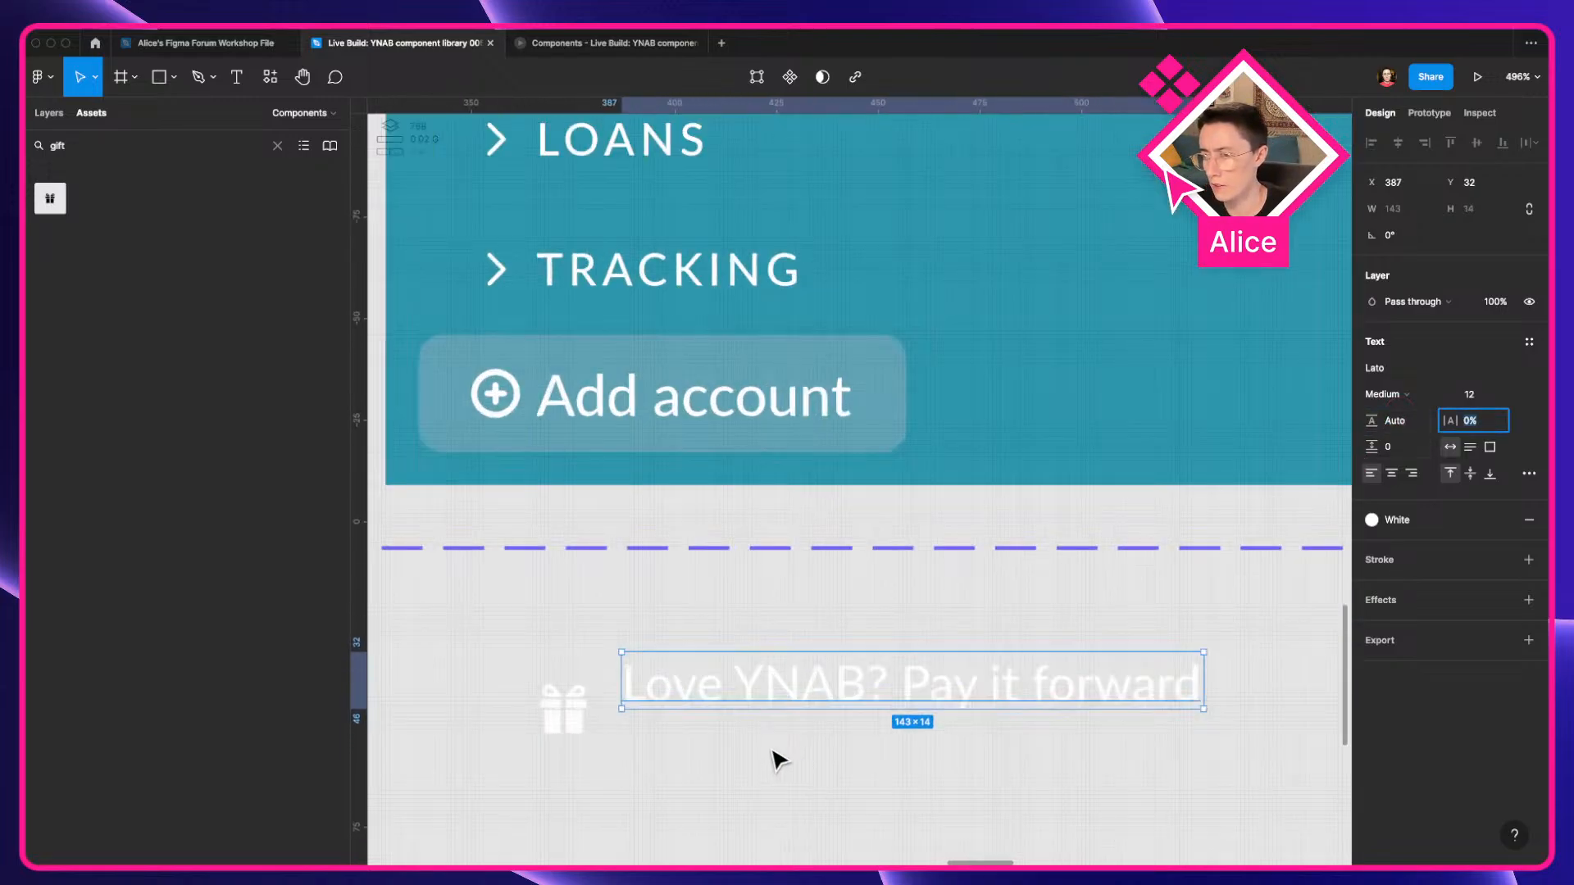
# Line up the referral text with the Gift icon and wrap both in a horizontal auto layout frame.
pyautogui.moveTo(673, 687); pyautogui.dragTo(659, 723)
pyautogui.moveTo(535, 664); pyautogui.dragTo(721, 767)
pyautogui.hotkey('shift', 'a')
pyautogui.scroll(-4, 731, 776)
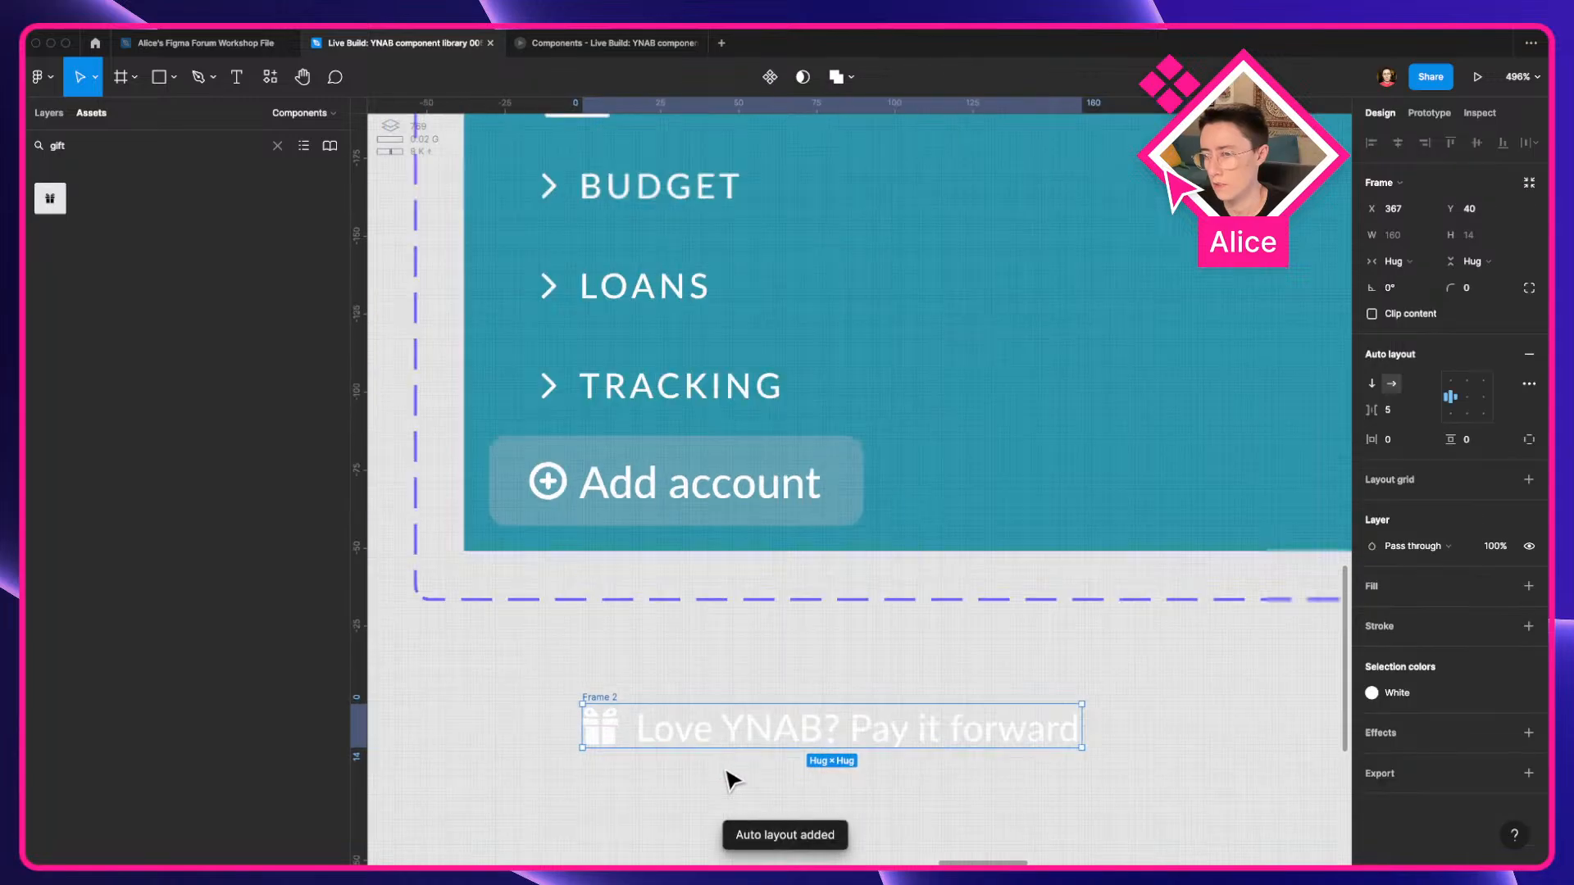
pyautogui.press('super+r')
pyautogui.hotkey('shift', 'c')
pyautogui.press('o')
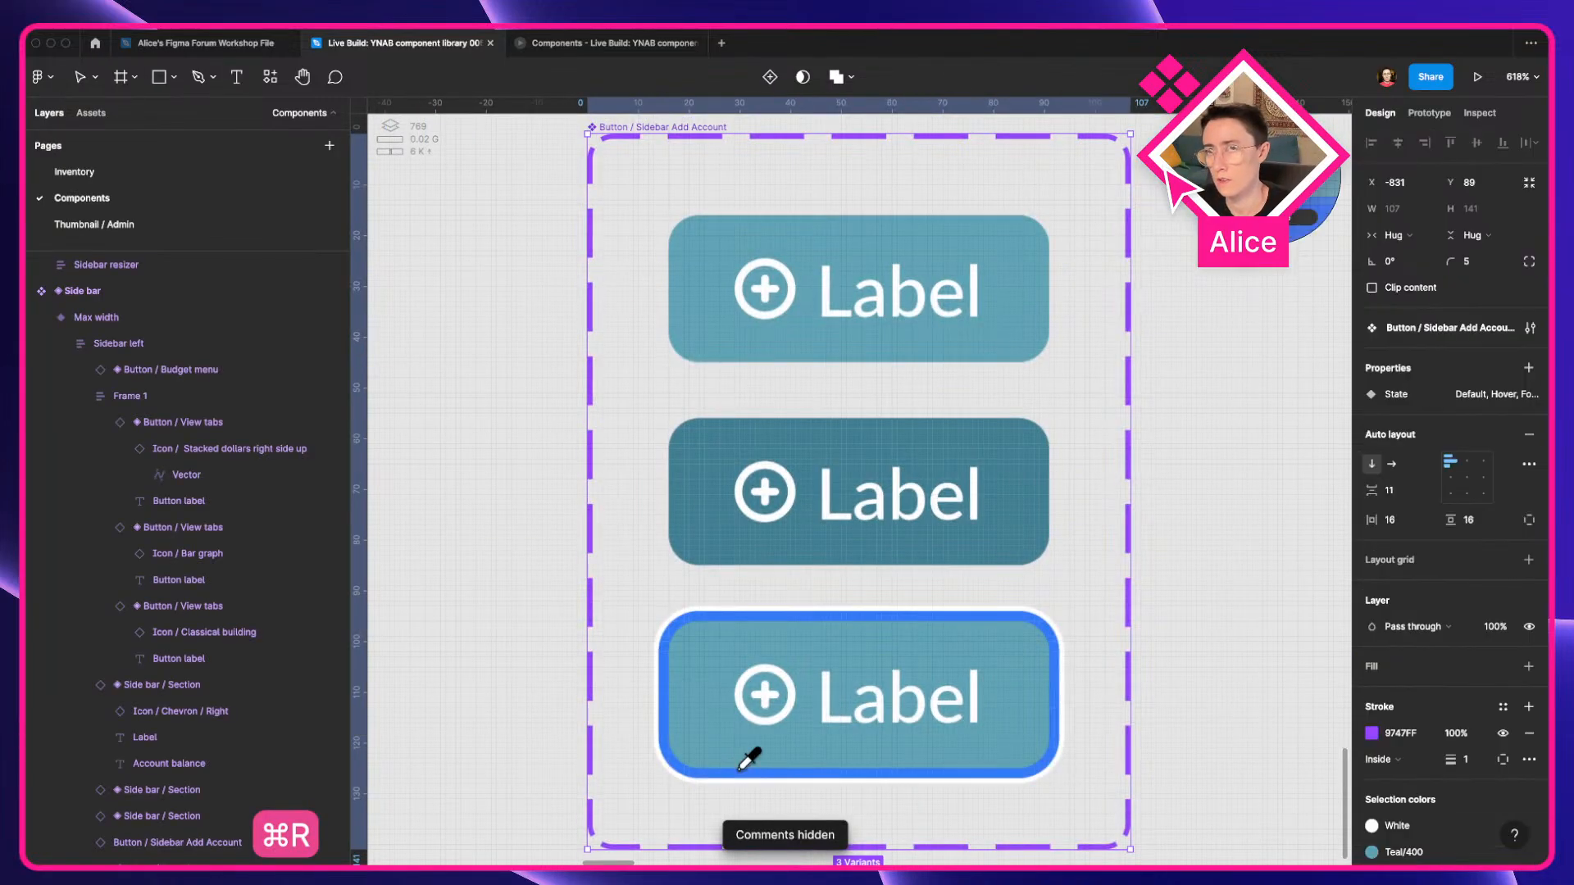
pyautogui.scroll(-10, 755, 763)
pyautogui.hscroll(10, 678, 794)
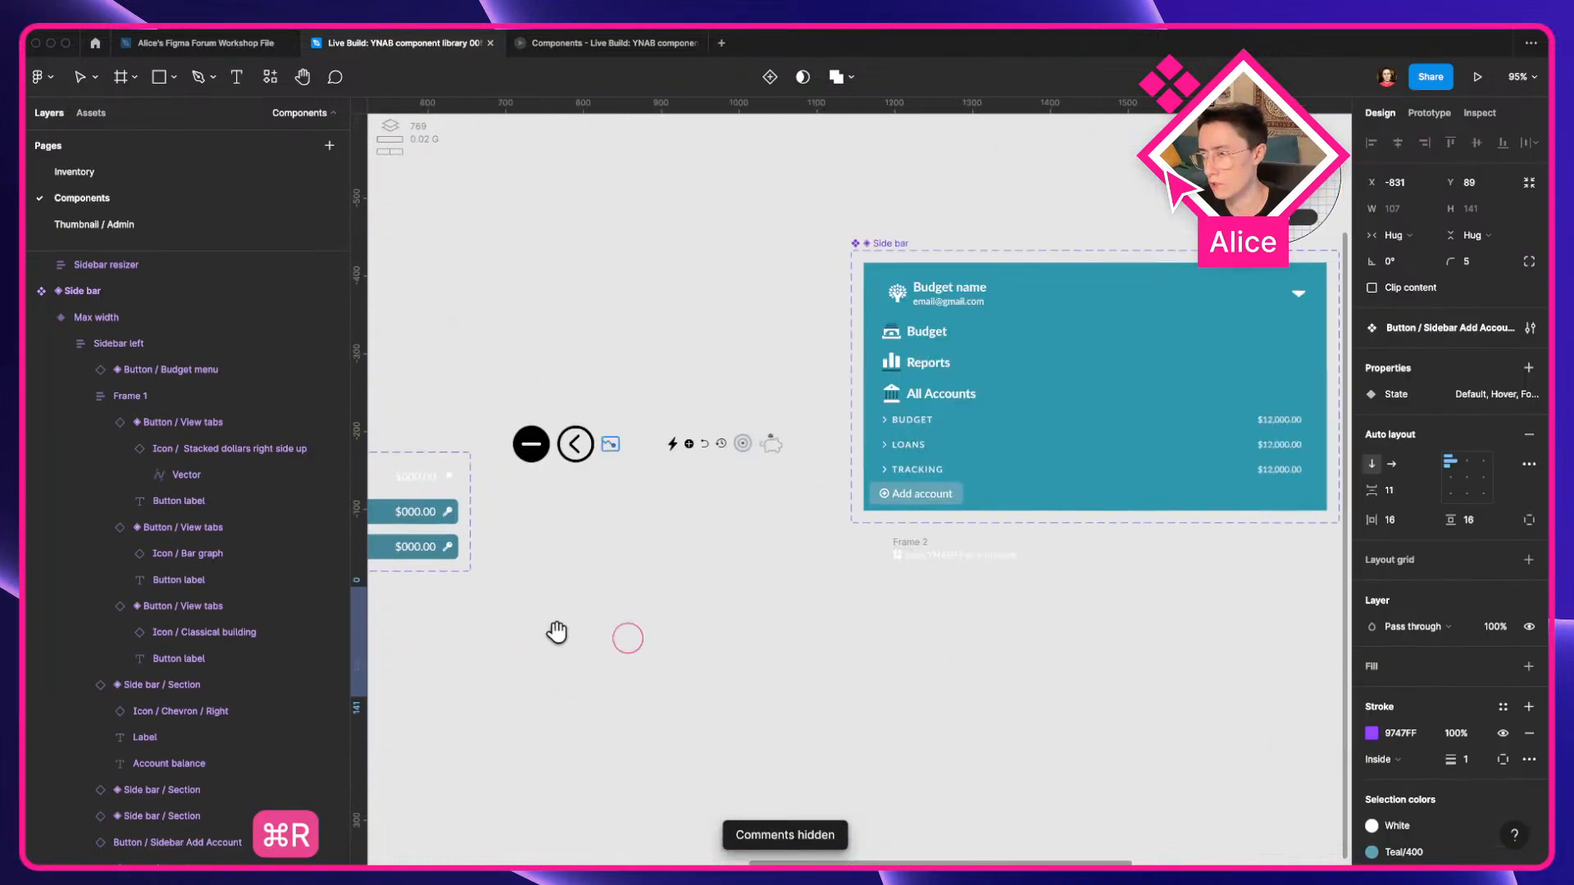
# Rename the auto layout frame holding the Gift icon and referral text as Container.
pyautogui.click(901, 552)
pyautogui.press('super+r')
pyautogui.write('C')
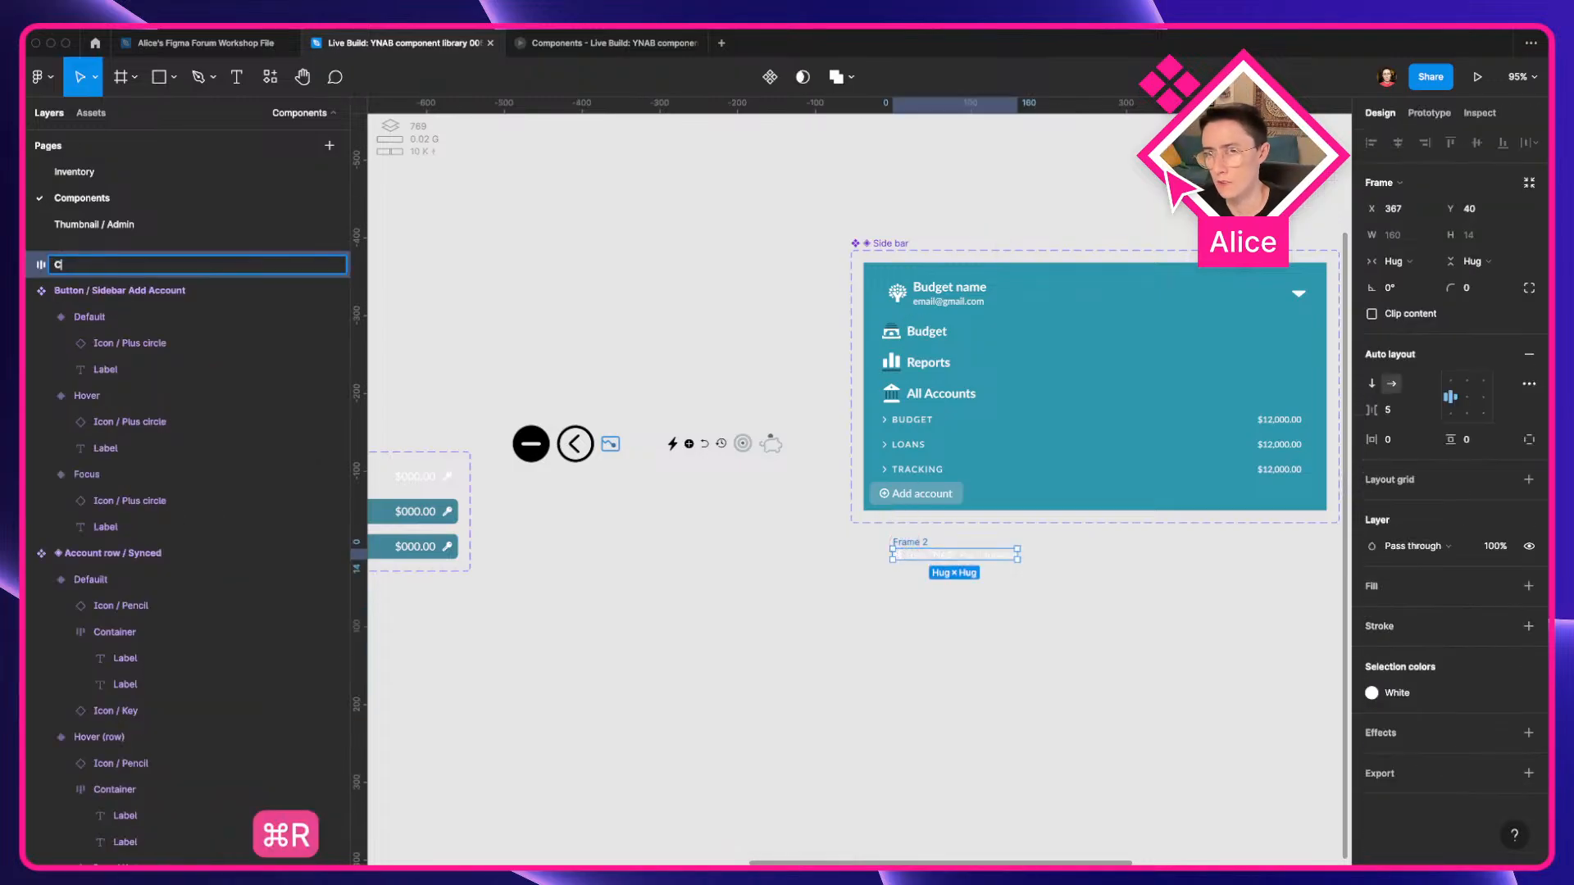
pyautogui.press('super+a')
pyautogui.write('o')
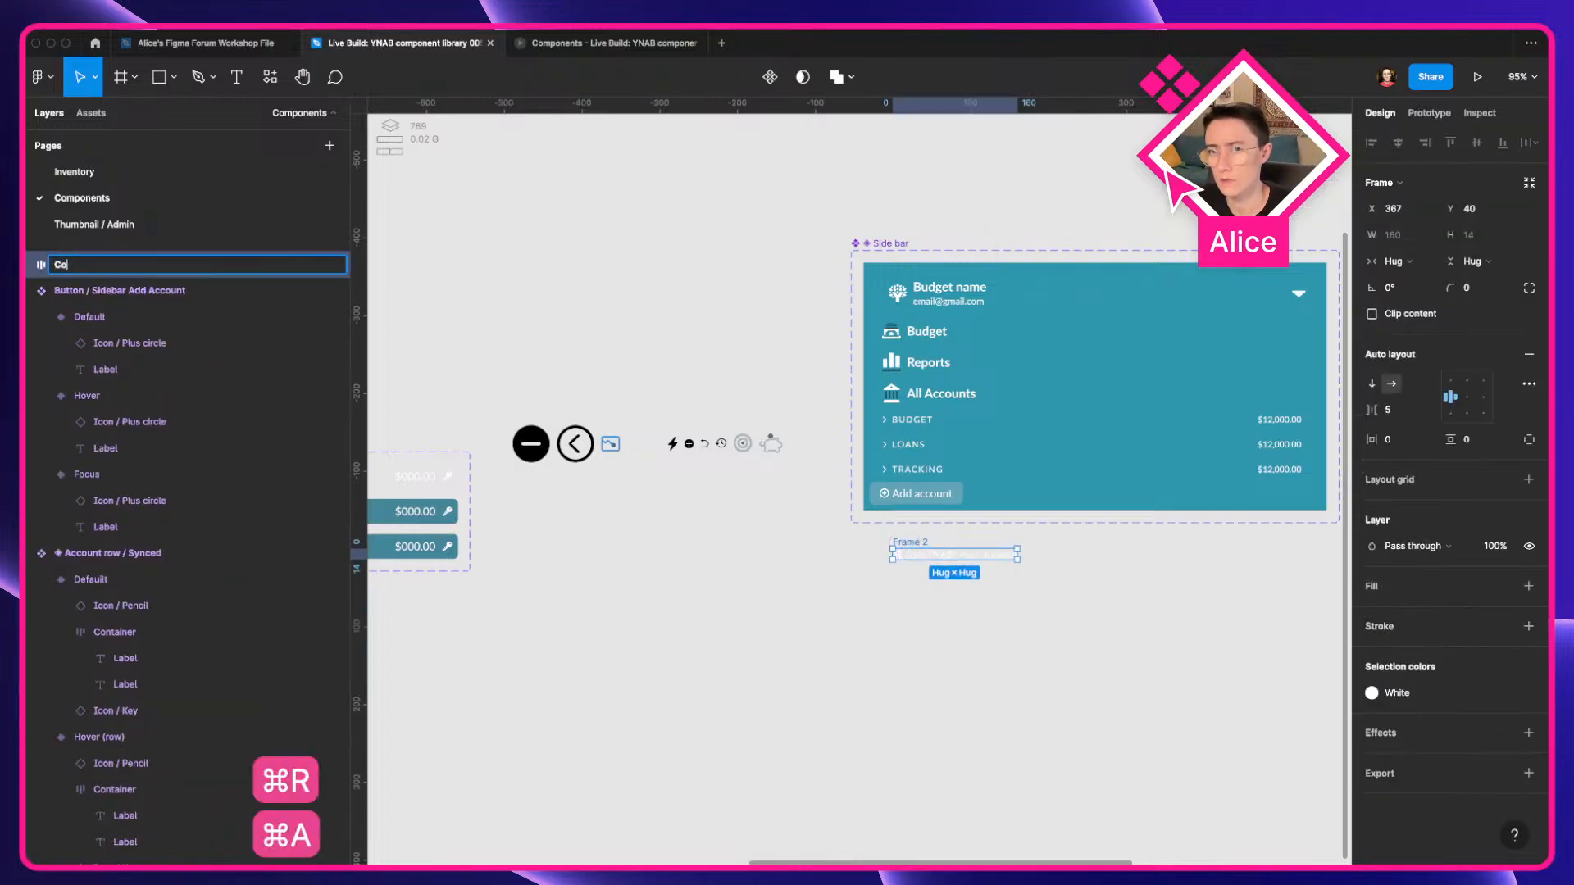
pyautogui.write('ntainer')
pyautogui.press('Return')
pyautogui.scroll(5, 921, 552)
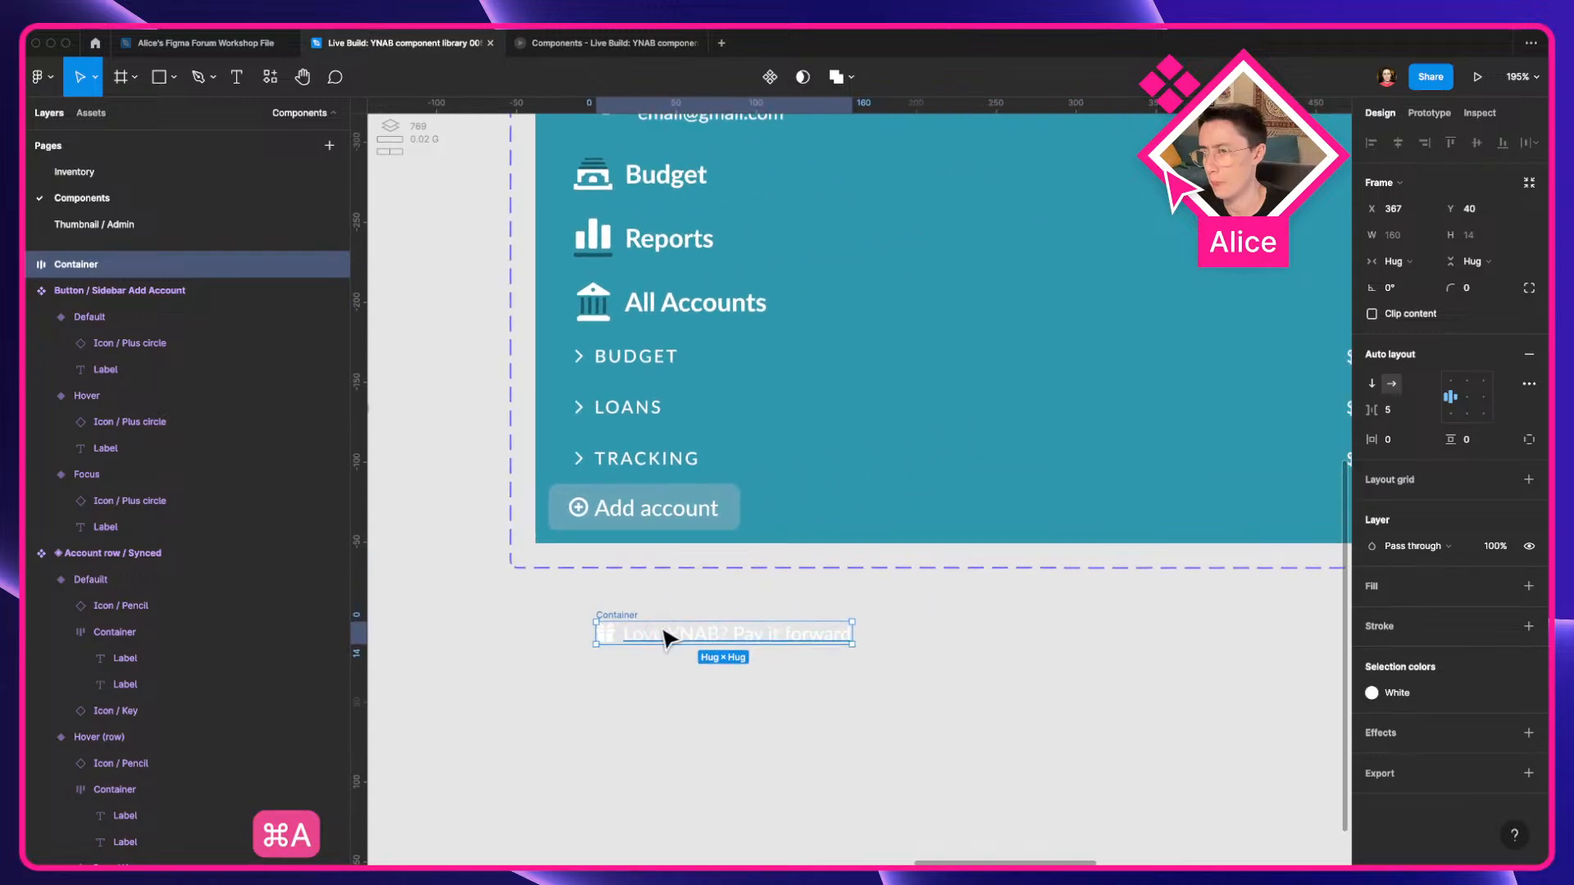
# Find the Sidebar collapse icon among the assets, place it beside the referral Container and apply the White color style.
pyautogui.hotkey('ctrl', 'Left')
pyautogui.hotkey('ctrl', 'Right')
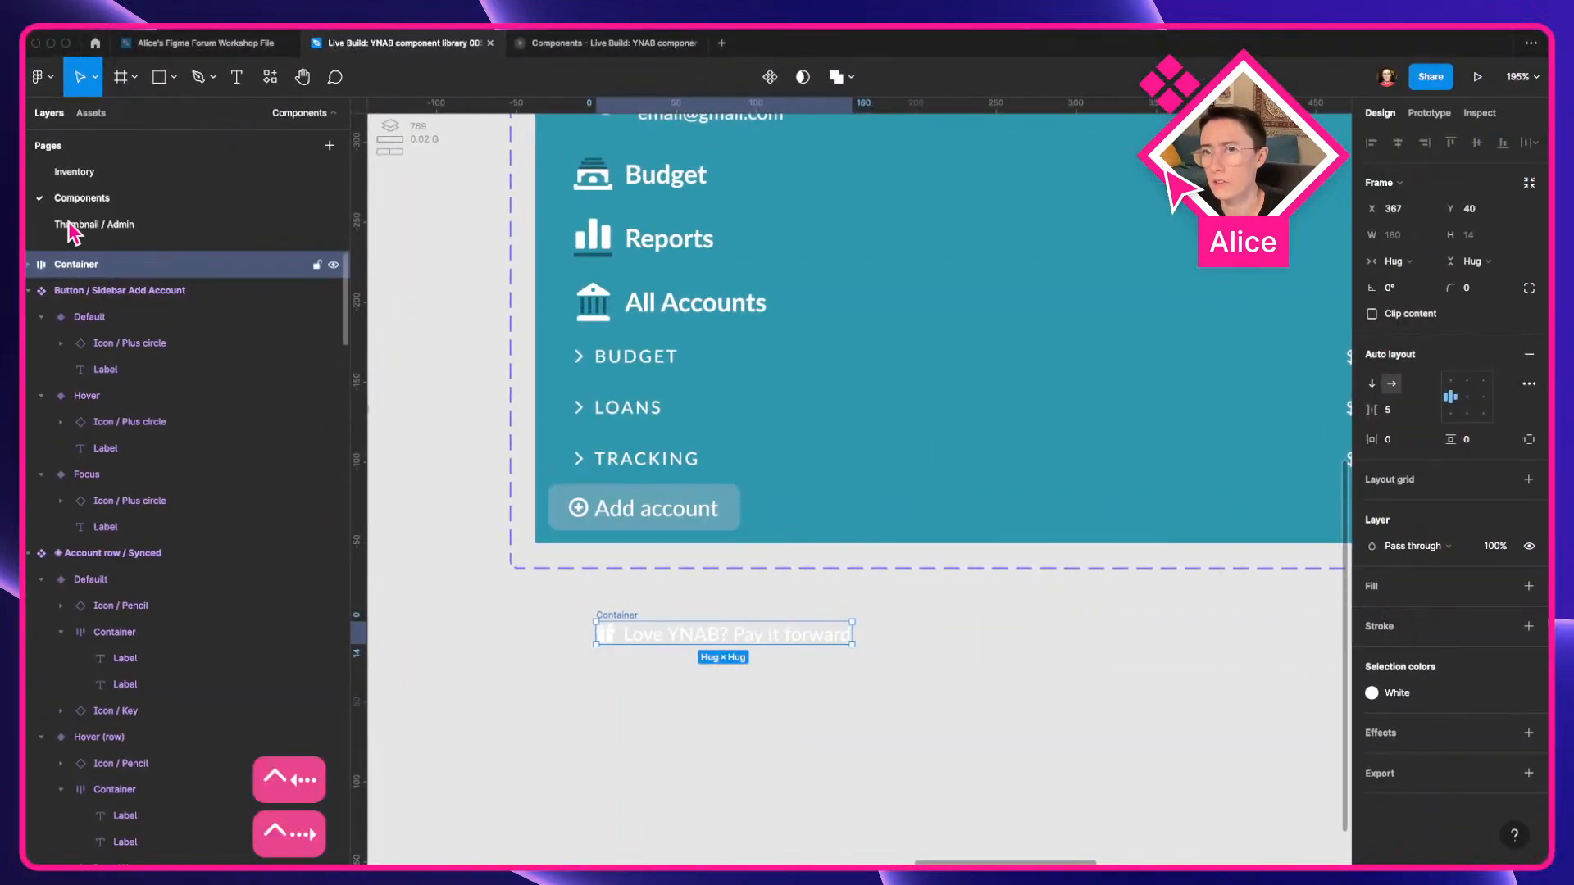
pyautogui.click(92, 114)
pyautogui.write('sidebar')
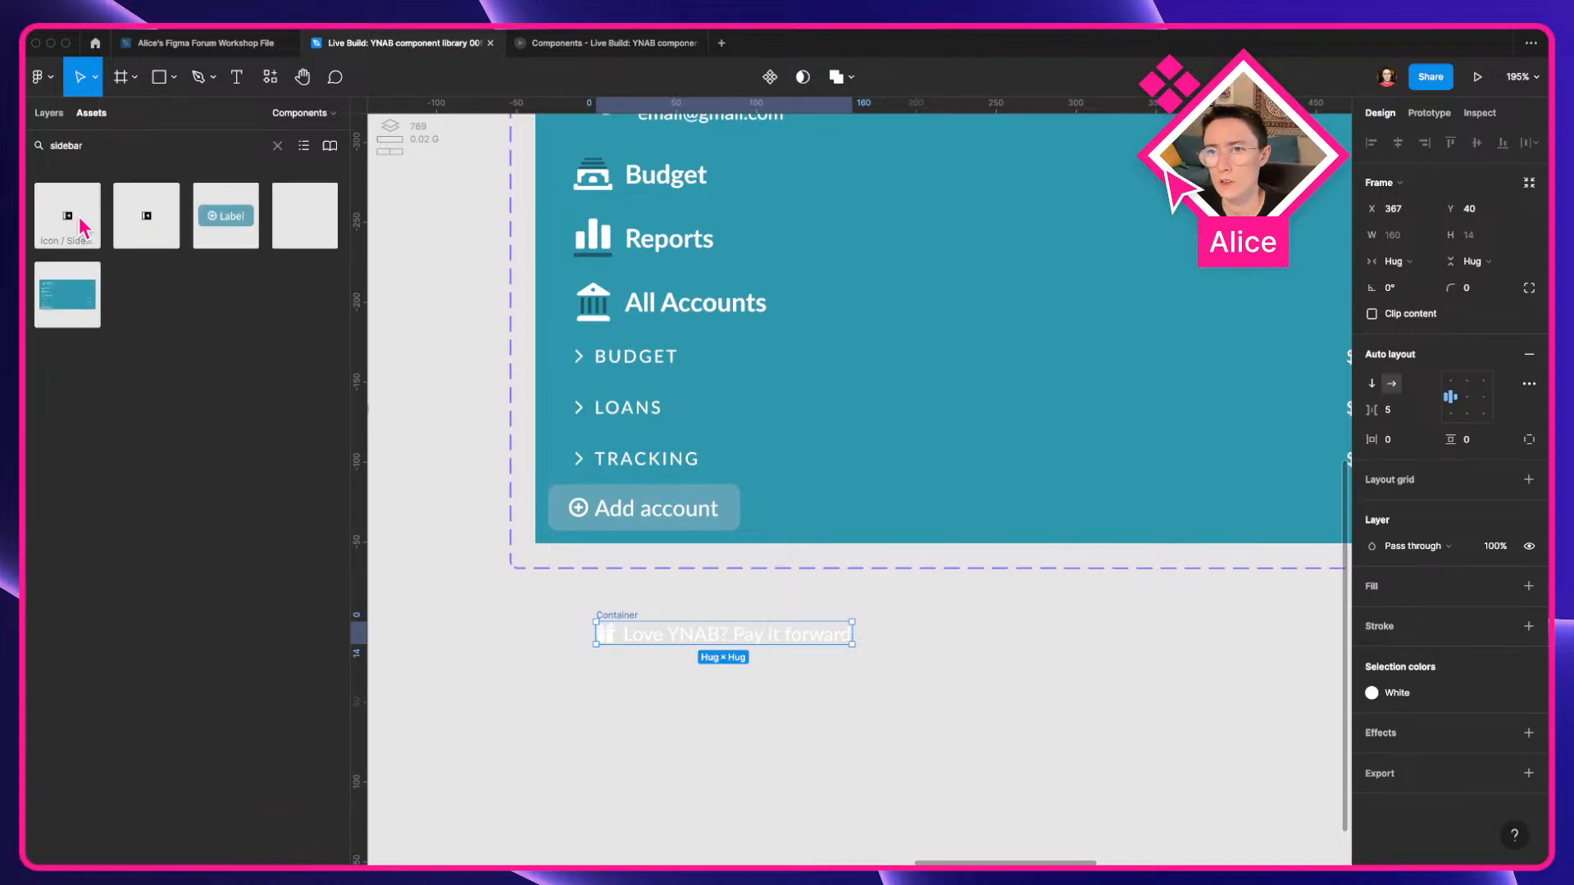
pyautogui.moveTo(85, 230); pyautogui.dragTo(989, 654)
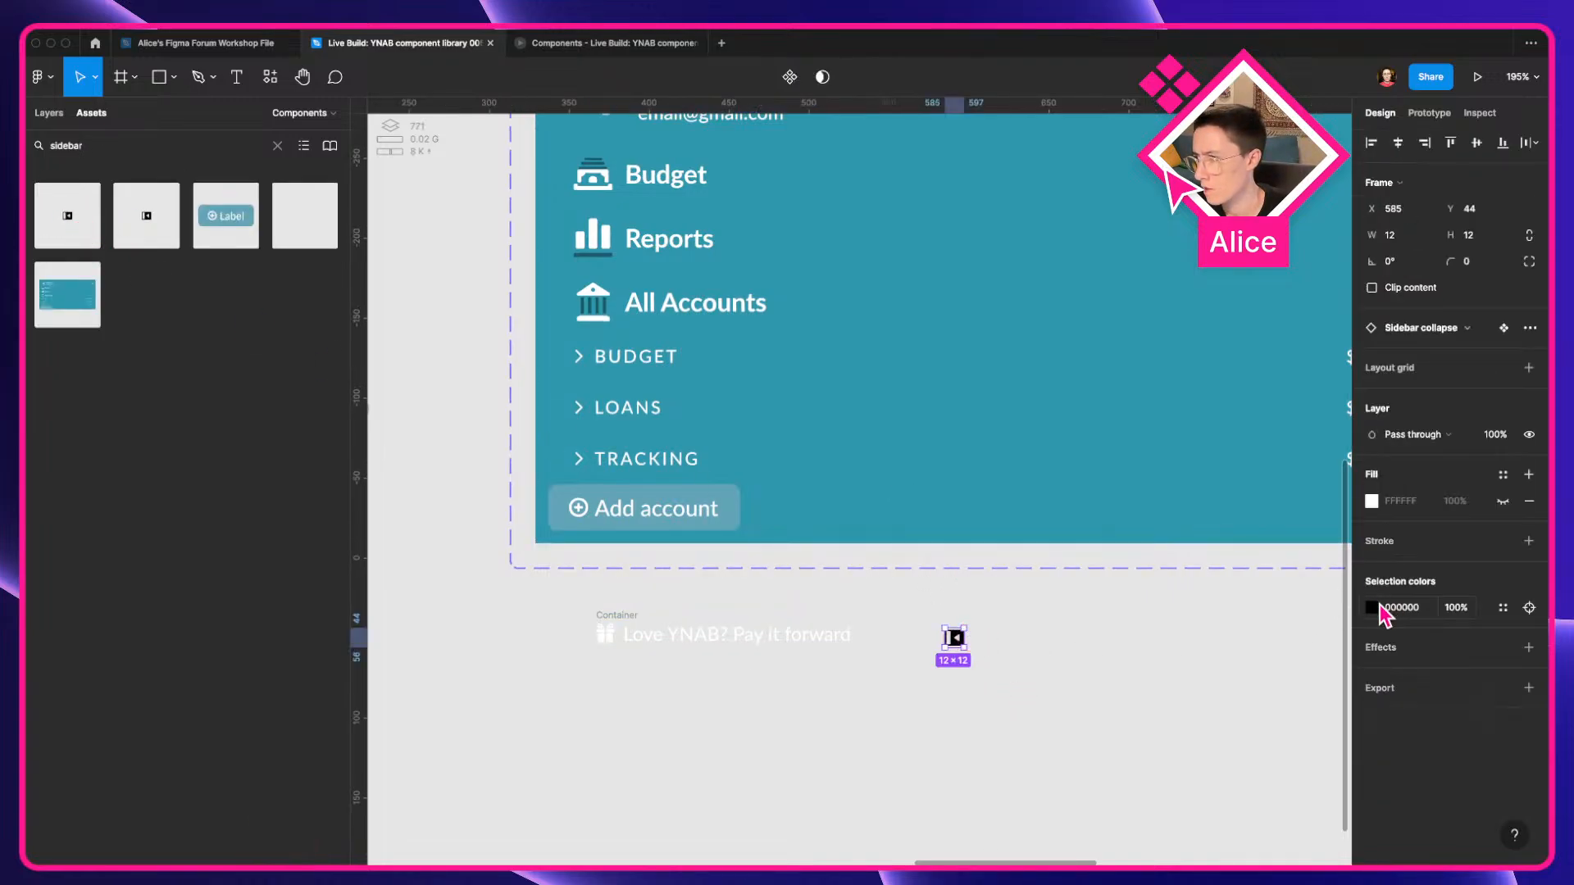
pyautogui.click(1504, 607)
pyautogui.click(1213, 657)
pyautogui.click(967, 719)
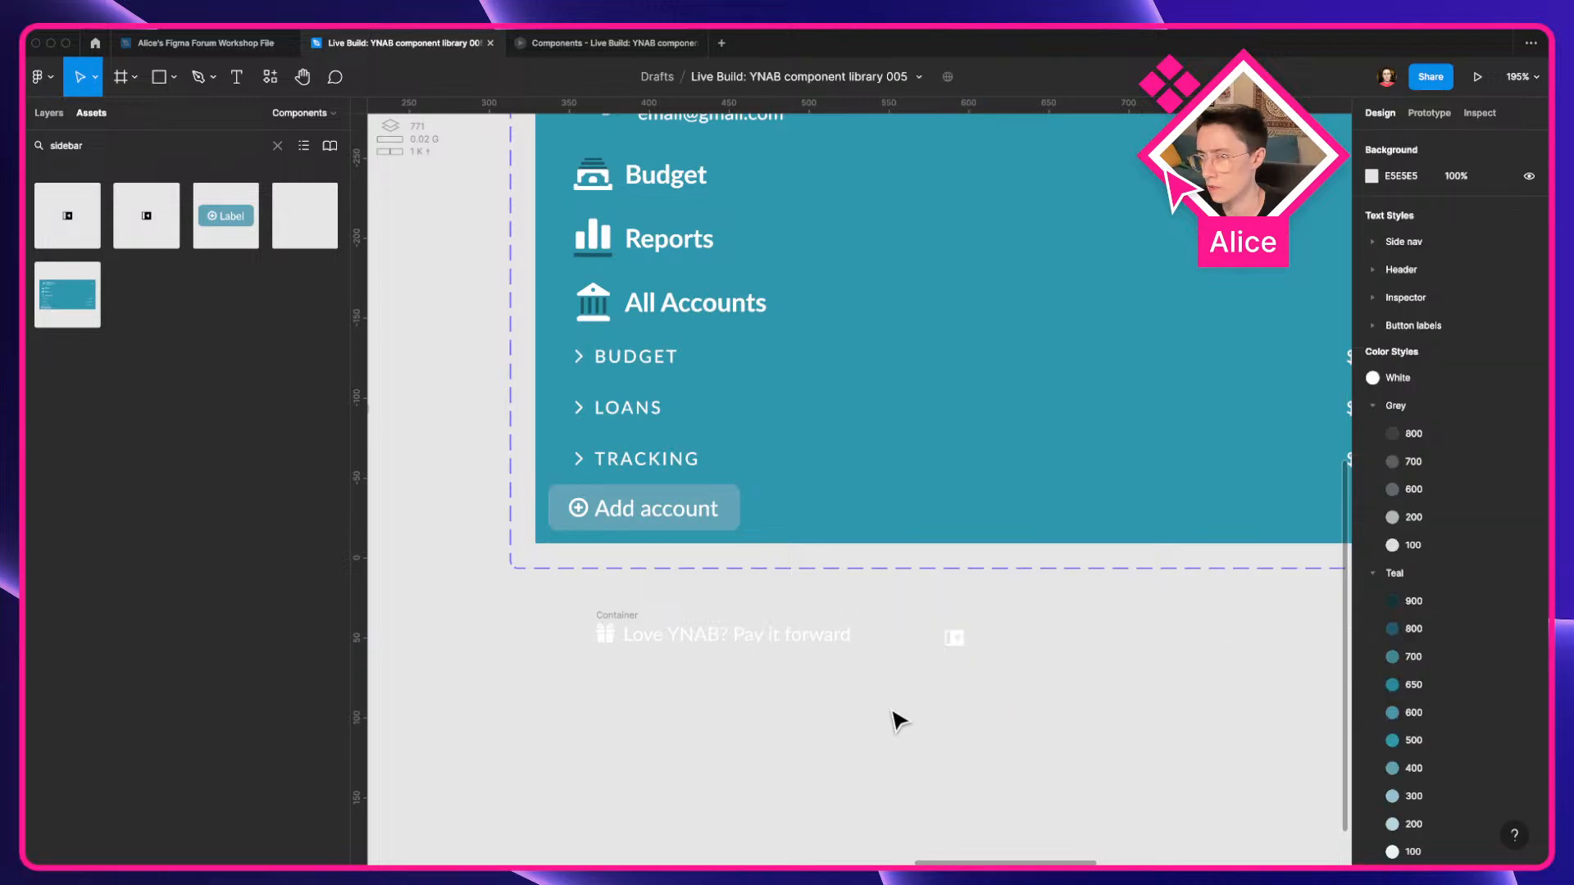
# Move the referral Container outside the Side bar component and place a duplicate directly below it.
pyautogui.click(637, 619)
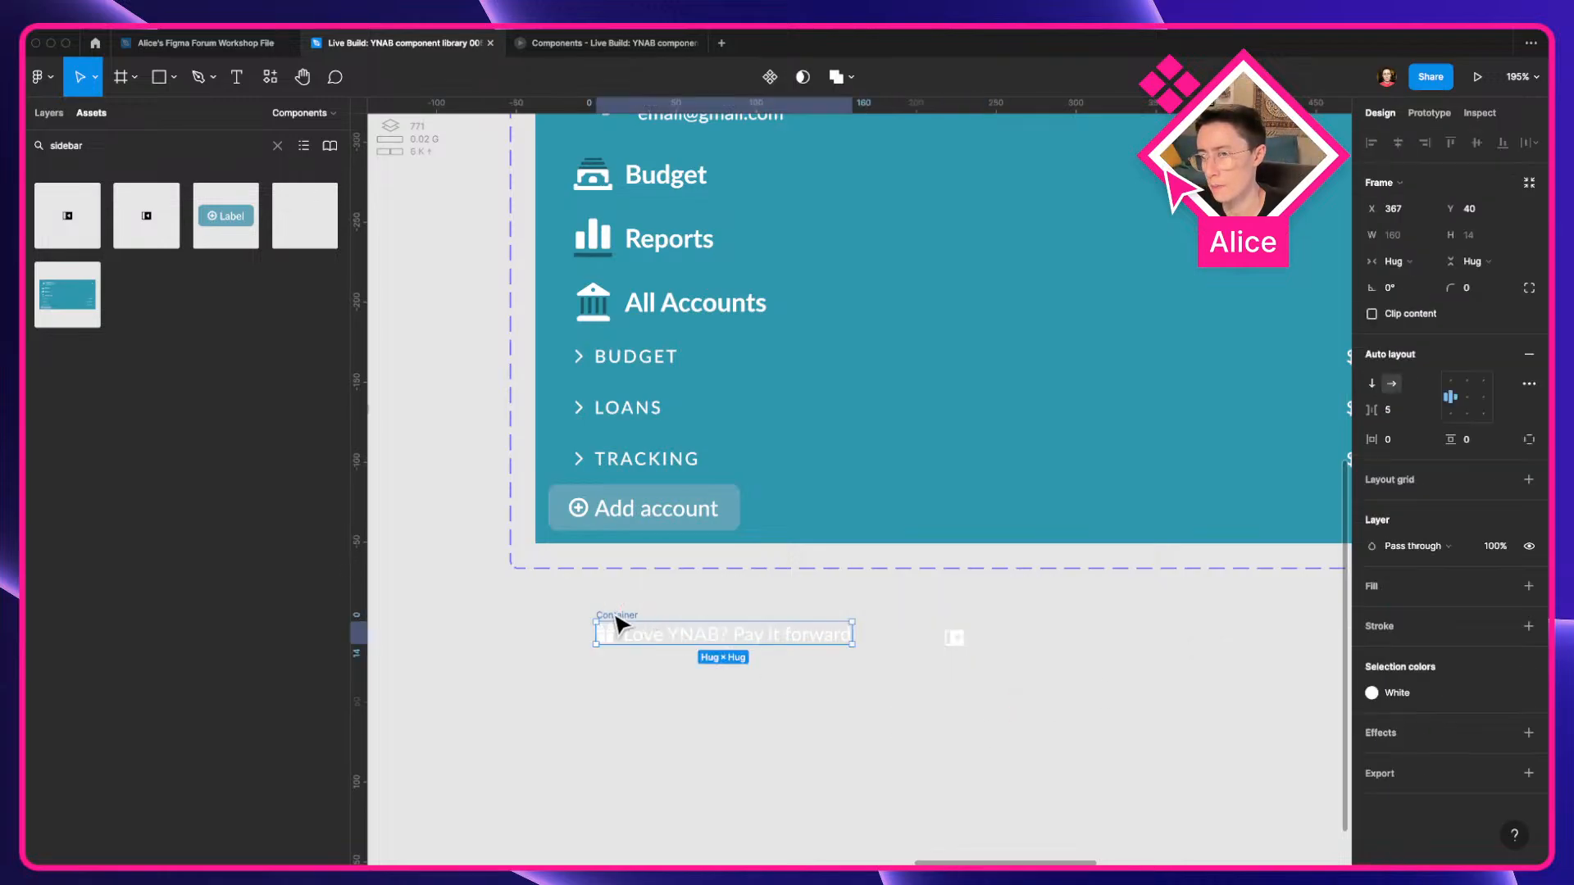
pyautogui.moveTo(615, 616); pyautogui.dragTo(510, 569)
pyautogui.scroll(-2, 759, 559)
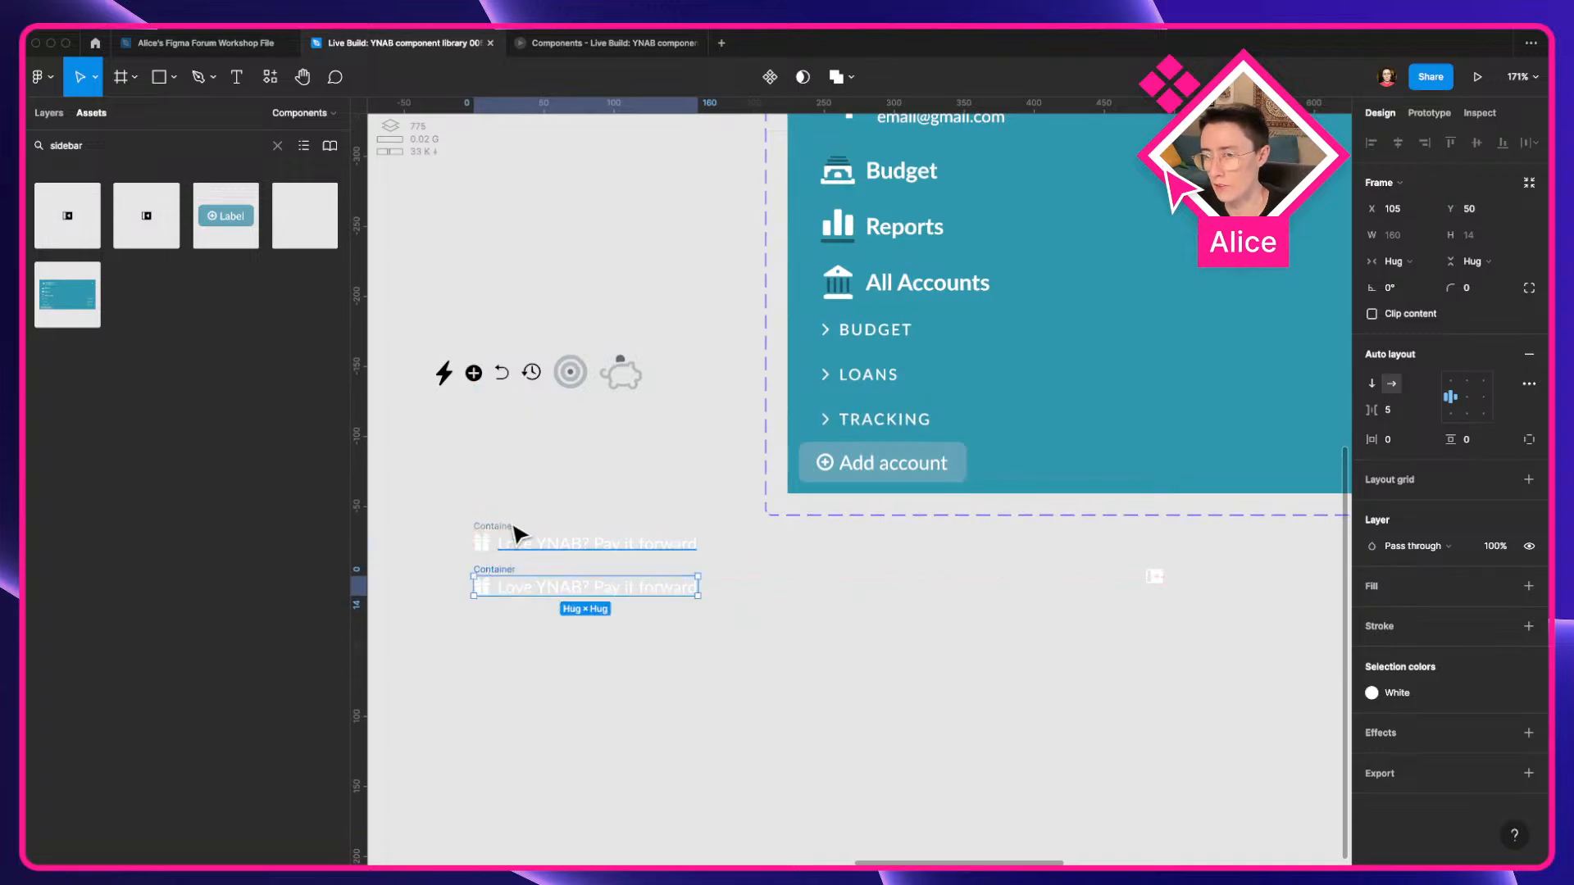
pyautogui.scroll(5, 516, 533)
# Capture the Love YNAB? Pay It Forward. link in the YNAB browser window and place the screenshot beside the two Containers in Figma.
pyautogui.hotkey('ctrl', 'Left')
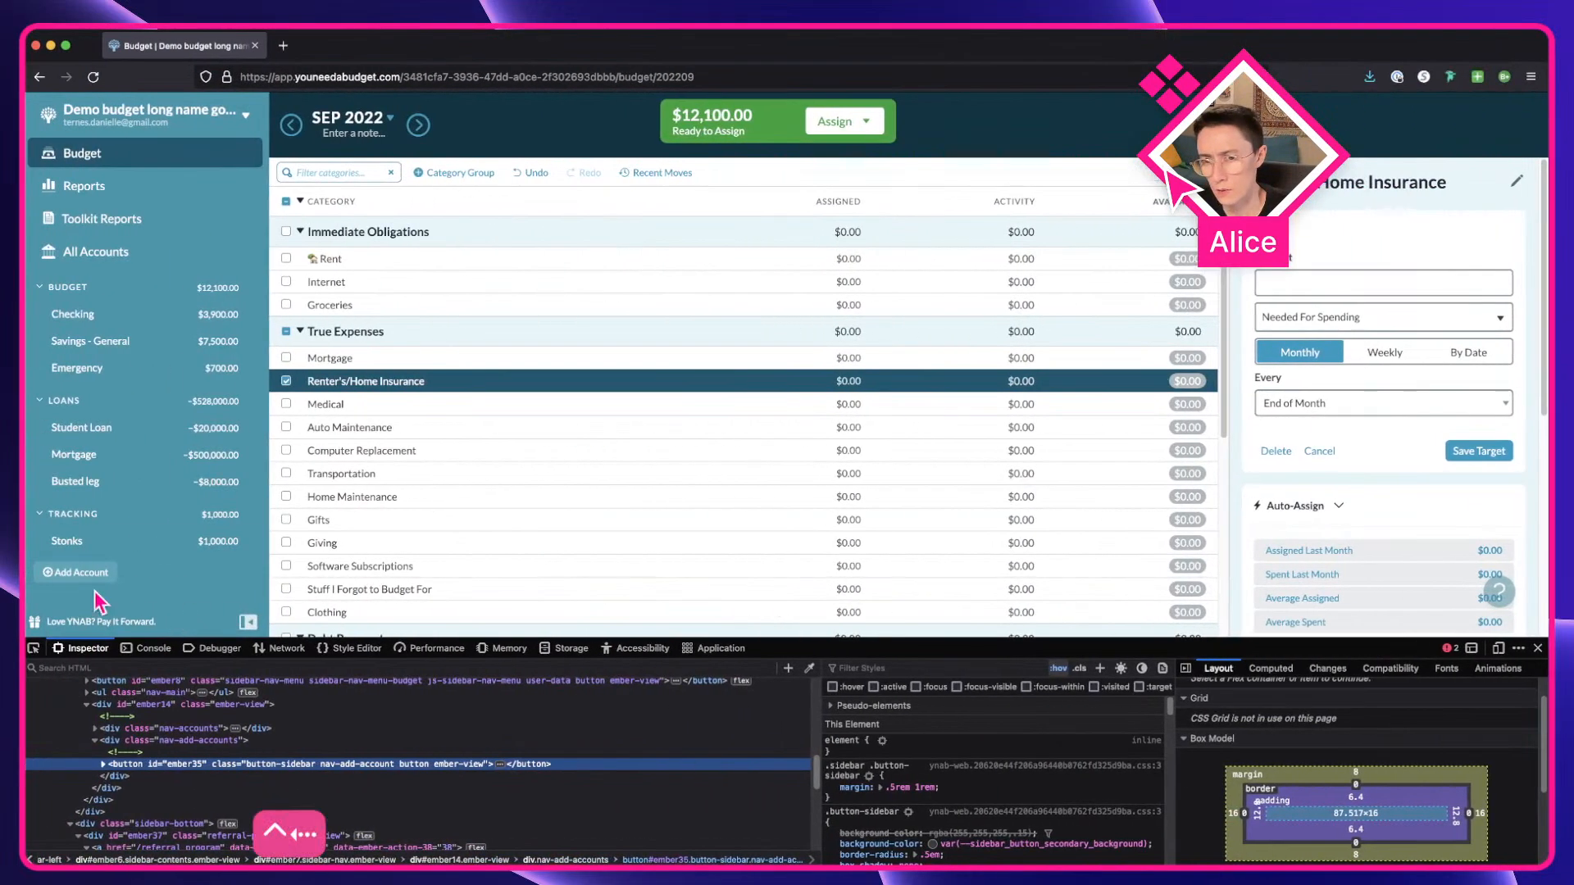
pyautogui.press('shift+super+4')
pyautogui.moveTo(31, 596); pyautogui.dragTo(220, 640)
pyautogui.hotkey('ctrl', 'Right')
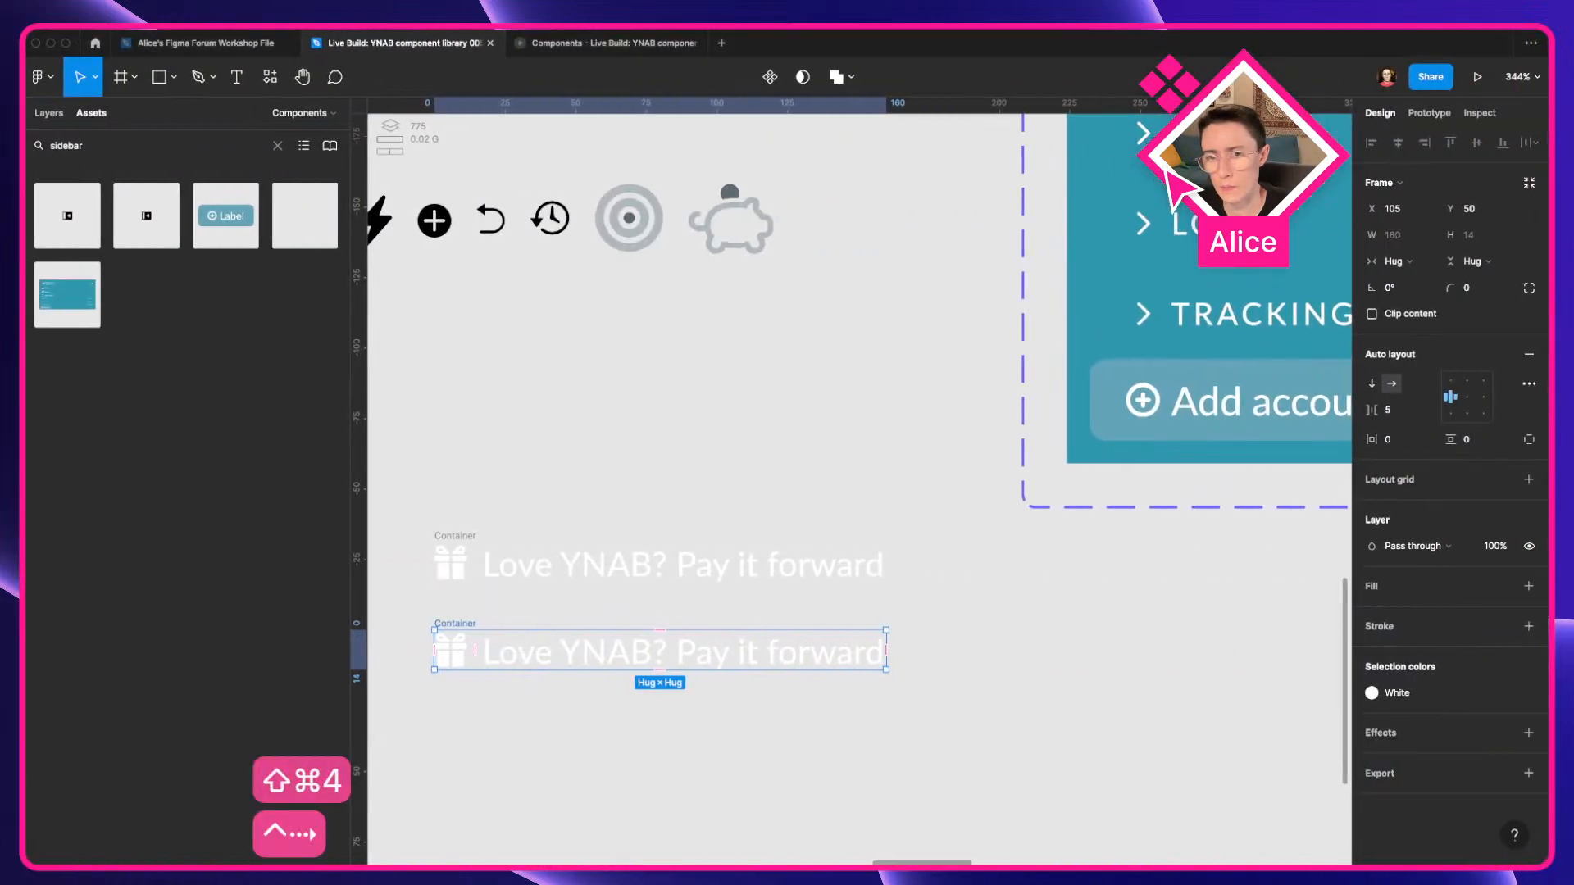
pyautogui.moveTo(152, 320); pyautogui.dragTo(1219, 650)
# Combine the two referral Containers into one component set as variants.
pyautogui.click(448, 541)
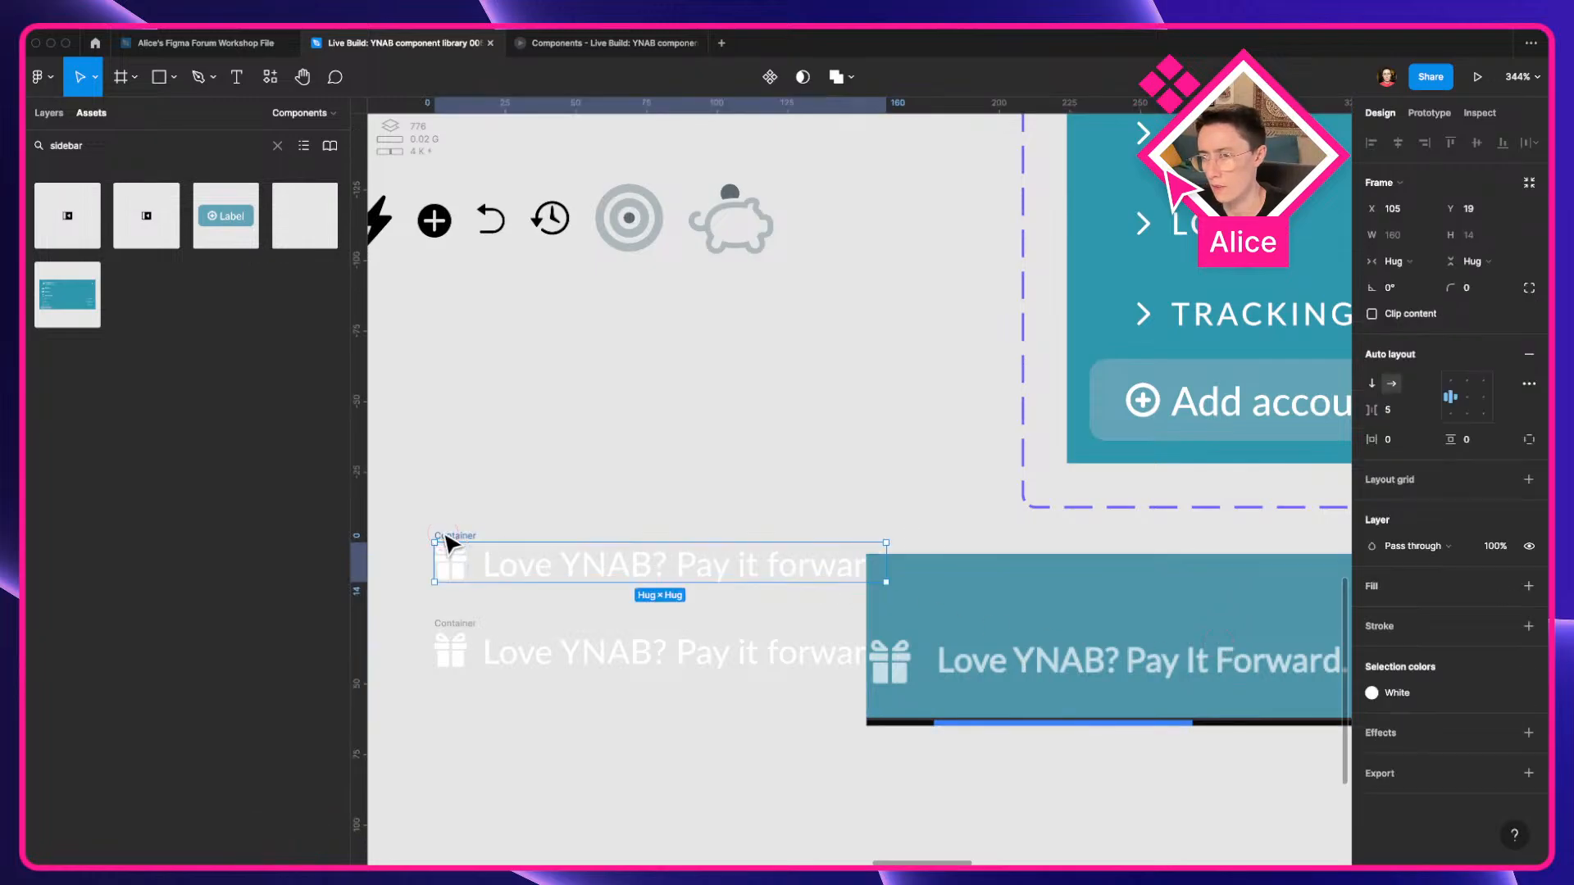
pyautogui.keyDown('shift'); pyautogui.click(450, 635); pyautogui.keyUp('shift')
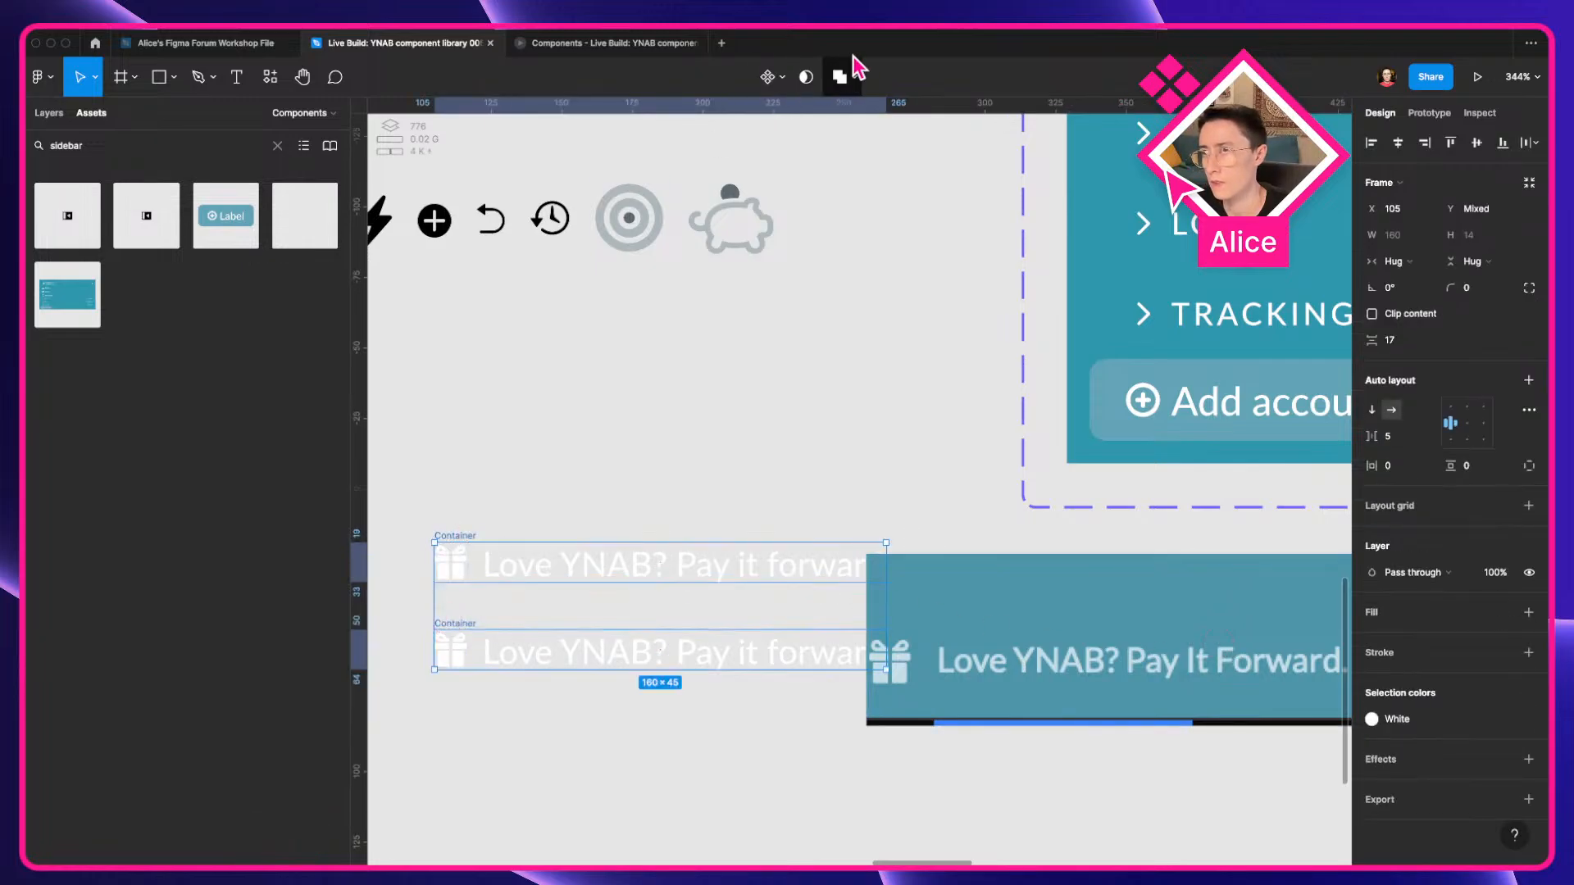
pyautogui.click(770, 77)
pyautogui.click(793, 157)
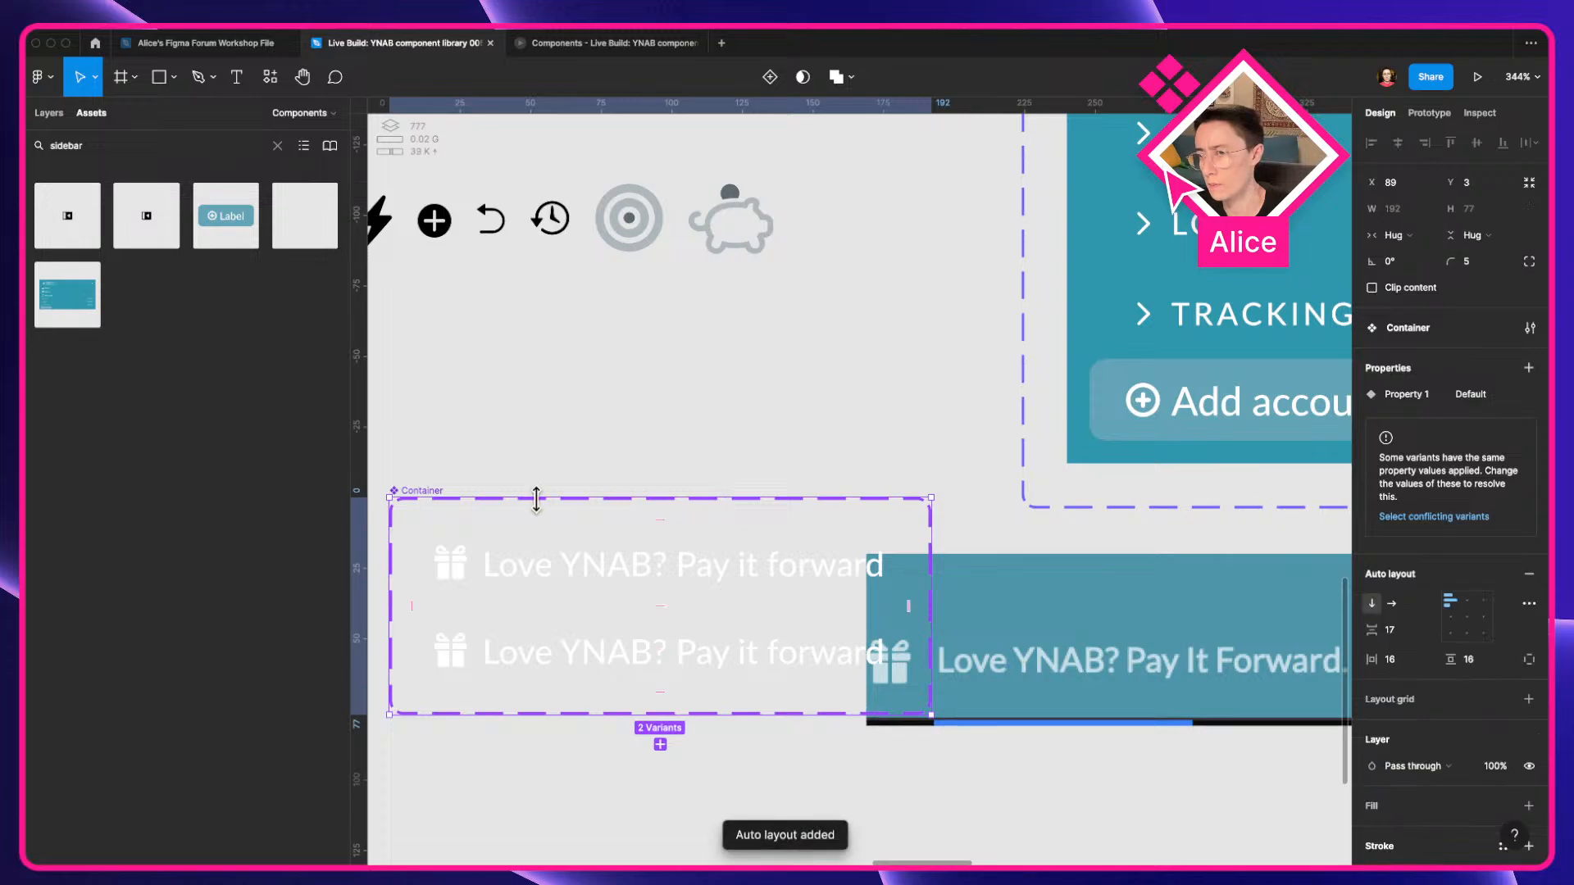
pyautogui.scroll(-3, 1533, 680)
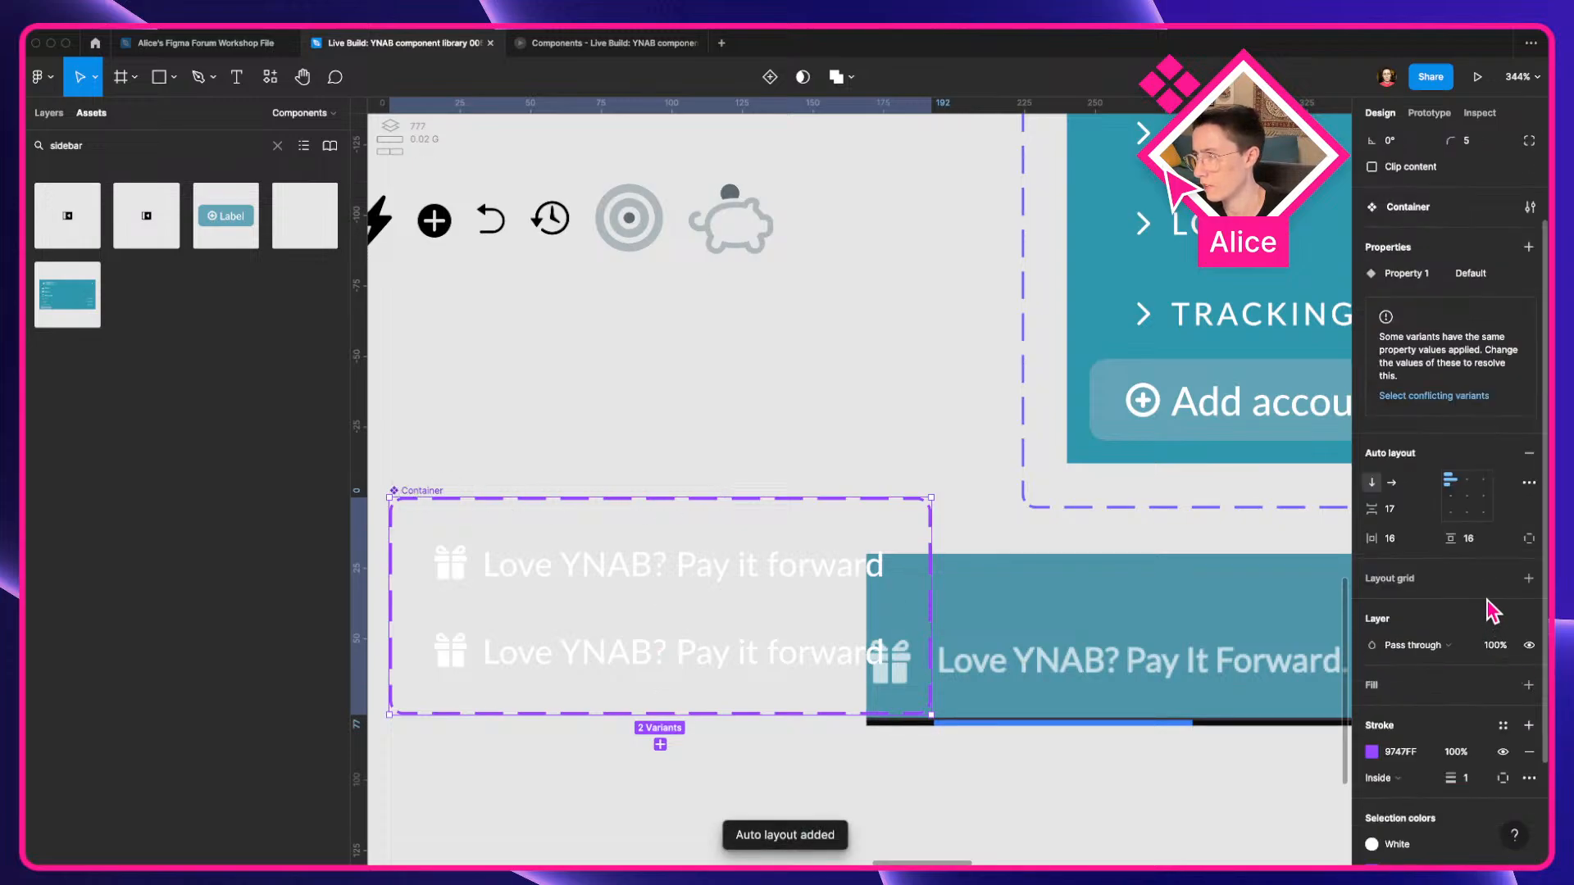
pyautogui.click(1500, 569)
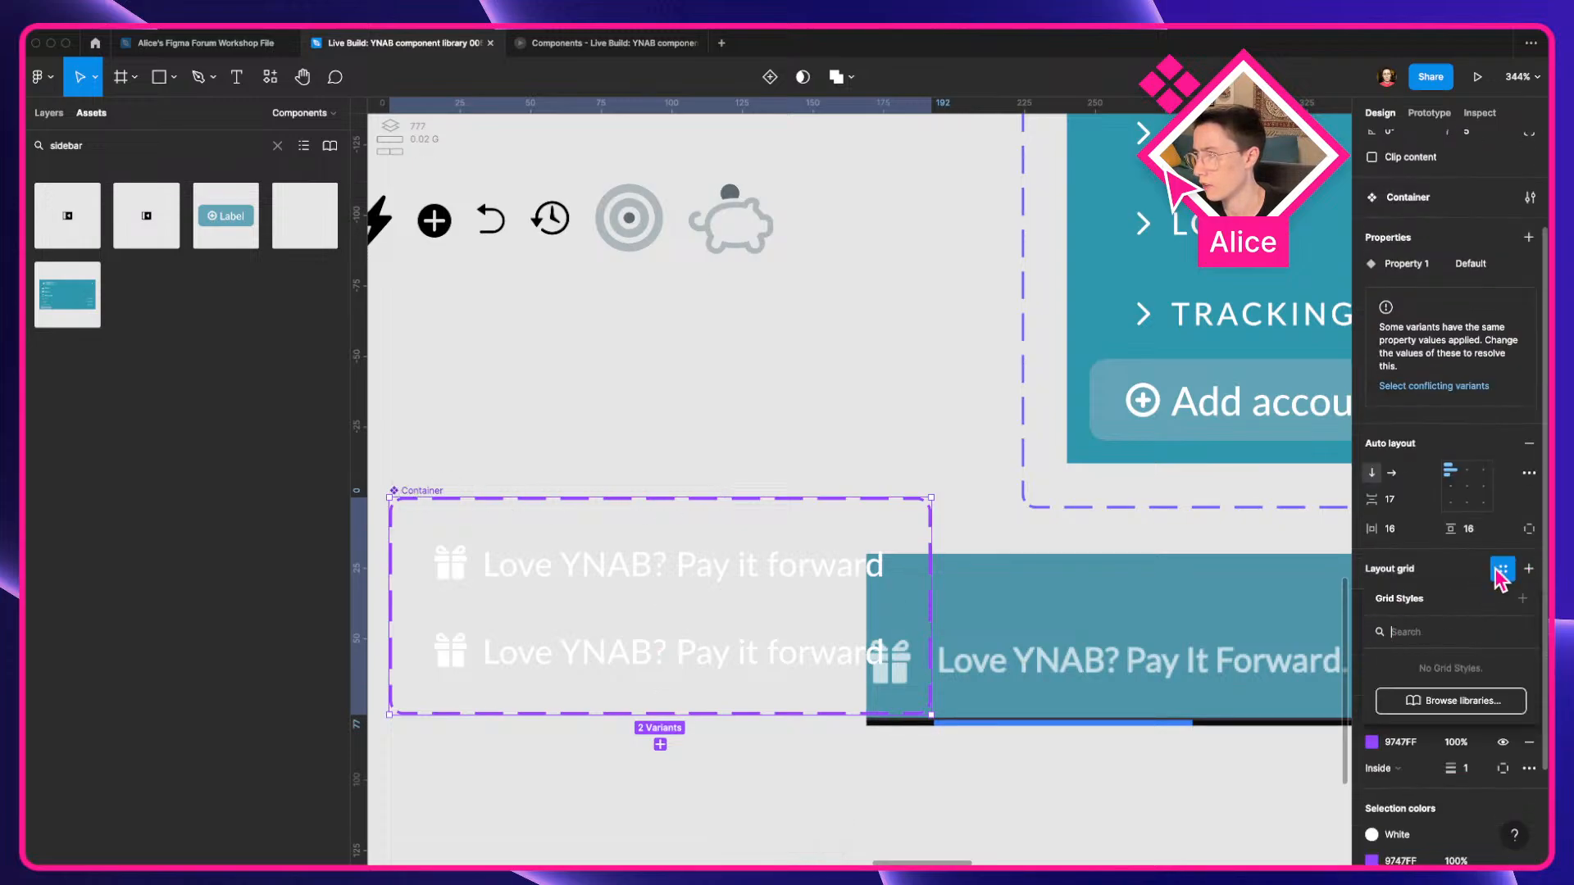
pyautogui.click(1500, 569)
pyautogui.click(1529, 568)
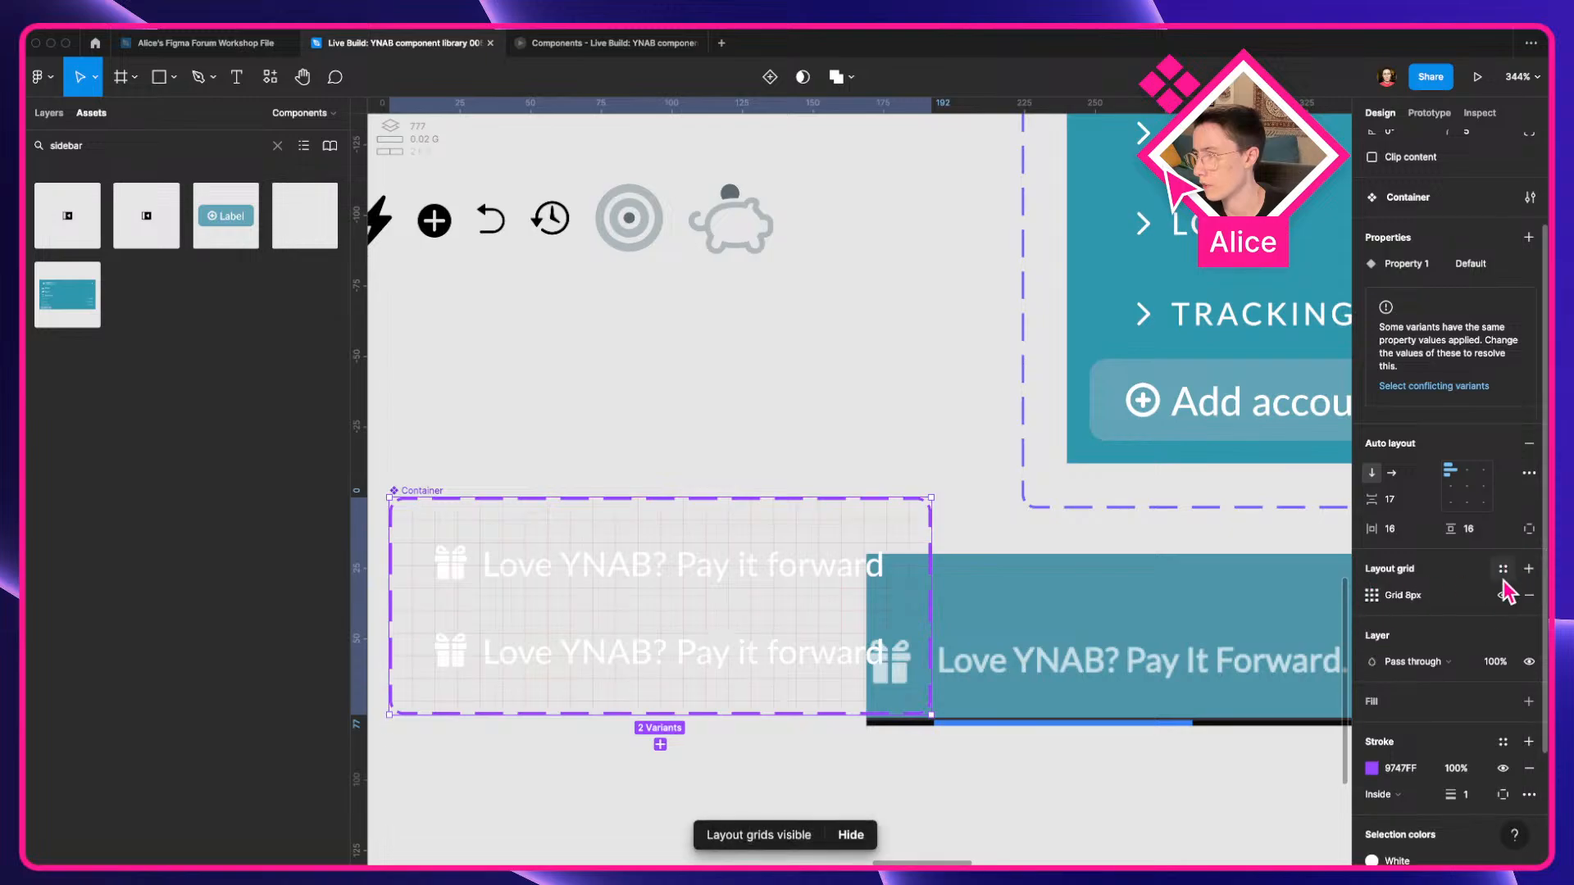
pyautogui.click(1527, 596)
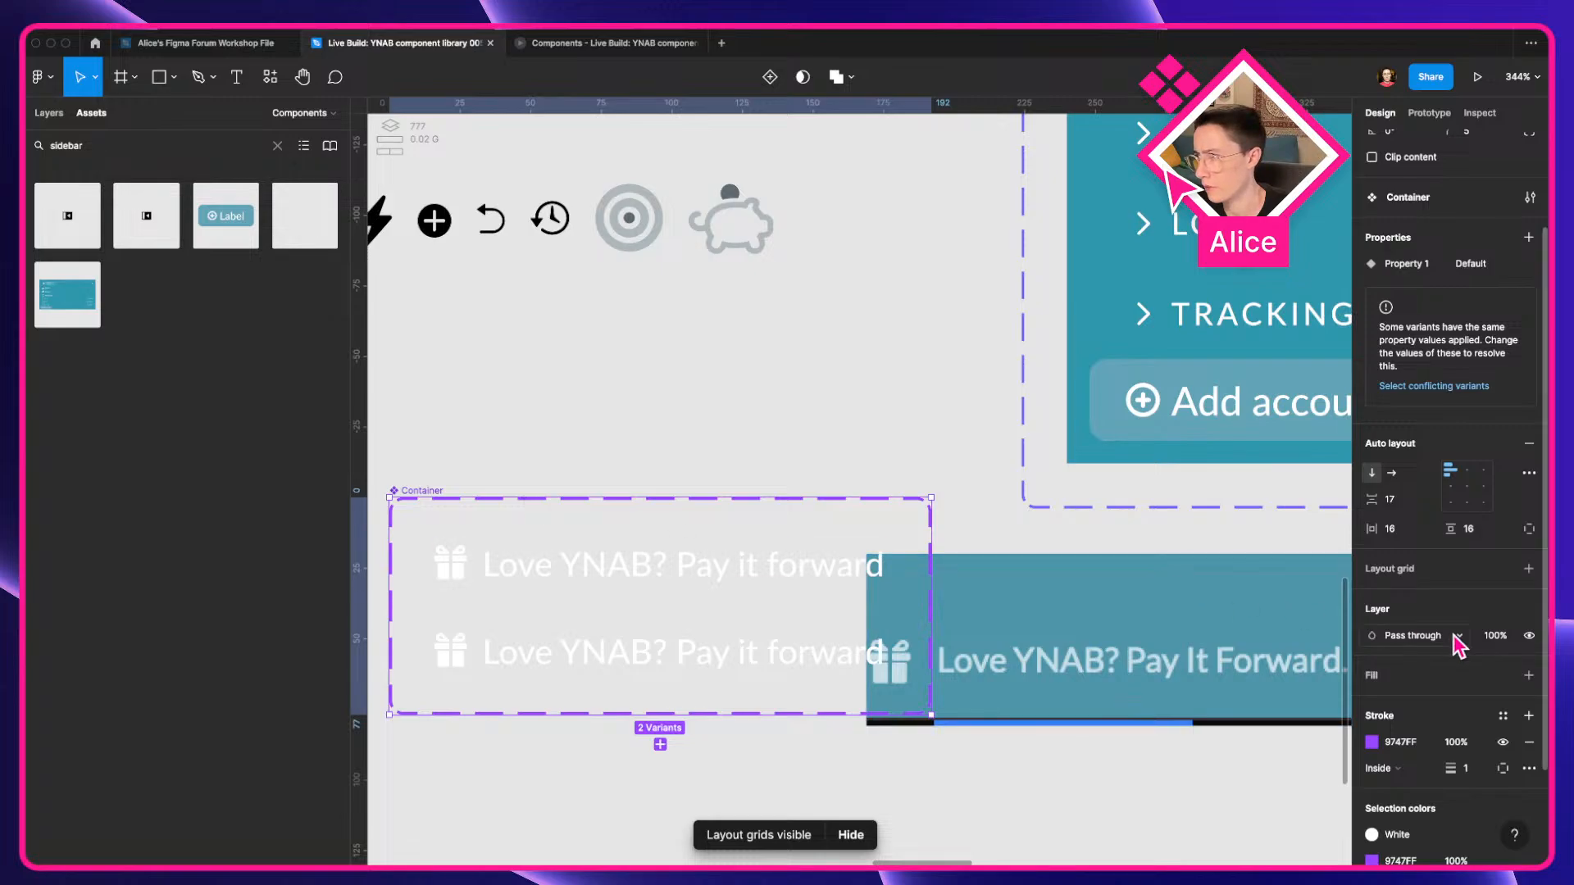
# Add a fill to the Container component set and sample its teal color from the reference screenshot.
pyautogui.click(1442, 694)
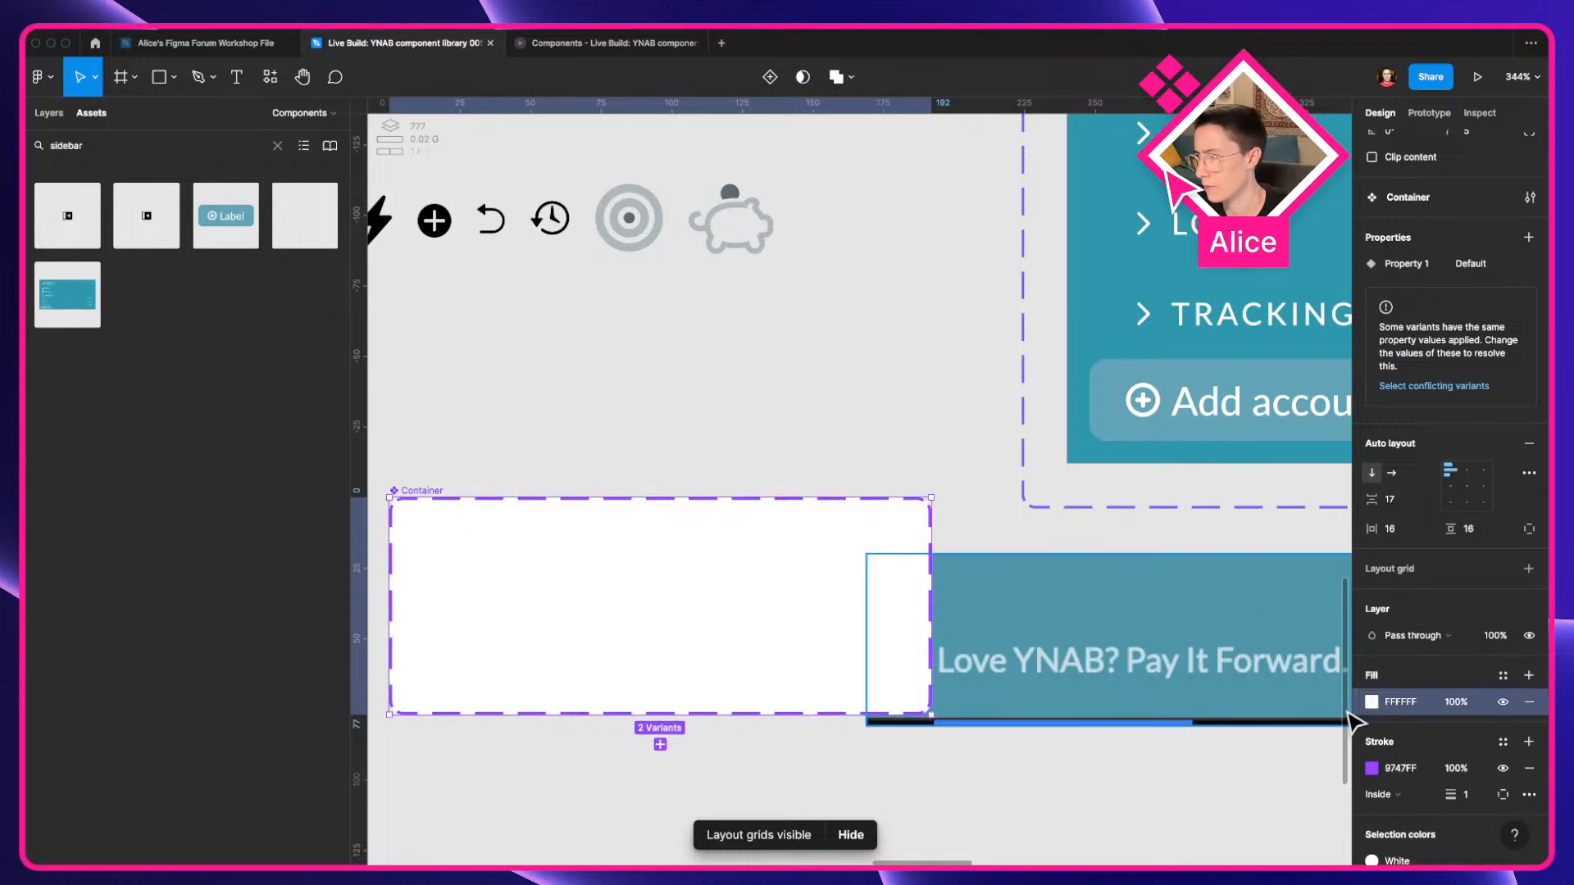
pyautogui.click(1371, 702)
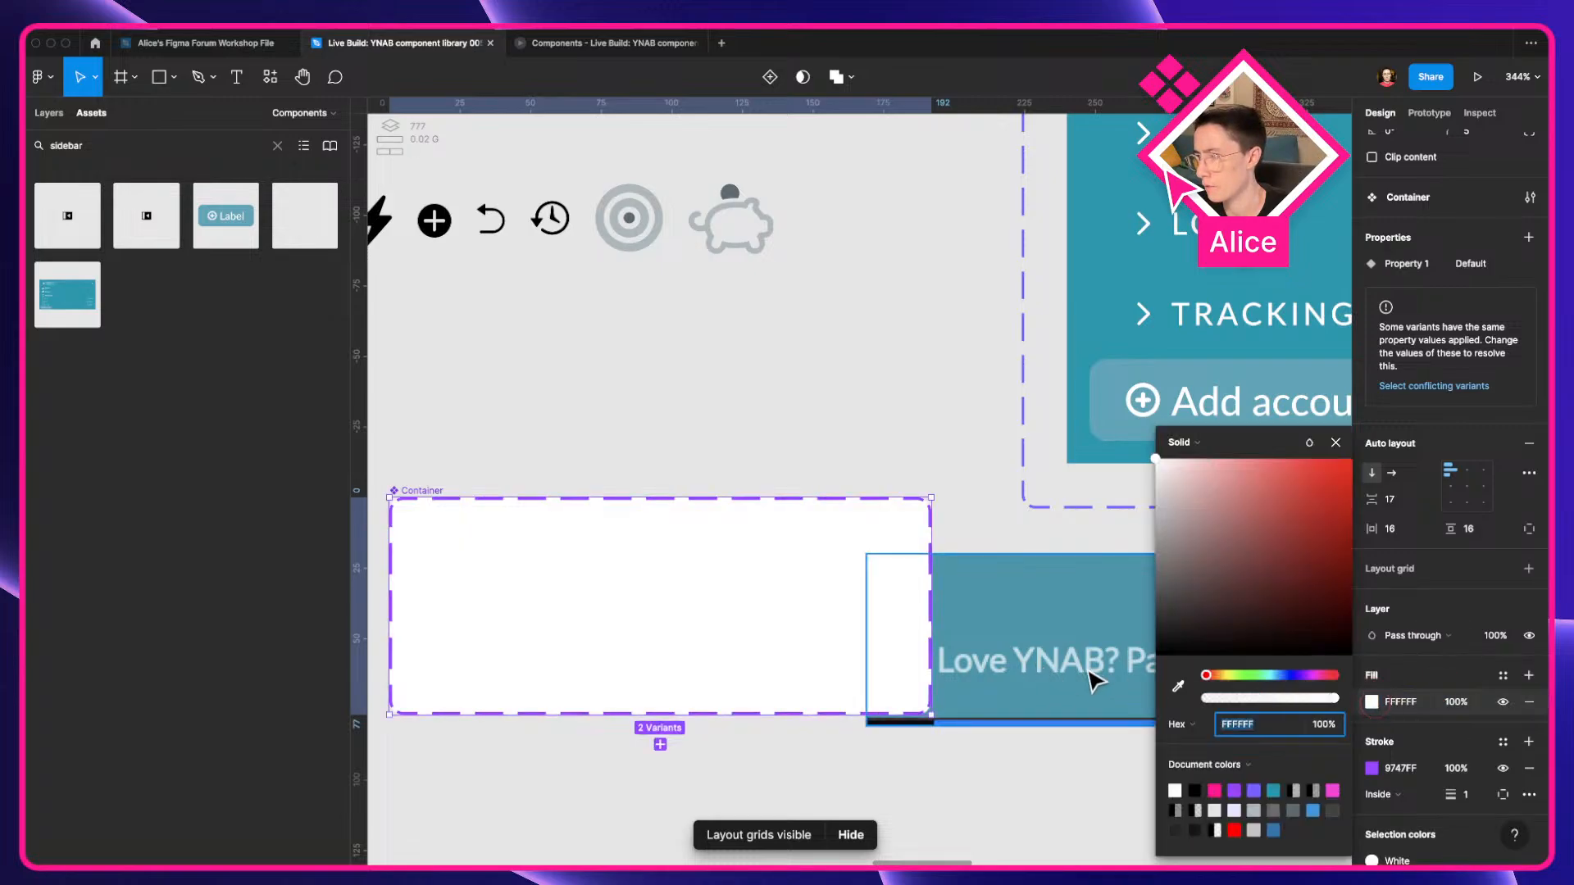
pyautogui.click(1178, 692)
pyautogui.click(1071, 583)
# Line up the reference screenshot with the lower referral variant and trim its edge to a width of 246.
pyautogui.click(1010, 676)
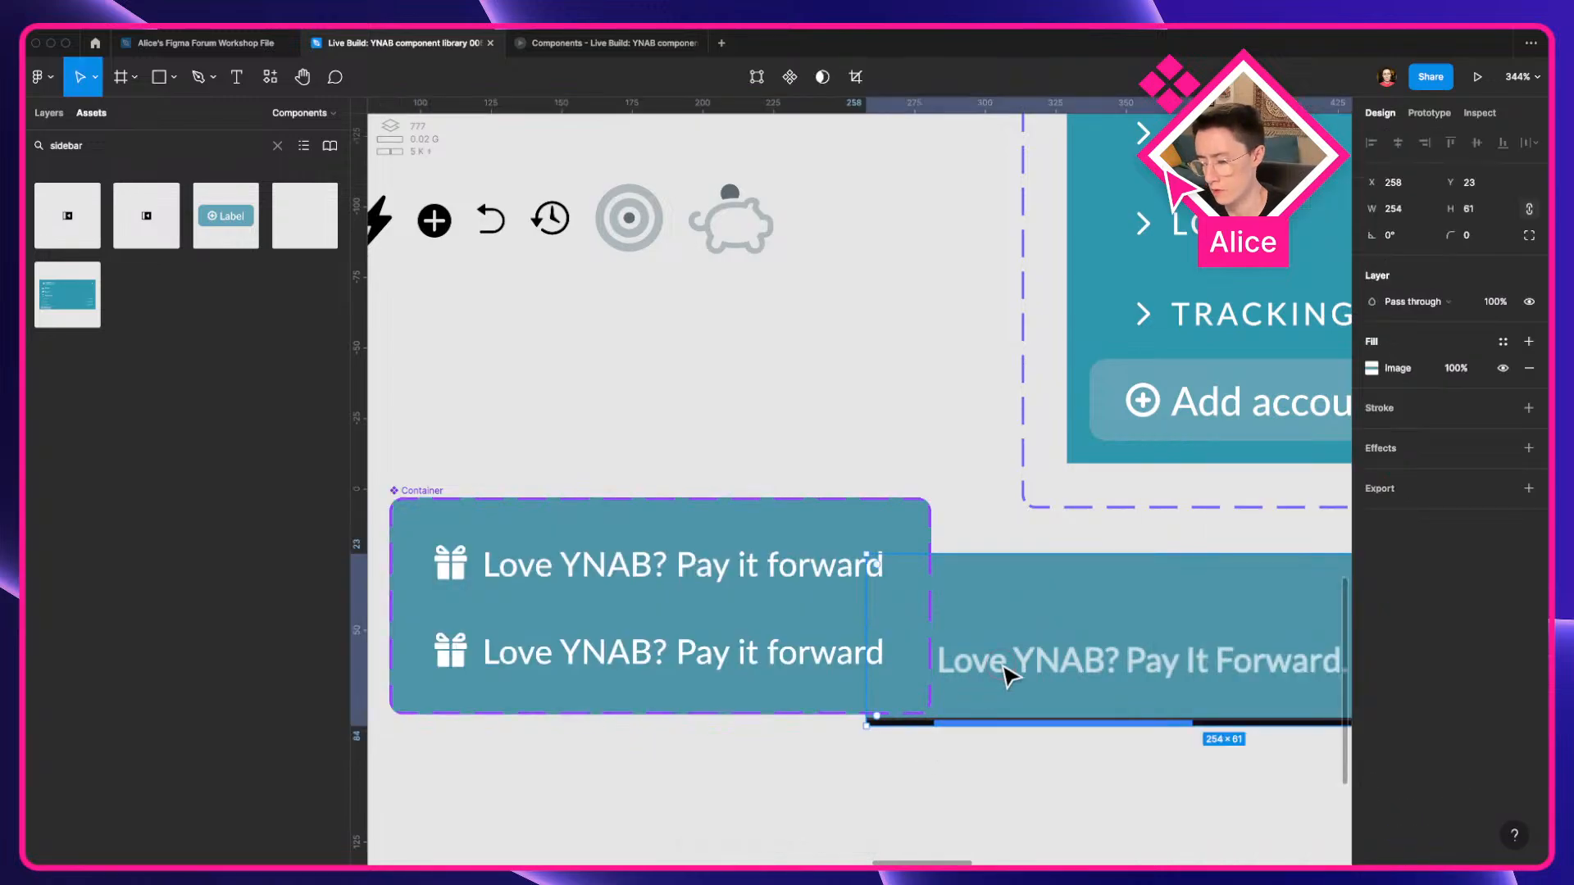
pyautogui.moveTo(1010, 676)
pyautogui.mouseDown()
pyautogui.moveTo(1019, 689)
pyautogui.moveTo(1002, 677)
pyautogui.mouseUp()
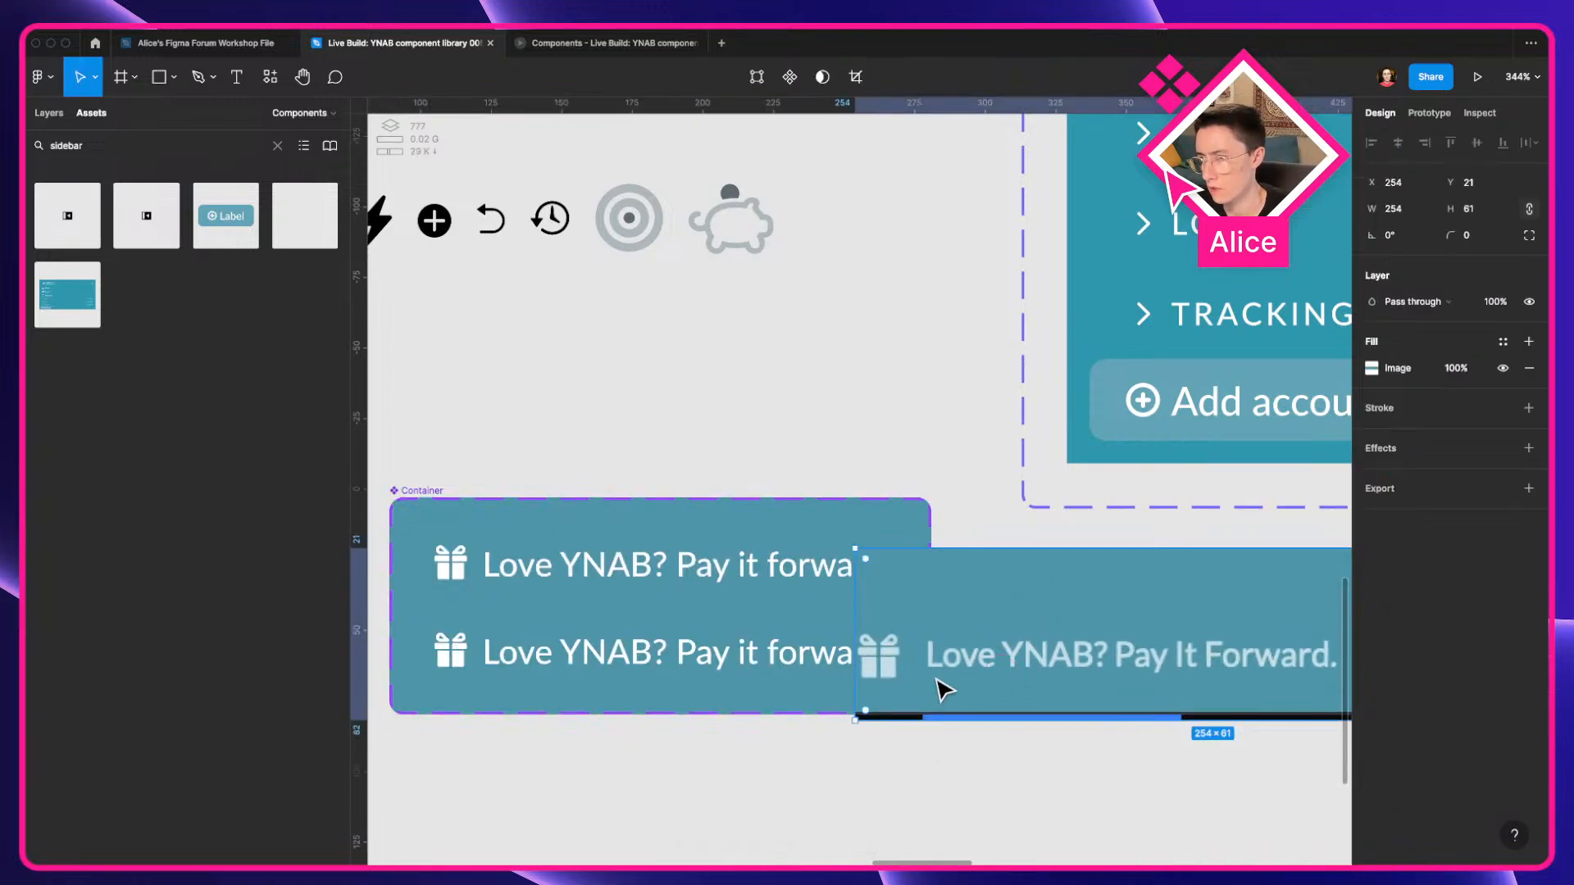
pyautogui.moveTo(857, 675)
pyautogui.mouseDown()
pyautogui.moveTo(930, 690)
pyautogui.moveTo(874, 696)
pyautogui.mouseUp()
pyautogui.moveTo(979, 691); pyautogui.dragTo(971, 681)
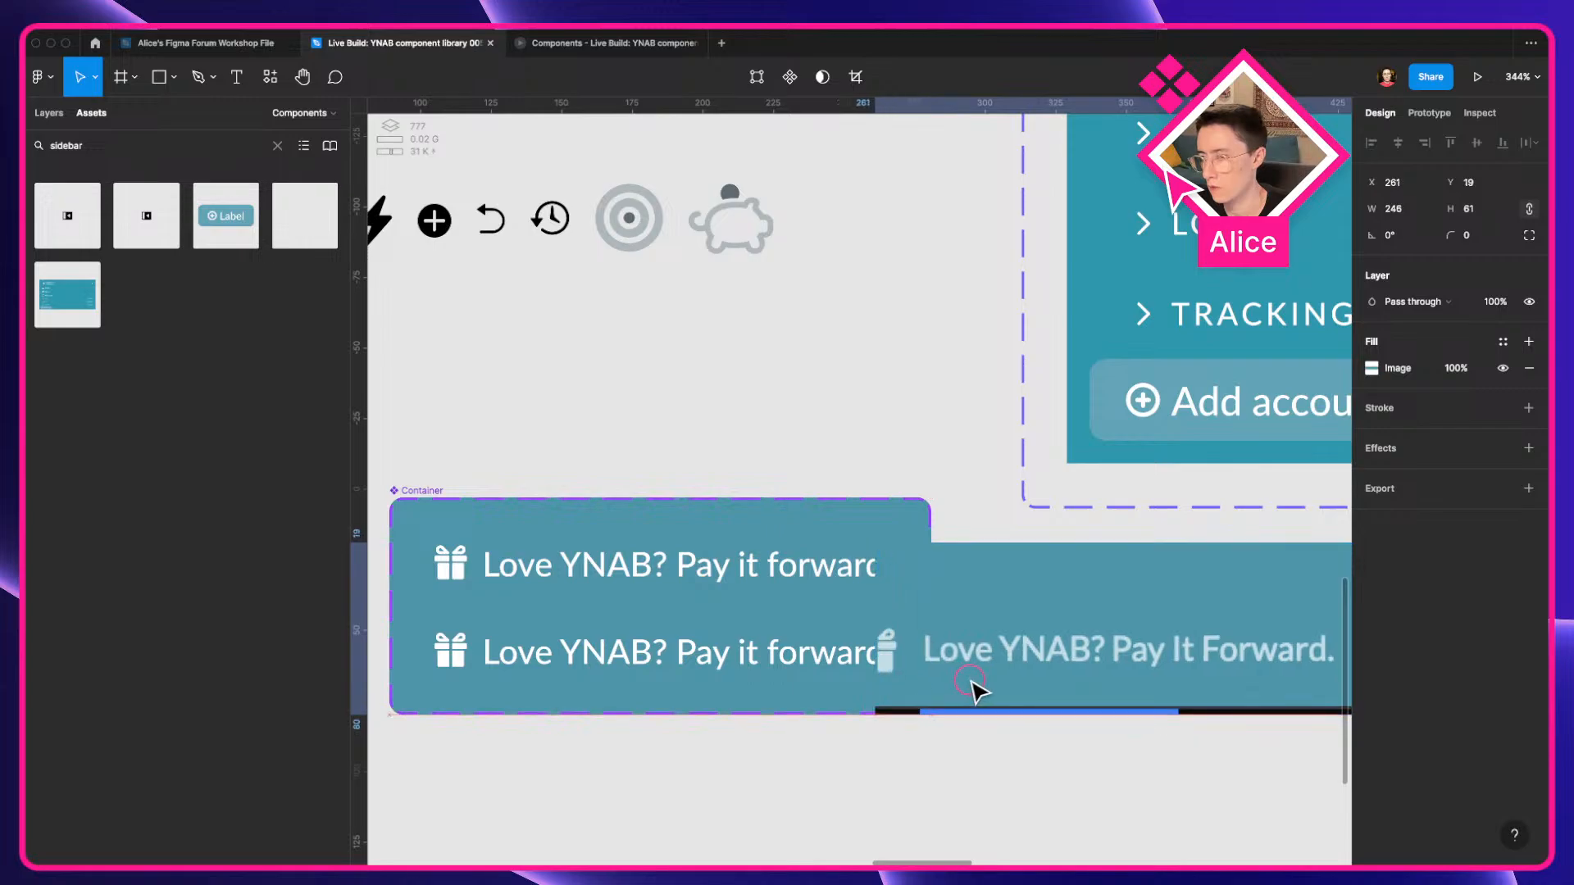
# Set the lower referral variant's layer opacity to 60%.
pyautogui.click(737, 668)
pyautogui.scroll(6, 1017, 643)
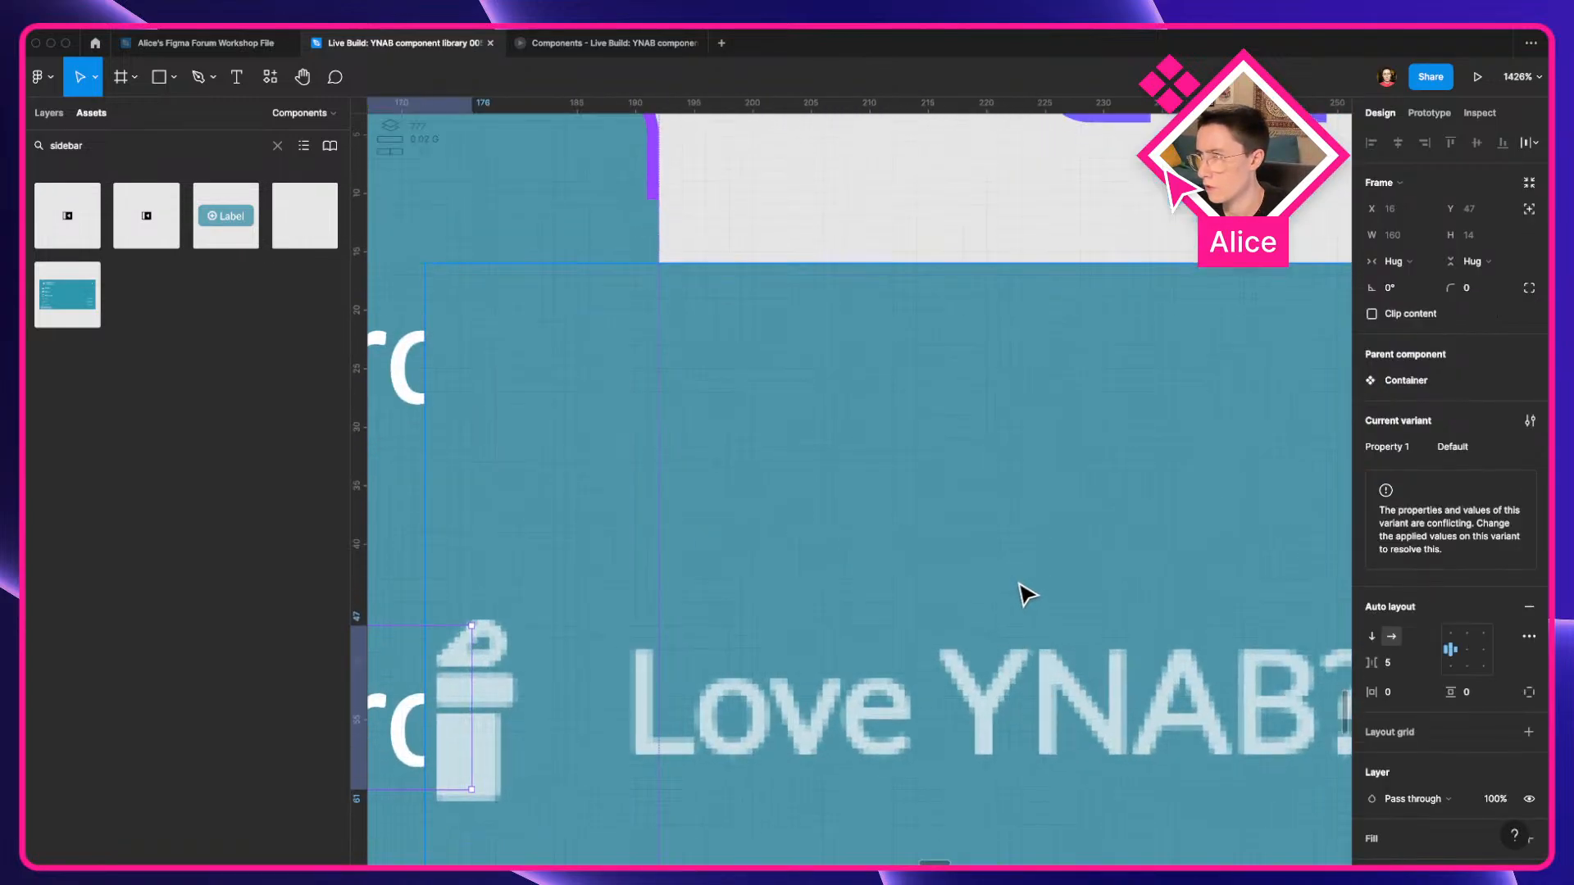
pyautogui.scroll(-3, 1037, 602)
pyautogui.click(1498, 800)
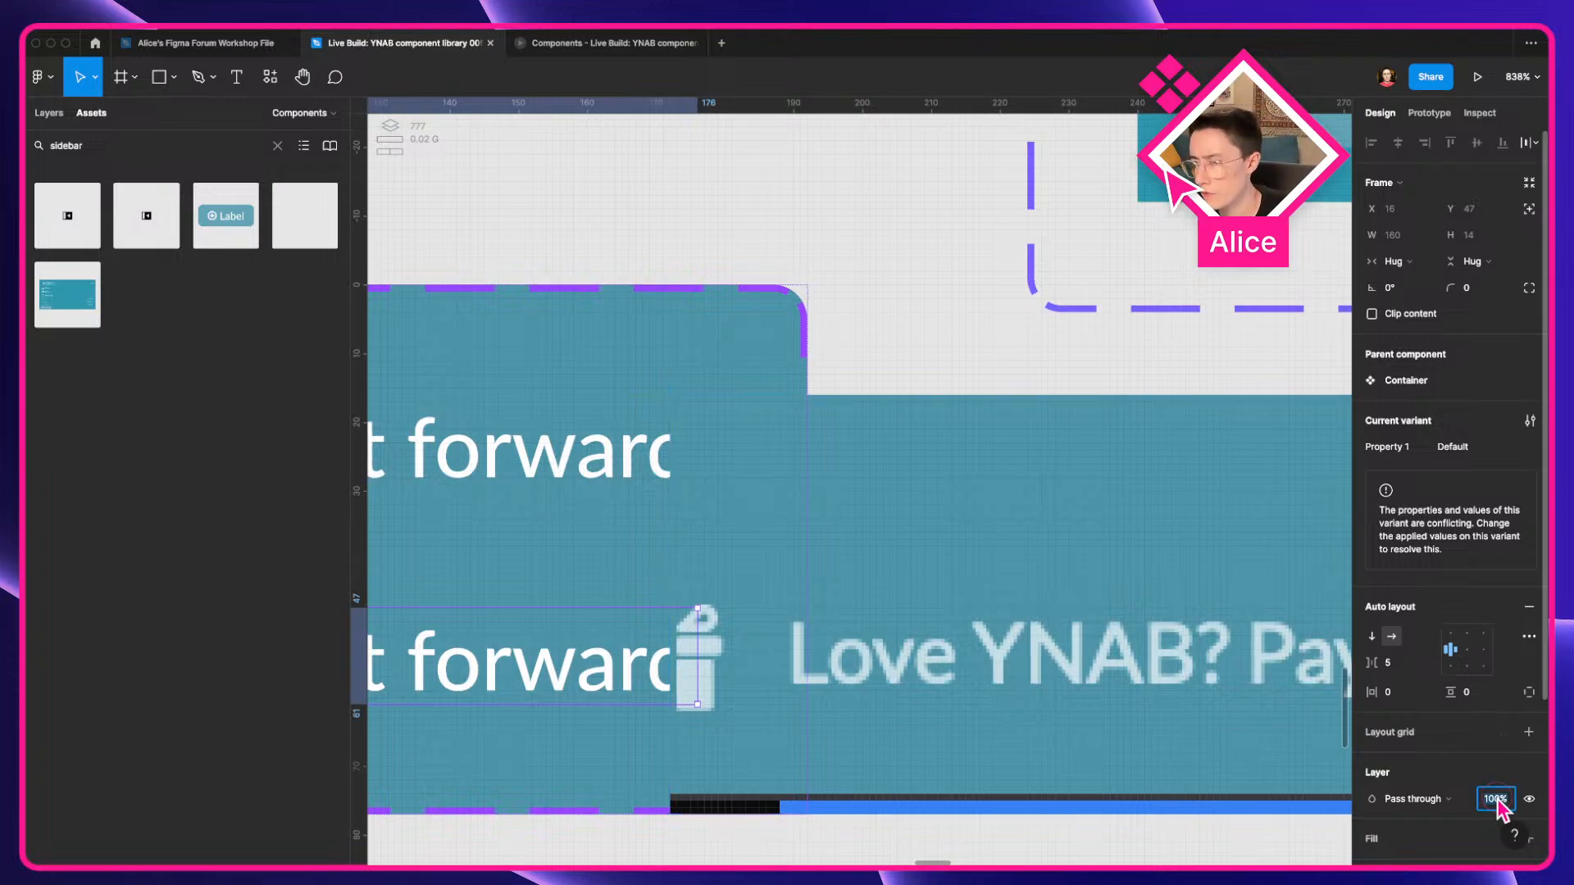
pyautogui.write('50')
pyautogui.press('Return')
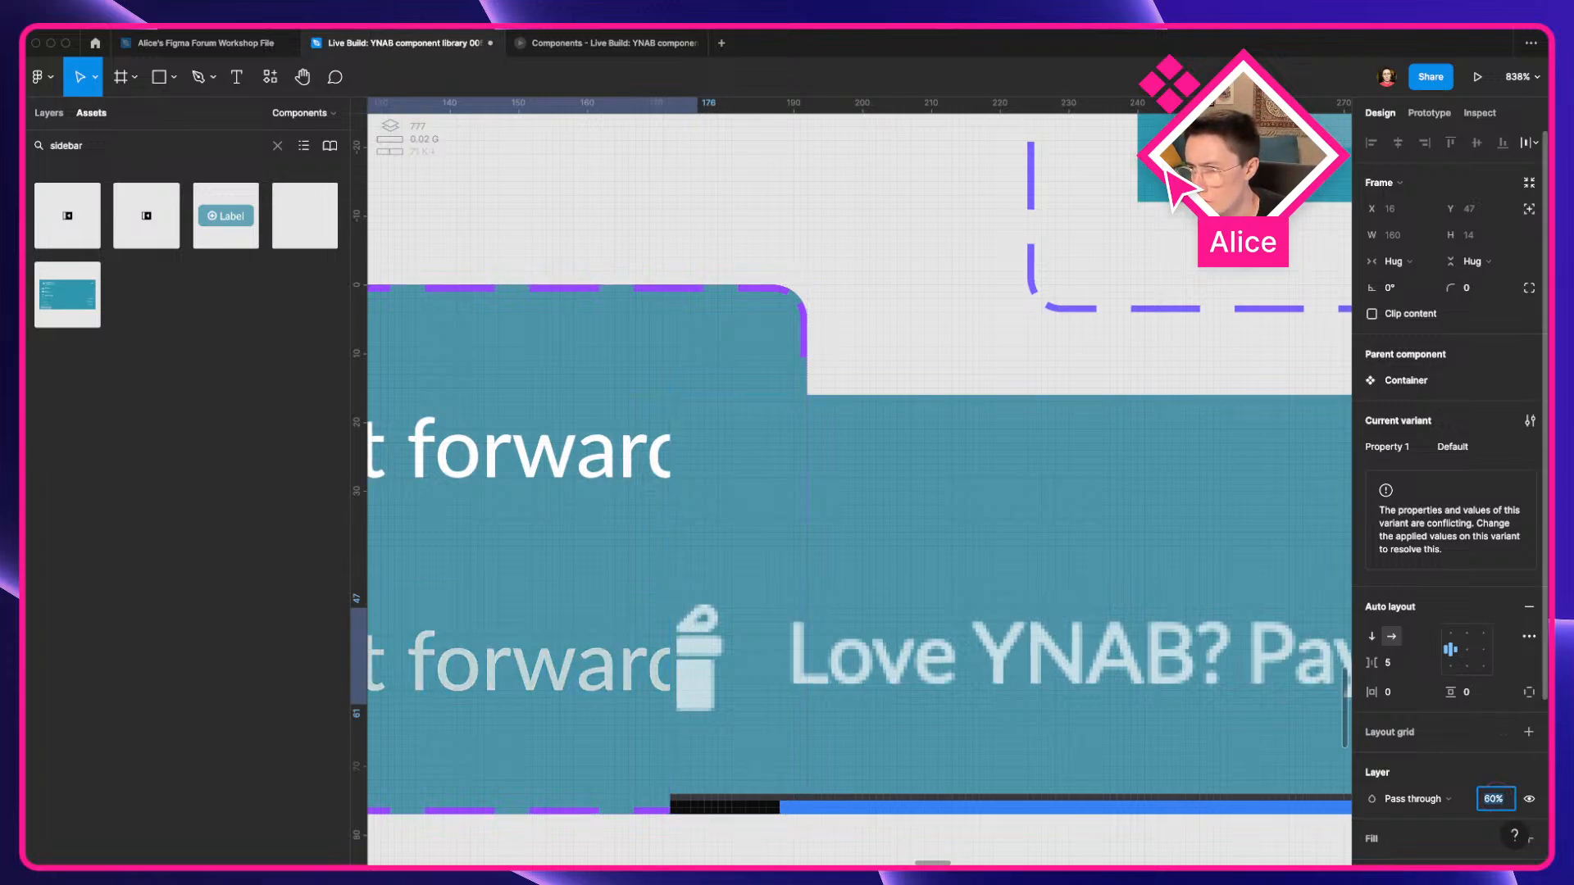
# Trim the reference screenshot to a width of 243 and nudge it up against the lower variant's text.
pyautogui.click(1016, 765)
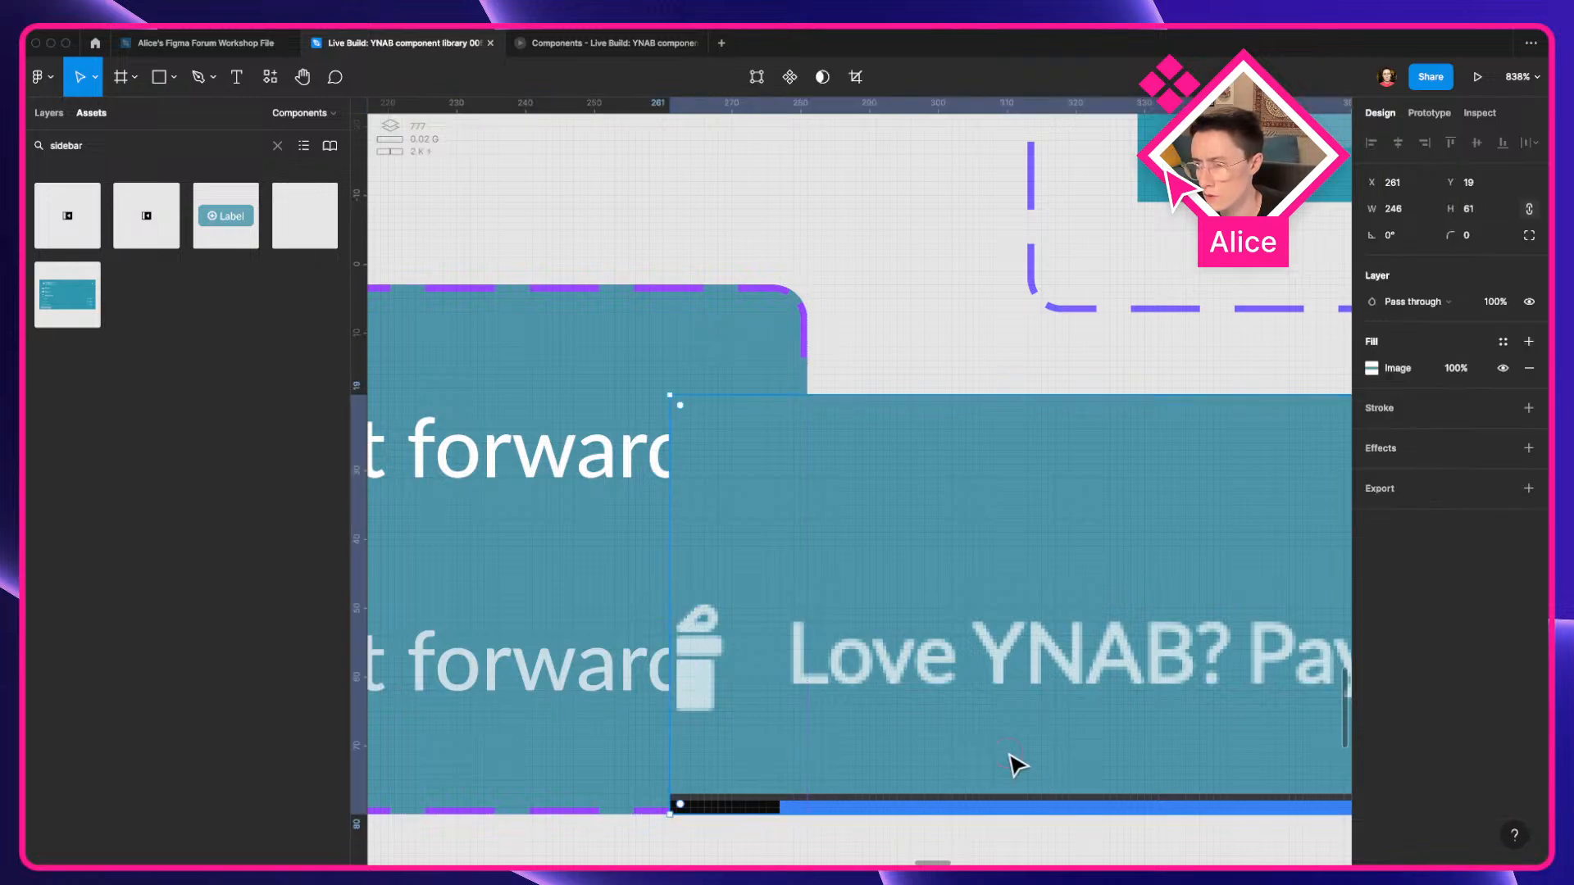
pyautogui.moveTo(673, 721); pyautogui.dragTo(692, 734)
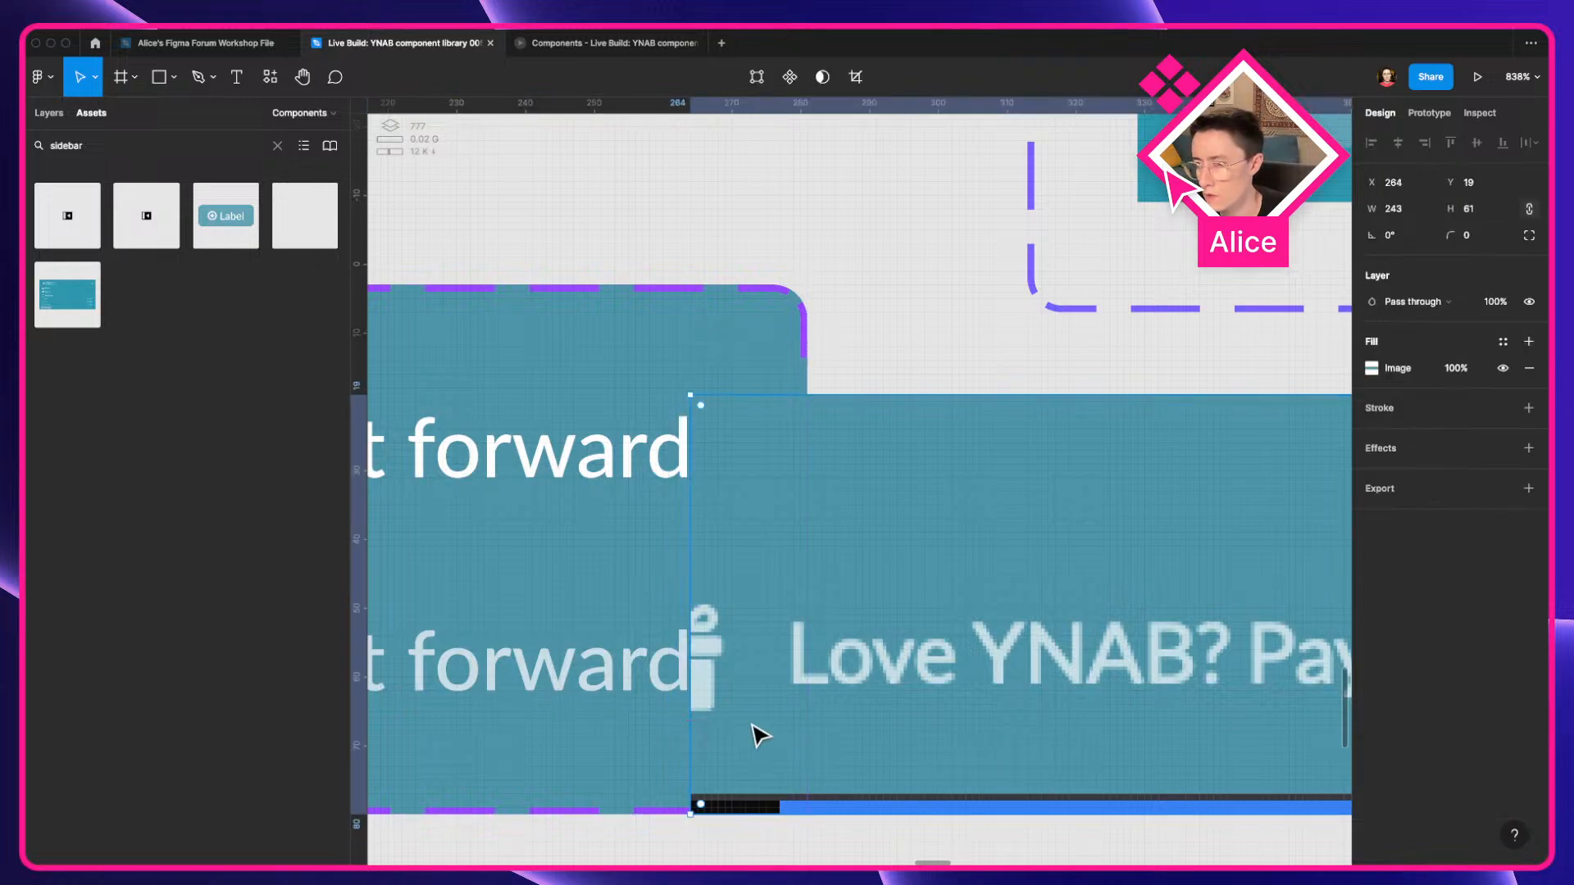
pyautogui.press('Left')
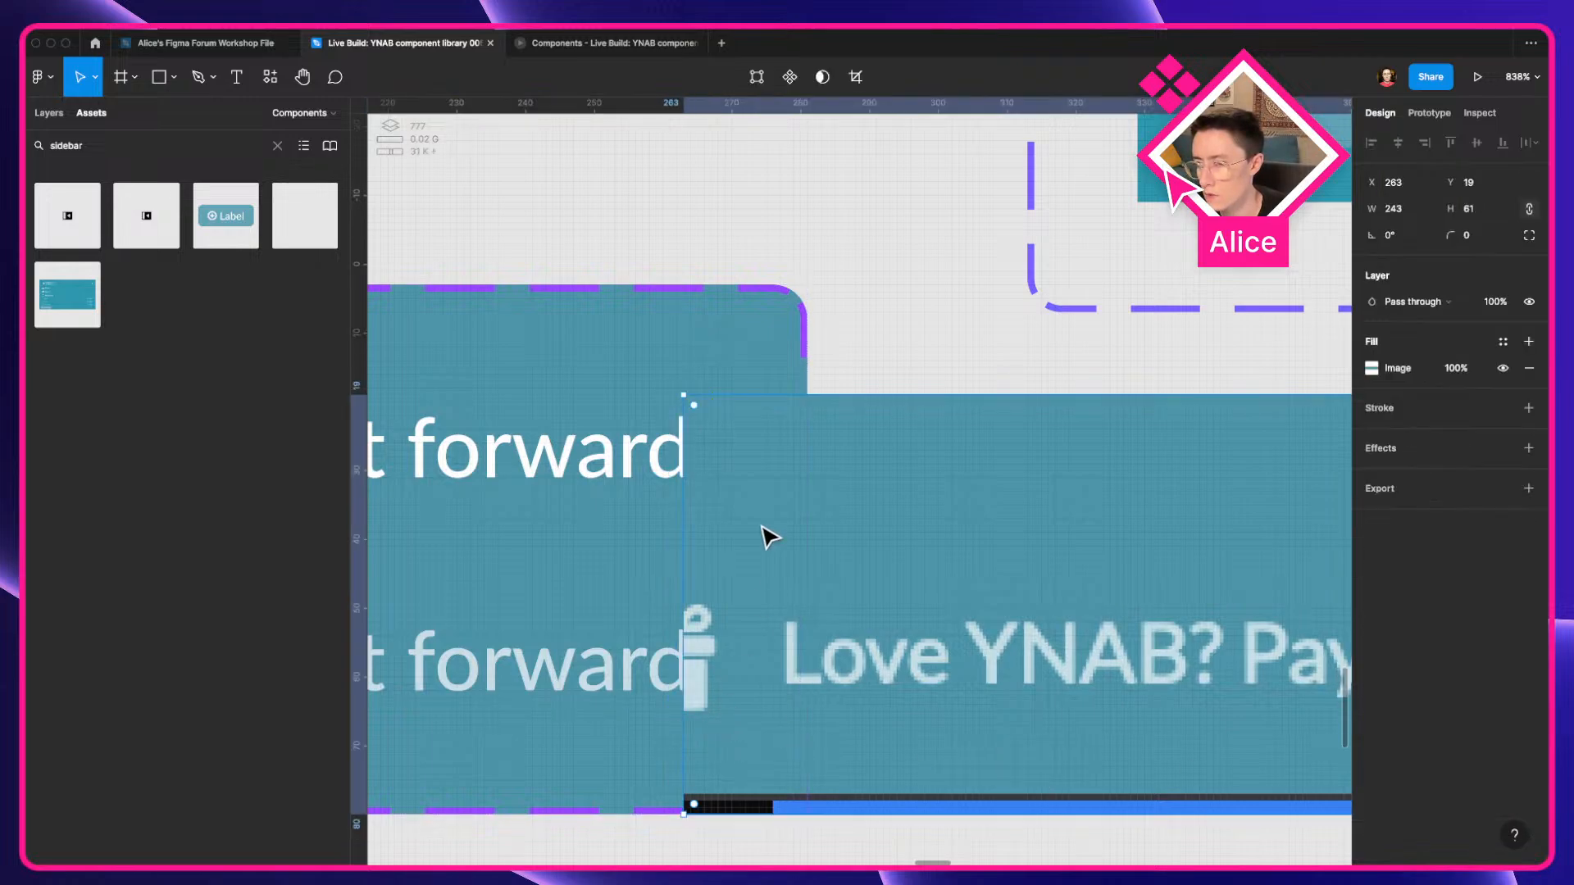
# Match the lower referral variant to the screenshot by setting its layer opacity to 70%, then fine-tuning it to 69%.
pyautogui.scroll(5, 758, 533)
pyautogui.click(541, 799)
pyautogui.scroll(-3, 825, 773)
pyautogui.hscroll(-3, 826, 773)
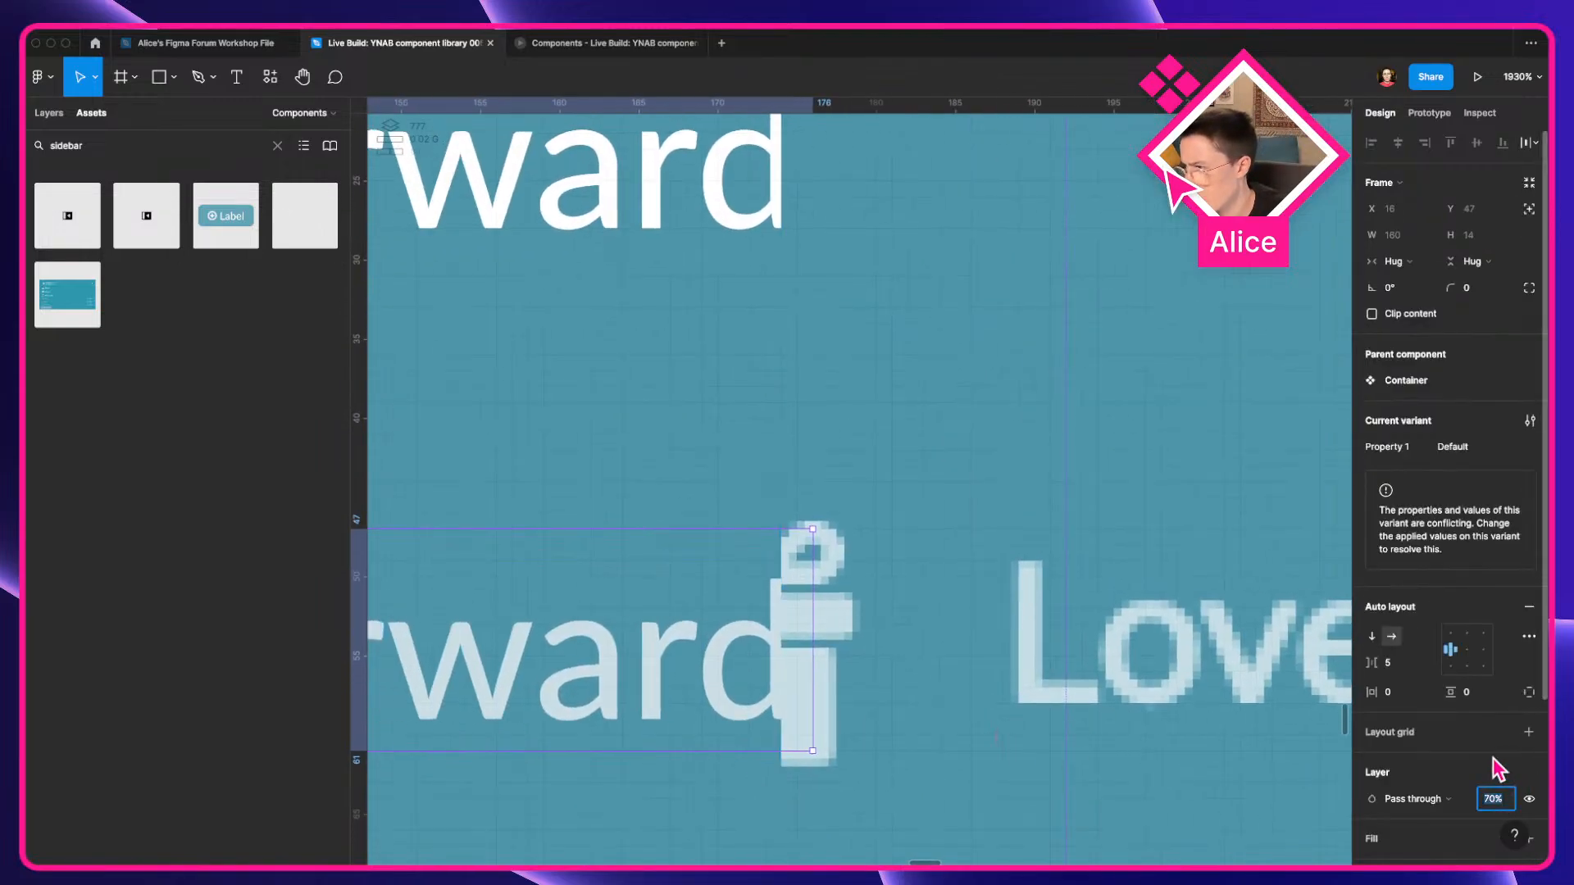
pyautogui.scroll(5, 917, 612)
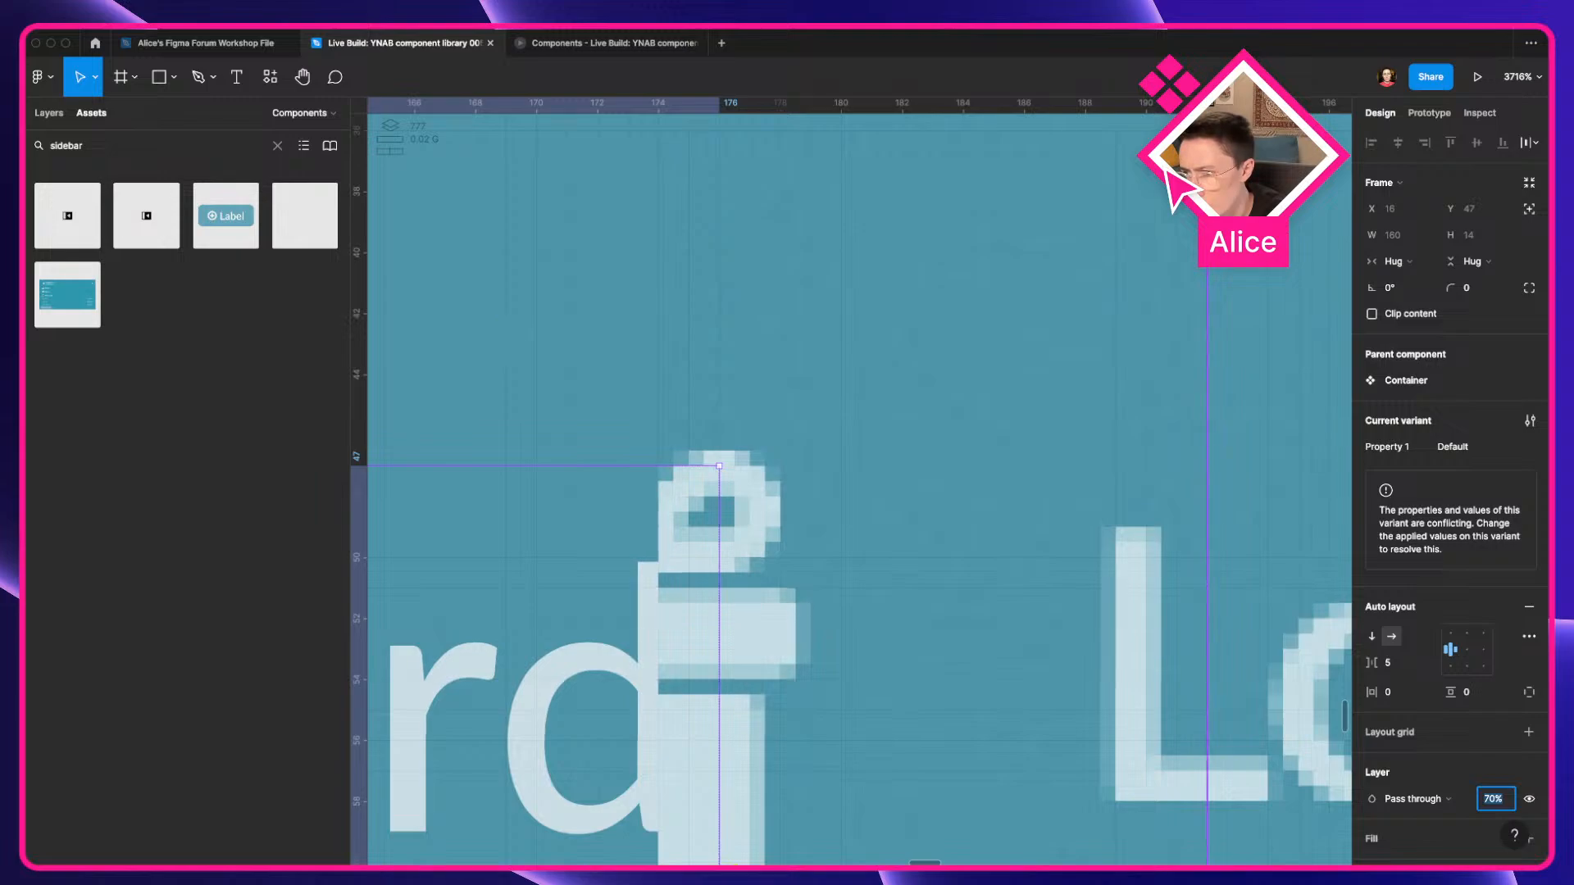
pyautogui.press('Down')
pyautogui.press('Down')
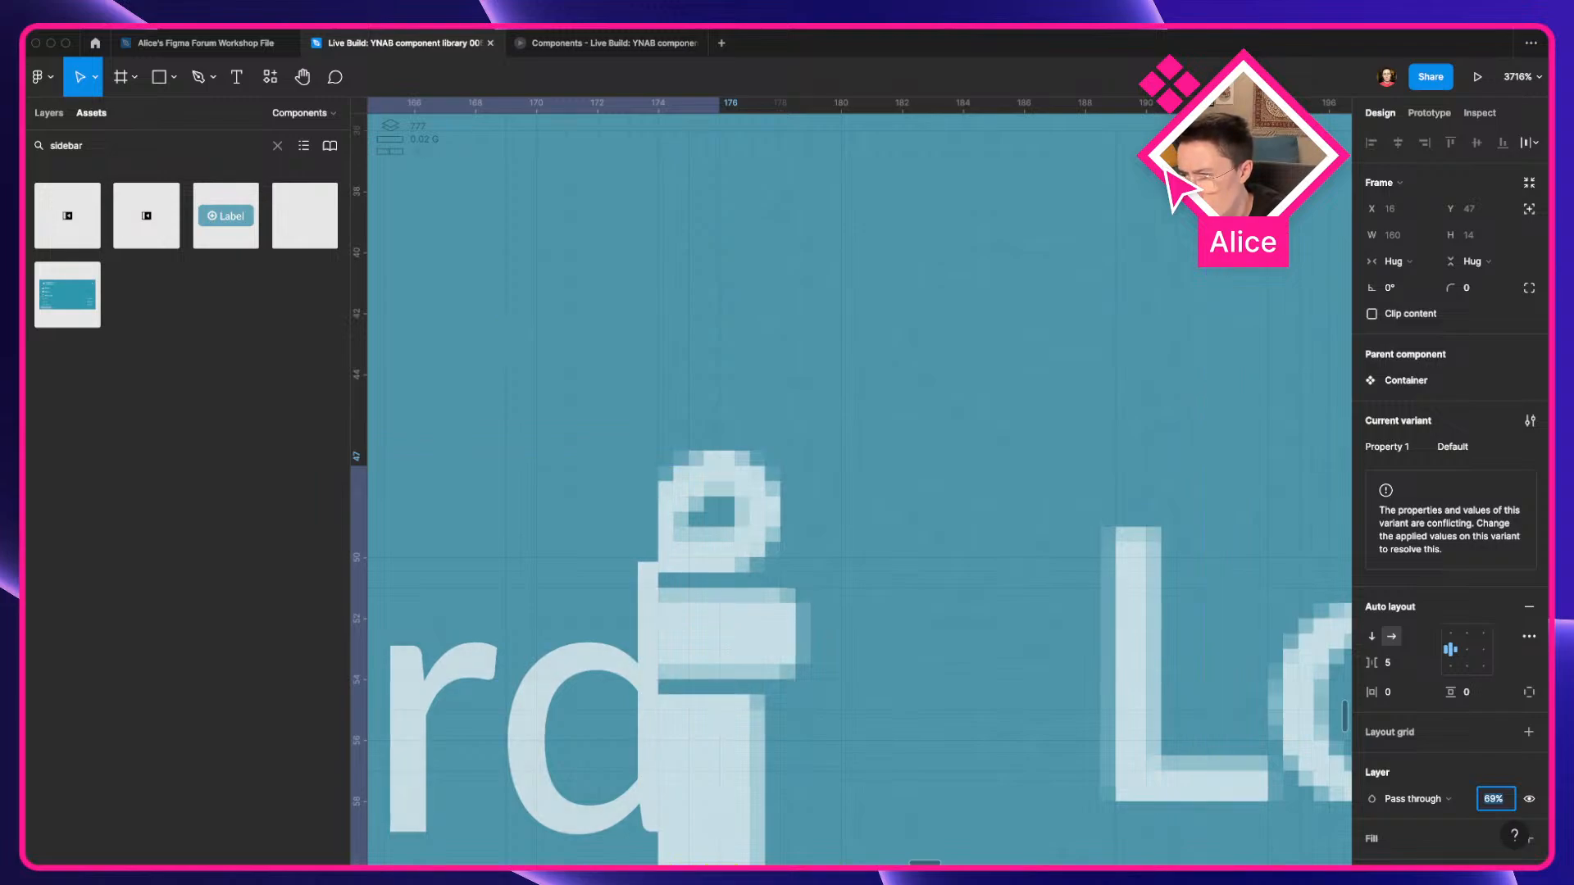
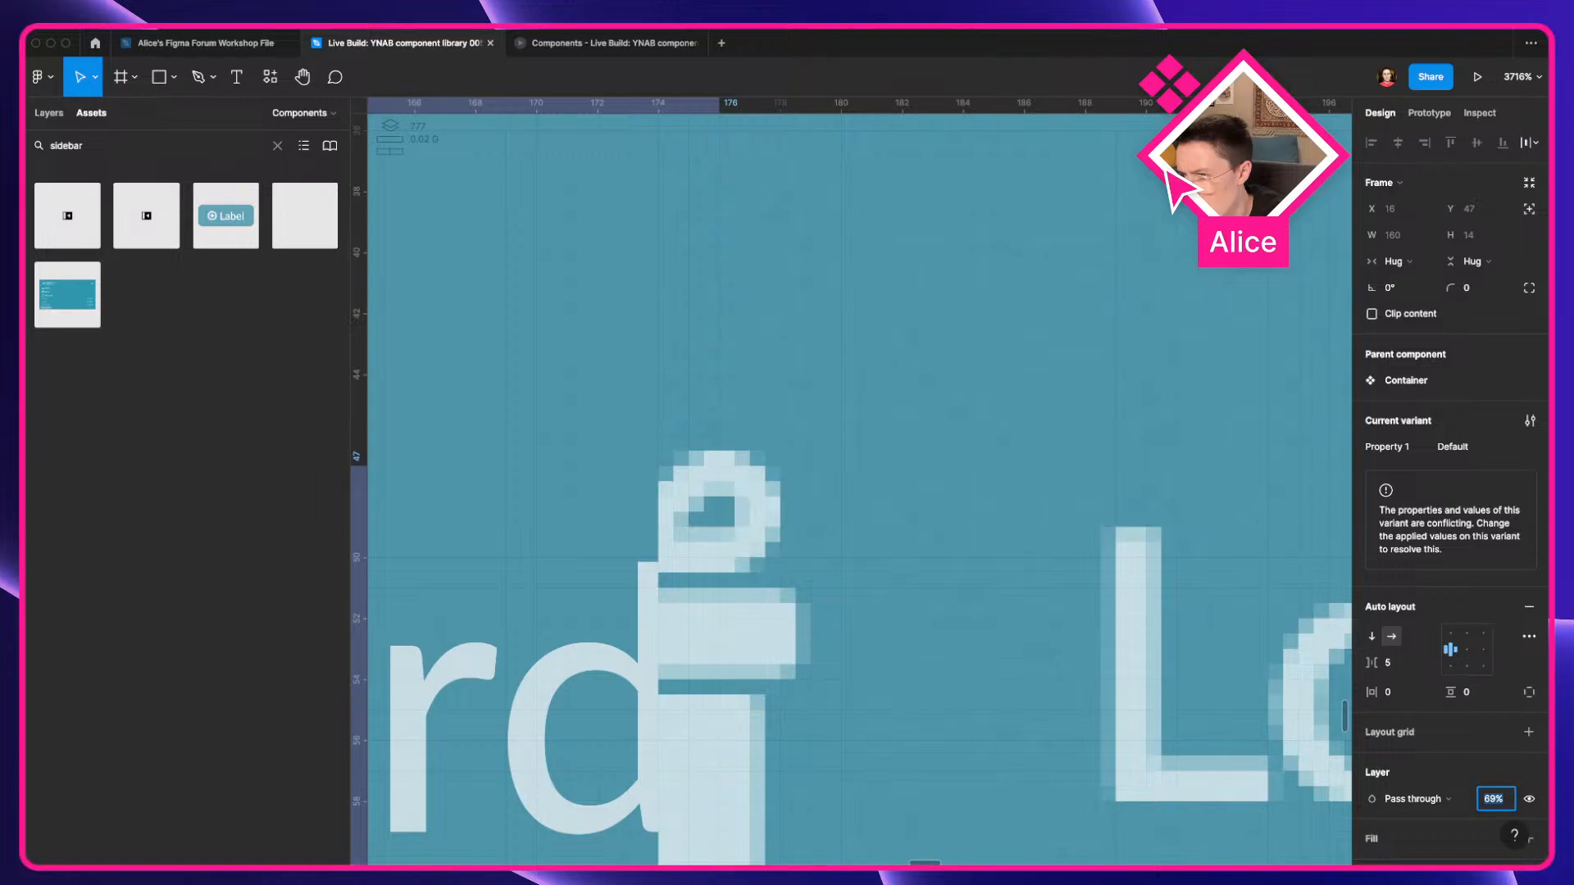
# Delete the reference screenshot beside the referral link variants.
pyautogui.scroll(-10, 503, 327)
pyautogui.click(703, 369)
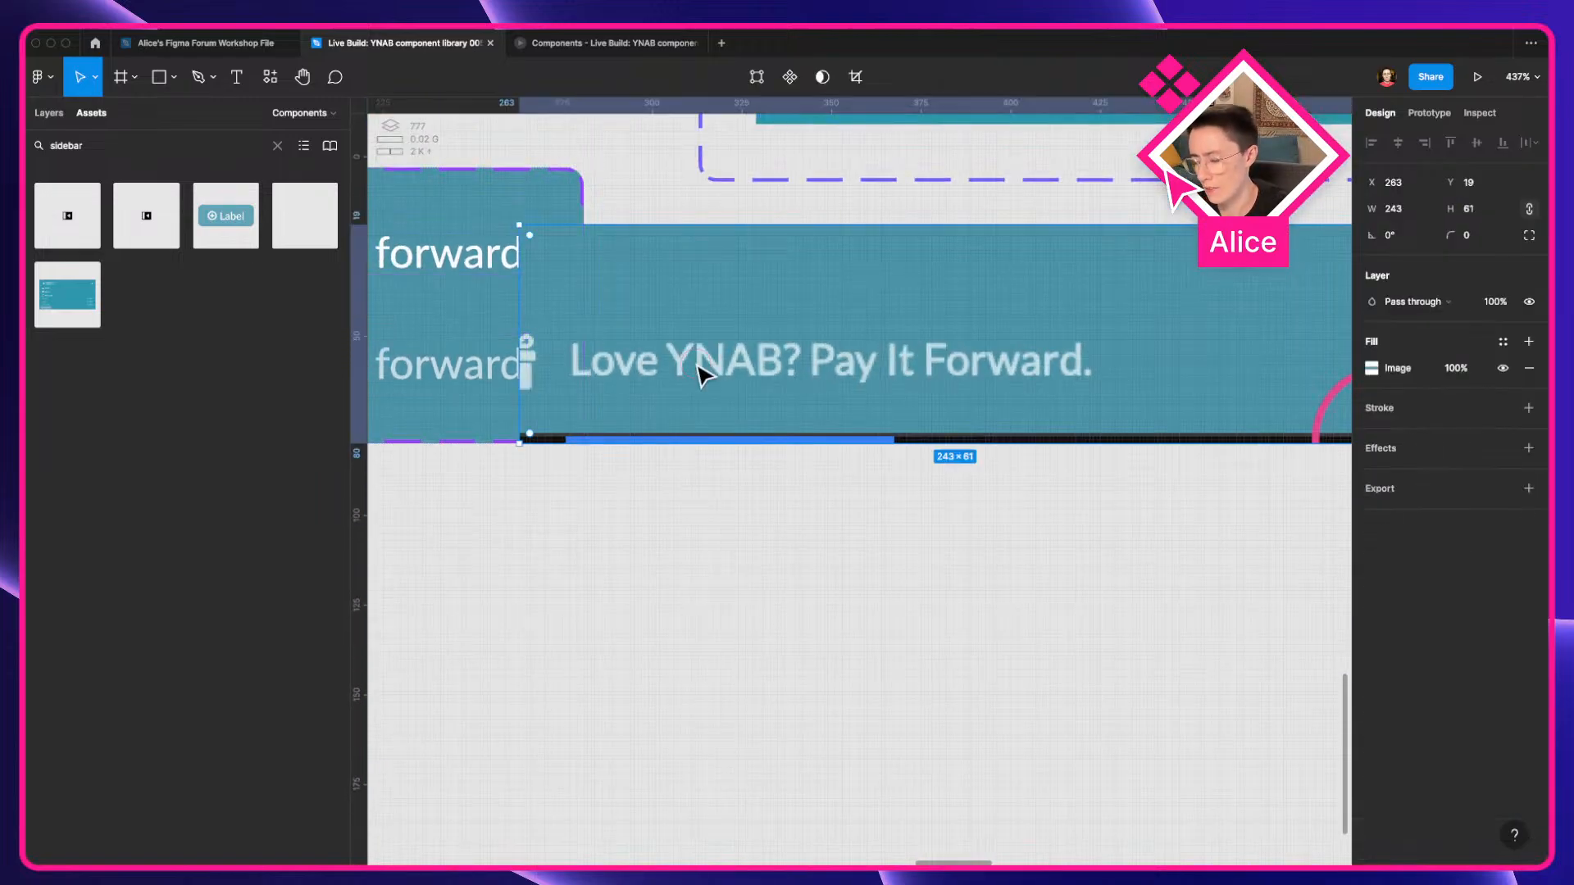
pyautogui.press('Delete')
pyautogui.scroll(-5, 713, 378)
pyautogui.hscroll(-5, 732, 382)
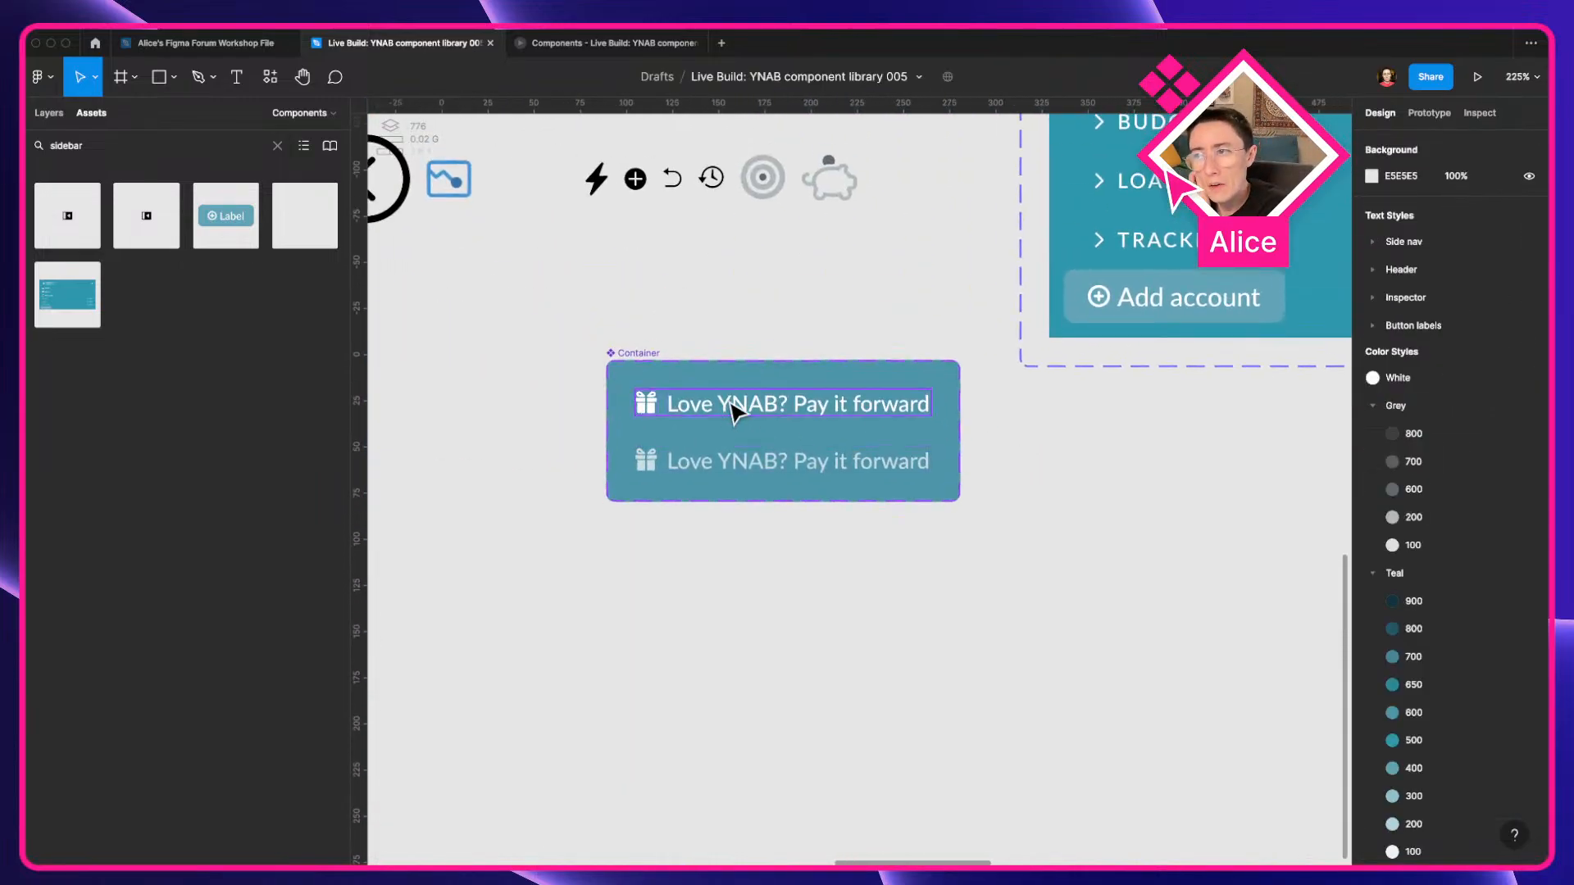
# Add a hover-triggered prototype interaction from the bright referral variant to the dimmed variant.
pyautogui.click(736, 410)
pyautogui.click(1428, 113)
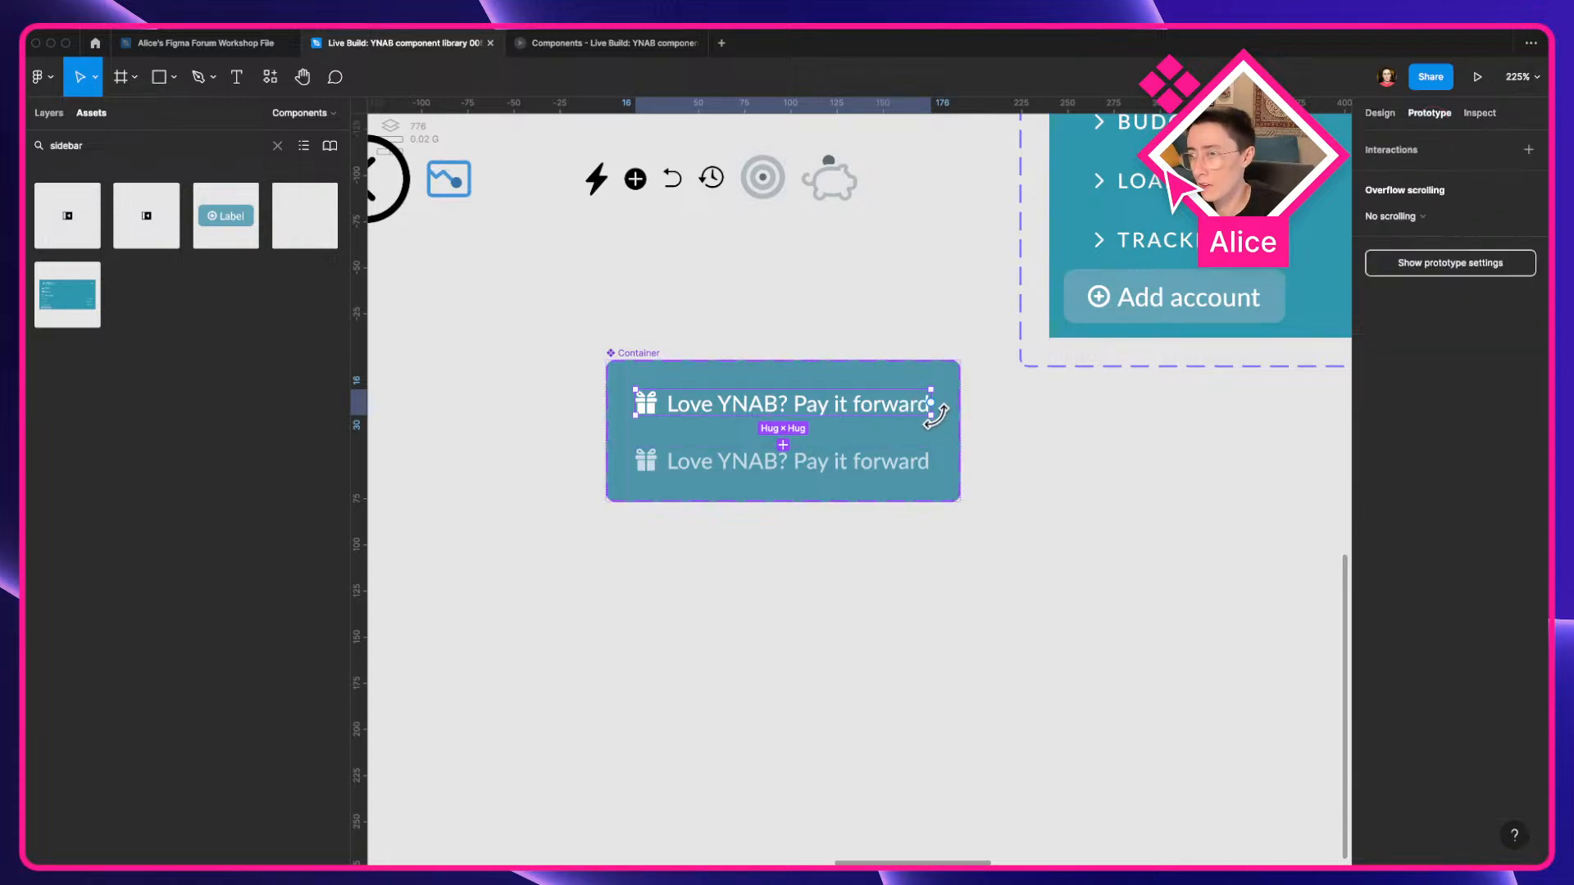
pyautogui.moveTo(934, 414); pyautogui.dragTo(801, 468)
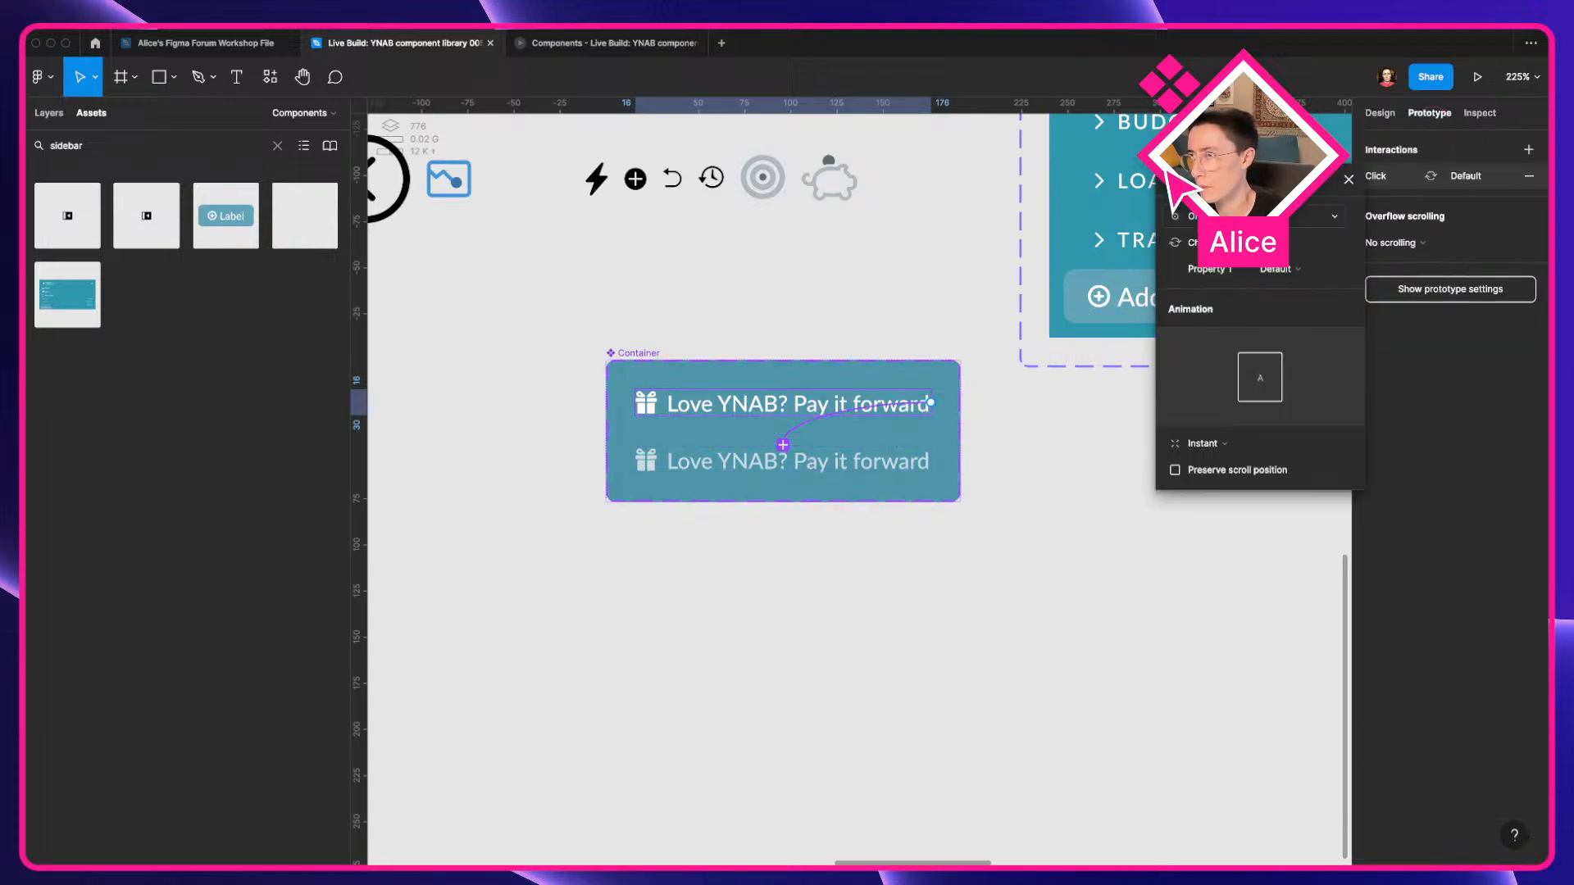
pyautogui.click(1254, 216)
pyautogui.click(1254, 258)
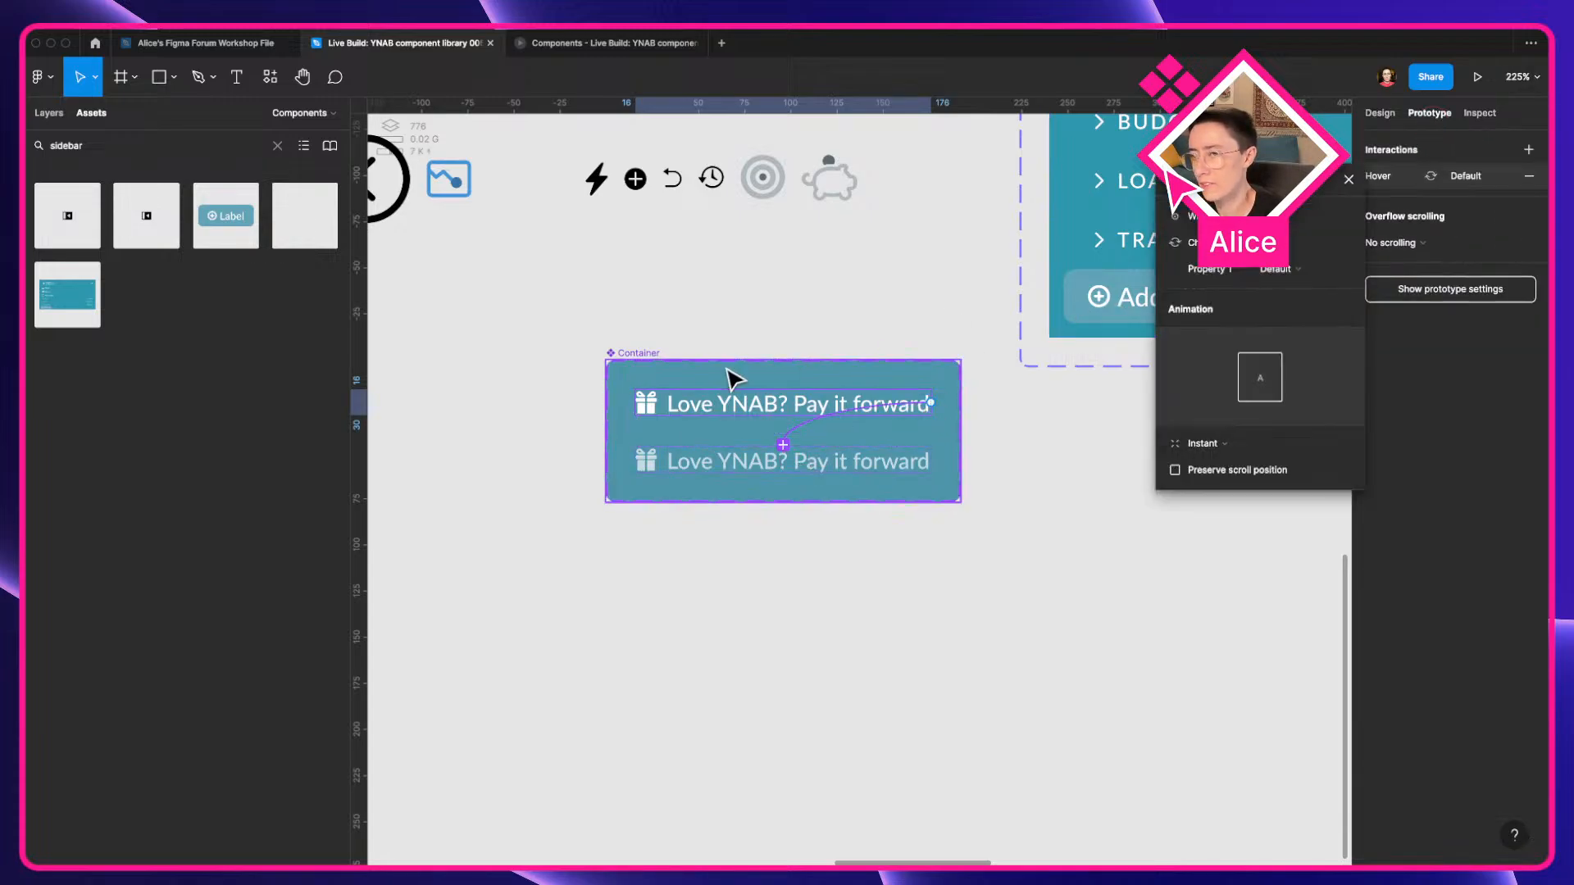
pyautogui.click(1377, 115)
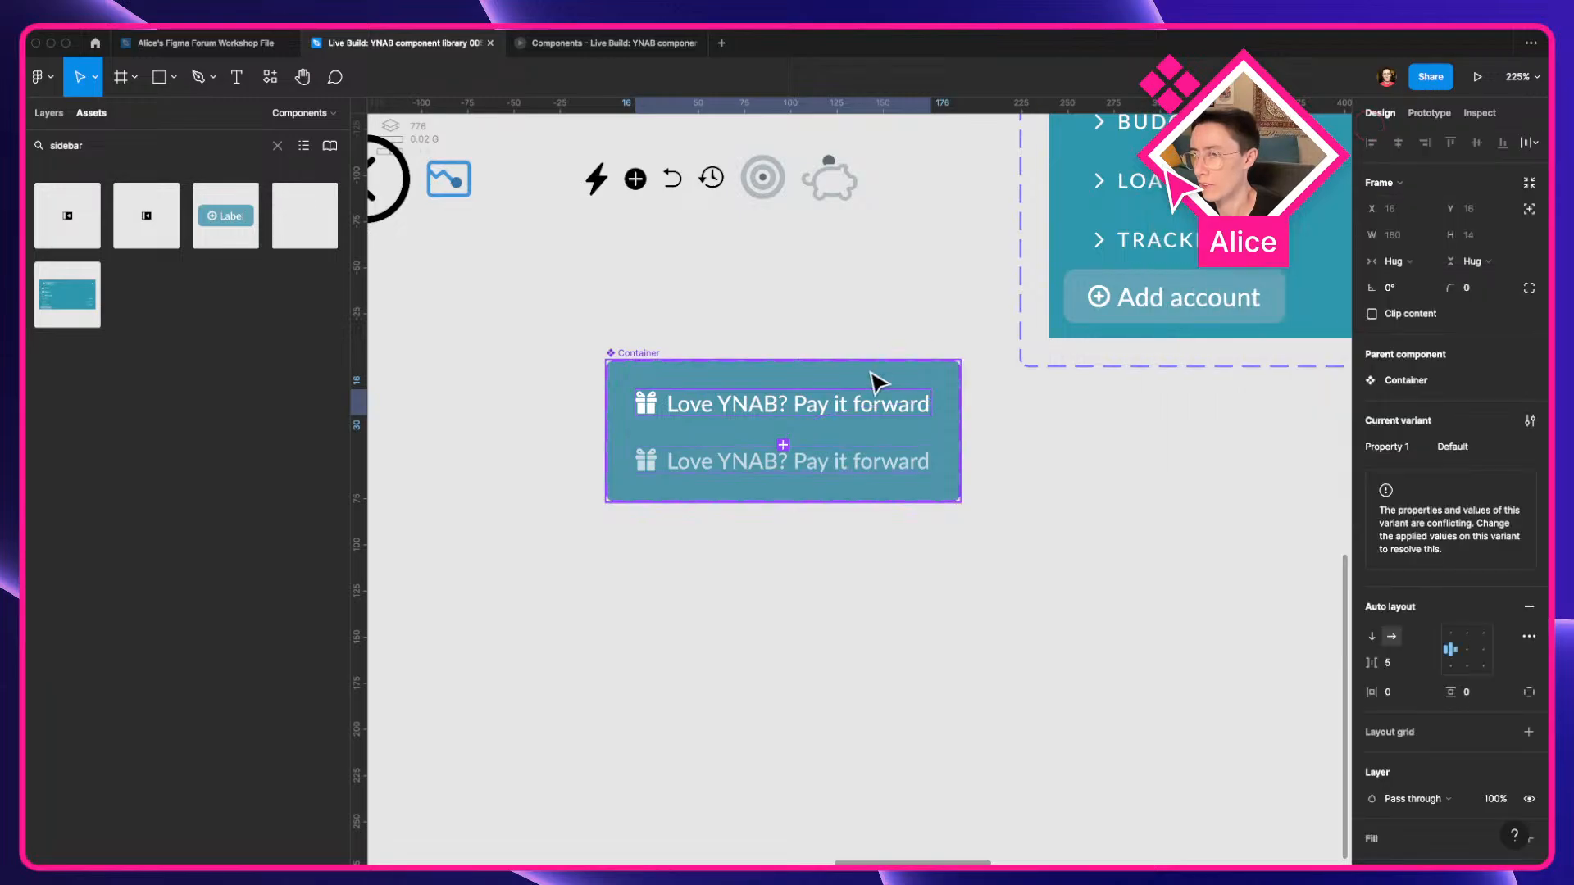
# Rename the referral link component set from Container to "Referral CTA".
pyautogui.click(654, 360)
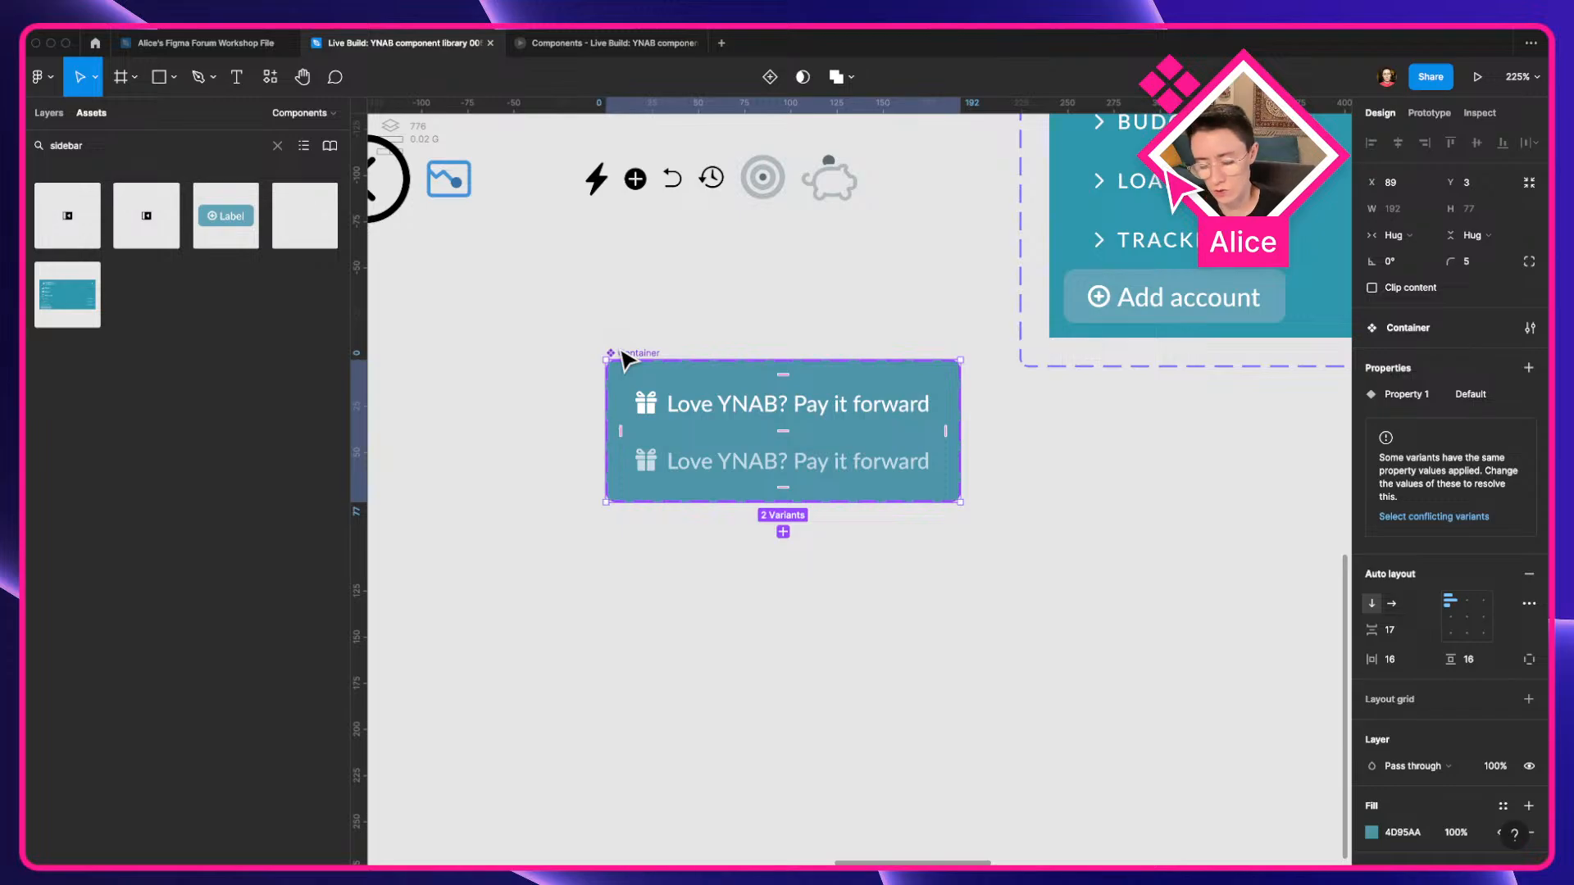
pyautogui.press('super+r')
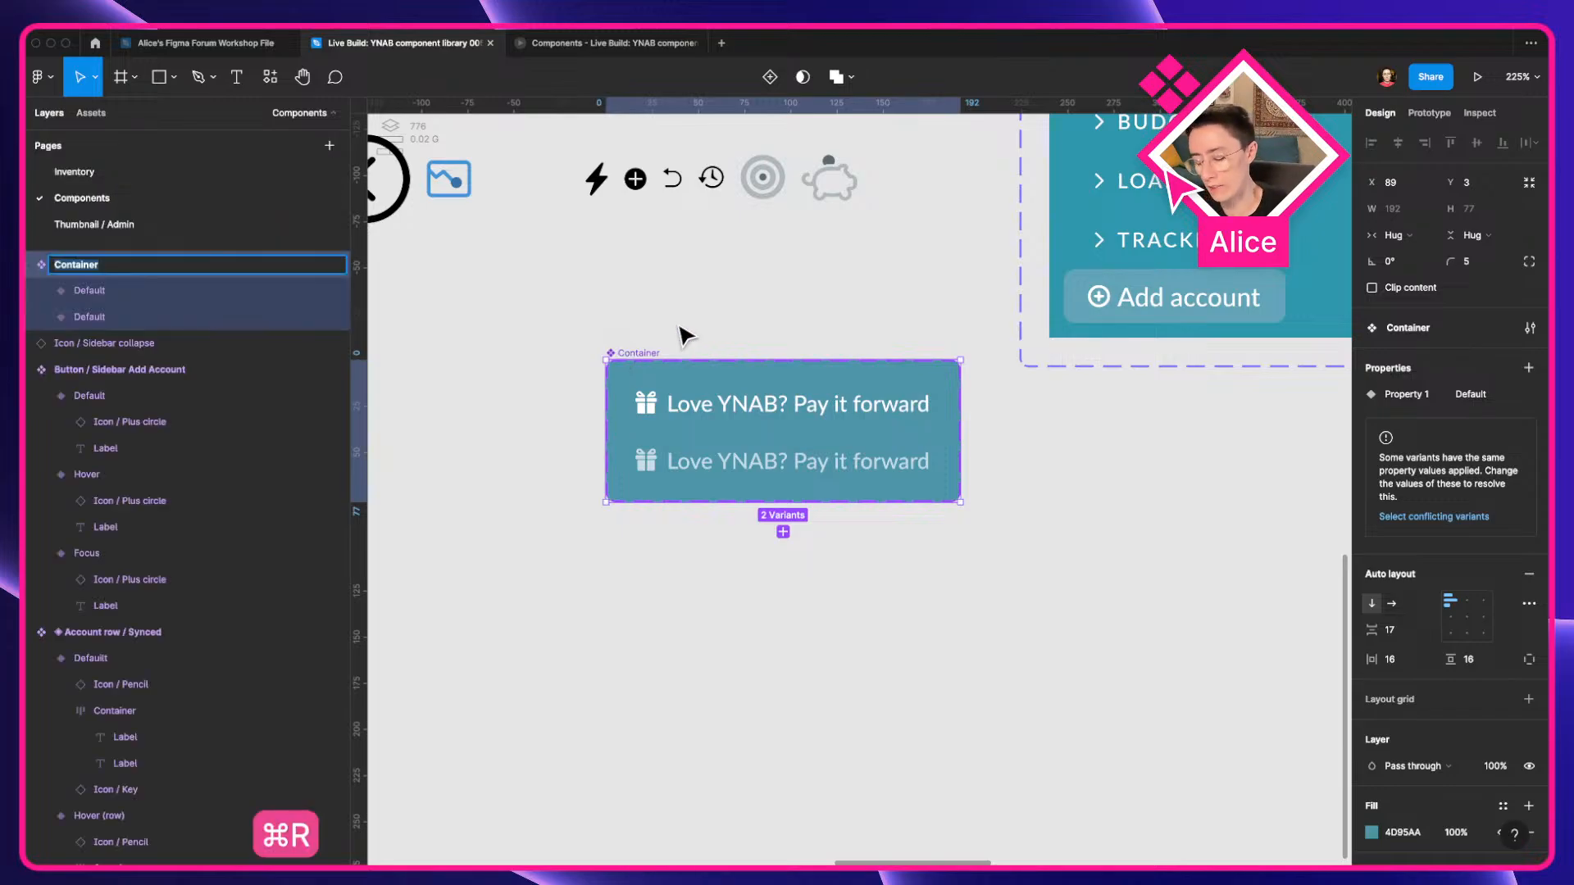
pyautogui.write('Referral CTA')
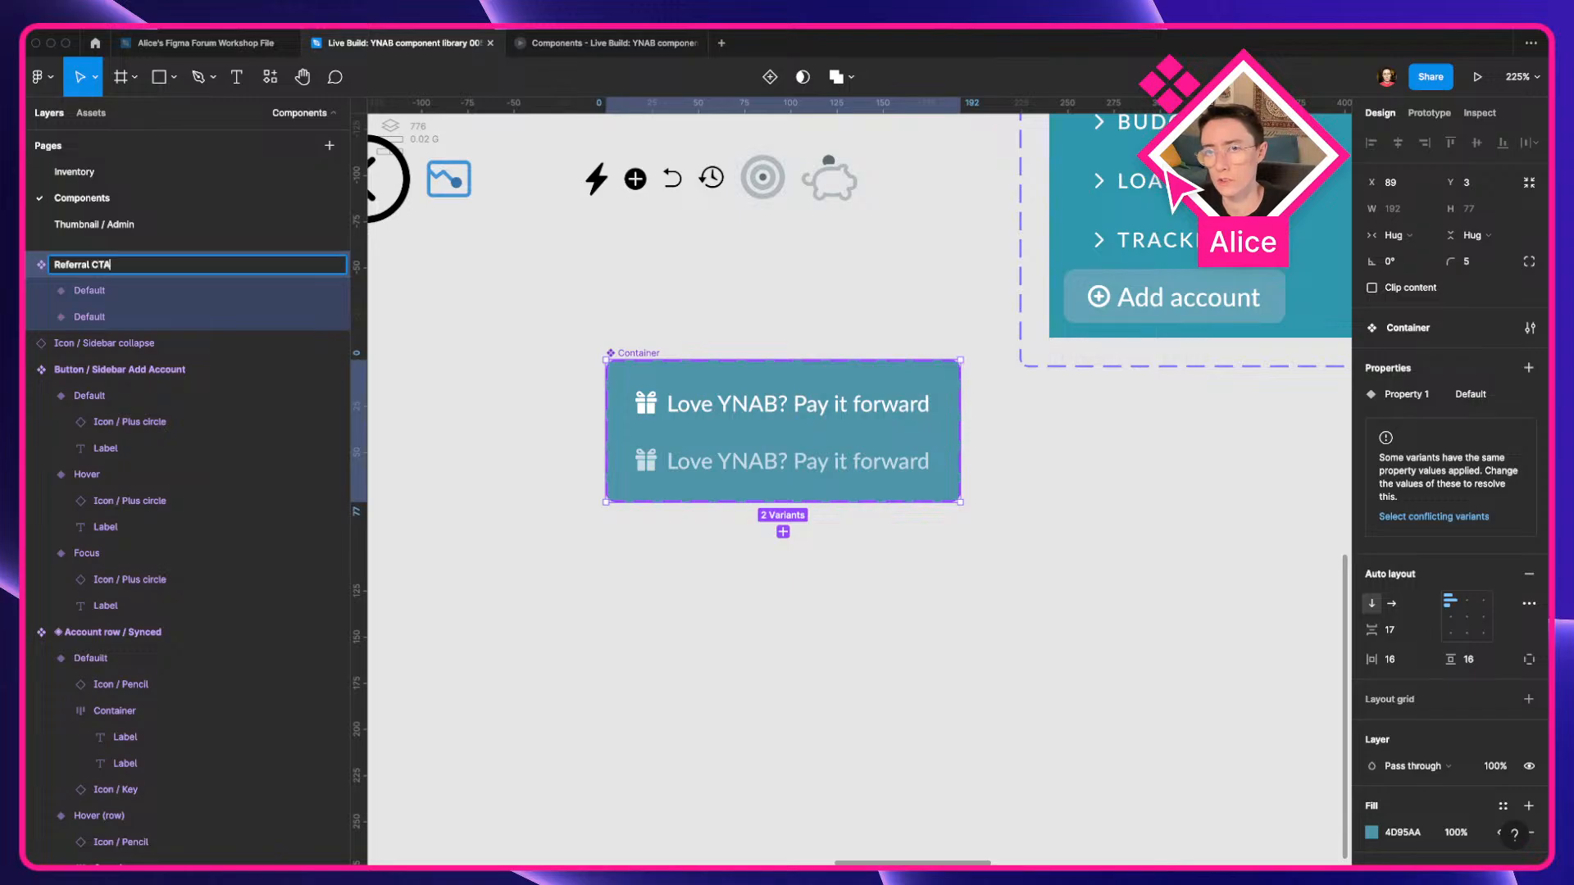
pyautogui.press('Return')
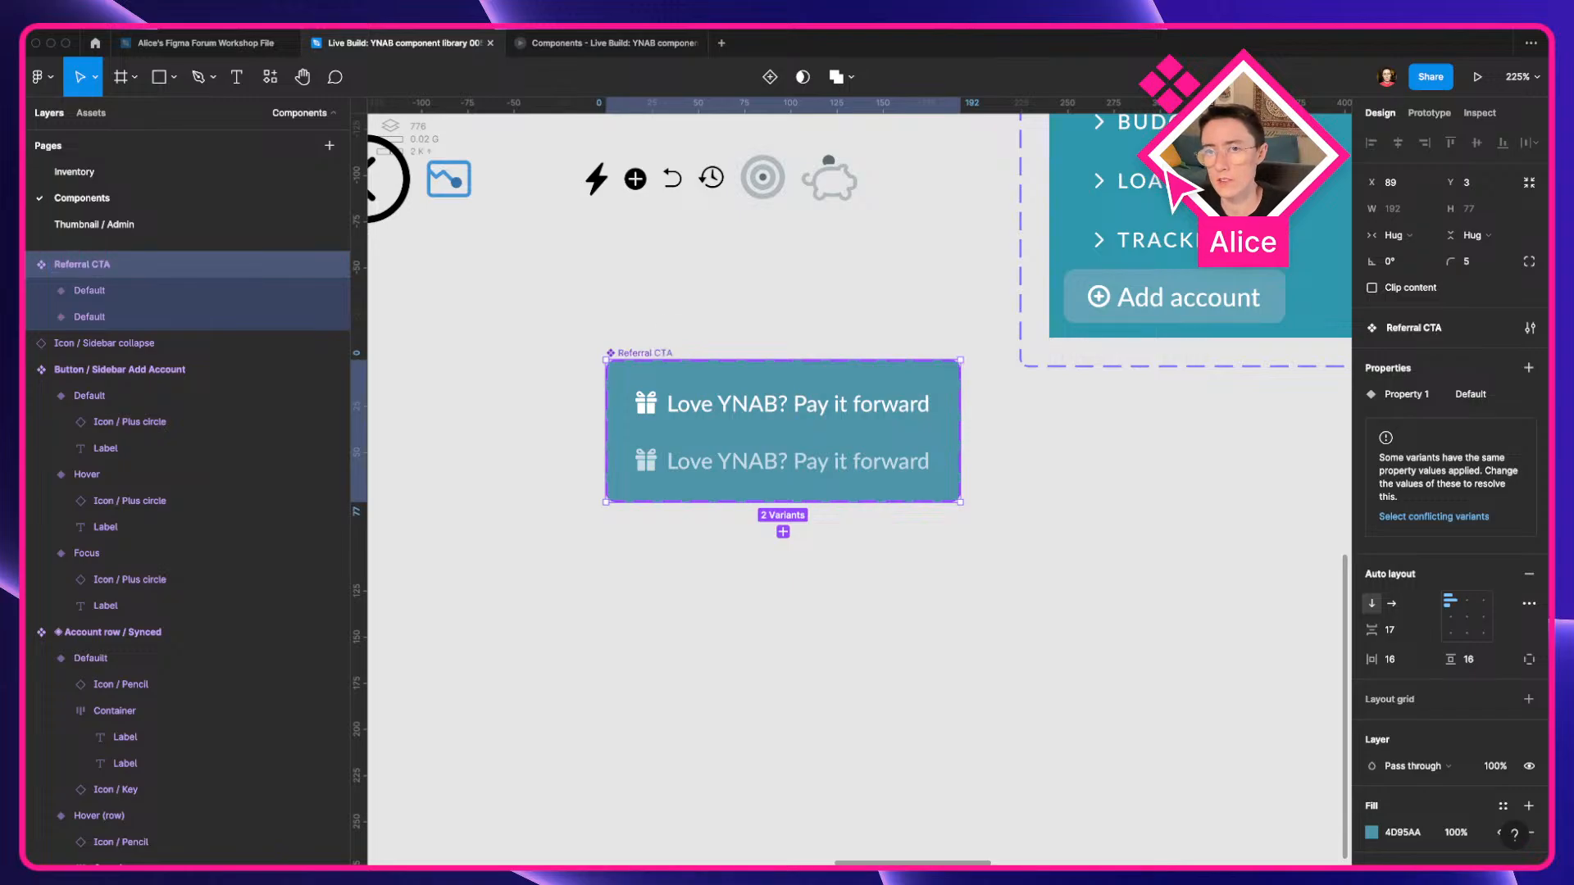
pyautogui.click(609, 328)
# Copy the ◈ prefix from the Account row / Manual name and add it before "Button / Sidebar Add Account".
pyautogui.scroll(-5, 565, 310)
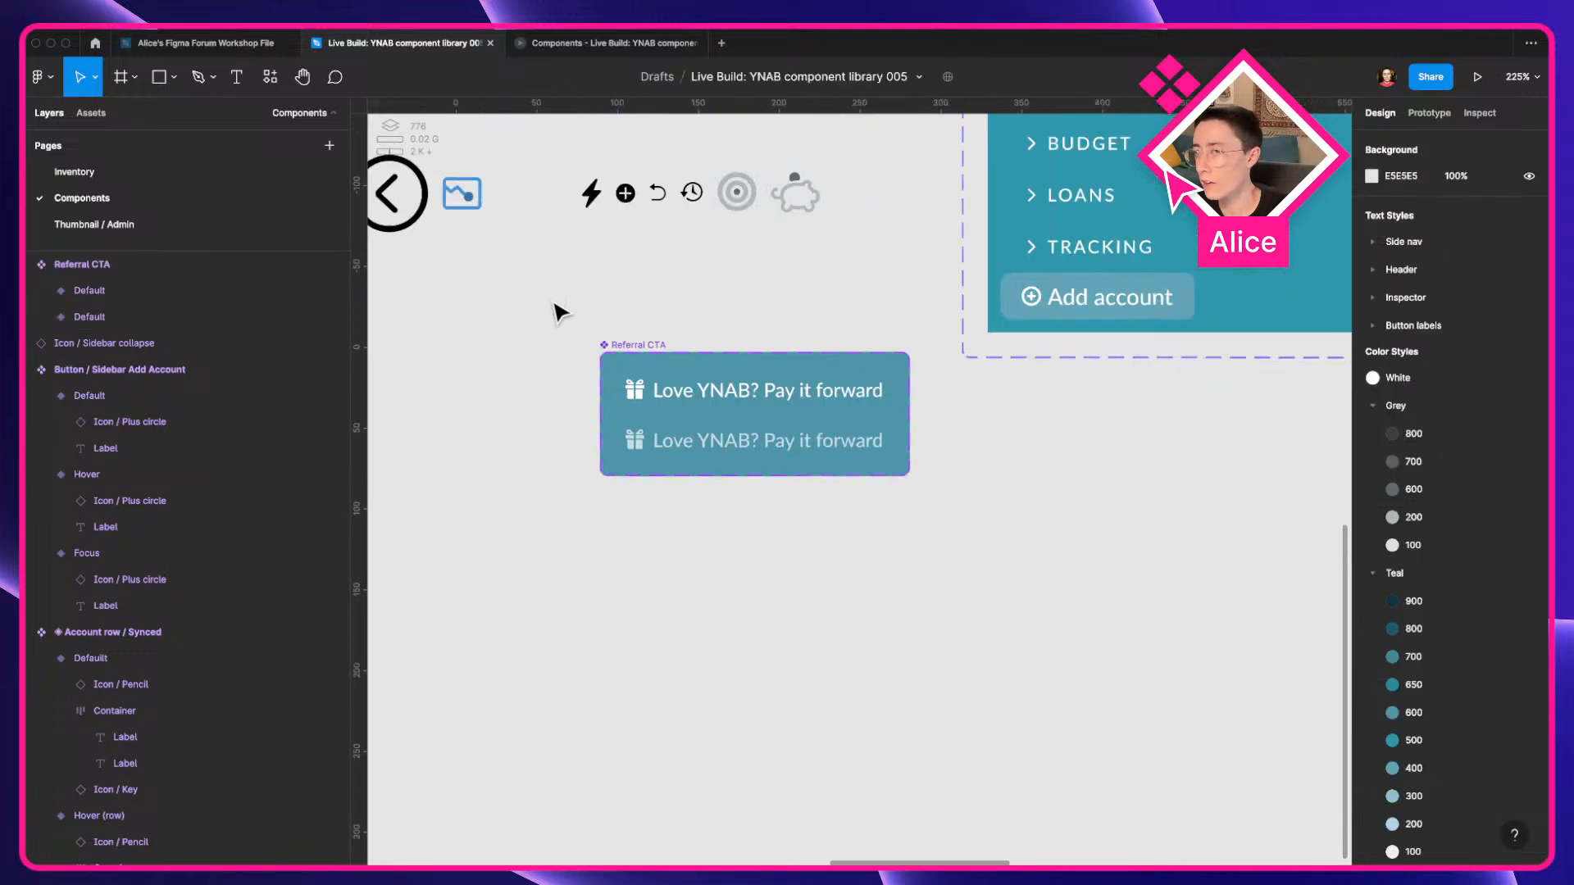
pyautogui.moveTo(564, 321); pyautogui.dragTo(808, 420)
pyautogui.moveTo(386, 370); pyautogui.dragTo(550, 385)
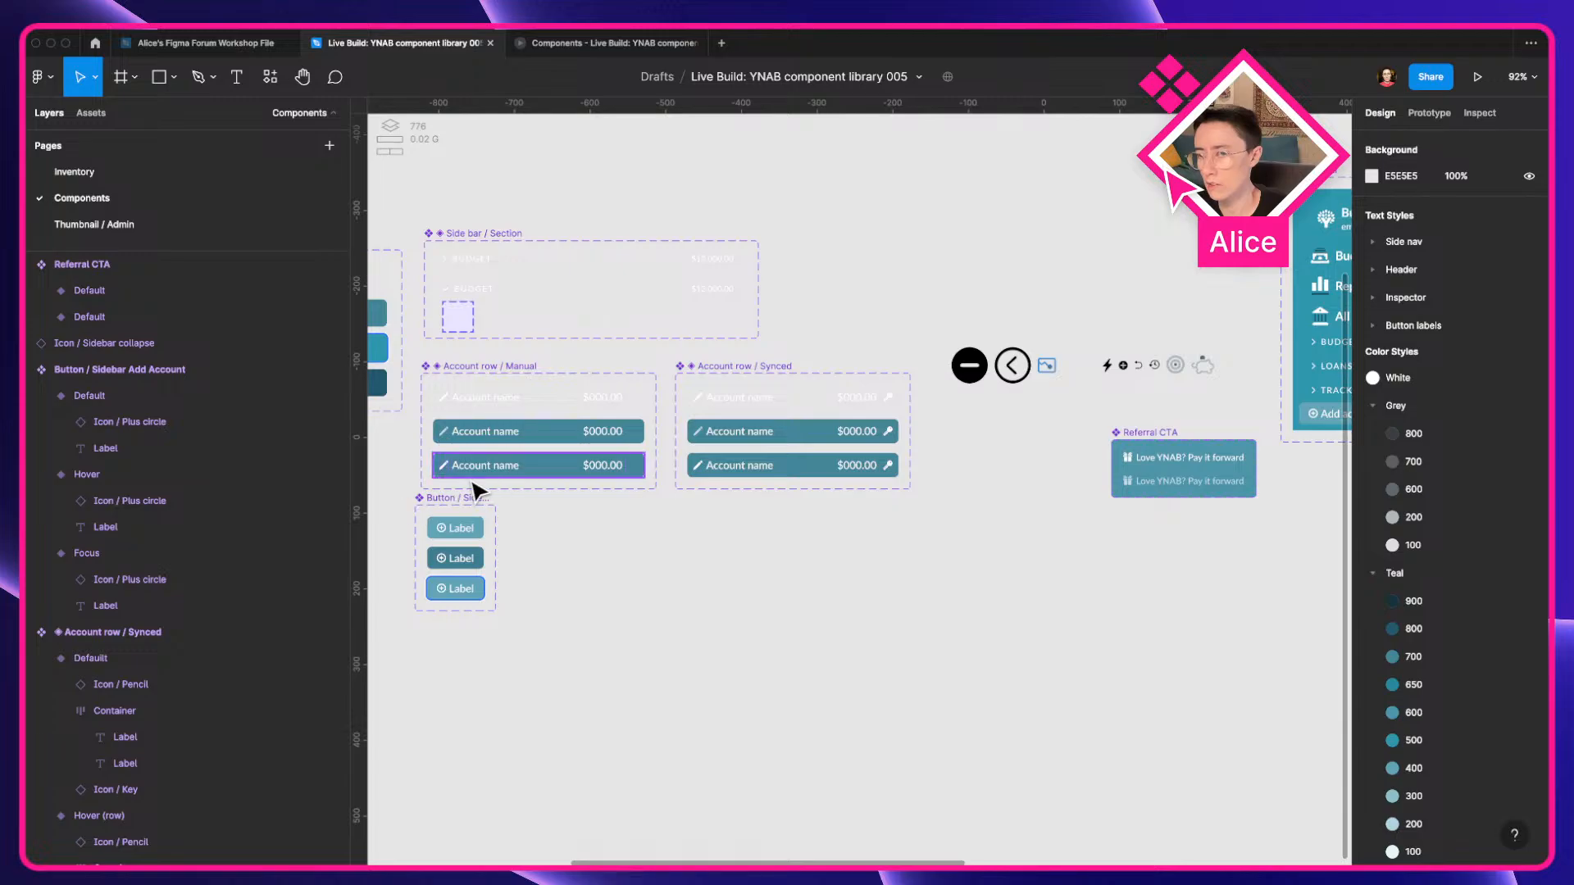
pyautogui.click(476, 376)
pyautogui.press('super+r')
pyautogui.press('super+c')
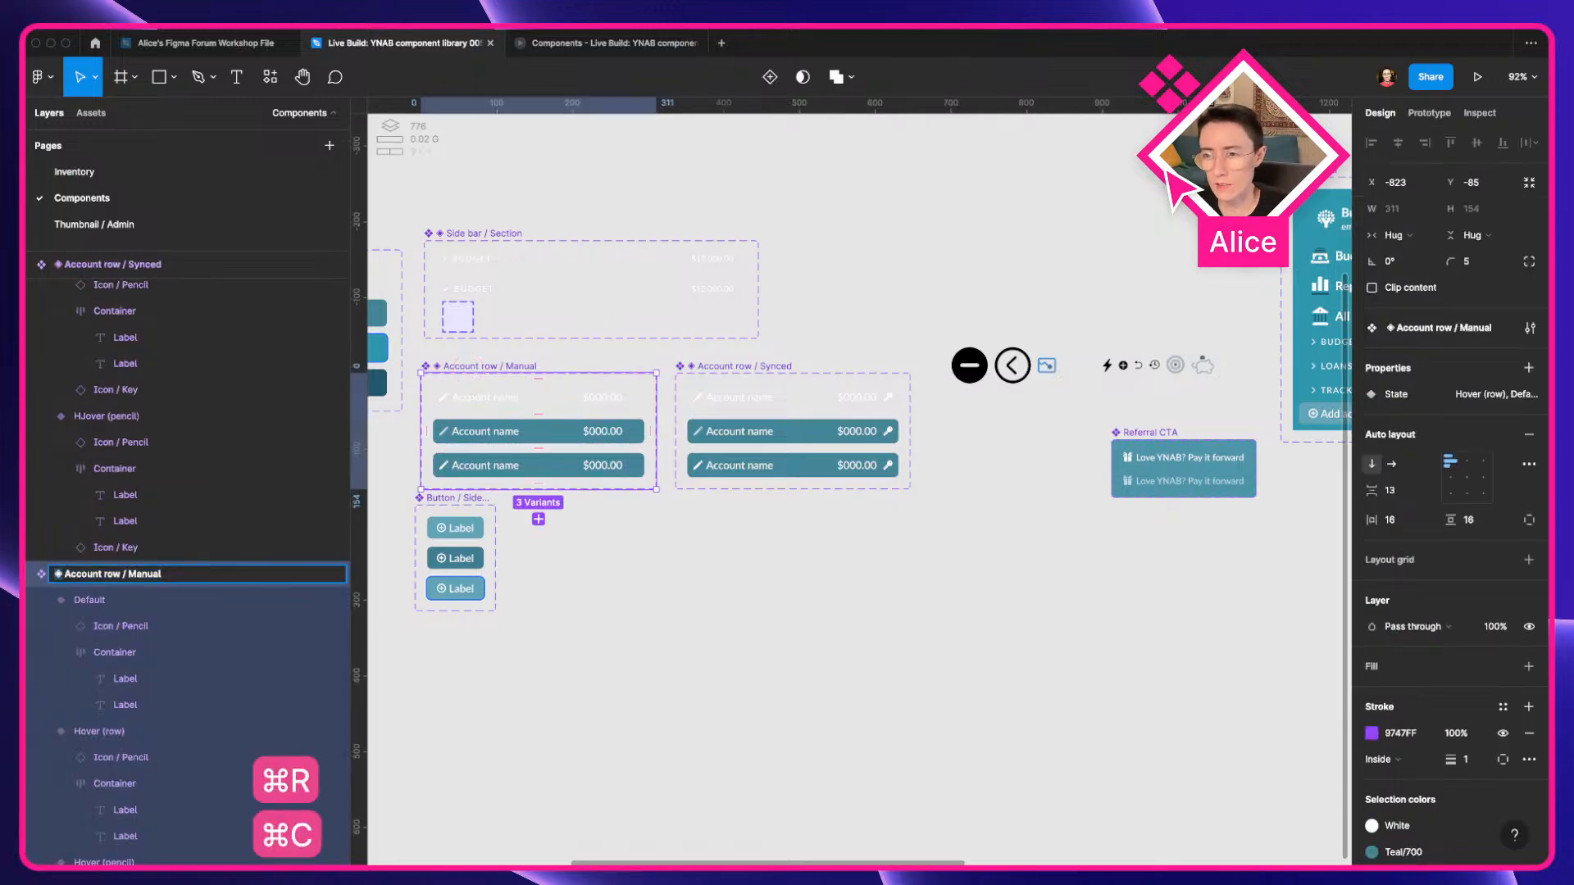
pyautogui.click(481, 508)
pyautogui.press('super+r')
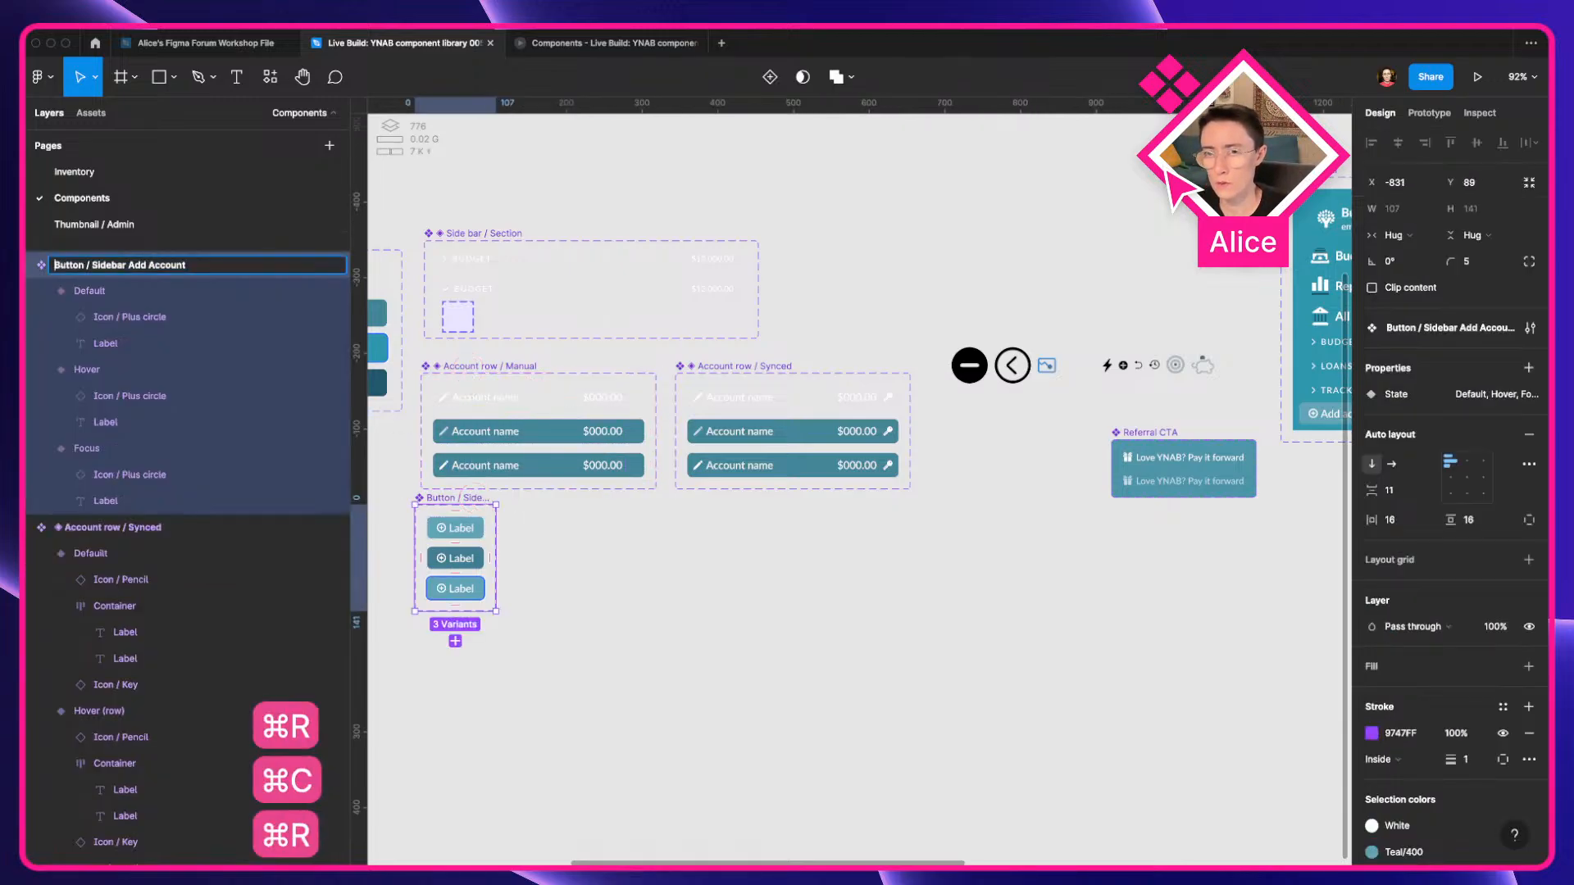
pyautogui.press('super+v')
pyautogui.press('Return')
pyautogui.click(1048, 544)
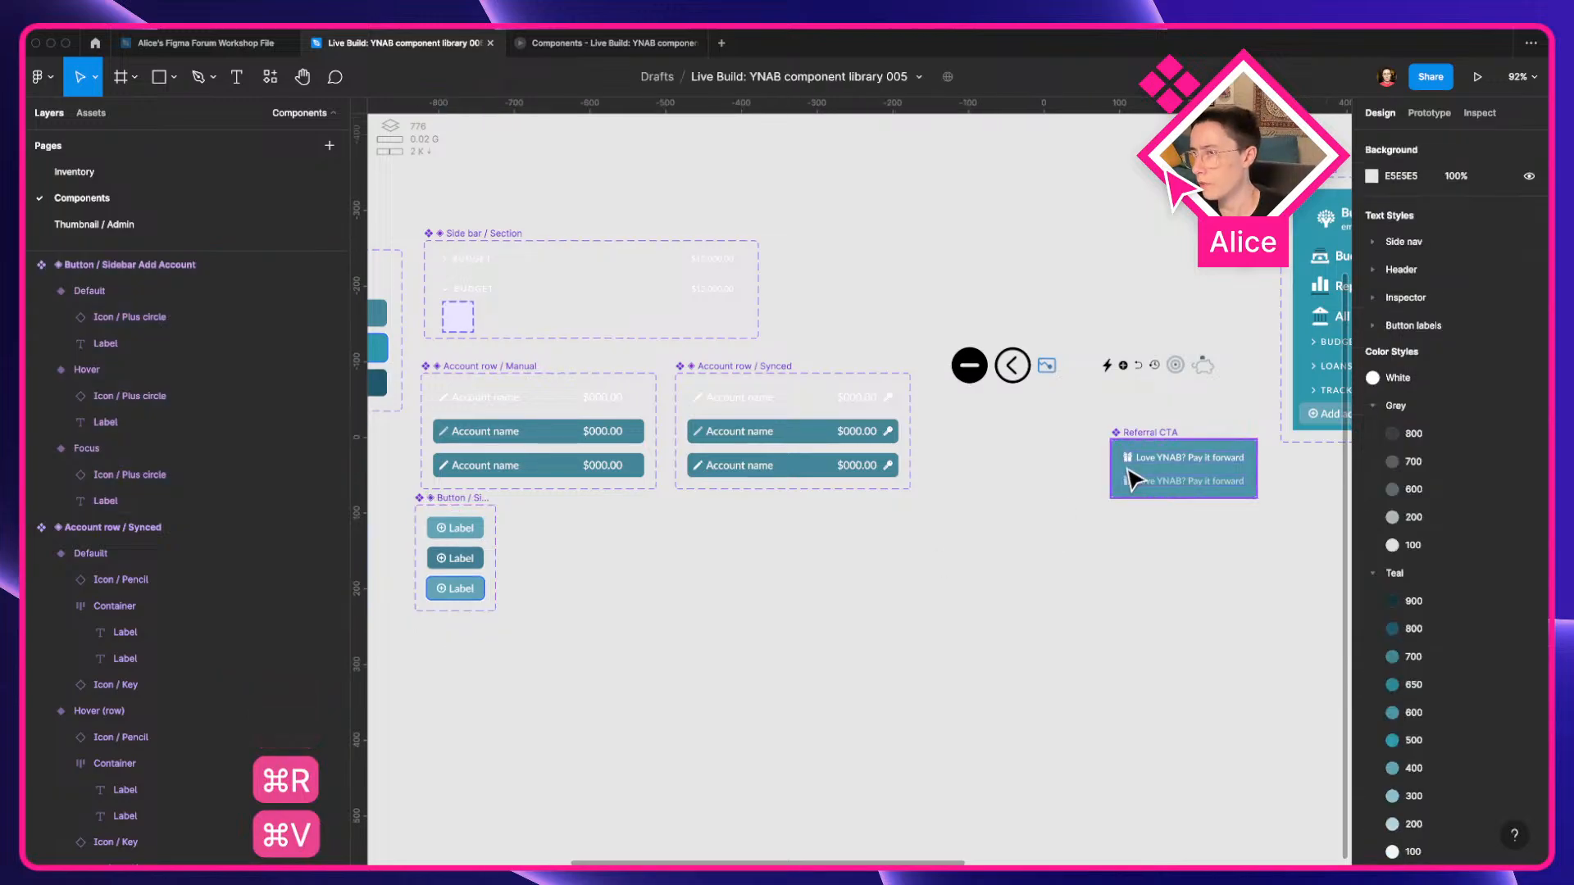
# Open the Referral CTA component set's name for editing and bring up the emoji and symbol picker.
pyautogui.hotkey('ctrl', 'Left')
pyautogui.hotkey('ctrl', 'Right')
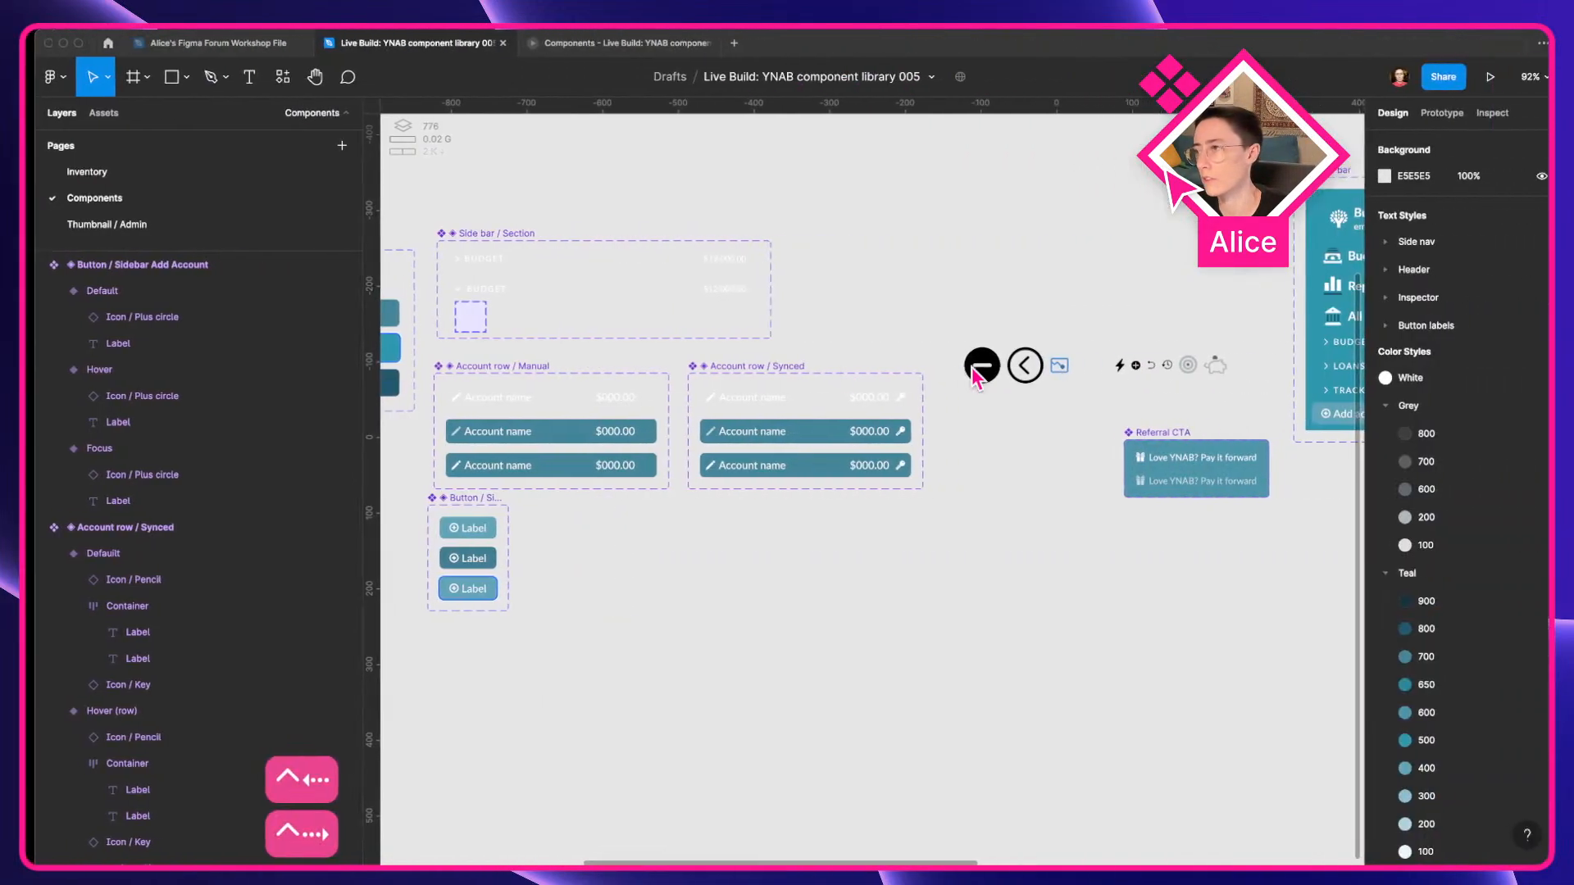
pyautogui.click(1154, 441)
pyautogui.press('super+r')
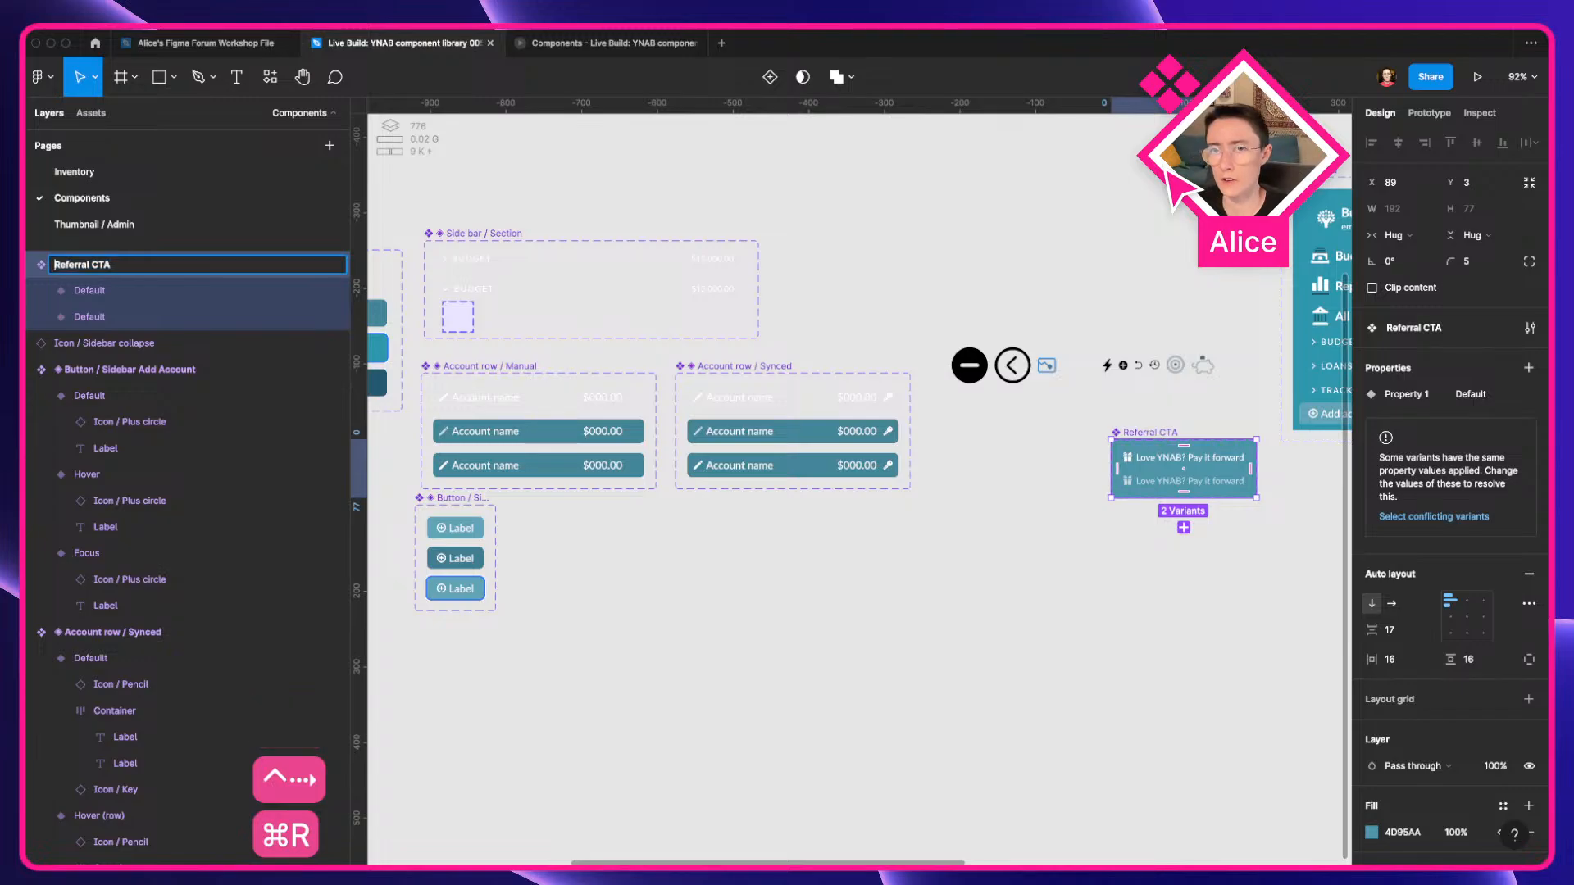
pyautogui.press('ctrl+super+space')
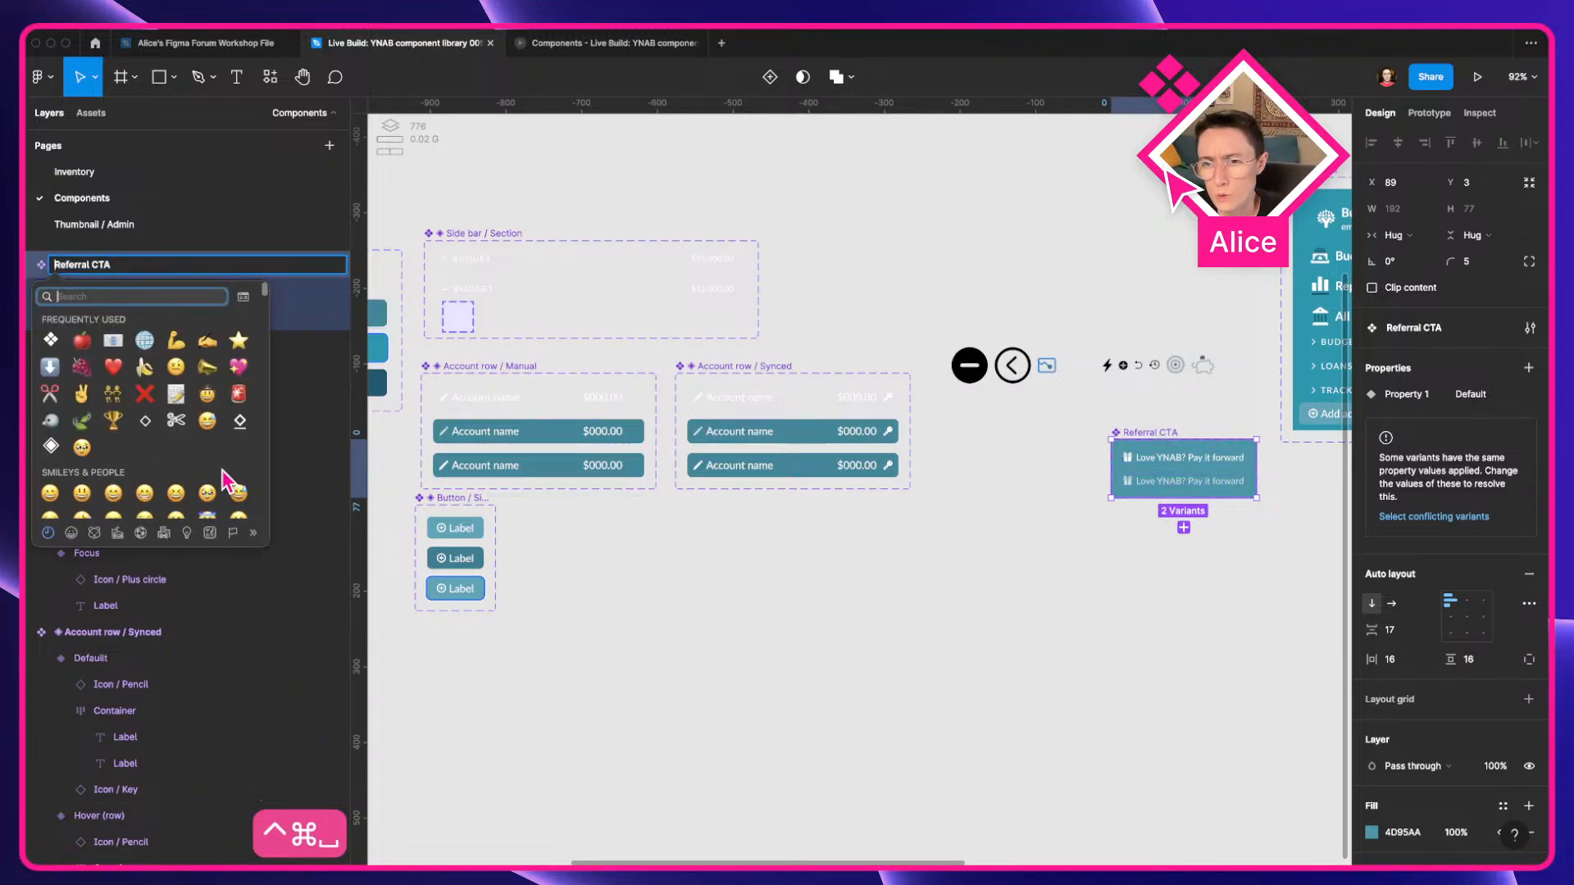
# Switch to Firefox and open the blog article "7 types of Figma components, named and explained" in the new tab.
pyautogui.hotkey('ctrl', 'Left')
pyautogui.click(289, 47)
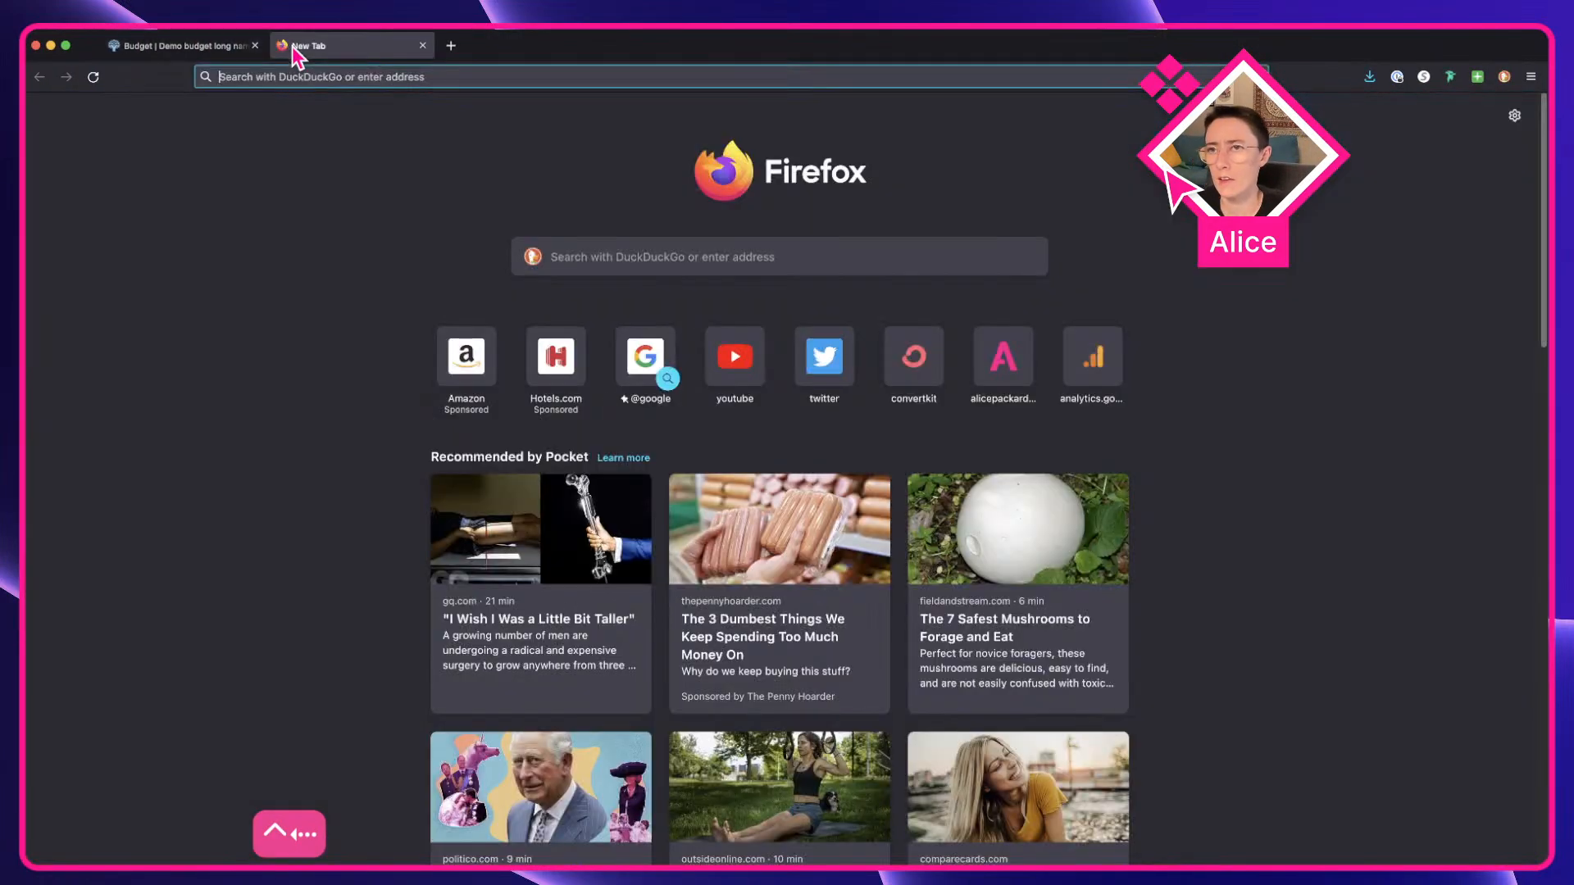
pyautogui.write('alicepackarddesign.com/')
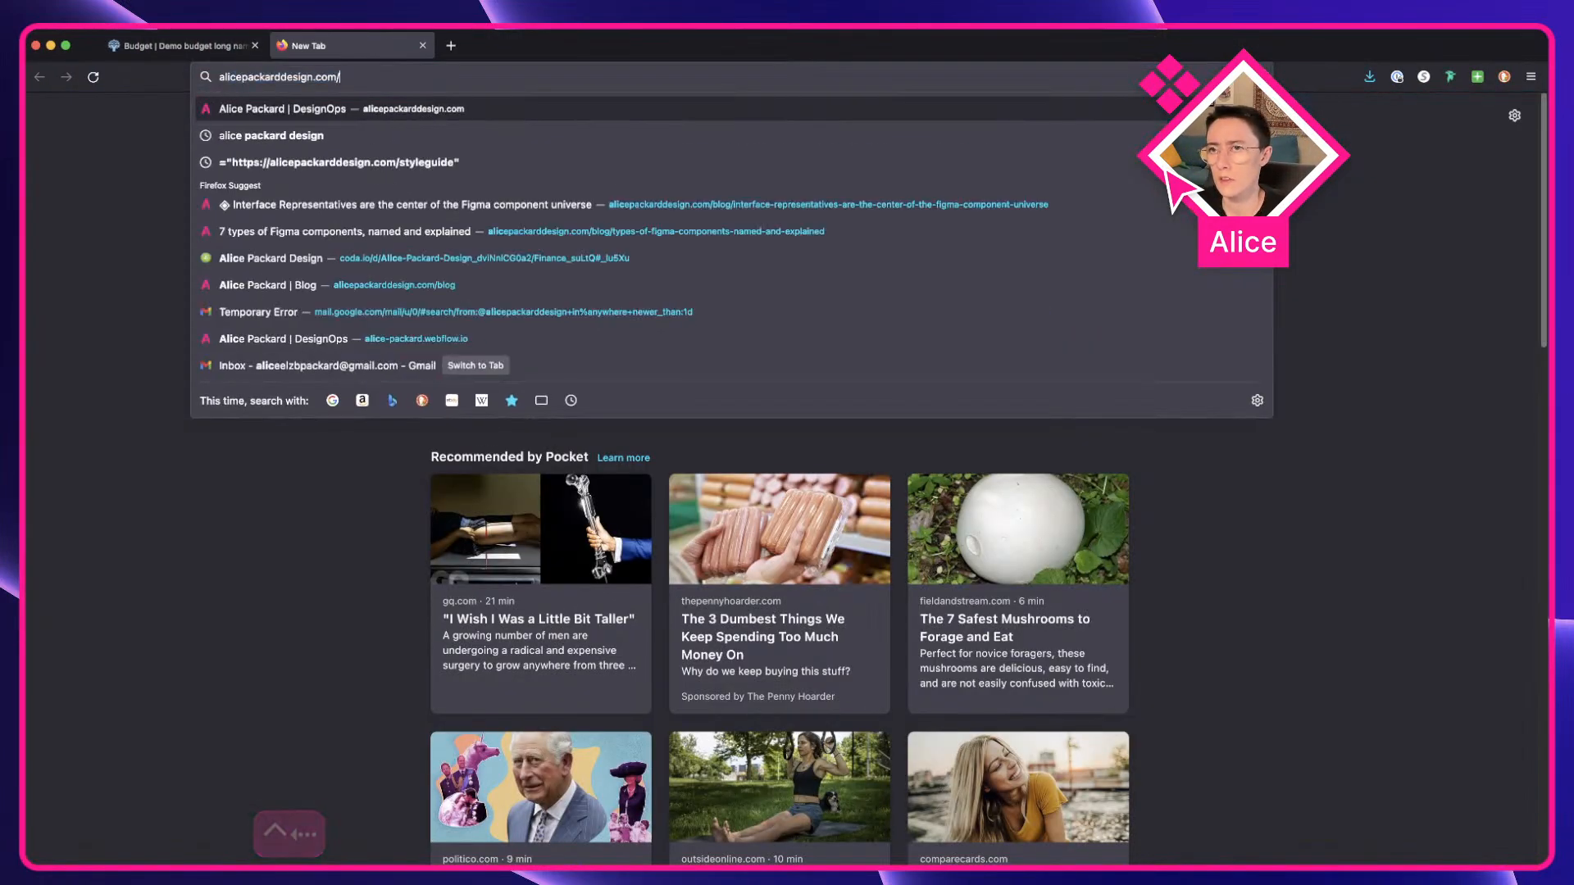
pyautogui.press('Down')
pyautogui.press('Down')
pyautogui.press('Down')
pyautogui.press('Down')
pyautogui.press('Return')
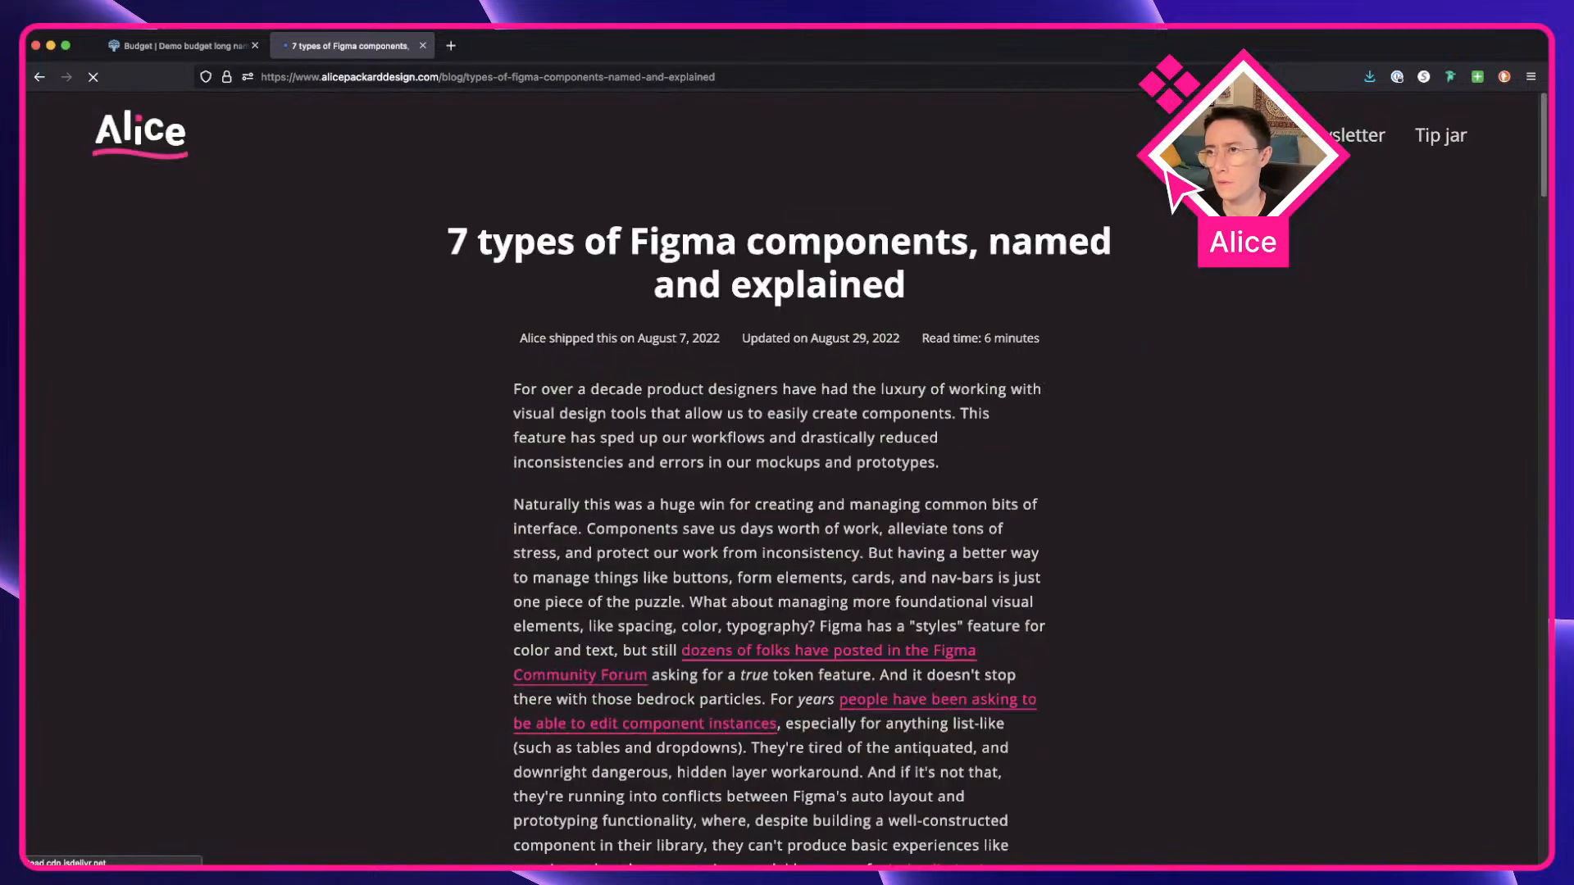
# Copy the pencil symbol from the article's "Content carrier" heading.
pyautogui.scroll(-20, 319, 342)
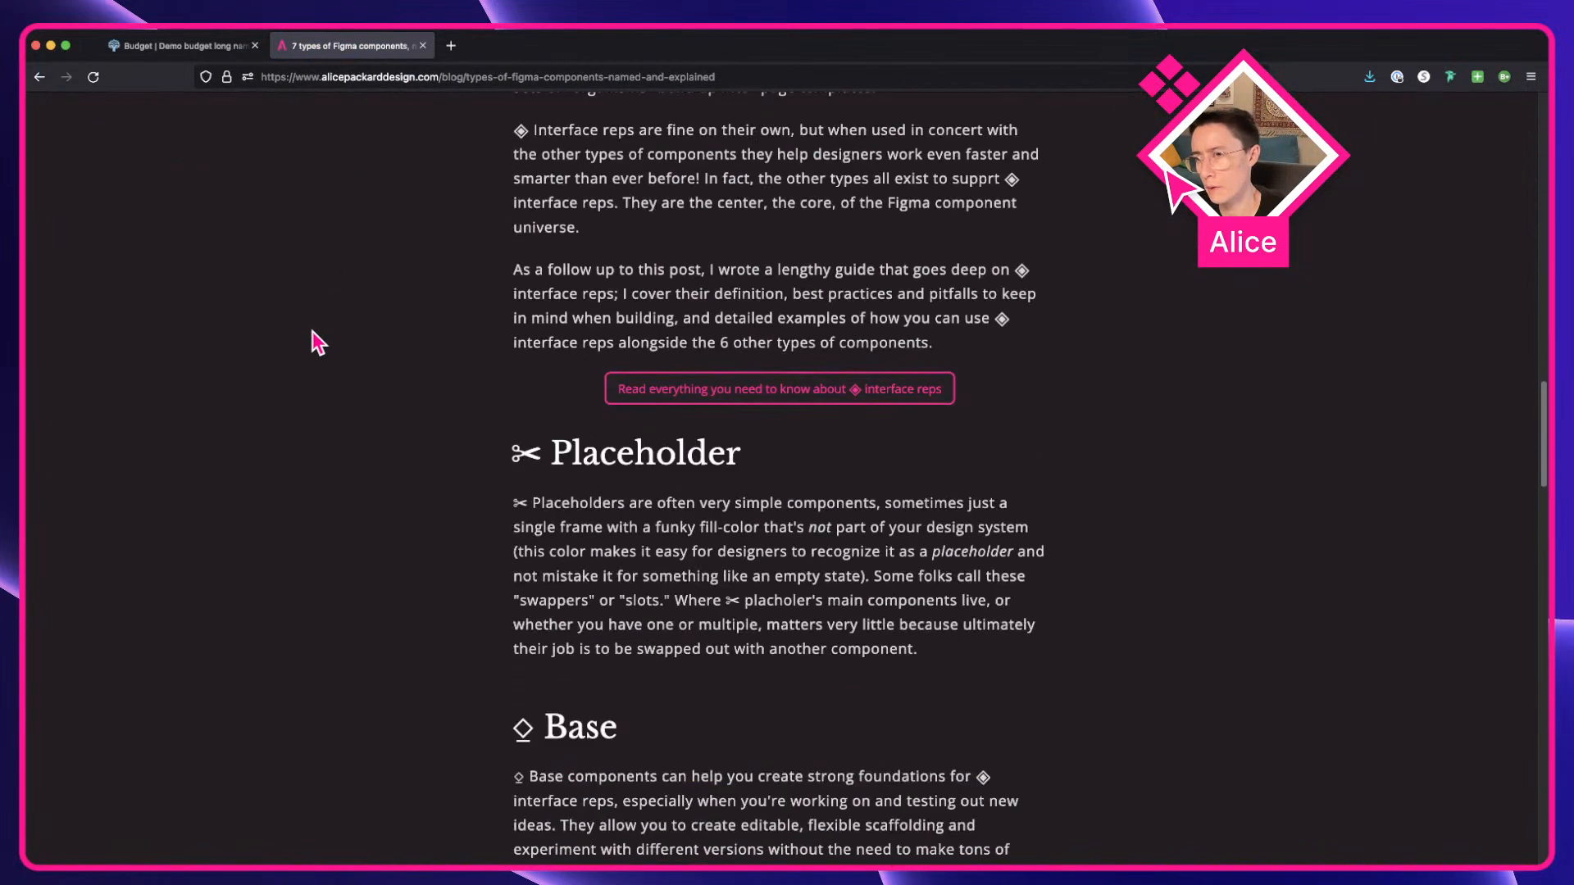
pyautogui.scroll(-7, 316, 341)
pyautogui.moveTo(511, 546); pyautogui.dragTo(554, 549)
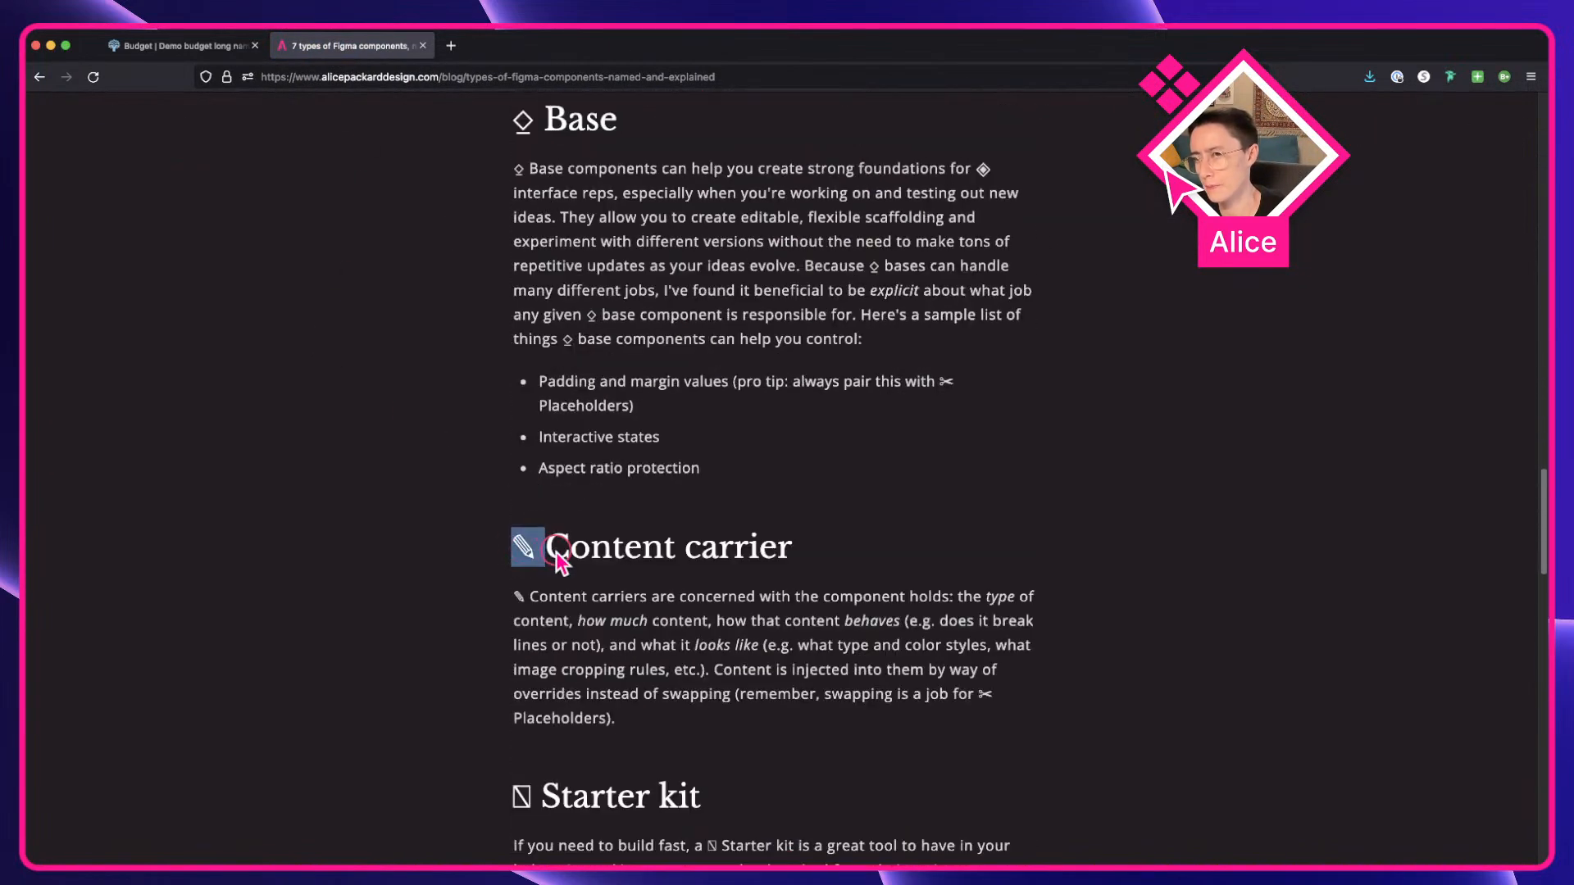
pyautogui.press('super+c')
# Switch back to Figma and paste the pencil symbol in front of the Referral CTA component set's name.
pyautogui.hotkey('ctrl', 'Right')
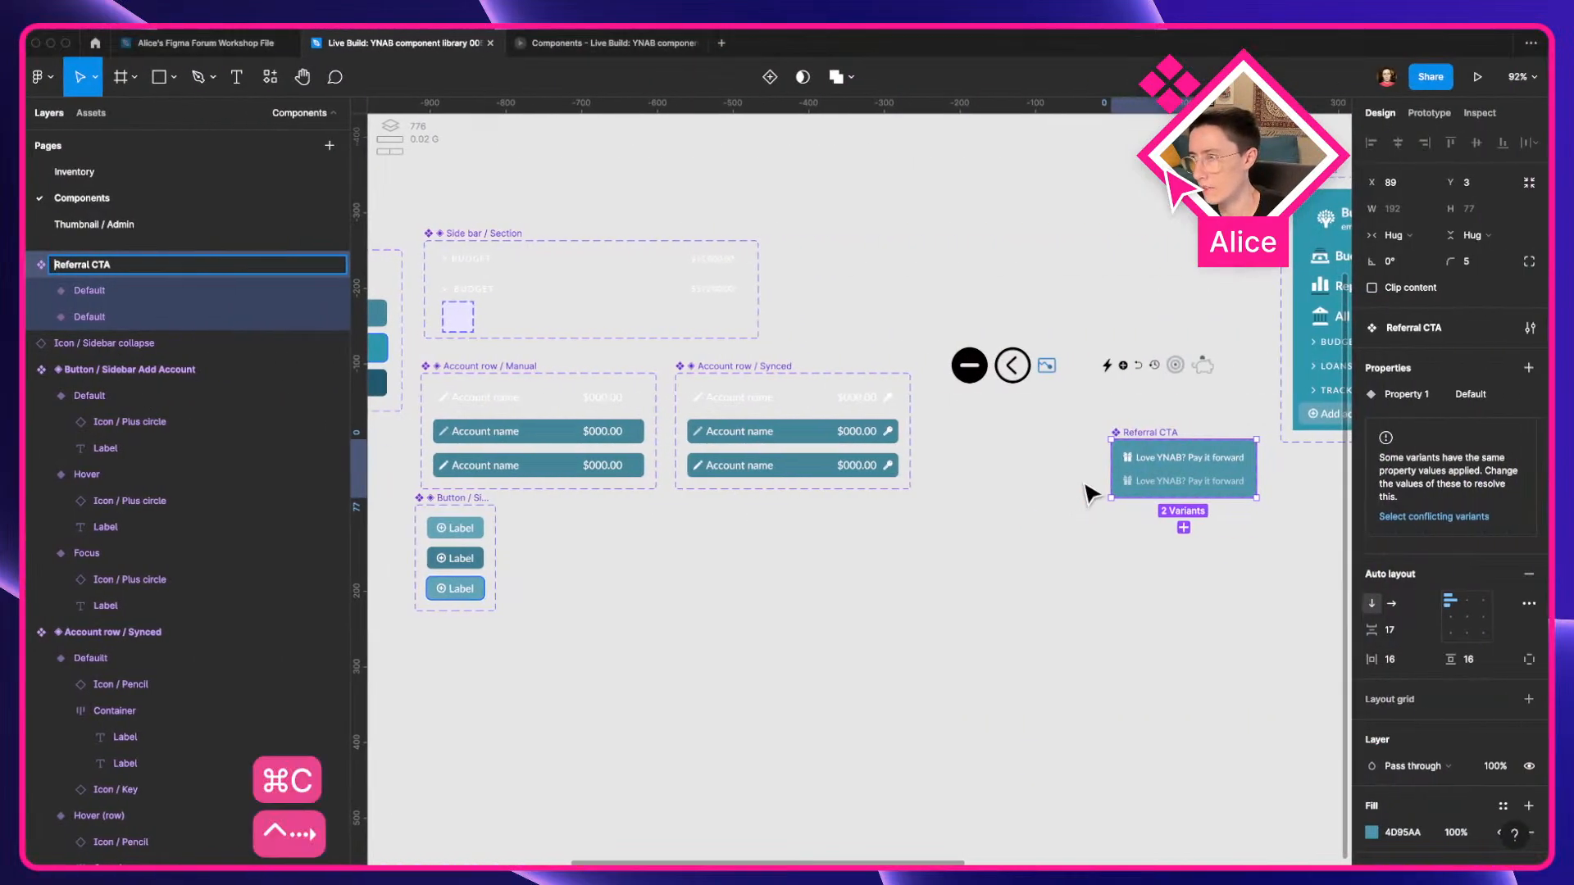
pyautogui.press('super+r')
pyautogui.press('super+v')
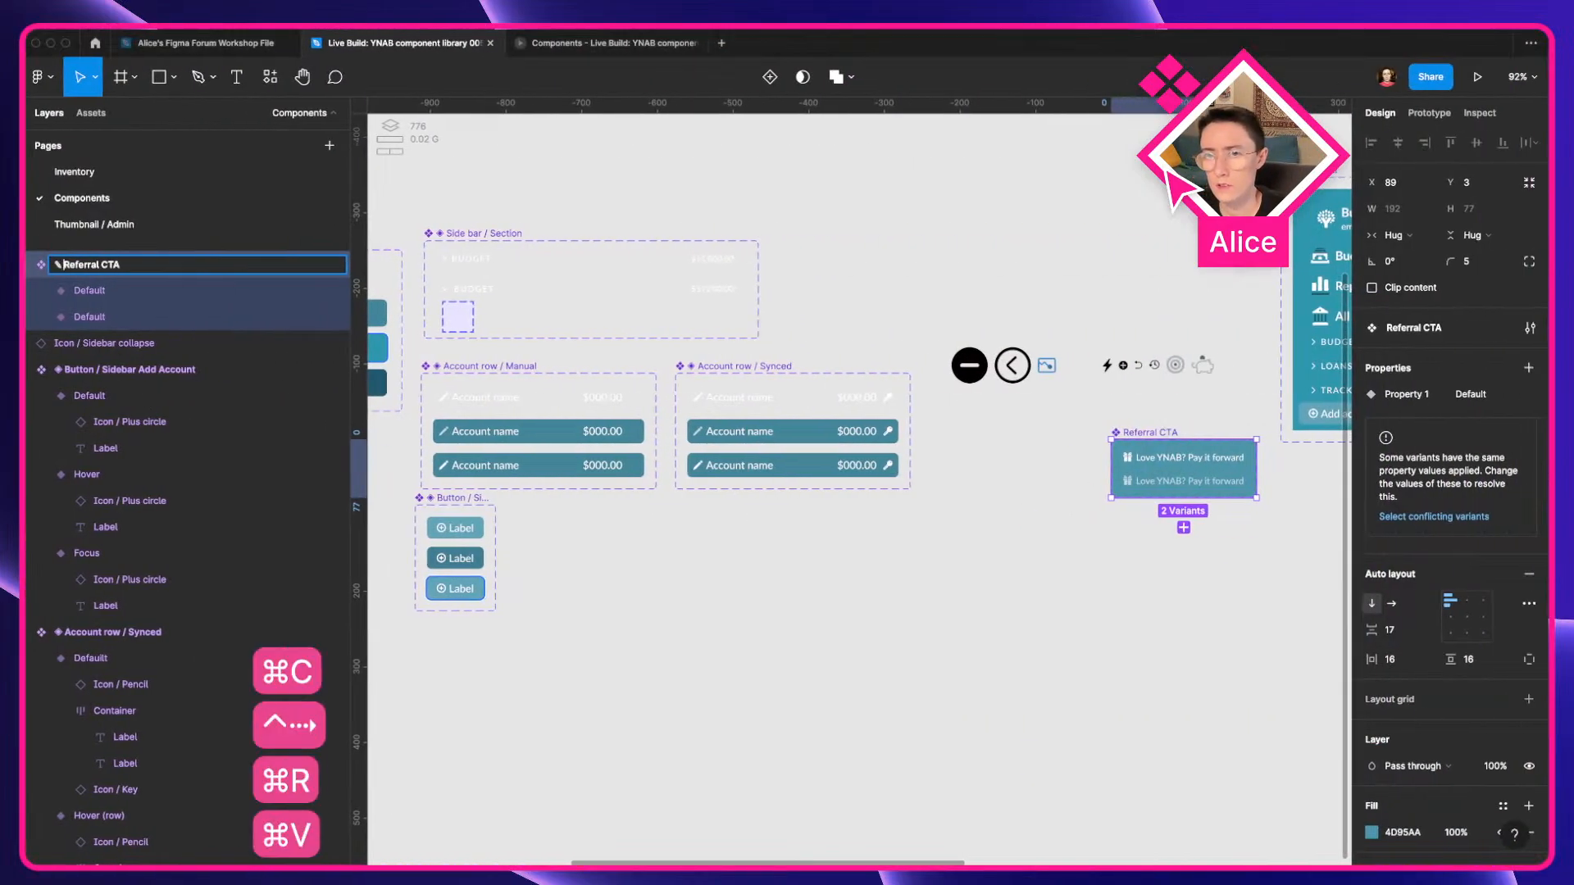
pyautogui.press('Return')
pyautogui.click(1093, 563)
# Remove the 4D95AA fill from the Referral CTA component set.
pyautogui.moveTo(1055, 583); pyautogui.dragTo(960, 628)
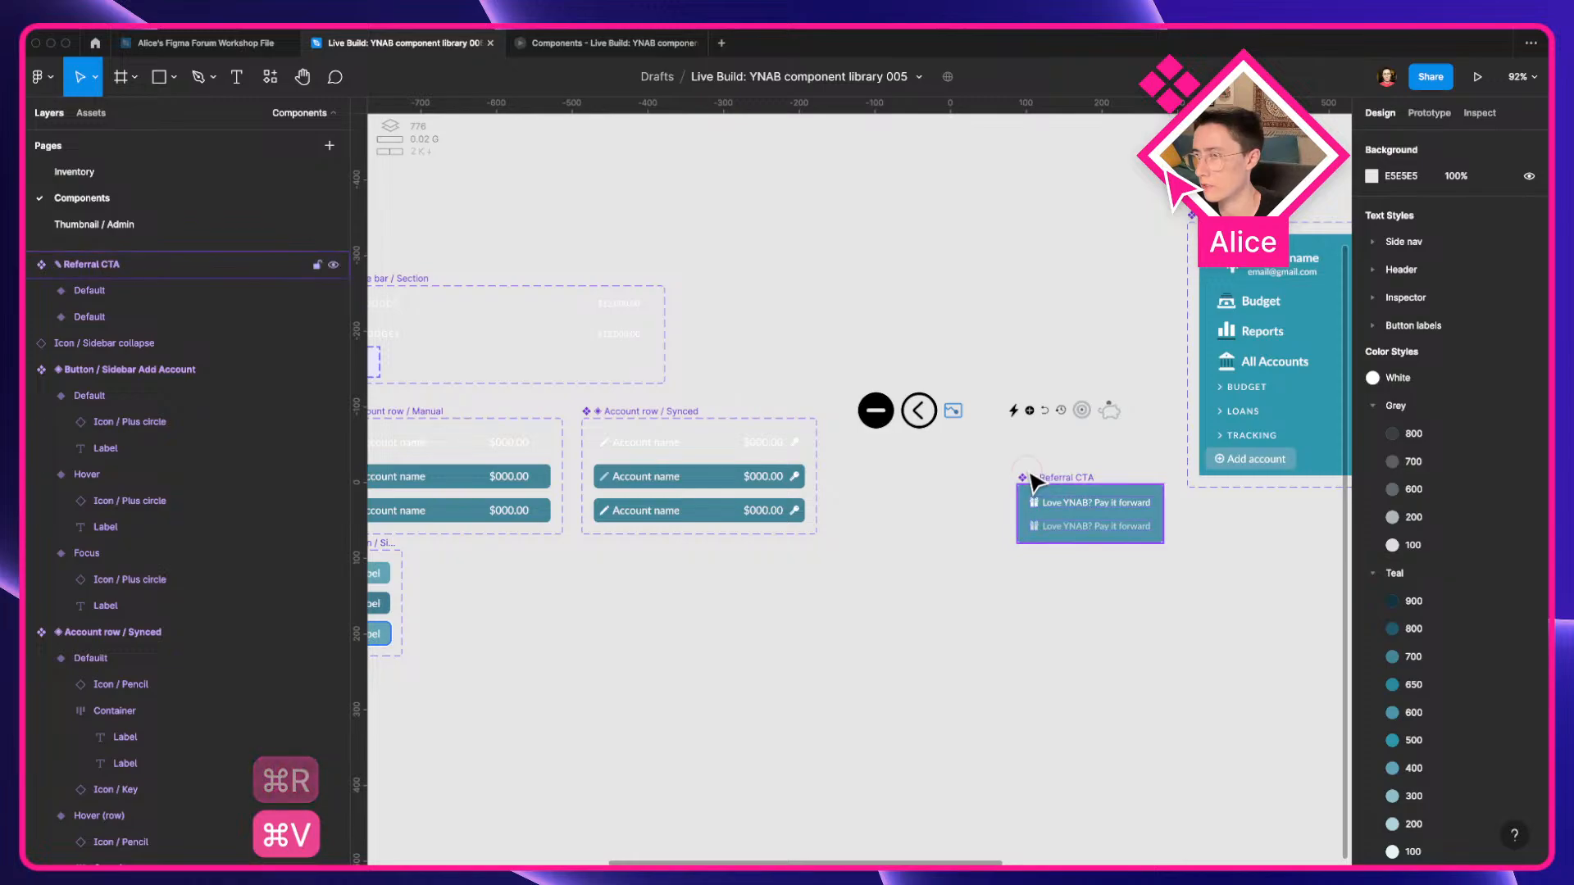
pyautogui.click(1034, 482)
pyautogui.scroll(-3, 1532, 575)
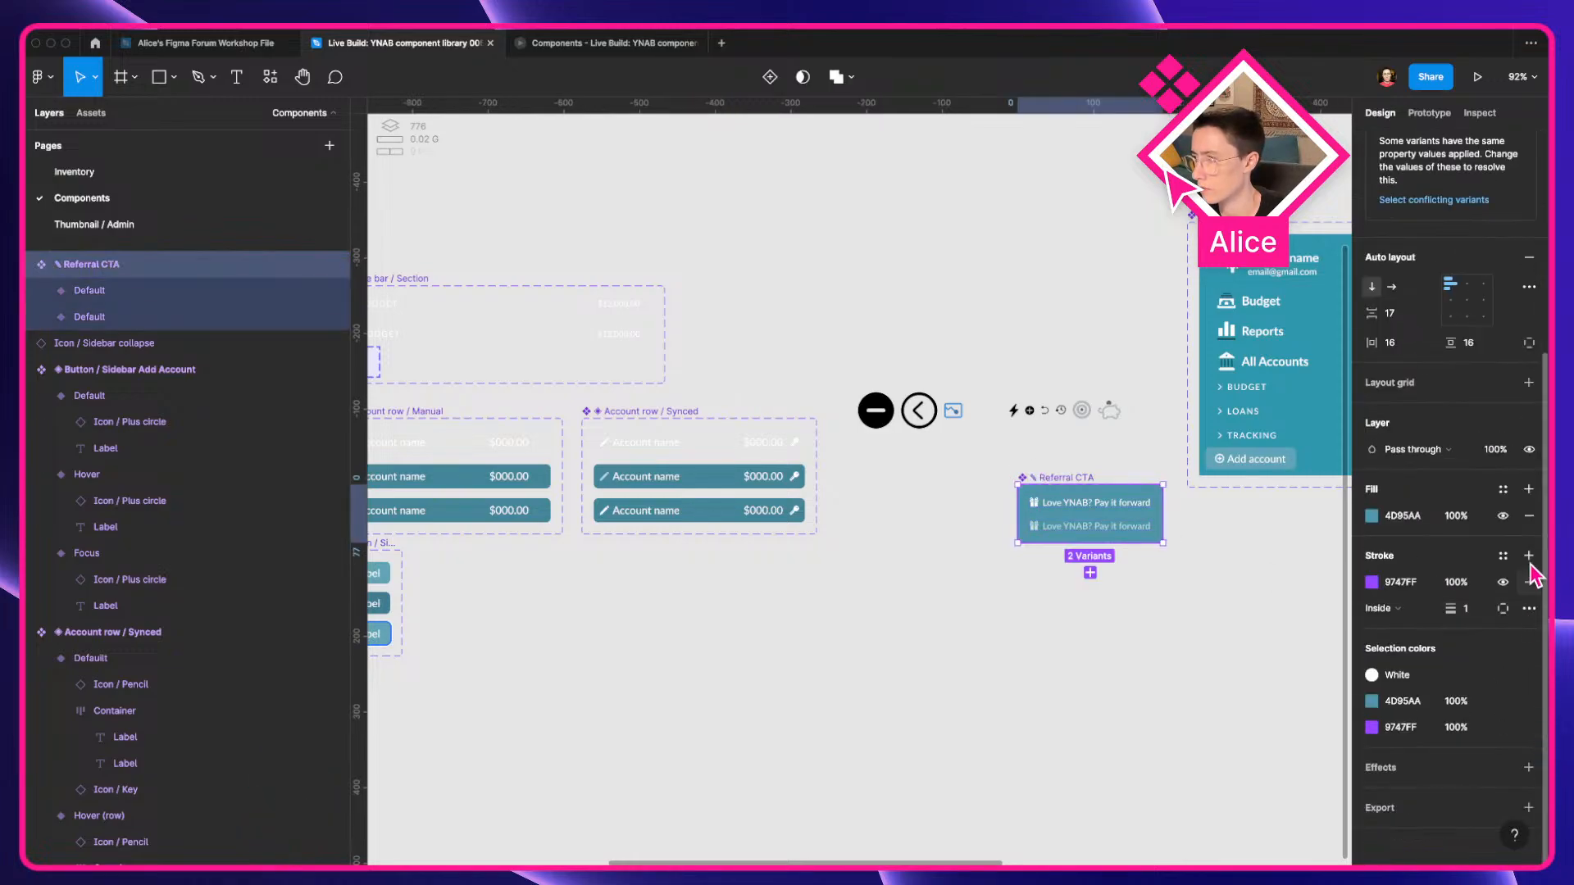
pyautogui.click(1529, 516)
pyautogui.click(1205, 647)
# Place an instance of the bright Referral CTA variant in the Side bar component, directly below the Add account button.
pyautogui.hscroll(5, 1075, 555)
pyautogui.click(775, 544)
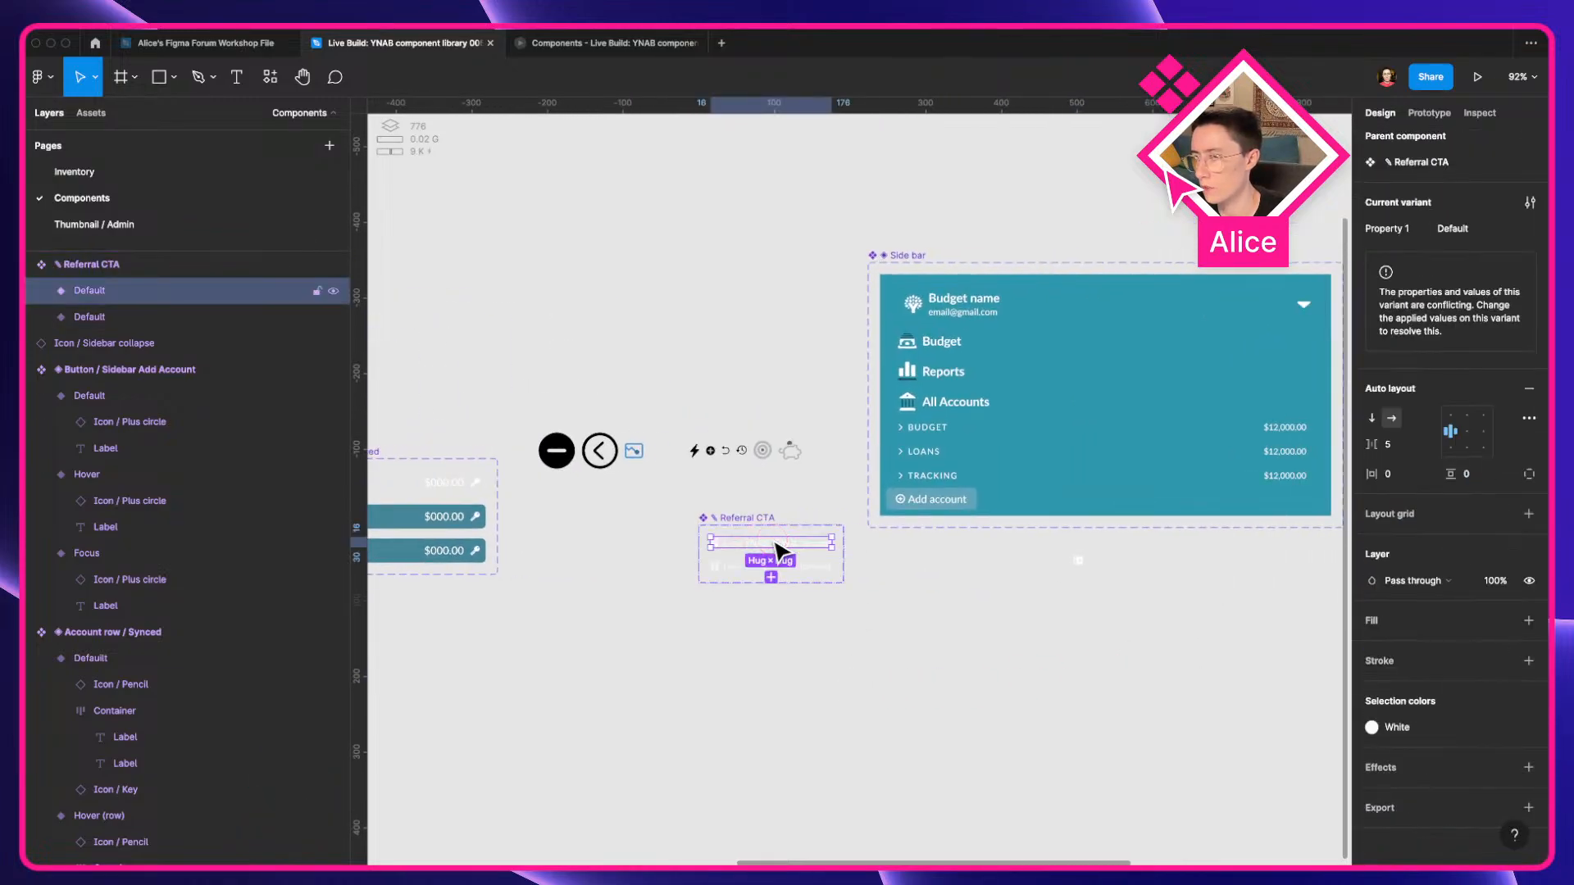
pyautogui.moveTo(776, 551); pyautogui.dragTo(943, 525)
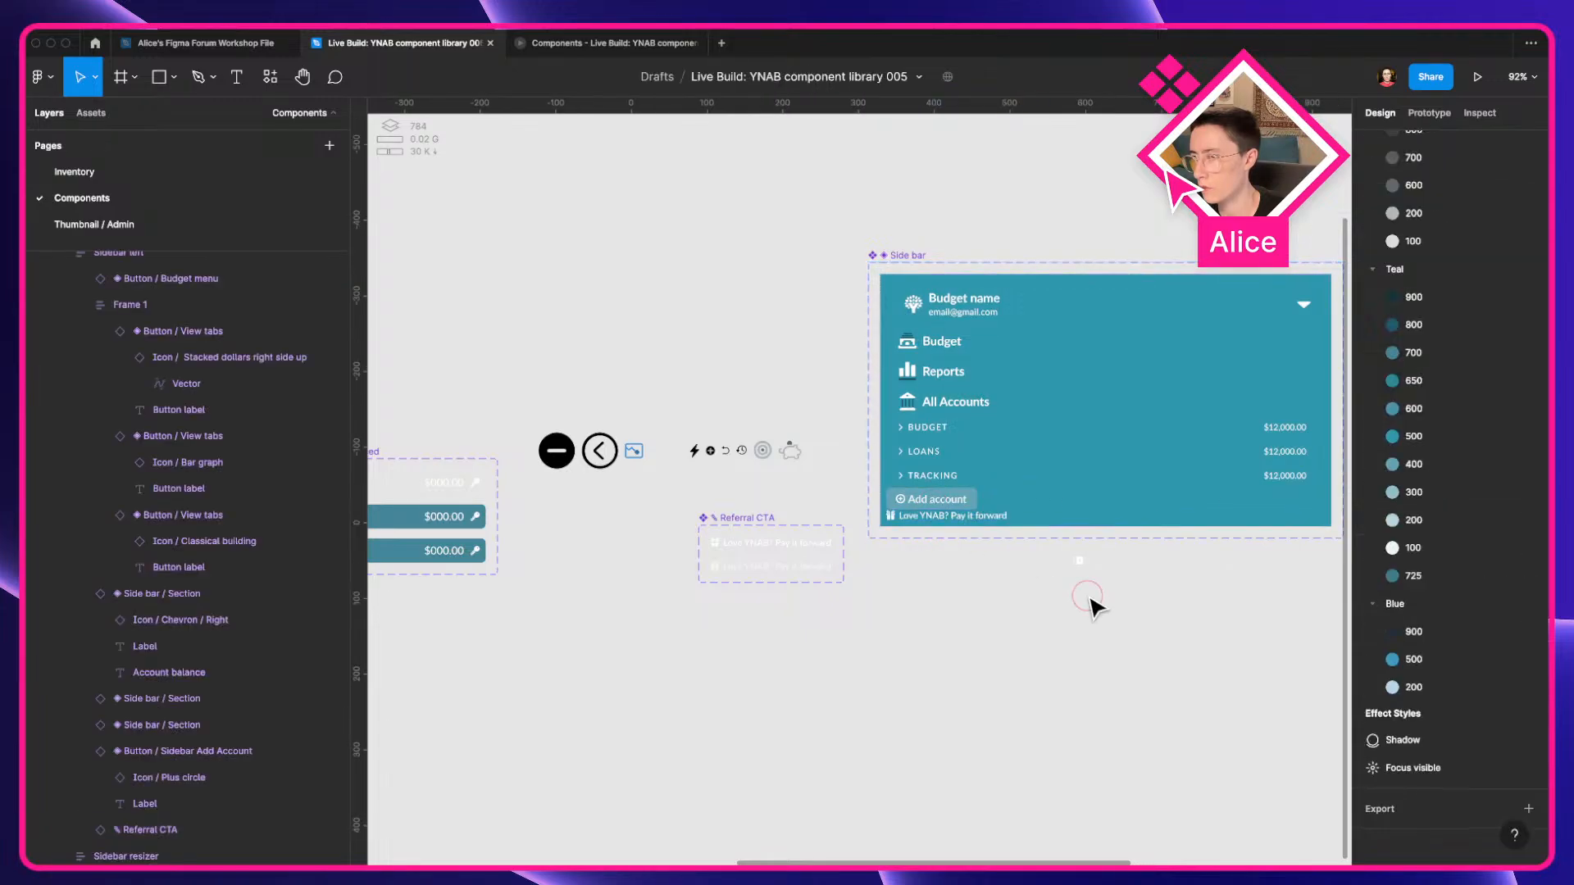
pyautogui.scroll(5, 986, 495)
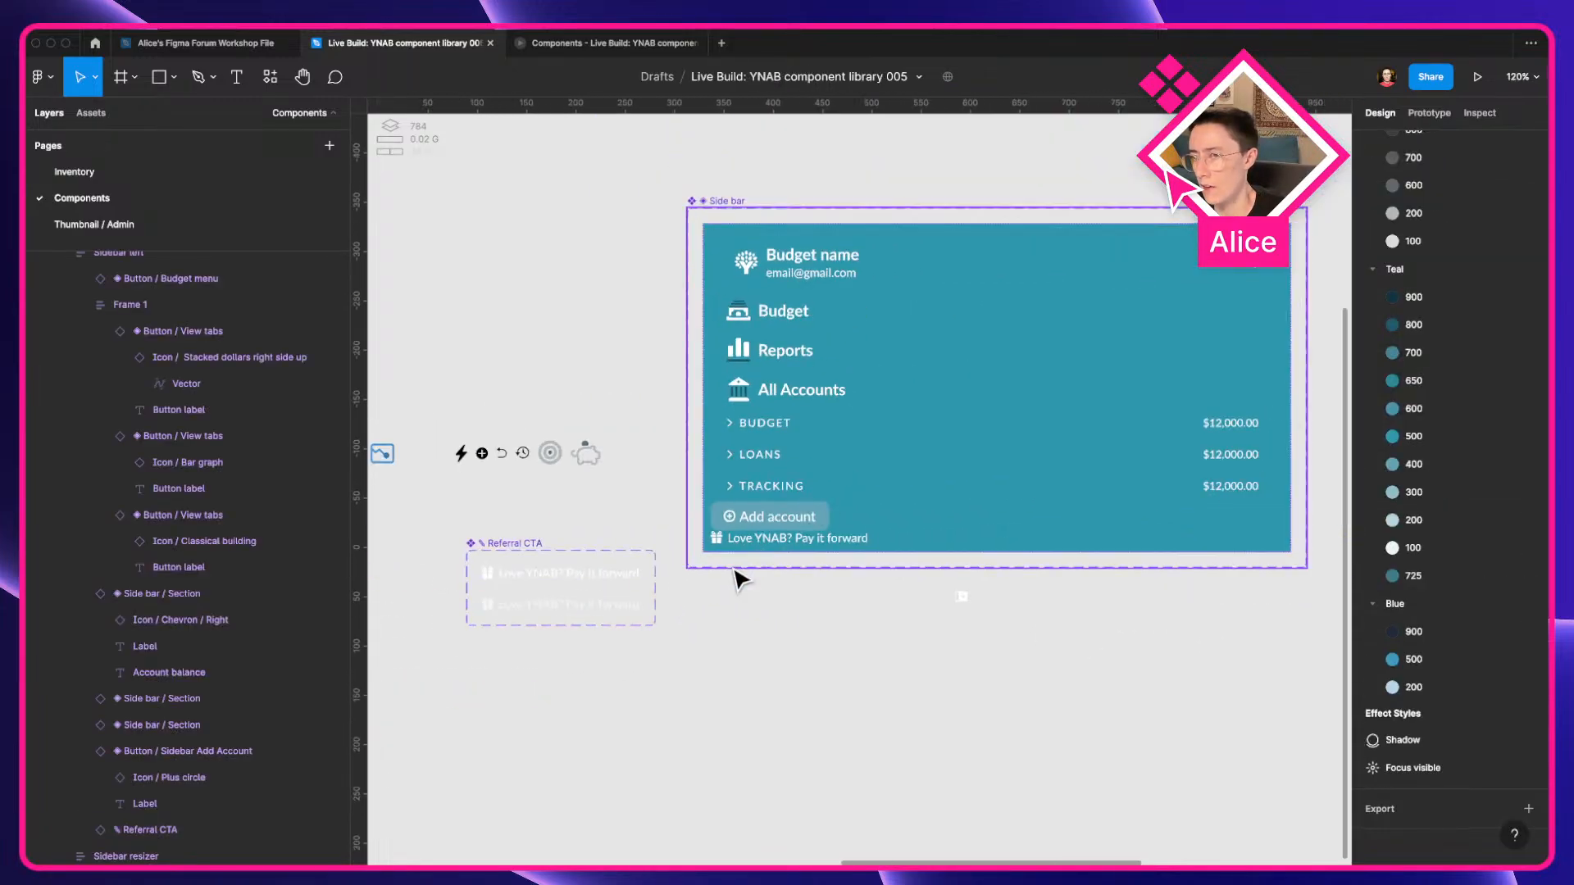
# Move the Sidebar collapse icon into the Side bar and wrap it with the referral link in a horizontal auto layout frame.
pyautogui.moveTo(964, 605); pyautogui.dragTo(900, 536)
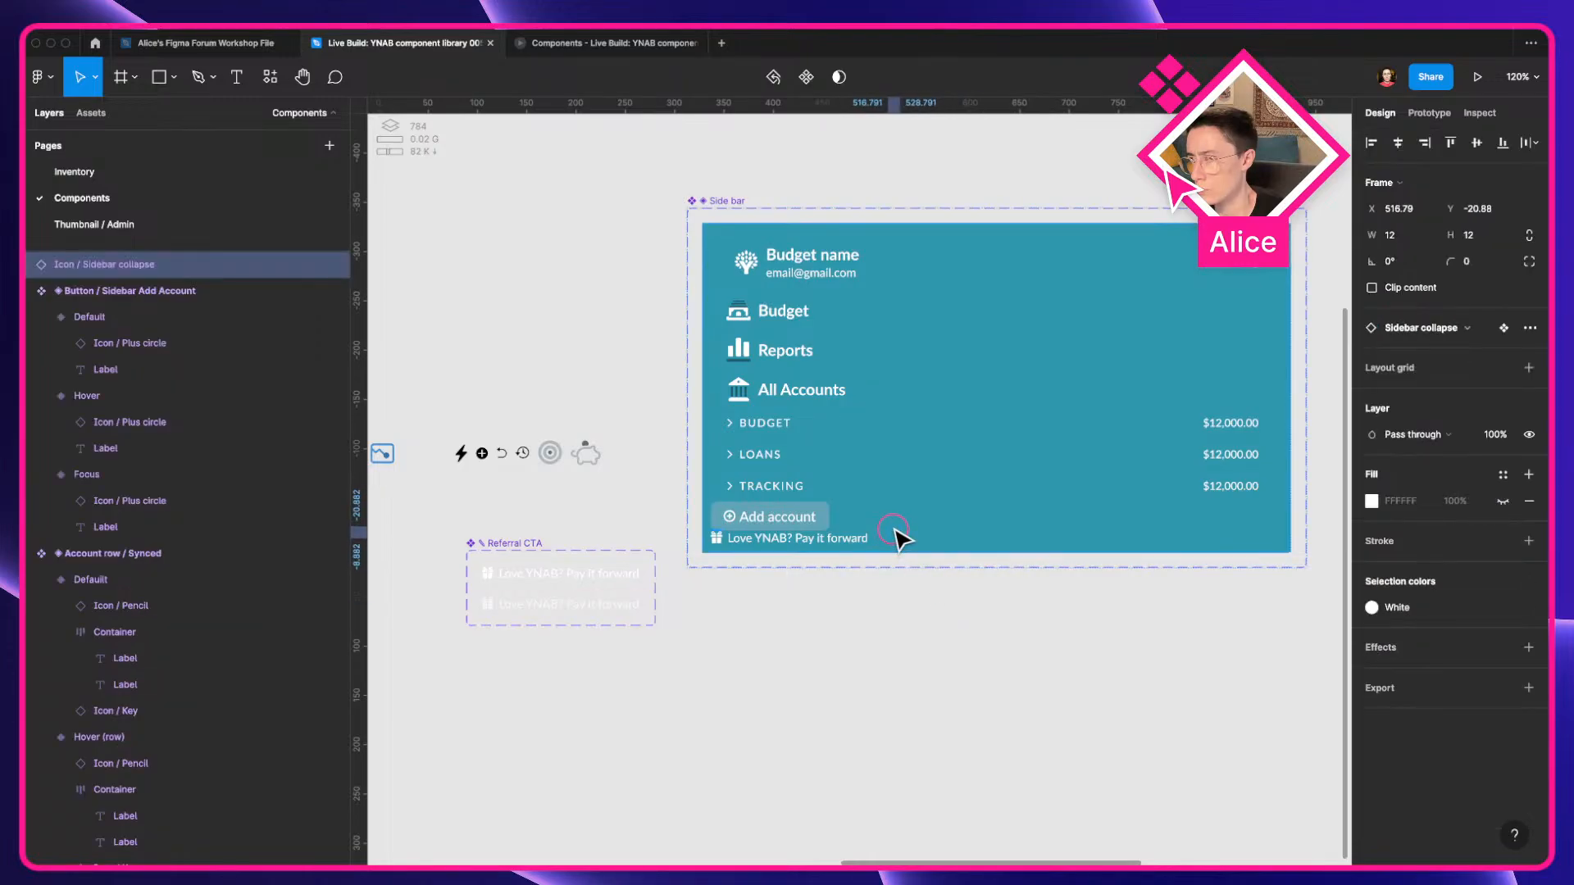
pyautogui.hotkey('shift', 'a')
pyautogui.scroll(5, 902, 540)
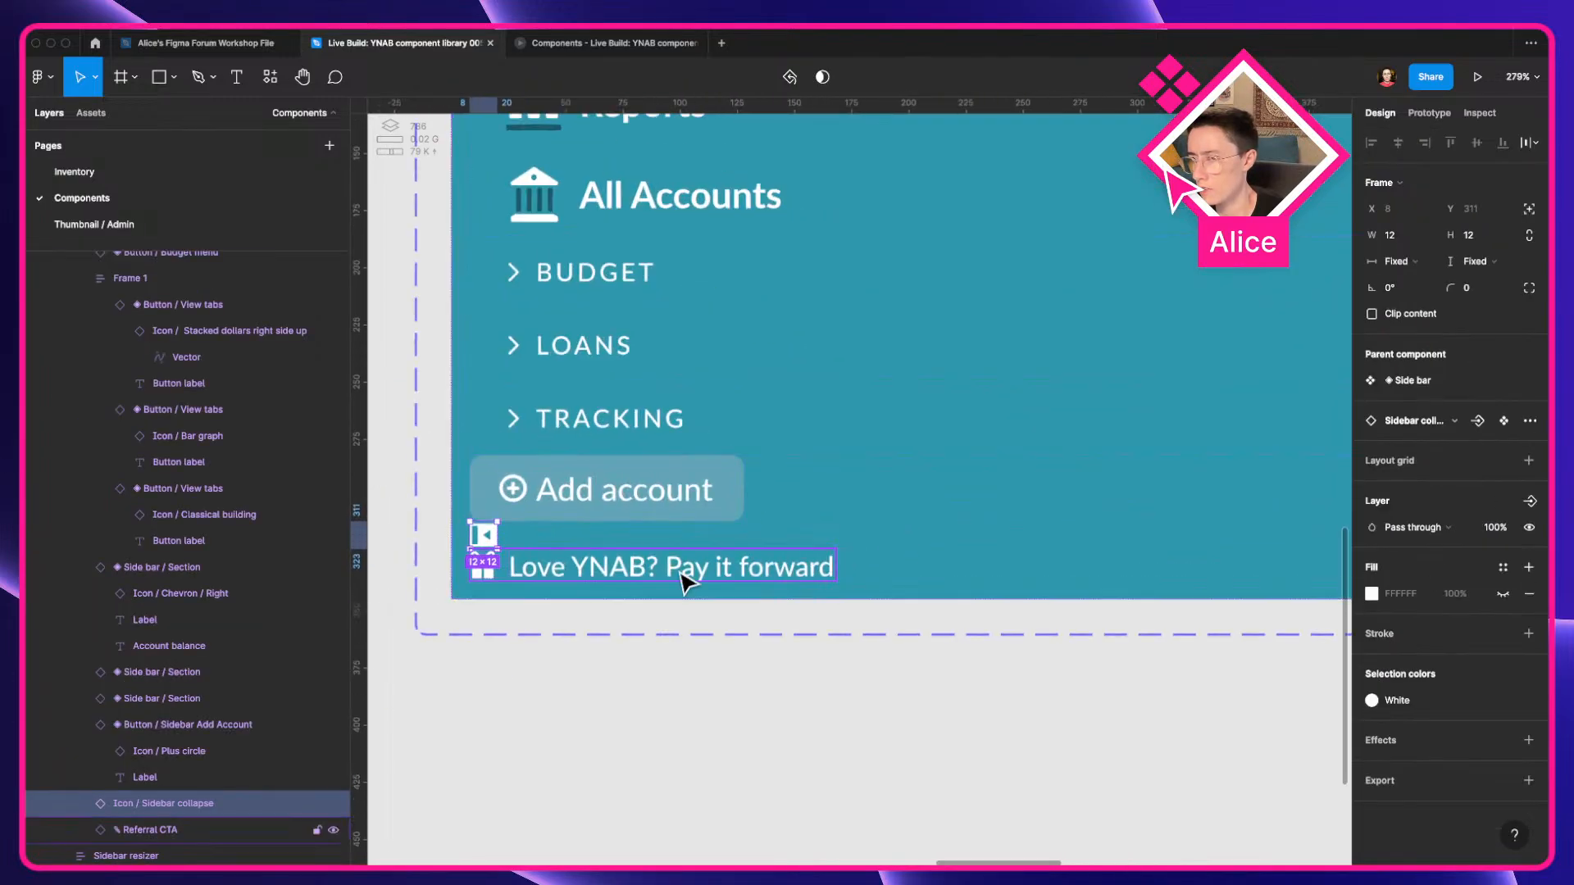
pyautogui.click(1391, 450)
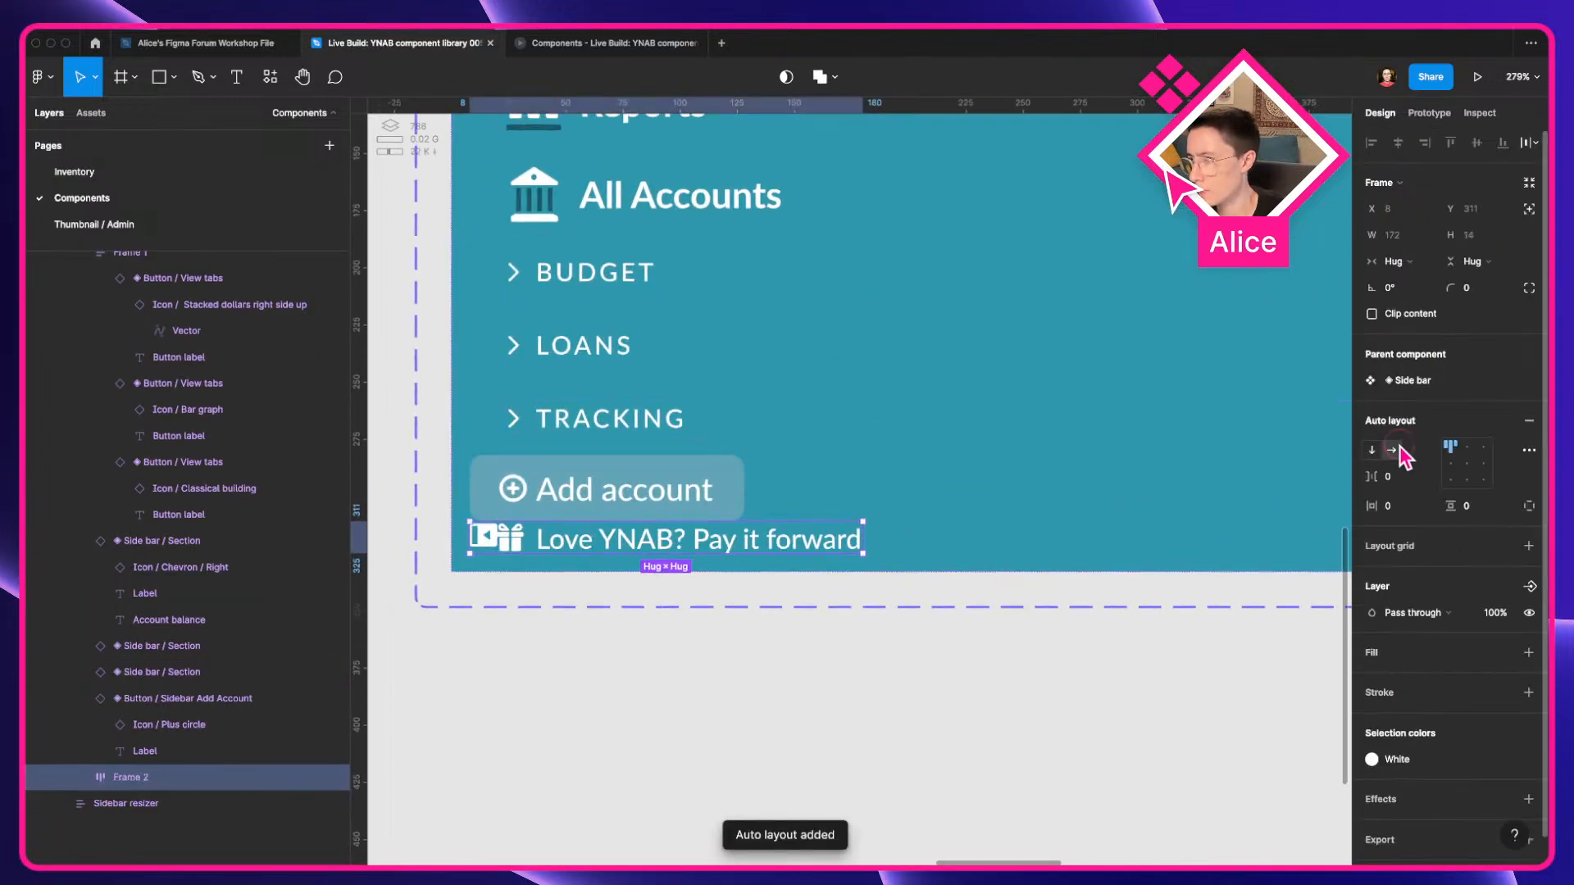
# Set the new frame's width to Fill container and its auto layout spacing mode to Space between.
pyautogui.click(1391, 261)
pyautogui.click(1408, 279)
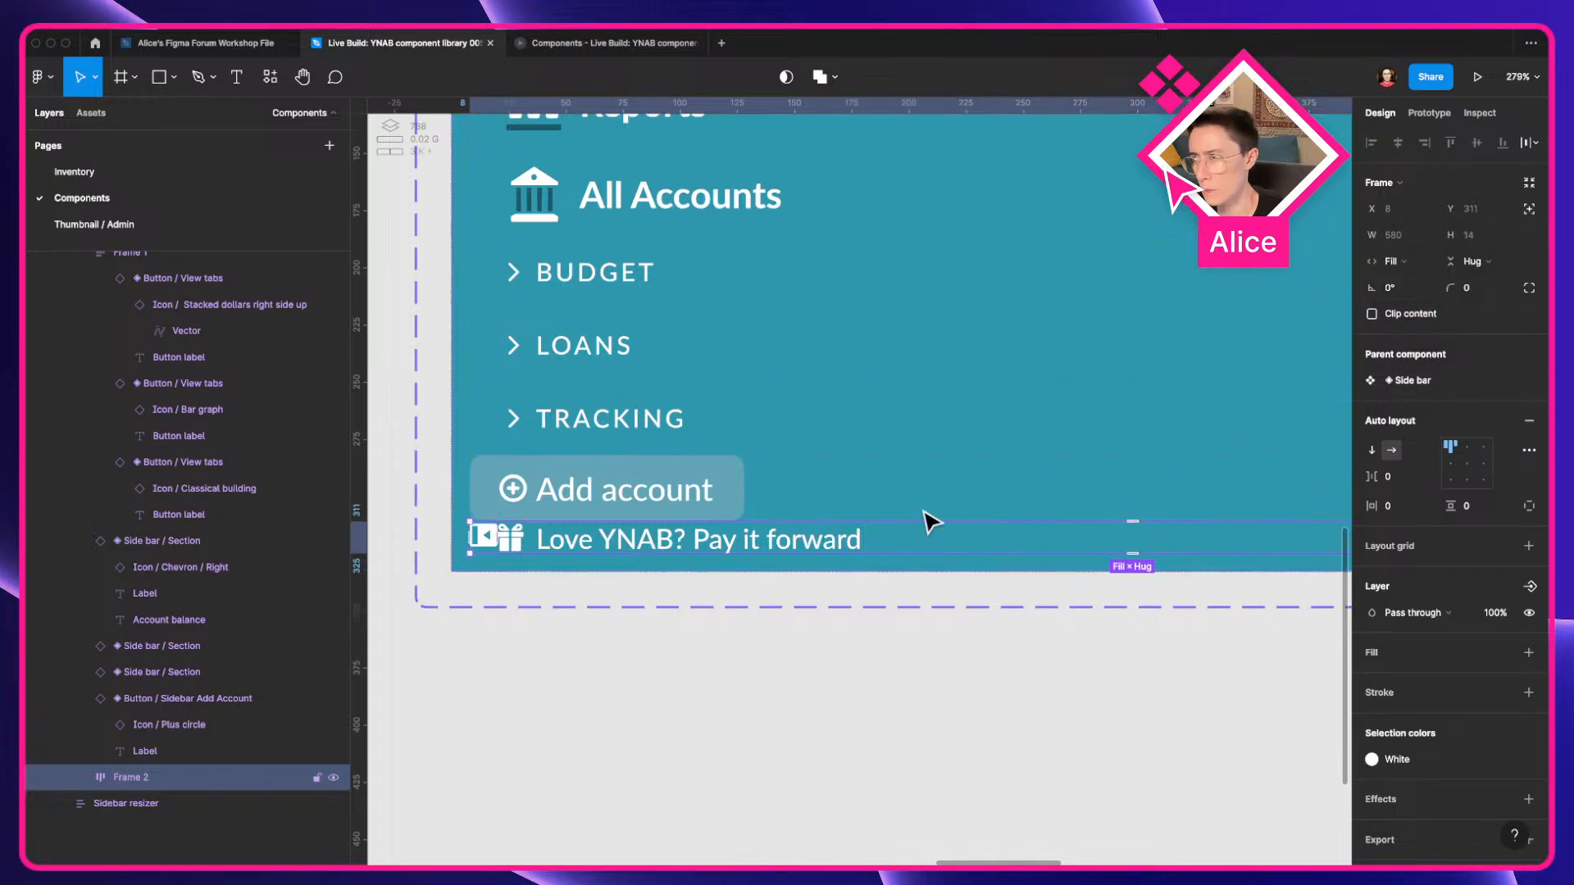
pyautogui.click(1529, 450)
pyautogui.click(1315, 592)
pyautogui.click(1321, 615)
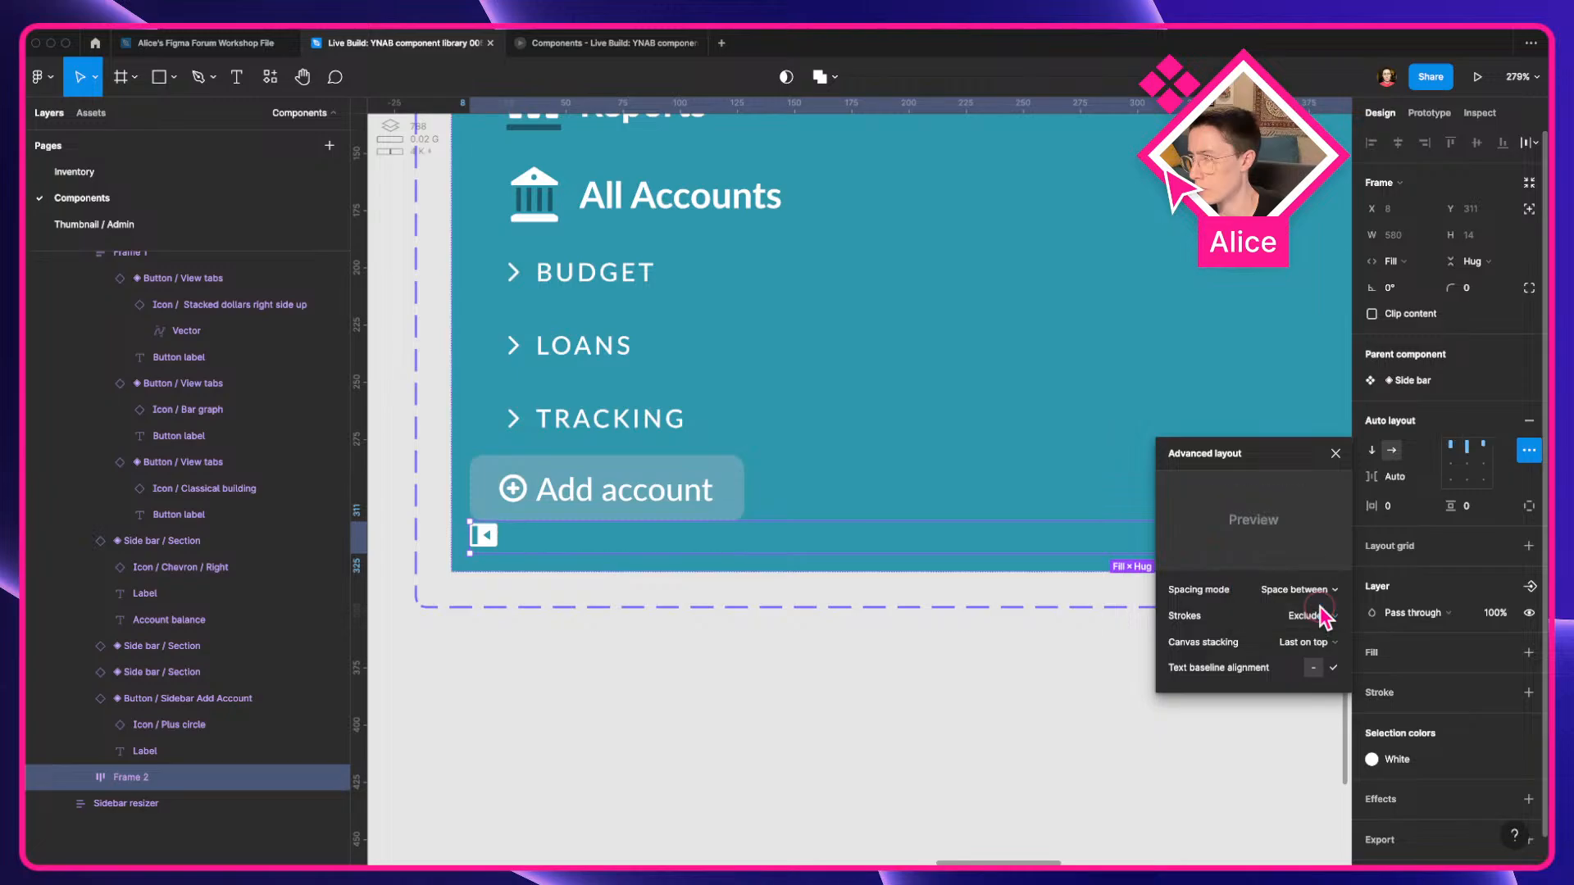
# Reorder the footer row of the Side bar component so the Referral CTA comes before the Sidebar collapse icon.
pyautogui.scroll(-5, 824, 507)
pyautogui.click(882, 650)
pyautogui.hscroll(3, 914, 590)
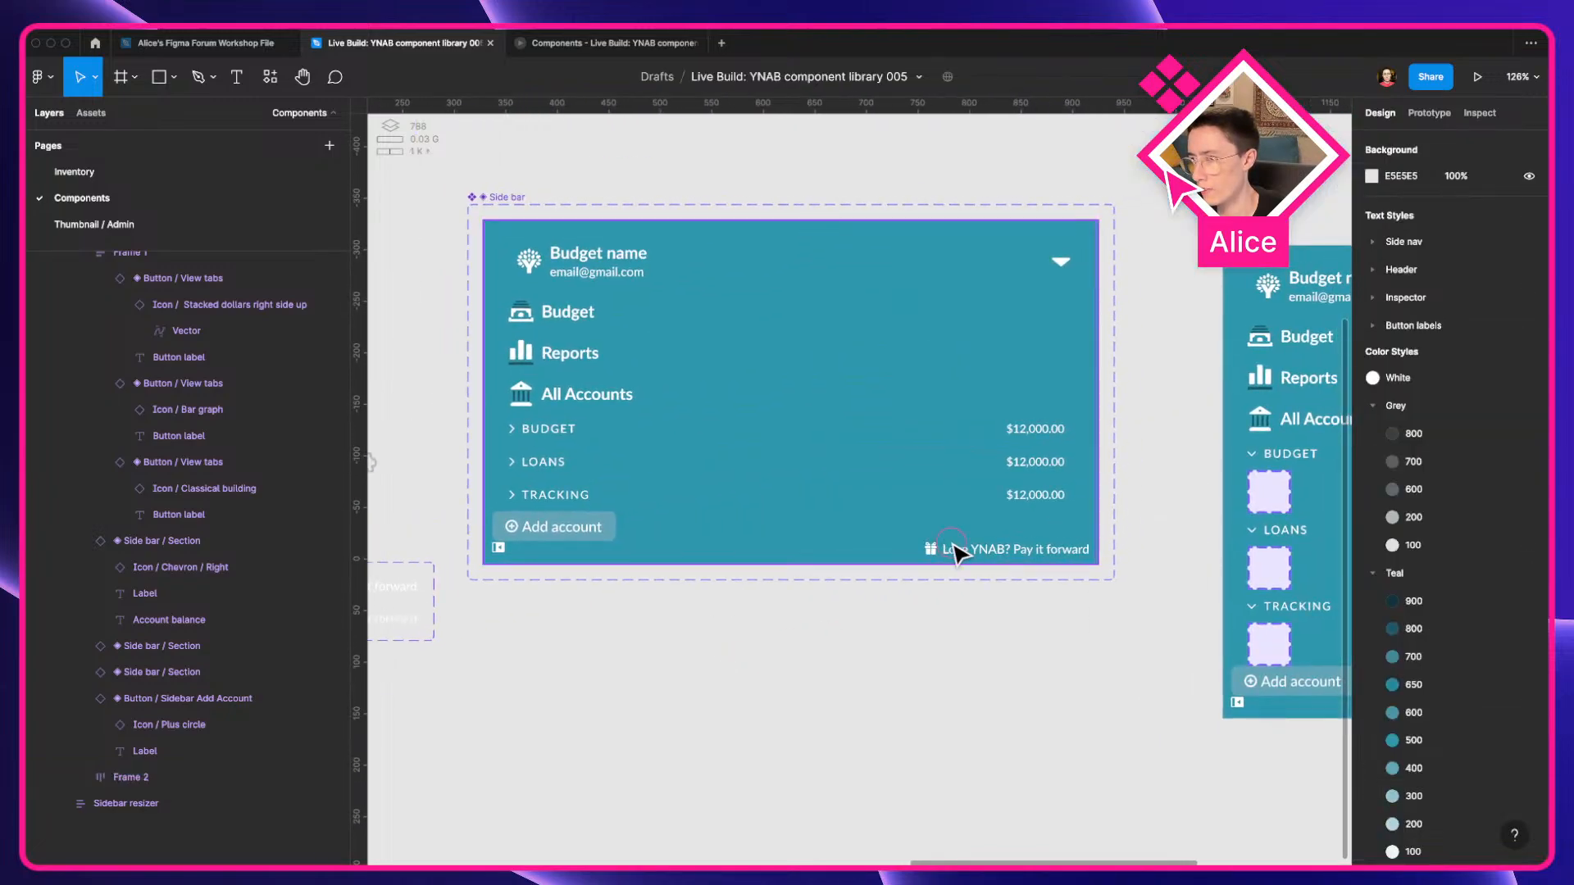
pyautogui.click(955, 549)
pyautogui.click(1461, 475)
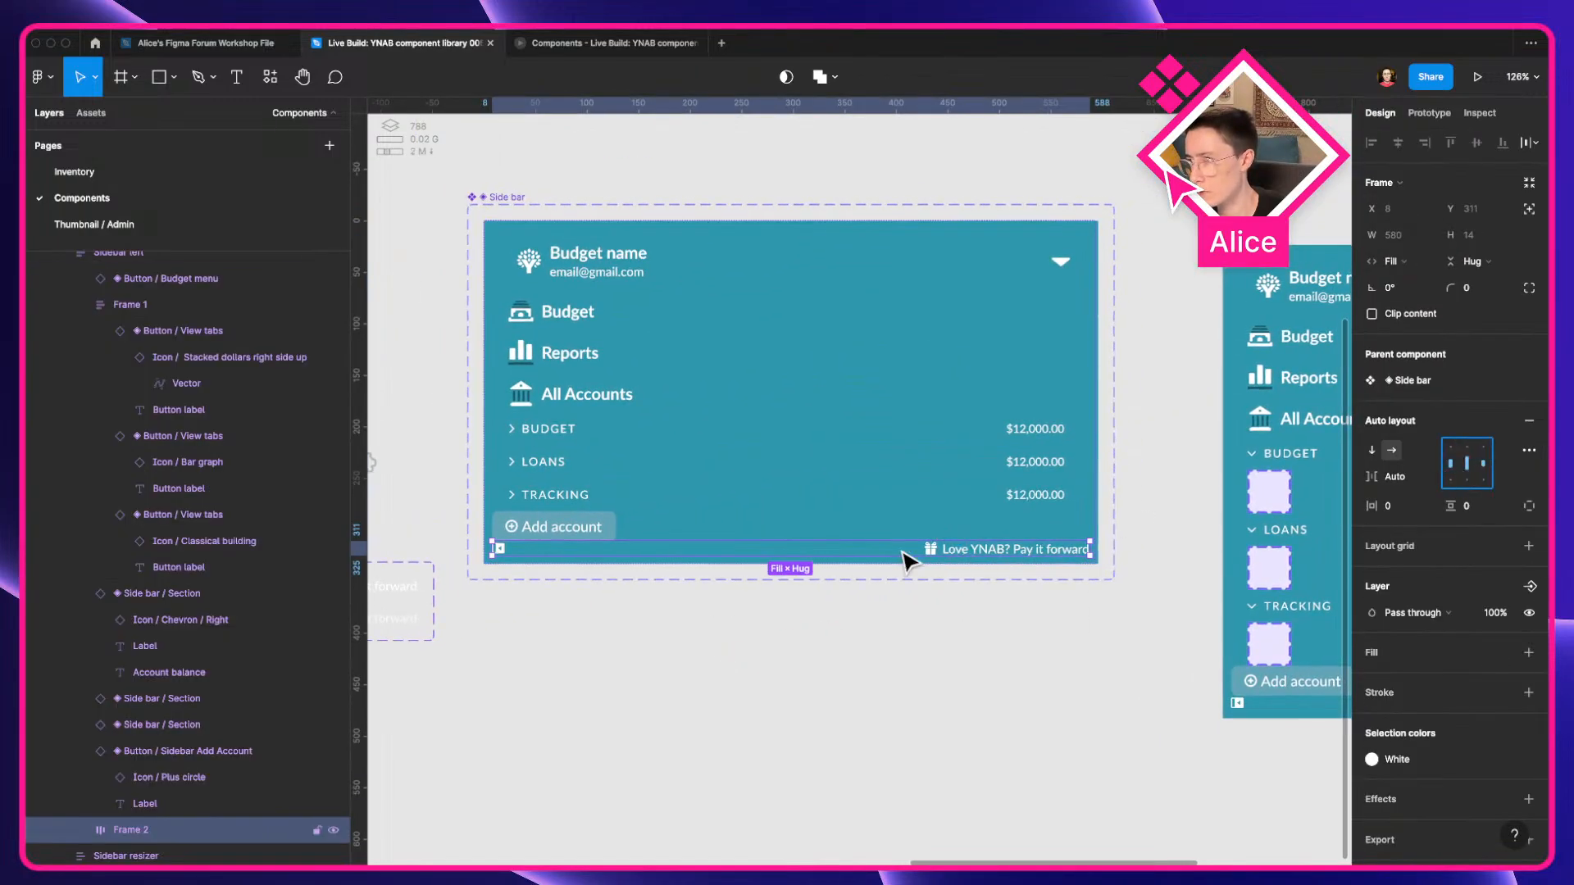
pyautogui.doubleClick(970, 551)
pyautogui.press('super+[')
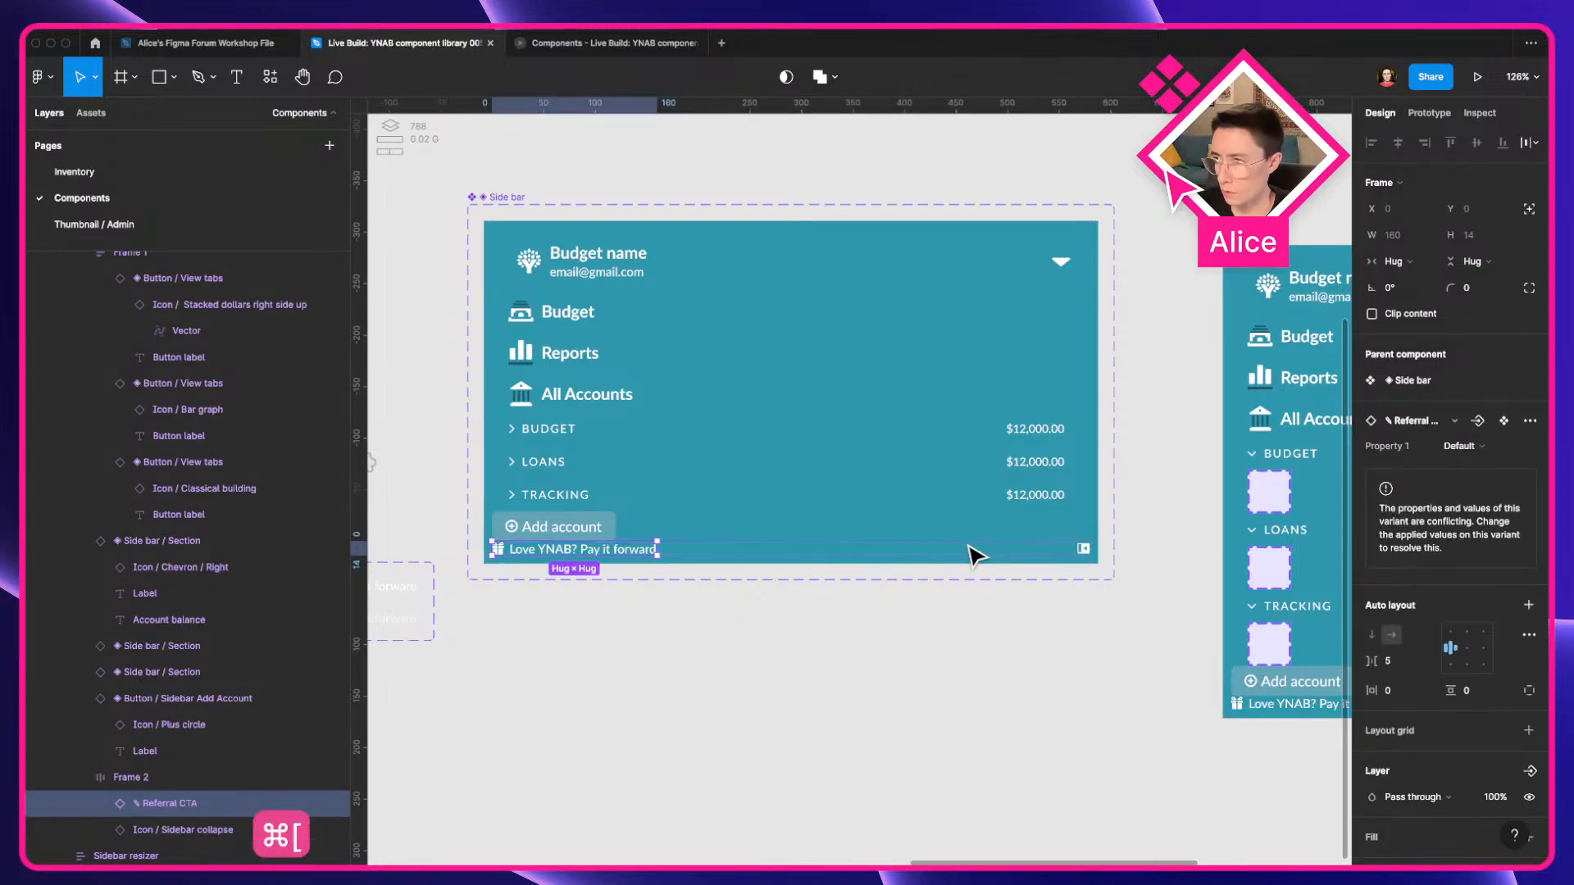
pyautogui.click(955, 675)
# Stretch the separate Side bar instance to a height of about 693 and select its footer frame.
pyautogui.scroll(-5, 579, 541)
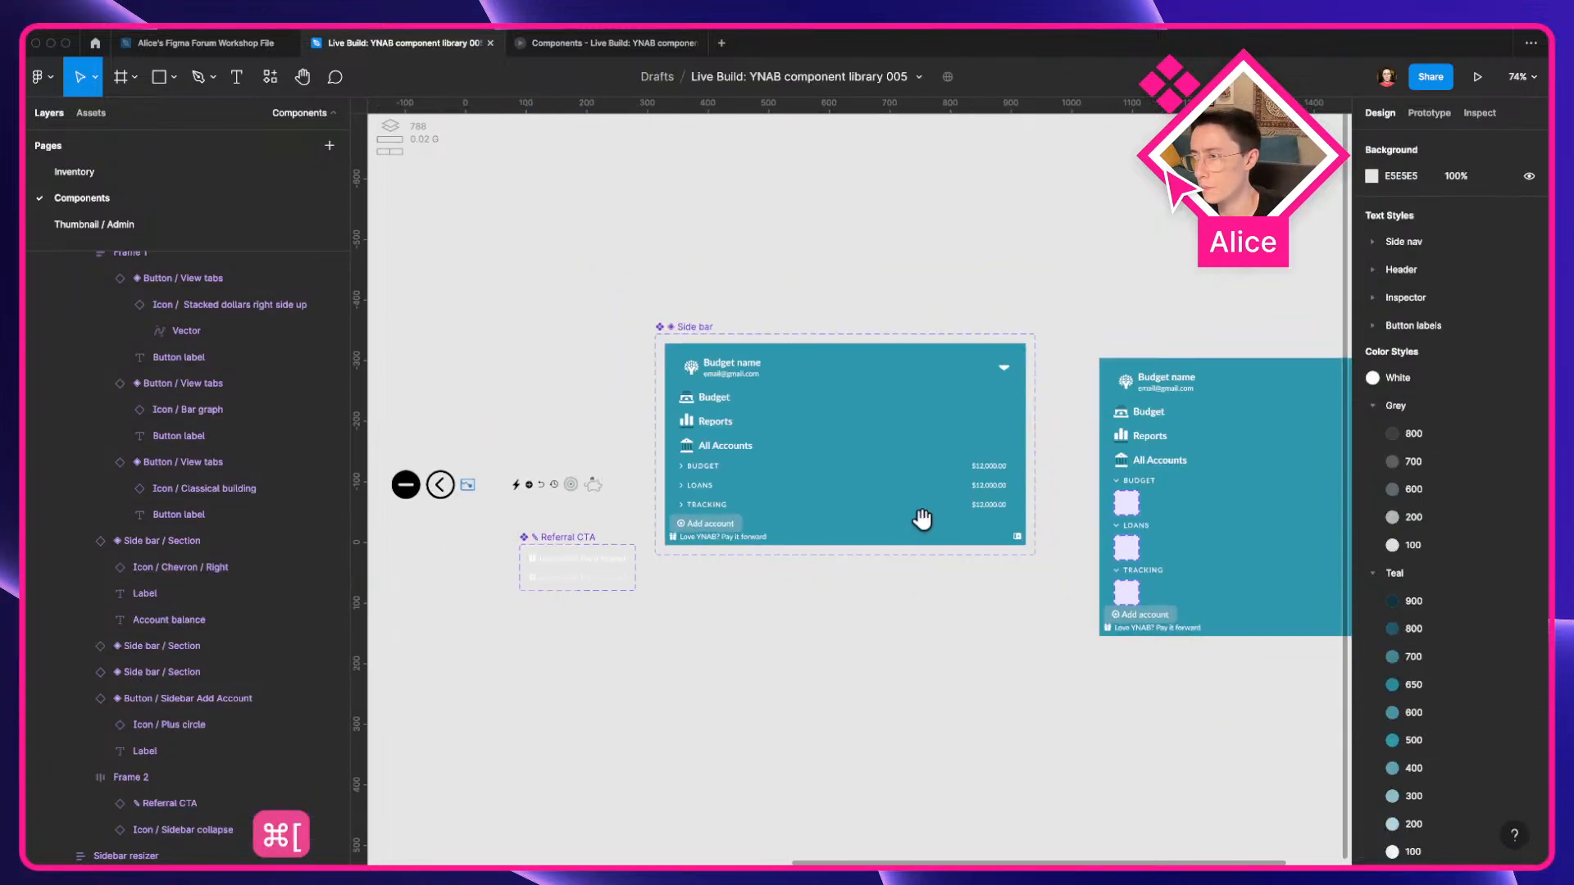
pyautogui.click(1065, 509)
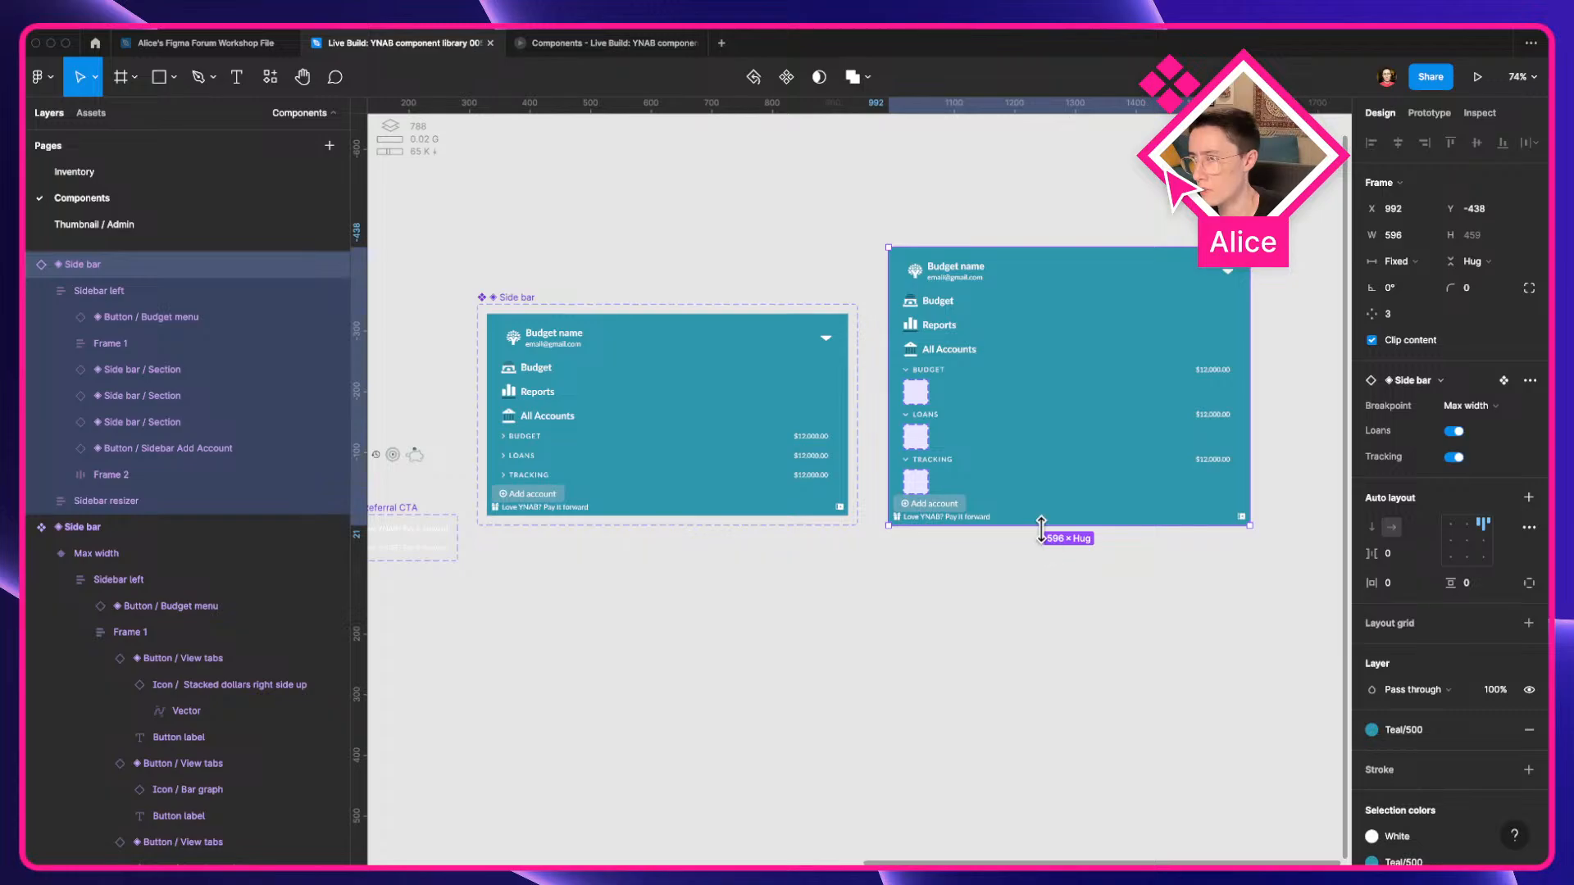
pyautogui.moveTo(1041, 525); pyautogui.dragTo(1054, 664)
pyautogui.doubleClick(956, 525)
pyautogui.click(959, 524)
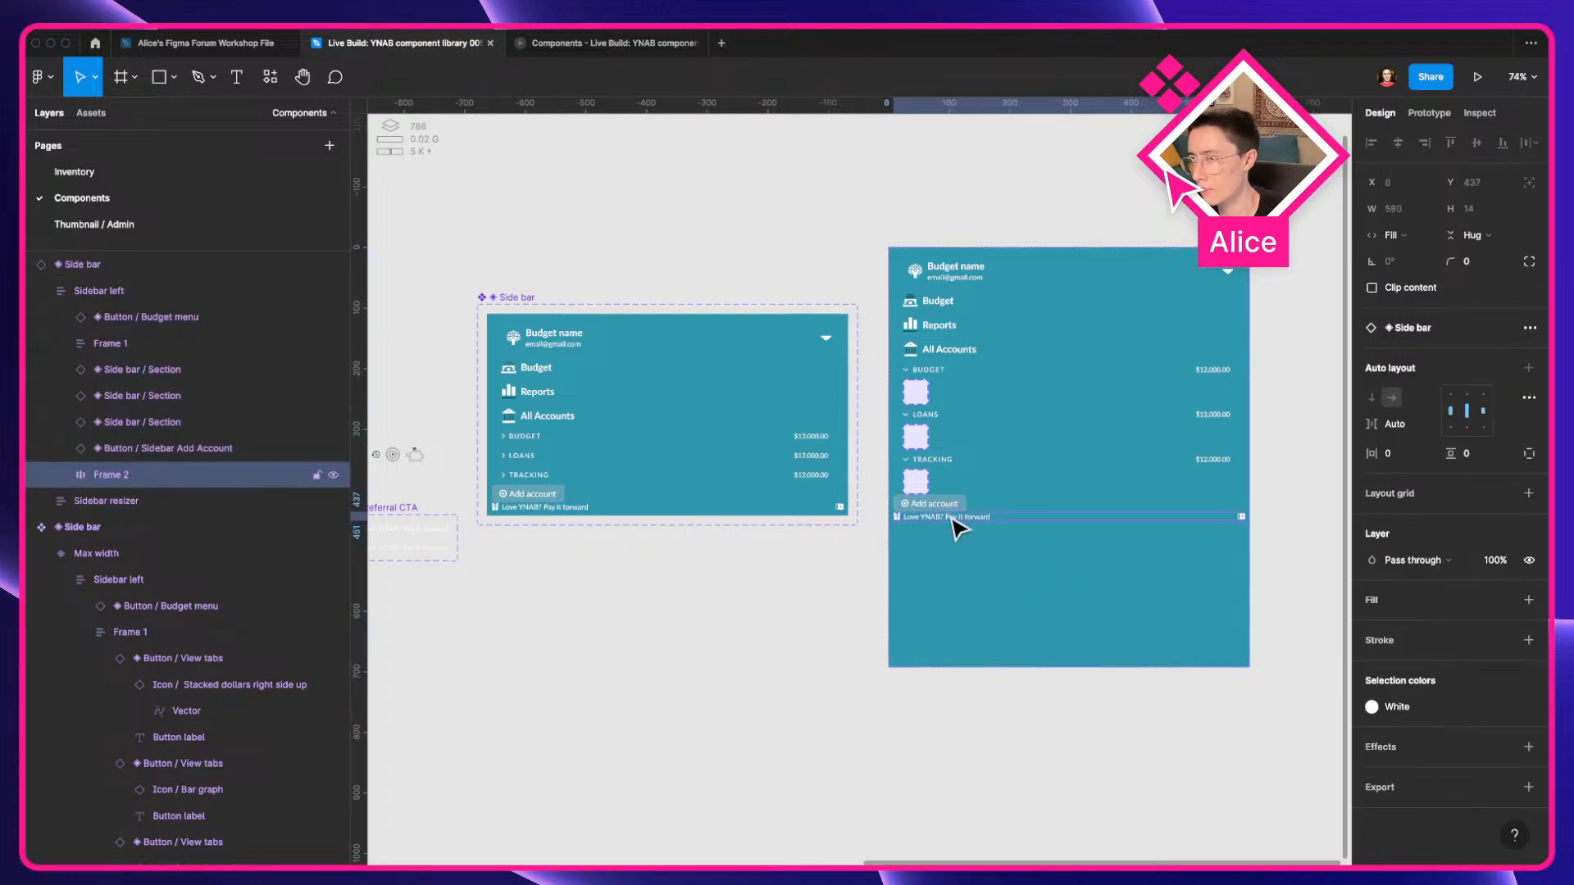
# Wrap the main component's budget menu, view tabs, three sections and Add account button in one vertical auto layout frame.
pyautogui.click(738, 474)
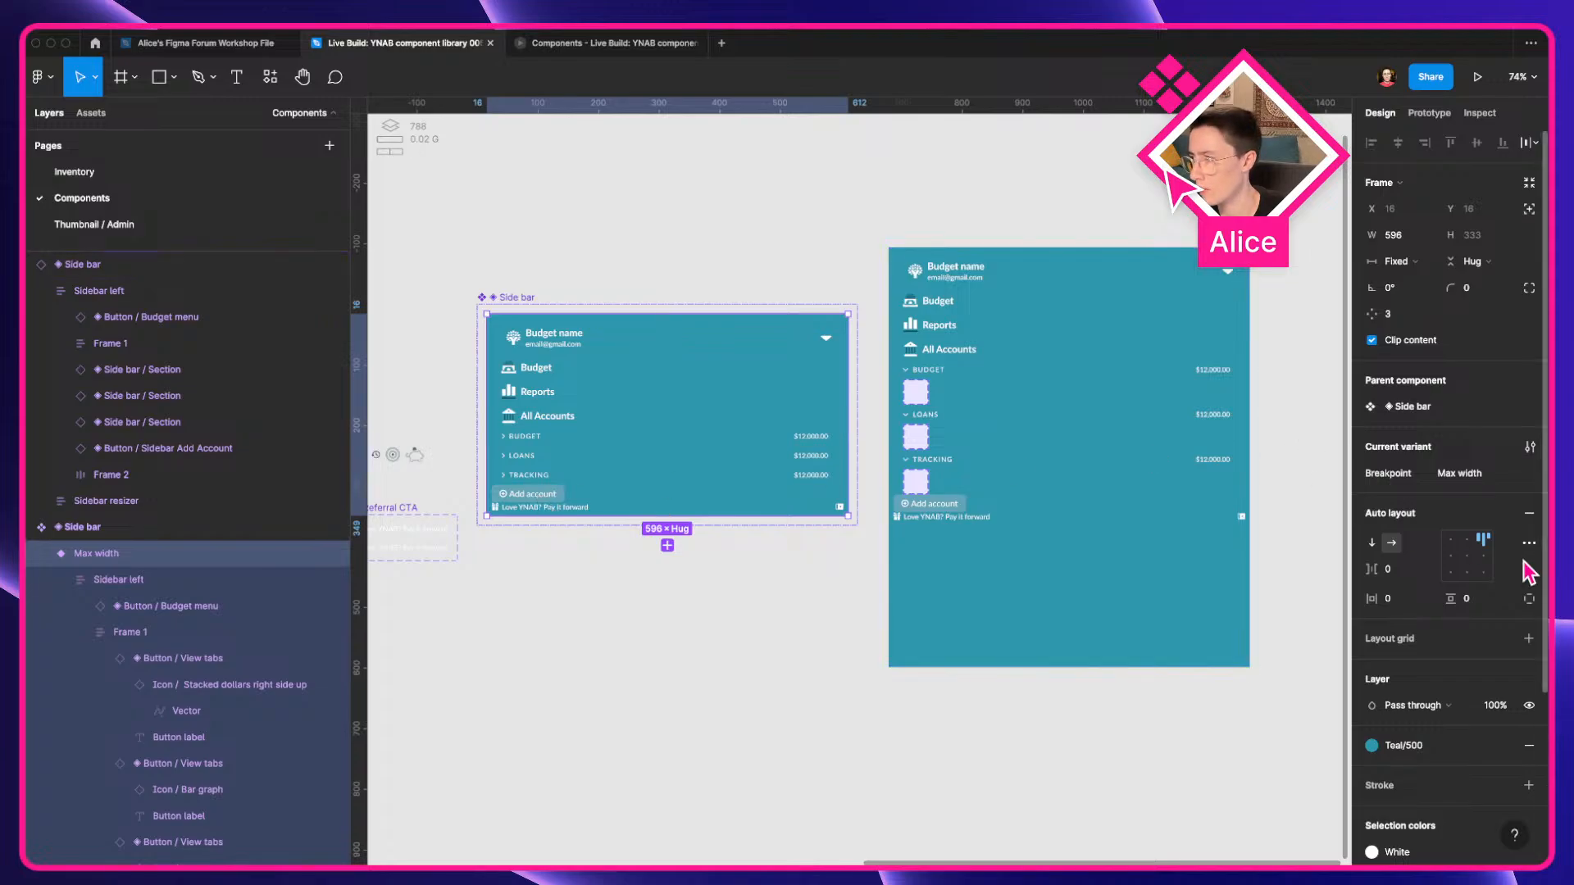
pyautogui.doubleClick(565, 451)
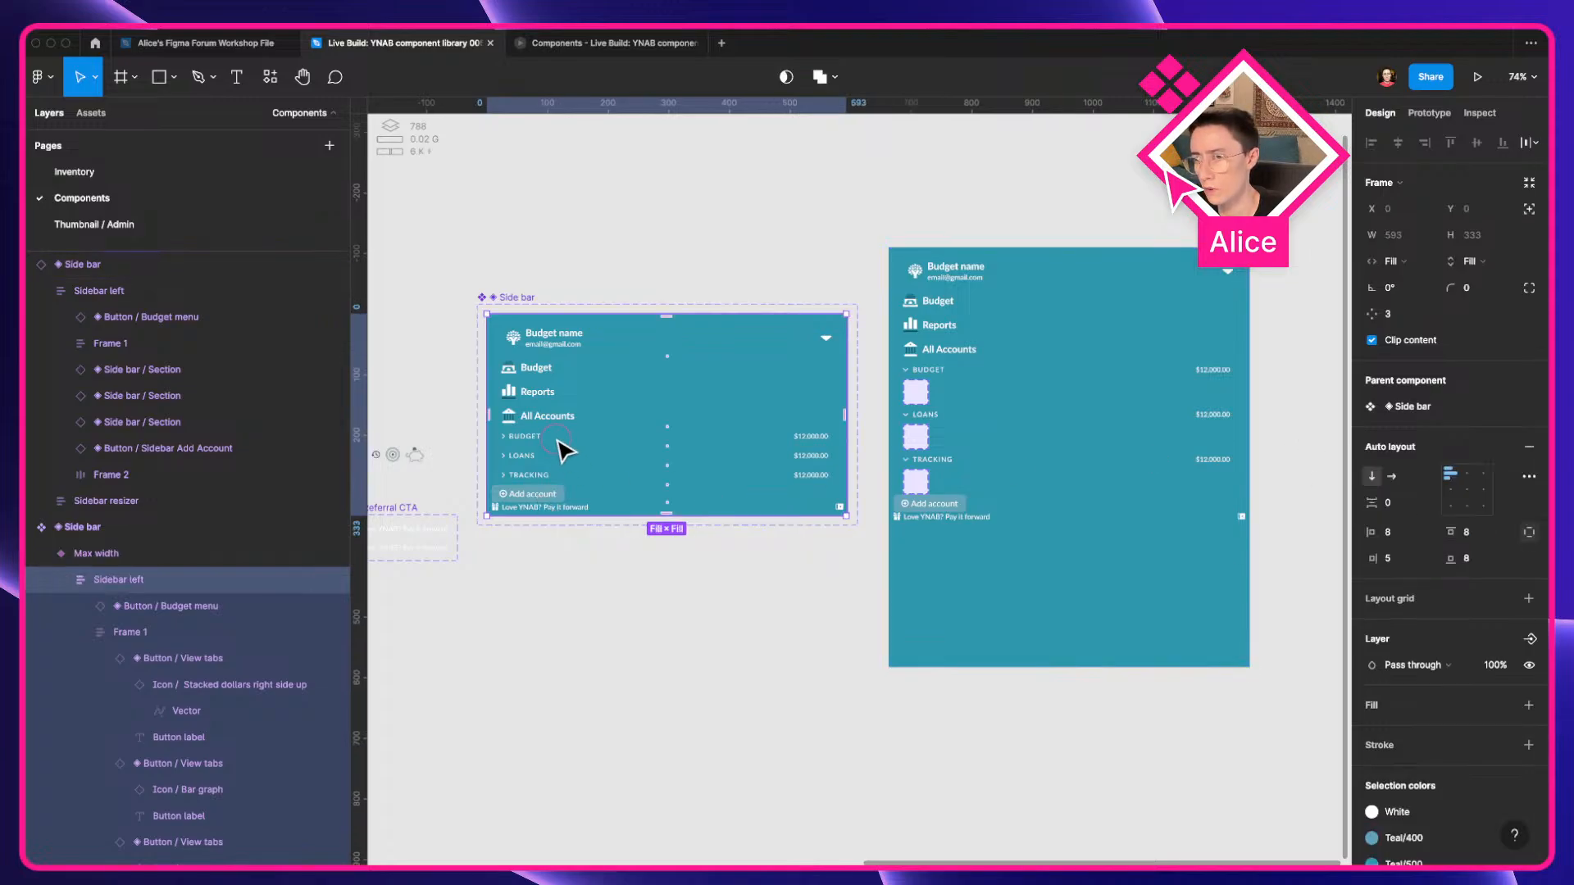
pyautogui.doubleClick(558, 441)
pyautogui.click(559, 499)
pyautogui.keyDown('shift'); pyautogui.click(530, 478); pyautogui.keyUp('shift')
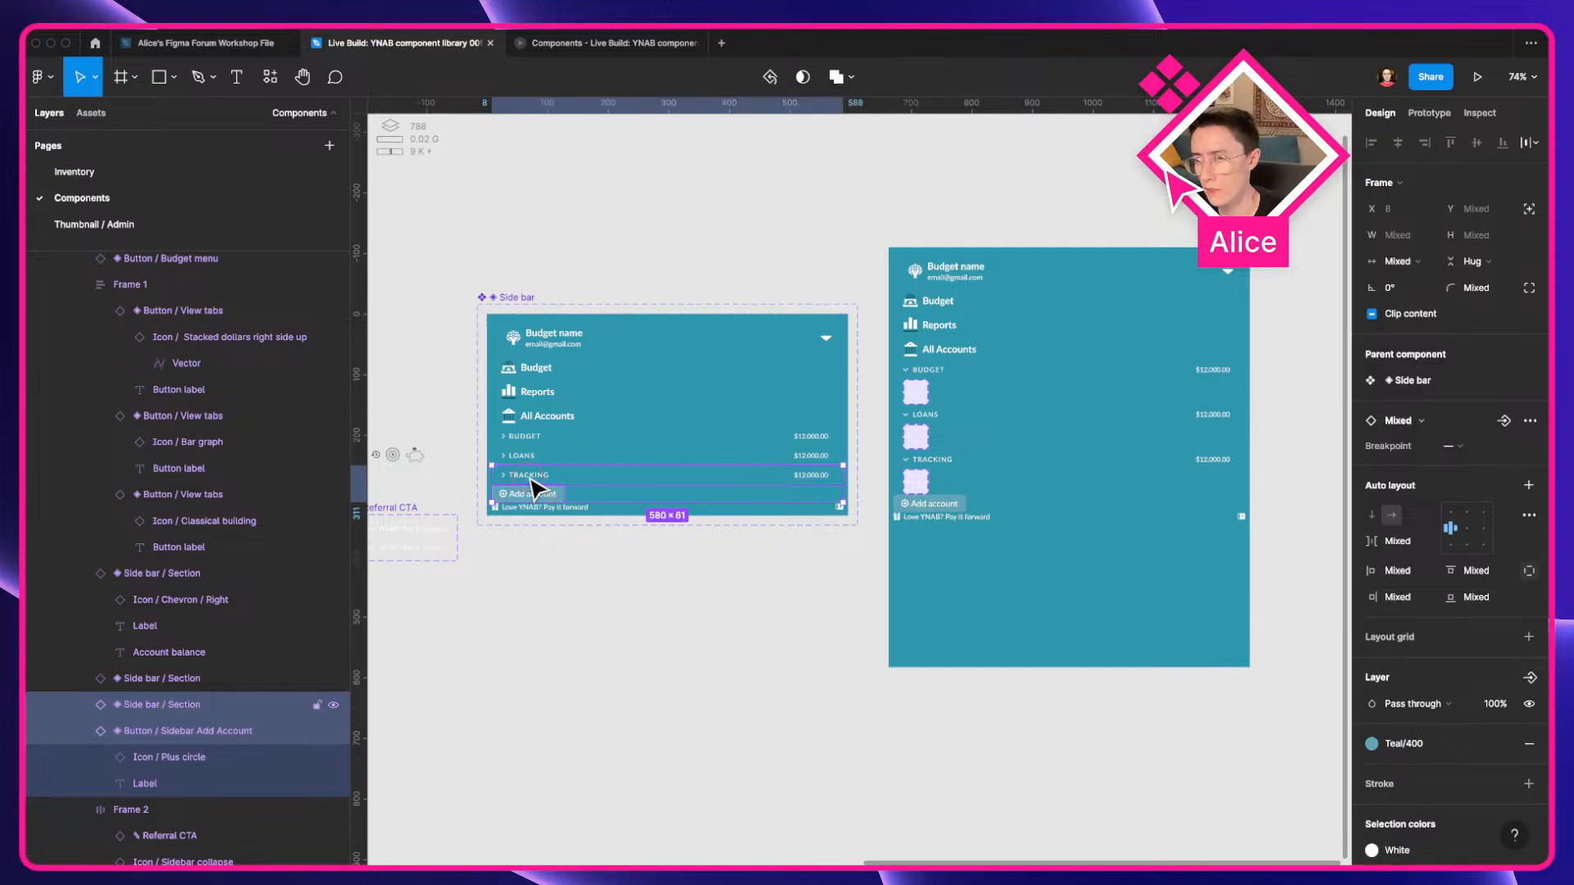
pyautogui.keyDown('shift'); pyautogui.click(529, 456); pyautogui.keyUp('shift')
pyautogui.keyDown('shift'); pyautogui.click(527, 436); pyautogui.keyUp('shift')
pyautogui.keyDown('shift'); pyautogui.click(528, 420); pyautogui.keyUp('shift')
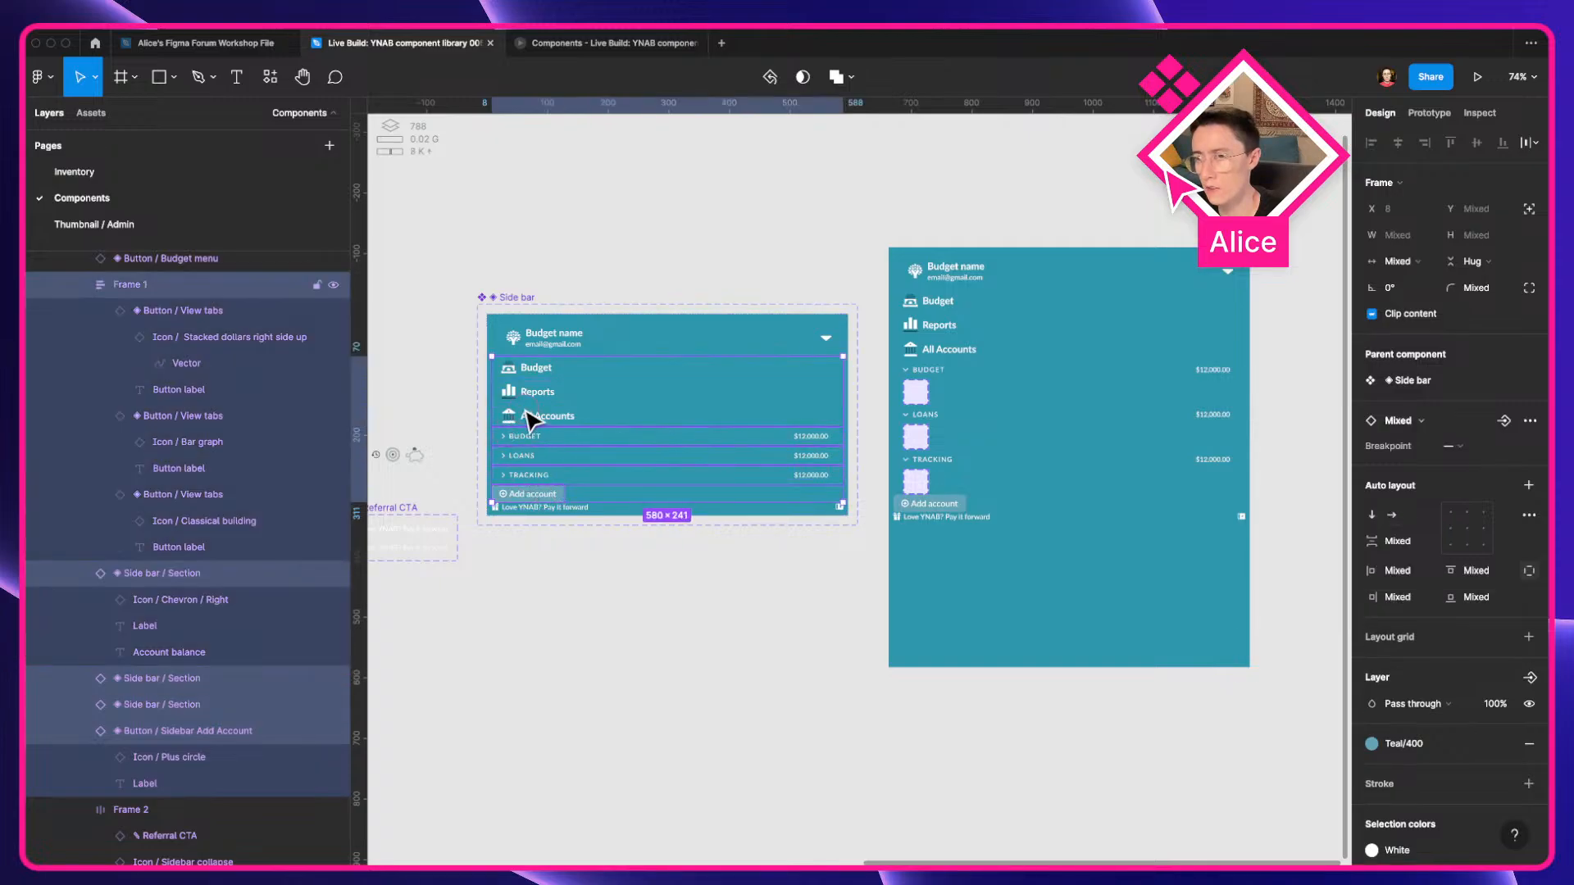
pyautogui.keyDown('shift'); pyautogui.click(538, 343); pyautogui.keyUp('shift')
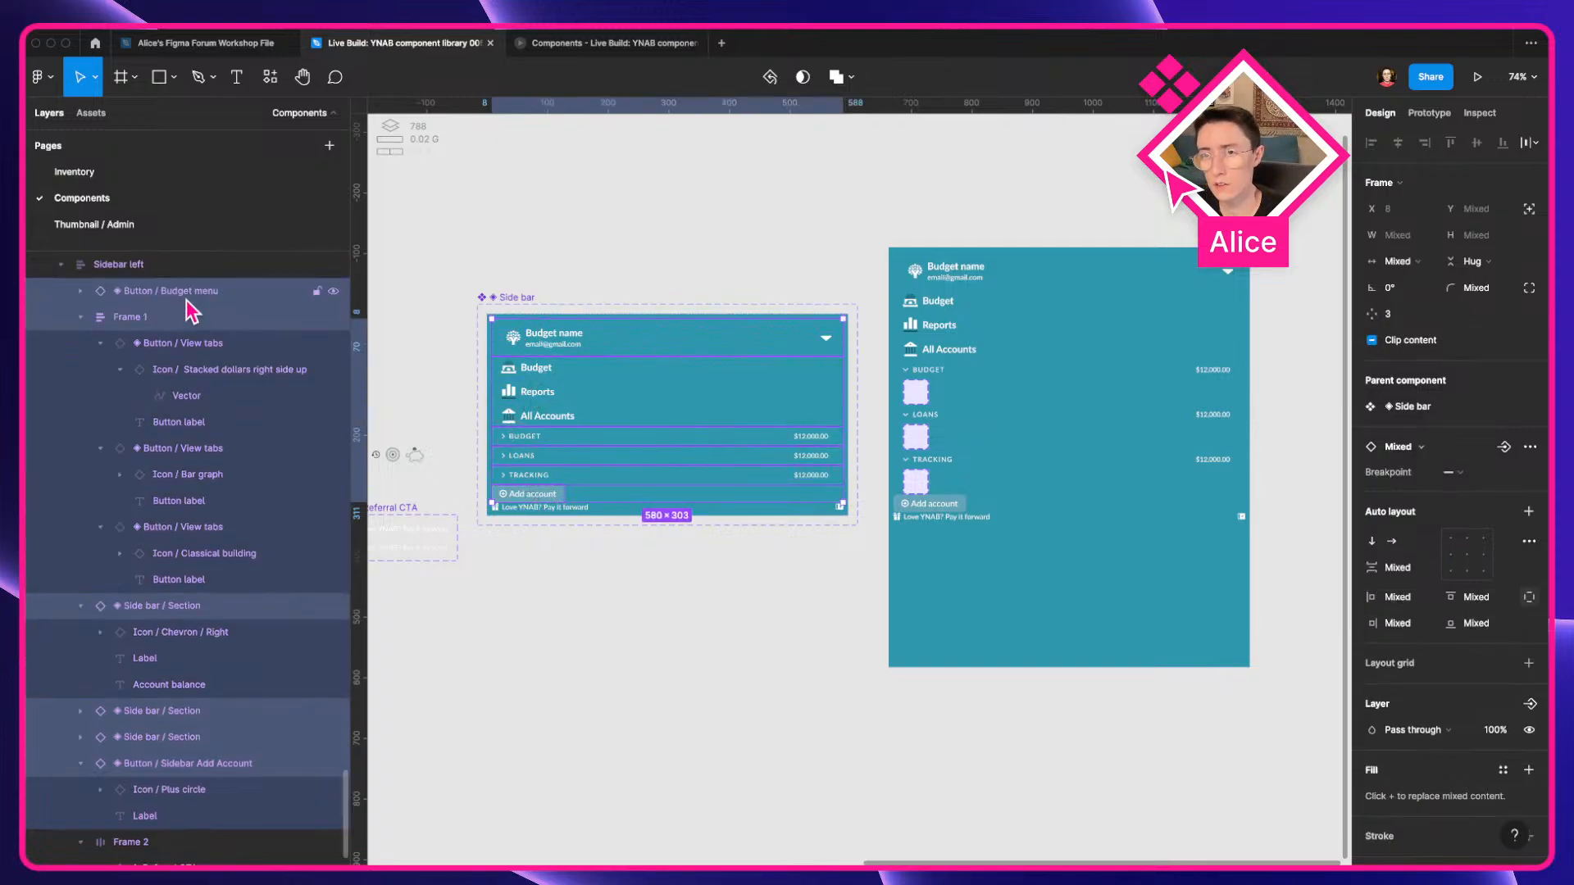
pyautogui.scroll(2, 193, 309)
pyautogui.hotkey('shift', 'a')
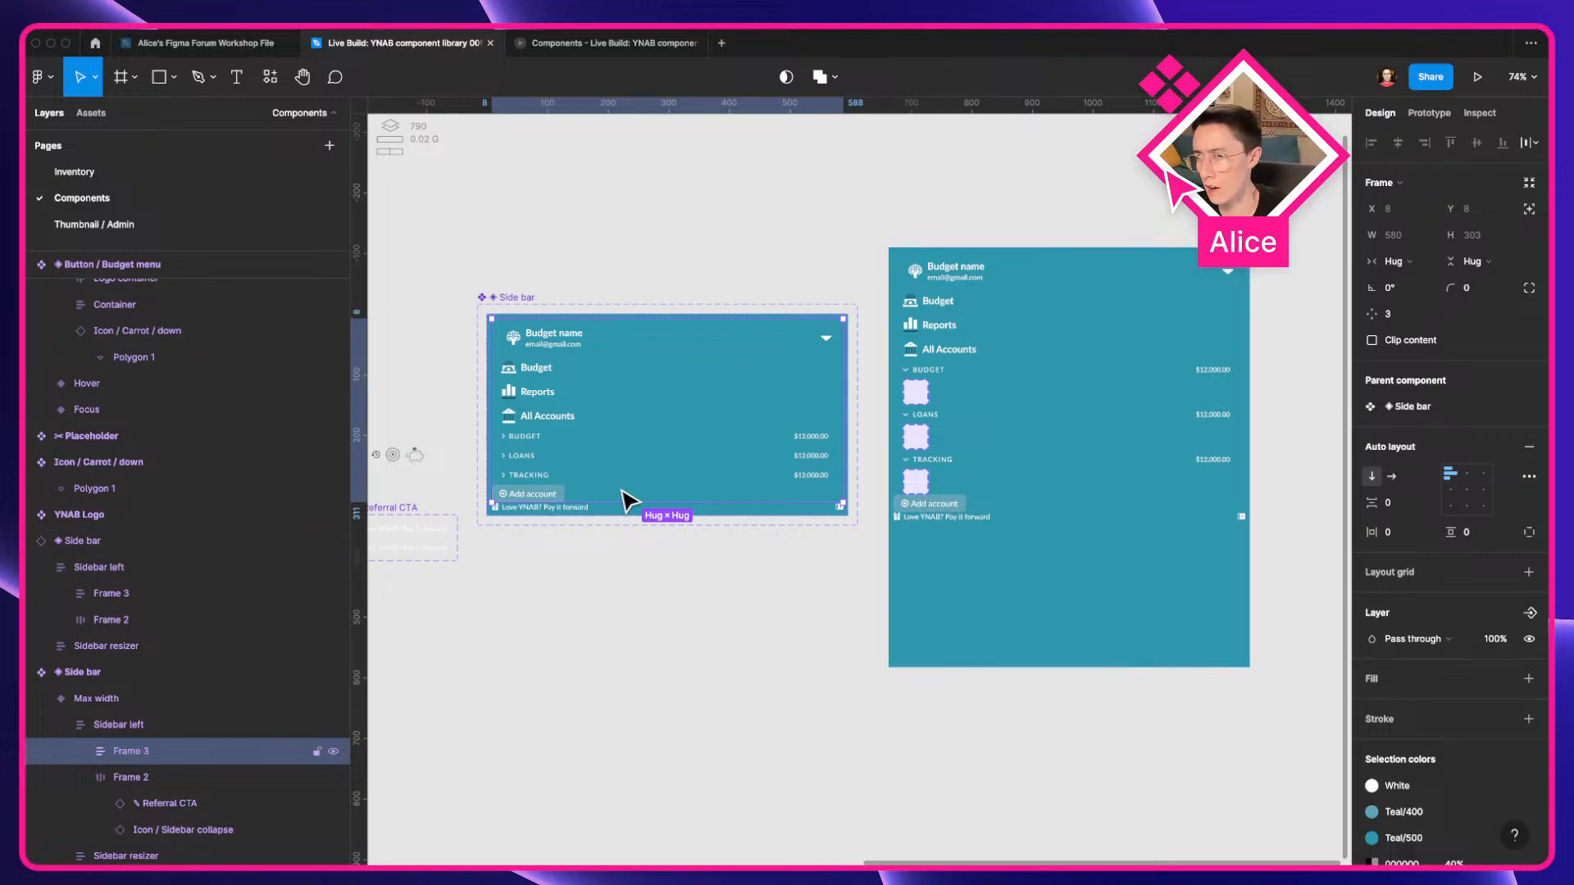
pyautogui.click(620, 596)
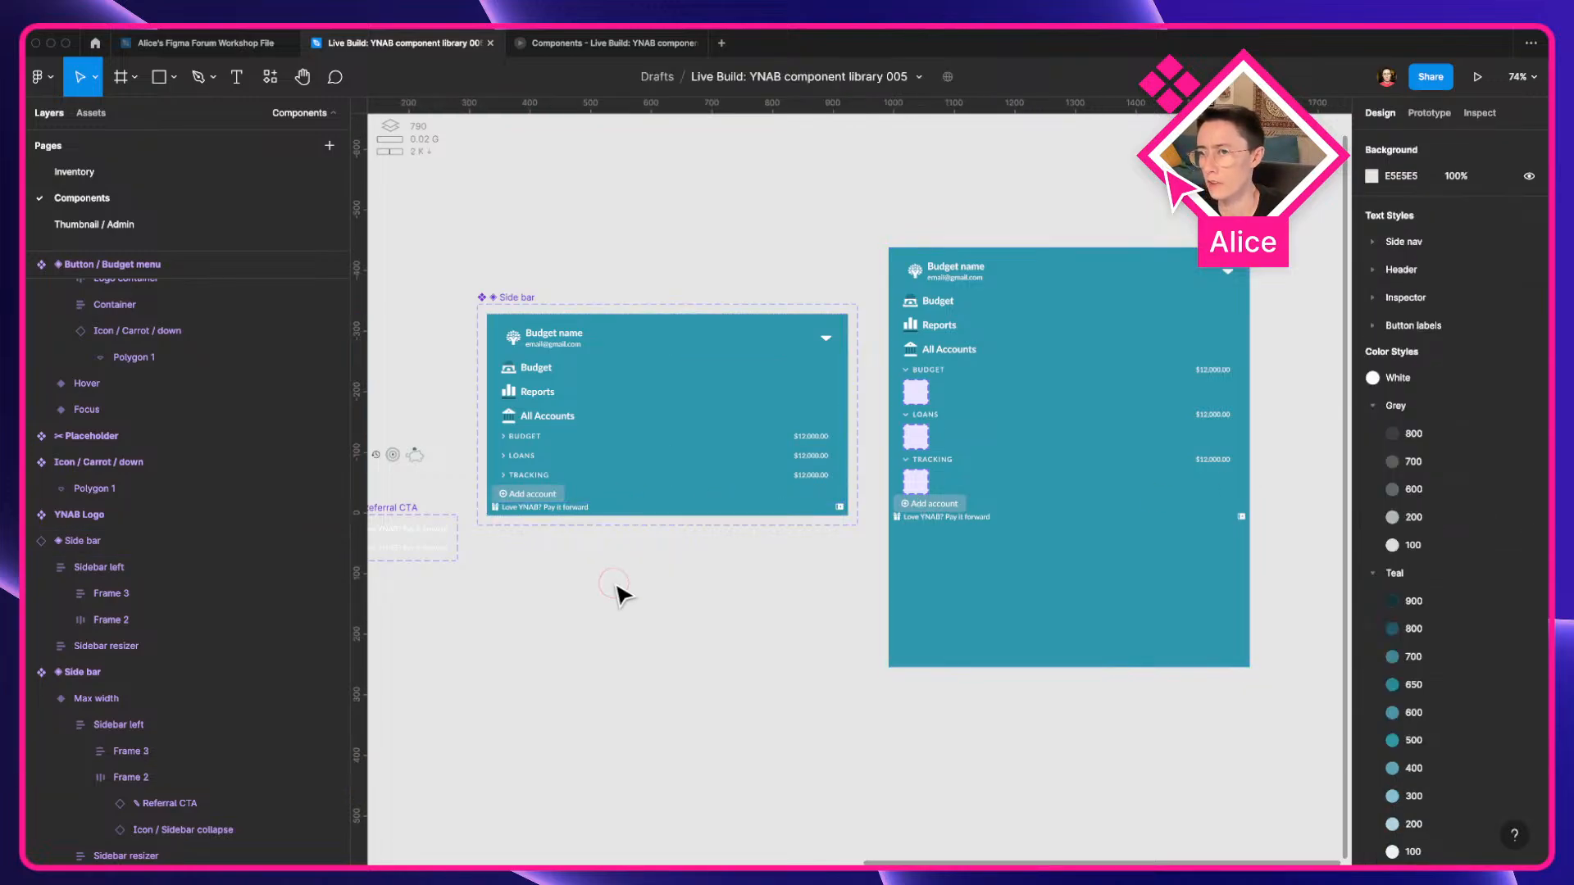
pyautogui.click(637, 443)
pyautogui.click(1529, 542)
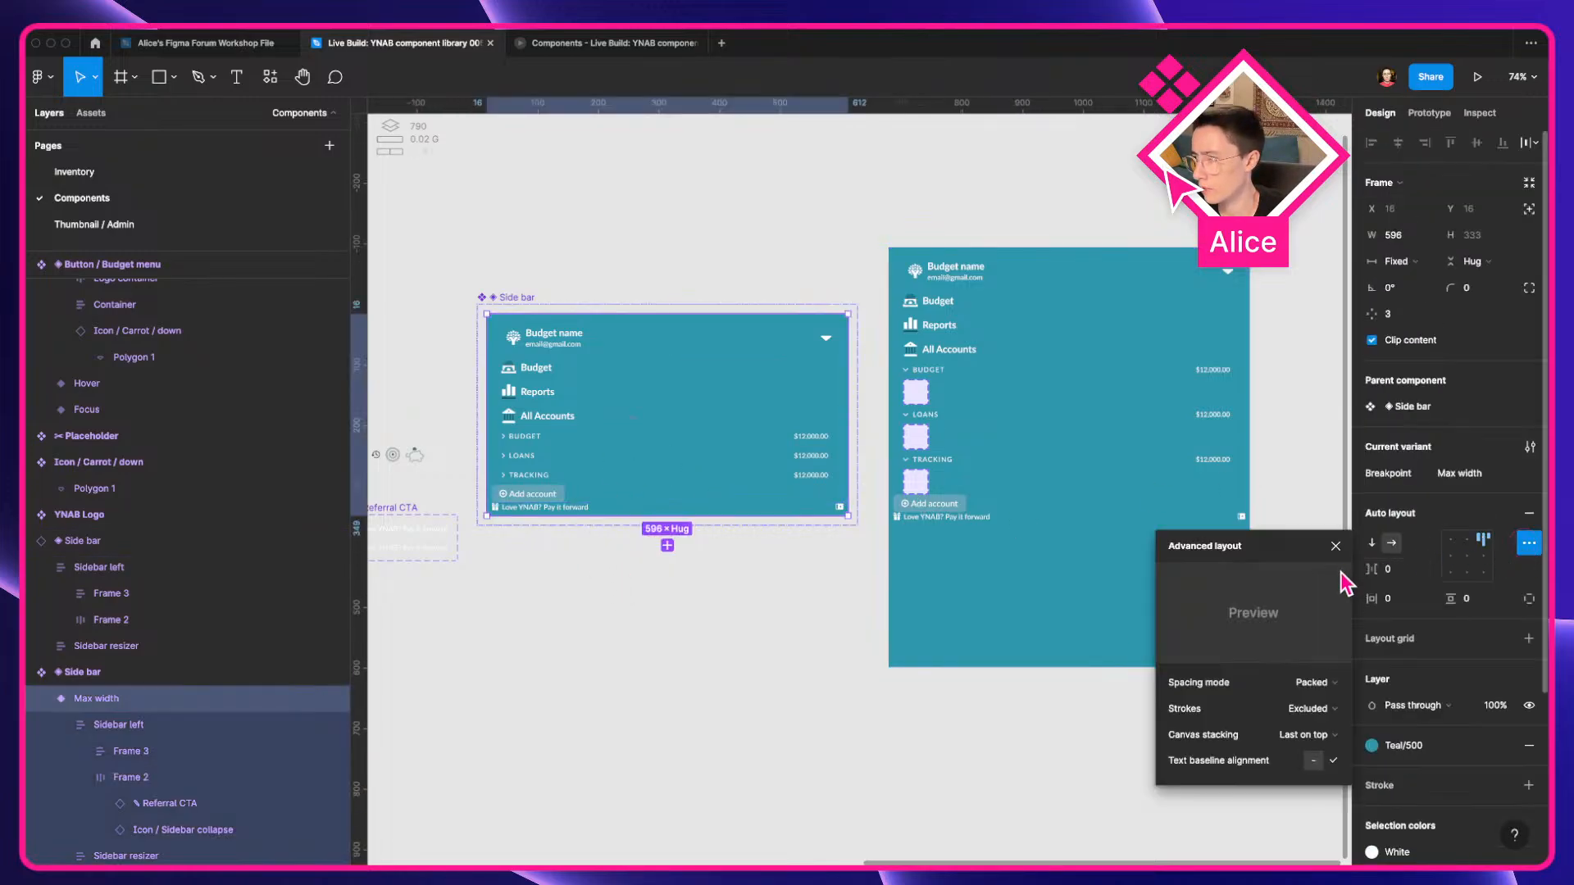
pyautogui.click(1322, 683)
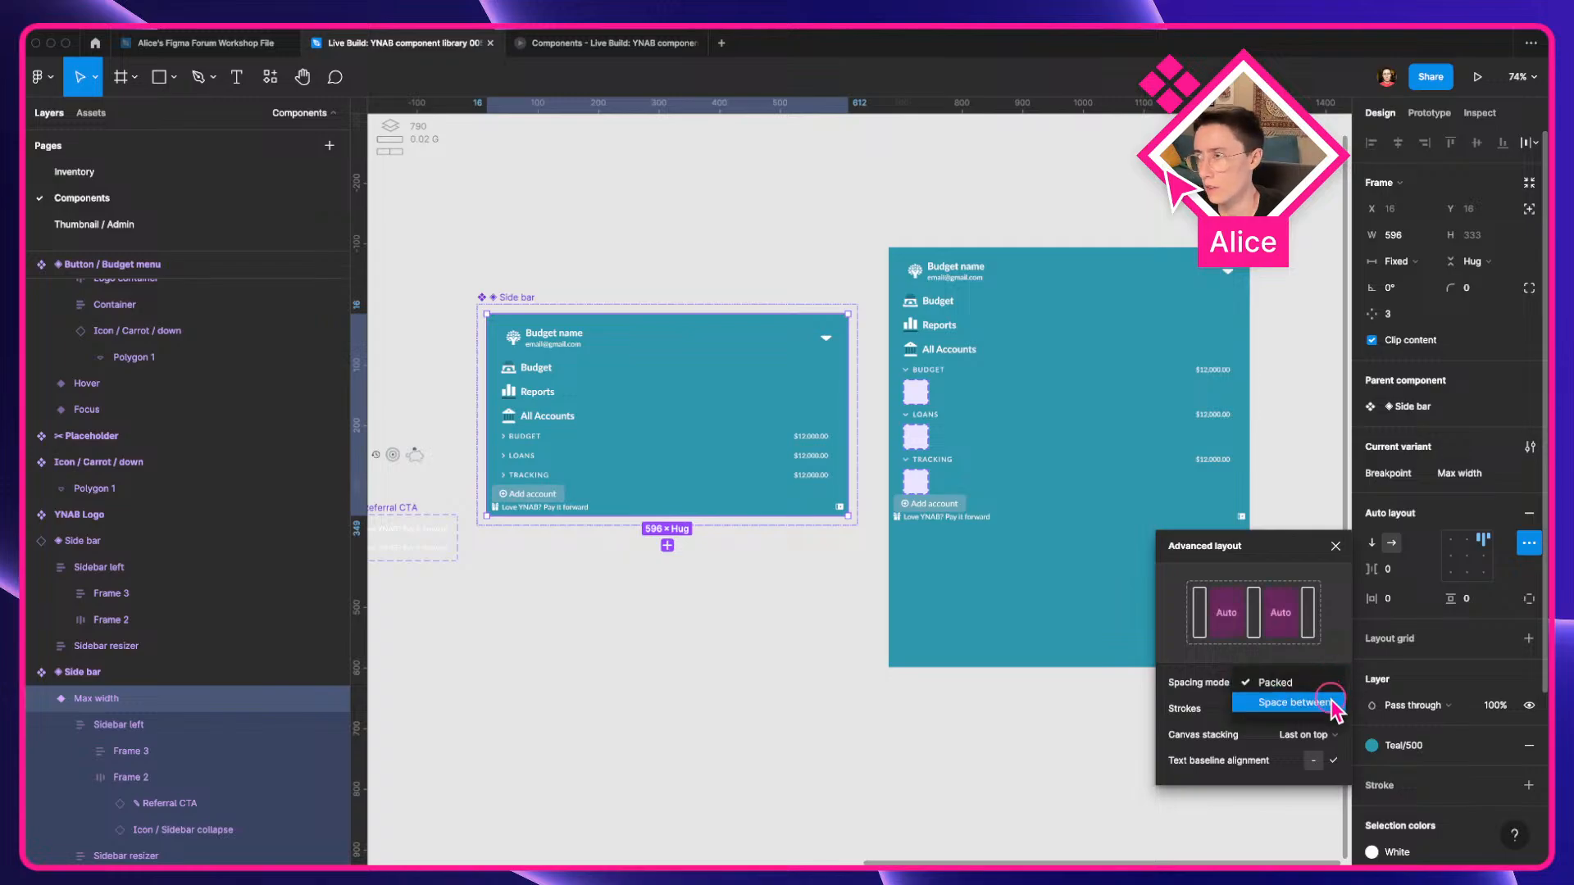
pyautogui.click(1333, 684)
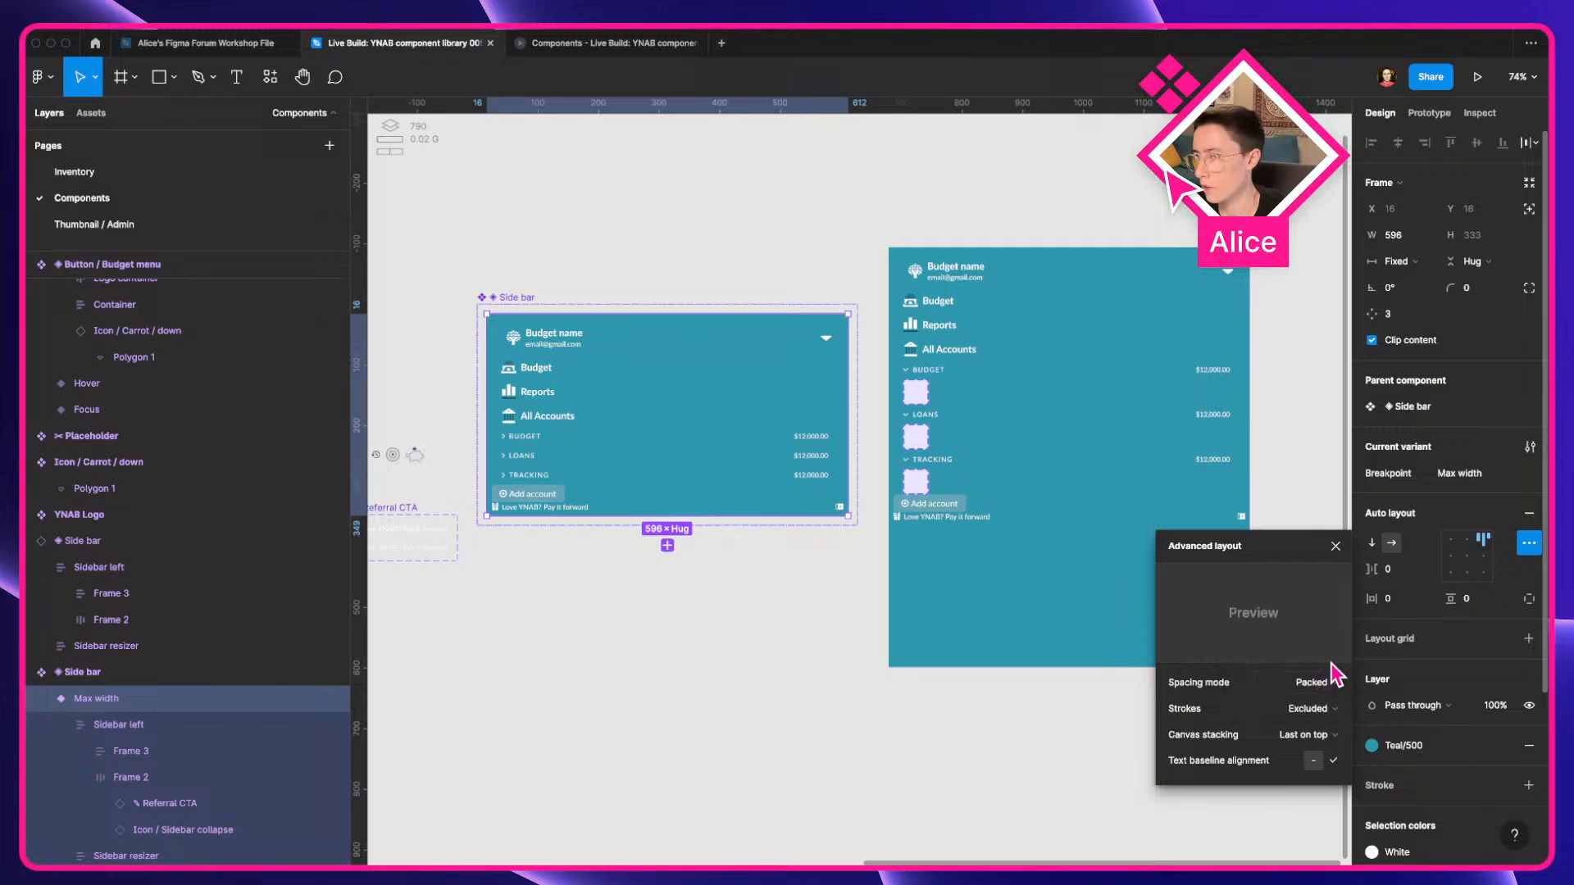
# Set the auto layout spacing mode of the Sidebar left frame in the main component to Space between.
pyautogui.click(643, 500)
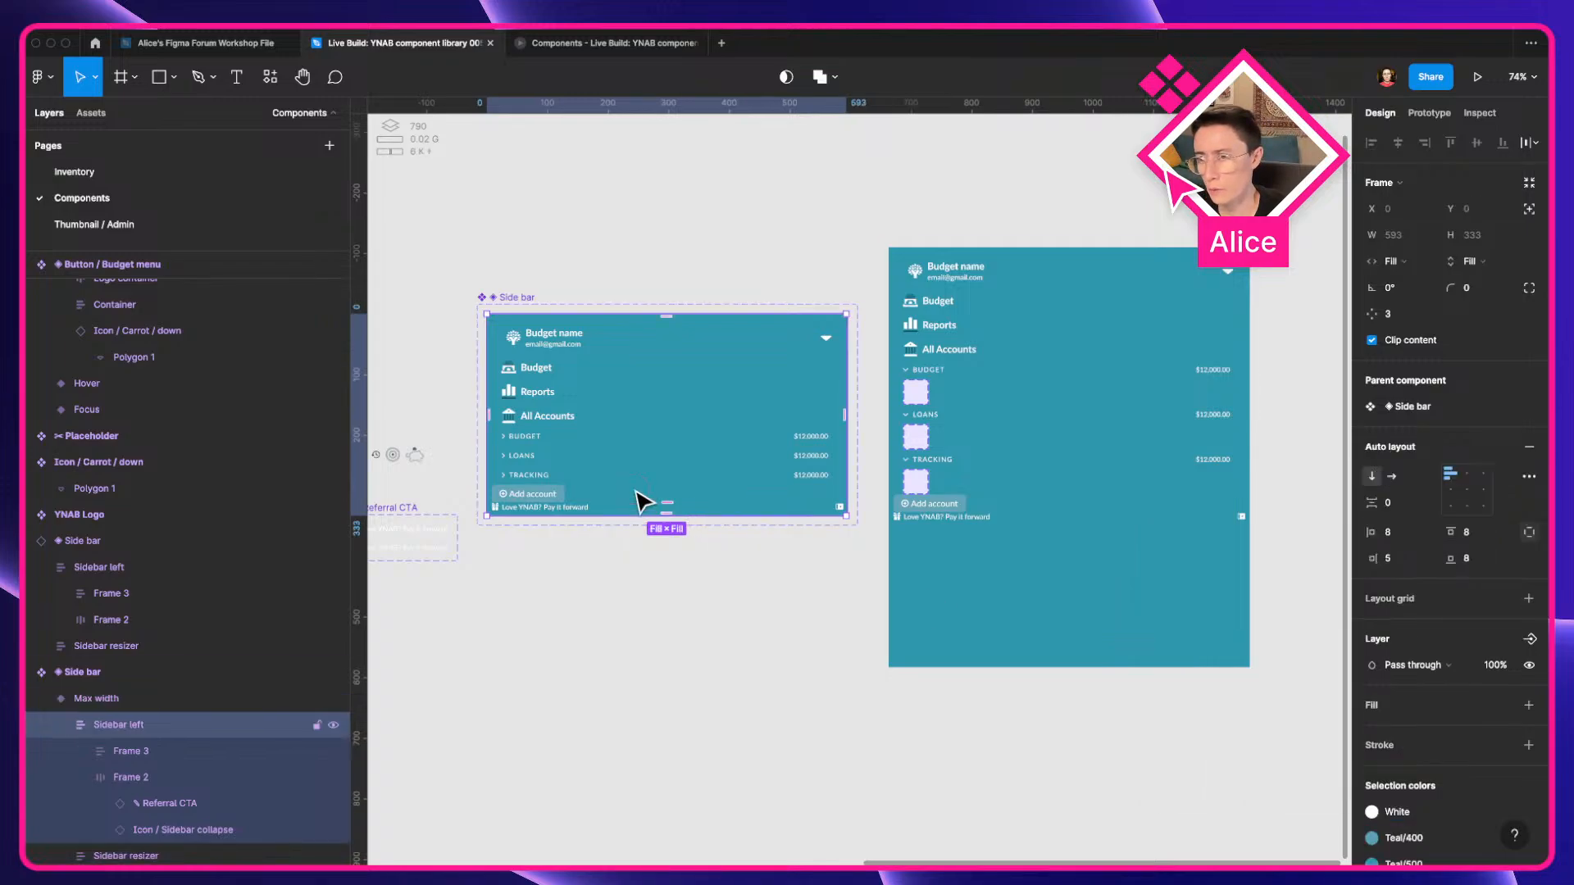
pyautogui.click(1527, 477)
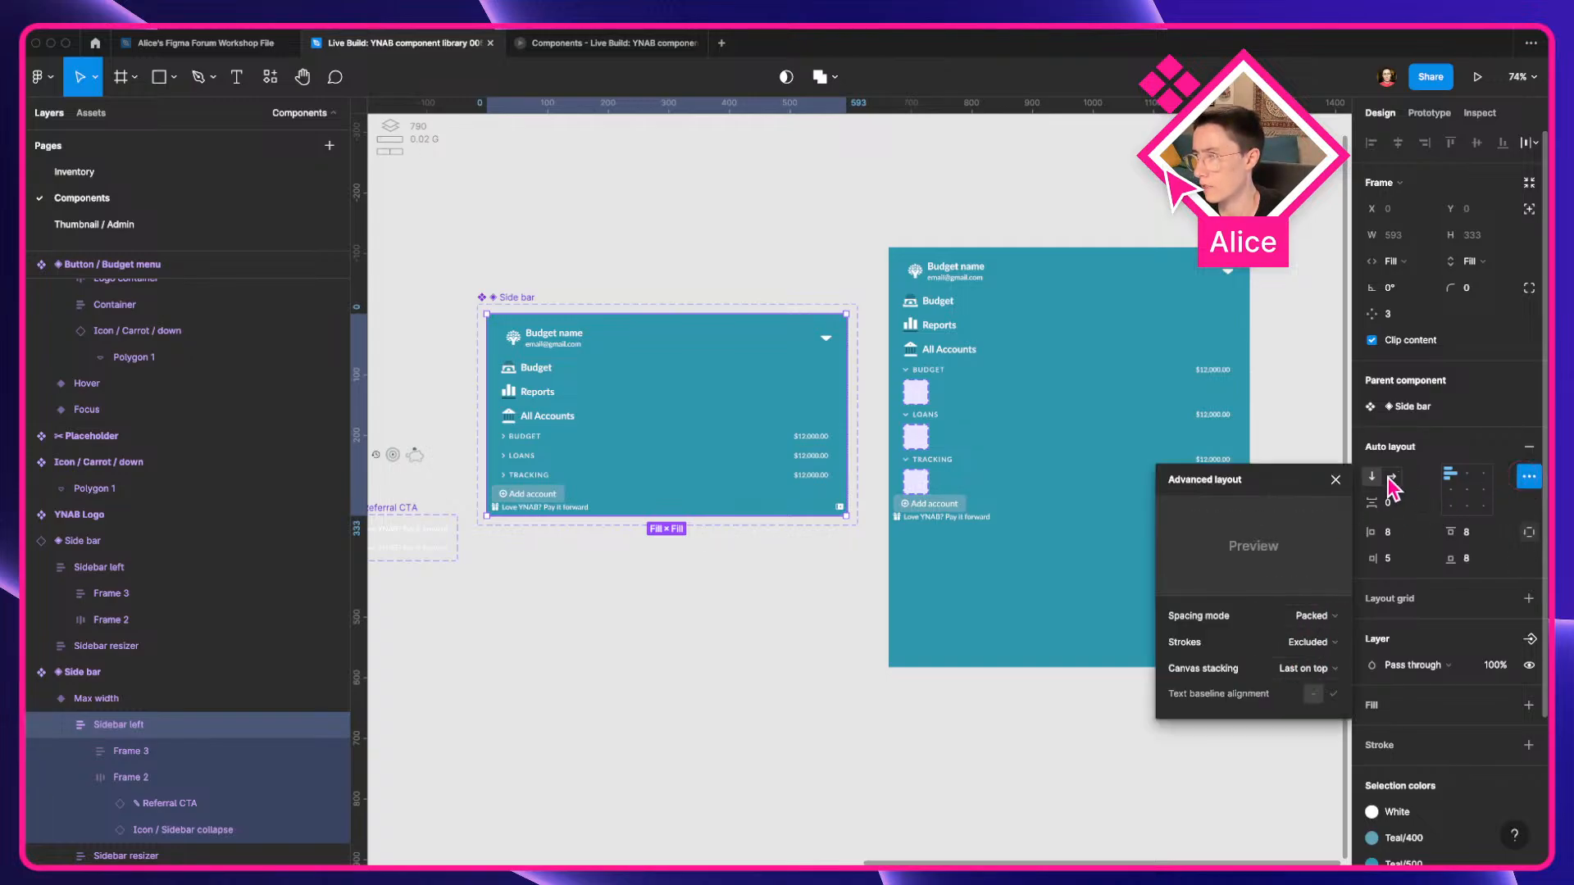
pyautogui.click(1332, 619)
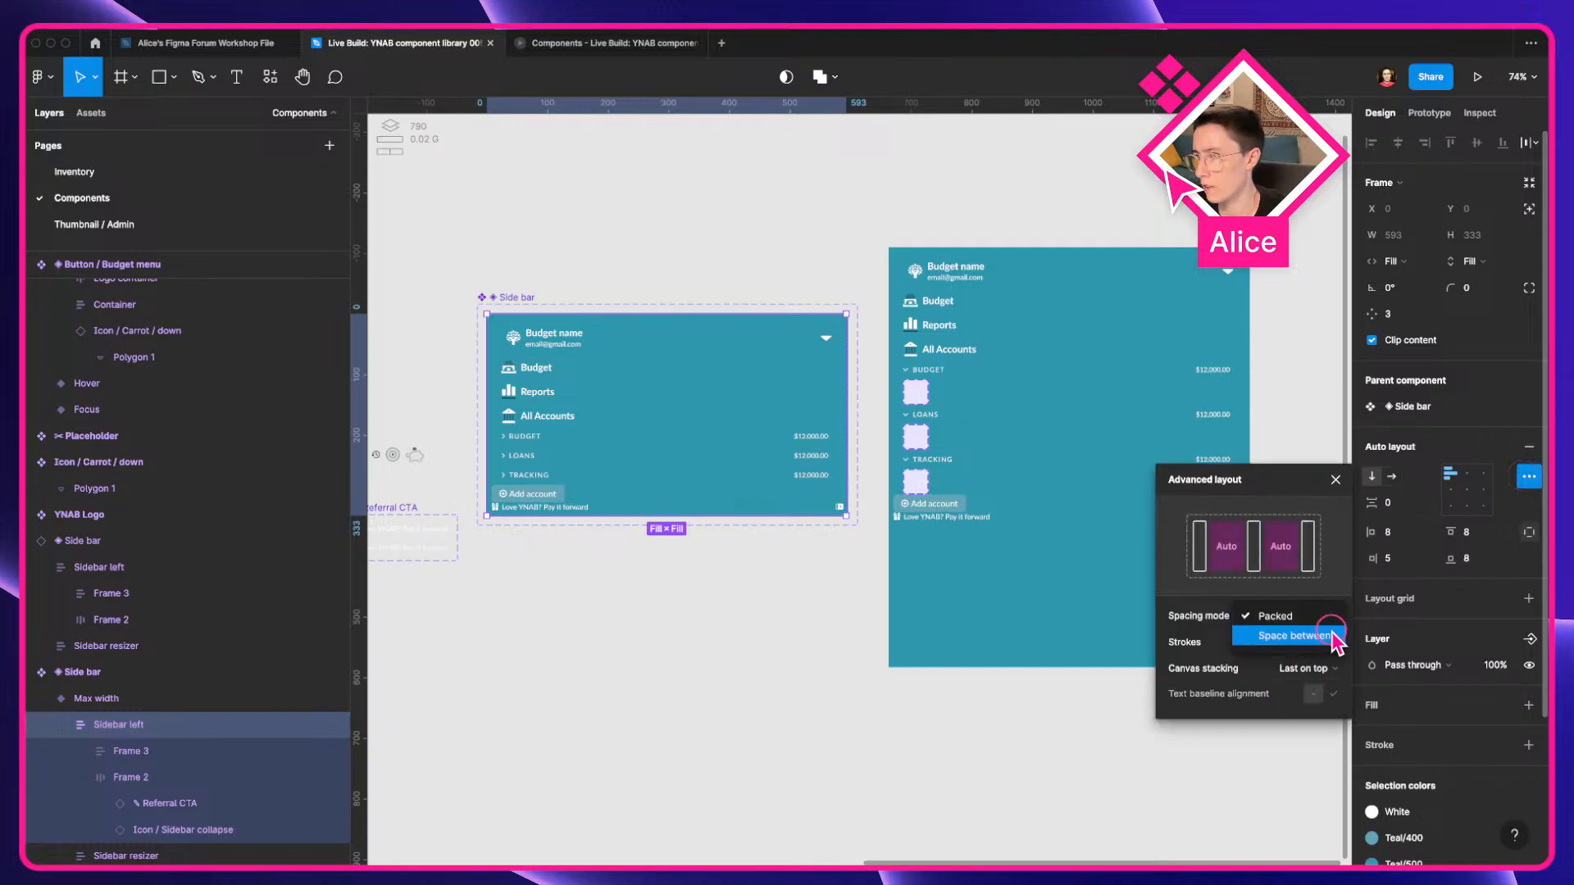
pyautogui.click(1295, 636)
pyautogui.click(771, 654)
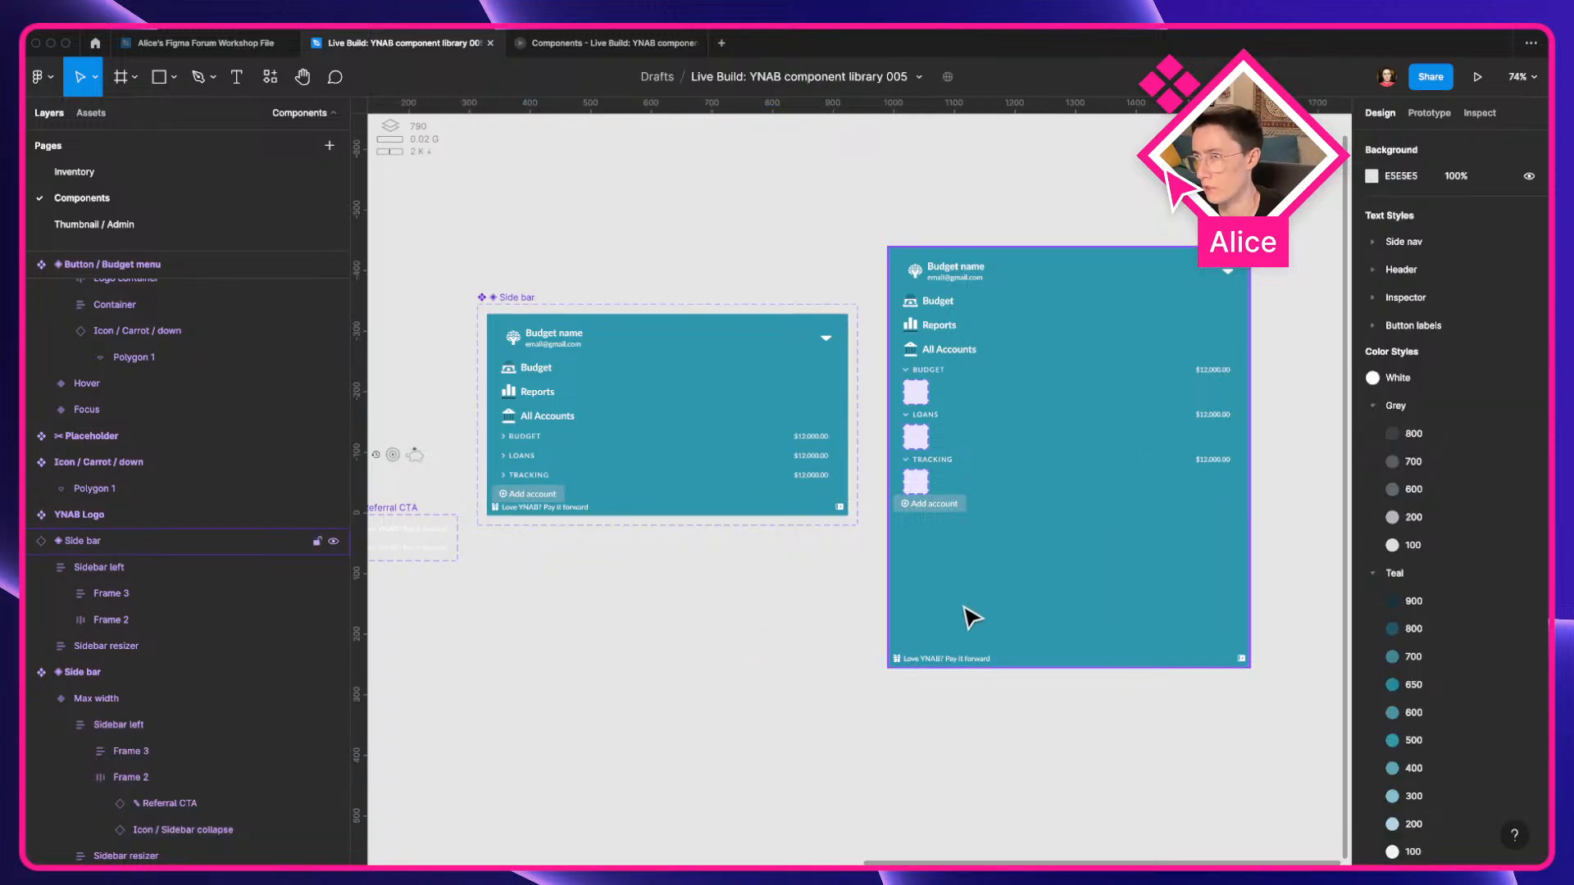
# Undo and redo the Space between change to compare the footer's position in the stretched Side bar instance.
pyautogui.press('super+z')
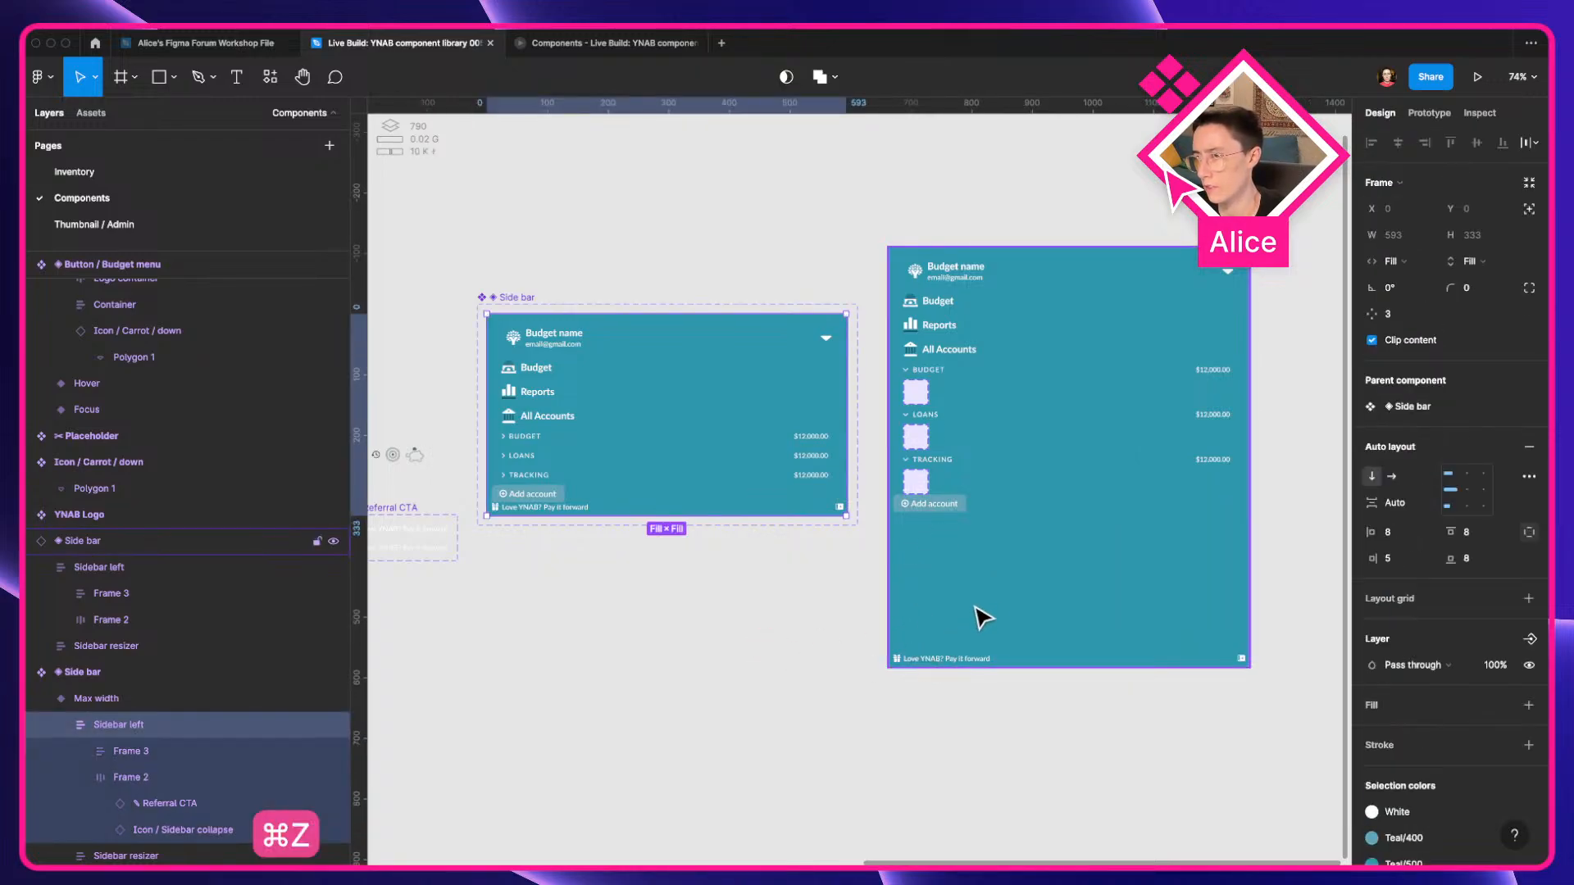
pyautogui.press('super+z')
pyautogui.press('super+shift+z')
pyautogui.press('super+z')
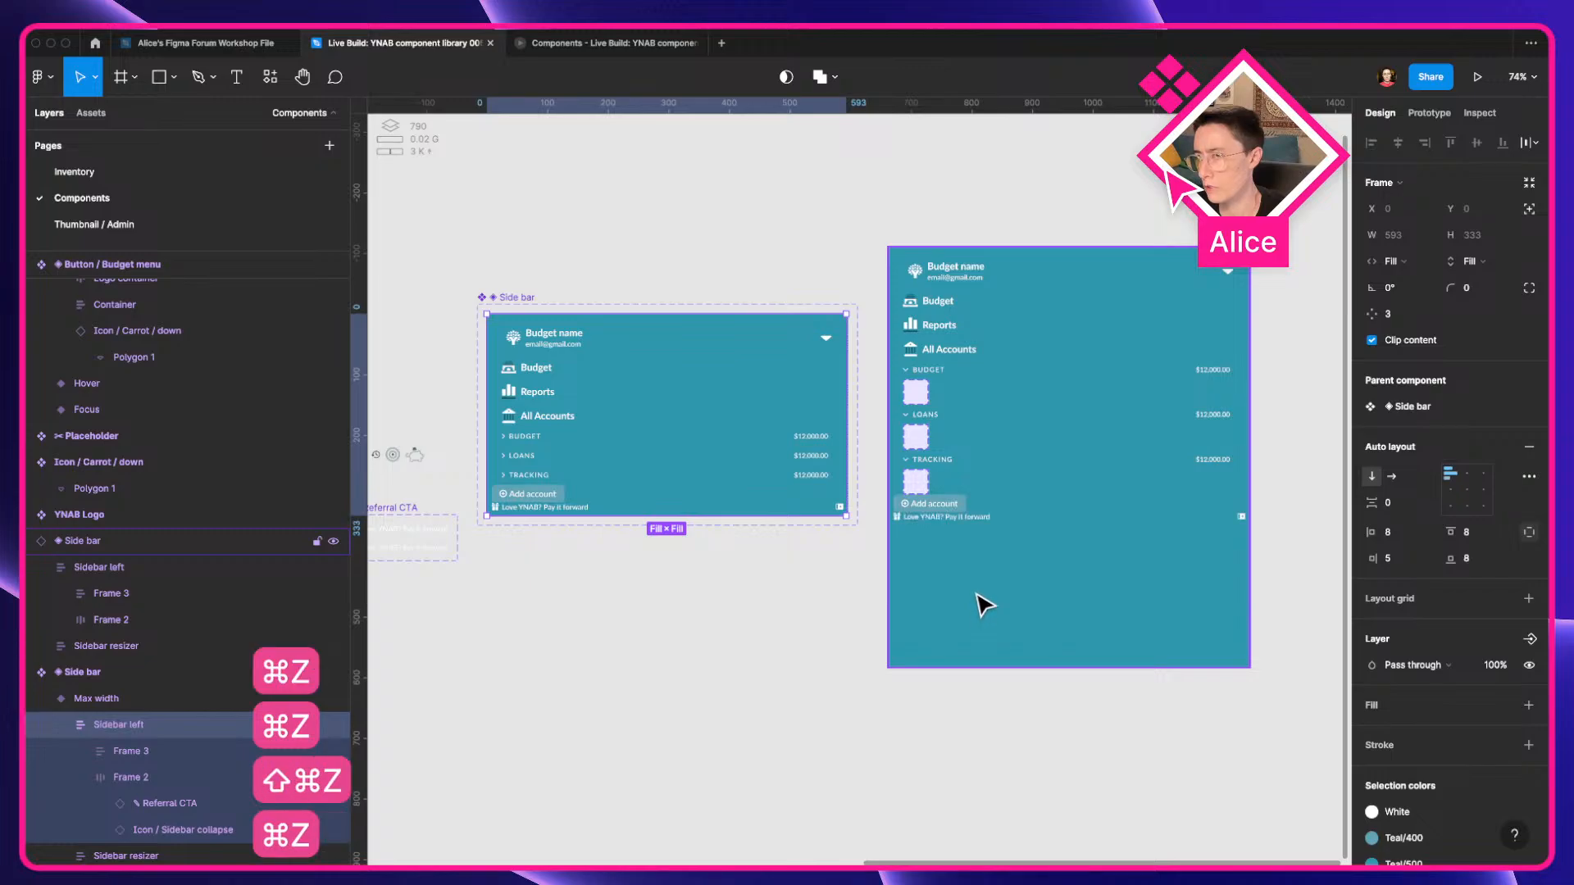
pyautogui.press('super+shift+z')
pyautogui.click(1019, 695)
pyautogui.click(1015, 551)
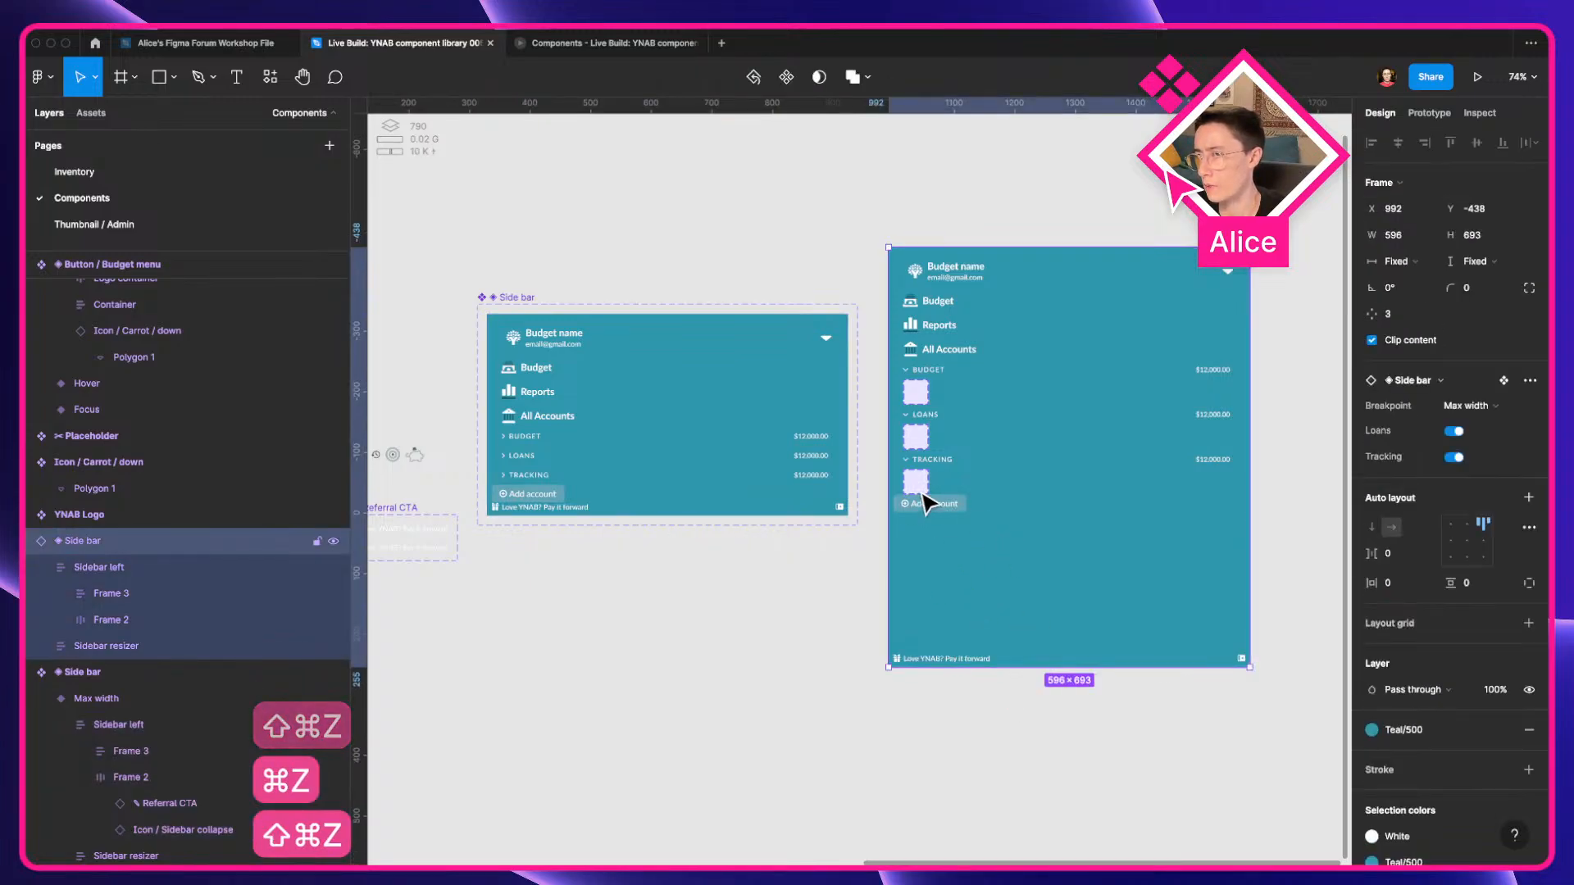
pyautogui.scroll(5, 924, 498)
pyautogui.scroll(-5, 924, 499)
pyautogui.click(860, 656)
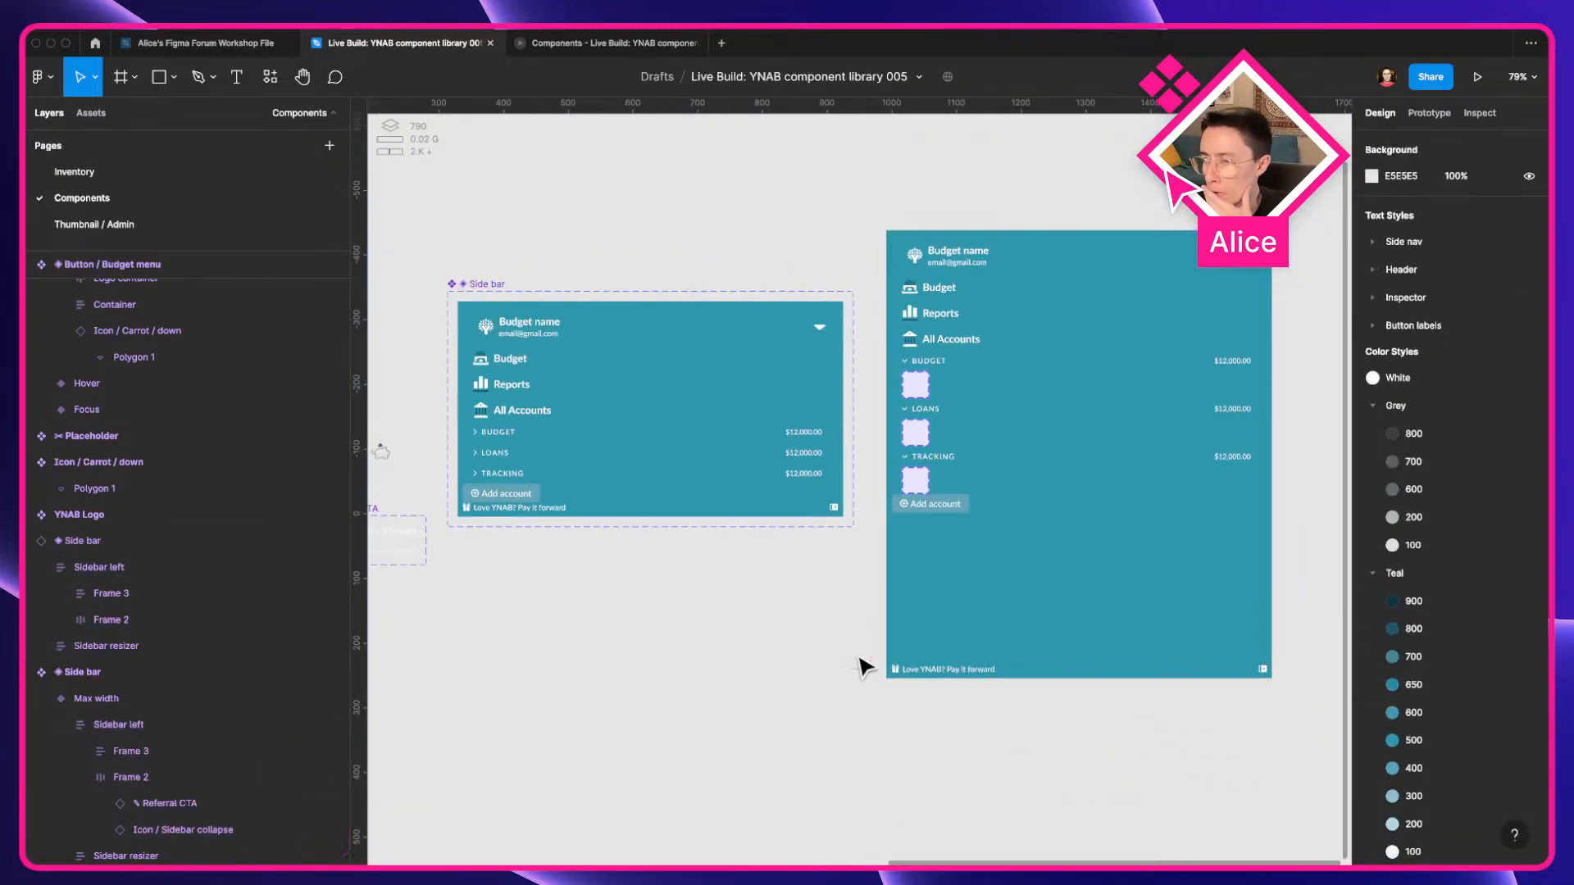
# Move the stretched Side bar instance away from the main component to about X 1114, Y -369.
pyautogui.click(993, 581)
pyautogui.moveTo(993, 577); pyautogui.dragTo(1067, 622)
pyautogui.scroll(-3, 1034, 636)
pyautogui.moveTo(811, 619); pyautogui.dragTo(726, 600)
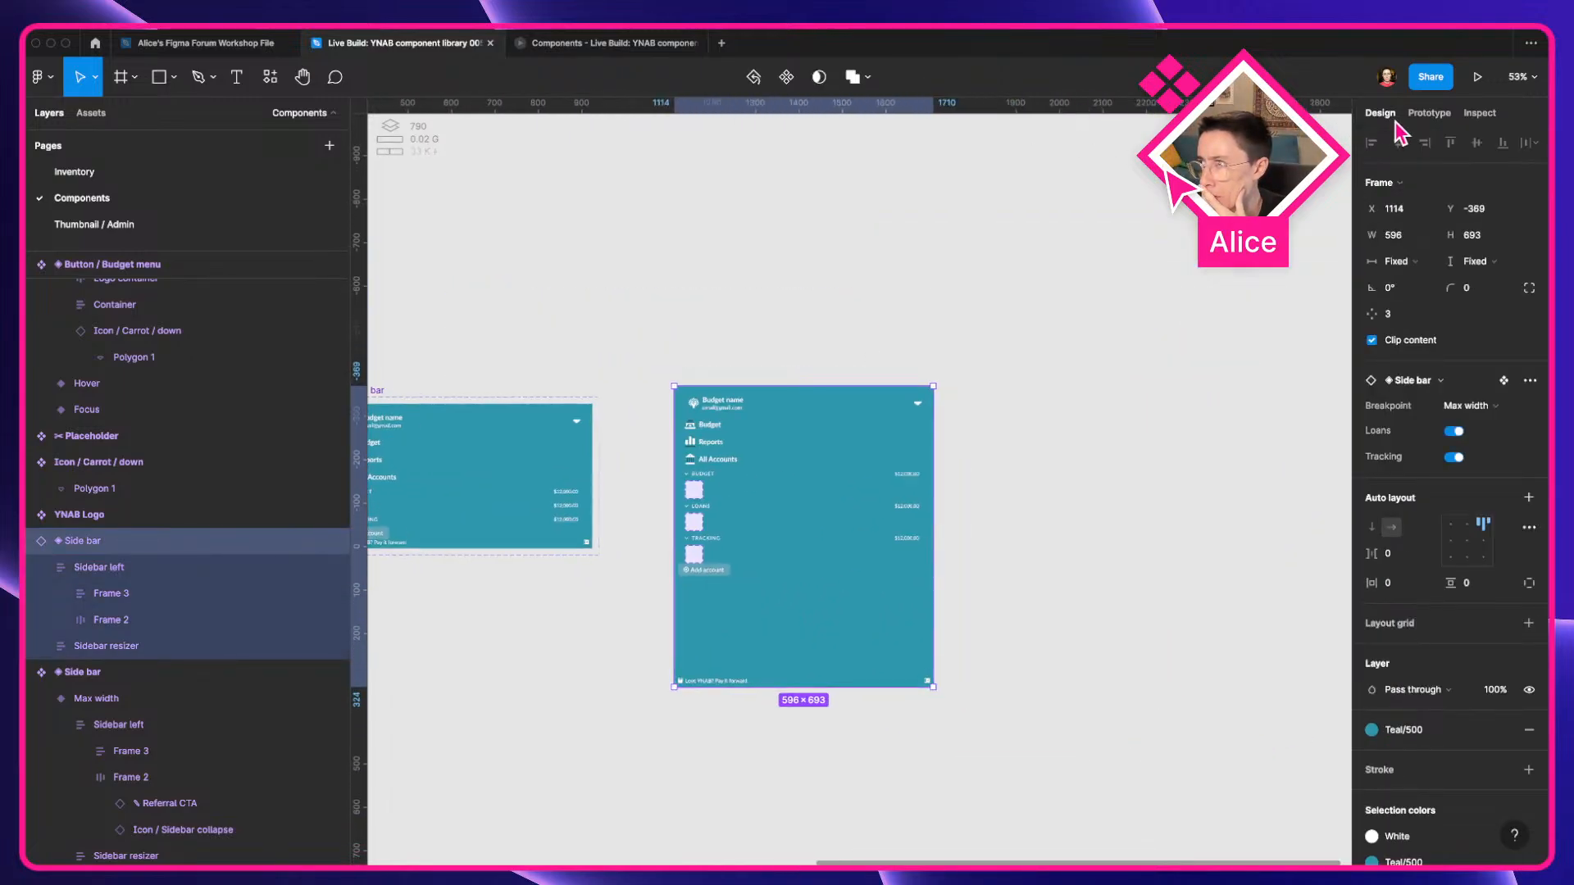
# Add a prototype flow starting point to the stretched Side bar instance and name it "Sidebar test".
pyautogui.click(1429, 114)
pyautogui.click(1528, 149)
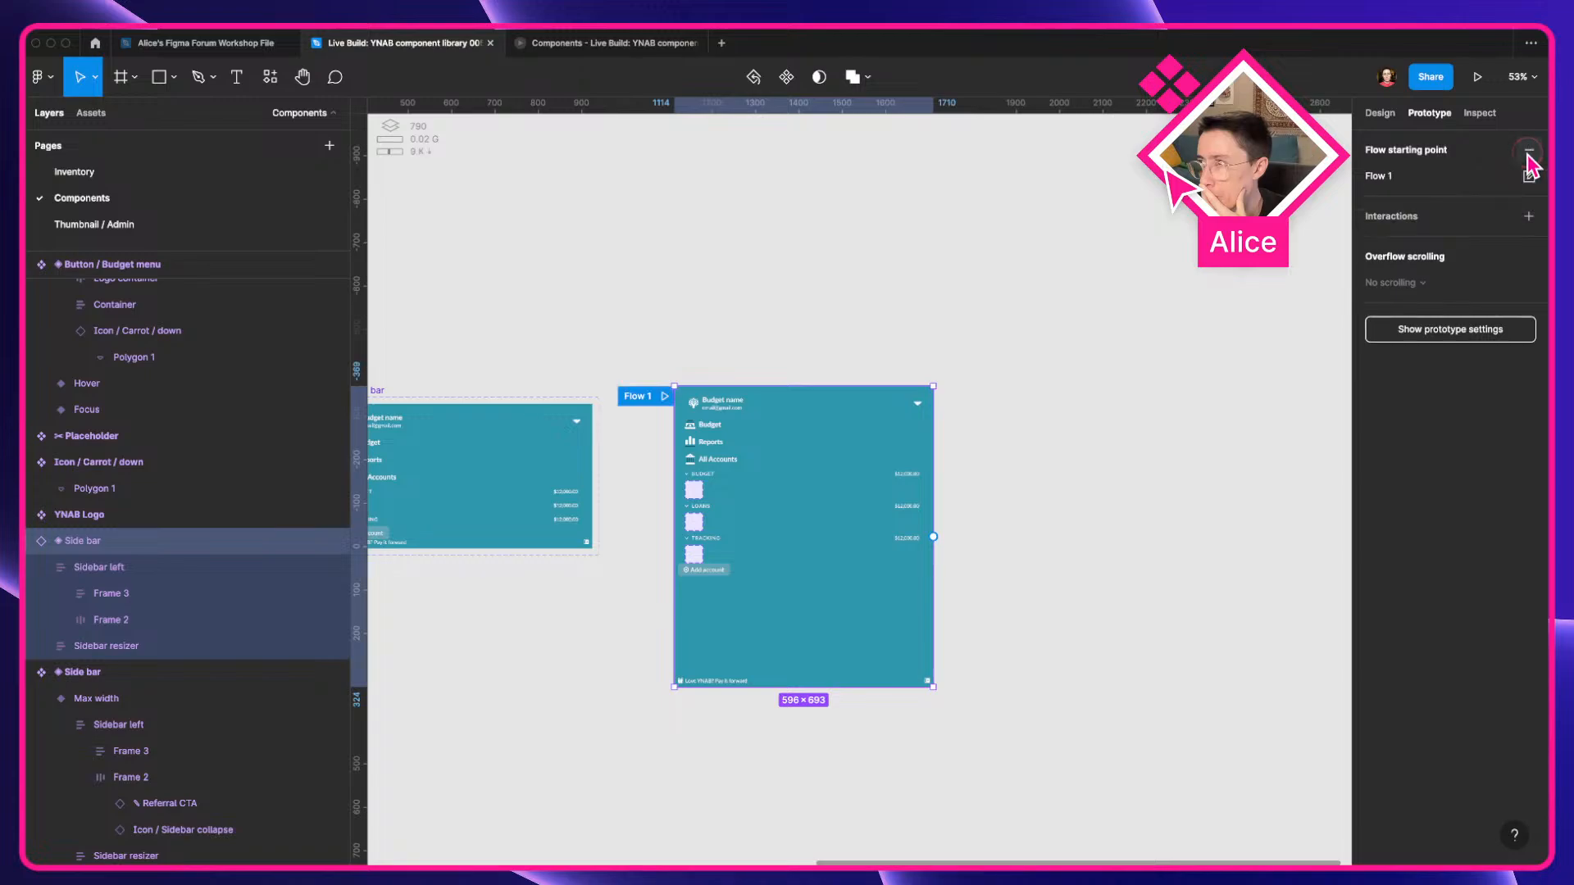
pyautogui.doubleClick(1442, 180)
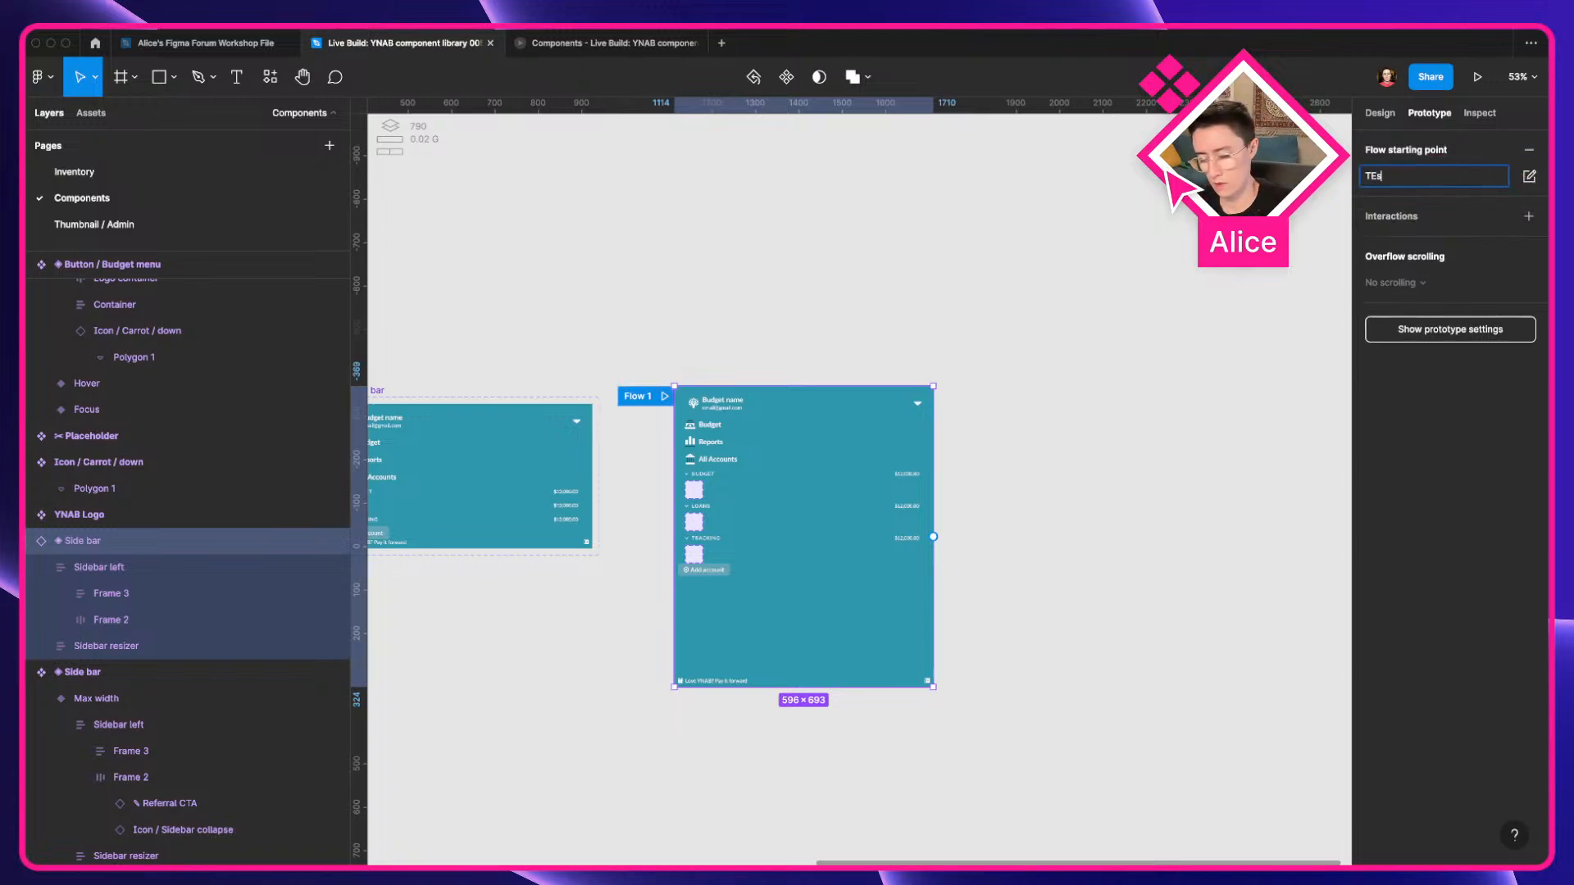
pyautogui.write('TEst')
pyautogui.press('super+a')
pyautogui.write('Sidebar tes')
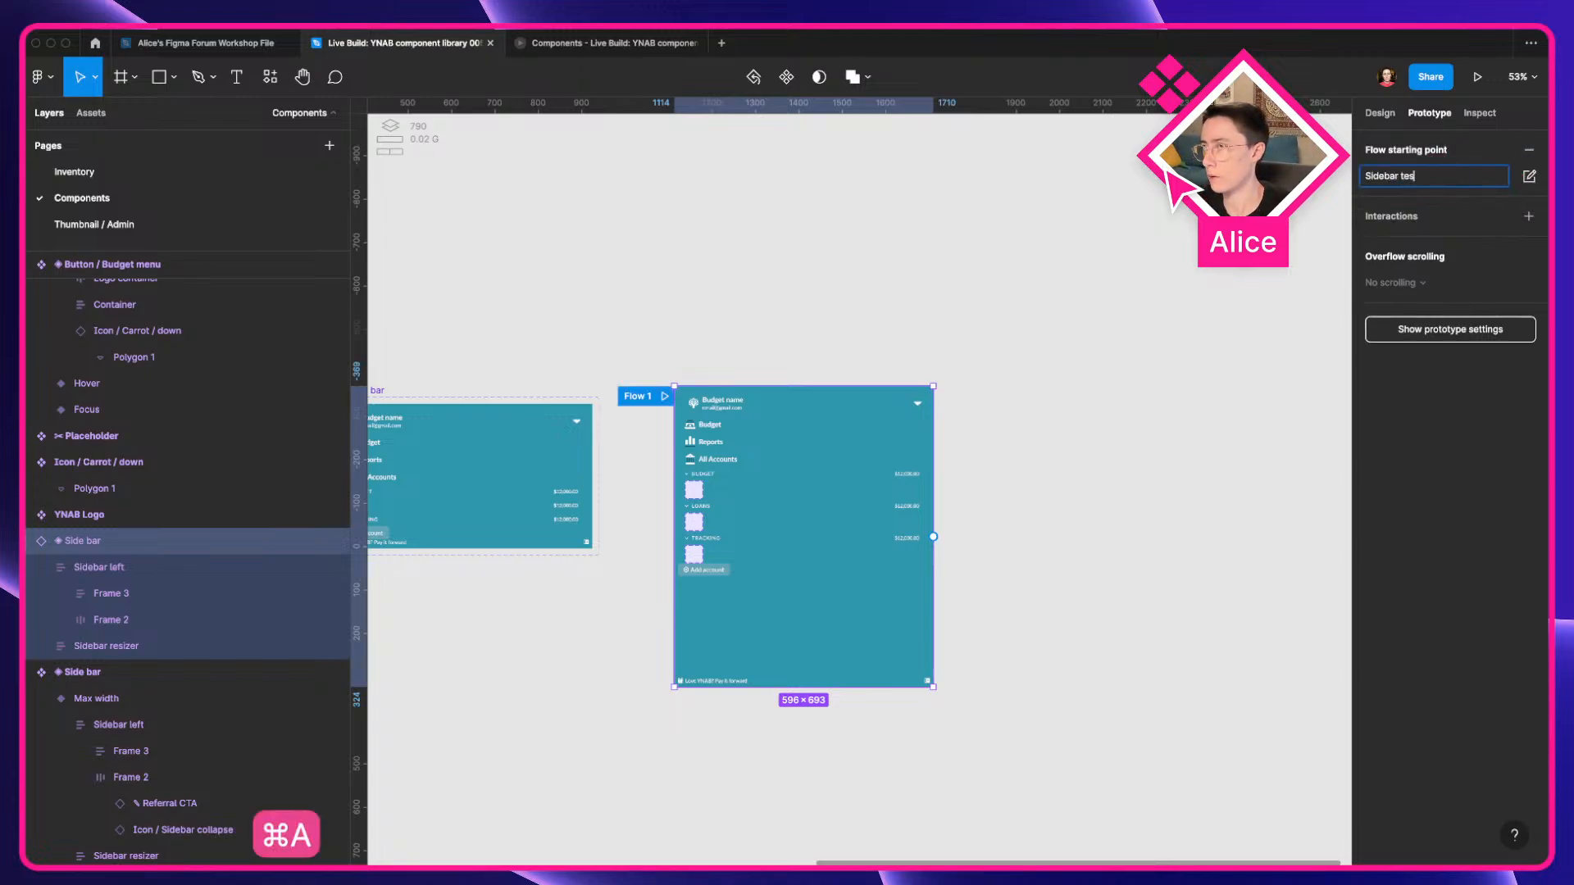
pyautogui.write('t')
pyautogui.press('Return')
# Run the Sidebar test prototype and test collapsing and expanding the BUDGET section with the zoom set to Fill.
pyautogui.click(666, 398)
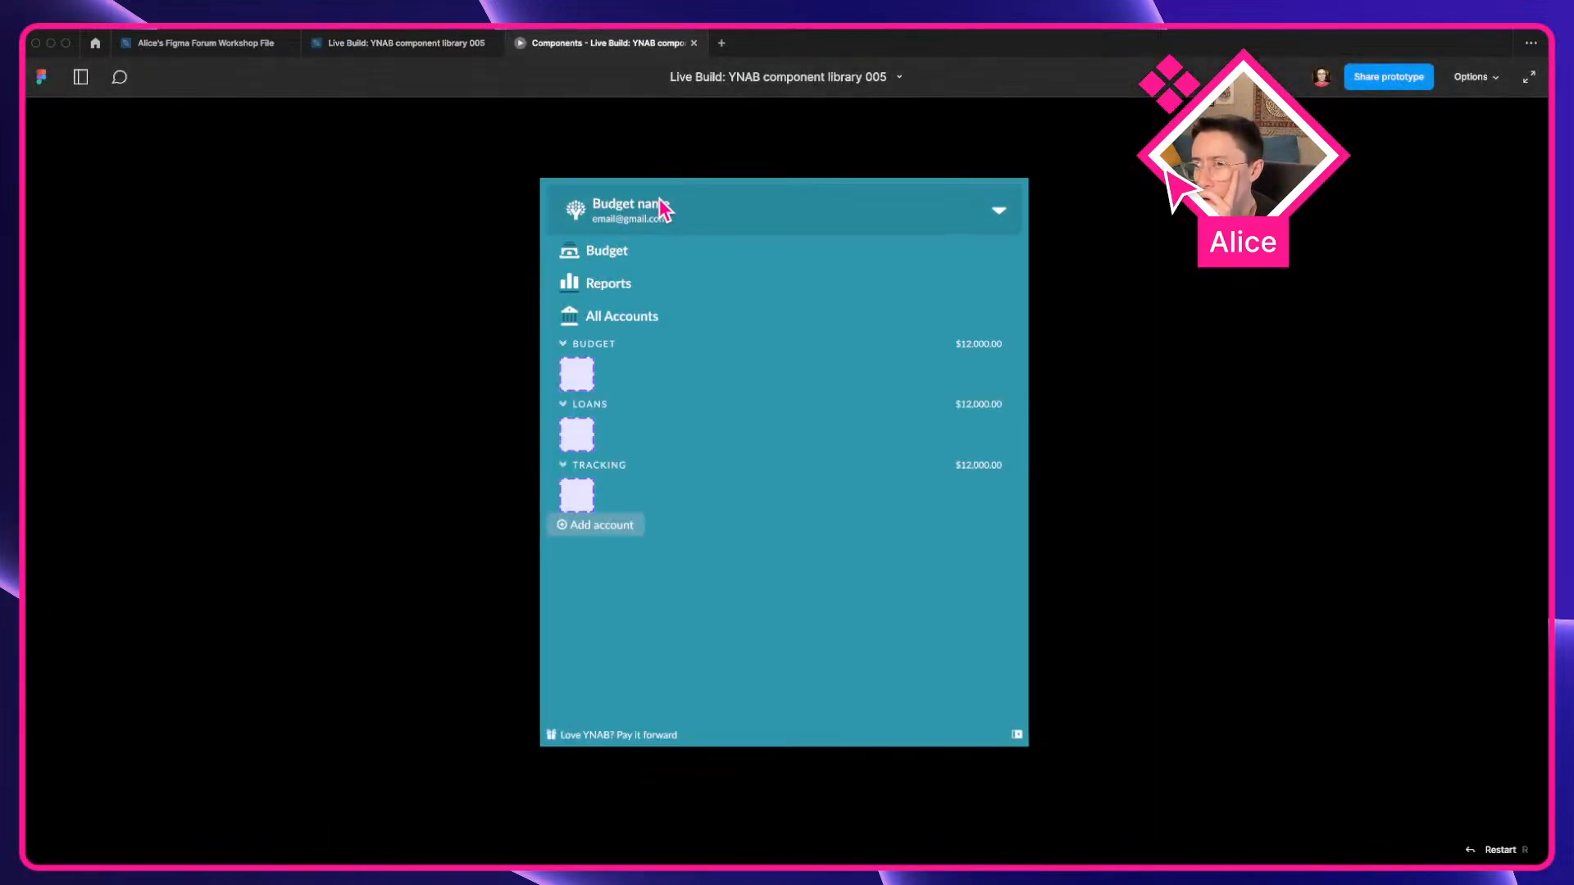
pyautogui.click(609, 346)
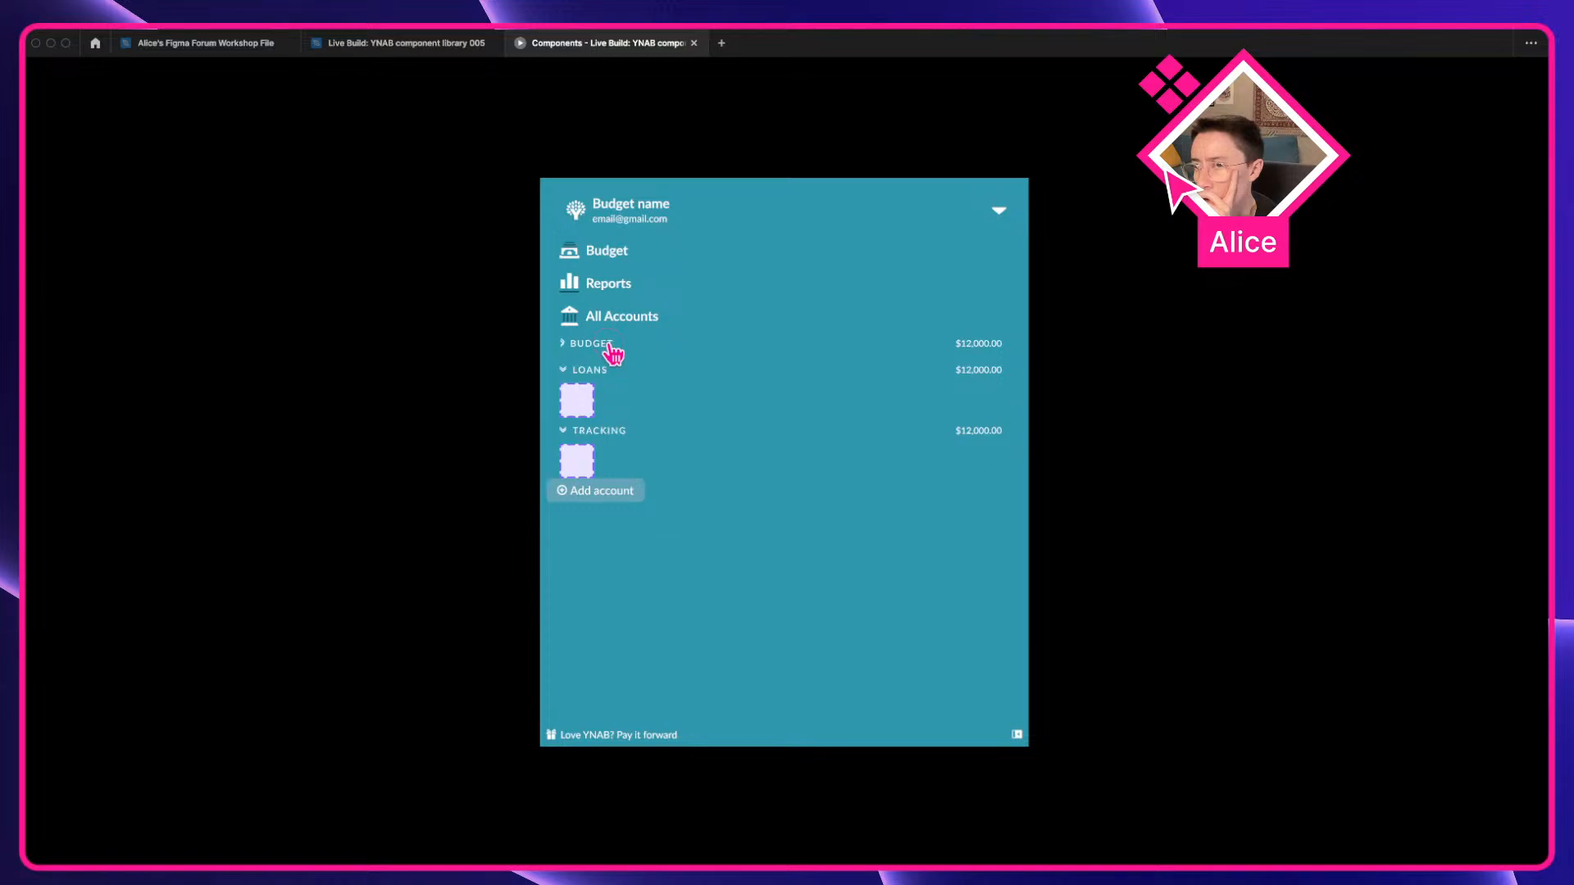
pyautogui.click(609, 344)
pyautogui.press('z')
pyautogui.press('z')
pyautogui.press('z')
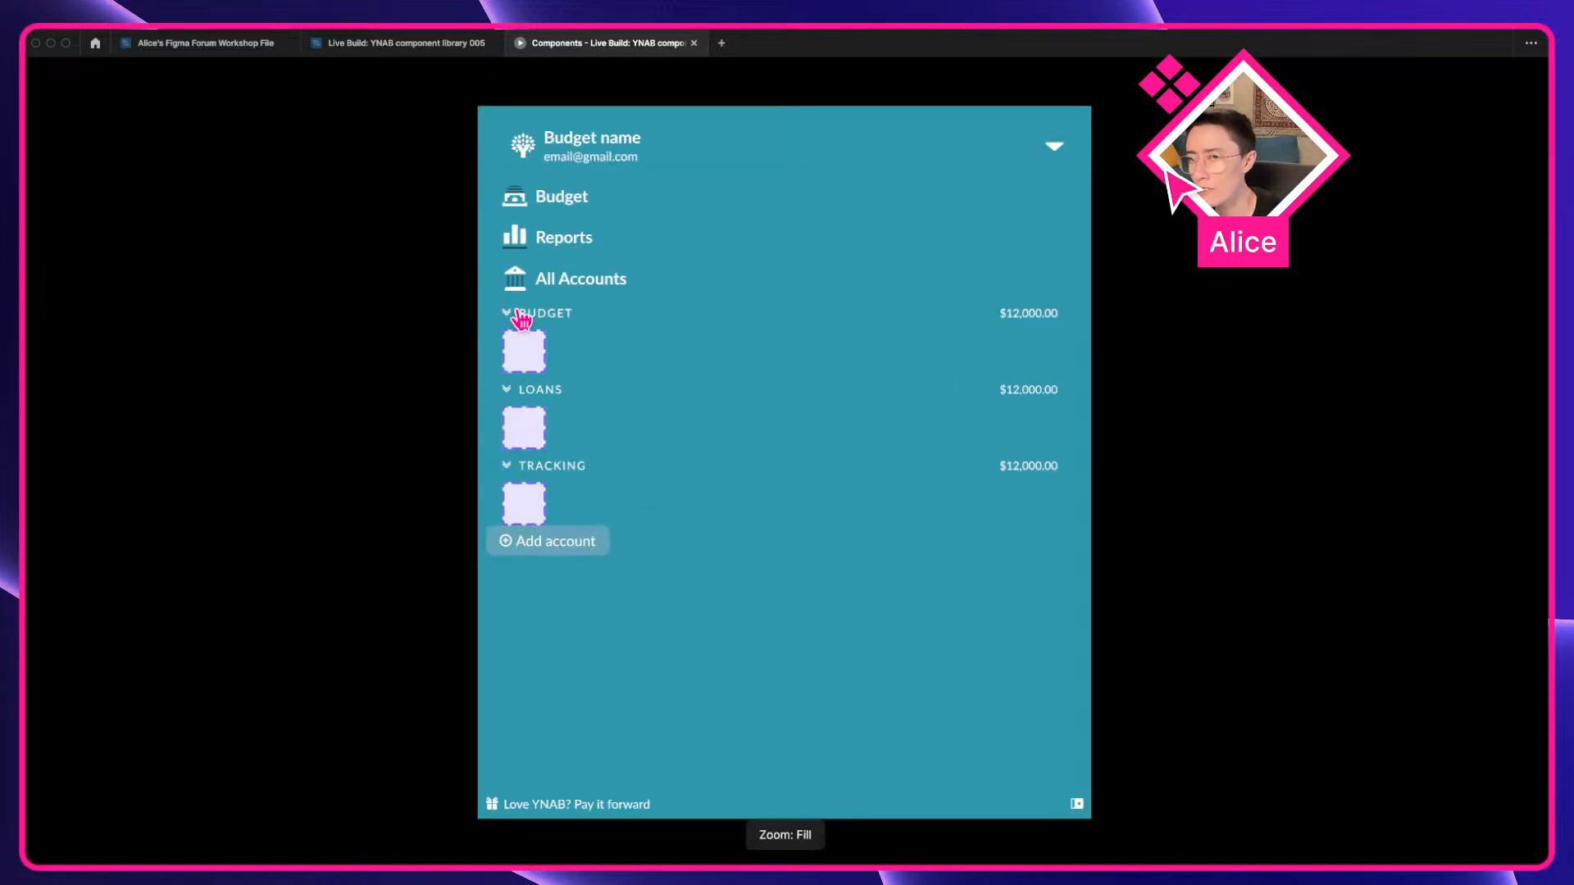
pyautogui.click(522, 320)
pyautogui.click(522, 320)
pyautogui.click(522, 320)
pyautogui.click(522, 320)
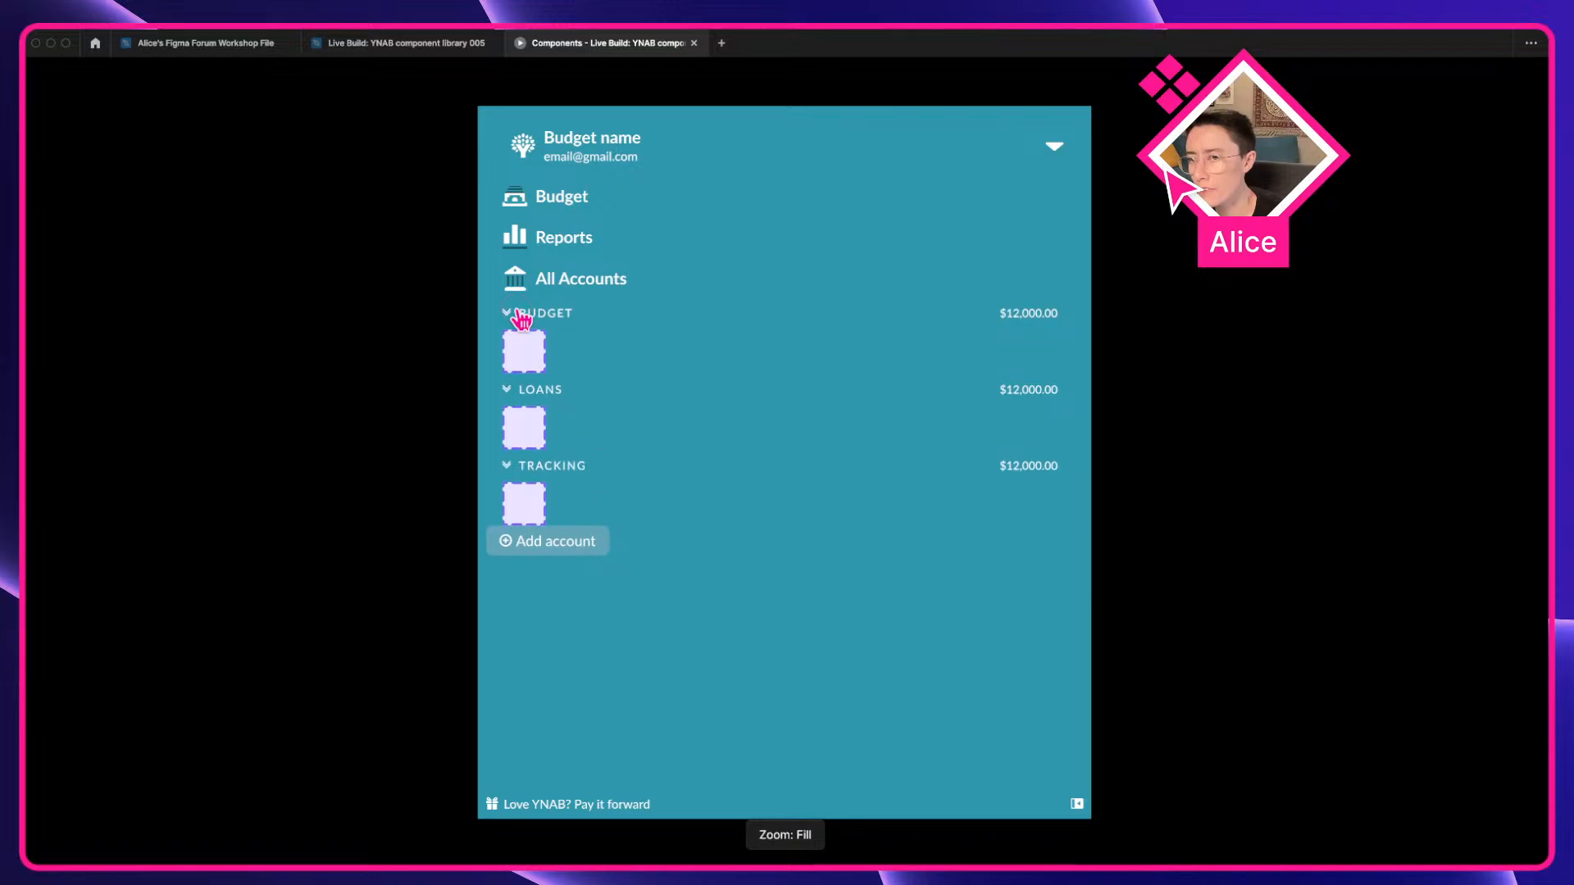
# Examine the section chevrons of the sidebar up close in the design file and compare them with the running prototype.
pyautogui.click(404, 49)
pyautogui.scroll(5, 685, 509)
pyautogui.scroll(-2, 688, 502)
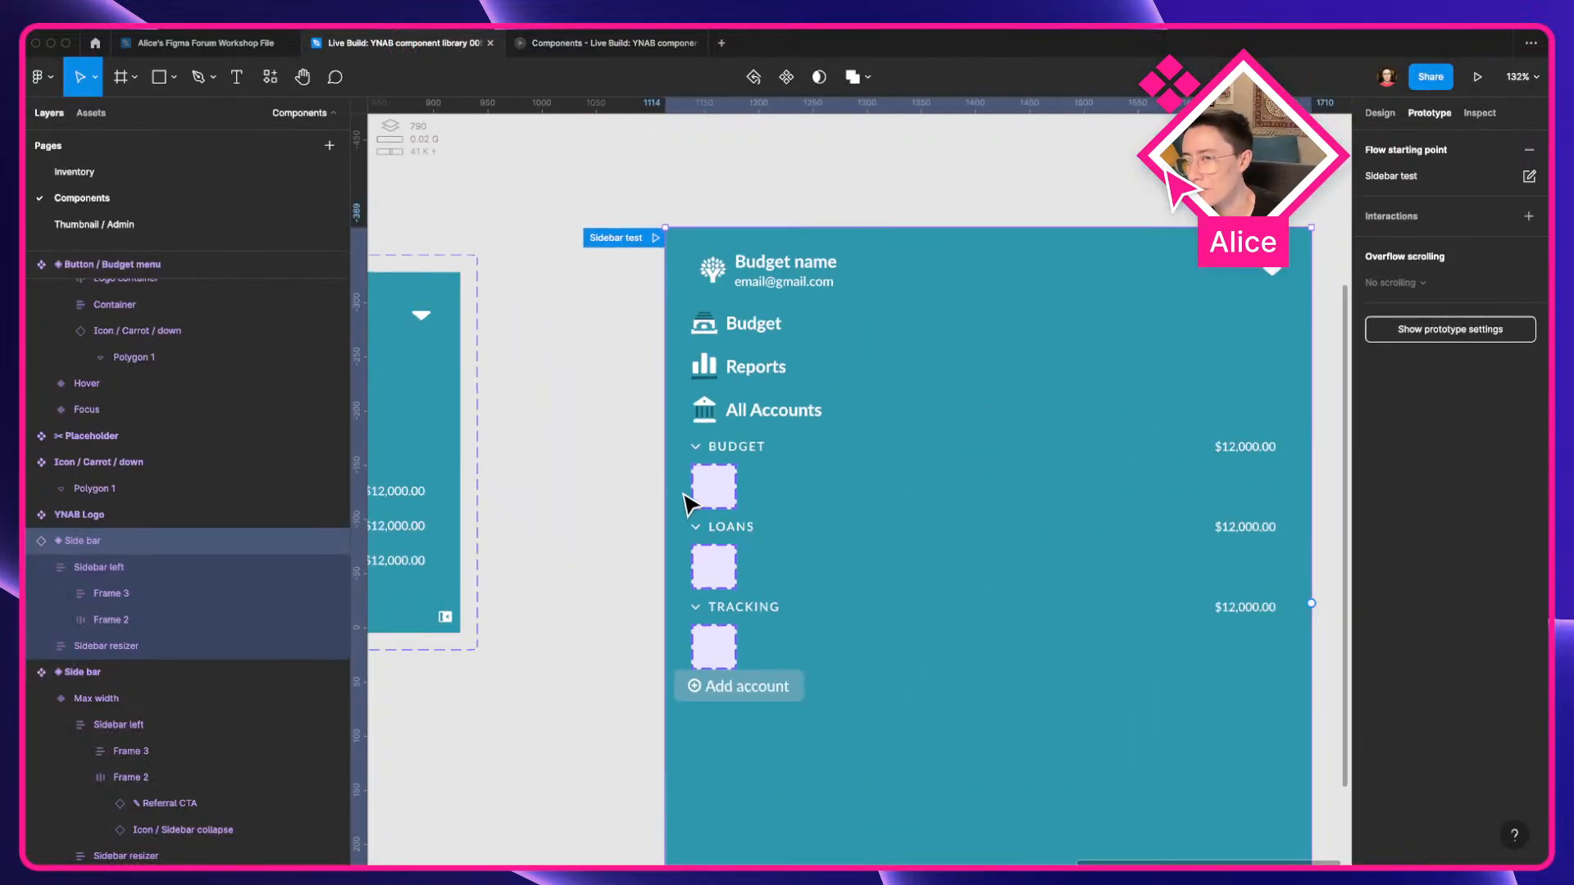
pyautogui.scroll(-5, 686, 504)
pyautogui.scroll(8, 724, 446)
pyautogui.moveTo(727, 443); pyautogui.dragTo(1025, 233)
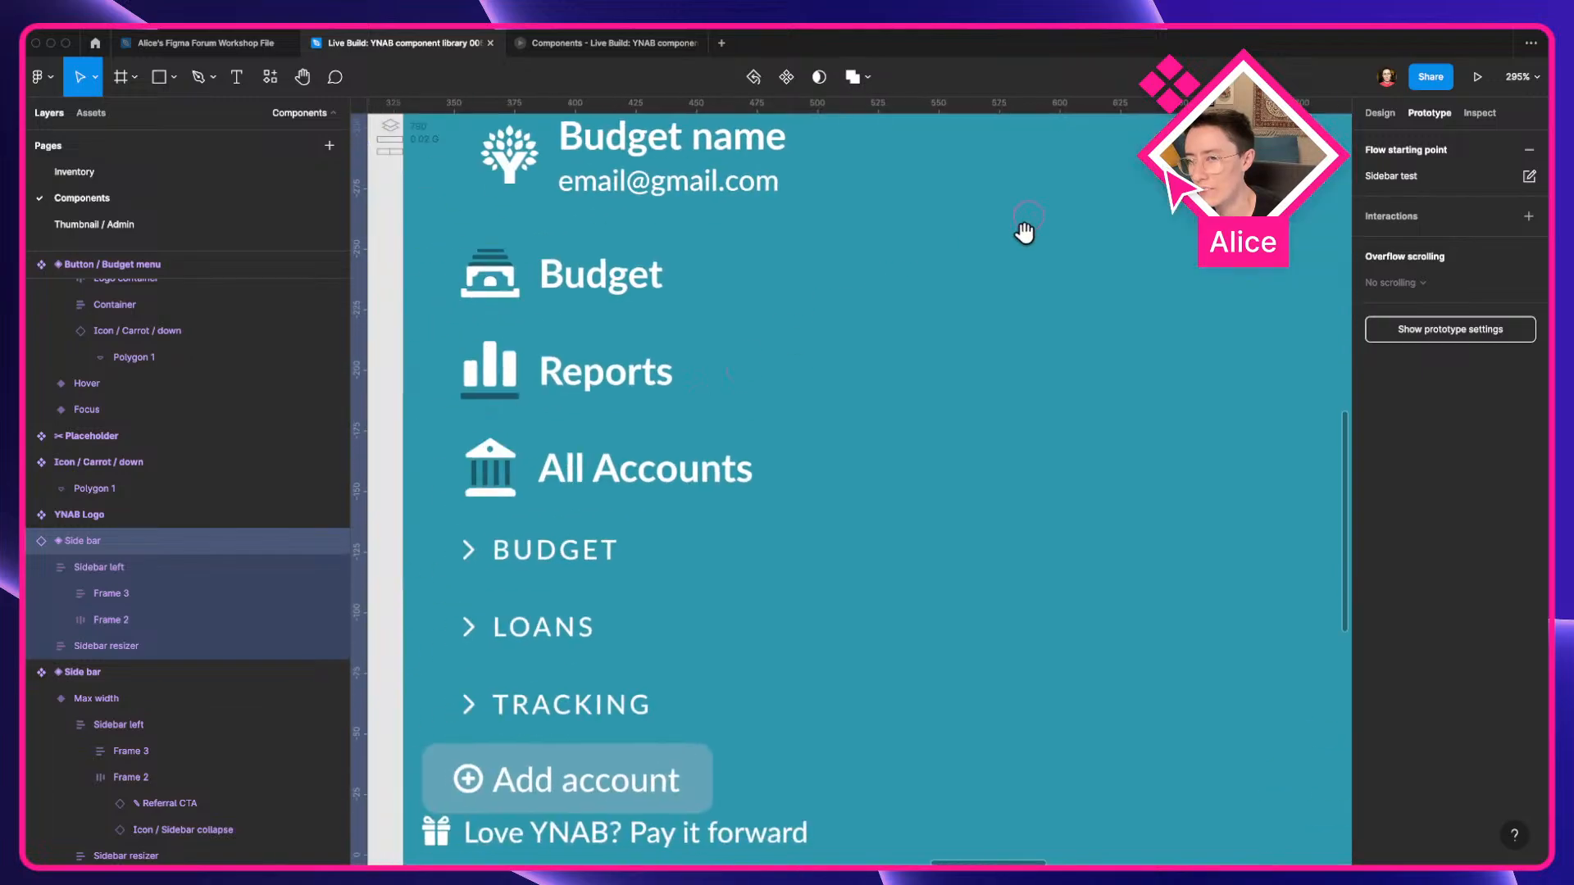
pyautogui.scroll(-3, 738, 555)
pyautogui.click(606, 42)
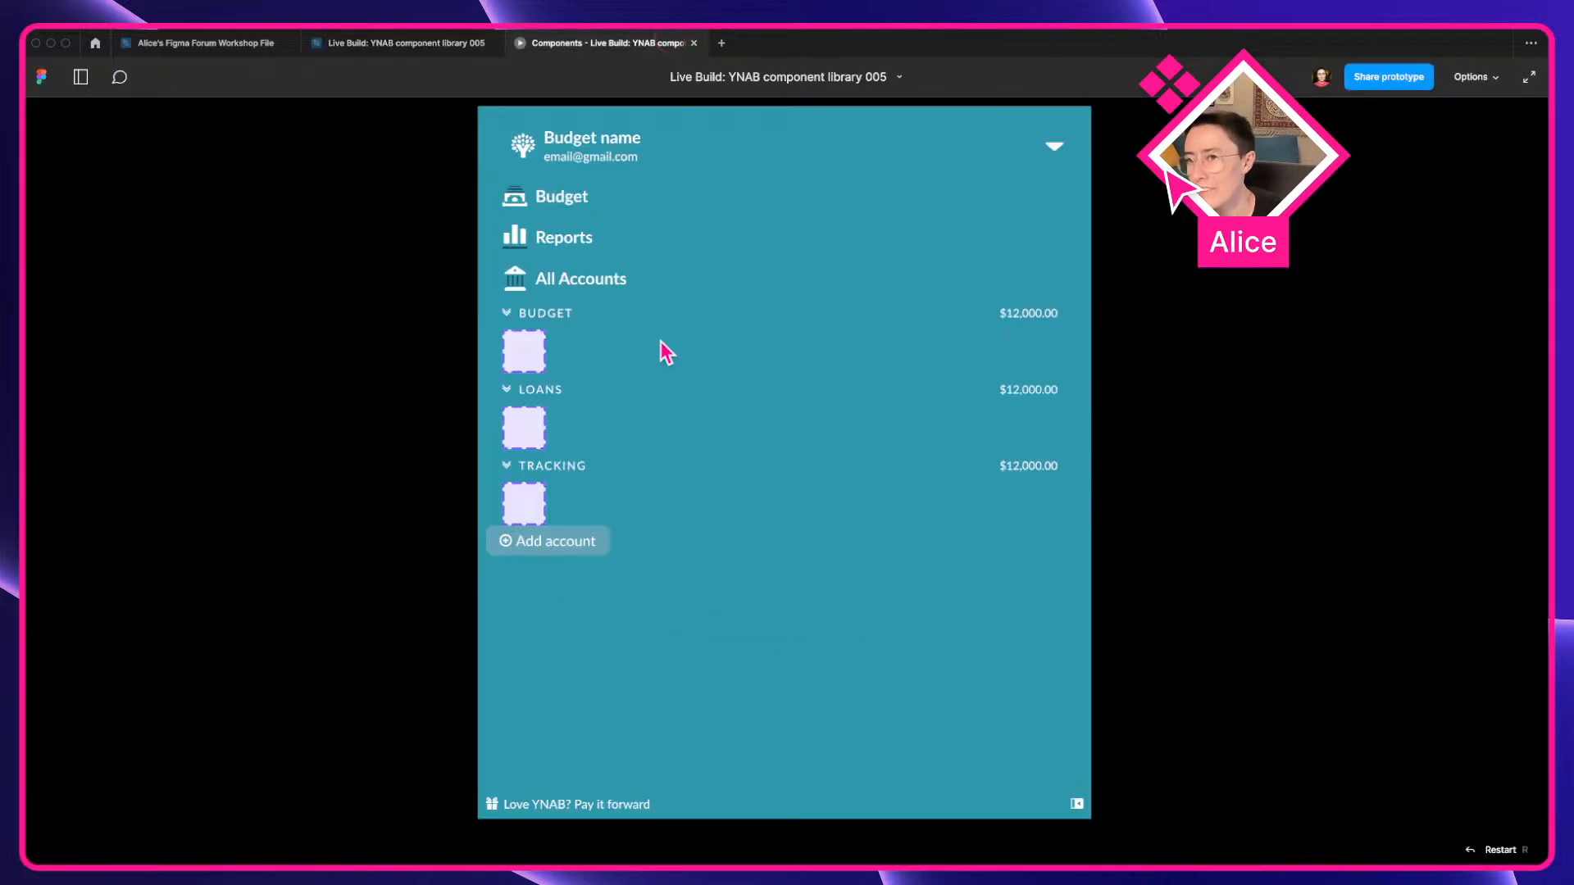
# Test collapsing and expanding the BUDGET, LOANS and TRACKING sections in the running sidebar prototype.
pyautogui.click(509, 325)
pyautogui.click(509, 324)
pyautogui.click(510, 326)
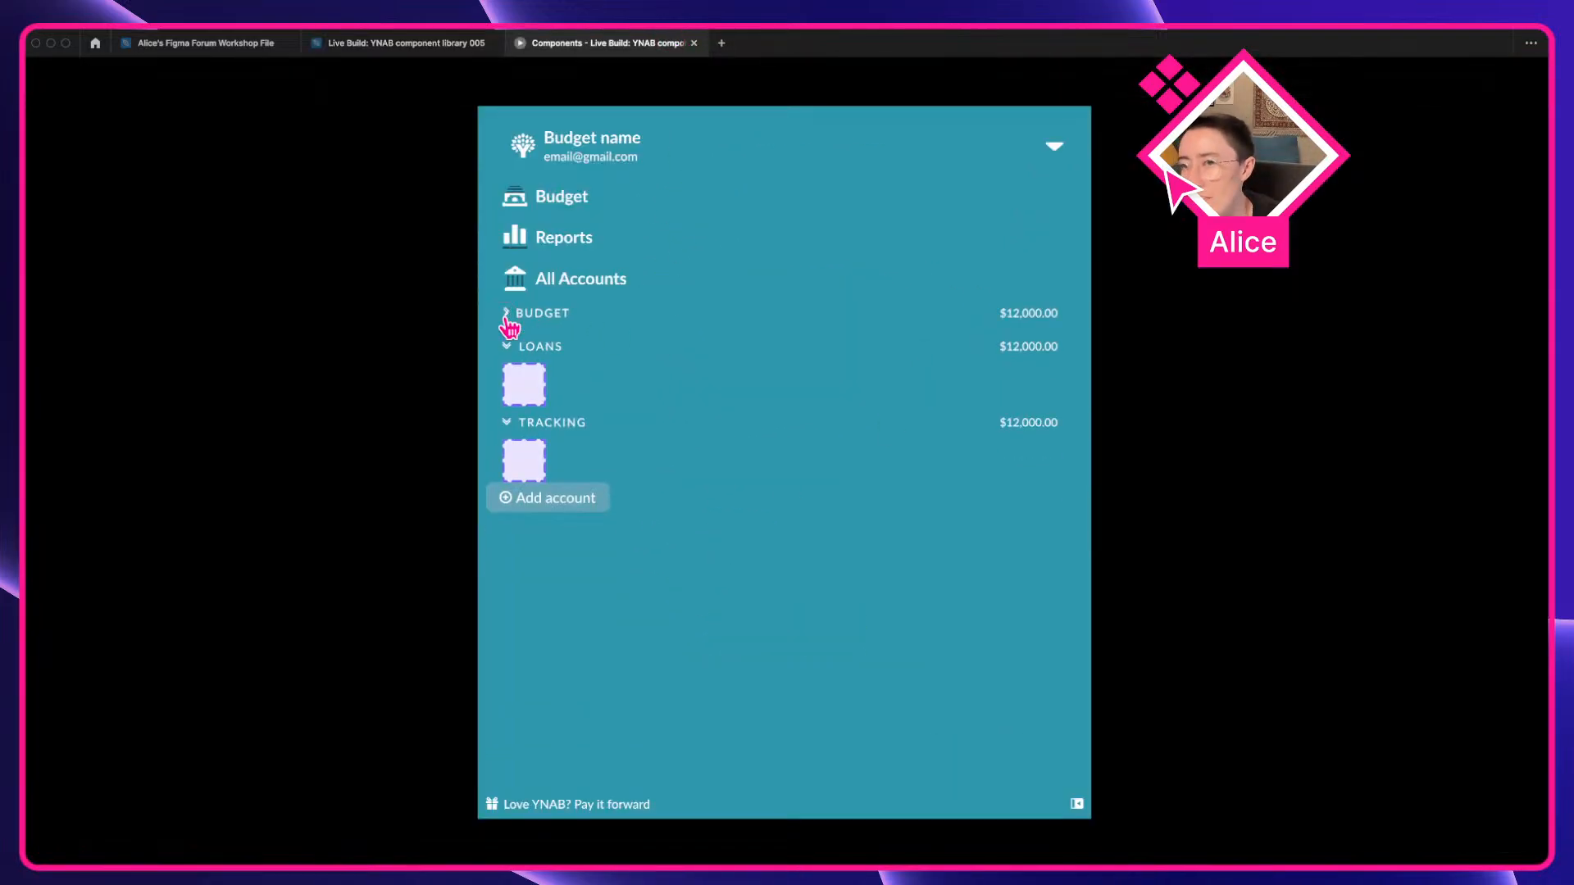
pyautogui.click(541, 424)
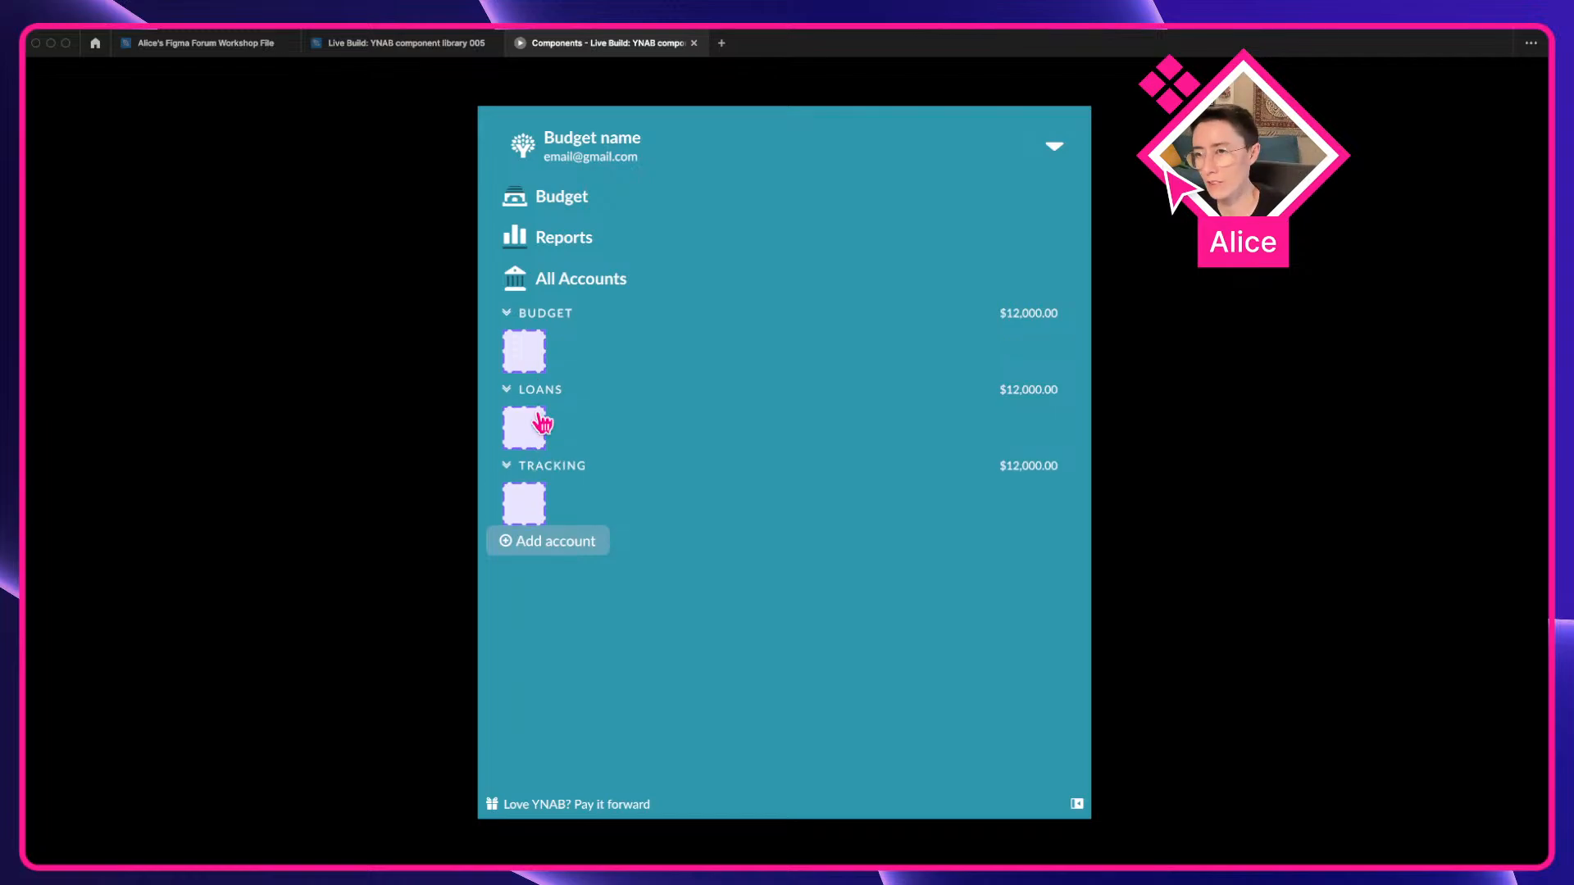
pyautogui.click(544, 314)
pyautogui.click(548, 320)
pyautogui.click(547, 321)
pyautogui.click(544, 349)
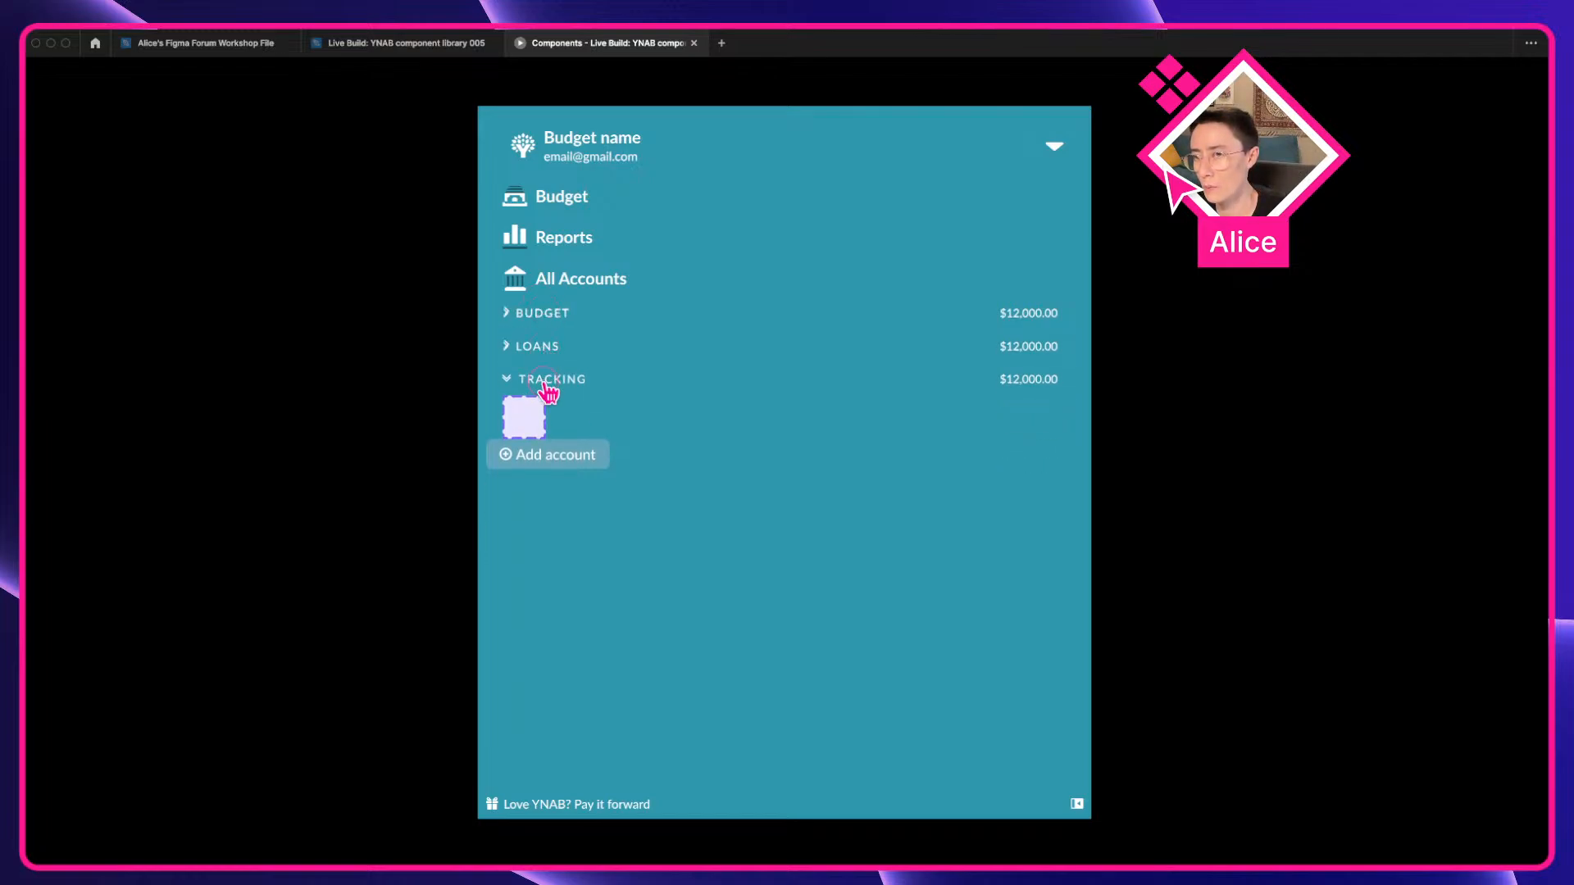
pyautogui.click(543, 380)
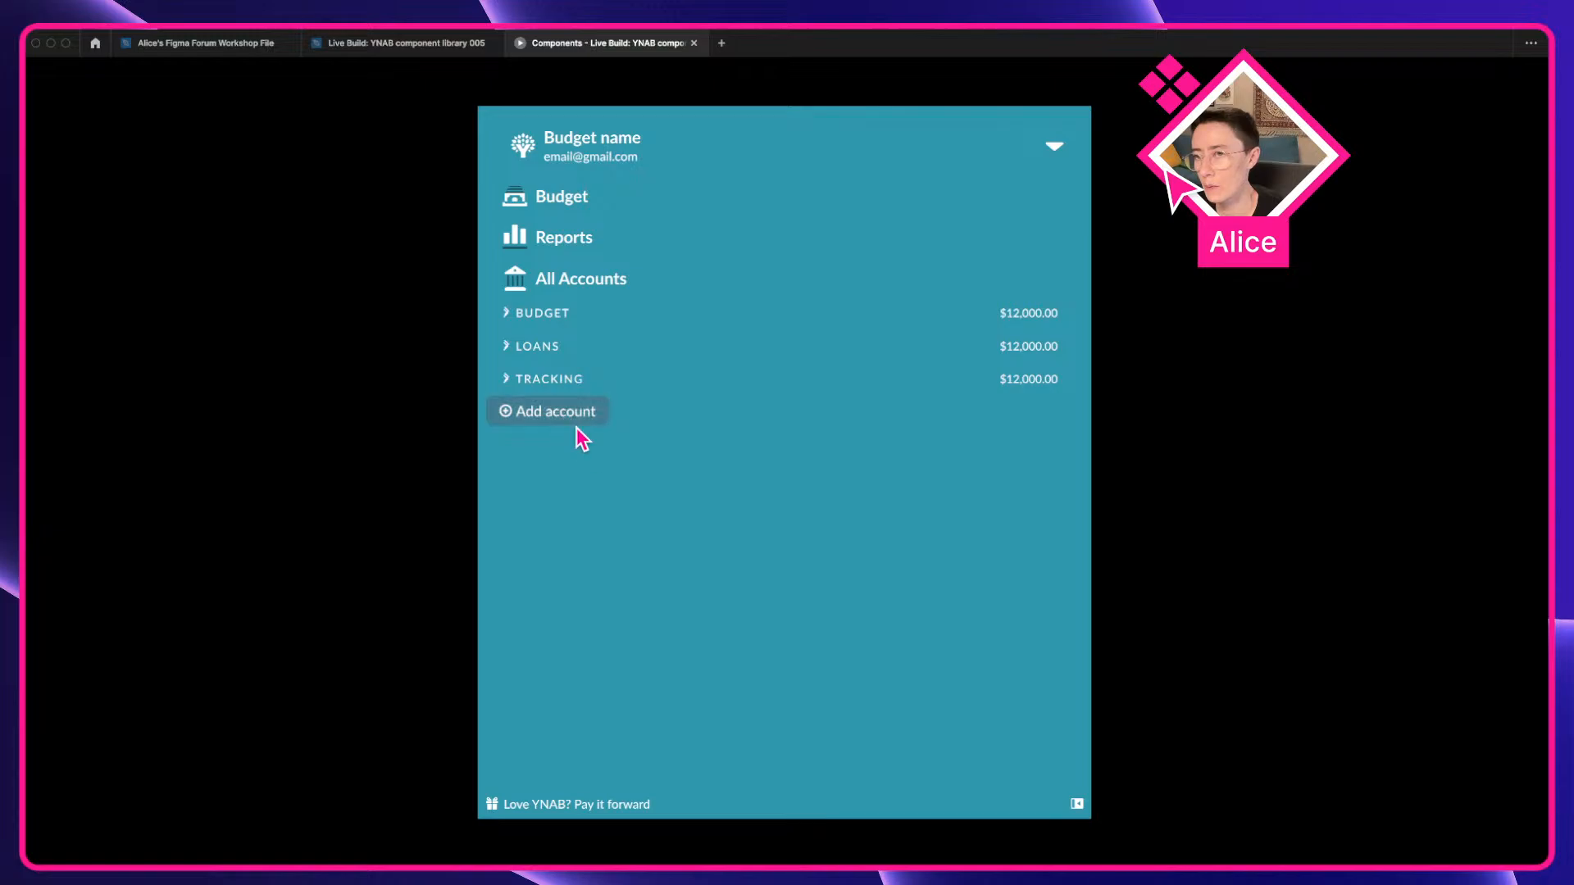
pyautogui.click(535, 380)
pyautogui.click(534, 346)
pyautogui.click(540, 315)
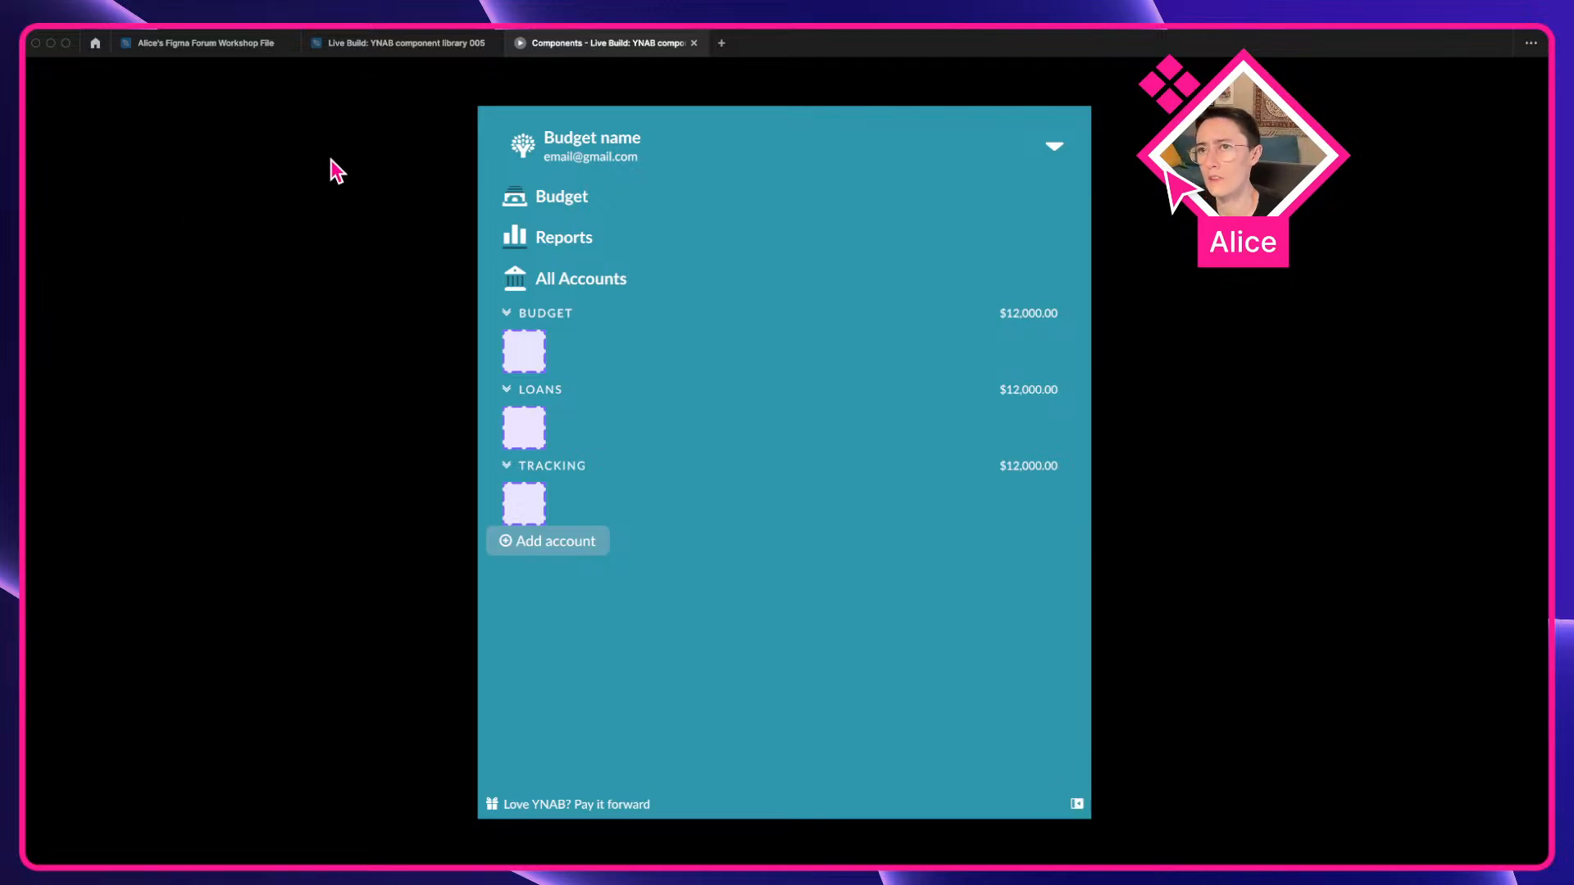
# Switch to the live YNAB page in the browser, closing the component-types article, and inspect the sidebar collapse icon's SVG element for its size.
pyautogui.click(402, 42)
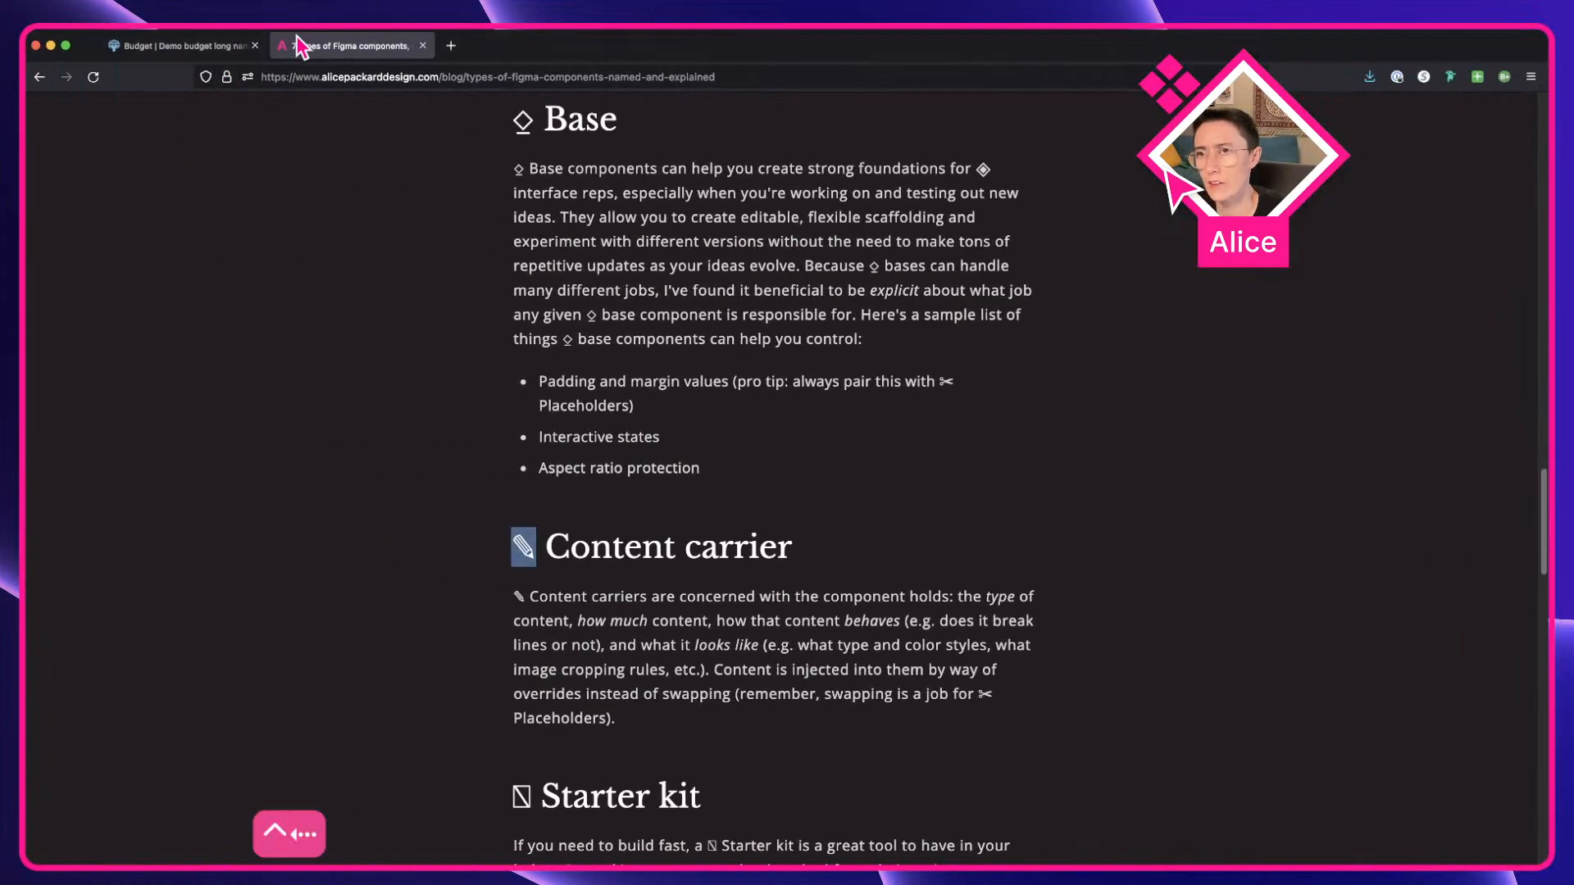
pyautogui.click(422, 46)
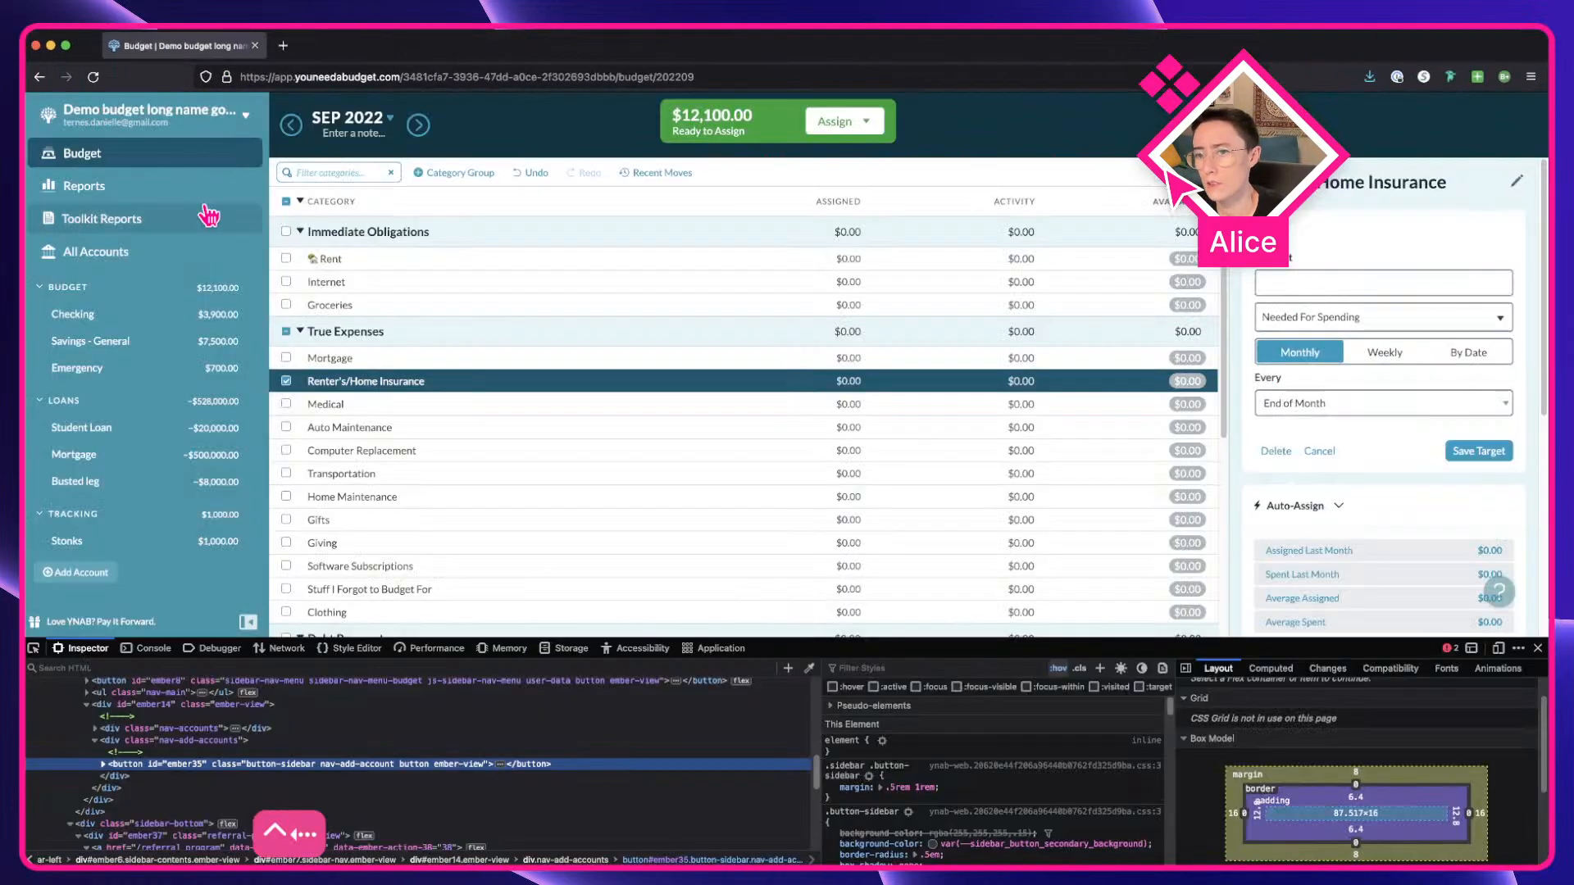
pyautogui.rightClick(249, 619)
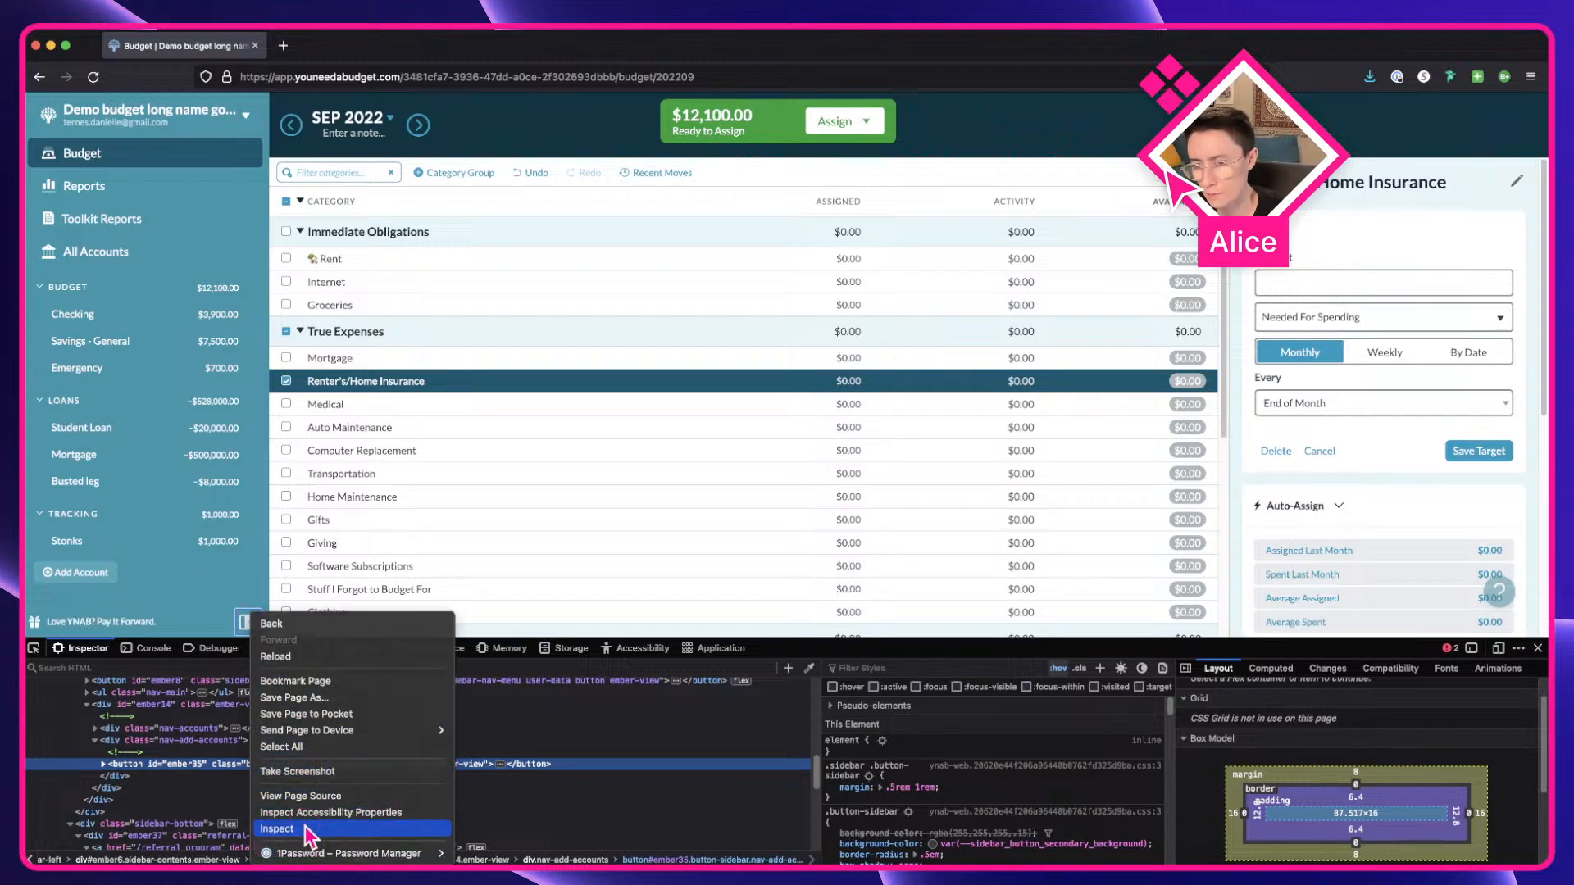
pyautogui.click(305, 830)
pyautogui.click(287, 764)
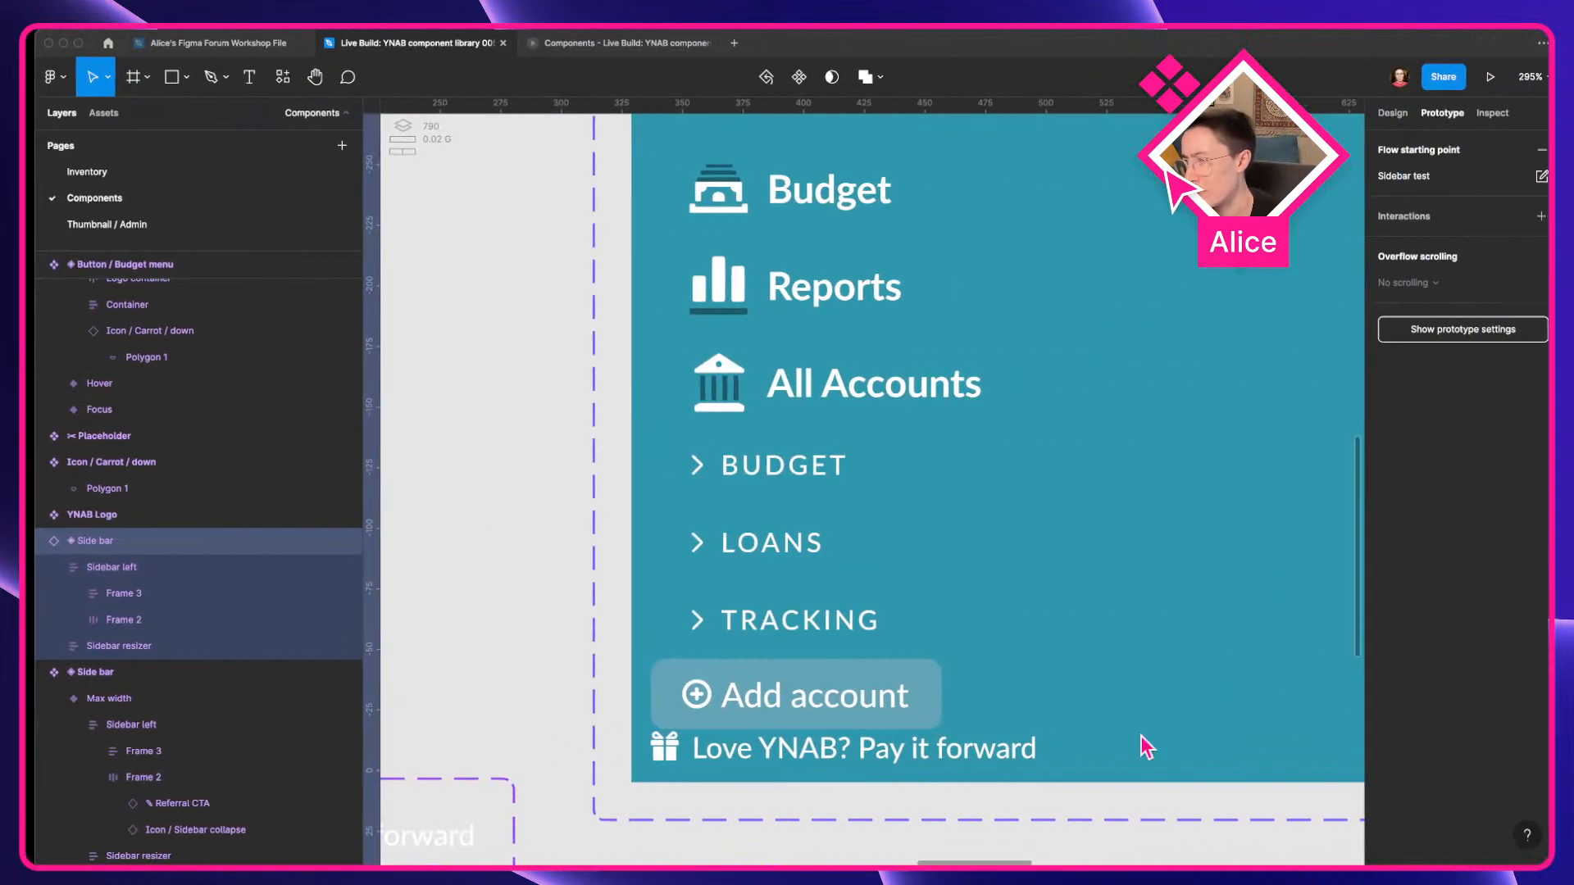
# Back in Figma, resize the Icon / Sidebar collapse instance in the Max width sidebar's footer to 32 × 32.
pyautogui.scroll(-1, 1318, 686)
pyautogui.click(1180, 691)
pyautogui.moveTo(1181, 691); pyautogui.dragTo(852, 624)
pyautogui.moveTo(1293, 696); pyautogui.dragTo(911, 655)
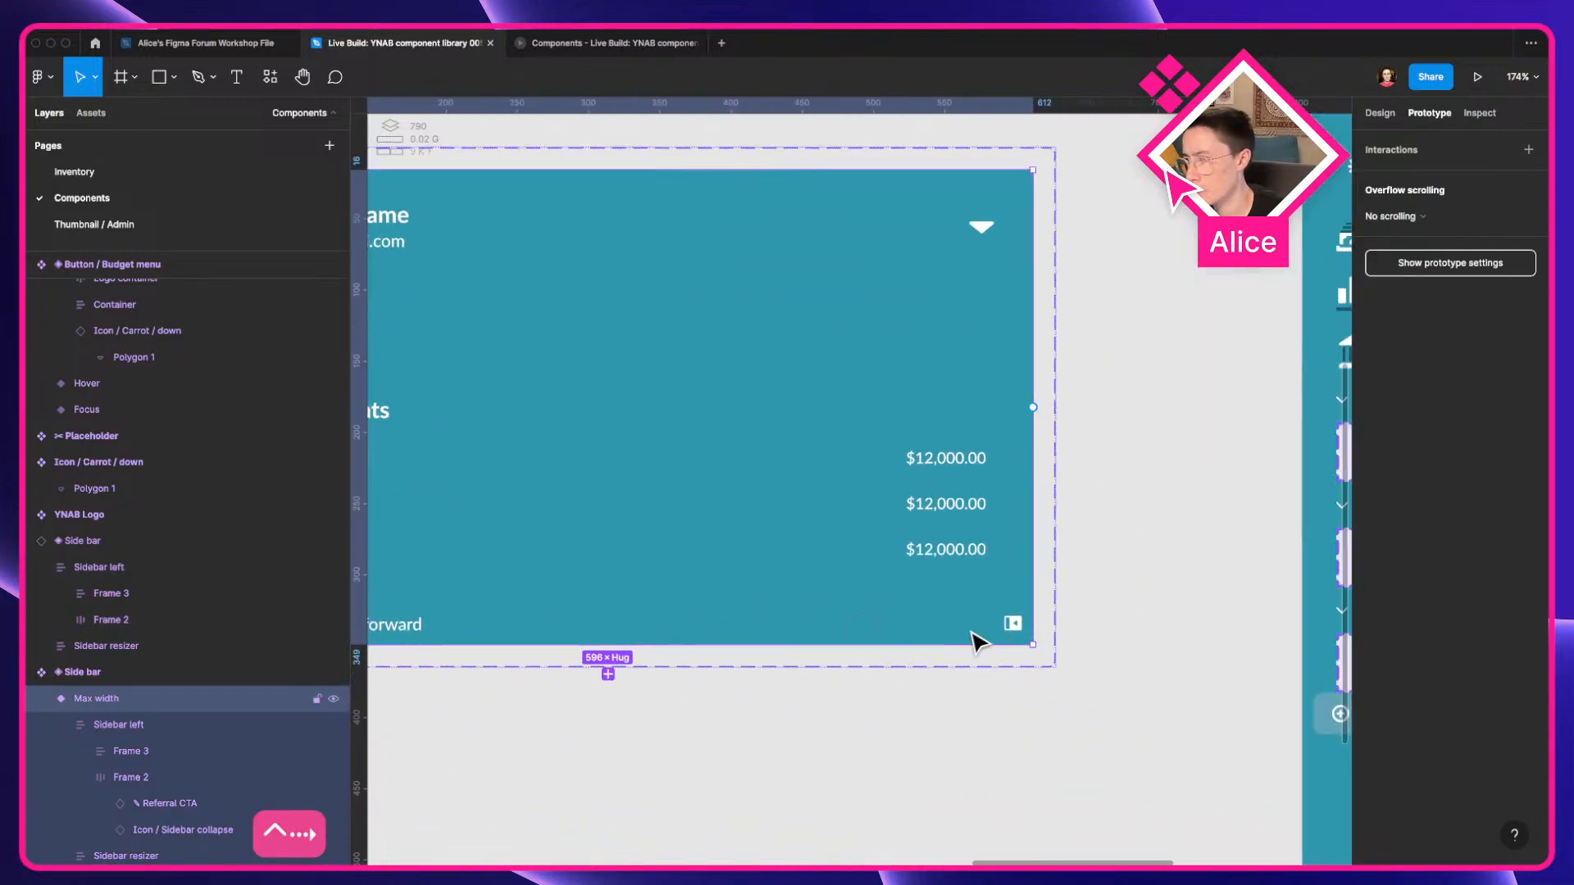
pyautogui.scroll(5, 972, 631)
pyautogui.click(1037, 623)
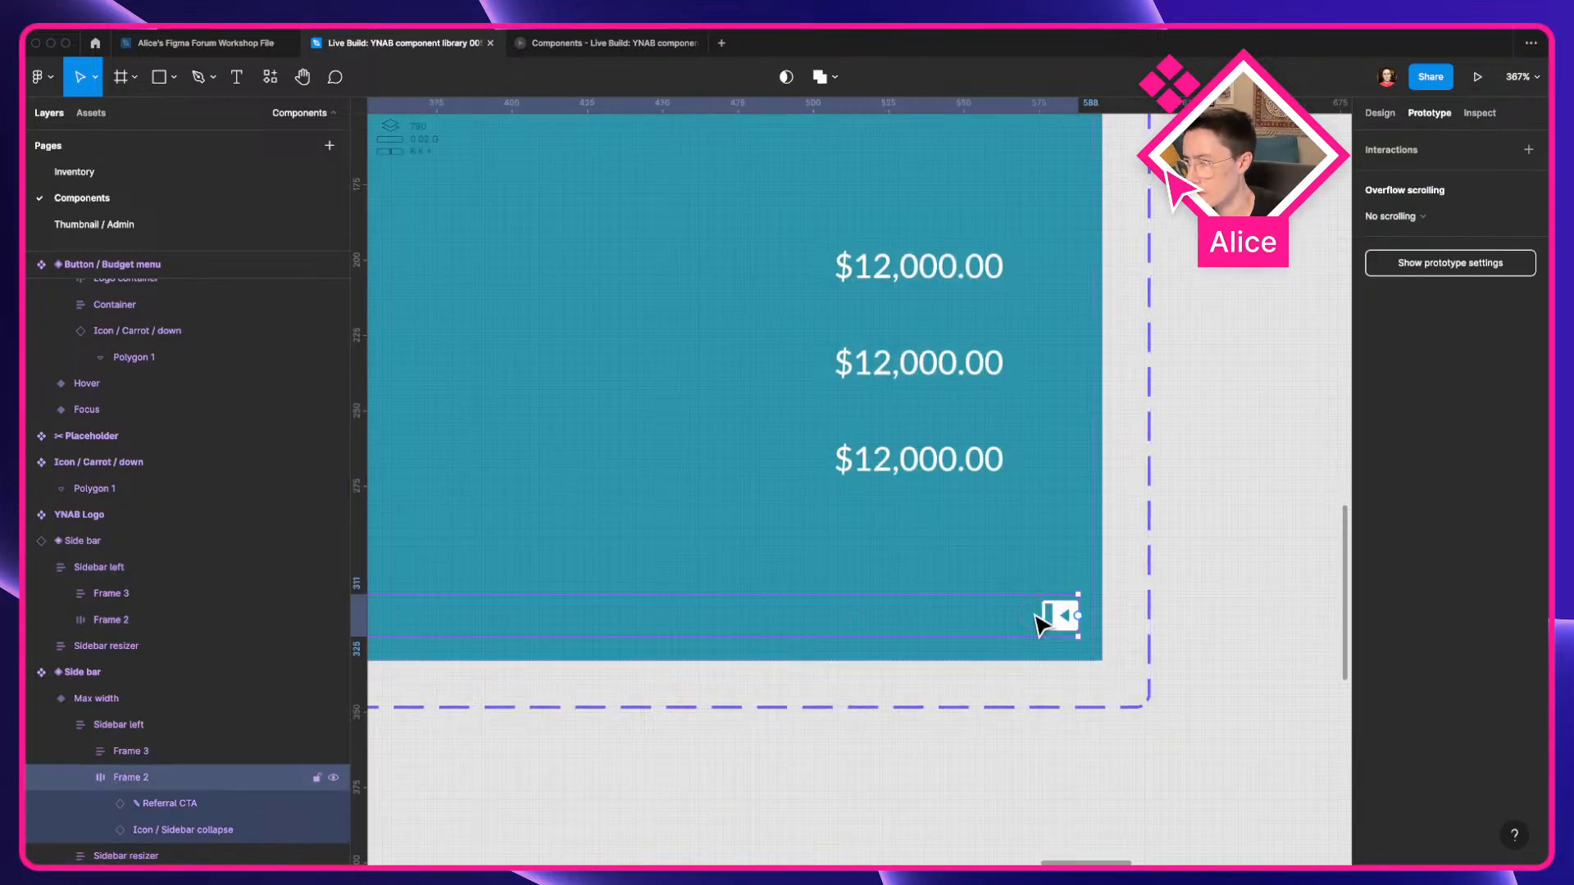
pyautogui.click(1062, 620)
pyautogui.moveTo(1047, 632); pyautogui.dragTo(975, 691)
pyautogui.scroll(-8, 977, 687)
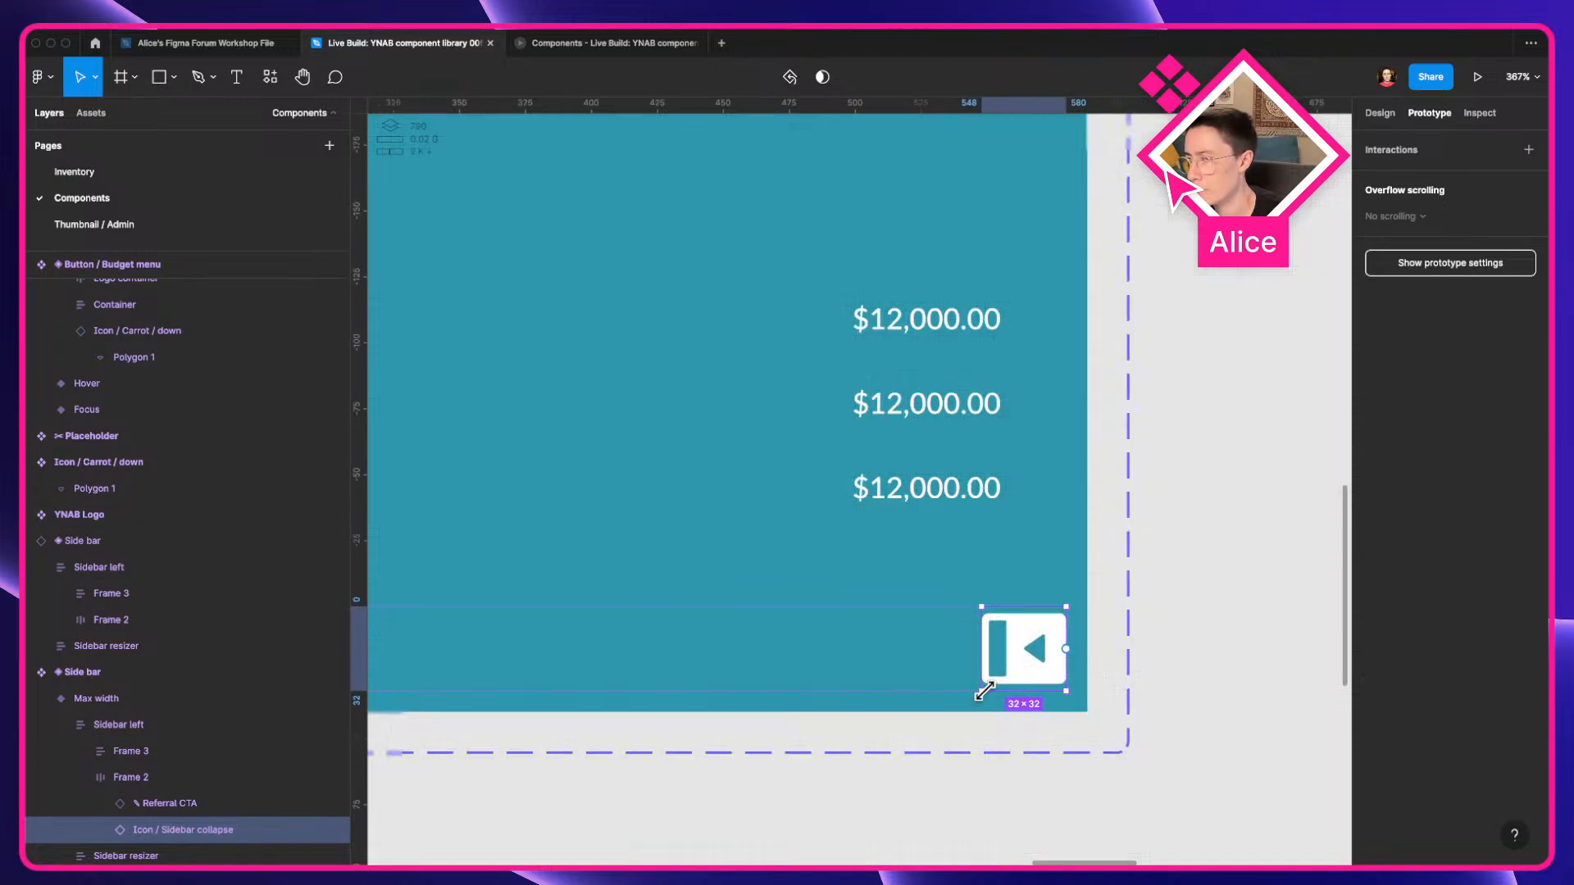
pyautogui.click(889, 779)
pyautogui.scroll(-5, 1037, 685)
pyautogui.scroll(3, 1043, 689)
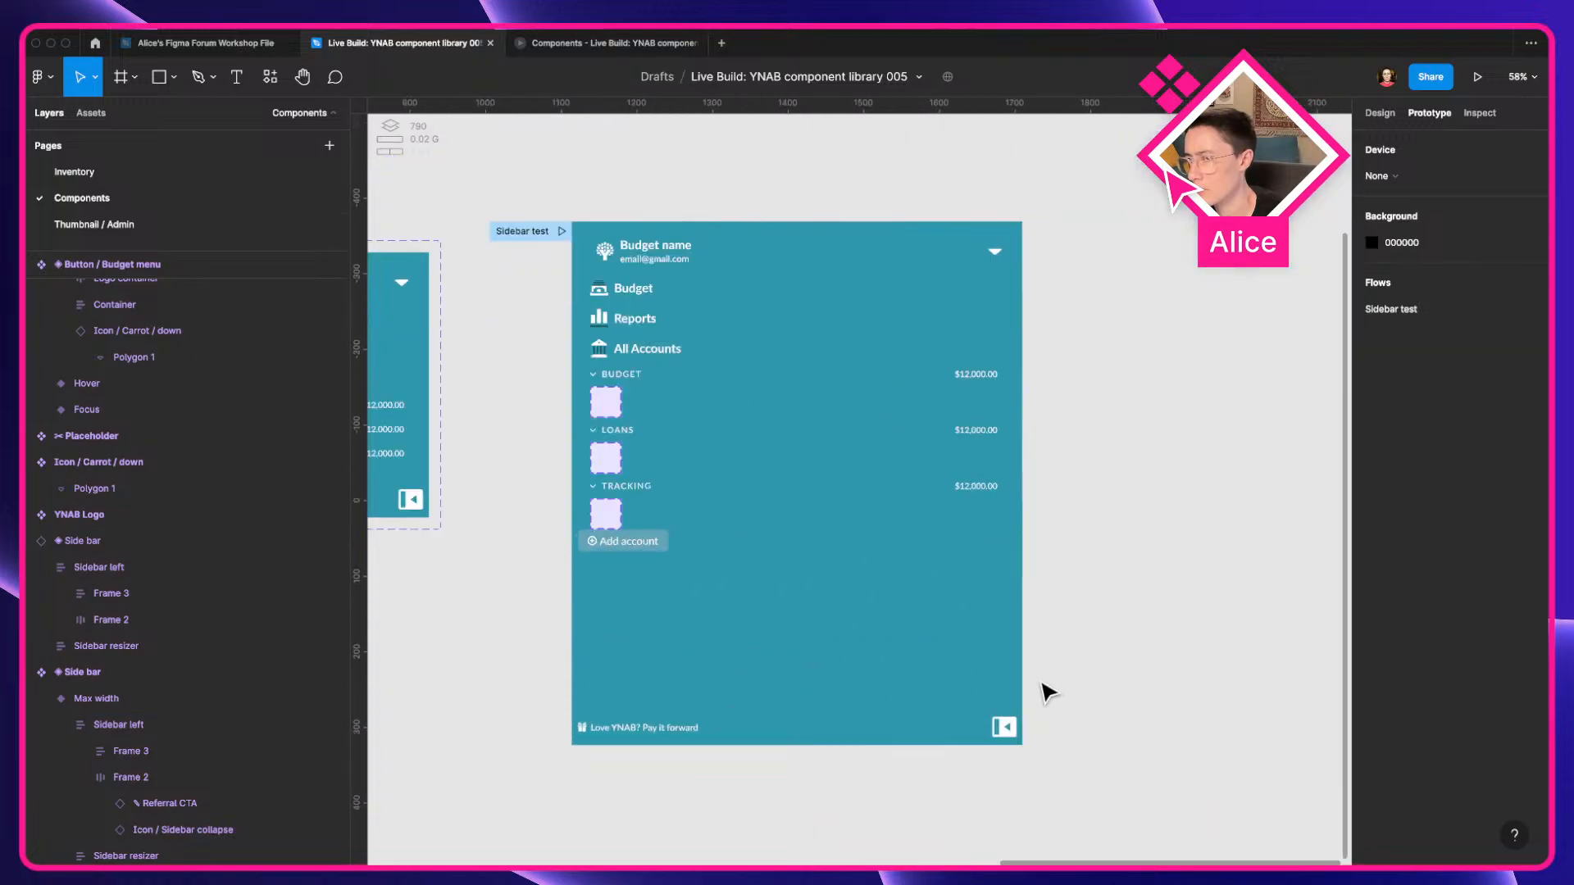
pyautogui.scroll(-4, 918, 691)
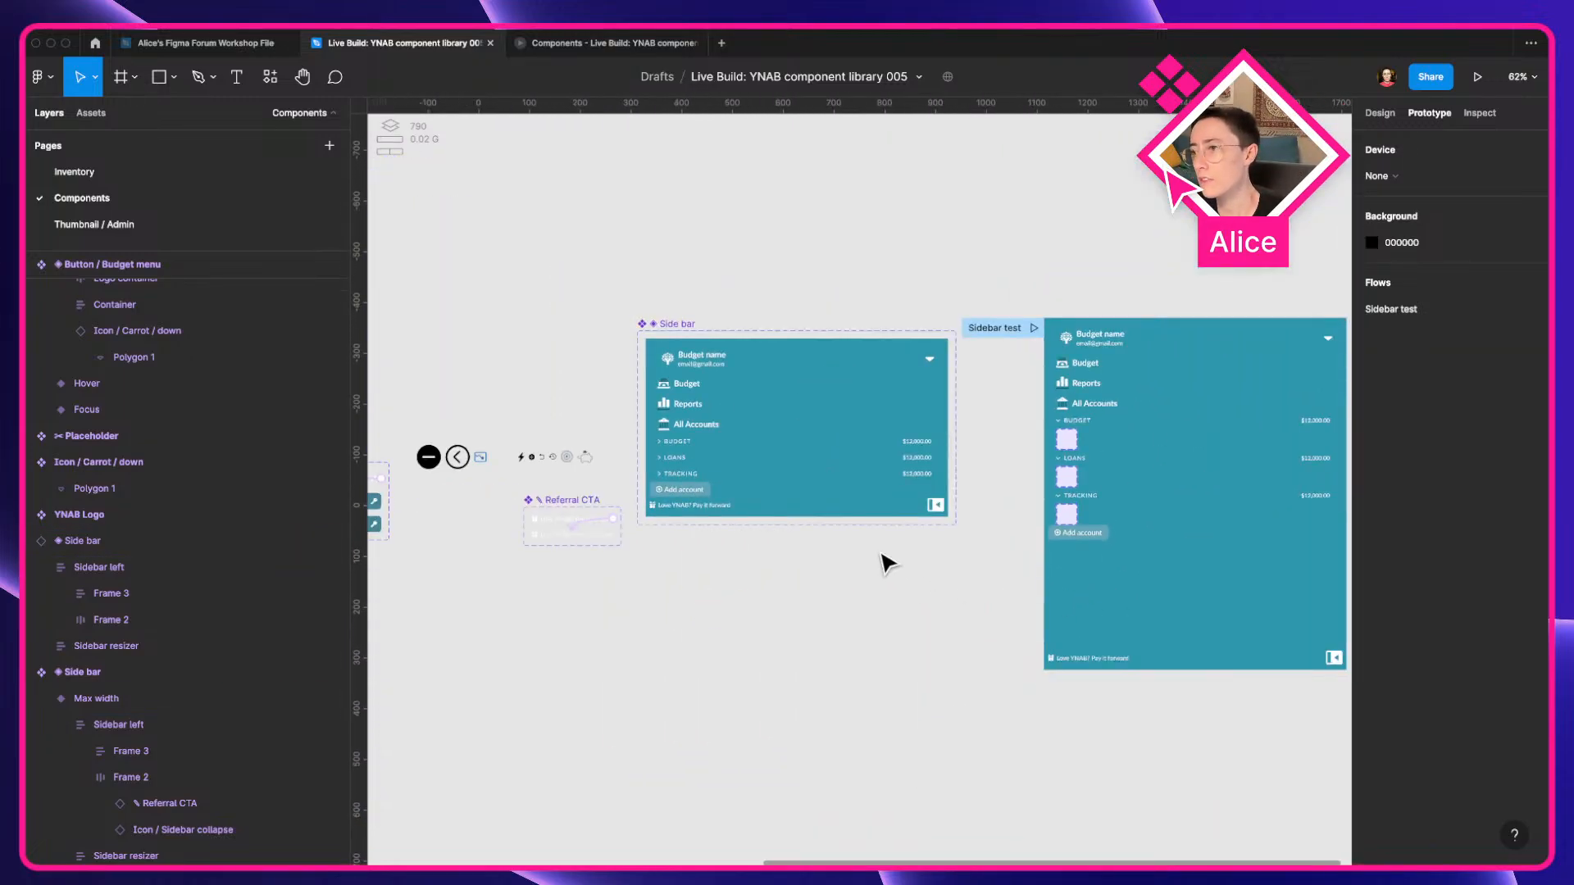
# Duplicate the Max width variant inside the Side bar component set.
pyautogui.click(853, 457)
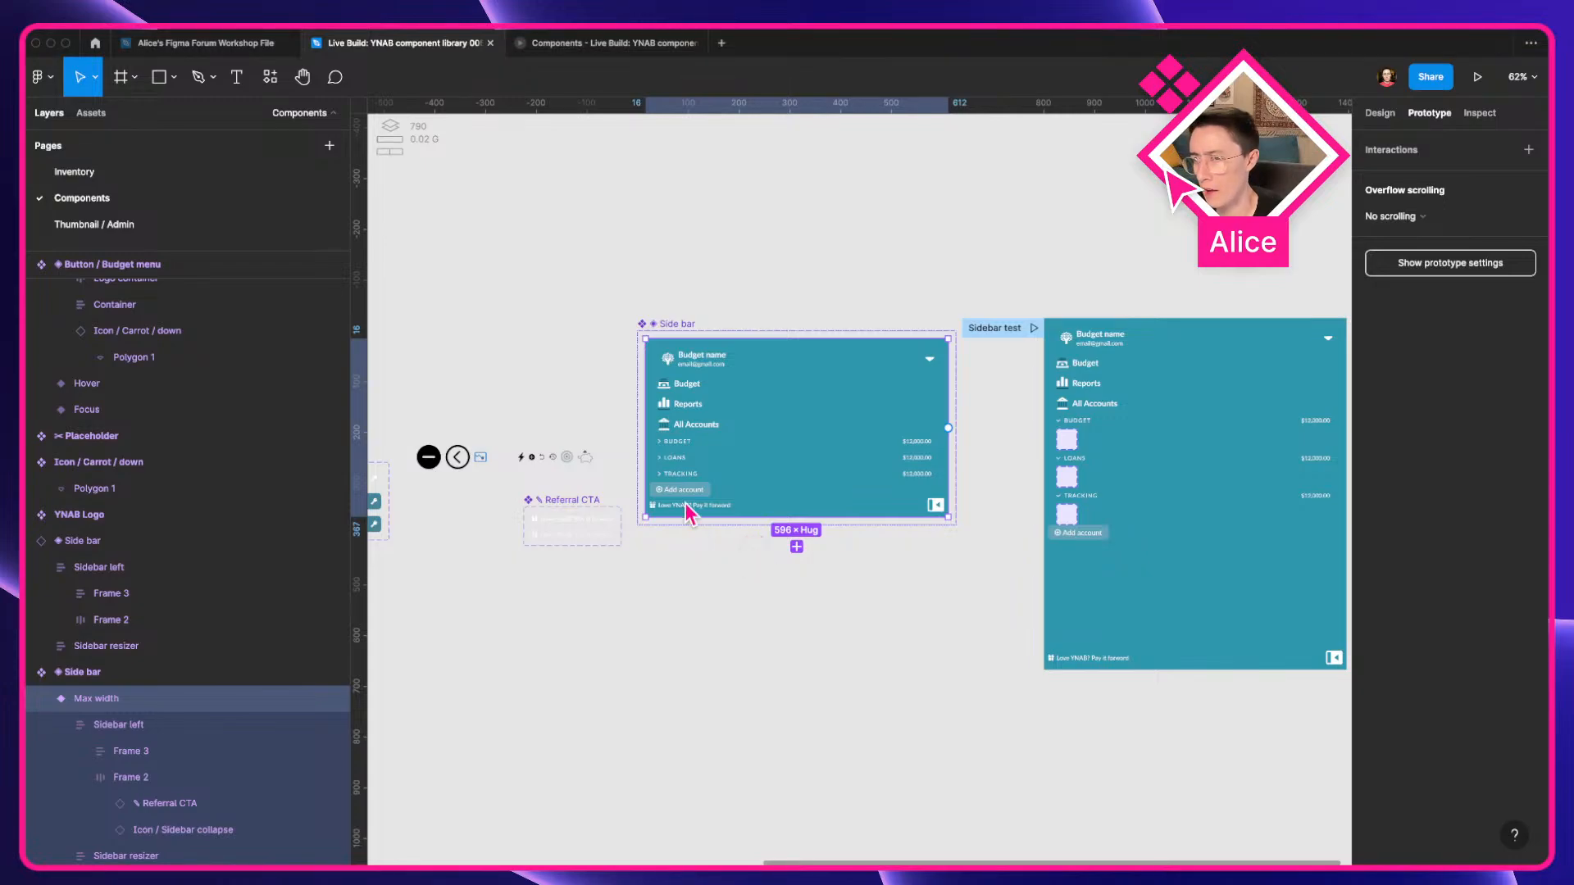
pyautogui.click(735, 567)
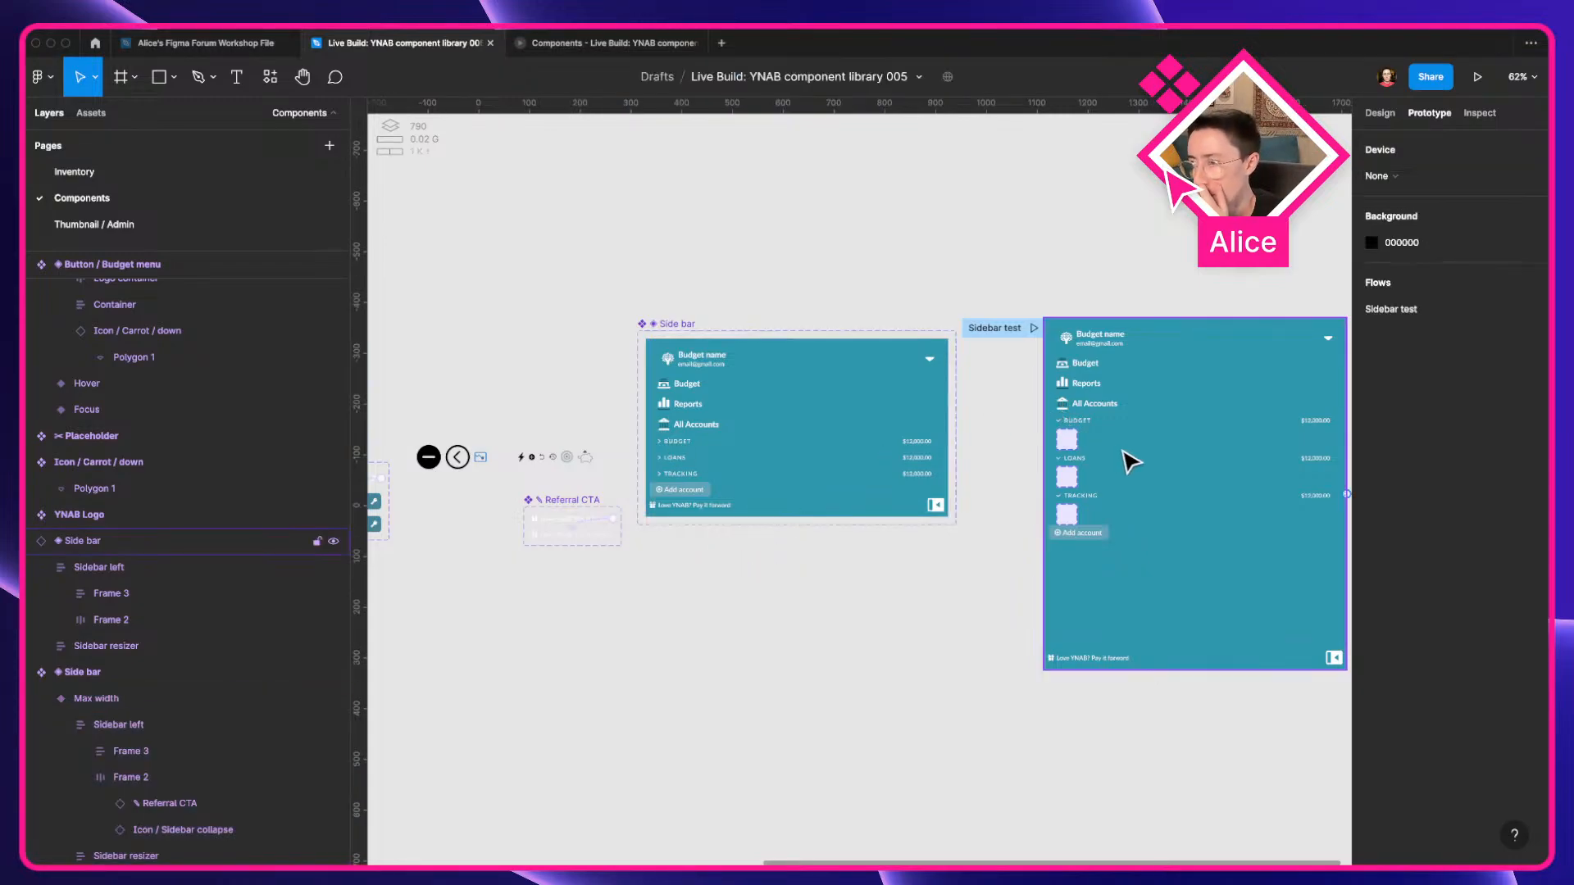
pyautogui.click(639, 391)
pyautogui.click(808, 493)
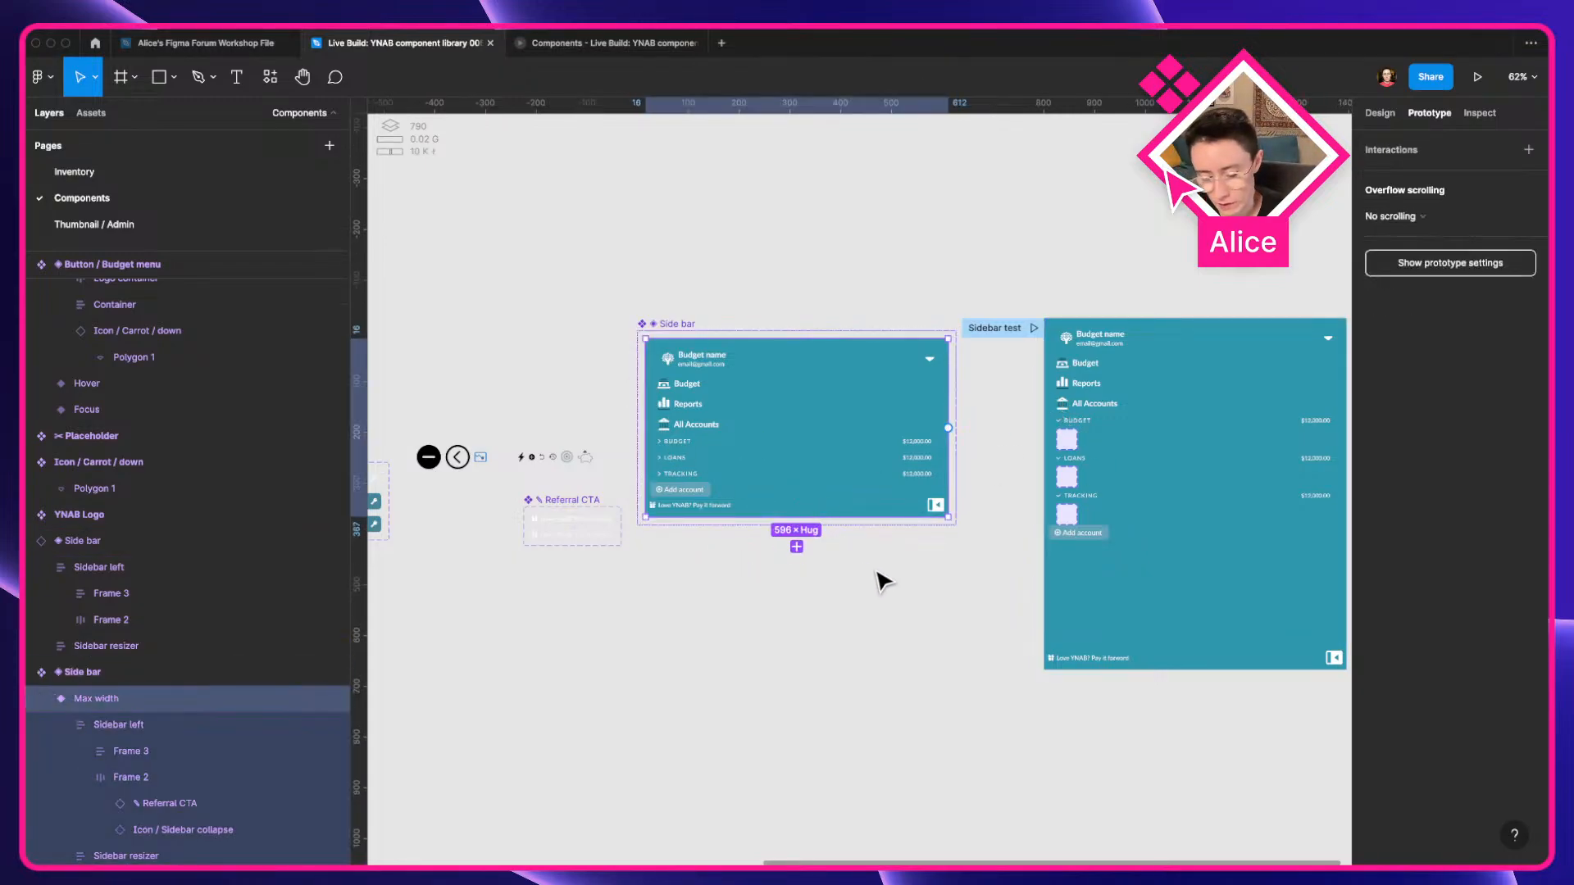
pyautogui.press('super+d')
pyautogui.scroll(5, 875, 607)
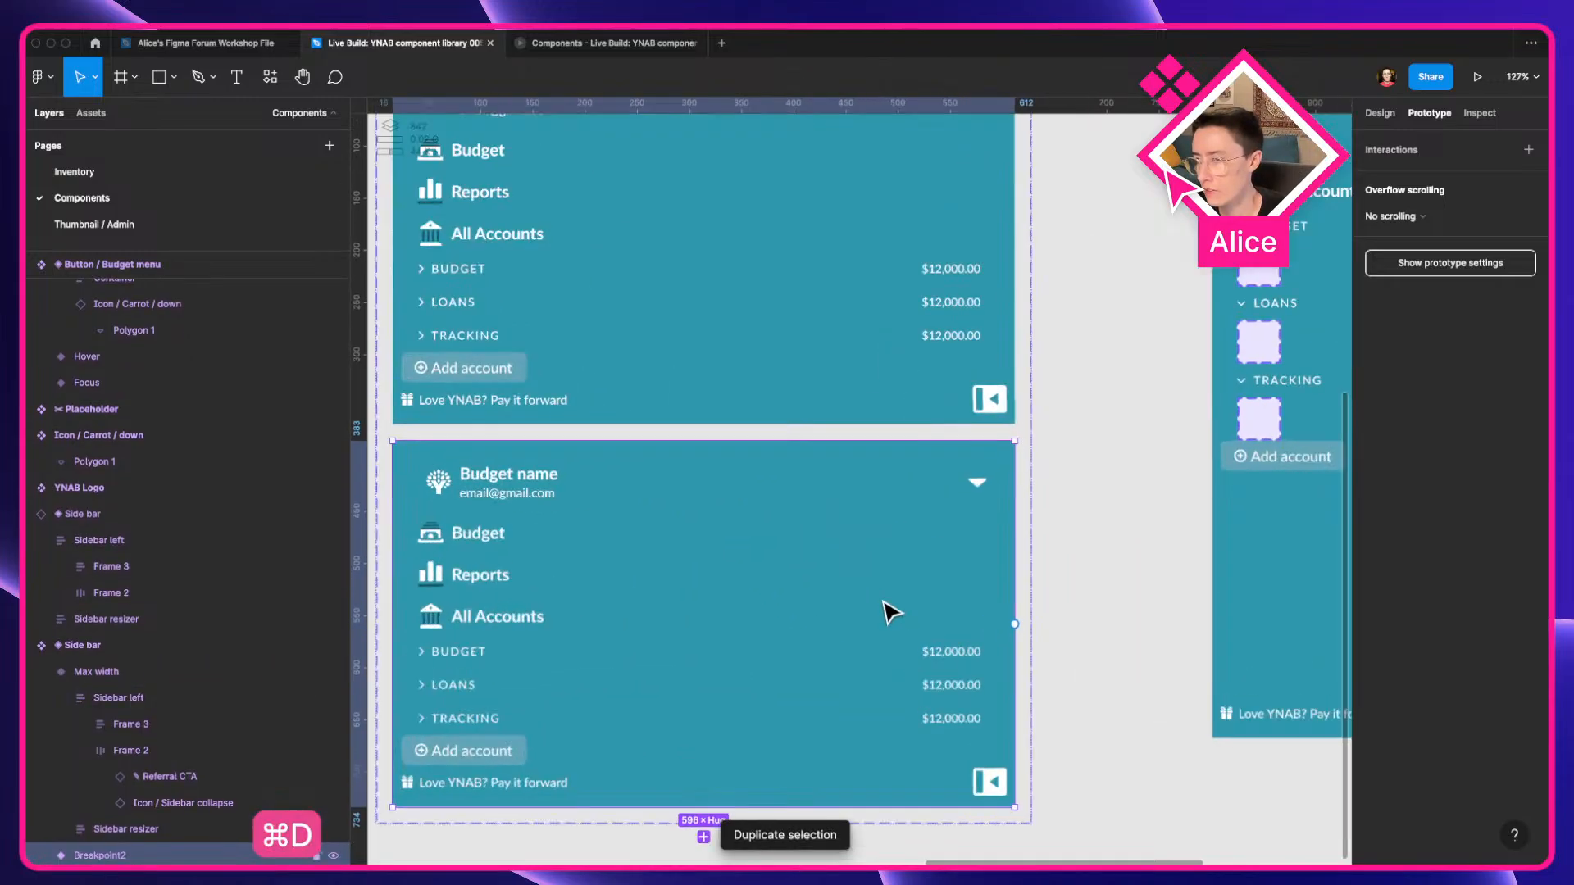
pyautogui.hscroll(-3, 958, 527)
pyautogui.scroll(-3, 959, 527)
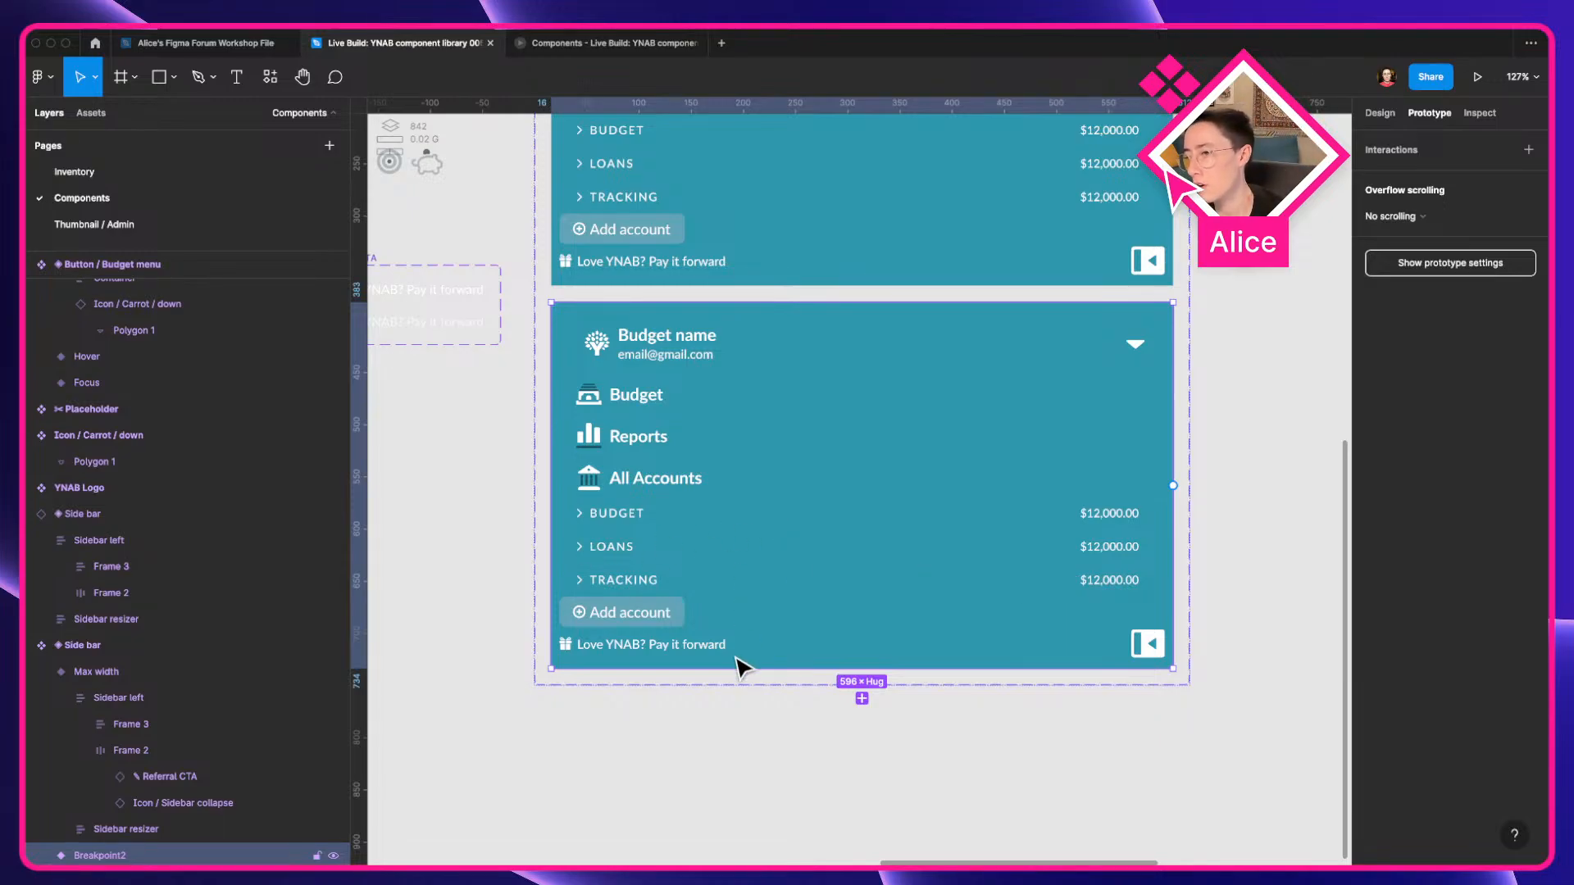
# In the live YNAB page in the browser, close the developer tools and examine the sidebar's collapsed and expanded layouts.
pyautogui.hotkey('ctrl', 'Left')
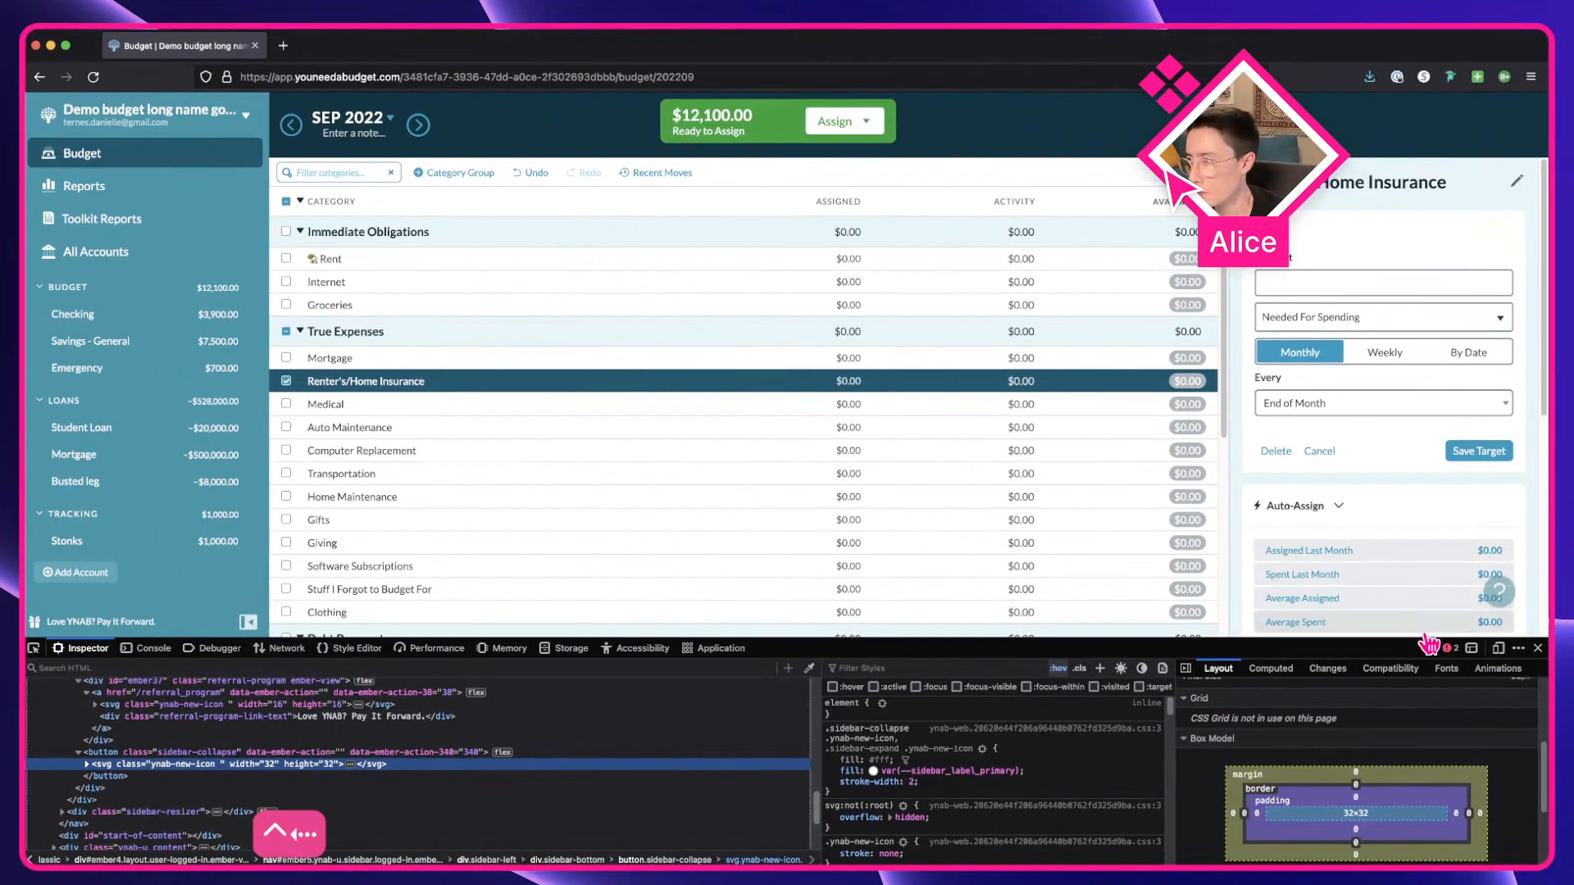
pyautogui.click(1537, 649)
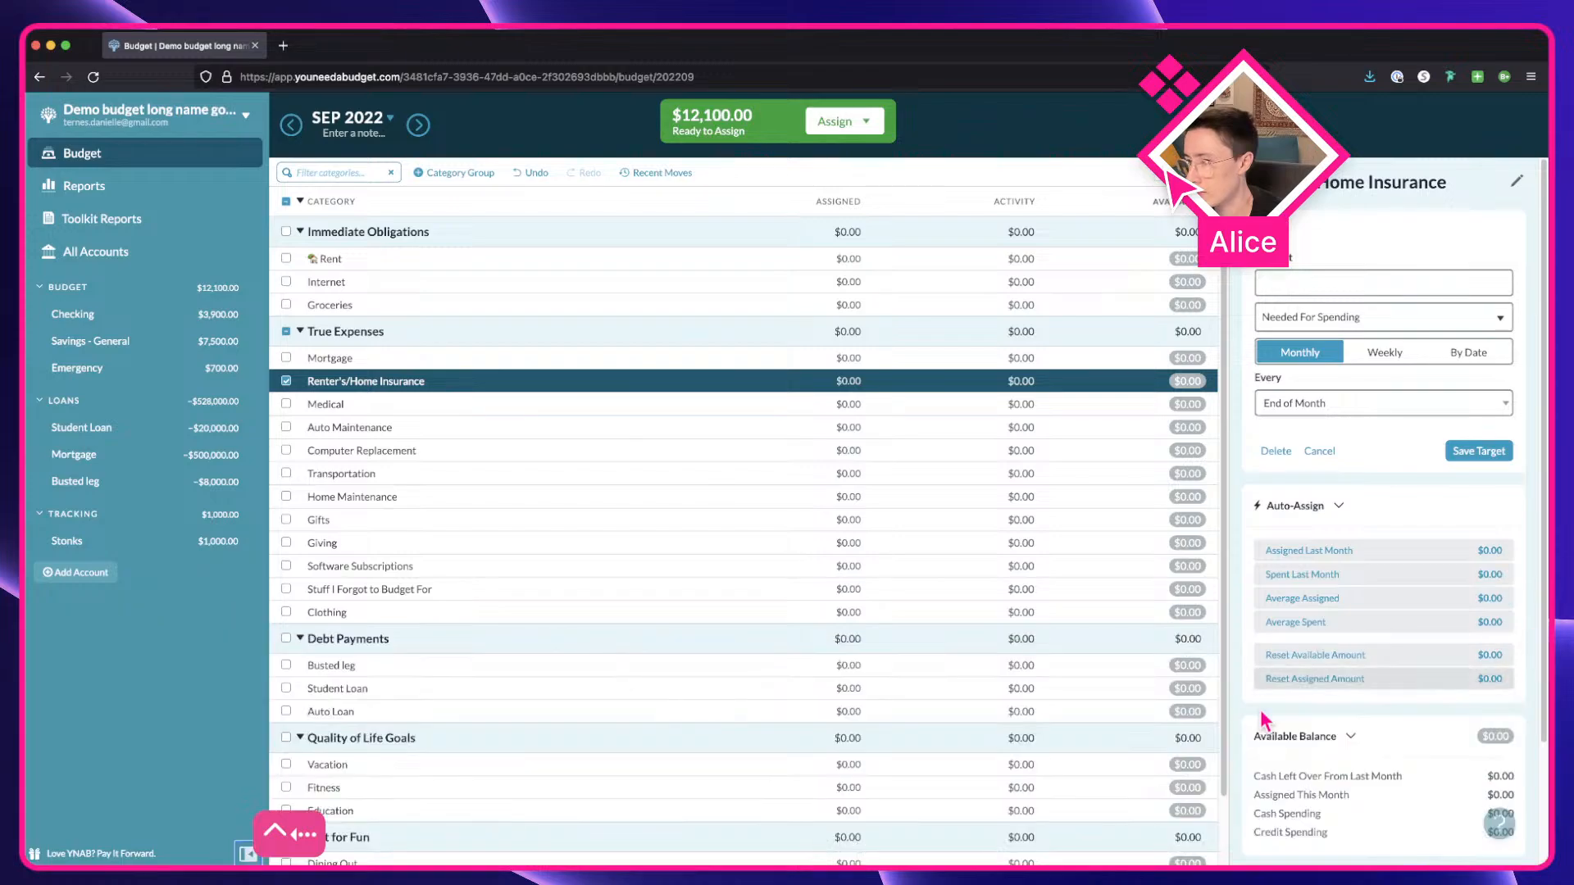
pyautogui.click(246, 854)
pyautogui.click(43, 854)
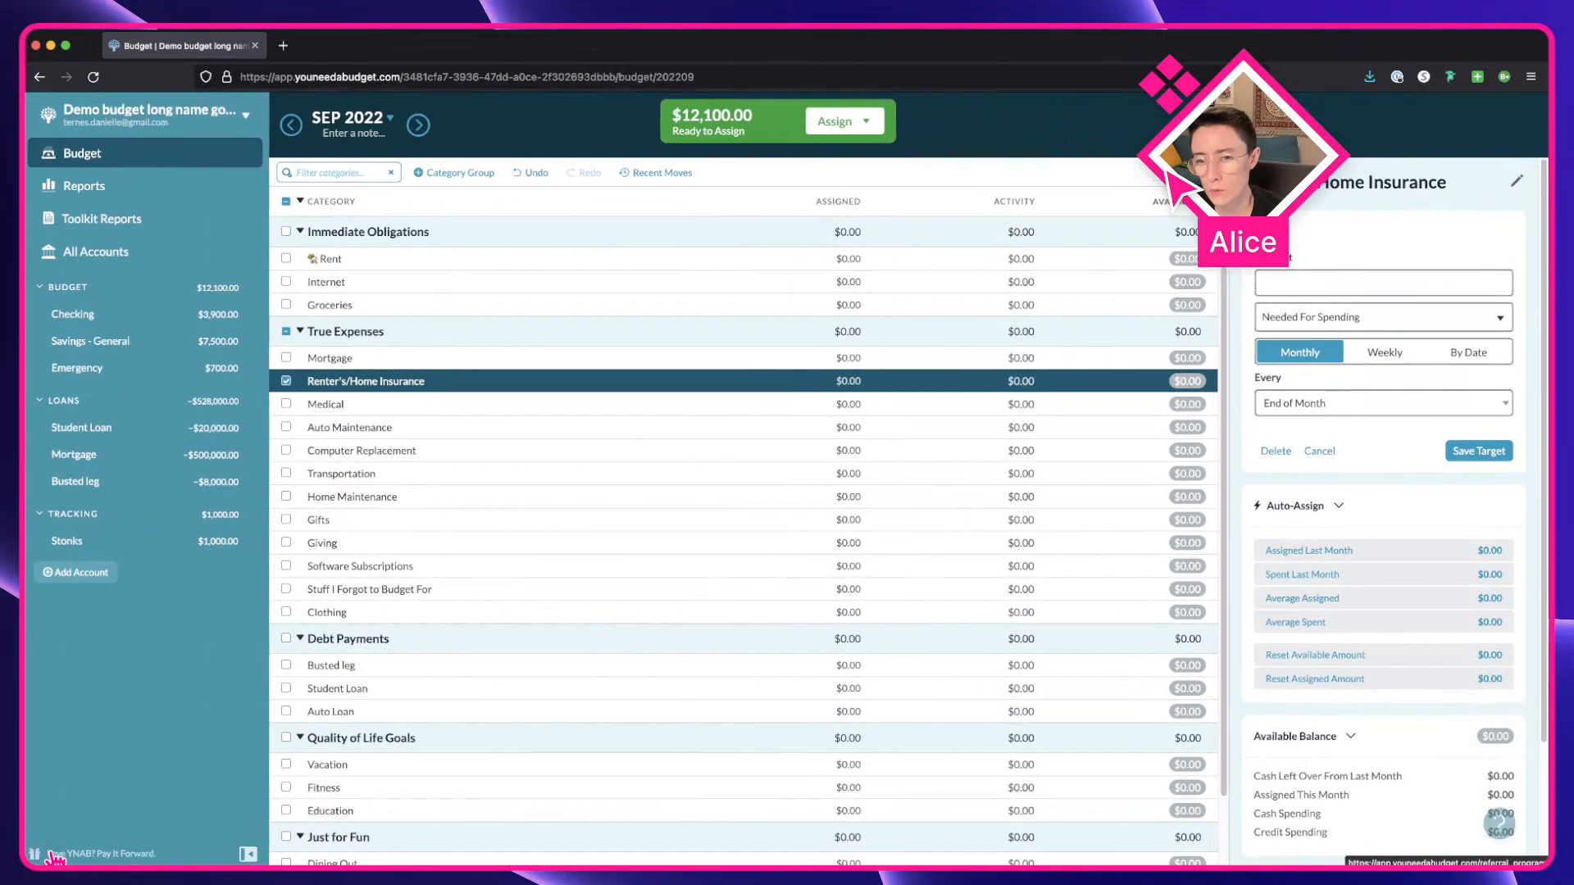
pyautogui.click(246, 855)
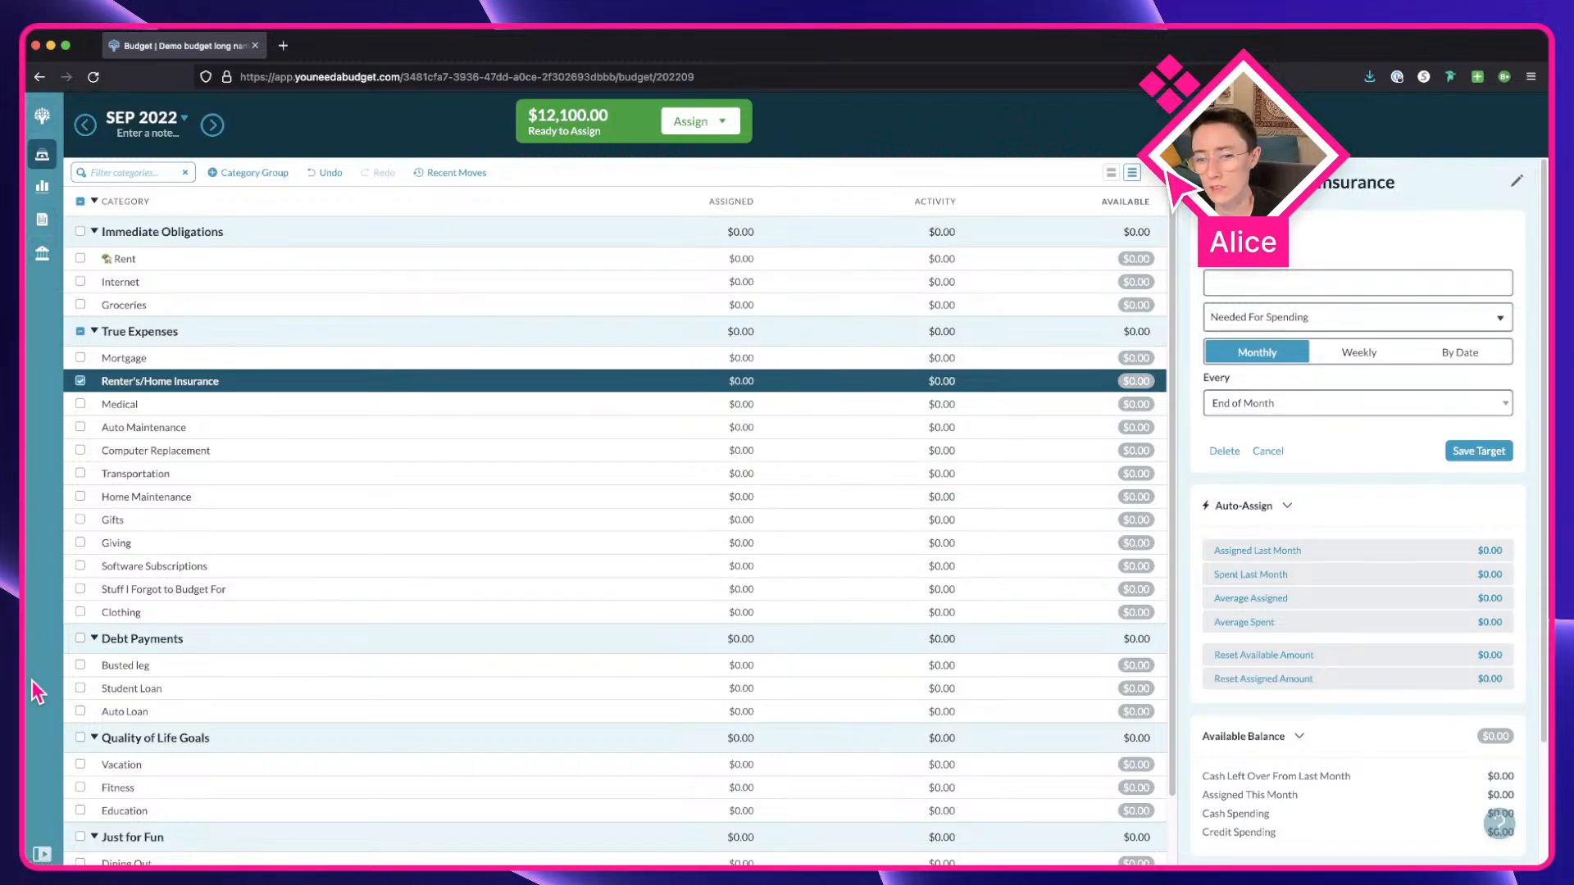
pyautogui.click(43, 854)
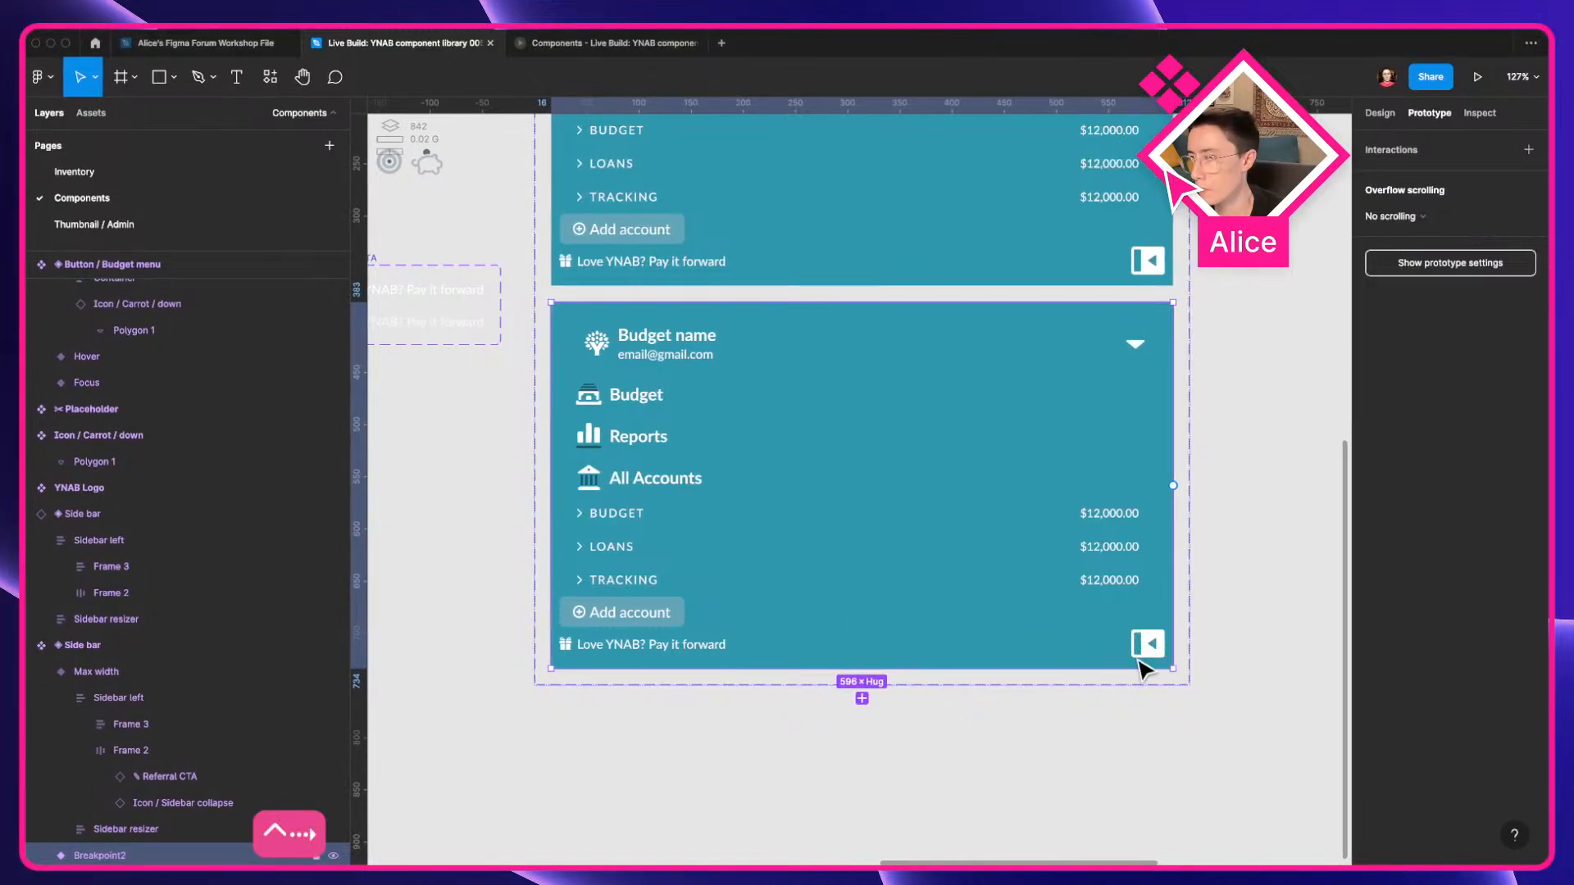
# Back in Figma, swap the footer icon in the duplicated Side bar variant to Sidebar expand.
pyautogui.click(1155, 644)
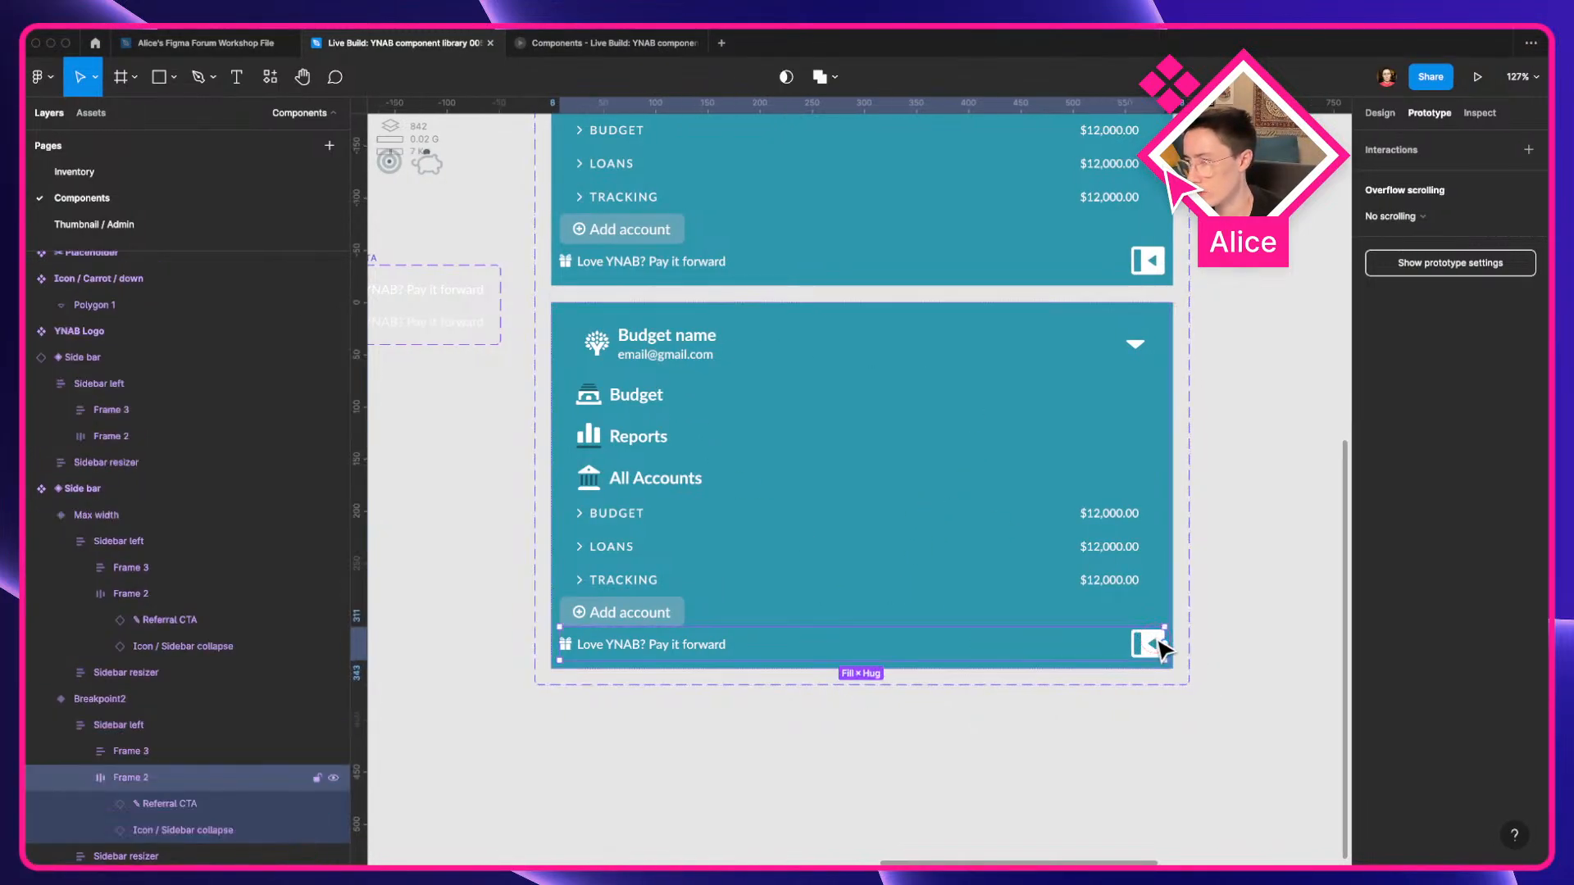
pyautogui.click(1145, 650)
pyautogui.click(1380, 112)
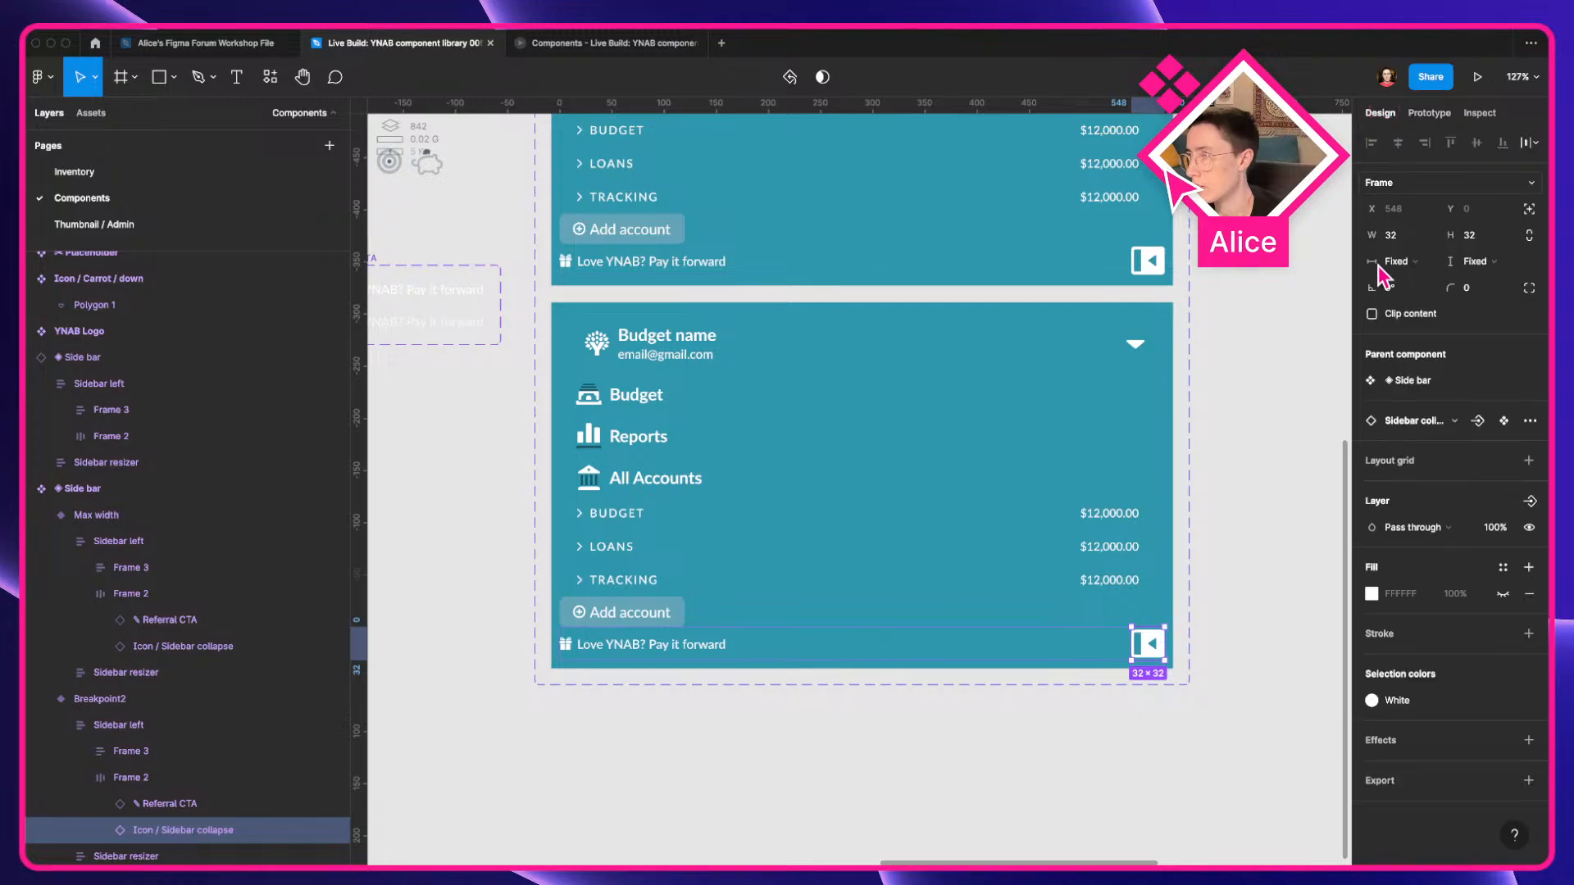
pyautogui.click(1425, 419)
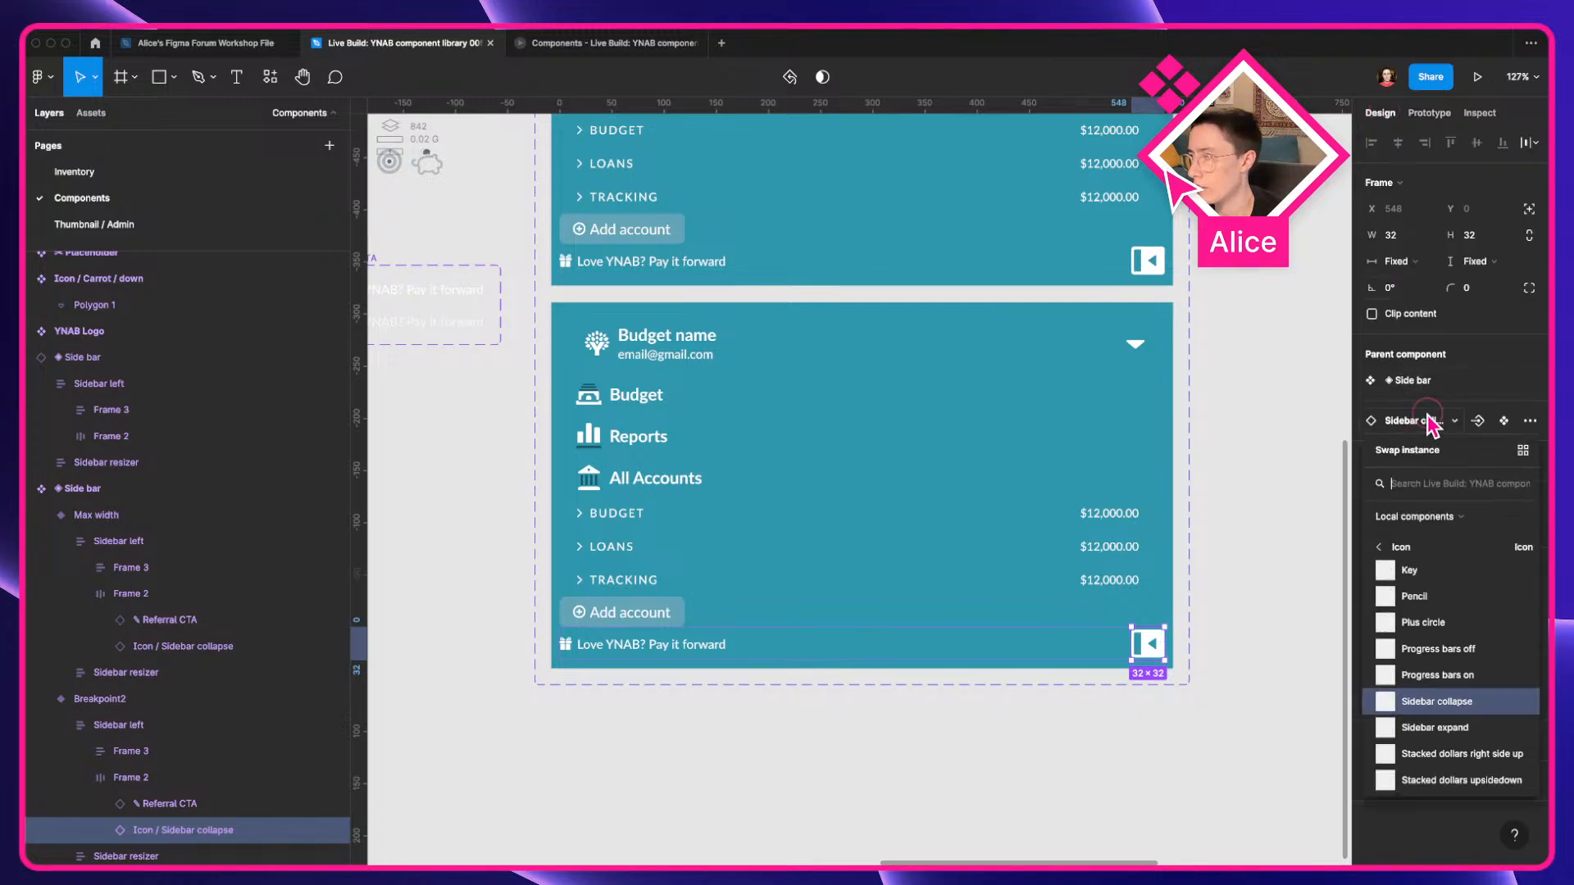
pyautogui.click(1436, 728)
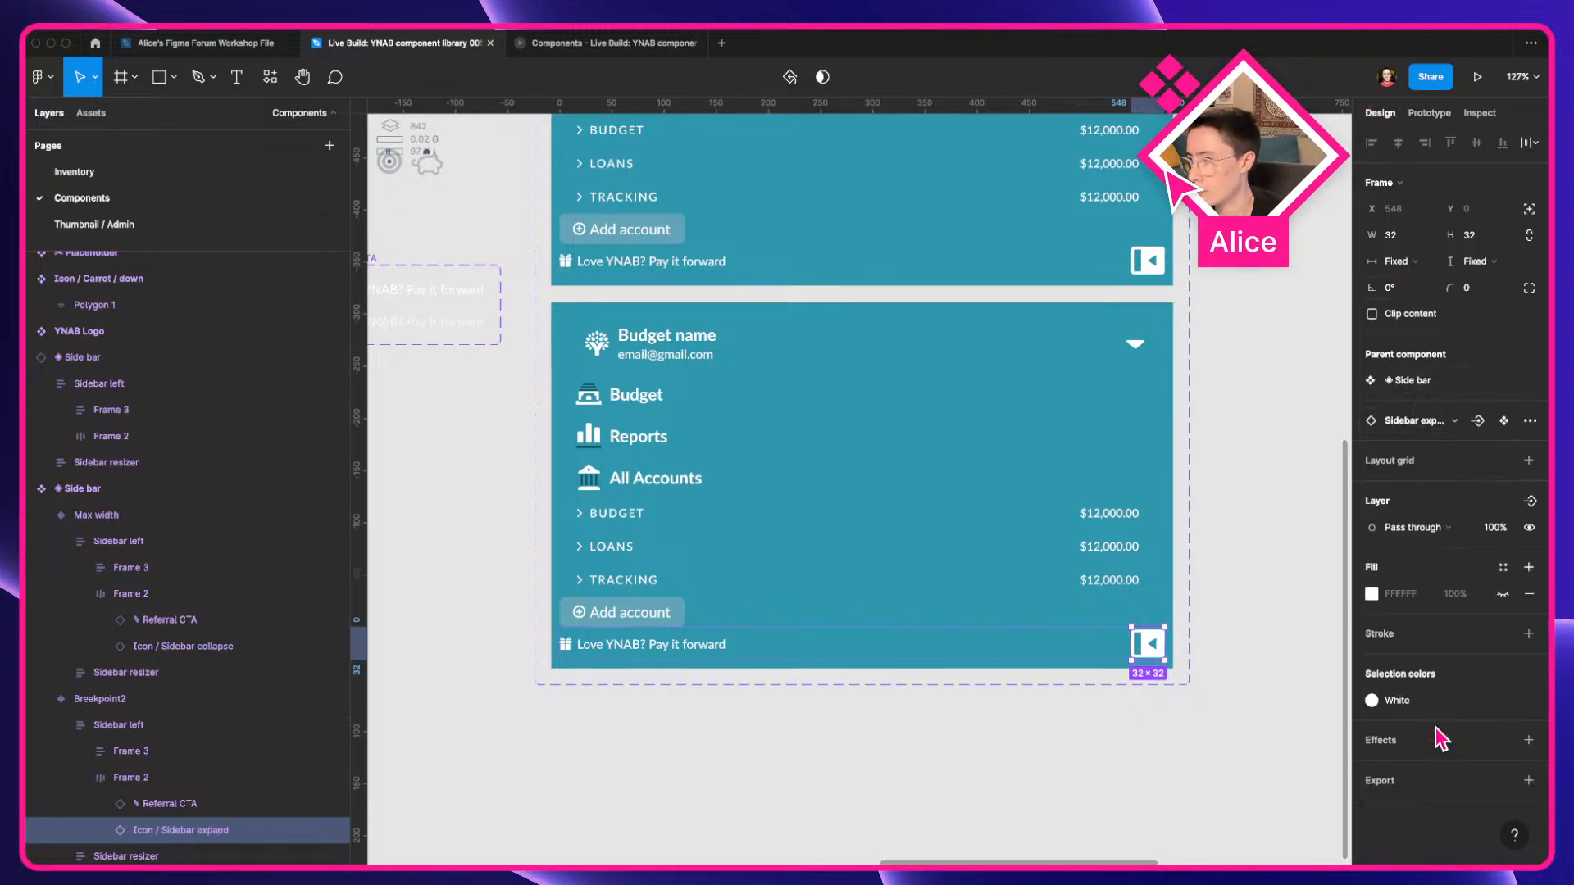
# Go to the Icon / Sidebar expand main component and flip its vector horizontally so the arrow points right.
pyautogui.rightClick(1147, 641)
pyautogui.moveTo(1294, 720)
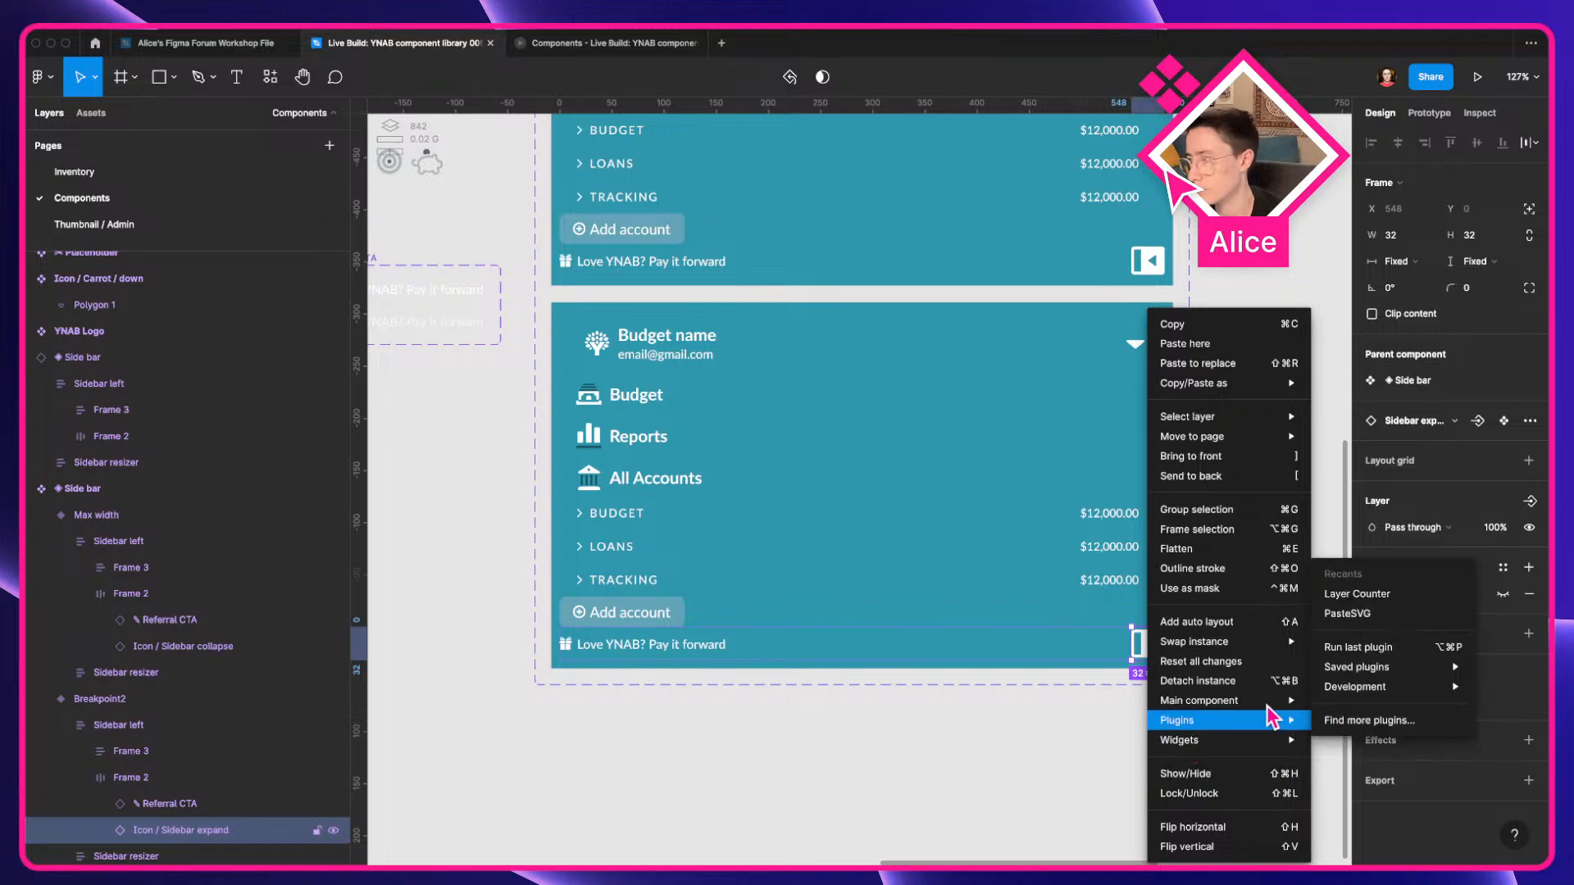
pyautogui.moveTo(1230, 700)
pyautogui.click(1385, 700)
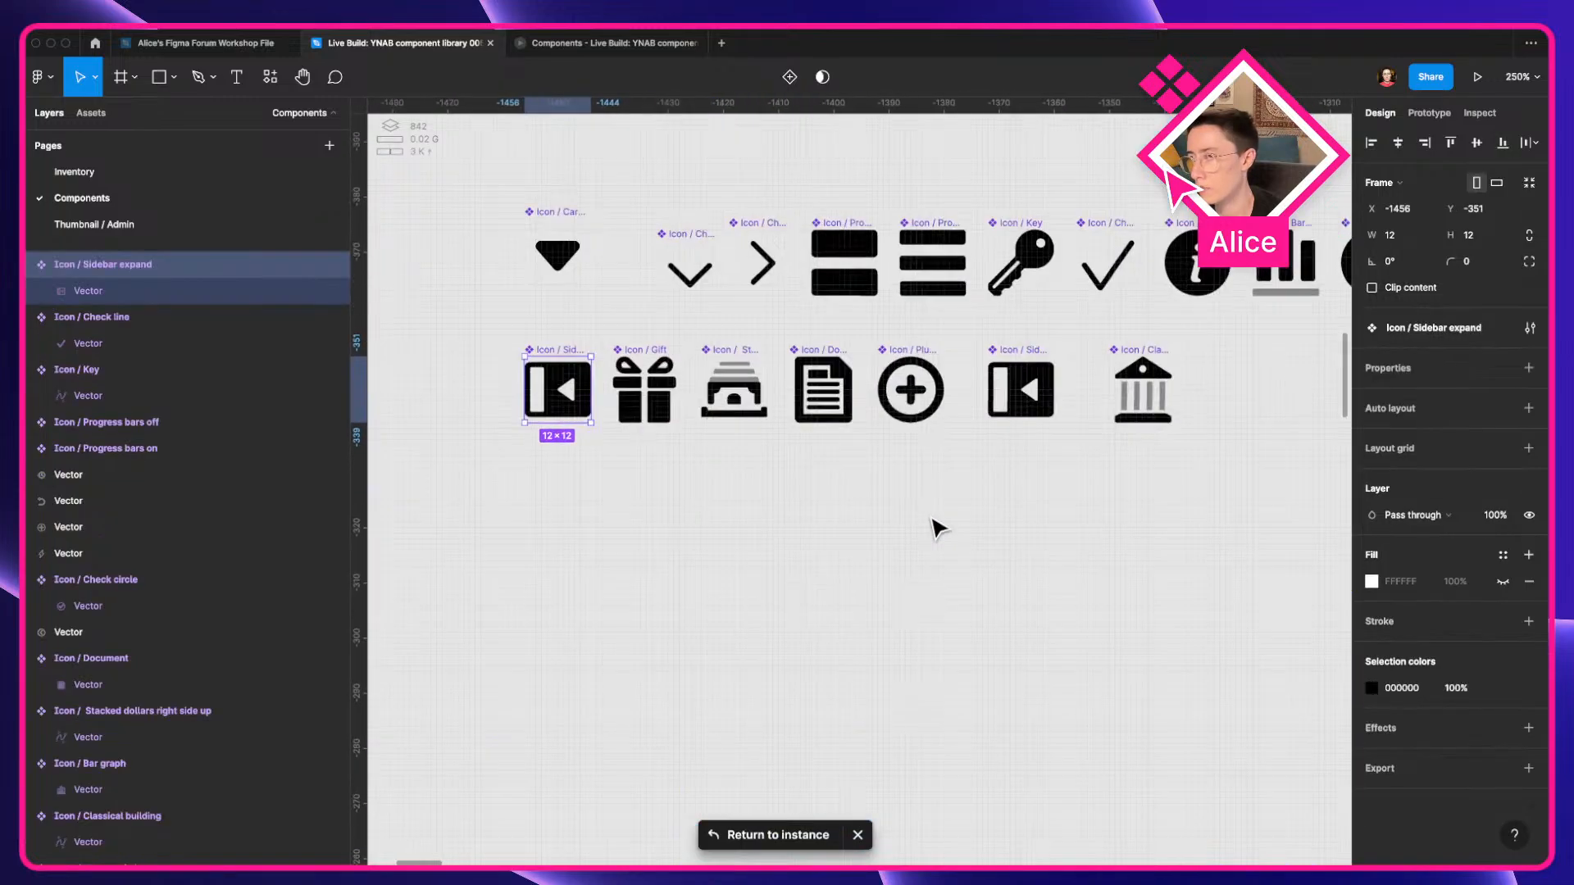
pyautogui.scroll(-3, 937, 529)
pyautogui.moveTo(906, 523); pyautogui.dragTo(640, 566)
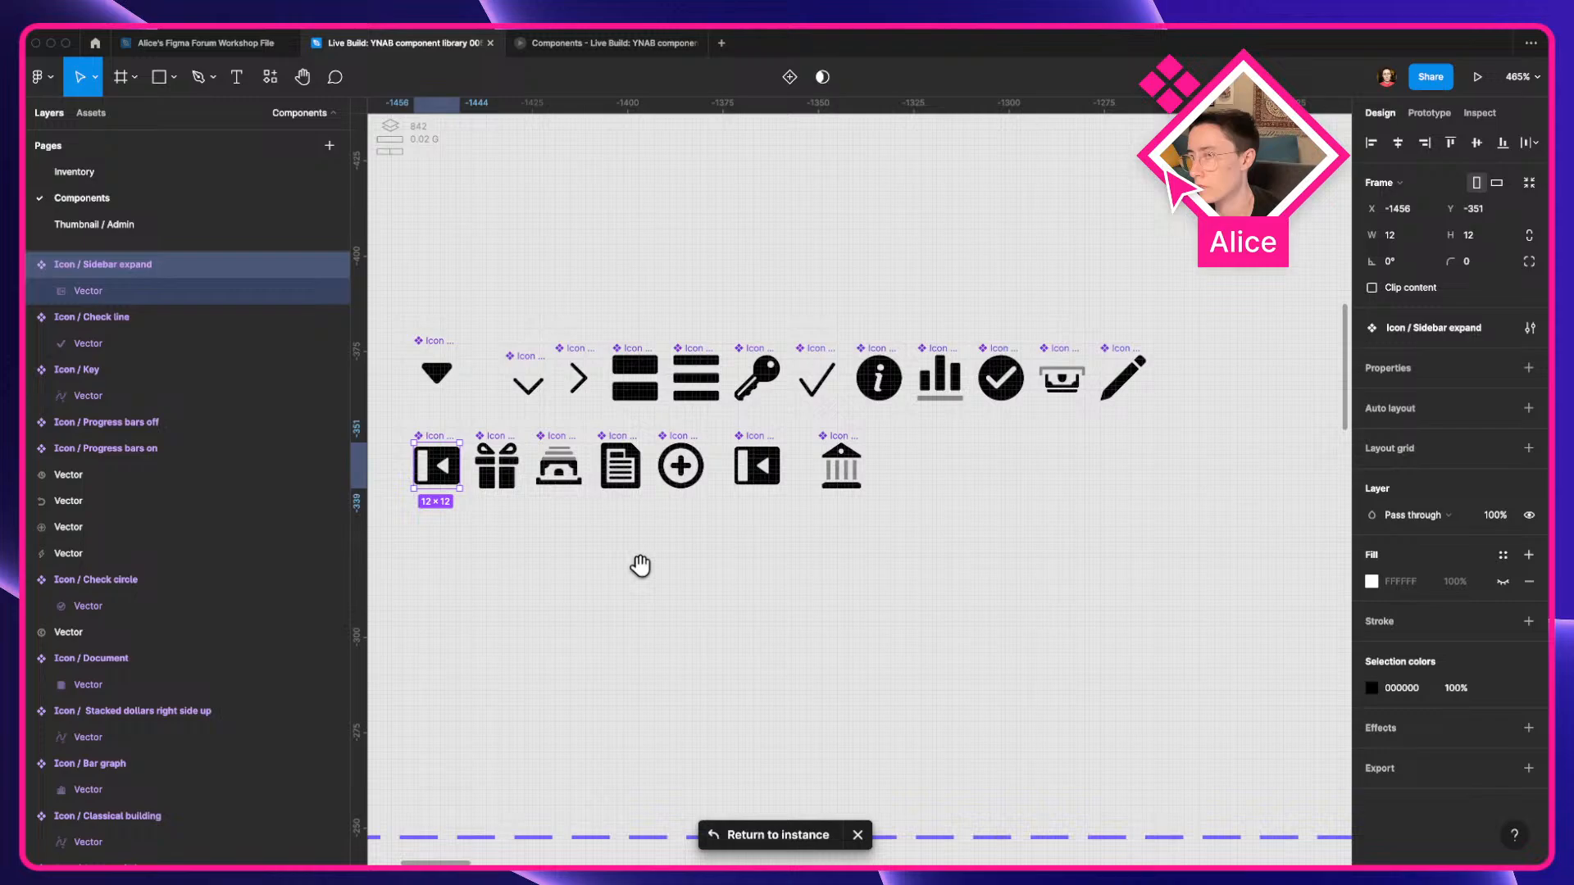
pyautogui.click(761, 466)
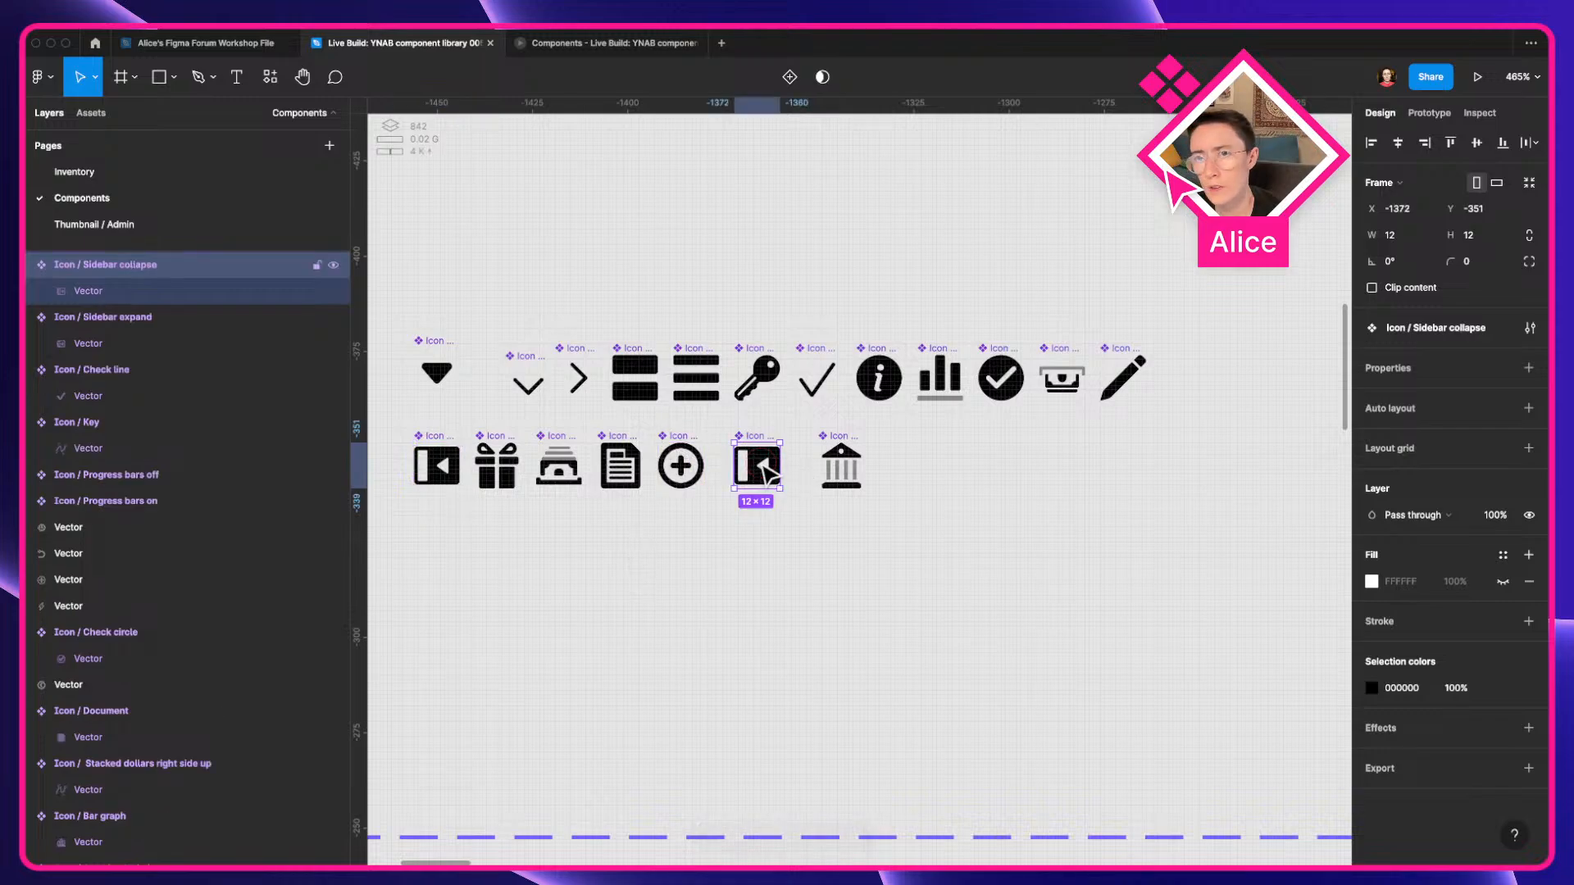
pyautogui.click(432, 469)
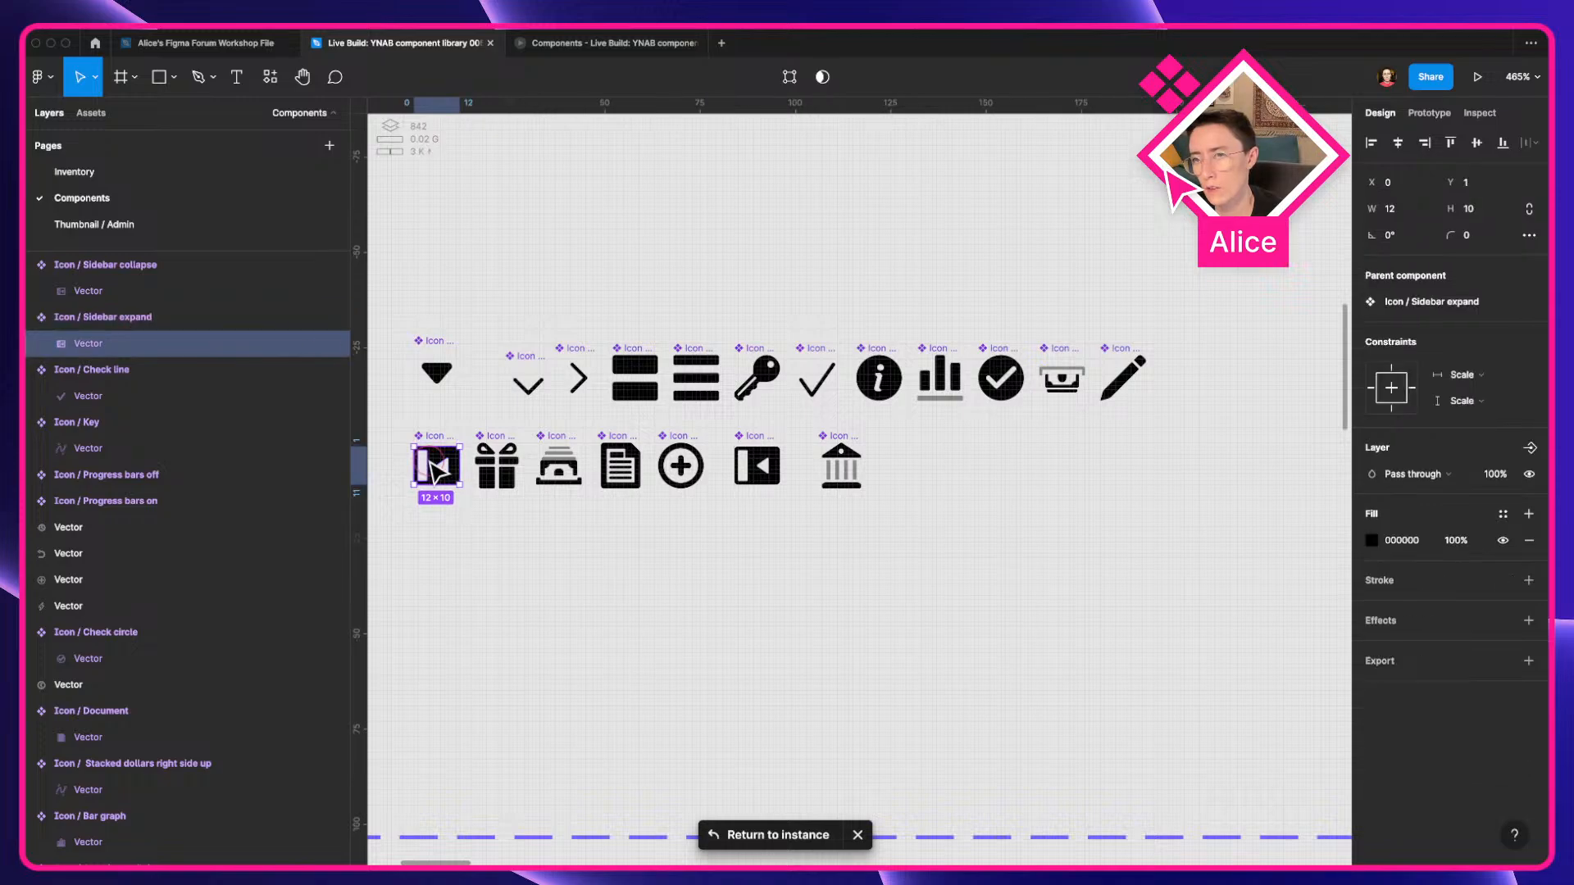
pyautogui.click(582, 526)
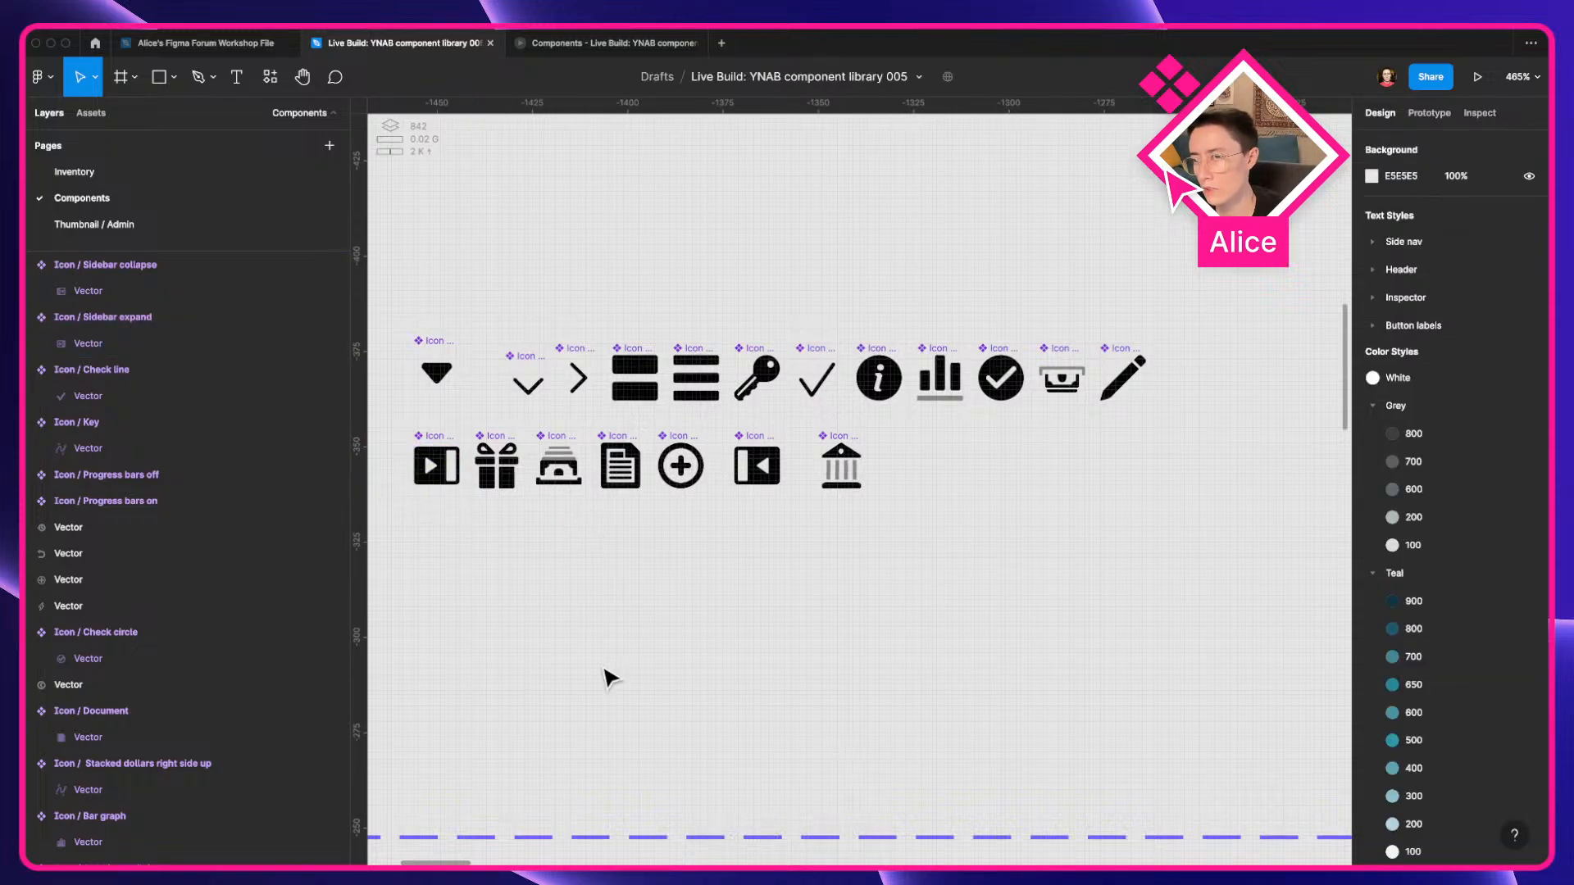
pyautogui.scroll(-8, 545, 541)
pyautogui.moveTo(829, 611); pyautogui.dragTo(405, 482)
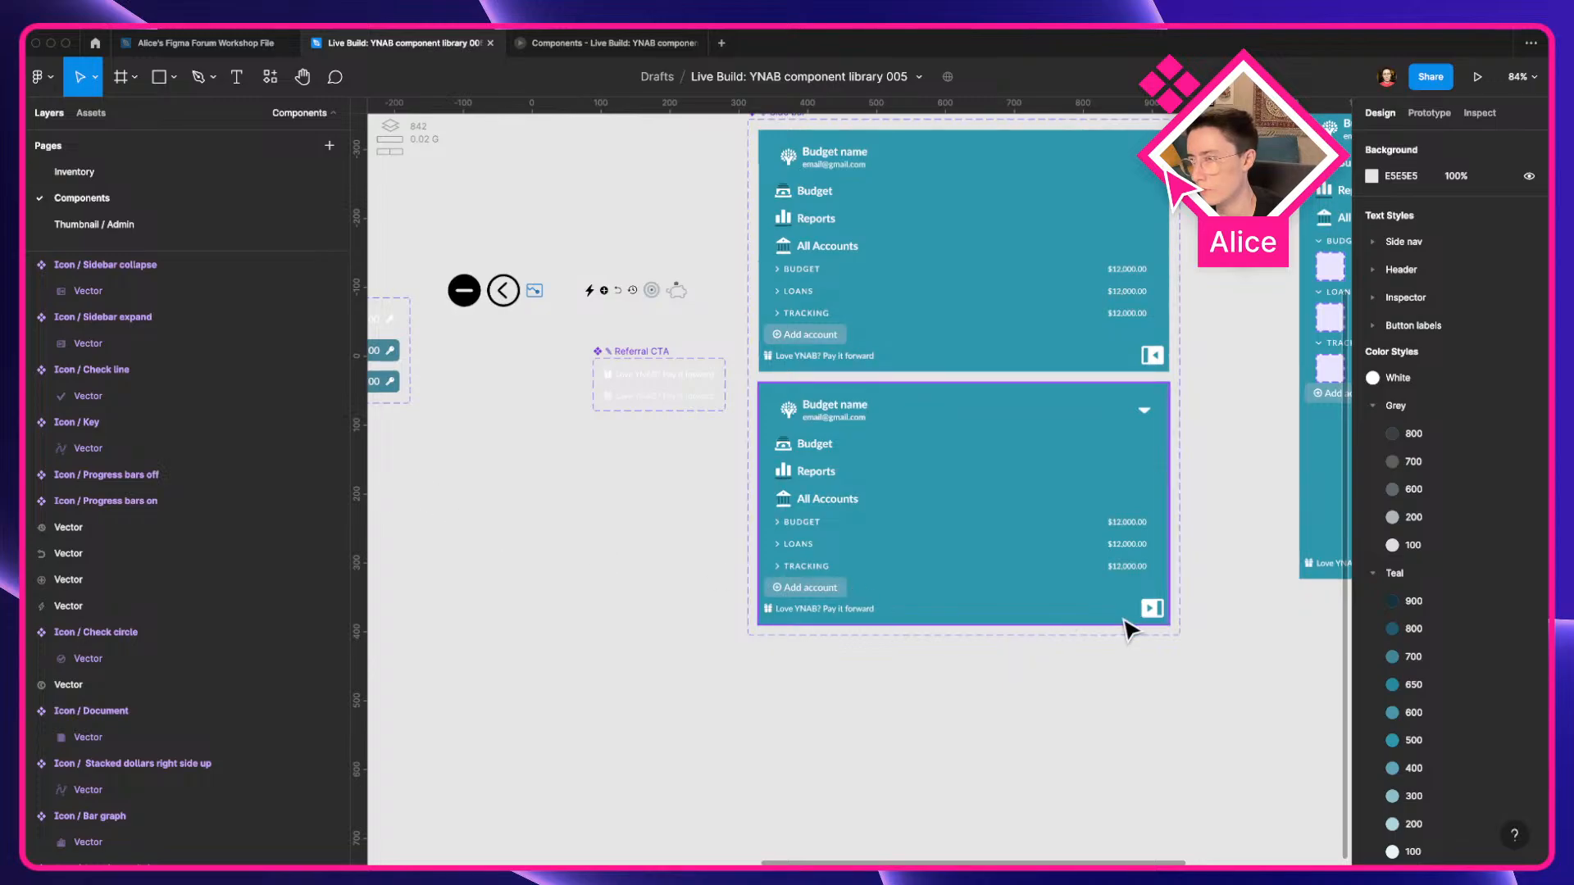
# Hide the Budget, Loans and Tracking sections and the Add account button in the duplicated Side bar variant.
pyautogui.scroll(5, 1130, 628)
pyautogui.scroll(-5, 1180, 595)
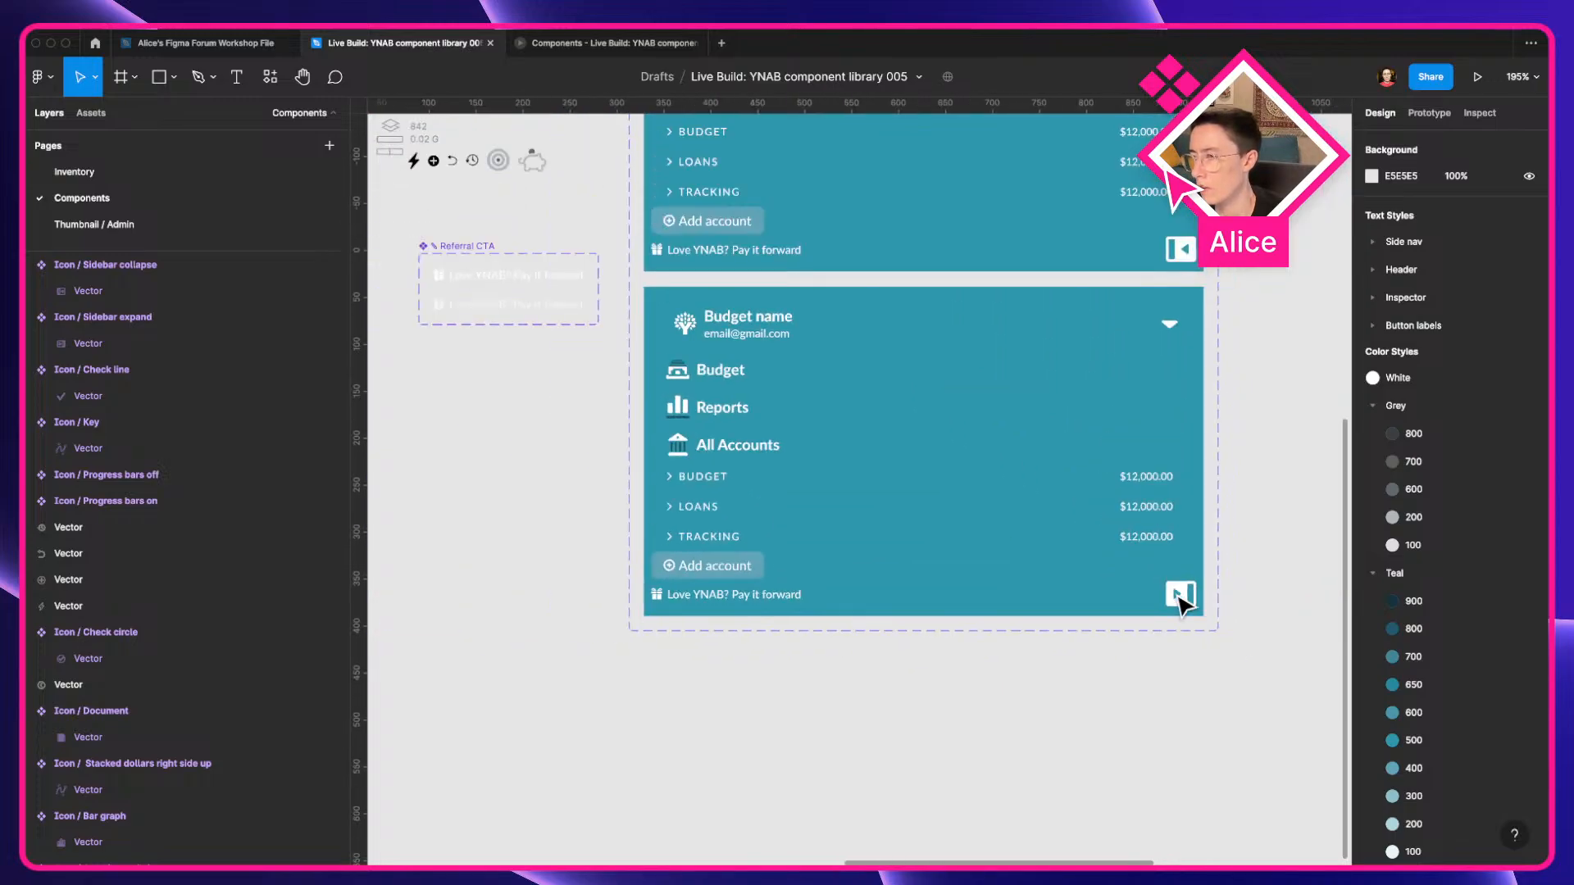
pyautogui.scroll(3, 1066, 566)
pyautogui.click(729, 485)
pyautogui.click(729, 485)
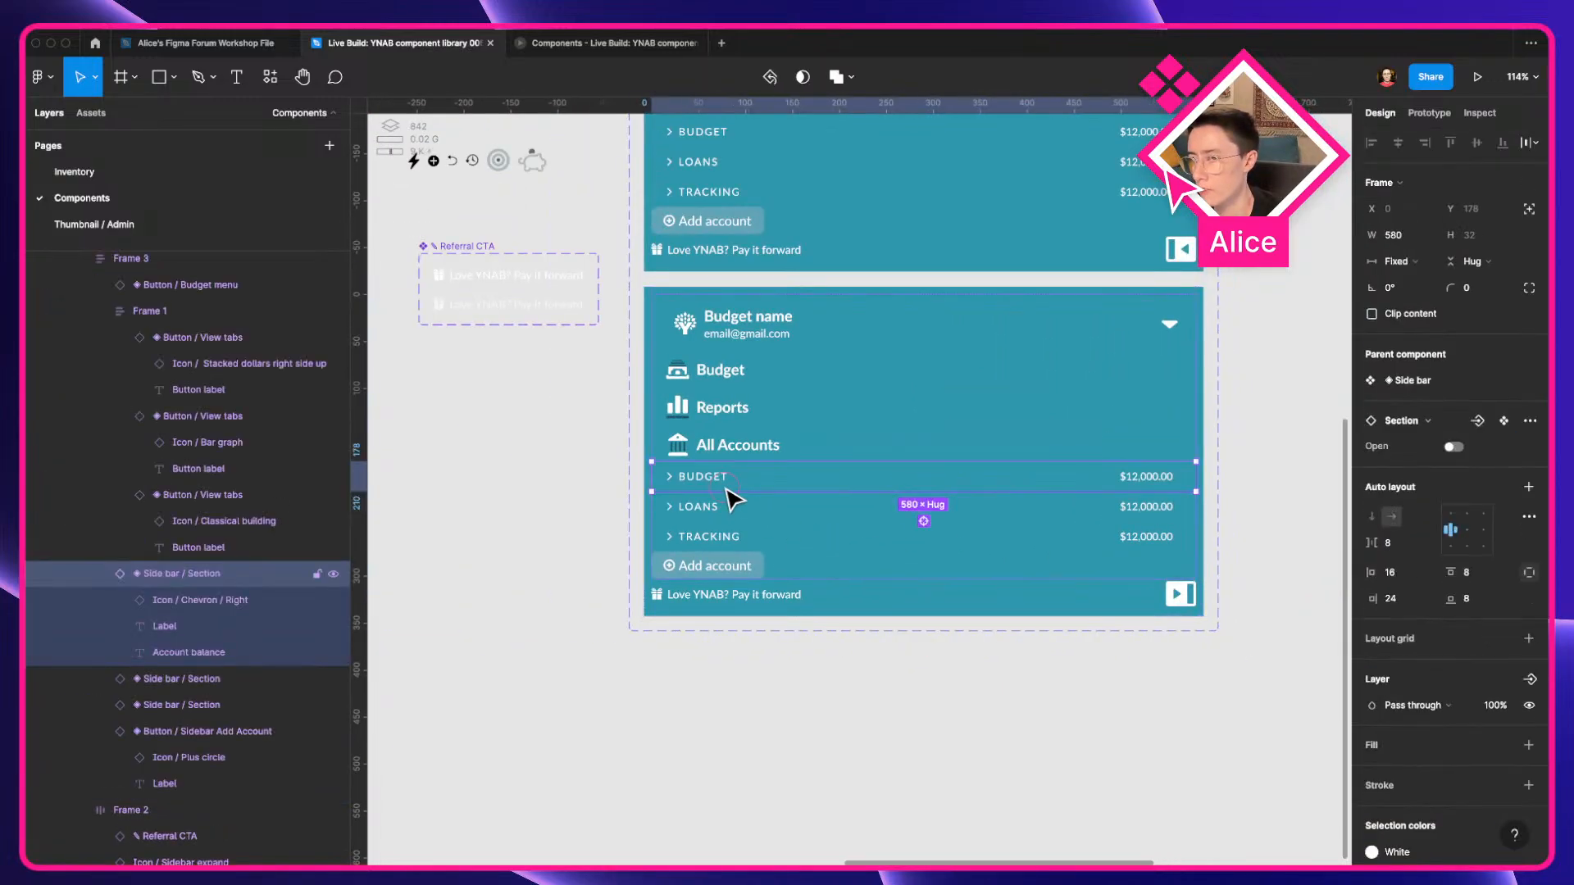
pyautogui.click(719, 565)
pyautogui.keyDown('shift'); pyautogui.click(730, 536); pyautogui.keyUp('shift')
pyautogui.keyDown('shift'); pyautogui.click(729, 507); pyautogui.keyUp('shift')
pyautogui.keyDown('shift'); pyautogui.click(738, 480); pyautogui.keyUp('shift')
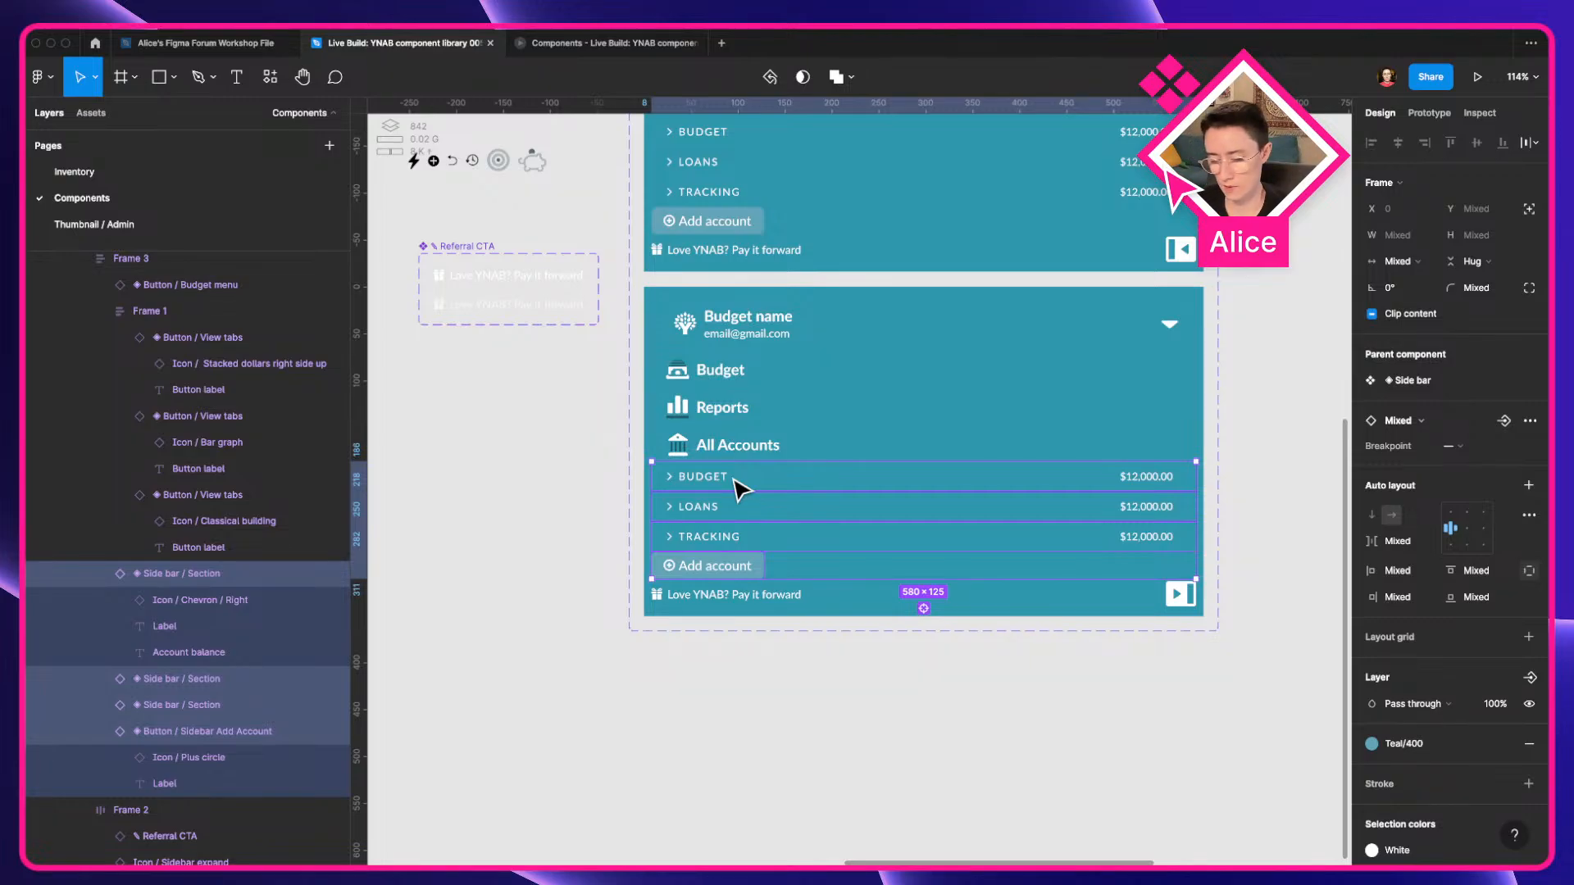
pyautogui.hotkey('ctrl', 'shift', 'h')
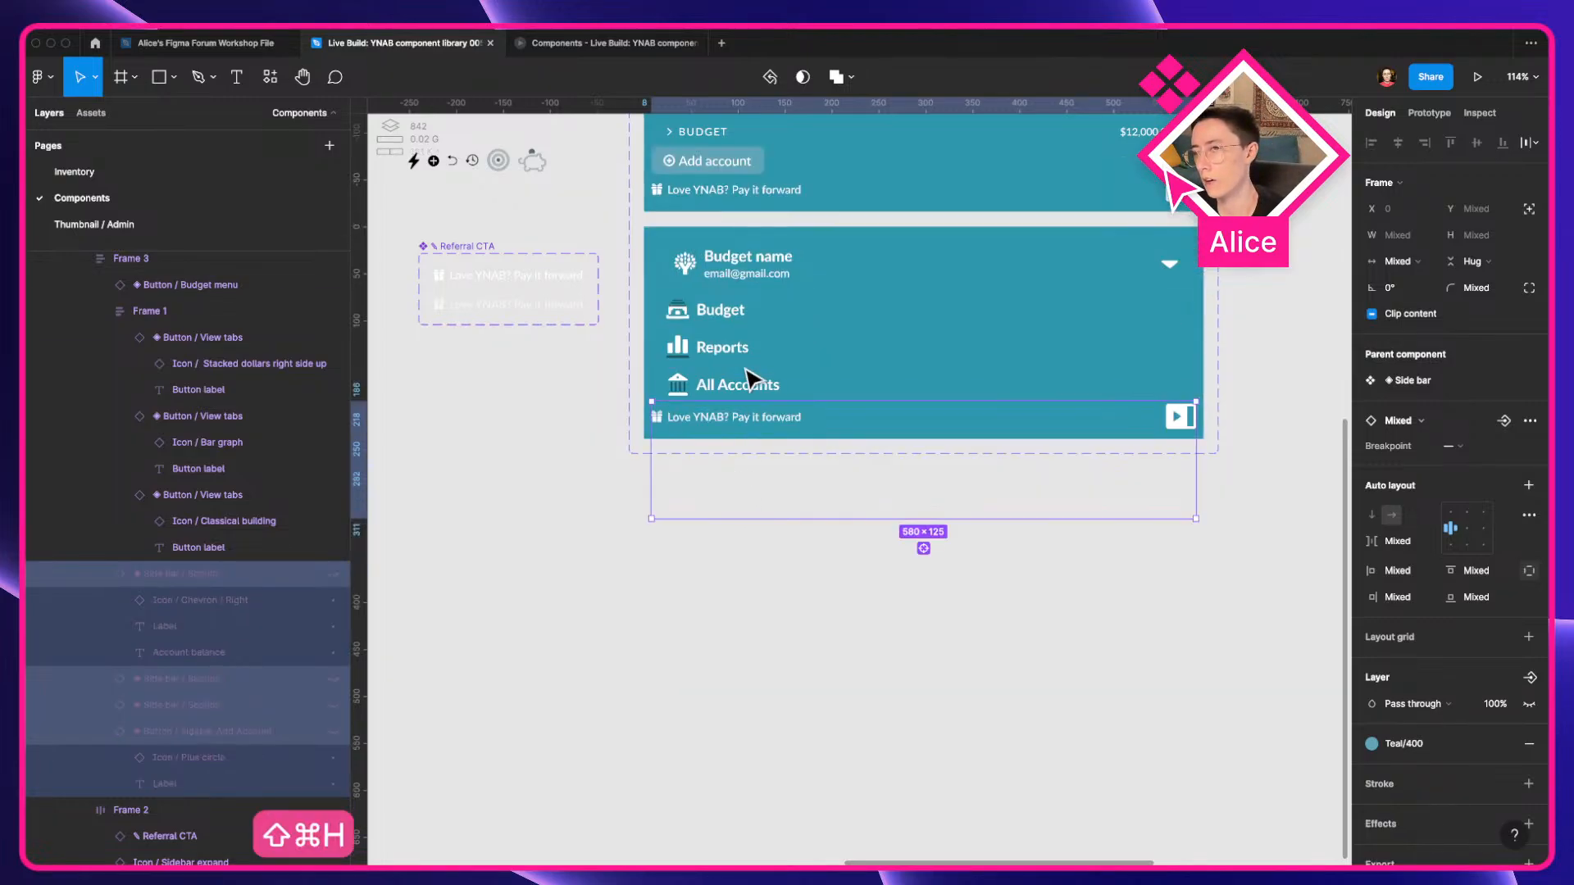
# Hide the "Love YNAB? Pay it forward" Referral CTA in the duplicated variant's footer.
pyautogui.doubleClick(692, 423)
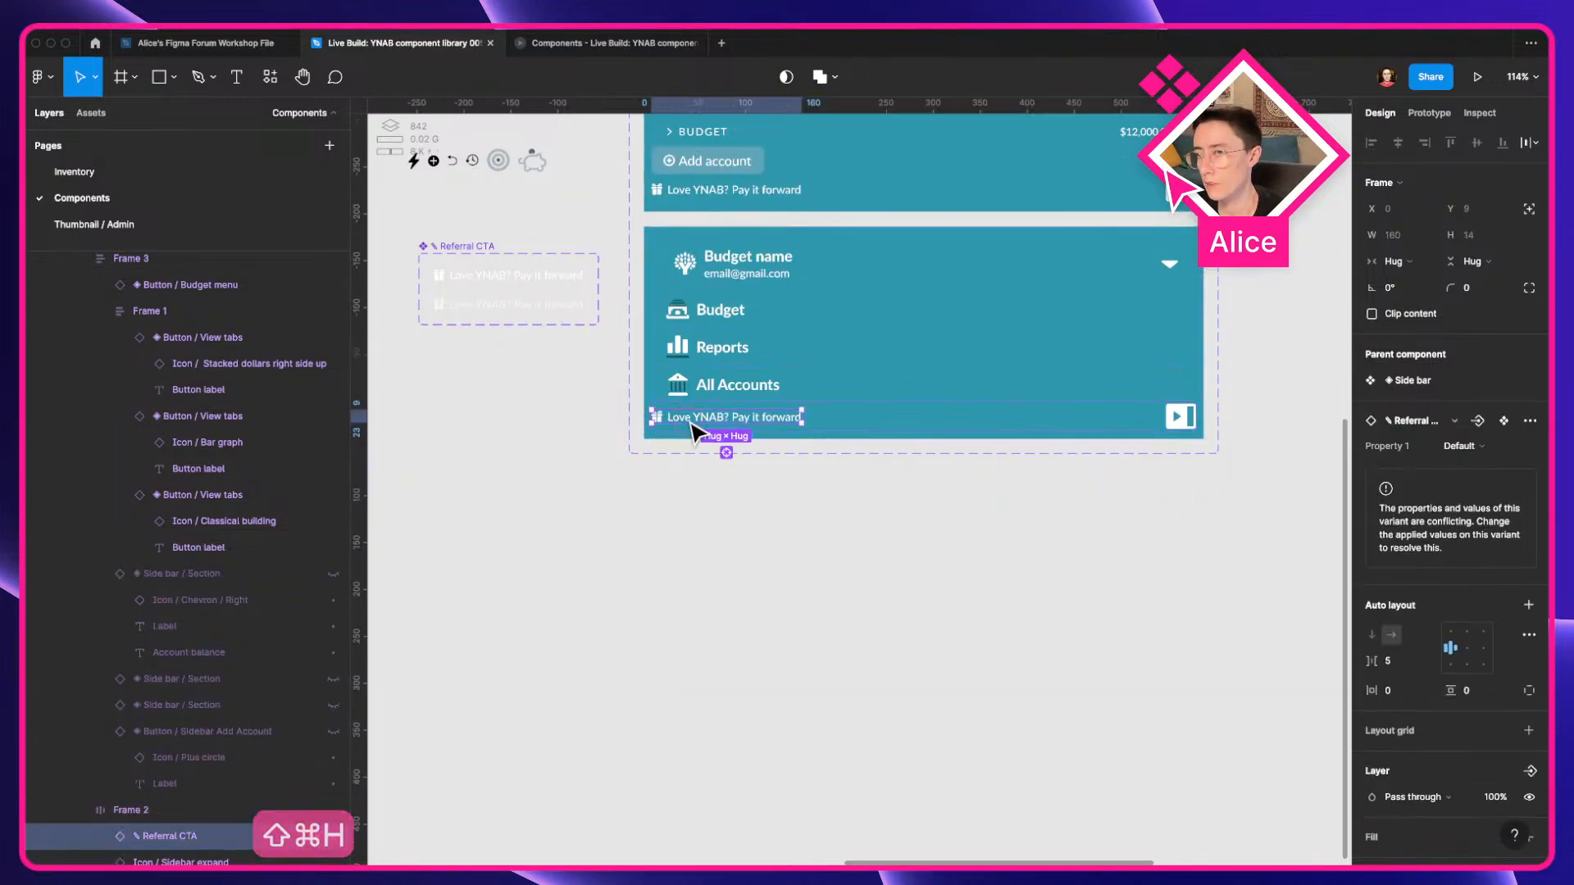
pyautogui.click(850, 419)
pyautogui.doubleClick(746, 419)
pyautogui.hotkey('ctrl', 'shift', 'h')
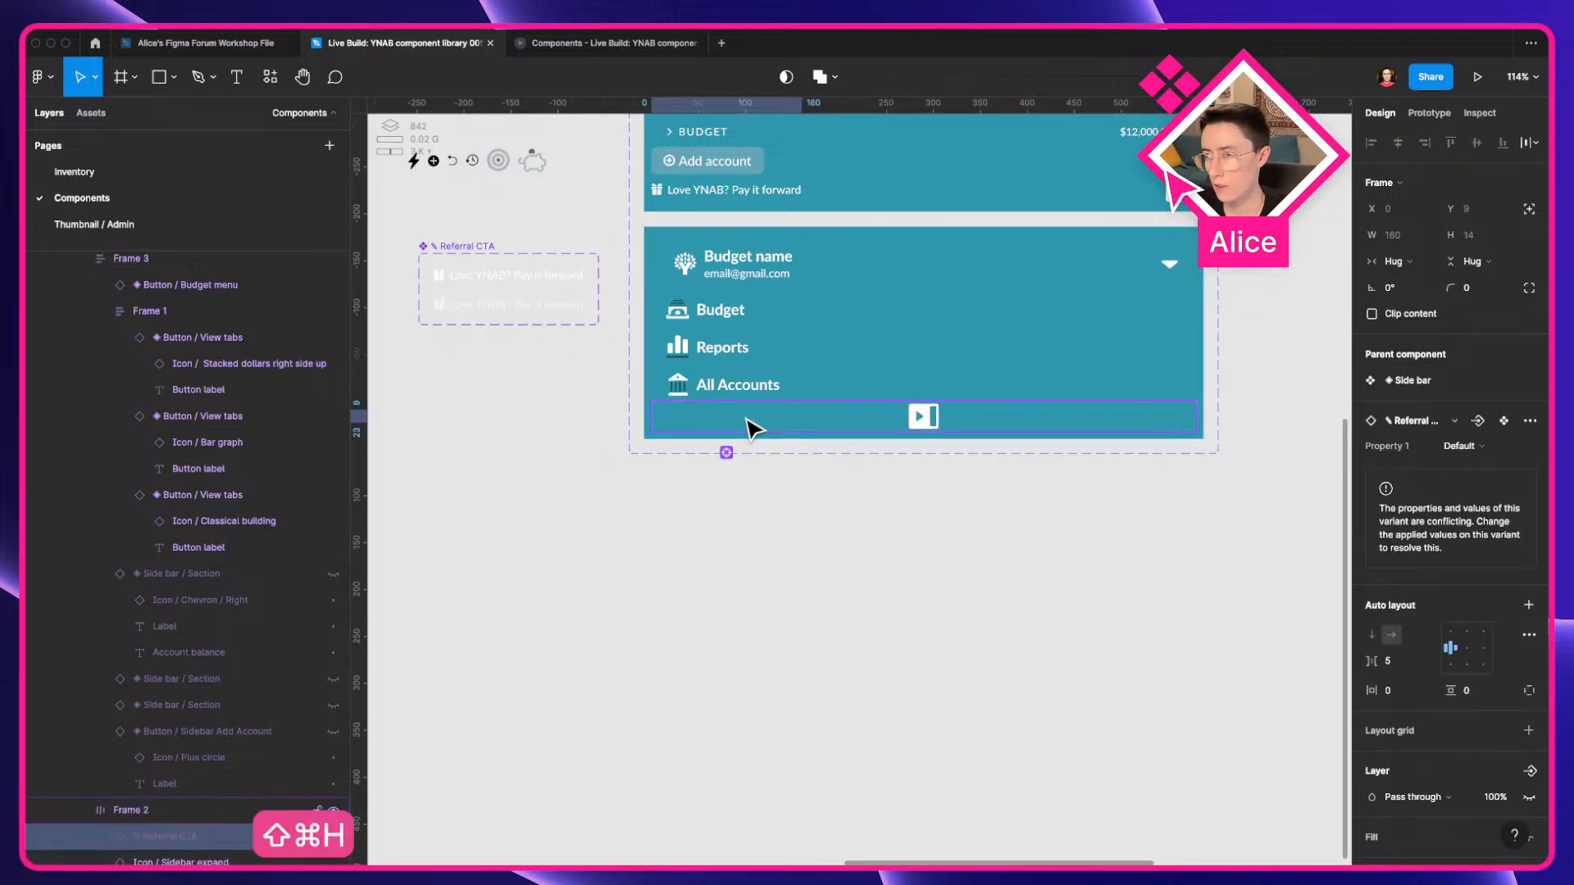
# Set the duplicated variant's footer frame to Packed spacing mode and align its content to the right.
pyautogui.click(976, 430)
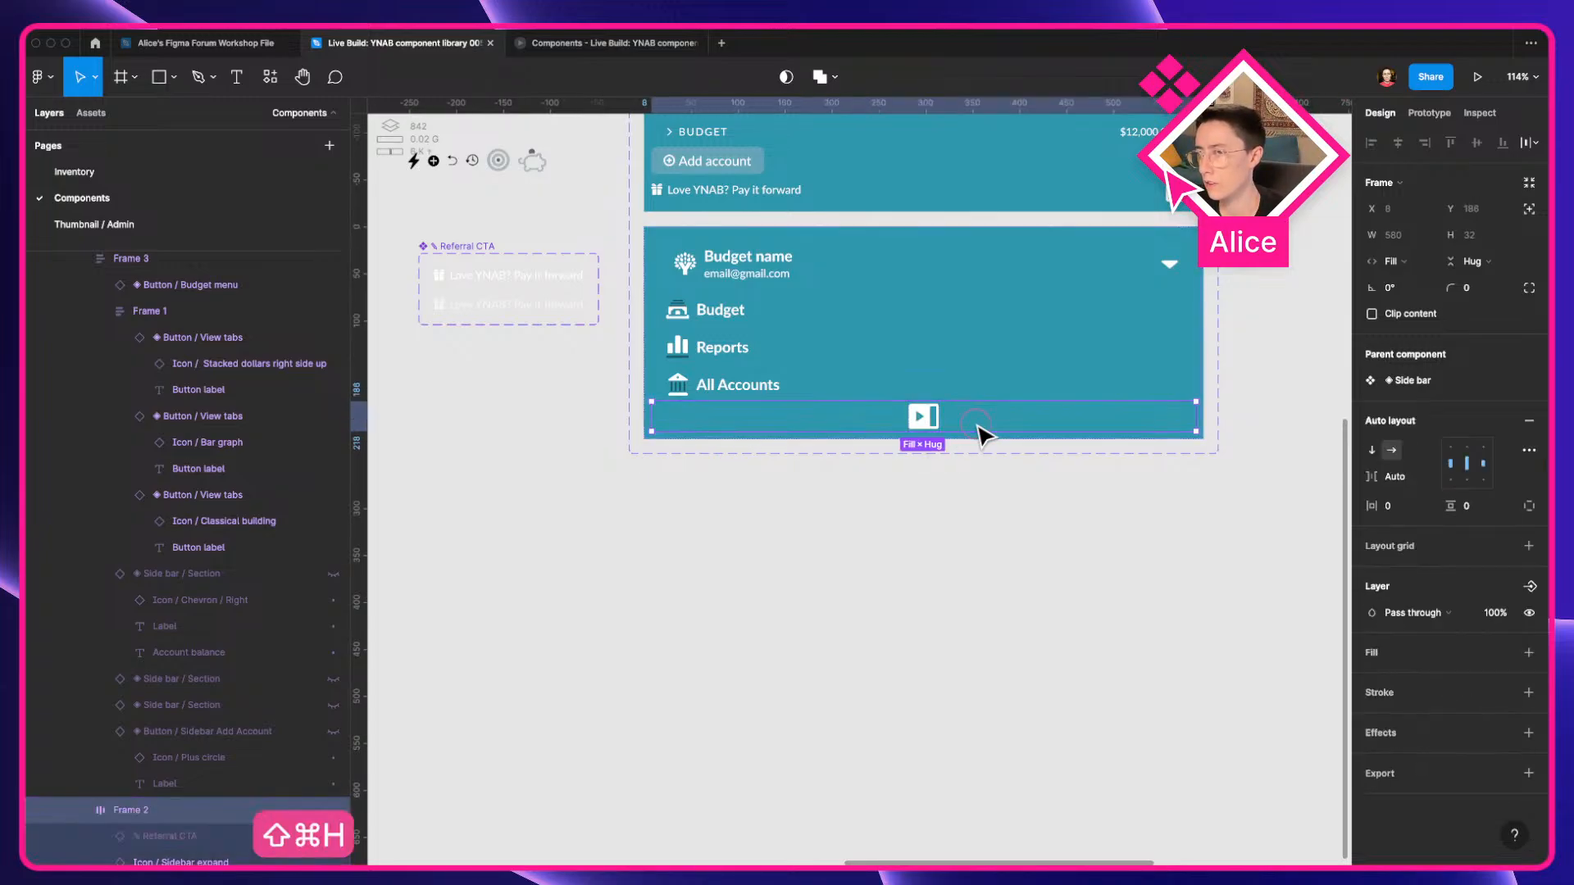
pyautogui.click(1529, 450)
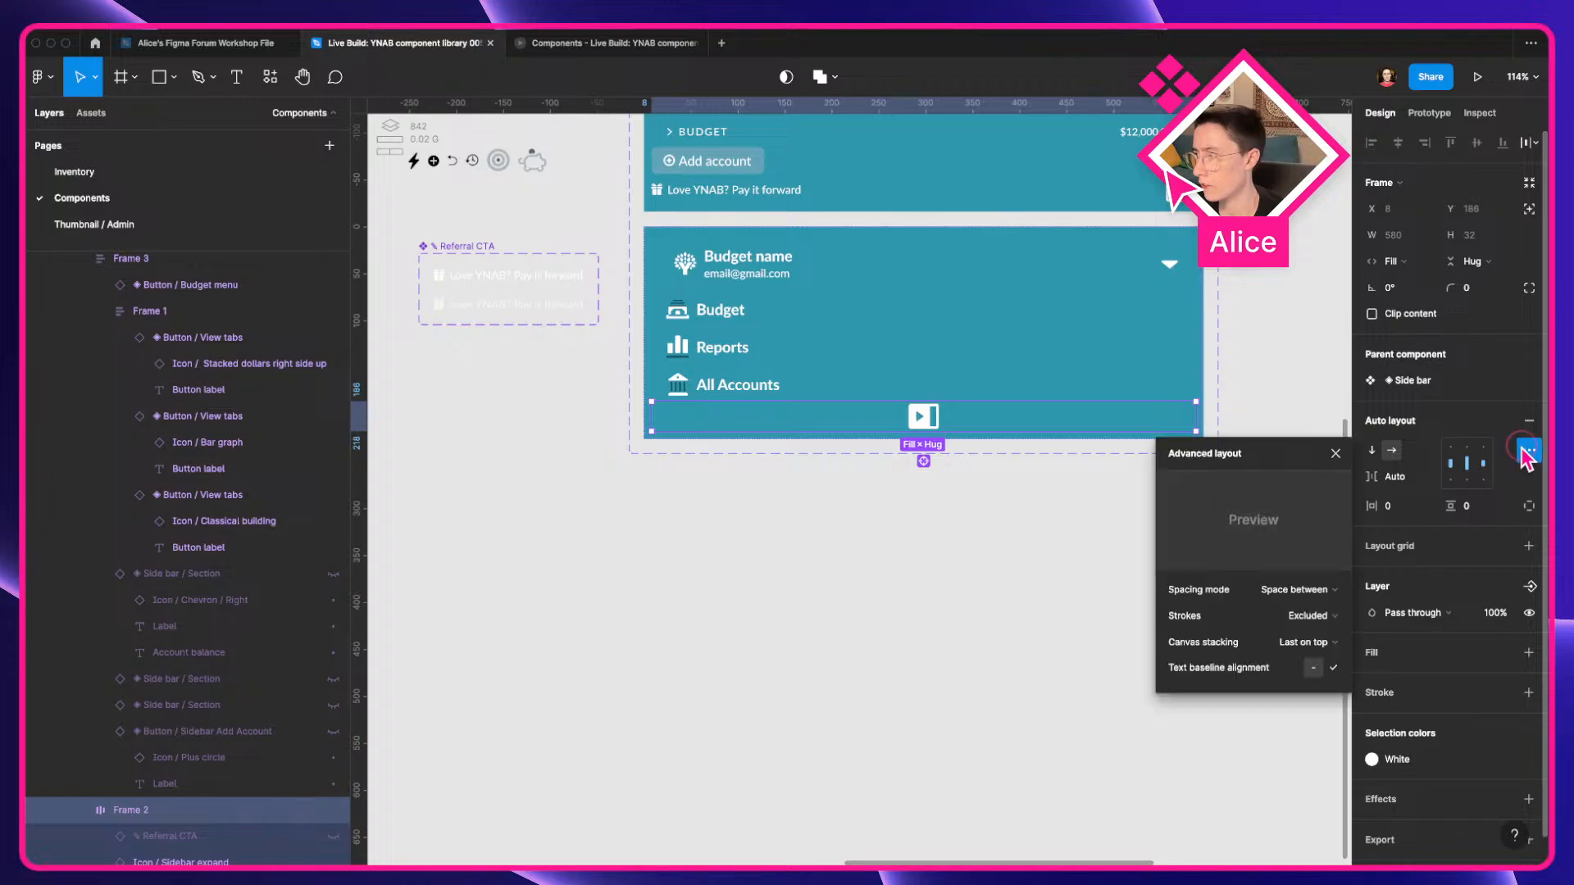
pyautogui.click(1315, 590)
pyautogui.click(1328, 581)
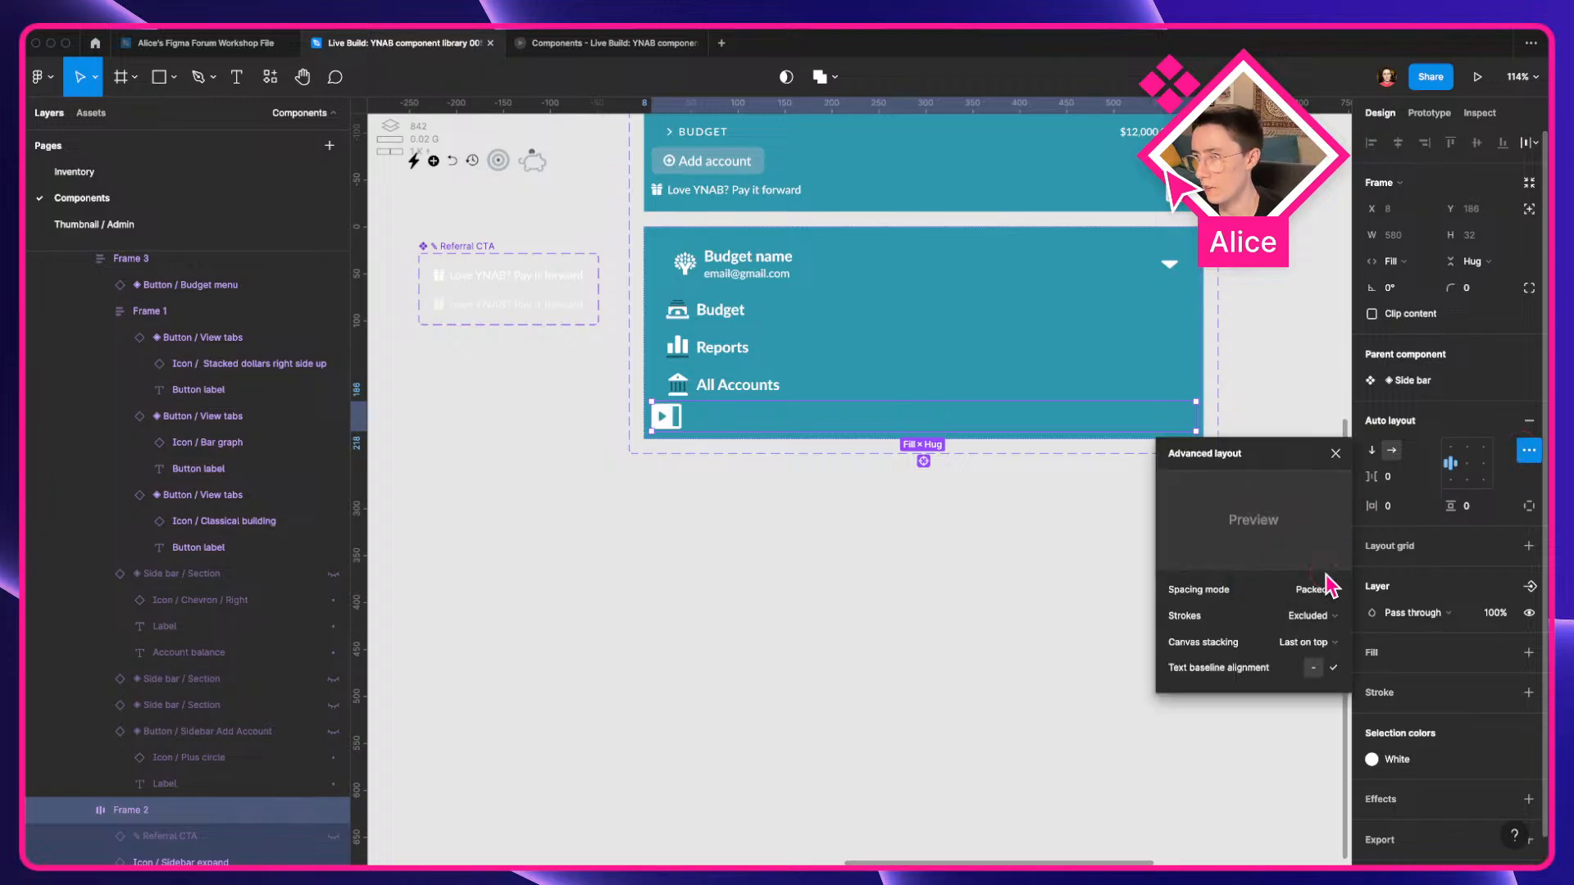
pyautogui.click(1482, 464)
pyautogui.click(1111, 525)
pyautogui.moveTo(1031, 546); pyautogui.dragTo(979, 619)
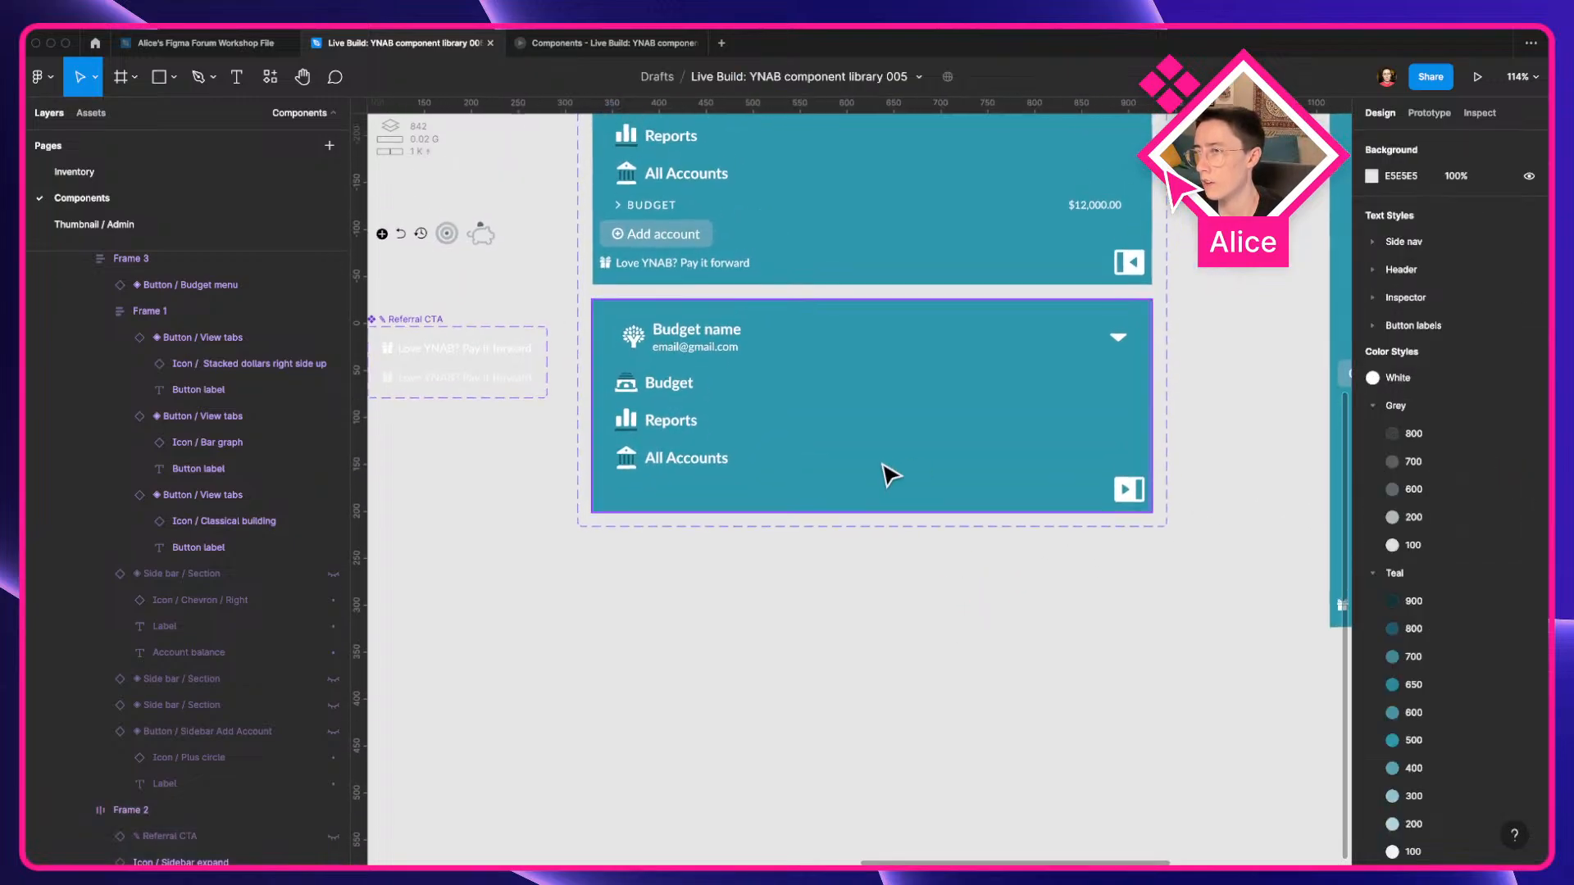
# Hide the Budget, Reports and All Accounts button labels in the duplicated variant, leaving only their icons.
pyautogui.click(718, 467)
pyautogui.click(718, 467)
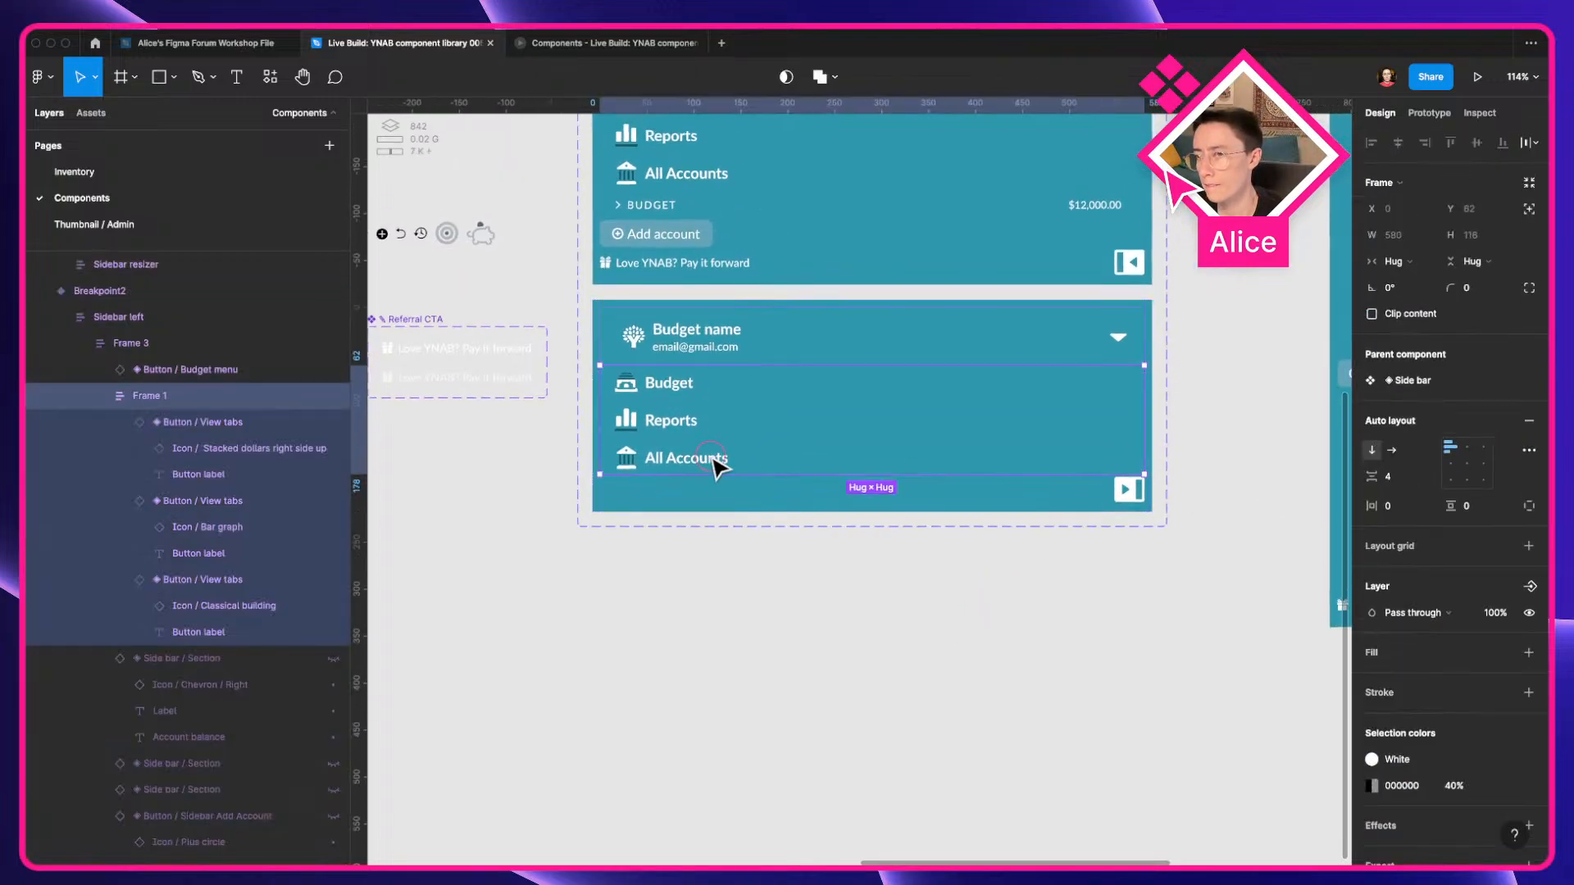
pyautogui.click(718, 467)
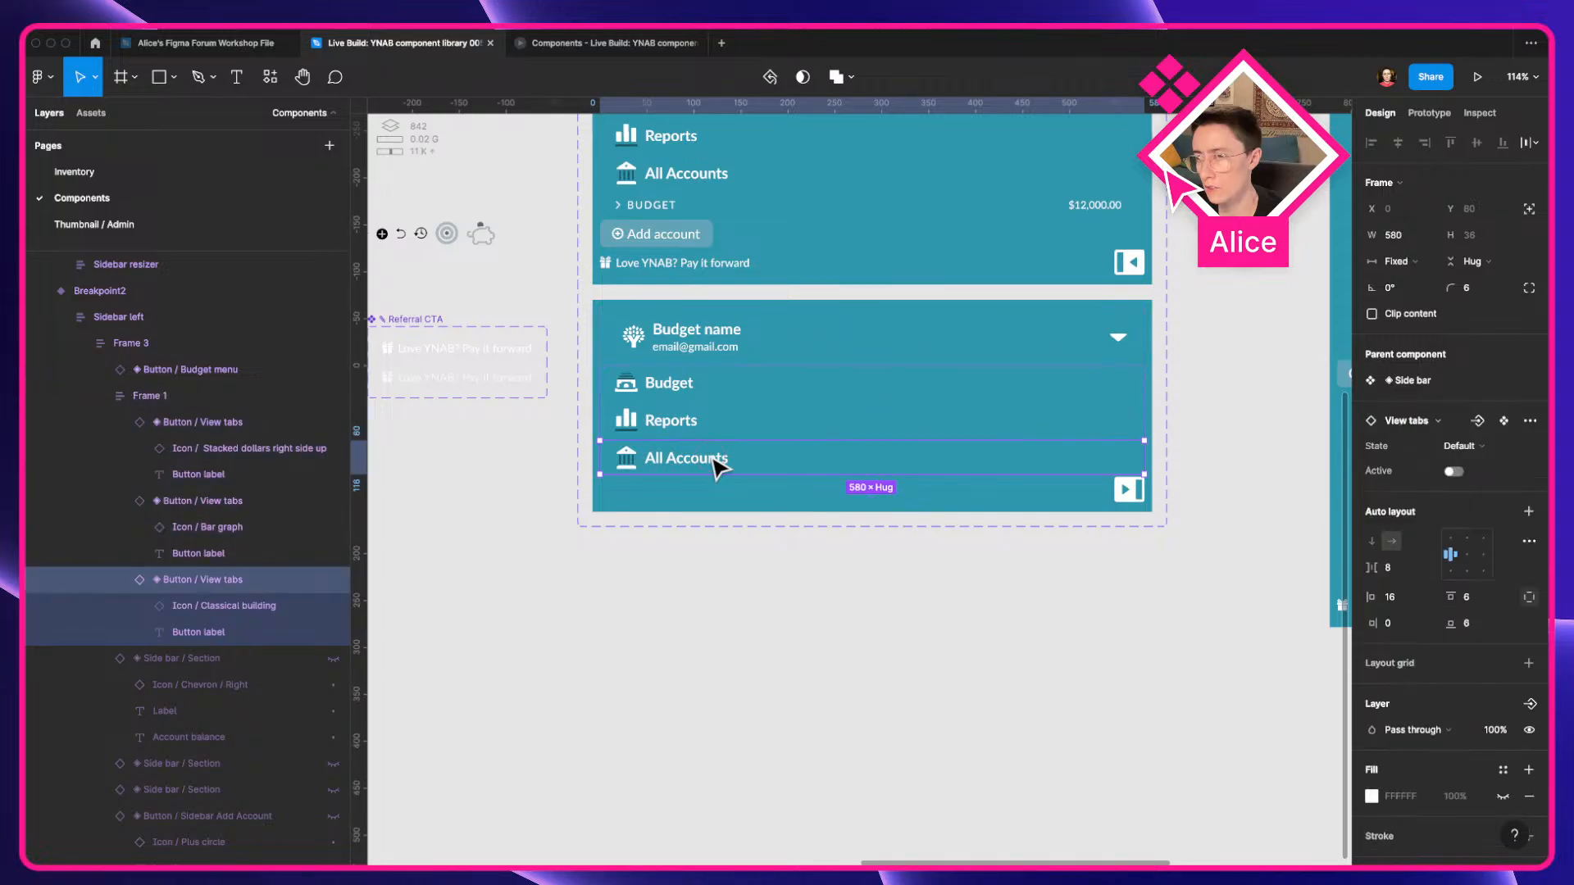
pyautogui.click(718, 467)
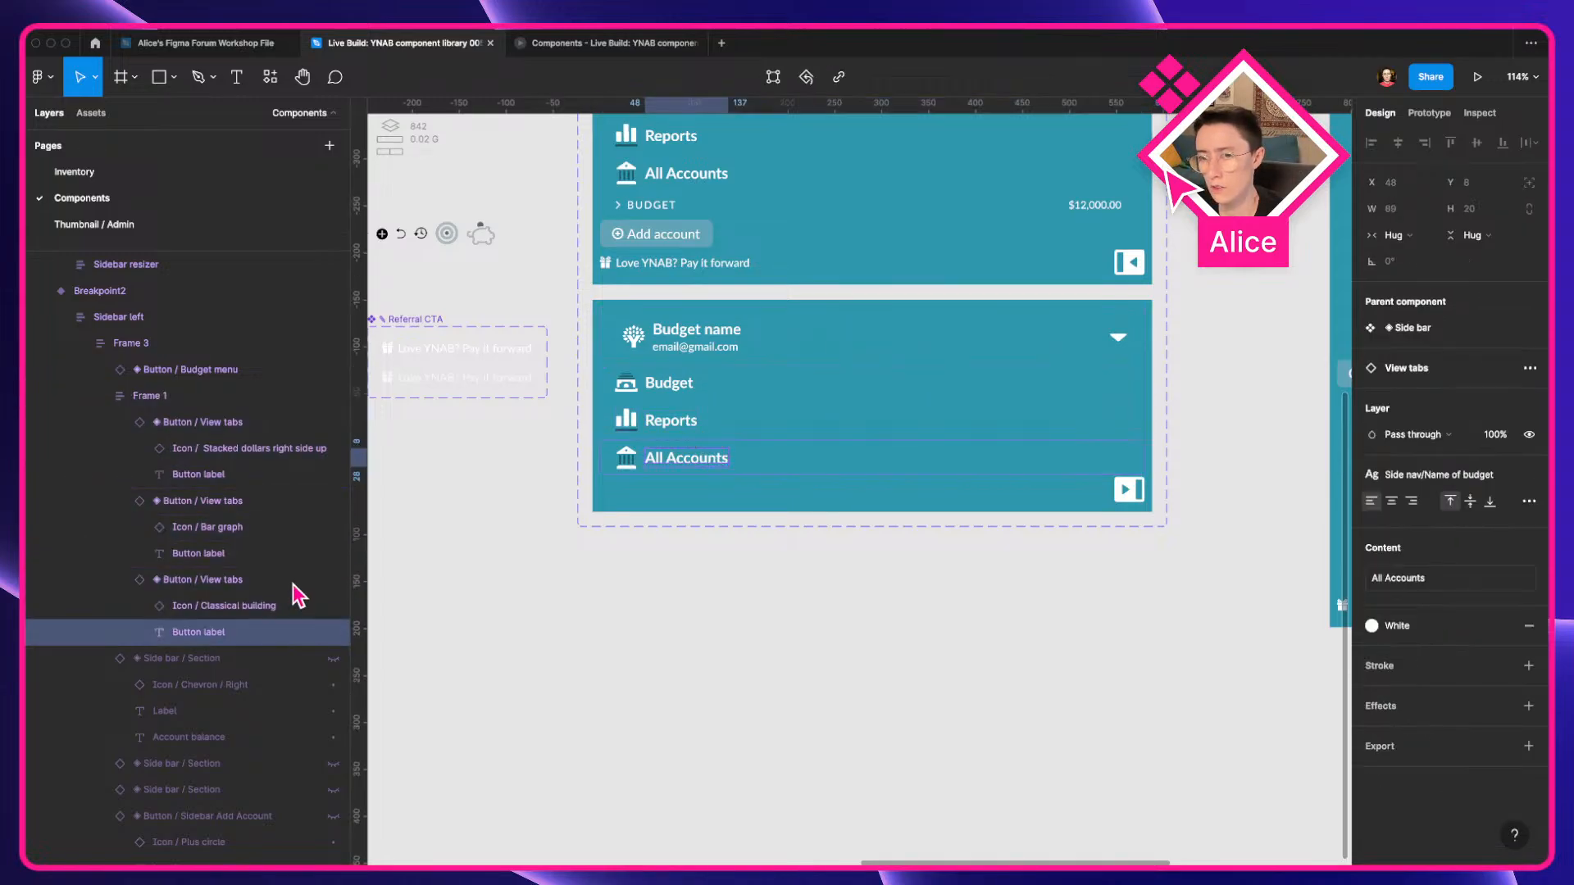
pyautogui.keyDown('shift'); pyautogui.click(691, 422); pyautogui.keyUp('shift')
pyautogui.keyDown('shift'); pyautogui.click(702, 387); pyautogui.keyUp('shift')
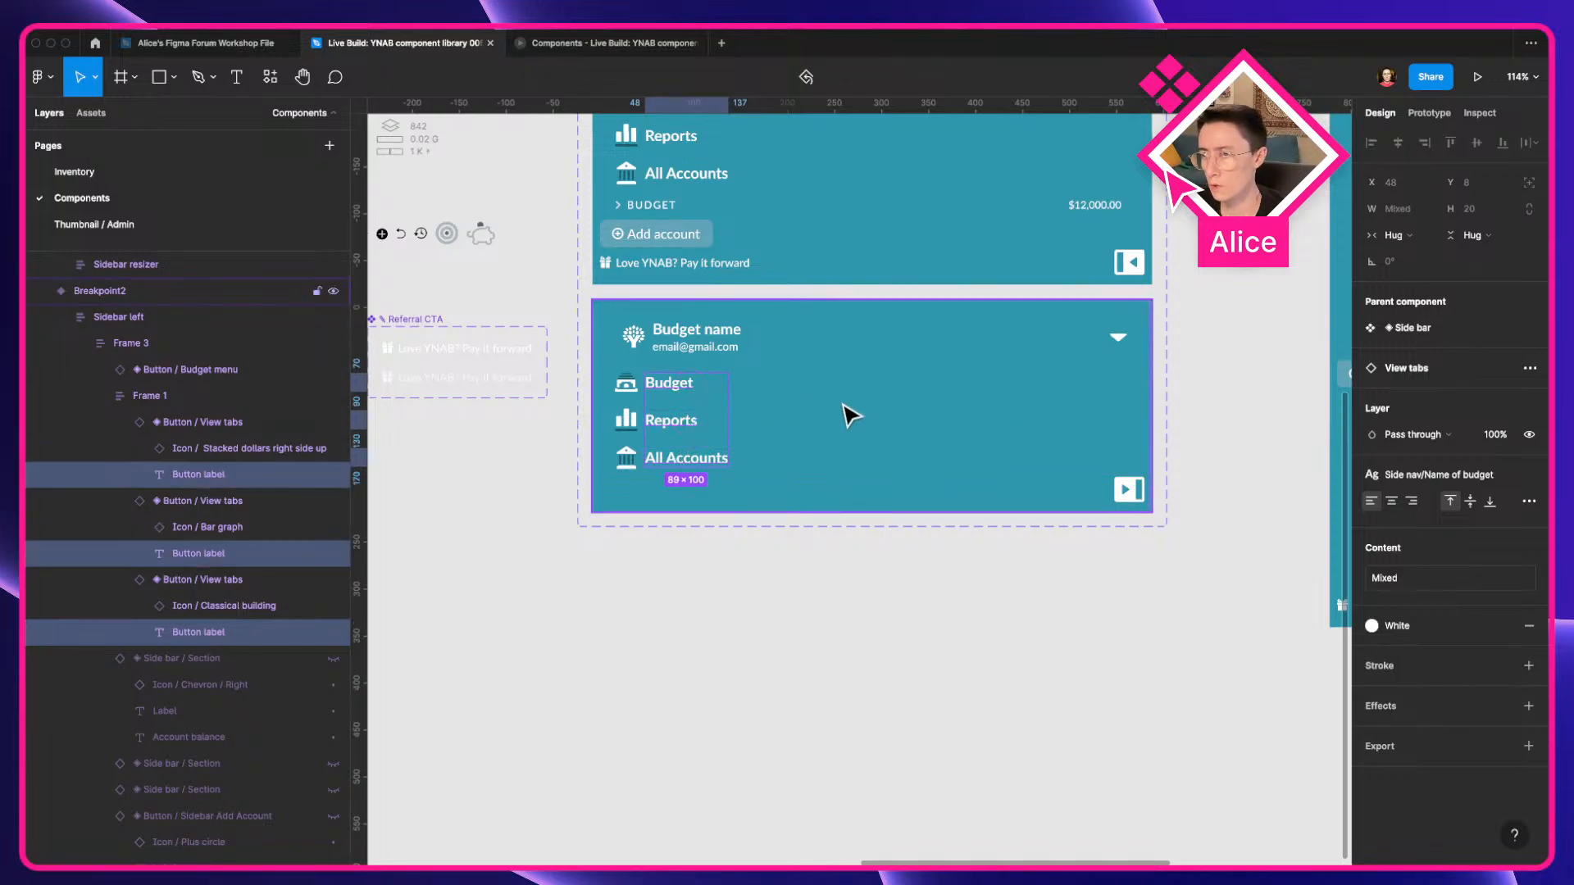
pyautogui.press('super+shift+h')
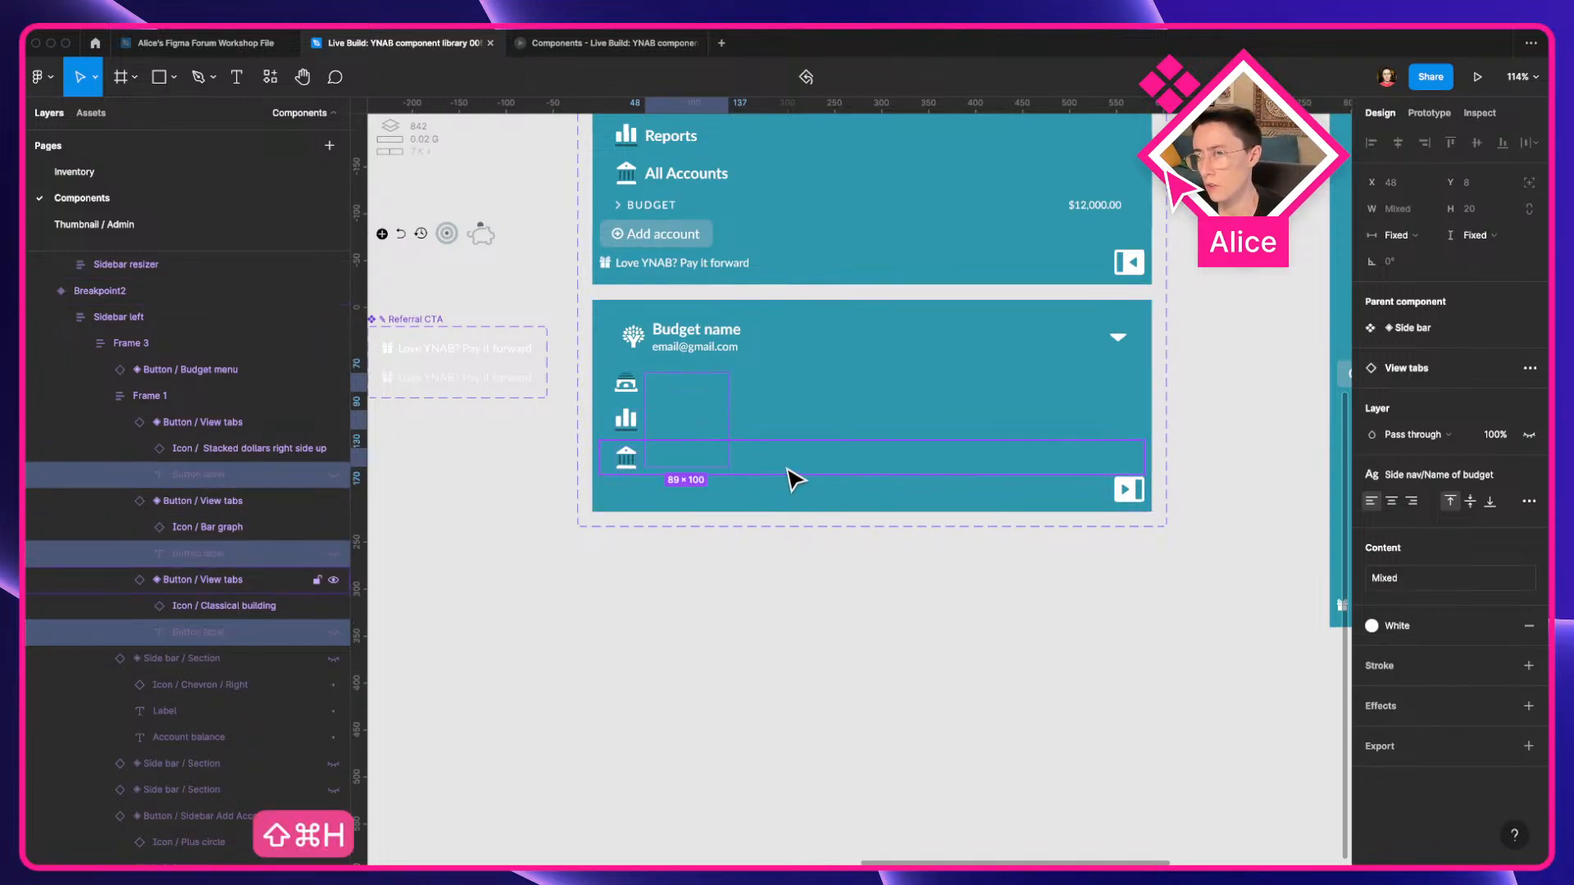
# Collapse the sidebar in the live YNAB page in the browser to examine its collapsed header, and return to Figma.
pyautogui.click(727, 351)
pyautogui.hotkey('ctrl', 'Left')
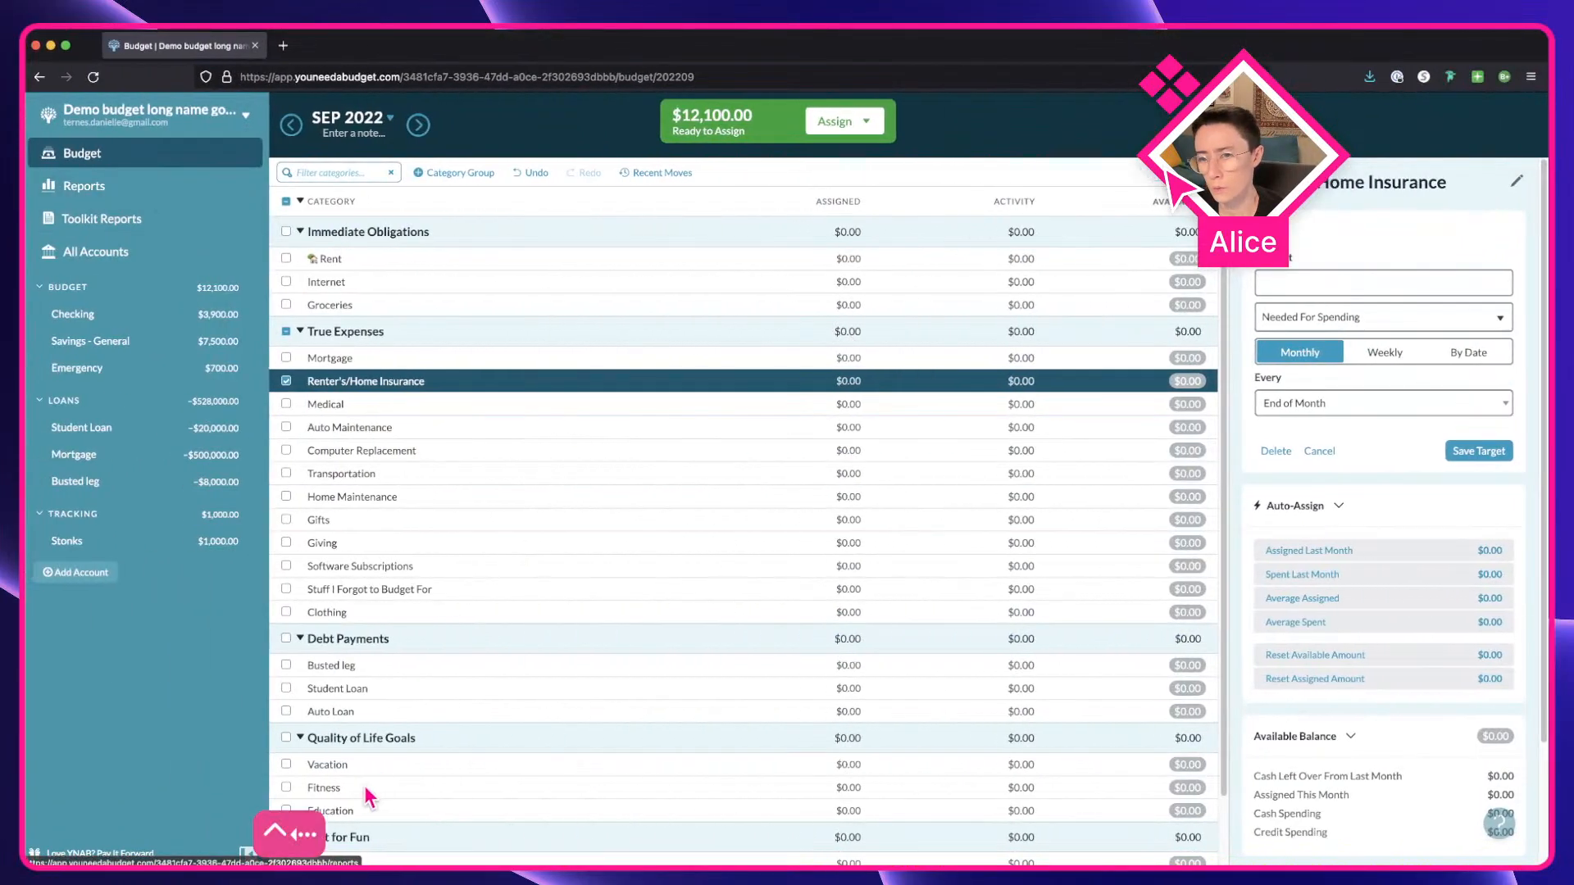
pyautogui.click(246, 852)
pyautogui.hotkey('ctrl', 'Right')
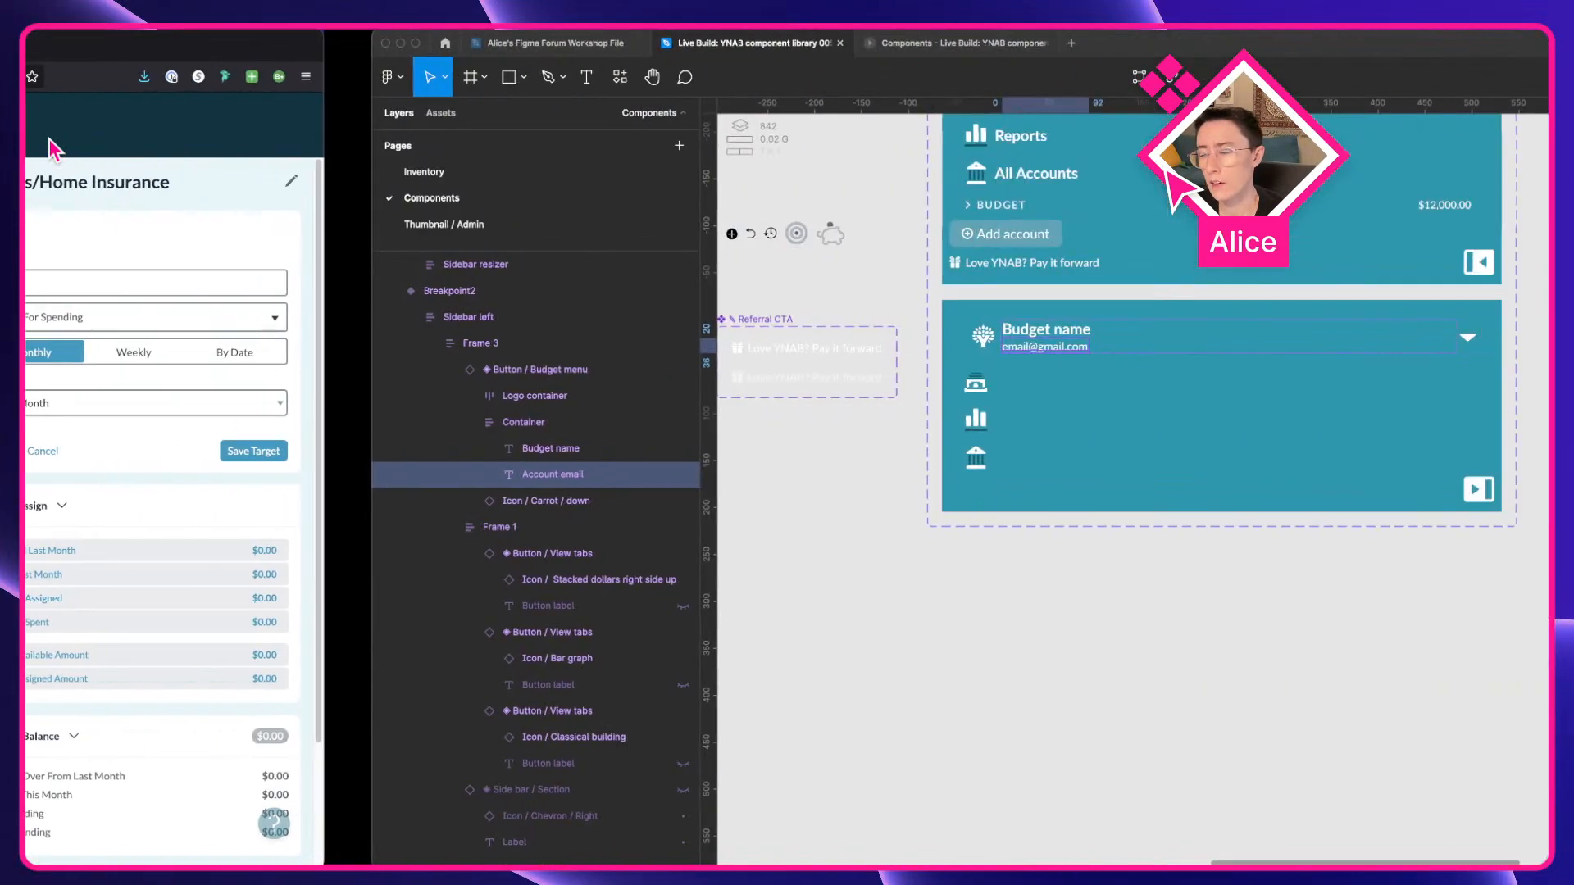
# Hide the budget name and email container and the caret icon in the duplicated variant's budget menu.
pyautogui.scroll(5, 721, 369)
pyautogui.keyDown('shift'); pyautogui.click(697, 327); pyautogui.keyUp('shift')
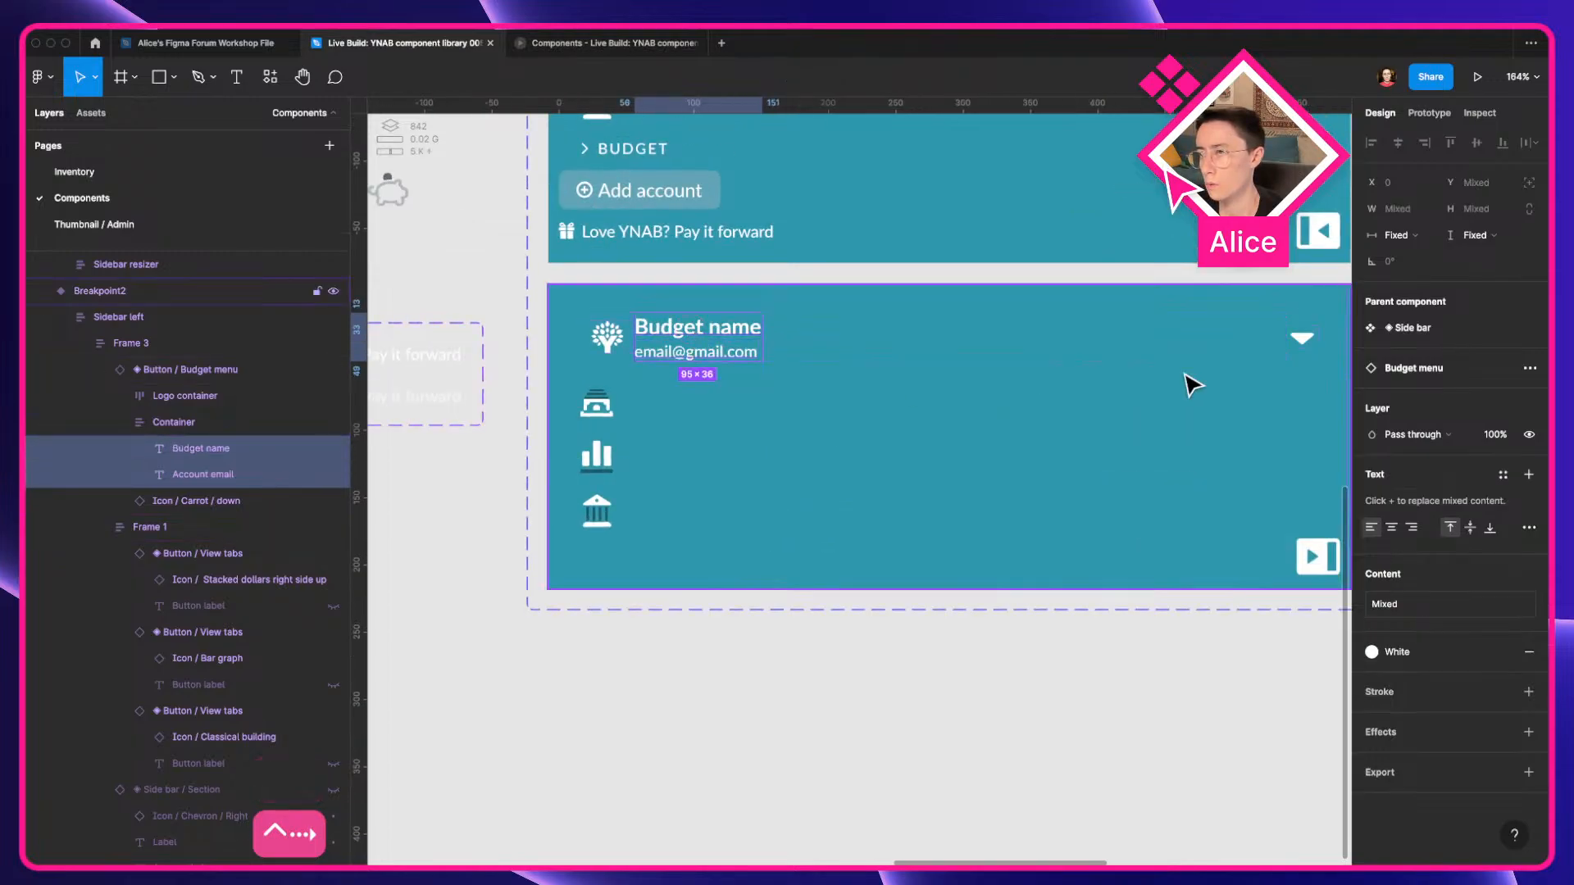
pyautogui.click(1171, 343)
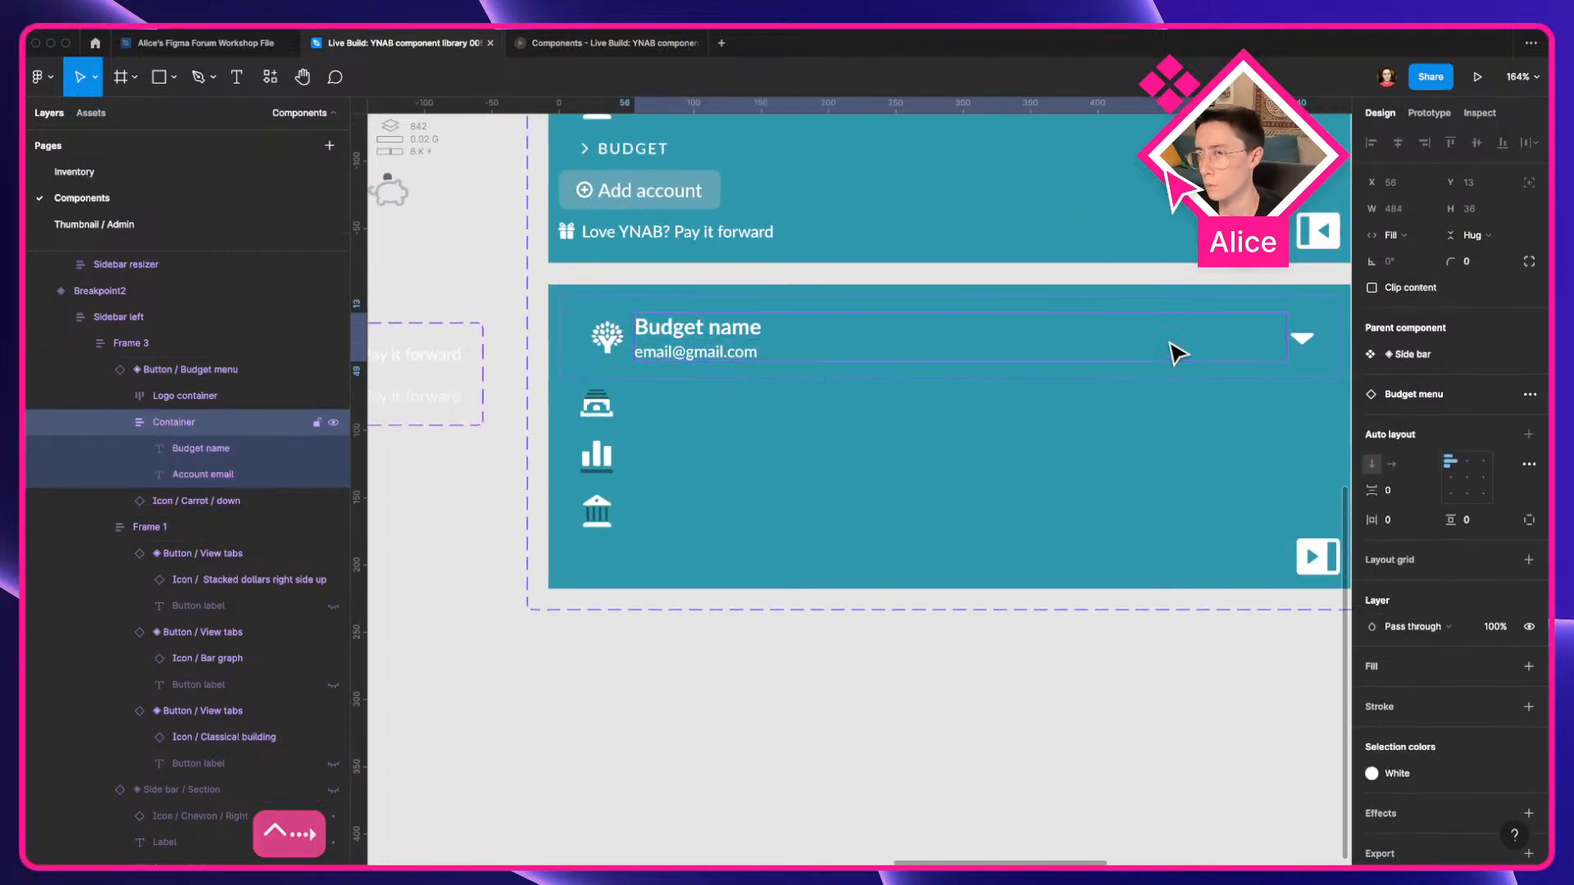
pyautogui.keyDown('shift'); pyautogui.click(1316, 338); pyautogui.keyUp('shift')
pyautogui.press('shift+super+h')
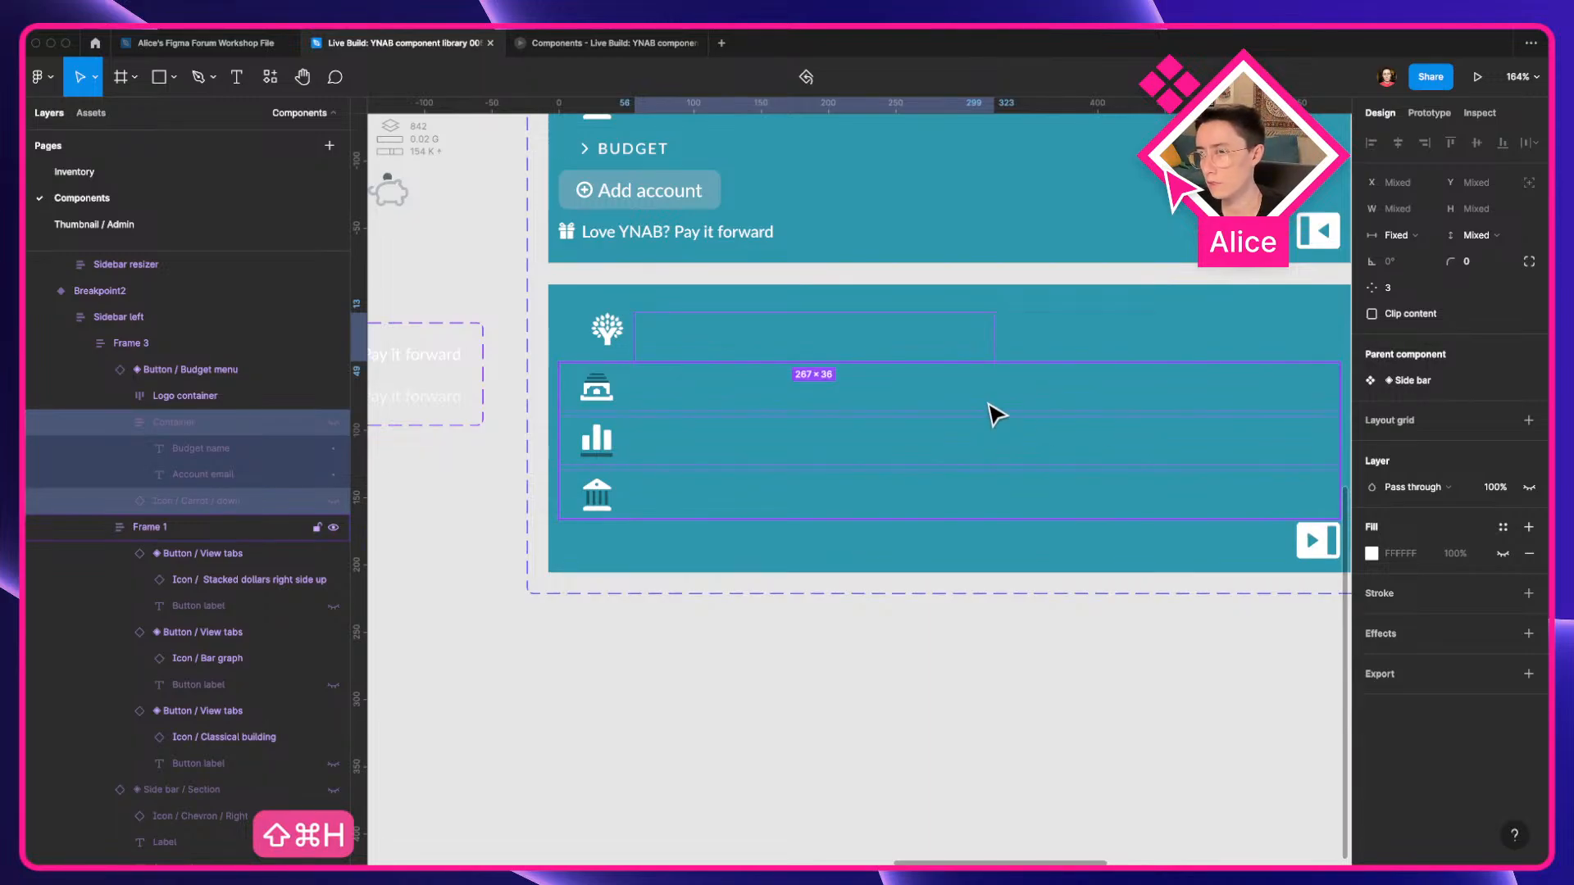
# Set the horizontal resizing of Frame 3 in the Max width variant to Fill container.
pyautogui.scroll(-5, 991, 411)
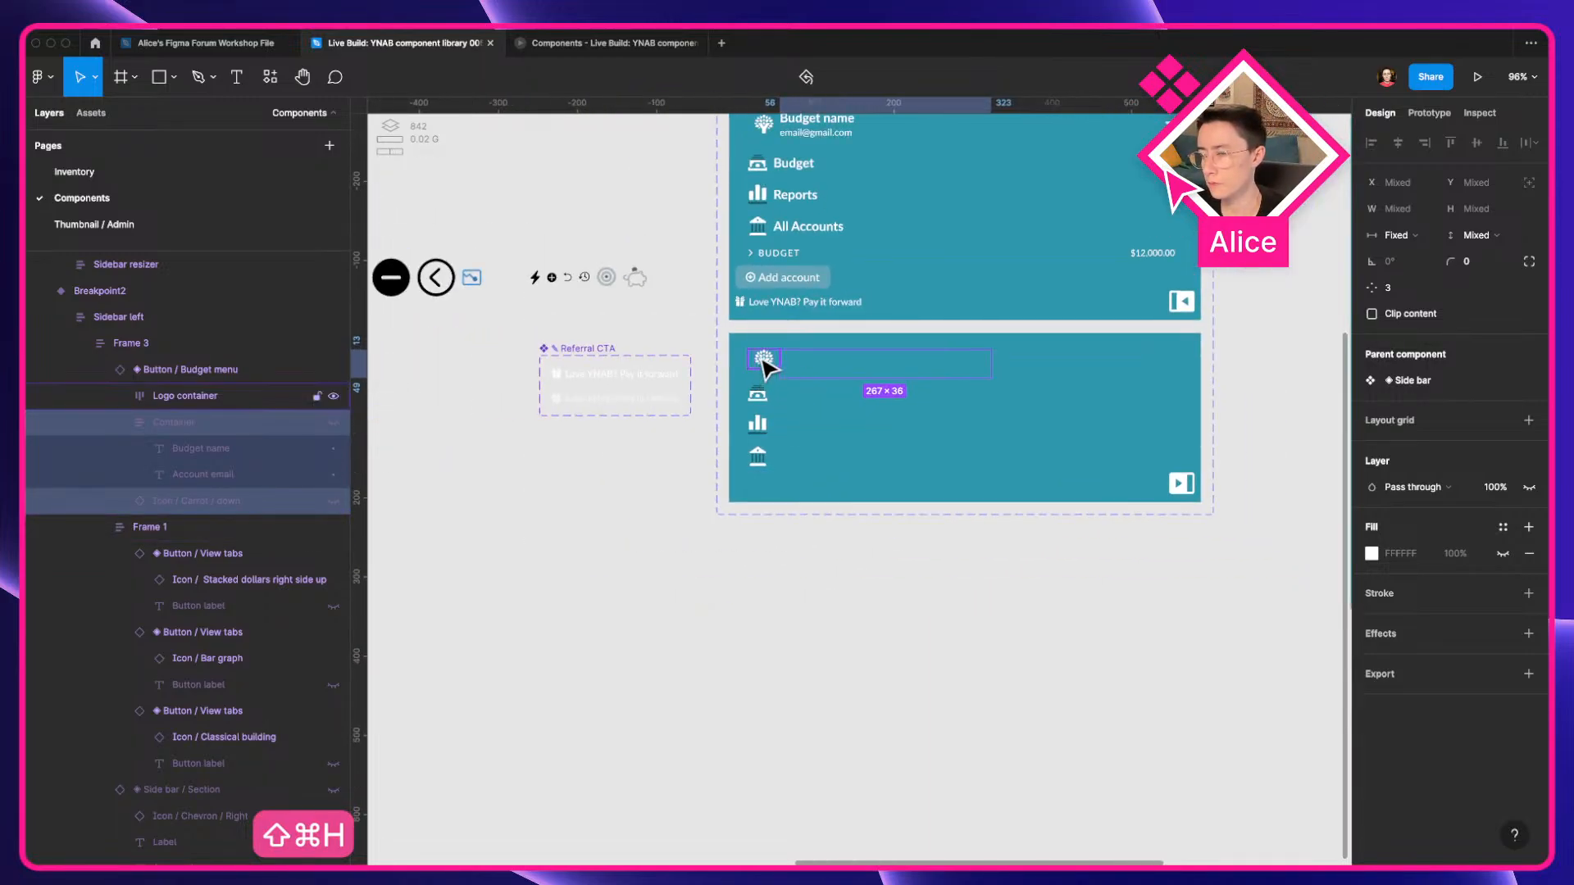
pyautogui.scroll(5, 763, 362)
pyautogui.hscroll(2, 738, 369)
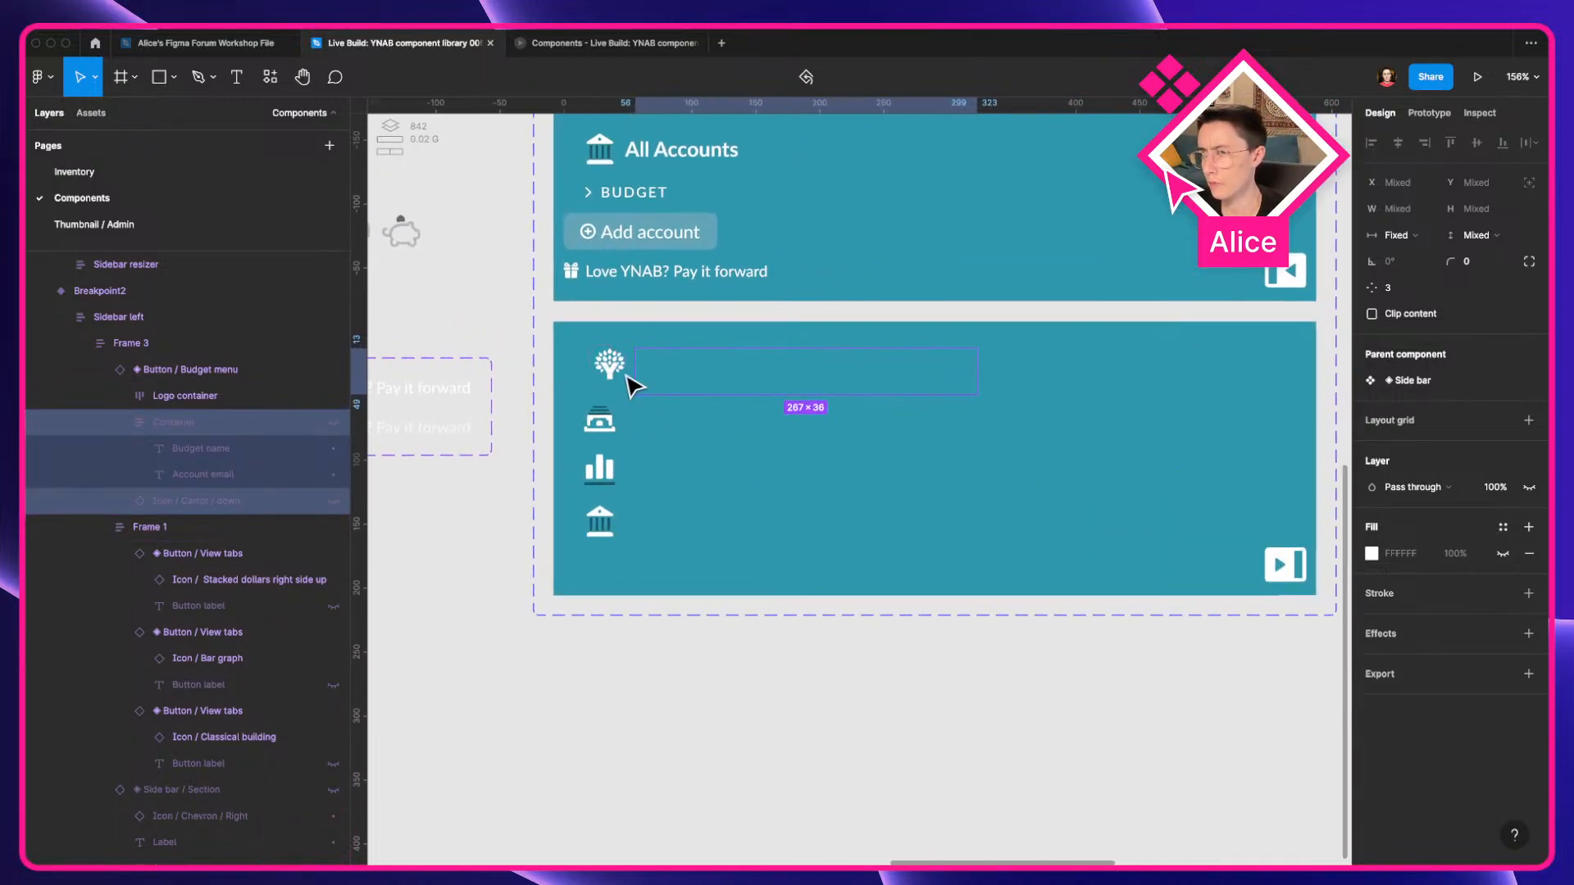
pyautogui.click(671, 424)
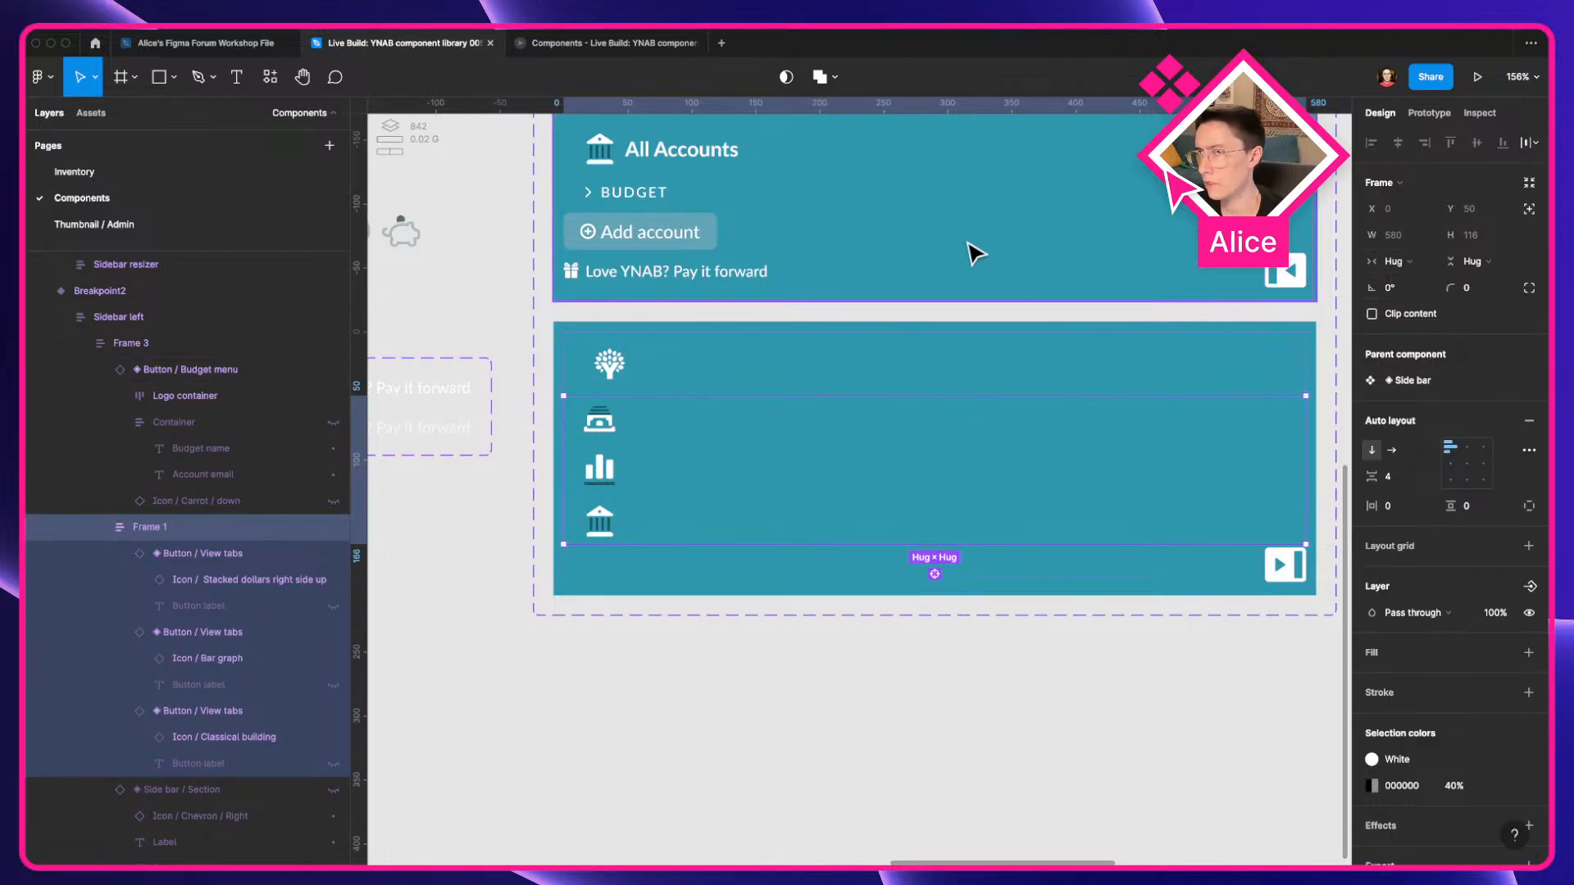
pyautogui.scroll(3, 738, 387)
pyautogui.scroll(-5, 738, 381)
pyautogui.click(752, 325)
pyautogui.doubleClick(752, 325)
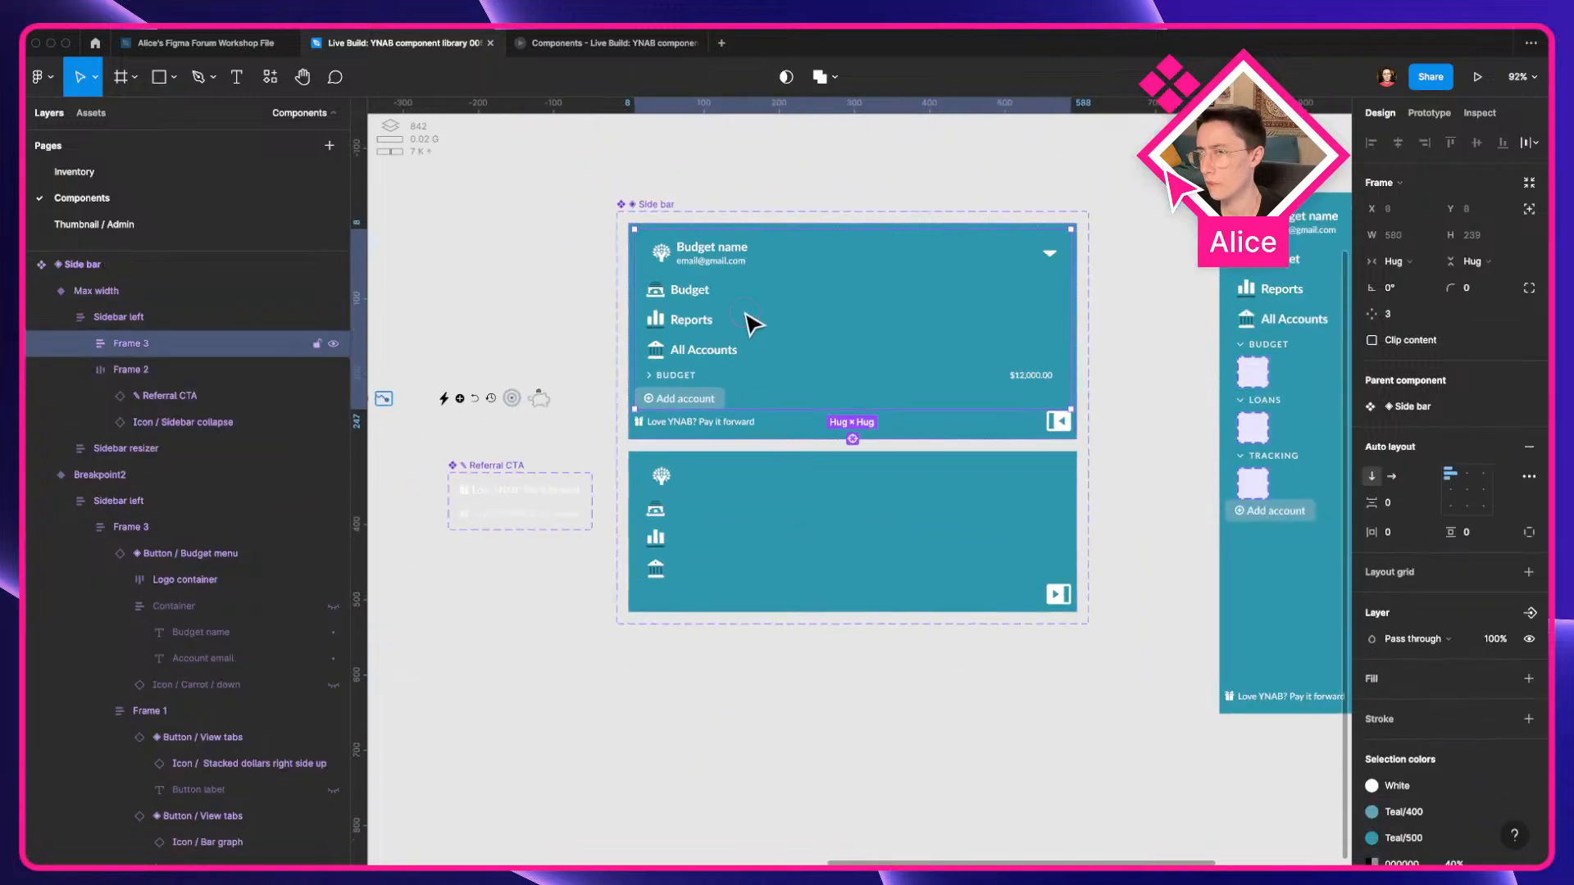
pyautogui.click(1394, 261)
pyautogui.click(1392, 283)
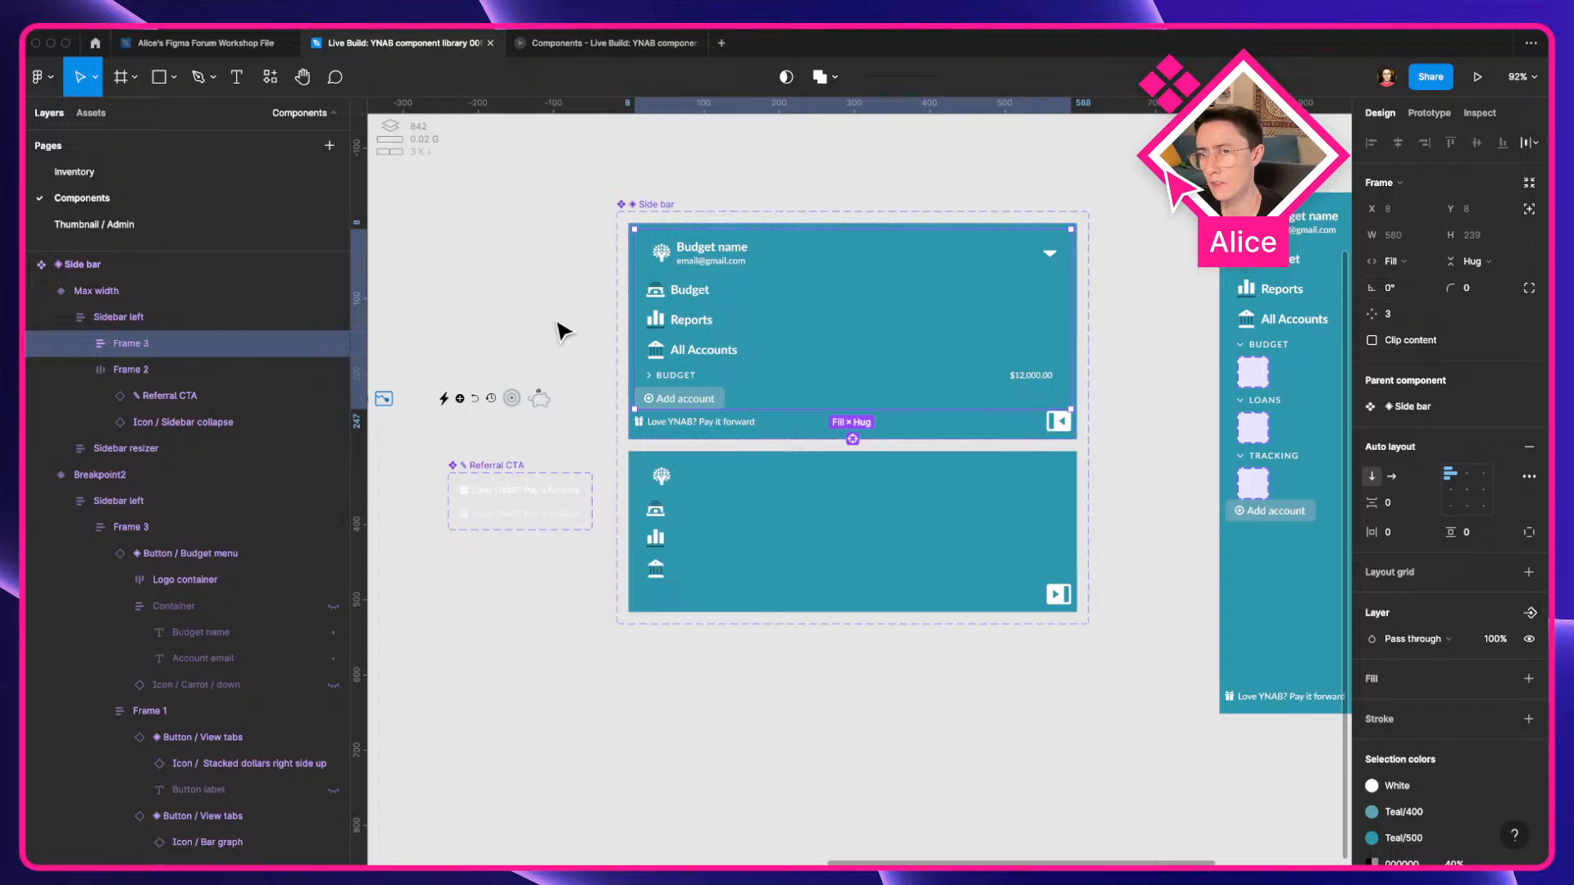
pyautogui.click(82, 344)
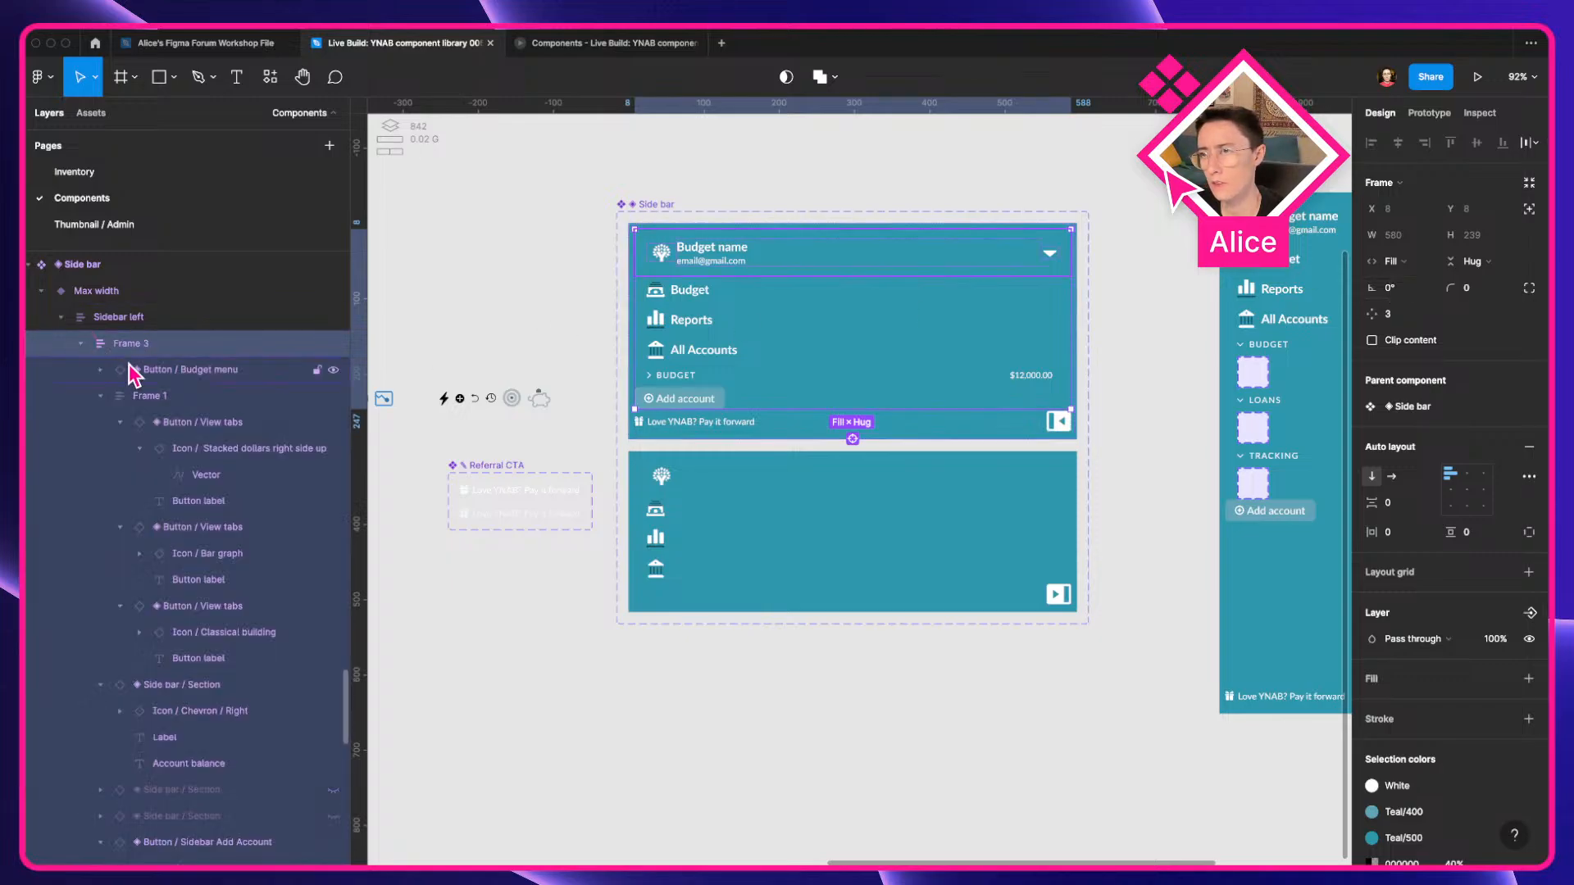
pyautogui.click(82, 346)
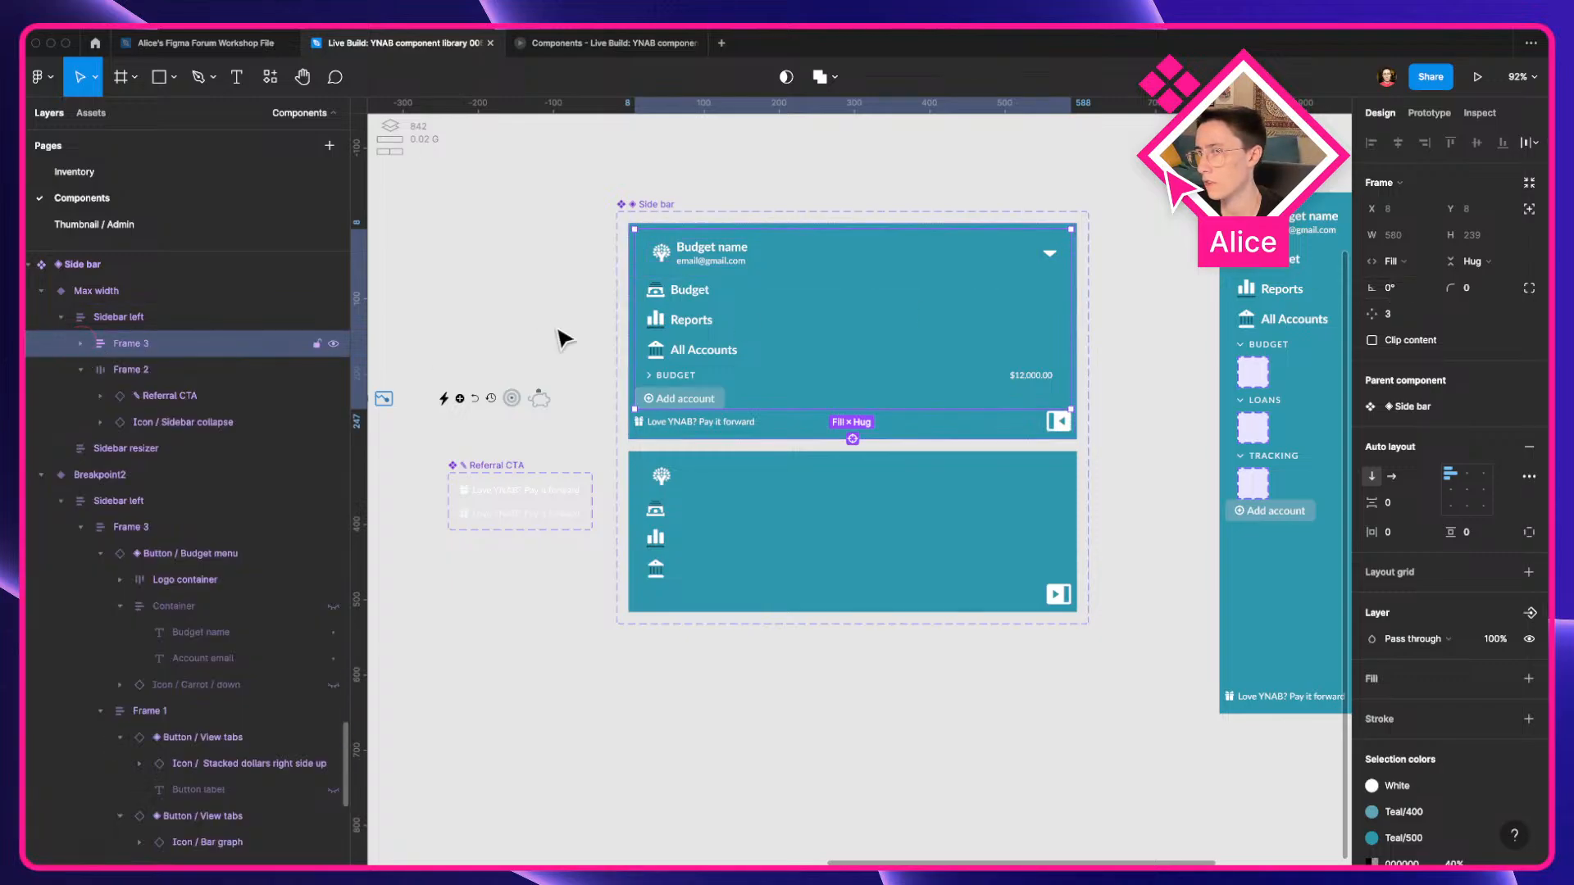
# Set the horizontal resizing of Frame 3 in the Breakpoint2 variant to Fill container.
pyautogui.click(800, 522)
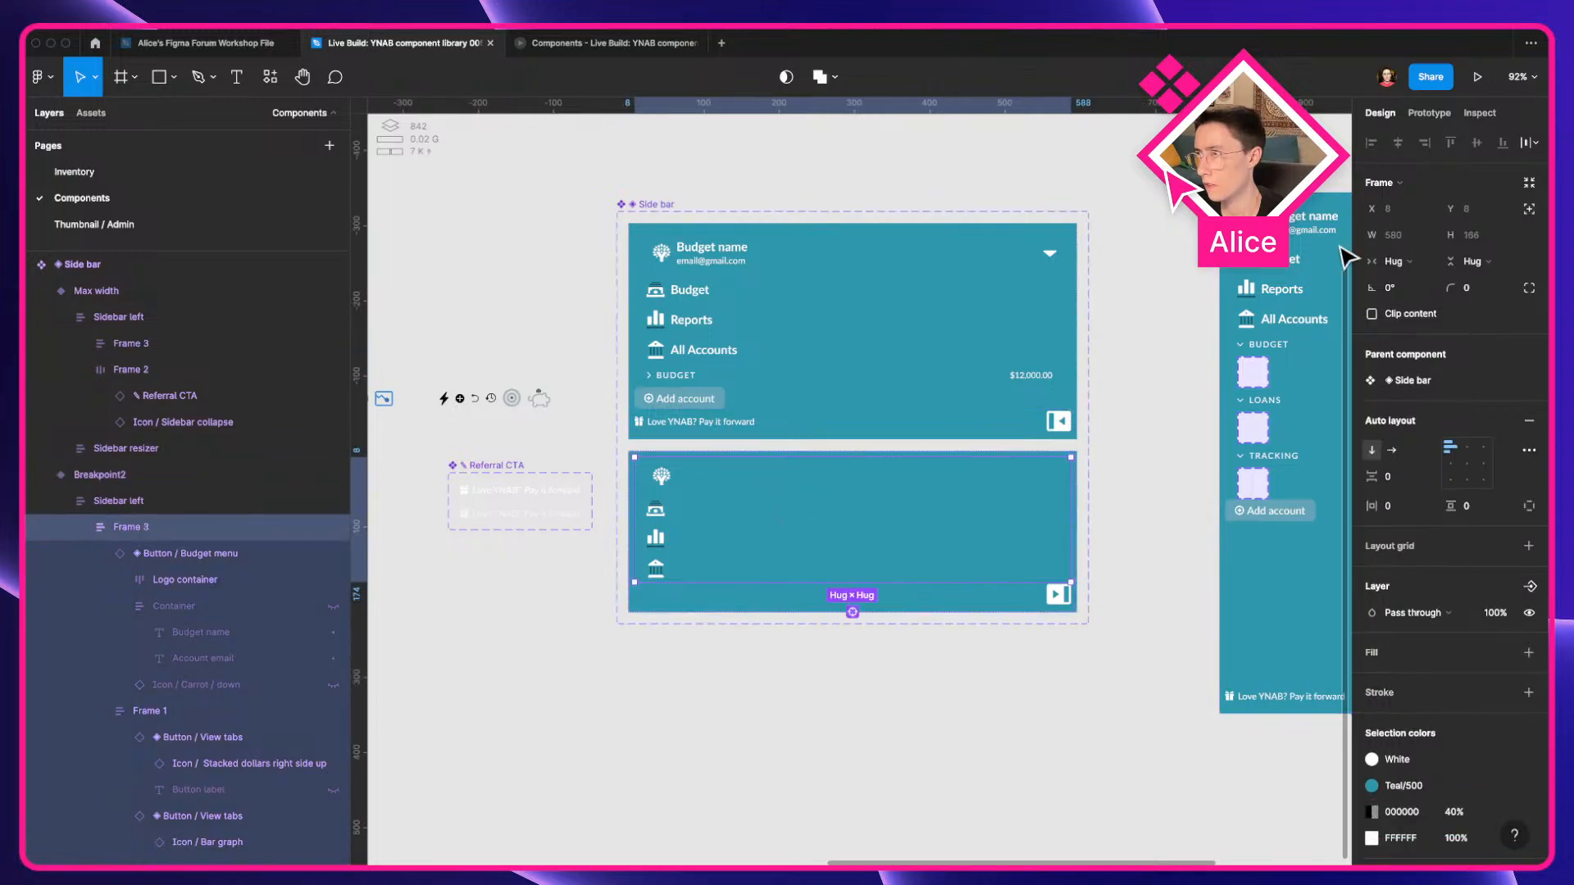
pyautogui.click(1393, 260)
pyautogui.click(1406, 281)
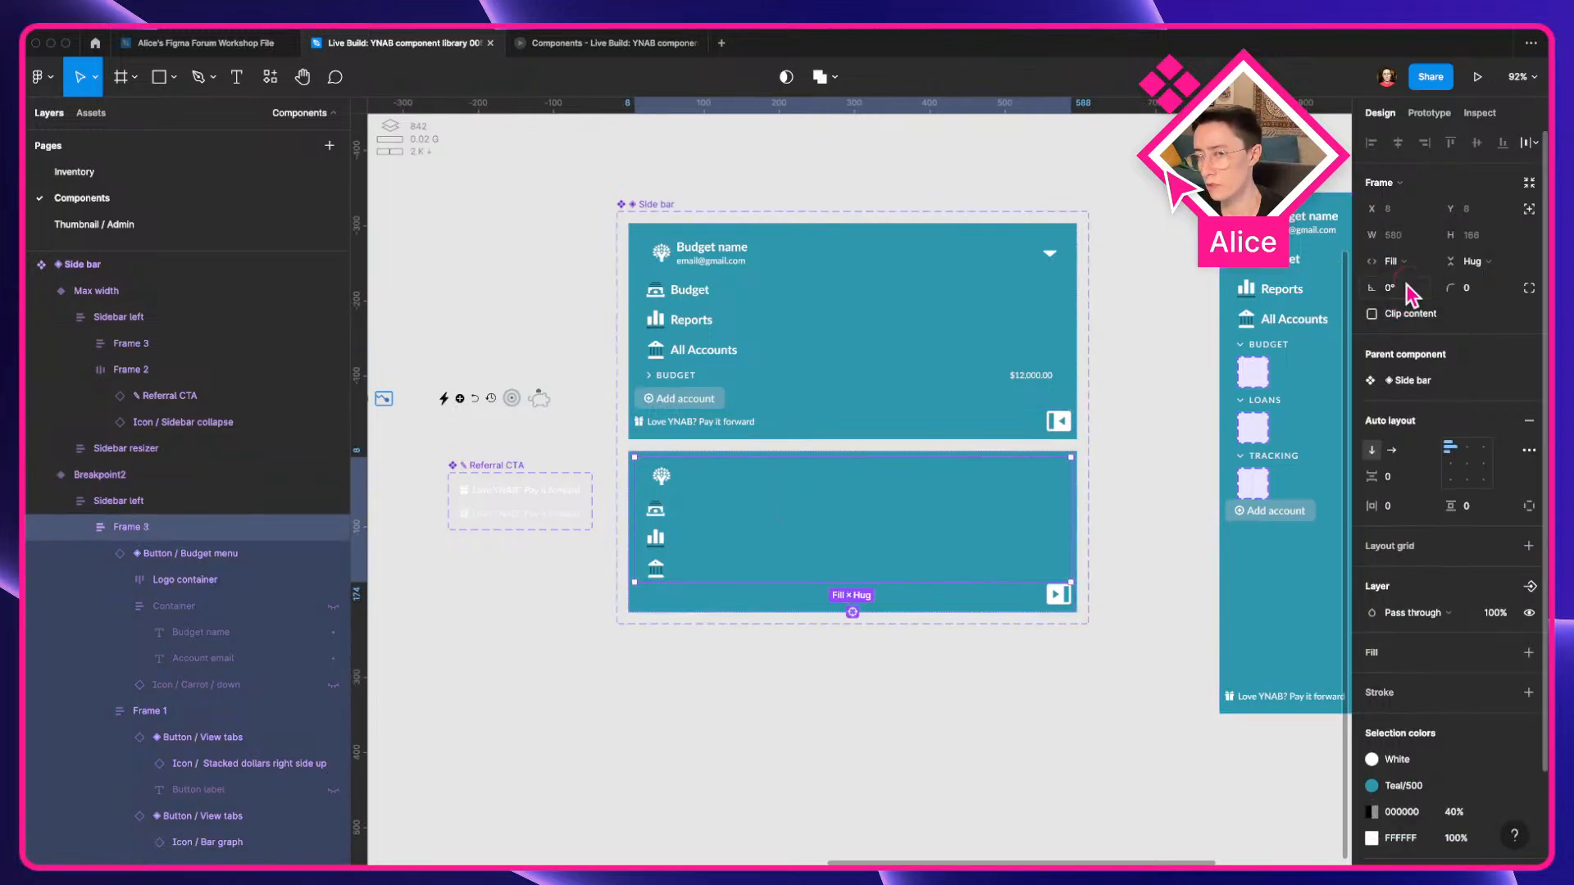
# Rename the Frame 3 layers in both Side bar variants to Container.
pyautogui.click(851, 613)
pyautogui.press('super+r')
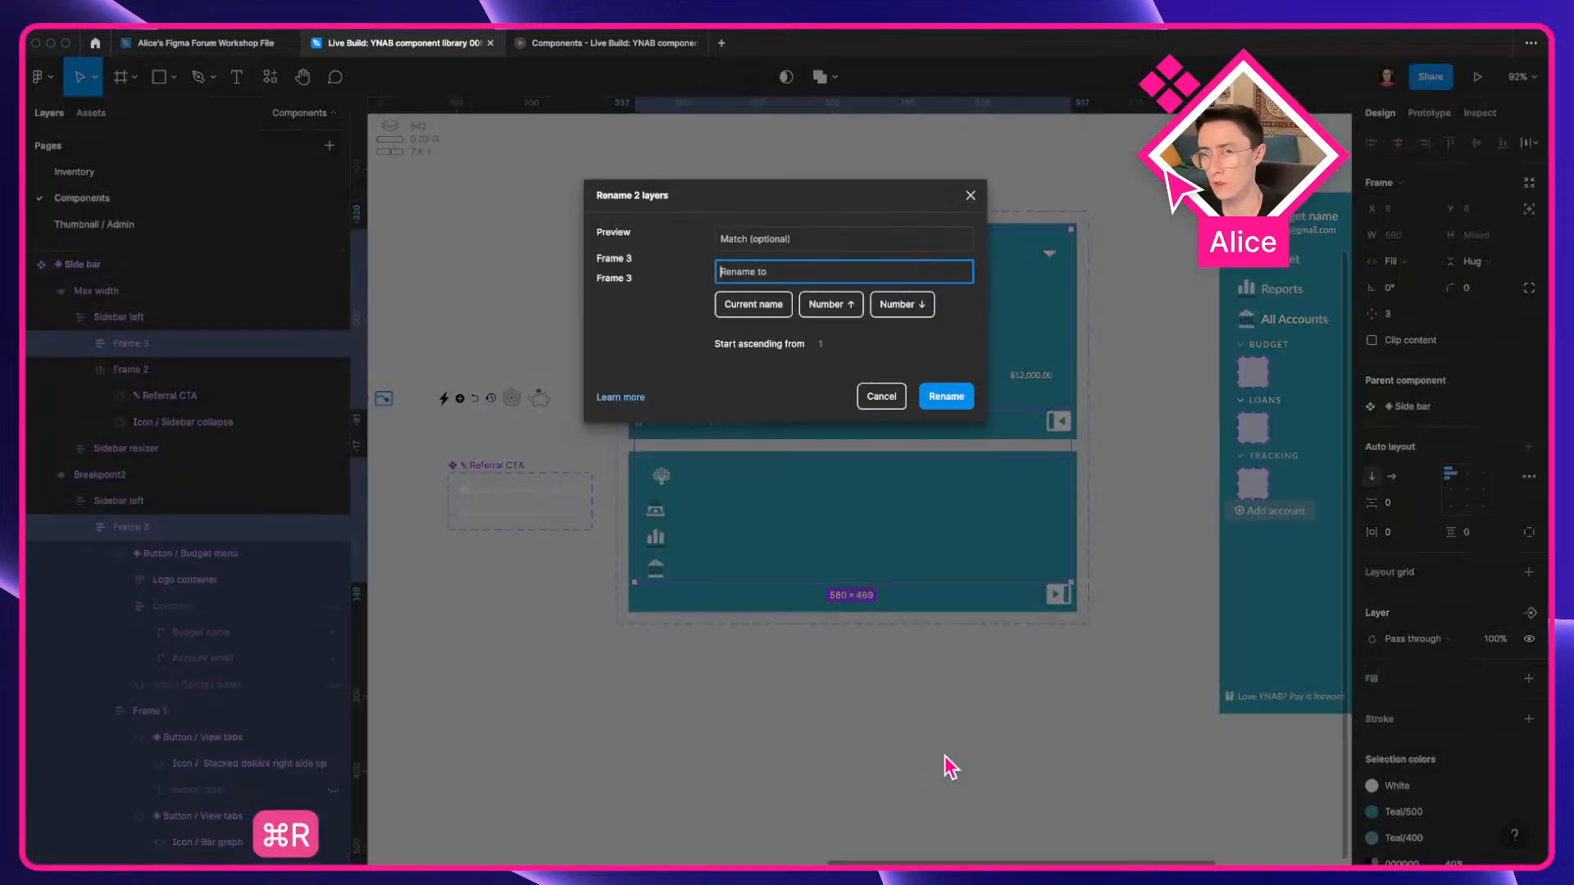
pyautogui.write('Container')
pyautogui.press('Return')
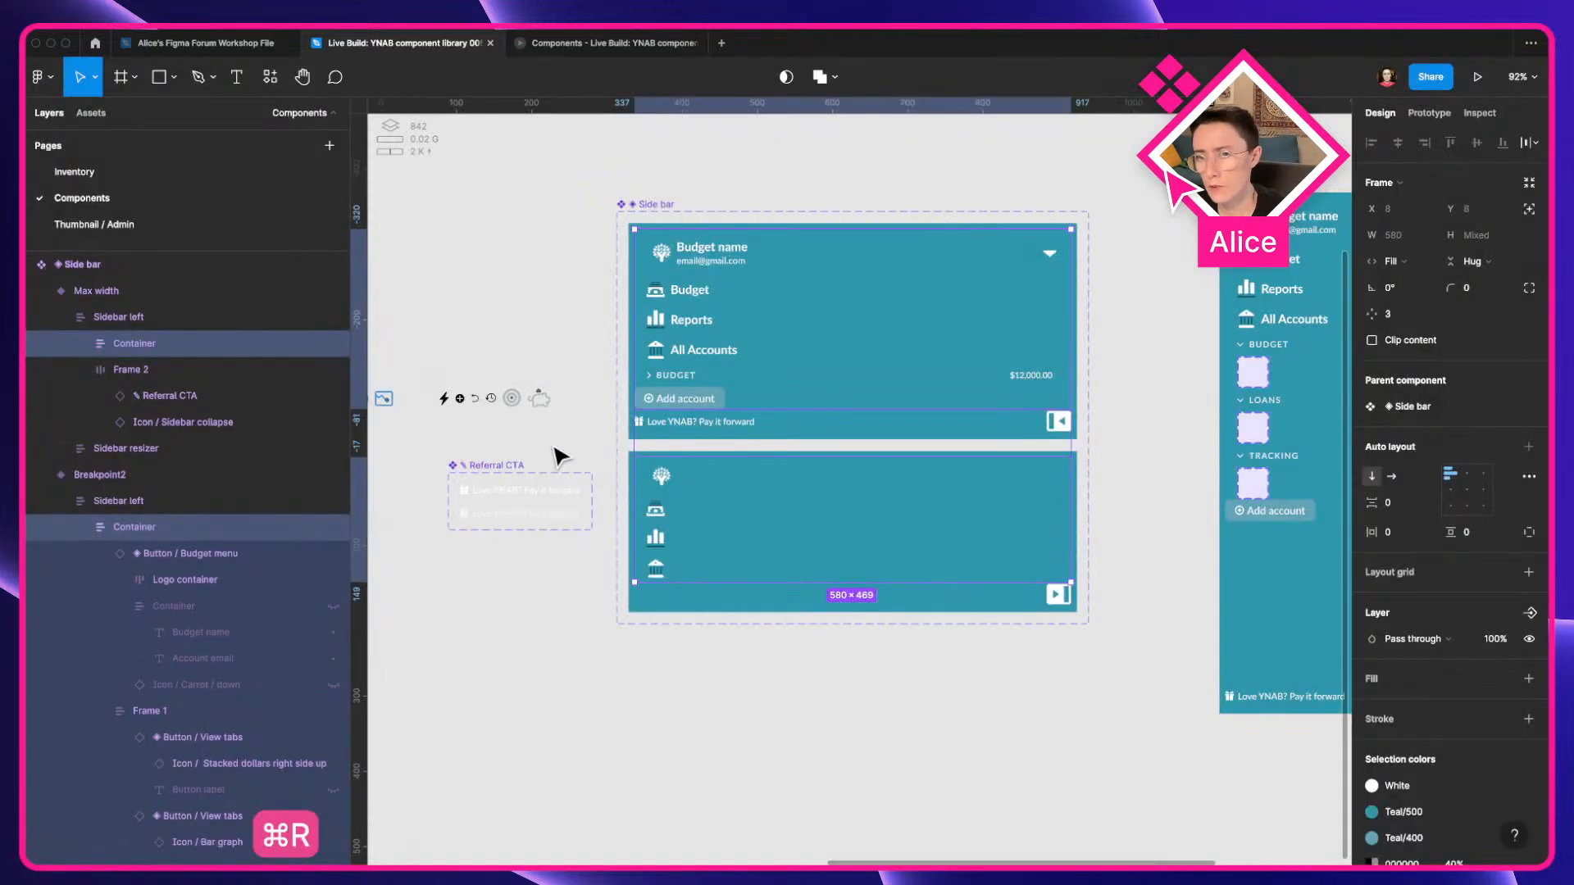
# Select the Frame 2 layers in both Side bar variants and open the bulk rename dialog for them.
pyautogui.click(241, 369)
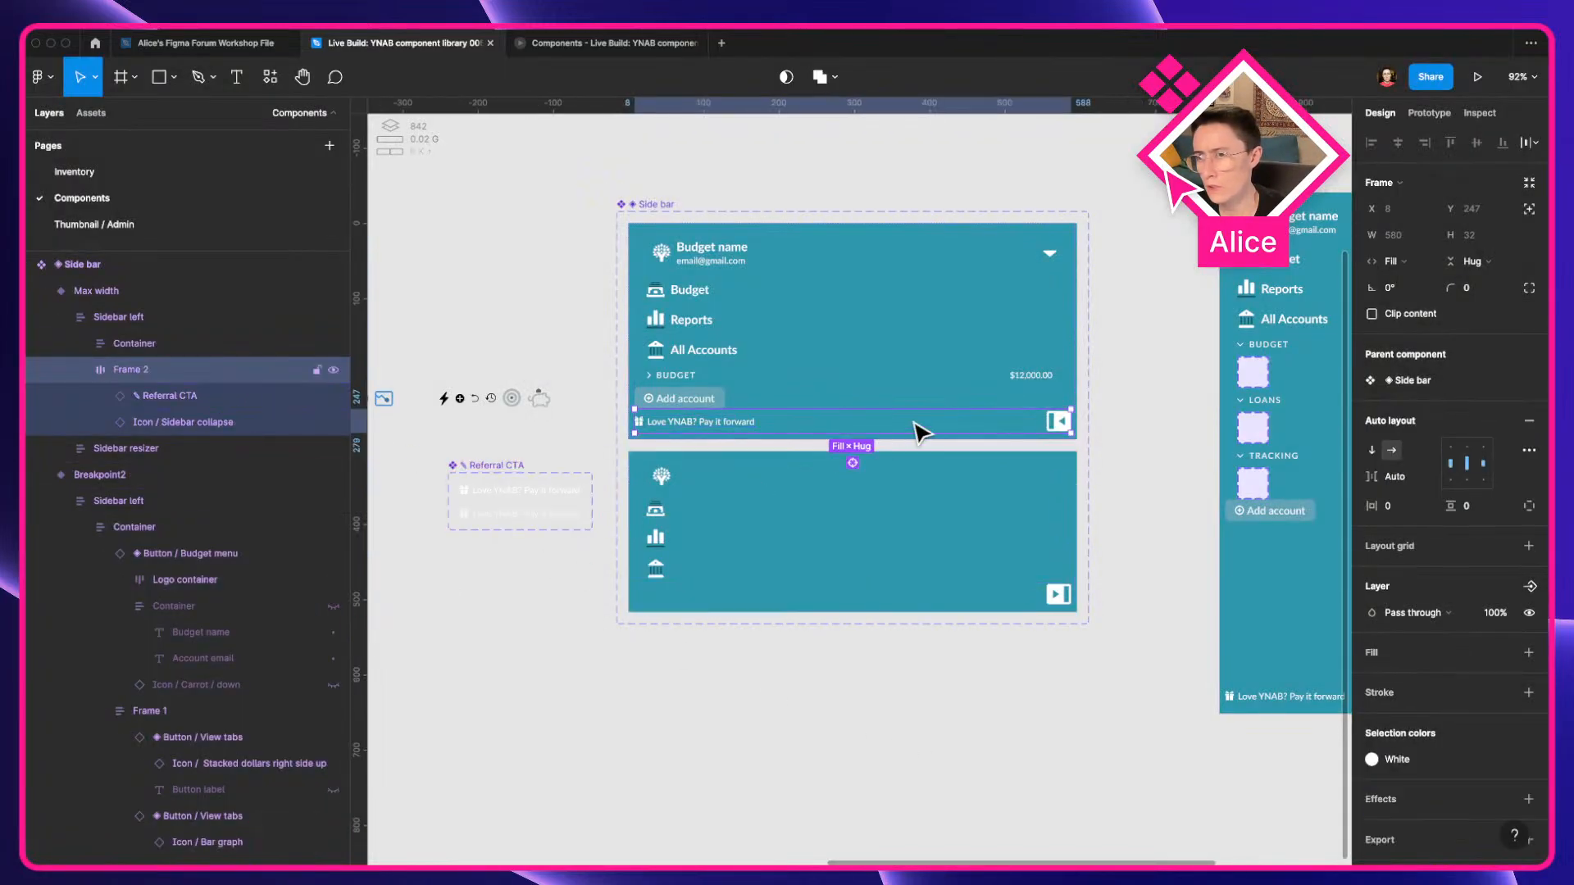
pyautogui.keyDown('shift'); pyautogui.click(858, 472); pyautogui.keyUp('shift')
pyautogui.press('super+r')
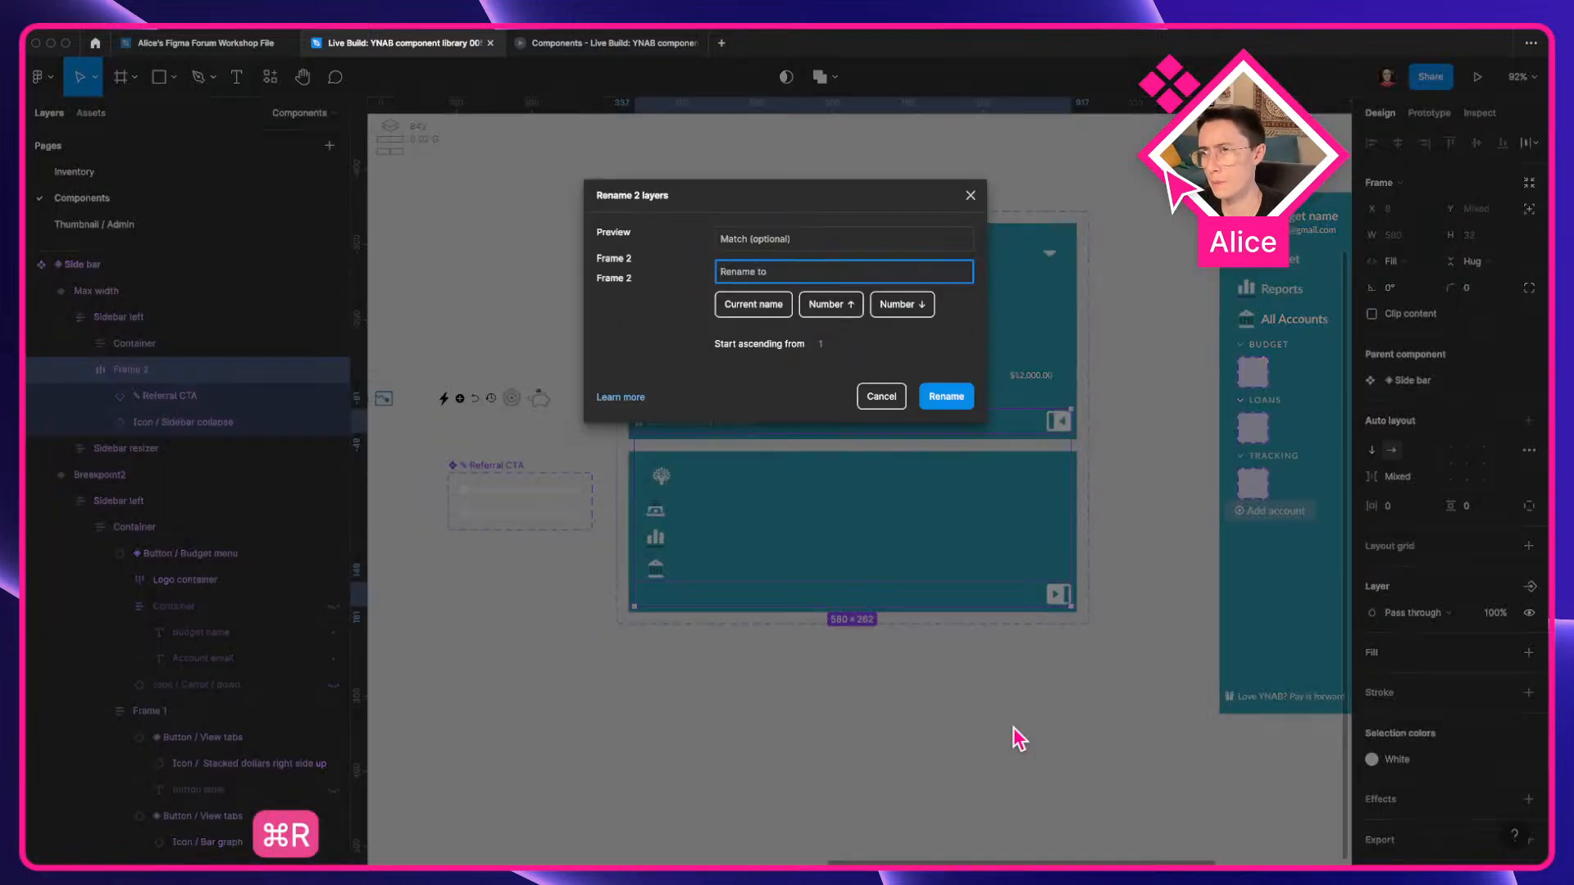
# Switch to YNAB in the browser, expand its sidebar and inspect the class names of the elements wrapping the referral link.
pyautogui.hotkey('ctrl', 'Left')
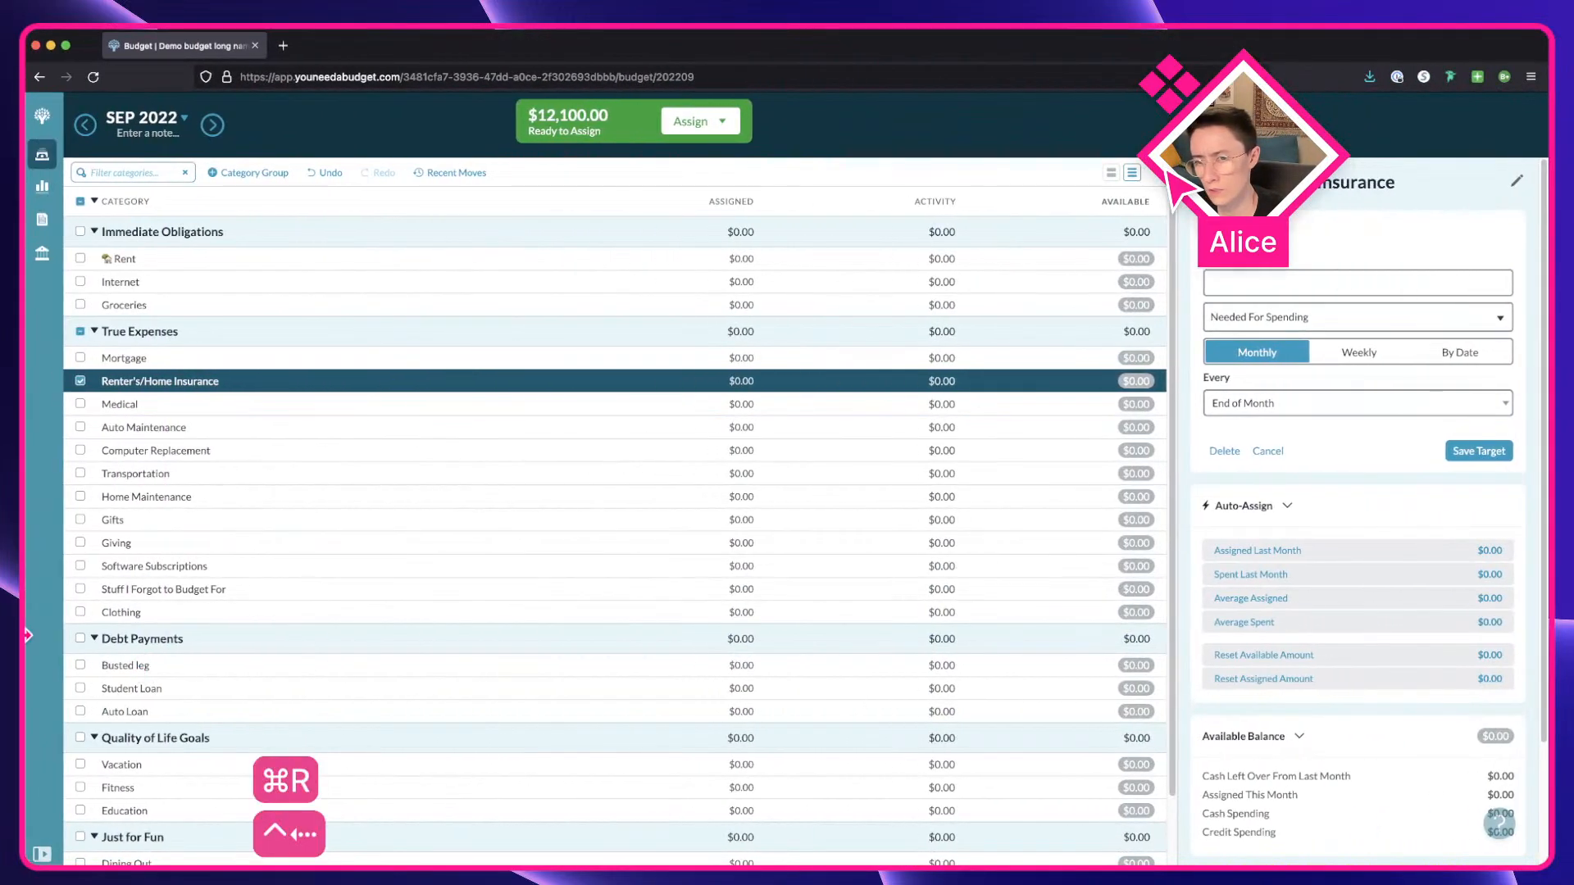
pyautogui.click(42, 854)
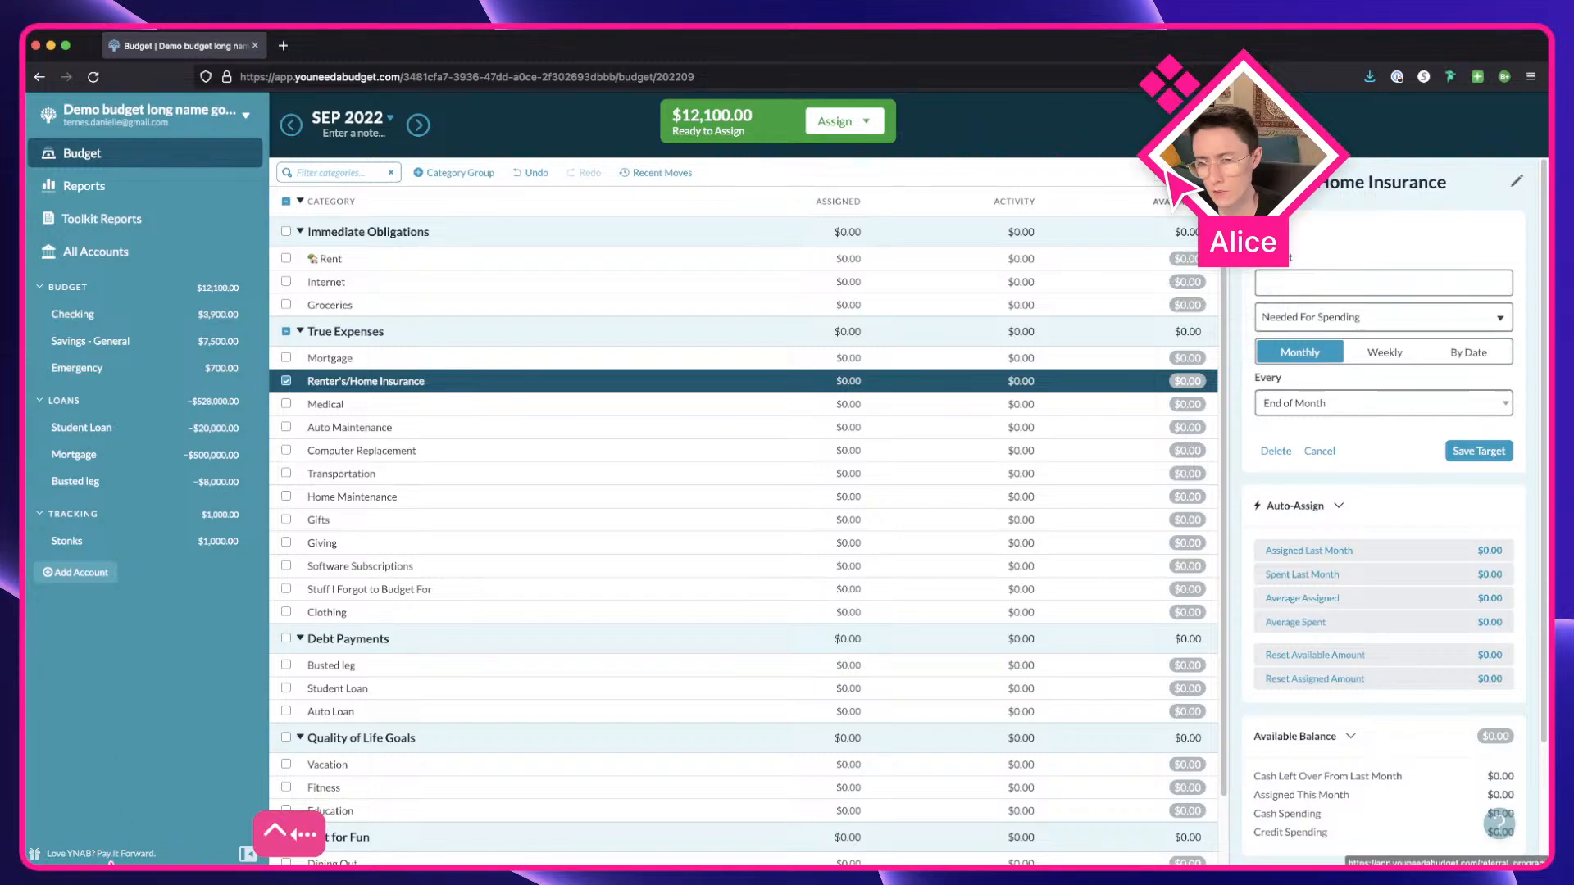
pyautogui.rightClick(113, 852)
pyautogui.click(135, 829)
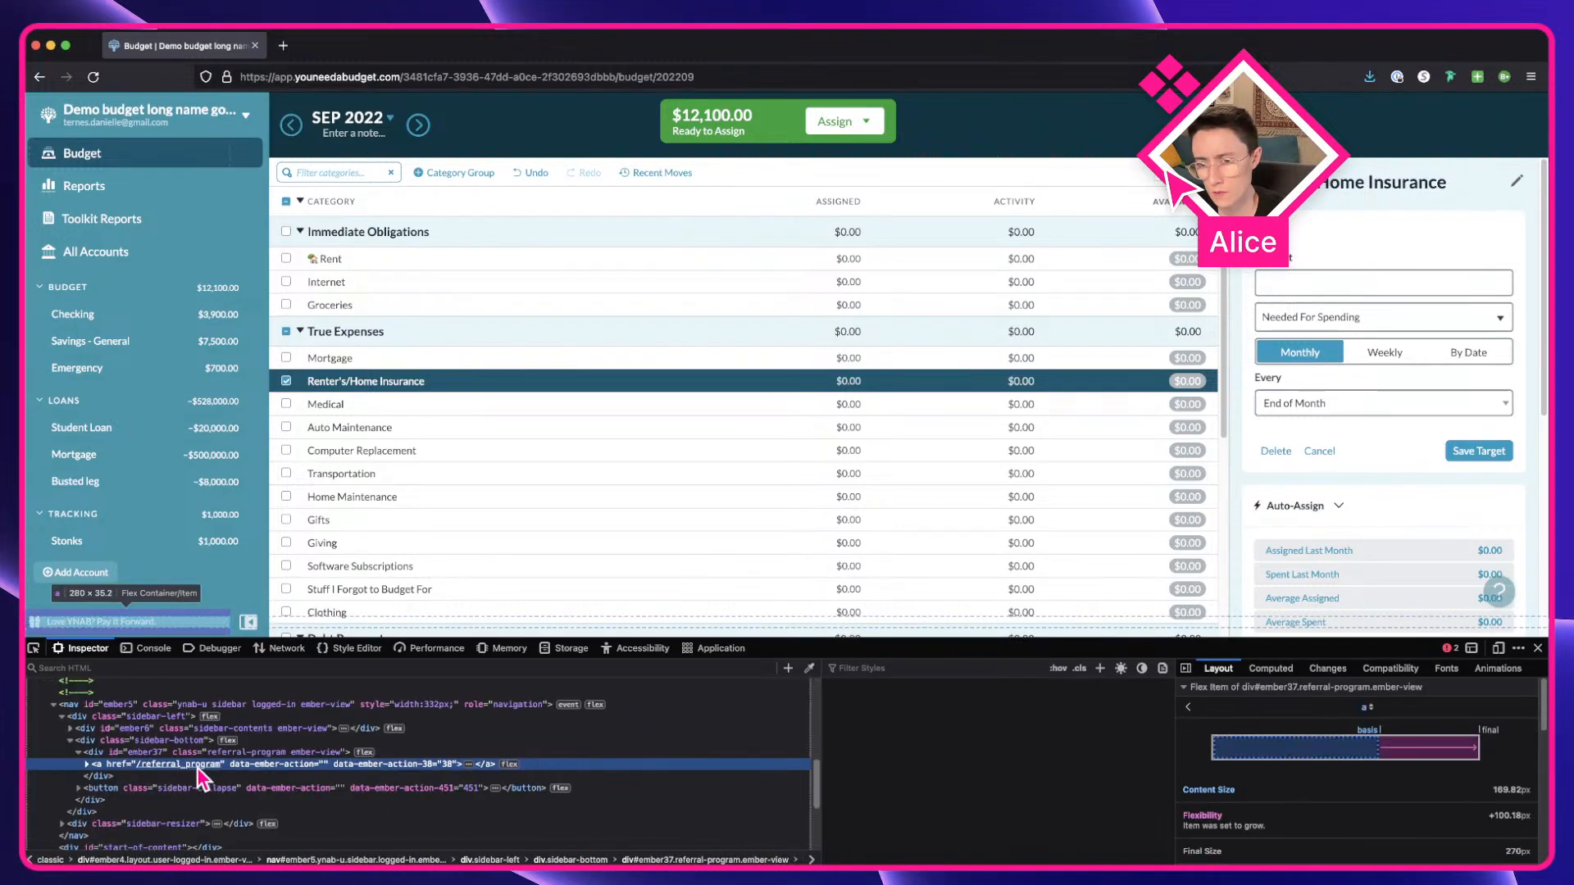
pyautogui.click(199, 751)
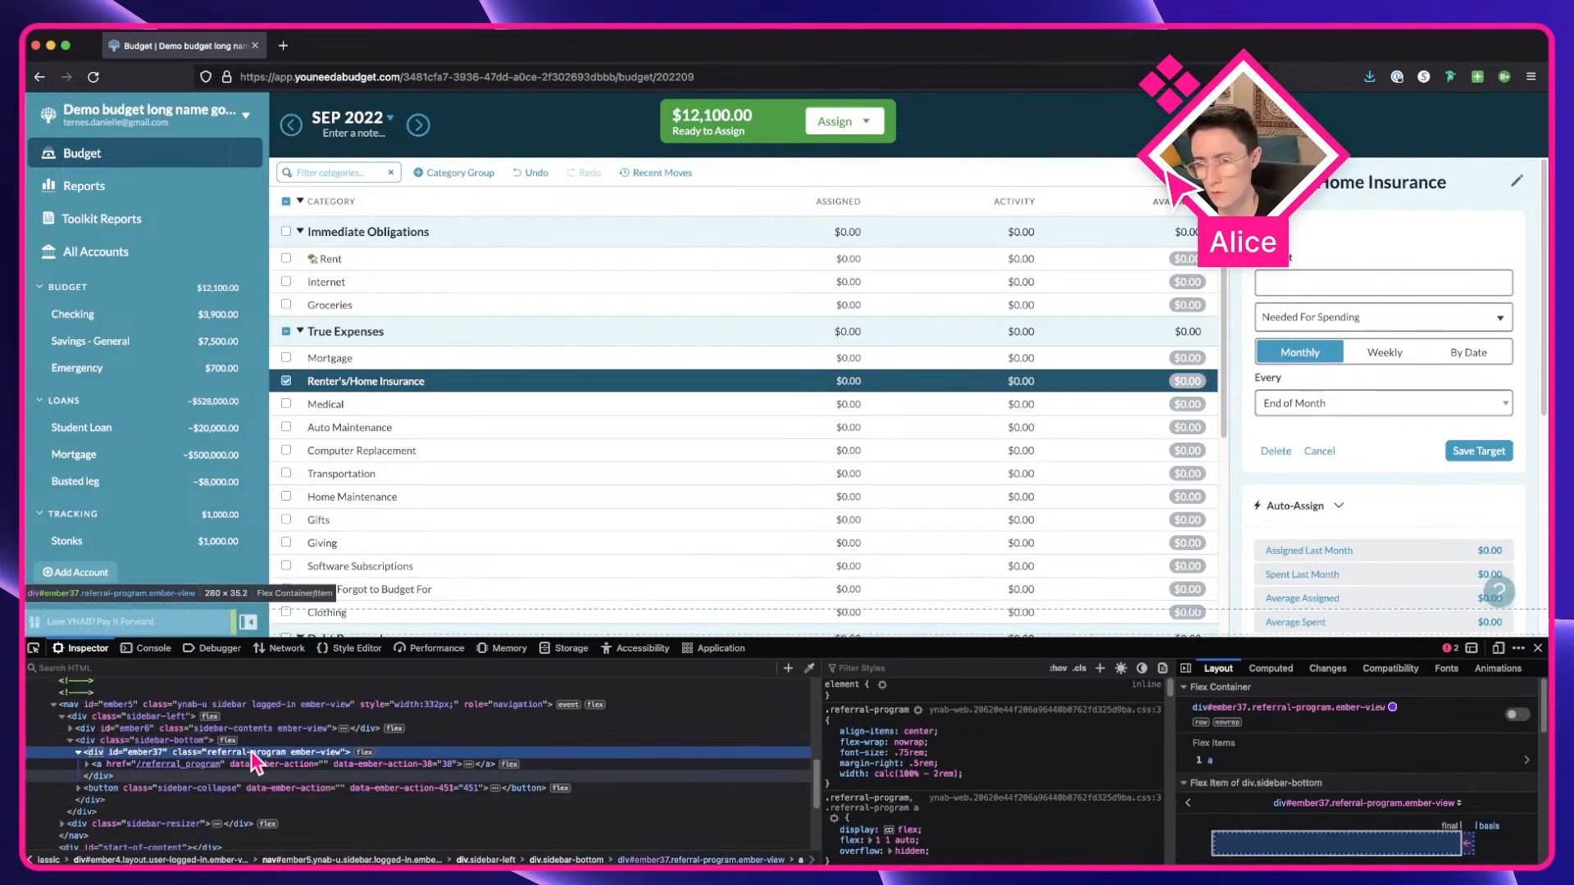
pyautogui.click(272, 743)
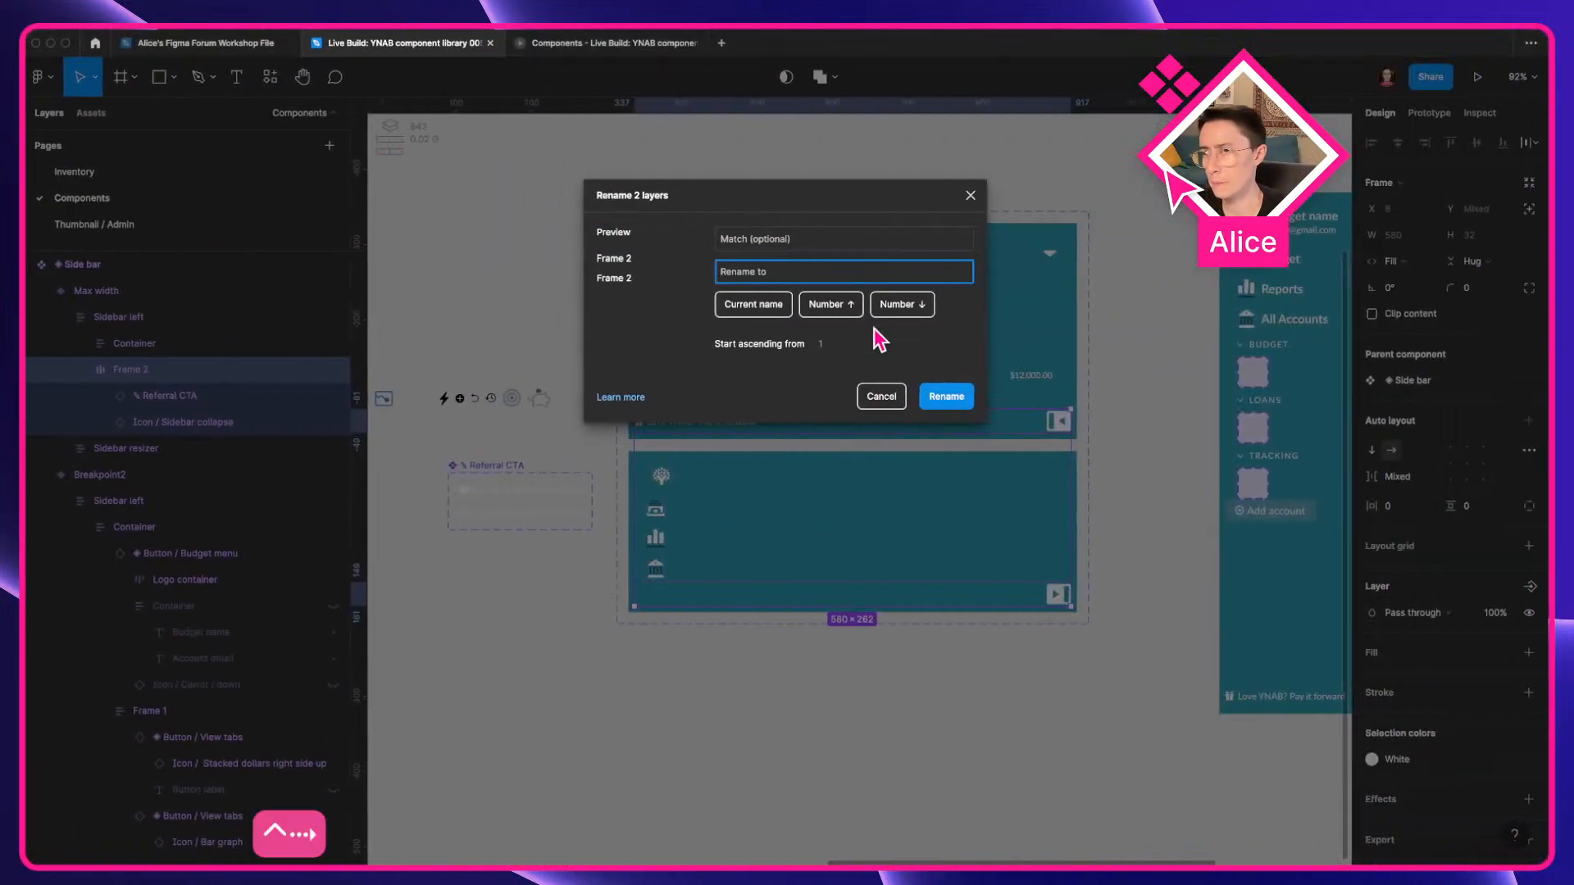
# Back in Figma, rename both selected Frame 2 layers to Sidebar bottom.
pyautogui.write('Sidebar bottom')
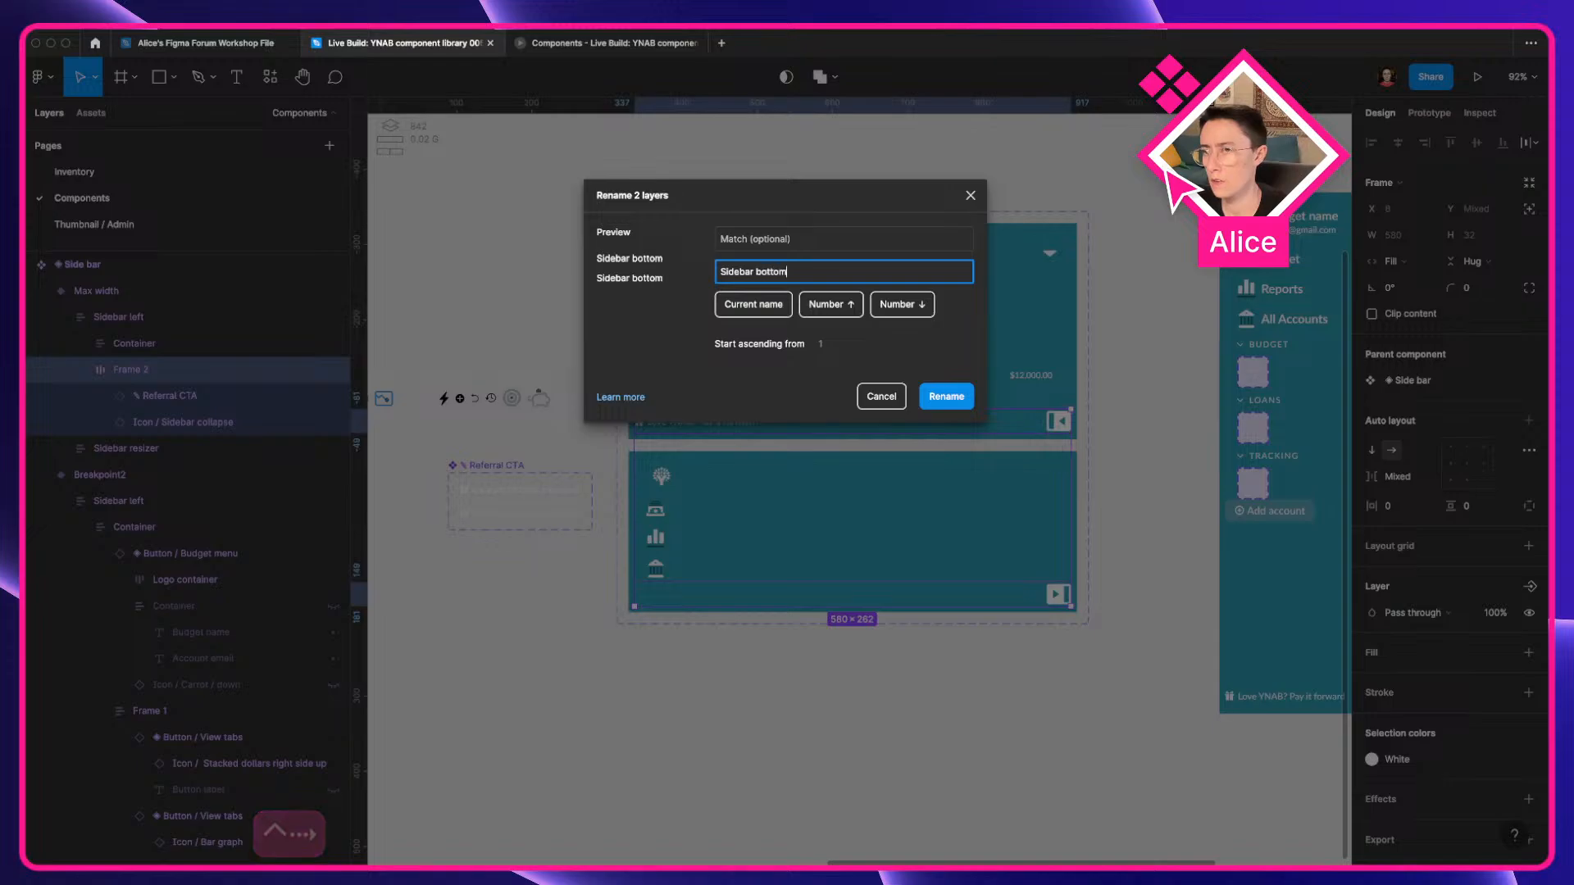
pyautogui.press('Return')
pyautogui.click(902, 740)
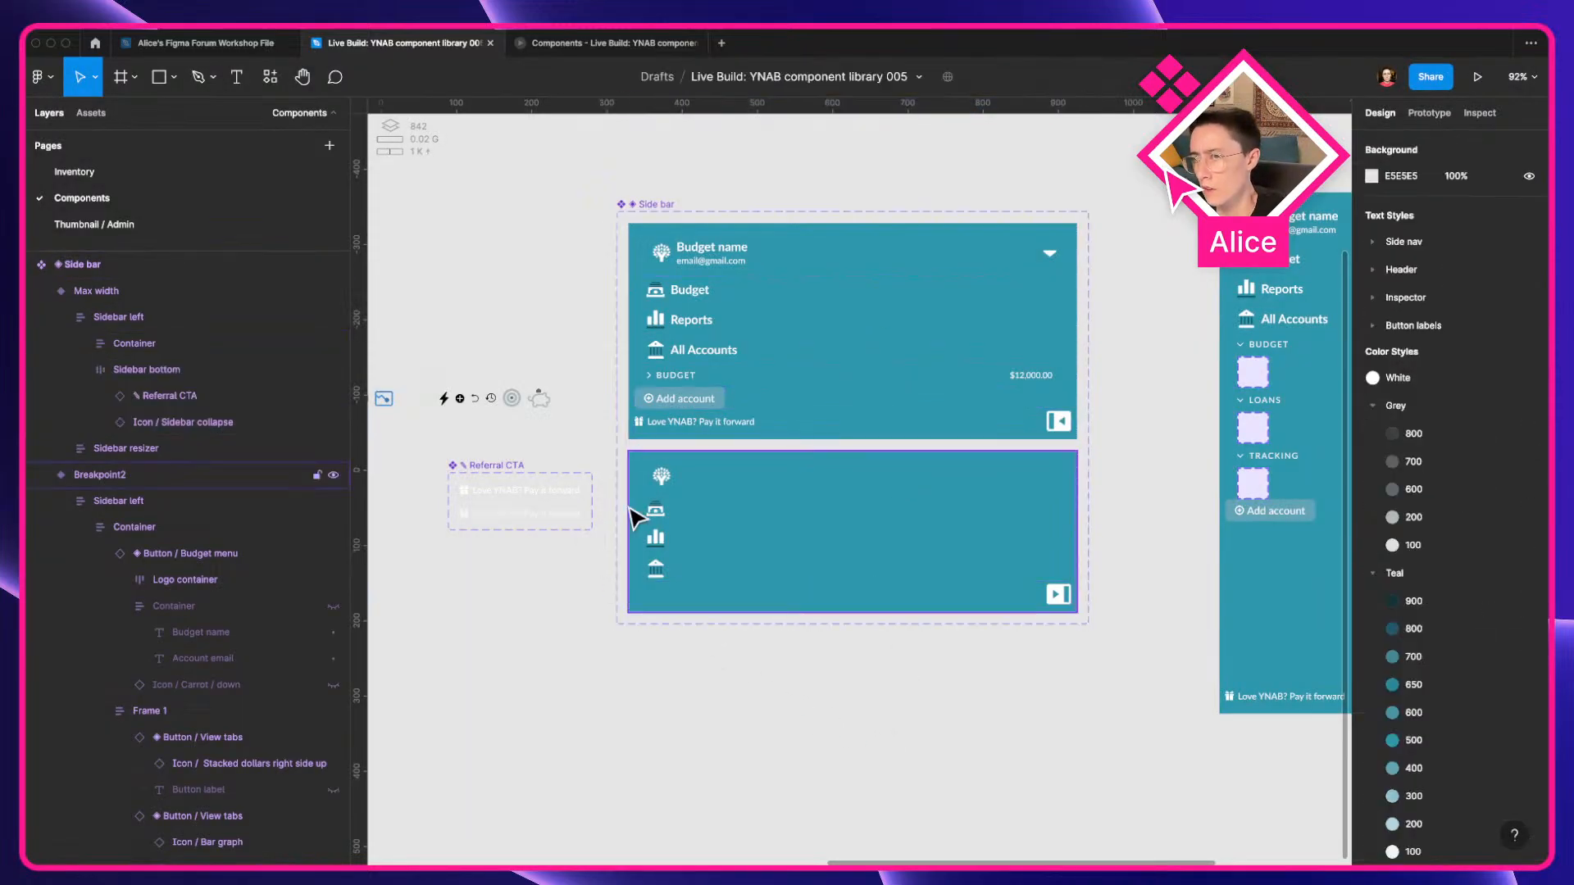
# Place an instance of the Breakpoint2 variant below the Side bar component set and narrow it to about 201 px wide.
pyautogui.click(828, 522)
pyautogui.moveTo(904, 513); pyautogui.dragTo(881, 707)
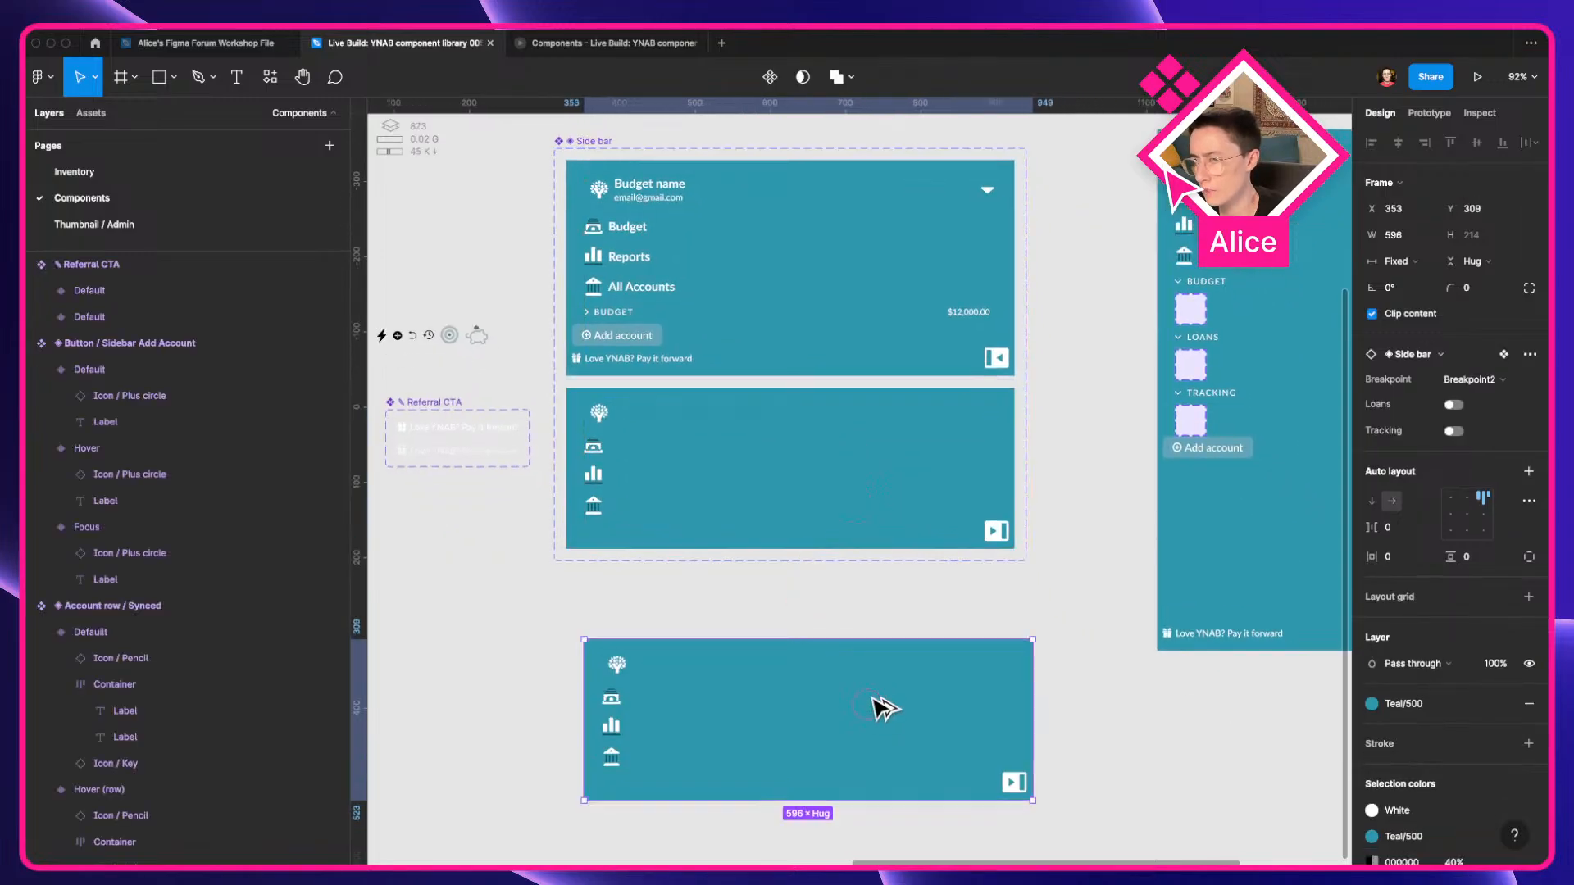
pyautogui.moveTo(1027, 711); pyautogui.dragTo(735, 741)
pyautogui.click(812, 453)
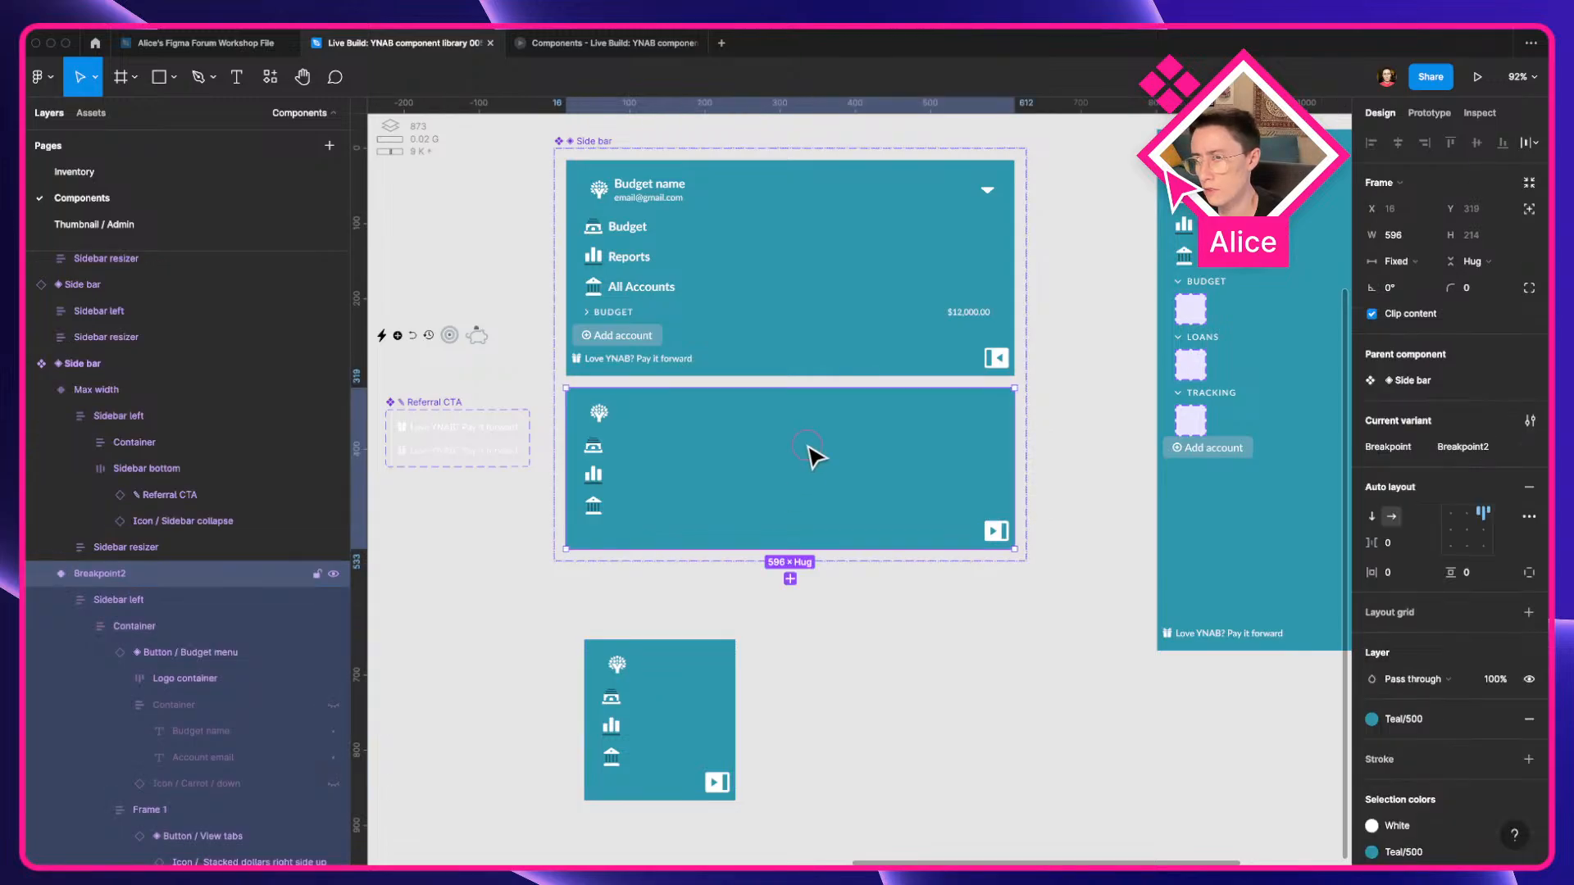
pyautogui.click(703, 719)
# Switch to YNAB in the browser, collapse the sidebar and inspect the collapsed sidebar's width.
pyautogui.press('super+Tab')
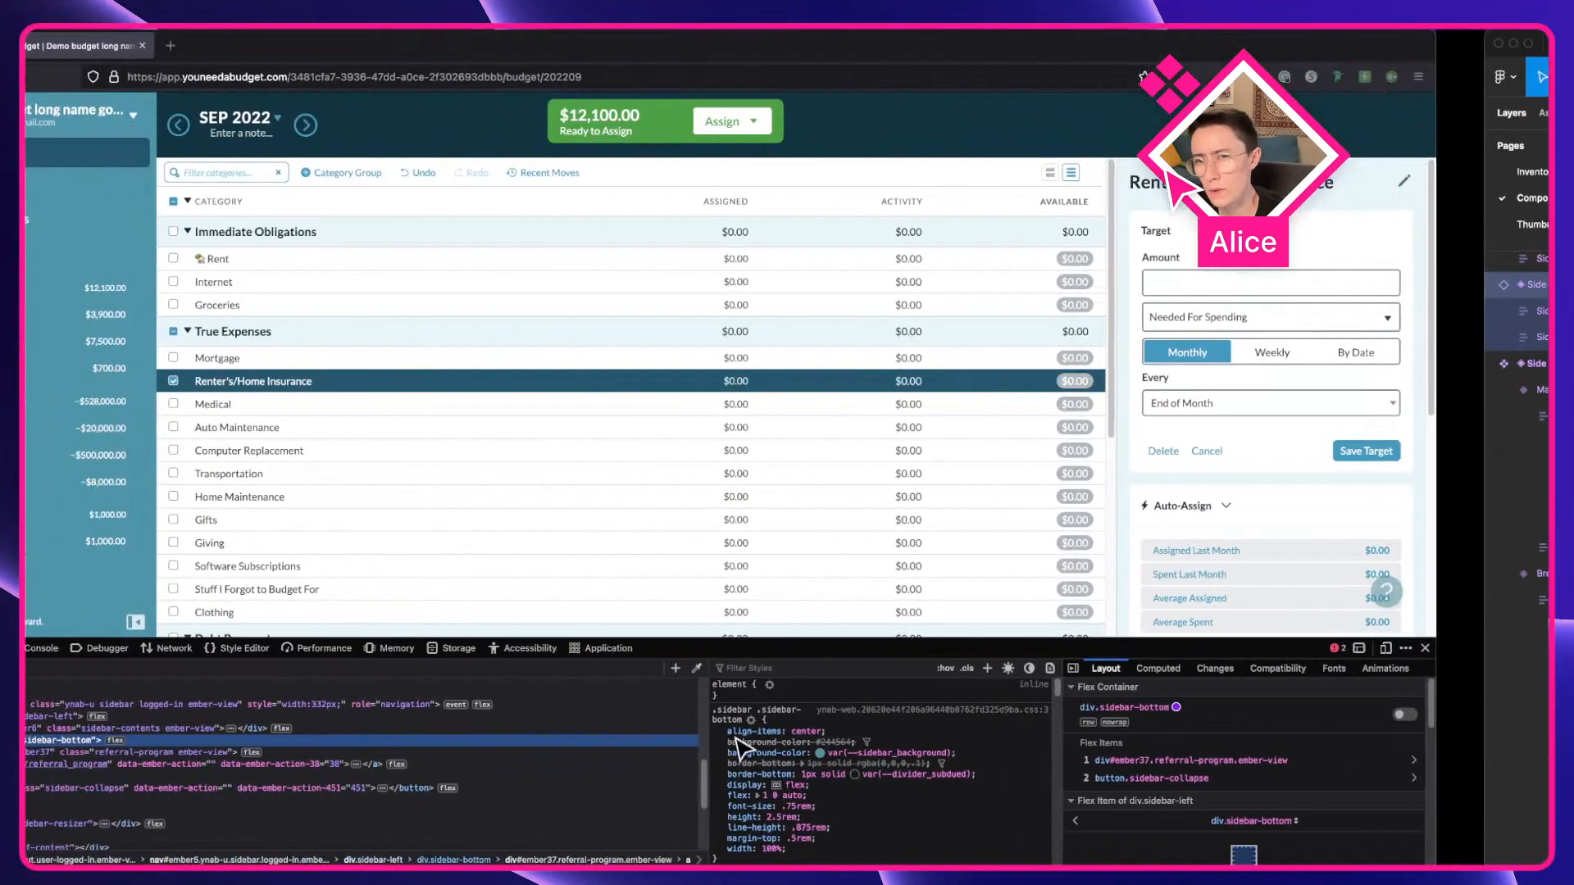
pyautogui.click(248, 622)
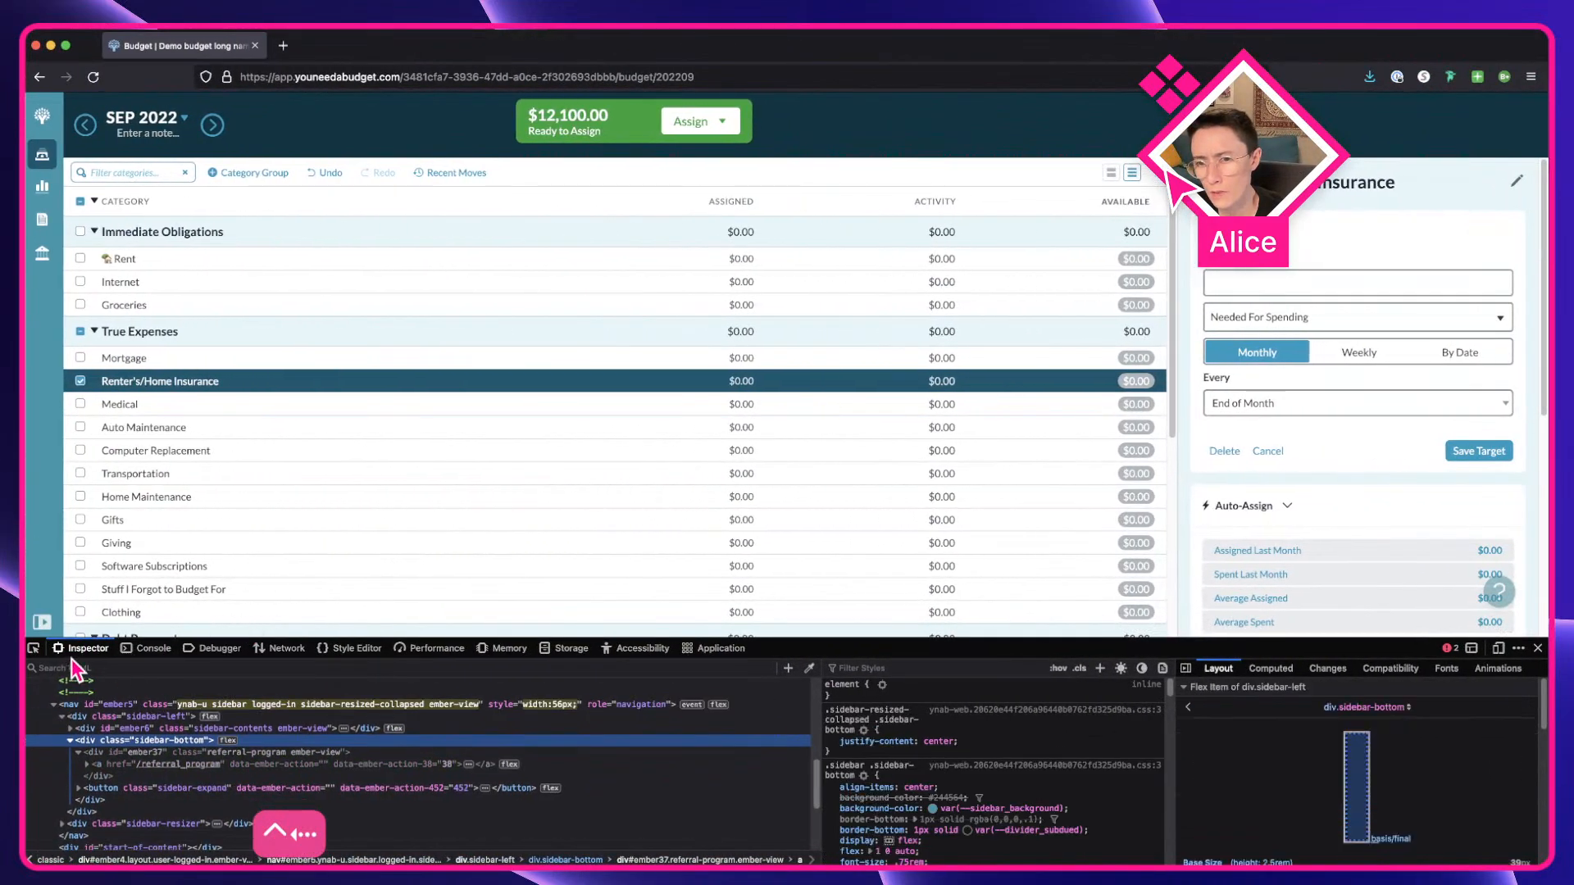
pyautogui.click(33, 648)
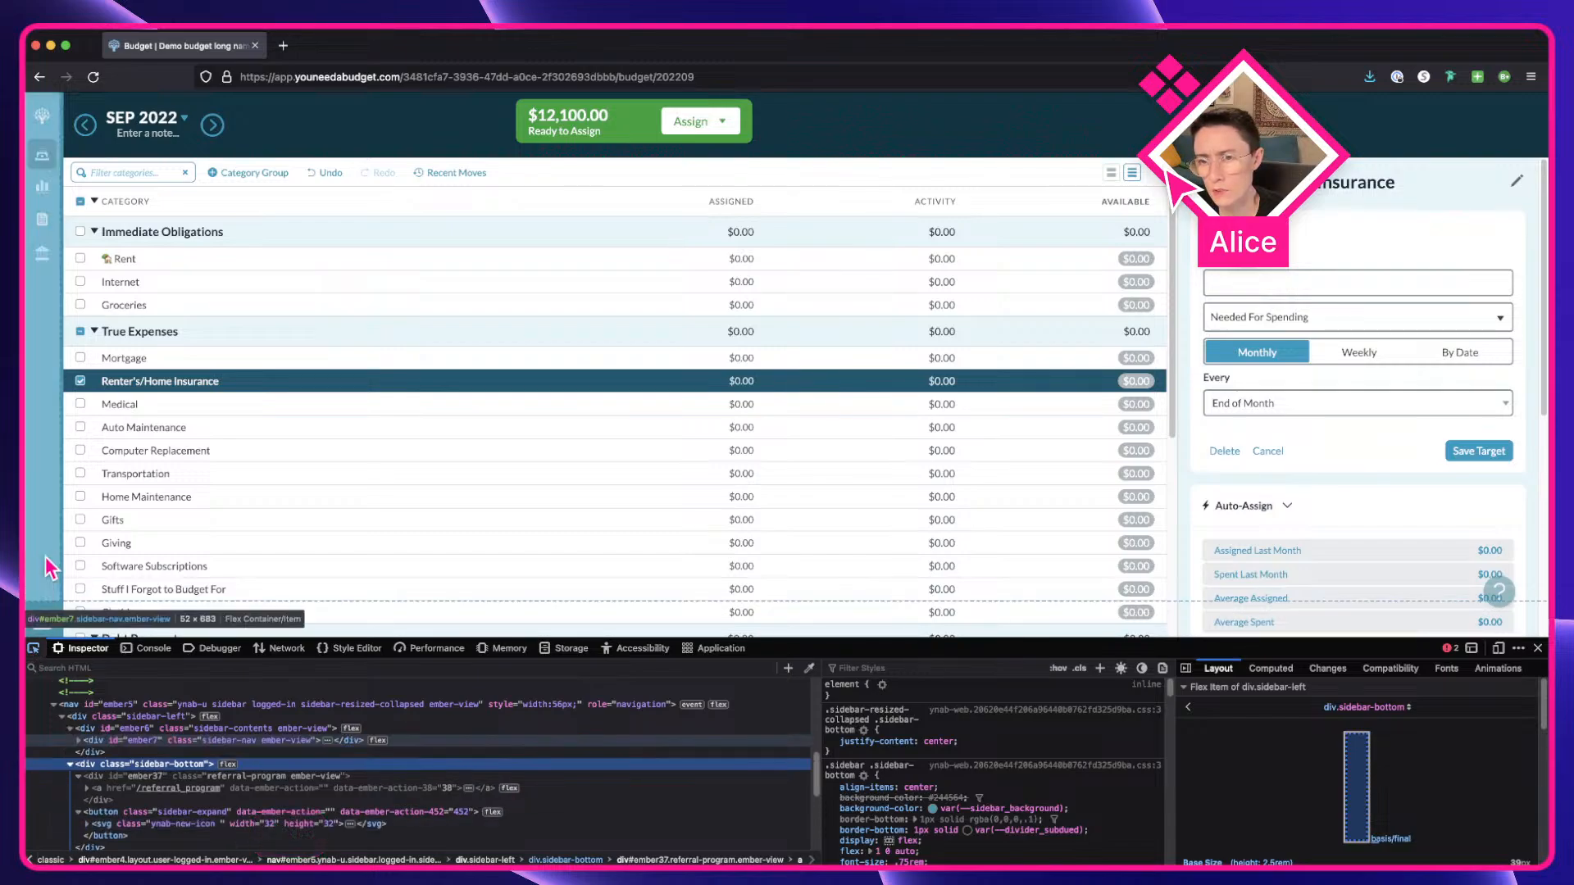
# Return to Figma and set the width of the Side bar test instance to 55.
pyautogui.press('super+Tab')
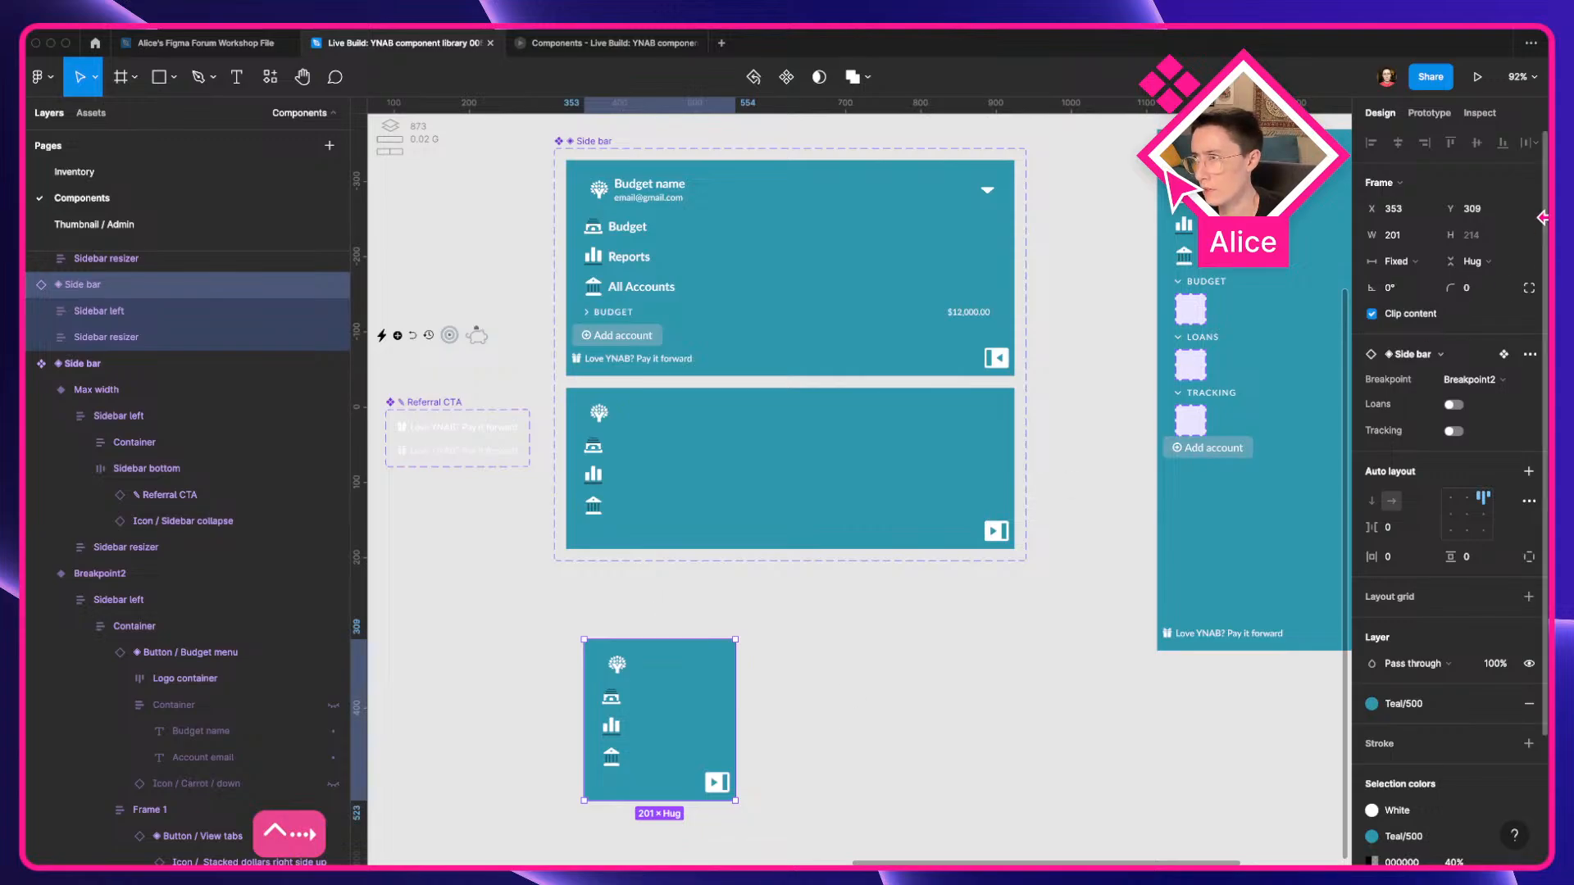
pyautogui.click(1410, 236)
pyautogui.write('56')
pyautogui.press('Return')
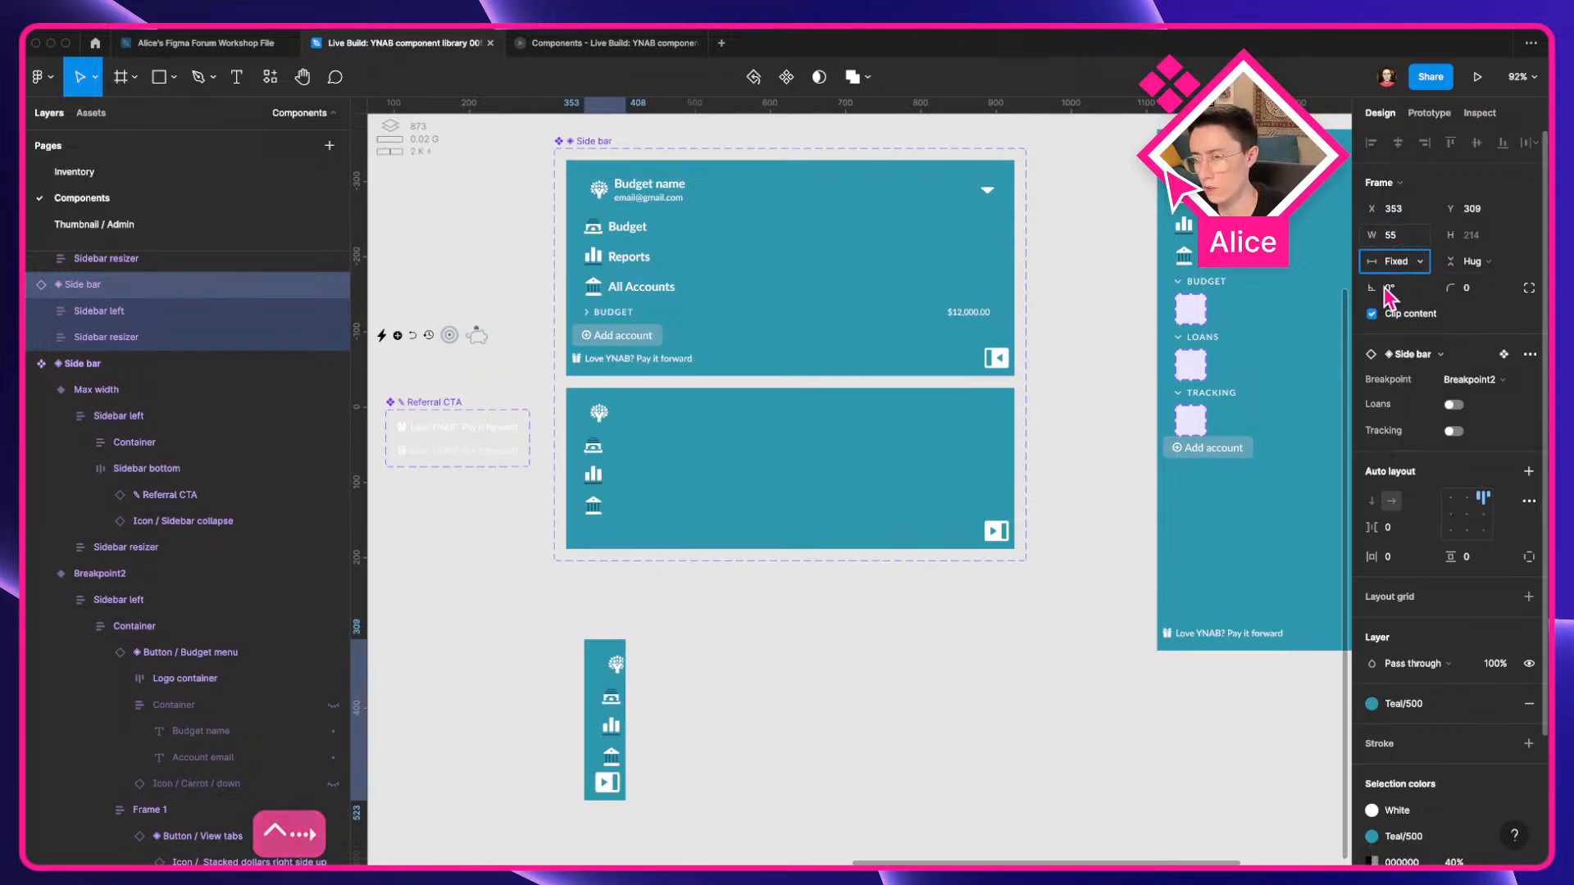
pyautogui.click(938, 668)
pyautogui.scroll(5, 853, 632)
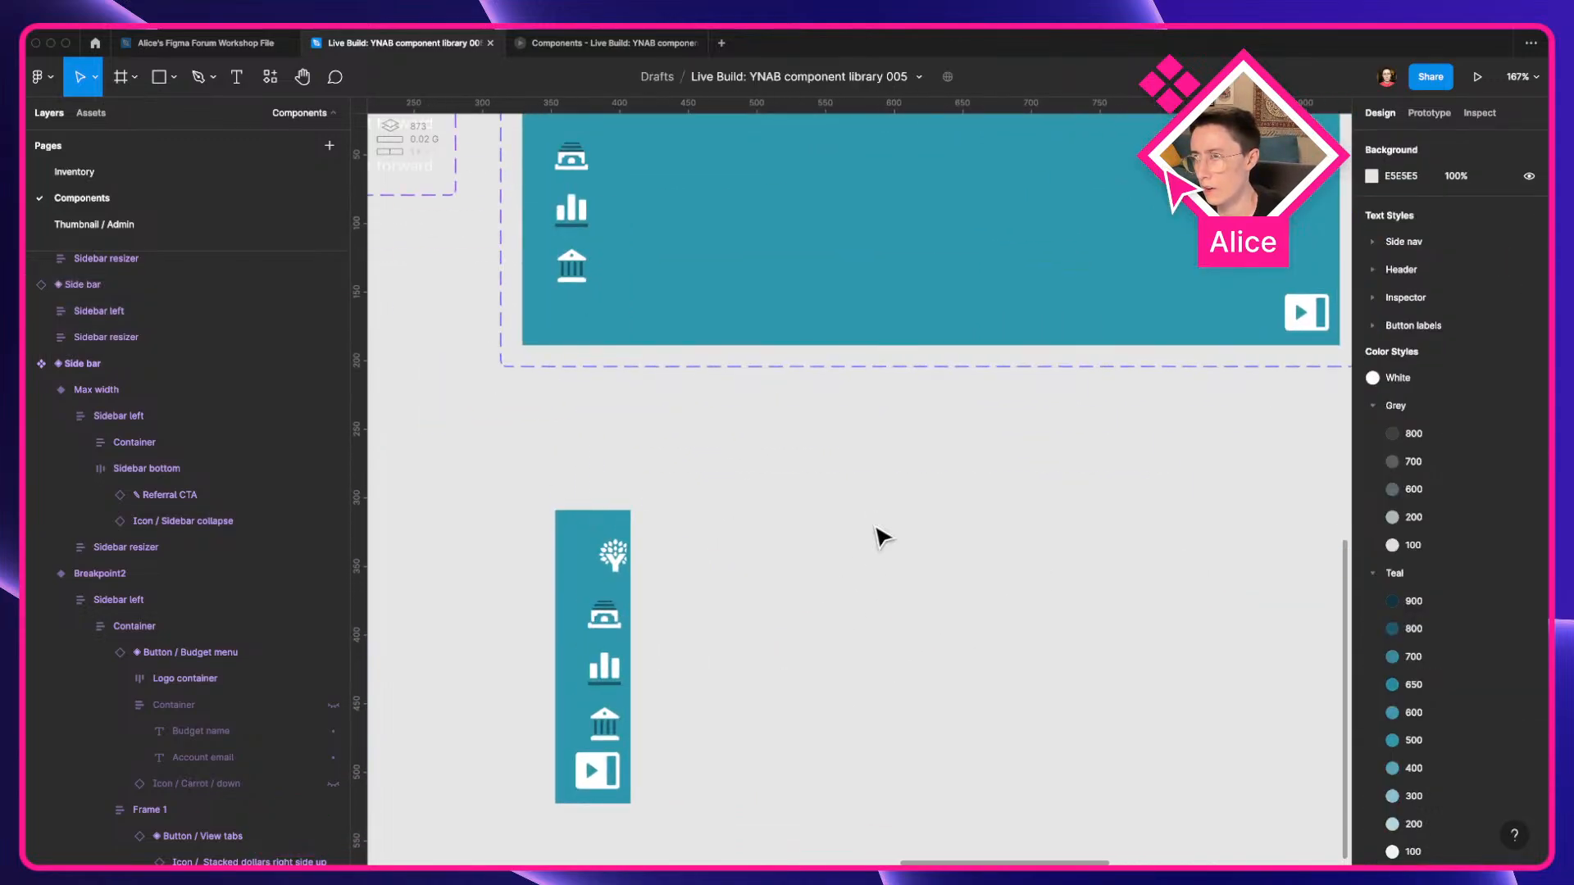
# Set the auto layout alignment of Sidebar bottom in the Breakpoint2 variant to centre.
pyautogui.click(1236, 318)
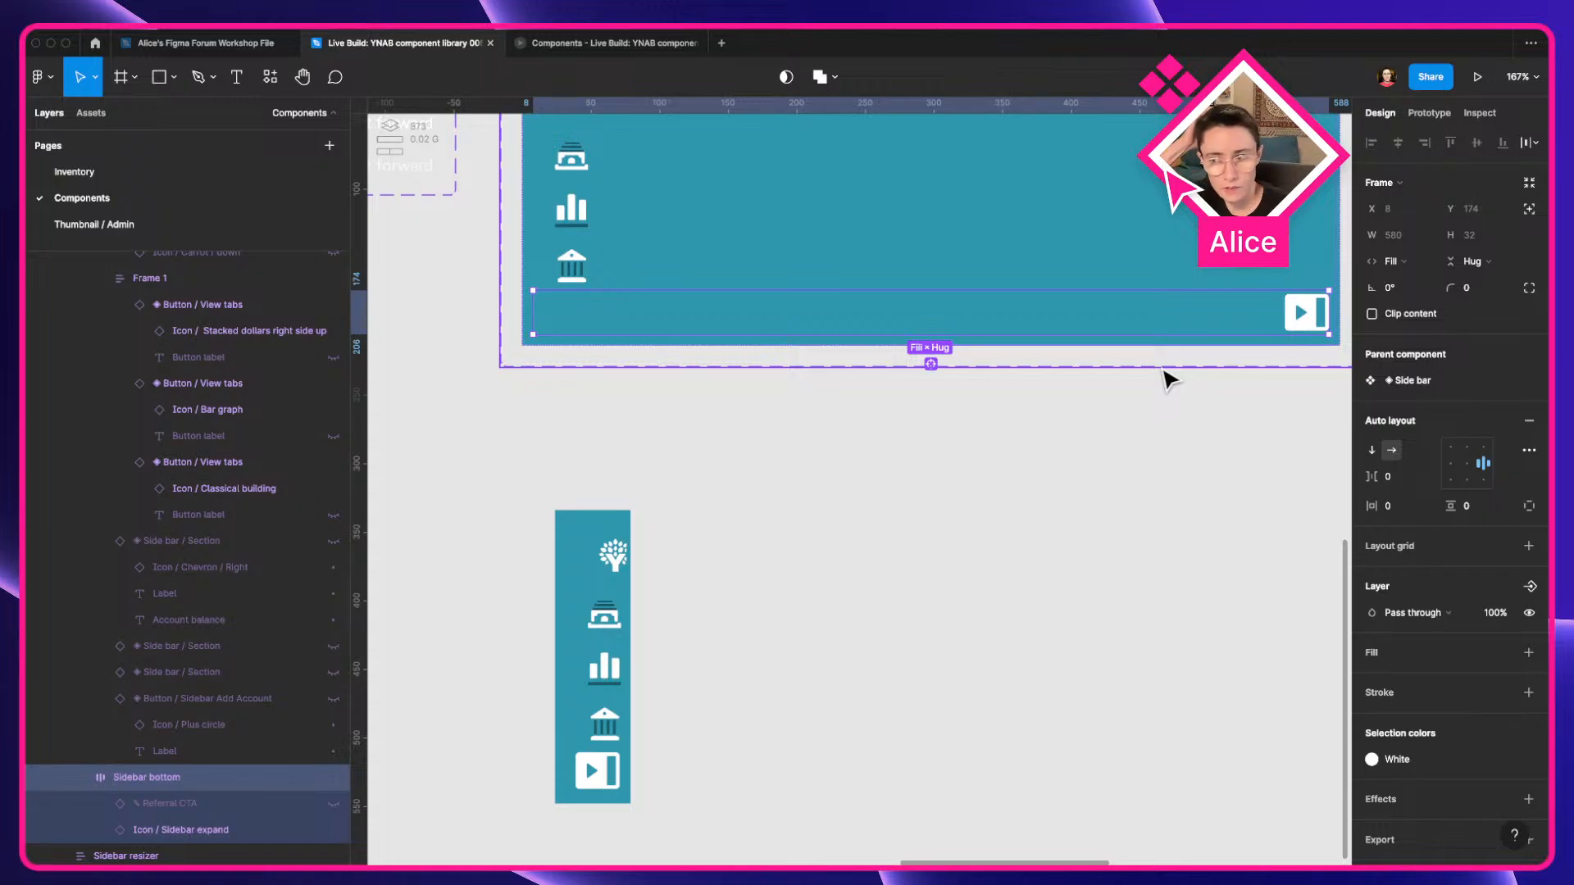
pyautogui.click(1467, 464)
# Try aligning the contents of the Breakpoint2 variant's Container to top centre.
pyautogui.scroll(3, 544, 551)
pyautogui.click(634, 530)
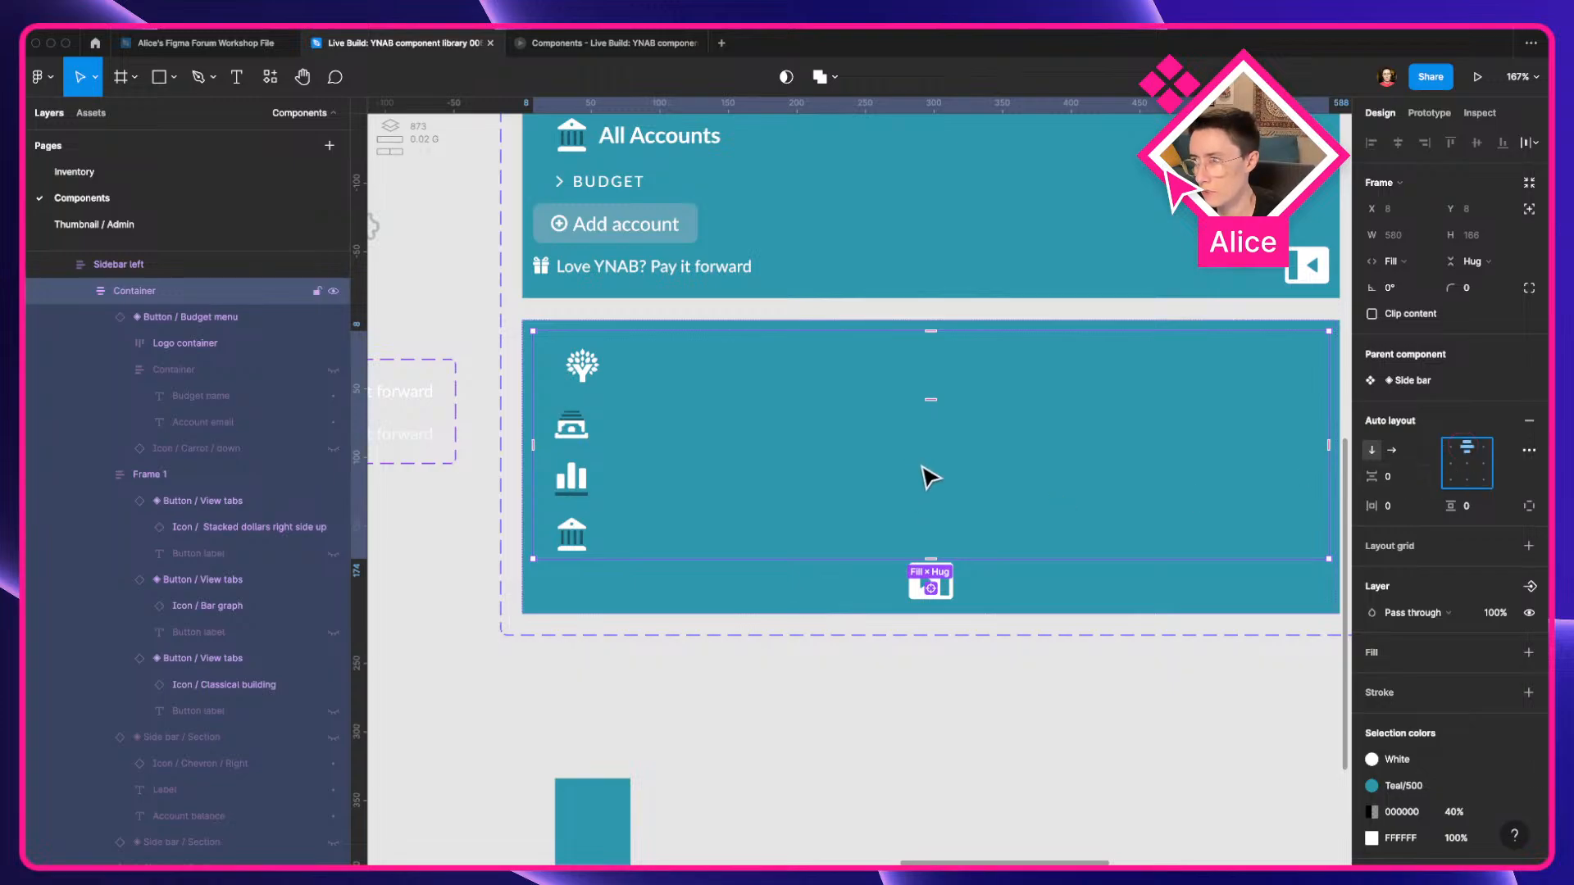
pyautogui.keyDown('ctrl'); pyautogui.scroll(-5, 927, 475); pyautogui.keyUp('ctrl')
# Undo the alignment change on the Breakpoint2 variant's Container.
pyautogui.press('super+z')
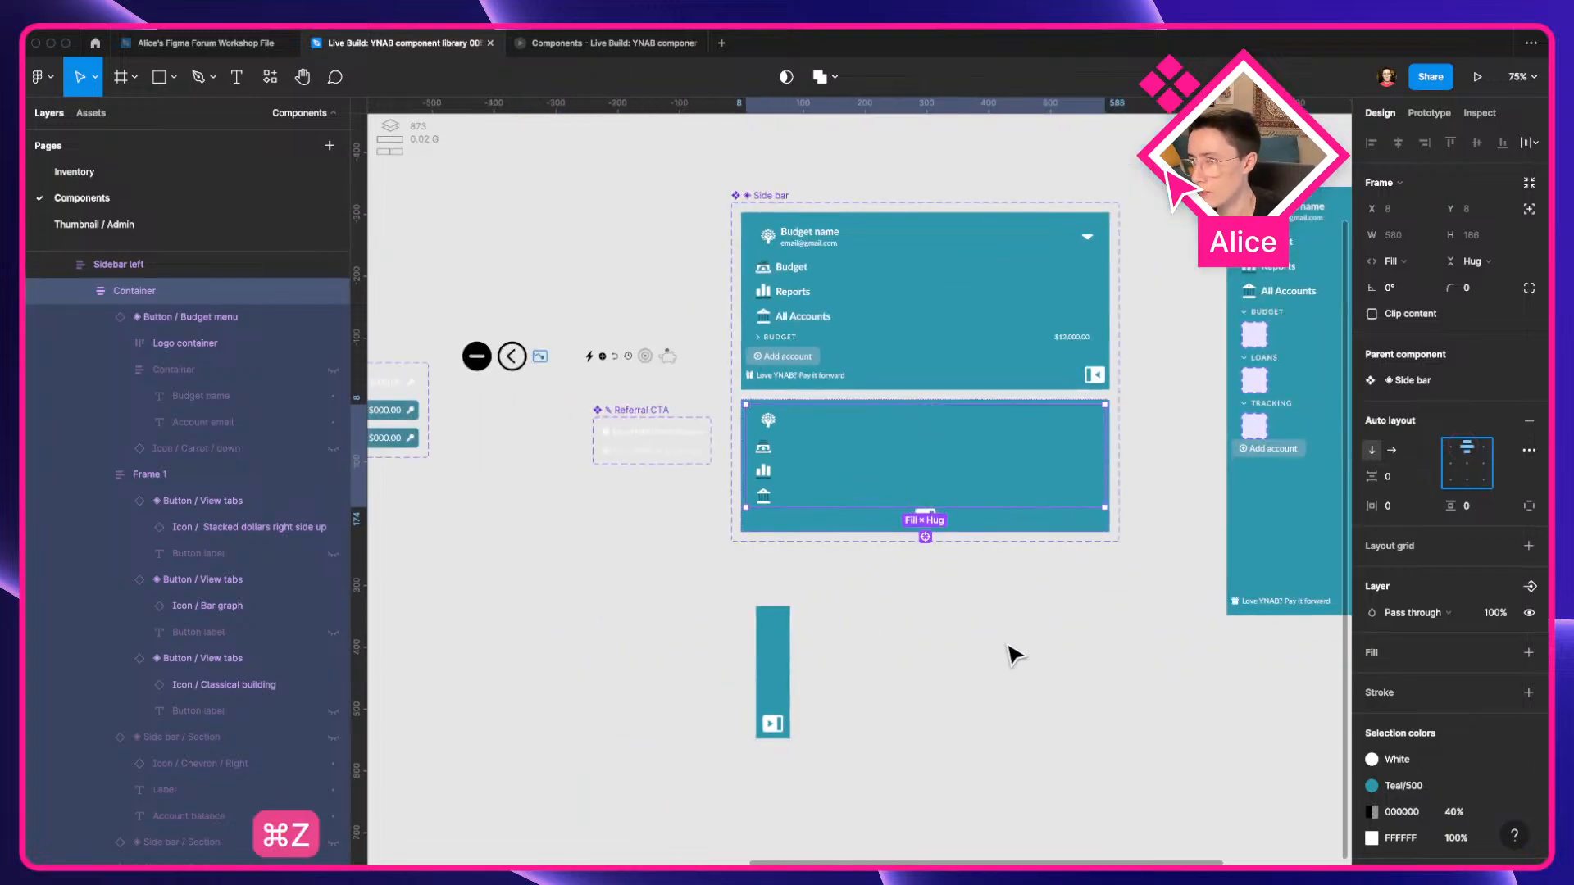
pyautogui.press('super+z')
pyautogui.press('super+z')
pyautogui.press('super+z')
pyautogui.press('super+z')
pyautogui.press('super+z')
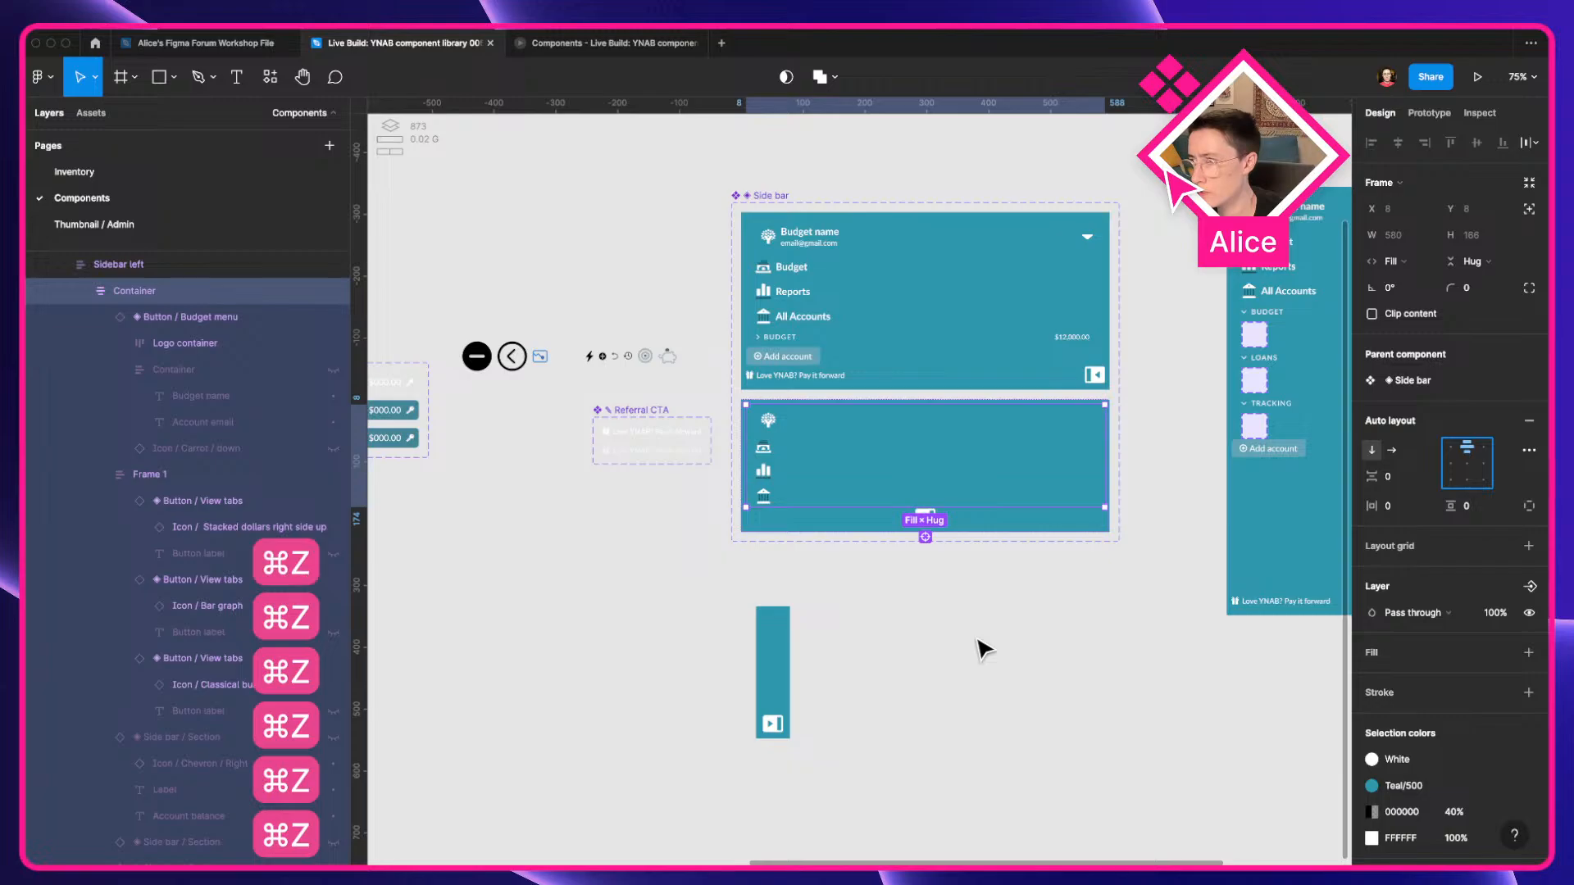
pyautogui.press('super+z')
pyautogui.press('super+z')
pyautogui.press('super+z')
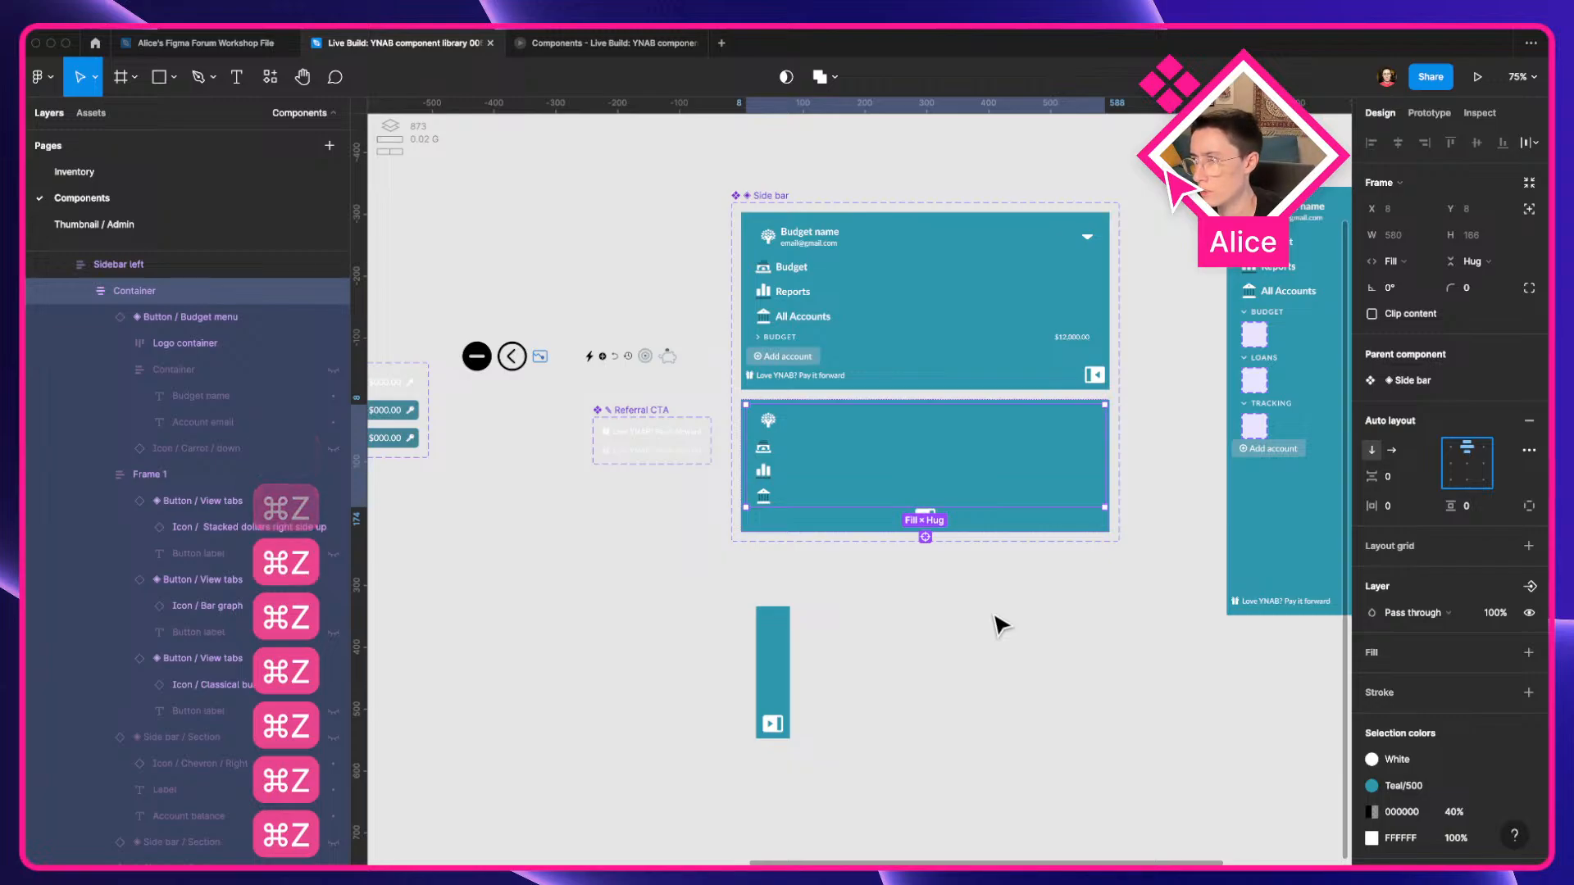
pyautogui.press('super+z')
pyautogui.press('super+z')
pyautogui.press('super+z')
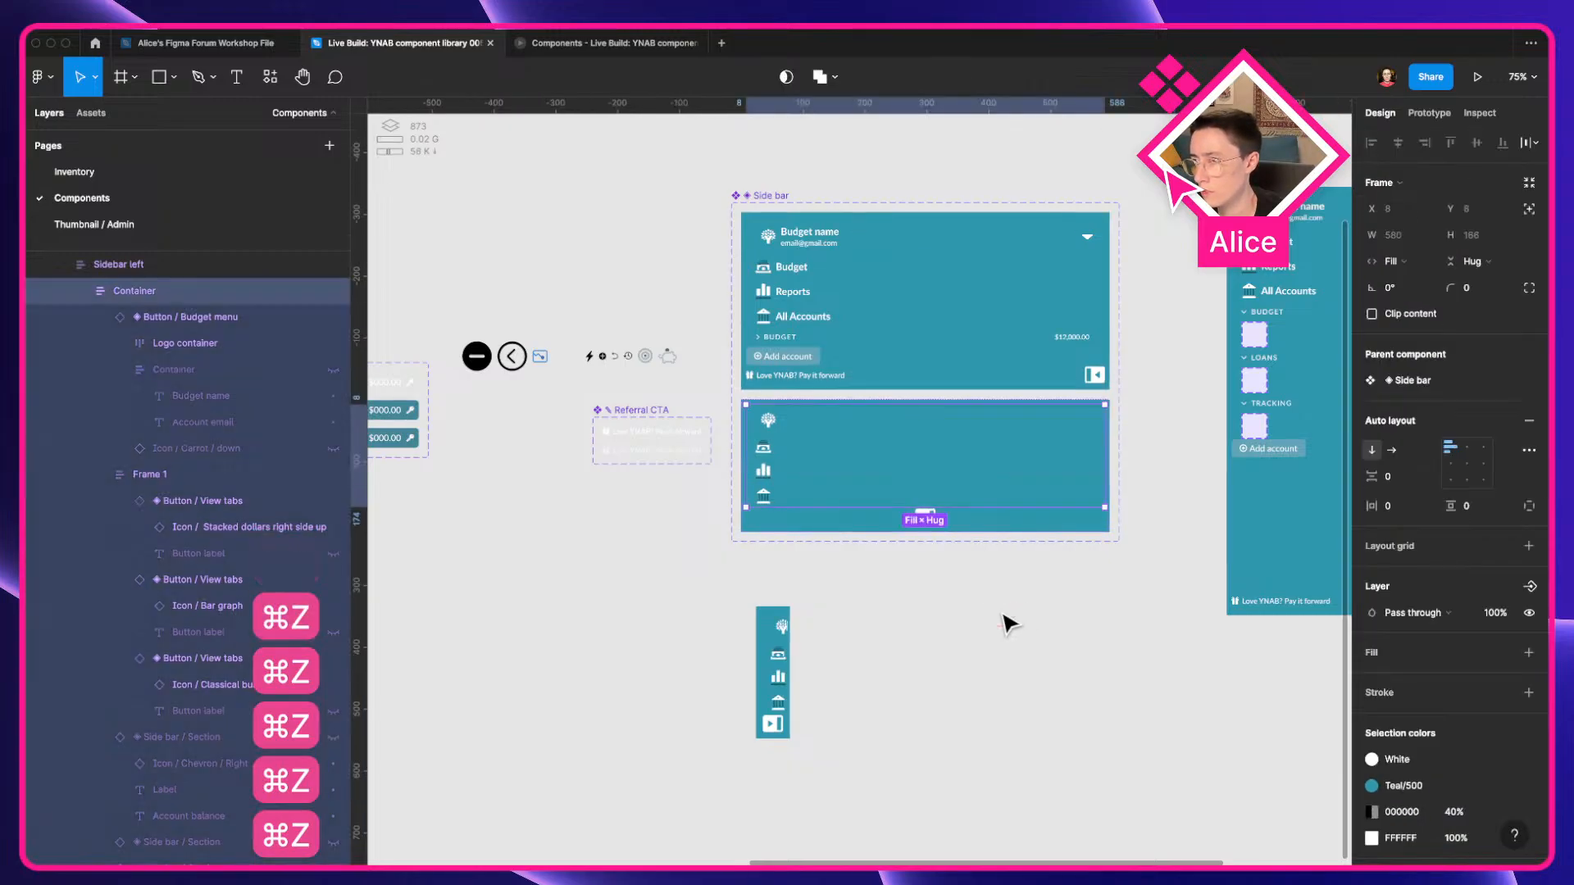
# Centre the auto layout contents of all three View tabs buttons in the Breakpoint2 variant.
pyautogui.scroll(3, 860, 492)
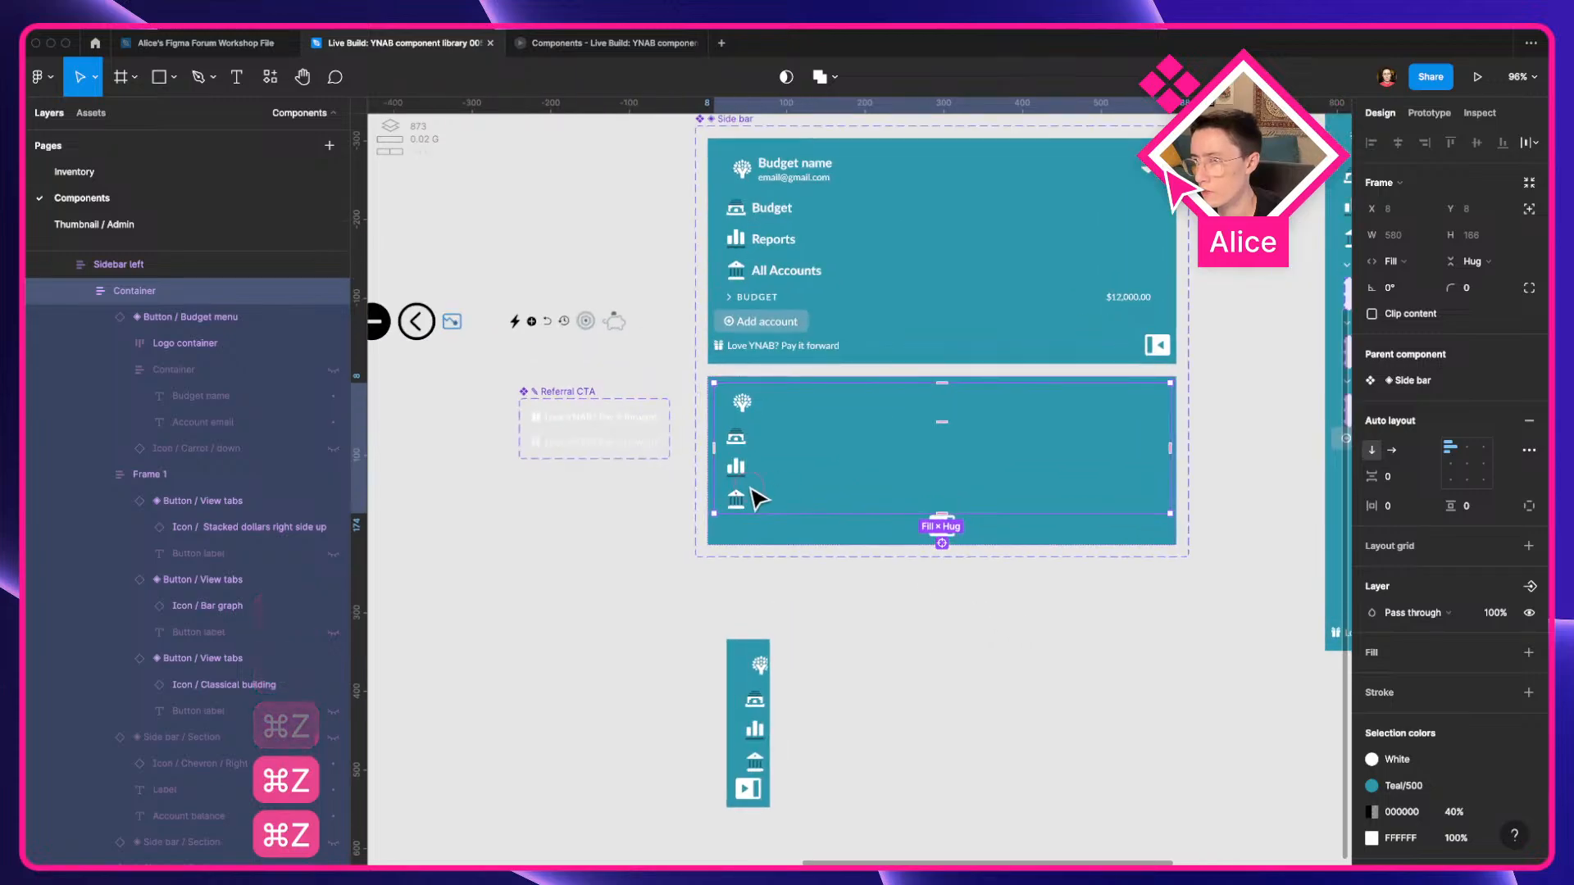
pyautogui.doubleClick(755, 500)
pyautogui.doubleClick(755, 502)
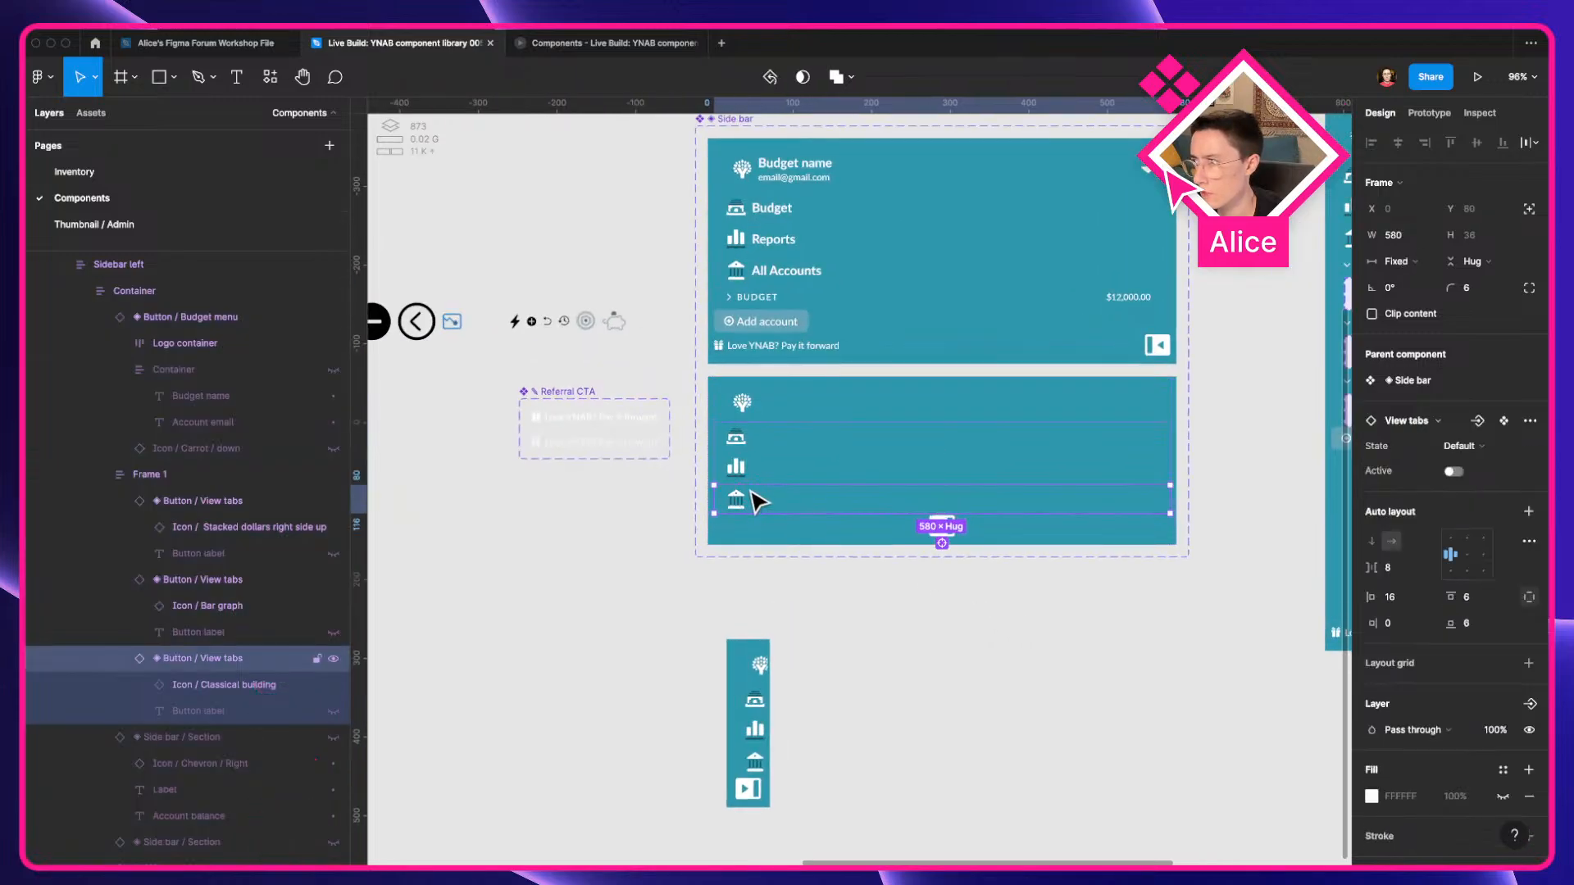
pyautogui.keyDown('shift'); pyautogui.click(752, 471); pyautogui.keyUp('shift')
pyautogui.keyDown('shift'); pyautogui.click(754, 438); pyautogui.keyUp('shift')
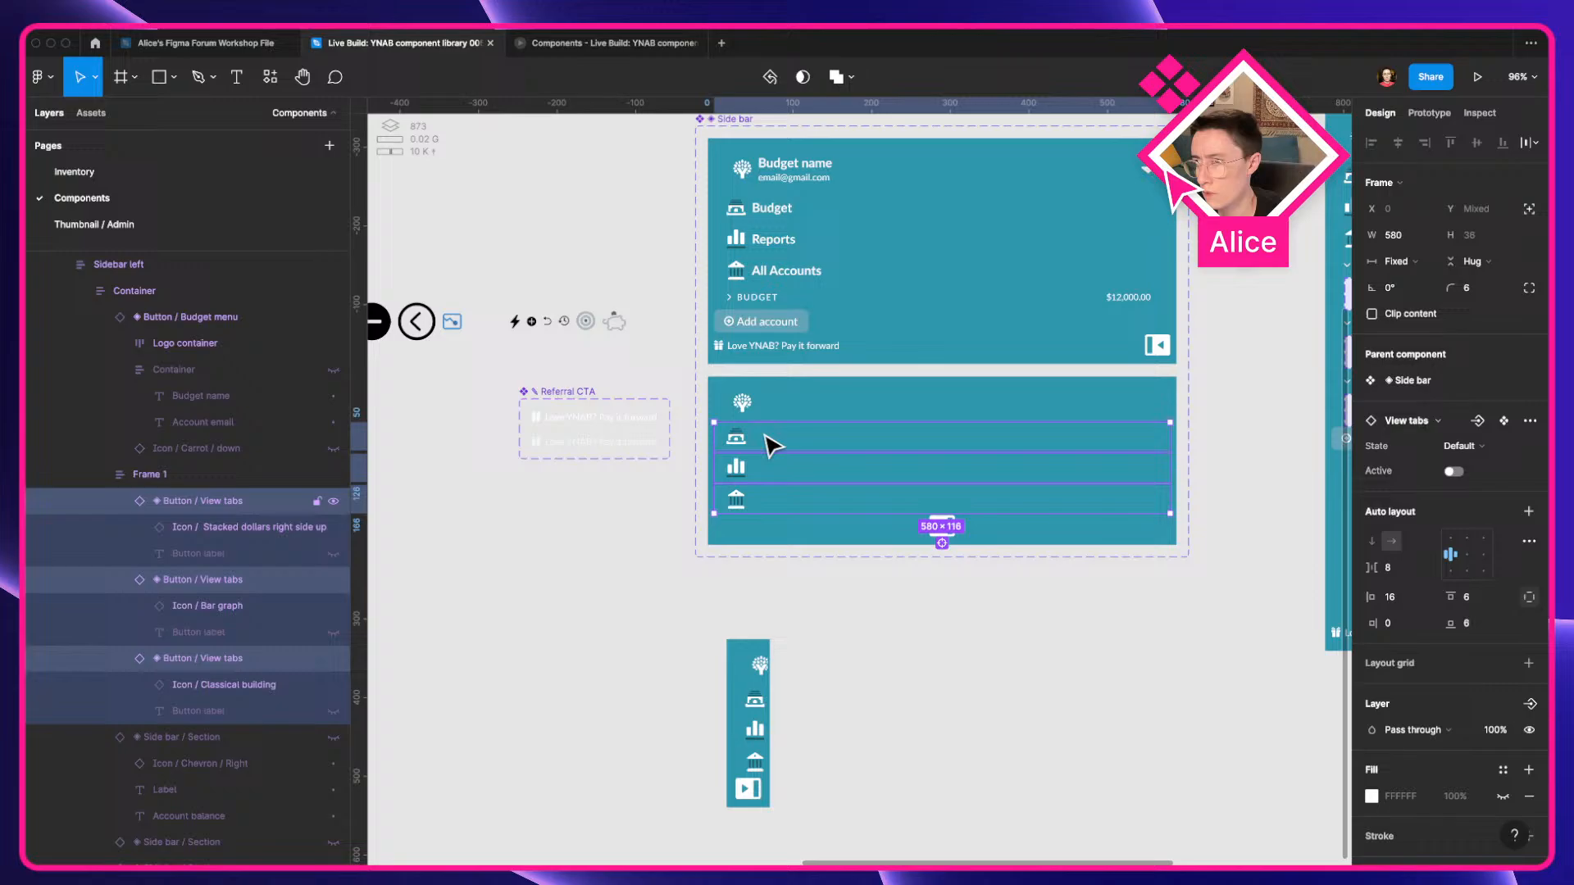
pyautogui.click(1469, 555)
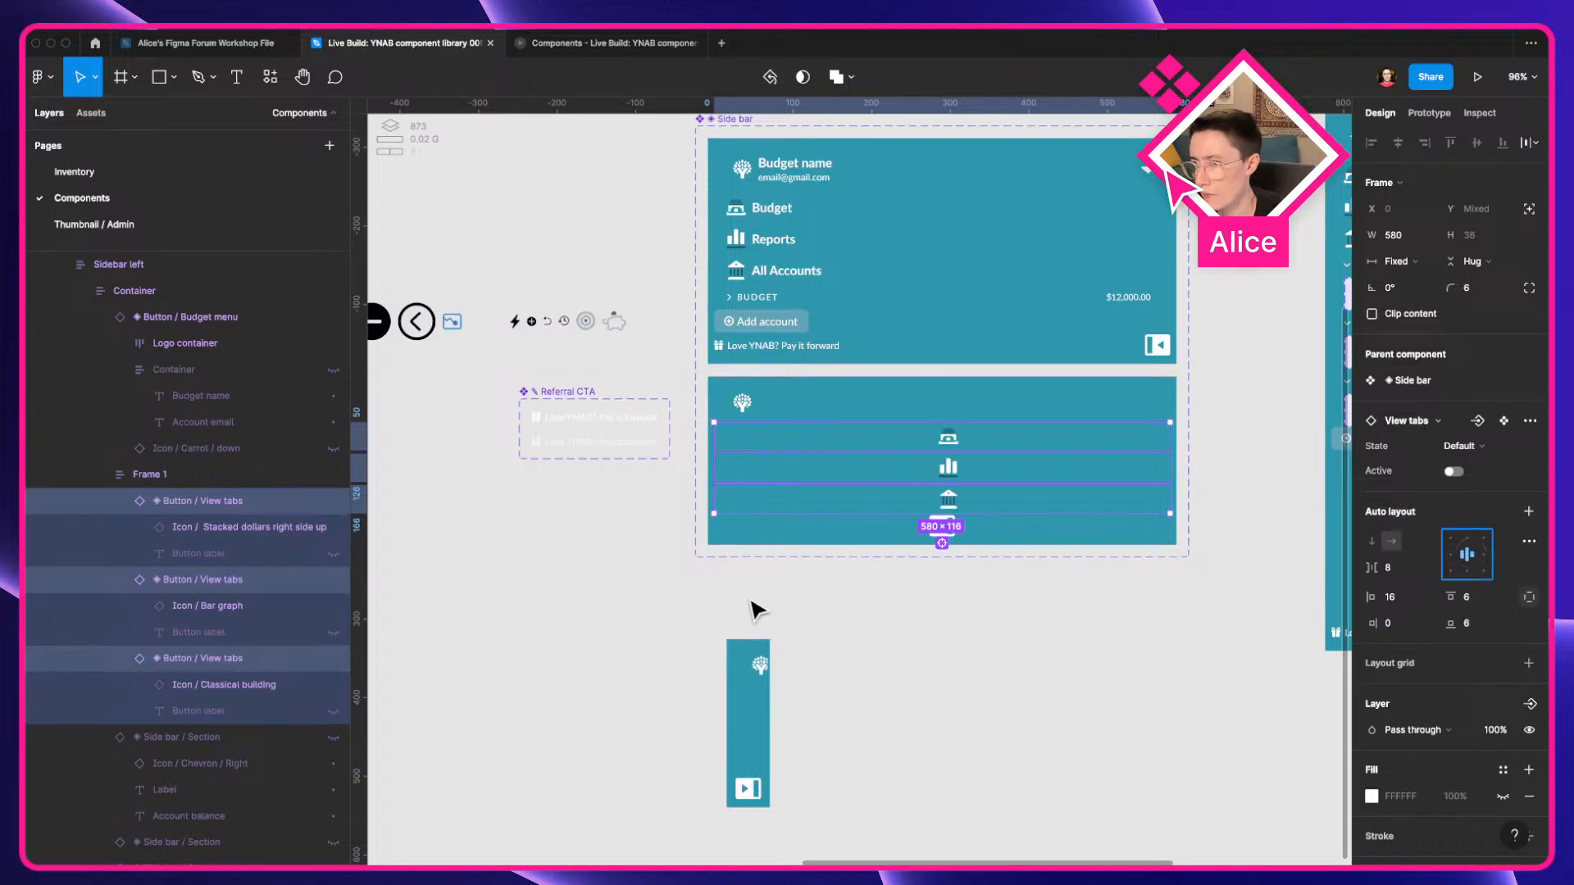
# Set the three View tabs buttons' horizontal resizing to Fill container and their left padding to 0.
pyautogui.click(1394, 261)
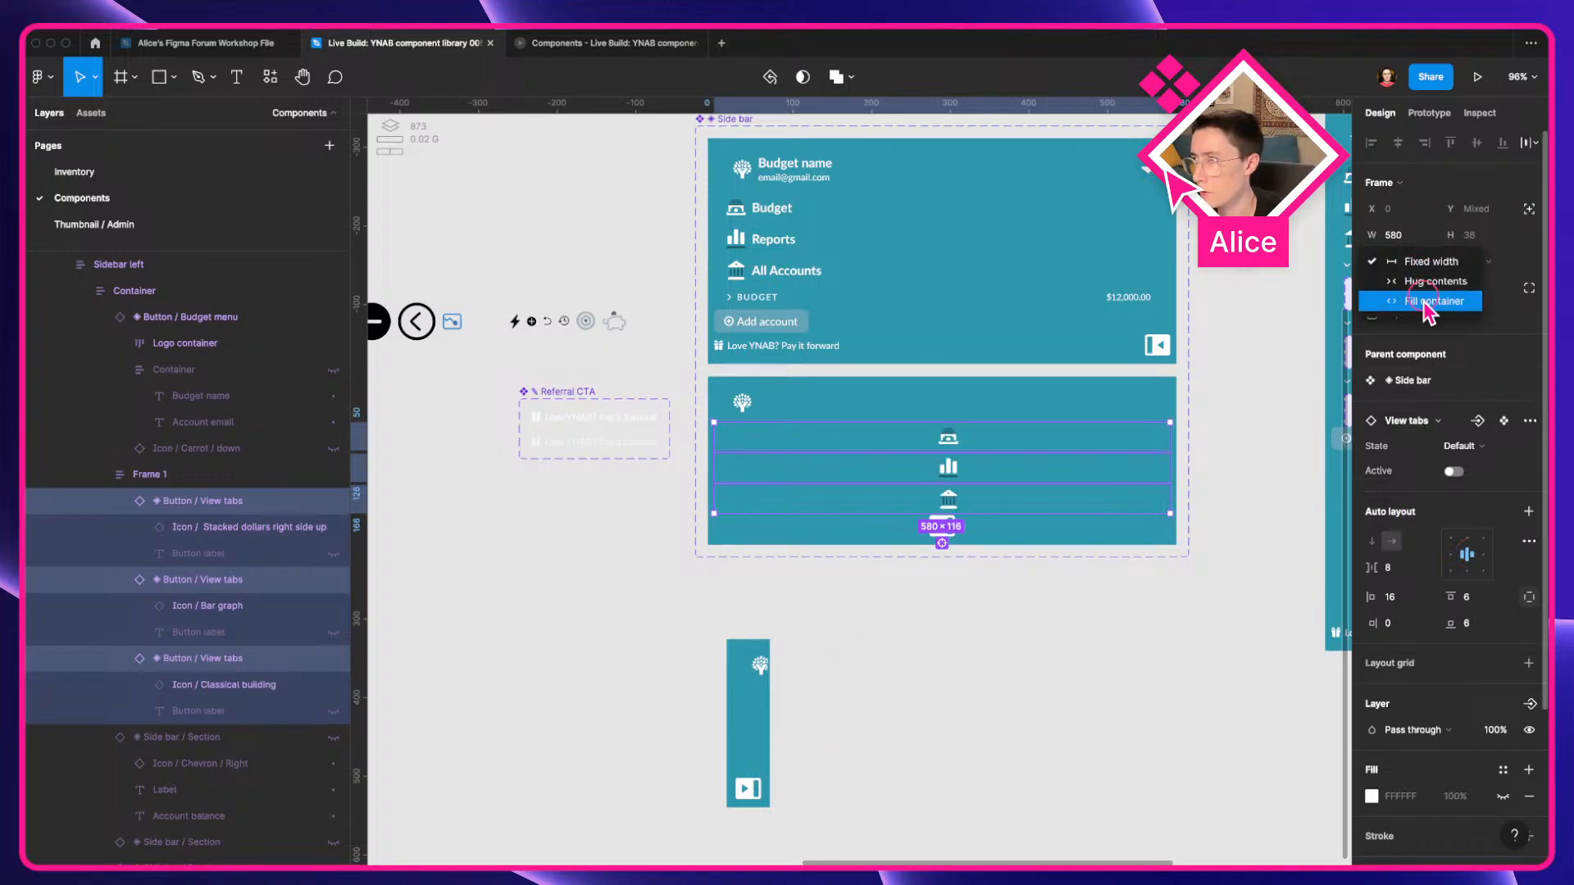
pyautogui.click(1427, 306)
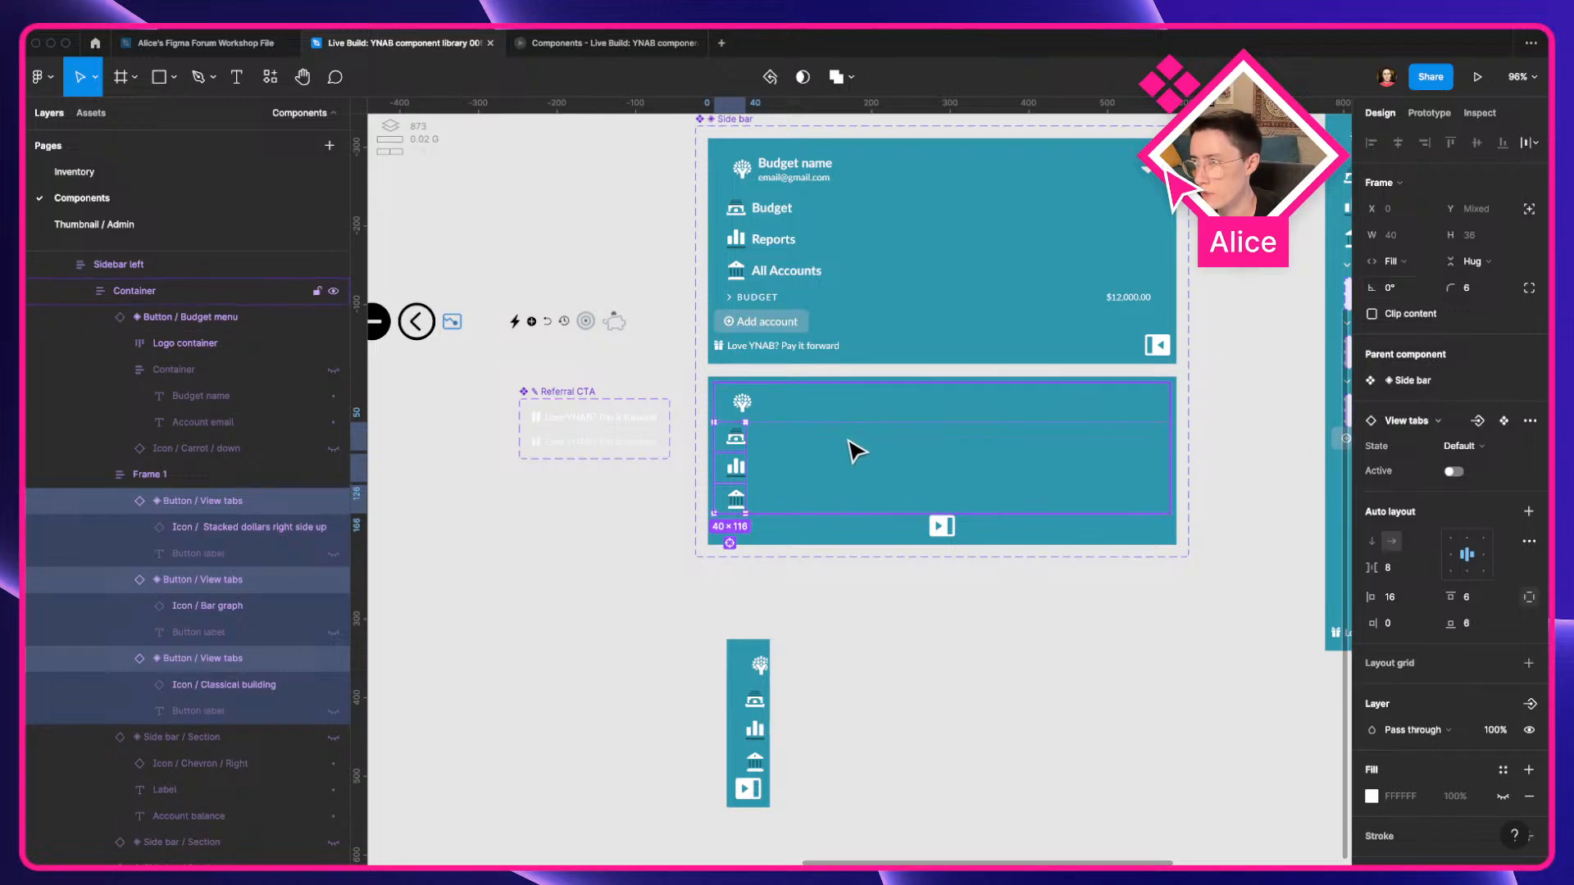
pyautogui.click(1393, 597)
pyautogui.write('0')
pyautogui.press('Tab')
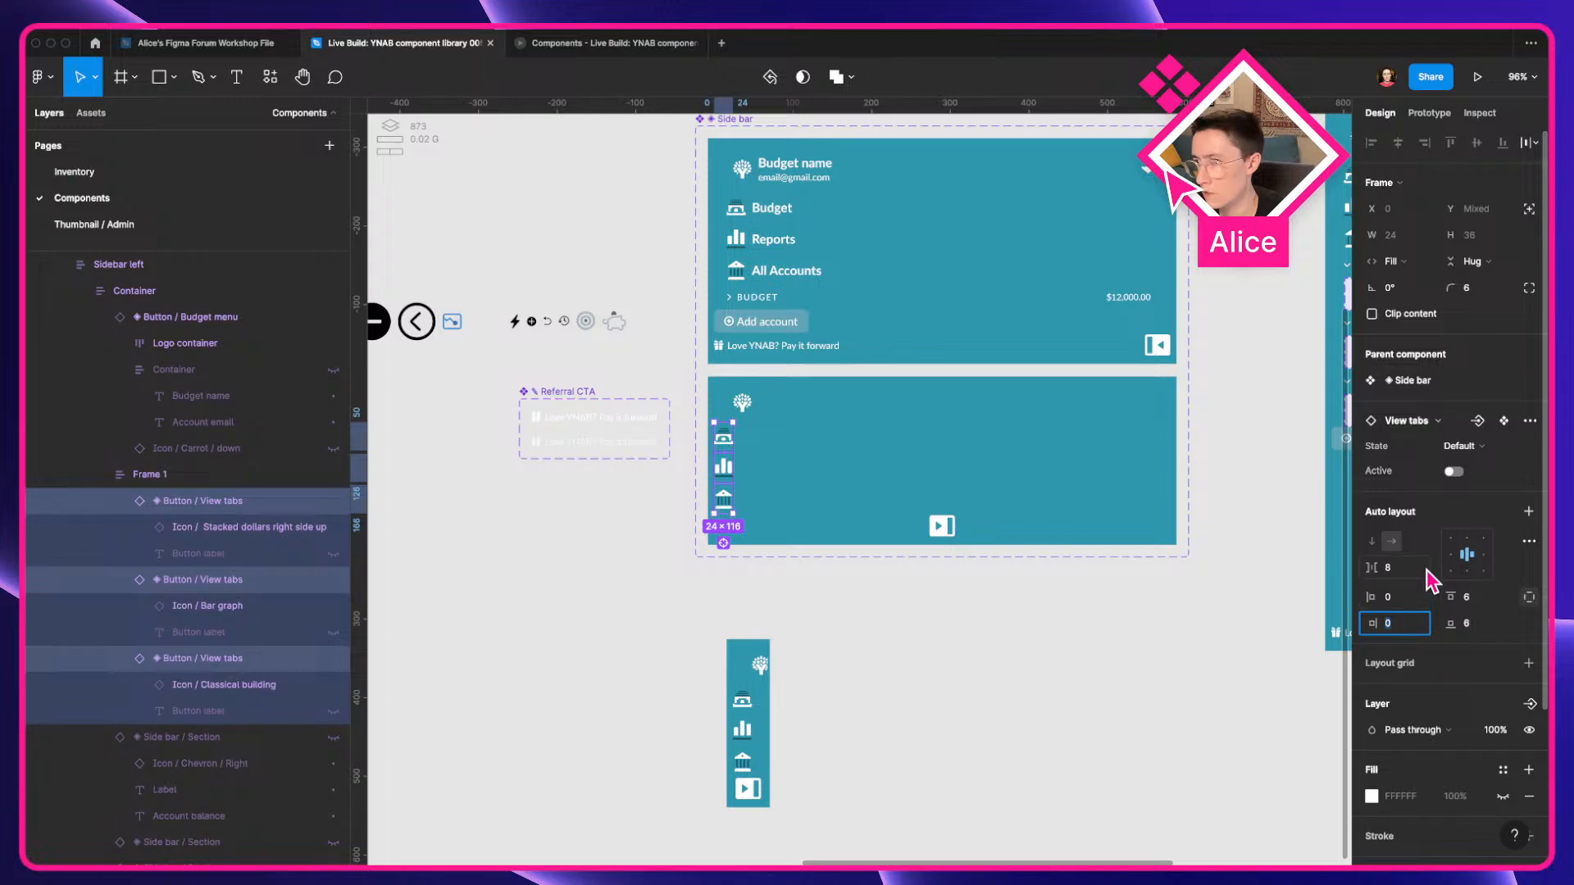
pyautogui.scroll(5, 761, 723)
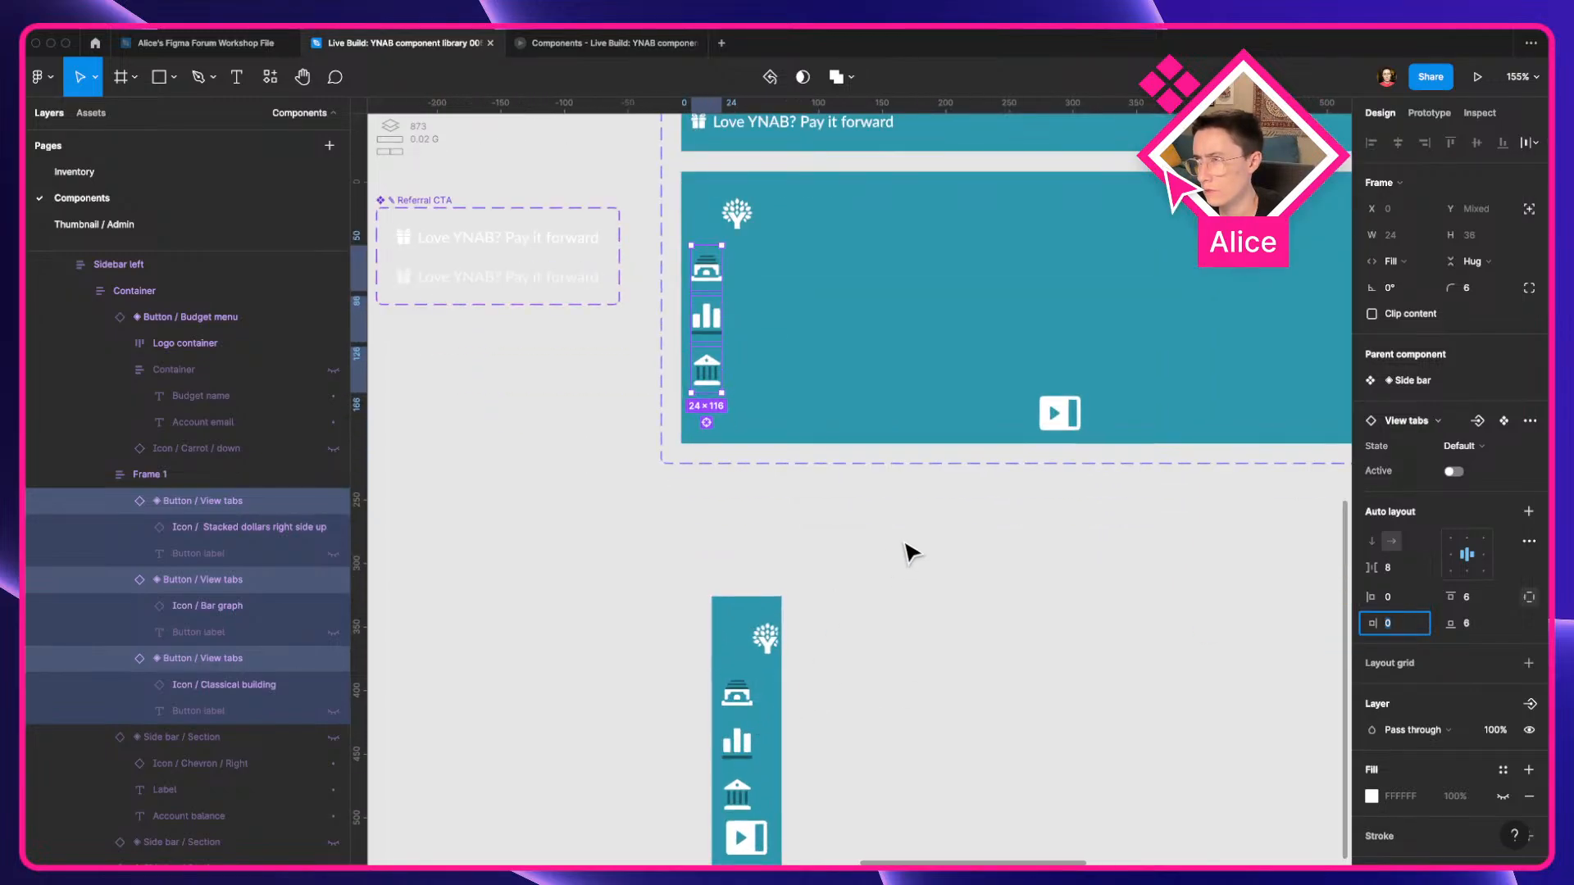
pyautogui.scroll(-3, 933, 596)
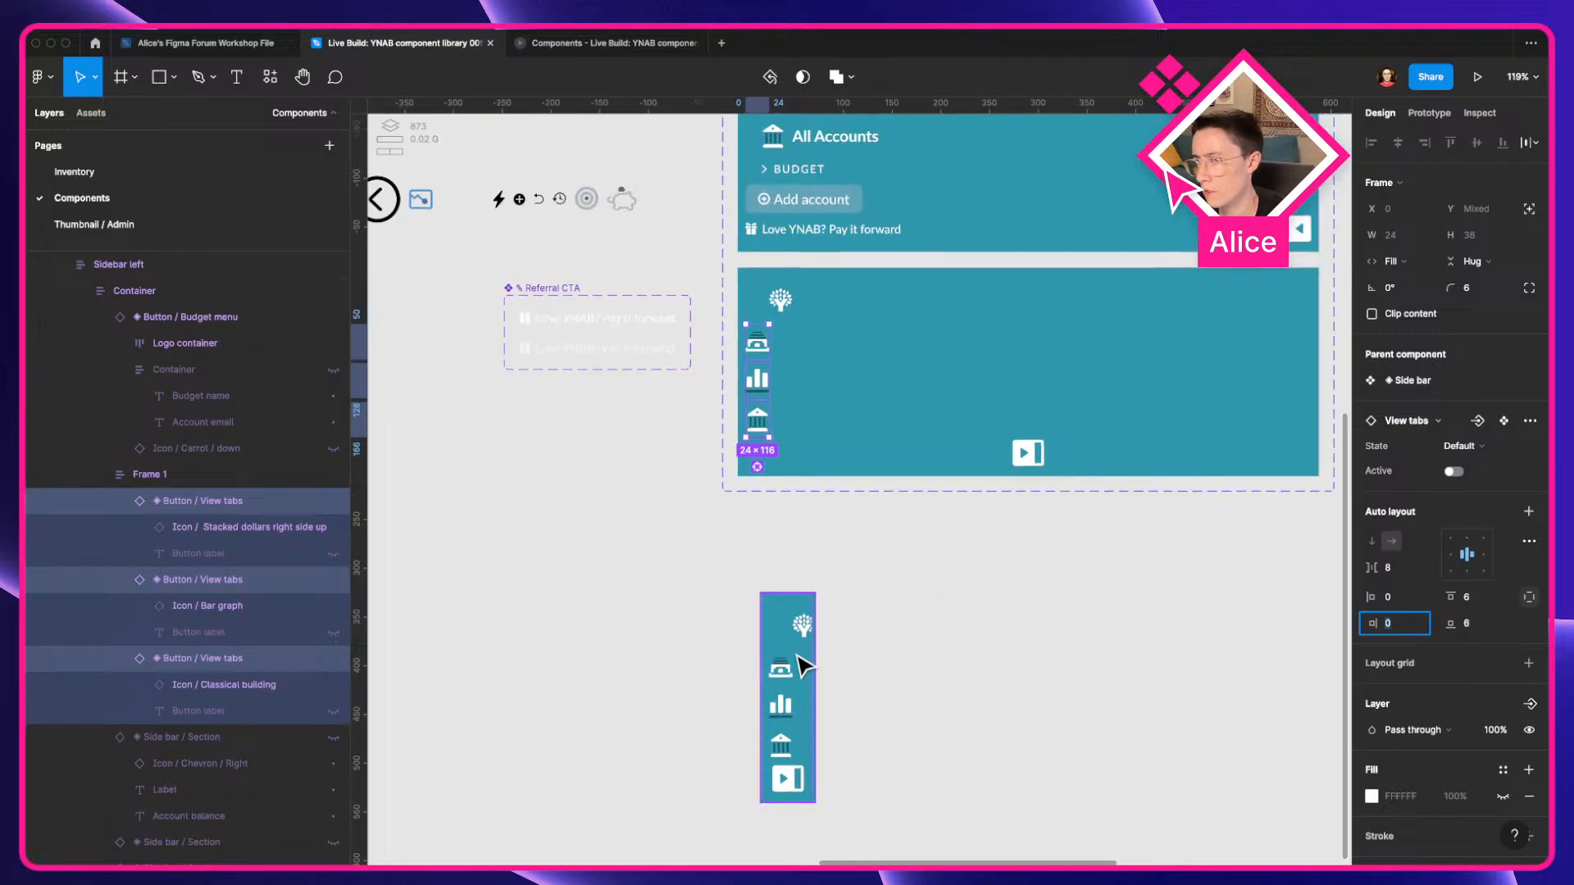
# Centre the contents of the Breakpoint2 variant's Budget menu button and set its horizontal resizing to Fill container.
pyautogui.click(820, 318)
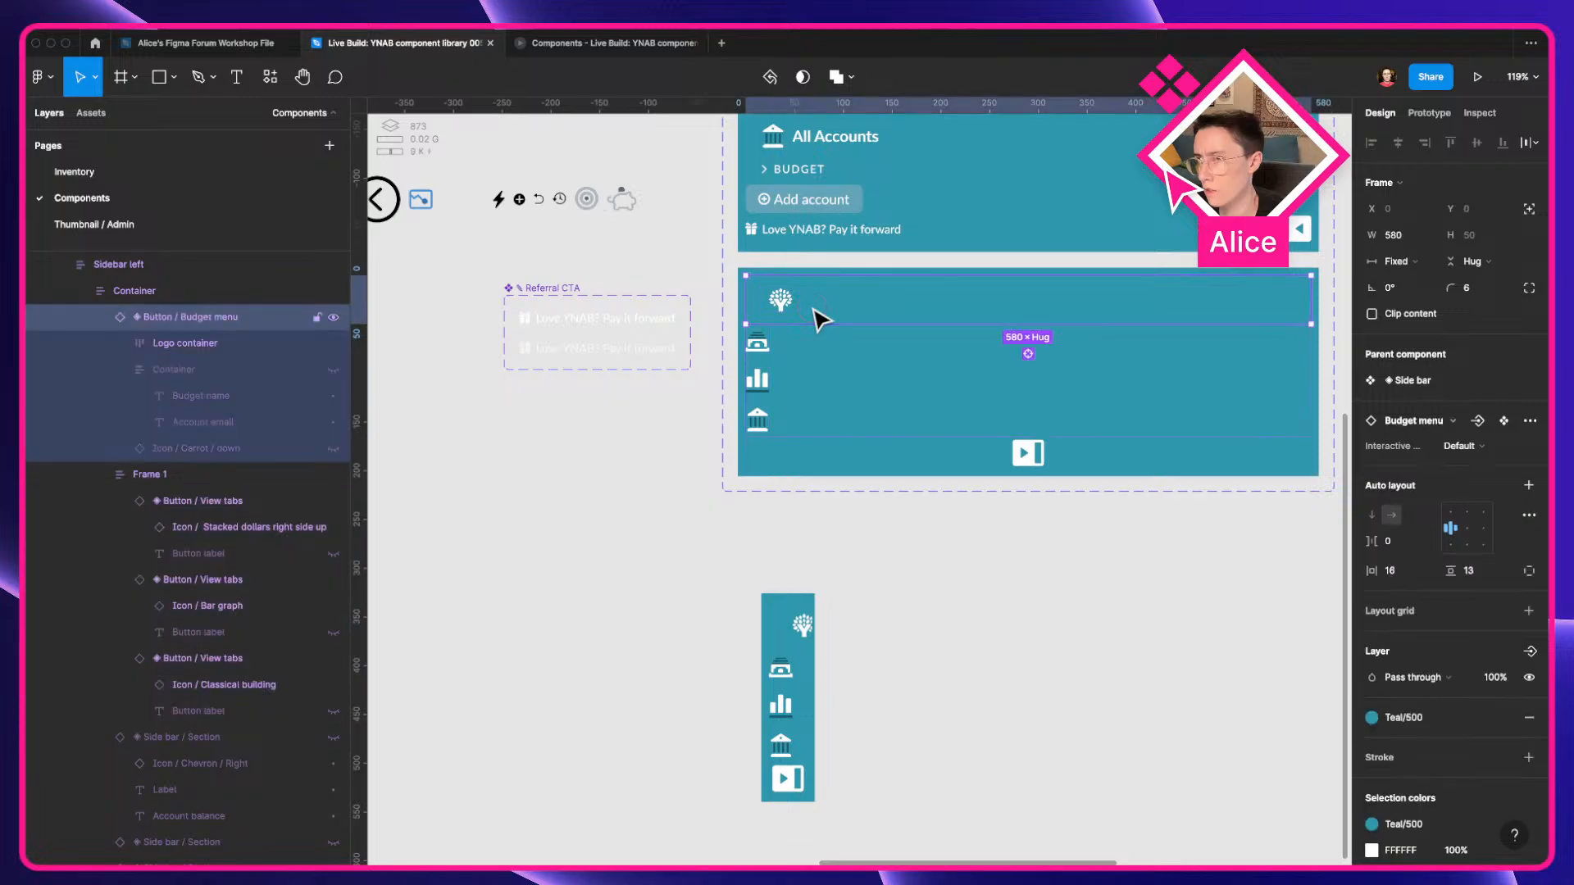
pyautogui.click(1468, 527)
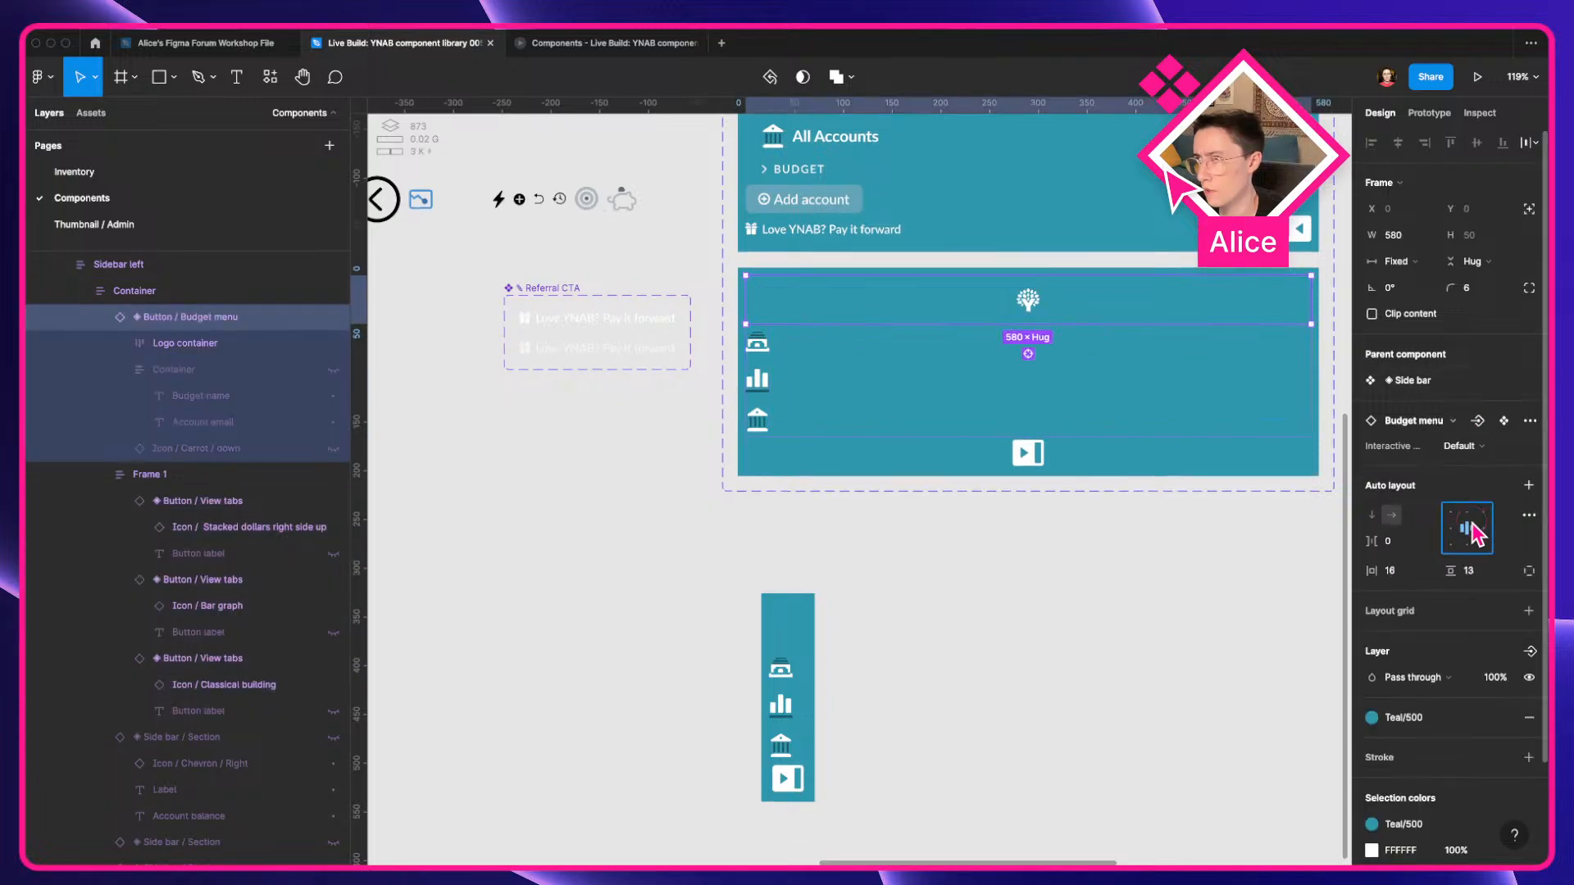
pyautogui.click(1400, 261)
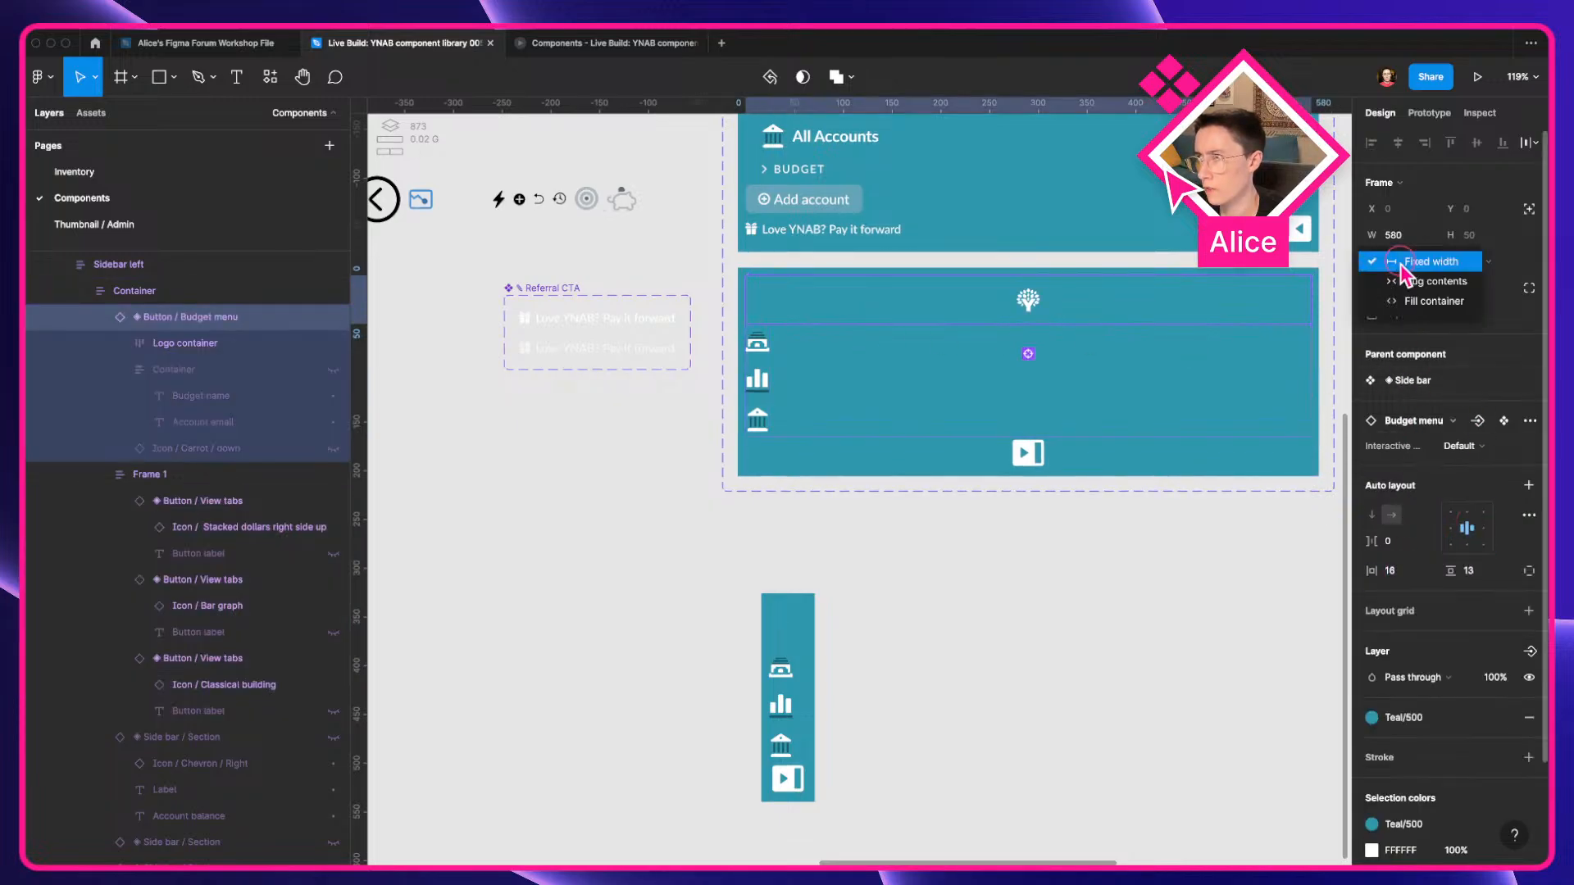
pyautogui.click(1406, 296)
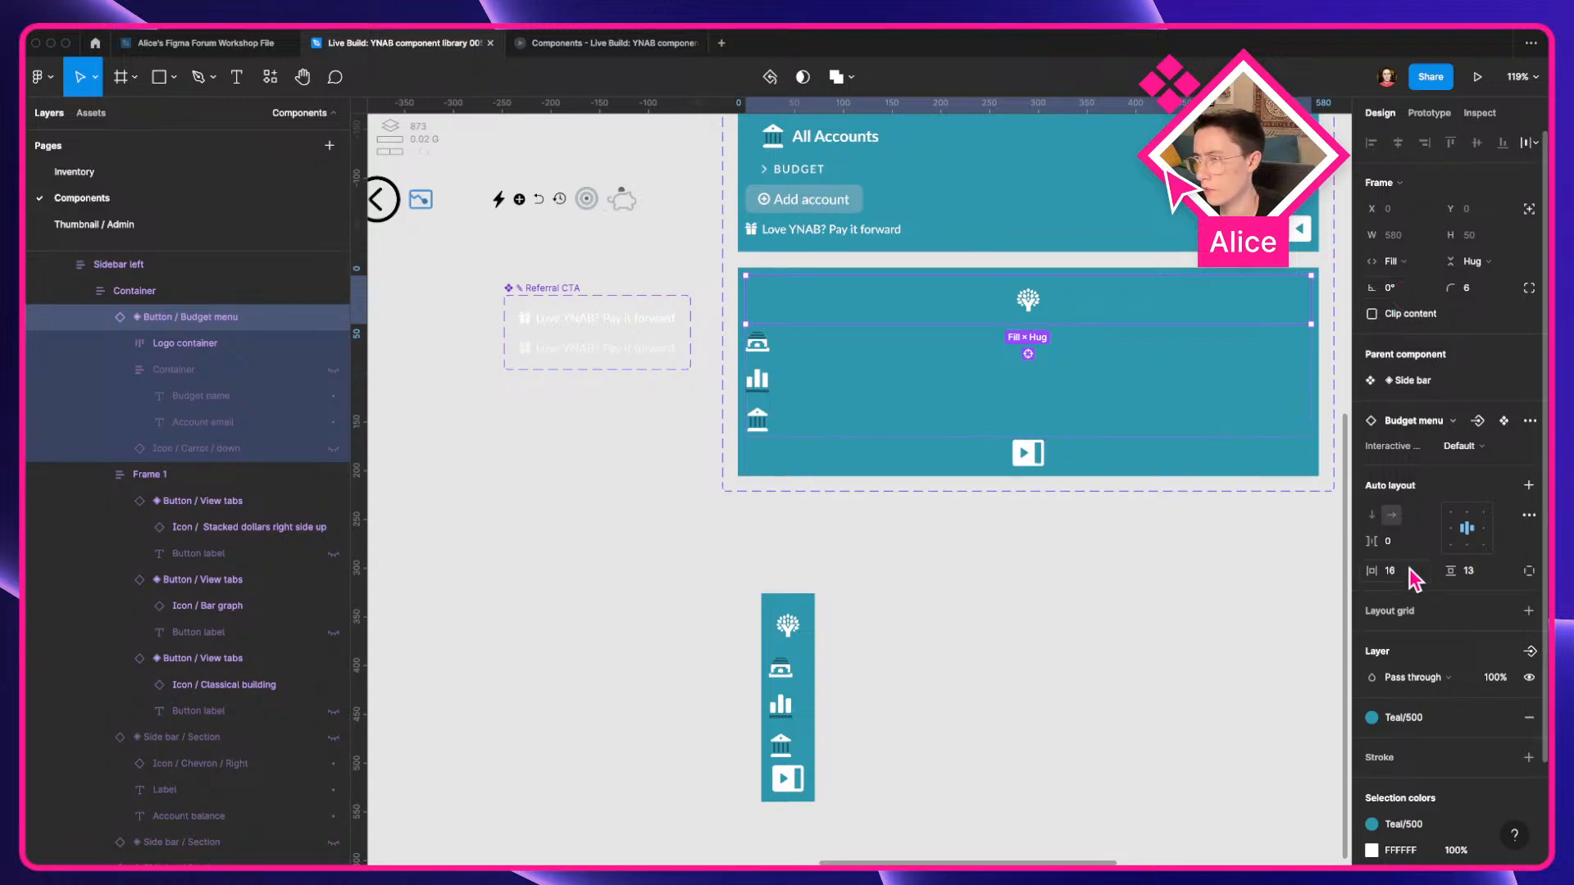
# Set the Max width variant's Budget menu button to Fill container horizontally.
pyautogui.scroll(4, 981, 387)
pyautogui.doubleClick(917, 330)
pyautogui.doubleClick(918, 330)
pyautogui.doubleClick(917, 330)
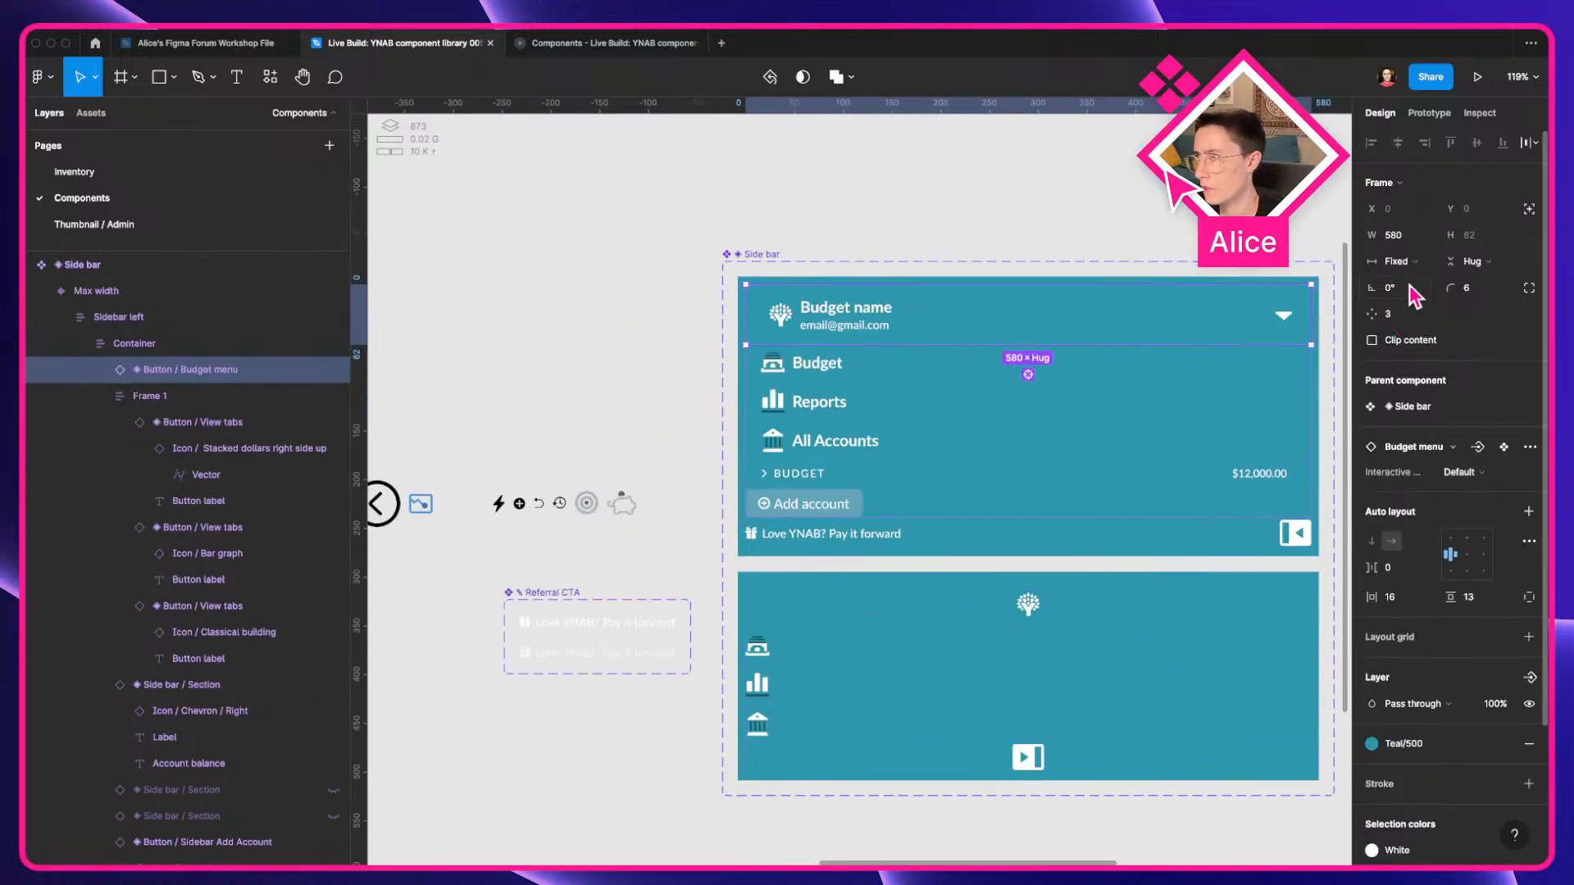
pyautogui.click(1400, 261)
pyautogui.click(1406, 295)
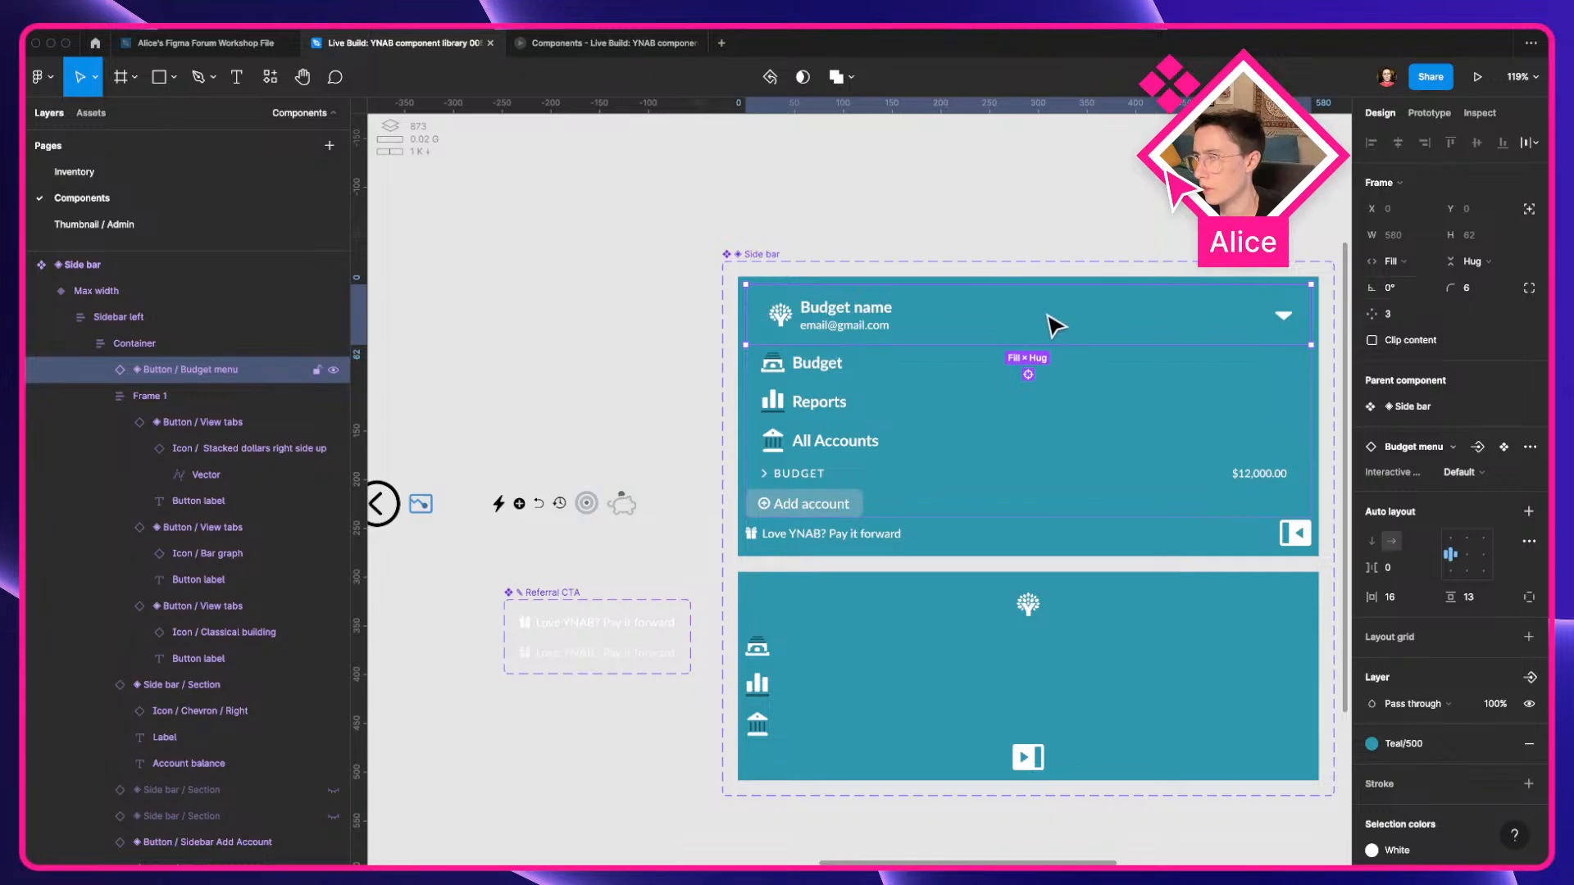
# Set all three View tabs buttons in the Max width variant to Fill container horizontally.
pyautogui.click(994, 369)
pyautogui.click(978, 364)
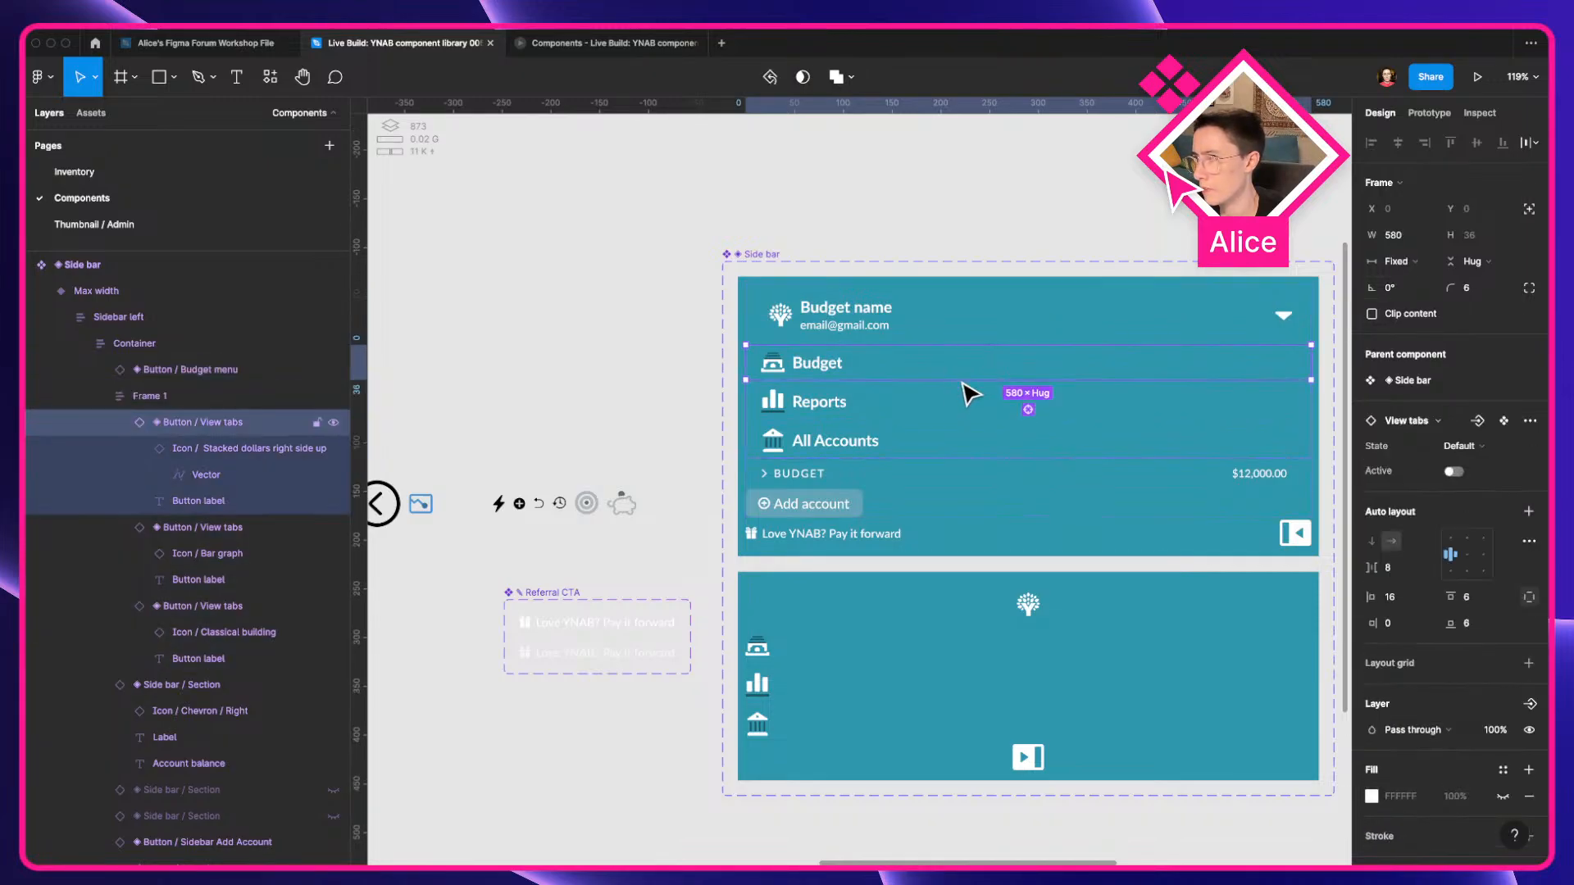
pyautogui.press('super+a')
pyautogui.click(1400, 262)
pyautogui.click(1427, 304)
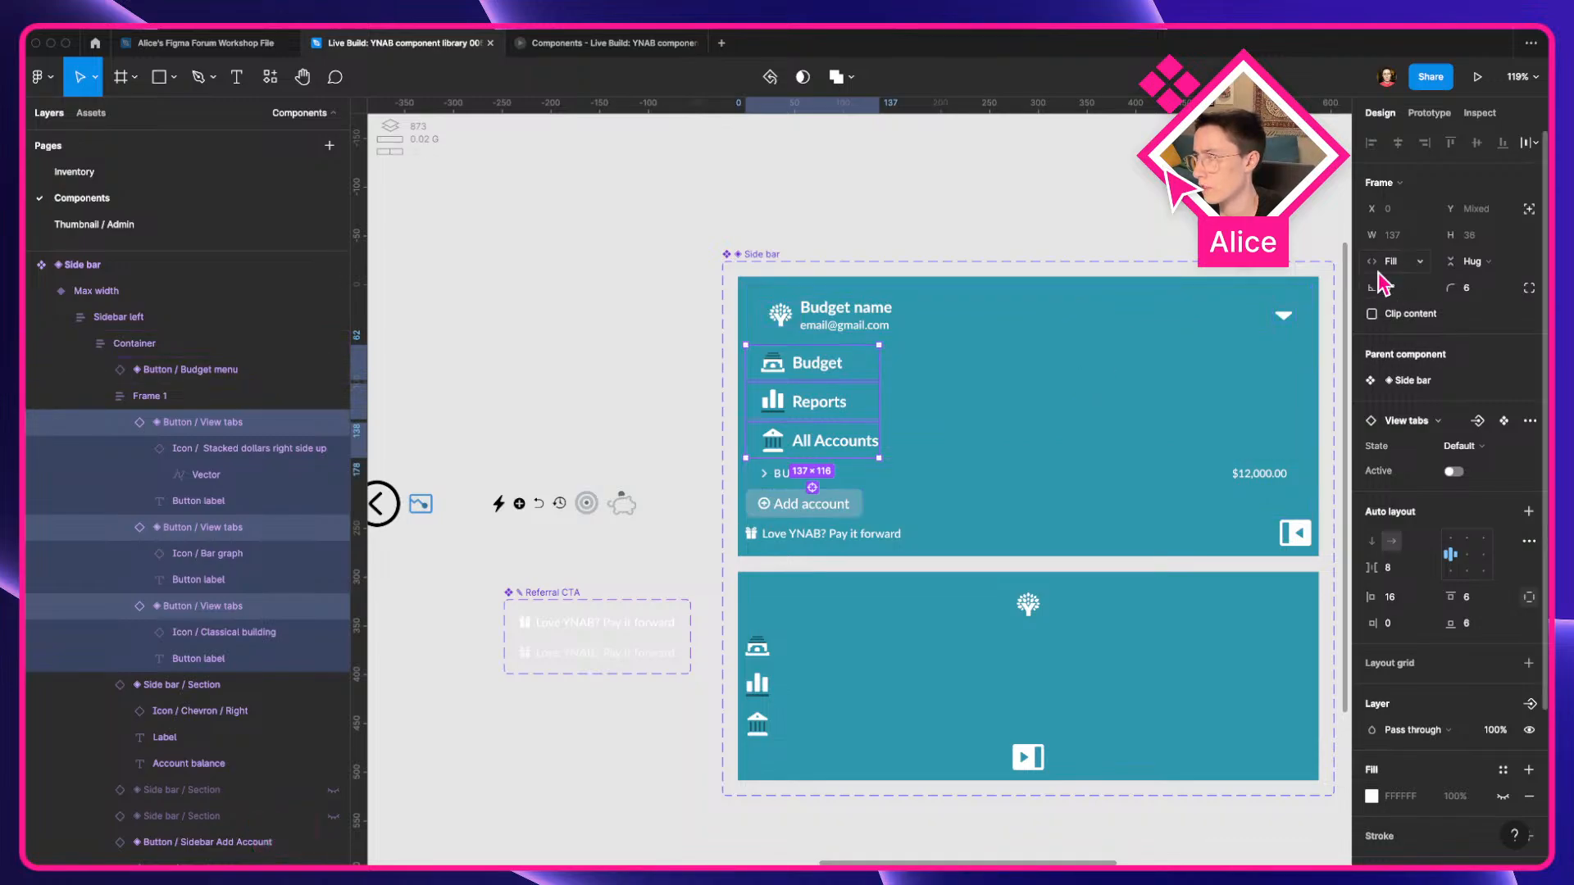
# Set Frame 1, which holds the Max width variant's View tabs buttons, to Fill container width and check the buttons.
pyautogui.click(332, 396)
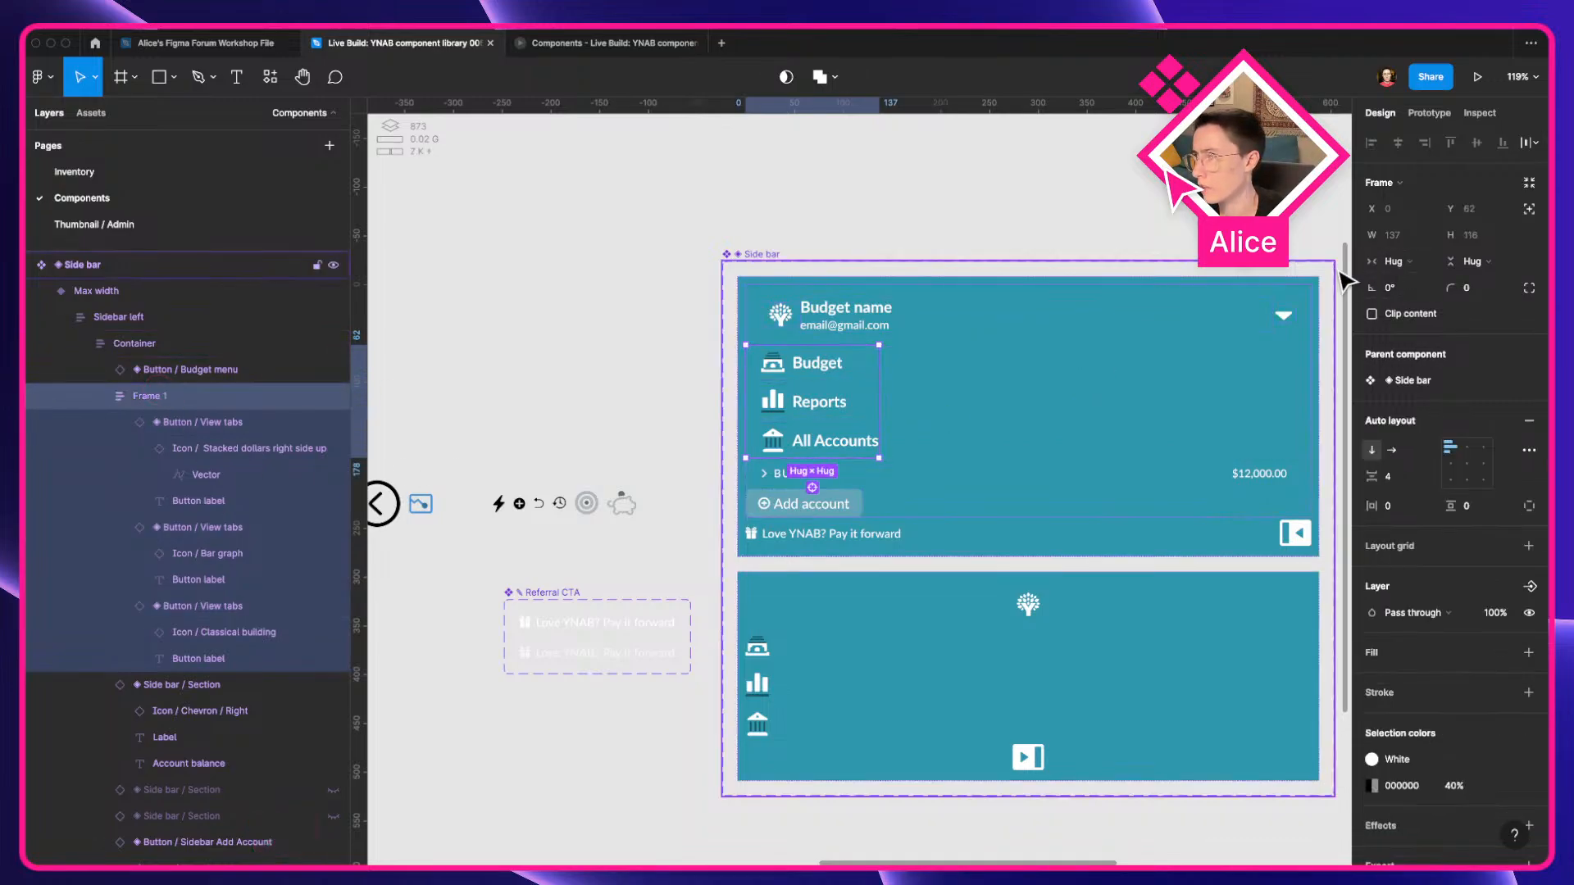
pyautogui.click(1394, 262)
pyautogui.click(1411, 280)
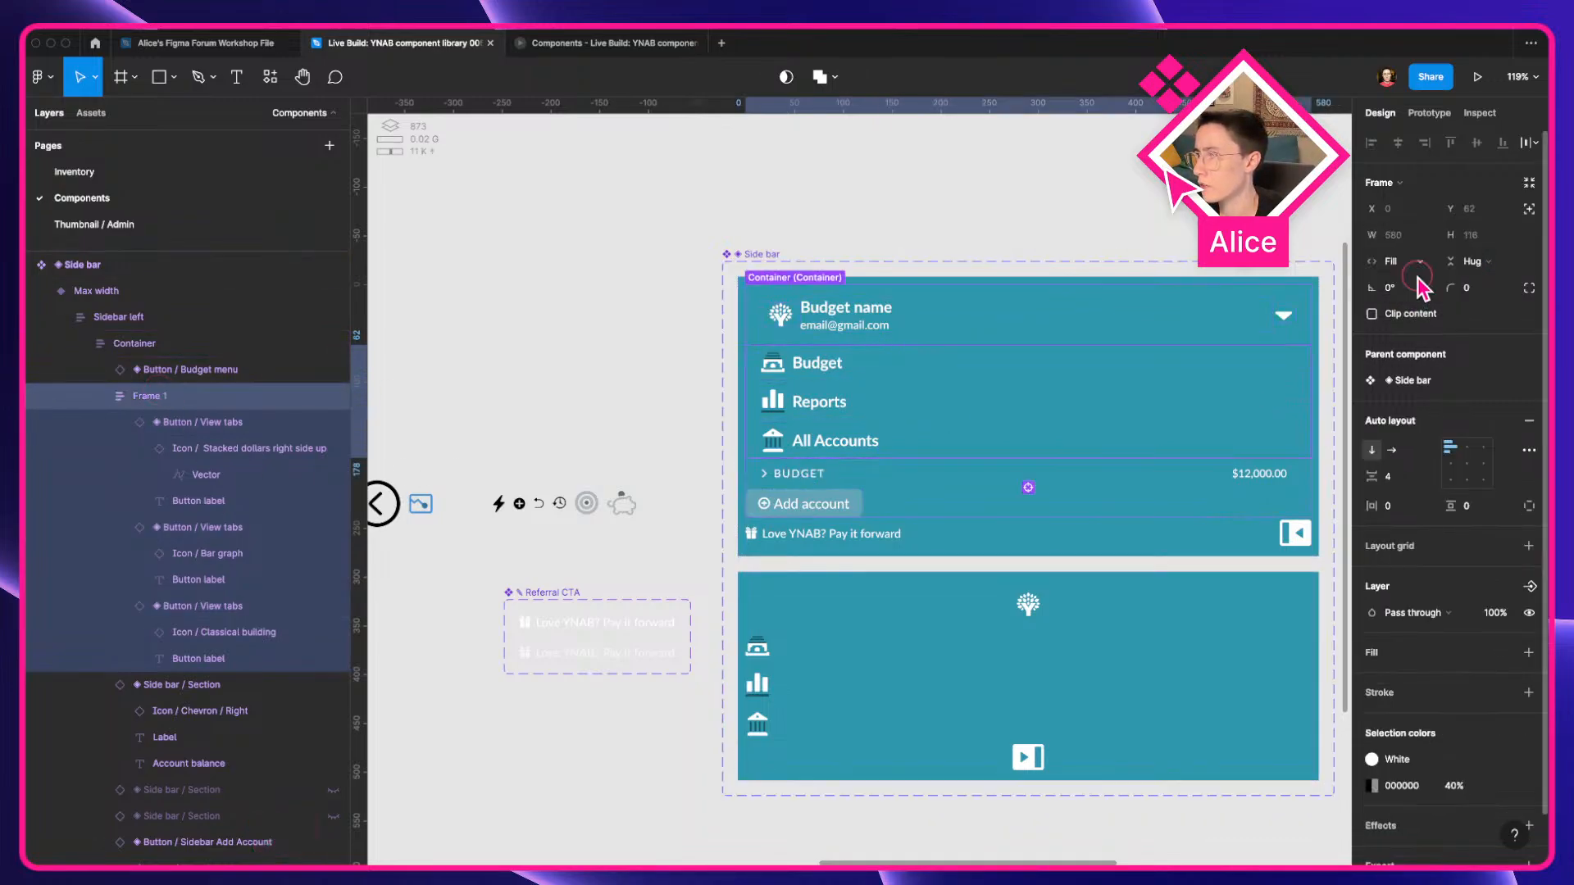
pyautogui.click(841, 408)
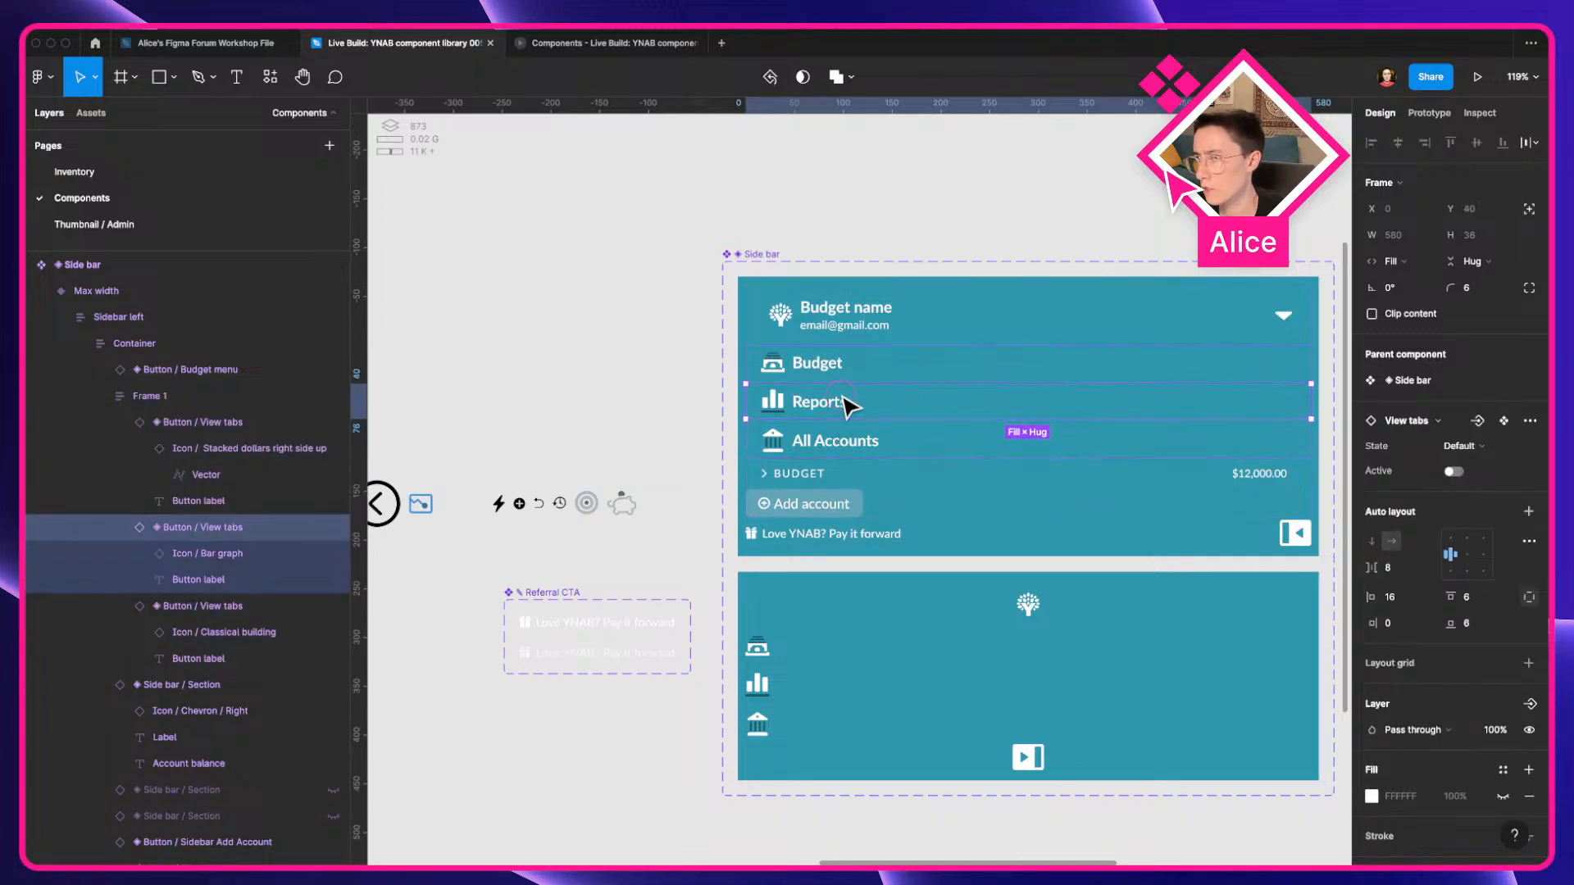
pyautogui.click(856, 361)
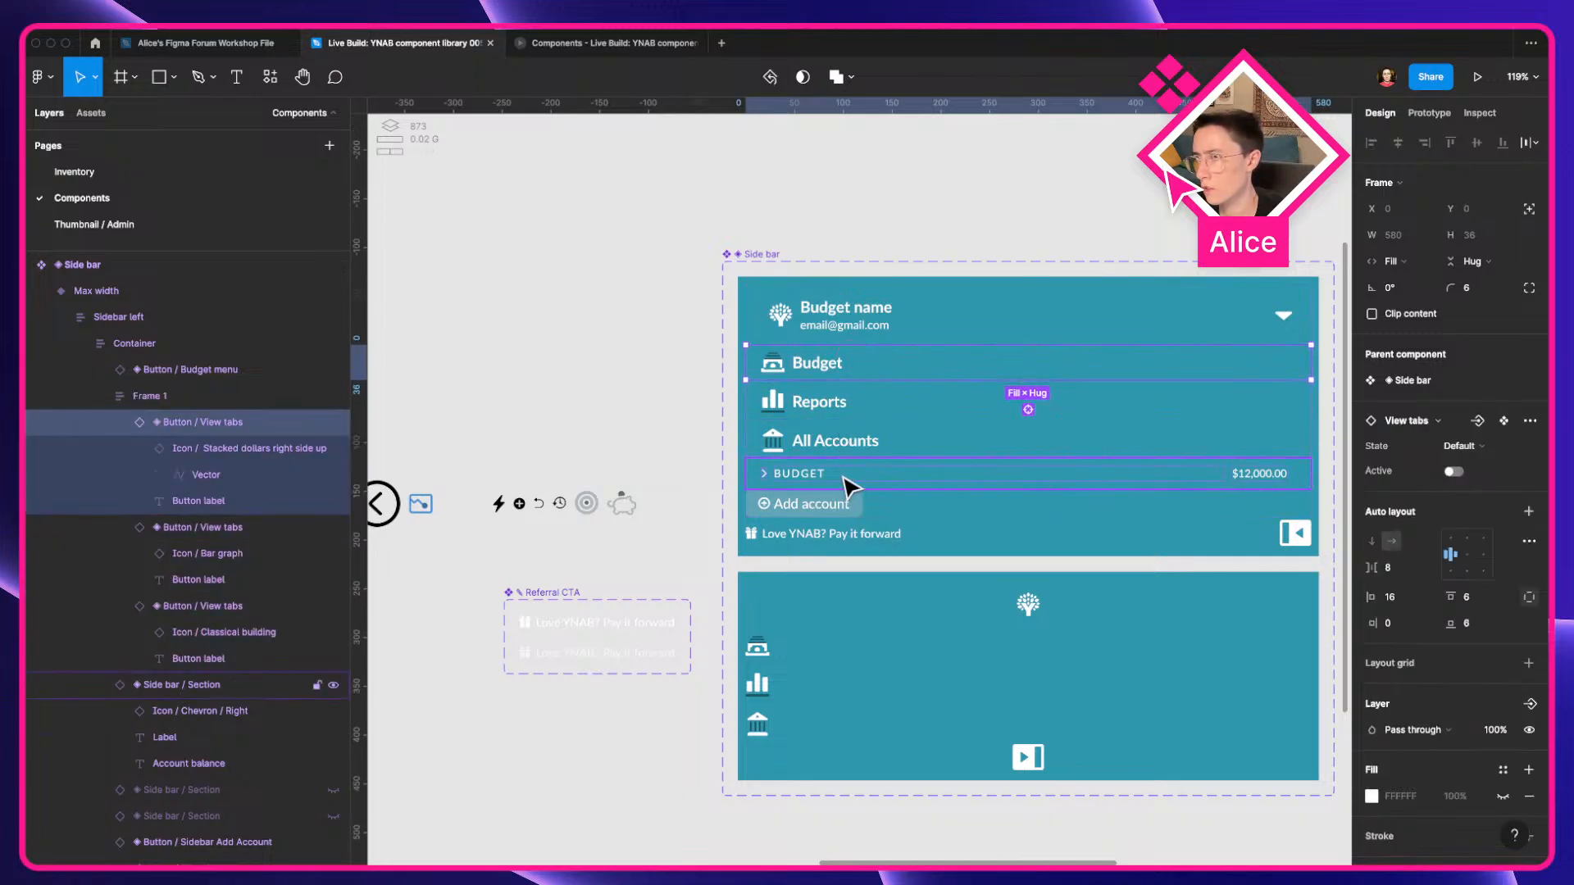
# Try to set the two hidden Side bar / Section instances in the Max width variant to Fill container width.
pyautogui.click(667, 459)
pyautogui.moveTo(669, 457); pyautogui.dragTo(560, 381)
pyautogui.click(804, 405)
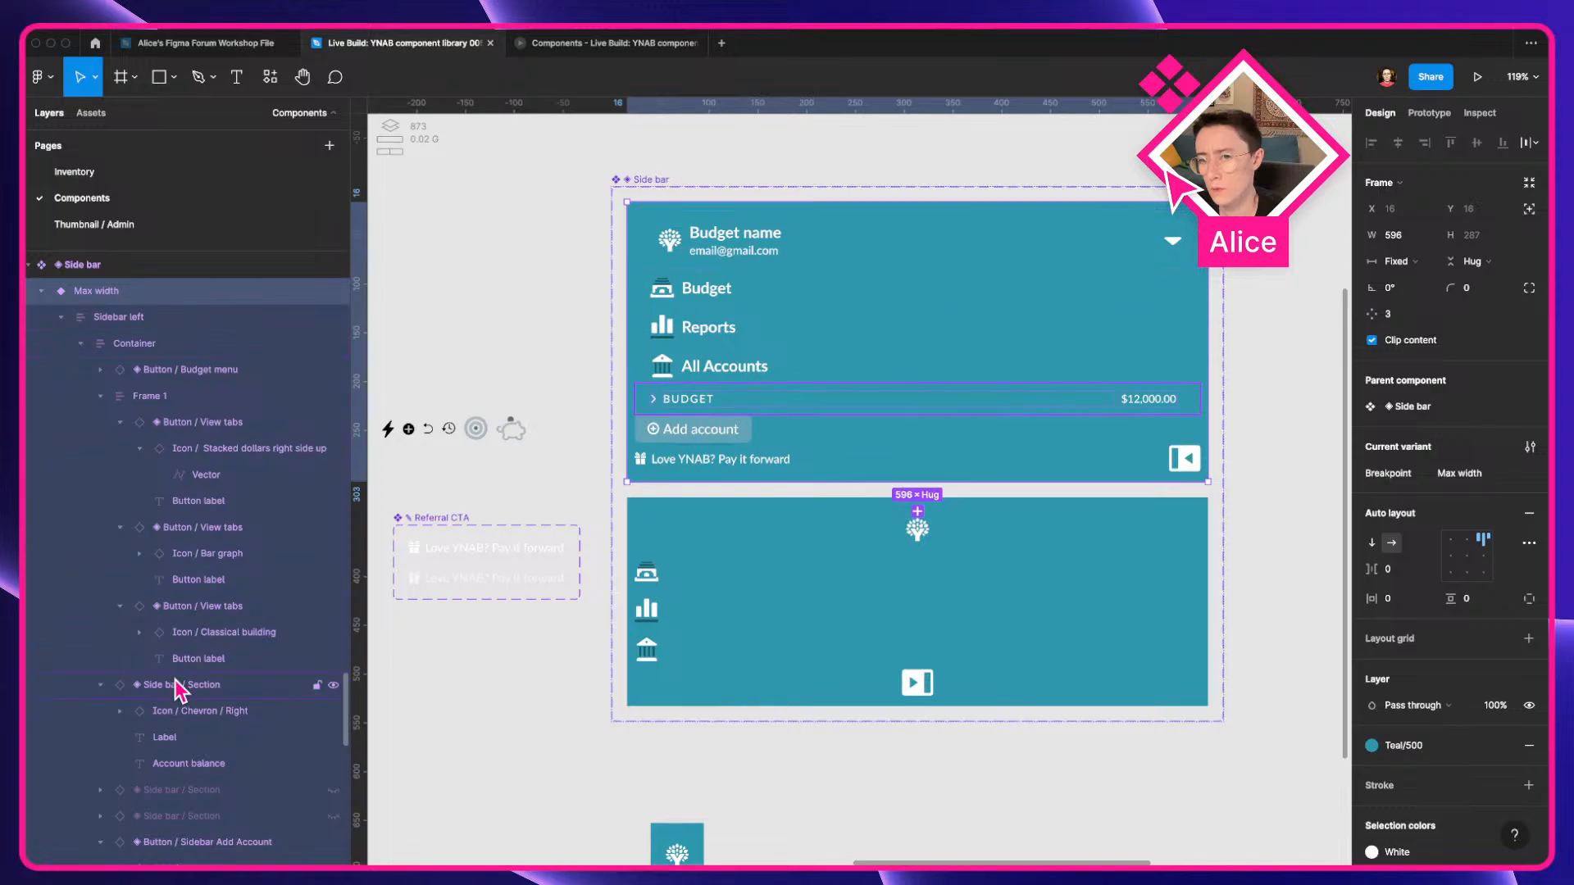
pyautogui.click(190, 810)
pyautogui.keyDown('shift'); pyautogui.click(192, 794); pyautogui.keyUp('shift')
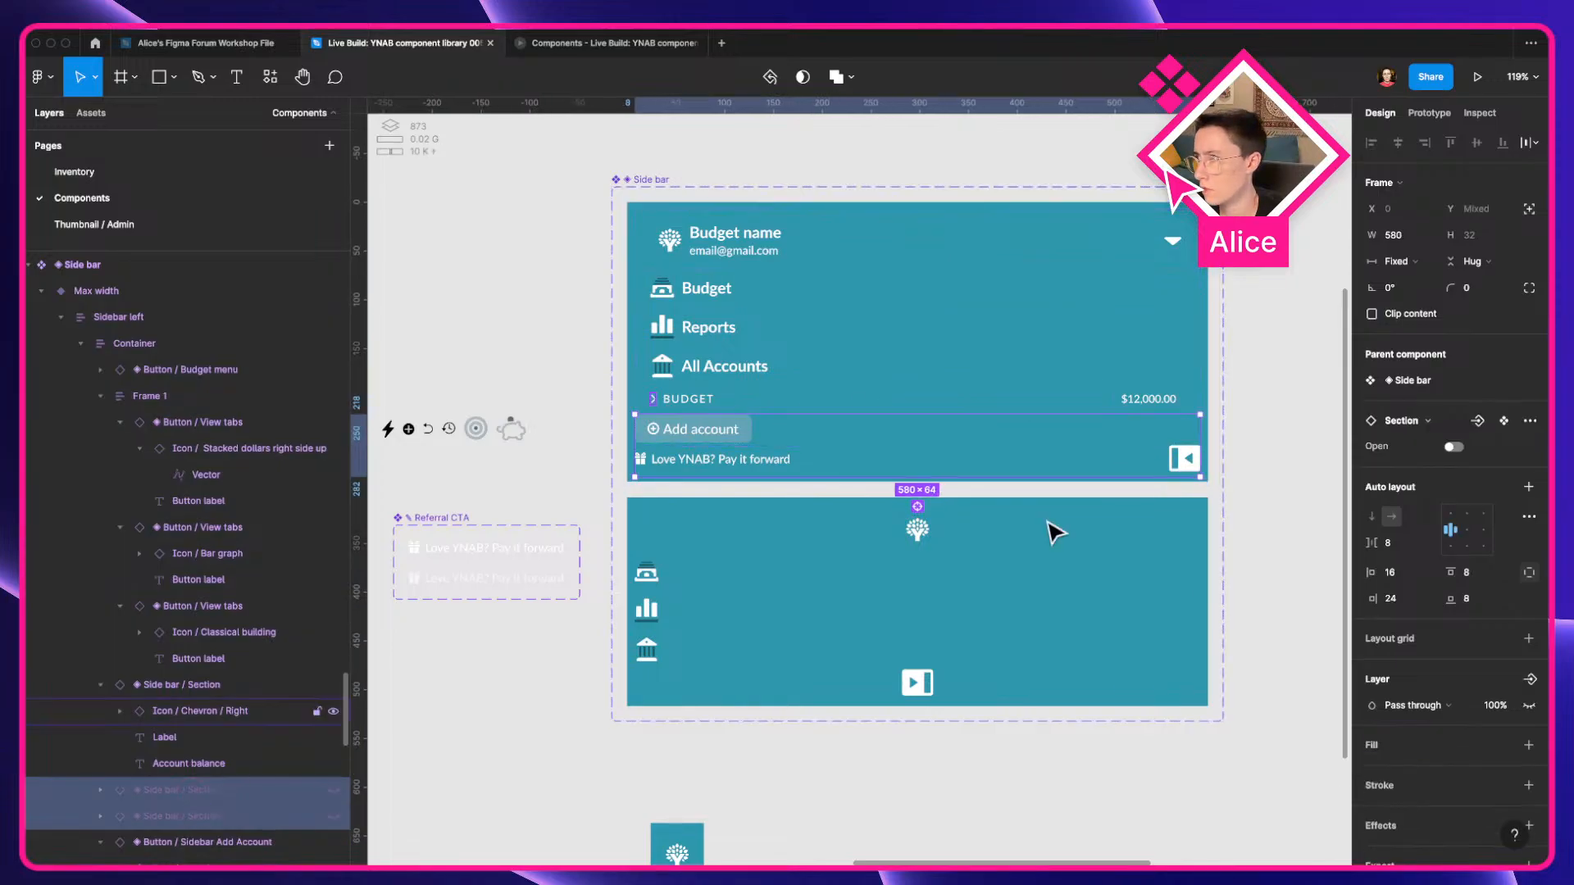
pyautogui.click(1400, 260)
pyautogui.click(1421, 302)
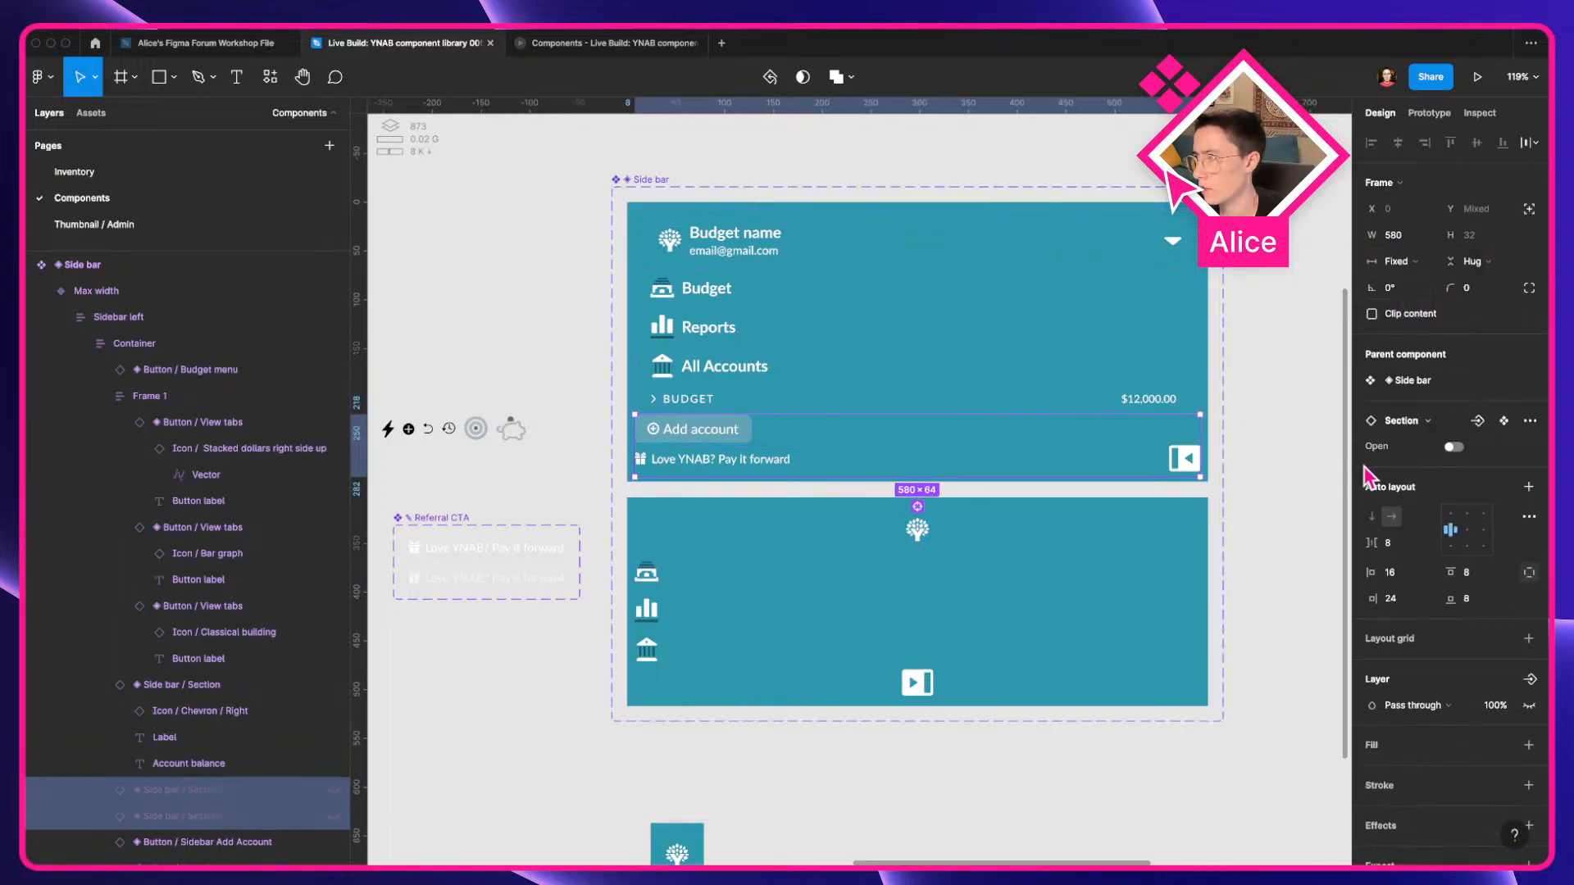
# Try turning on the Open property of the two hidden Side bar / Section instances, and undo it.
pyautogui.click(1452, 447)
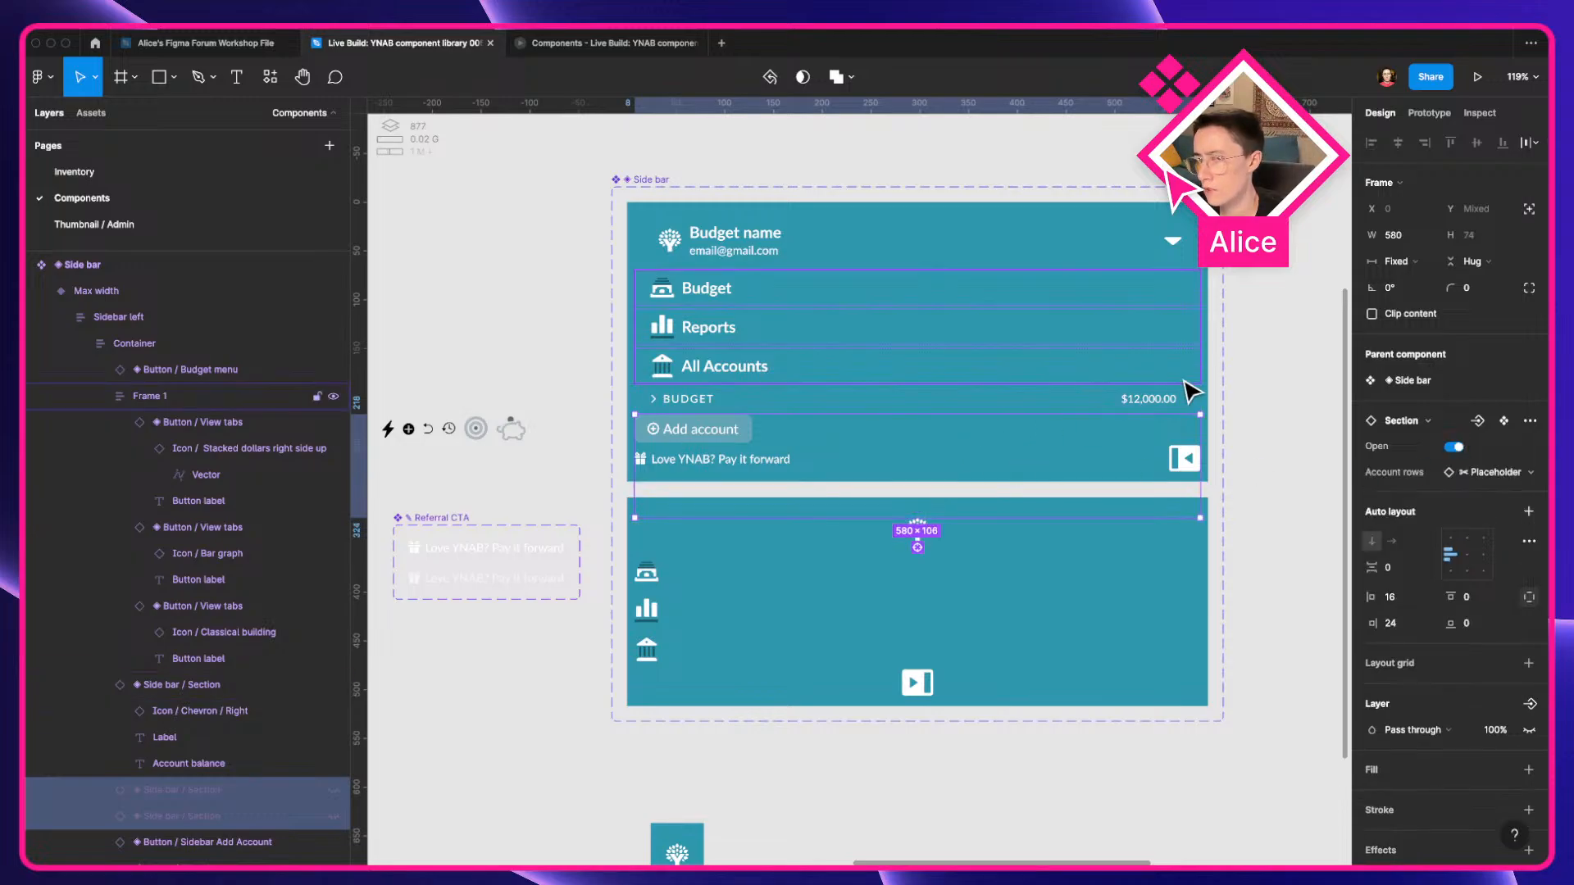
pyautogui.press('super+z')
pyautogui.click(596, 645)
pyautogui.scroll(-3, 552, 682)
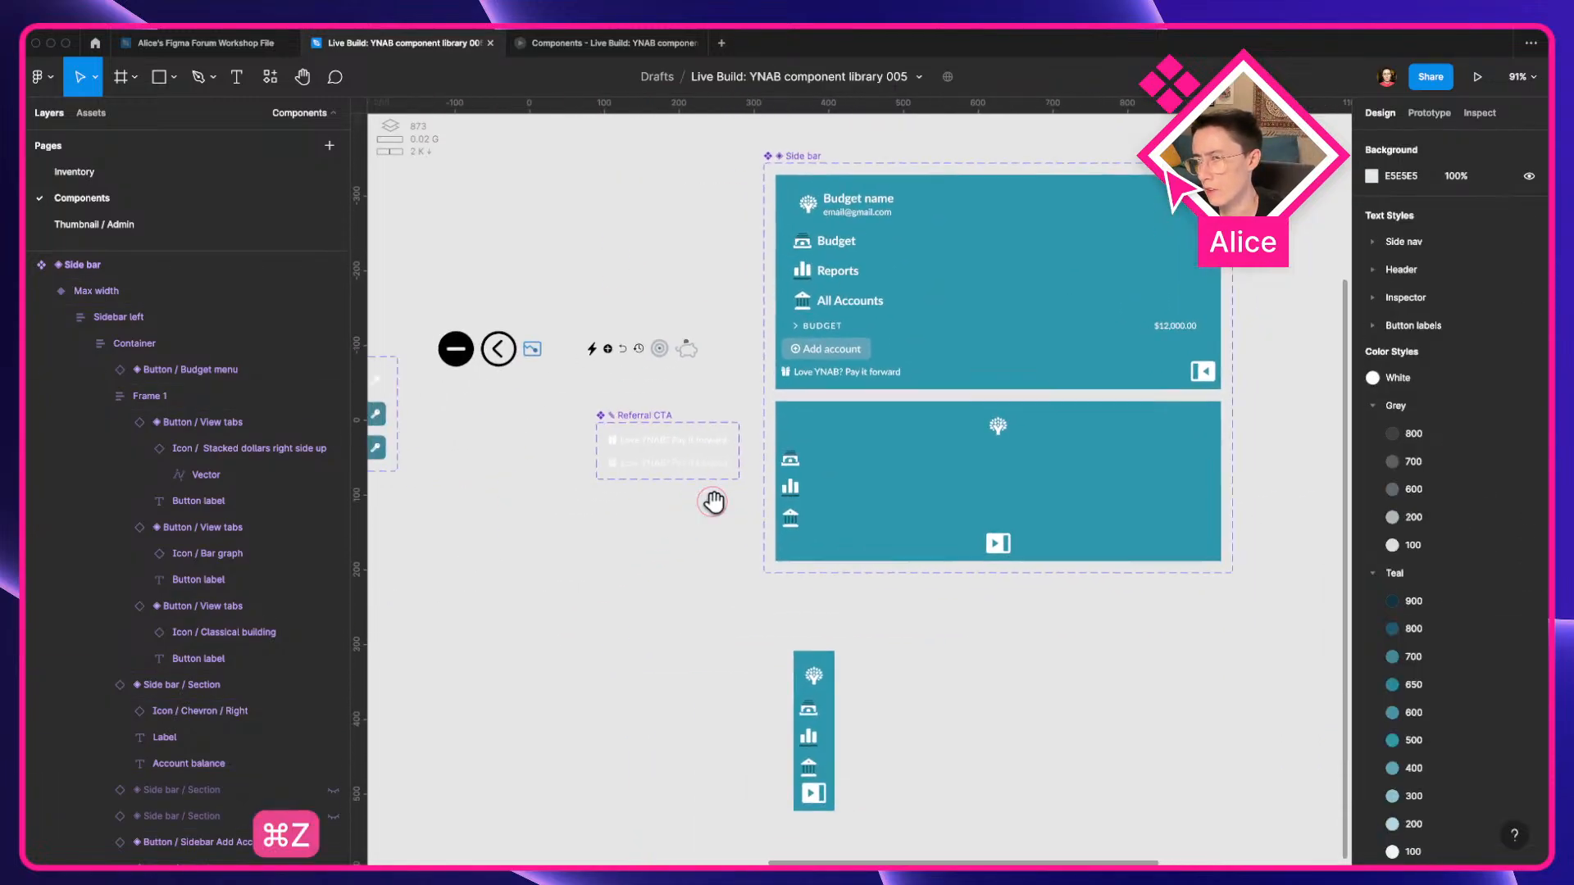
# Align the auto layout contents of the Breakpoint2 variant's Container to top centre.
pyautogui.click(968, 461)
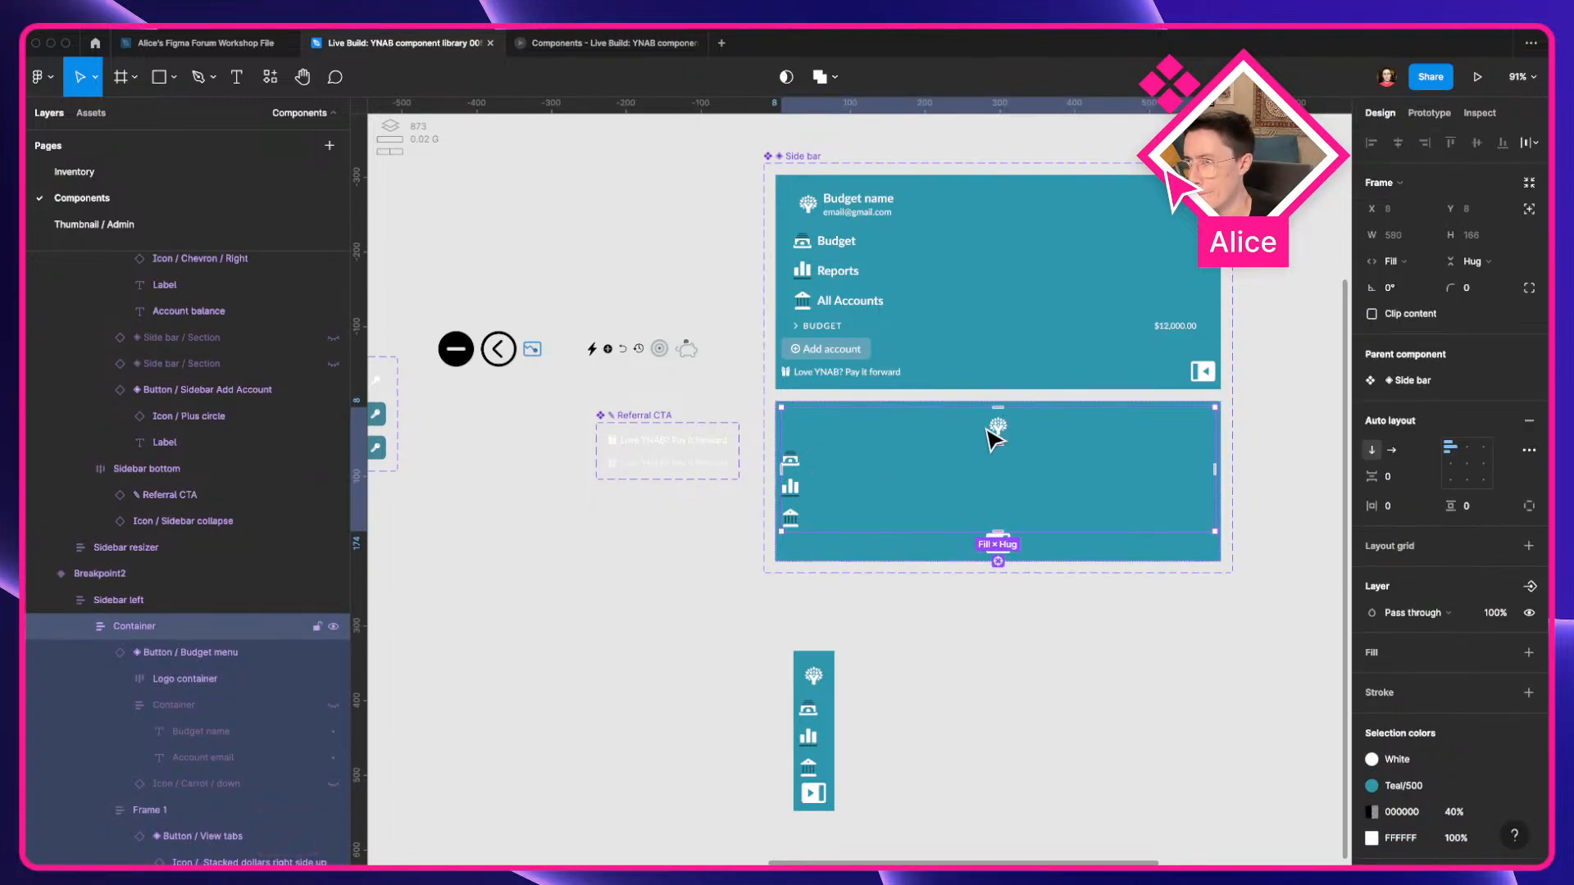
pyautogui.click(994, 441)
pyautogui.scroll(5, 943, 434)
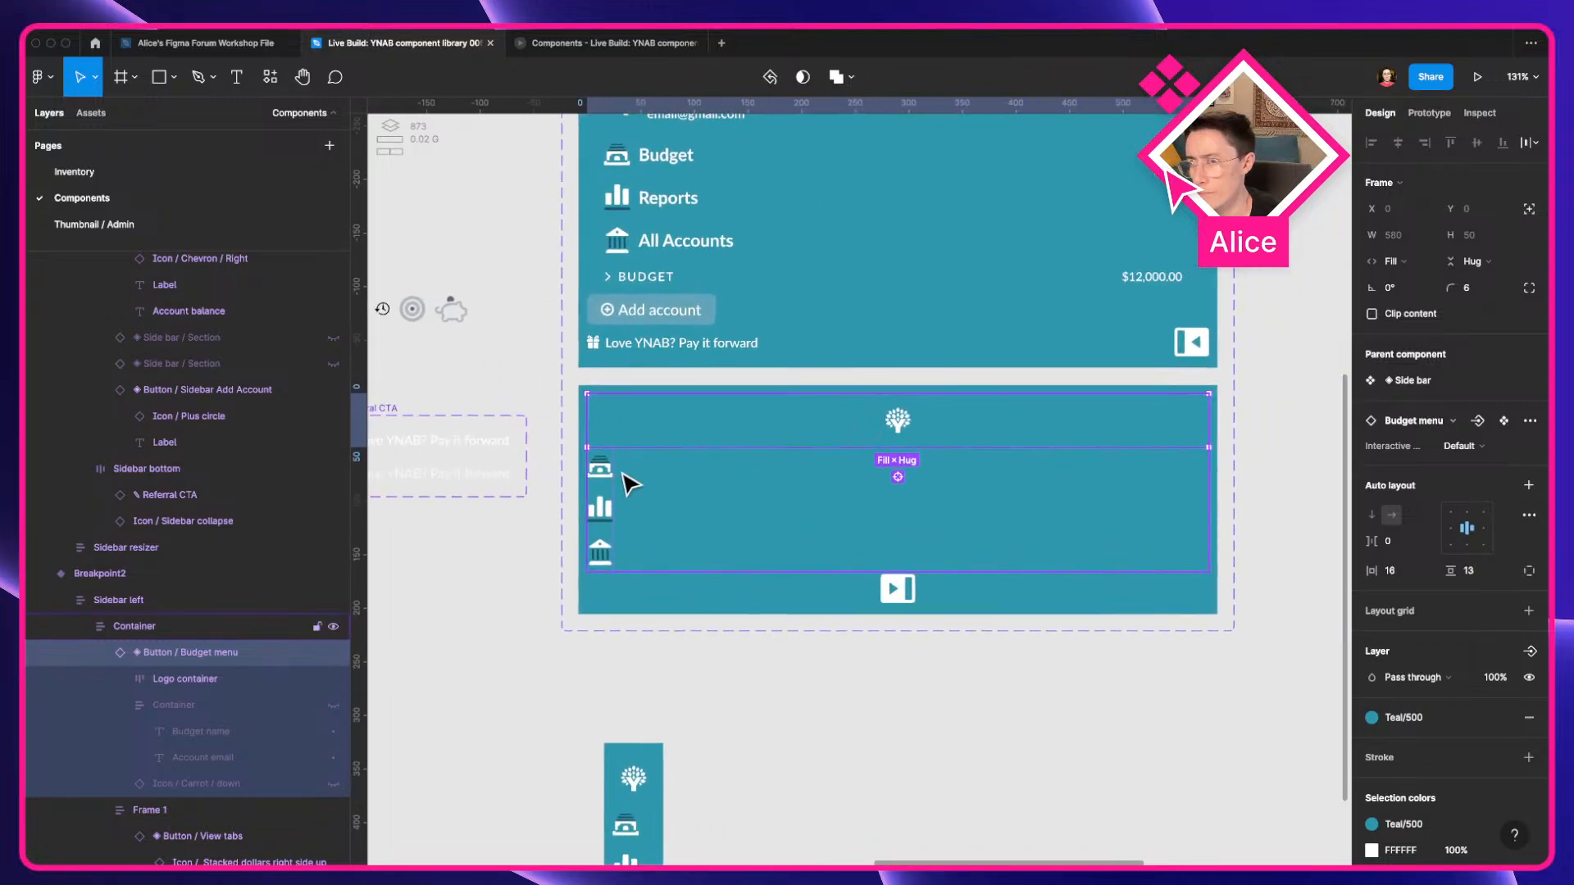
pyautogui.click(688, 499)
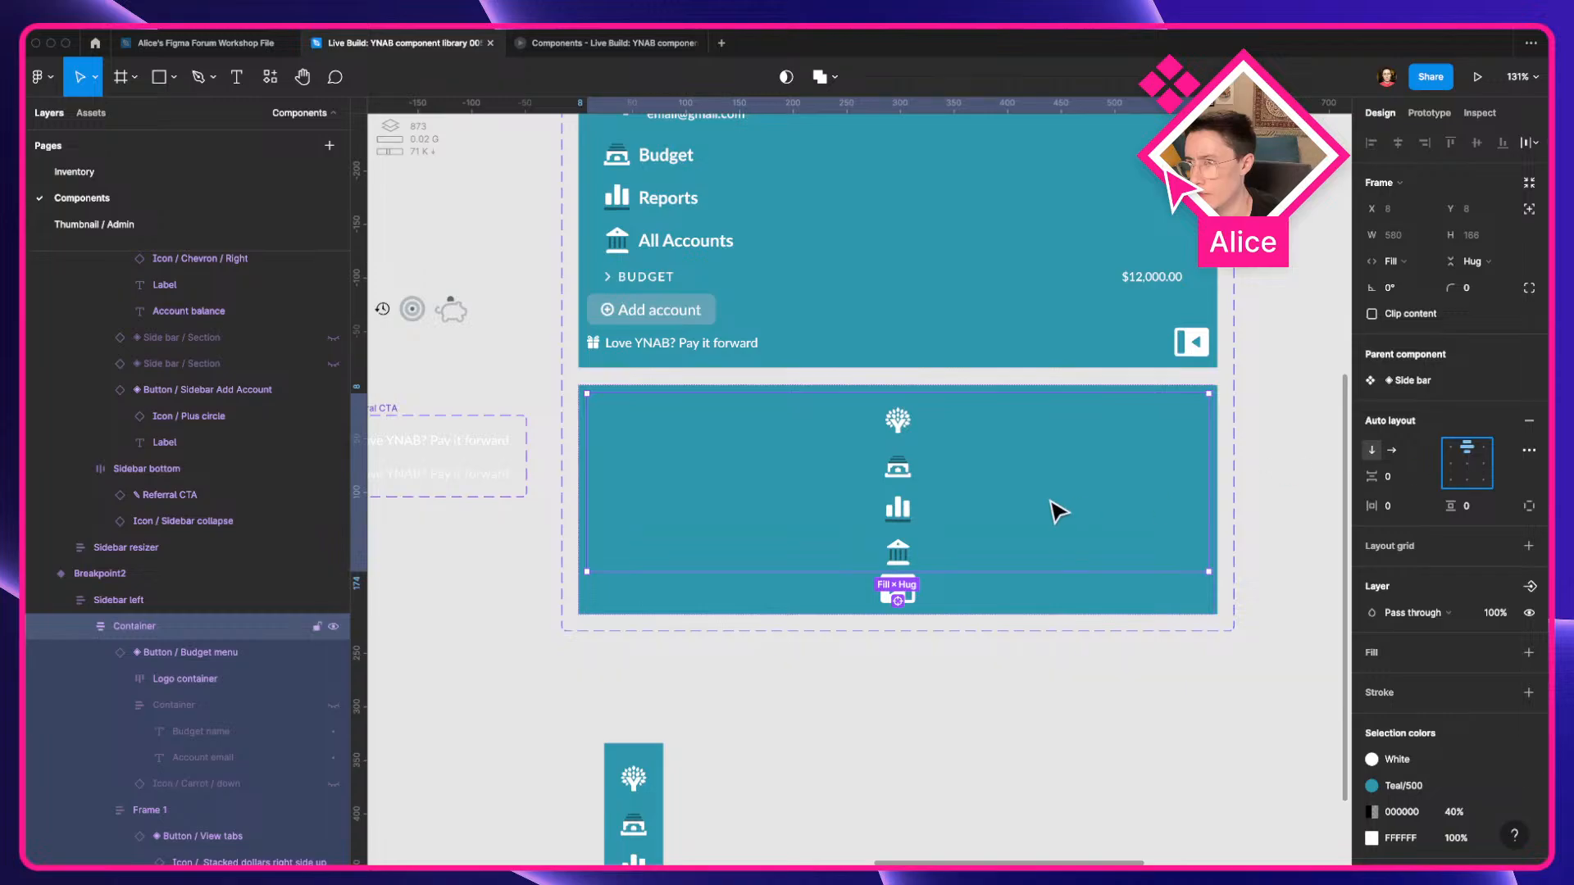
pyautogui.scroll(-5, 1053, 508)
pyautogui.click(1015, 641)
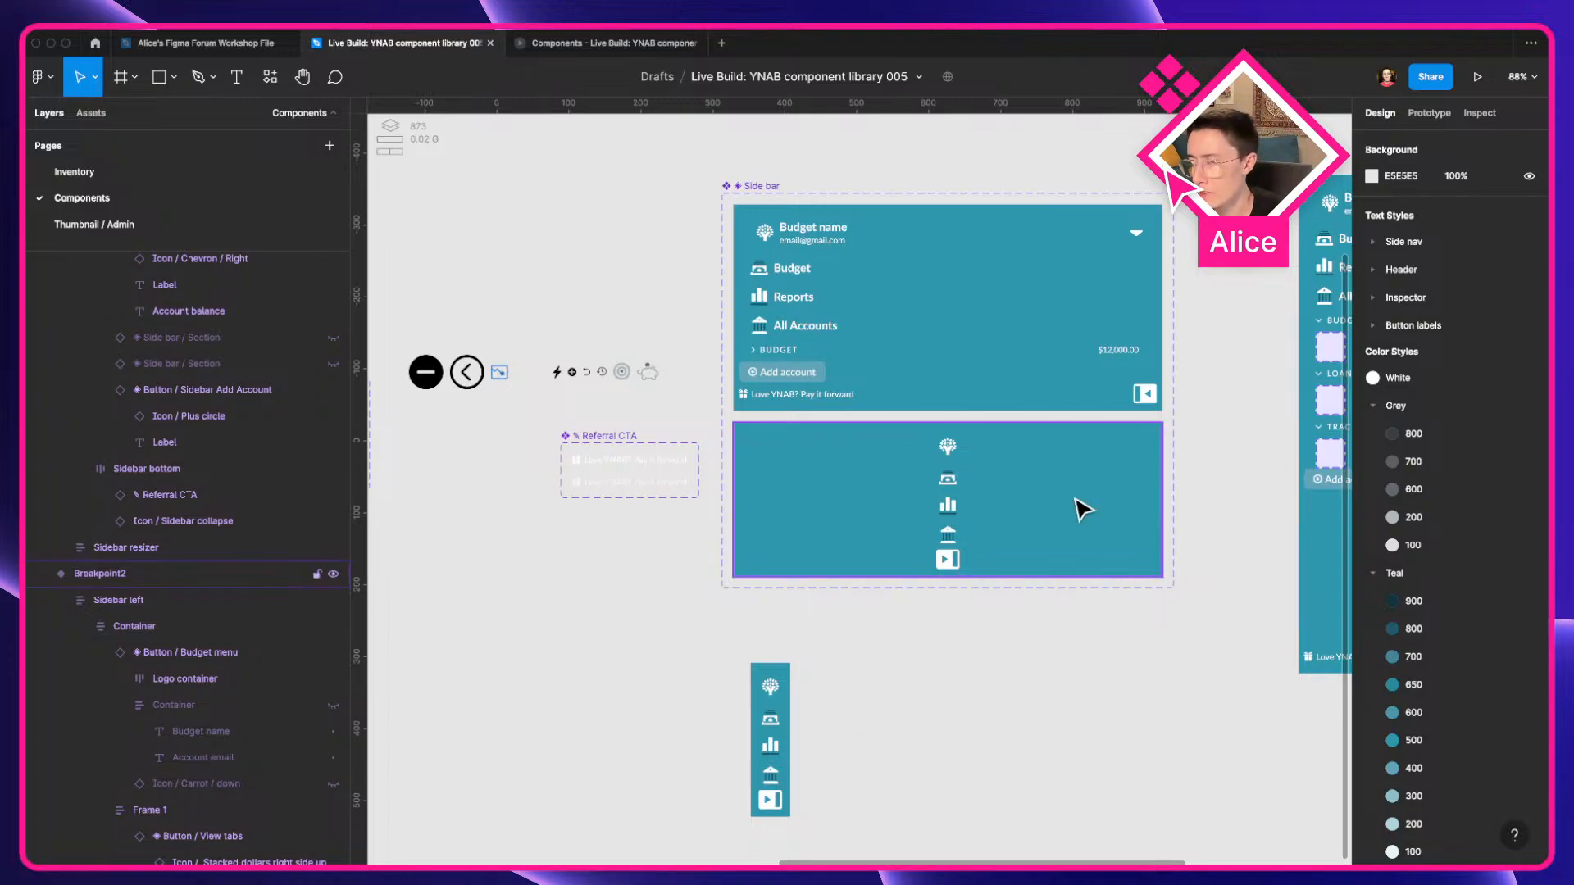
# Stretch the narrow Side bar instance below the component set to a taller height to test its pinned footer.
pyautogui.hotkey('ctrl', 'Left')
pyautogui.hotkey('ctrl', 'Right')
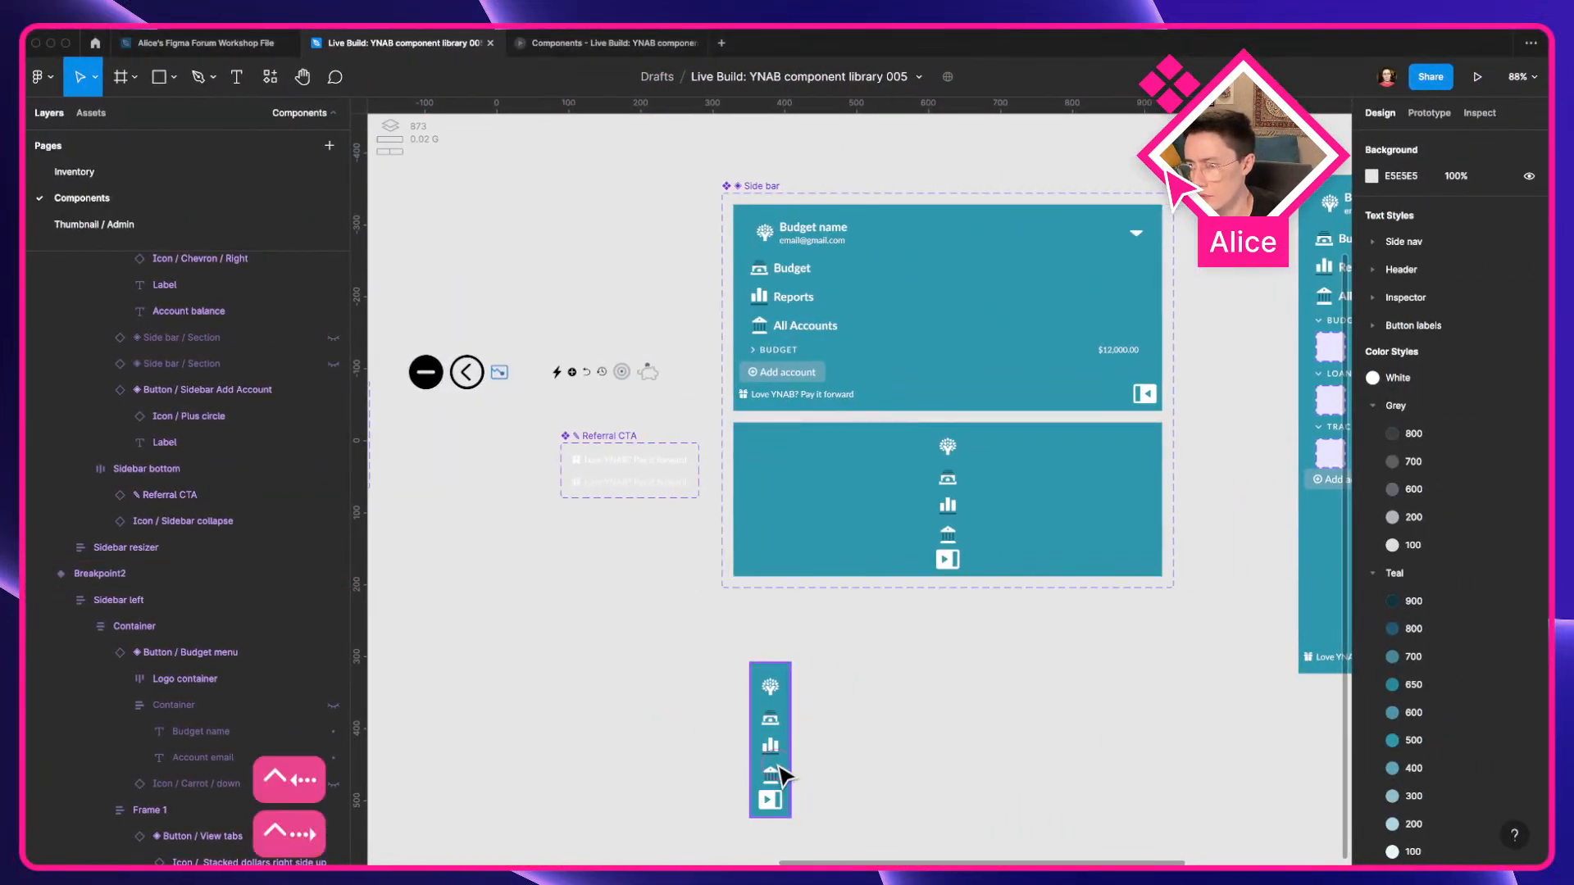
pyautogui.click(783, 774)
pyautogui.moveTo(874, 762); pyautogui.dragTo(862, 621)
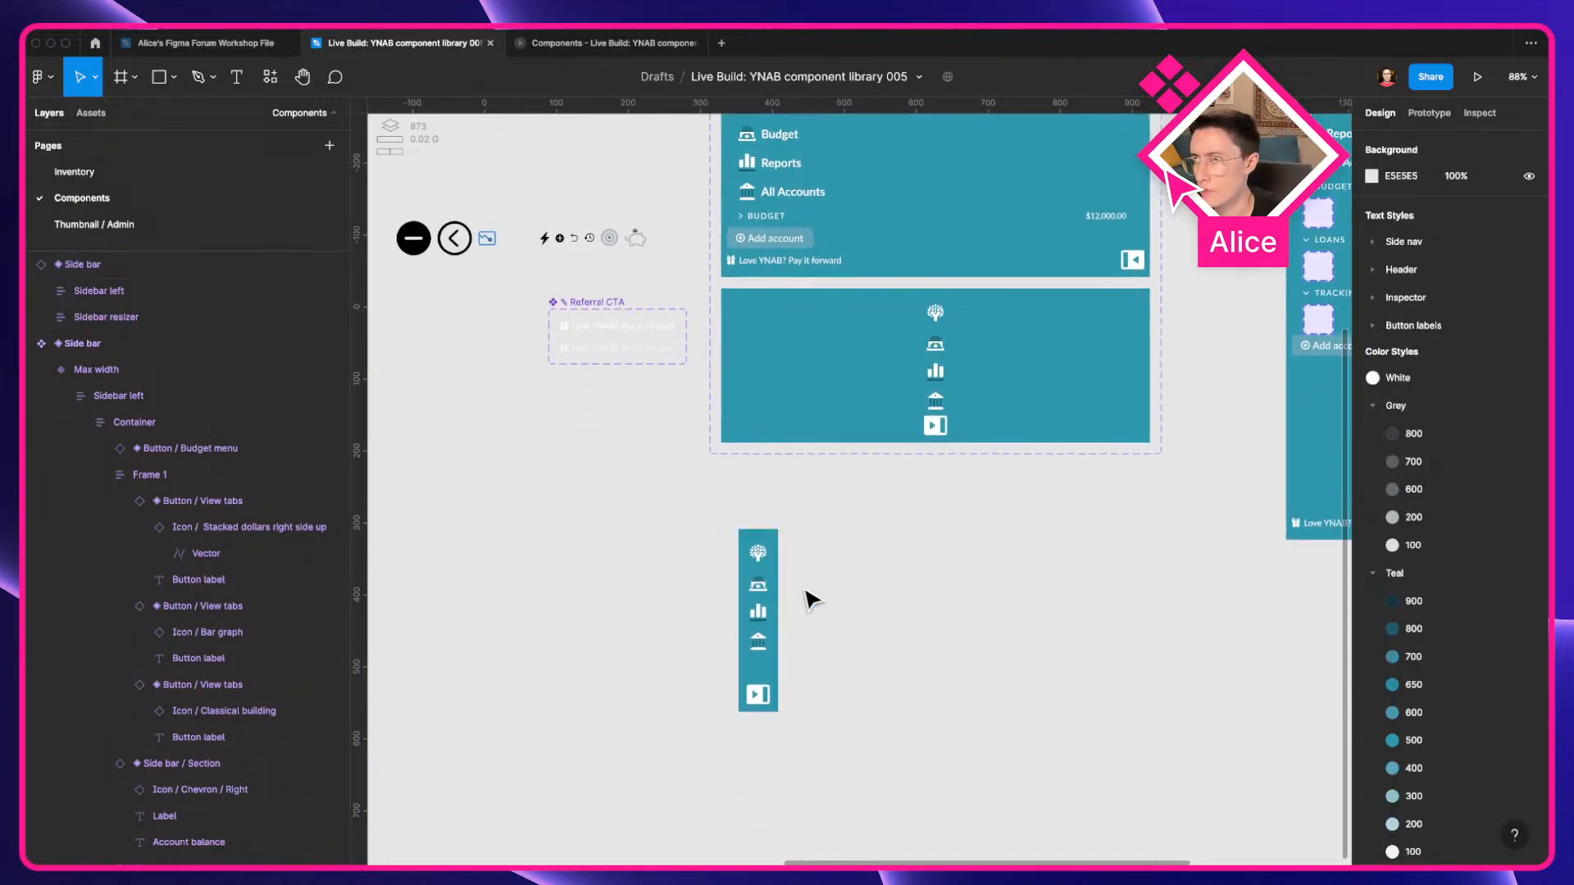
# Add an on-click prototype interaction from the Max width variant's Sidebar collapse icon that changes to the Breakpoint2 variant.
pyautogui.scroll(3, 861, 600)
pyautogui.hscroll(3, 861, 600)
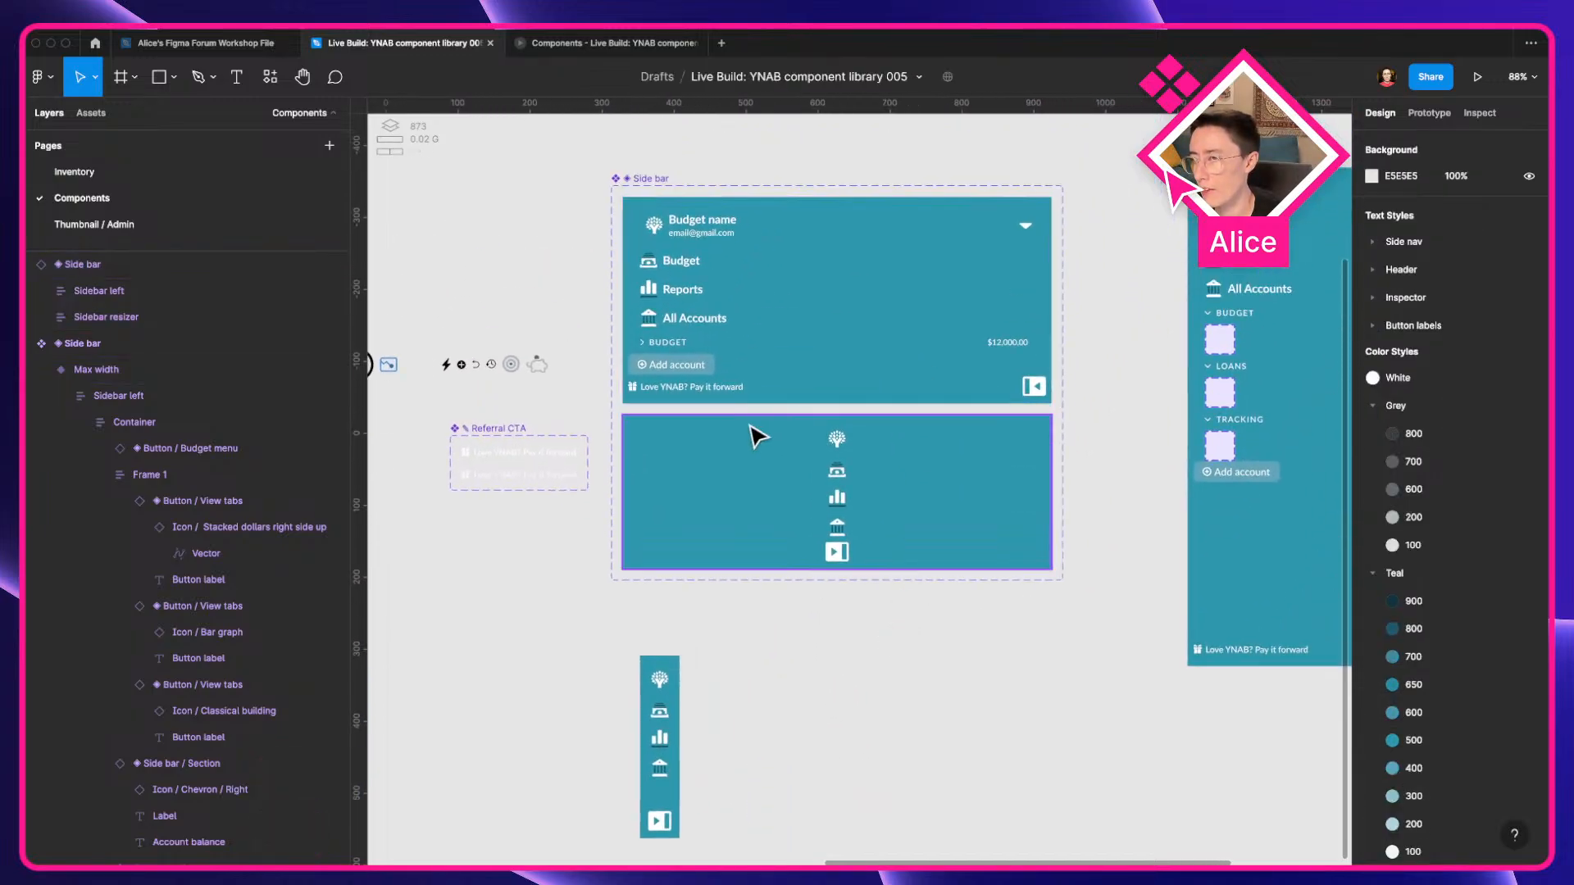
pyautogui.click(942, 300)
pyautogui.click(1428, 112)
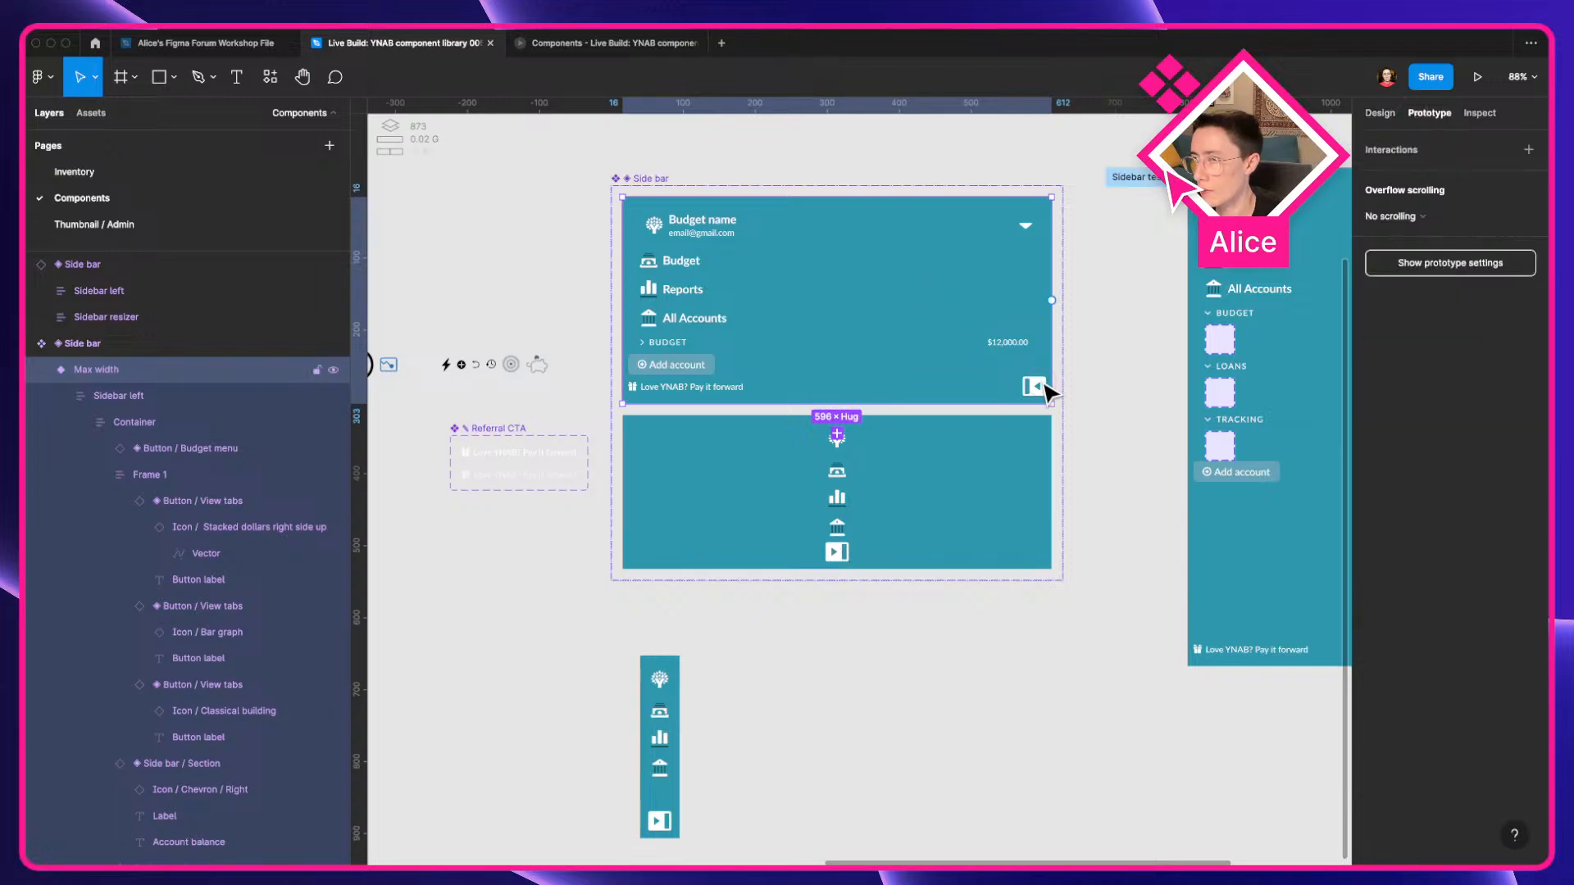
pyautogui.click(1048, 390)
pyautogui.click(1048, 390)
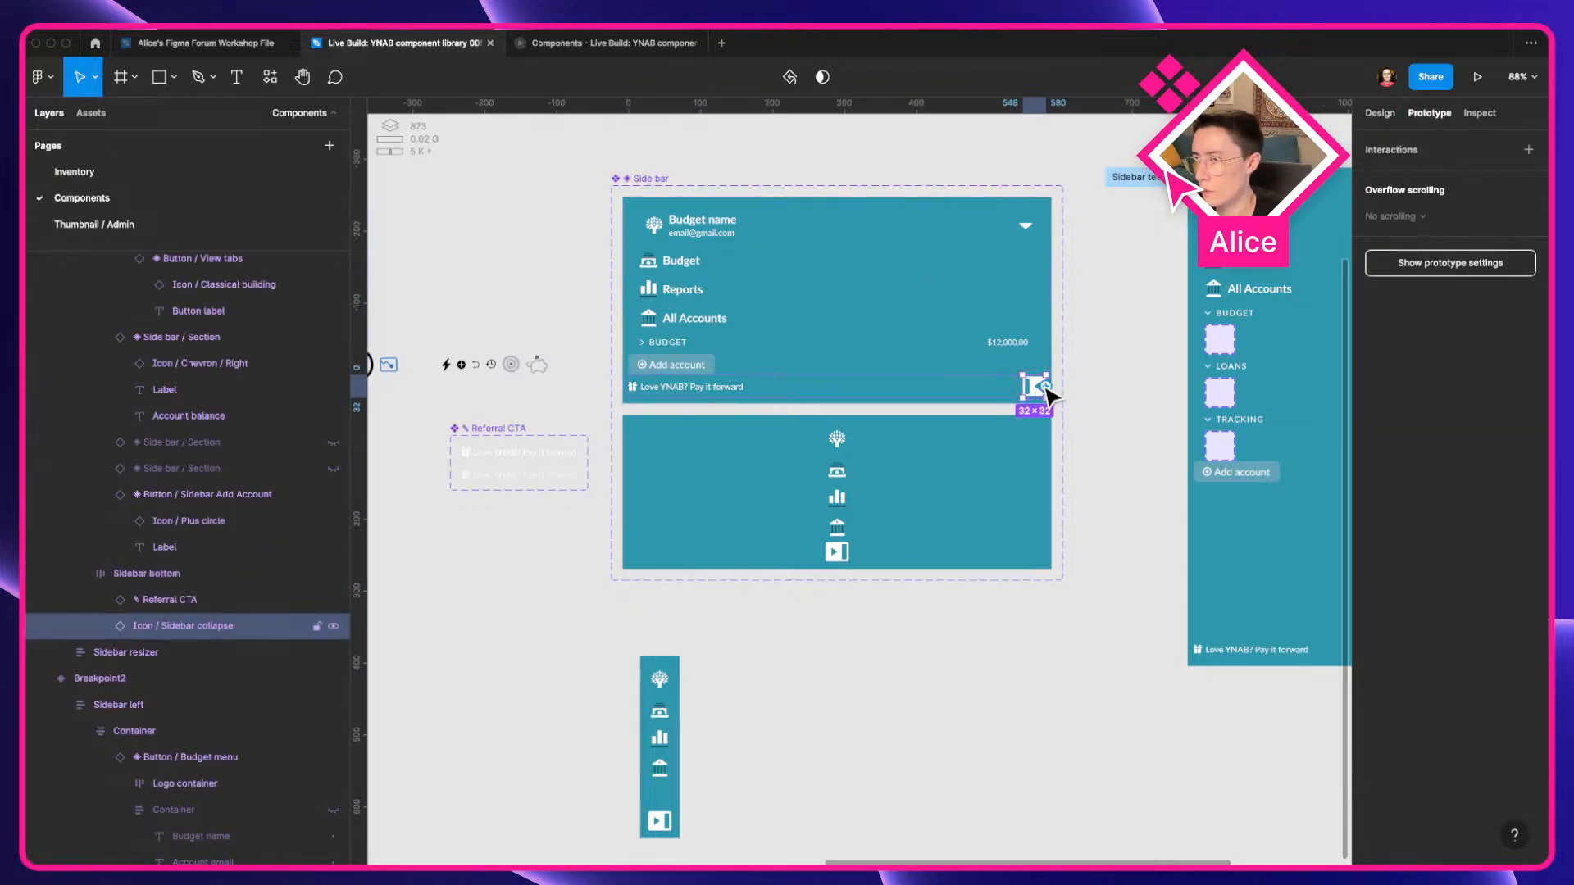
pyautogui.moveTo(1046, 386); pyautogui.dragTo(830, 474)
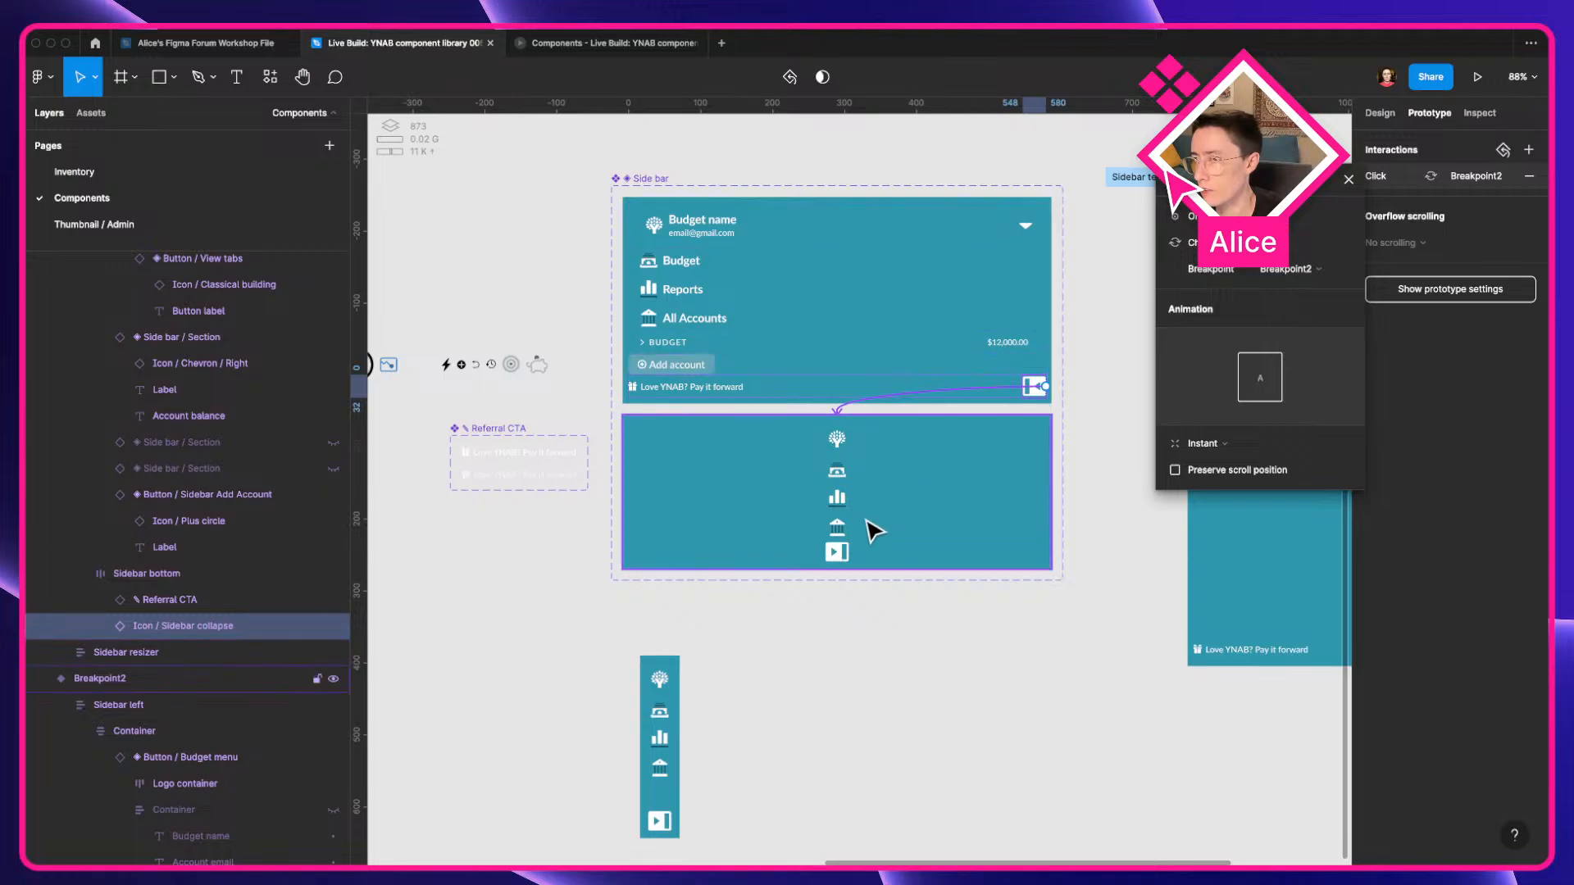
# Connect the Sidebar expand icon in the Breakpoint2 variant to the Max width variant as a prototype interaction.
pyautogui.click(841, 556)
pyautogui.click(840, 557)
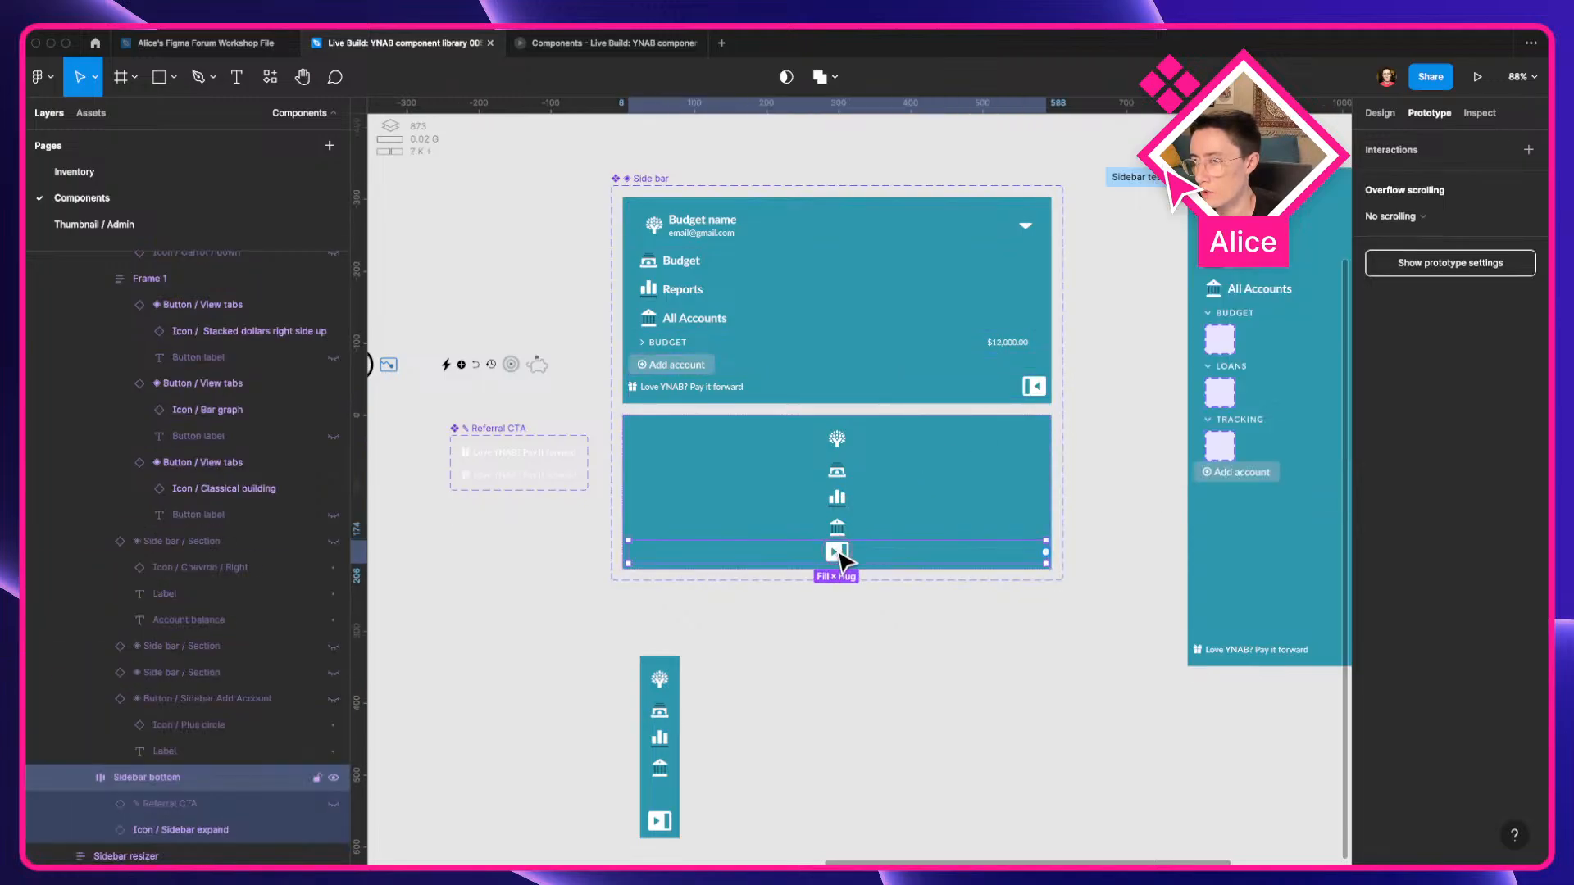
pyautogui.click(840, 558)
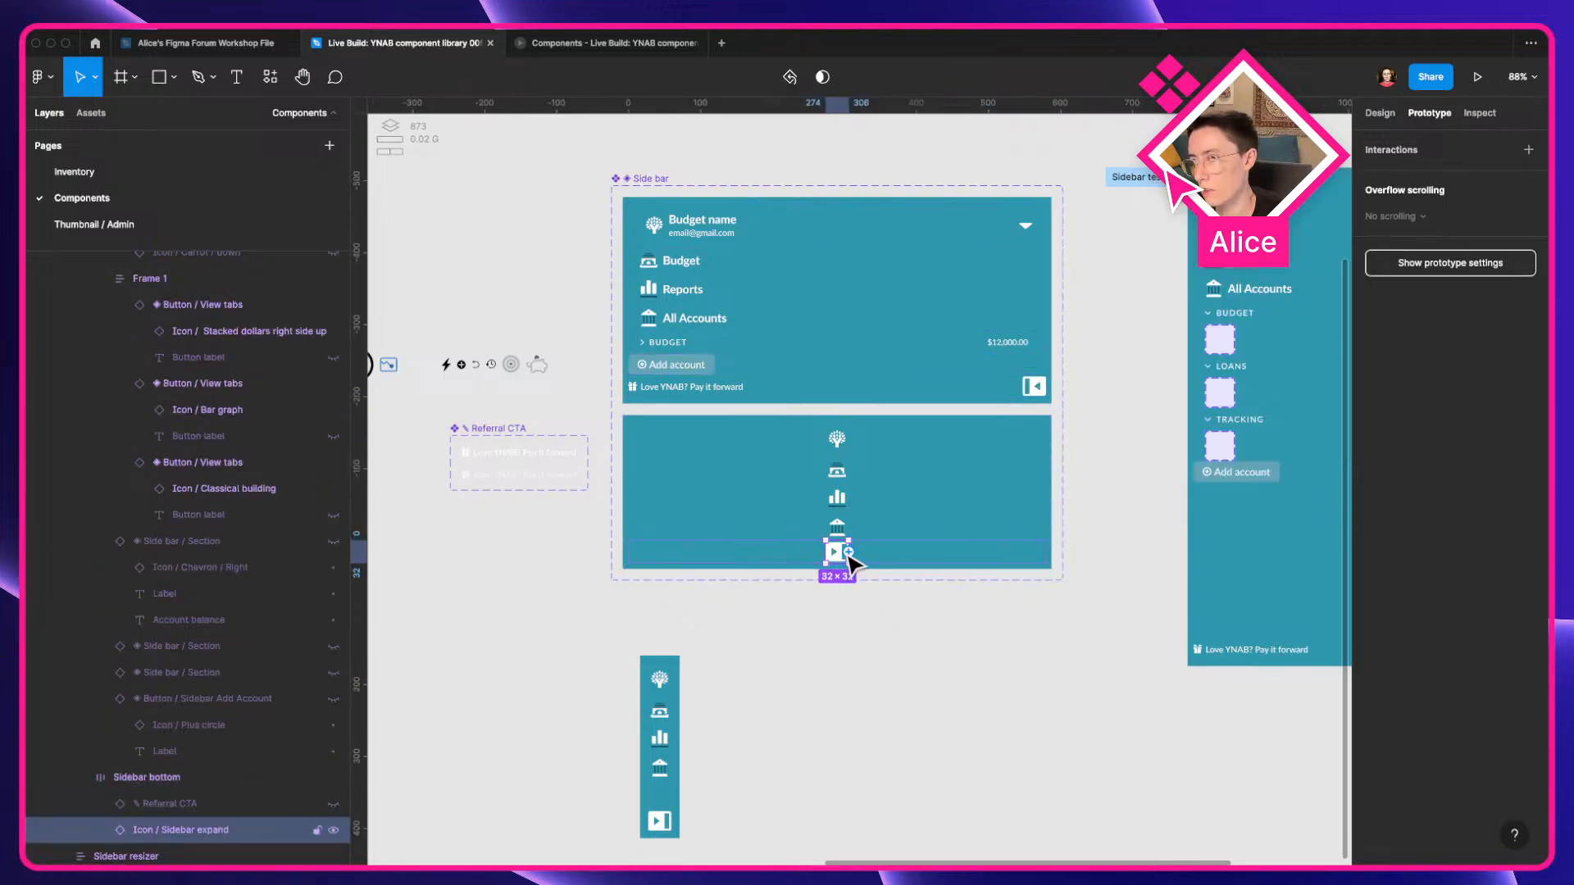
pyautogui.moveTo(849, 552); pyautogui.dragTo(754, 349)
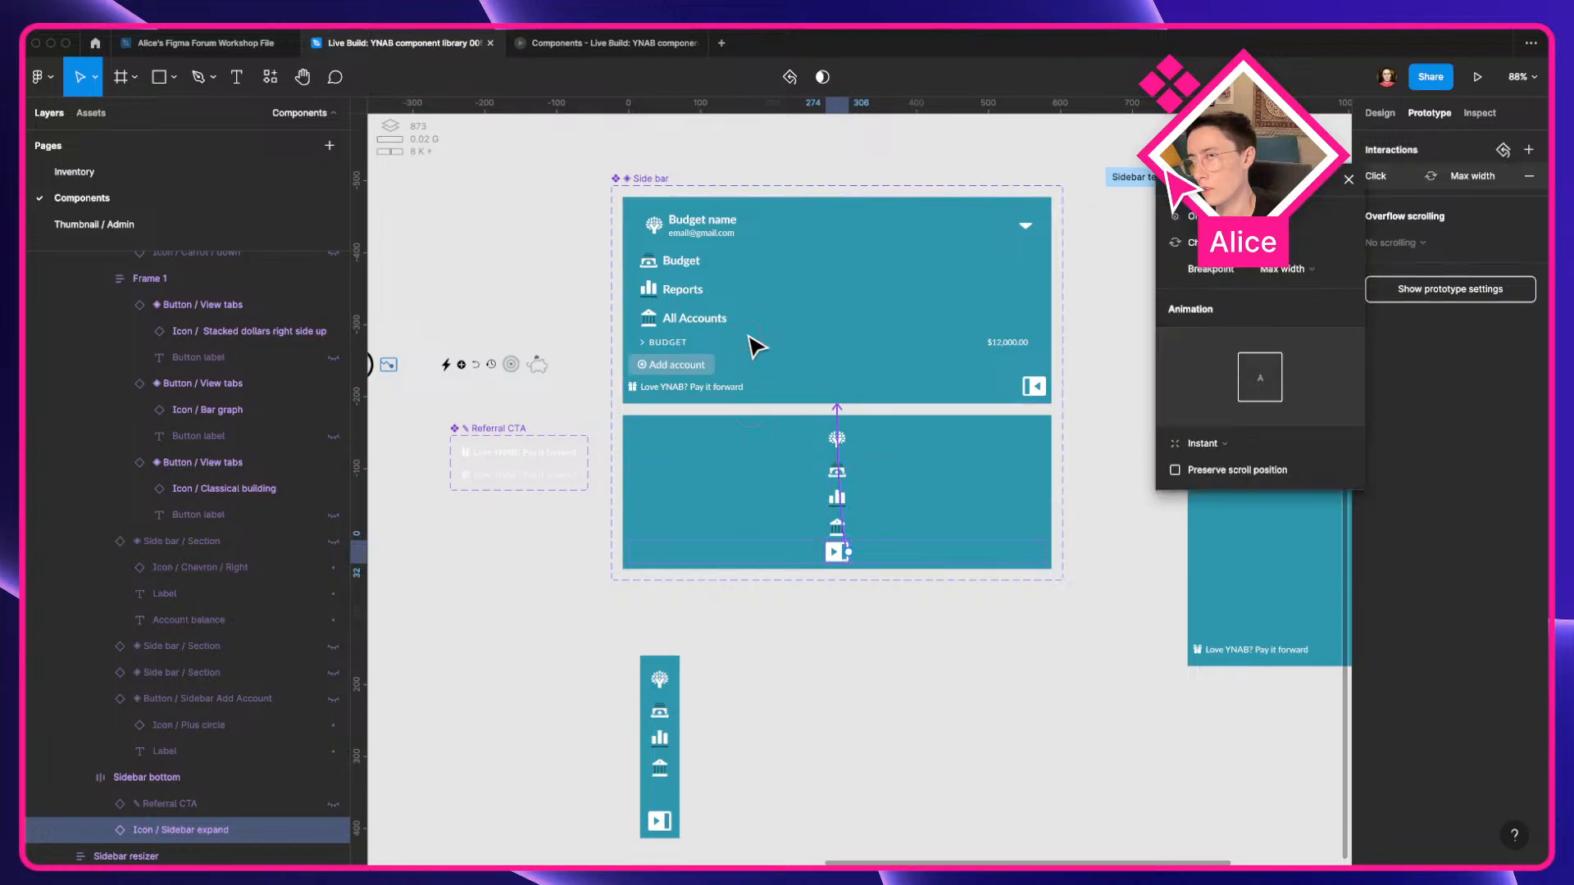
# Set the width of the Breakpoint2 variant in the Side bar component set to 55.
pyautogui.click(1380, 112)
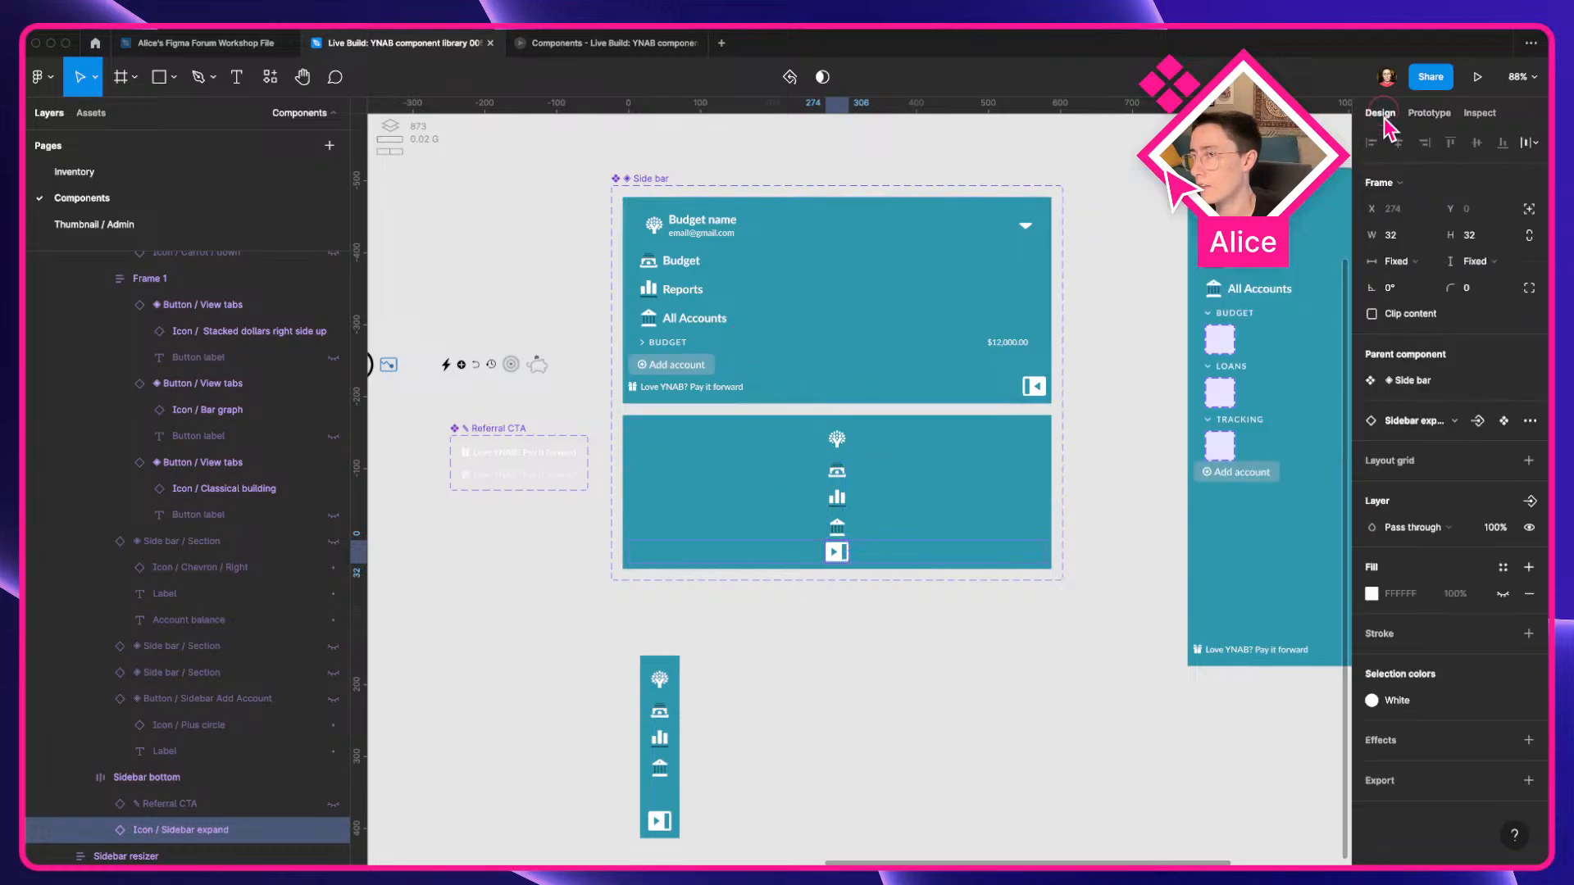
pyautogui.click(1045, 483)
pyautogui.click(1077, 505)
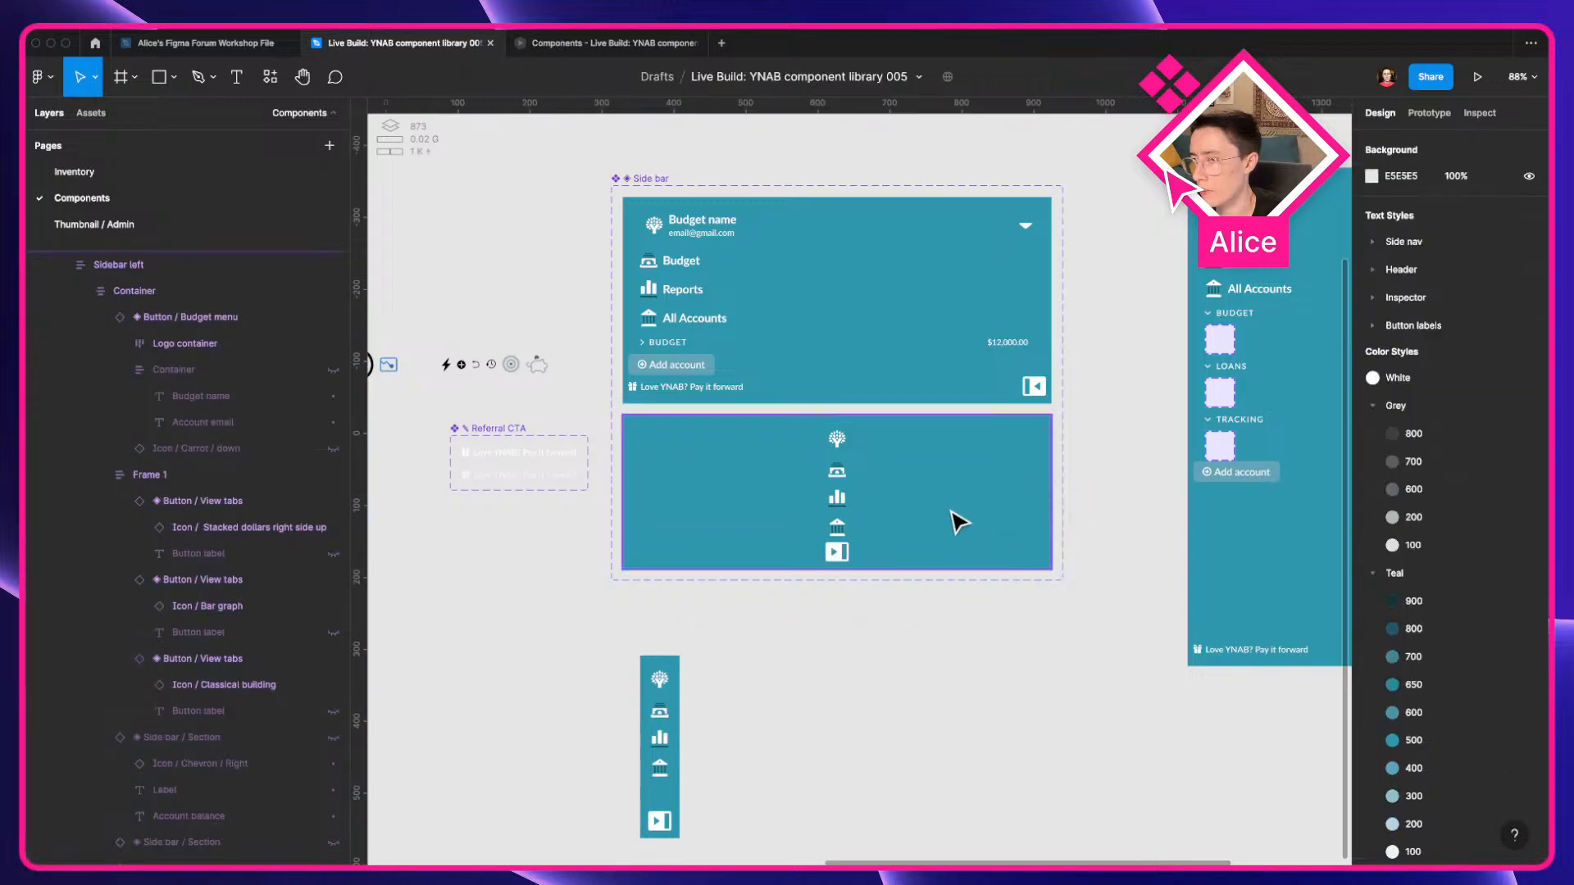
pyautogui.click(950, 513)
pyautogui.click(1399, 234)
pyautogui.write('55')
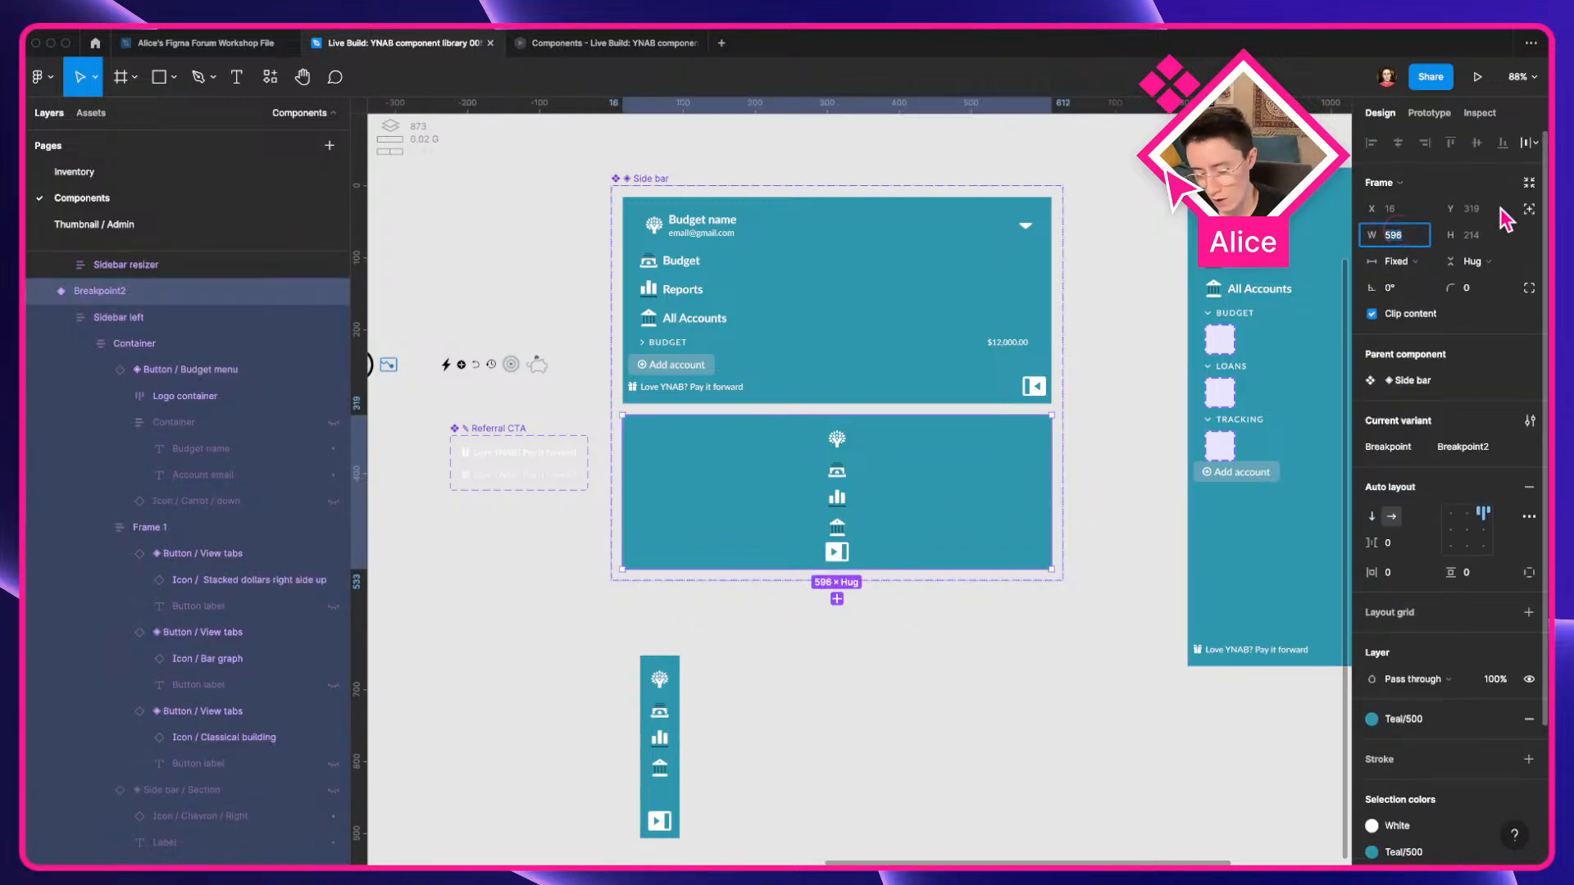
pyautogui.press('Return')
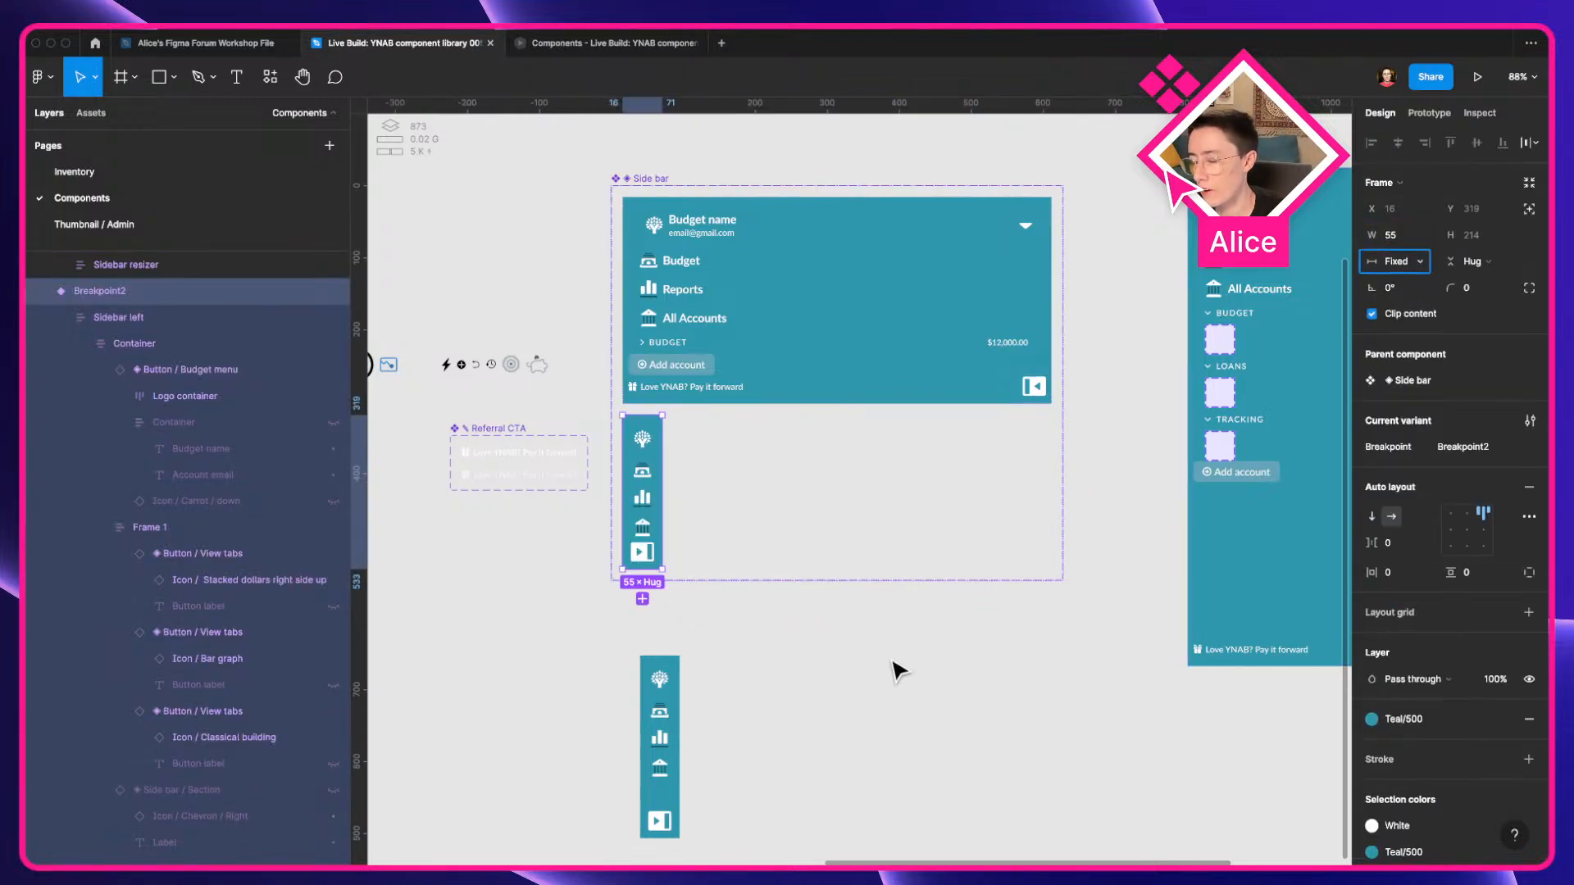
pyautogui.click(892, 662)
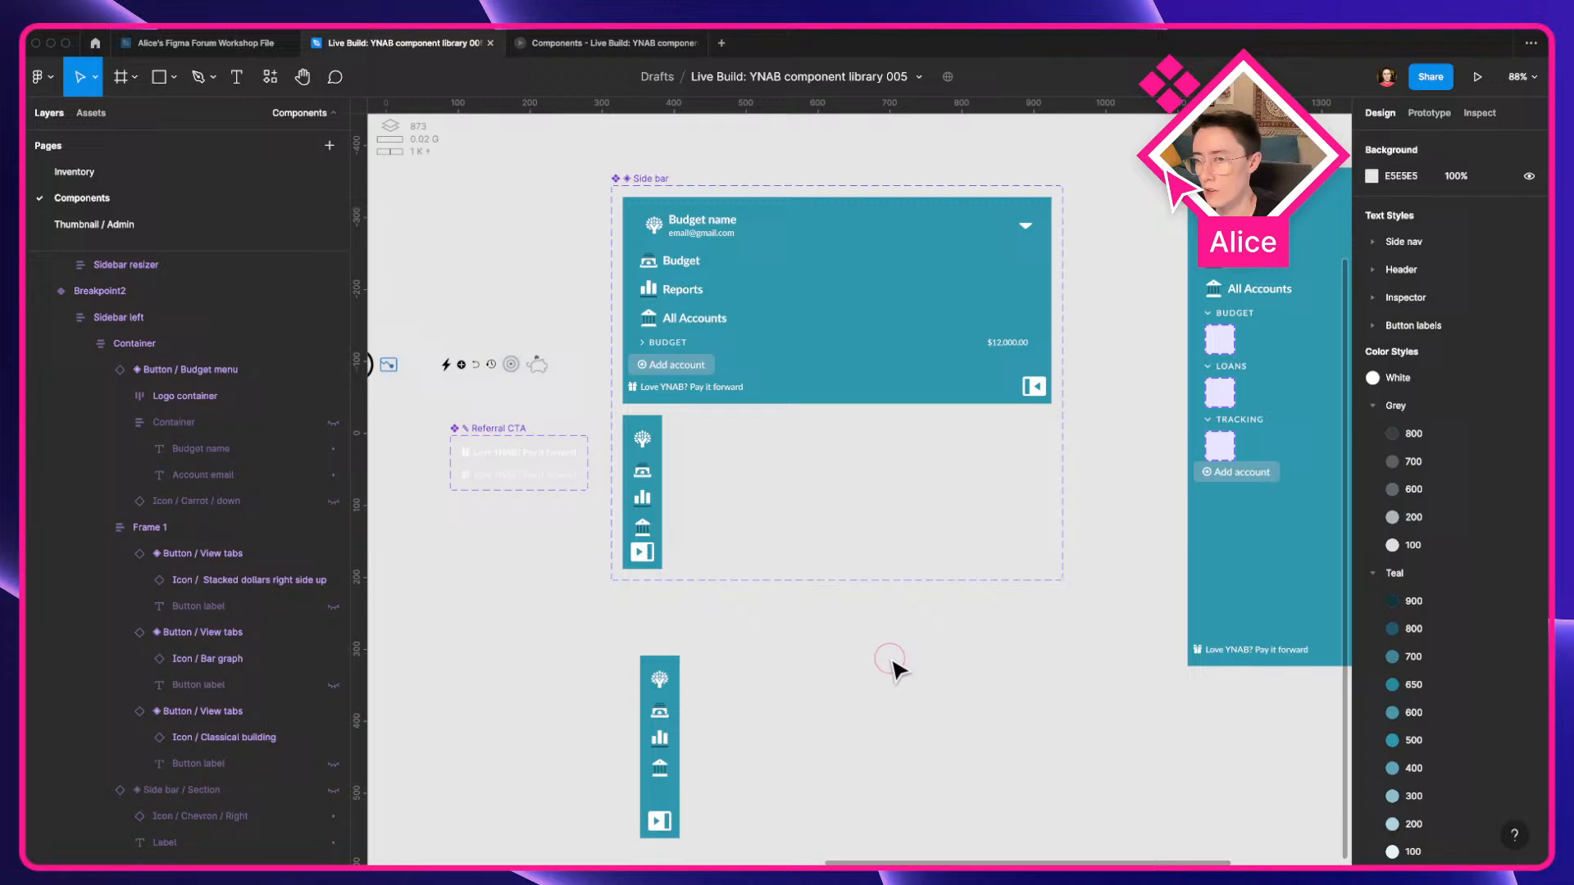
# Set the Max width variant's horizontal resizing to Fill and widen the Side bar component set.
pyautogui.click(875, 343)
pyautogui.click(1427, 260)
pyautogui.click(1422, 281)
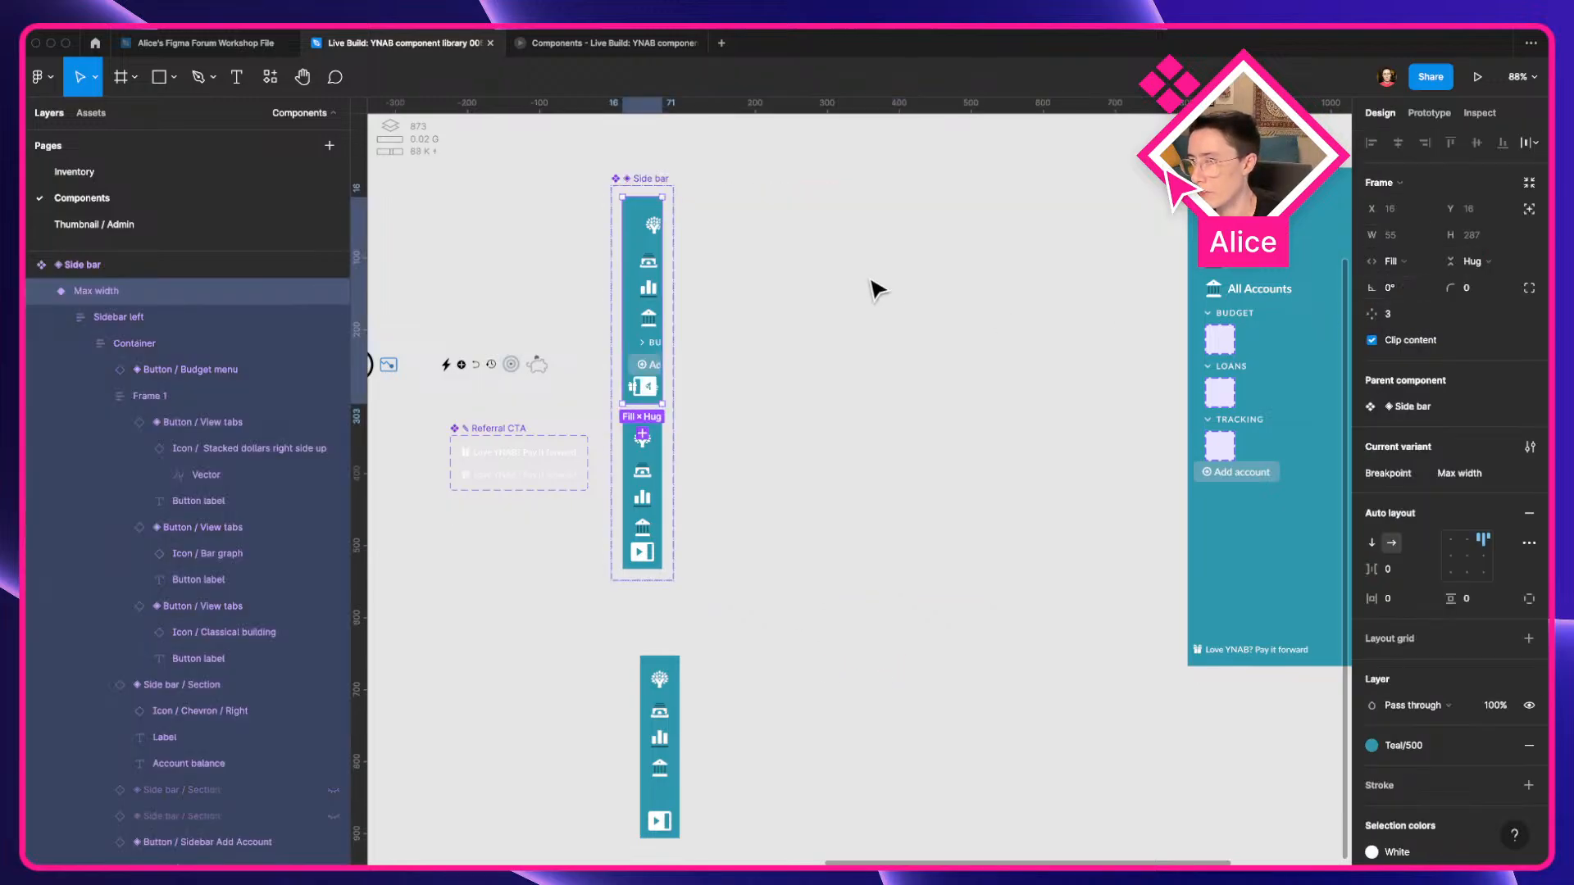
pyautogui.click(674, 186)
pyautogui.moveTo(673, 186); pyautogui.dragTo(1071, 223)
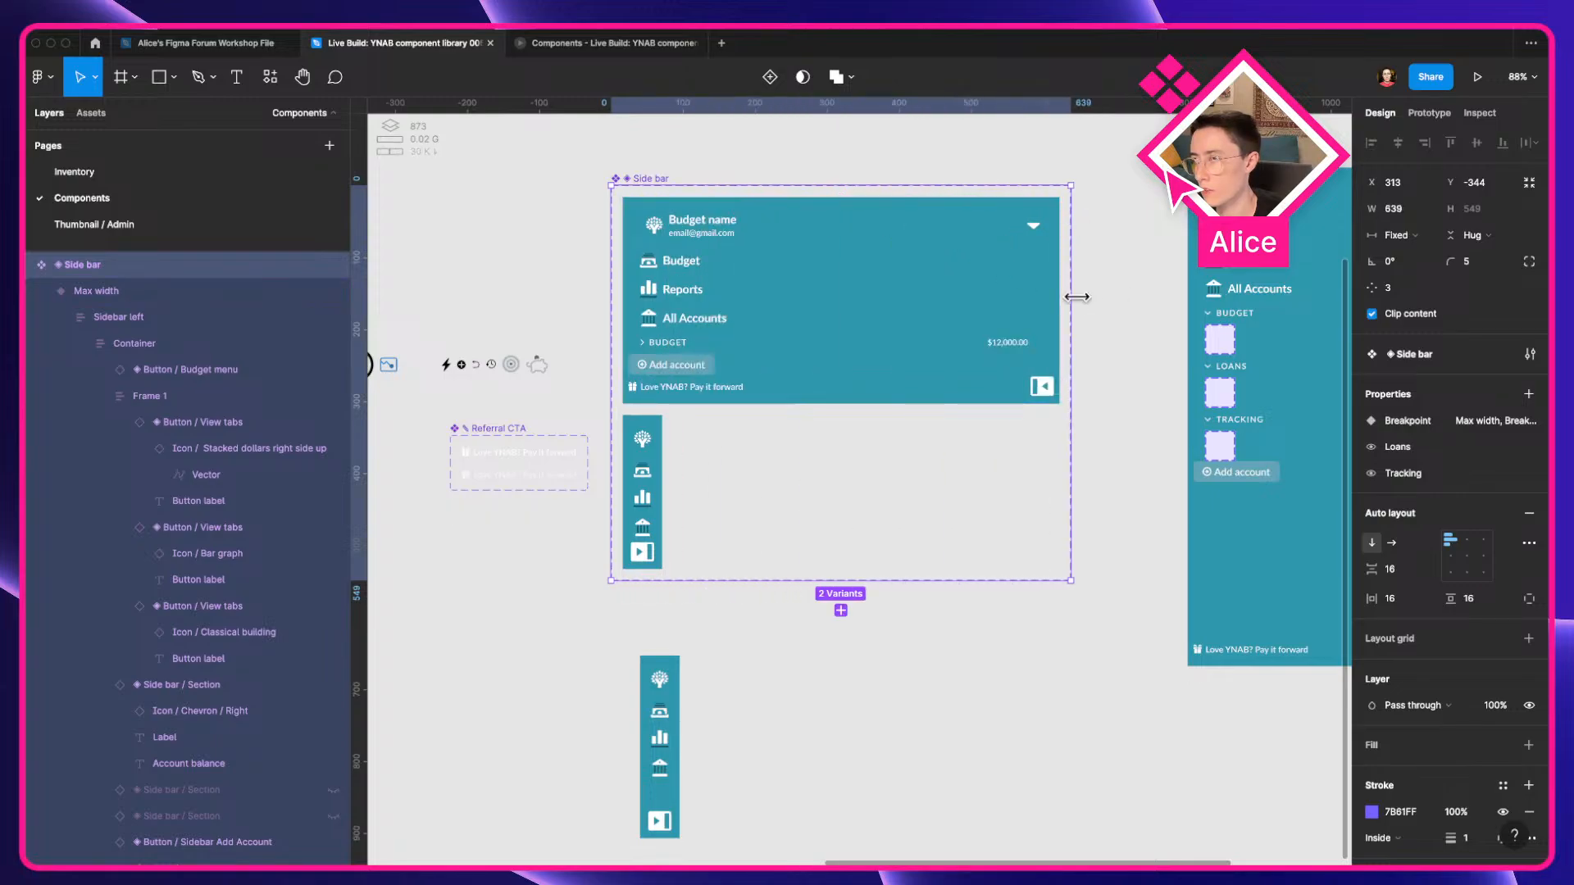
pyautogui.moveTo(1076, 296); pyautogui.dragTo(1121, 299)
# Select the Budget section in the Max width variant together with all of its sibling layers.
pyautogui.click(997, 351)
pyautogui.click(996, 351)
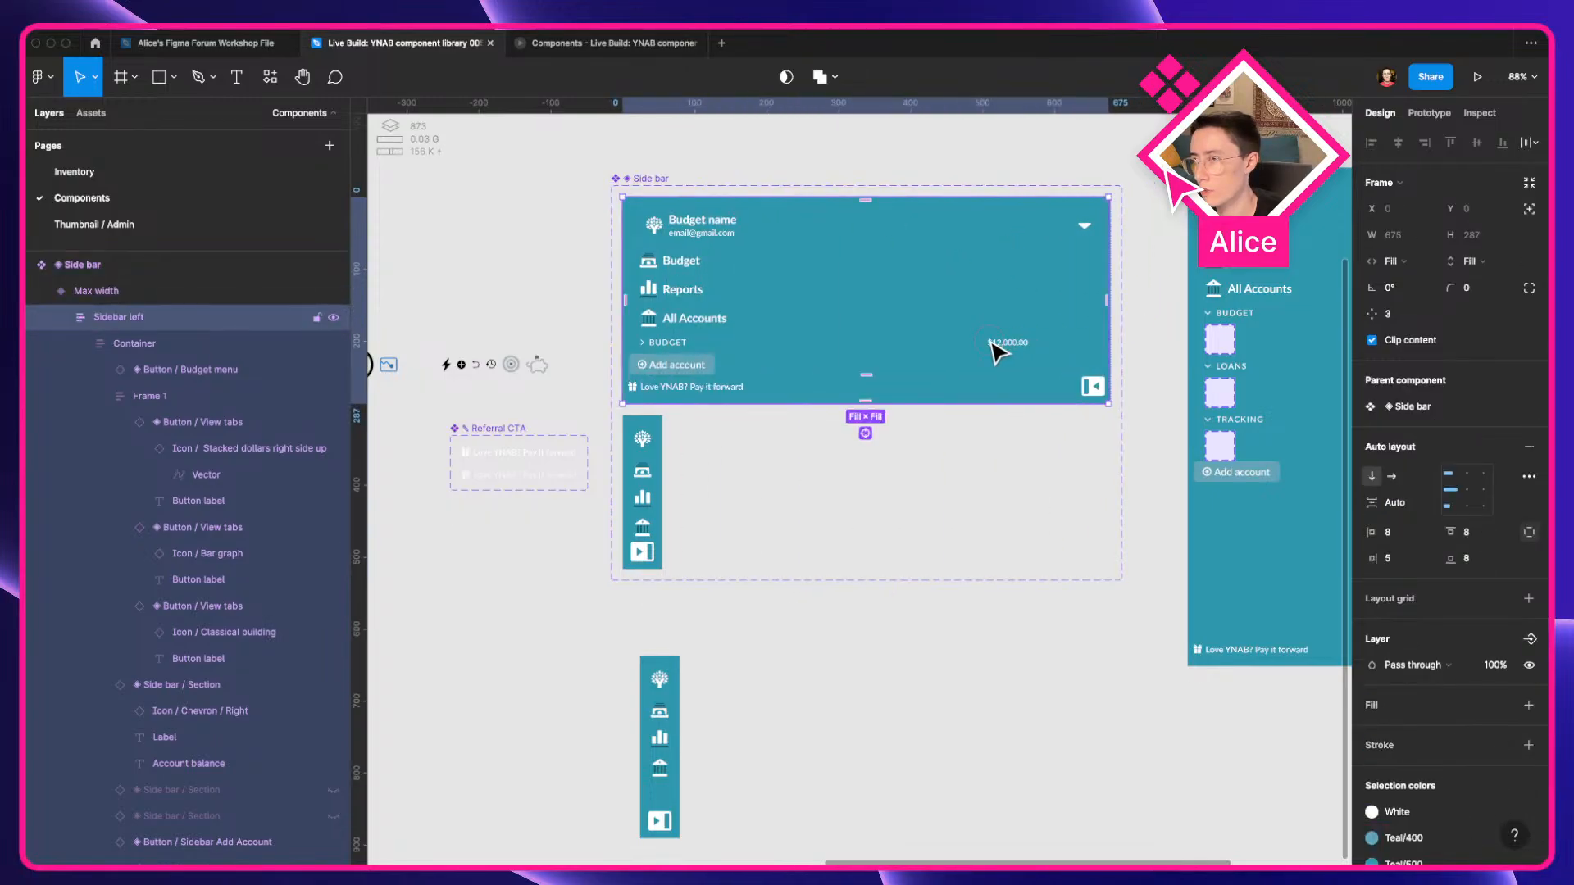
pyautogui.click(997, 350)
pyautogui.click(997, 350)
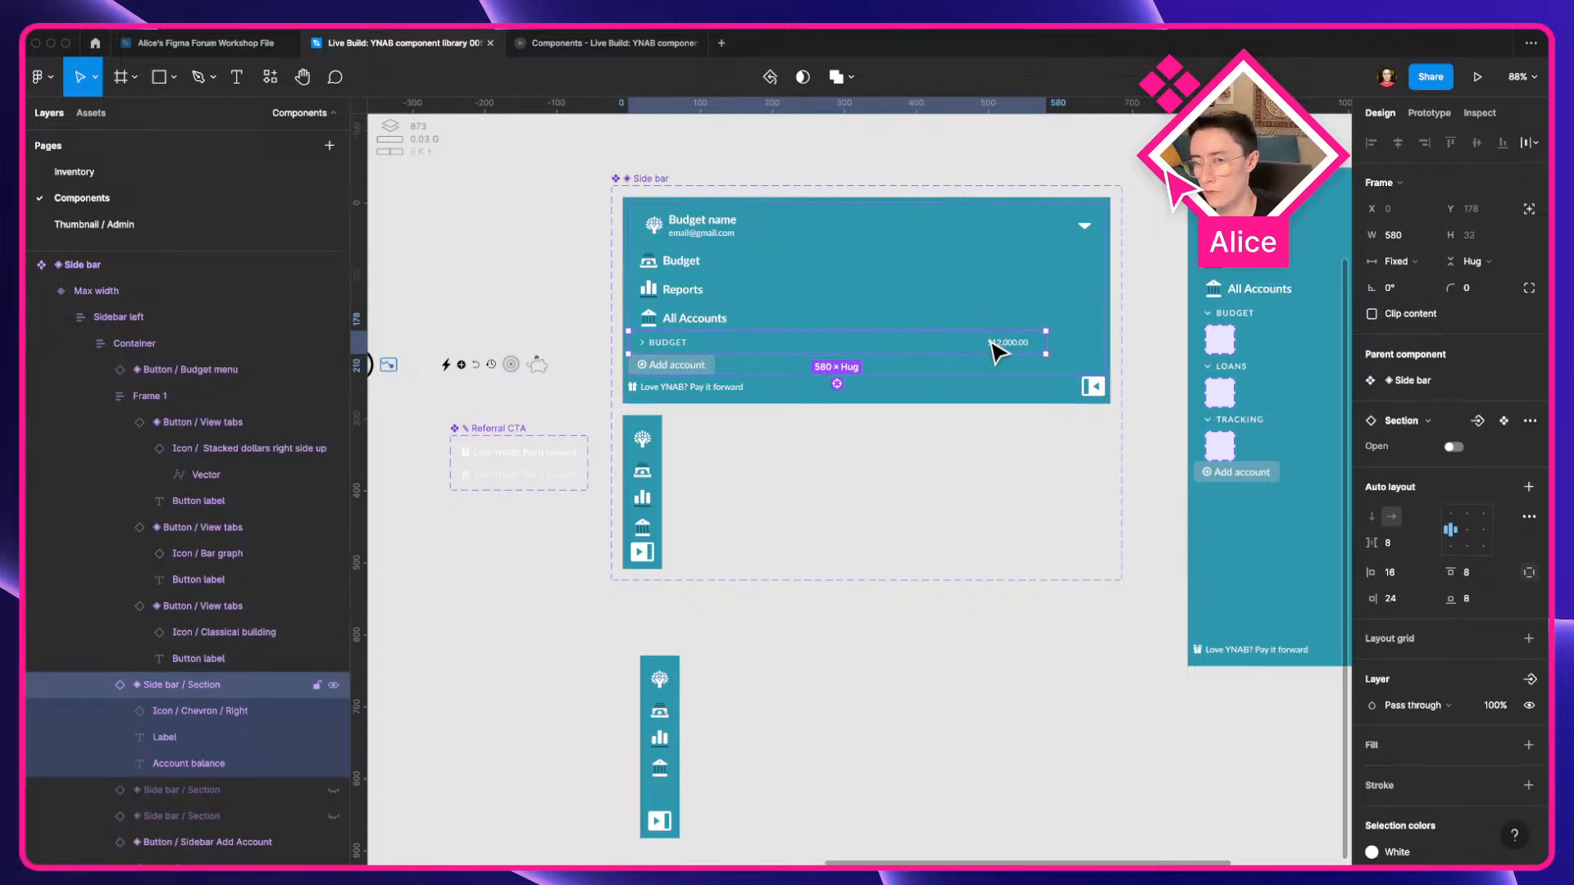
pyautogui.press('super+a')
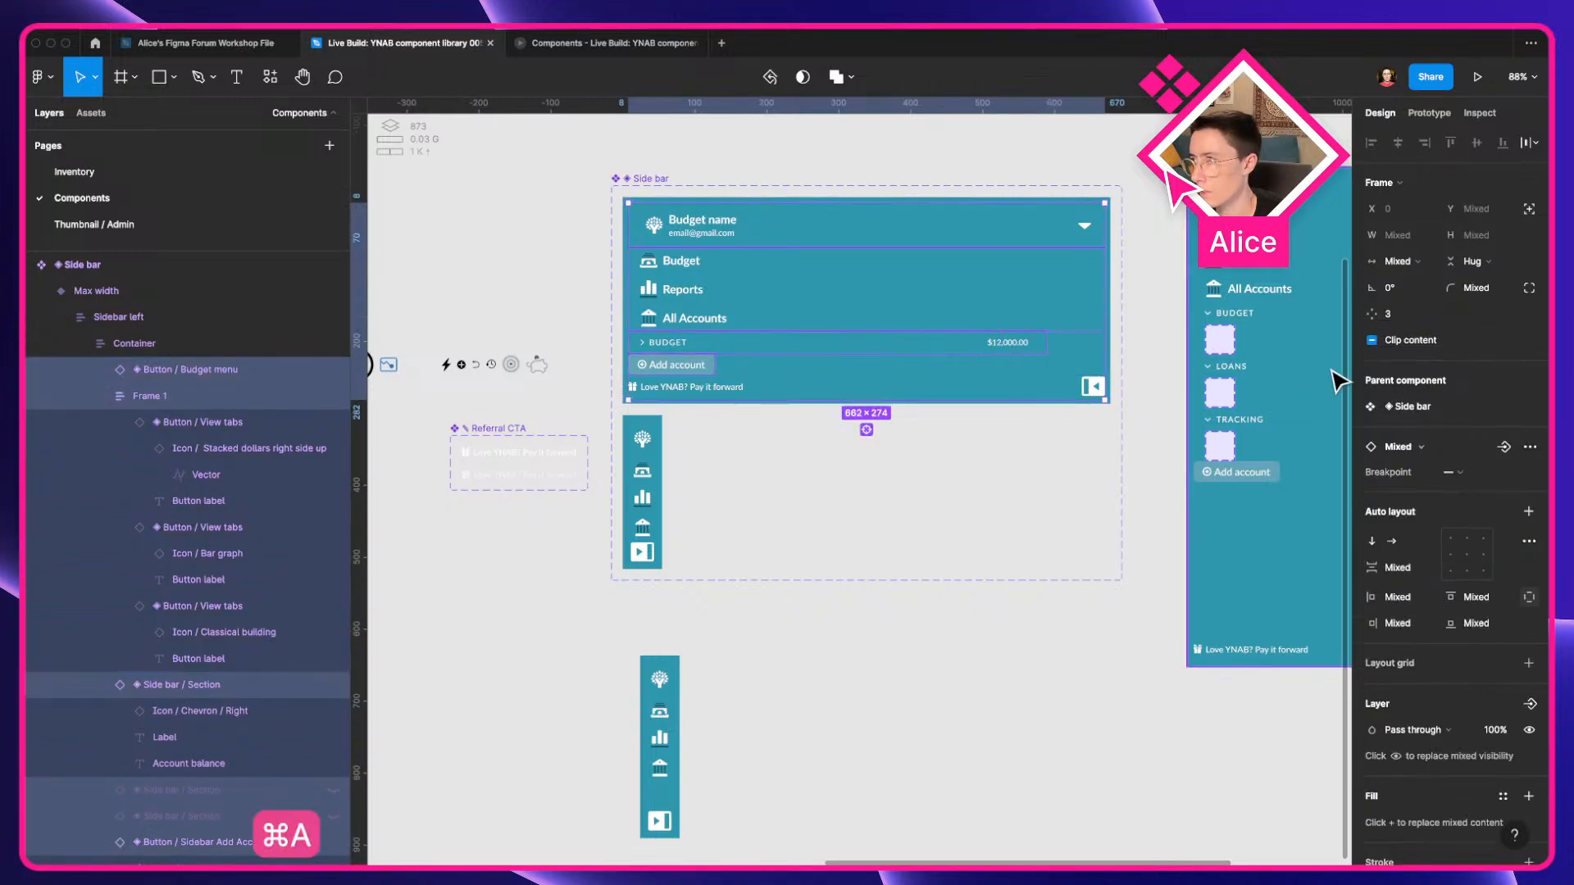
# Try to make all the selected layers, including the Add account button, fill the container width, and undo it.
pyautogui.click(1420, 264)
pyautogui.click(1415, 338)
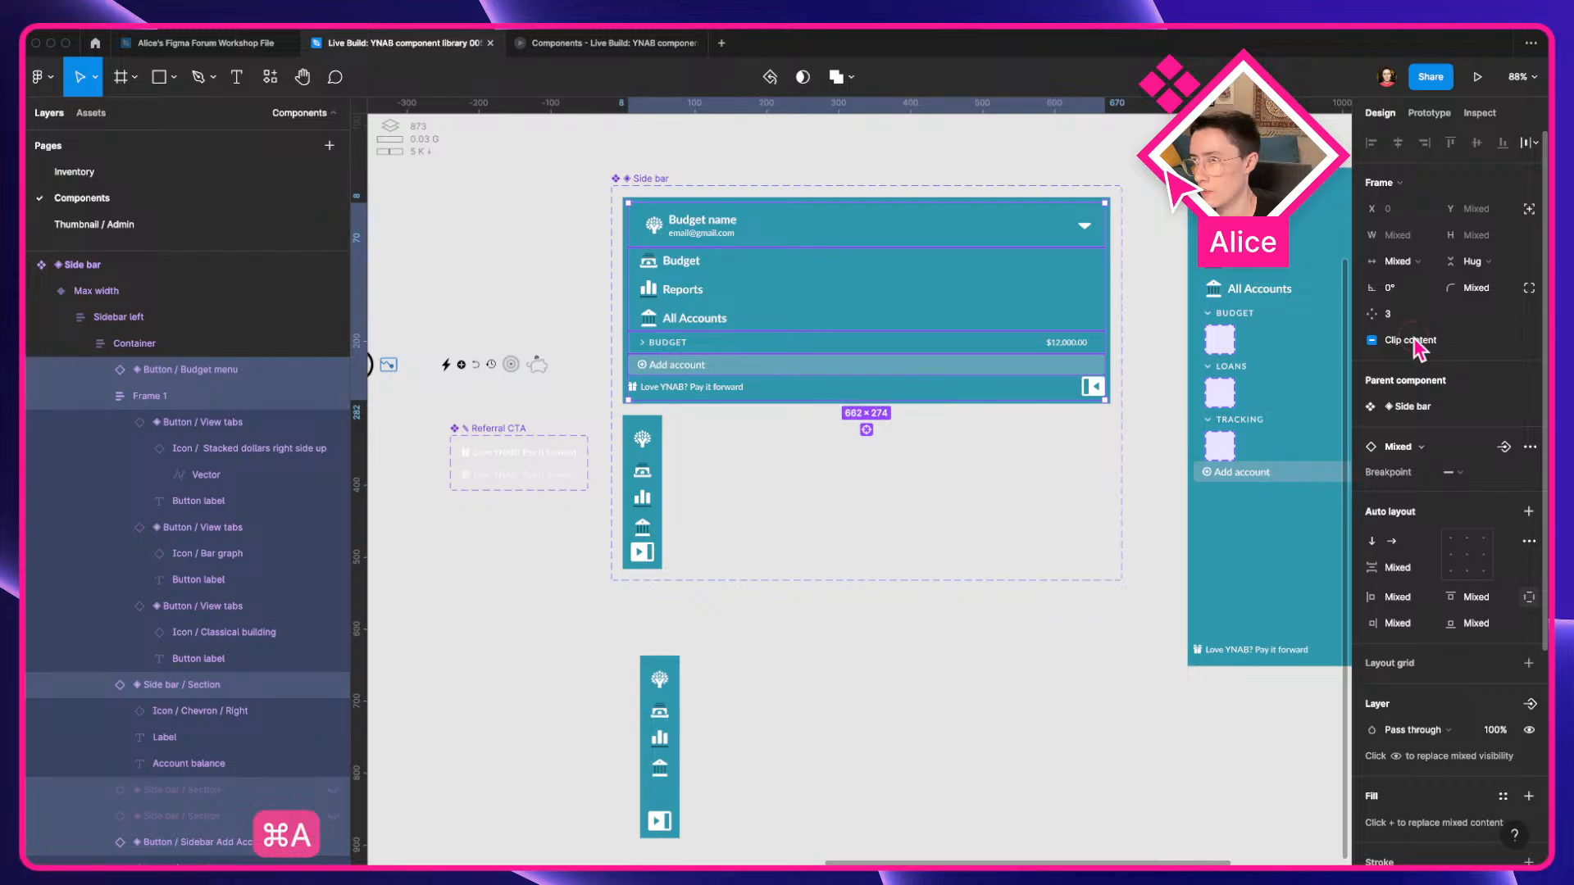
pyautogui.press('super+z')
pyautogui.press('super+z')
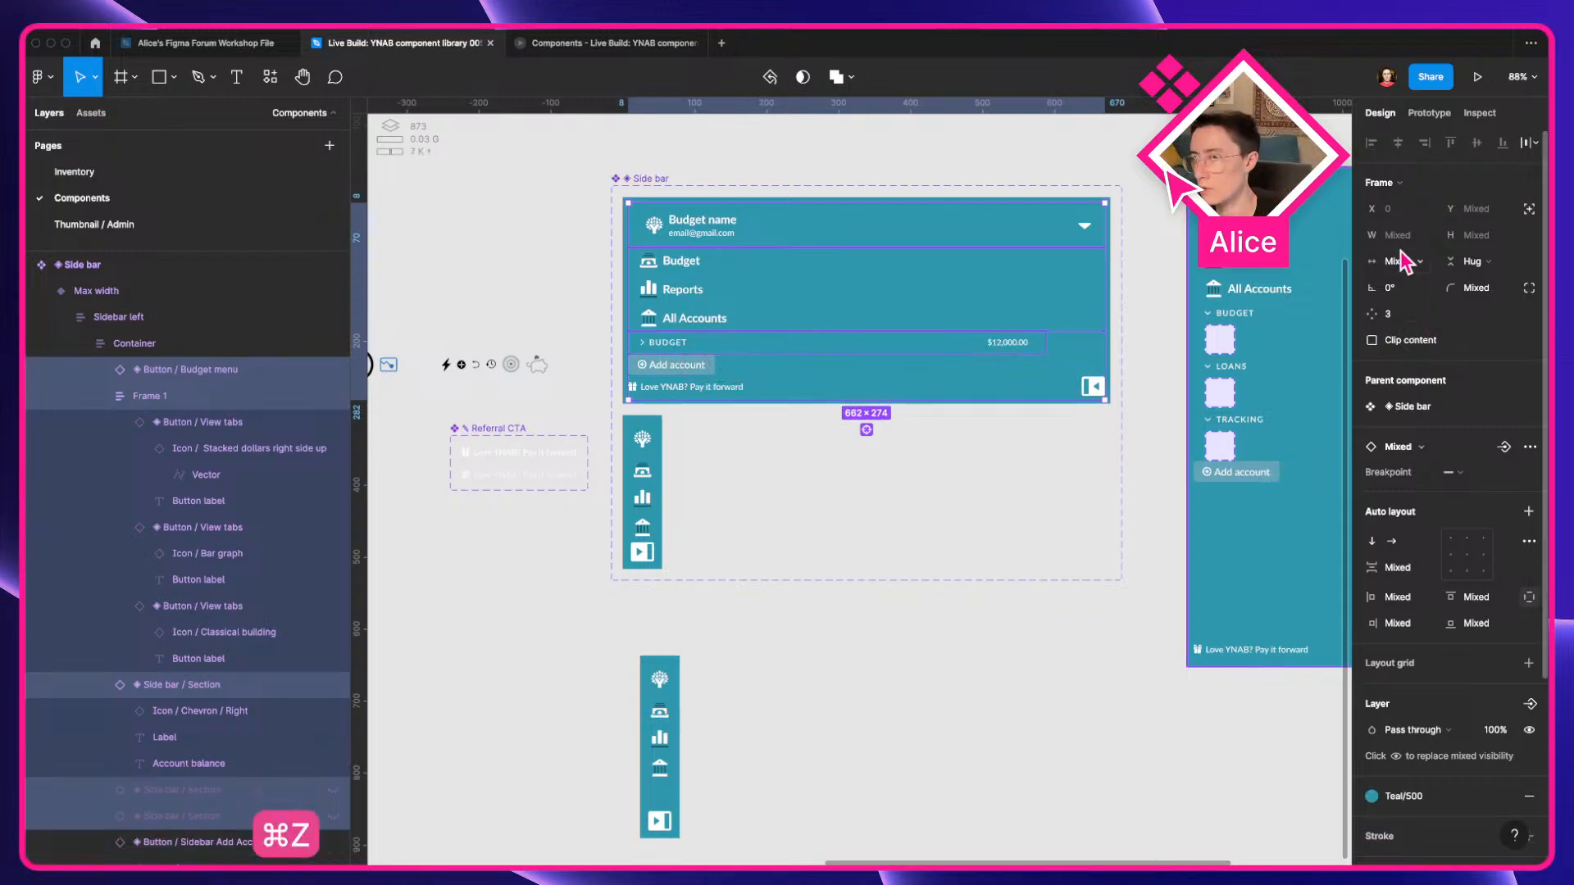
# Set the selected layers' horizontal resizing to Fill, leaving out the Add account button.
pyautogui.click(1412, 262)
pyautogui.click(1420, 338)
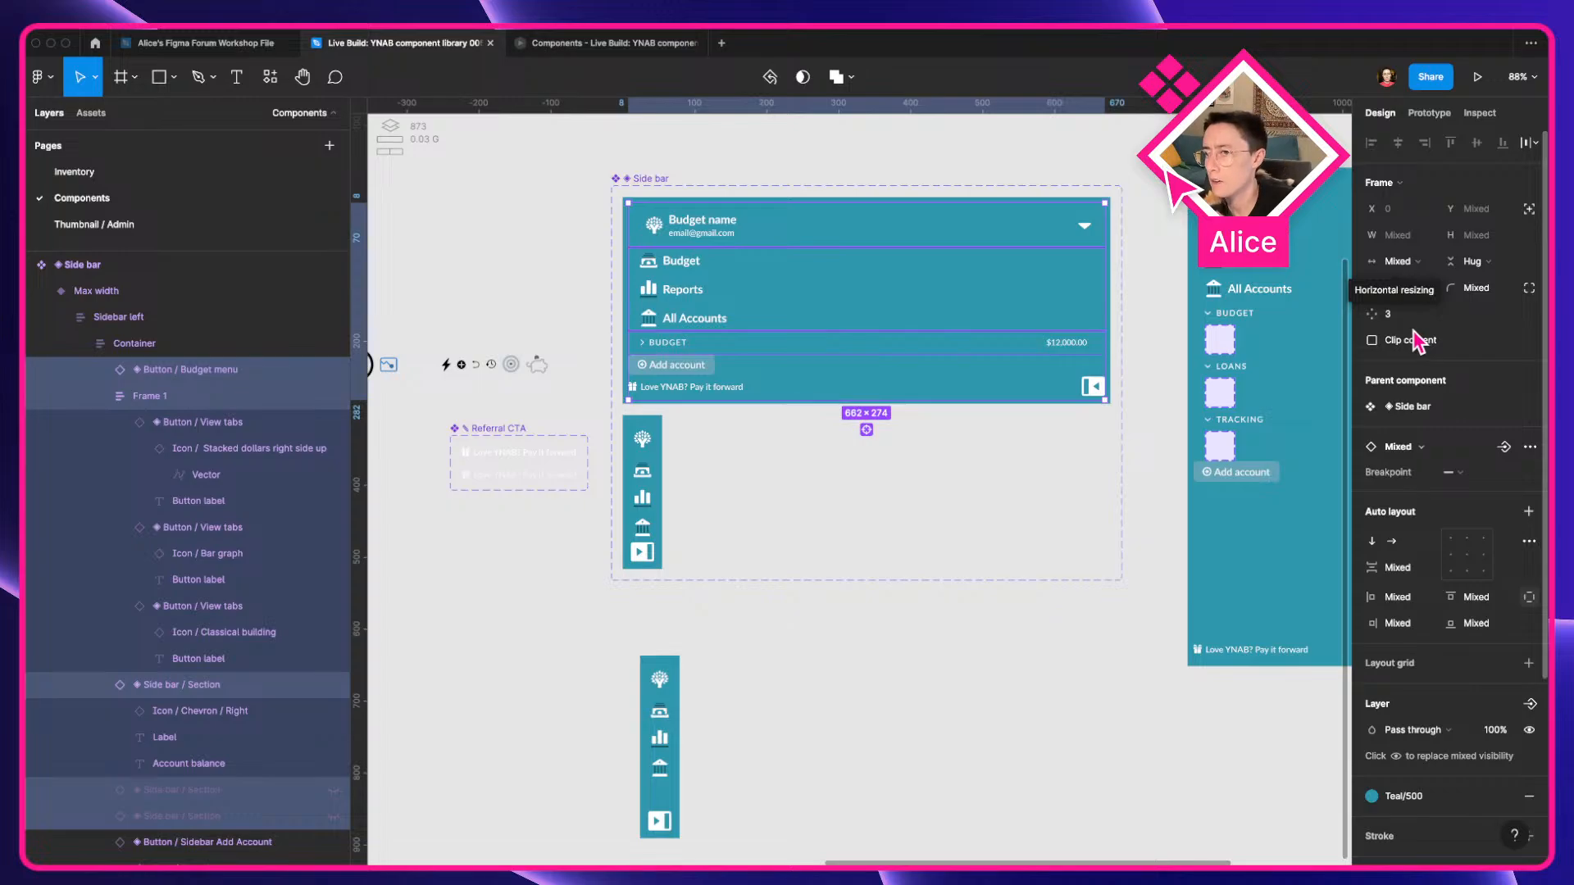
pyautogui.click(975, 650)
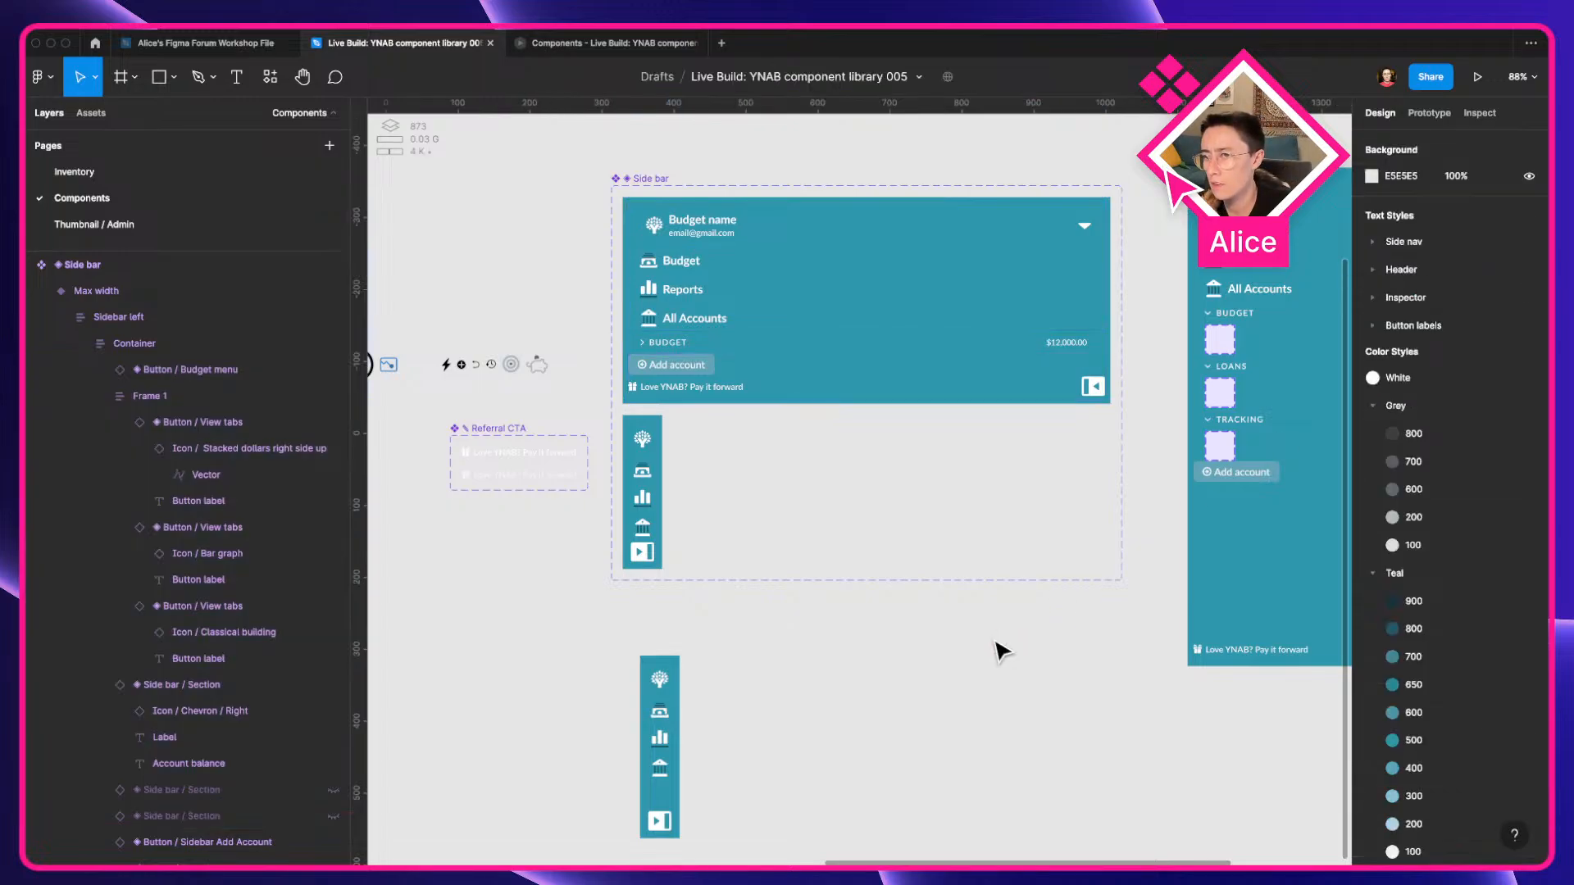
# Test the sidebar's collapse icon in the prototype preview, viewing it at 100% and at fit zoom.
pyautogui.click(677, 760)
pyautogui.hscroll(5, 1154, 470)
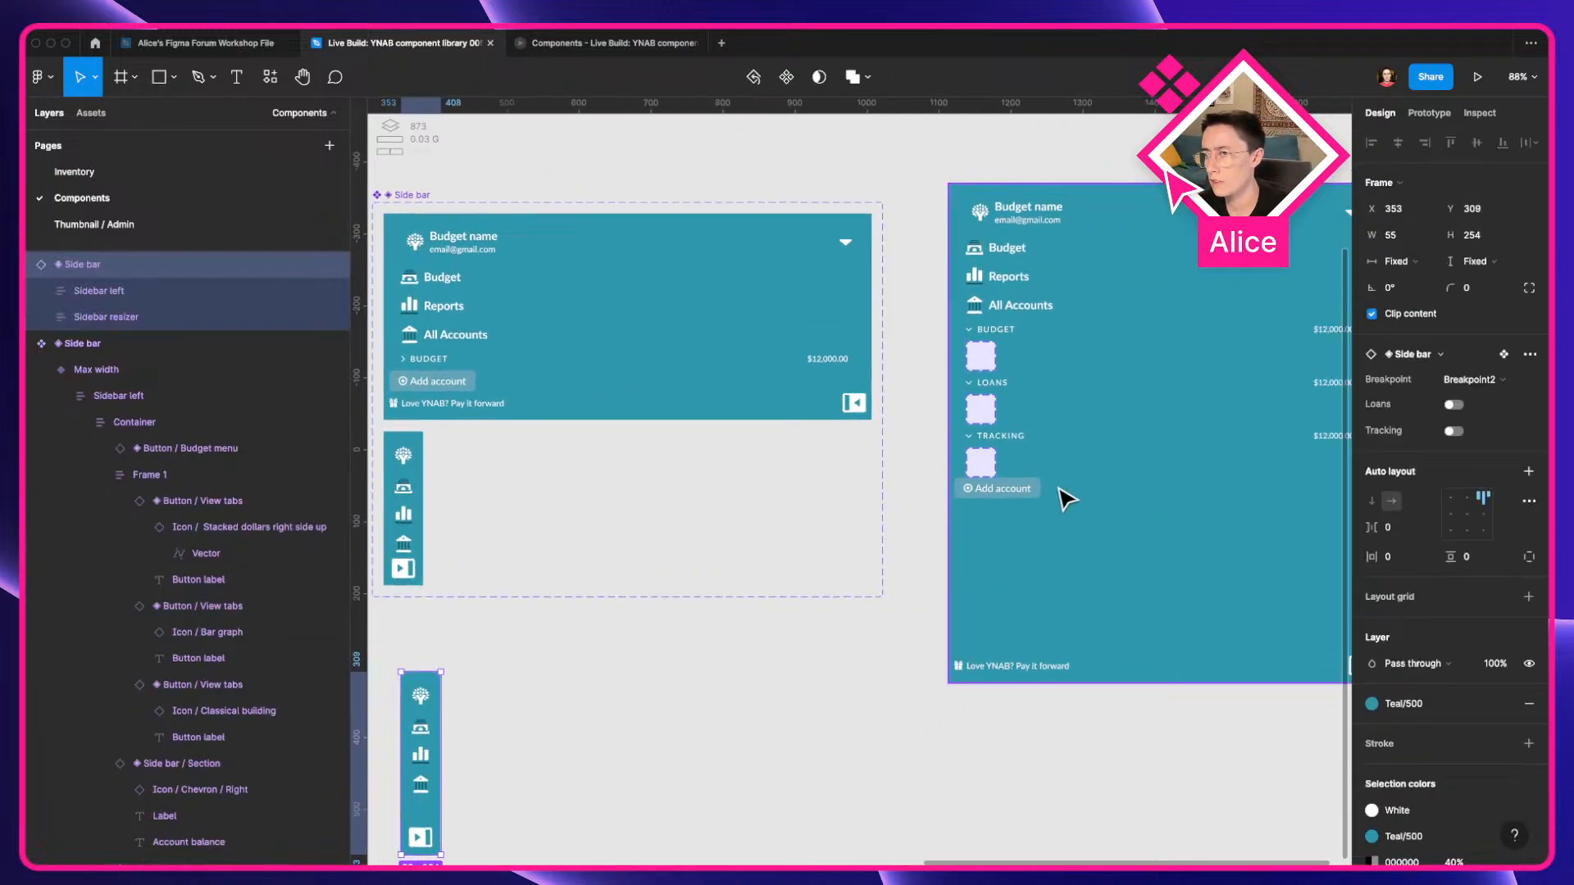
pyautogui.click(604, 45)
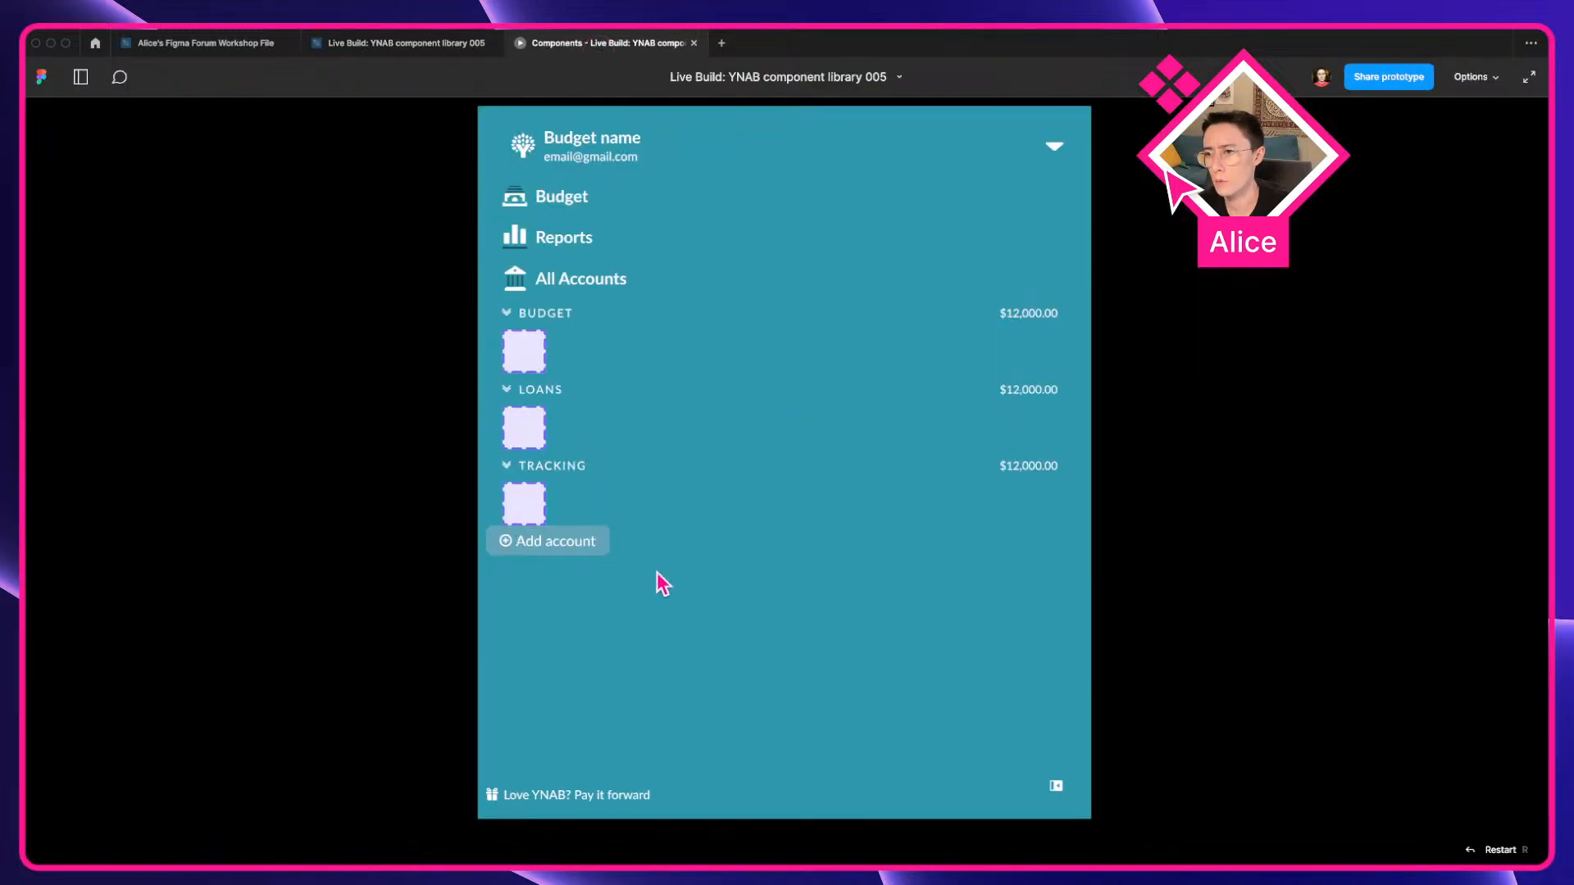
pyautogui.click(1079, 799)
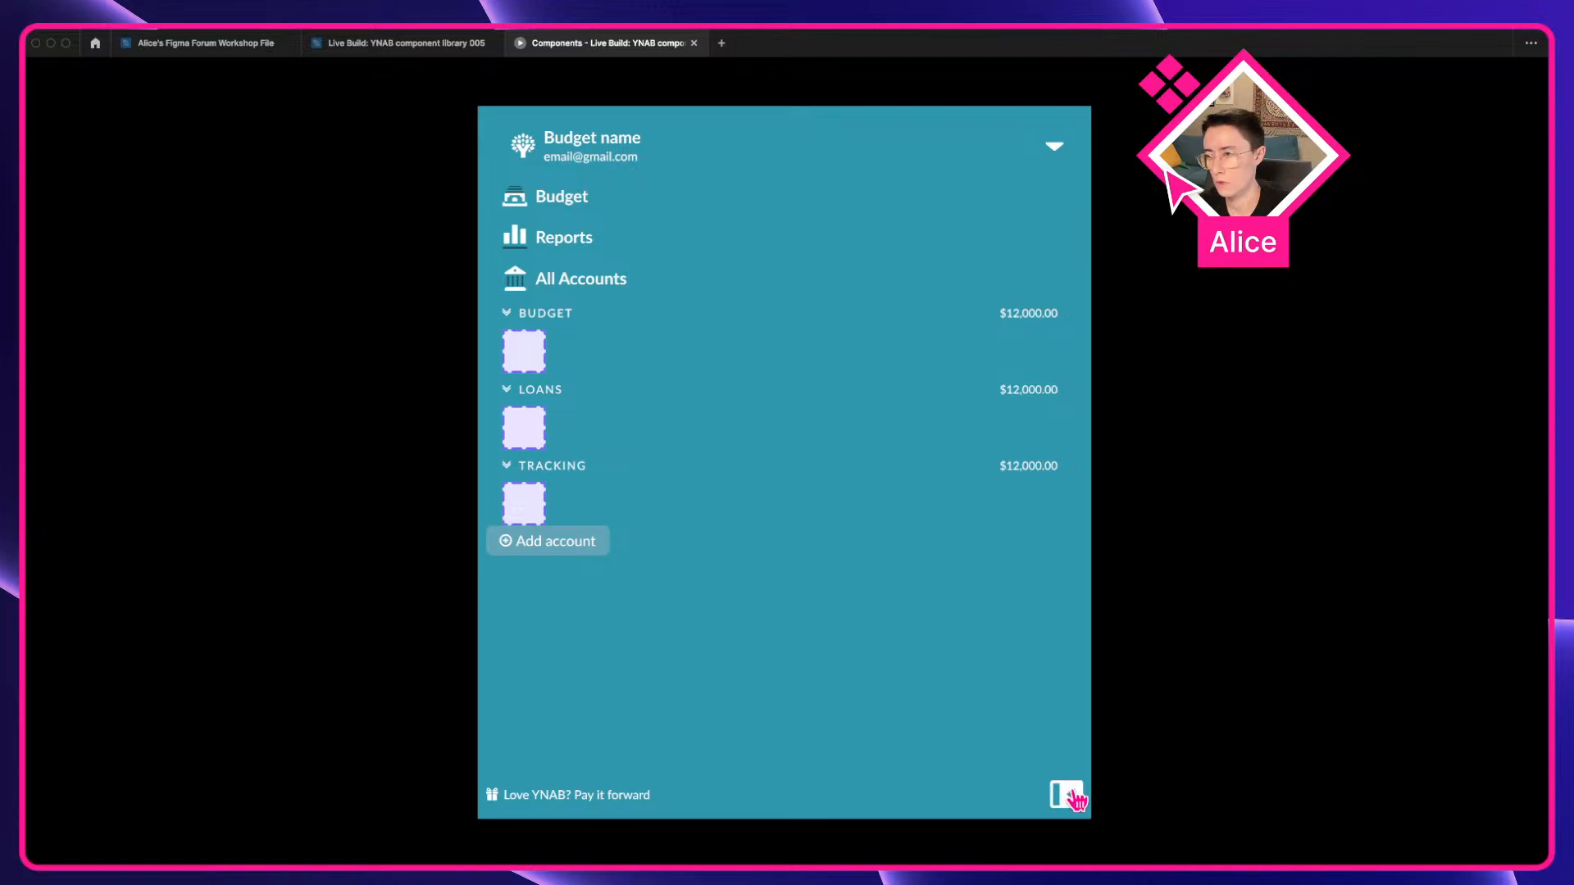
pyautogui.click(1068, 794)
pyautogui.click(800, 732)
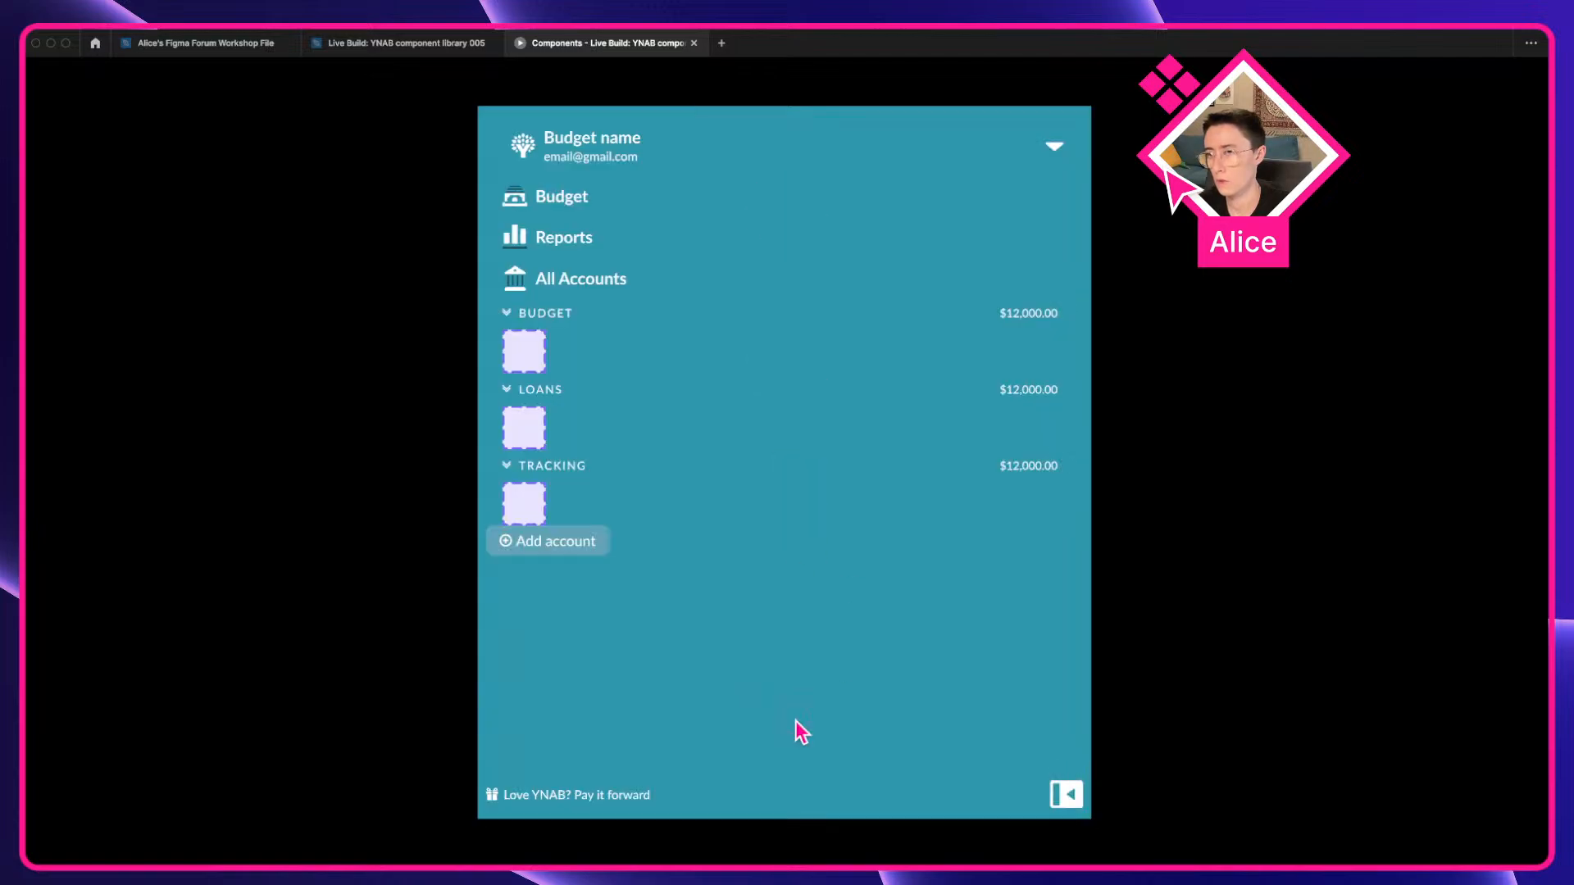
pyautogui.hotkey('shift', '0')
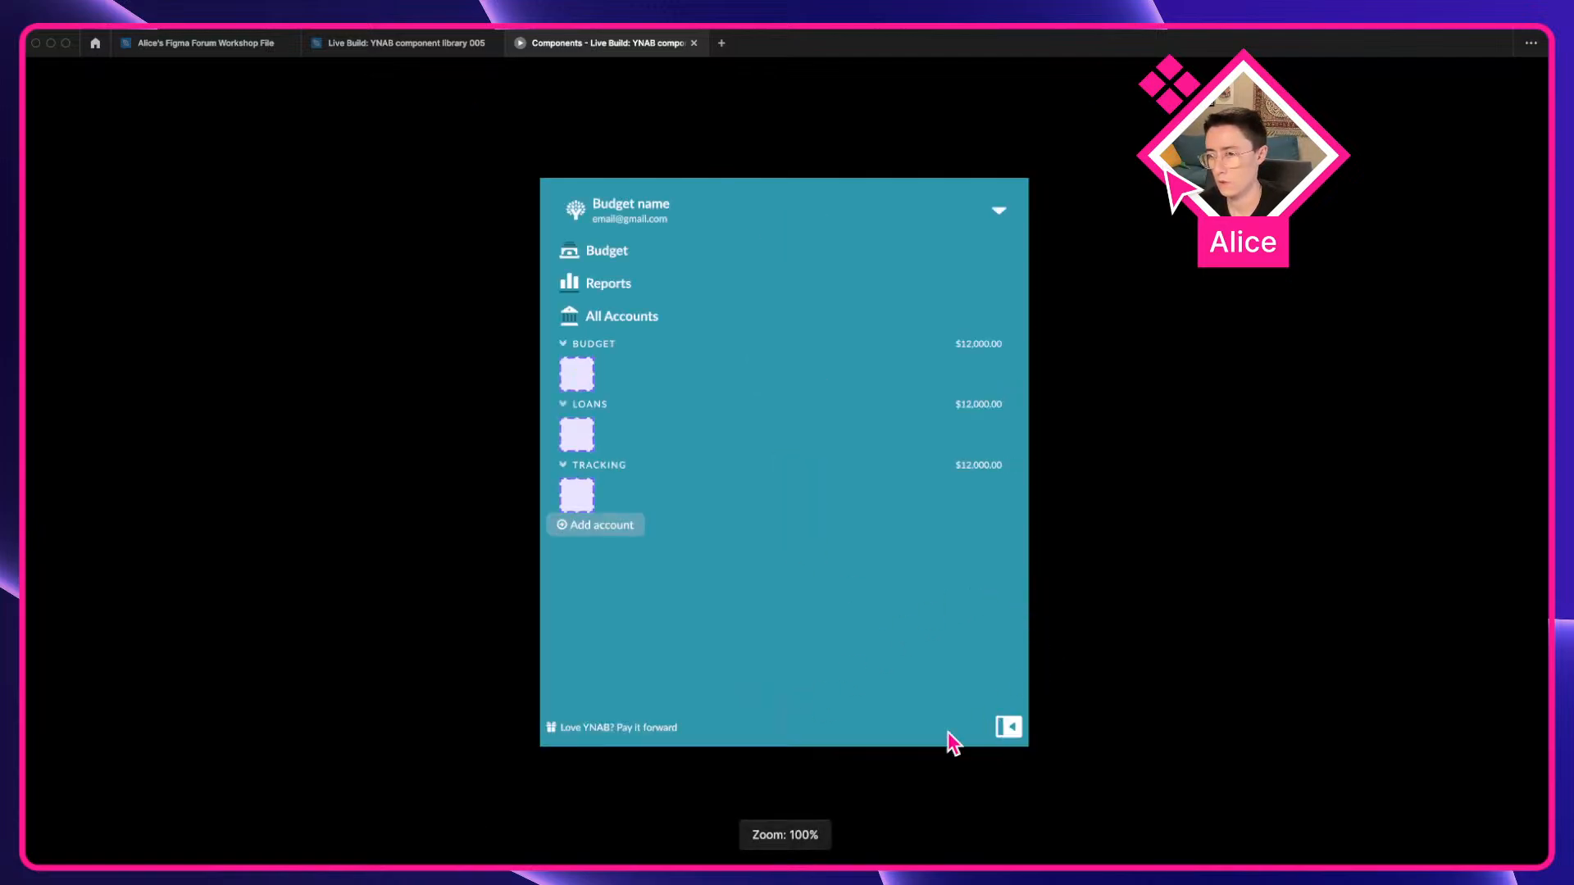
pyautogui.click(1010, 731)
pyautogui.hotkey('shift', '1')
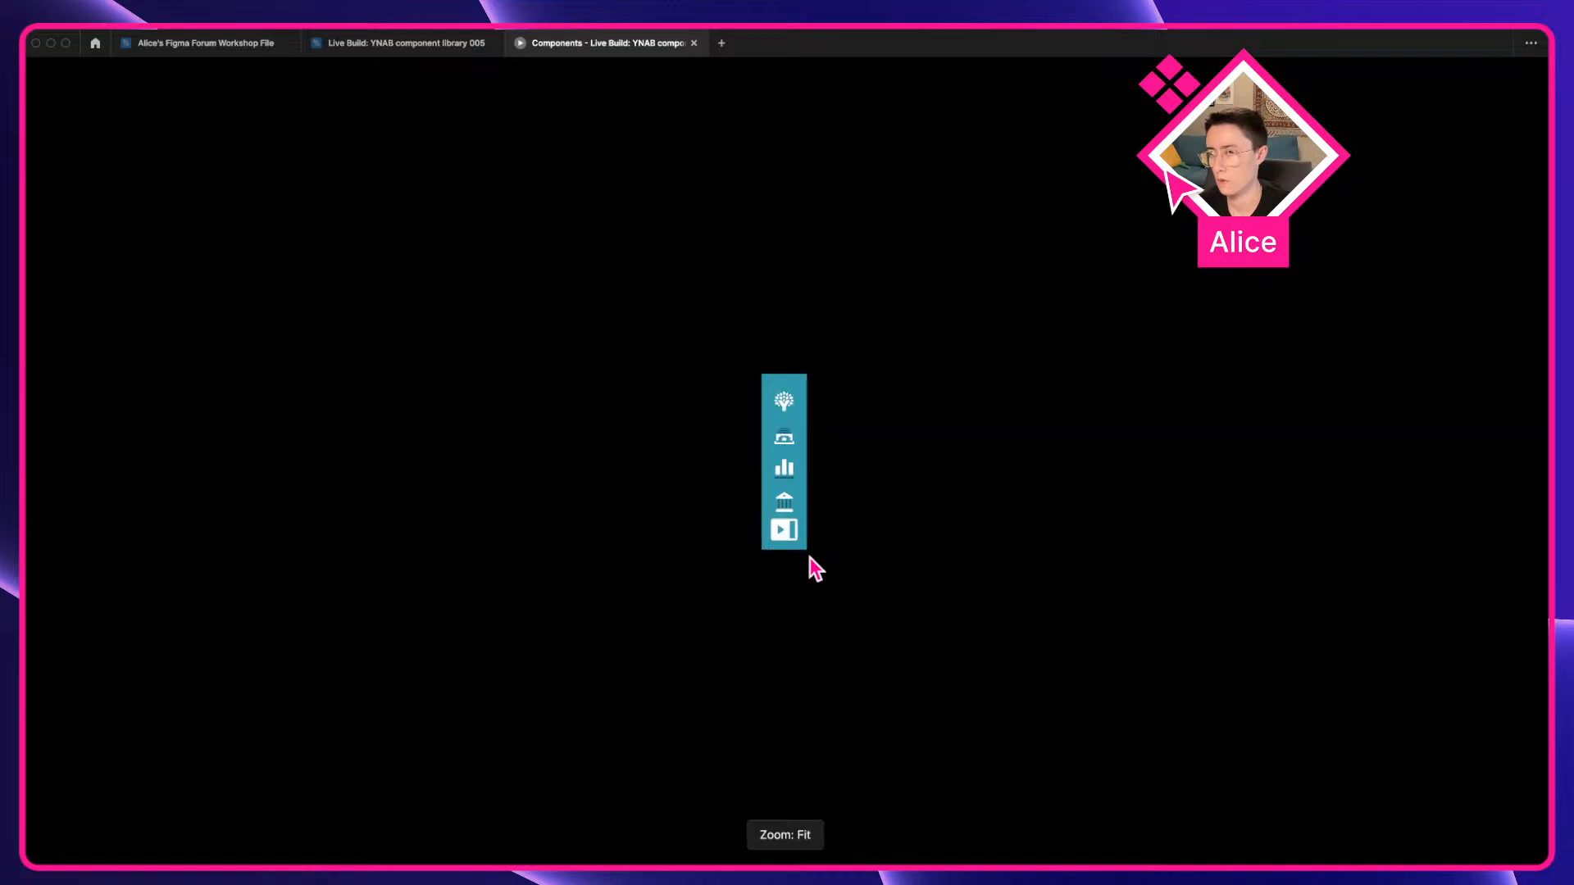
# Return to the component library file and compare the Side bar variants with the full-width Side bar instance.
pyautogui.click(429, 45)
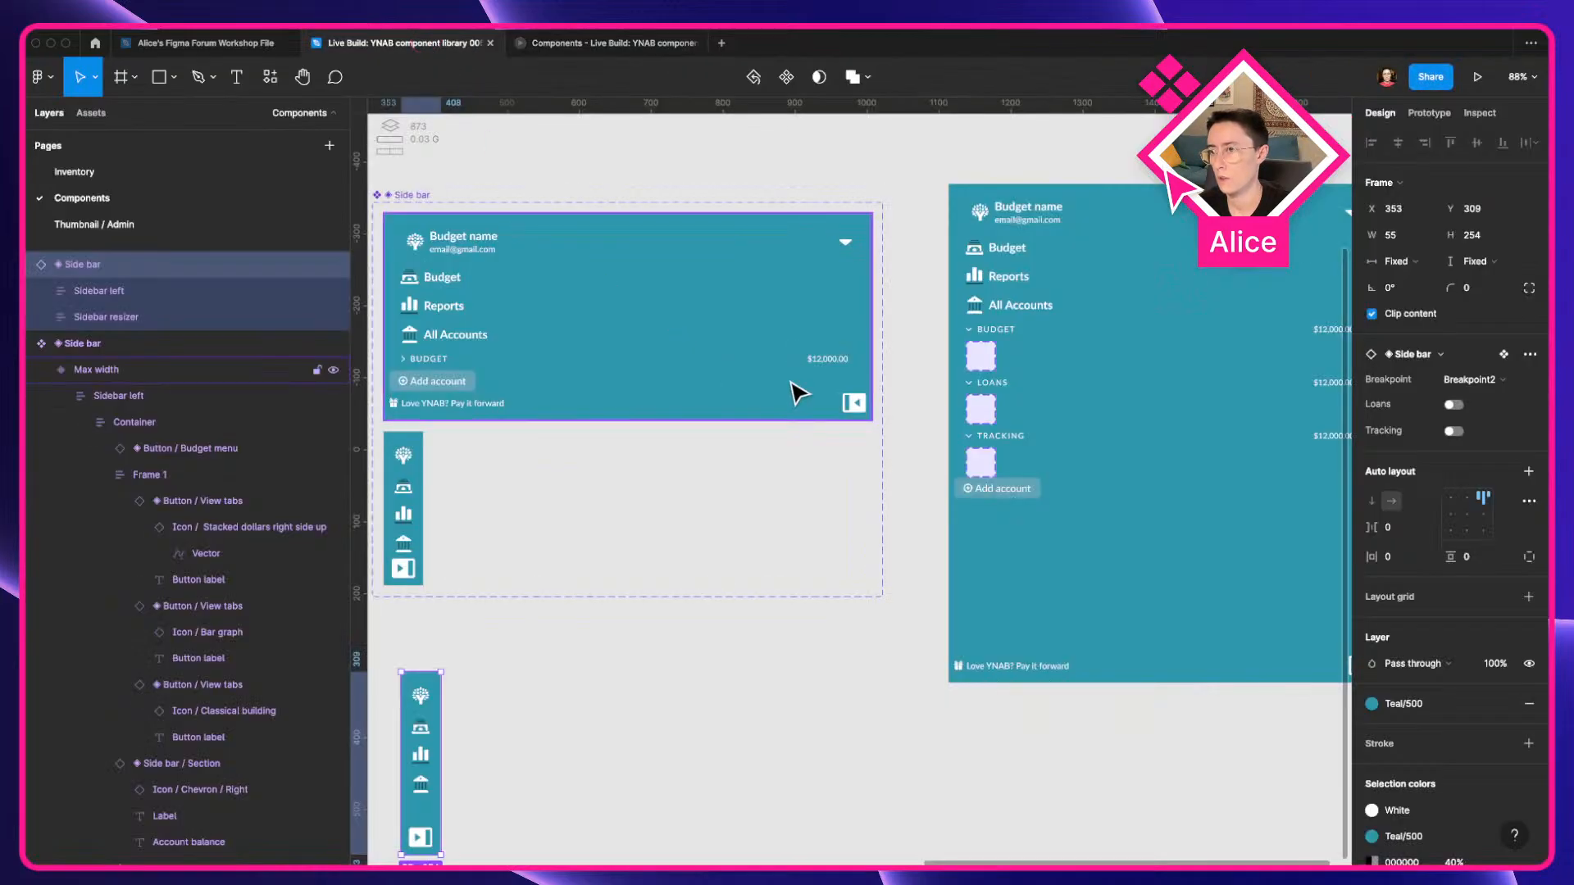
pyautogui.click(1059, 464)
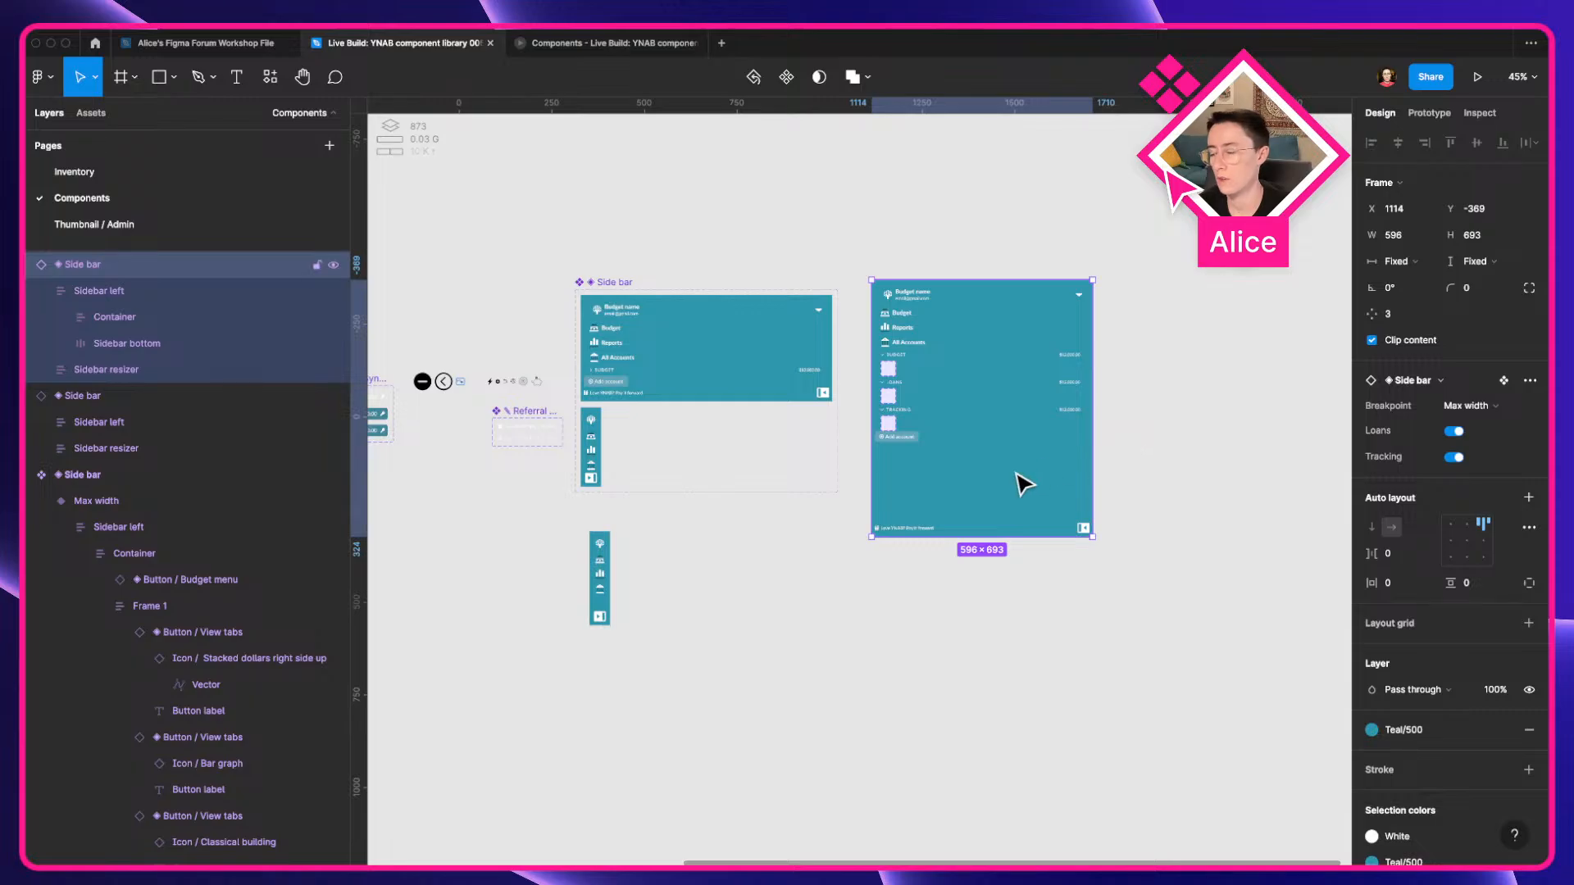
pyautogui.scroll(3, 636, 446)
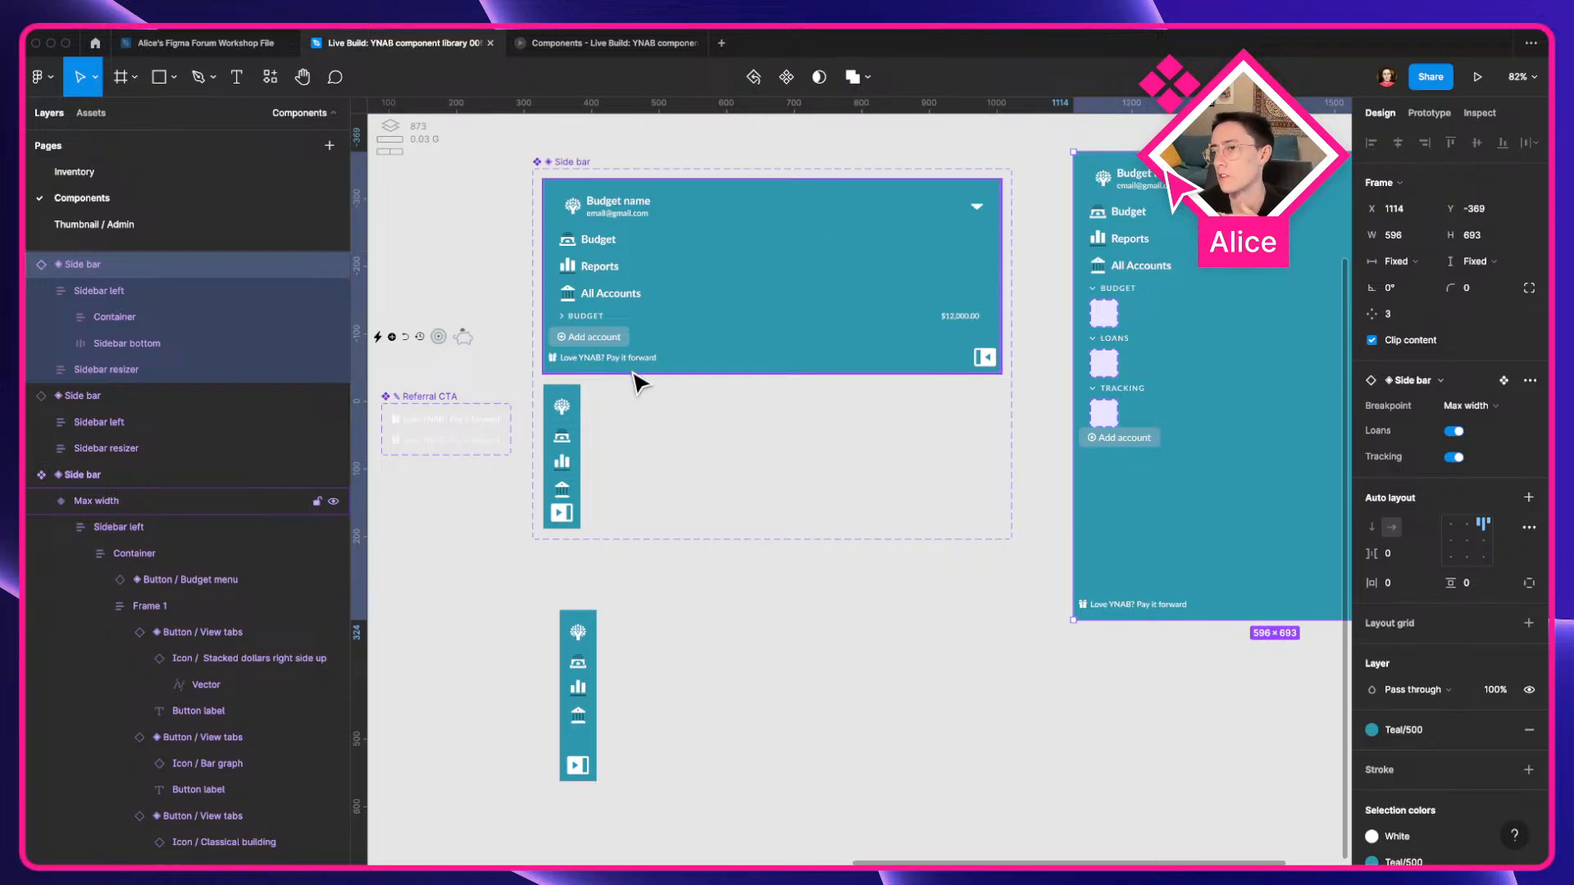
pyautogui.click(551, 492)
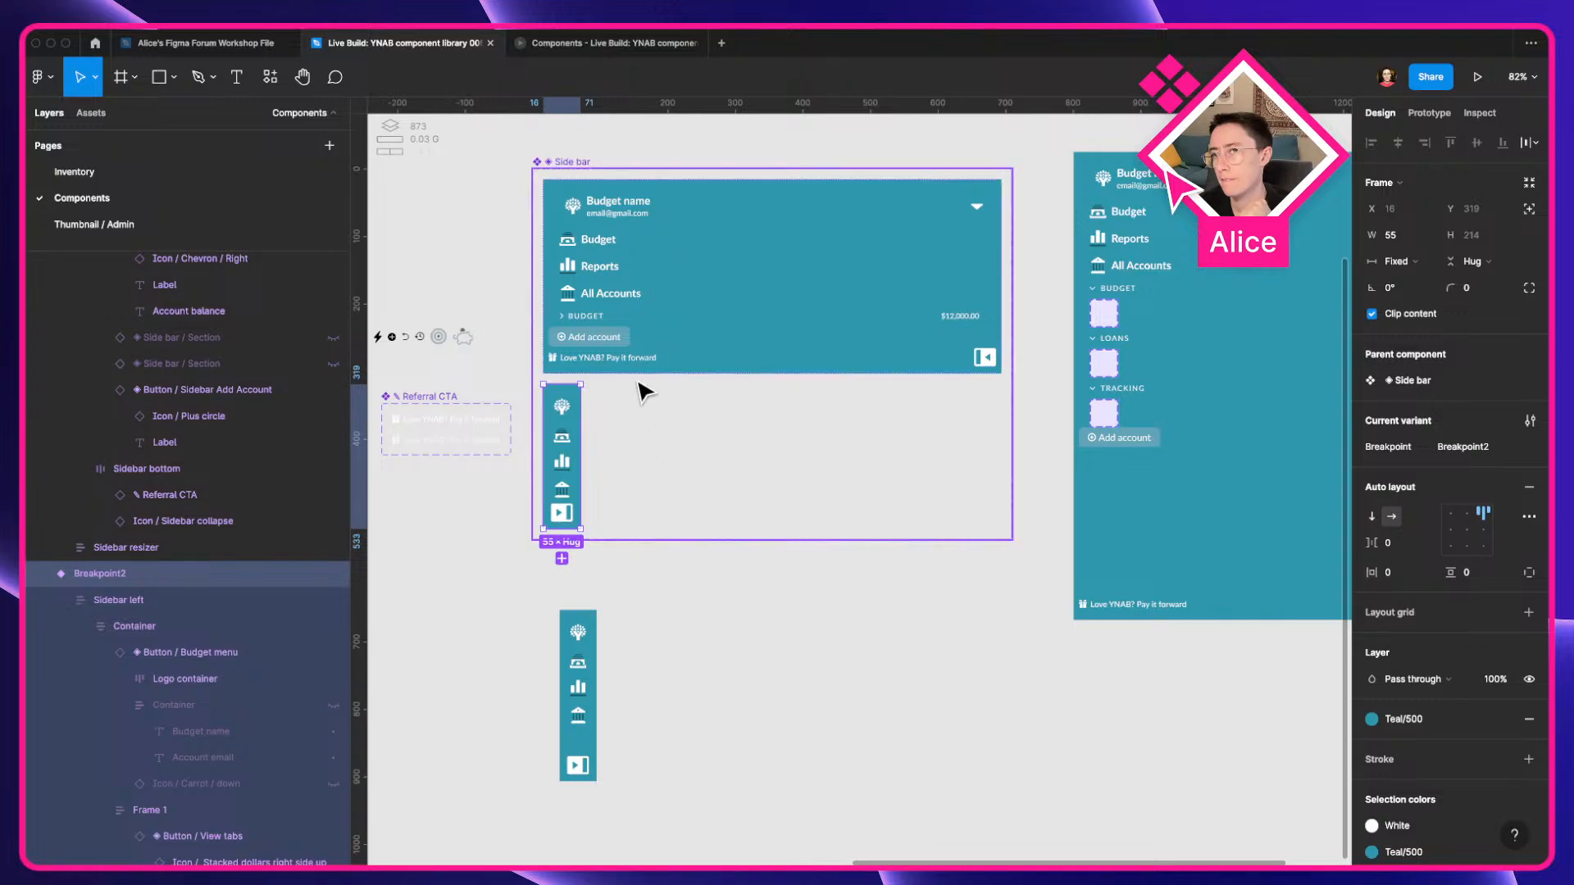
pyautogui.click(648, 324)
pyautogui.click(941, 610)
pyautogui.moveTo(921, 615); pyautogui.dragTo(591, 666)
pyautogui.click(972, 644)
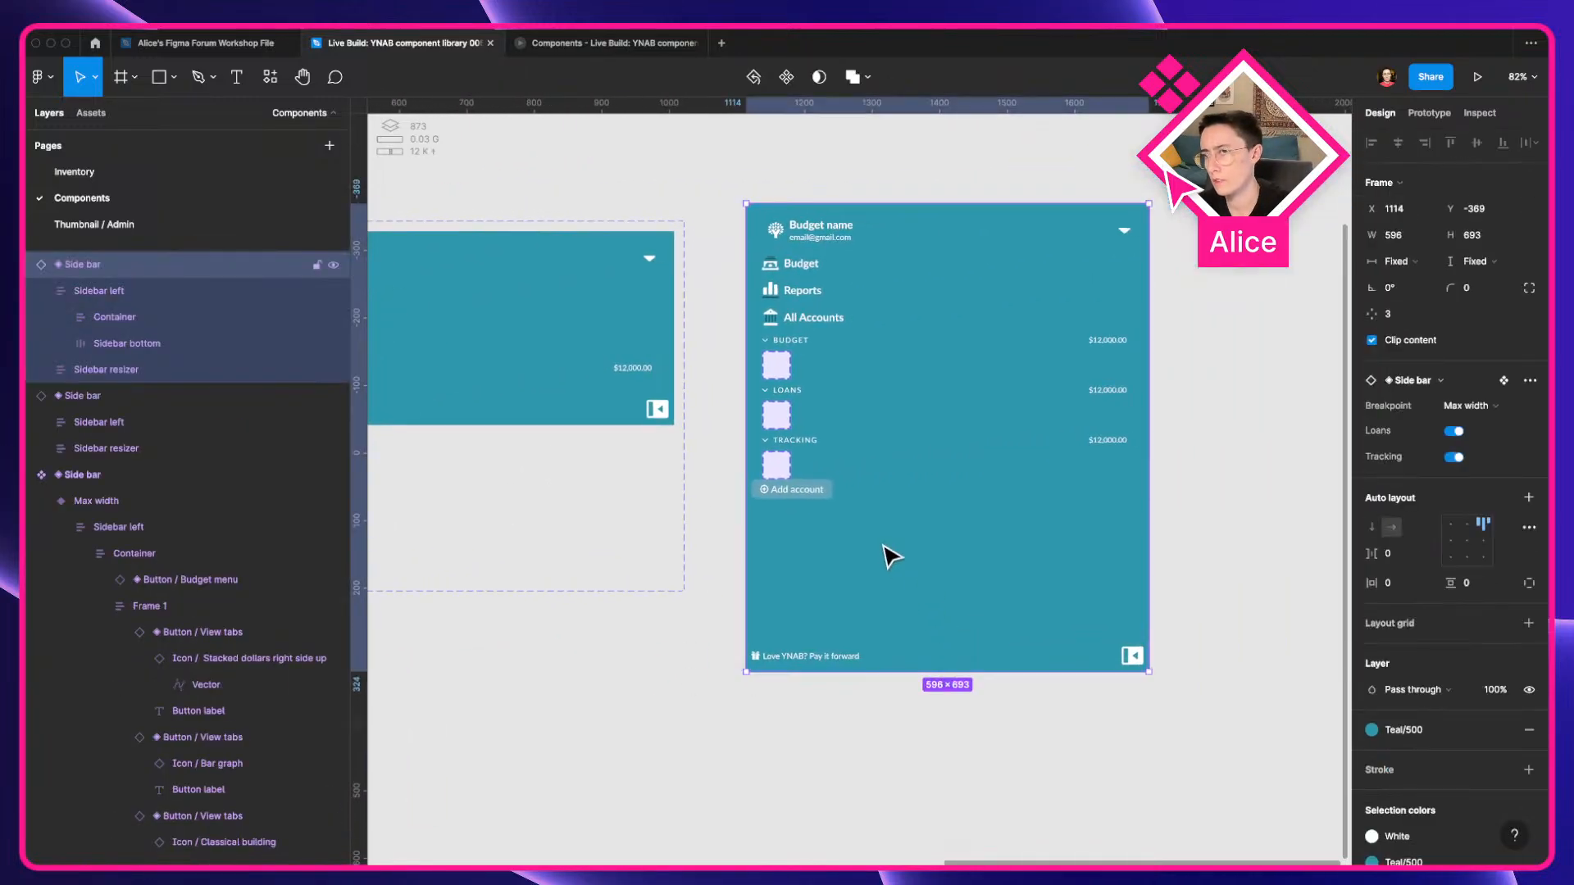
pyautogui.moveTo(891, 558); pyautogui.dragTo(1074, 553)
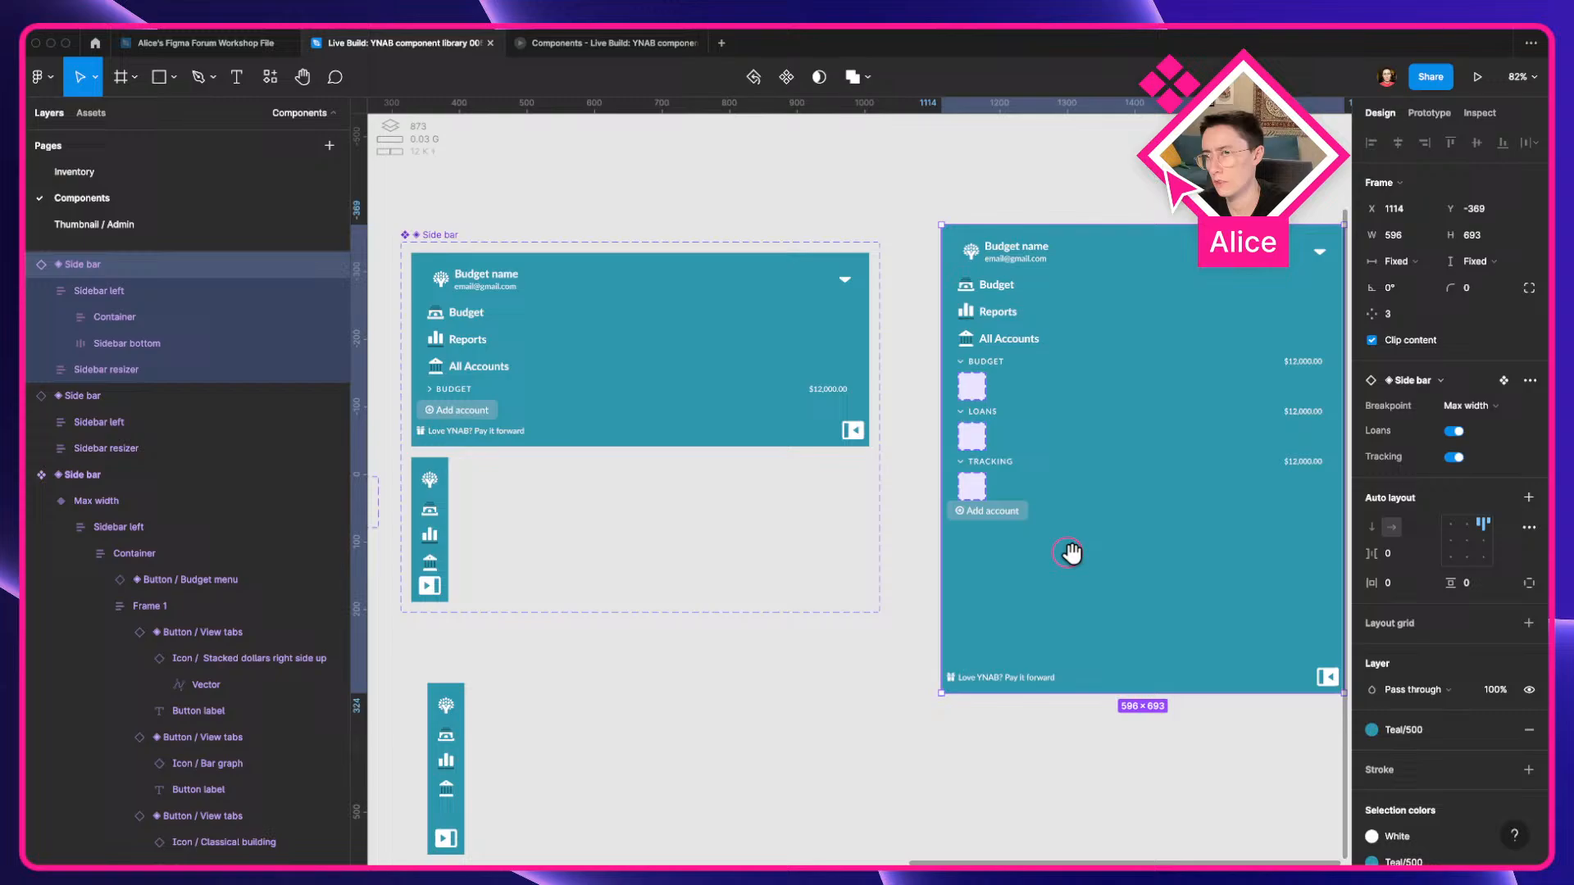
pyautogui.click(667, 423)
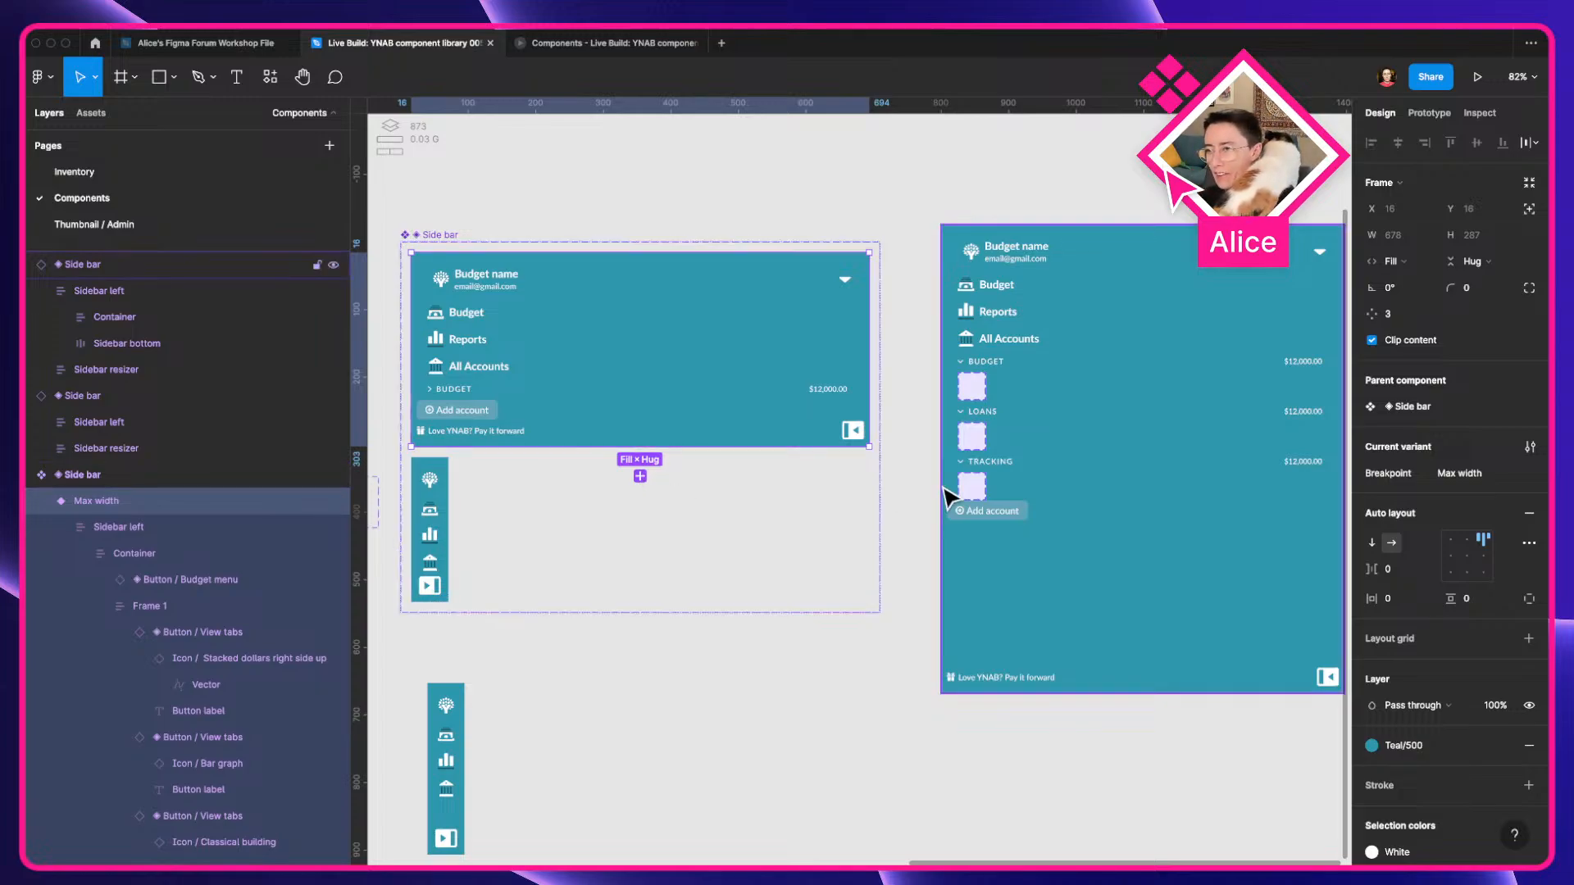
pyautogui.moveTo(996, 585); pyautogui.dragTo(643, 590)
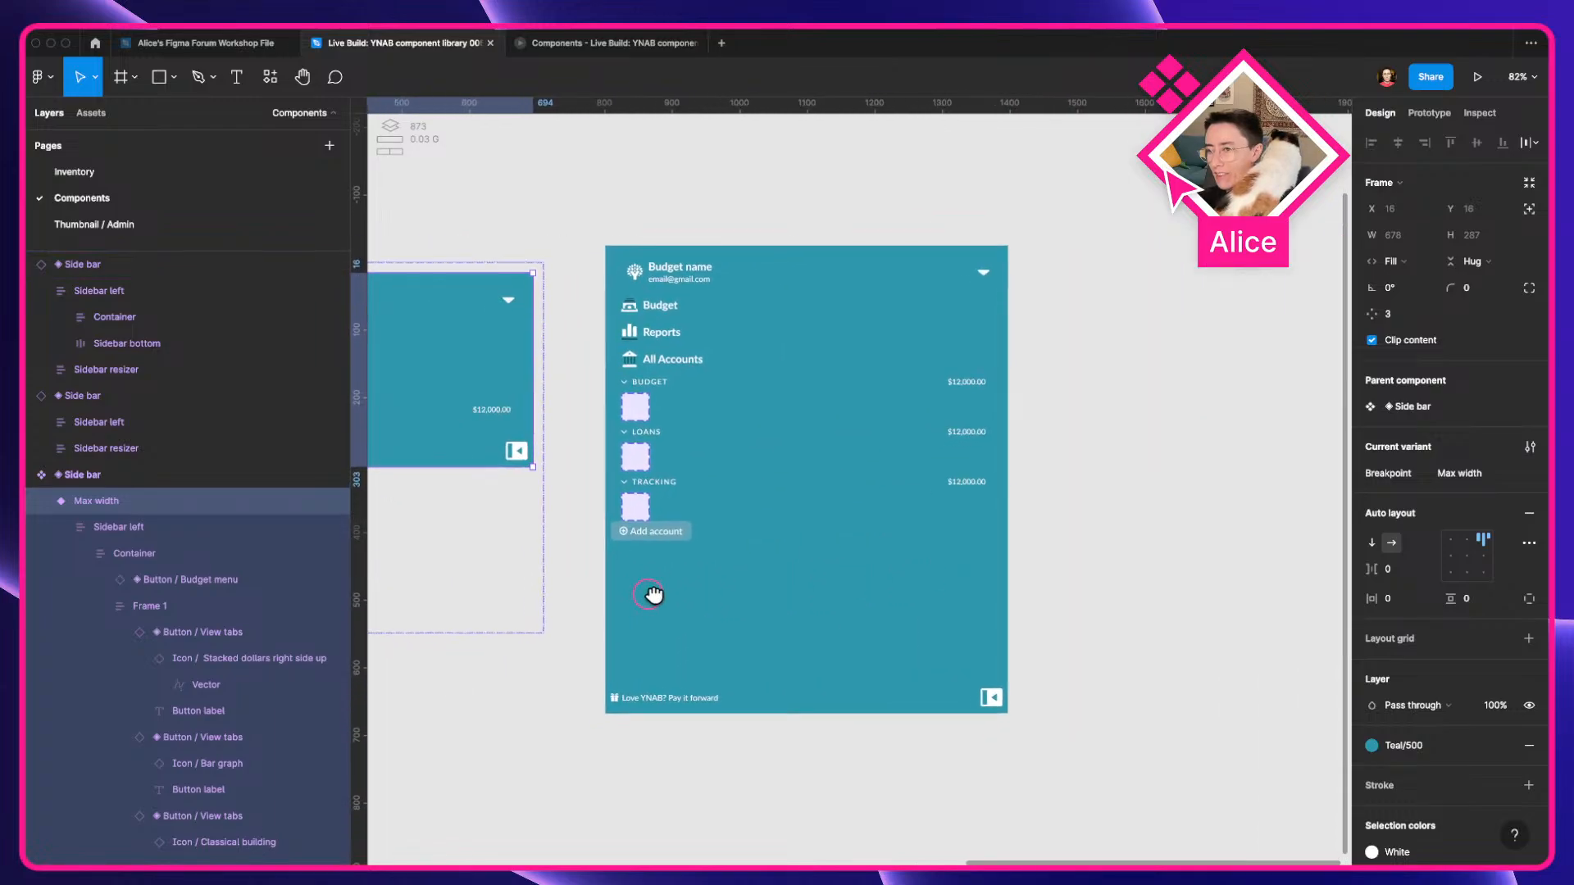
pyautogui.click(917, 591)
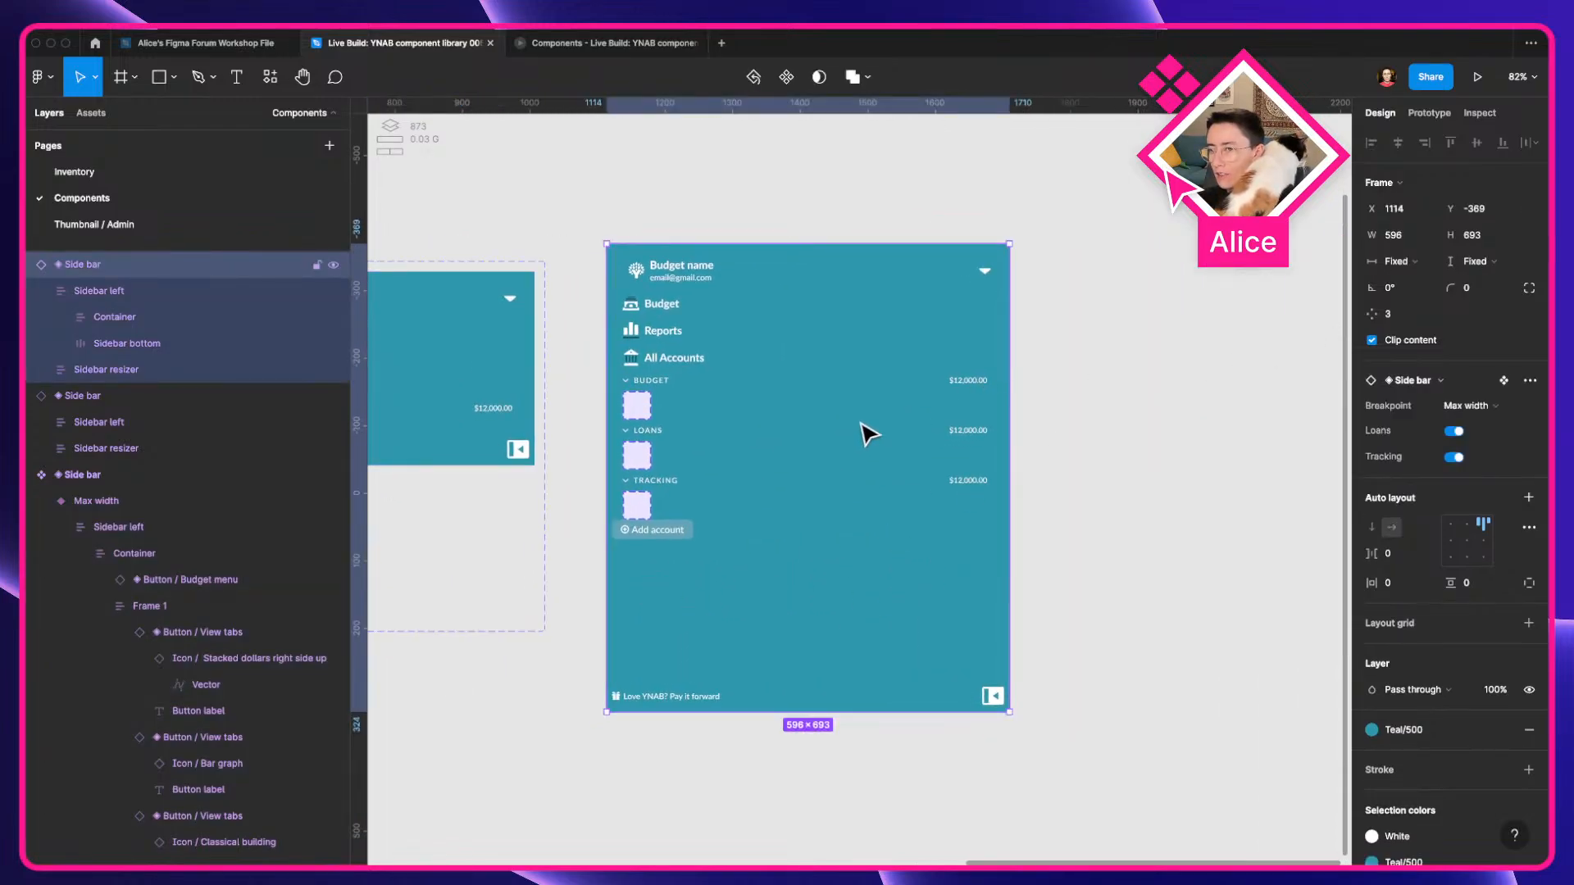
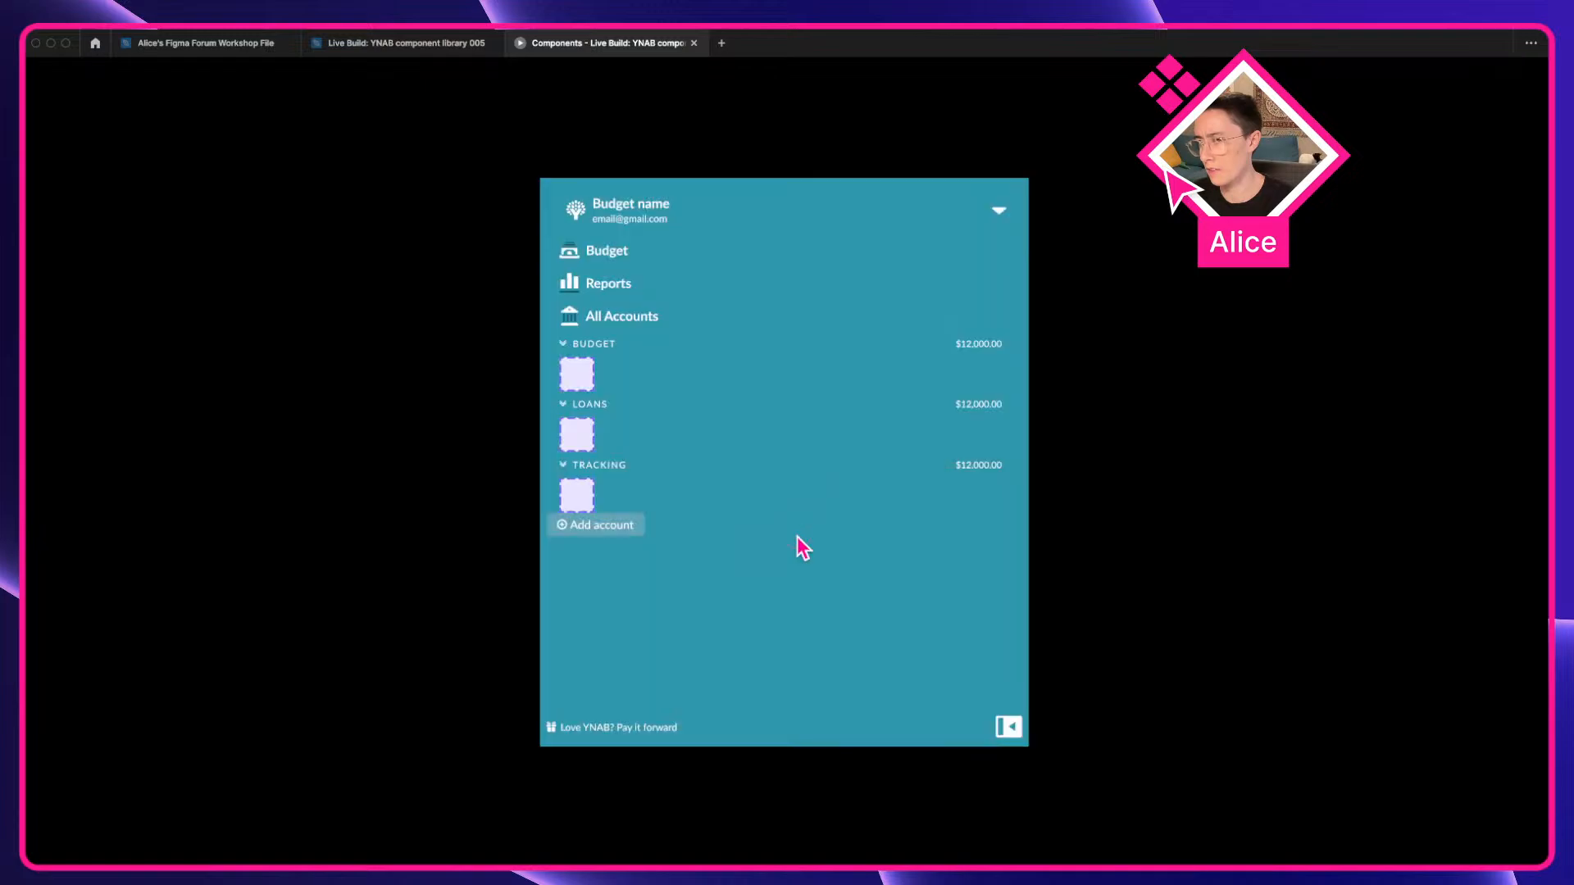
# Return to the component library file and examine the size and resizing settings of the two Side bar variants.
pyautogui.click(430, 44)
pyautogui.scroll(5, 993, 293)
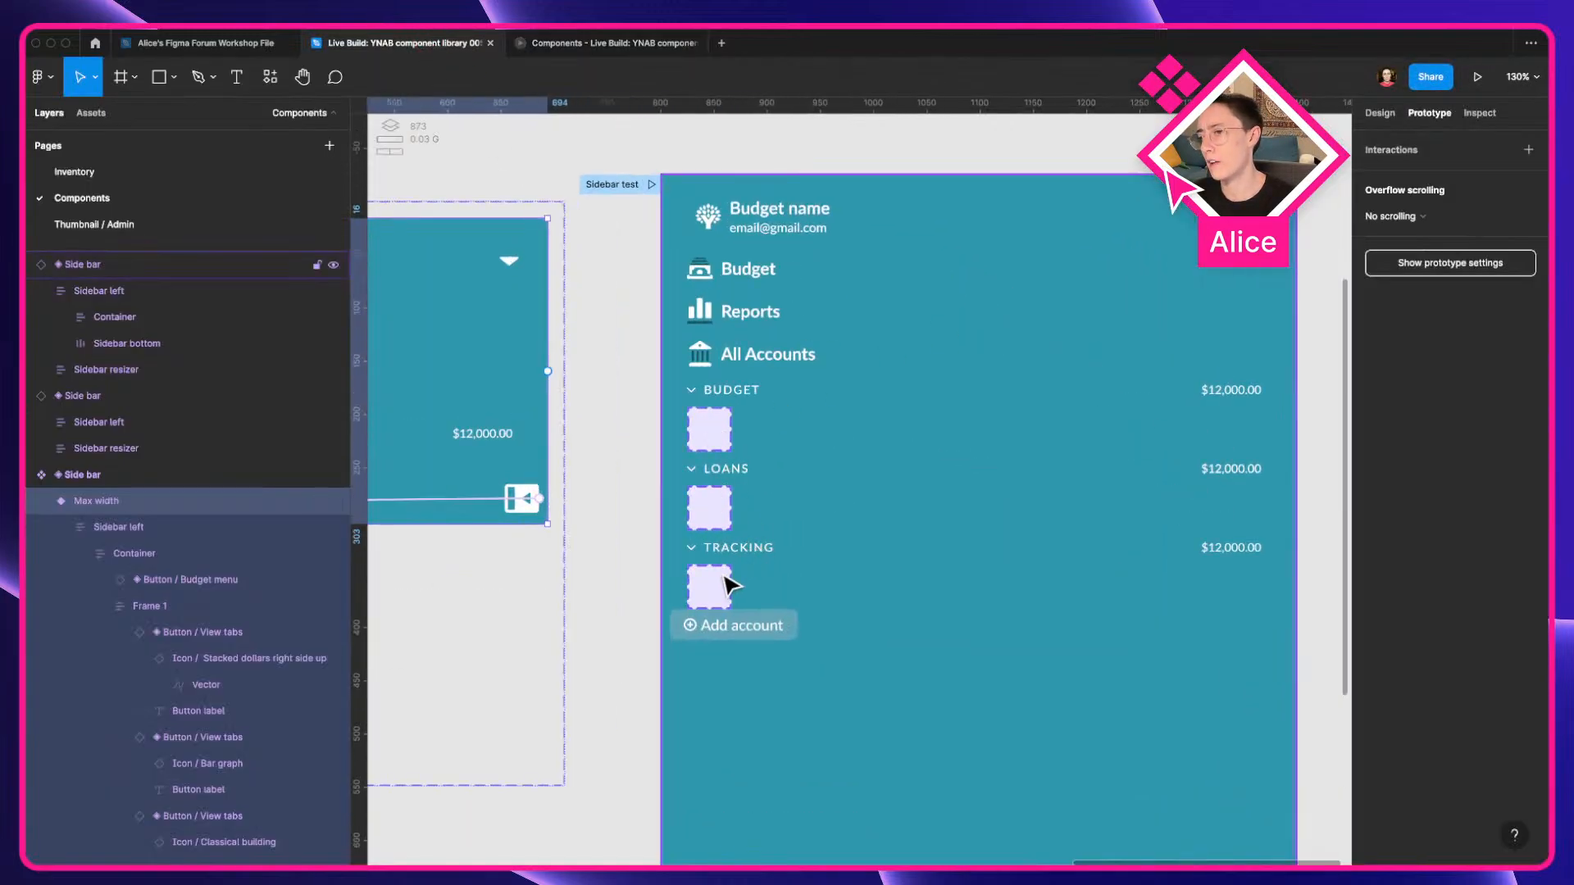
pyautogui.scroll(-4, 726, 584)
pyautogui.click(833, 563)
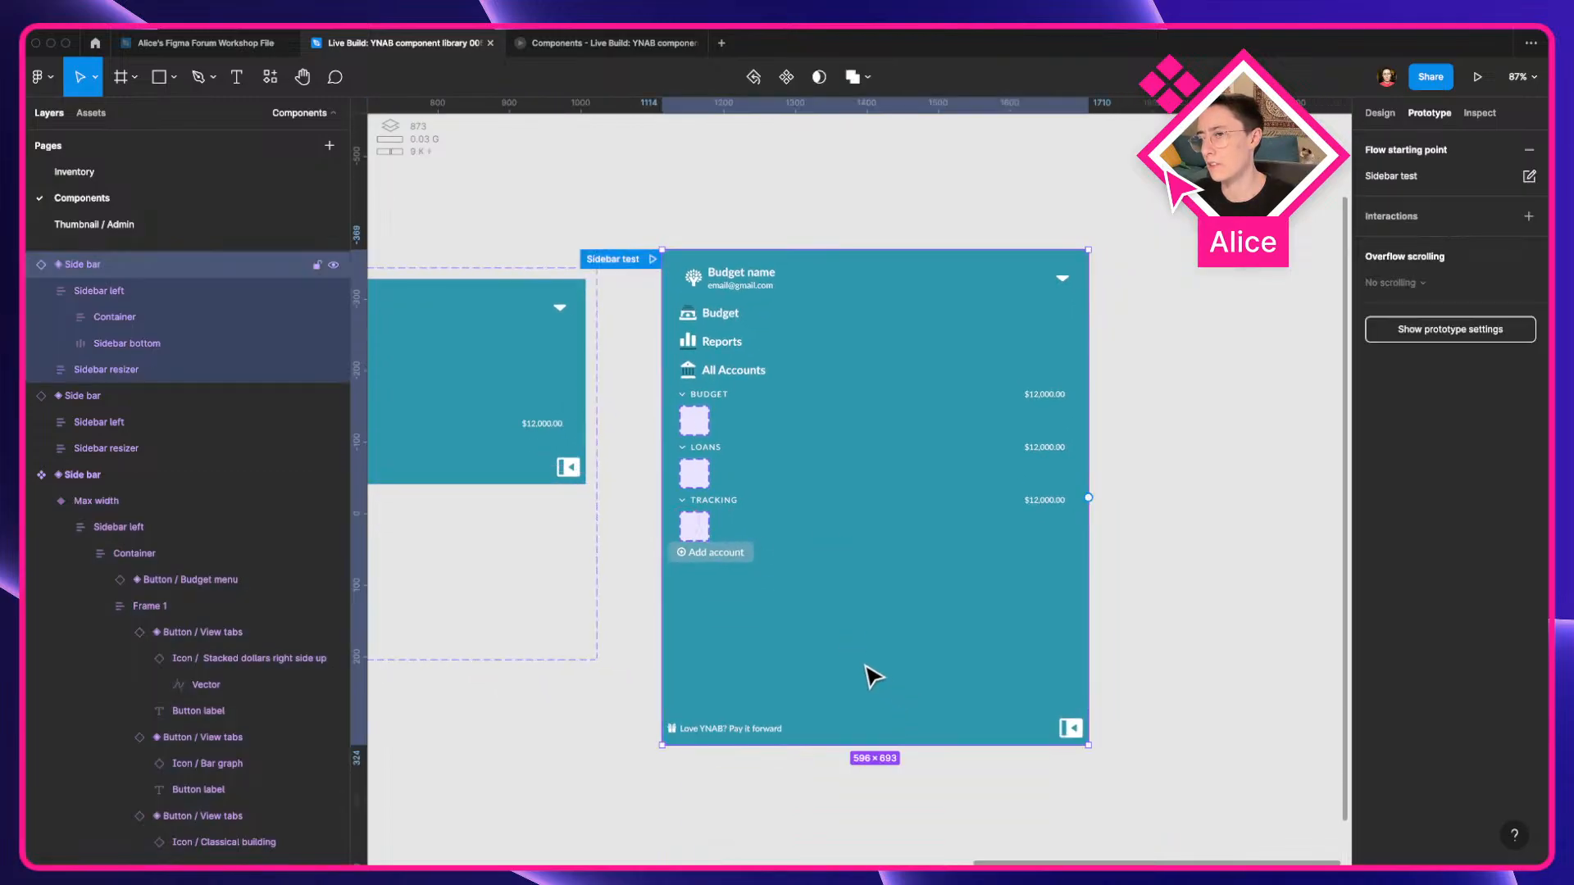
pyautogui.hscroll(-10, 533, 438)
pyautogui.click(631, 423)
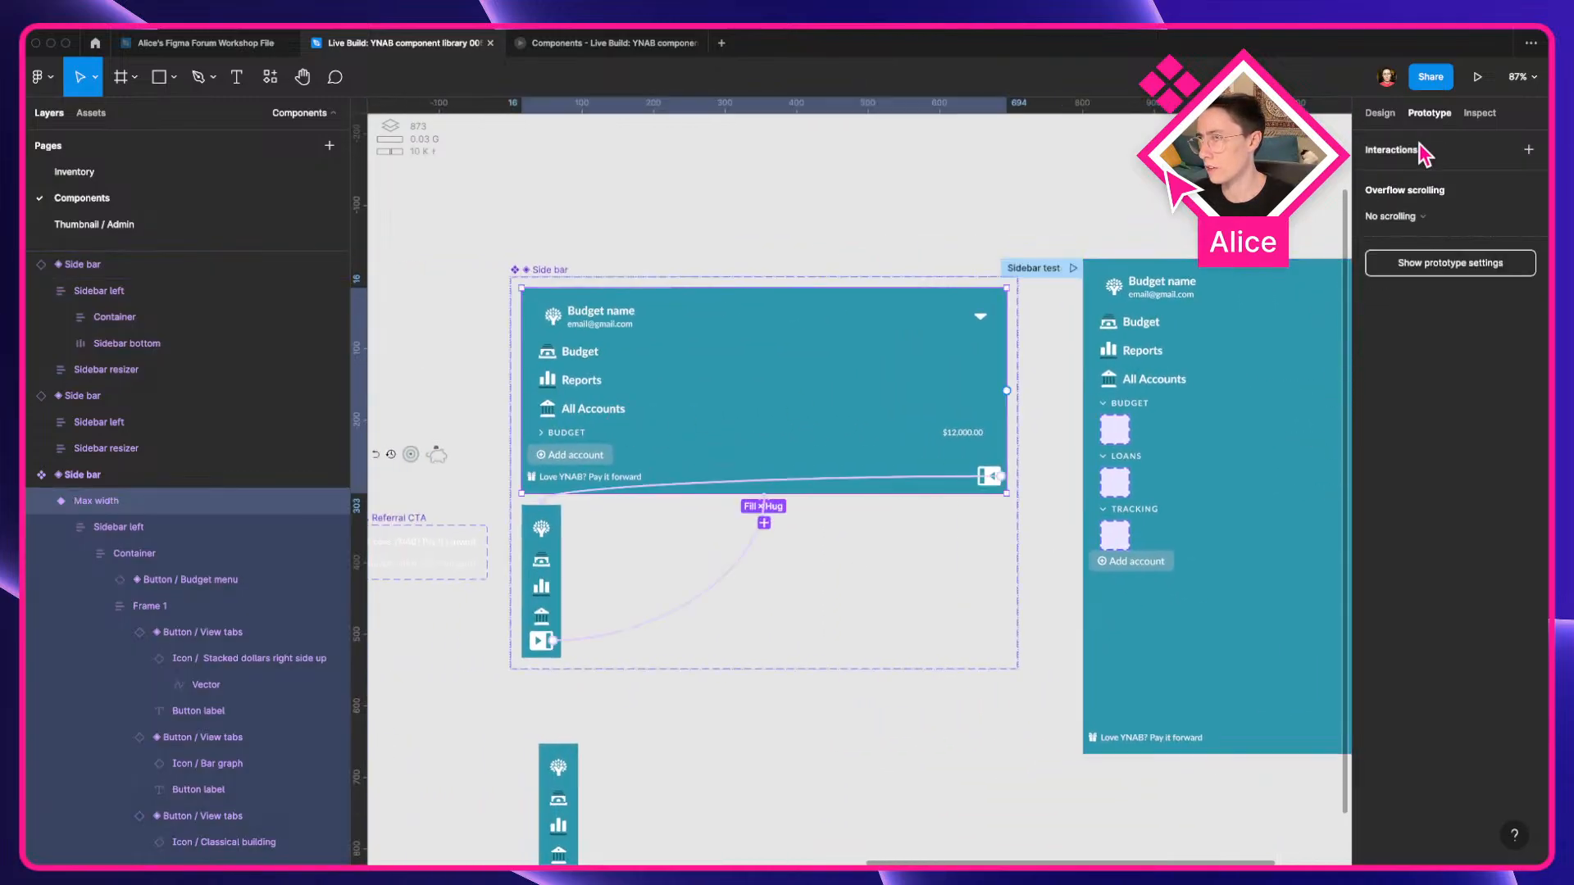
pyautogui.click(1384, 113)
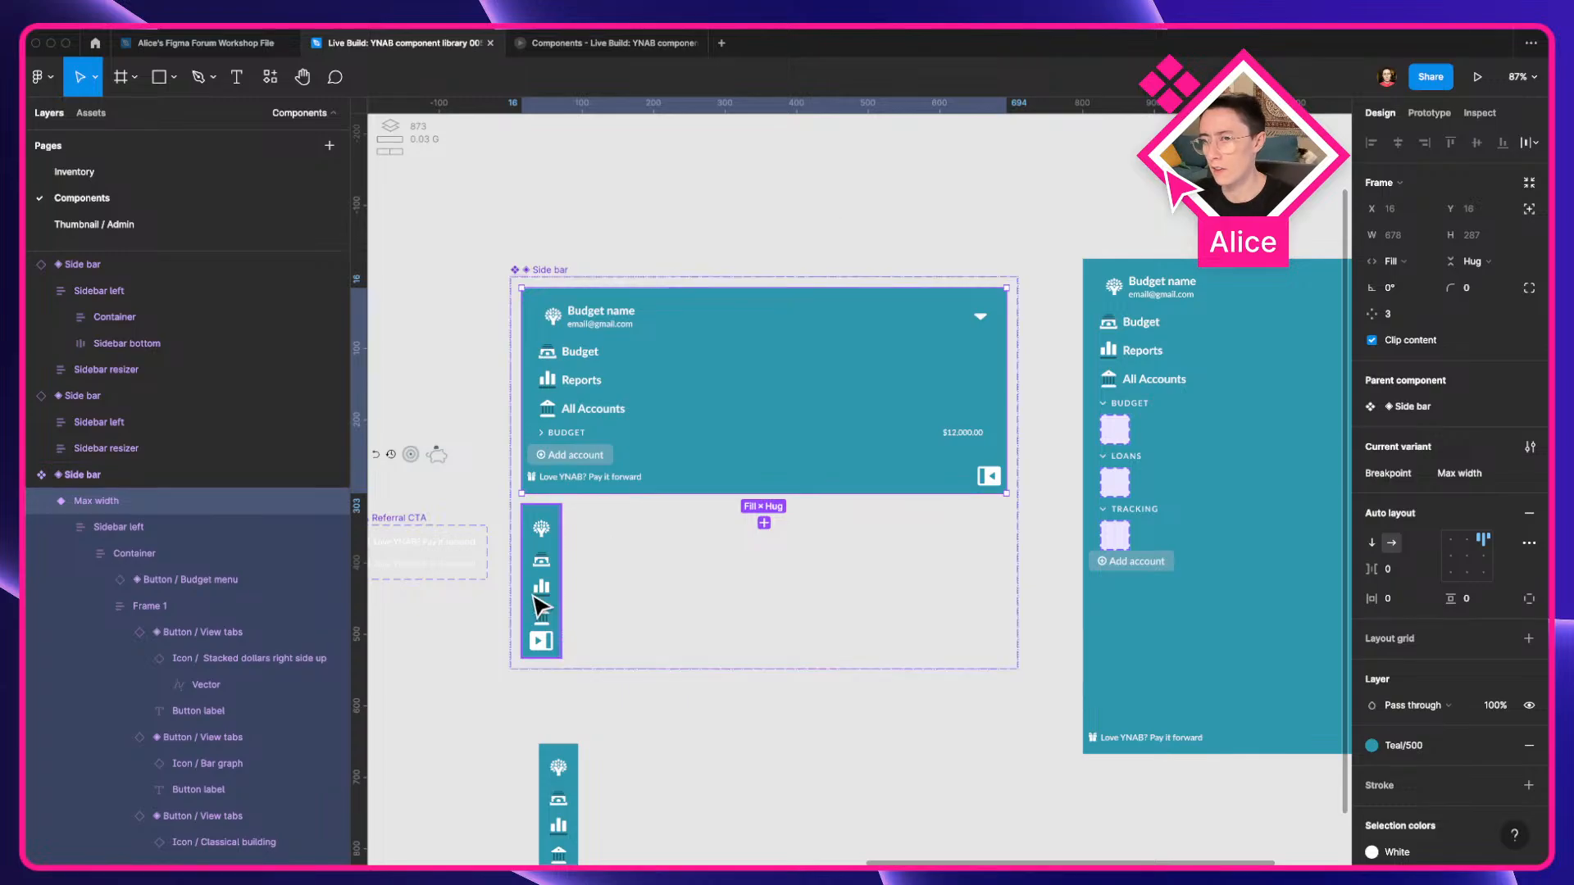
pyautogui.click(541, 607)
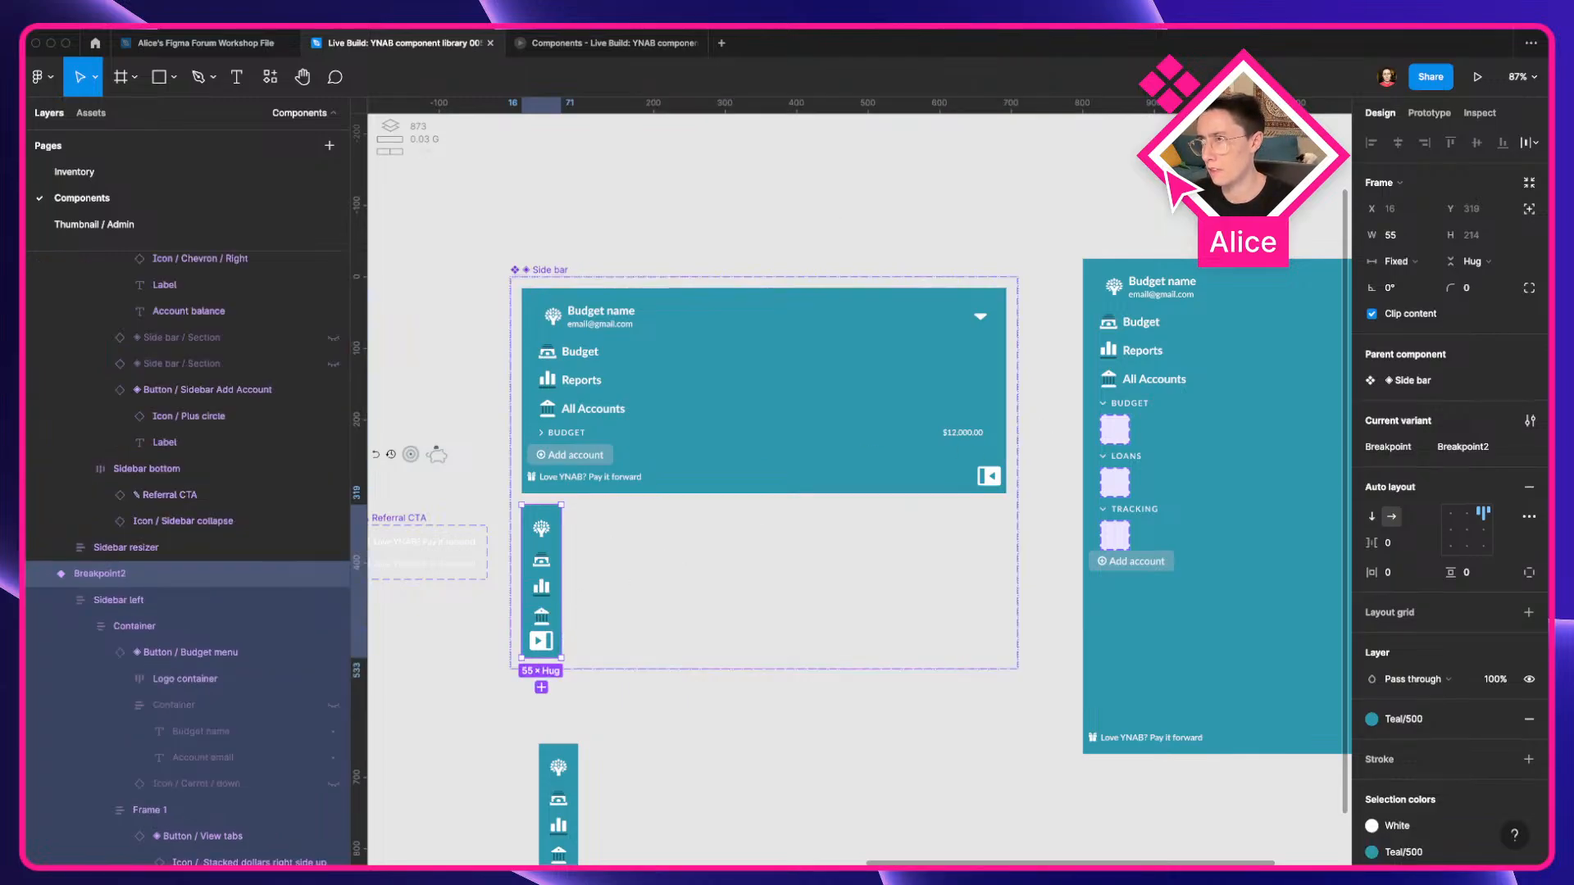
# Move the full-width Side bar instance farther away from the component set, to X 1265, Y -331.
pyautogui.click(963, 260)
pyautogui.scroll(-3, 741, 514)
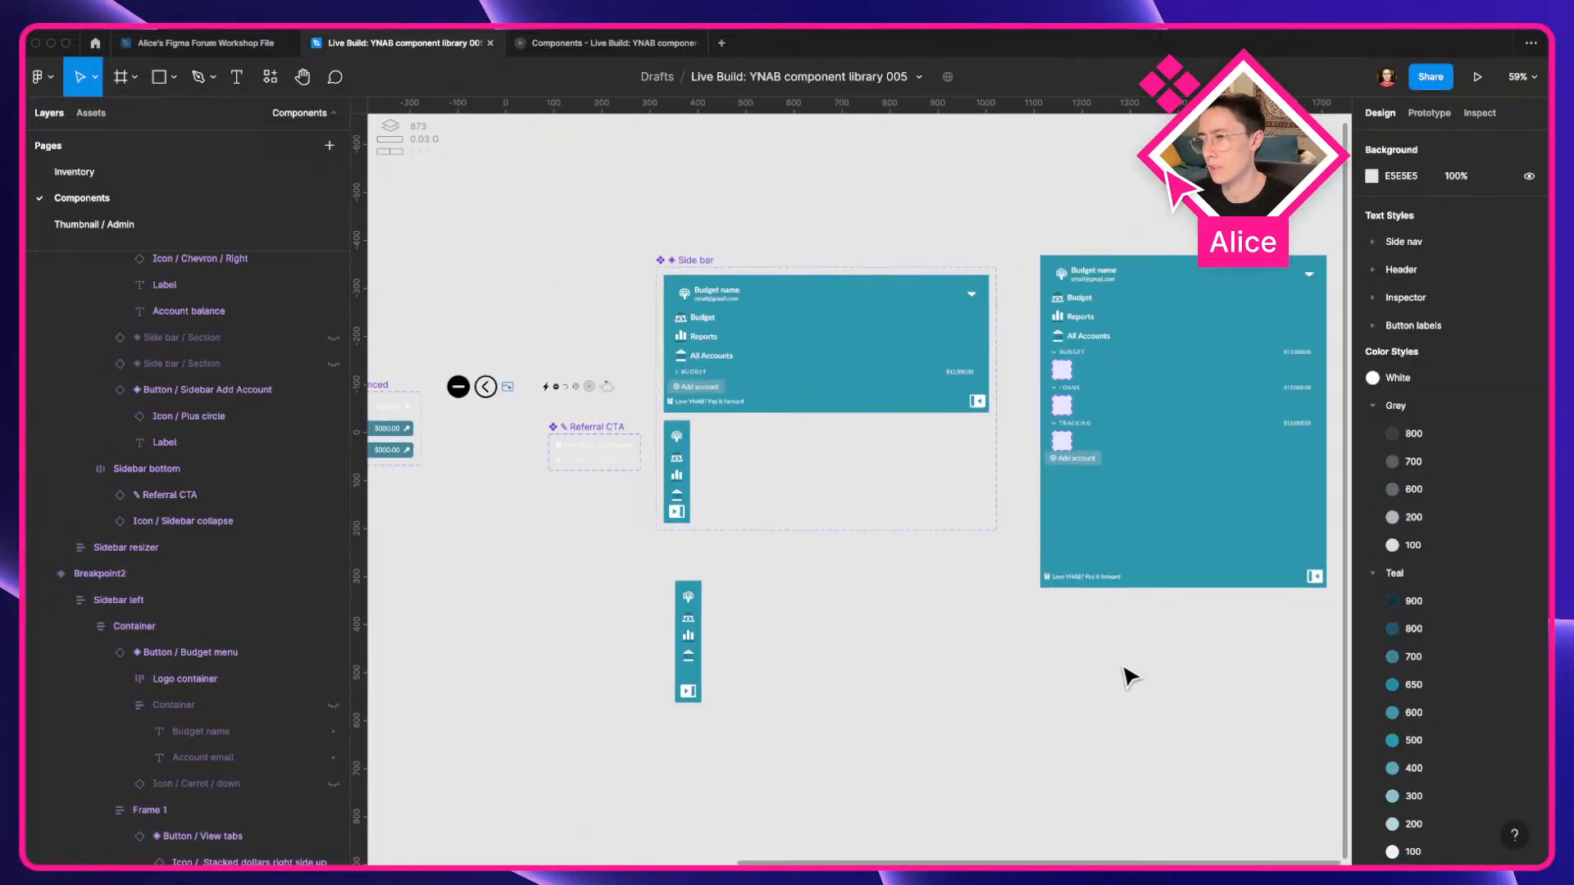
pyautogui.moveTo(1124, 675); pyautogui.dragTo(908, 635)
pyautogui.moveTo(1067, 485); pyautogui.dragTo(842, 516)
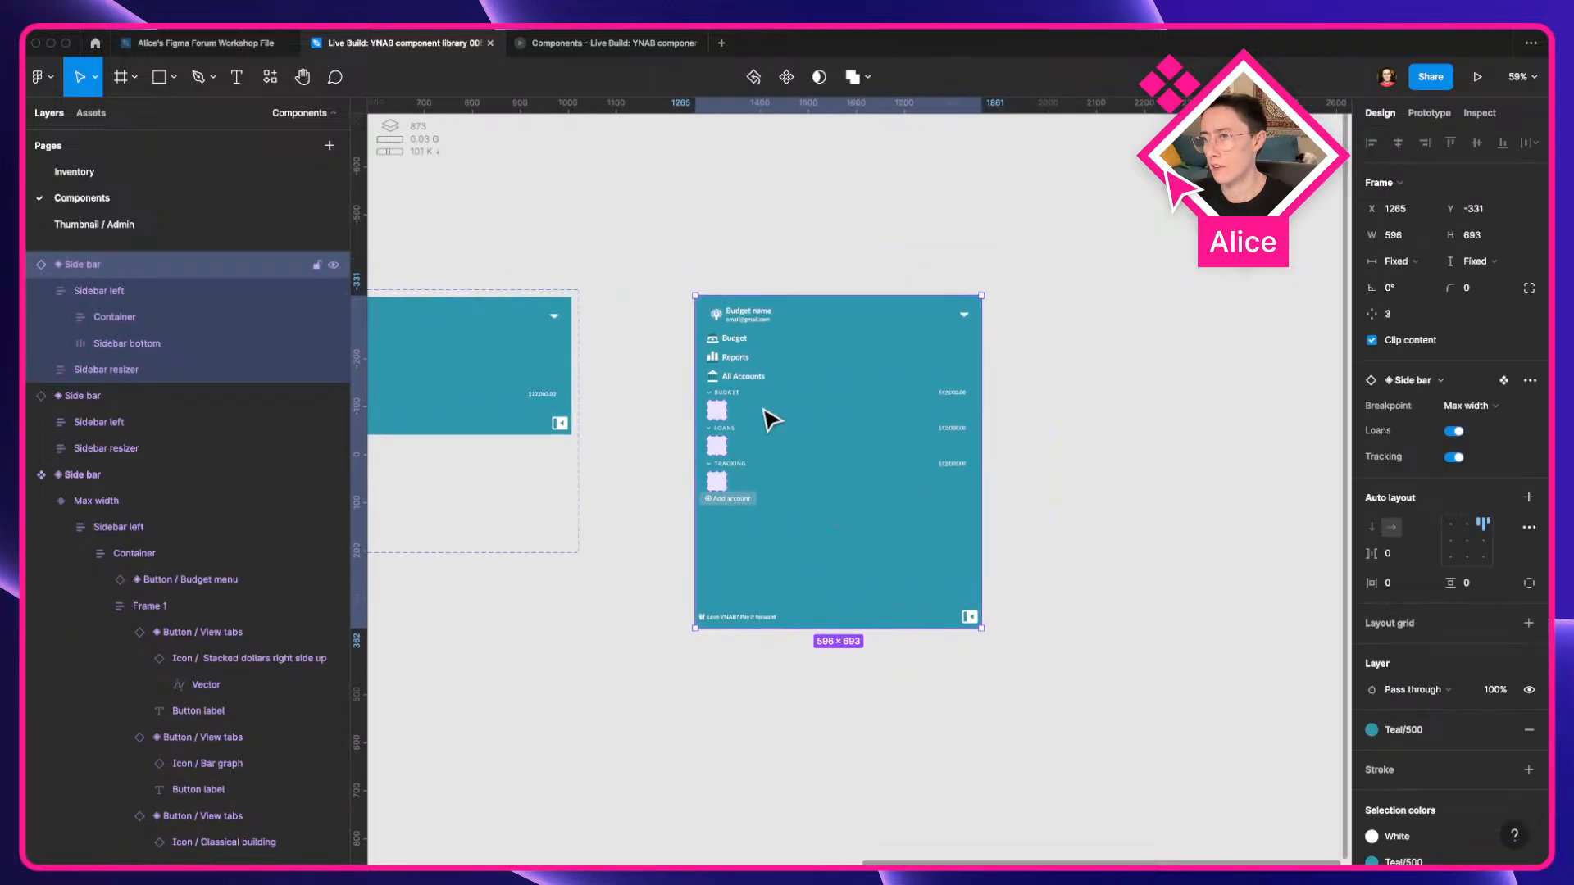
pyautogui.hscroll(3, 783, 222)
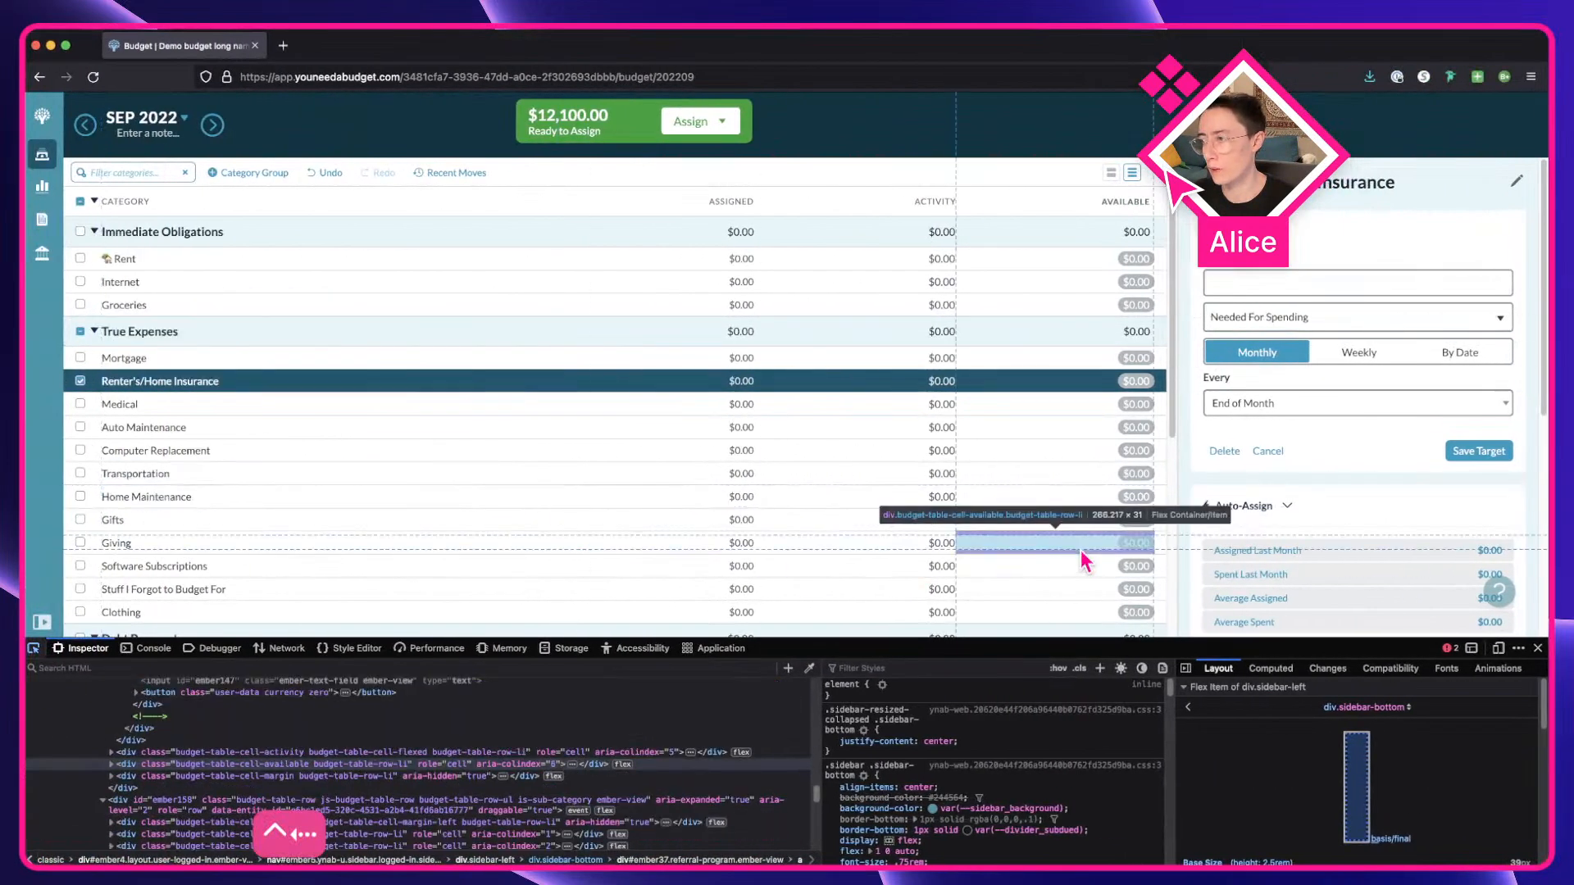
# Switch to the YNAB web app in the browser, close the developer tools and try the sidebar's expand icon.
pyautogui.click(1538, 648)
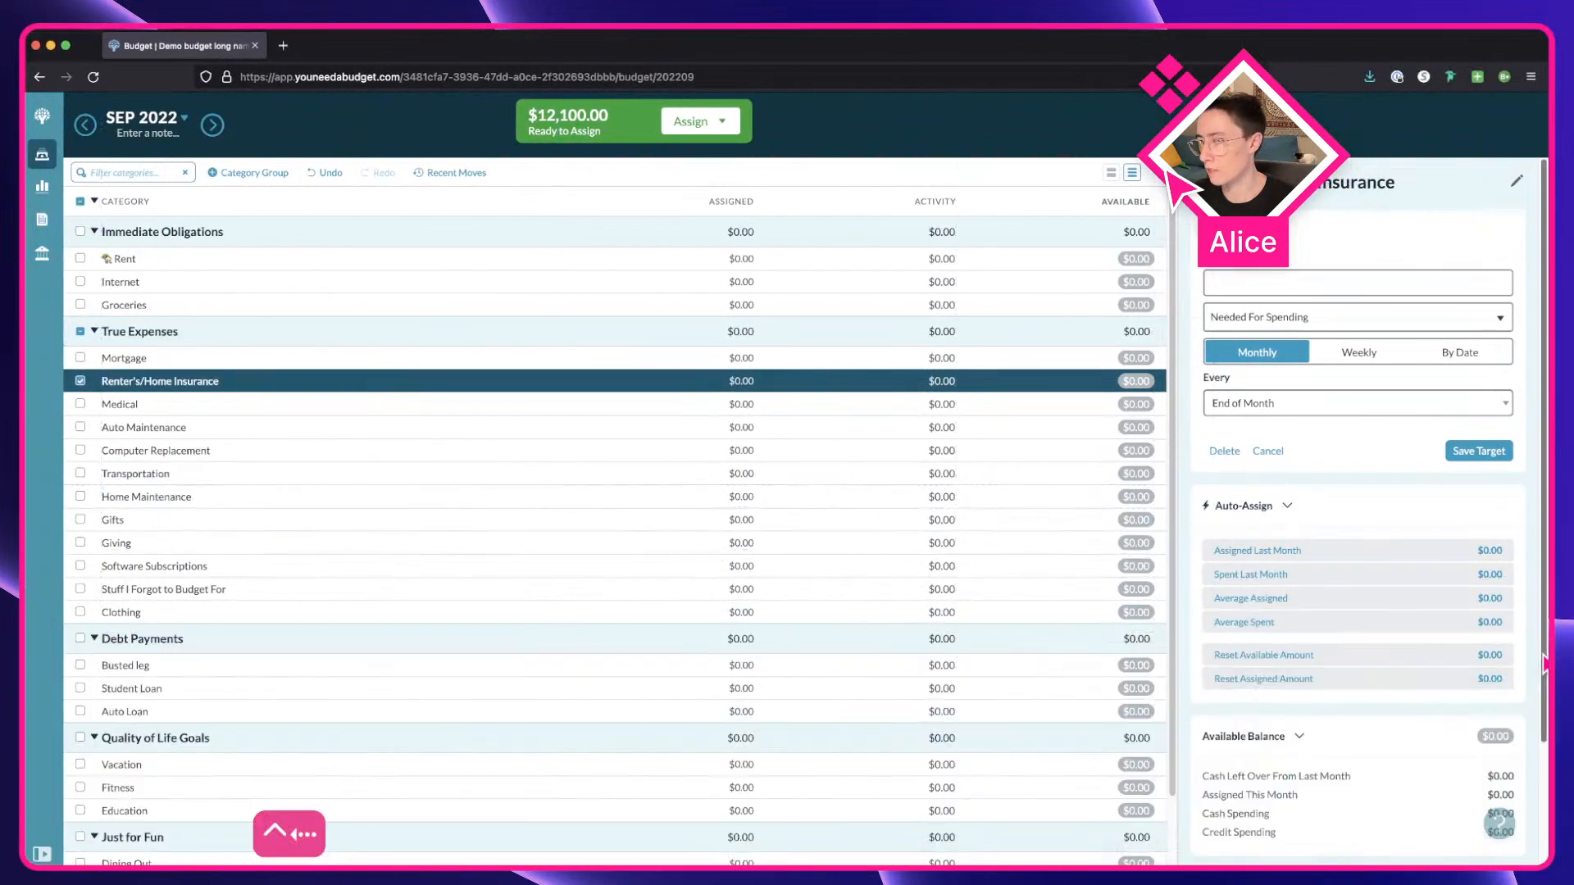
pyautogui.click(41, 855)
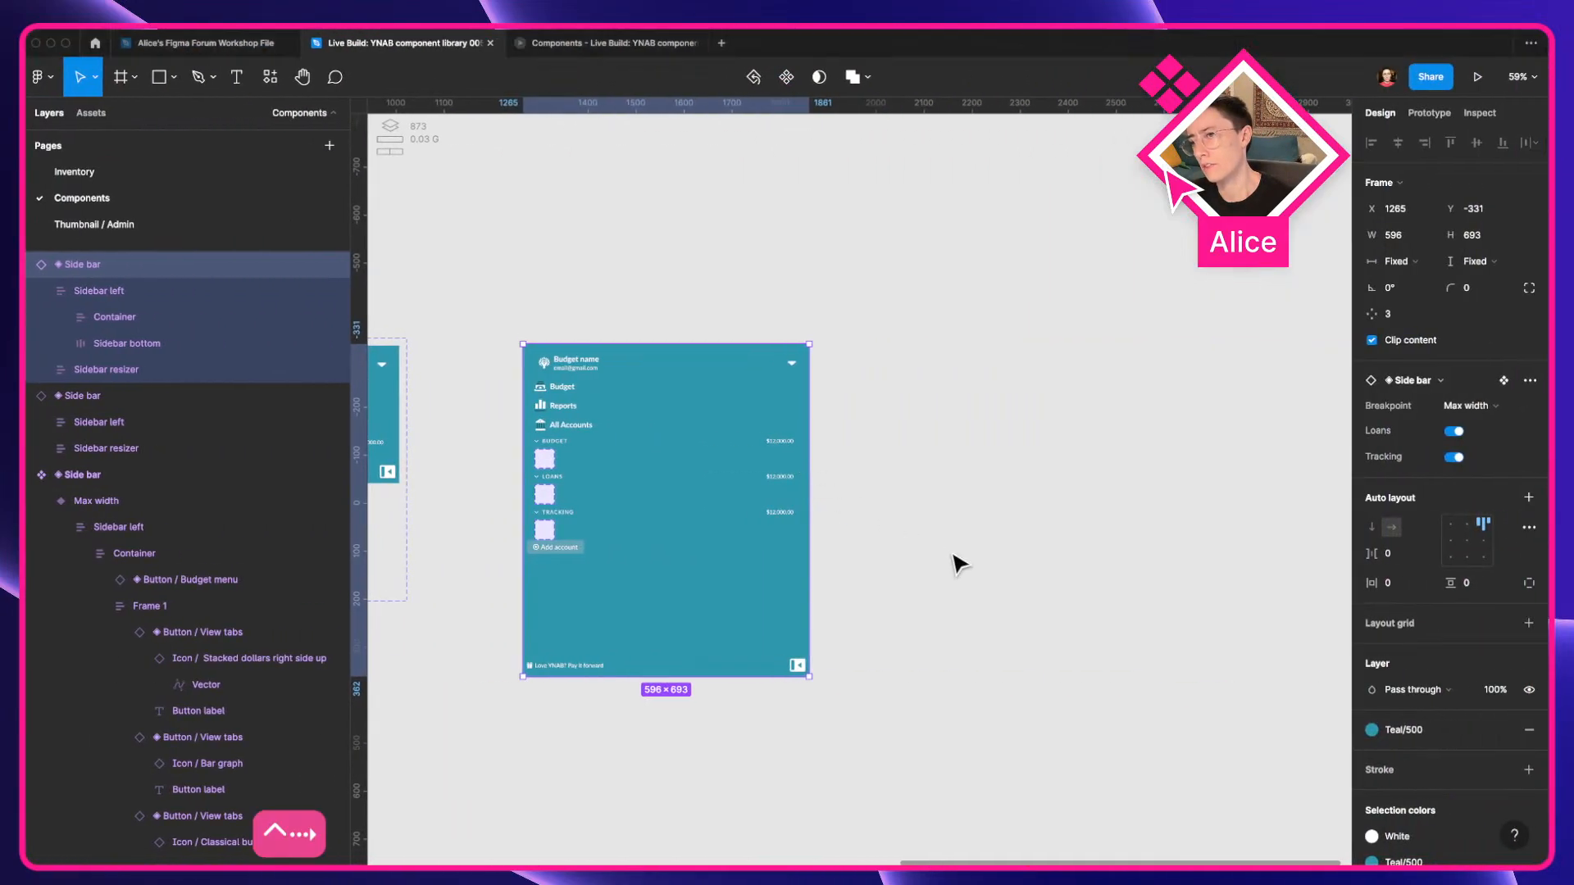
# Back in the component library file, set the vertical resizing of both Side bar variants to Fill.
pyautogui.hscroll(-5, 959, 550)
pyautogui.scroll(-2, 959, 551)
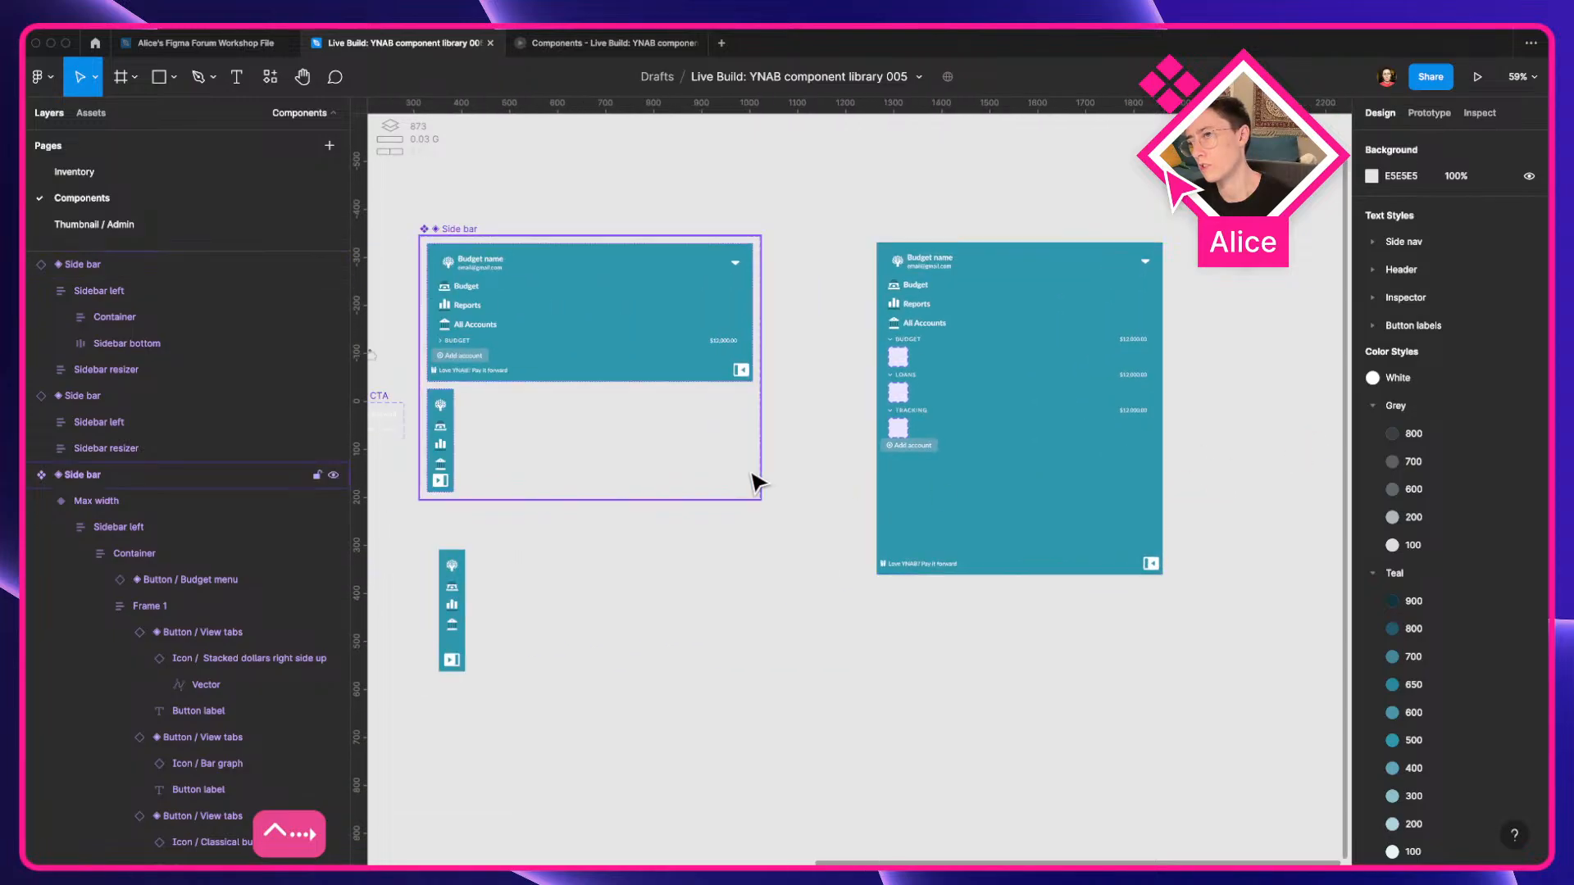
pyautogui.click(452, 436)
pyautogui.press('super+a')
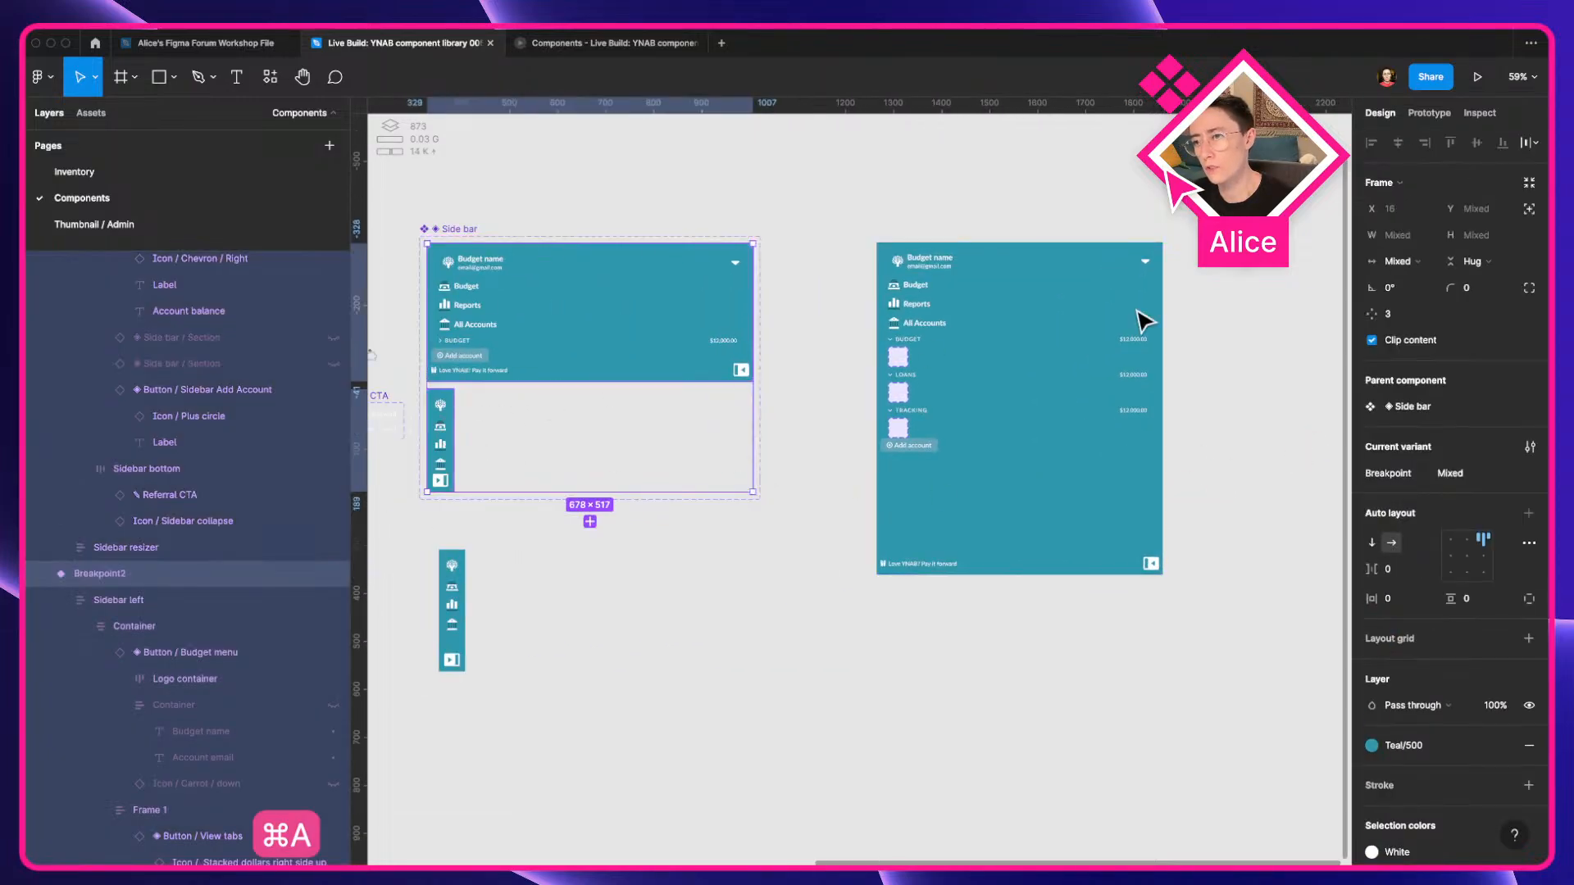
pyautogui.click(1516, 263)
pyautogui.click(1509, 283)
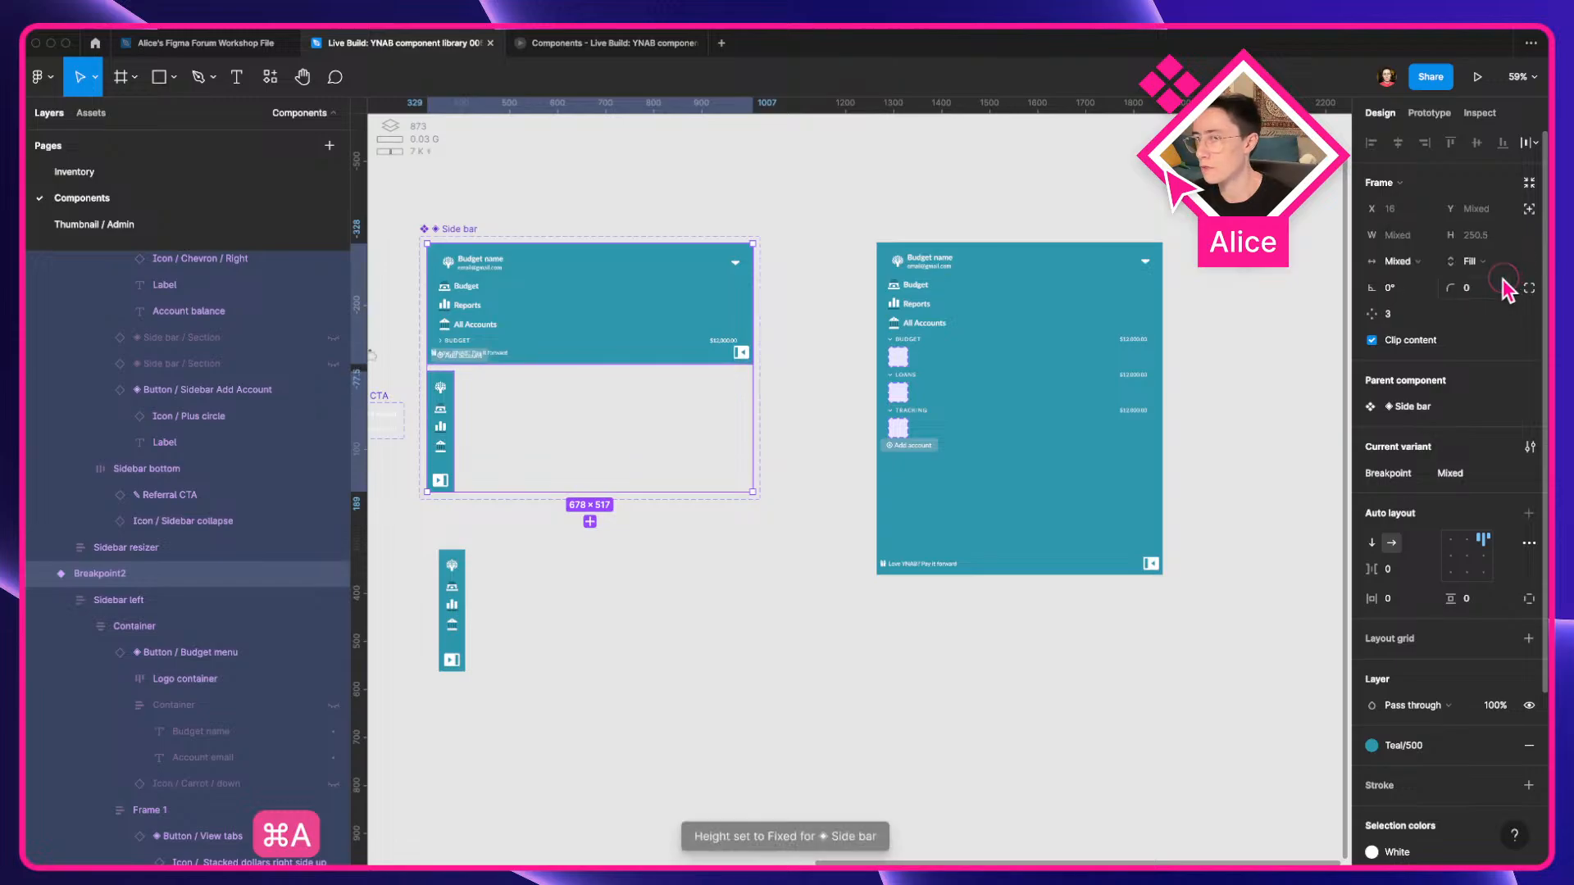
# Stretch the Side bar component set to a height of 754 and move the collapsed instance below it to X 697, Y 579.
pyautogui.click(462, 229)
pyautogui.moveTo(538, 501); pyautogui.dragTo(538, 597)
pyautogui.moveTo(446, 653); pyautogui.dragTo(615, 741)
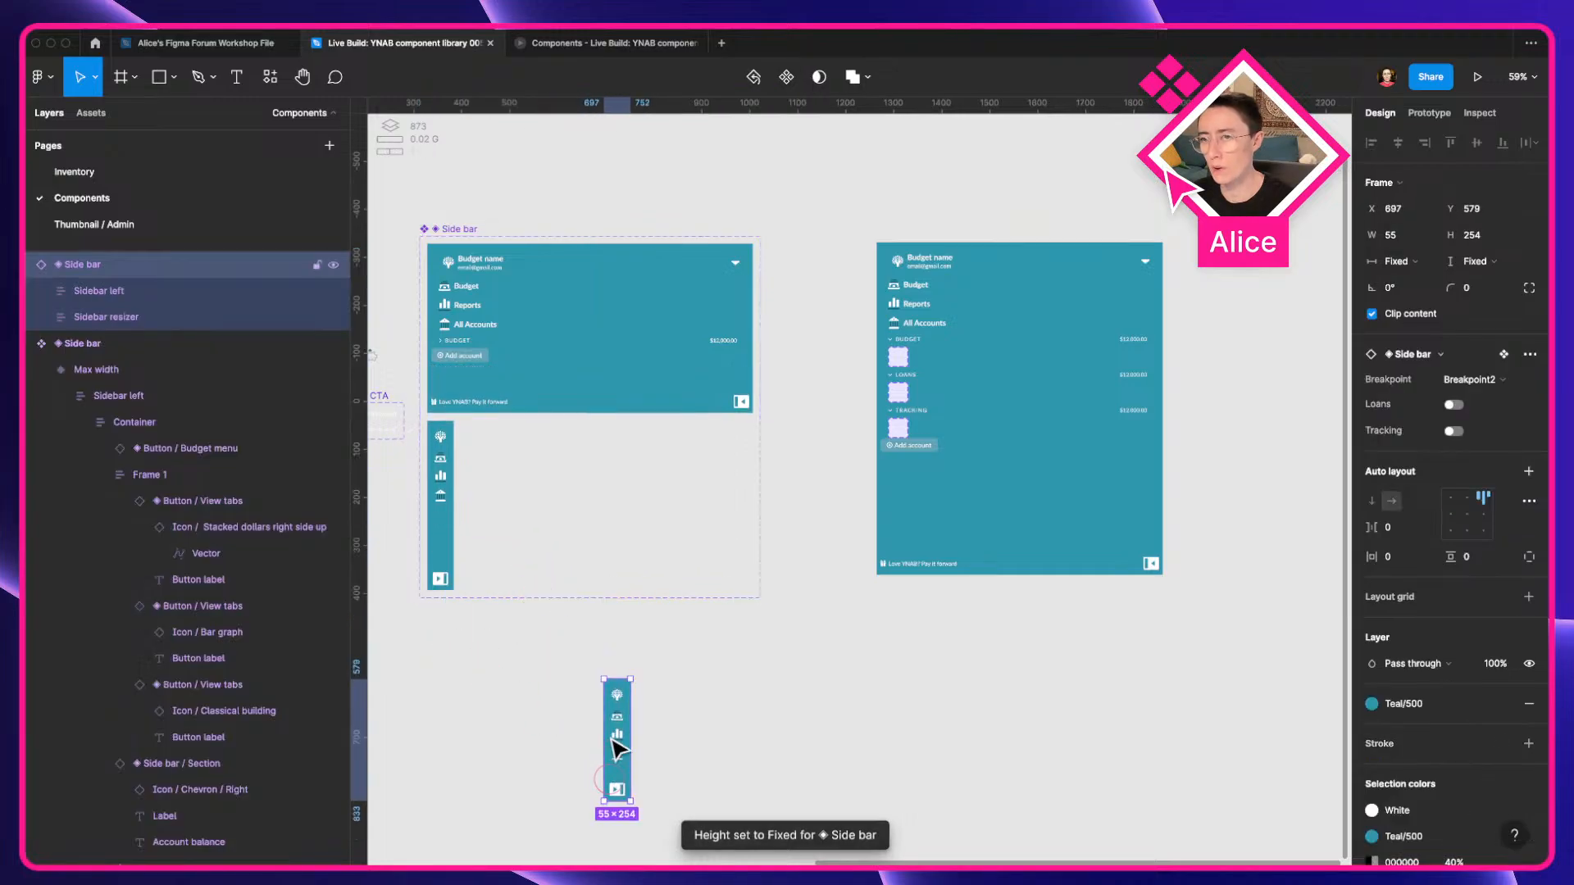
# Test collapsing and expanding the sidebar repeatedly in the prototype preview.
pyautogui.click(590, 45)
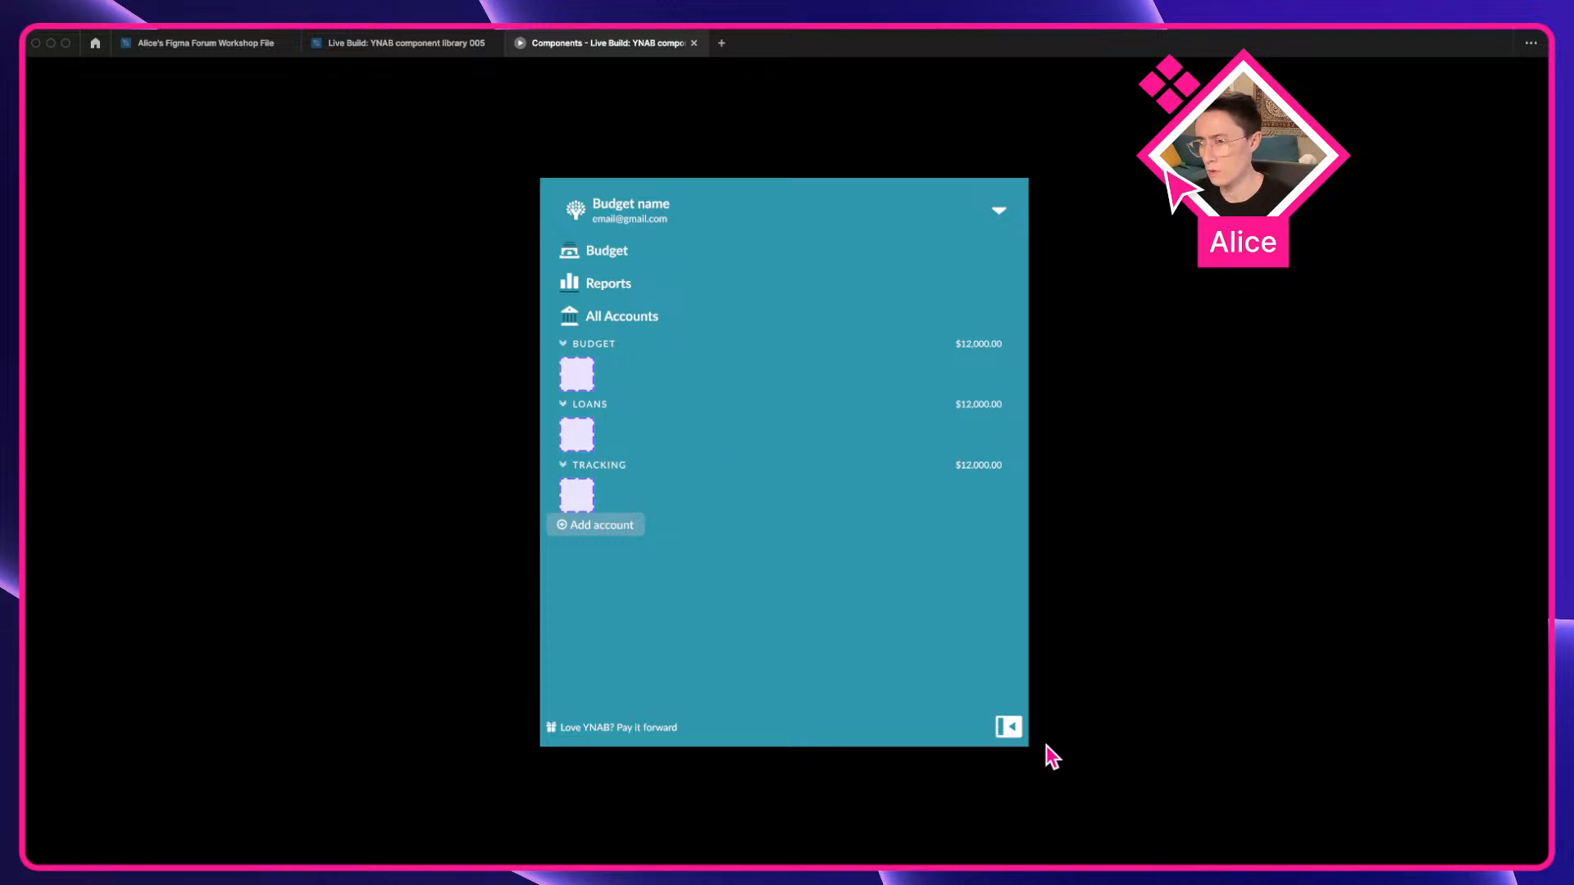
pyautogui.click(1011, 726)
pyautogui.click(783, 727)
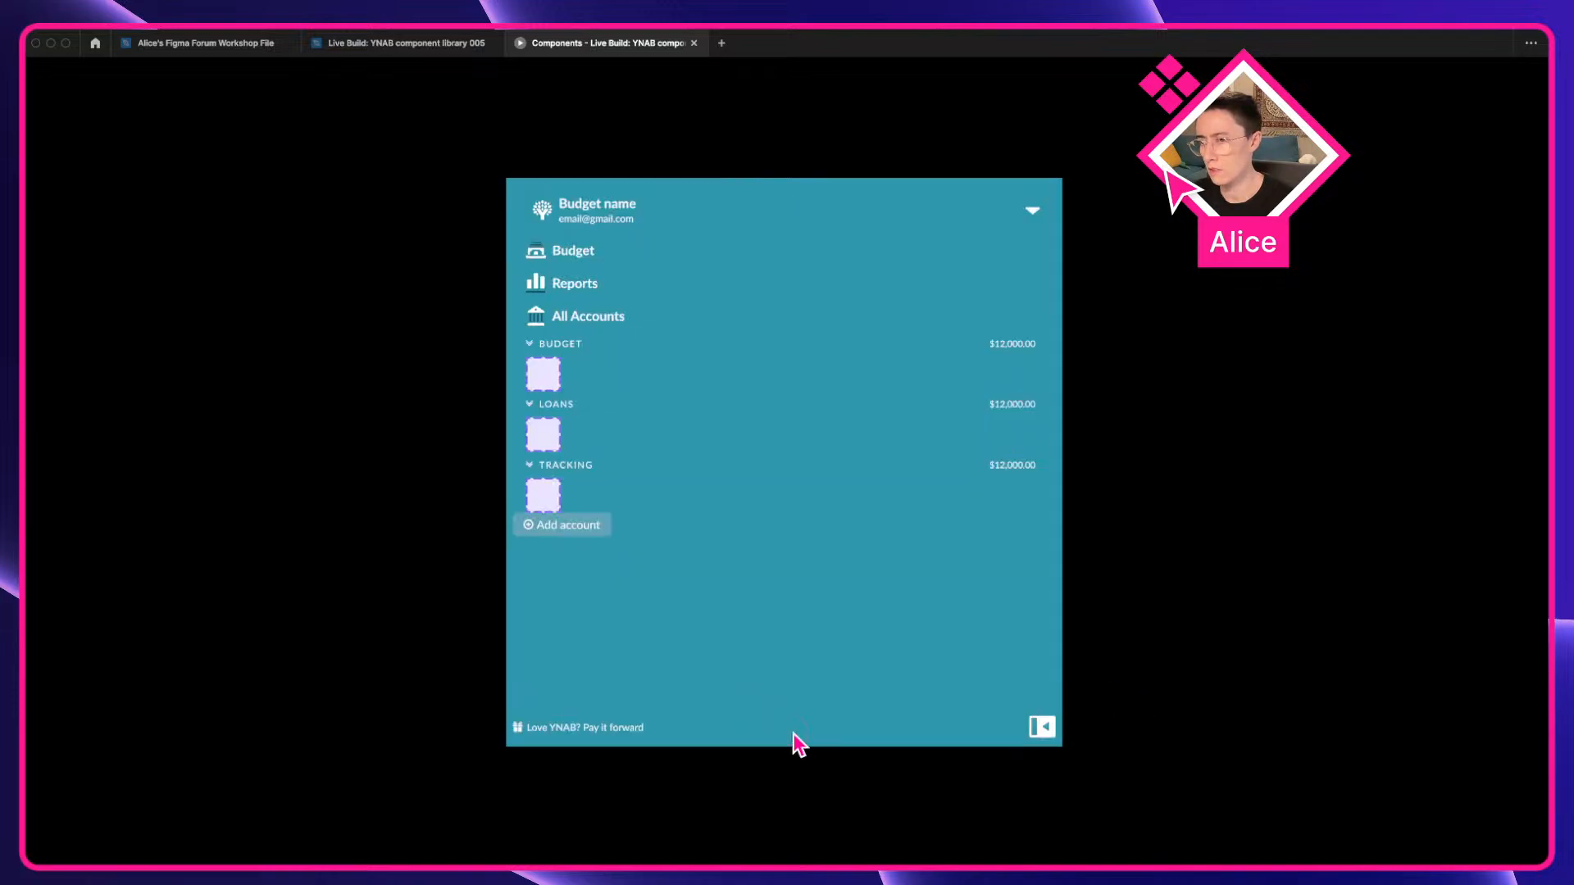
pyautogui.click(1040, 727)
pyautogui.click(783, 728)
pyautogui.click(1043, 729)
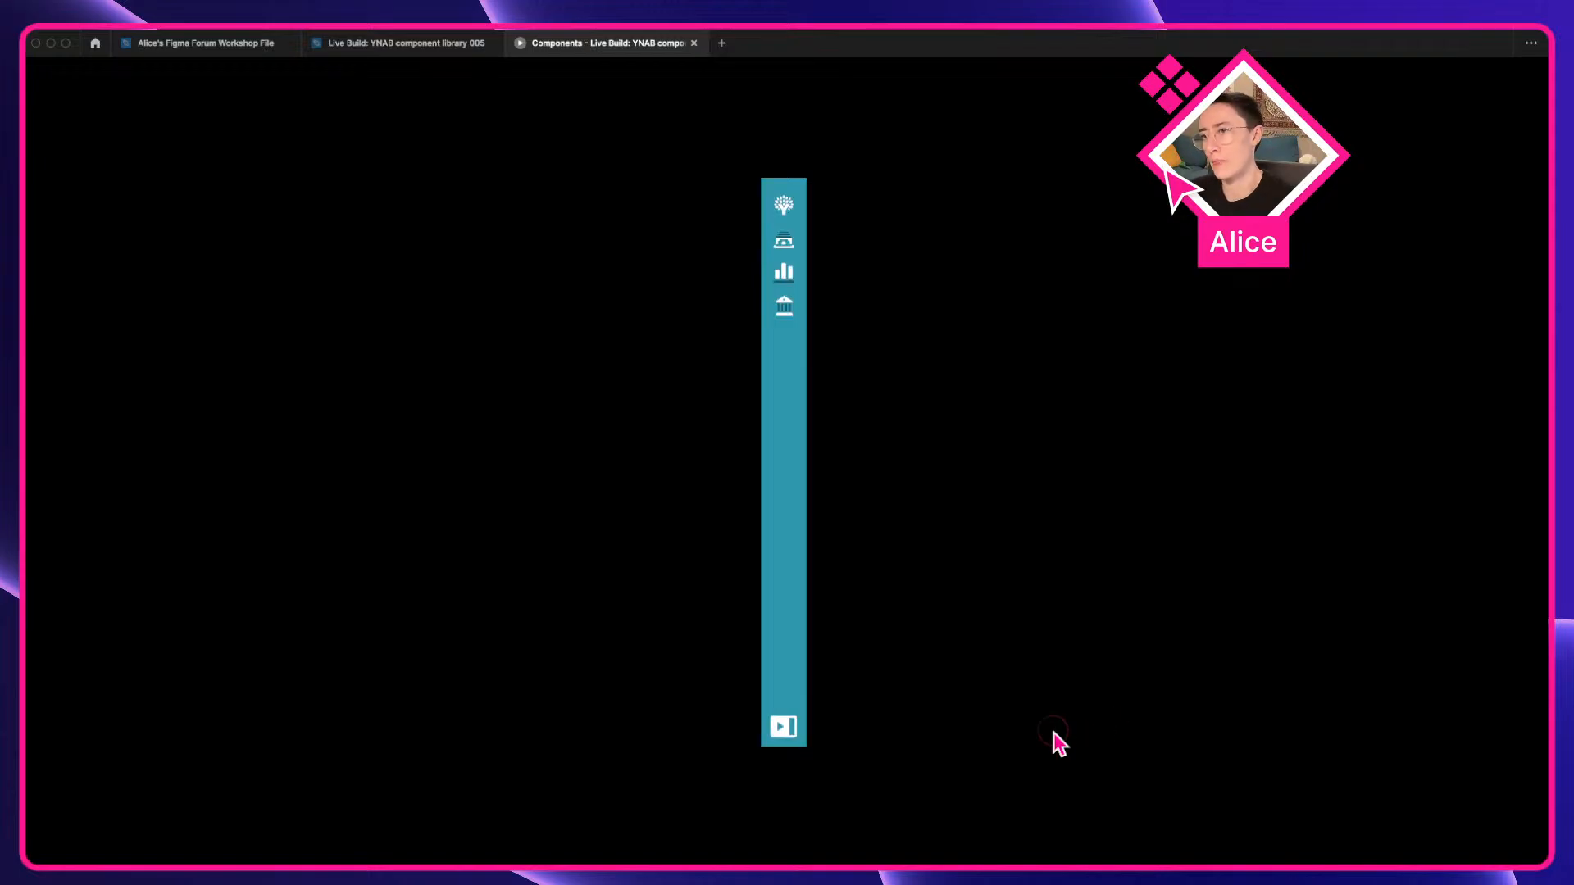
# In the component library file, set the animation of both variants' collapse icon interactions to Smart animate.
pyautogui.click(426, 45)
pyautogui.click(541, 369)
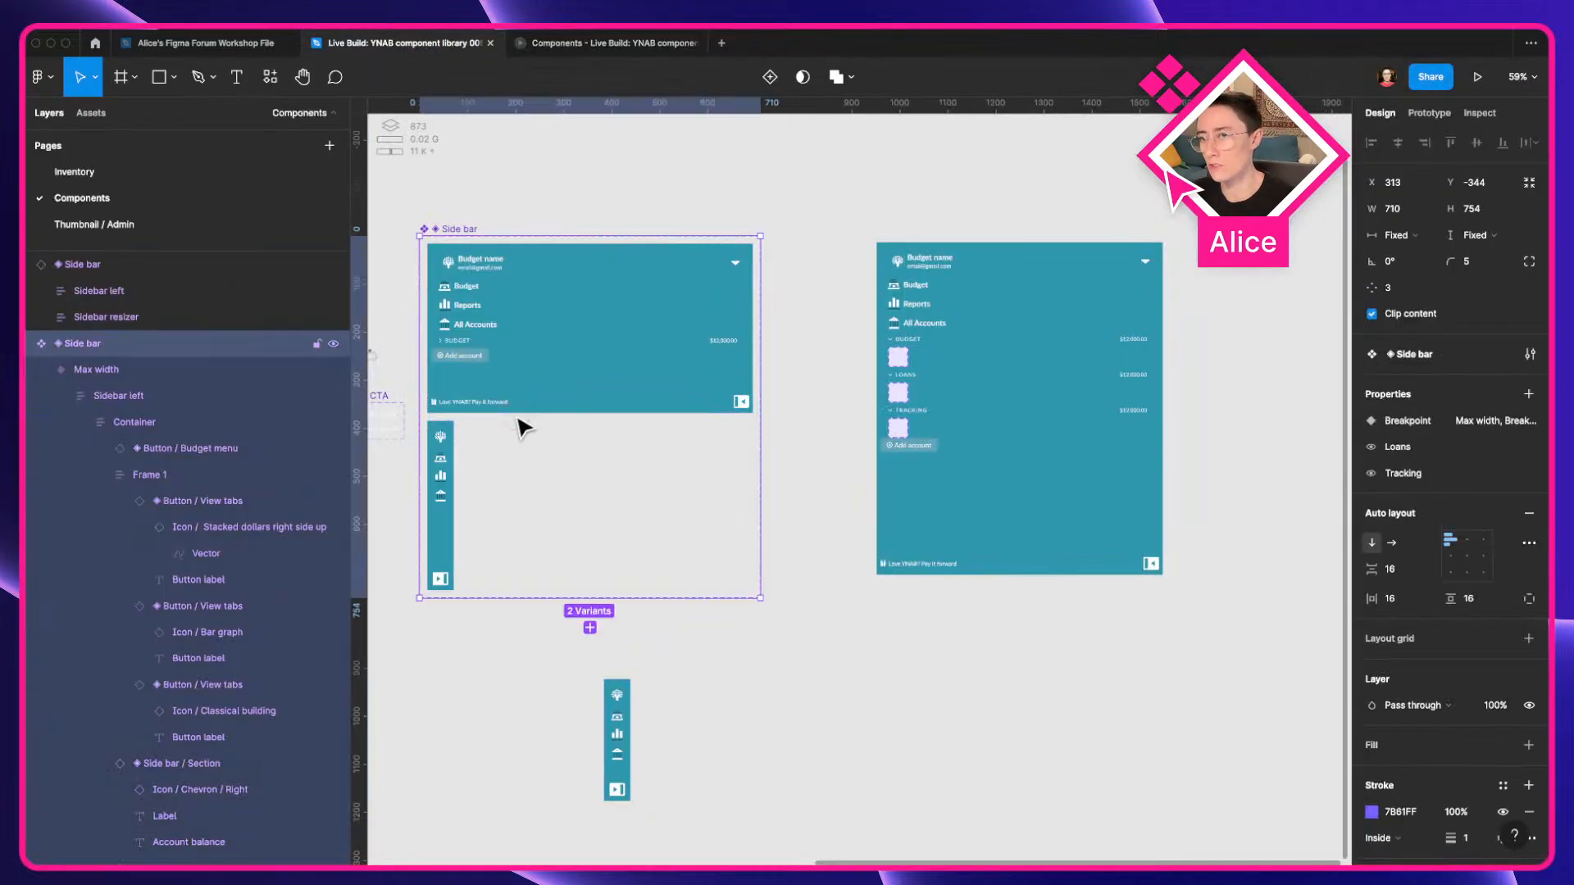
pyautogui.click(1426, 114)
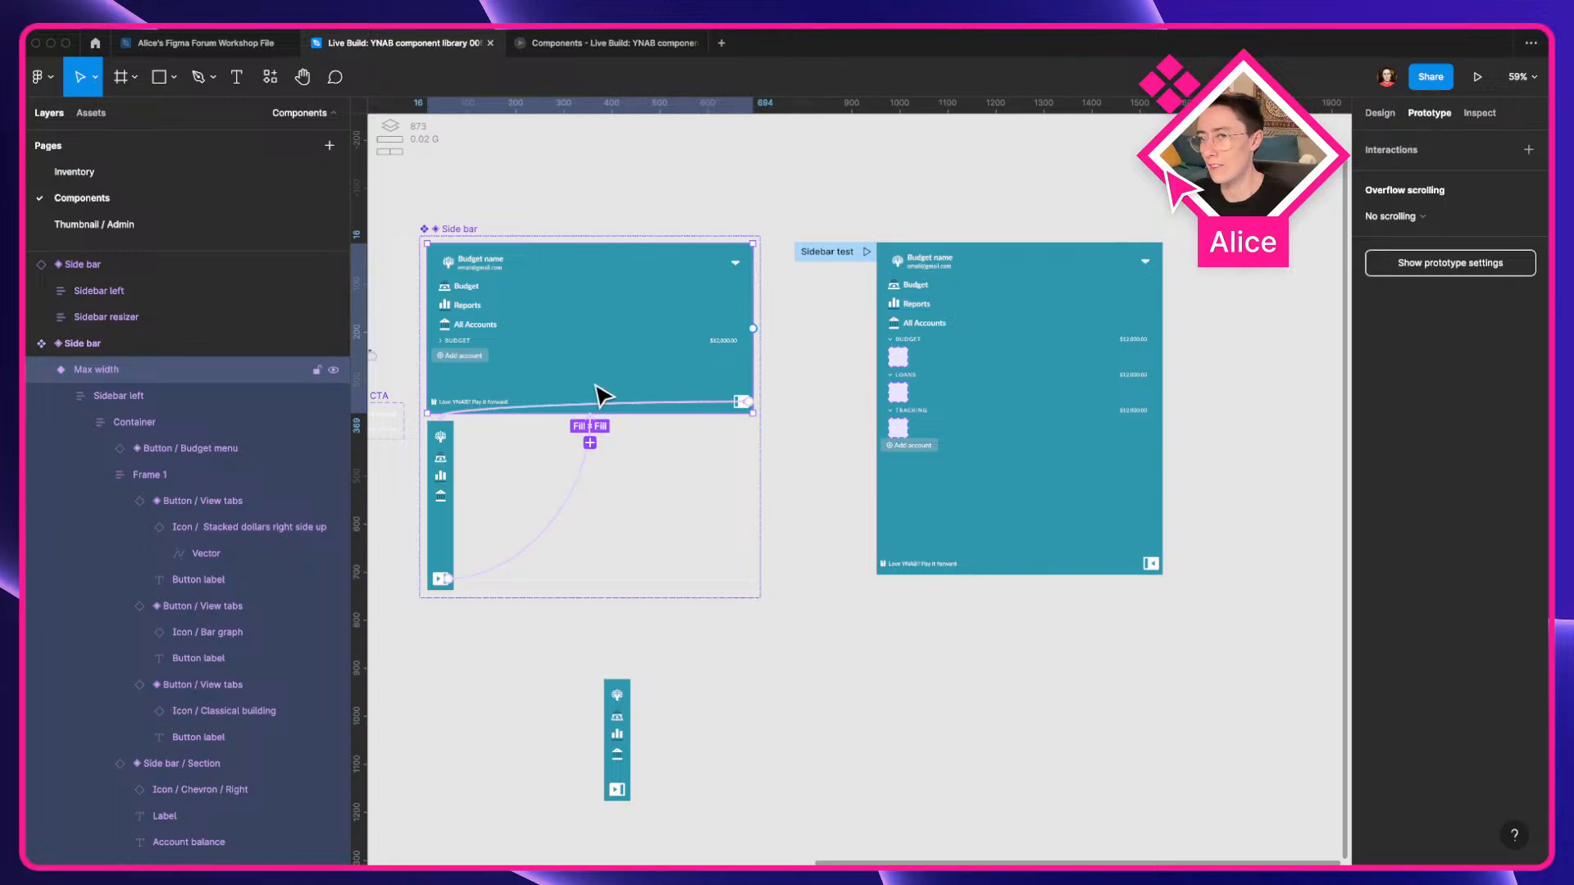
pyautogui.click(574, 407)
pyautogui.click(1205, 445)
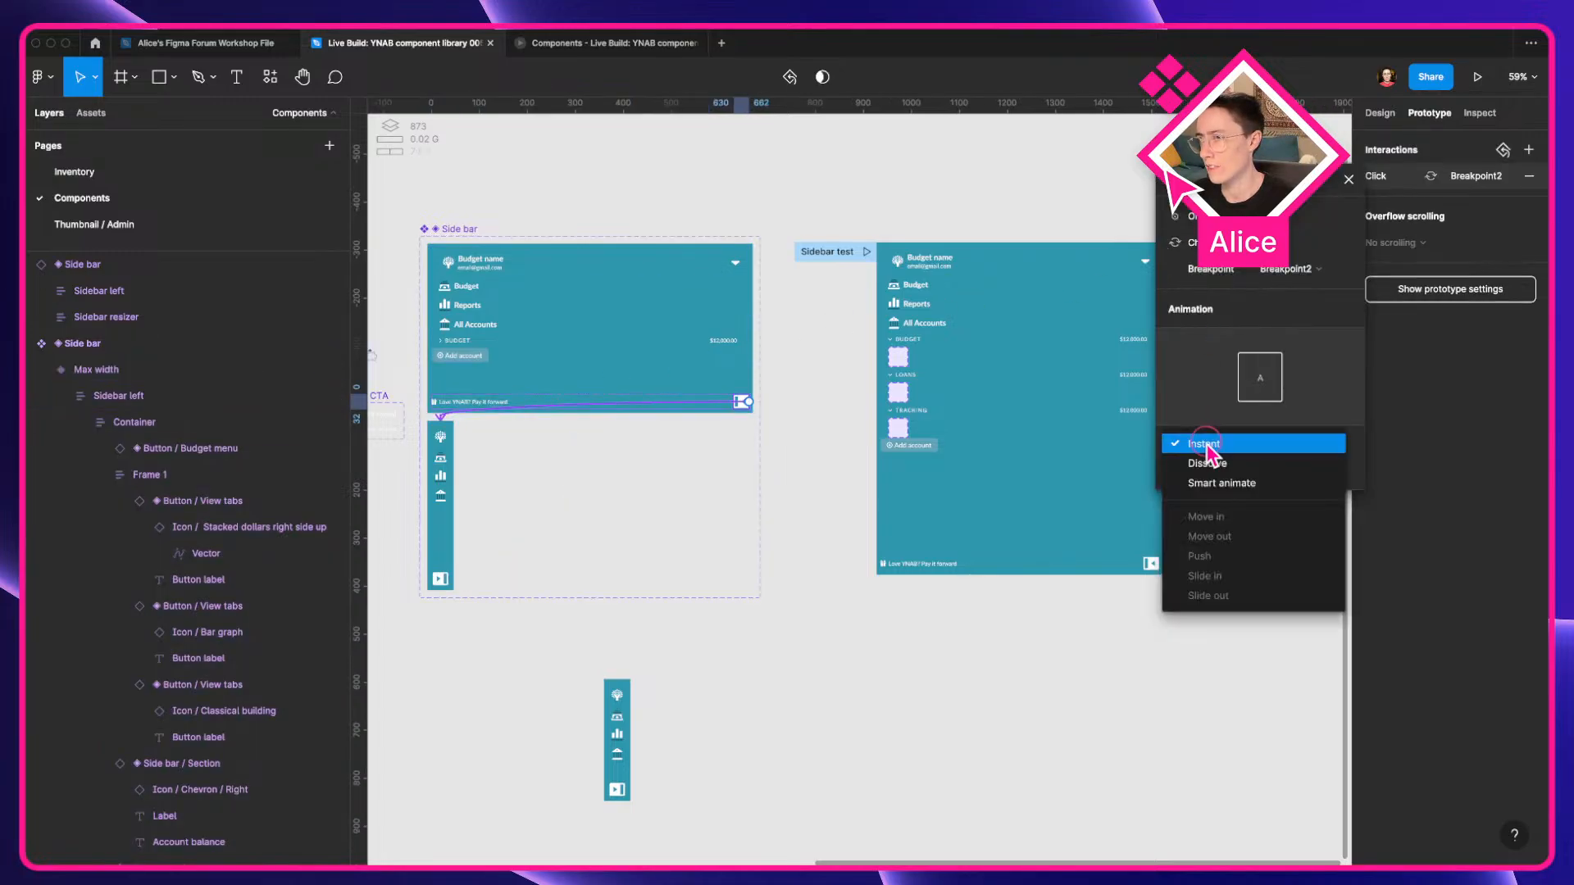
pyautogui.click(1234, 482)
pyautogui.moveTo(449, 579); pyautogui.dragTo(502, 573)
pyautogui.click(1273, 455)
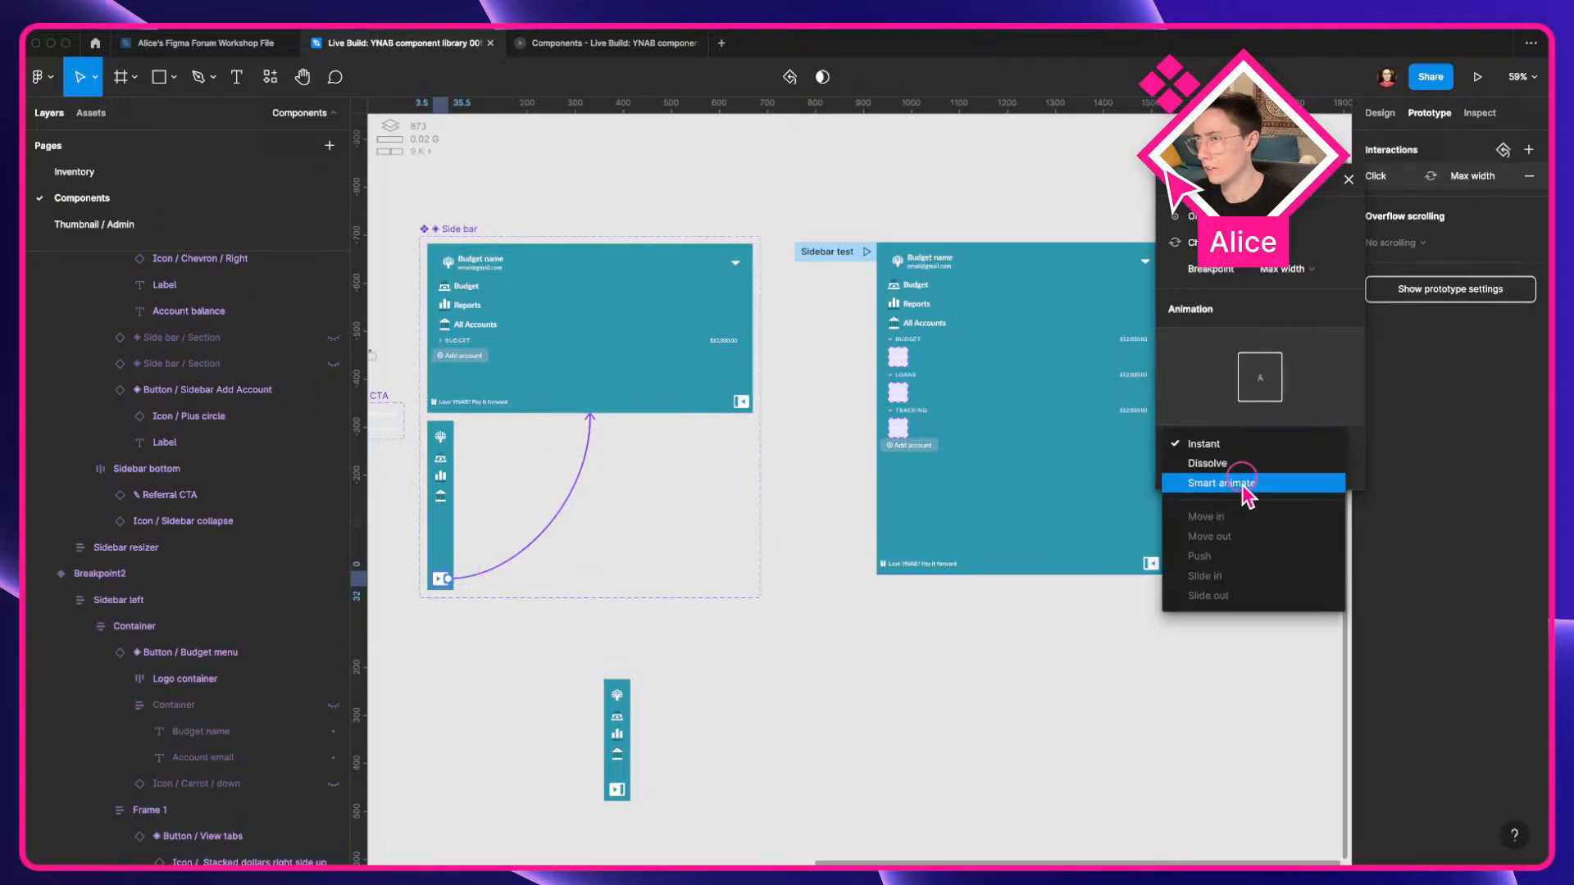
pyautogui.click(1203, 482)
# Test the sidebar's Smart animate collapse in the prototype preview and return to the component library file.
pyautogui.click(610, 44)
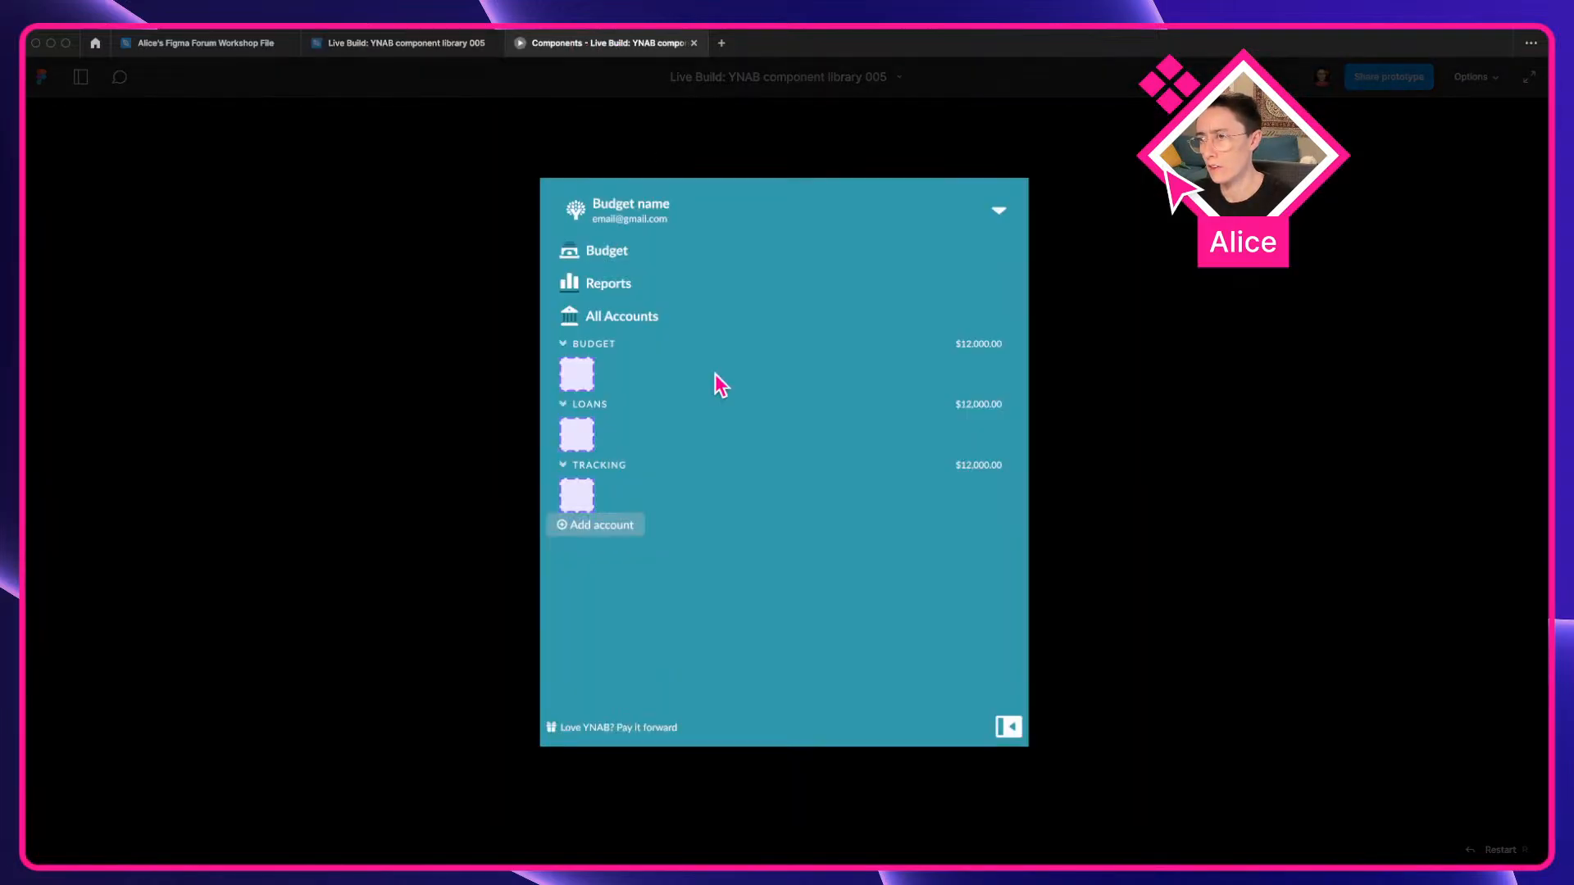
pyautogui.click(1008, 730)
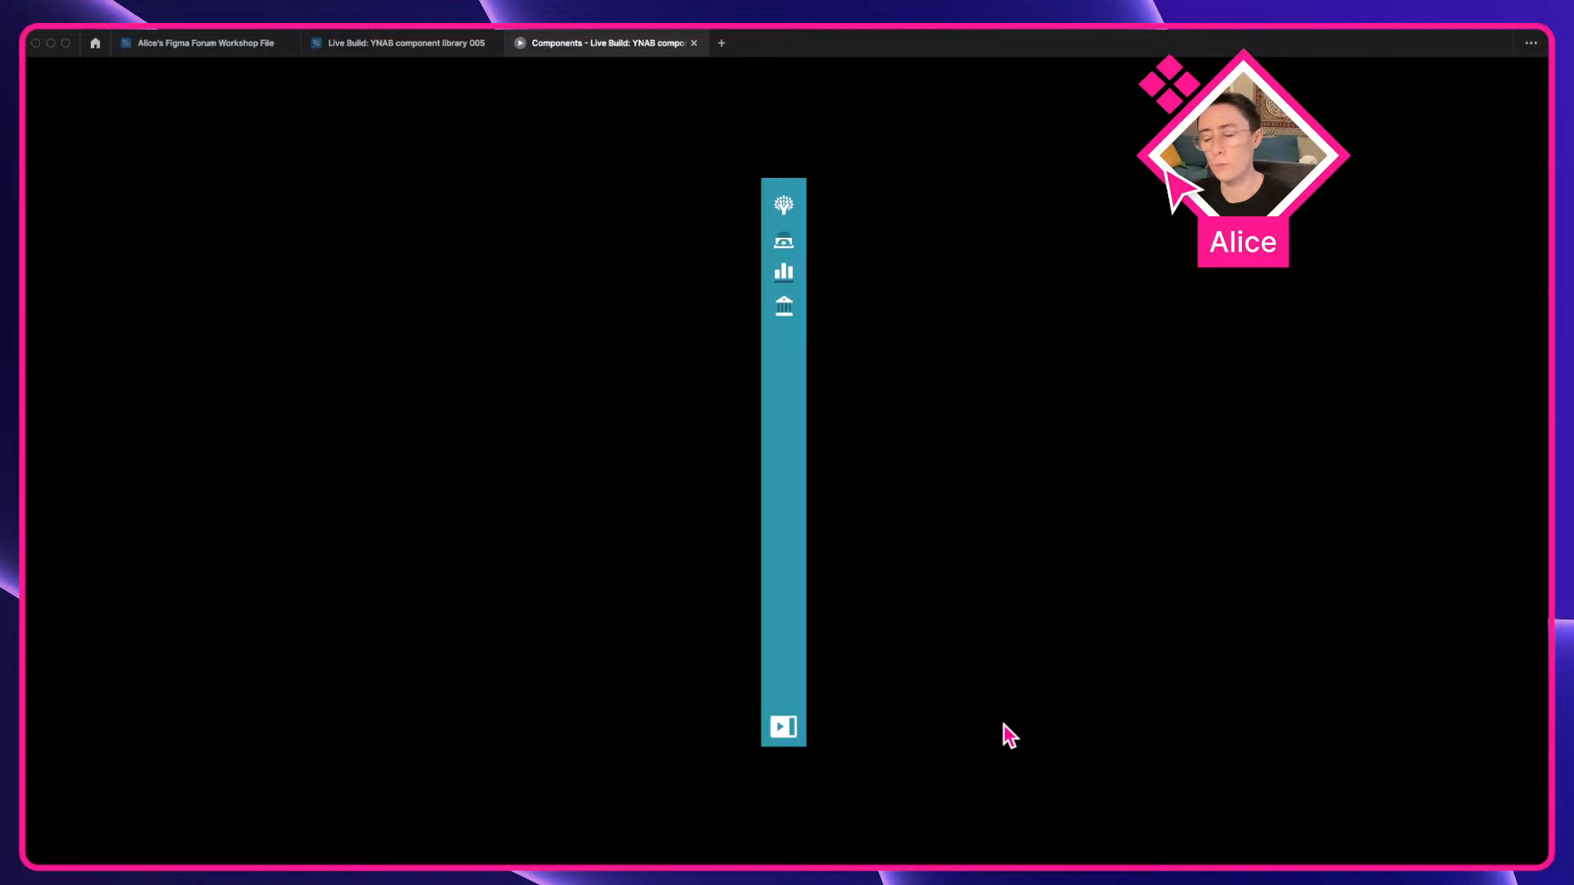
pyautogui.click(459, 45)
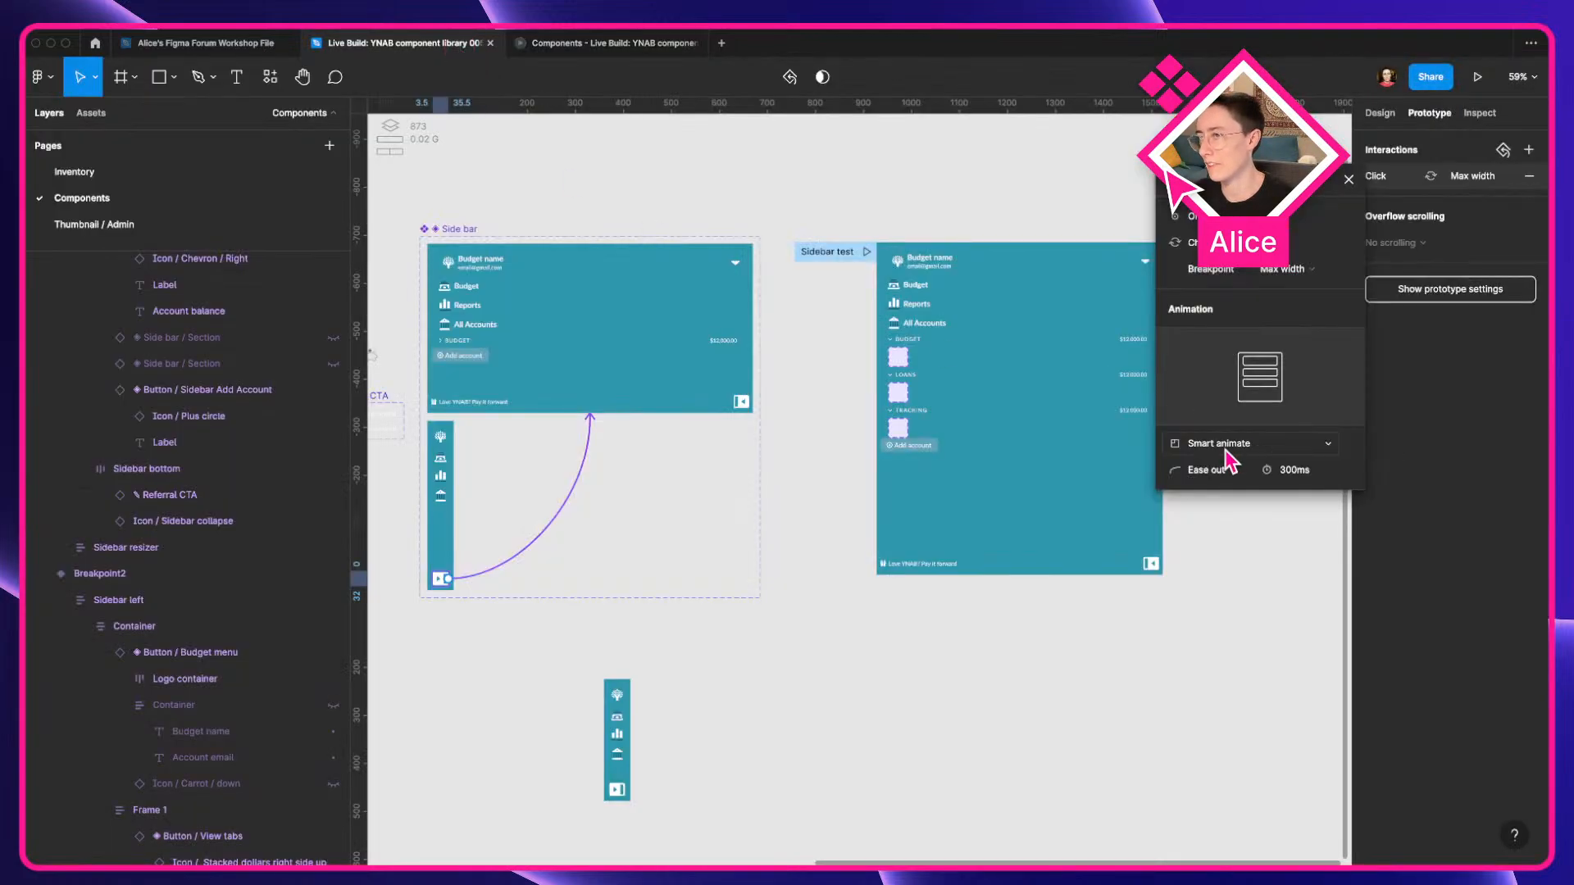
# Set the Smart animate duration of both Side bar variants' collapse icon interactions to 1000 ms.
pyautogui.click(1312, 470)
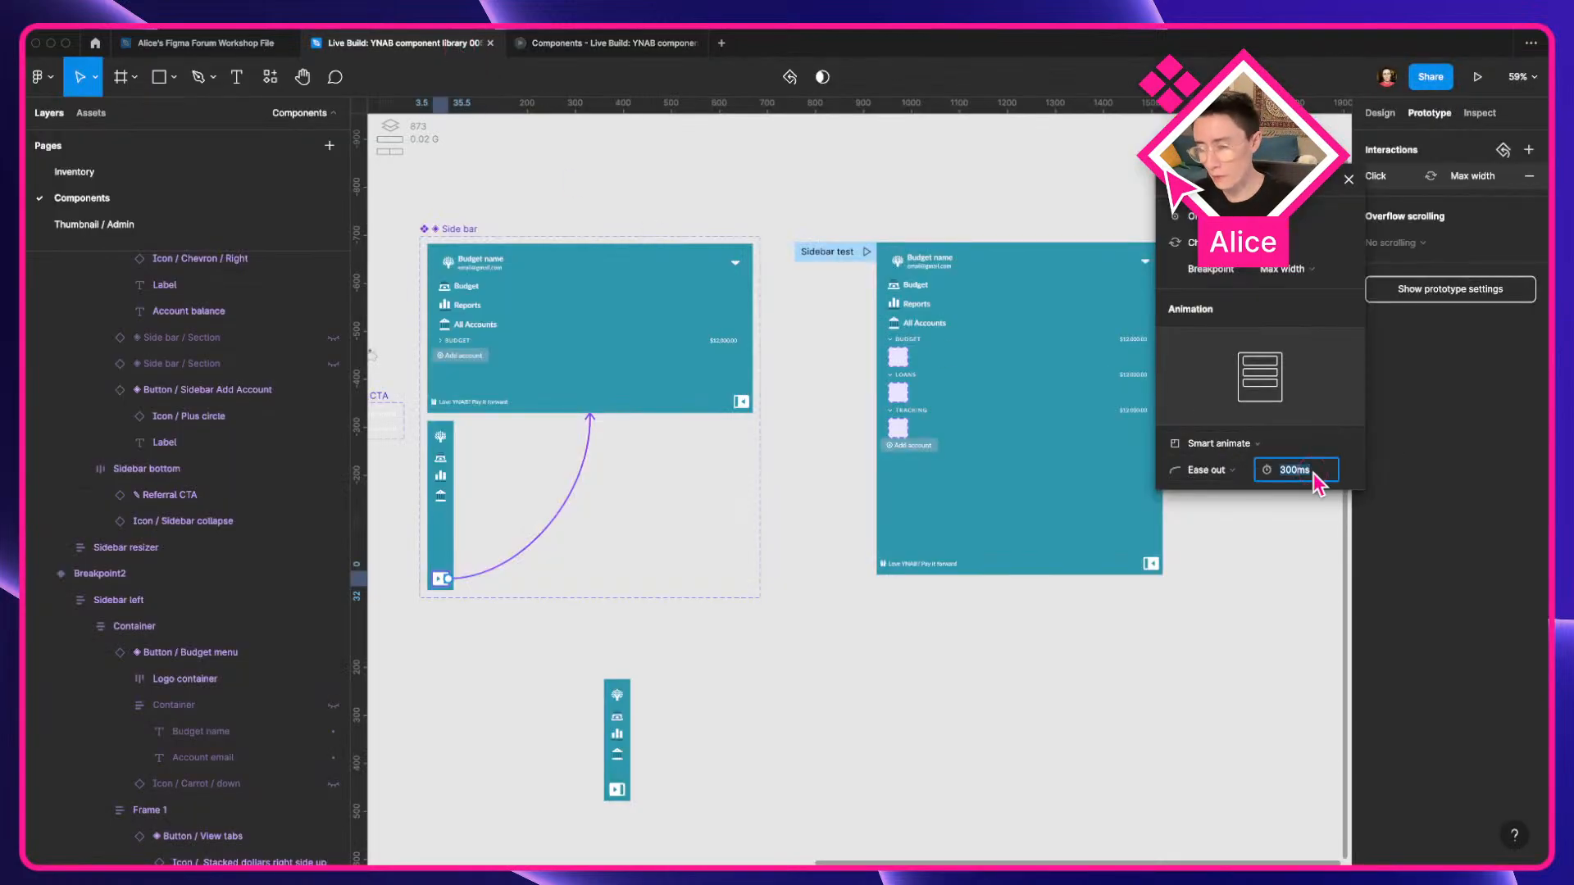
pyautogui.write('1000')
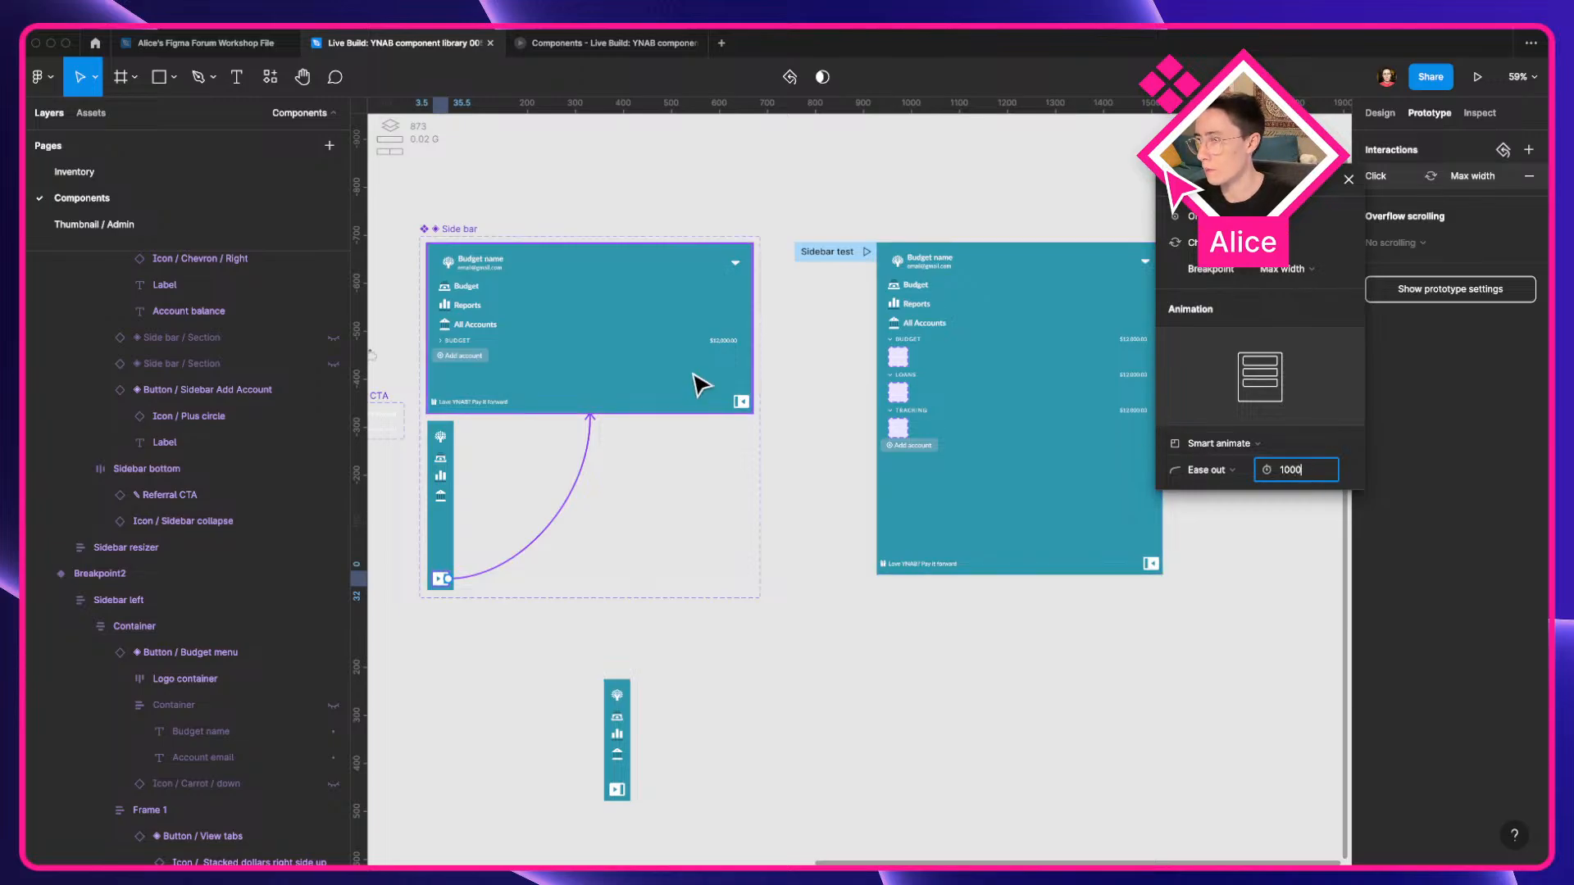
pyautogui.click(650, 396)
pyautogui.click(650, 404)
pyautogui.click(1296, 470)
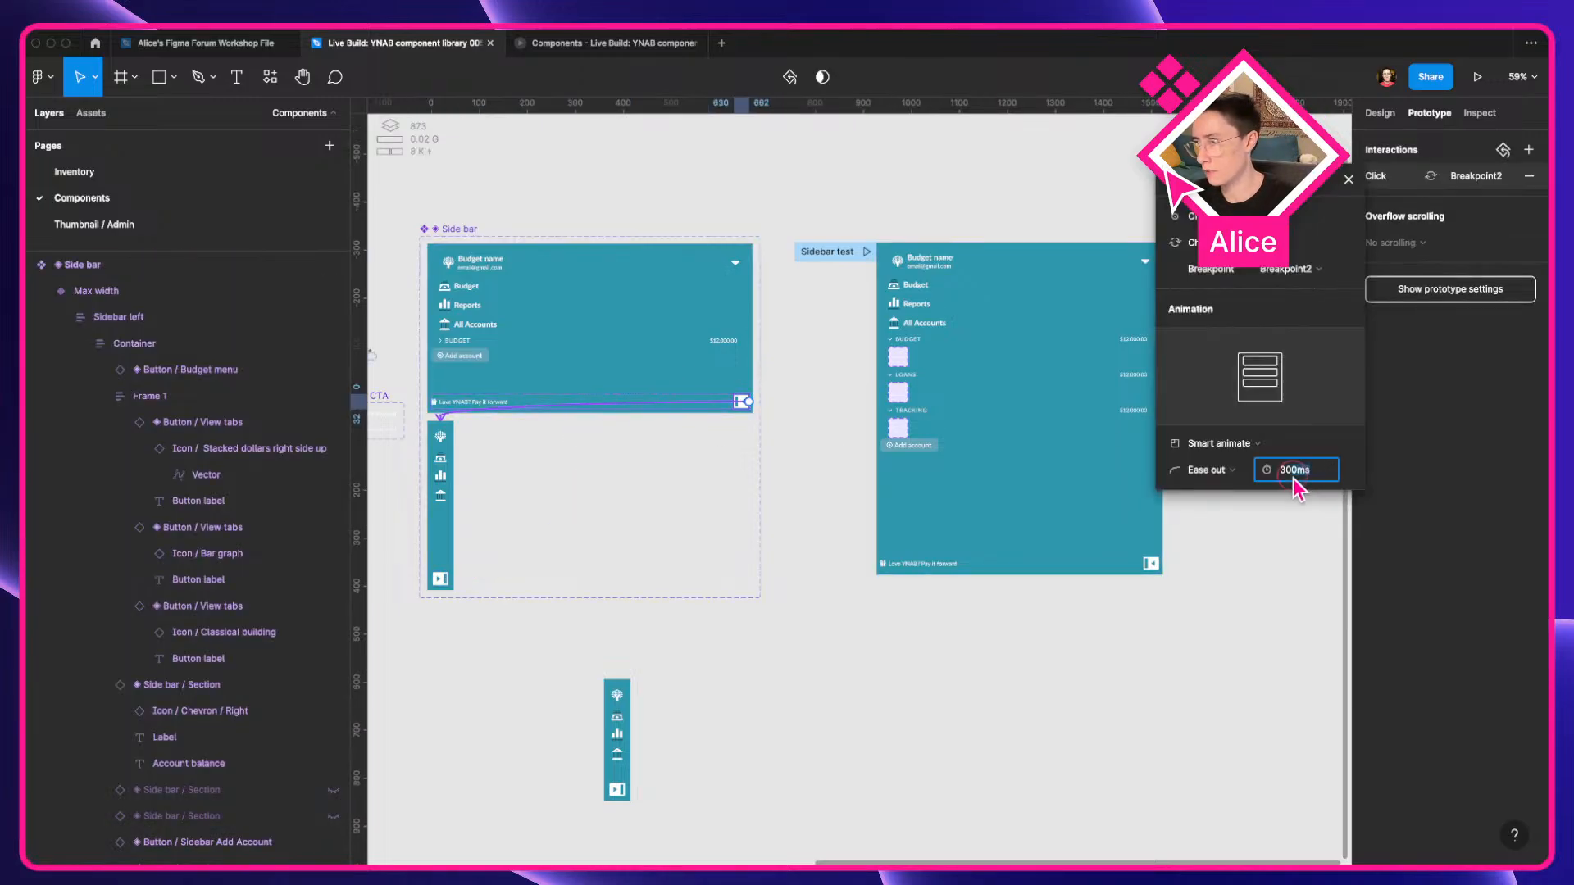
pyautogui.press('super+a')
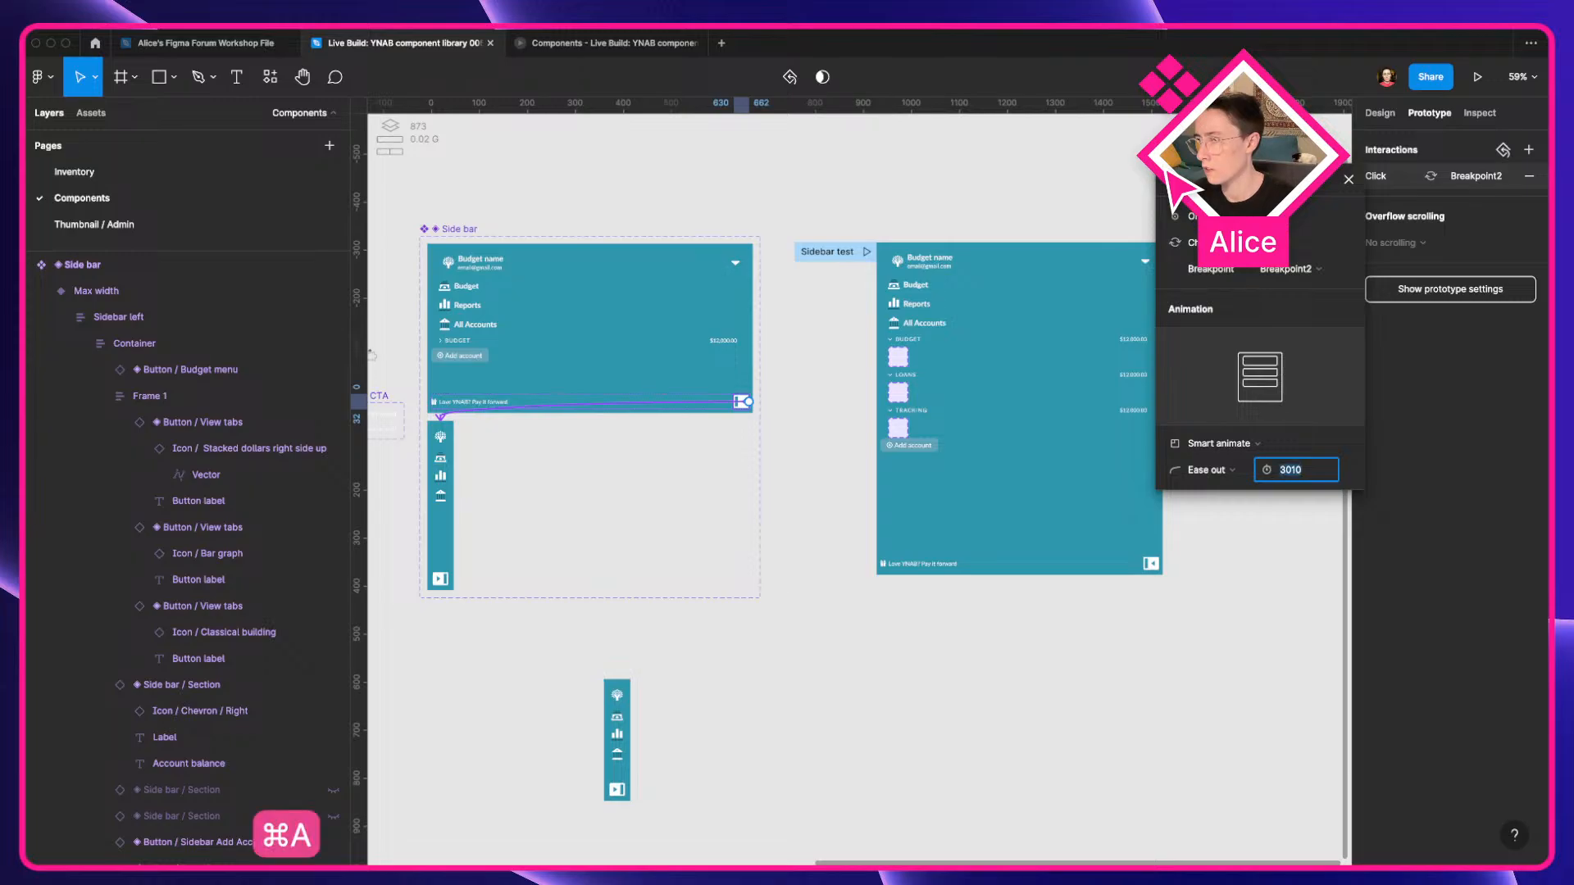
pyautogui.press('Tab')
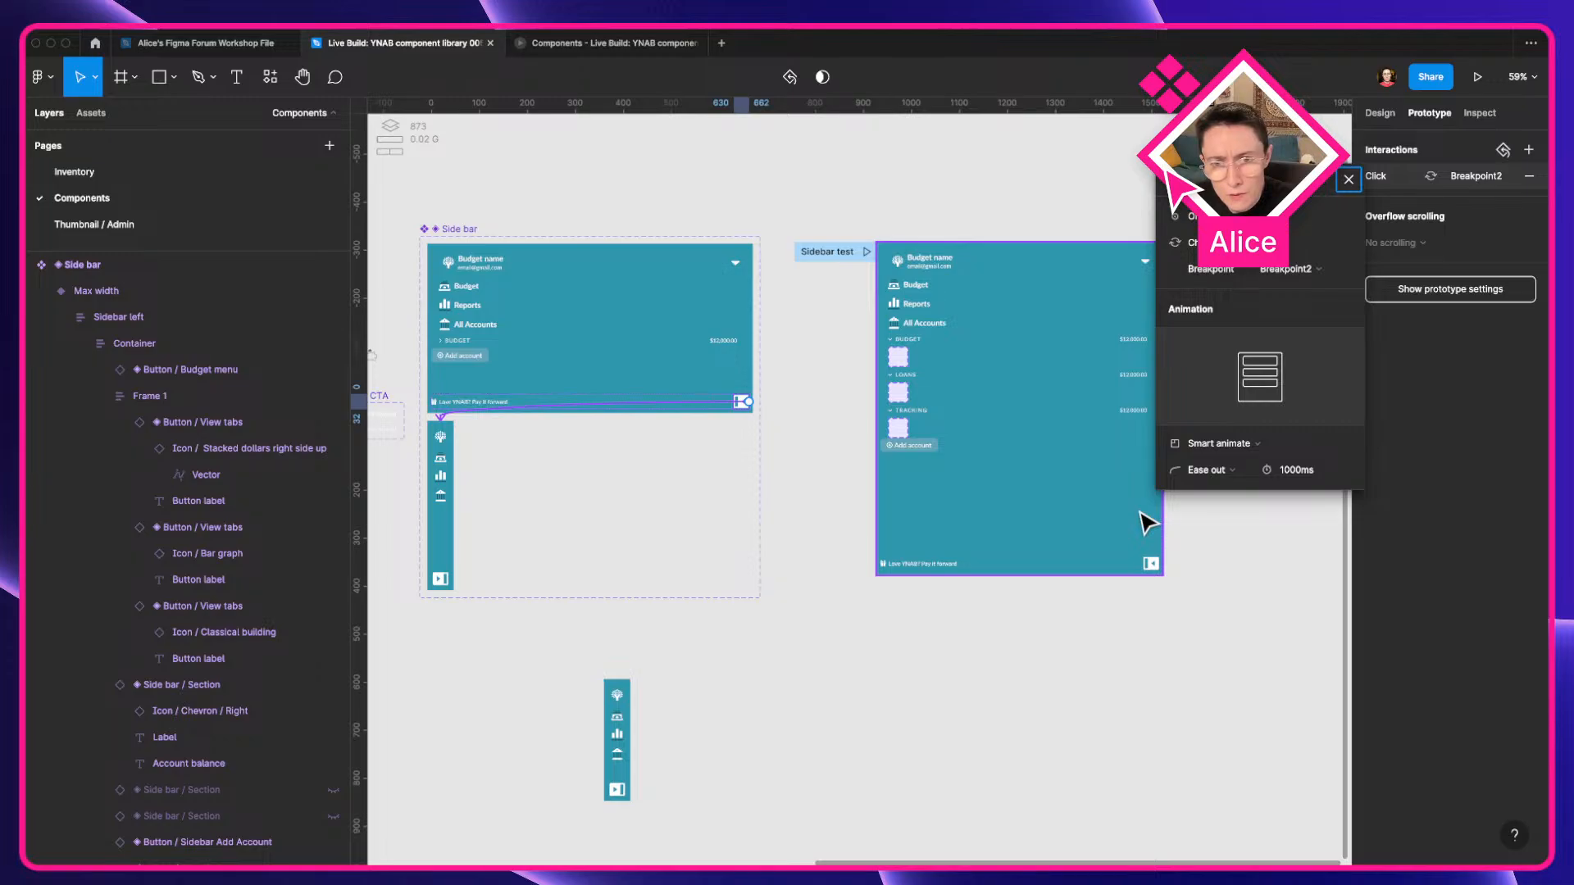
# Test the slower expand and collapse animation in the prototype preview and return to the component library file.
pyautogui.click(613, 43)
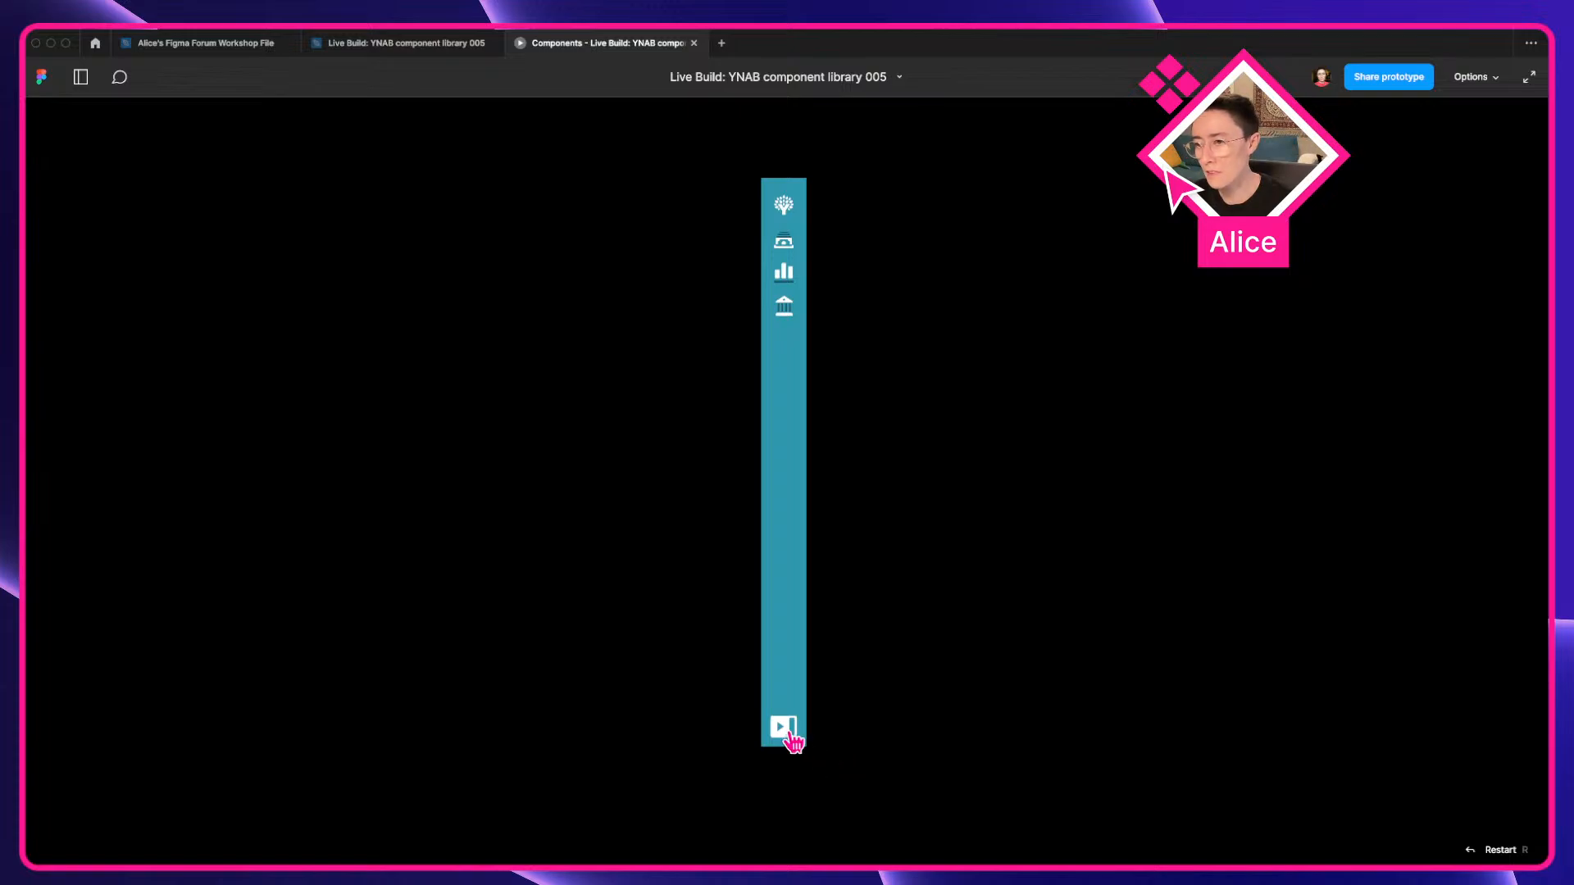
pyautogui.click(789, 732)
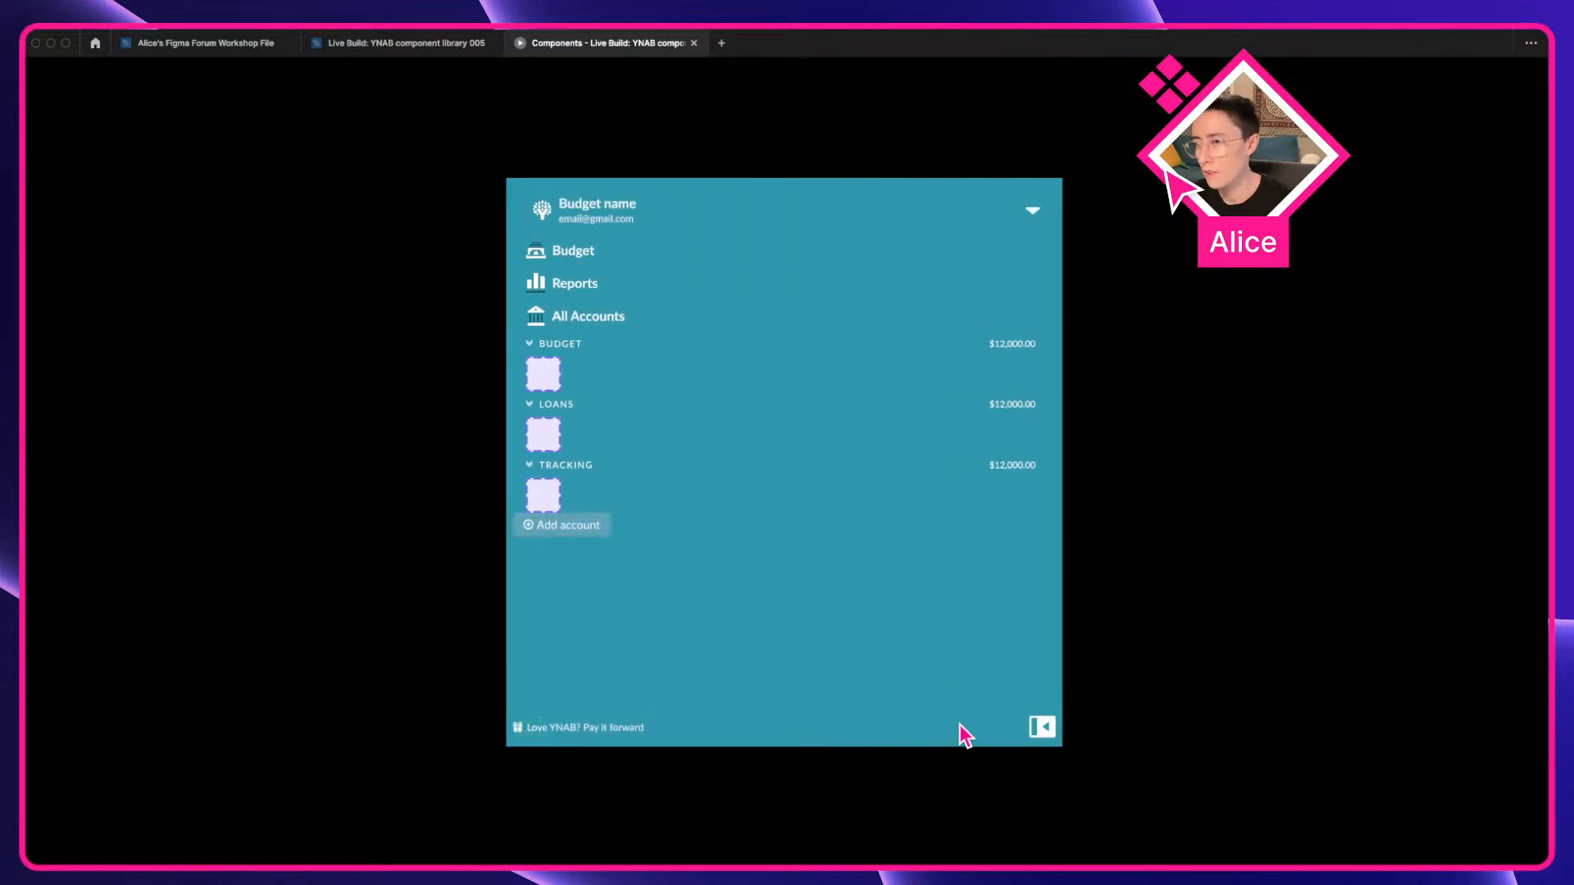
pyautogui.click(1041, 730)
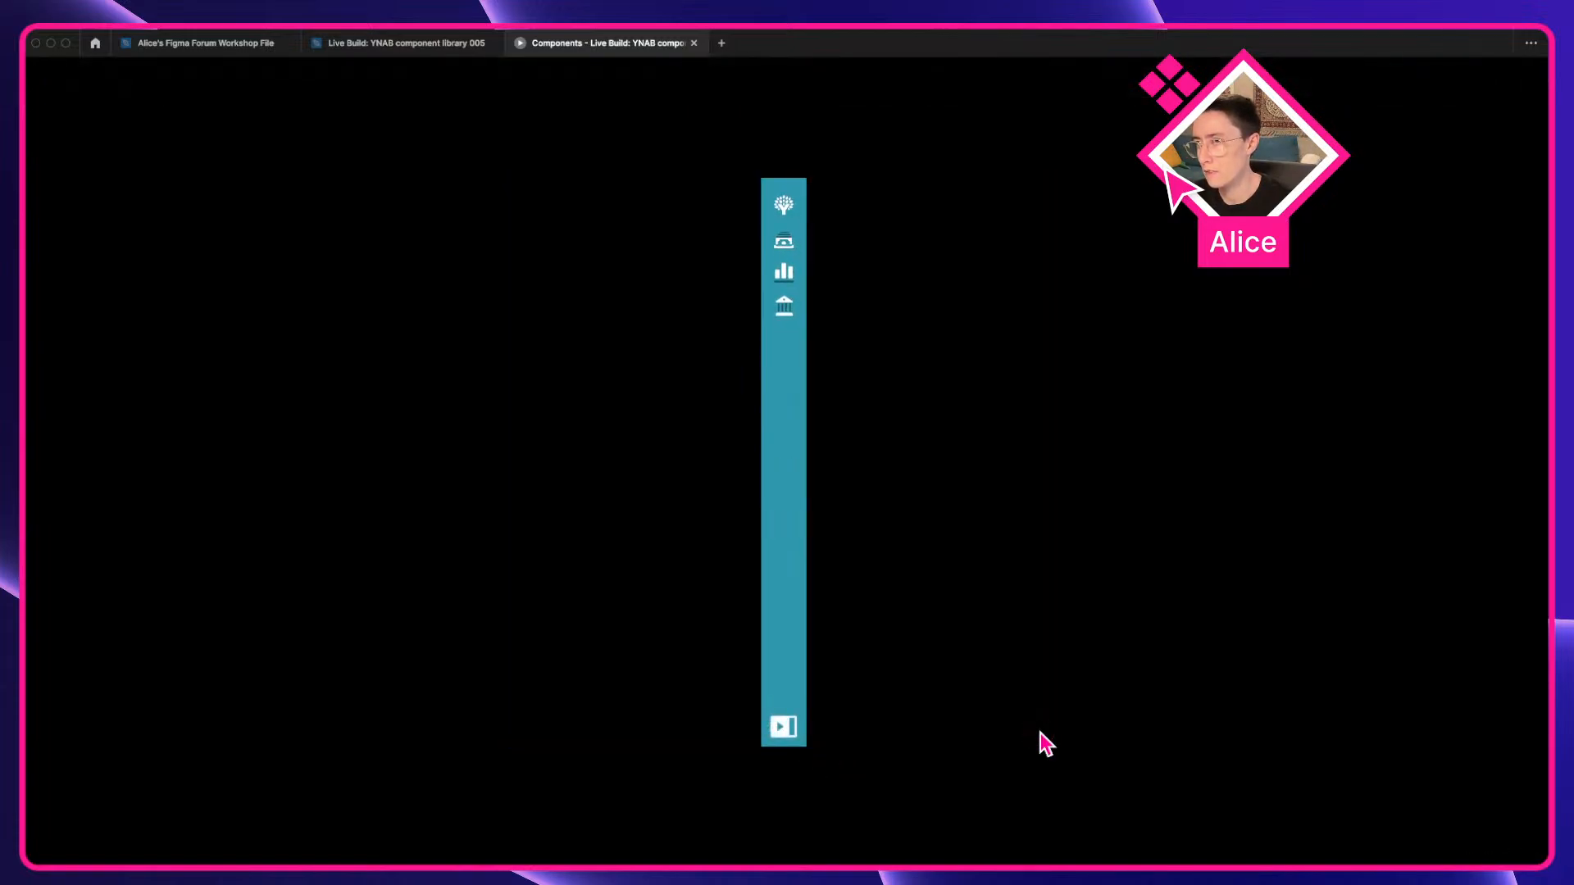
pyautogui.click(781, 732)
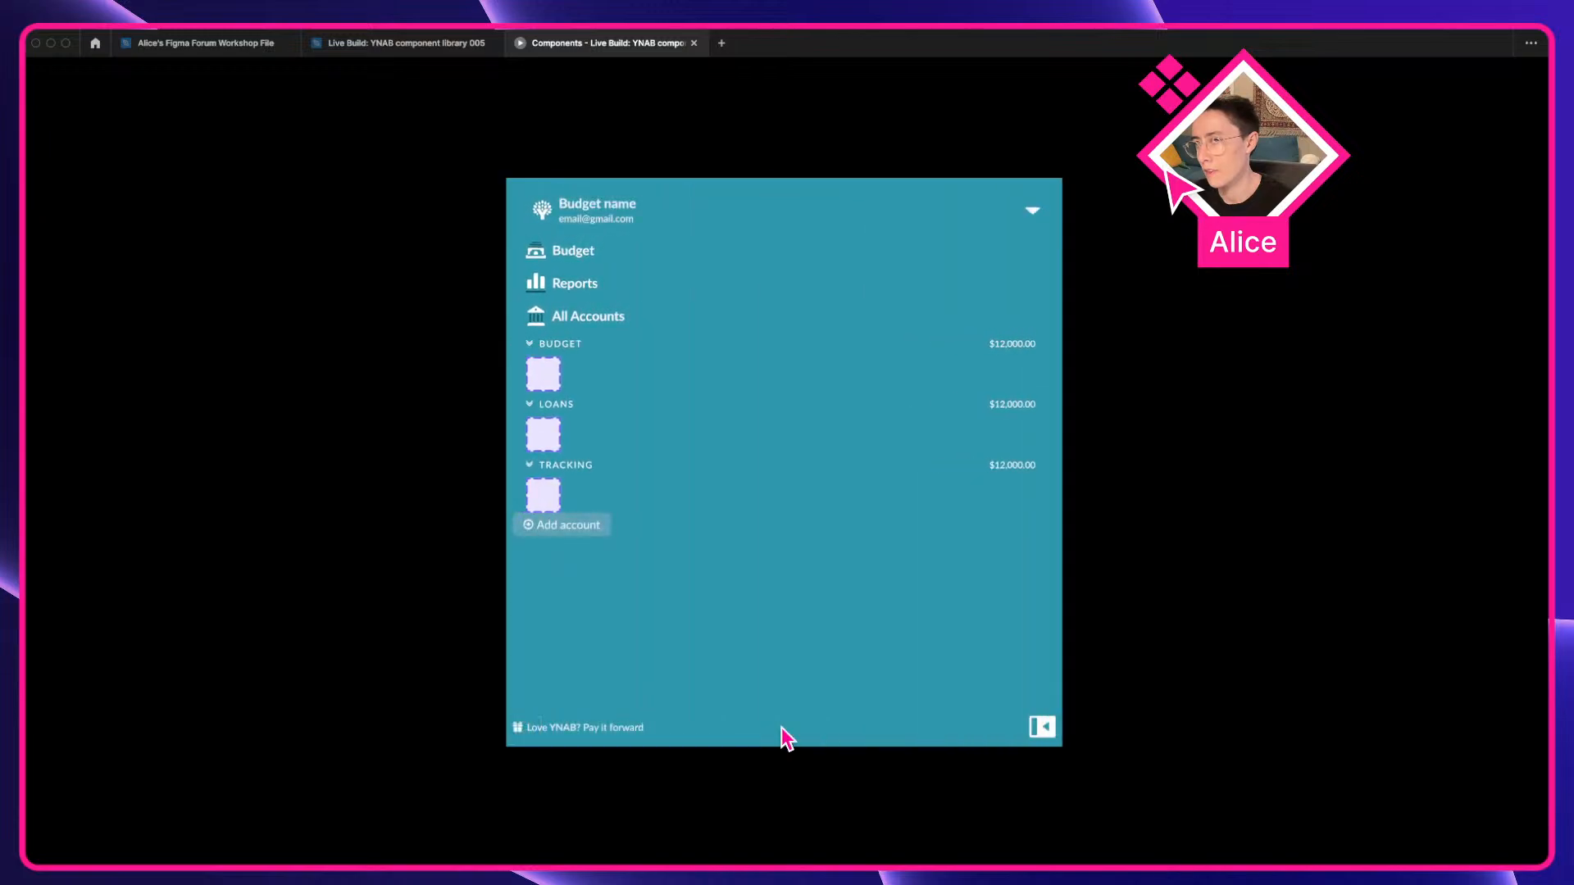
pyautogui.click(1042, 727)
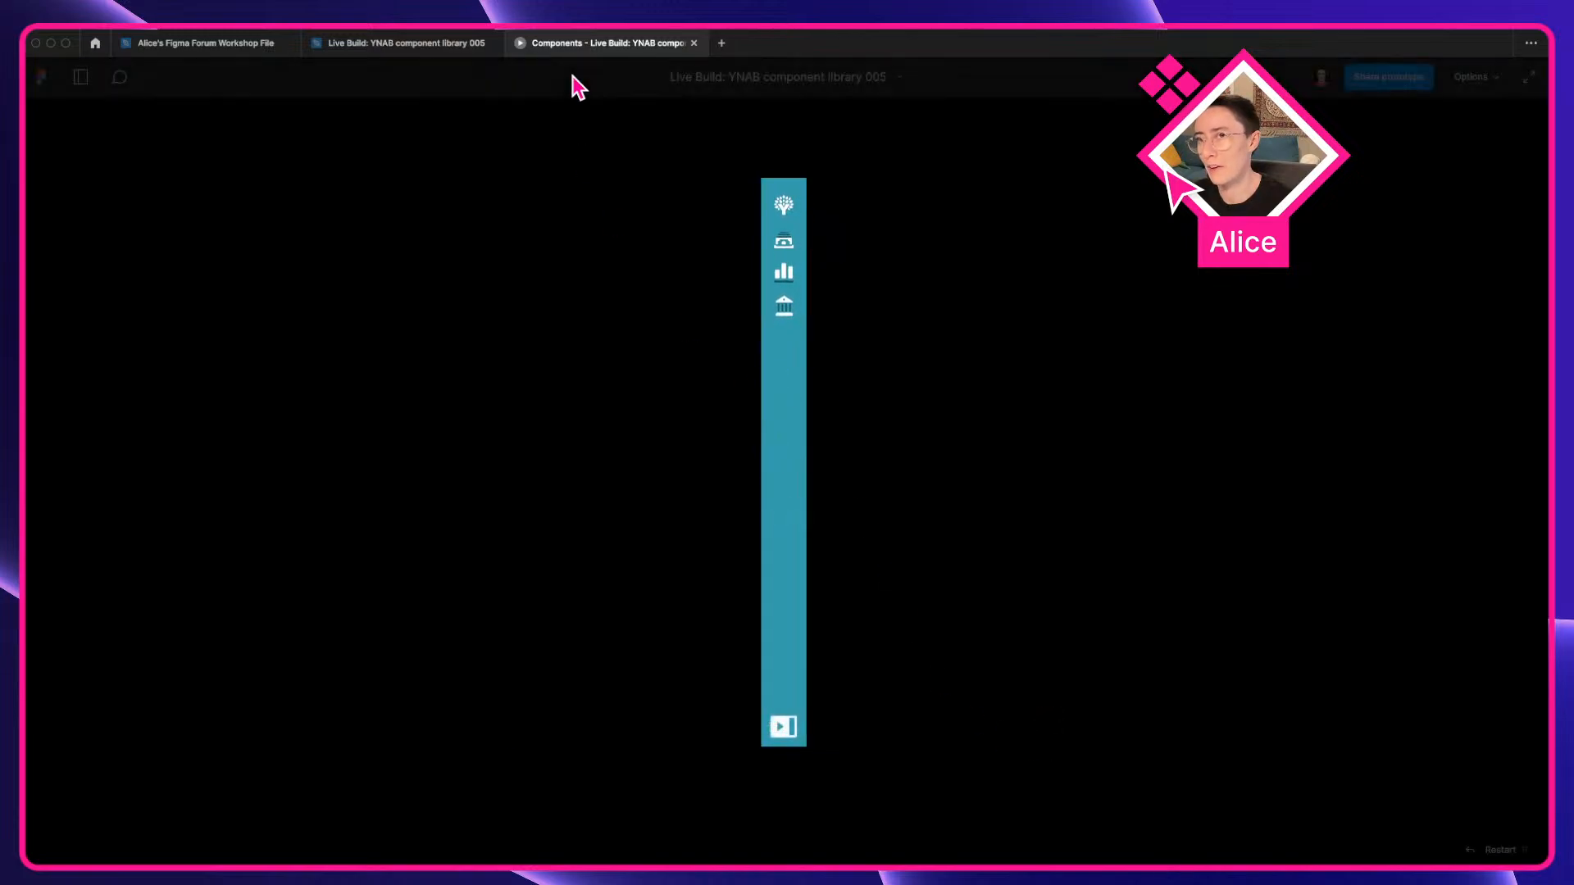
pyautogui.click(421, 45)
pyautogui.click(836, 456)
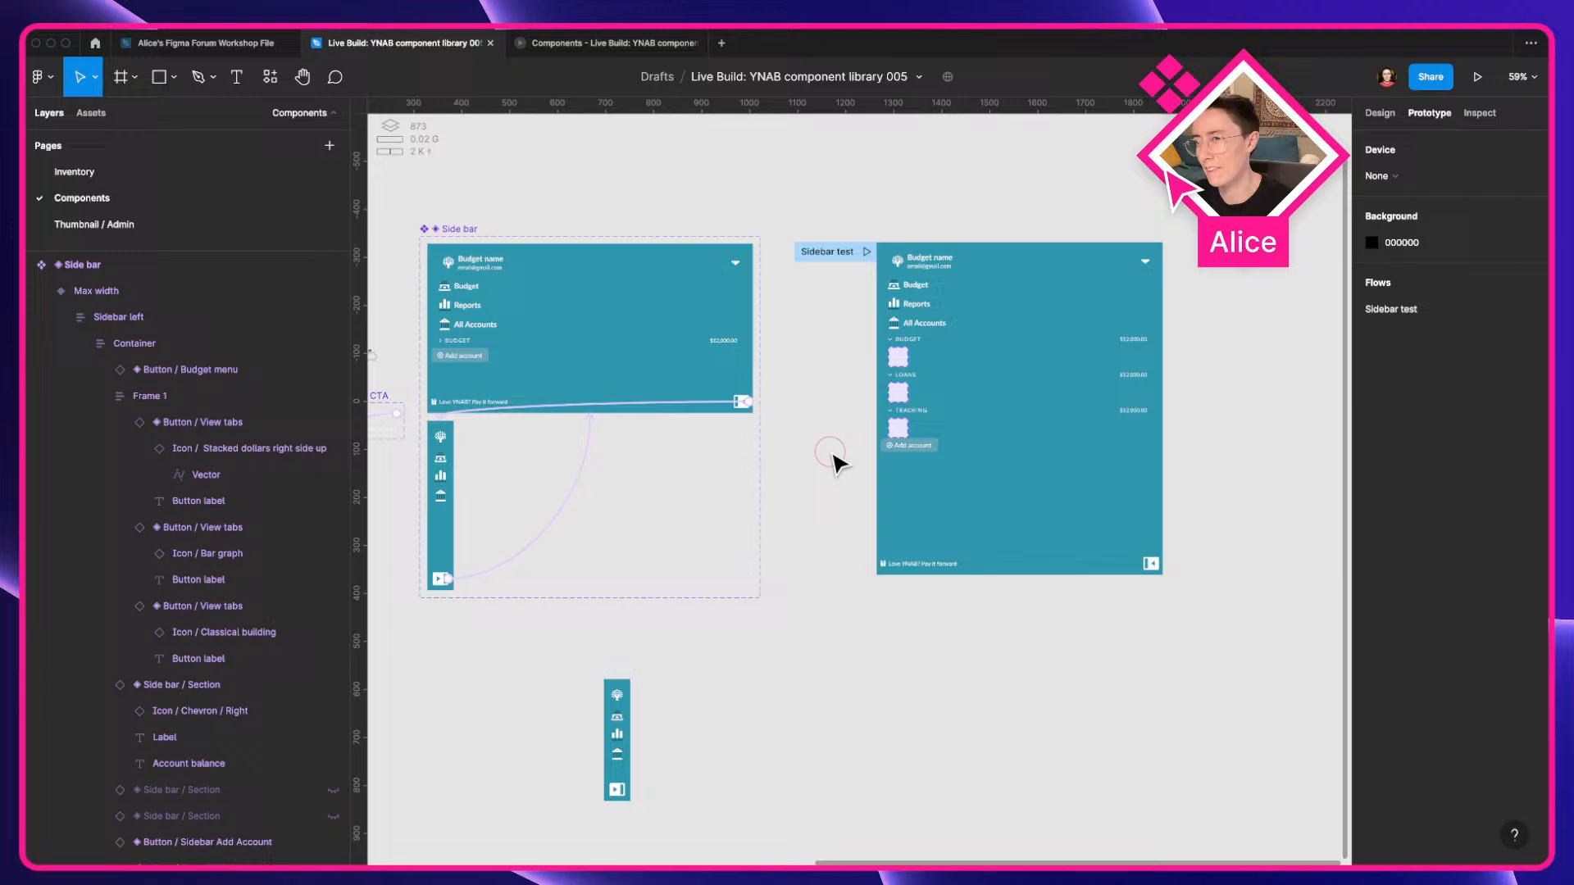
# Set the default value of the Side bar component's Loans boolean property to True.
pyautogui.click(1382, 115)
pyautogui.hscroll(-5, 829, 257)
pyautogui.scroll(5, 745, 372)
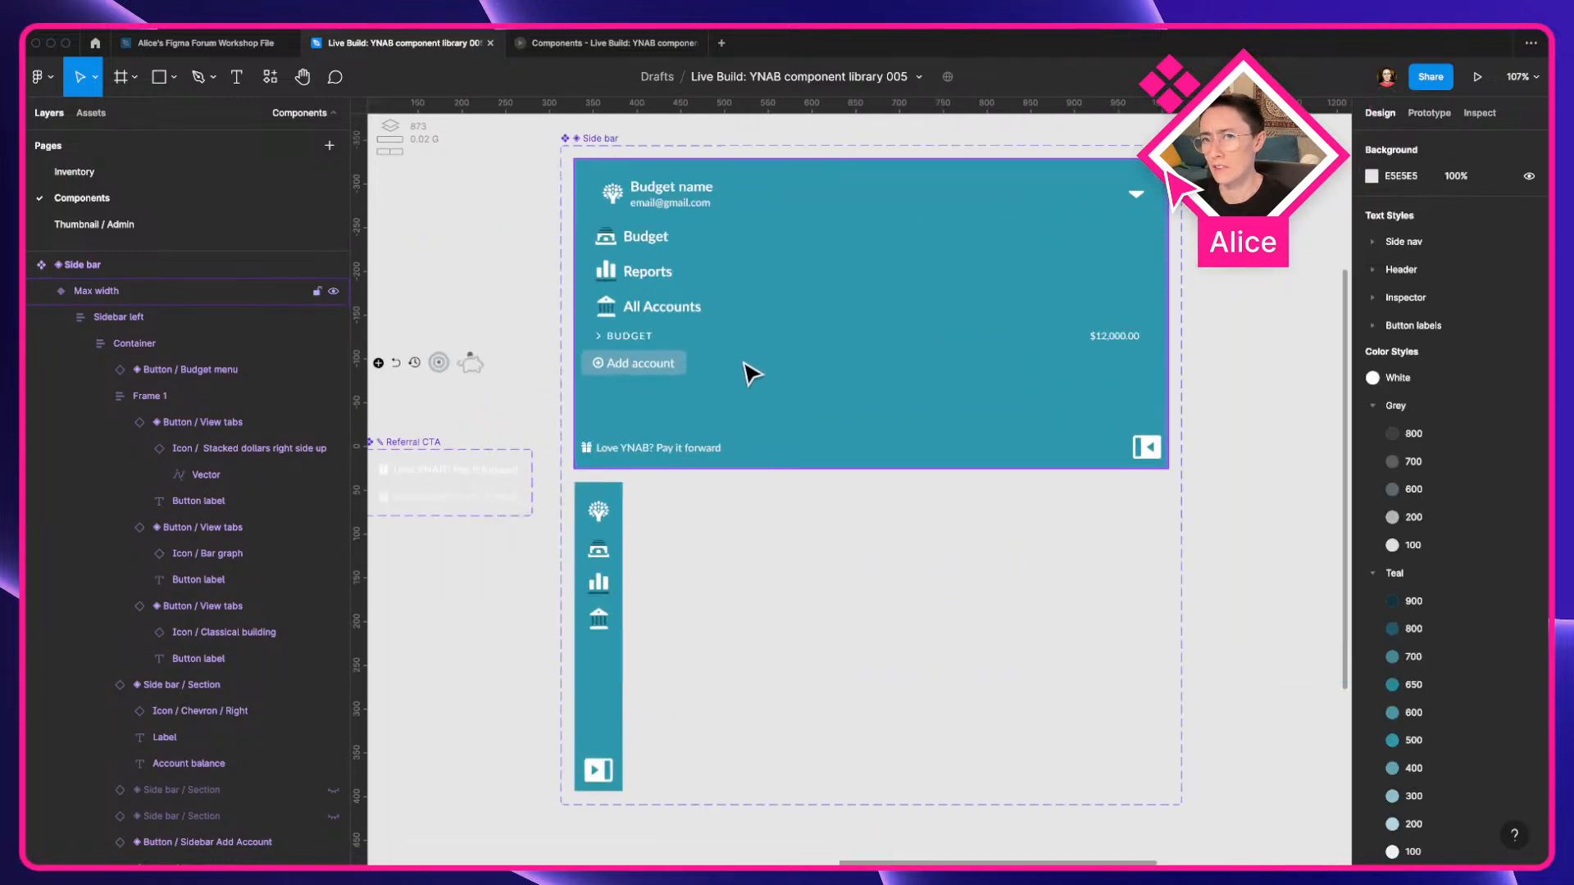
pyautogui.click(729, 303)
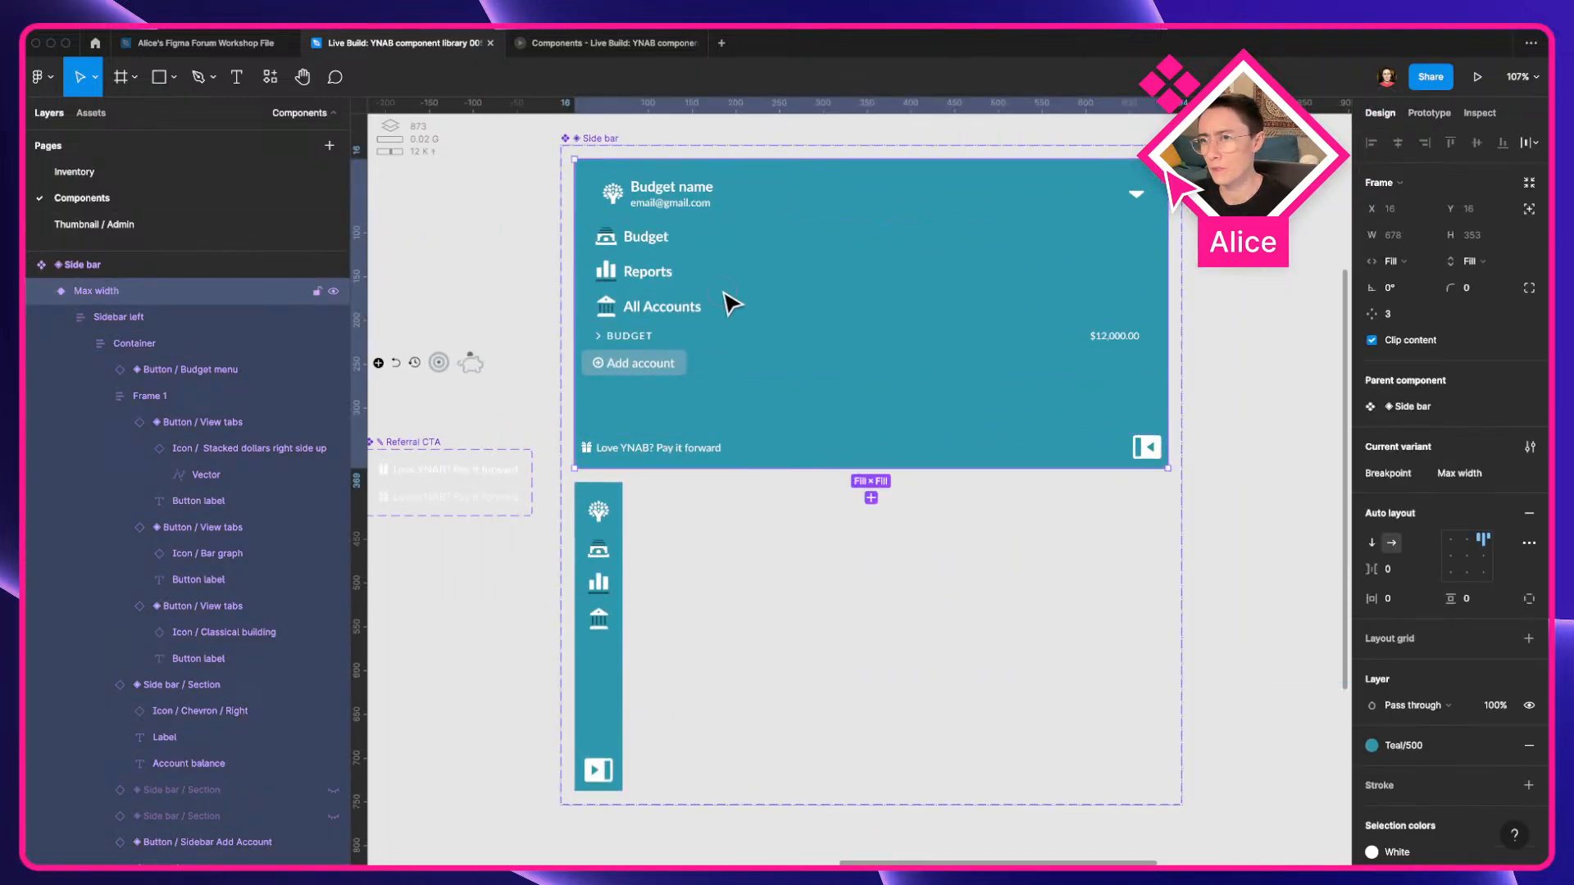
pyautogui.doubleClick(729, 303)
pyautogui.hscroll(2, 688, 336)
pyautogui.scroll(2, 688, 336)
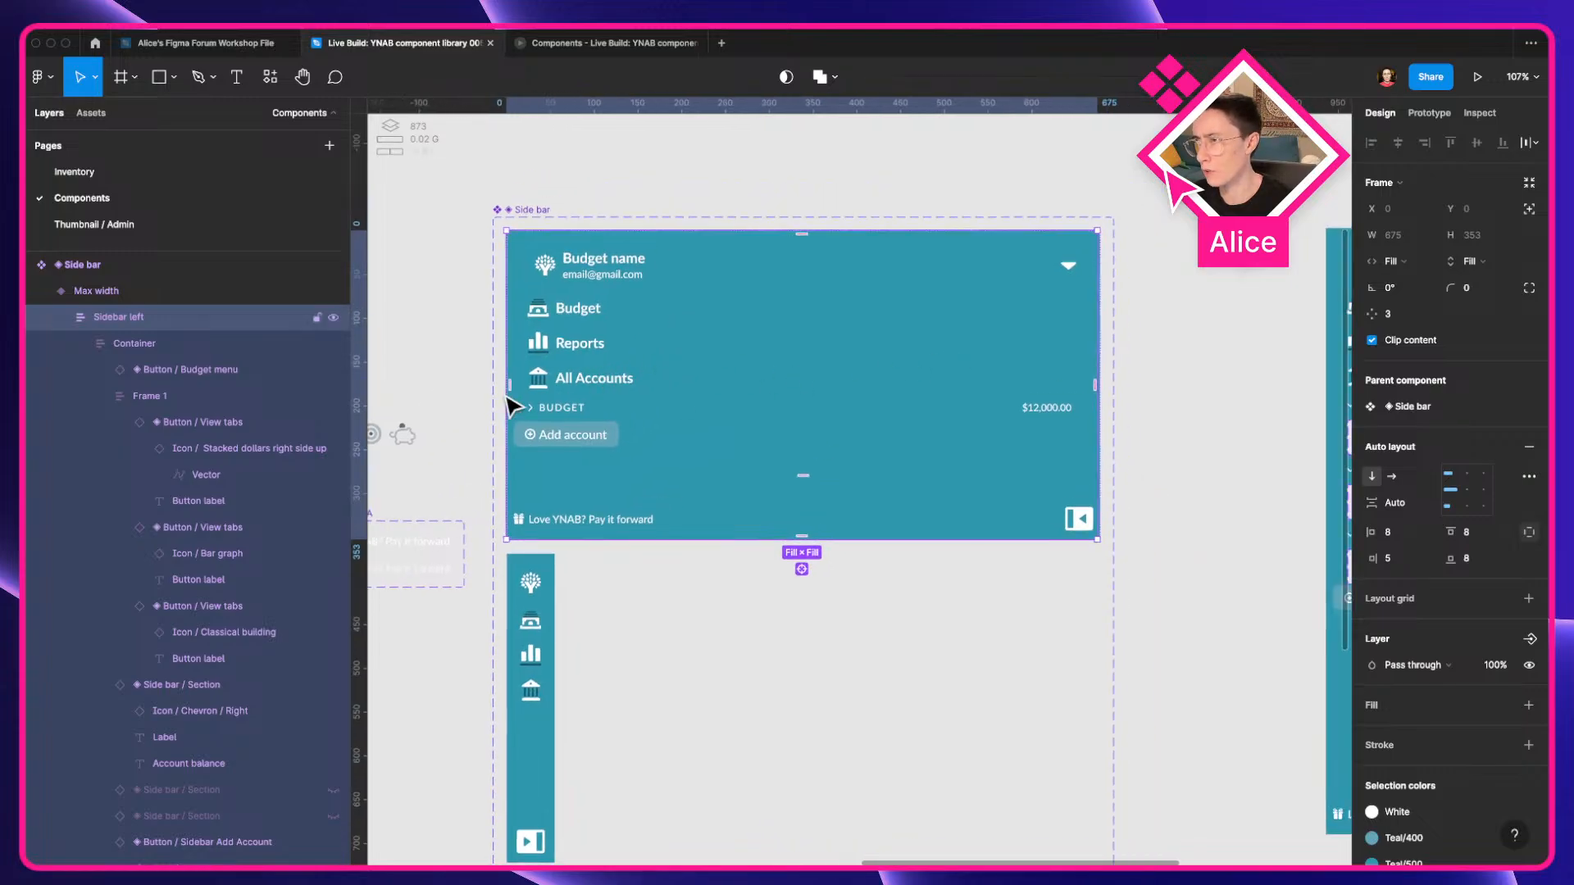
pyautogui.click(194, 269)
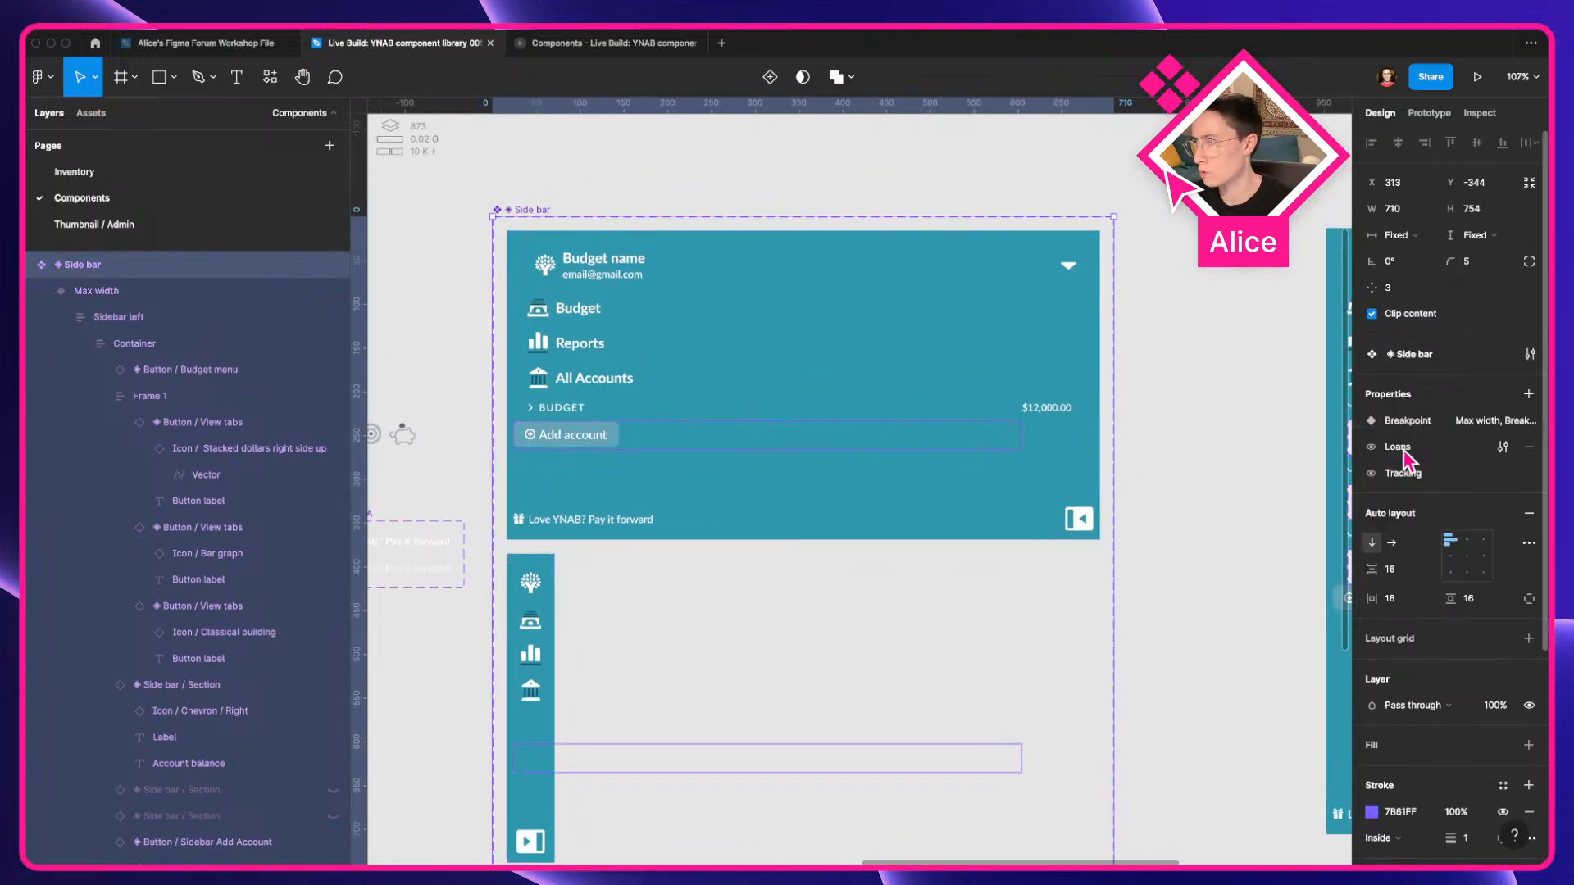
pyautogui.click(1431, 449)
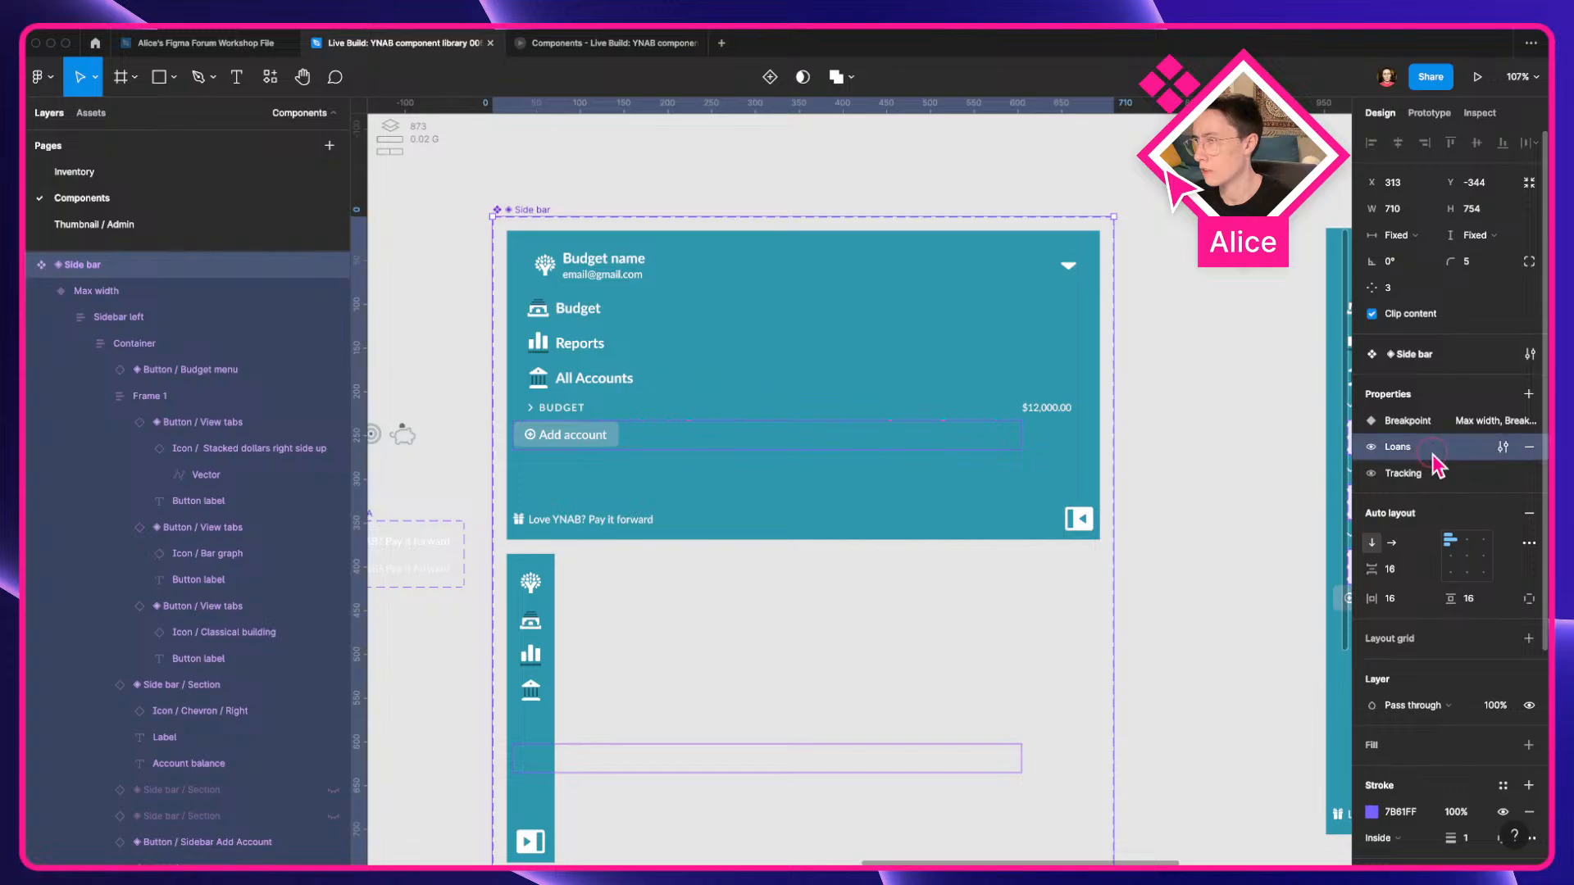
pyautogui.click(1503, 448)
pyautogui.click(1299, 521)
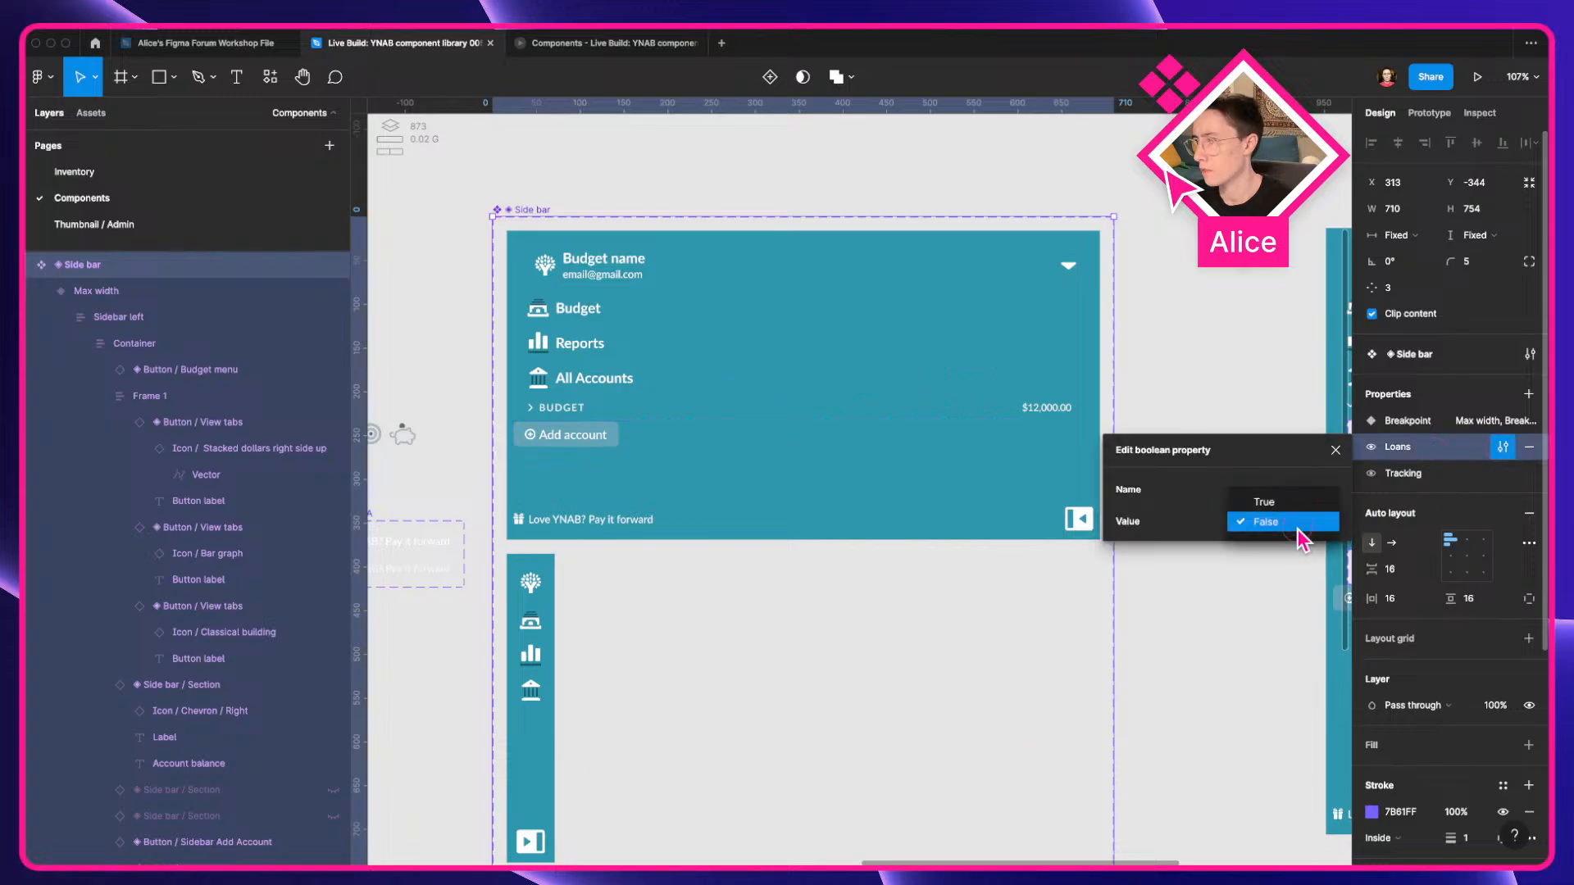
pyautogui.click(1297, 504)
# Set the default value of the Side bar component's Tracking boolean property to True.
pyautogui.click(1503, 473)
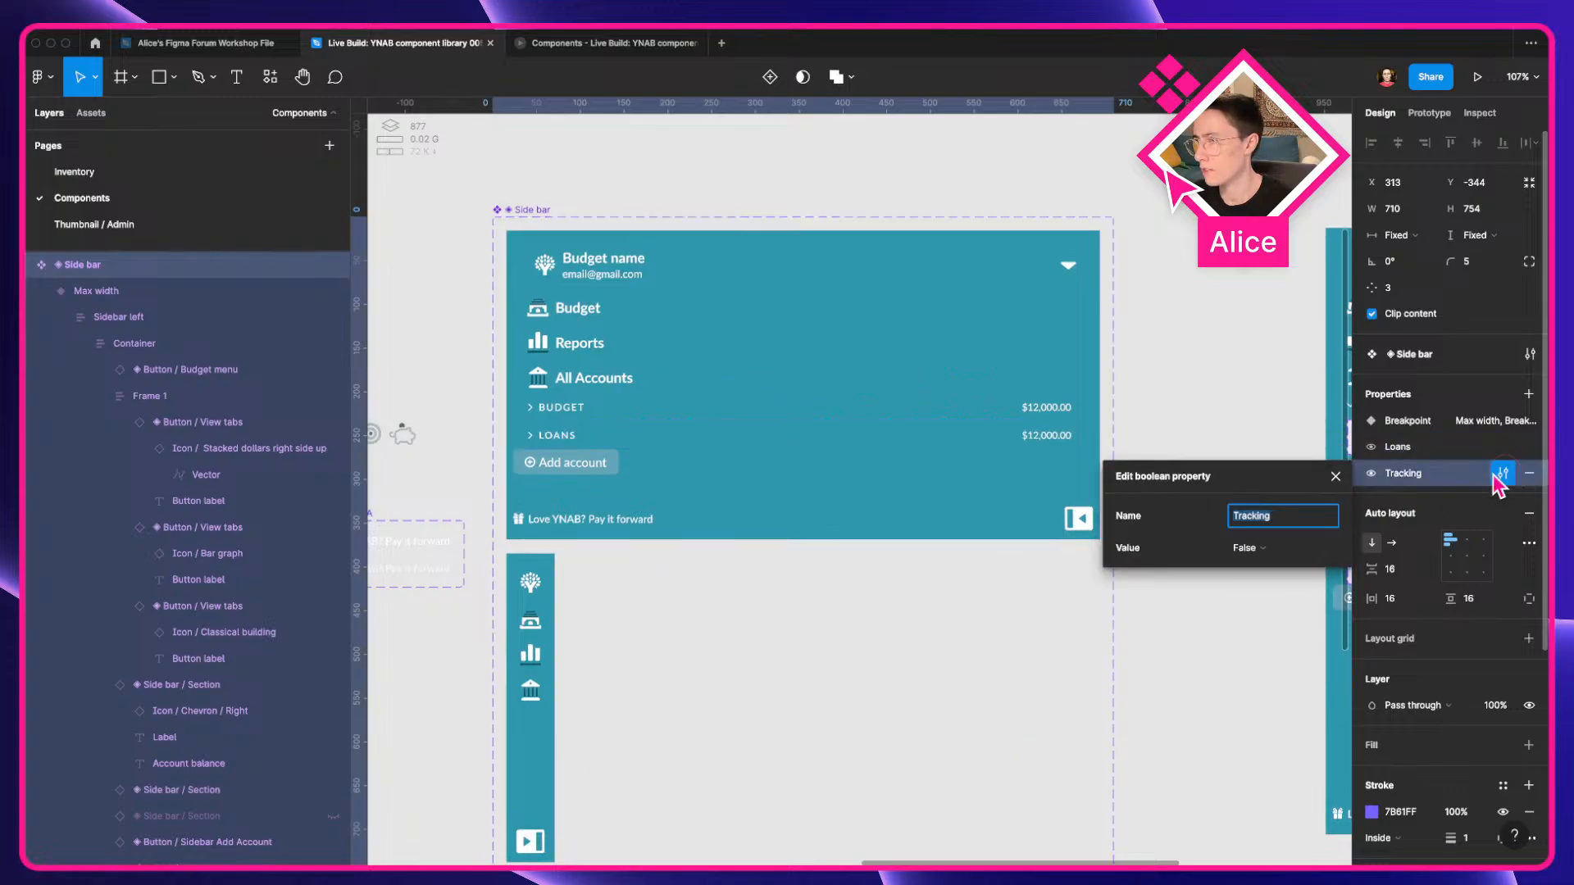
pyautogui.click(1297, 547)
pyautogui.click(1295, 521)
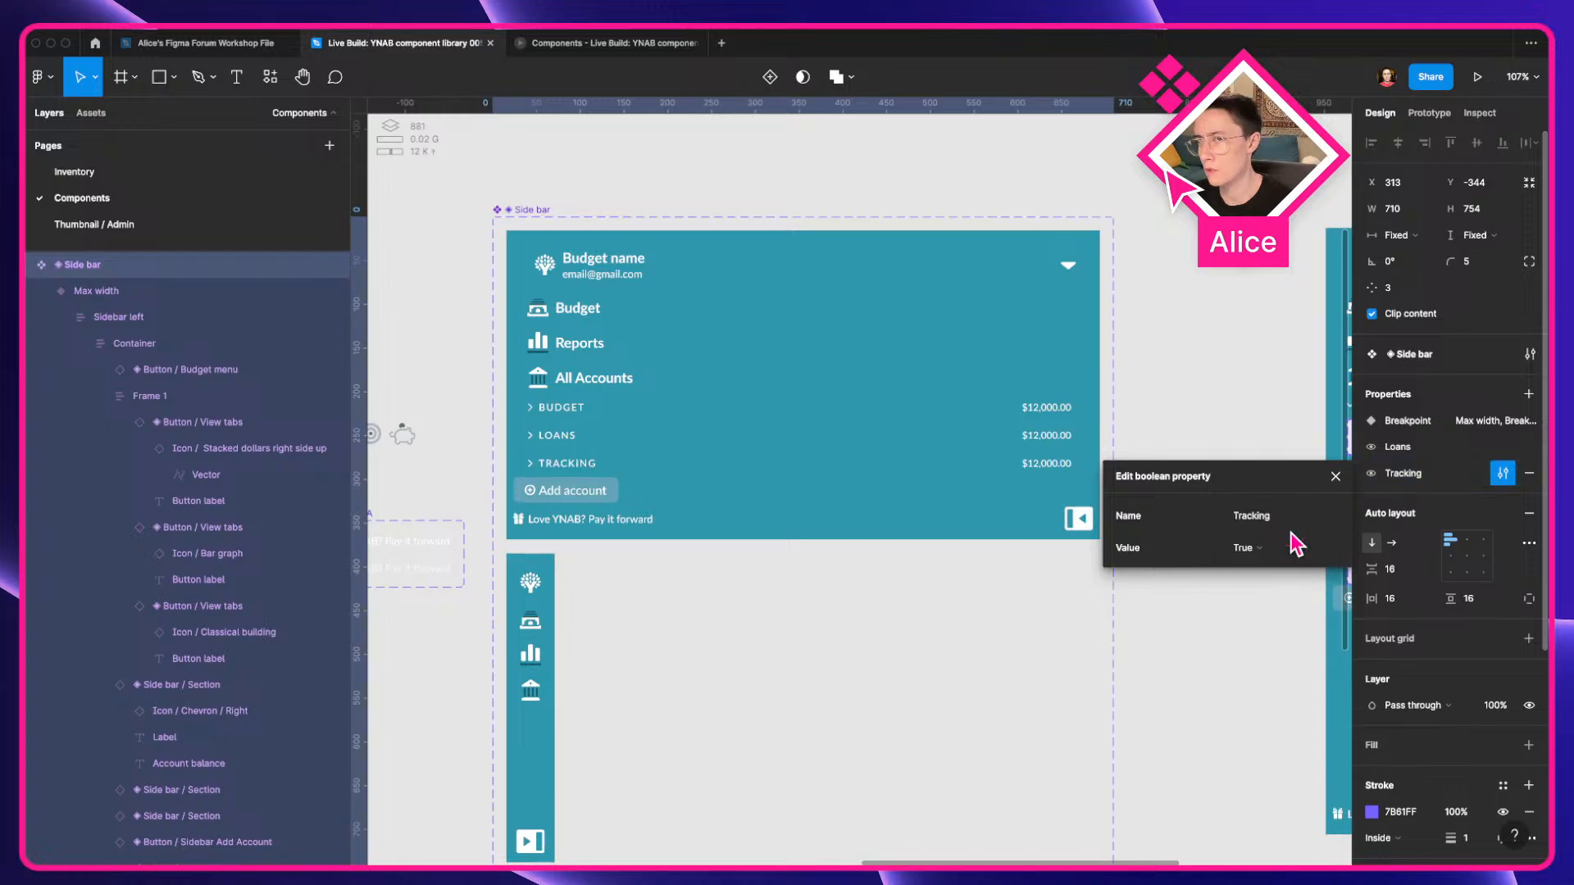
pyautogui.click(1222, 300)
# Enlarge the Side bar component set vertically from its upper edge until each variant is about 428 px high.
pyautogui.scroll(-3, 1221, 300)
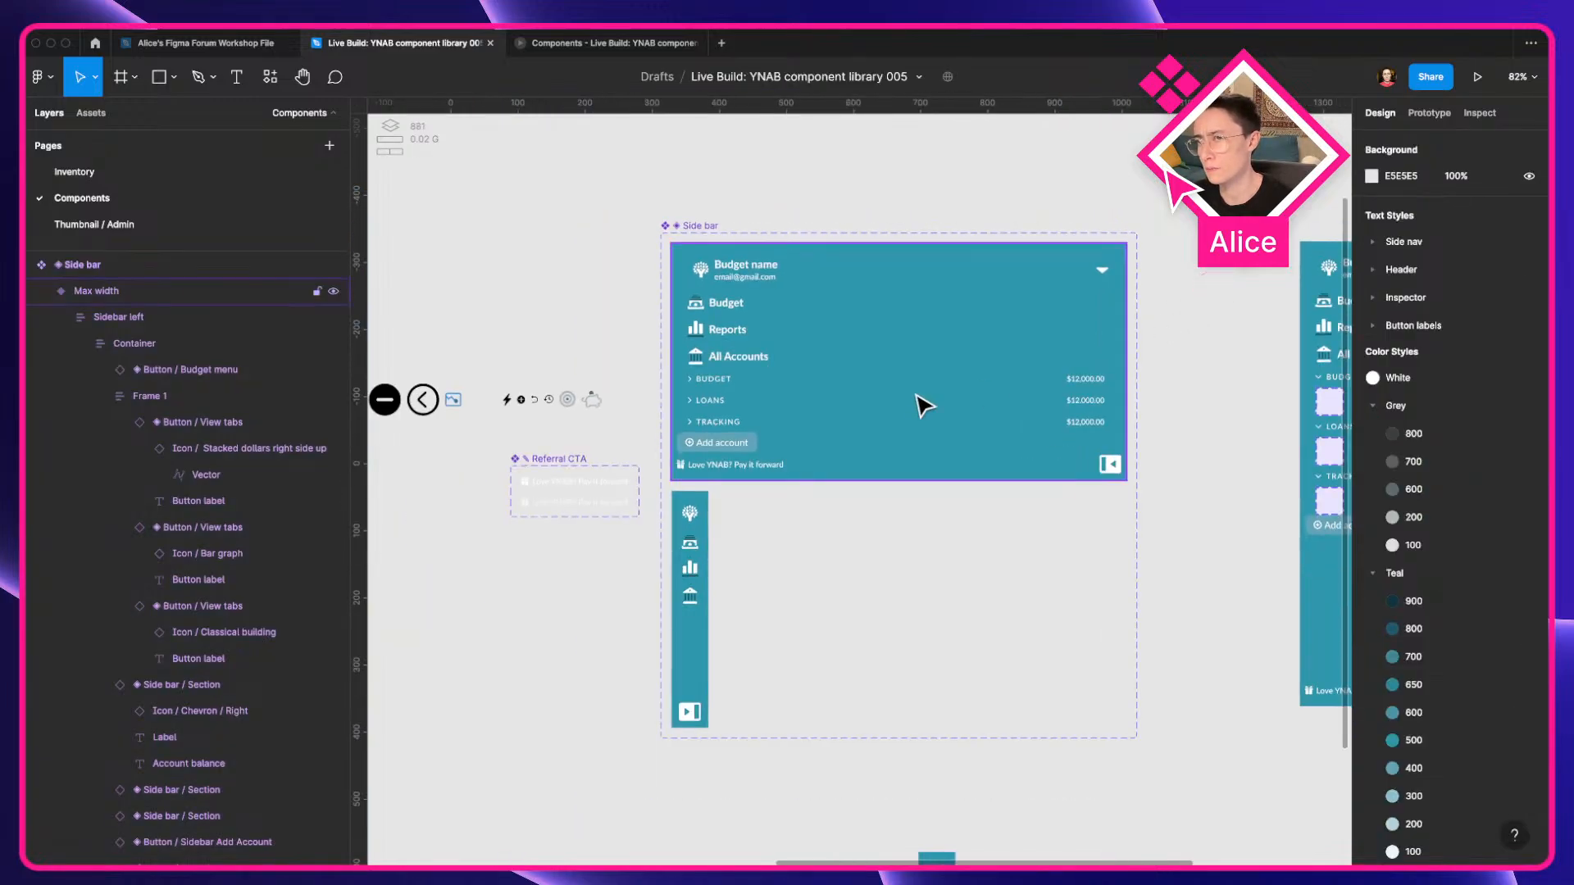
pyautogui.click(711, 226)
pyautogui.moveTo(713, 233); pyautogui.dragTo(715, 132)
pyautogui.scroll(2, 829, 308)
pyautogui.click(578, 294)
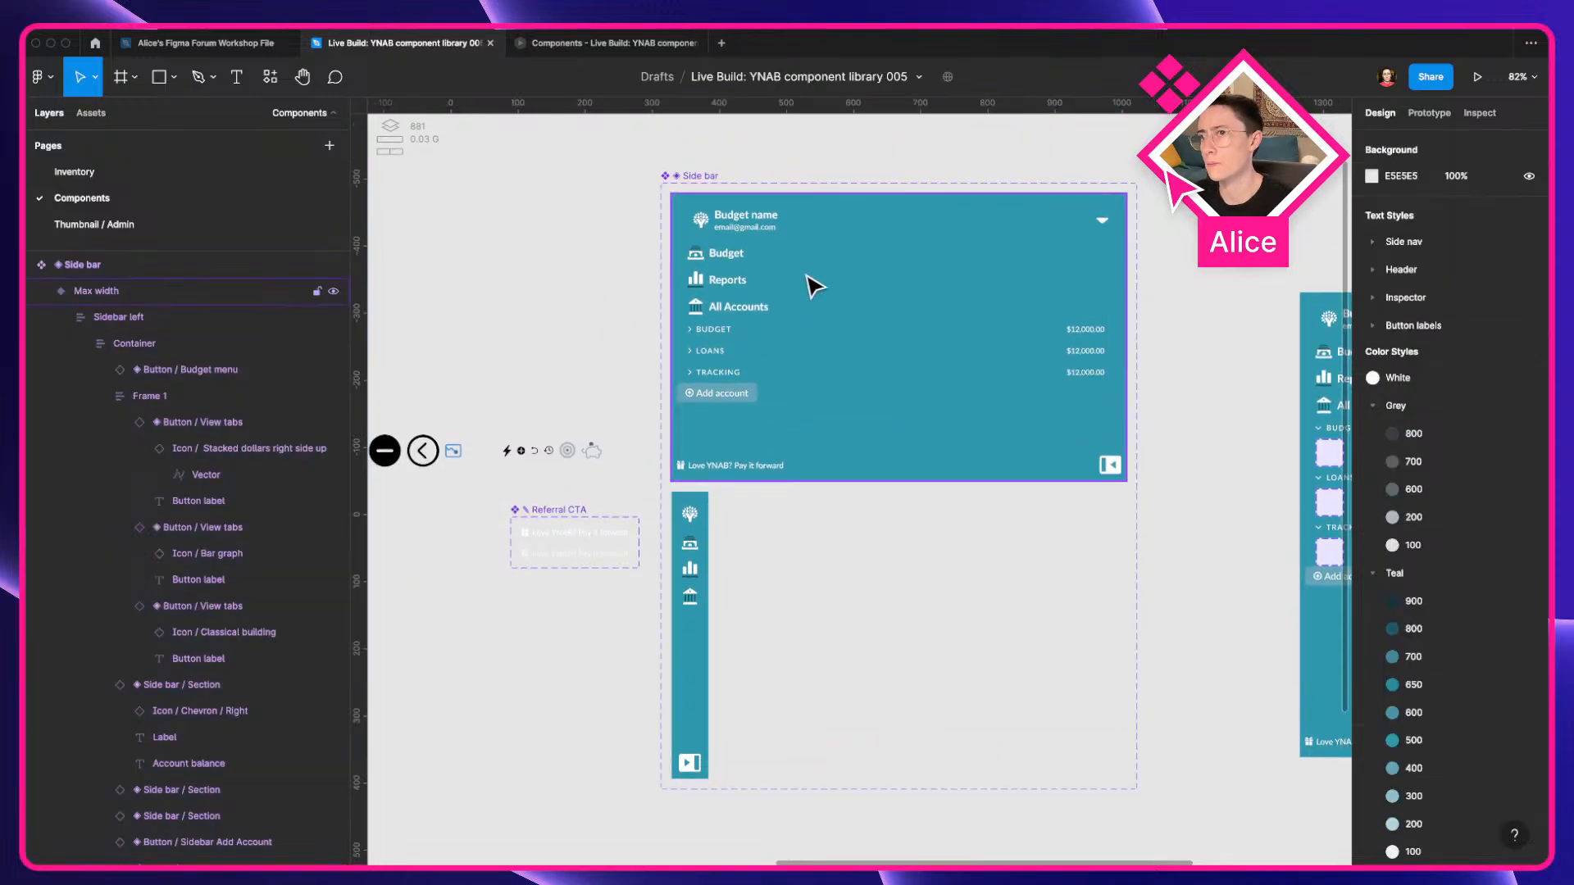
# Collapse the nested Container layers of both Side bar variants and the Max width variant's Sidebar bottom layer in the layer list.
pyautogui.doubleClick(811, 284)
pyautogui.doubleClick(811, 283)
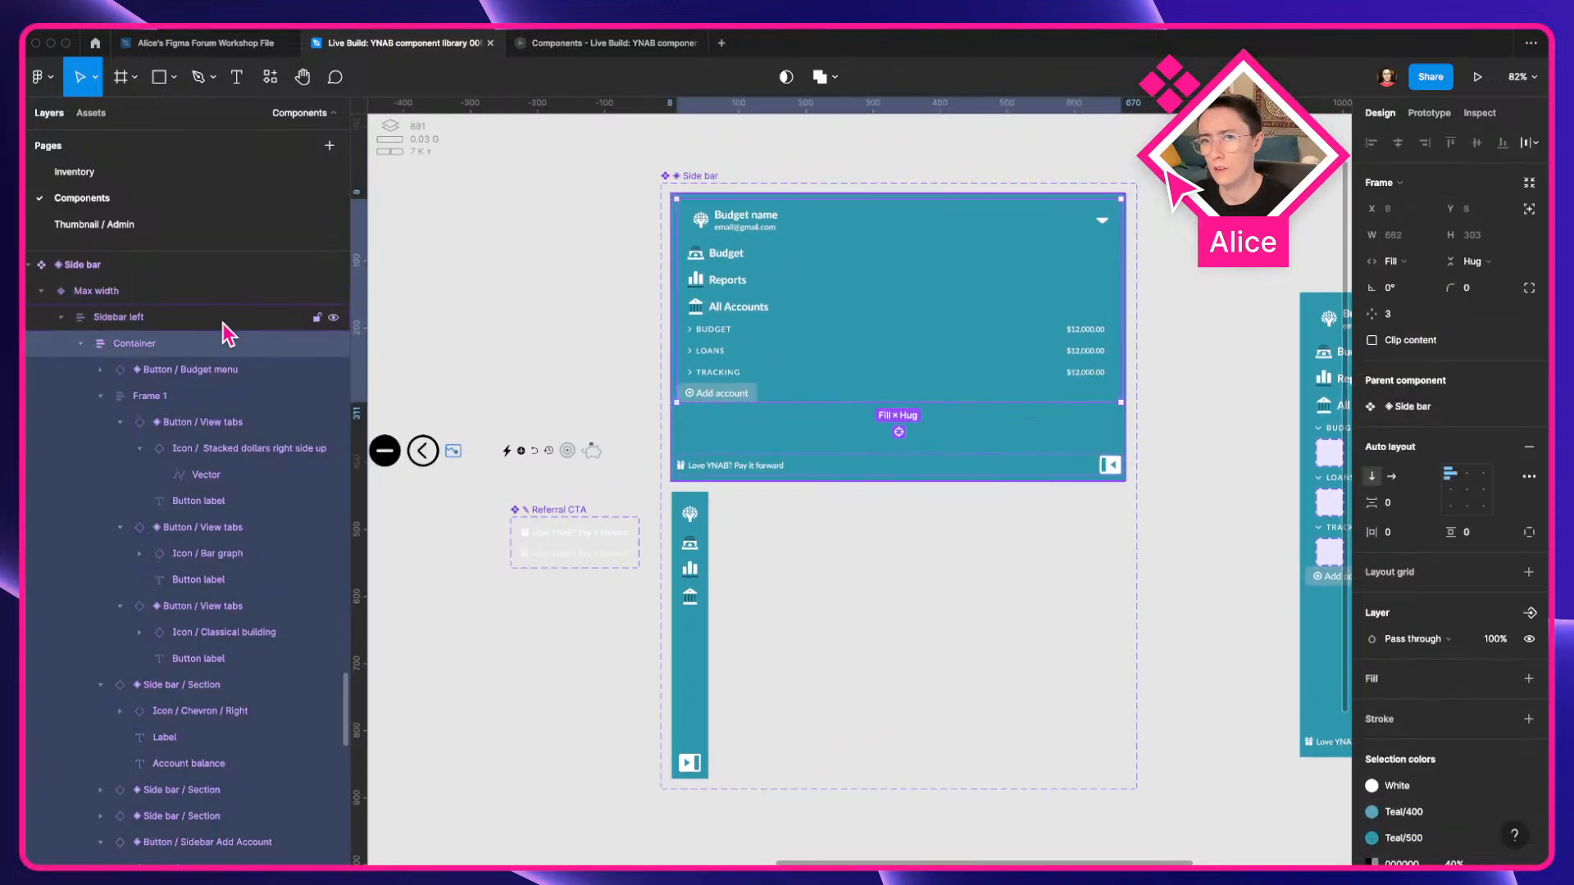
pyautogui.click(79, 343)
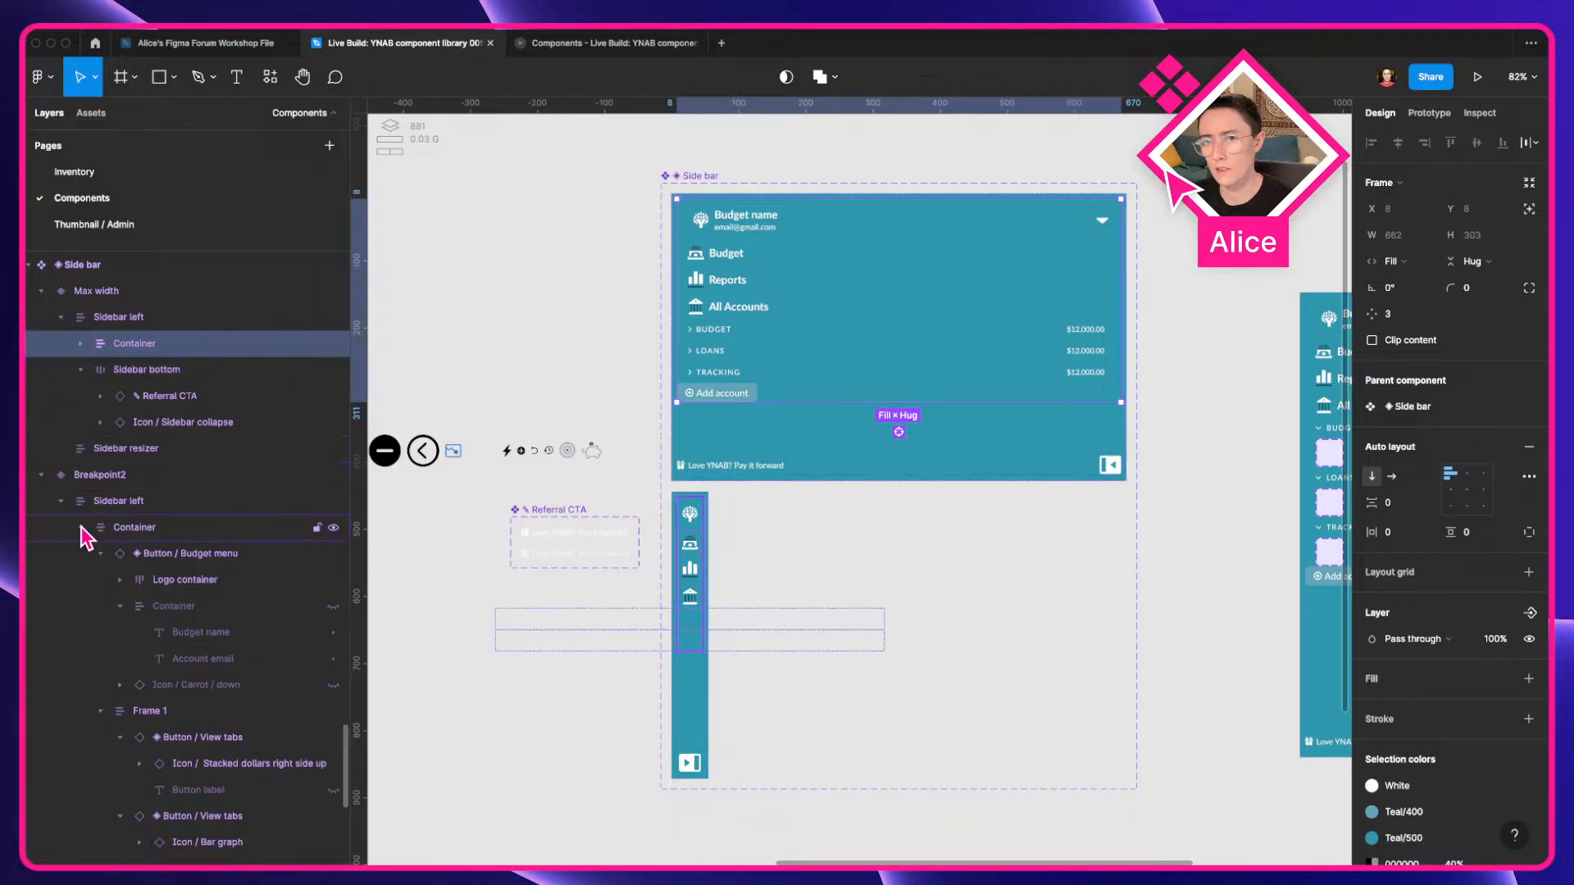
pyautogui.scroll(5, 86, 529)
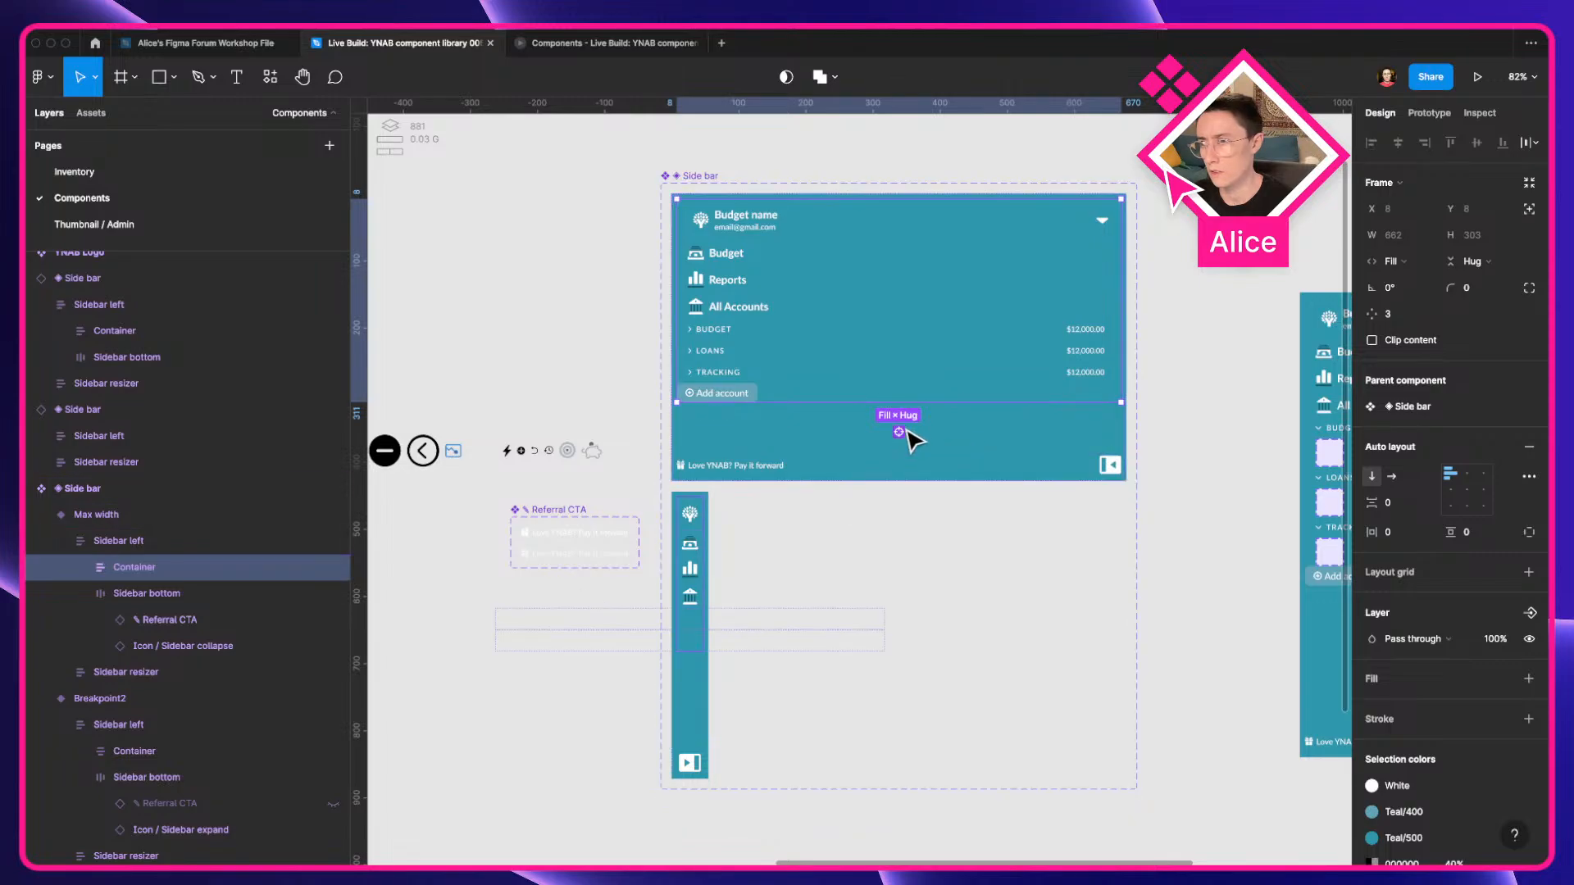
pyautogui.press('super+alt+a')
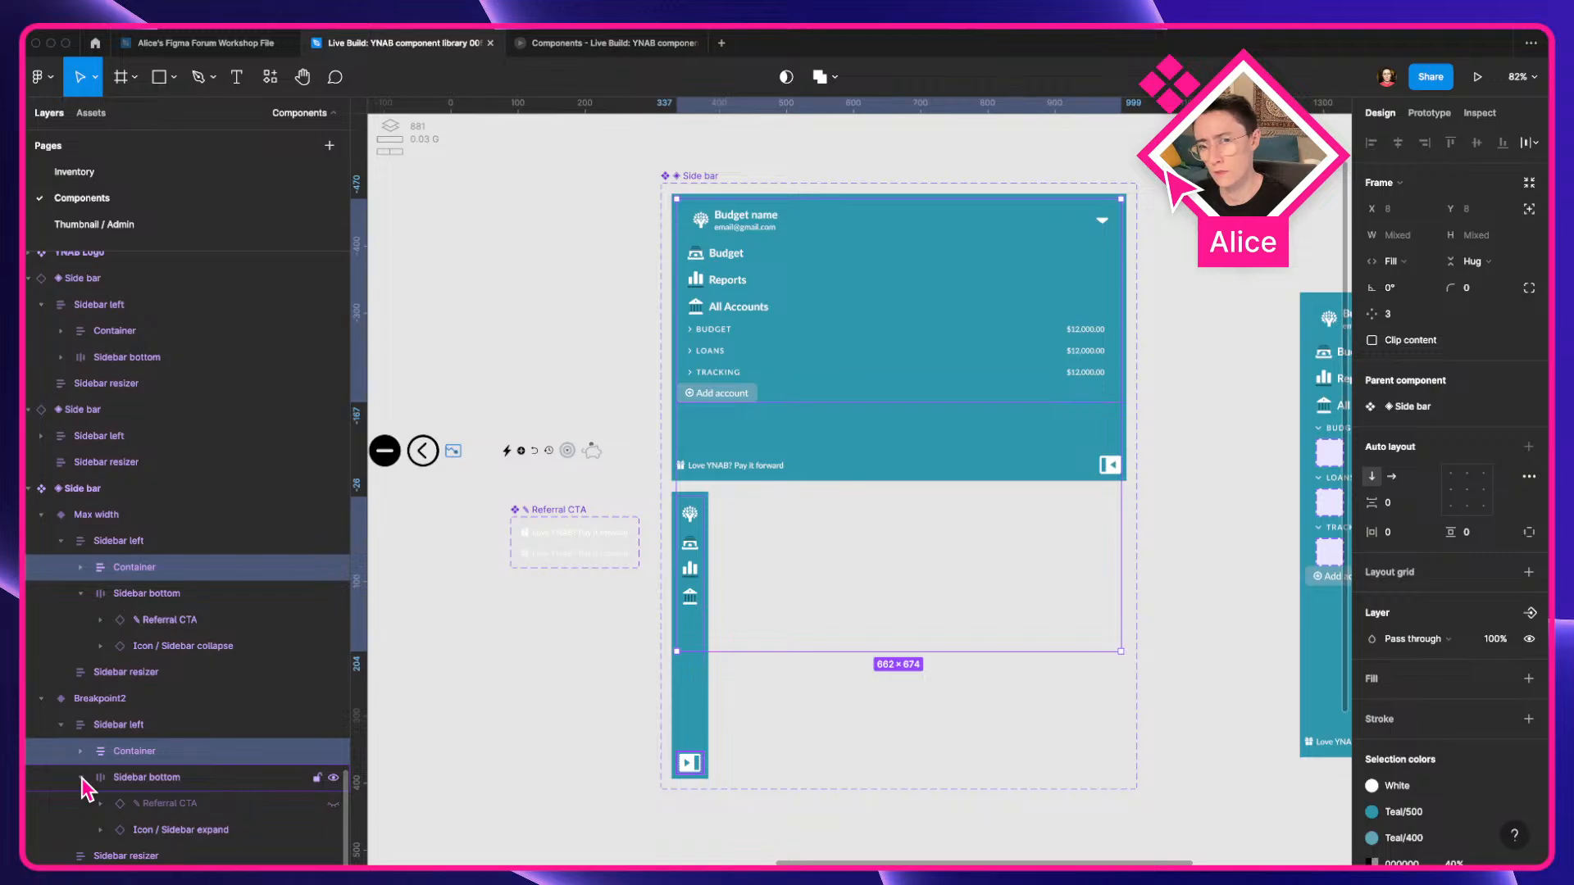
pyautogui.click(79, 594)
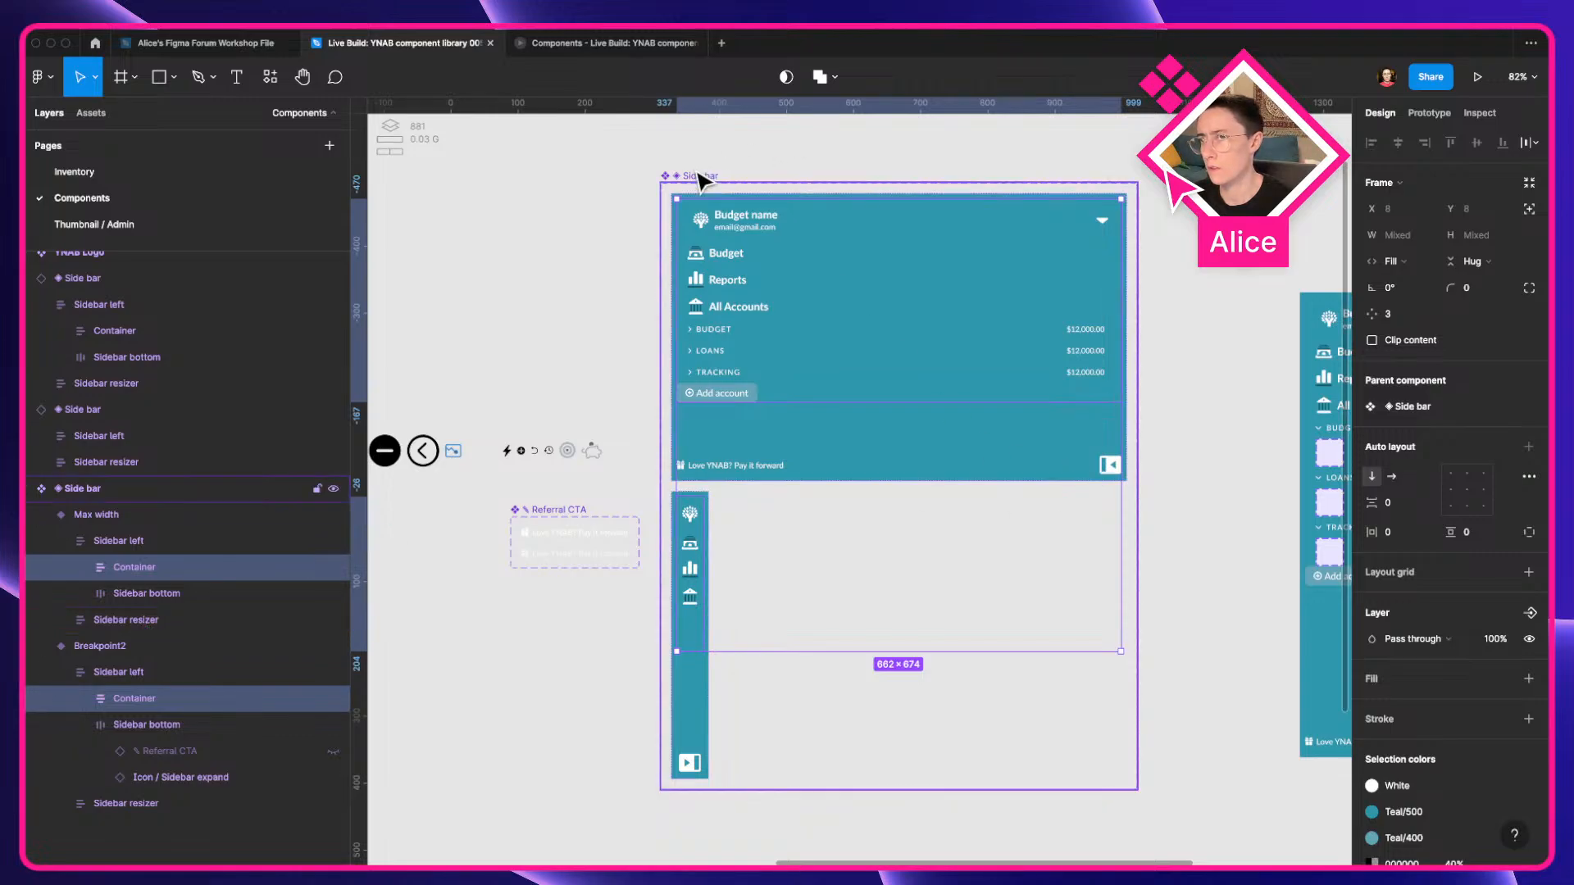
# Rename the variant property Breakpoint to Collapsed and set the wide variant's value to False.
pyautogui.click(801, 263)
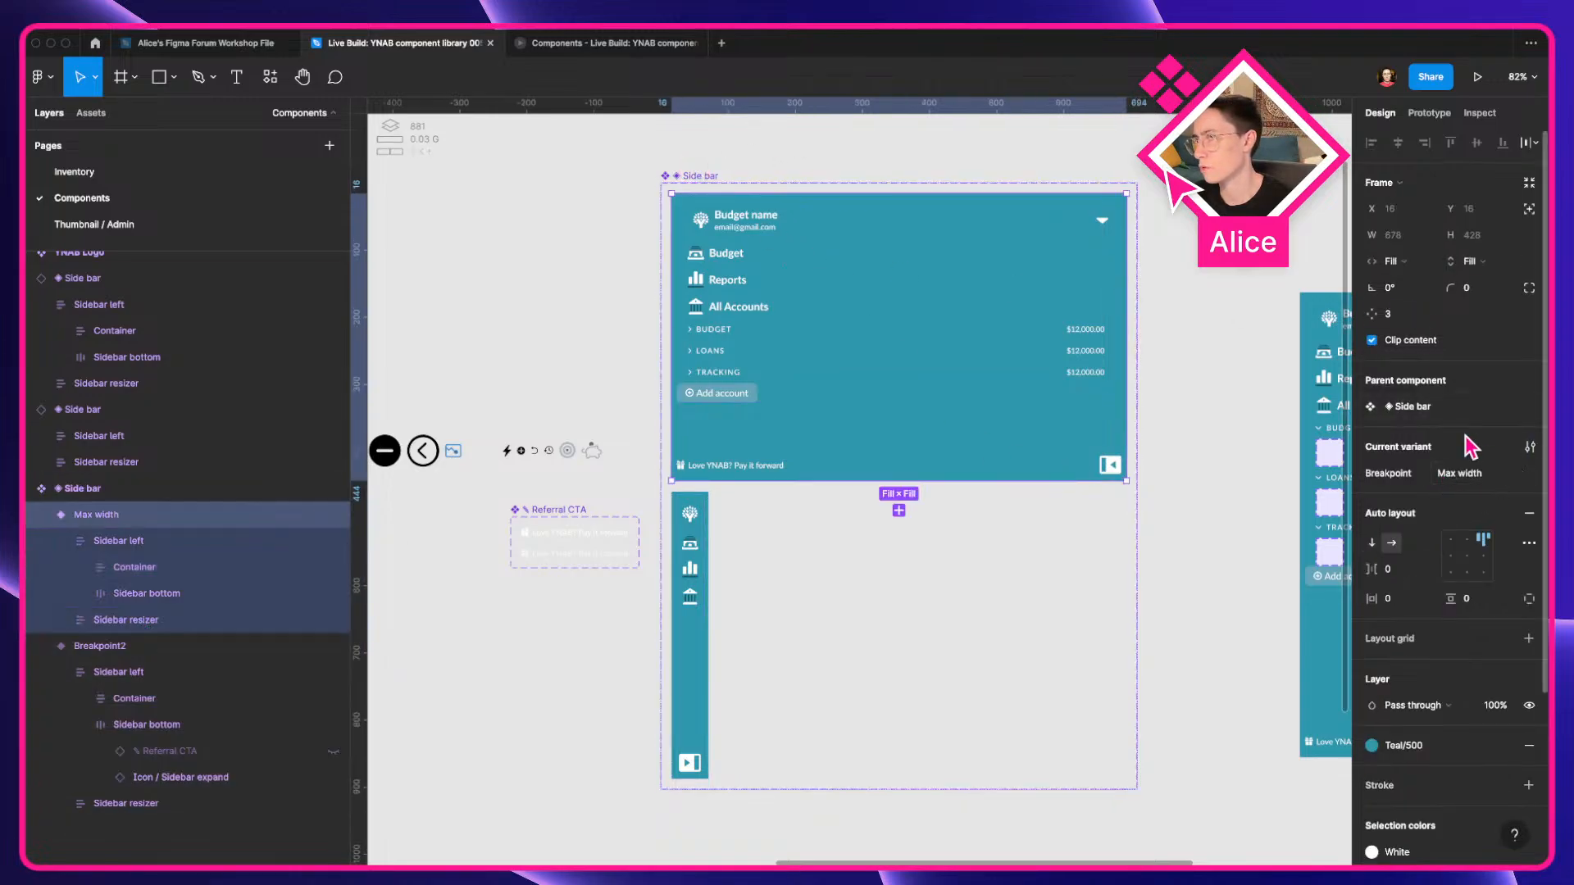
pyautogui.doubleClick(1394, 475)
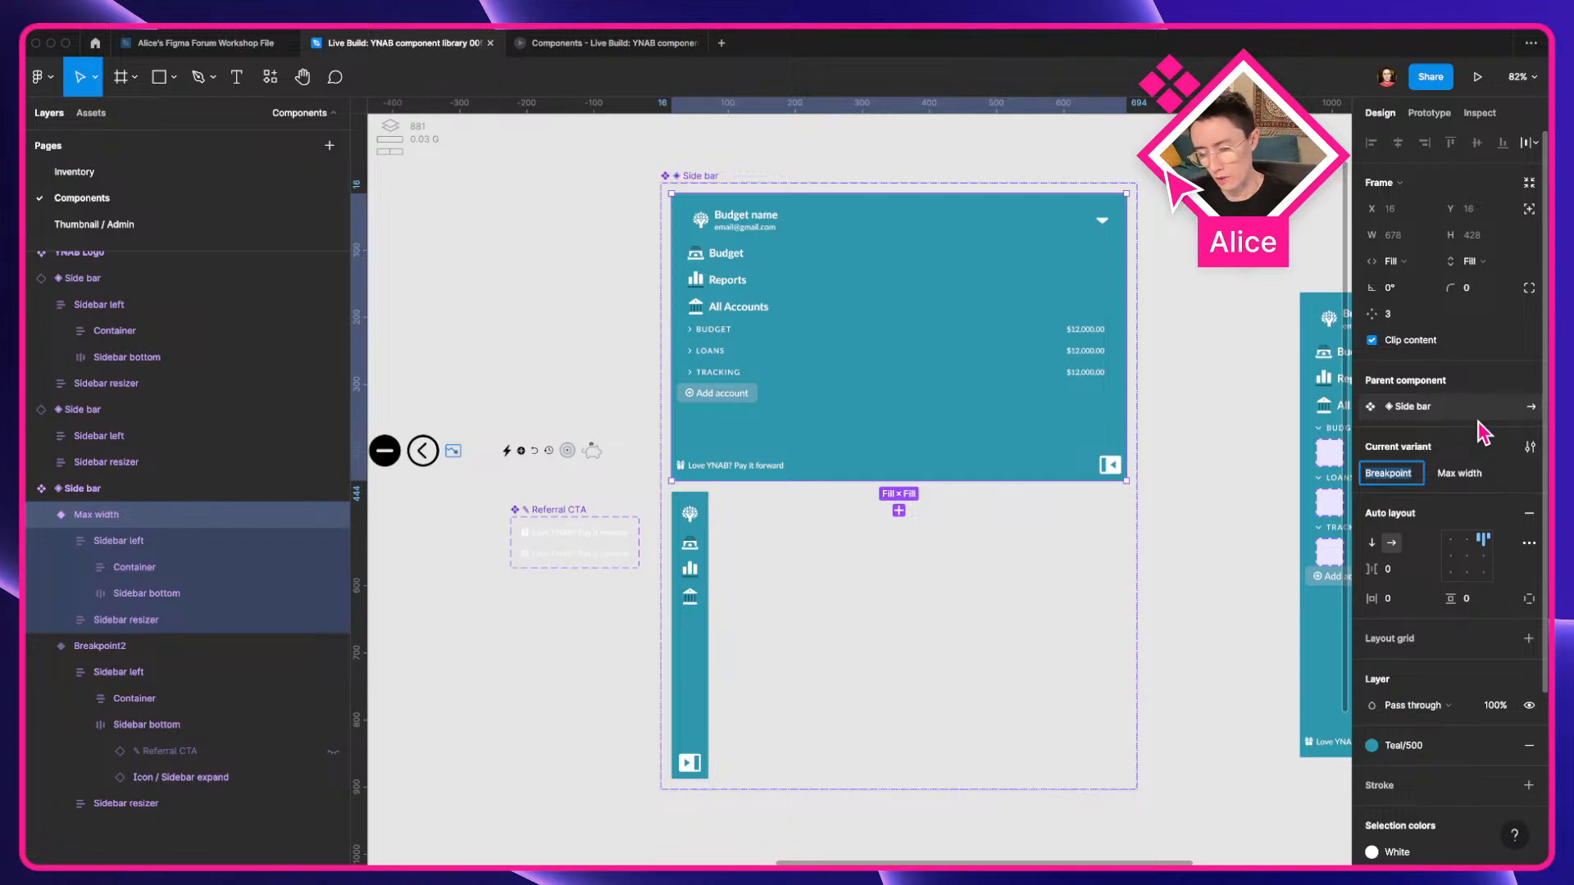
pyautogui.write('Collapsed')
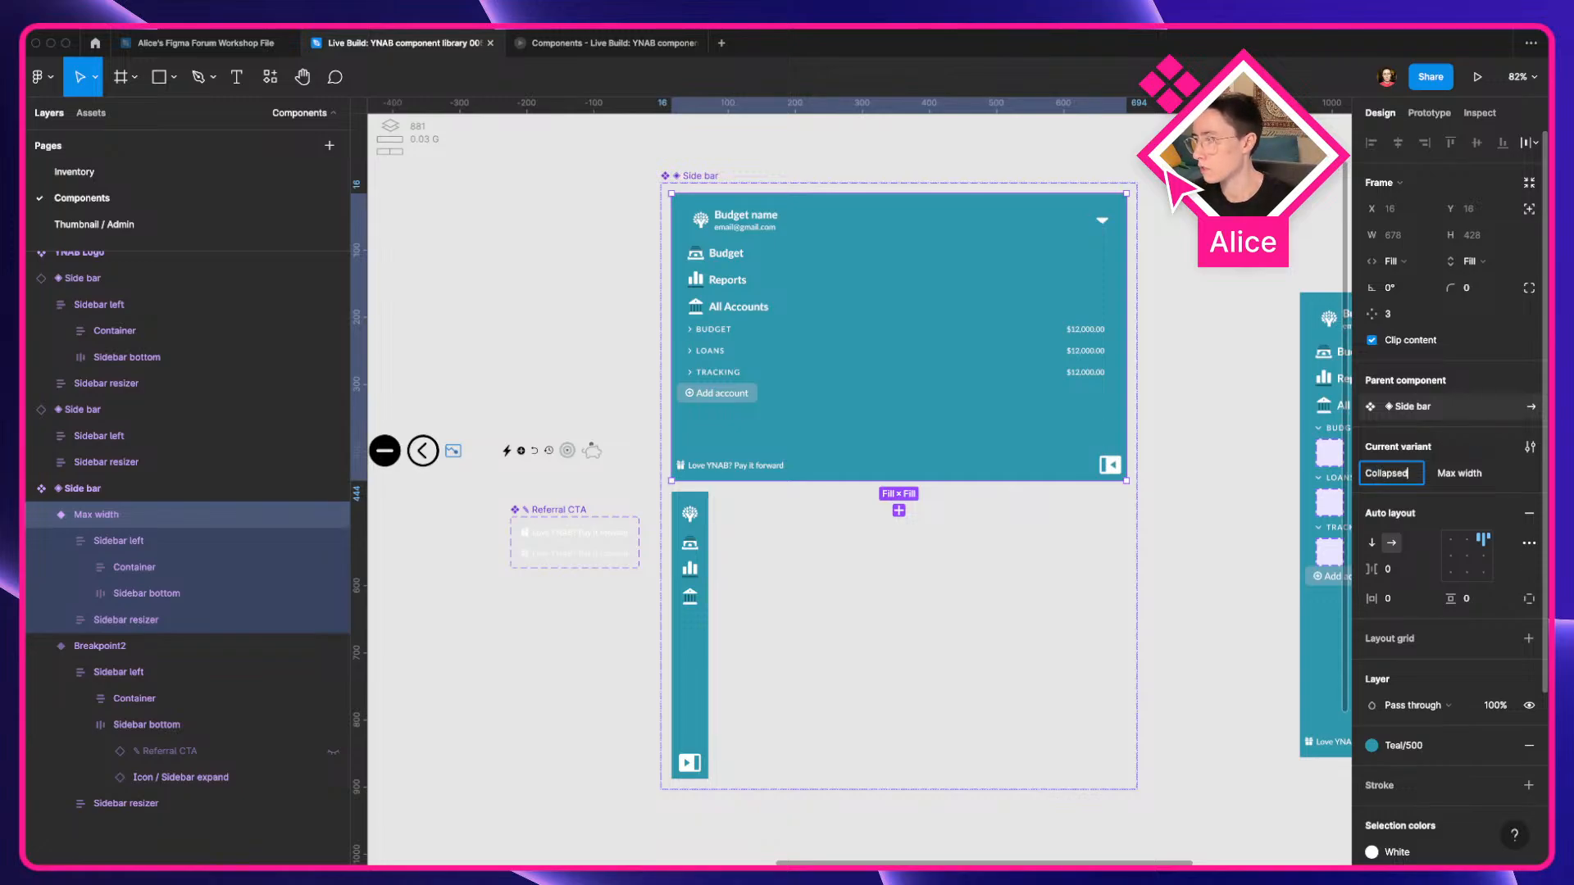
pyautogui.doubleClick(1470, 475)
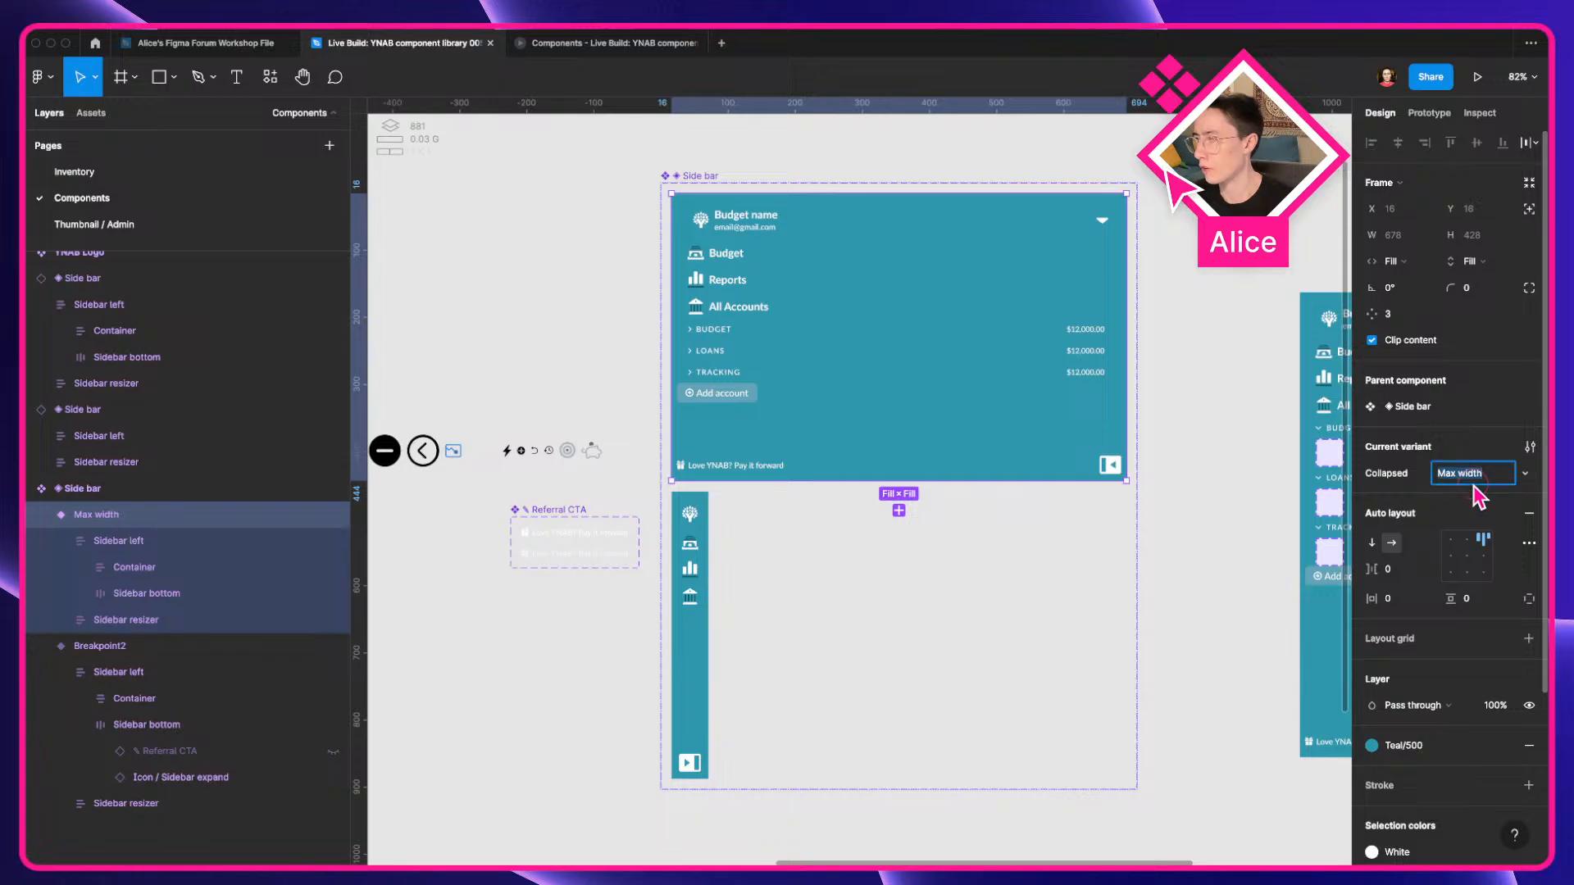
pyautogui.write('False')
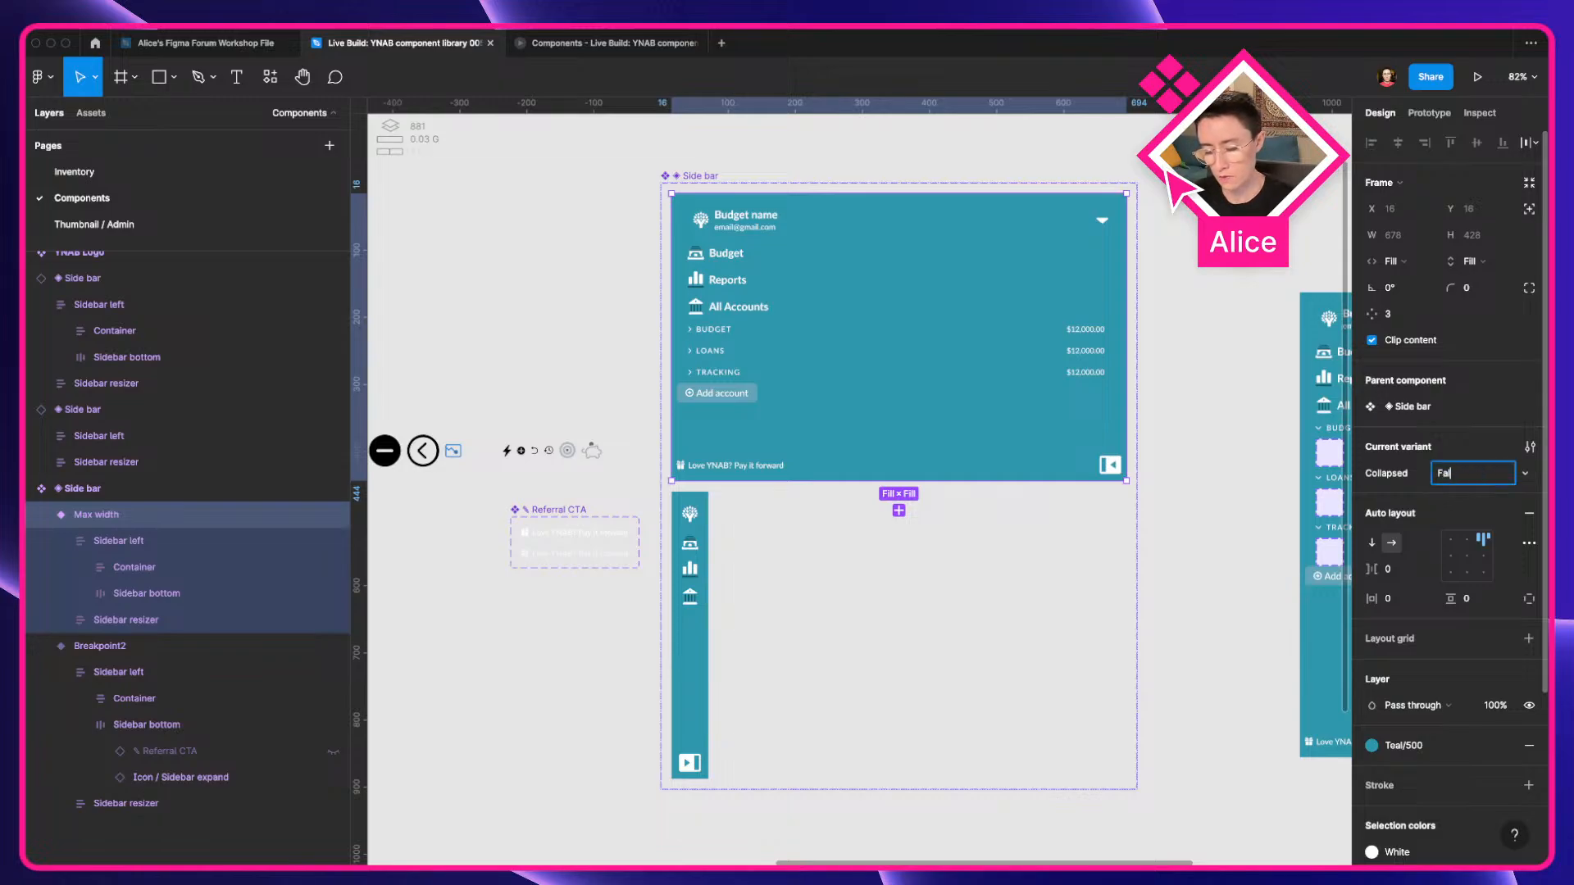
pyautogui.press('Return')
# Set the narrow icon-only variant's Collapsed value to True.
pyautogui.click(707, 631)
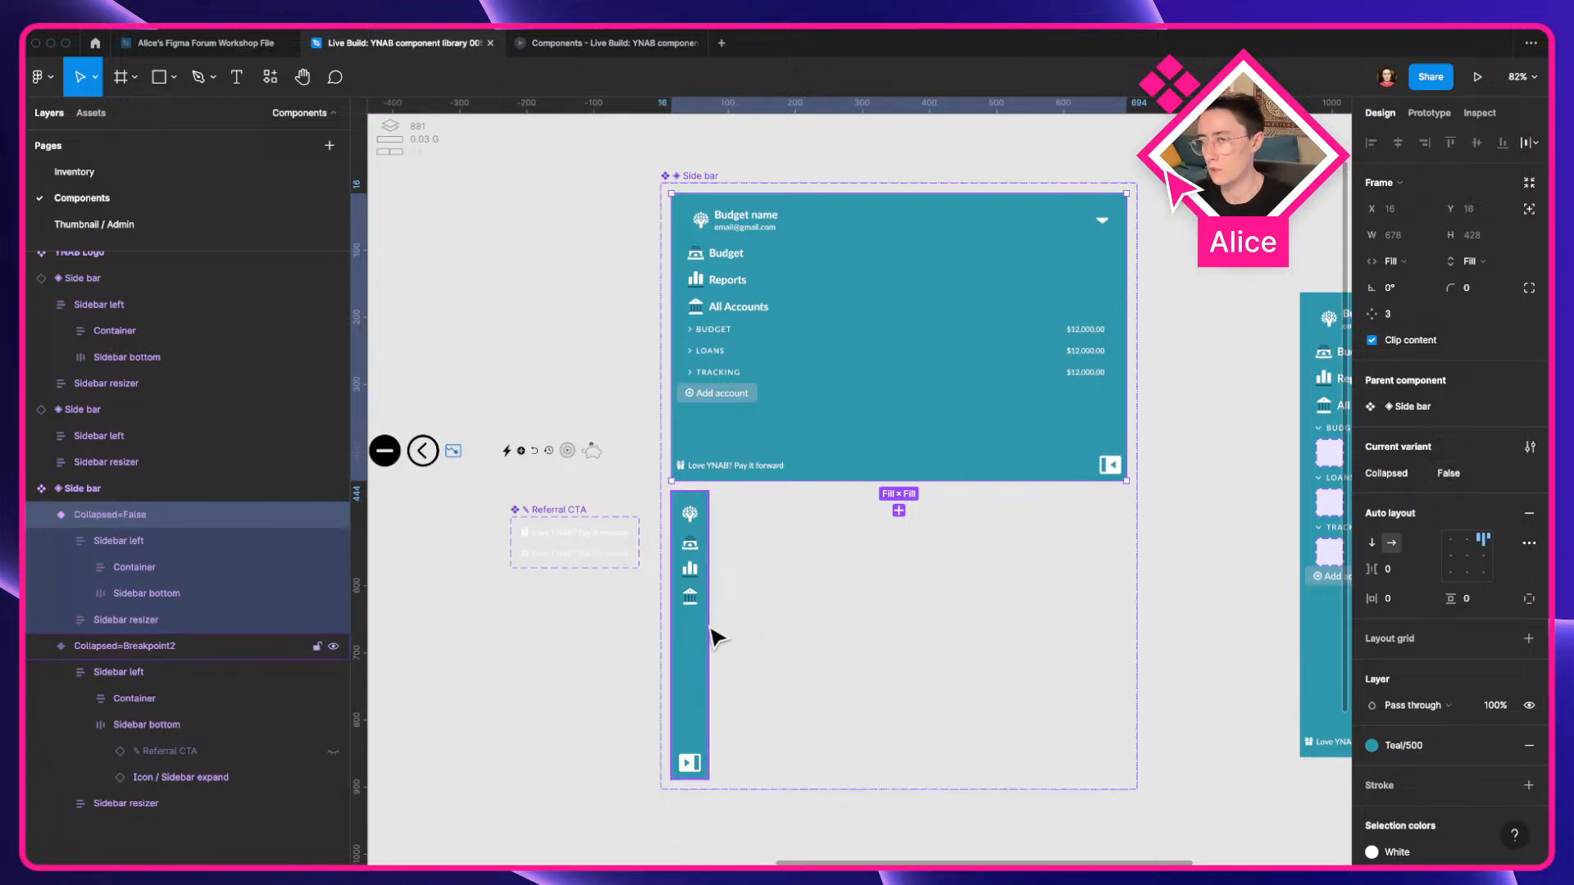
pyautogui.doubleClick(1482, 449)
pyautogui.write('True')
pyautogui.press('Return')
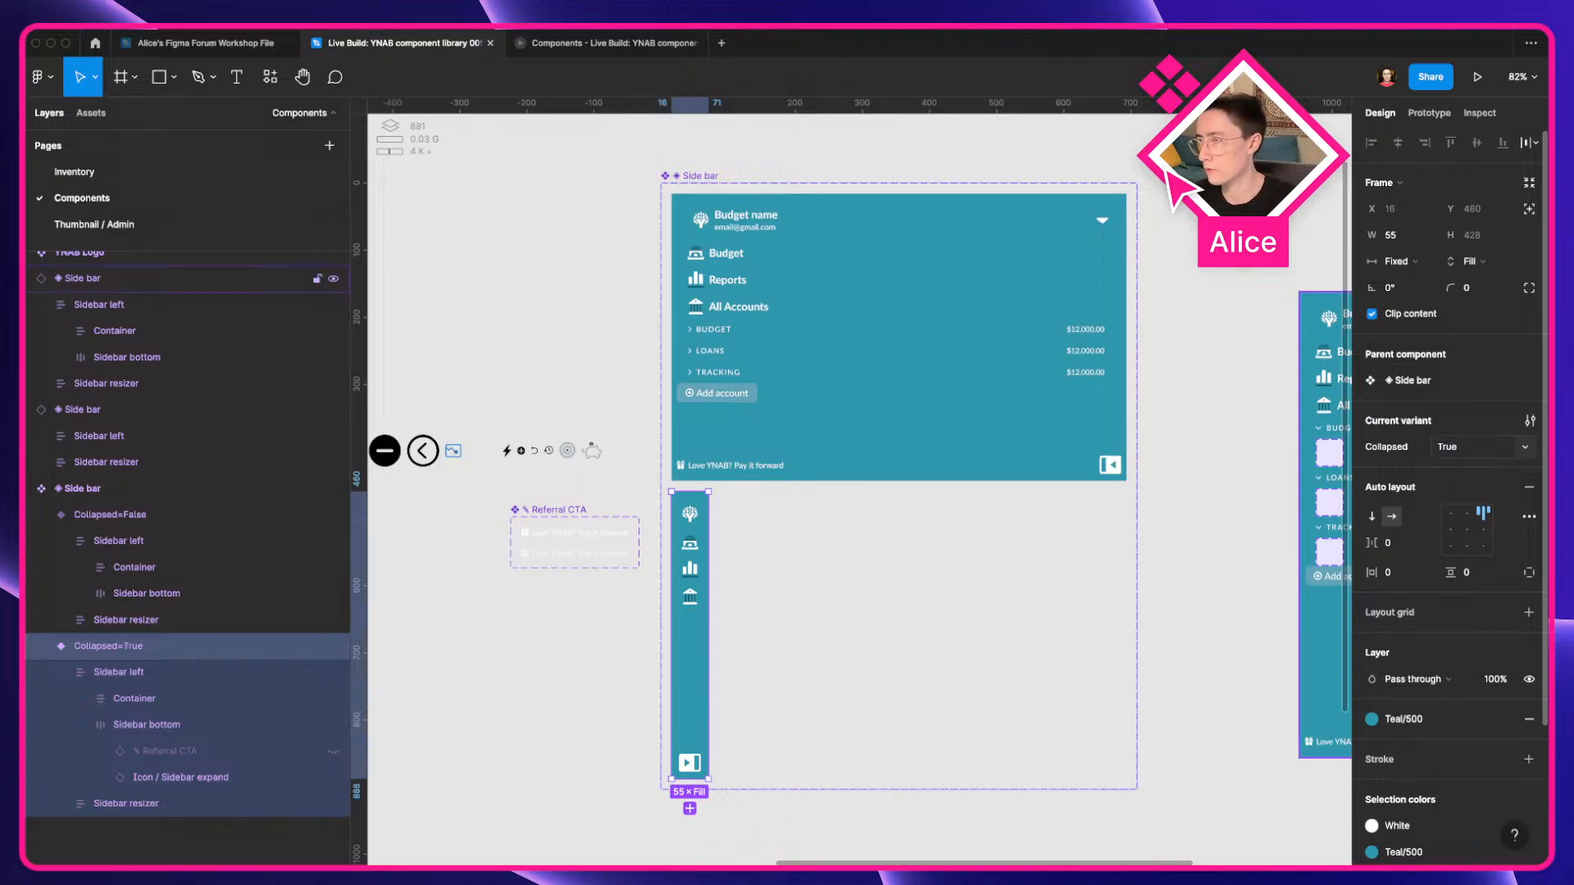
# Test the Collapsed property on the Side bar test instance by switching it on and back off.
pyautogui.hscroll(5, 1208, 383)
pyautogui.click(1117, 439)
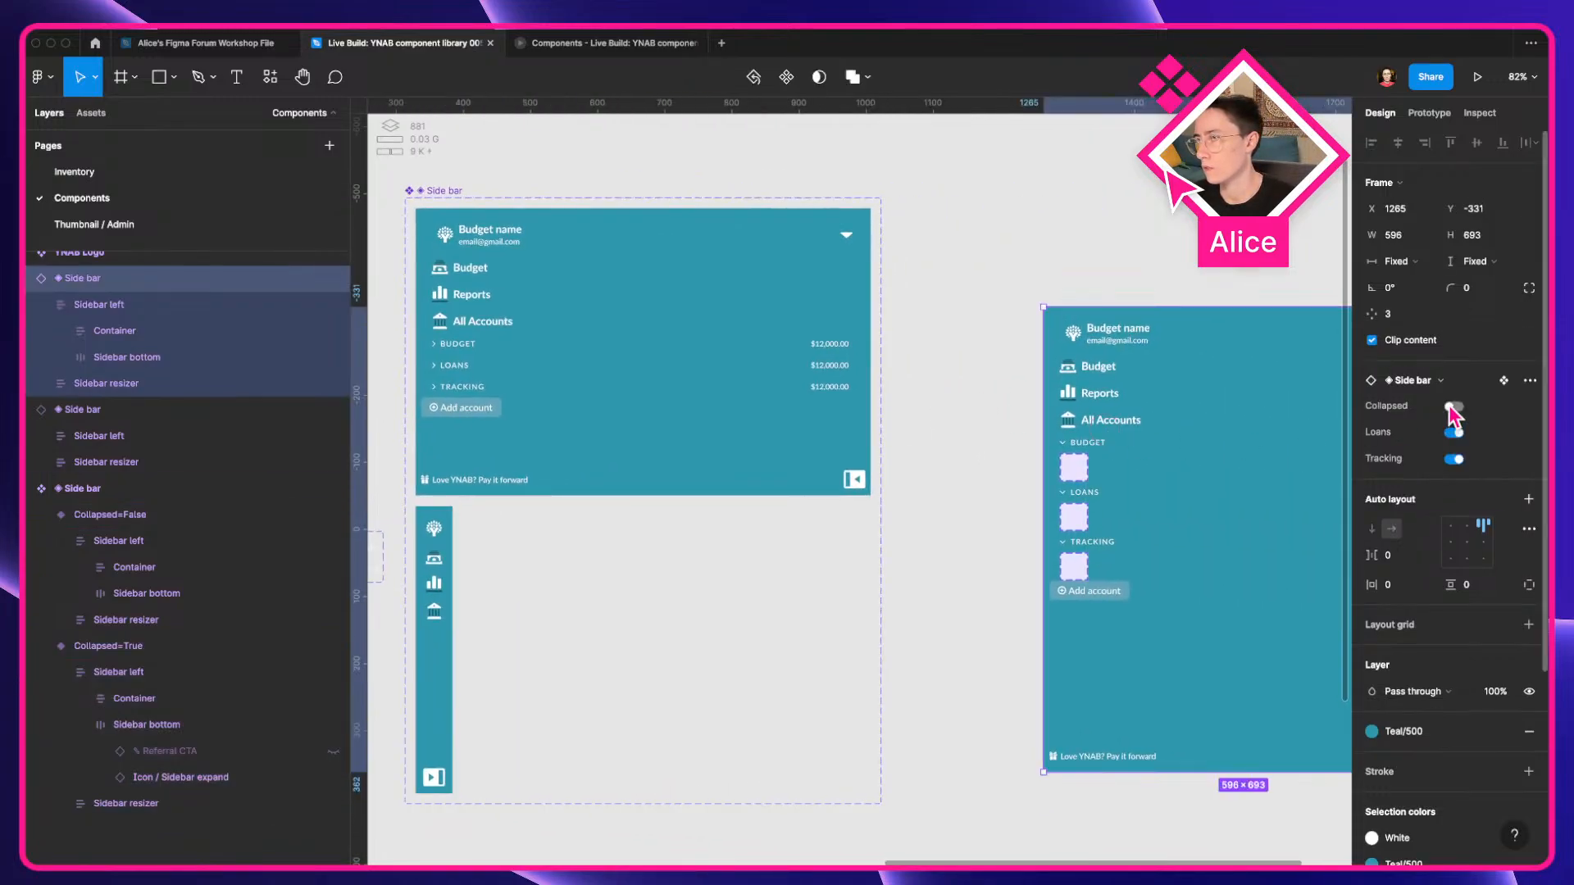
pyautogui.click(1453, 407)
pyautogui.click(1453, 381)
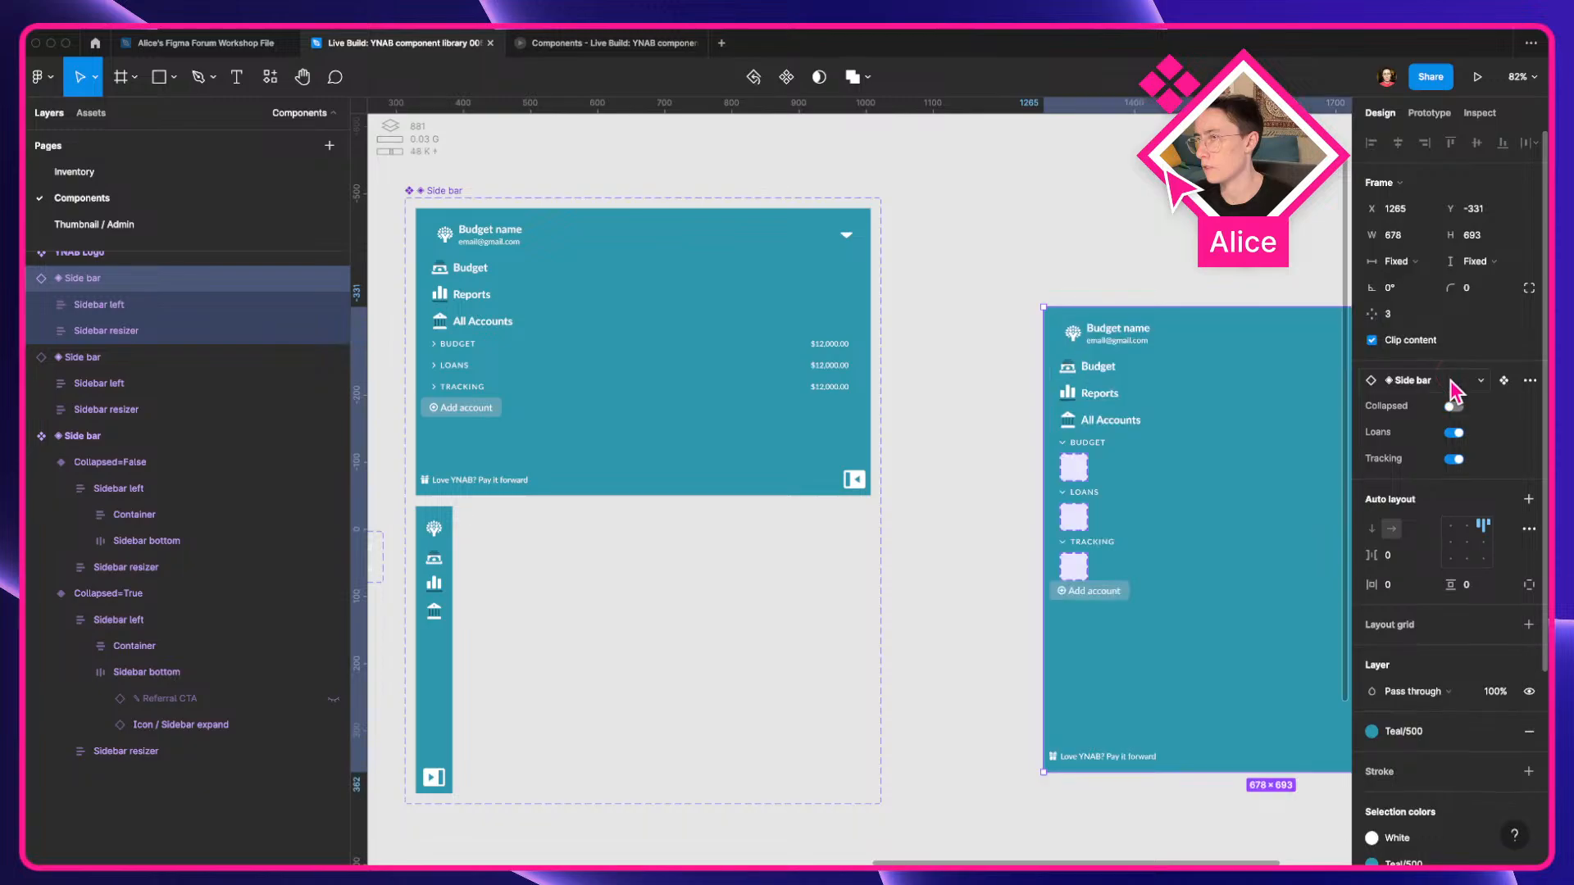
pyautogui.click(1032, 344)
pyautogui.click(1132, 407)
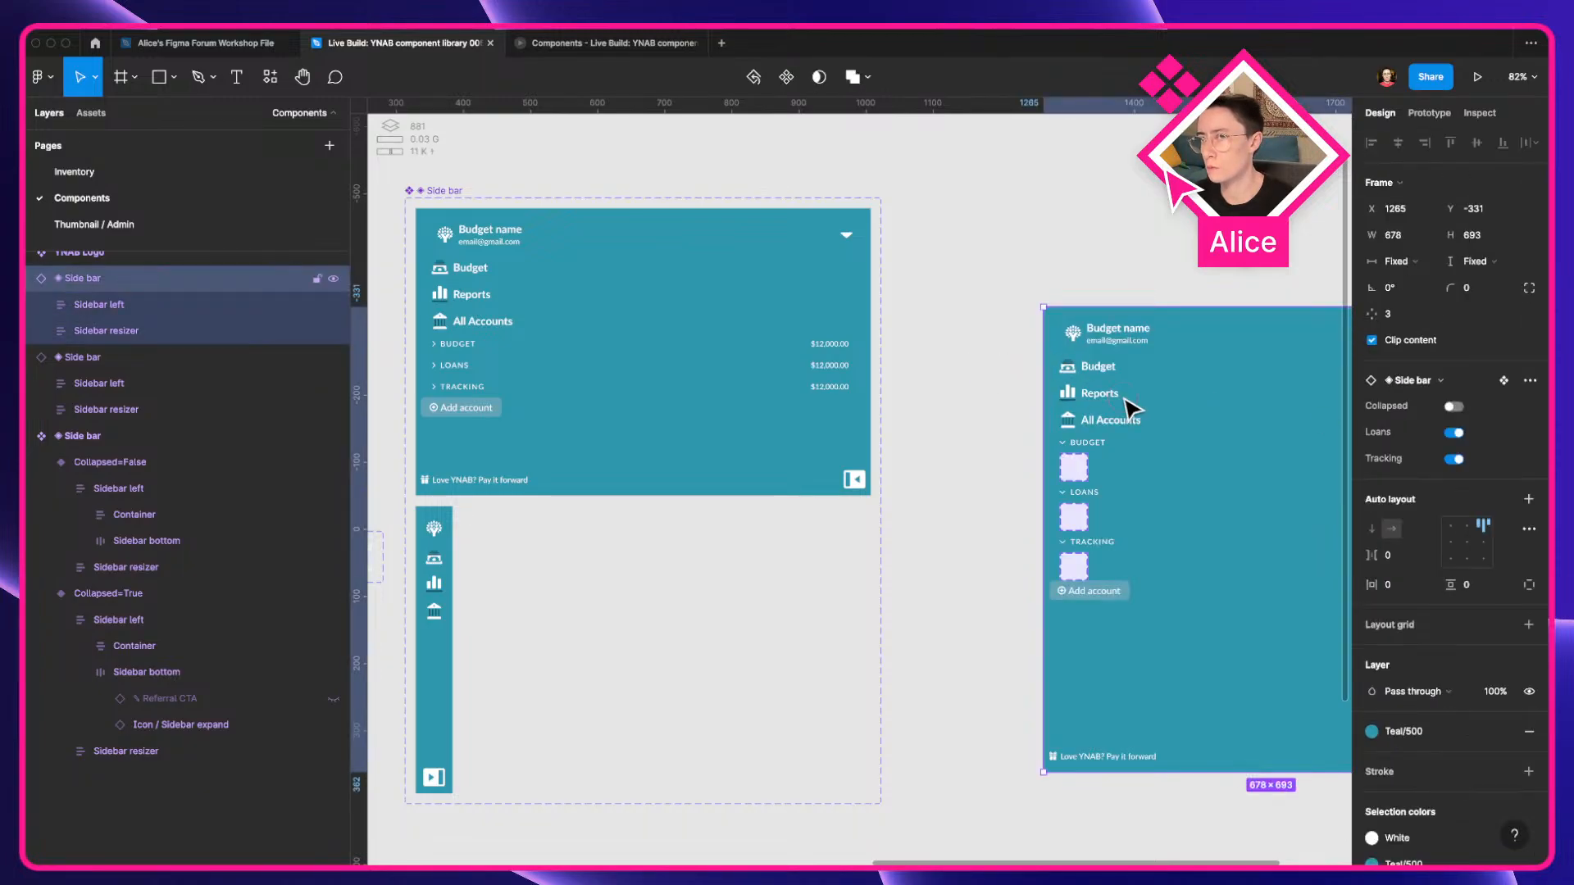
# Examine the auto layout and resizing settings of the Sidebar left, Container and Sidebar resizer layers in both Side bar variants.
pyautogui.hscroll(-4, 1131, 407)
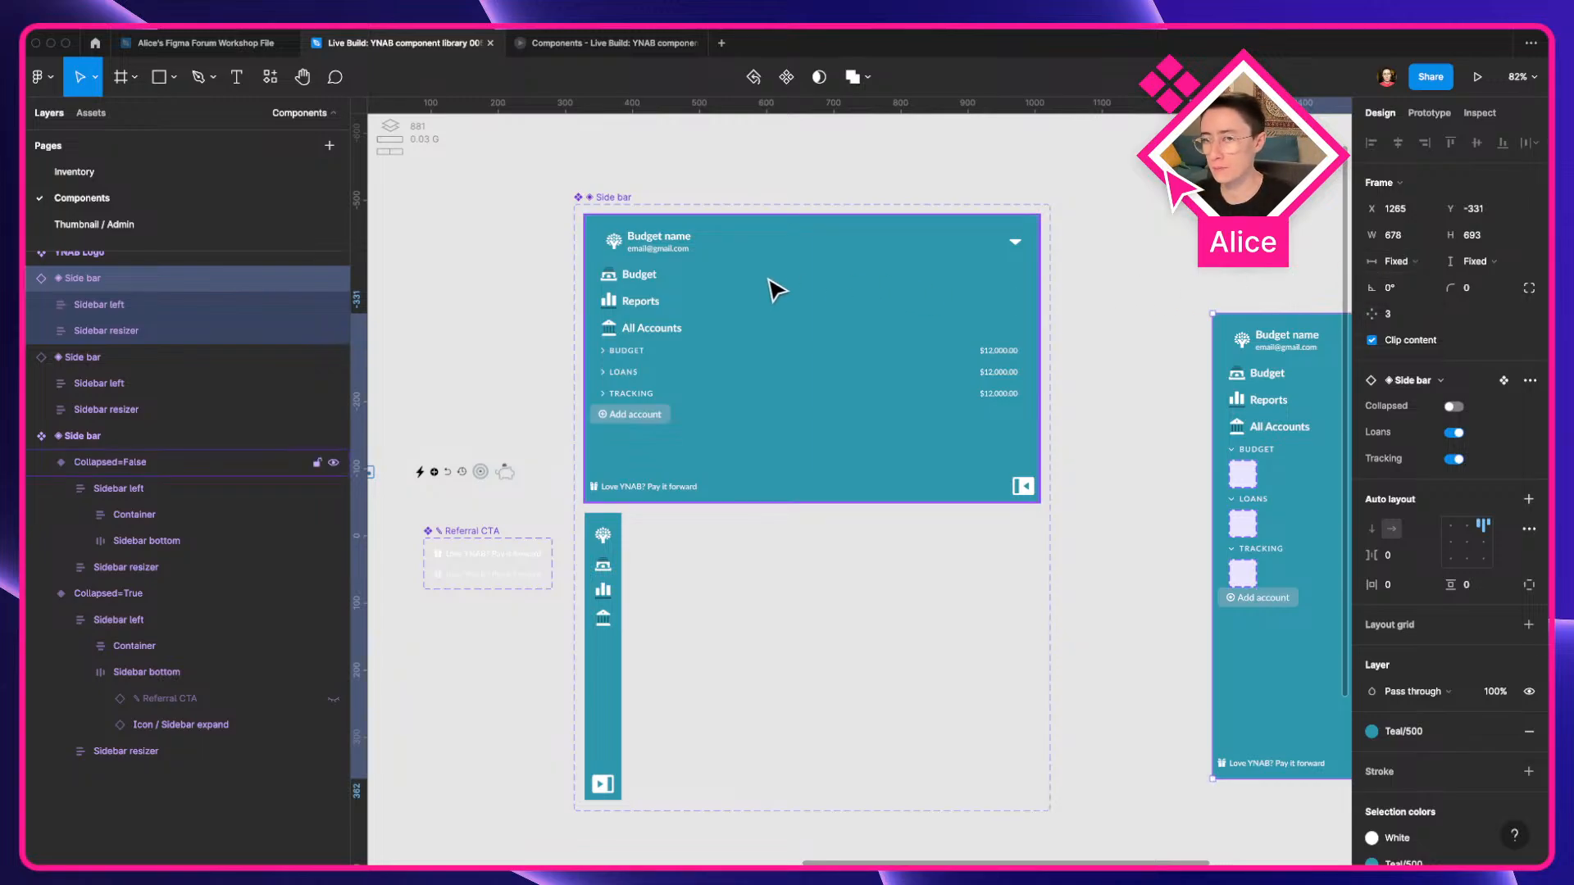
pyautogui.click(682, 314)
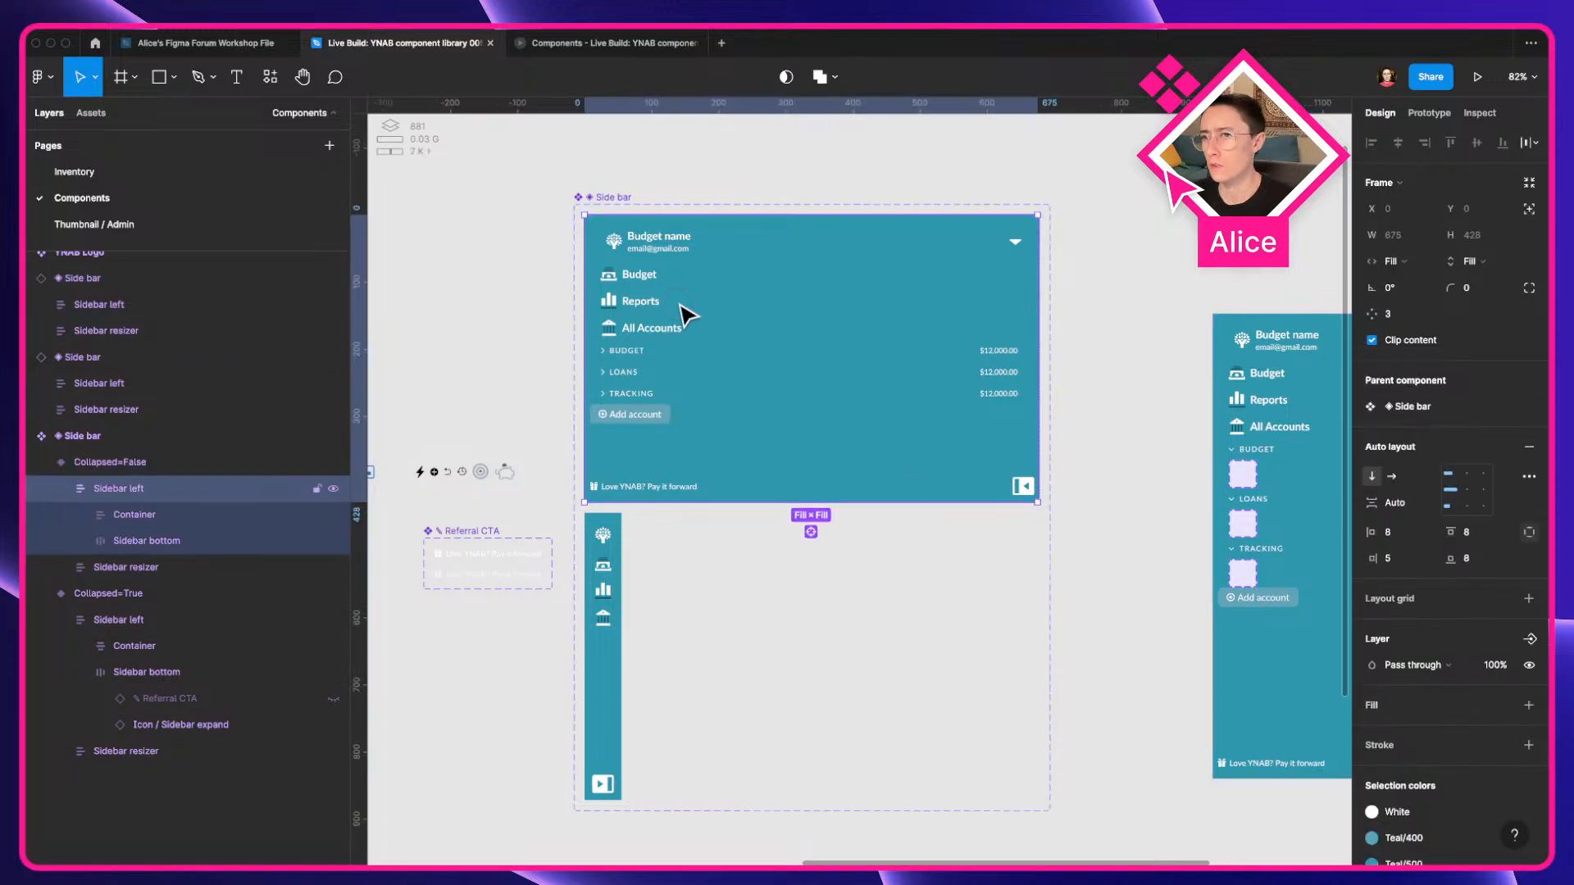
pyautogui.click(685, 315)
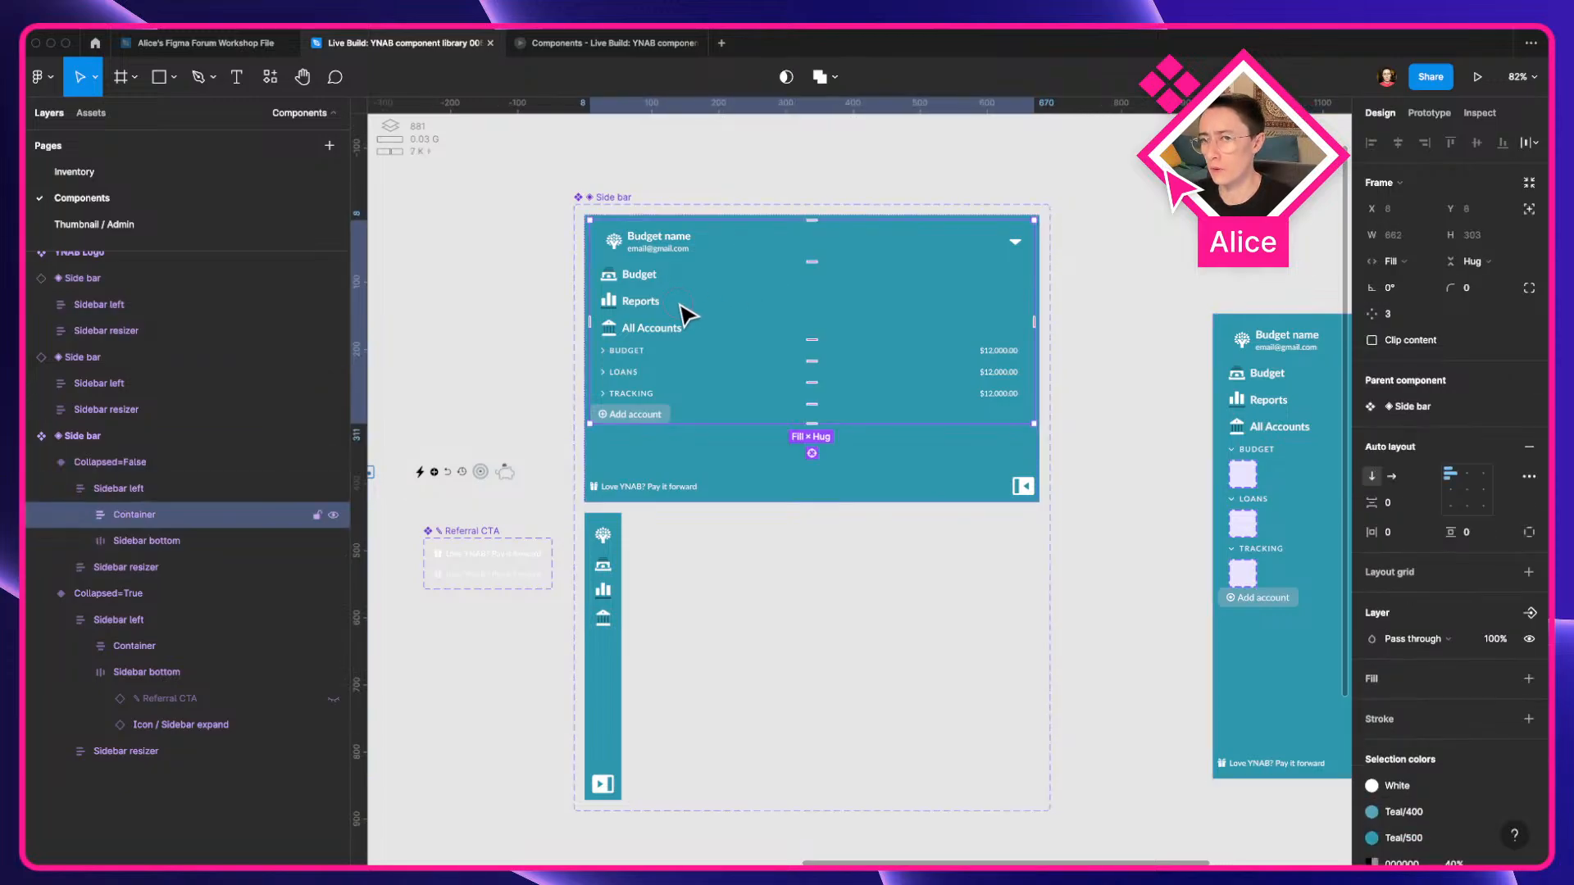
pyautogui.click(112, 487)
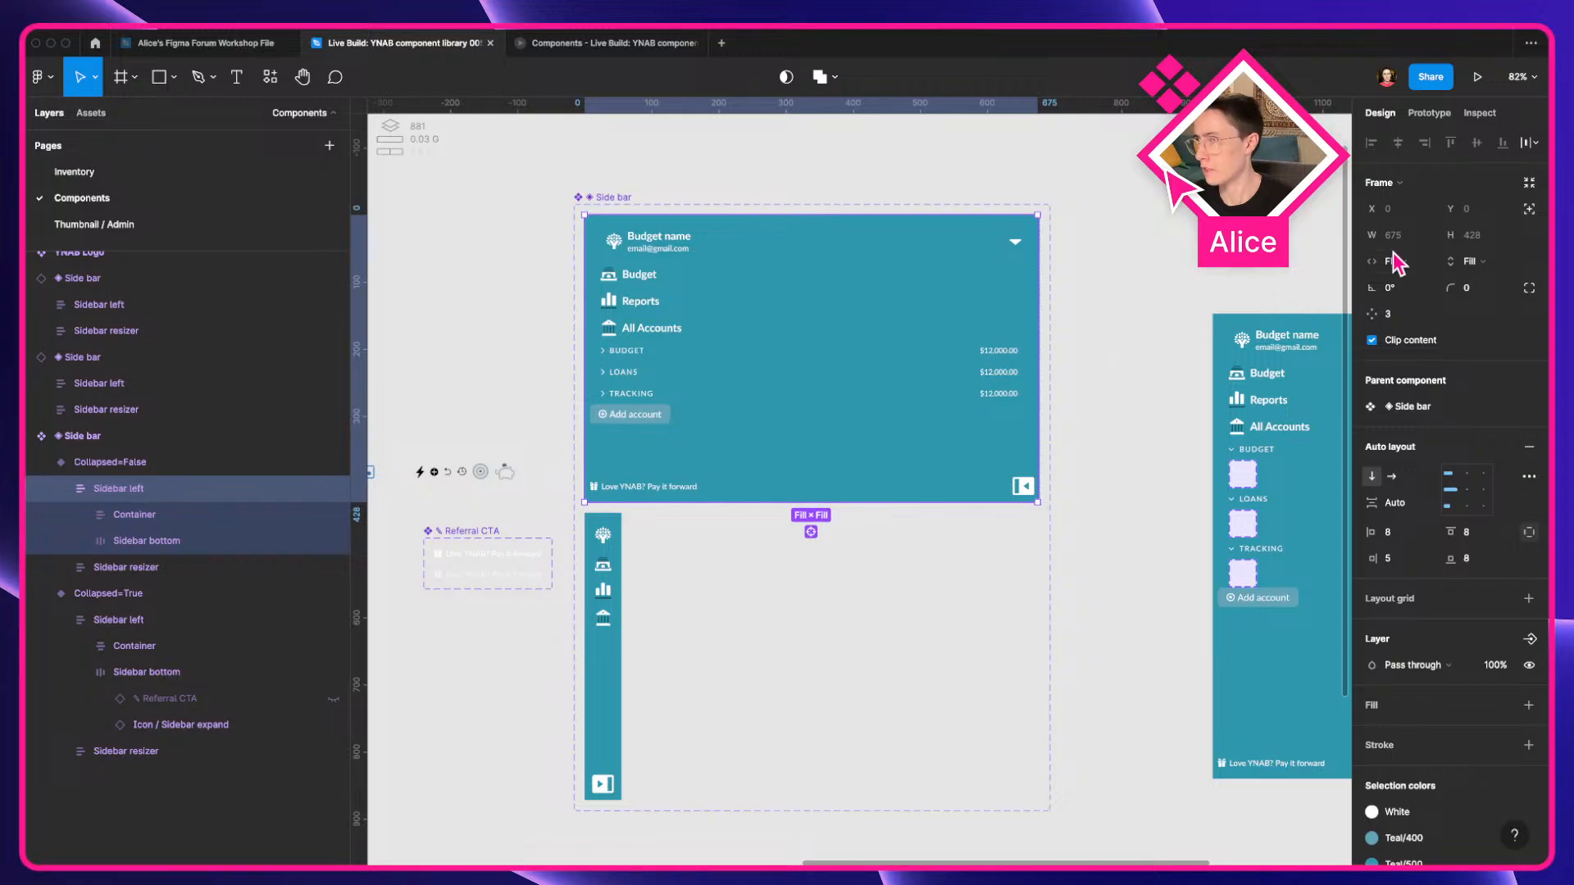
pyautogui.click(131, 568)
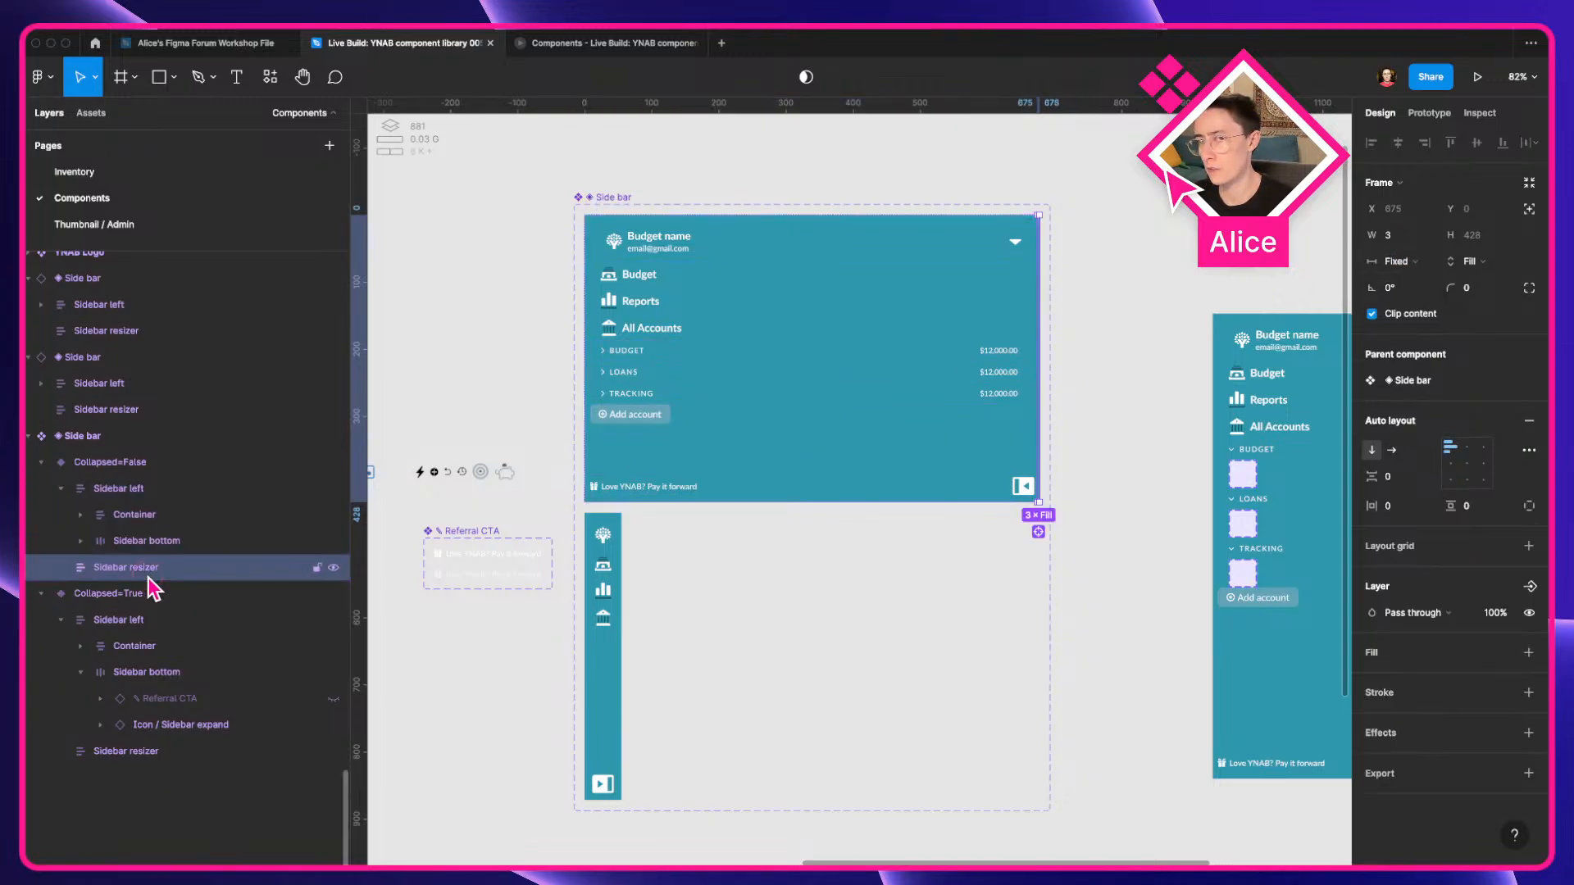
pyautogui.click(614, 565)
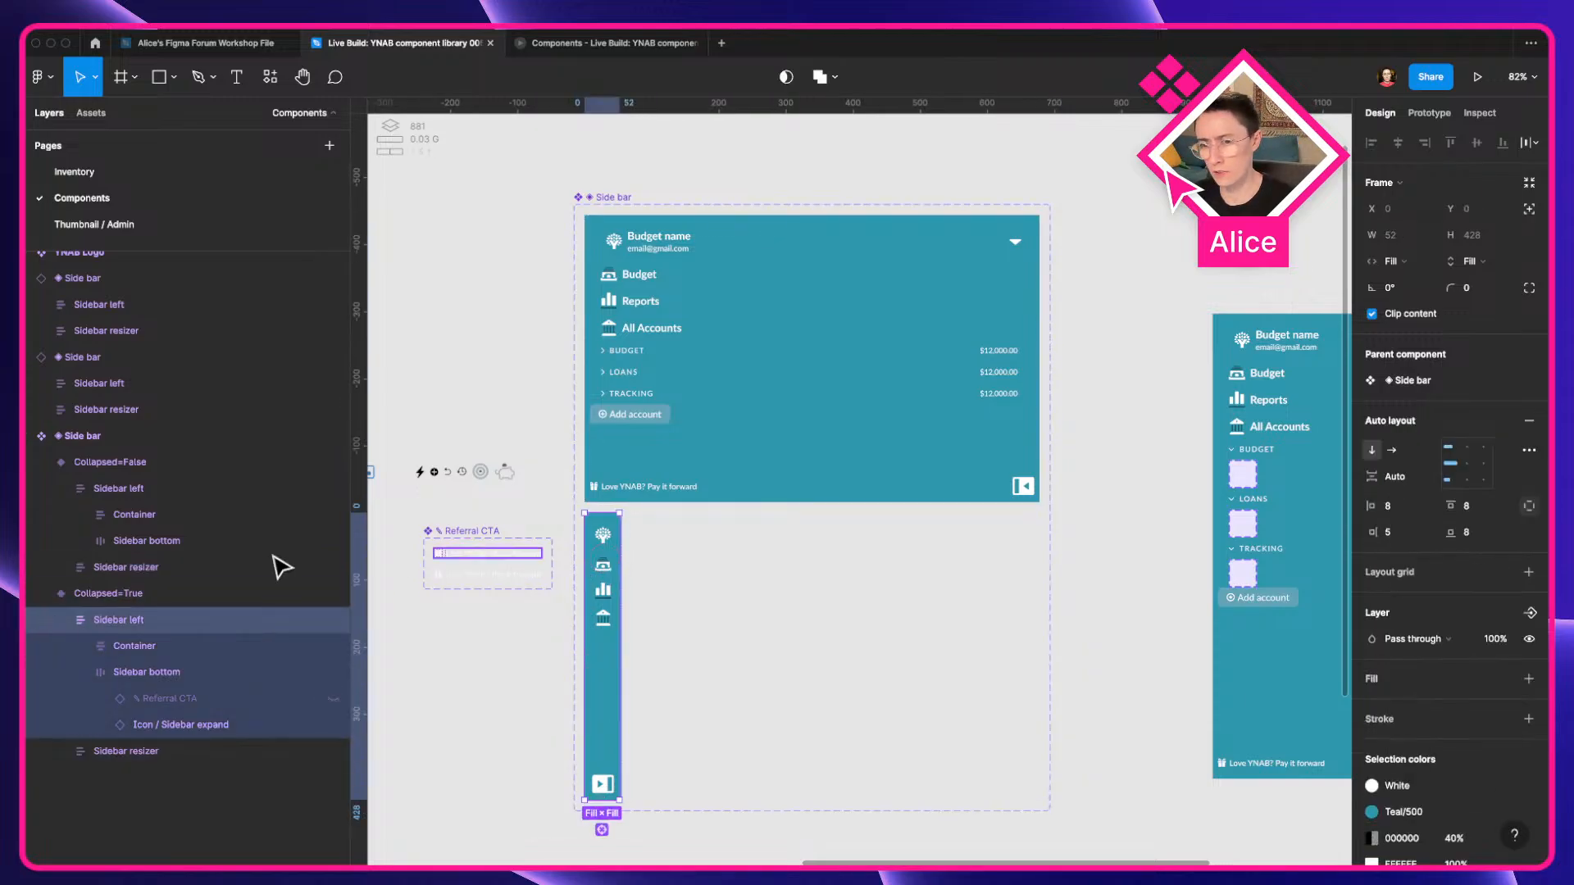
pyautogui.click(146, 751)
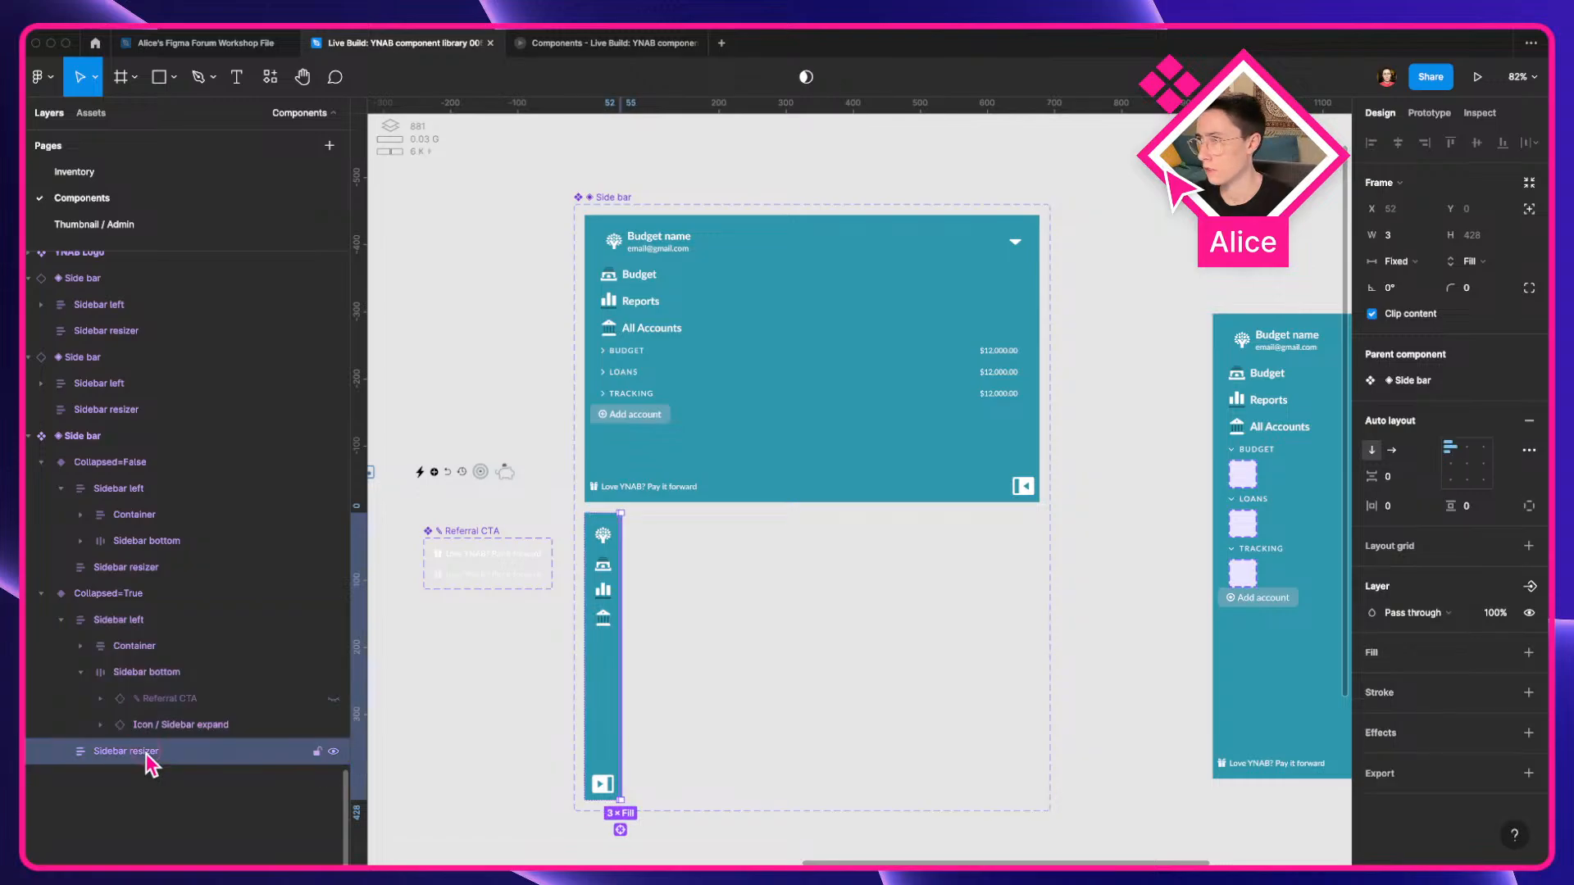
pyautogui.click(146, 648)
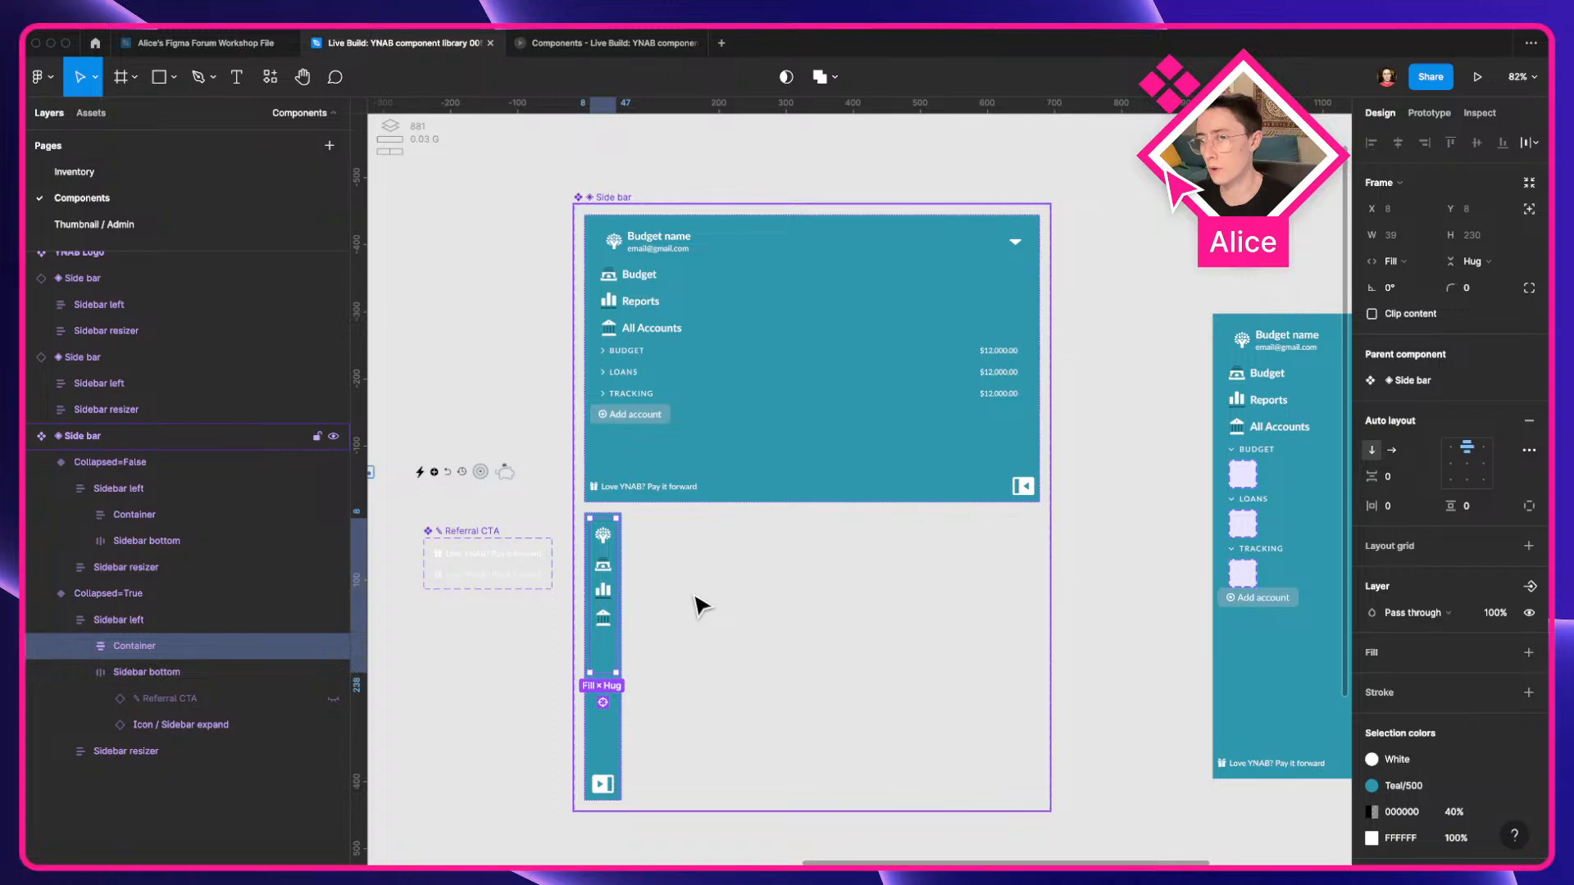
pyautogui.click(732, 329)
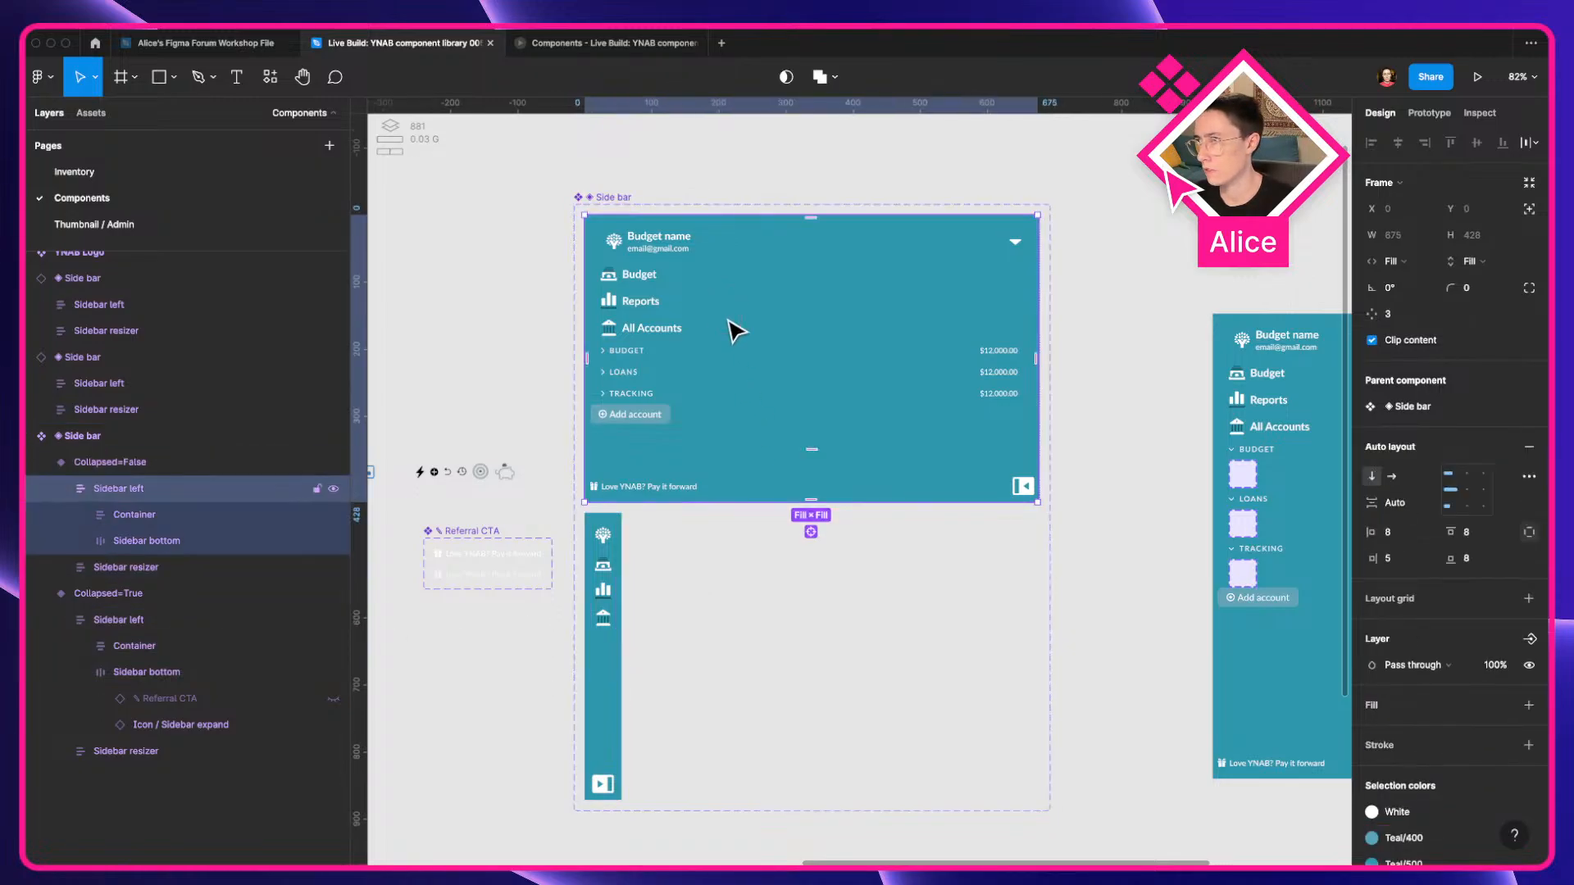
pyautogui.doubleClick(731, 329)
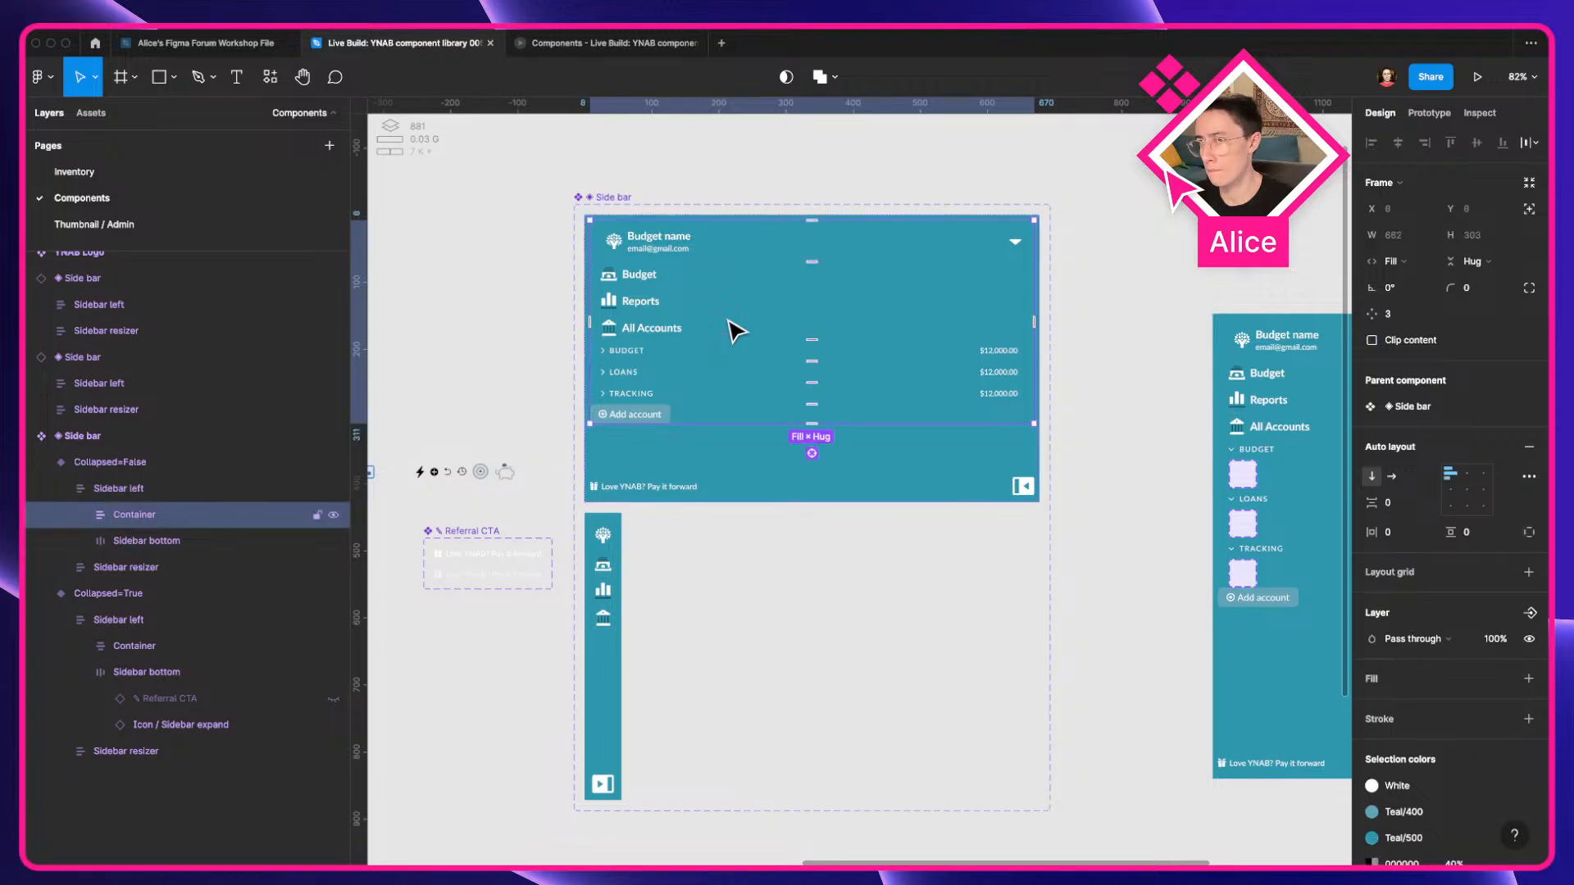
# Compare the auto layout and resizing settings of the Container and Sidebar bottom layers in both Side bar variants.
pyautogui.click(180, 647)
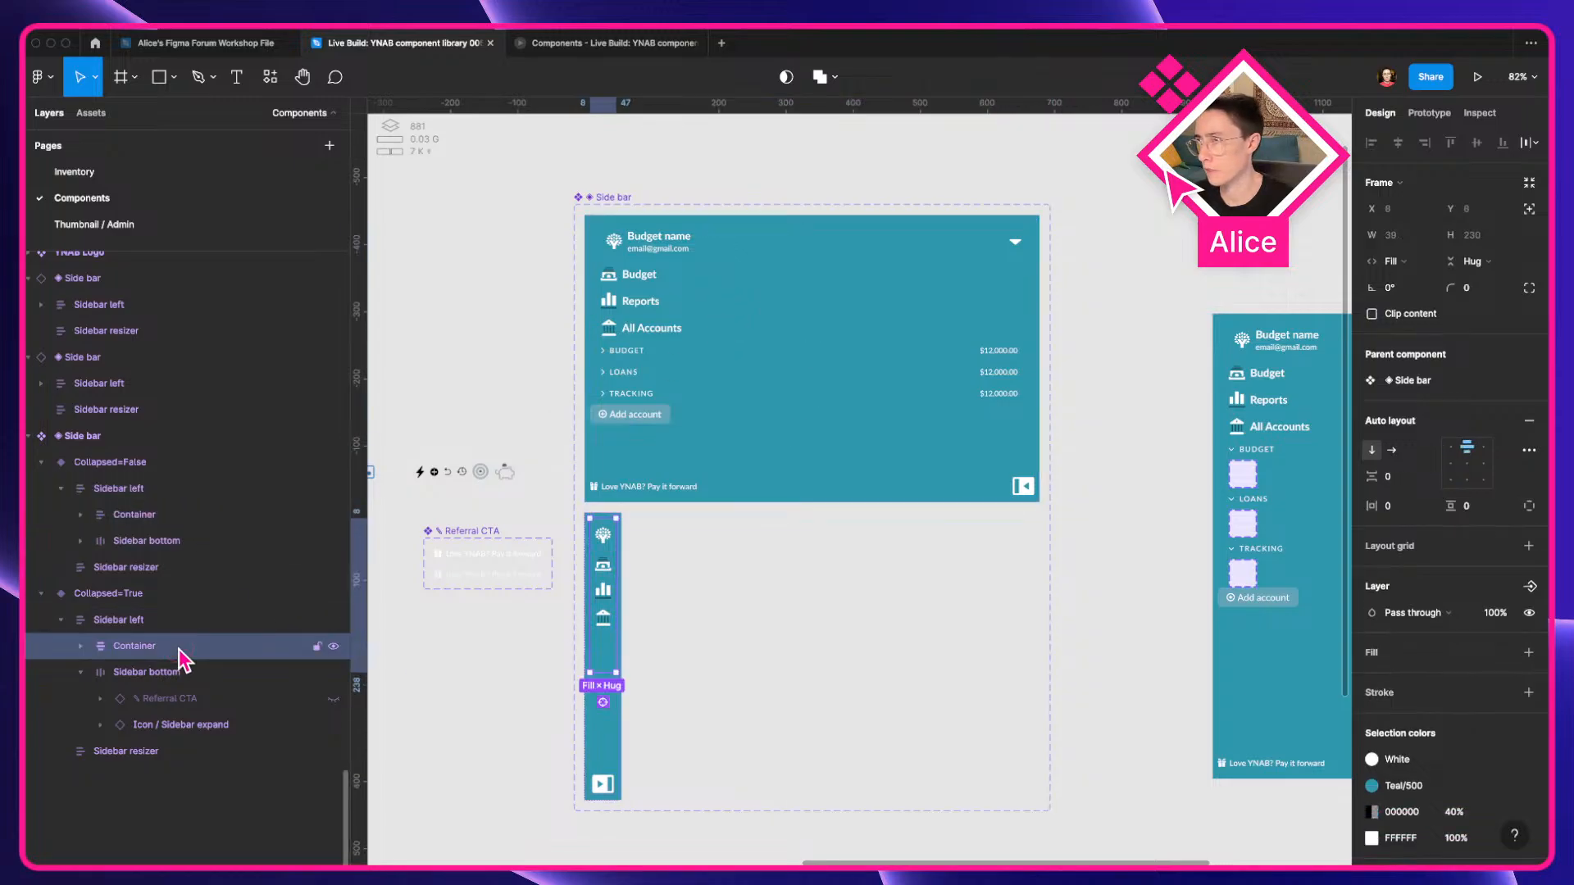
pyautogui.click(175, 516)
pyautogui.click(176, 543)
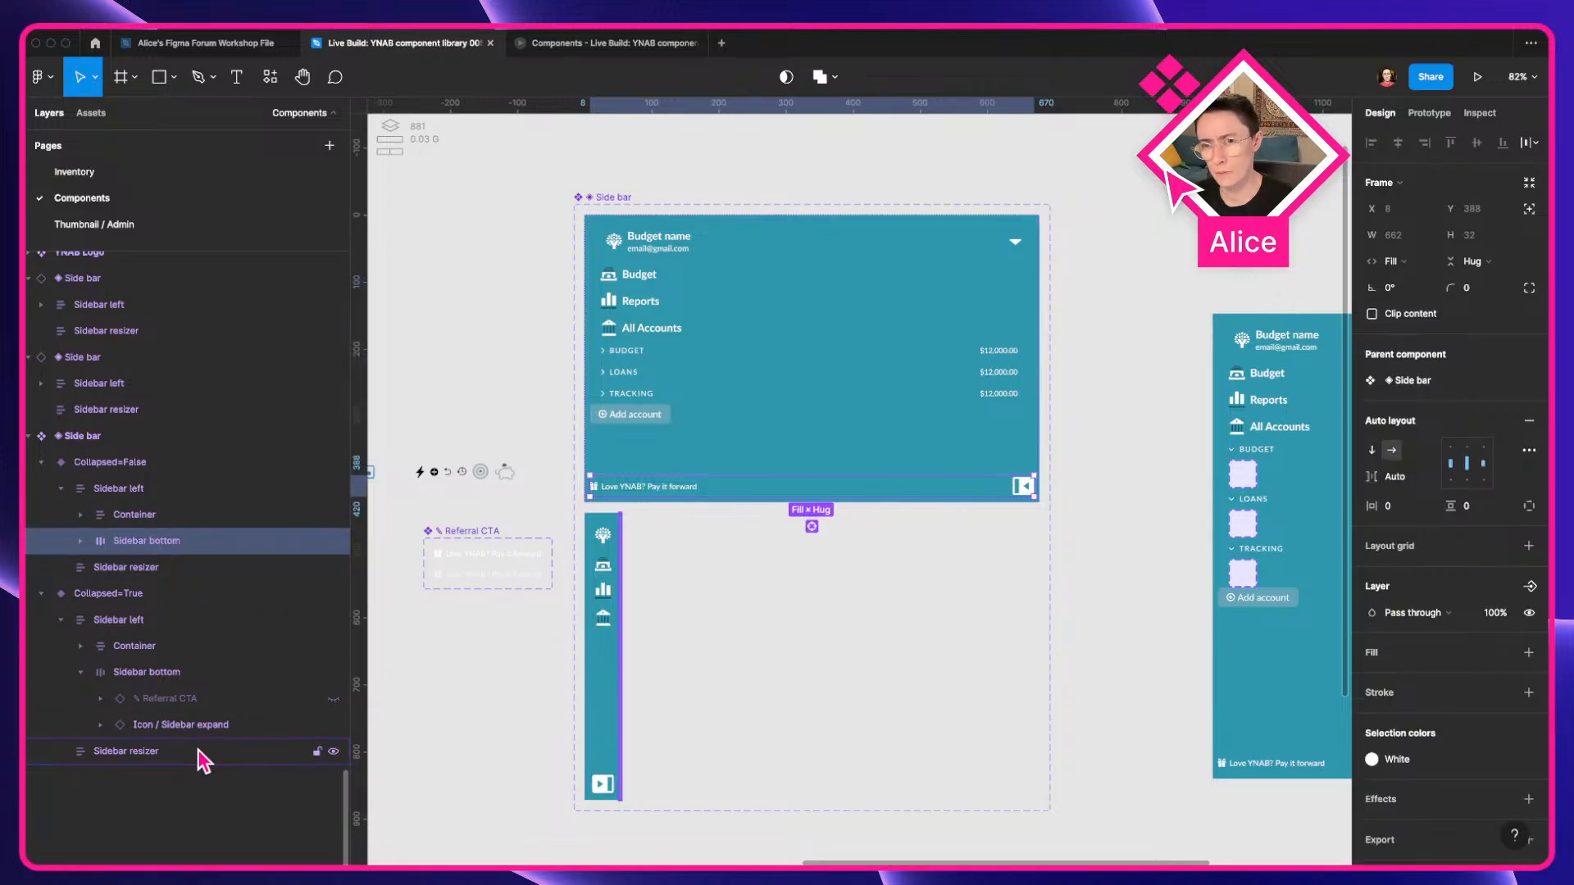
pyautogui.click(80, 673)
pyautogui.click(128, 677)
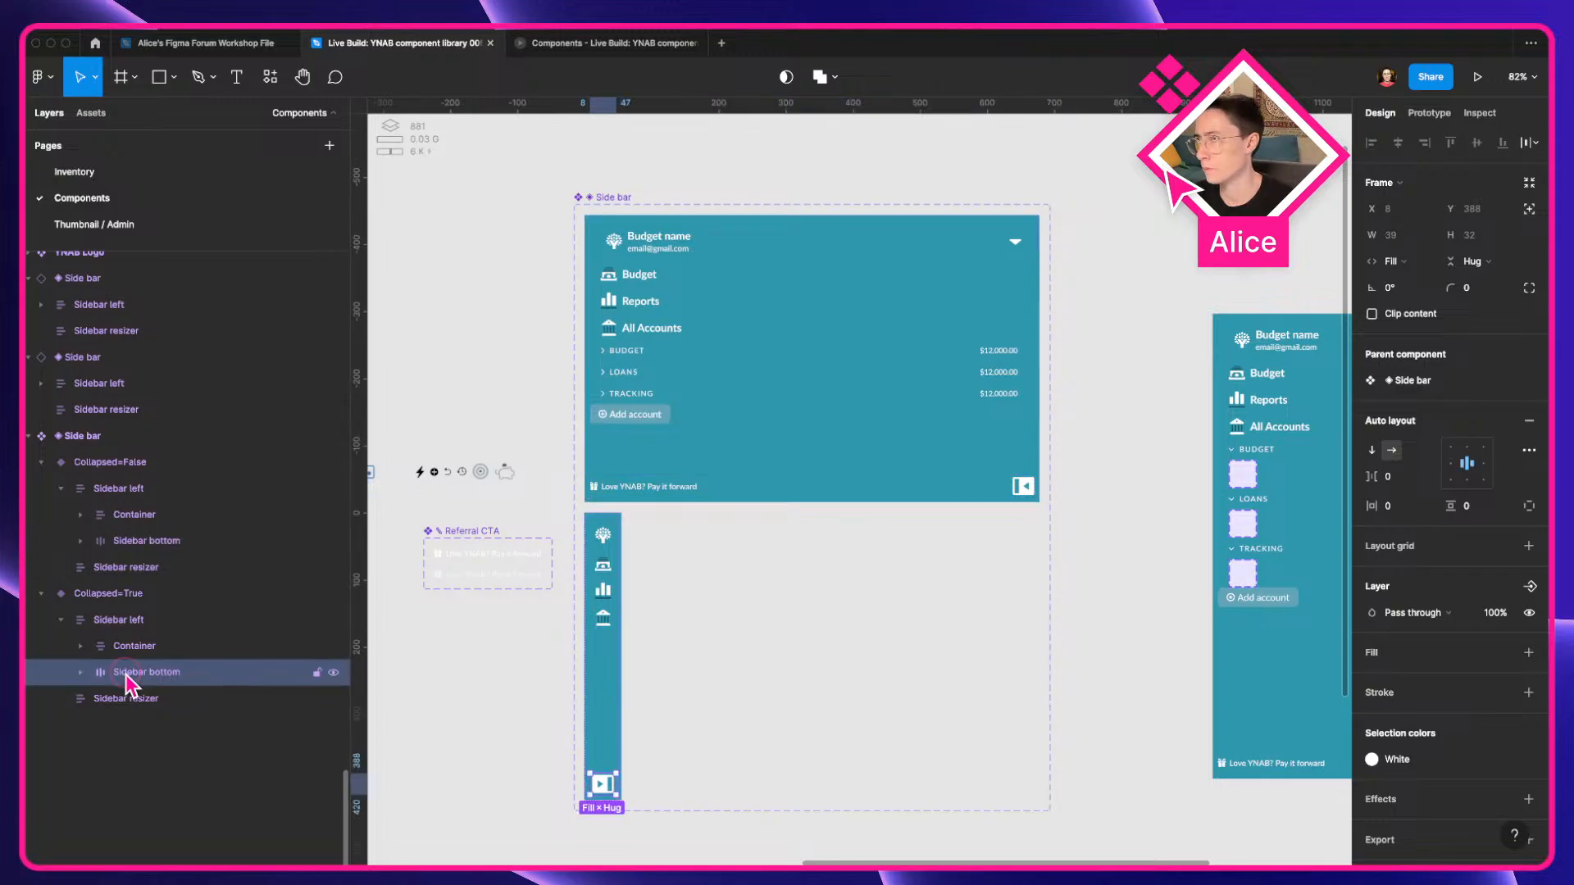
pyautogui.click(131, 541)
pyautogui.click(674, 359)
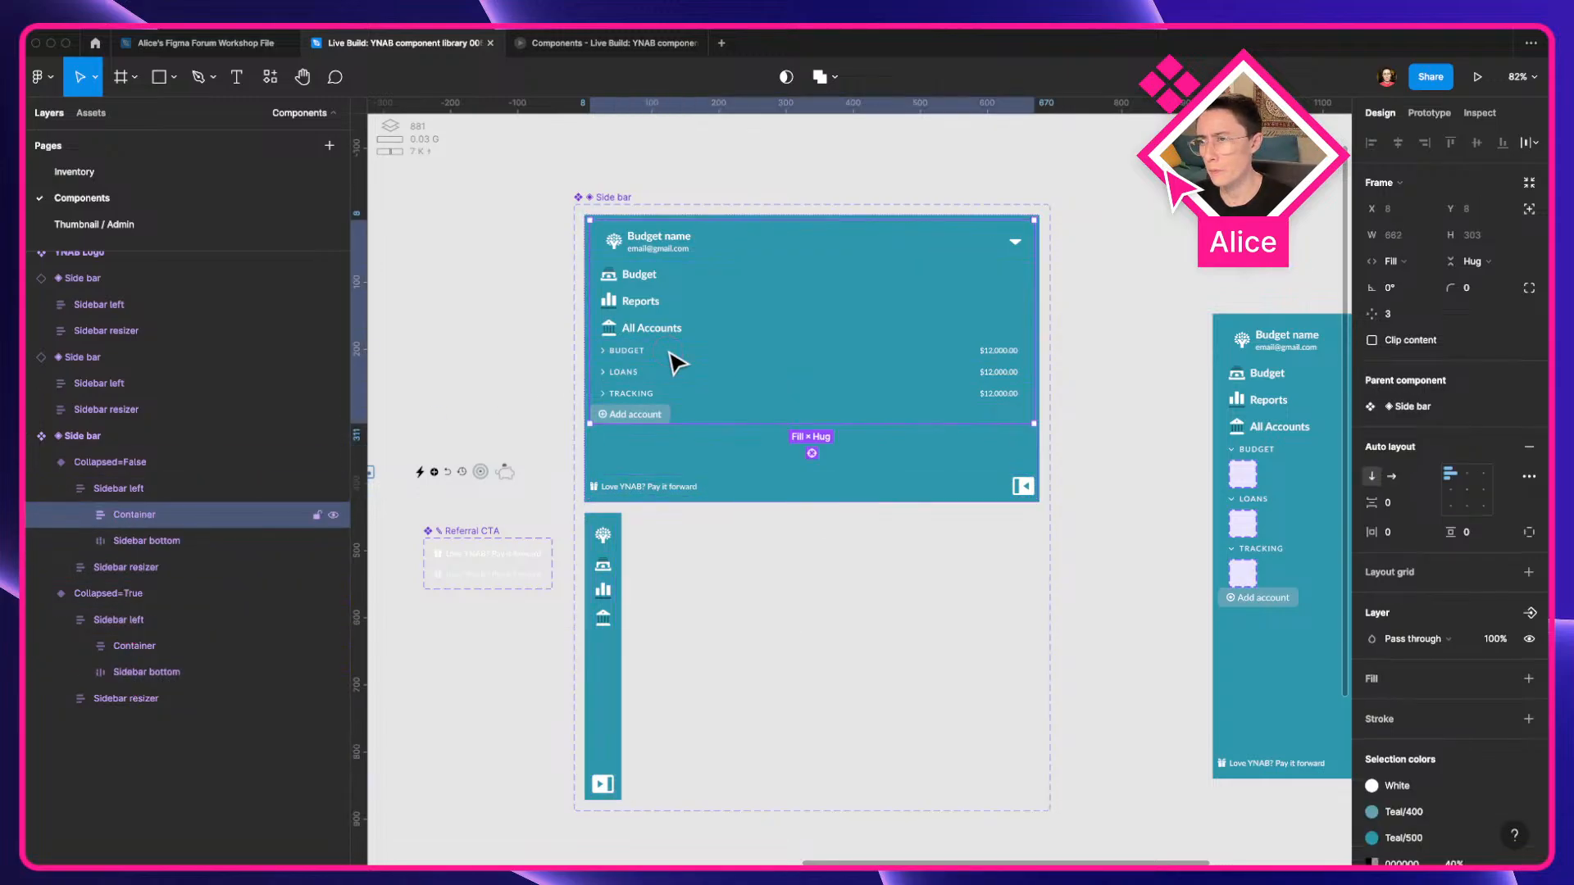
pyautogui.doubleClick(698, 293)
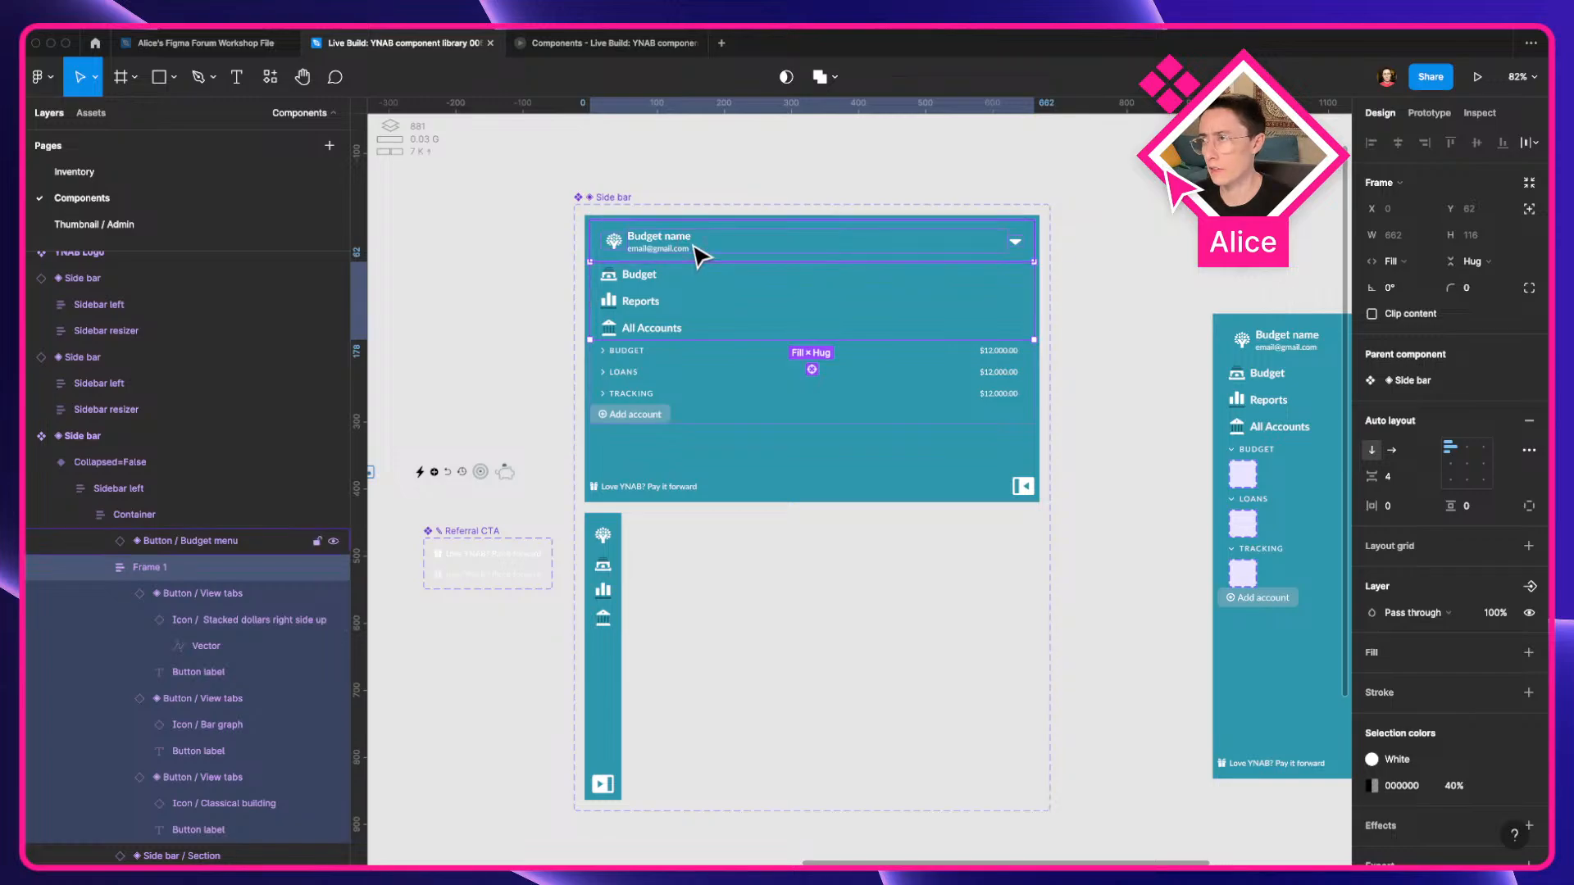
# Select the Budget menu button in the Collapsed=False variant and show the layer outlines around it.
pyautogui.click(697, 255)
pyautogui.scroll(4, 689, 256)
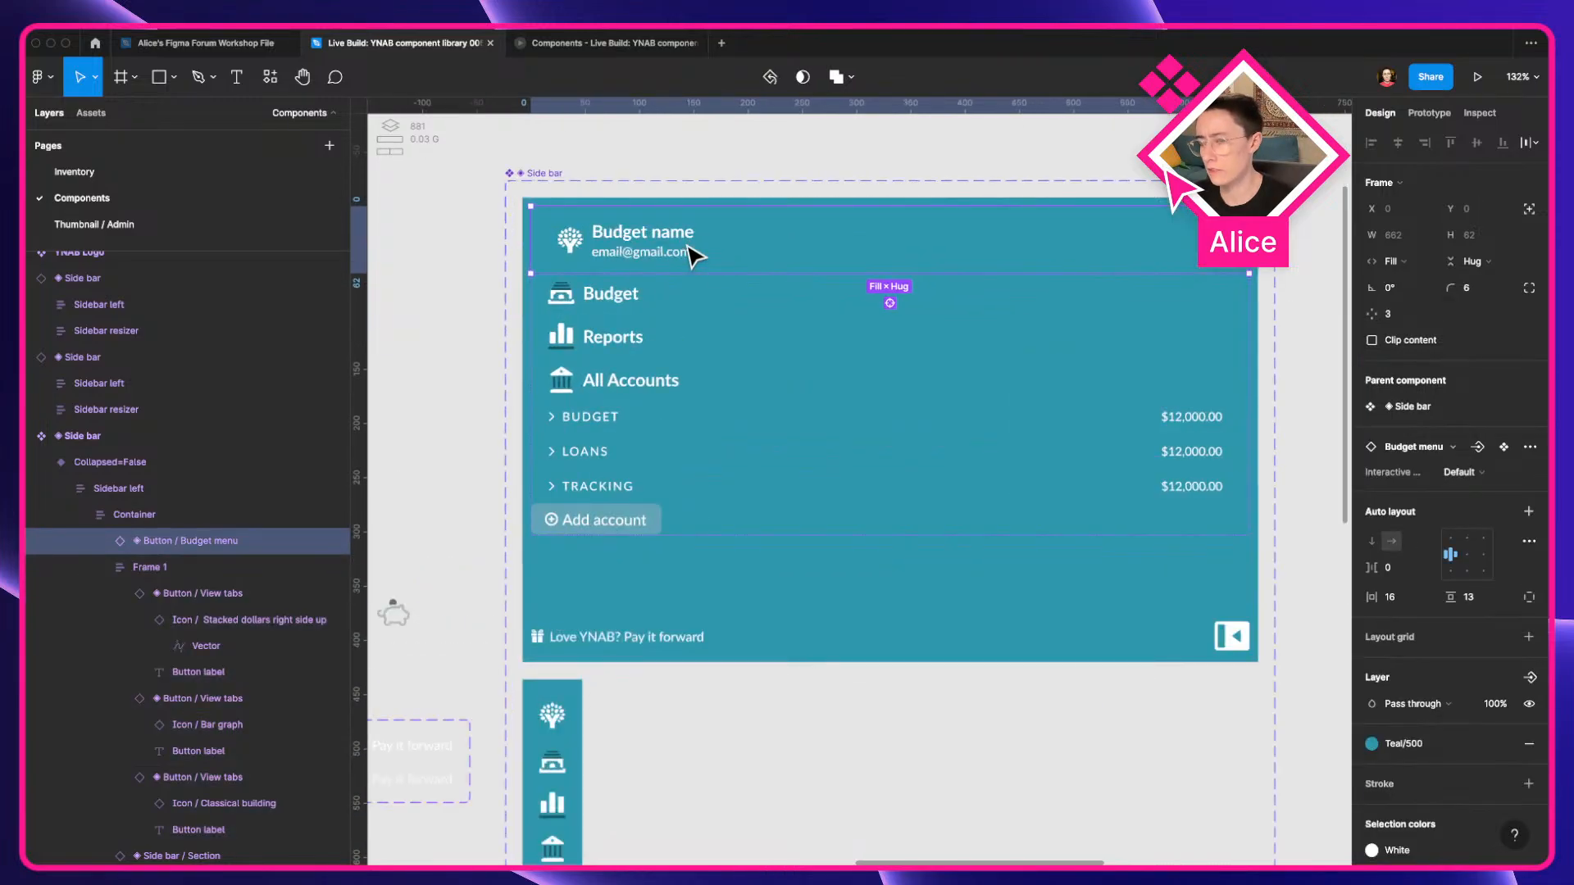
pyautogui.press('super+y')
pyautogui.scroll(3, 737, 262)
pyautogui.hscroll(3, 737, 262)
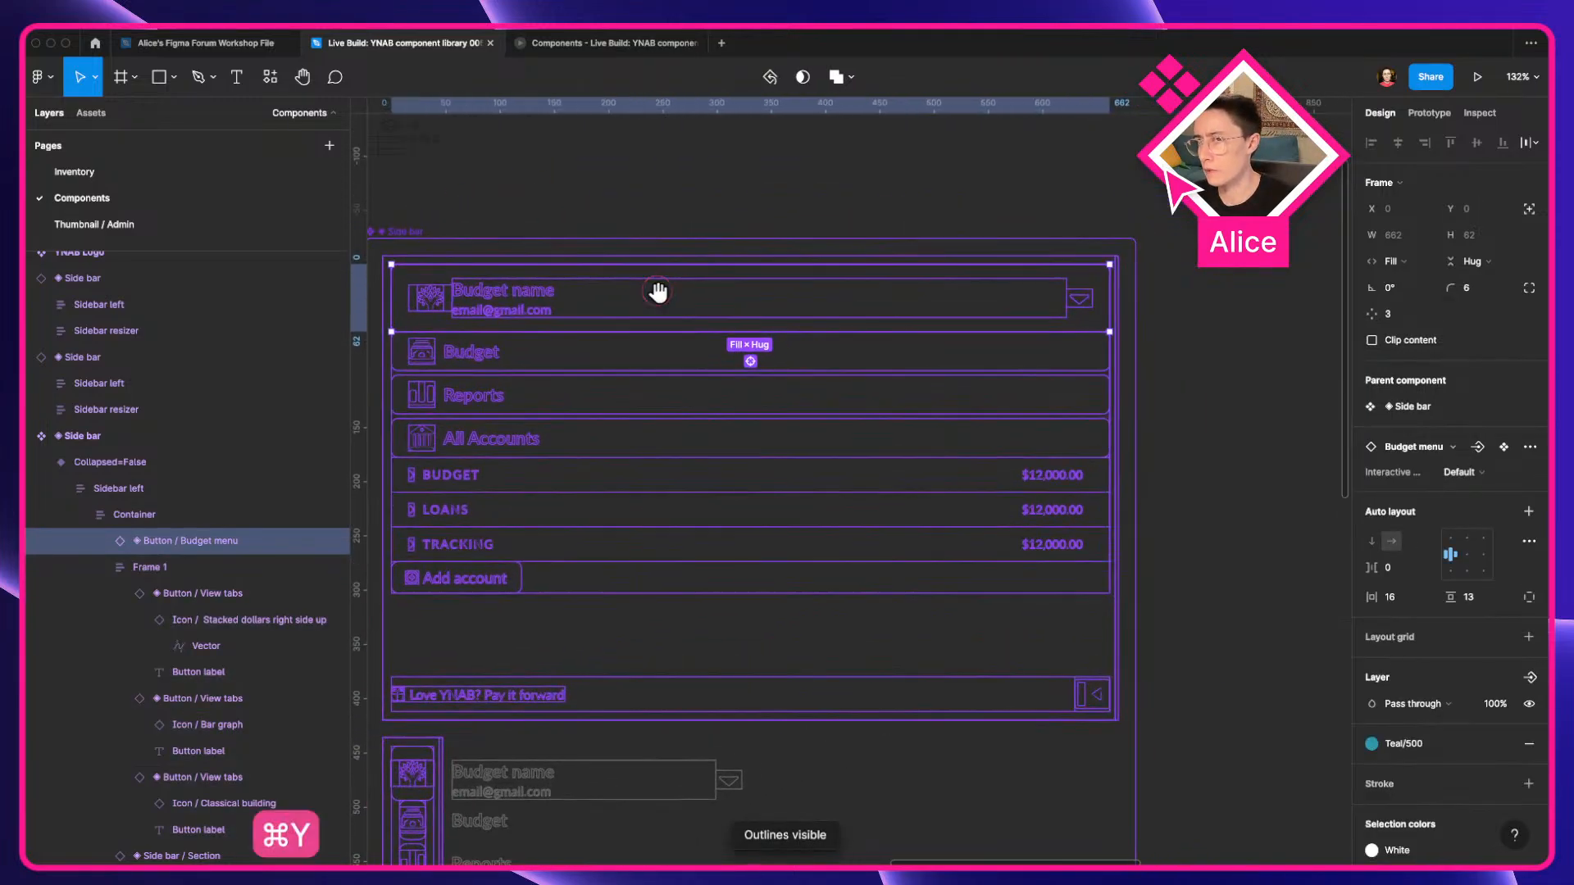
pyautogui.hscroll(-2, 647, 316)
# Set the Budget name and Account email texts in the expanded variant's Budget menu button to hug contents.
pyautogui.doubleClick(590, 313)
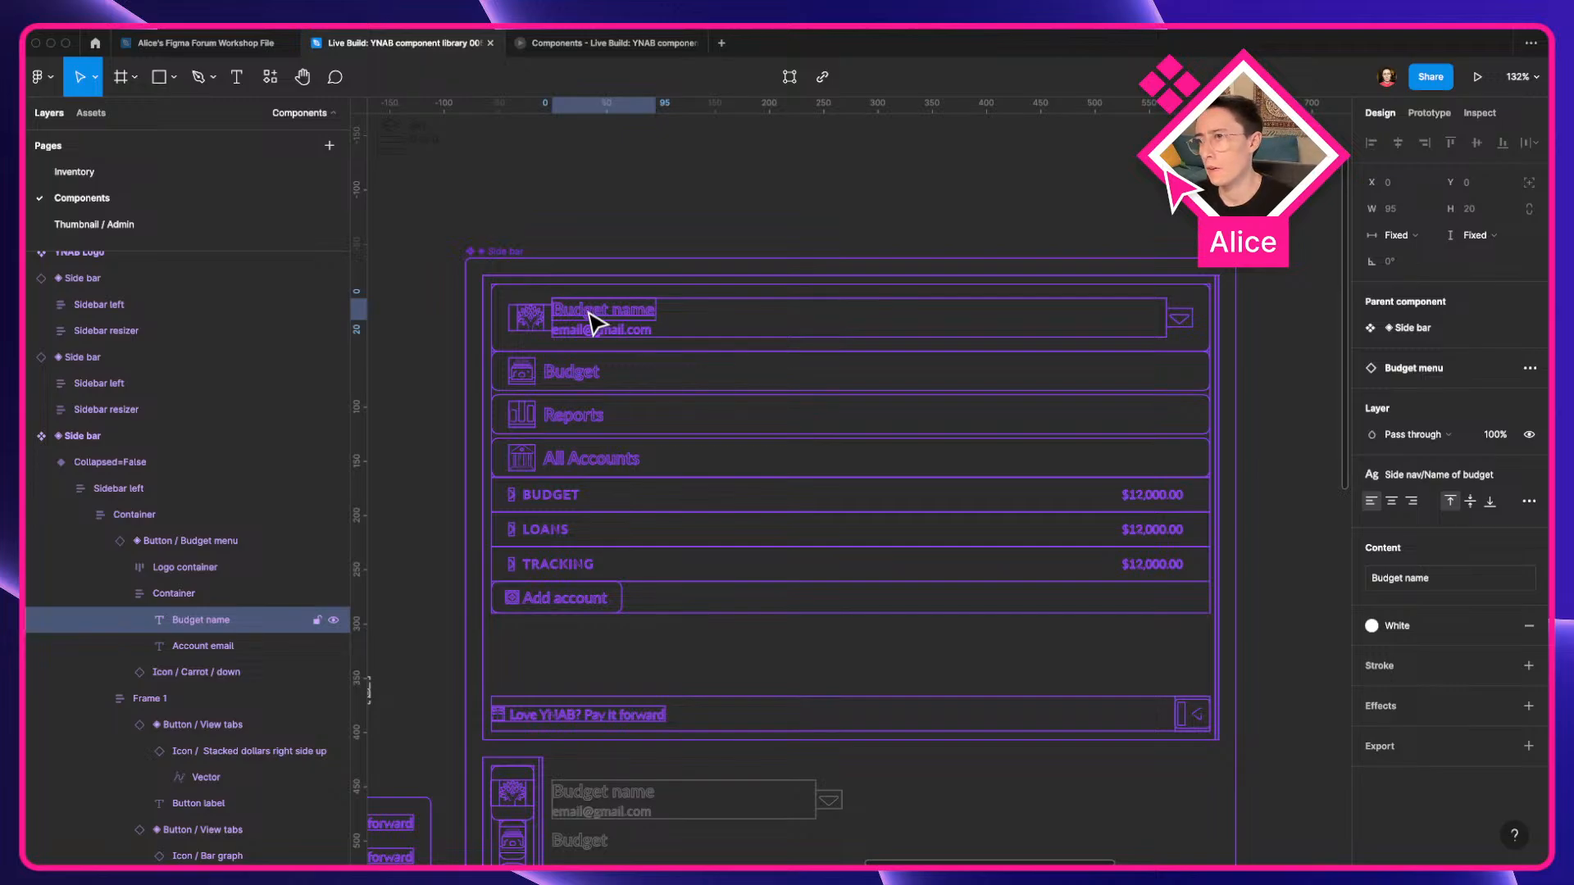
pyautogui.click(1529, 501)
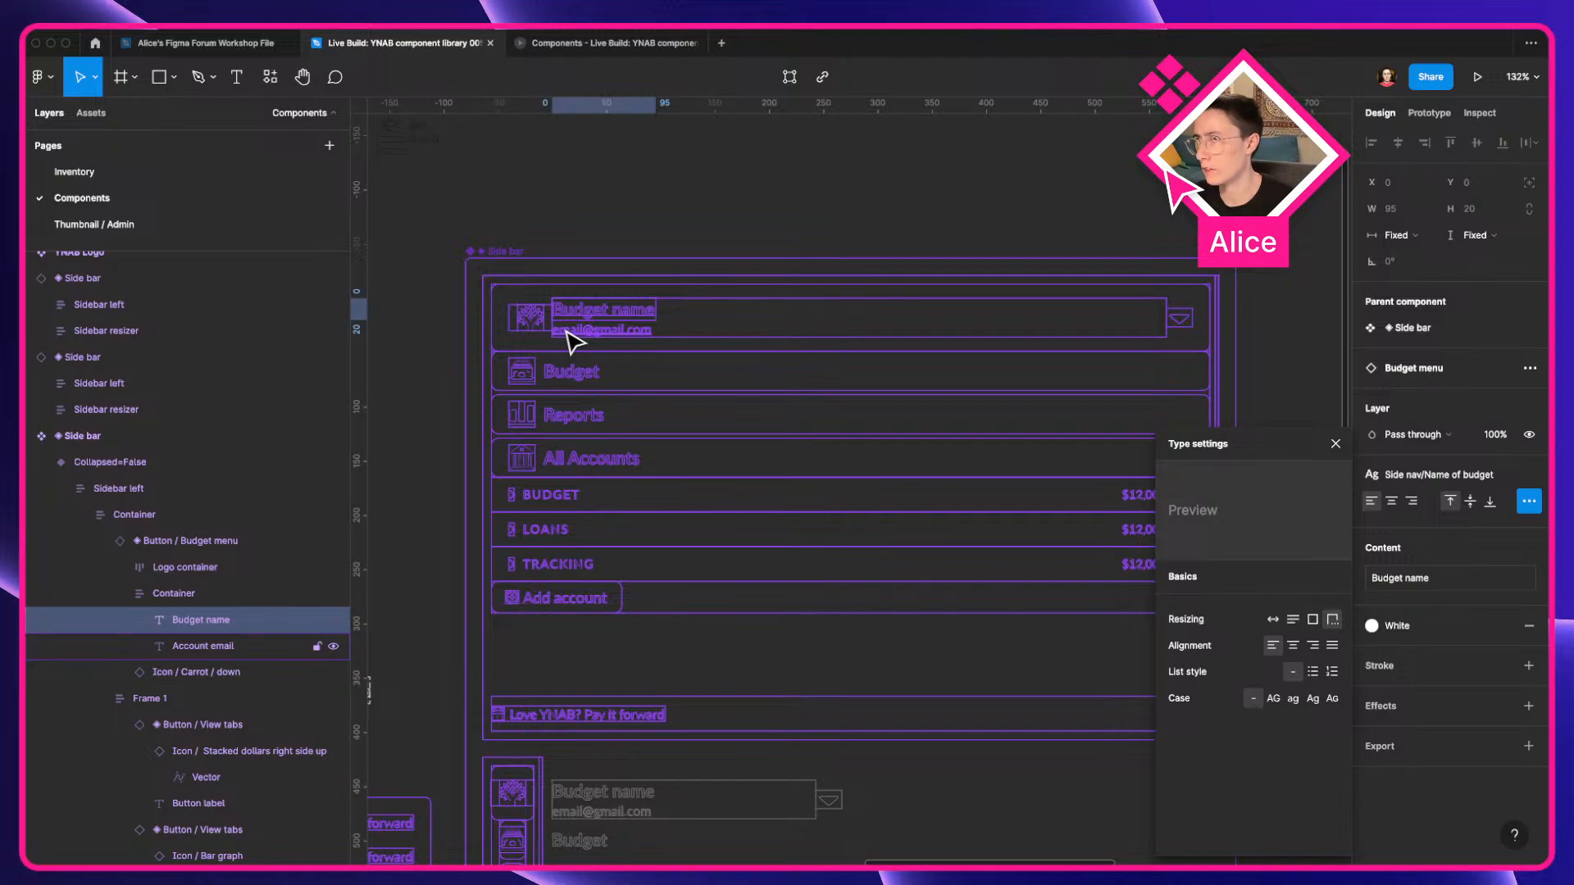
pyautogui.click(1394, 238)
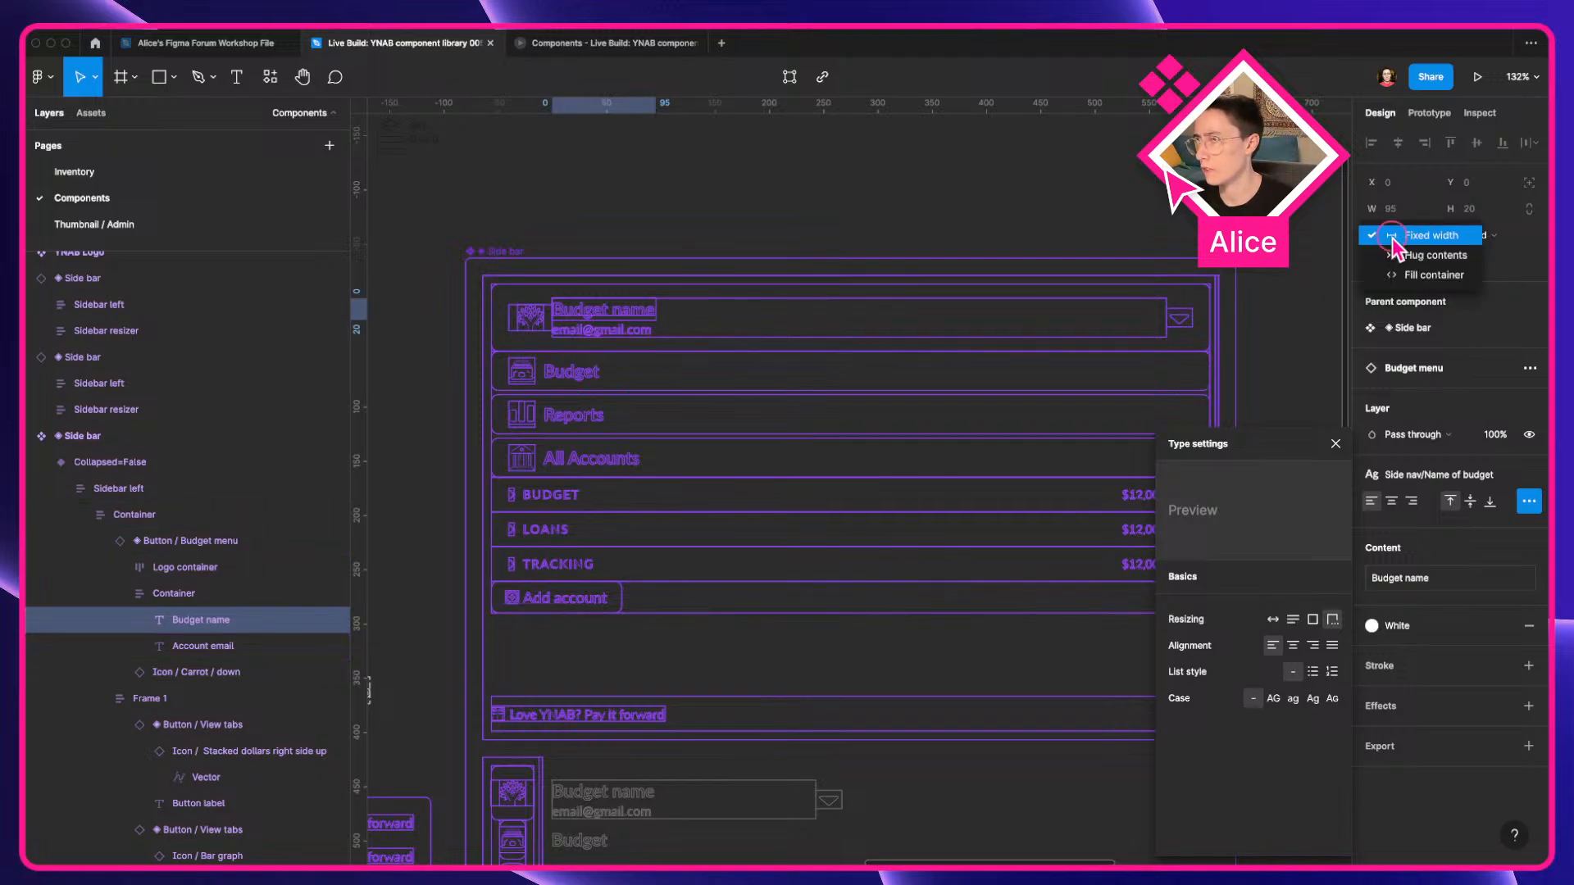
pyautogui.click(1408, 256)
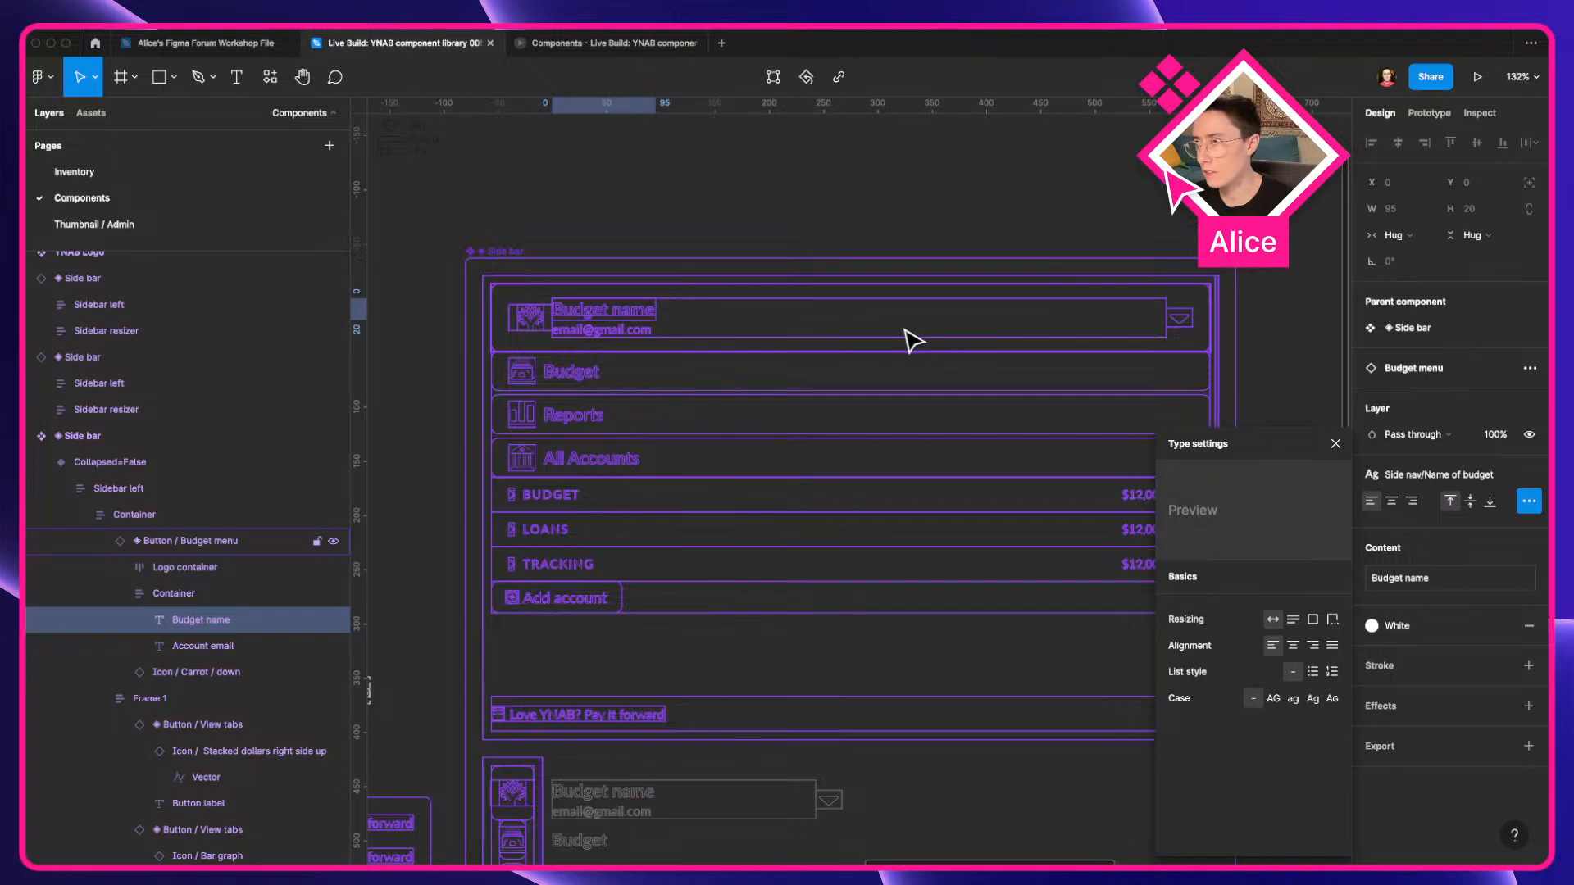
pyautogui.click(623, 330)
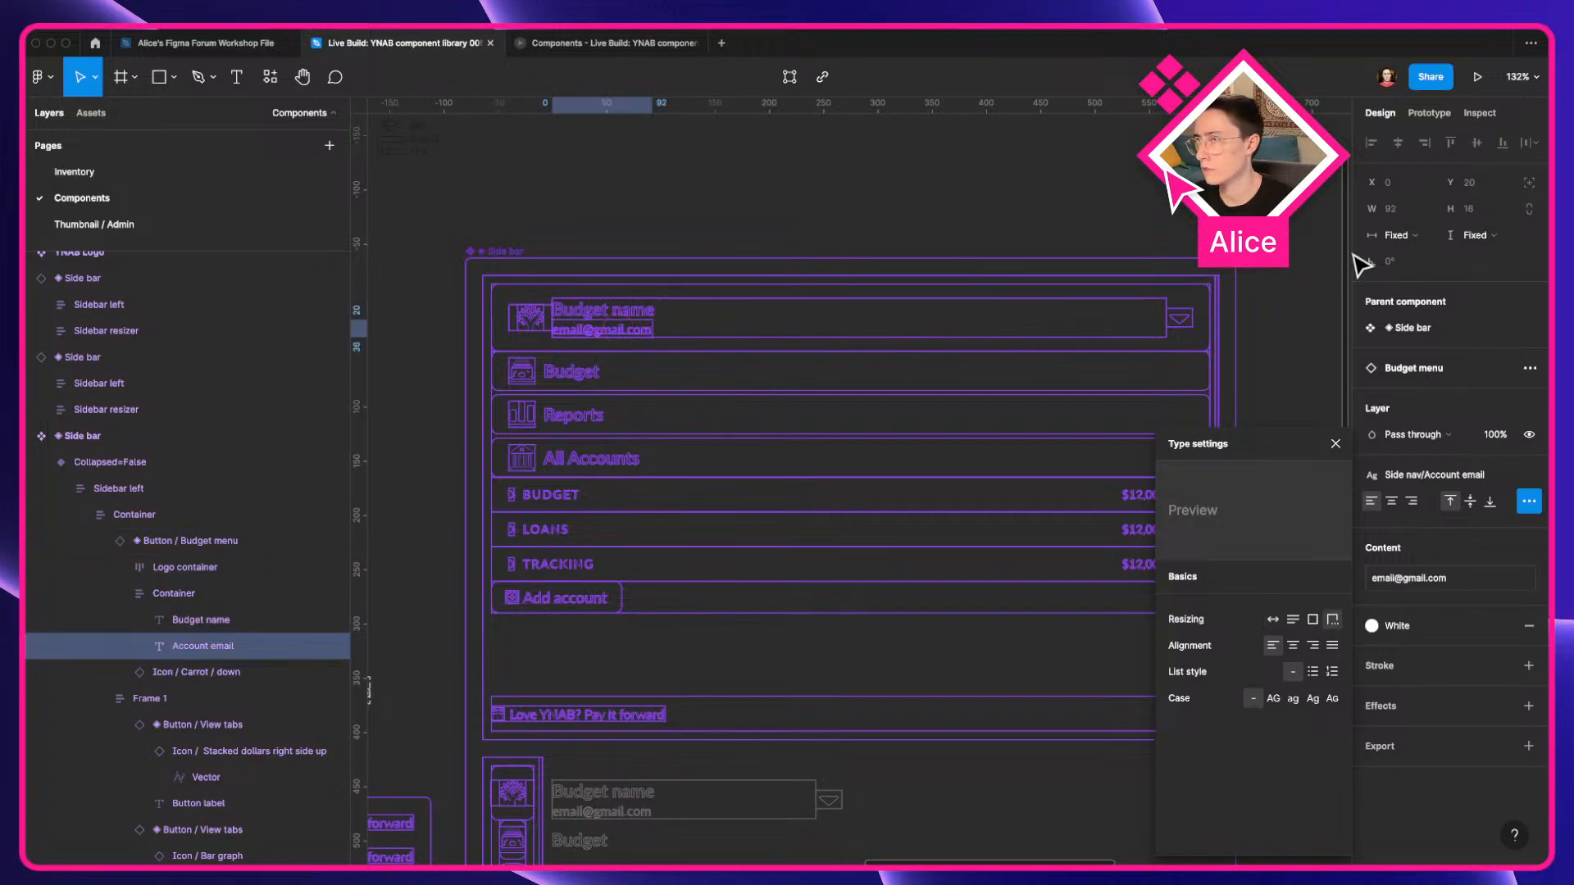
pyautogui.click(1394, 235)
pyautogui.click(1410, 256)
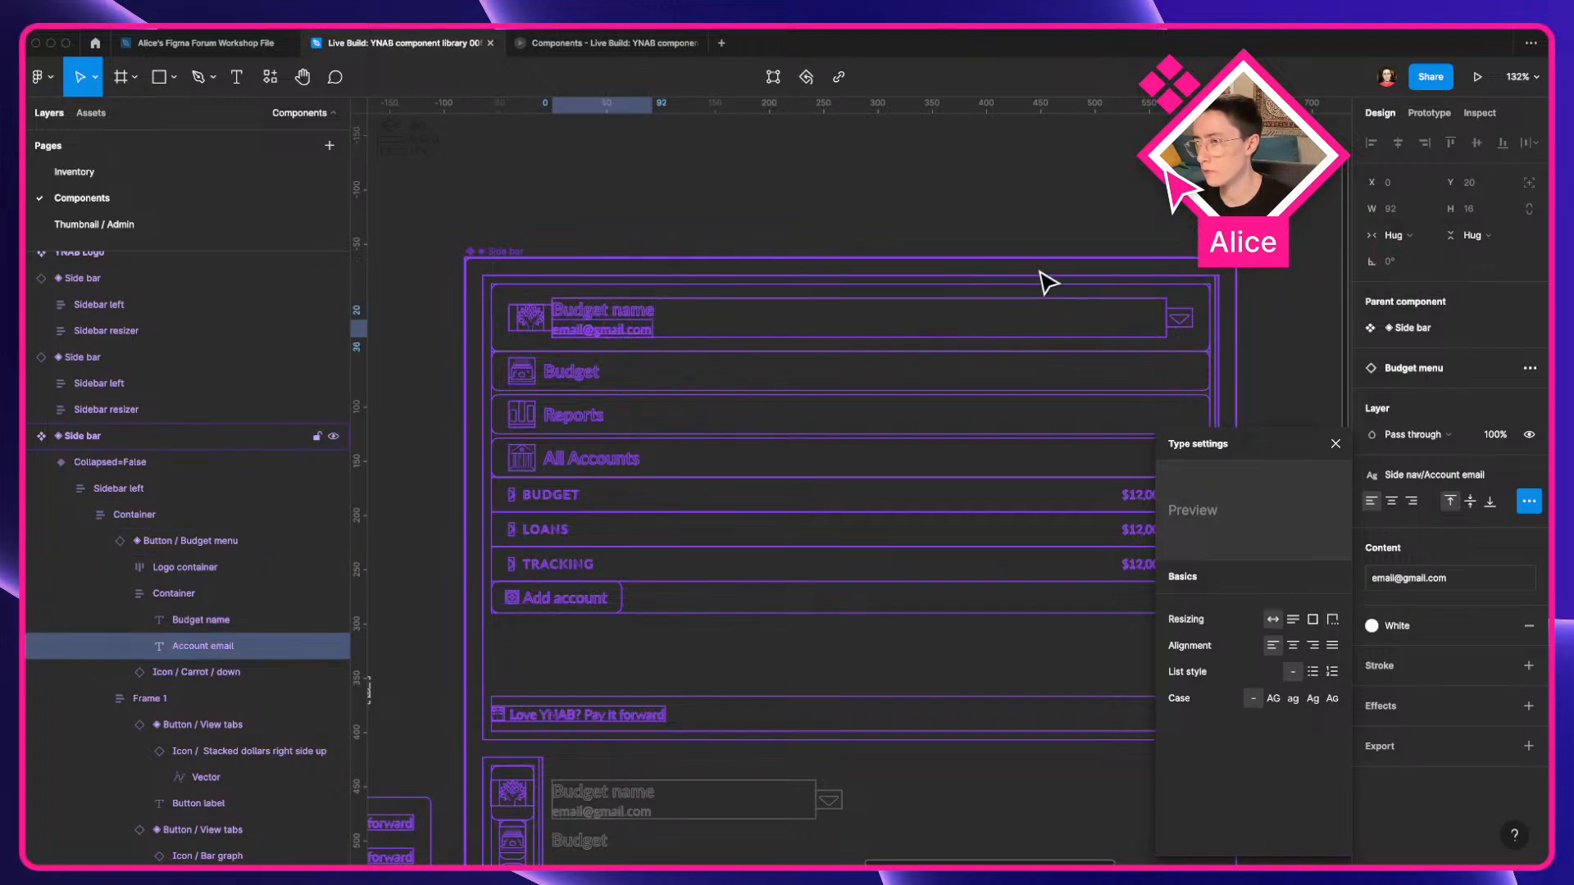
# Examine the resizing settings of the expanded variant's Budget label, Budget menu button, tab frame and View tabs button, and hide the outlines.
pyautogui.click(573, 375)
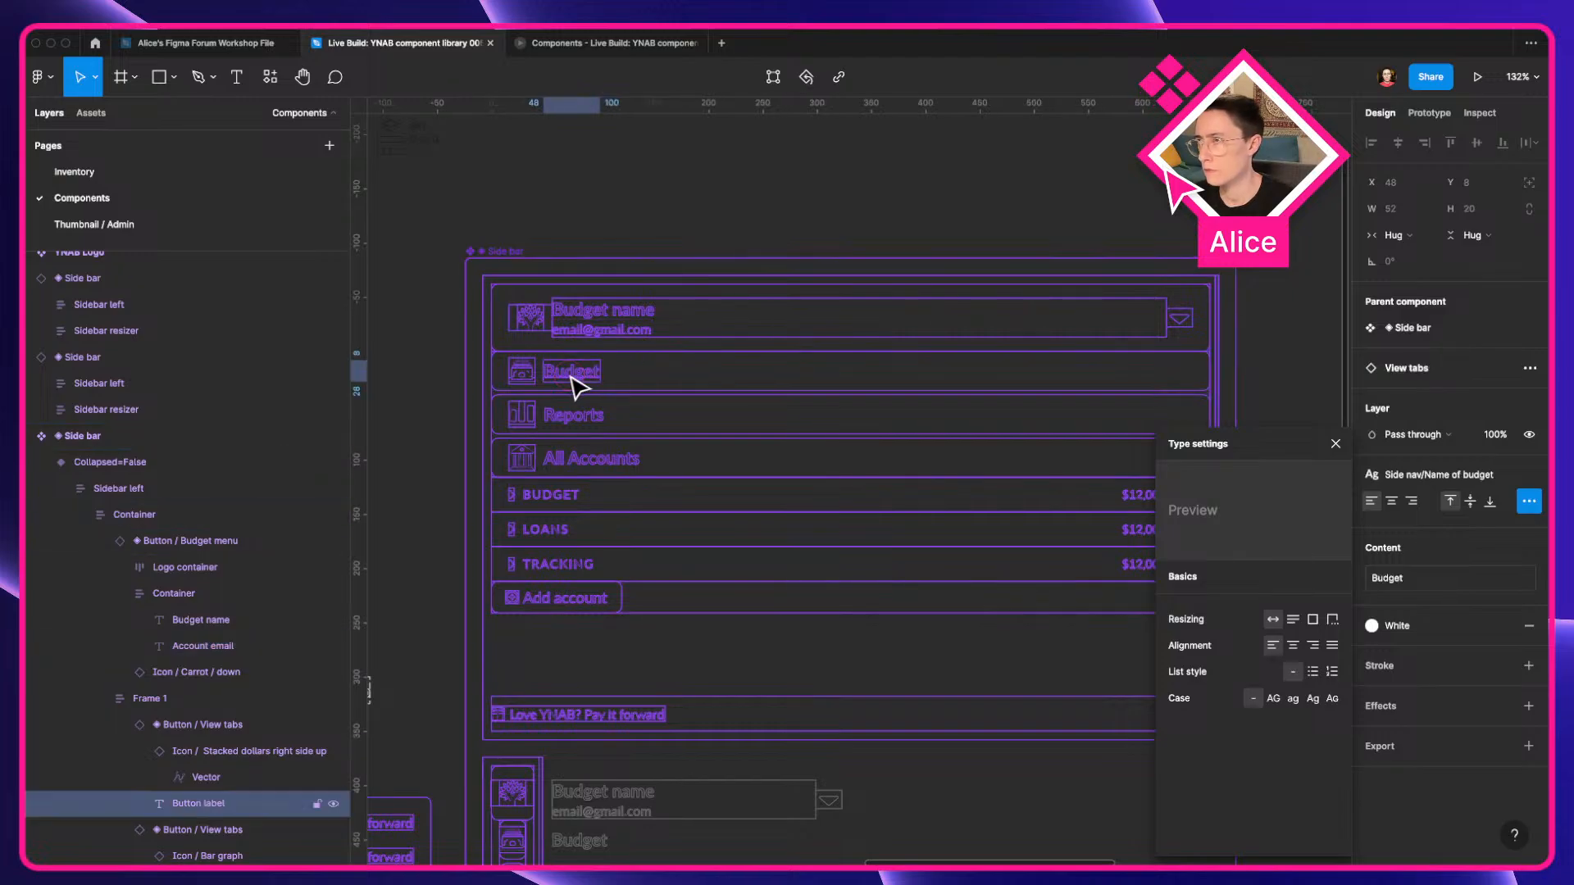
pyautogui.click(721, 201)
pyautogui.keyDown('super'); pyautogui.click(827, 307); pyautogui.keyUp('super')
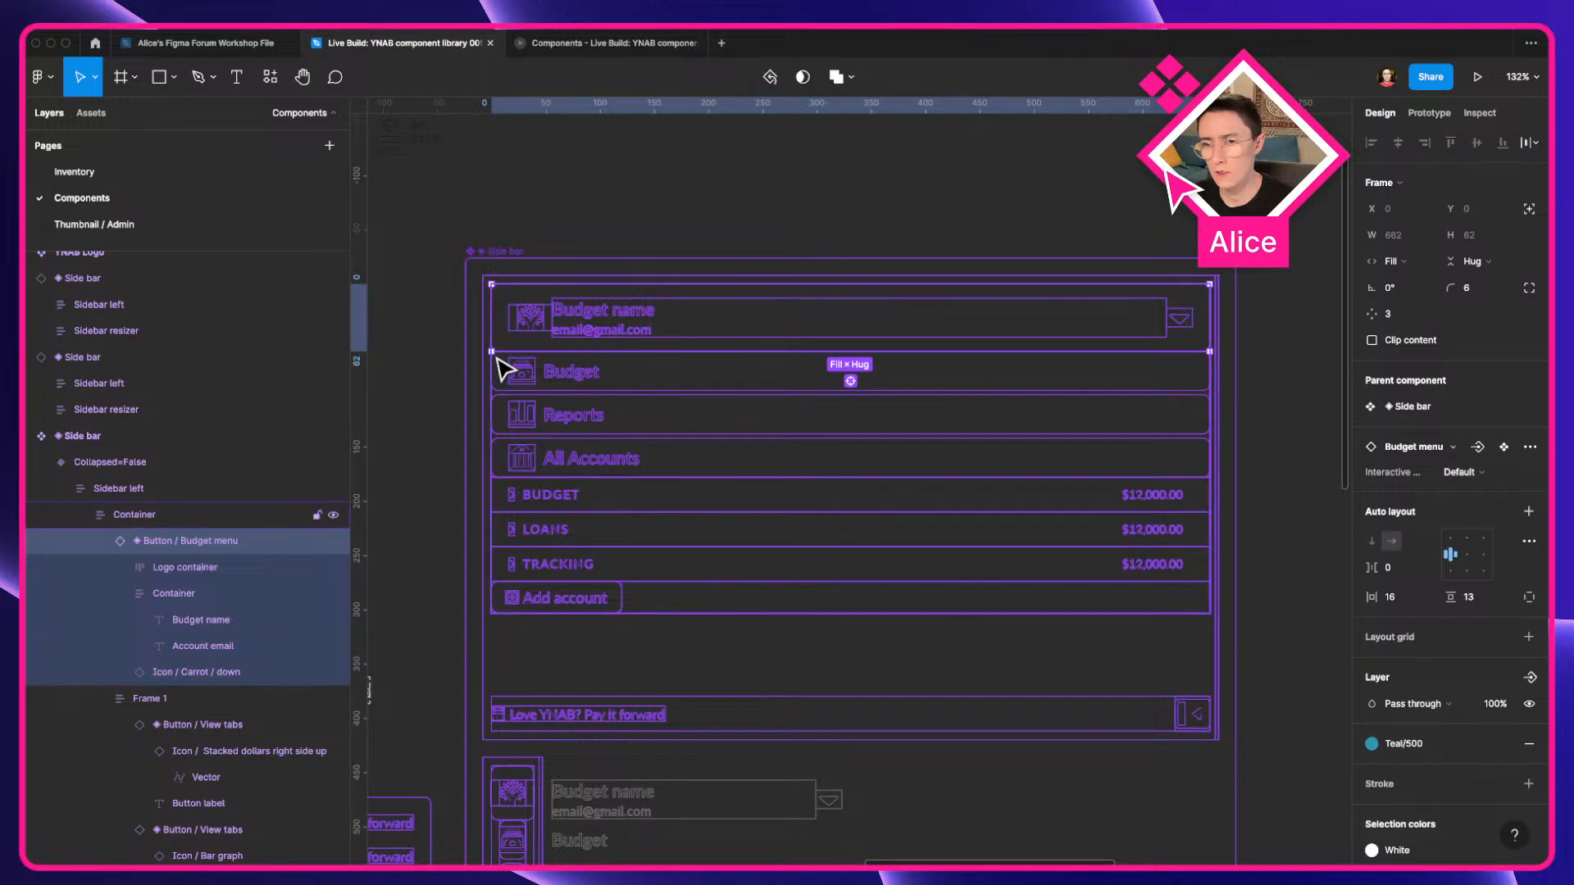
pyautogui.keyDown('super'); pyautogui.click(568, 392); pyautogui.keyUp('super')
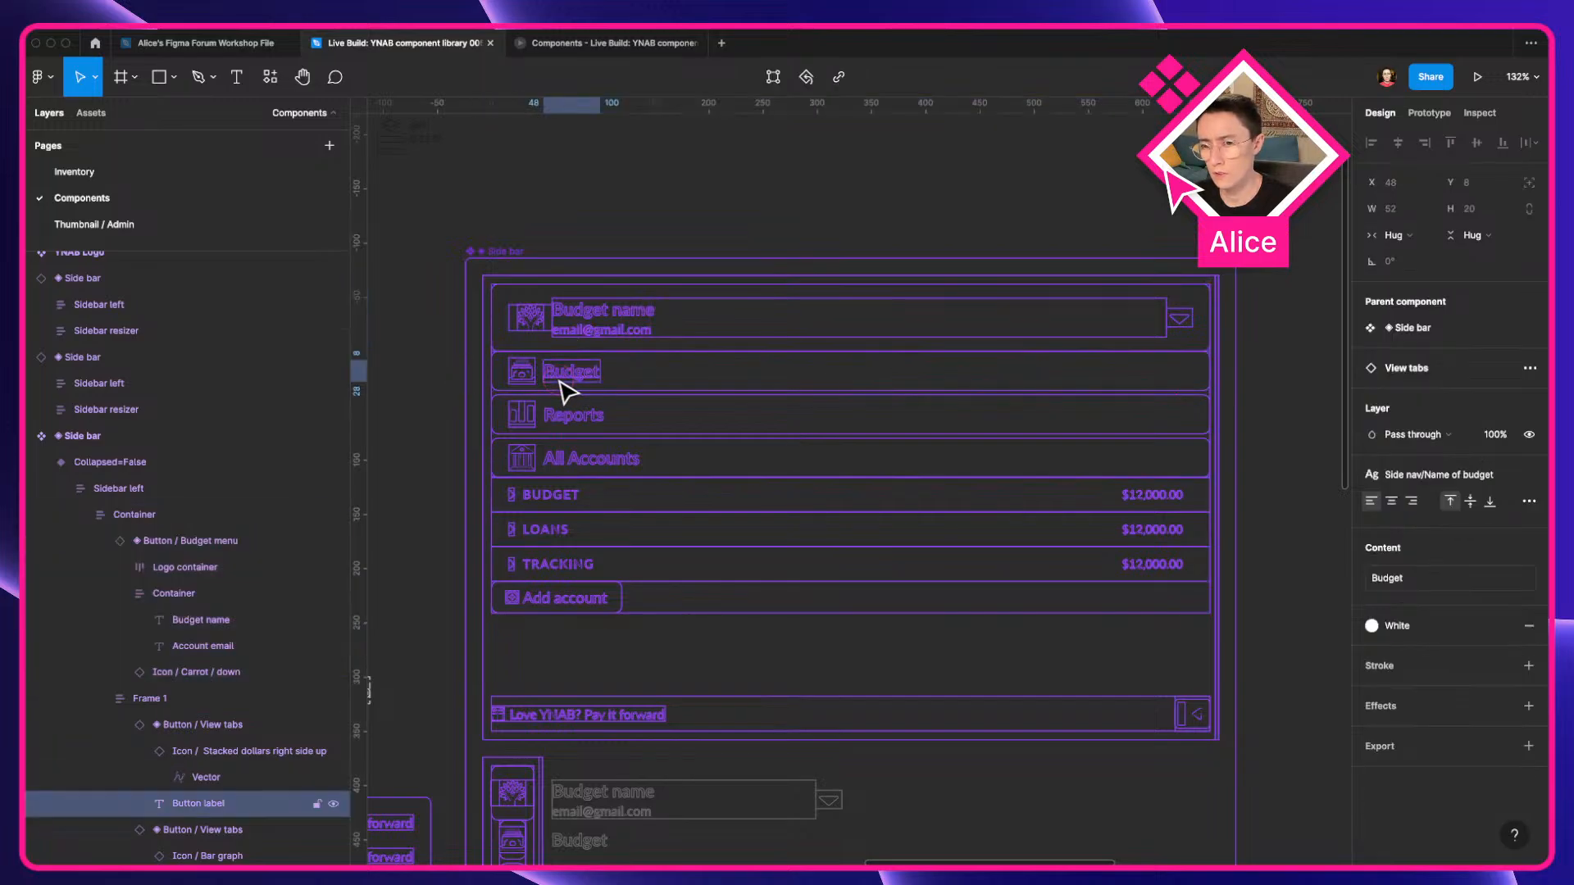
pyautogui.click(677, 411)
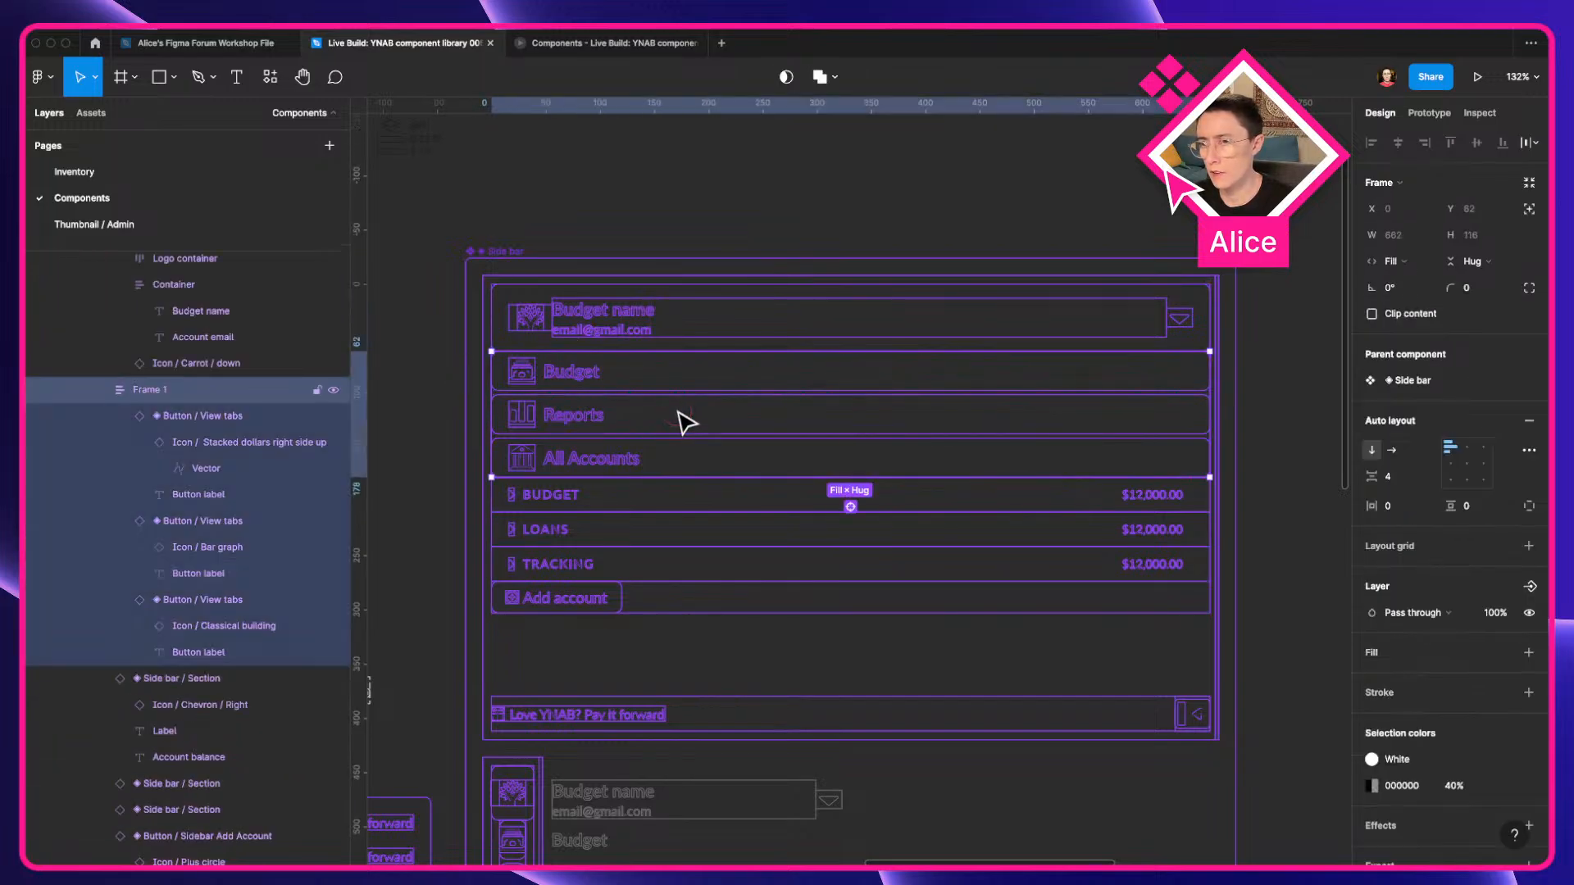
pyautogui.click(622, 387)
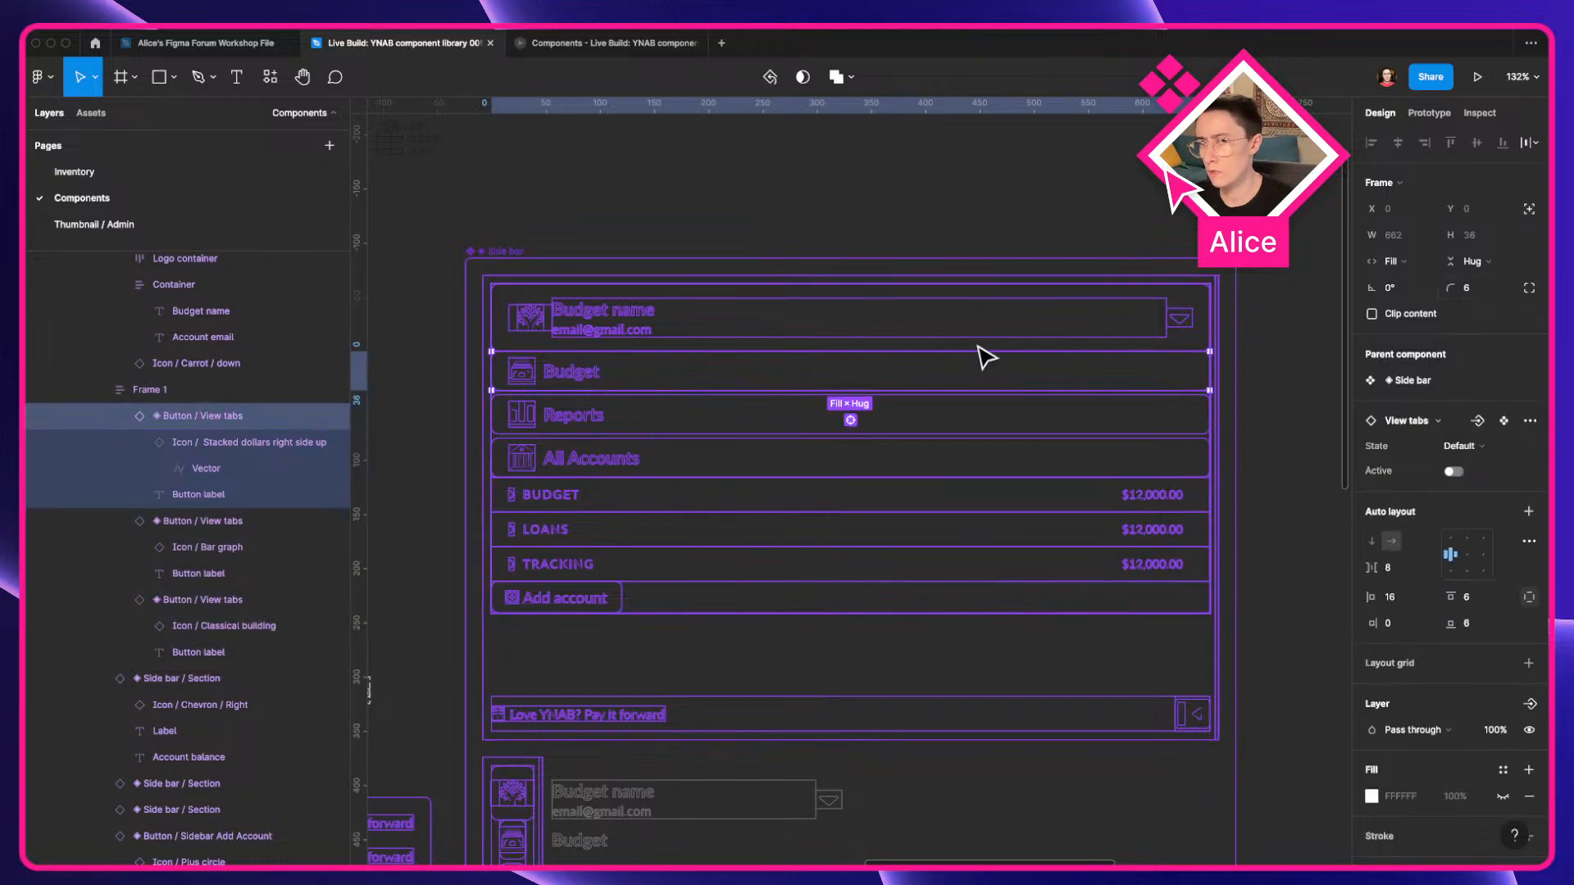
pyautogui.press('super+y')
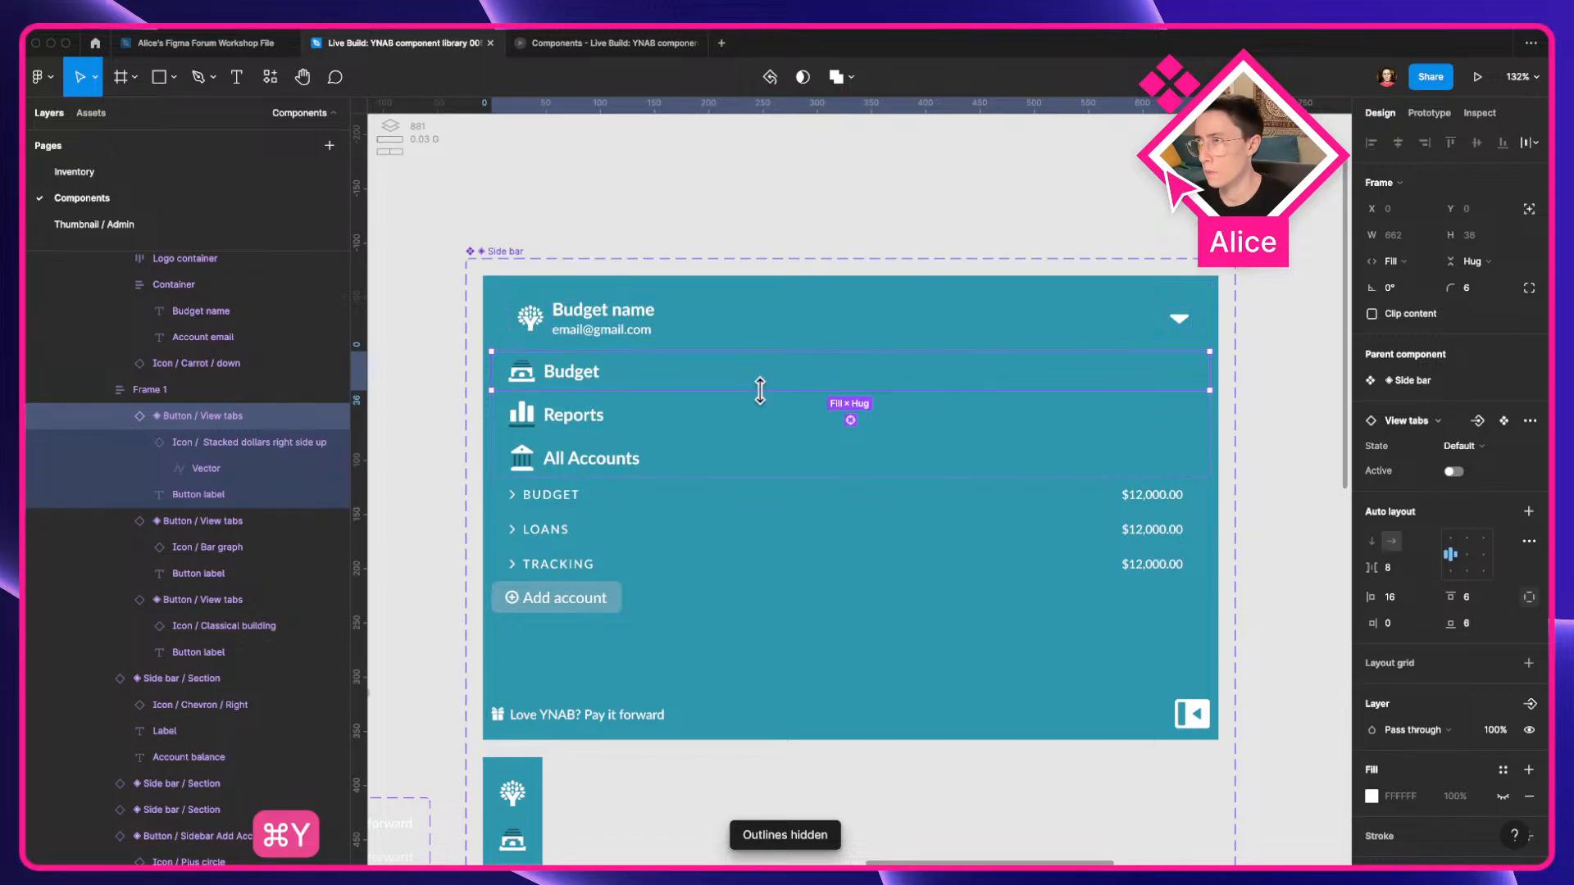
# Go to the main component of the Reports View tabs button.
pyautogui.rightClick(721, 427)
pyautogui.moveTo(828, 700)
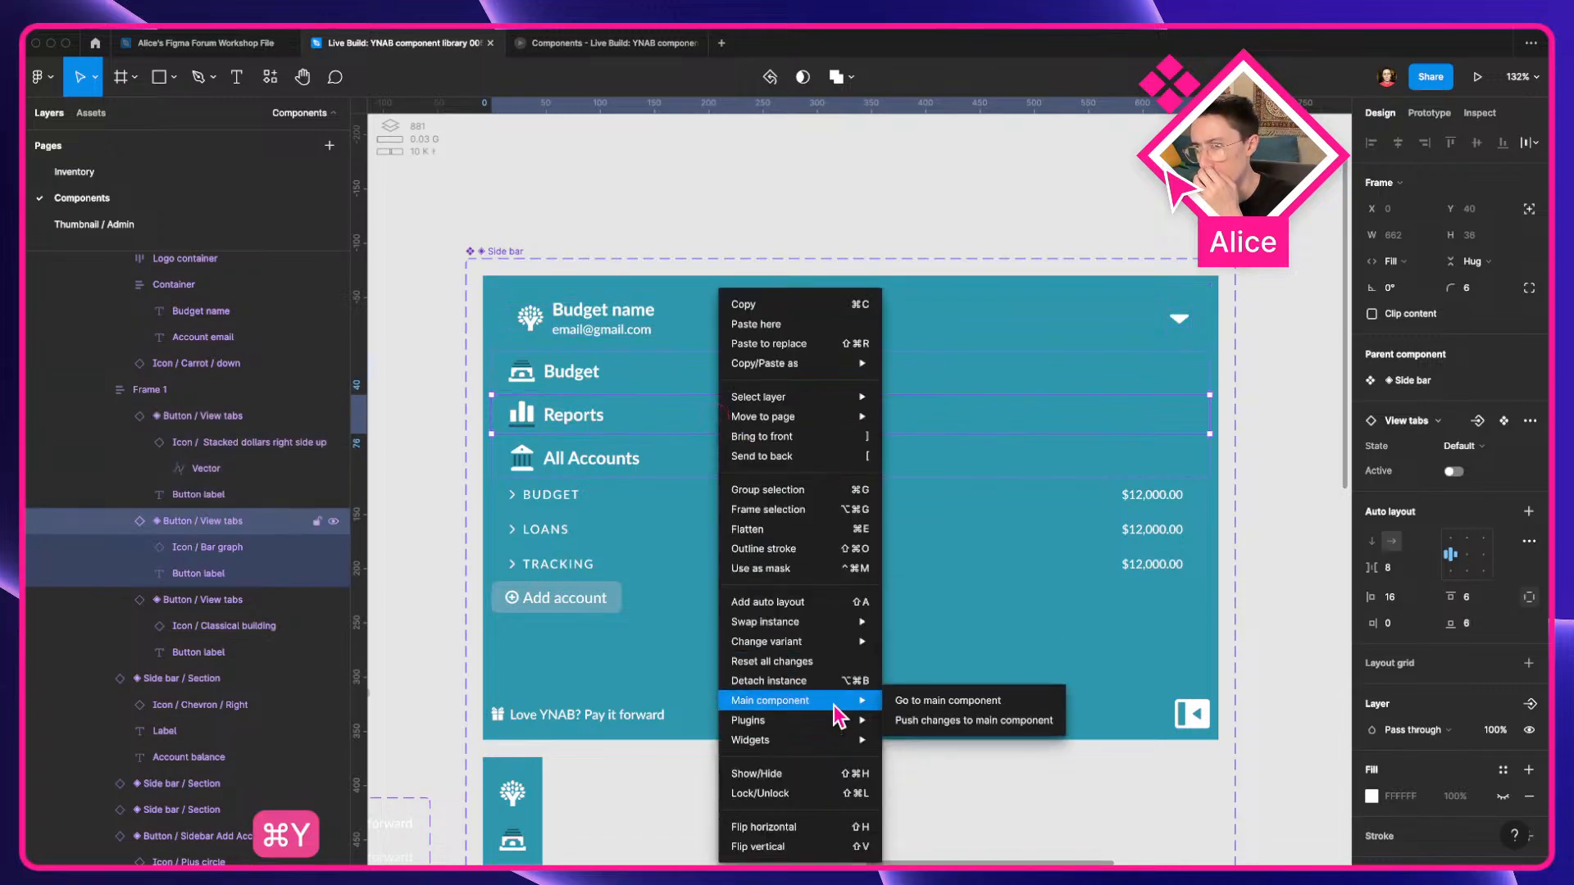
pyautogui.click(946, 699)
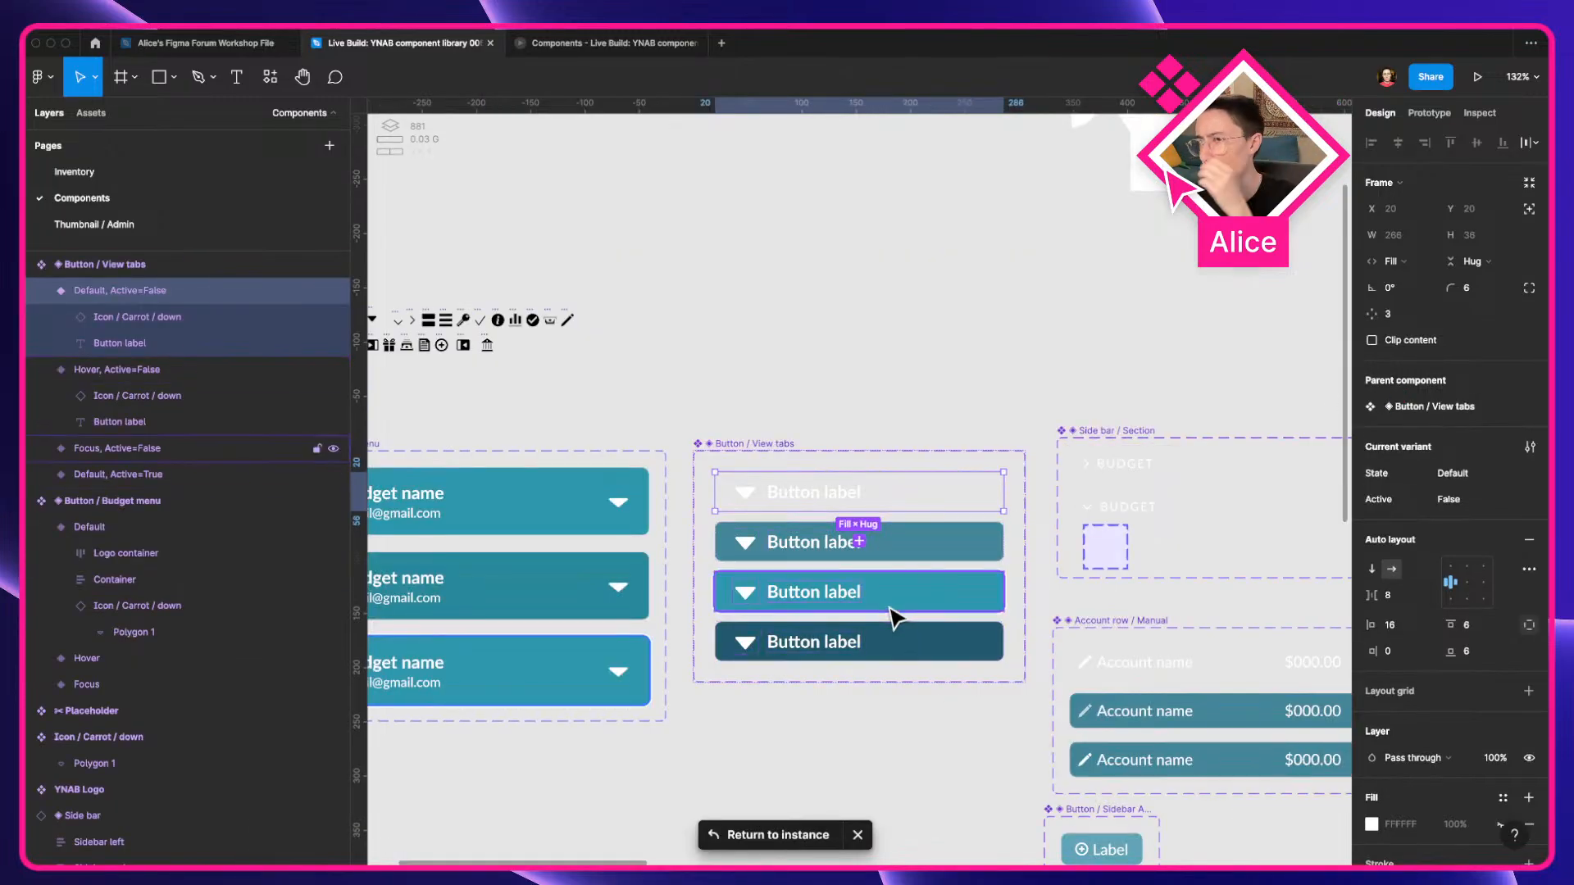
# Rename the frame around the Budget, Reports and All Accounts buttons in the Collapsed=False variant as Tabs.
pyautogui.scroll(-5, 894, 617)
pyautogui.hscroll(10, 787, 717)
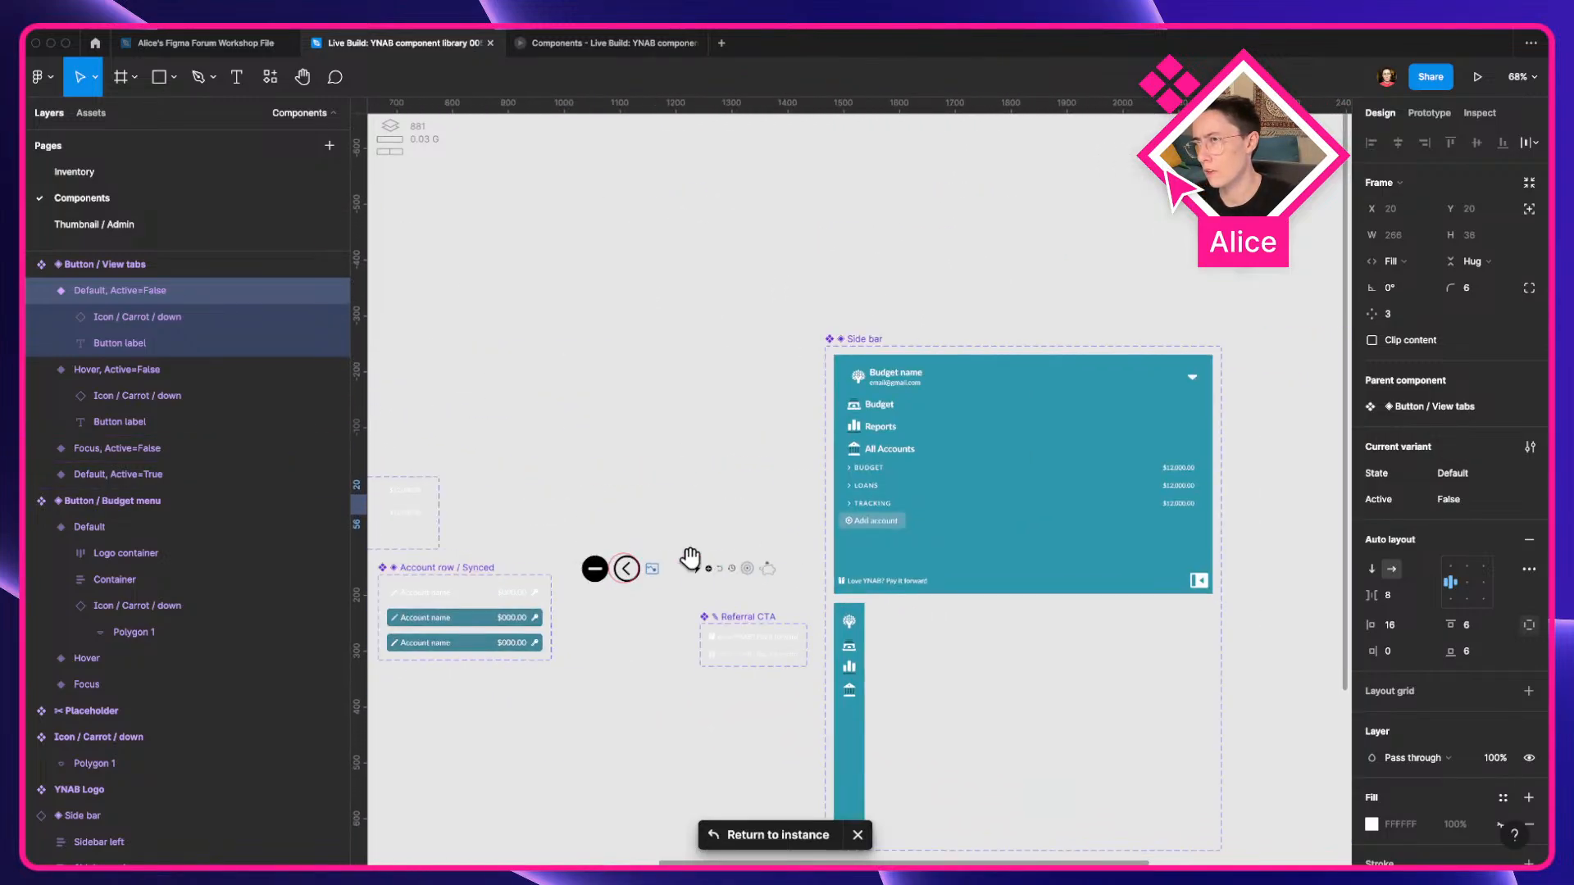
pyautogui.scroll(5, 824, 445)
pyautogui.click(585, 440)
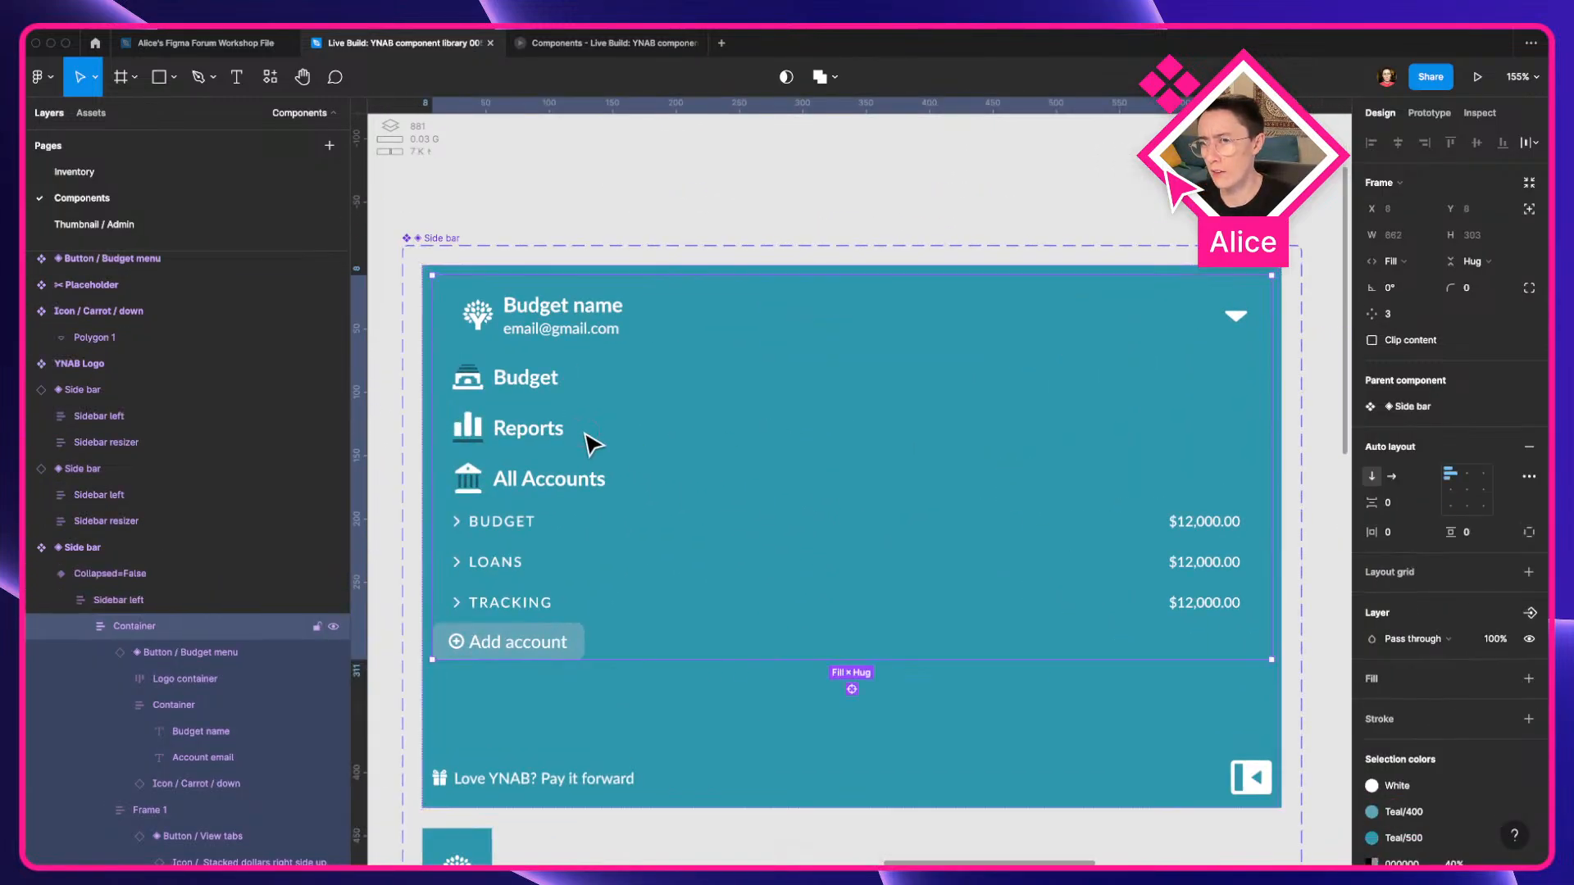
pyautogui.scroll(-3, 219, 451)
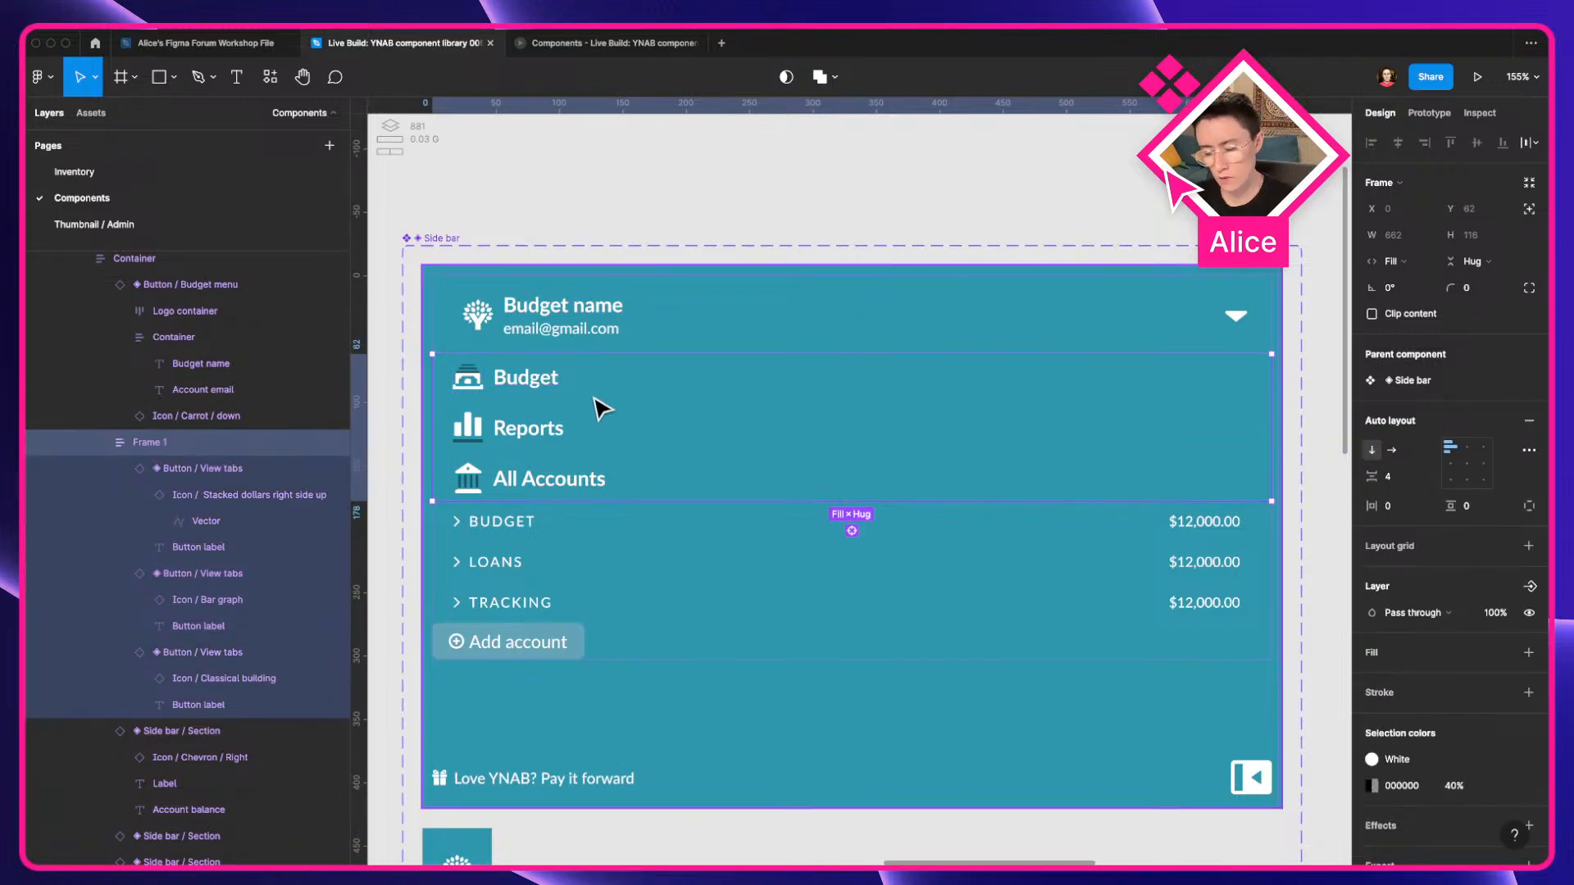
pyautogui.press('super+r')
pyautogui.write('Tabs')
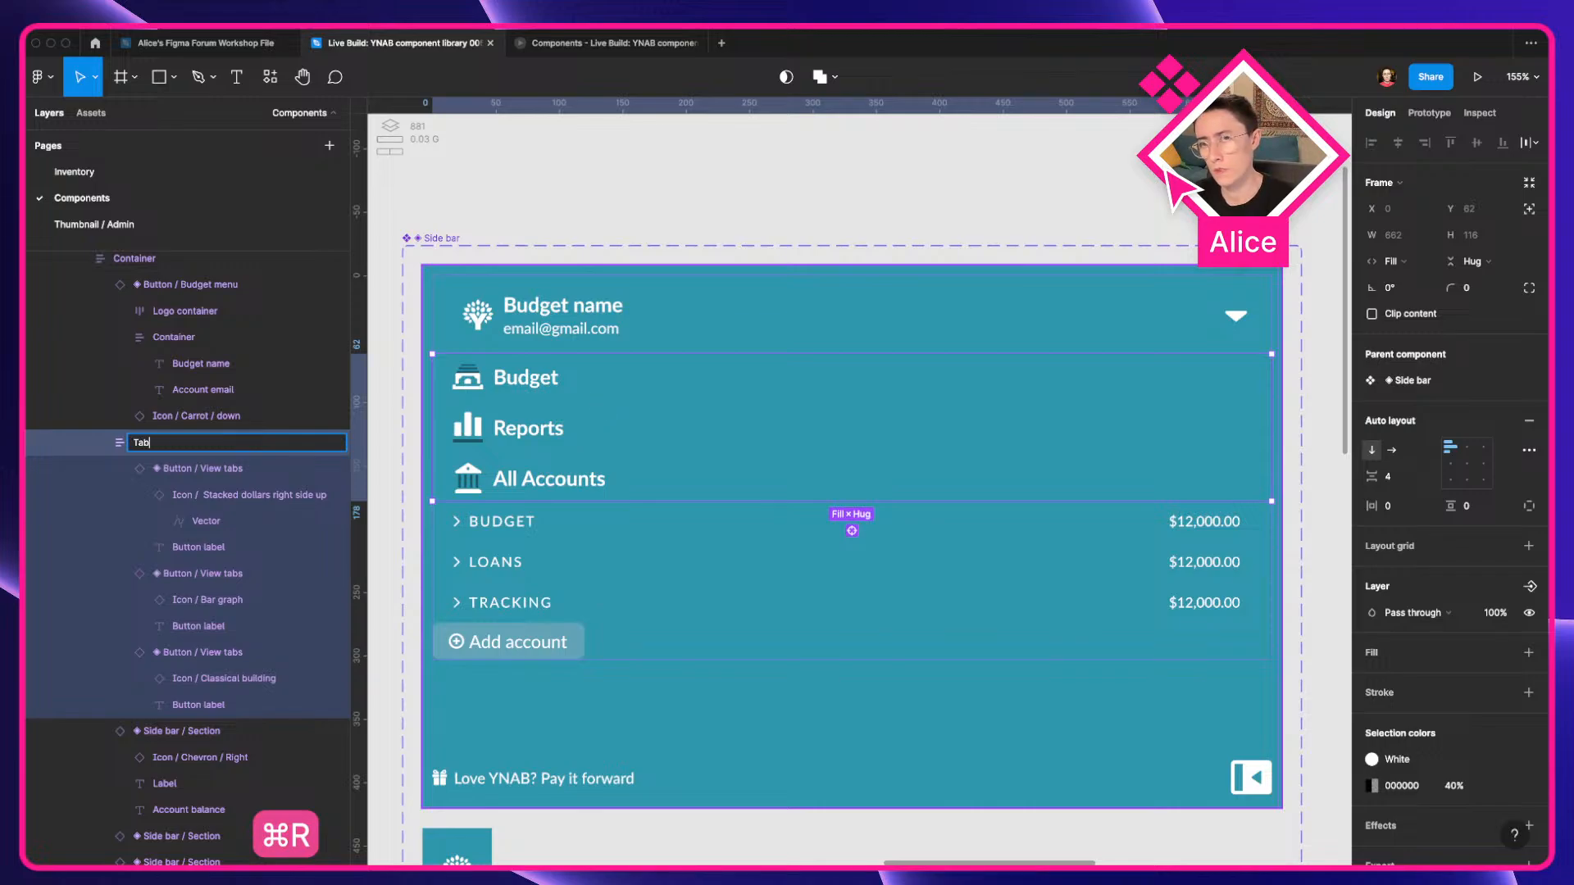
pyautogui.press('Return')
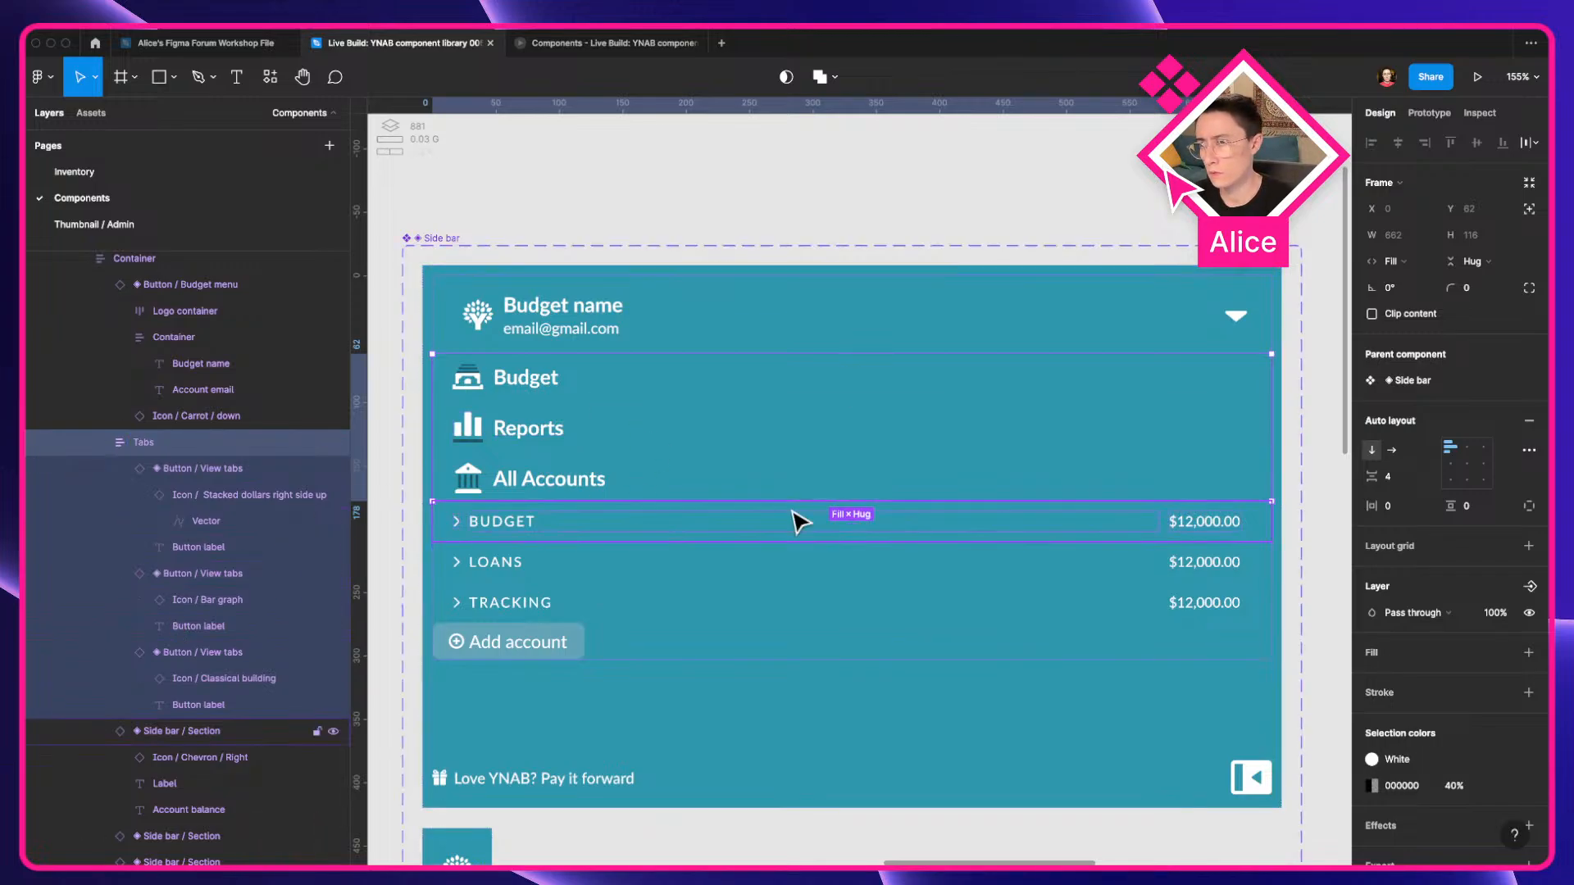
# Rename the matching frame around the three tab icons in the Collapsed=True variant as Tabs.
pyautogui.scroll(-5, 801, 520)
pyautogui.click(596, 764)
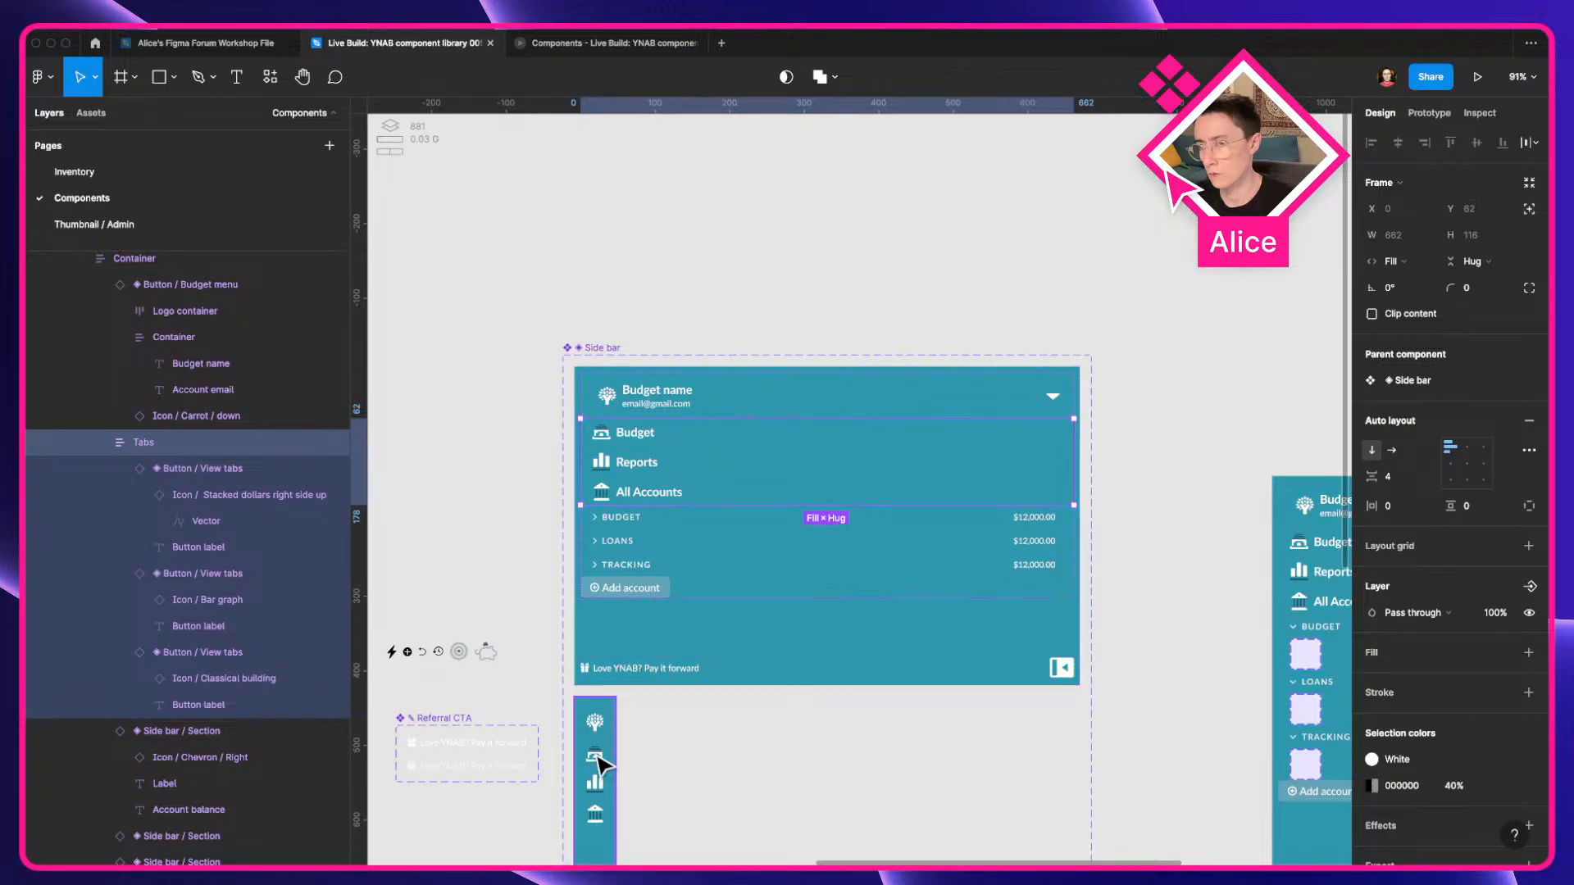
pyautogui.doubleClick(599, 767)
pyautogui.doubleClick(600, 770)
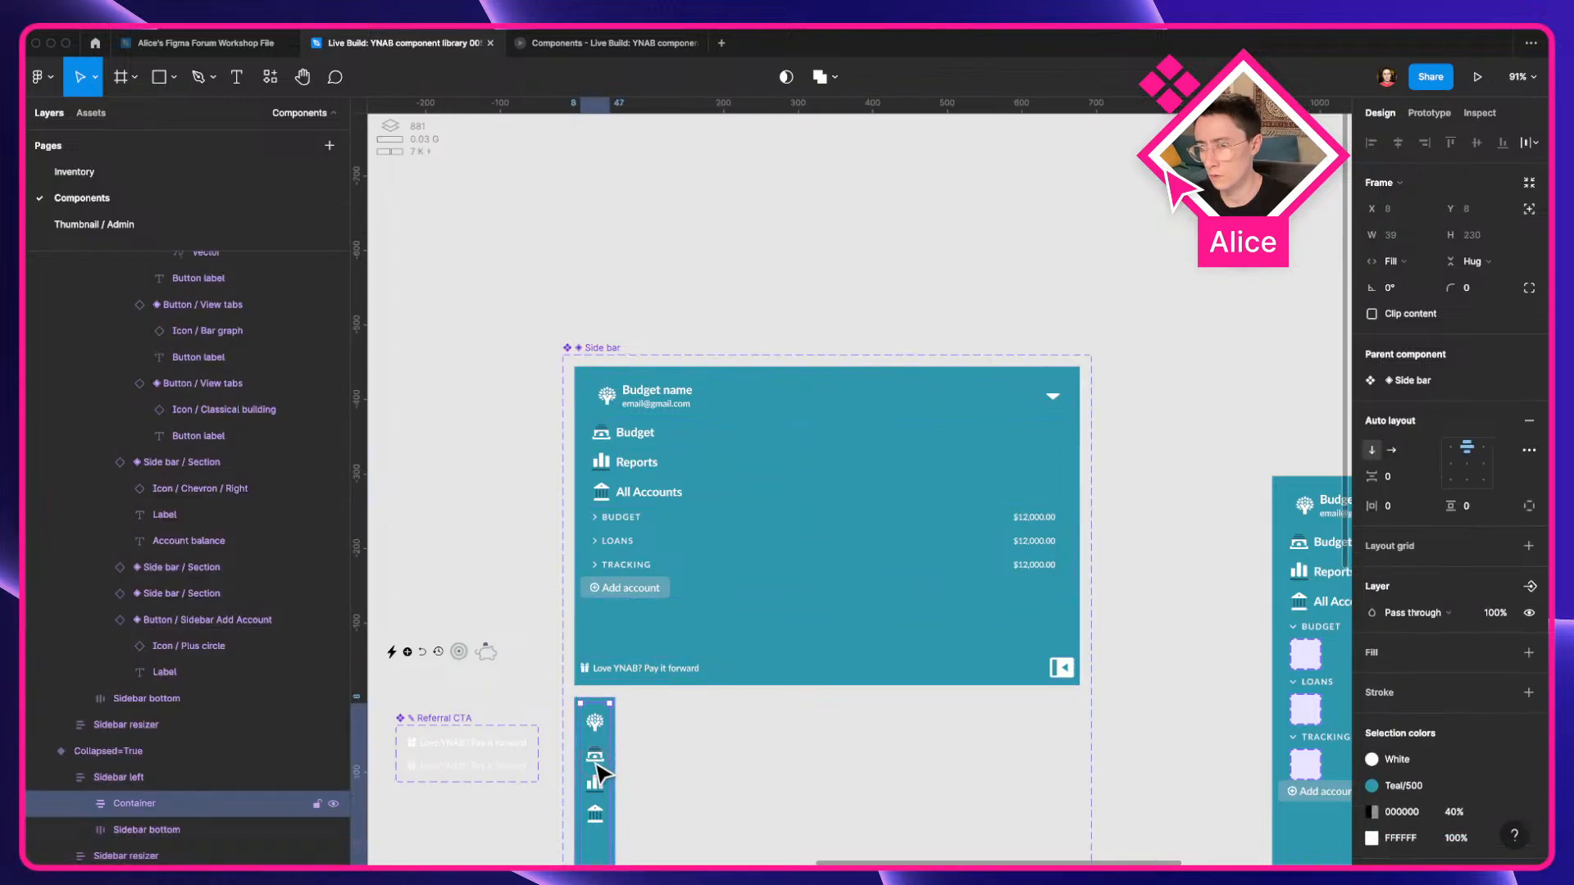
pyautogui.doubleClick(601, 770)
pyautogui.press('super+r')
pyautogui.write('T')
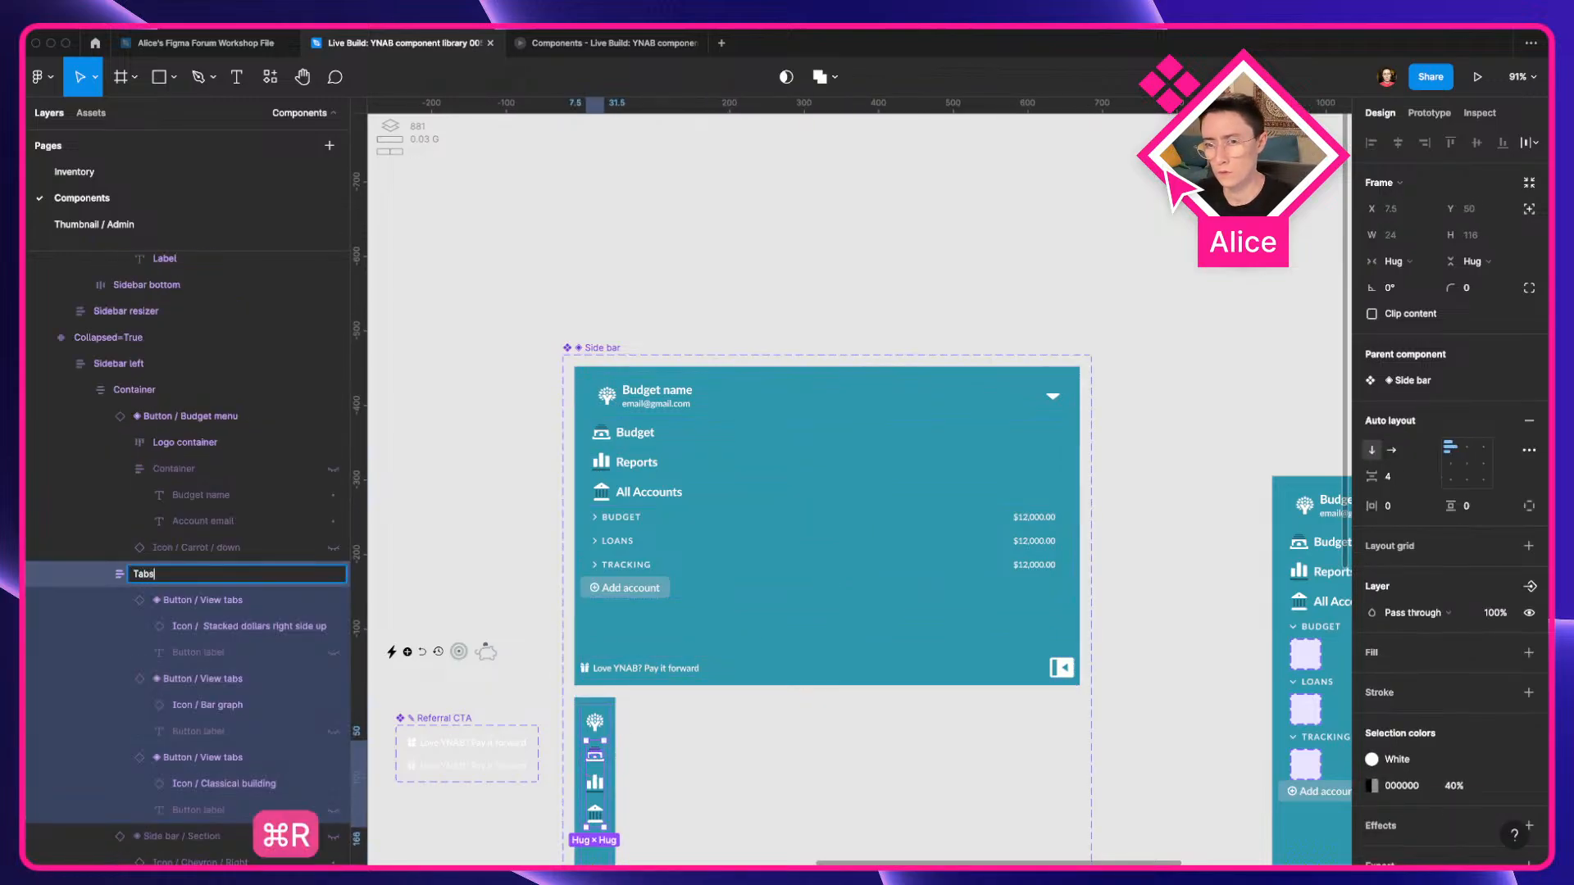
pyautogui.press('Return')
# Set the collapsed variant's Tabs frame to Fill container horizontally and compare it with the expanded variant's Tabs frame.
pyautogui.scroll(5, 815, 524)
pyautogui.click(604, 482)
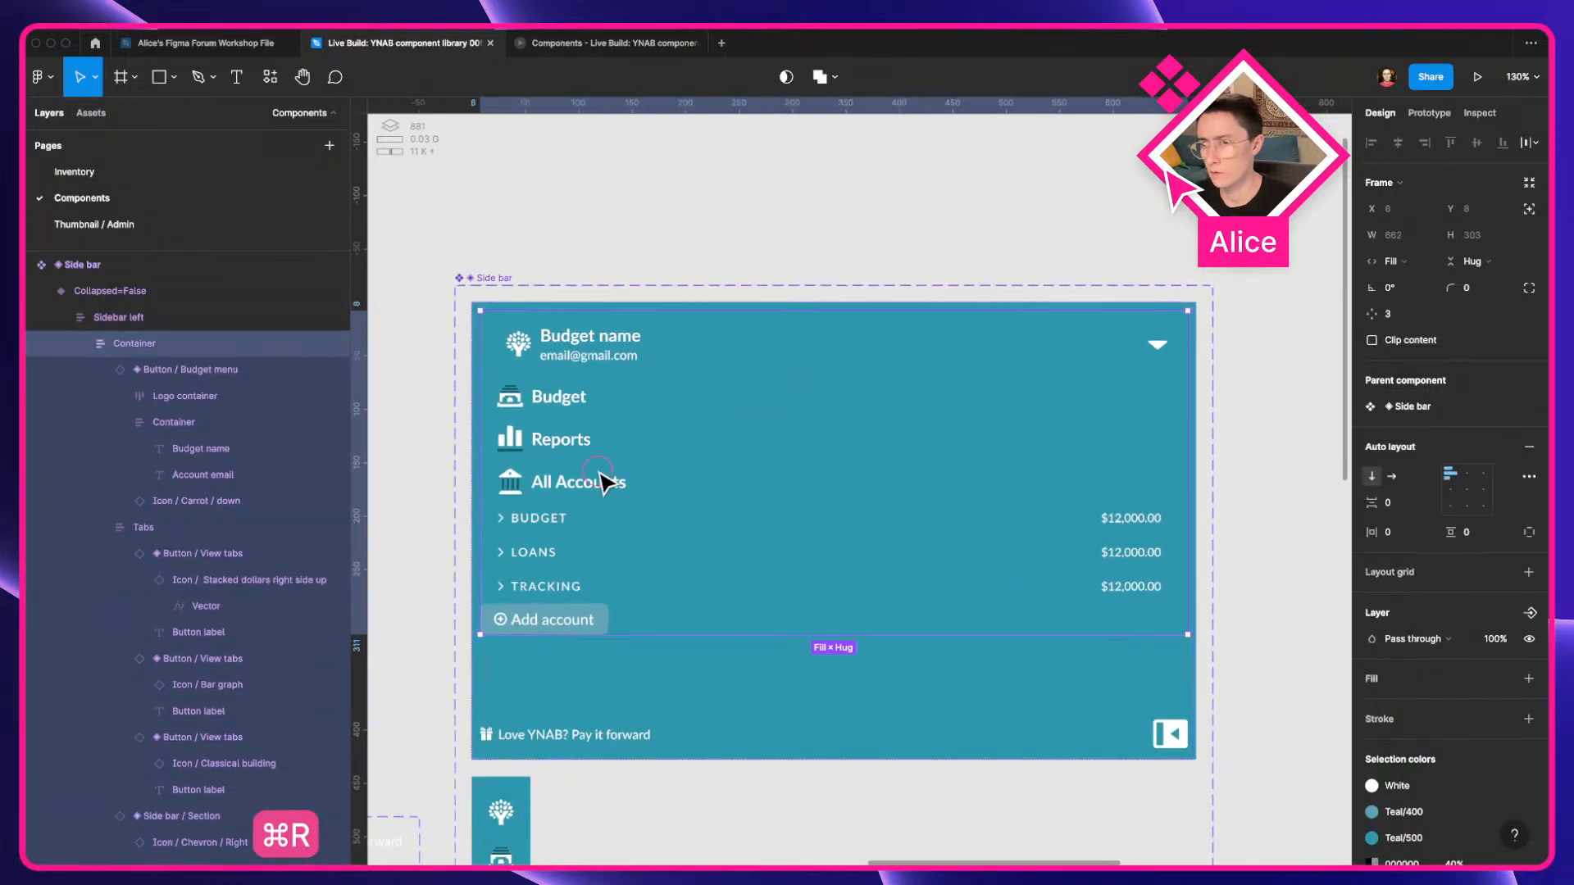
pyautogui.click(604, 482)
pyautogui.scroll(-5, 604, 481)
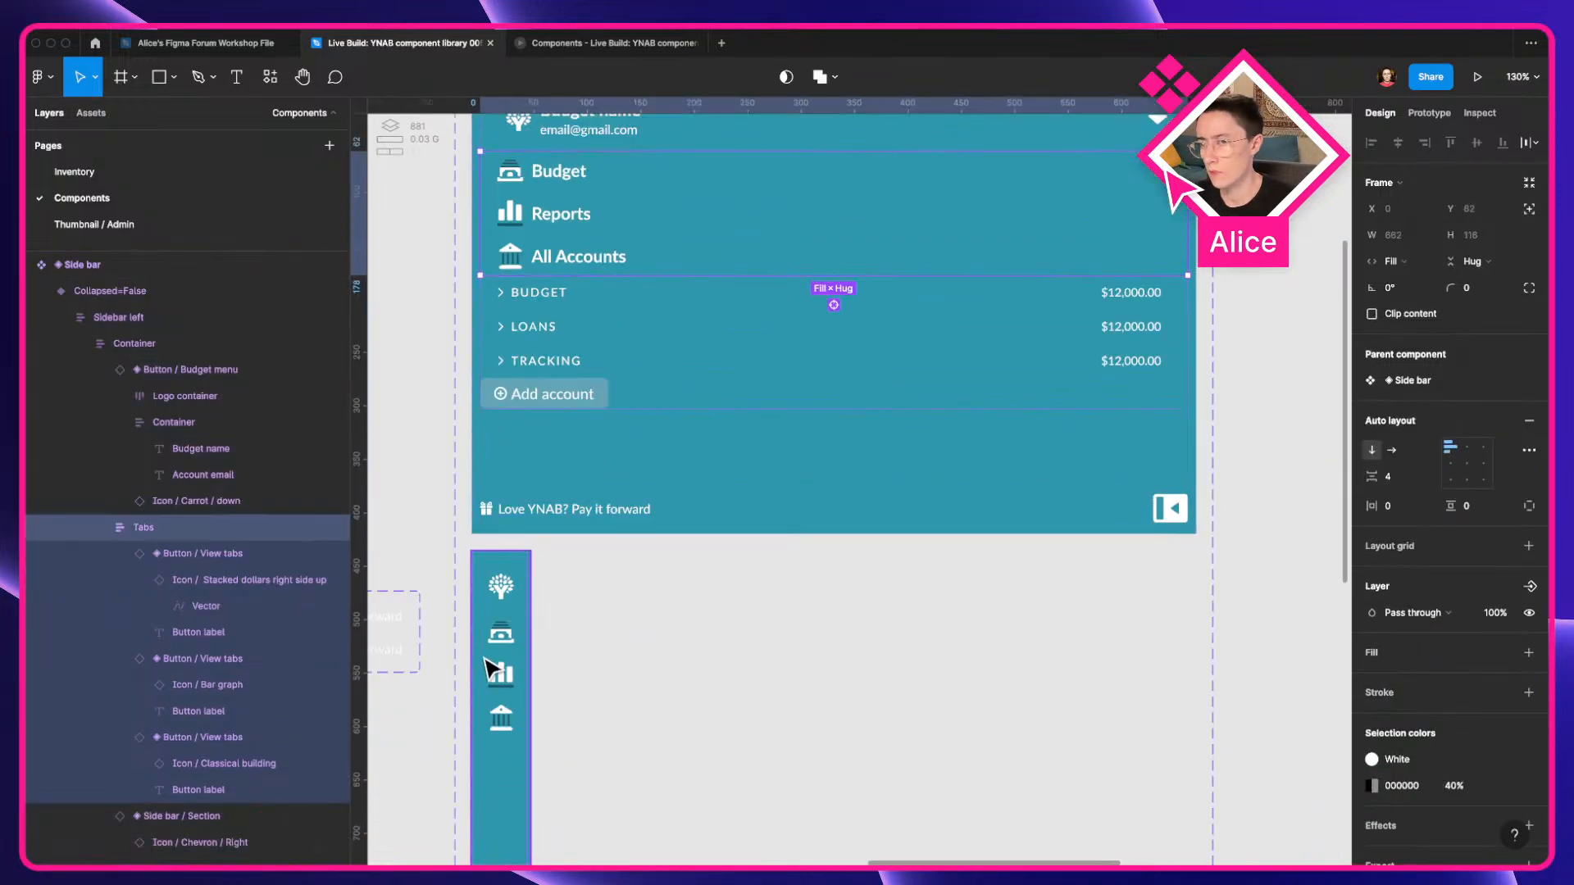
pyautogui.click(489, 668)
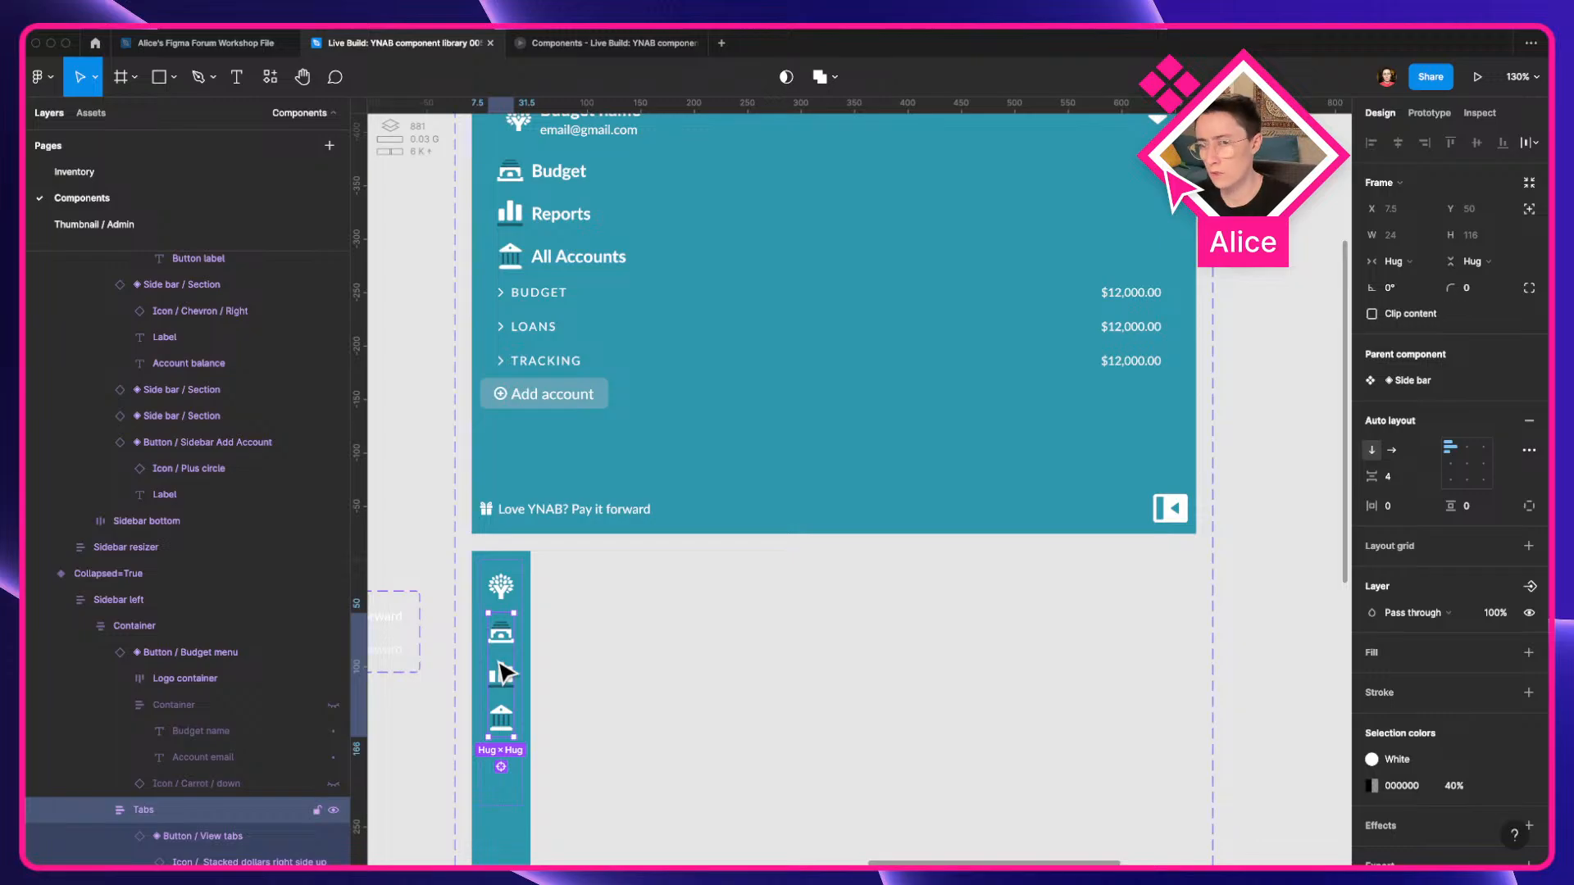
pyautogui.click(1392, 261)
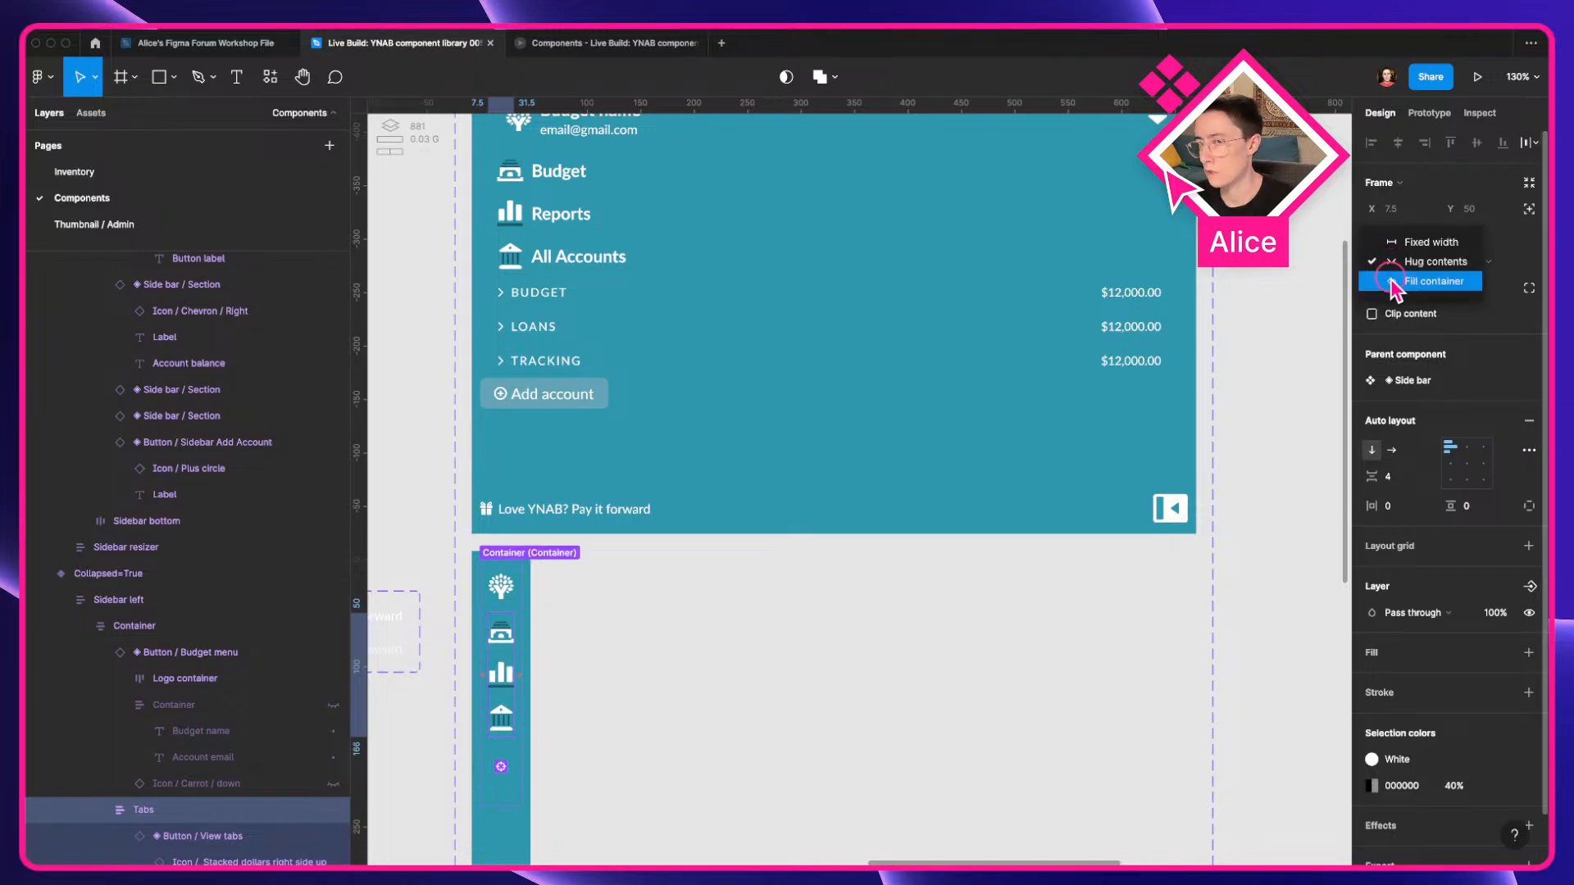
pyautogui.click(1394, 281)
pyautogui.scroll(2, 865, 394)
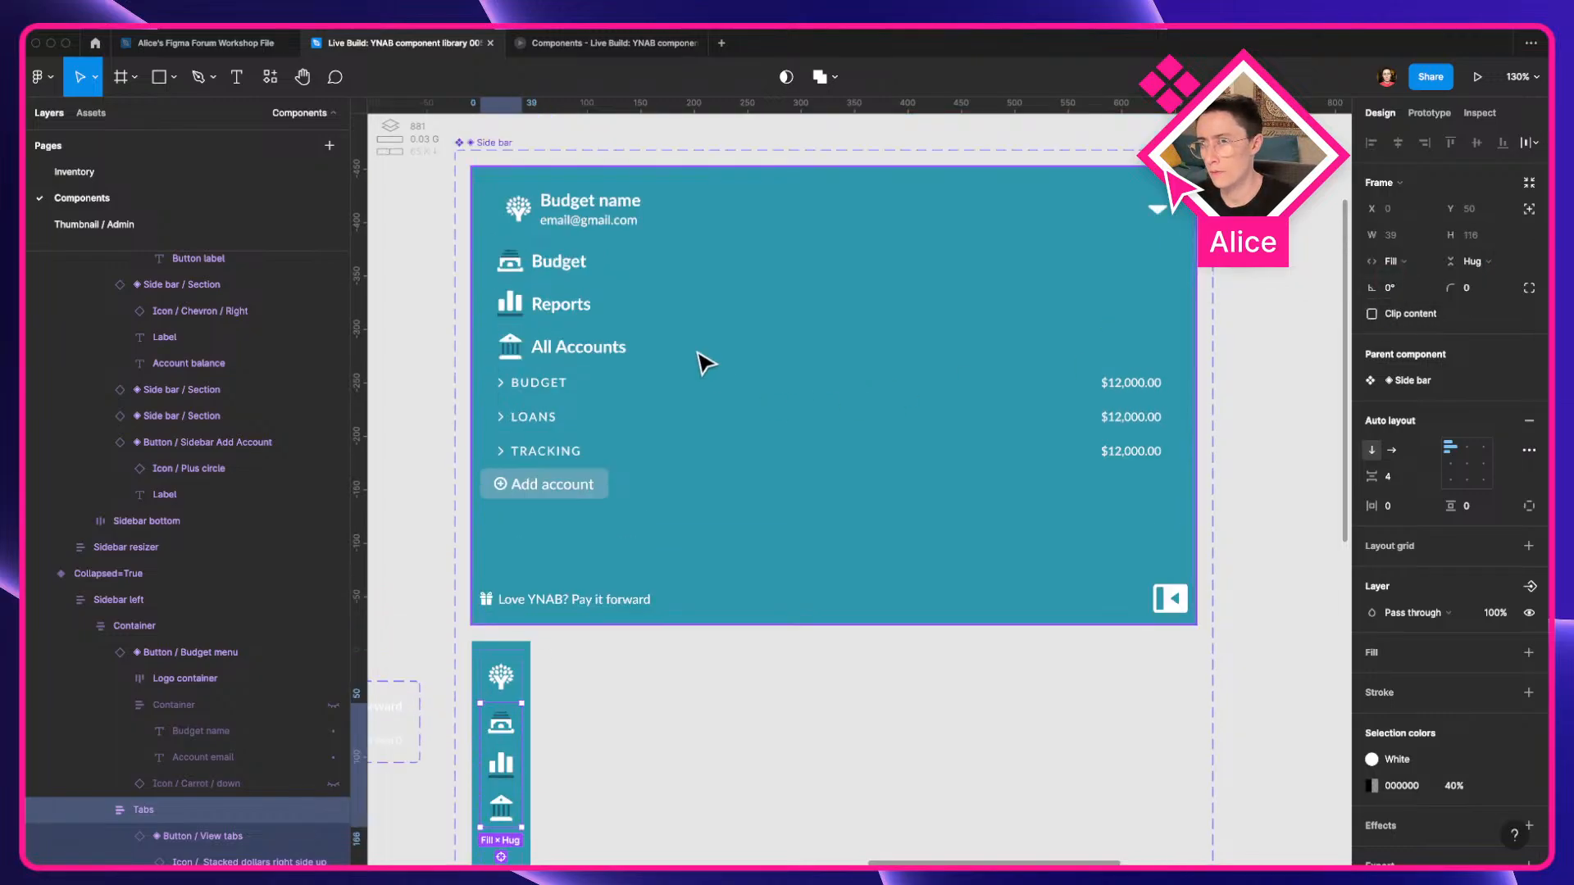
pyautogui.click(603, 355)
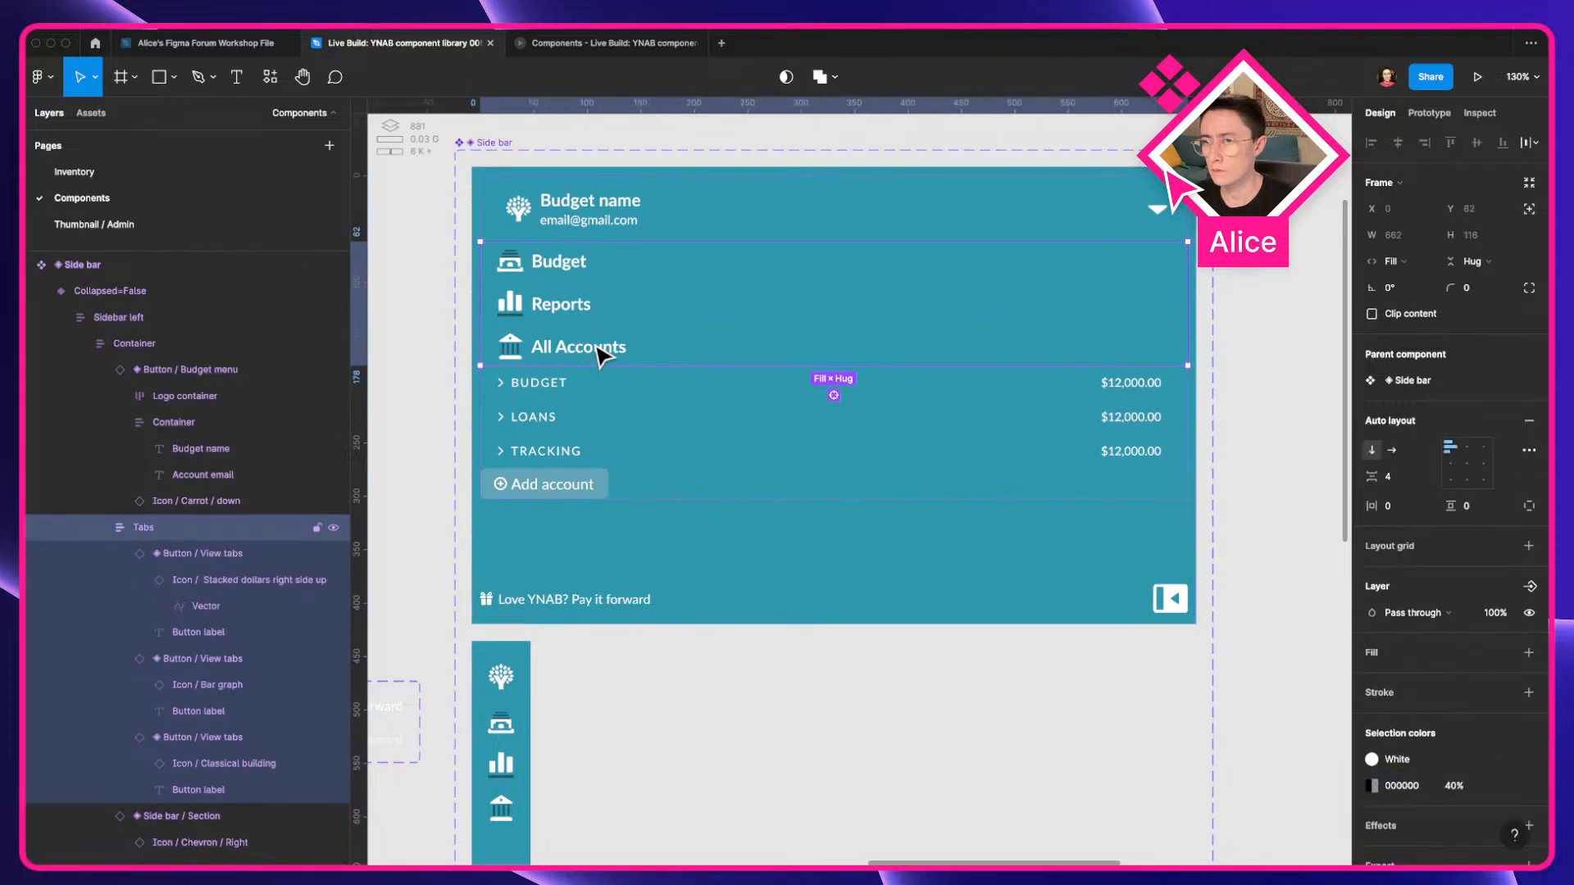
# Try to reset the size of the Budget View tabs instance in the Collapsed=False variant.
pyautogui.doubleClick(595, 360)
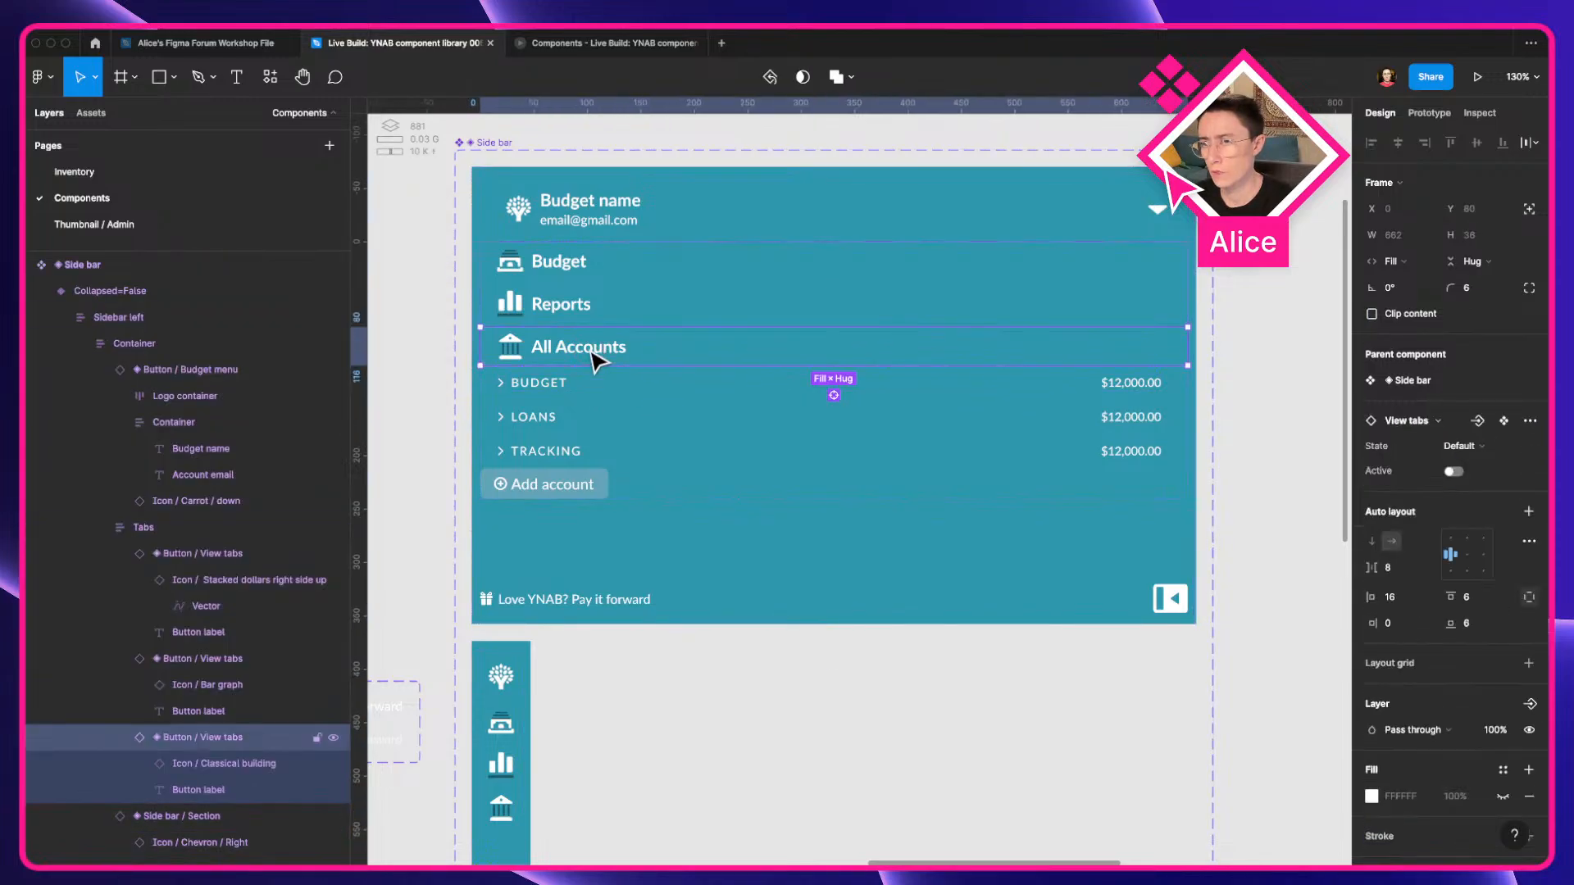
pyautogui.click(604, 270)
pyautogui.rightClick(604, 266)
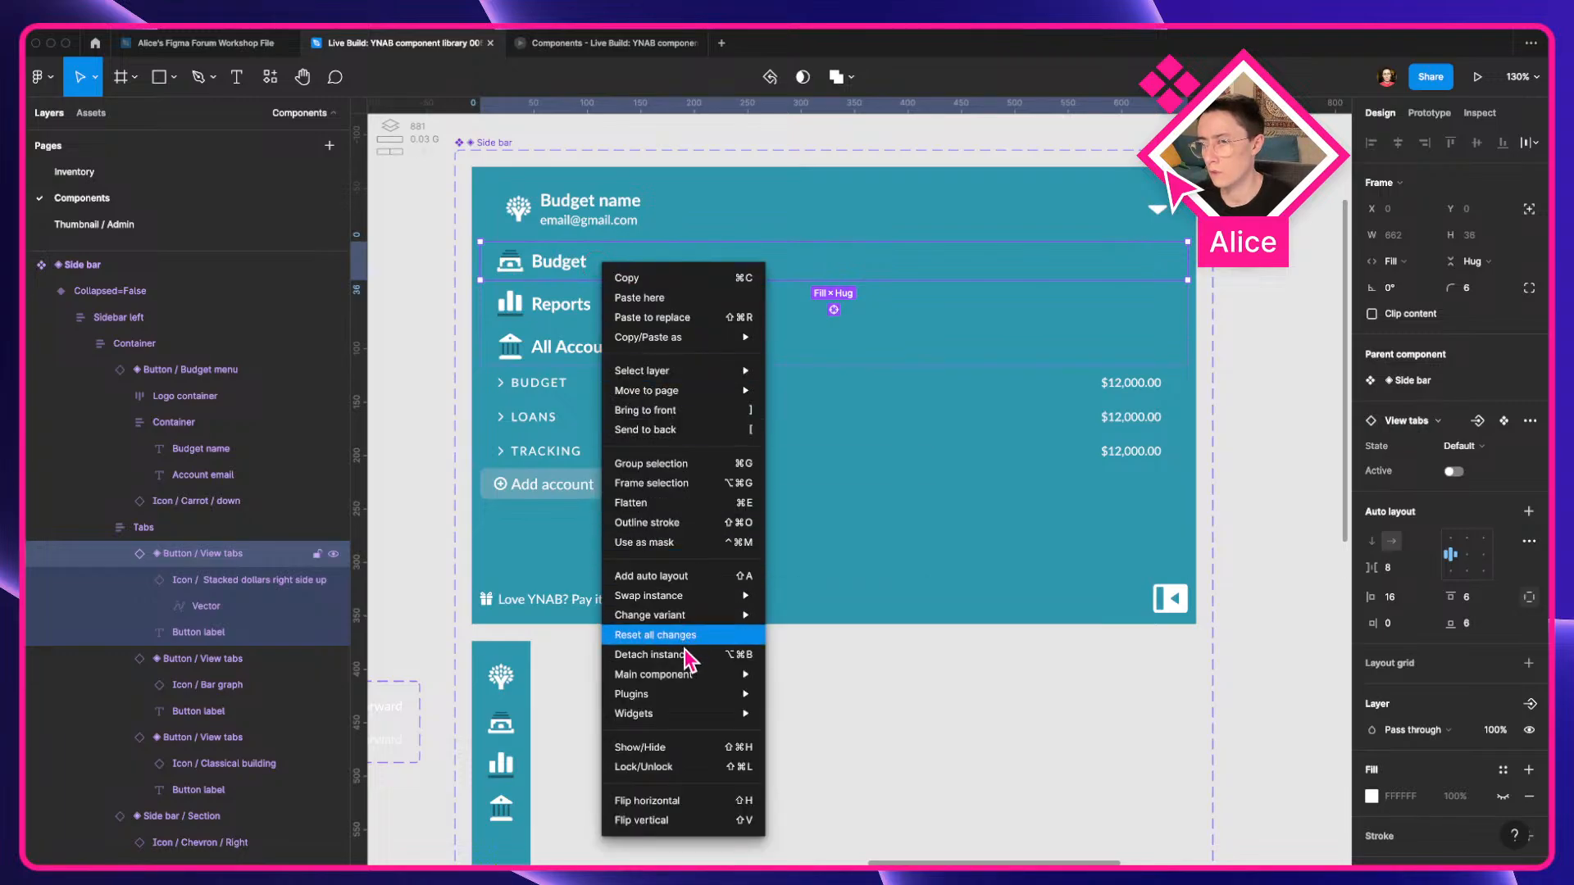
pyautogui.click(1528, 423)
pyautogui.click(1529, 423)
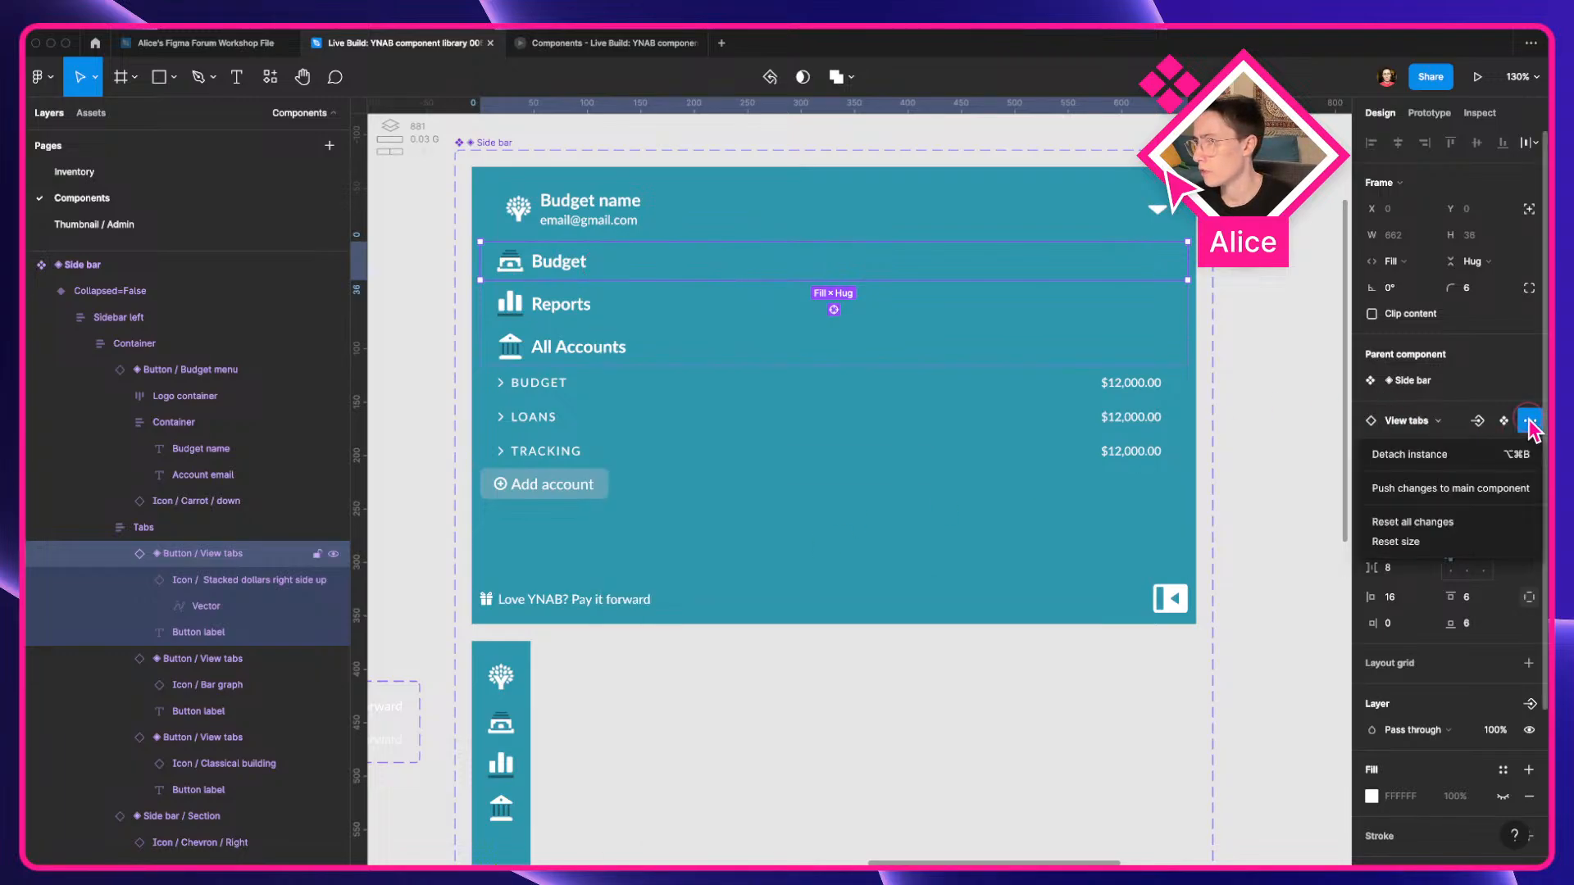
pyautogui.click(1493, 543)
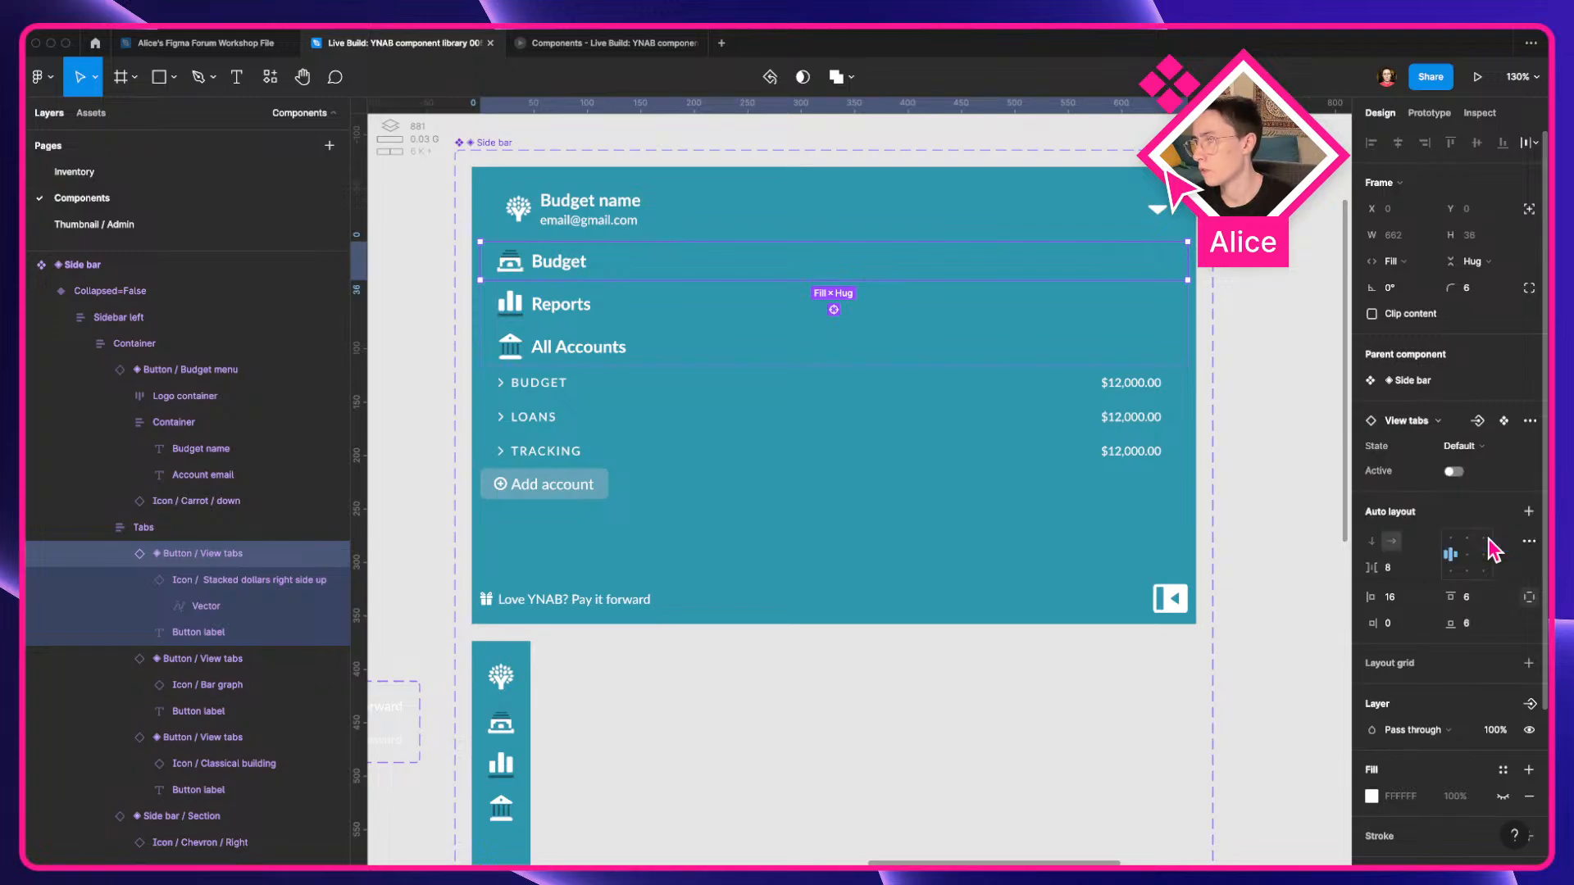
# Undo and redo the size reset on the Budget tab button to compare, leaving it undone.
pyautogui.press('super+shift+z')
pyautogui.press('super+z')
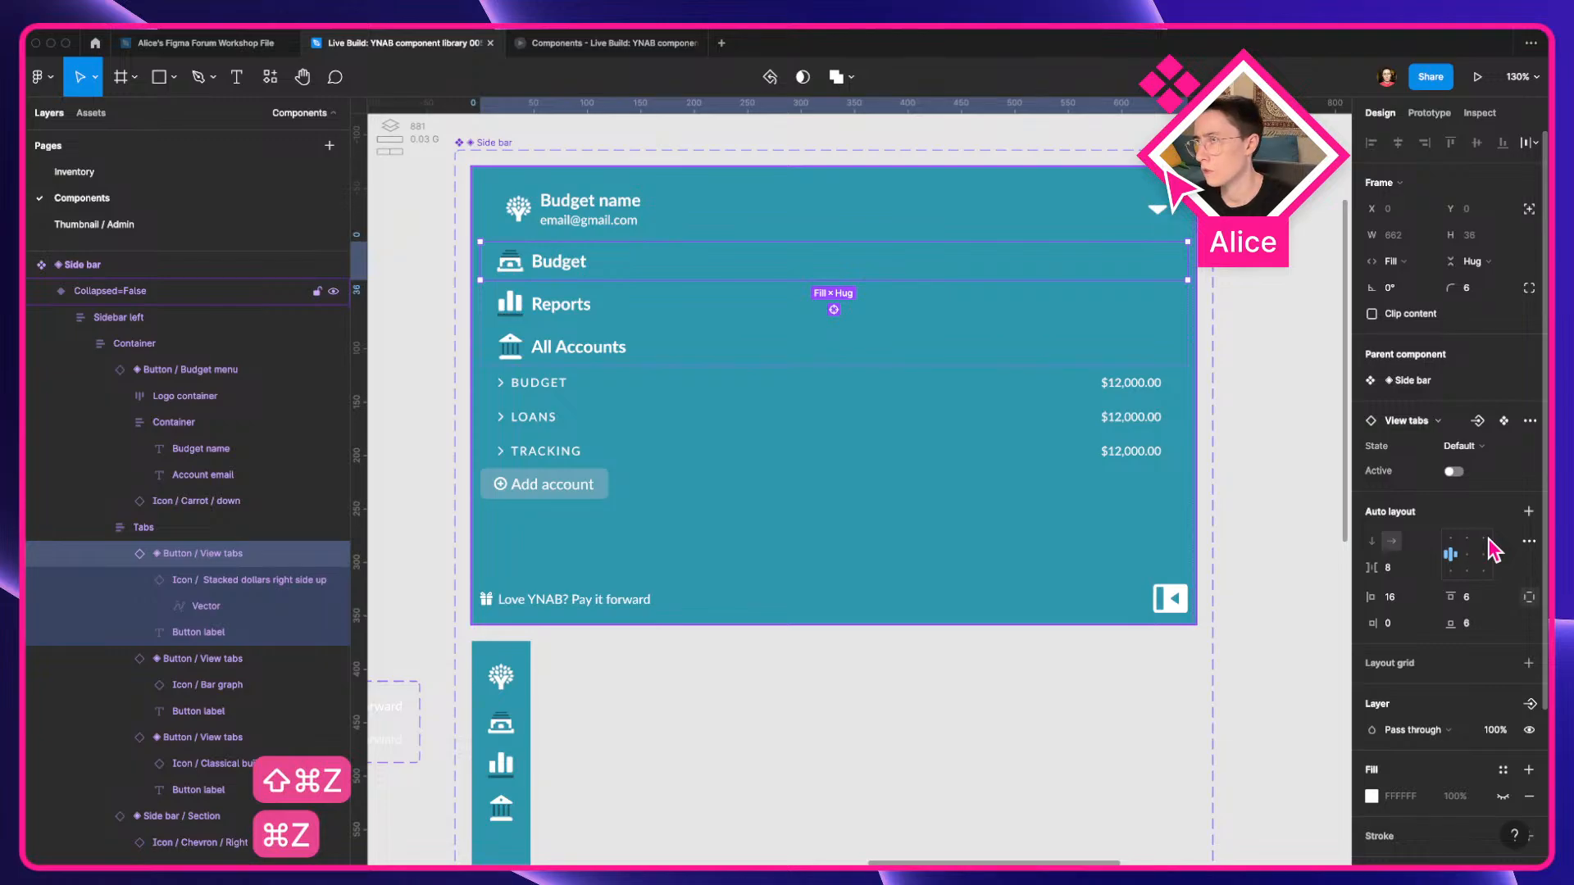
pyautogui.press('super+z')
pyautogui.press('super+z')
pyautogui.press('super+shift+z')
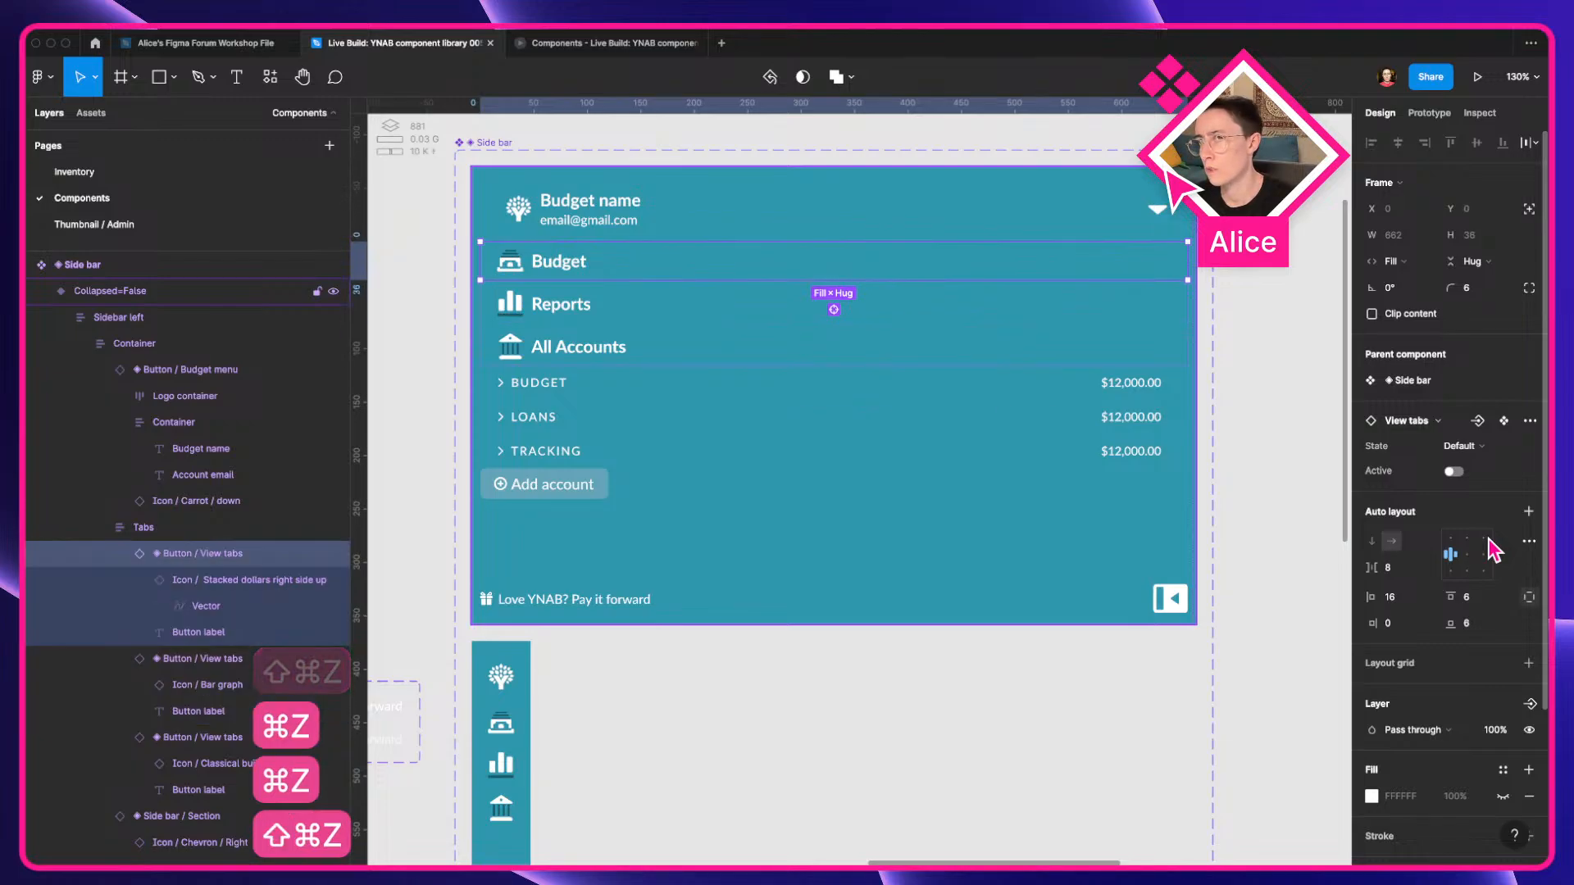
pyautogui.press('super+z')
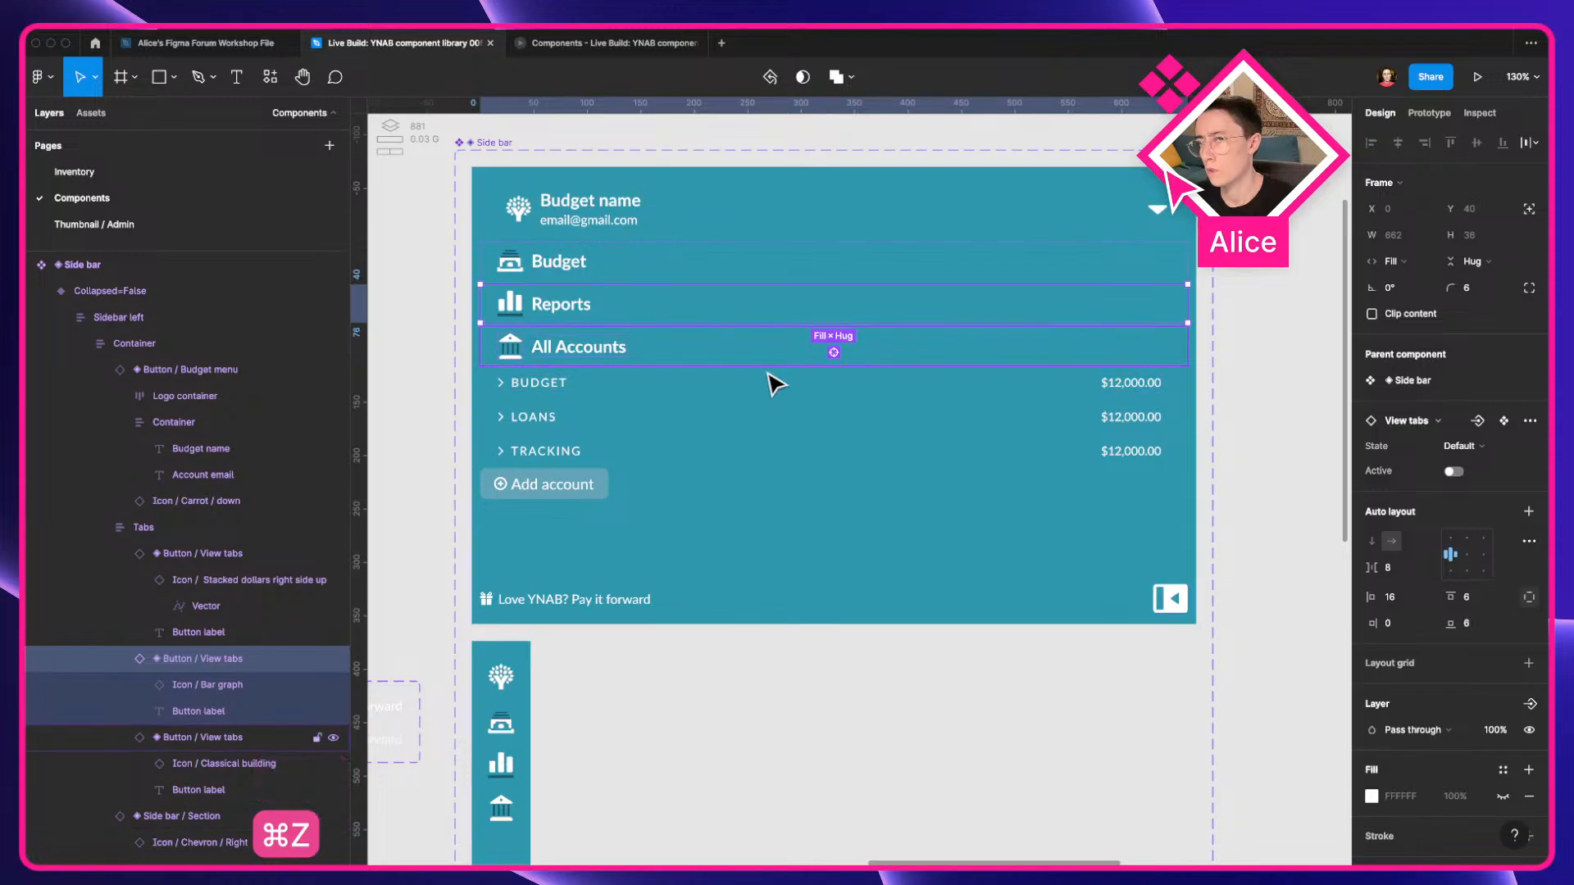
# Examine the Budget, Loans and Tracking section rows, their labels and the surrounding containers in the Collapsed=False variant.
pyautogui.click(587, 392)
pyautogui.click(601, 422)
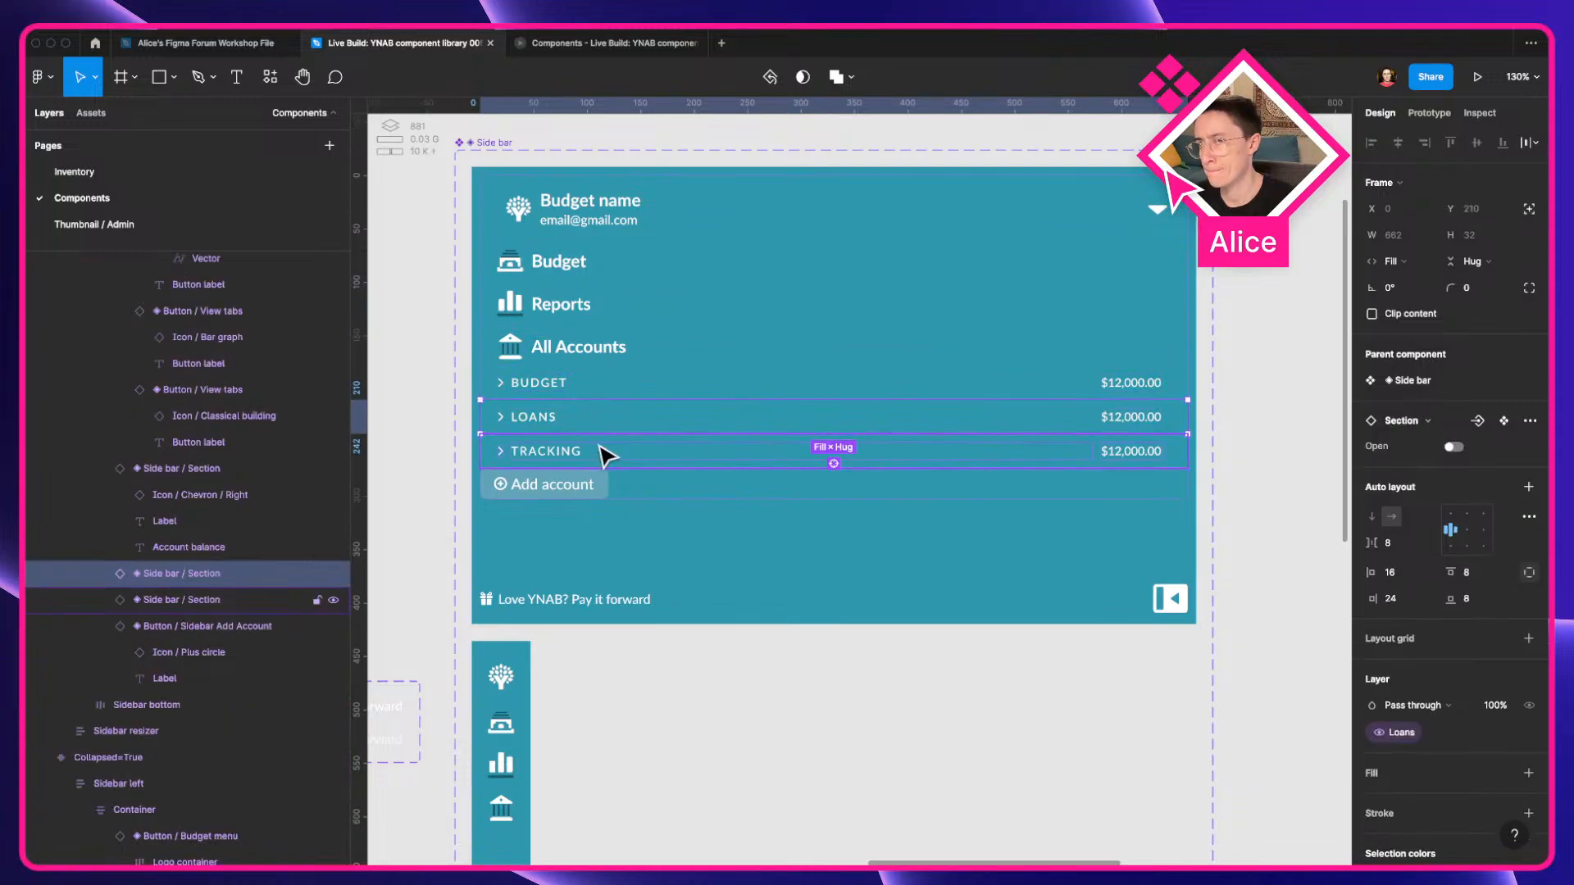
pyautogui.click(635, 484)
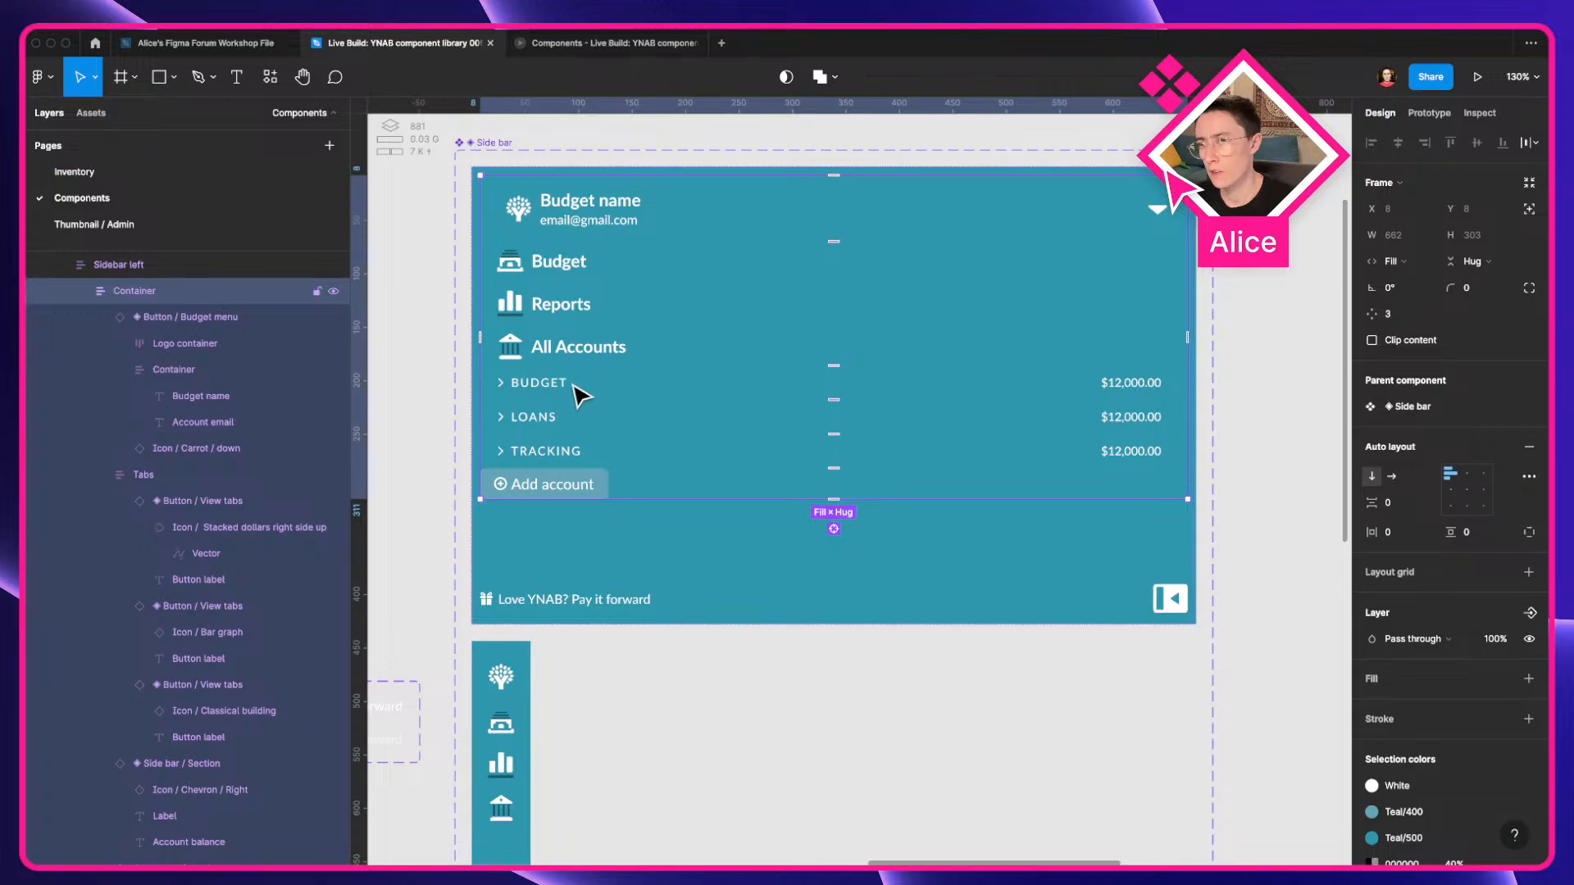
pyautogui.doubleClick(557, 423)
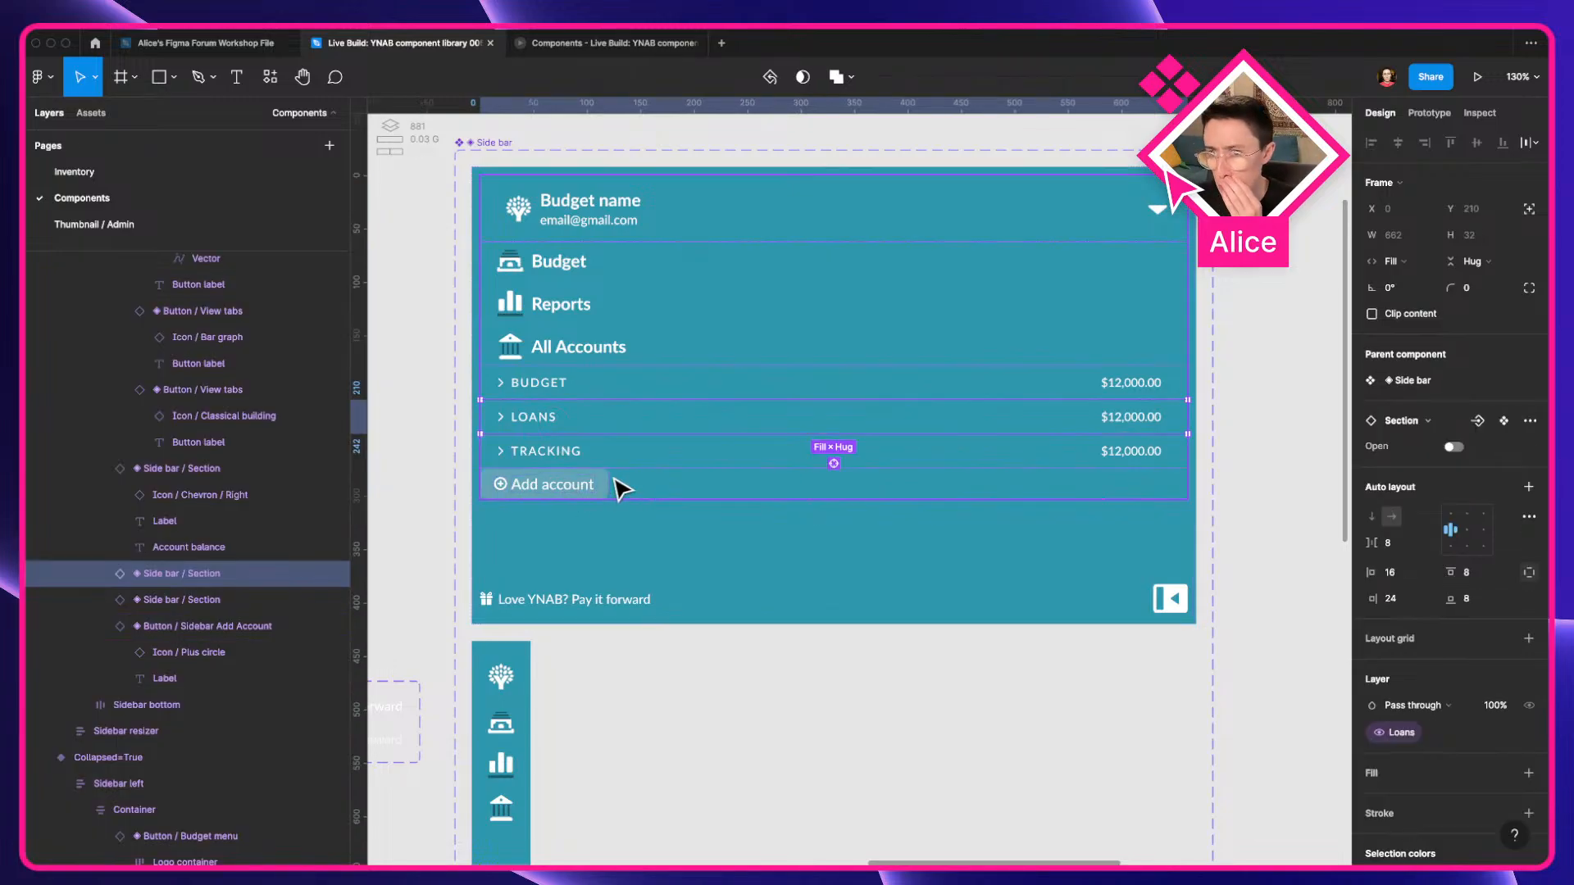
pyautogui.click(582, 450)
pyautogui.doubleClick(542, 455)
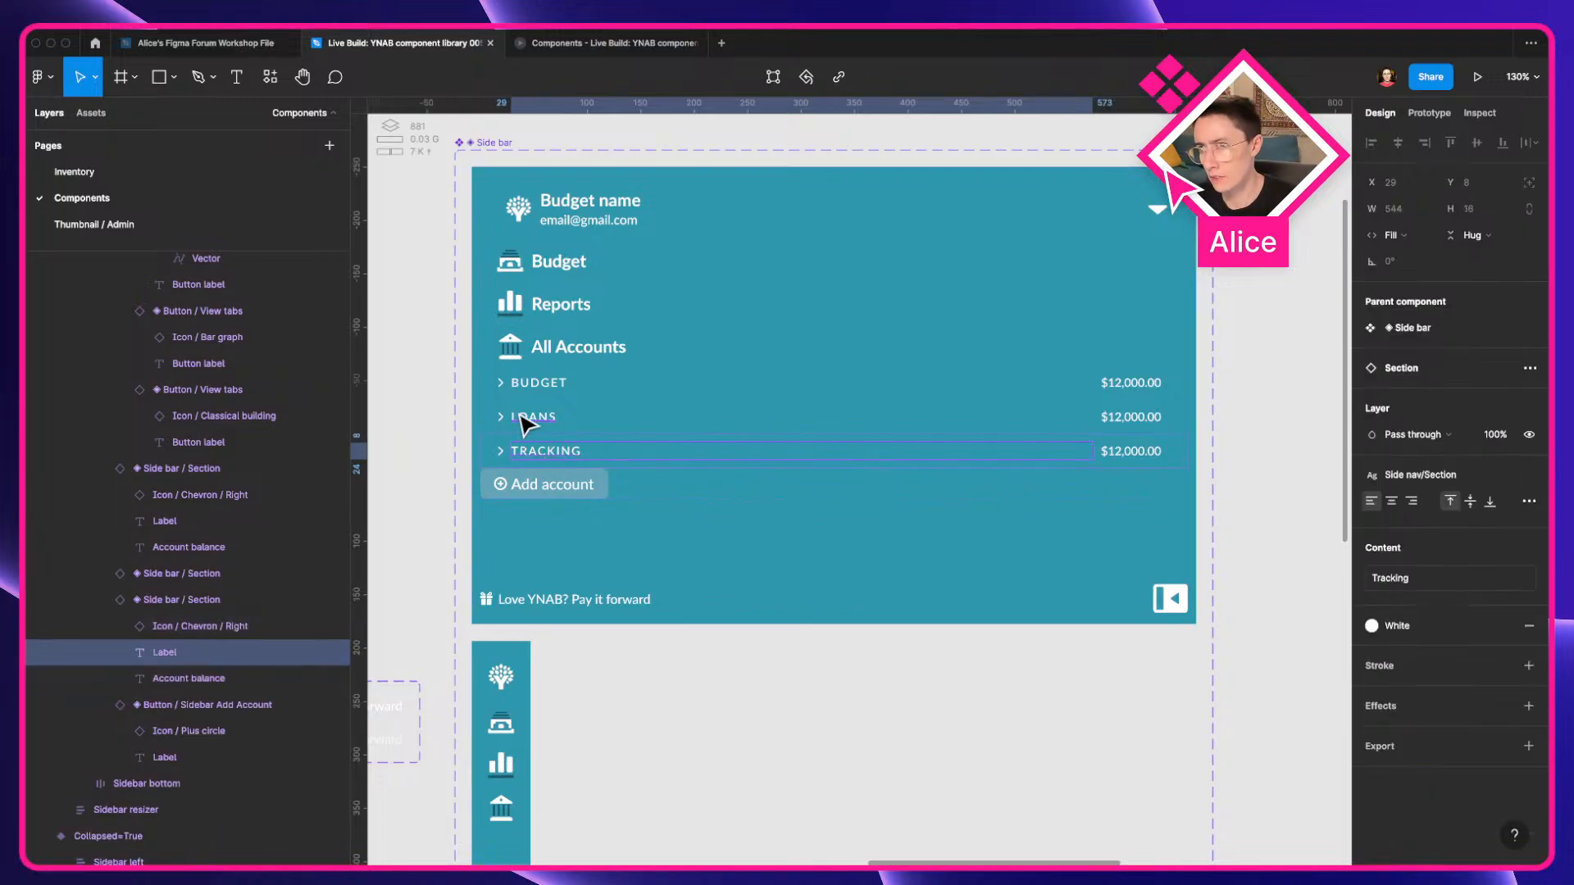
pyautogui.click(546, 391)
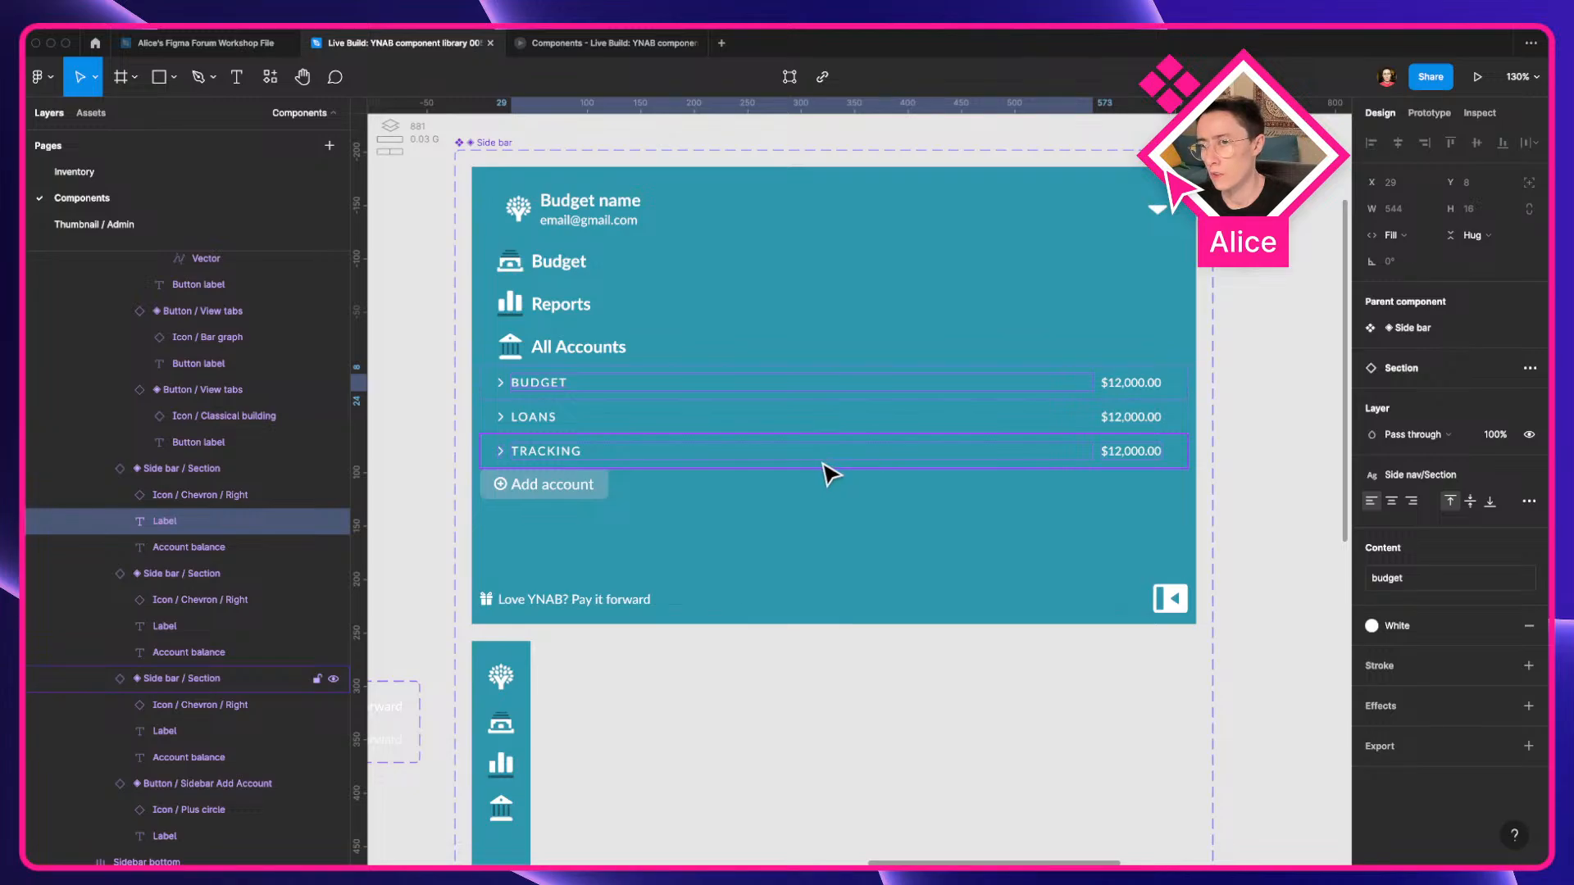
pyautogui.scroll(-3, 832, 474)
pyautogui.click(812, 526)
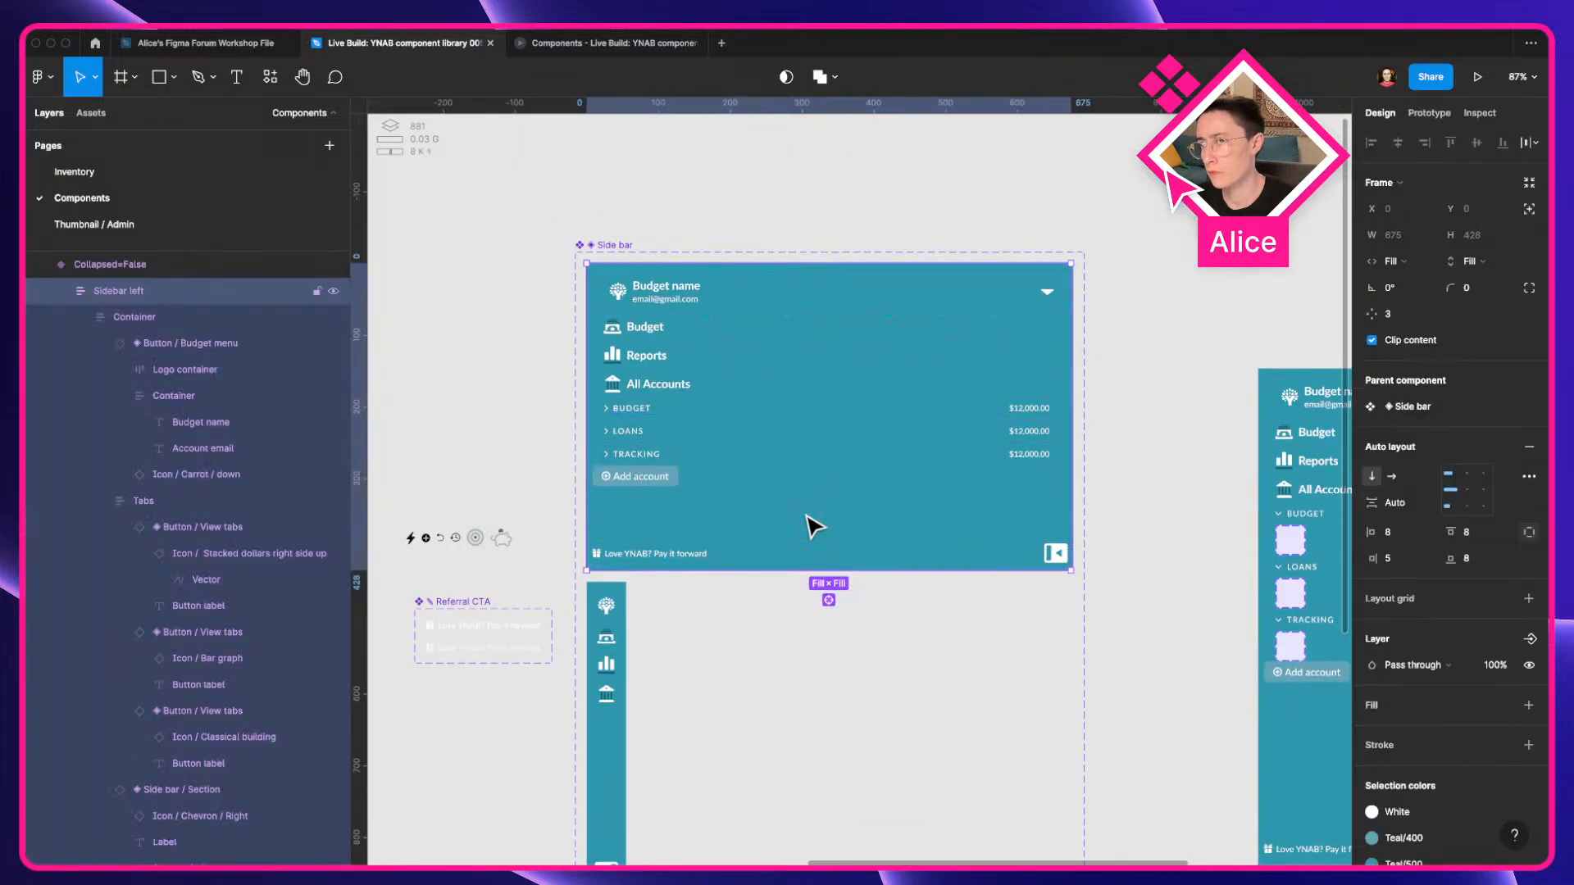
pyautogui.click(664, 480)
pyautogui.scroll(-2, 635, 533)
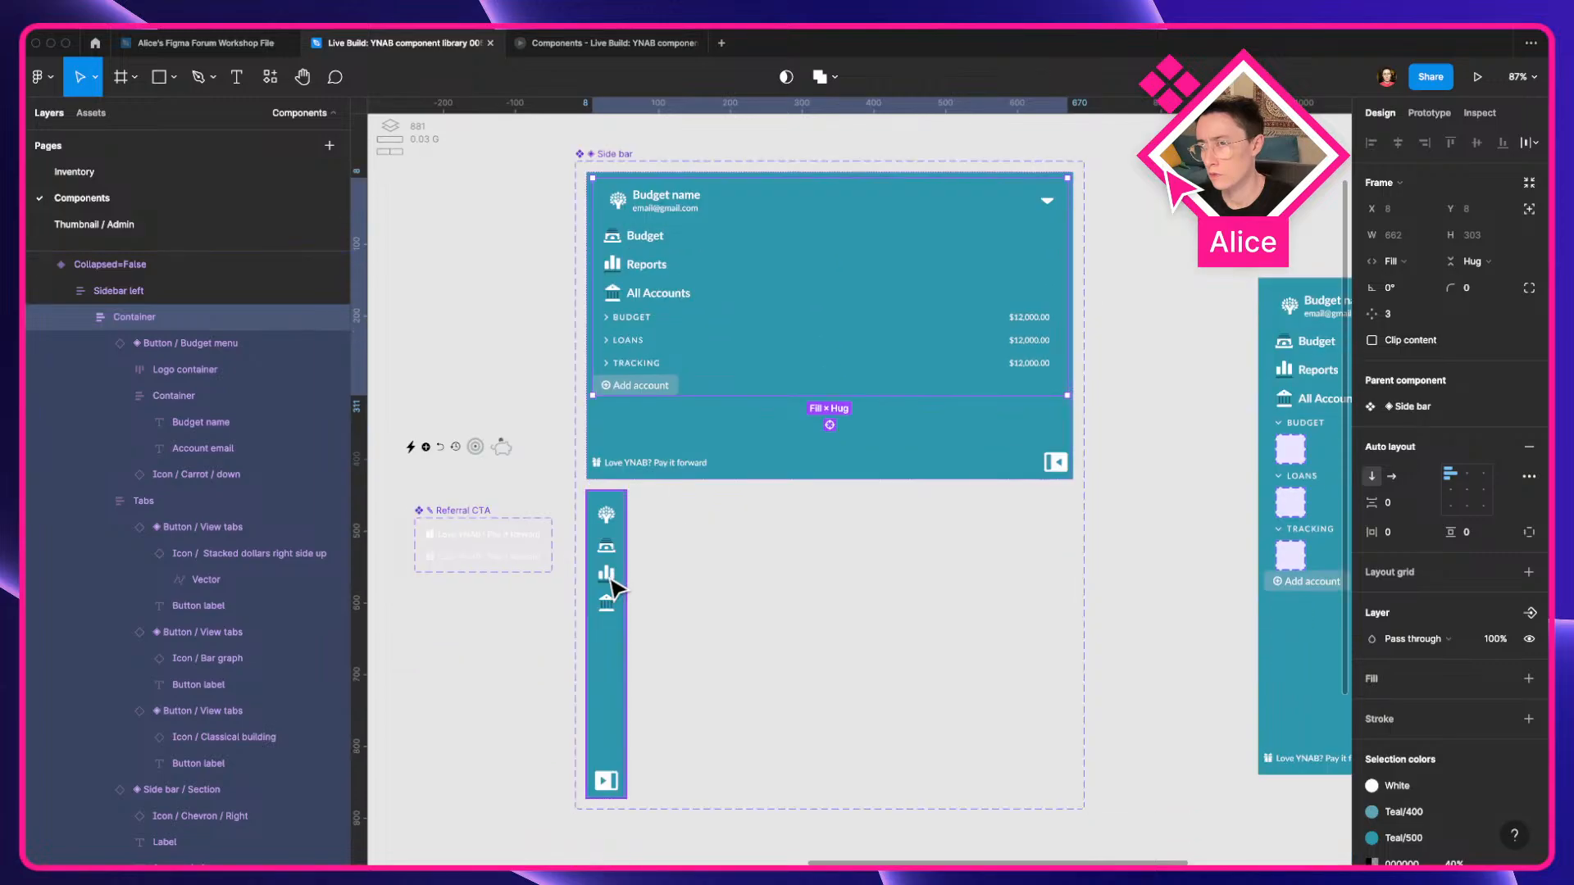
# Switch to the prototype preview and toggle the side bar between expanded and collapsed to examine the animation.
pyautogui.click(607, 42)
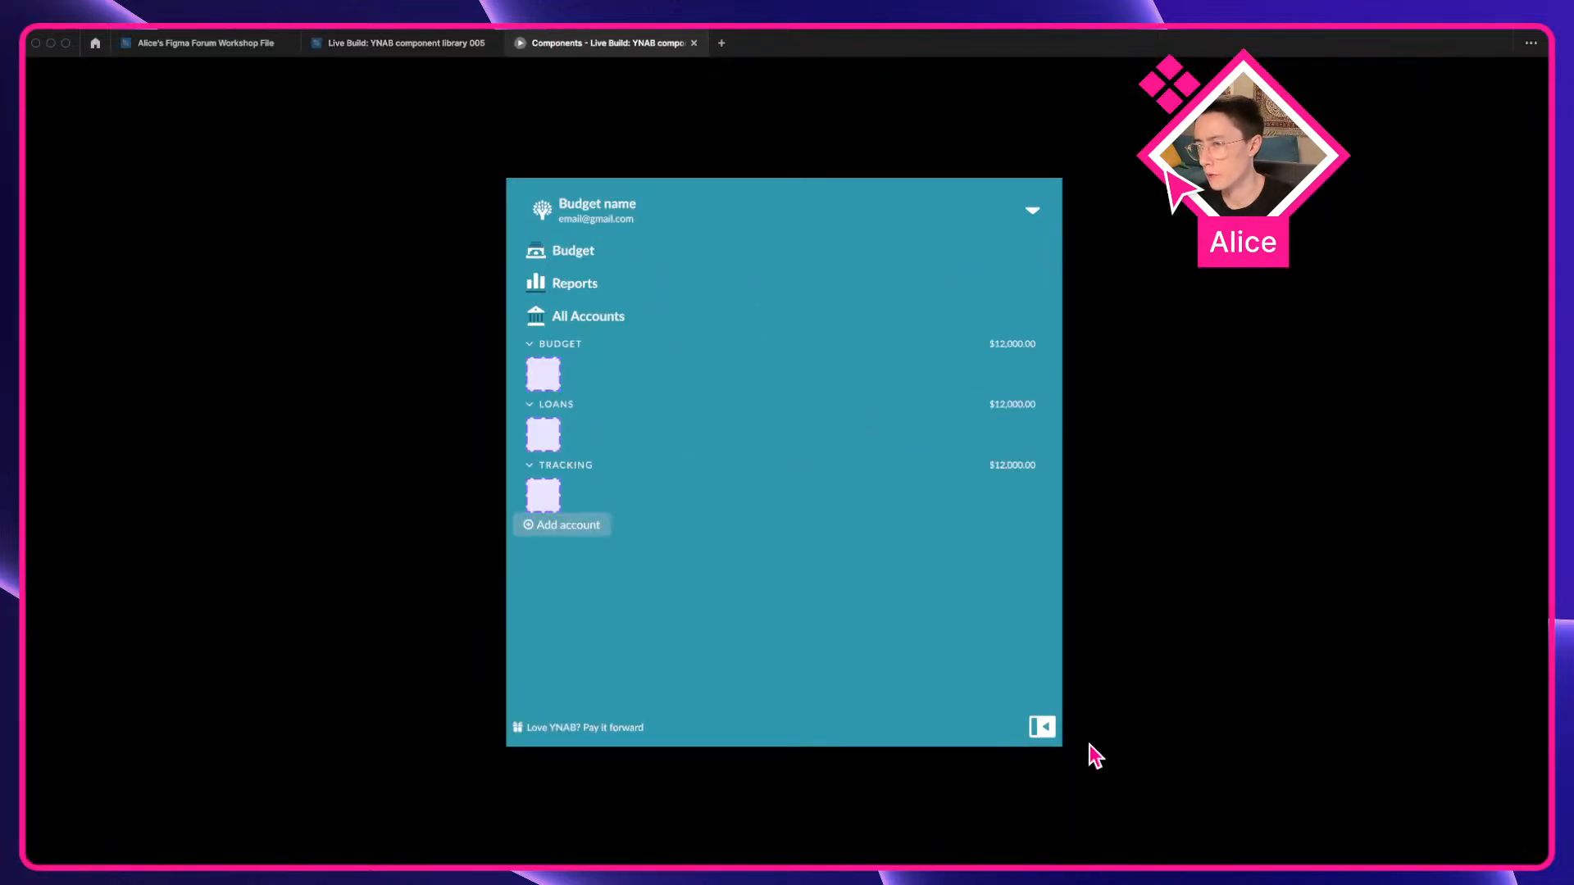
pyautogui.click(1043, 729)
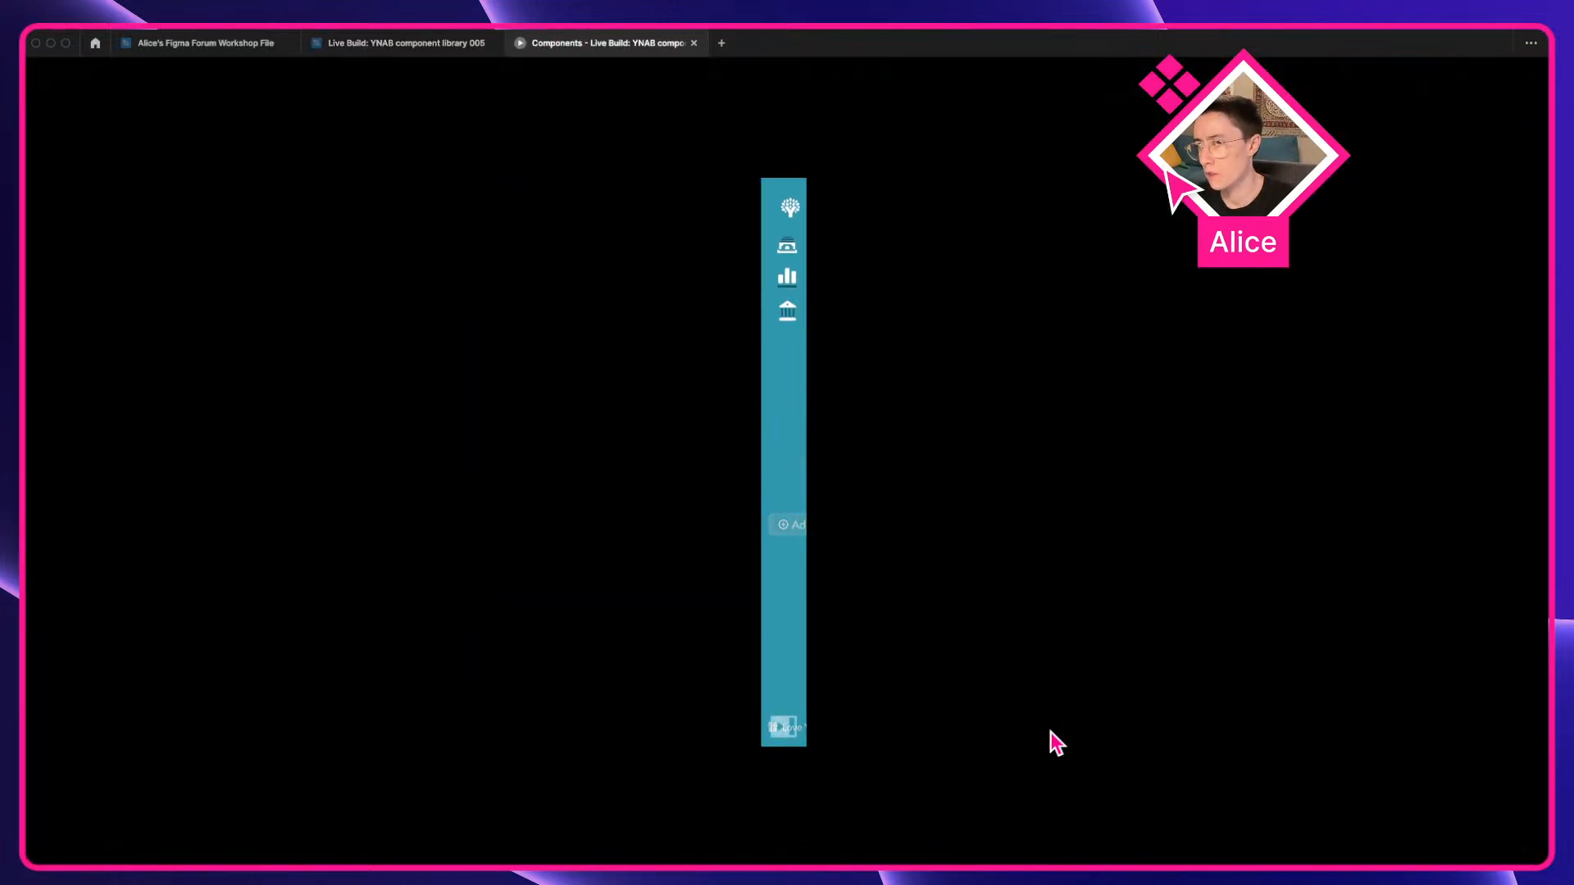
pyautogui.click(784, 728)
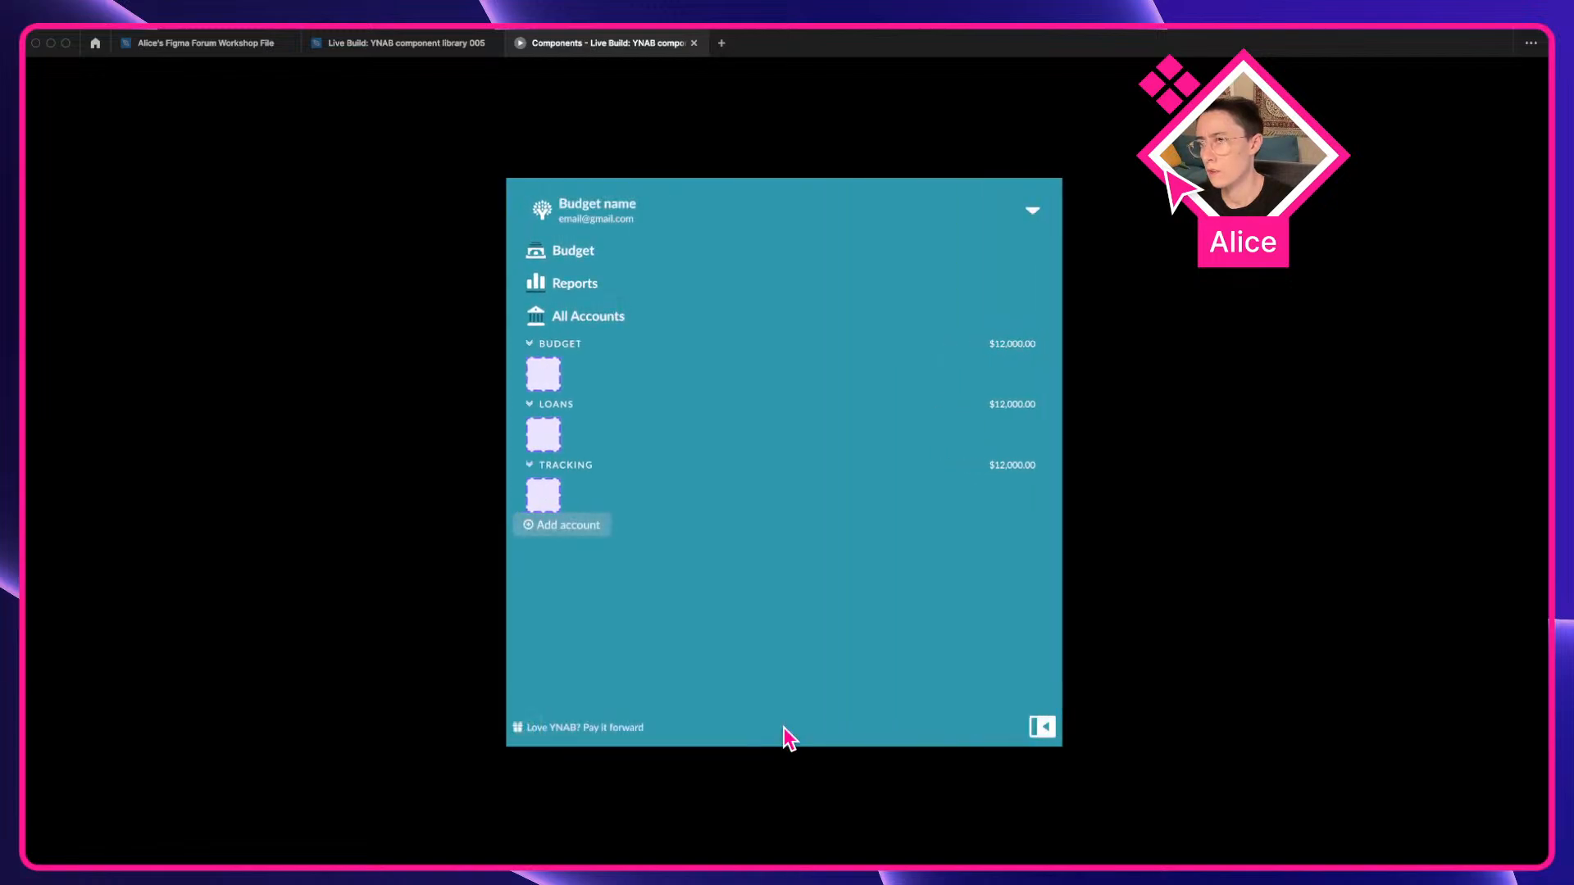
pyautogui.click(1042, 727)
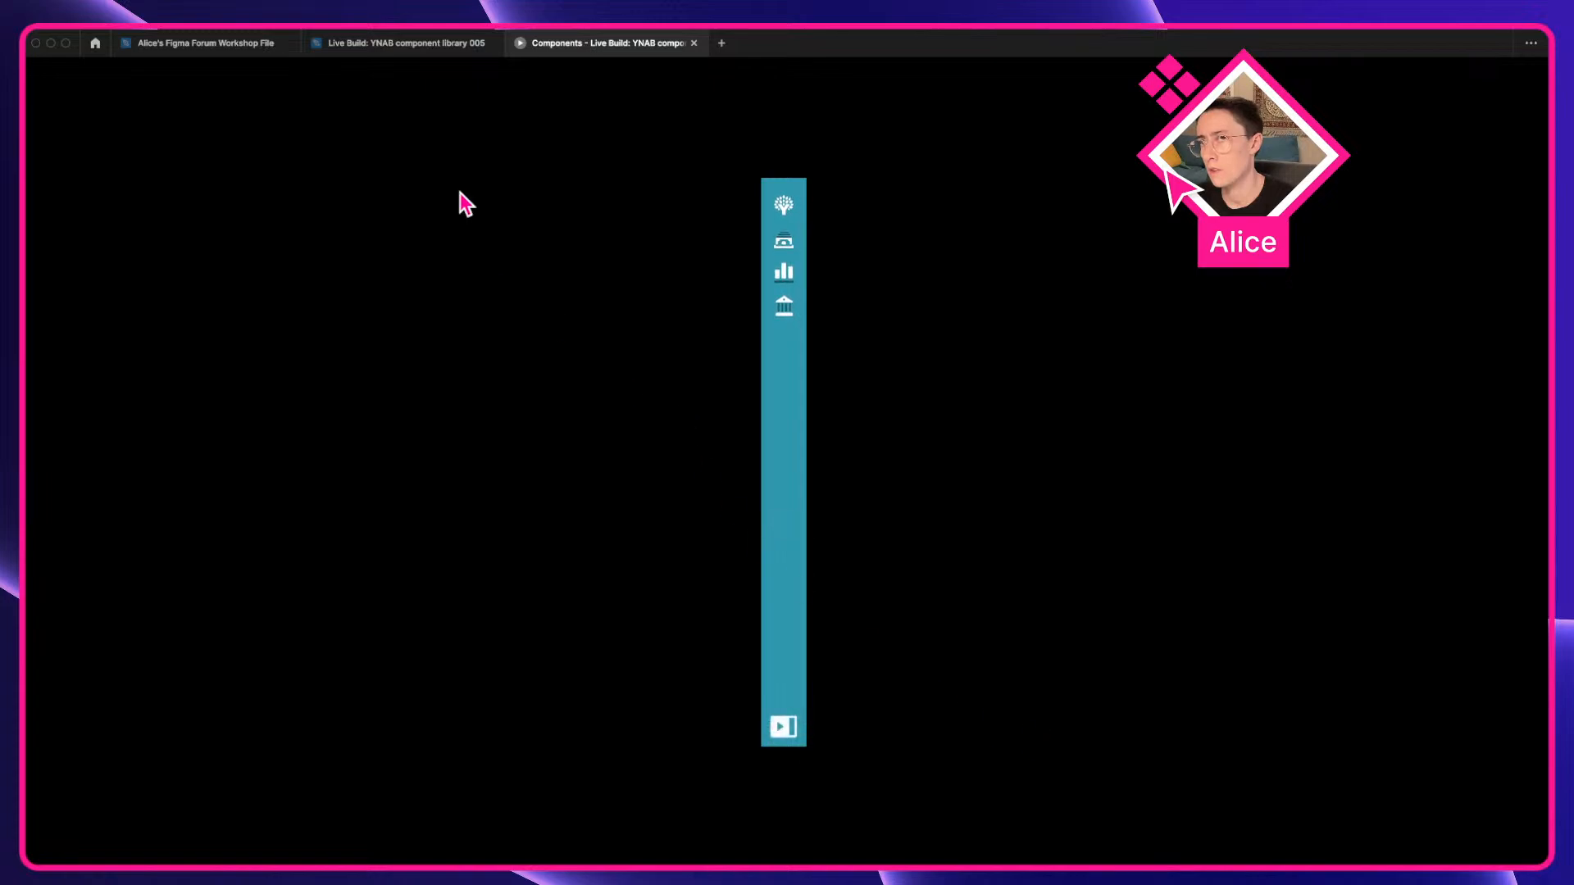
pyautogui.click(785, 729)
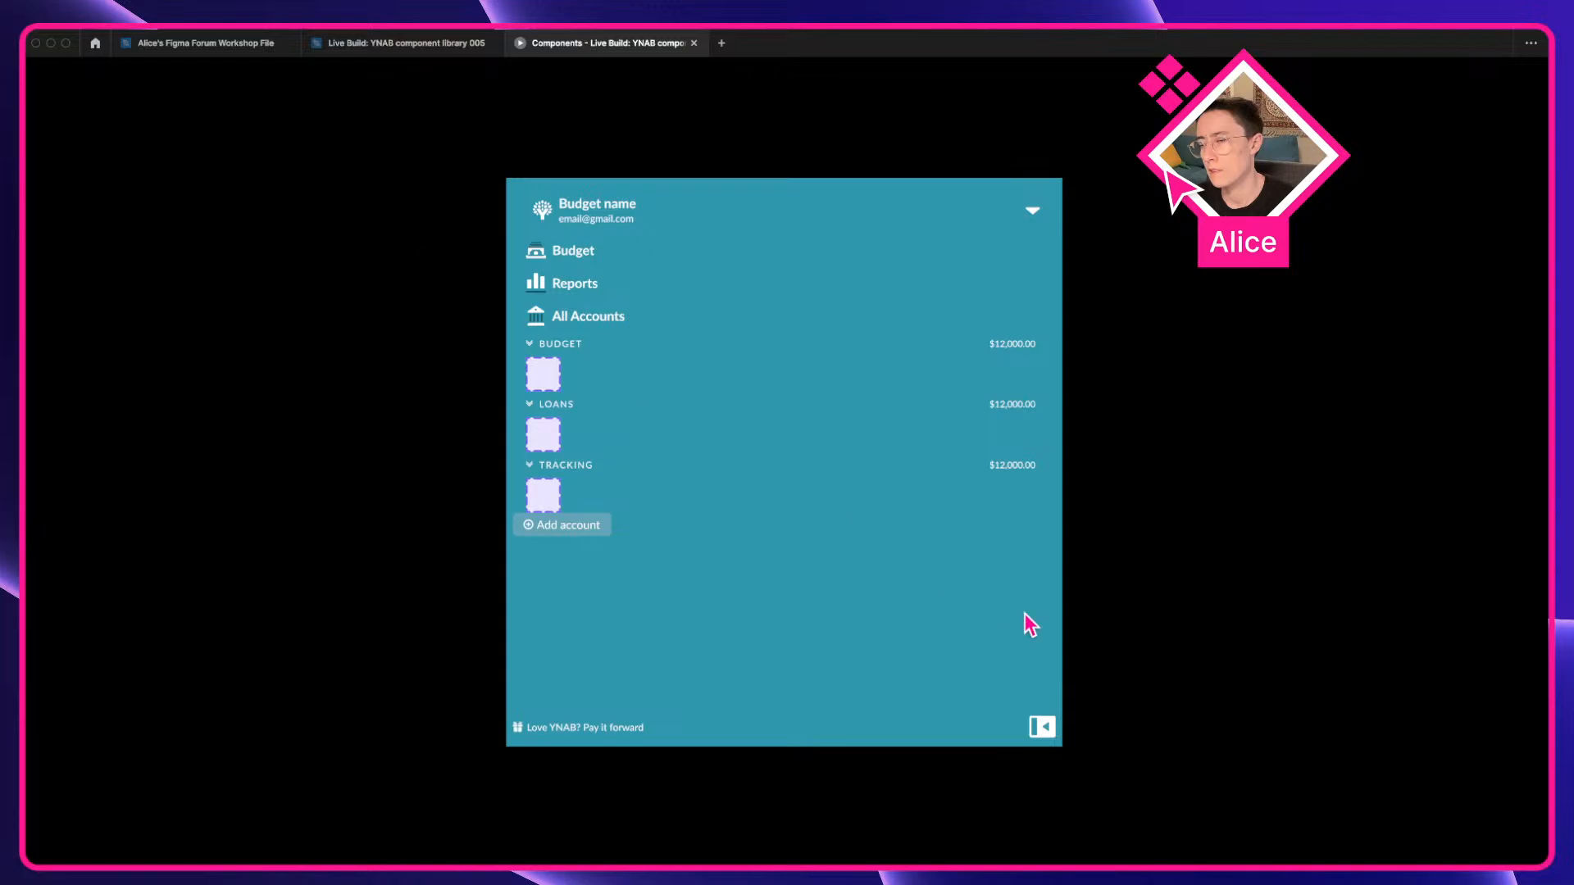
pyautogui.click(1043, 727)
# Return to the component library file and delete the Side bar's existing Collapsed=True variant.
pyautogui.click(353, 44)
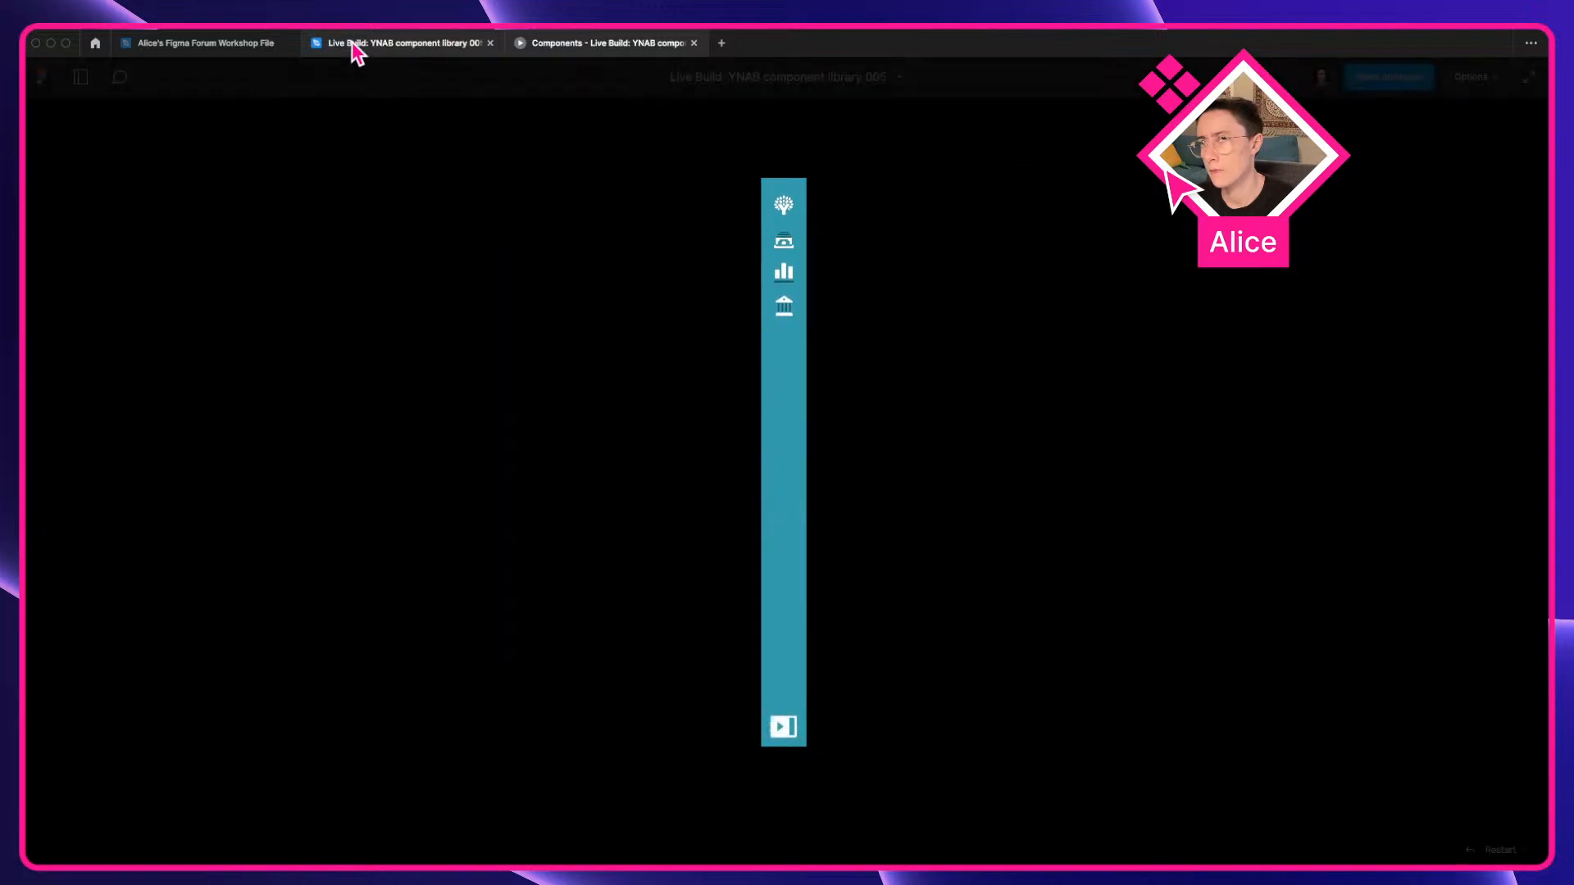
pyautogui.click(624, 566)
pyautogui.press('BackSpace')
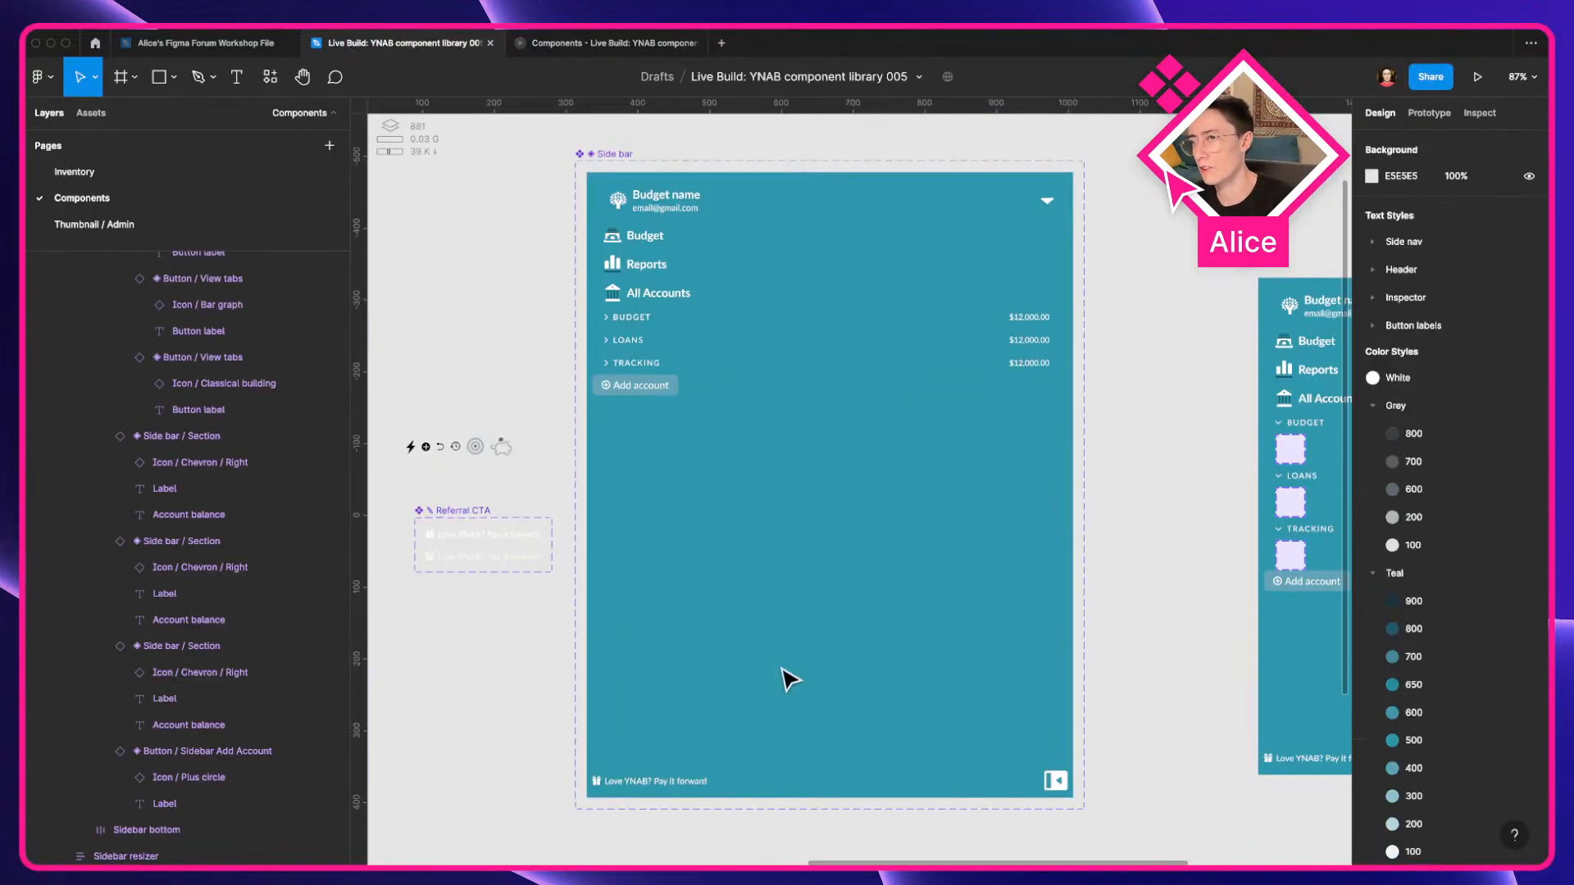
# Duplicate the Collapsed=False variant and set the copy's Collapsed property to True.
pyautogui.click(752, 523)
pyautogui.press('super+d')
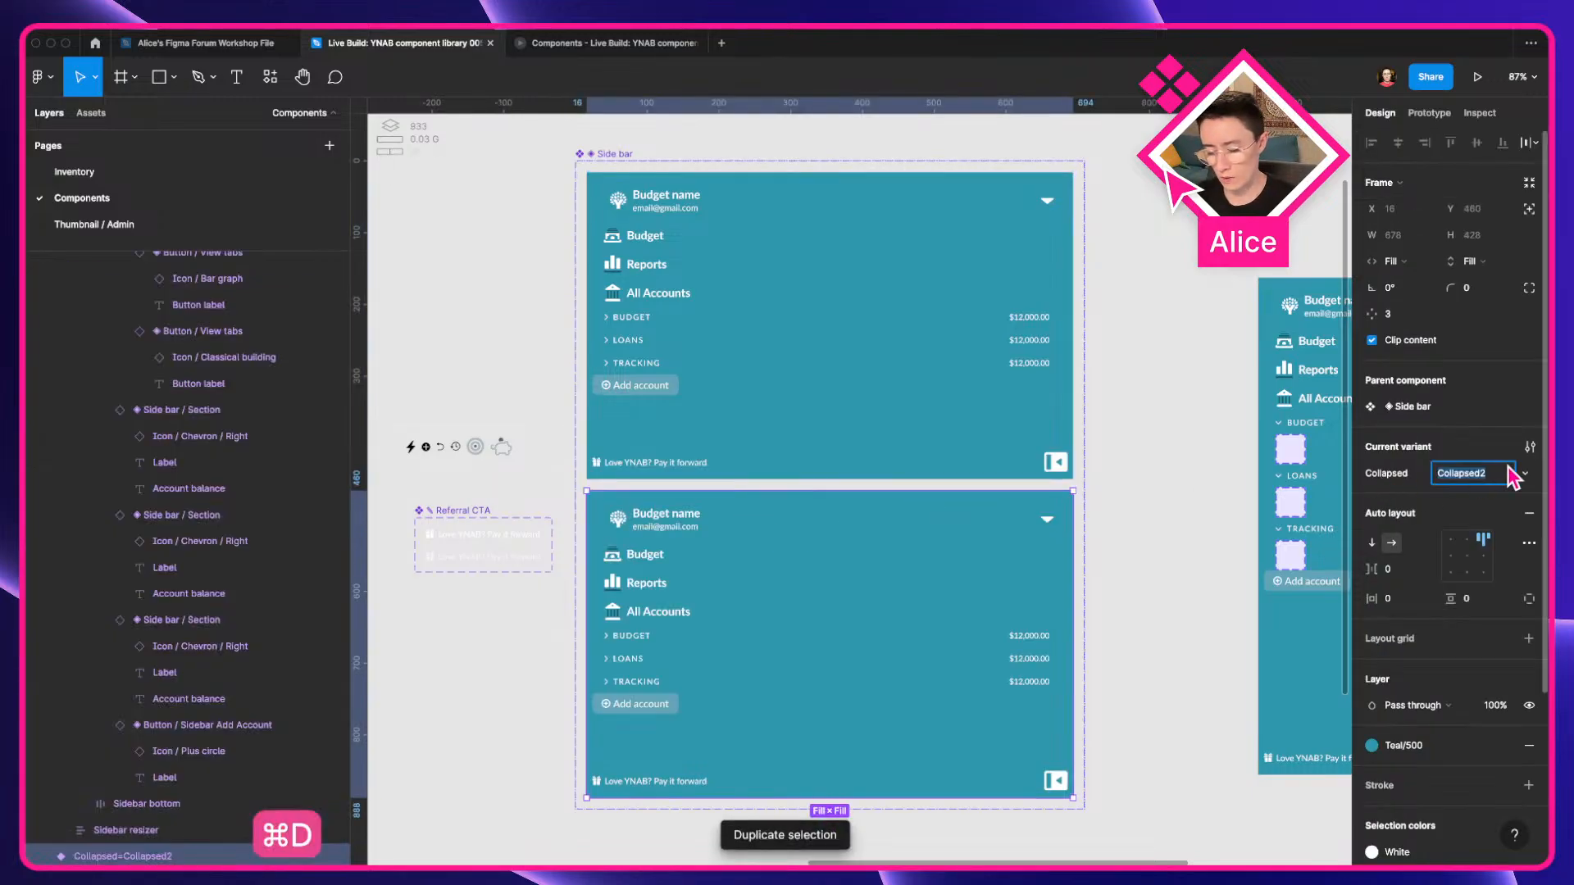
pyautogui.write('True')
pyautogui.press('Return')
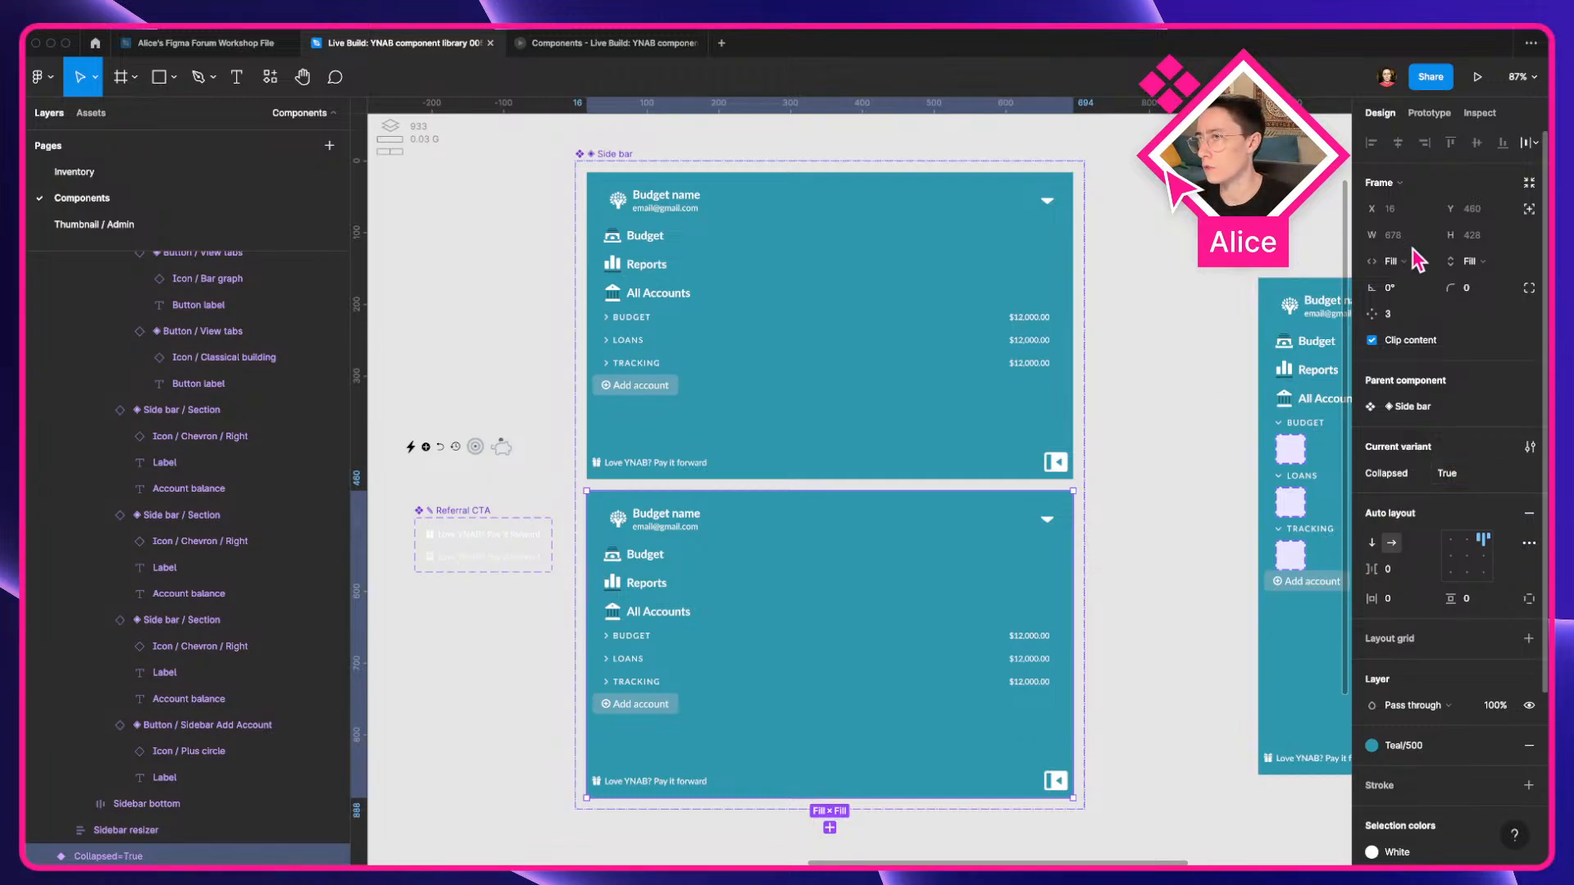
# Give the new Collapsed=True variant a fixed width of 55 and select its Sidebar left frame.
pyautogui.click(1403, 261)
pyautogui.click(1422, 238)
pyautogui.click(1421, 237)
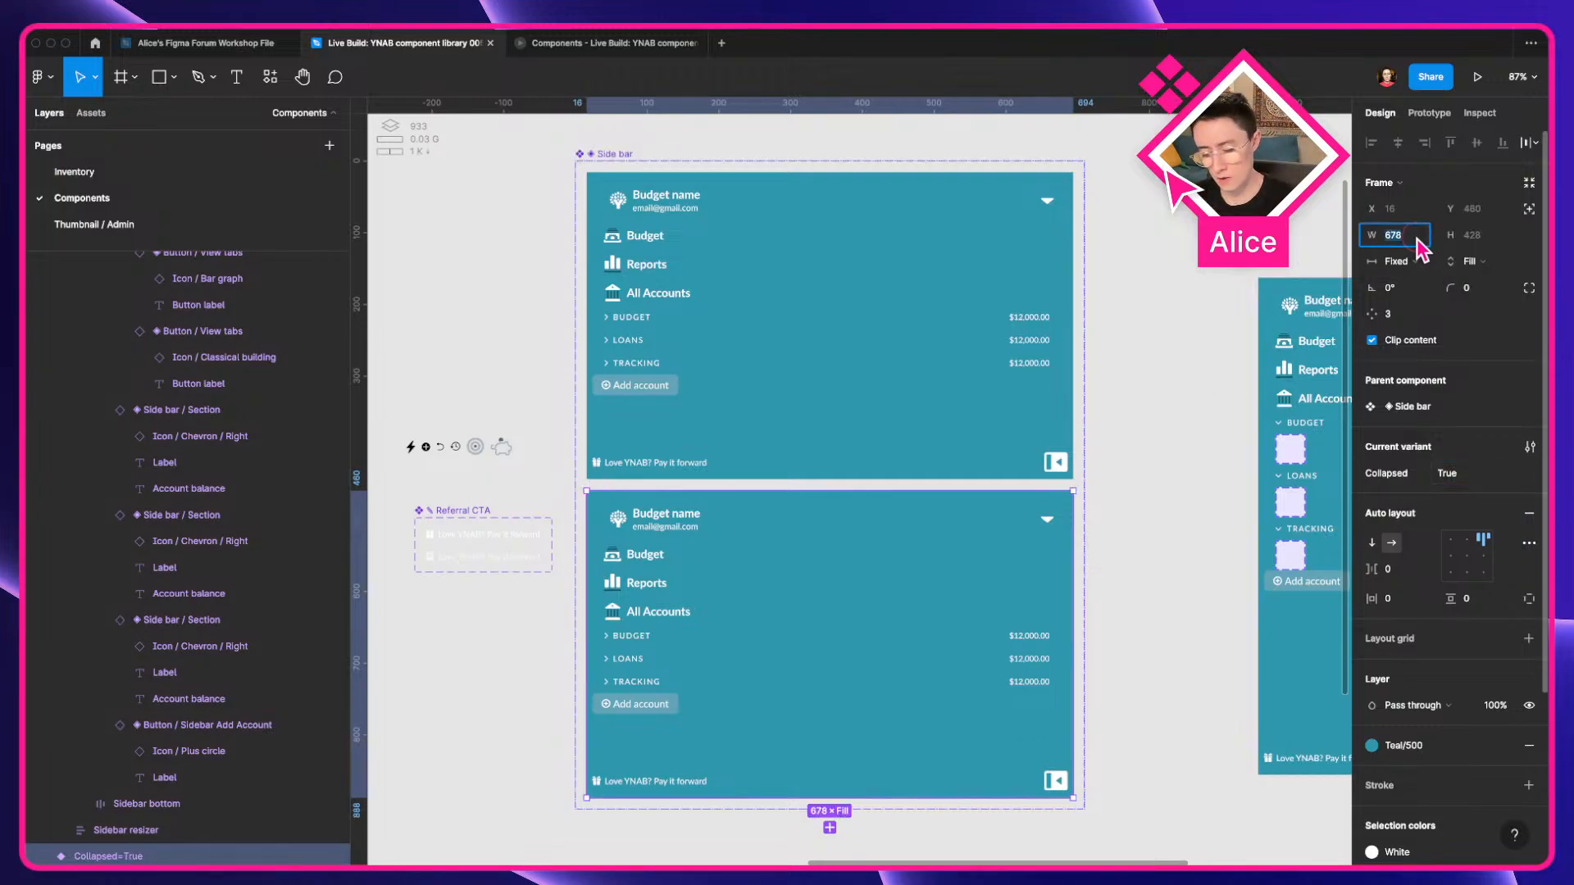
pyautogui.press('Return')
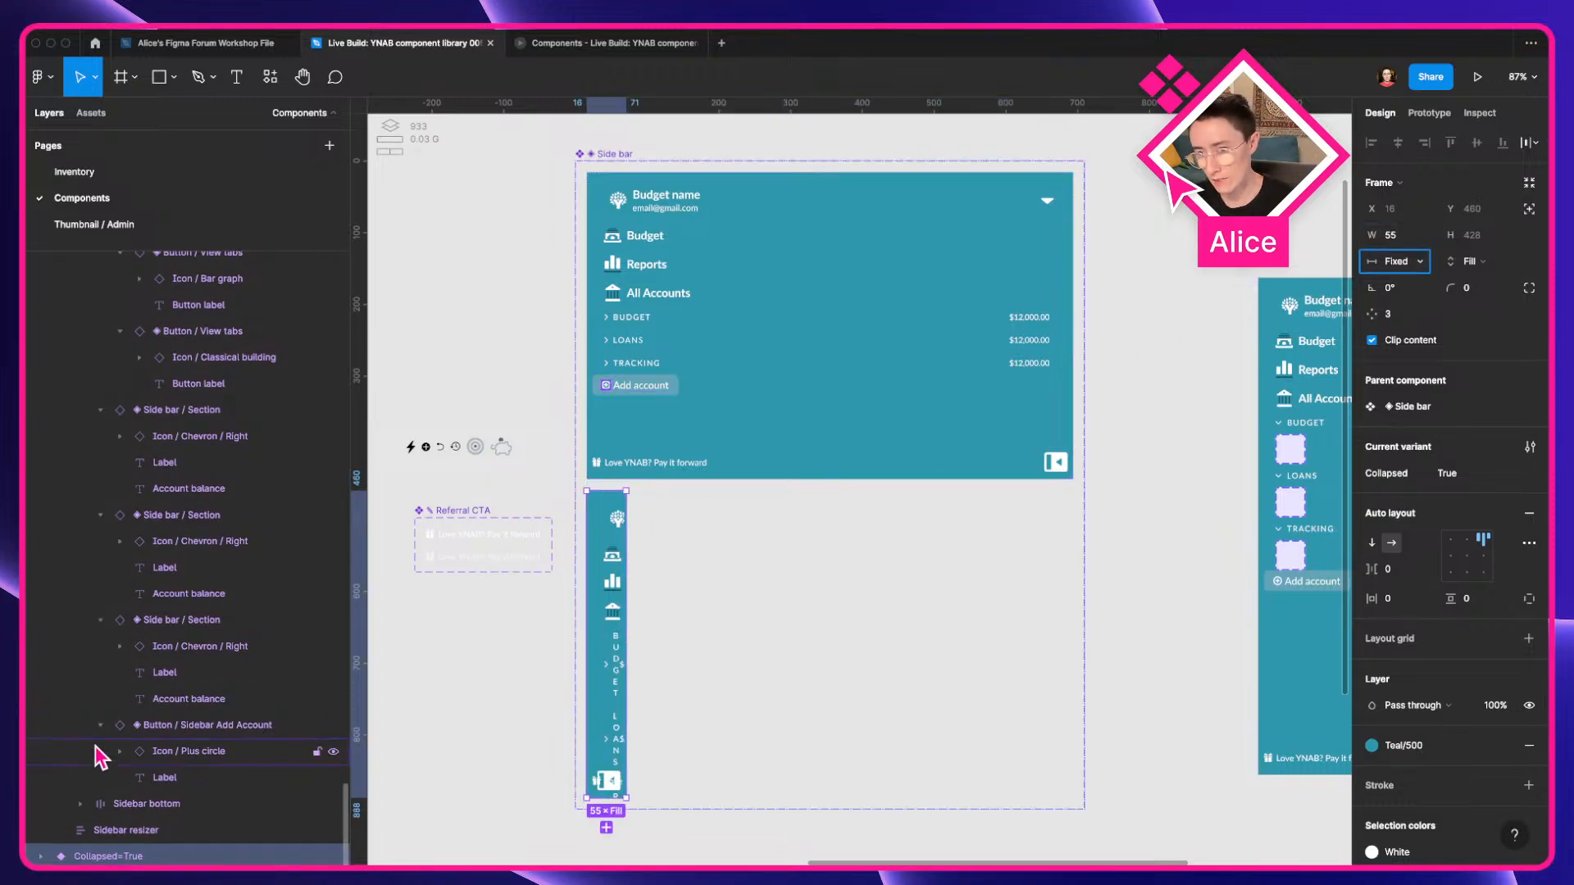
pyautogui.scroll(4, 574, 752)
pyautogui.doubleClick(663, 686)
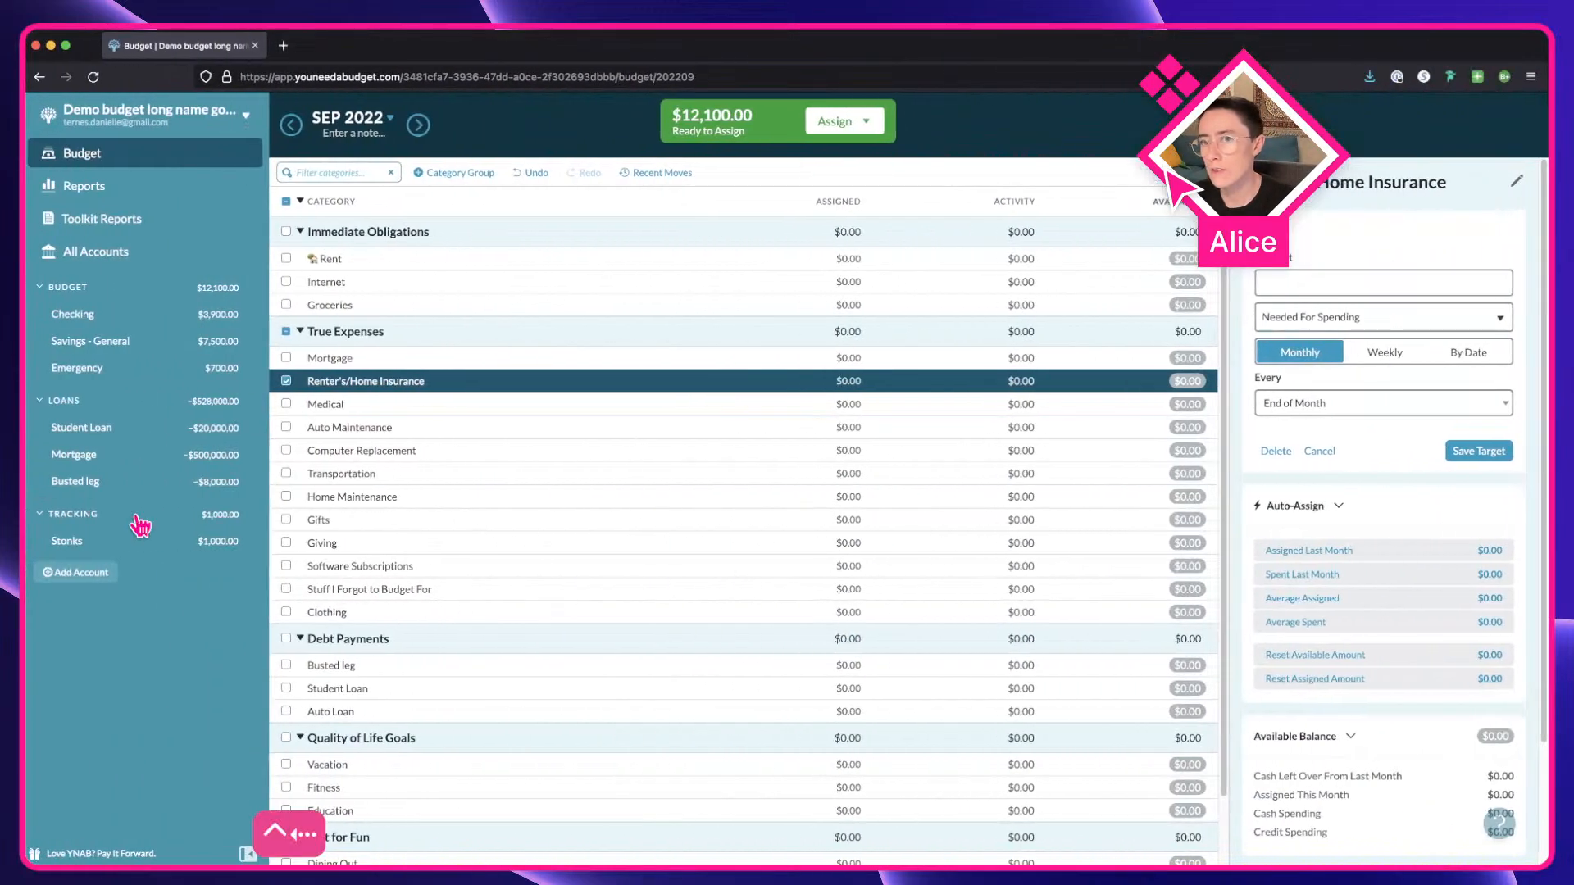
# Collapse and expand the side bar in the live YNAB web app to study its transition, and return to the Figma variants.
pyautogui.click(246, 855)
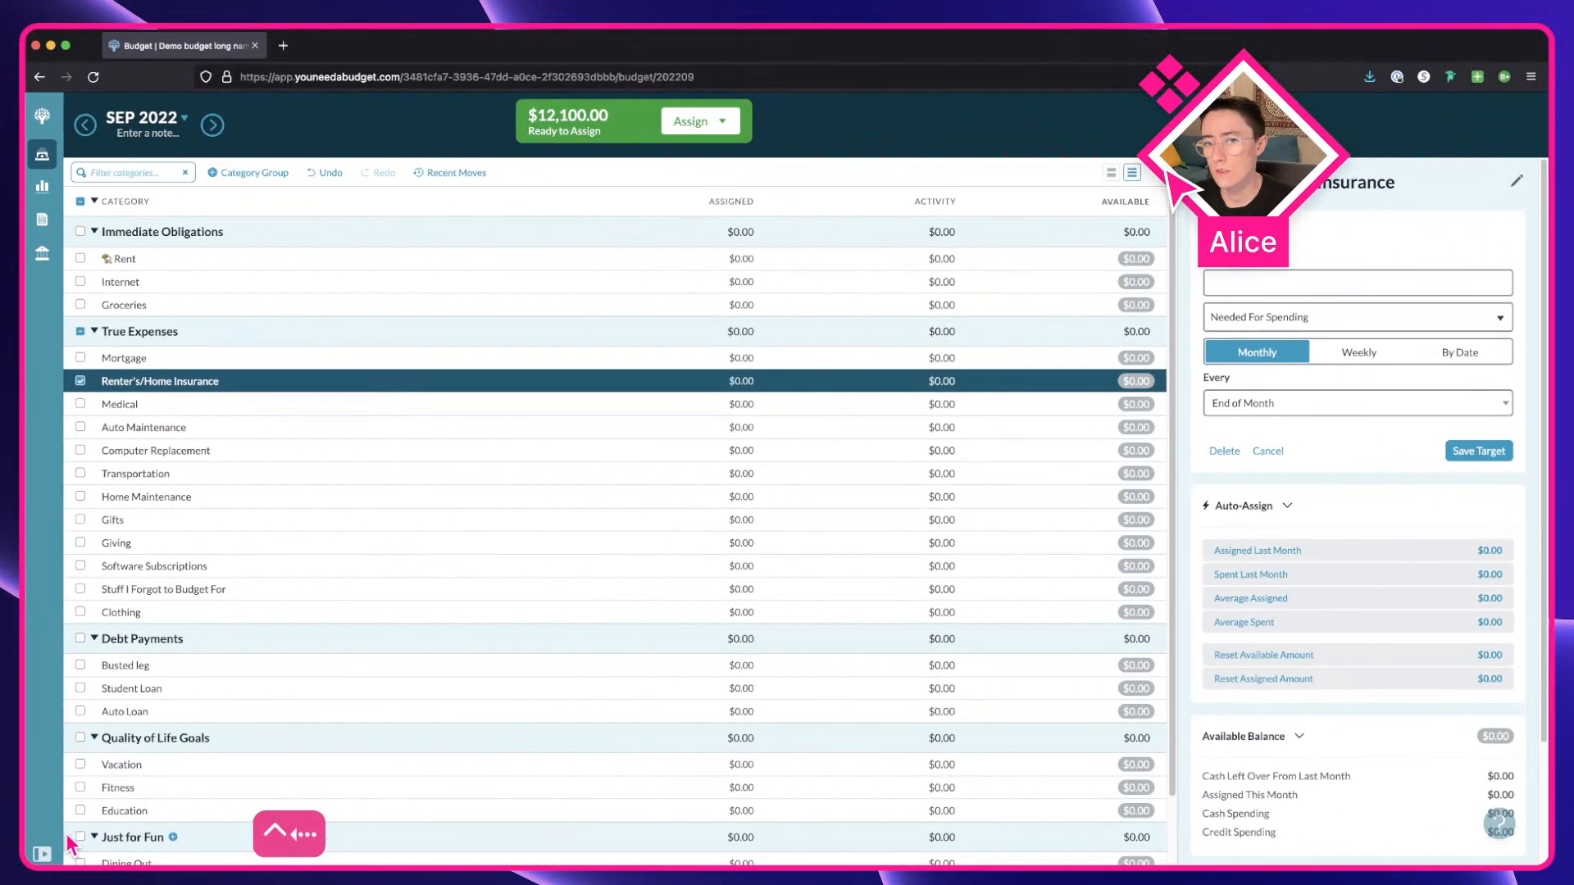
pyautogui.click(41, 855)
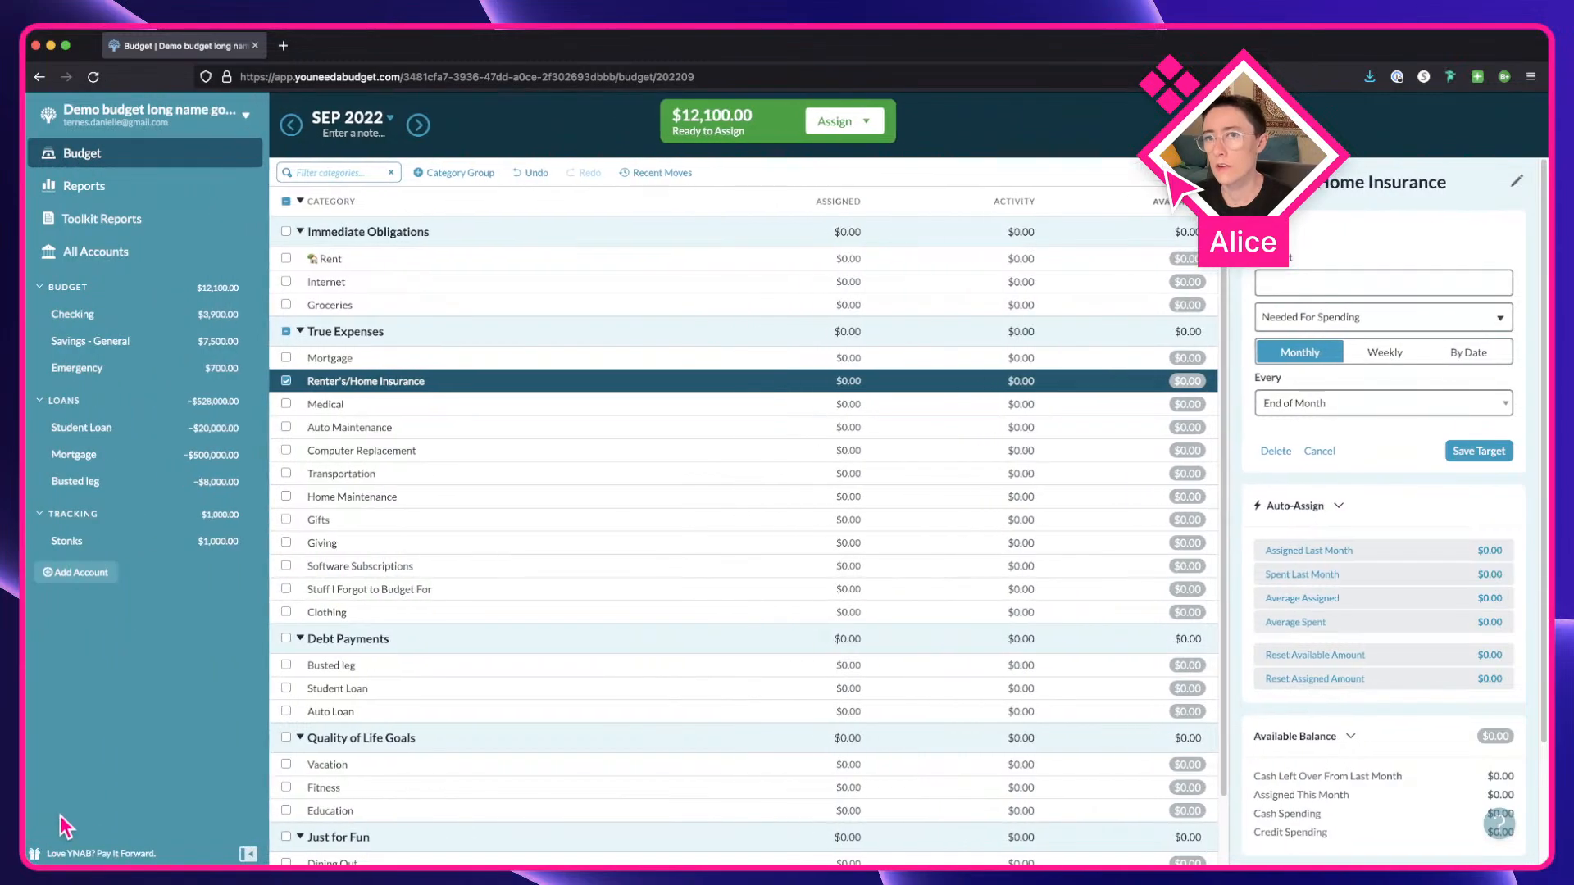
pyautogui.click(246, 855)
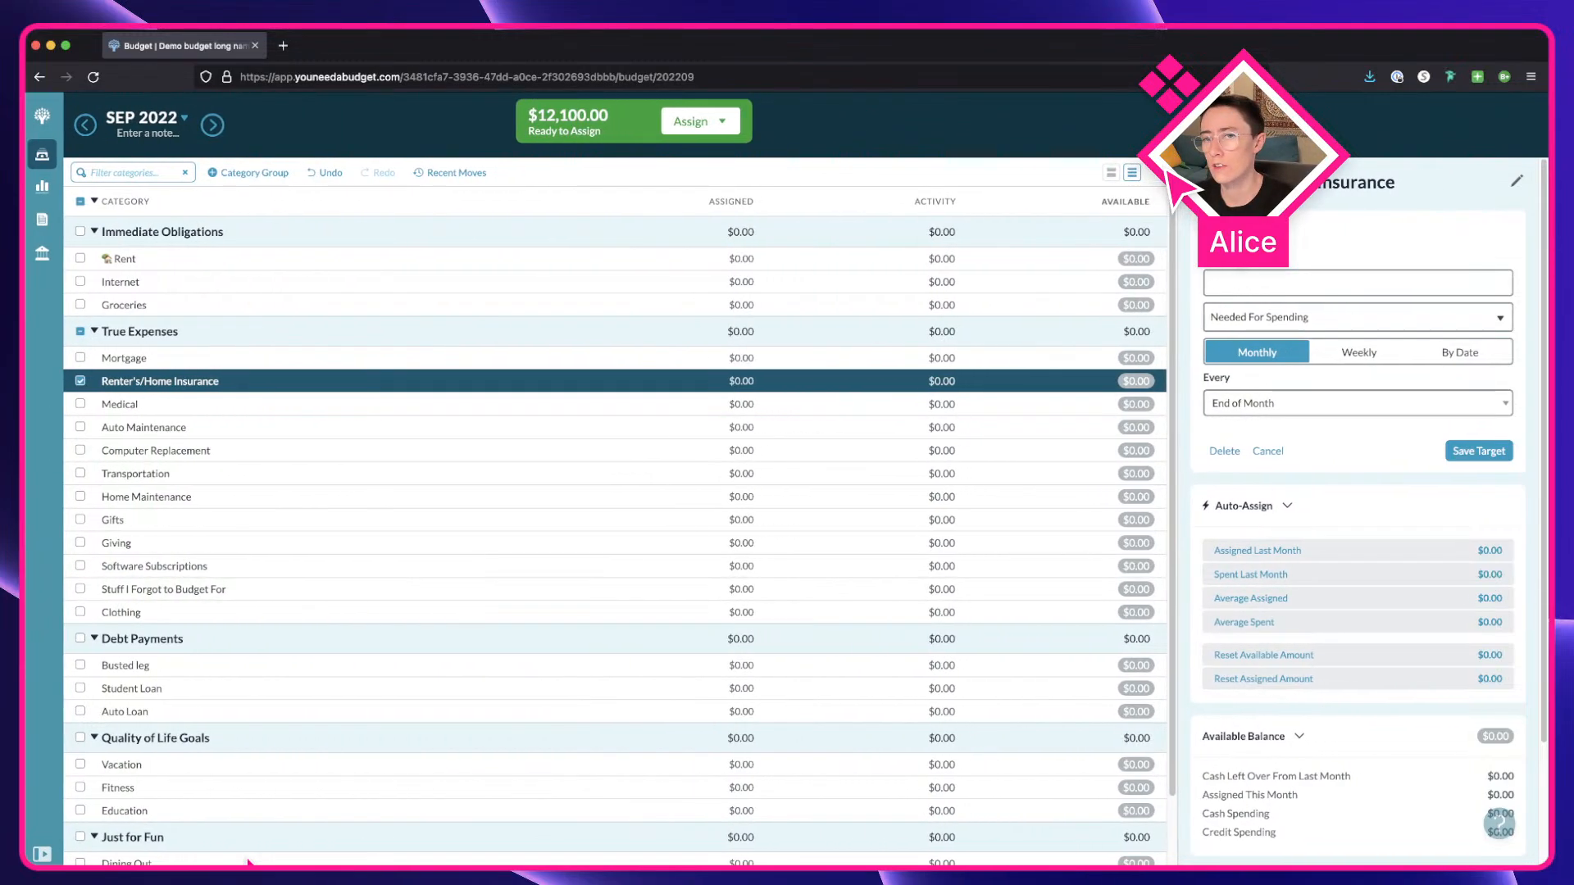
pyautogui.click(41, 854)
pyautogui.click(250, 853)
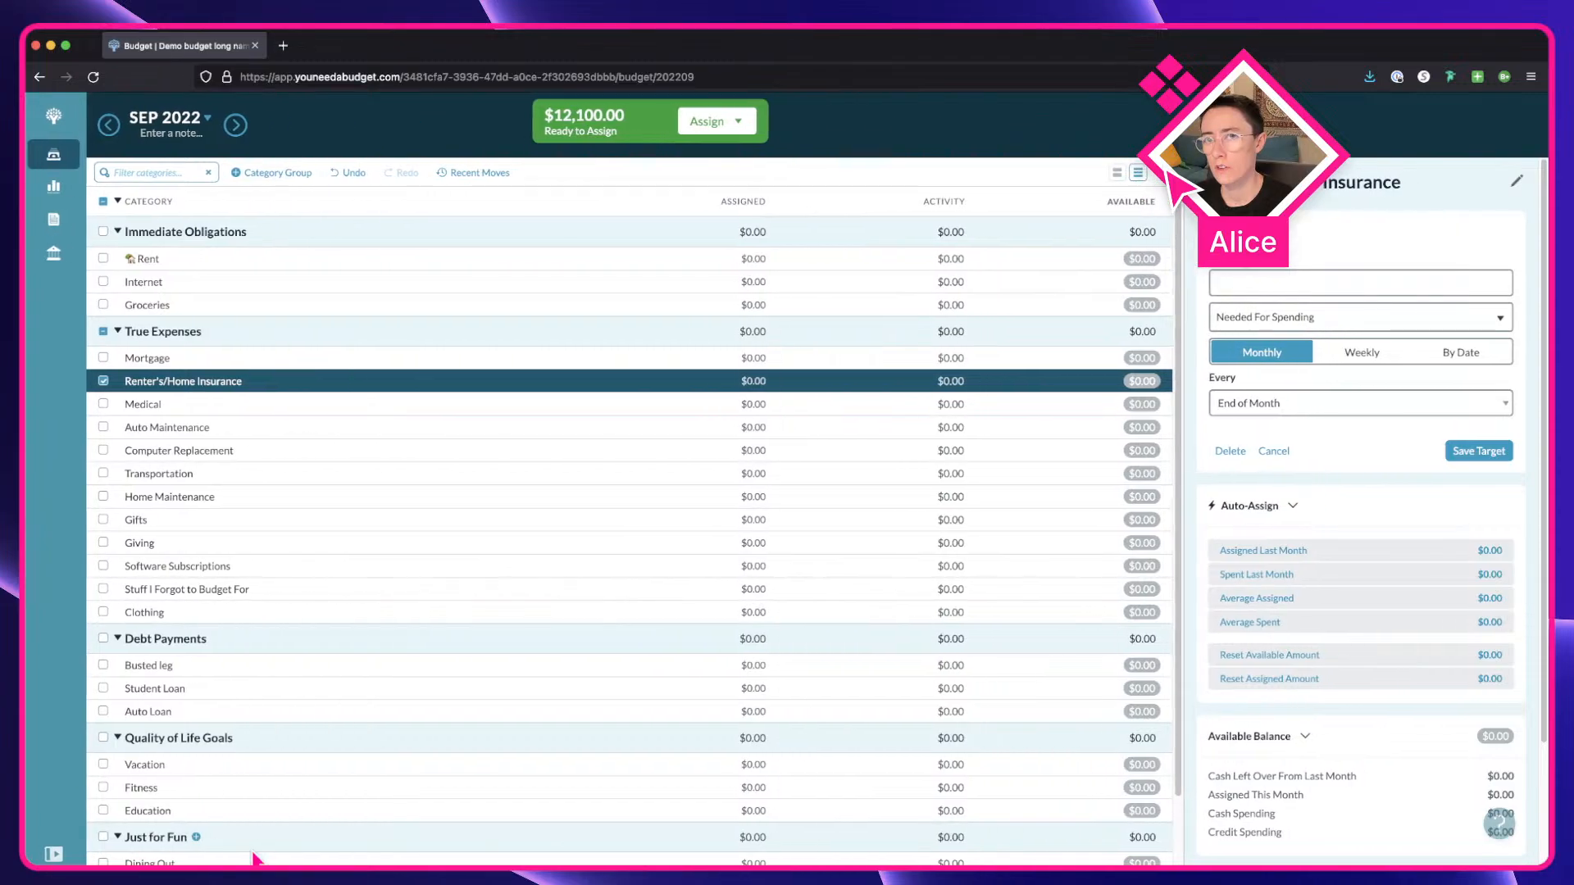
pyautogui.click(43, 855)
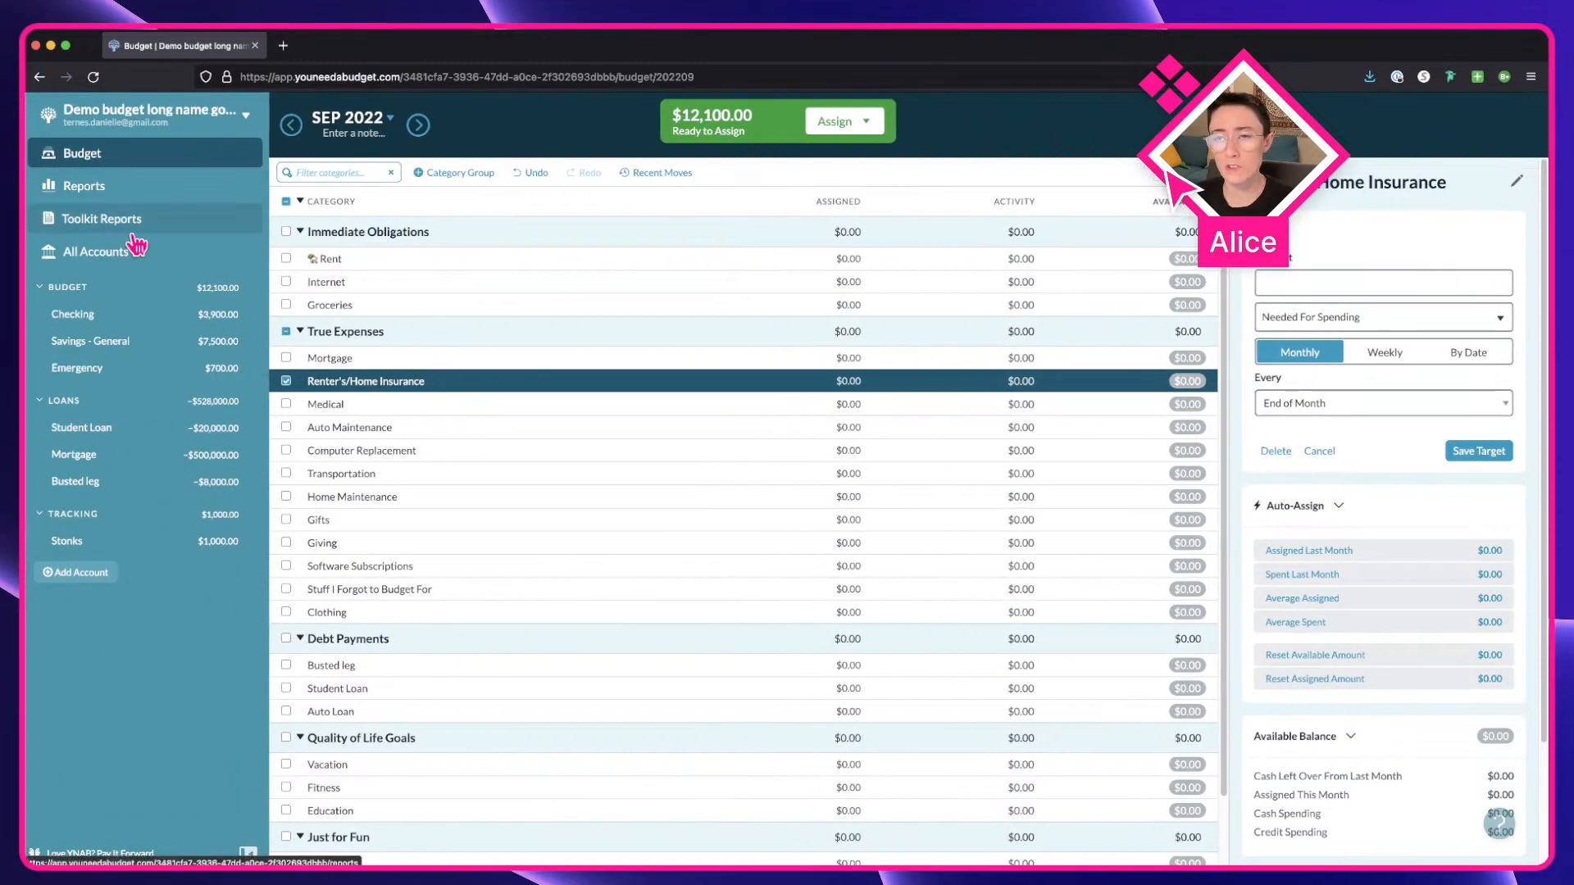
pyautogui.click(249, 854)
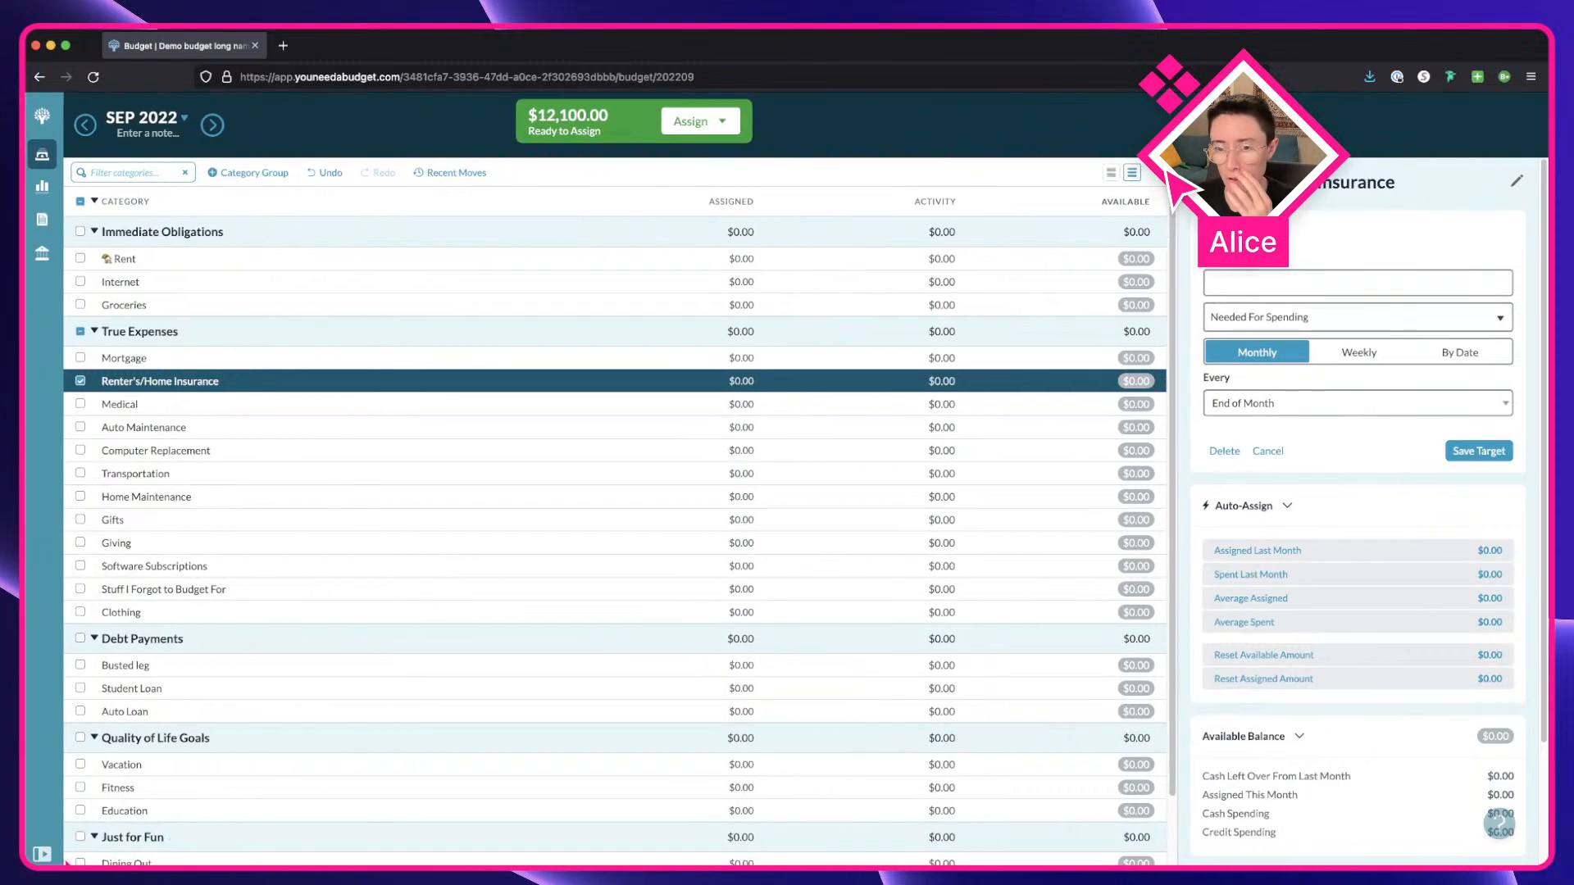
pyautogui.click(50, 855)
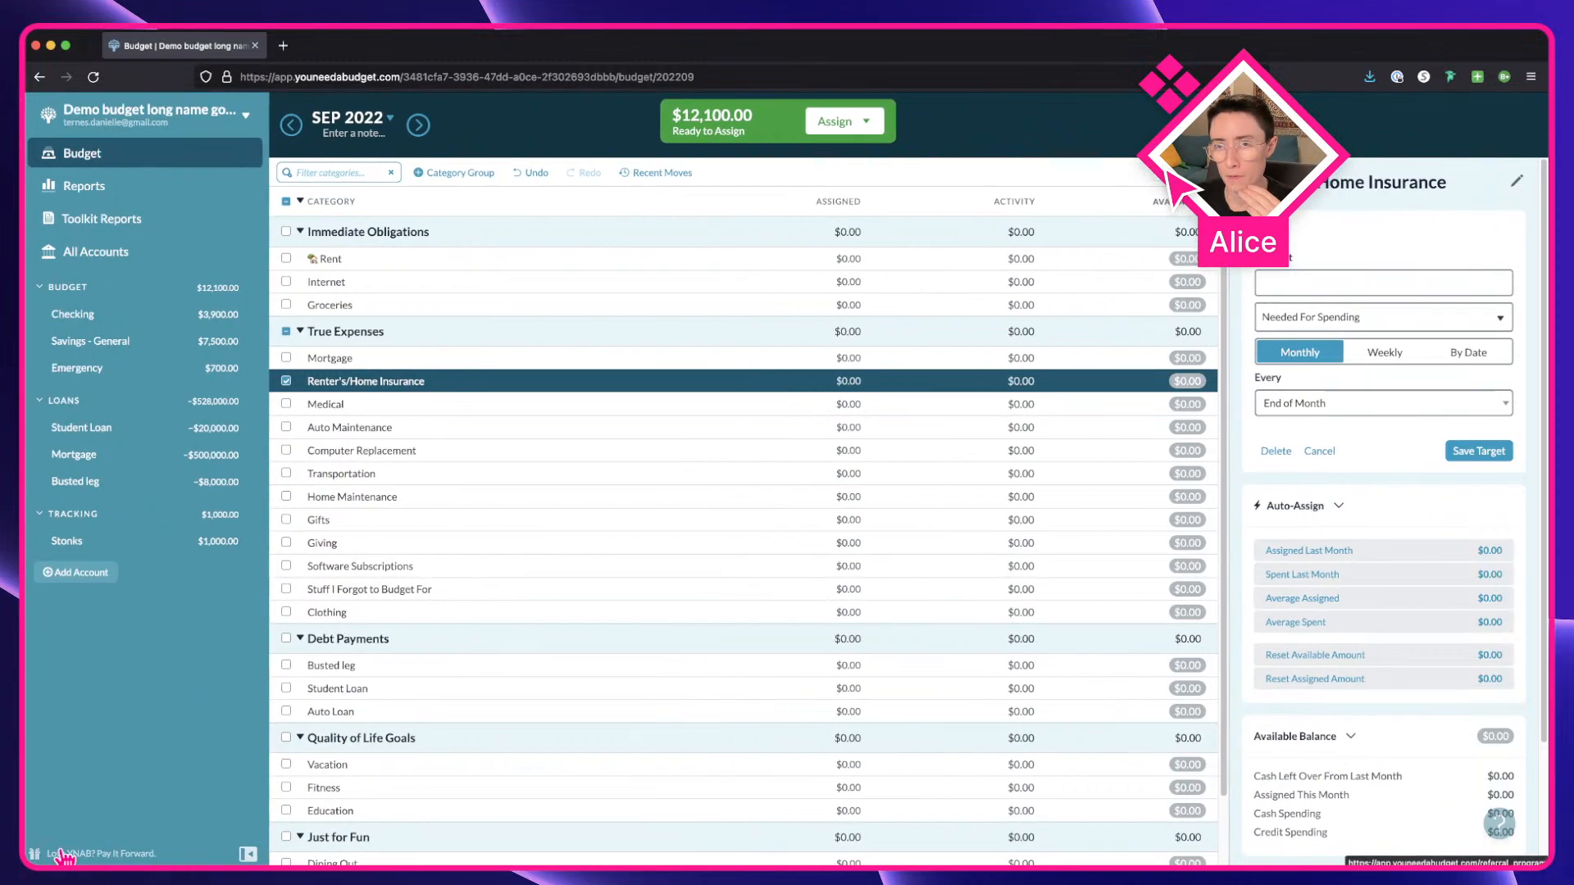
pyautogui.click(254, 853)
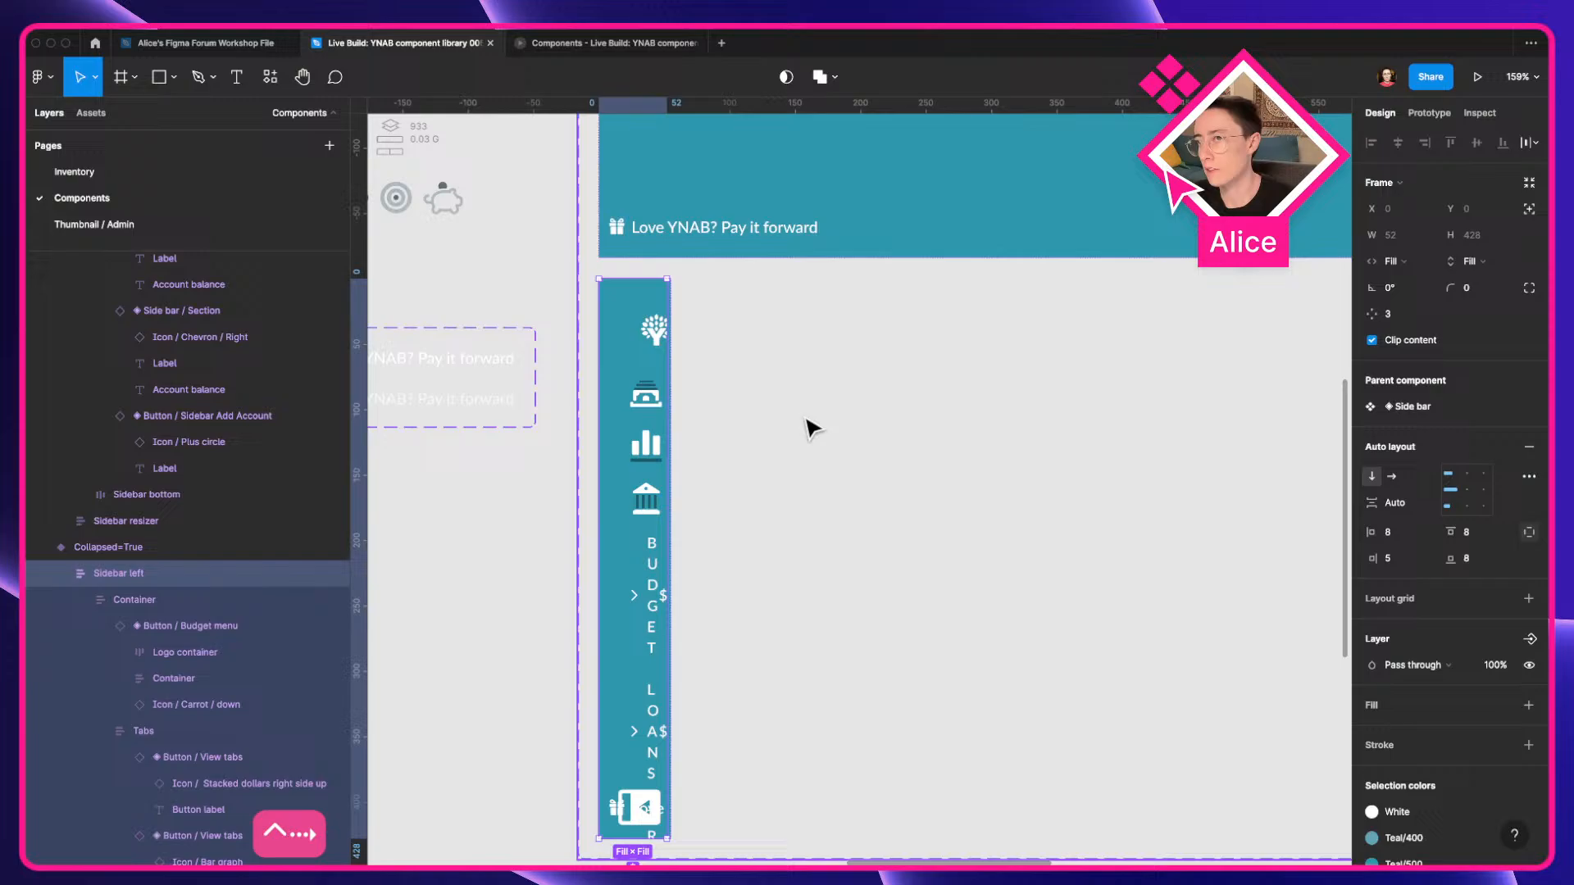
pyautogui.scroll(5, 808, 425)
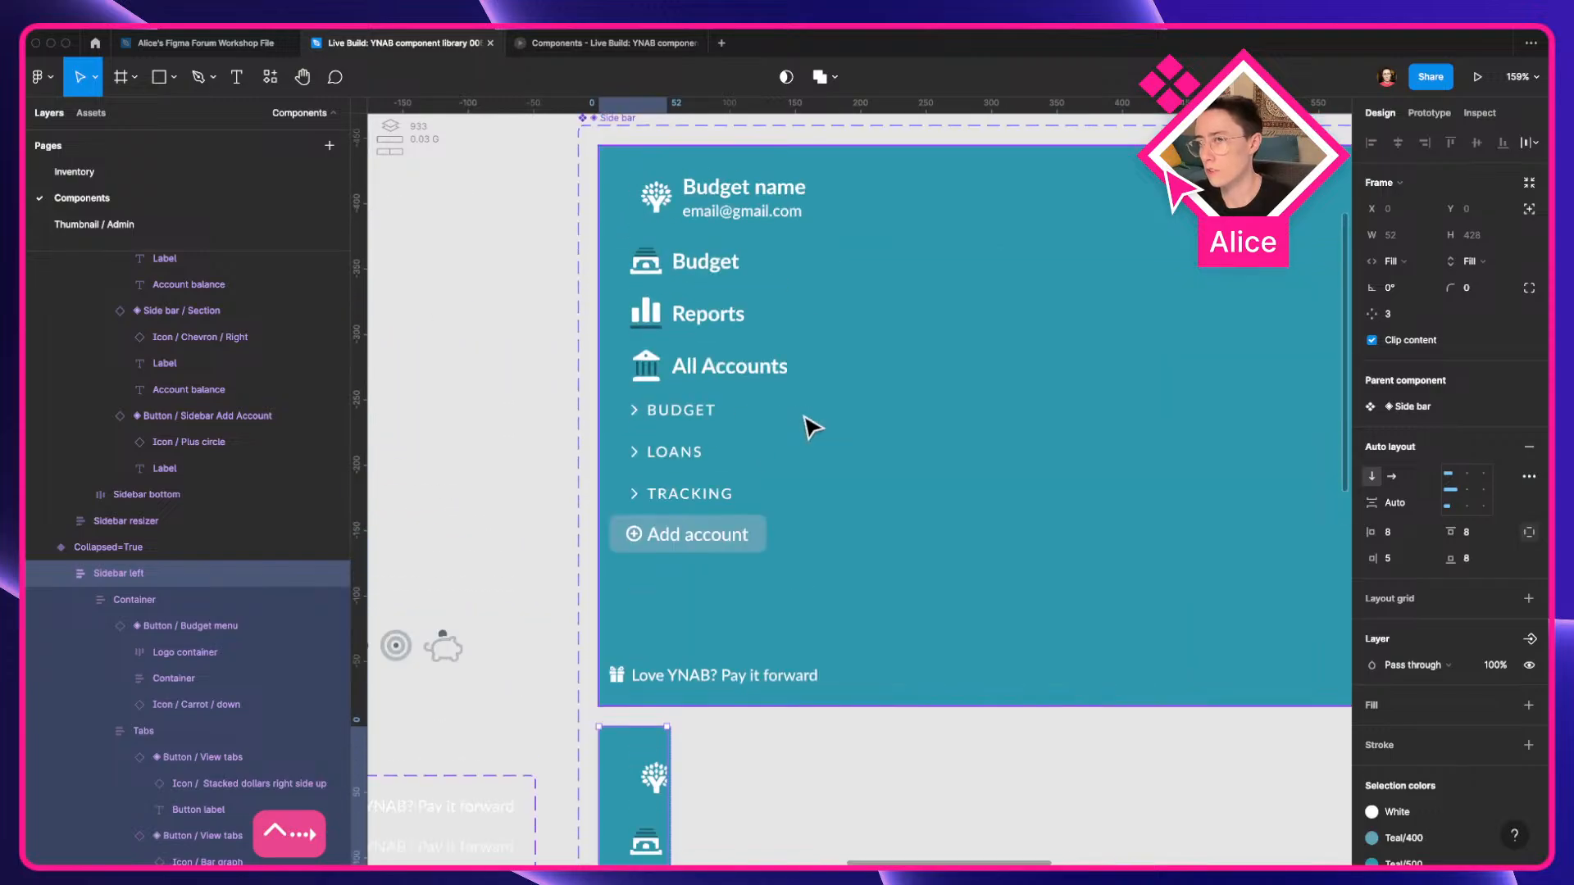
# Turn on Active for the Budget view tab in both the expanded and collapsed variants of the Side bar.
pyautogui.click(804, 416)
pyautogui.doubleClick(741, 264)
pyautogui.doubleClick(741, 265)
pyautogui.doubleClick(741, 265)
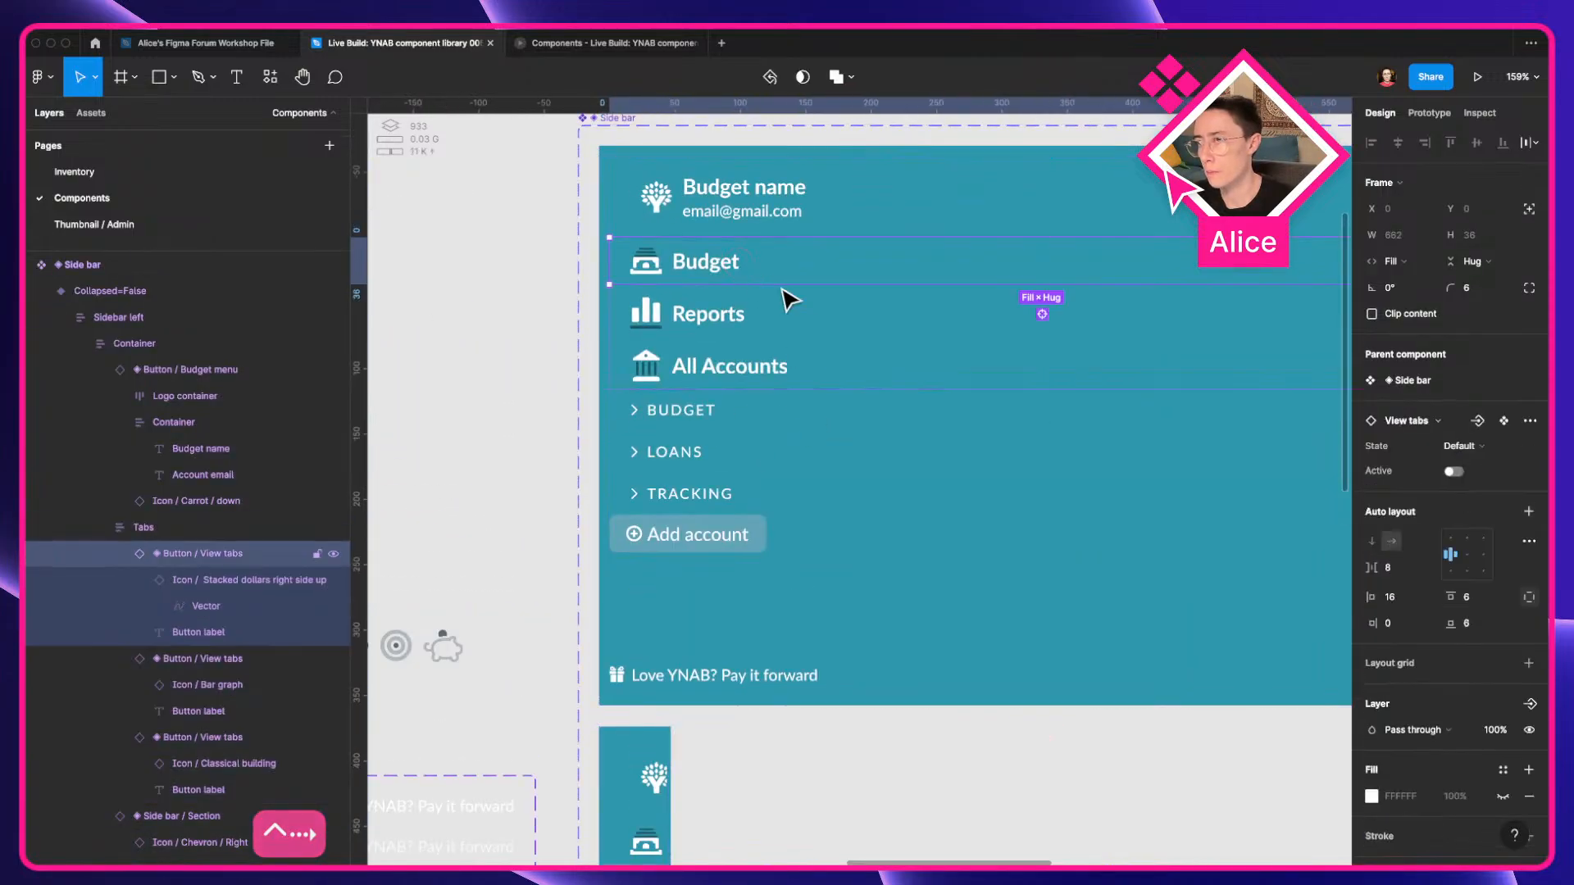
pyautogui.click(1042, 314)
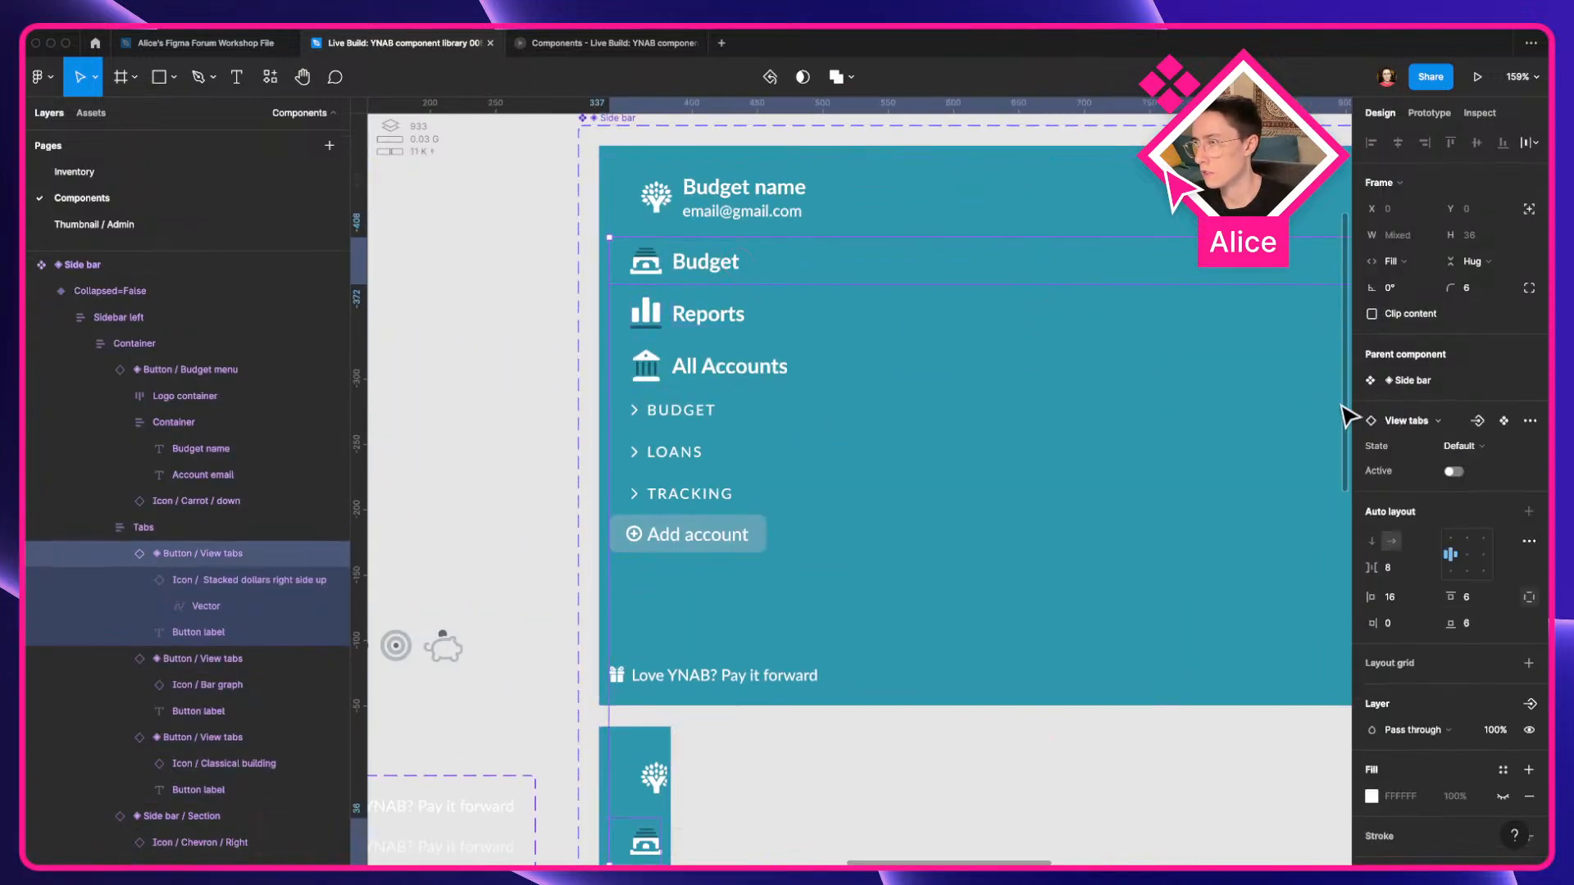
pyautogui.click(1453, 472)
# Widen the Collapsed=True variant to about 194.
pyautogui.scroll(-5, 1265, 457)
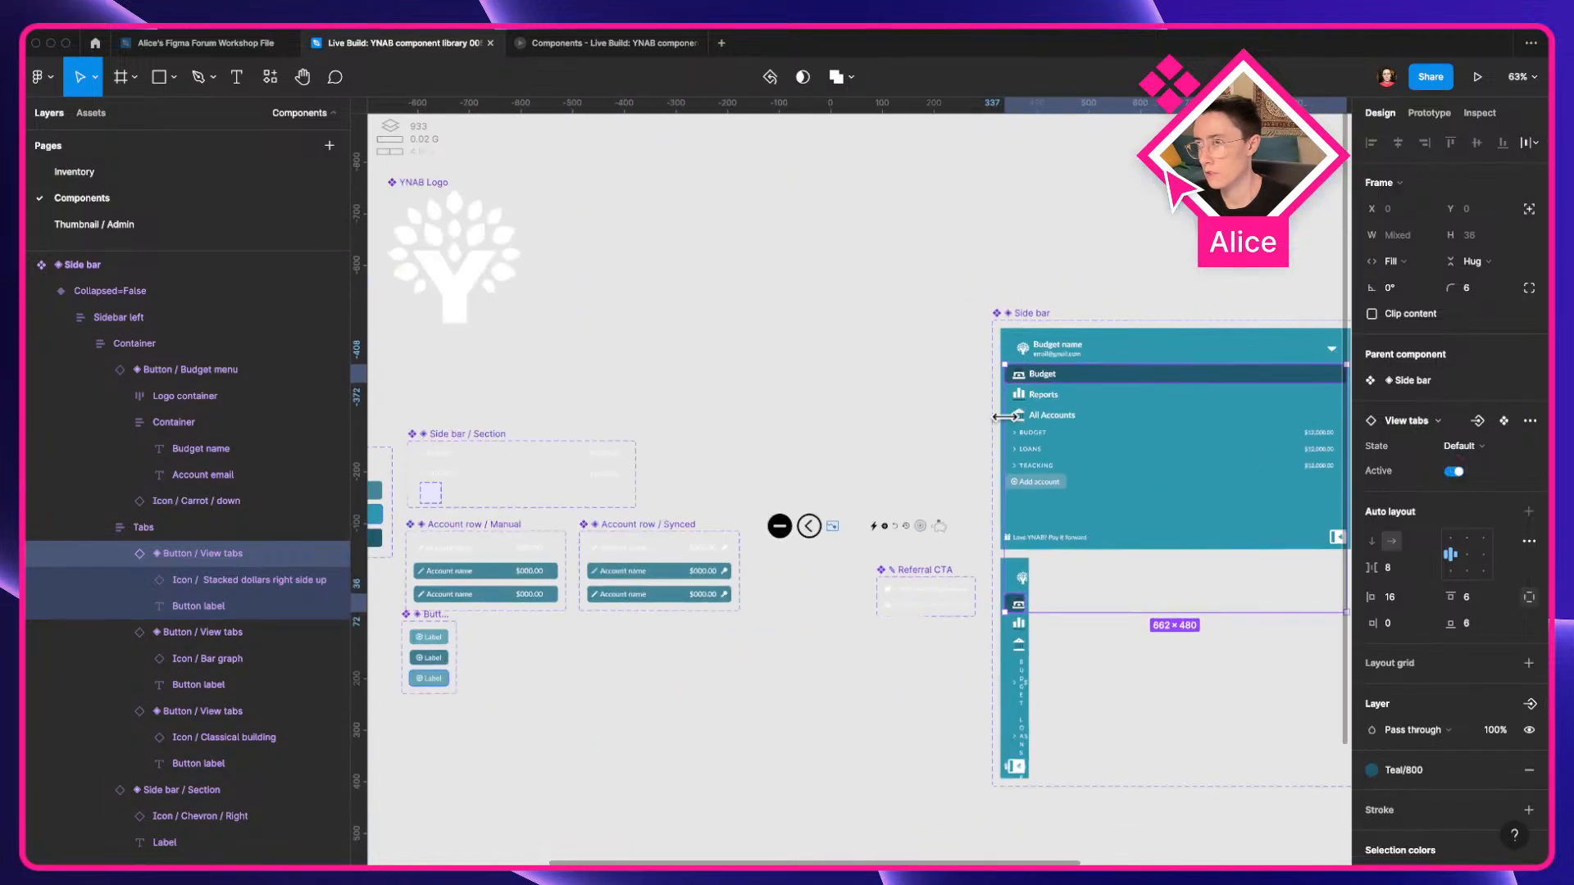
pyautogui.click(897, 402)
pyautogui.moveTo(897, 401); pyautogui.dragTo(701, 322)
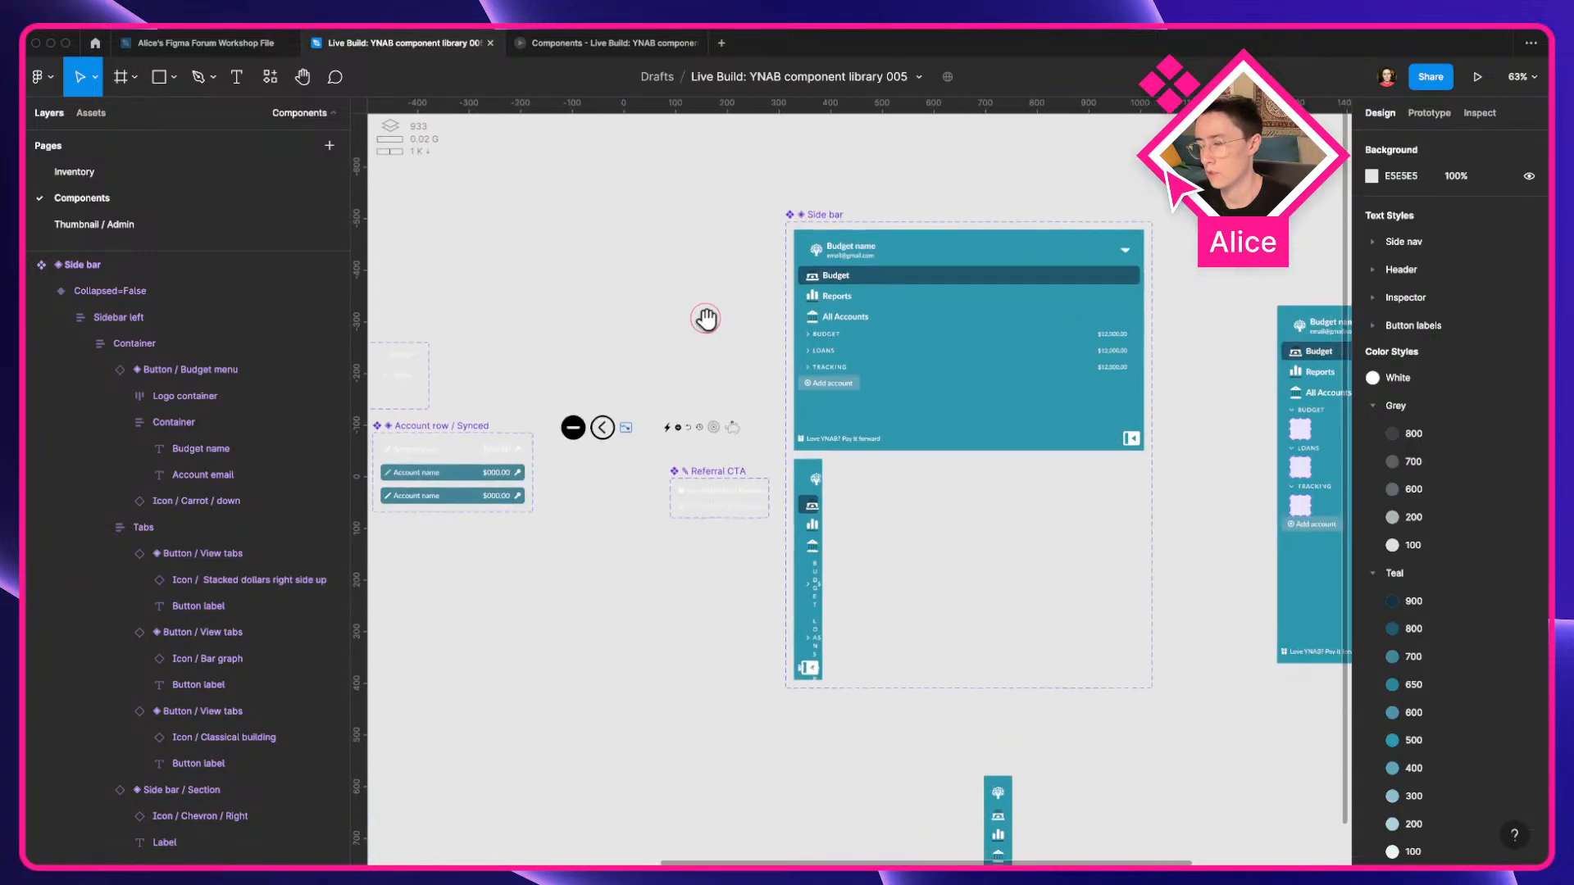
pyautogui.click(826, 536)
pyautogui.moveTo(826, 535); pyautogui.dragTo(928, 562)
pyautogui.scroll(6, 878, 560)
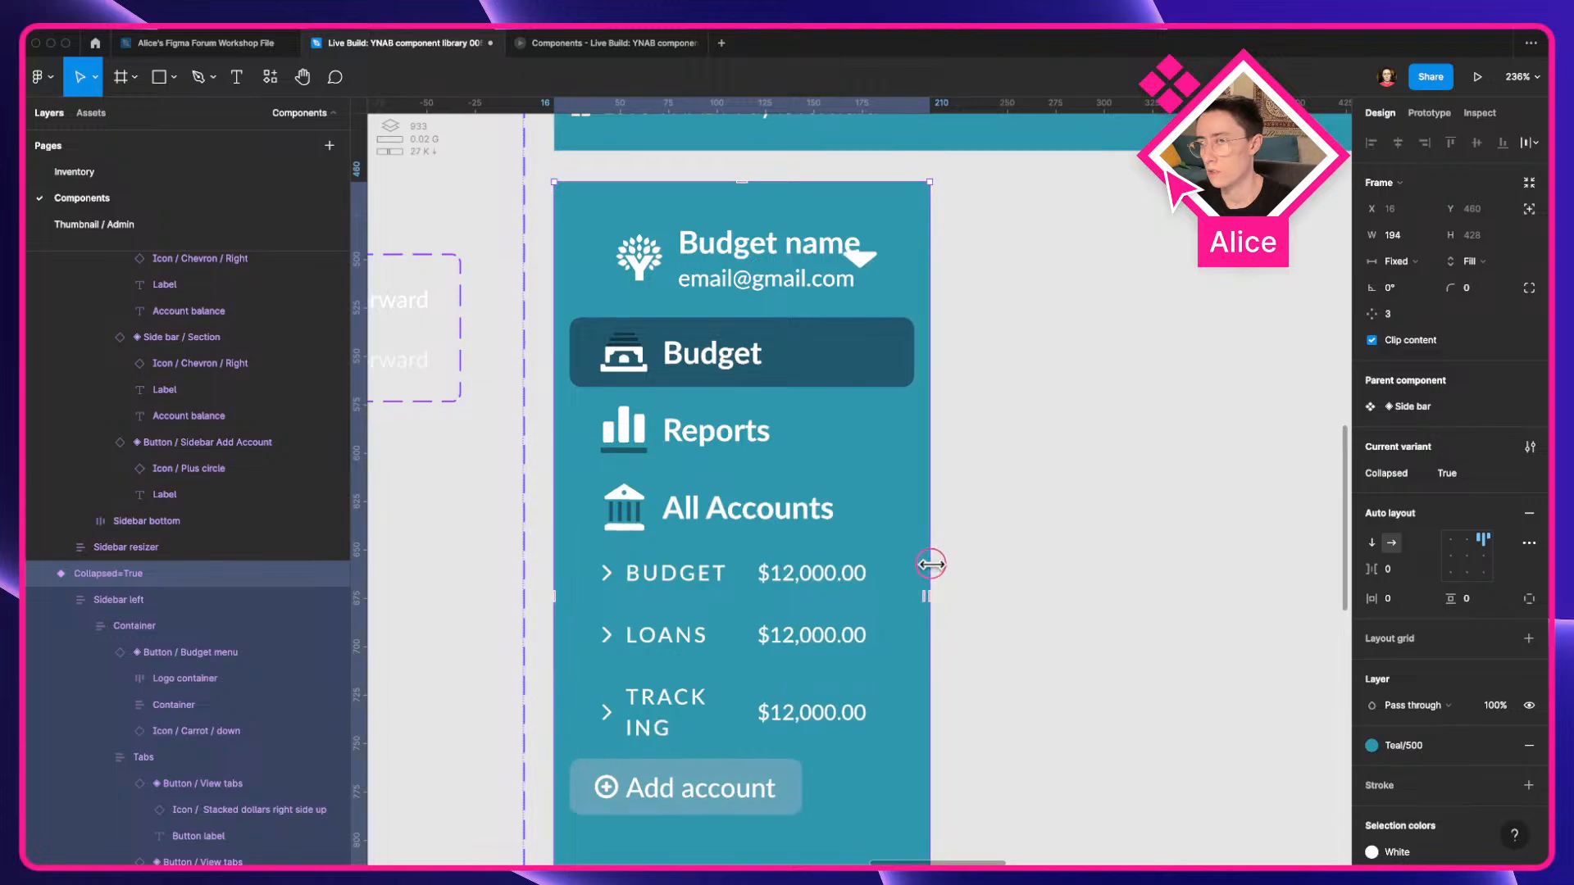
# Try setting the Budget tab label's opacity to 0% in the Collapsed=True variant, and undo the change.
pyautogui.click(743, 366)
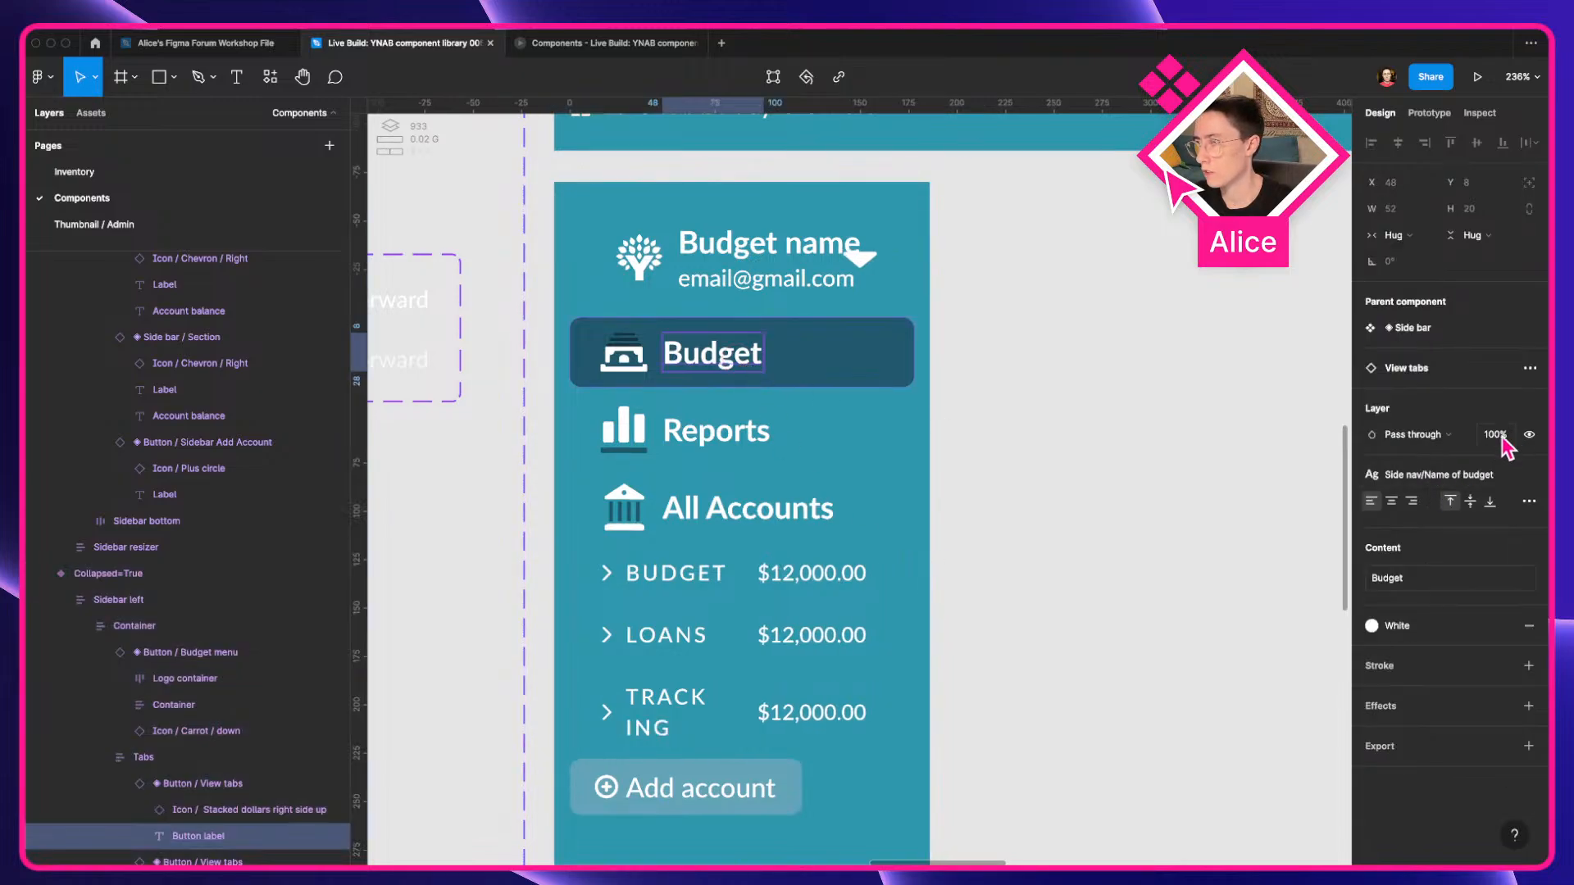
pyautogui.press('Tab')
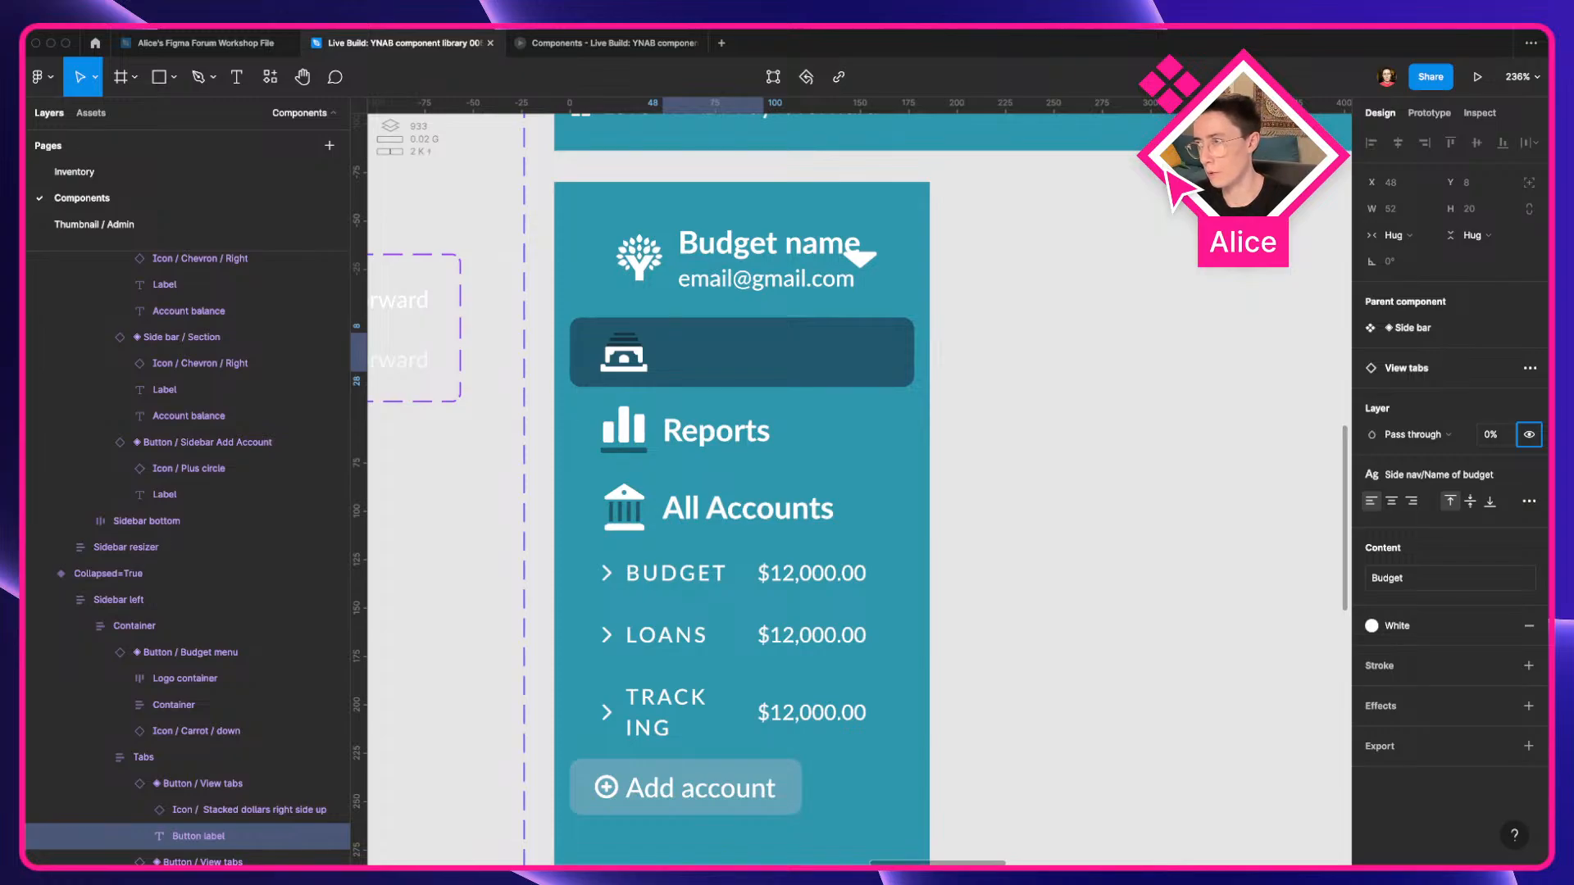
pyautogui.press('super+z')
pyautogui.press('super+z')
pyautogui.press('super+z')
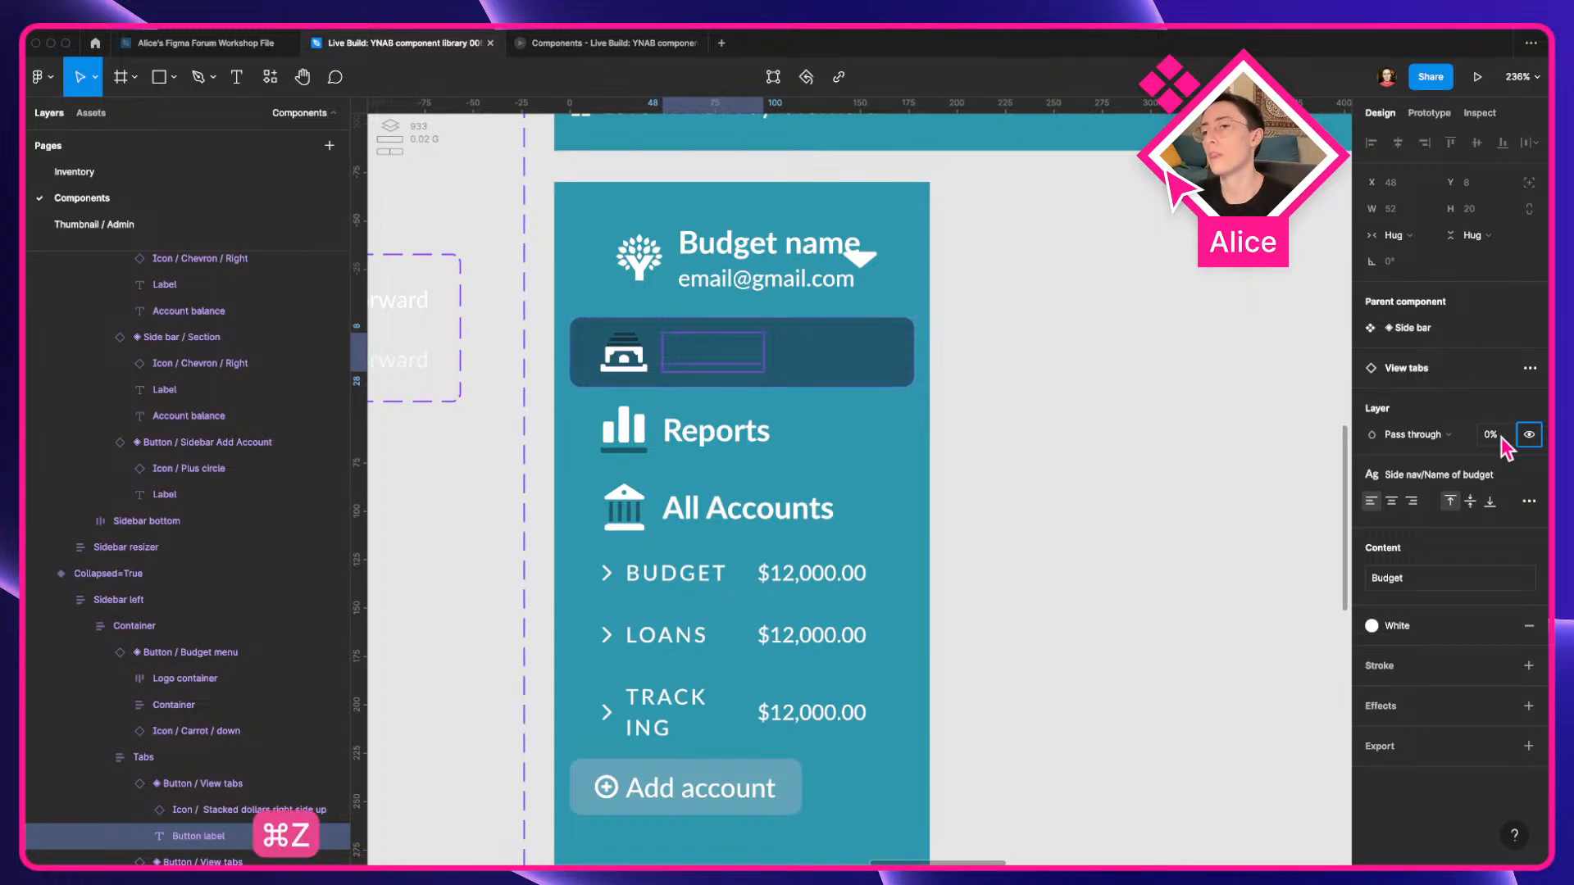
pyautogui.press('super+z')
pyautogui.press('super+z')
pyautogui.press('super+z')
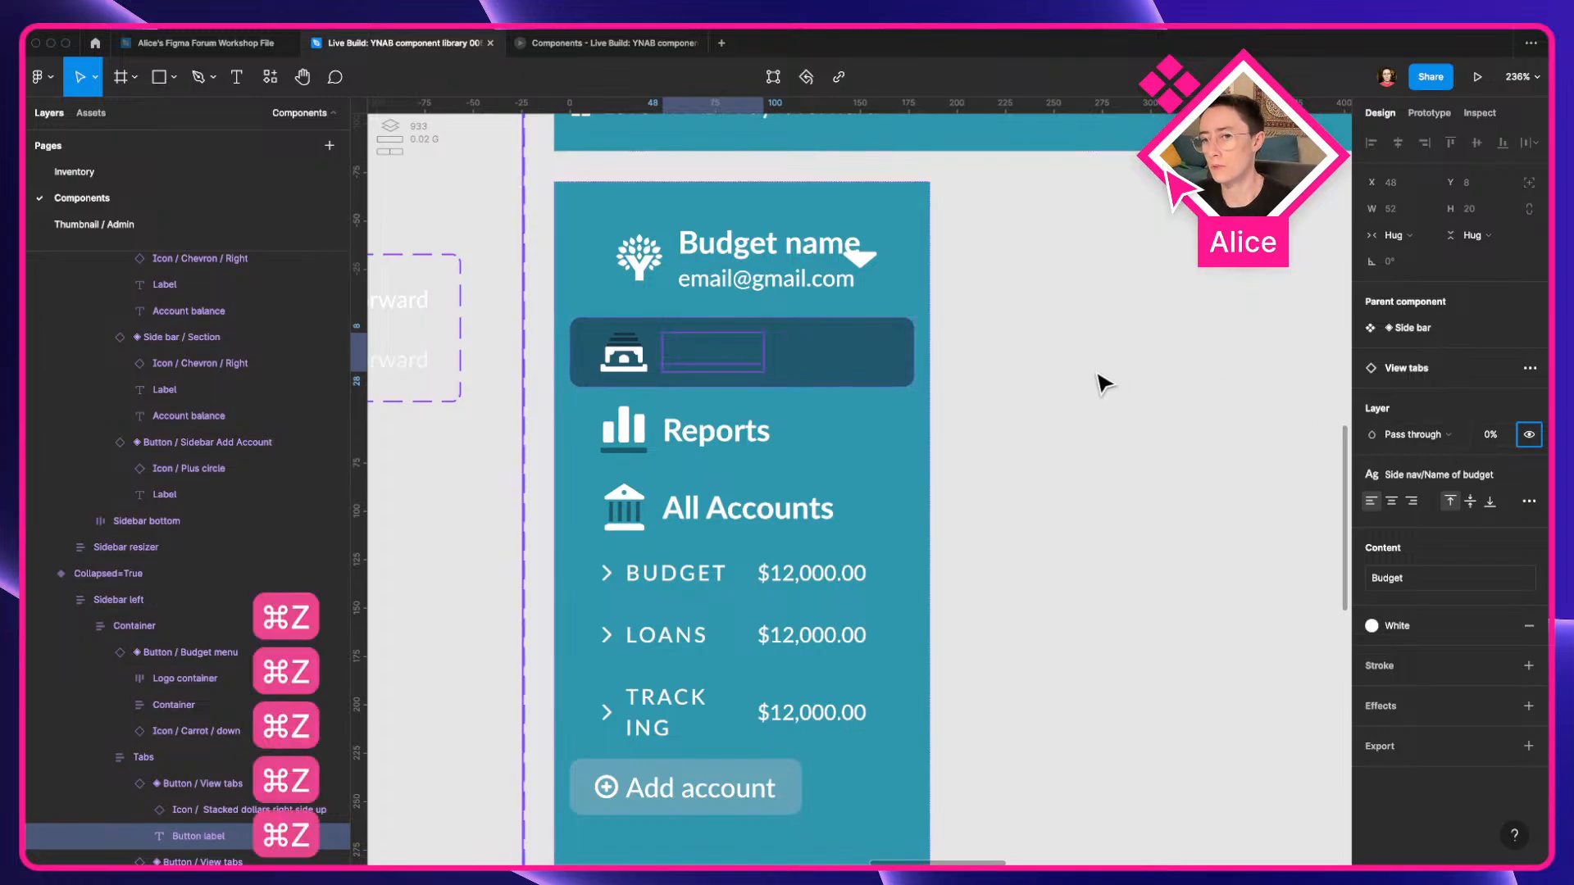
pyautogui.press('super+z')
pyautogui.press('super+z')
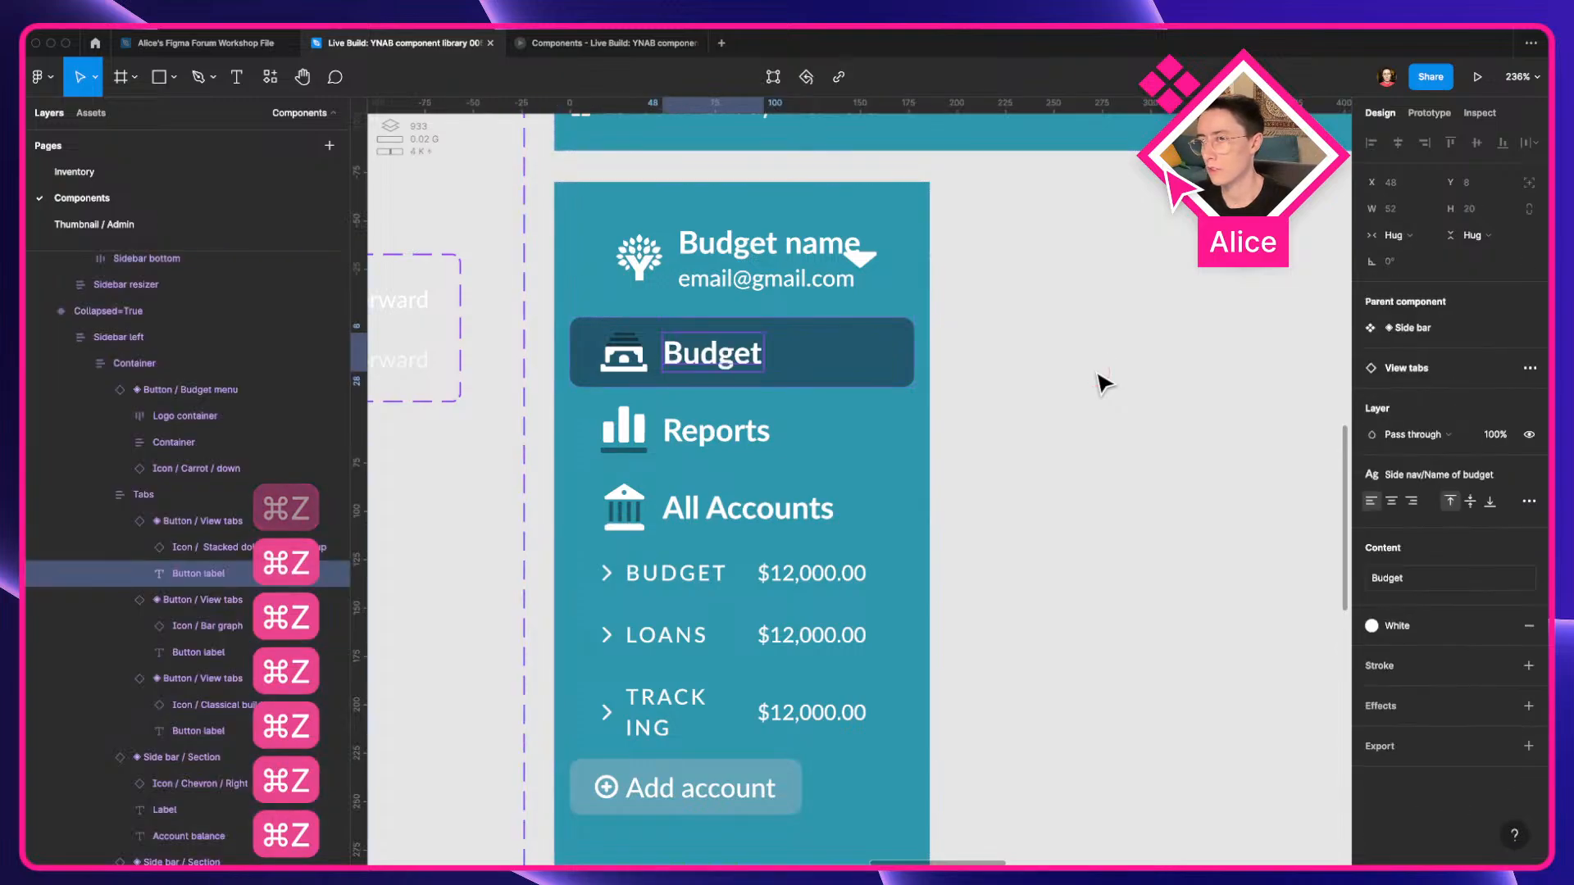
# Select the Logo container inside the Budget menu of the Collapsed=True variant.
pyautogui.click(859, 367)
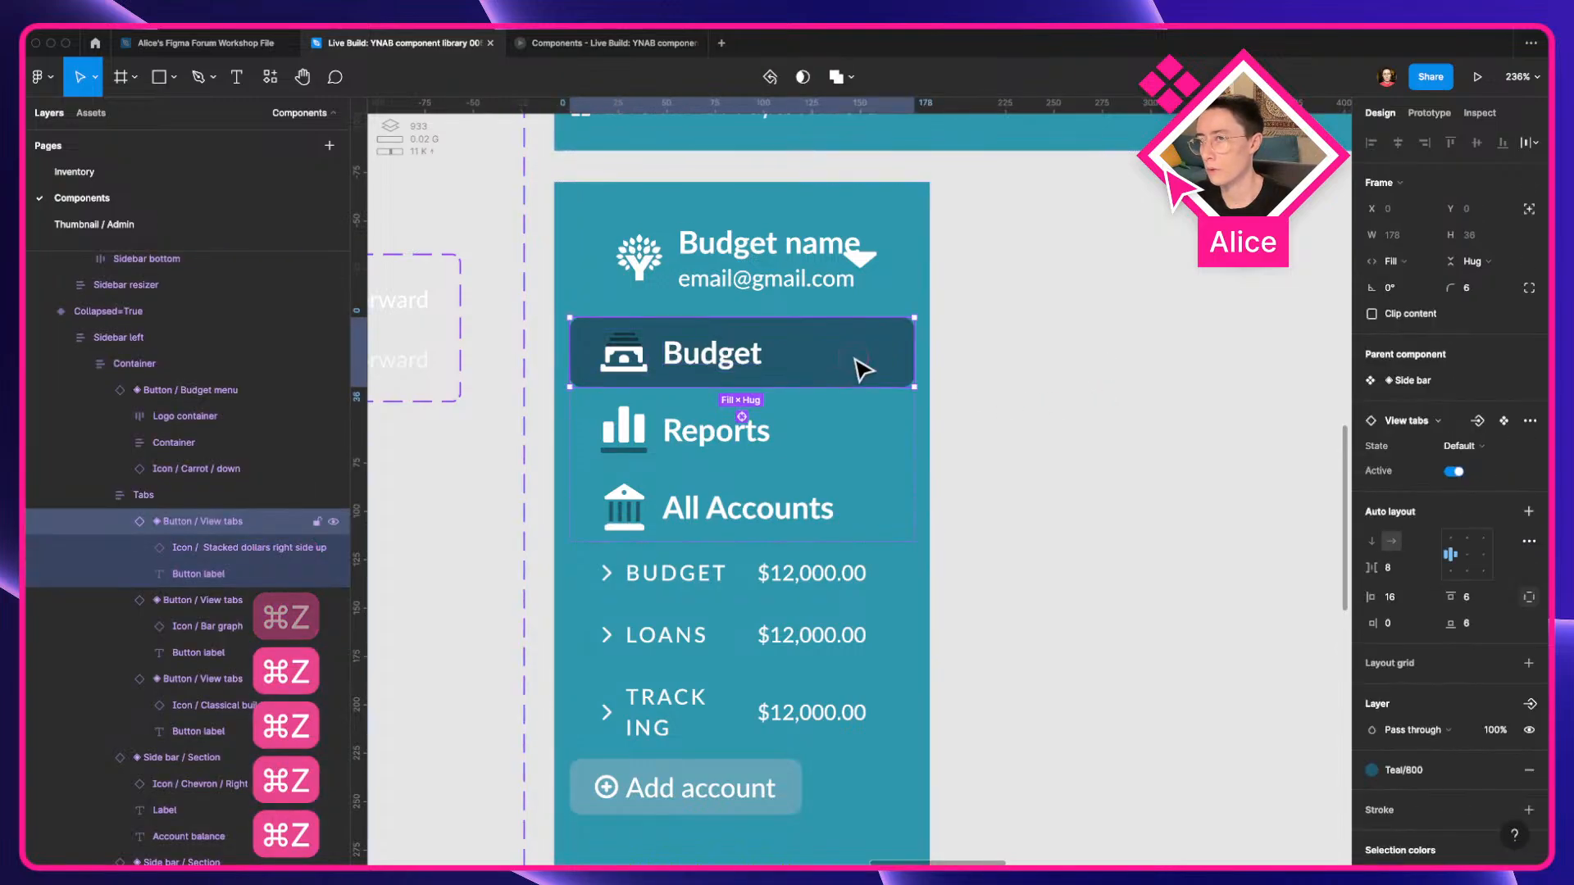
pyautogui.click(787, 256)
pyautogui.doubleClick(787, 256)
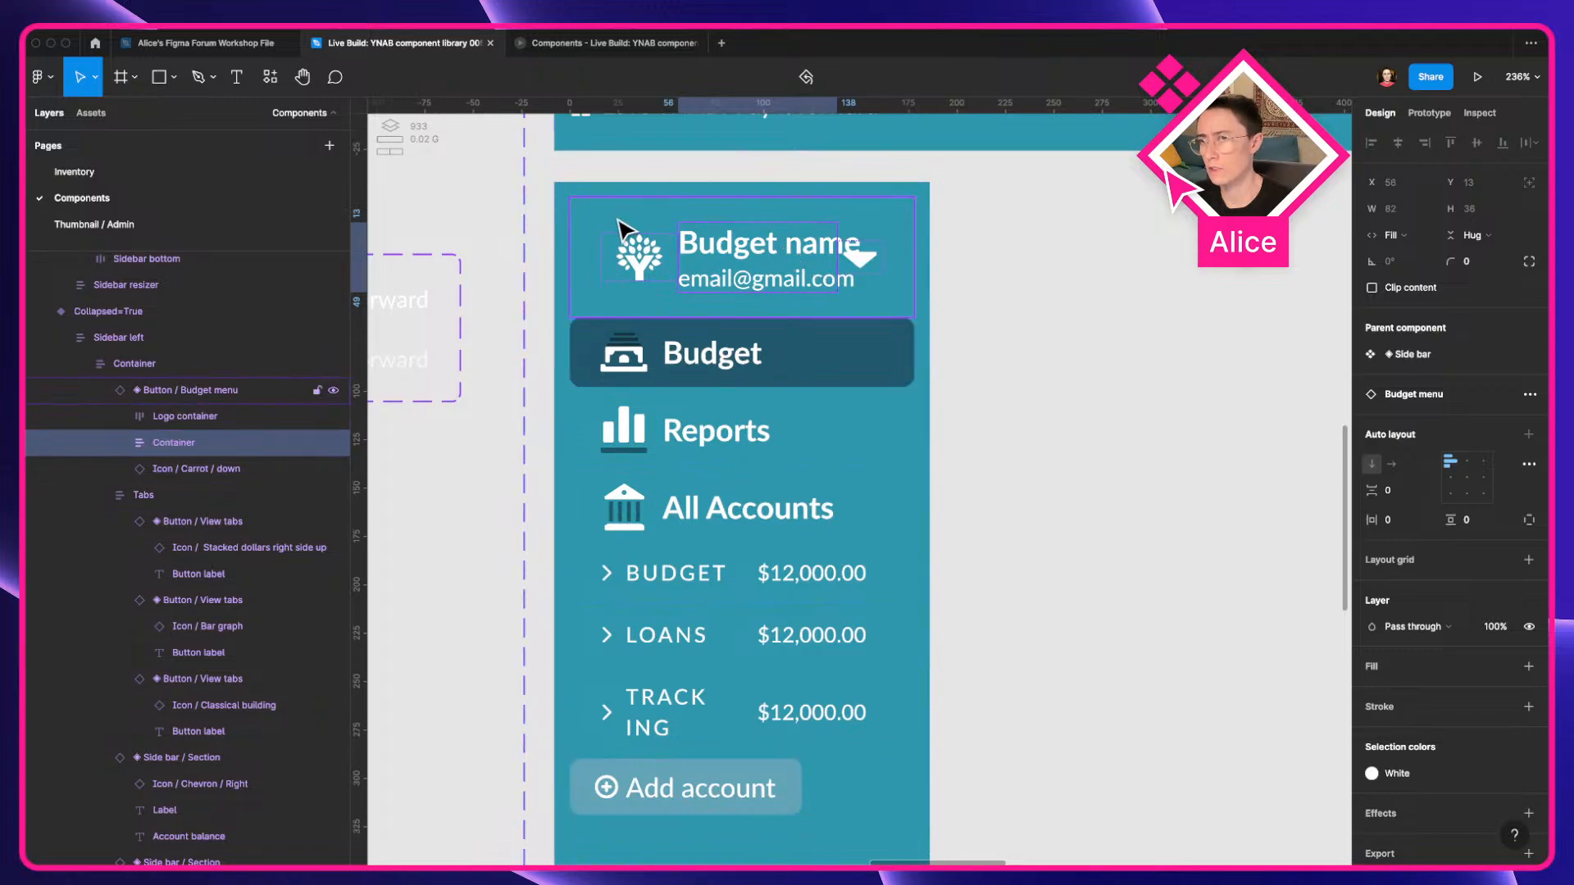
pyautogui.click(630, 260)
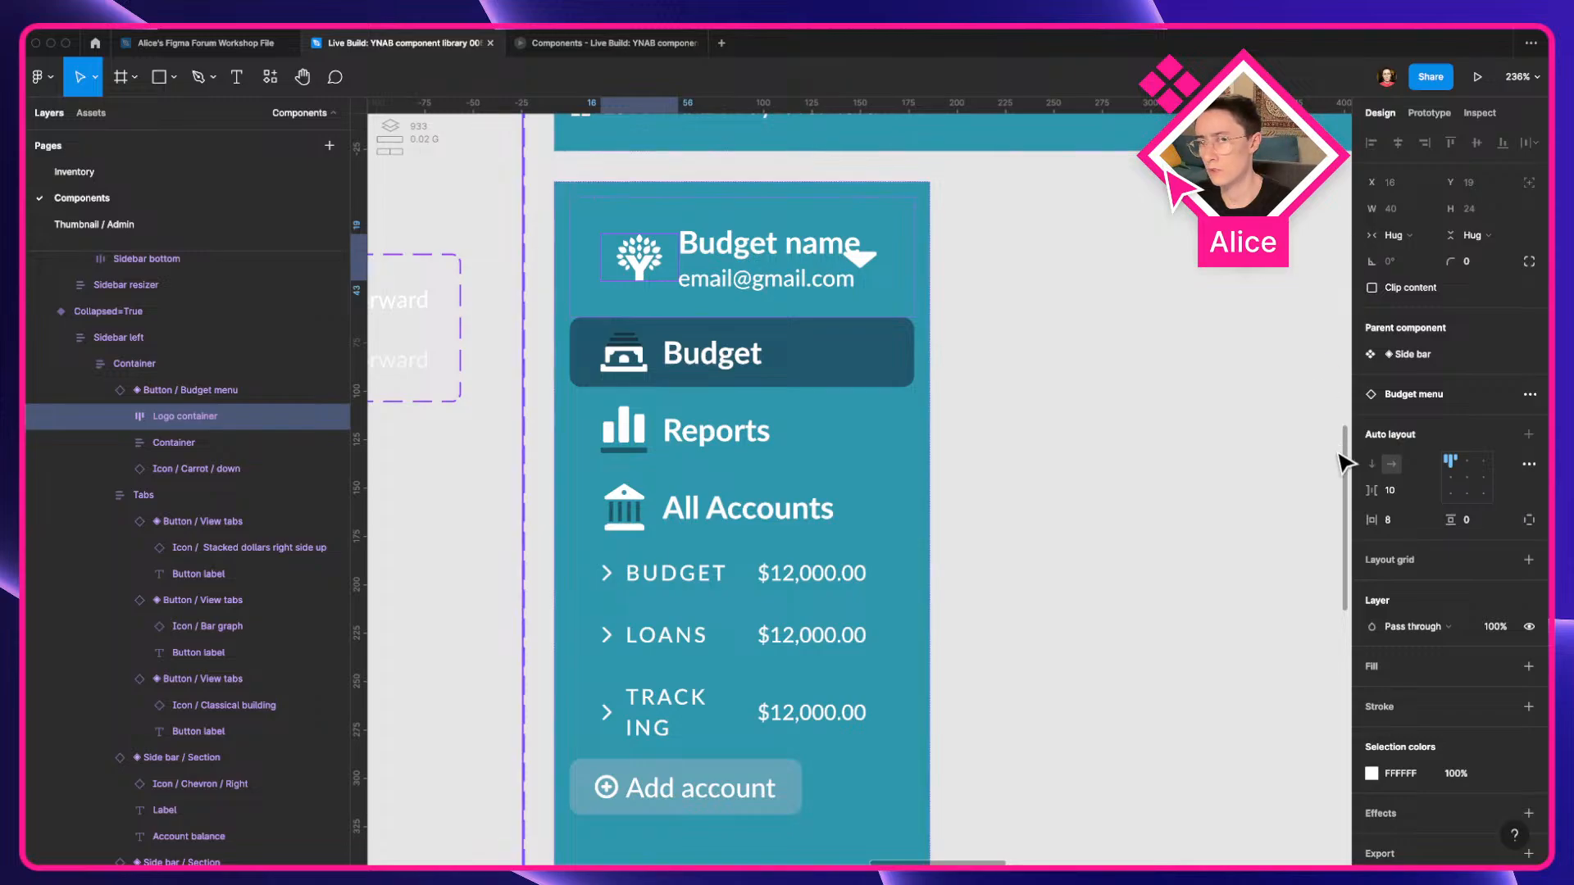
# Inspect the collapsed side bar's logo button in the live YNAB web app for its box model padding, and return to Figma.
pyautogui.hotkey('ctrl', 'Left')
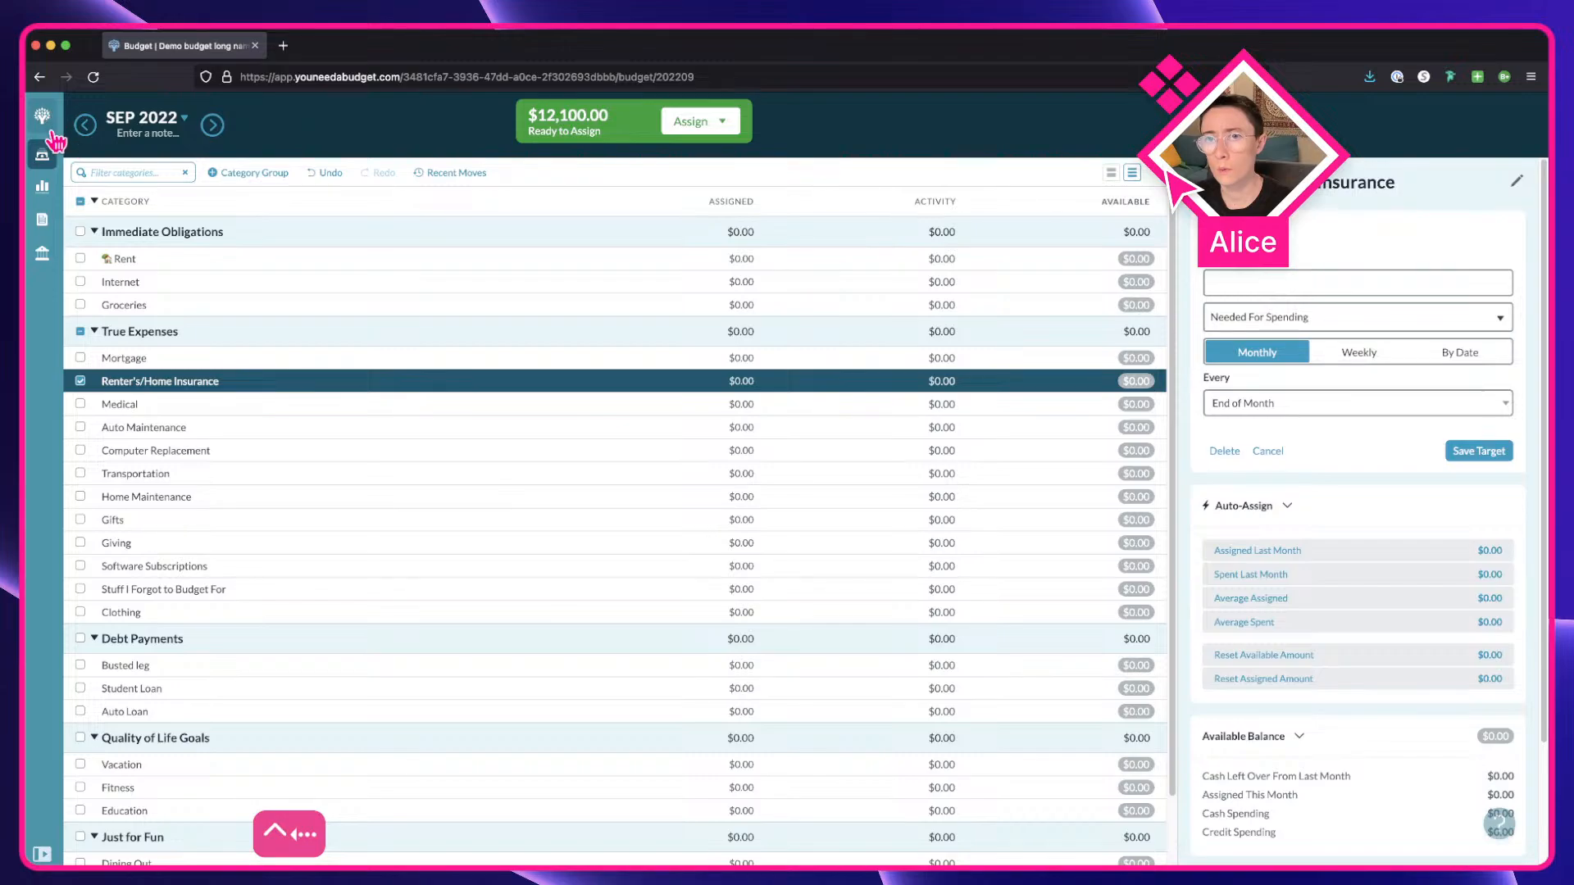
pyautogui.rightClick(52, 131)
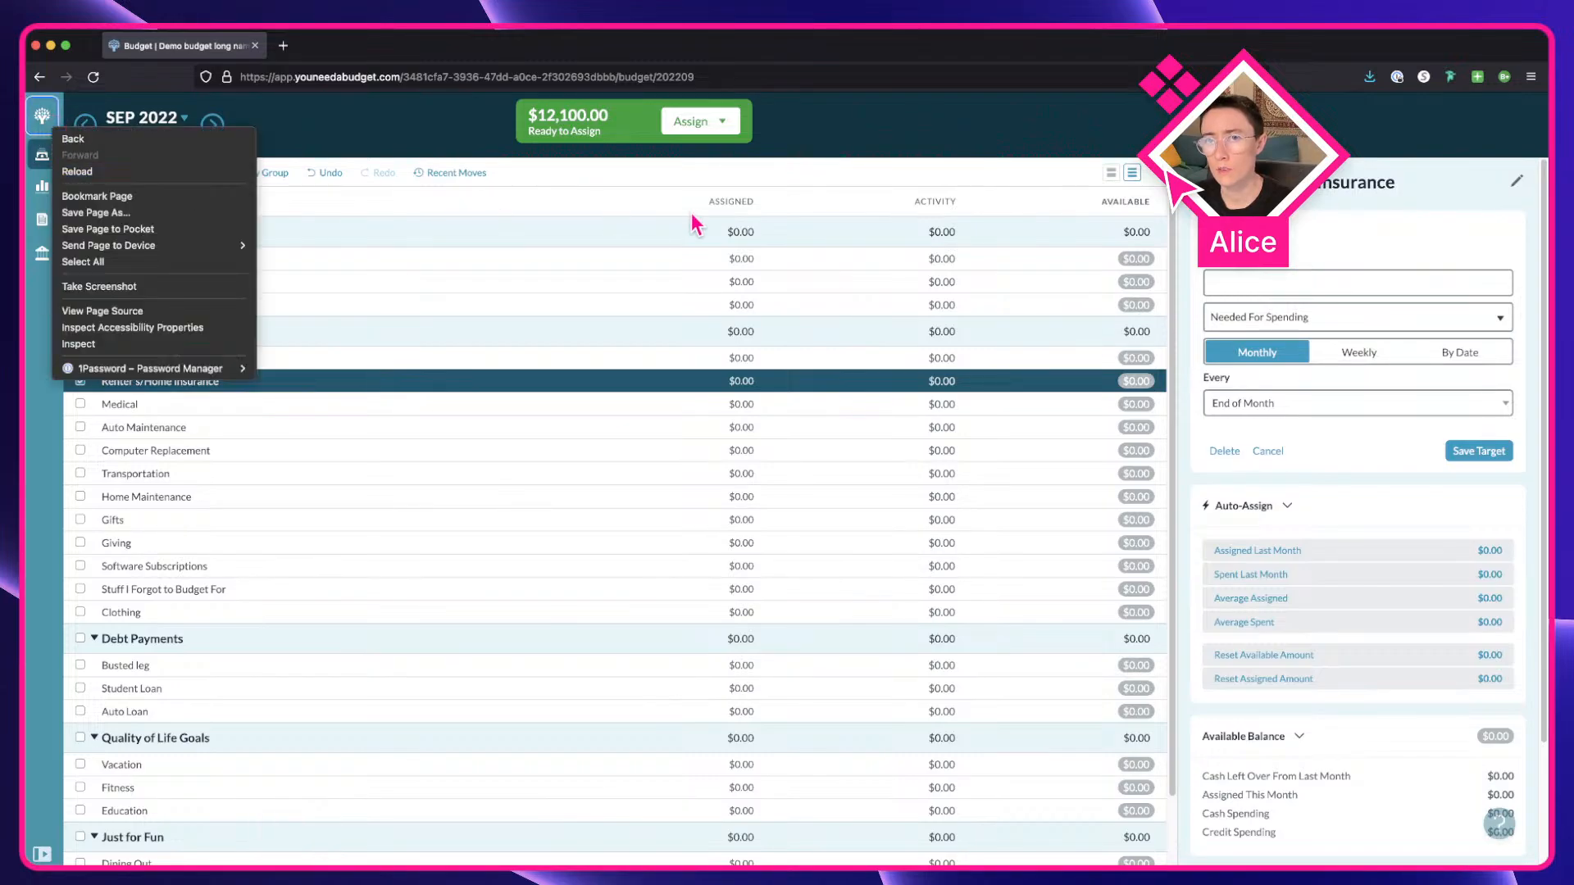
pyautogui.click(79, 344)
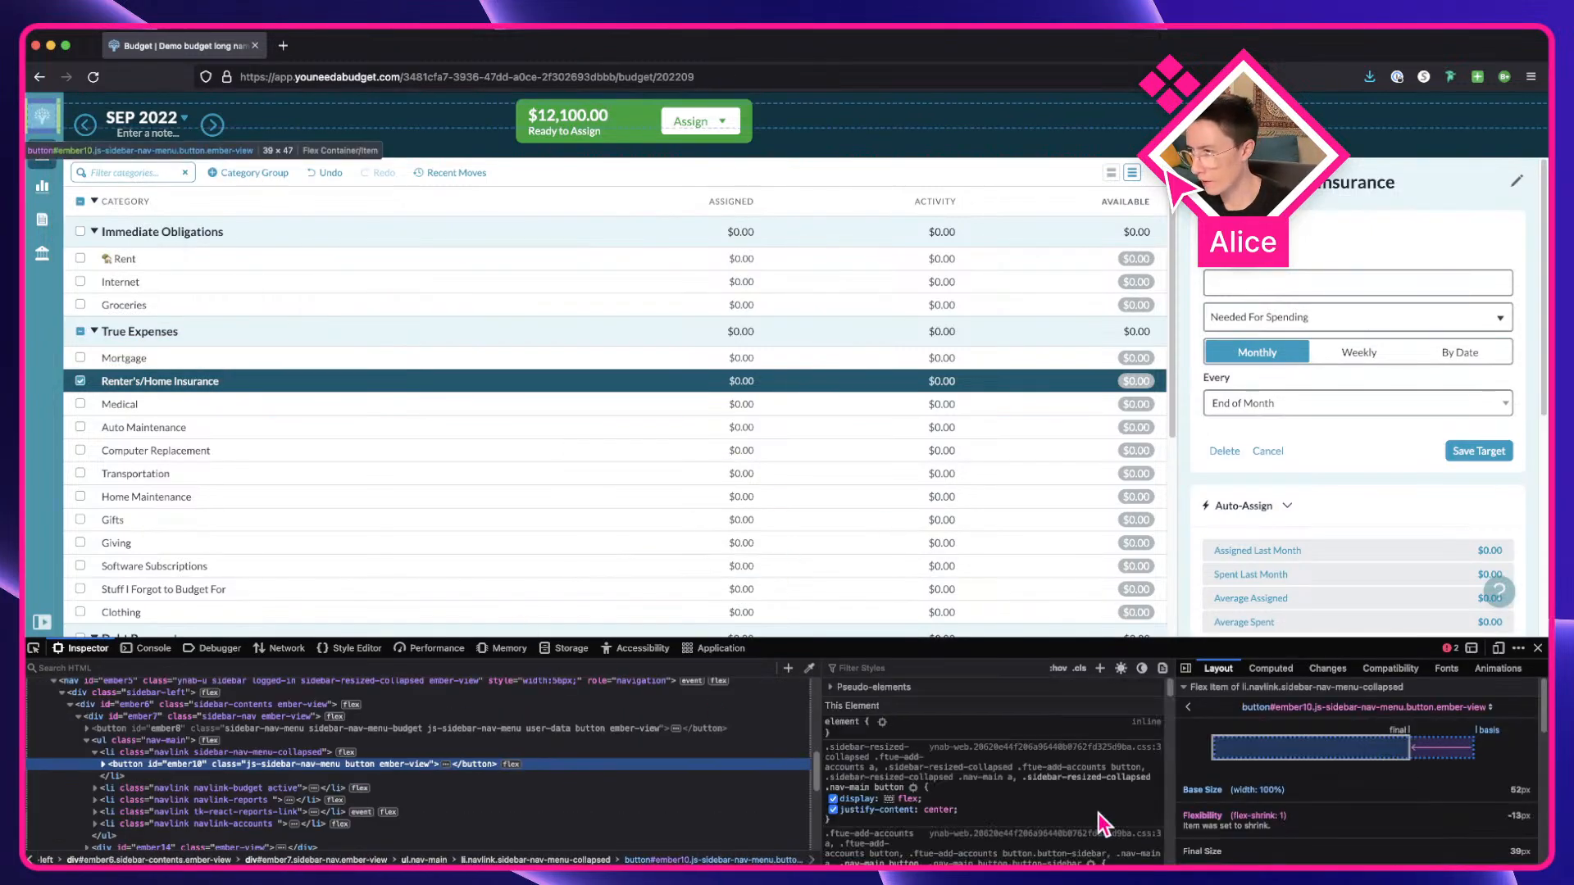
pyautogui.click(1269, 669)
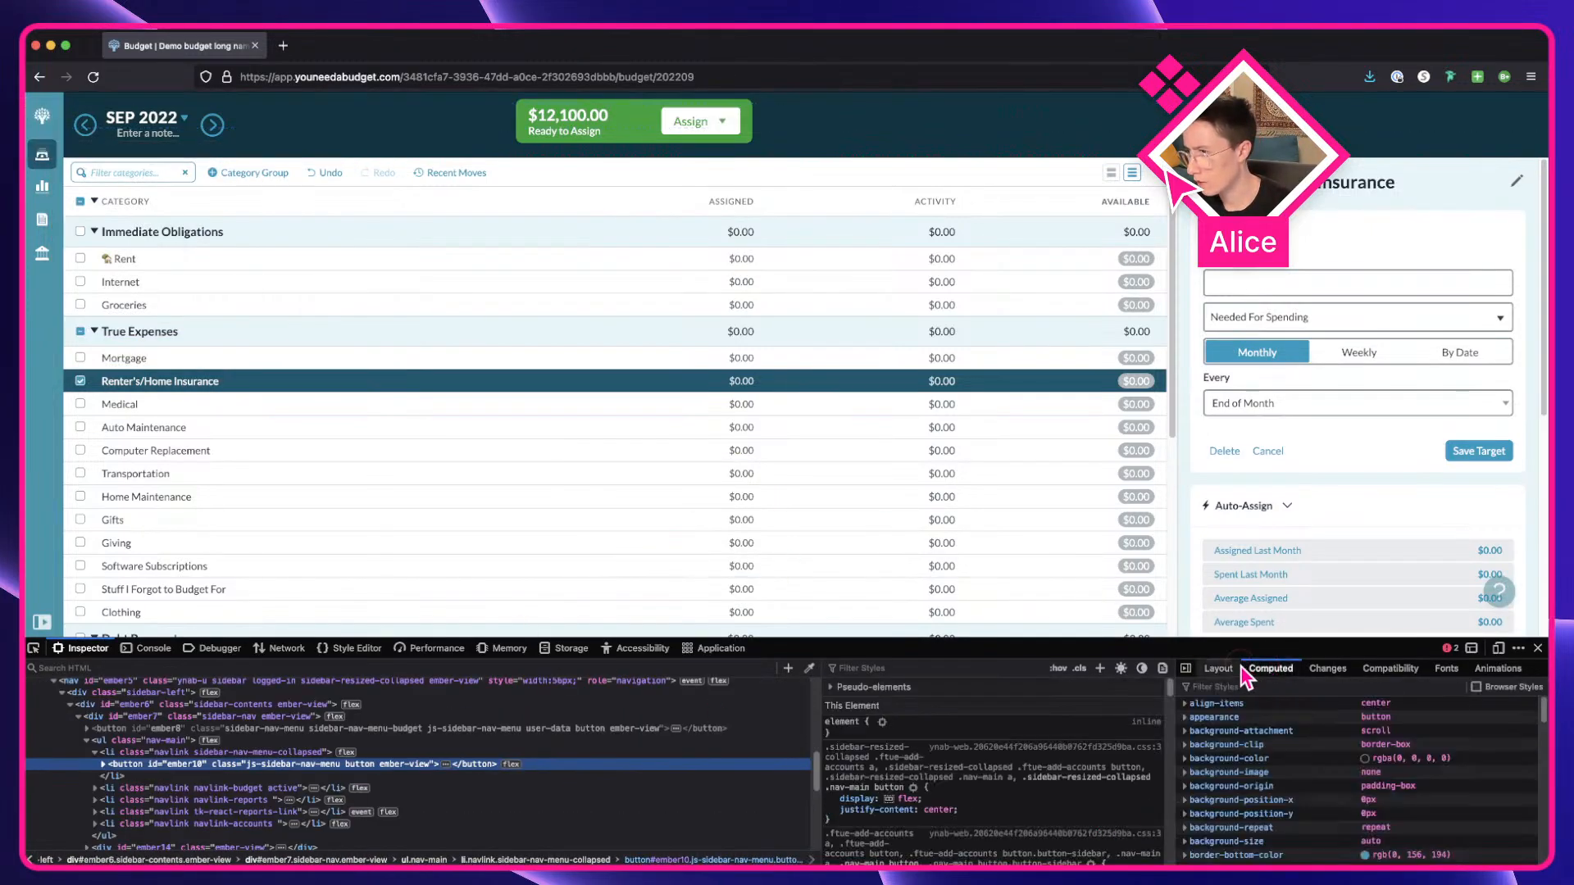
pyautogui.click(1219, 668)
pyautogui.scroll(-5, 1300, 764)
pyautogui.scroll(-5, 1300, 764)
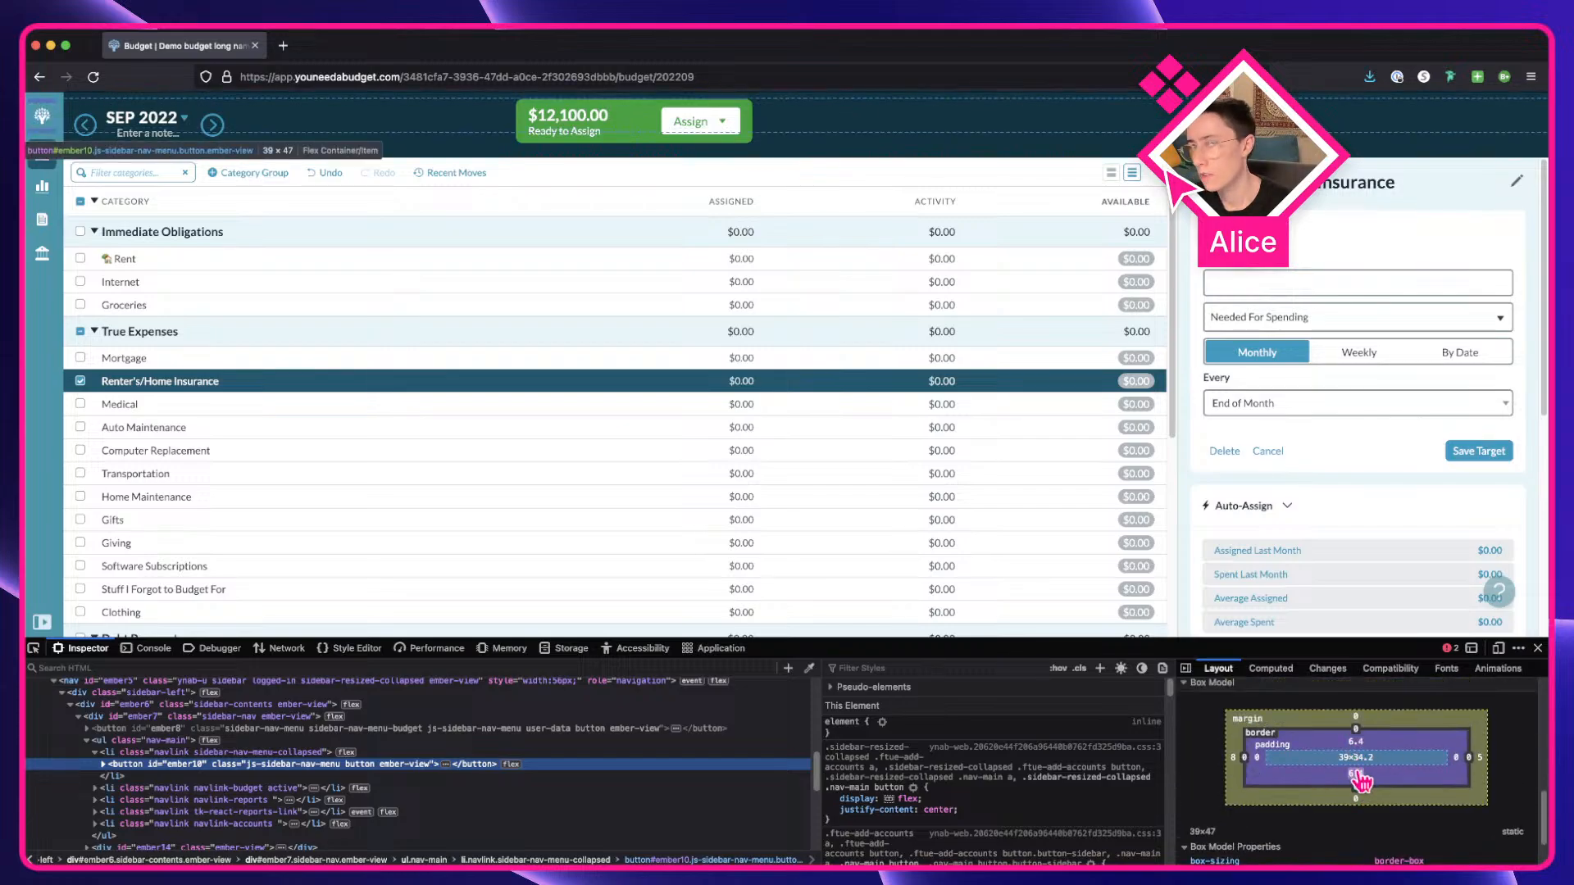
pyautogui.hotkey('ctrl', 'Right')
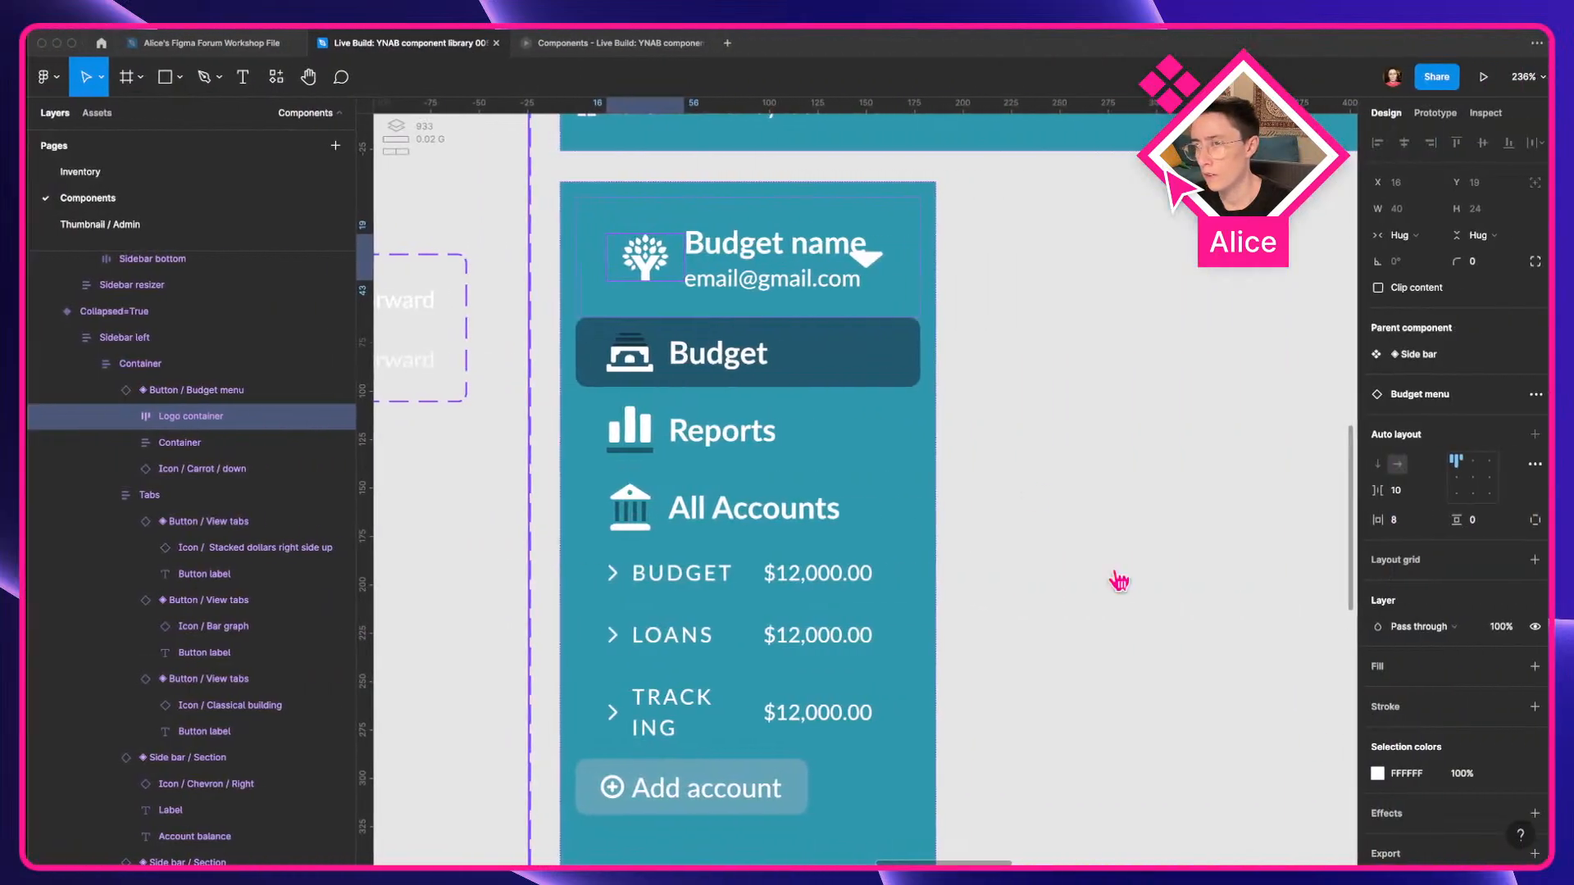
# Set the Logo container's vertical padding to 7.
pyautogui.click(1479, 522)
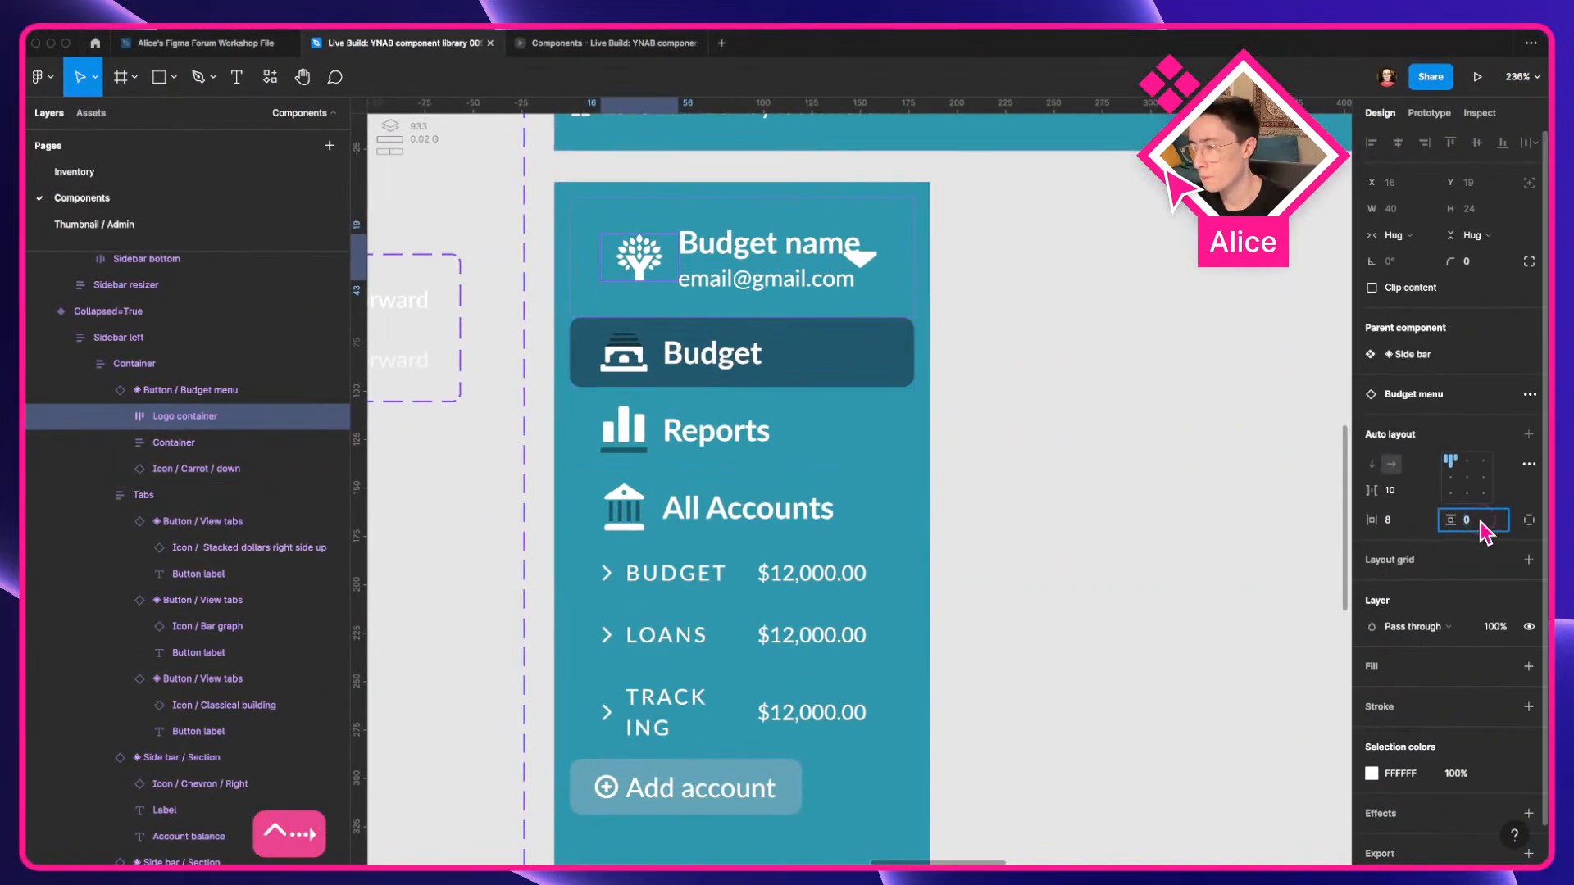
pyautogui.write('6')
pyautogui.press('Tab')
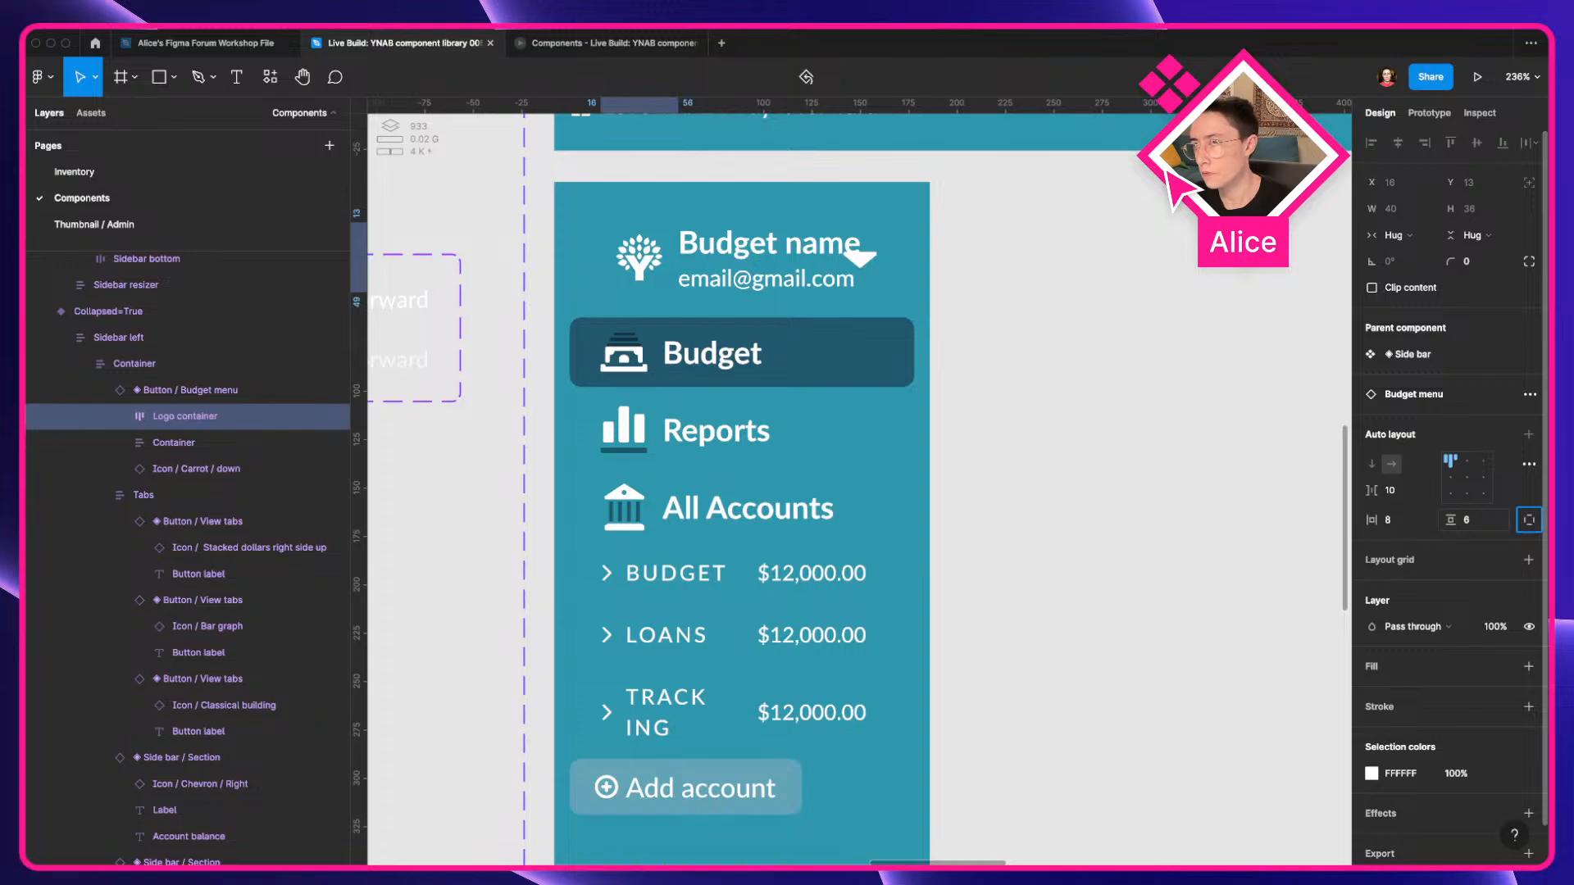
pyautogui.click(1482, 519)
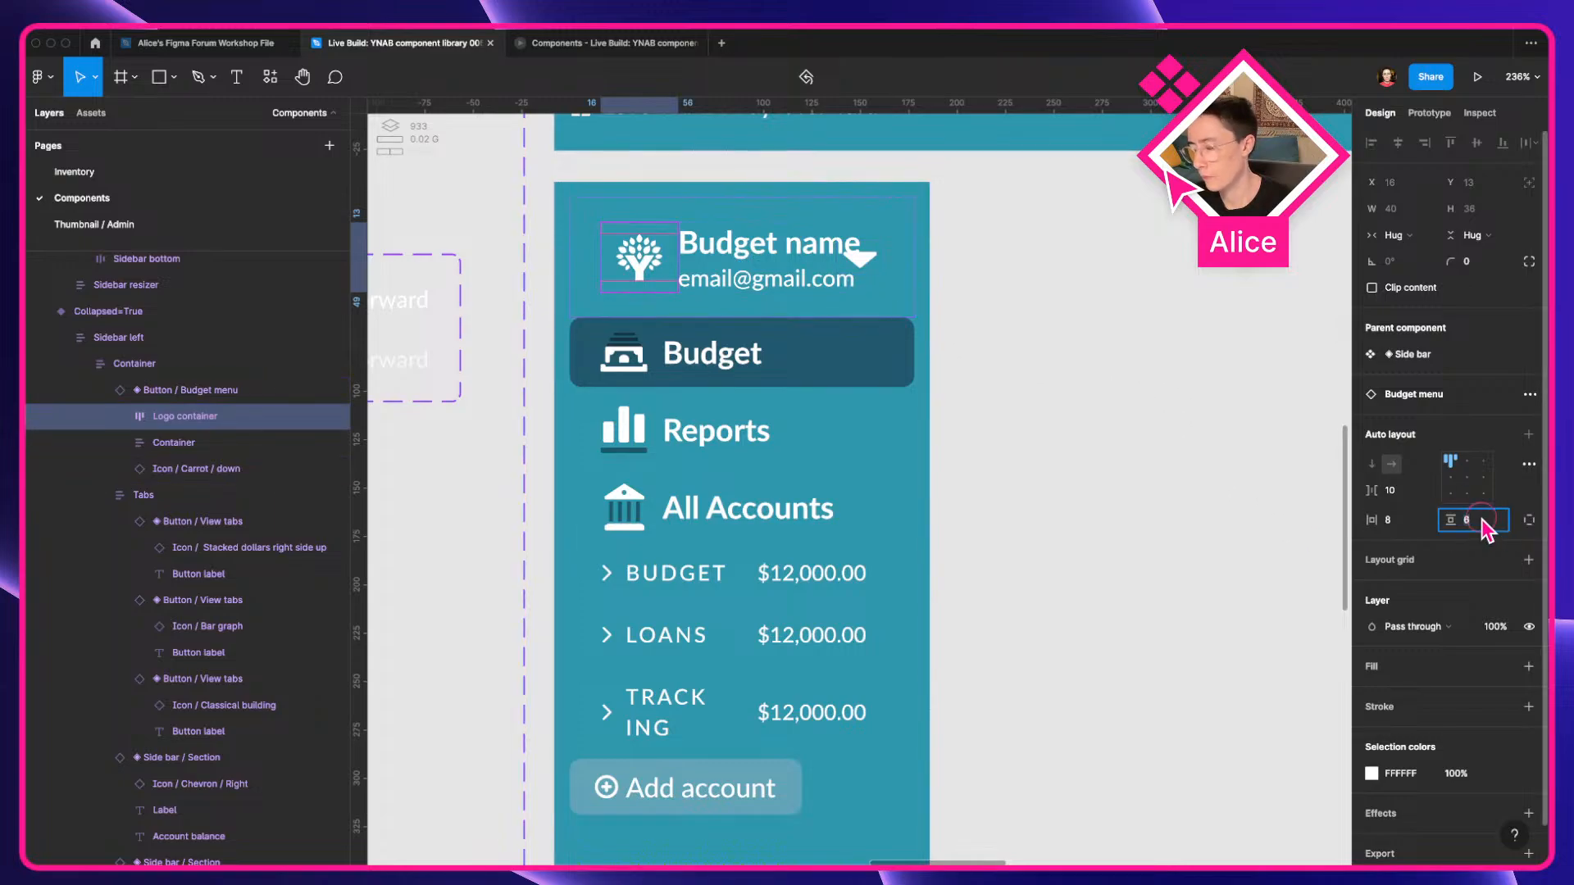
# Hide the budget name and email container and the down carrot icon in the collapsed variant's Budget menu.
pyautogui.click(767, 262)
pyautogui.keyDown('shift'); pyautogui.click(212, 469); pyautogui.keyUp('shift')
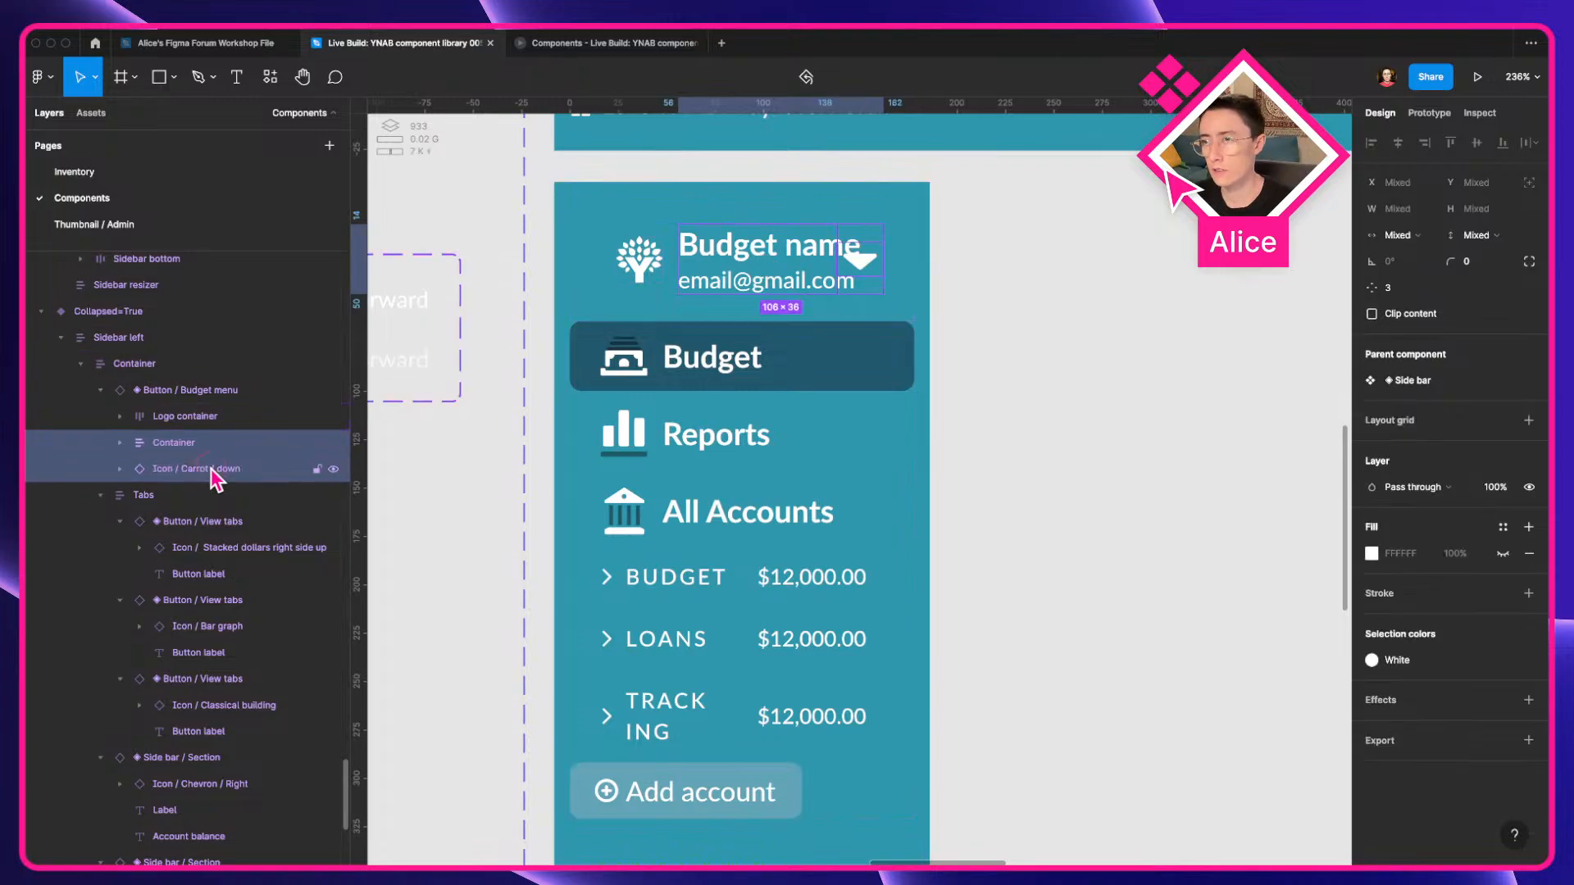
pyautogui.hotkey('ctrl', 'shift', 'h')
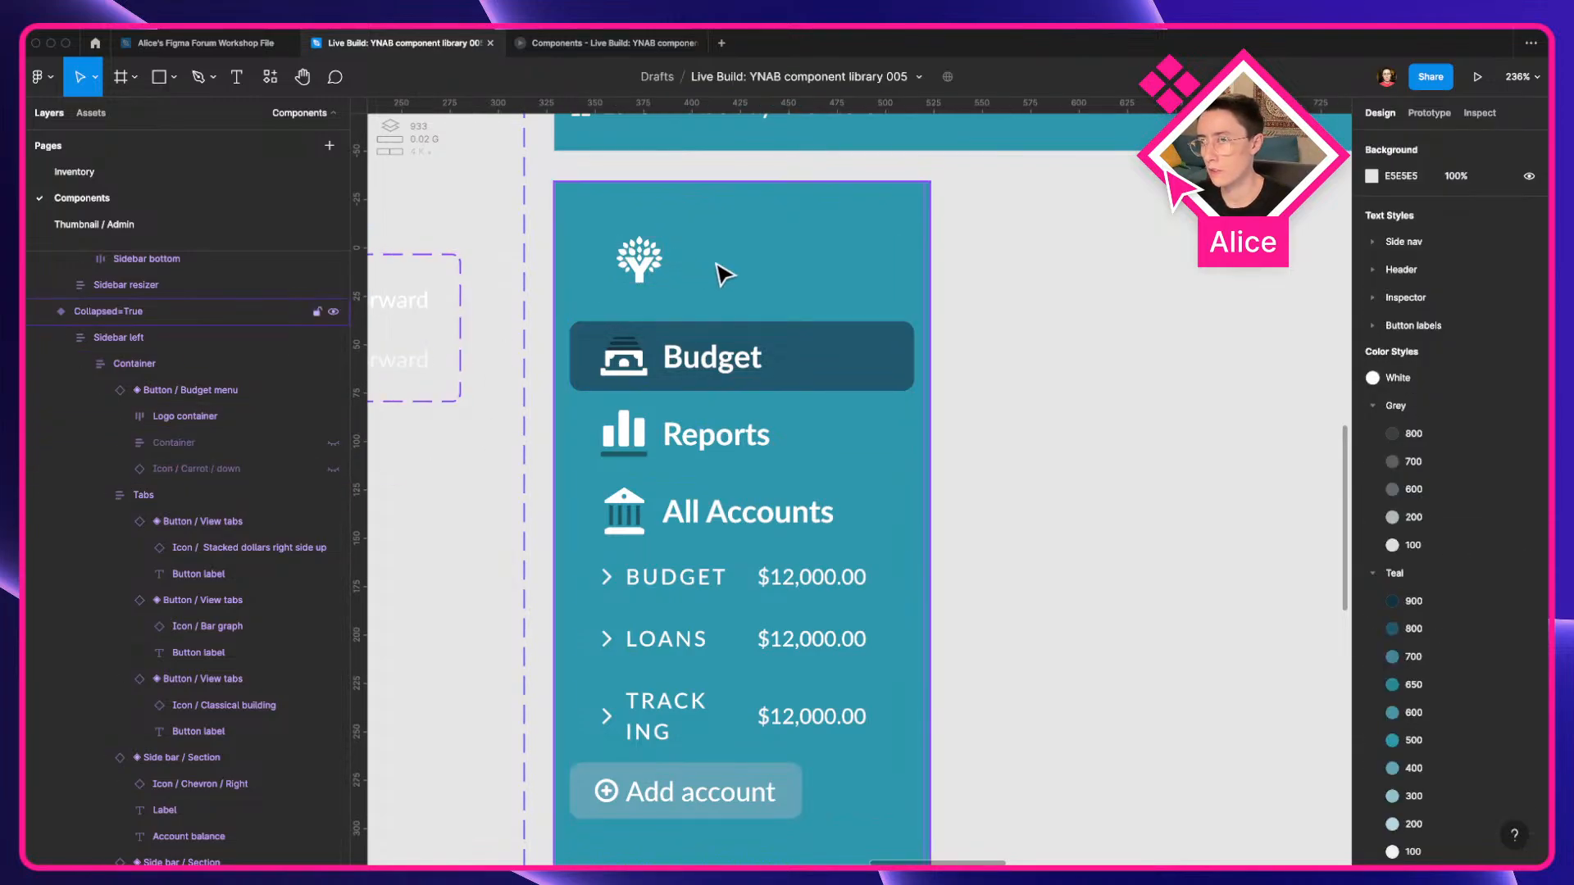
# Set the collapsed variant's Budget menu to 0 horizontal and vertical padding and center its contents.
pyautogui.click(723, 273)
pyautogui.doubleClick(658, 273)
pyautogui.doubleClick(658, 273)
pyautogui.doubleClick(658, 273)
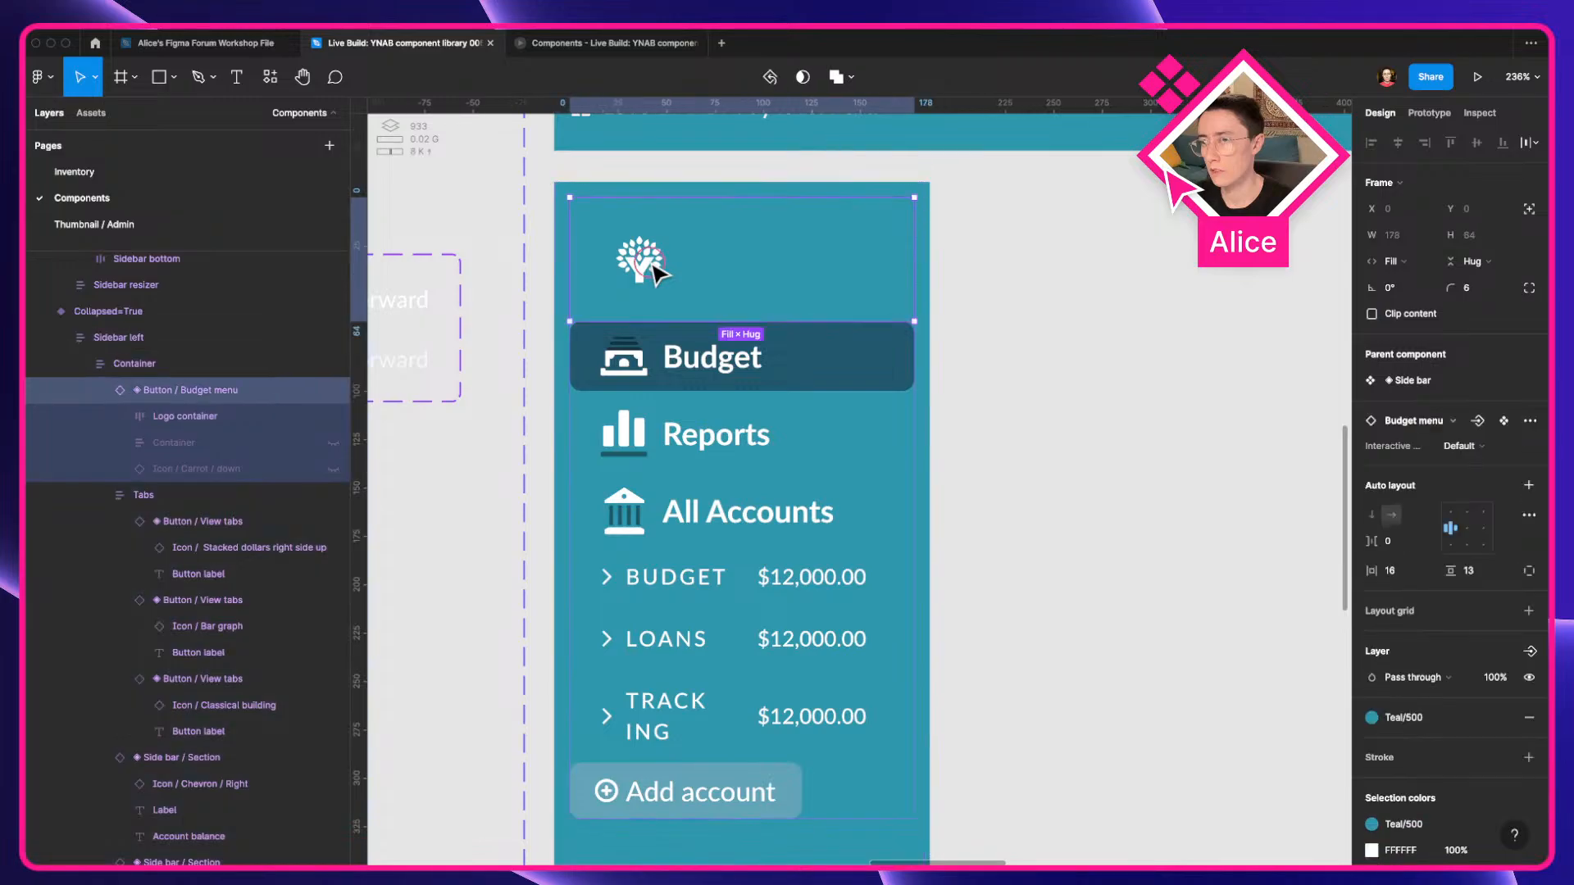
pyautogui.doubleClick(658, 273)
pyautogui.click(729, 273)
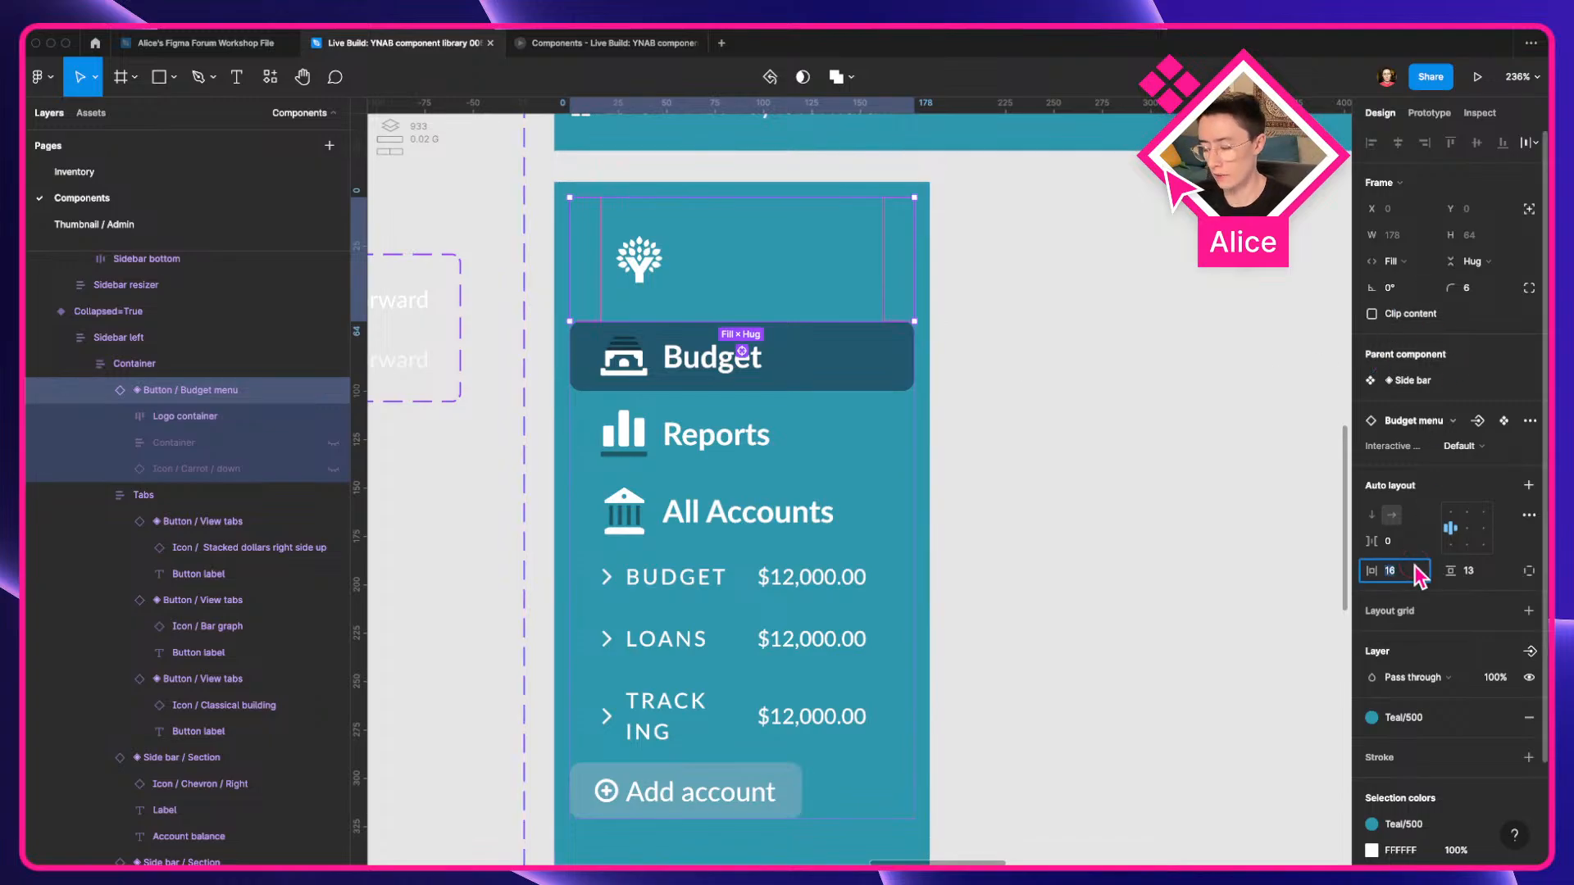
pyautogui.click(1474, 574)
pyautogui.write('0')
pyautogui.press('Tab')
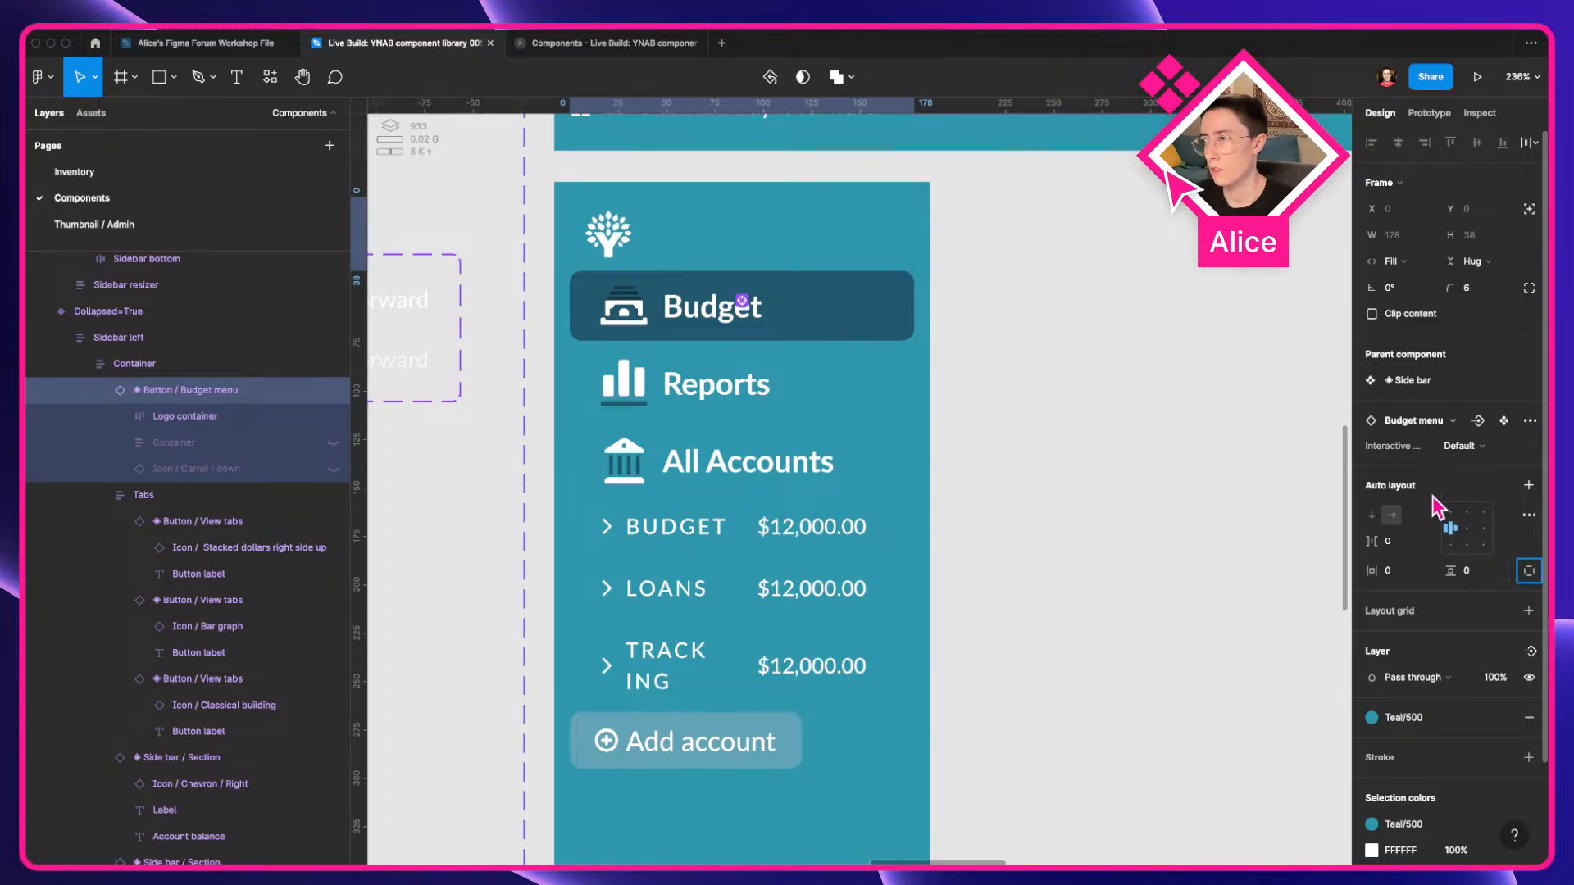
pyautogui.click(1466, 527)
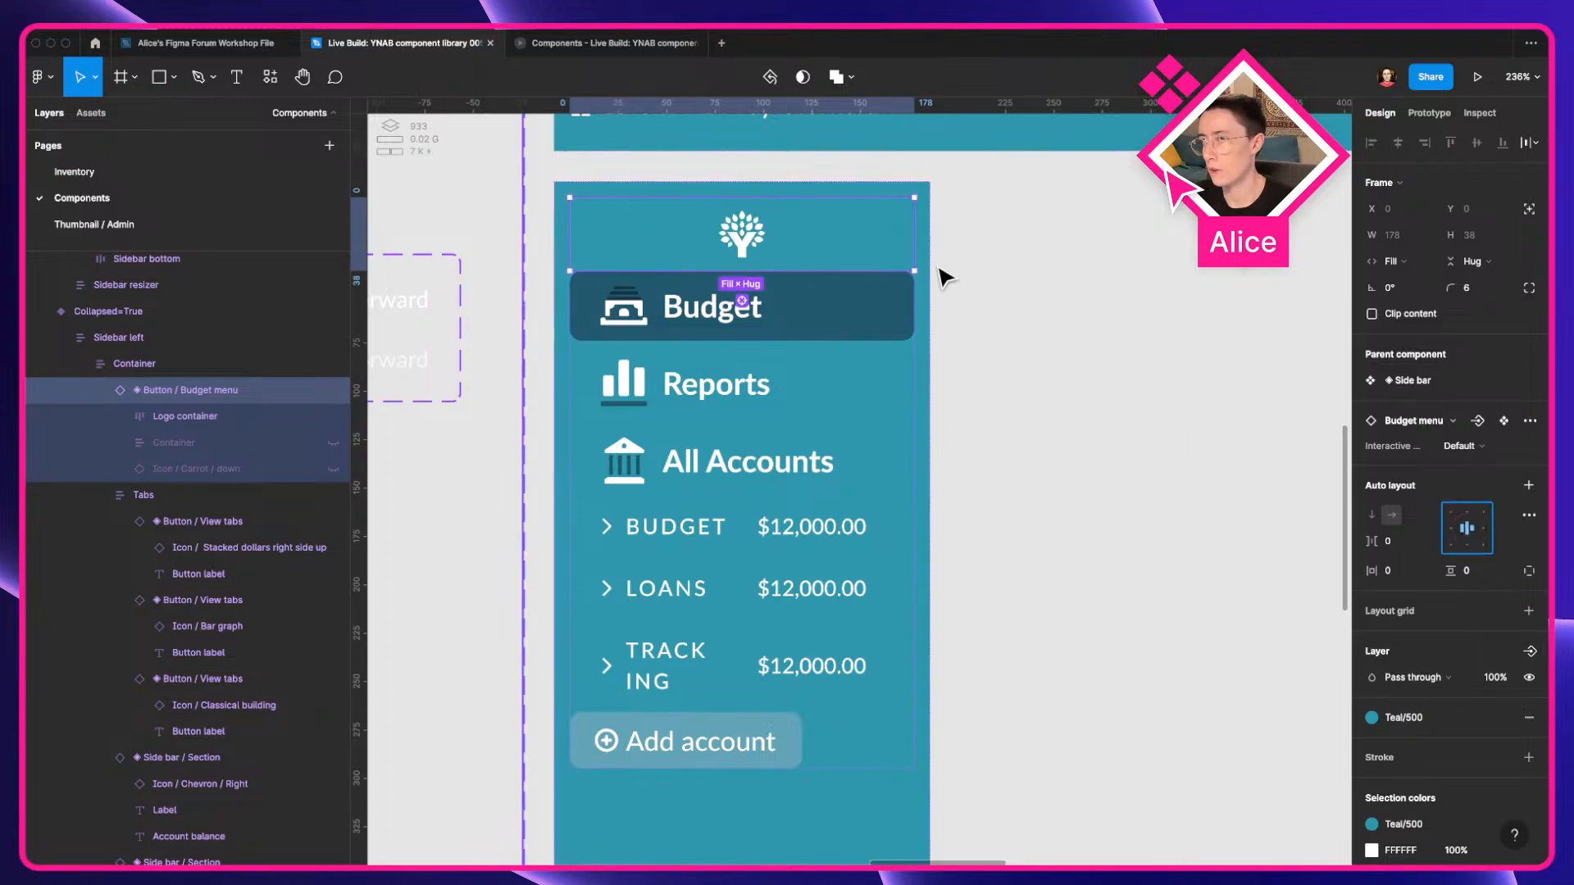
pyautogui.doubleClick(742, 242)
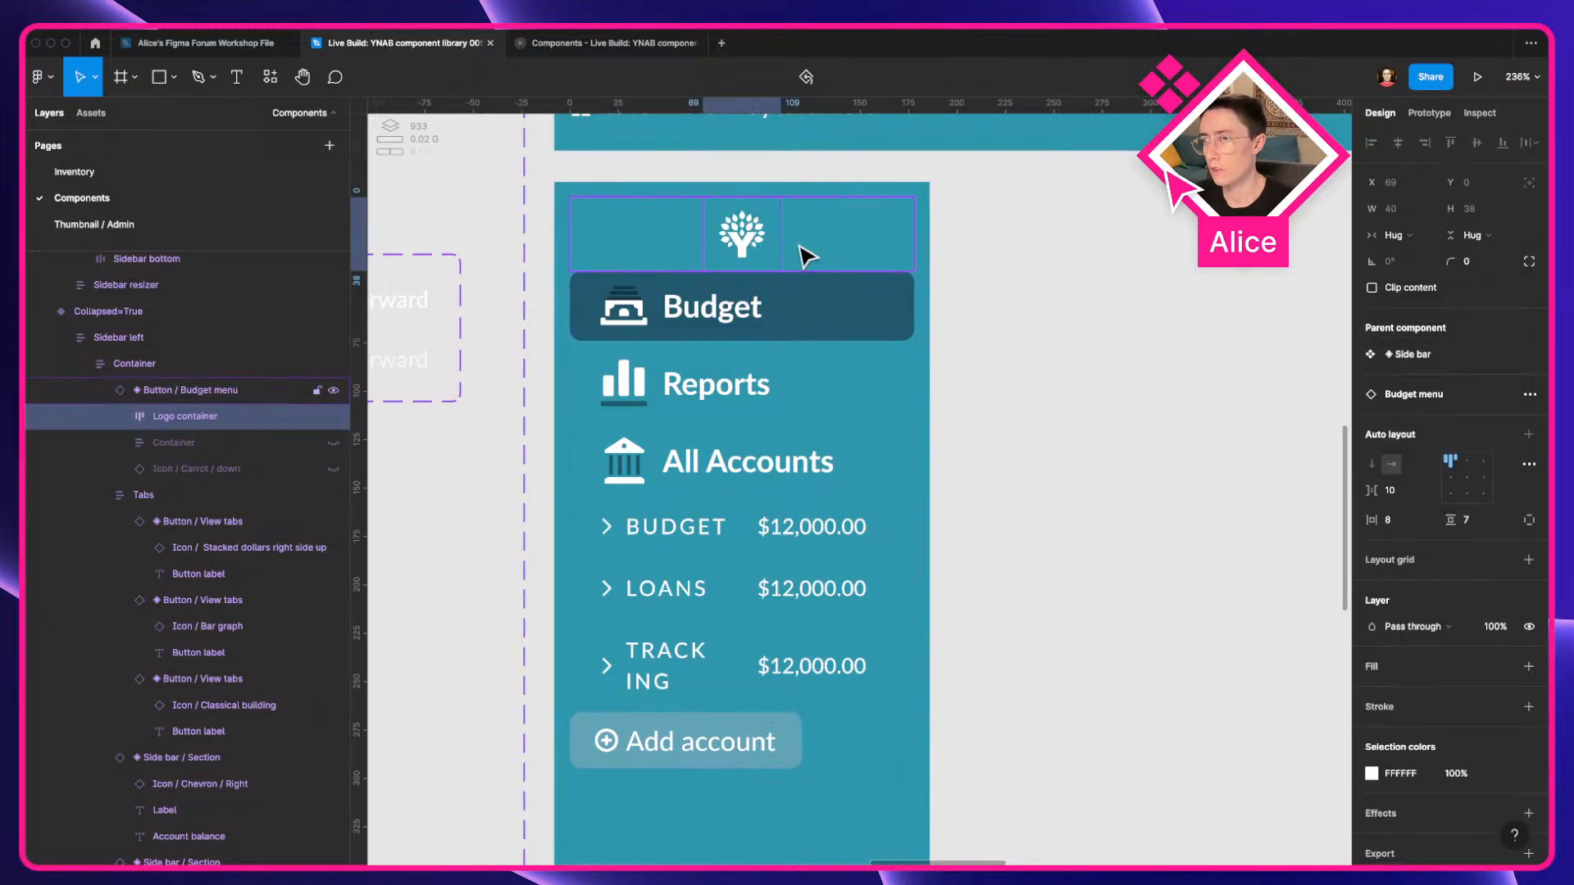
pyautogui.press('Escape')
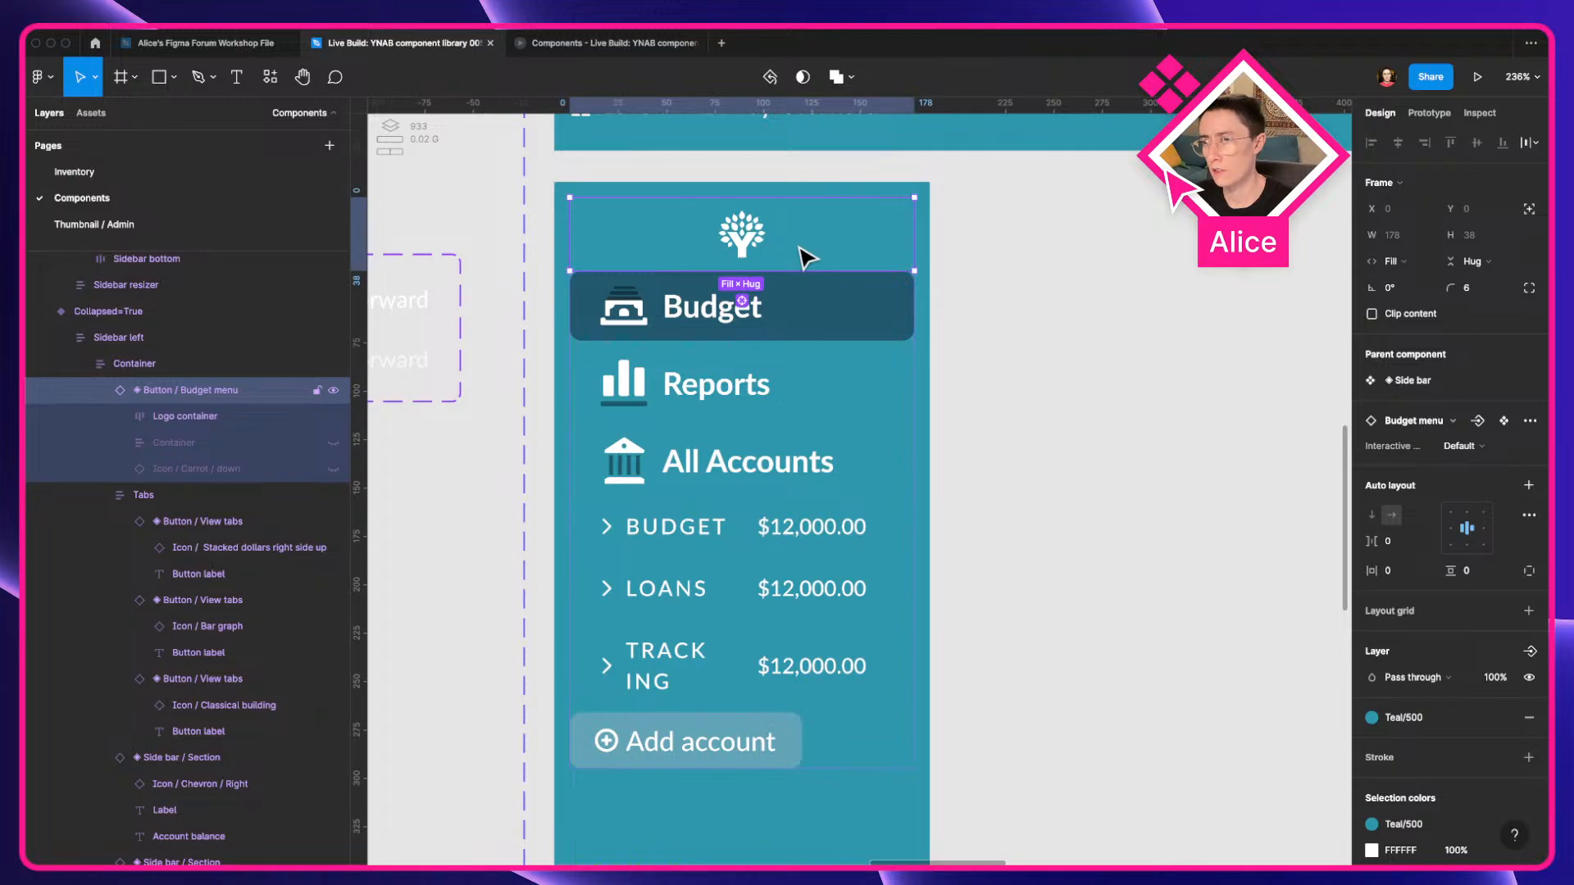
# Set the collapsed variant's Tabs frame to top-center alignment and center the contents of its three View tabs.
pyautogui.click(800, 309)
pyautogui.click(801, 309)
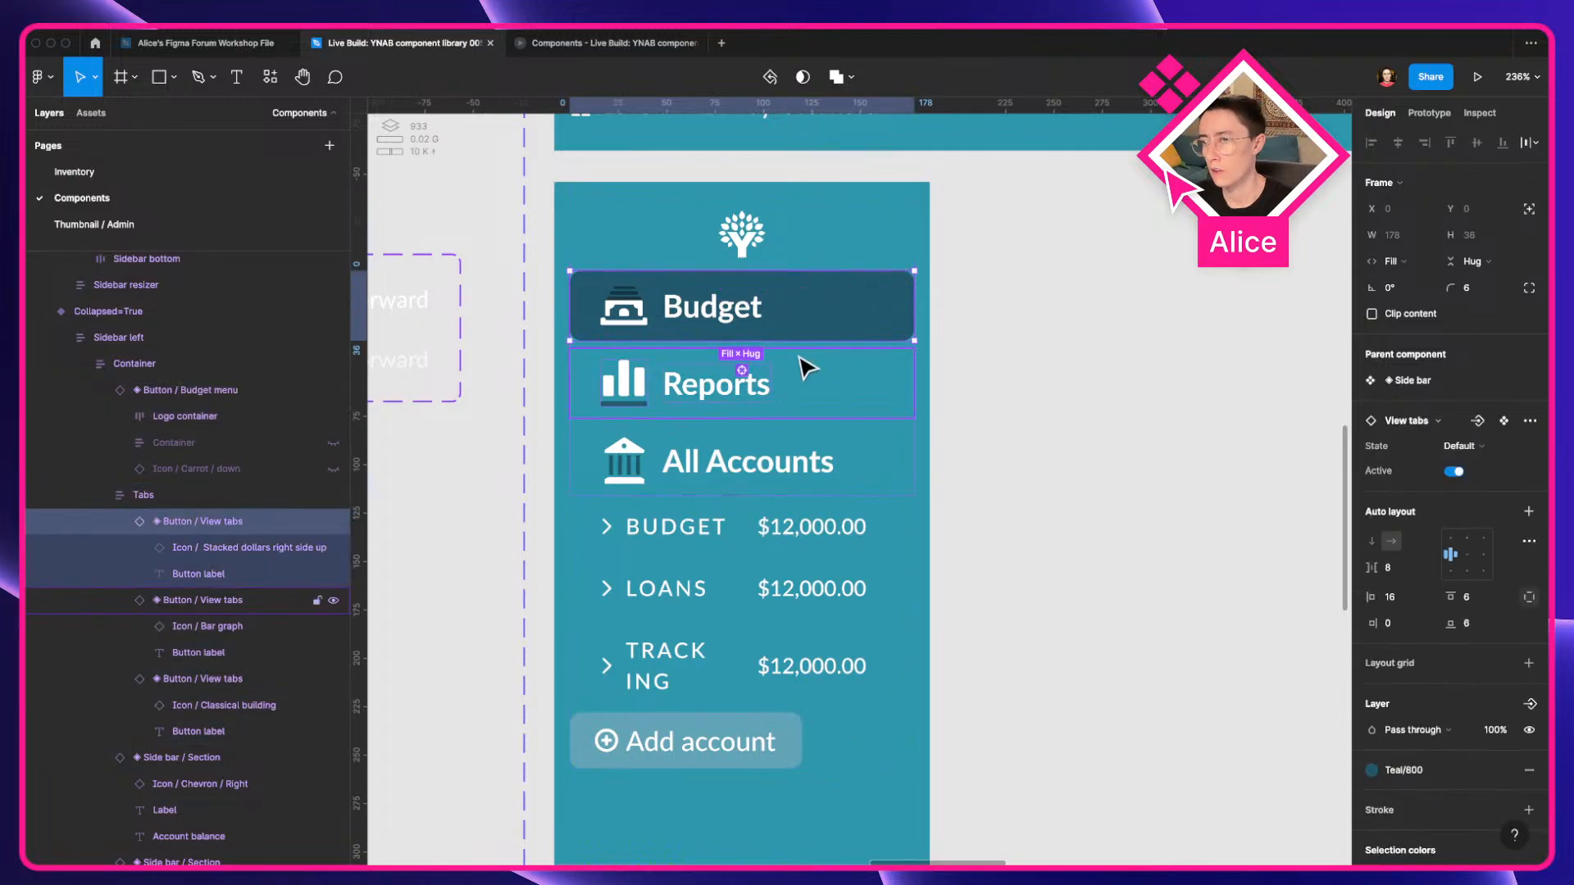
pyautogui.click(736, 261)
pyautogui.click(756, 230)
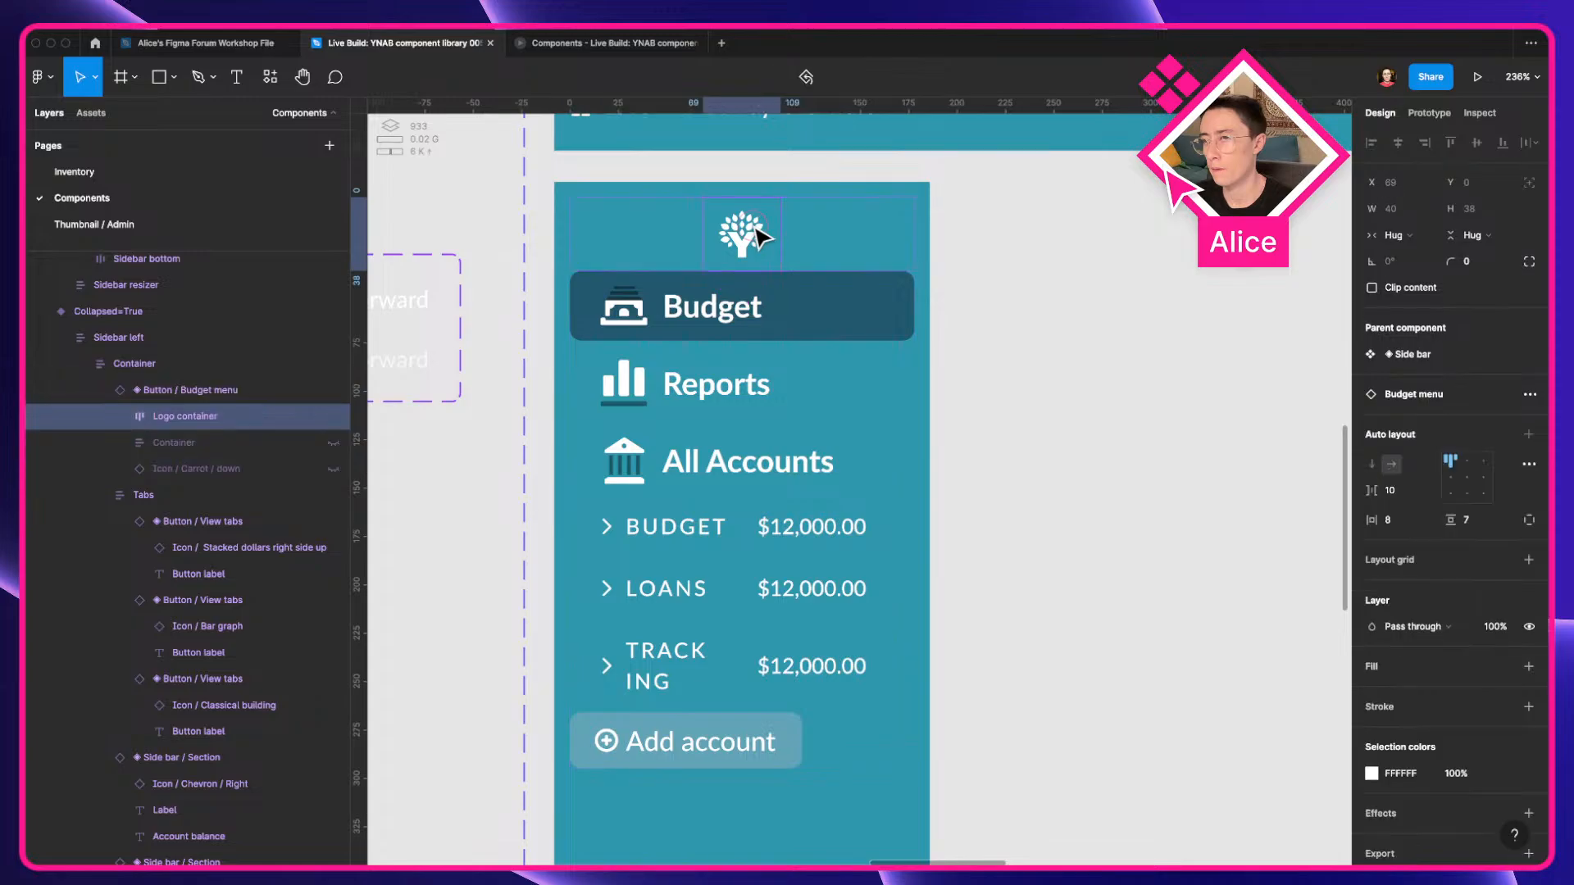
pyautogui.click(812, 394)
pyautogui.click(1461, 447)
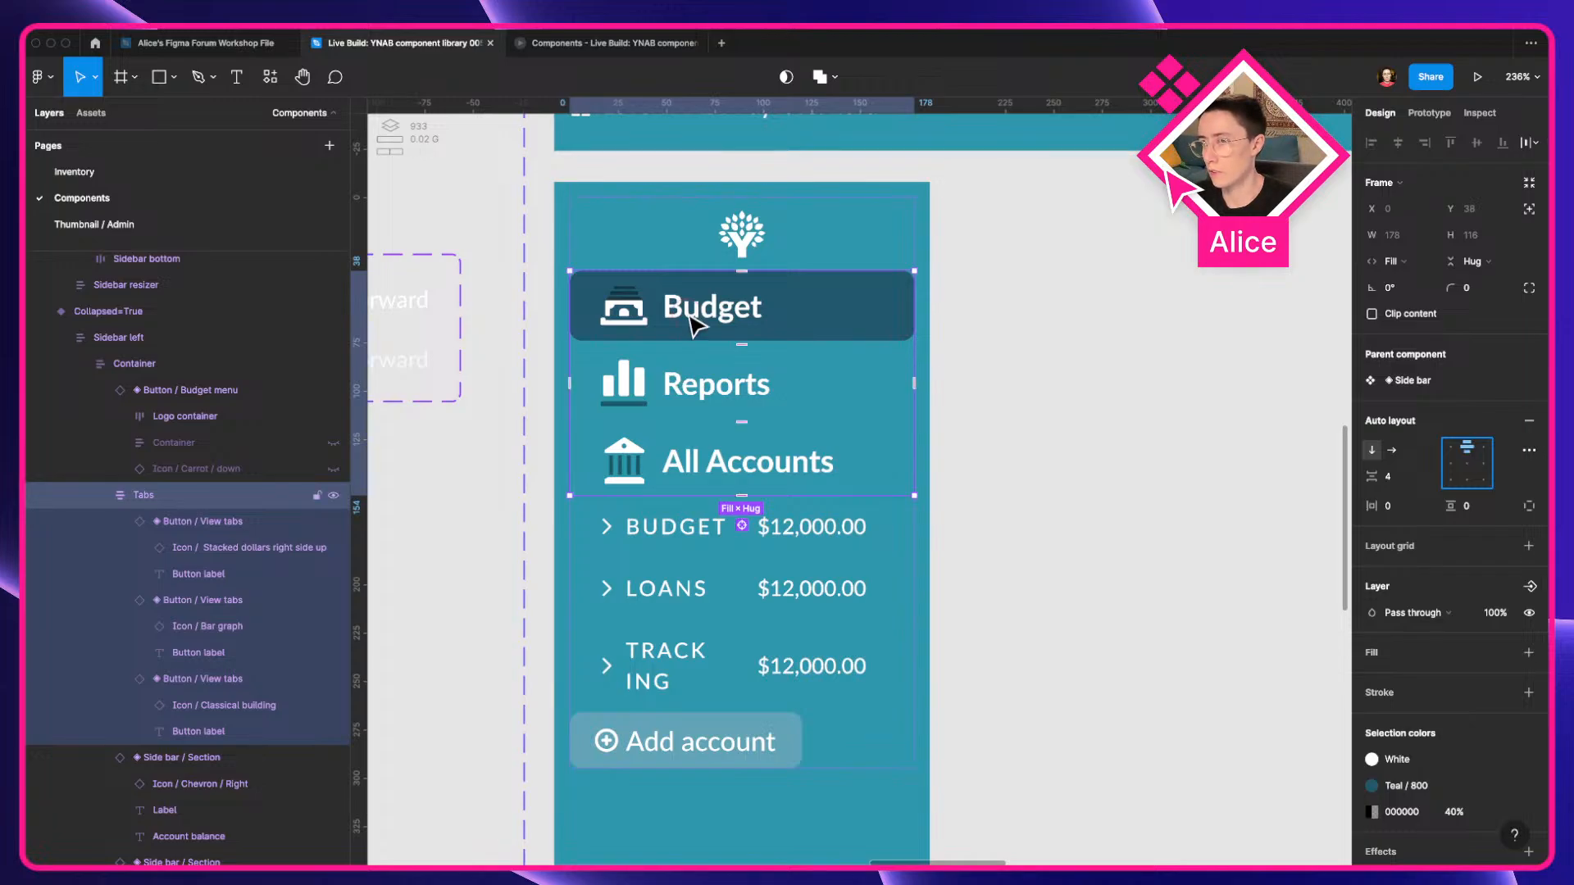
pyautogui.press('super+a')
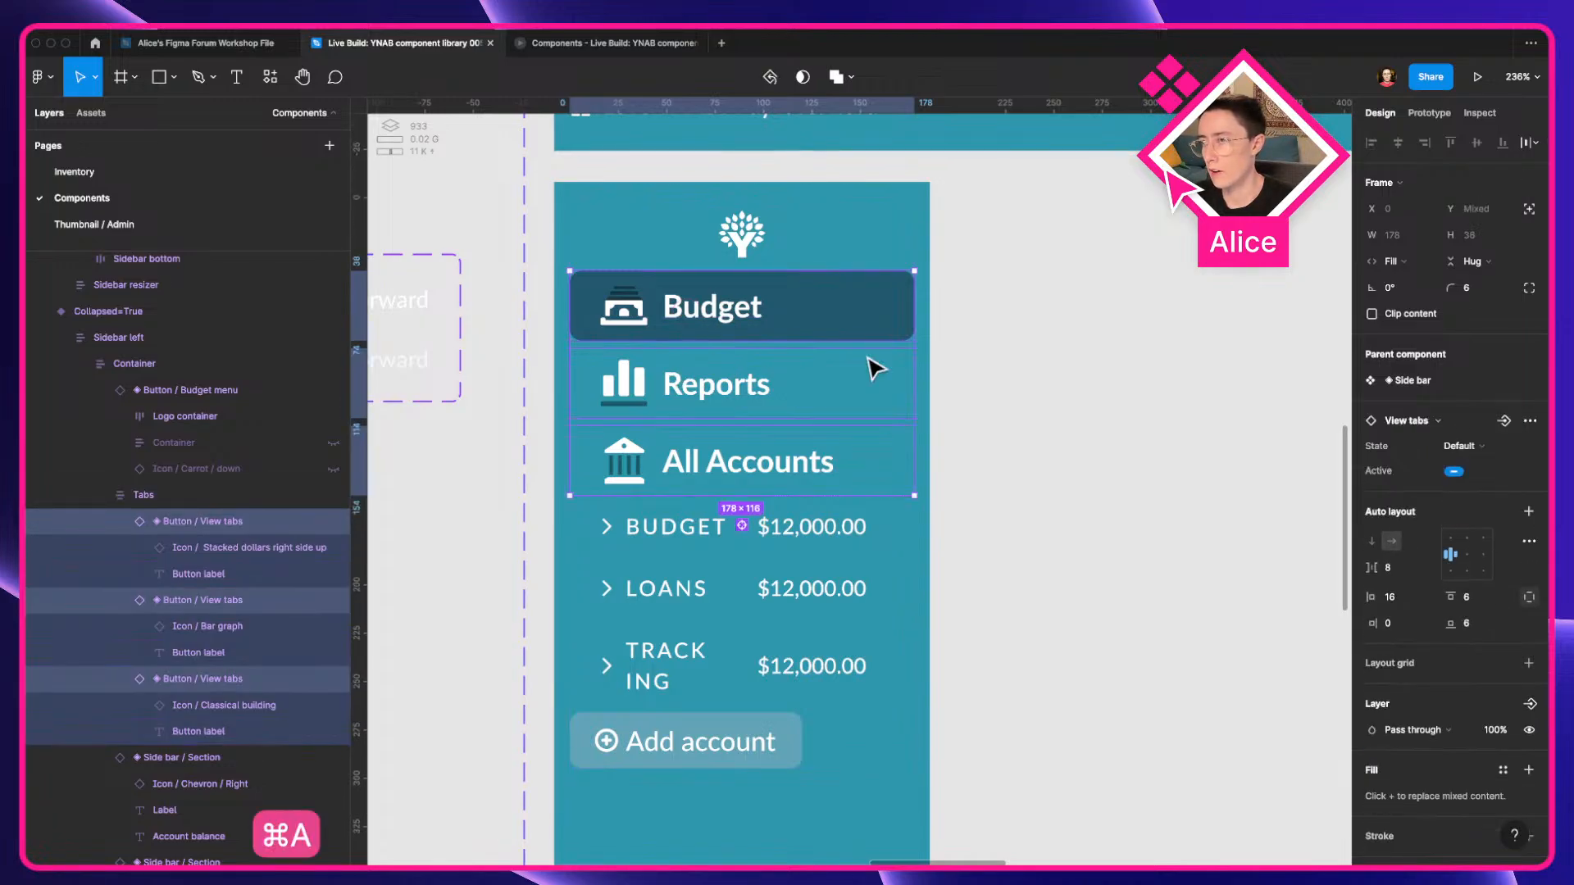
pyautogui.click(1470, 557)
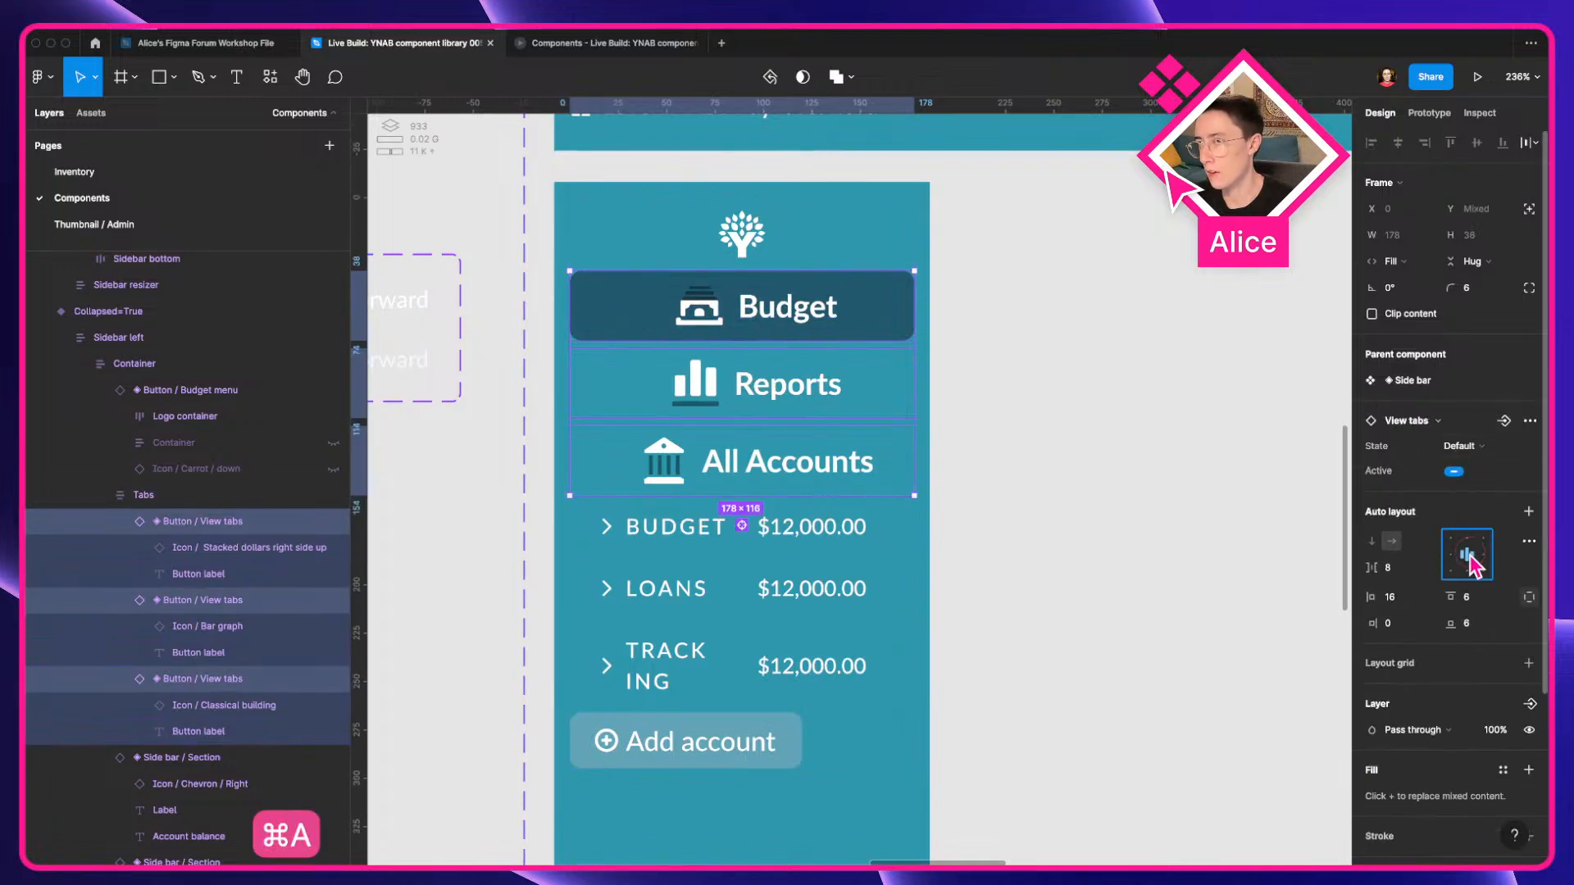
# Hide the Budget, Reports and All Accounts button labels in the collapsed variant's three View tabs.
pyautogui.click(830, 475)
pyautogui.keyDown('shift'); pyautogui.click(800, 369); pyautogui.keyUp('shift')
pyautogui.keyDown('shift'); pyautogui.click(801, 326); pyautogui.keyUp('shift')
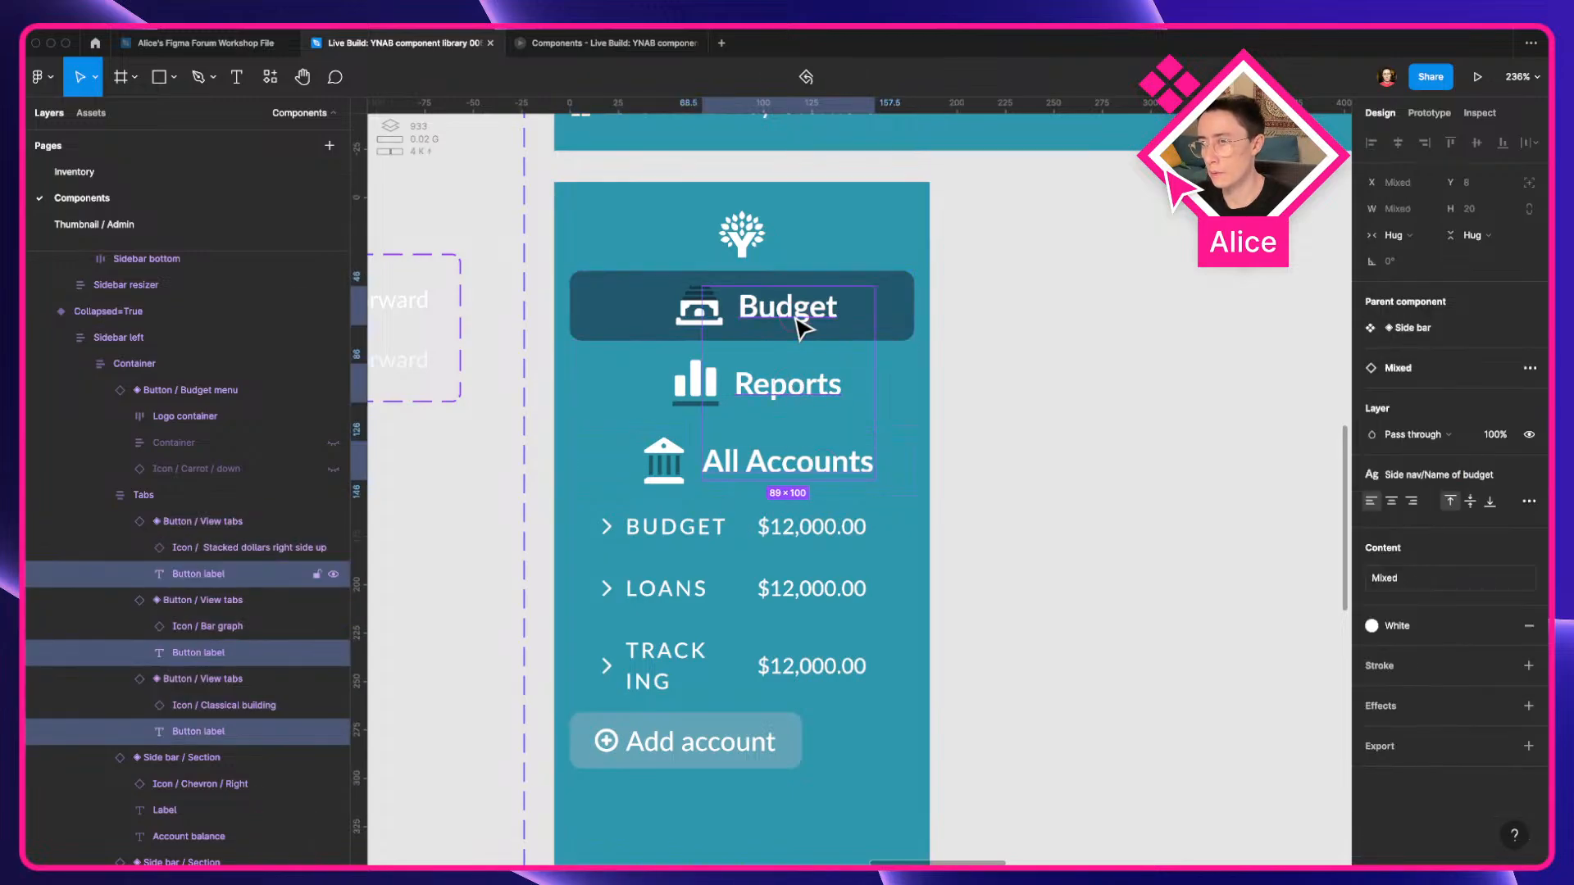
pyautogui.press('super+shift+h')
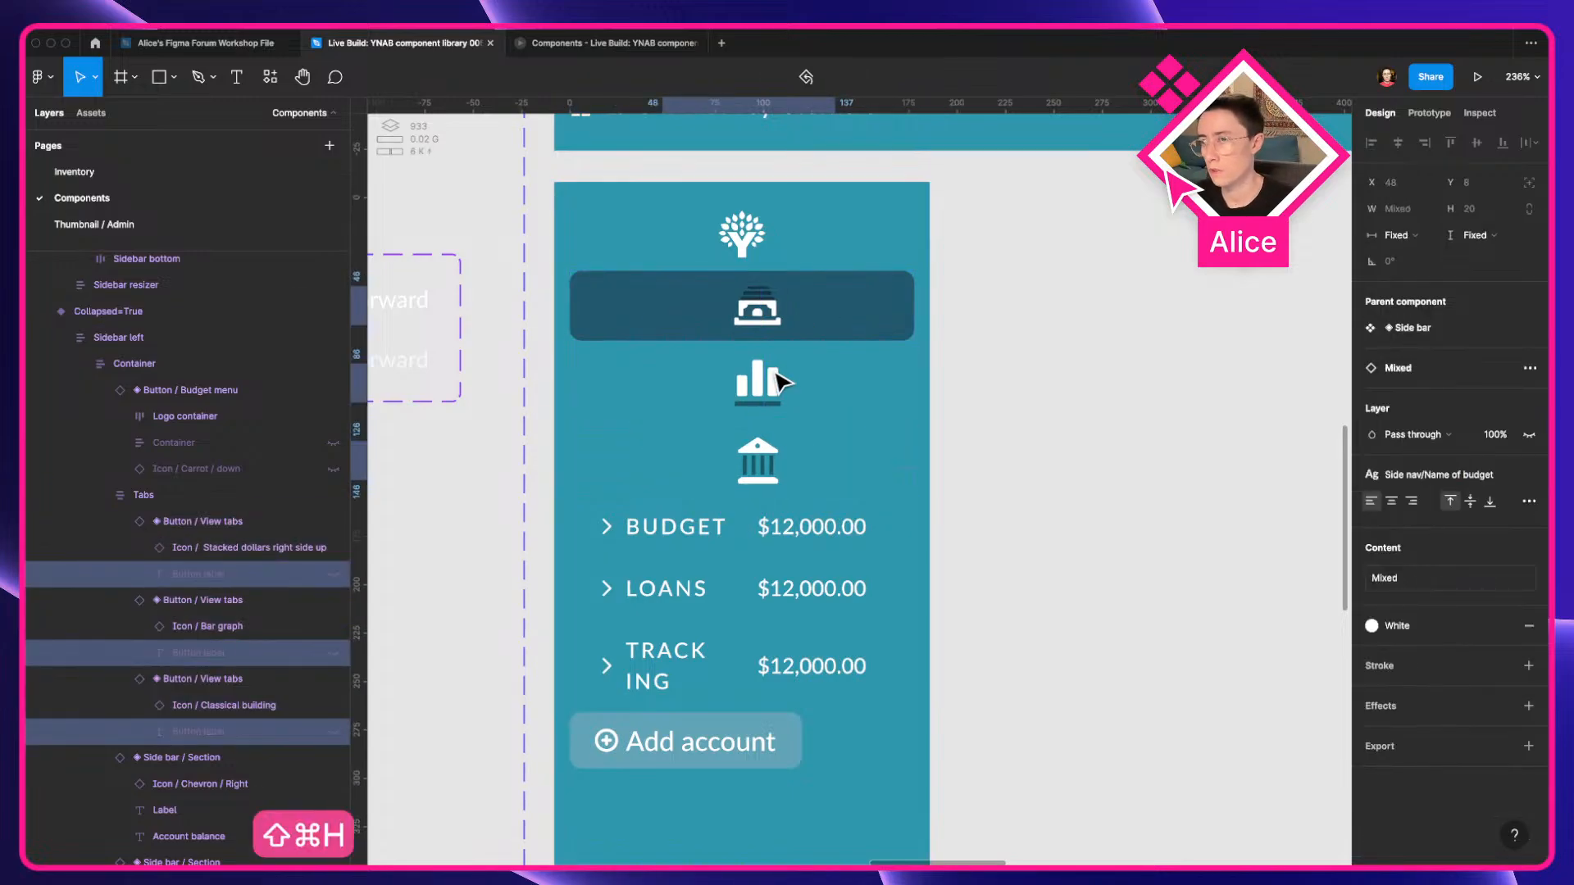
# Set the left padding of the collapsed variant's three View tabs to 0.
pyautogui.click(862, 324)
pyautogui.keyDown('shift'); pyautogui.click(836, 386); pyautogui.keyUp('shift')
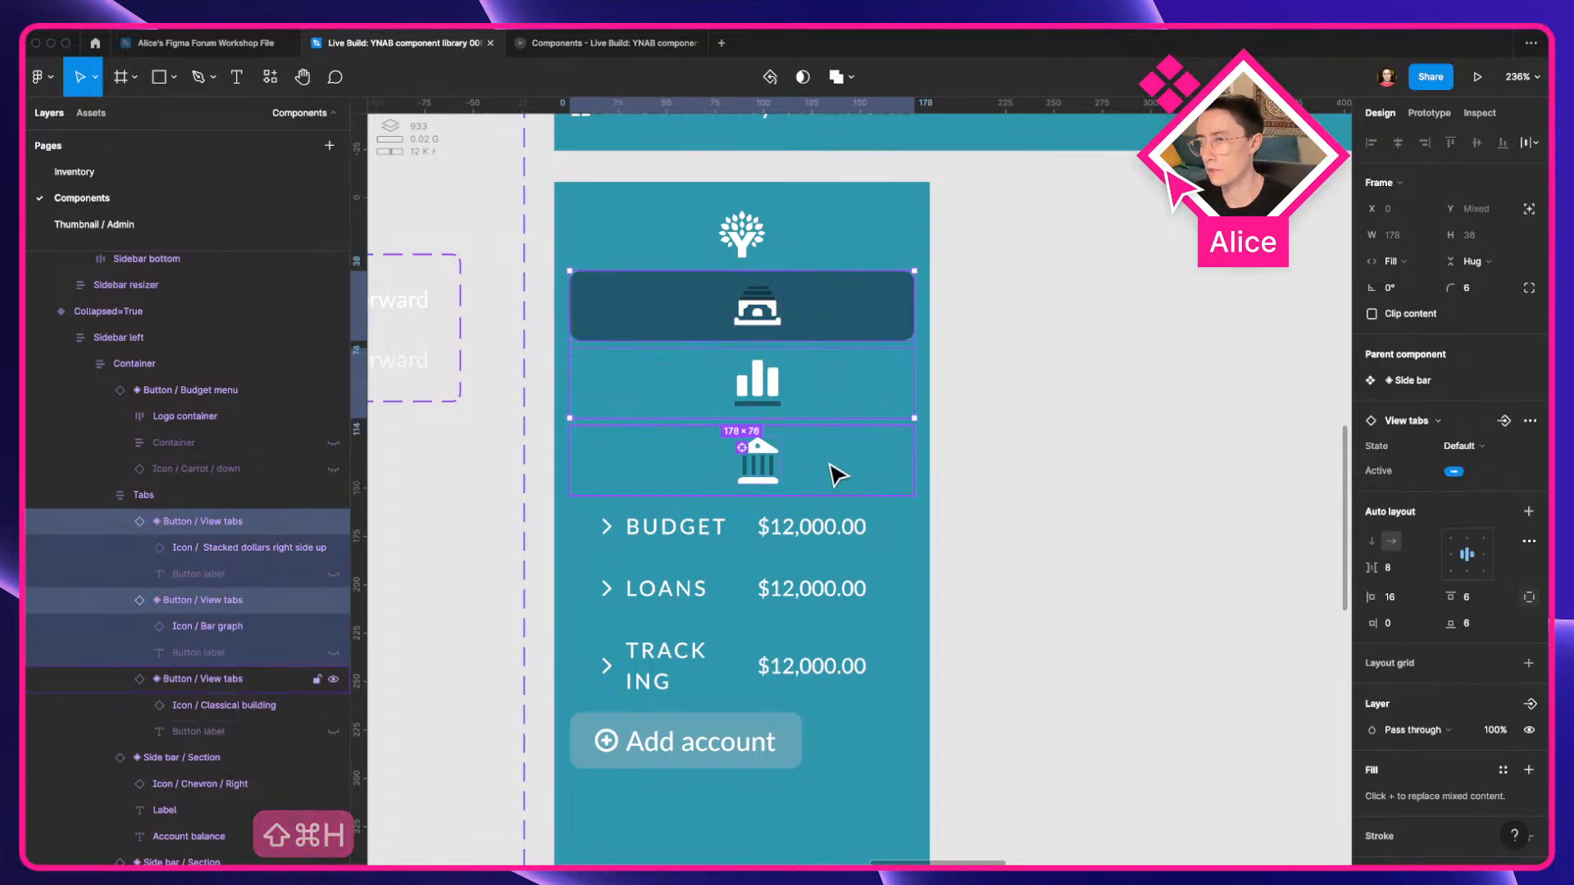
pyautogui.keyDown('shift'); pyautogui.click(833, 463); pyautogui.keyUp('shift')
pyautogui.click(1403, 604)
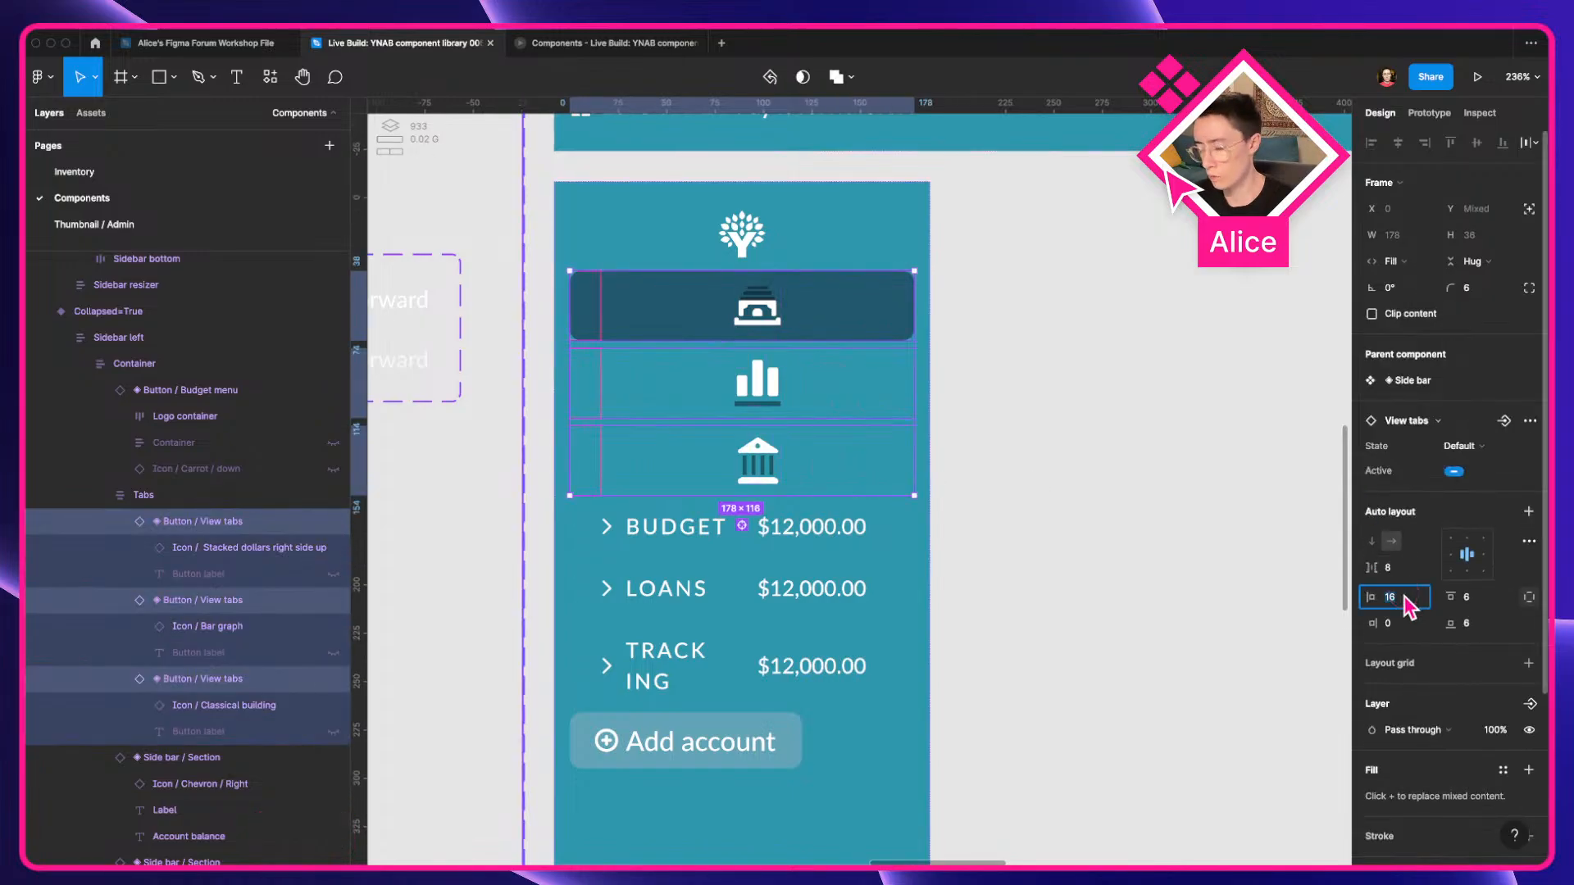
pyautogui.write('0')
pyautogui.press('Tab')
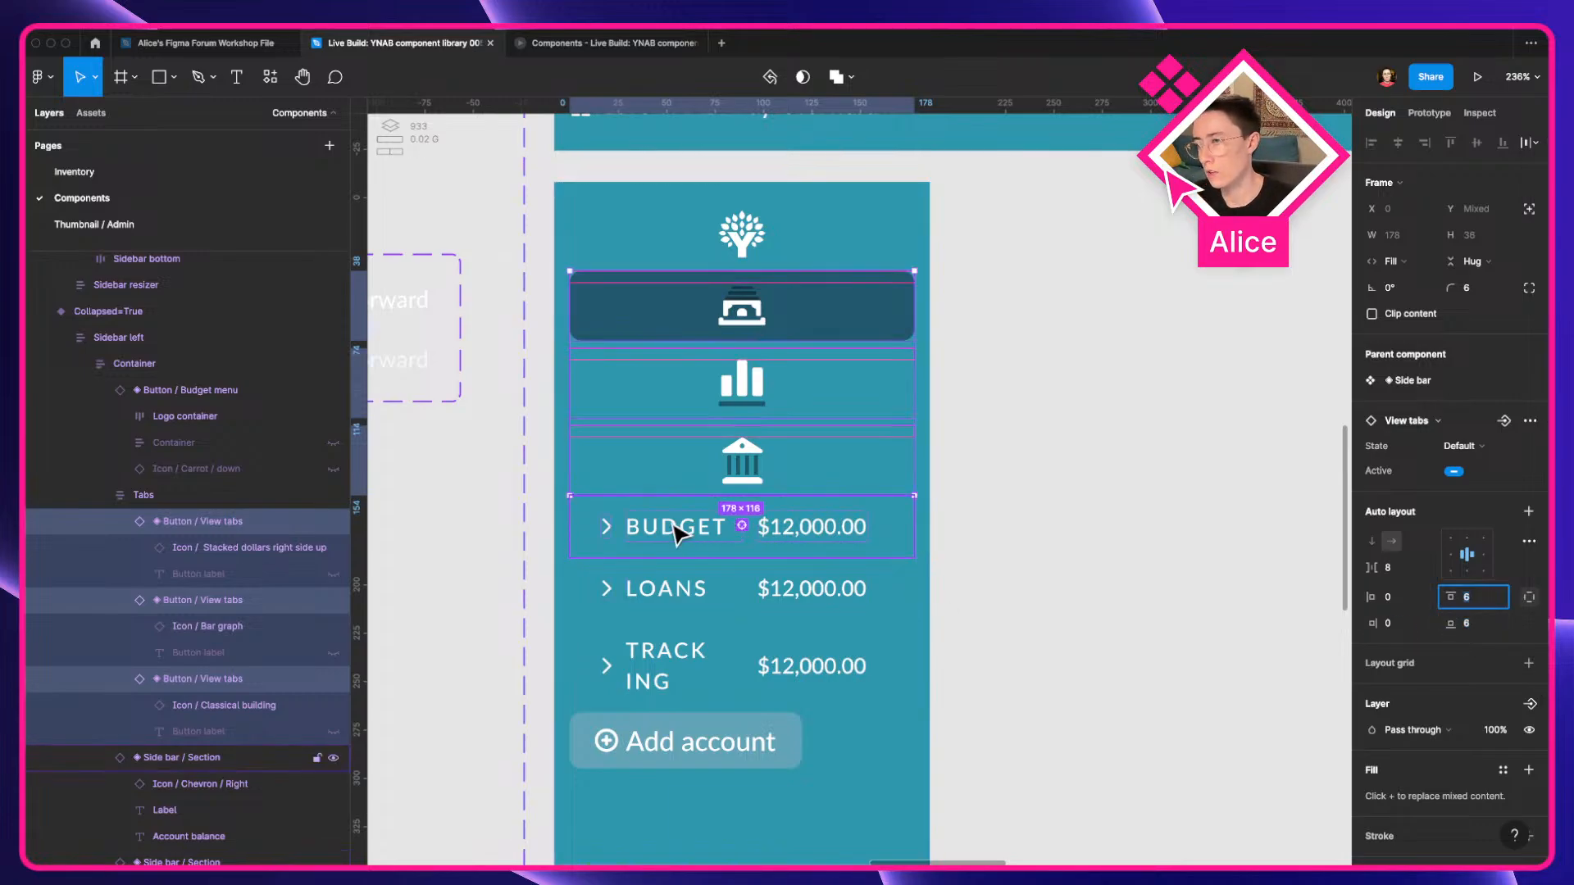
# Hide the Budget, Loans and Tracking sections and the Add account button in the collapsed variant.
pyautogui.click(633, 538)
pyautogui.keyDown('shift'); pyautogui.click(640, 594); pyautogui.keyUp('shift')
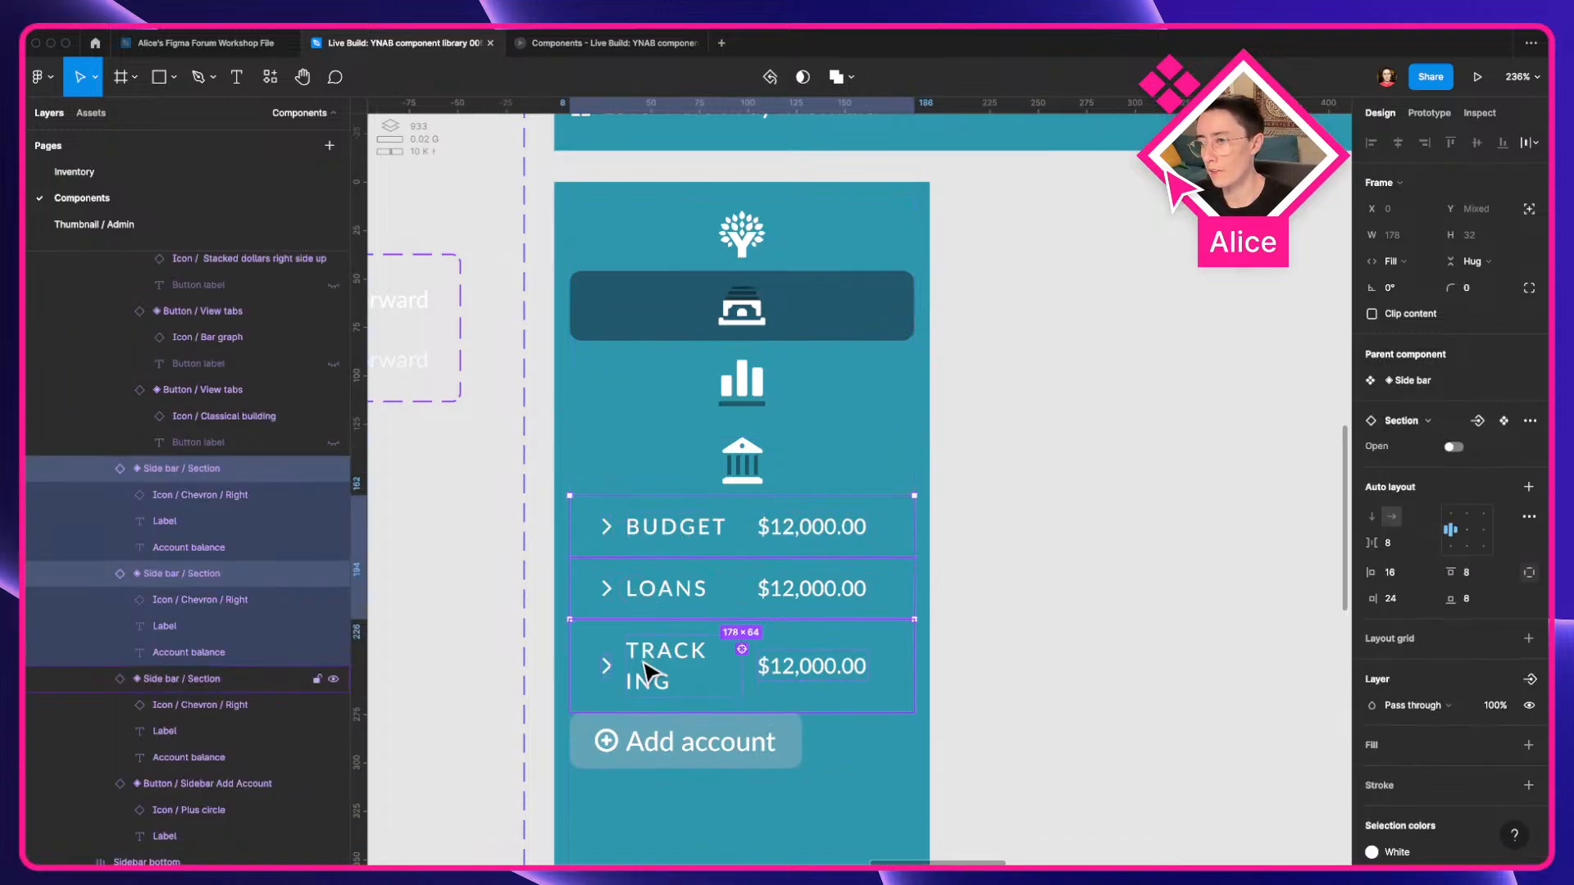
pyautogui.keyDown('shift'); pyautogui.click(646, 662); pyautogui.keyUp('shift')
pyautogui.keyDown('shift'); pyautogui.click(658, 750); pyautogui.keyUp('shift')
pyautogui.press('shift+super+h')
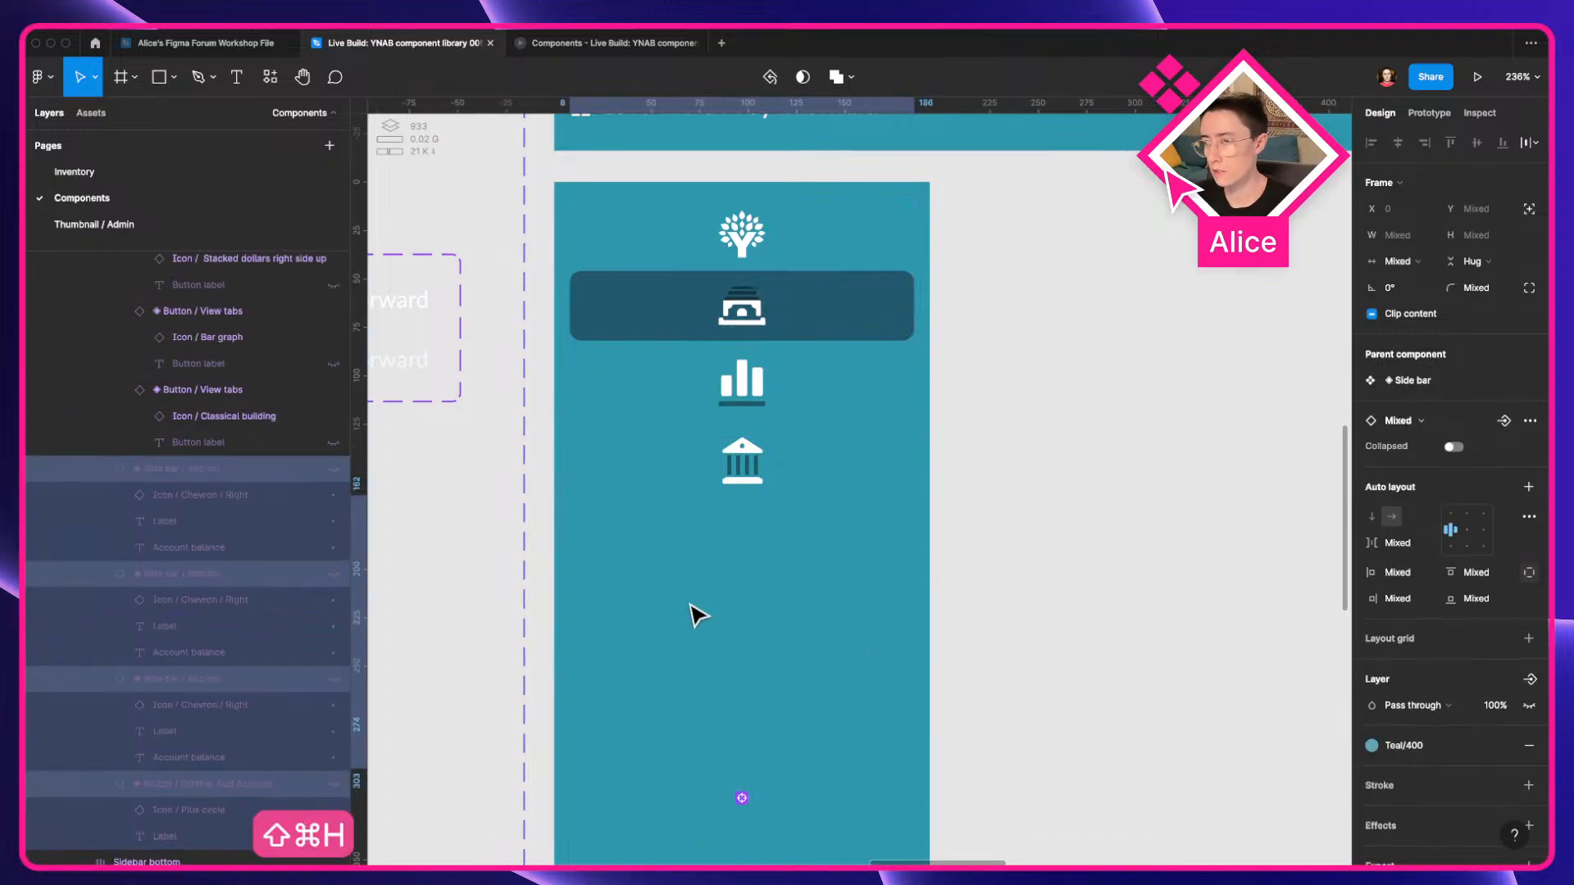
# Hide the Referral CTA in the collapsed variant's Sidebar bottom frame.
pyautogui.scroll(-5, 915, 568)
pyautogui.scroll(-2, 844, 643)
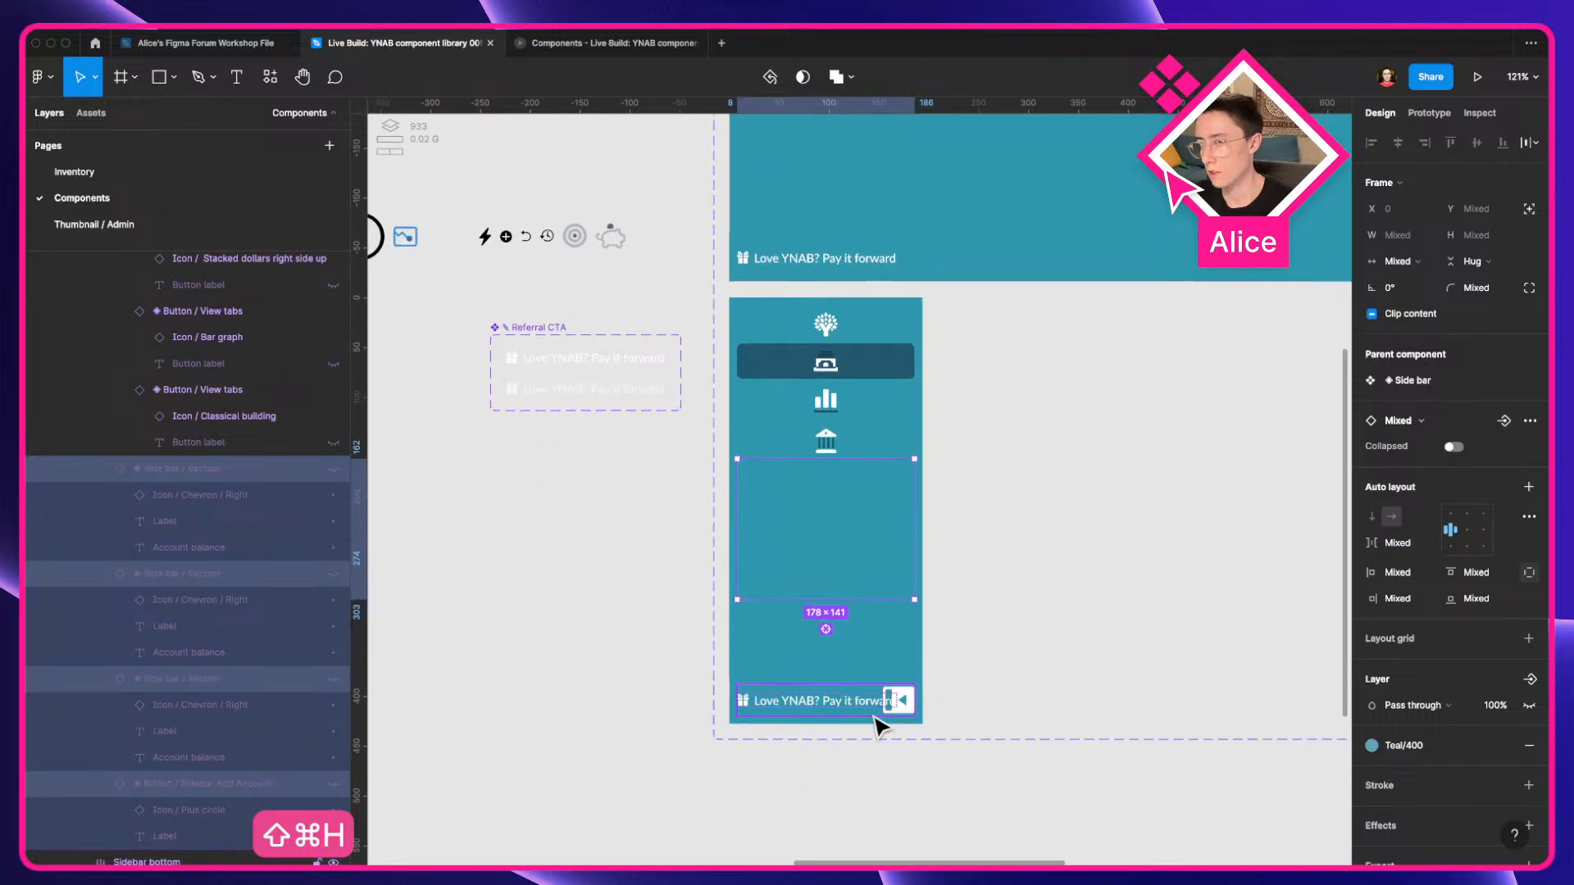
pyautogui.click(852, 715)
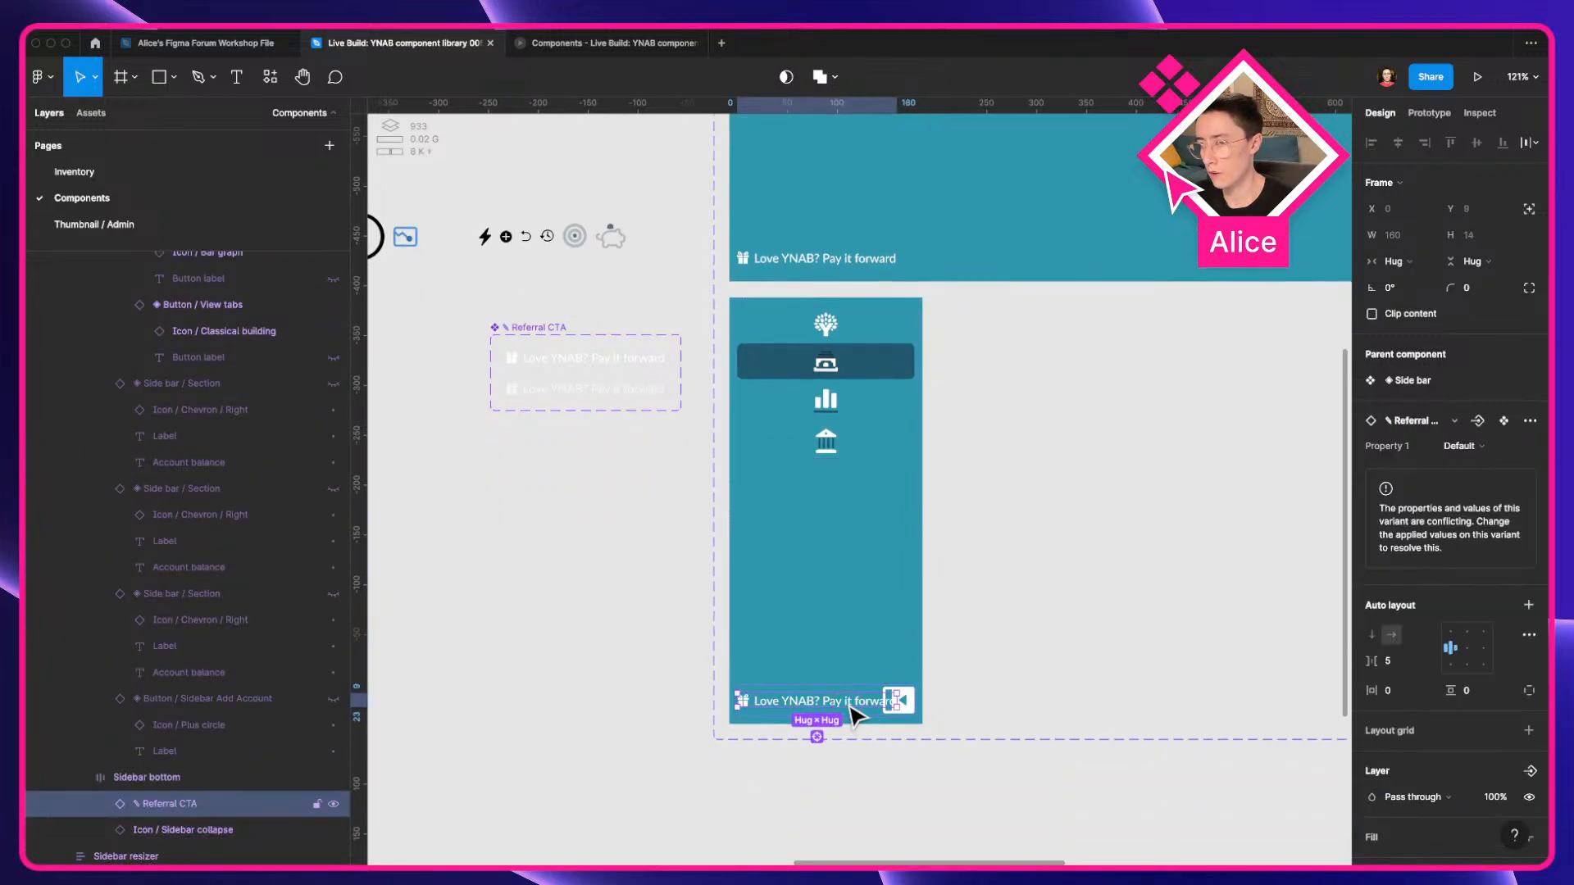
pyautogui.press('shift+super+h')
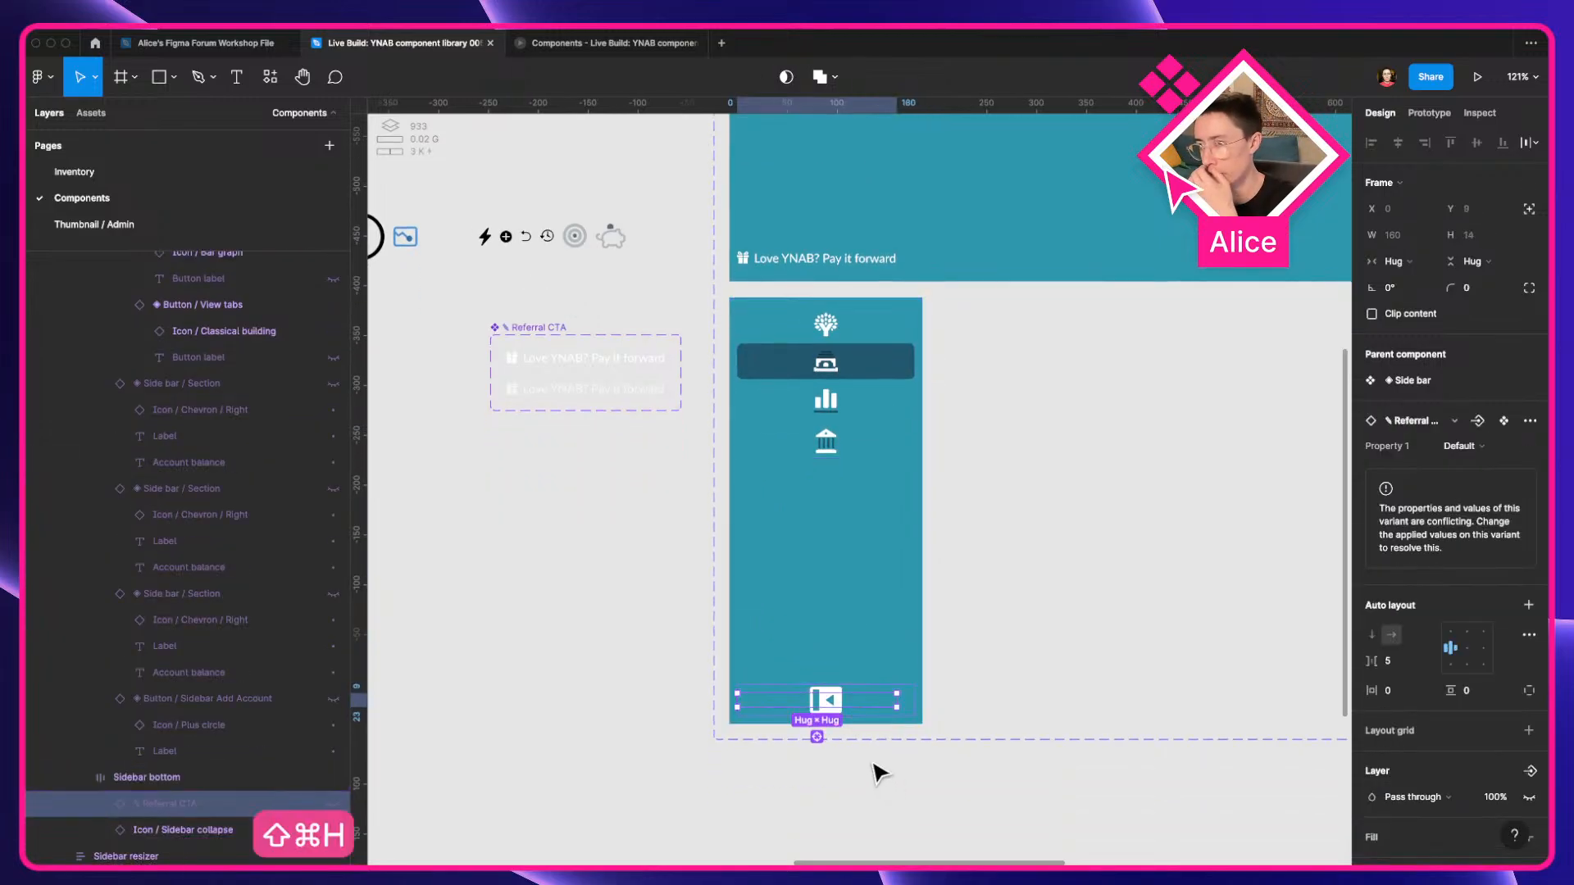
pyautogui.click(879, 773)
pyautogui.click(875, 702)
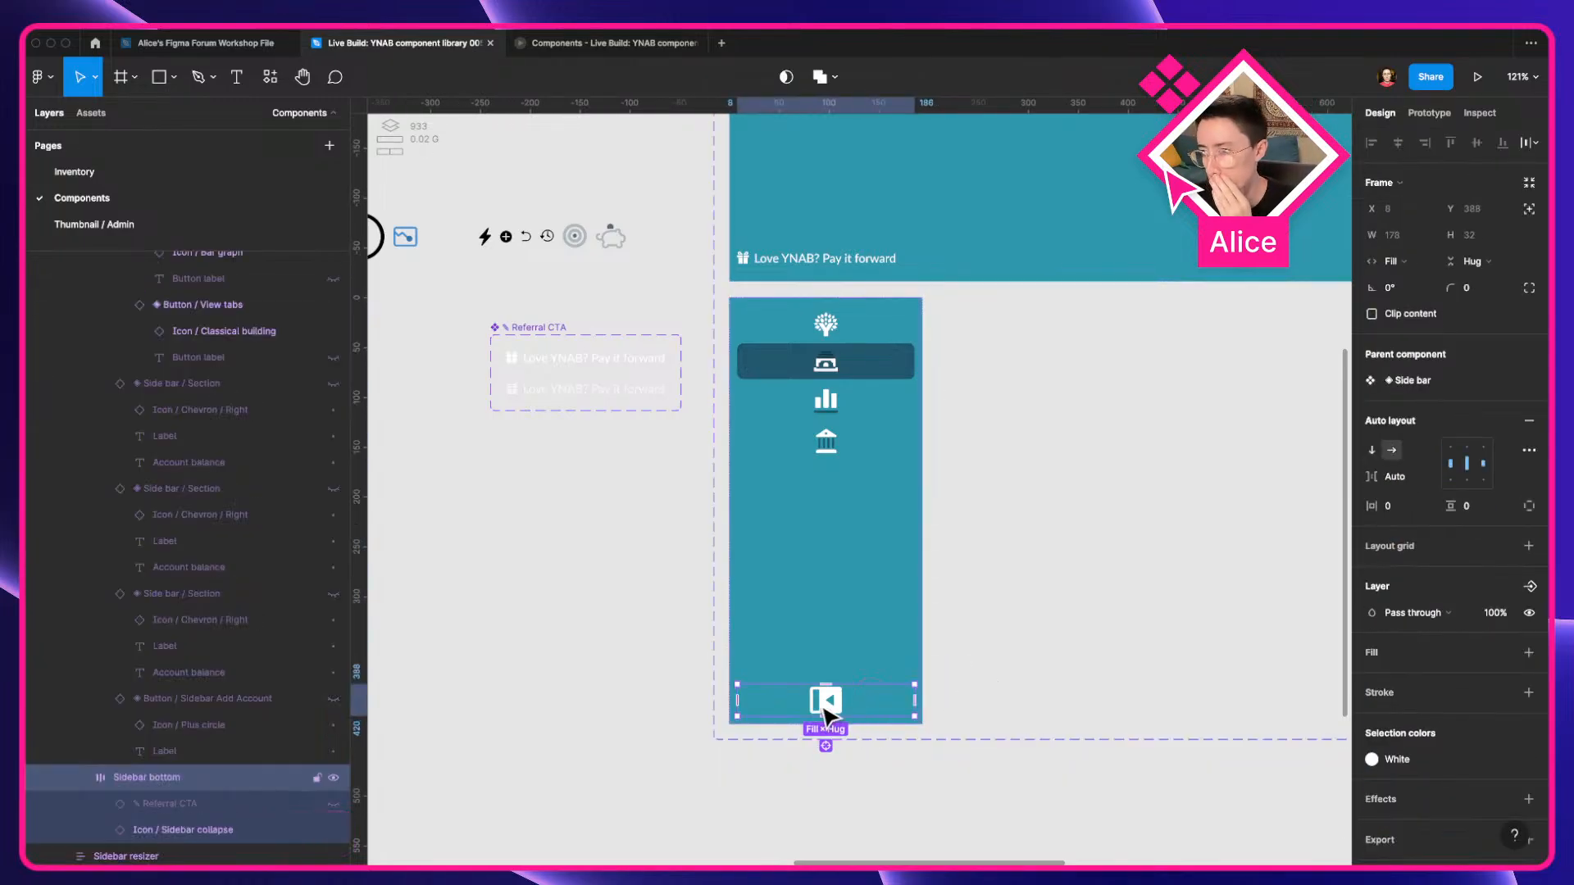
pyautogui.click(907, 800)
# Set the Collapsed=True variant's width to 55.
pyautogui.keyDown('ctrl'); pyautogui.scroll(-5, 907, 801); pyautogui.keyUp('ctrl')
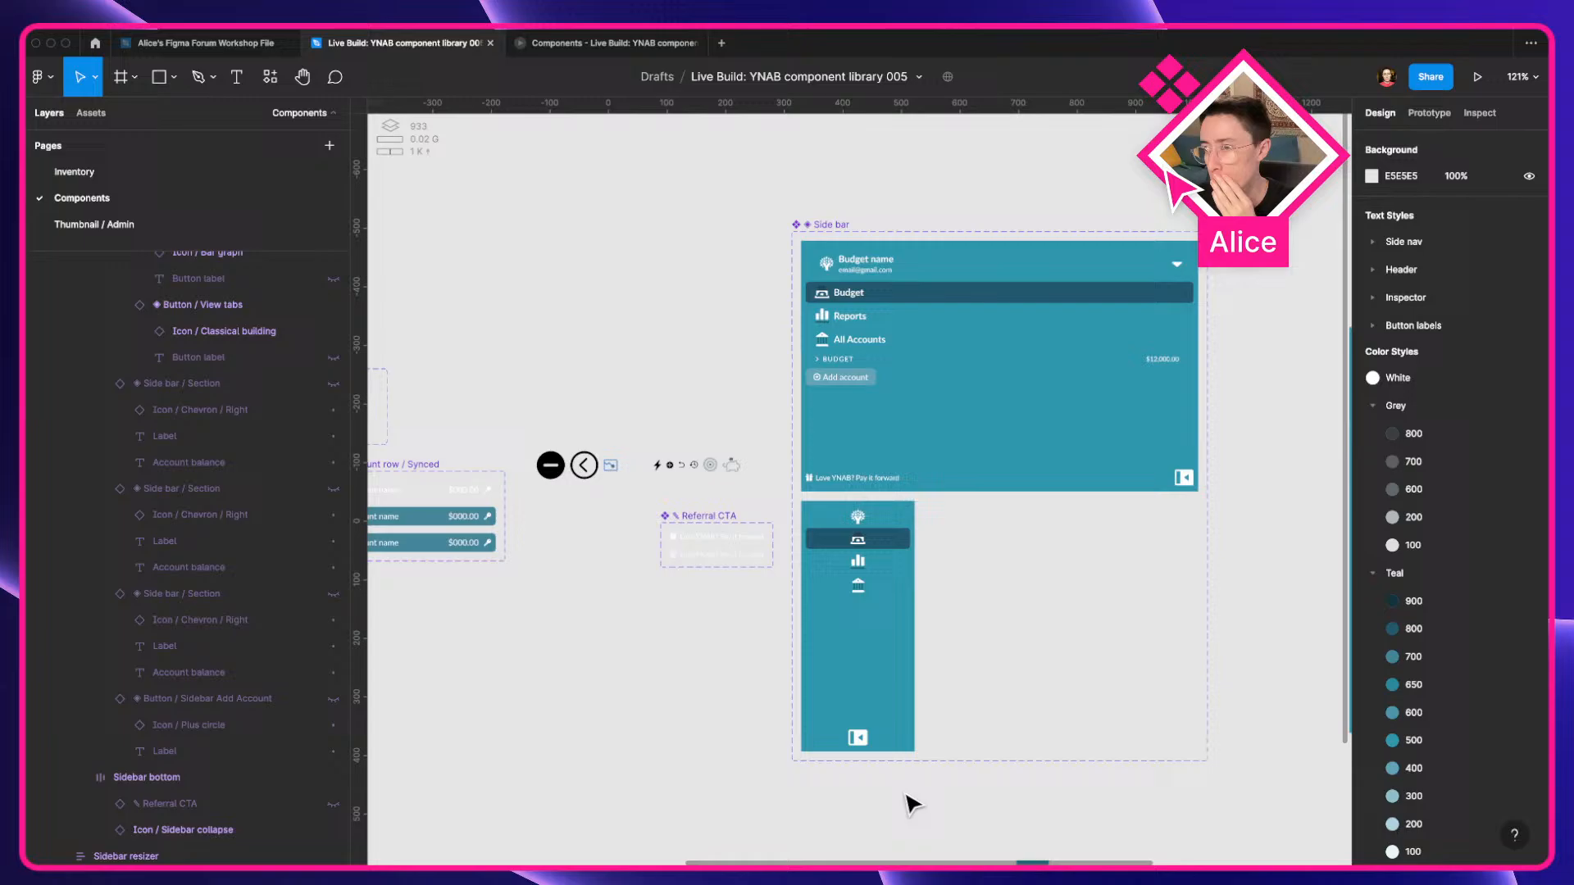
pyautogui.click(902, 632)
pyautogui.click(1418, 236)
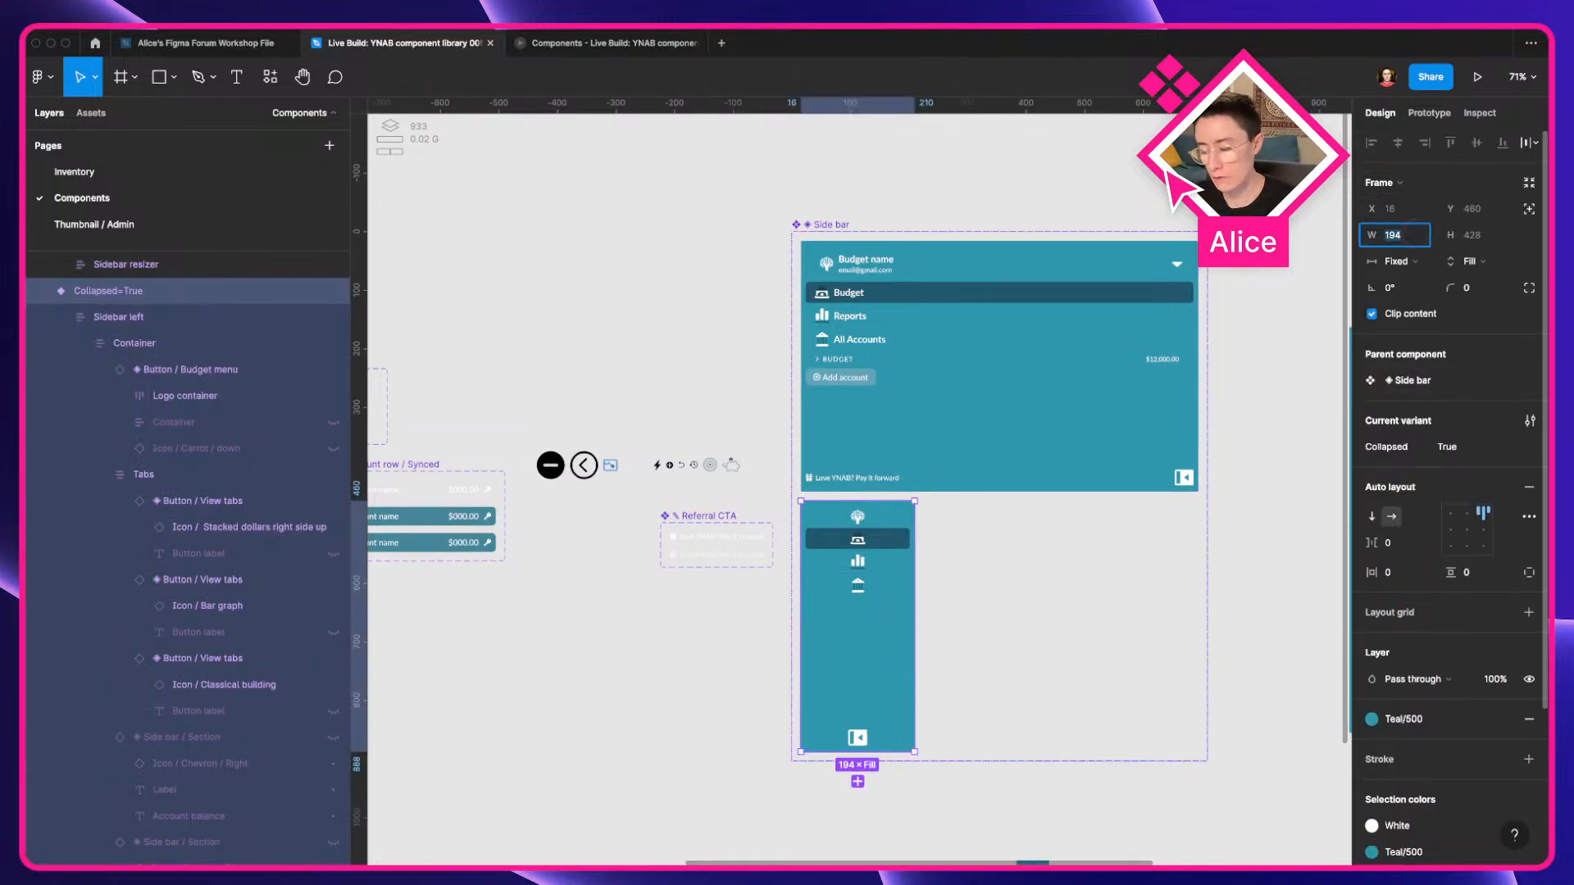
pyautogui.write('56')
pyautogui.press('Return')
pyautogui.click(721, 703)
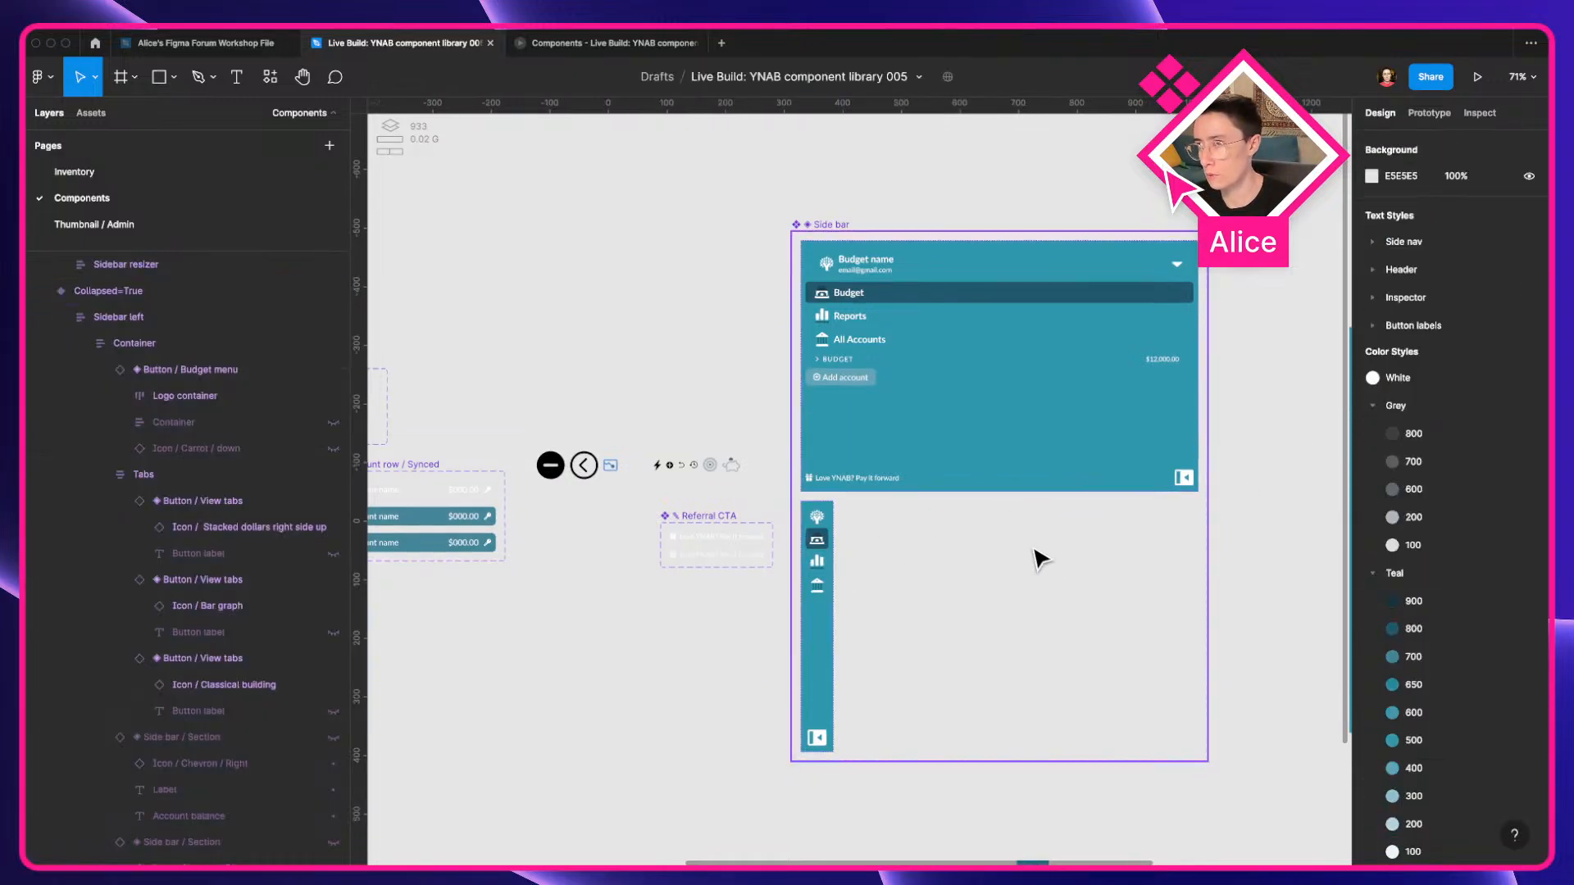
# Move the loose narrow Side bar instance beneath the large expanded test instance, and delete the expanded instance.
pyautogui.keyDown('ctrl'); pyautogui.scroll(-4, 774, 539); pyautogui.keyUp('ctrl')
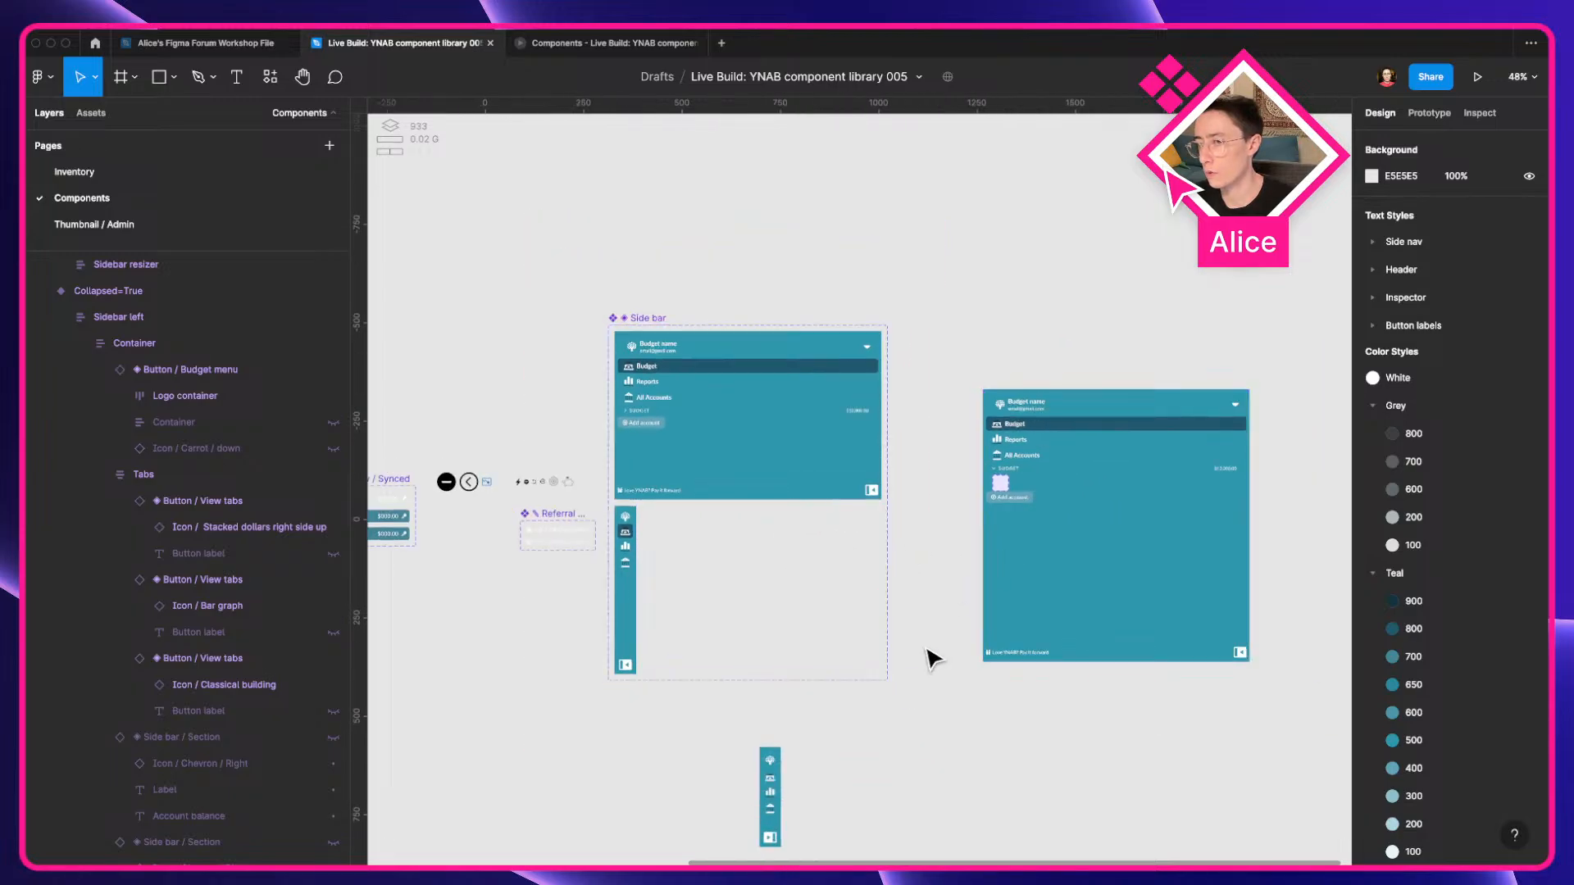
pyautogui.scroll(-2, 933, 659)
pyautogui.hscroll(2, 933, 658)
pyautogui.moveTo(657, 675); pyautogui.dragTo(910, 642)
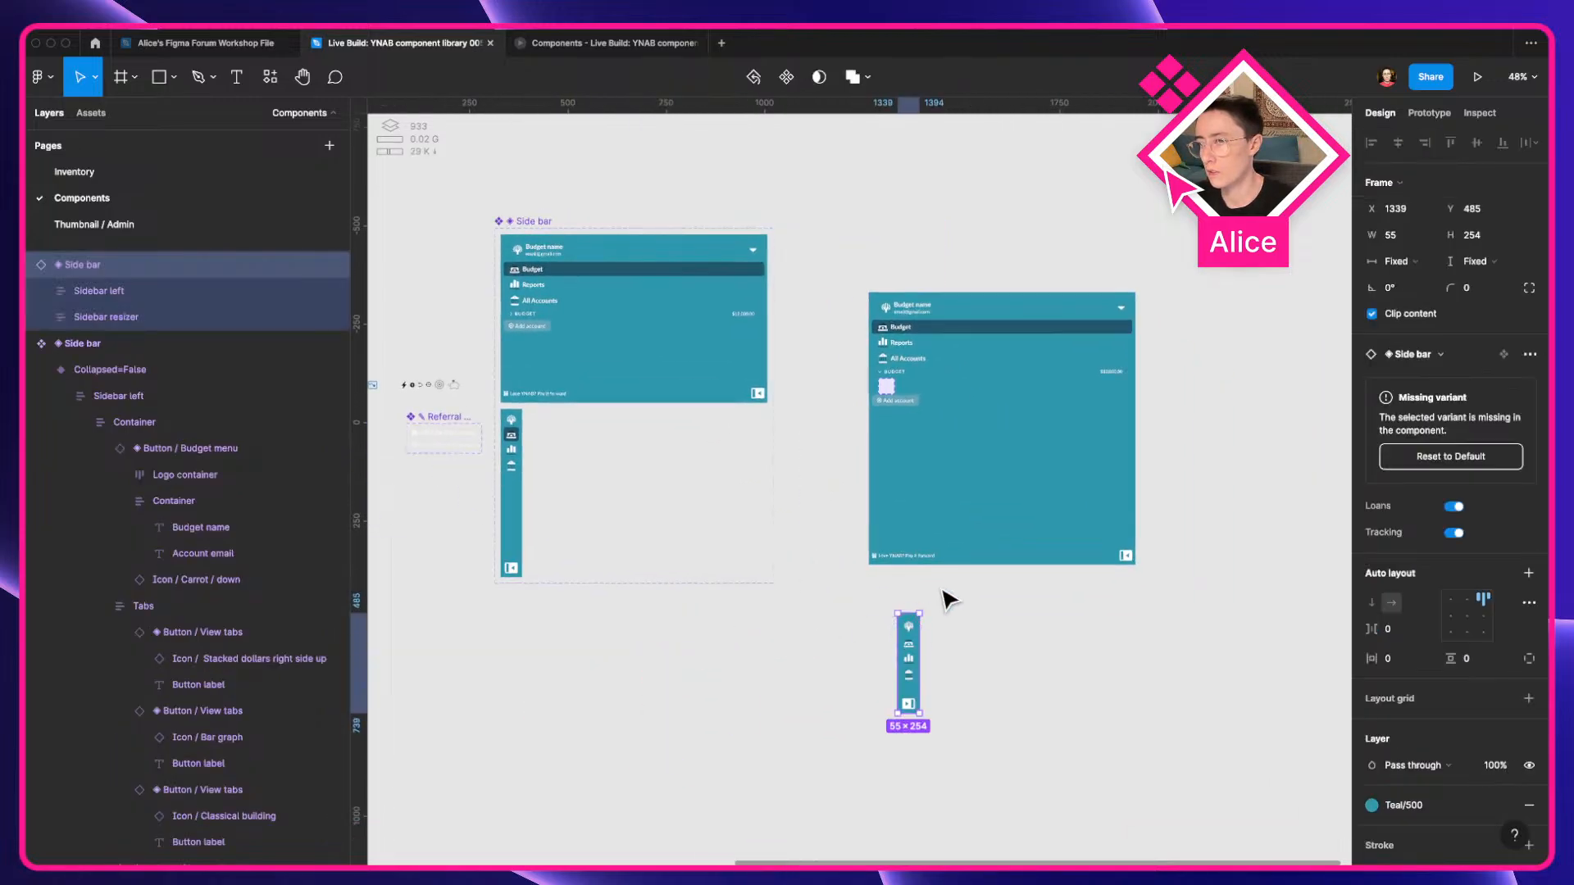
pyautogui.click(914, 503)
pyautogui.press('Delete')
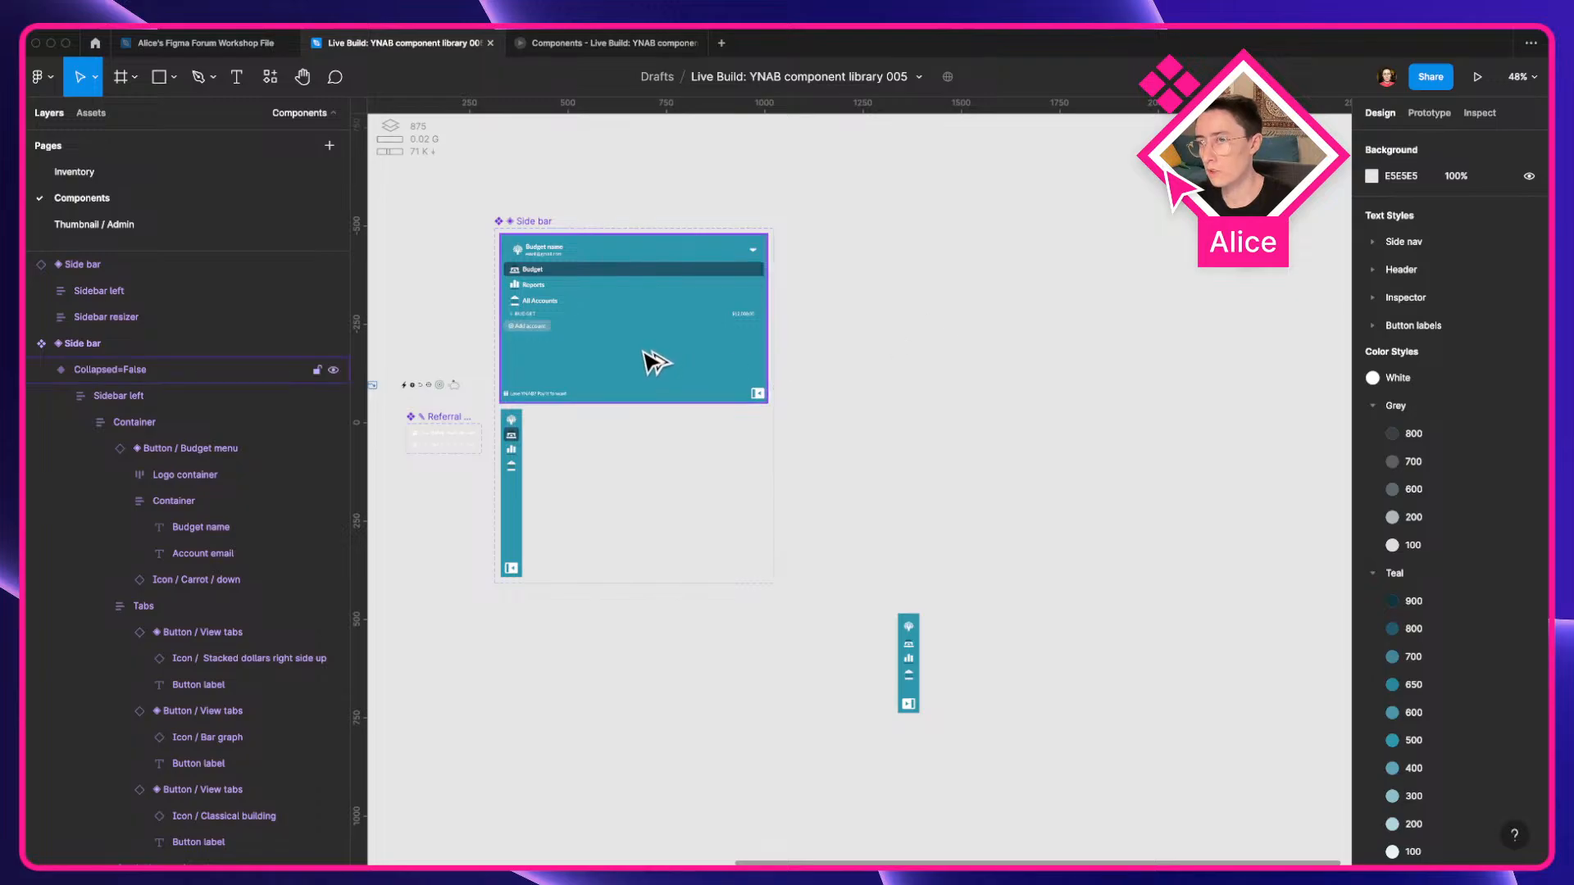
# Place a fresh instance of the expanded Side bar beside the component set and make it a flow starting point.
pyautogui.keyDown('alt'); pyautogui.moveTo(650, 362); pyautogui.dragTo(1020, 562); pyautogui.keyUp('alt')
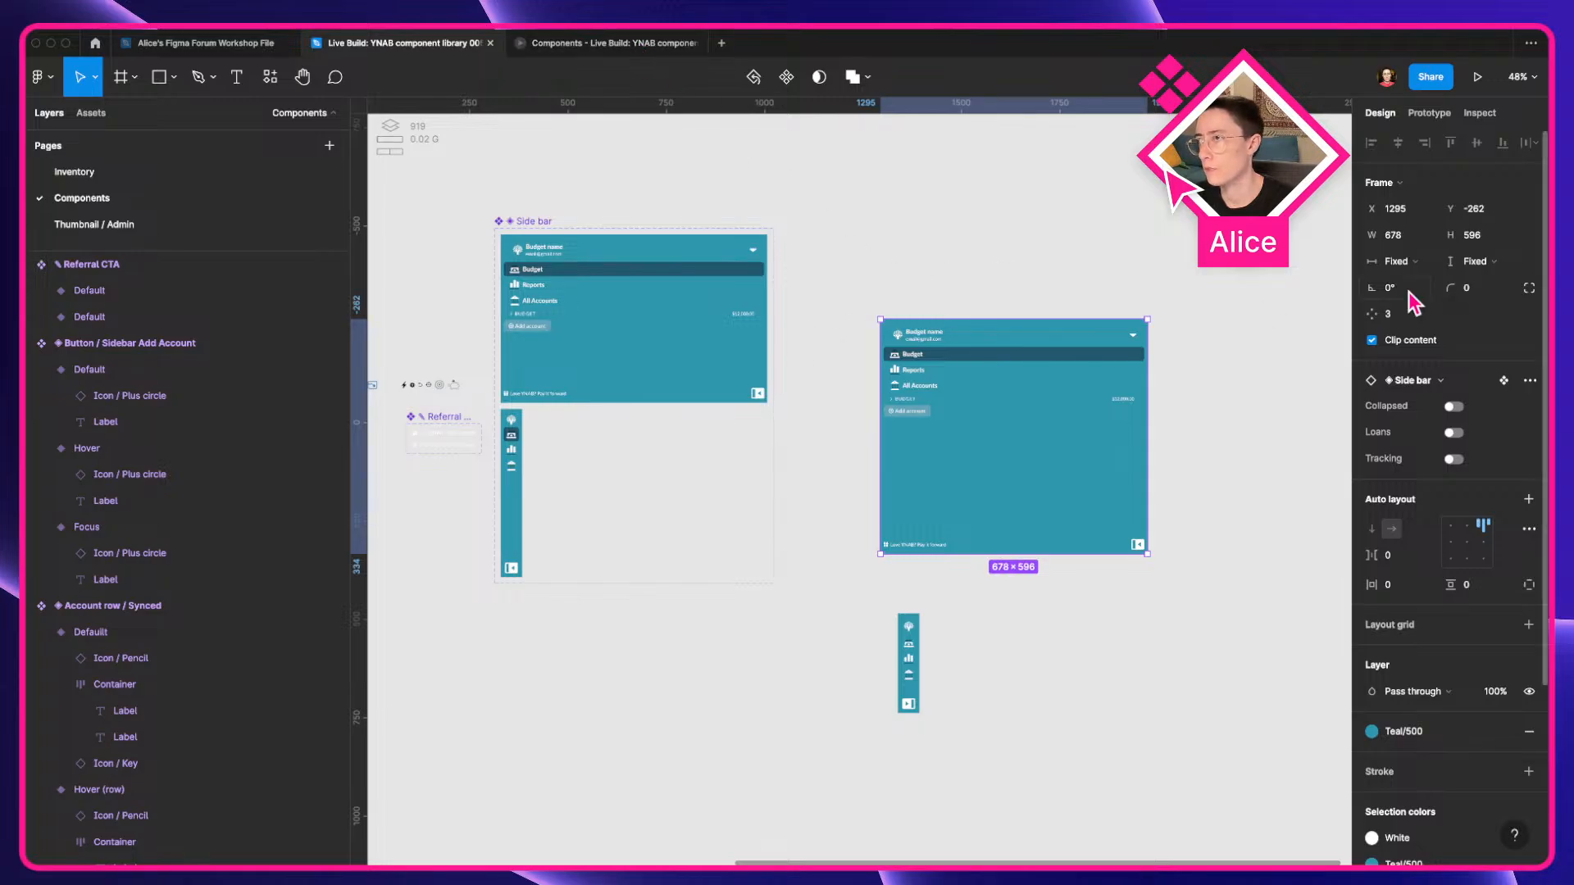
pyautogui.click(1429, 112)
pyautogui.click(1529, 149)
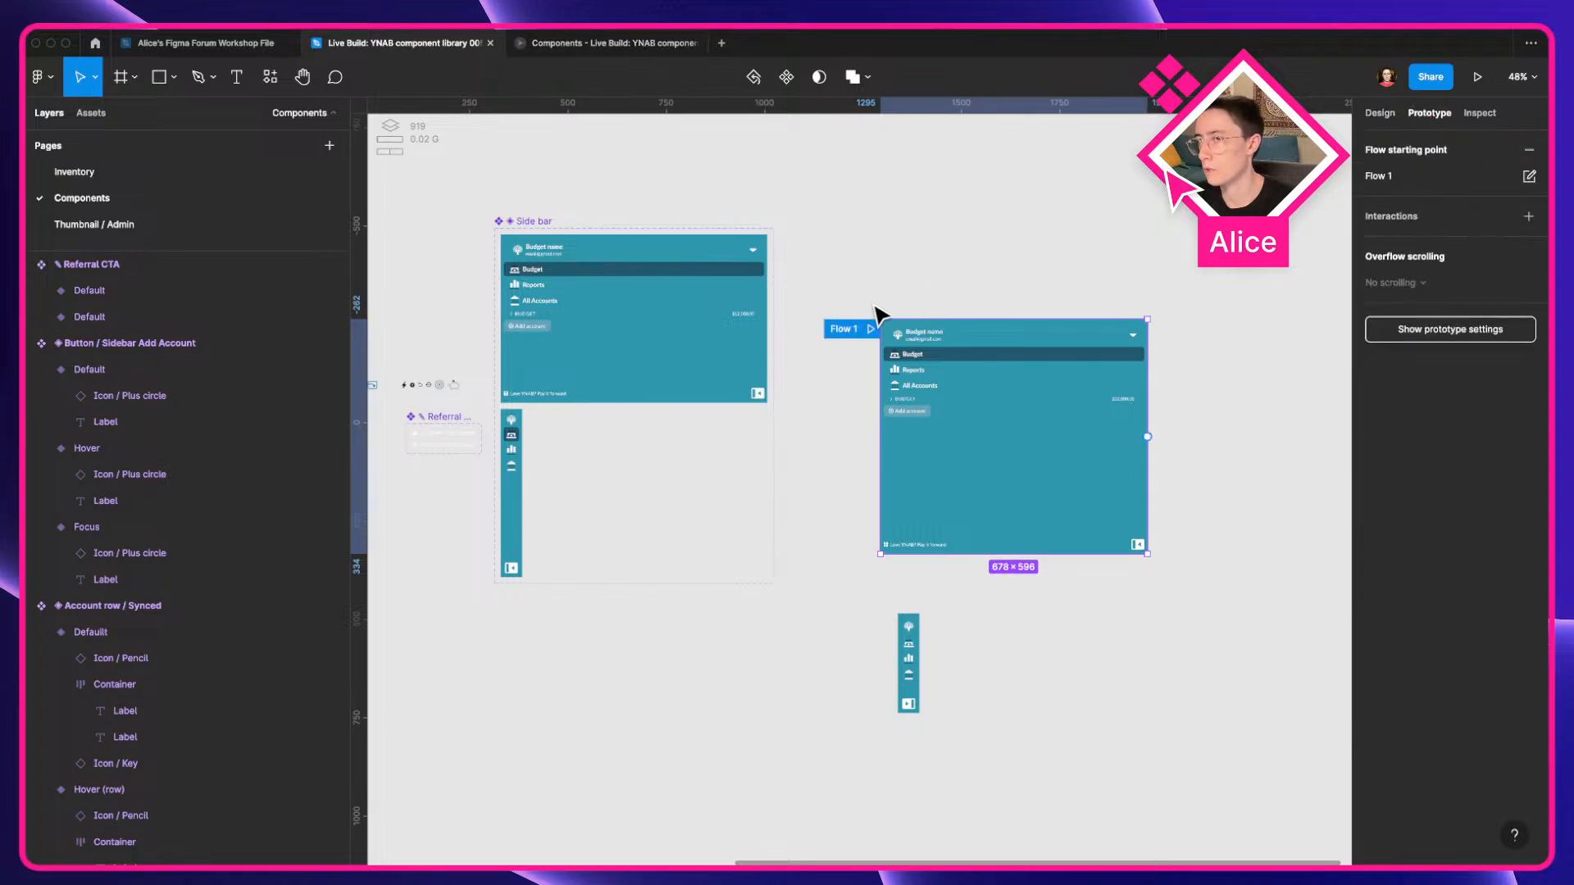
# Preview Flow 1 and test the sidebar collapse icon and the Budget section's expand toggle.
pyautogui.click(870, 330)
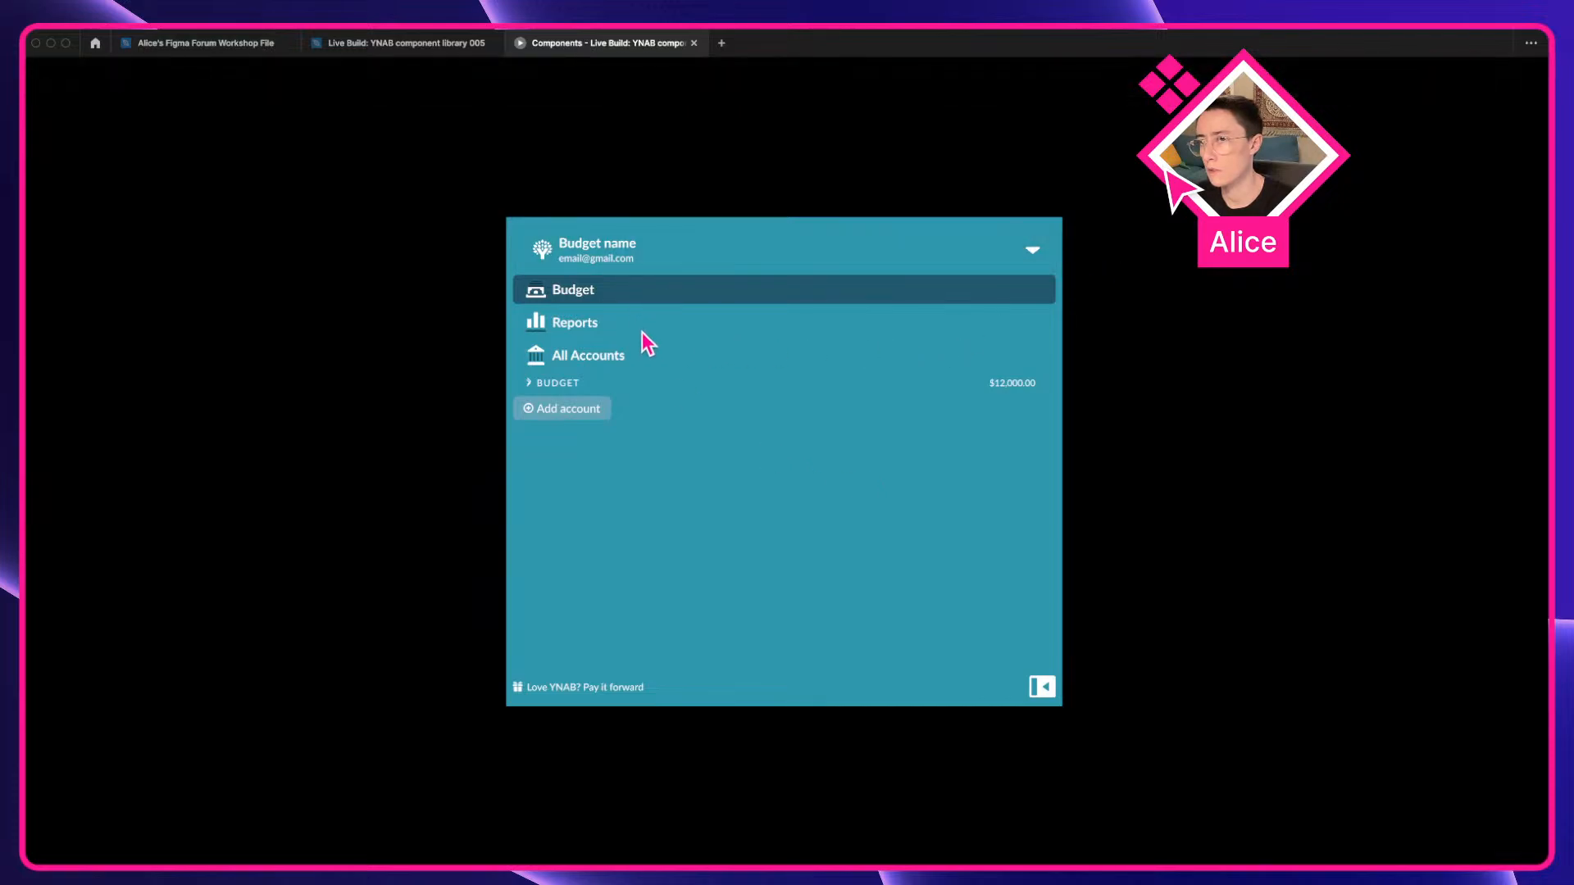
pyautogui.click(1047, 693)
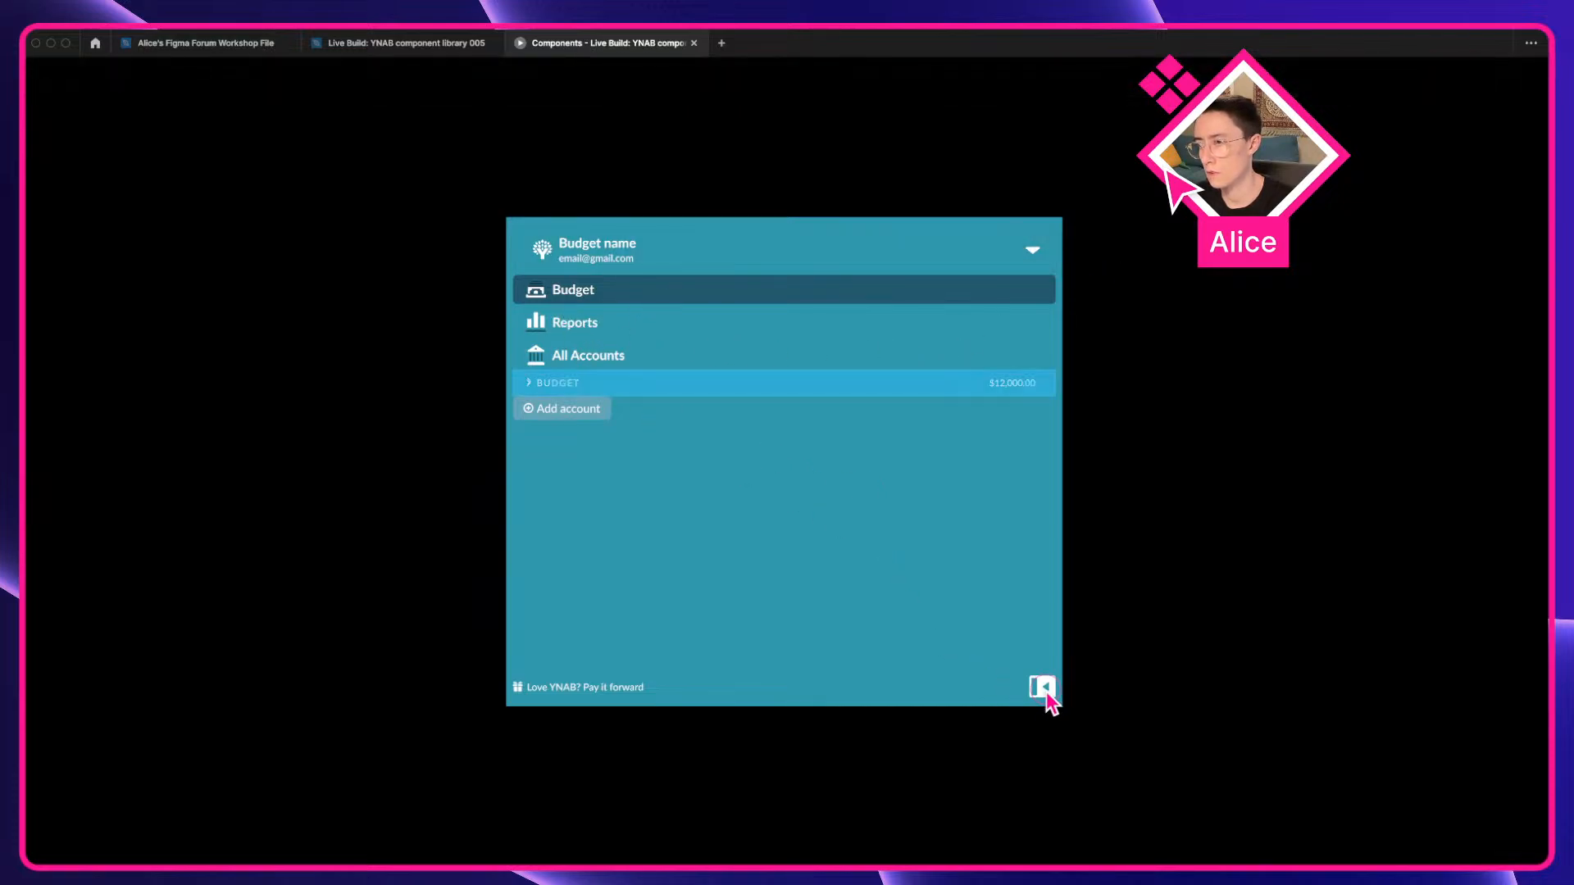
pyautogui.click(577, 382)
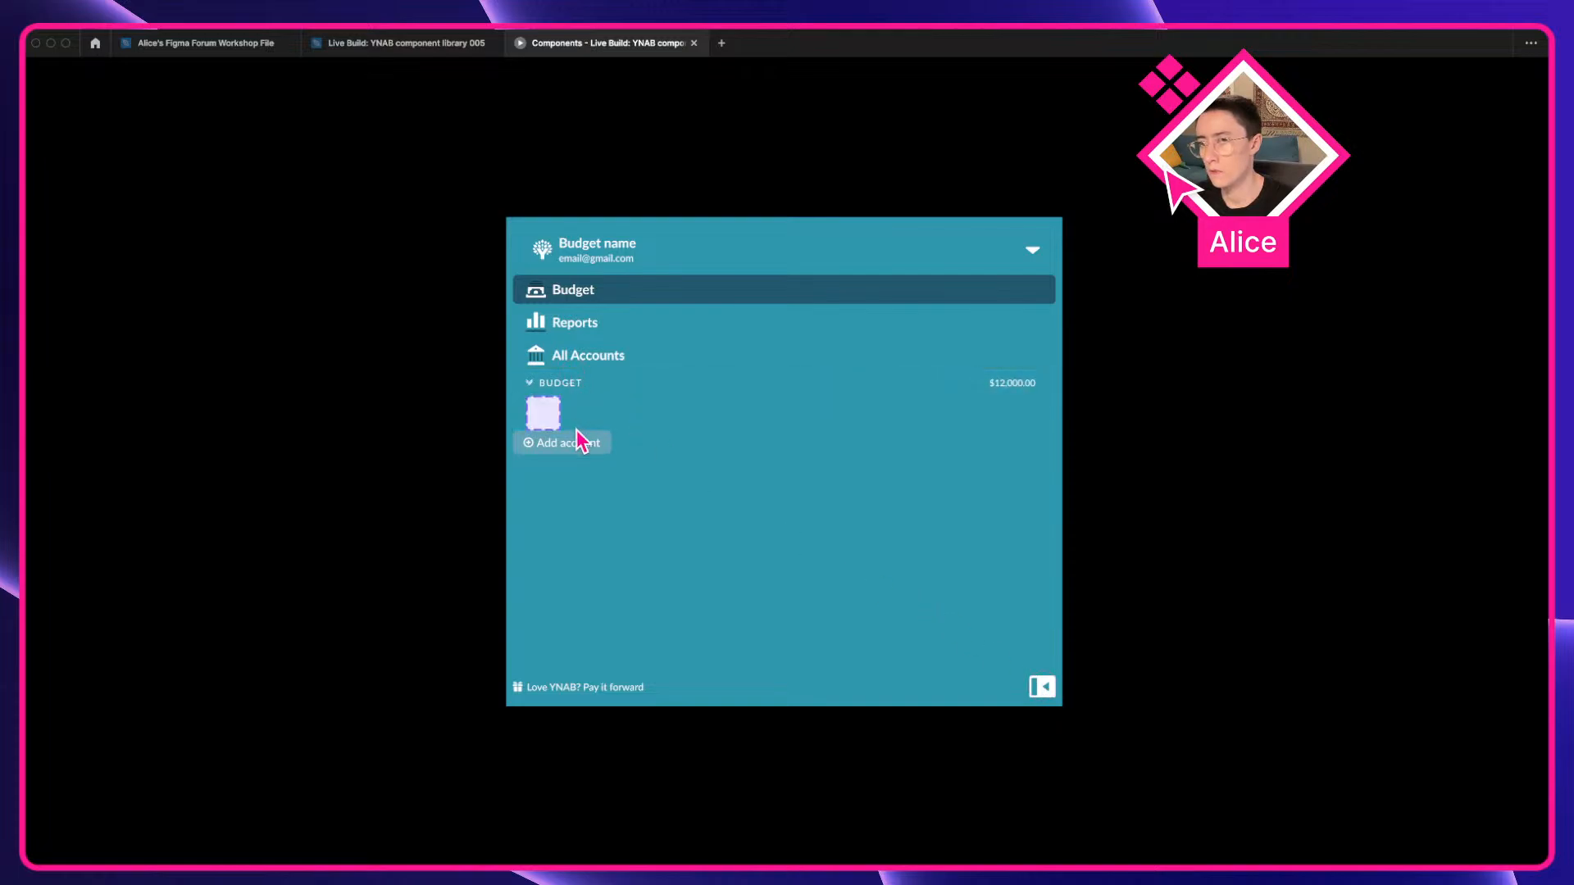
pyautogui.click(530, 384)
pyautogui.click(530, 384)
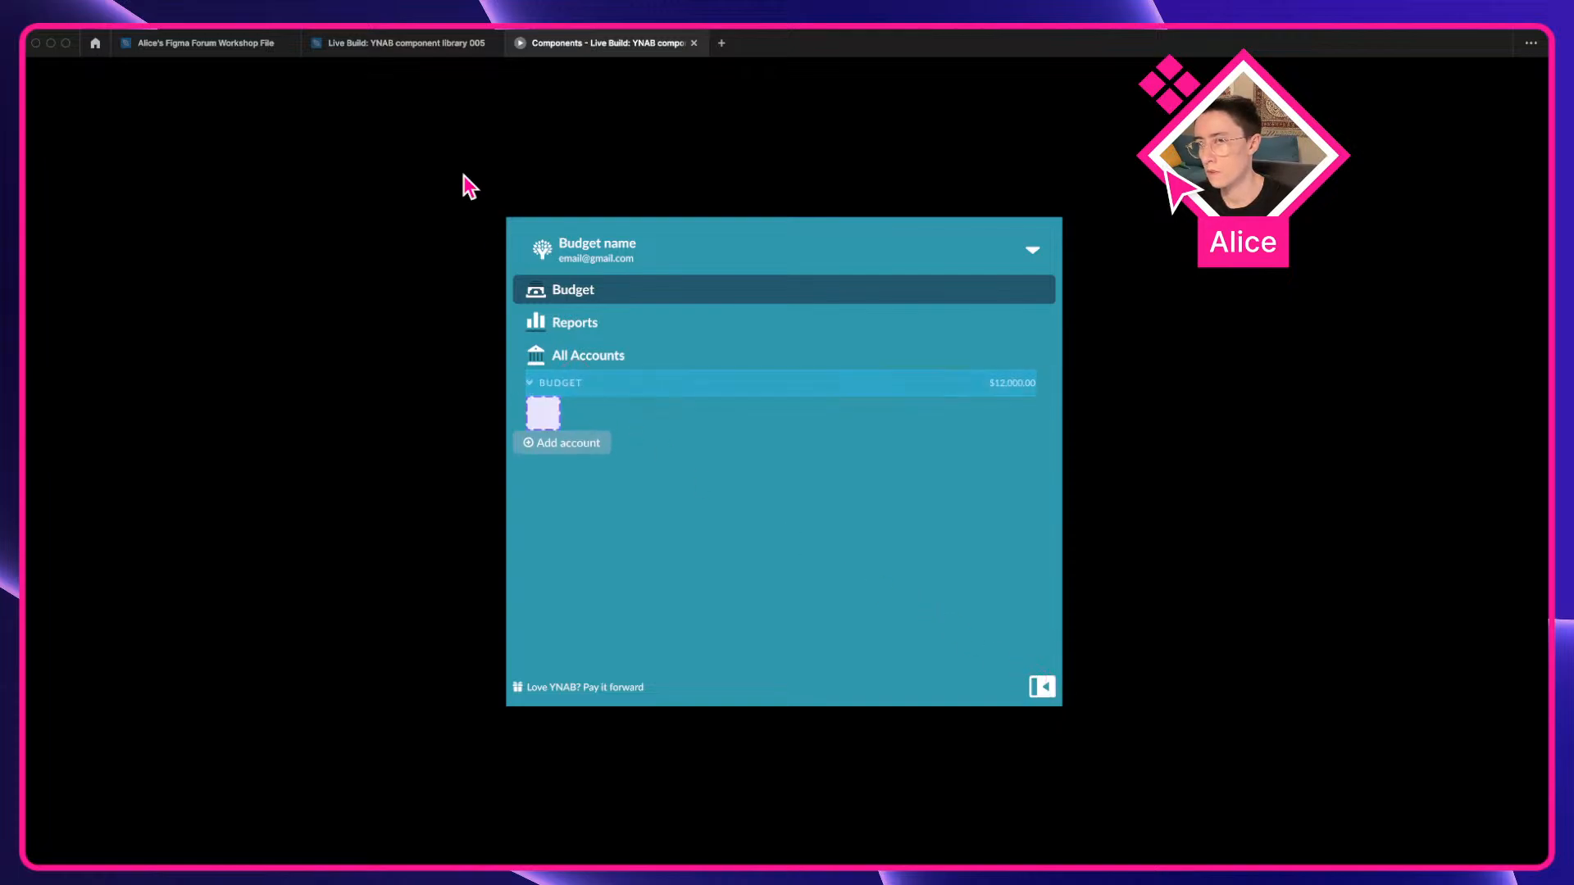
# Back in the design file, link the expanded variant's Sidebar collapse icon to the collapsed variant on click with Smart animate.
pyautogui.click(362, 48)
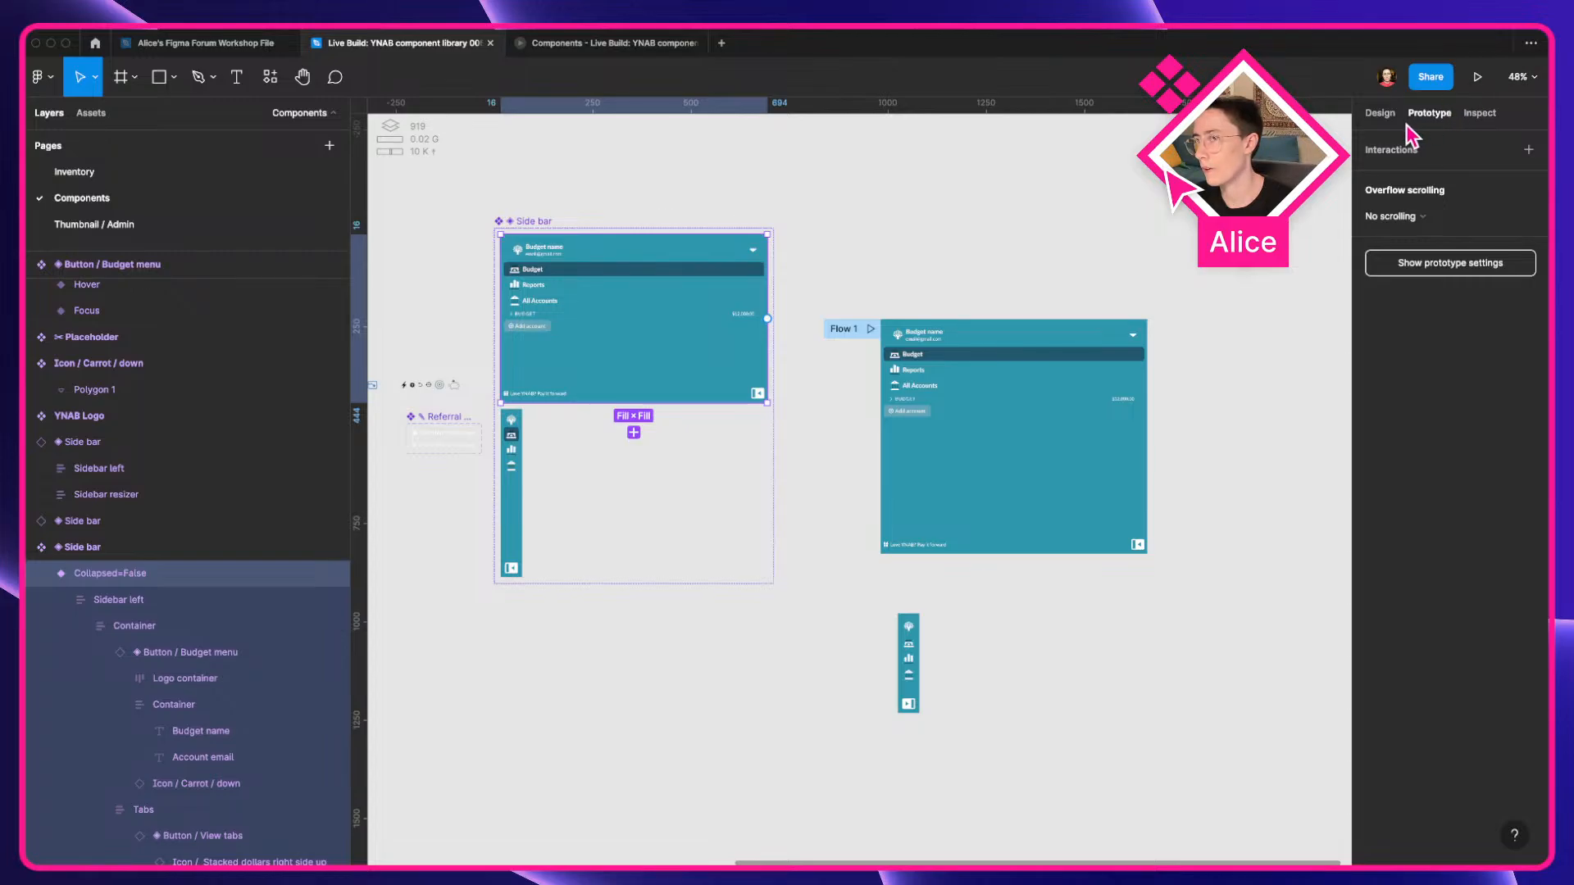
pyautogui.scroll(5, 748, 394)
pyautogui.hscroll(-3, 941, 393)
pyautogui.doubleClick(1017, 464)
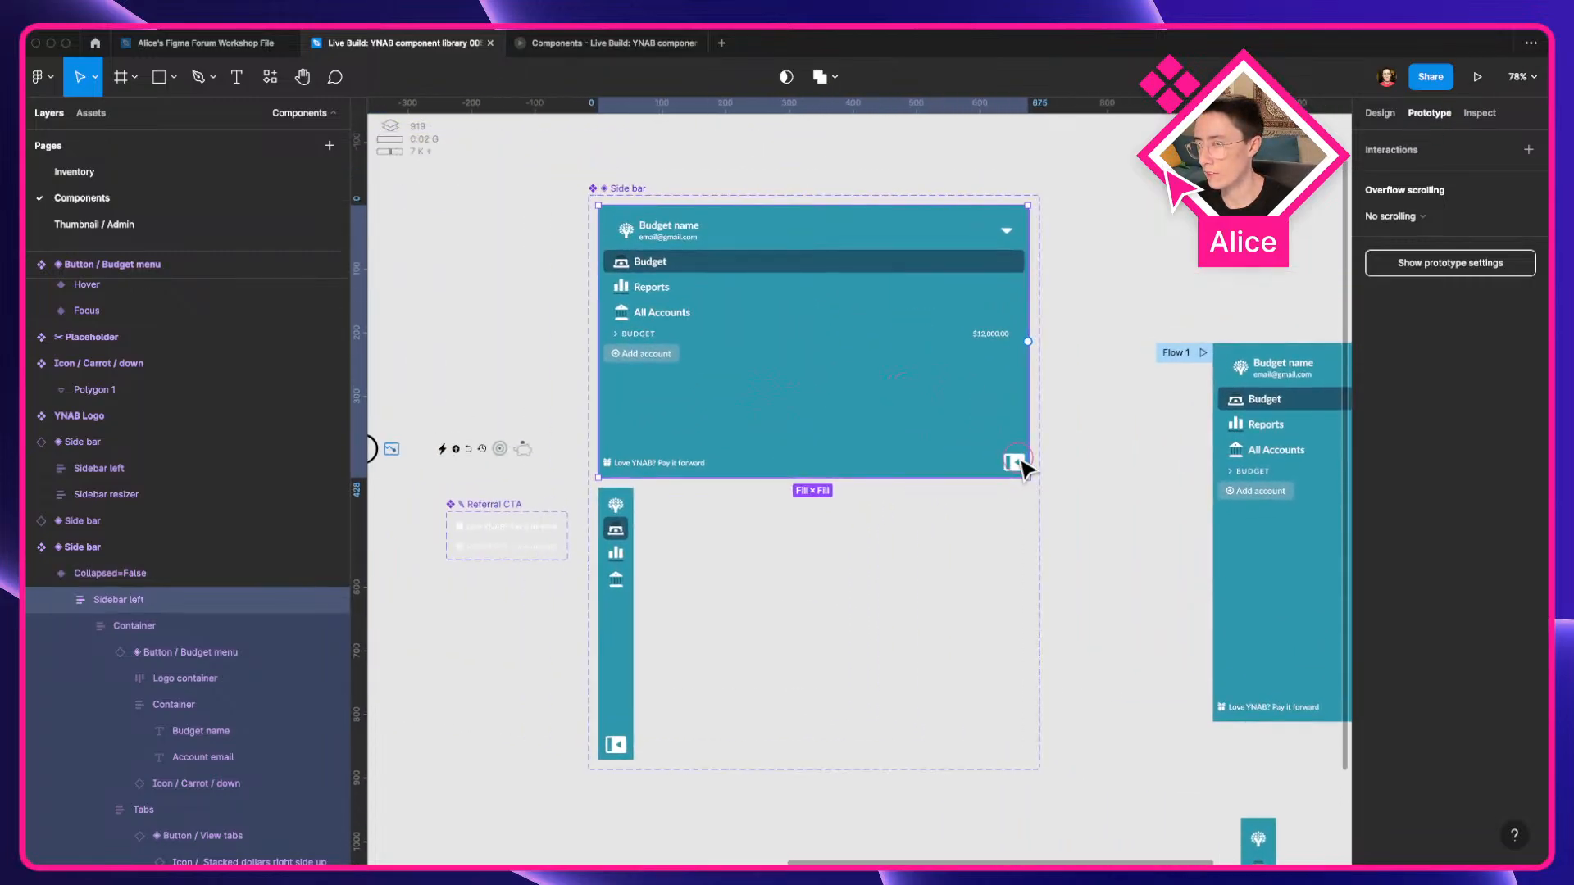
pyautogui.click(1016, 463)
pyautogui.moveTo(1025, 463); pyautogui.dragTo(616, 524)
pyautogui.click(1205, 447)
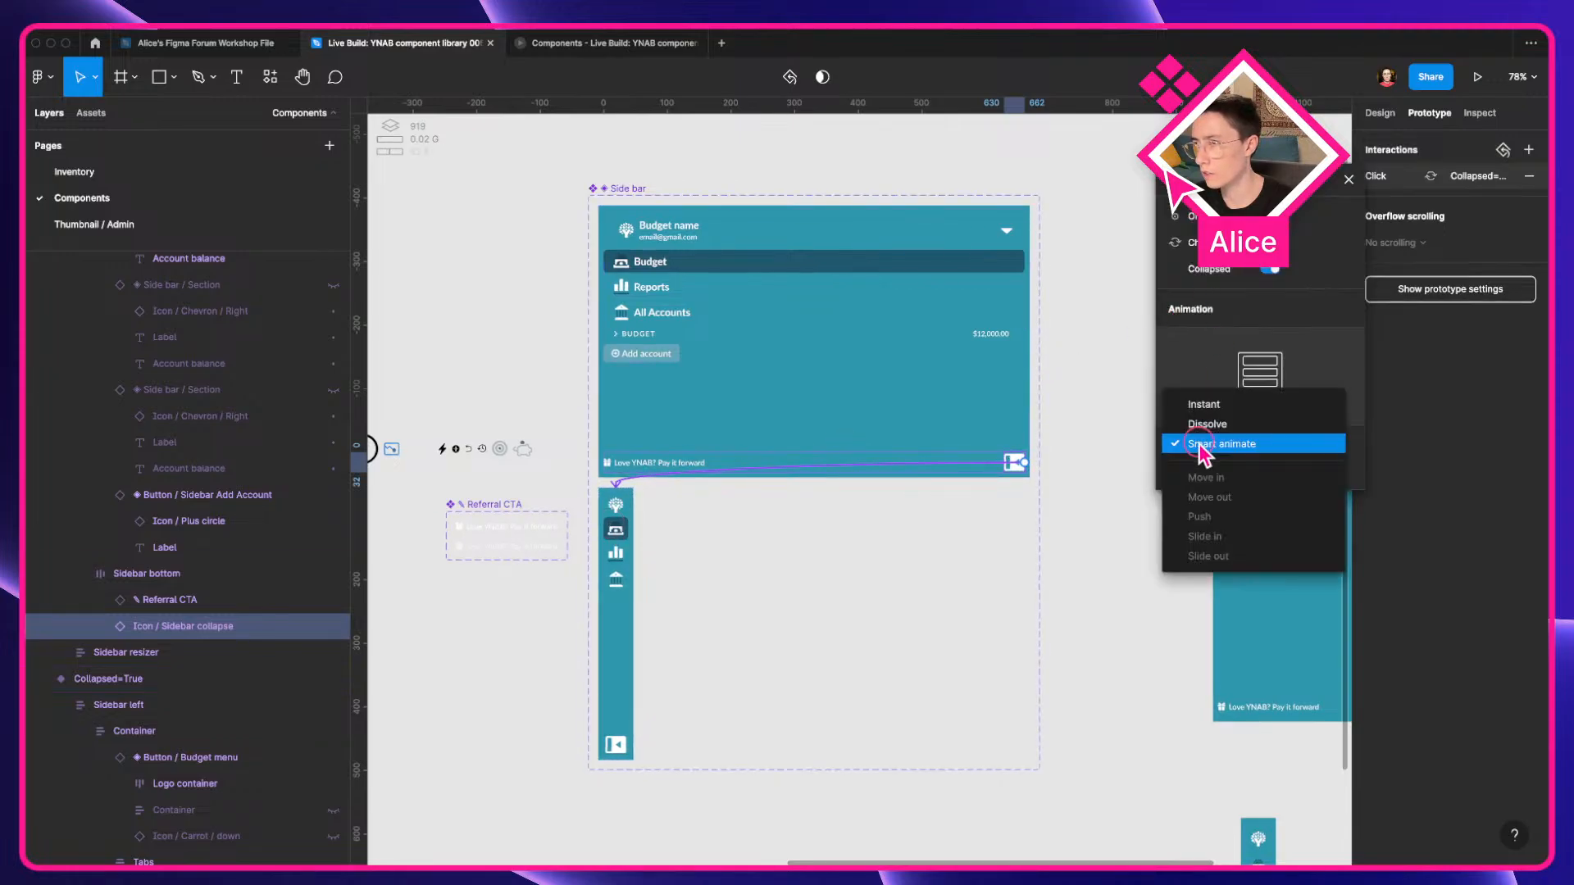
pyautogui.click(1205, 447)
# Link the collapsed variant's Sidebar bottom frame to the expanded variant on click with Smart animate.
pyautogui.click(616, 748)
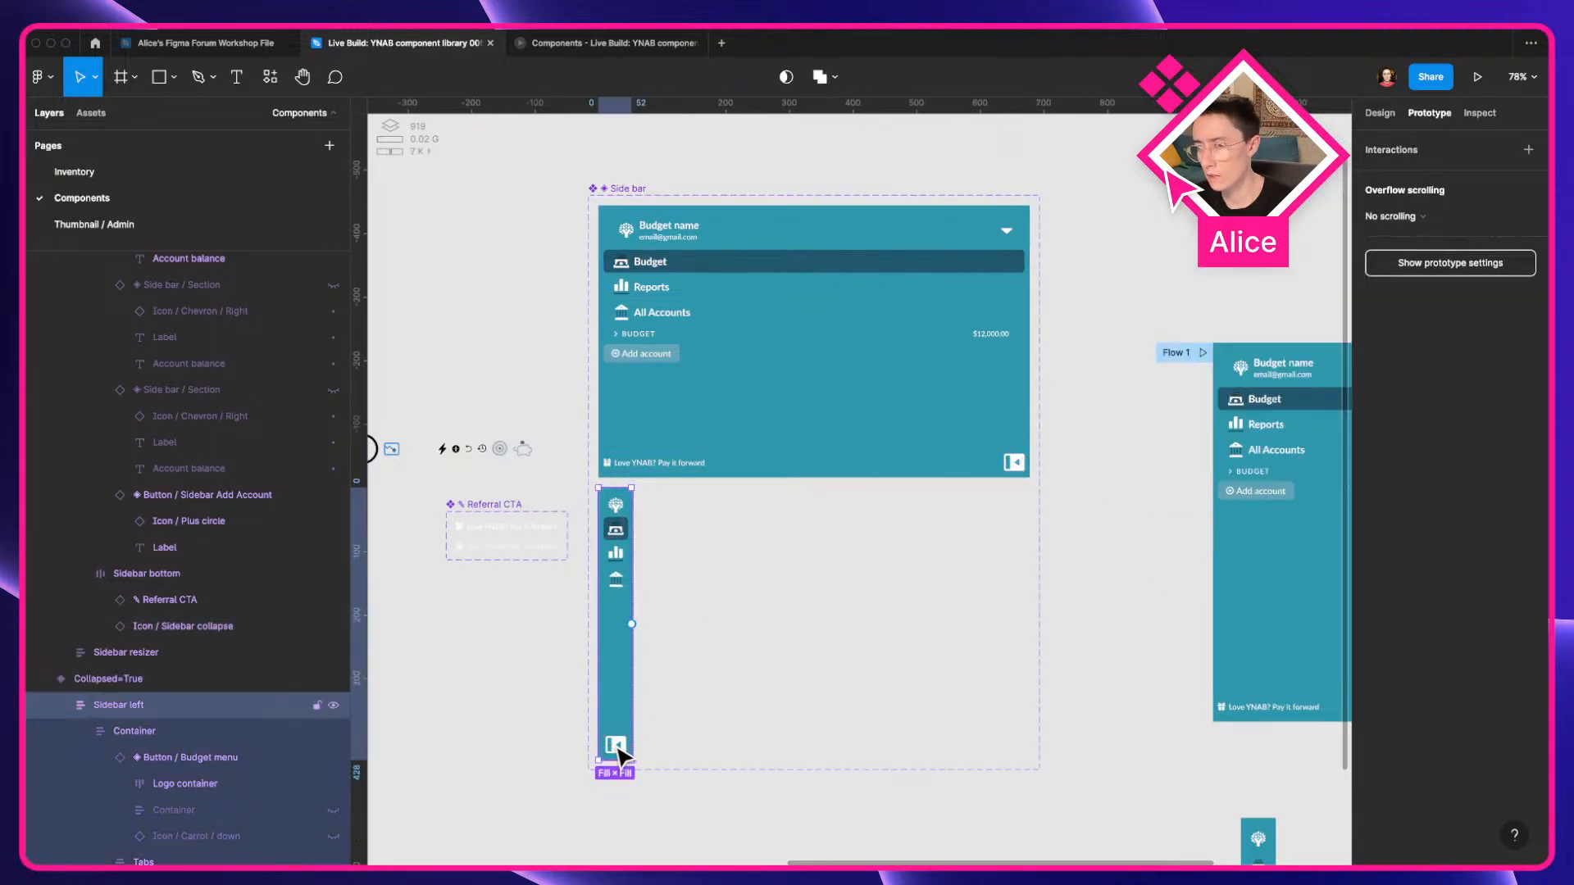
pyautogui.click(616, 746)
pyautogui.moveTo(628, 744); pyautogui.dragTo(890, 418)
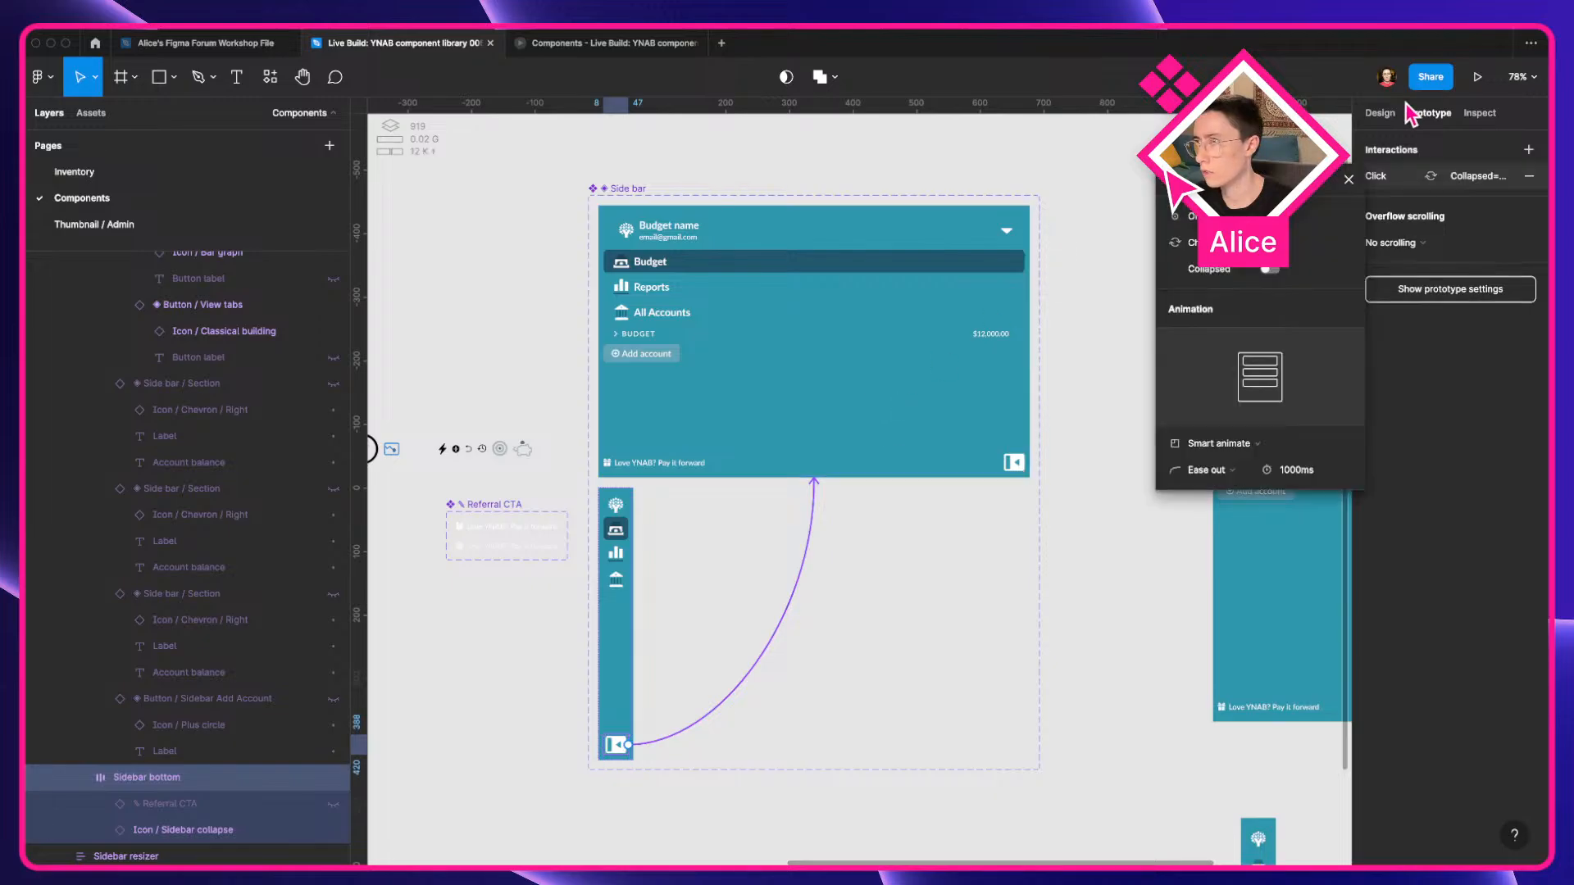
# Swap the collapsed variant's Sidebar collapse icon for the Sidebar expand icon.
pyautogui.click(1379, 113)
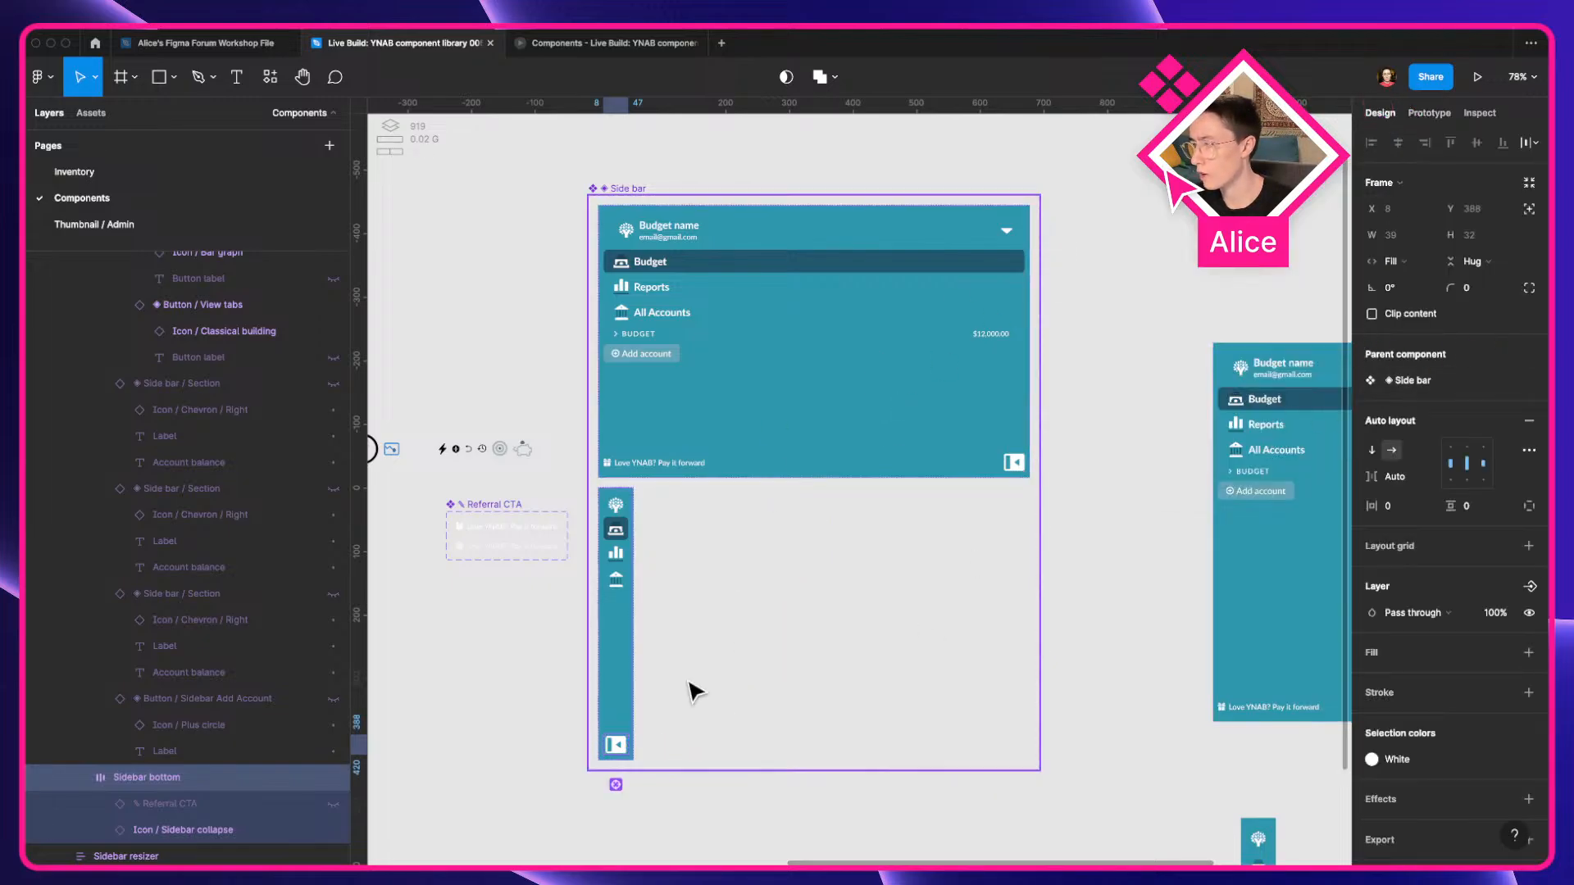
pyautogui.click(621, 743)
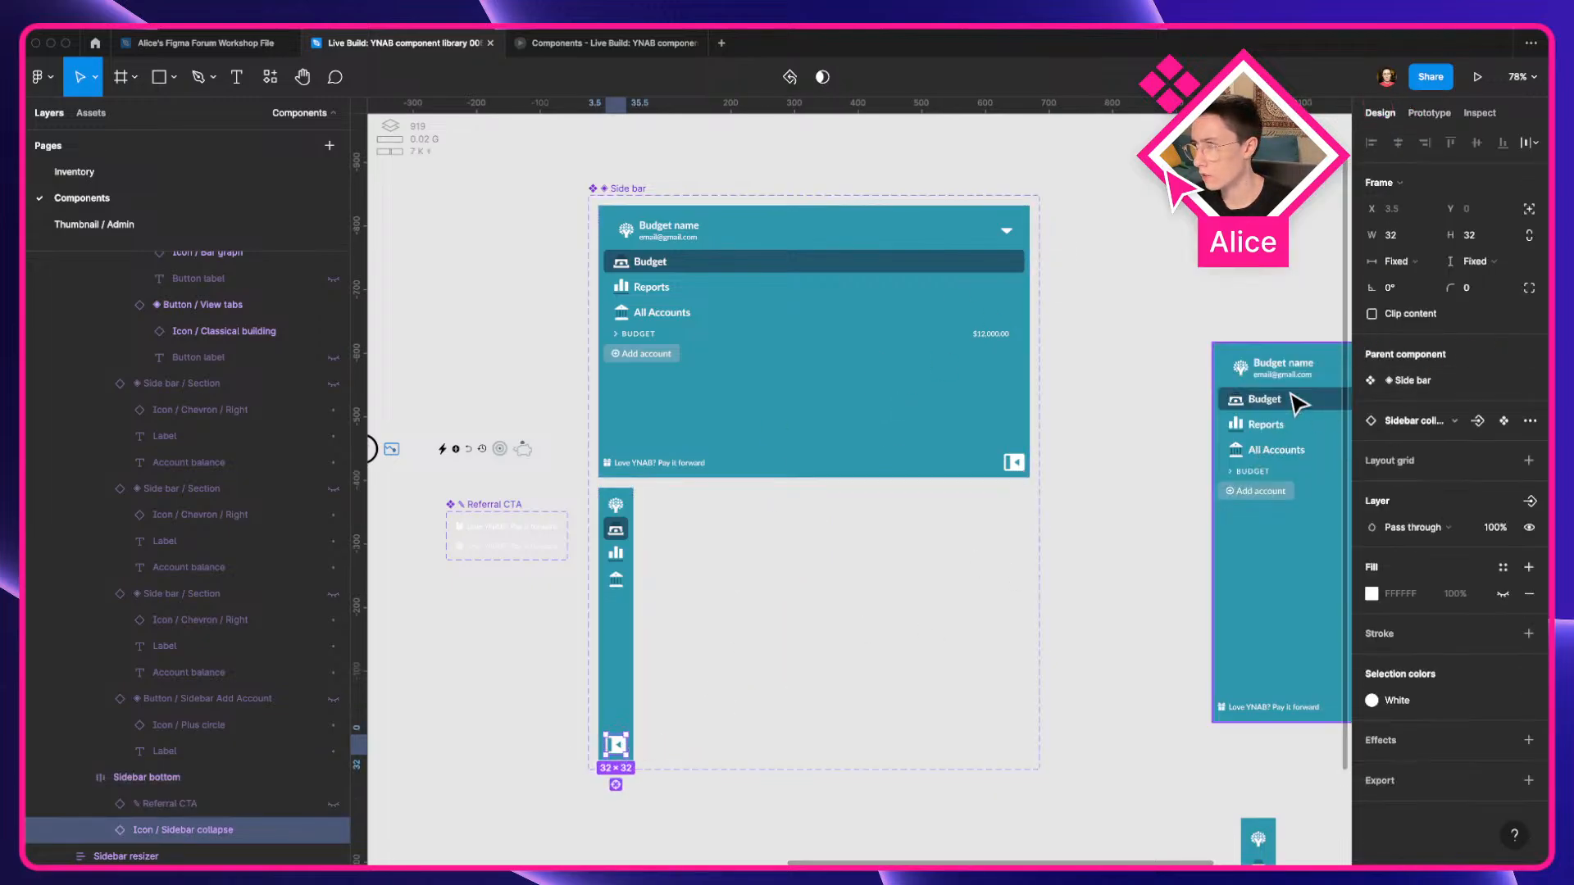
pyautogui.click(1414, 420)
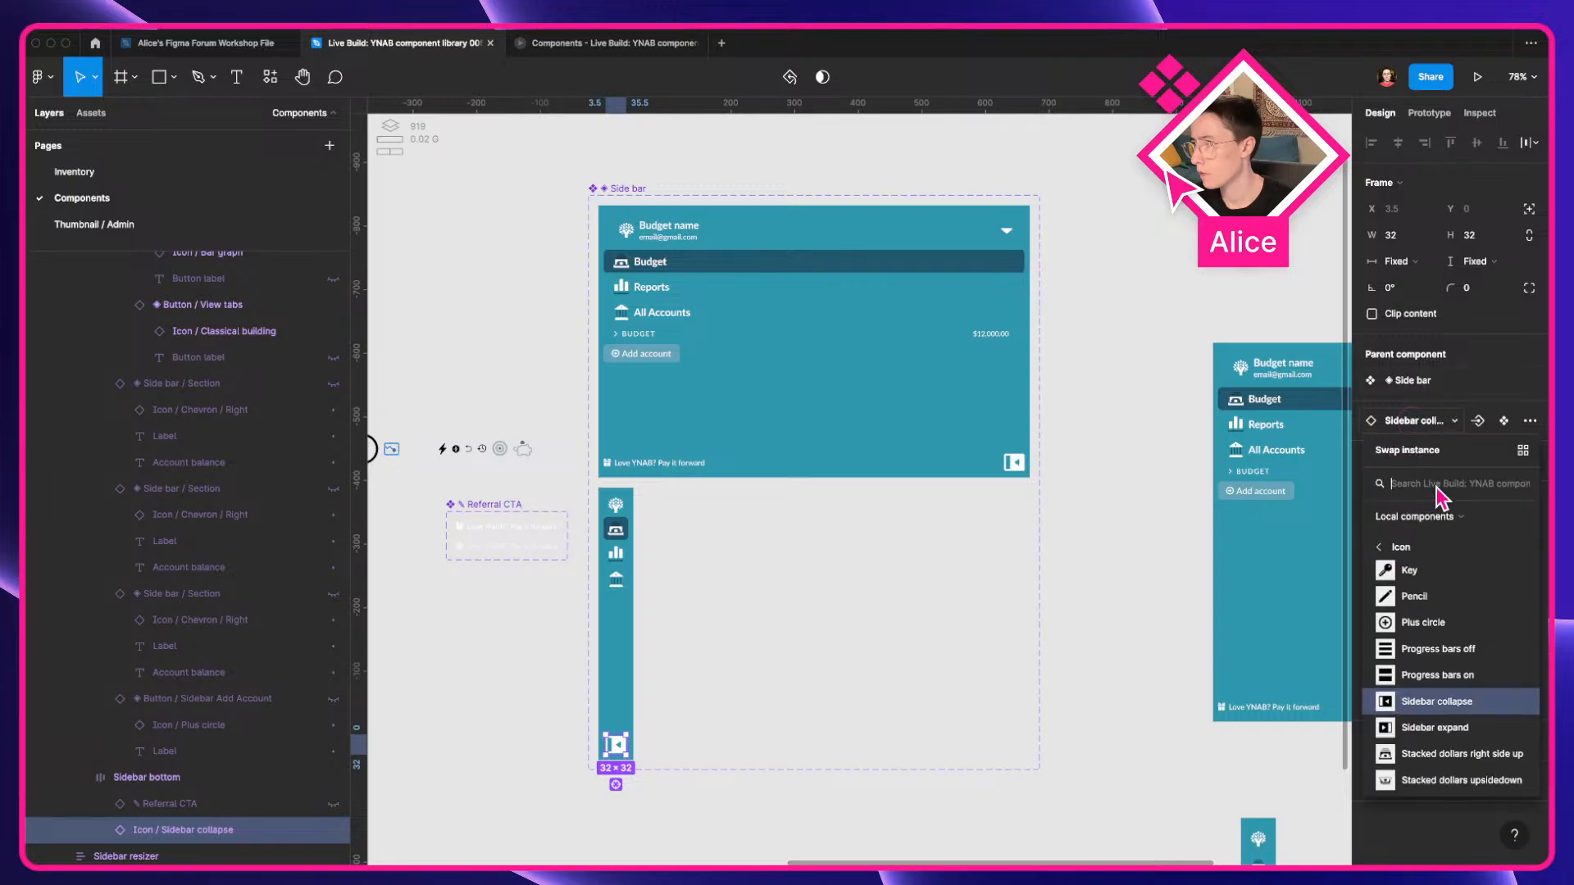
pyautogui.click(1435, 728)
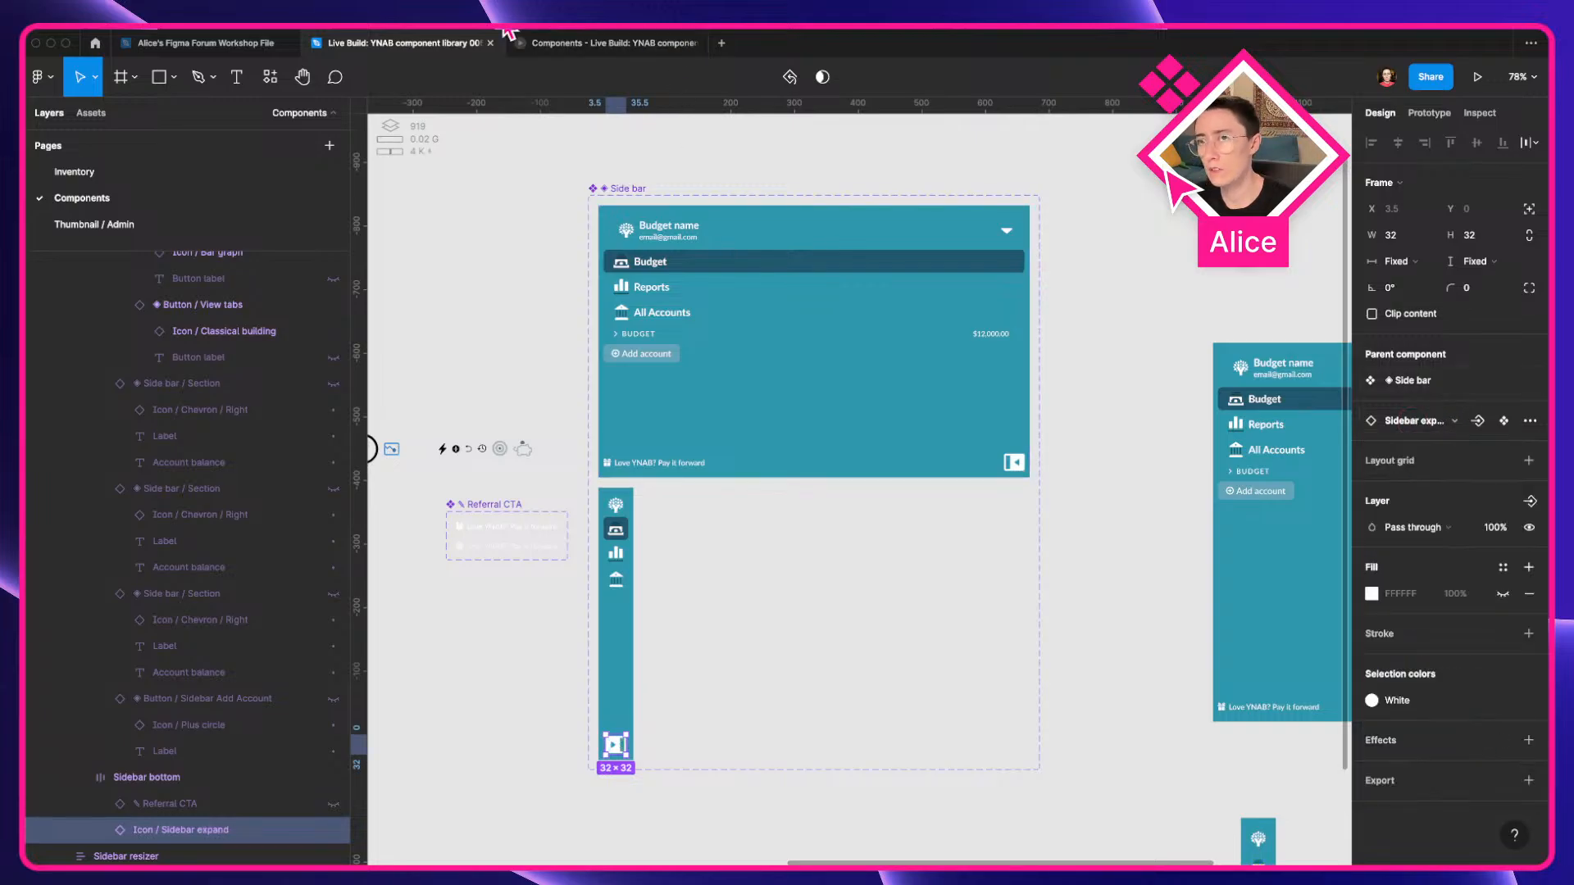
# Test collapsing and expanding the side bar in the prototype preview.
pyautogui.click(574, 43)
pyautogui.click(1042, 687)
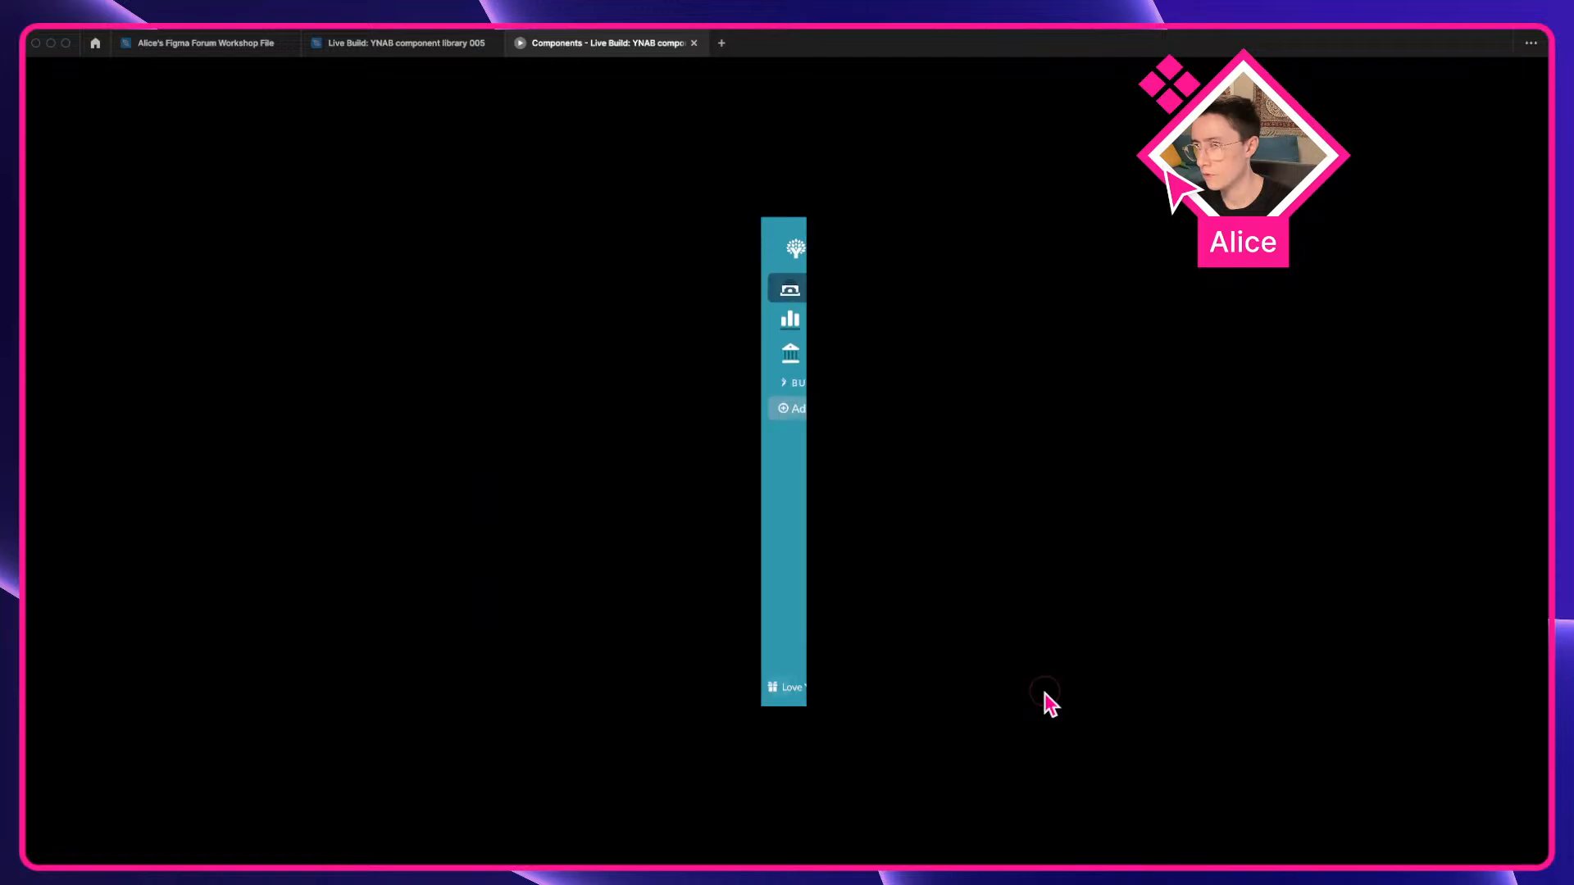
pyautogui.click(783, 690)
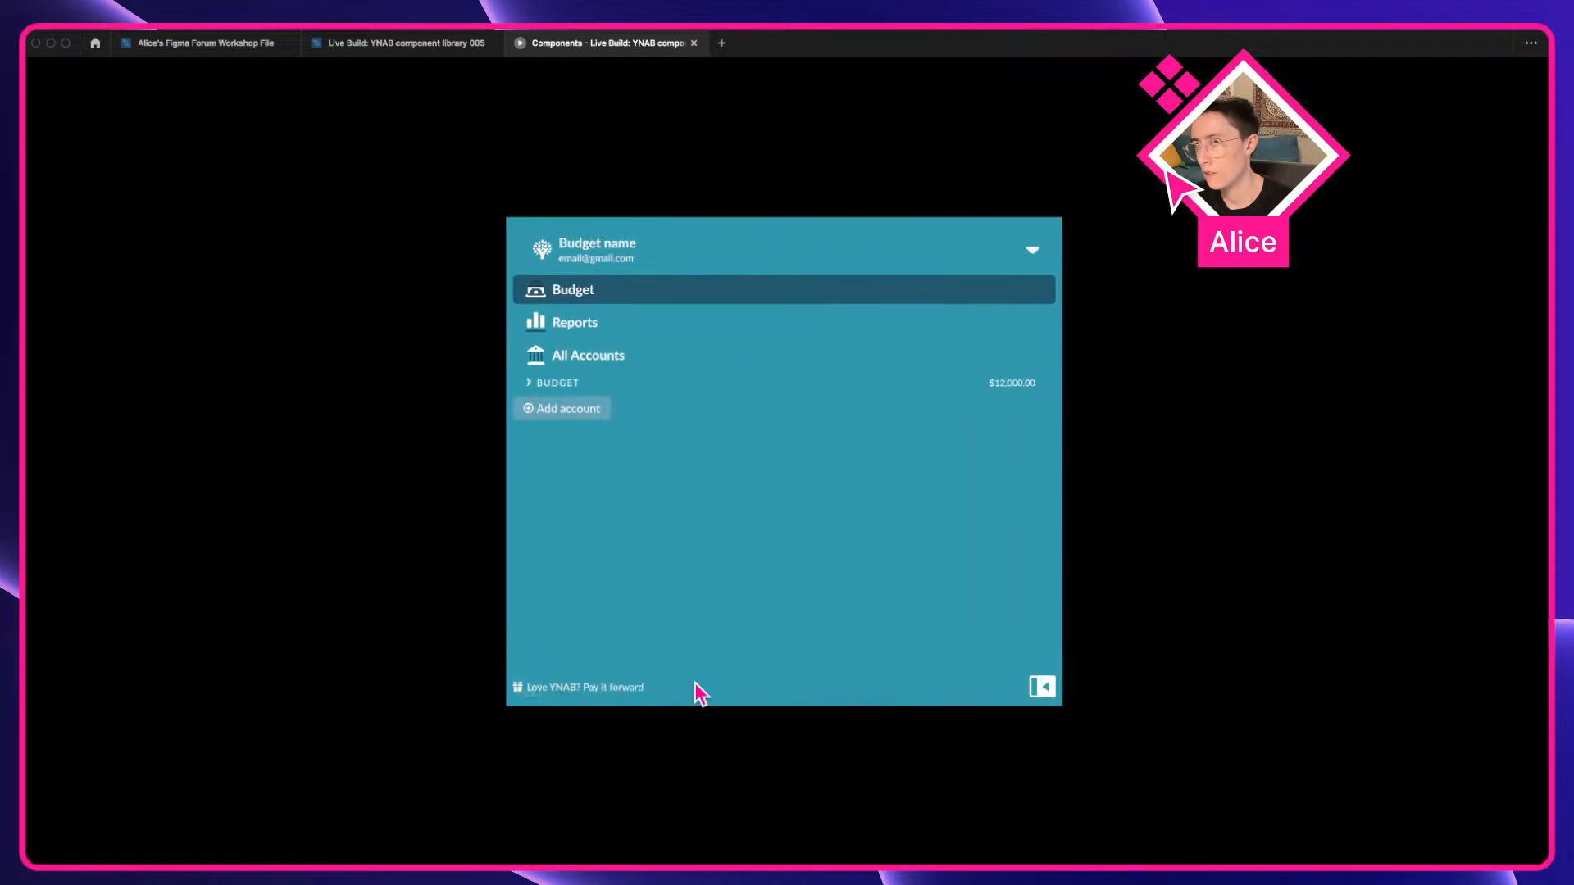
pyautogui.click(1044, 688)
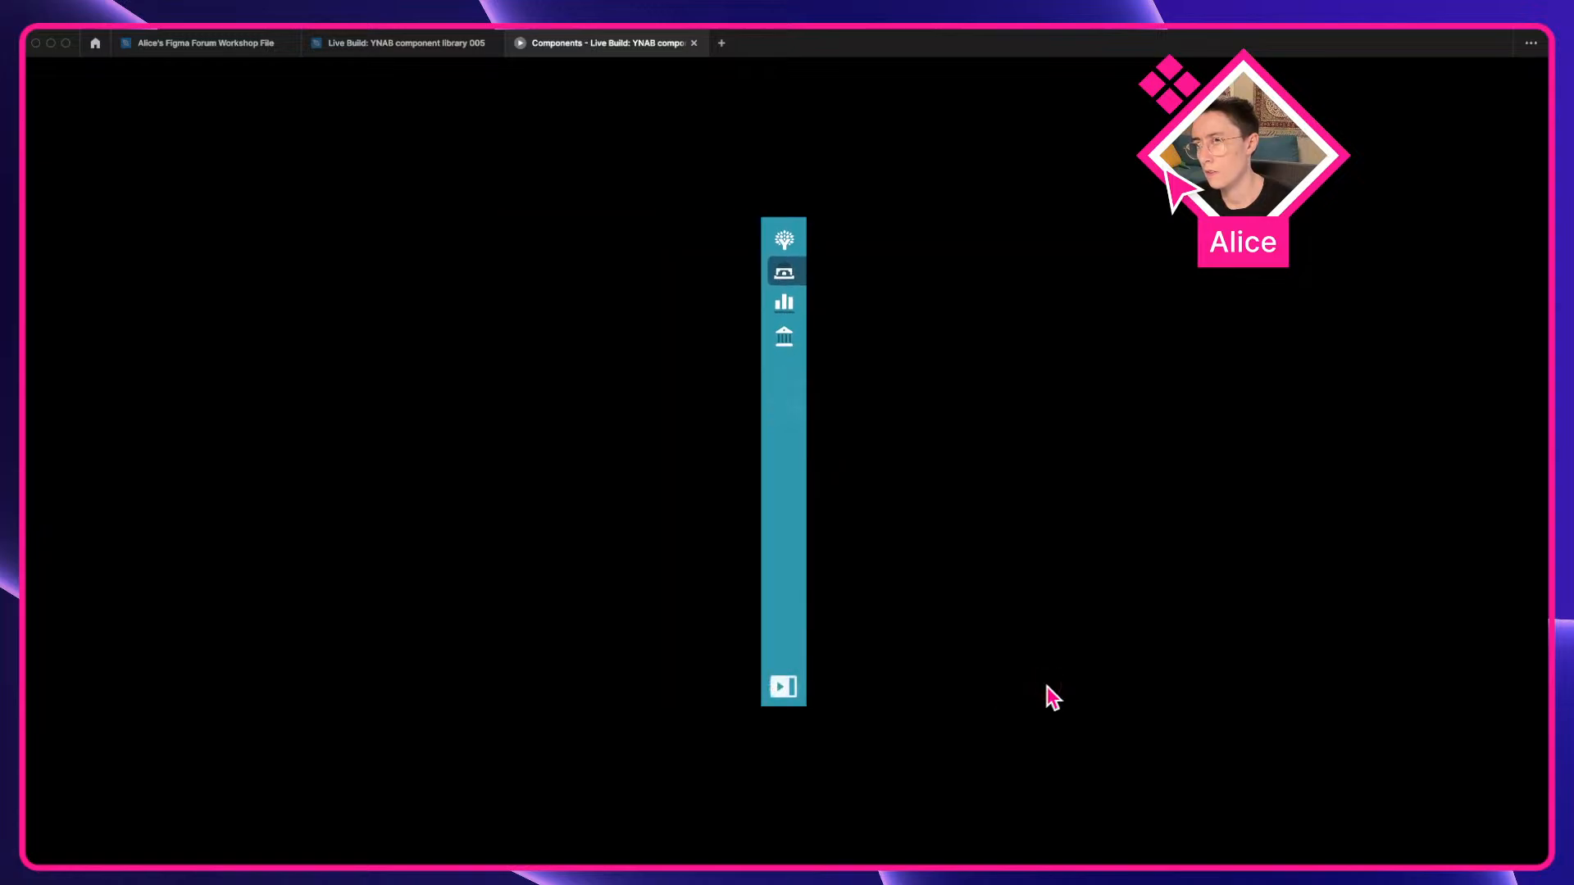
# Back in the design file, set the Smart animate duration of the expanded variant's Sidebar collapse icon interaction to 300 ms.
pyautogui.click(368, 45)
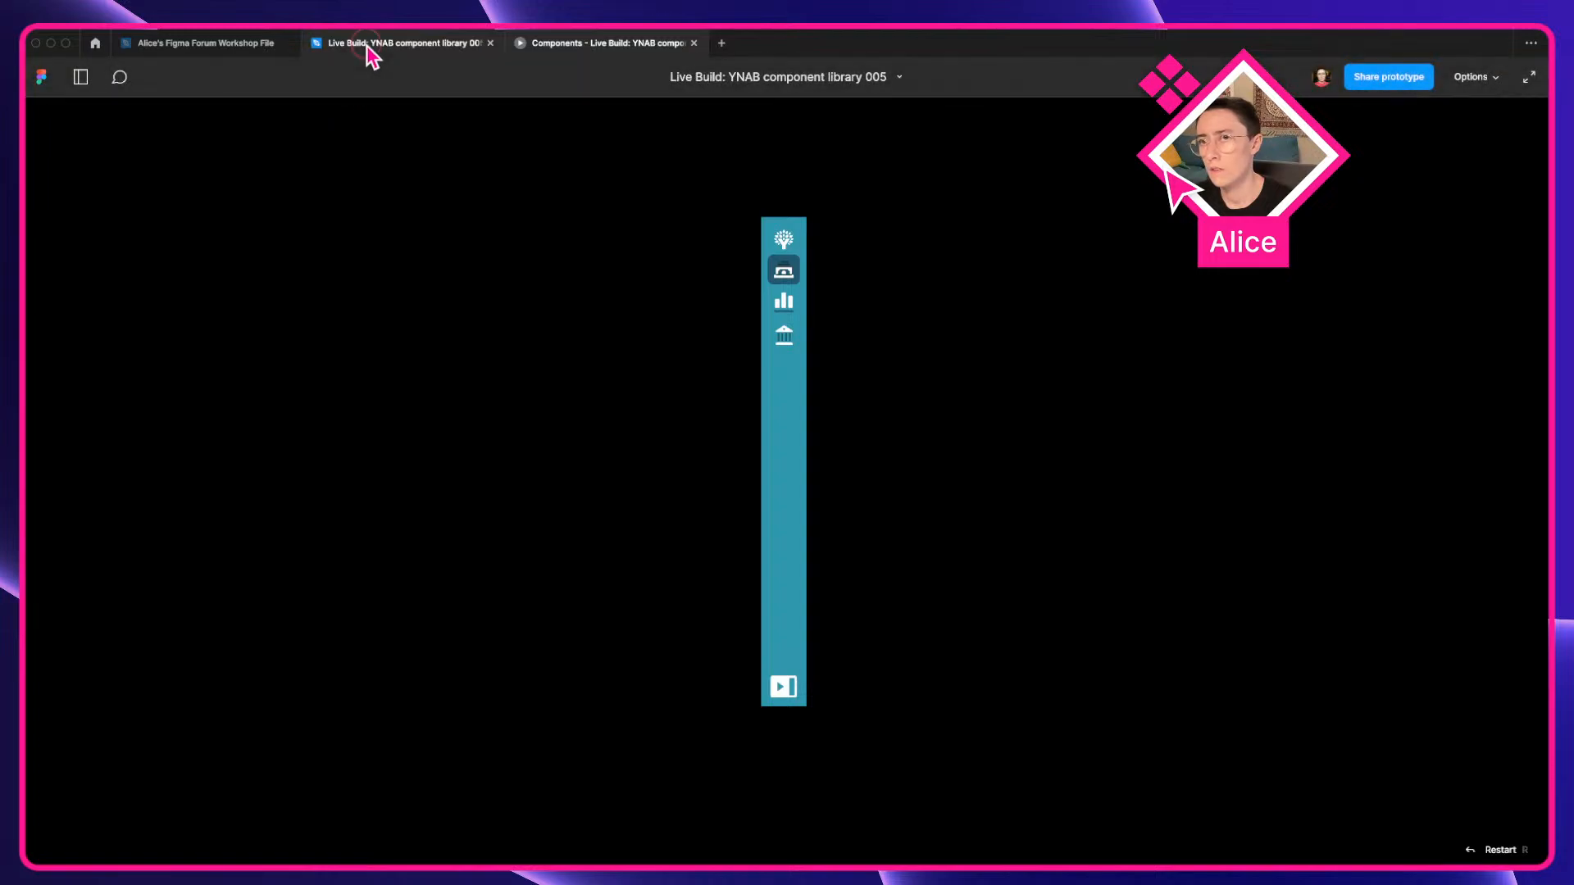
pyautogui.click(623, 193)
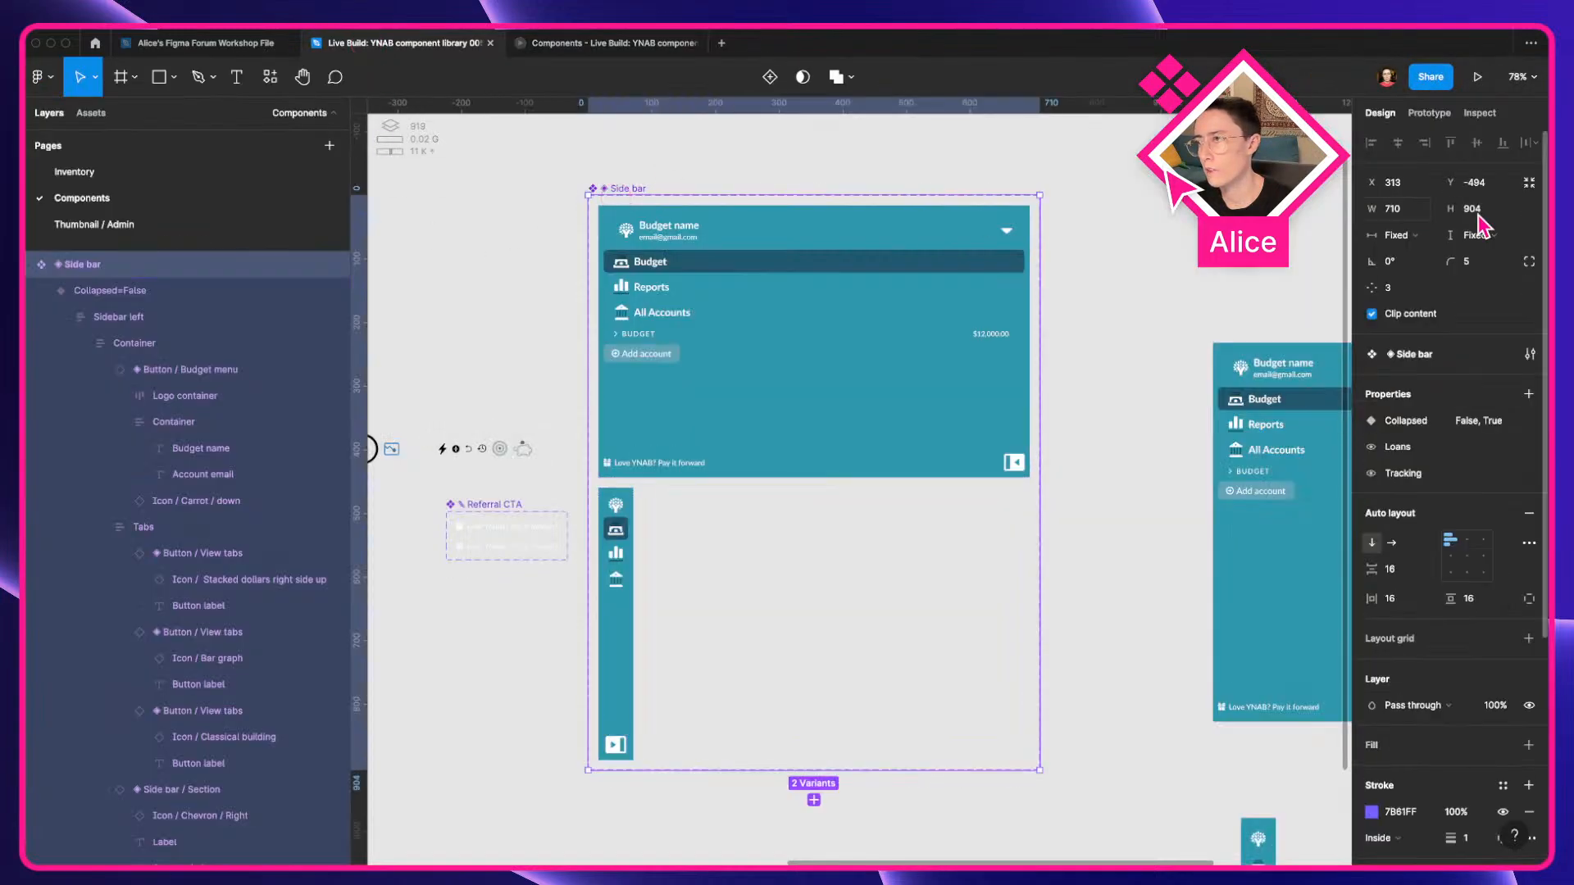
pyautogui.click(1430, 115)
pyautogui.click(618, 577)
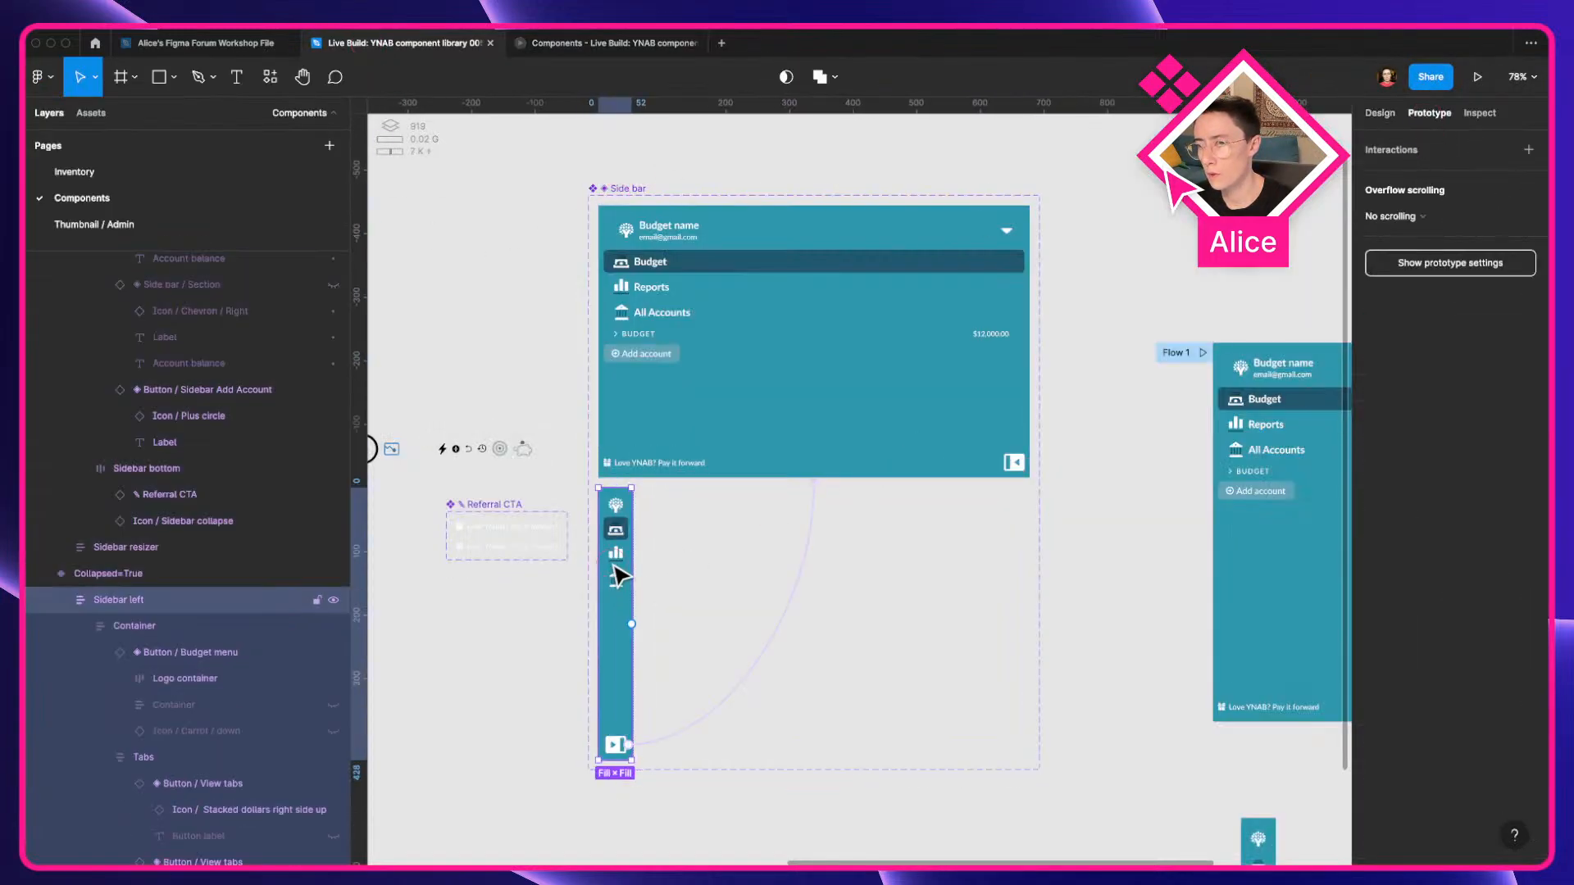
pyautogui.doubleClick(619, 576)
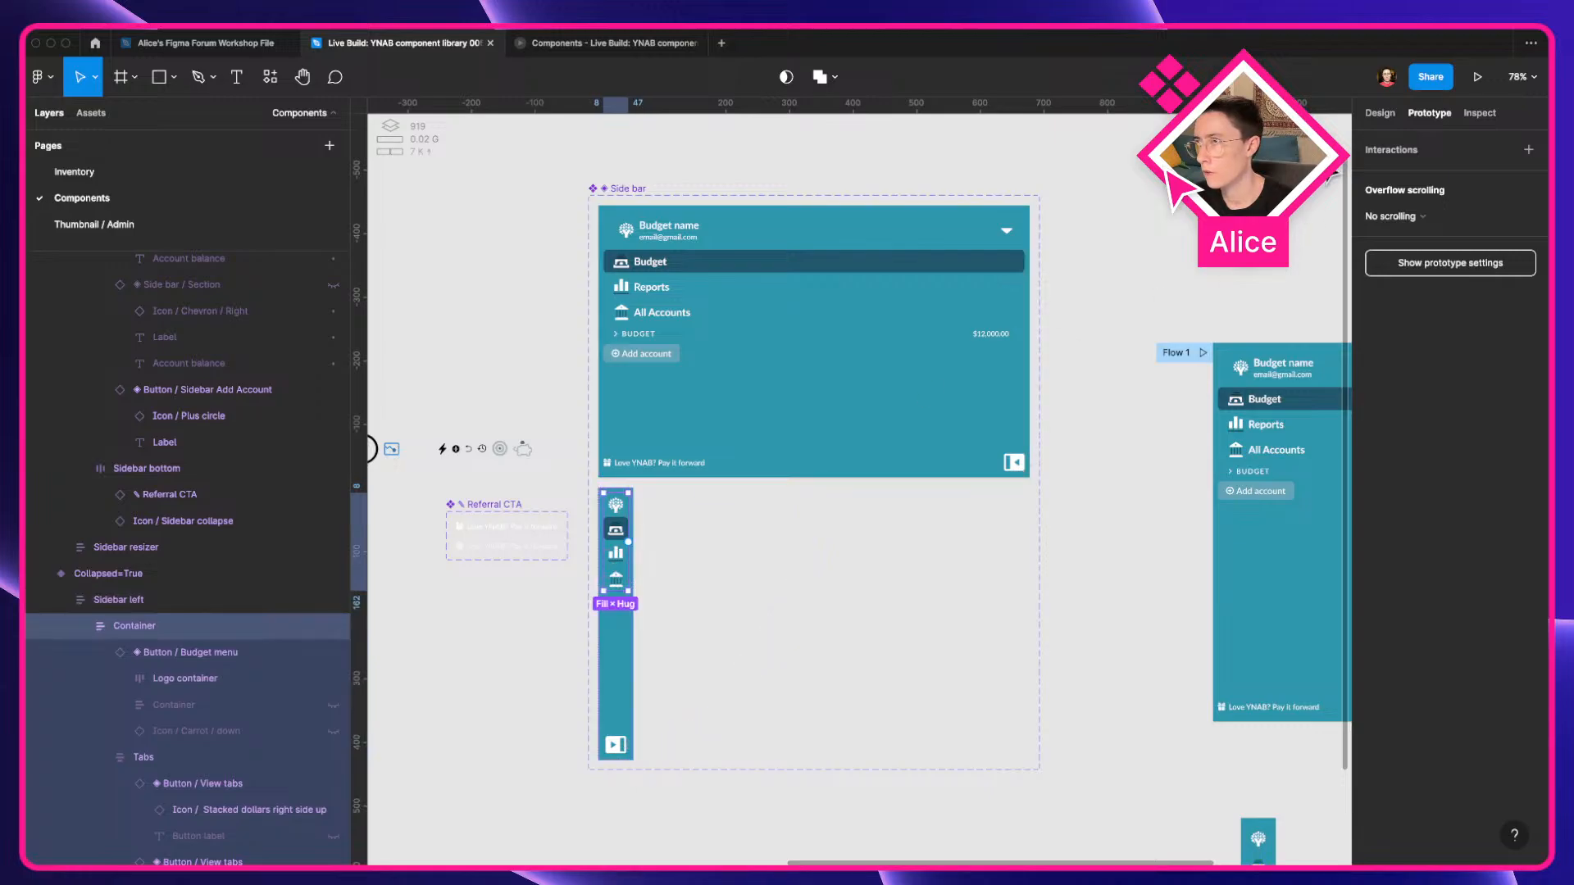
pyautogui.click(1391, 114)
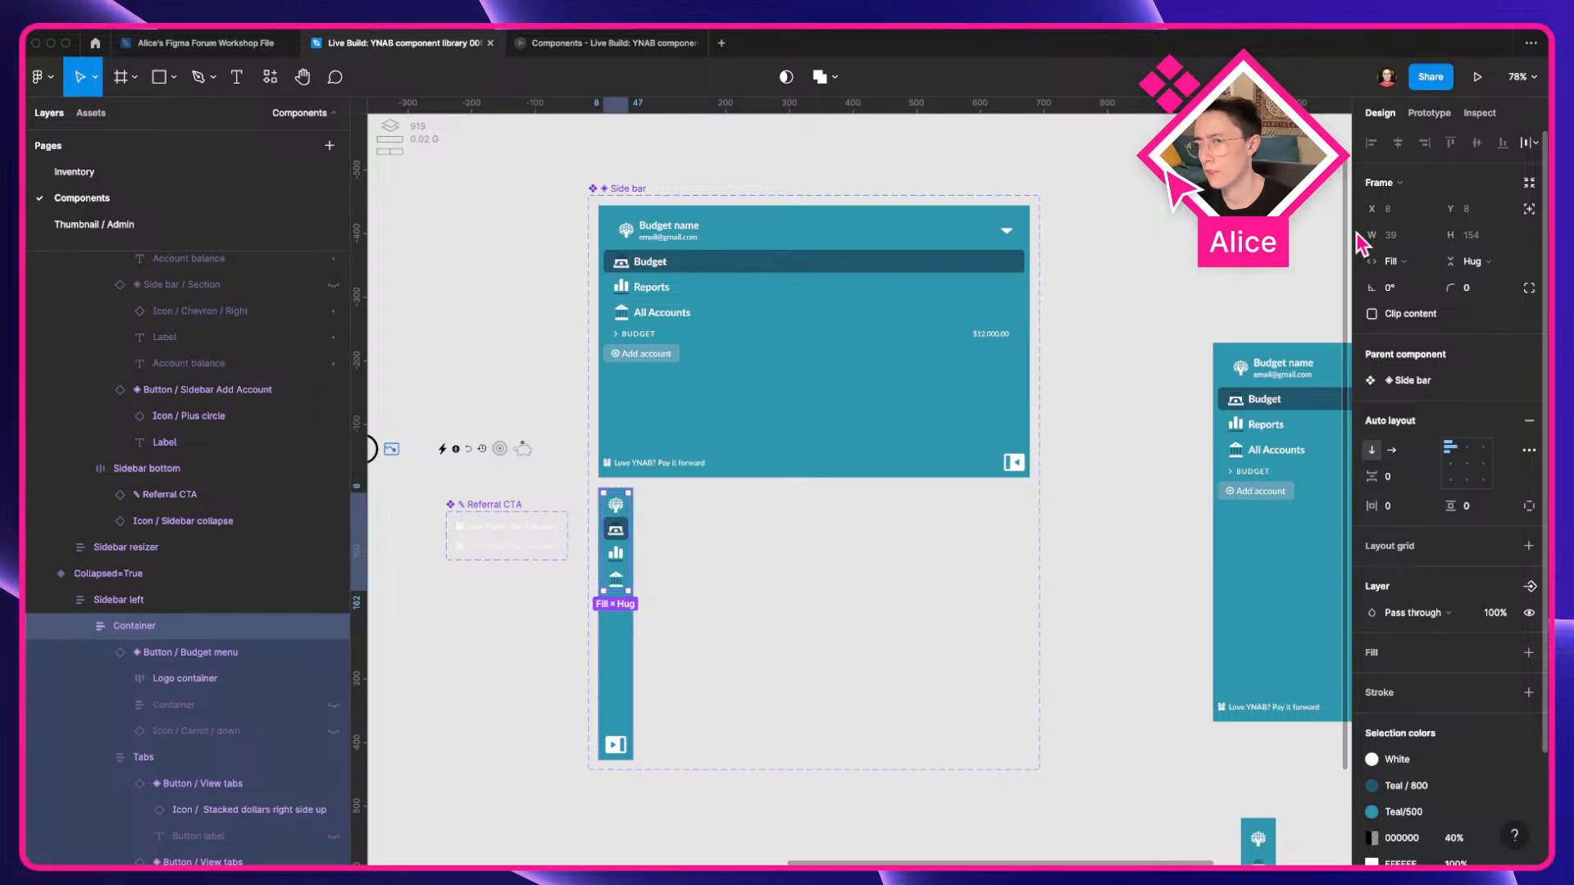
pyautogui.click(1014, 468)
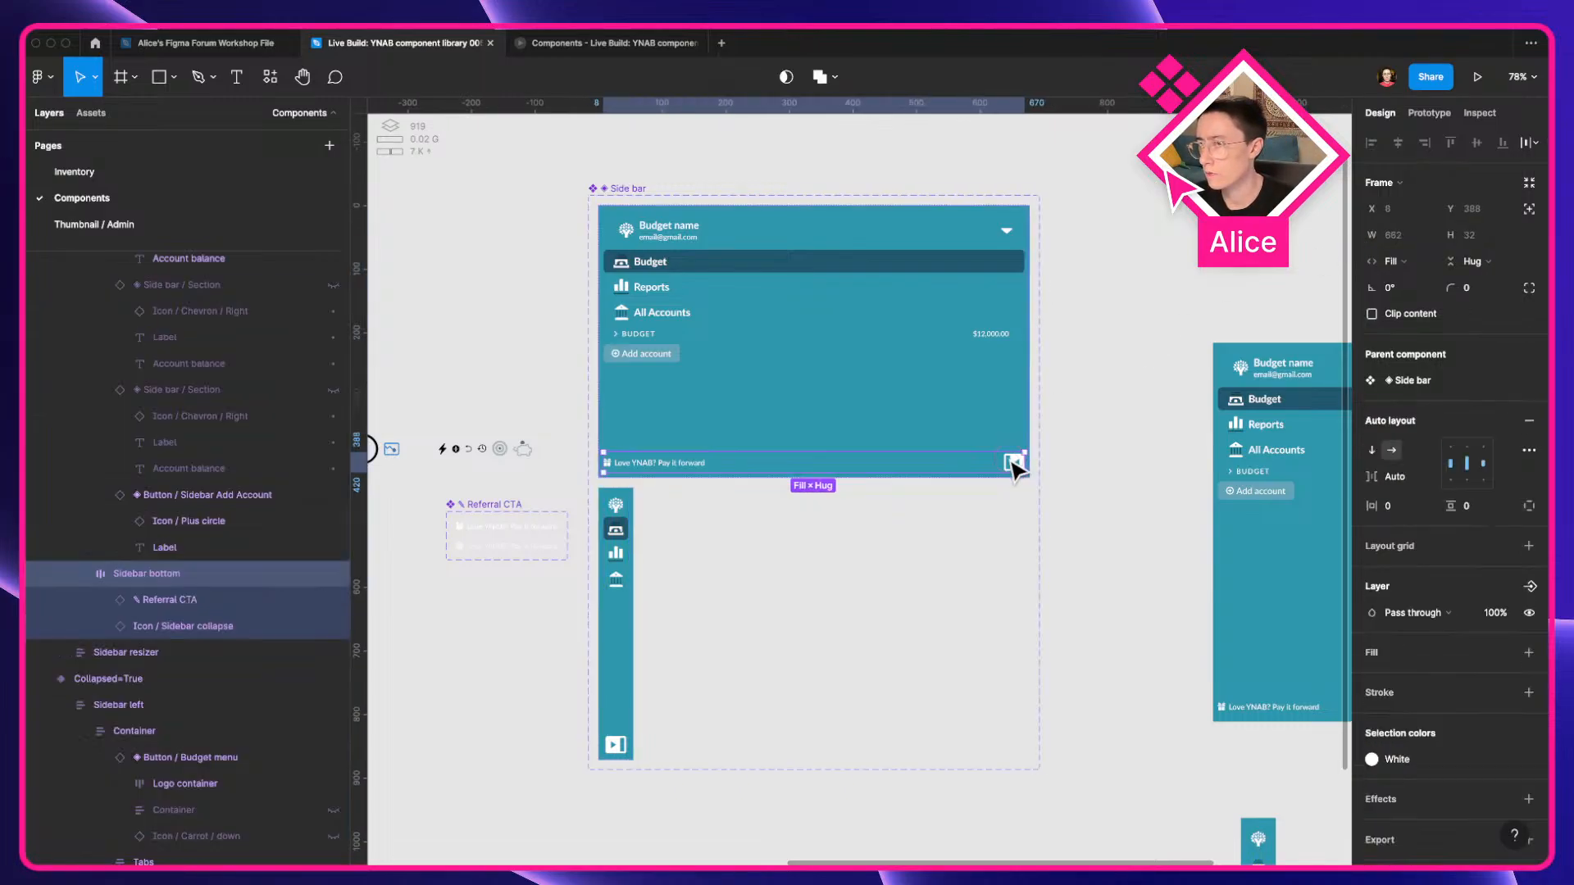
pyautogui.click(1014, 469)
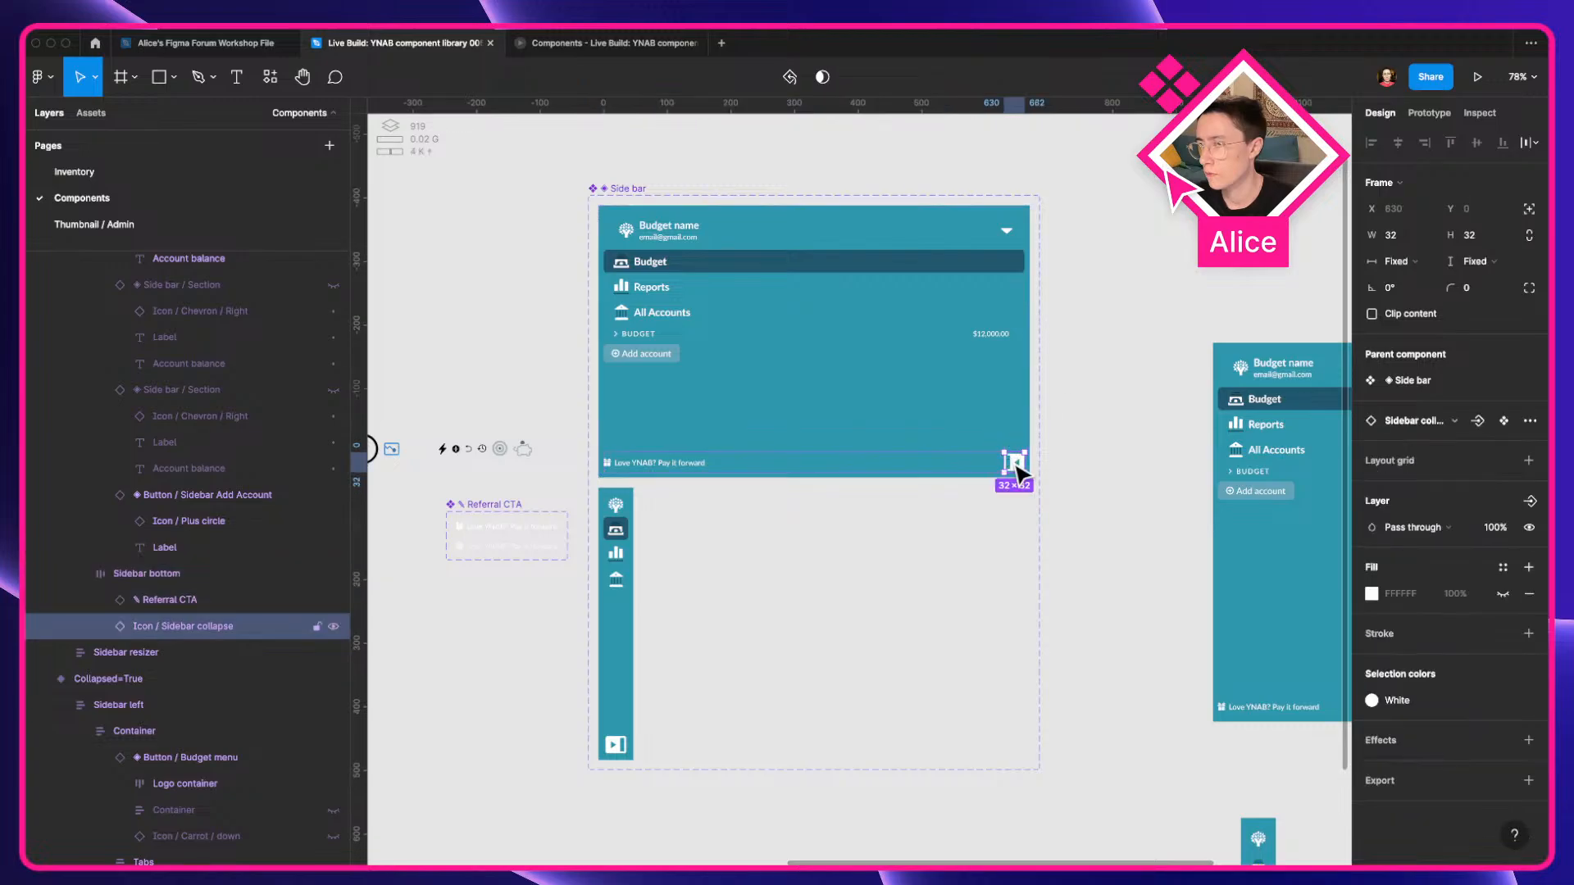
pyautogui.click(1429, 113)
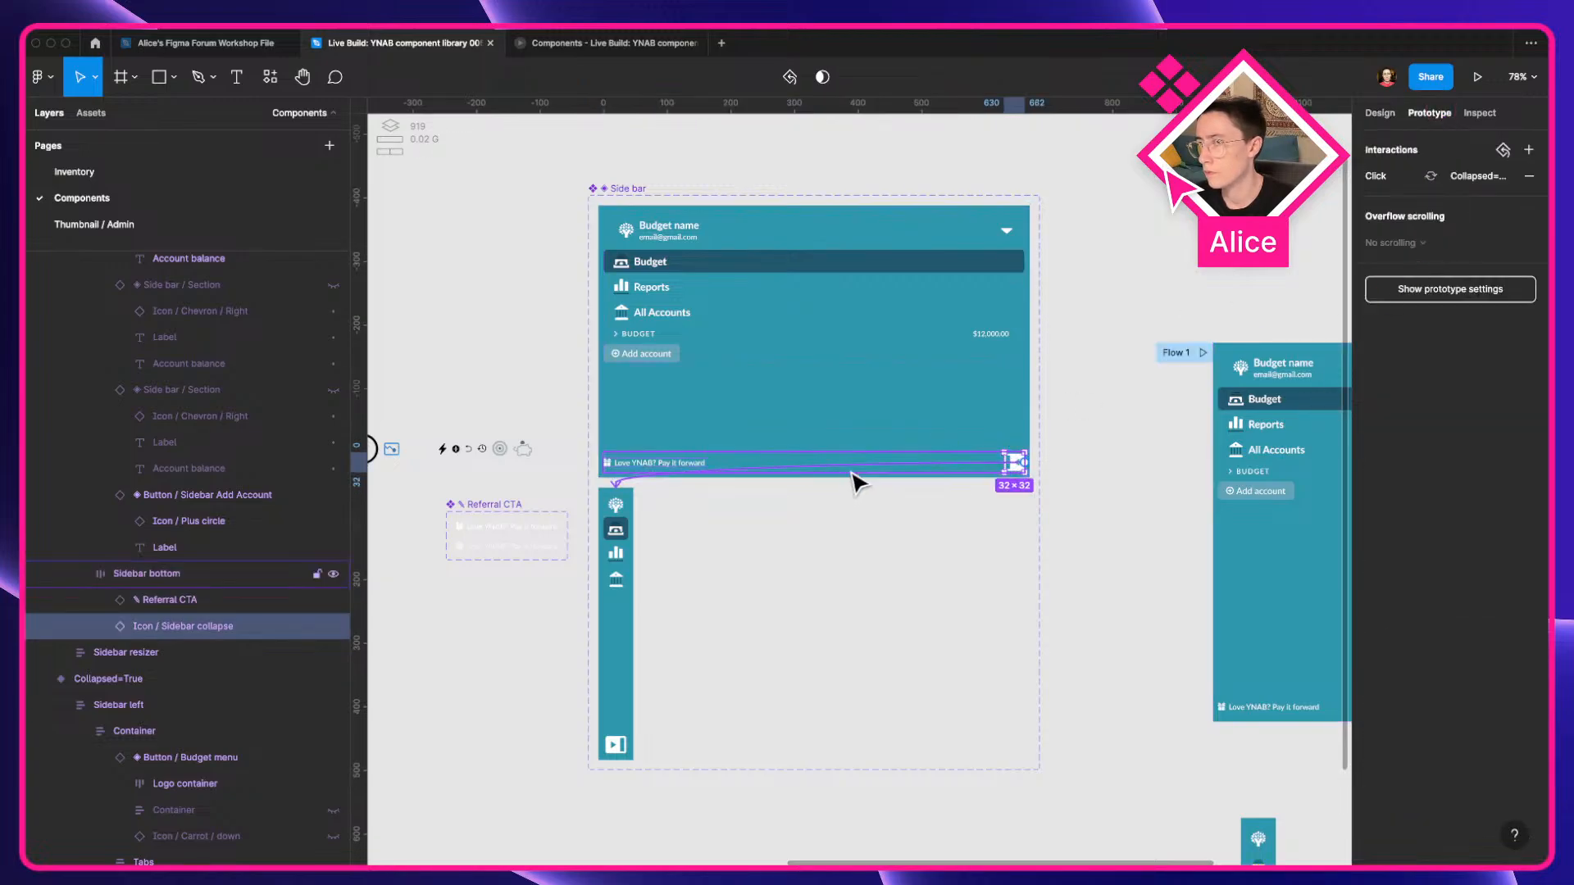
pyautogui.click(910, 462)
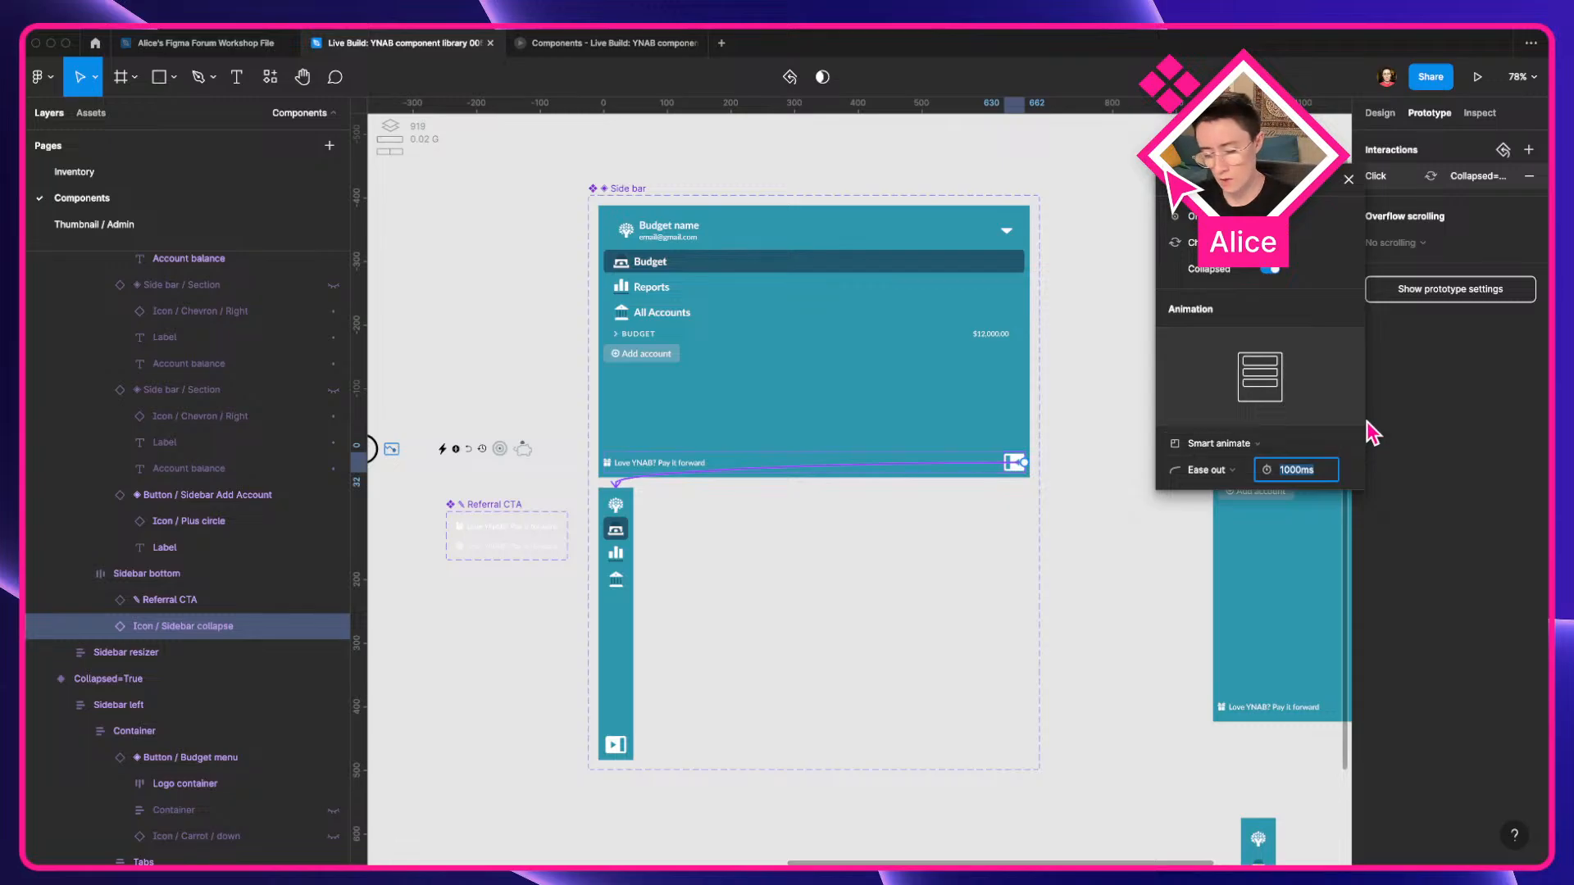
# Set the collapsed variant's Sidebar bottom interaction to a 300 ms duration with Ease in and out easing.
pyautogui.click(615, 744)
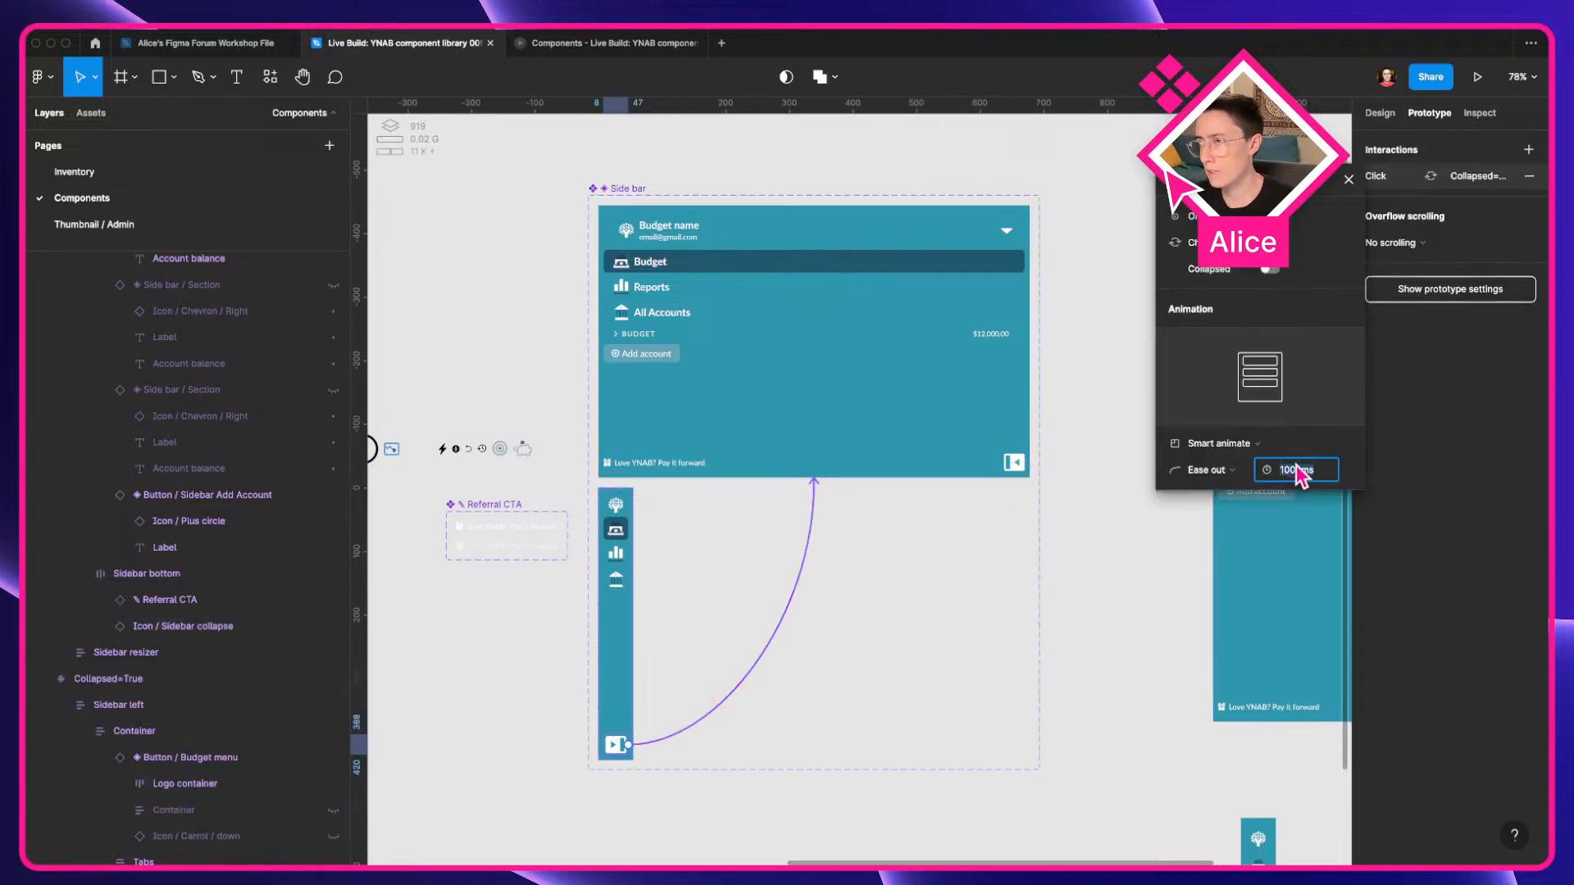
pyautogui.write('300')
pyautogui.press('Return')
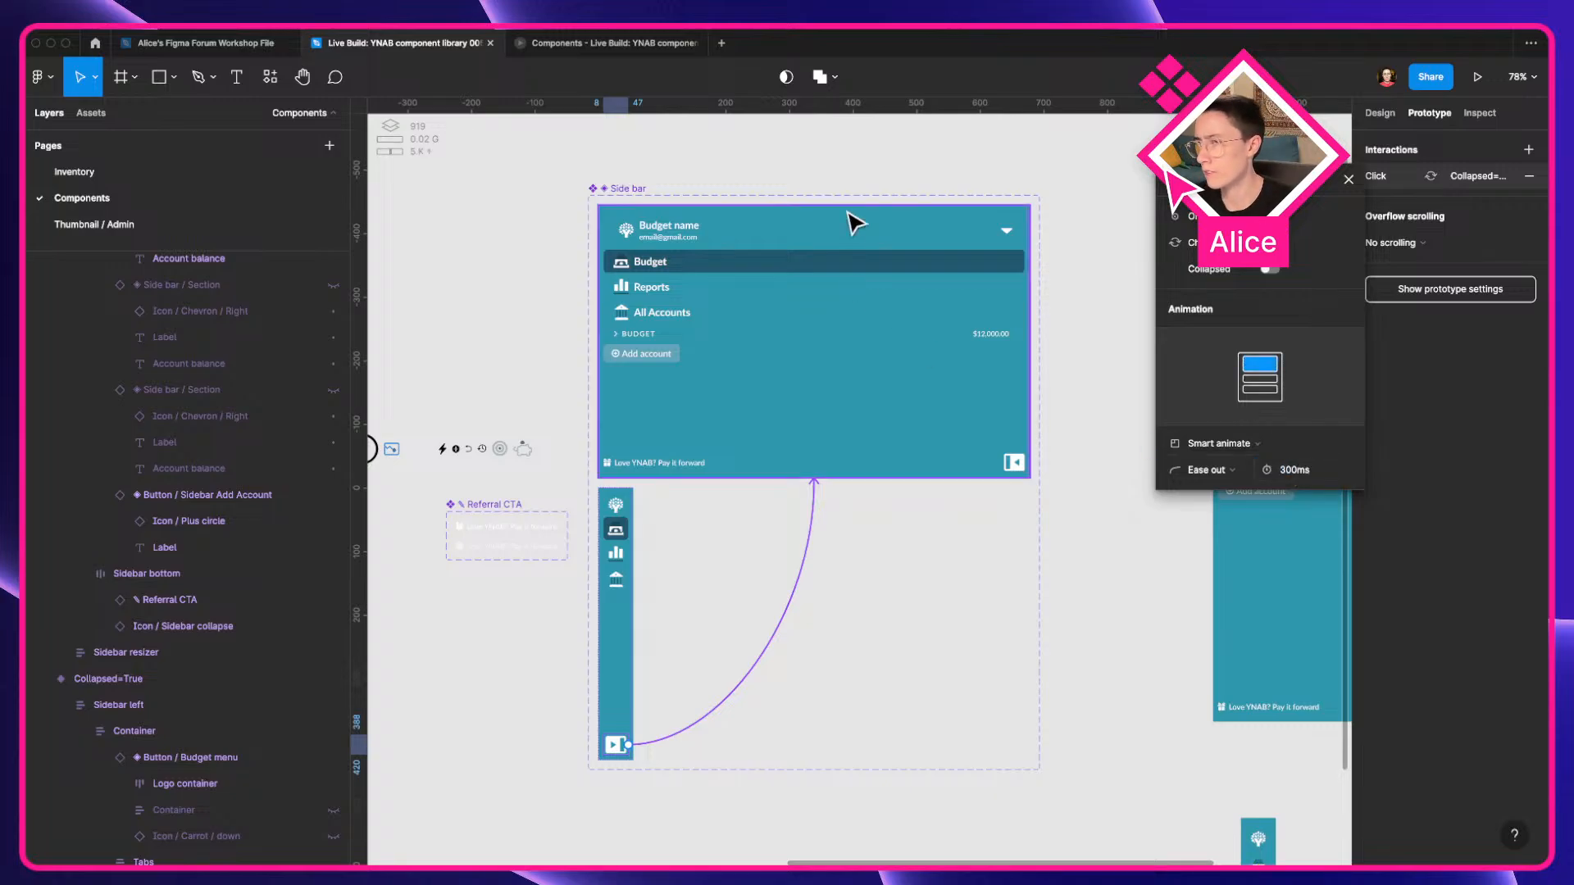
pyautogui.click(1187, 473)
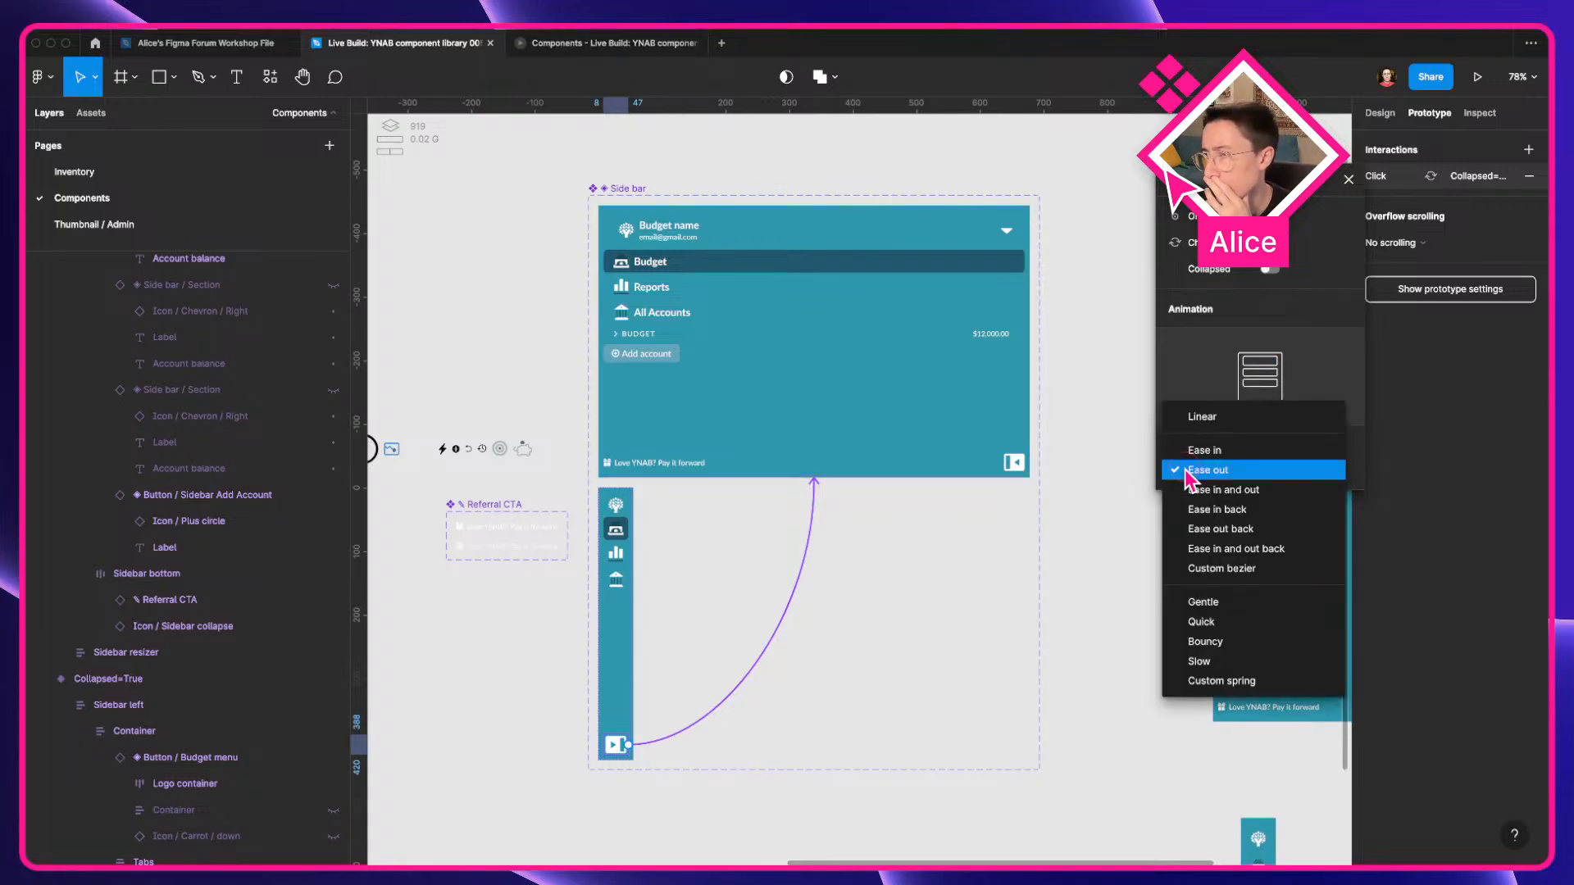
pyautogui.click(1221, 488)
# Set the easing of the expanded variant's Sidebar collapse icon interaction to Ease in and out.
pyautogui.click(944, 447)
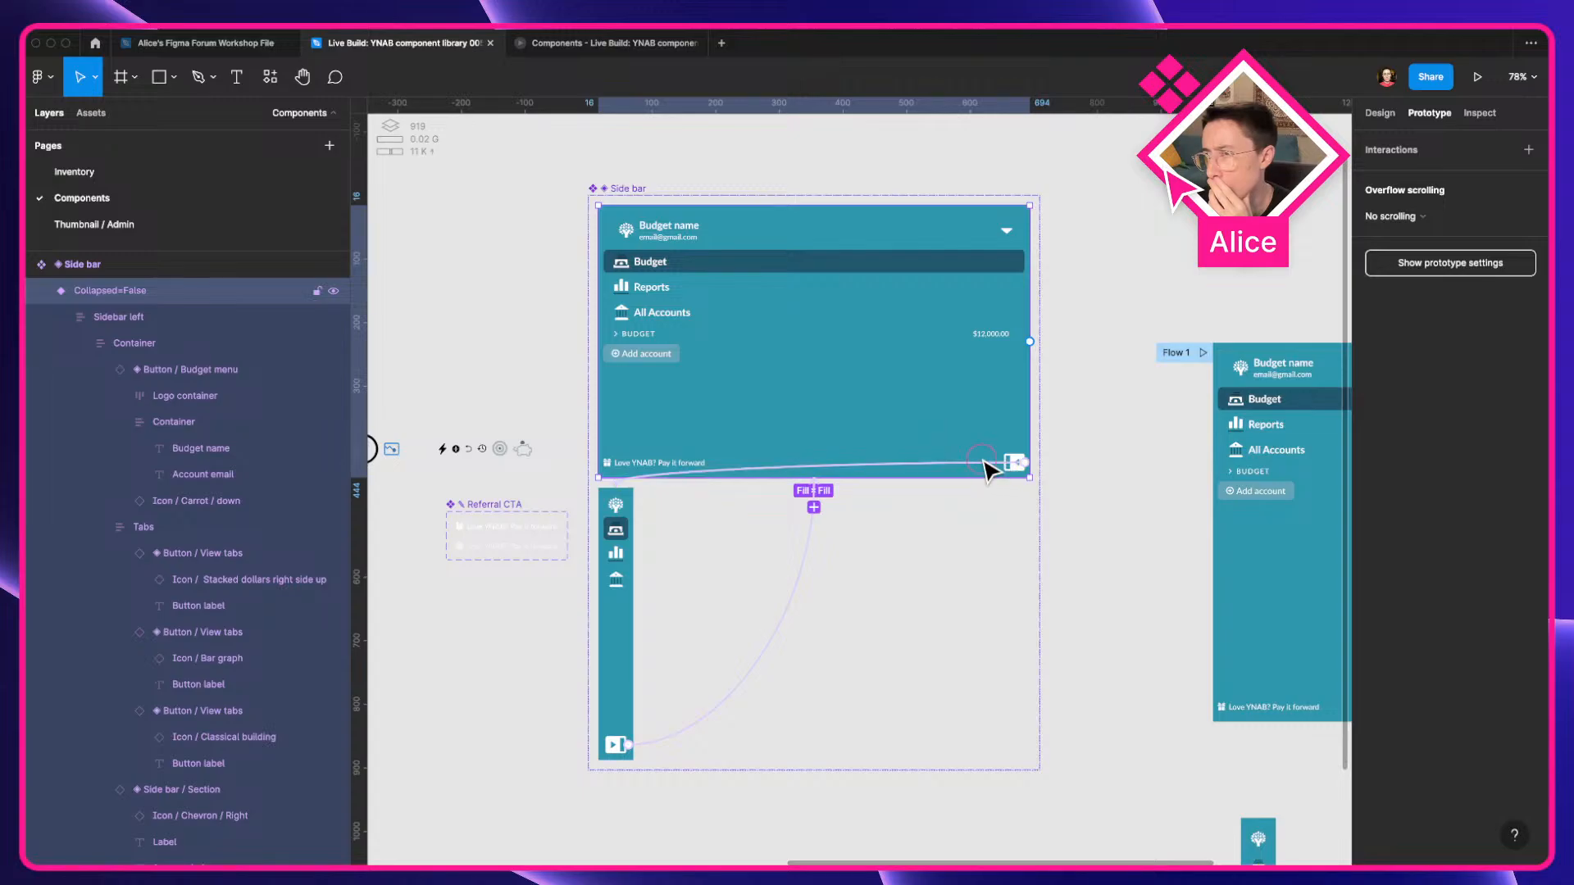
pyautogui.click(1012, 462)
pyautogui.click(1219, 471)
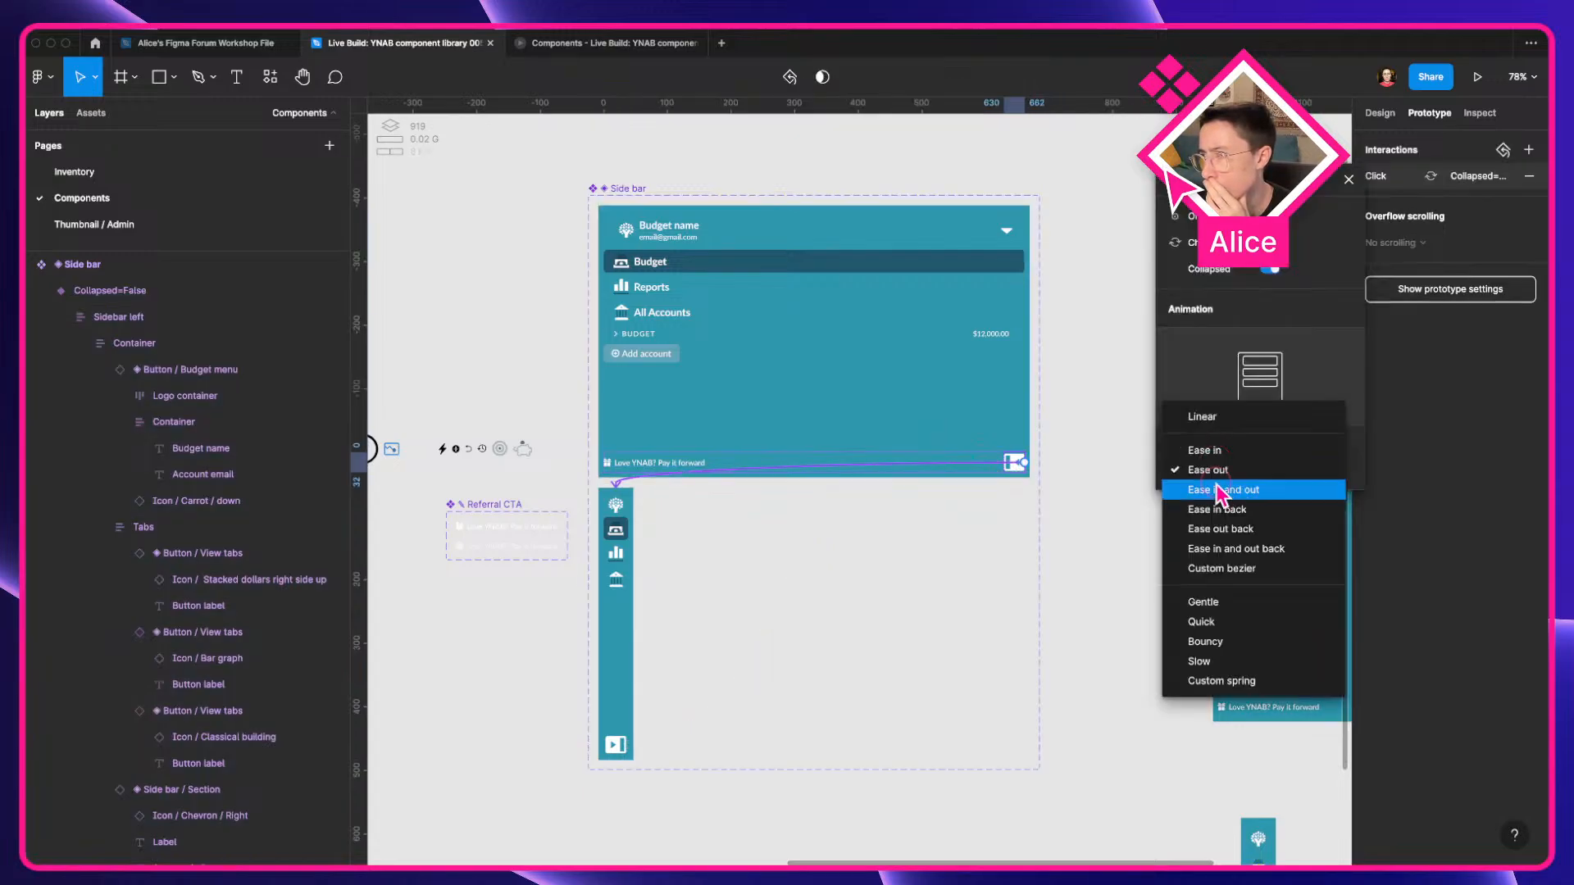
pyautogui.click(1223, 489)
# Switch to the prototype preview and test the side bar's collapse and expand animation several times.
pyautogui.click(604, 45)
pyautogui.click(795, 693)
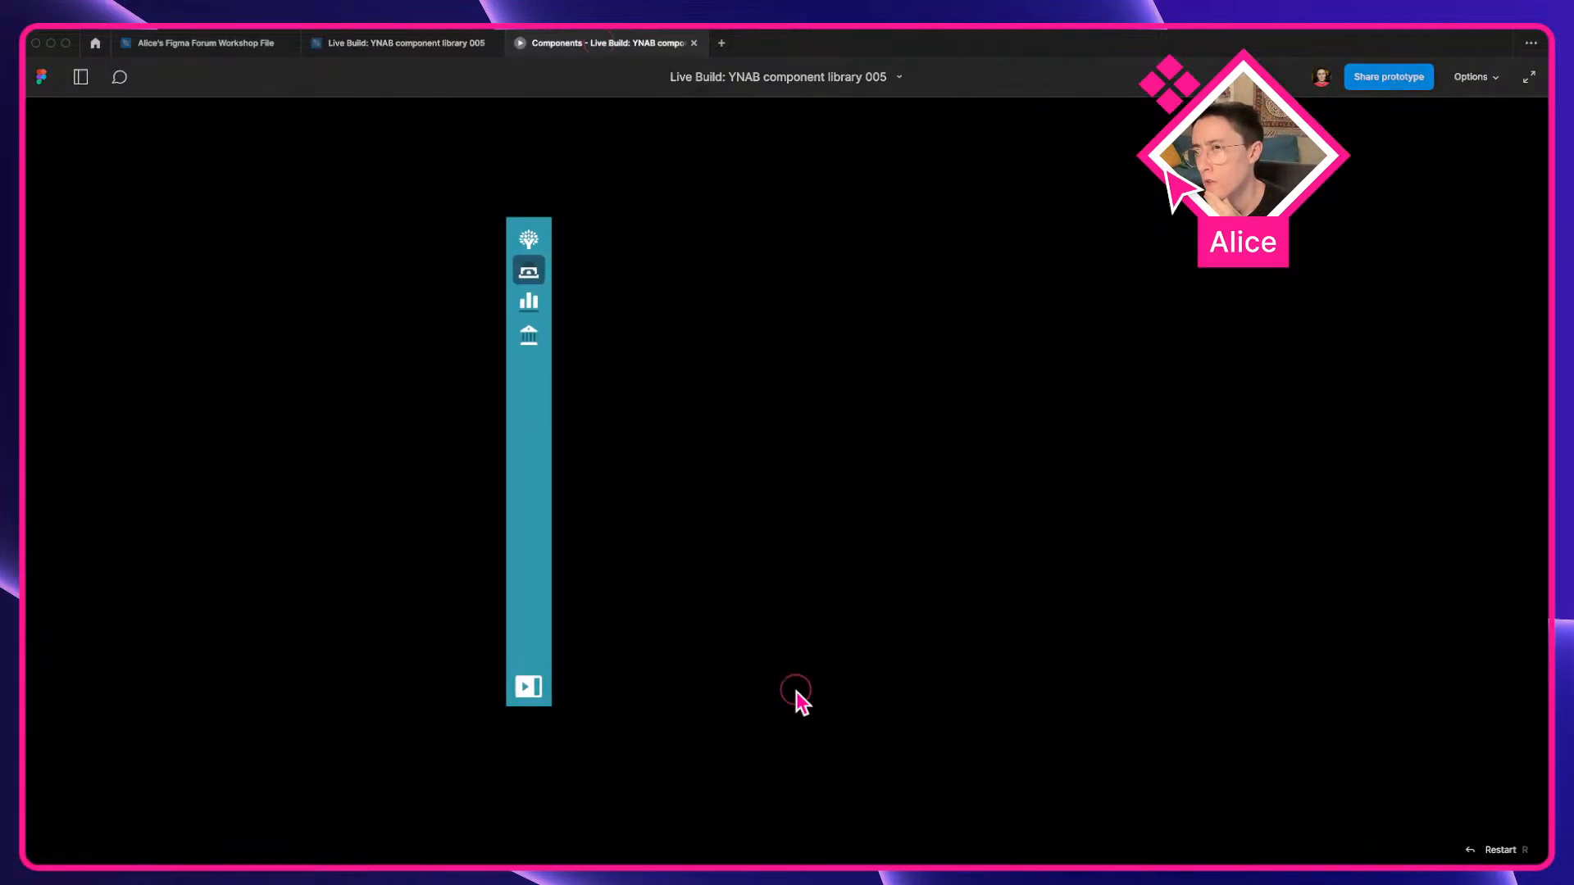
pyautogui.click(1042, 689)
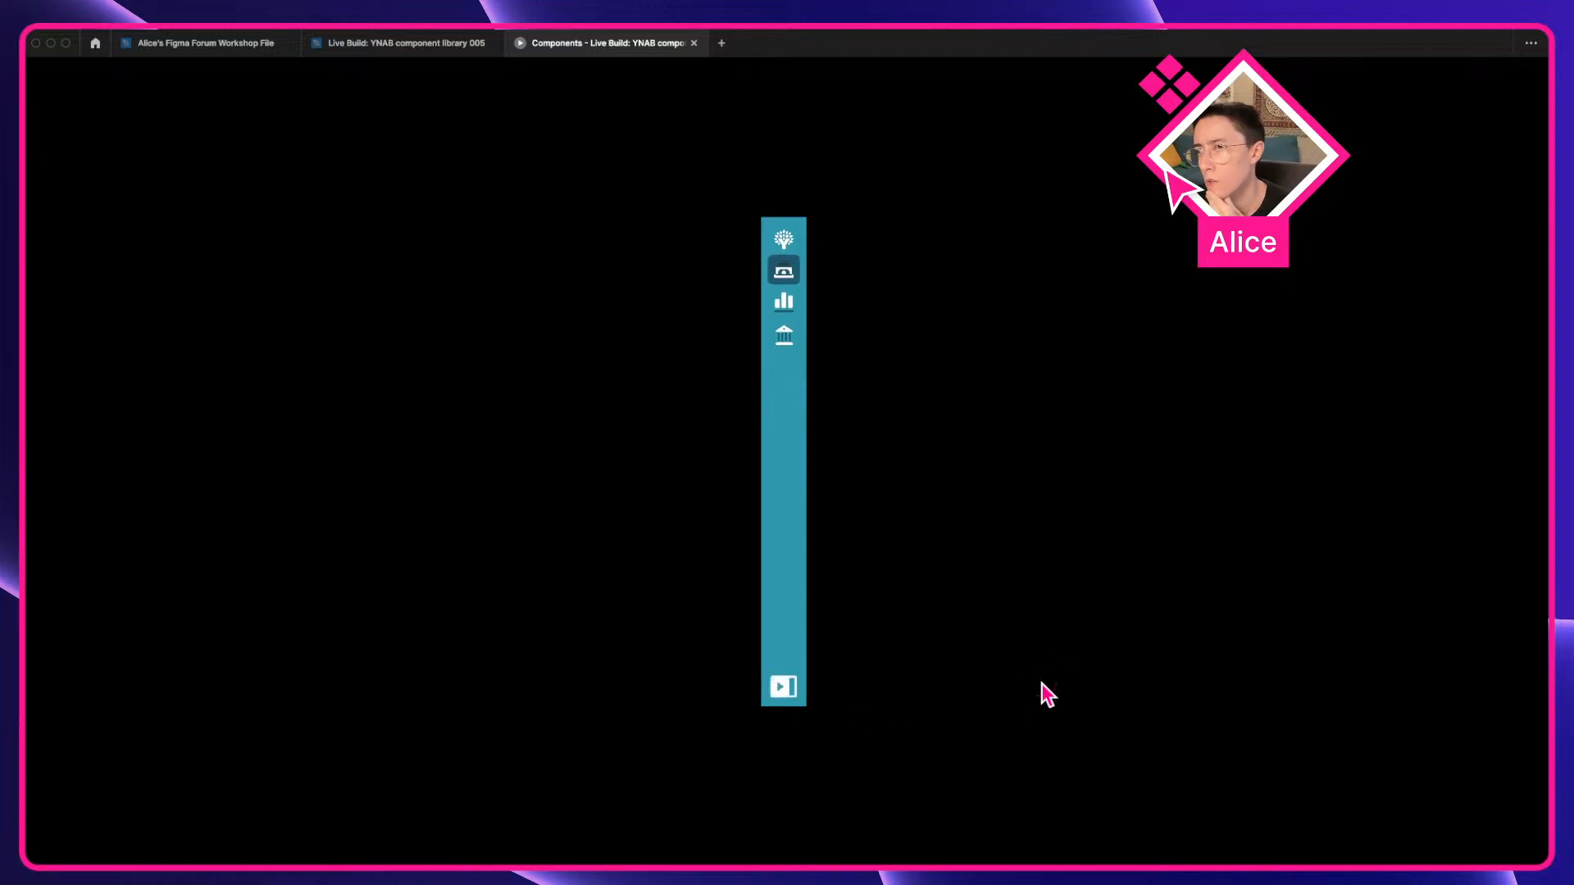
pyautogui.click(795, 692)
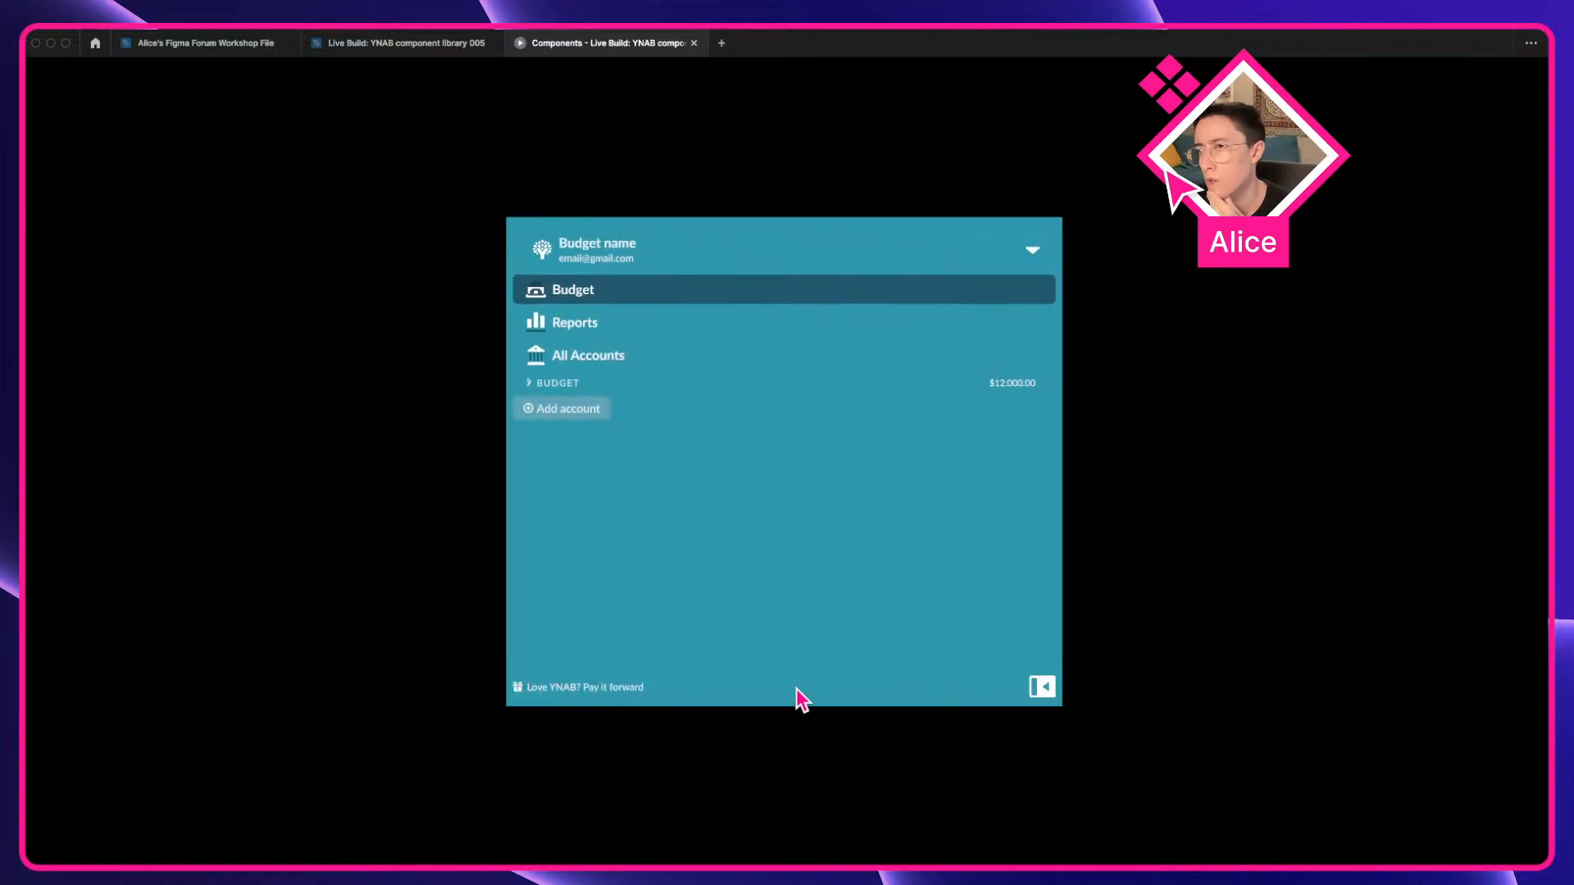
pyautogui.click(1042, 689)
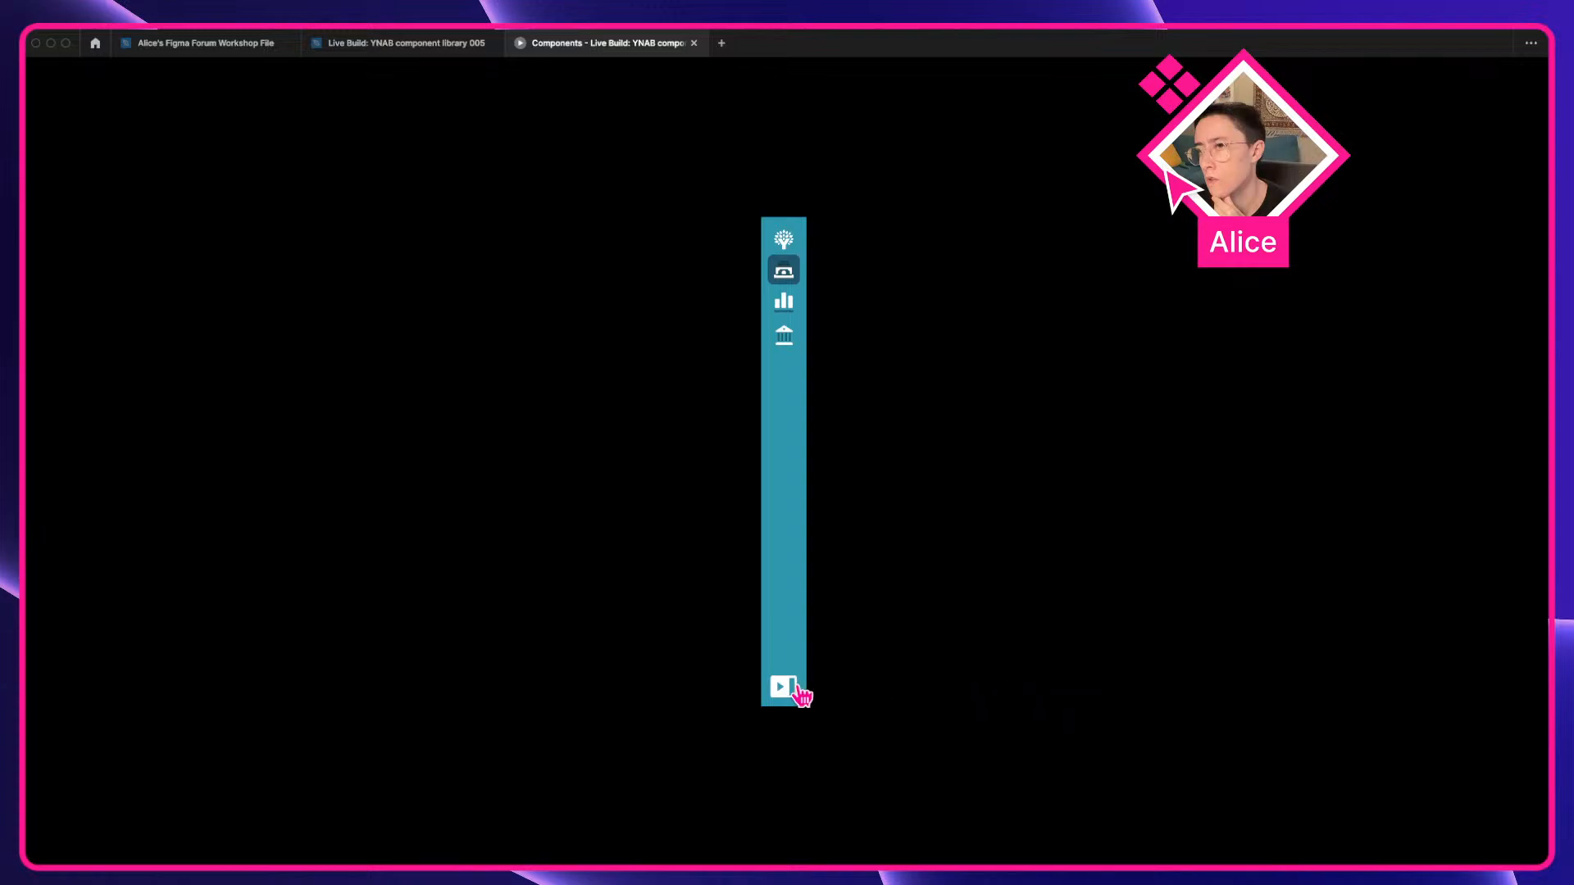
pyautogui.click(795, 693)
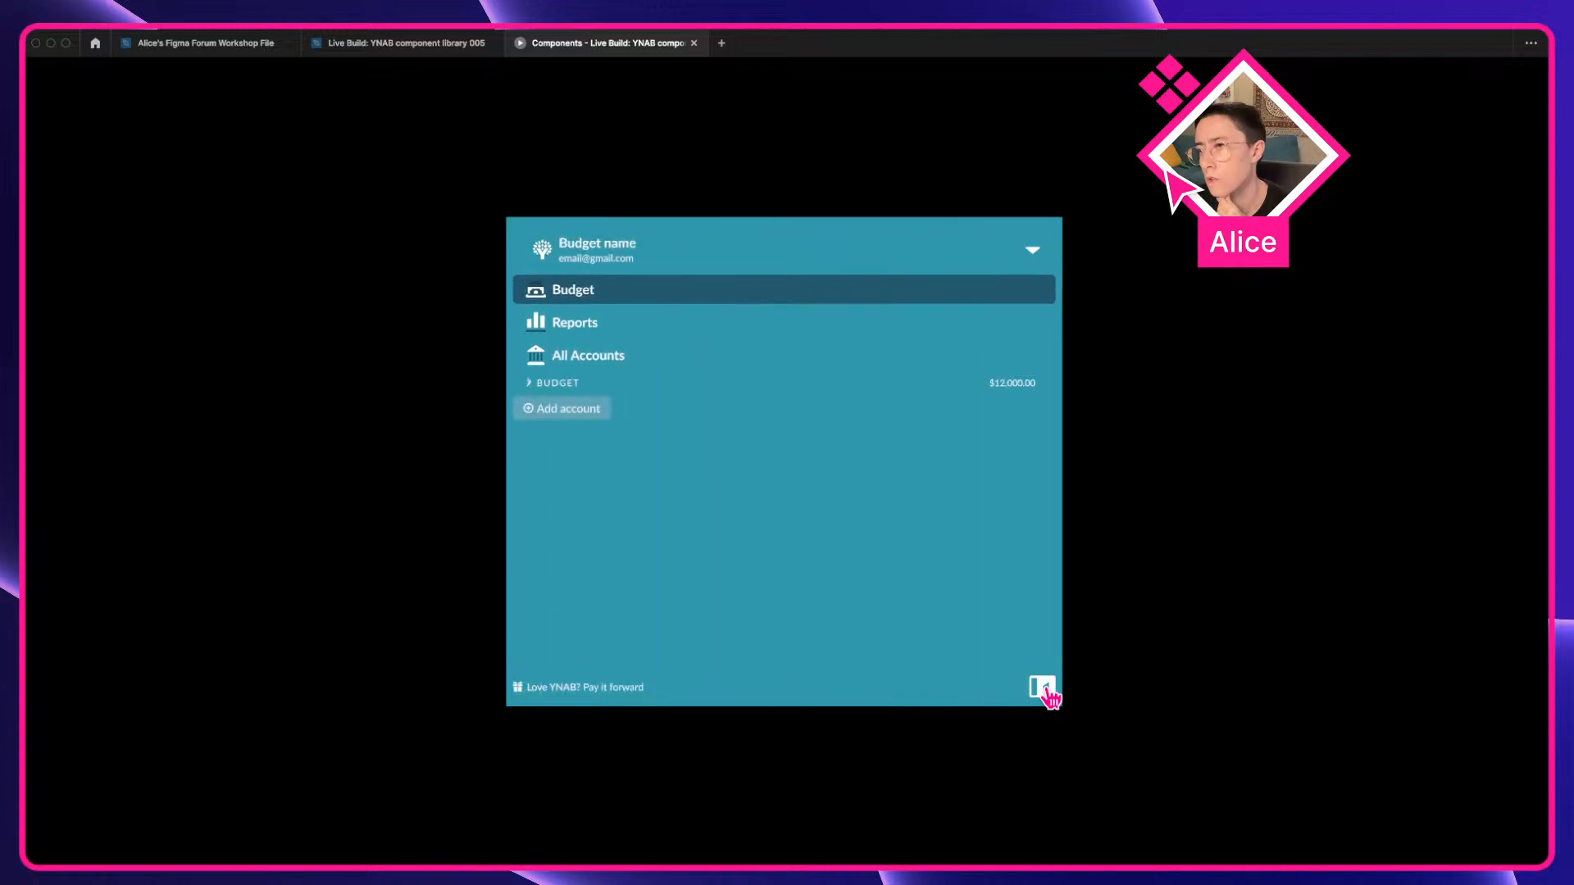
pyautogui.click(1045, 691)
pyautogui.click(797, 695)
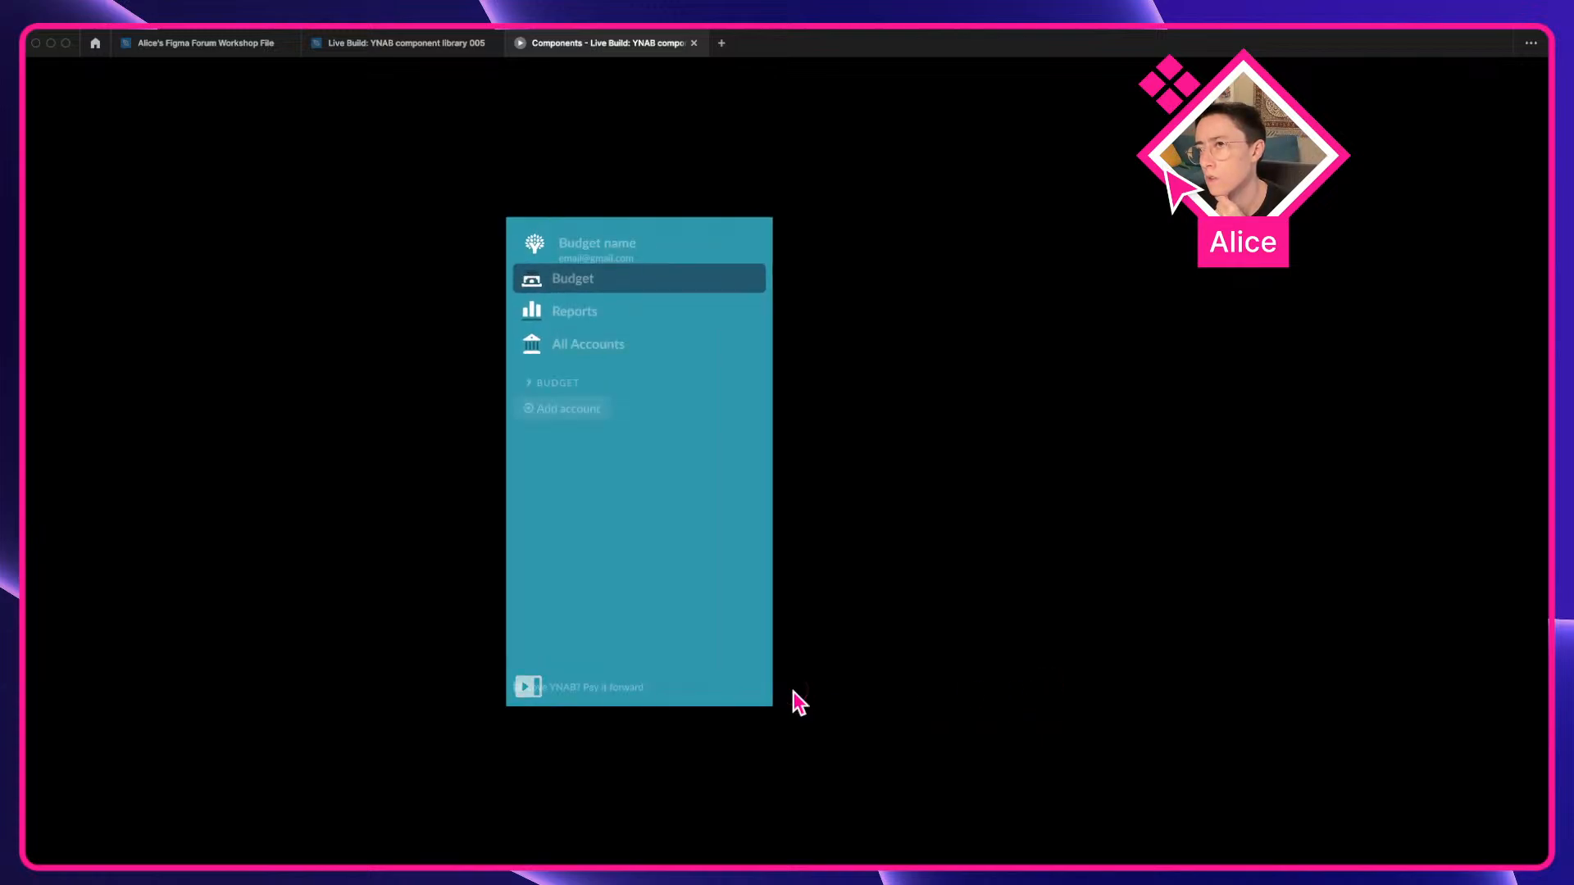
pyautogui.click(1043, 691)
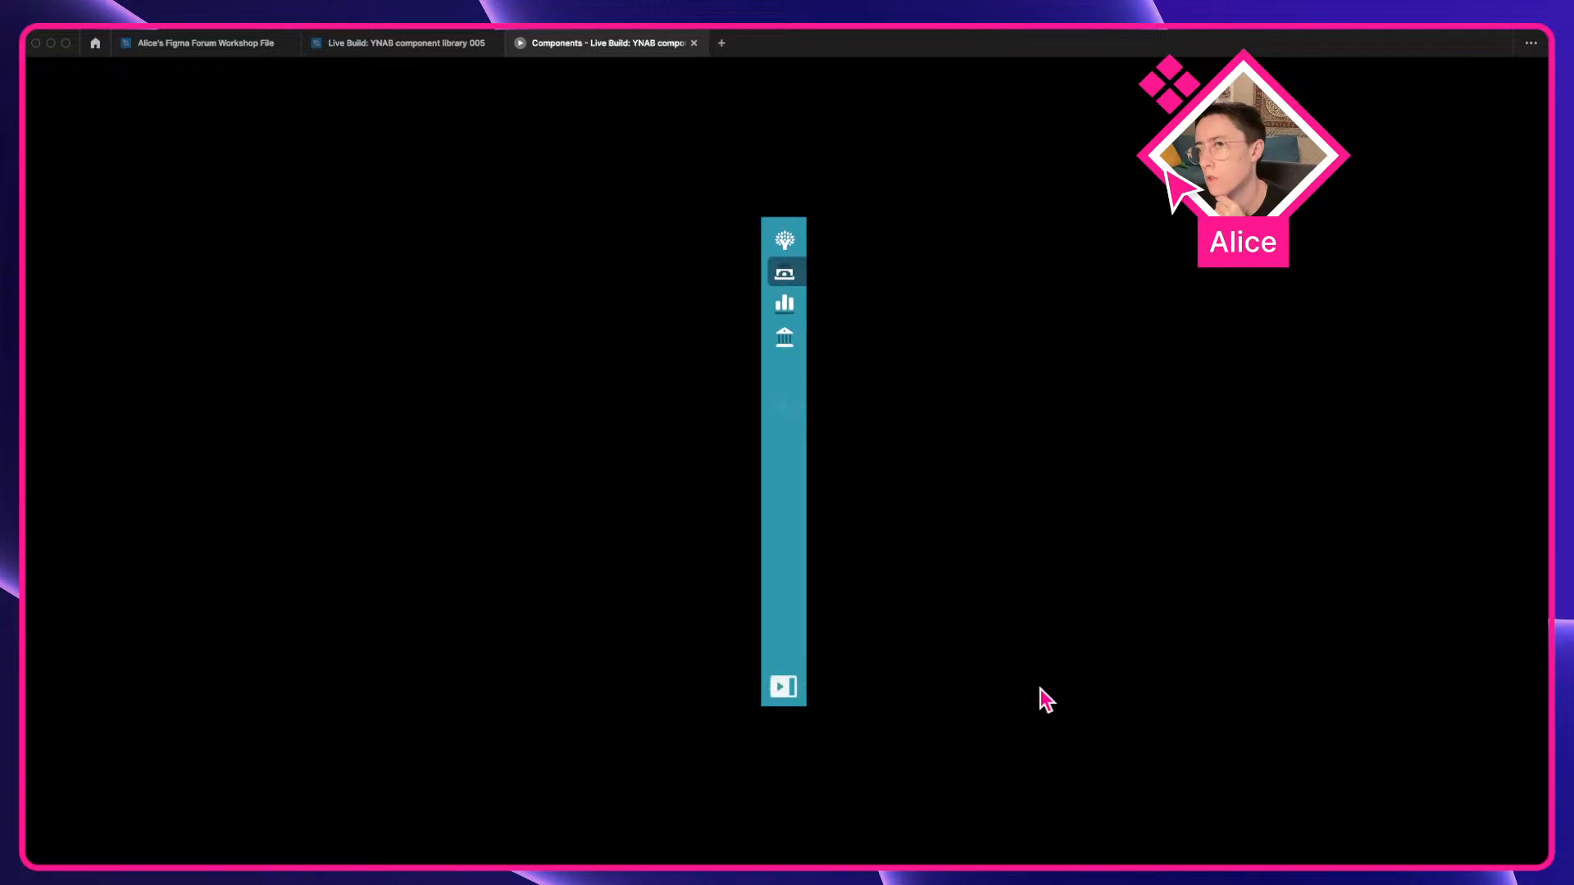
pyautogui.click(787, 691)
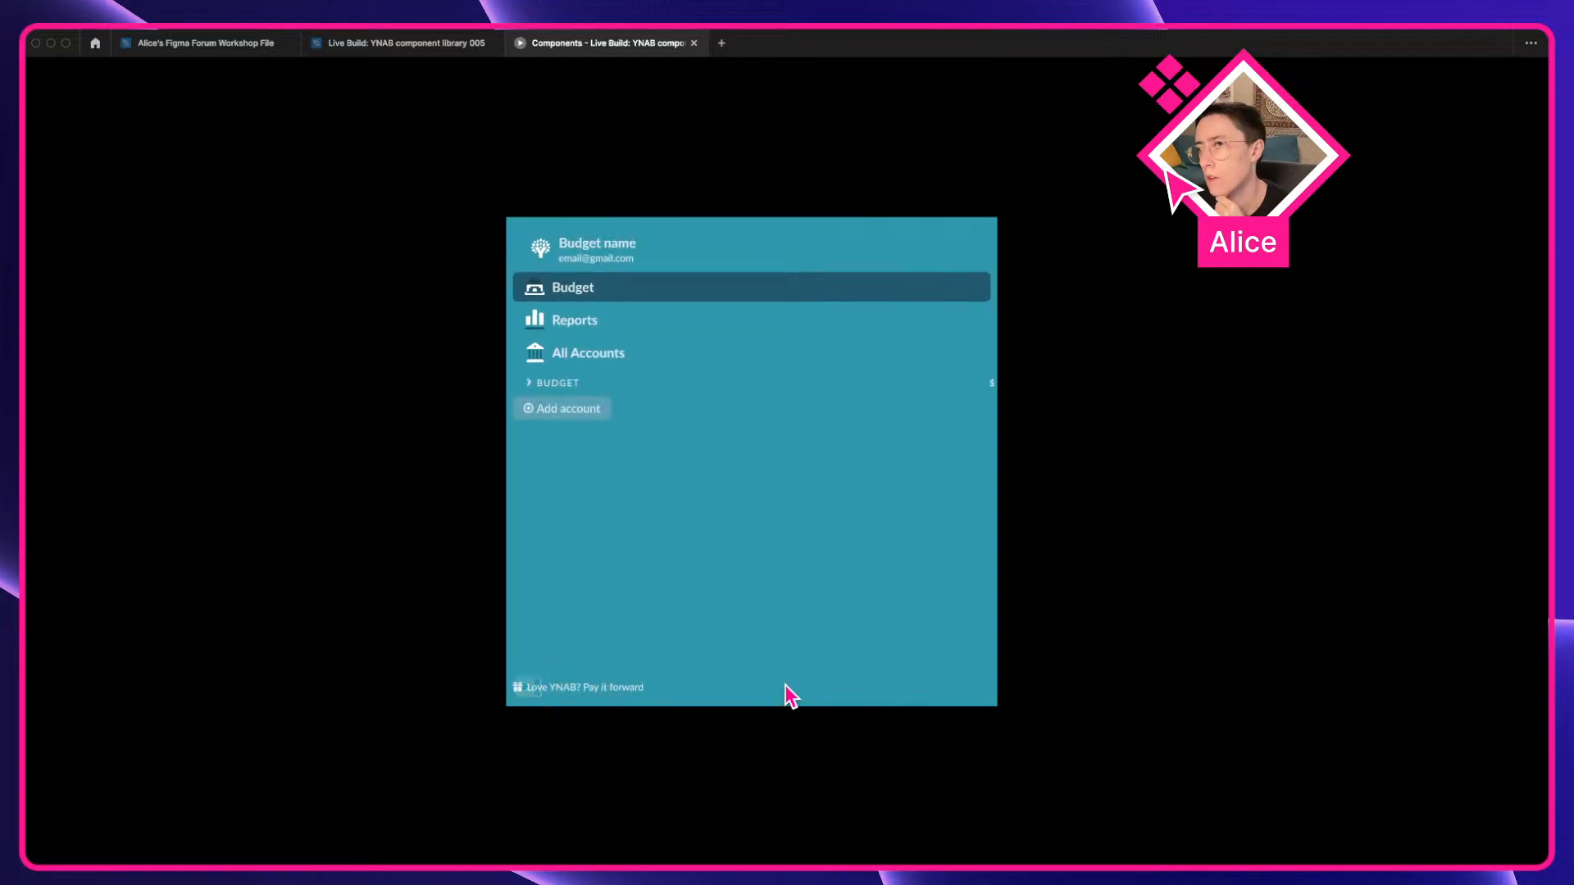
# Toggle the Budget accounts section in the preview and test collapsing and expanding the side bar again.
pyautogui.click(557, 384)
pyautogui.click(606, 389)
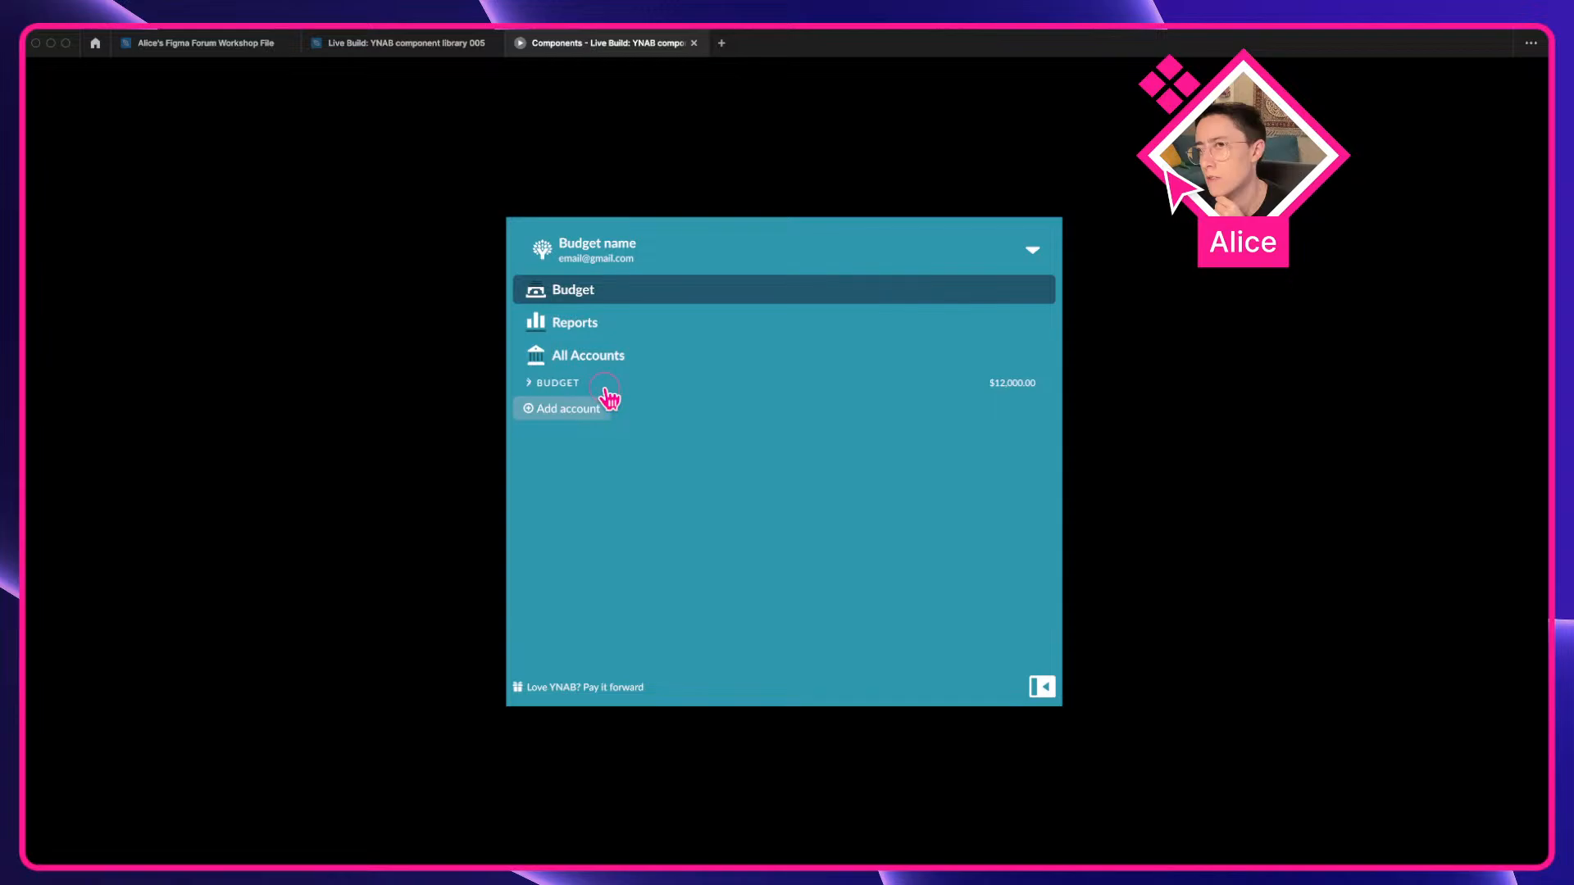
pyautogui.doubleClick(607, 389)
pyautogui.click(1034, 690)
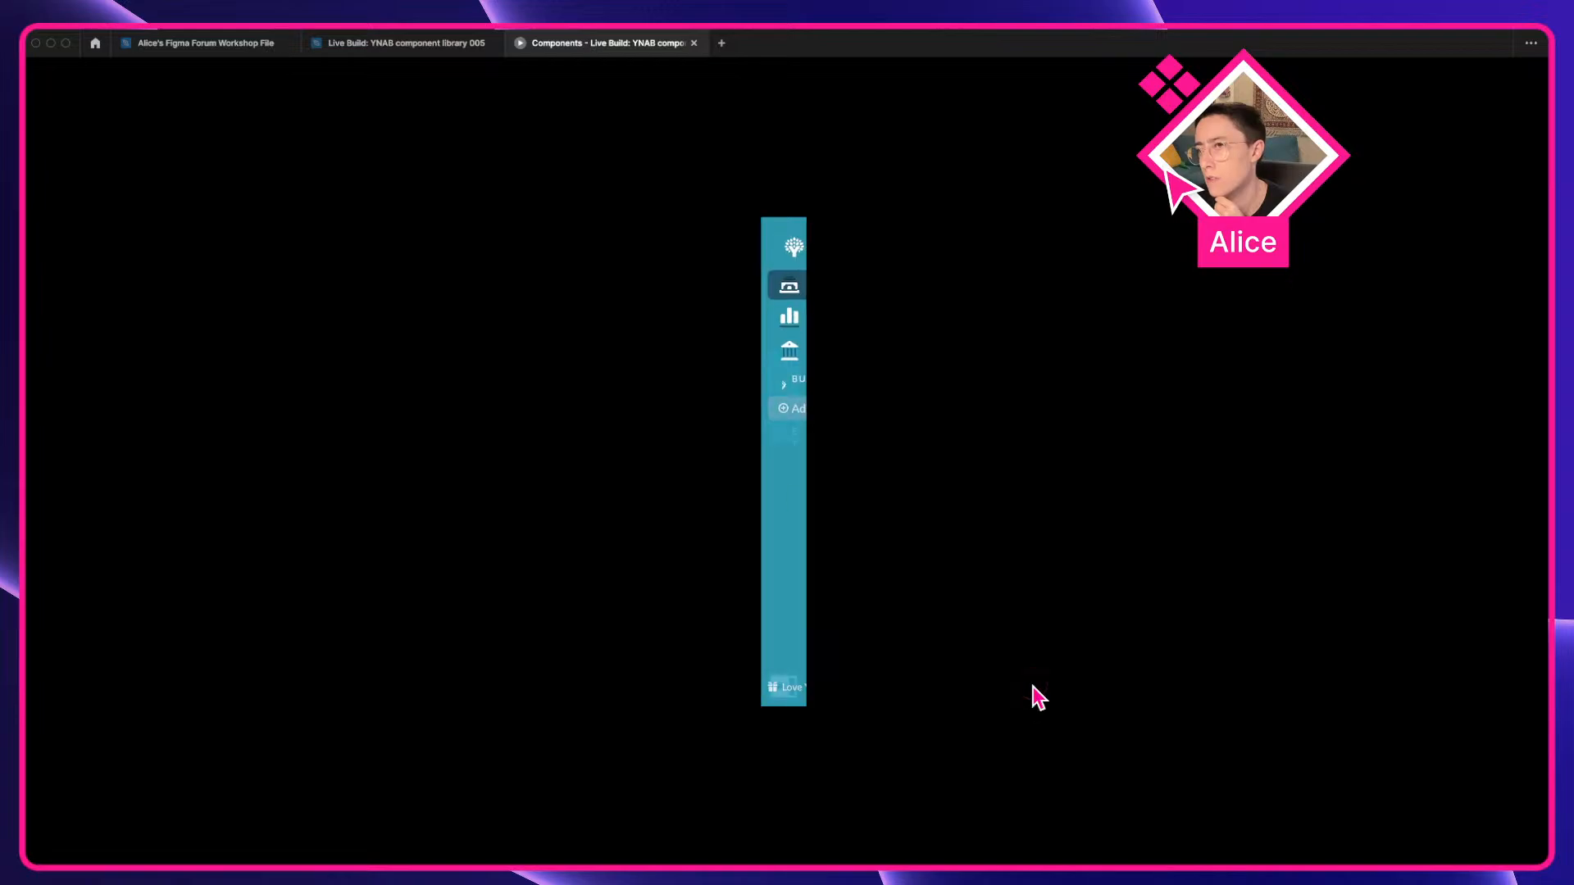
pyautogui.click(784, 688)
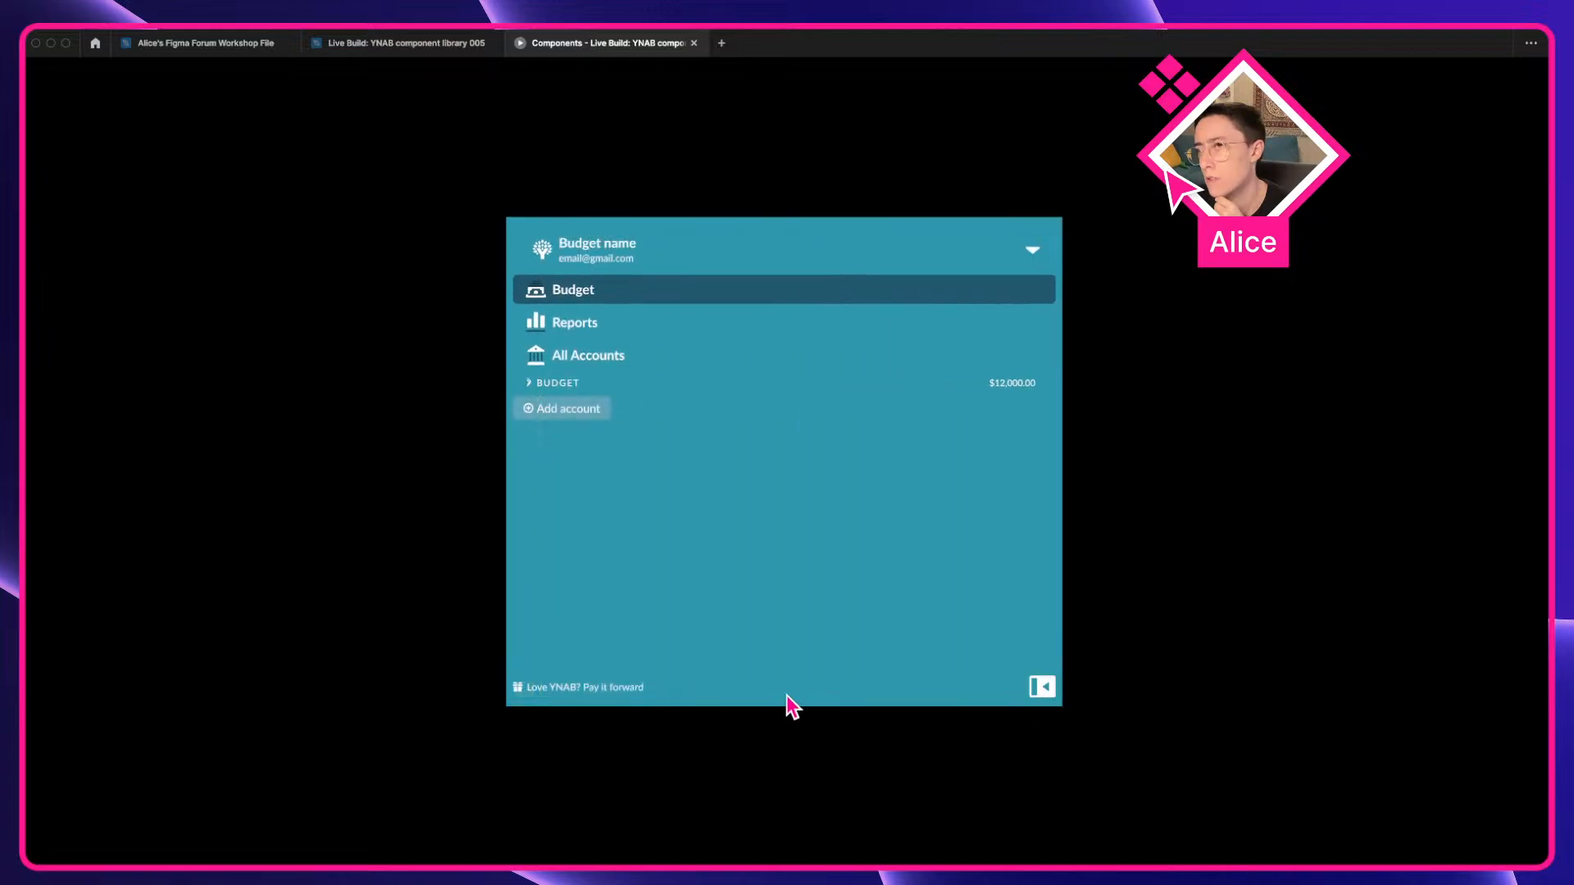
pyautogui.click(1042, 687)
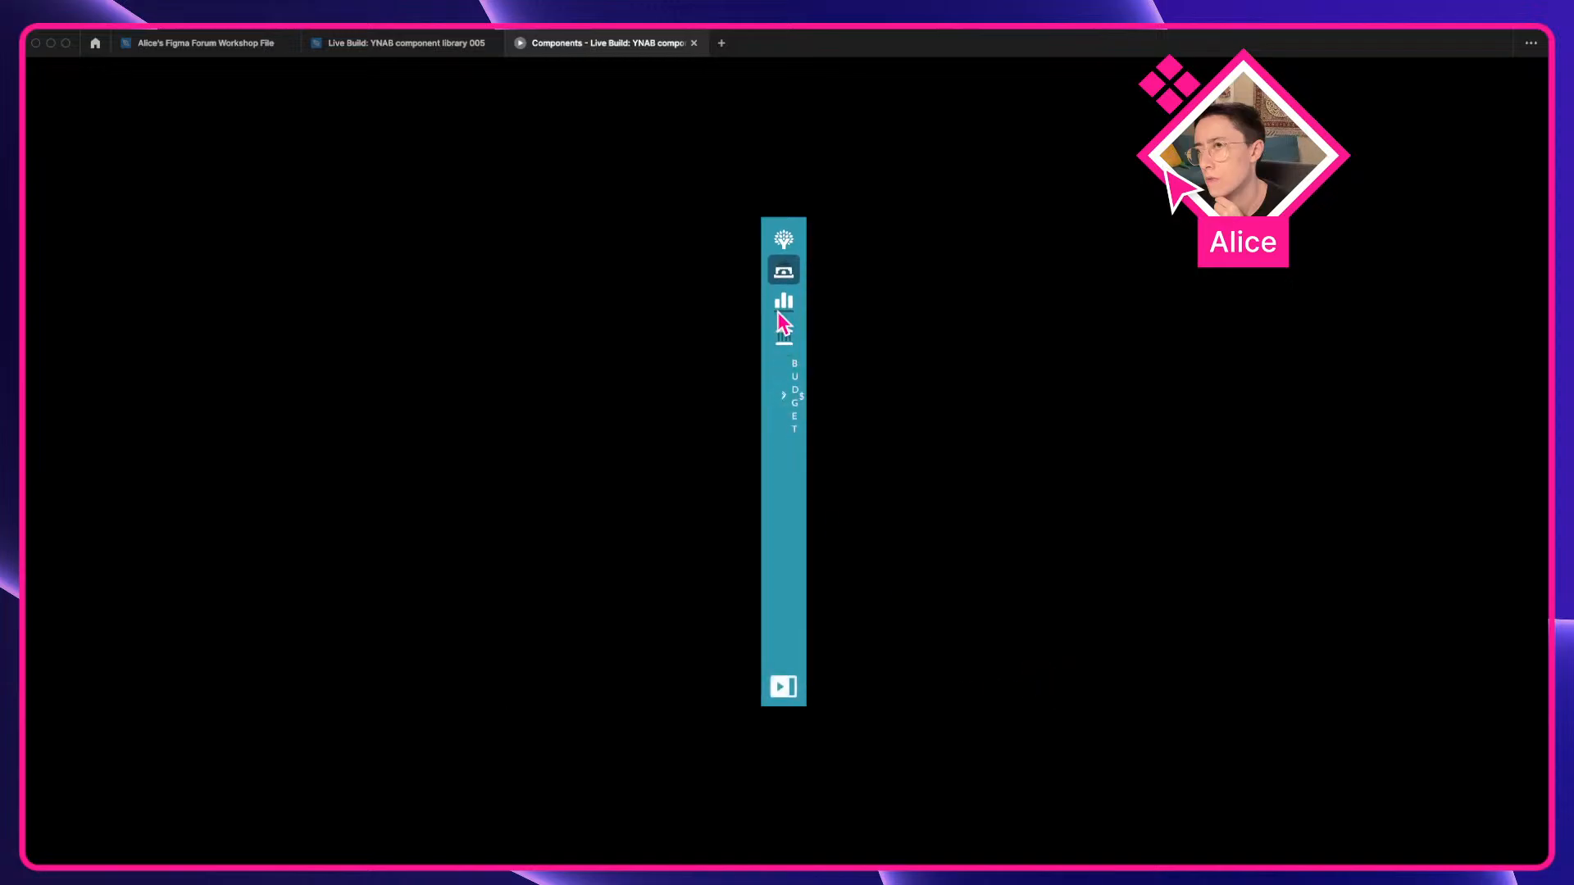
# Back in the design file, delete the expanded and collapsed side bar test copies beside the Side bar component set.
pyautogui.click(420, 50)
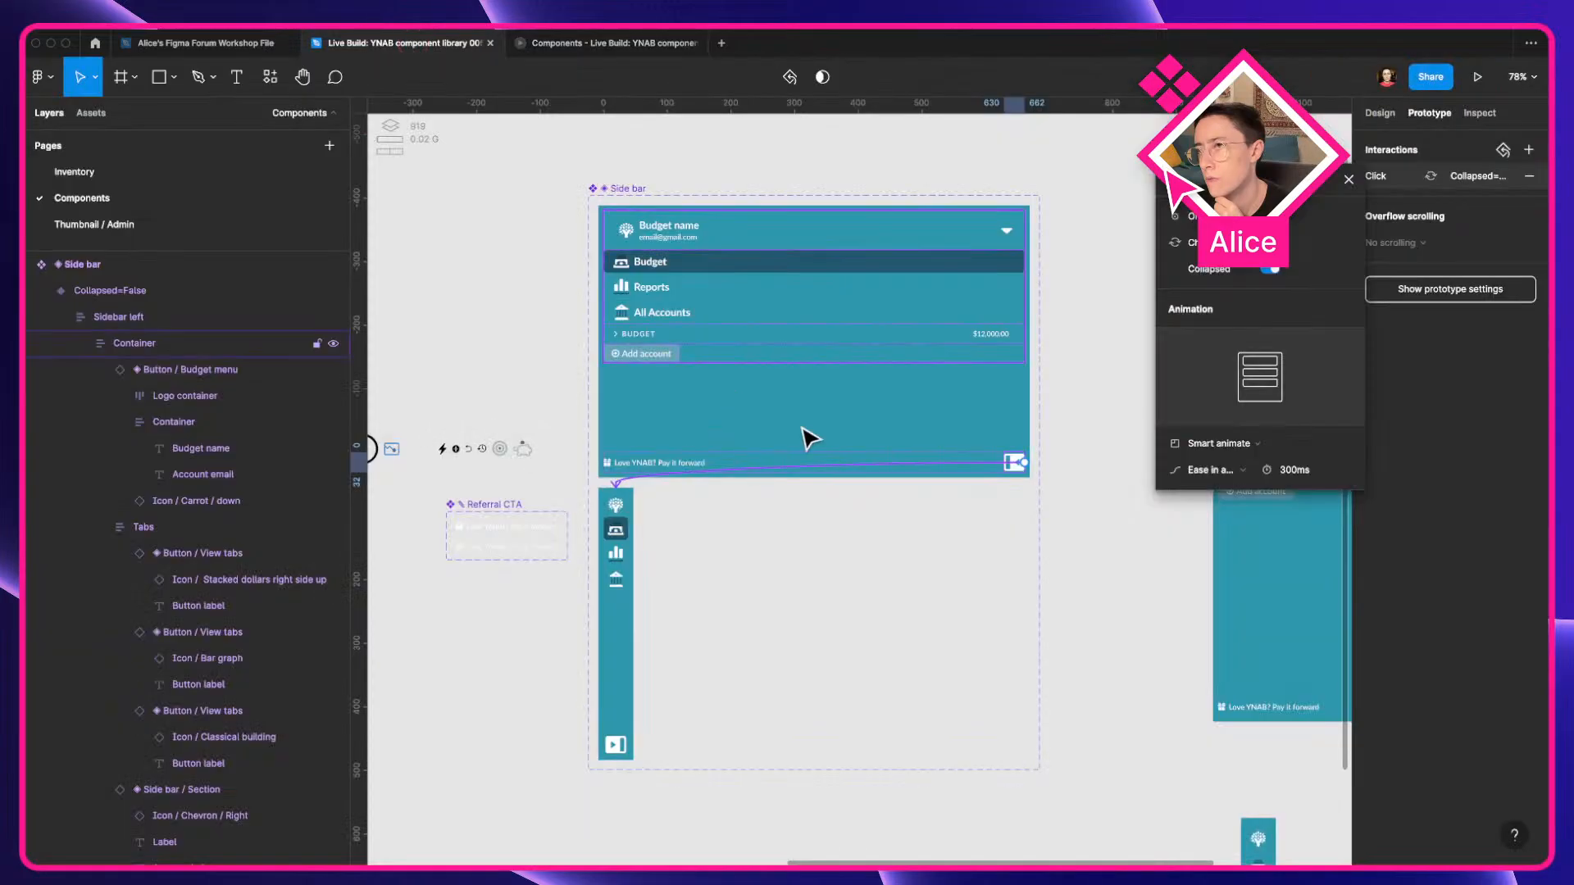
pyautogui.click(1380, 114)
pyautogui.click(1124, 229)
pyautogui.scroll(-5, 1141, 225)
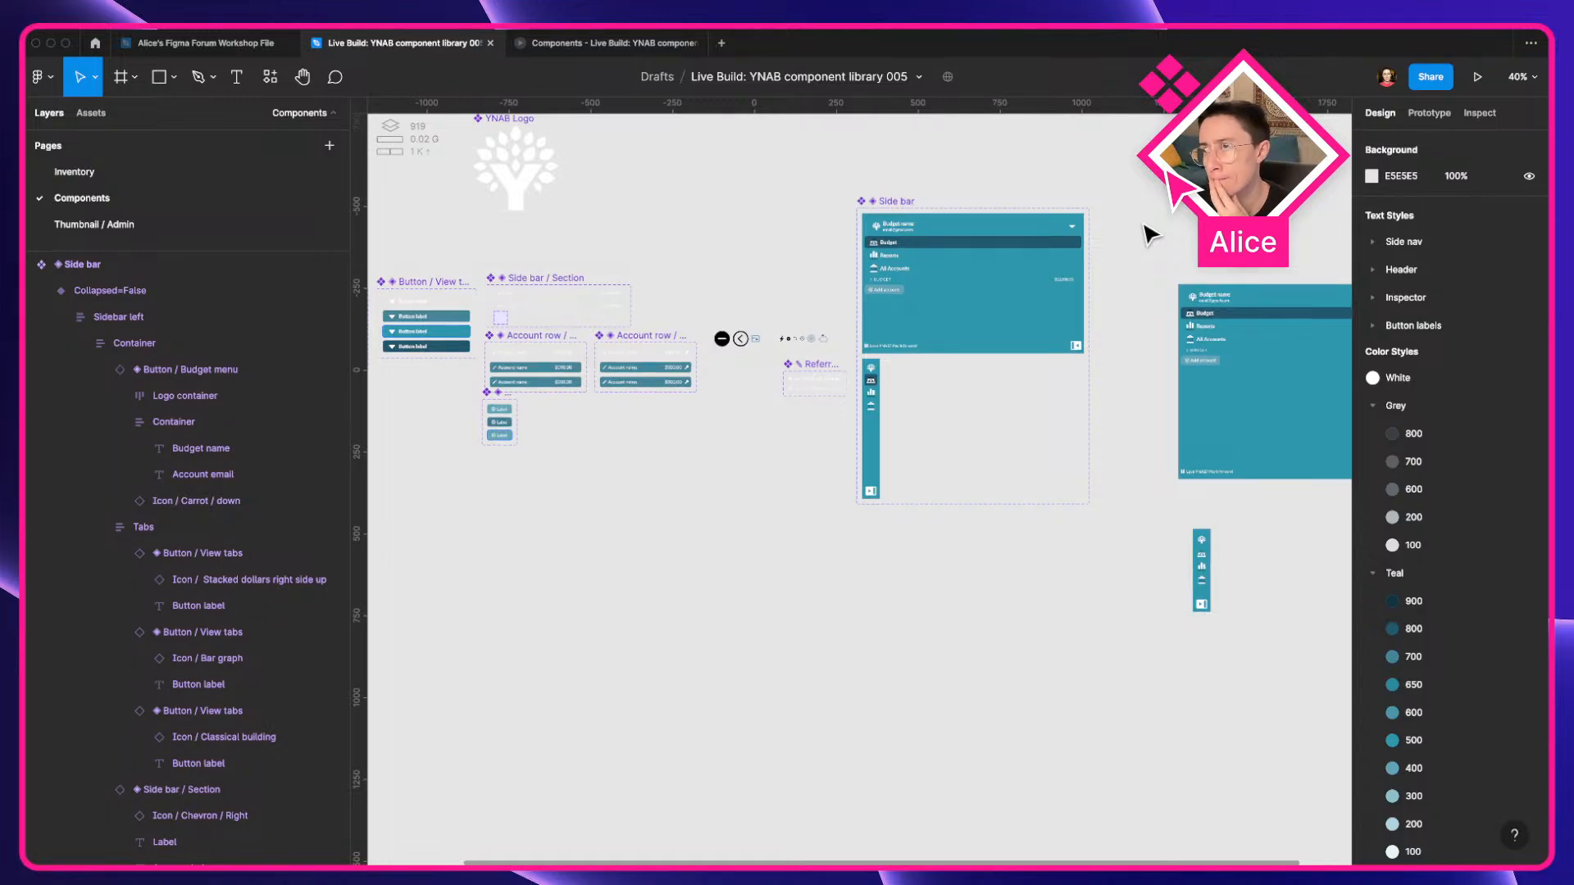
pyautogui.moveTo(1121, 332); pyautogui.dragTo(853, 377)
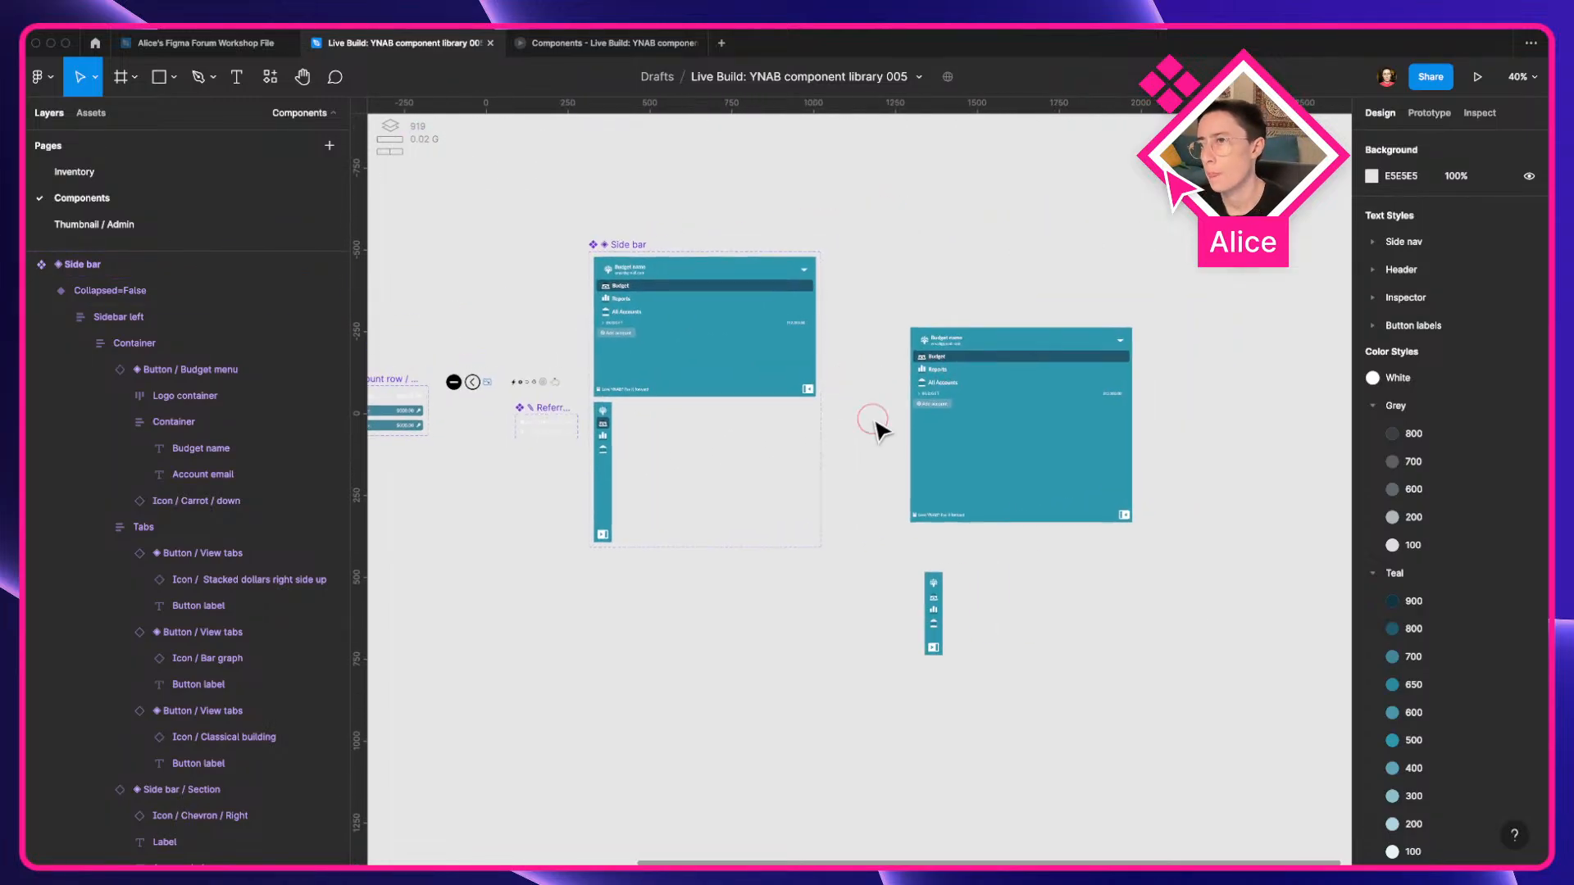
pyautogui.click(940, 464)
pyautogui.press('Delete')
pyautogui.click(934, 623)
pyautogui.press('Delete')
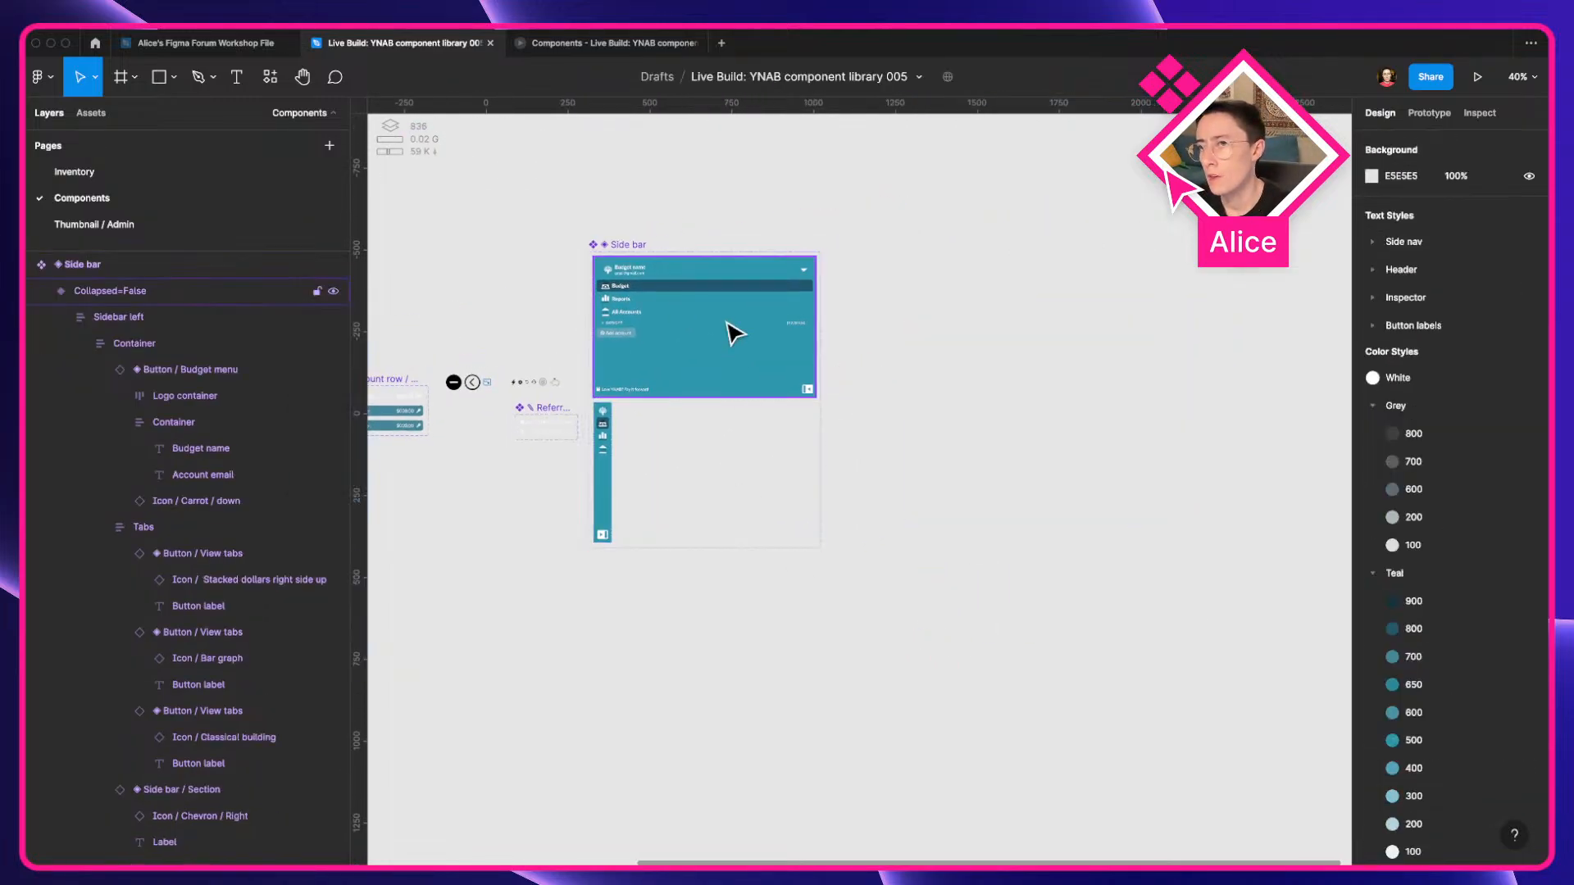
# Move the Referral CTA component set to the empty canvas below the icons, at about X -67, Y 481.
pyautogui.scroll(4, 733, 335)
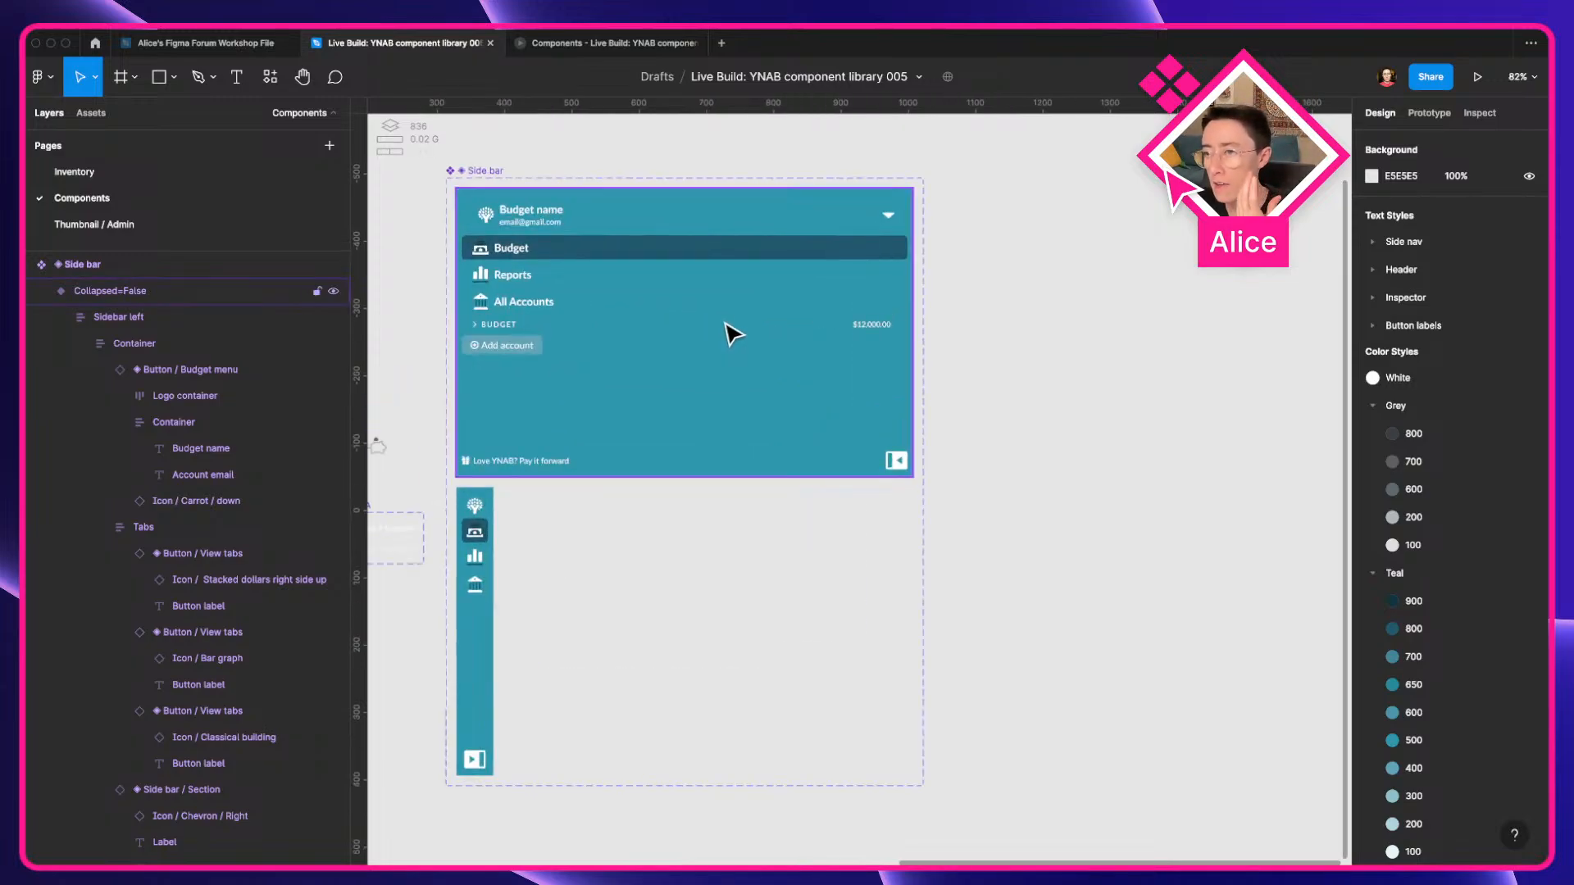
pyautogui.scroll(-4, 503, 341)
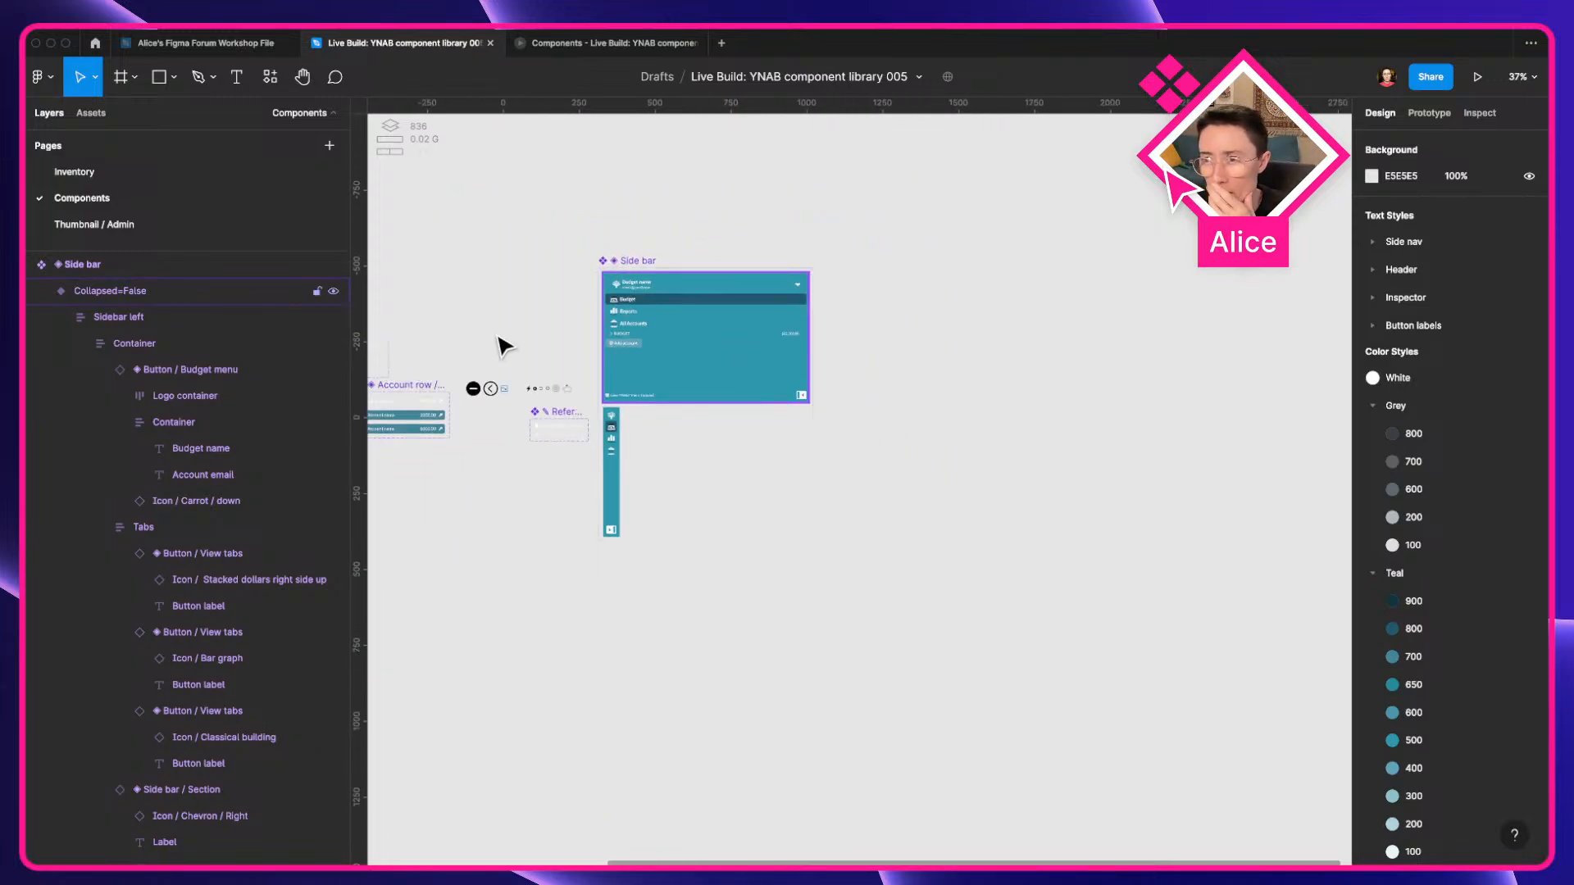
pyautogui.hscroll(-5, 584, 405)
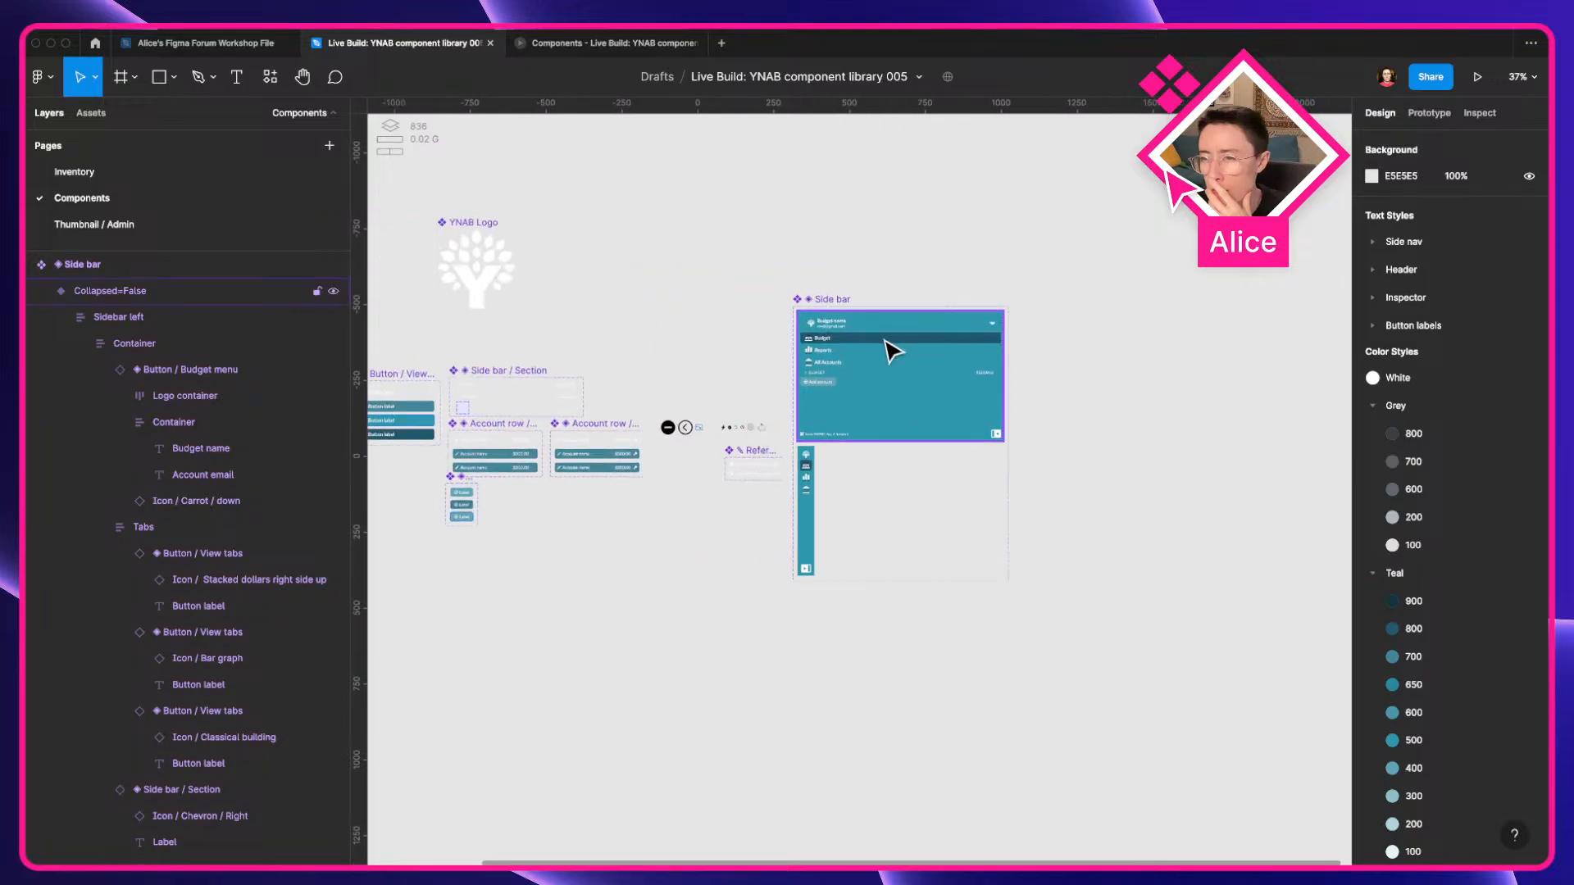
pyautogui.moveTo(752, 451); pyautogui.dragTo(705, 604)
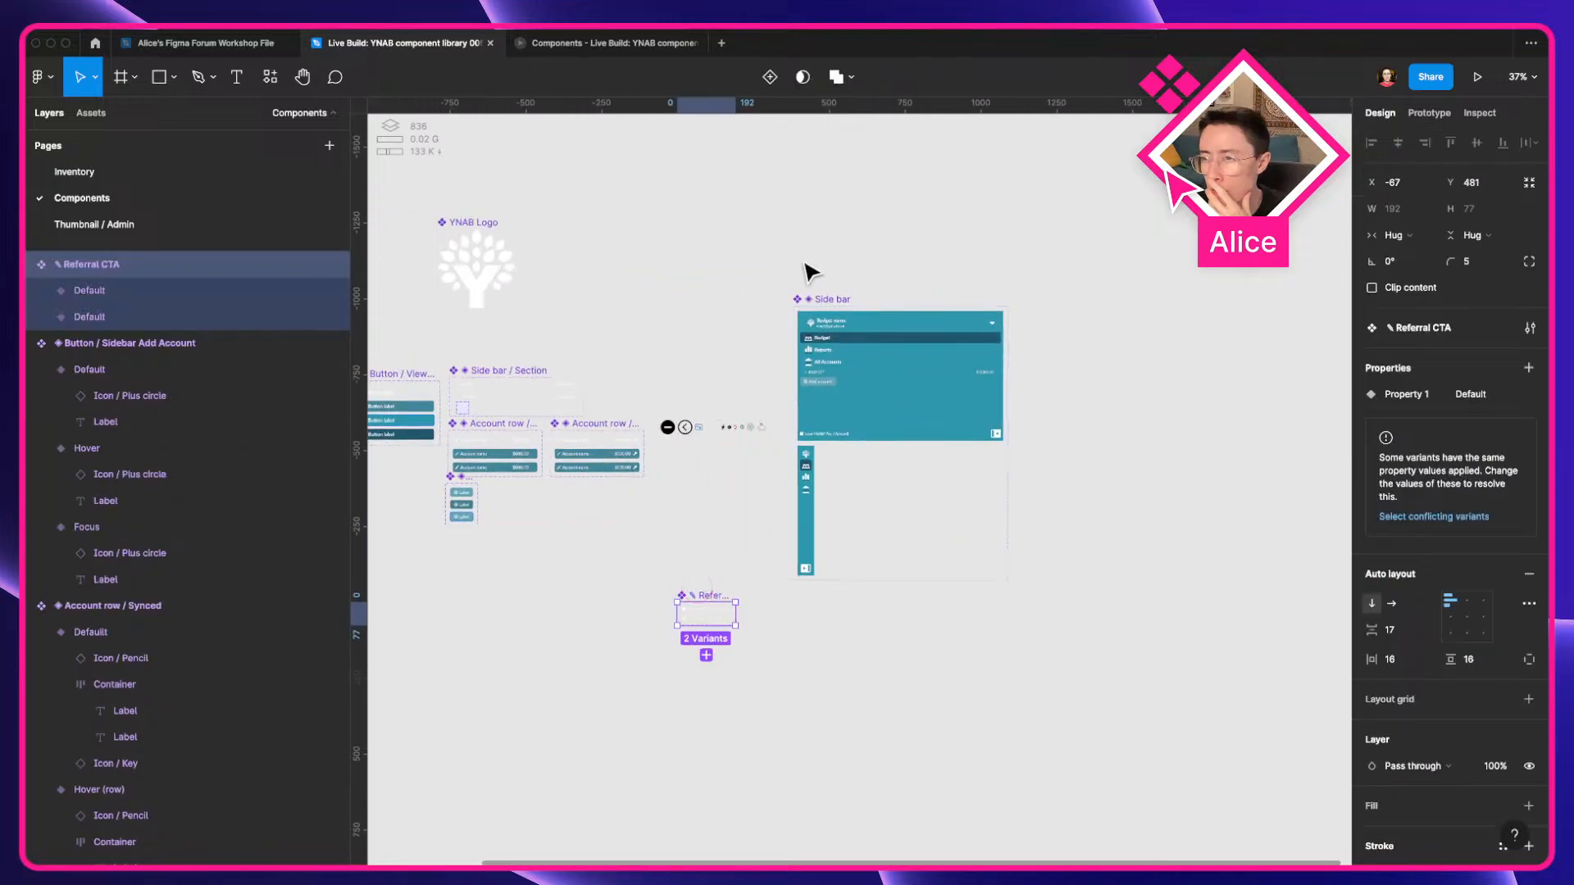
# Switch to the YNAB web app in the browser, close the developer tools and test its side bar collapsing and expanding.
pyautogui.click(835, 300)
pyautogui.hotkey('ctrl', 'Left')
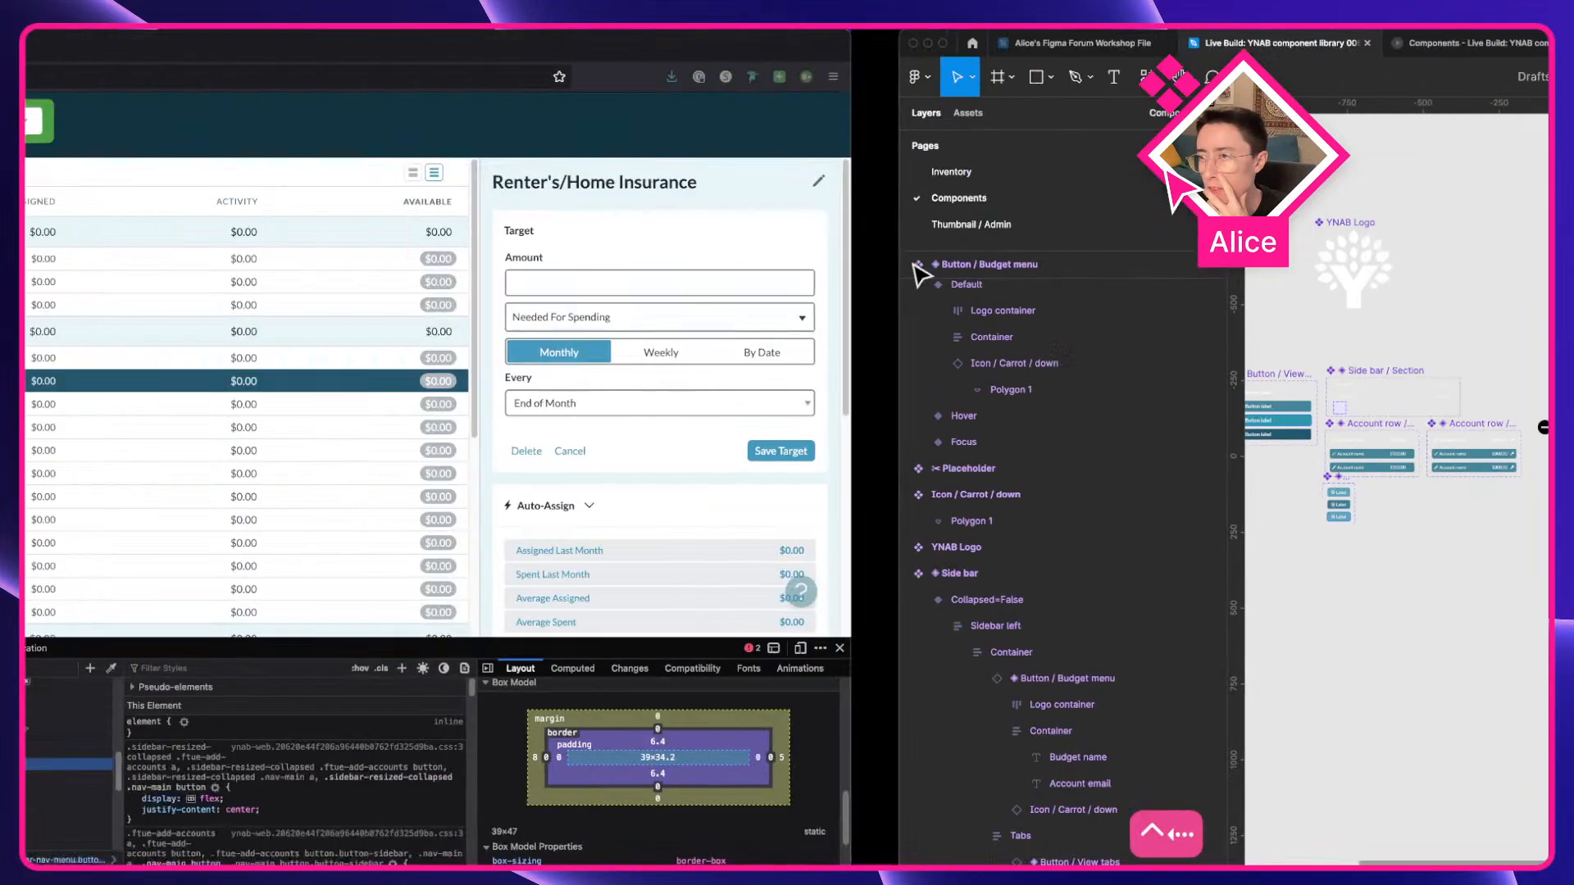
pyautogui.click(49, 622)
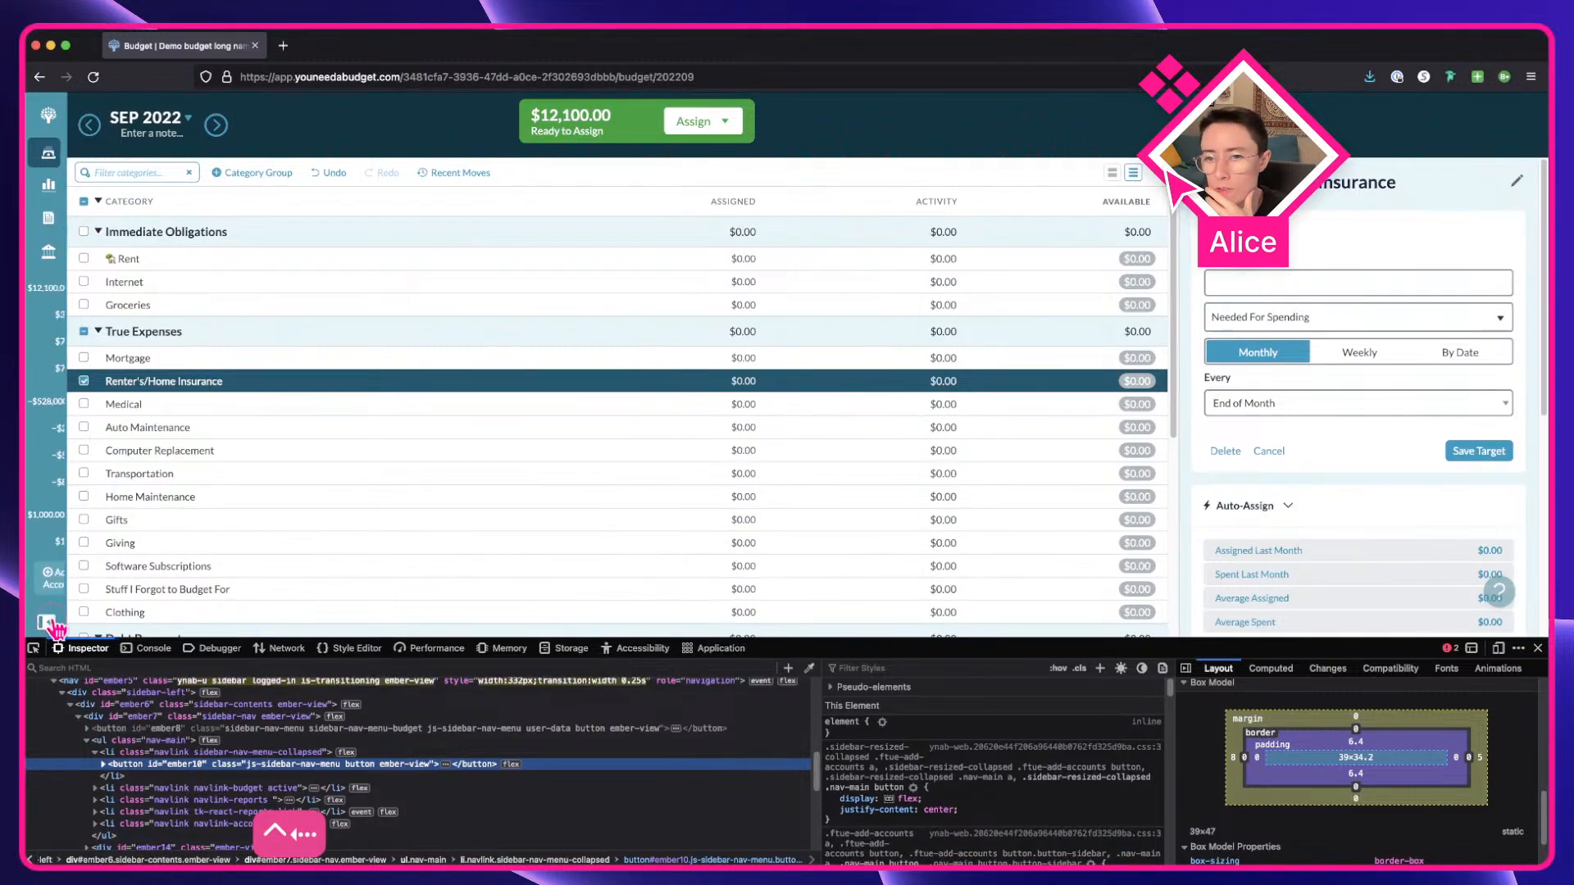
pyautogui.click(1538, 648)
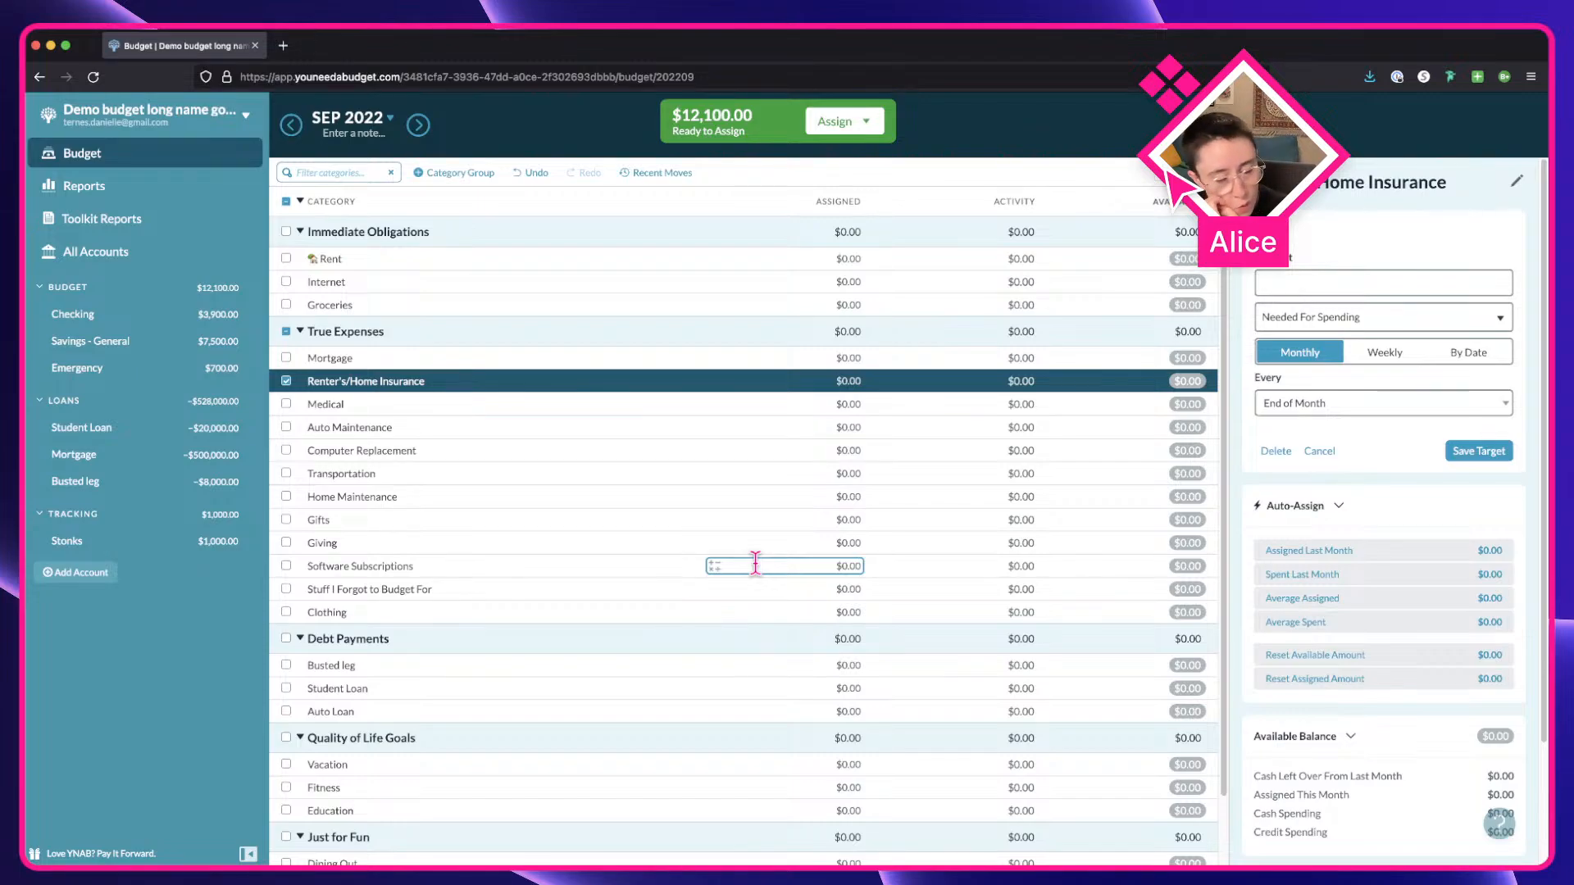
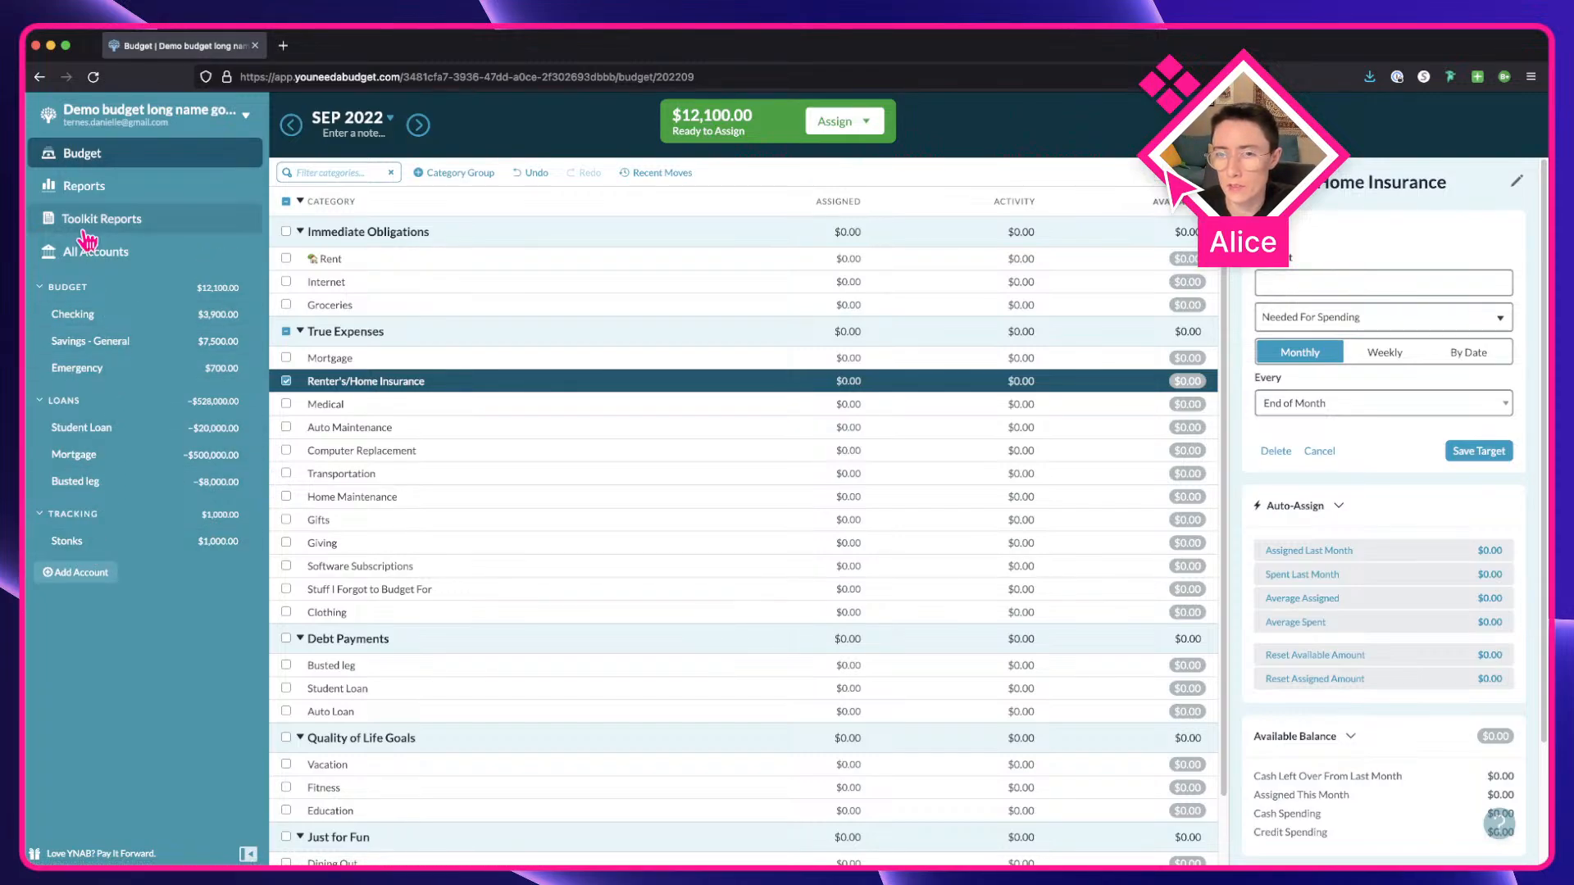
pyautogui.click(248, 854)
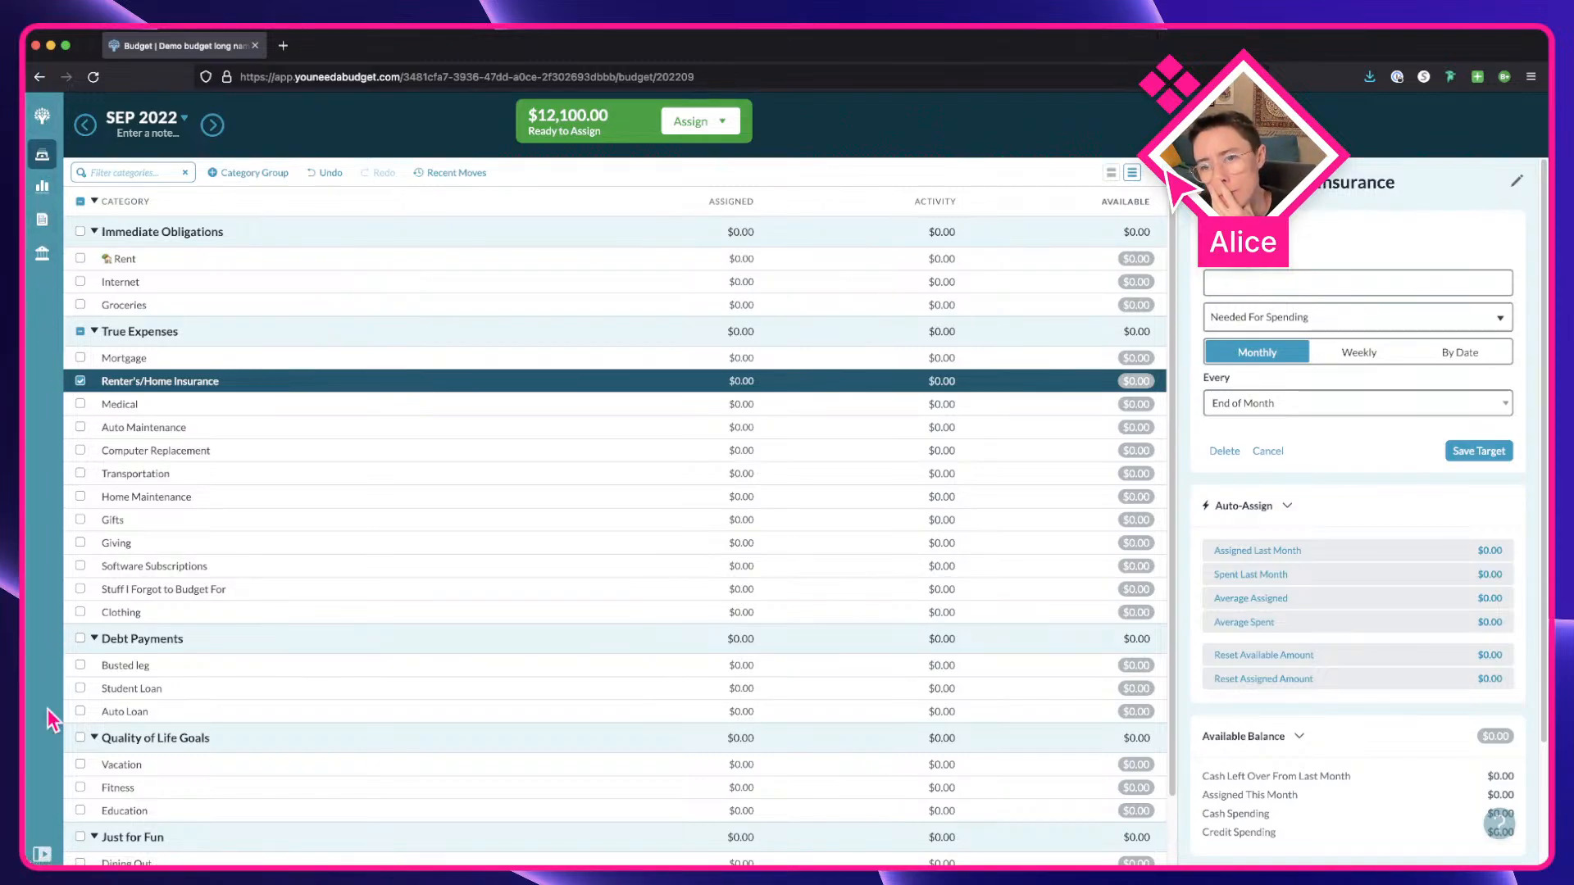
pyautogui.click(40, 852)
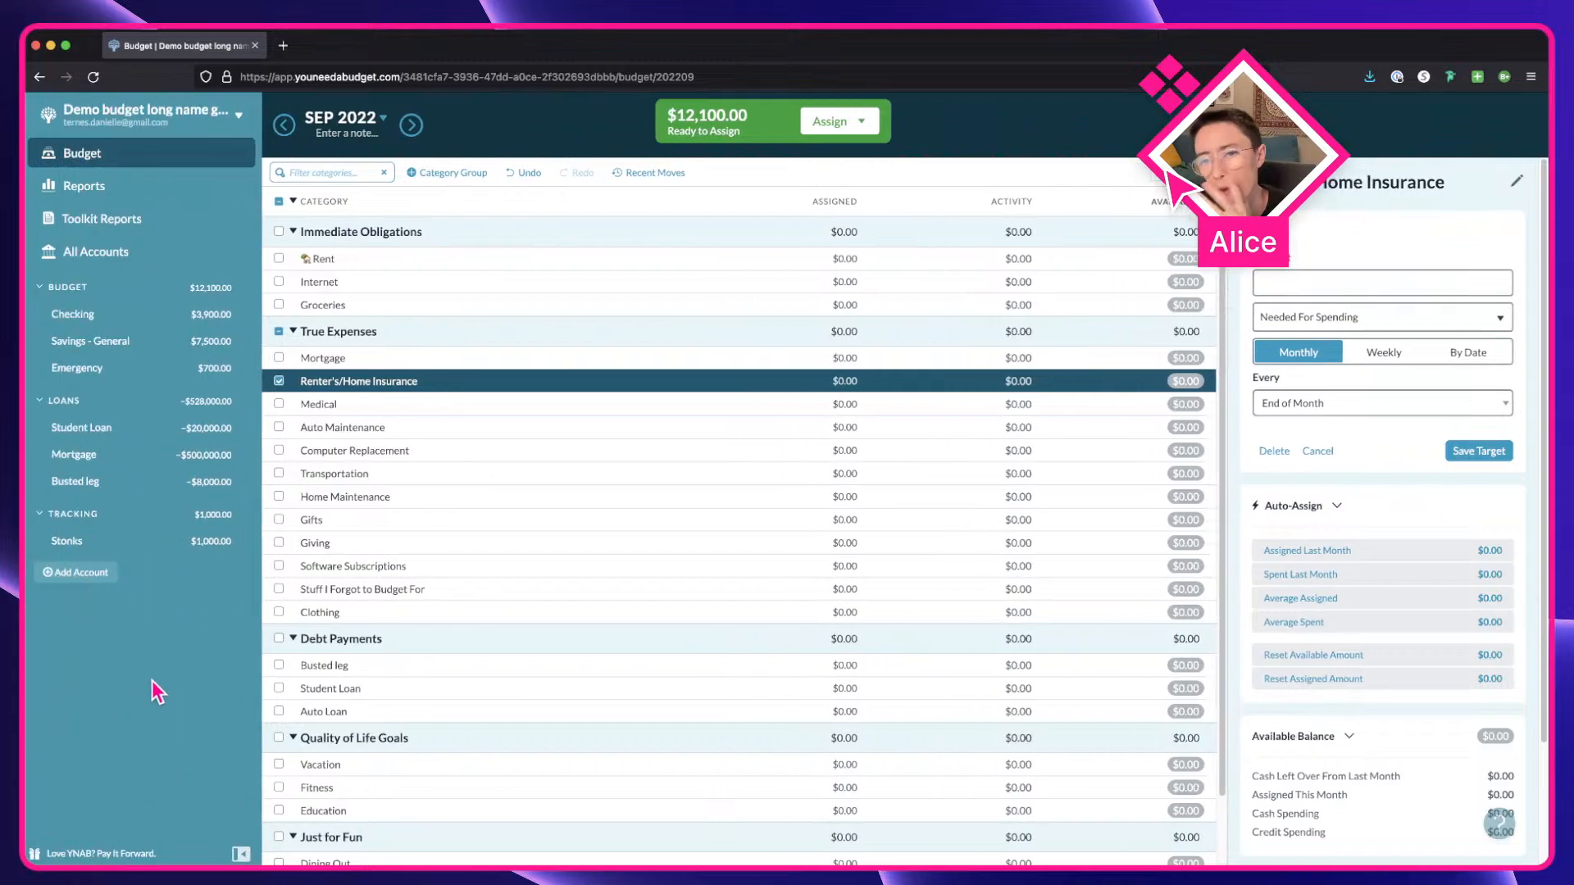
pyautogui.click(248, 854)
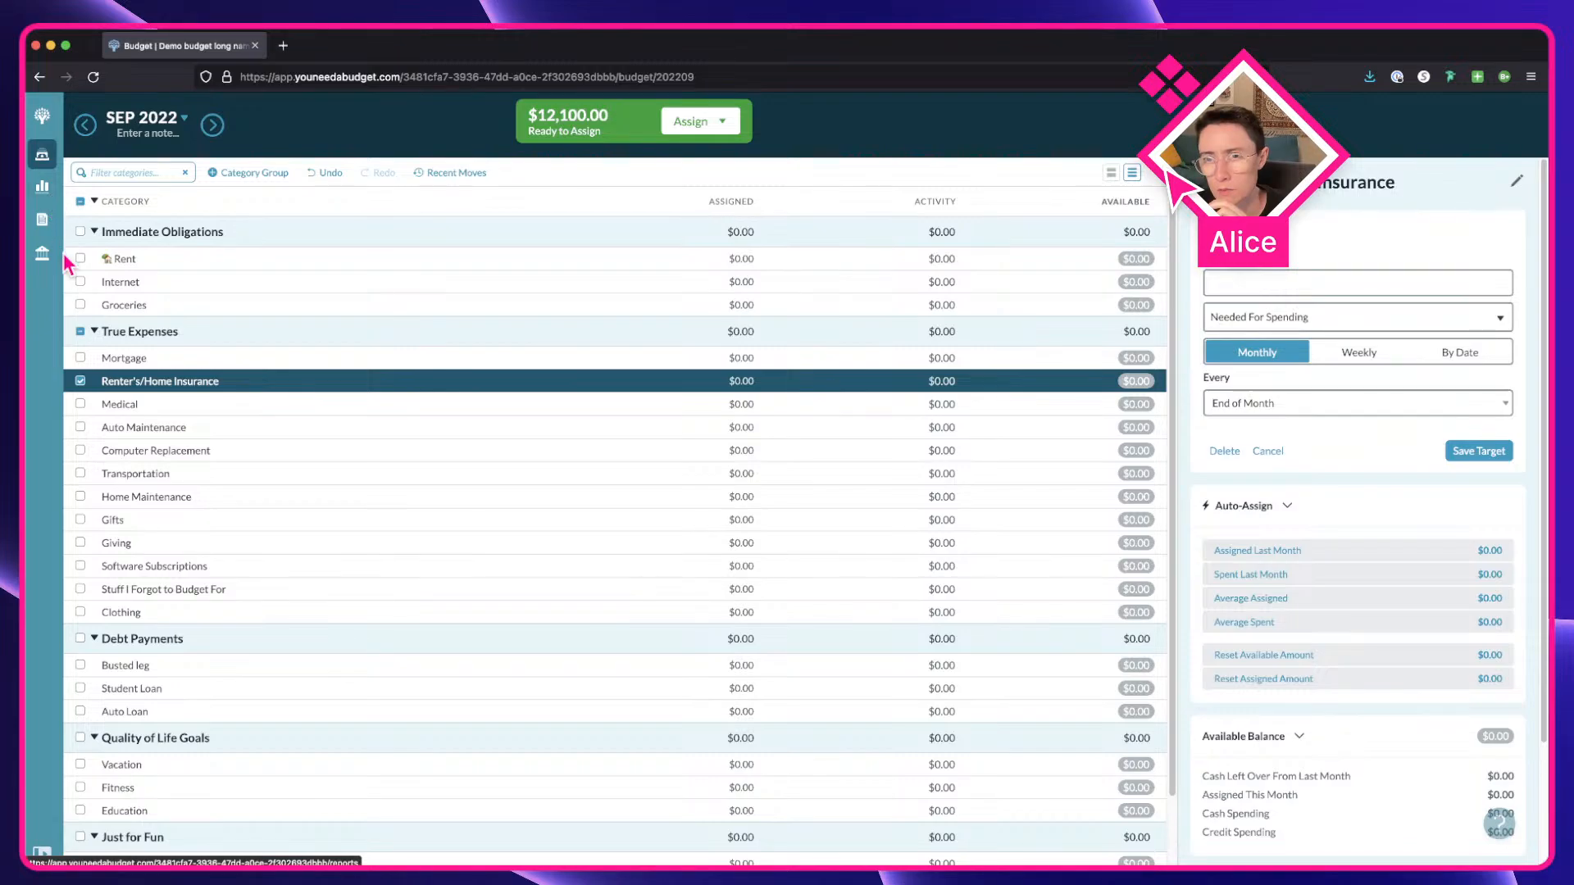
# Back in the design file, link the View tabs button's Default, Active=False variant to Hover, Active=False, triggered while hovering with Smart animate.
pyautogui.hotkey('ctrl', 'Right')
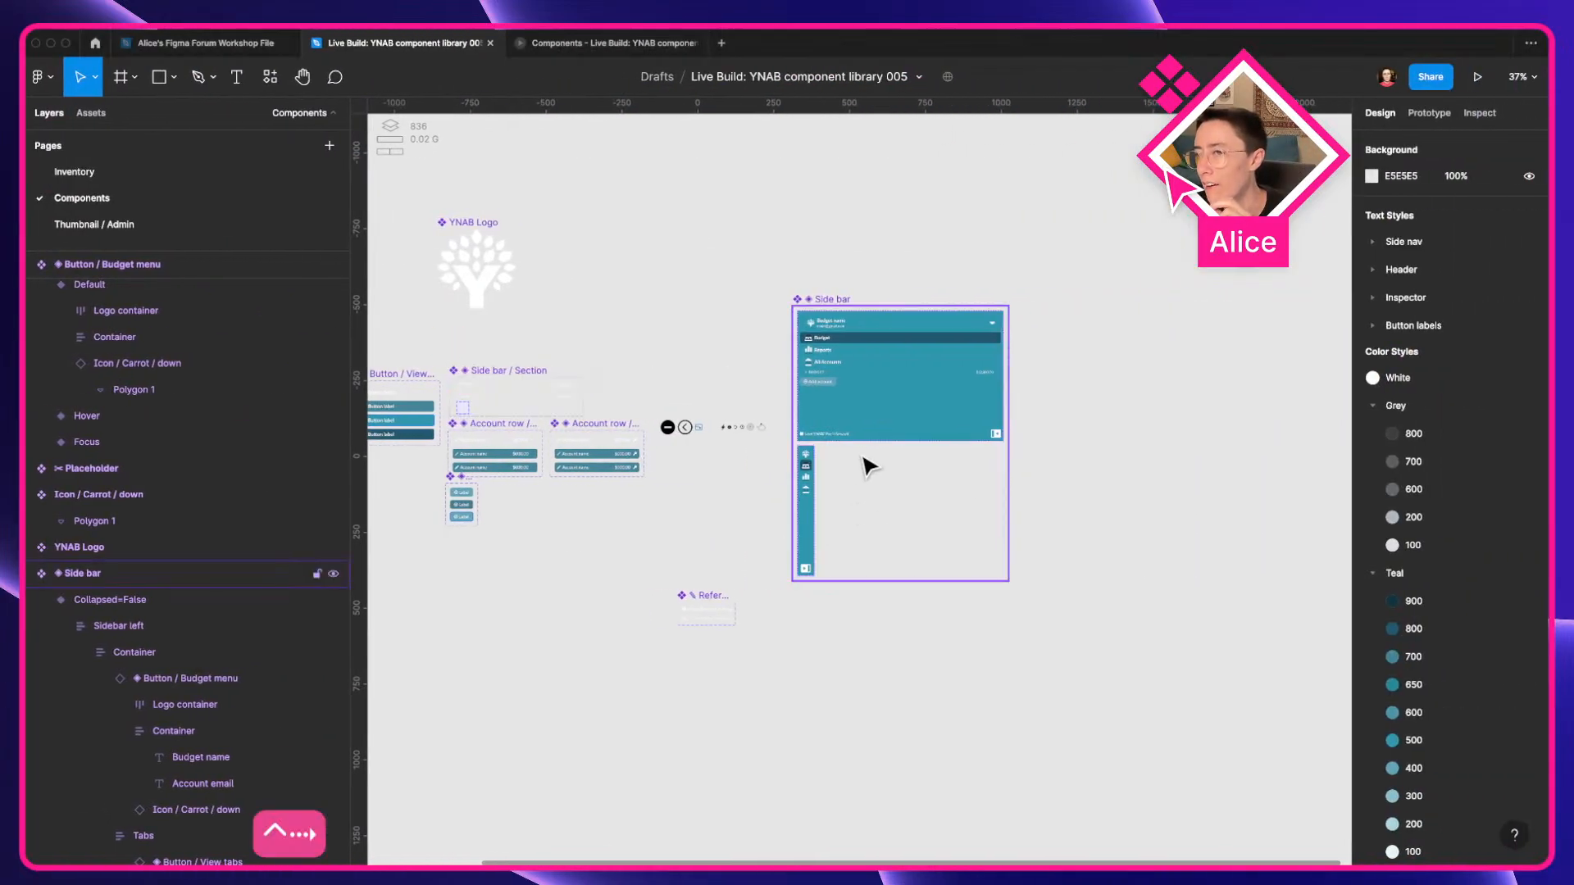
pyautogui.scroll(10, 869, 467)
pyautogui.scroll(5, 727, 387)
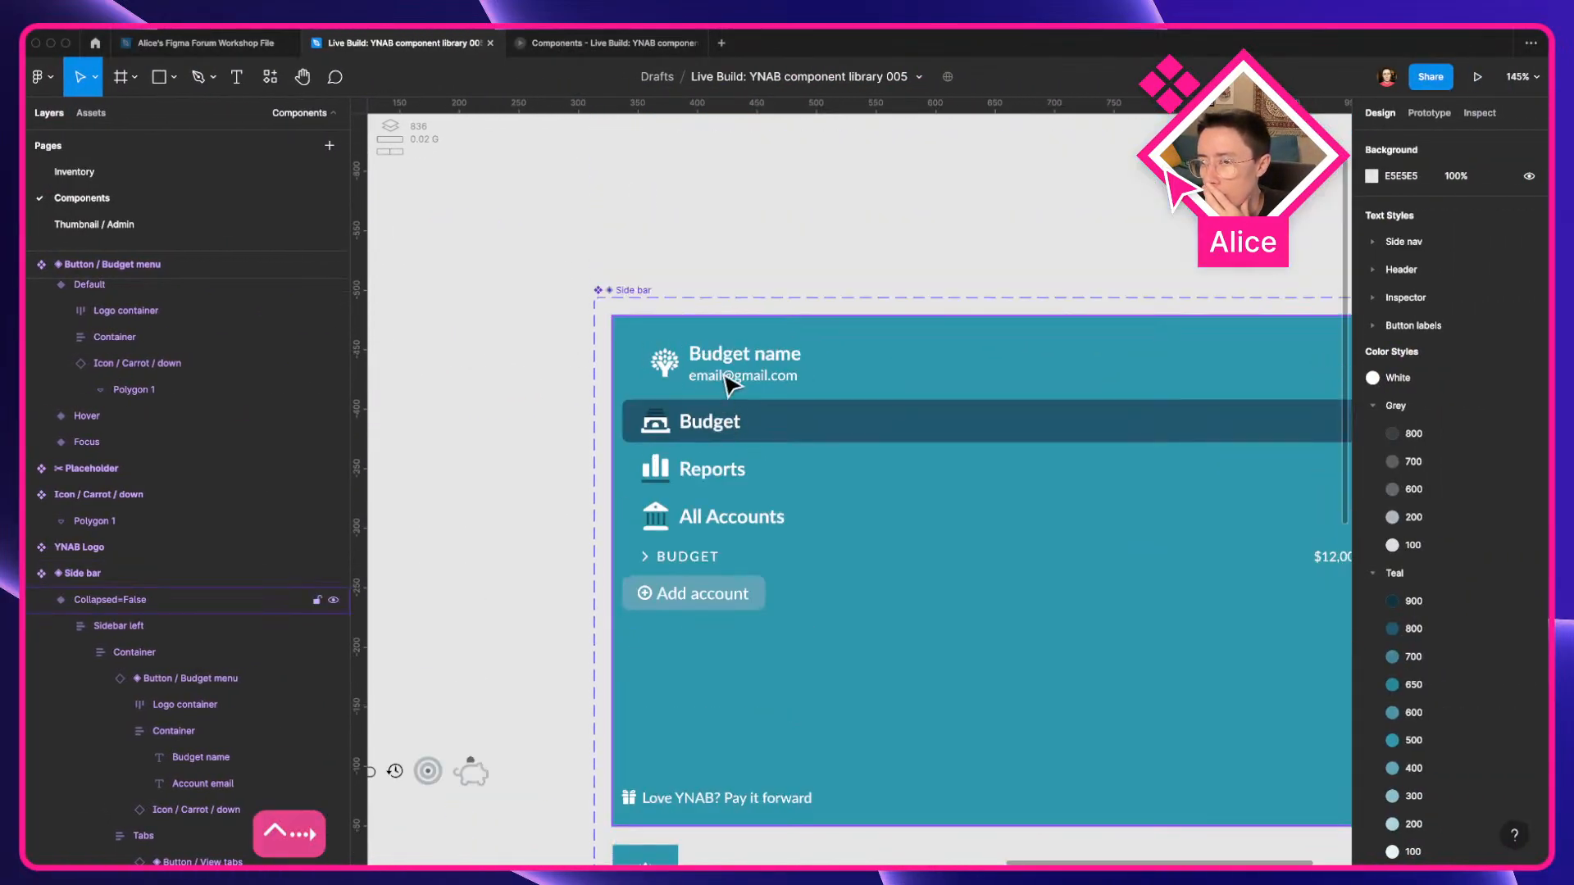
pyautogui.scroll(-5, 709, 455)
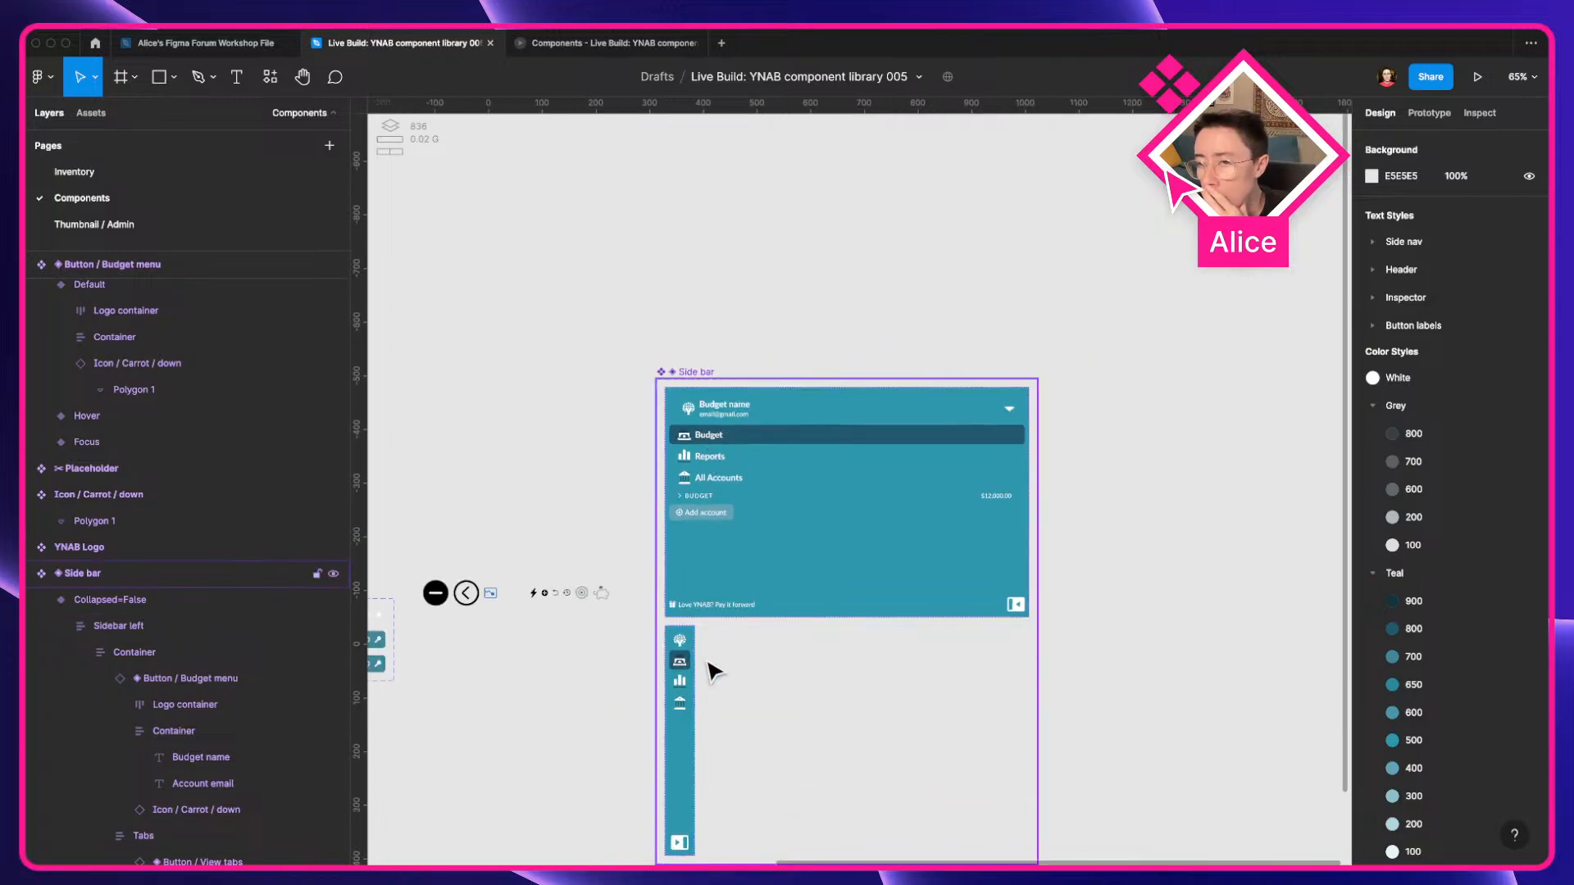
pyautogui.hscroll(-10, 584, 689)
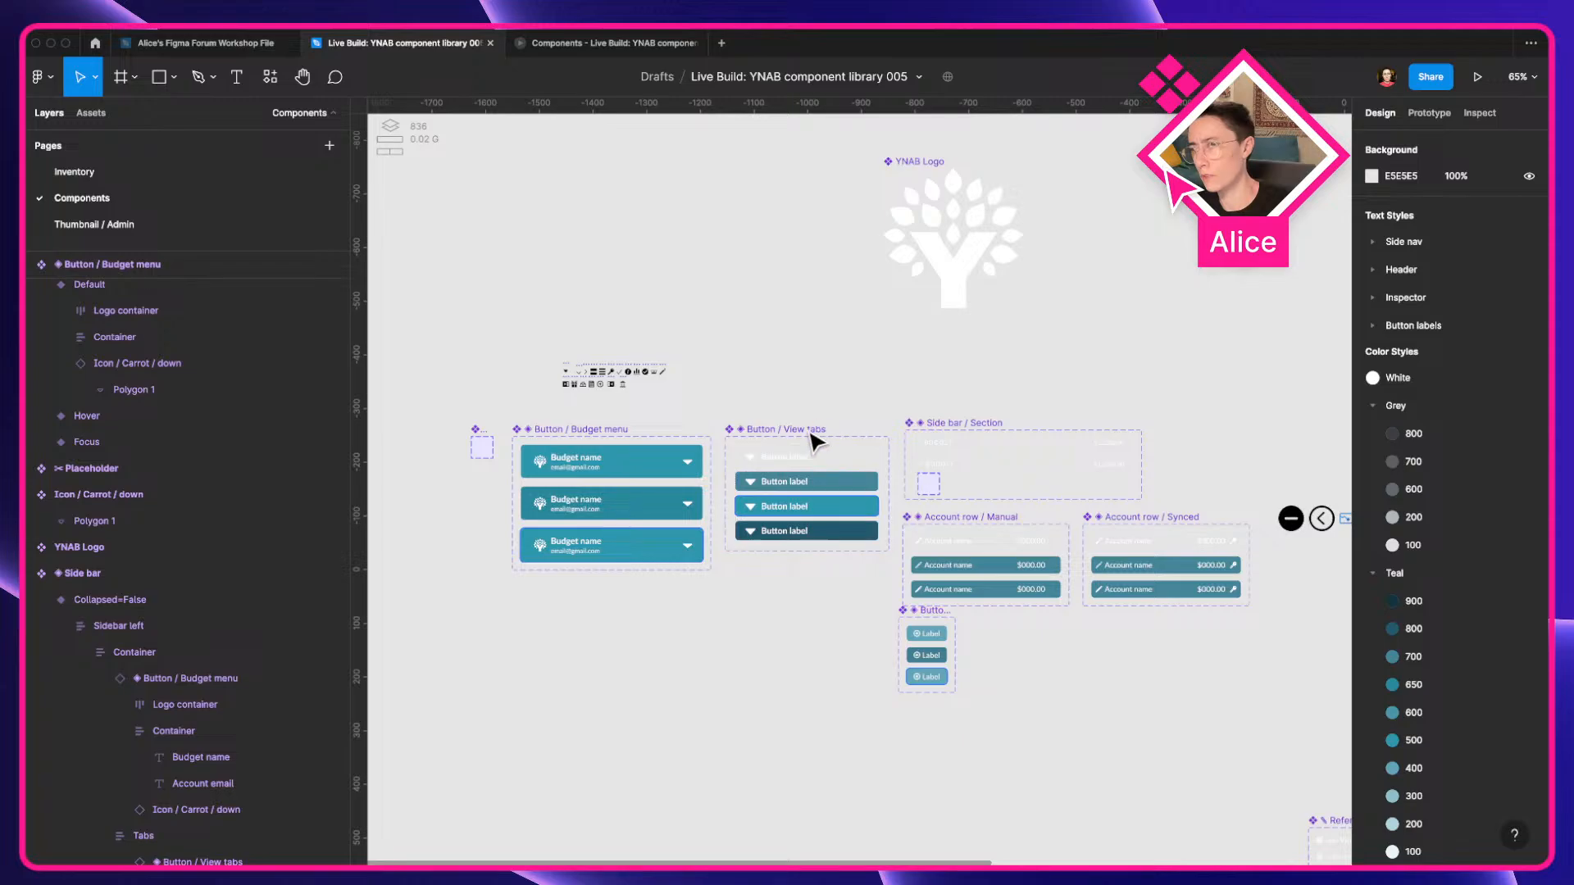
pyautogui.click(822, 464)
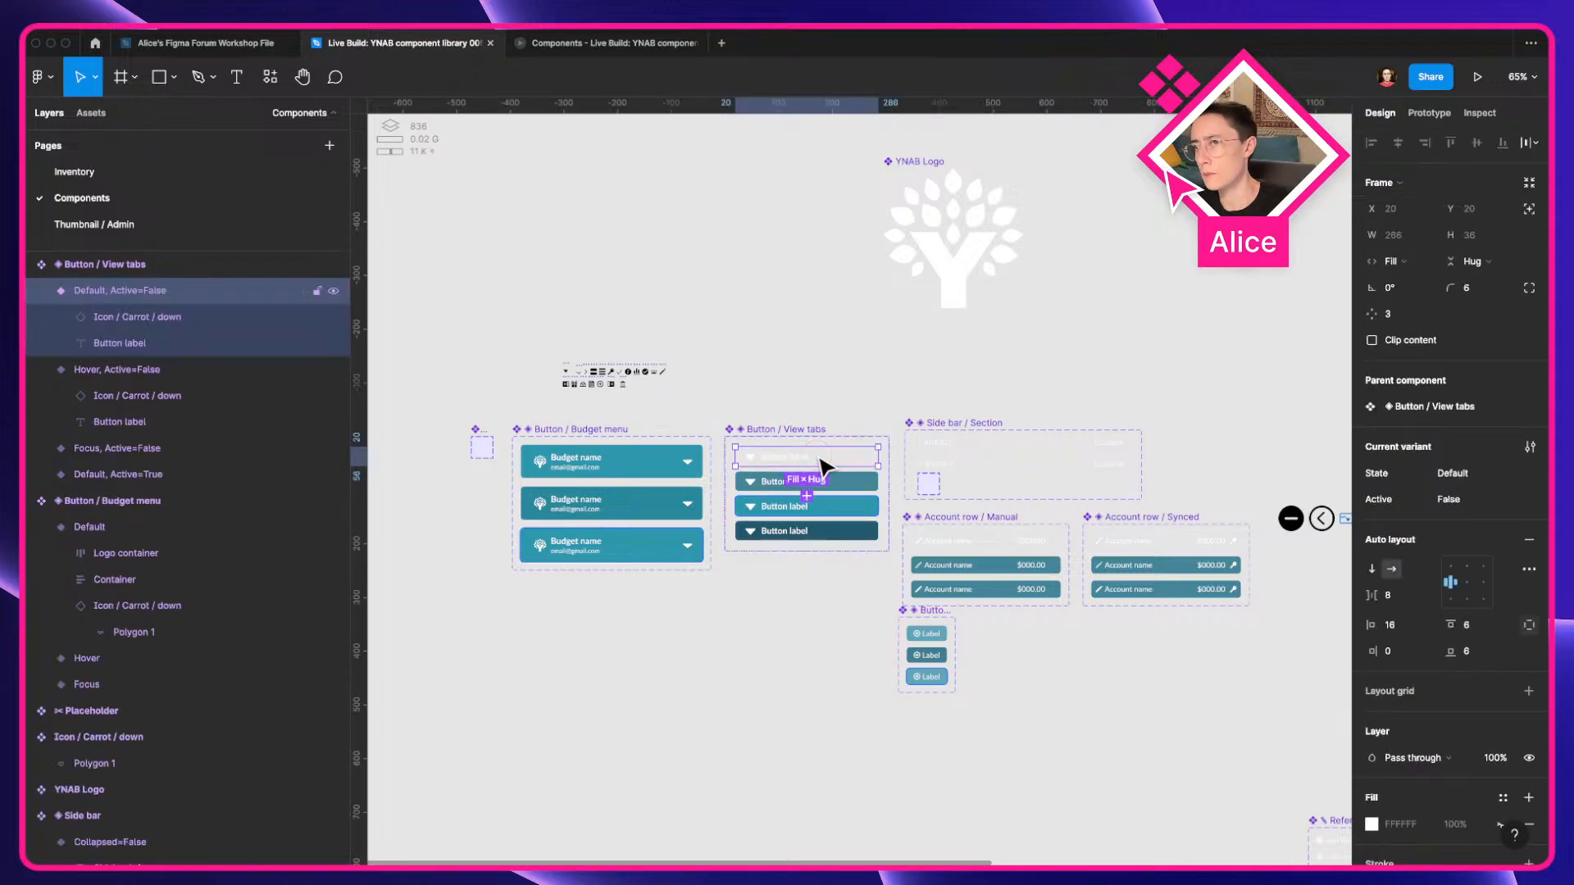
pyautogui.click(1421, 115)
pyautogui.scroll(6, 902, 464)
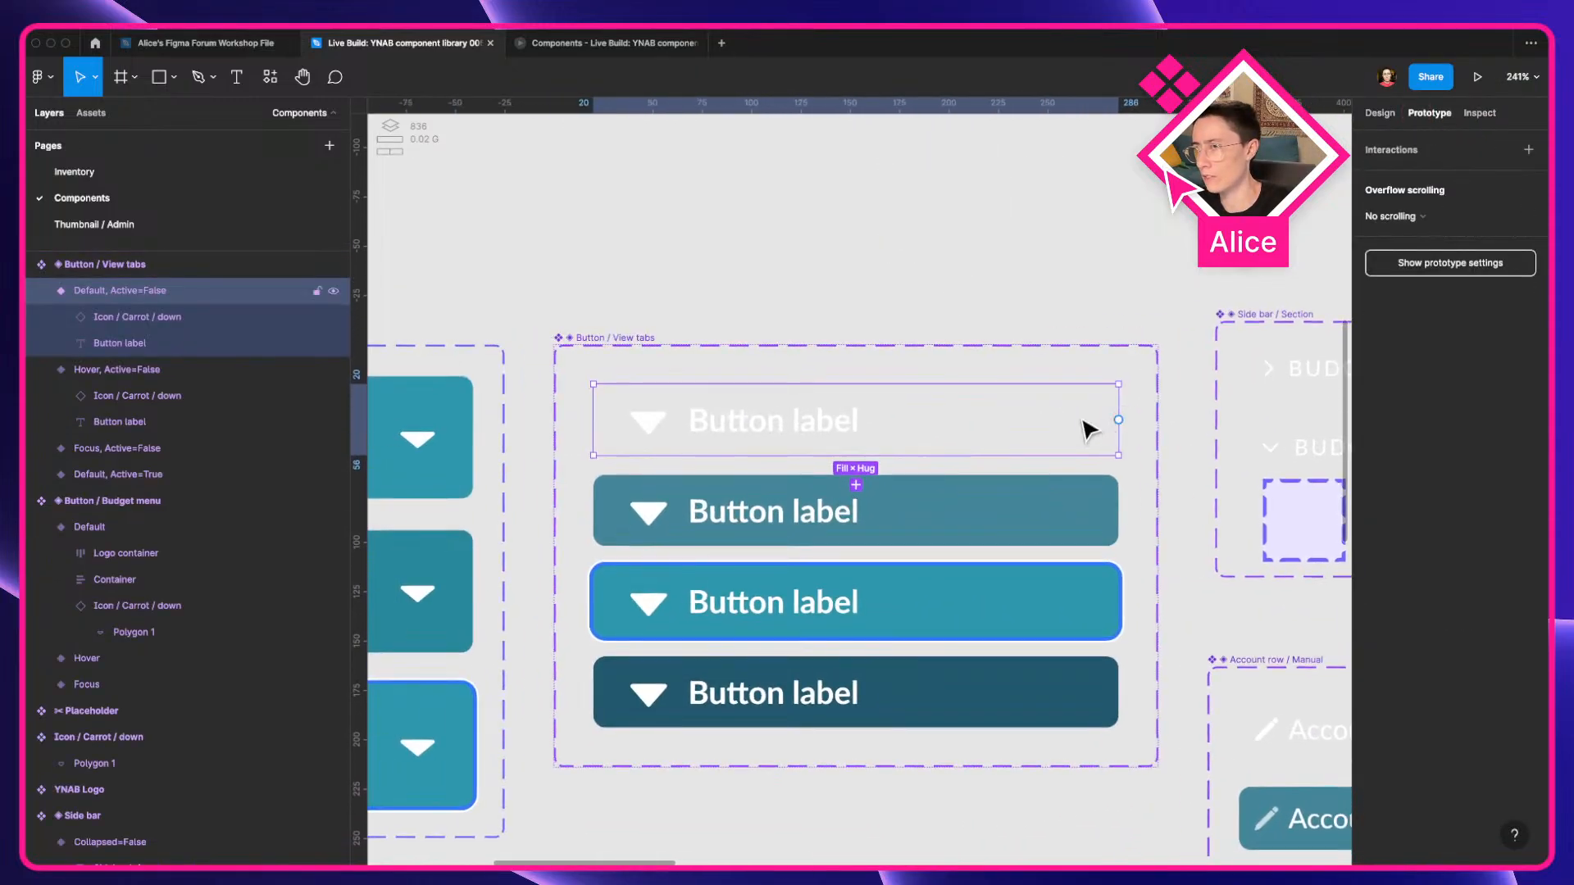
pyautogui.moveTo(1118, 420); pyautogui.dragTo(896, 509)
pyautogui.click(1205, 215)
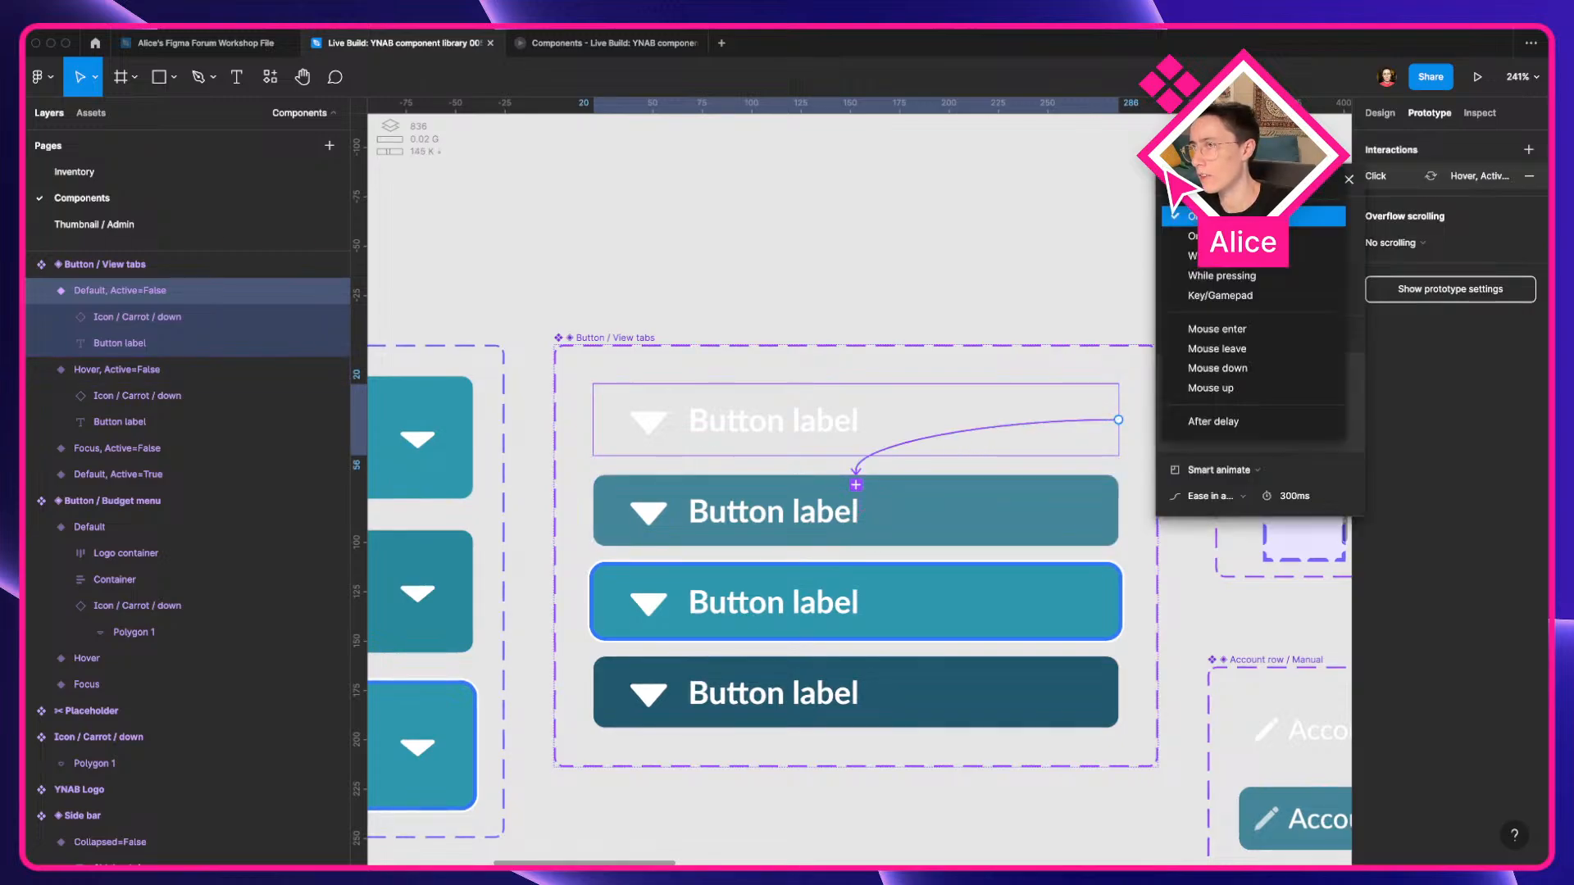
pyautogui.click(1269, 269)
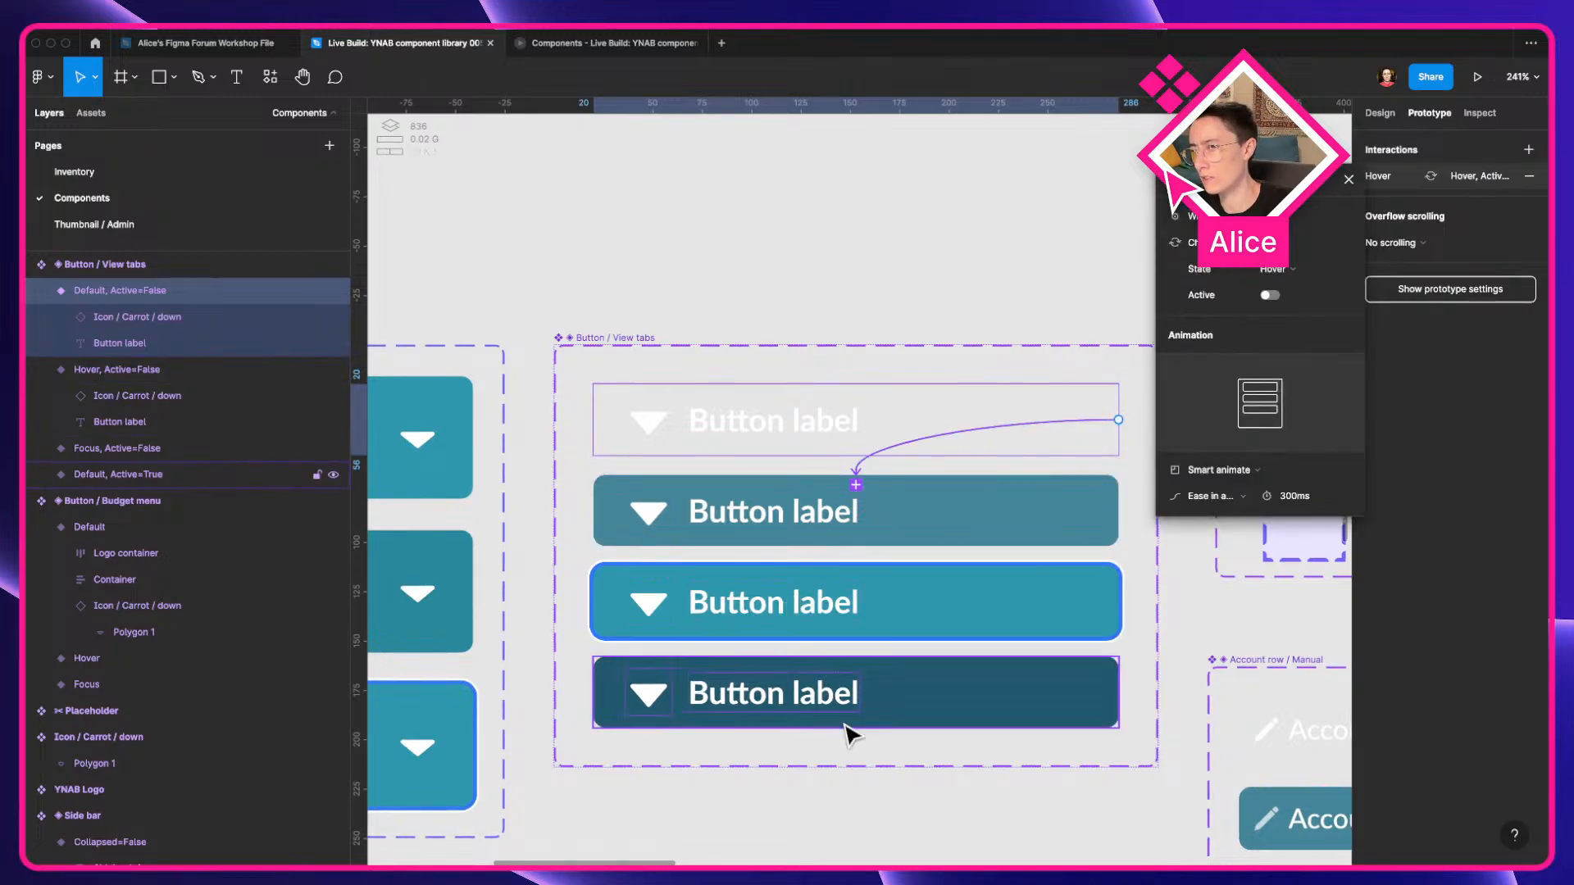
# Place a copy of the expanded Side bar beside its component set as the Flow 1 starting point and preview it.
pyautogui.click(607, 43)
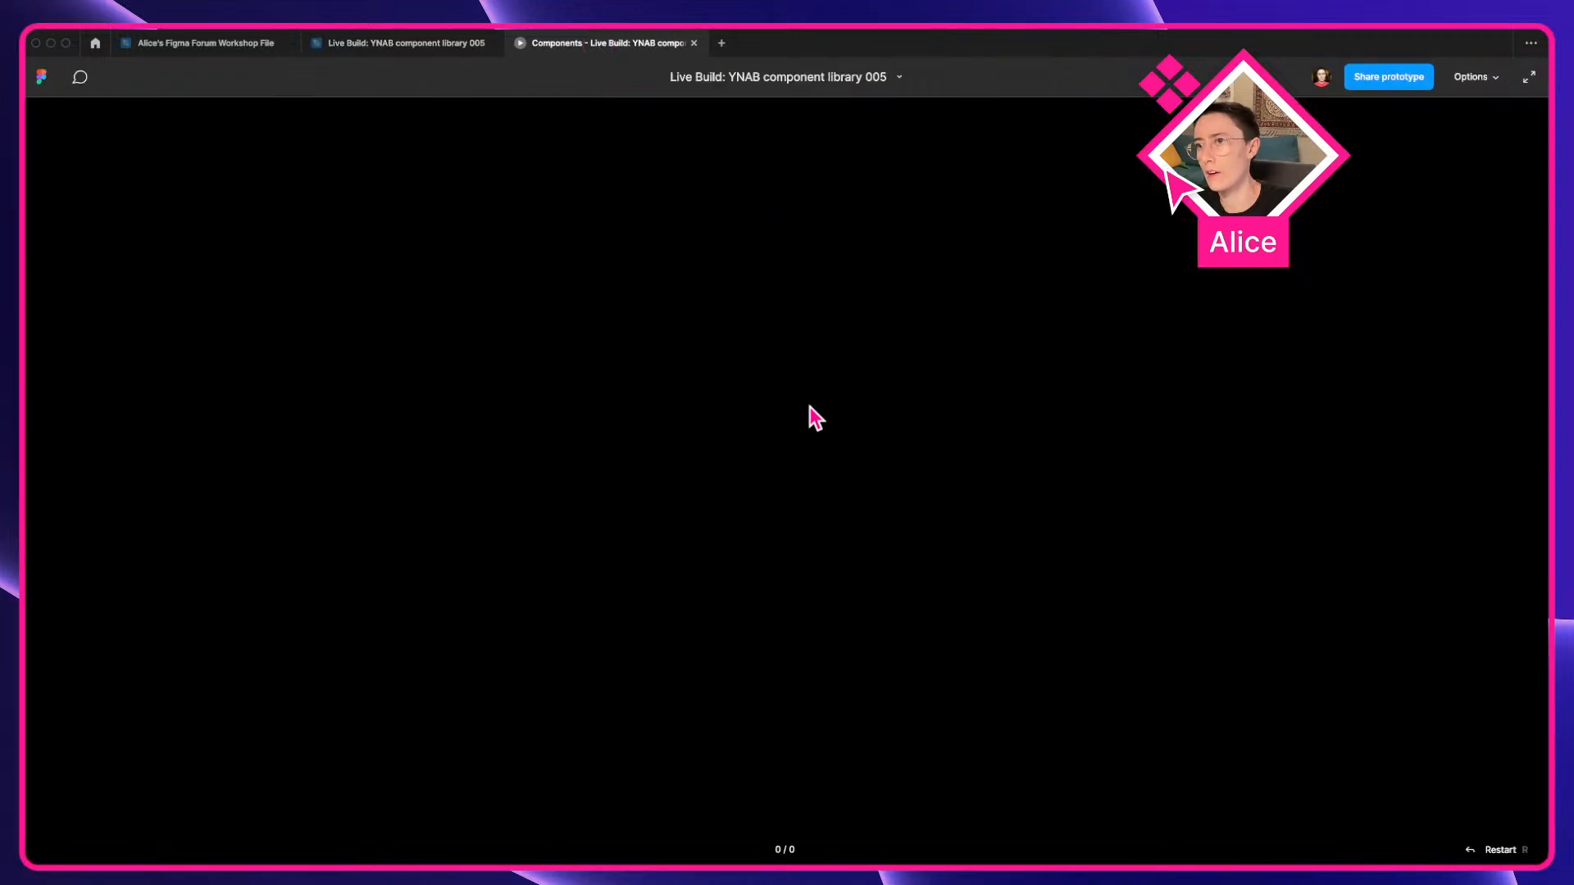
pyautogui.click(390, 43)
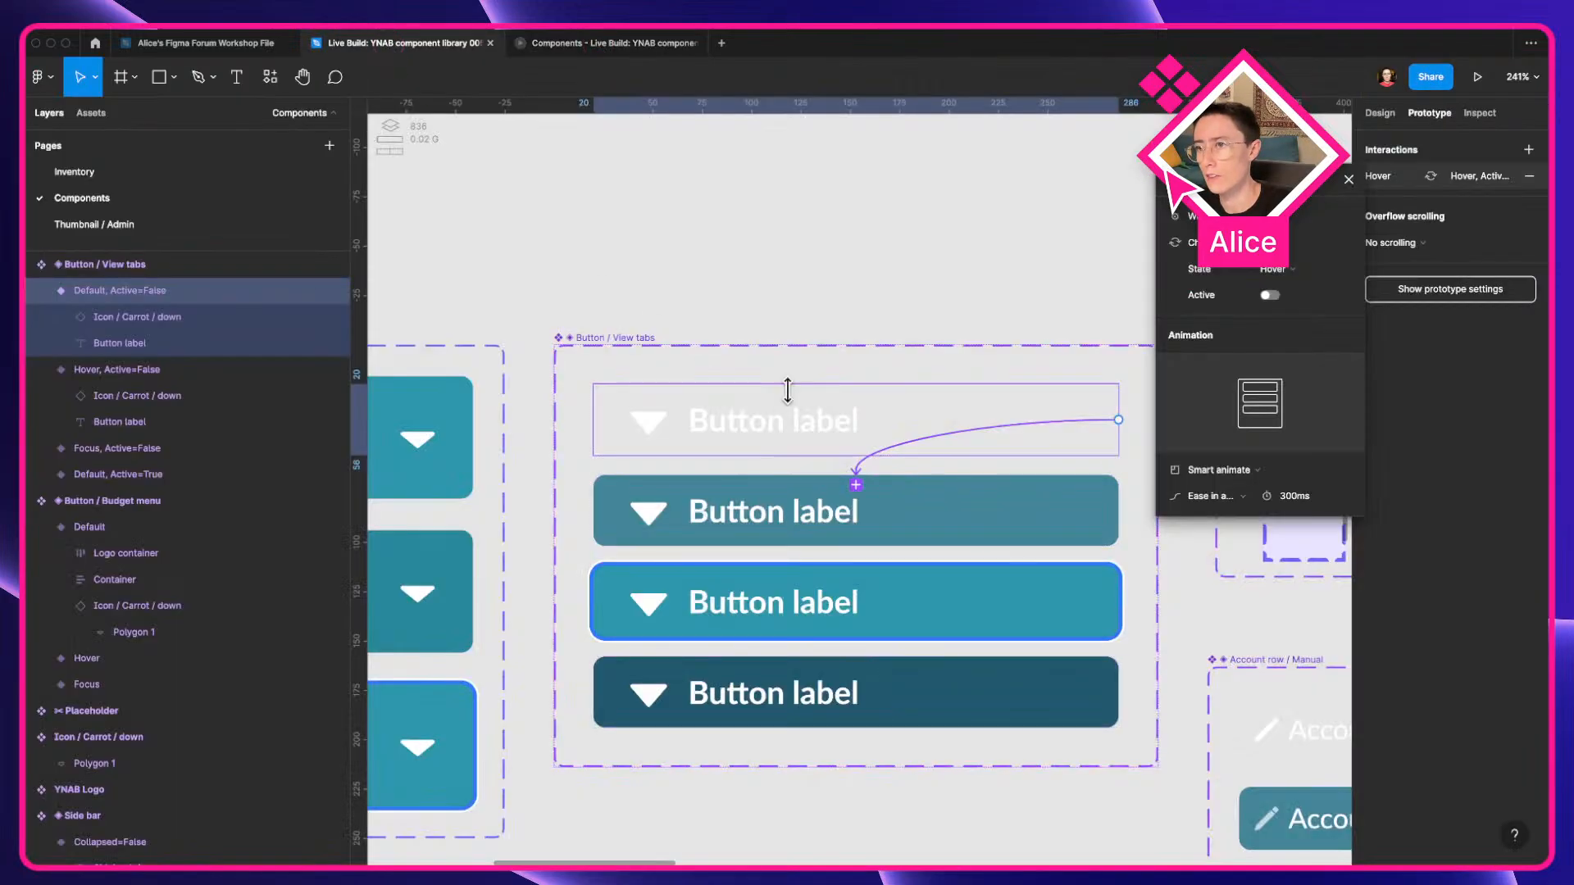
pyautogui.scroll(-5, 992, 485)
pyautogui.moveTo(992, 485); pyautogui.dragTo(533, 444)
pyautogui.click(687, 338)
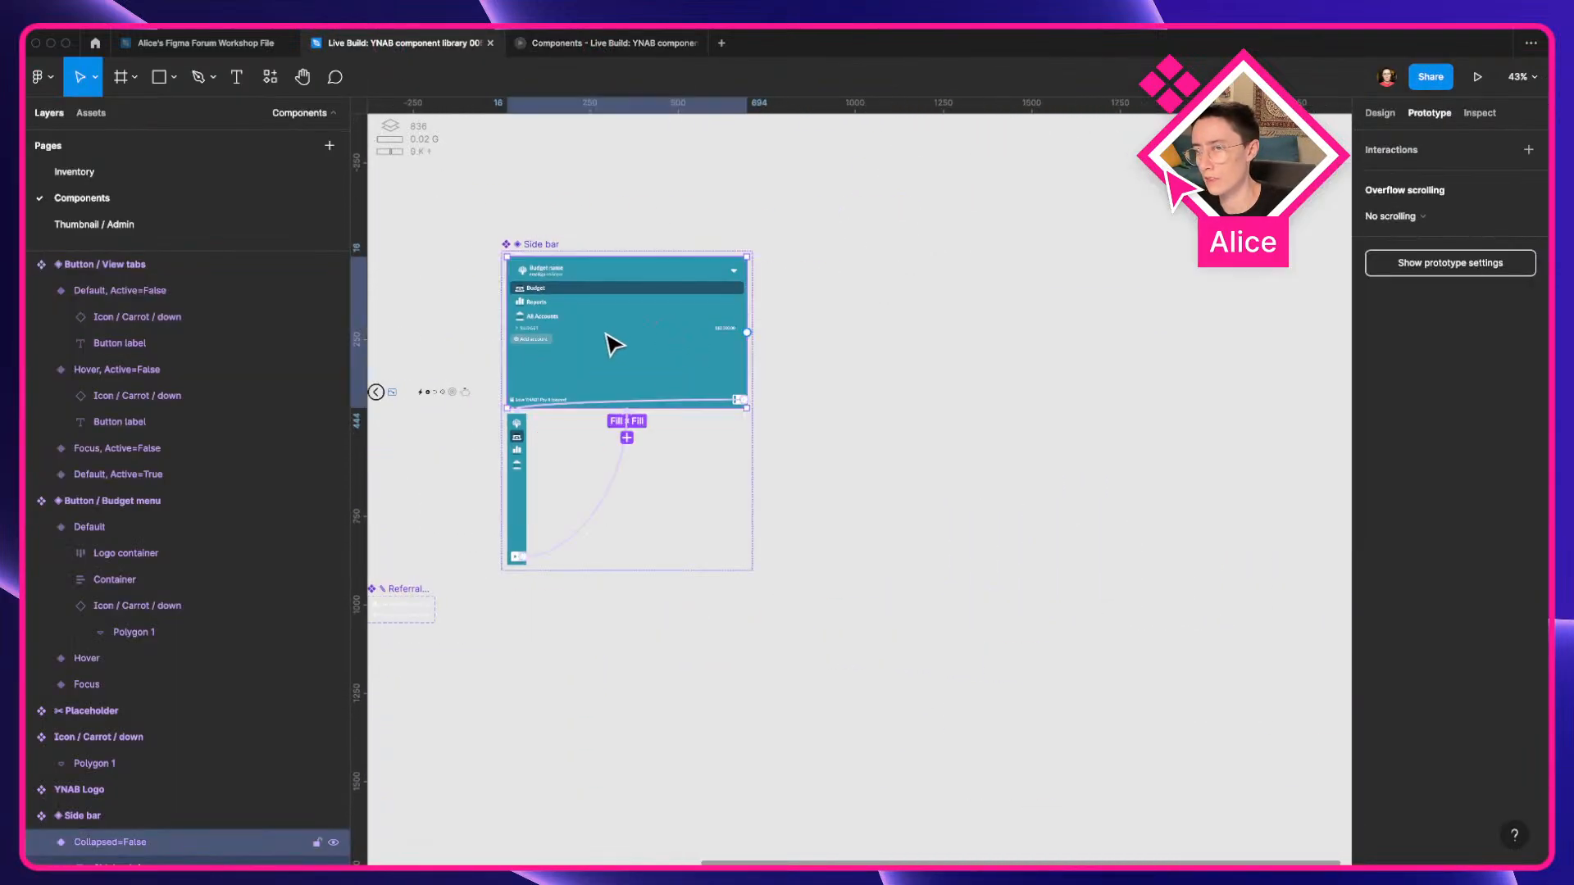
pyautogui.keyDown('alt'); pyautogui.moveTo(605, 333); pyautogui.dragTo(976, 524); pyautogui.keyUp('alt')
pyautogui.click(1525, 148)
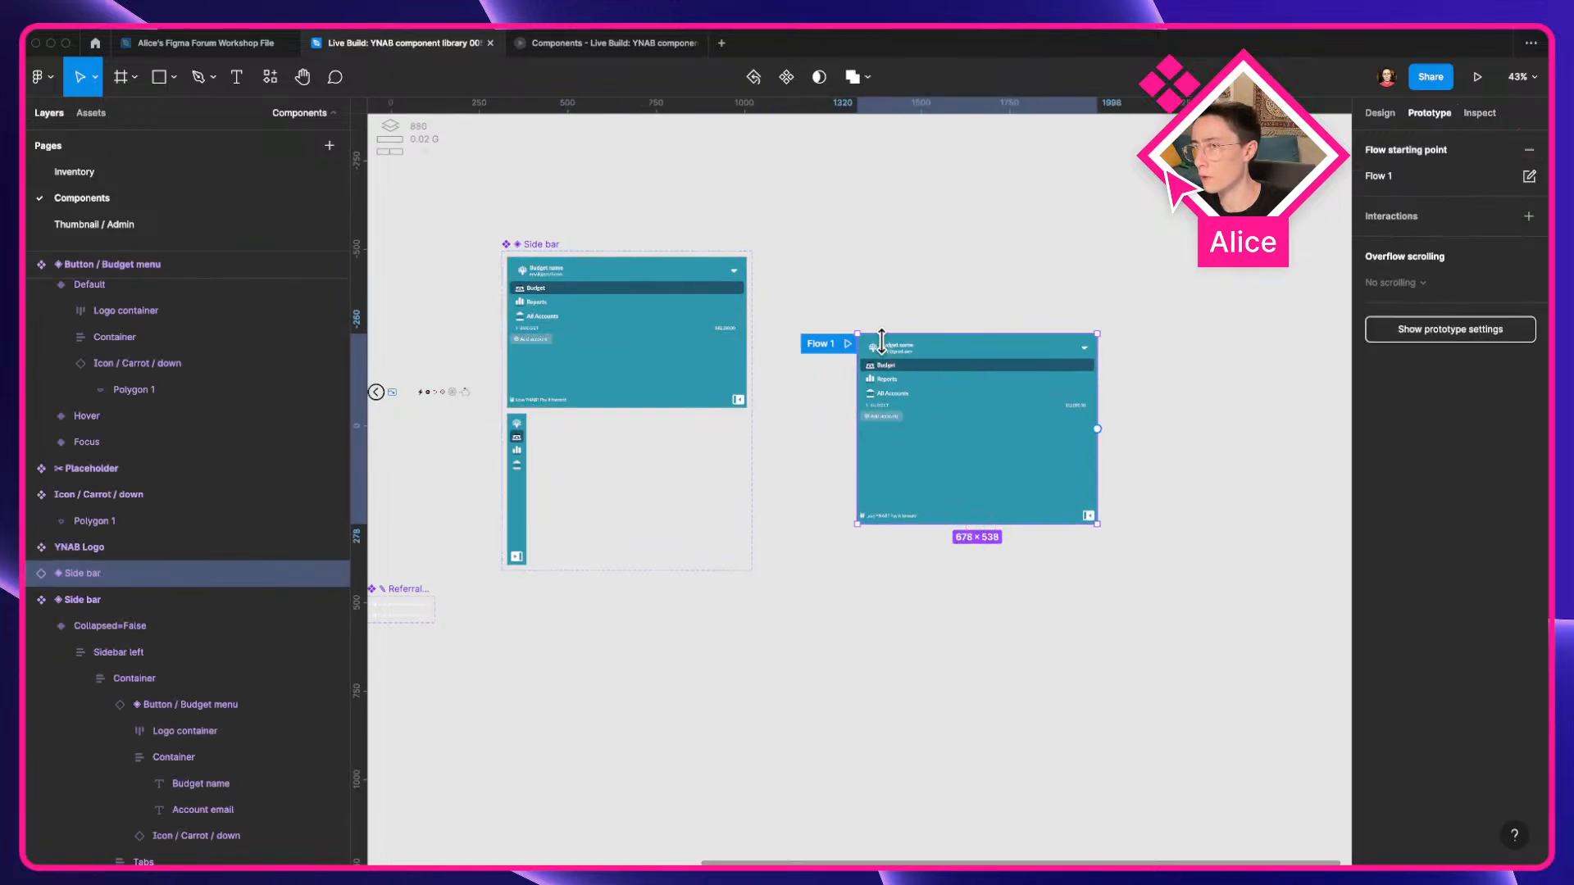
pyautogui.click(848, 344)
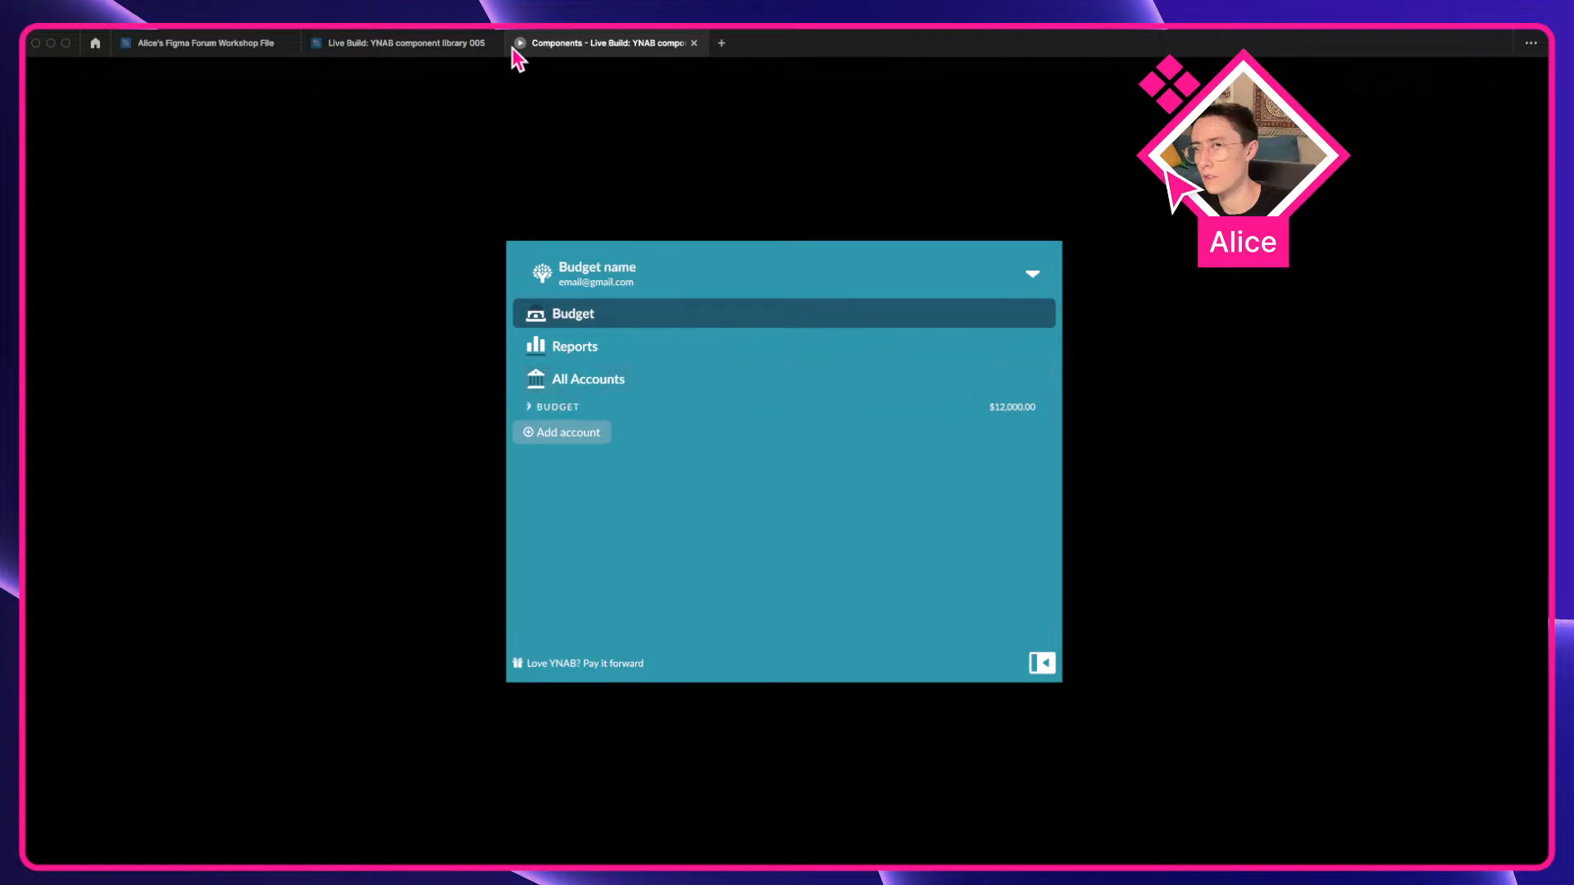
# Change the animation of the default View tabs button's hover interaction to Instant and return to the prototype preview.
pyautogui.click(457, 46)
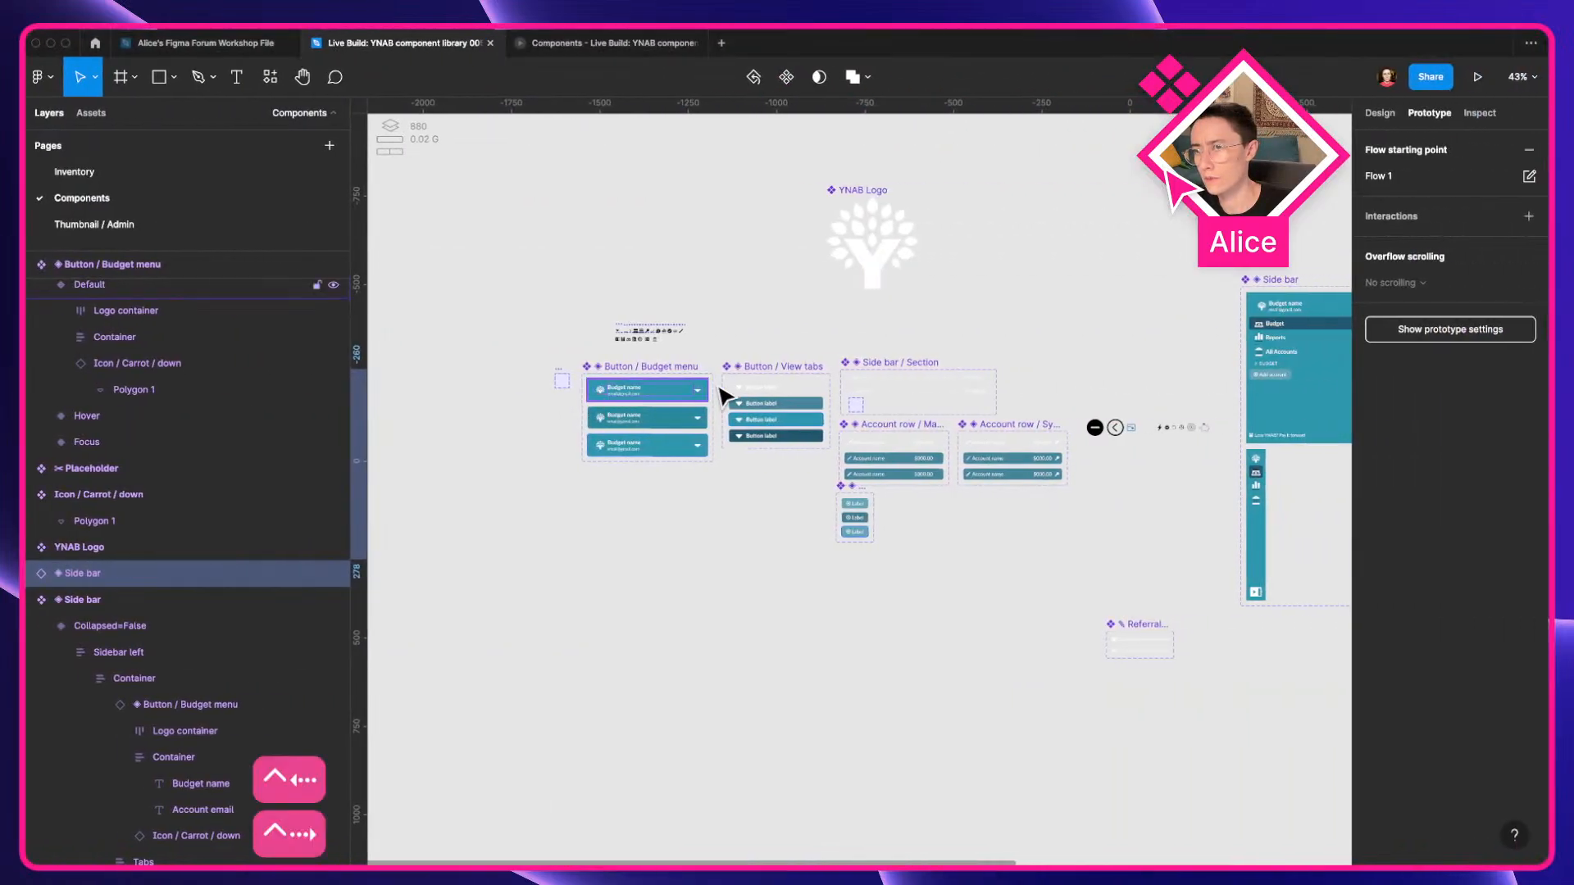
pyautogui.scroll(5, 721, 393)
pyautogui.click(789, 402)
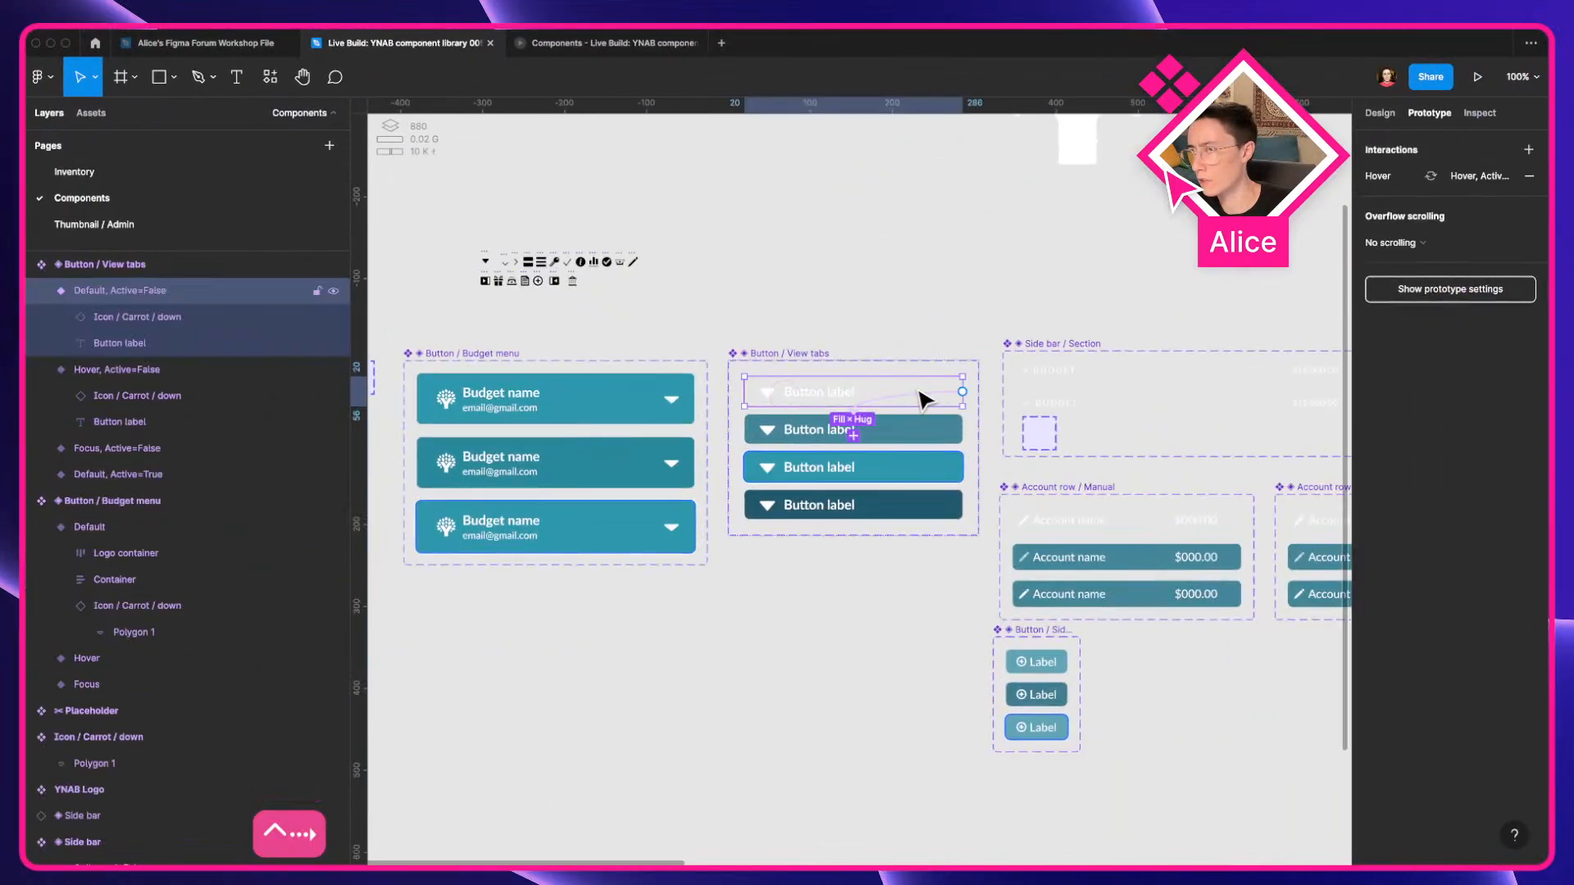
pyautogui.click(918, 399)
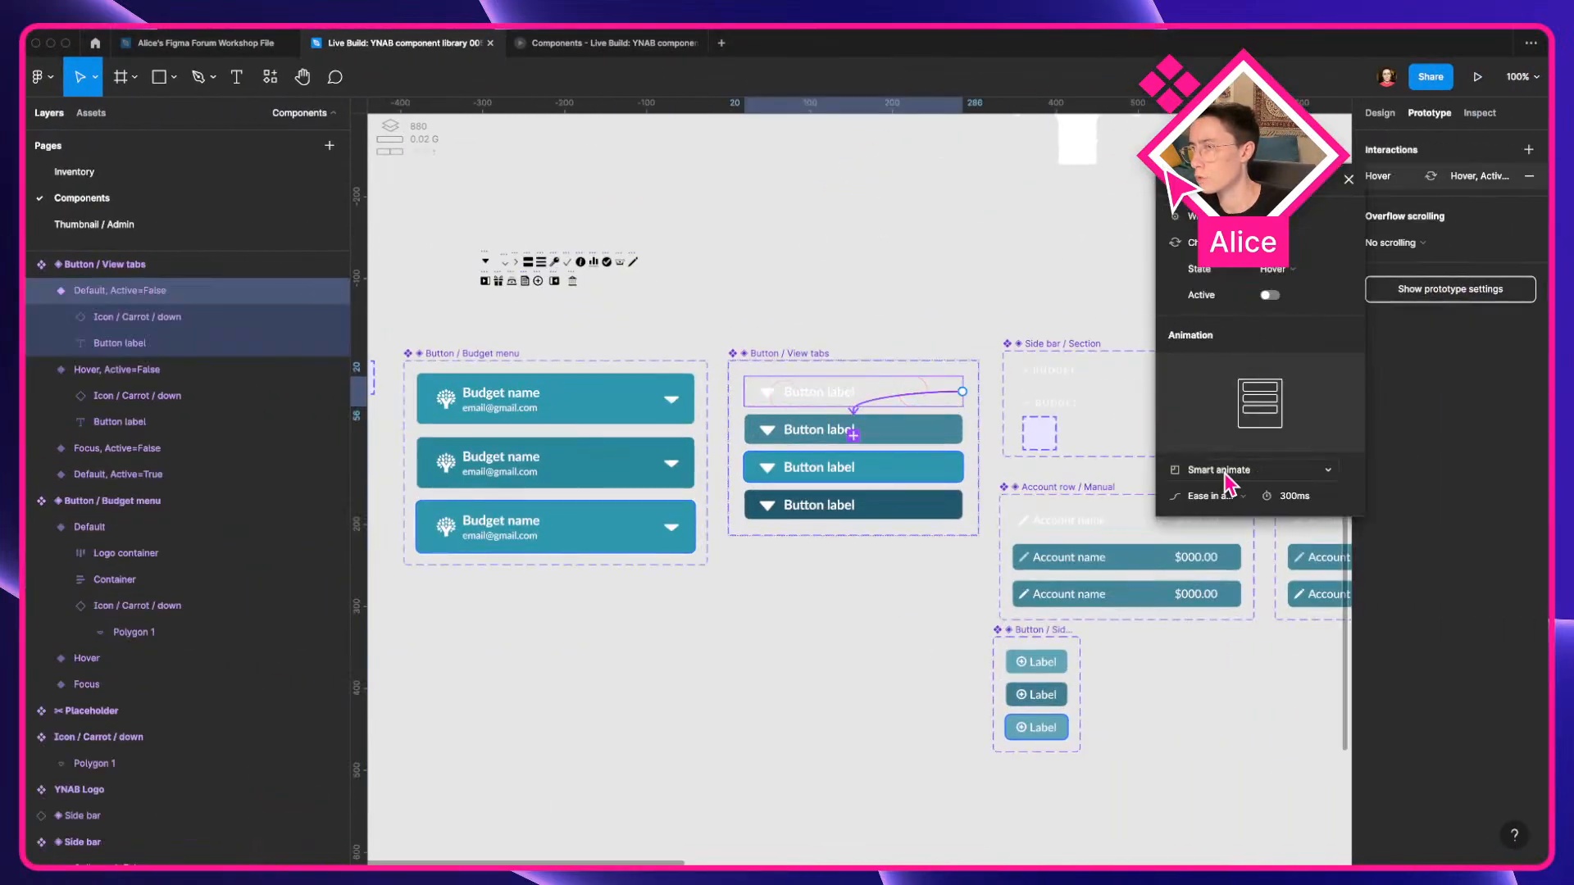
pyautogui.click(1230, 469)
pyautogui.click(1222, 426)
pyautogui.click(566, 43)
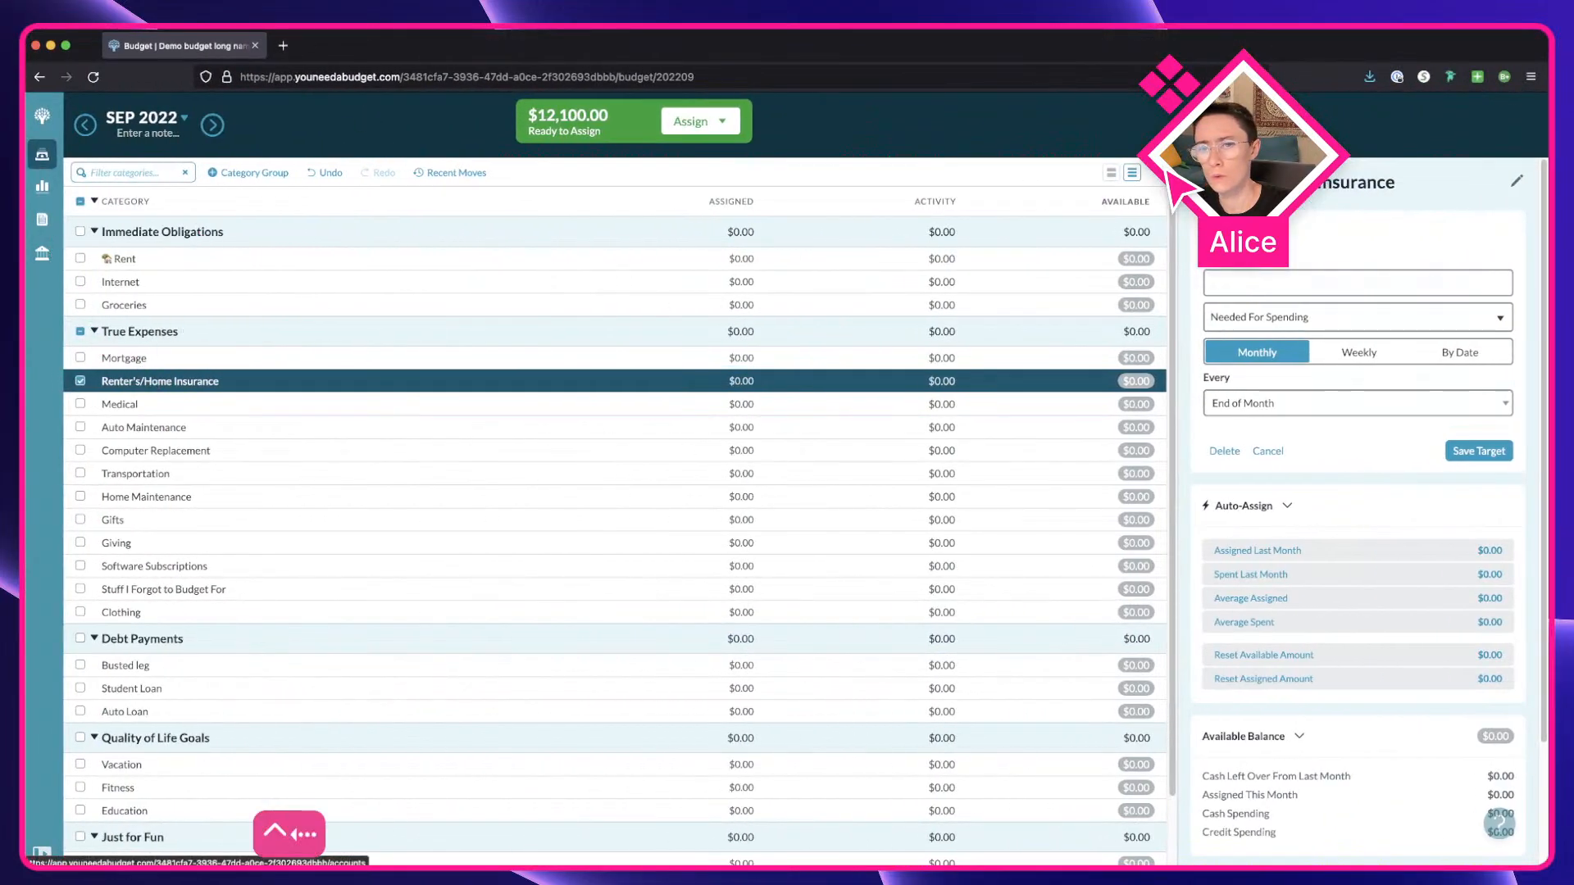
# Capture the hovered Toolkit Reports row in the YNAB web app's expanded side bar and place the screenshot below the View tabs component set.
pyautogui.click(46, 849)
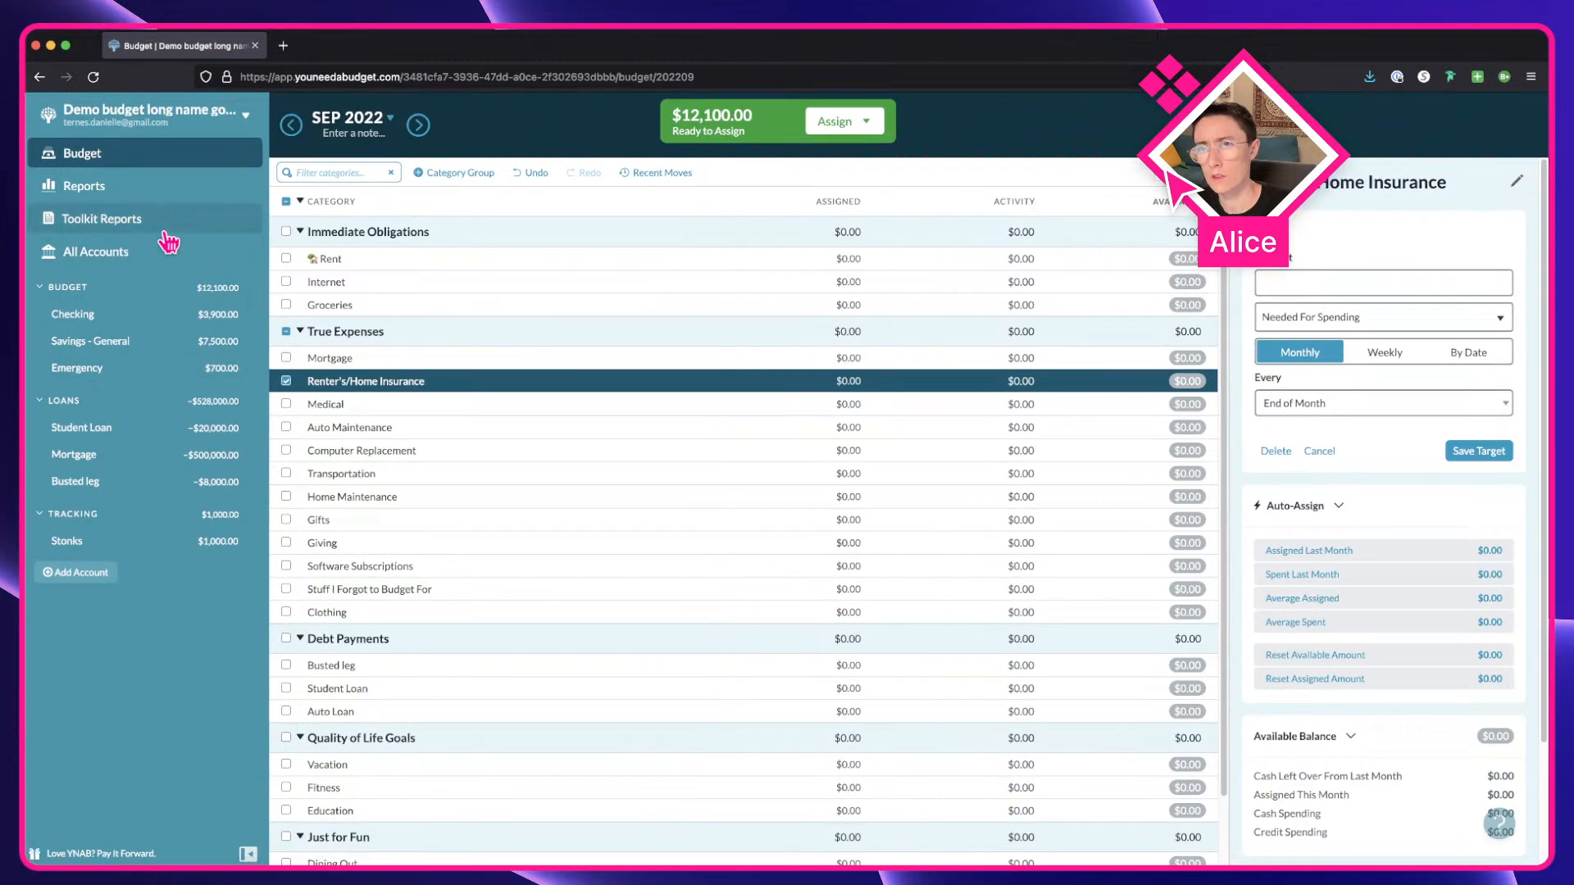
pyautogui.press('shift+super+4')
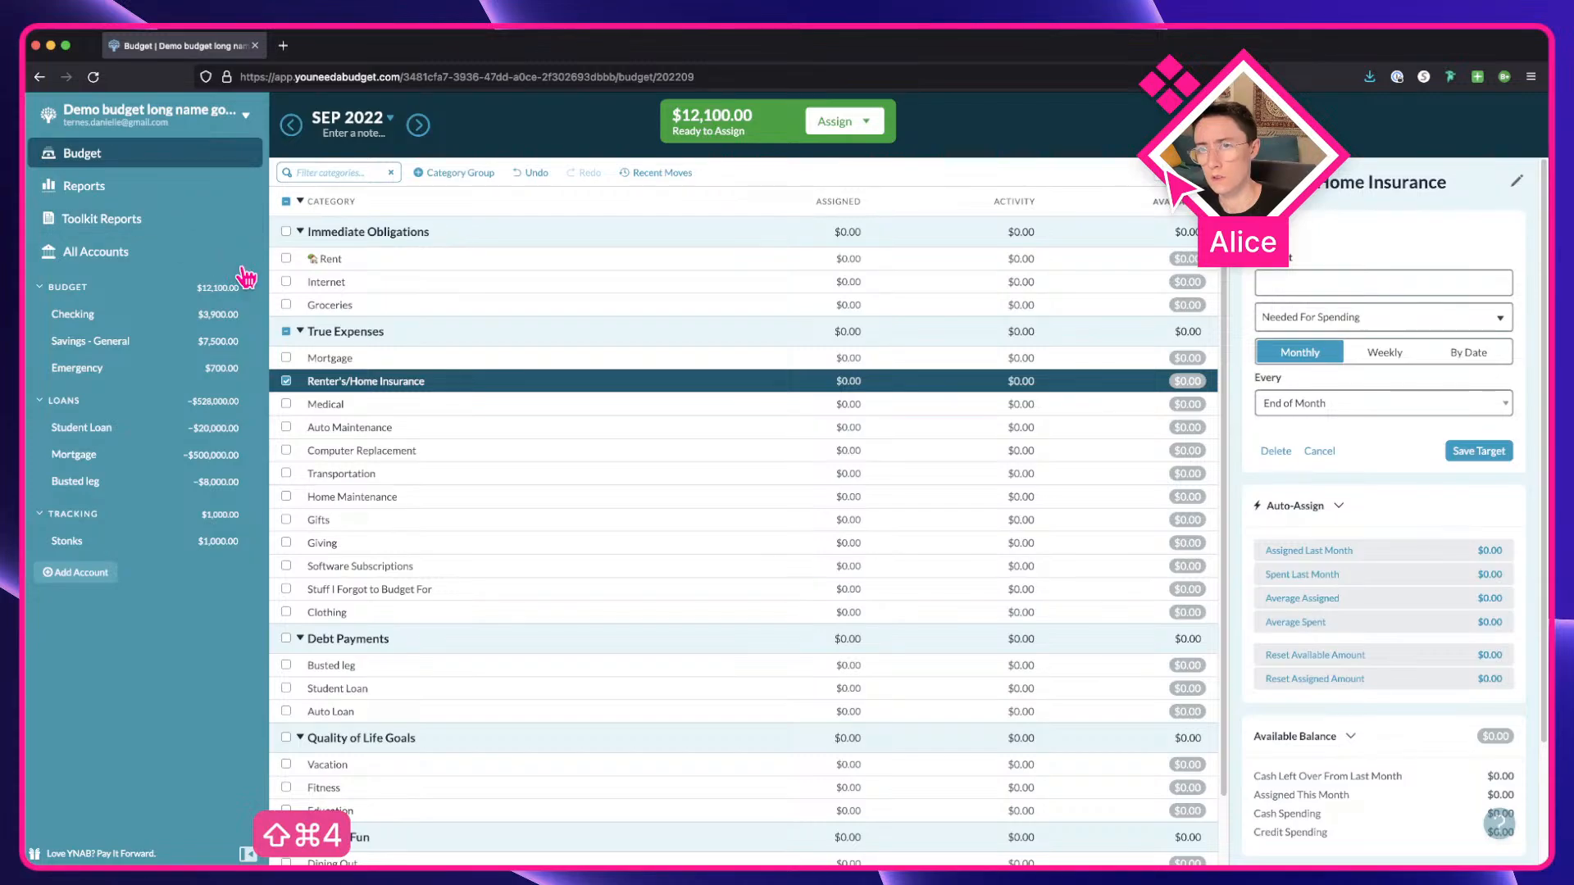
pyautogui.hotkey('ctrl', 'Right')
pyautogui.click(418, 43)
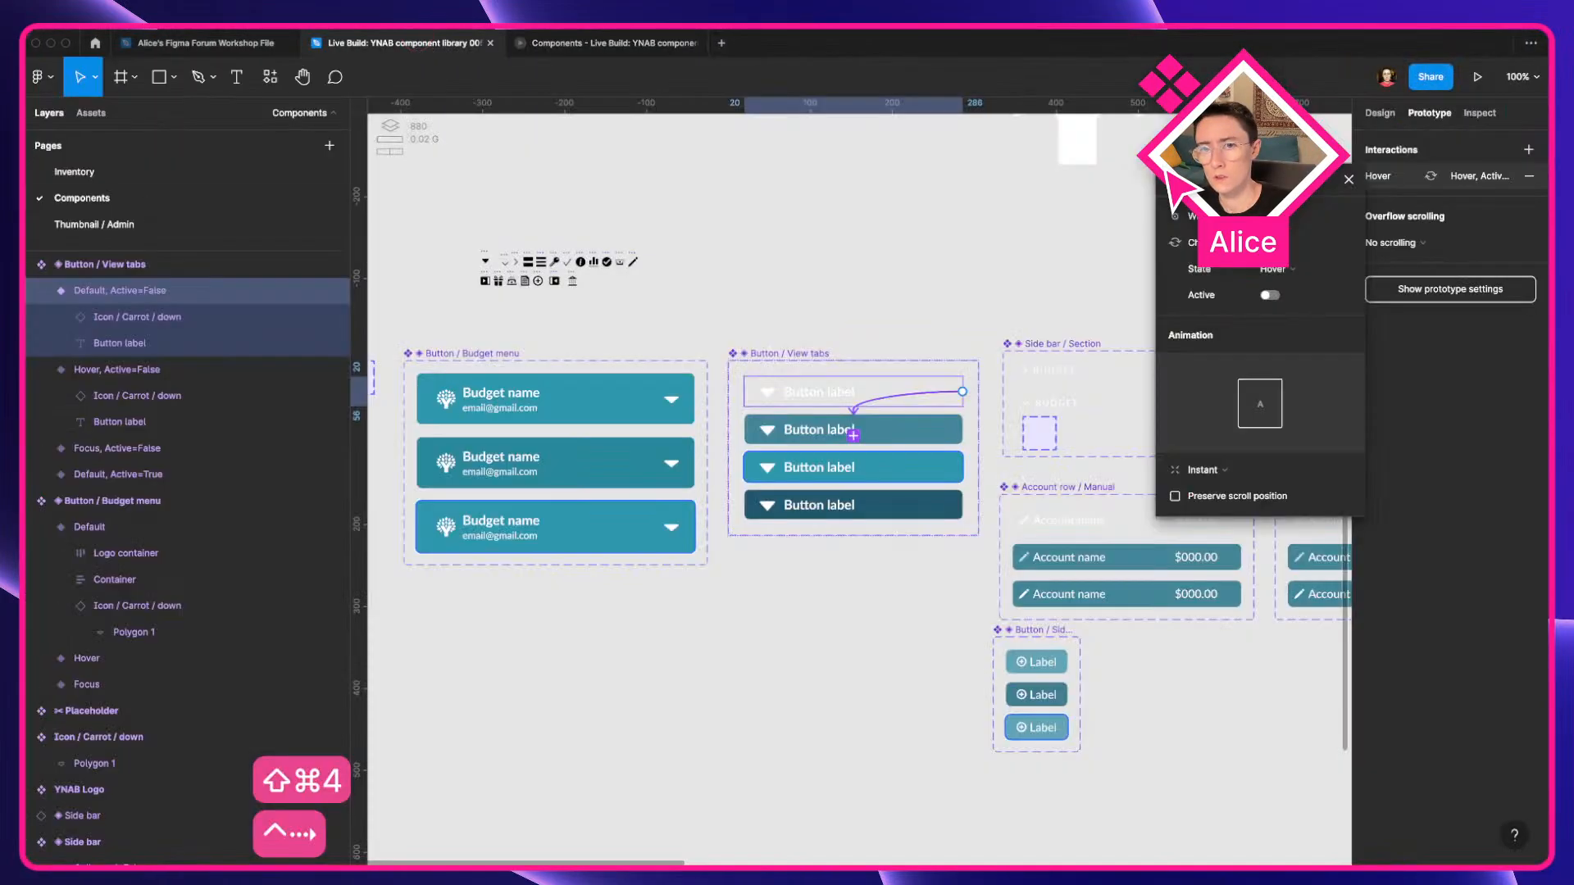
pyautogui.moveTo(704, 544); pyautogui.dragTo(879, 613)
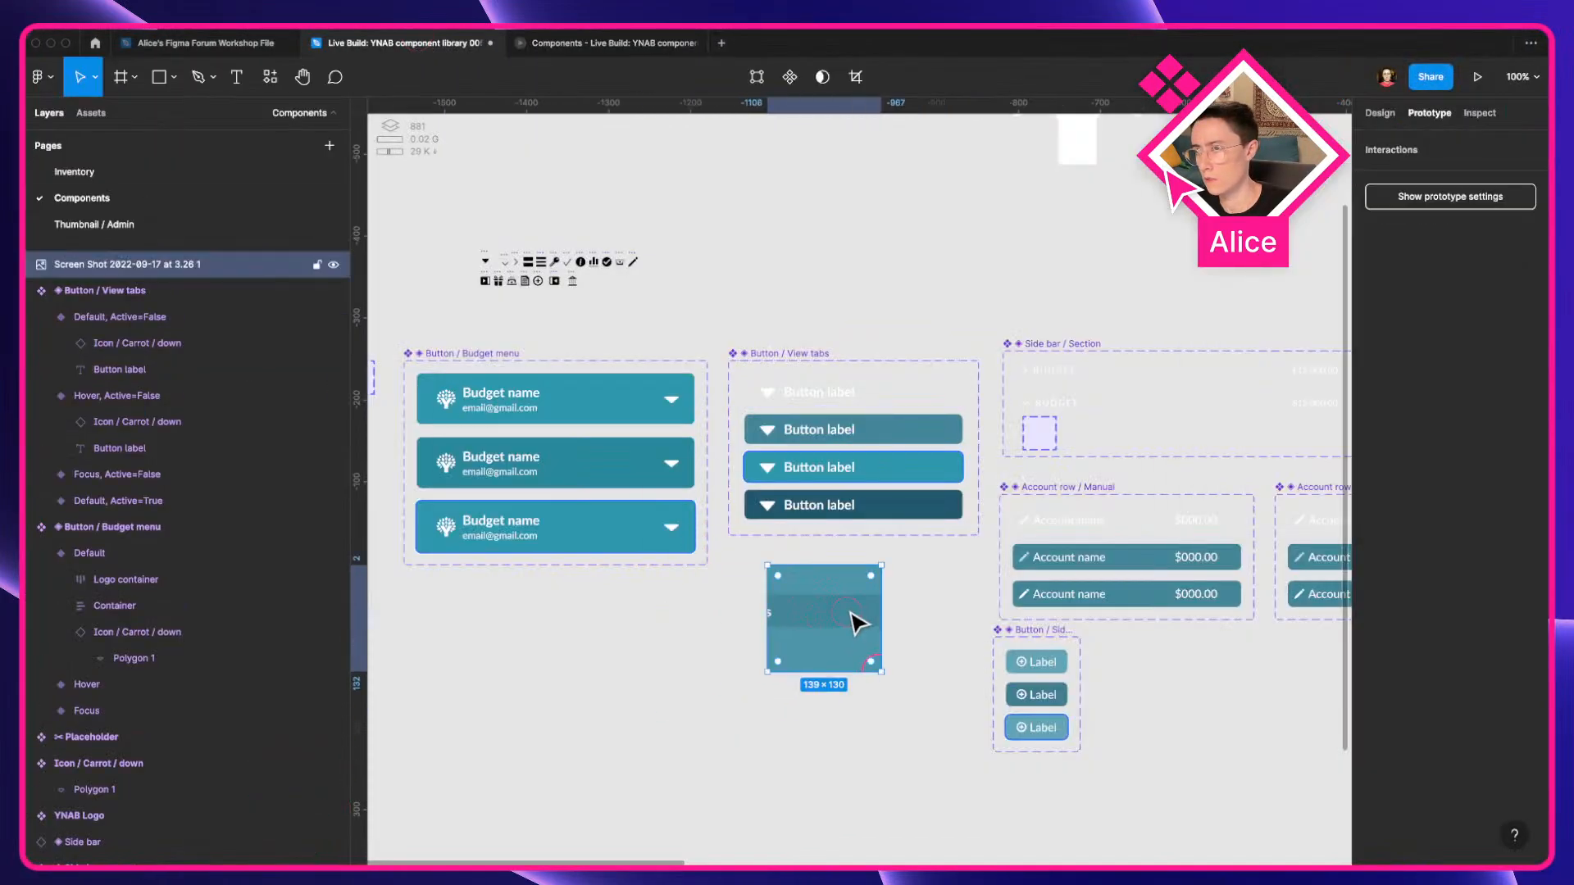
# Edit the Teal/700 colour style used by the View tabs Hover variant, sampling the darker hover row in the screenshot.
pyautogui.click(930, 433)
pyautogui.scroll(3, 876, 583)
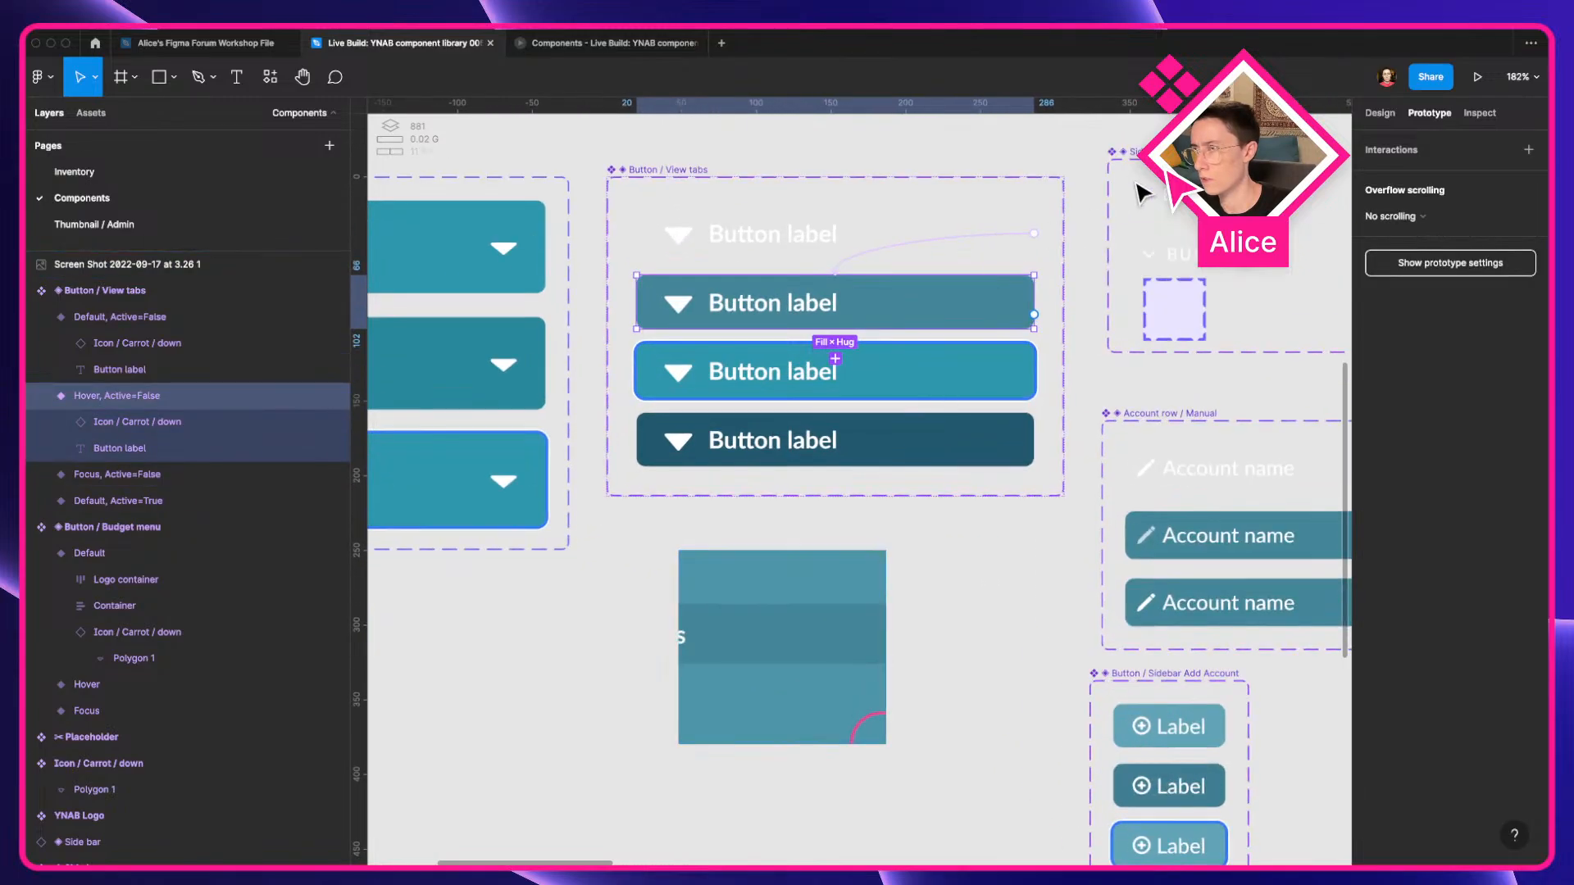
pyautogui.click(1379, 112)
pyautogui.scroll(-3, 1412, 238)
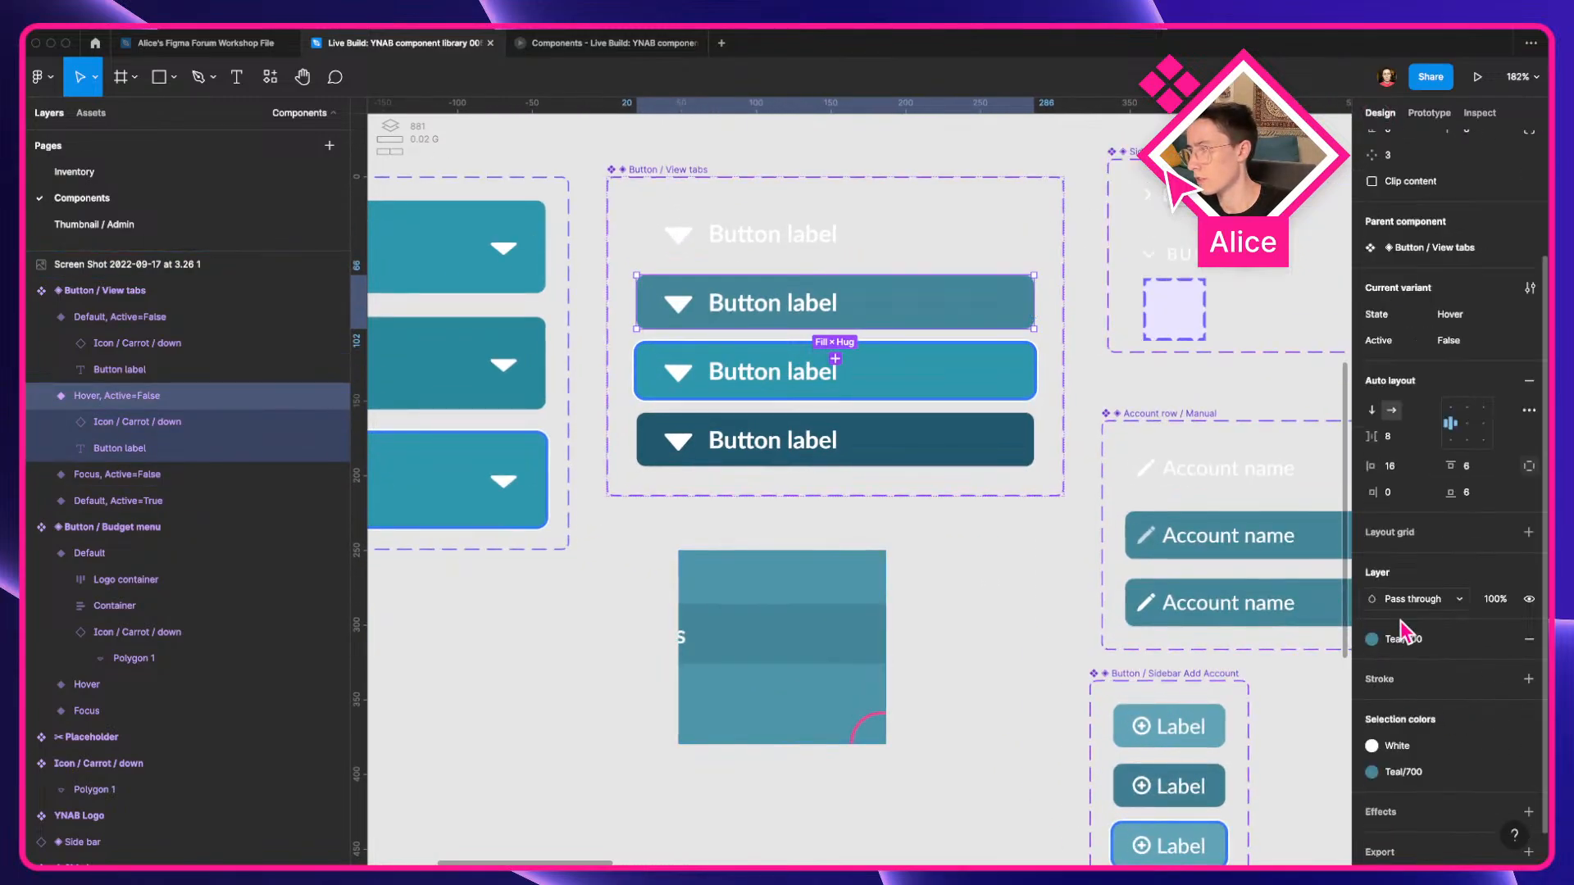
pyautogui.click(1423, 645)
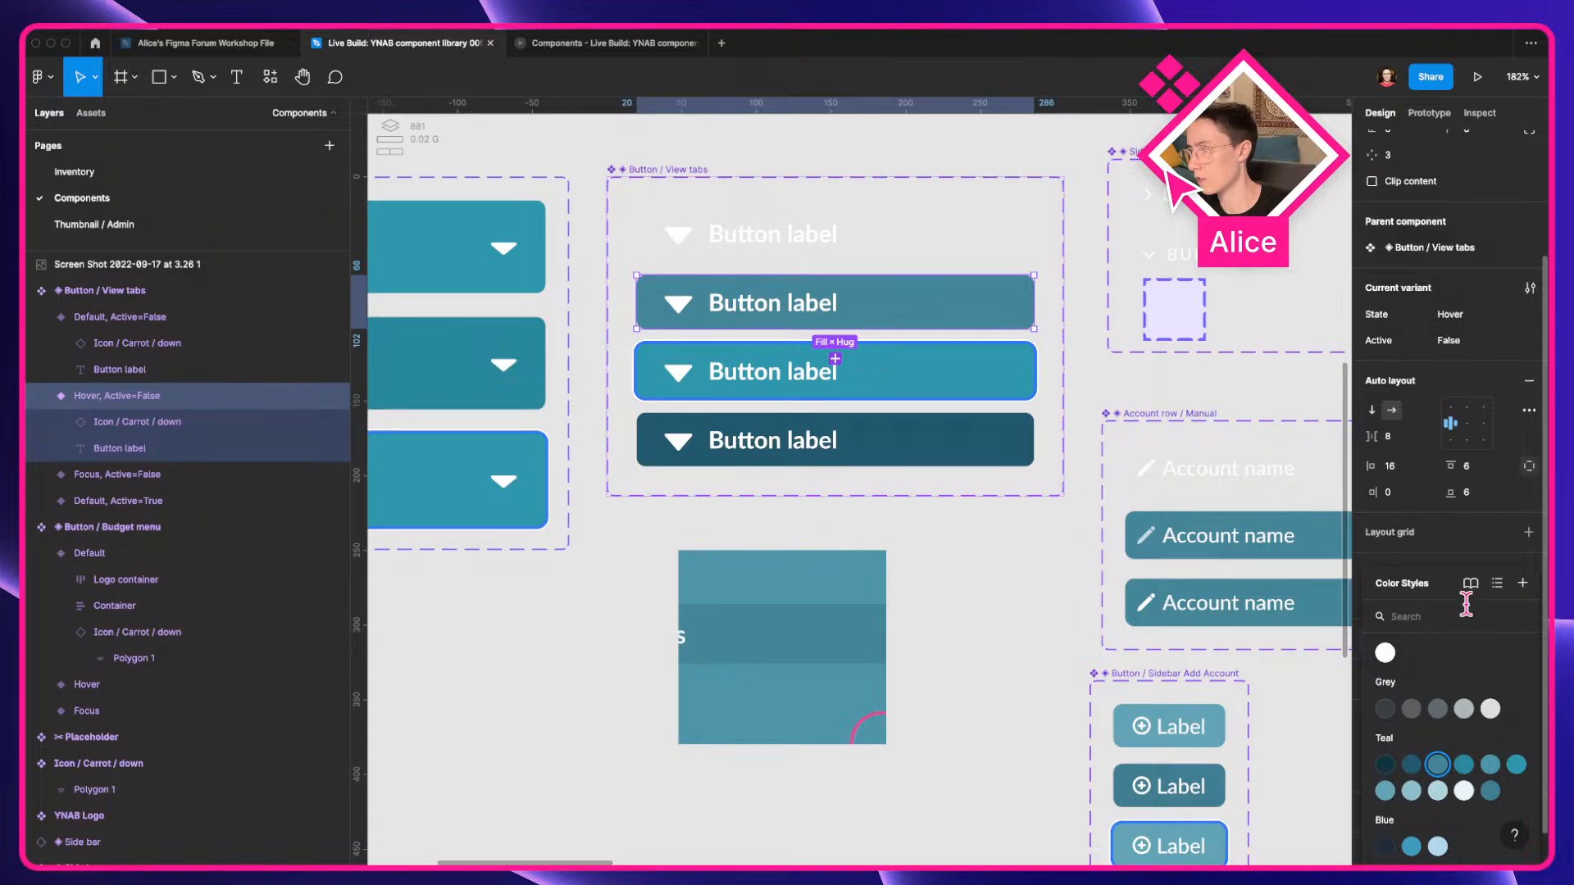
pyautogui.rightClick(1440, 767)
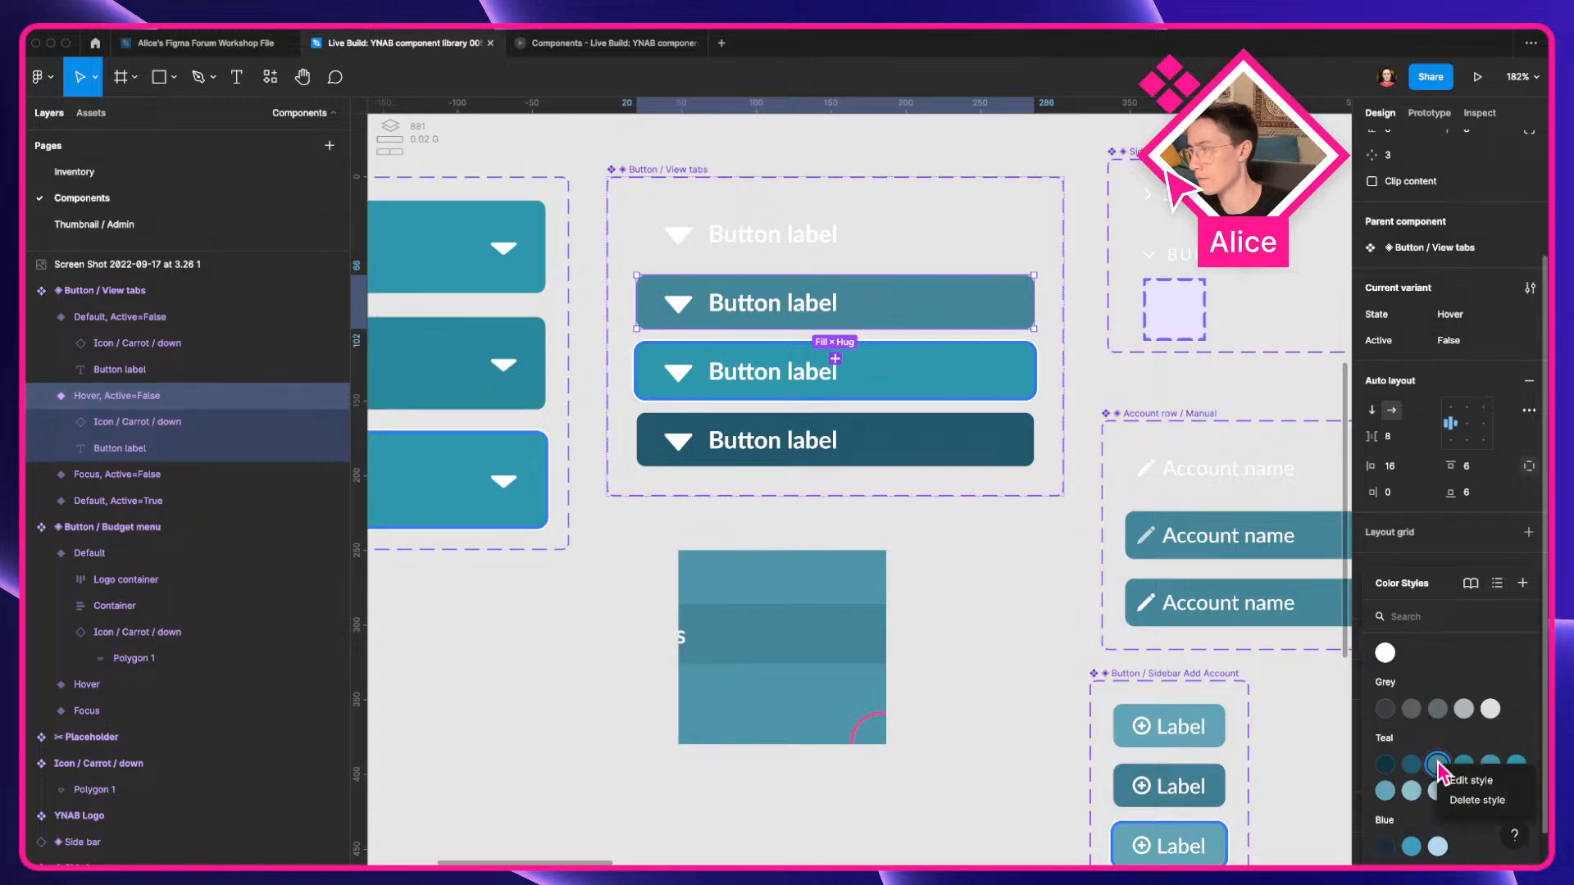
pyautogui.click(1467, 780)
pyautogui.click(1262, 836)
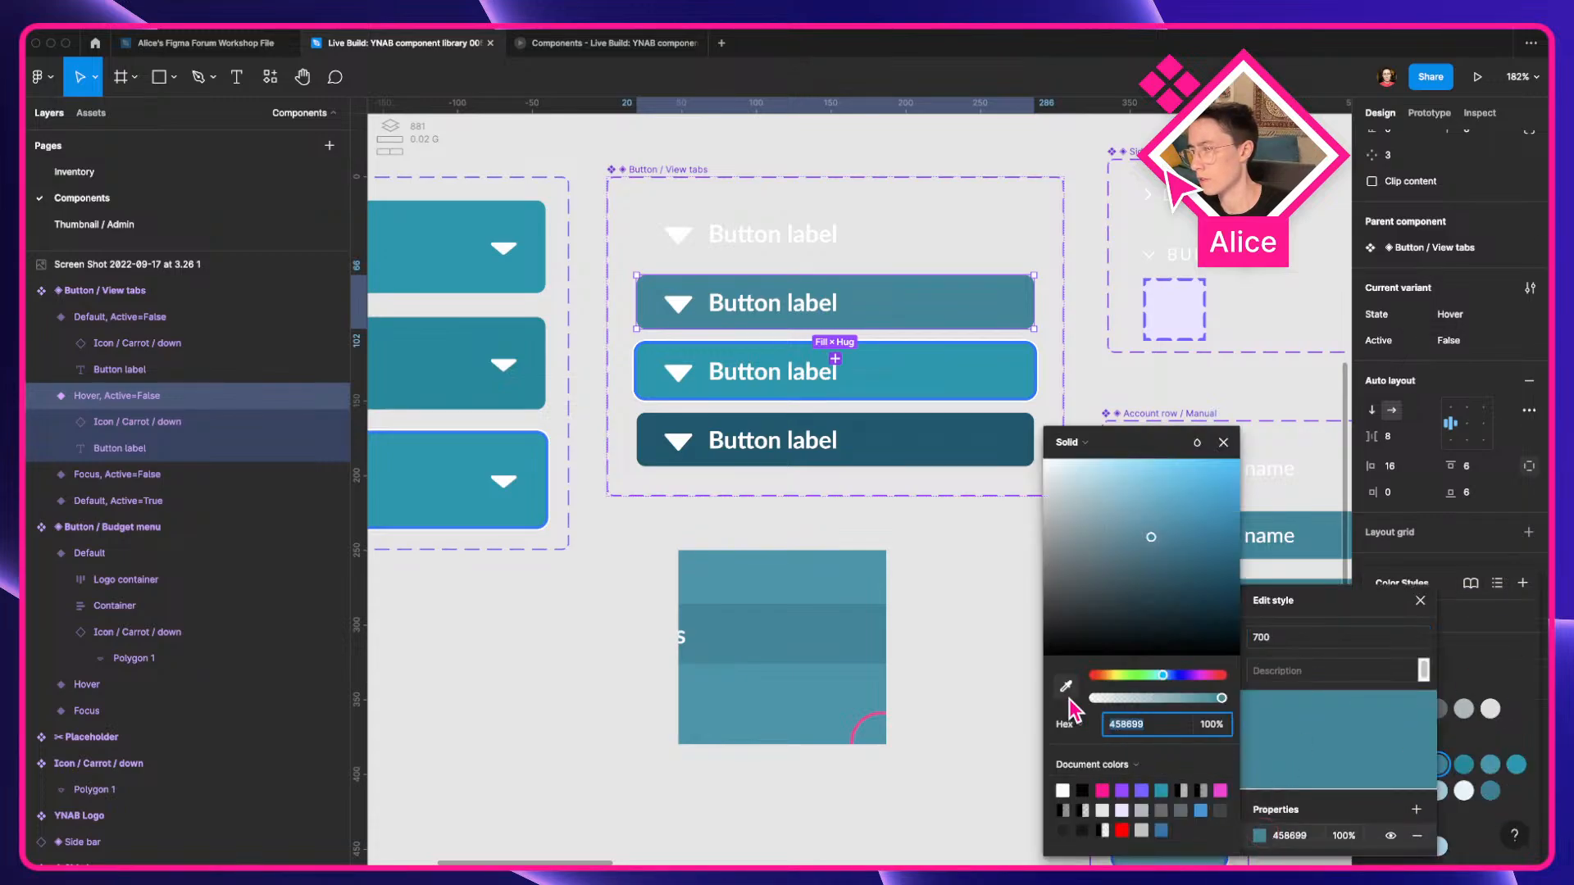
pyautogui.click(862, 637)
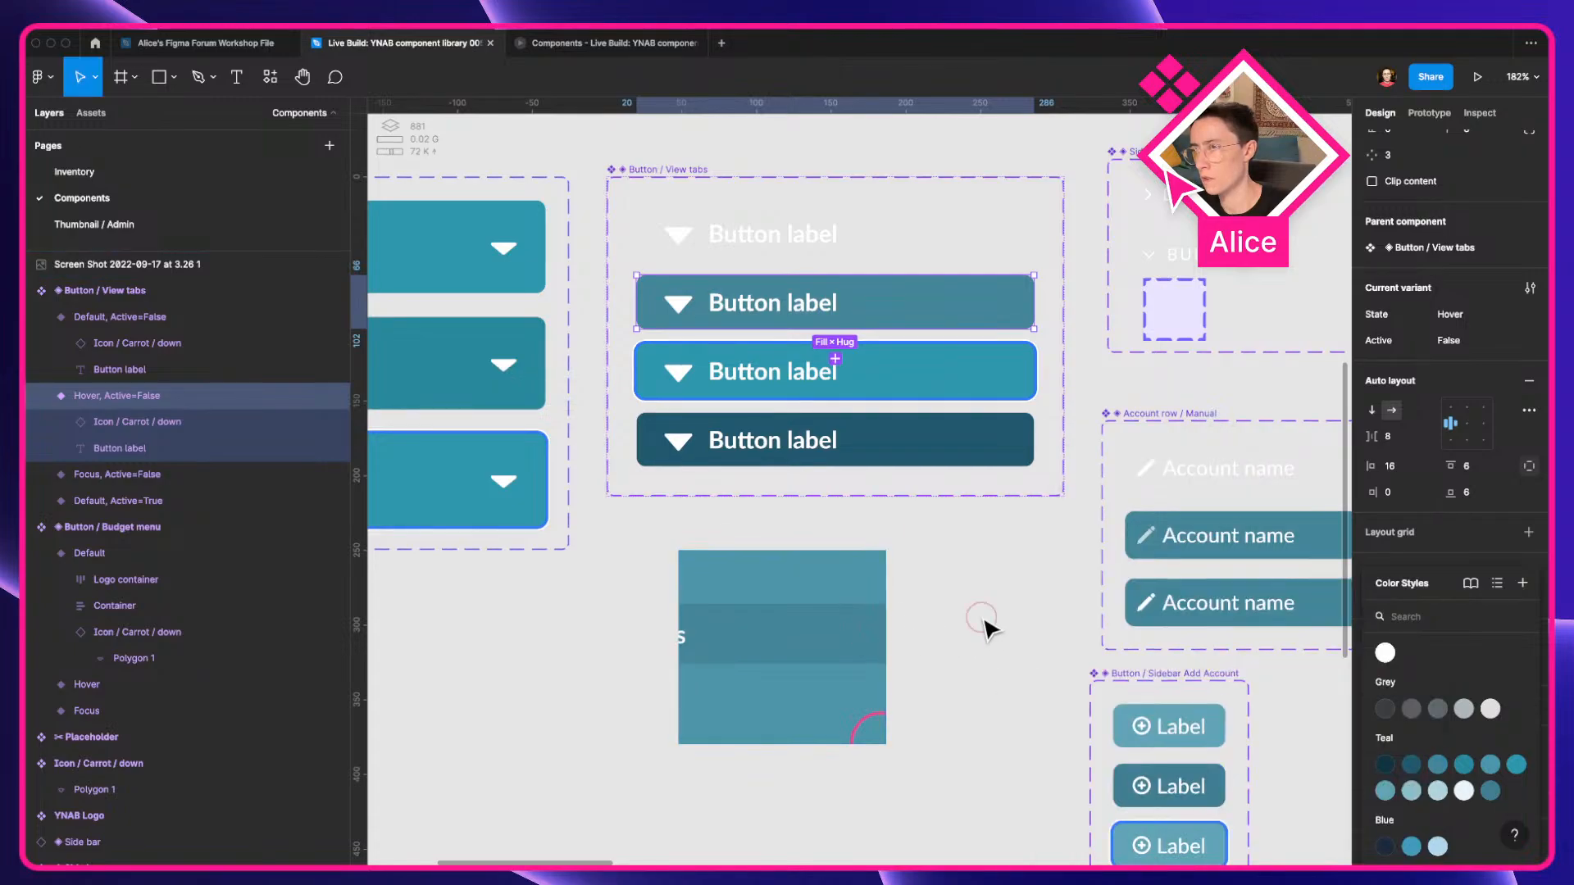
# Delete the reference screenshot below the View tabs set and test the tab hover state in the prototype preview.
pyautogui.click(836, 639)
pyautogui.press('Delete')
pyautogui.scroll(-5, 843, 643)
pyautogui.click(680, 44)
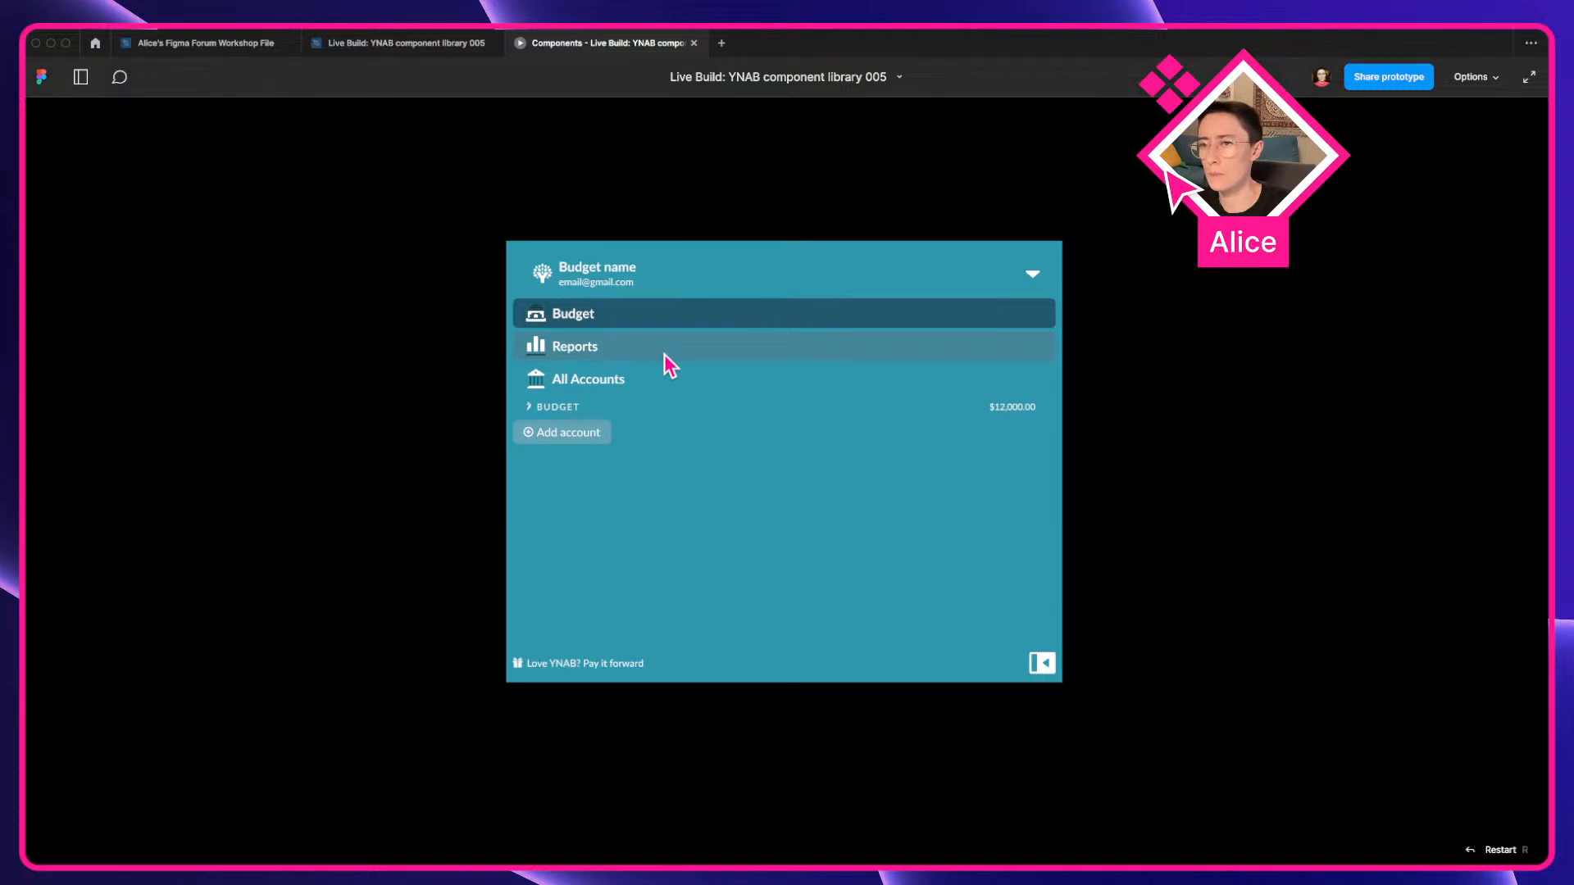
# Enlarge the prototype preview to fill the screen and collapse the side bar to check its stacked icon buttons.
pyautogui.press('z')
pyautogui.press('z')
pyautogui.press('z')
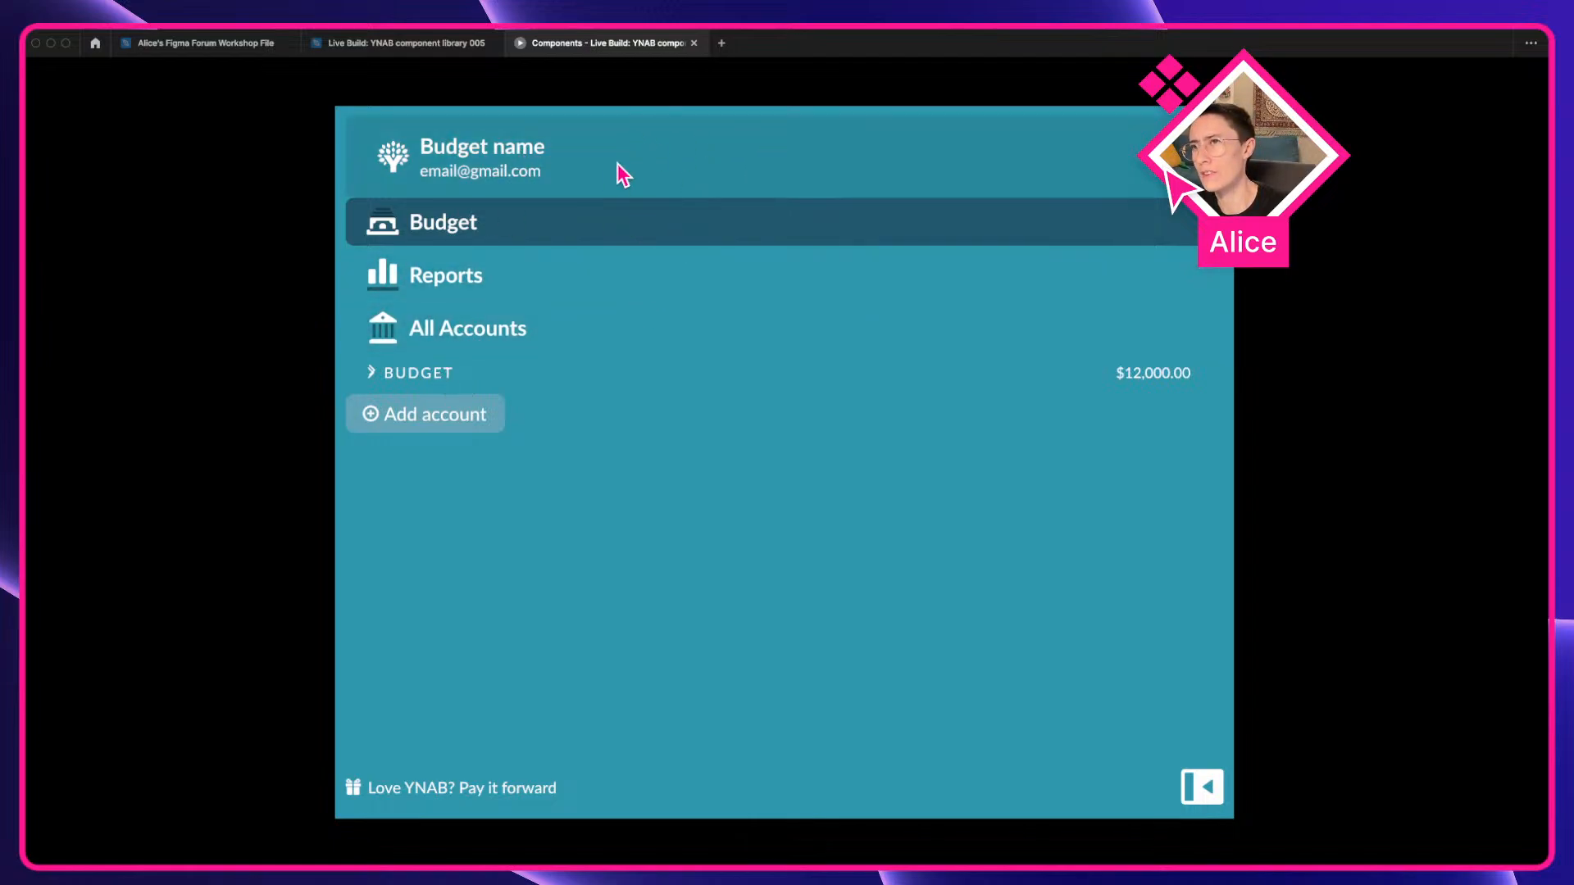
pyautogui.click(1205, 788)
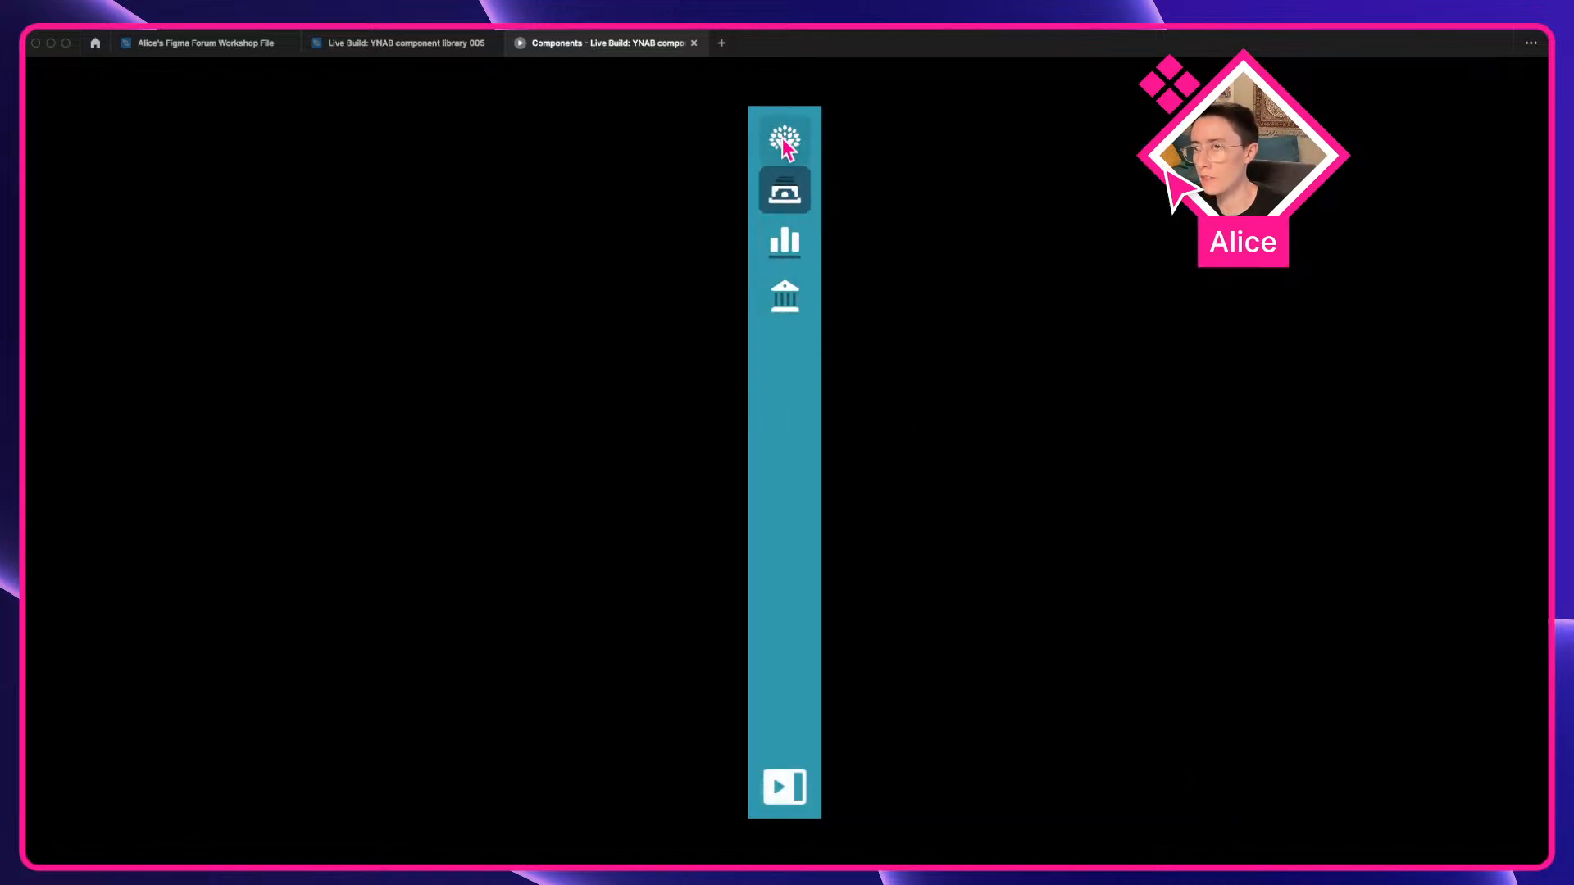
# Switch to the YNAB web app, collapse its sidebar, and inspect the logo button and the navigation list around it.
pyautogui.hotkey('ctrl', 'Left')
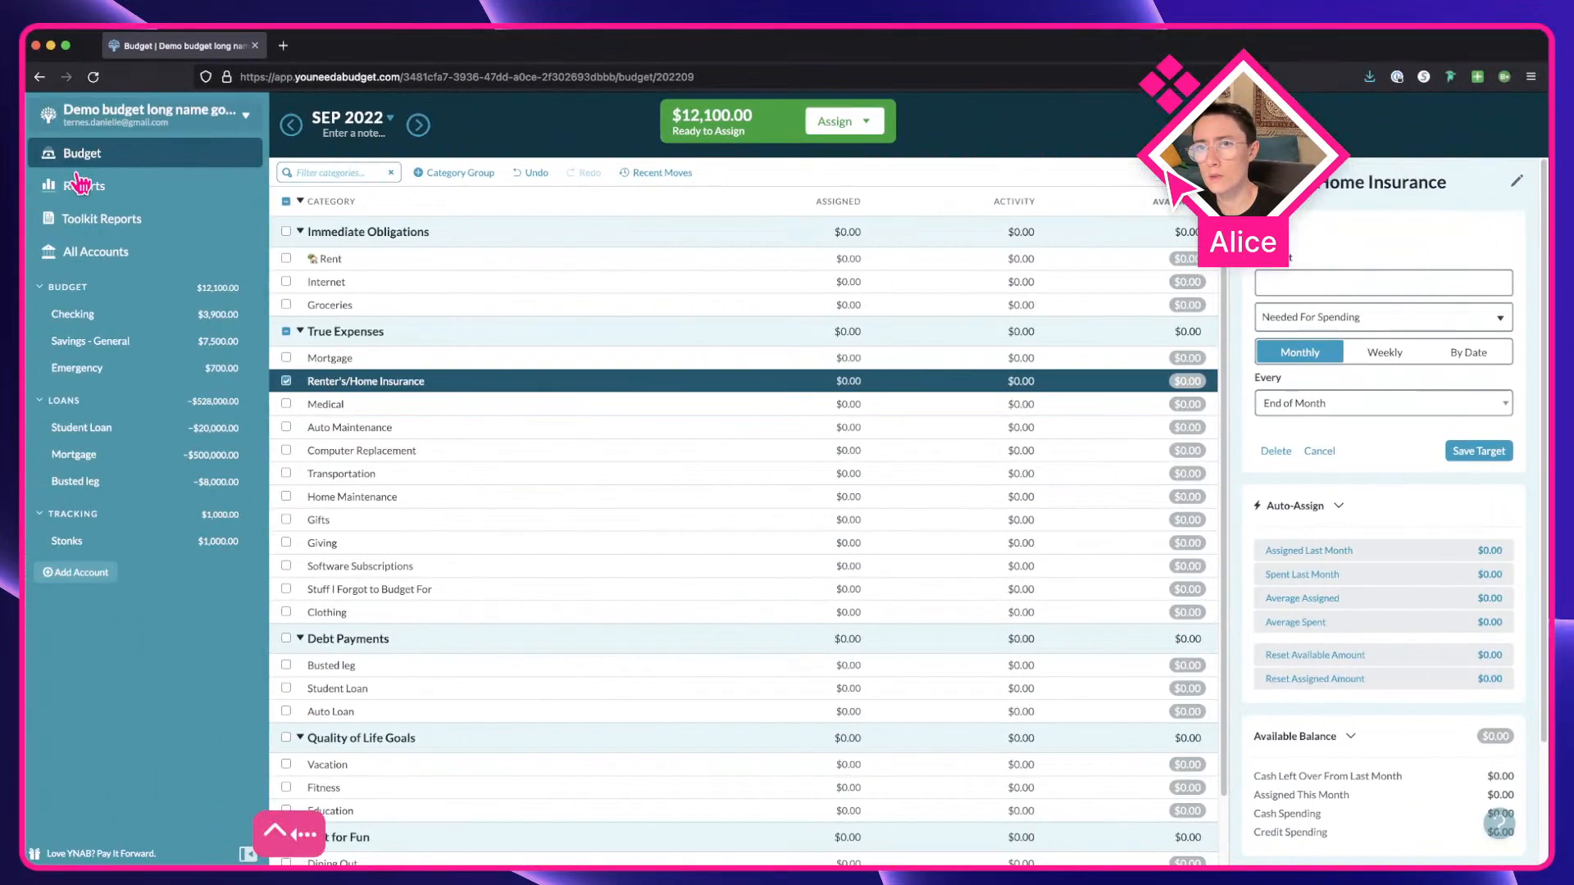
pyautogui.click(250, 852)
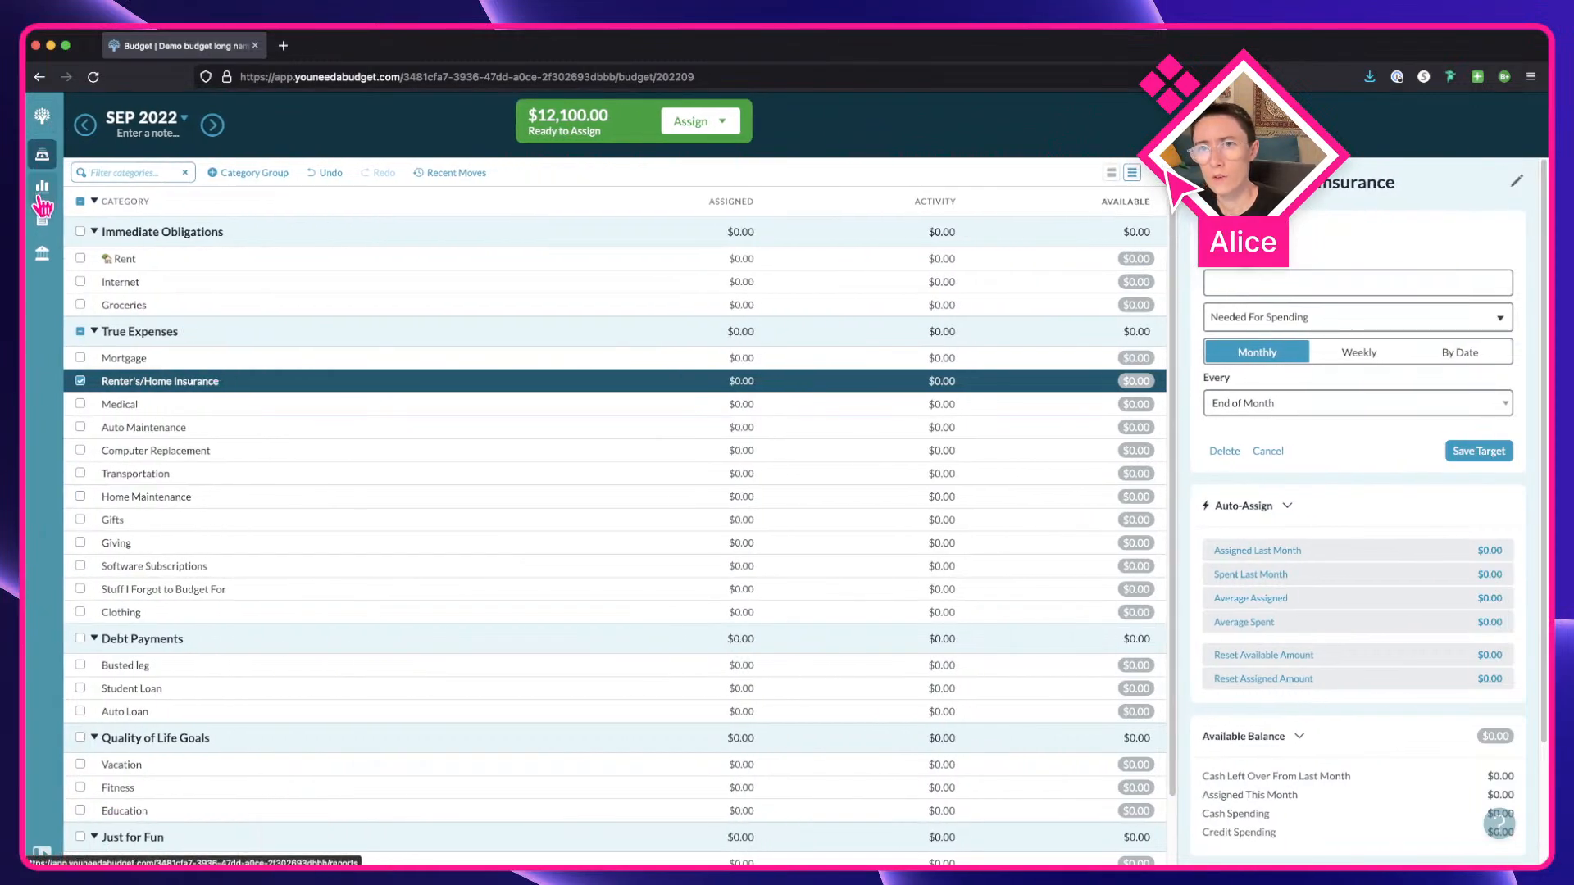
pyautogui.rightClick(41, 115)
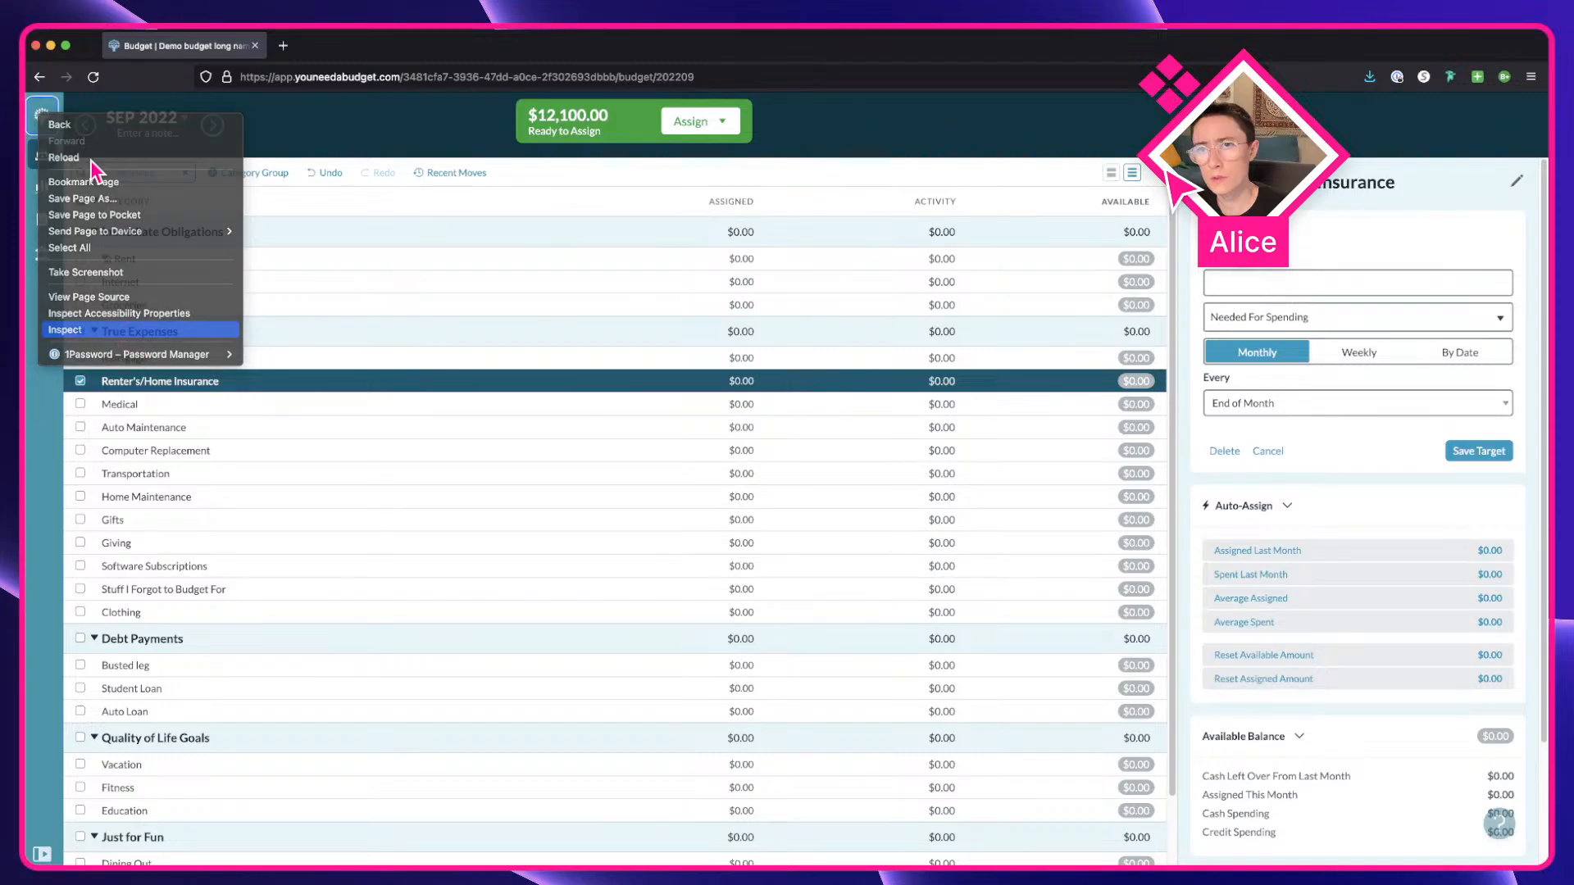
pyautogui.click(90, 329)
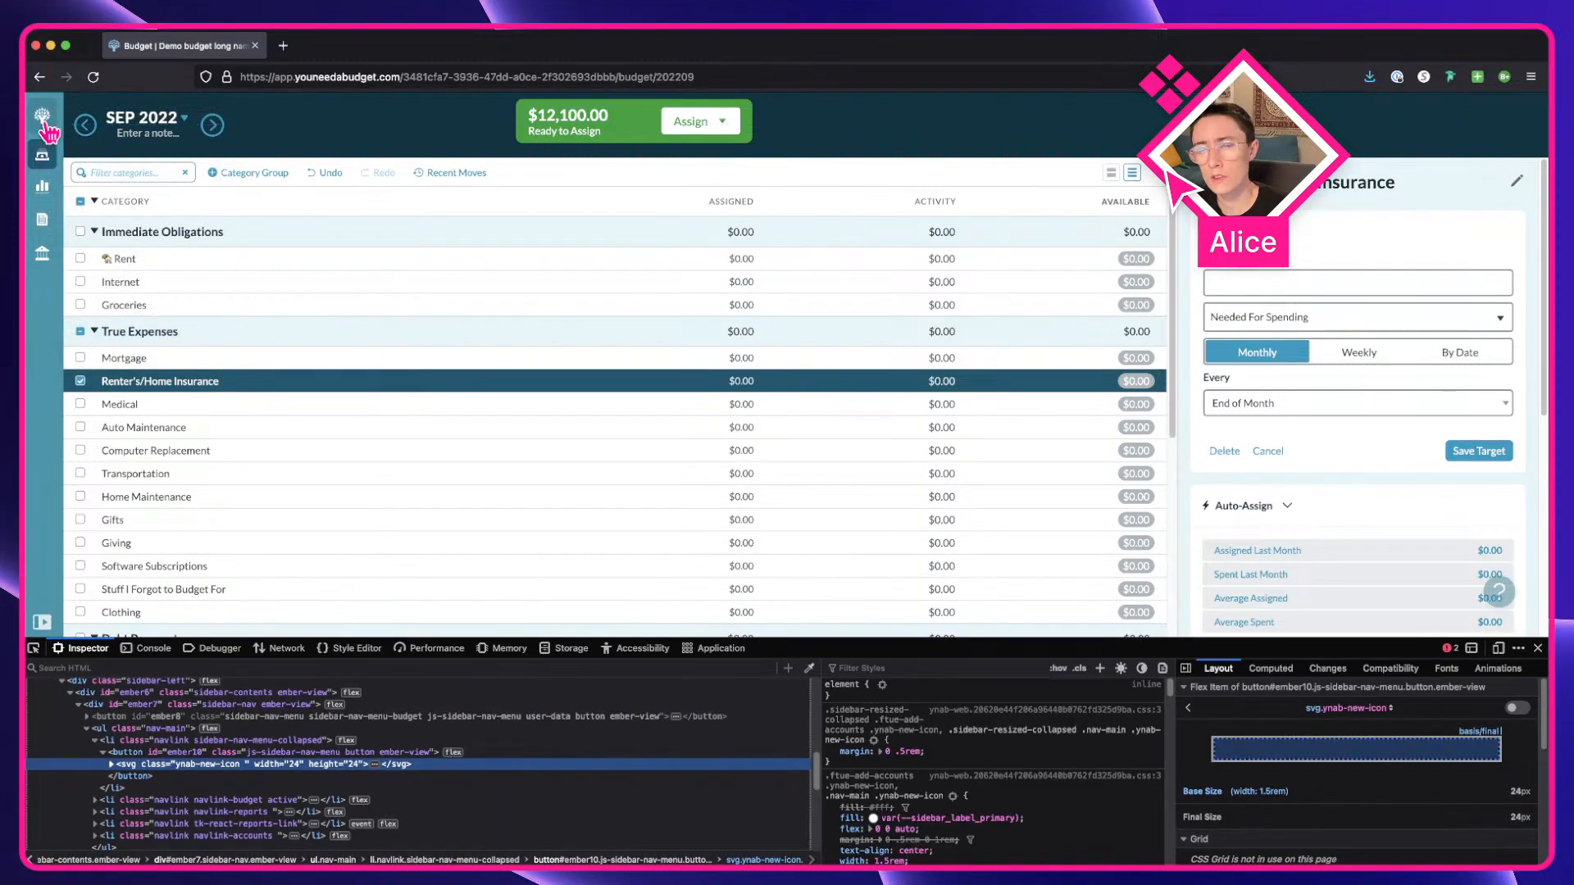
pyautogui.scroll(5, 45, 125)
pyautogui.click(34, 648)
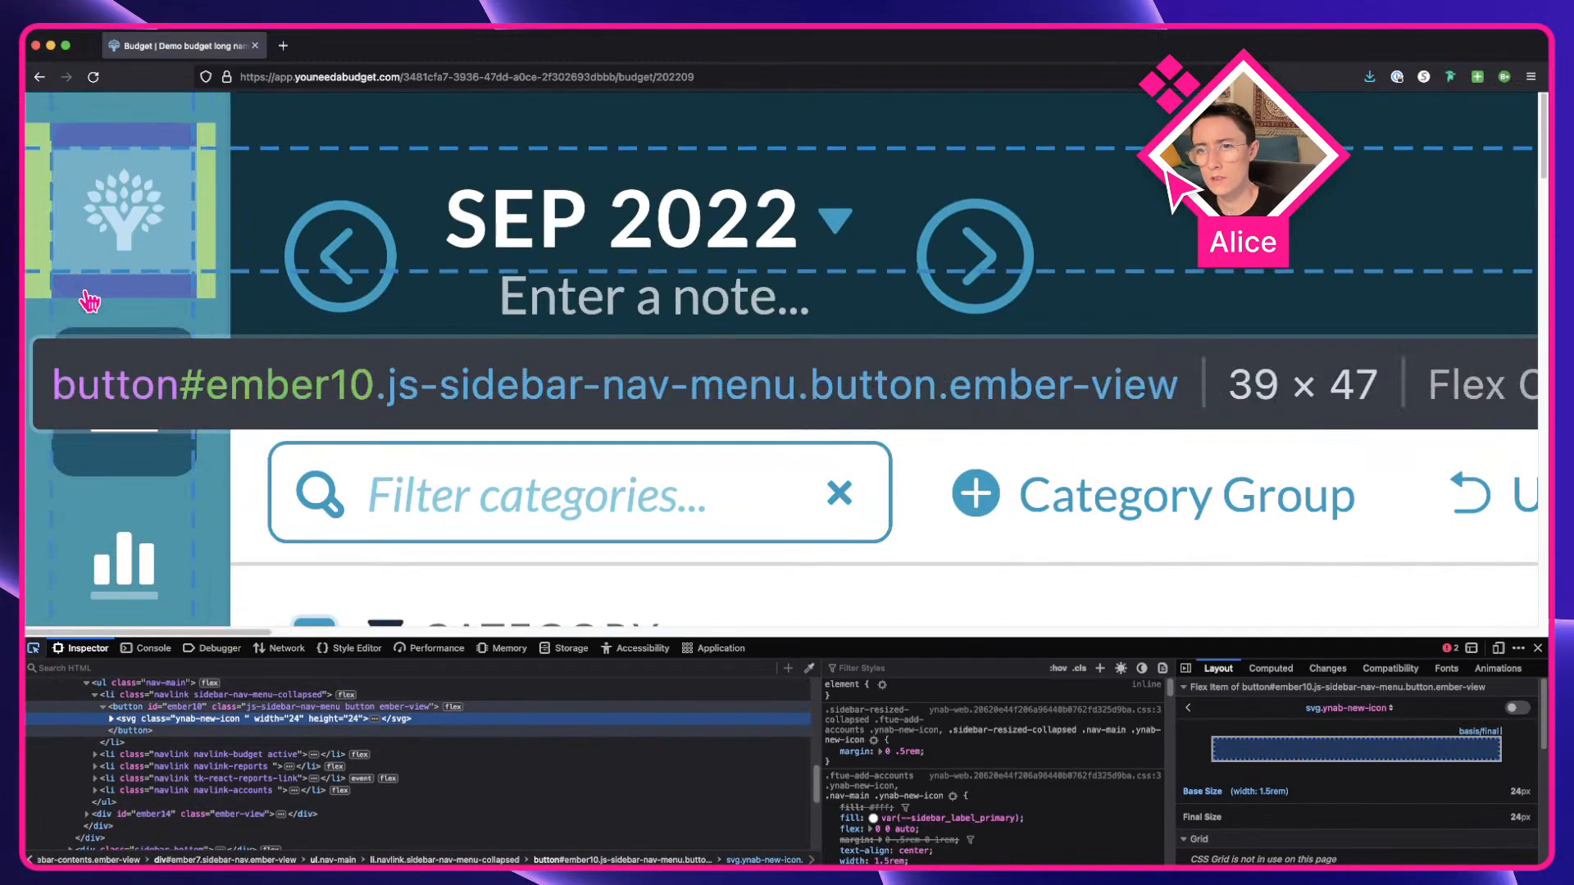
pyautogui.click(144, 324)
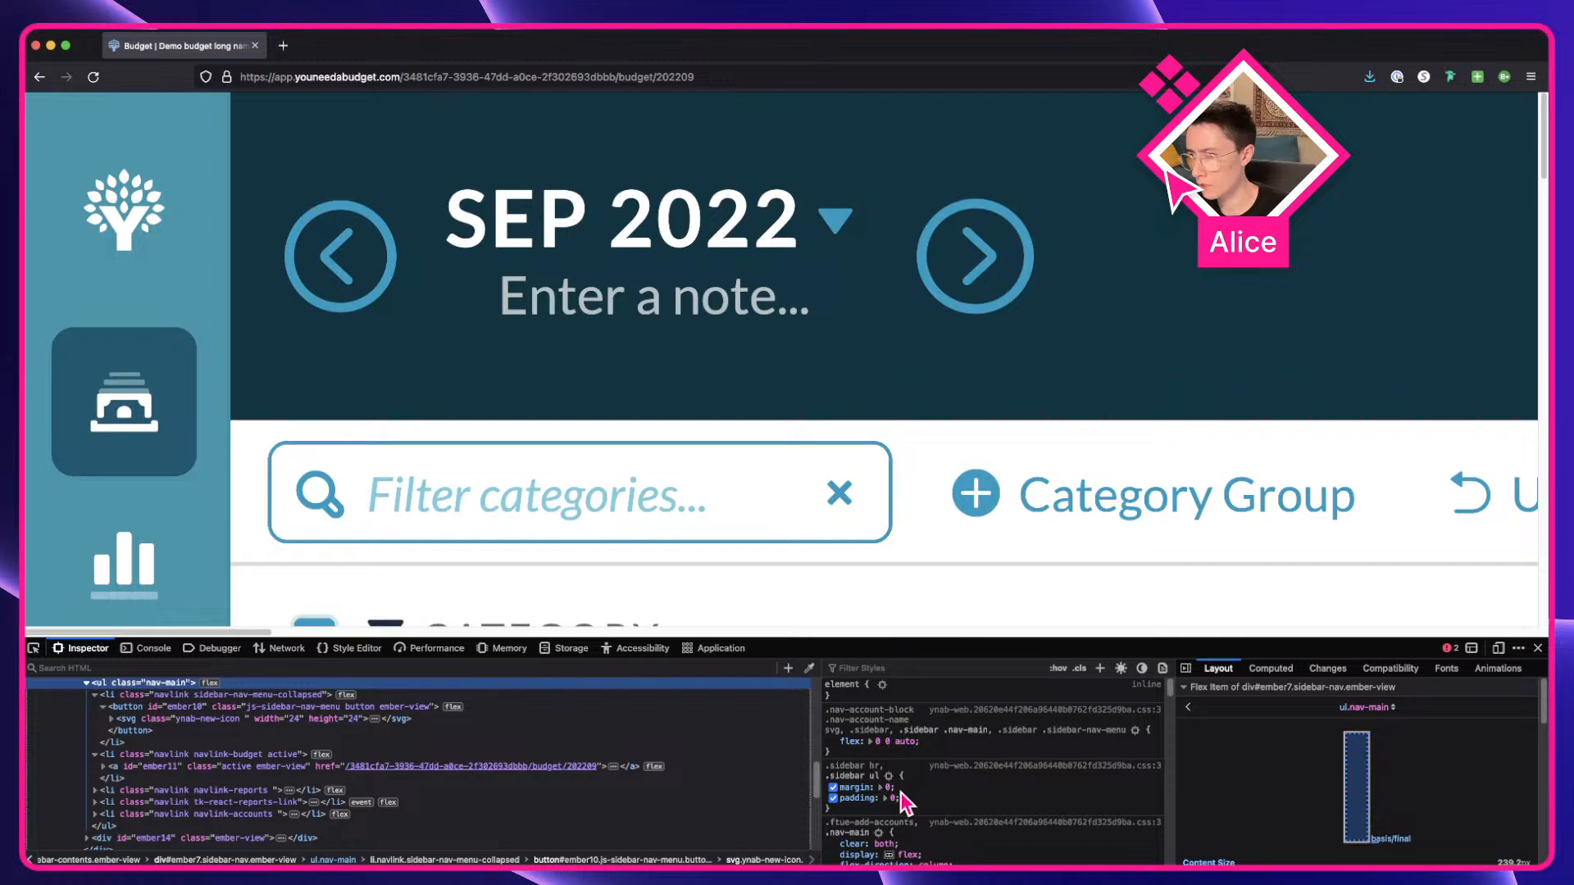
# Read through the nav-main list's CSS rules for the margins and padding between the collapsed sidebar buttons.
pyautogui.scroll(-3, 905, 799)
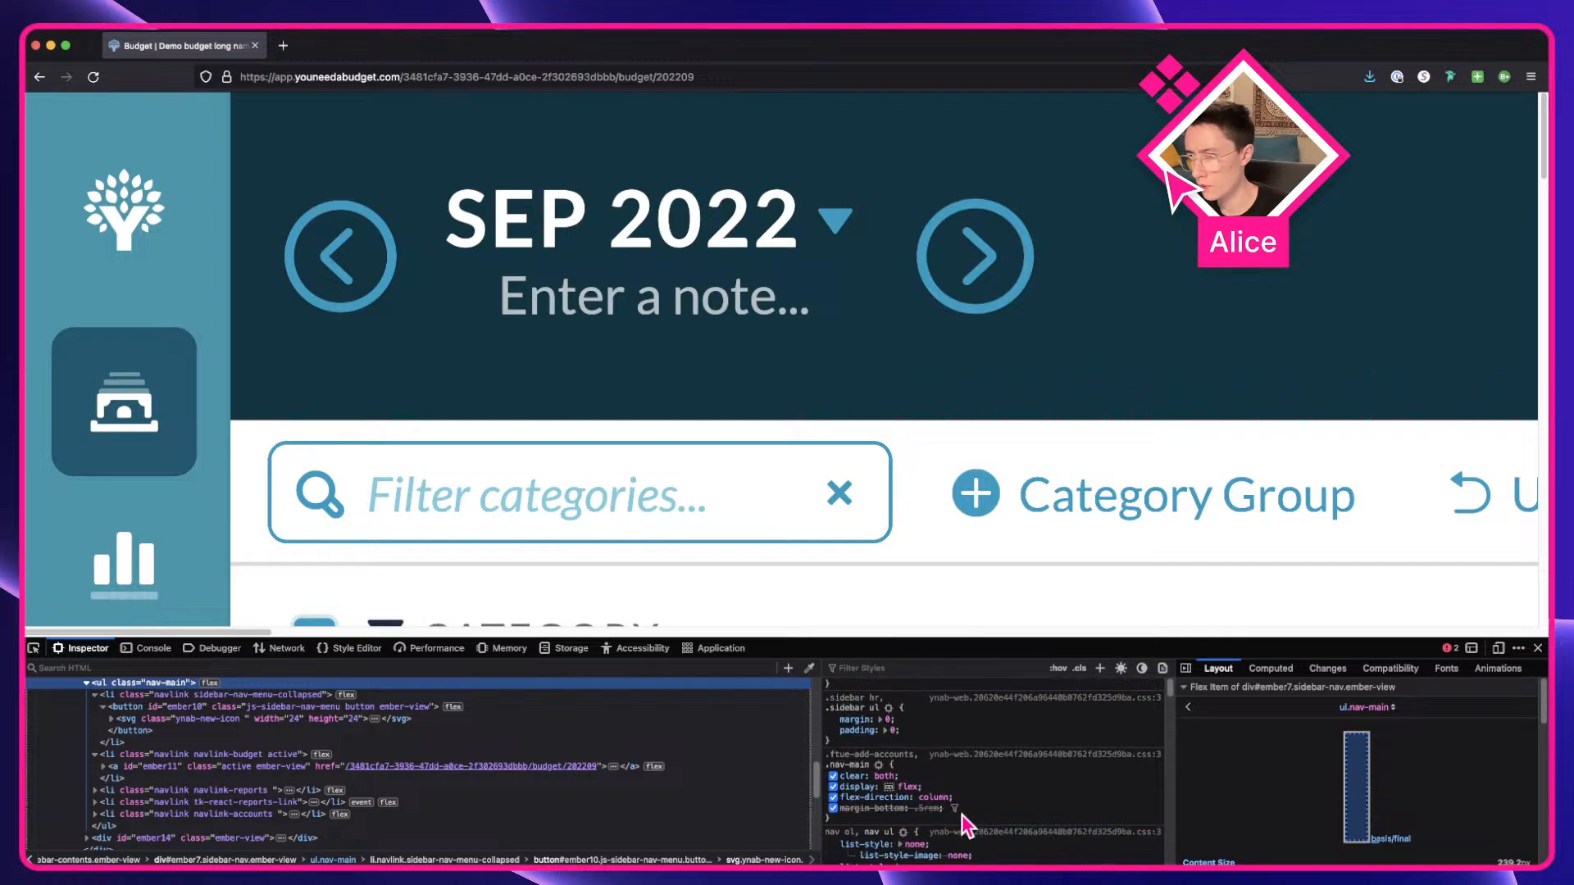
pyautogui.scroll(-2, 966, 824)
pyautogui.scroll(-6, 965, 824)
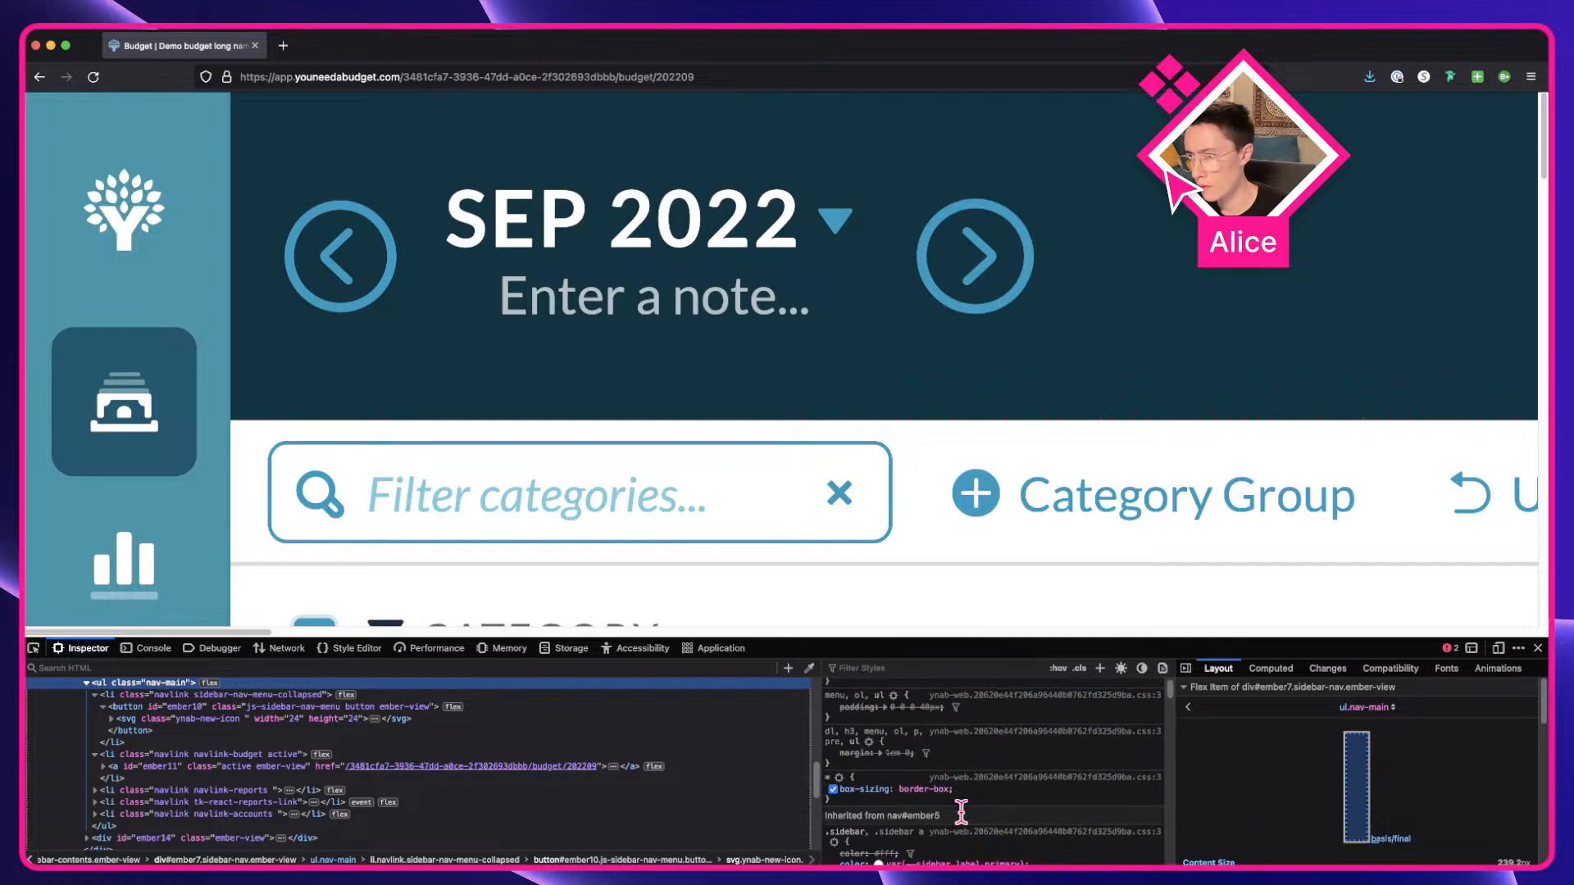
pyautogui.scroll(-5, 1014, 815)
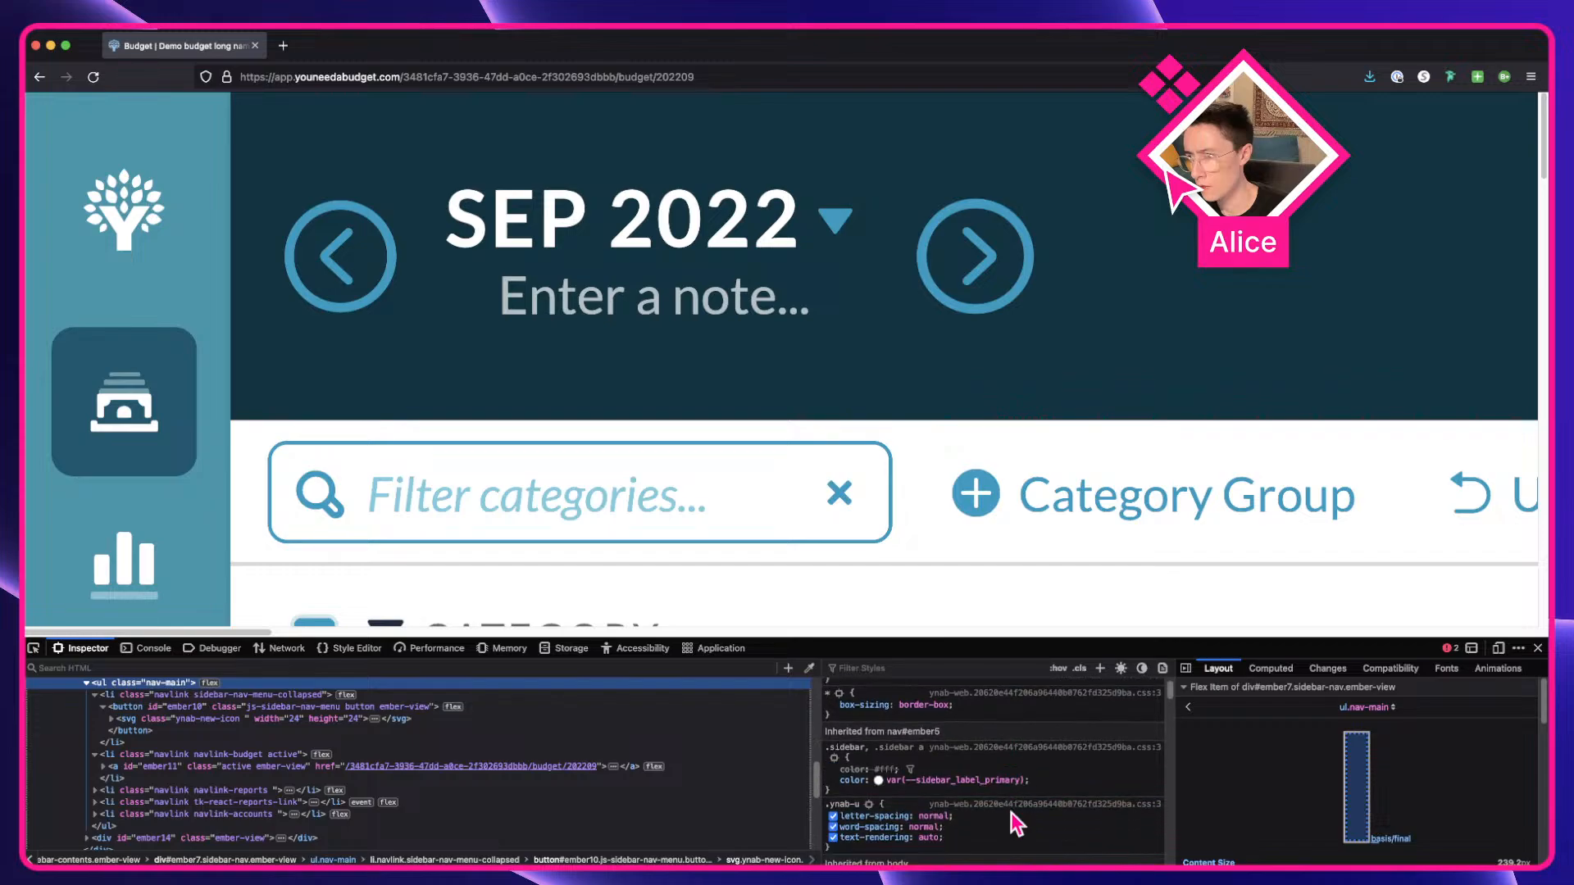
pyautogui.scroll(-5, 1013, 820)
pyautogui.scroll(20, 1010, 812)
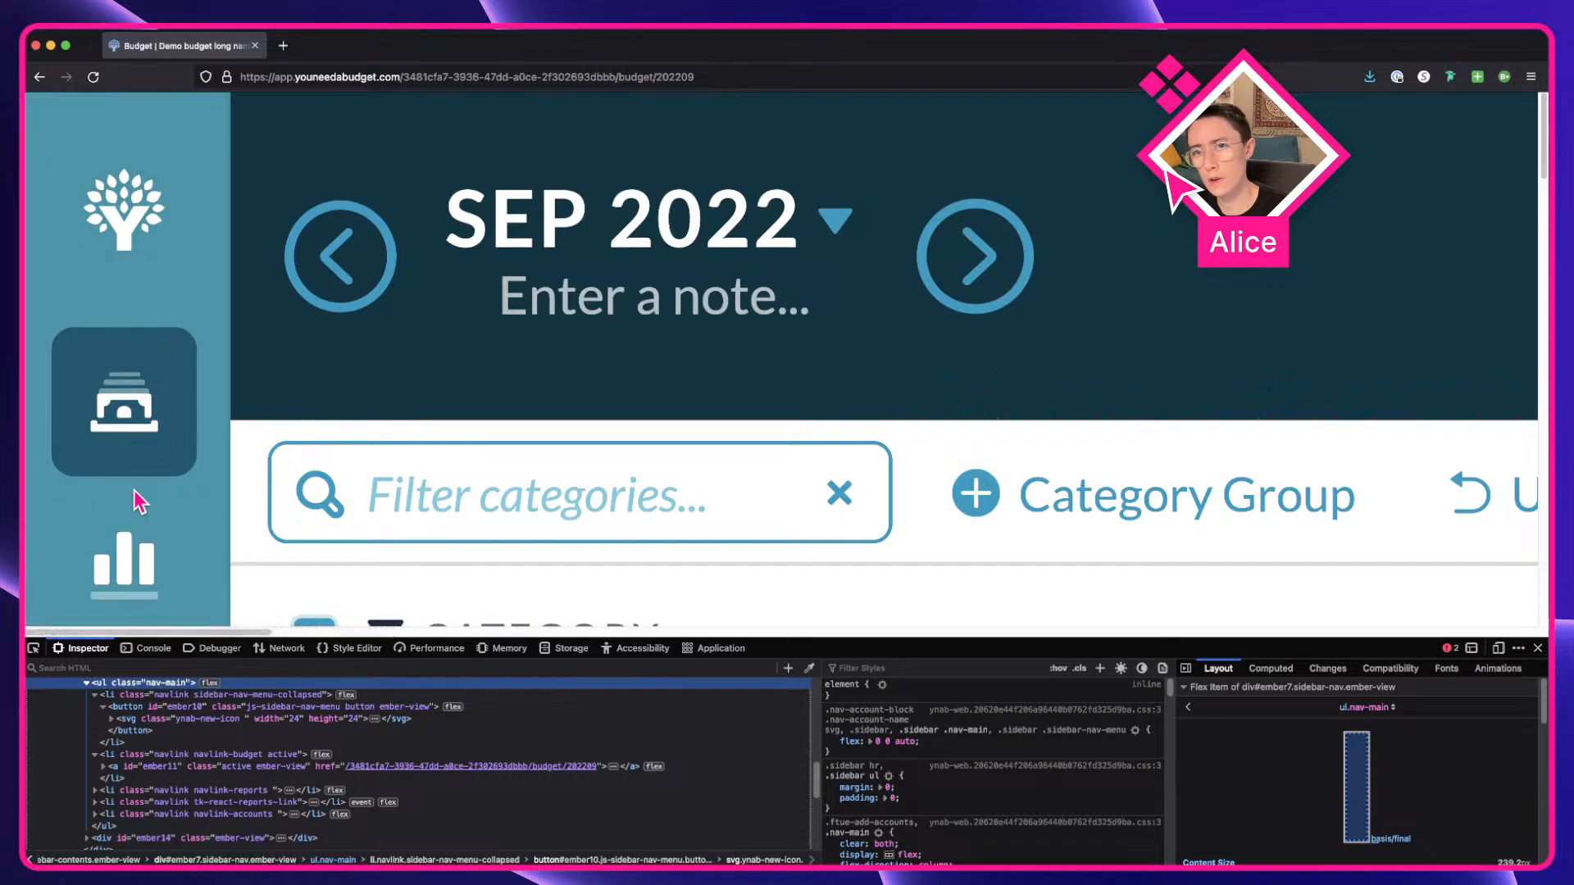
# Switch back to the Figma component file and examine the layout of the Reports tab and Budget menu button in the expanded Side bar variant.
pyautogui.hotkey('ctrl', 'Right')
pyautogui.click(444, 46)
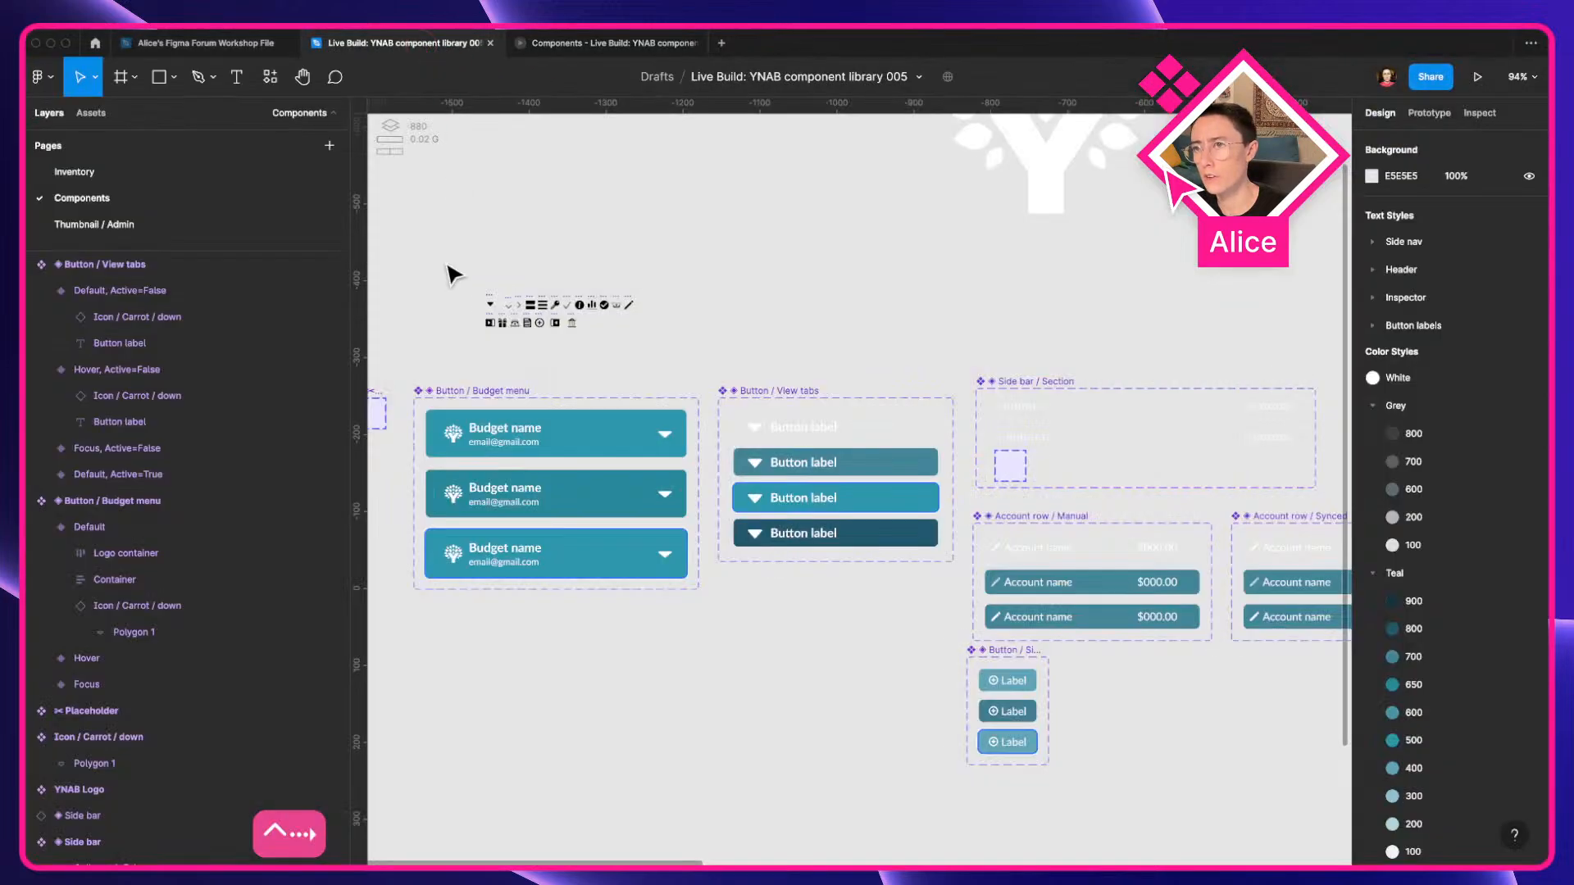
pyautogui.moveTo(719, 690); pyautogui.dragTo(161, 687)
pyautogui.moveTo(1173, 646); pyautogui.dragTo(766, 679)
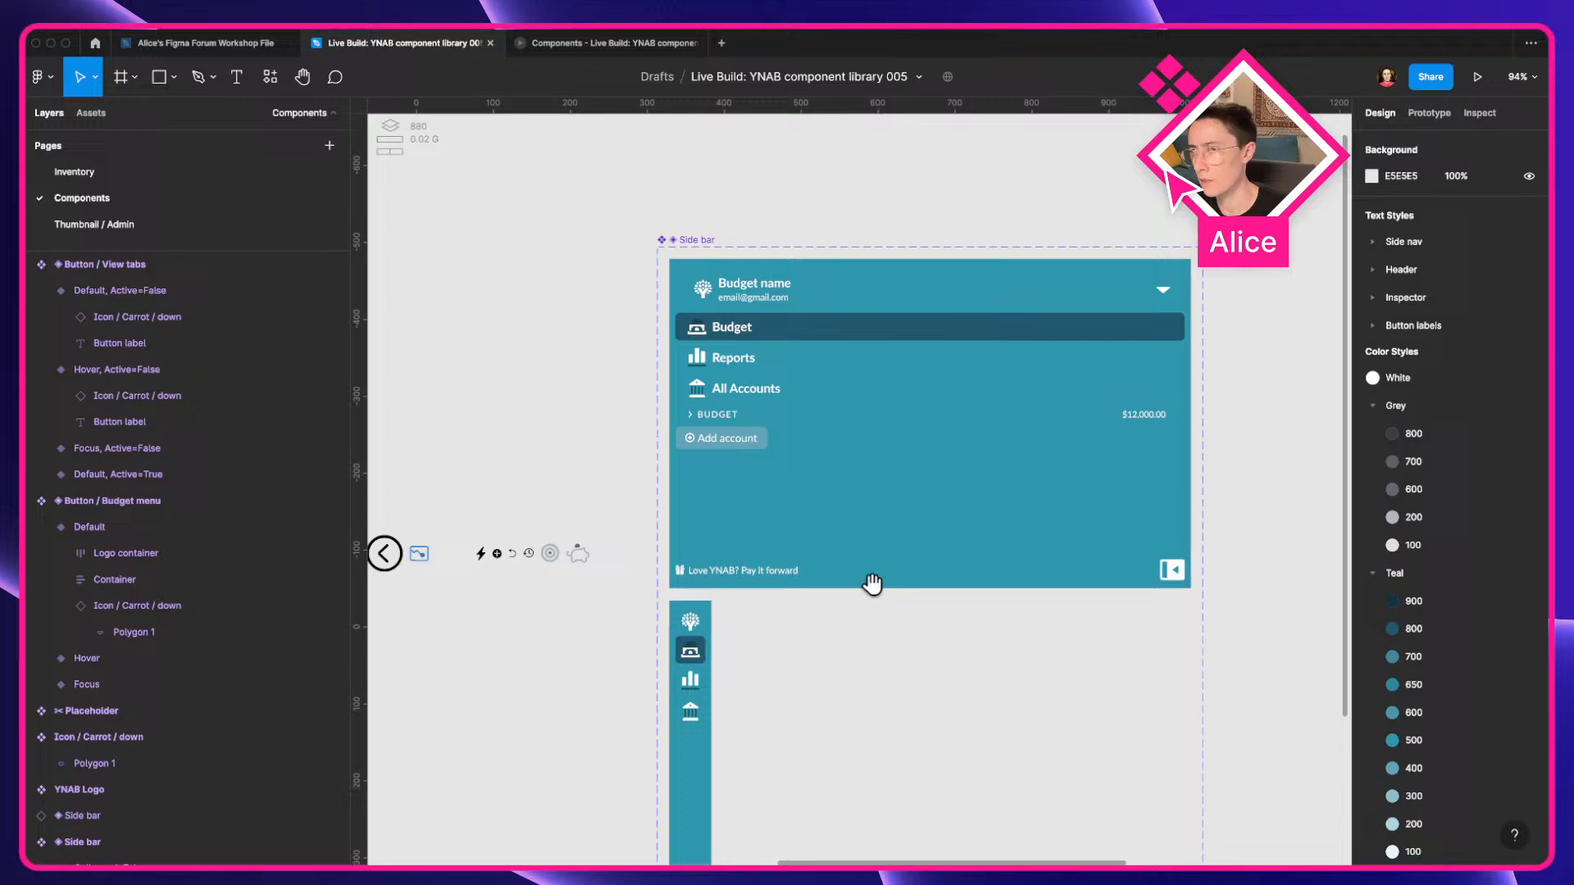
pyautogui.doubleClick(694, 371)
pyautogui.doubleClick(701, 379)
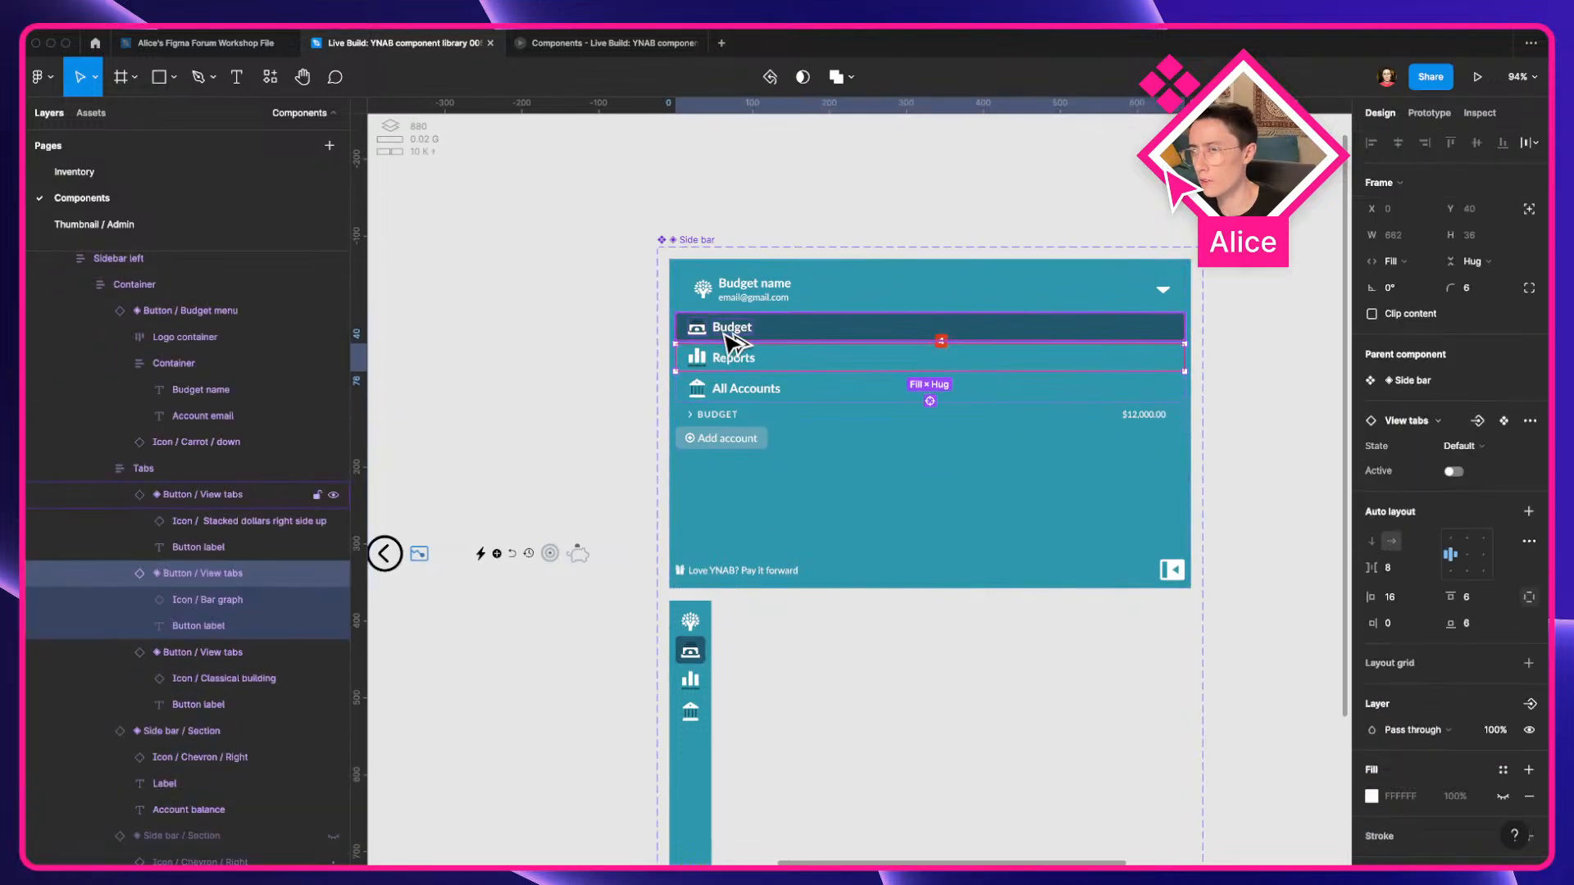
pyautogui.scroll(5, 738, 328)
pyautogui.click(762, 282)
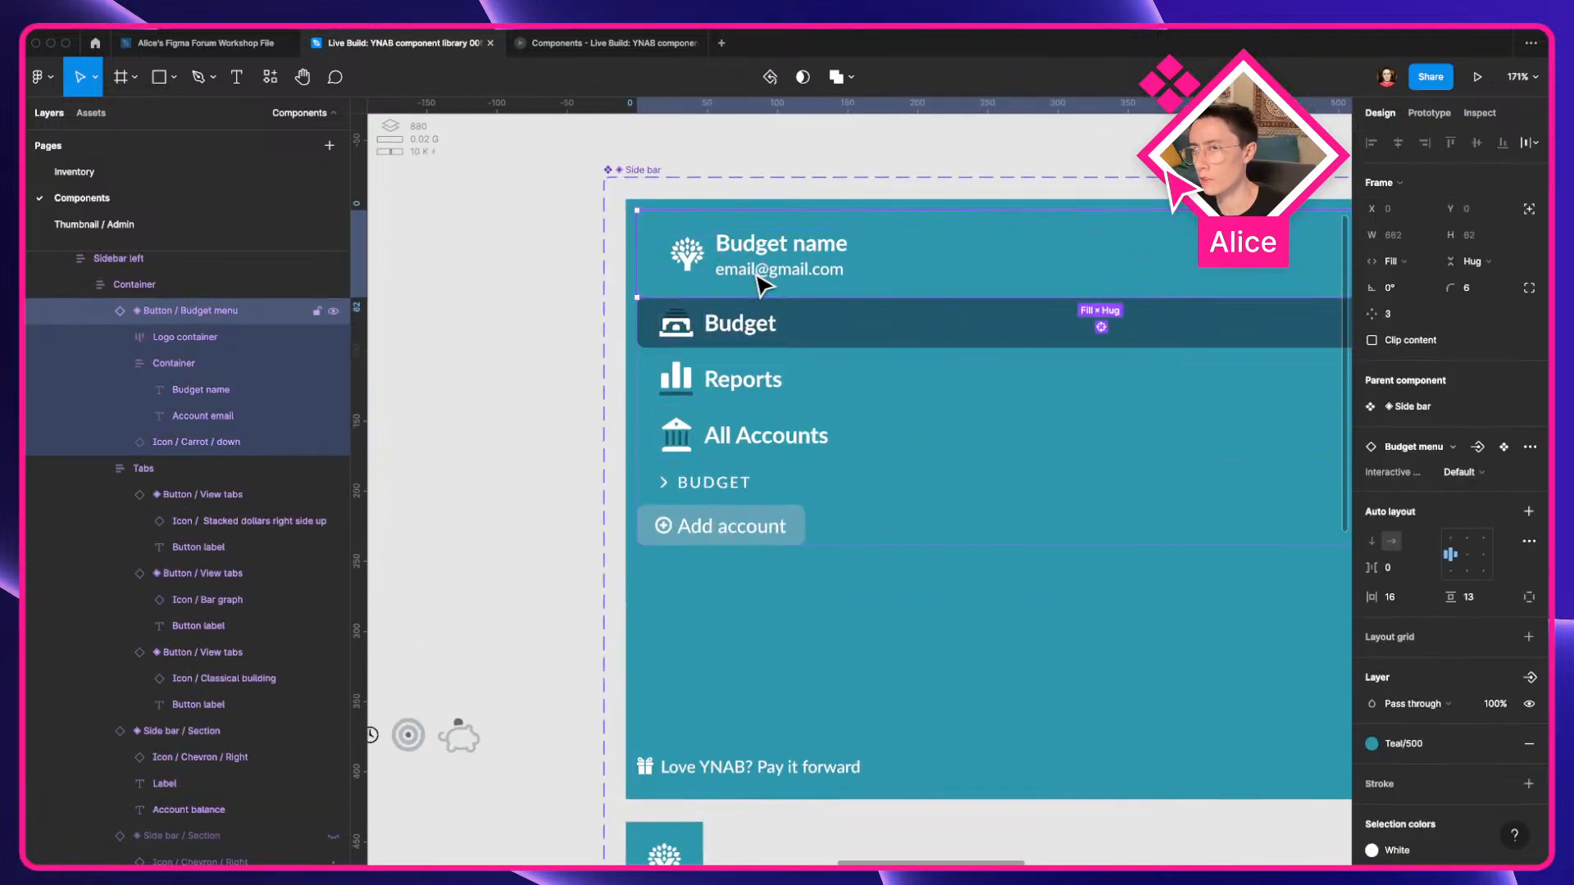
# Set the vertical item spacing of the Container in the Collapsed=True Side bar variant to 8, separating the logo button from the tabs.
pyautogui.scroll(-5, 657, 519)
pyautogui.scroll(8, 746, 541)
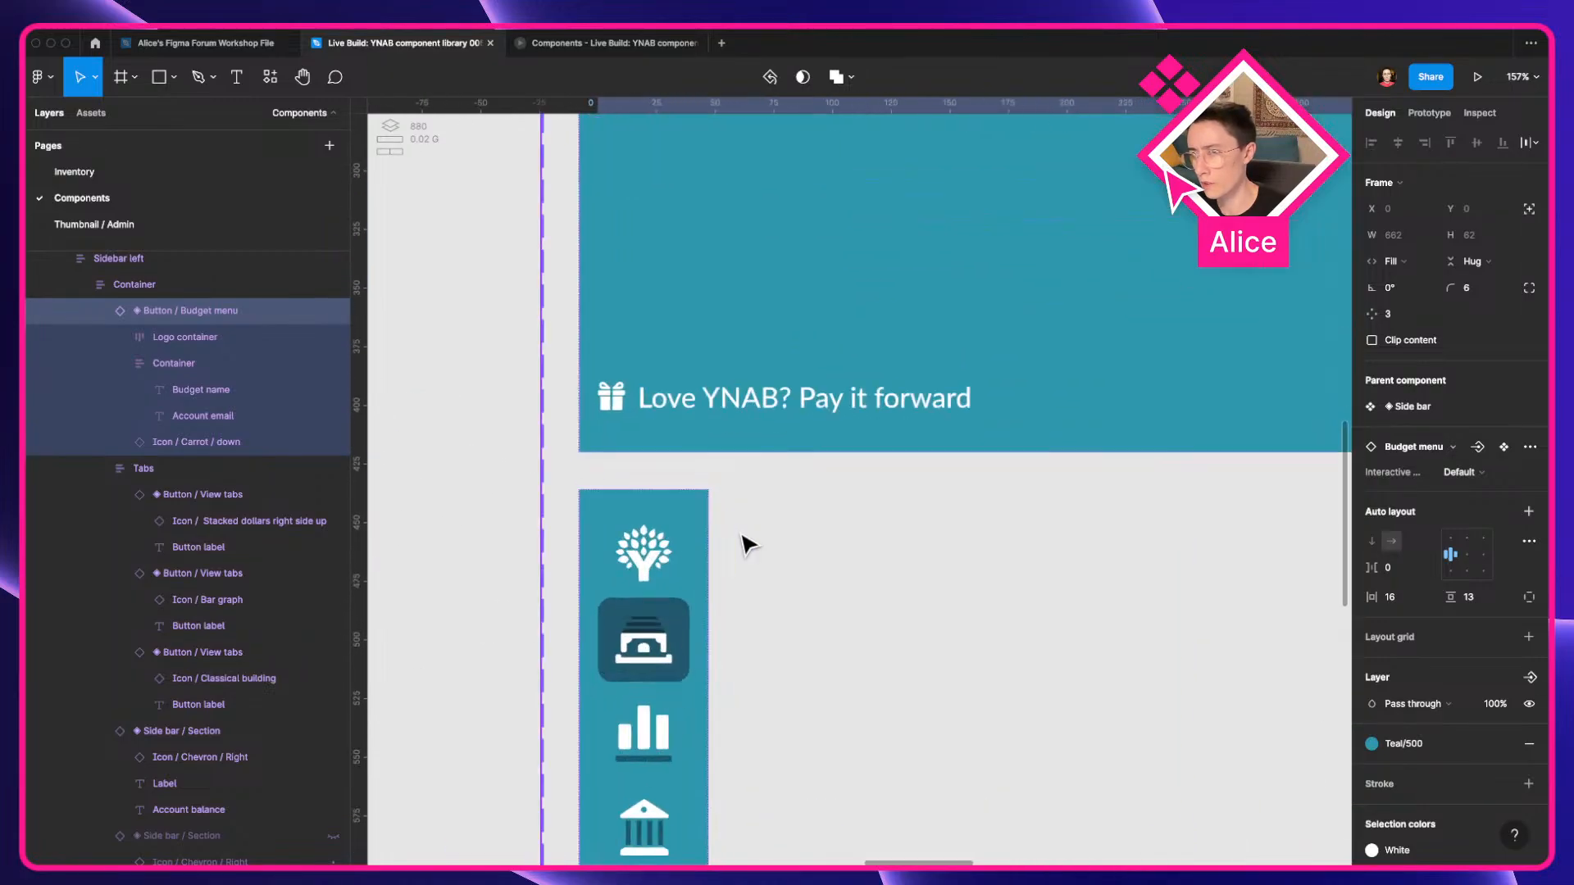
pyautogui.click(643, 574)
pyautogui.click(644, 574)
pyautogui.click(643, 574)
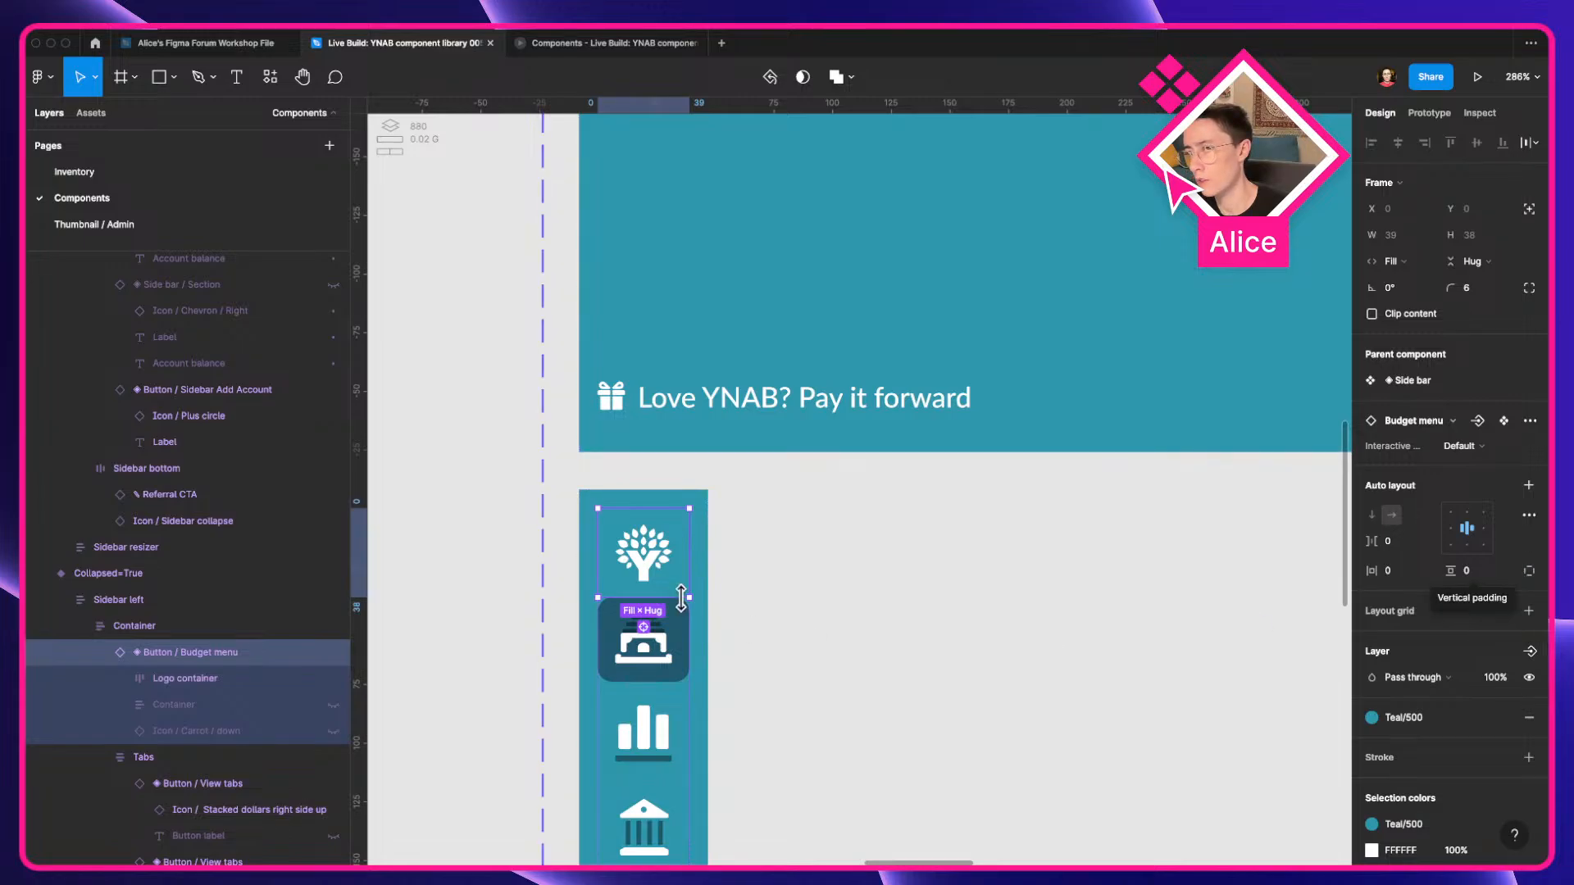
pyautogui.click(129, 636)
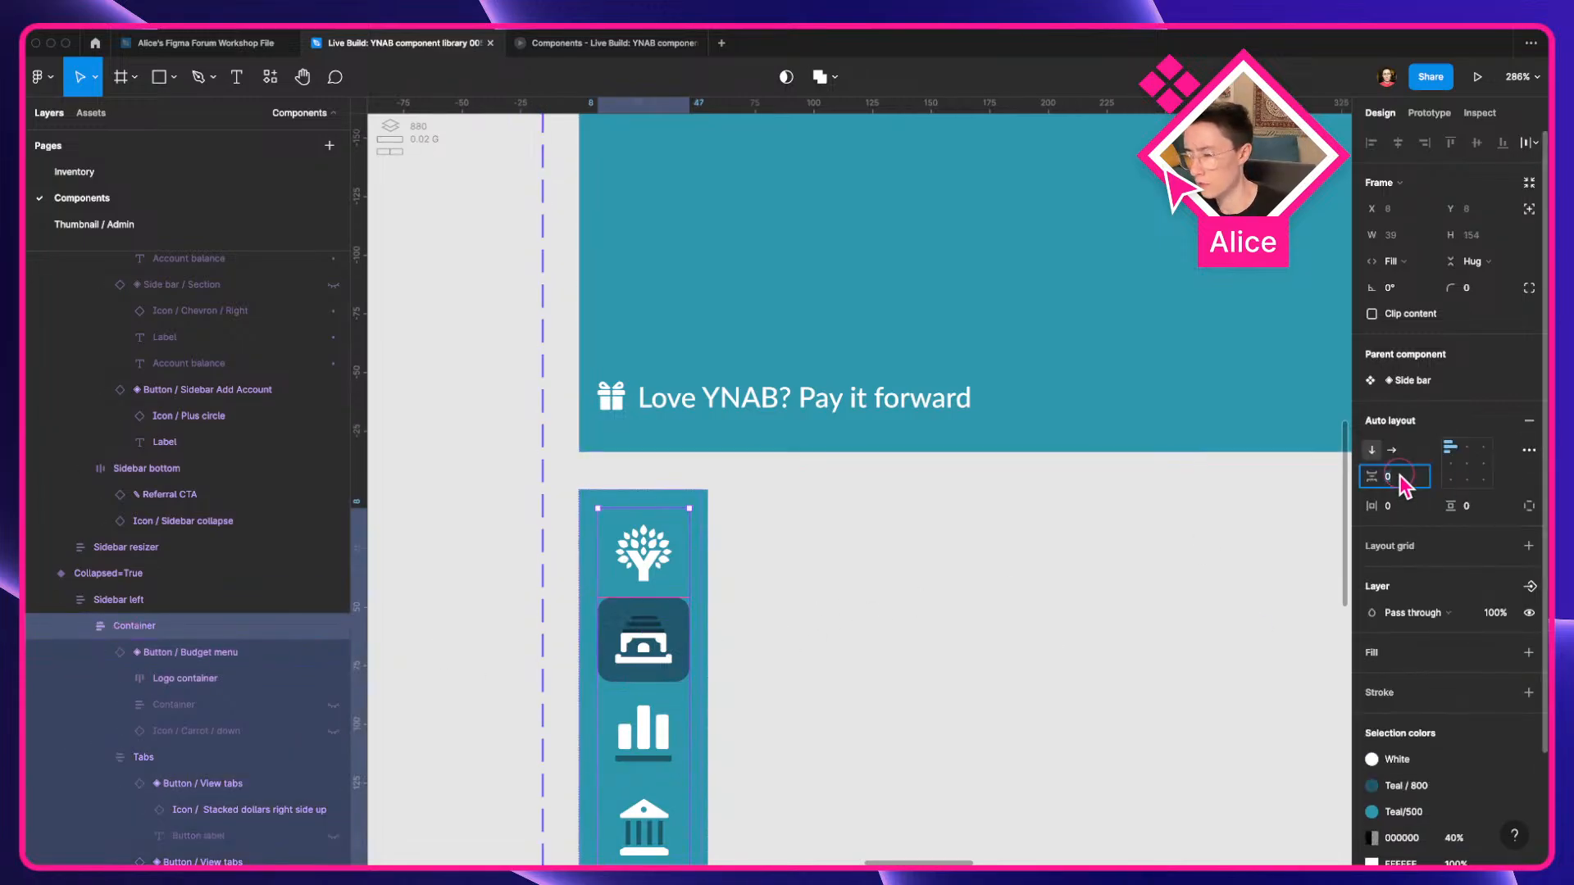
pyautogui.press('Return')
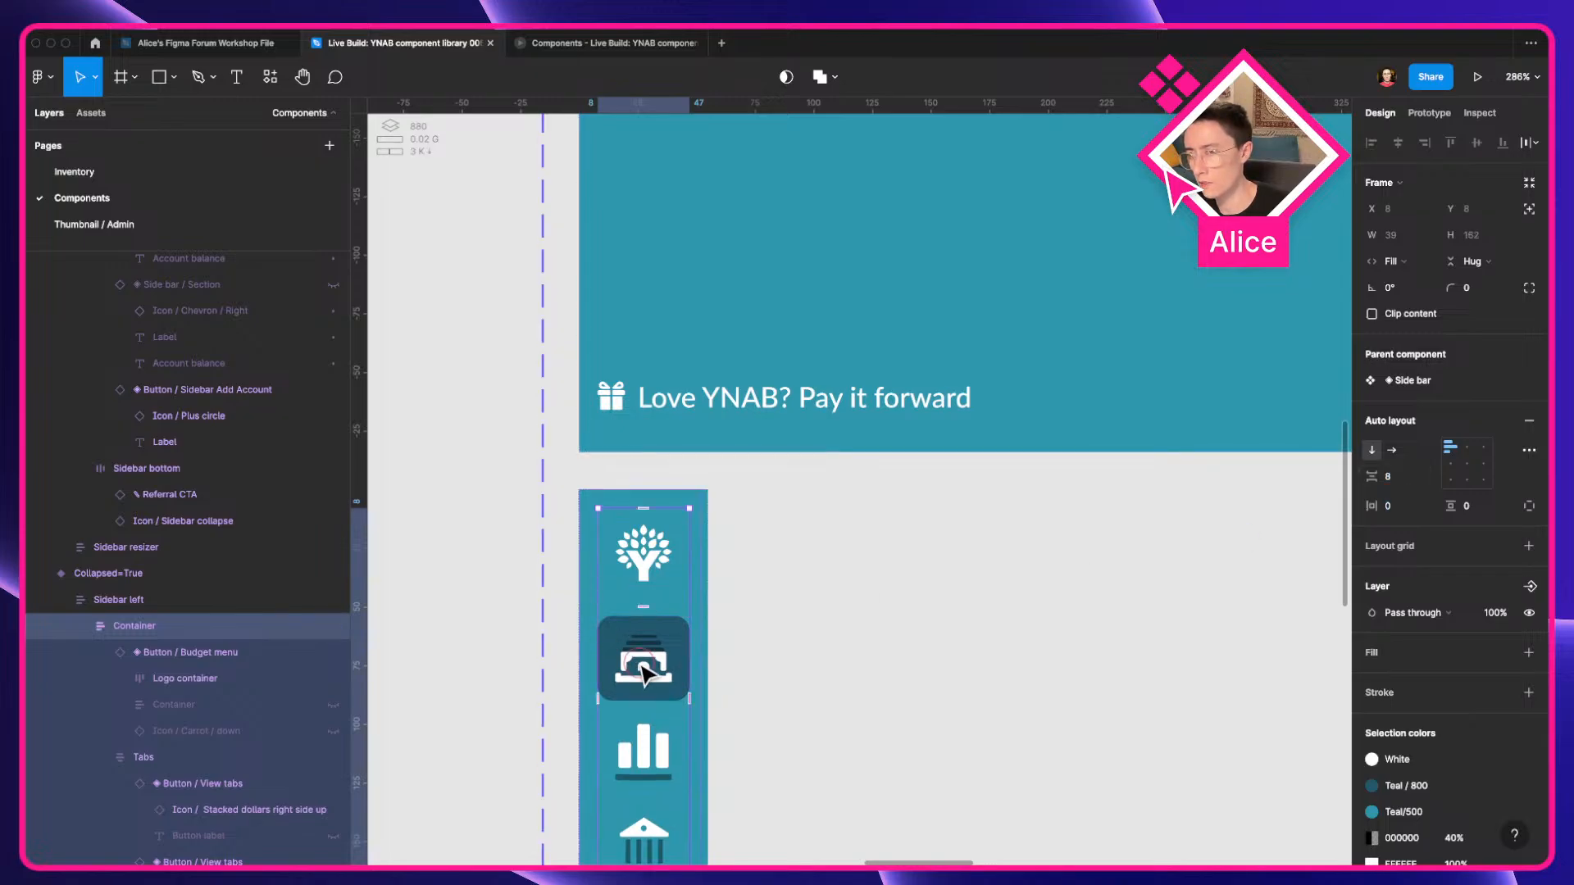
pyautogui.click(646, 672)
pyautogui.scroll(-1, 654, 777)
pyautogui.scroll(-3, 654, 775)
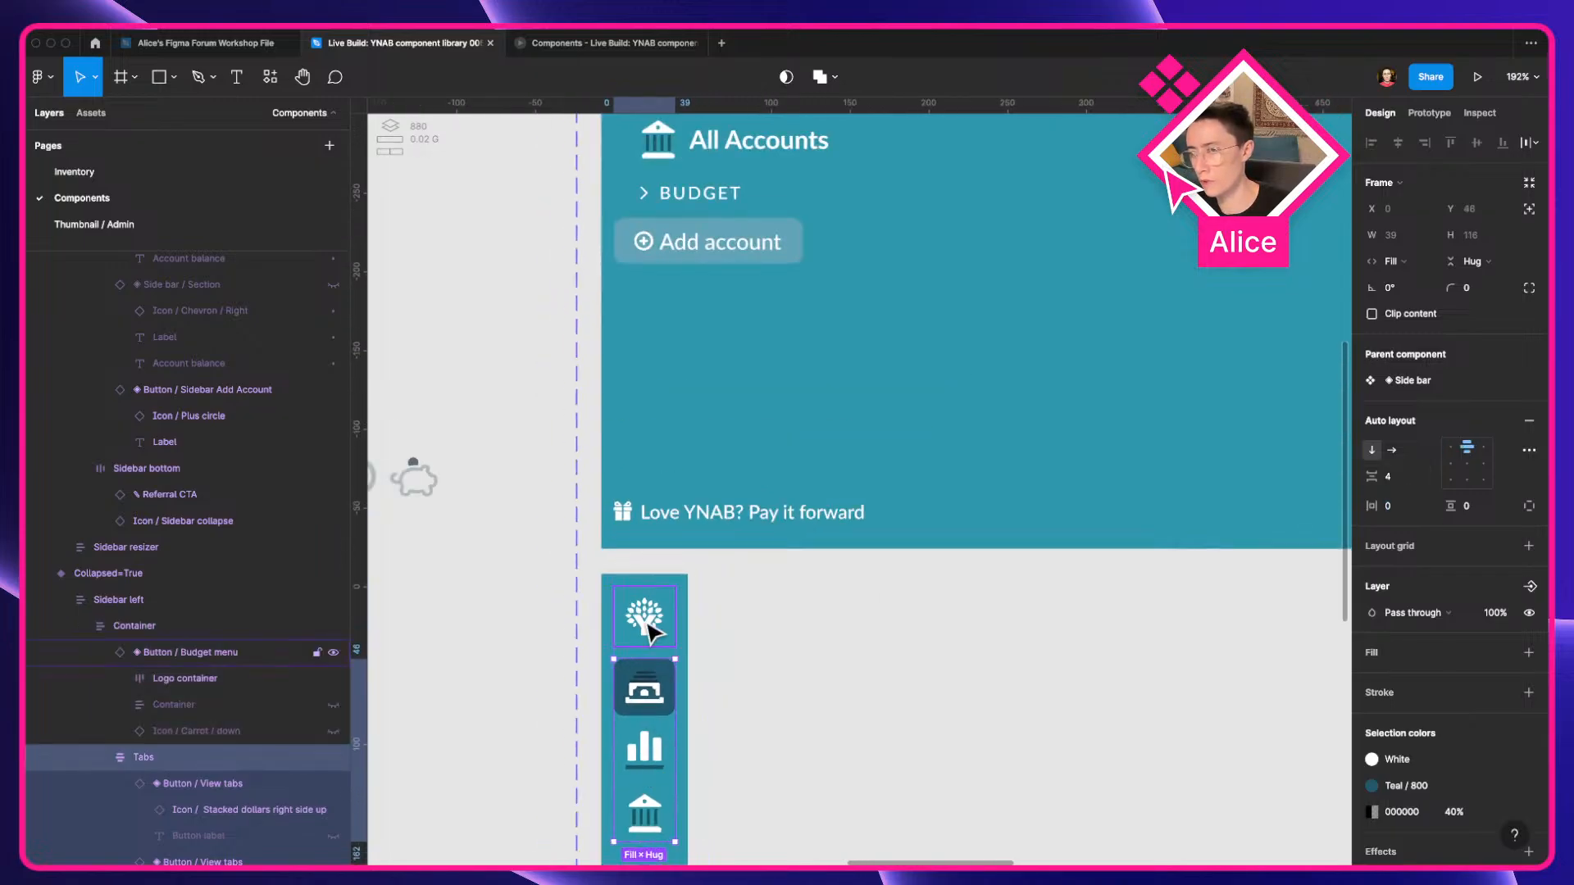
# Test collapsing and expanding the side bar in the prototype preview, checking the tabs' hover behaviour in the expanded state.
pyautogui.click(573, 42)
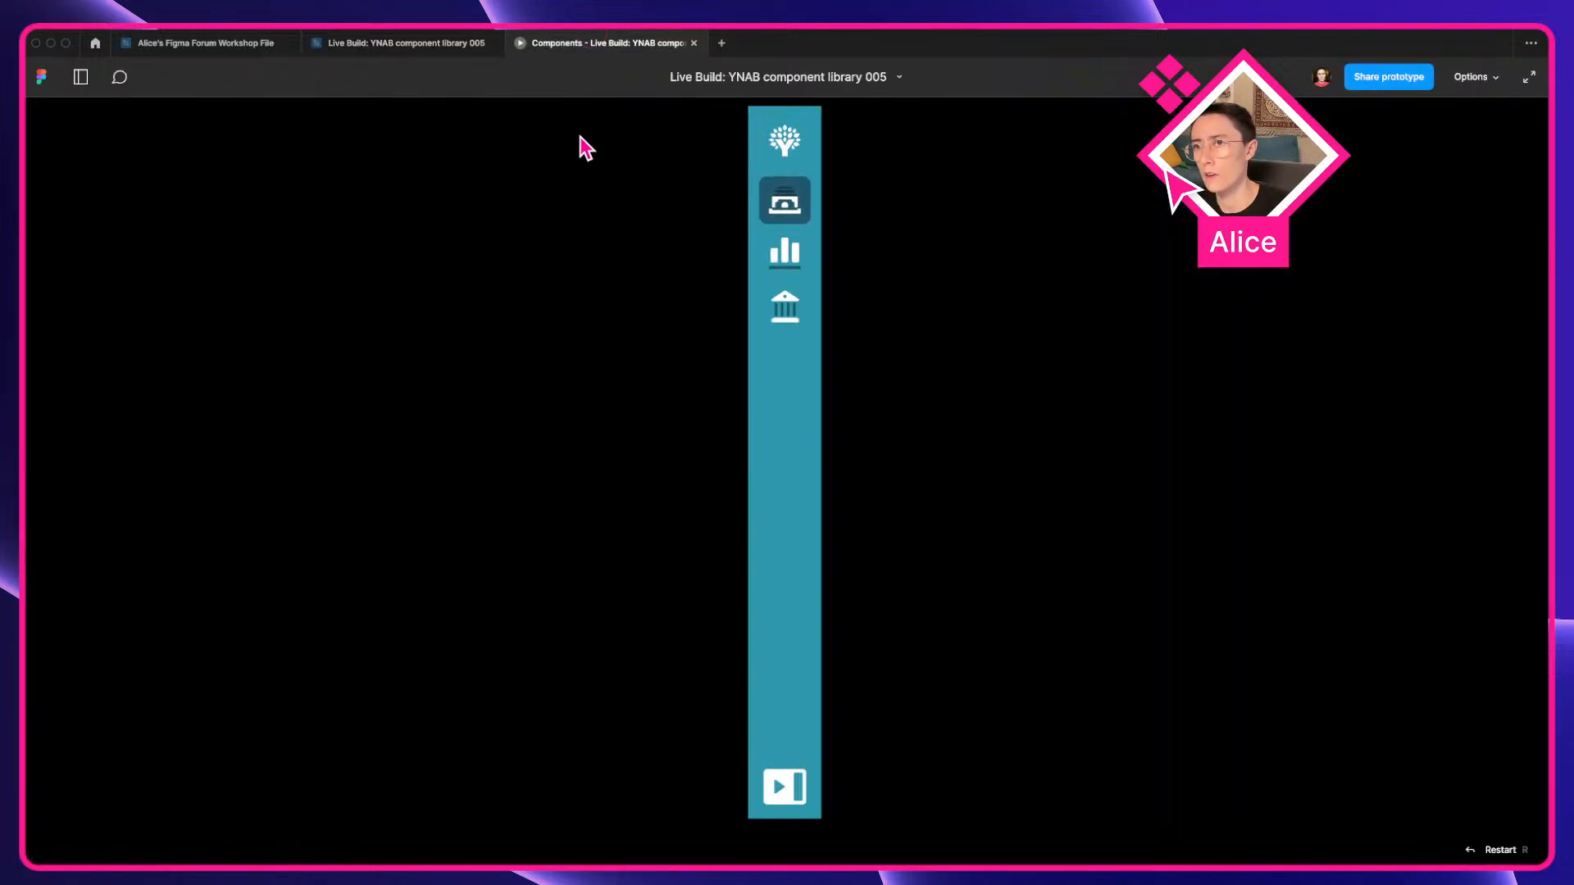
pyautogui.click(786, 783)
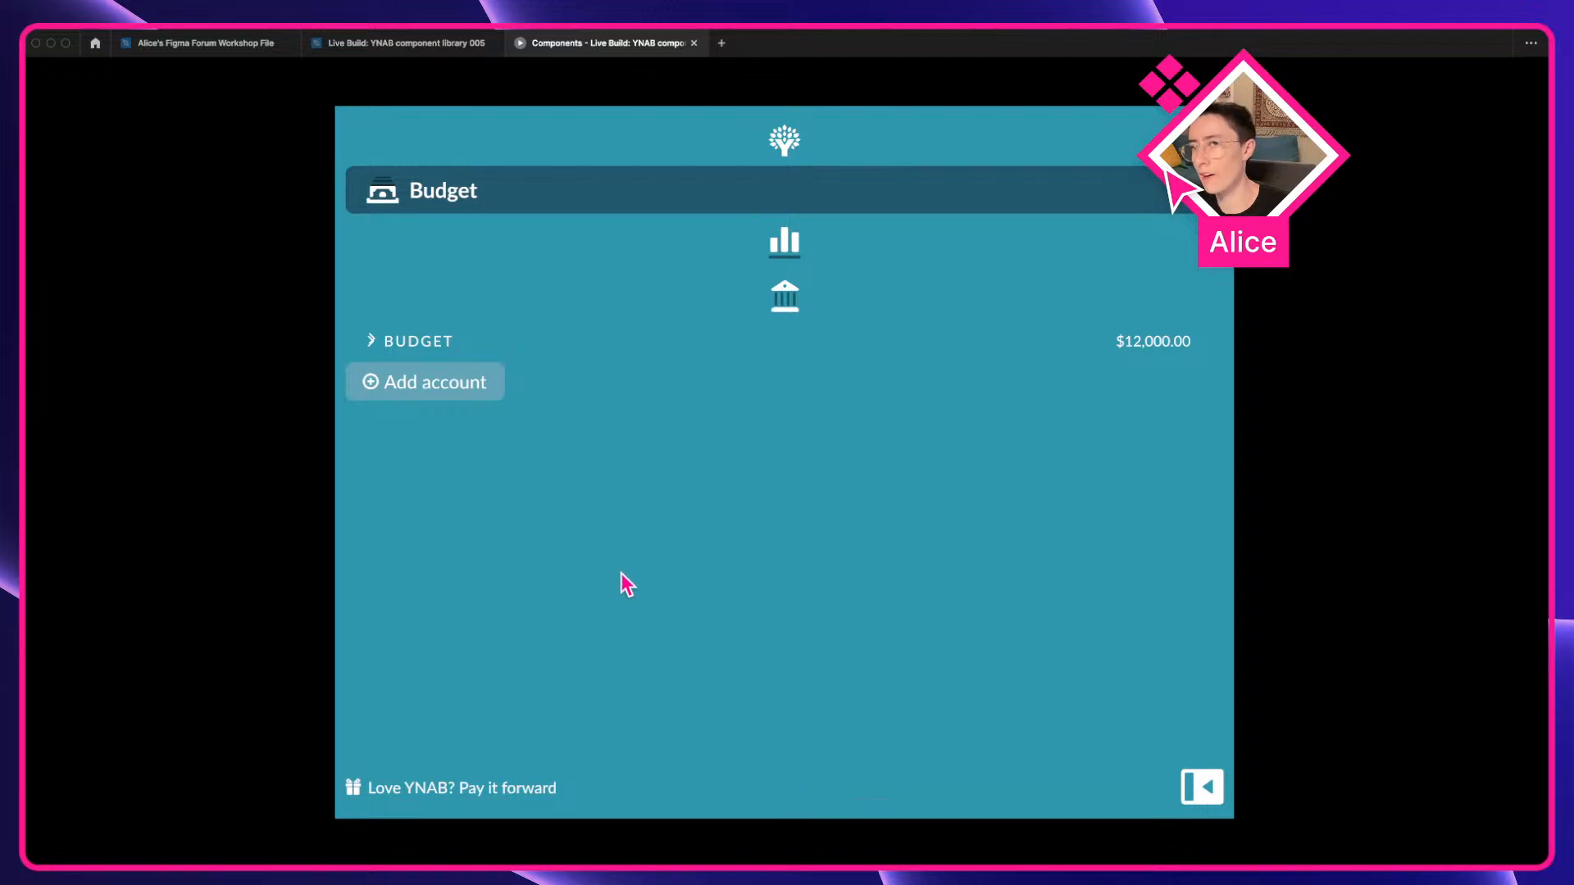
pyautogui.click(1197, 788)
pyautogui.click(785, 785)
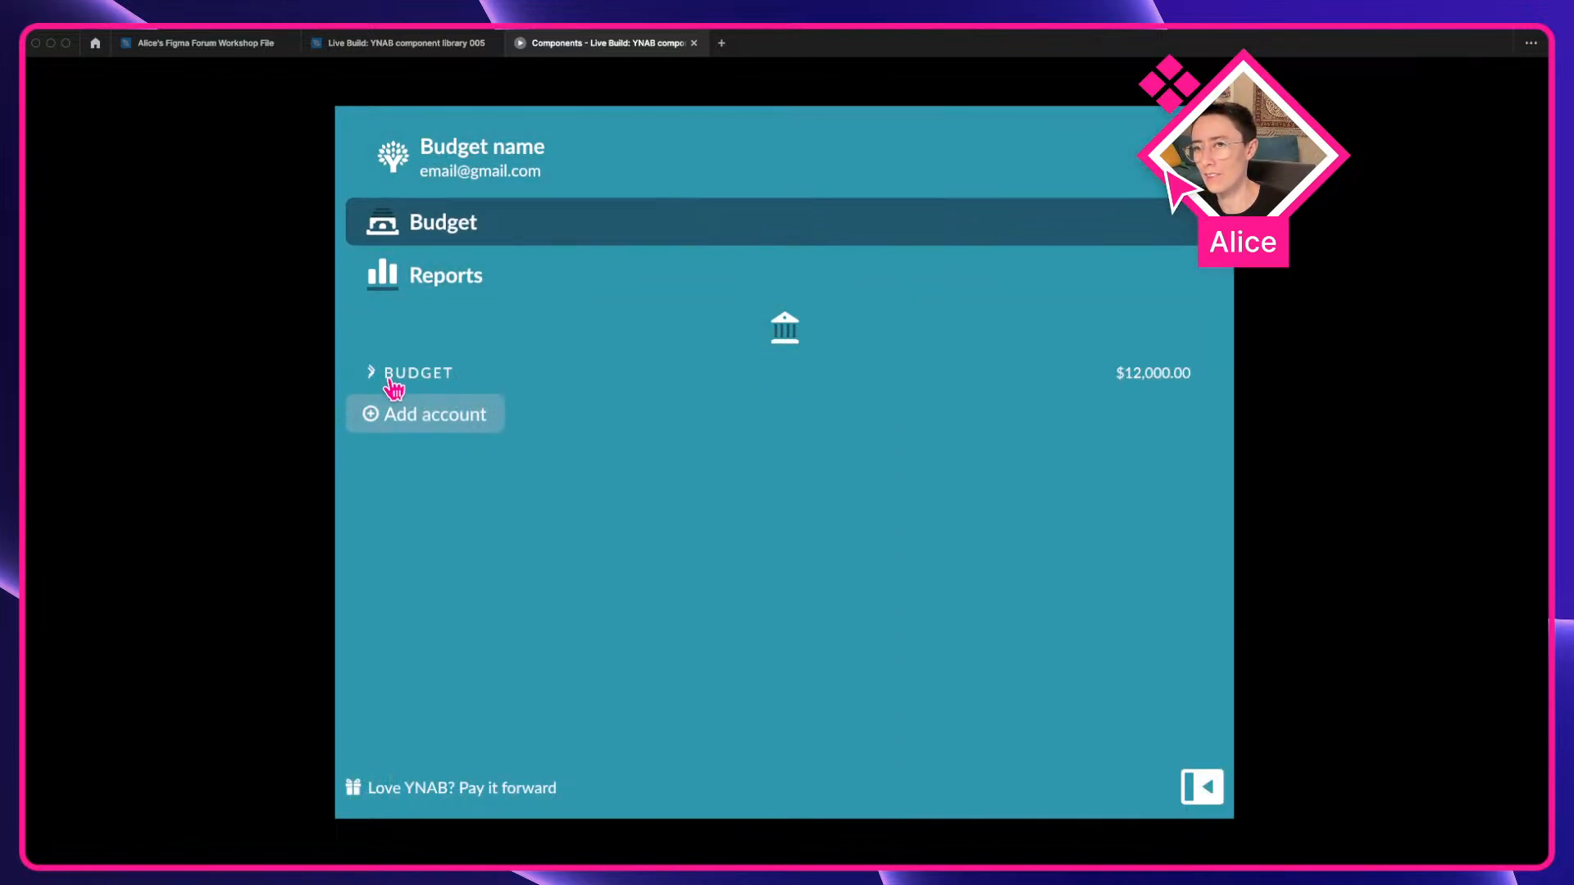
pyautogui.moveTo(777, 352)
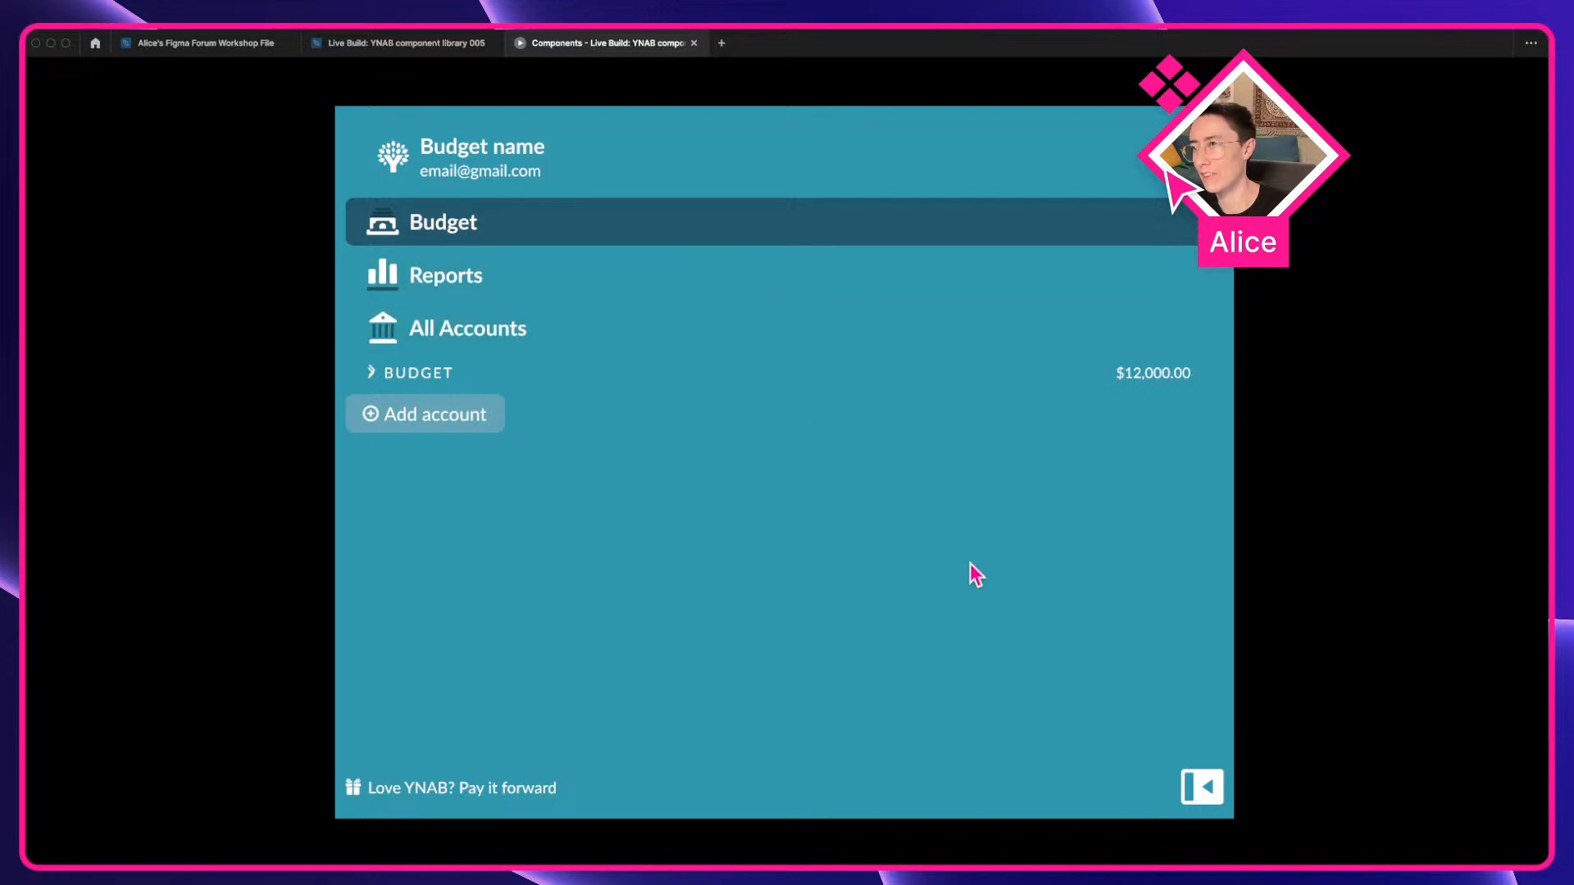
pyautogui.click(1202, 787)
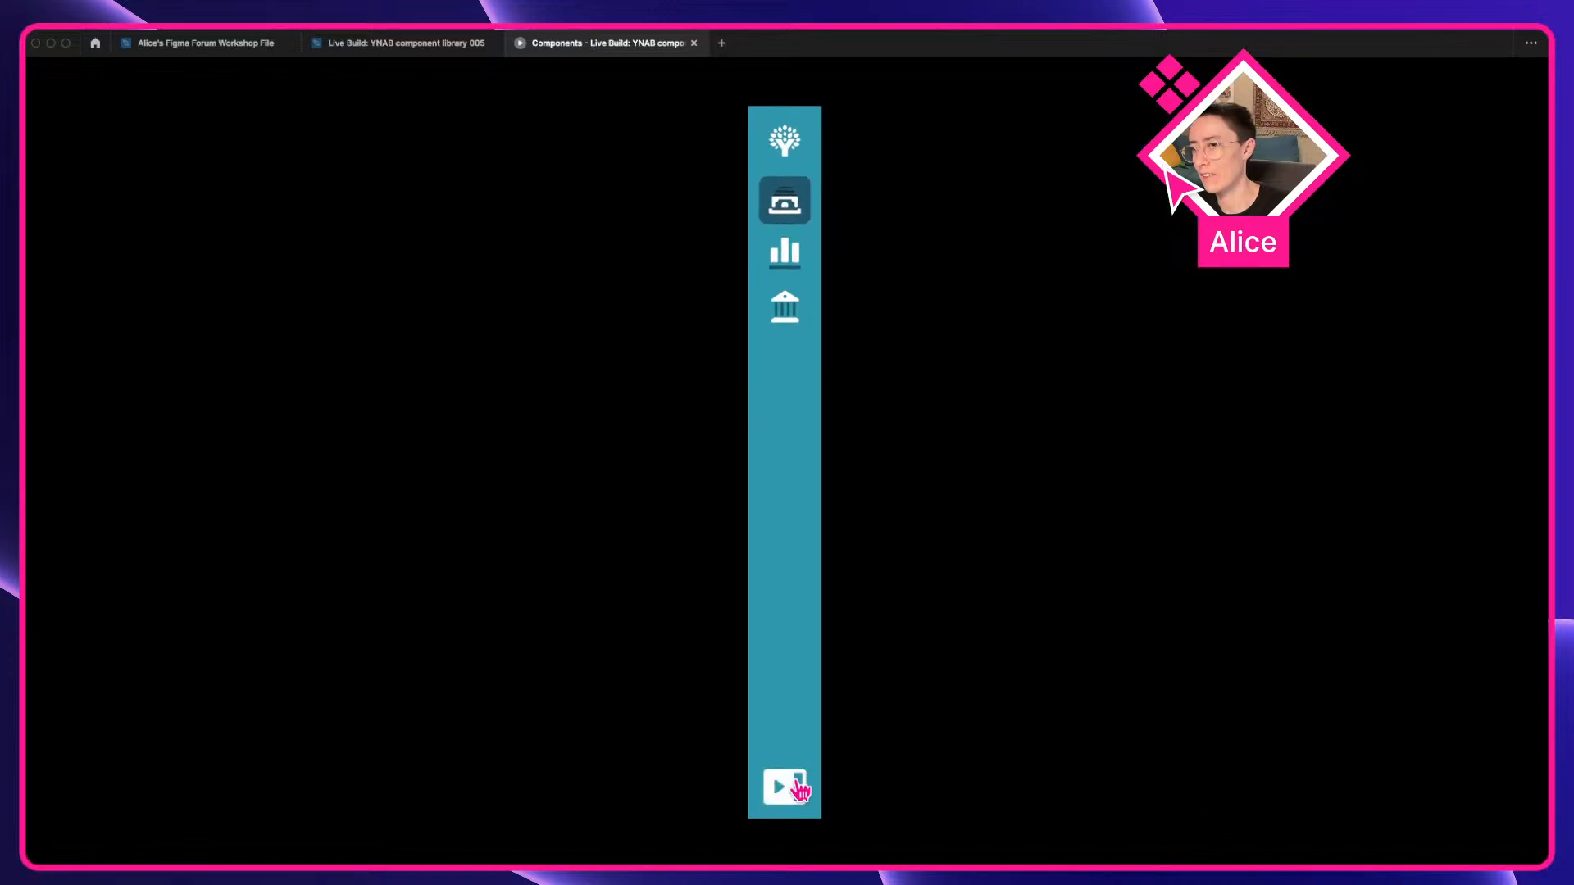
pyautogui.click(800, 790)
# Reset all changes on the standalone Side bar instance beside the component set in the component file.
pyautogui.click(457, 45)
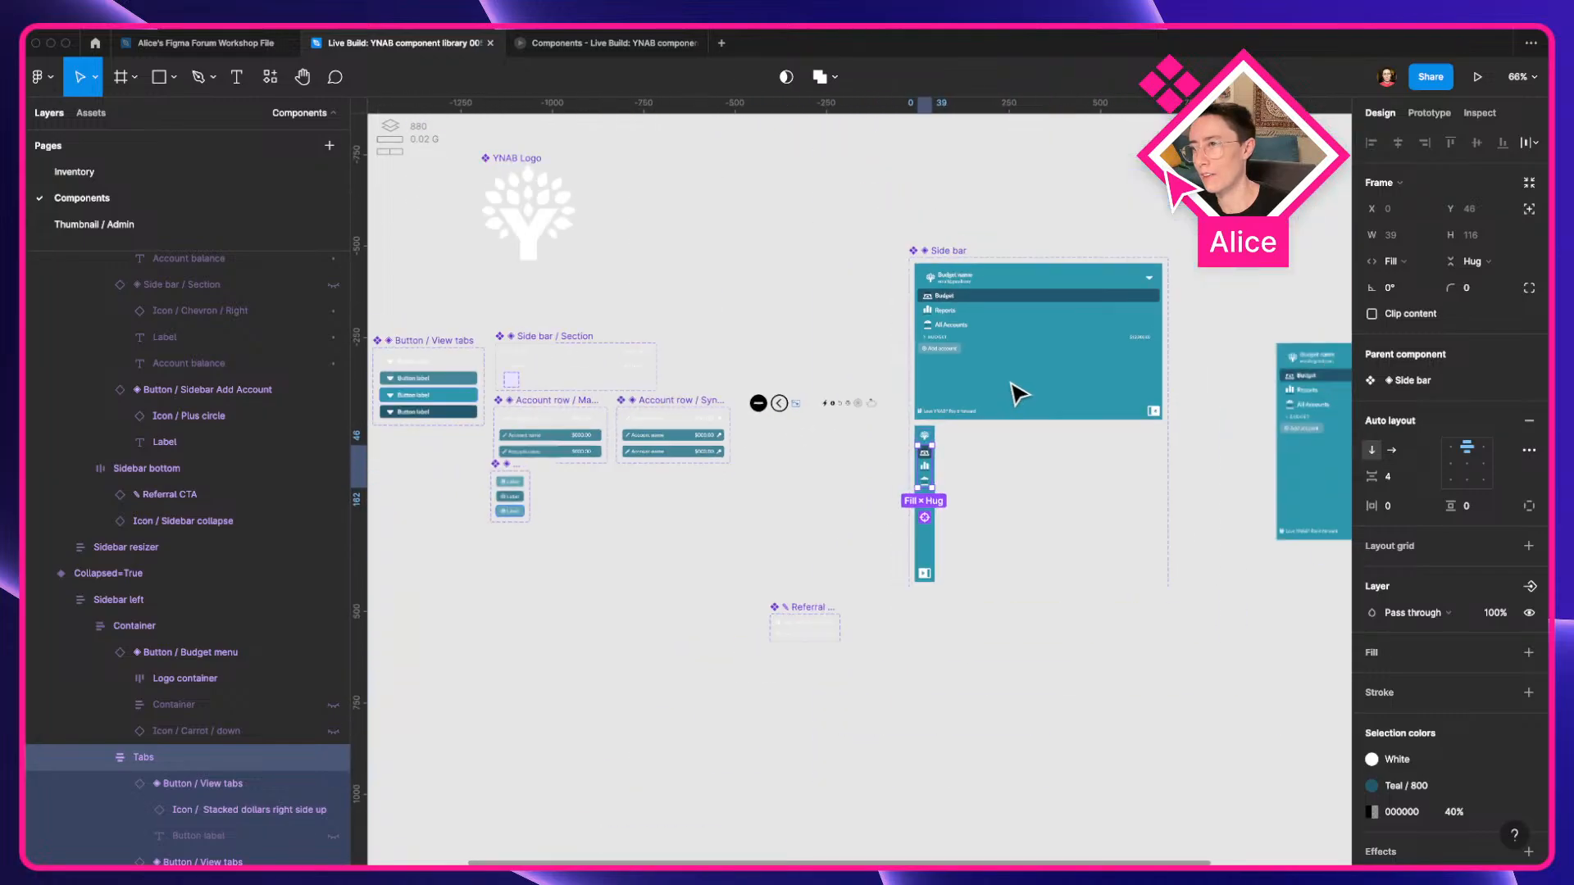
pyautogui.scroll(-3, 1019, 394)
pyautogui.rightClick(968, 483)
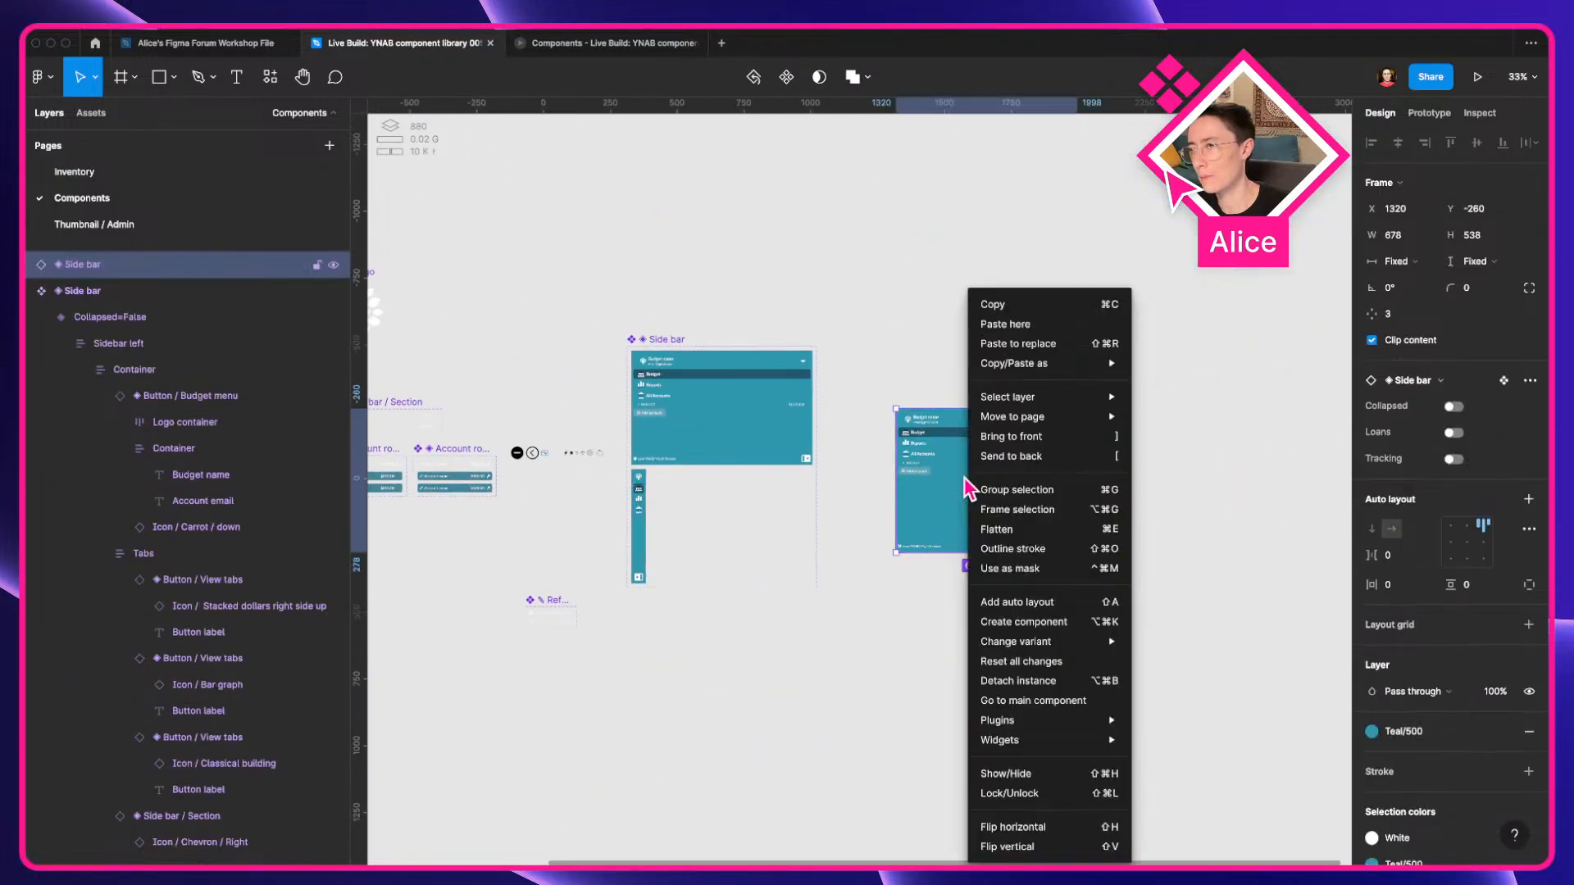
pyautogui.click(1060, 664)
pyautogui.scroll(3, 1025, 508)
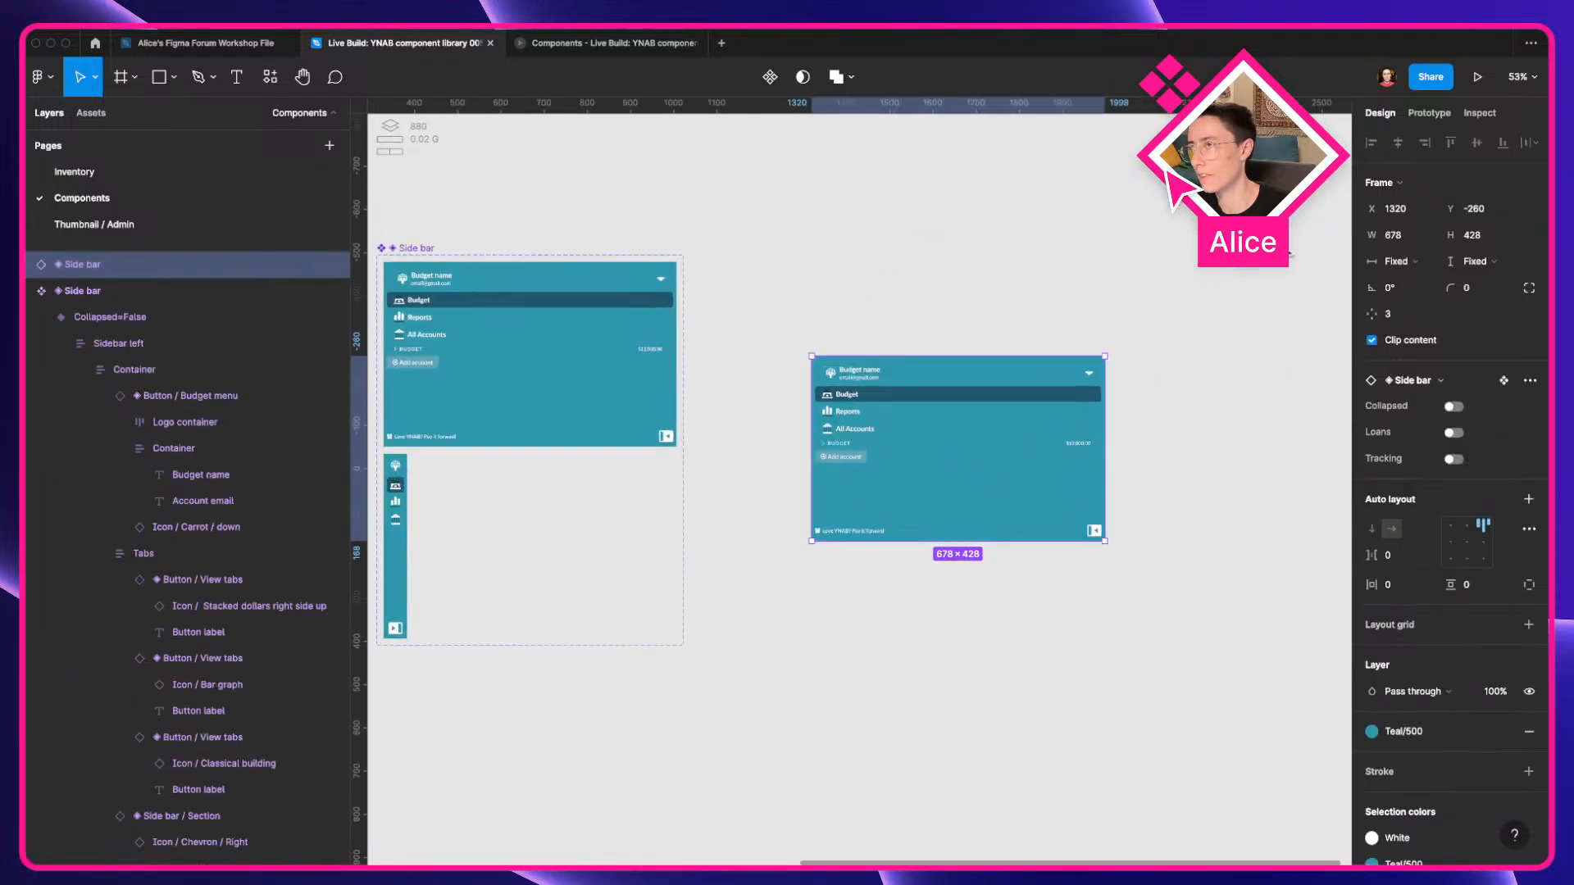
# Present the Side bar instance and test its collapse and expand toggles repeatedly, restarting the prototype in between.
pyautogui.click(1477, 76)
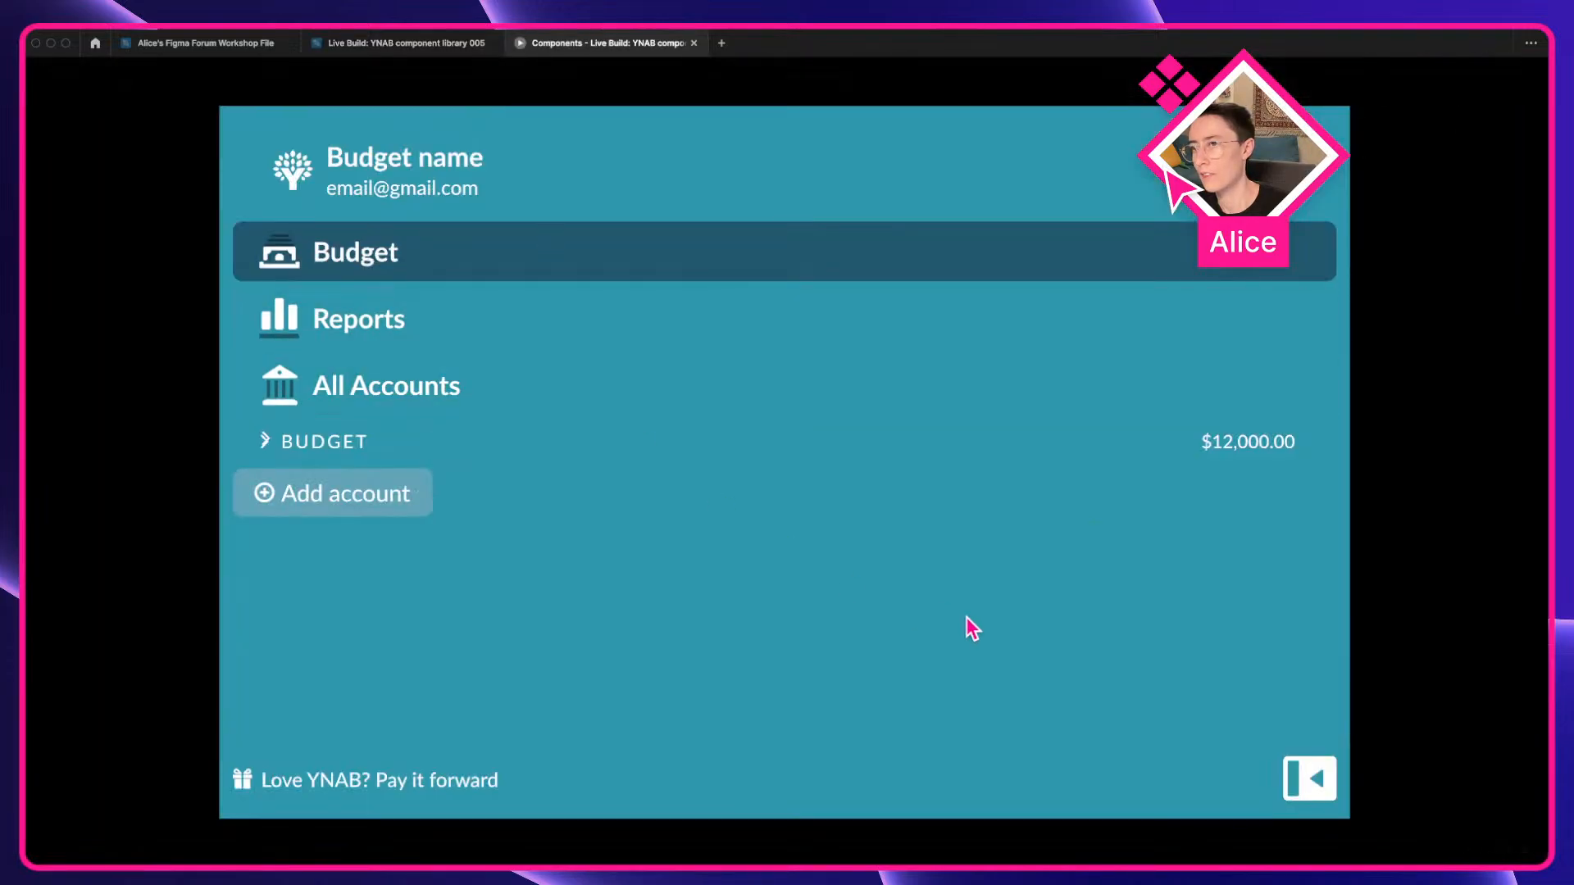
pyautogui.click(1289, 780)
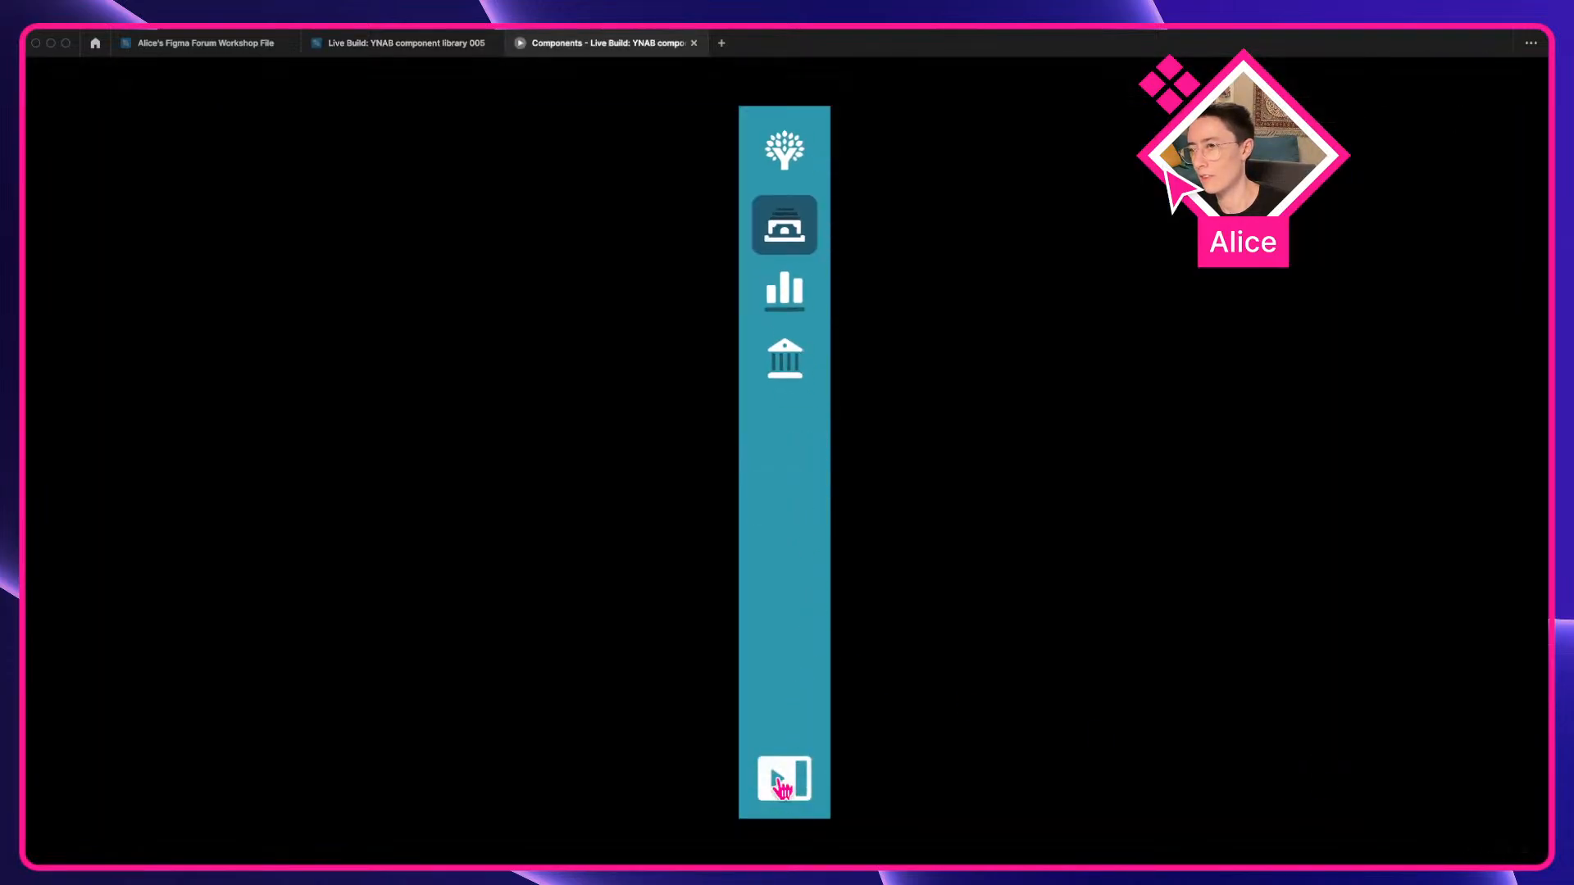
pyautogui.click(782, 785)
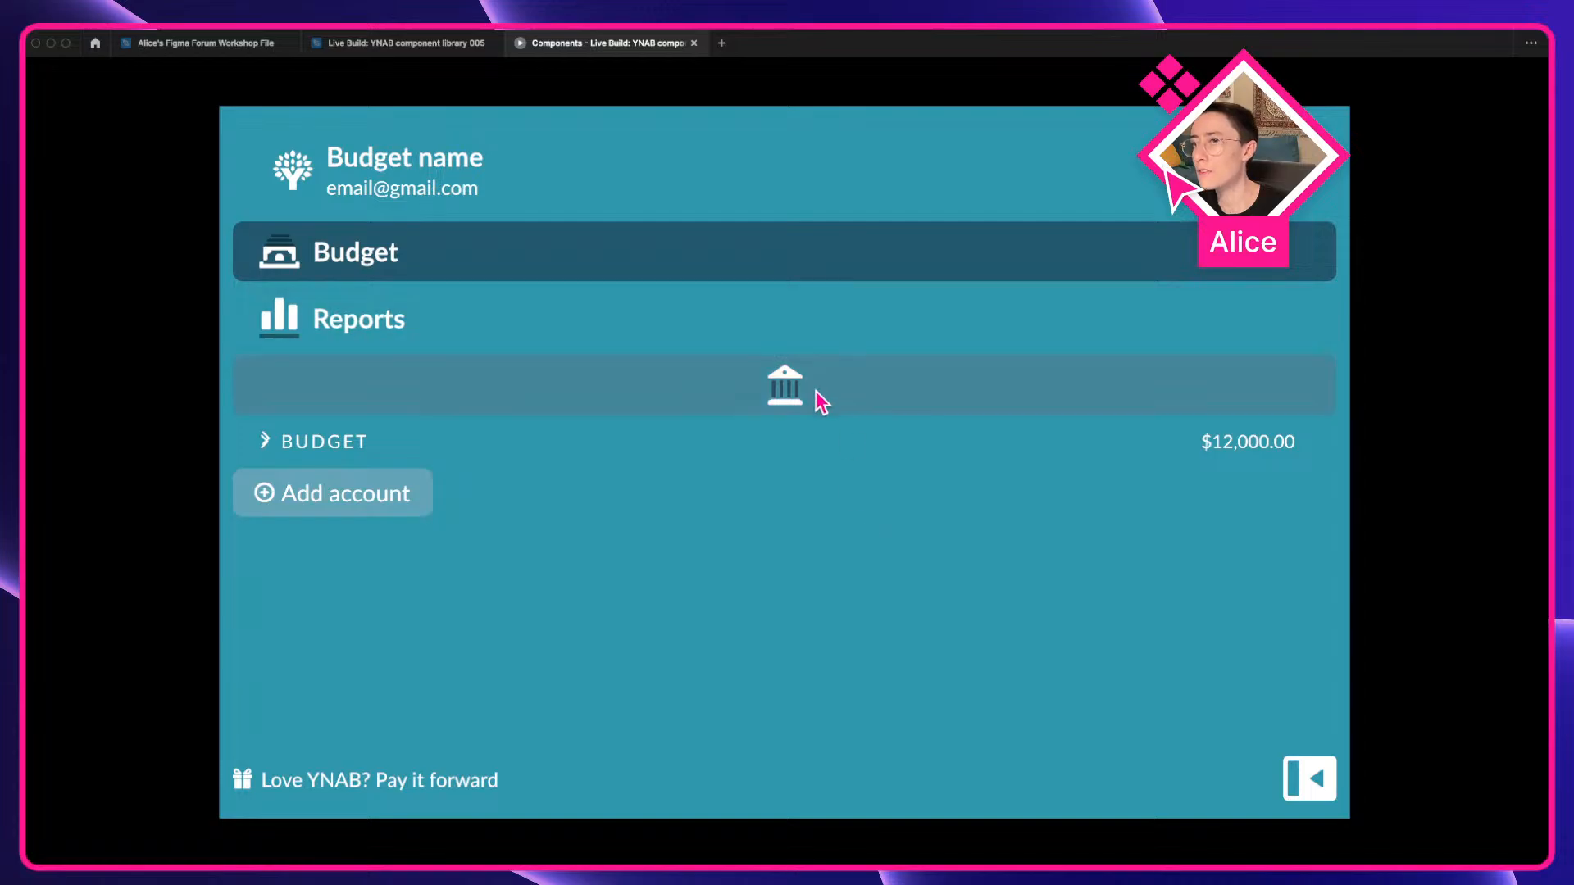
pyautogui.click(1307, 786)
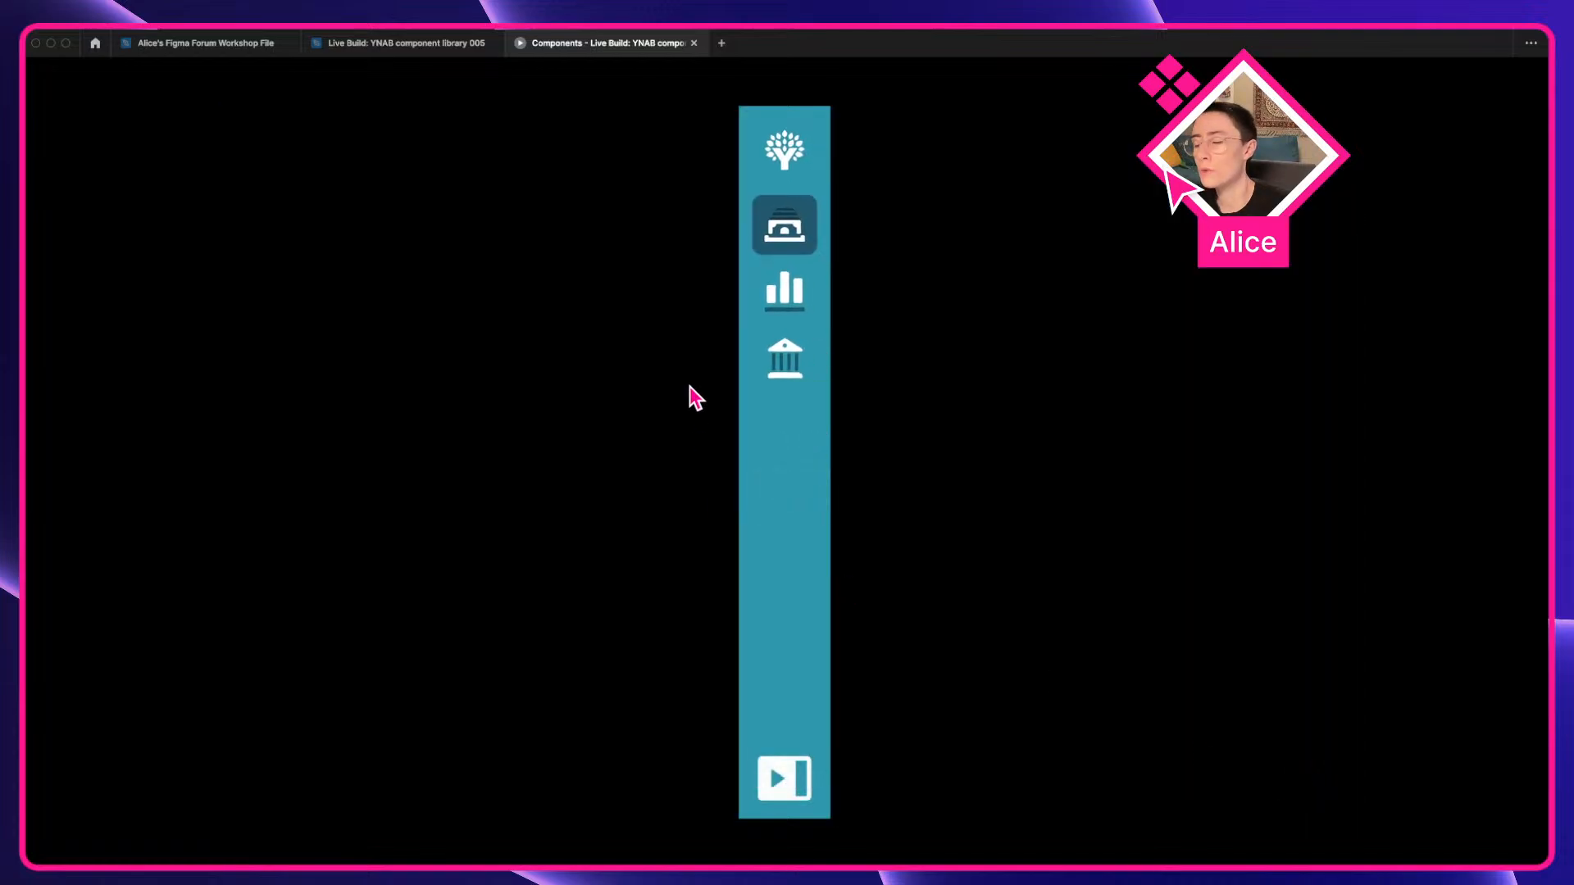
pyautogui.press('r')
pyautogui.click(1311, 782)
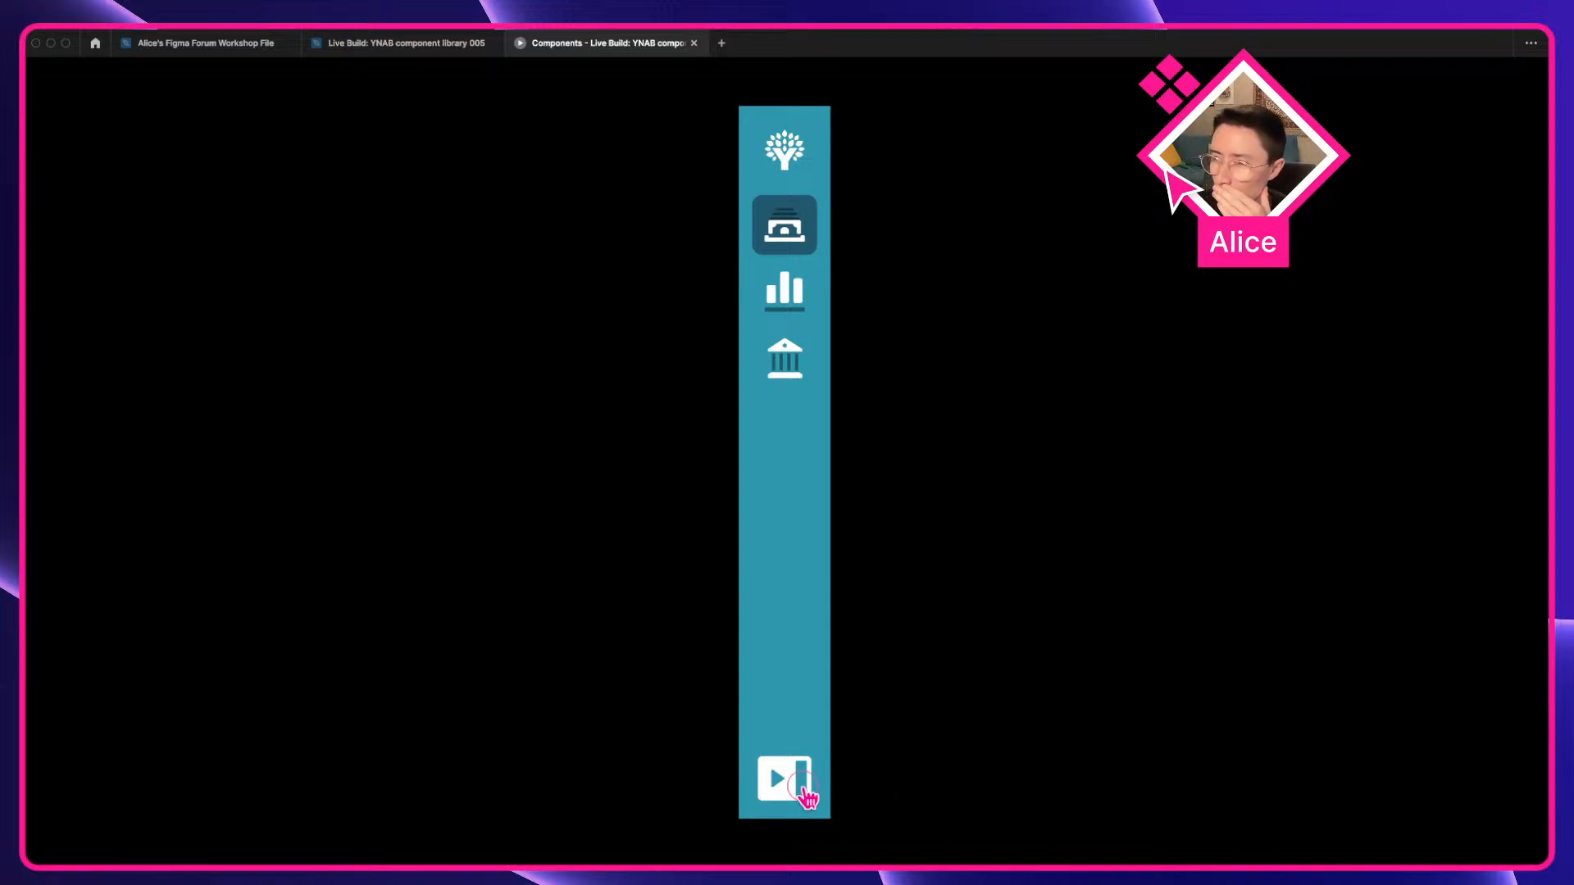
pyautogui.click(806, 794)
pyautogui.click(1309, 780)
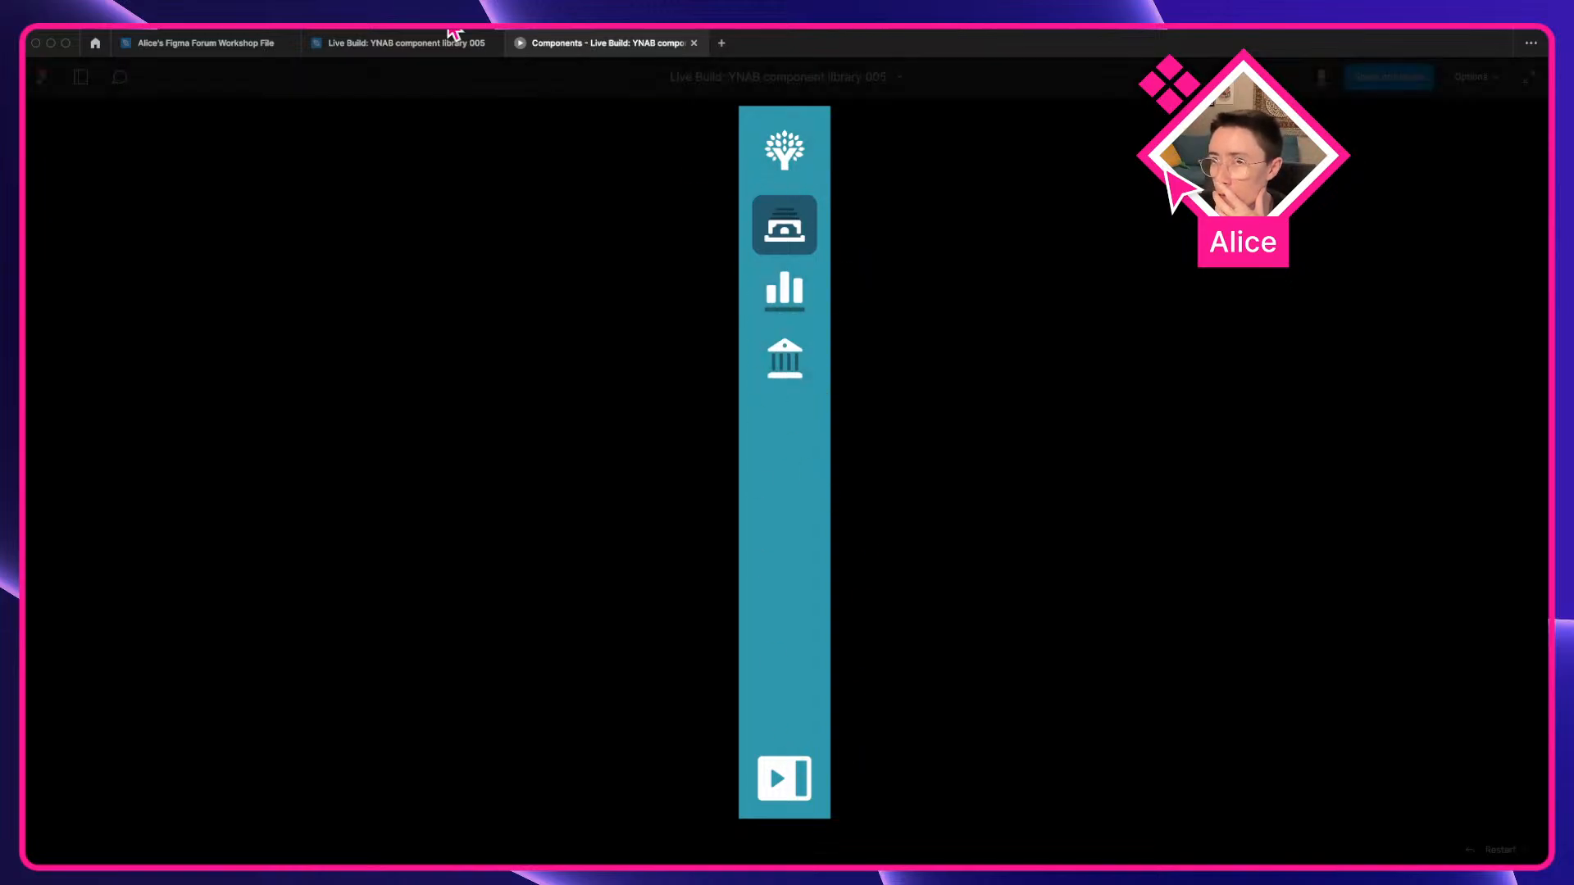
# Return to the component library file and delete the standalone Side bar instance beside the component set.
pyautogui.click(447, 39)
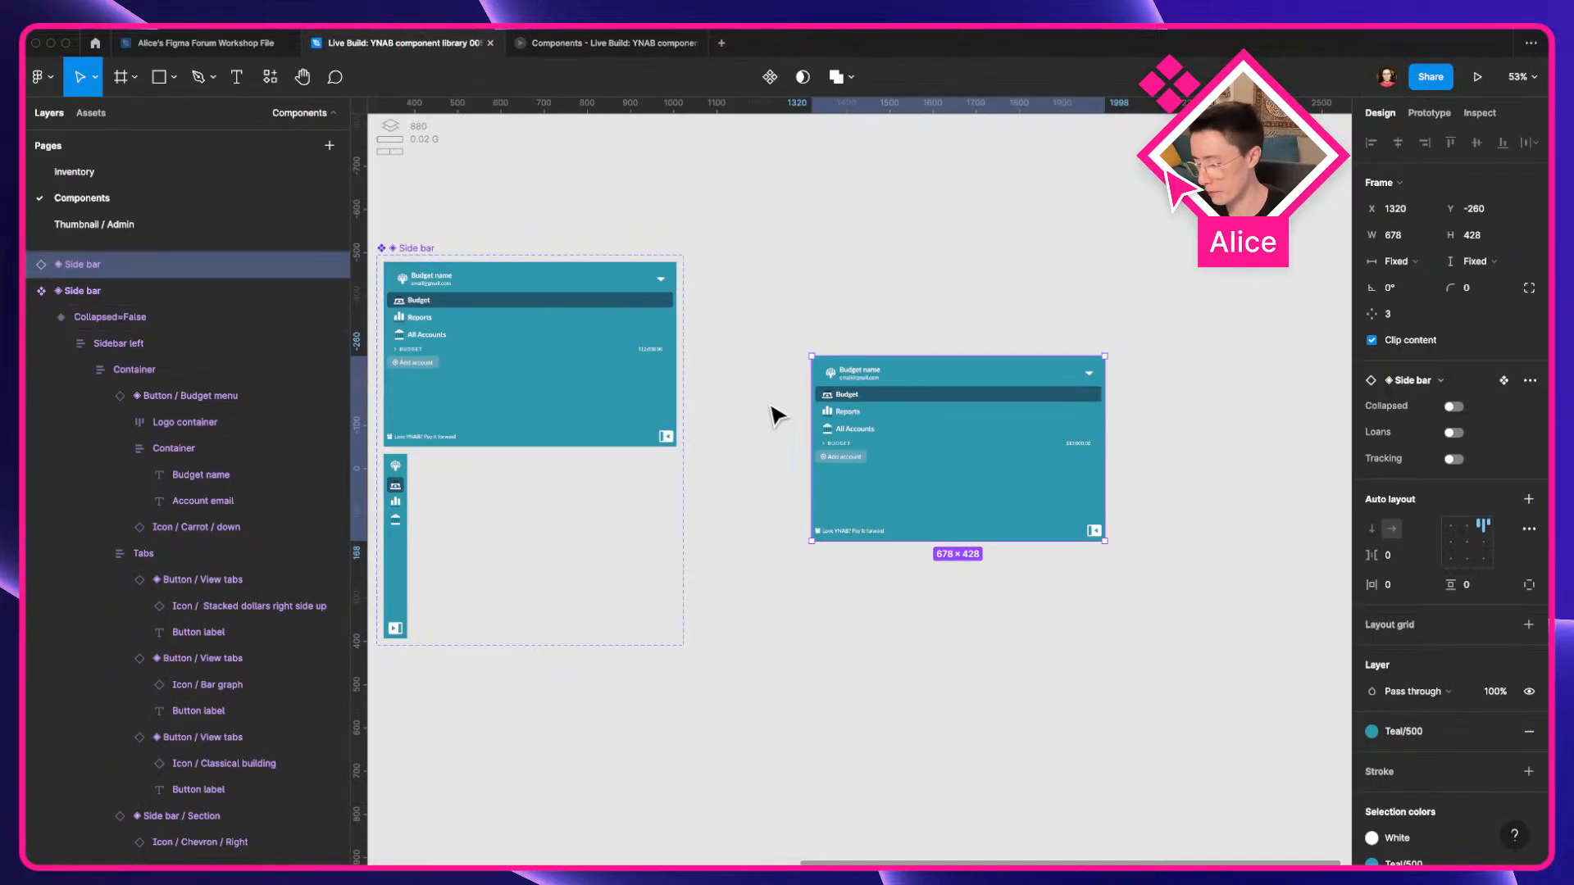
pyautogui.press('Delete')
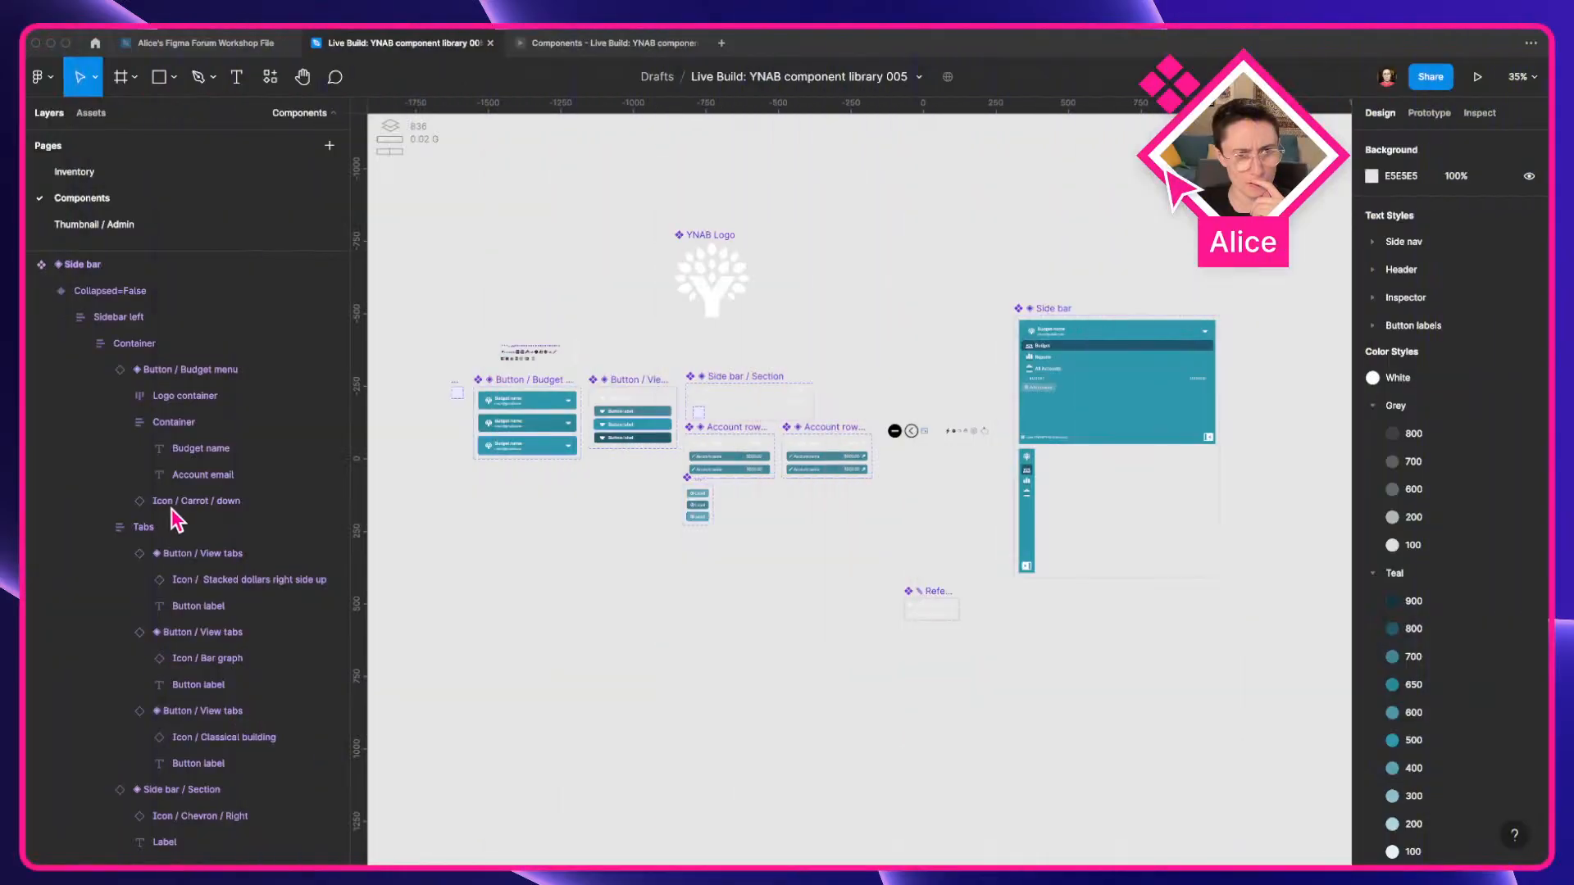
# Switch to the YNAB budget page in the web browser and reset its zoom to the default size.
pyautogui.hotkey('ctrl', 'Left')
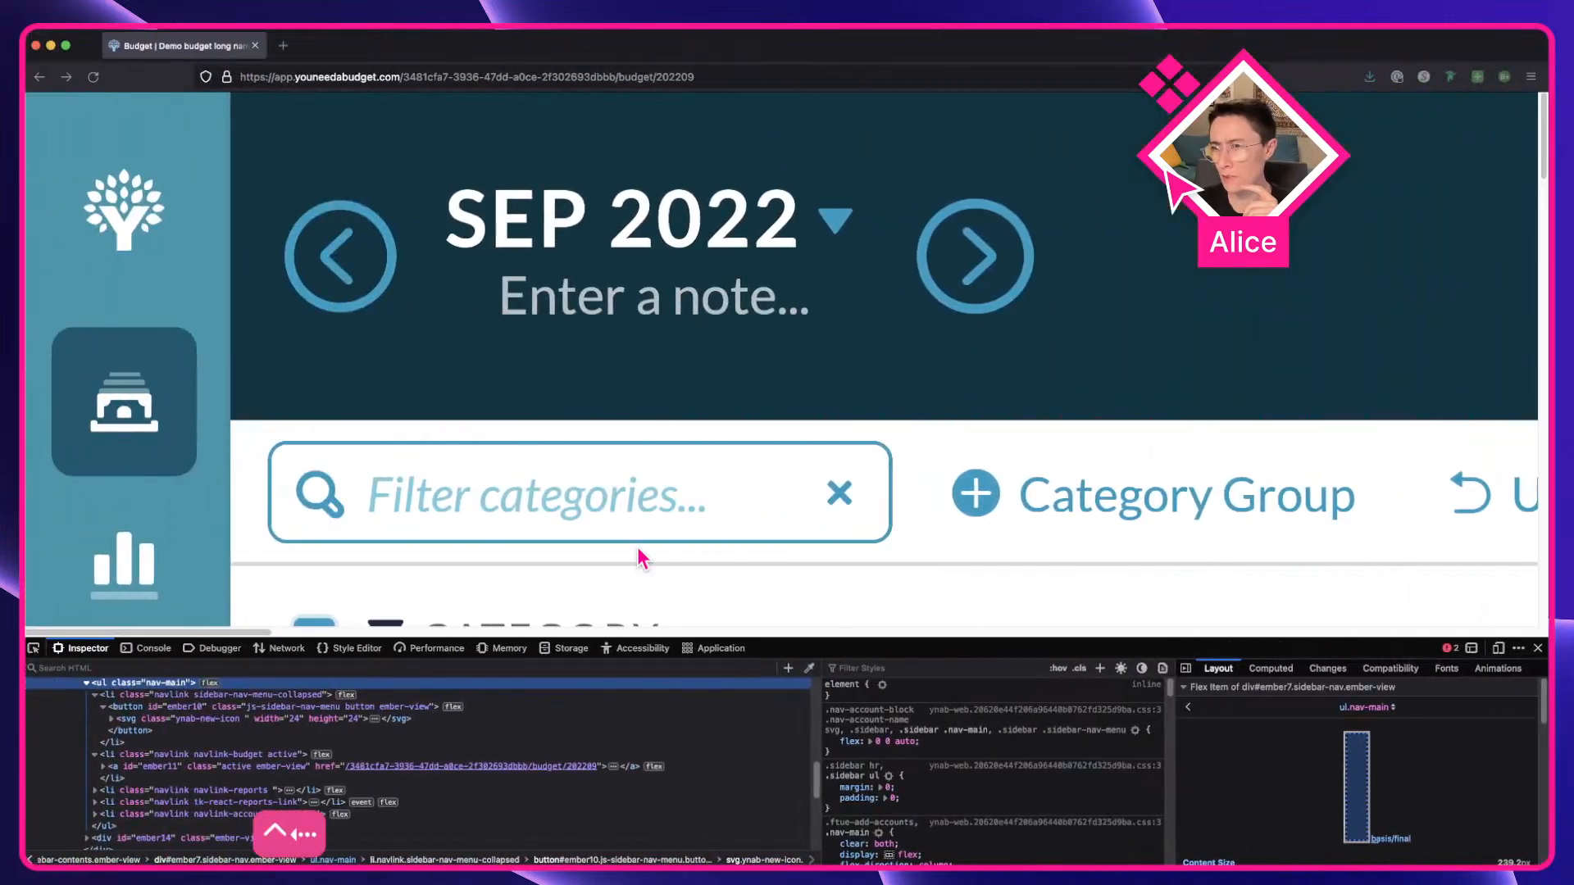
pyautogui.hotkey('ctrl', 'Right')
pyautogui.hotkey('ctrl', 'Left')
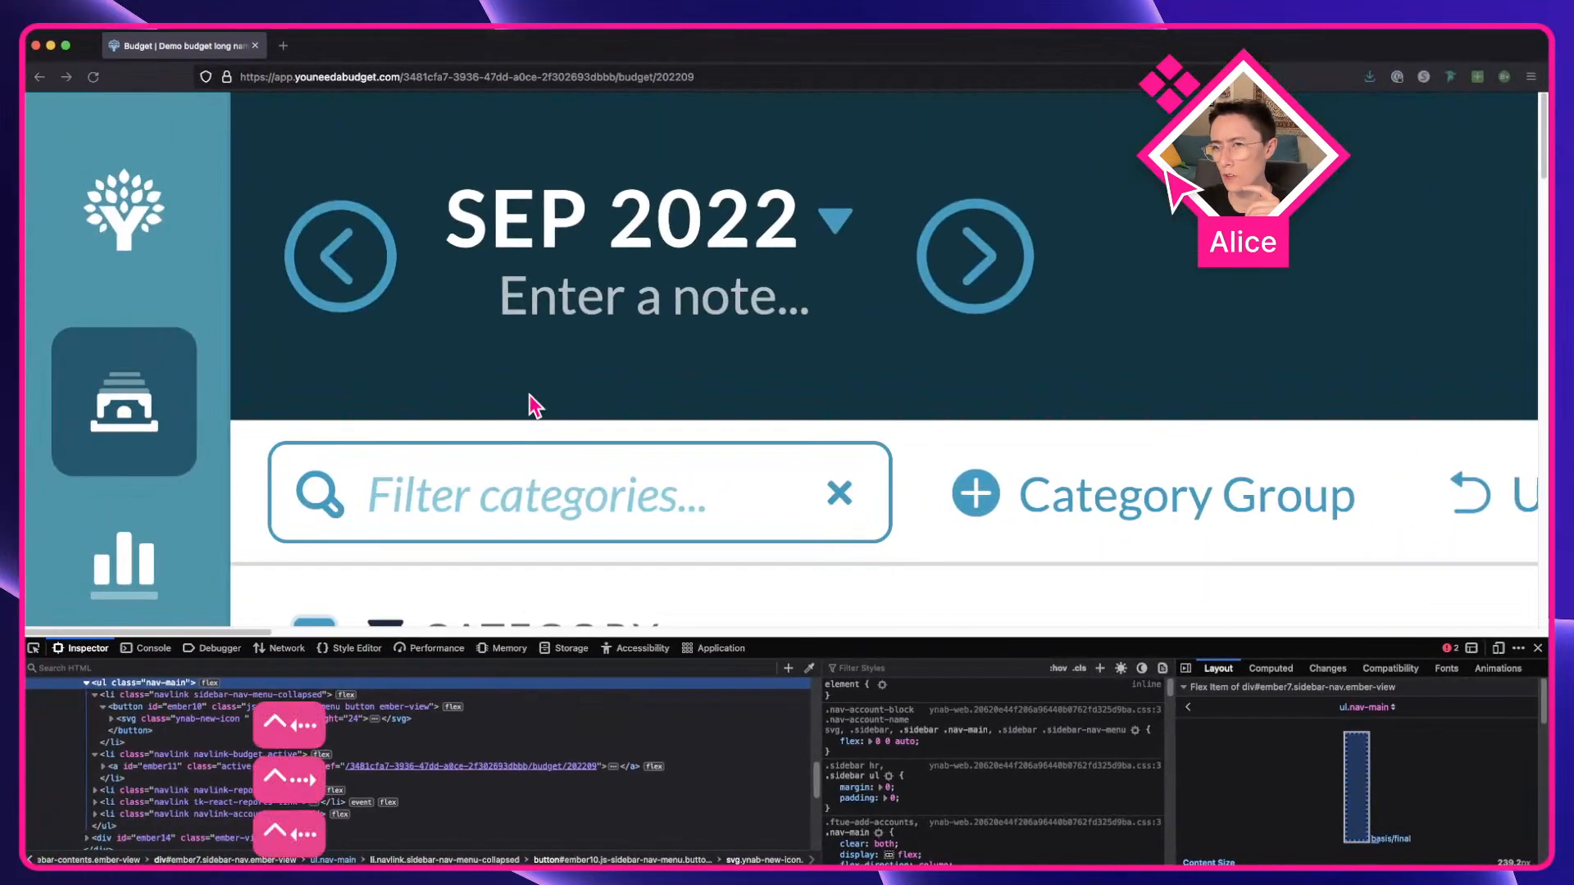
pyautogui.hotkey('ctrl', '0')
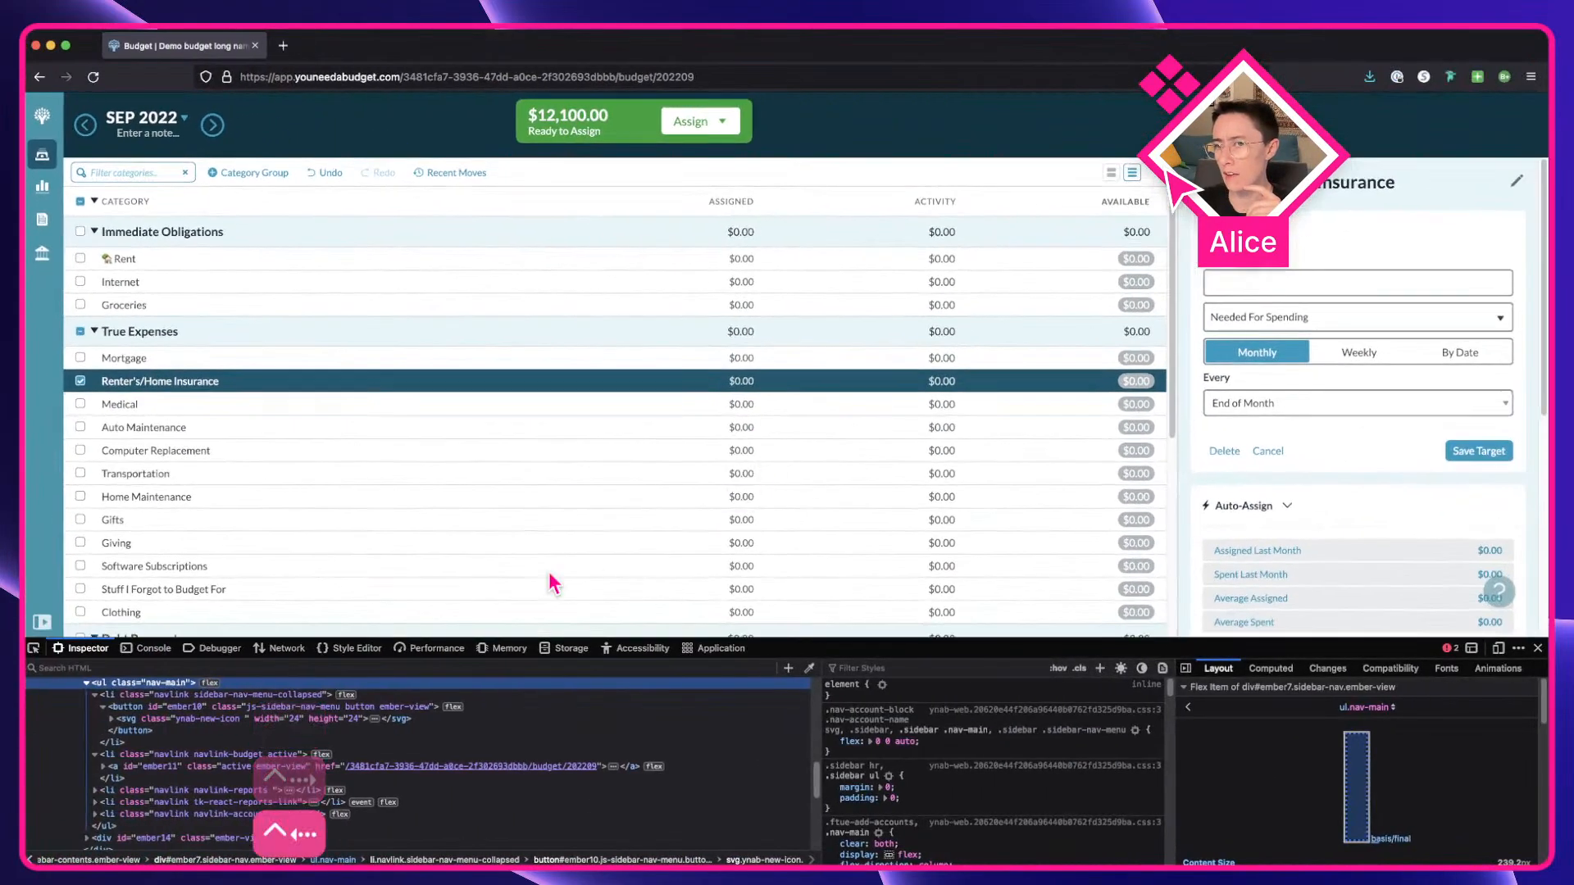
# Close the browser's developer tools and deselect the Renter's/Home Insurance category.
pyautogui.click(1538, 649)
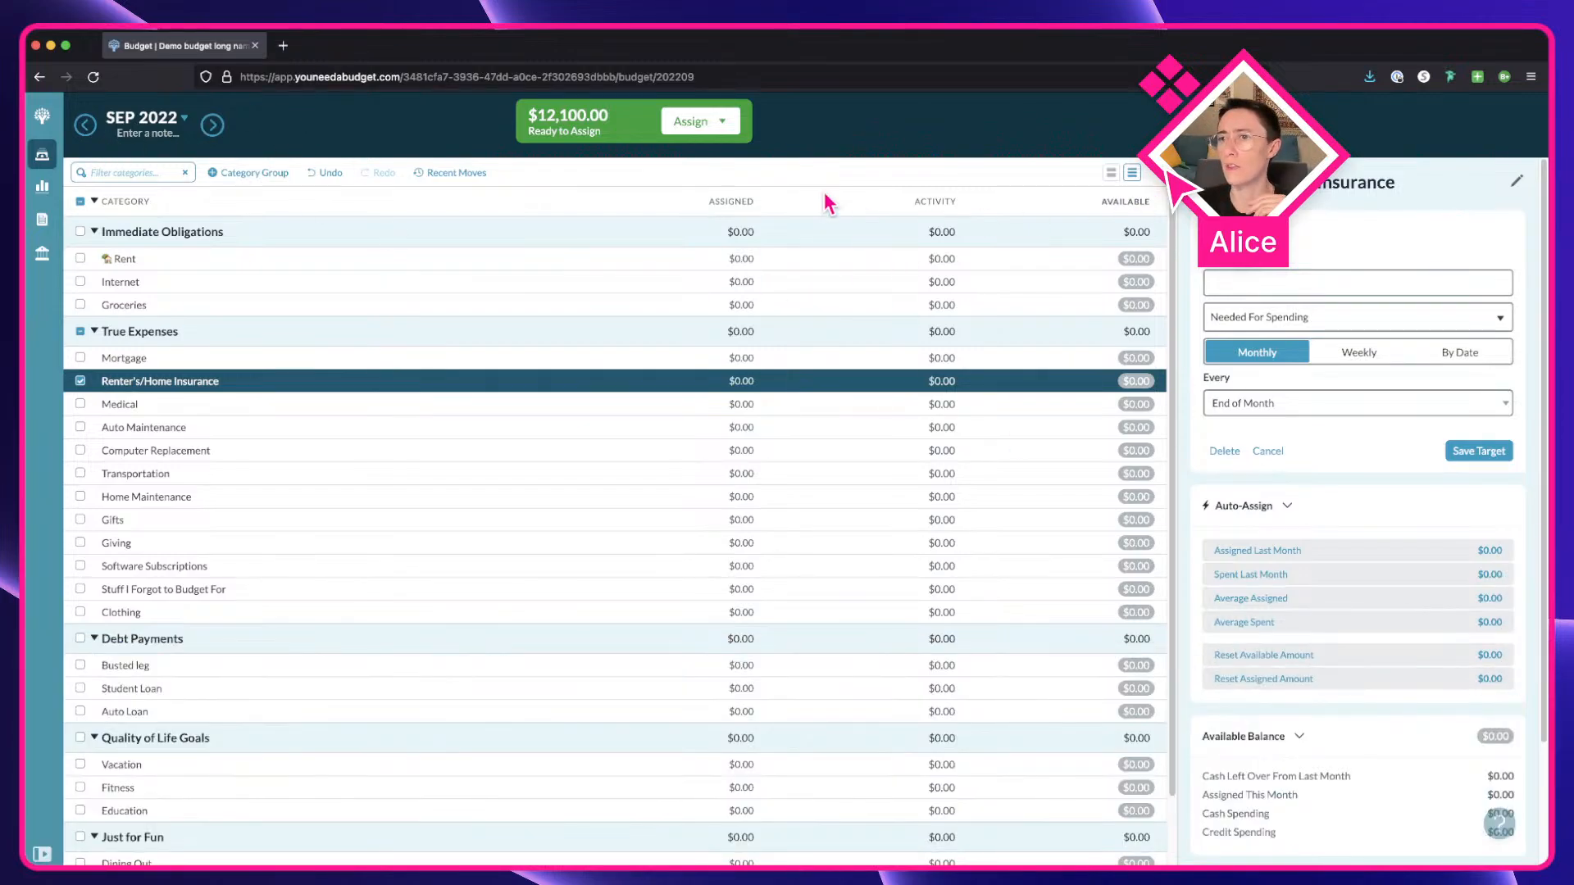
pyautogui.click(67, 378)
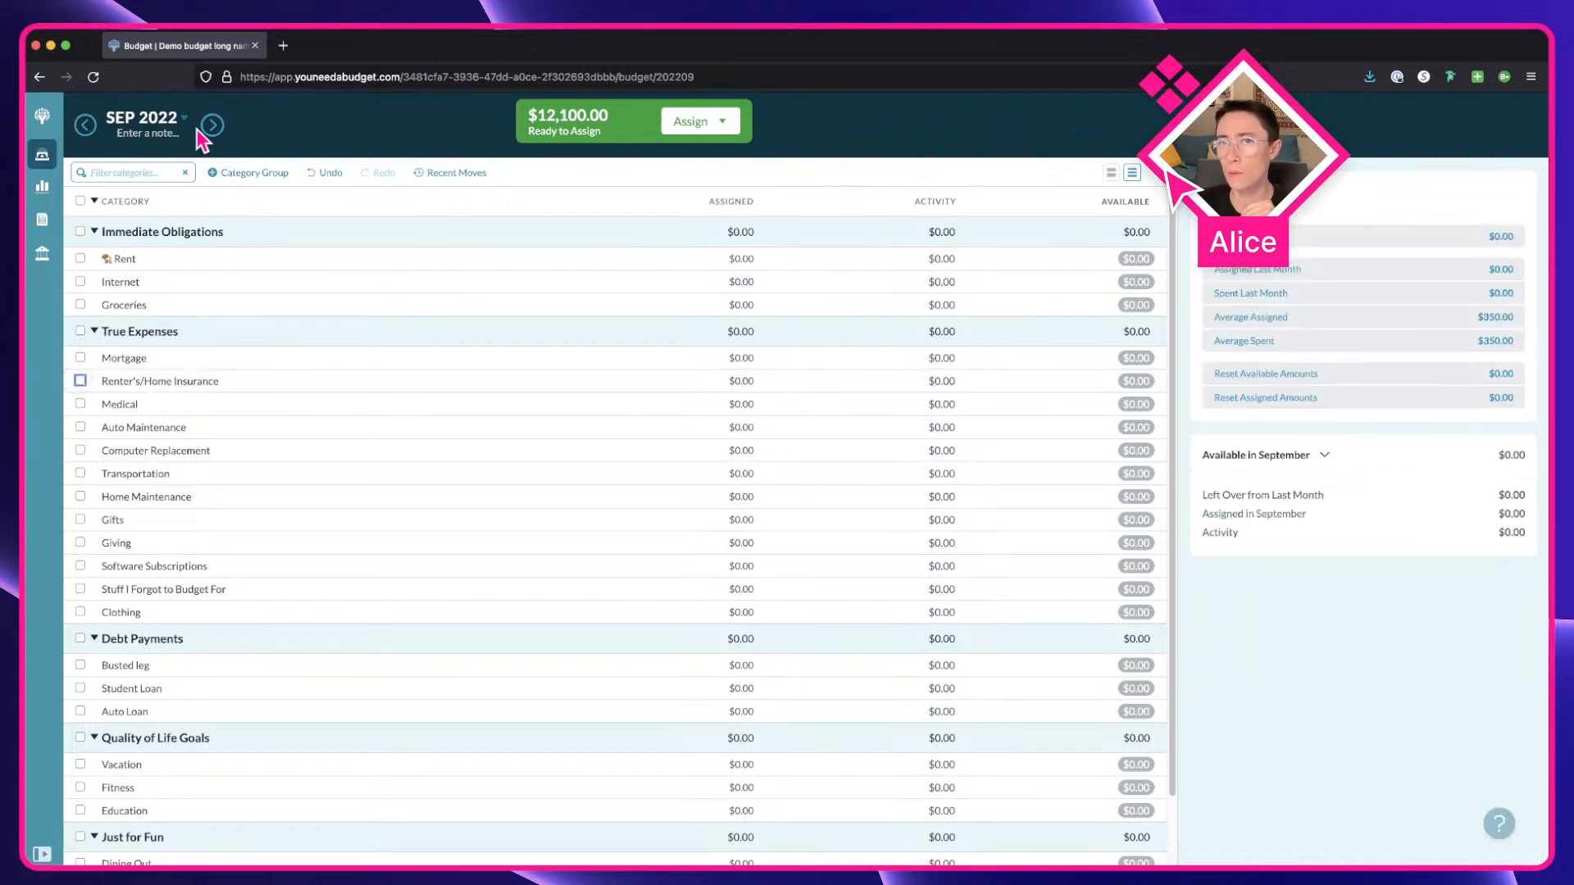
# Examine the budget header's Assign popover, switching between its Auto and Manually modes.
pyautogui.click(732, 128)
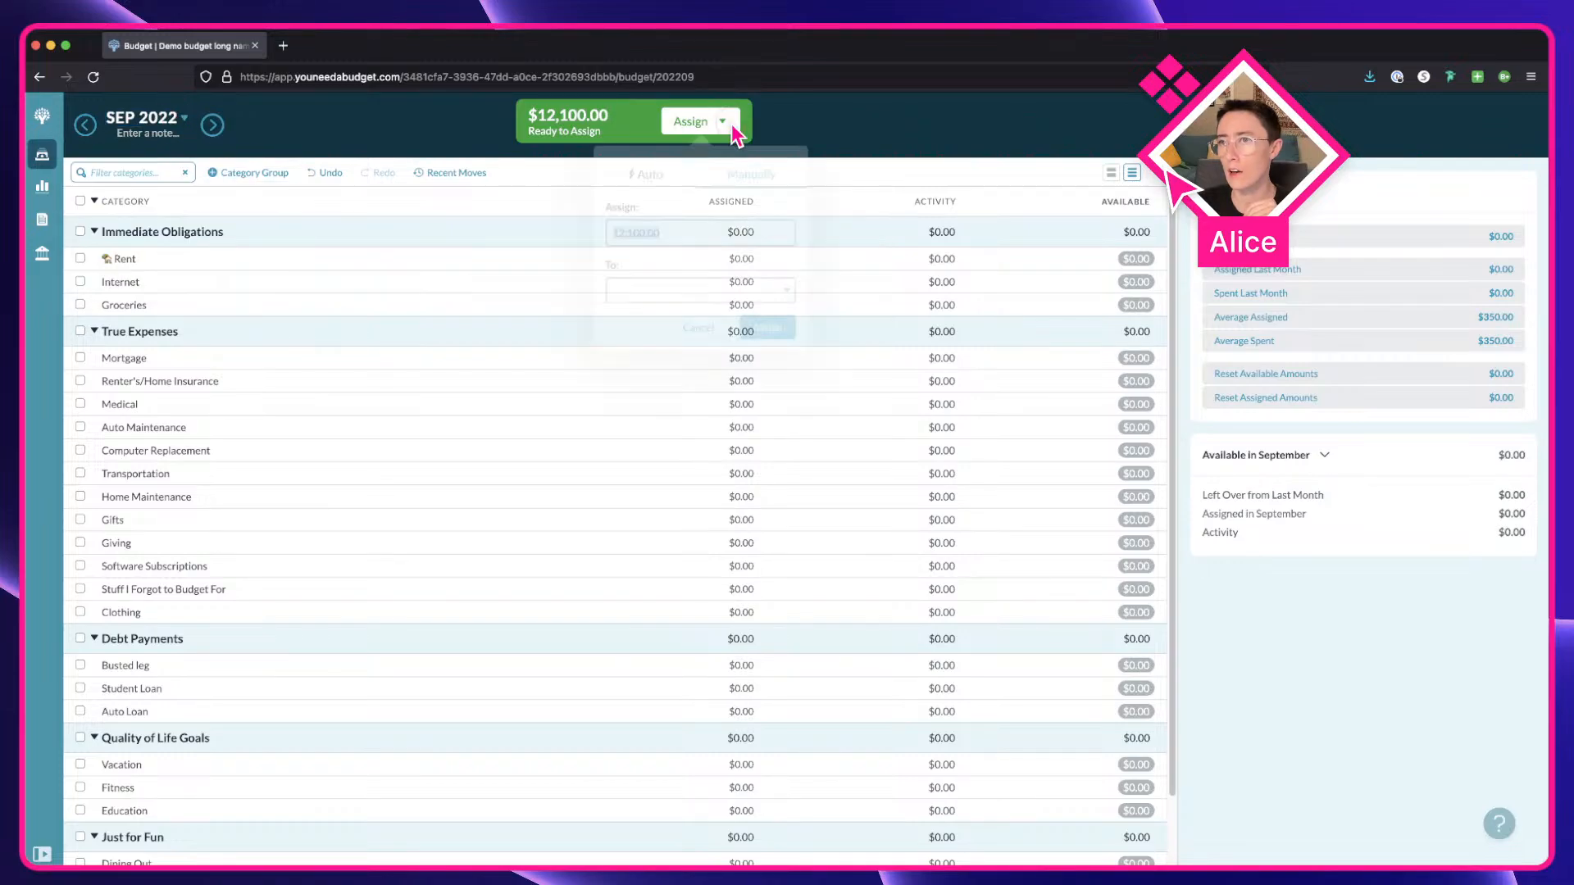
pyautogui.click(734, 129)
pyautogui.click(681, 125)
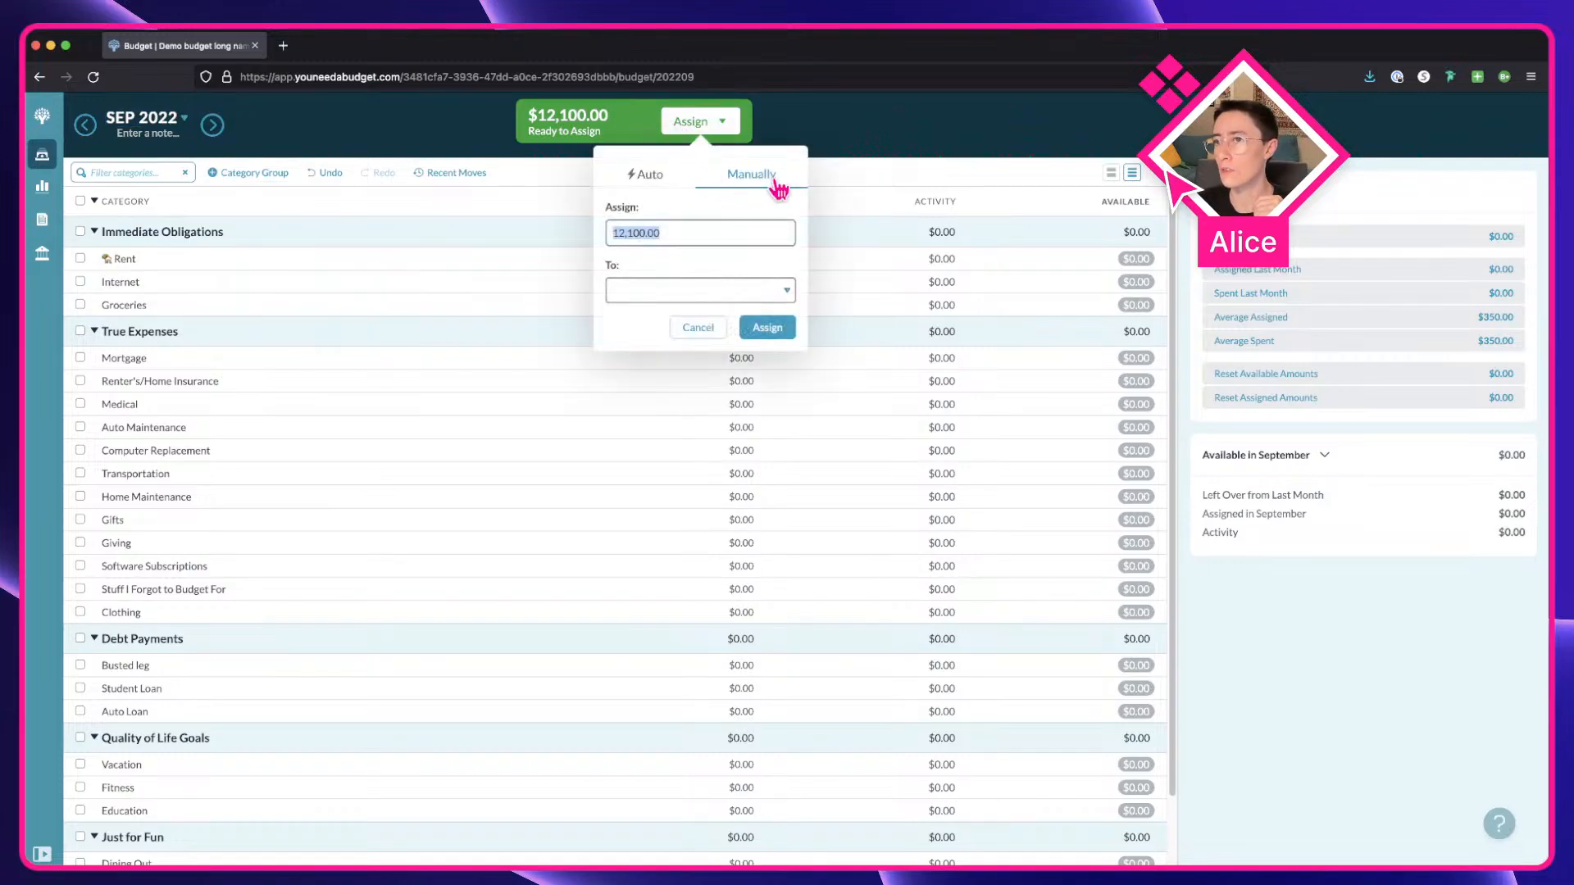
pyautogui.click(668, 182)
pyautogui.click(739, 175)
pyautogui.click(643, 175)
pyautogui.click(739, 175)
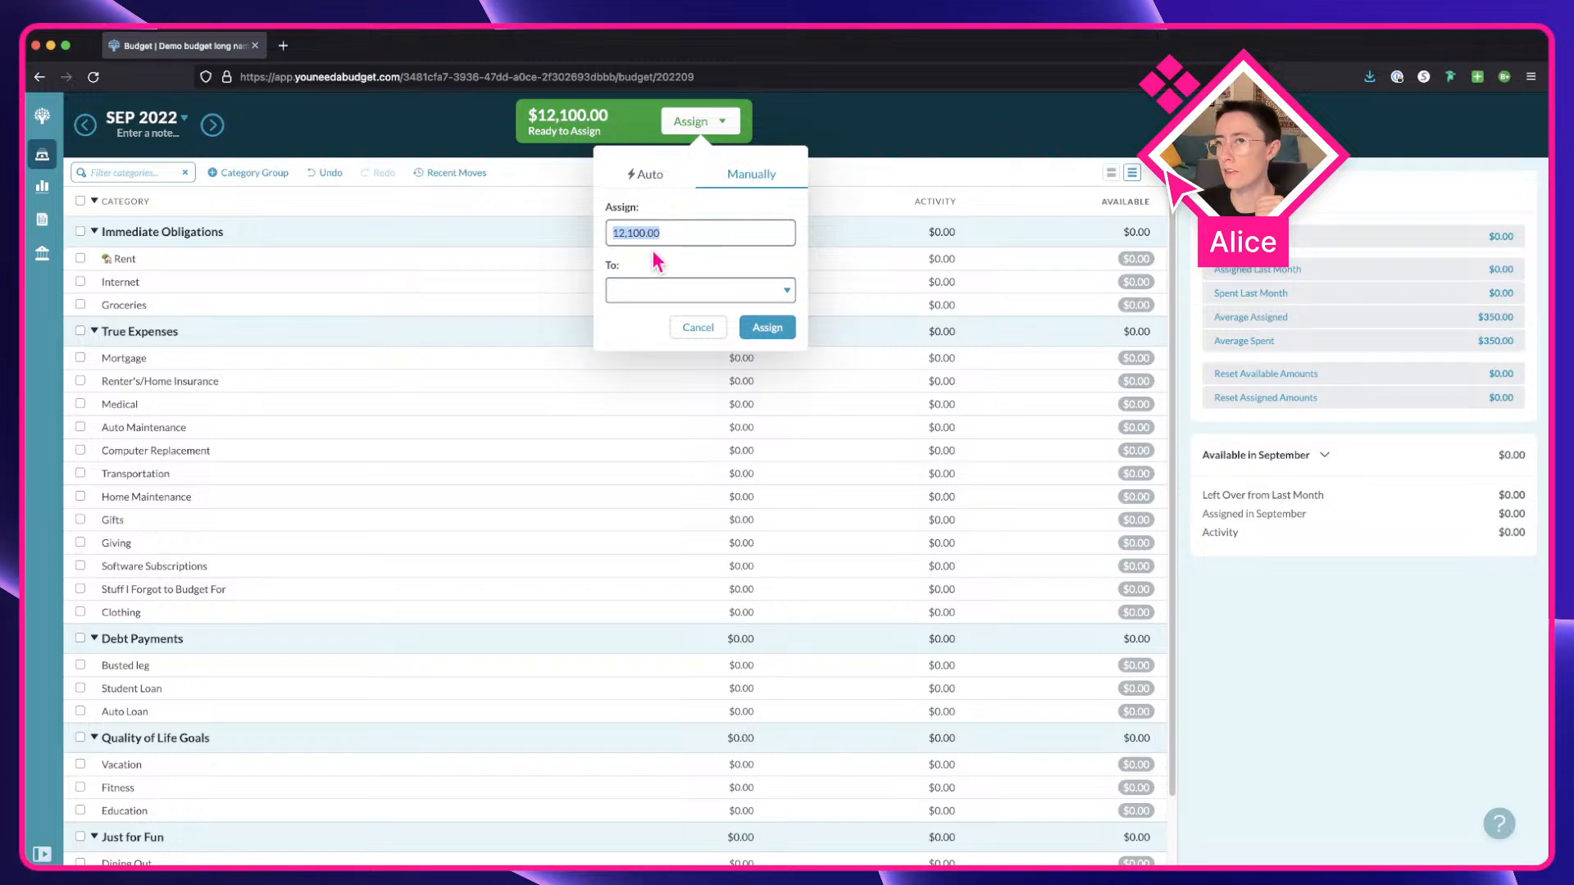
pyautogui.click(630, 170)
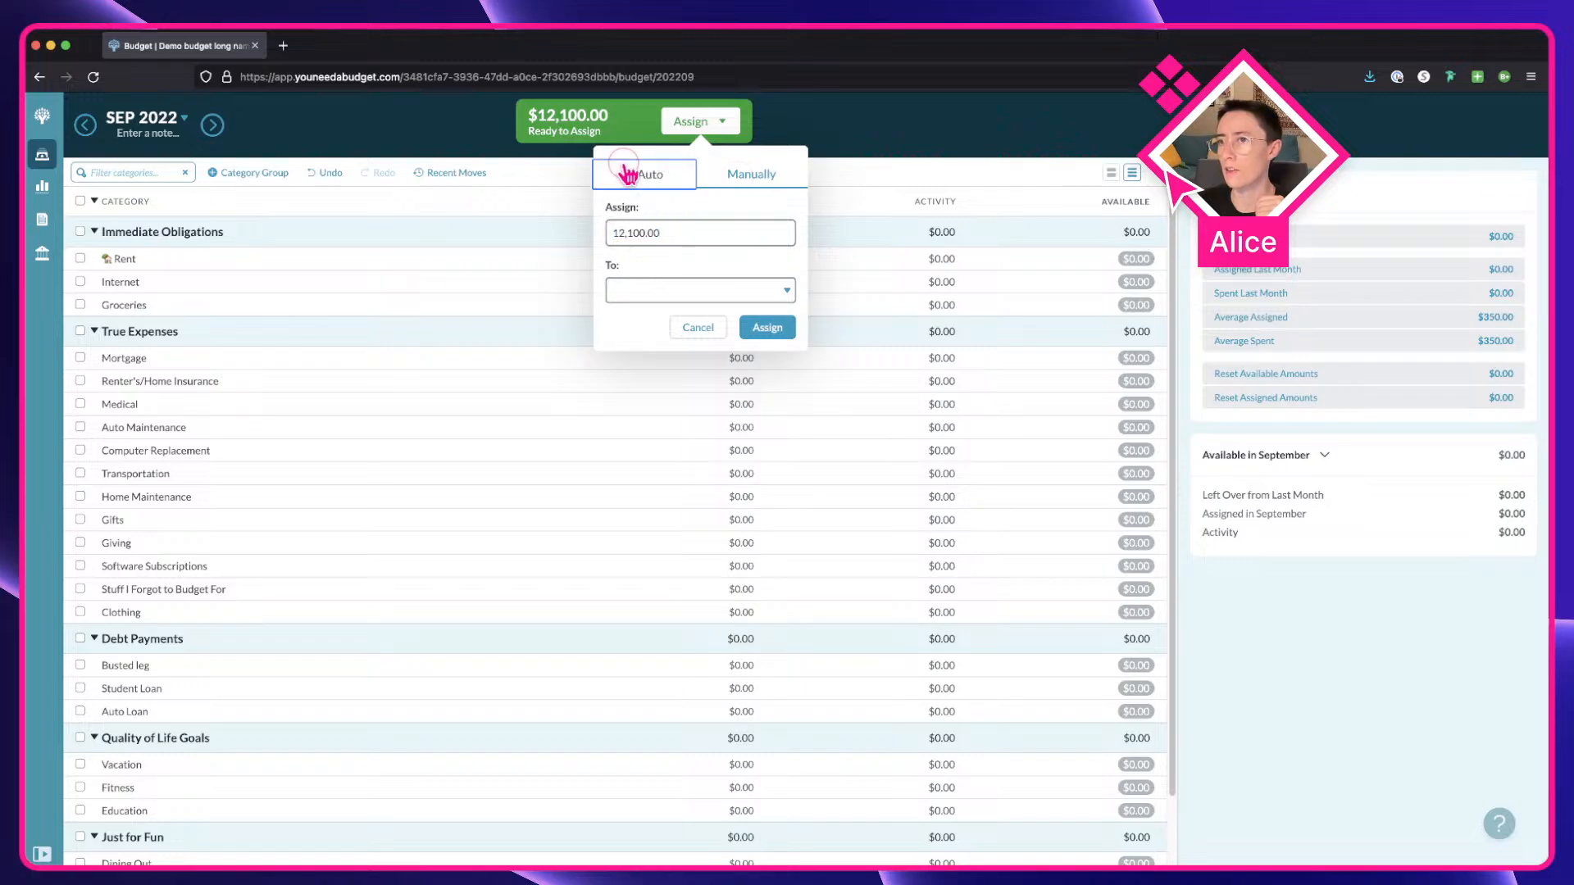
# Examine the header's month picker, advancing its year to 2023, and step between budget months, ending on OCT 2022.
pyautogui.click(182, 129)
pyautogui.click(182, 130)
pyautogui.click(209, 153)
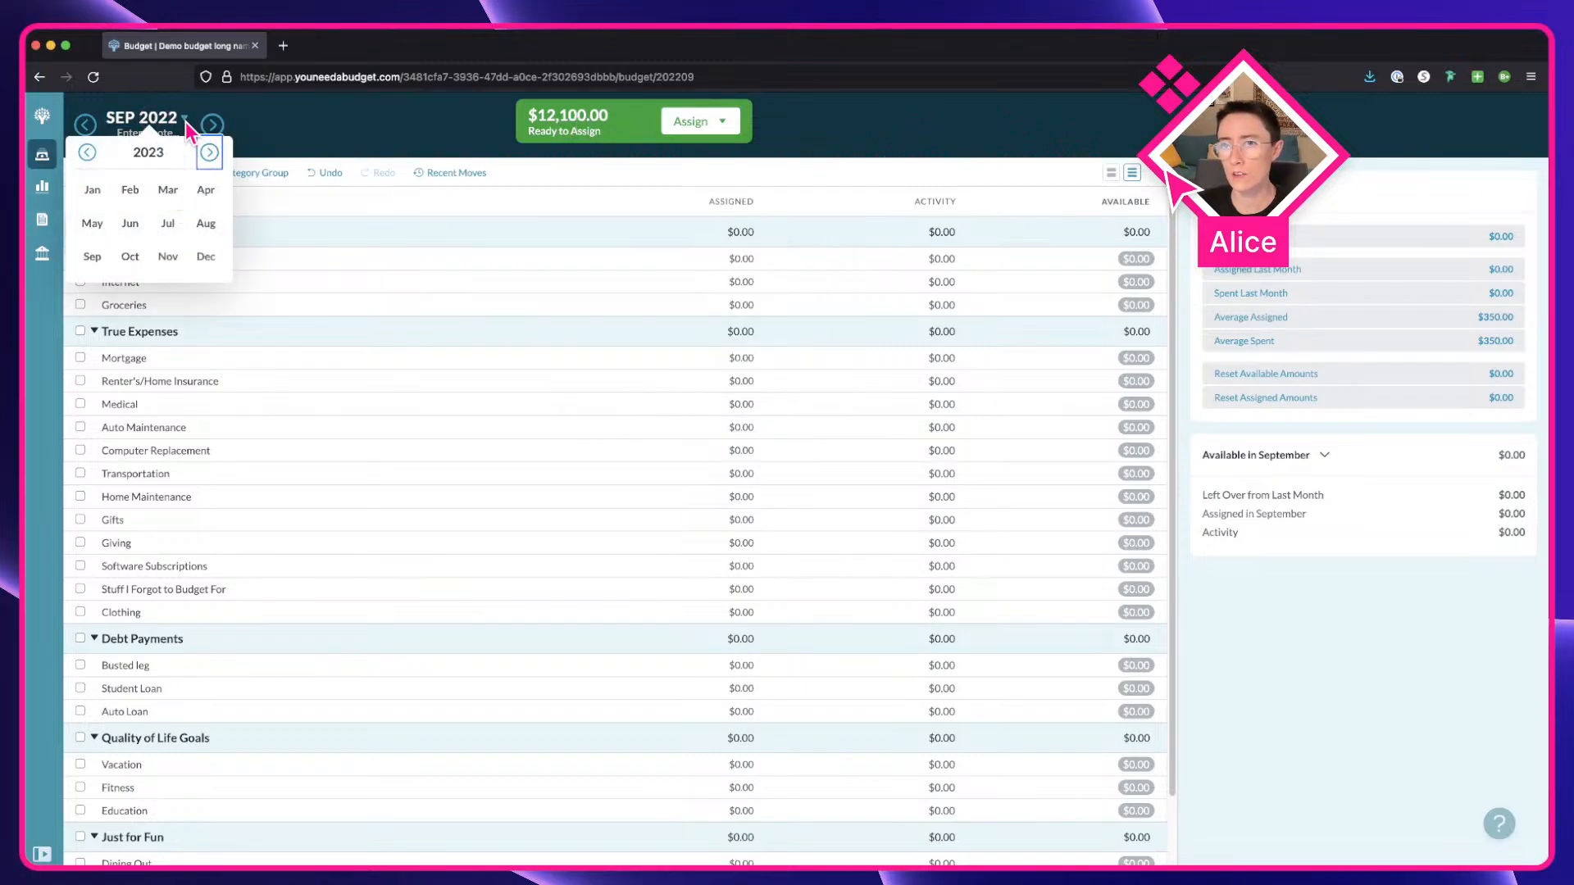
pyautogui.click(187, 129)
pyautogui.click(217, 125)
pyautogui.click(85, 126)
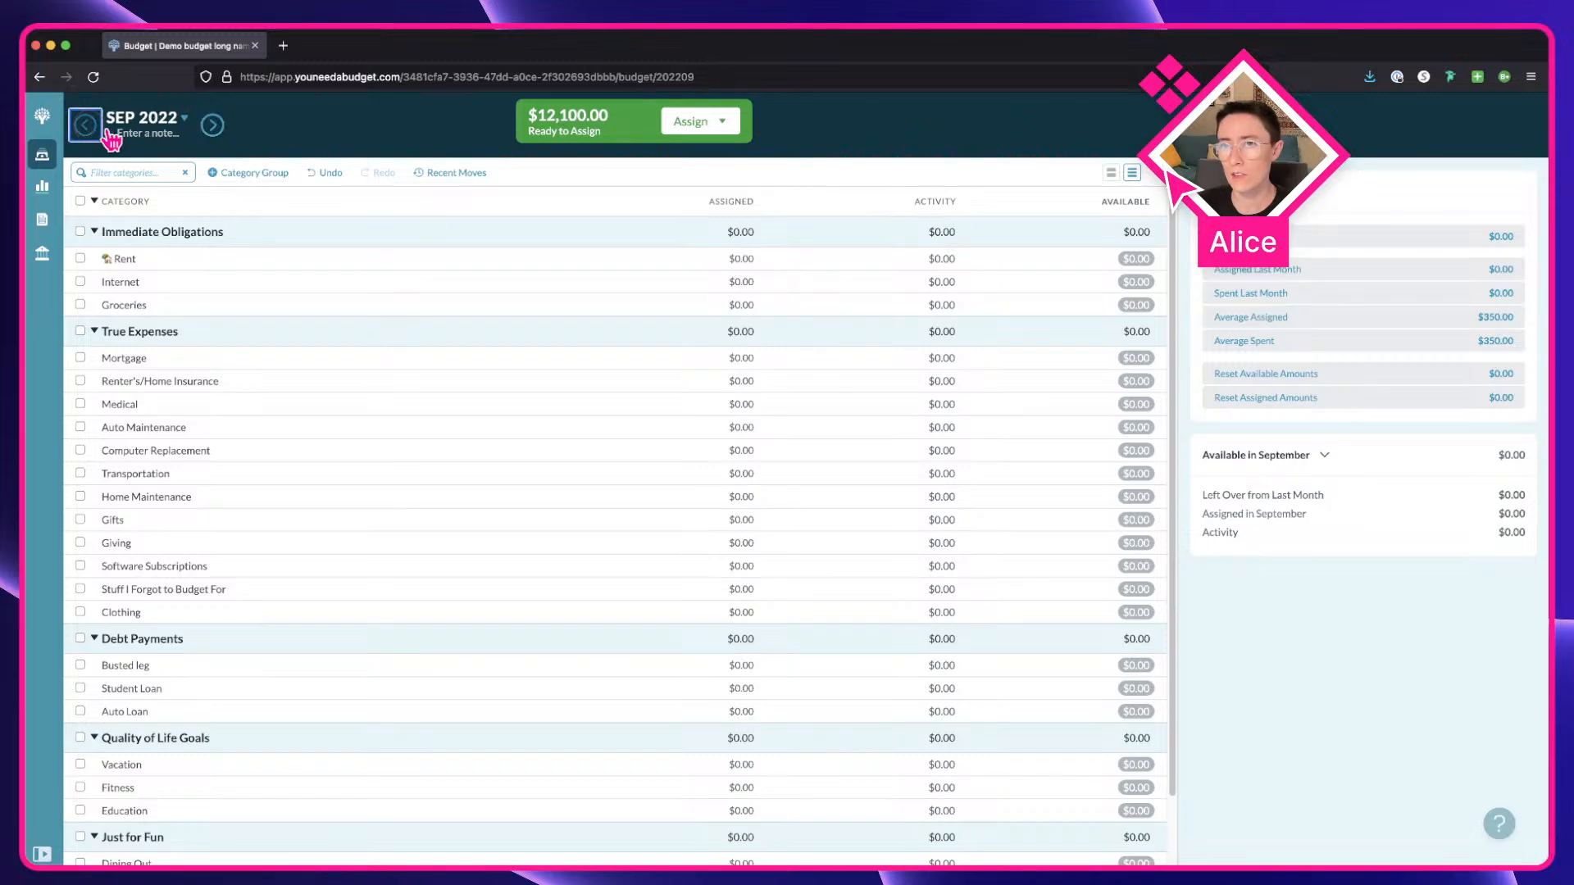
pyautogui.click(215, 127)
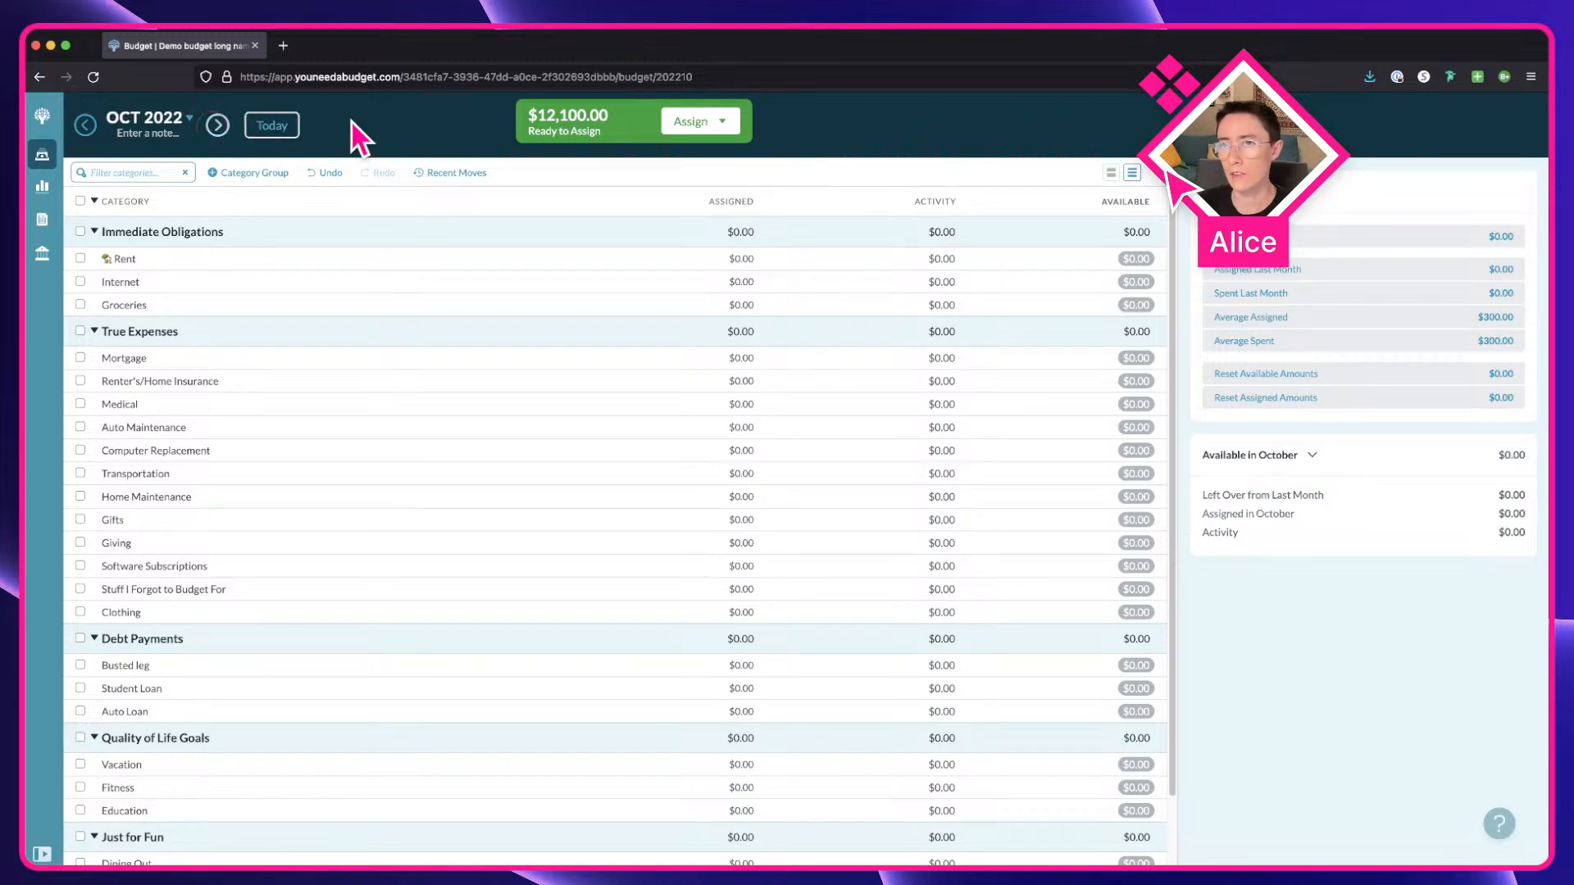
# Check how the header's Assign button and Ready to Assign amount respond as separate interactive controls.
pyautogui.click(697, 121)
pyautogui.click(569, 127)
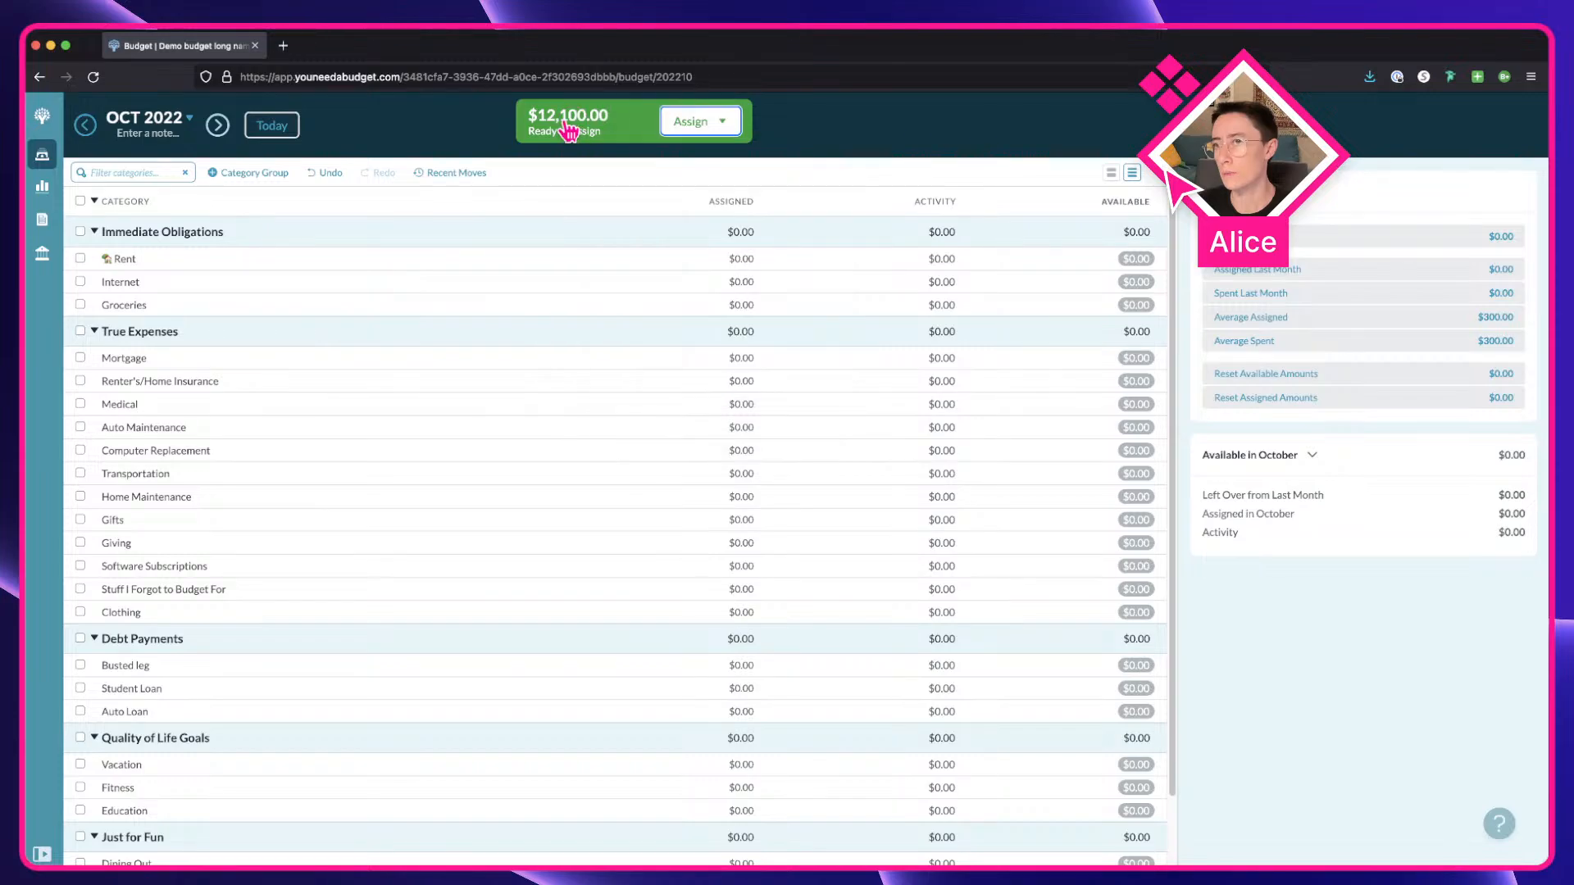
pyautogui.click(587, 123)
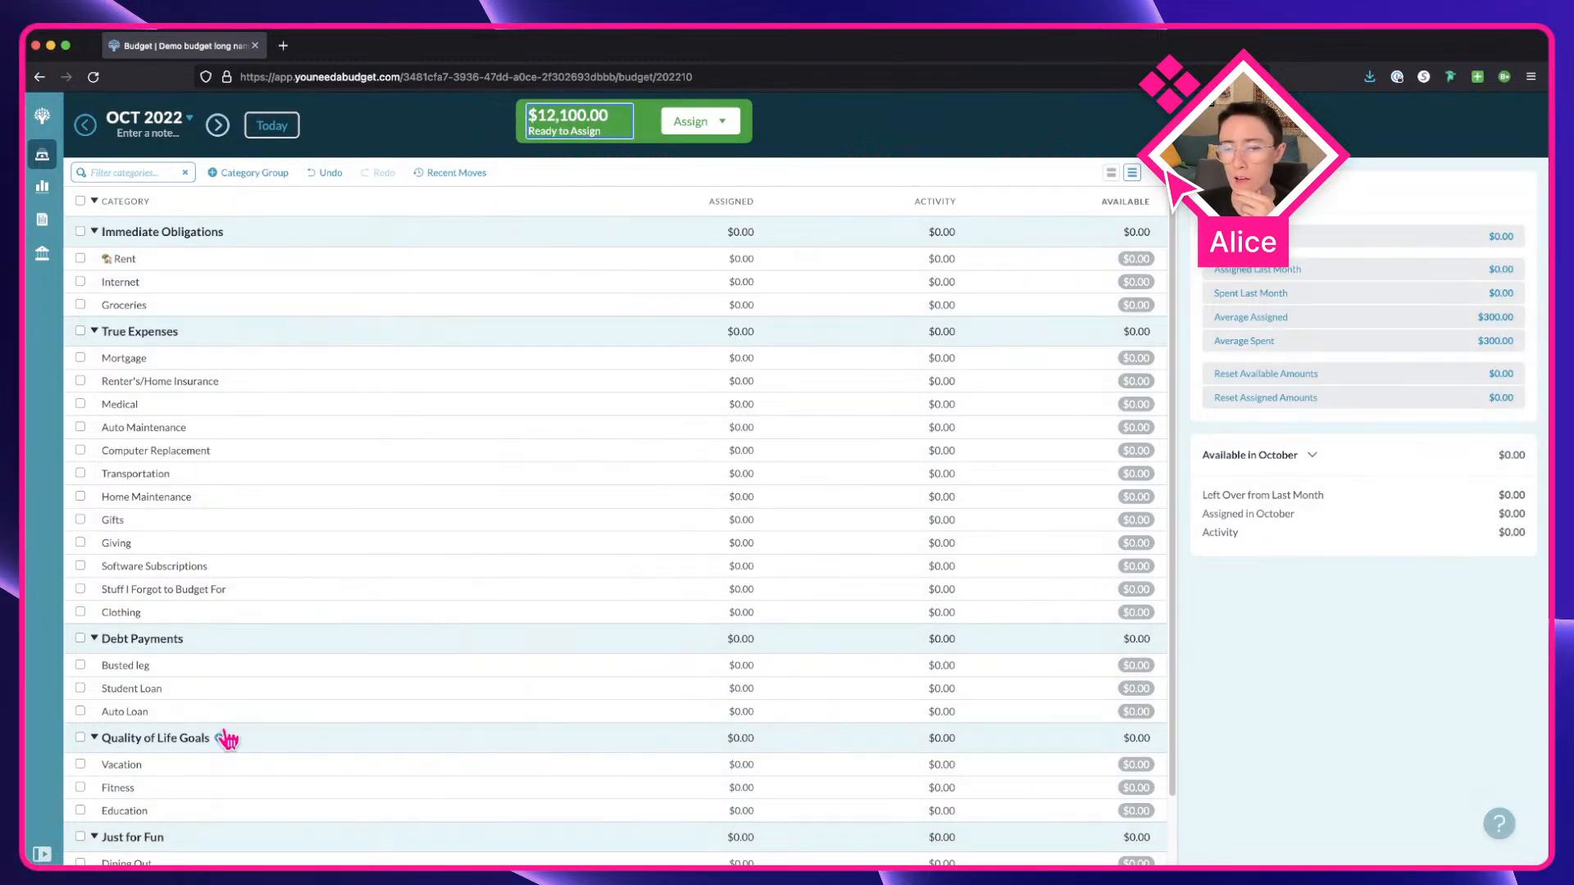
# Expand and collapse the YNAB side bar to examine how the budget header adapts, leaving it expanded.
pyautogui.click(43, 854)
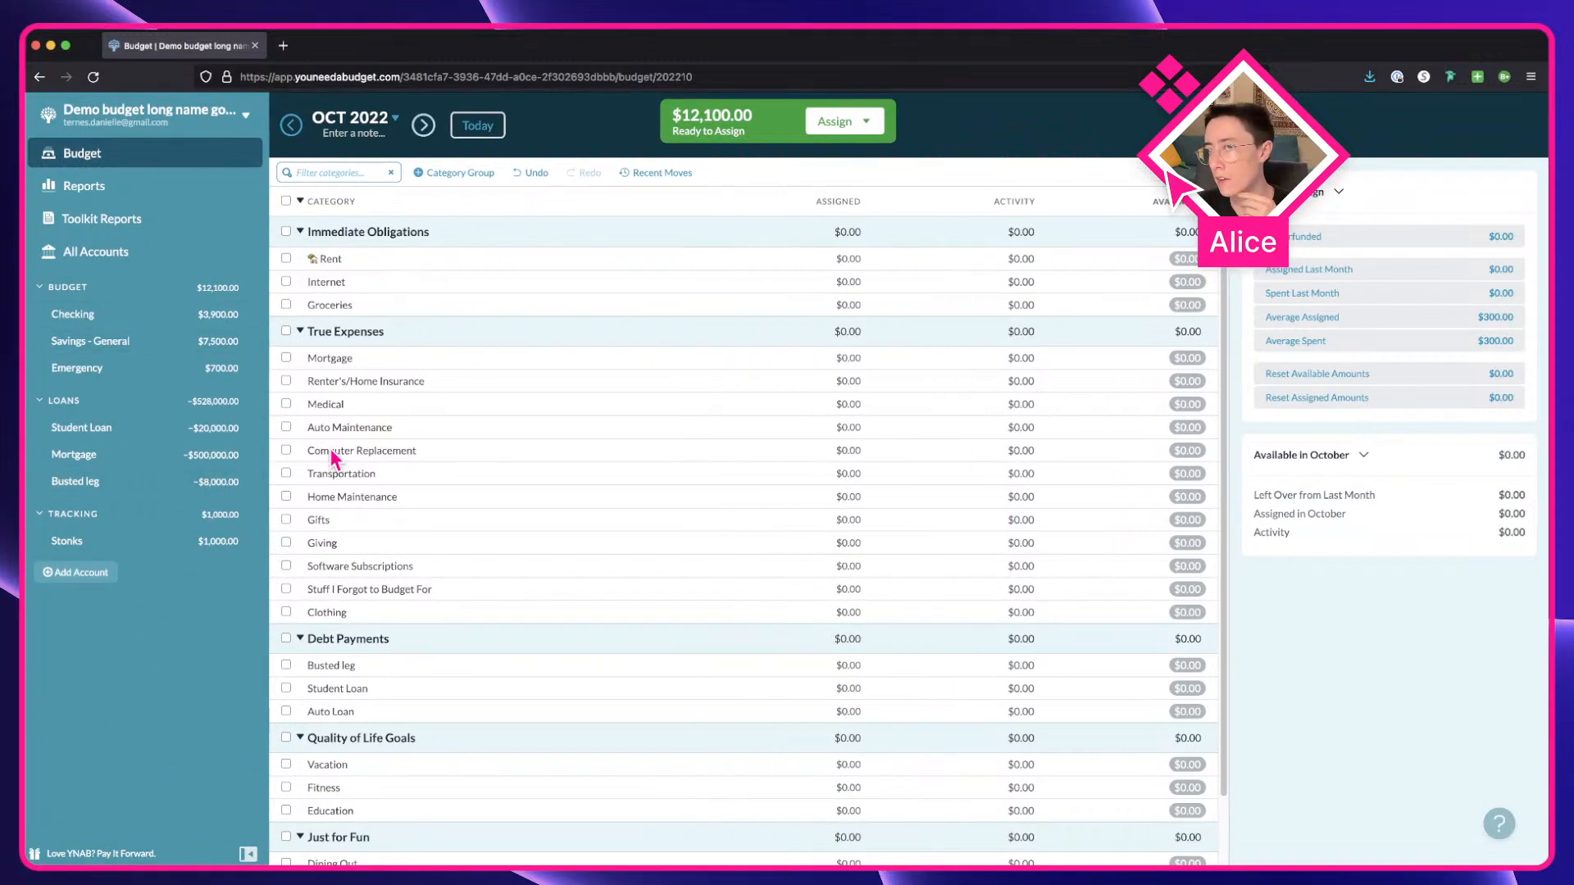
pyautogui.click(247, 855)
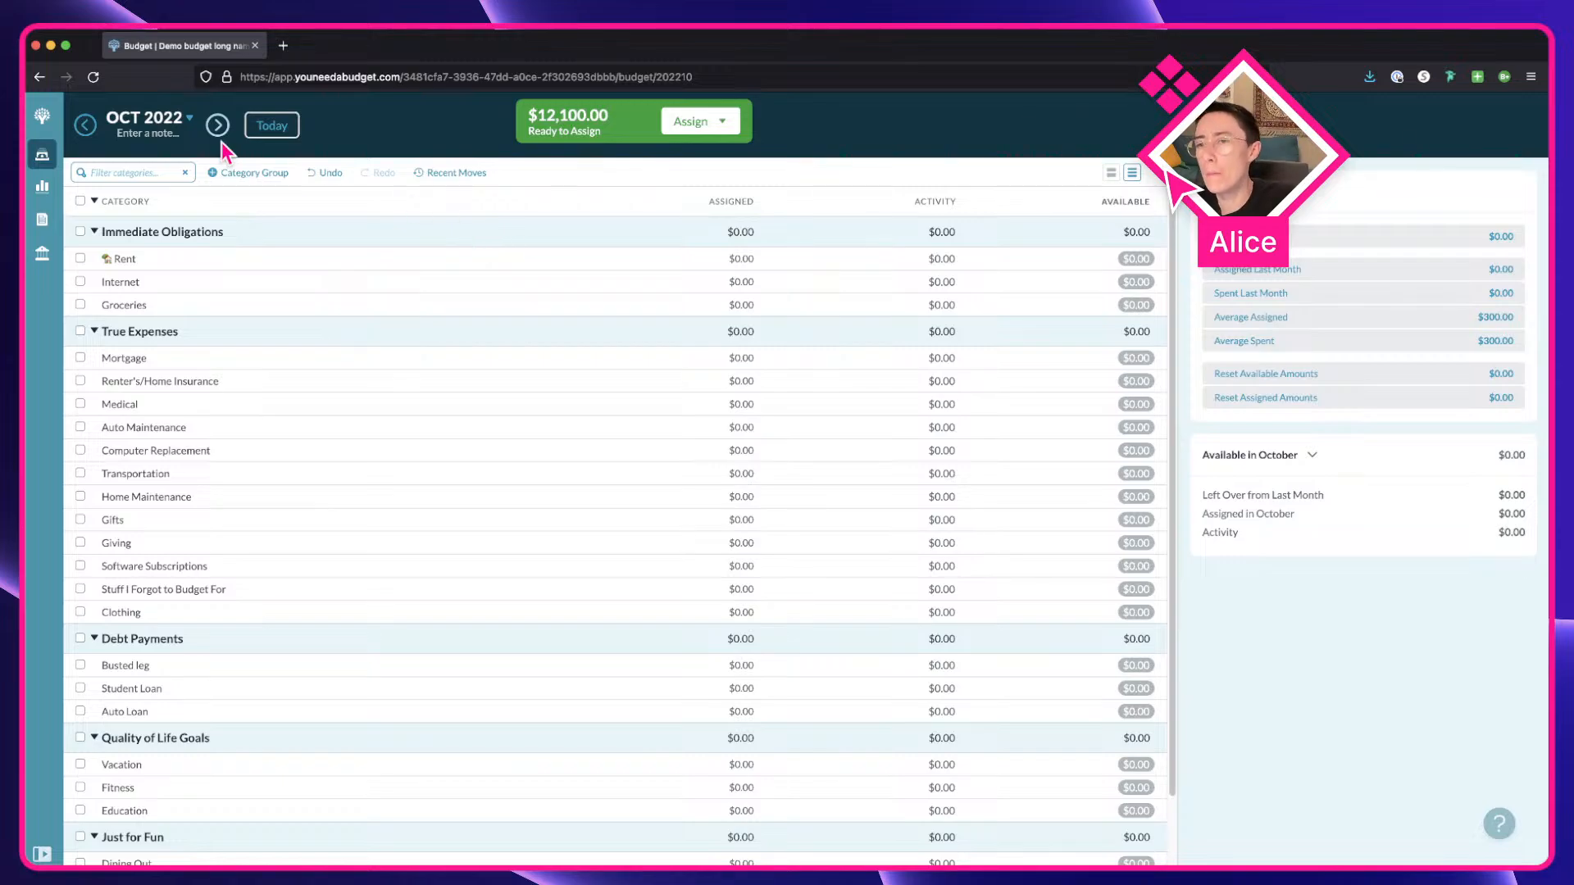
pyautogui.click(43, 854)
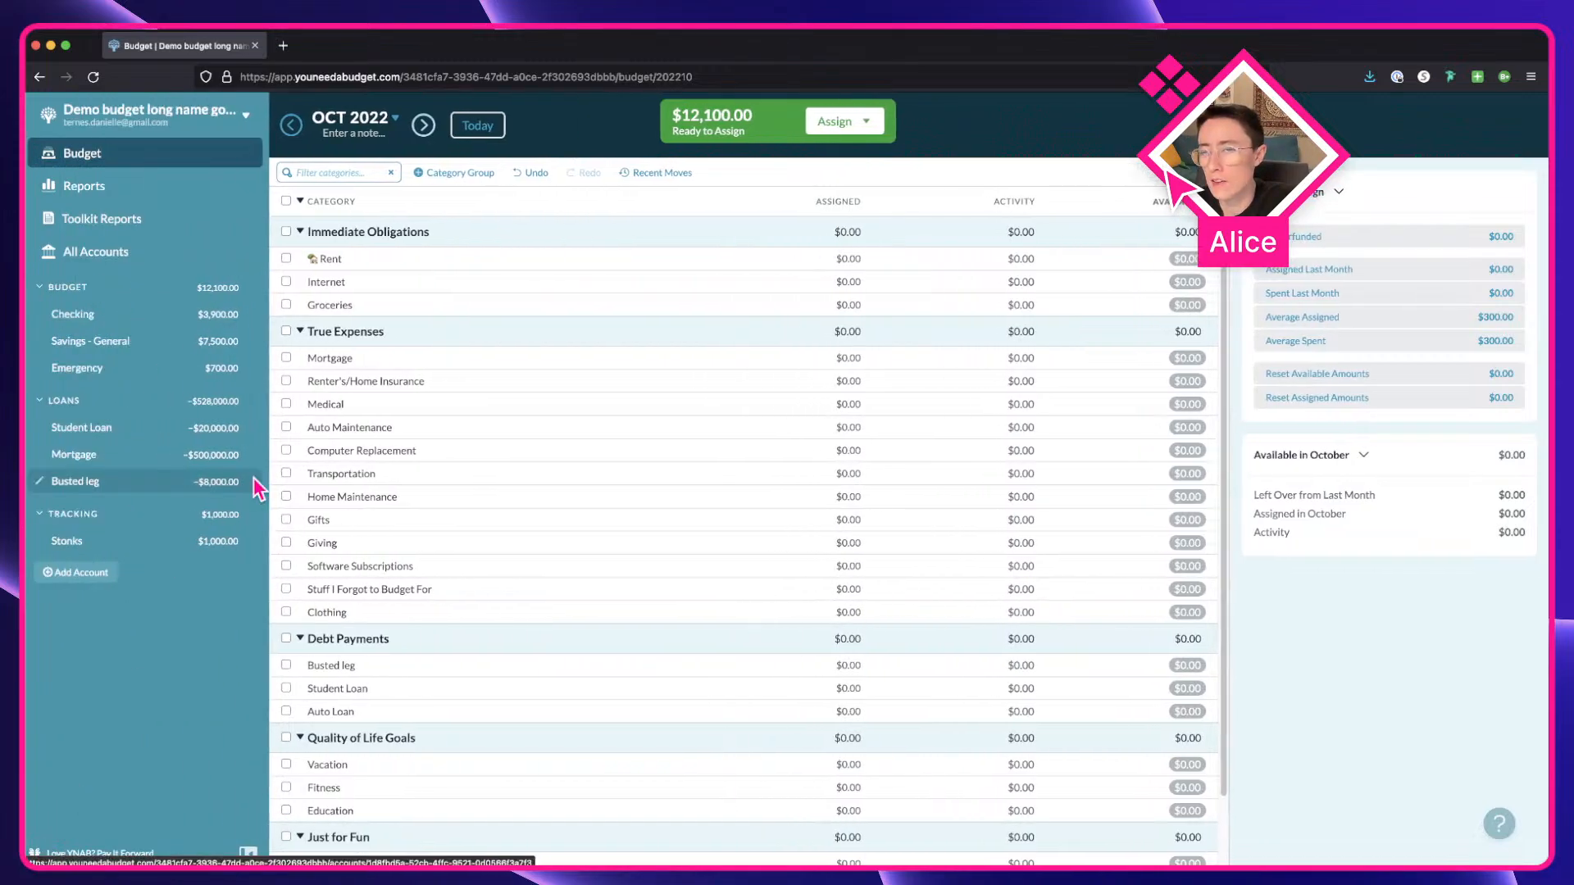